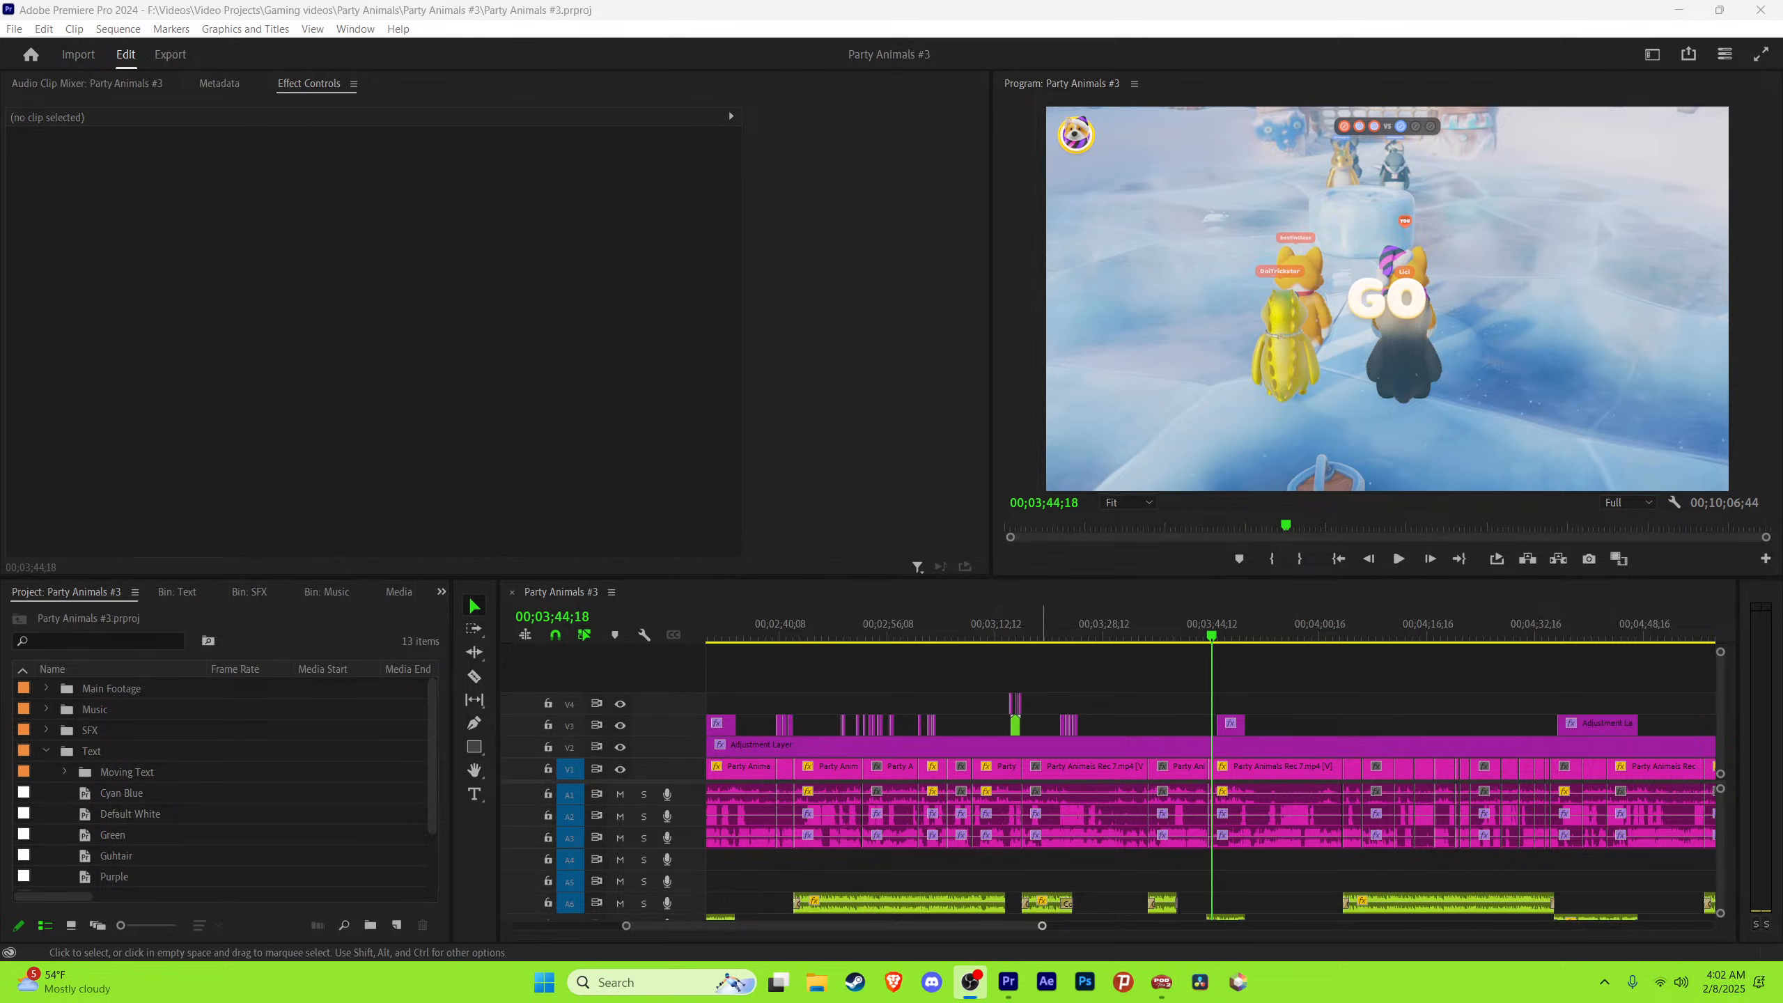
# Step: Examine the layout of the whole Party Animals #3 edit and the clips around 00;03;44;18
pyautogui.press('-')
pyautogui.press('-')
pyautogui.press('-')
pyautogui.press('-')
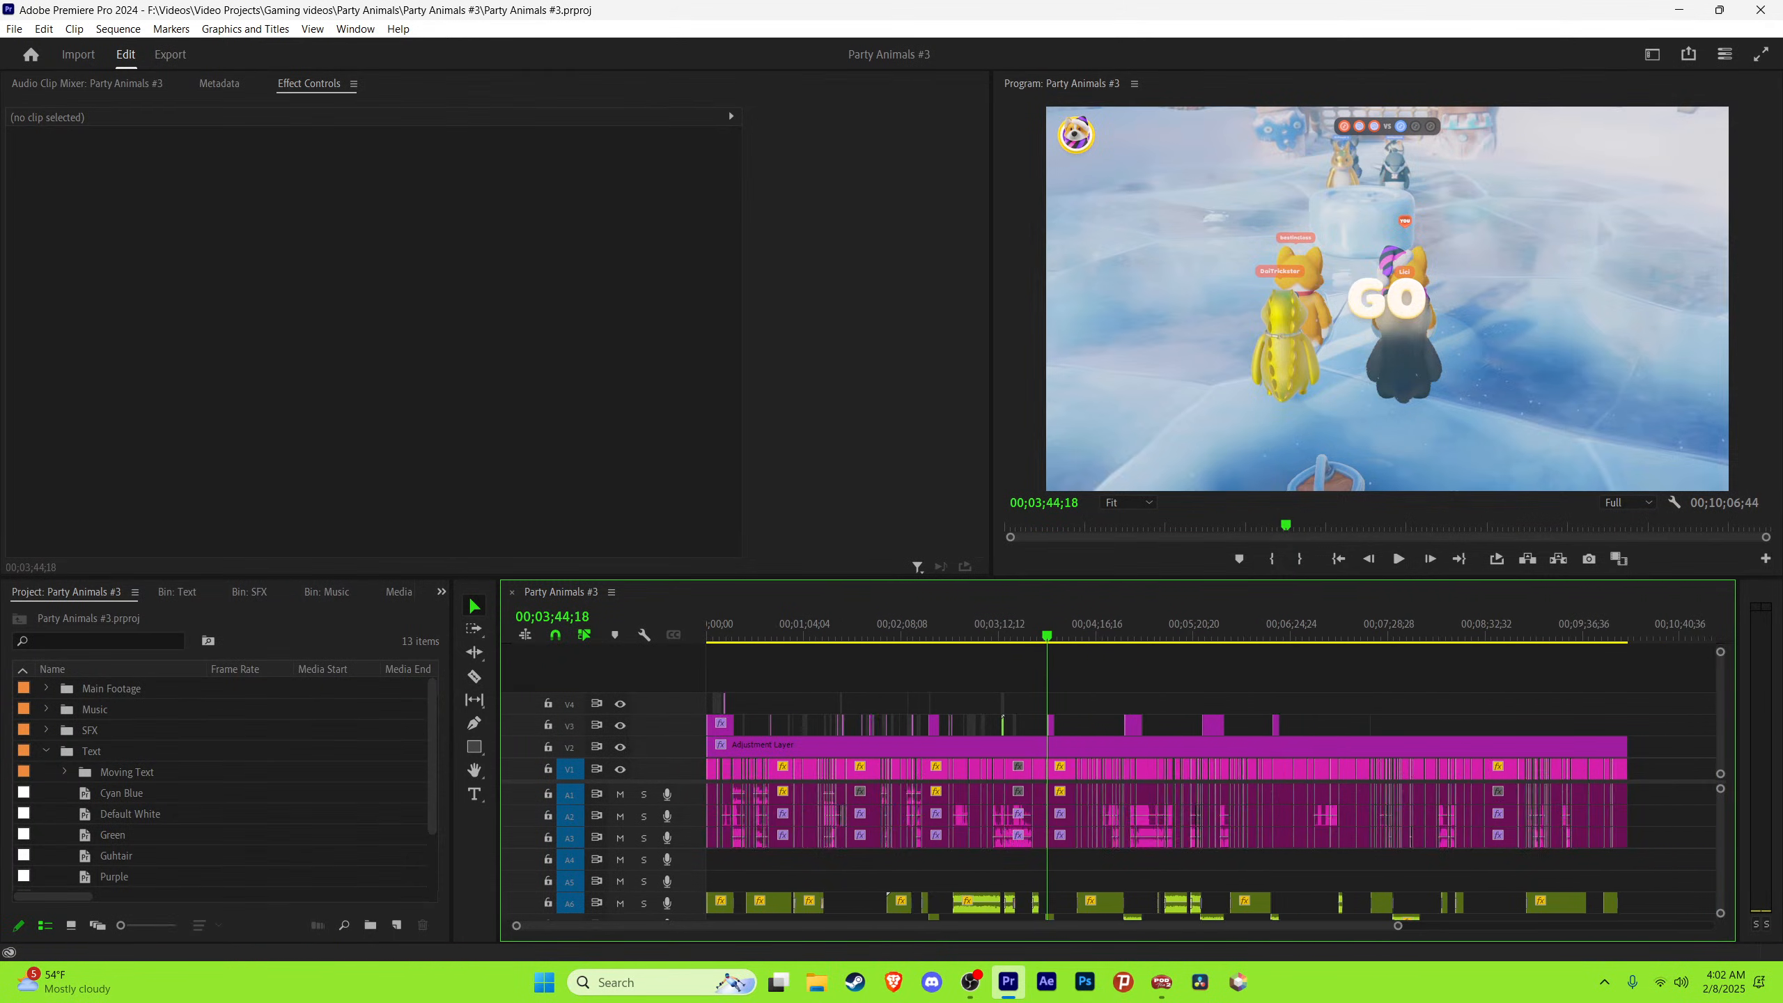
pyautogui.press('-')
pyautogui.press('-')
pyautogui.press('-')
pyautogui.press('-')
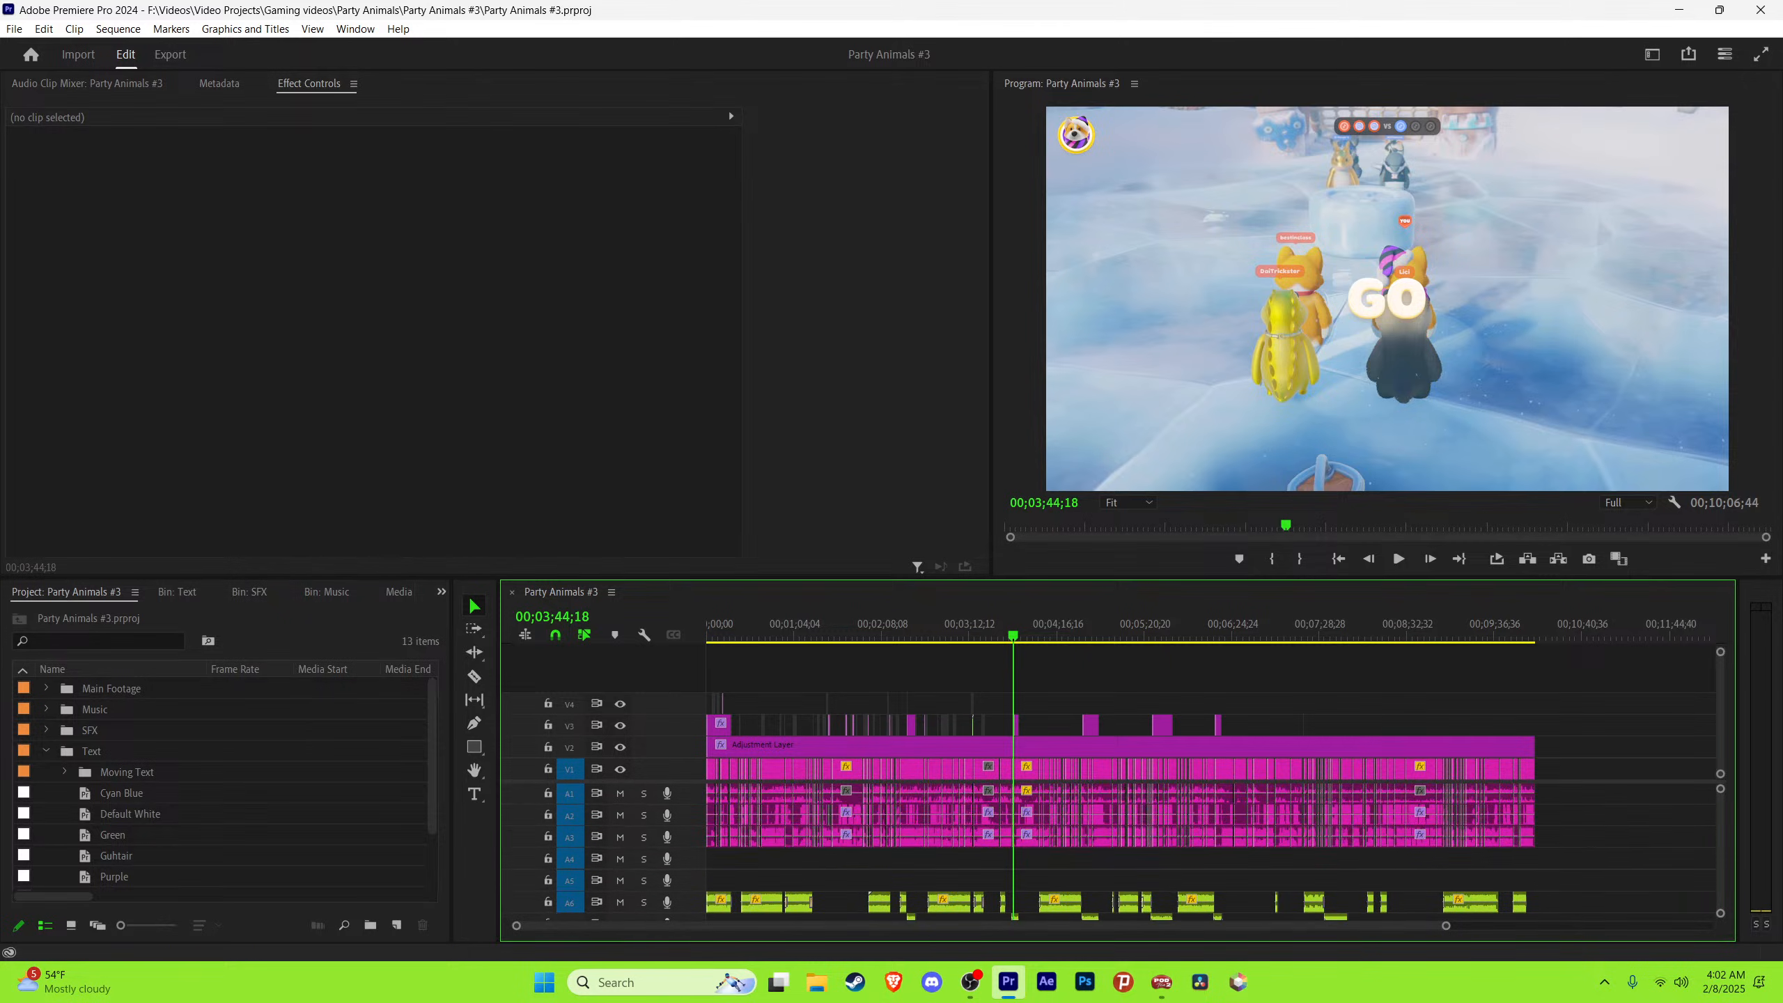
pyautogui.moveTo(1446, 926); pyautogui.dragTo(1070, 926)
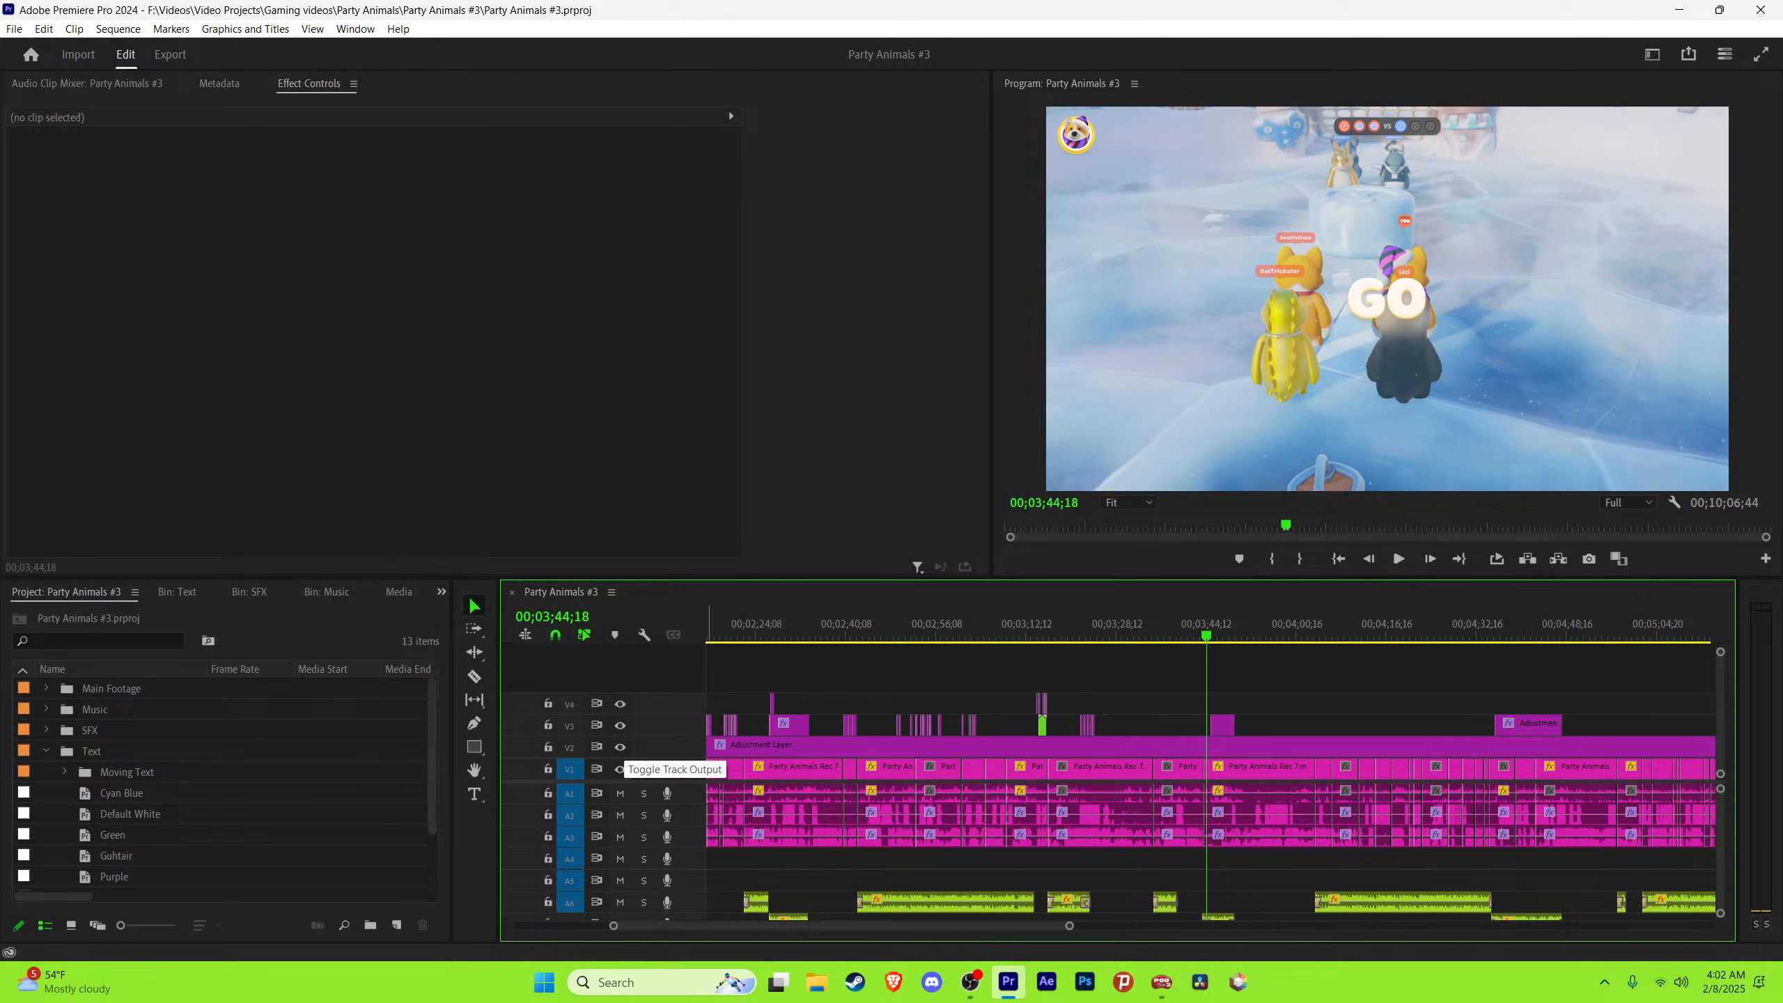
# Step: Play the gameplay from 00;02;25;56 into the close-up under the short V3 adjustment layer
pyautogui.click(619, 769)
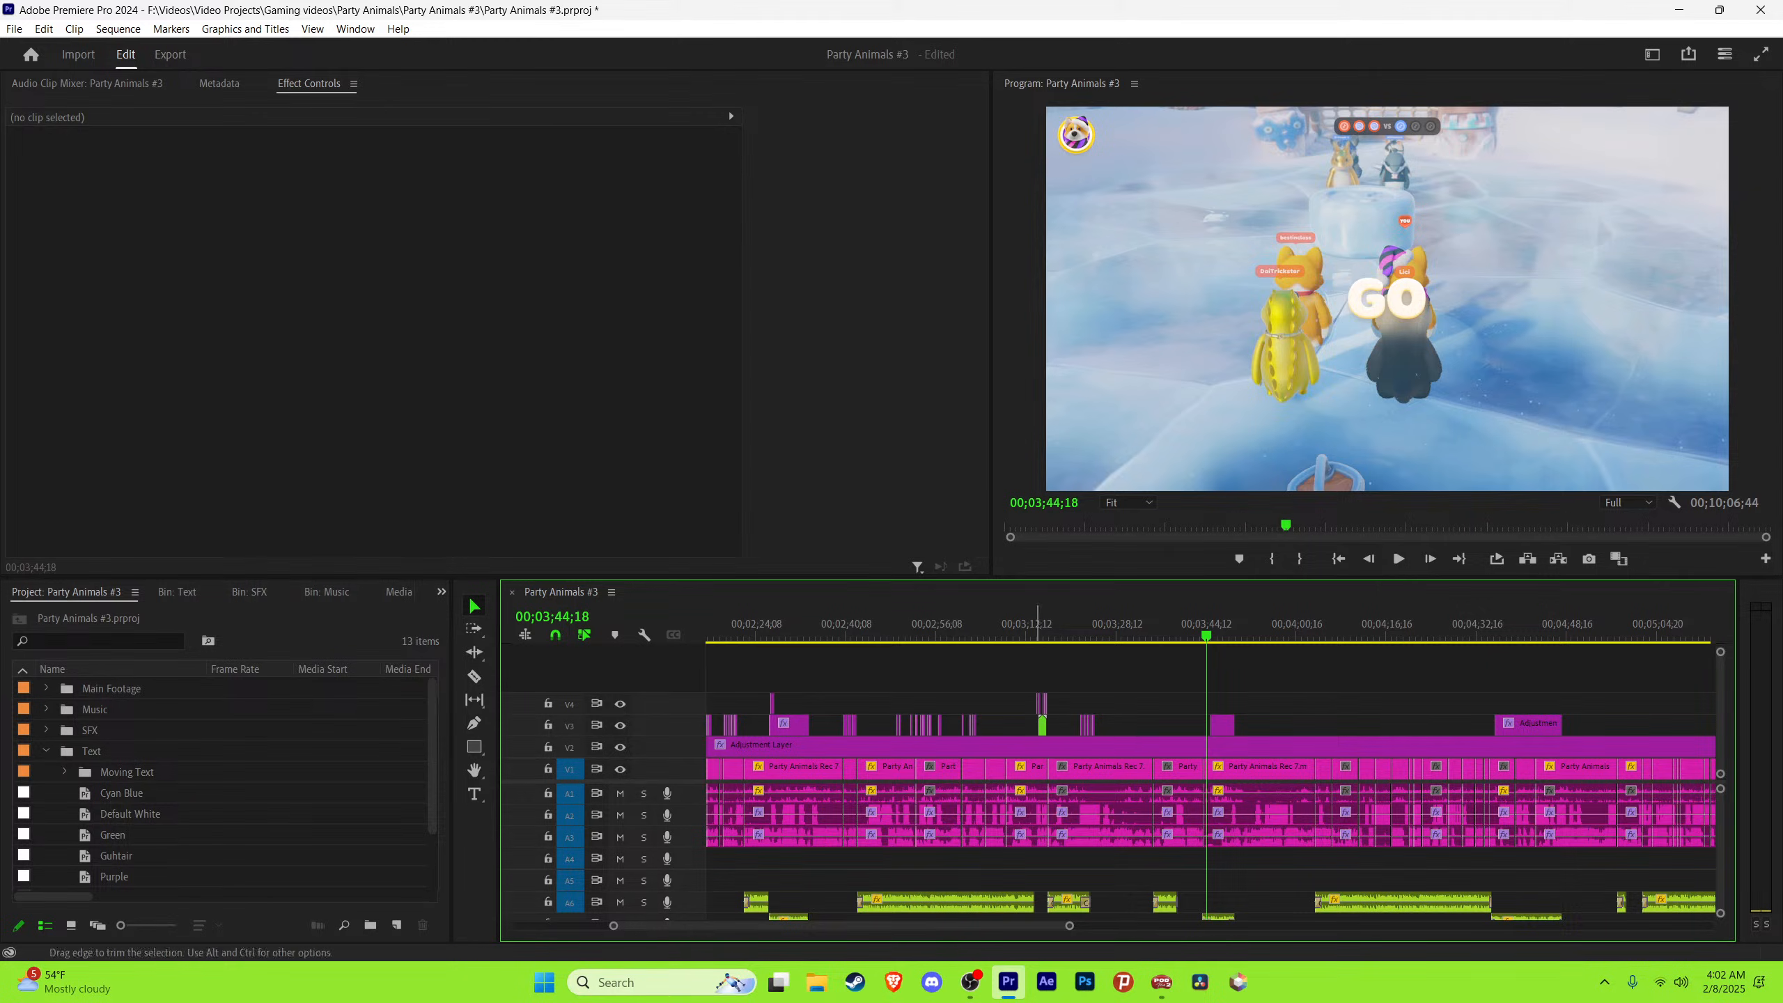
pyautogui.press('-')
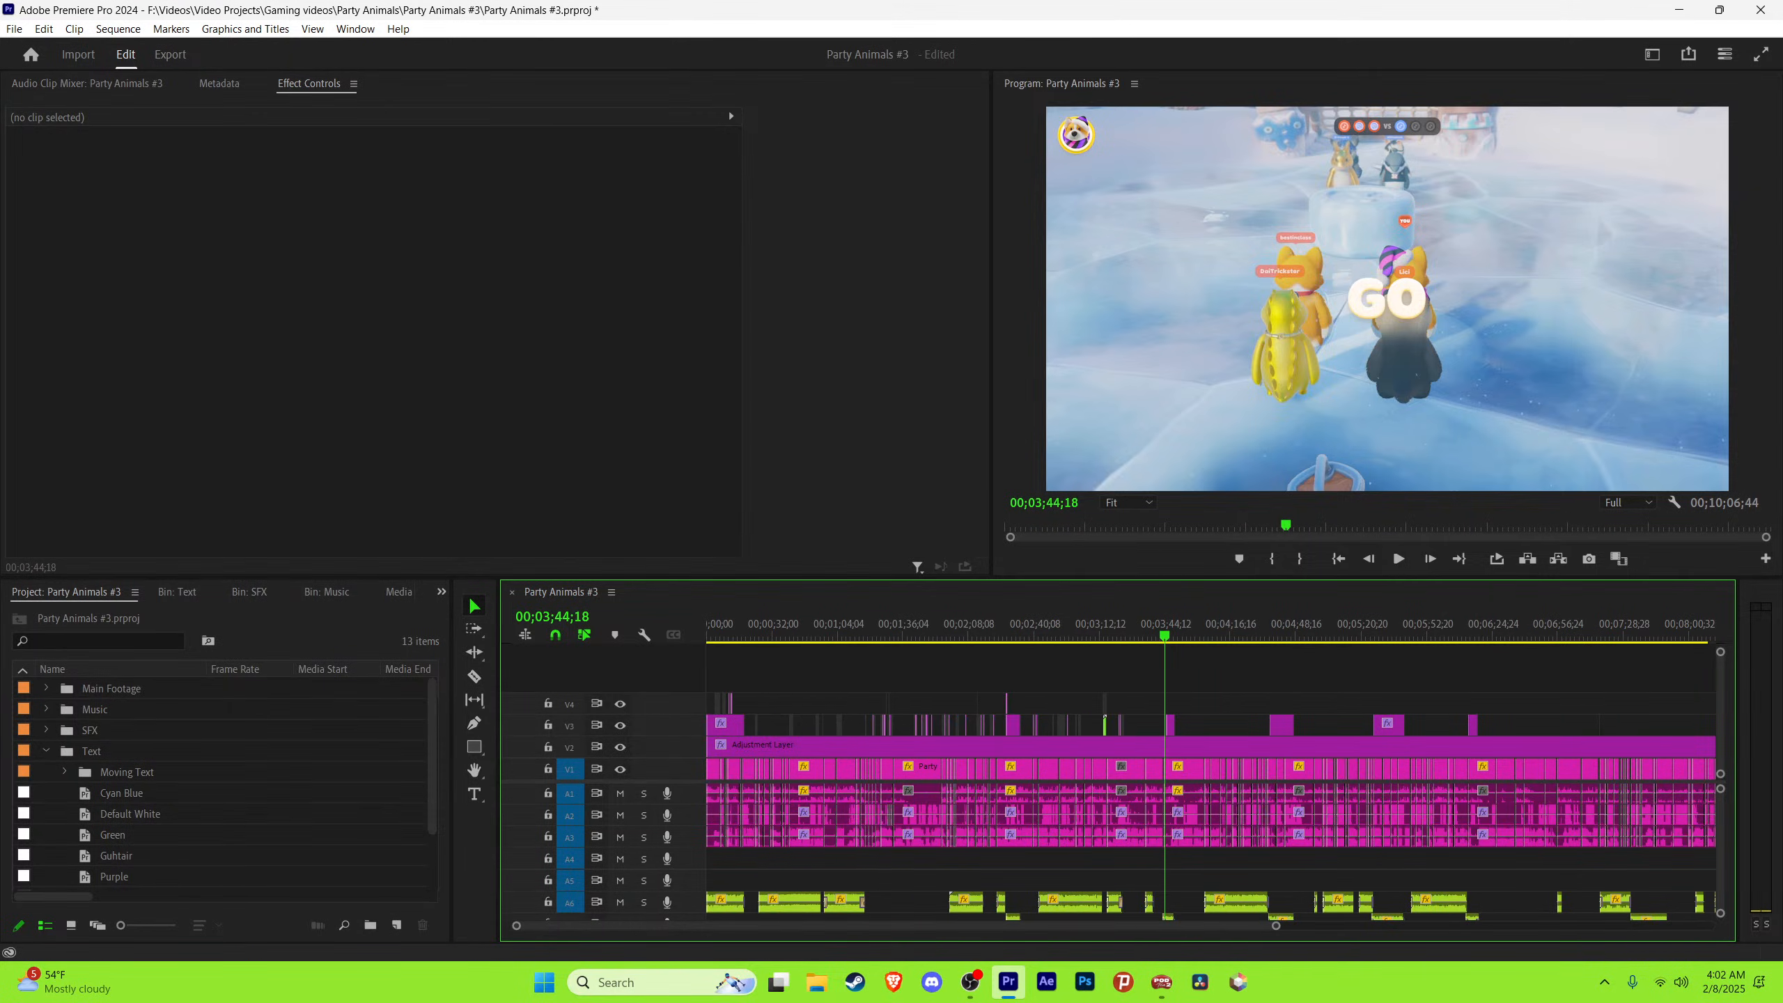
pyautogui.moveTo(1011, 636); pyautogui.dragTo(1008, 636)
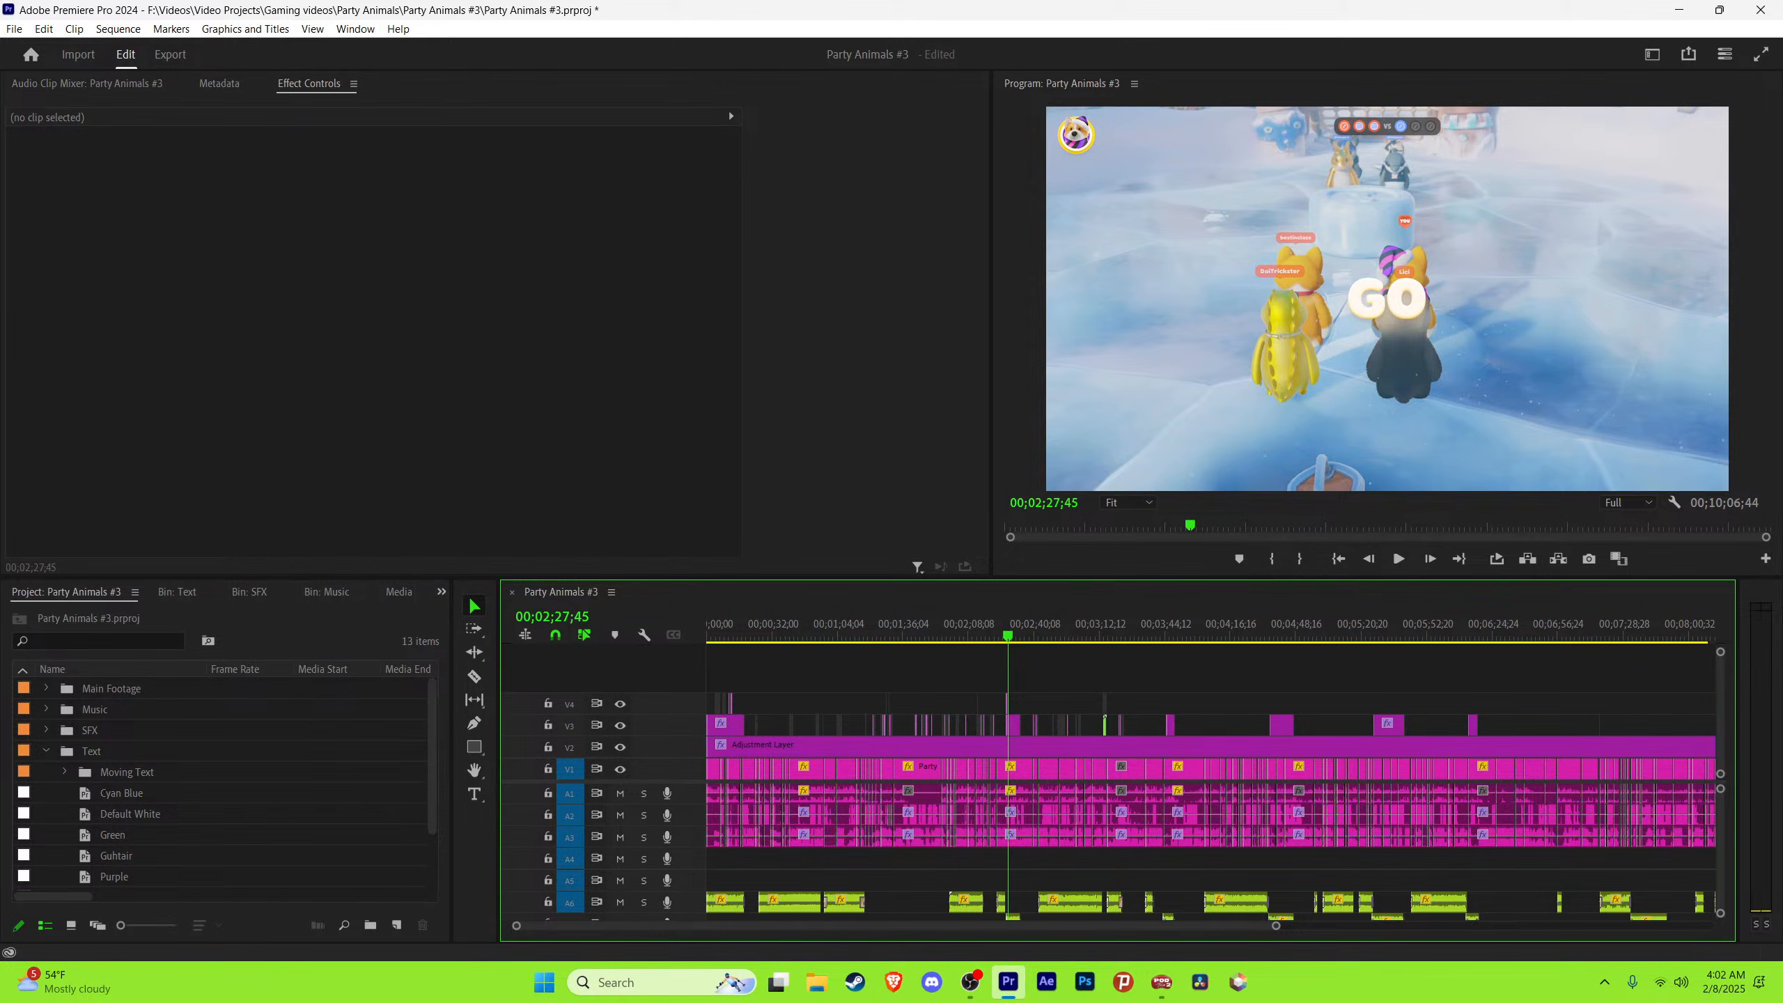
pyautogui.press('=')
pyautogui.press('=')
pyautogui.press('=')
pyautogui.press('=')
pyautogui.press('=')
pyautogui.press('=')
pyautogui.click(1165, 625)
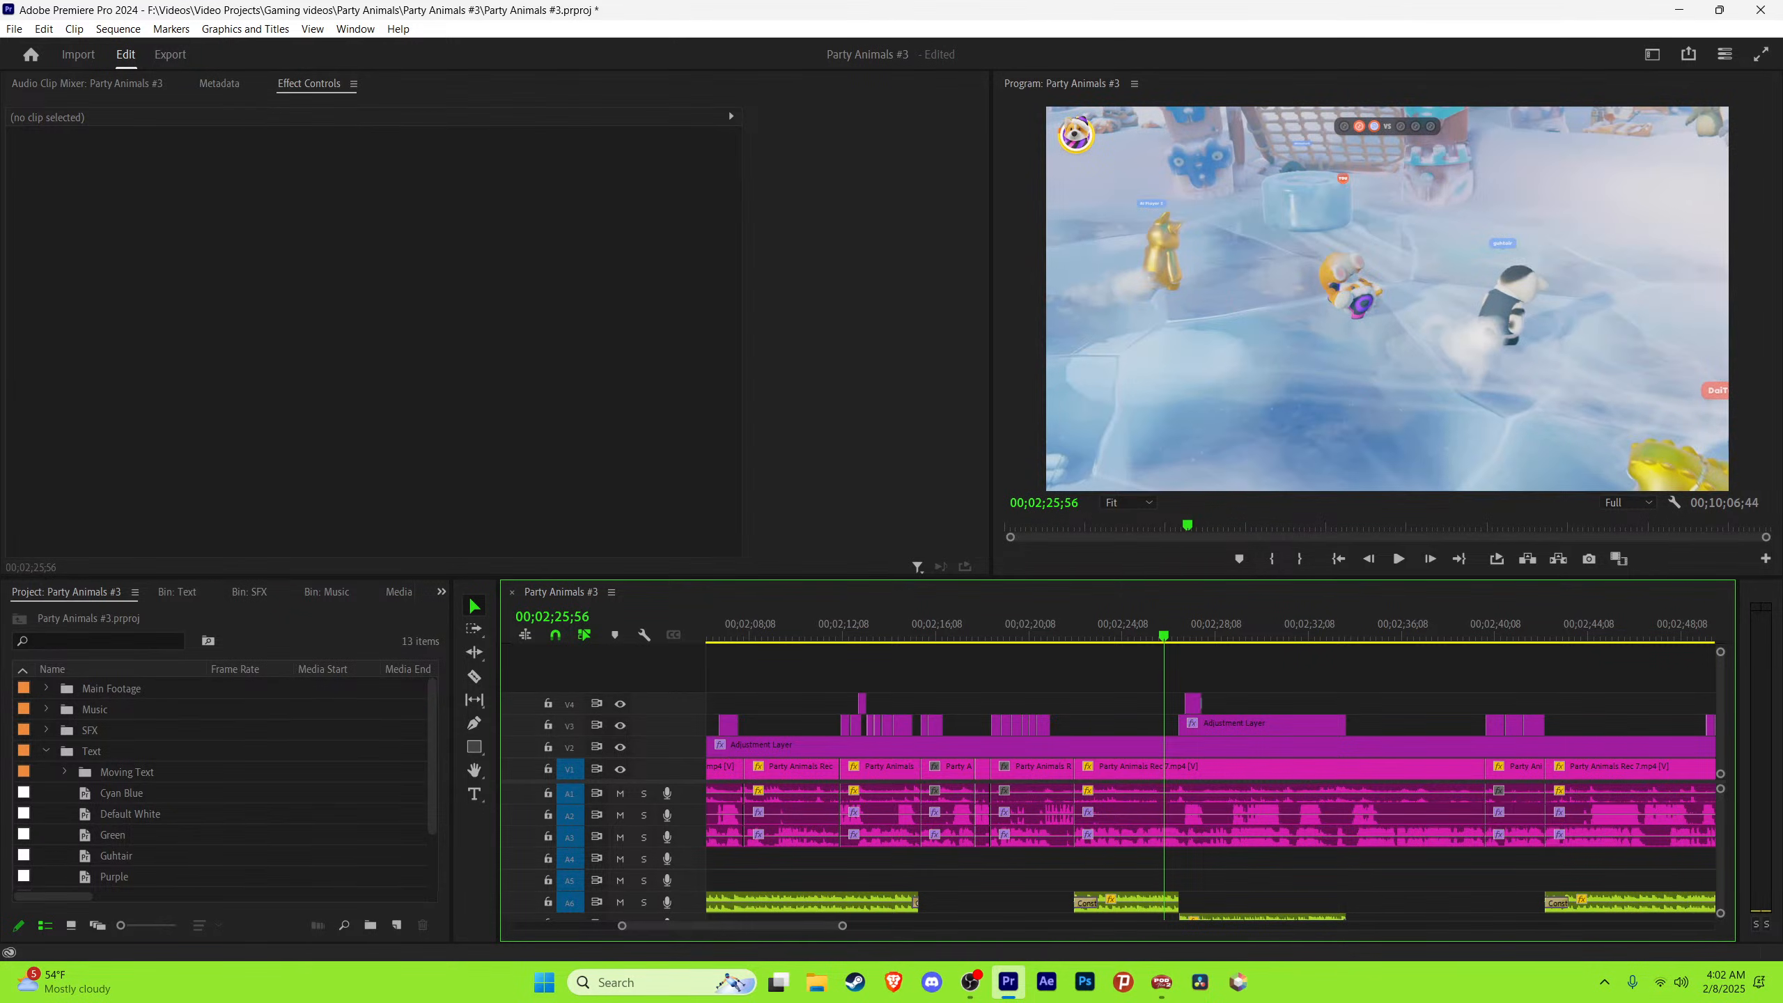
pyautogui.press('space')
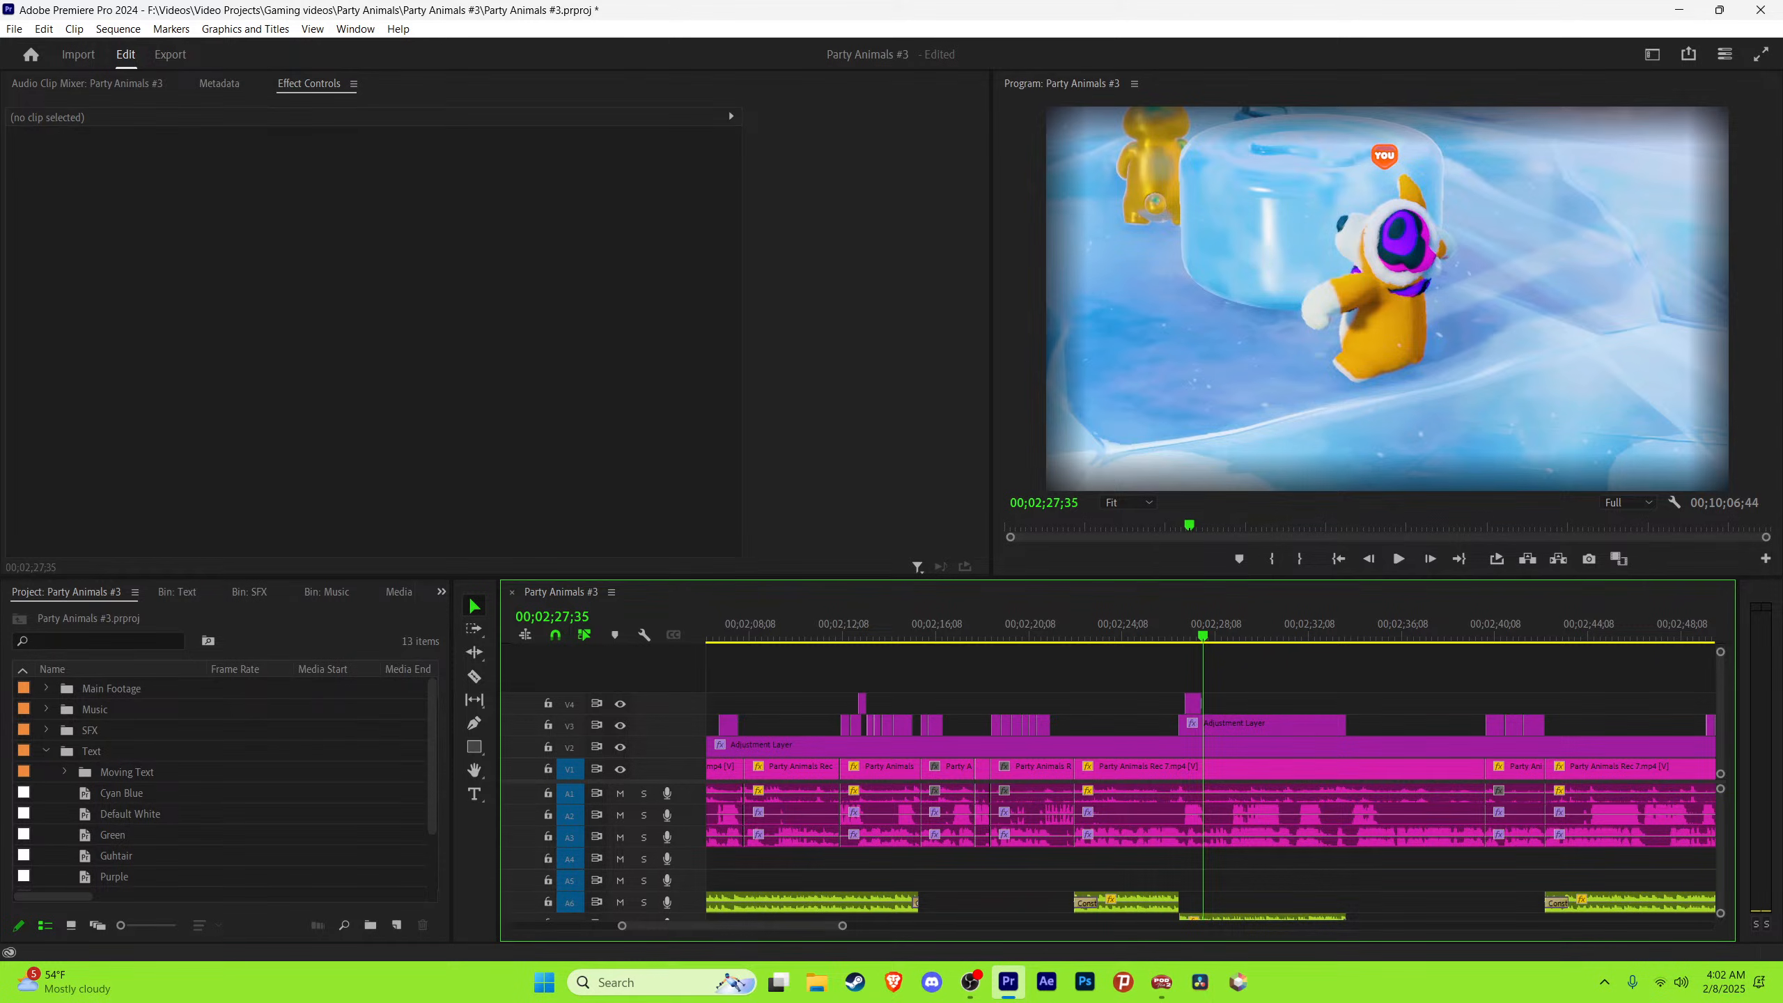
pyautogui.press('space')
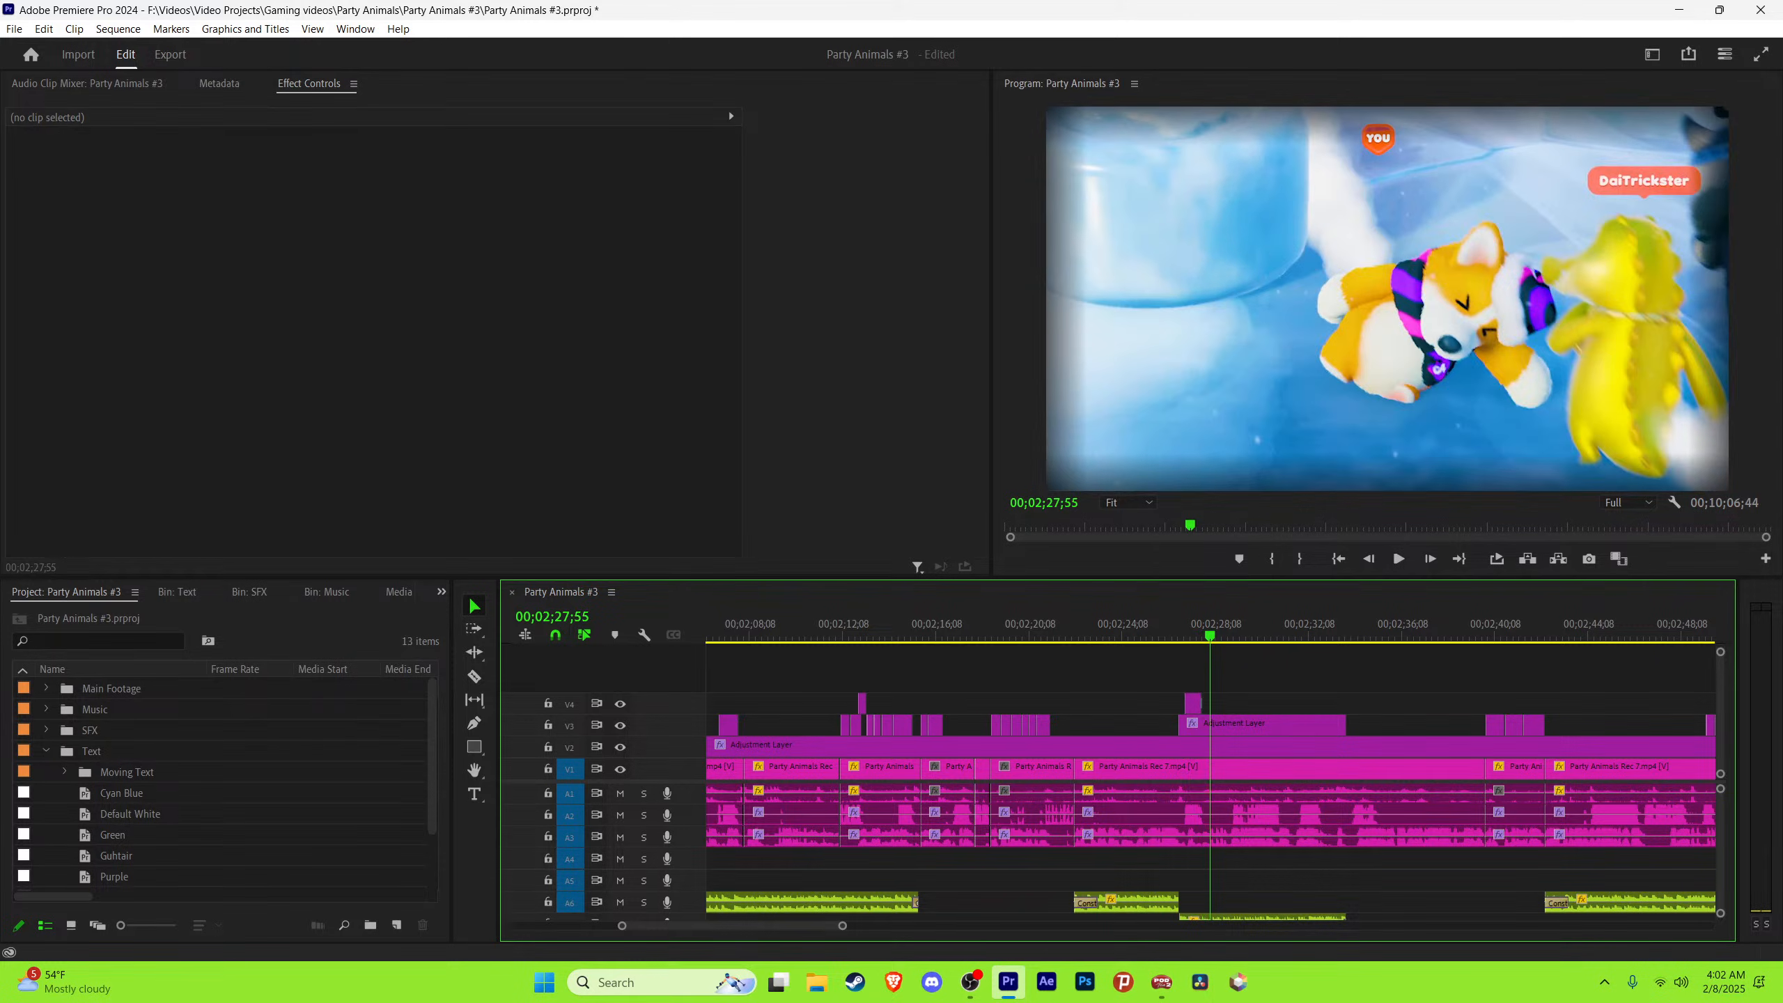
# Step: Save the project and replay the lead-in to the close-up from about 00;02;26;16
pyautogui.hotkey('alt', 'Tab')
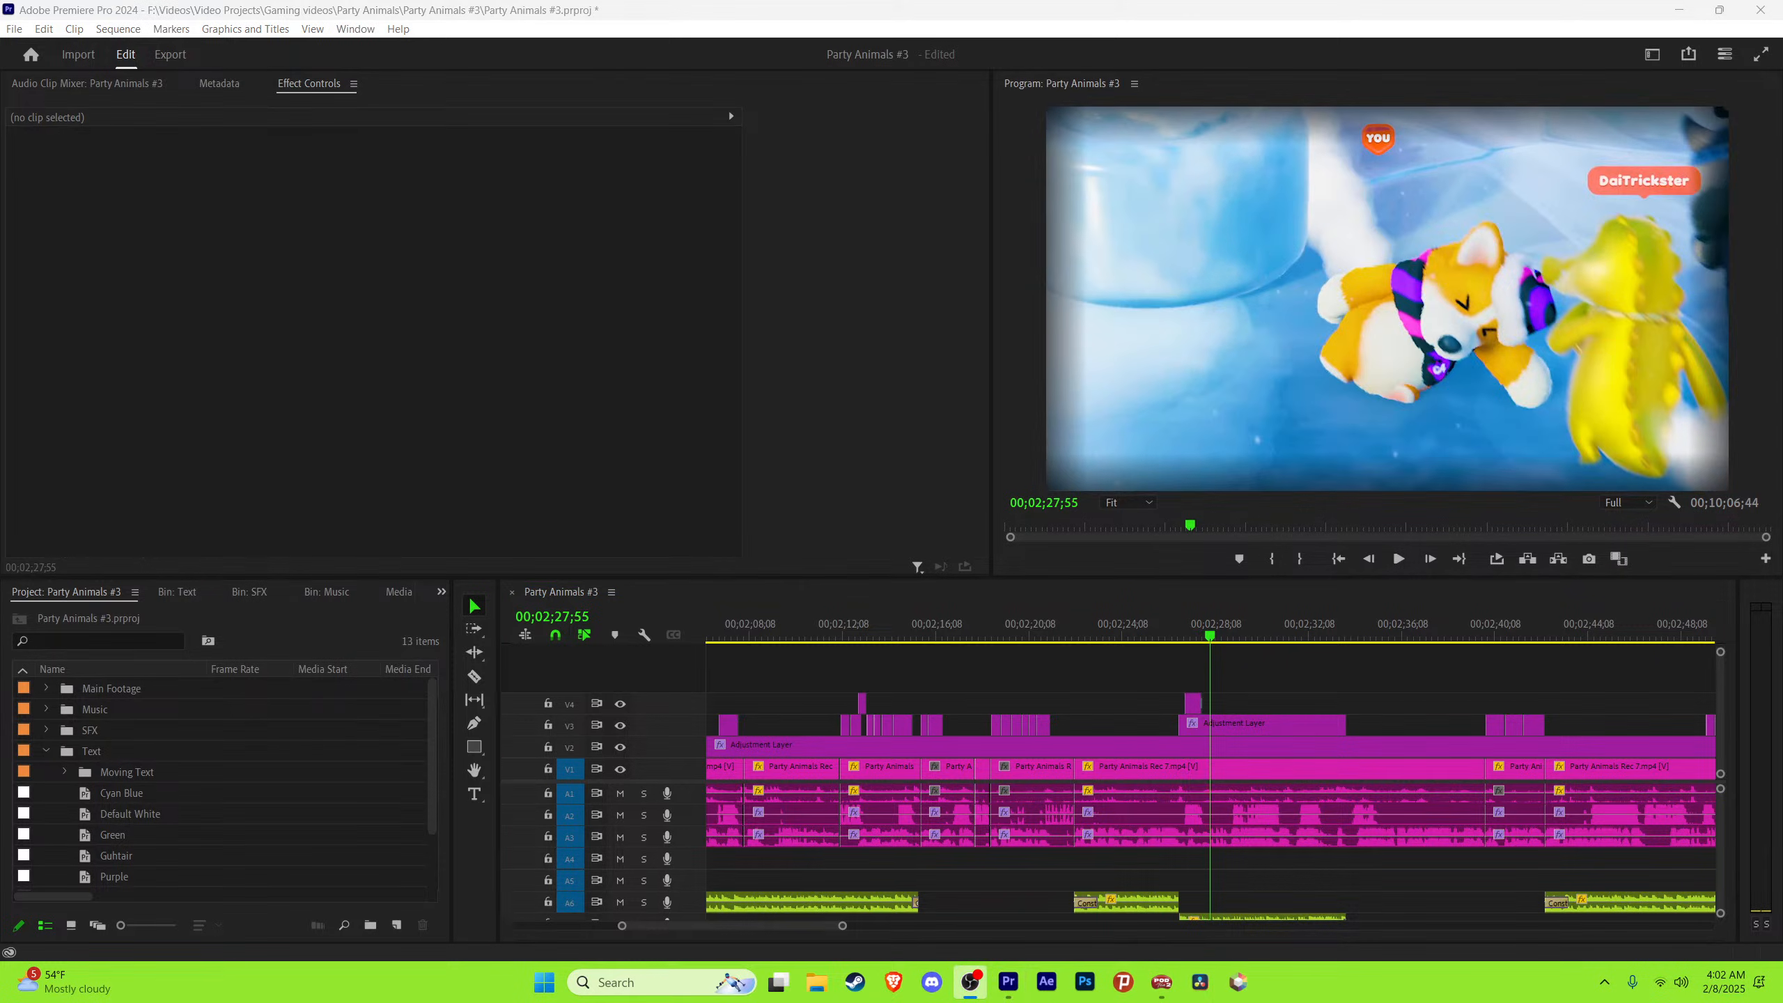
pyautogui.click(1171, 626)
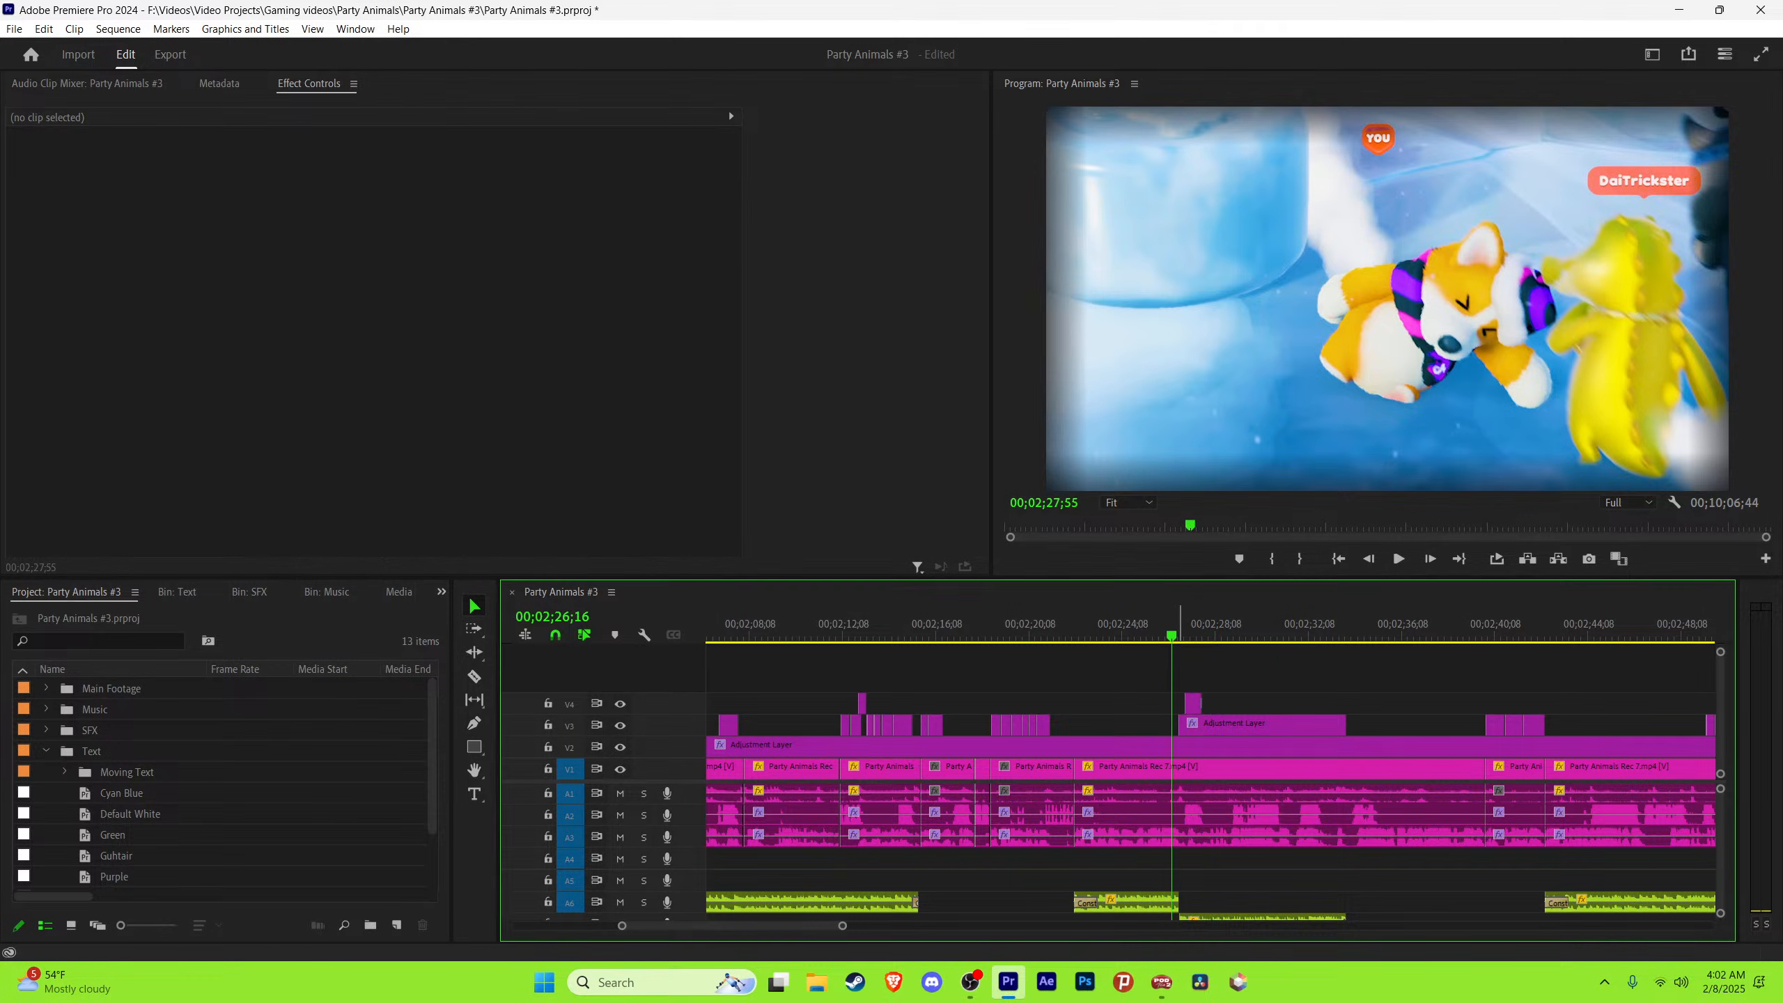
pyautogui.hotkey('ctrl', 's')
pyautogui.press('space')
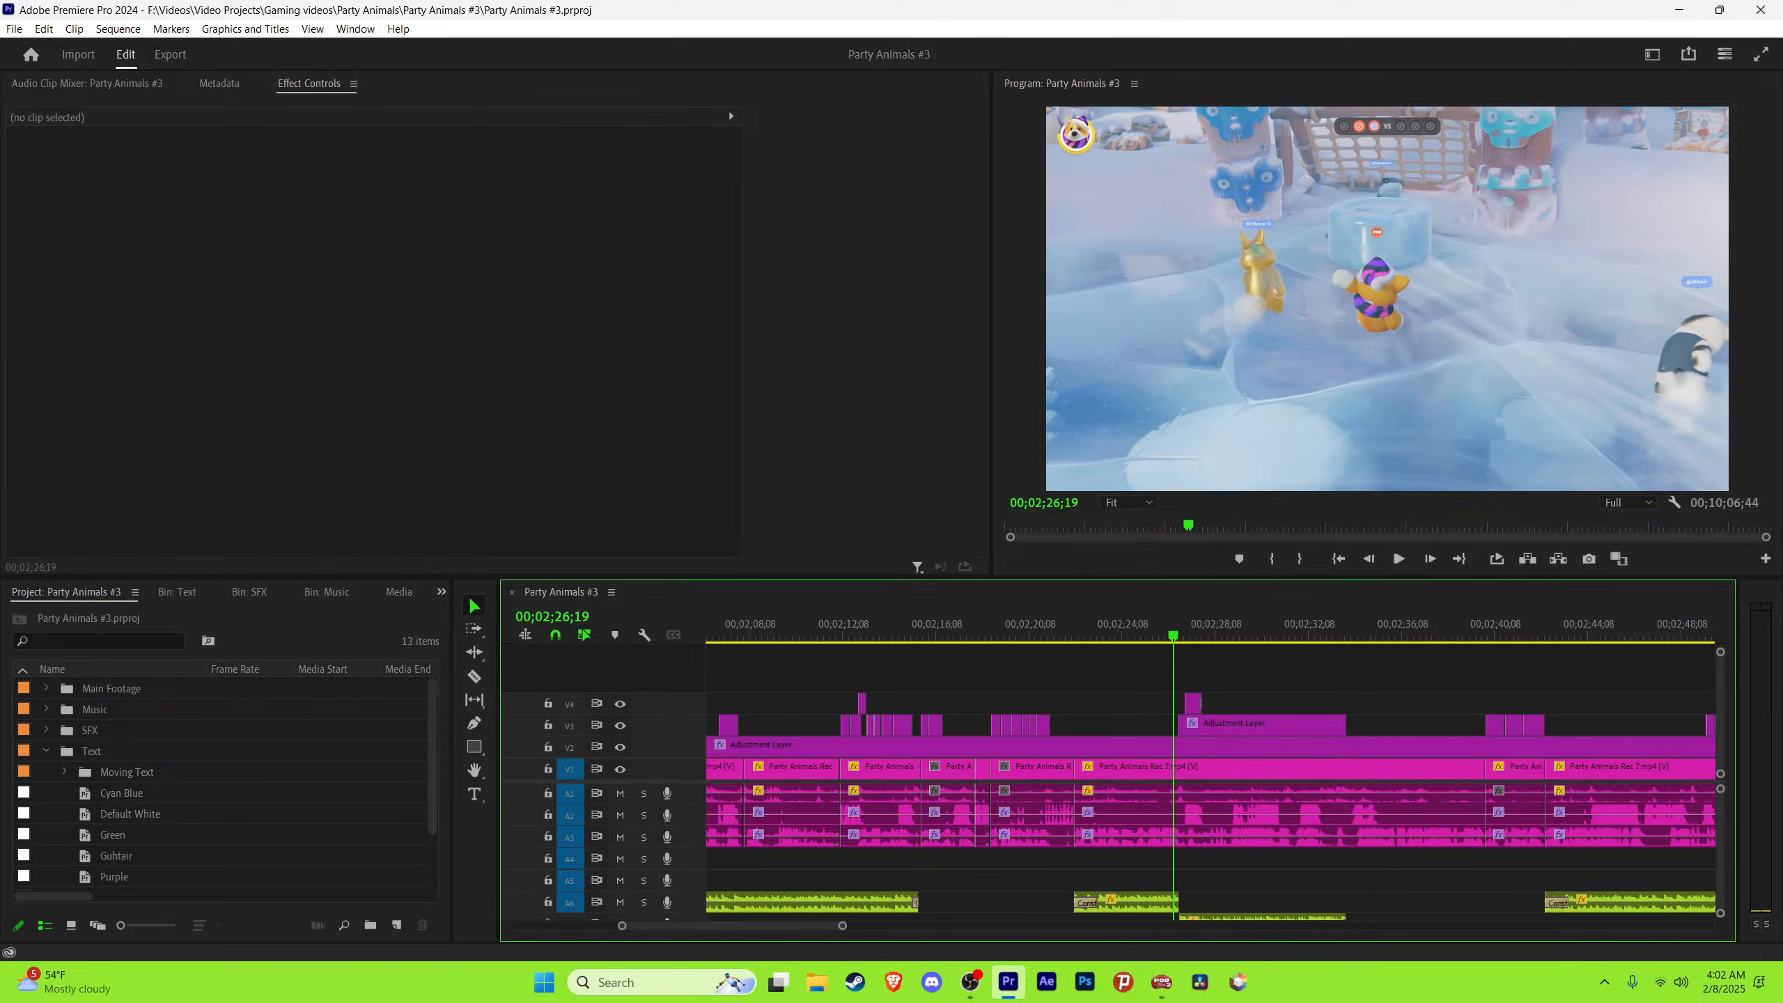
pyautogui.click(1171, 627)
pyautogui.press('space')
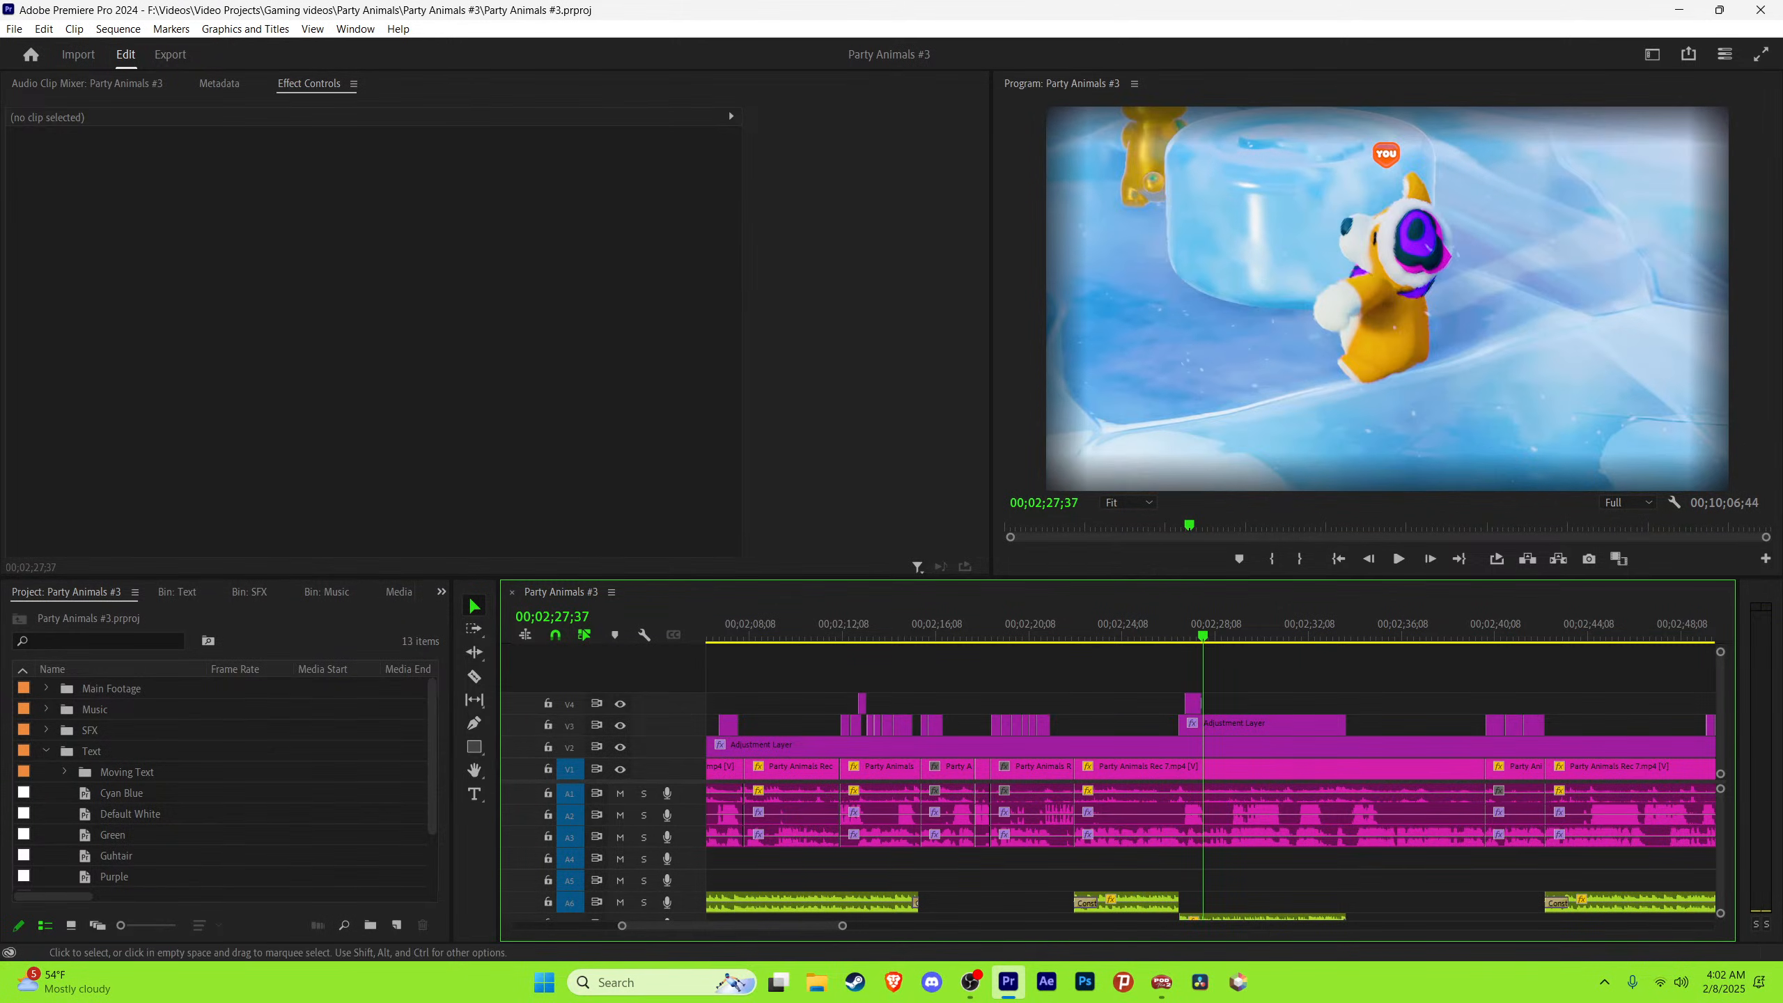
# Step: Place the playhead at 00;02;26;25 and examine how the music clips on A6 and A7 meet at the adjustment layer's start
pyautogui.moveTo(842, 926); pyautogui.dragTo(903, 926)
pyautogui.click(1182, 635)
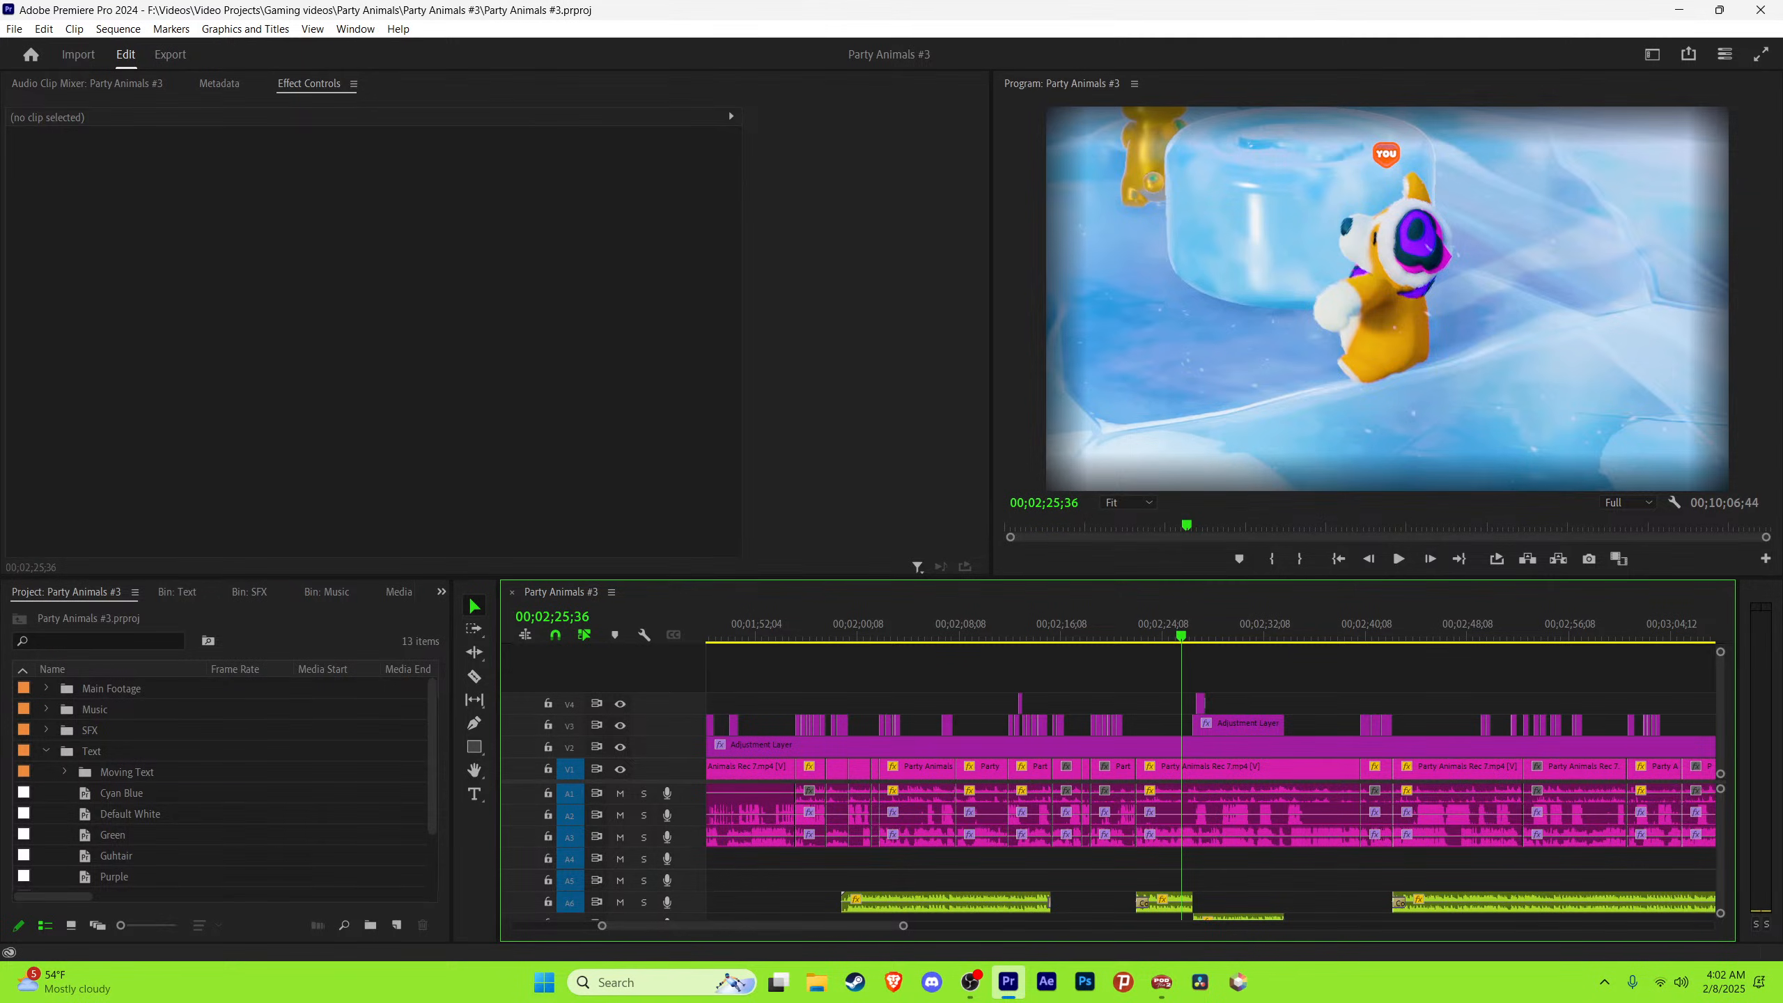
pyautogui.moveTo(1181, 635); pyautogui.dragTo(1190, 635)
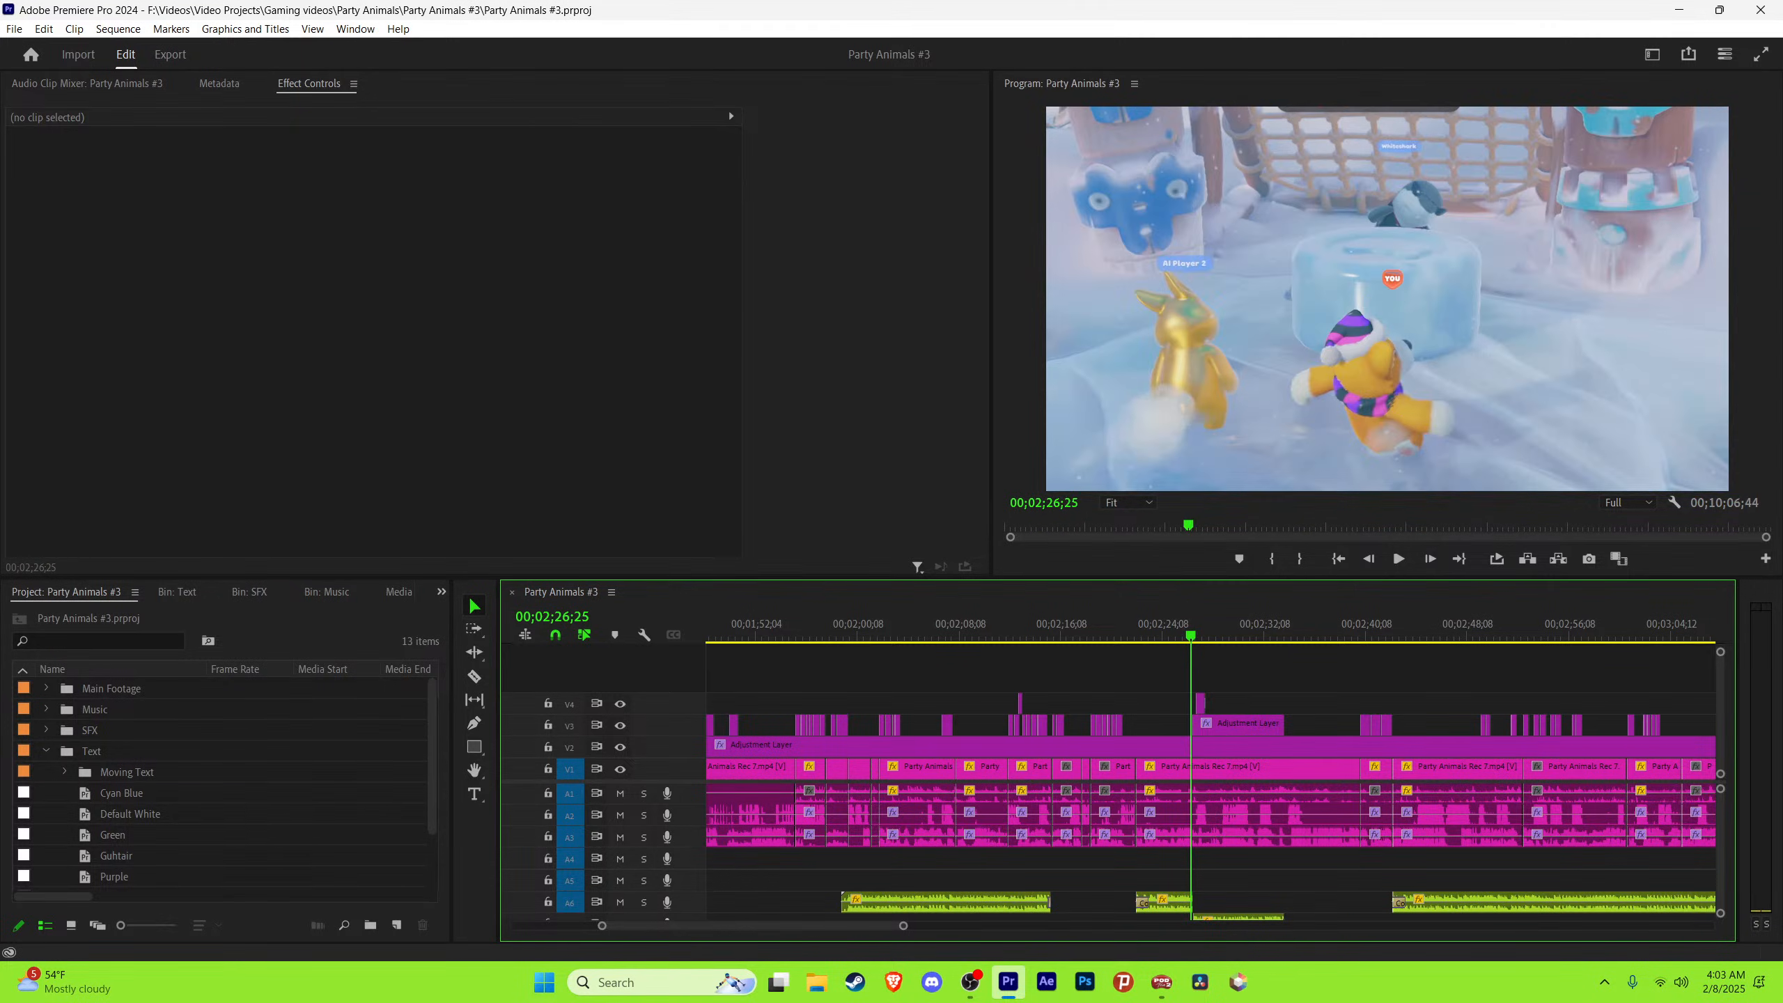
pyautogui.scroll(-2, 1194, 843)
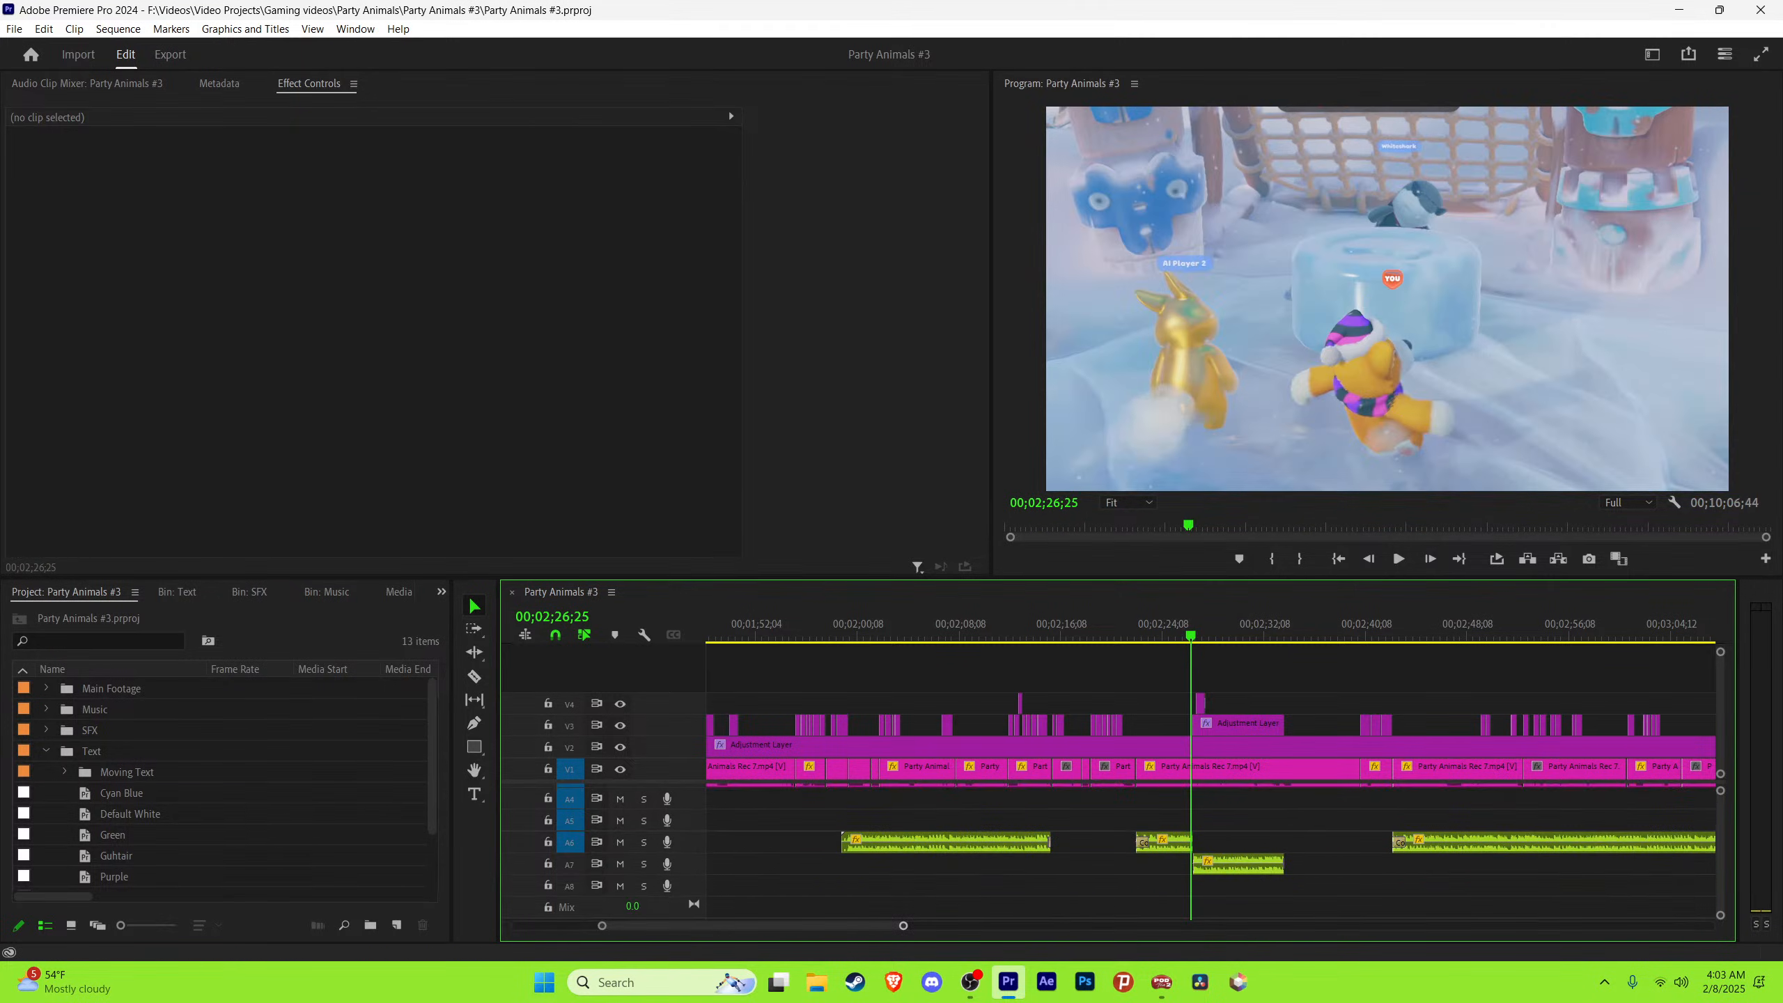
pyautogui.moveTo(903, 925); pyautogui.dragTo(1038, 925)
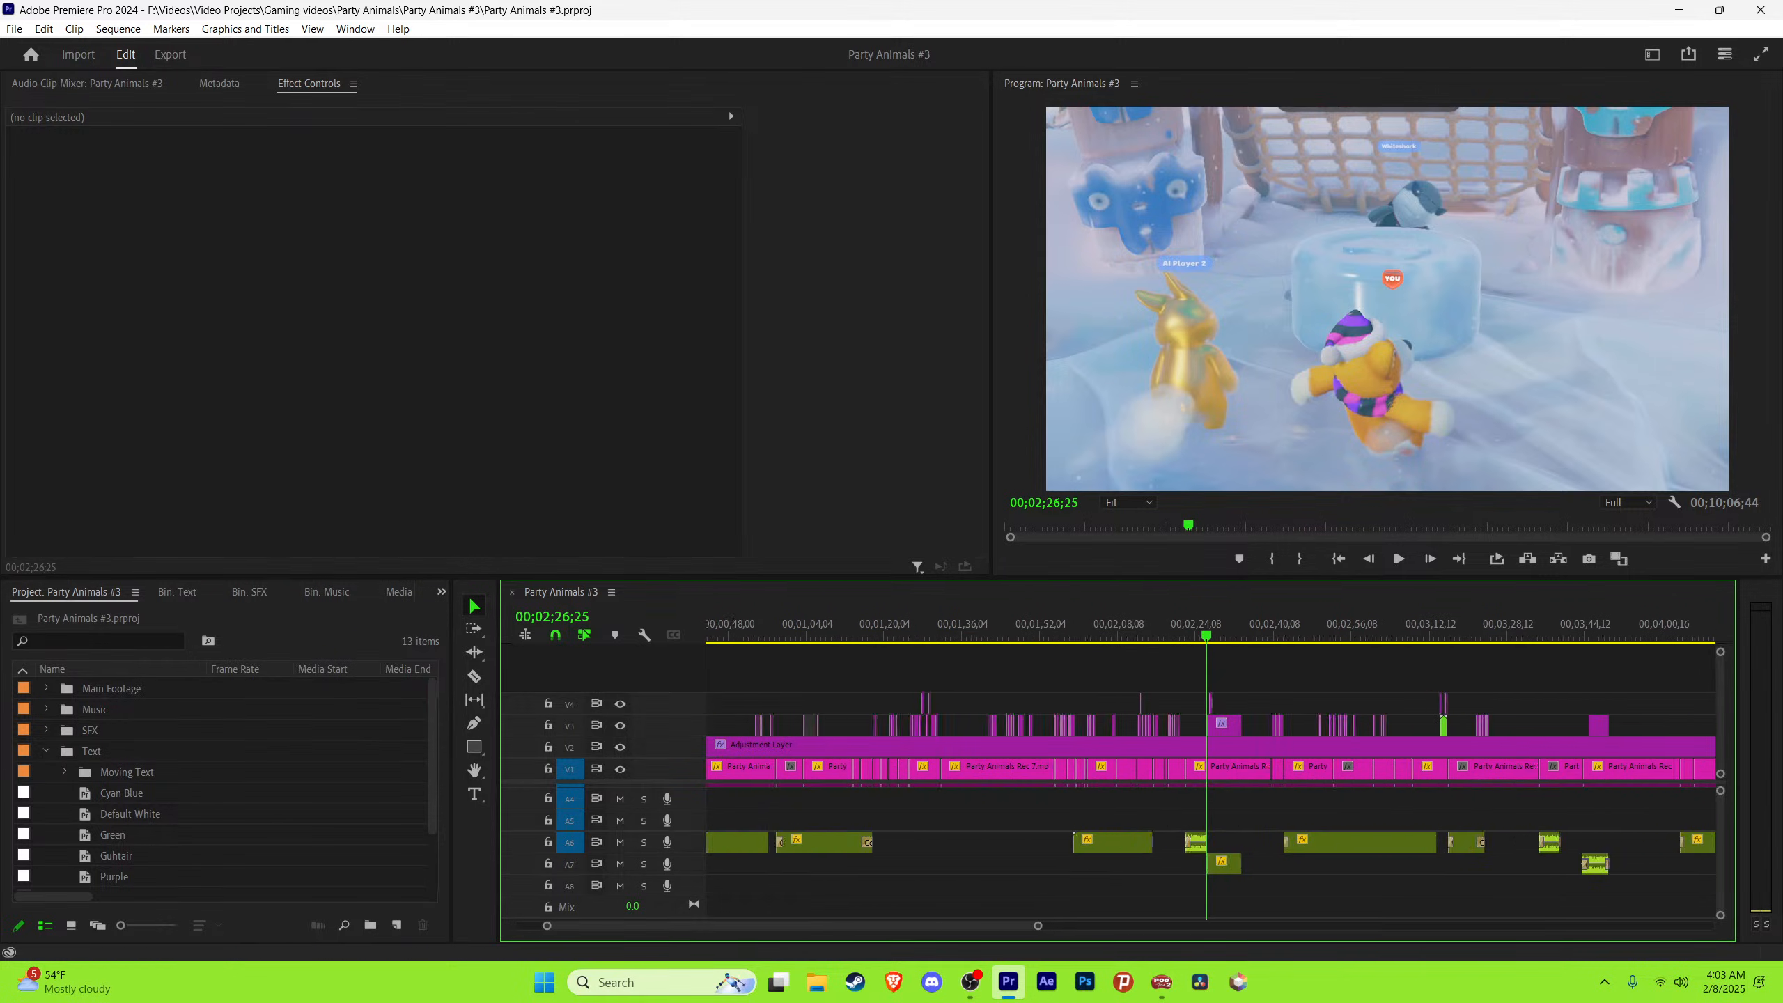
pyautogui.press('=')
pyautogui.press('=')
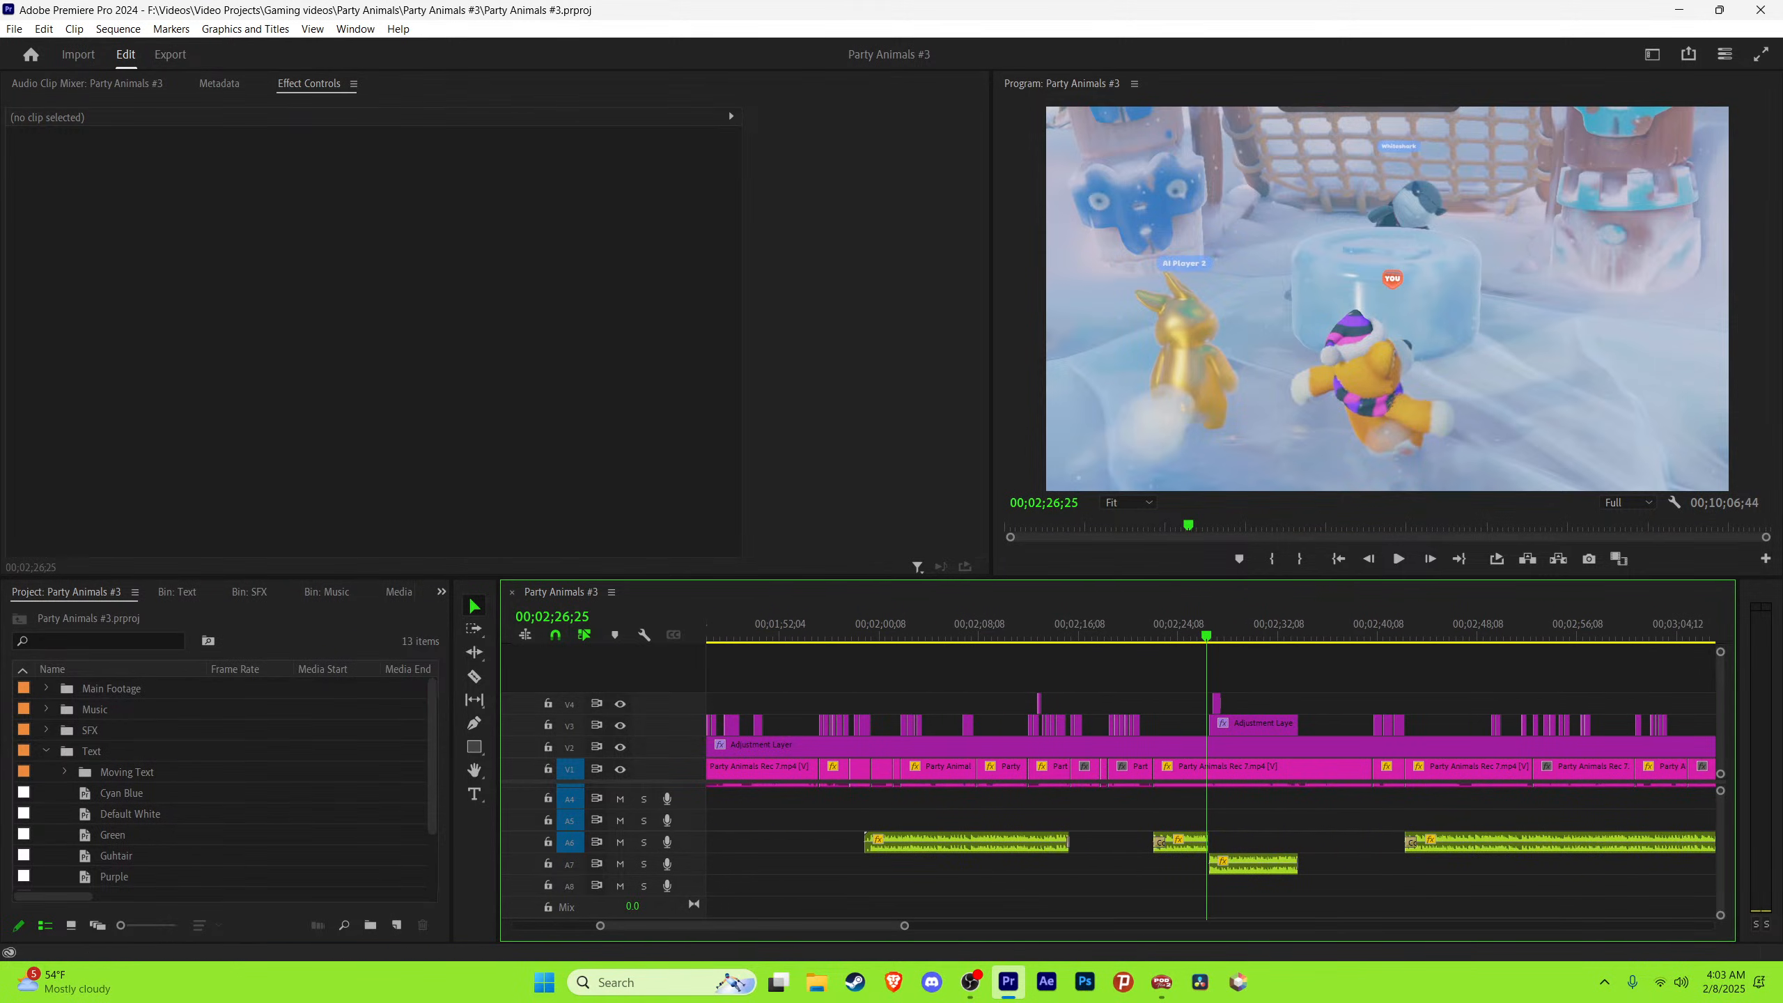
pyautogui.scroll(2, 1194, 843)
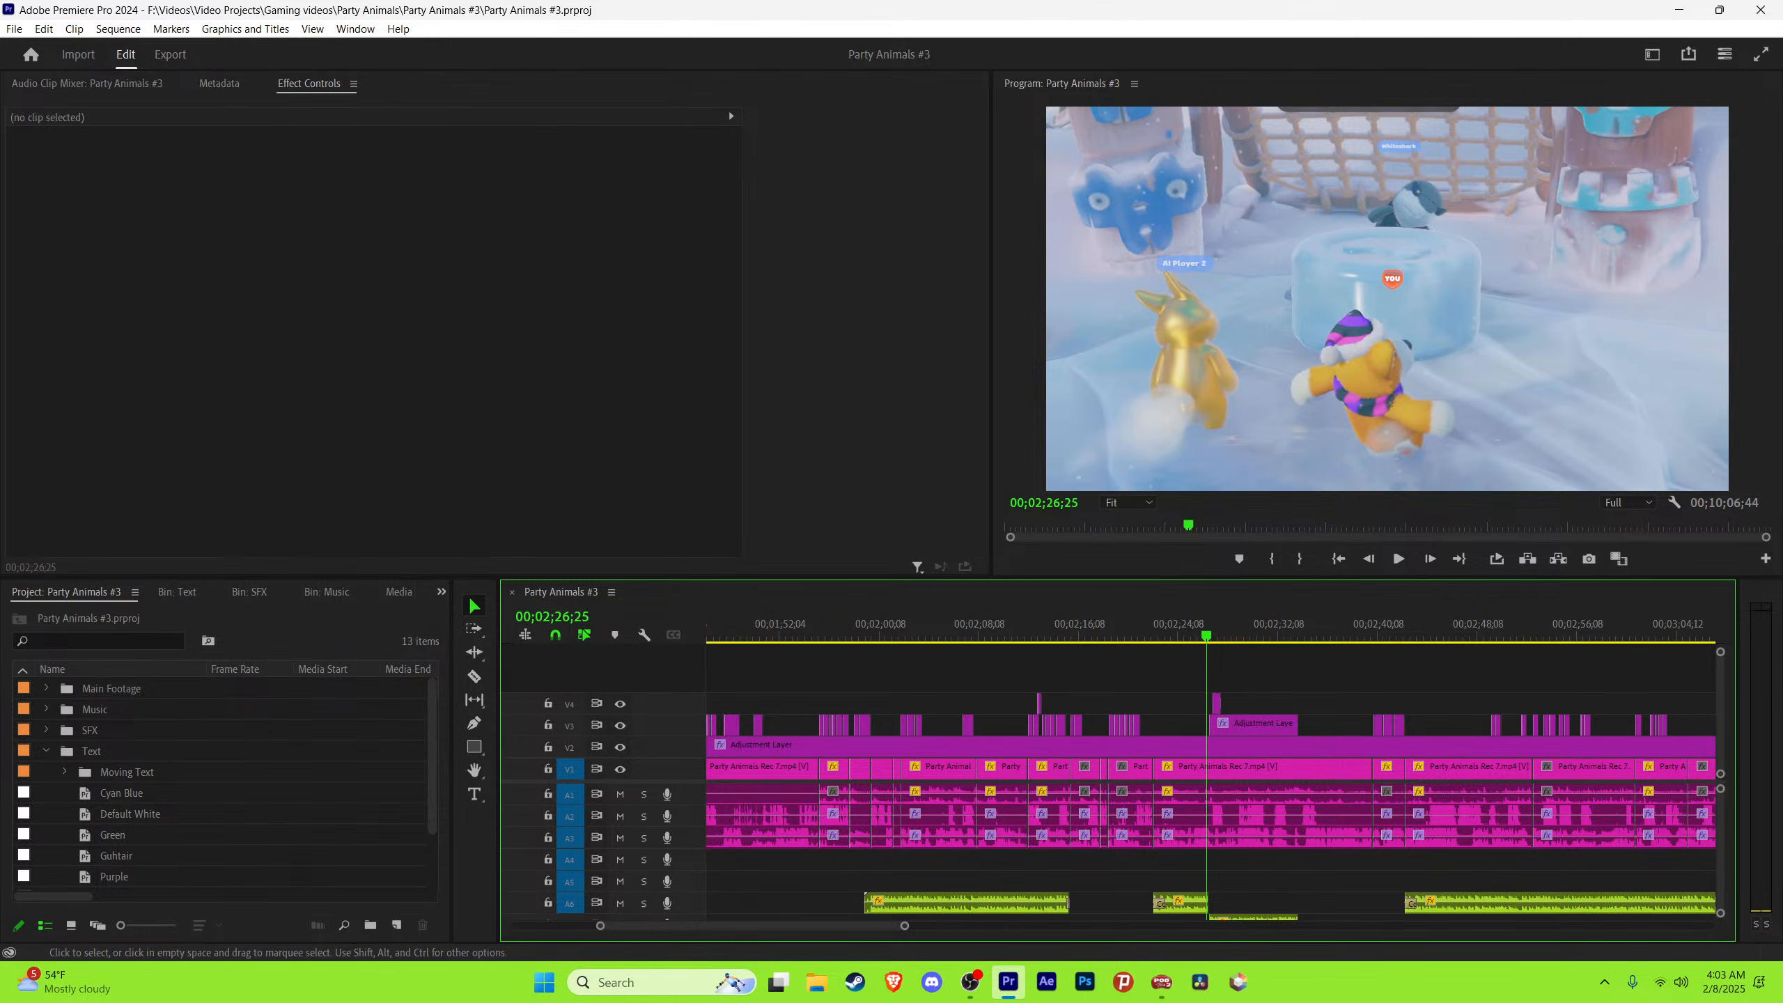
# Step: Place the playhead at 00;02;15;46, where the A6 music ends, and inspect the surrounding cuts and empty V4 space
pyautogui.moveTo(1139, 625); pyautogui.dragTo(1075, 625)
pyautogui.press('-')
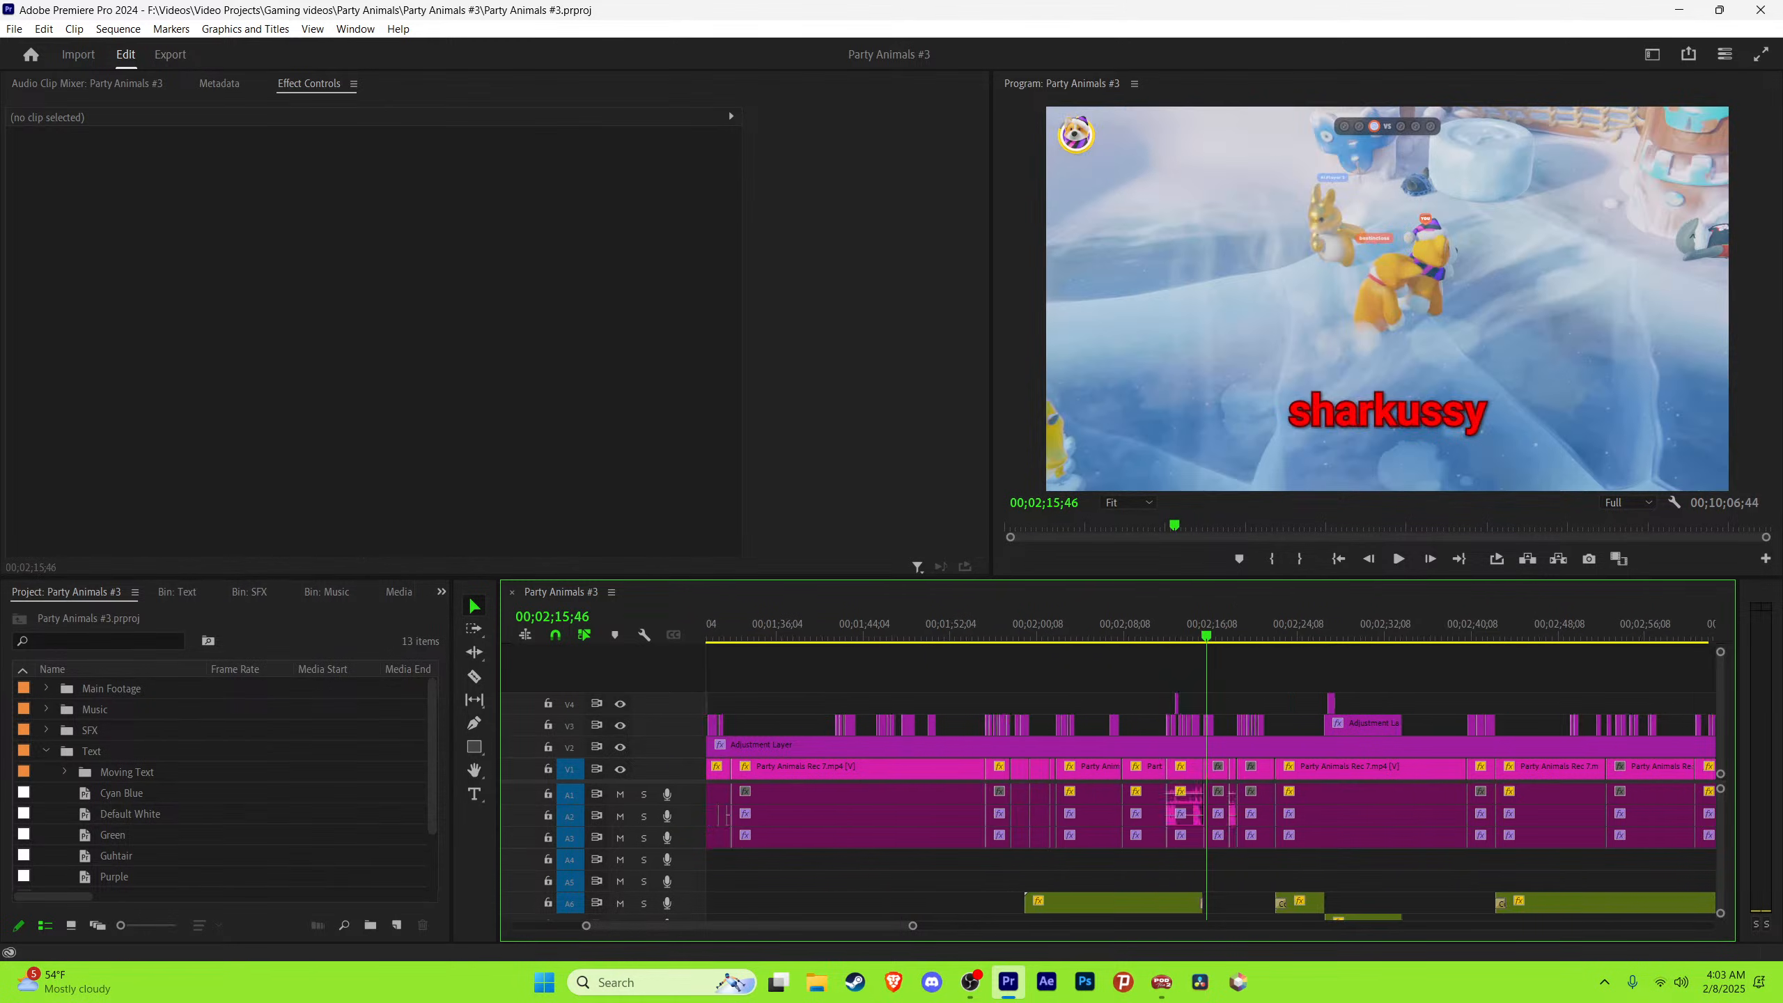
pyautogui.press('-')
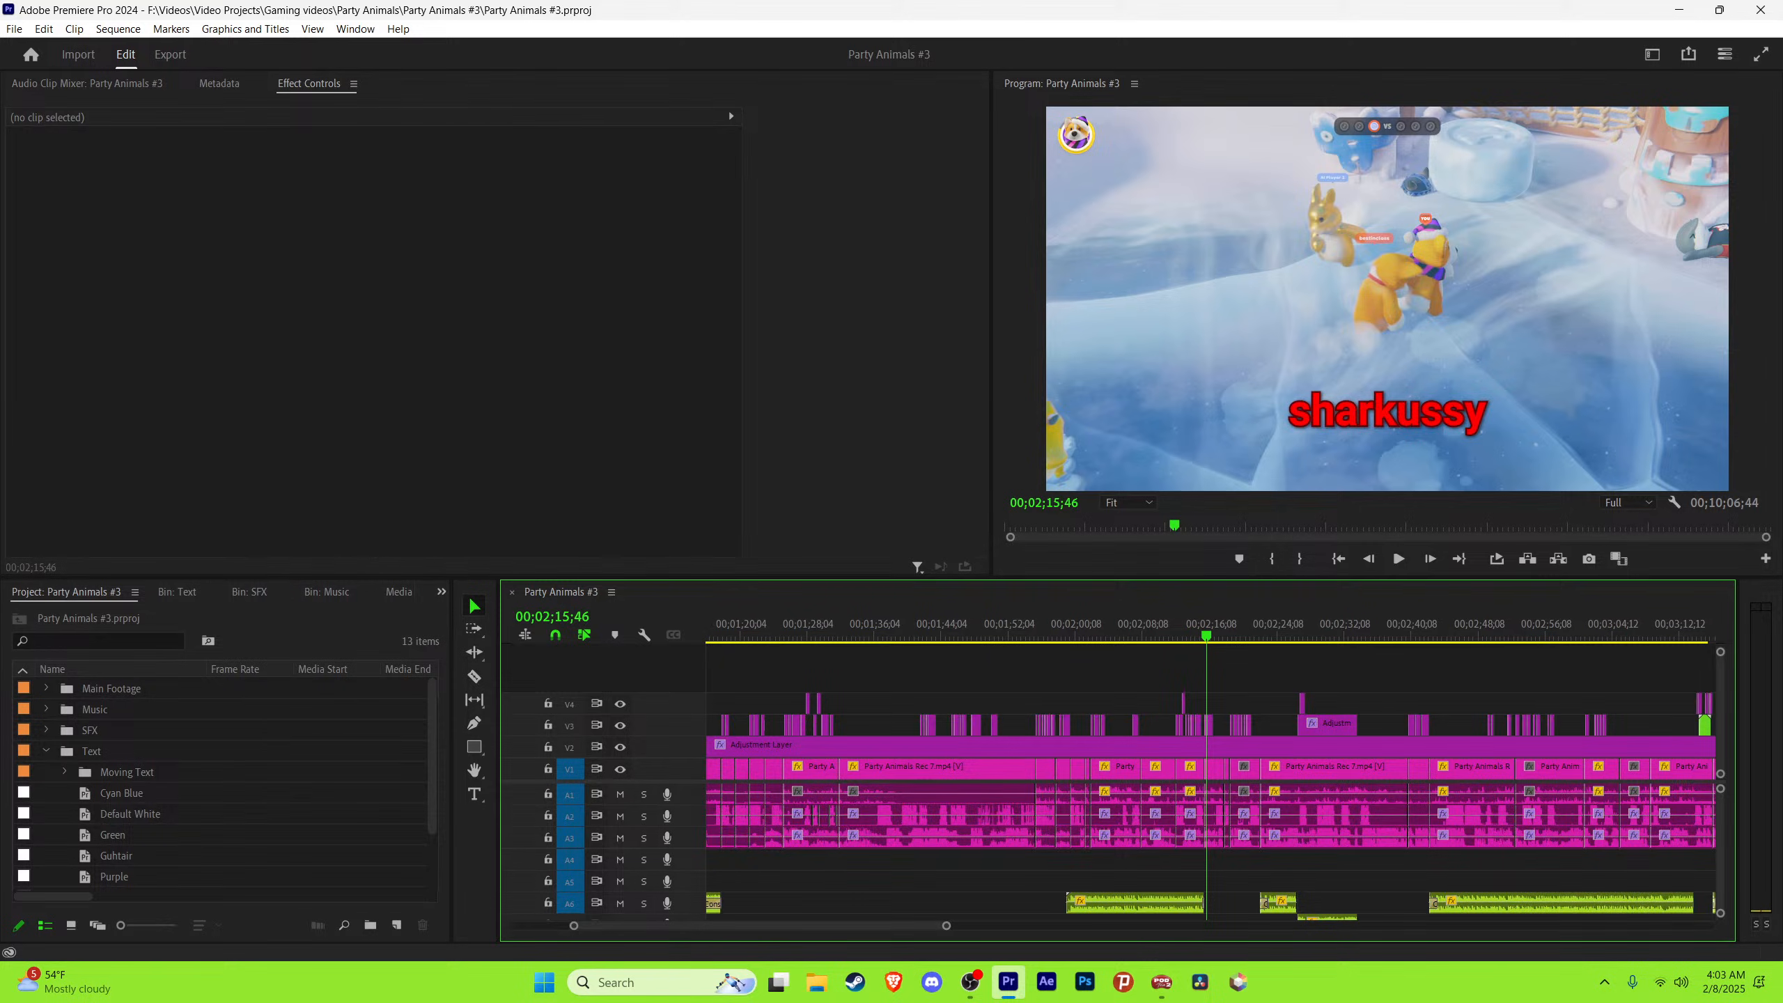
pyautogui.press('=')
pyautogui.press('=')
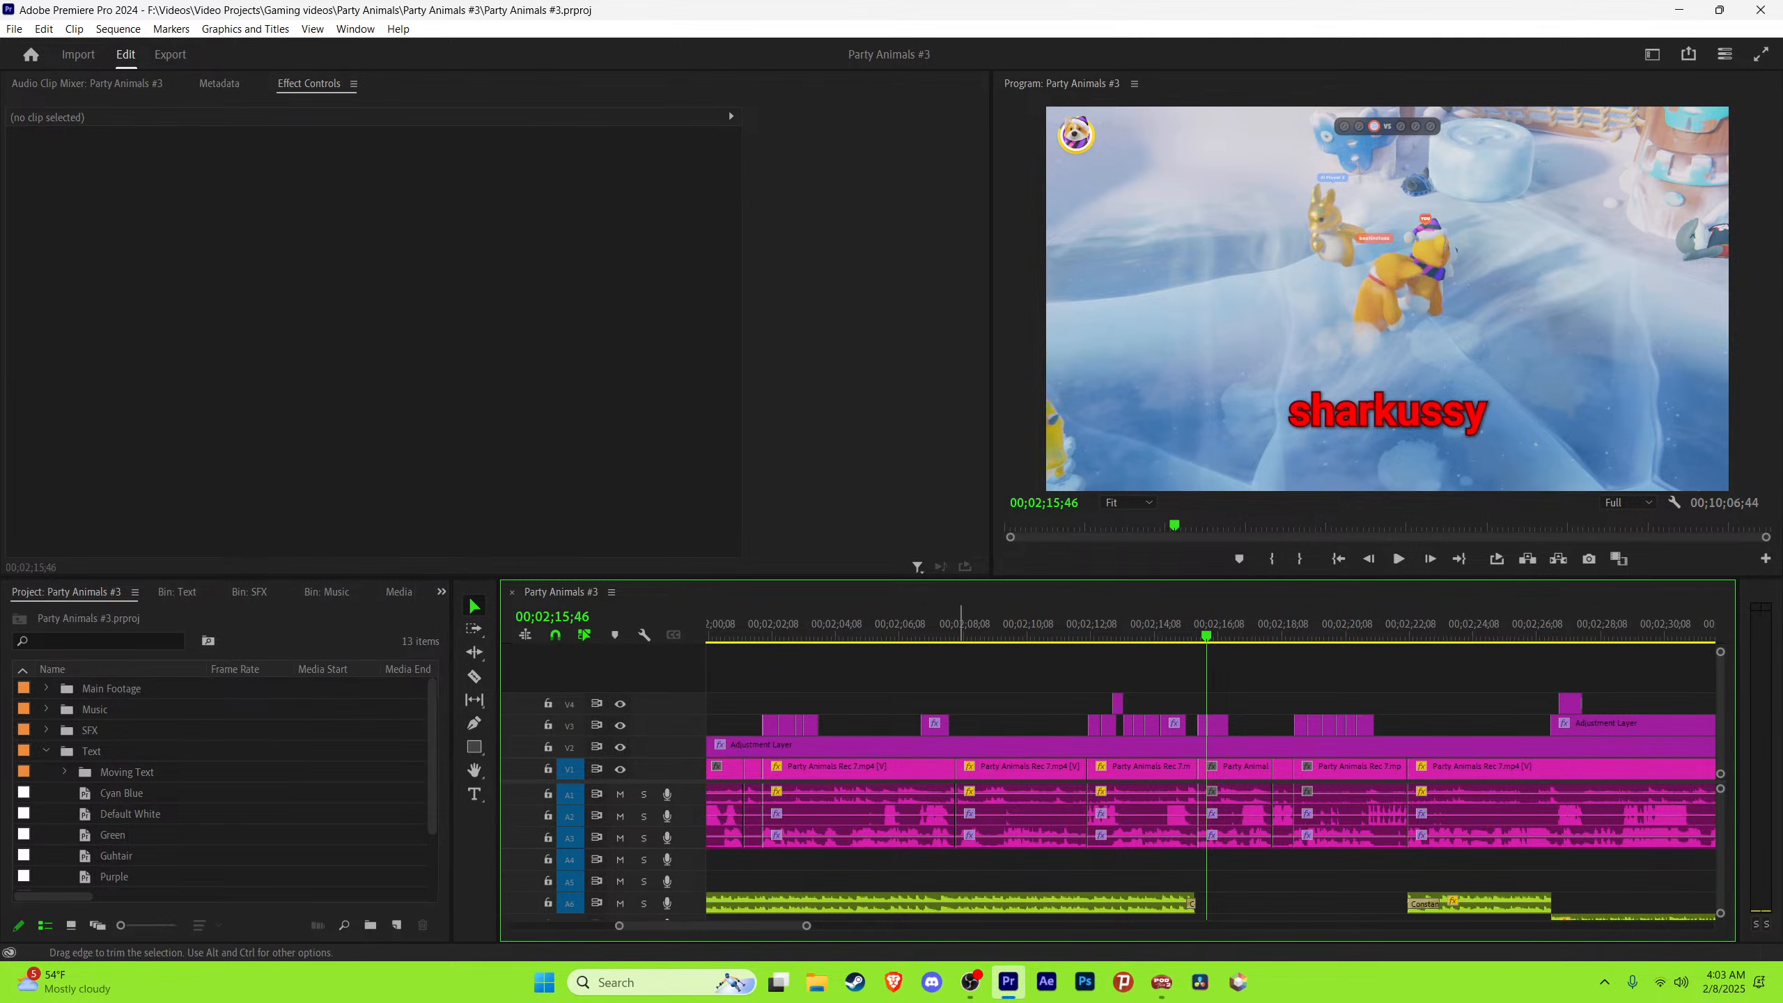
pyautogui.click(1008, 766)
pyautogui.click(1033, 703)
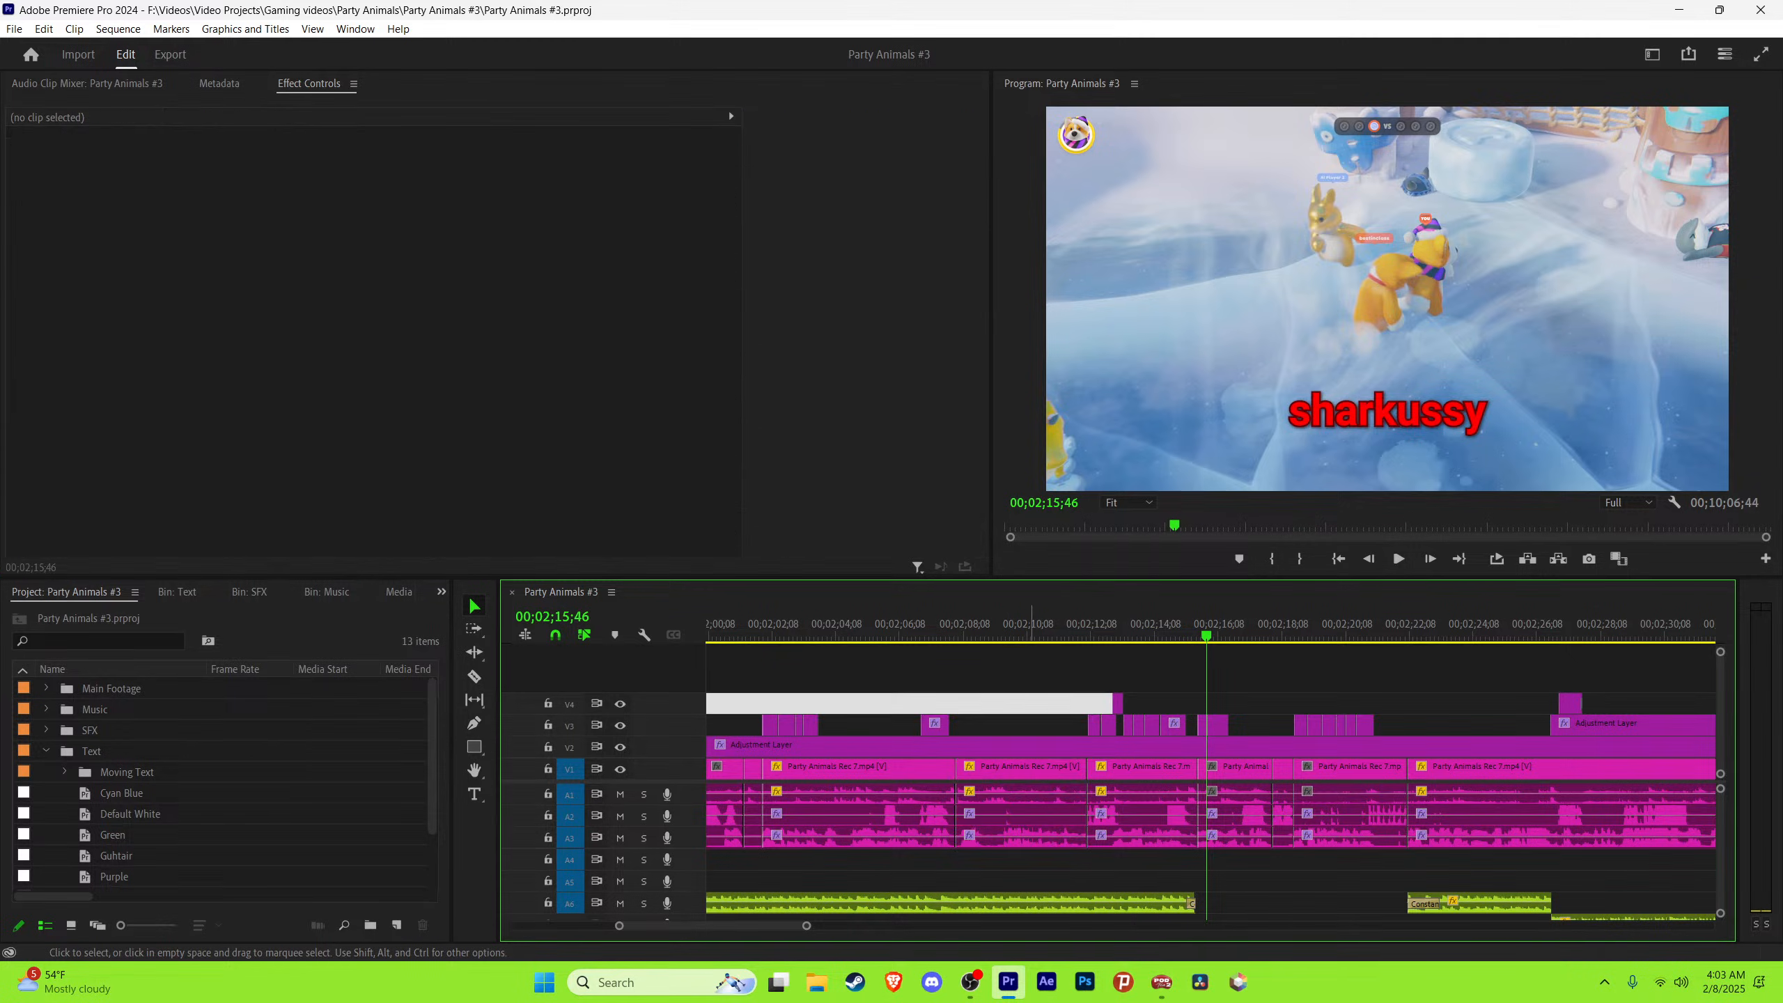
pyautogui.click(1035, 703)
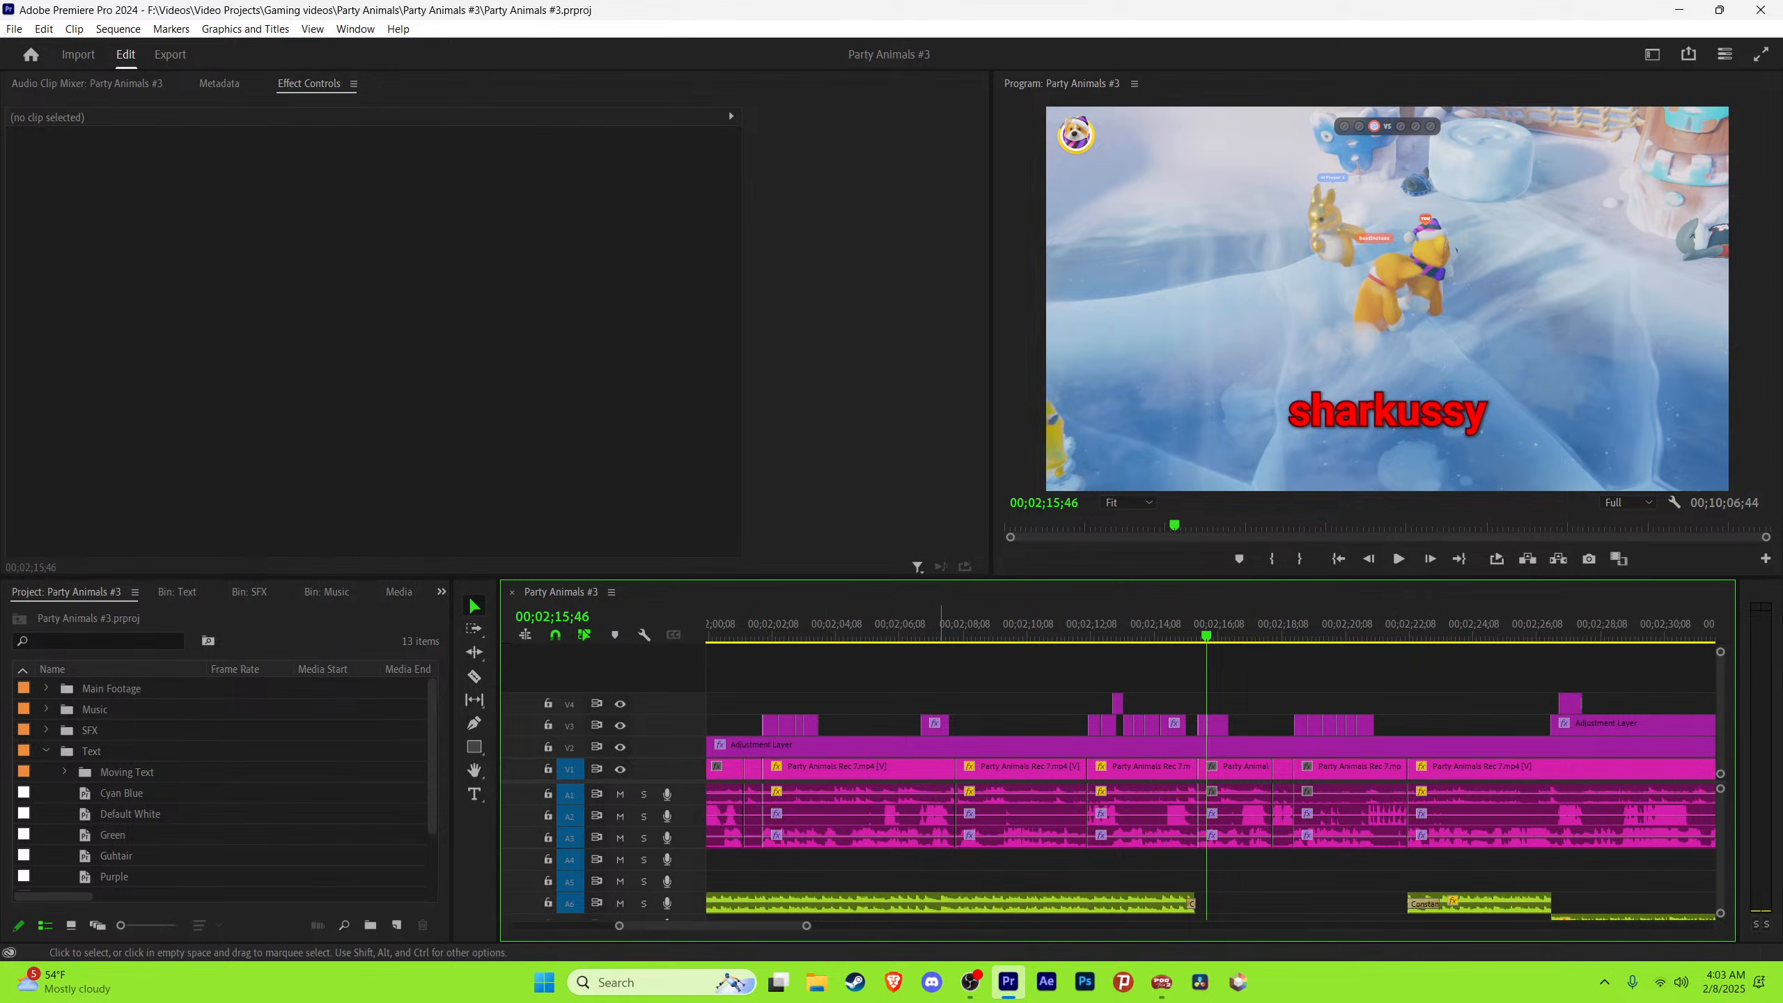
# Step: Compare the music clips with the cuts, then select the V1 gameplay clip at 00;02;02;32 to inspect its Position and Scale keyframes
pyautogui.moveTo(807, 926); pyautogui.dragTo(827, 926)
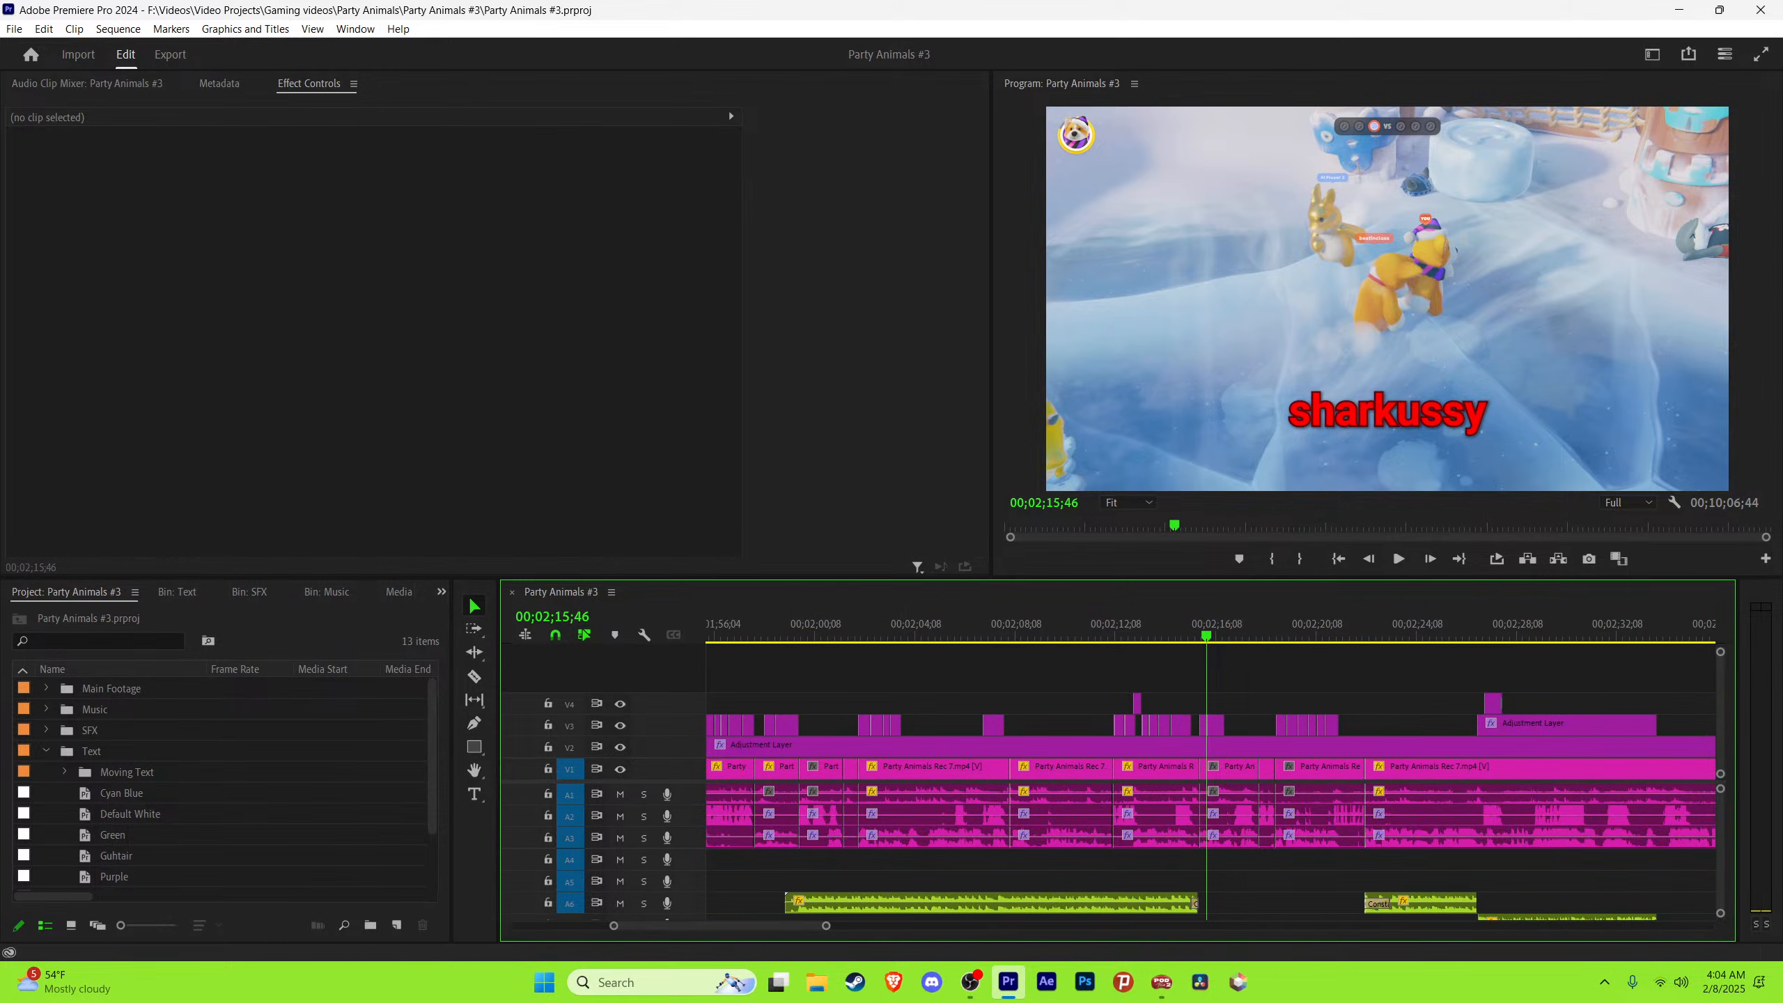
pyautogui.moveTo(826, 925); pyautogui.dragTo(952, 926)
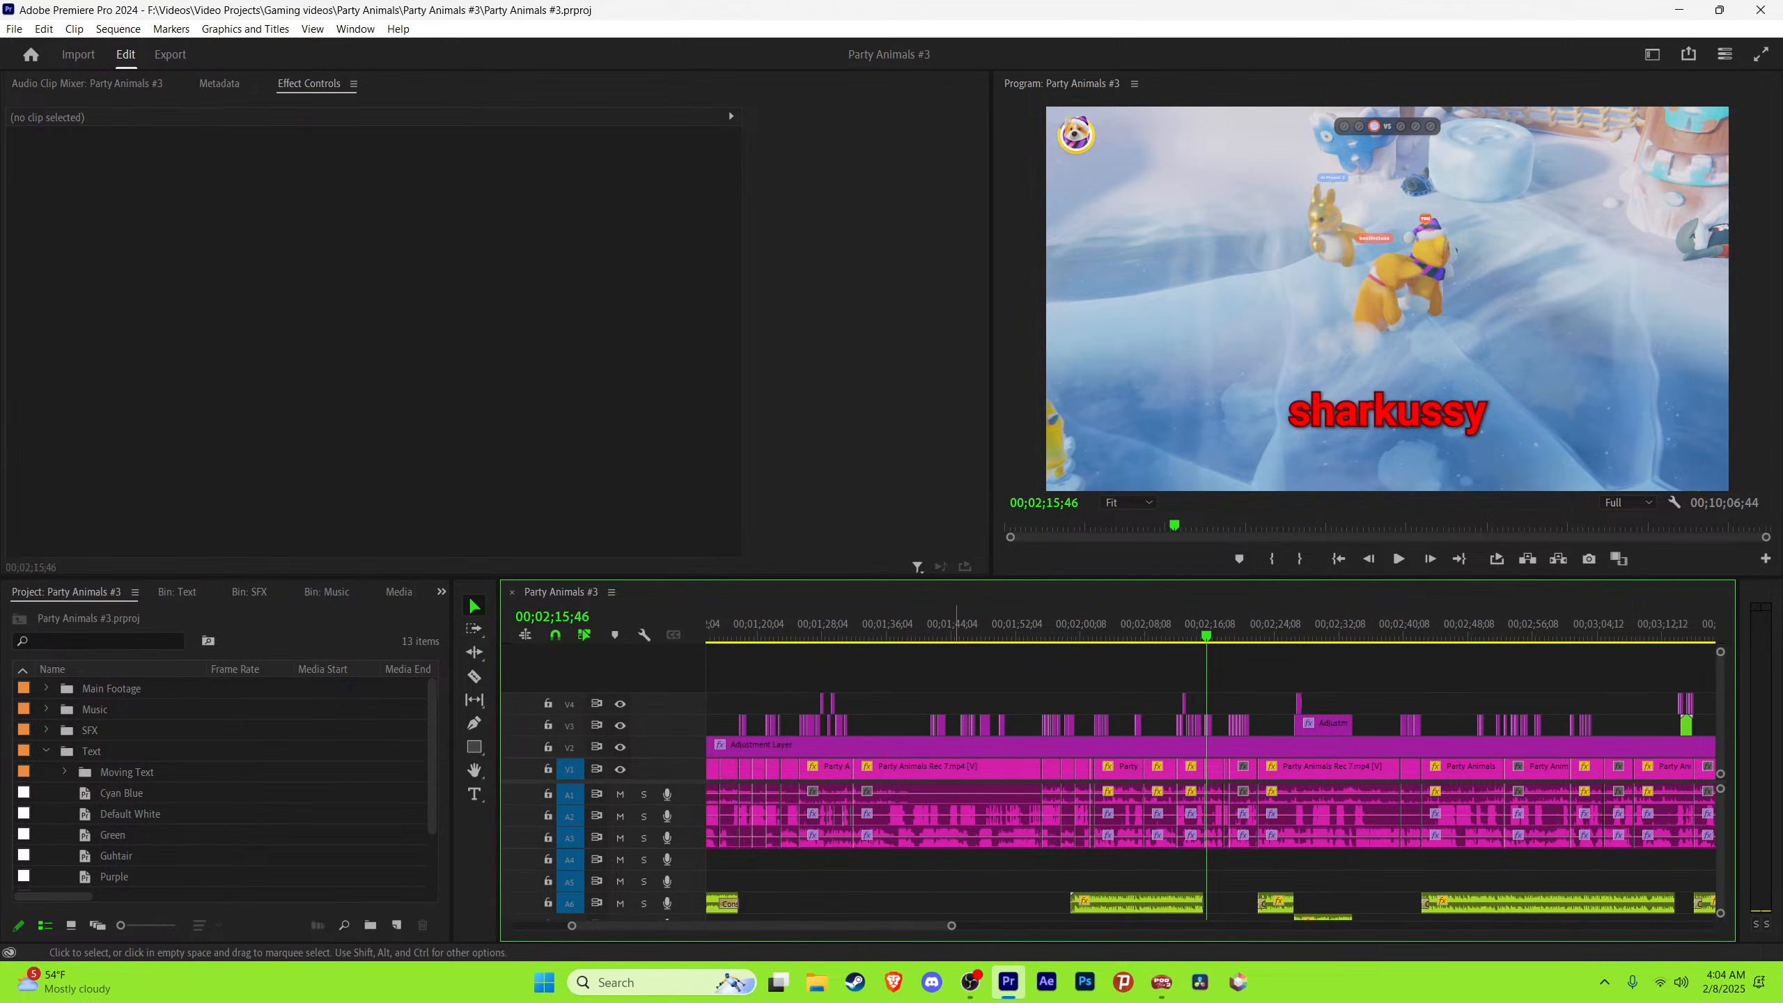
pyautogui.moveTo(952, 926); pyautogui.dragTo(1018, 926)
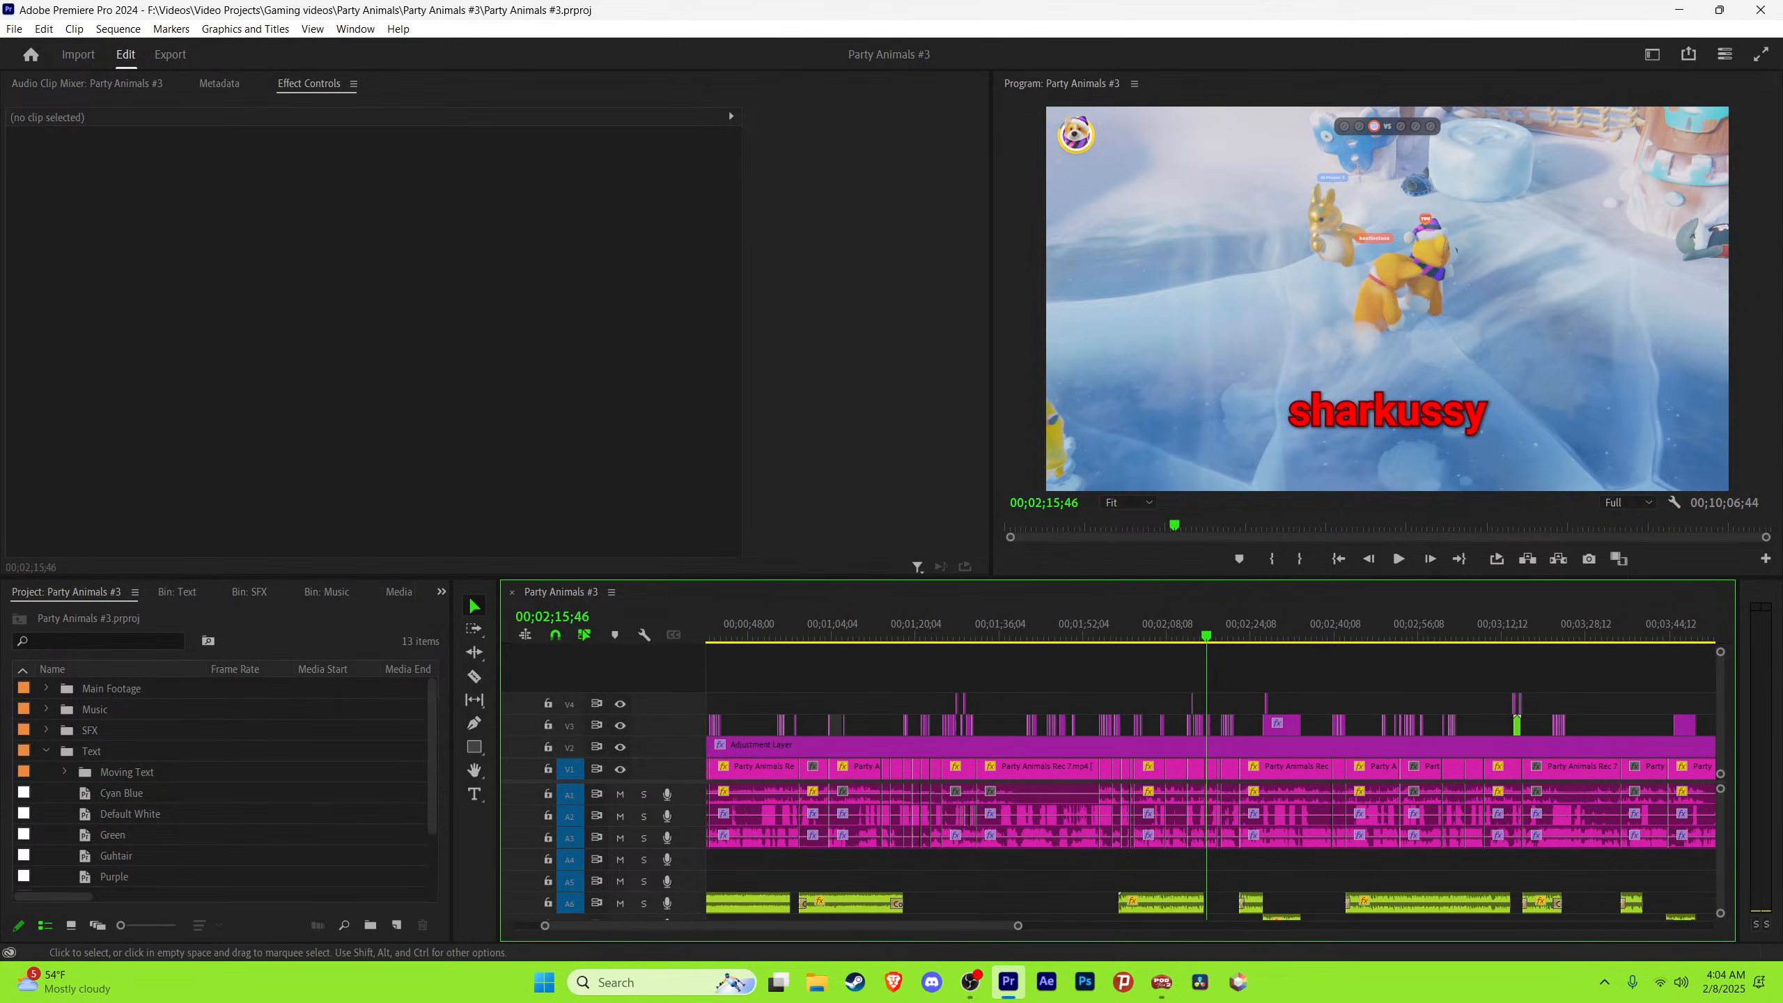
pyautogui.scroll(-1, 1212, 851)
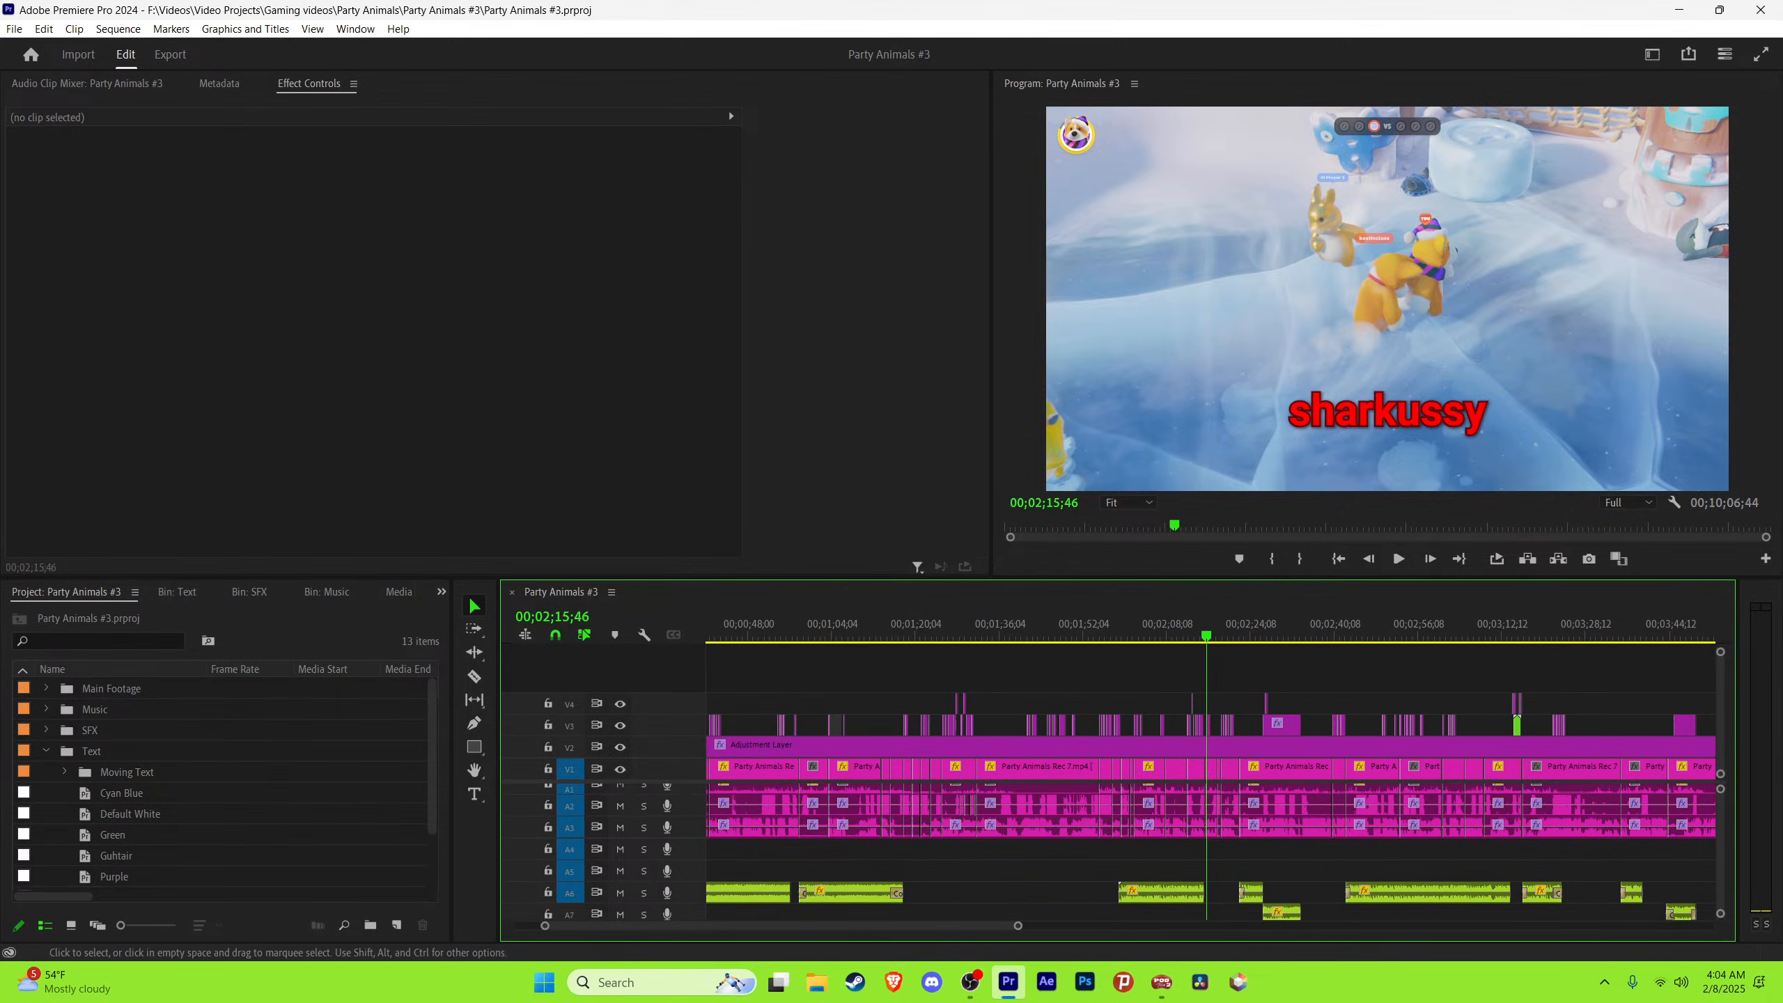
pyautogui.moveTo(1018, 926); pyautogui.dragTo(820, 925)
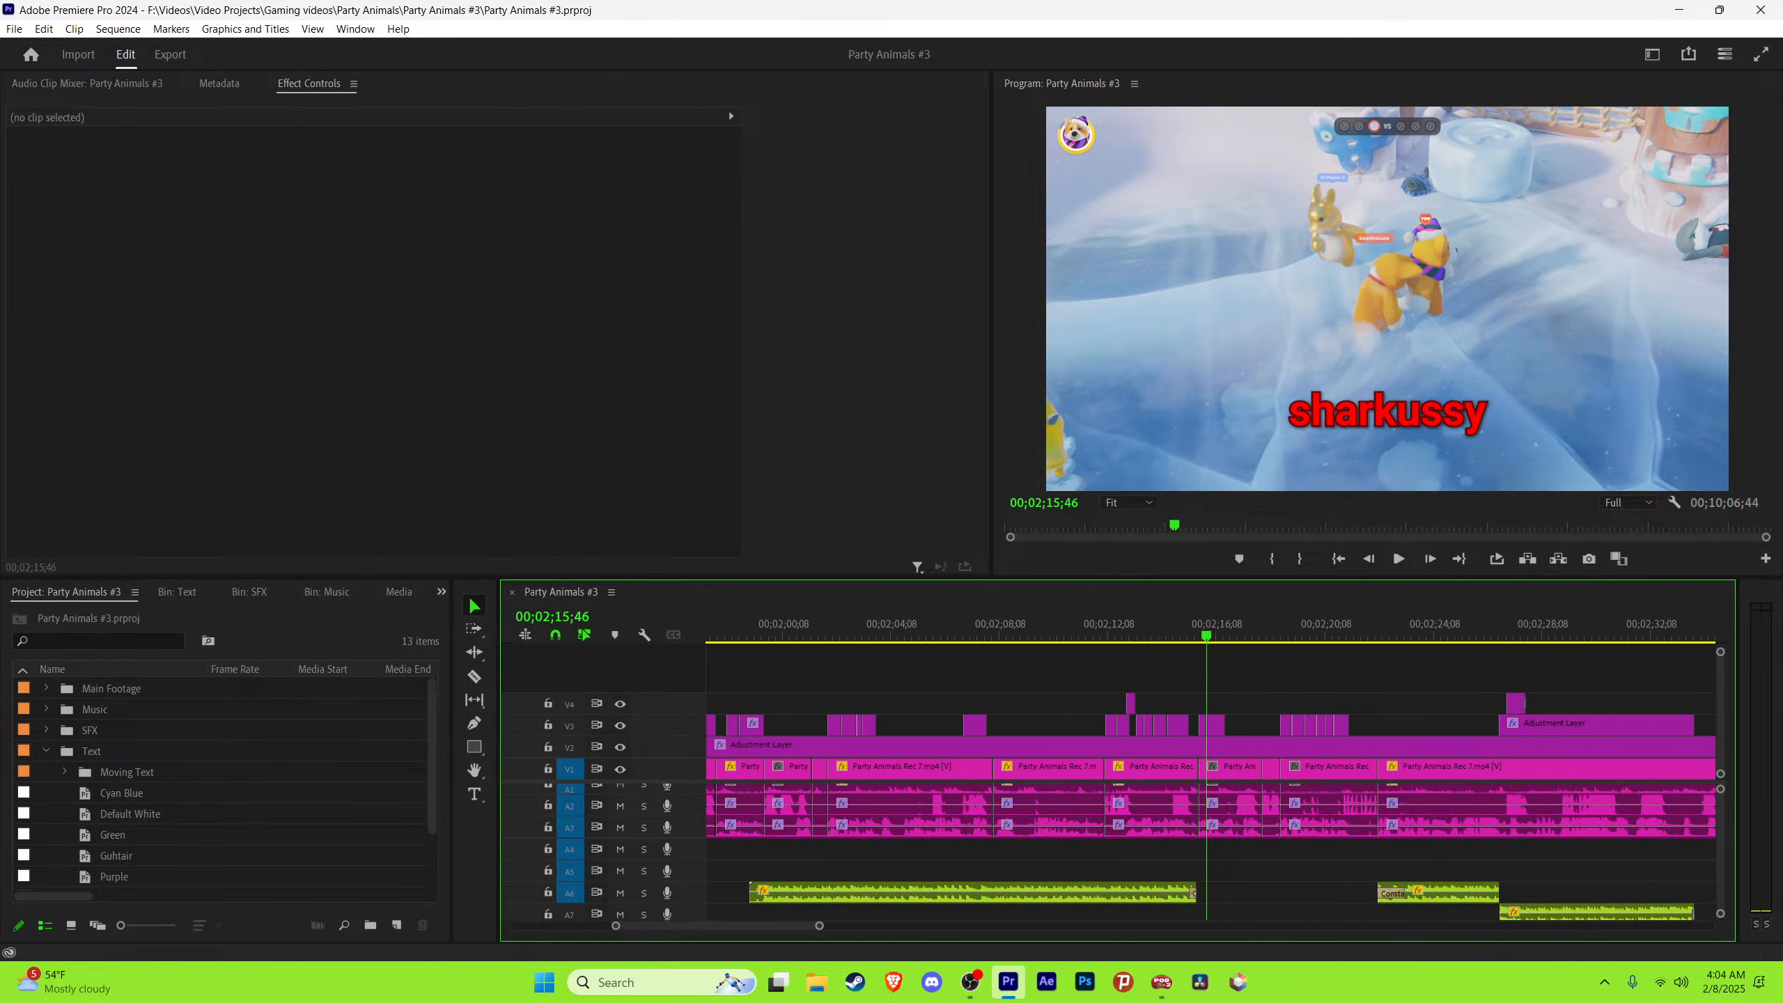
pyautogui.scroll(1, 1124, 850)
pyautogui.click(849, 628)
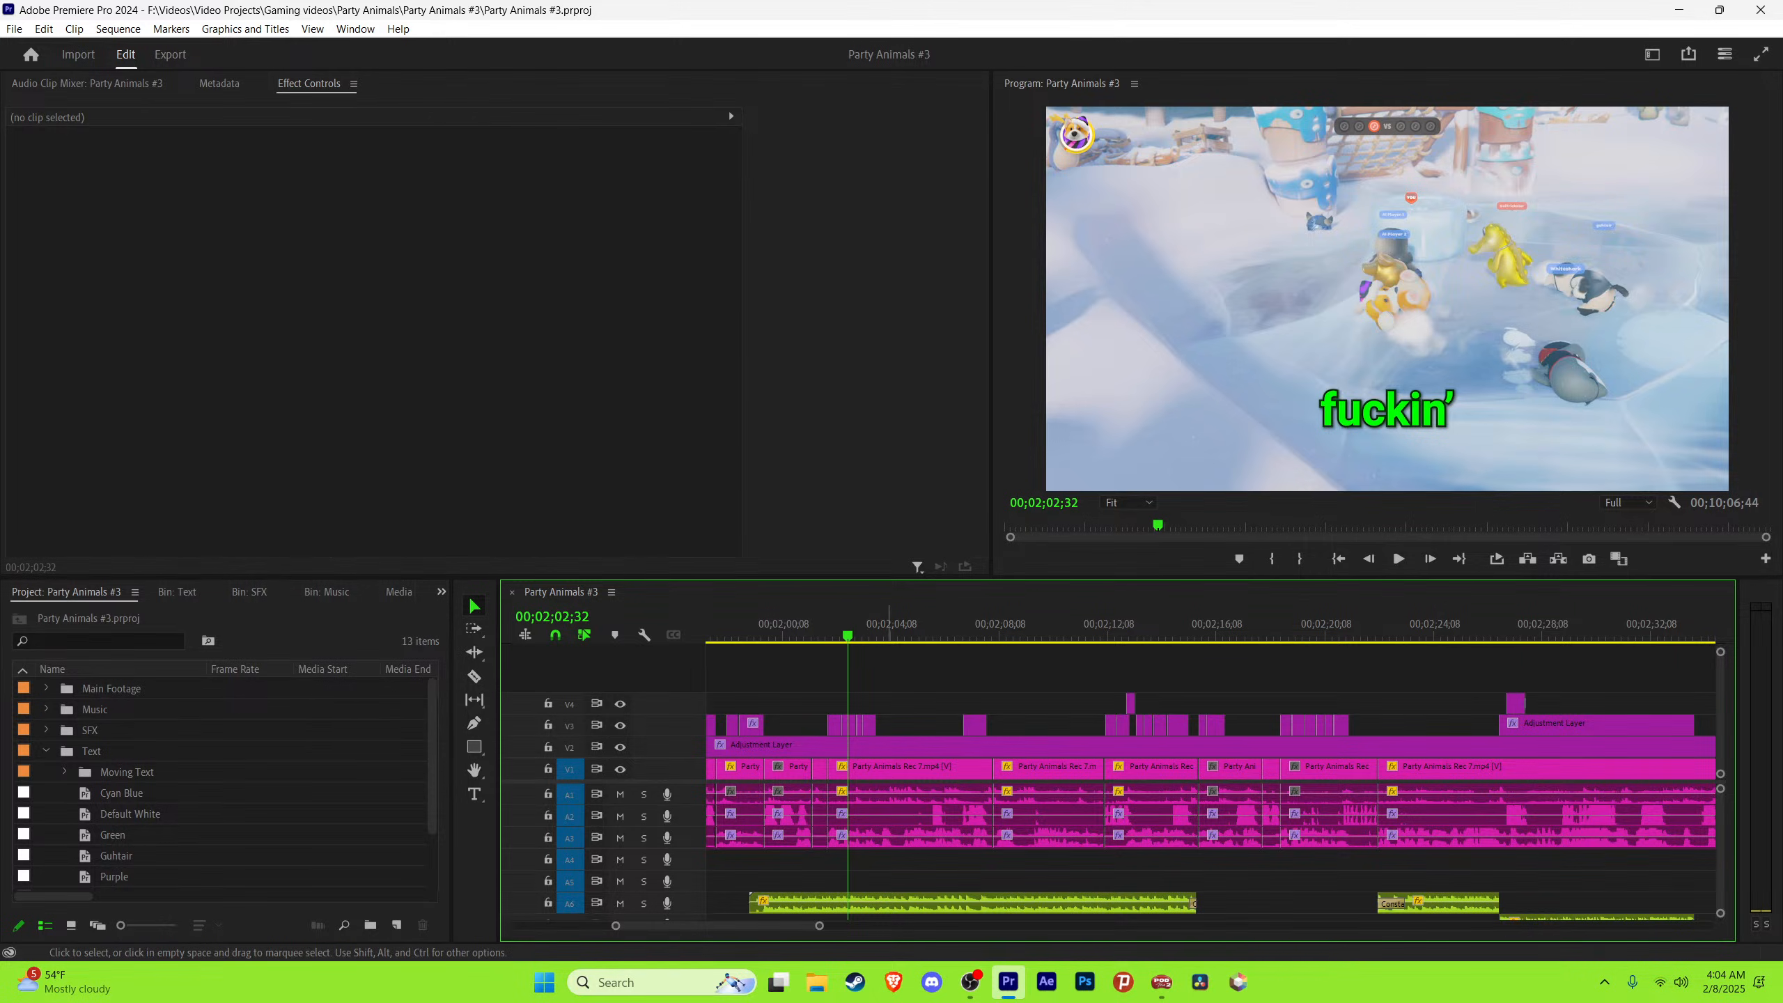
pyautogui.click(891, 770)
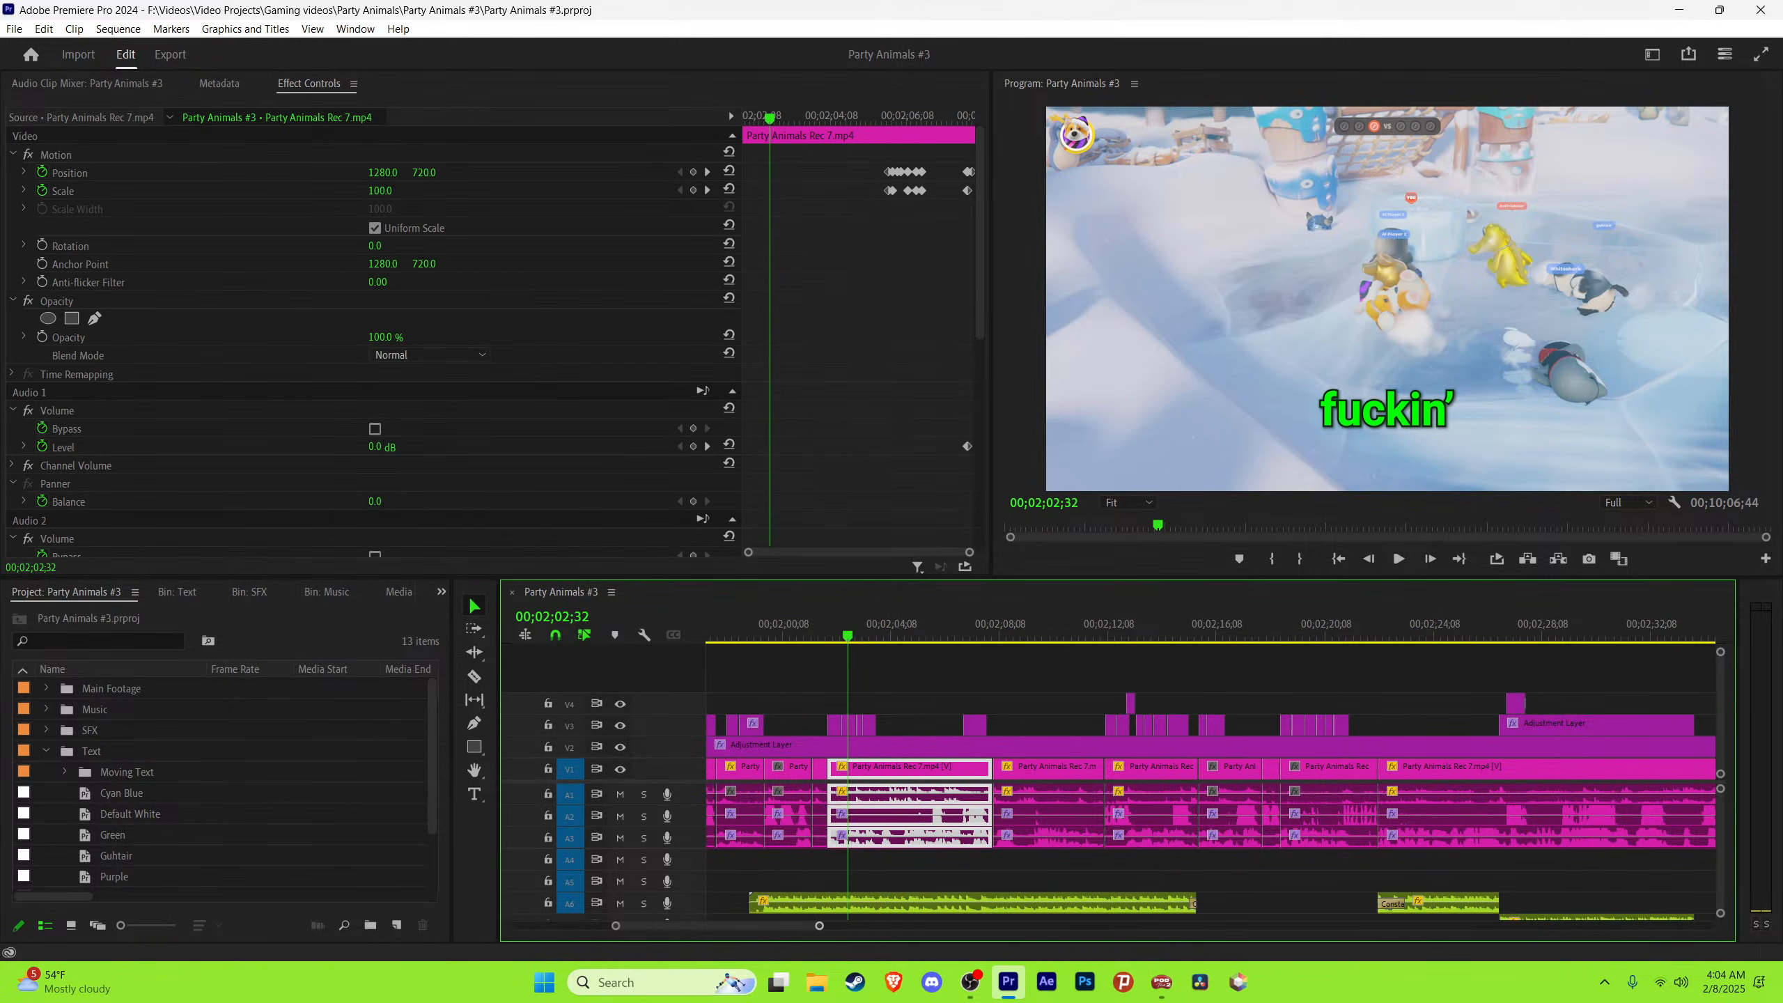
# Step: Preview the footage briefly from 00;01;14;01 near the end of the A6 music clip and examine the clips that follow
pyautogui.moveTo(819, 926); pyautogui.dragTo(896, 926)
pyautogui.scroll(17, 1211, 779)
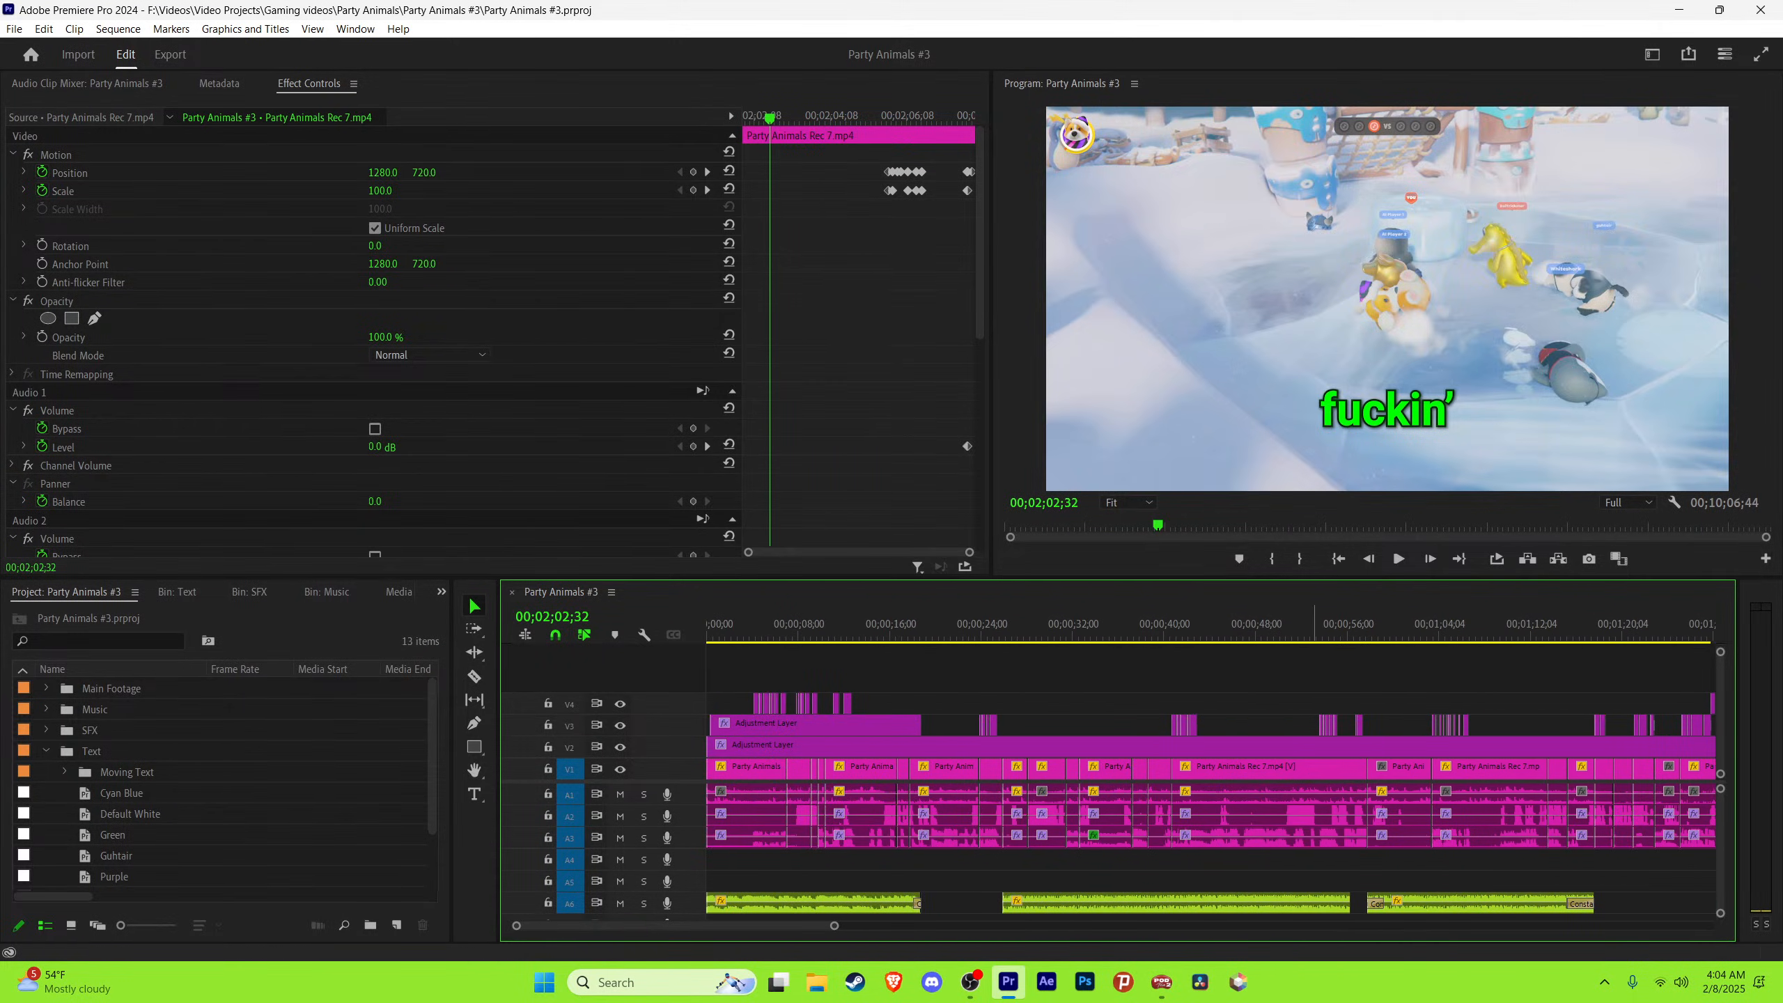
pyautogui.moveTo(1149, 624); pyautogui.dragTo(1553, 625)
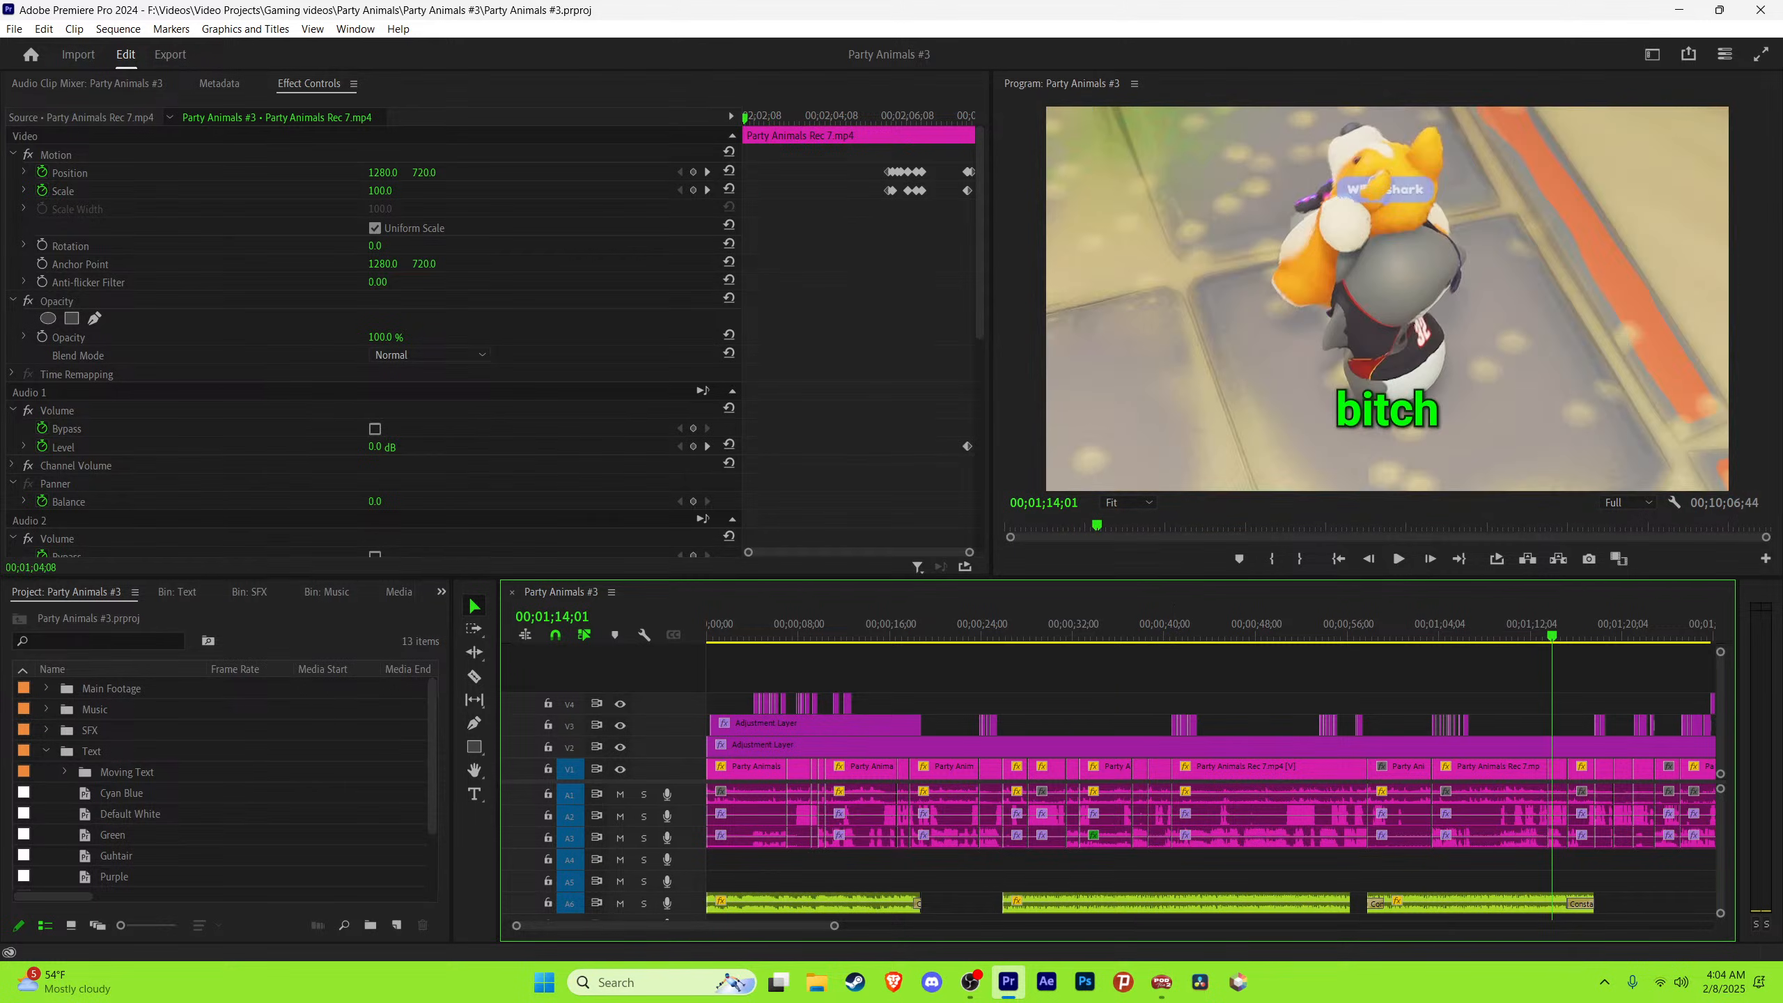
pyautogui.press('space')
pyautogui.press('space')
pyautogui.press('=')
pyautogui.press('=')
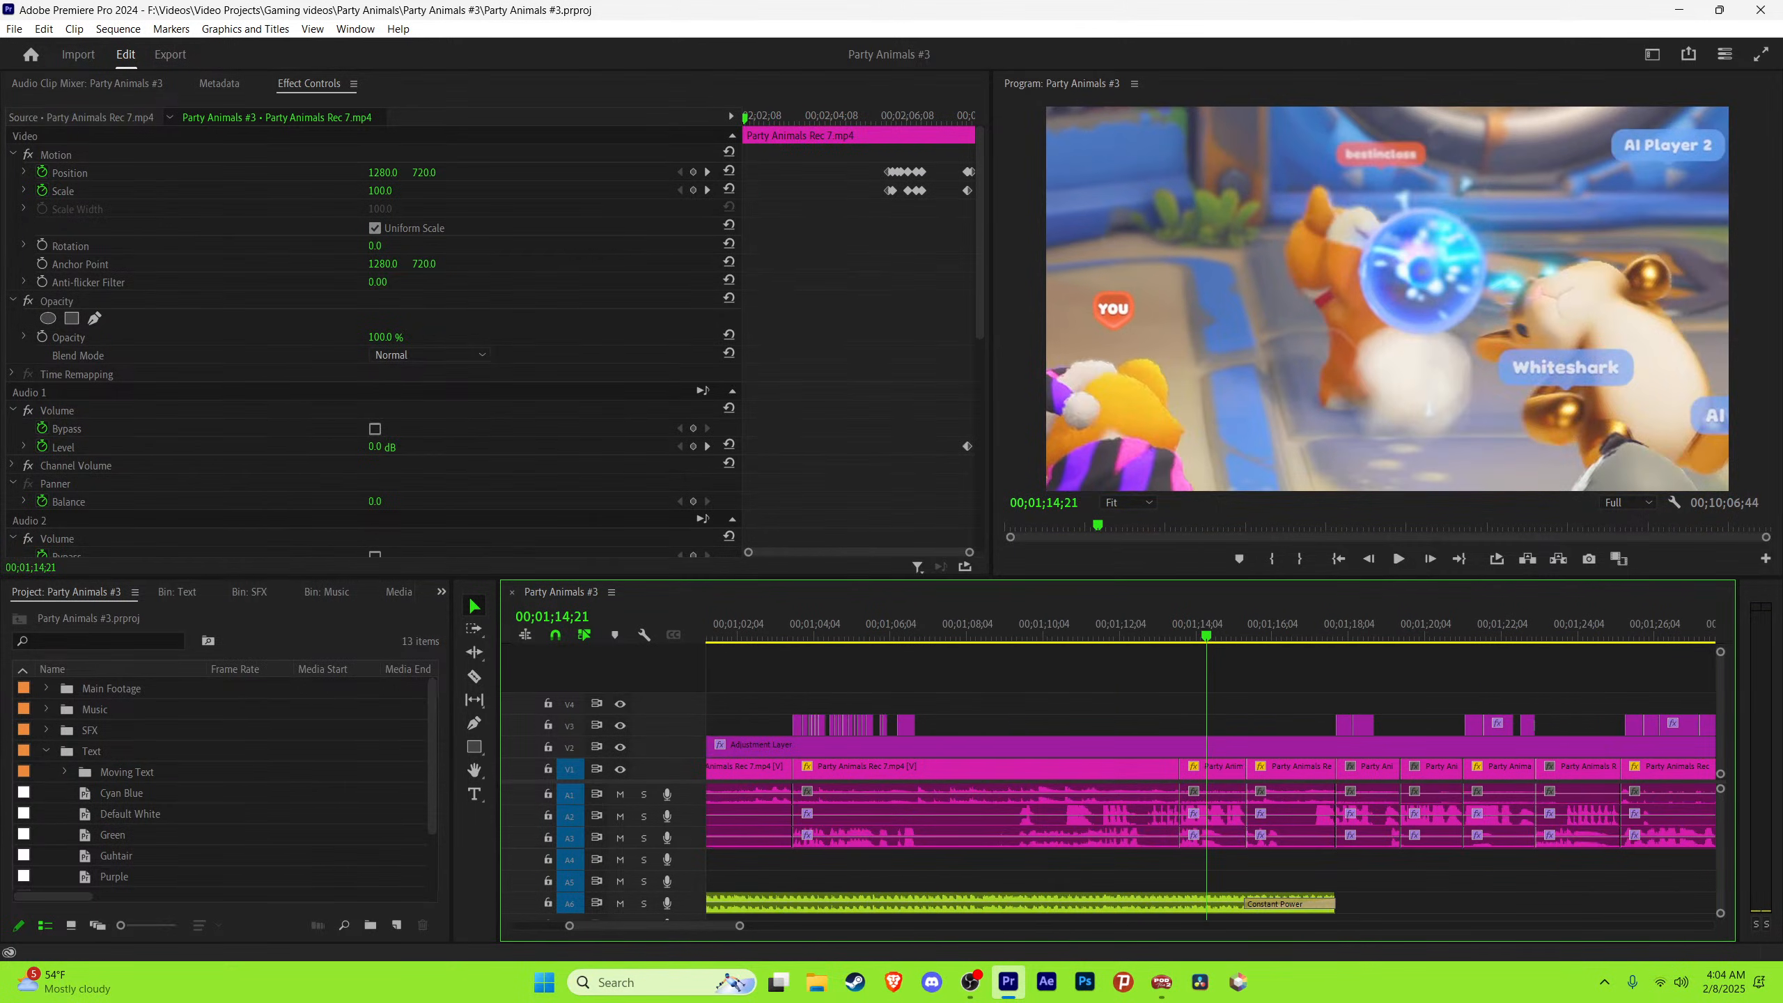
pyautogui.scroll(-20, 1210, 780)
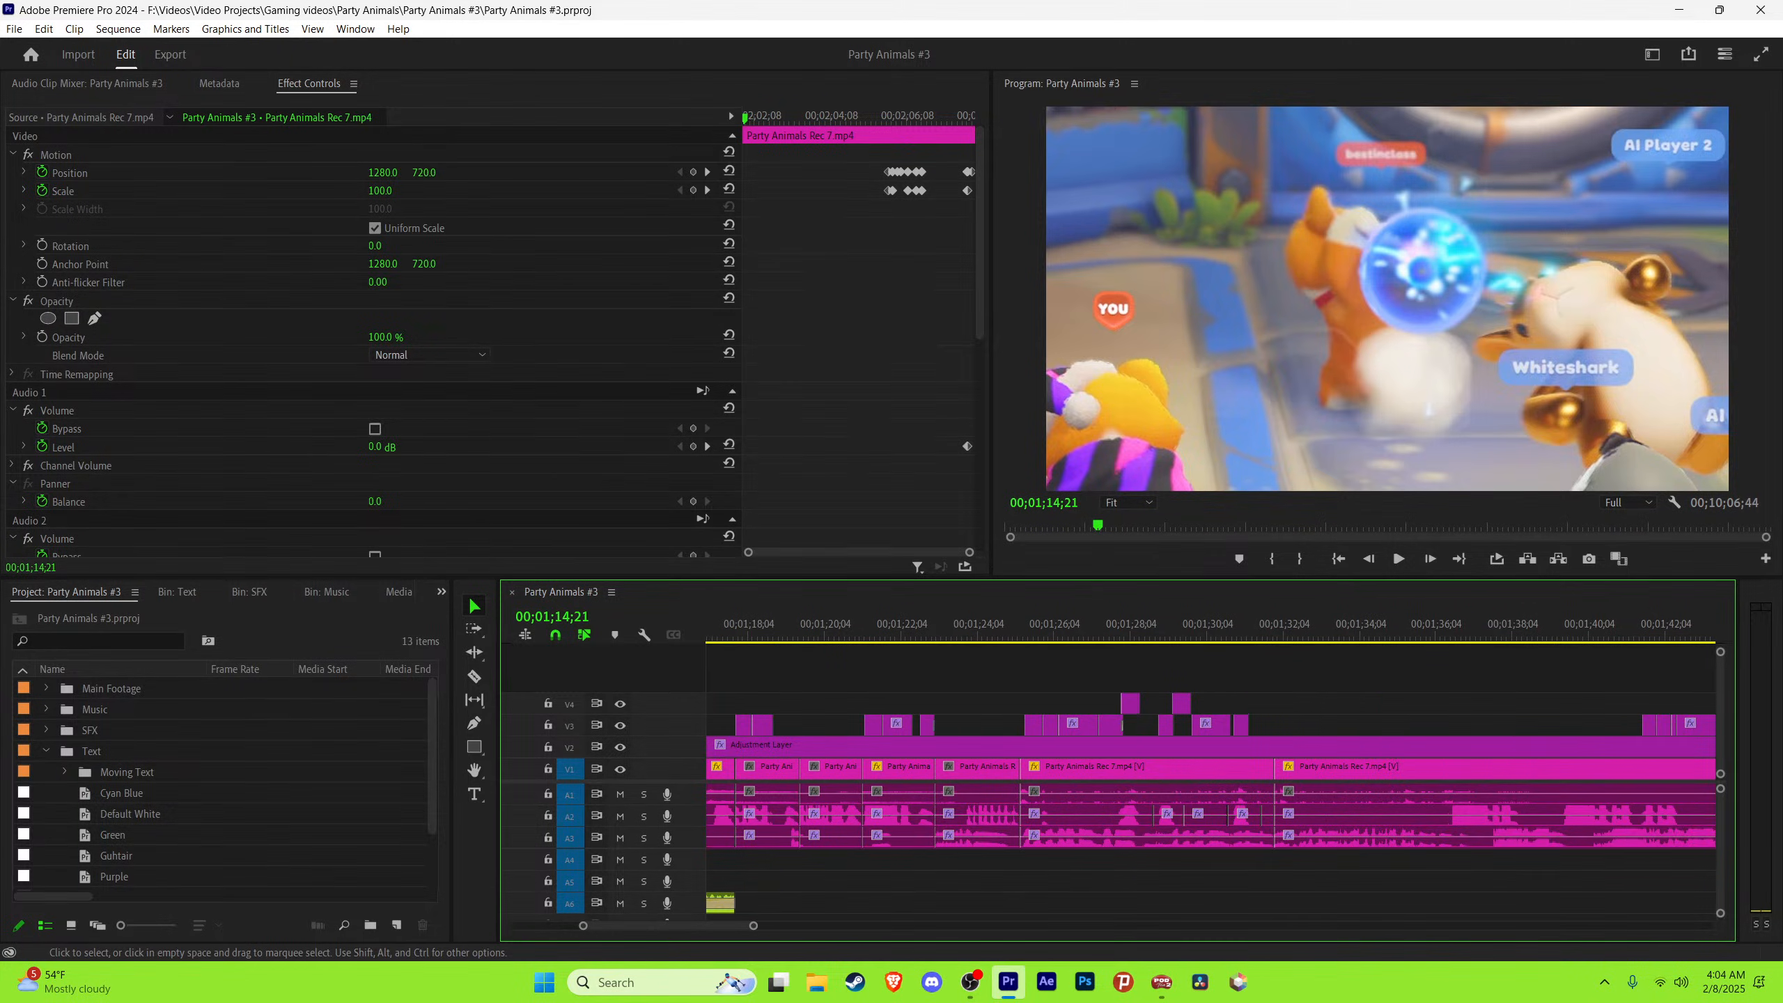
# Step: Place the playhead at 00;01;06;33 and inspect the Position and Scale keyframes of the V1 gameplay clip there, ending with it deselected
pyautogui.scroll(5, 1210, 779)
pyautogui.scroll(18, 1211, 779)
pyautogui.moveTo(913, 625); pyautogui.dragTo(966, 625)
pyautogui.click(966, 769)
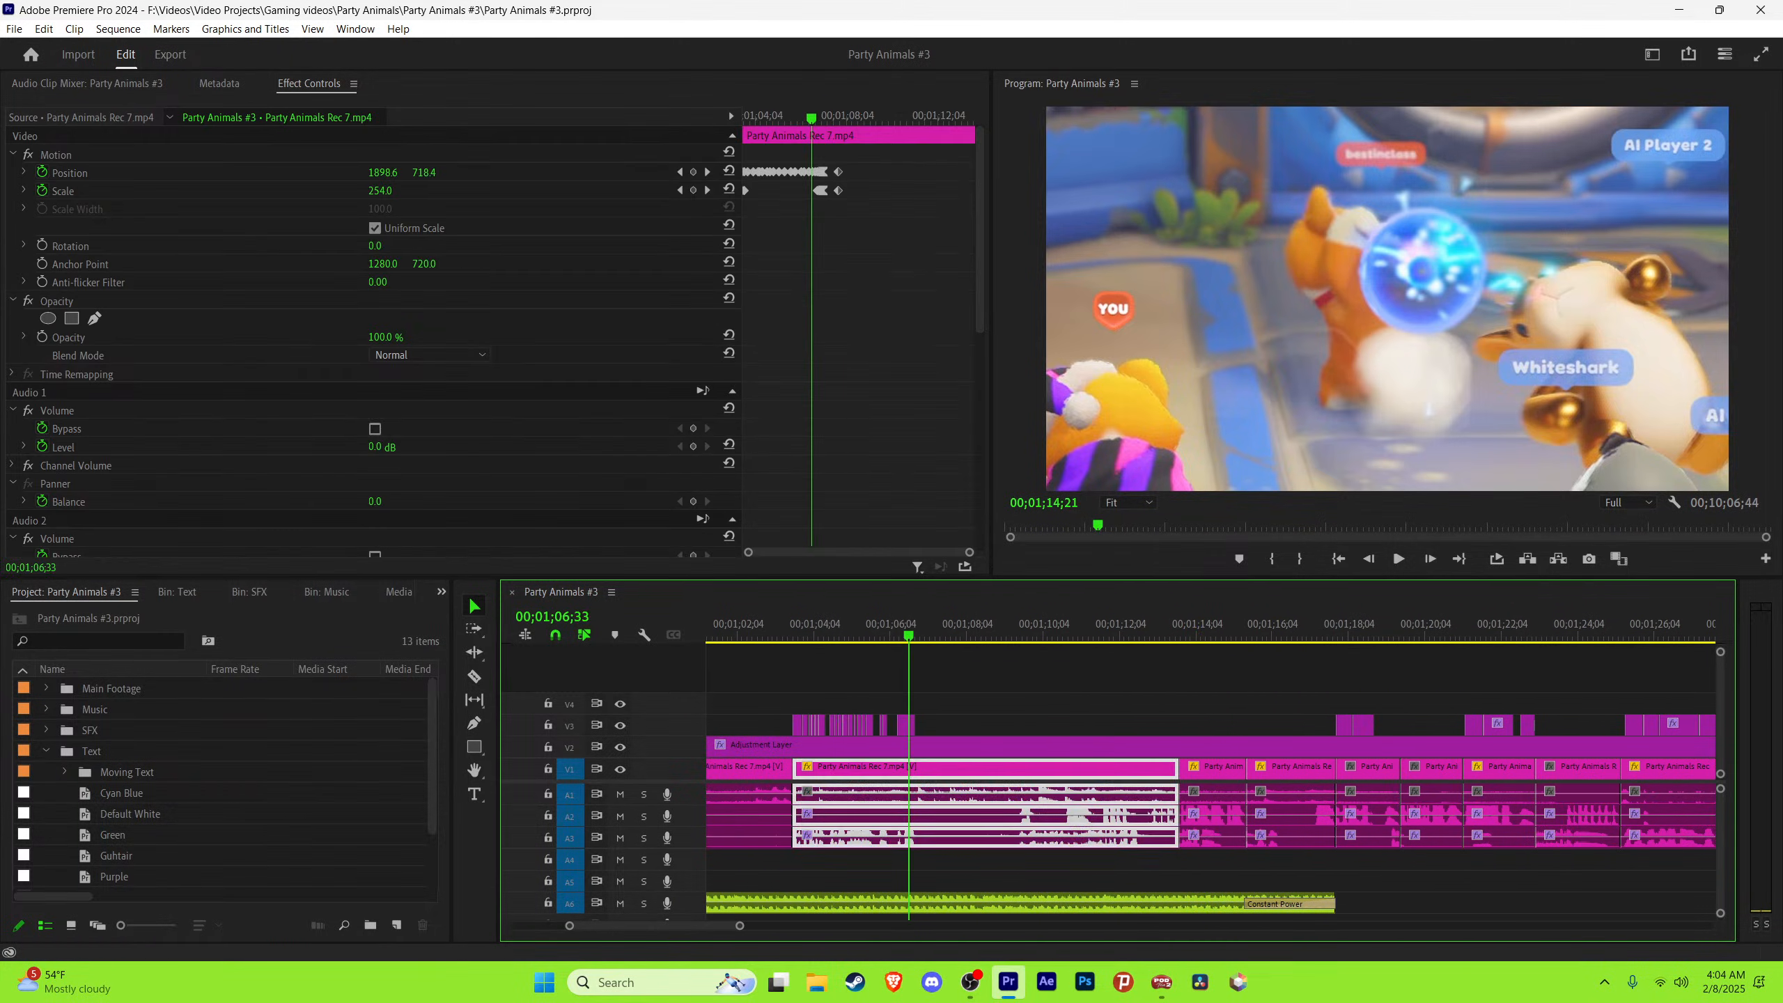
pyautogui.click(983, 702)
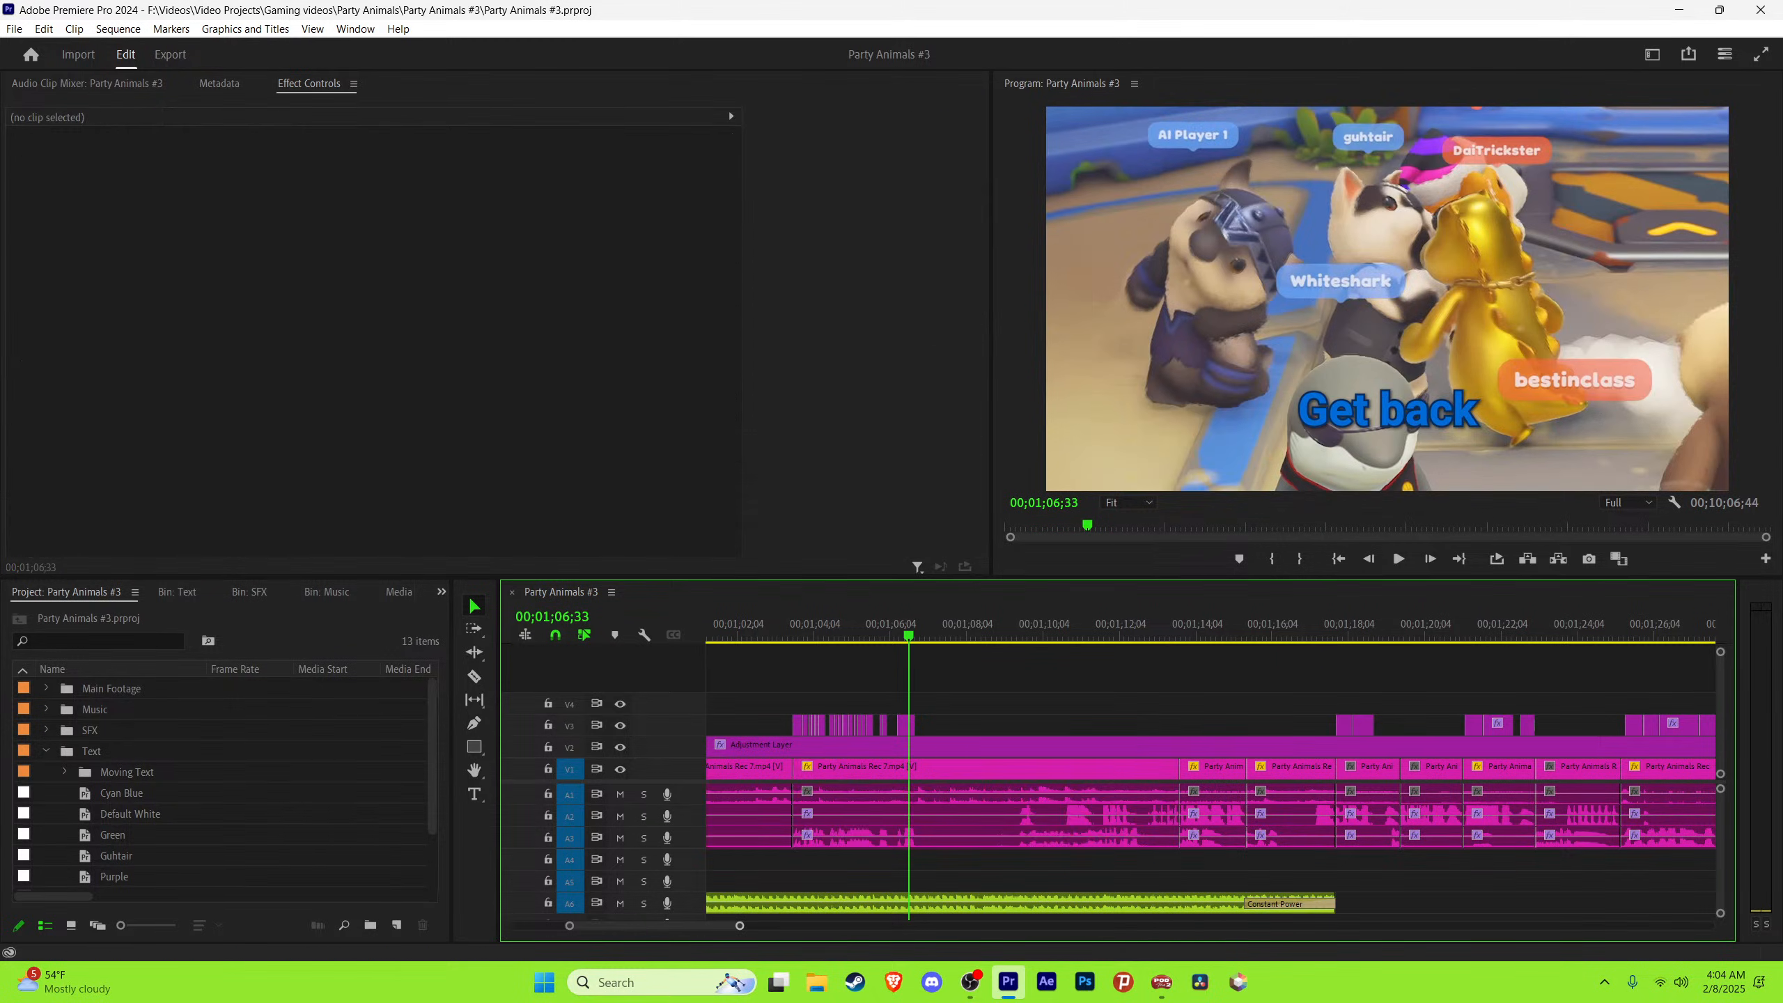
# Step: Survey the sequence from the first minute past the five-minute mark, comparing the captions, V3 adjustment layers and music clips
pyautogui.press('-')
pyautogui.press('-')
pyautogui.scroll(-10, 1211, 779)
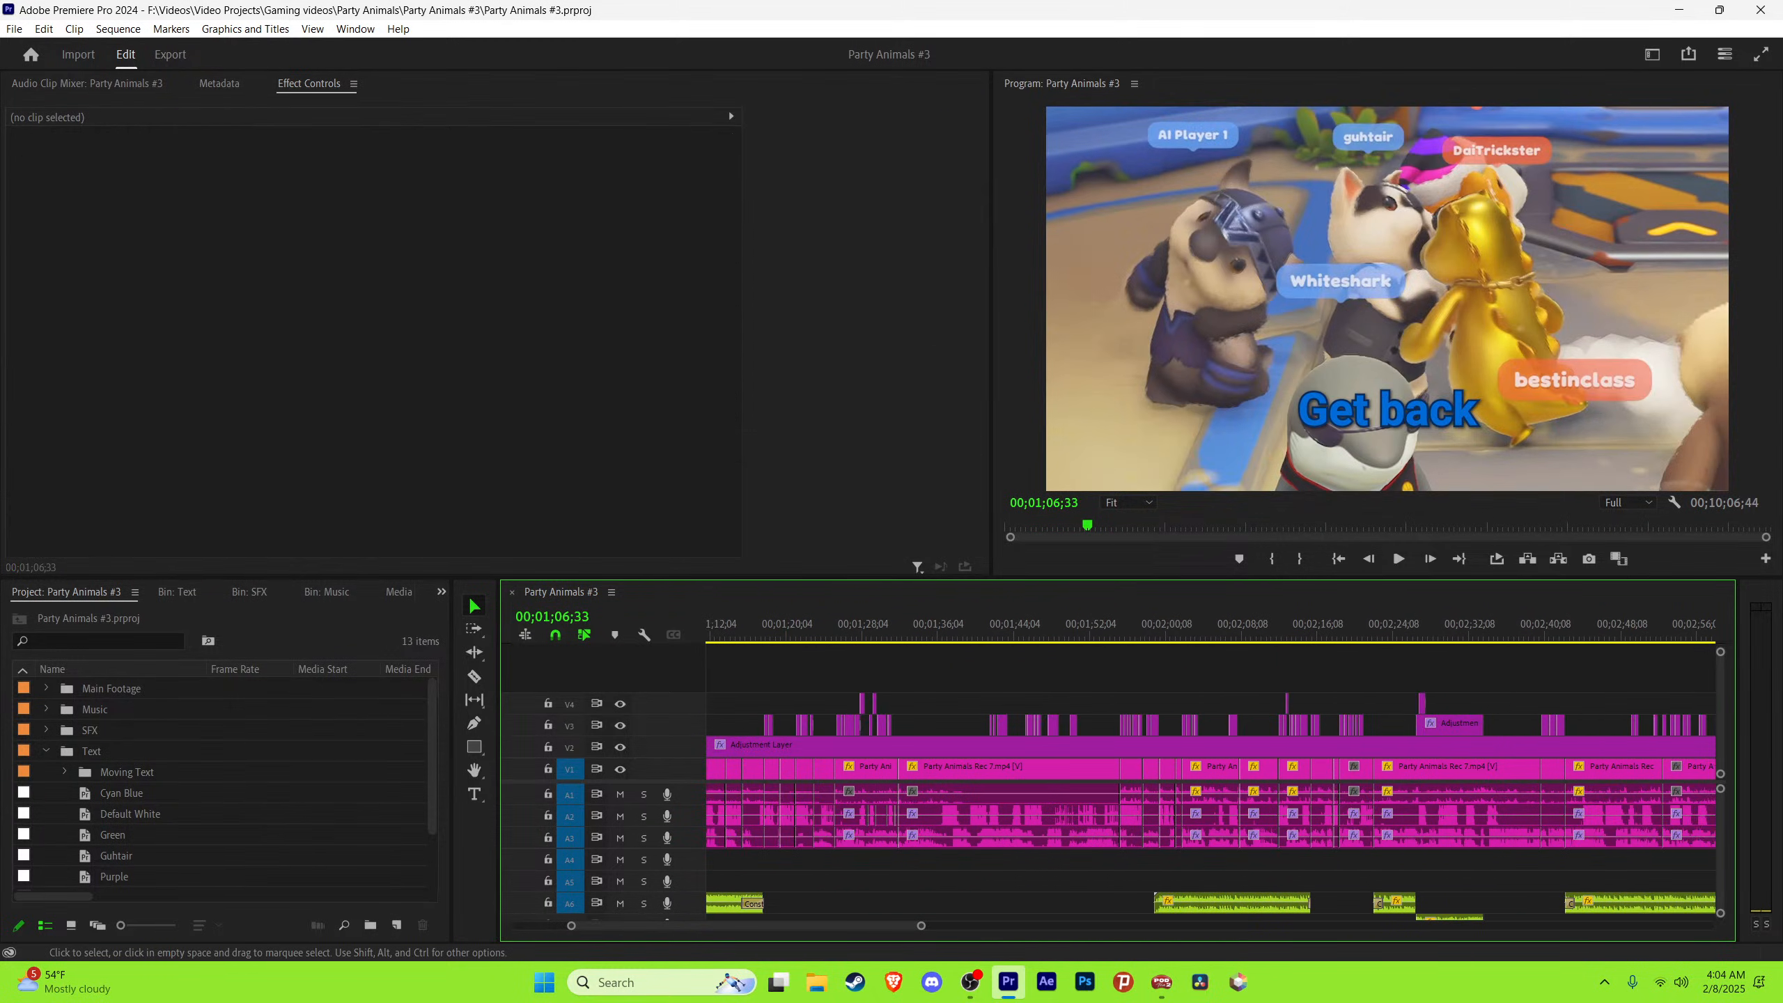
pyautogui.scroll(-10, 1210, 779)
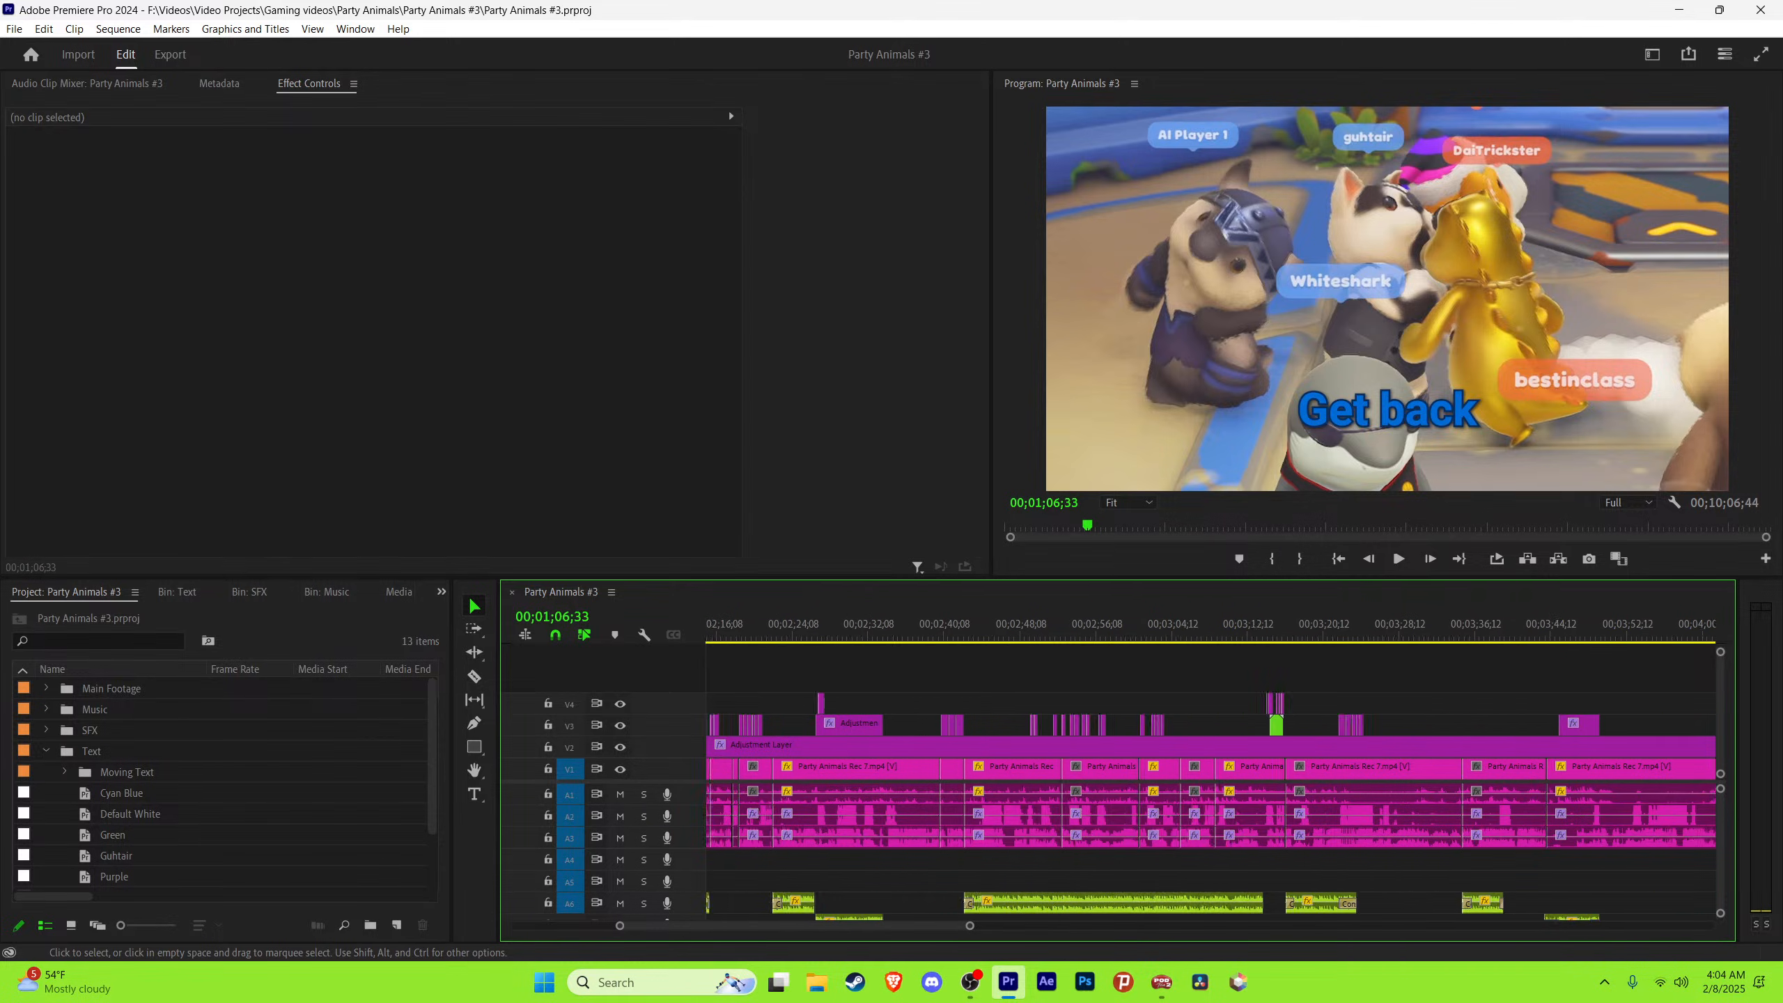
pyautogui.scroll(-10, 1211, 780)
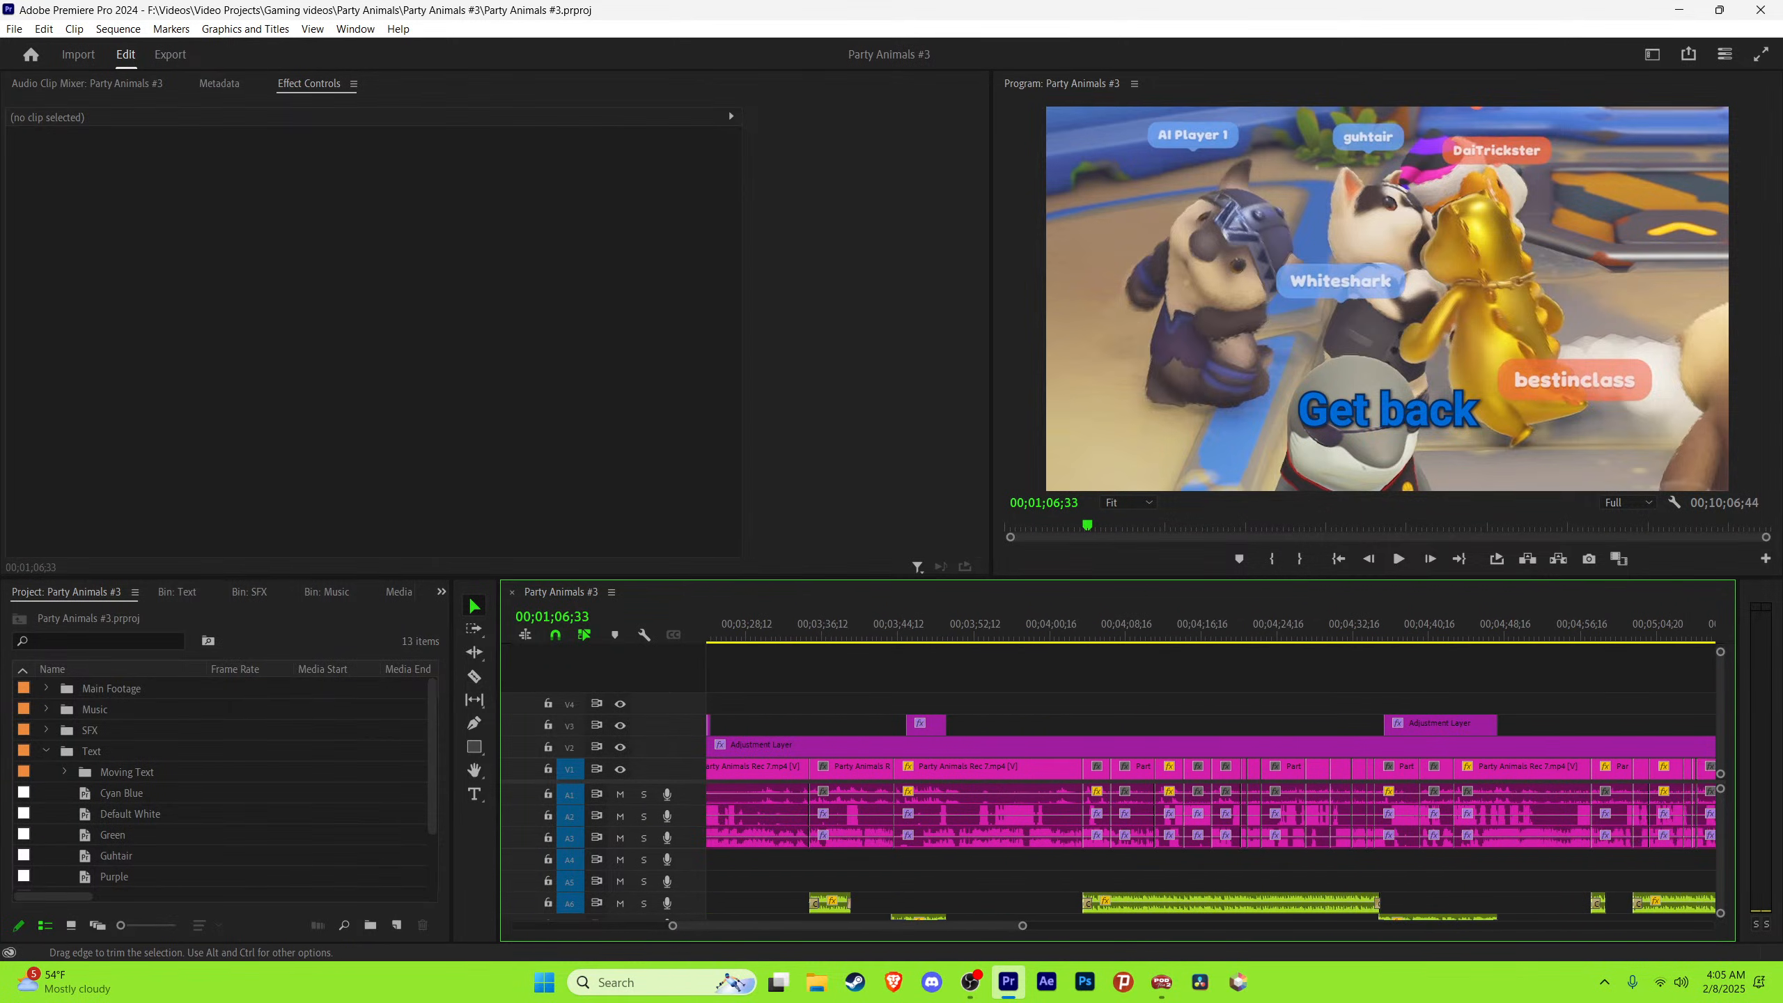
pyautogui.scroll(-10, 1211, 779)
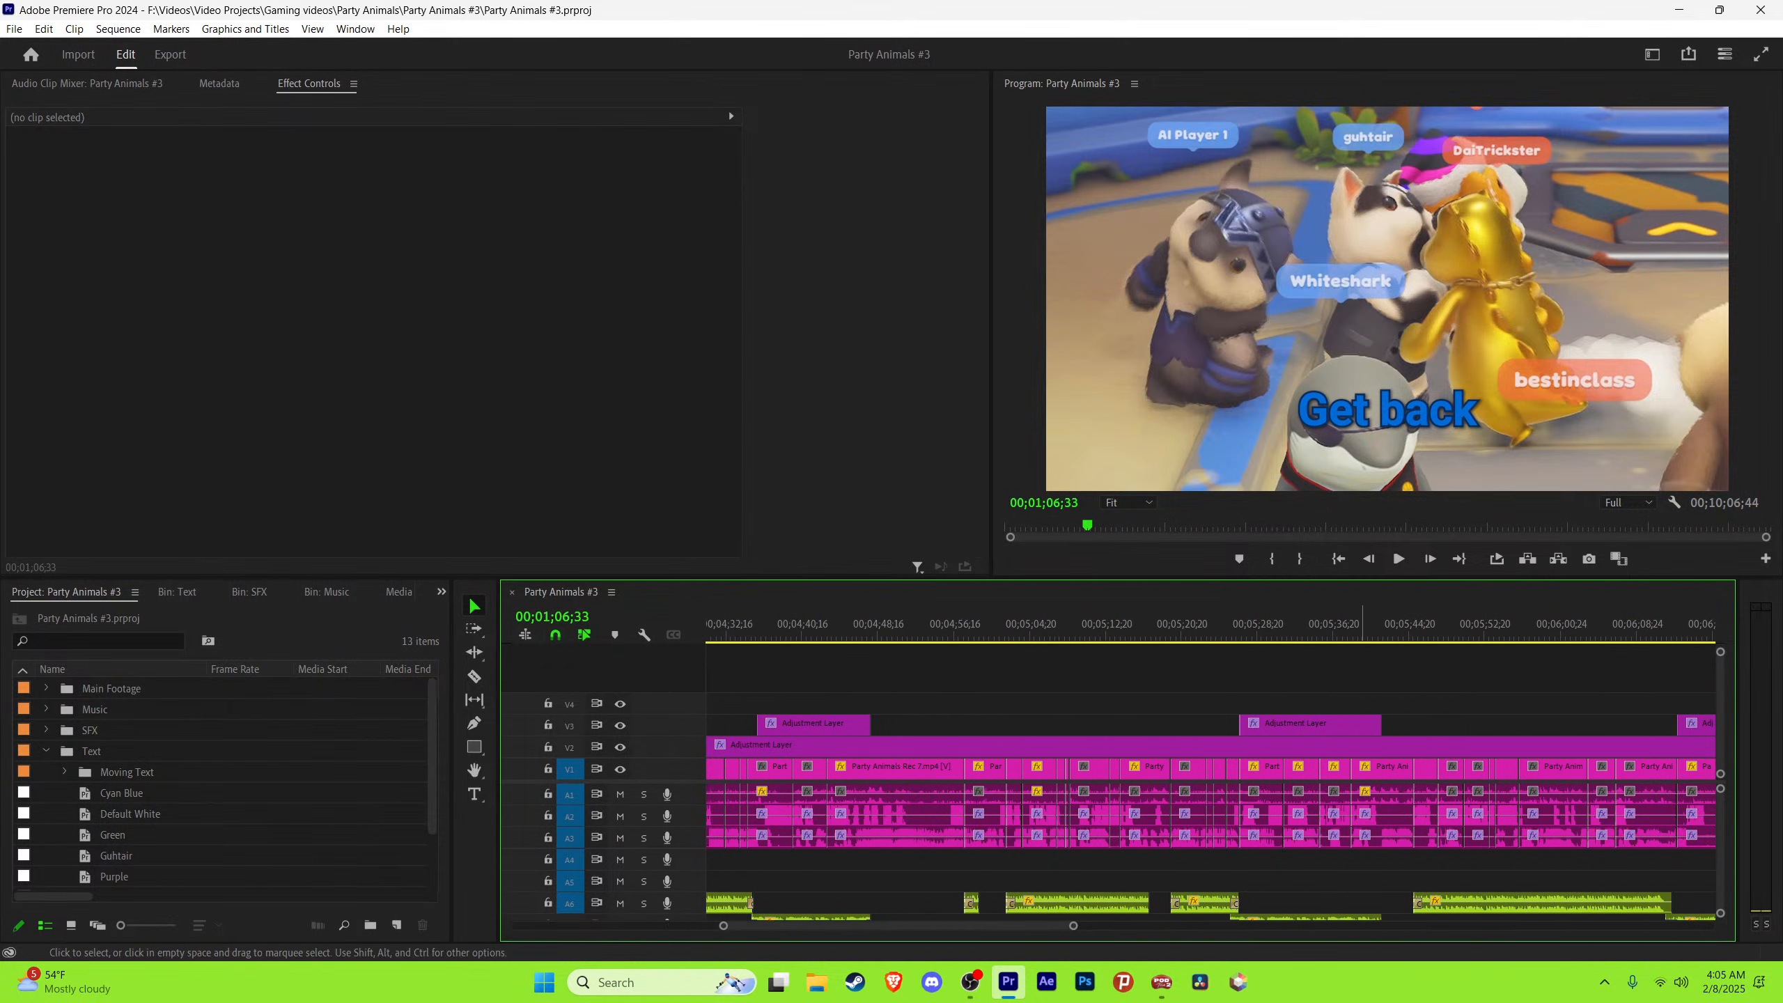
pyautogui.scroll(-3, 1211, 780)
# Step: Place the playhead at 00;05;39;40 under the V3 adjustment layer and select the V1 gameplay clip to inspect its Motion keyframes
pyautogui.click(1104, 626)
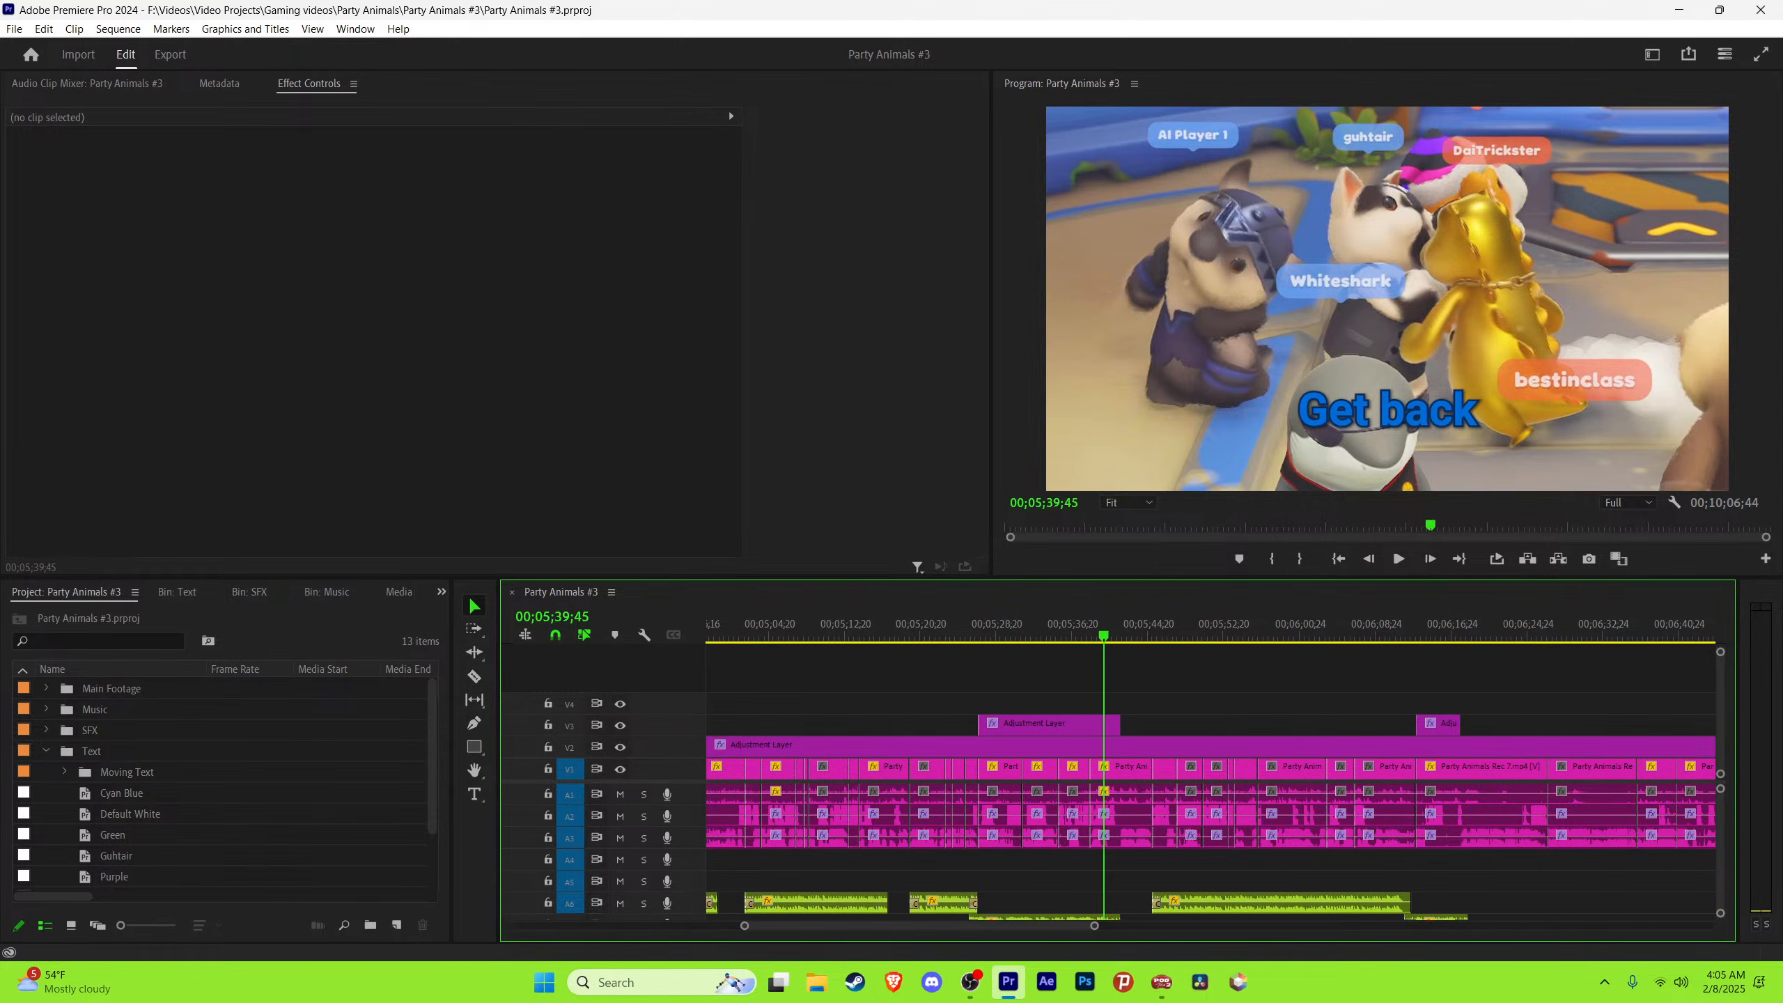
pyautogui.press('=')
pyautogui.press('=')
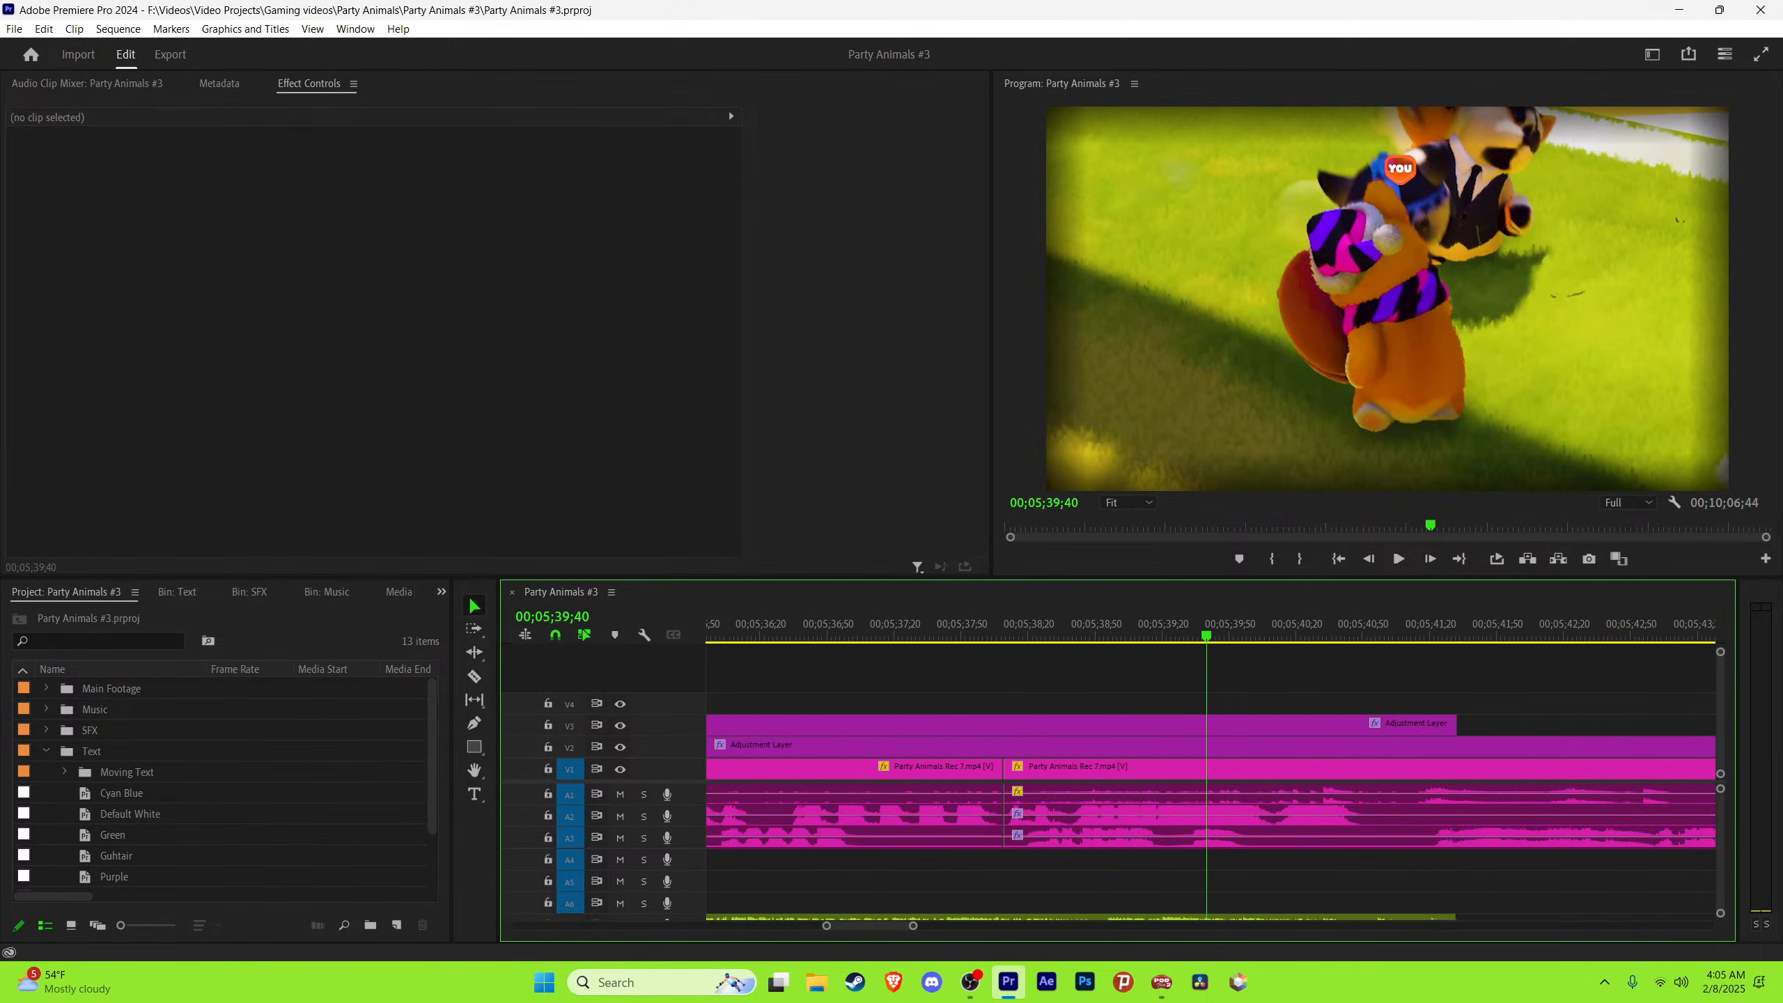
pyautogui.press('d')
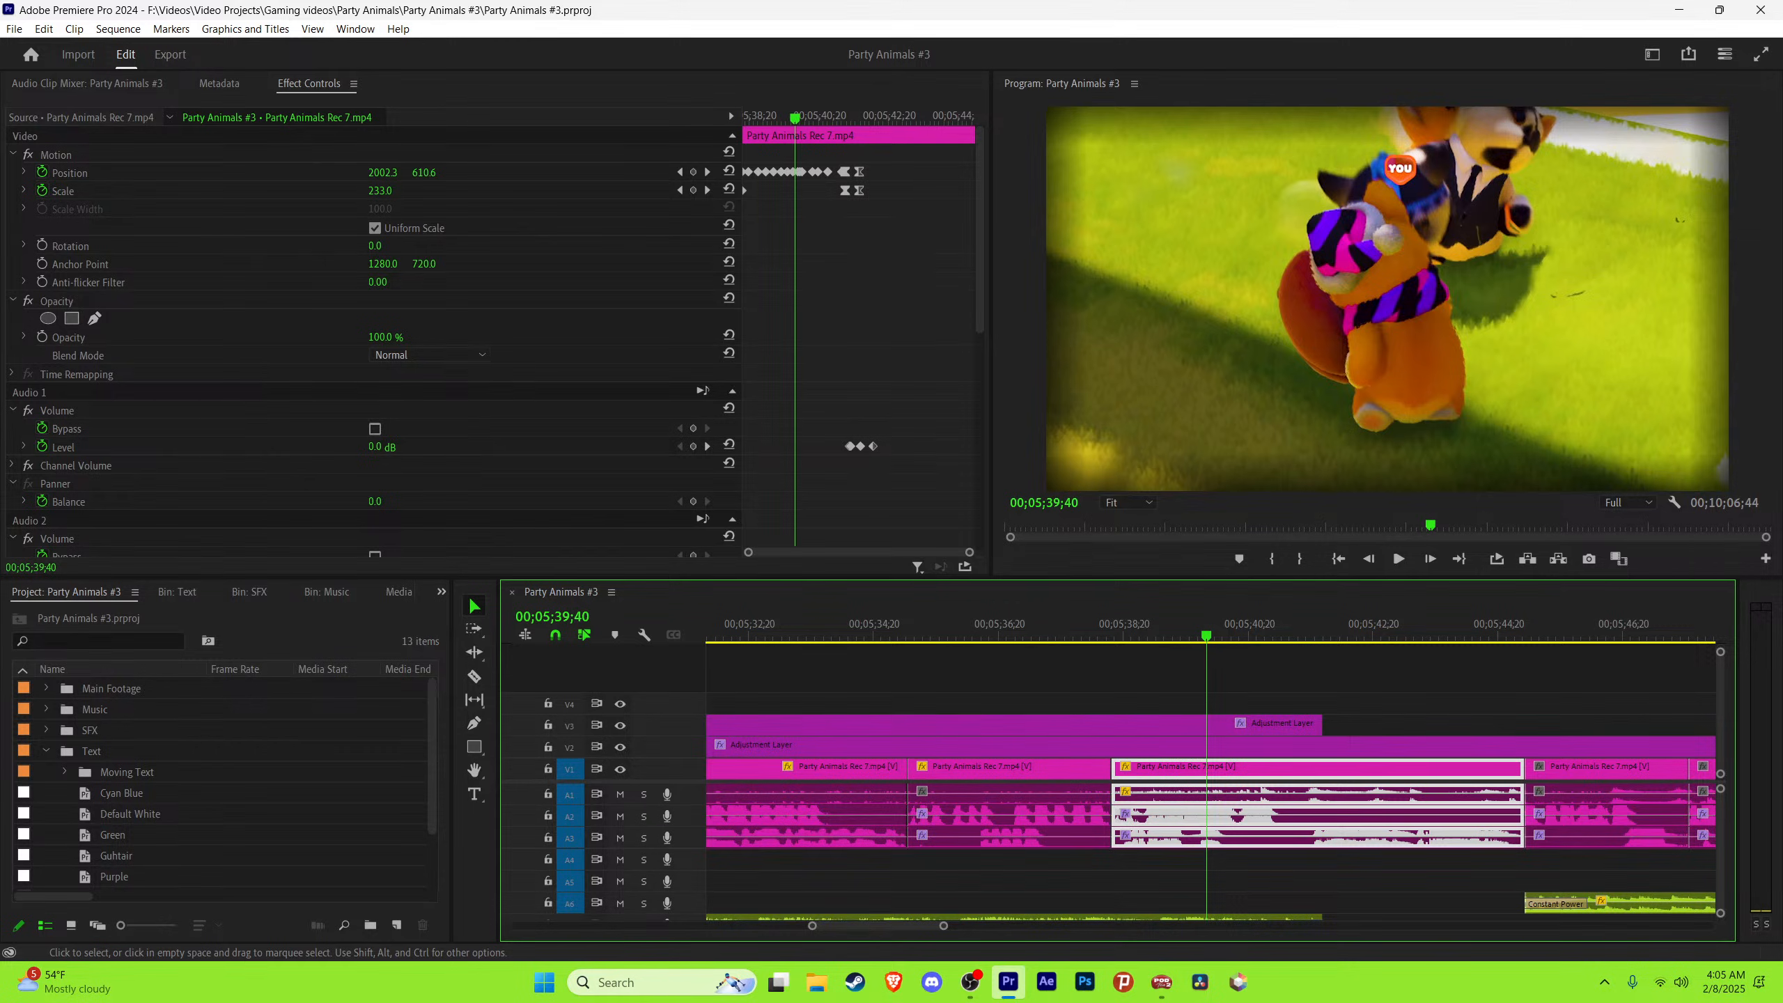
# Step: Move to 00;05;40;30, clear the clip selection and briefly preview the zoomed-in goal approach
pyautogui.click(1258, 625)
pyautogui.press('=')
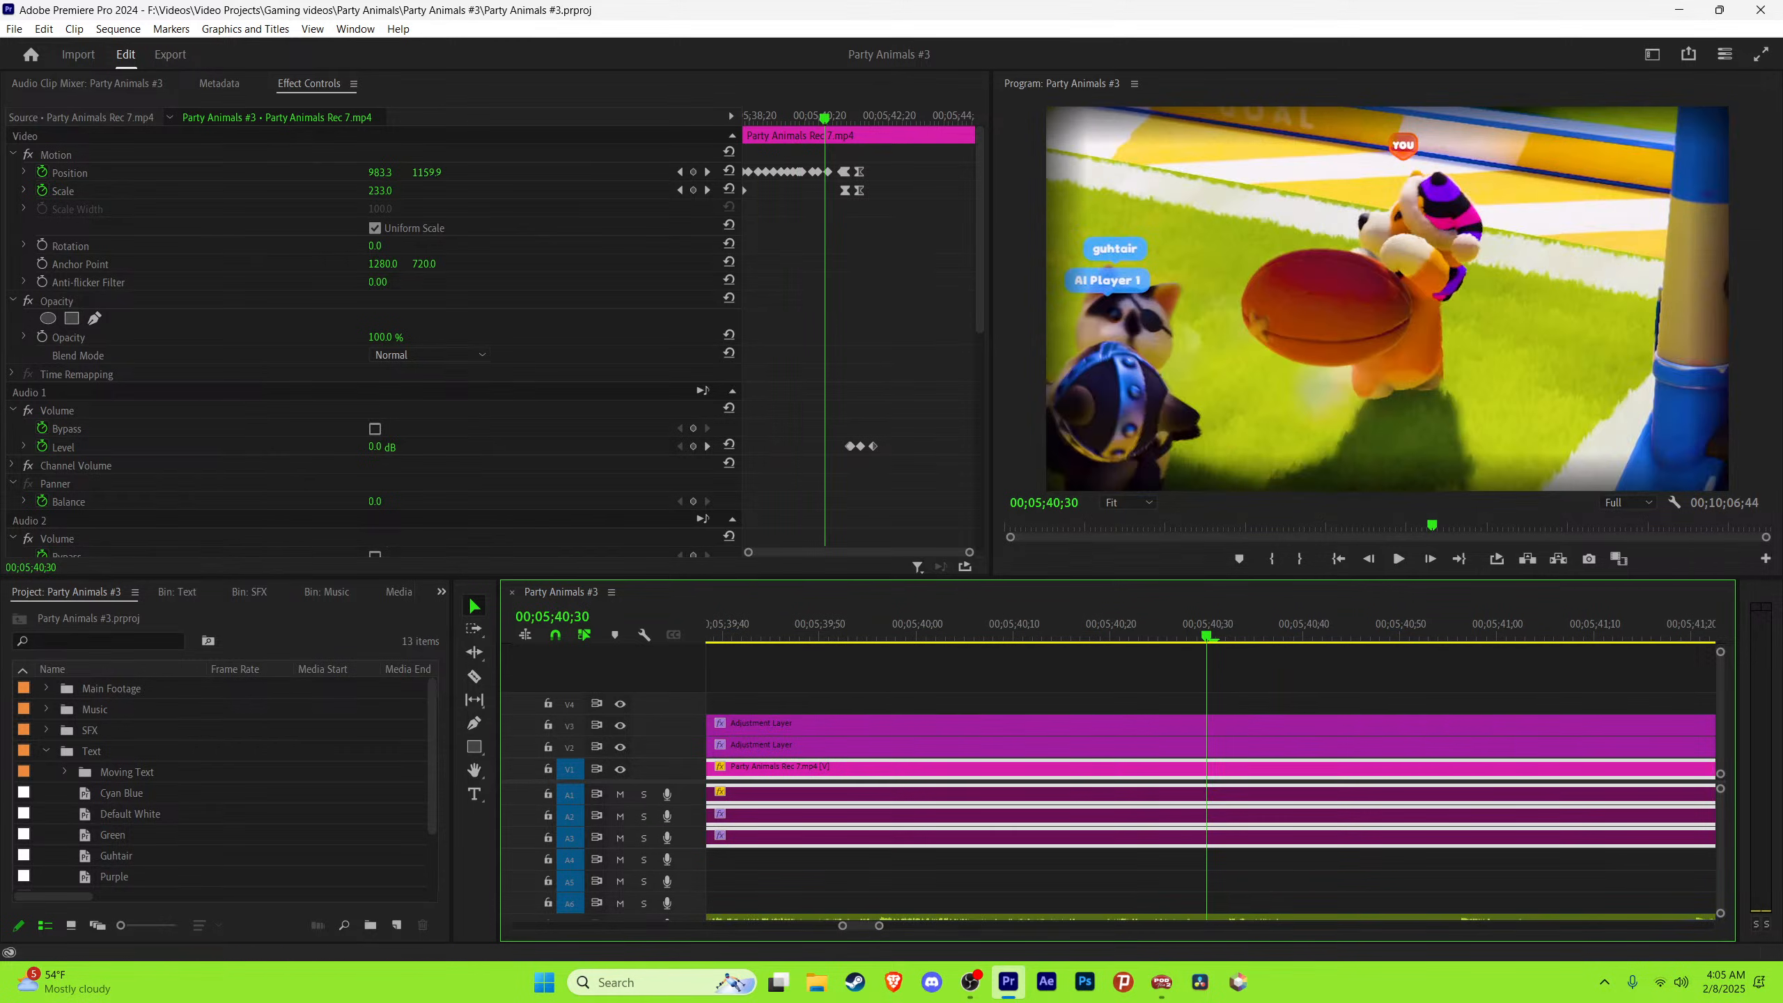
pyautogui.hotkey('ctrl', 'shift', 'a')
pyautogui.press('Right')
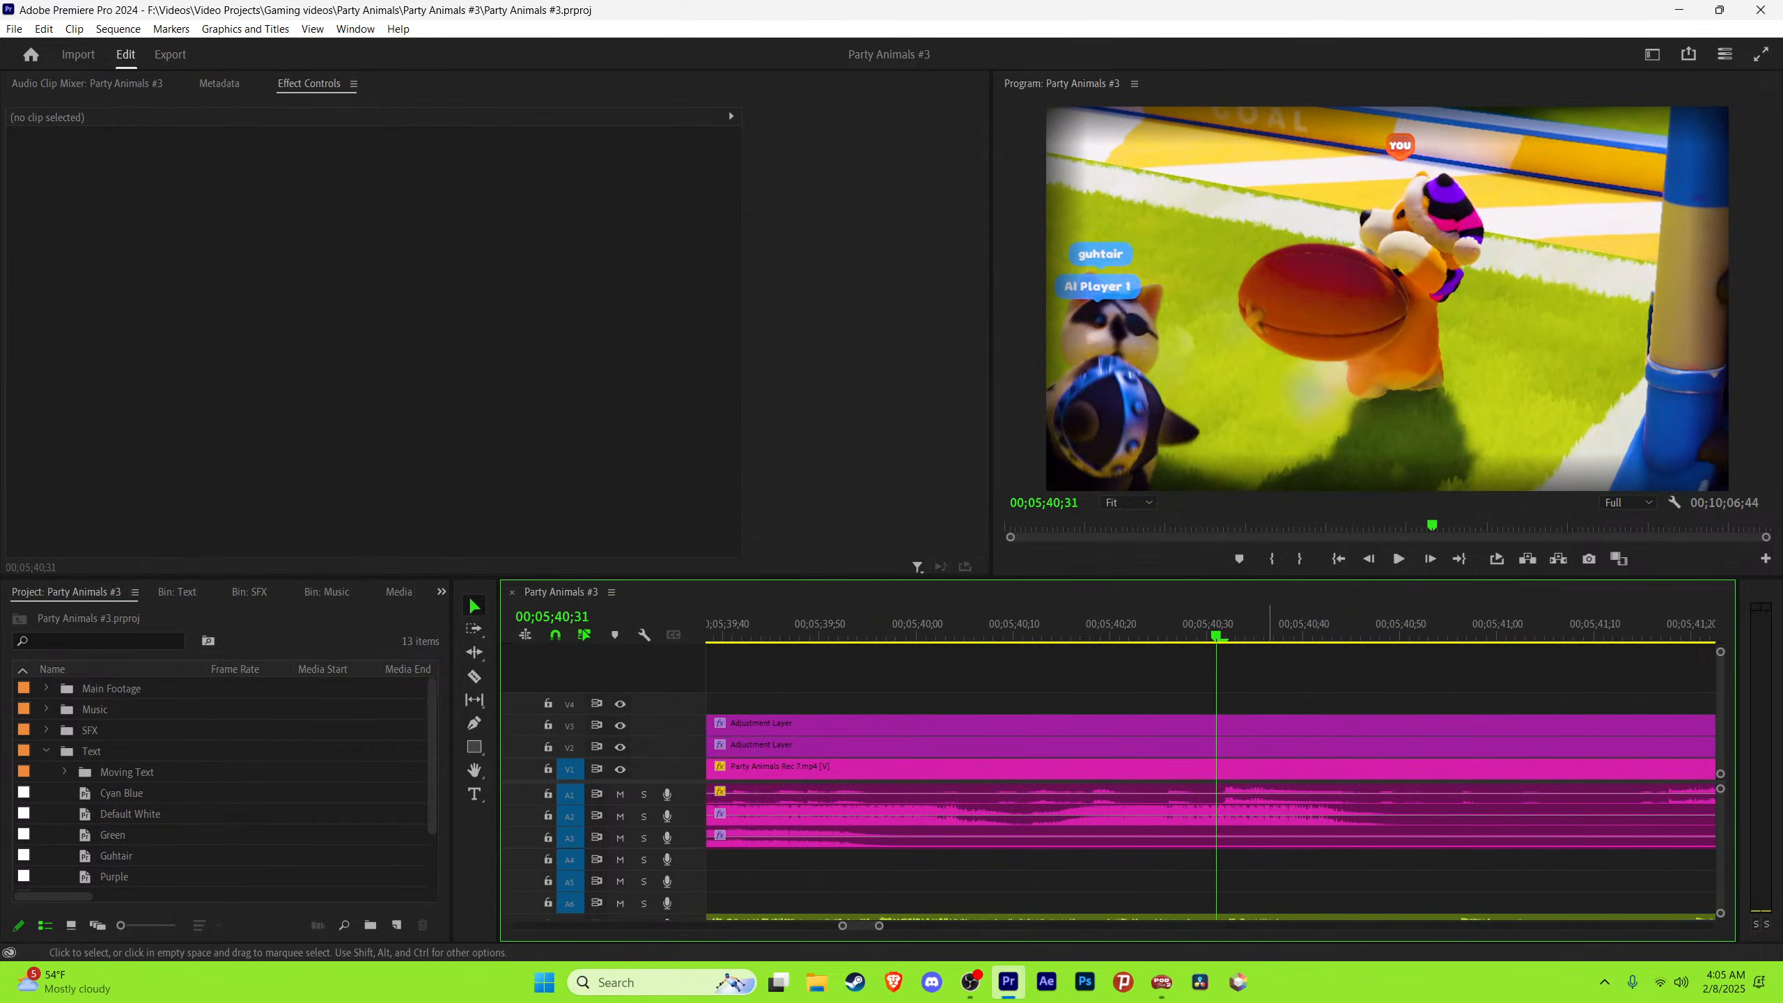
pyautogui.press('space')
pyautogui.press('space')
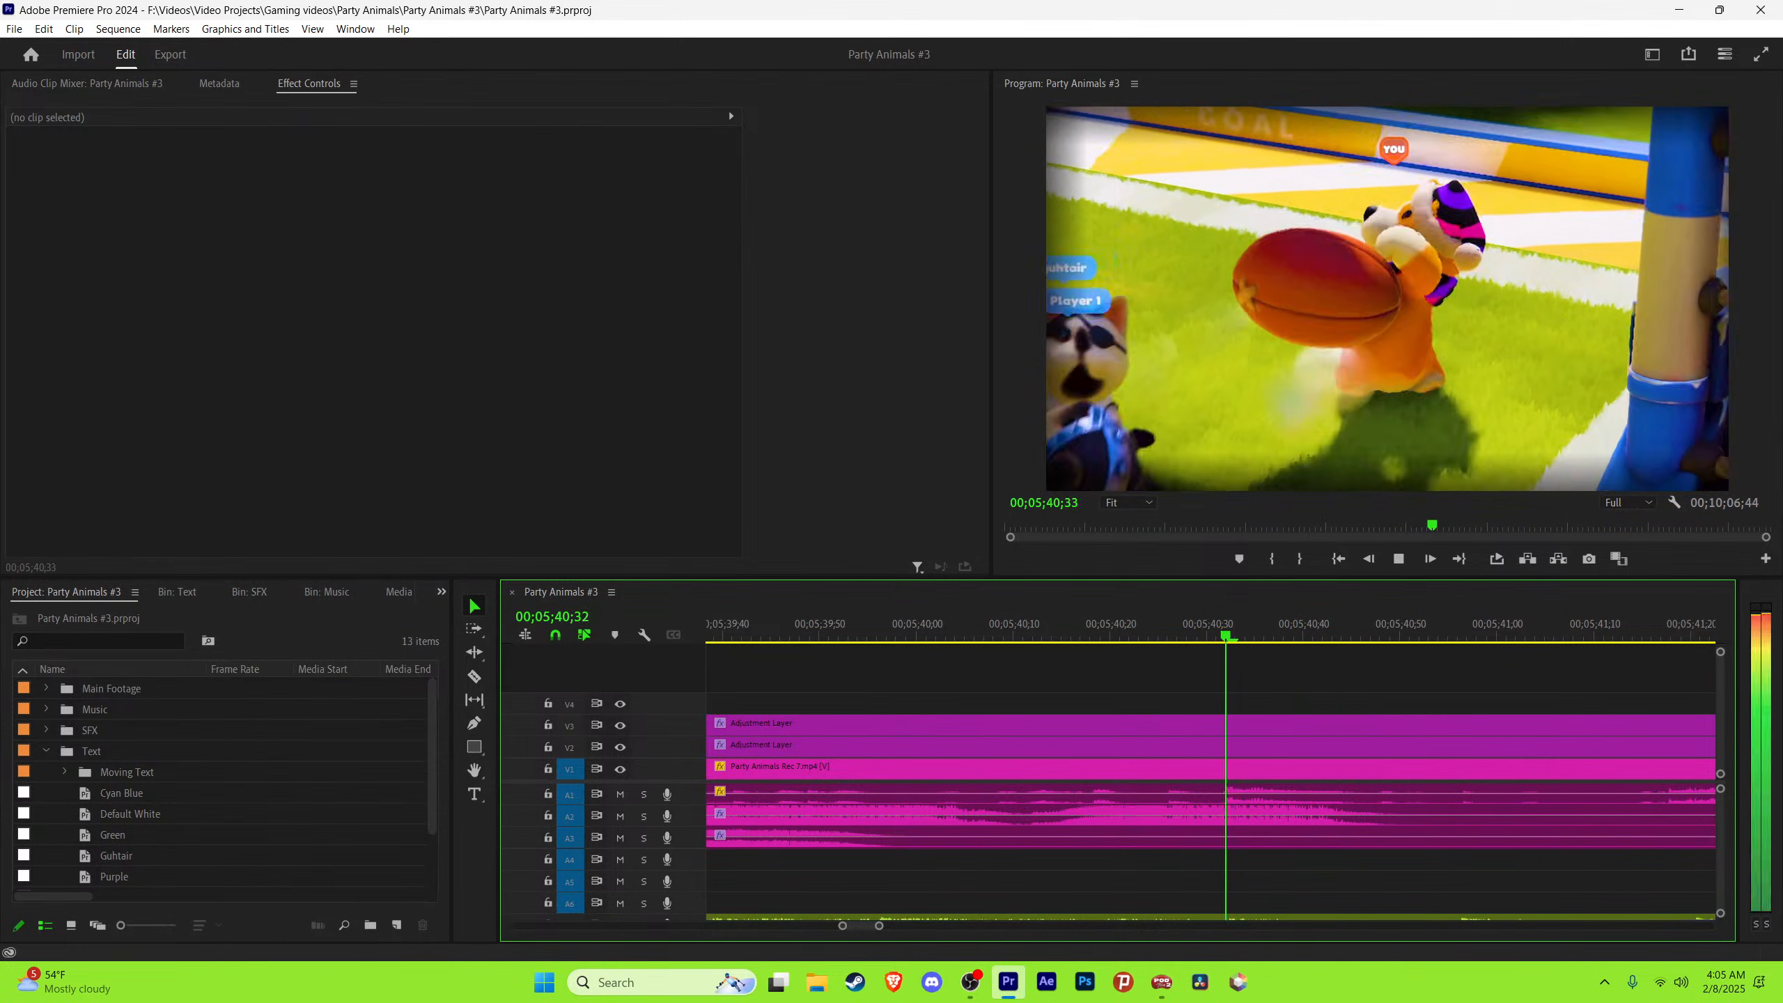
pyautogui.press('space')
# Step: Select the goal clip and play it through the zoom-out to 00;05;41;30, where the V3 adjustment layer ends
pyautogui.click(1053, 790)
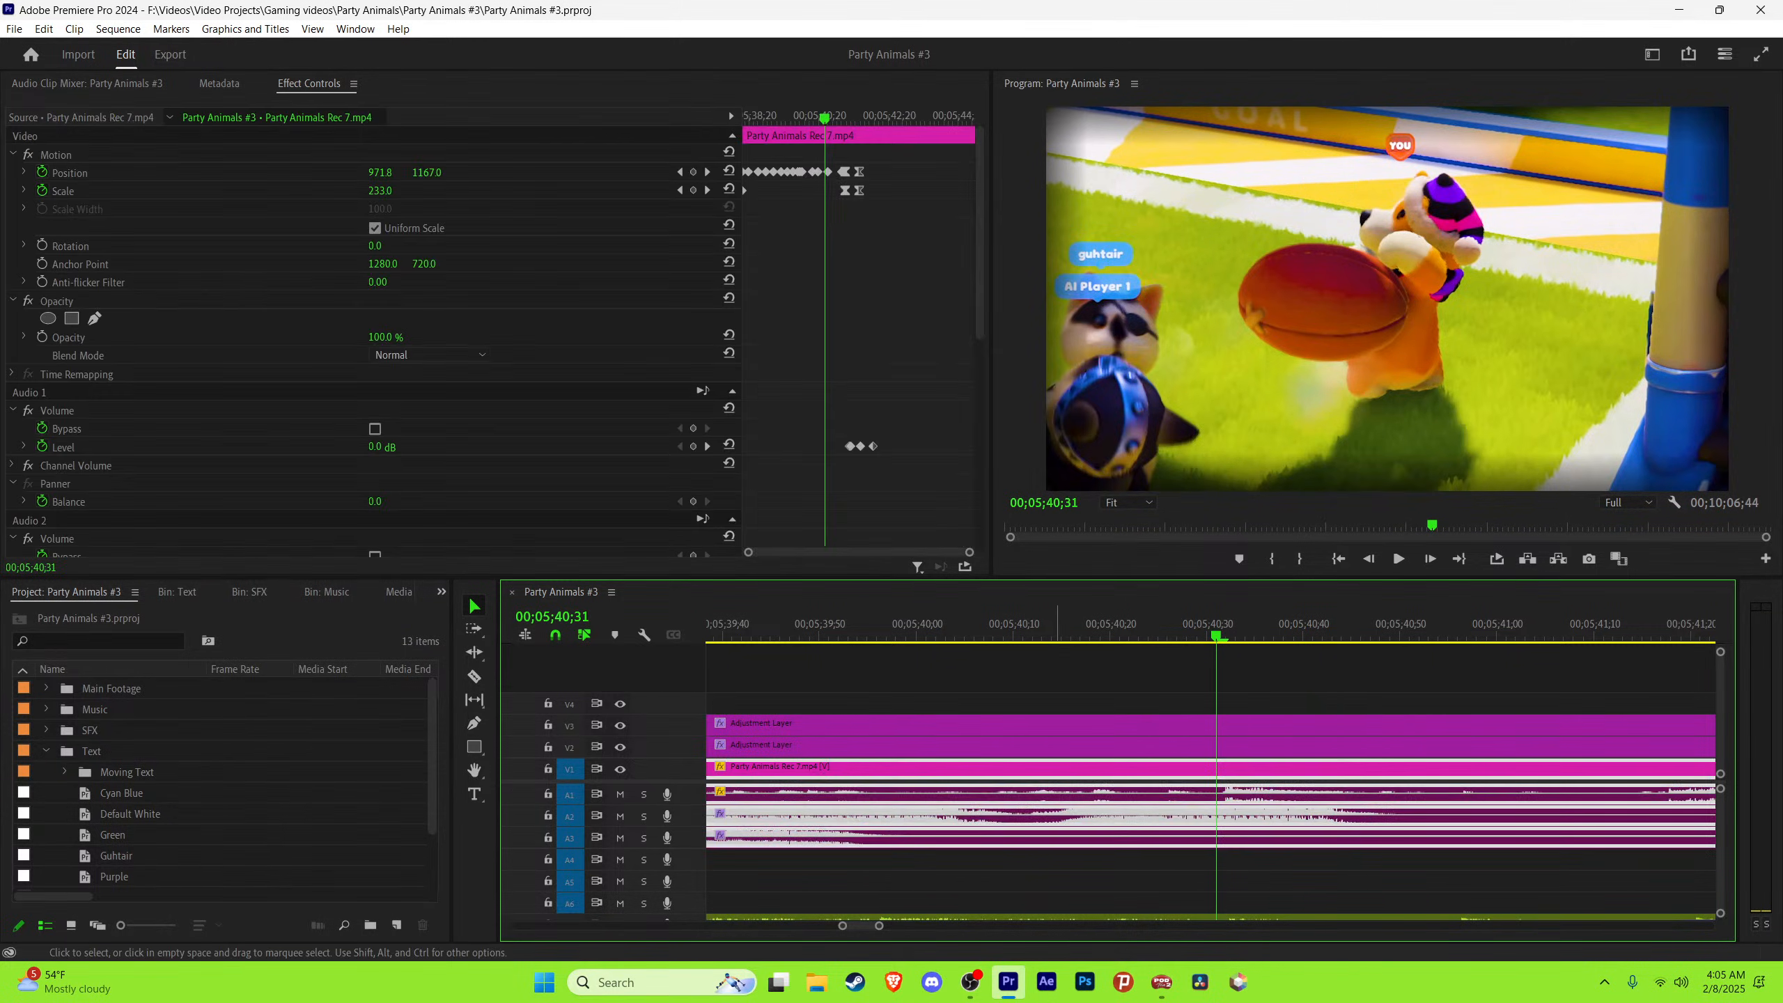
pyautogui.press('space')
pyautogui.press('-')
pyautogui.press('space')
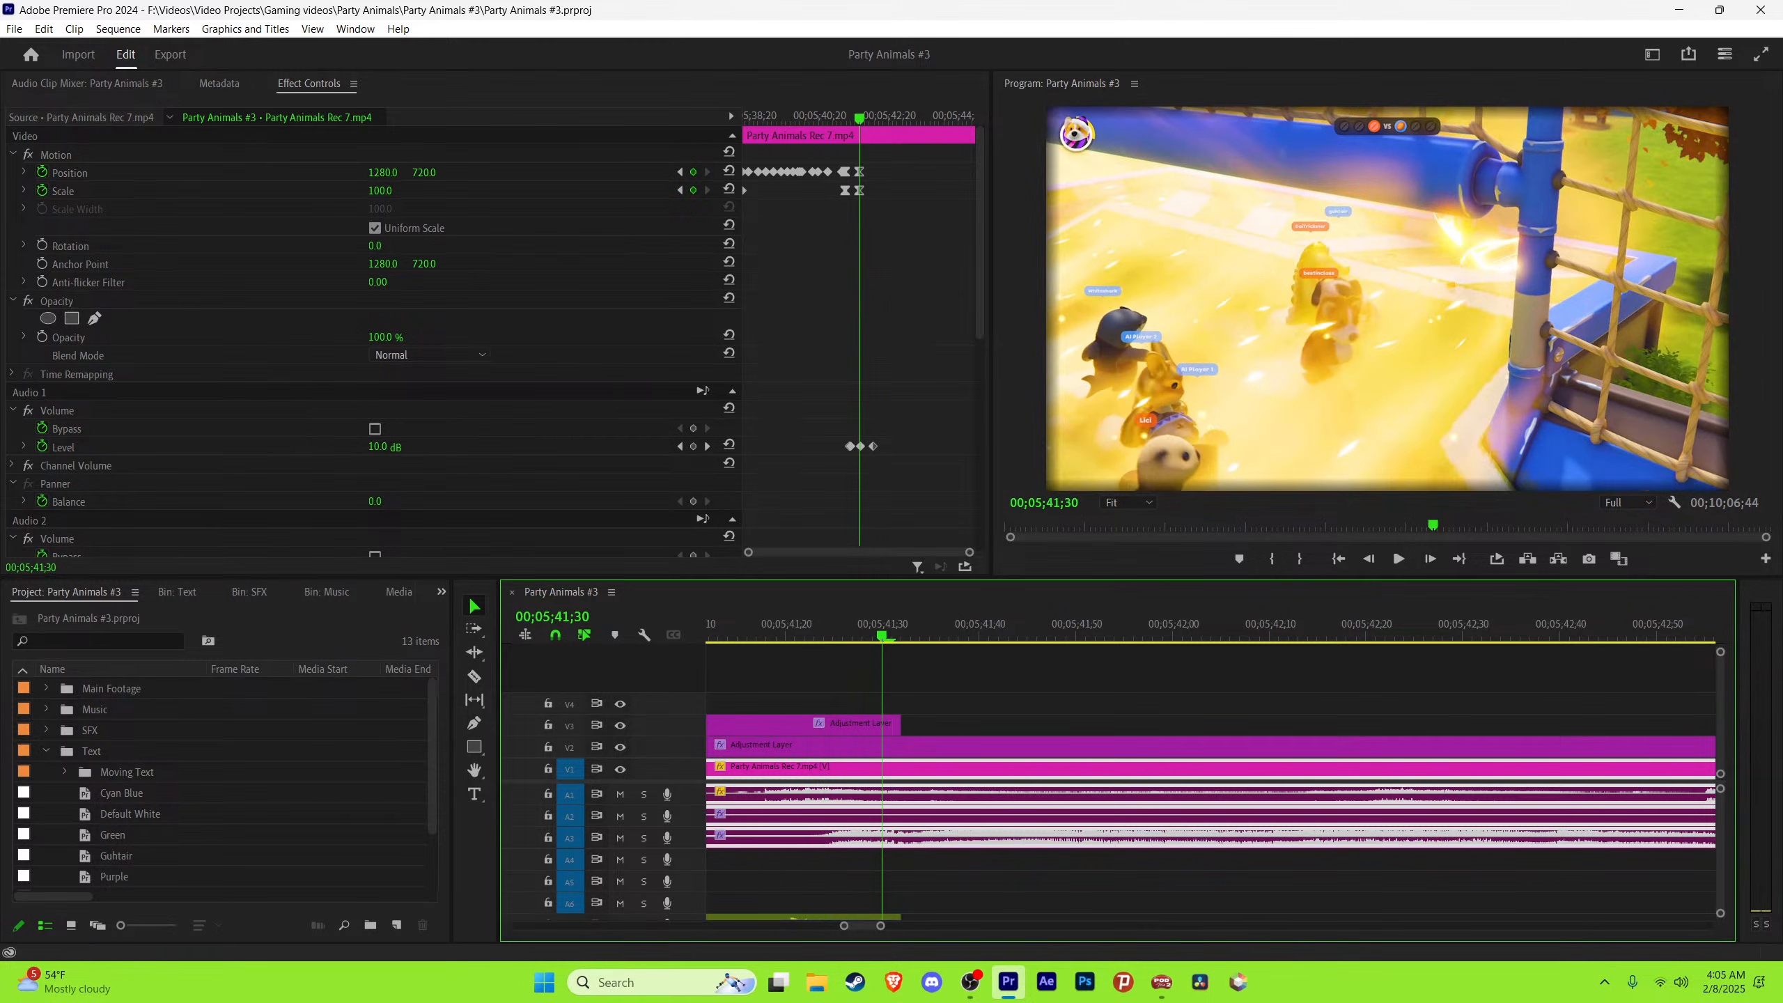
pyautogui.press('-')
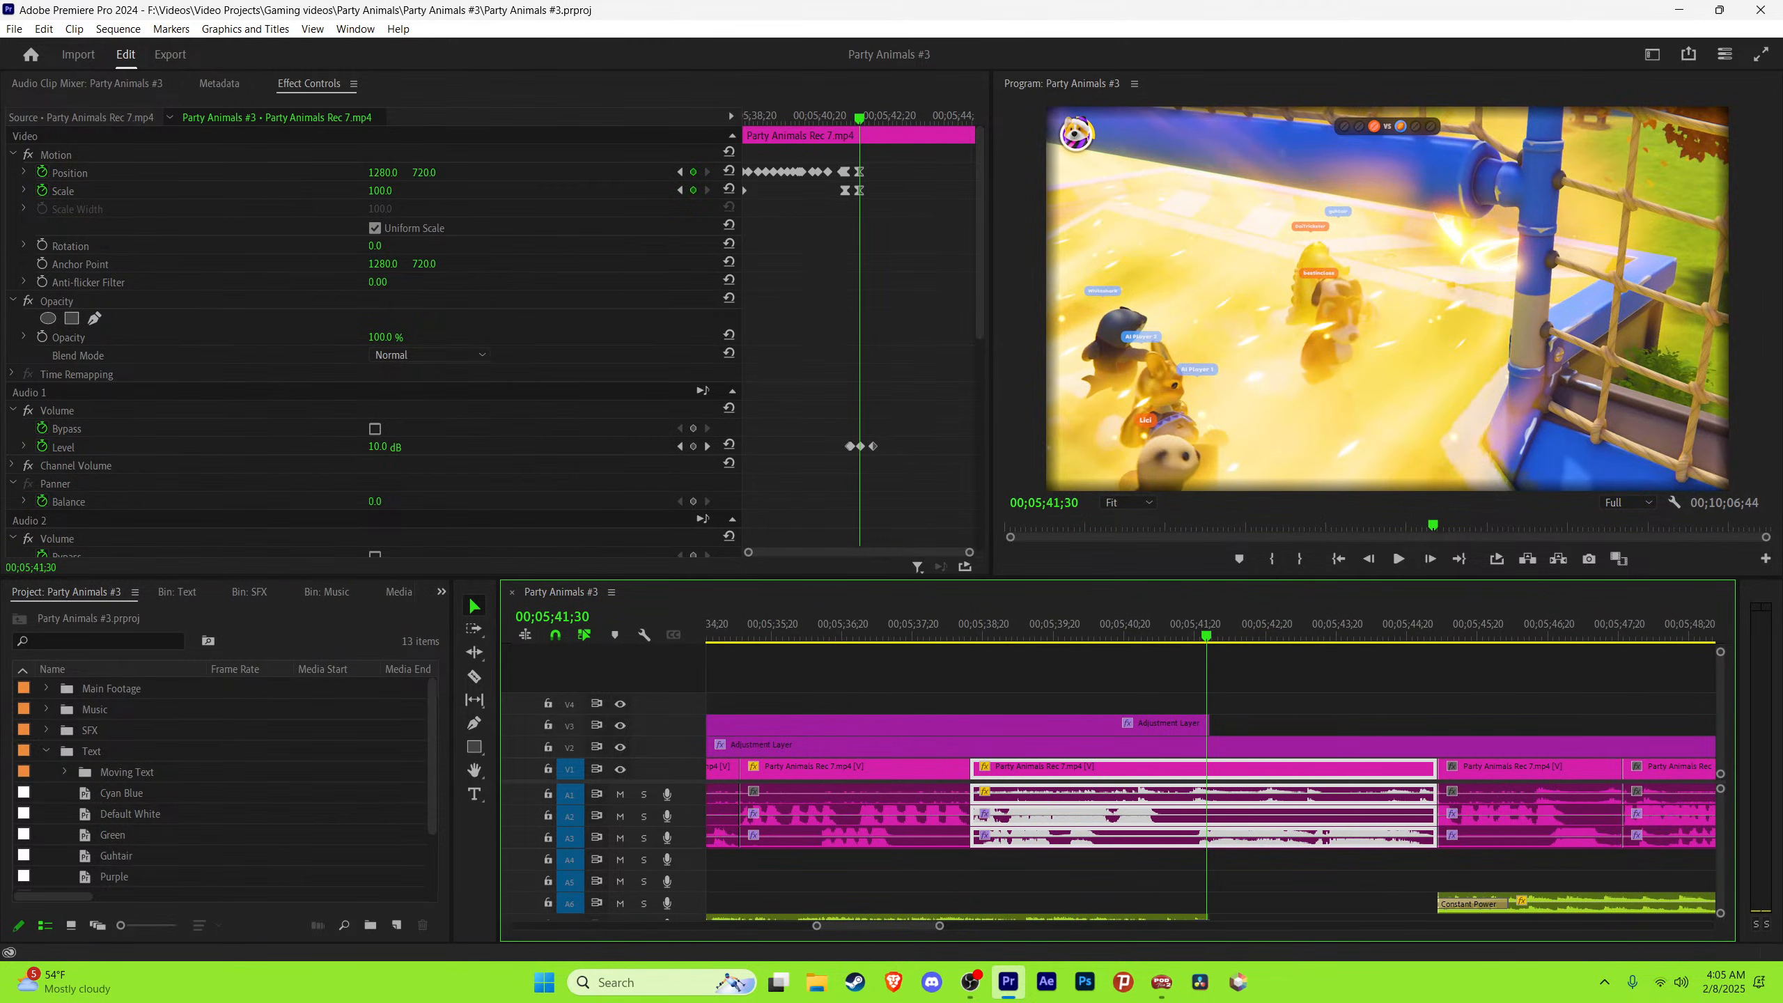
# Step: Step back frame by frame from 00;05;41;30 to 00;05;41;05 to examine the goal clip's zoom and audio level keyframes
pyautogui.press('Left')
pyautogui.press('Left')
pyautogui.press('Left')
pyautogui.press('Left')
pyautogui.press('Left')
pyautogui.press('Left')
pyautogui.press('Left')
pyautogui.press('Left')
pyautogui.press('Left')
pyautogui.press('Left')
pyautogui.press('Left')
pyautogui.press('Left')
pyautogui.press('Left')
pyautogui.press('Left')
pyautogui.press('Left')
pyautogui.press('Left')
pyautogui.press('Left')
pyautogui.press('Left')
pyautogui.press('Left')
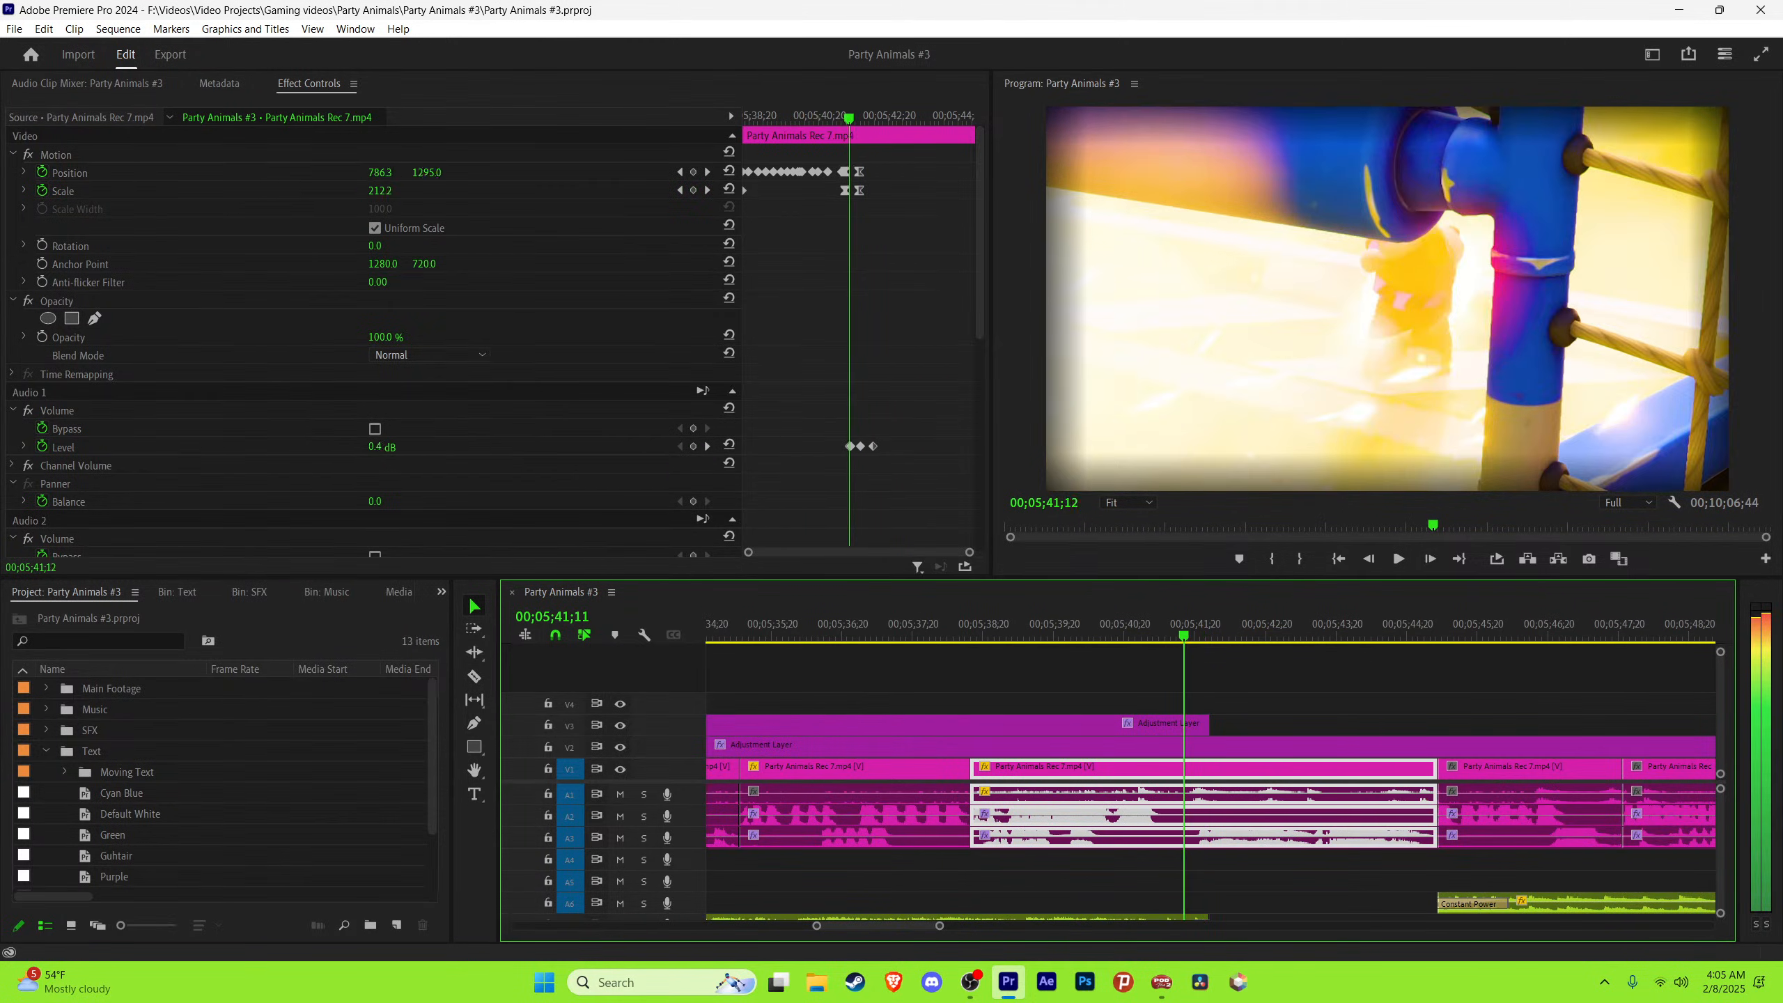
pyautogui.press('Left')
pyautogui.press('Left')
pyautogui.press('Left')
pyautogui.press('Left')
pyautogui.press('Left')
pyautogui.press('Left')
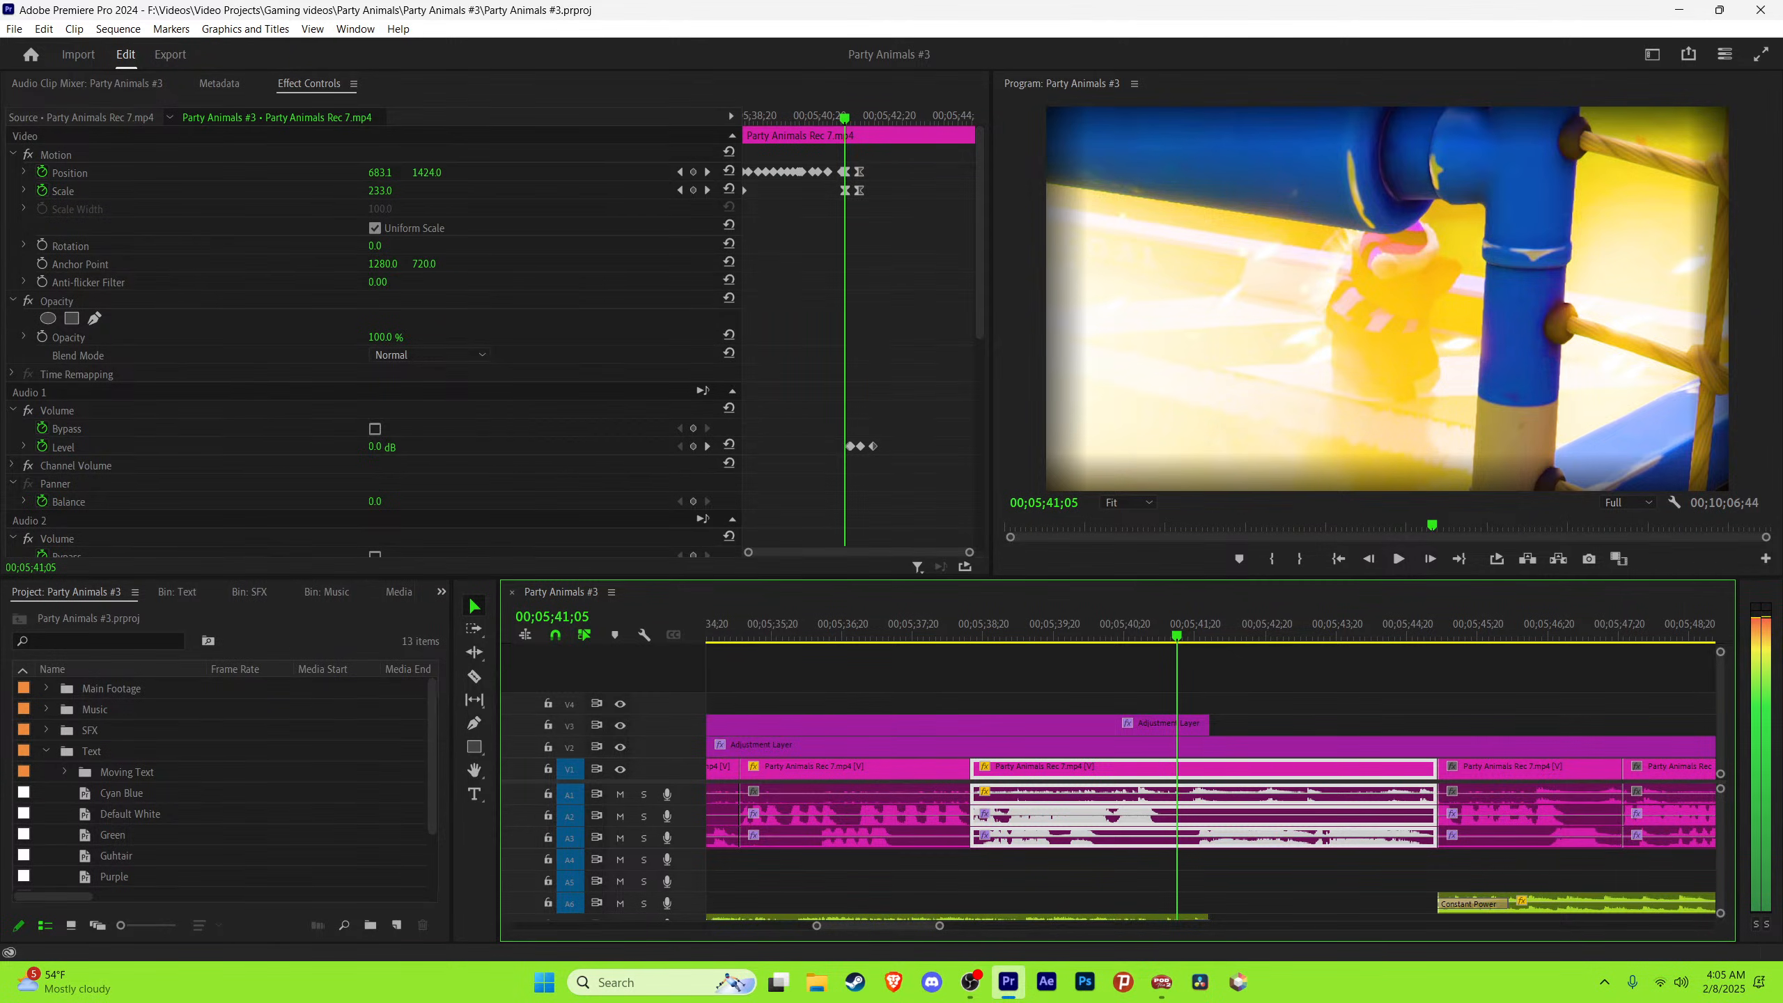
# Step: Replay the goal moment from 00;05;41;05 to 00;05;41;43 and deselect the clip within the wider sequence
pyautogui.press('space')
pyautogui.press('space')
pyautogui.press('-')
pyautogui.press('-')
pyautogui.press('-')
pyautogui.press('-')
pyautogui.press('-')
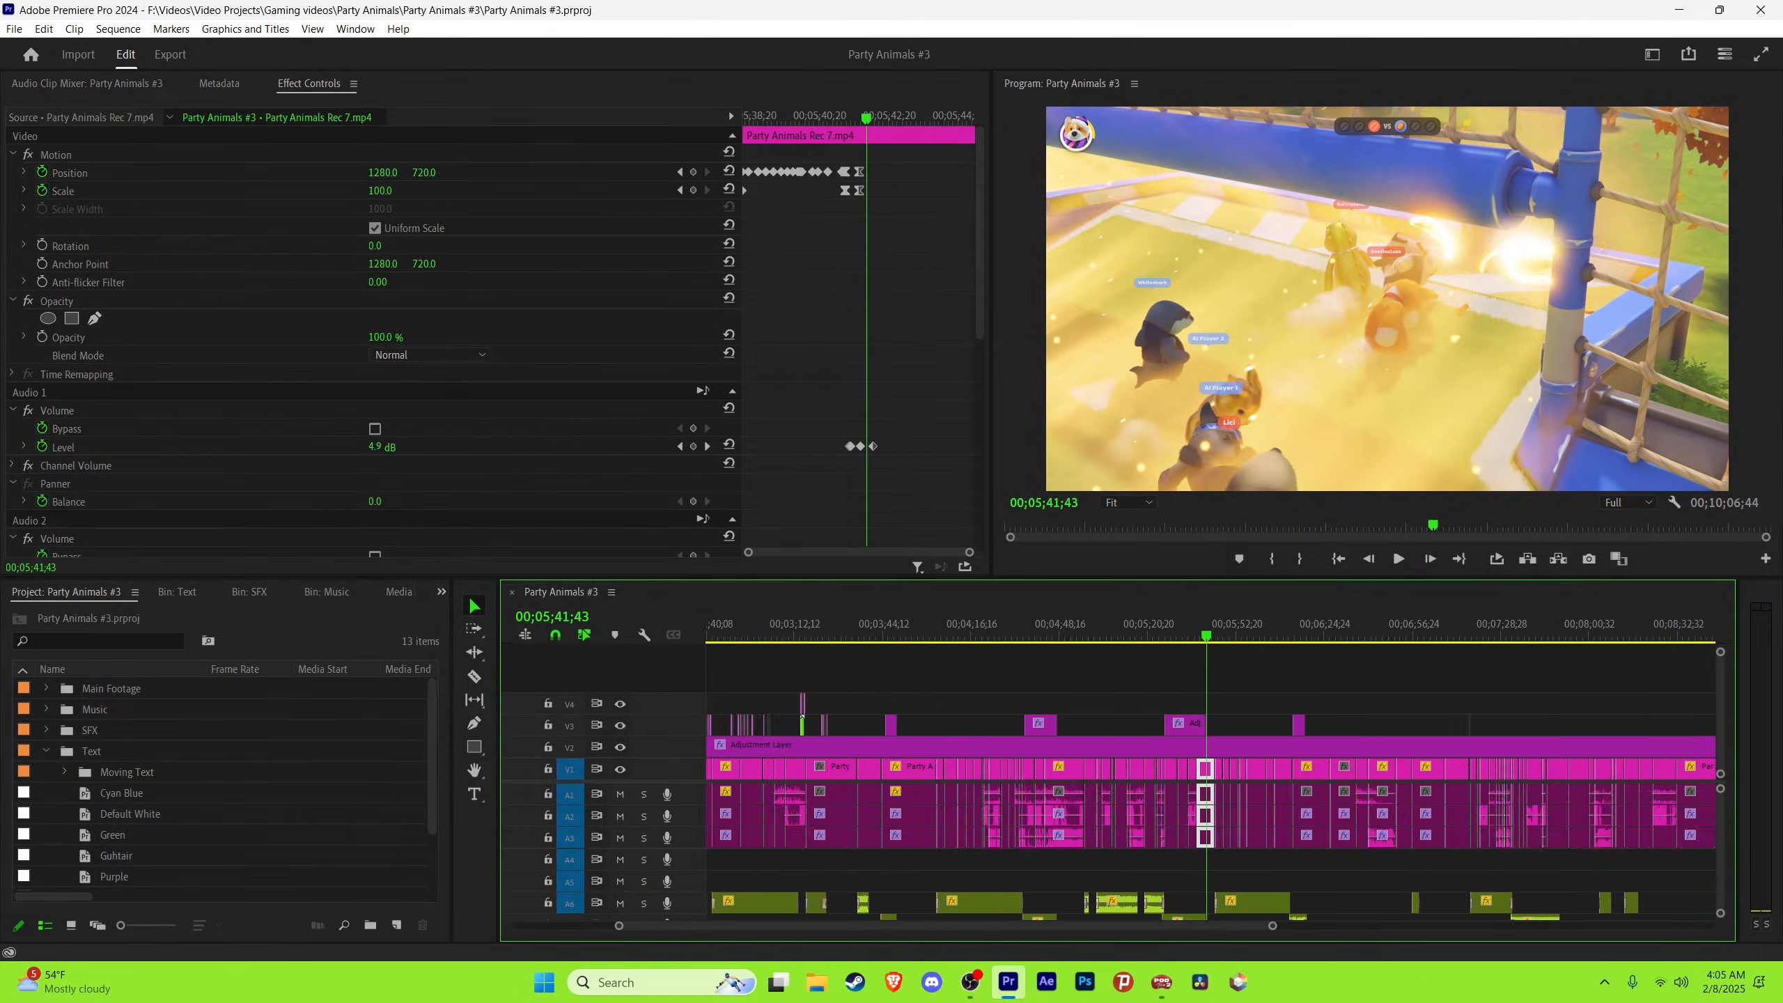
pyautogui.hotkey('ctrl', 'shift', 'a')
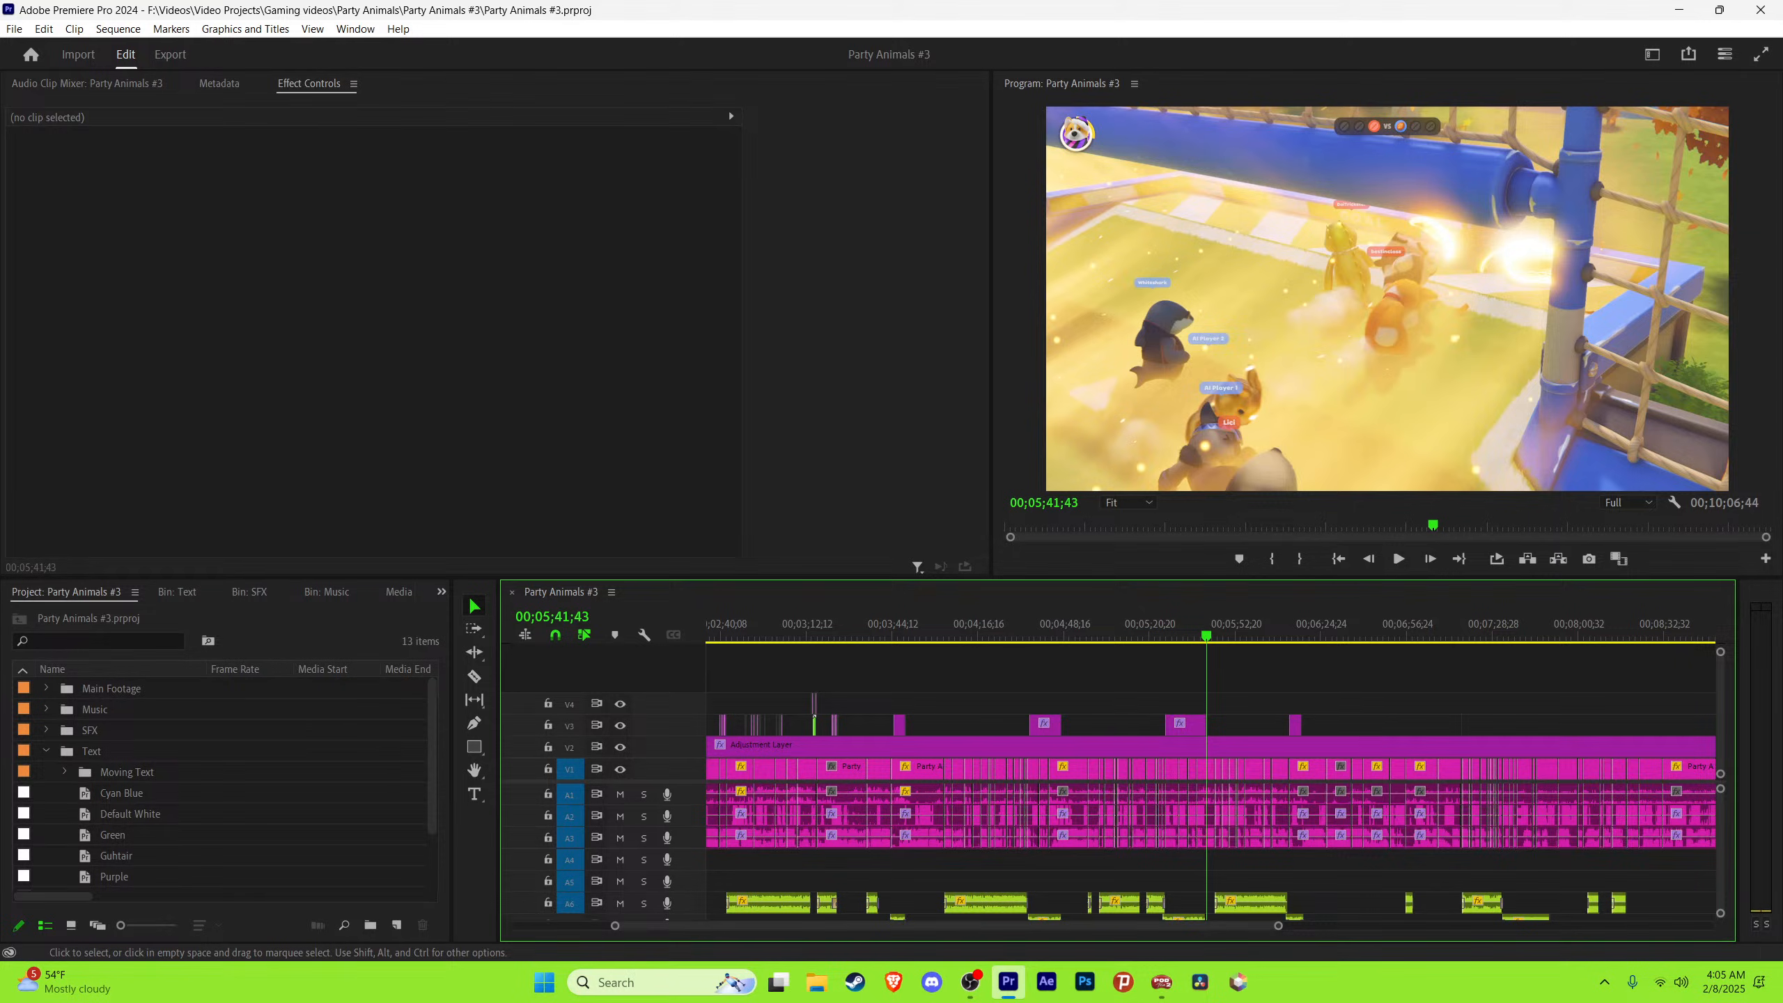
# Step: Examine the adjustment layers, cuts and music clips on both sides of 00;05;41;43
pyautogui.press('=')
pyautogui.press('=')
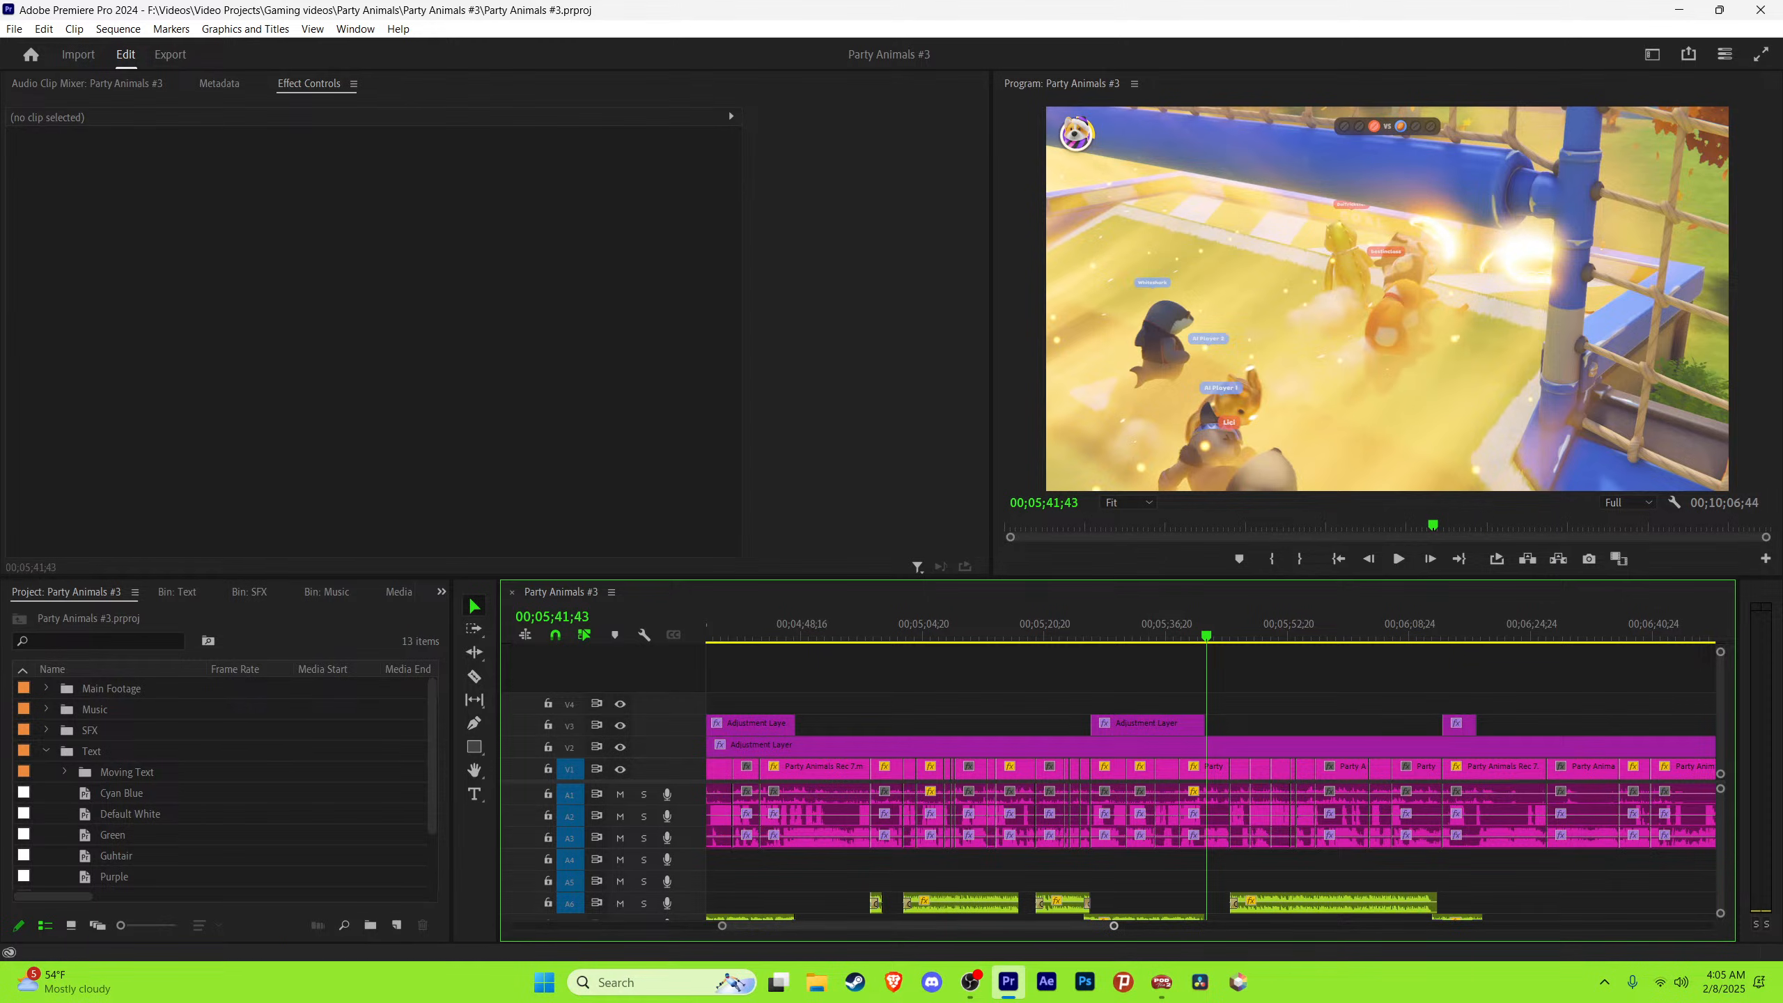
pyautogui.moveTo(1114, 926); pyautogui.dragTo(1178, 926)
pyautogui.scroll(-3, 1208, 815)
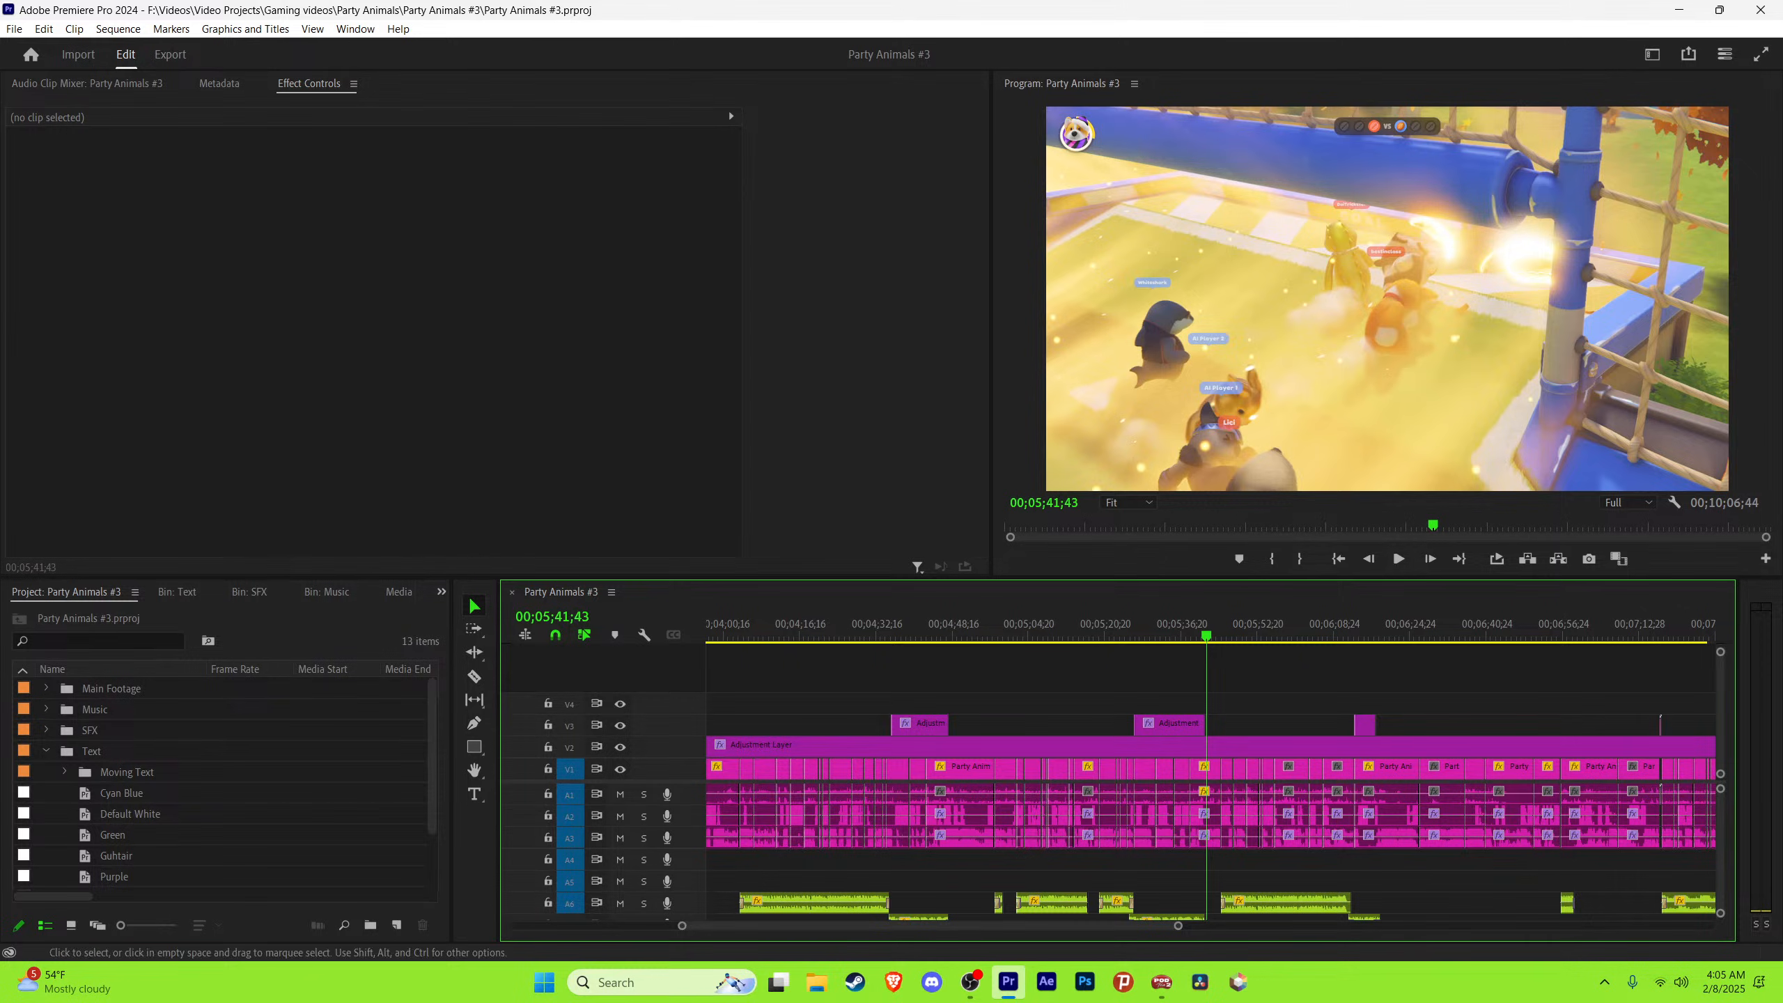
# Step: Place the playhead on the HTG transition clip's edit point at 00;07;17;14 and examine the surrounding cuts
pyautogui.click(1668, 625)
pyautogui.moveTo(1179, 926); pyautogui.dragTo(1093, 926)
pyautogui.press('Up')
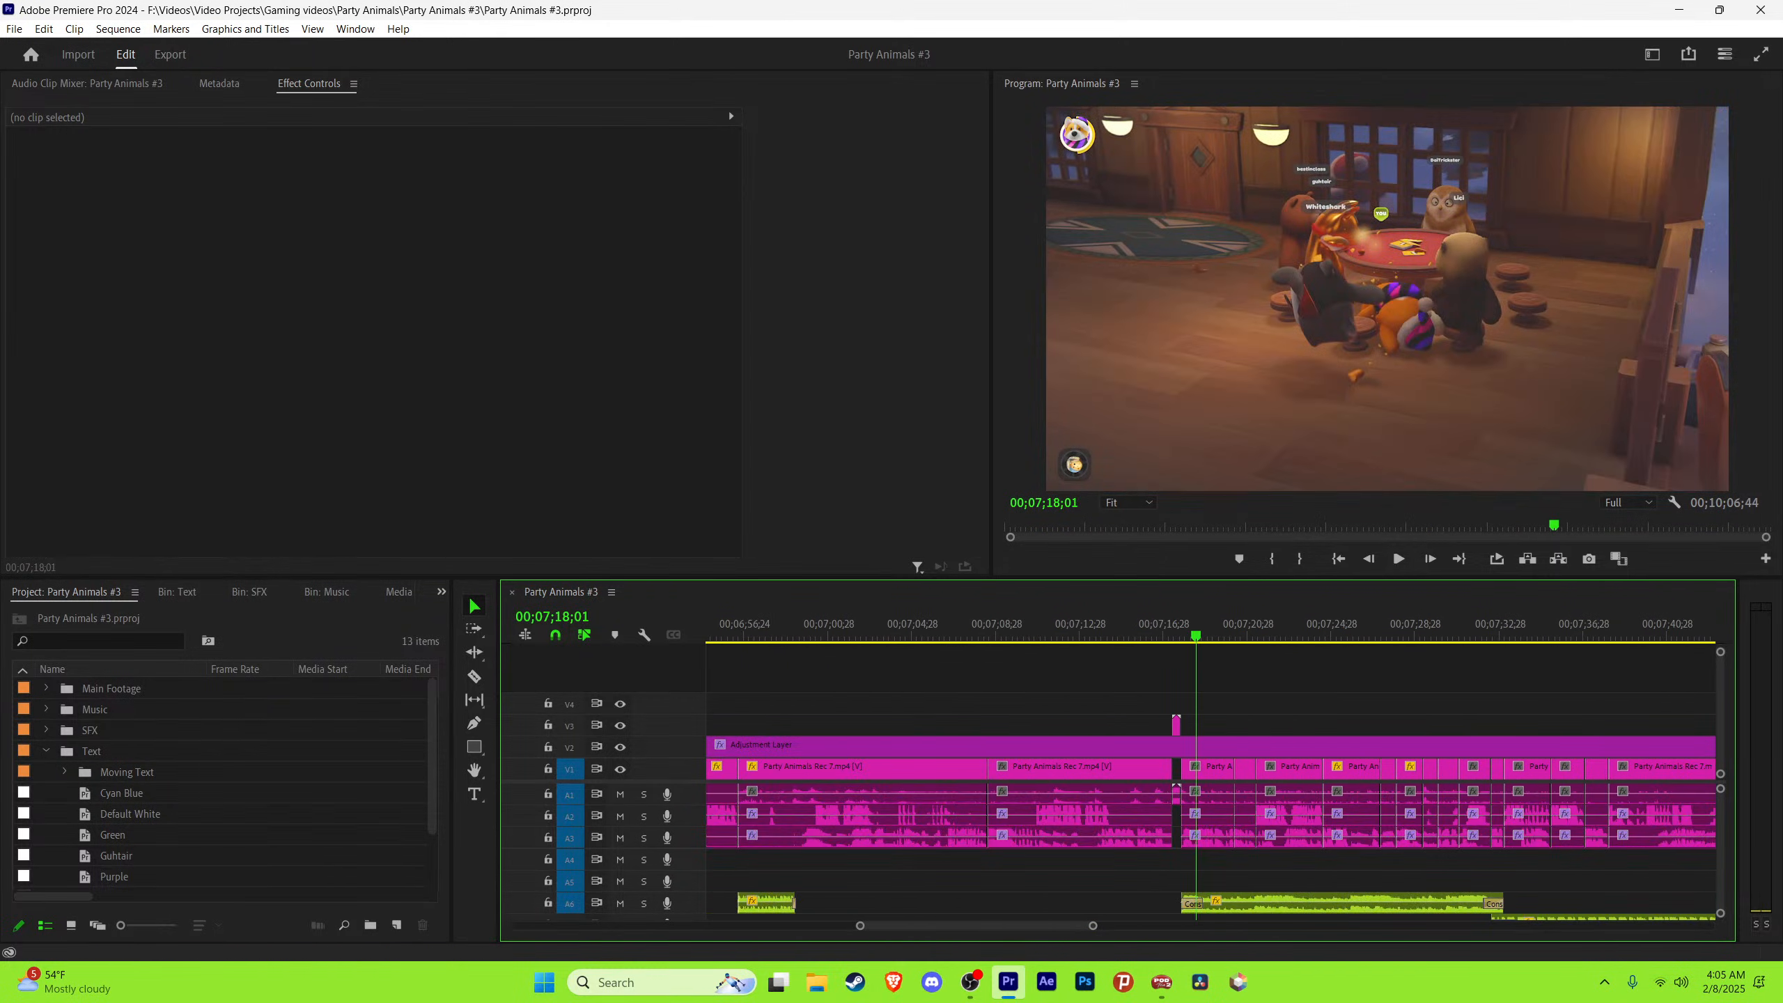
pyautogui.press('-')
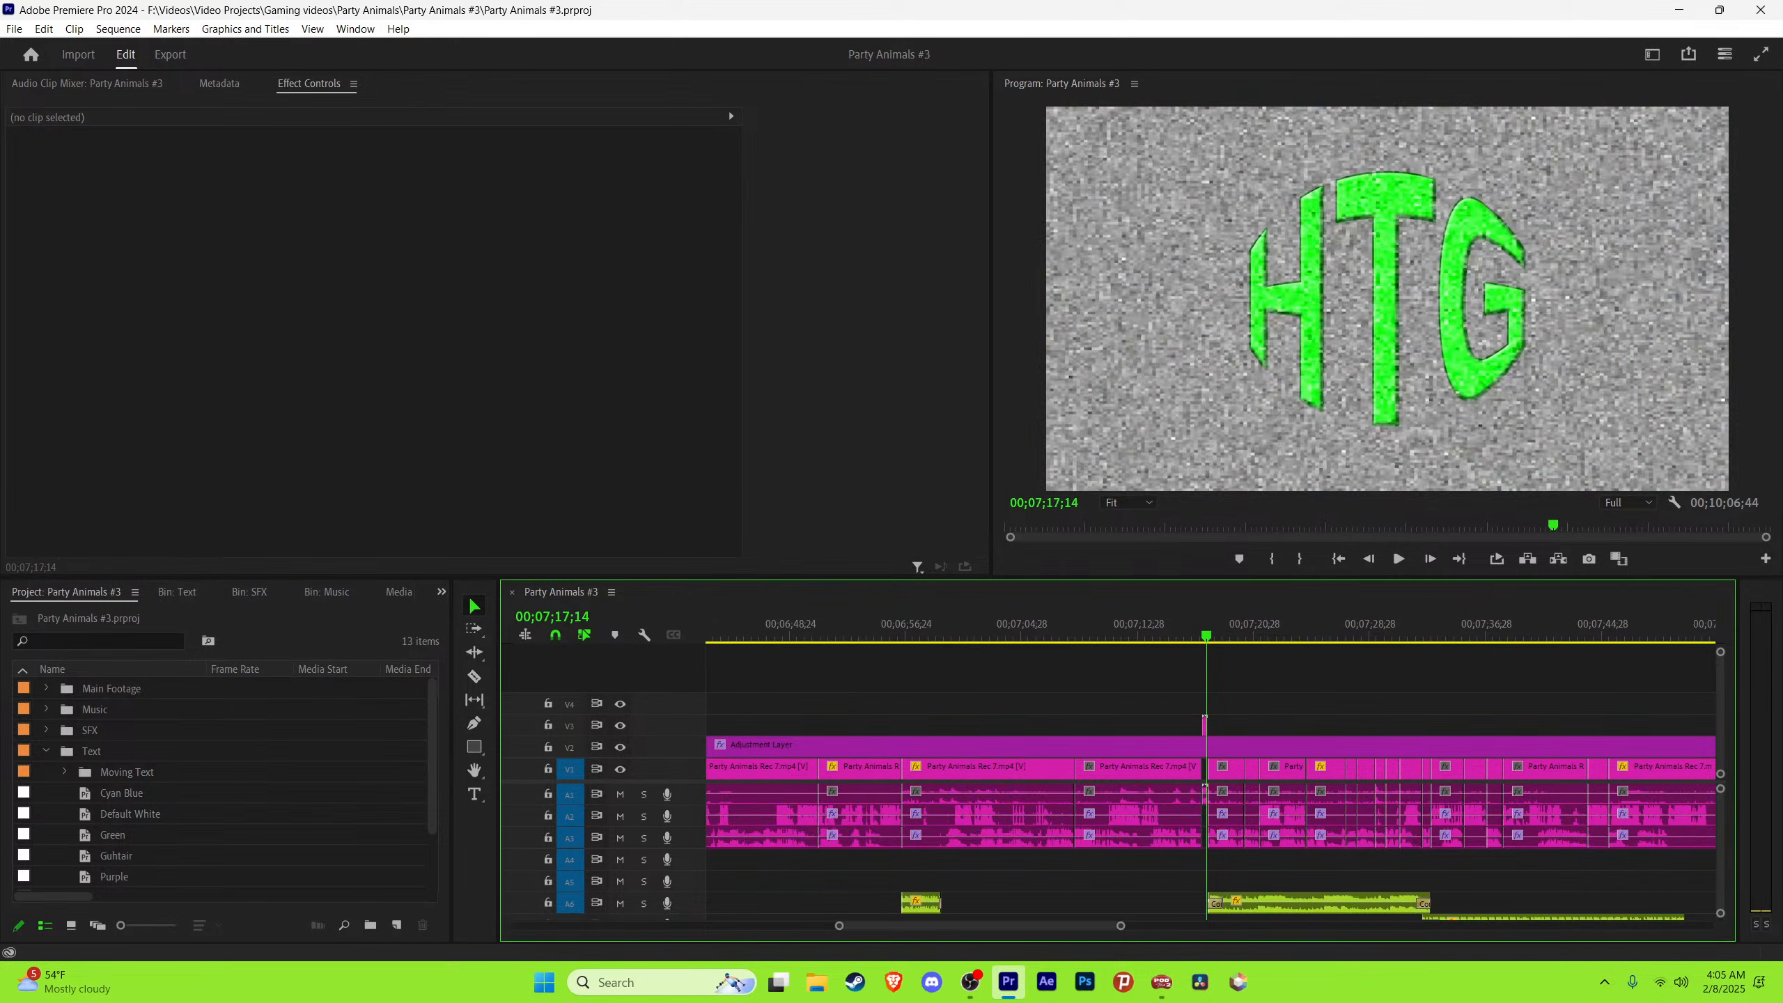
# Step: Play from the HTG transition at 00;07;17;14 into the card-table footage at 00;07;17;34
pyautogui.press('space')
pyautogui.press('space')
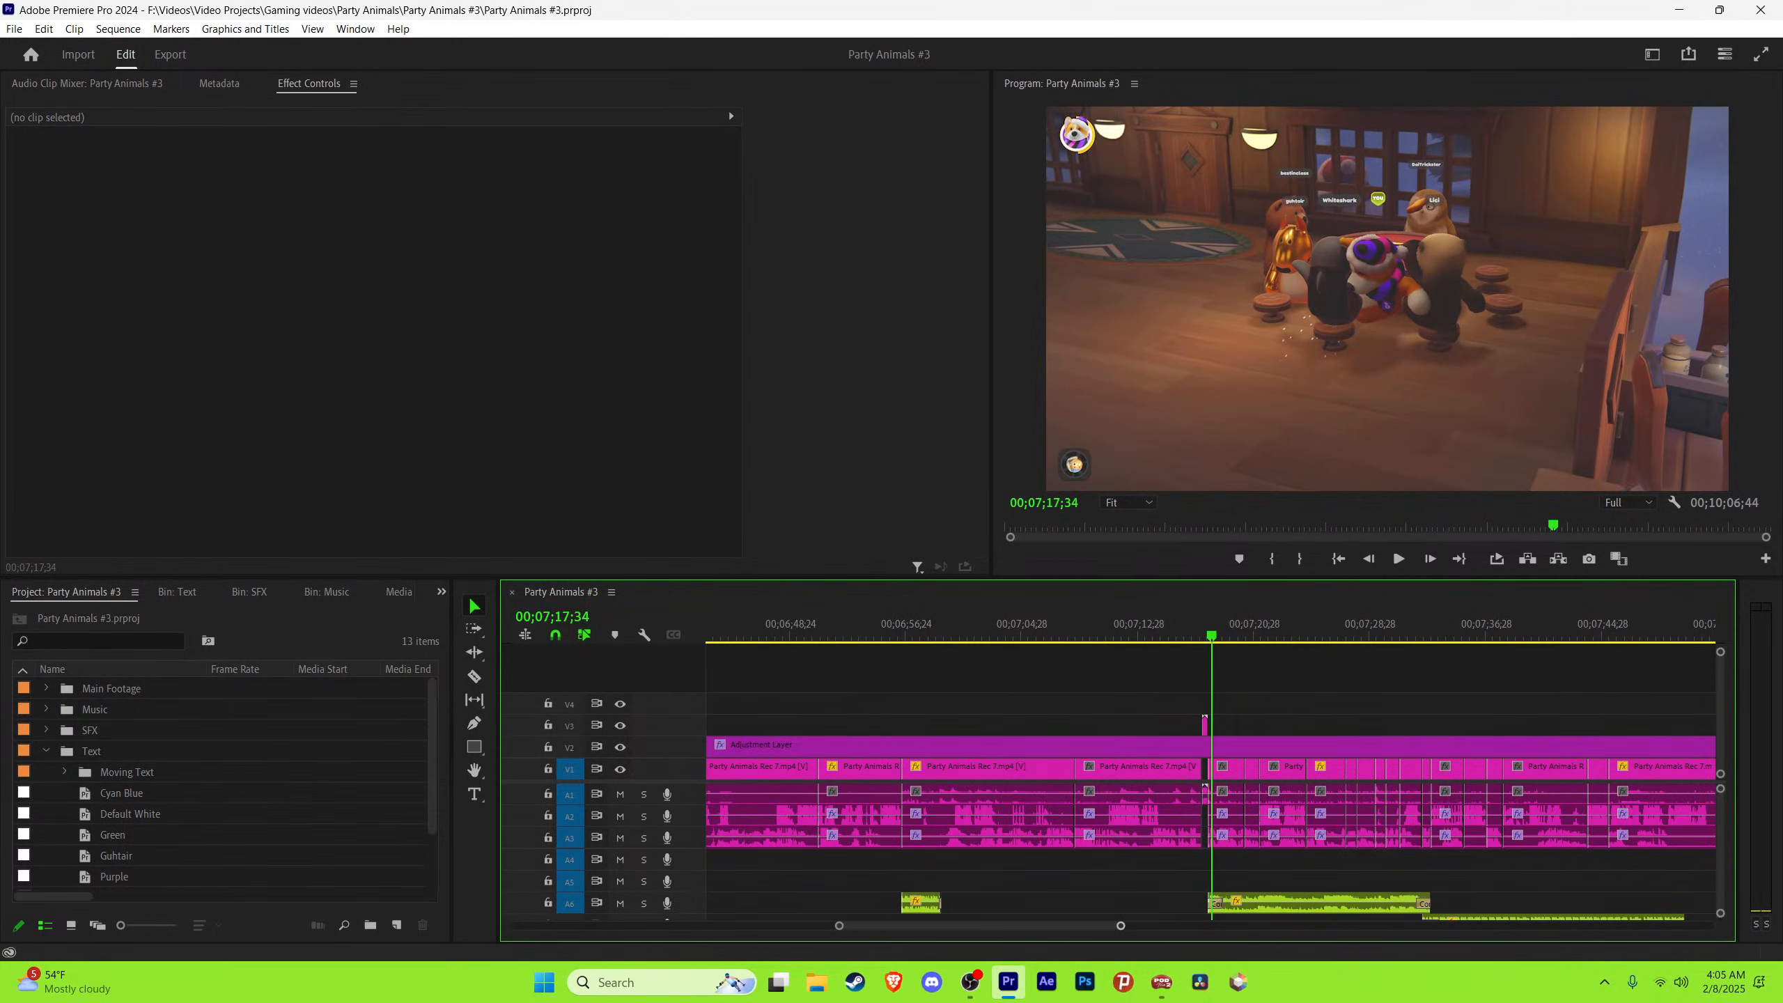
pyautogui.press('-')
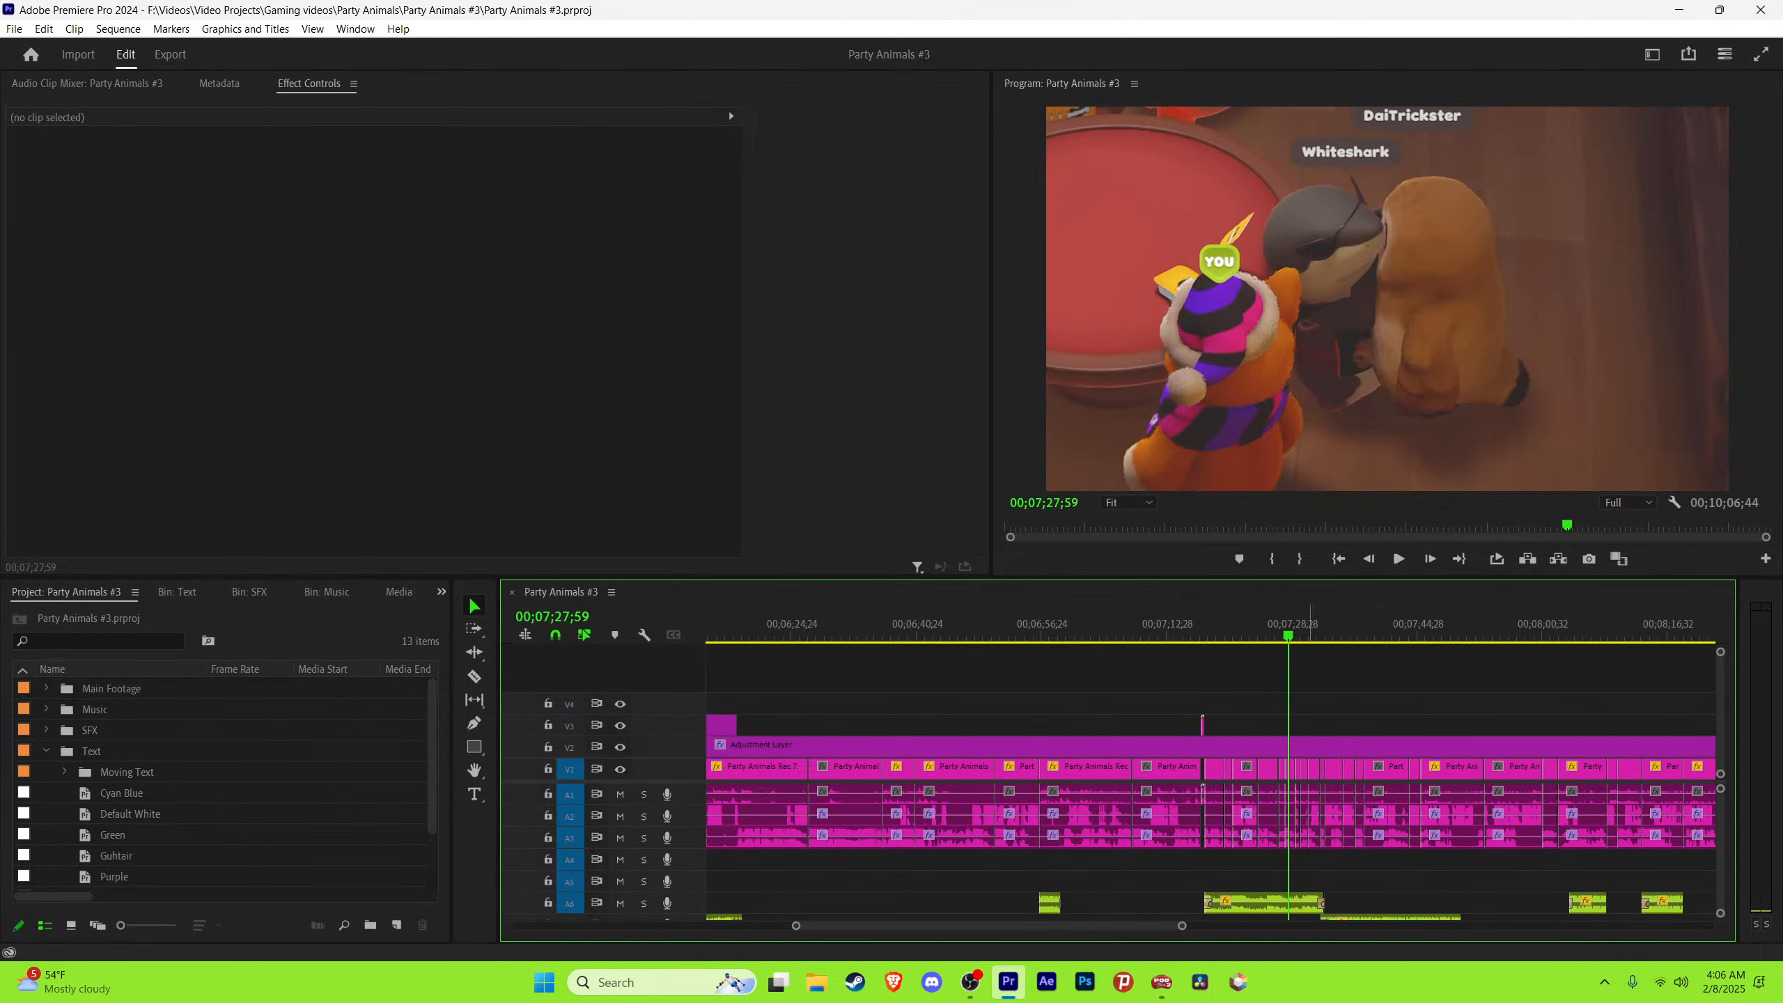
# Step: Check the card-table close-up at 00;07;28;45, then preview the footage just before its zoom from 00;07;27;23
pyautogui.moveTo(1299, 636); pyautogui.dragTo(1295, 636)
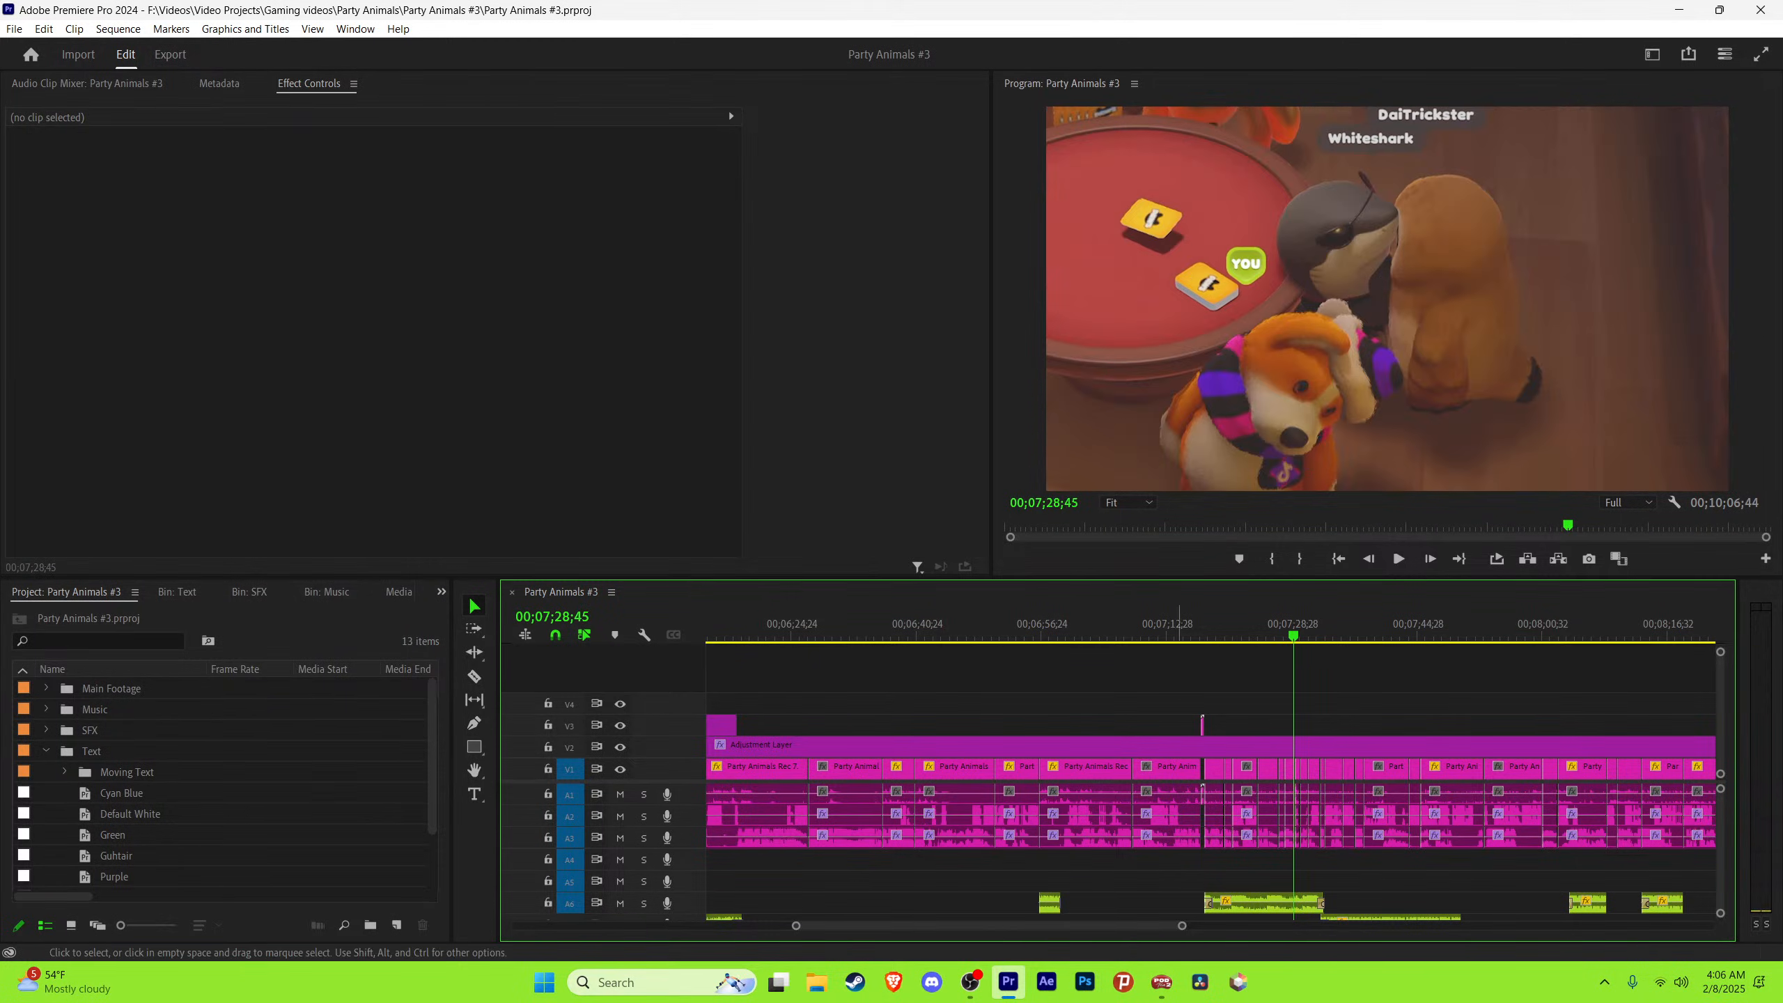
pyautogui.press('=')
pyautogui.press('=')
pyautogui.press('=')
pyautogui.press('=')
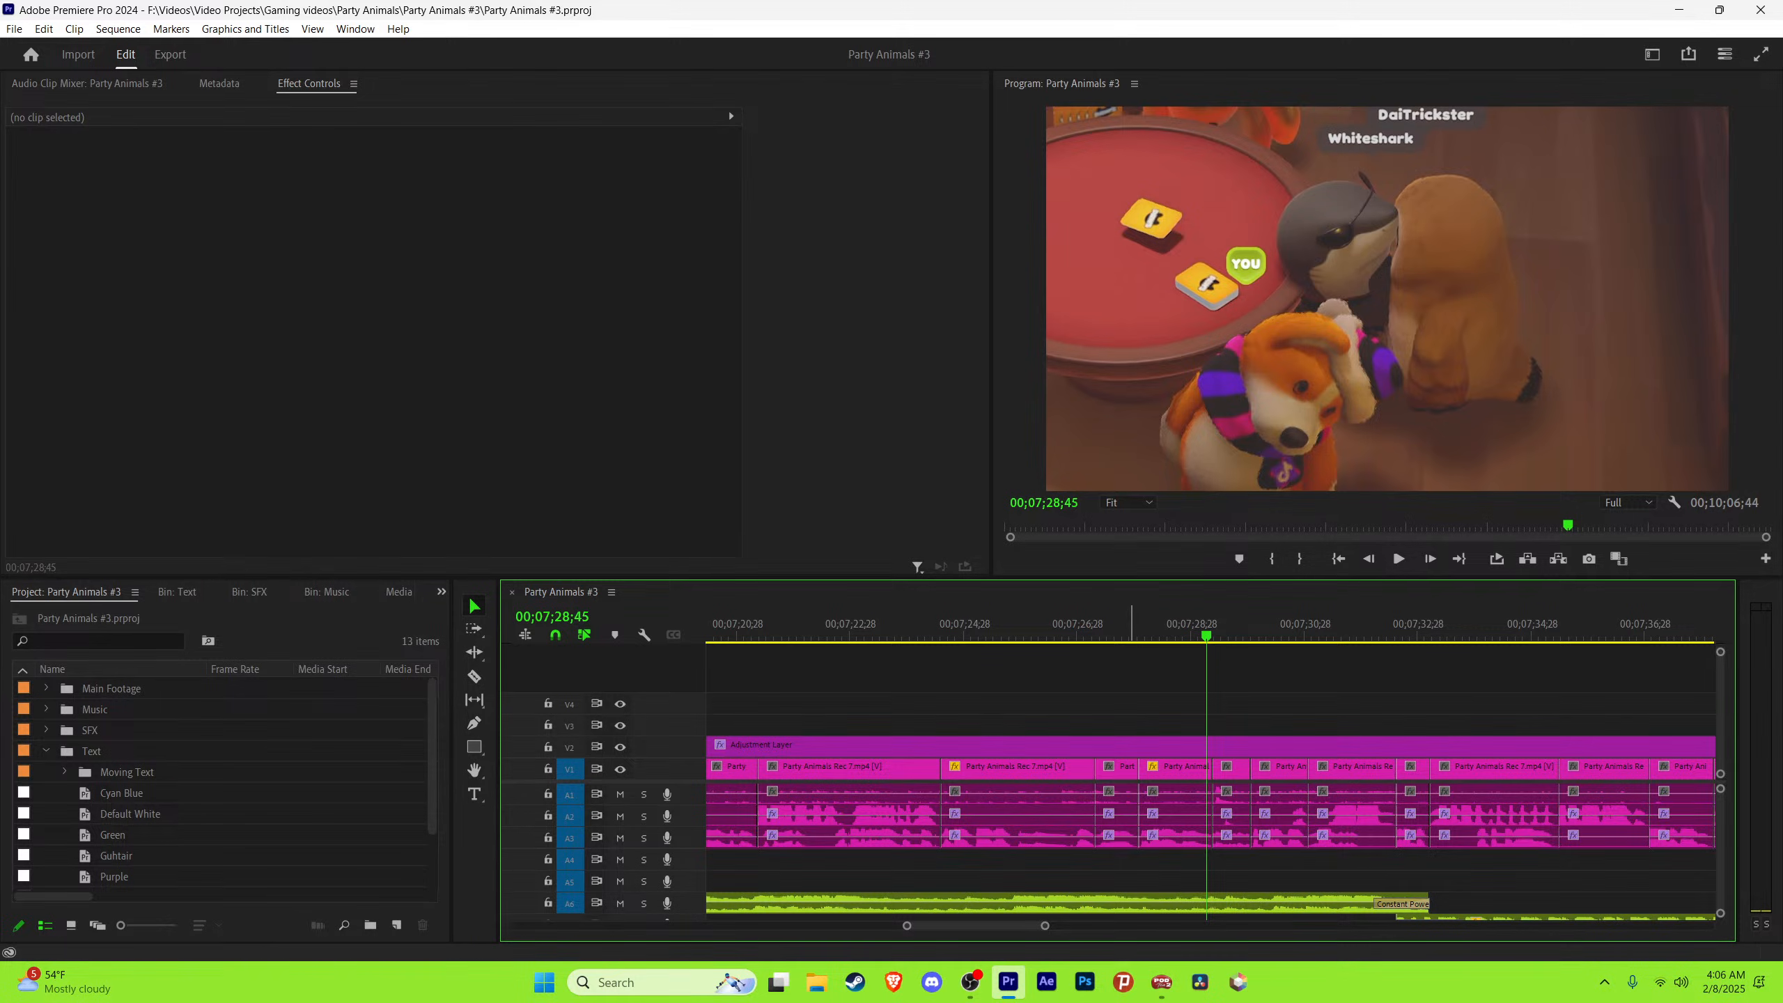
pyautogui.click(1130, 623)
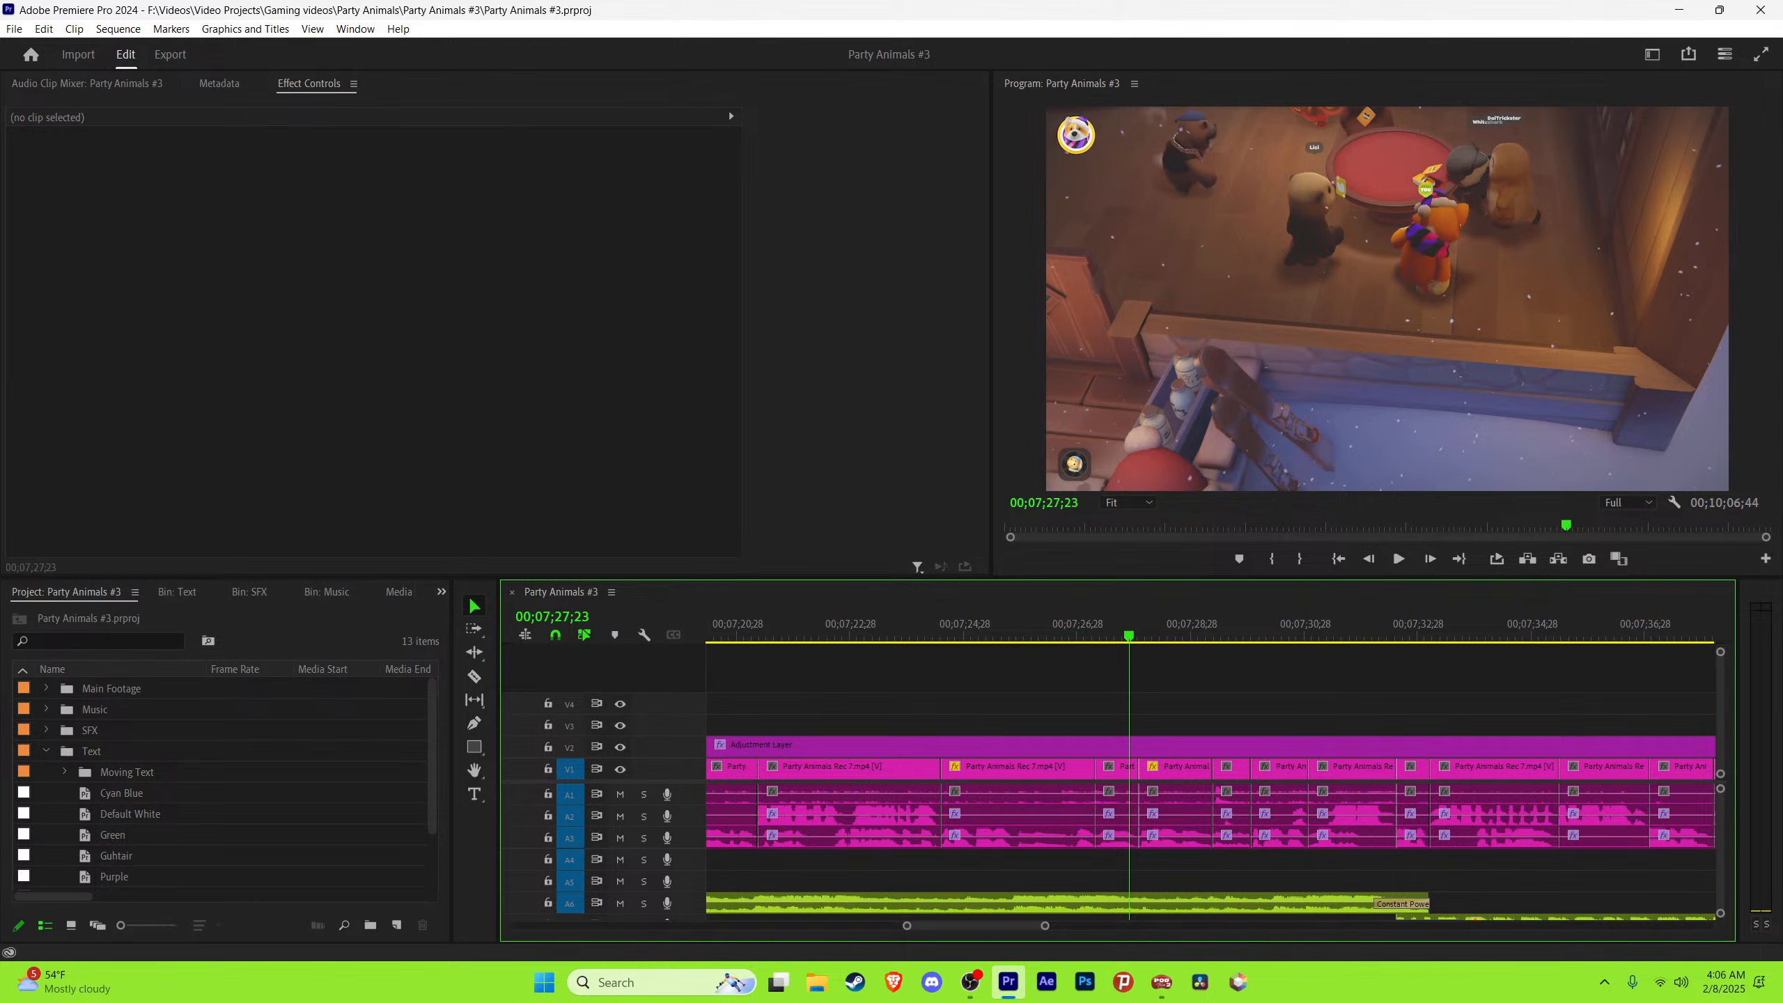
pyautogui.press('space')
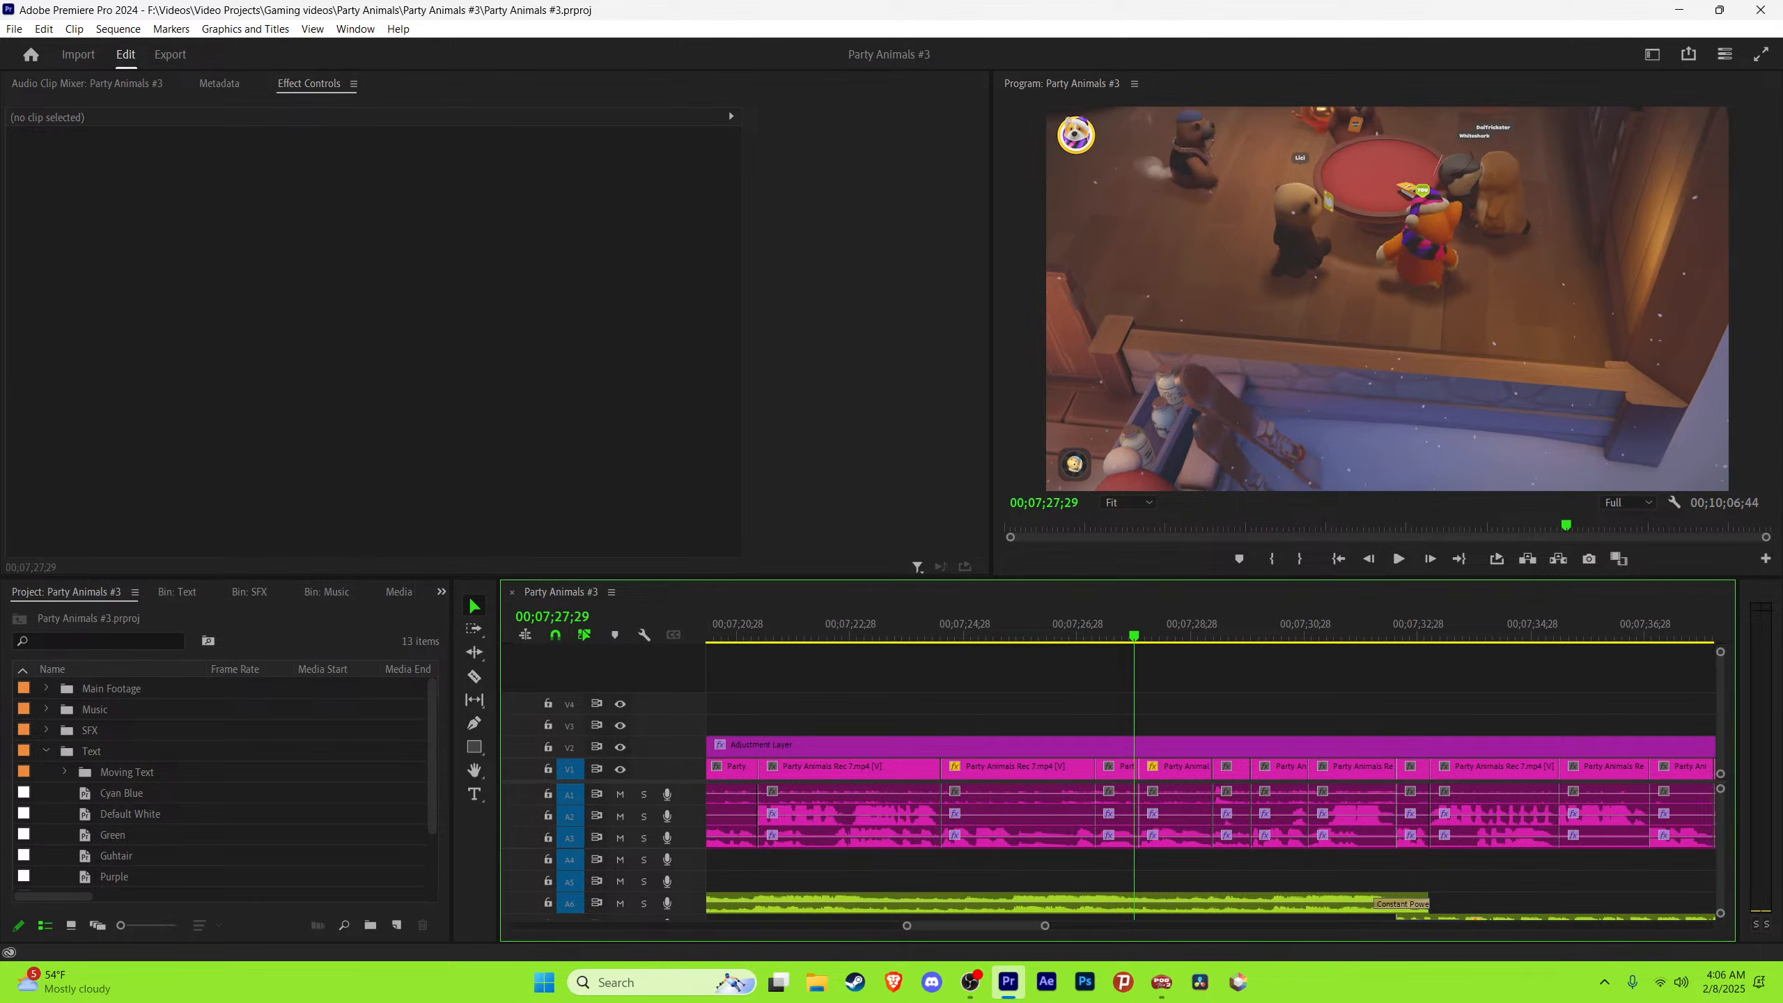
# Step: Play the card-table scene from 00;07;23;50 through the zoomed-in close-up near 00;07;28;26
pyautogui.click(927, 629)
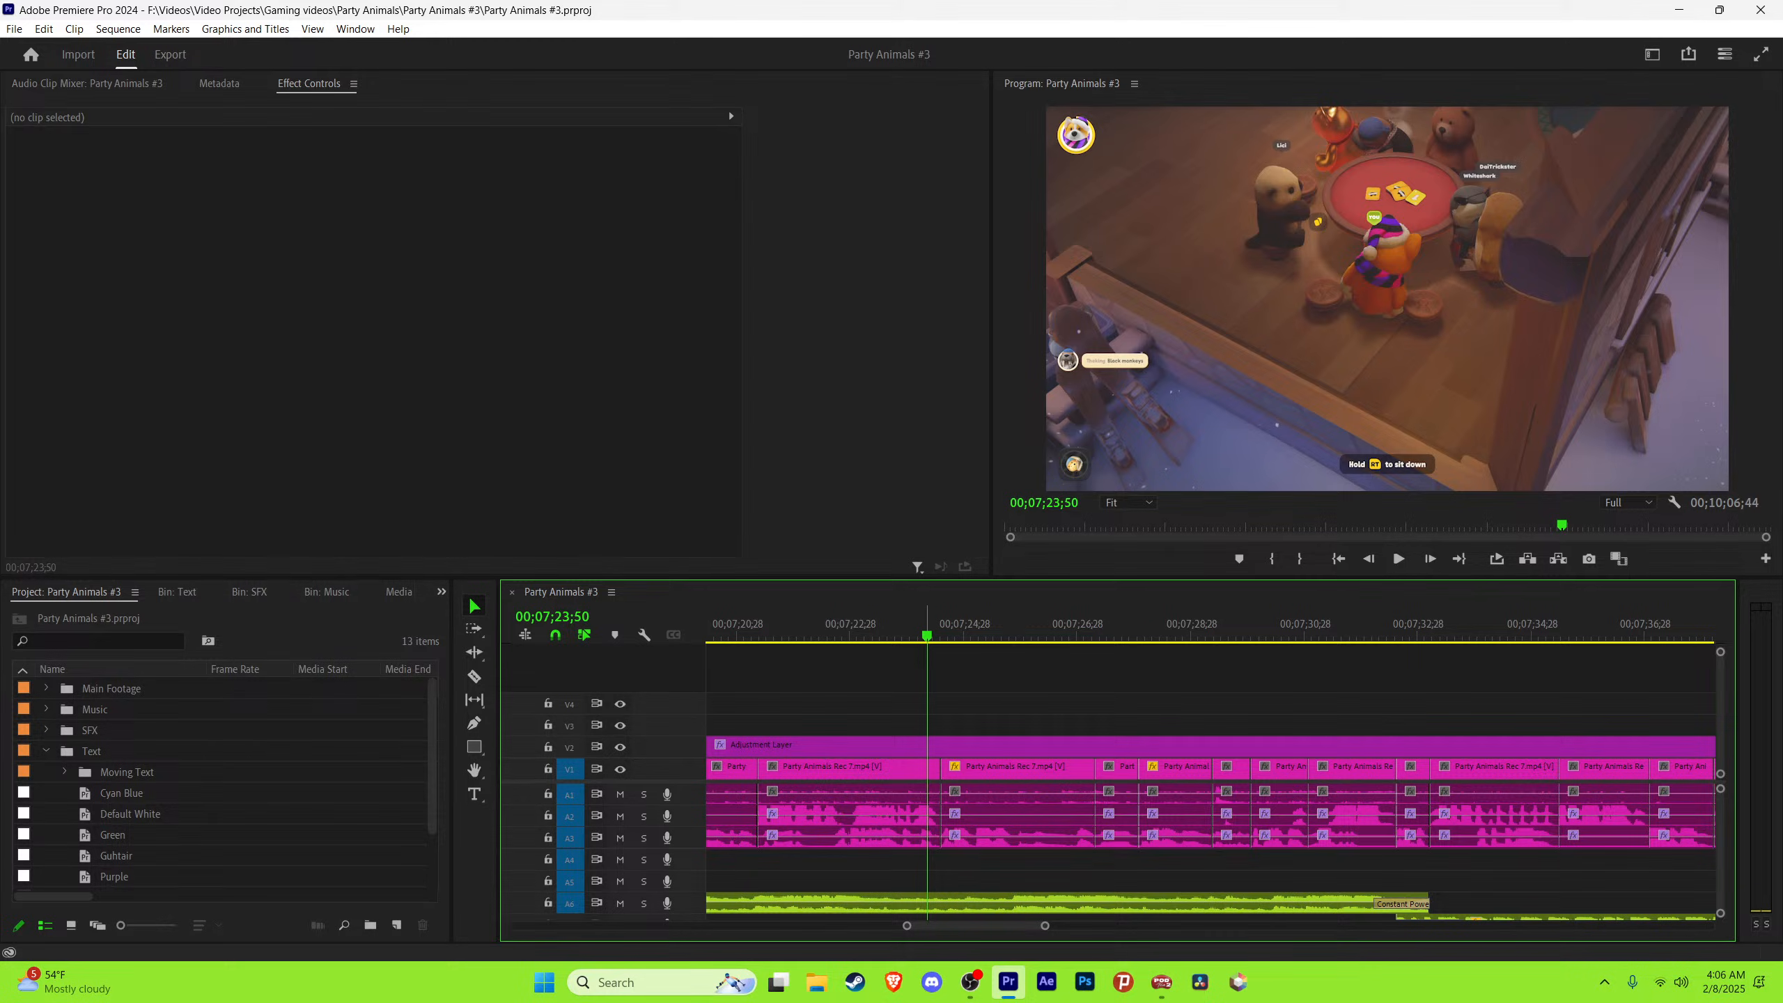
pyautogui.press('space')
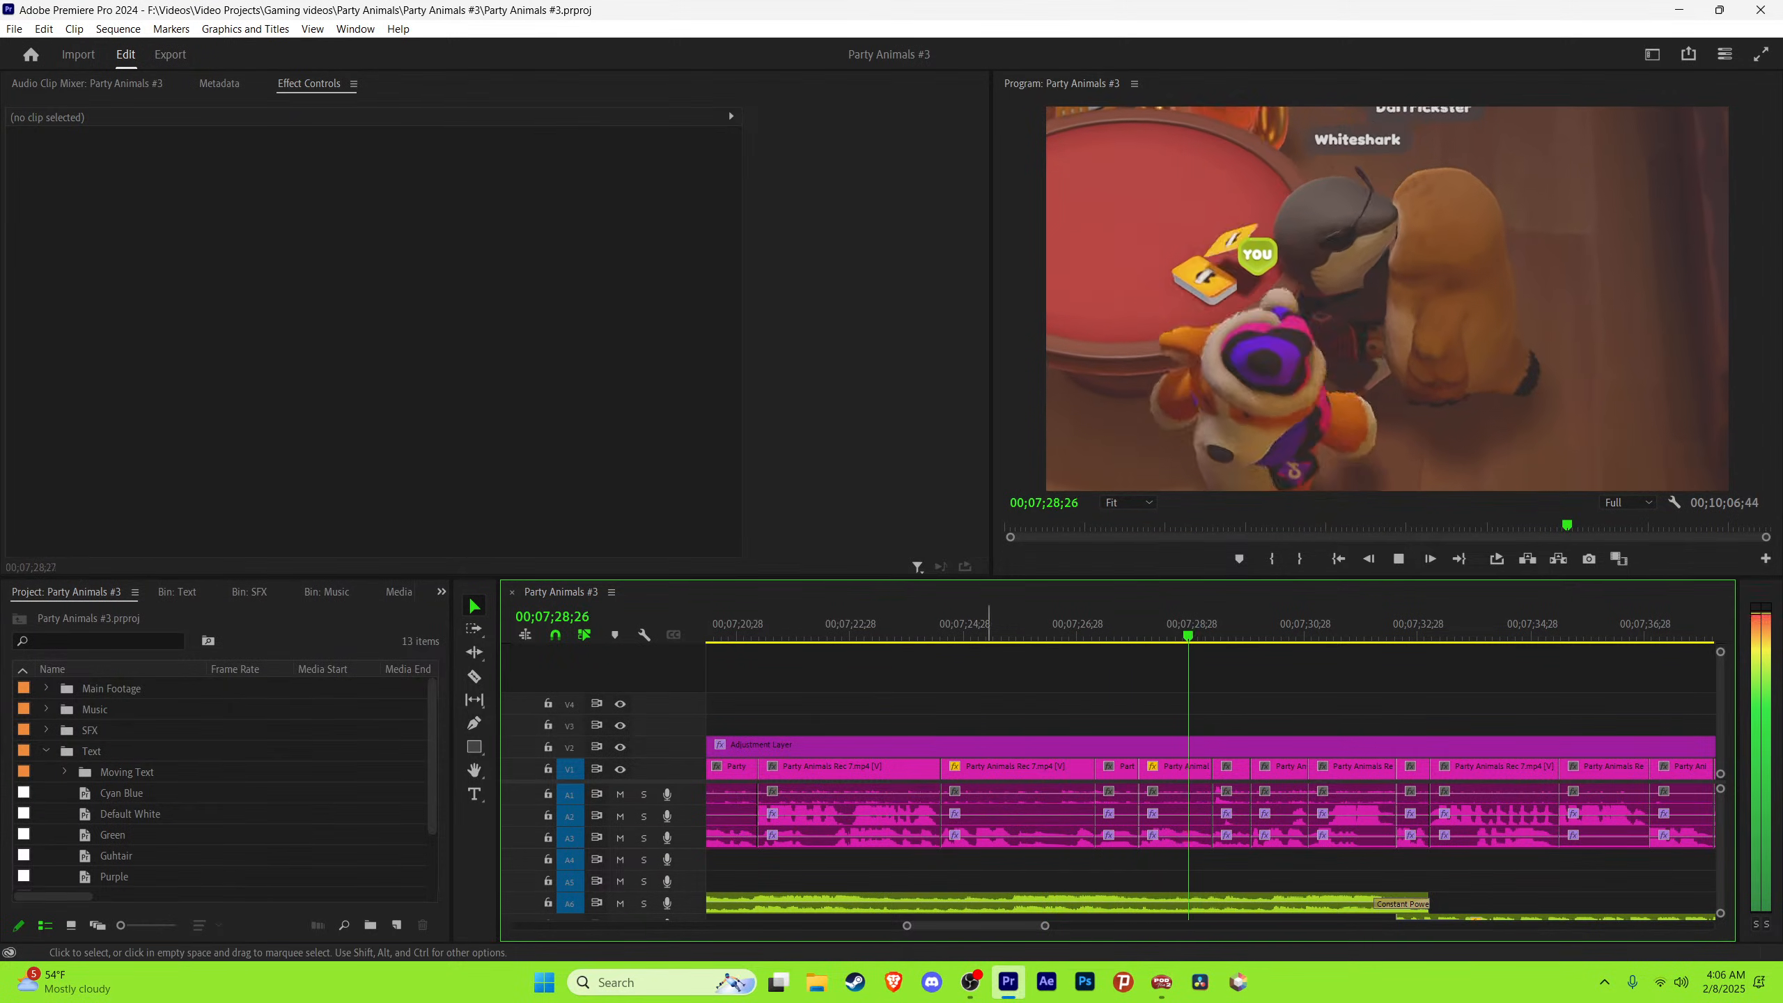
pyautogui.press('space')
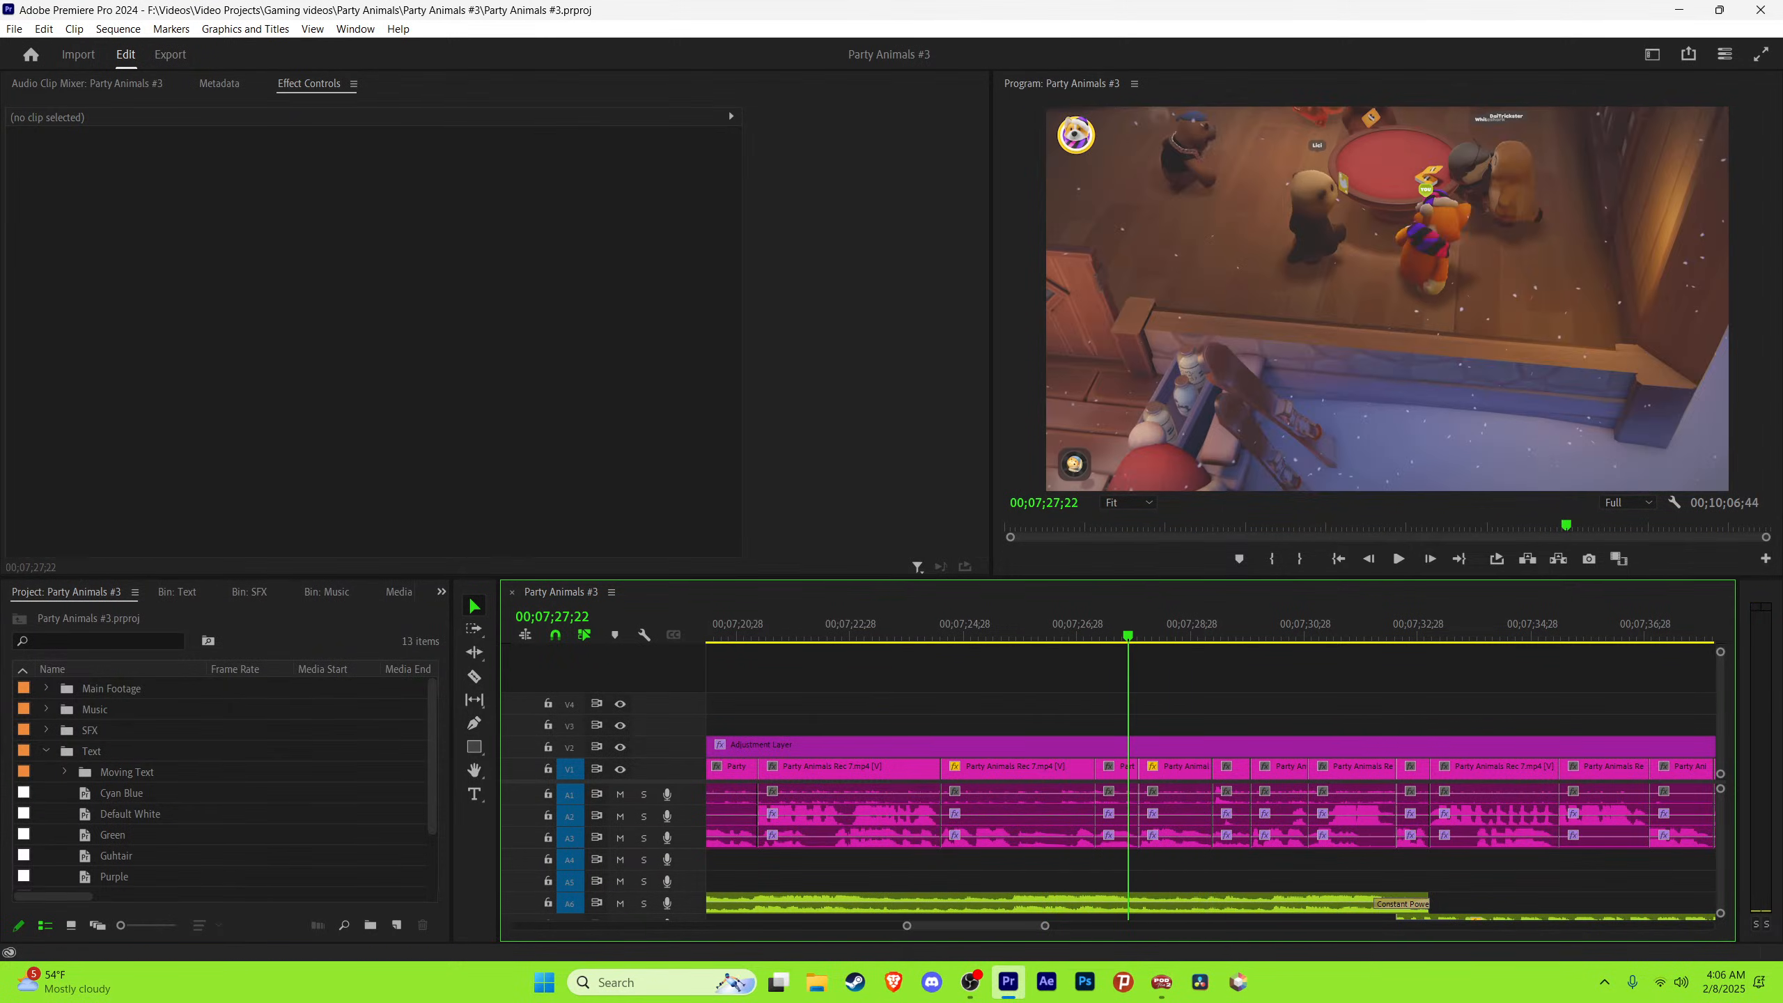
# Step: Replay the lead-up to the card-table zoom, stopping at 00;07;27;36
pyautogui.moveTo(1129, 635); pyautogui.dragTo(1092, 635)
pyautogui.press('space')
pyautogui.press('space')
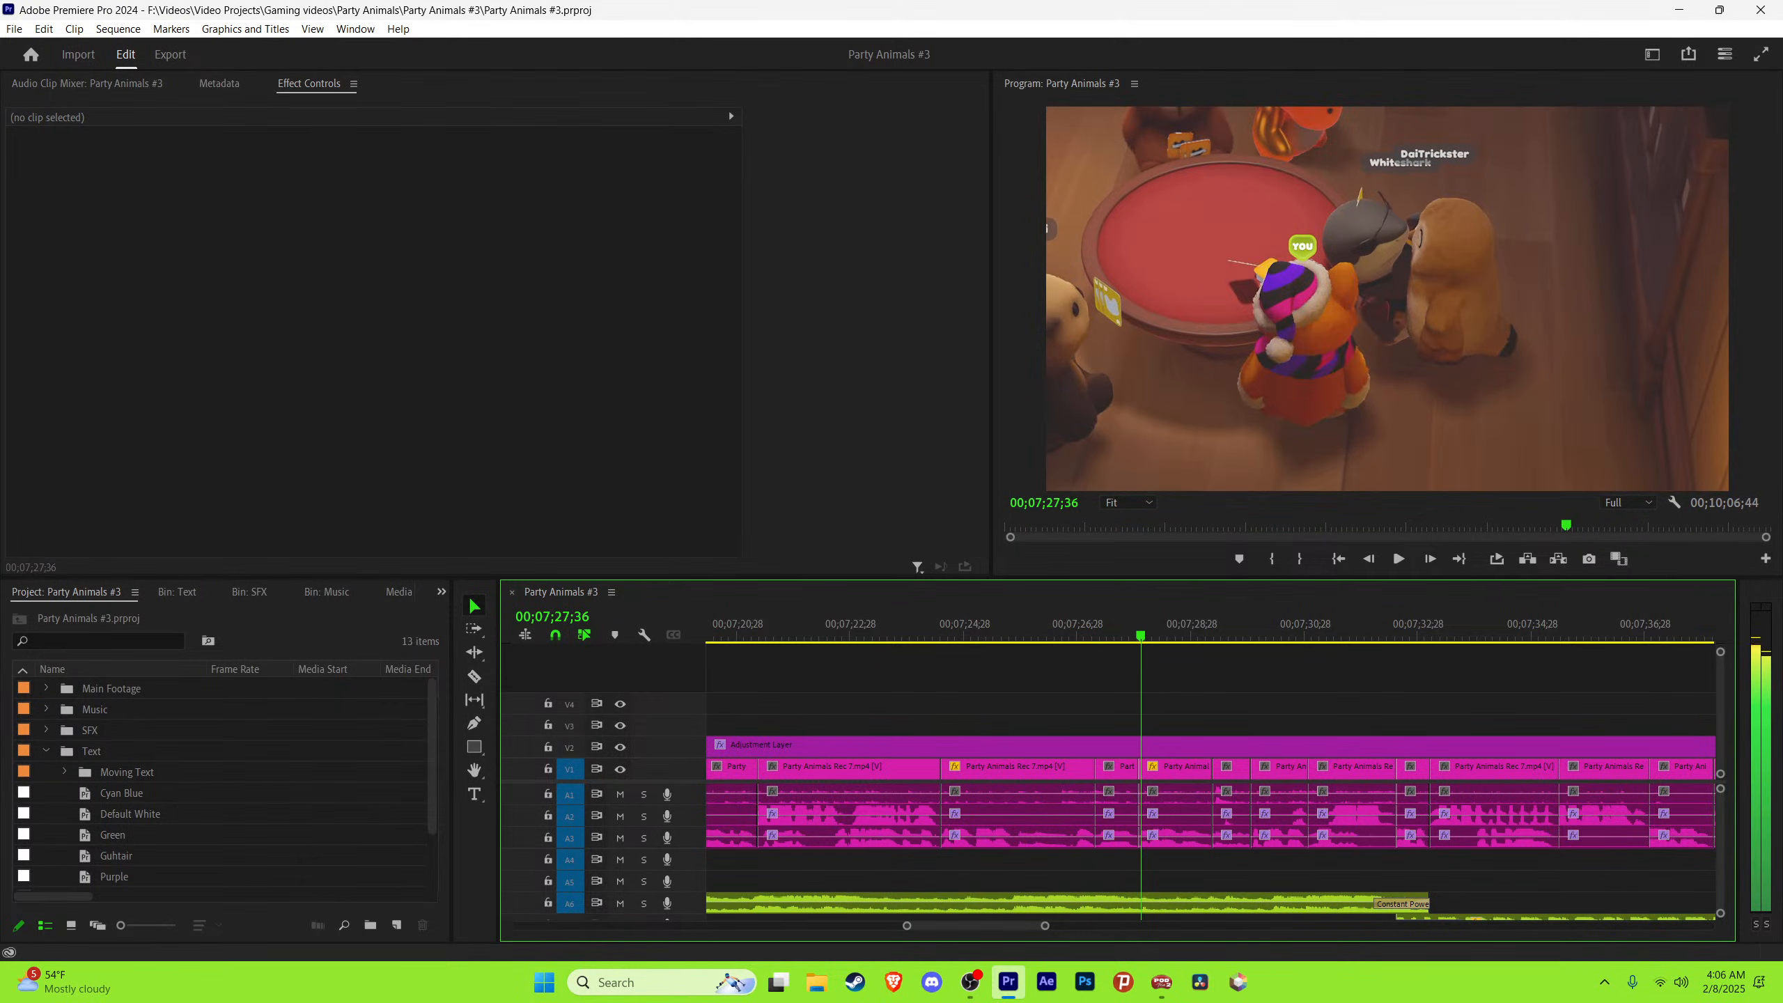
# Step: Step back and forth frame by frame through the card-table zoom, ending at 00;07;27;21 before it starts
pyautogui.press('Left')
pyautogui.press('Left')
pyautogui.press('Left')
pyautogui.press('Left')
pyautogui.press('Left')
pyautogui.press('Left')
pyautogui.press('Left')
pyautogui.press('Left')
pyautogui.press('Left')
pyautogui.press('Left')
pyautogui.press('Left')
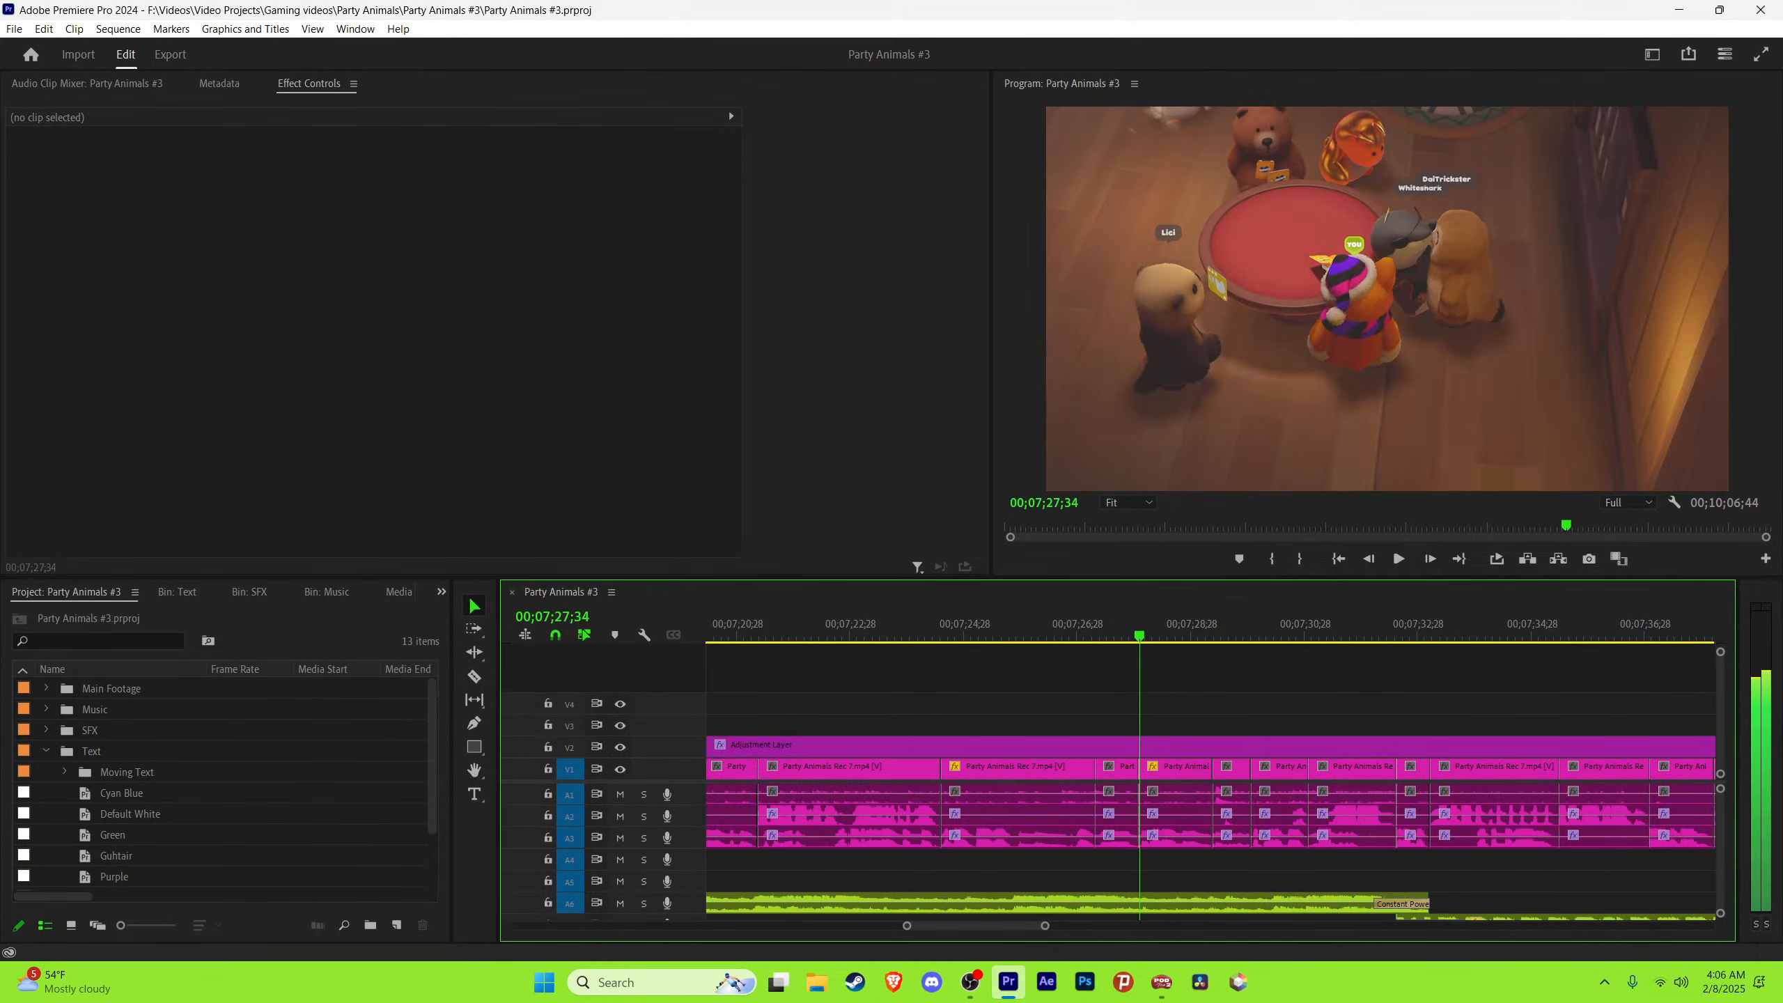
pyautogui.press('Right')
pyautogui.press('Right')
pyautogui.press('Right')
pyautogui.press('Right')
pyautogui.press('Right')
pyautogui.press('Right')
pyautogui.press('Right')
pyautogui.press('Right')
pyautogui.press('Right')
pyautogui.press('Right')
pyautogui.press('Right')
pyautogui.press('Right')
pyautogui.press('Right')
pyautogui.press('Right')
pyautogui.press('Left')
pyautogui.press('Left')
pyautogui.press('Left')
pyautogui.press('Left')
pyautogui.press('Left')
pyautogui.press('Left')
pyautogui.press('Left')
pyautogui.press('Left')
pyautogui.press('Left')
pyautogui.press('Left')
pyautogui.press('Left')
pyautogui.press('Left')
pyautogui.press('Left')
pyautogui.press('Left')
pyautogui.press('Left')
pyautogui.press('Left')
pyautogui.press('Left')
pyautogui.press('Left')
pyautogui.press('Left')
pyautogui.press('Left')
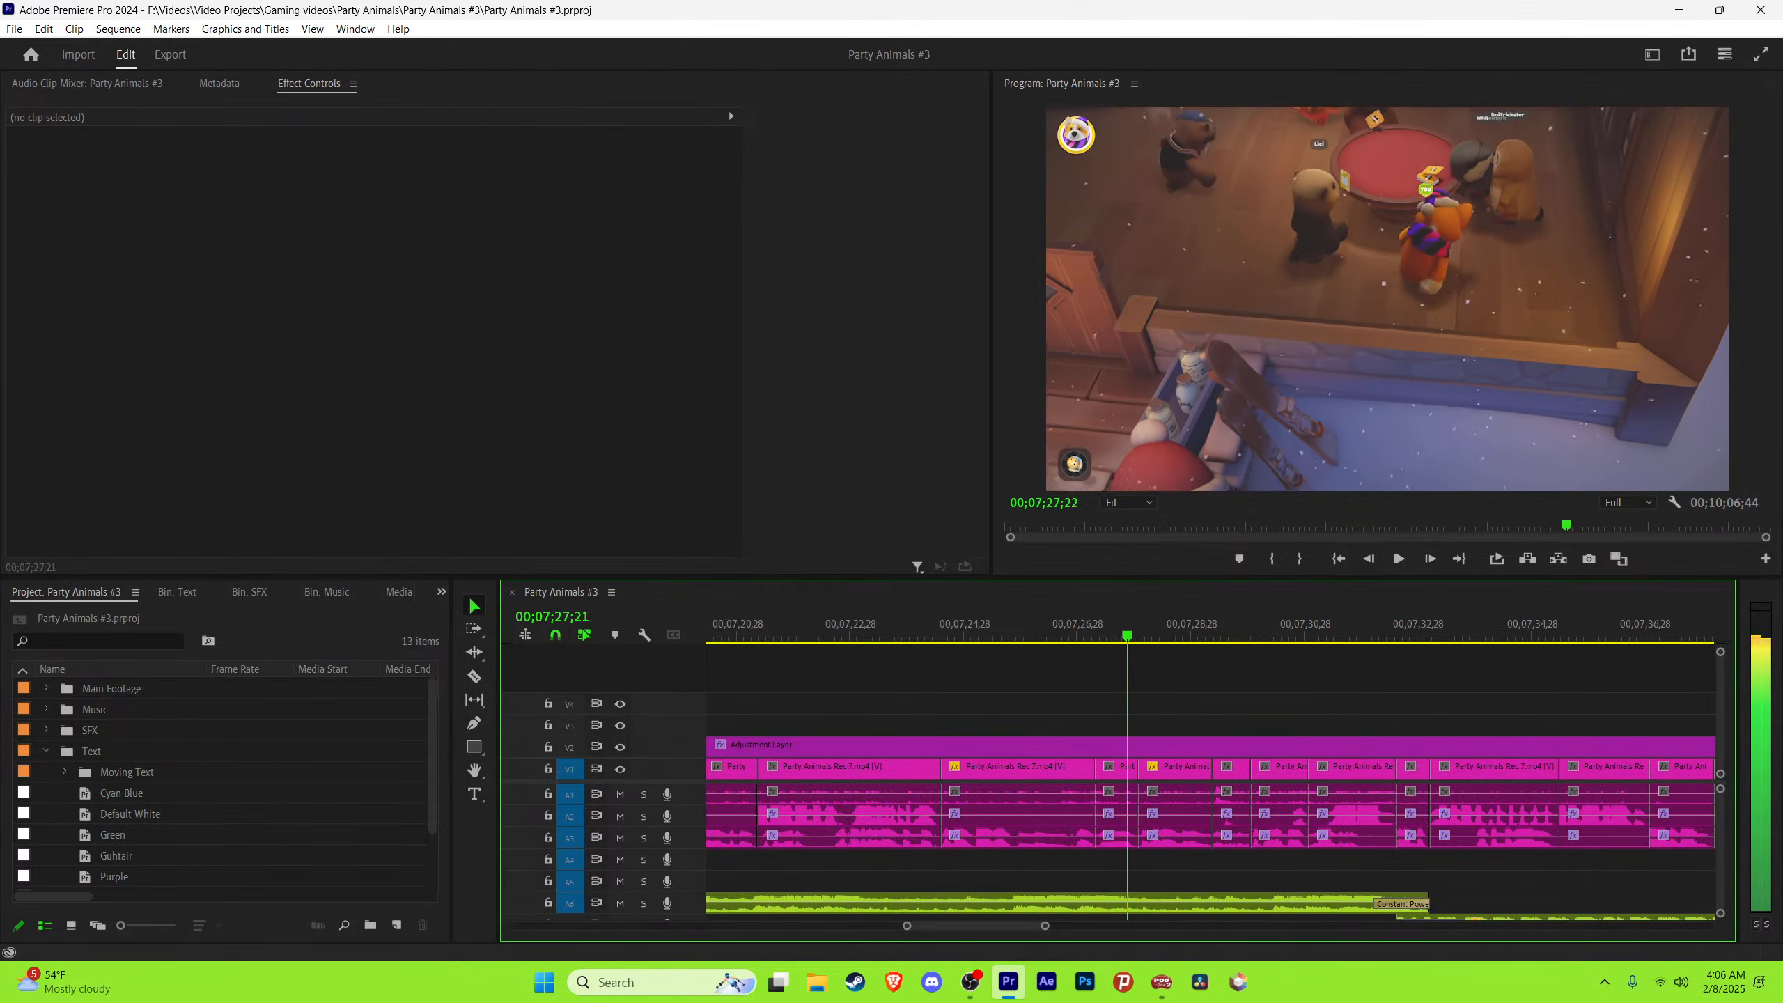
# Step: Jump from the full-timeline view to the "I knocked" caption at 00;03;23;54 and examine the clips around it
pyautogui.moveTo(1046, 926); pyautogui.dragTo(1485, 926)
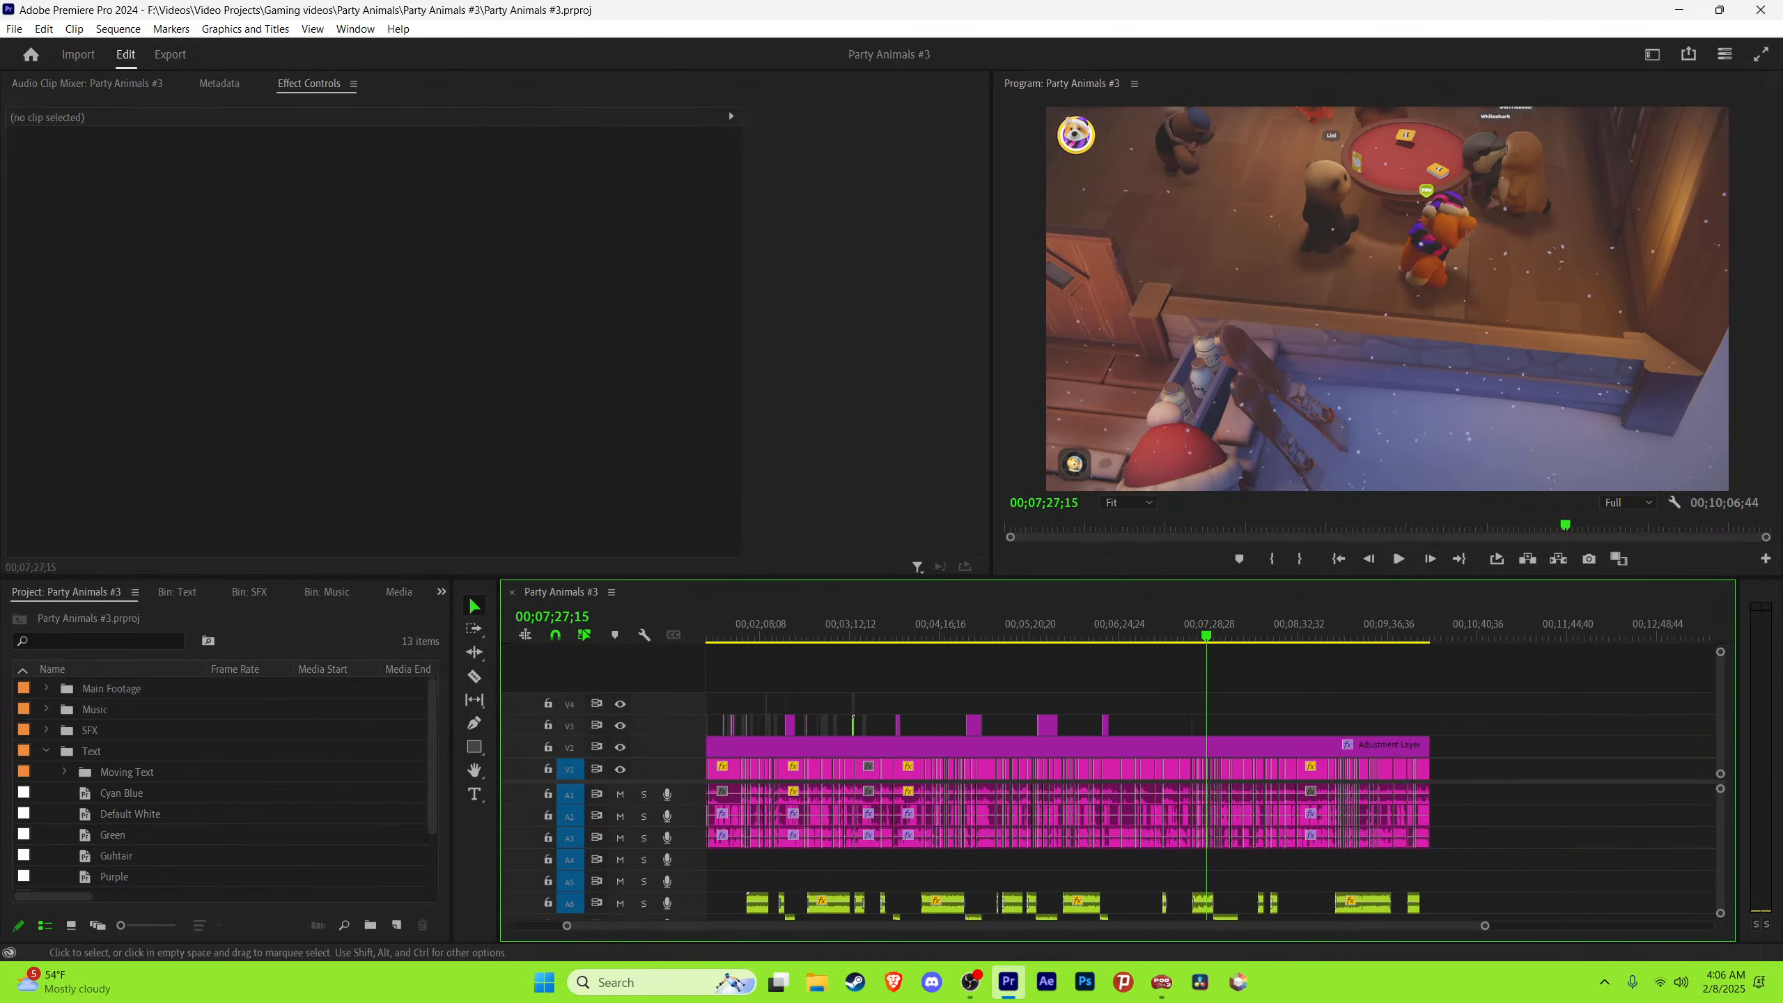
pyautogui.click(867, 629)
pyautogui.press('=')
pyautogui.press('=')
pyautogui.press('=')
pyautogui.press('=')
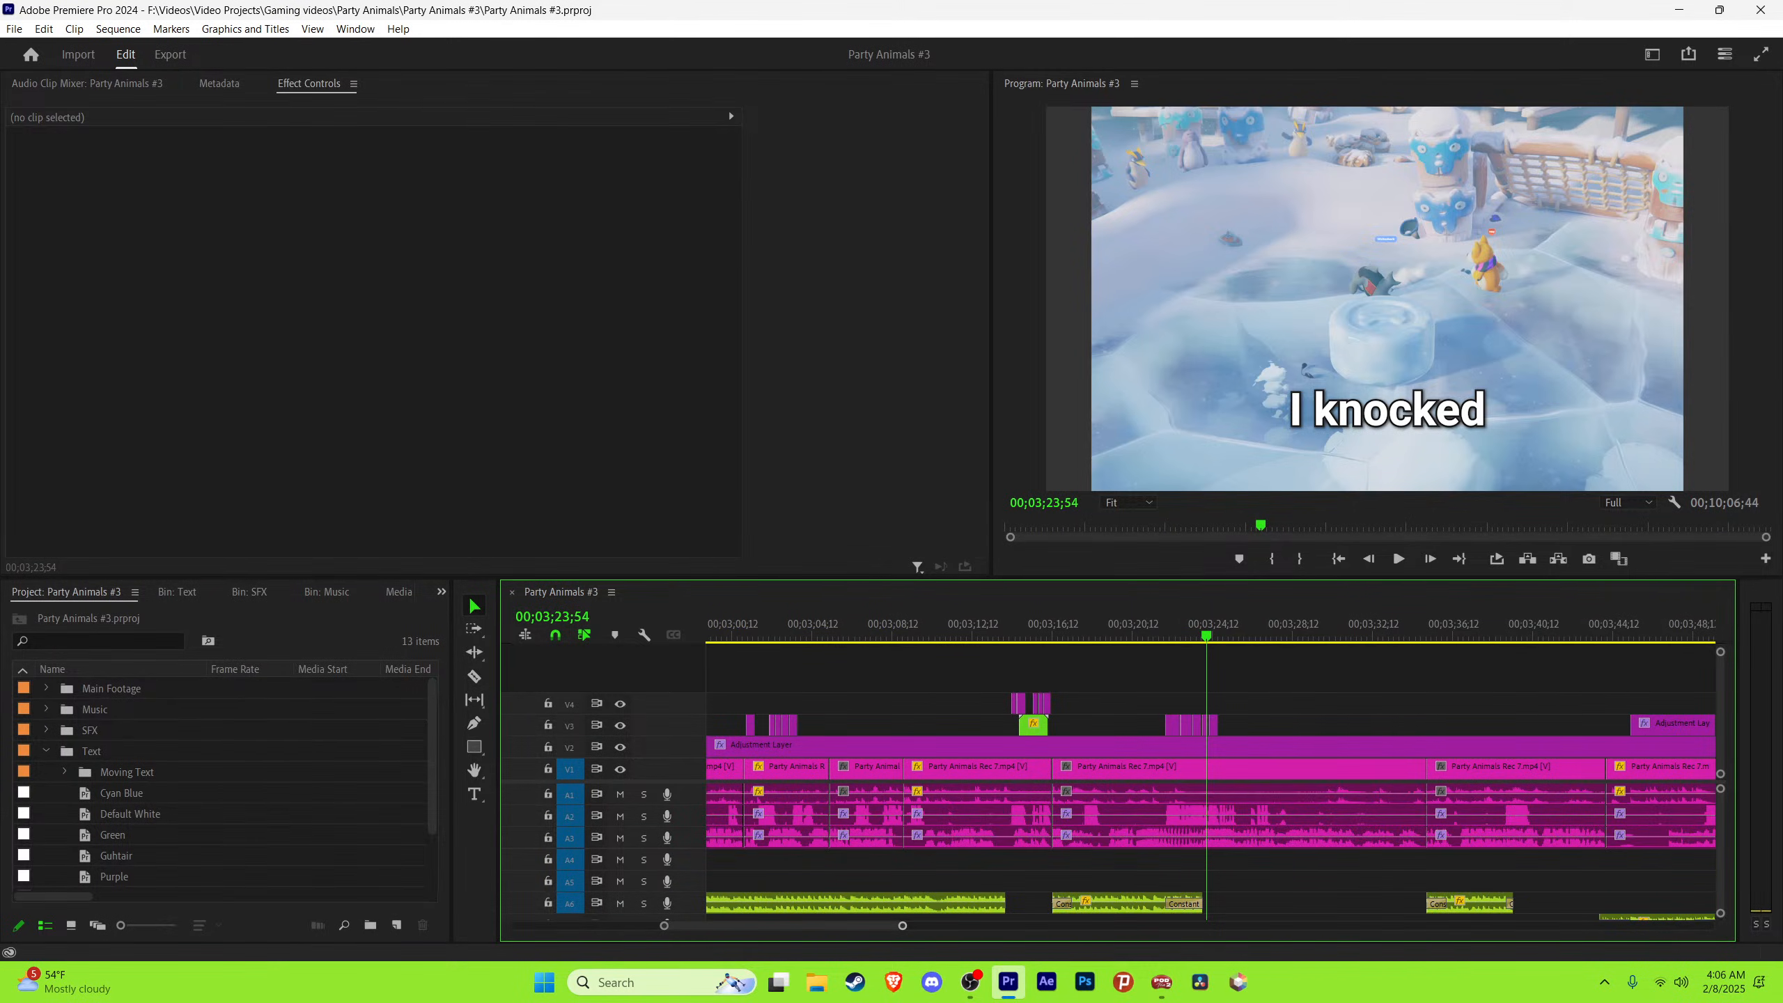
pyautogui.press('=')
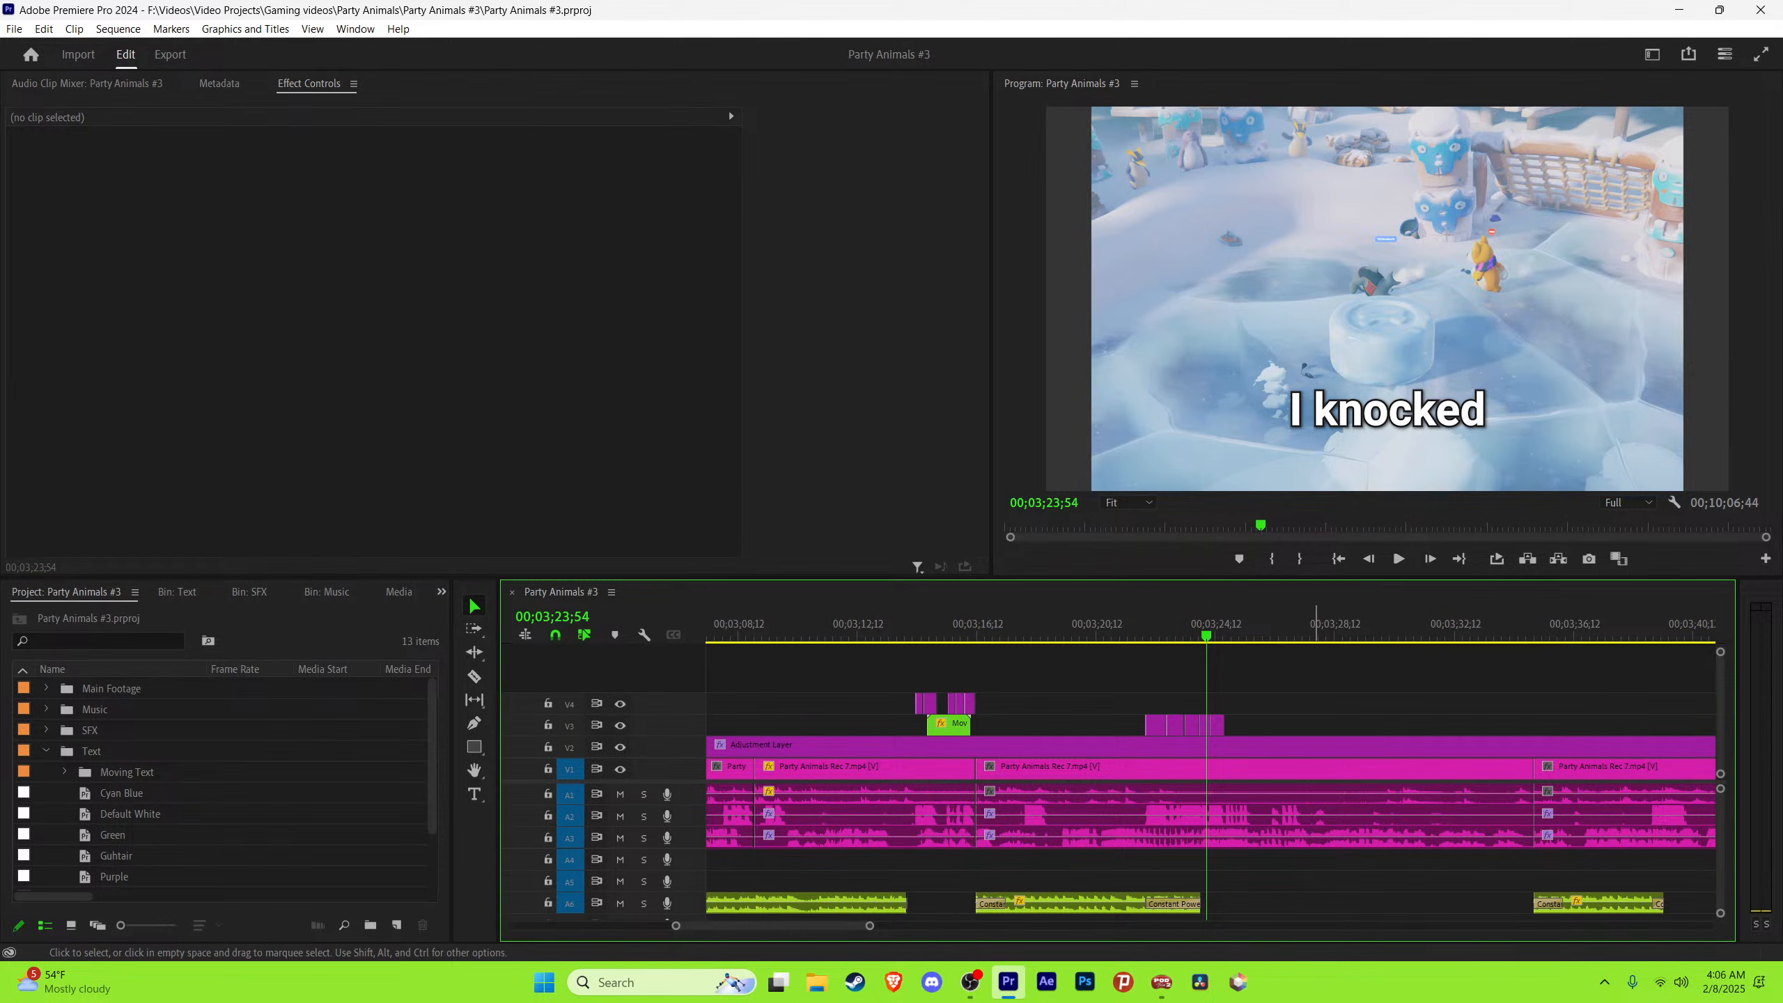
# Step: Save the Party Animals #3 project
pyautogui.hotkey('alt', 'Tab')
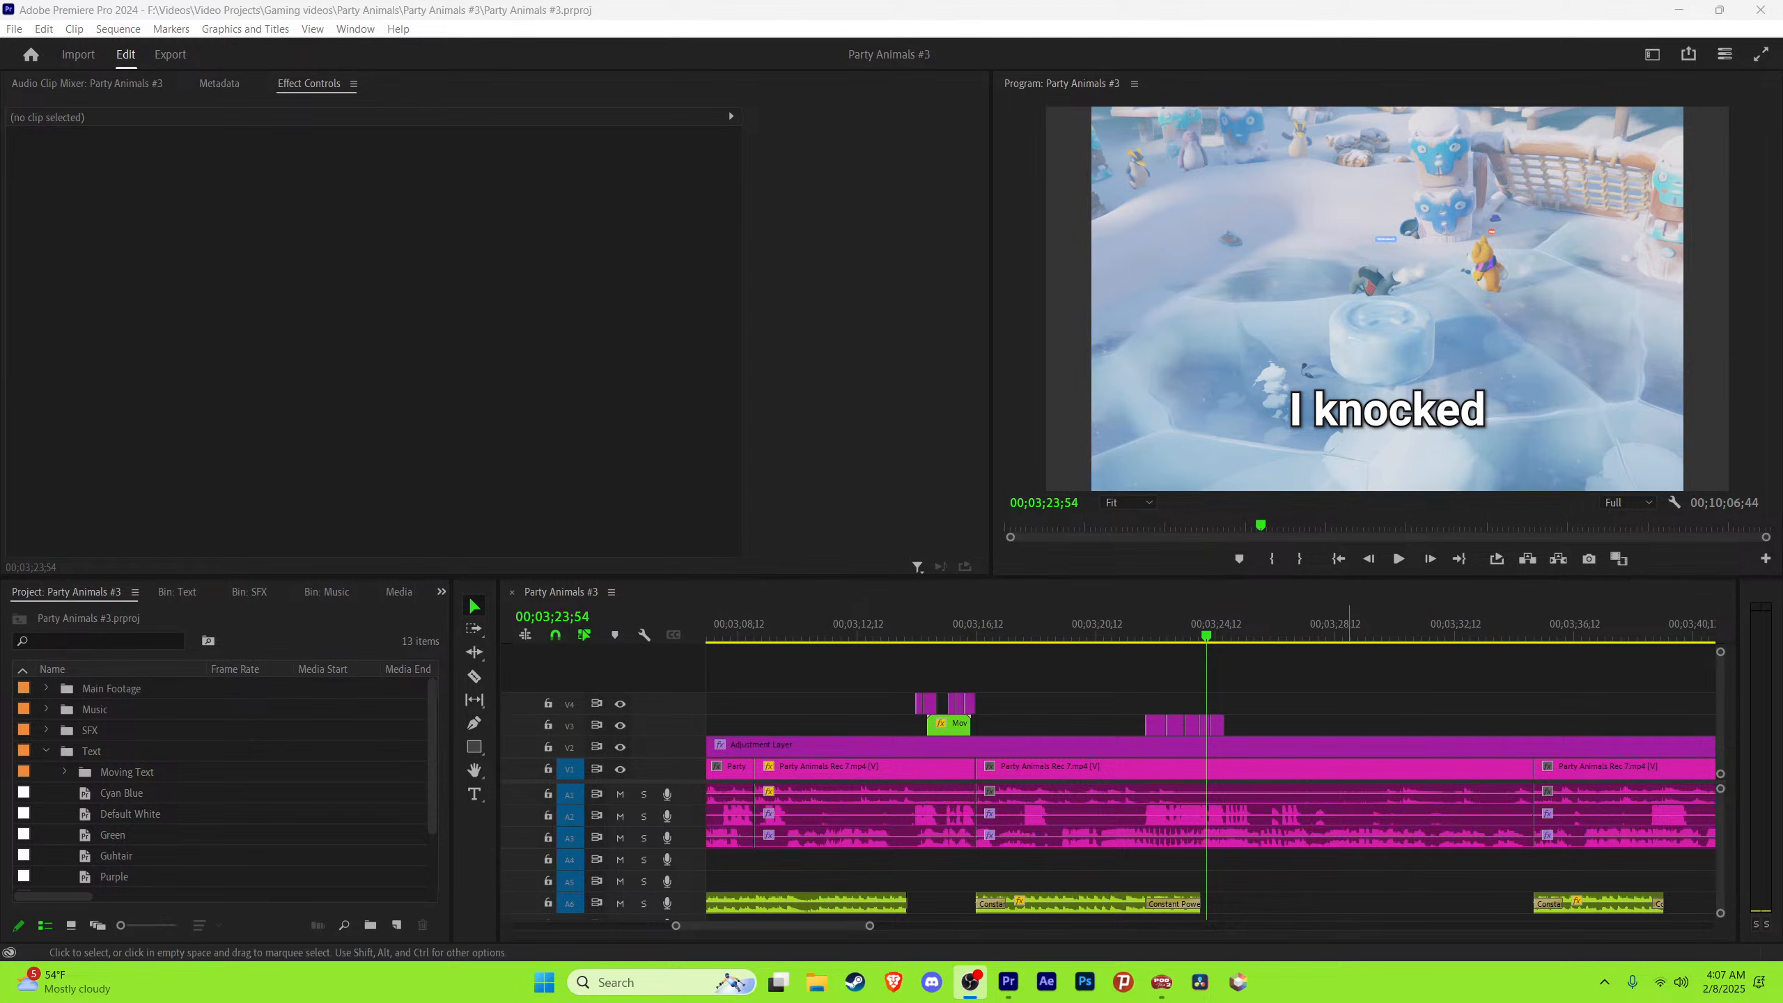
pyautogui.click(1349, 689)
pyautogui.hotkey('ctrl', 's')
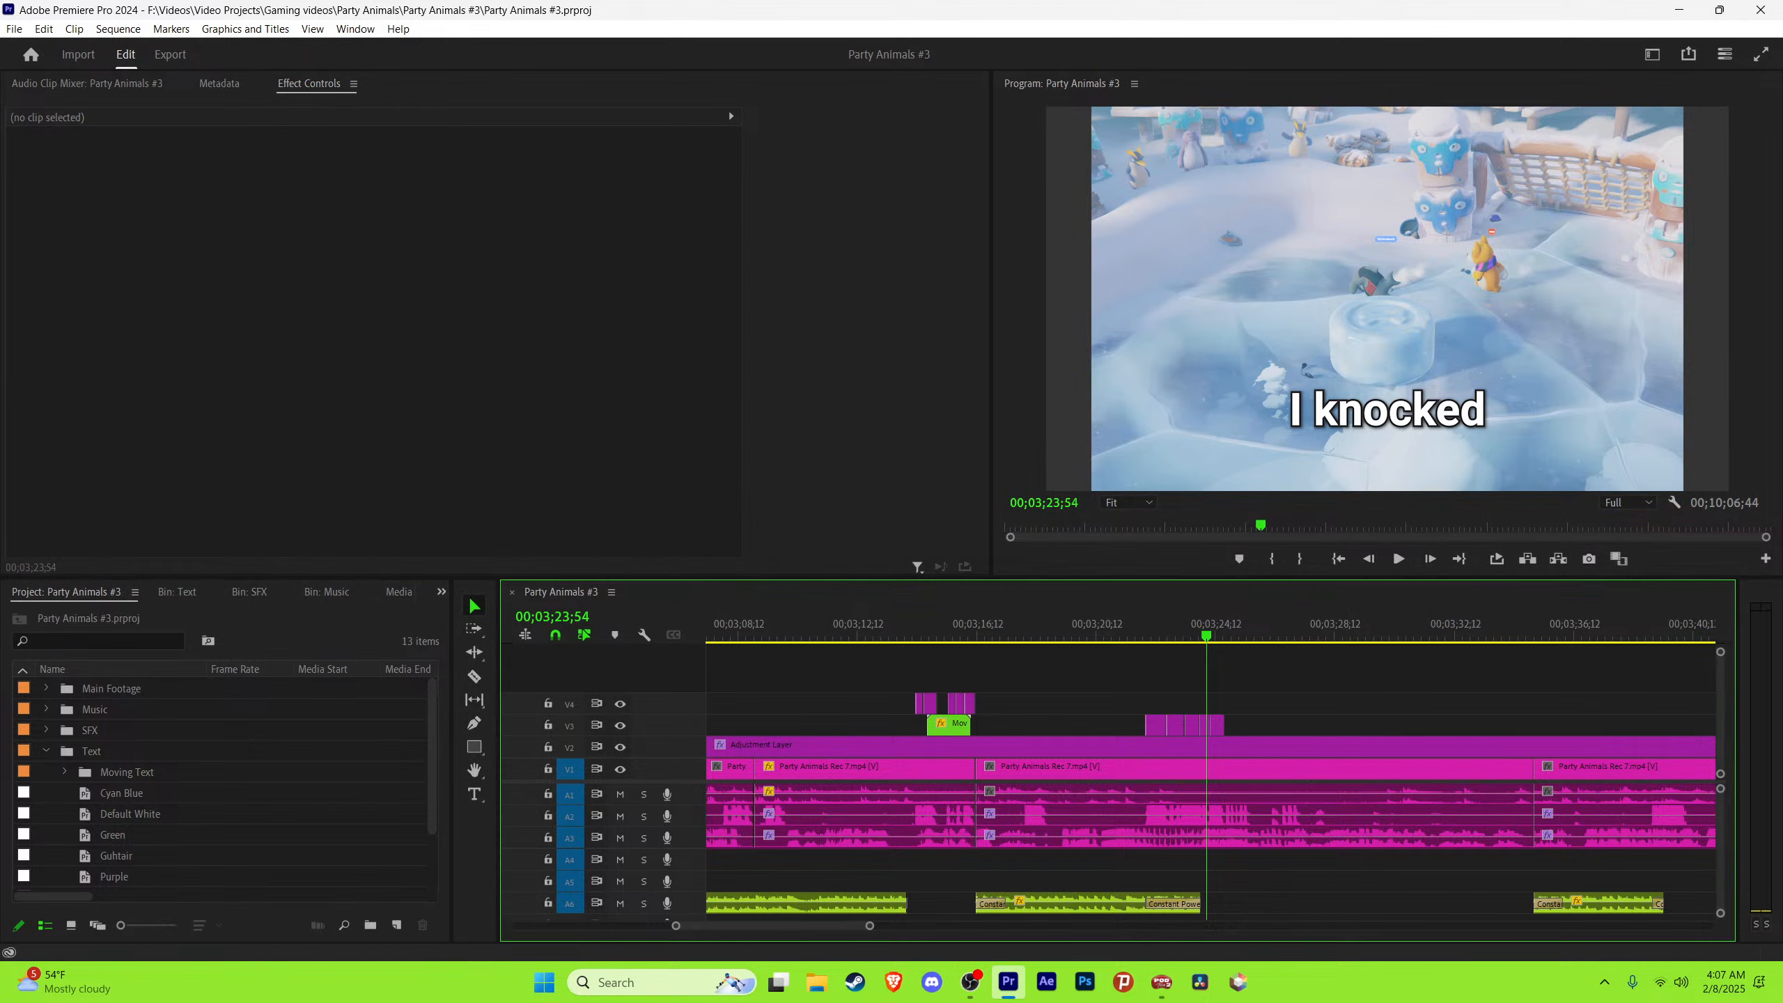
# Step: Examine the word-by-word caption clips from "Yeah" to "you out" against the voice waveform and the music's Constant Power fade
pyautogui.press('=')
pyautogui.press('=')
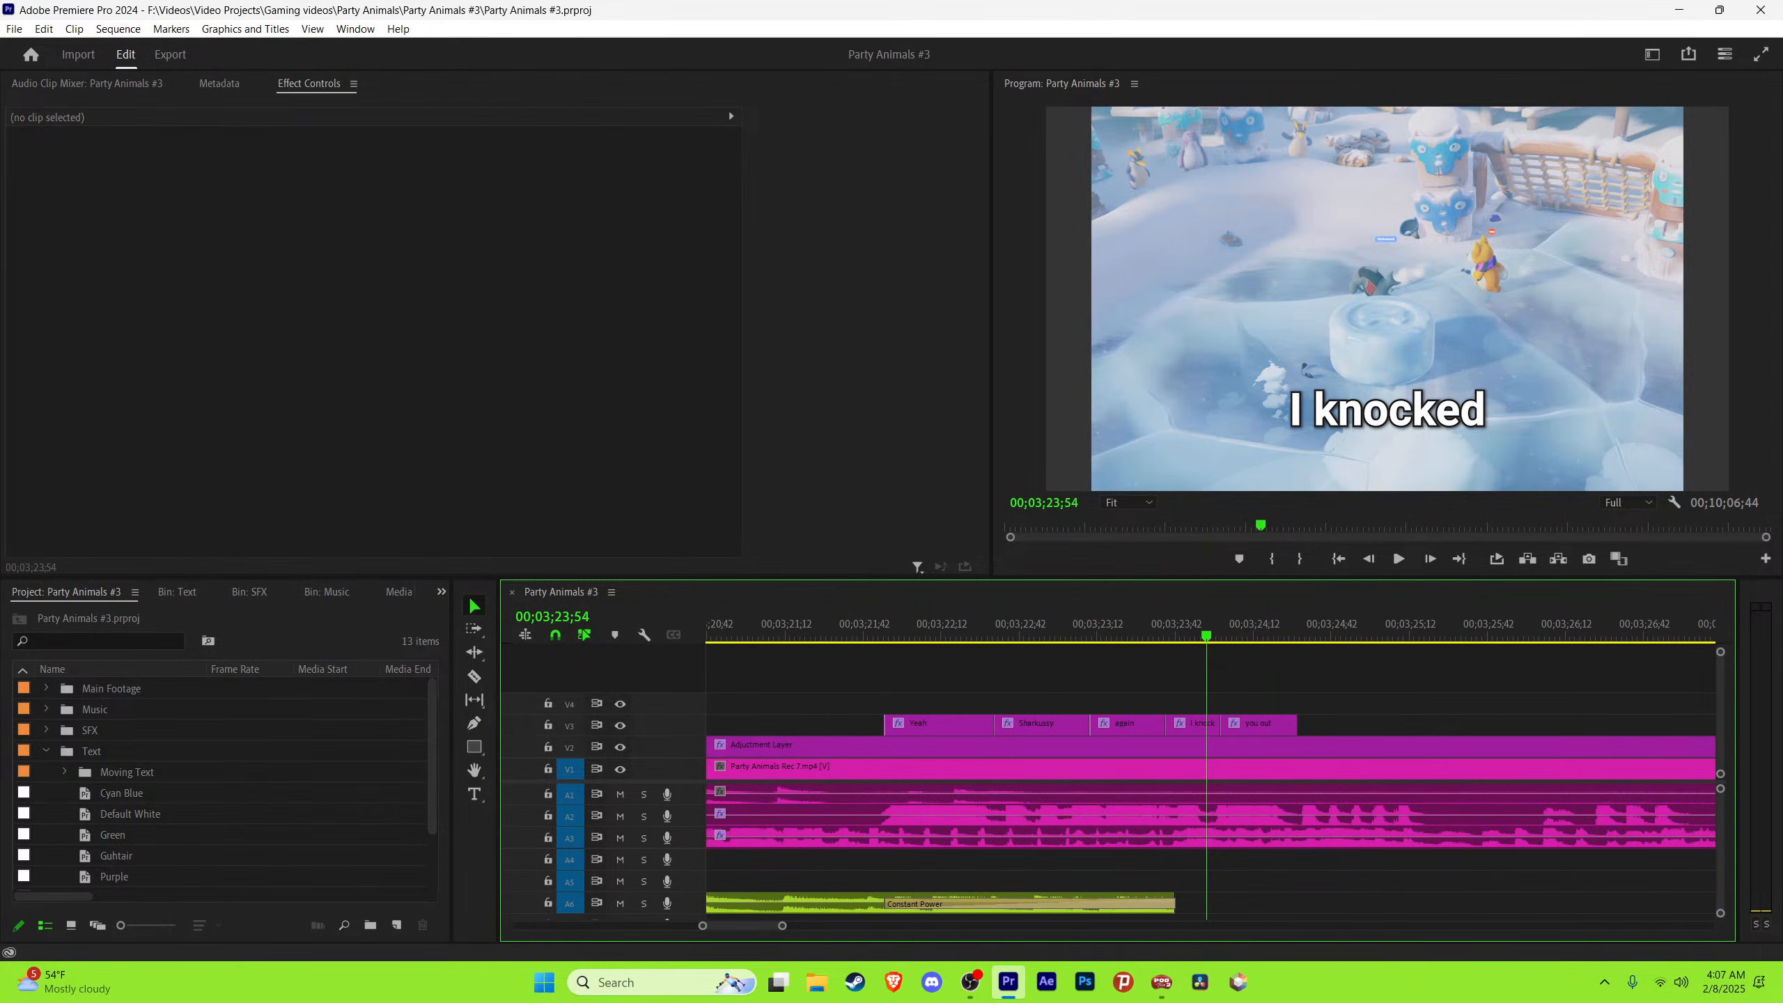
pyautogui.press('-')
pyautogui.press('-')
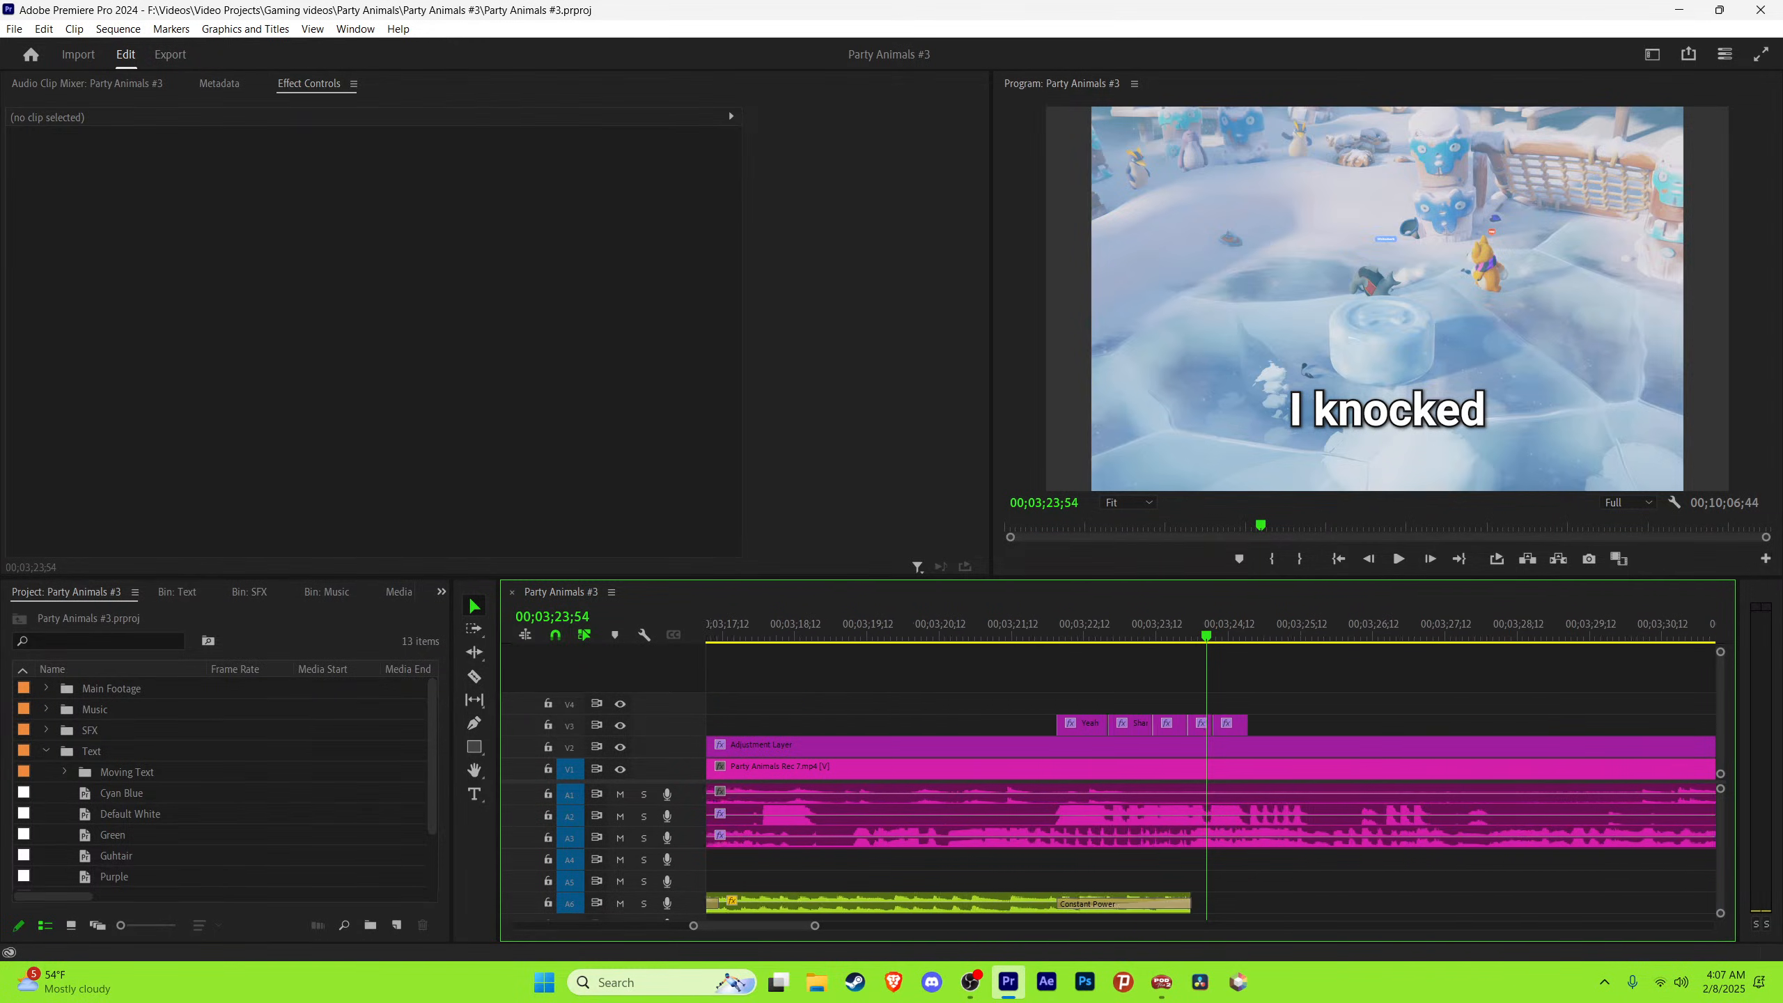
pyautogui.moveTo(816, 926); pyautogui.dragTo(813, 926)
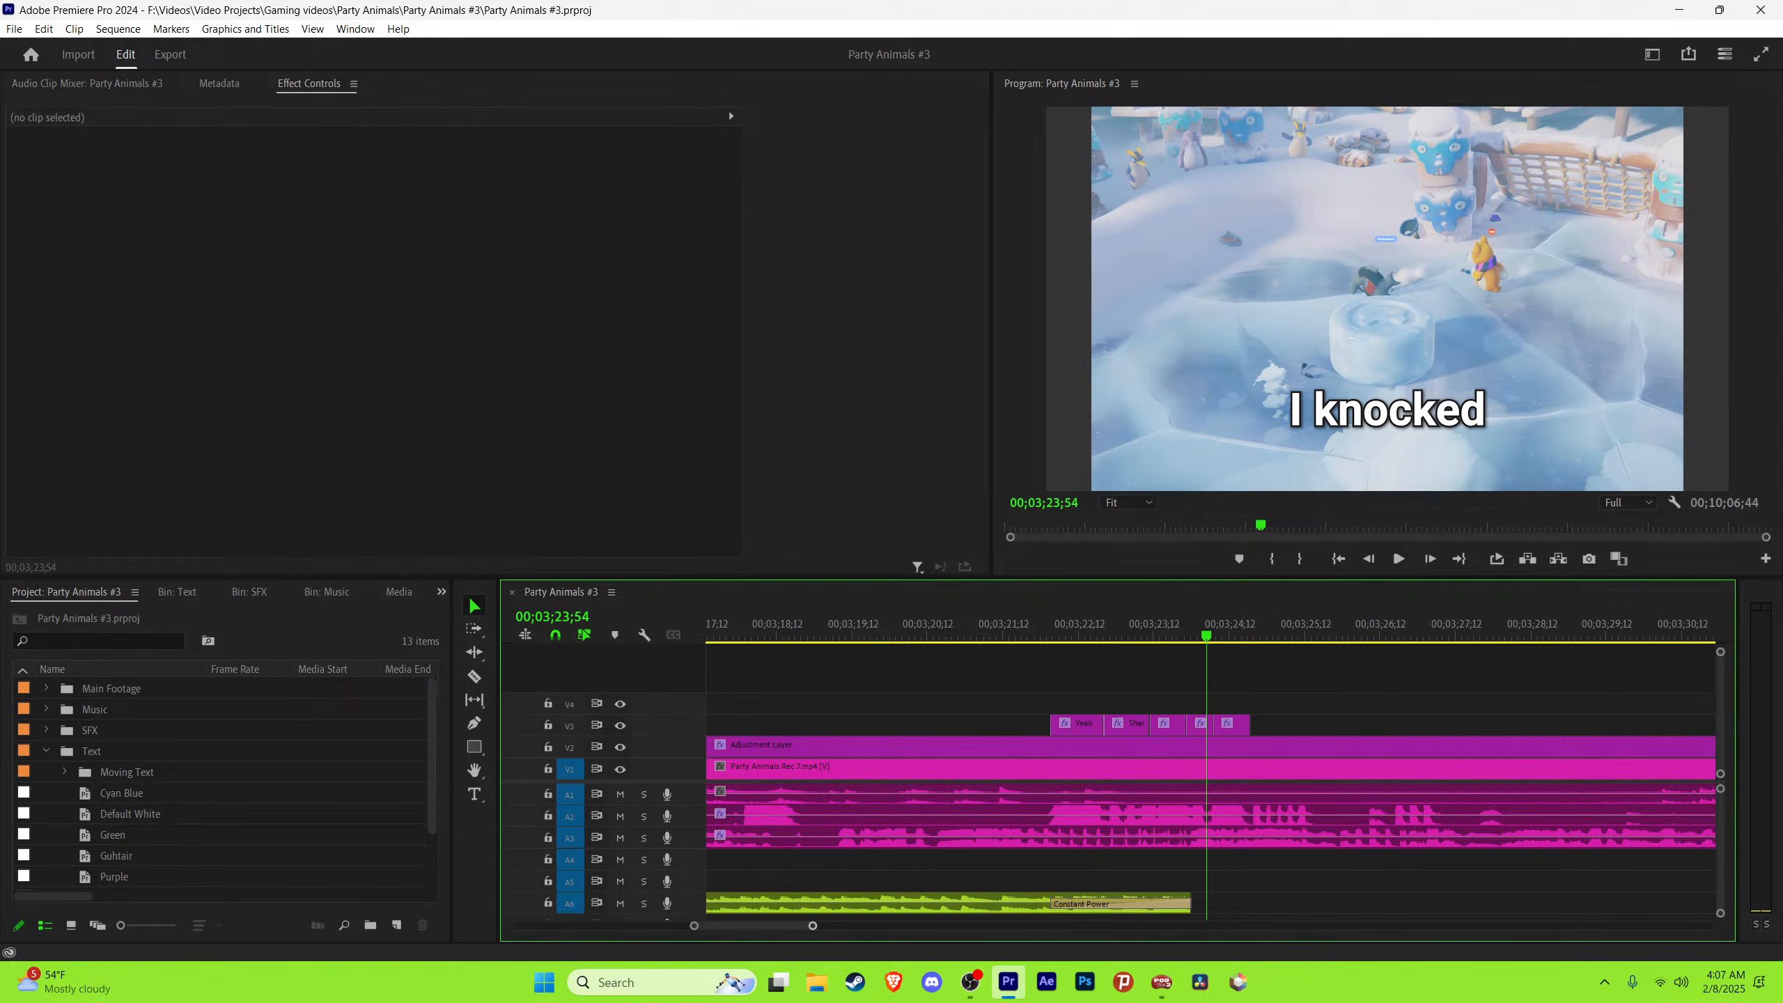
pyautogui.press('=')
pyautogui.press('=')
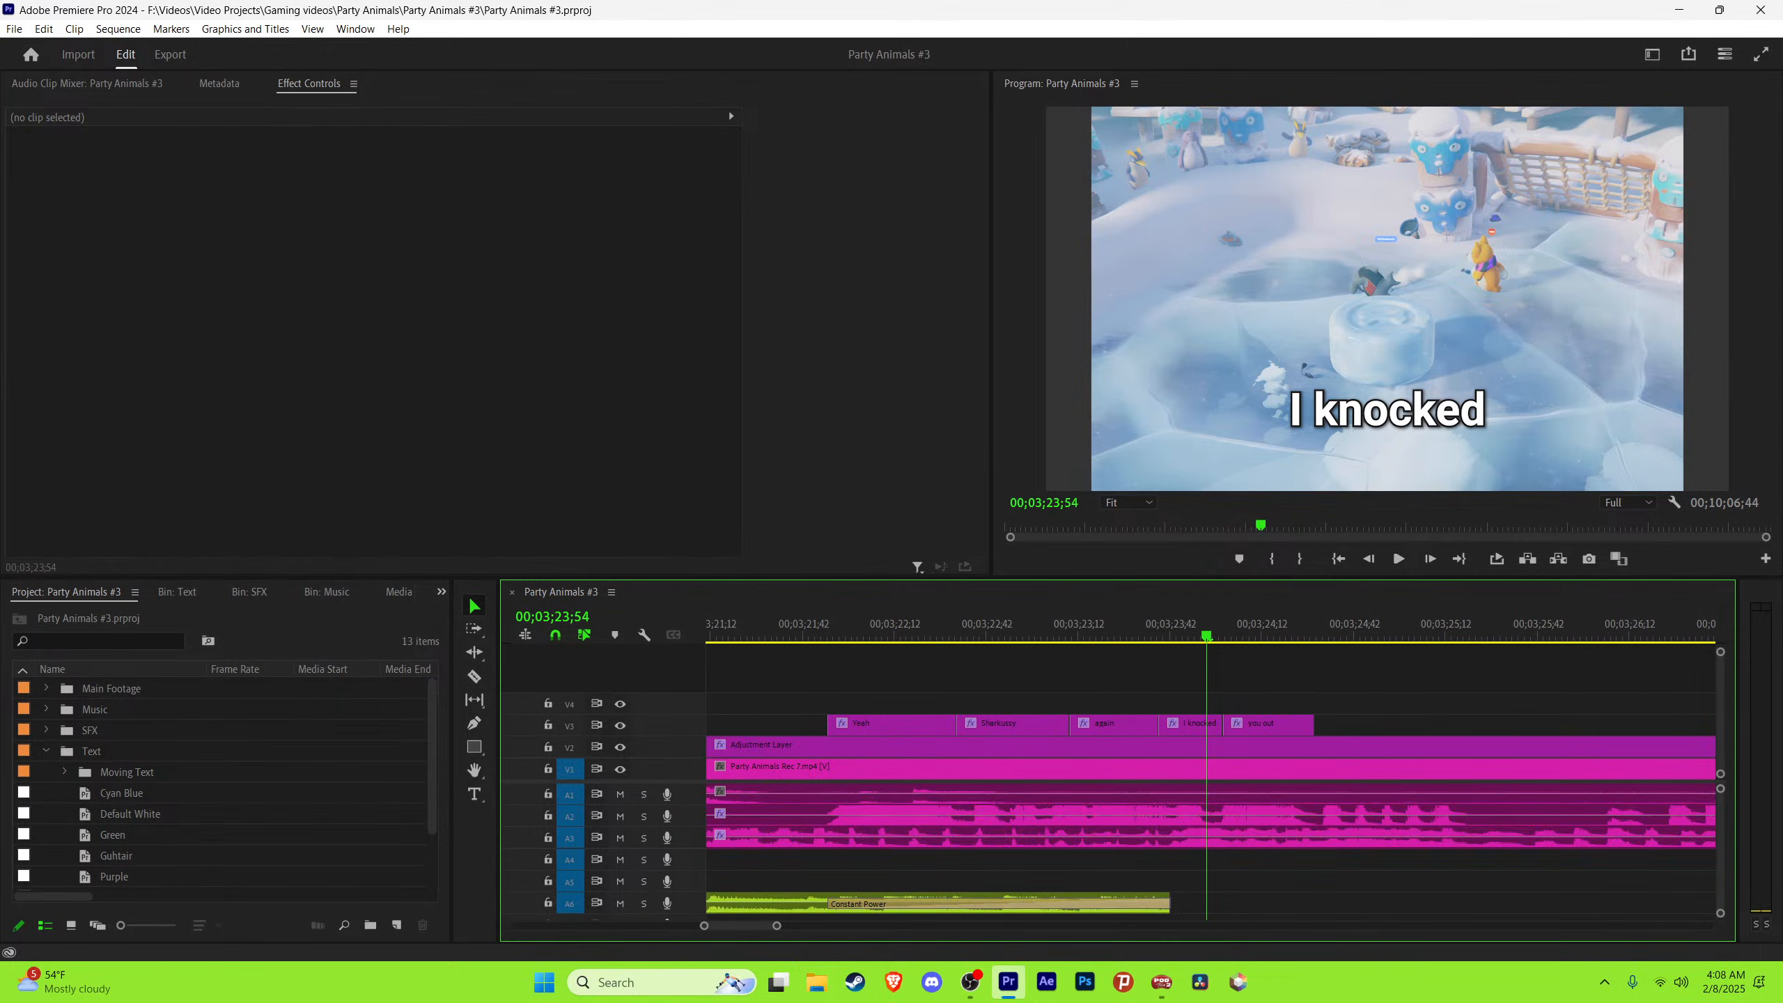
pyautogui.press('-')
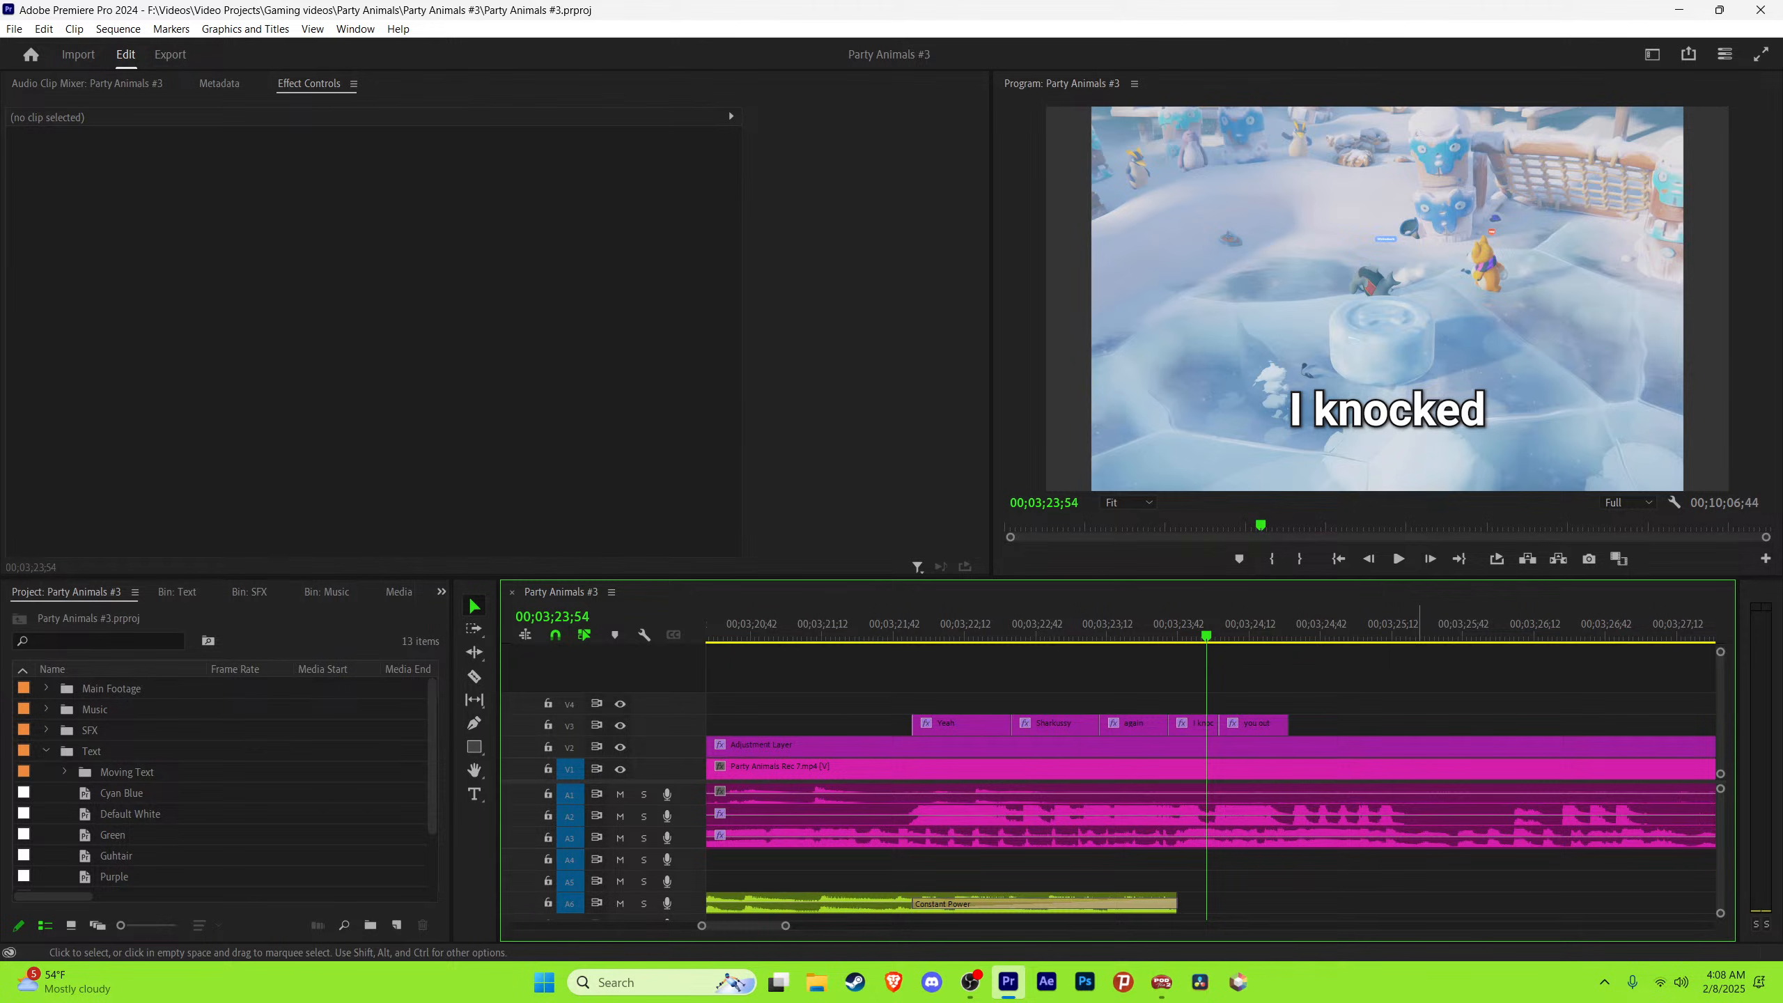
pyautogui.scroll(-1, 1211, 764)
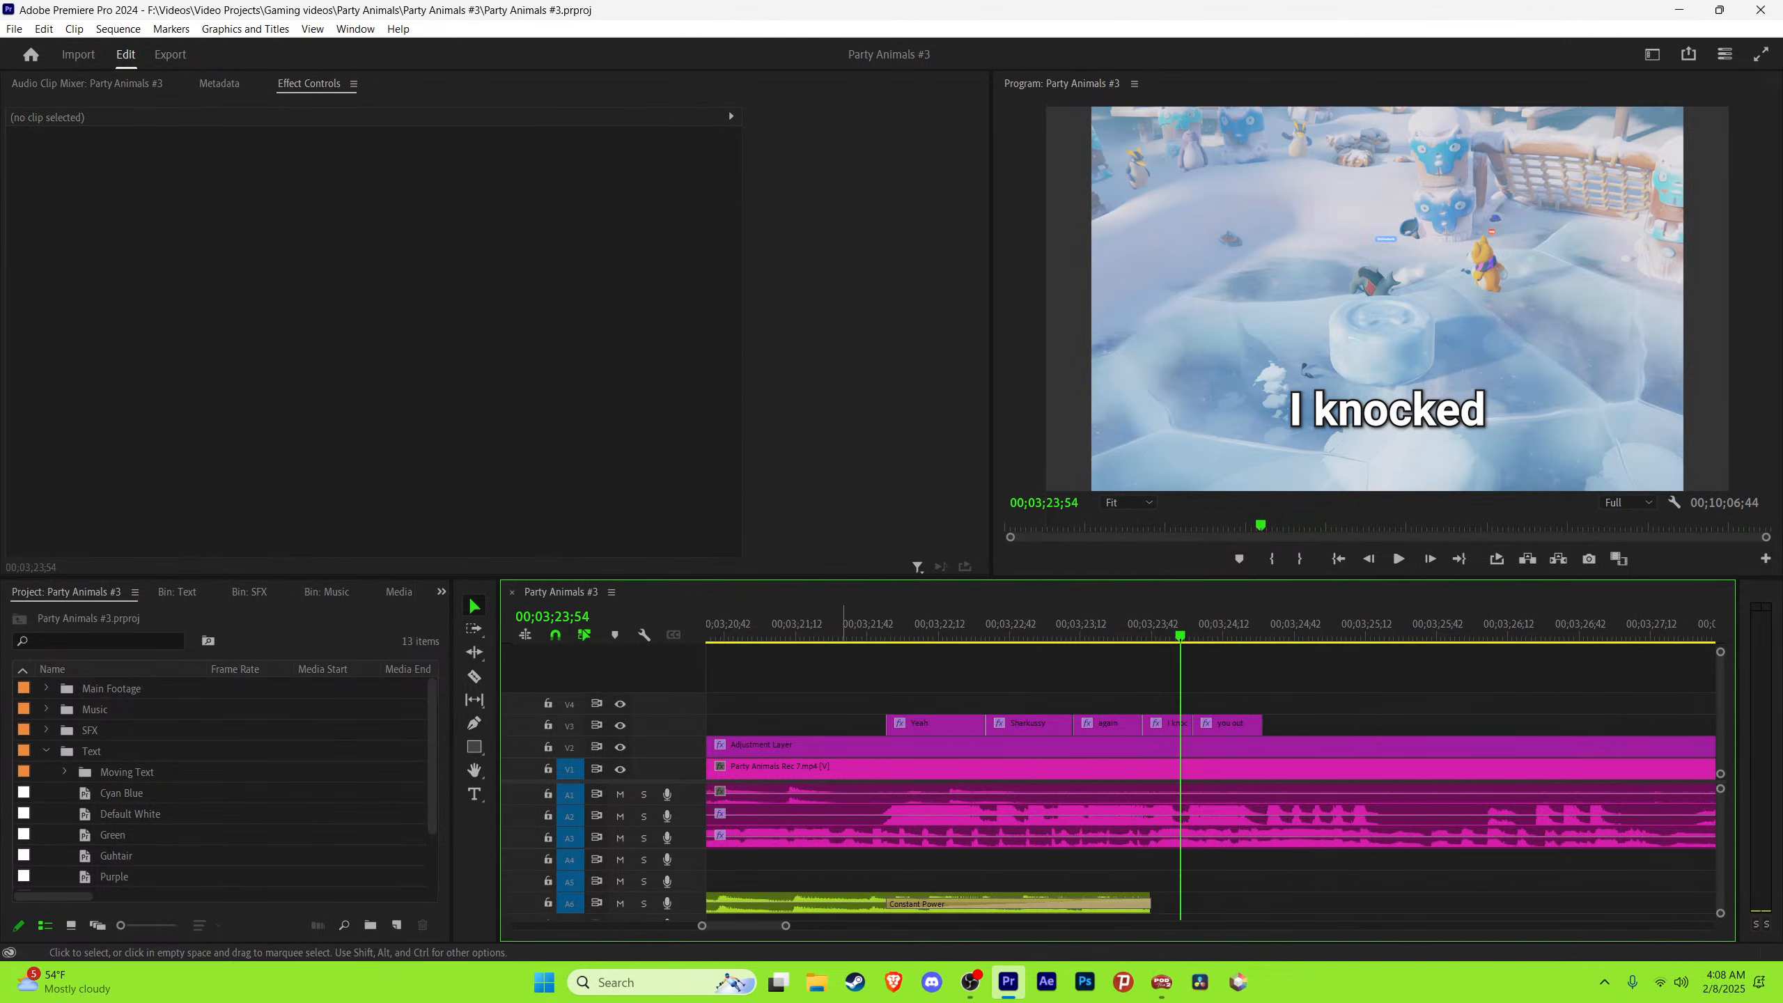
pyautogui.scroll(-1, 1376, 702)
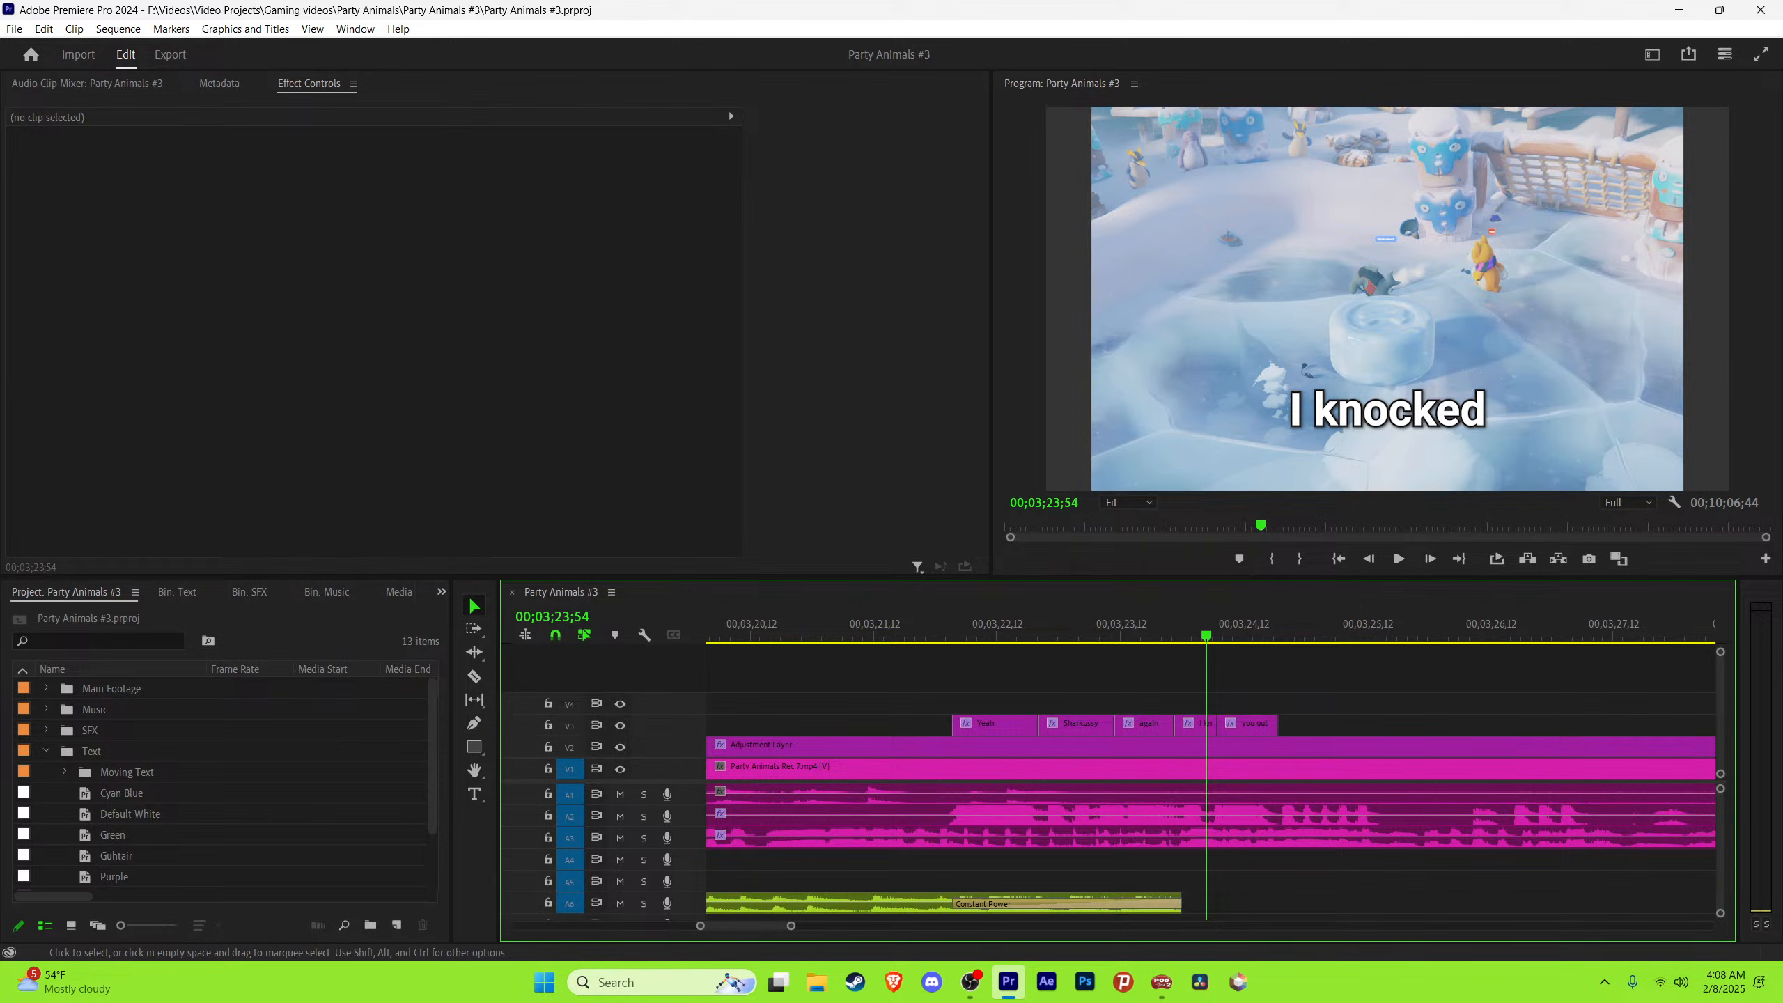
# Step: Play the snow-arena footage past its last caption, stop at 00;03;26;02, and save the project
pyautogui.press('space')
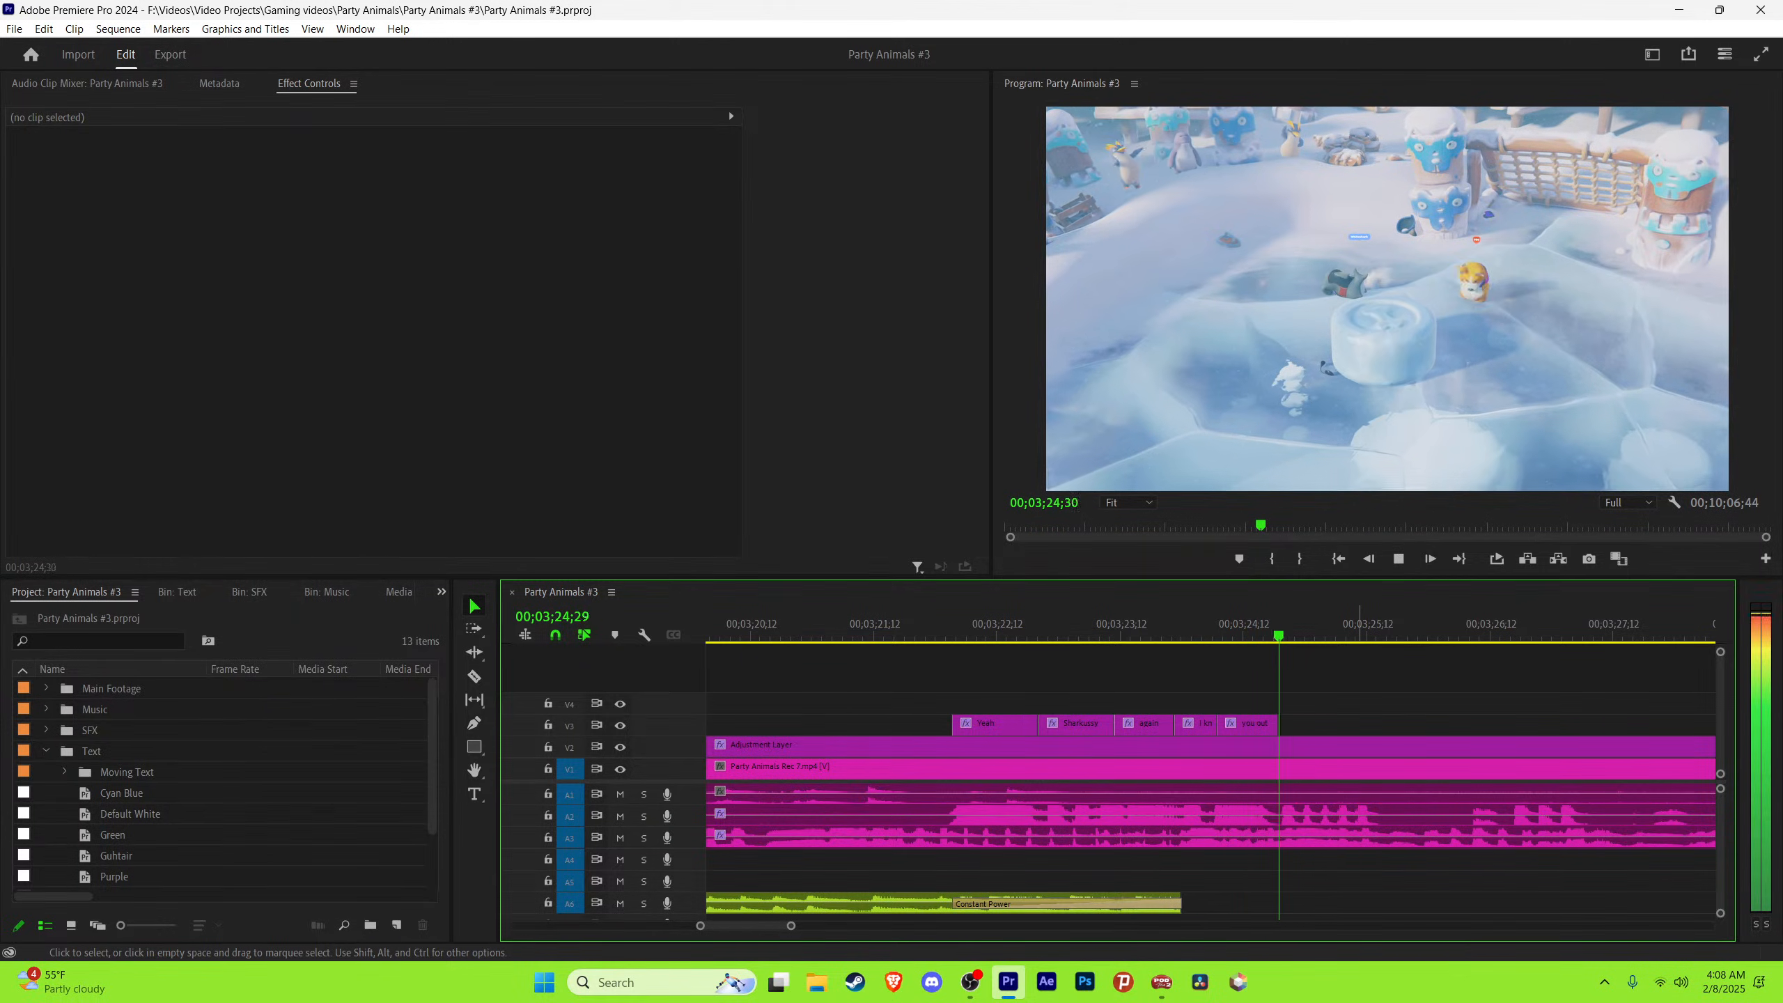
pyautogui.press('-')
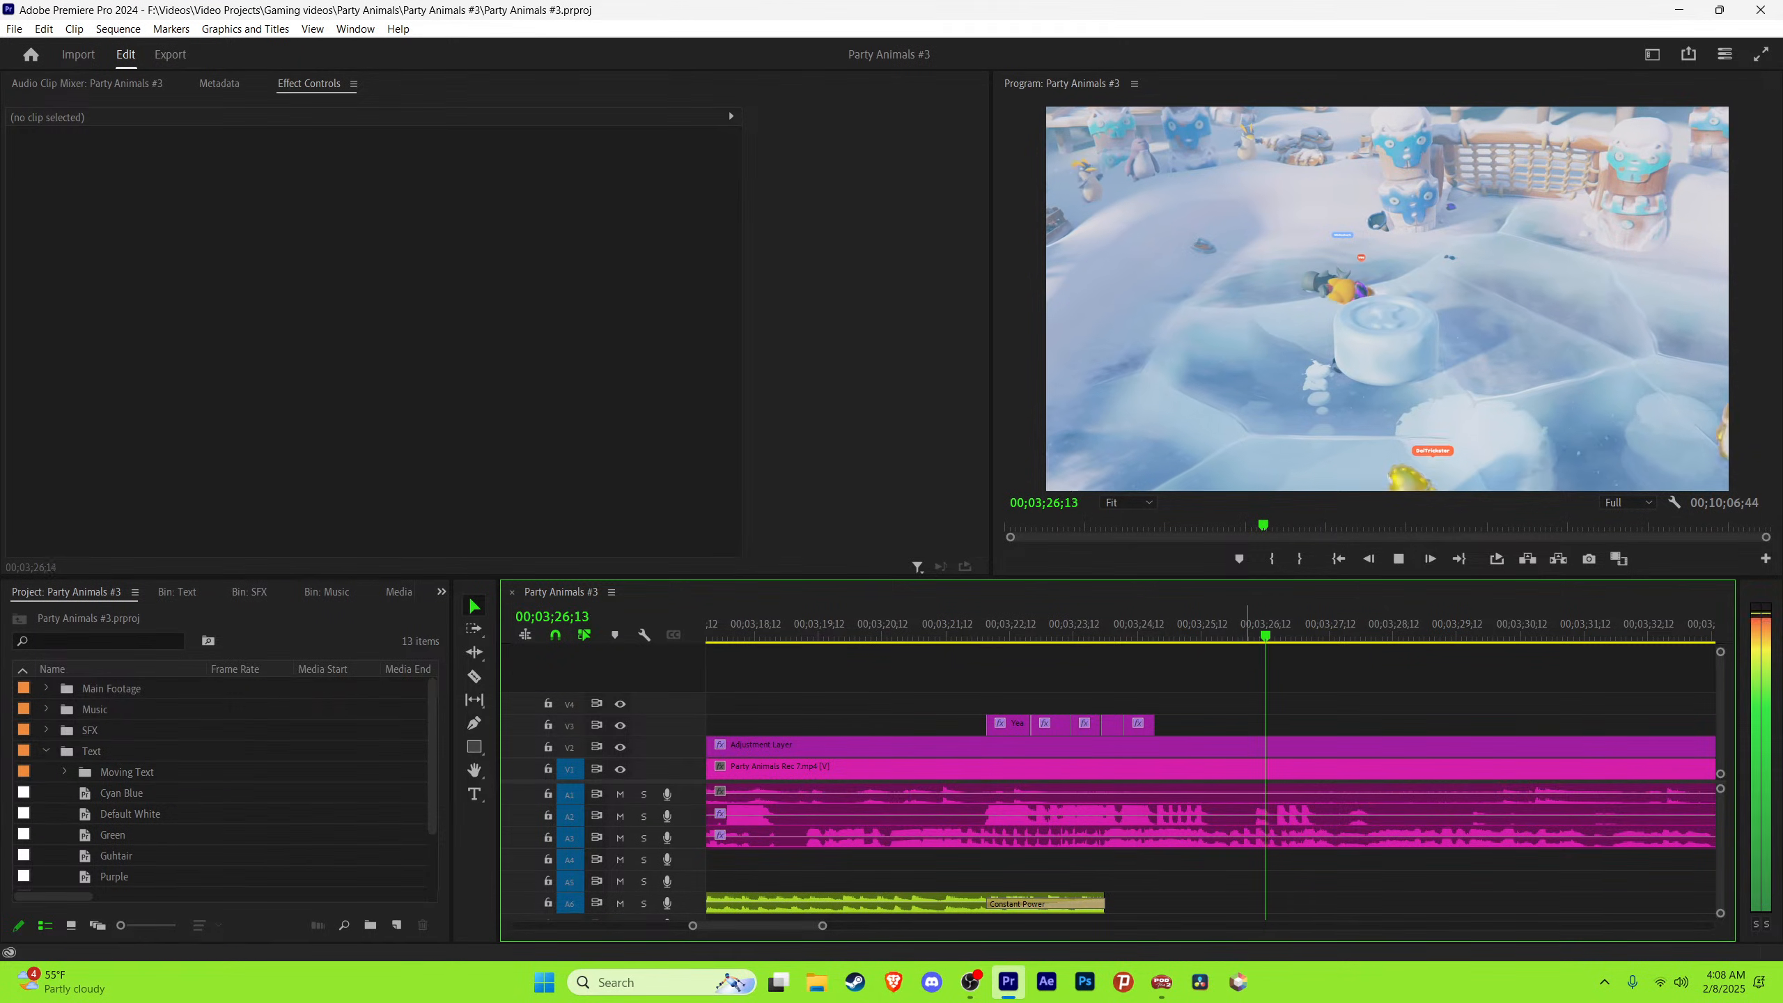
pyautogui.press('Up')
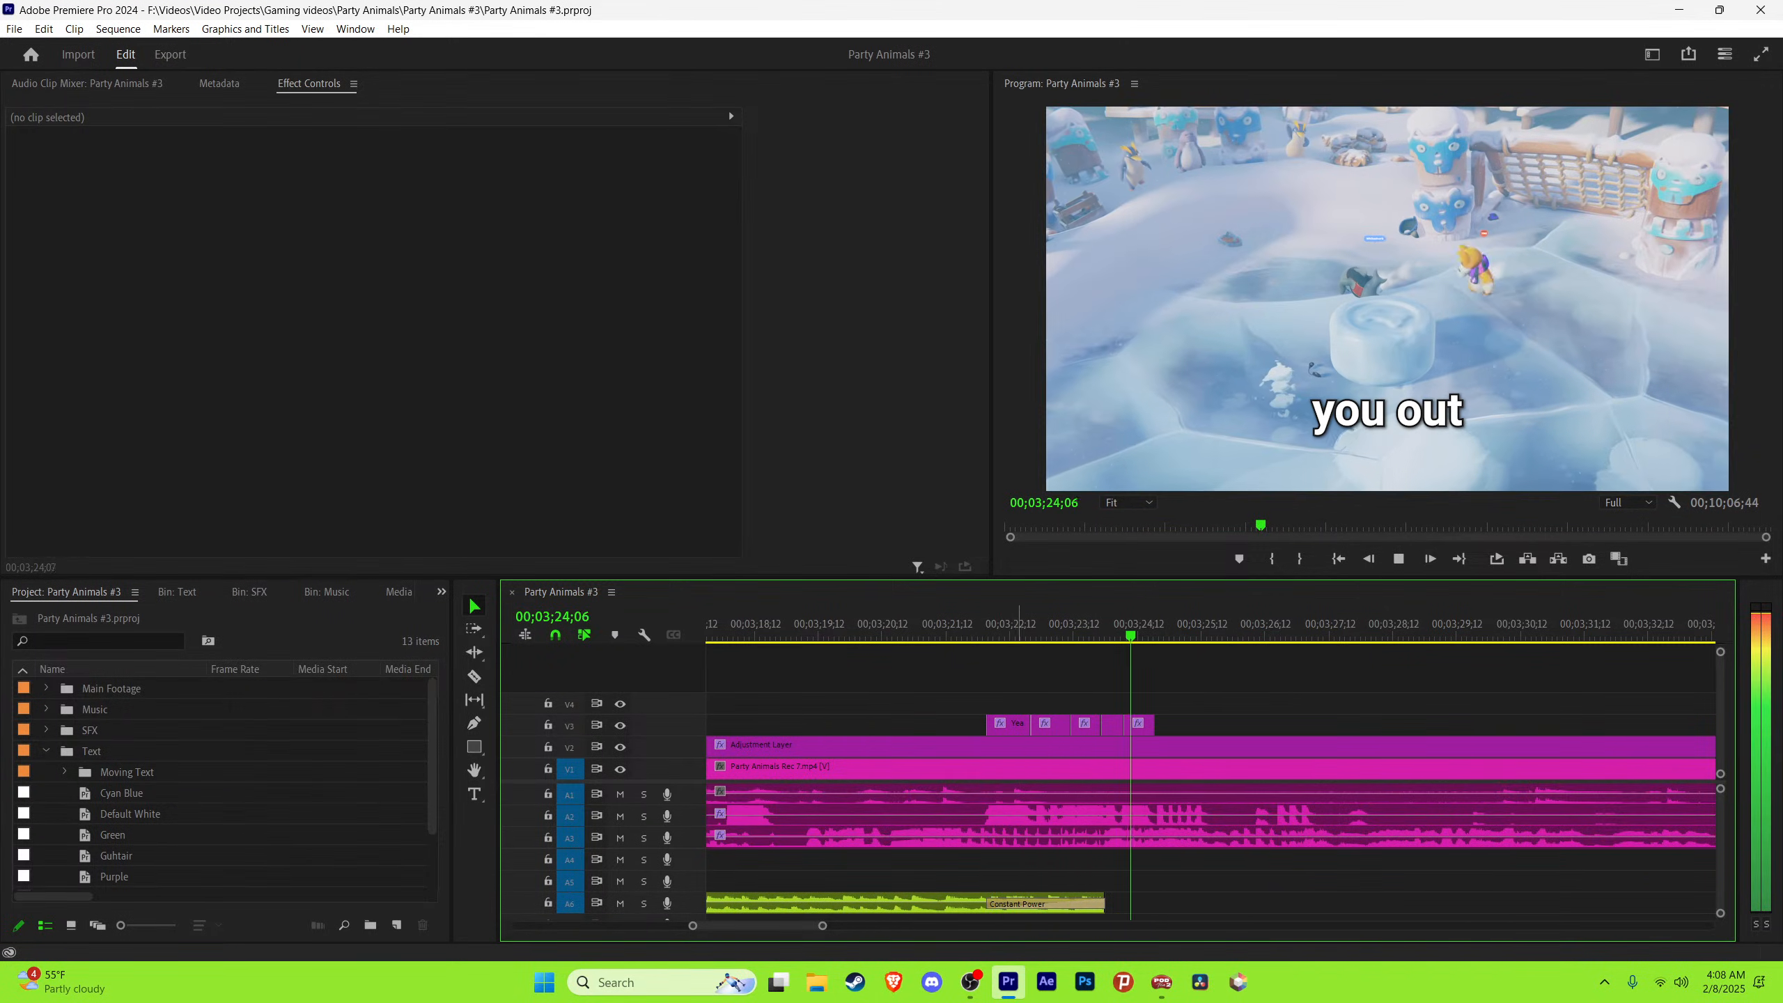
pyautogui.hotkey('ctrl', 's')
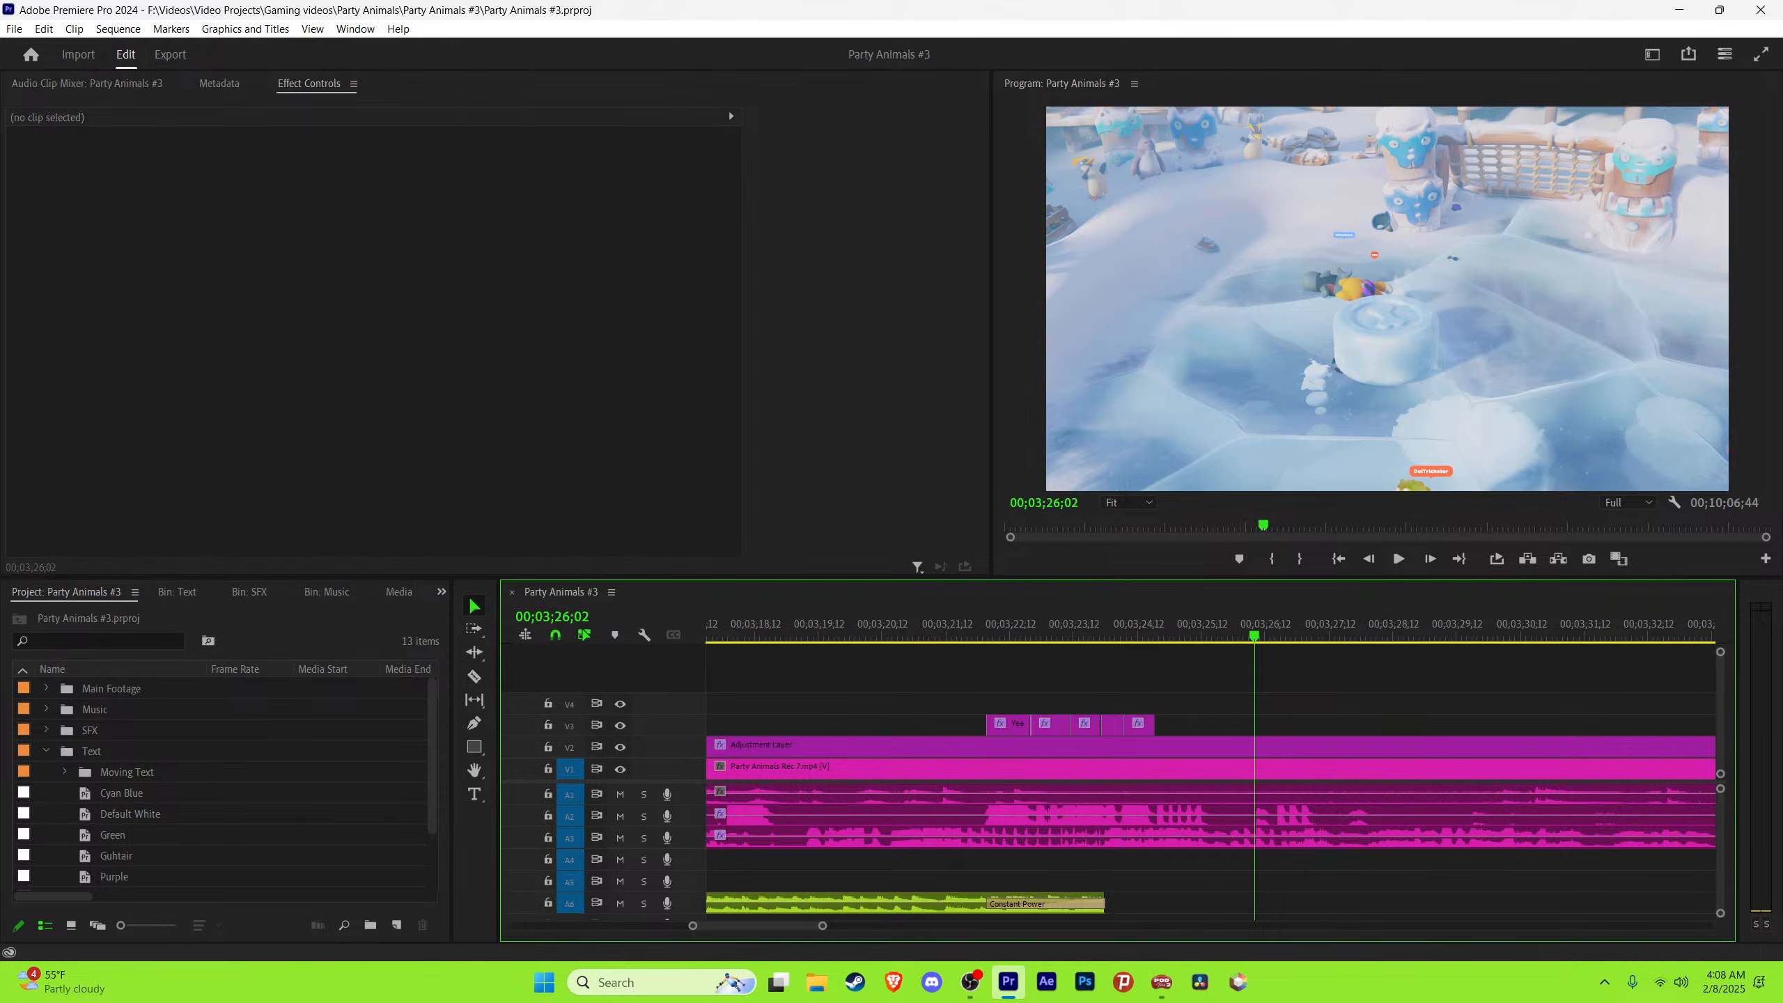
pyautogui.click(14, 29)
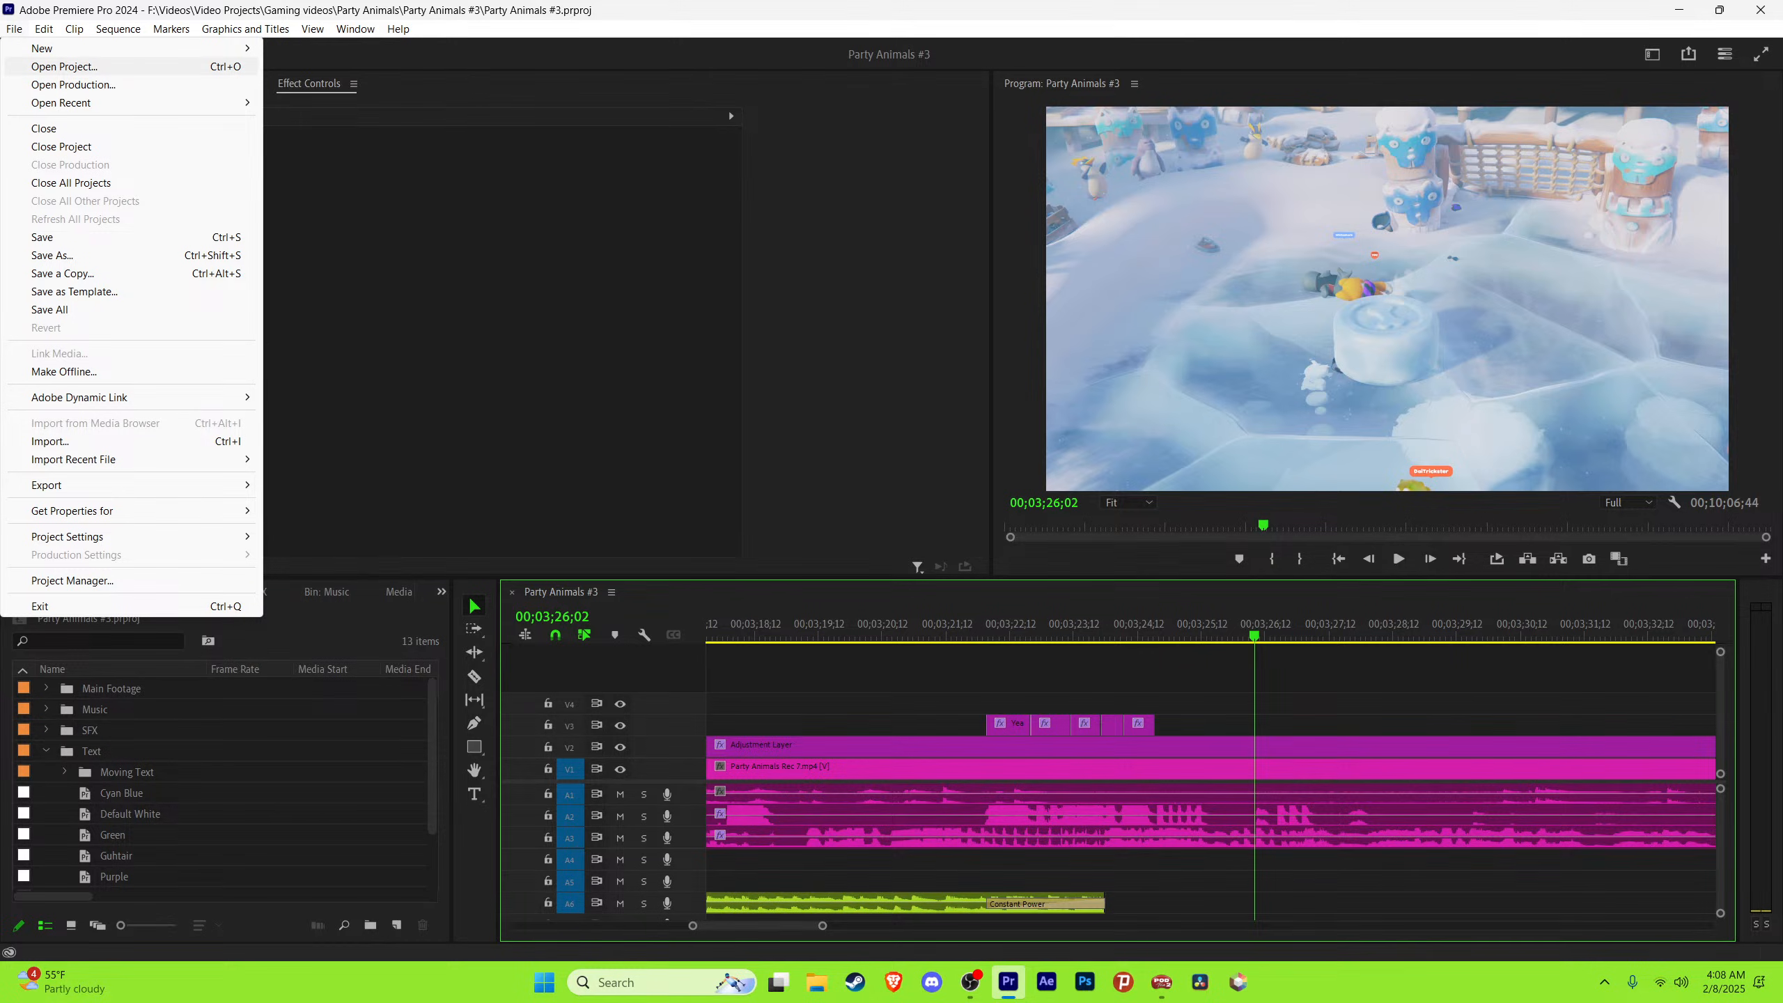
pyautogui.click(397, 29)
pyautogui.press('Escape')
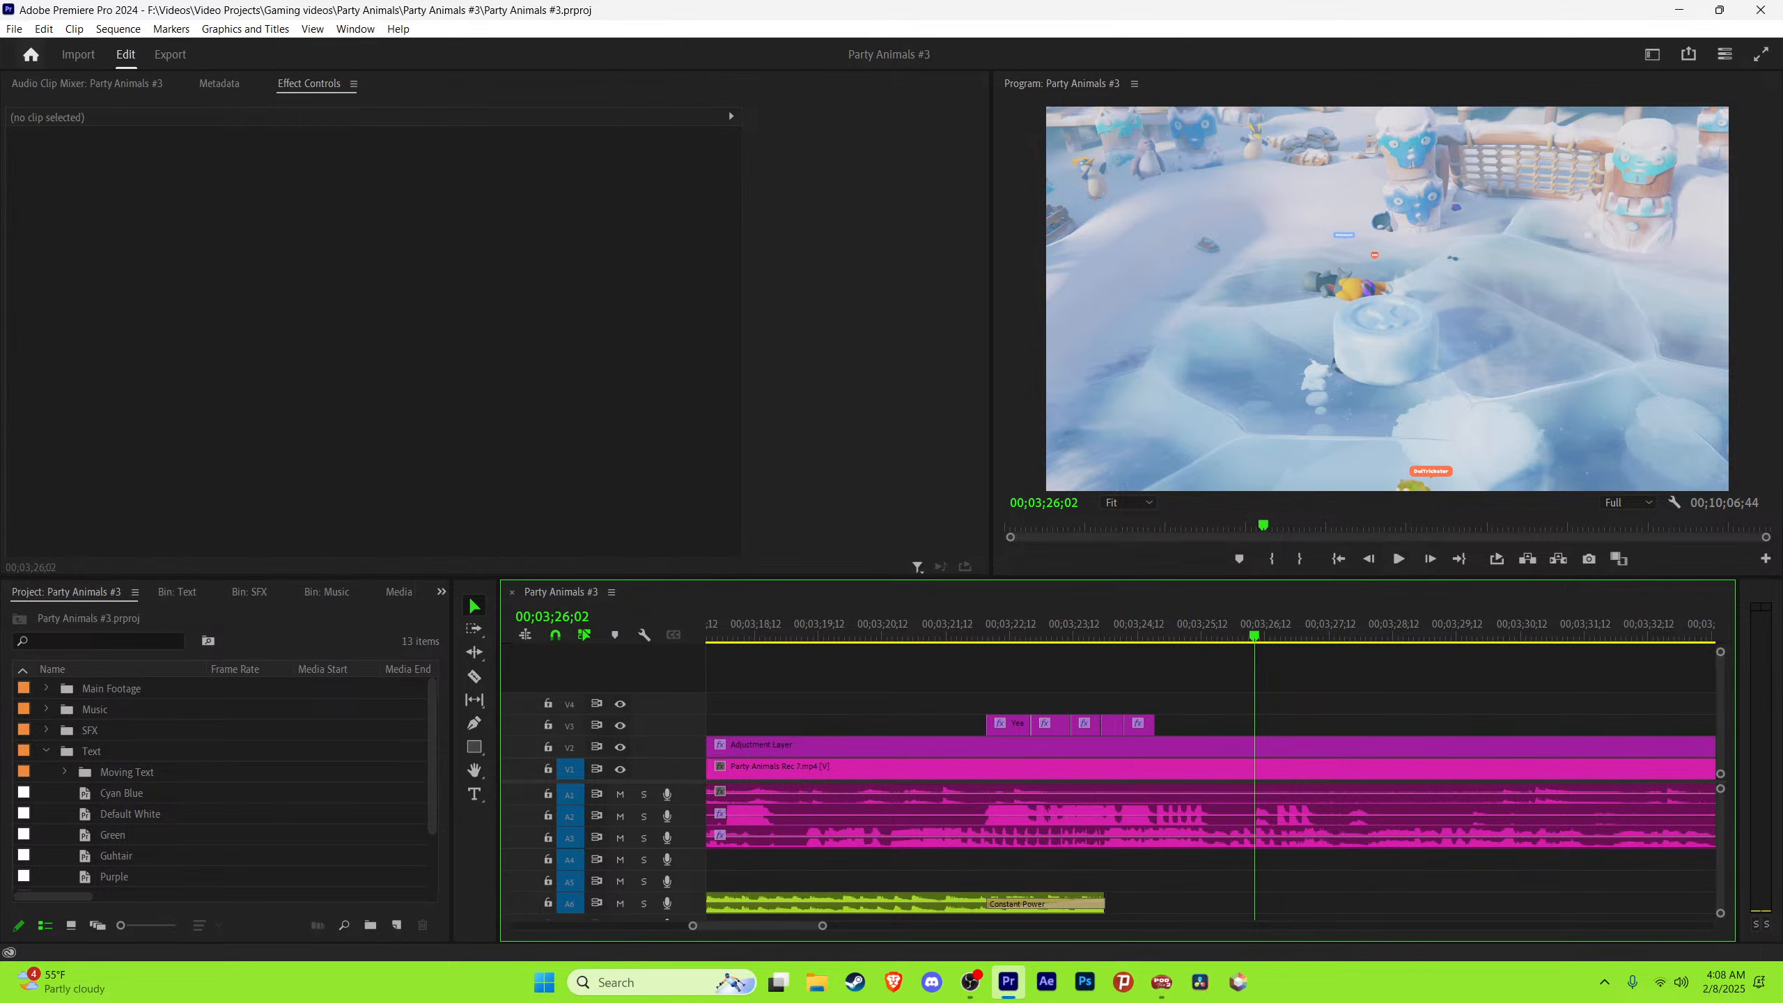
# Step: In the Audio Hardware preferences, set the default output to Speakers (Elgato Sound Capture)
pyautogui.click(14, 29)
pyautogui.moveTo(43, 28)
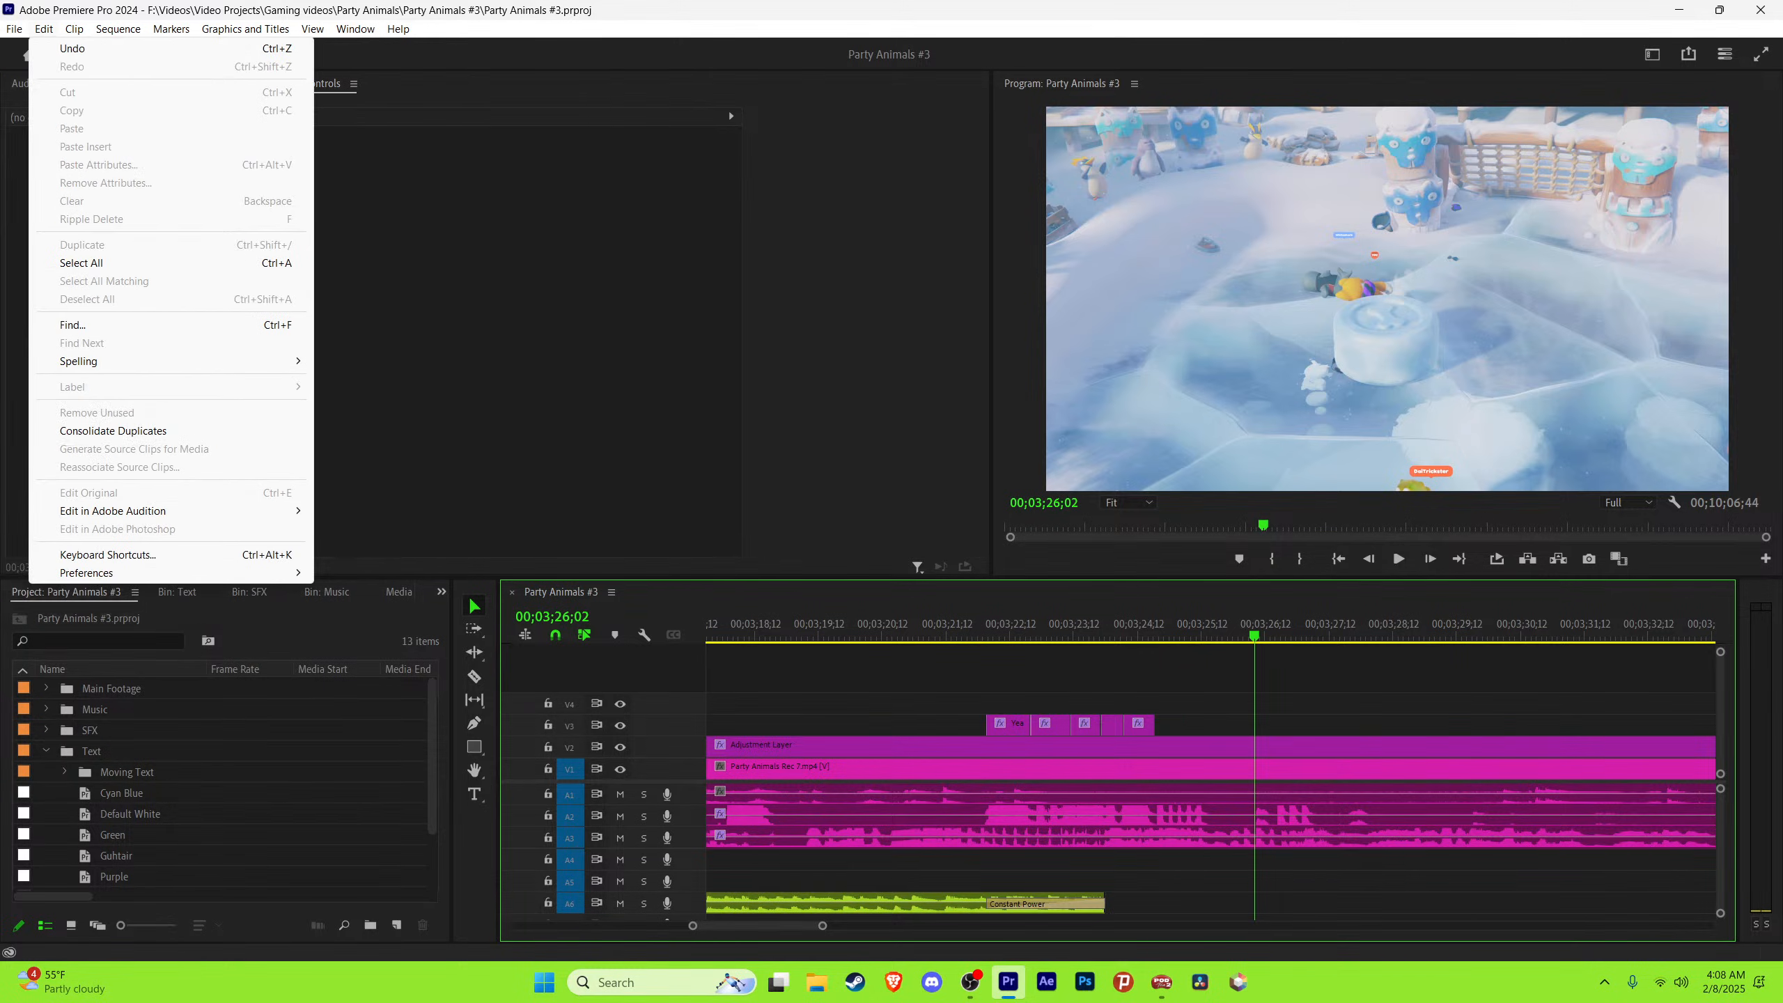
pyautogui.moveTo(176, 573)
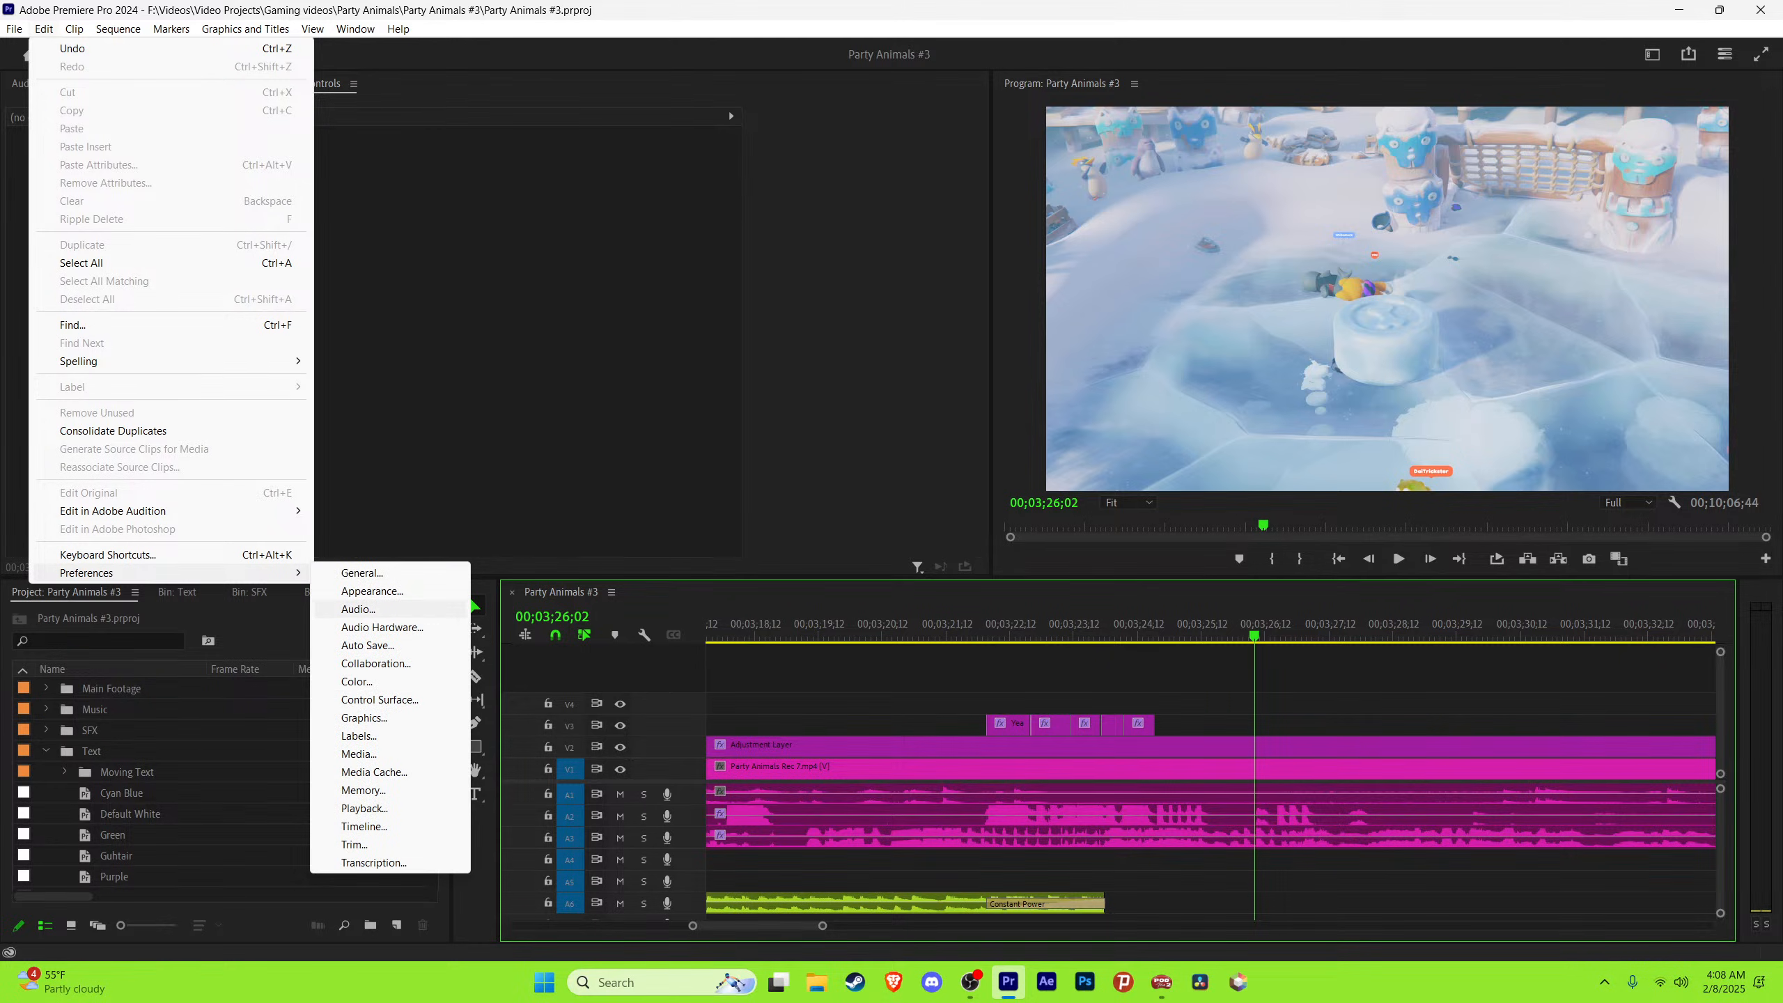
pyautogui.click(361, 609)
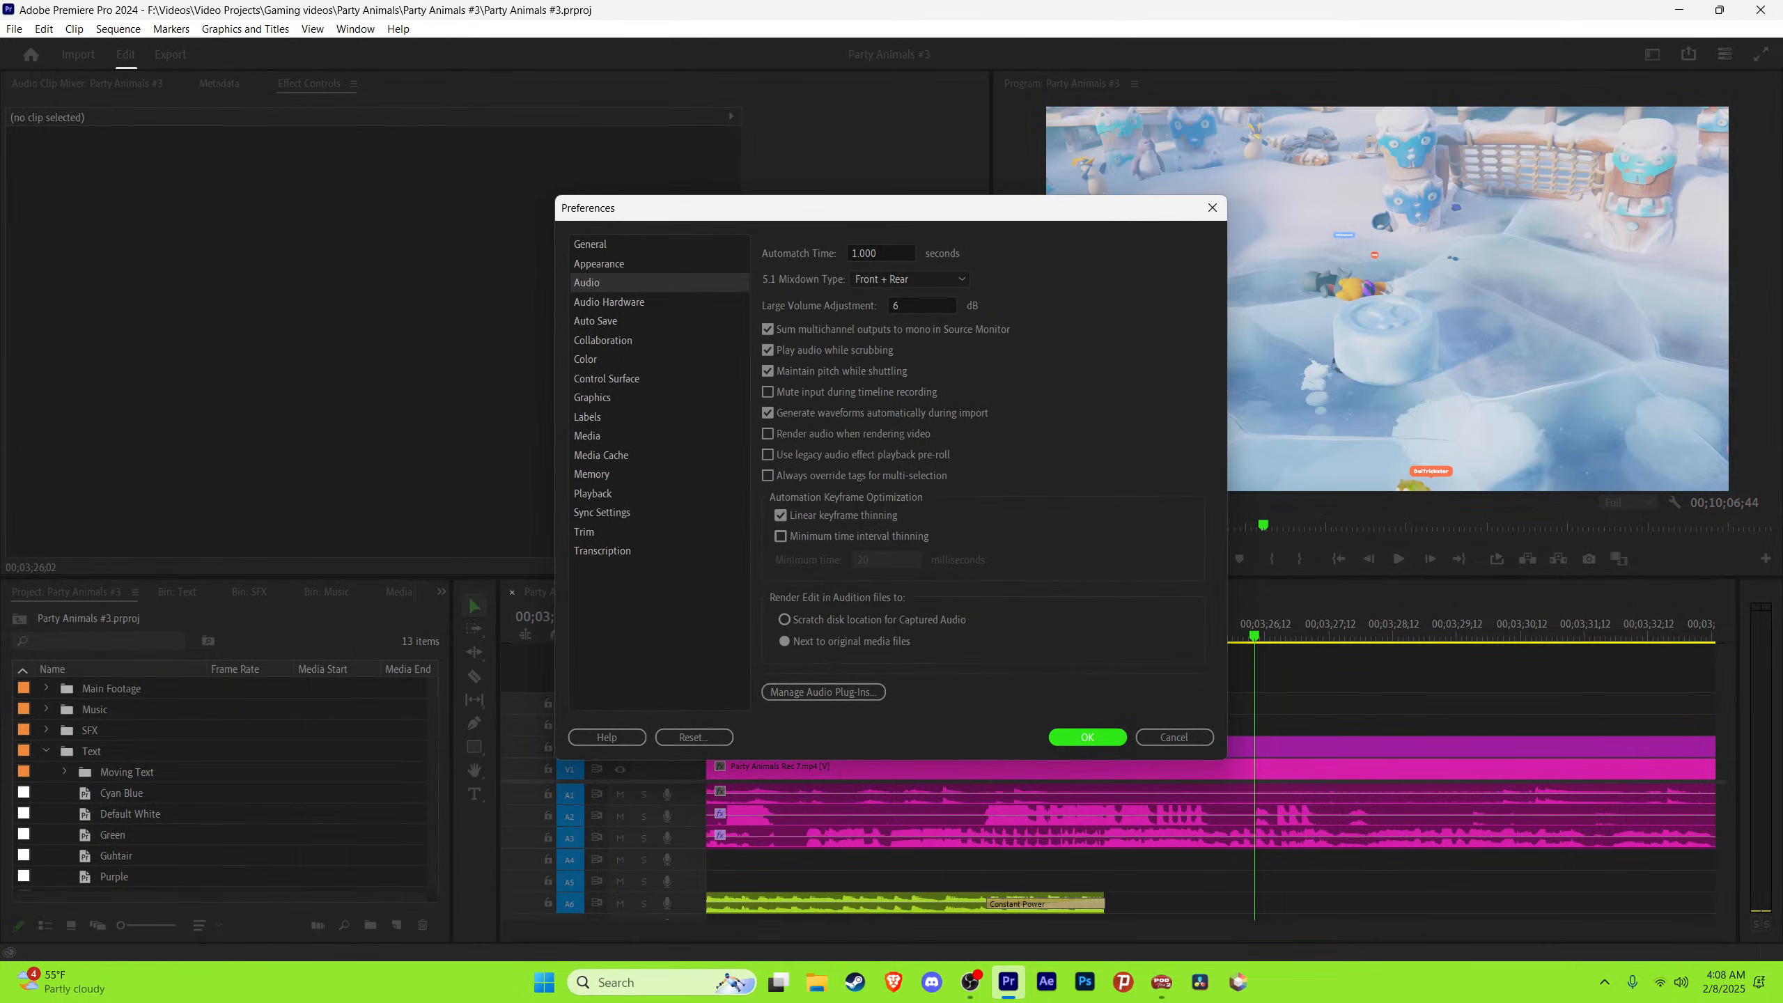
pyautogui.press('Down')
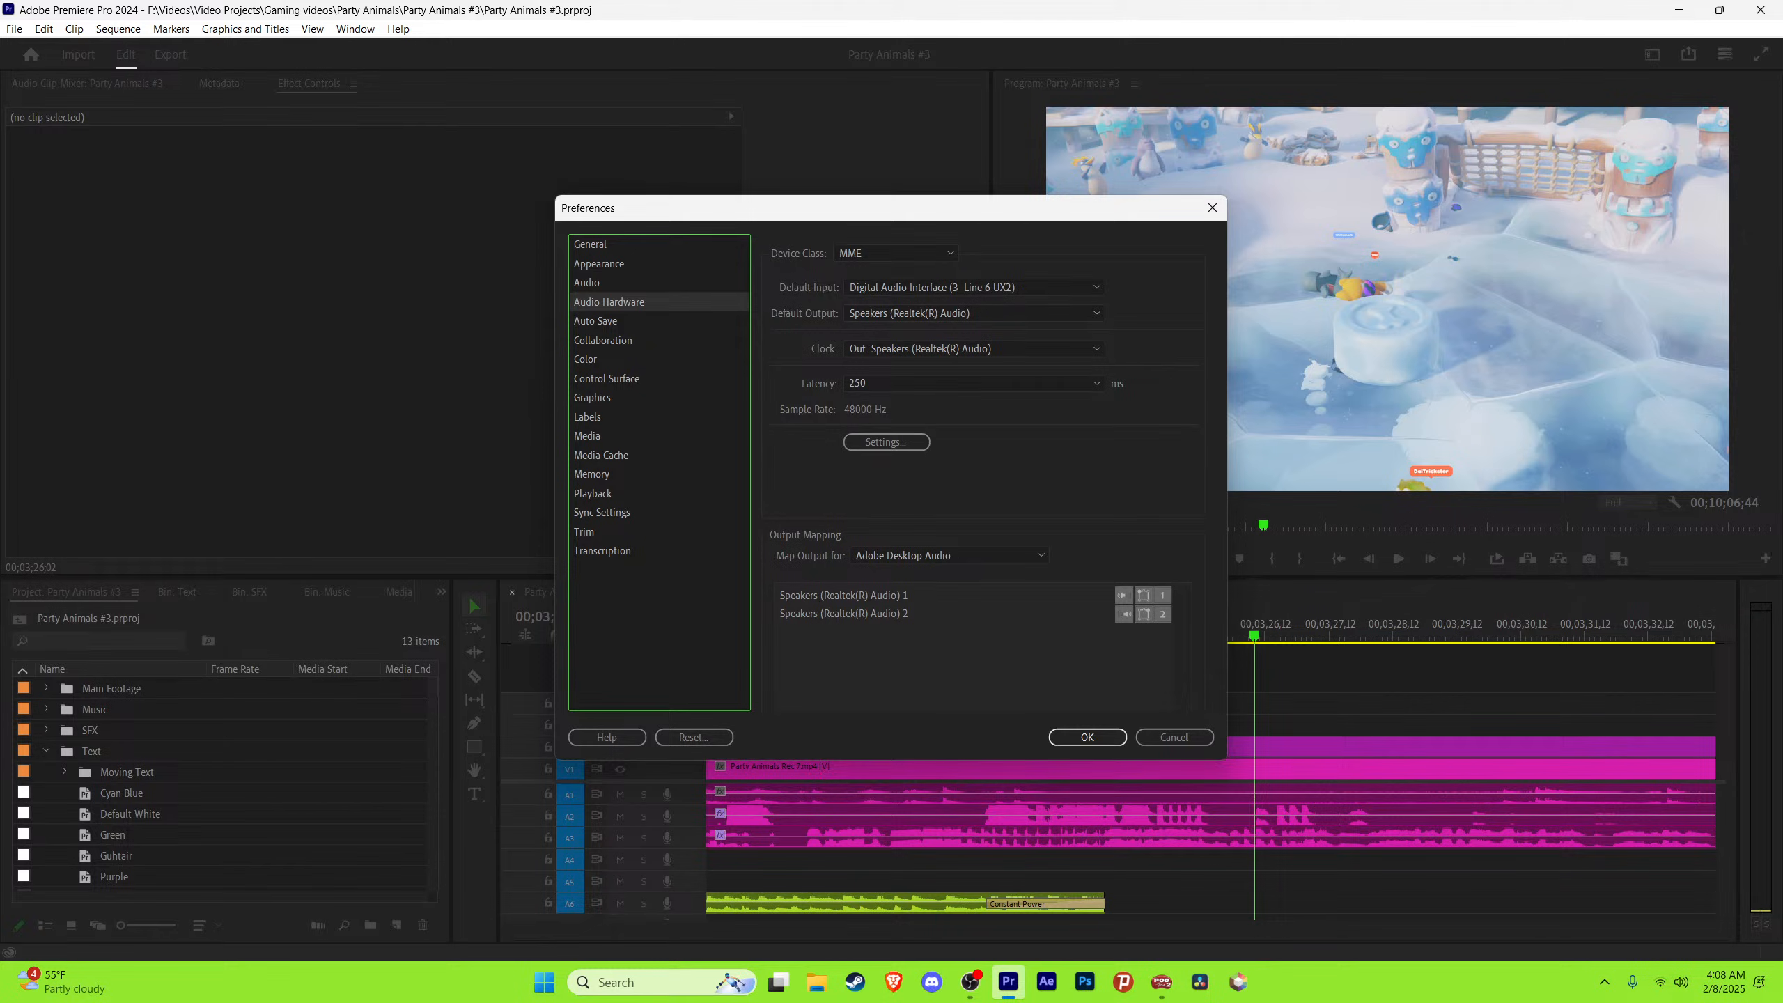
pyautogui.moveTo(968, 213); pyautogui.dragTo(1017, 233)
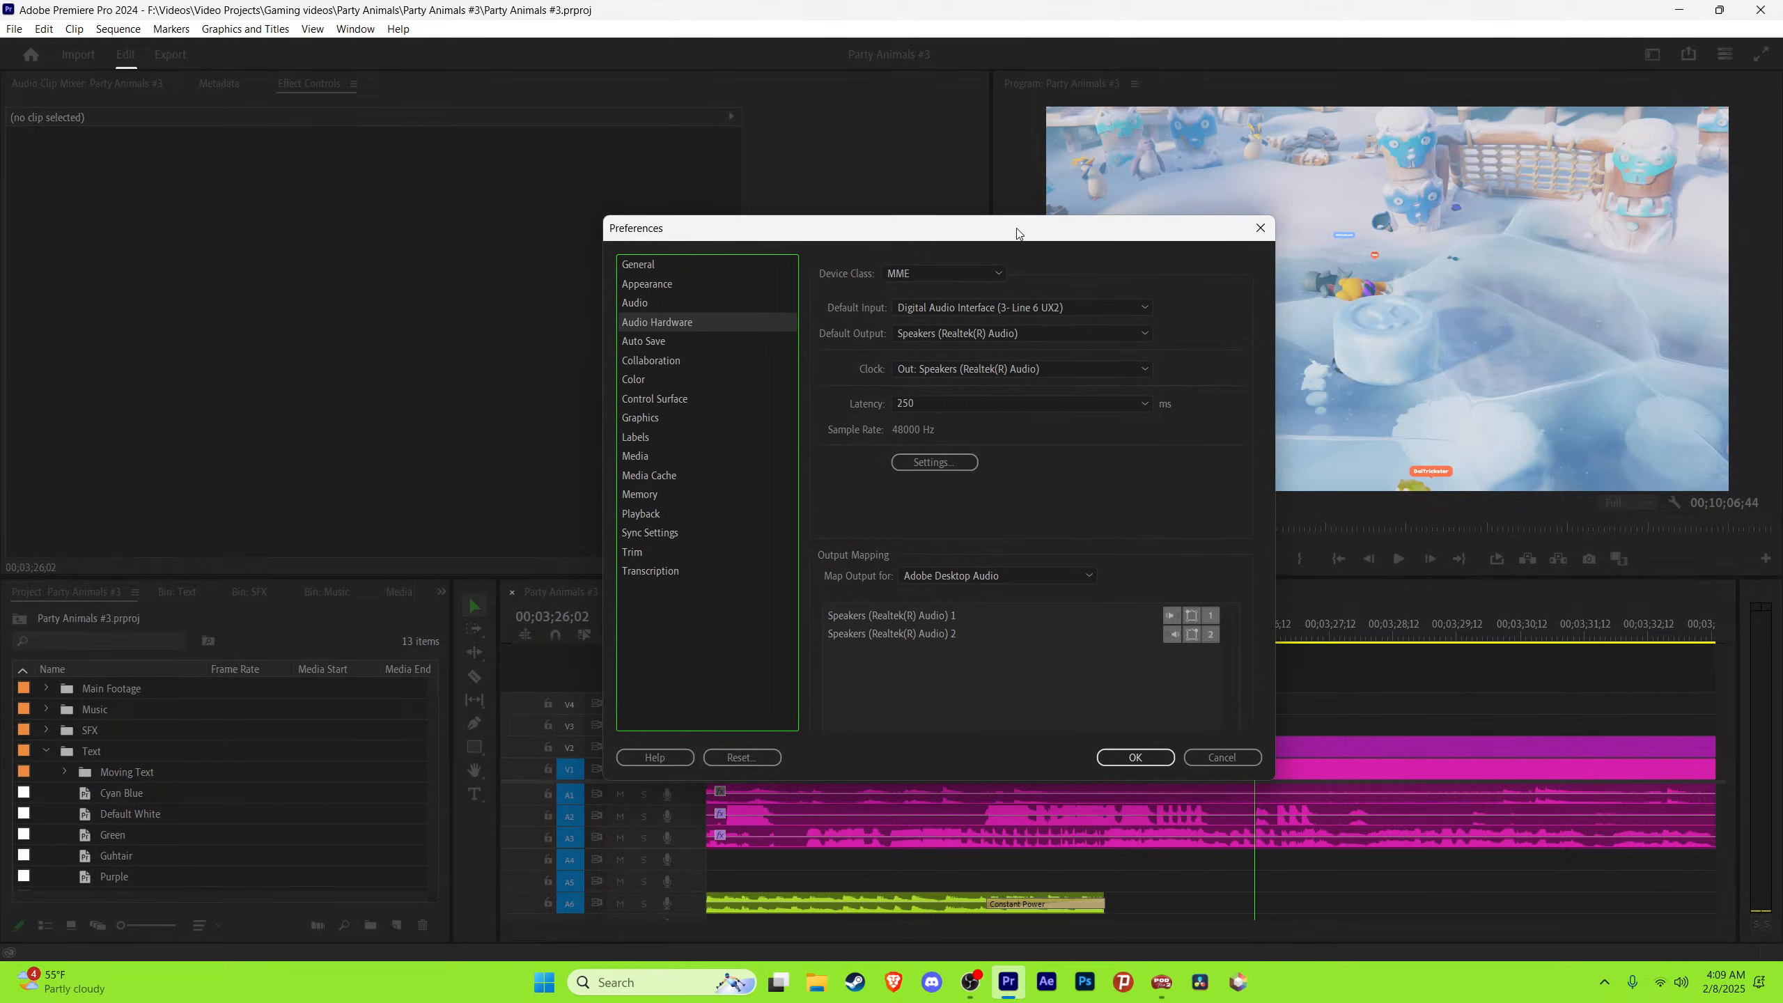
pyautogui.click(1029, 333)
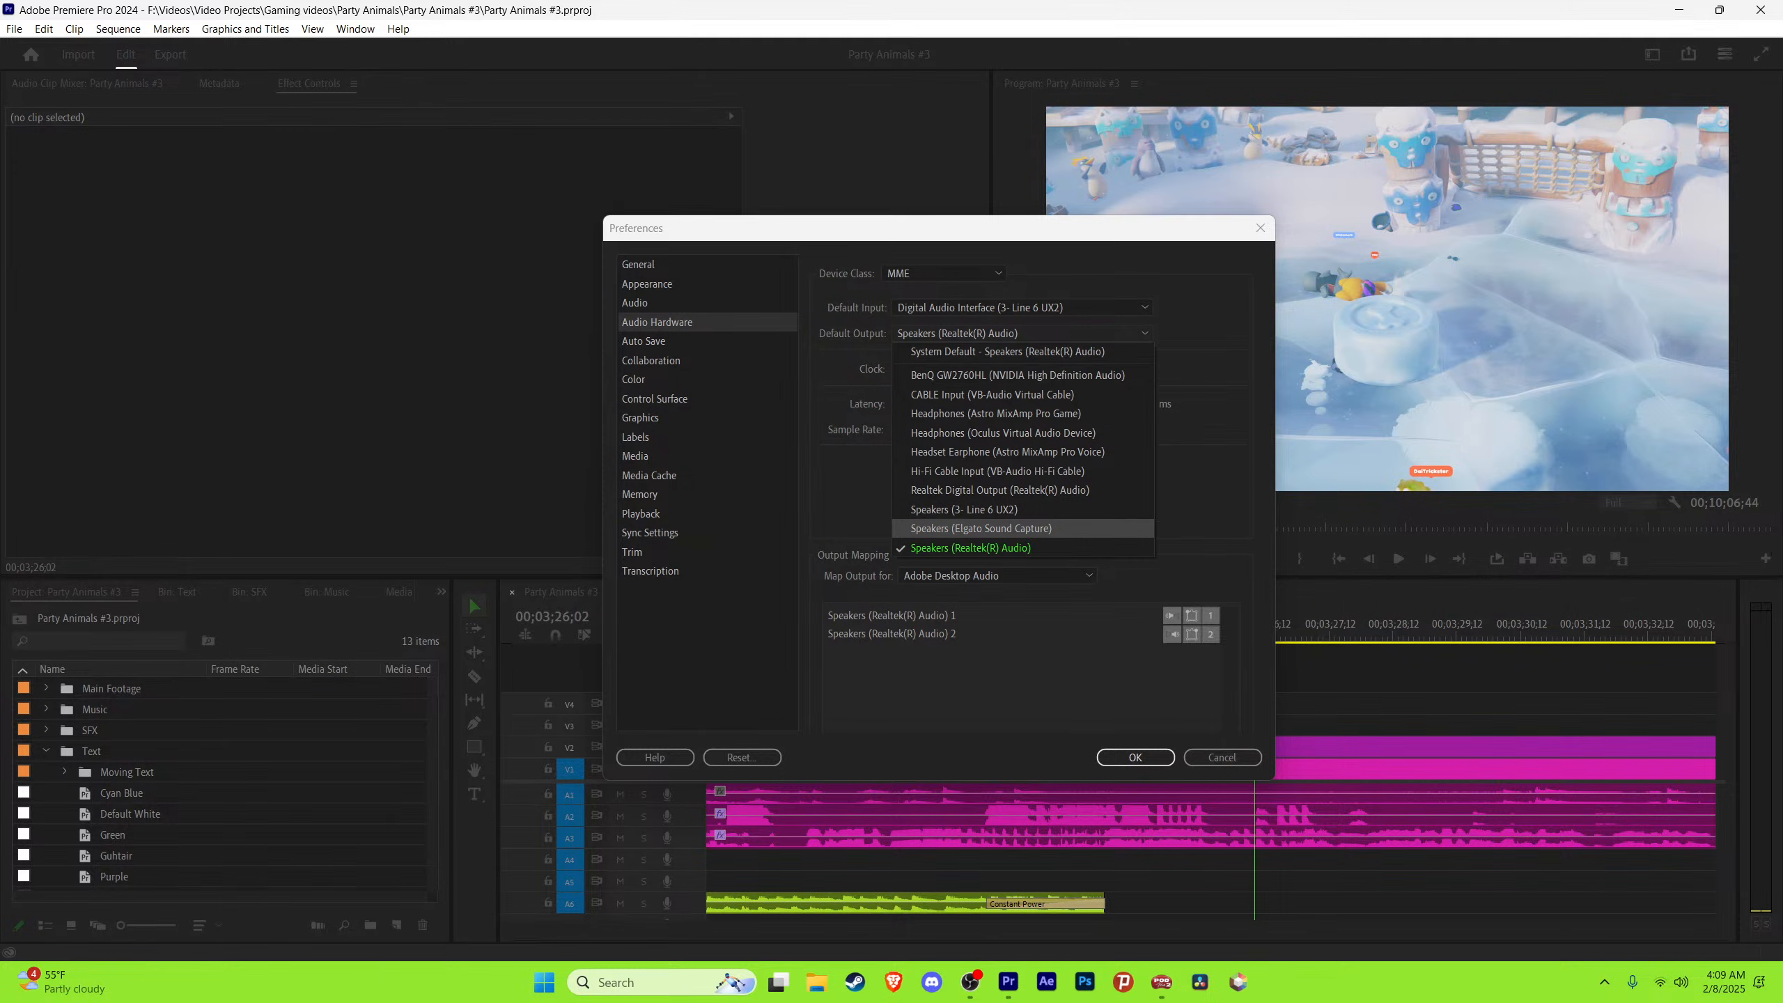
pyautogui.click(1004, 529)
pyautogui.click(1027, 544)
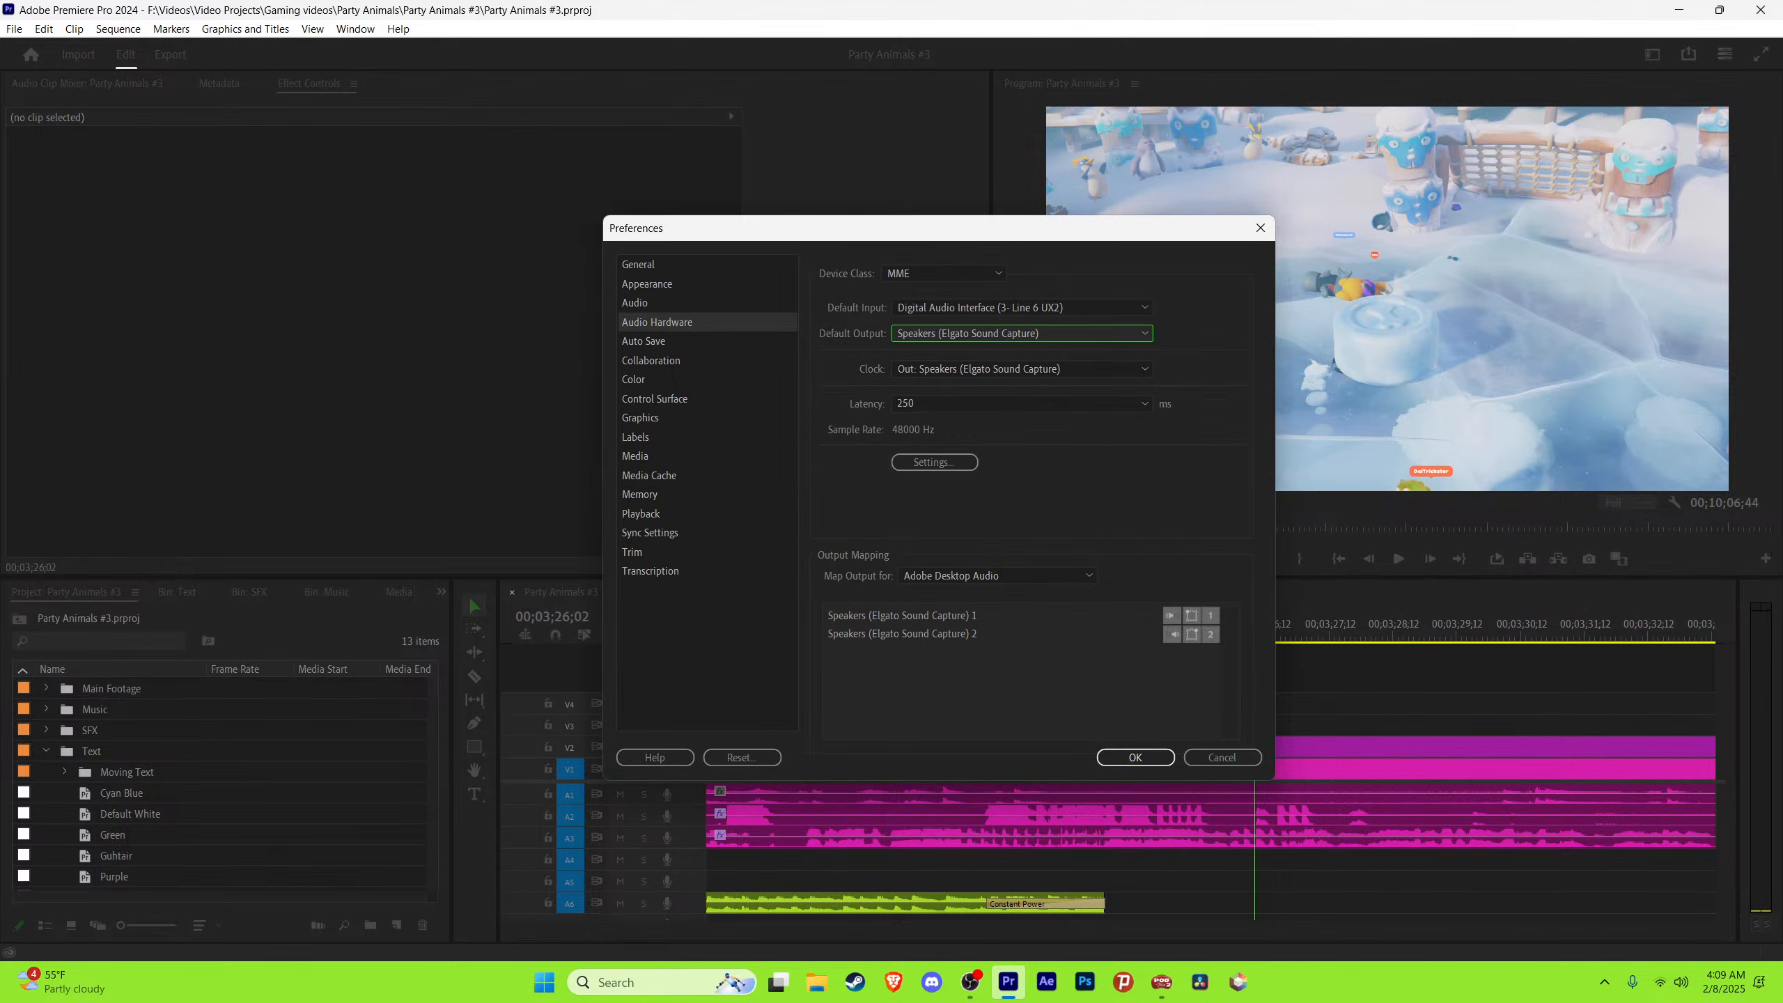
pyautogui.click(1136, 758)
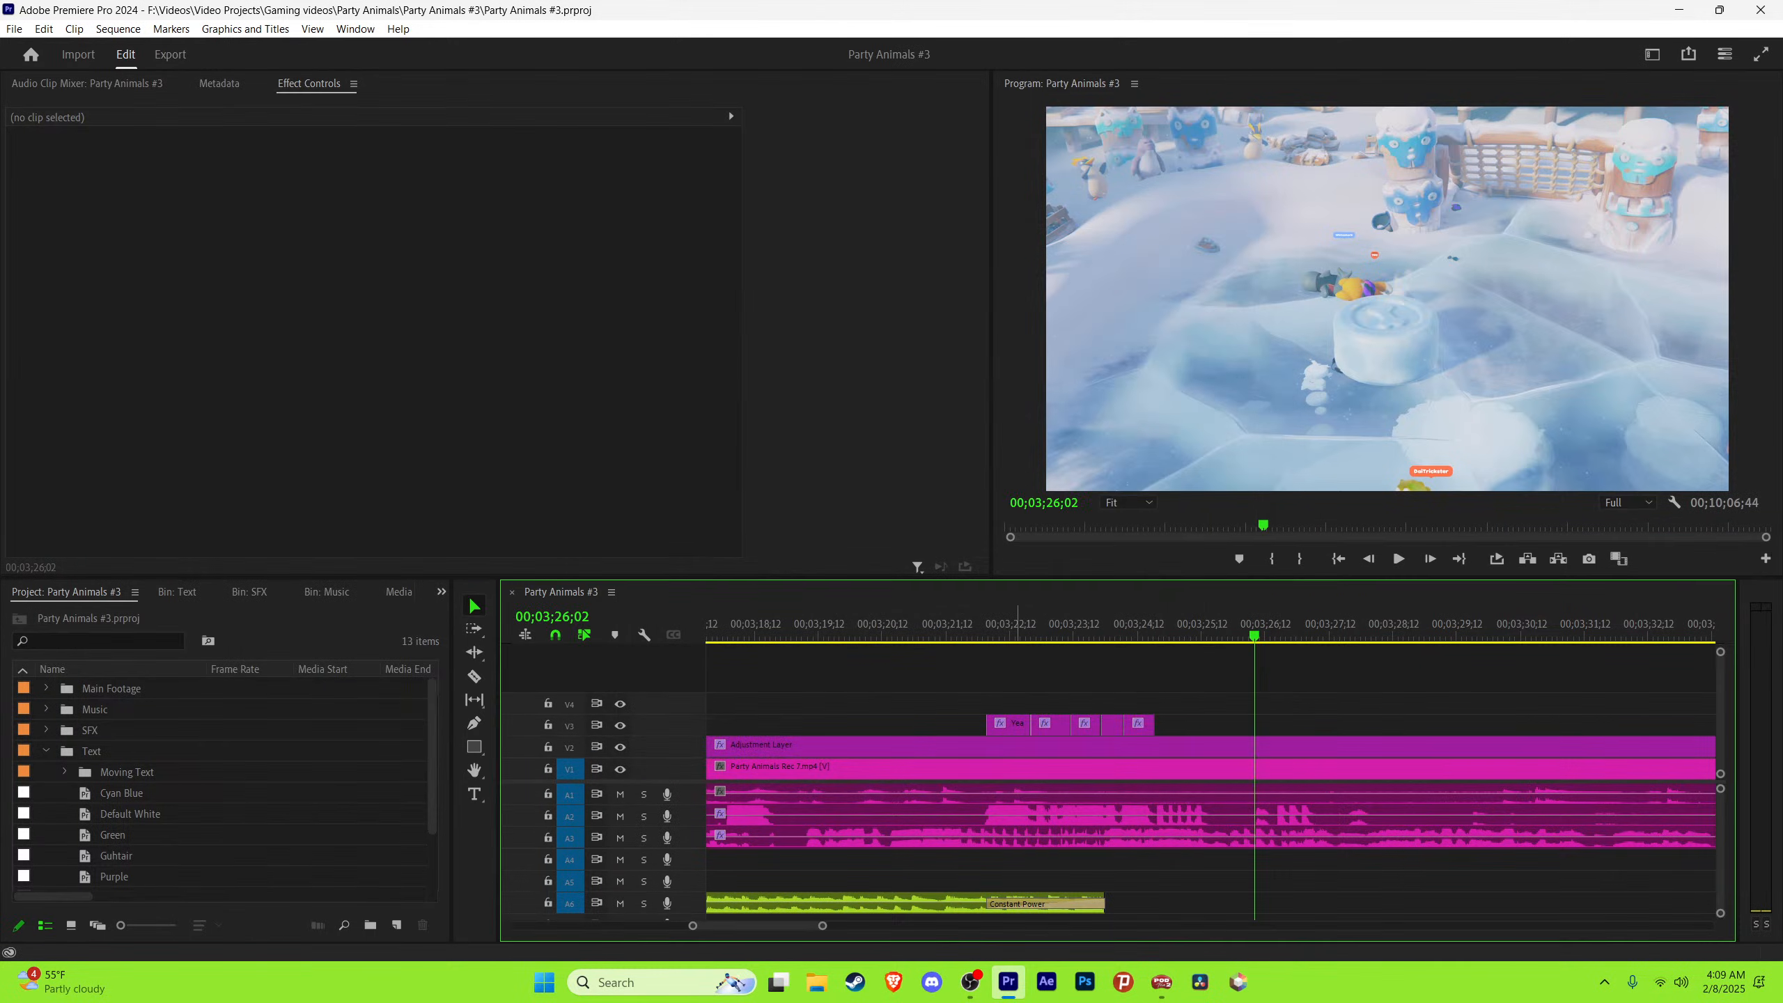
# Step: Play the start of the captioned section from 00;03;21;45, stopping on the "Yeah" caption at 00;03;22;22
pyautogui.click(1014, 628)
pyautogui.click(981, 628)
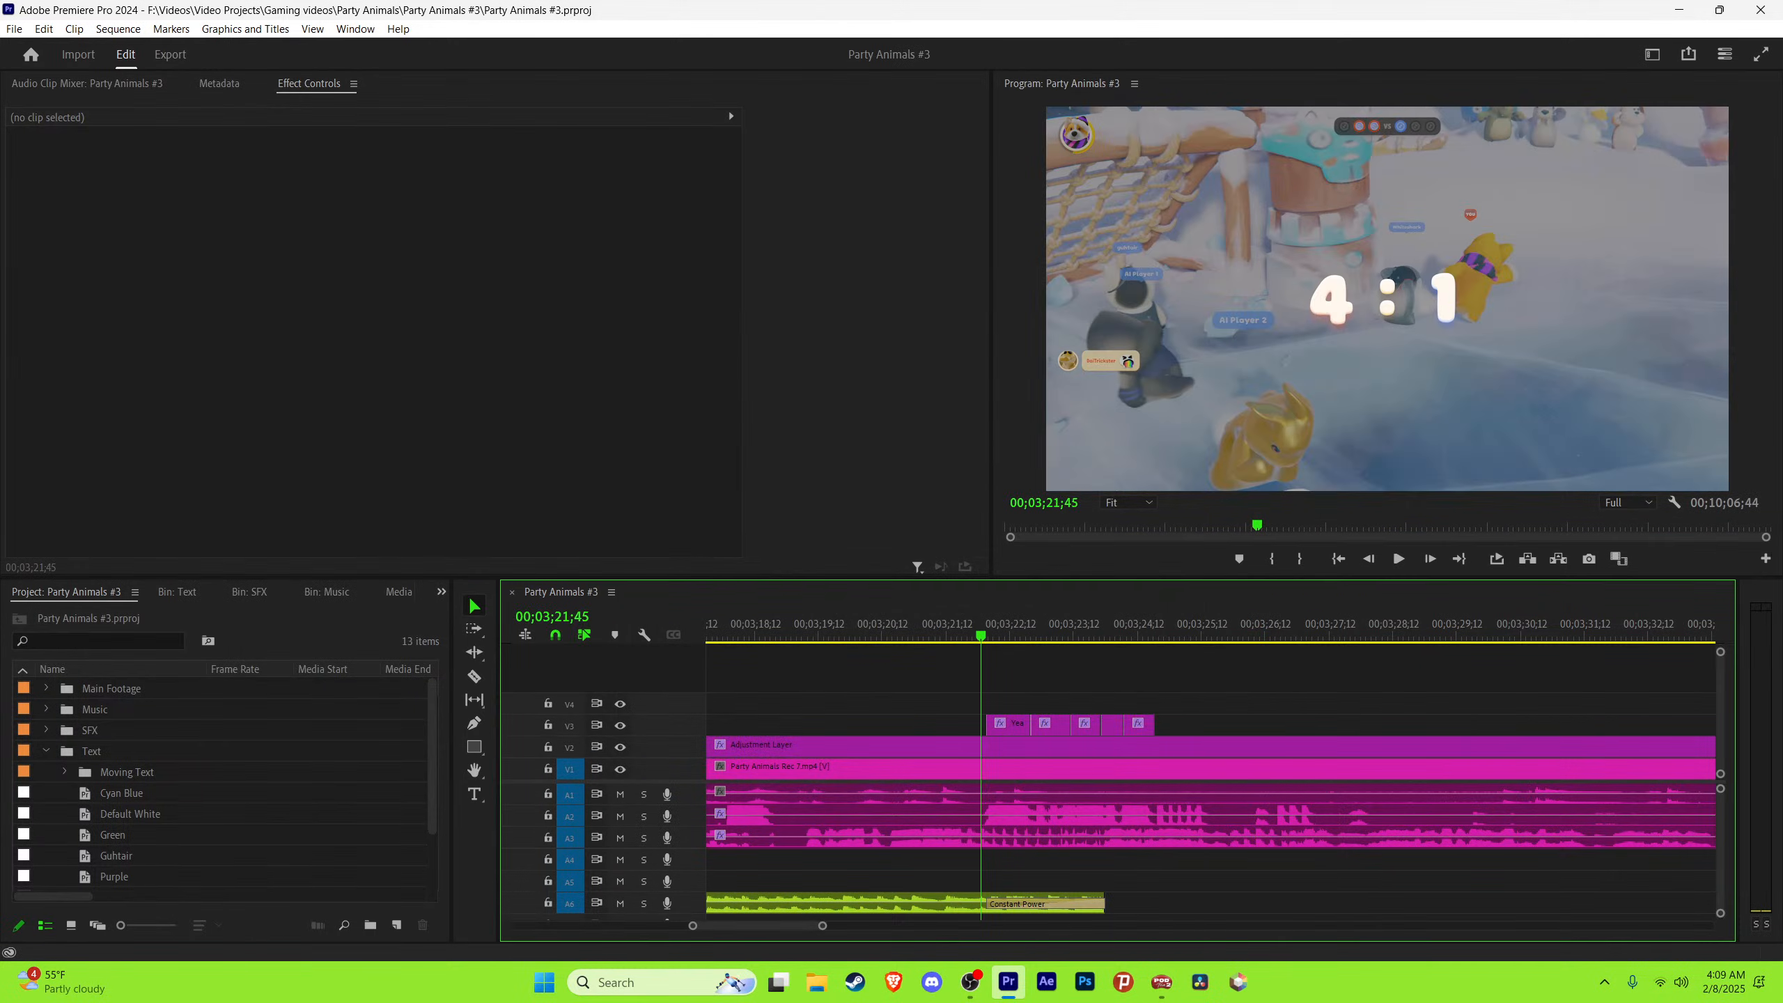
pyautogui.press('space')
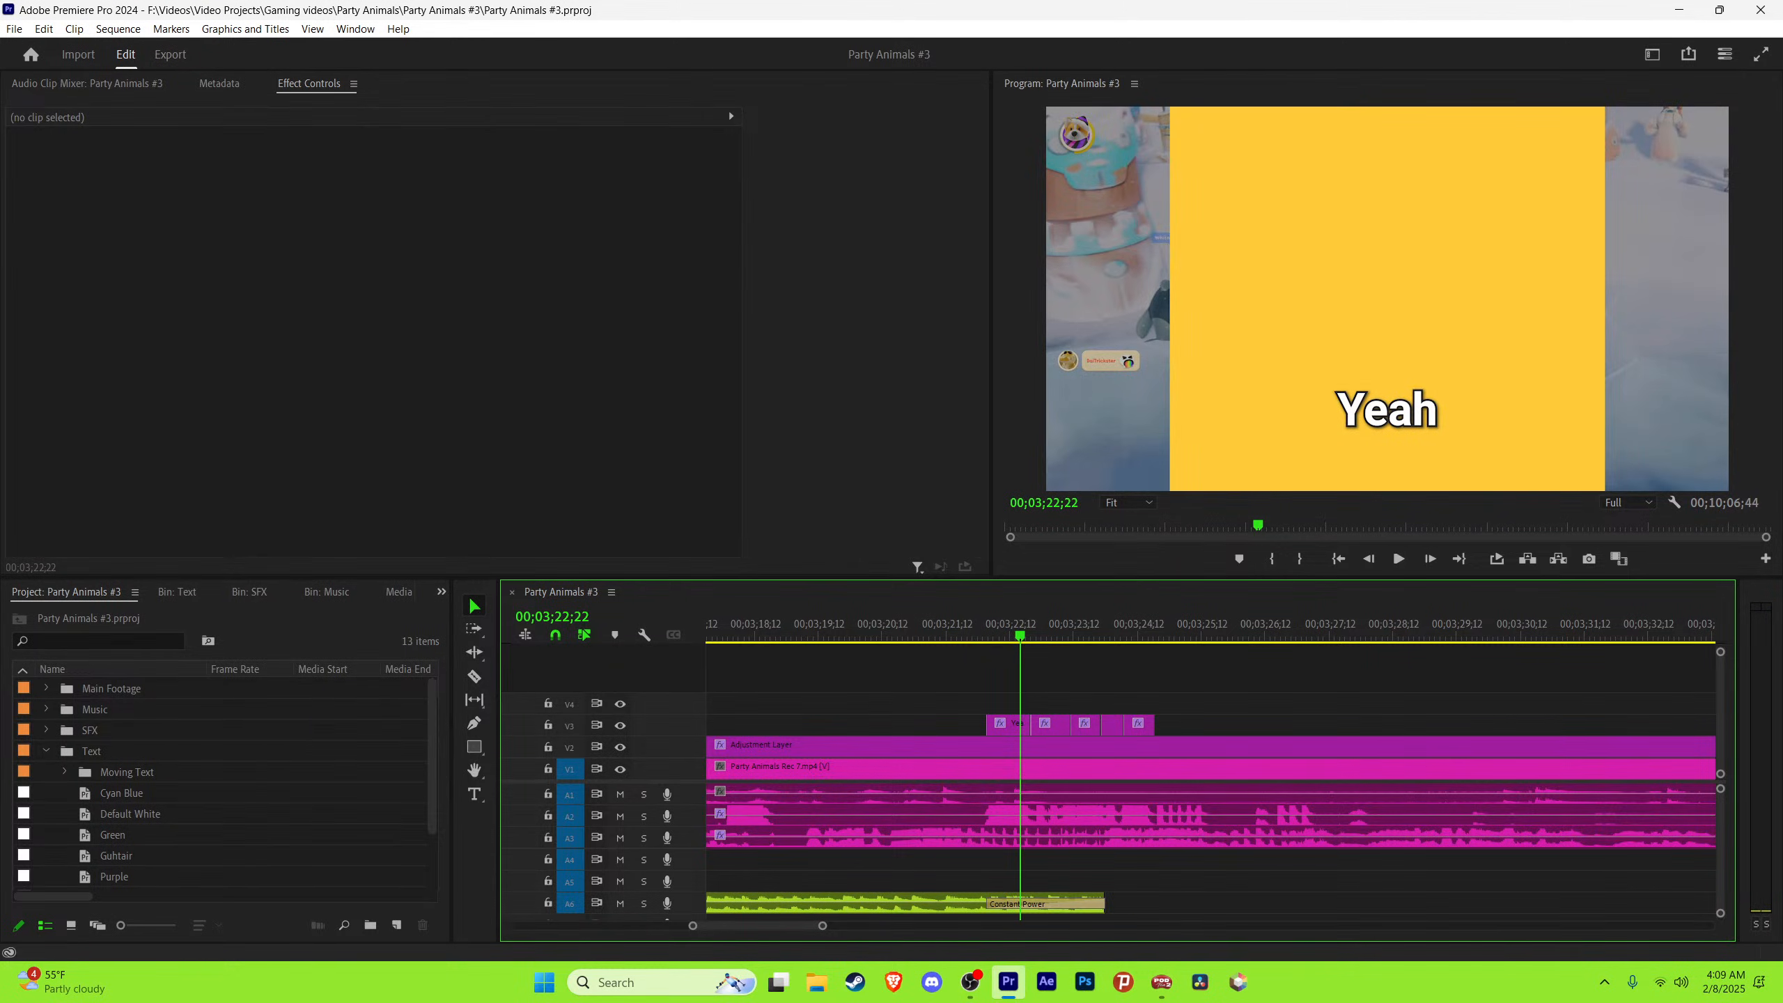
pyautogui.hotkey('alt', 'Tab')
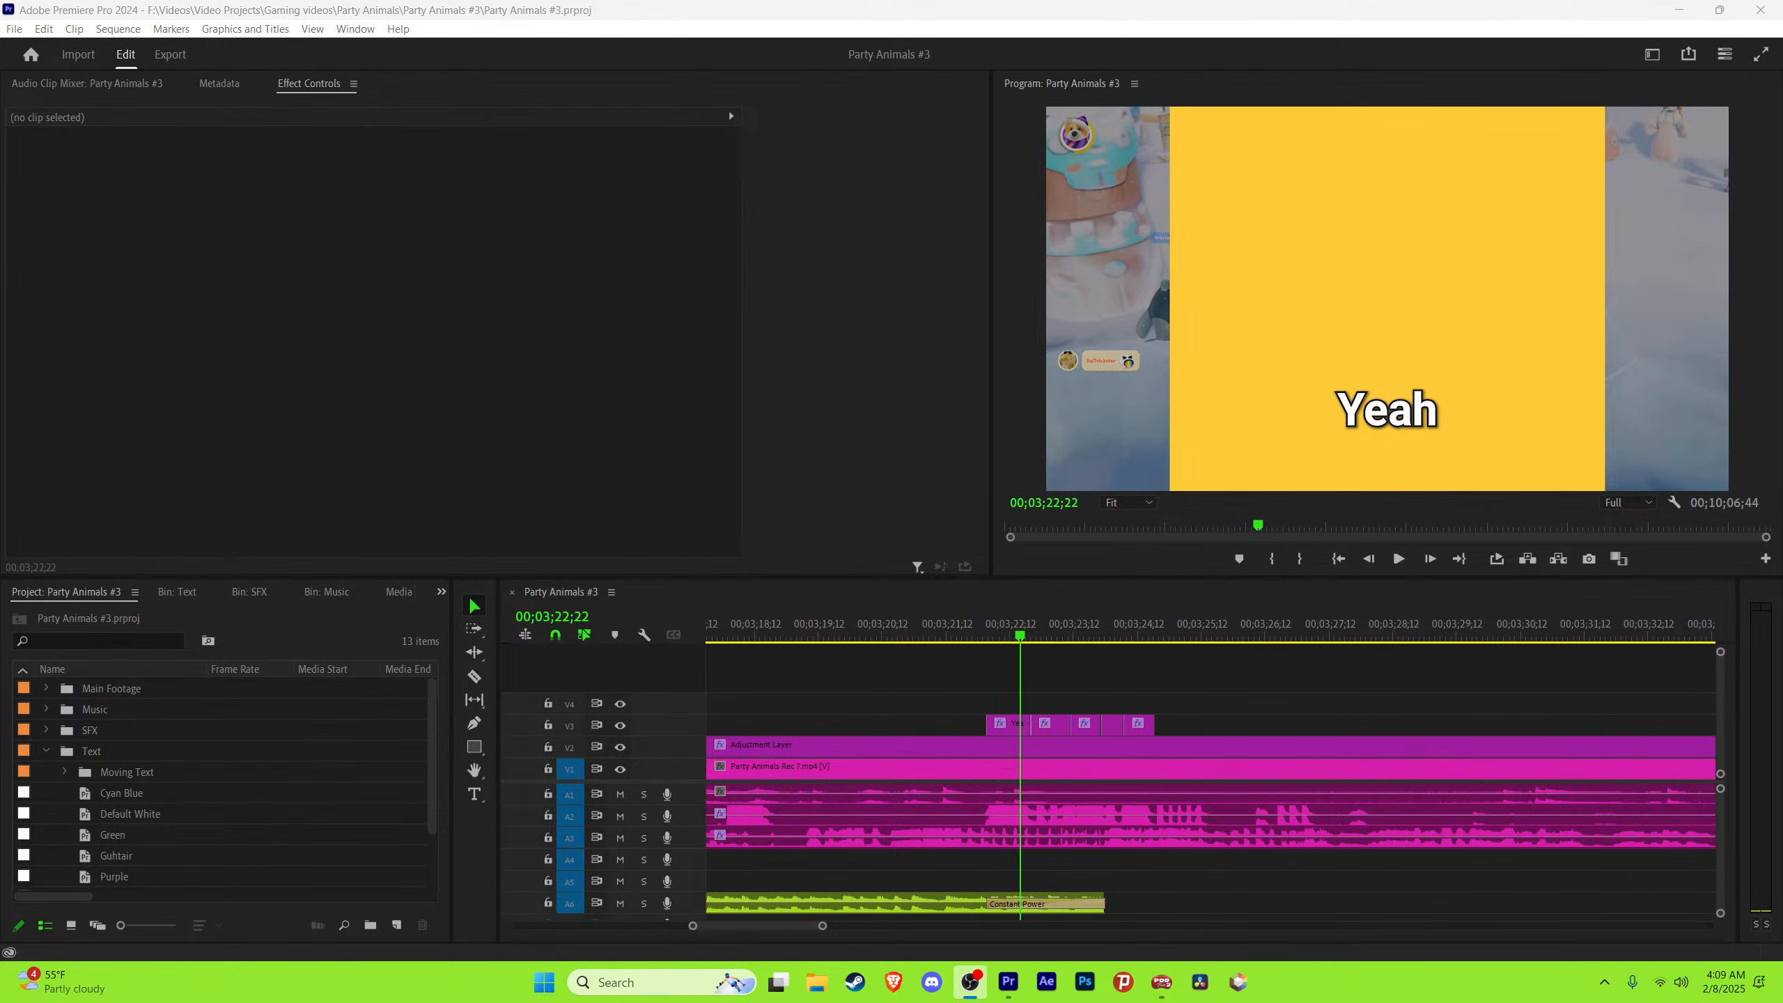
# Step: Replay the lead-up to the Party Animals transition, stopping on the "Sharkussy" caption at 00;03;22;33
pyautogui.moveTo(998, 625); pyautogui.dragTo(986, 625)
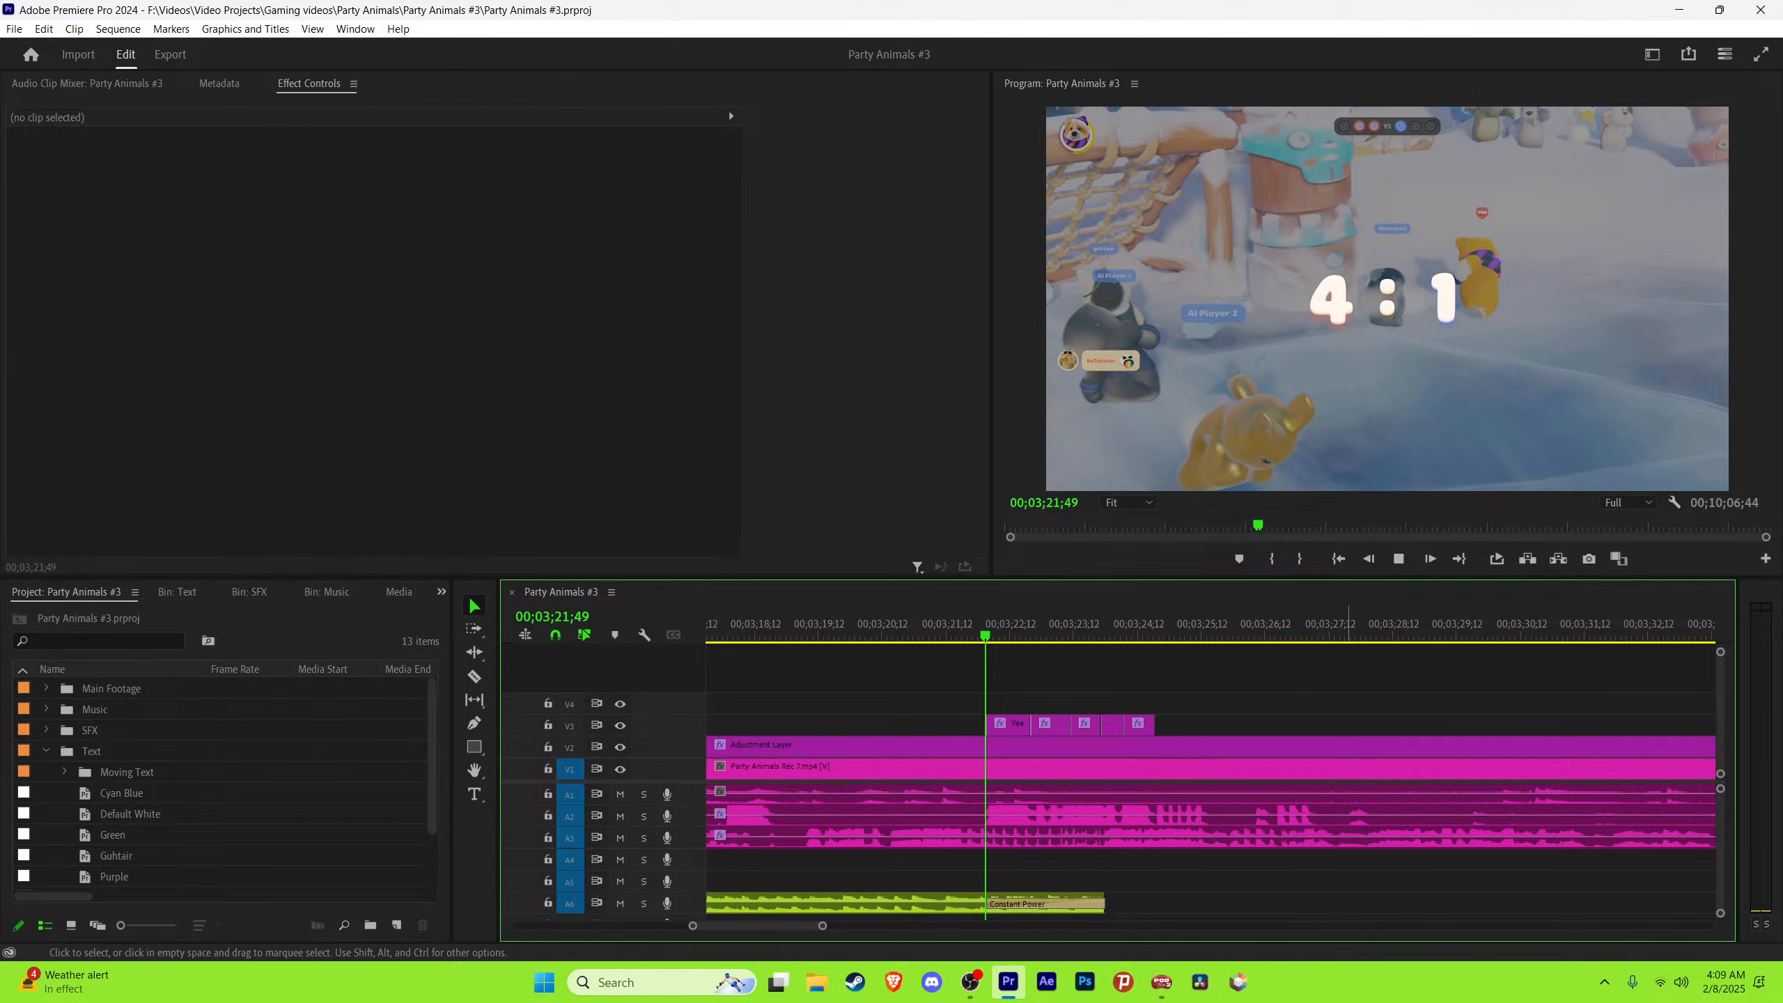
pyautogui.press('space')
pyautogui.click(972, 625)
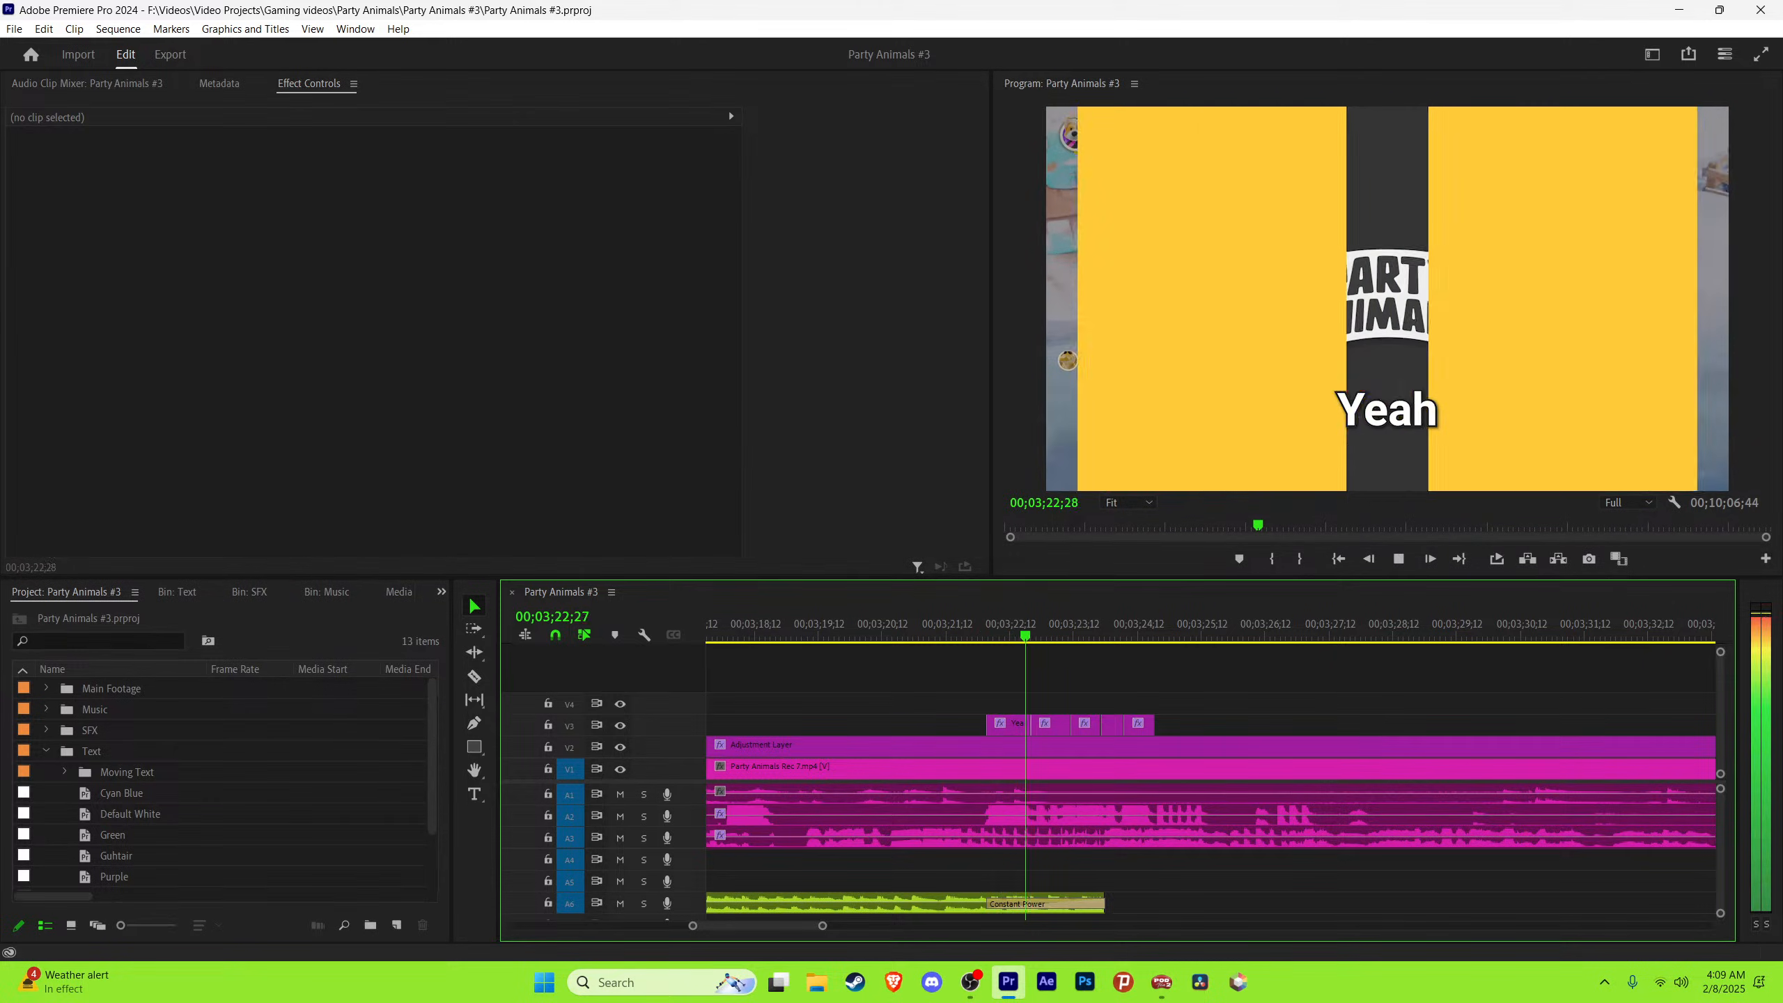
pyautogui.press('space')
pyautogui.hotkey('alt', 'Tab')
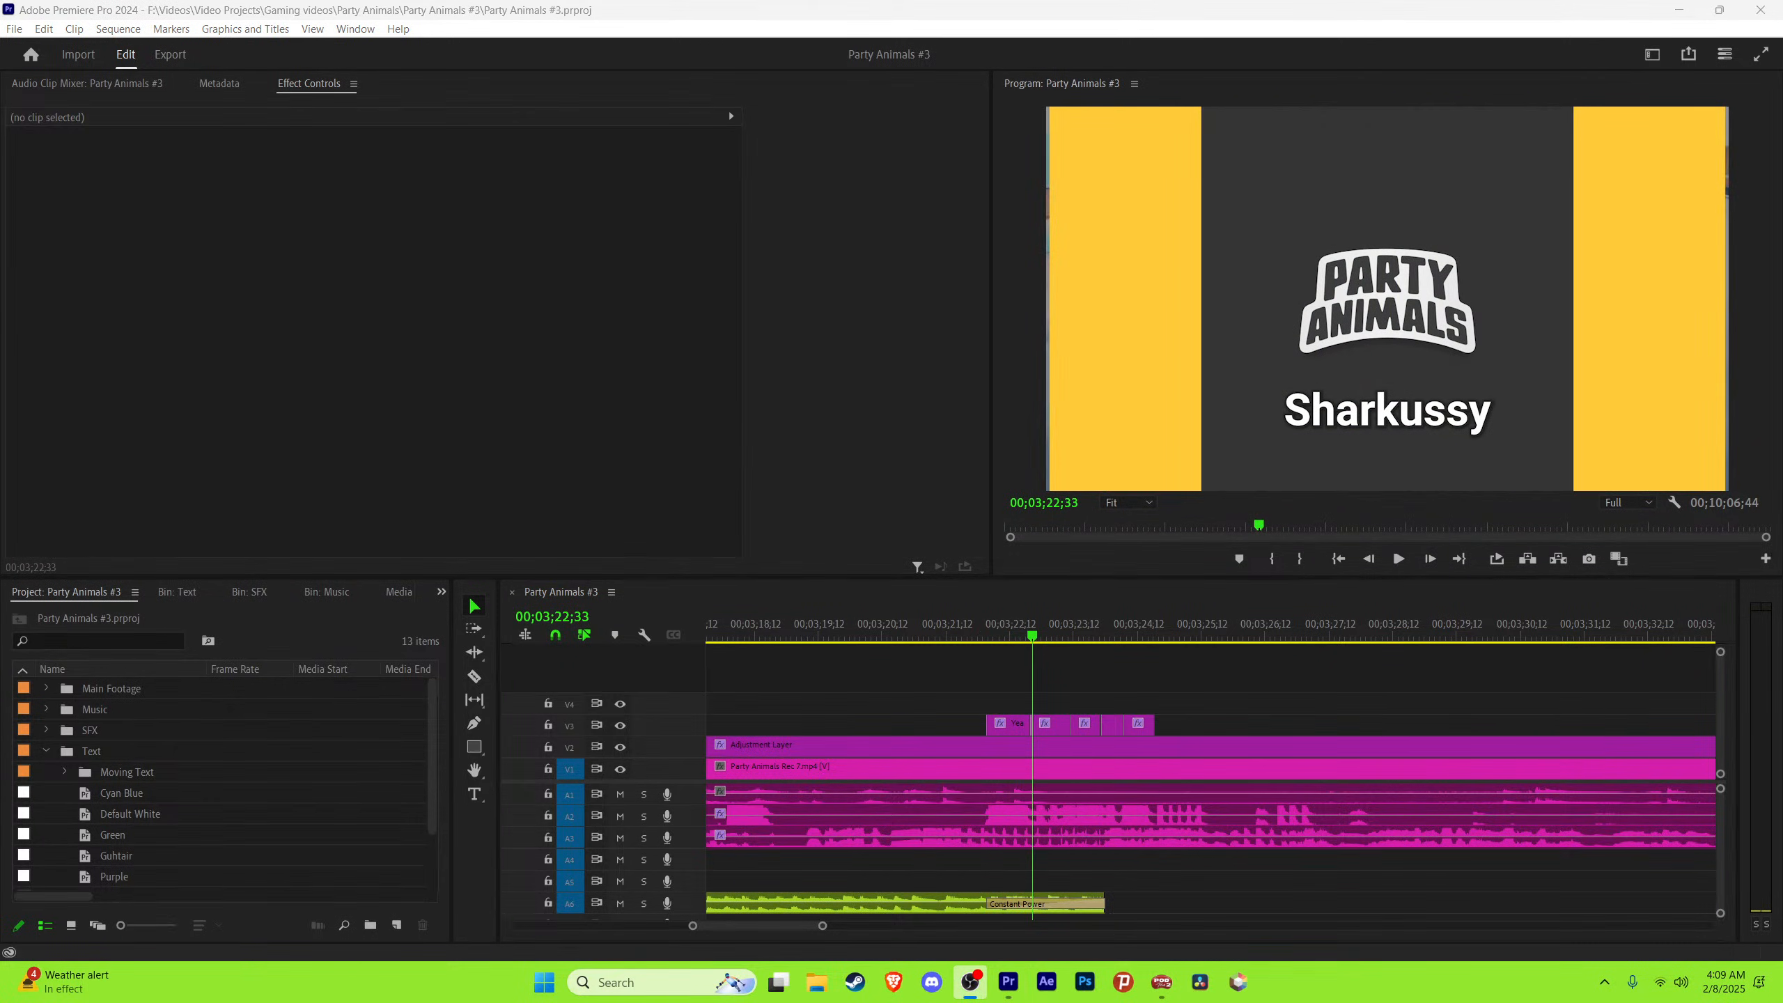
# Step: Play the footage from the 4 : 1 score at 00;03;21;31 through all the captions, past 00;03;25;03
pyautogui.click(967, 631)
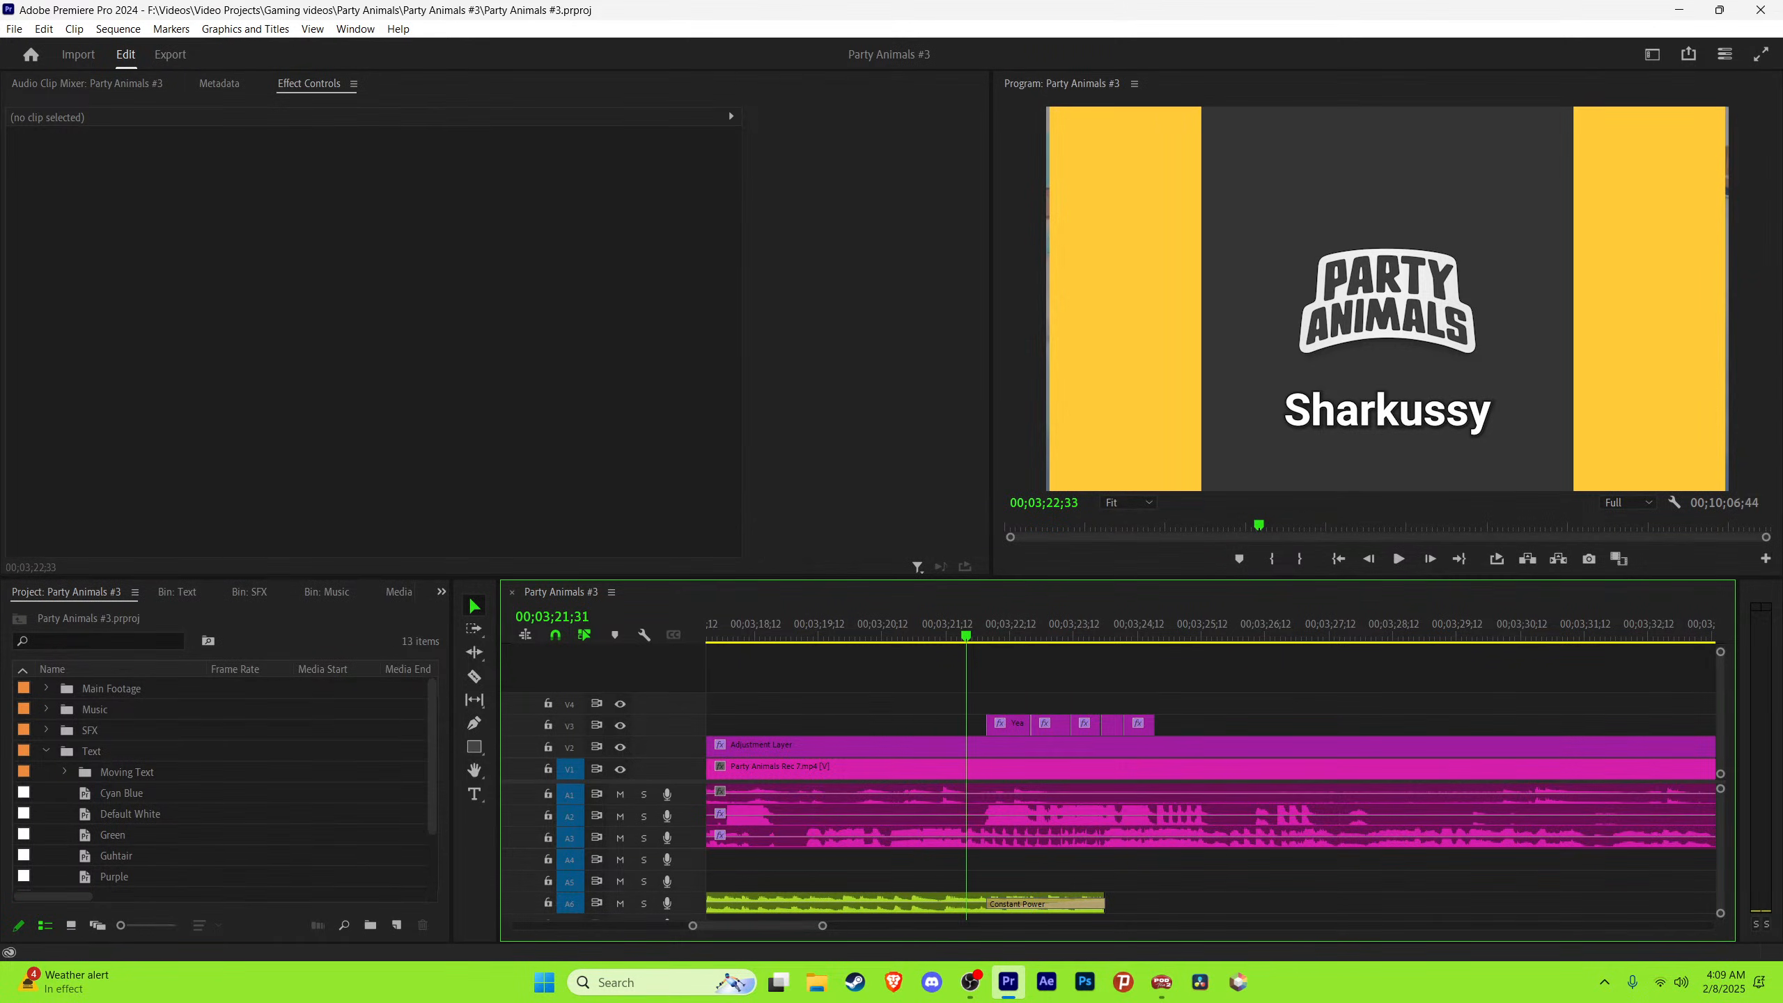
pyautogui.press('space')
pyautogui.press('space')
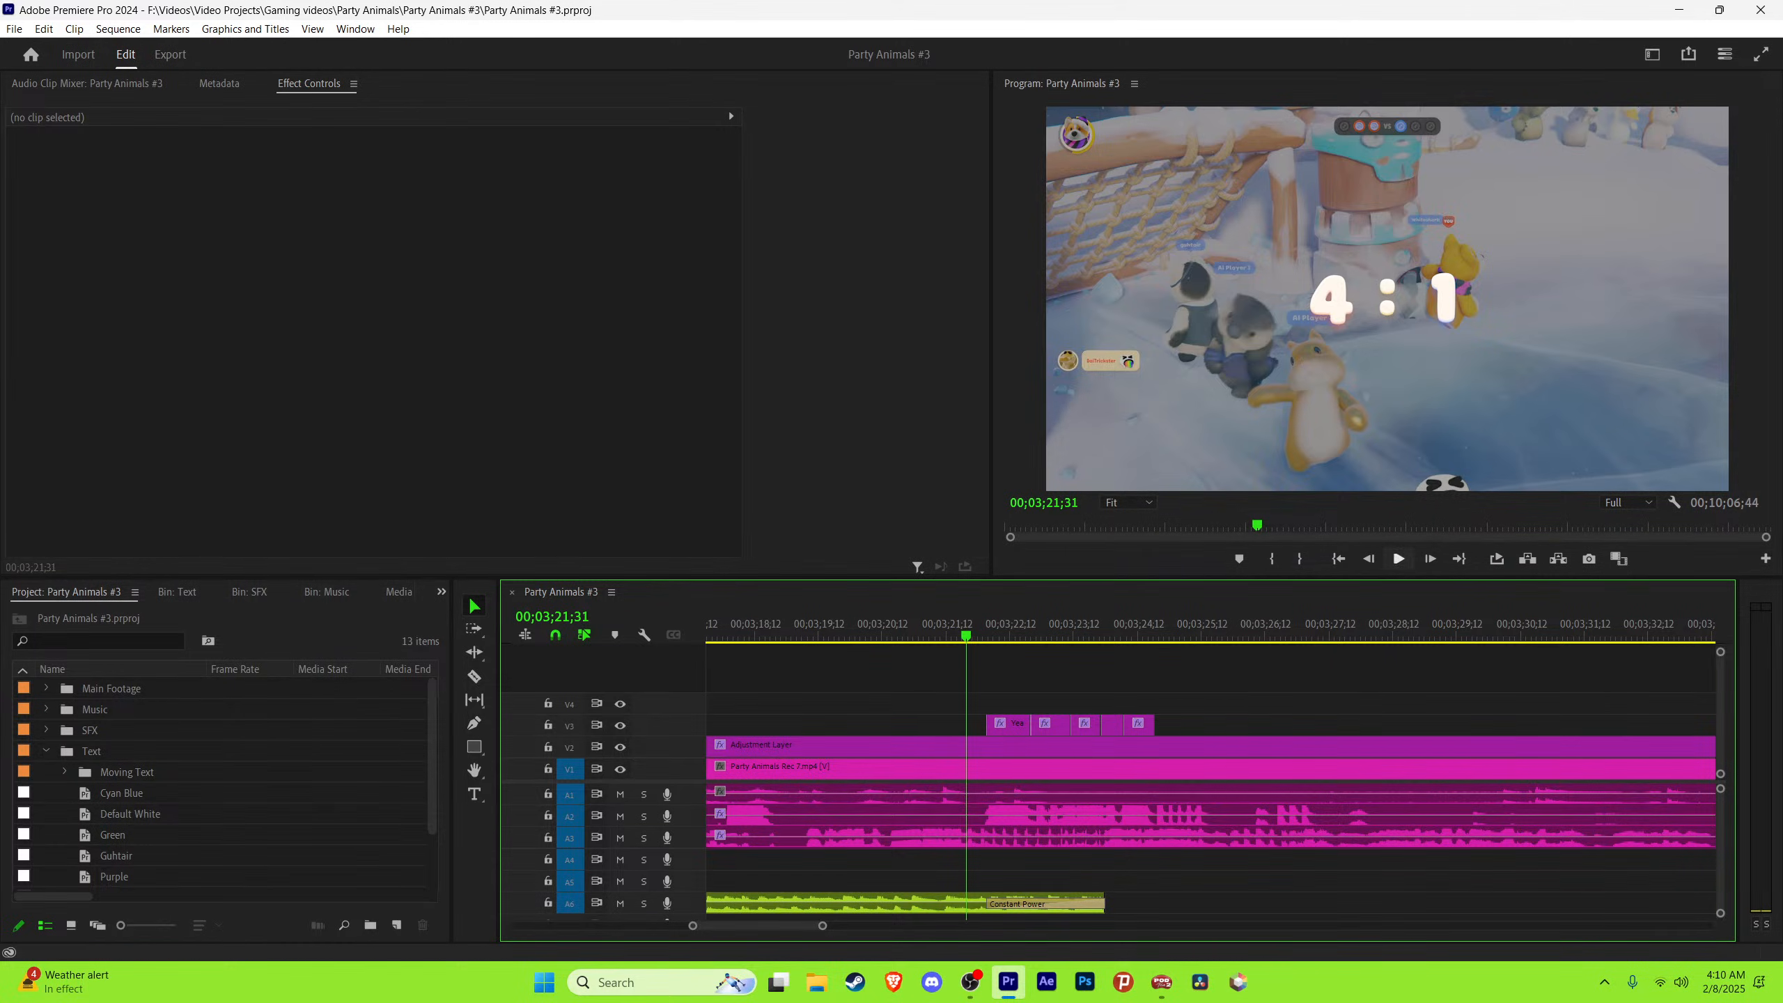
pyautogui.click(1399, 559)
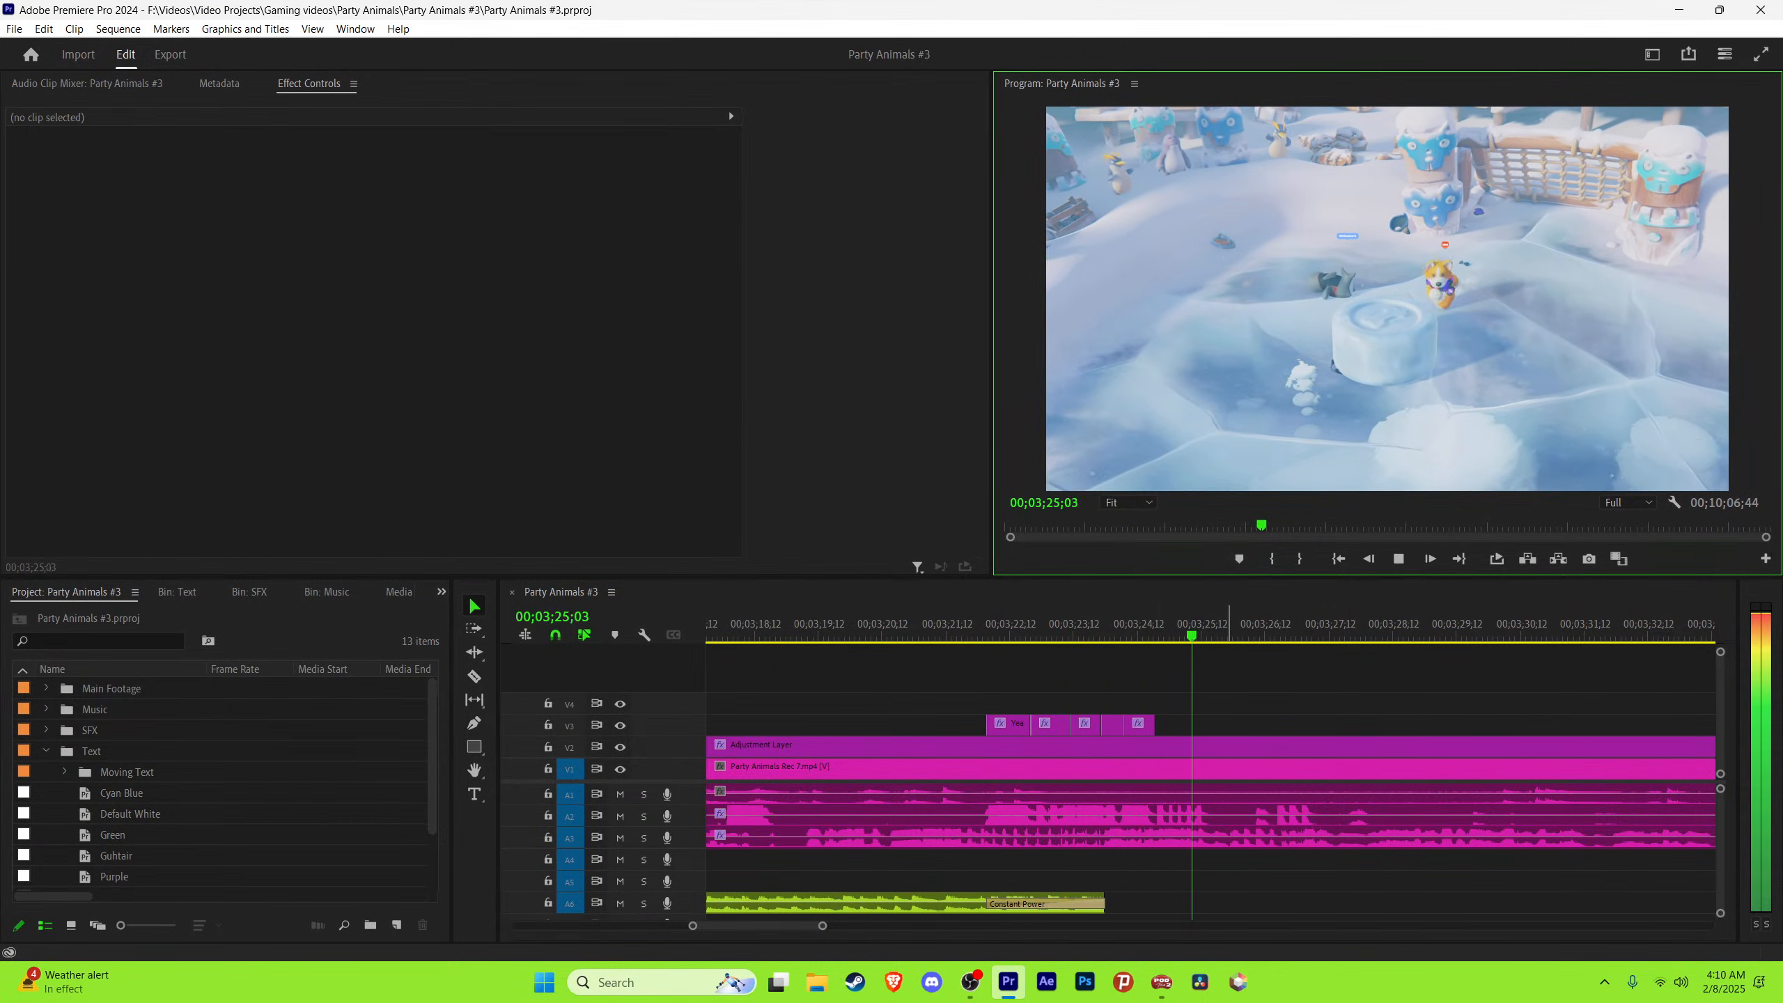
# Step: Play the footage from 00;03;26;41 through the Round 6 title, up to 00;03;39;50
pyautogui.press('-')
pyautogui.click(1216, 625)
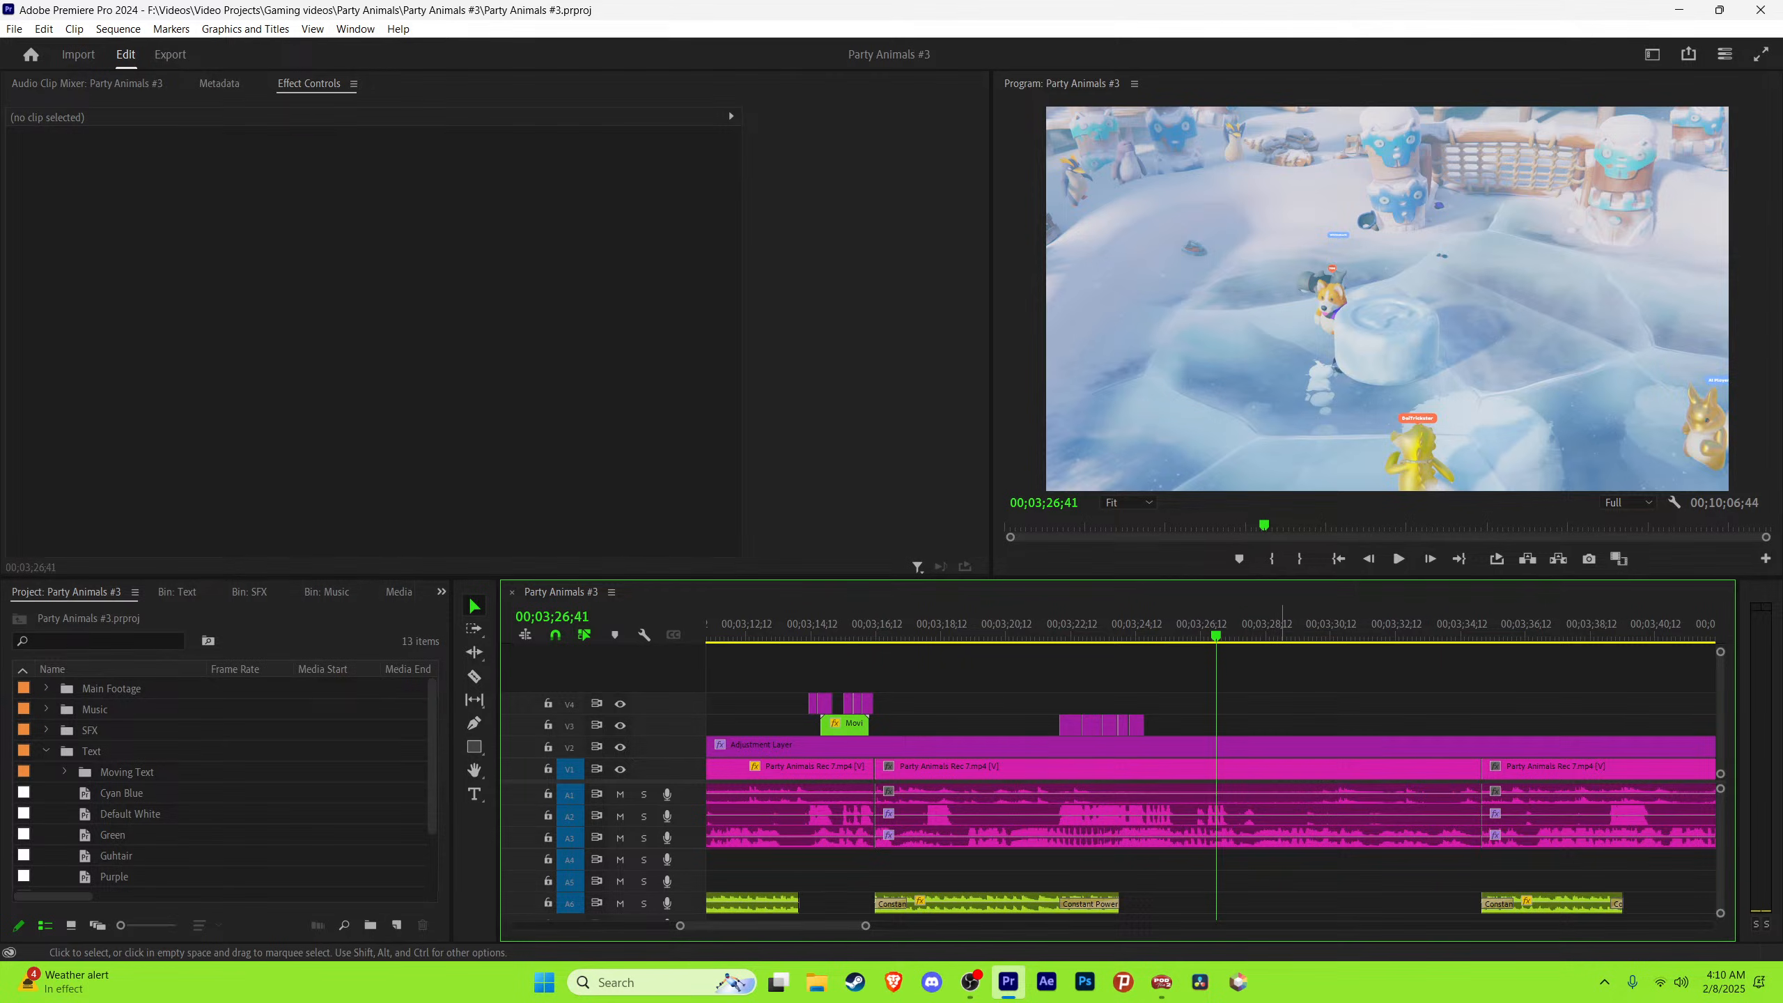
pyautogui.press('space')
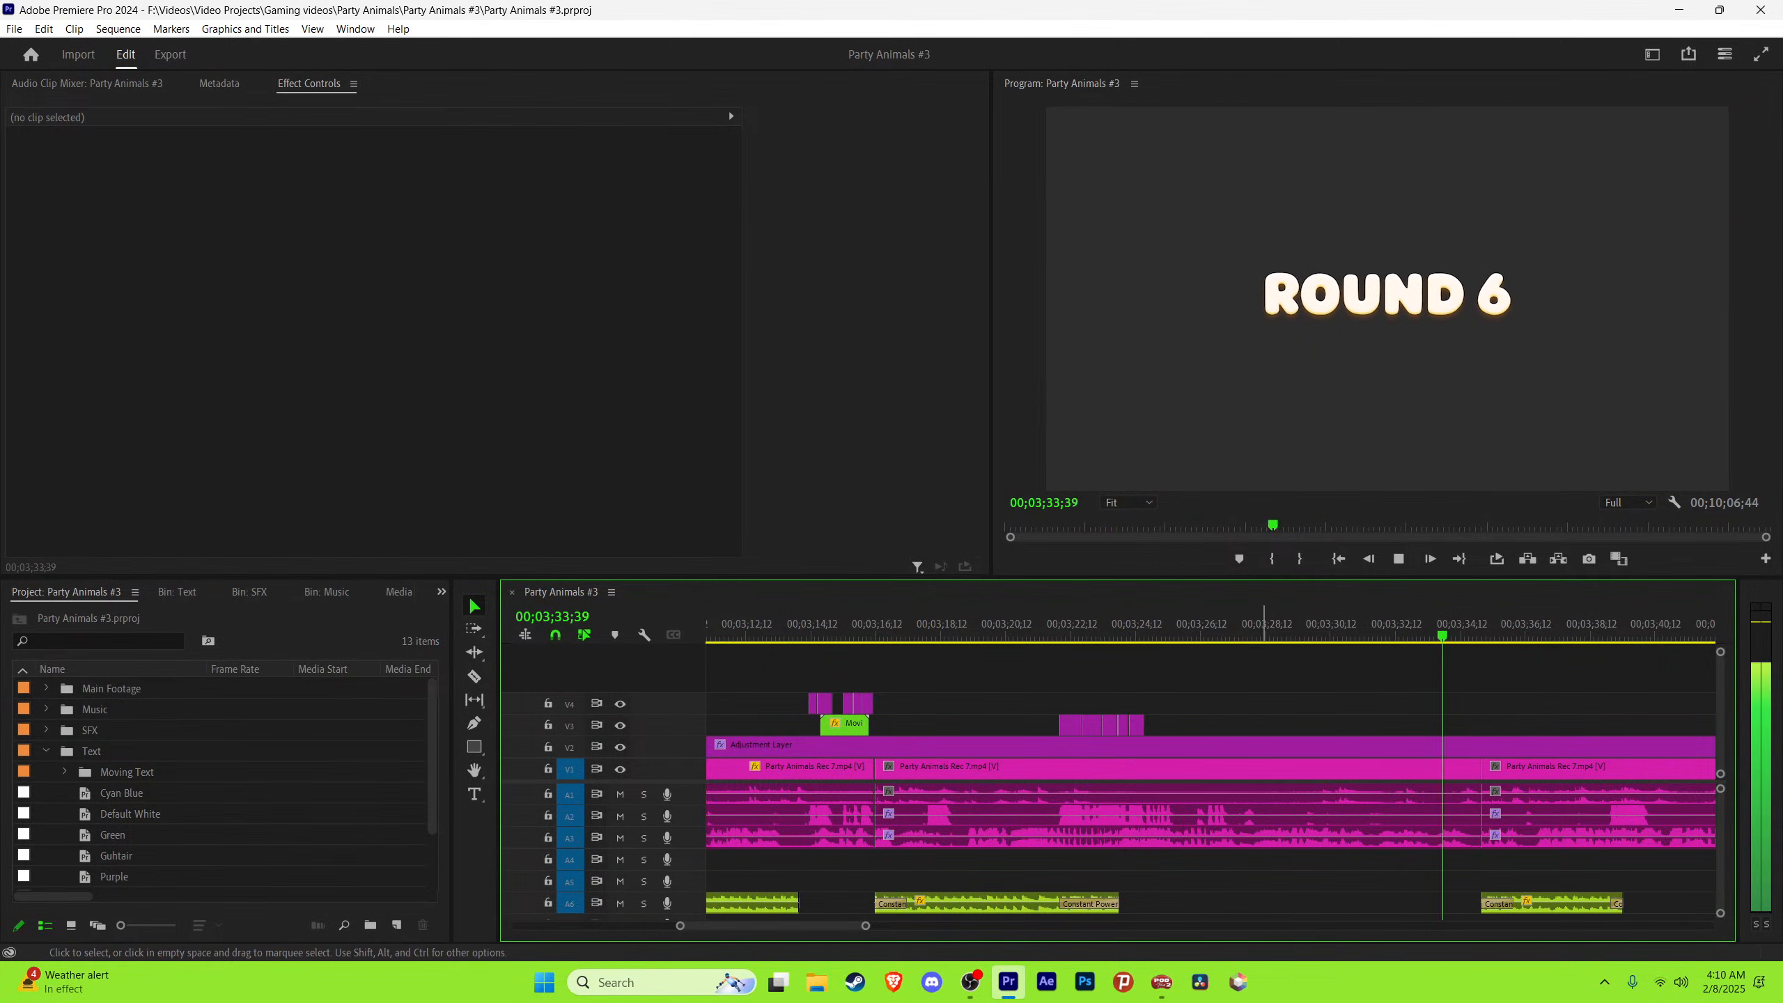
pyautogui.press('space')
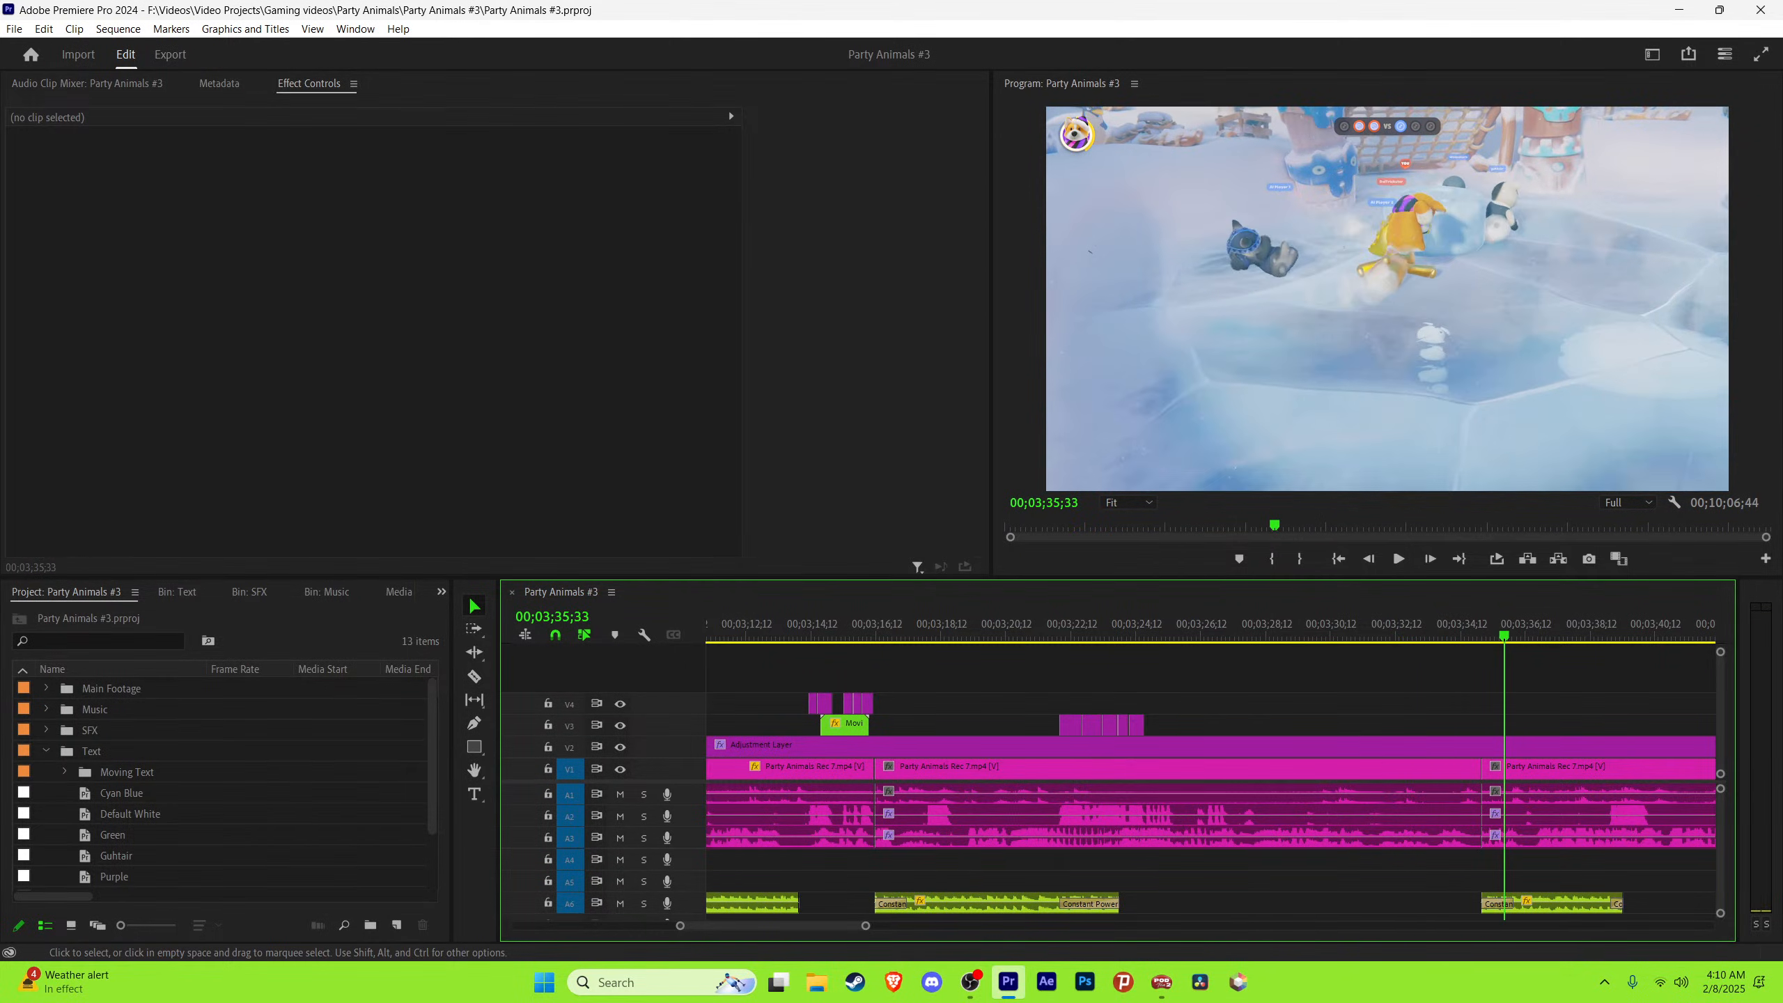
pyautogui.press('space')
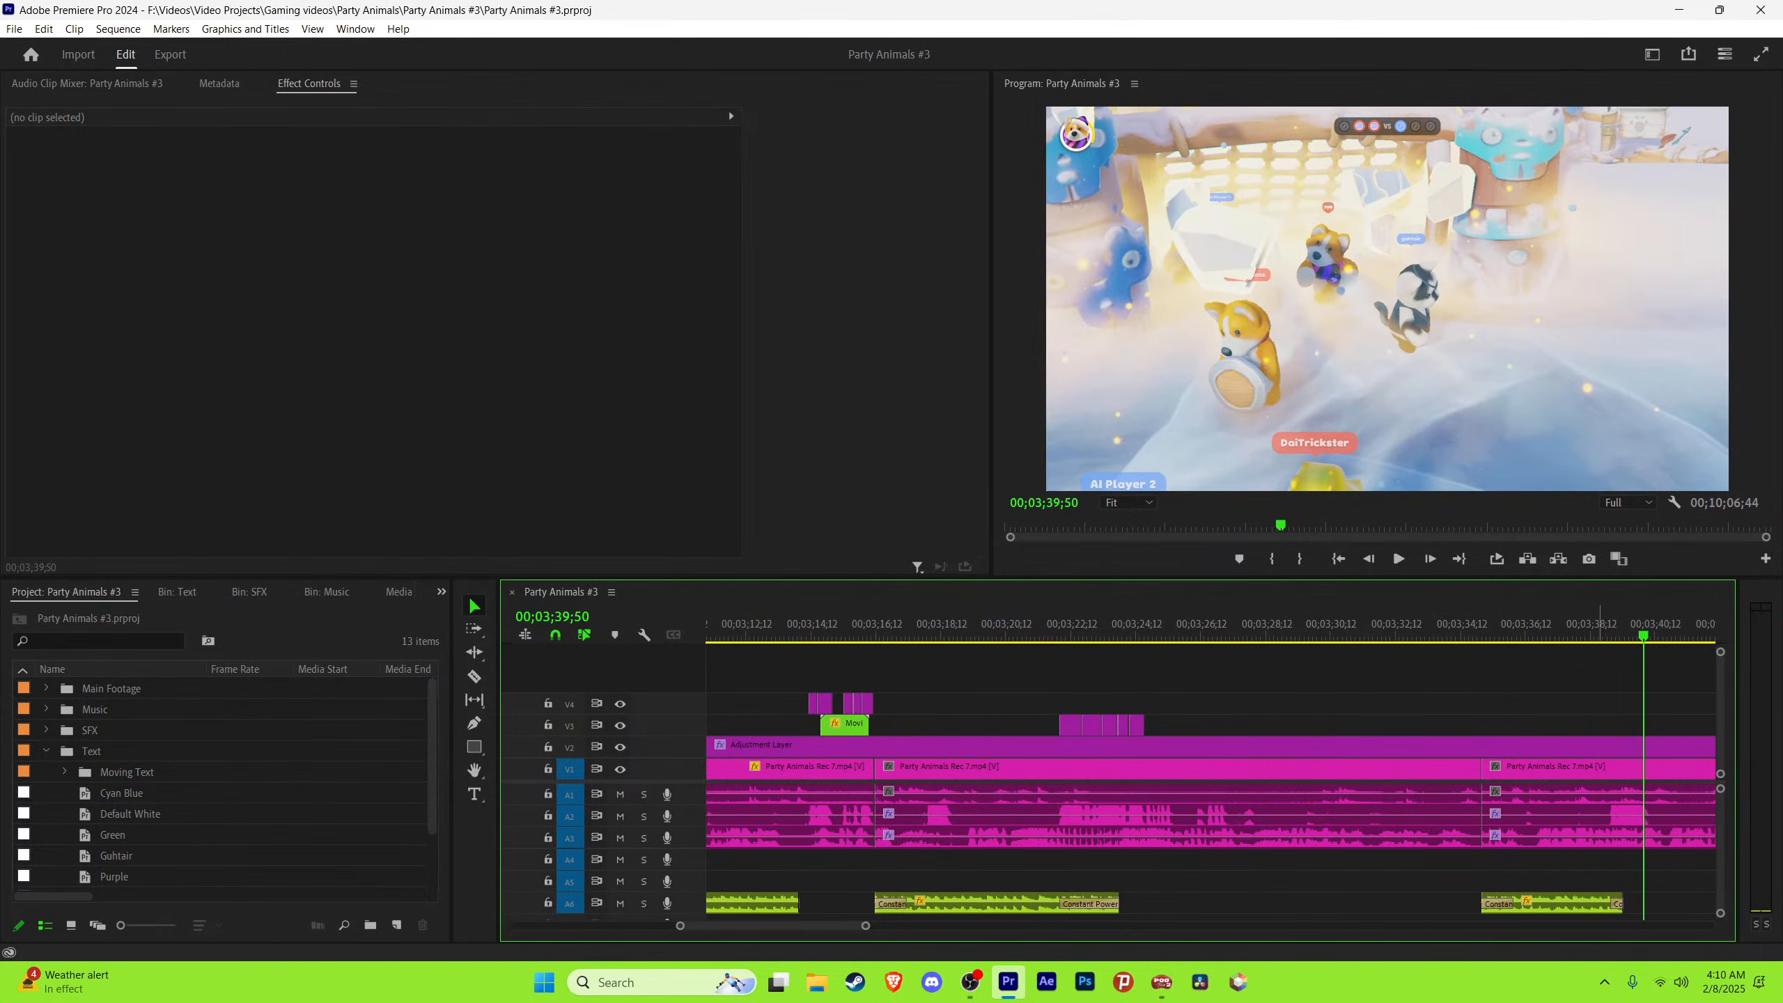
# Step: Replay the Round 6 footage from 00;03;36;45, stopping just before the loud voice audio at 00;03;38;44
pyautogui.press('space')
pyautogui.press('=')
pyautogui.press('=')
pyautogui.press('=')
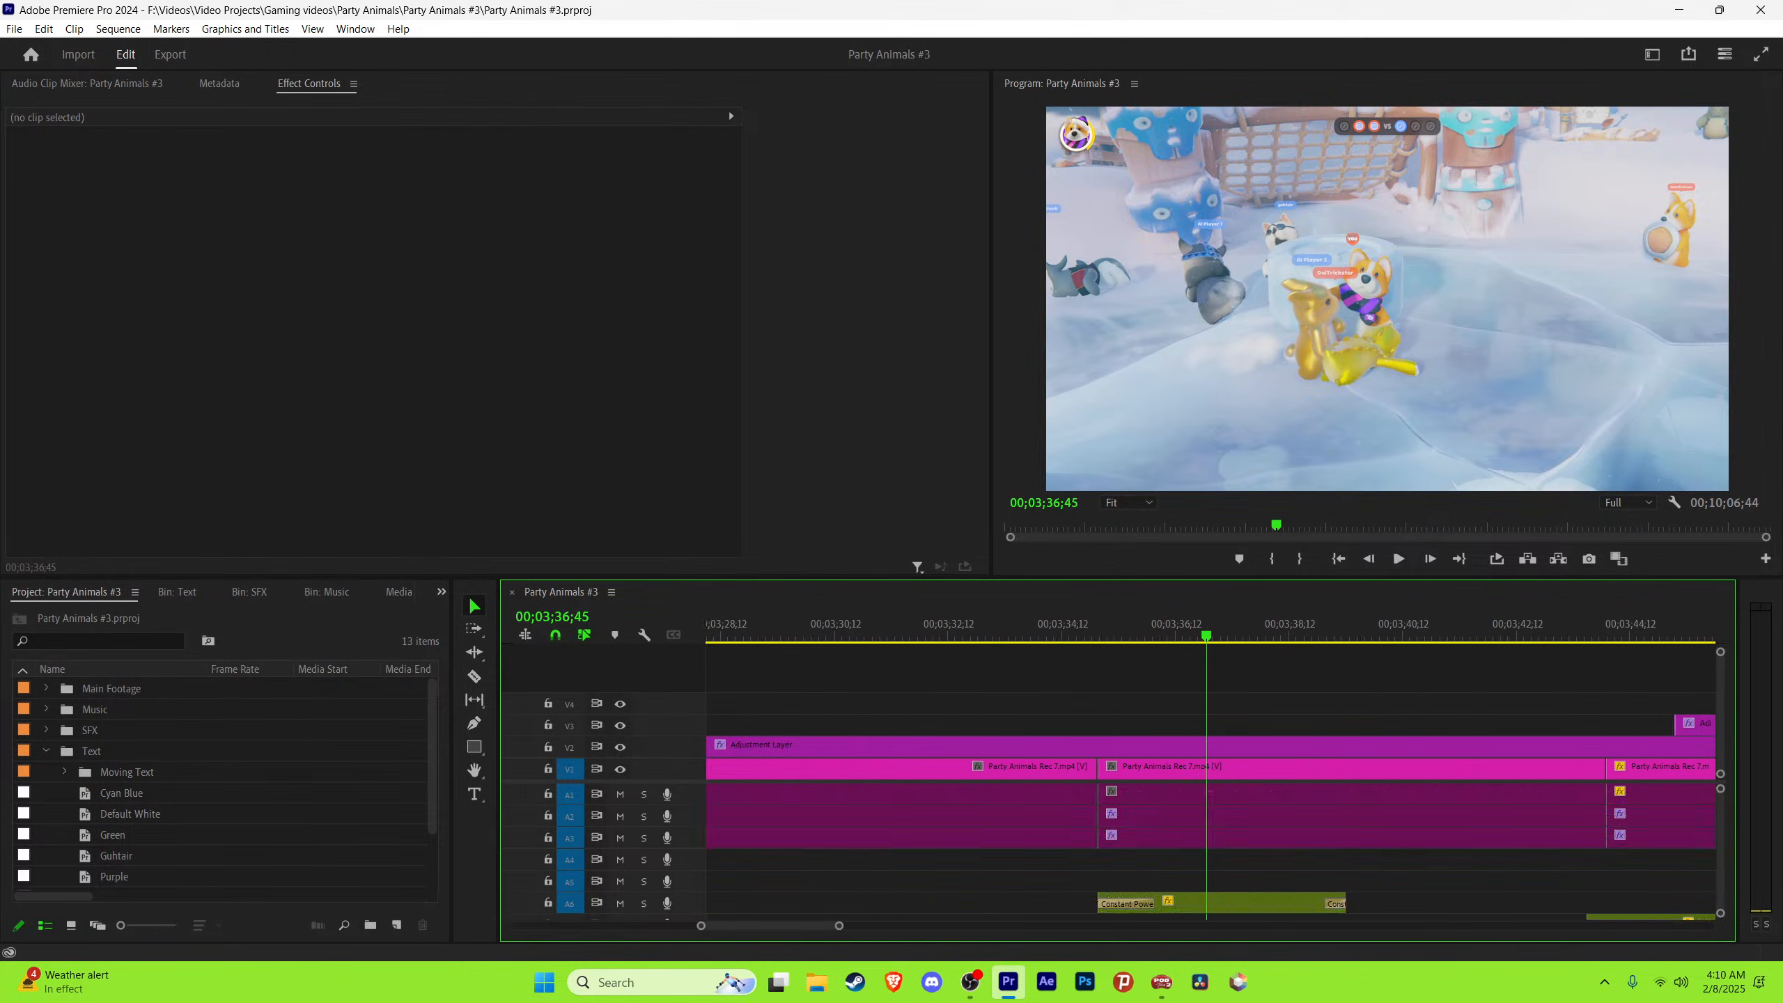
pyautogui.press('space')
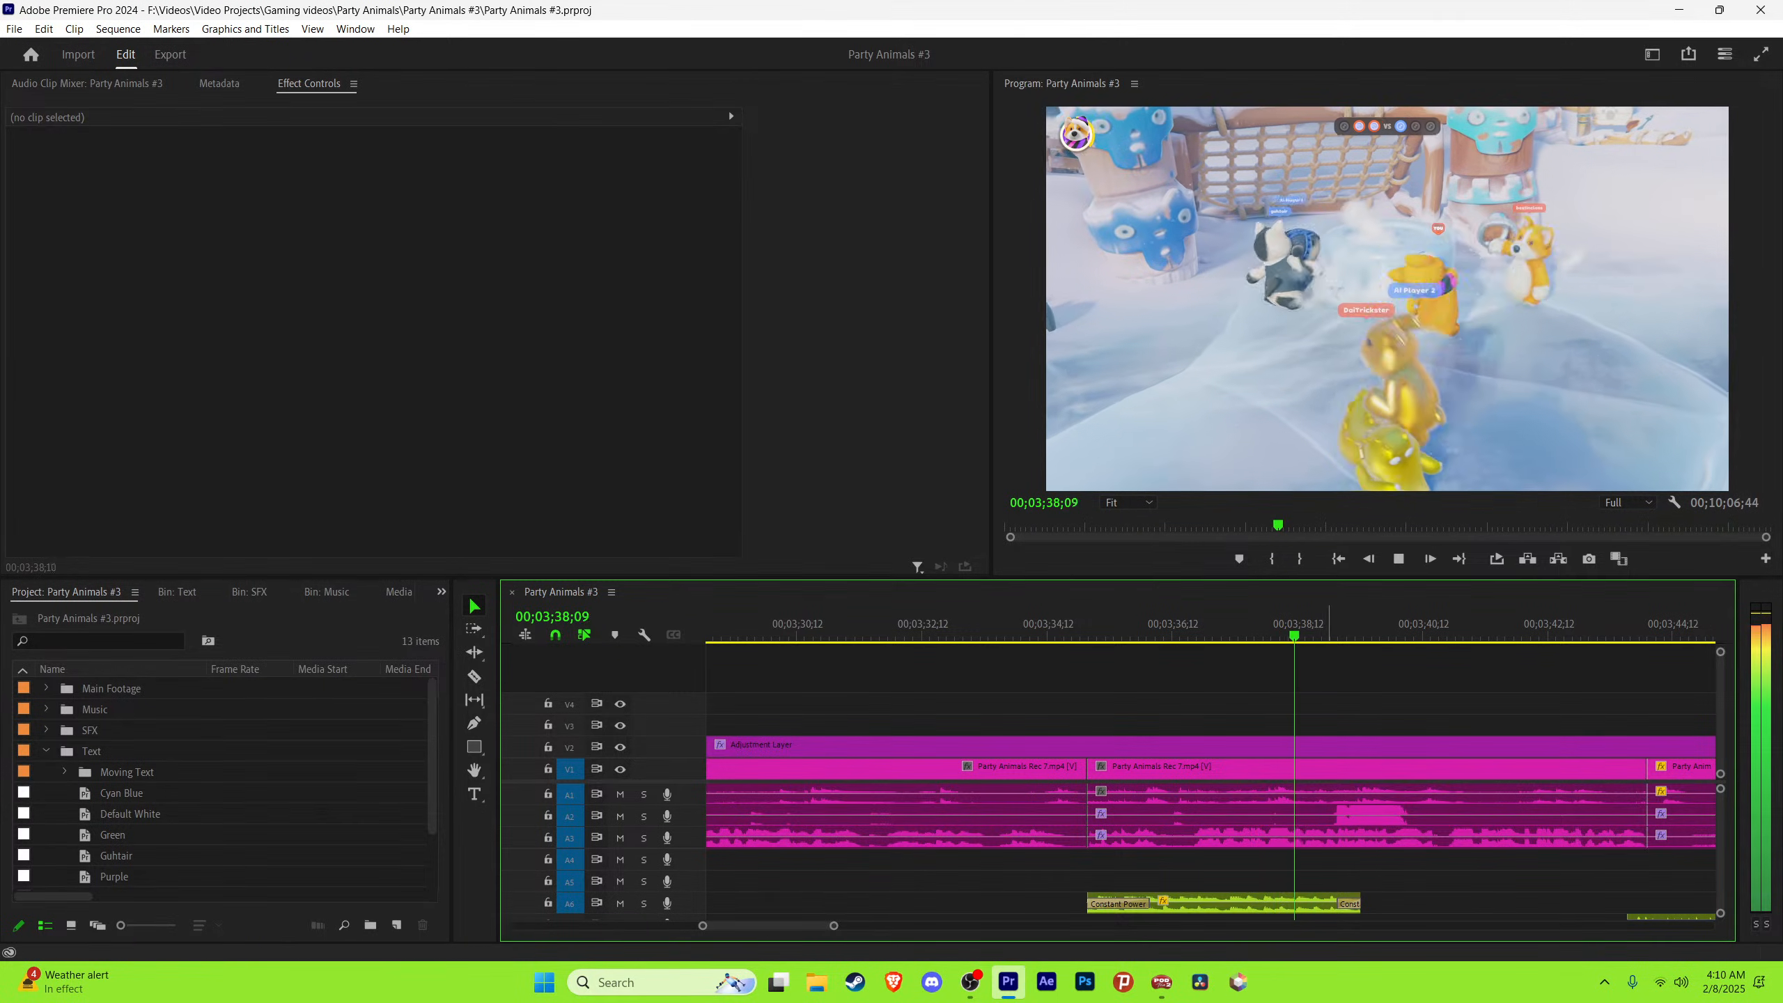
pyautogui.press('space')
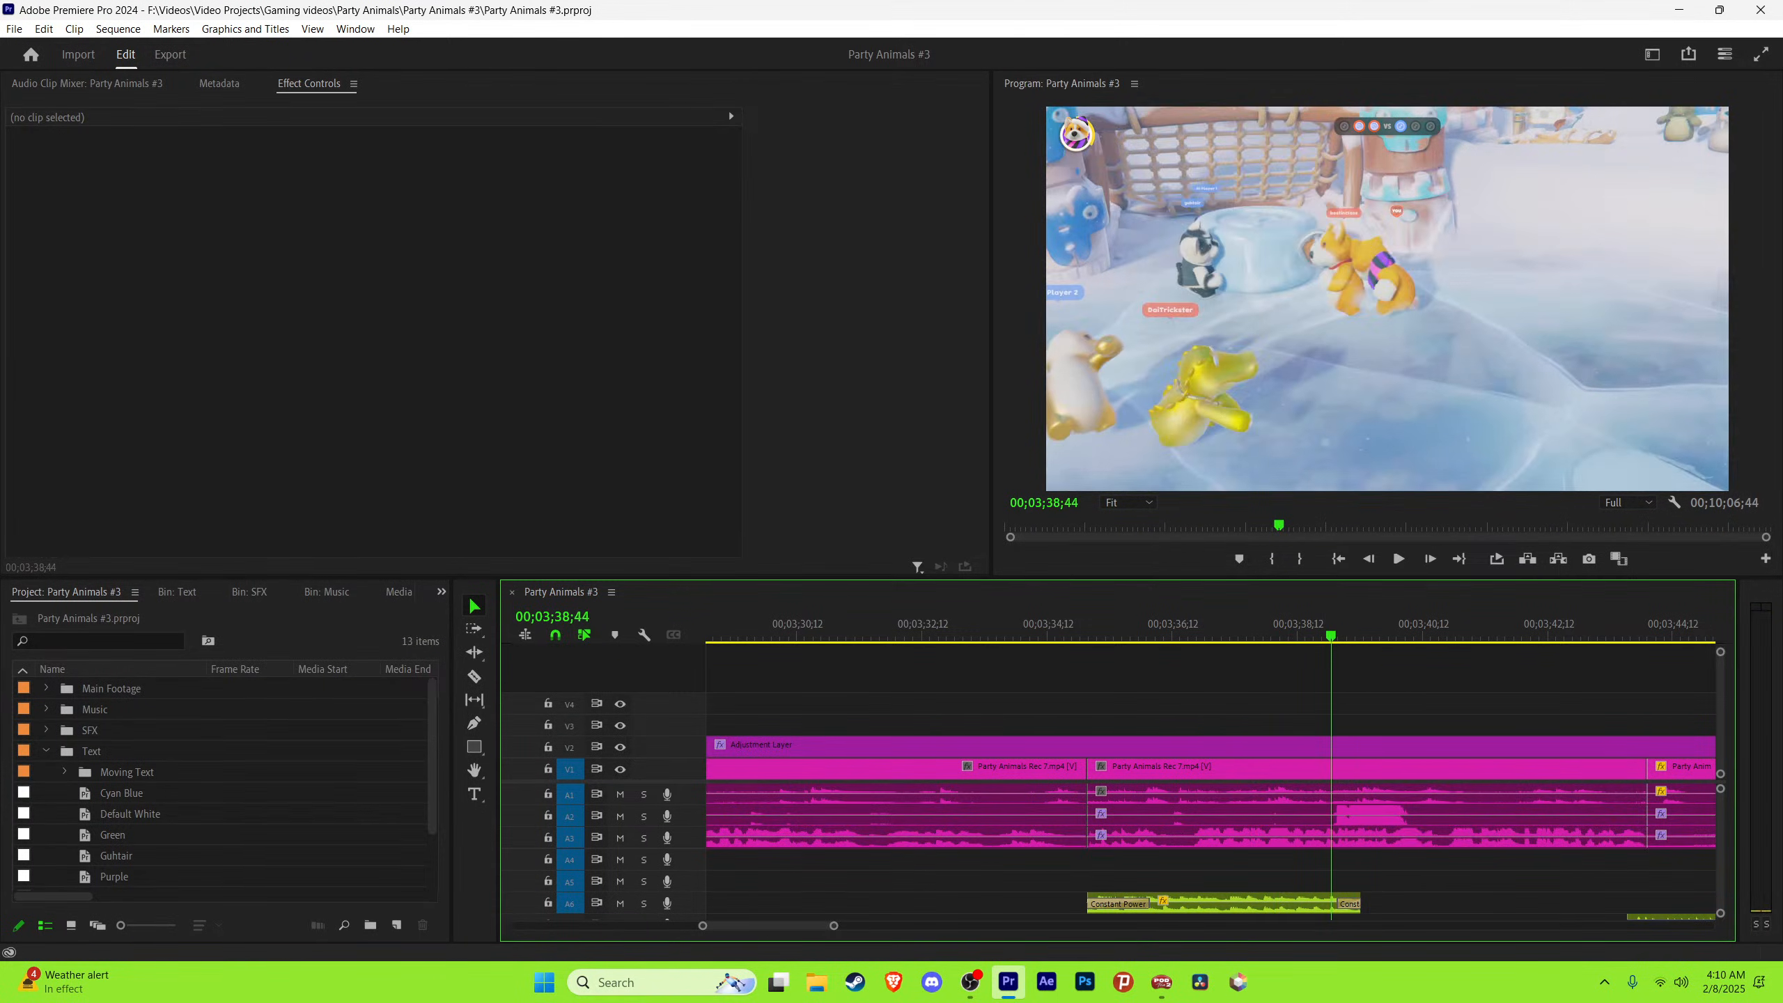
# Step: Place the playhead at 00;03;38;49, where the loud voice audio on A2 begins
pyautogui.press('=')
pyautogui.press('=')
pyautogui.press('=')
pyautogui.press('Right')
pyautogui.press('Right')
pyautogui.press('Right')
pyautogui.press('Right')
pyautogui.press('Right')
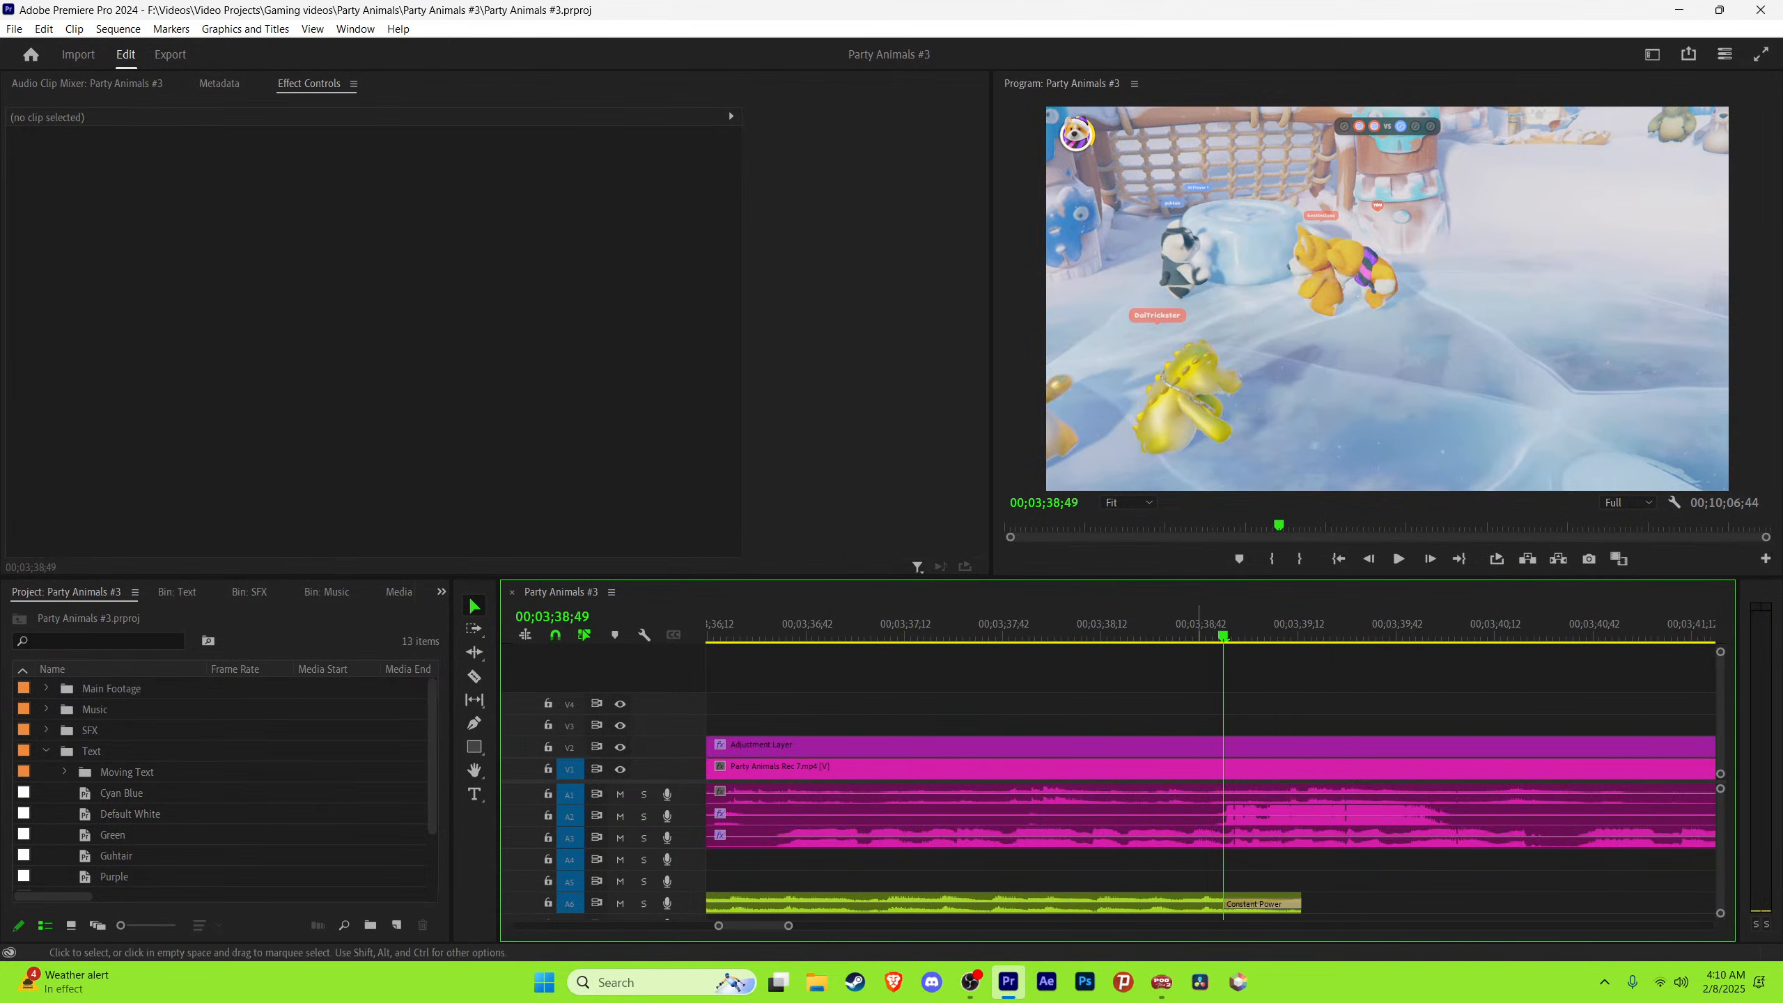
# Step: Duplicate the earlier "Yeah" caption onto V3 at 00;03;38;49 and save the project
pyautogui.press('-')
pyautogui.press('-')
pyautogui.press('-')
pyautogui.press('-')
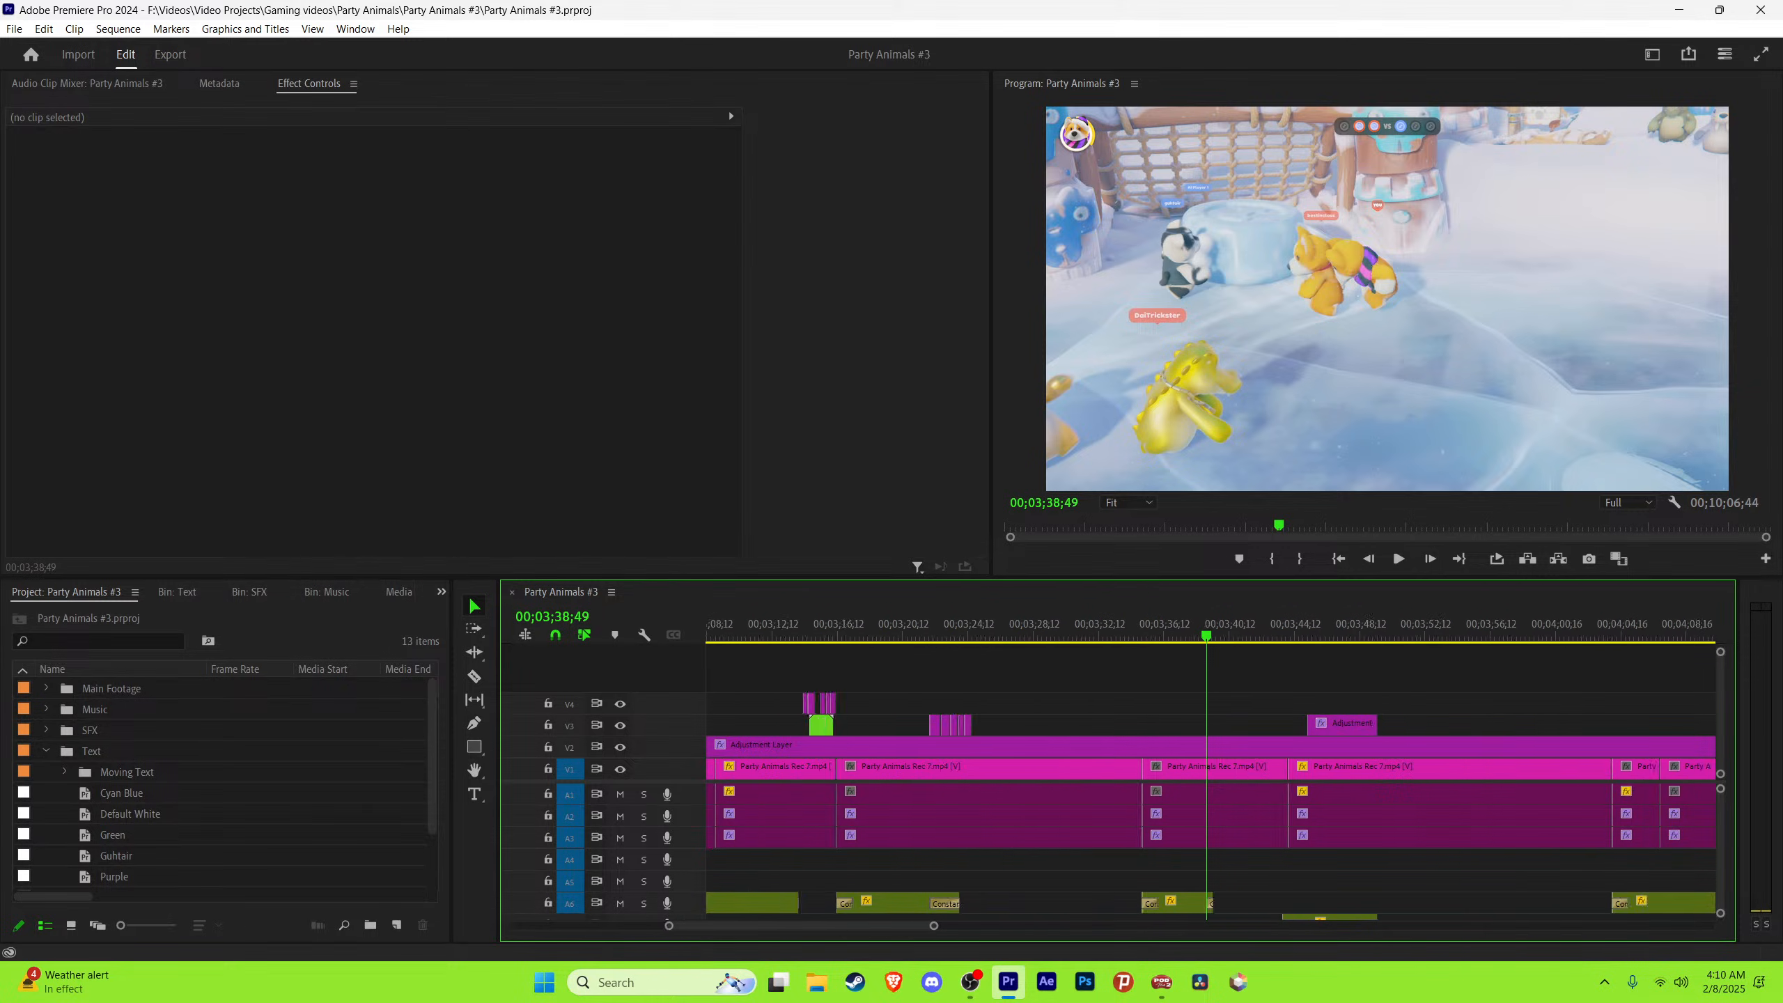
pyautogui.press('=')
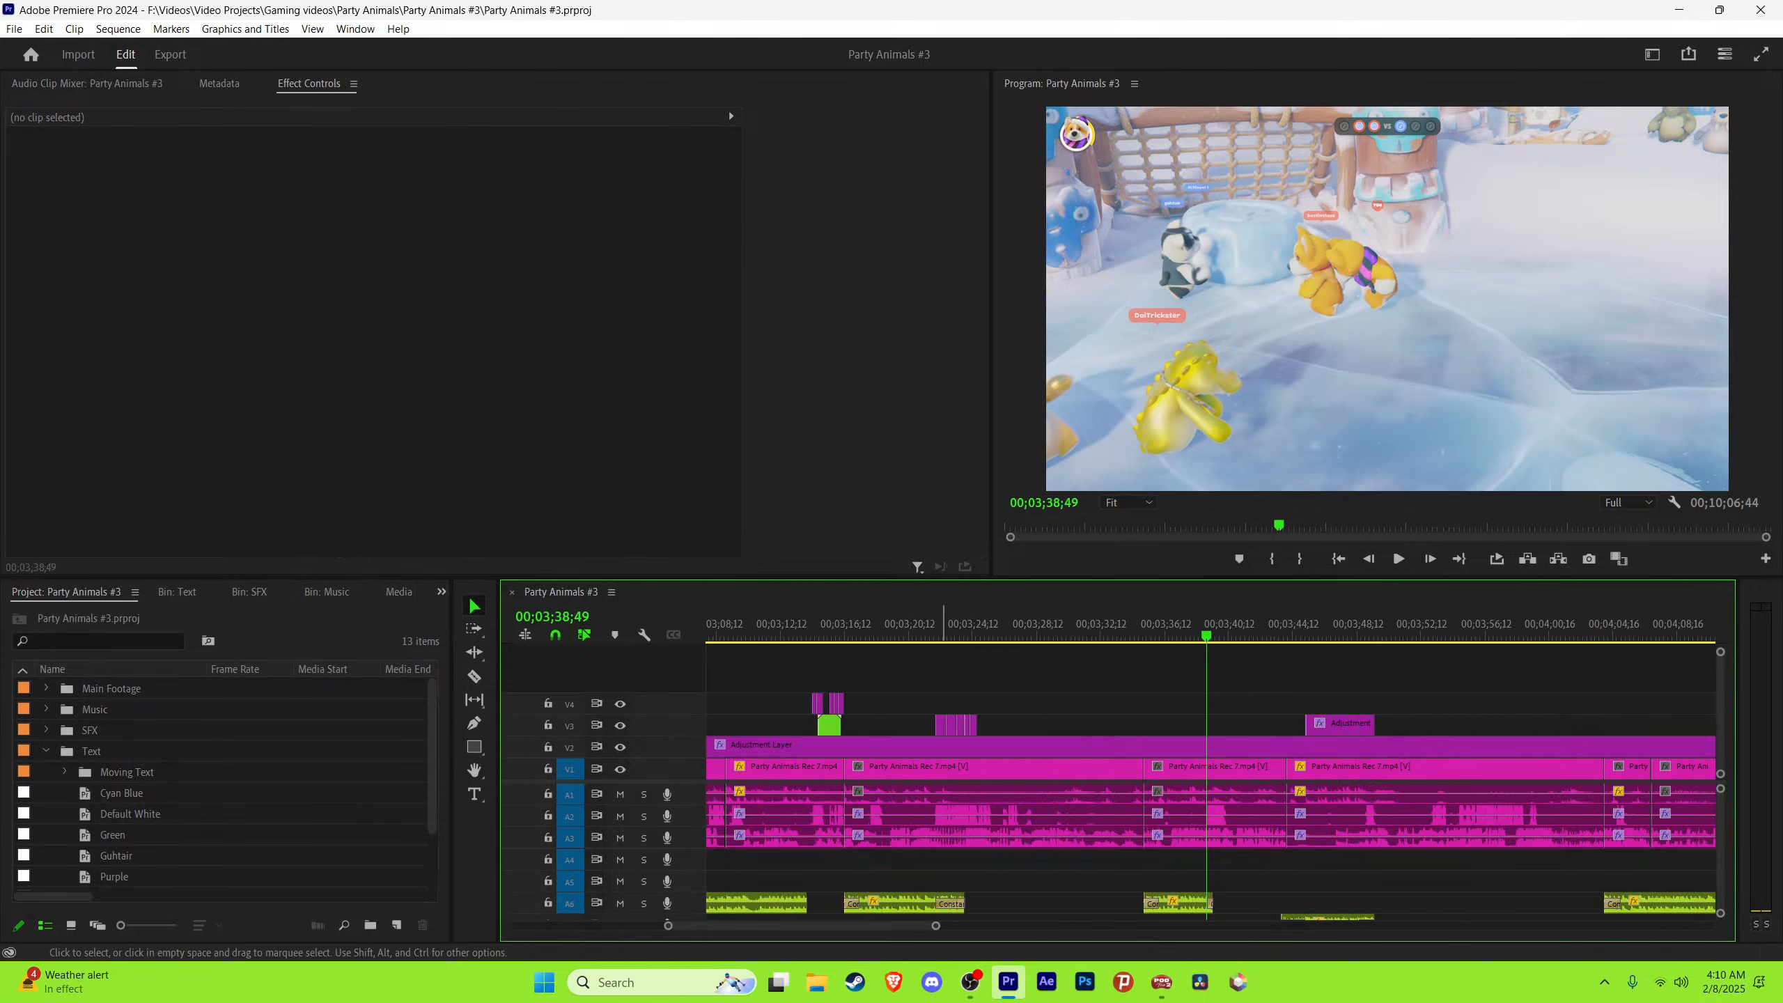
pyautogui.keyDown('alt'); pyautogui.moveTo(942, 726); pyautogui.dragTo(1217, 725); pyautogui.keyUp('alt')
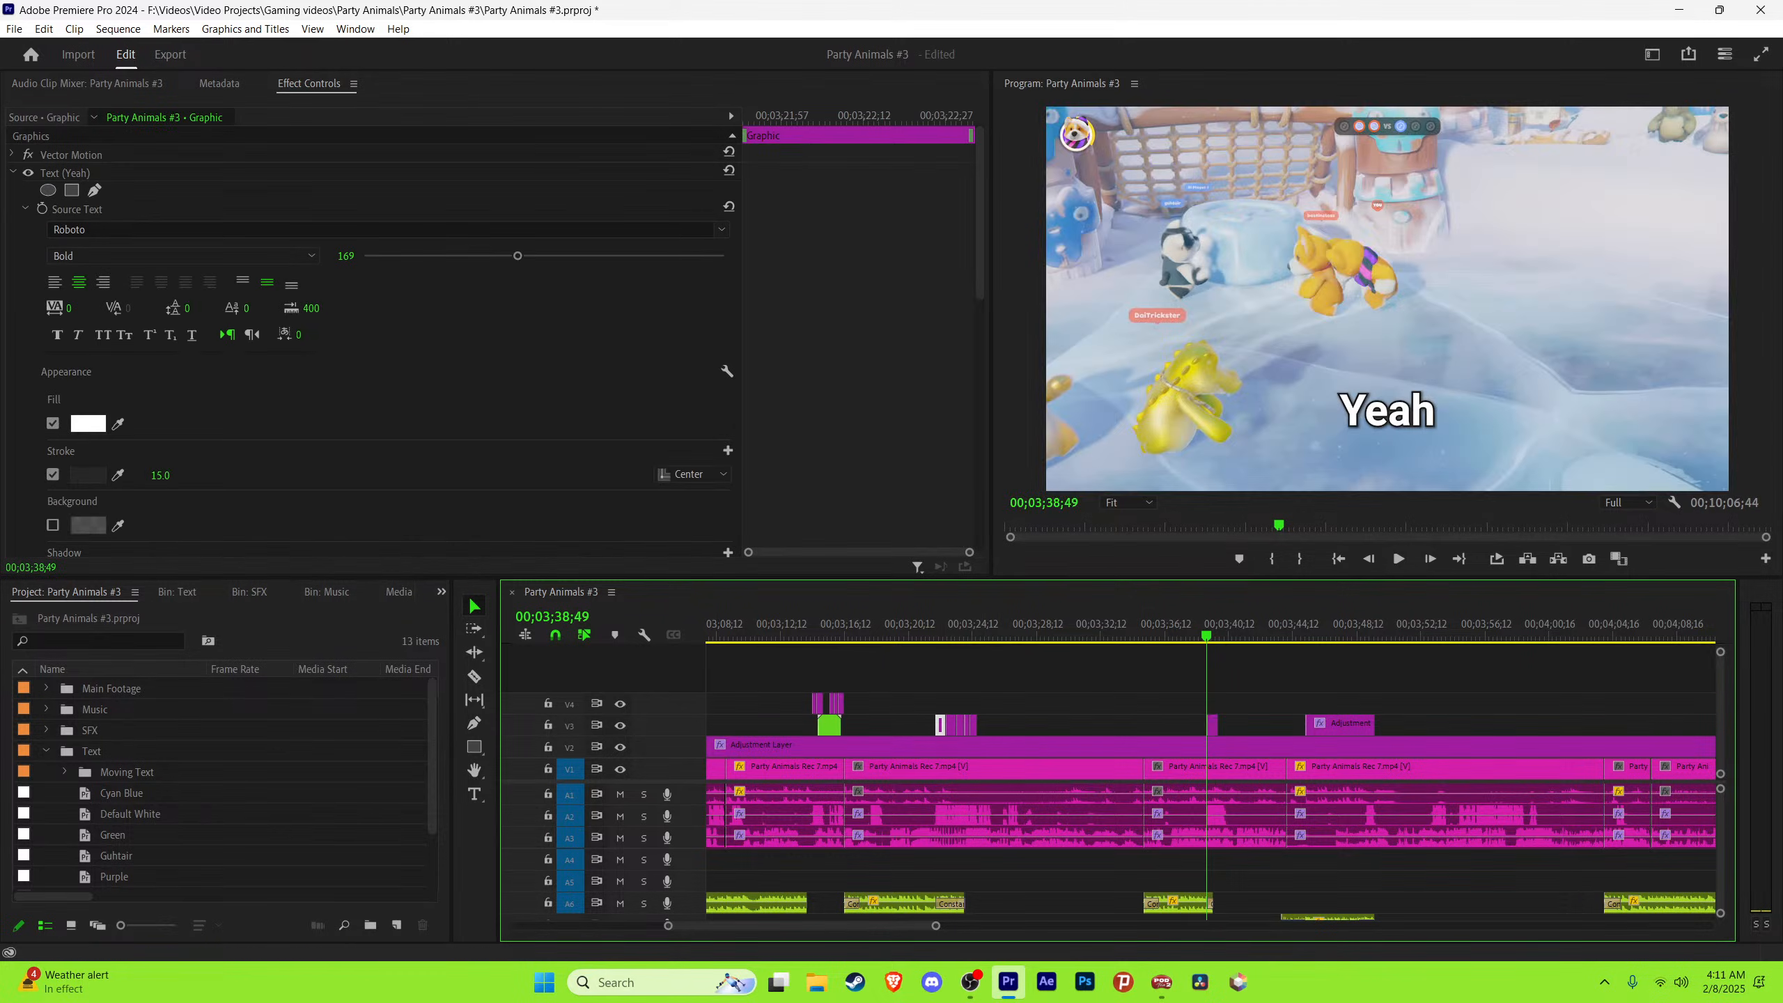
pyautogui.press('=')
pyautogui.click(1325, 701)
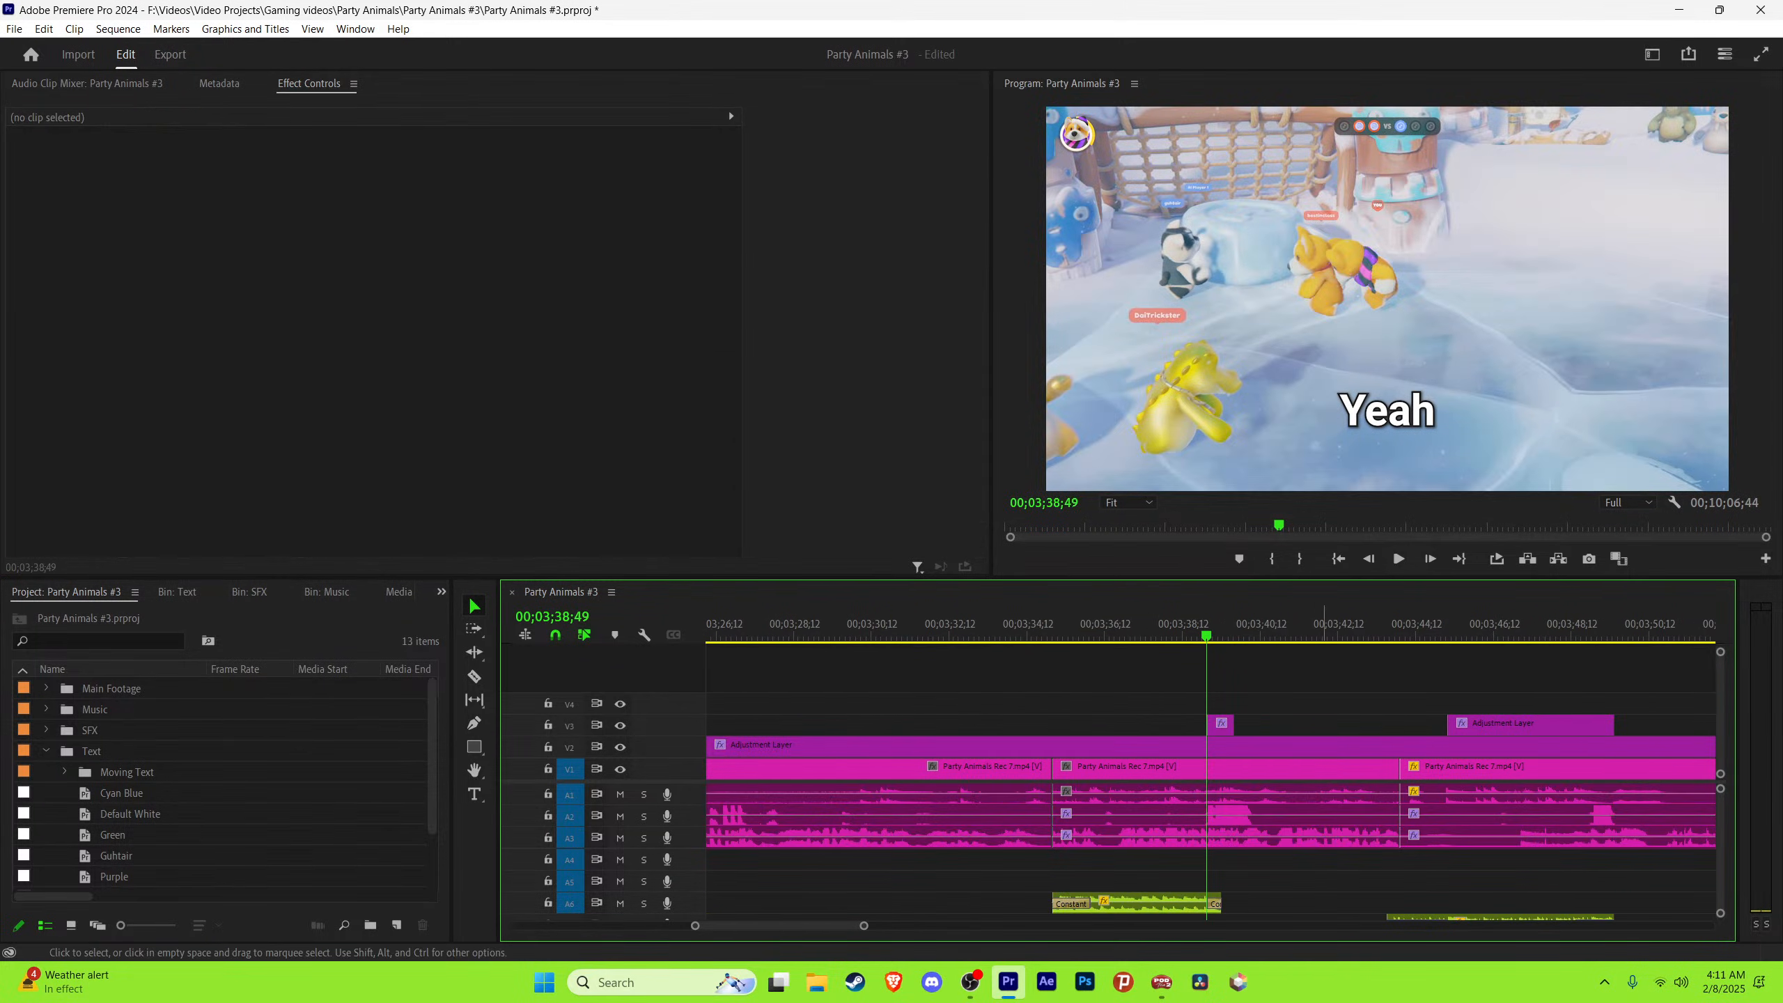
pyautogui.hotkey('ctrl', 's')
pyautogui.press('=')
pyautogui.press('=')
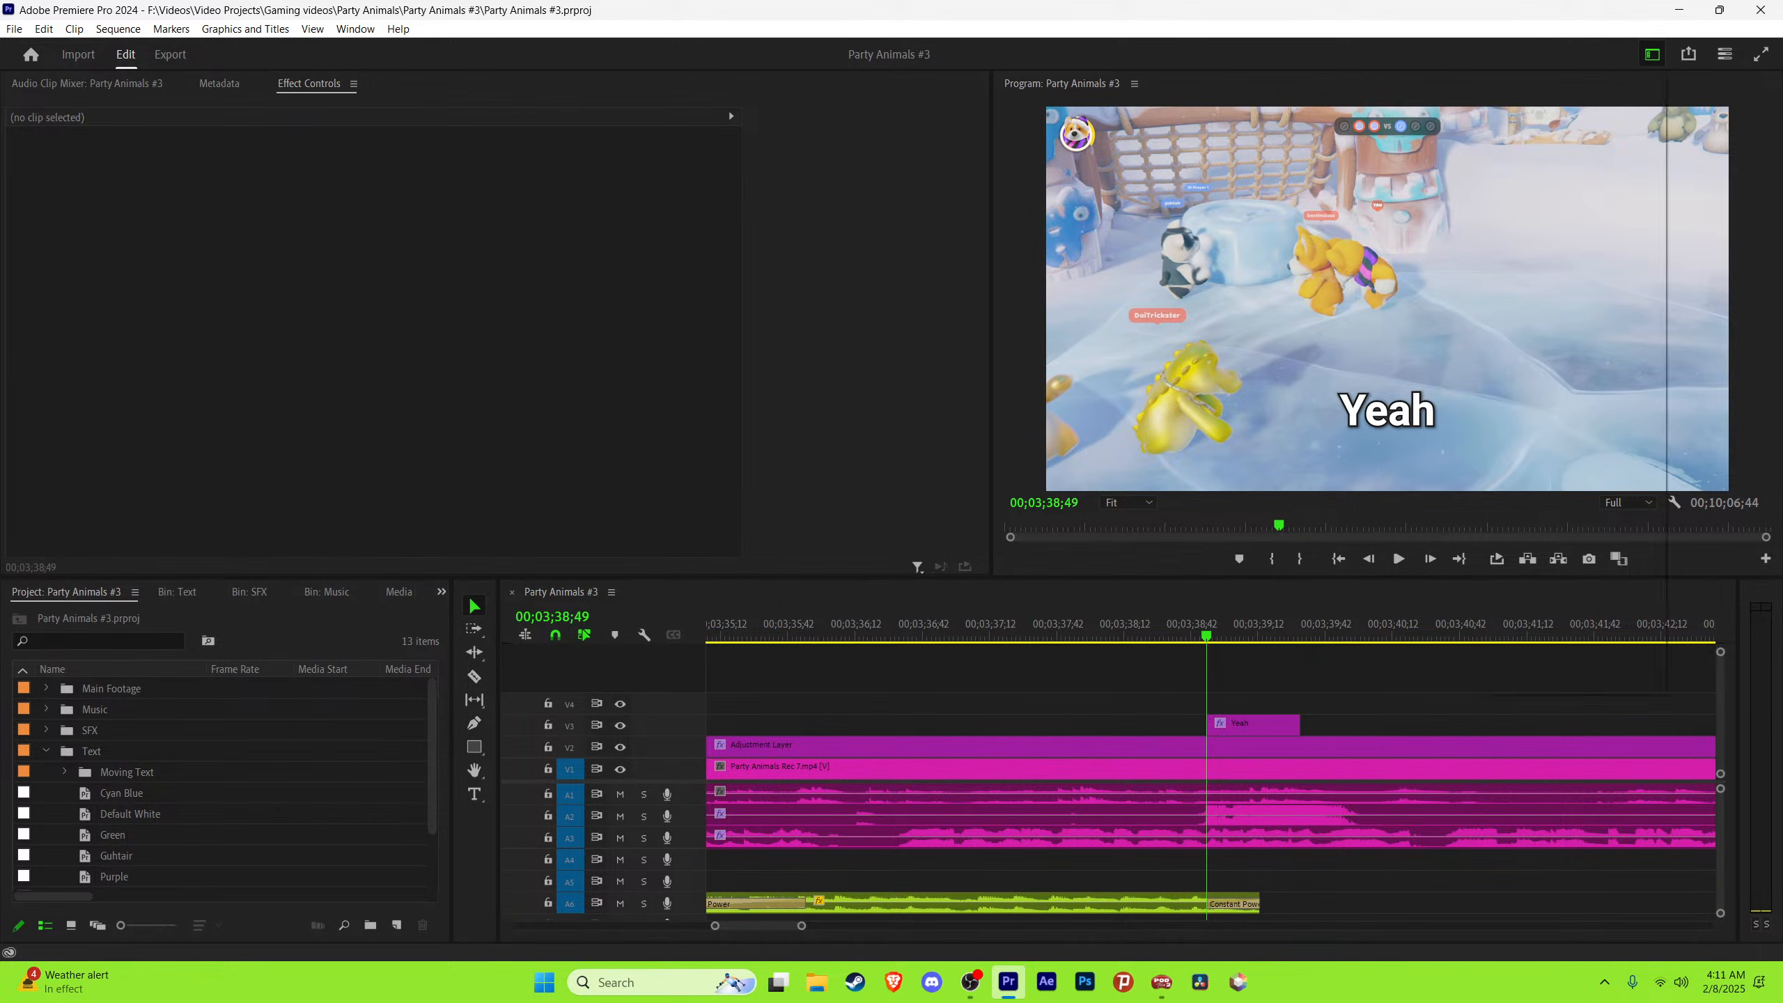
pyautogui.click(1653, 54)
pyautogui.click(1653, 54)
pyautogui.click(1367, 678)
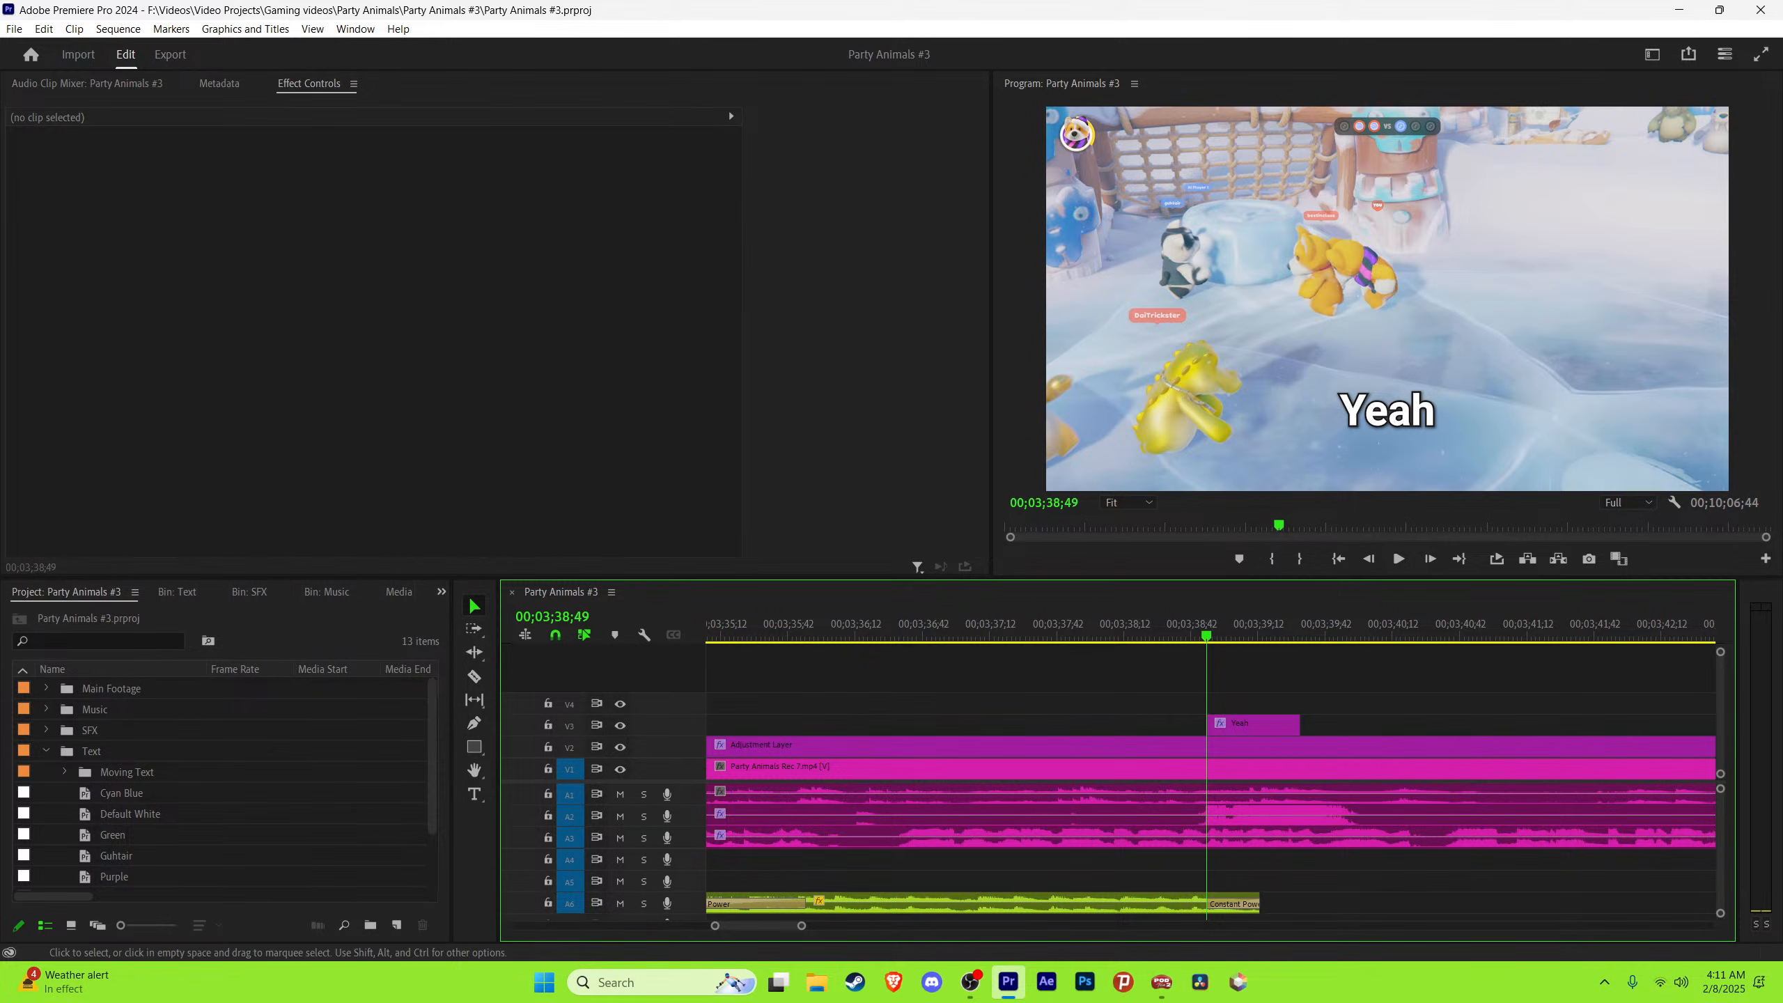
# Step: Set the font size of the copied "Yeah" caption text to 250
pyautogui.click(1275, 724)
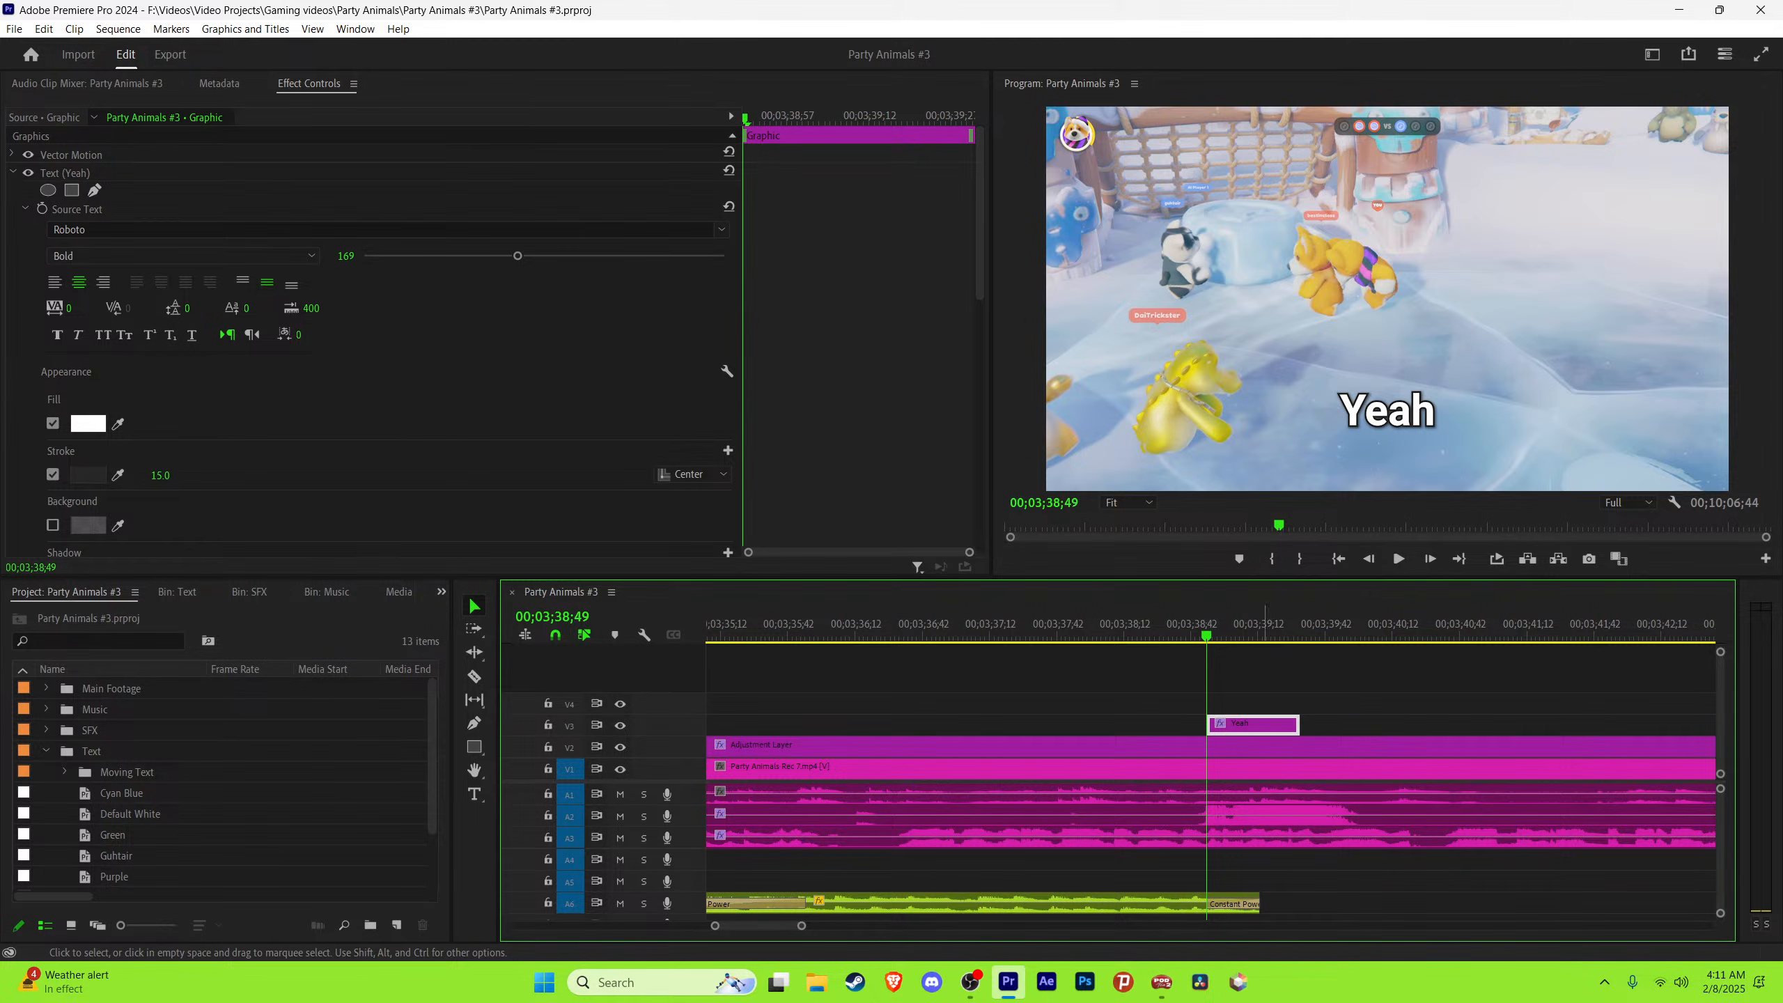
pyautogui.press('t')
pyautogui.moveTo(1434, 411); pyautogui.dragTo(1332, 411)
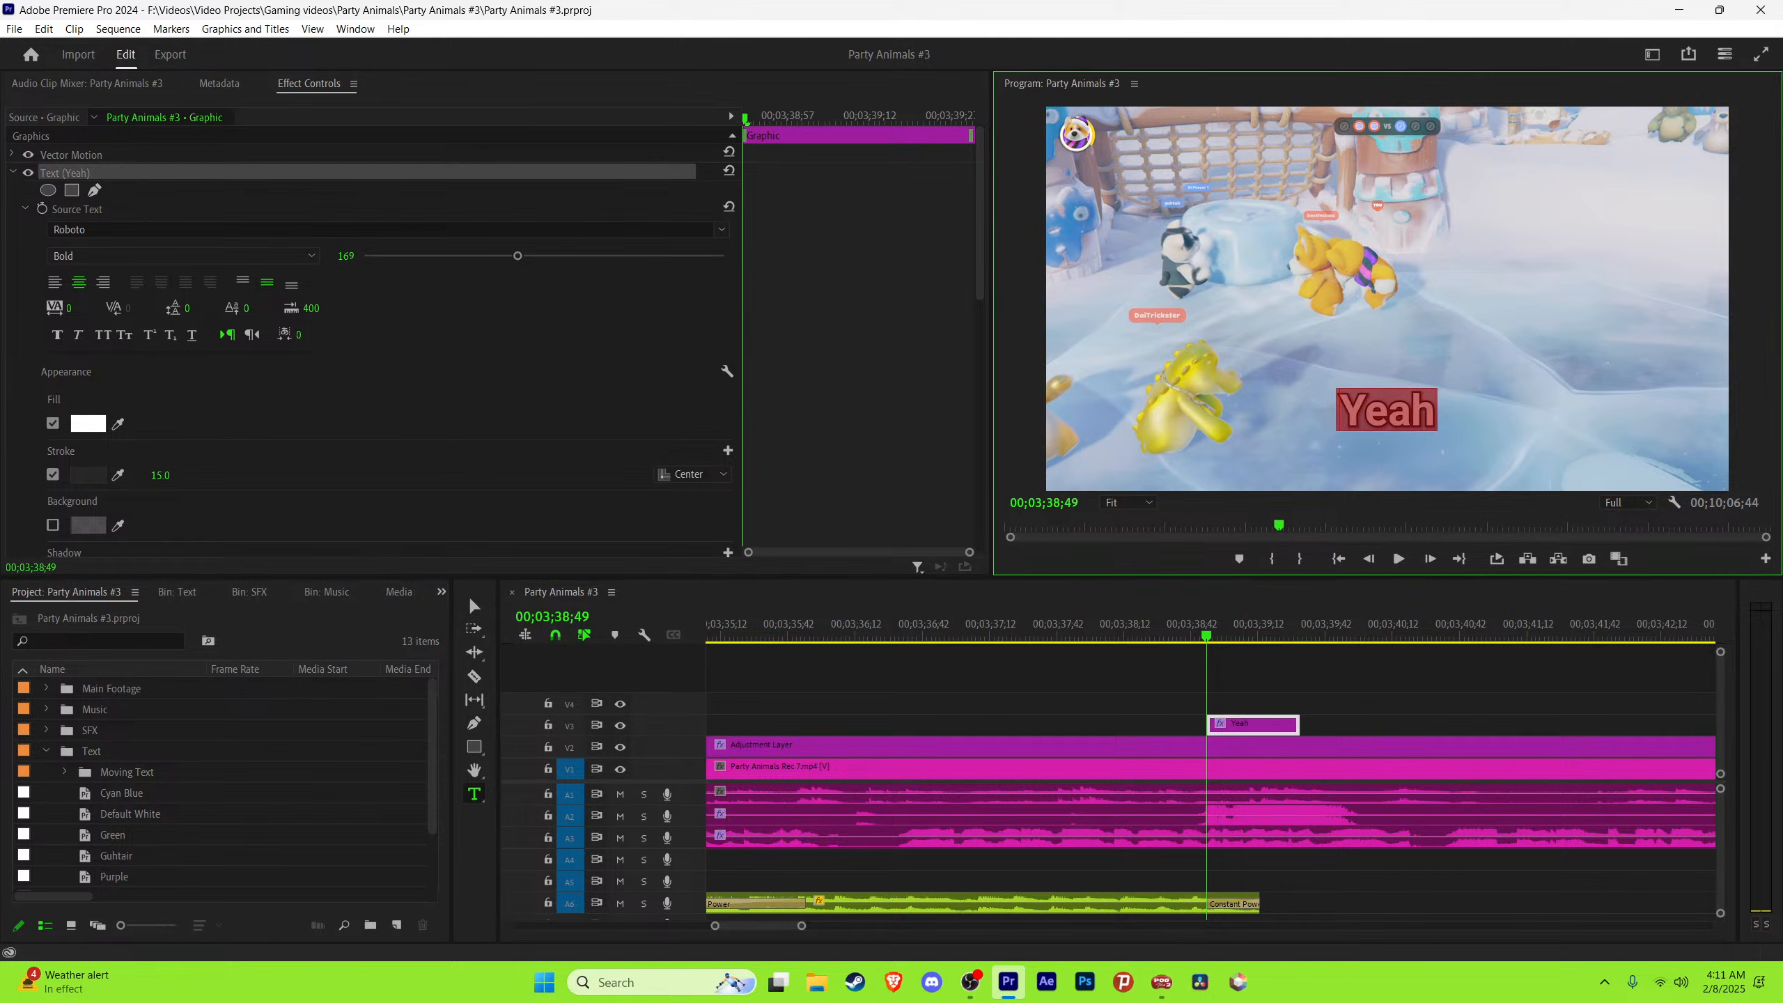
pyautogui.click(345, 256)
pyautogui.write('250')
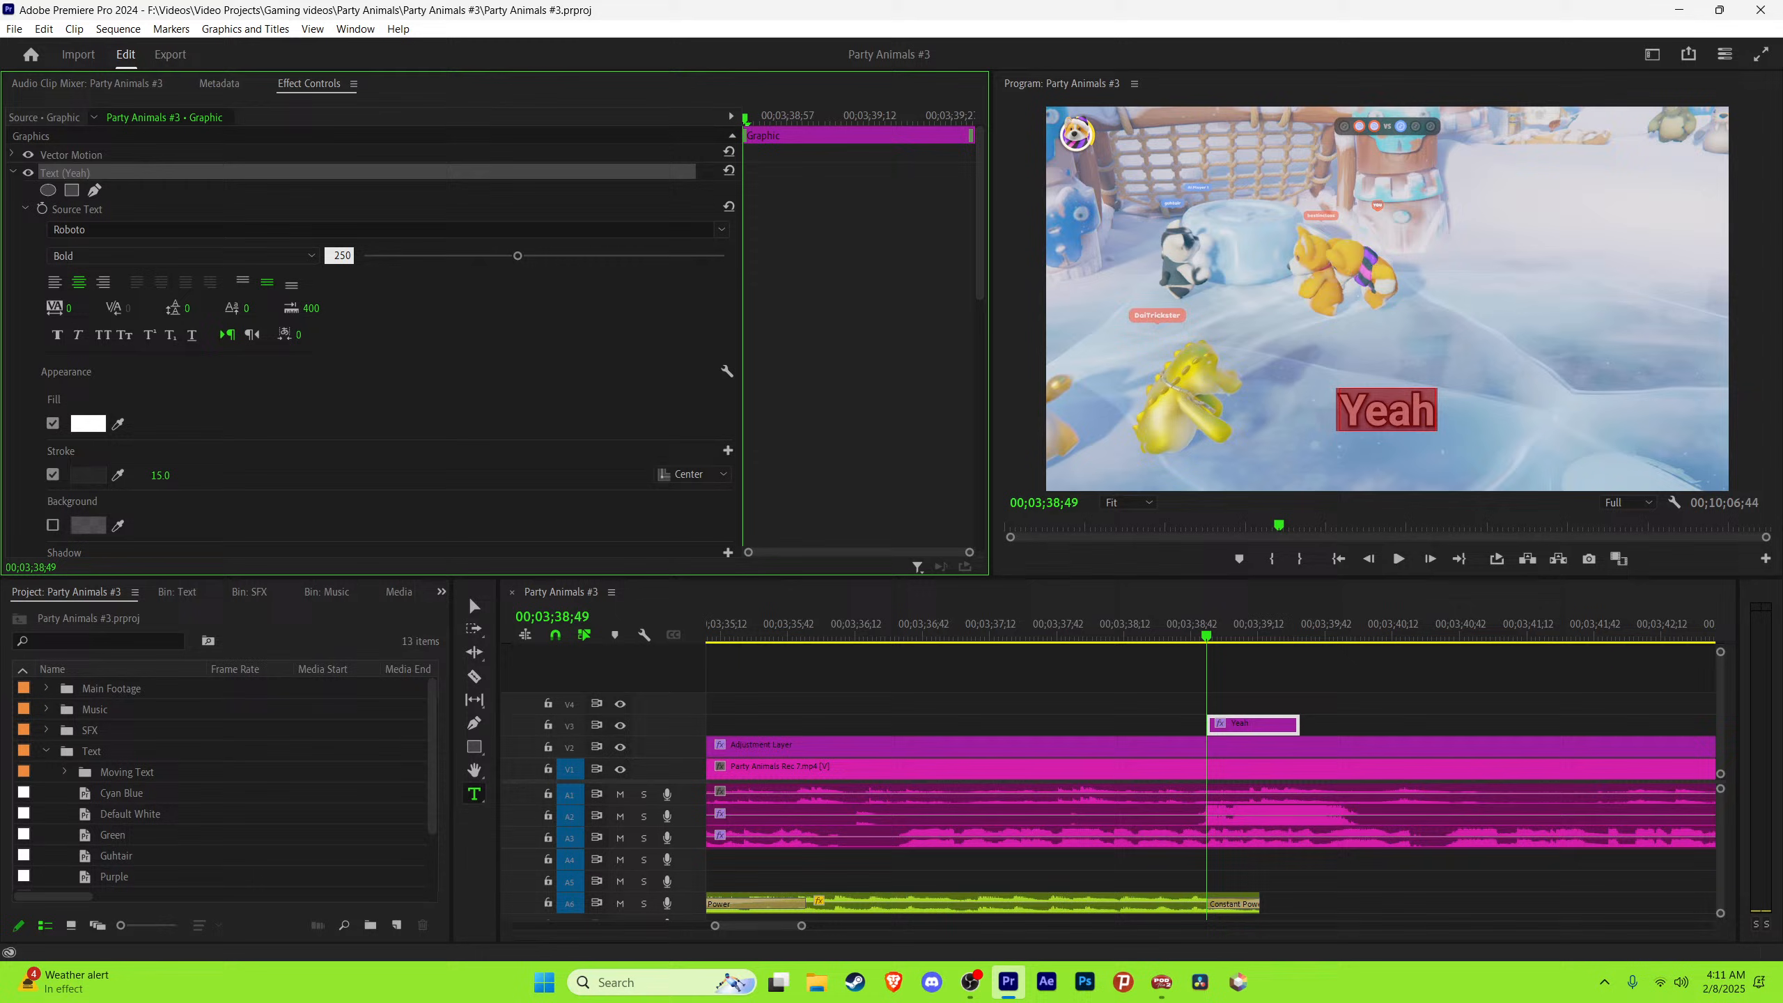
pyautogui.press('Return')
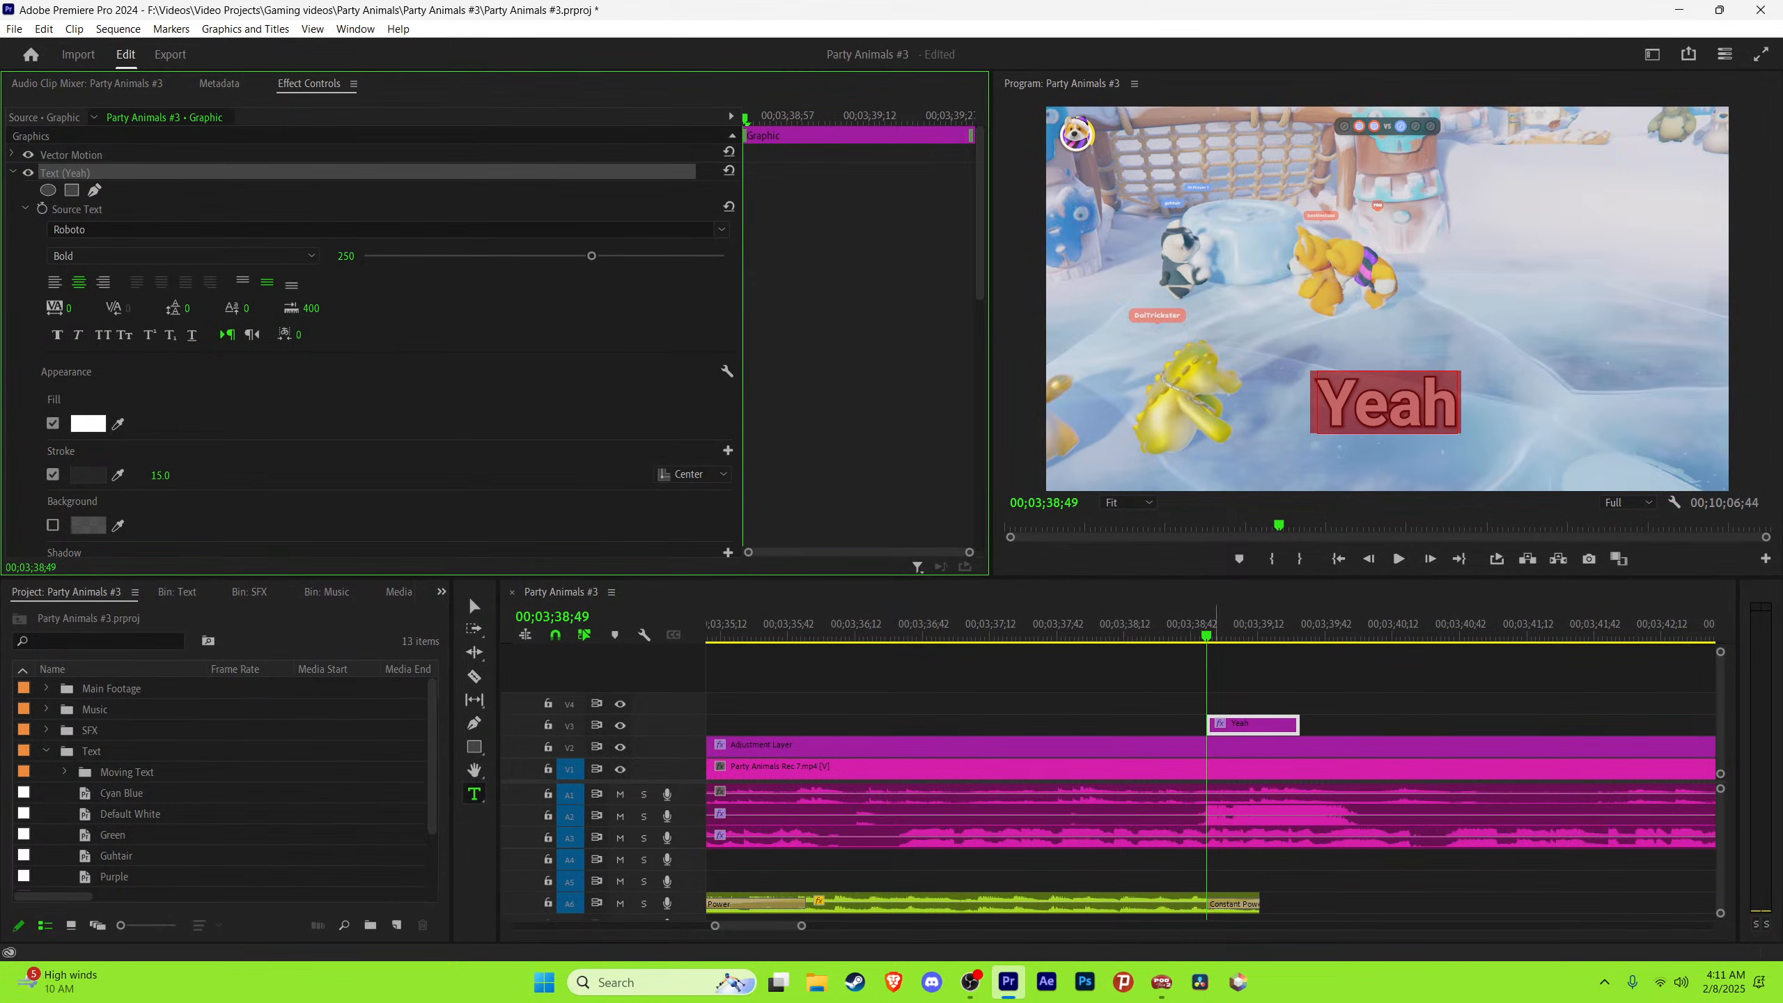
# Step: Play the enlarged caption against the voice audio, starting from 00;03;38;42
pyautogui.moveTo(1207, 635); pyautogui.dragTo(1191, 636)
pyautogui.click(474, 606)
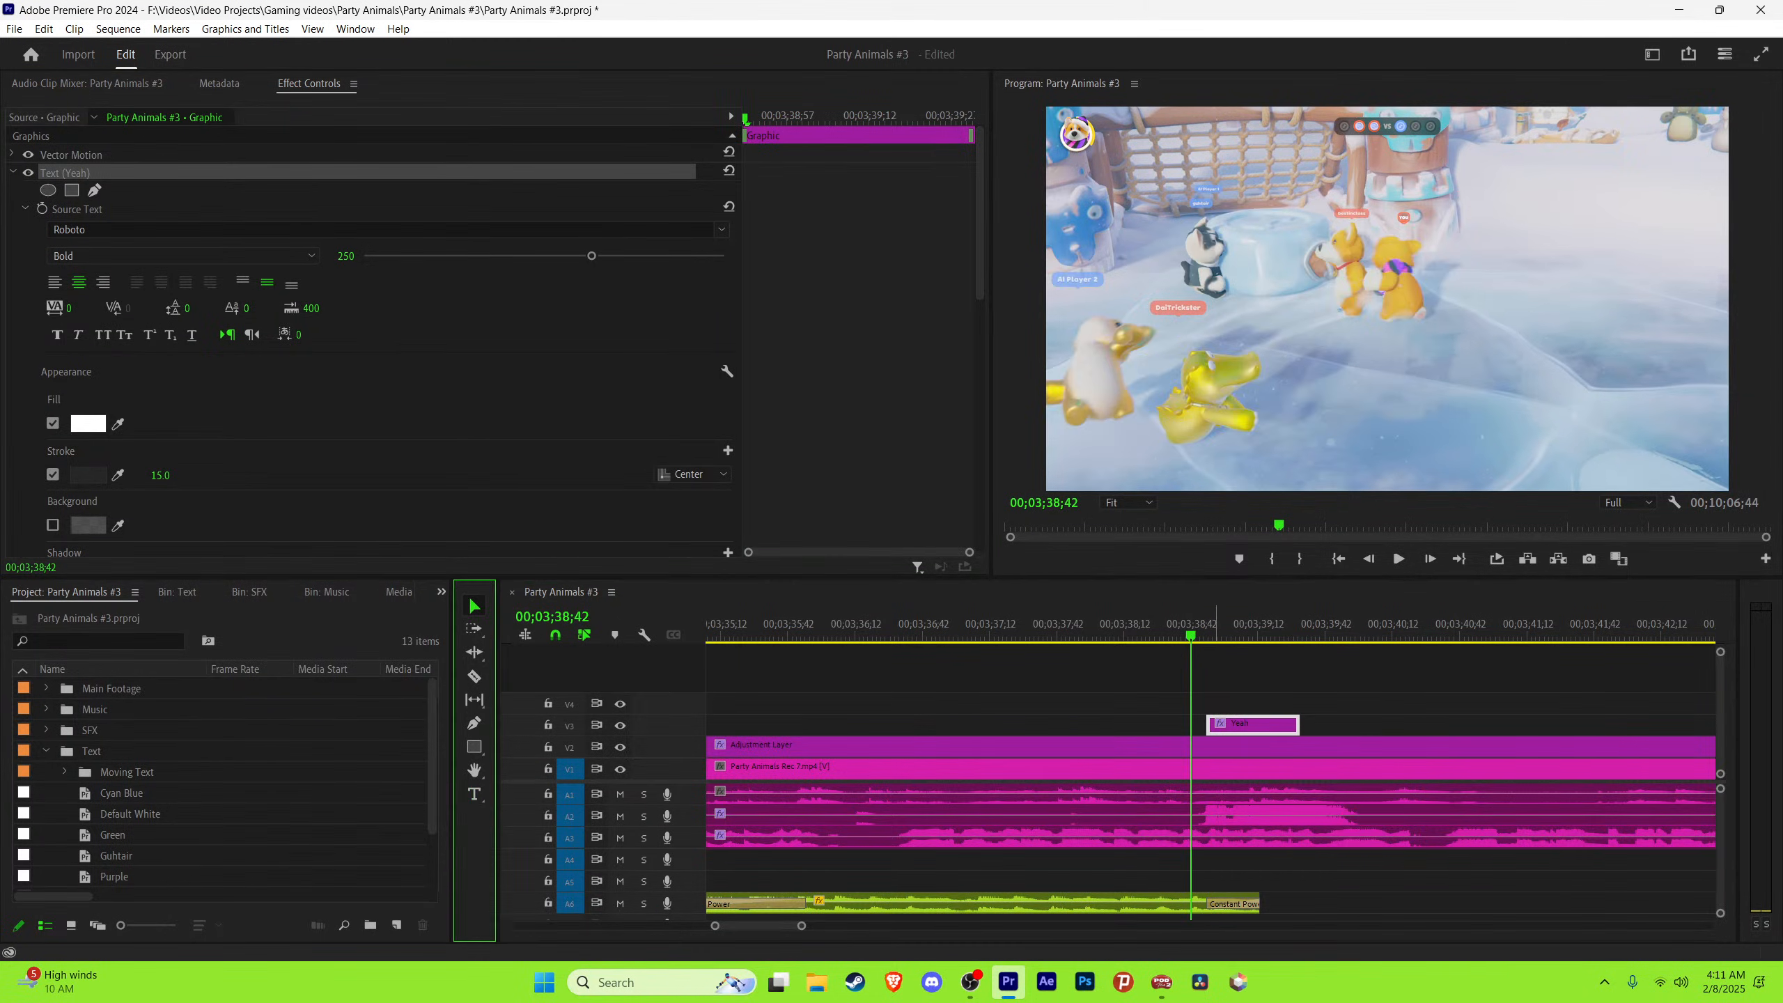
pyautogui.press('space')
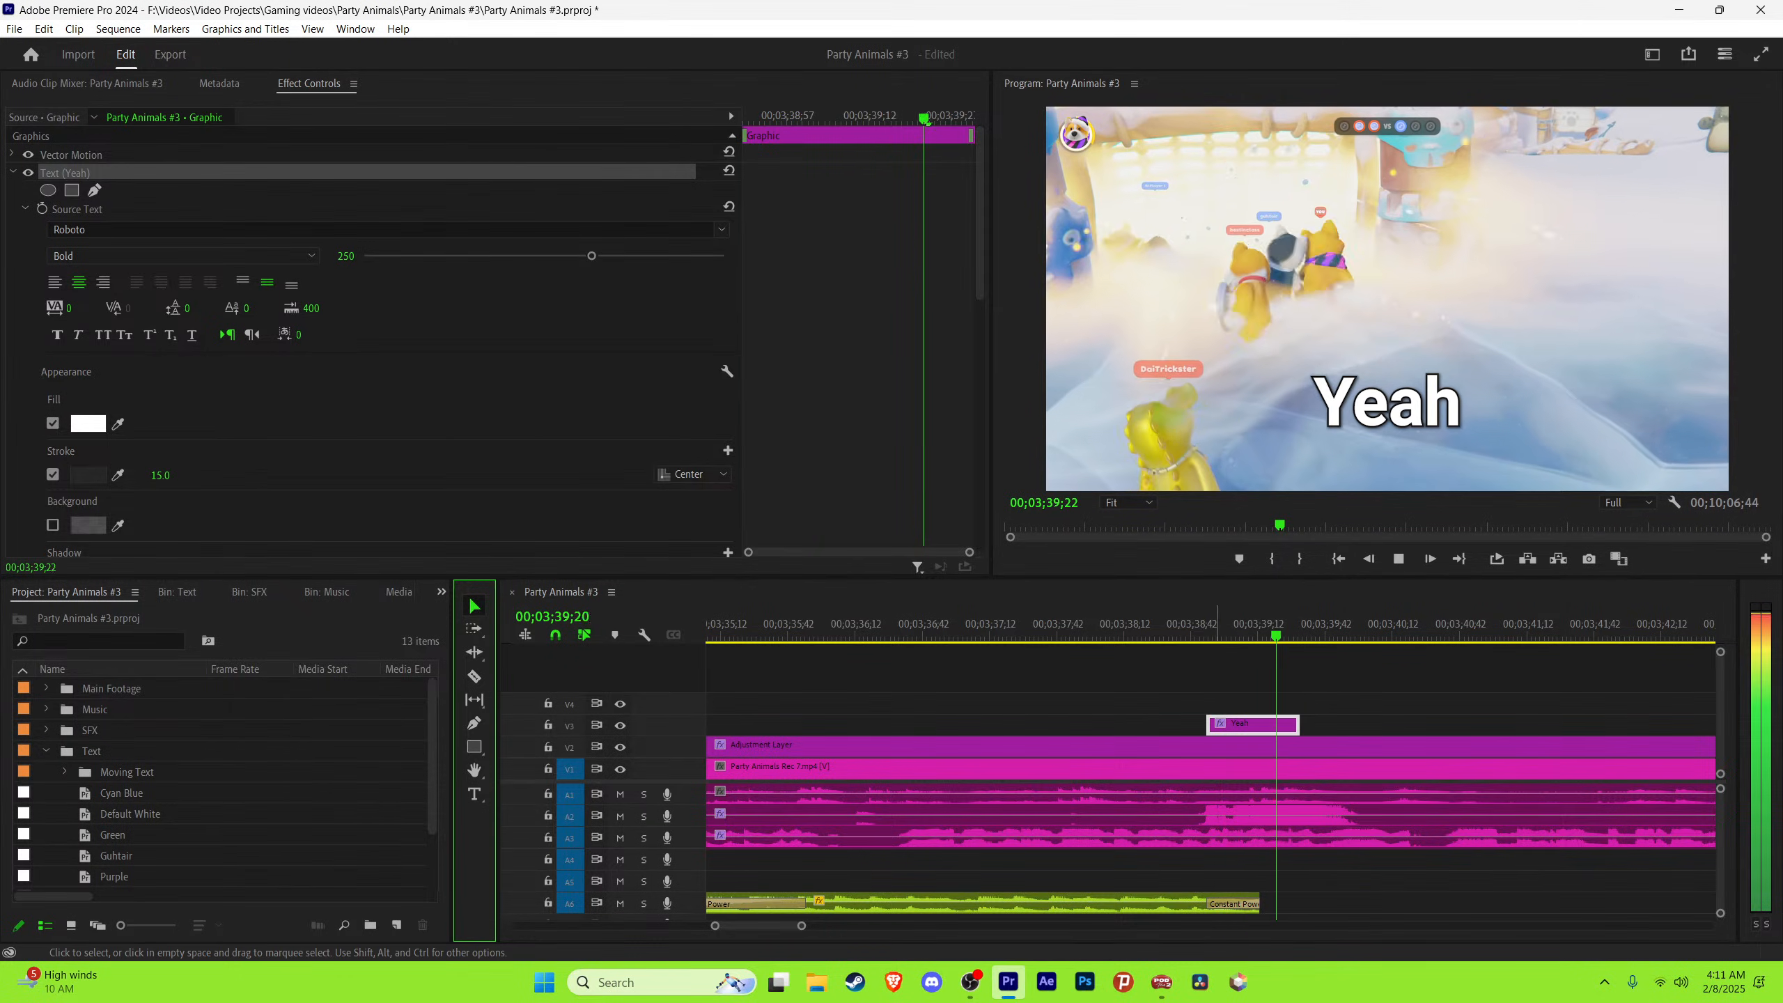
pyautogui.press('space')
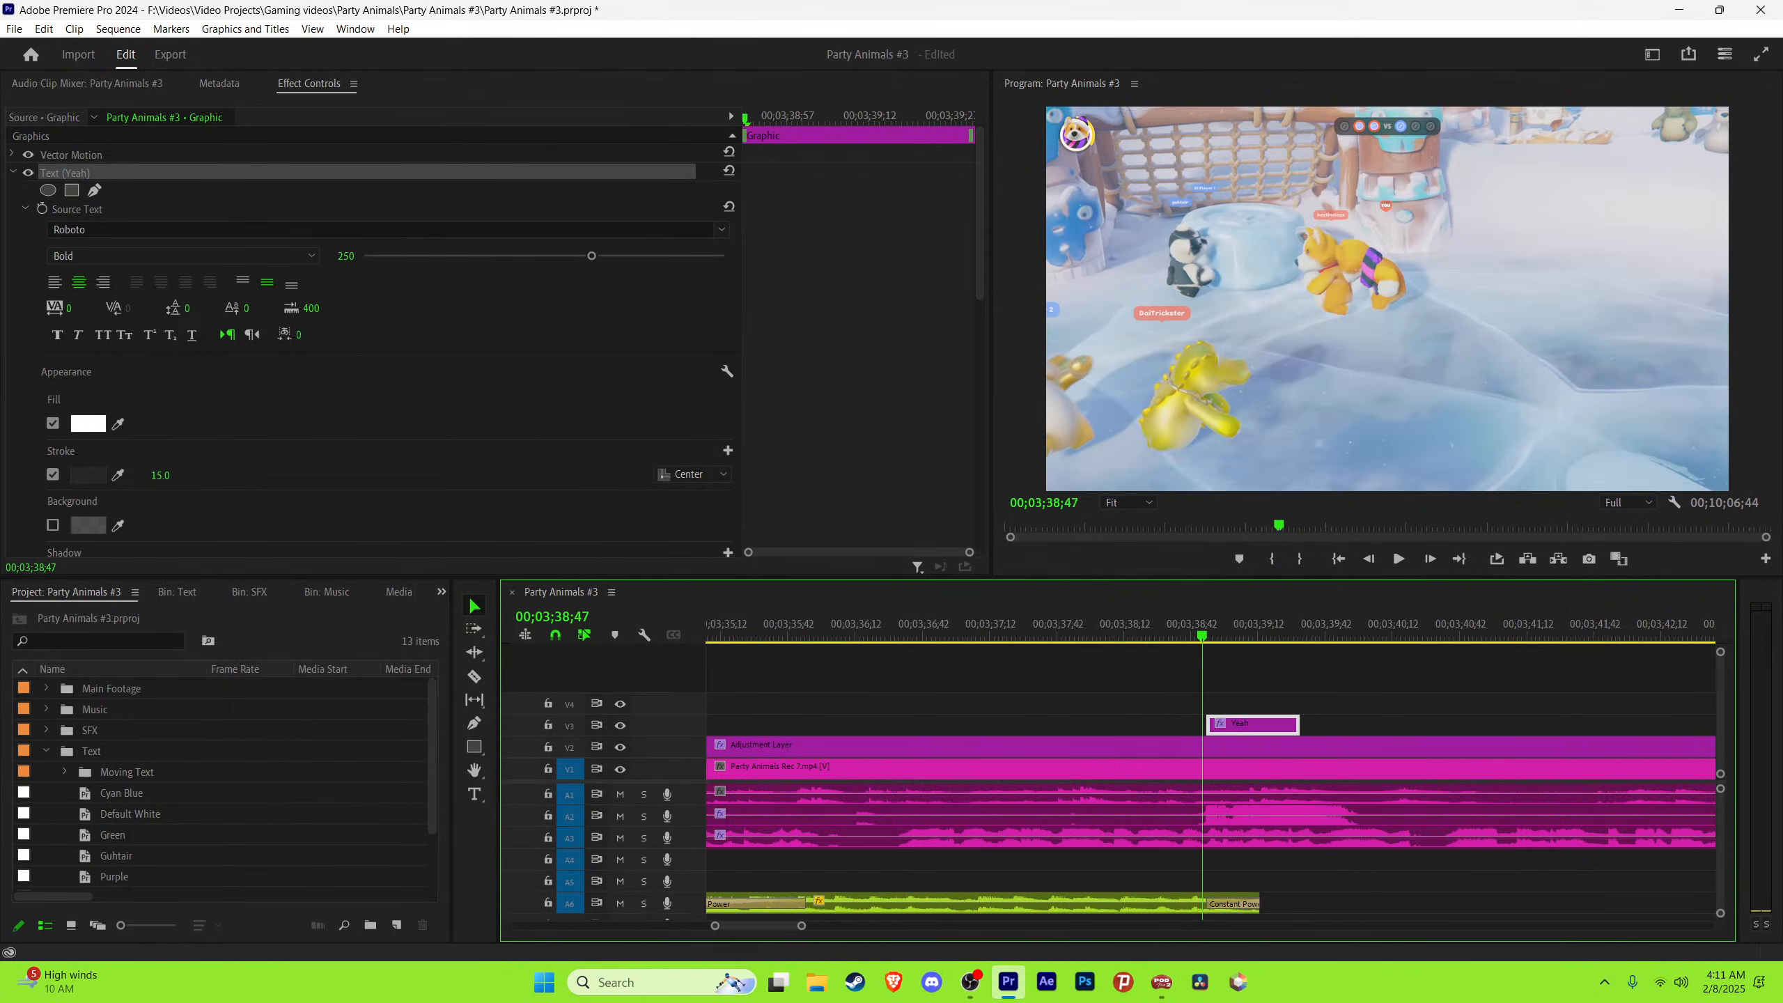
# Step: Replace the copied caption's text with "I'M GETTING" in capitals
pyautogui.press('t')
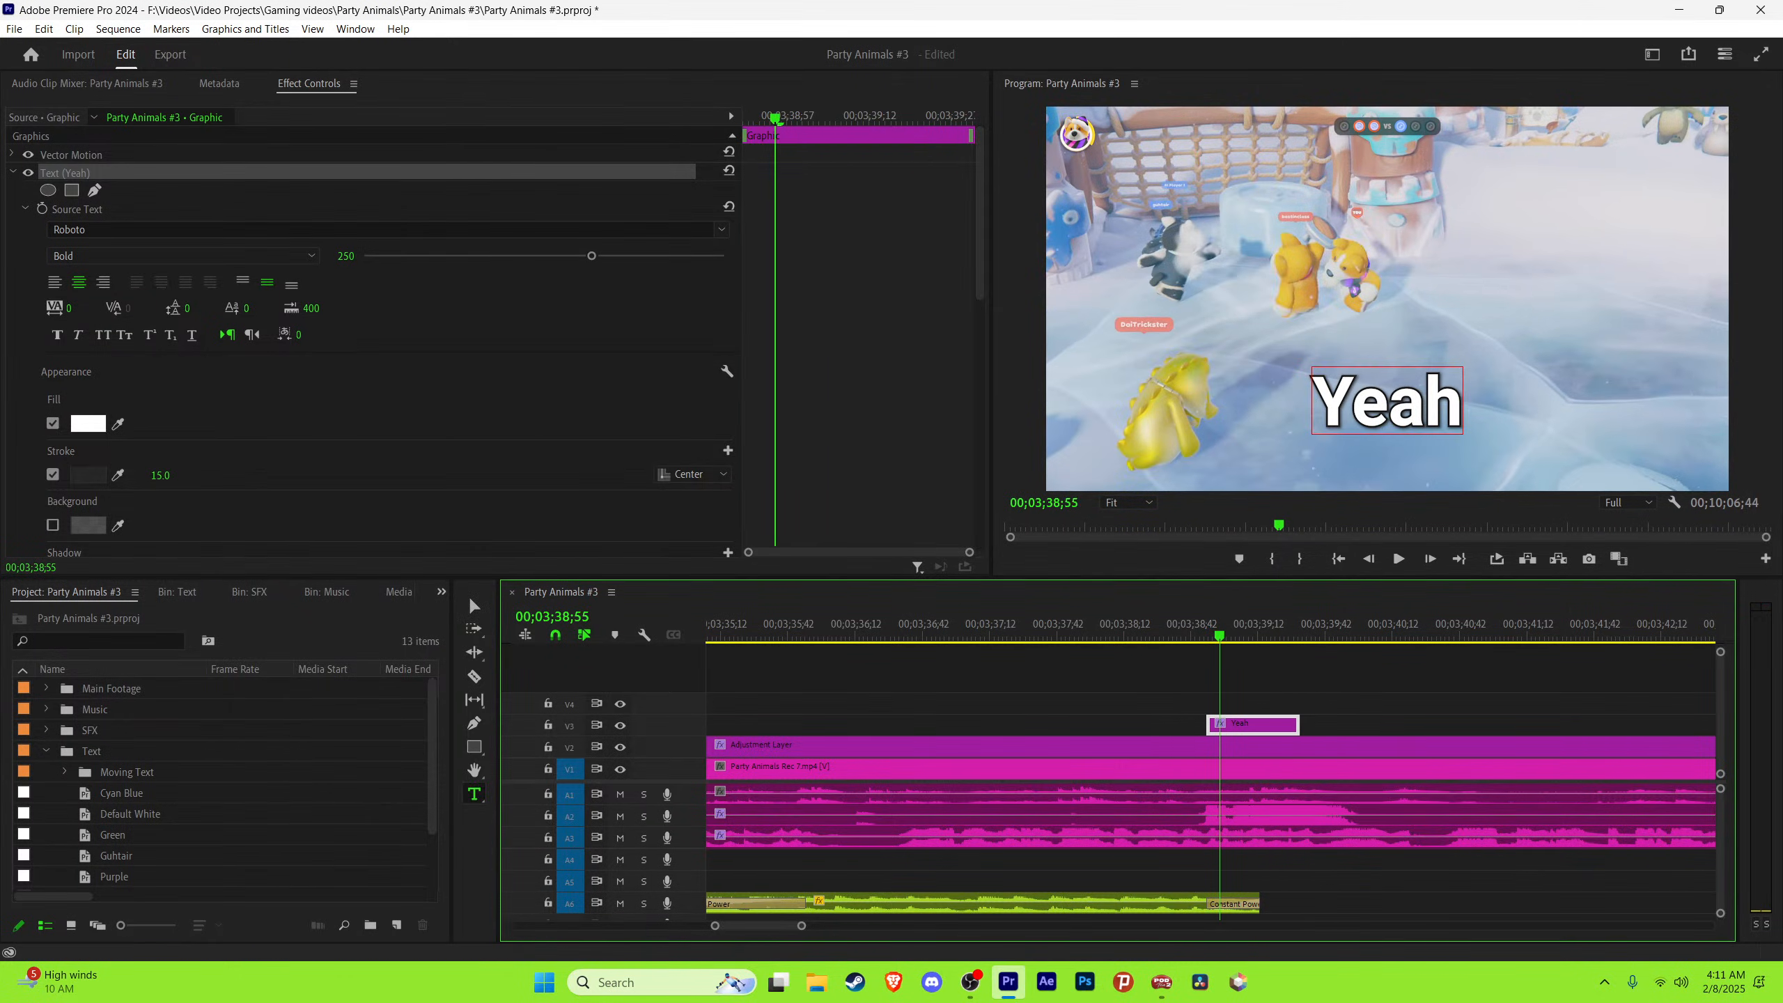
pyautogui.doubleClick(1387, 400)
pyautogui.write("I'")
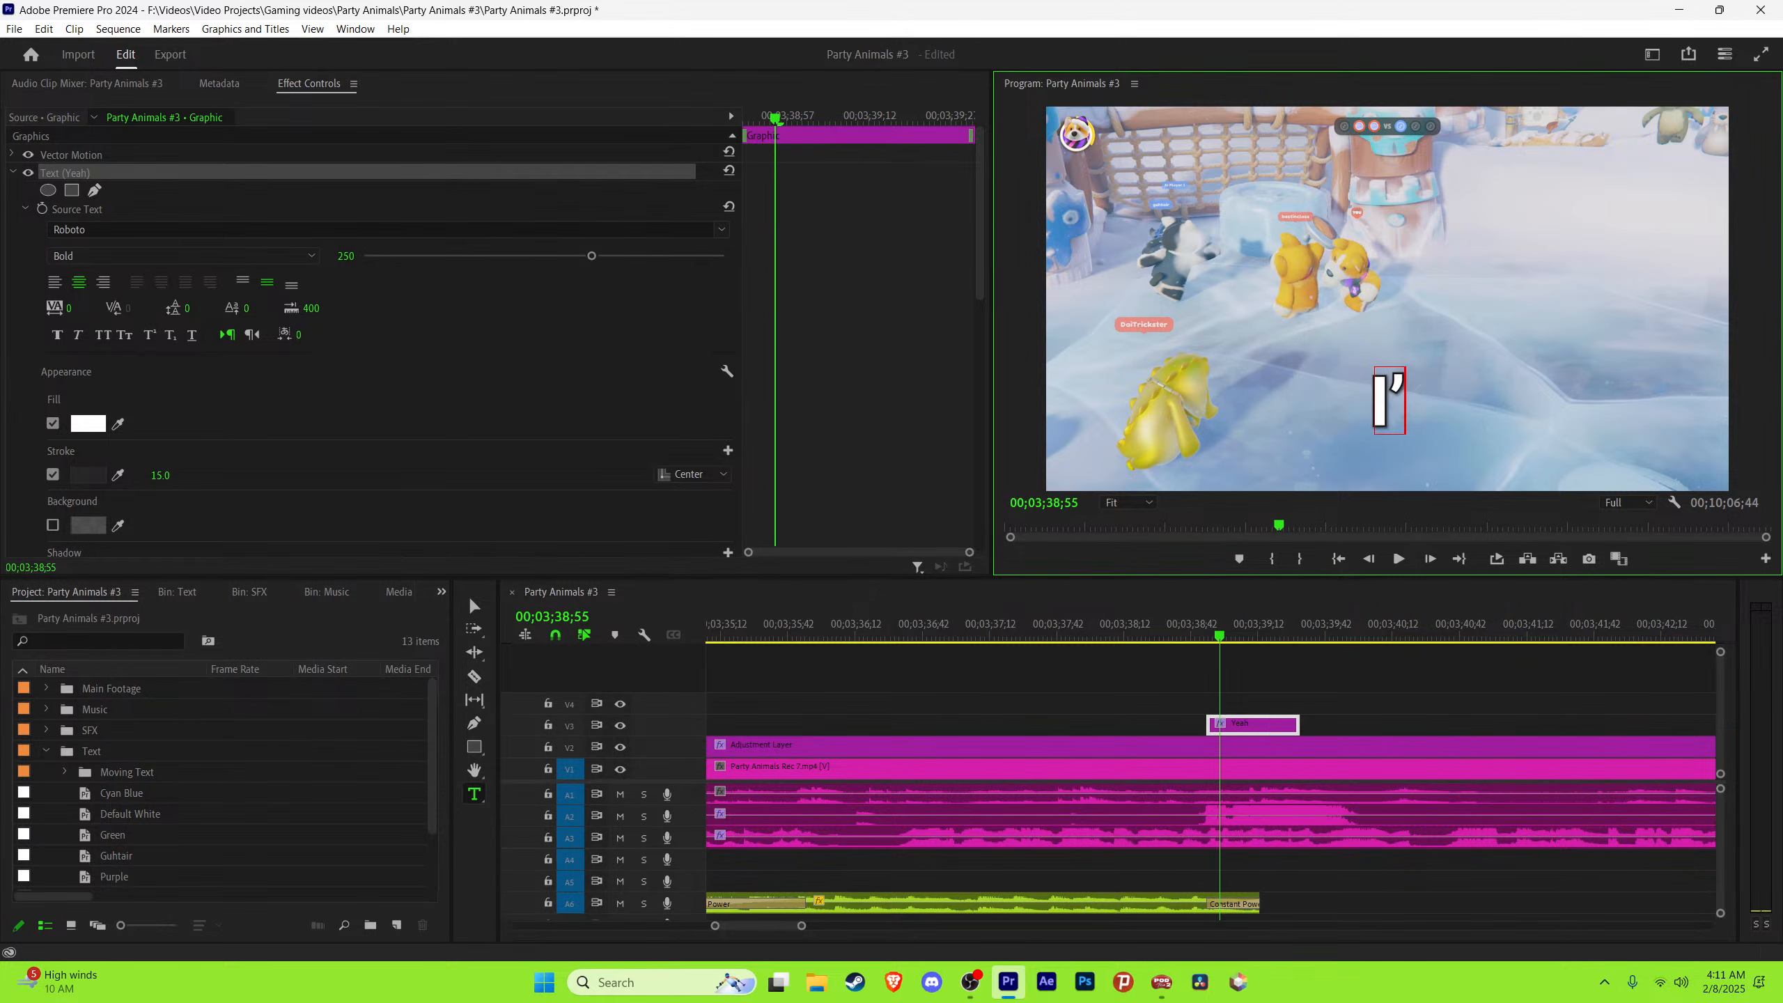
pyautogui.write('m get')
pyautogui.press('BackSpace')
pyautogui.press('BackSpace')
pyautogui.press('BackSpace')
pyautogui.press('BackSpace')
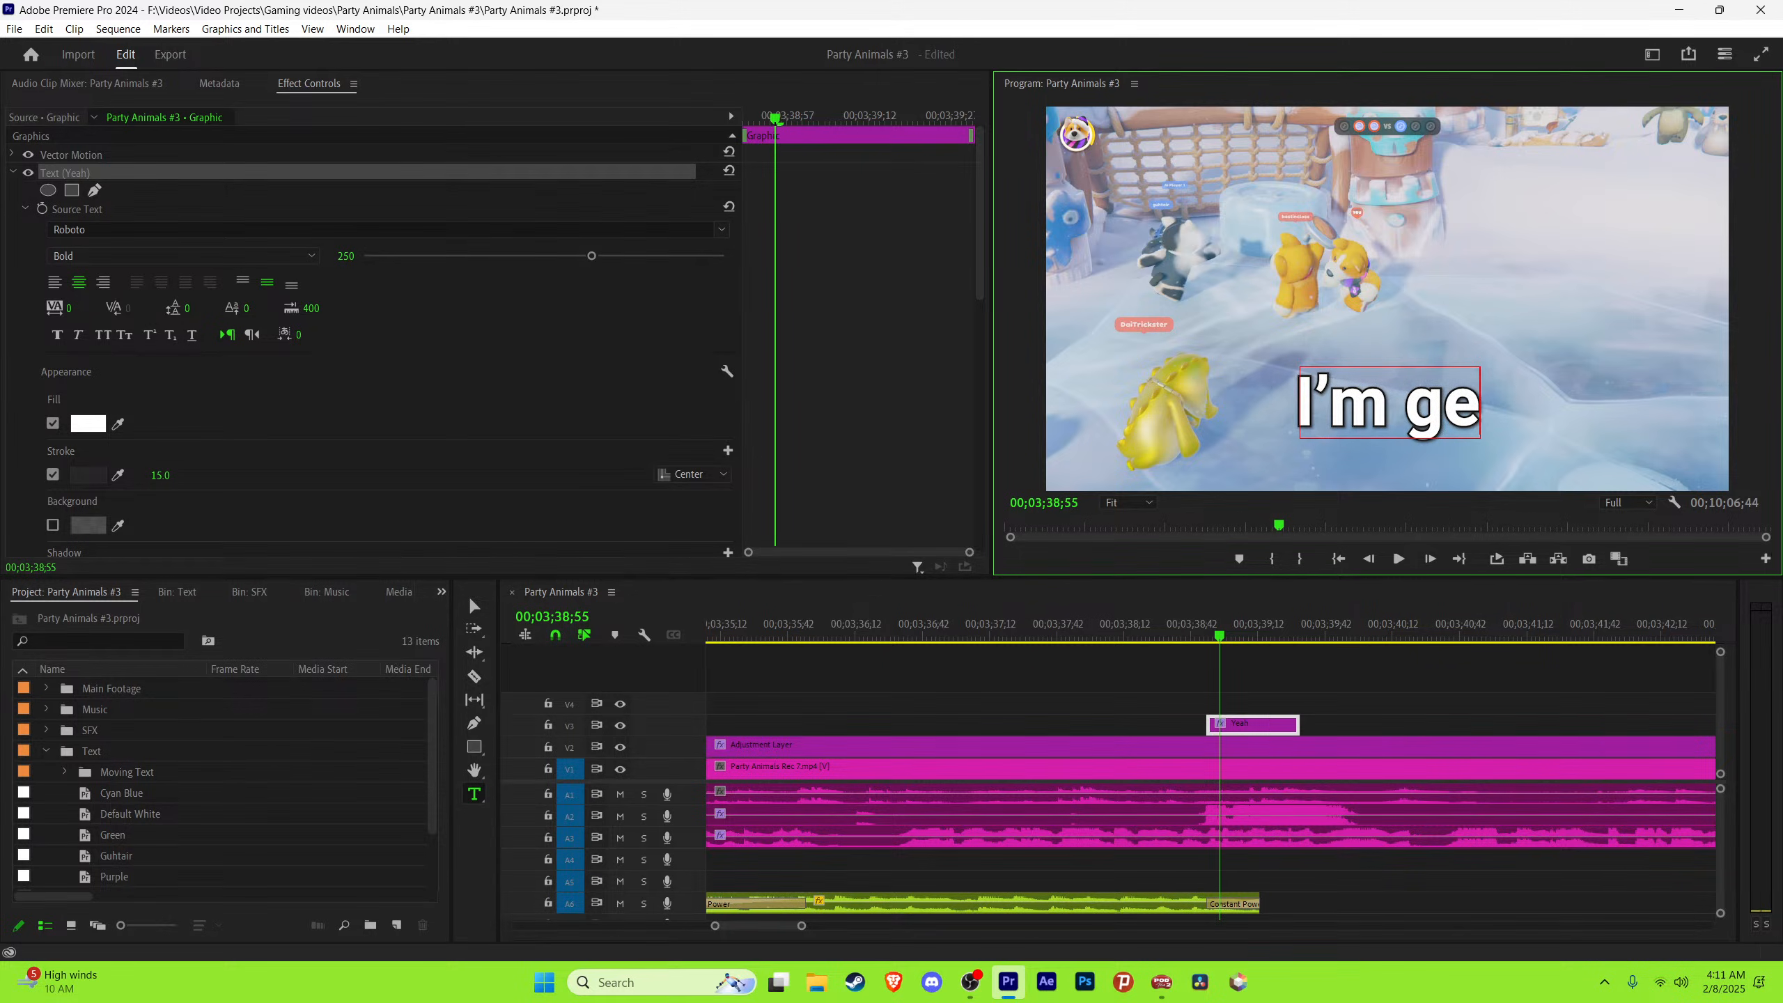
pyautogui.press('BackSpace')
pyautogui.write('M GE')
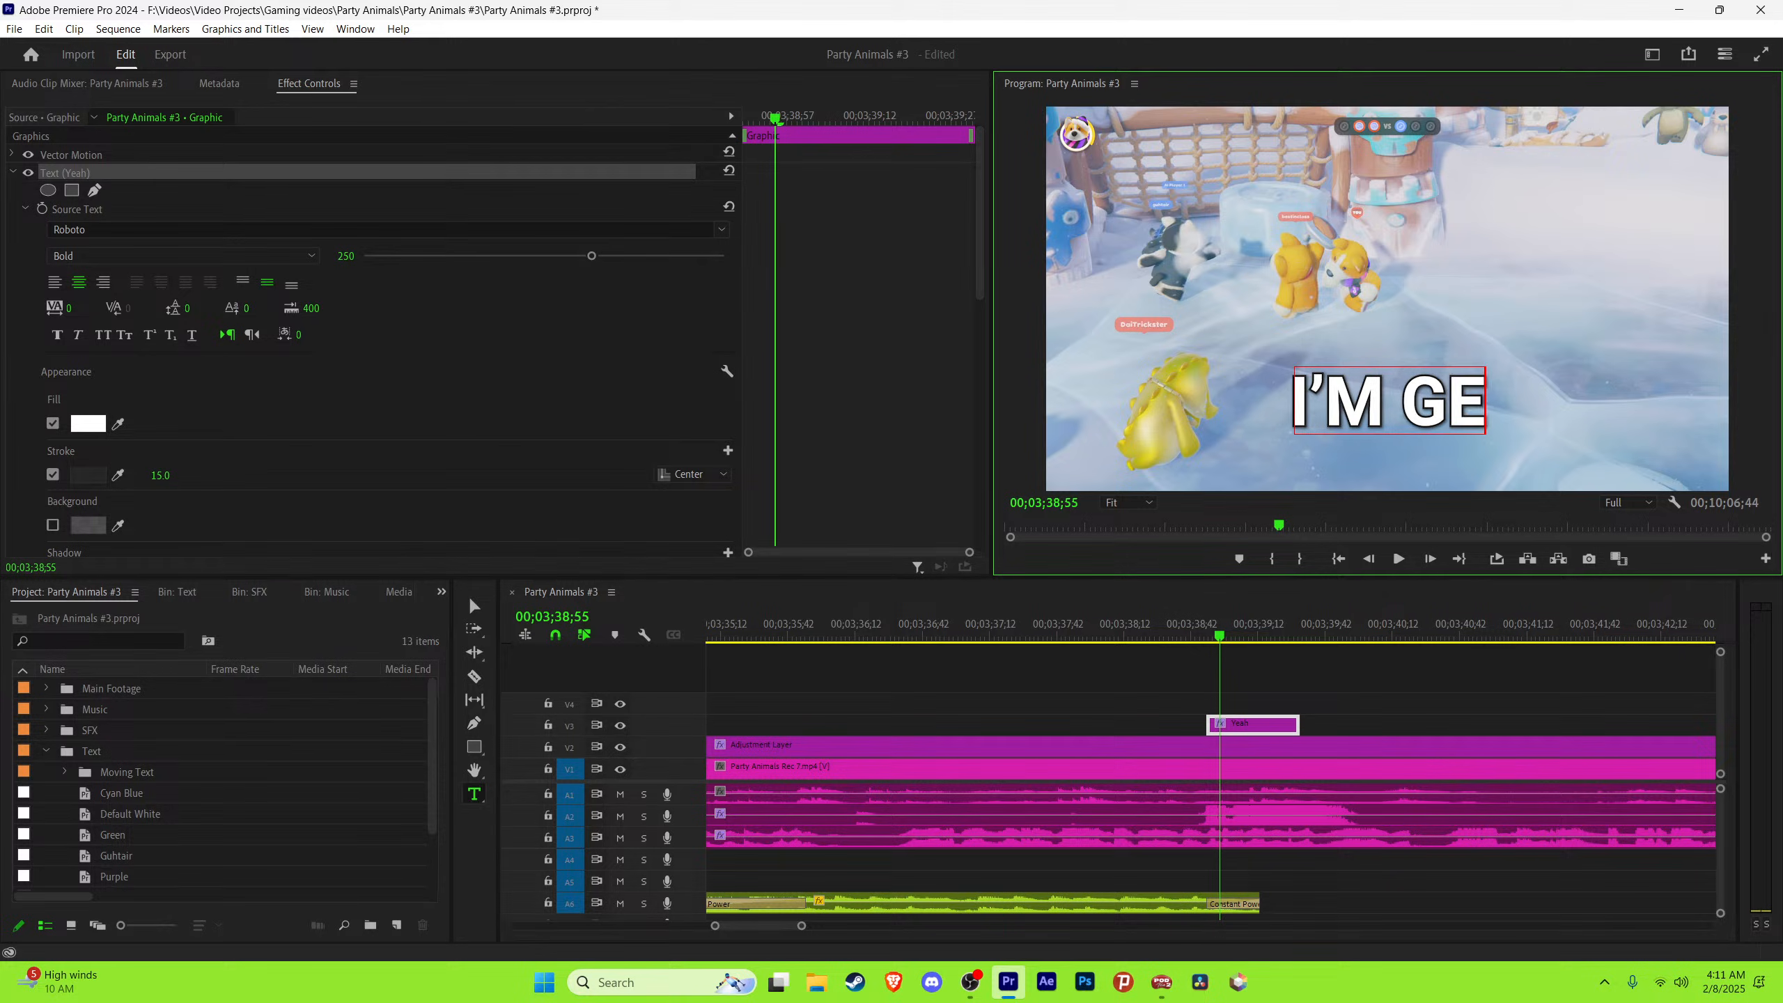
pyautogui.write('TTING')
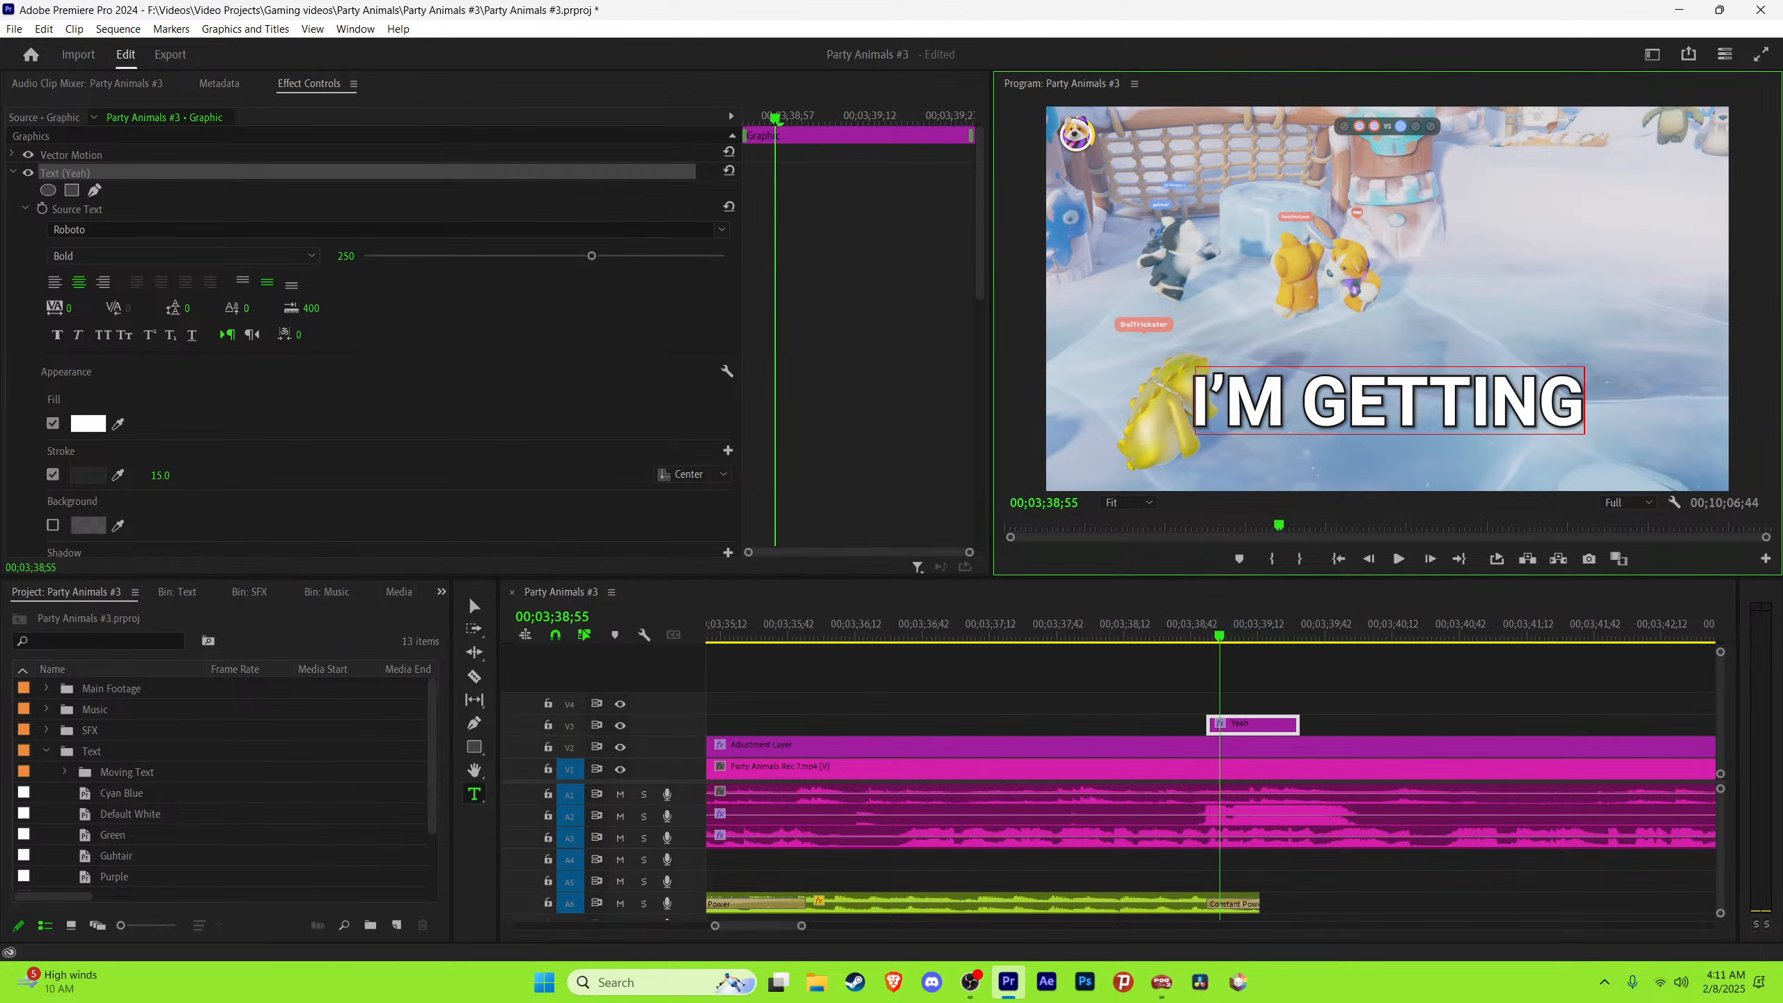
pyautogui.press('Escape')
# Step: Play the "I'M GETTING" caption to check its timing against the voice audio
pyautogui.press('space')
pyautogui.press('space')
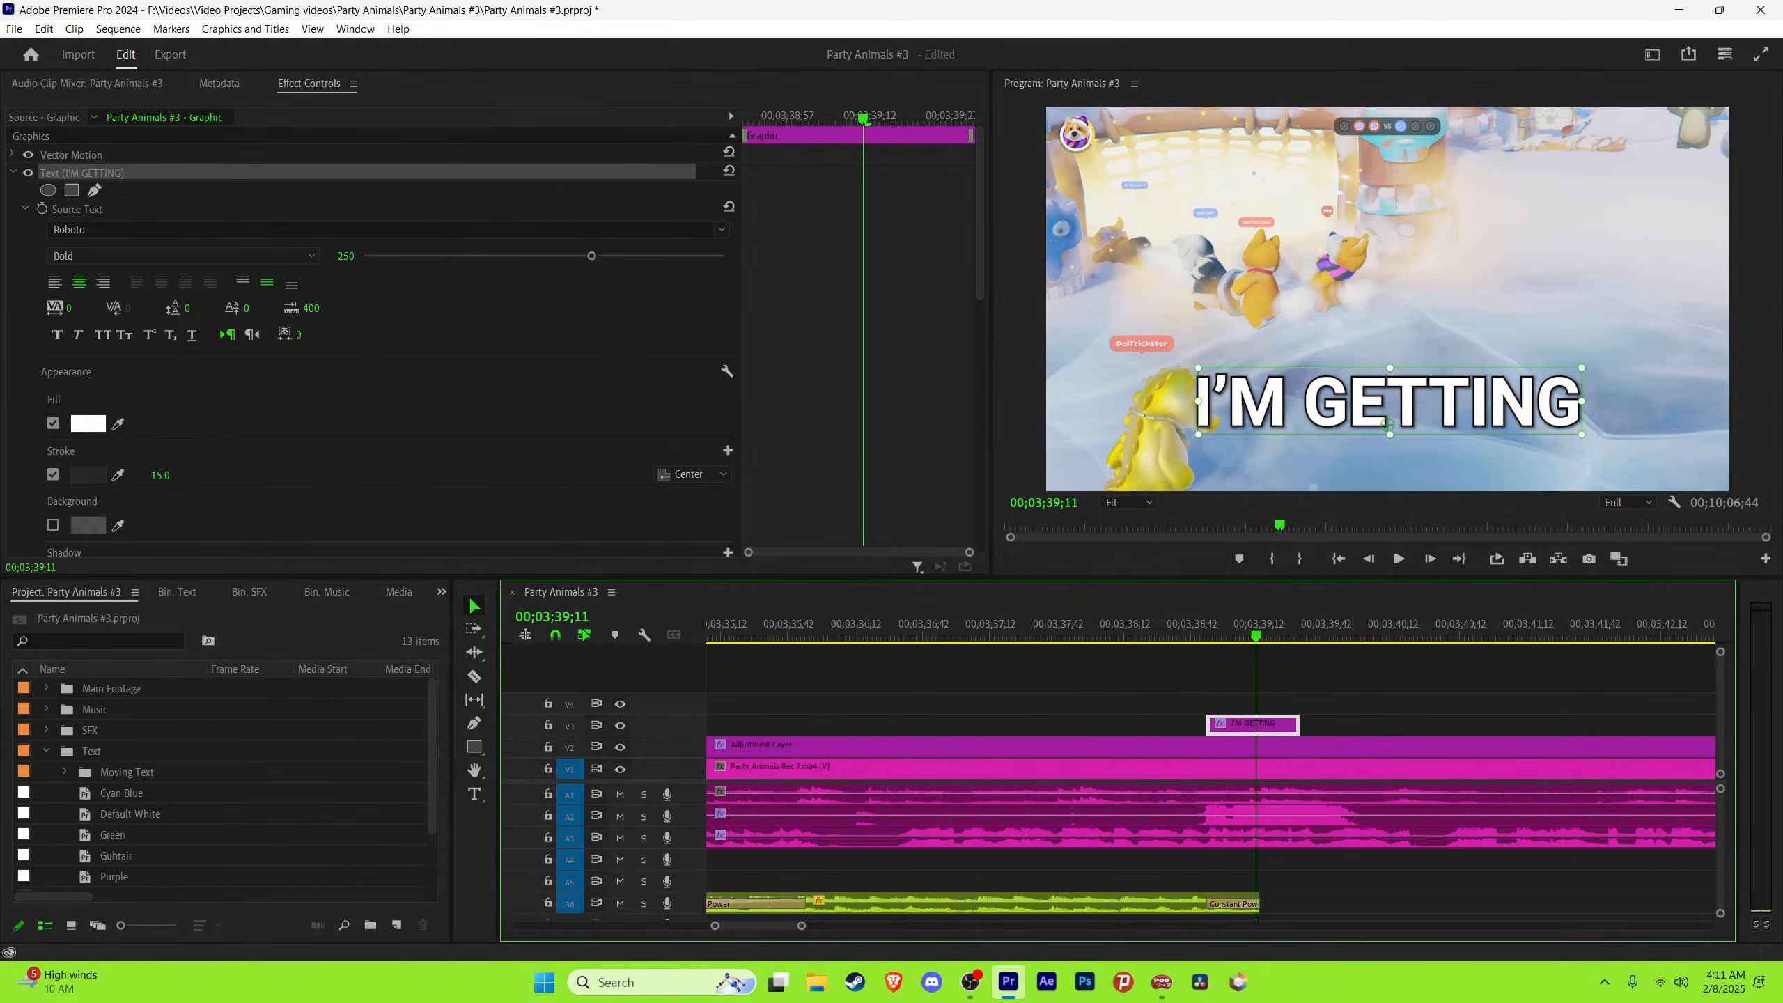
pyautogui.press('space')
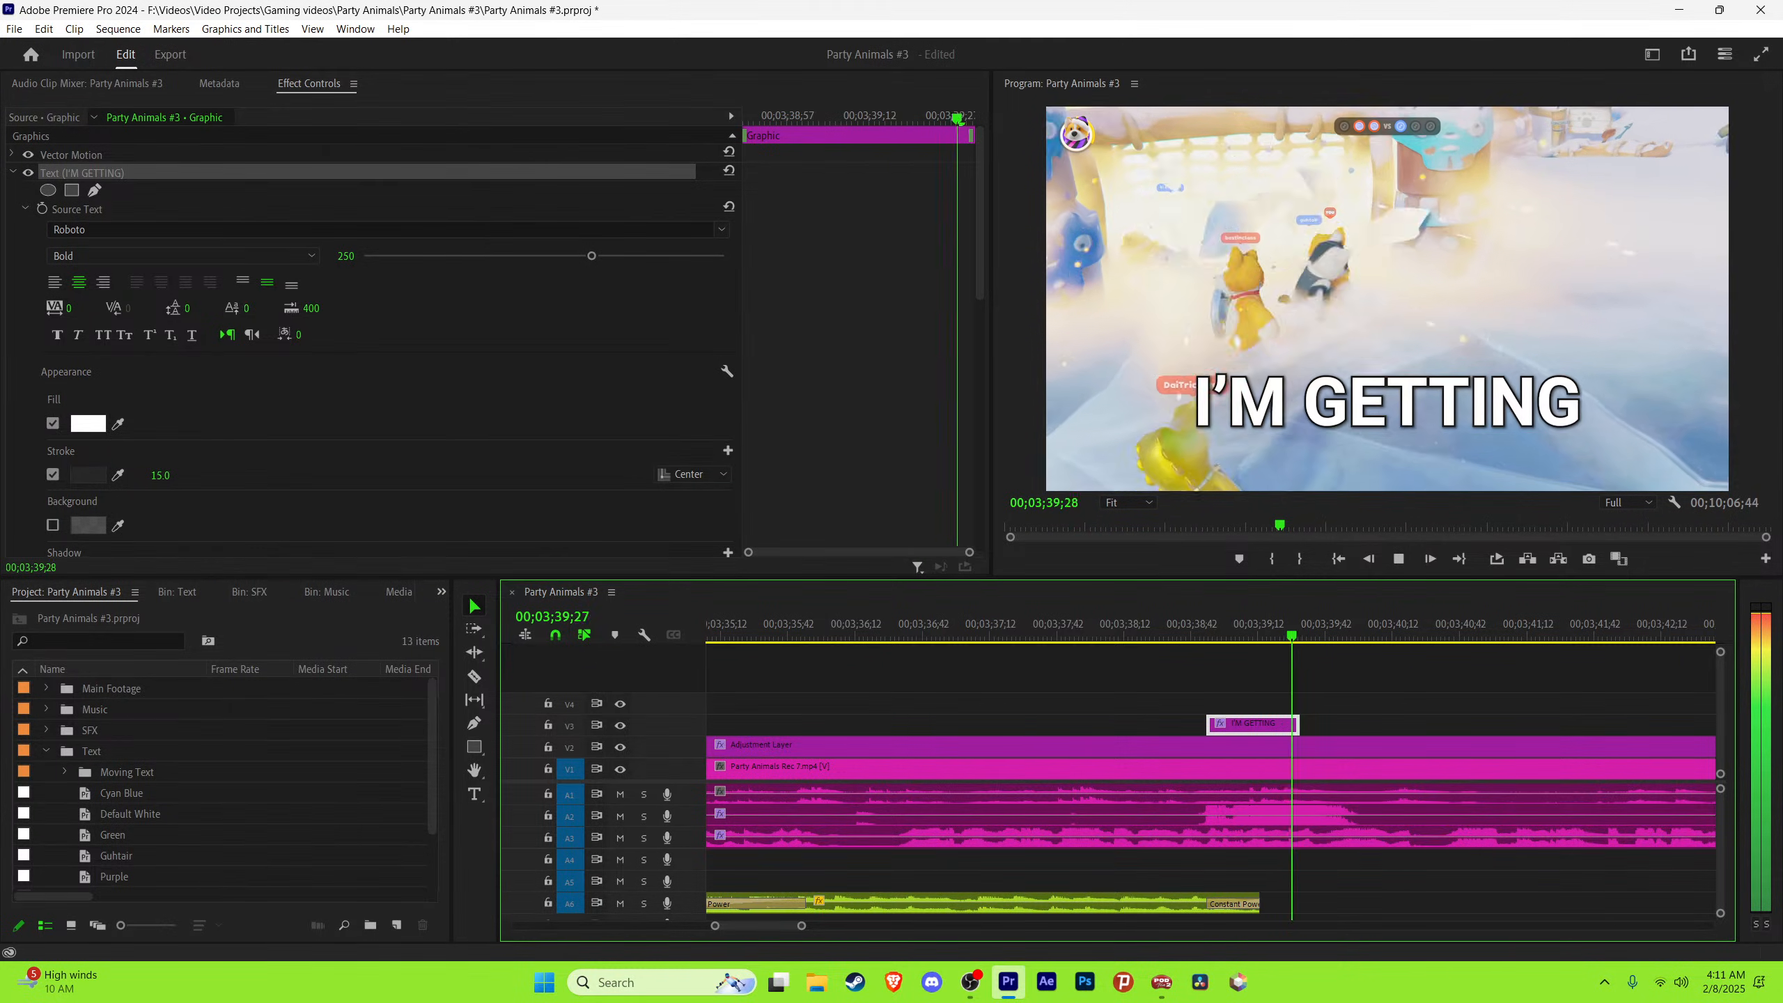
pyautogui.press('space')
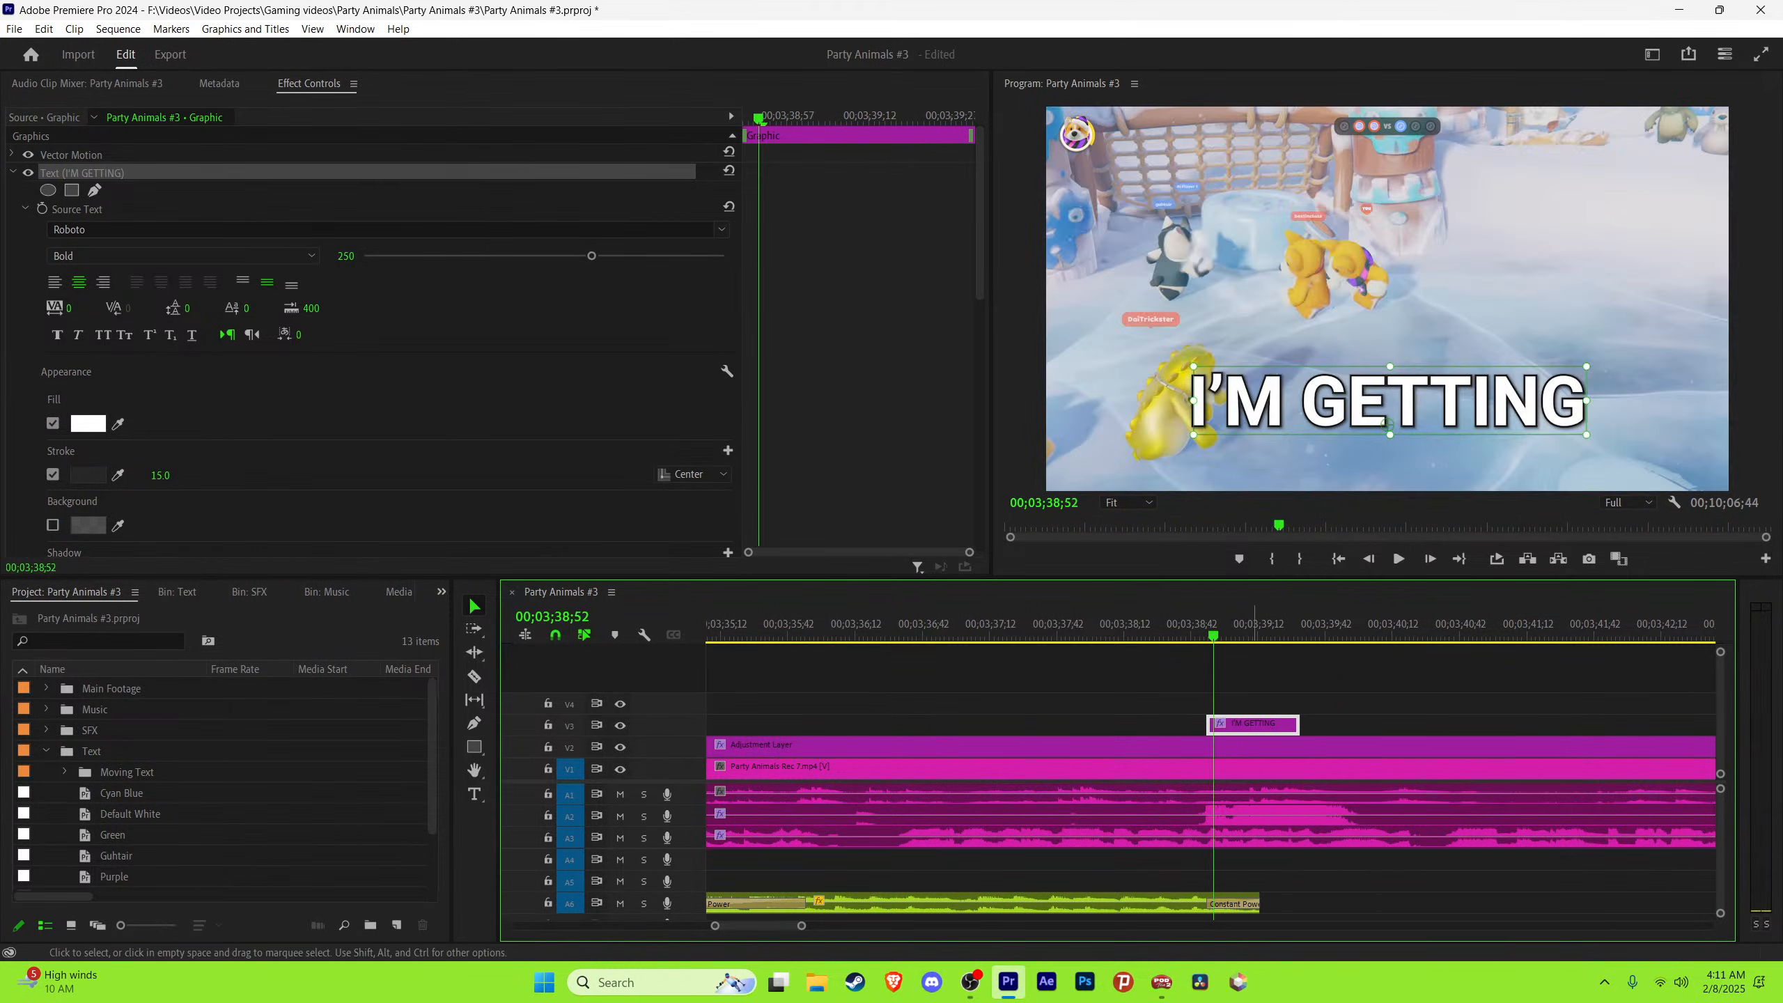
# Step: Deselect the "I'M GETTING" caption clip and save the project
pyautogui.hotkey('ctrl', 'shift', 'a')
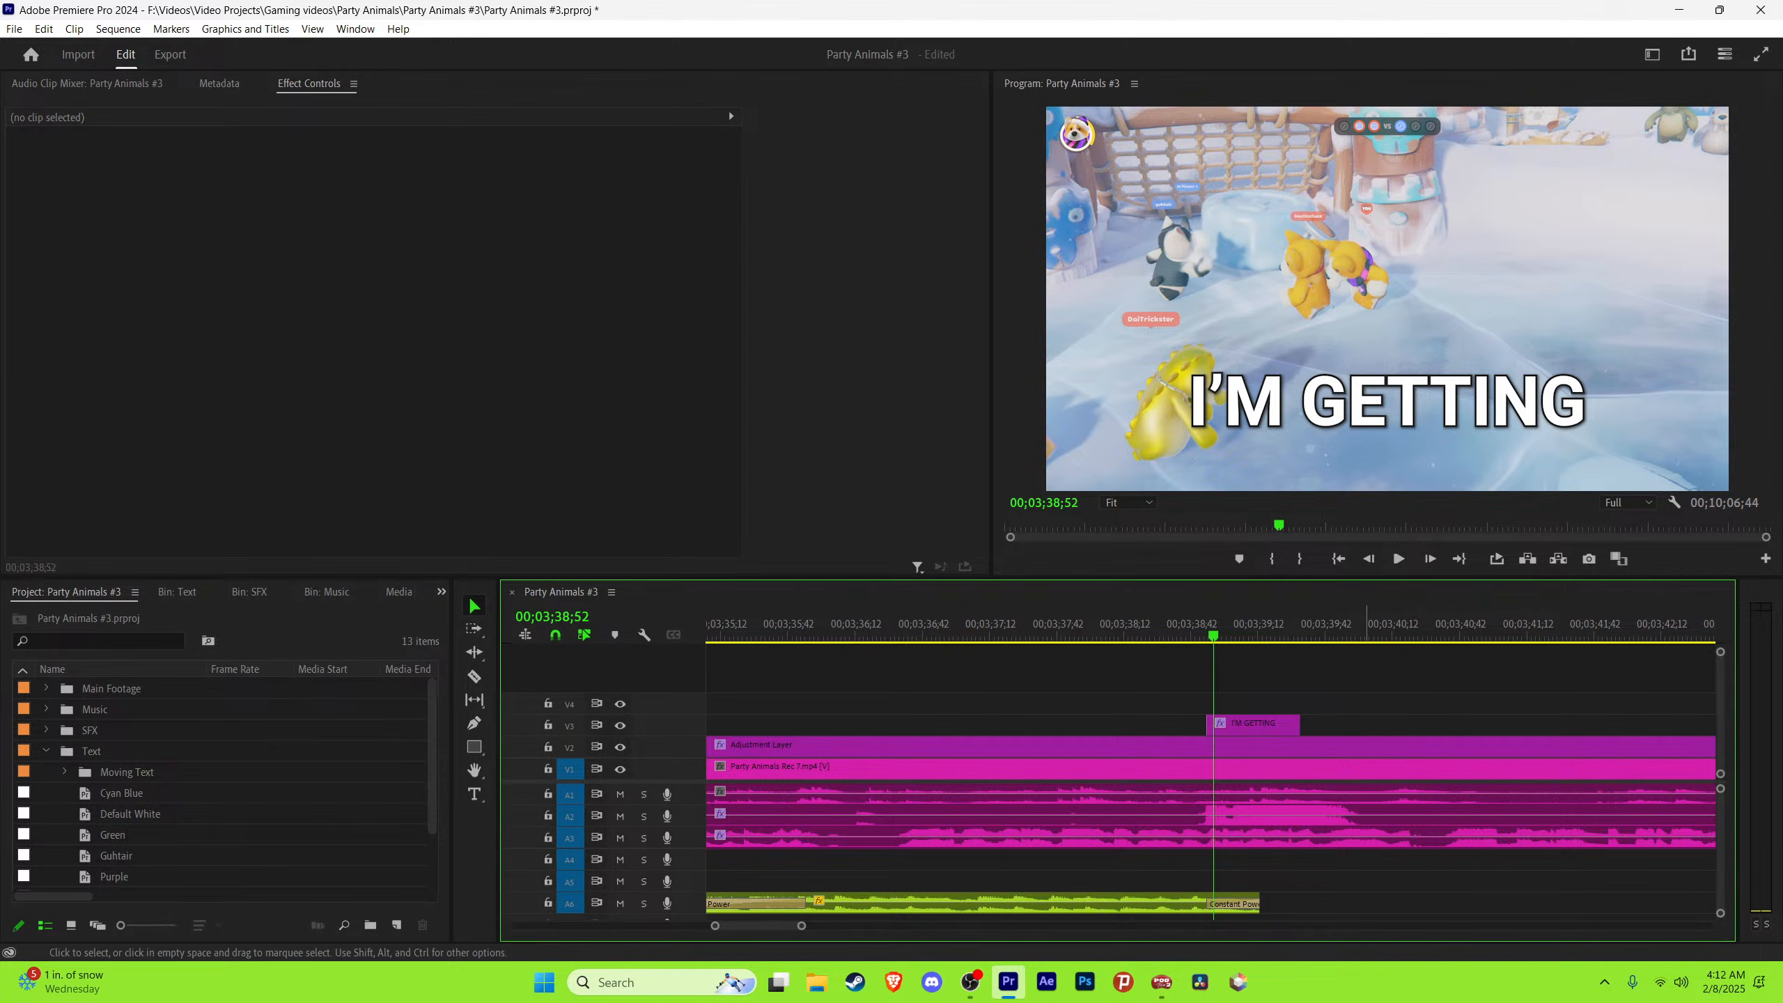
pyautogui.hotkey('ctrl', 's')
pyautogui.press('=')
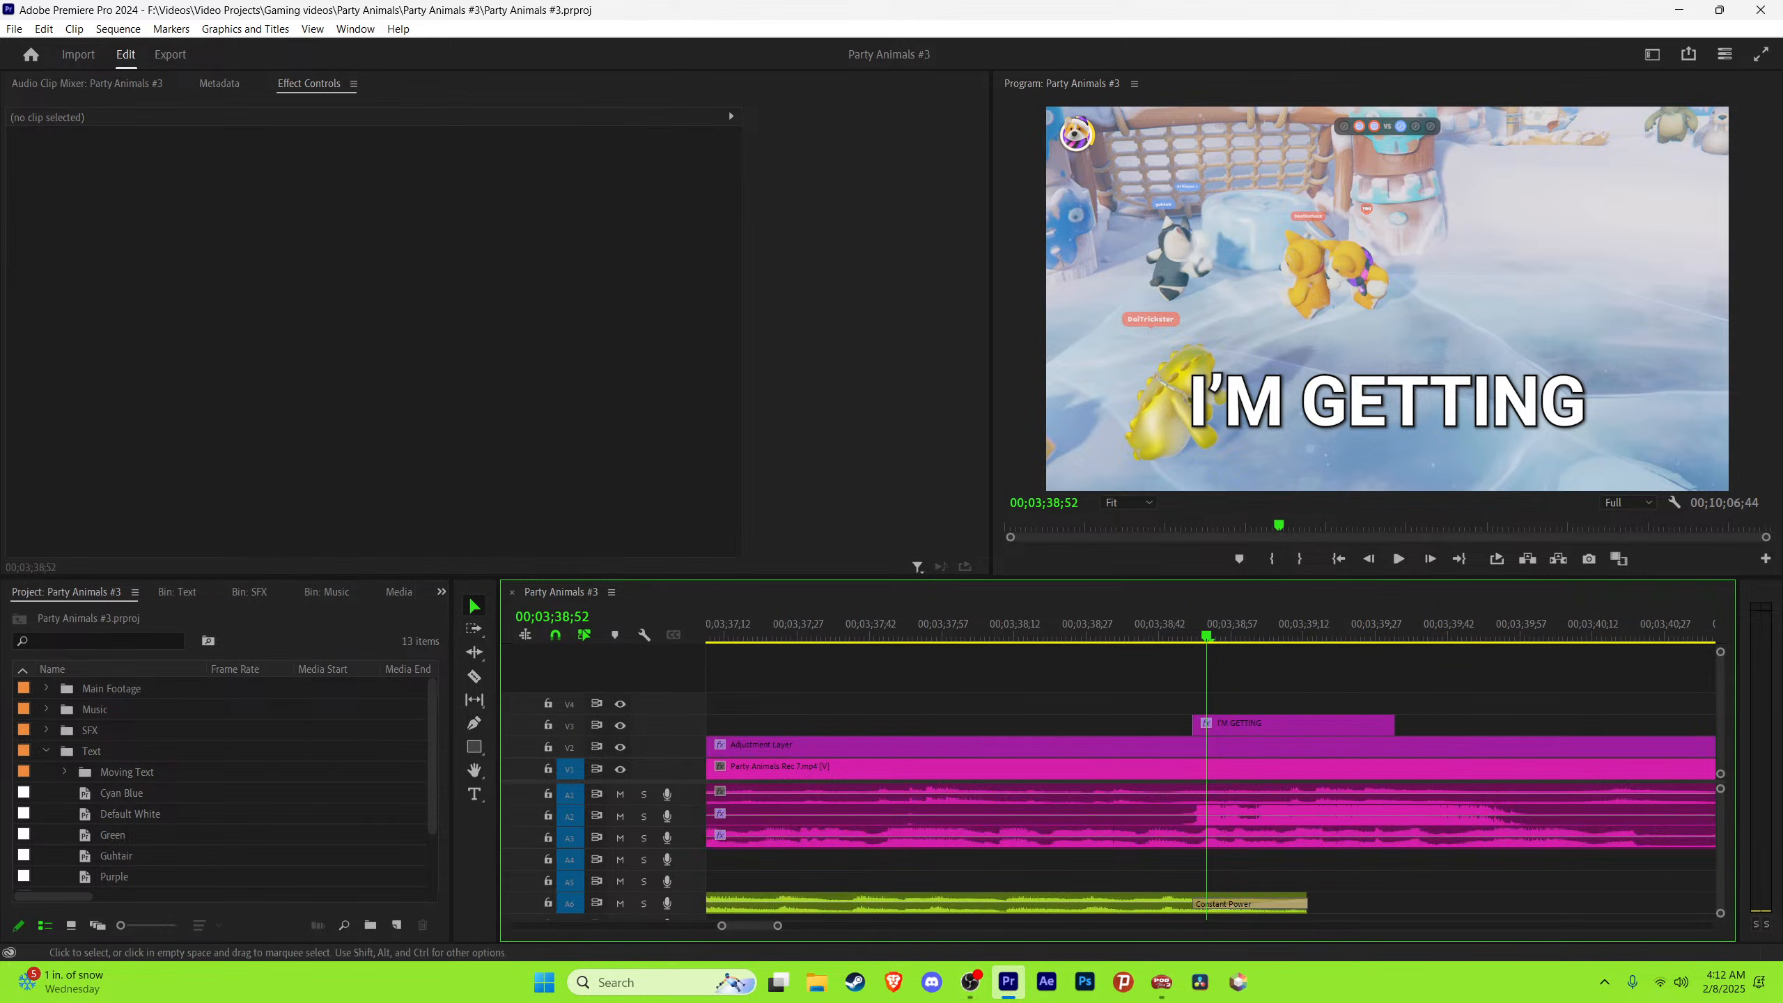
# Step: Replay the lead-in to the "I'M GETTING" caption from just after 00;03;38;45, stopping at 00;03;39;16
pyautogui.press('space')
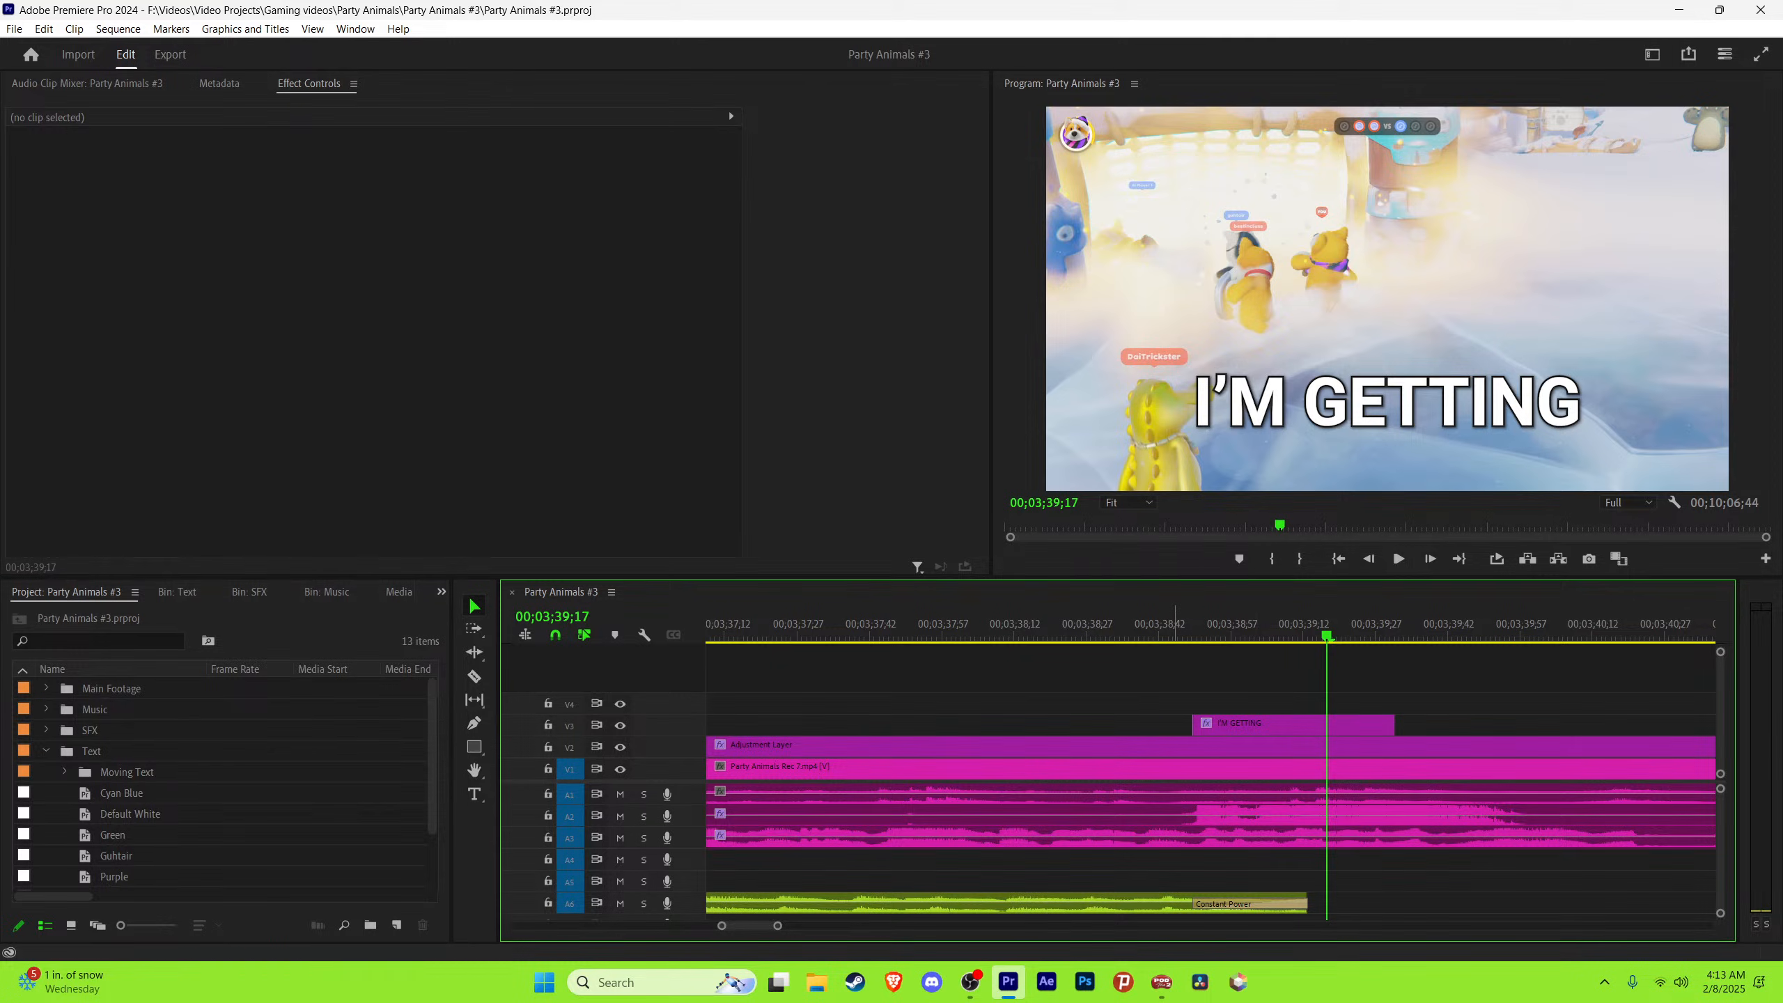
pyautogui.click(1172, 625)
pyautogui.hotkey('ctrl', 's')
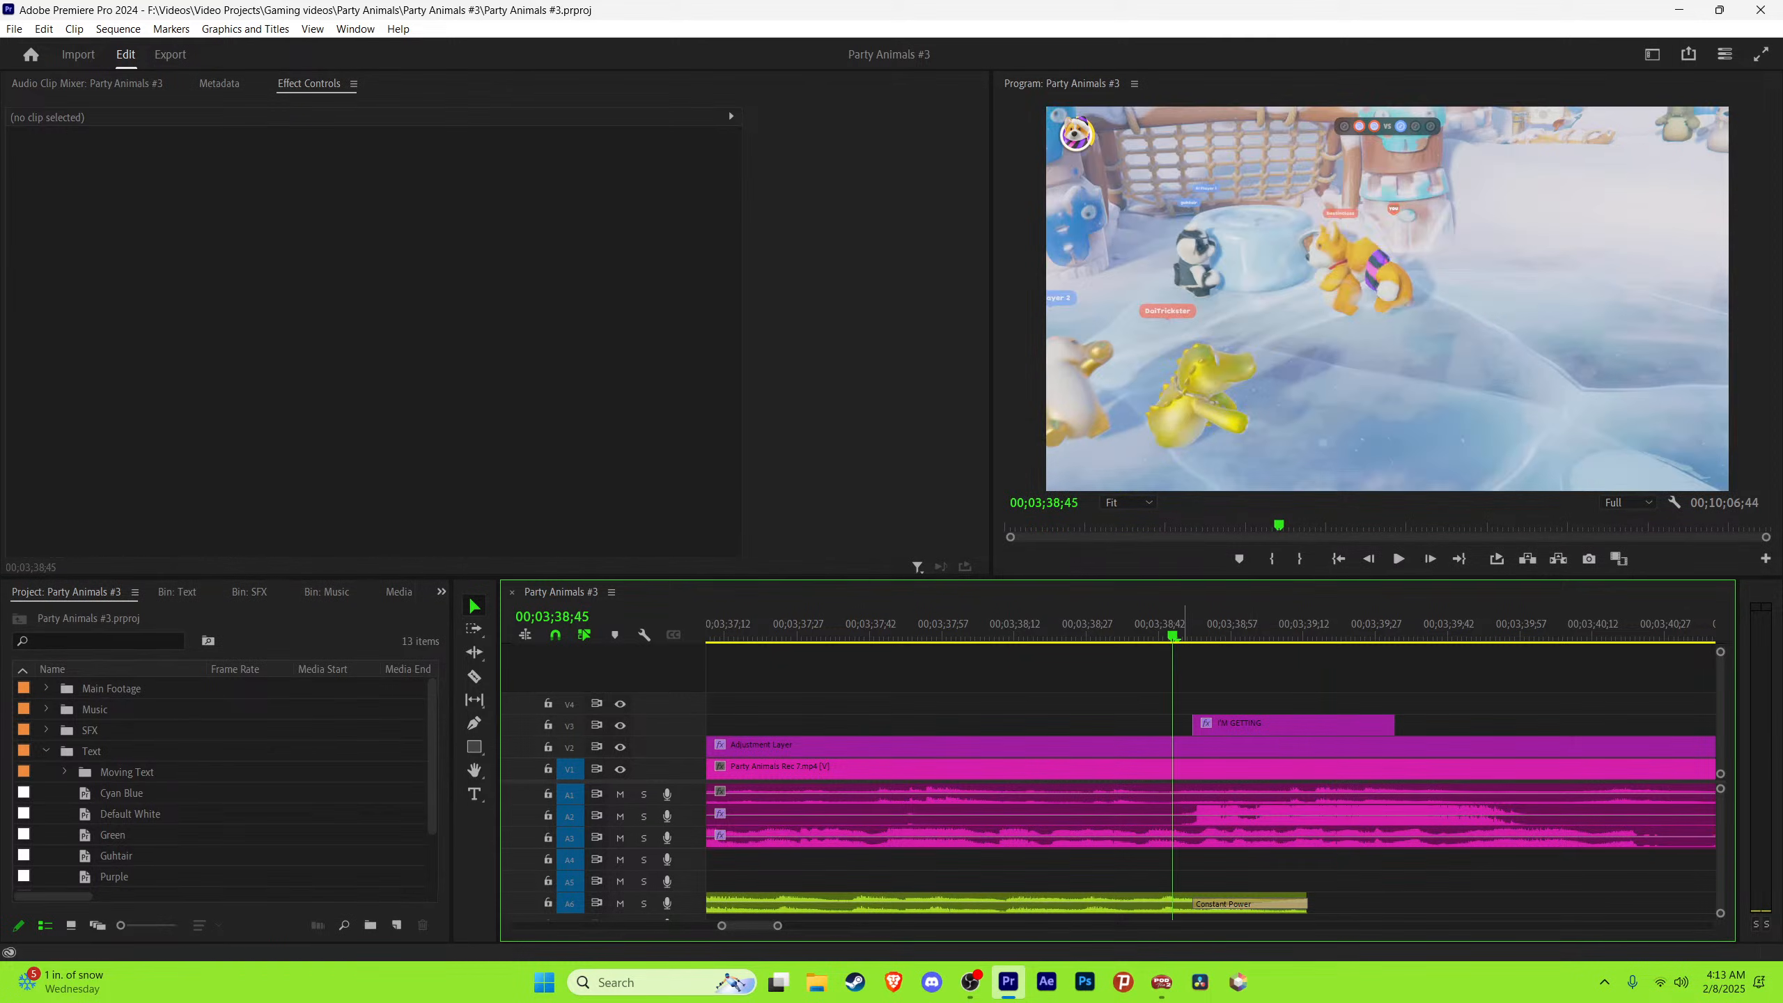
pyautogui.click(1184, 625)
pyautogui.press('space')
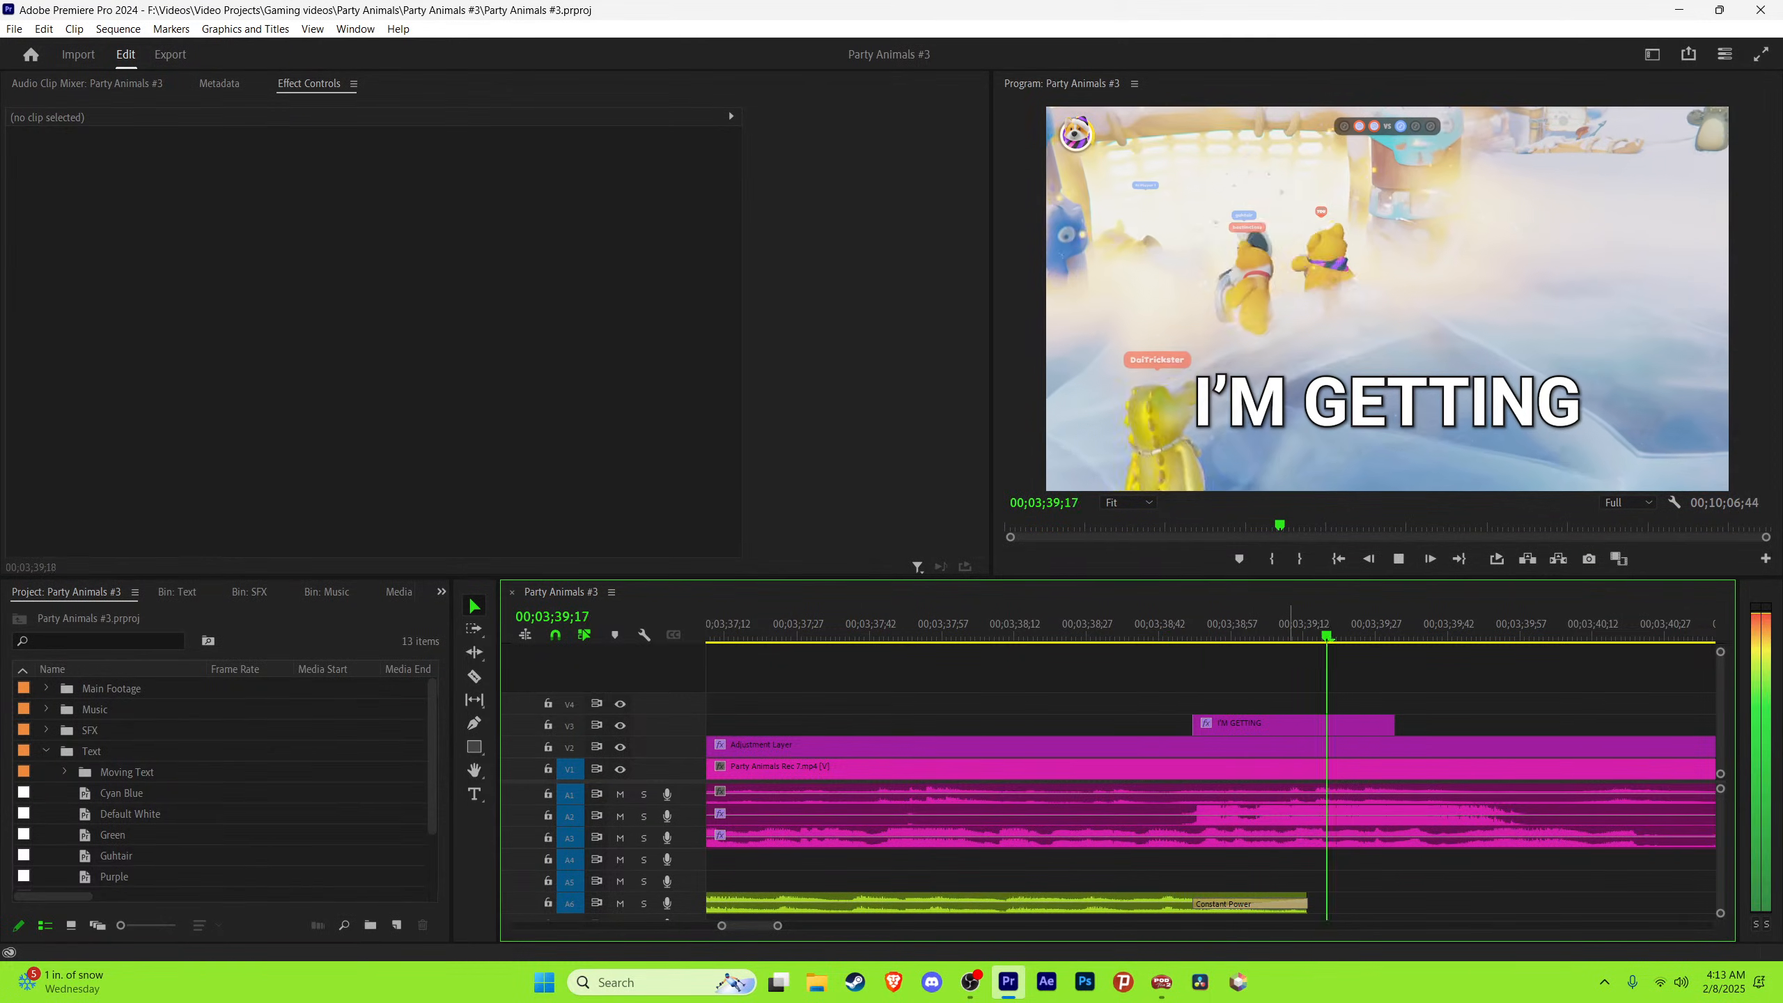
pyautogui.press('space')
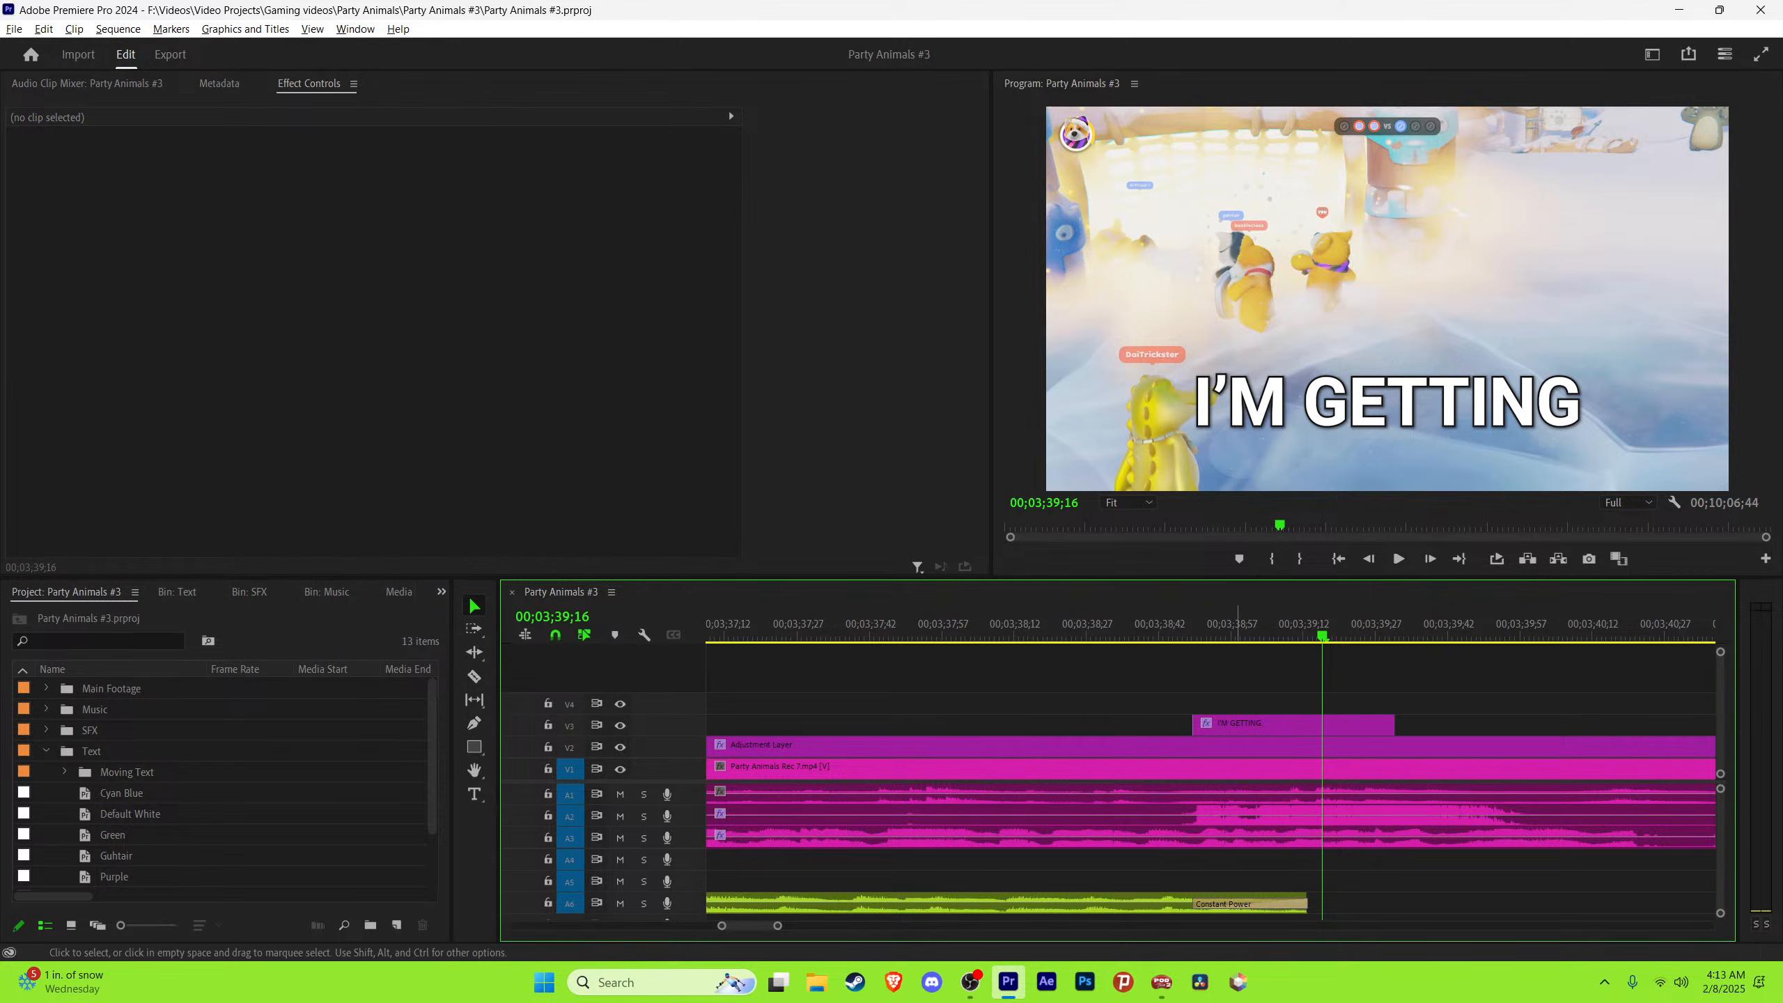
# Step: Duplicate the "I'M GETTING" caption on its track so the copy begins at 00;03;39;16, and move the playhead to 00;03;39;19
pyautogui.click(1239, 725)
pyautogui.moveTo(1239, 726); pyautogui.dragTo(1370, 725)
pyautogui.moveTo(1370, 628)
pyautogui.mouseDown()
pyautogui.moveTo(1318, 628)
pyautogui.moveTo(1344, 628)
pyautogui.mouseUp()
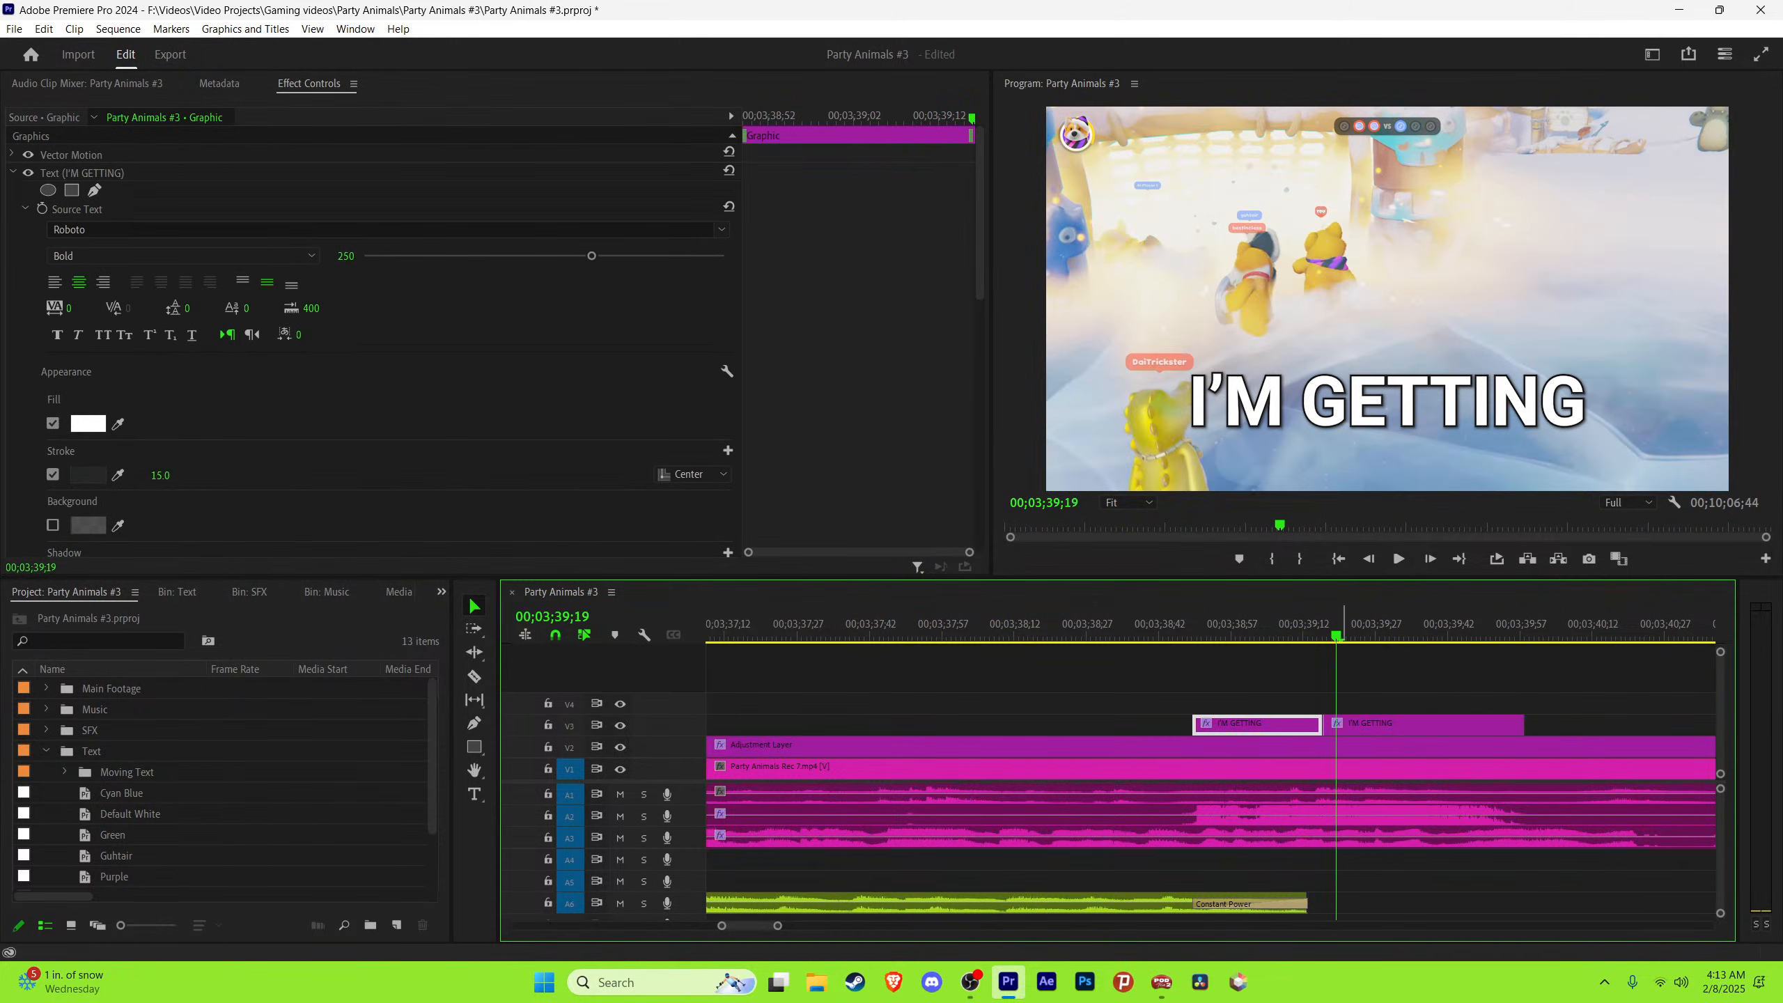
# Step: Replace the duplicated caption's text with "IT IN" in capitals and save the project
pyautogui.press('t')
pyautogui.moveTo(1588, 402); pyautogui.dragTo(1186, 402)
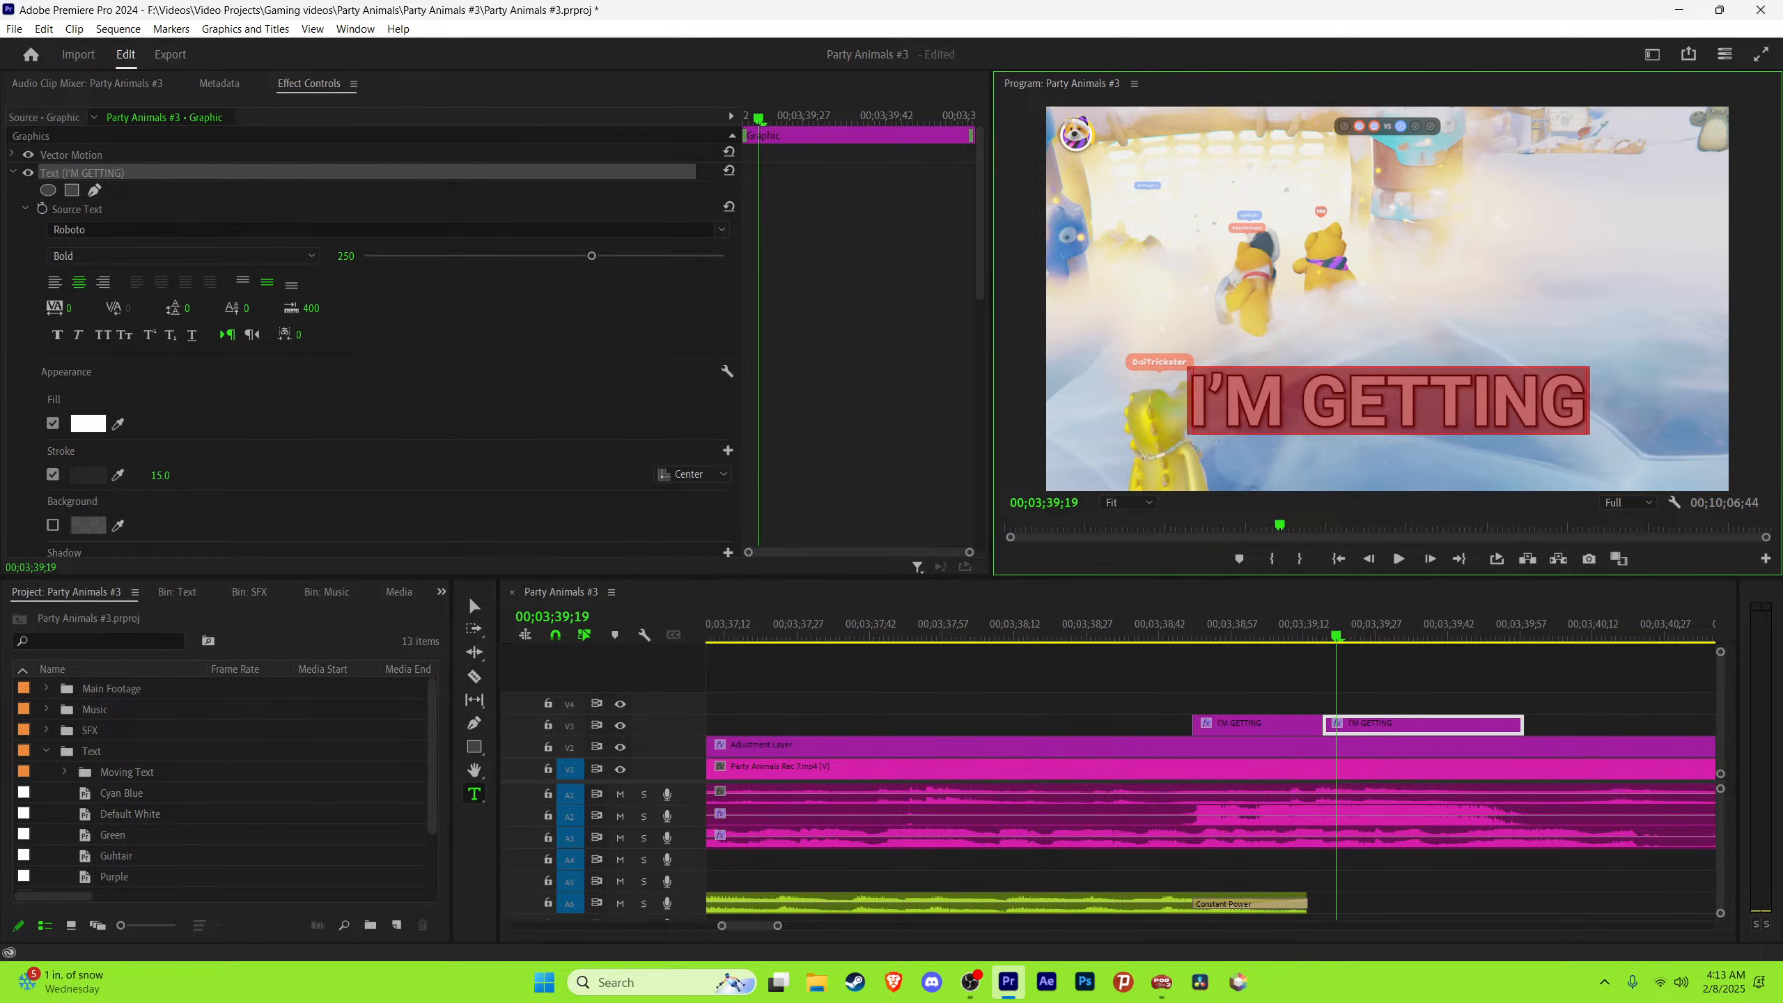
pyautogui.write('IT IN')
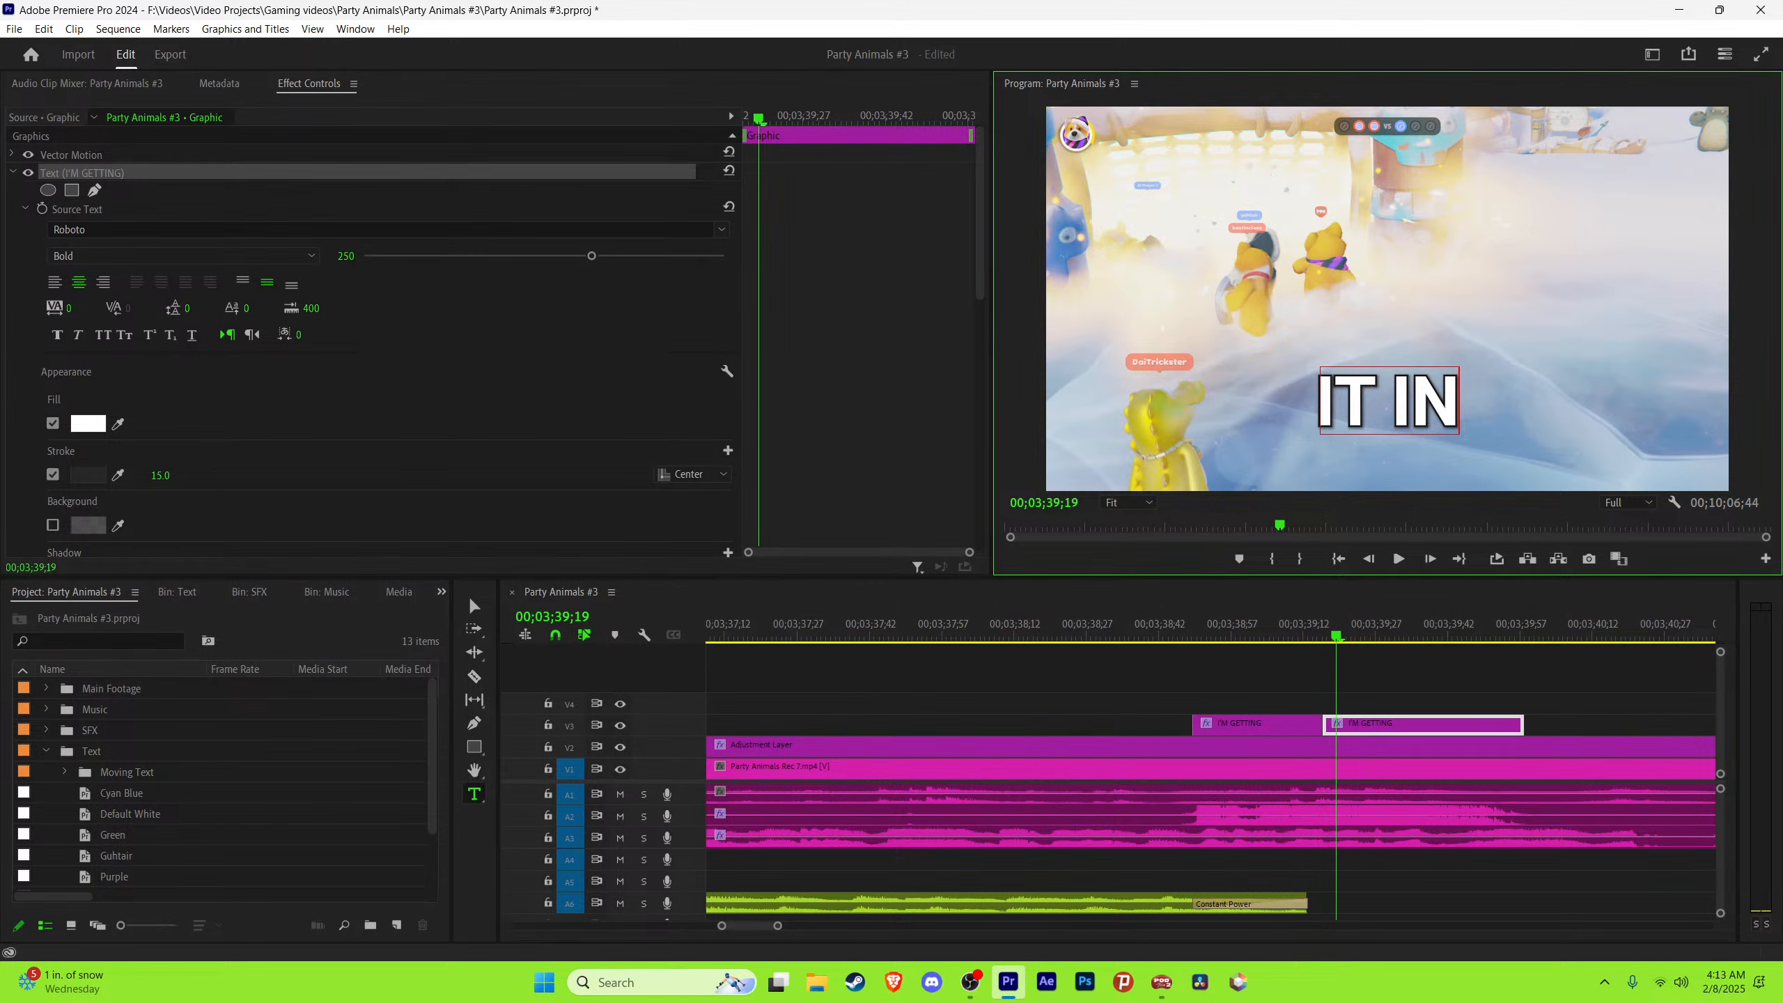
pyautogui.click(475, 606)
pyautogui.hotkey('ctrl', 's')
# Step: Play the "IT IN" caption against the voice audio and trim its end to 00;03;39;56
pyautogui.press('space')
pyautogui.press('space')
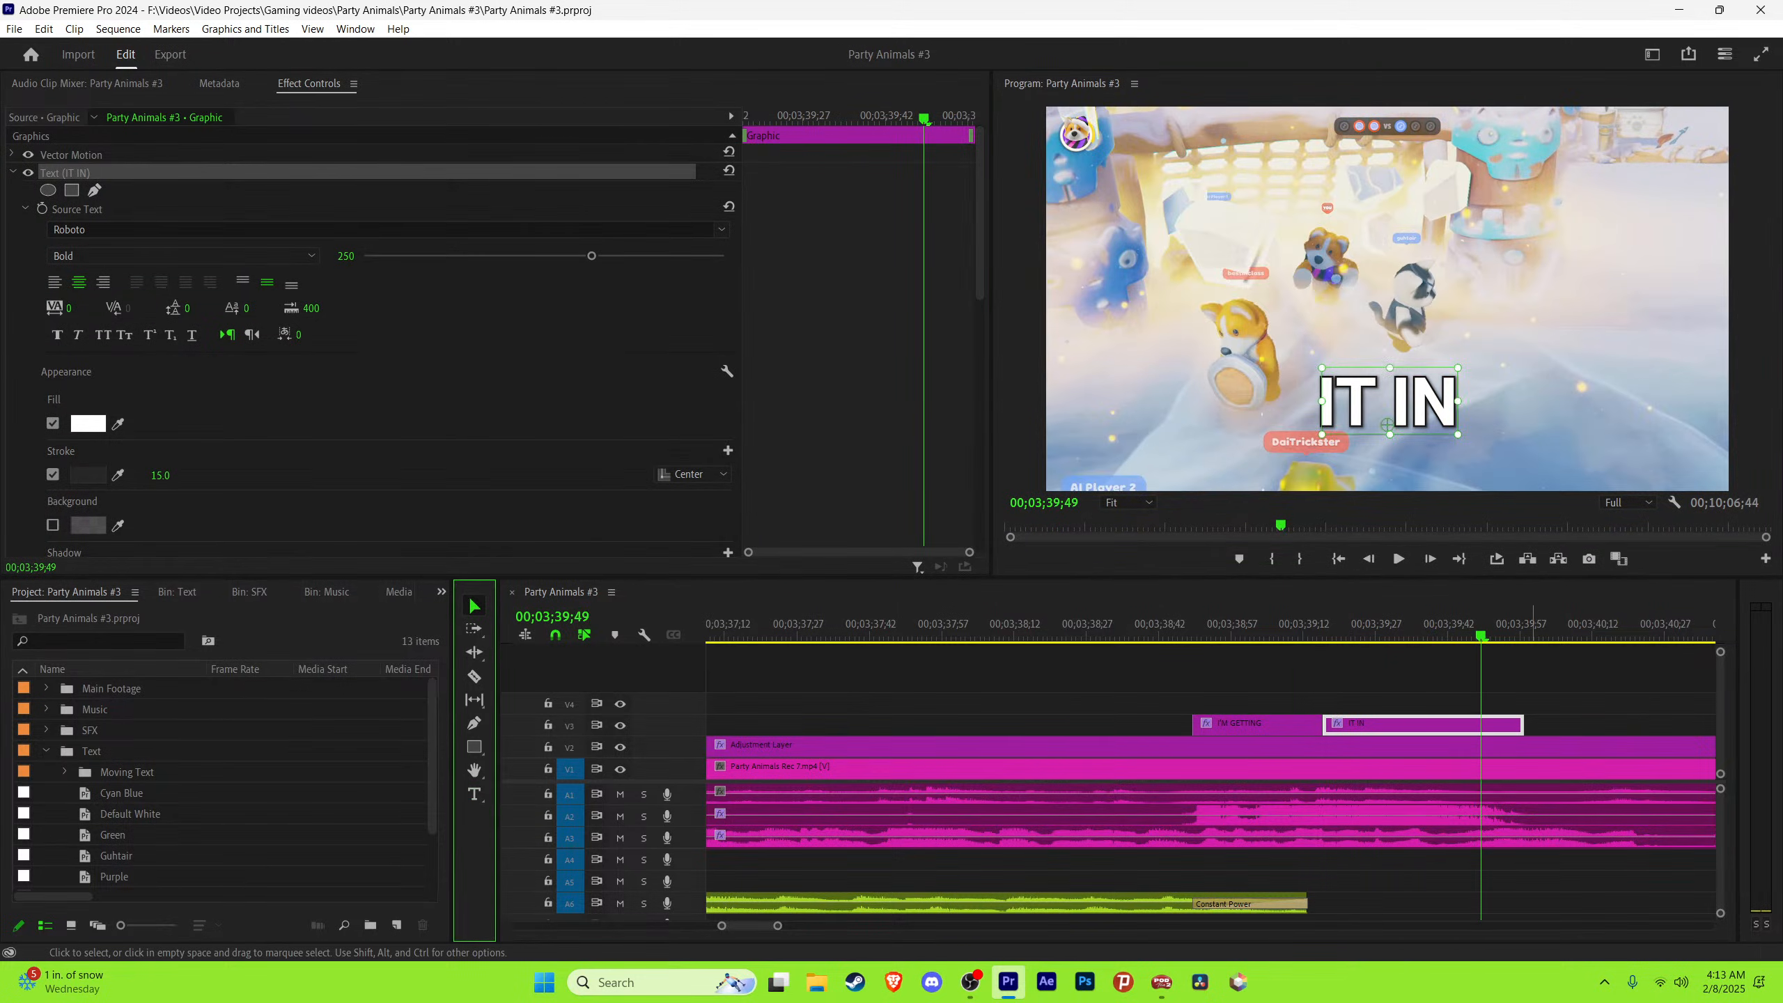
pyautogui.moveTo(1533, 624); pyautogui.dragTo(1501, 625)
pyautogui.click(1523, 625)
pyautogui.press('Right')
pyautogui.press('Left')
pyautogui.press('Left')
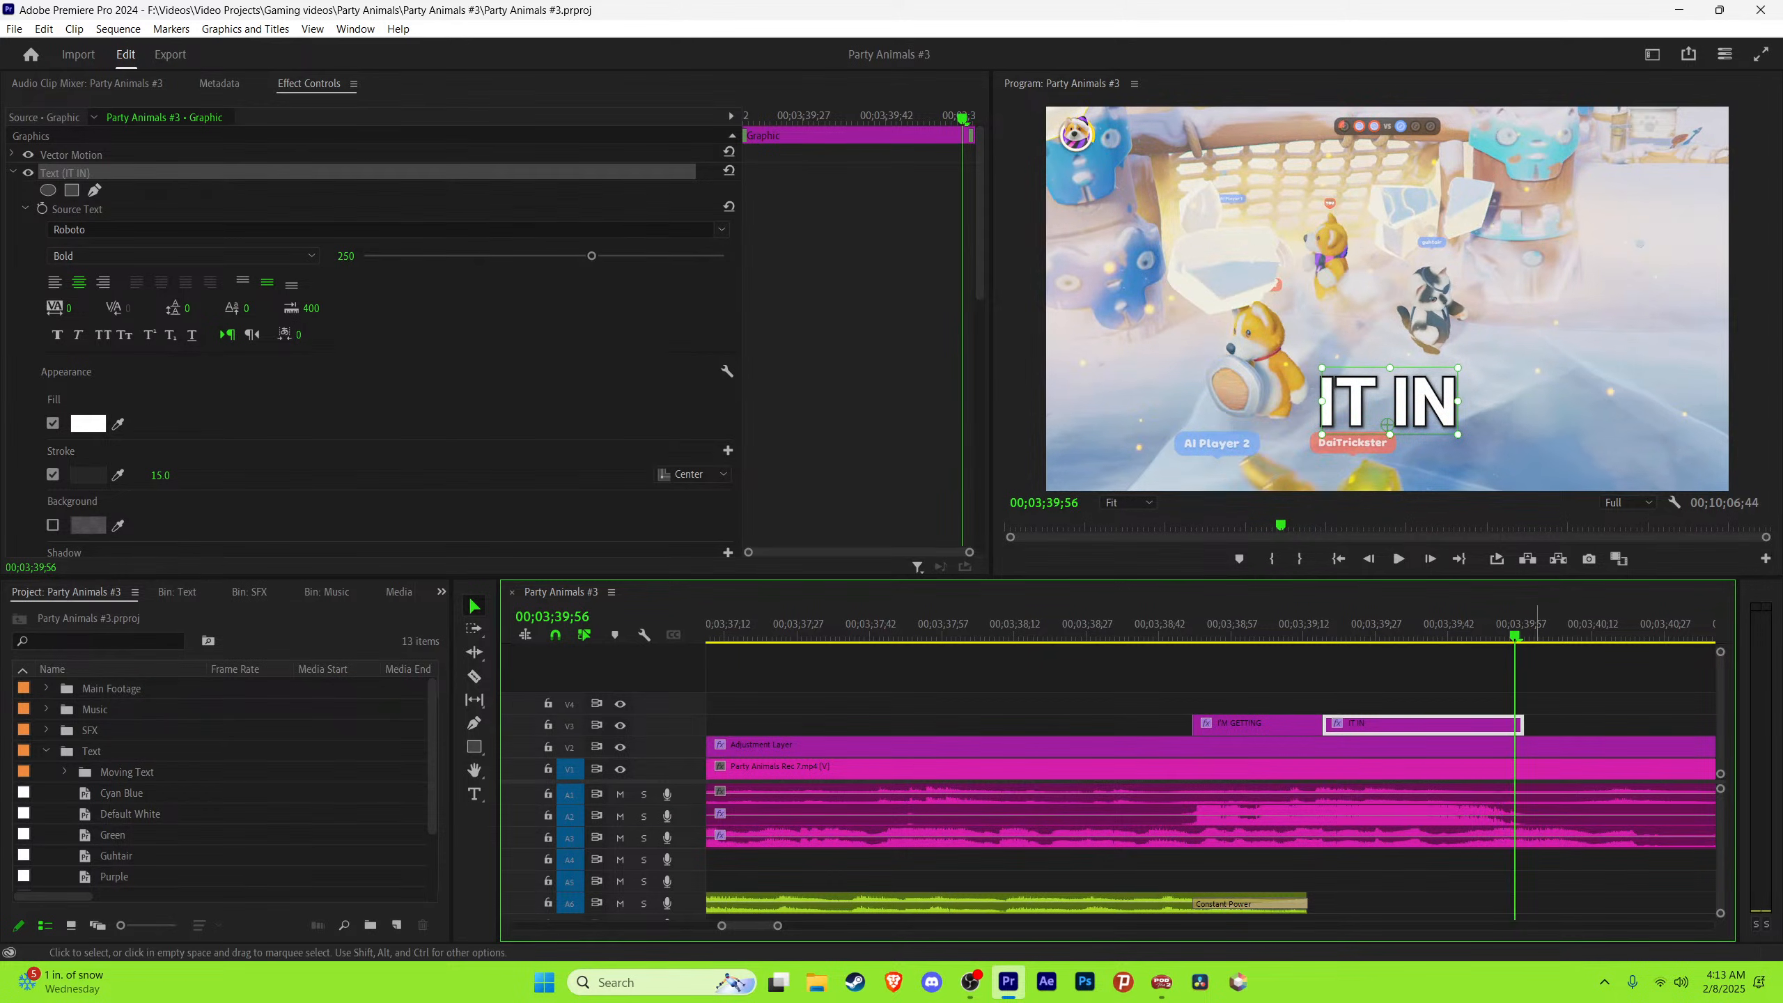
pyautogui.moveTo(1521, 726); pyautogui.dragTo(1514, 726)
# Step: Apply the default Cross Dissolve transition to the end of the "IT IN" caption and shorten it to 4 frames
pyautogui.rightClick(1512, 719)
pyautogui.click(1580, 828)
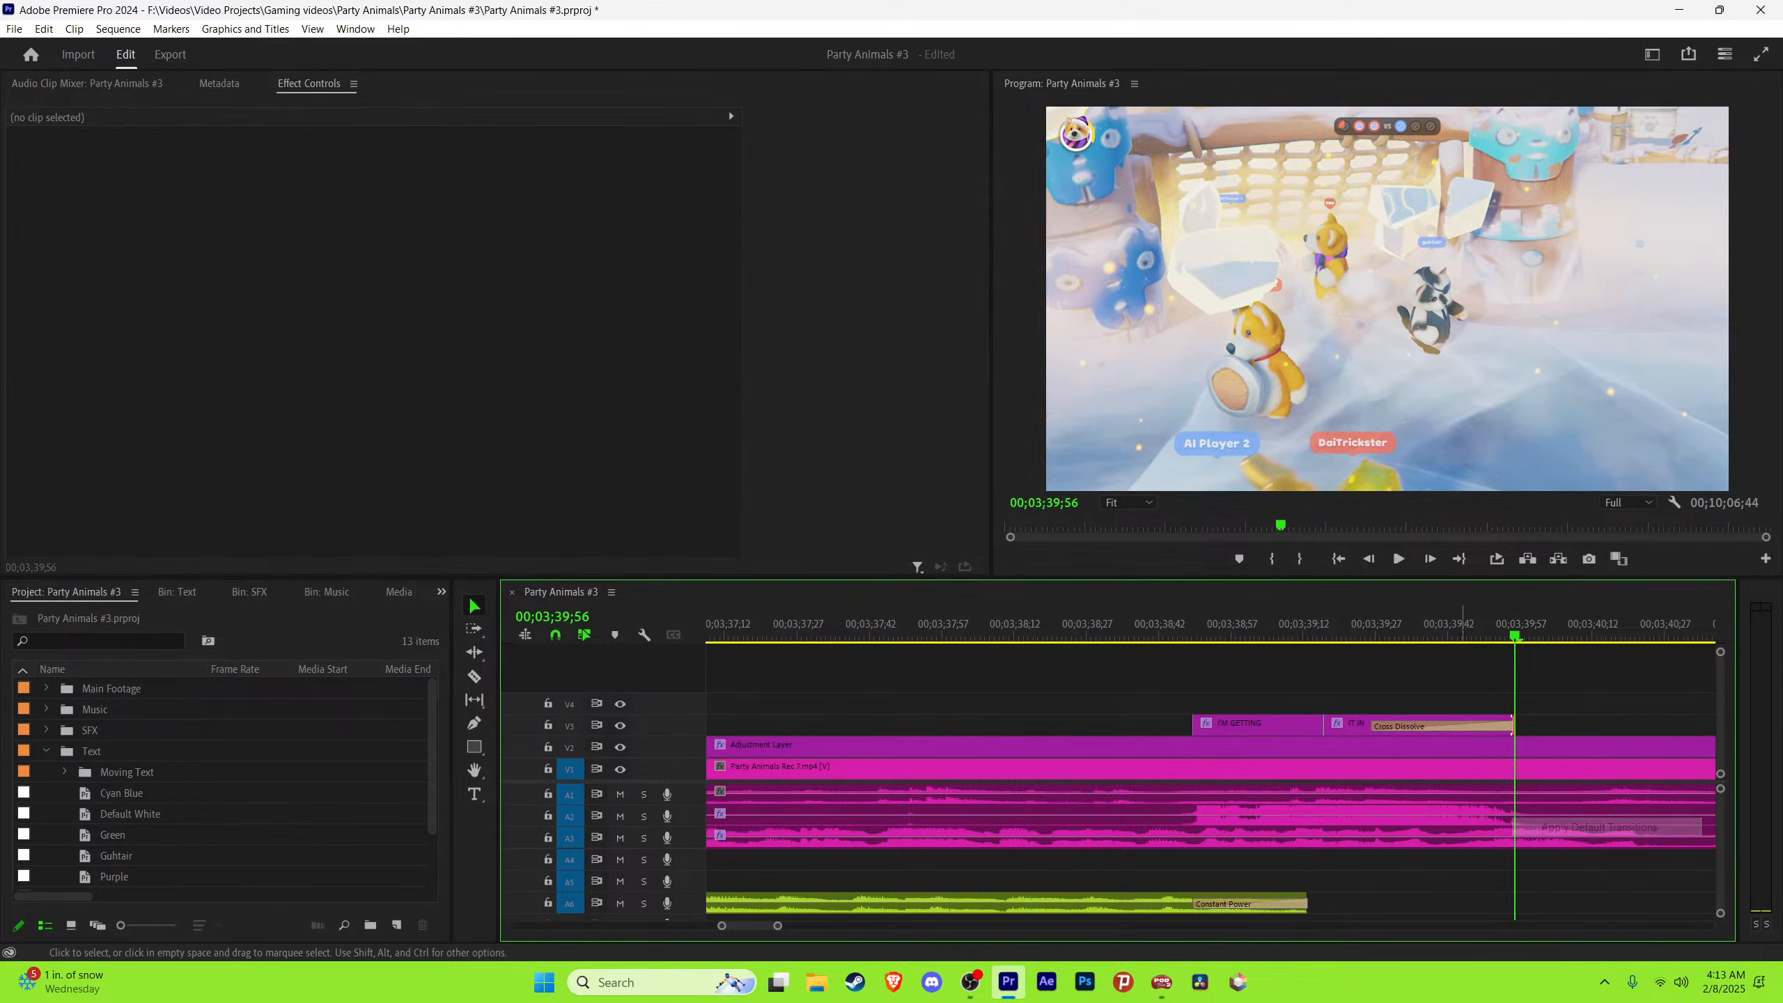
pyautogui.moveTo(1374, 726); pyautogui.dragTo(1496, 726)
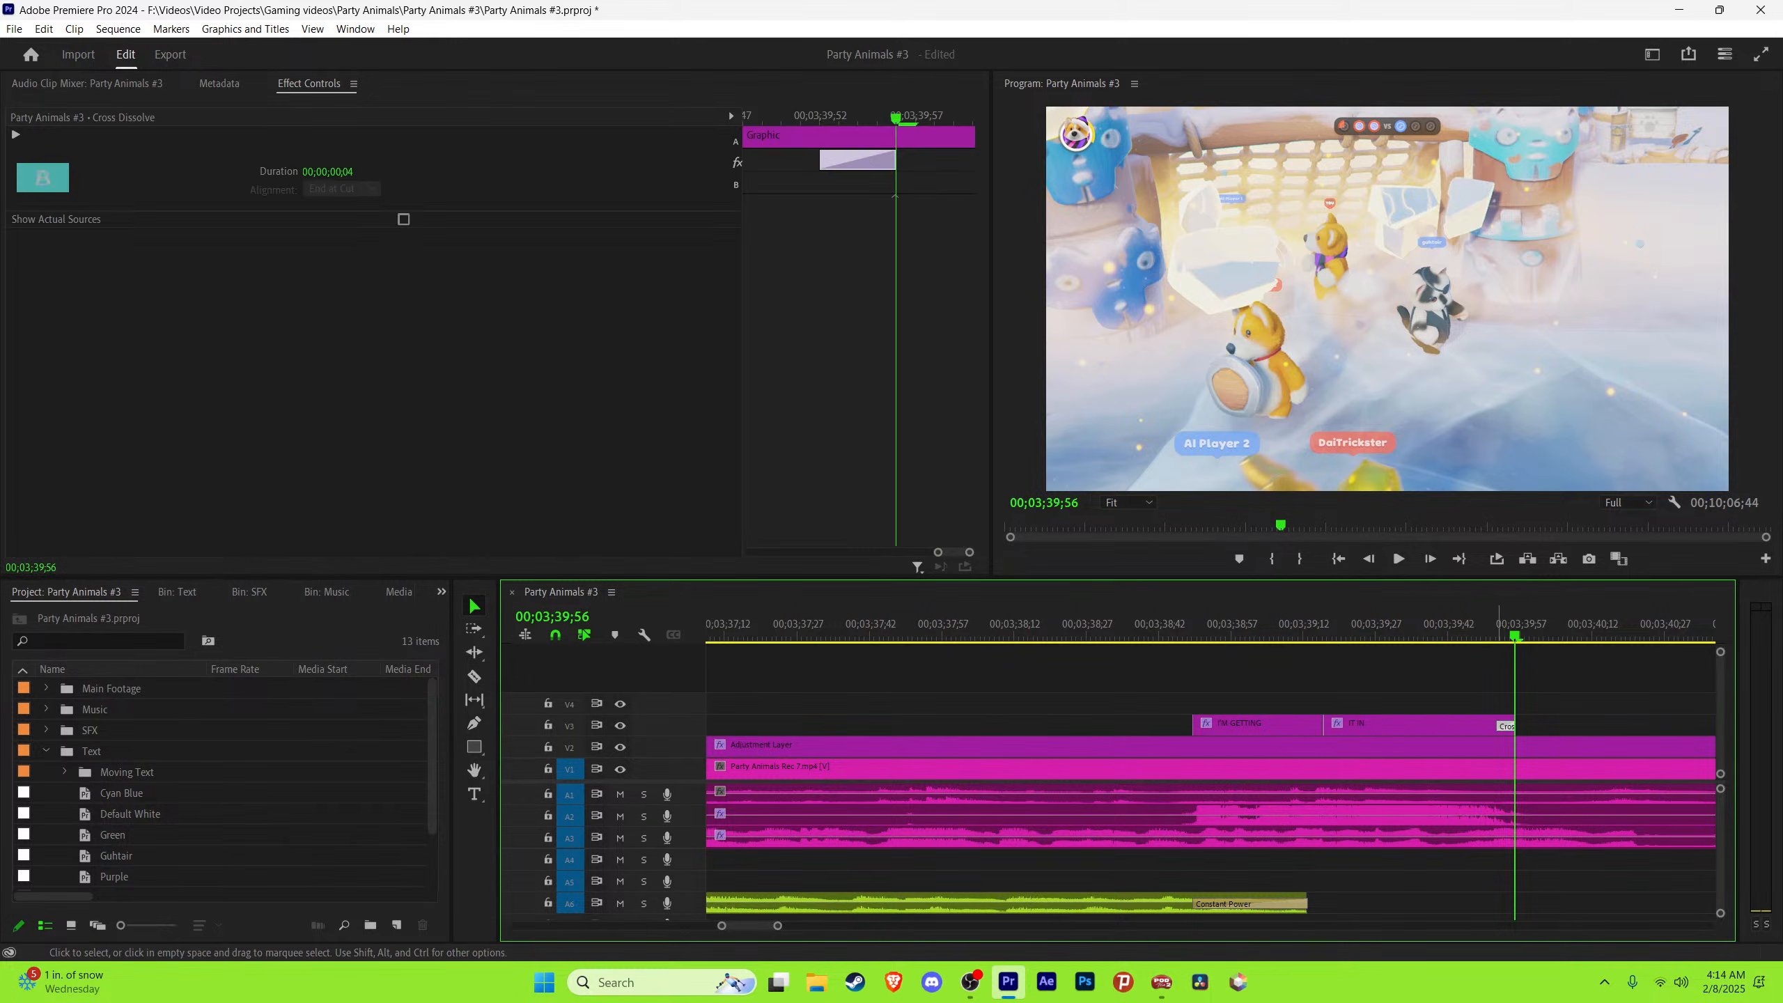
# Step: Save the project and play both captions from 00;03;38;49 to review them
pyautogui.click(1194, 627)
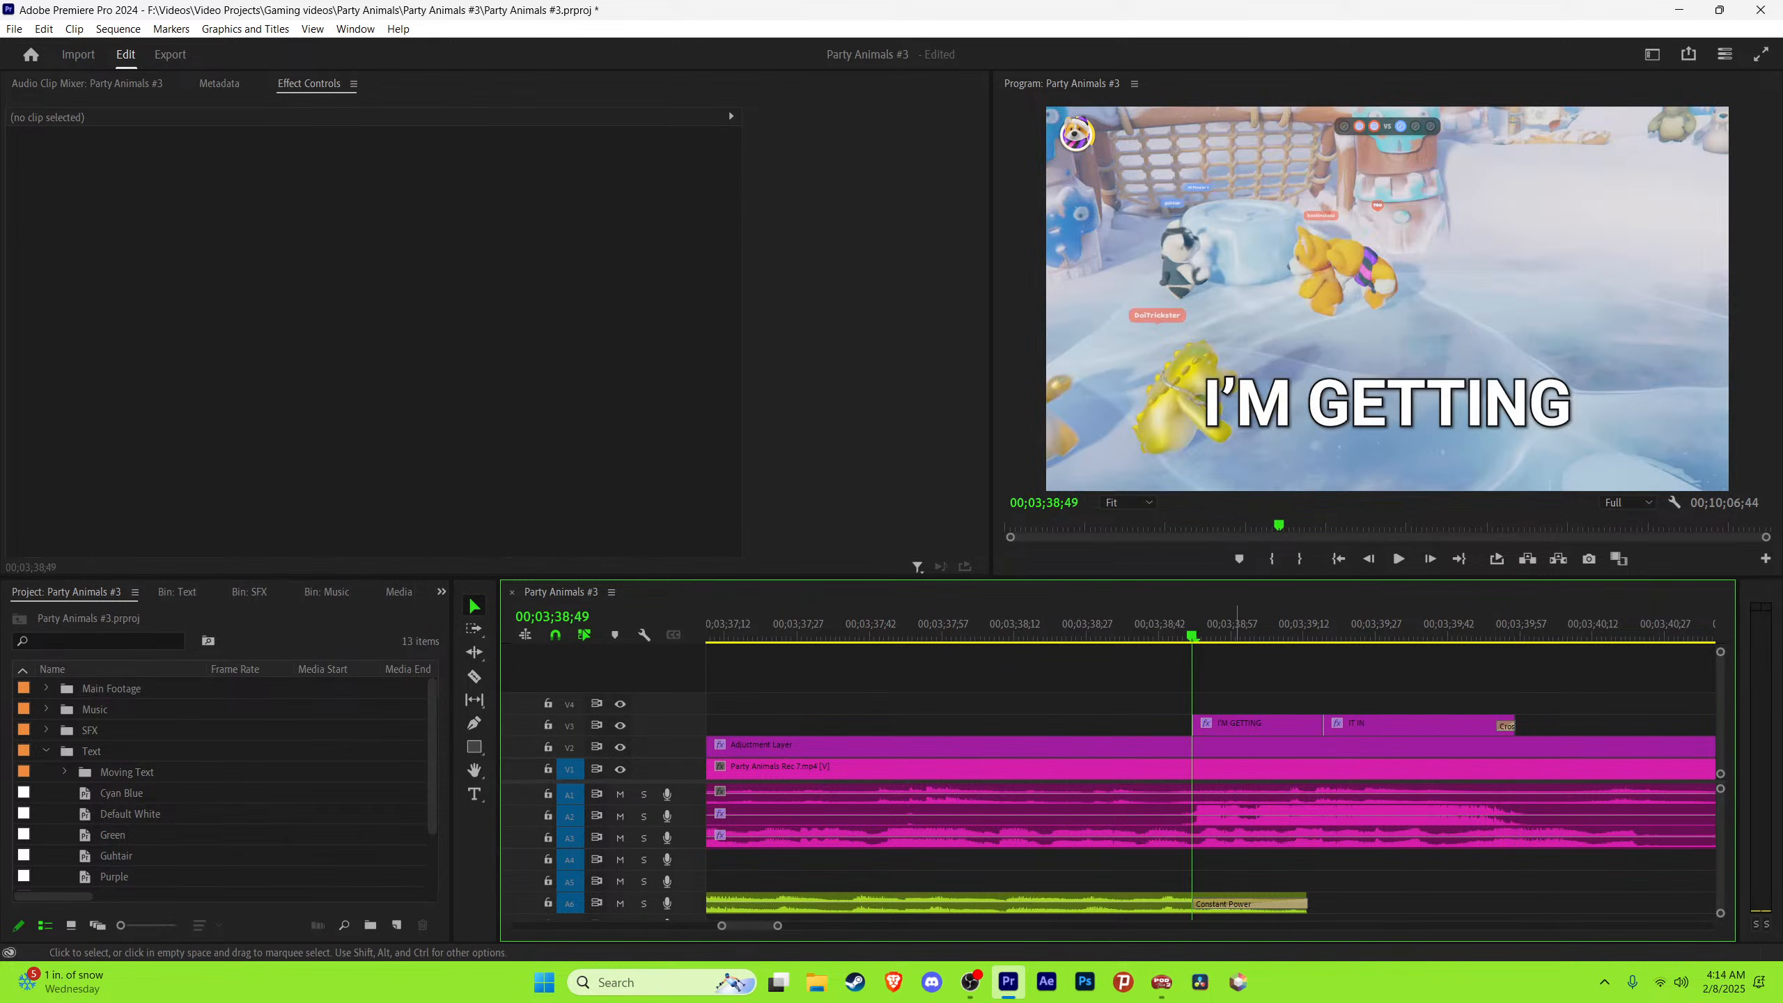
pyautogui.hotkey('ctrl', 's')
pyautogui.press('-')
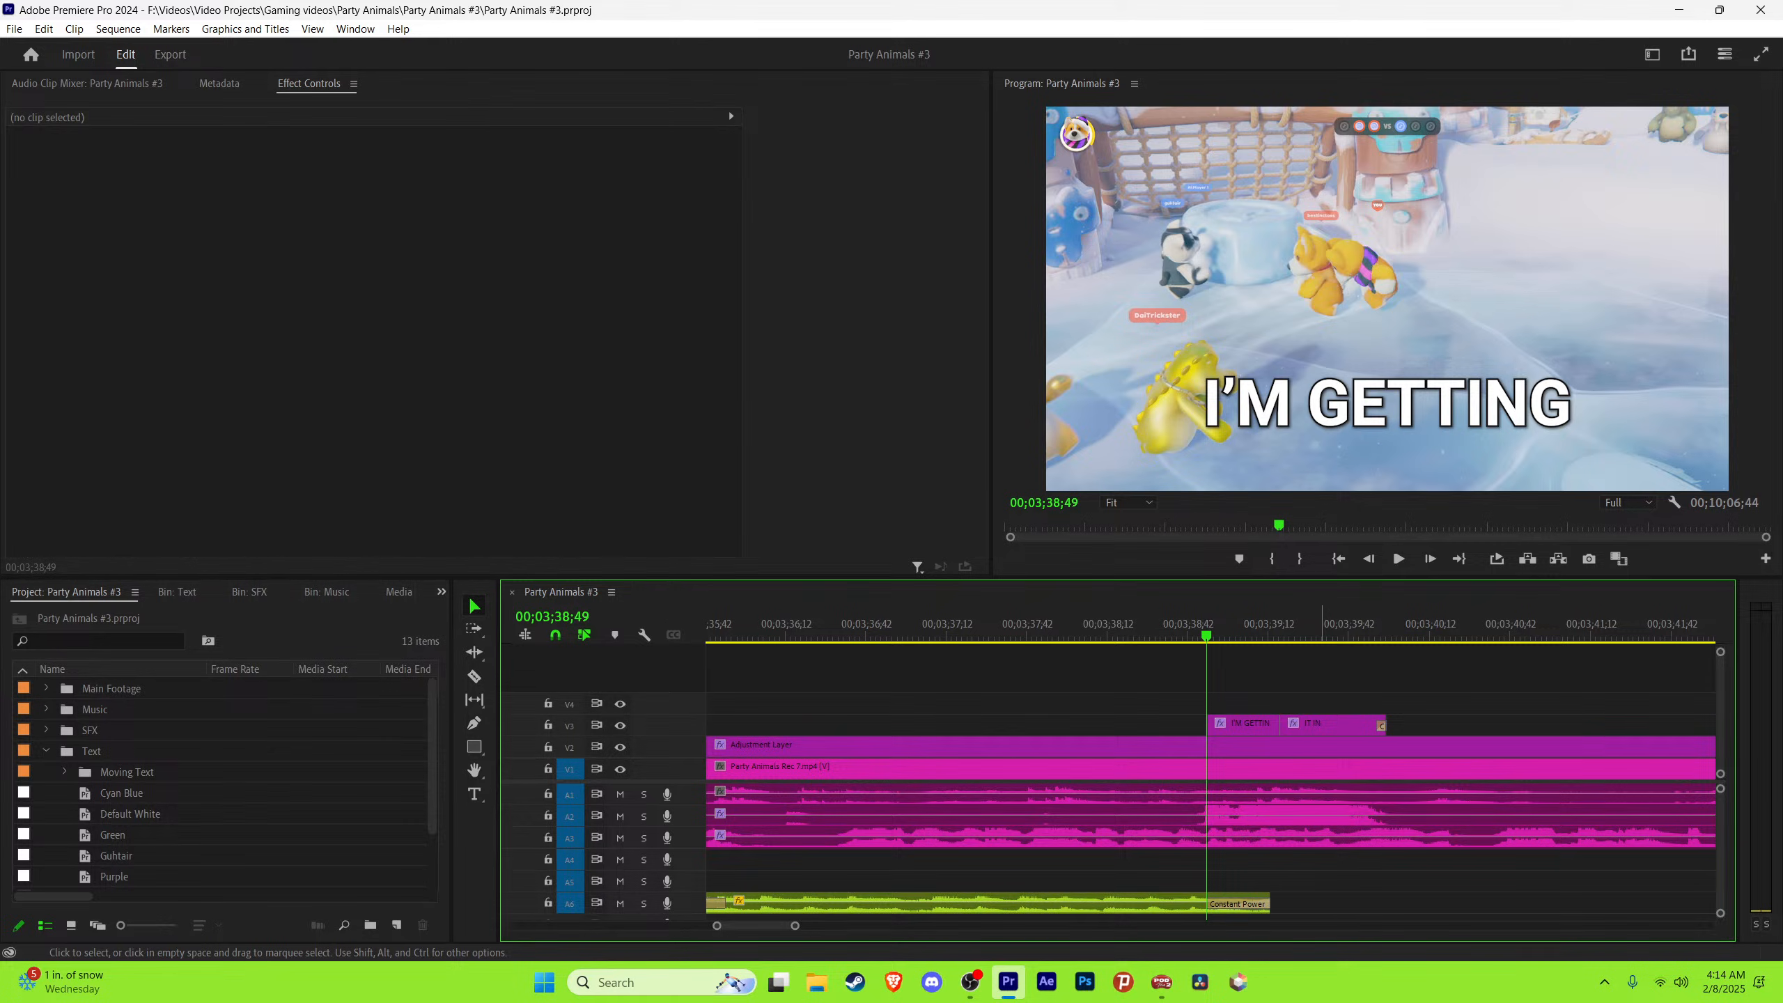
pyautogui.press('space')
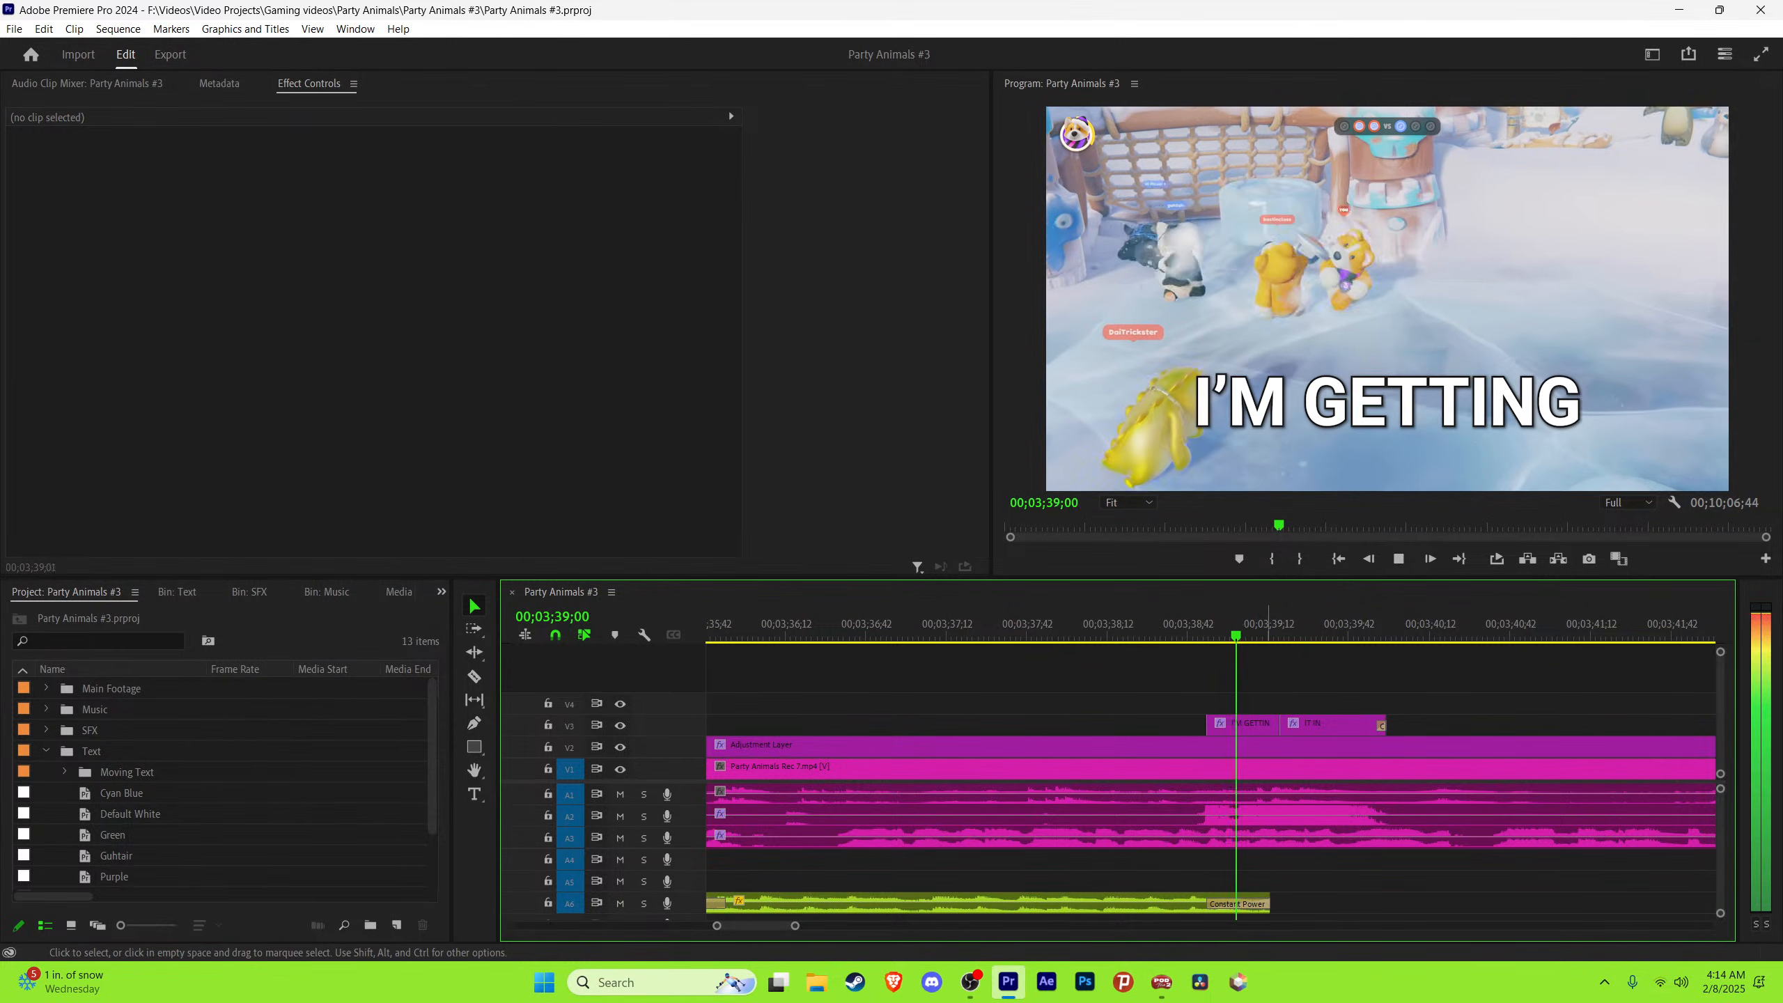
pyautogui.press('space')
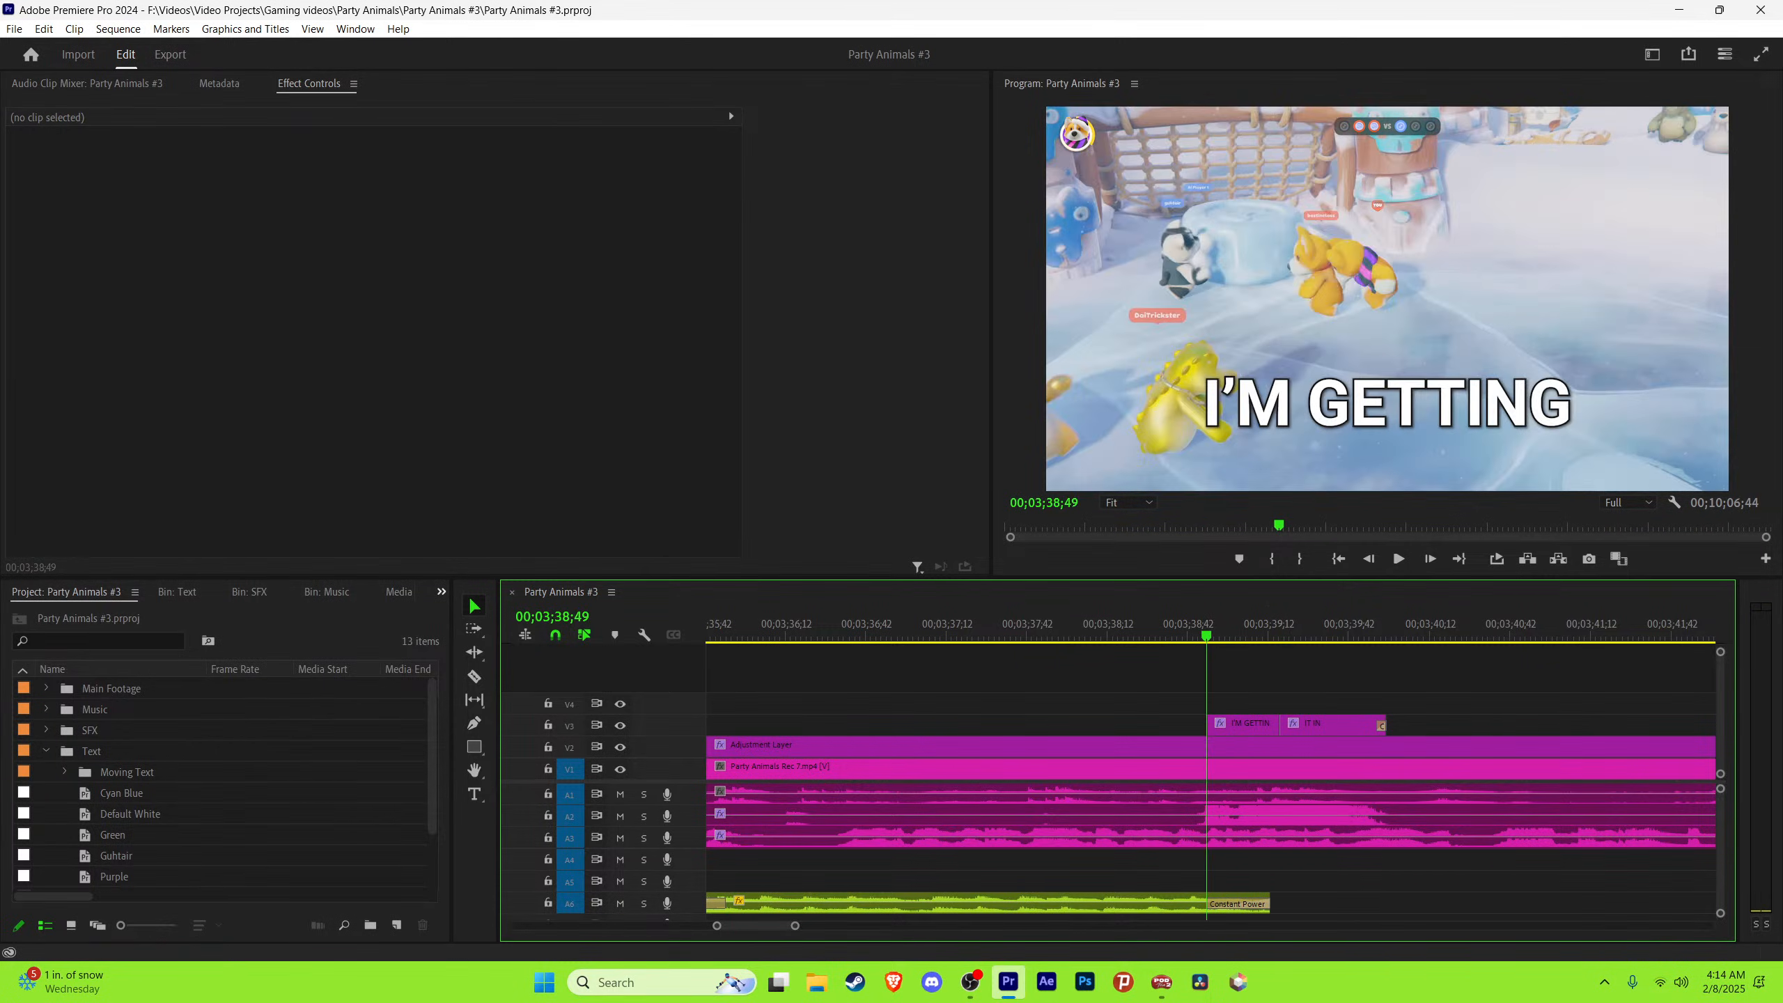
# Step: Search the effects library for "shake"
pyautogui.click(441, 591)
pyautogui.click(463, 728)
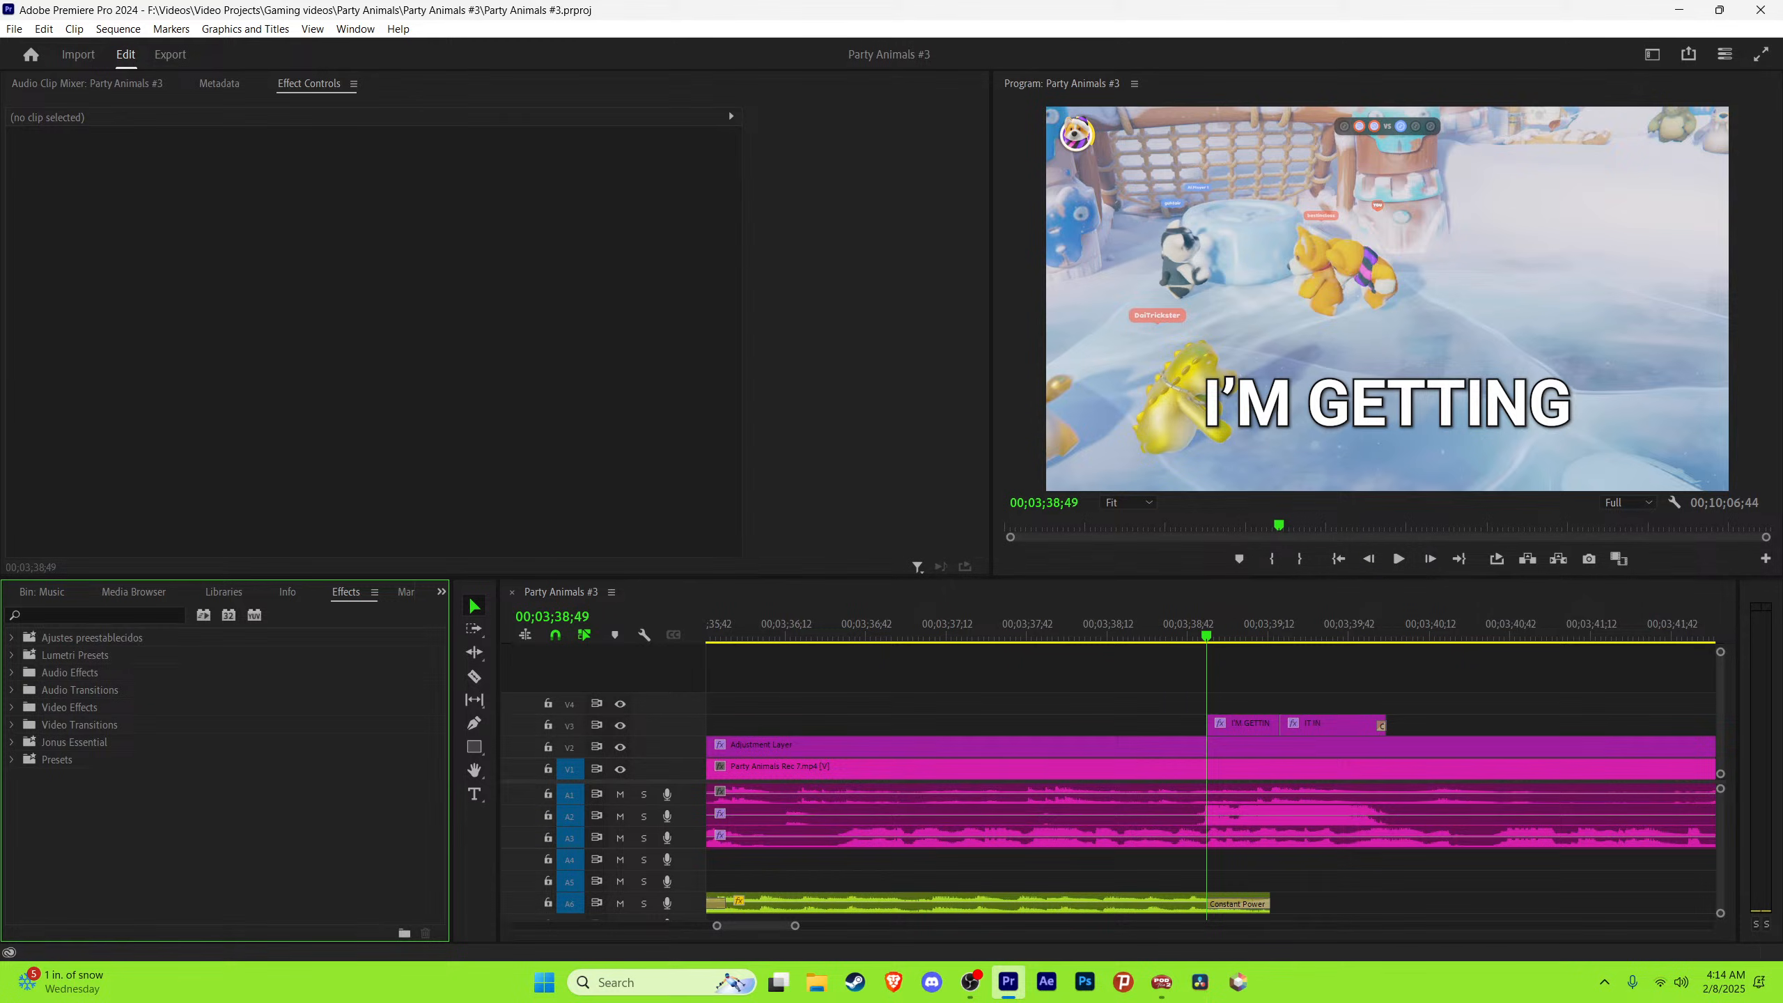
pyautogui.click(91, 615)
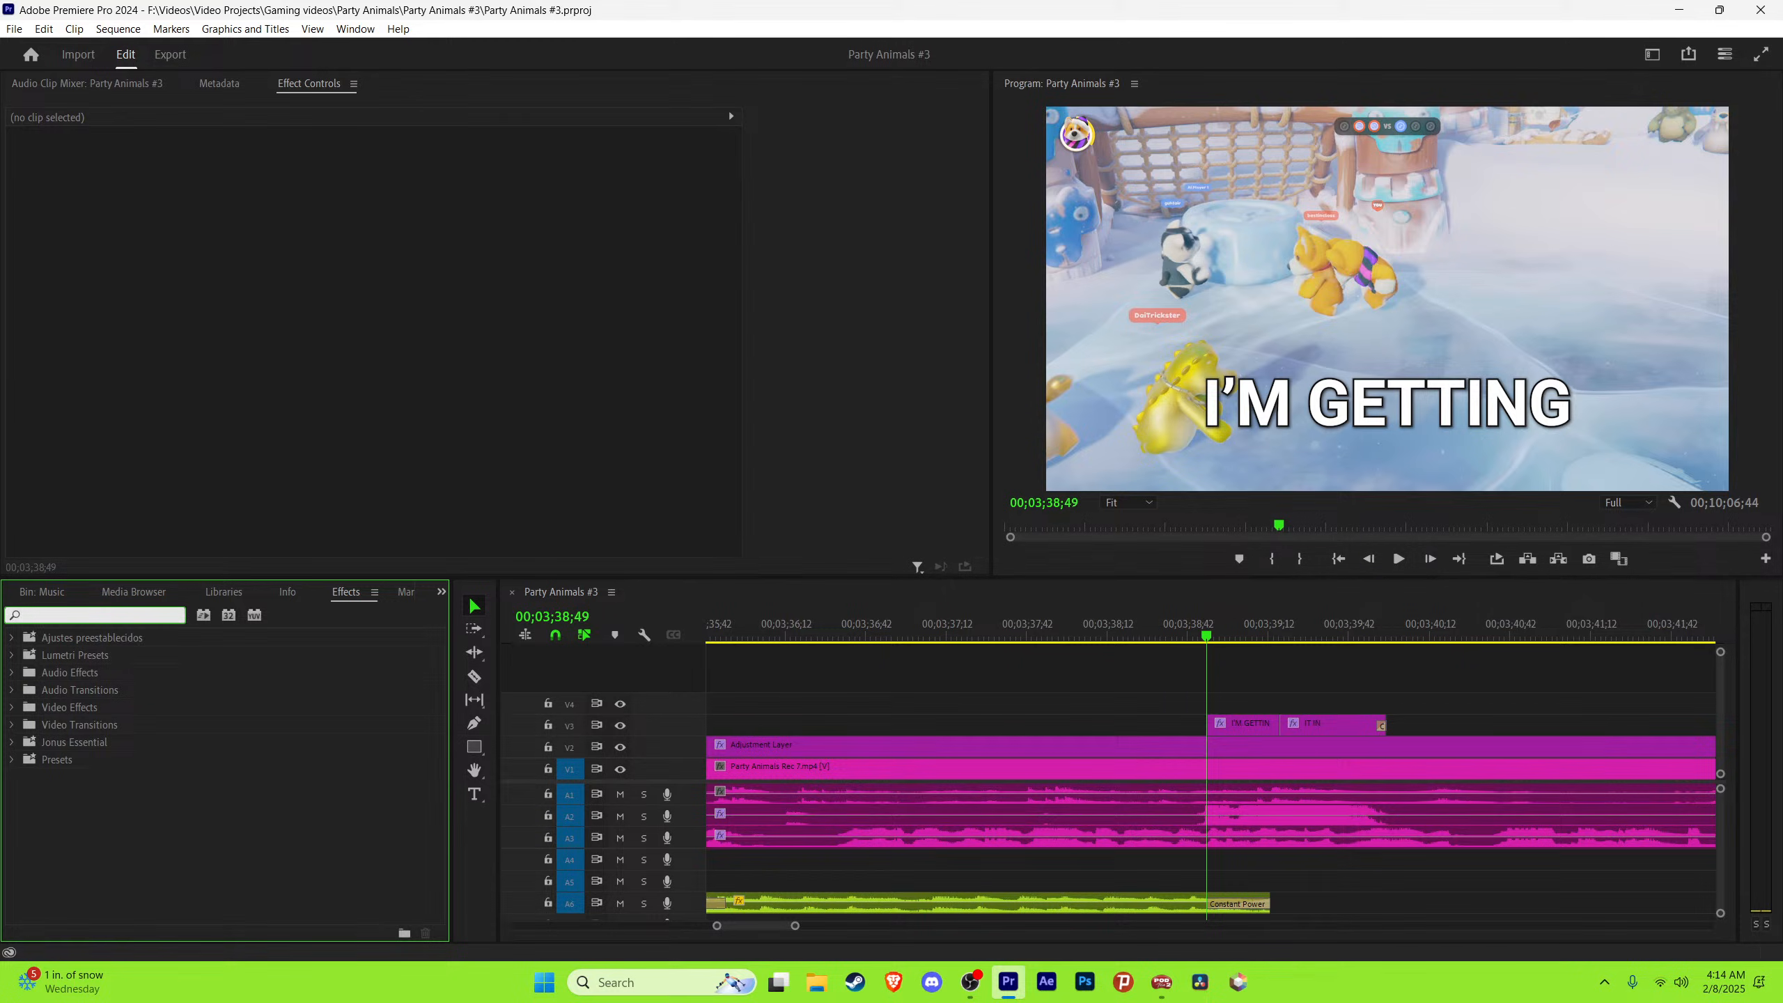
pyautogui.click(11, 656)
pyautogui.click(11, 656)
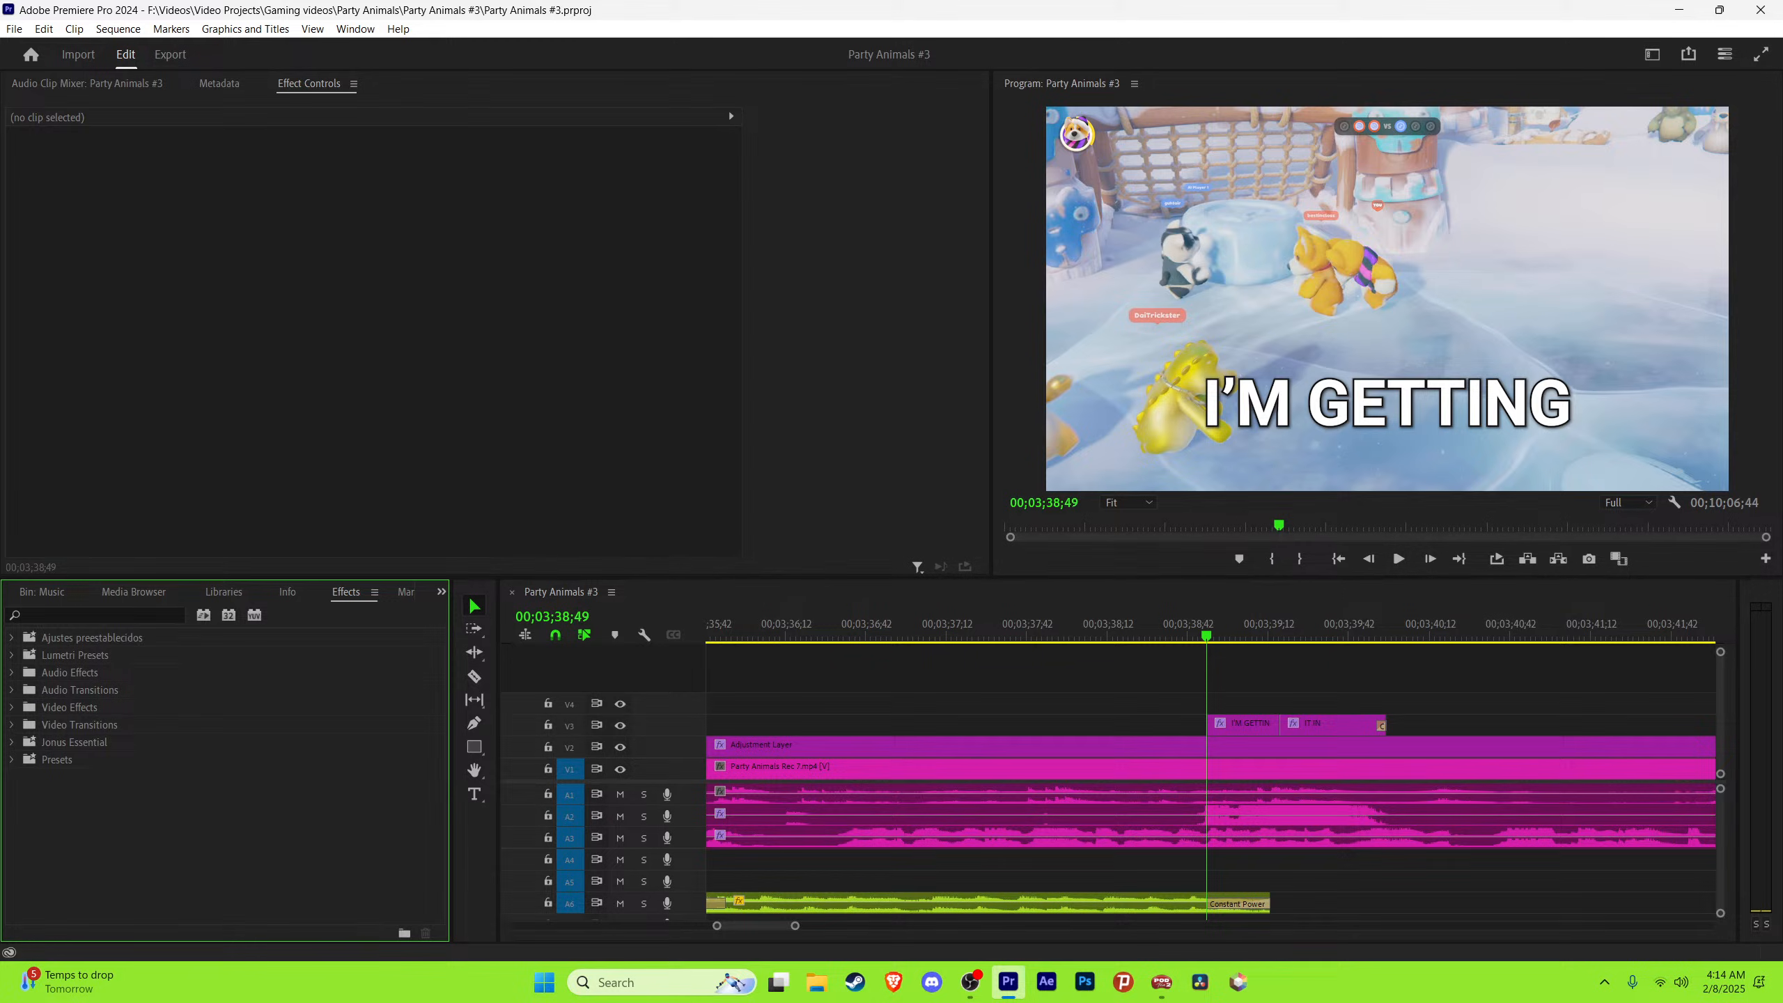
pyautogui.click(441, 591)
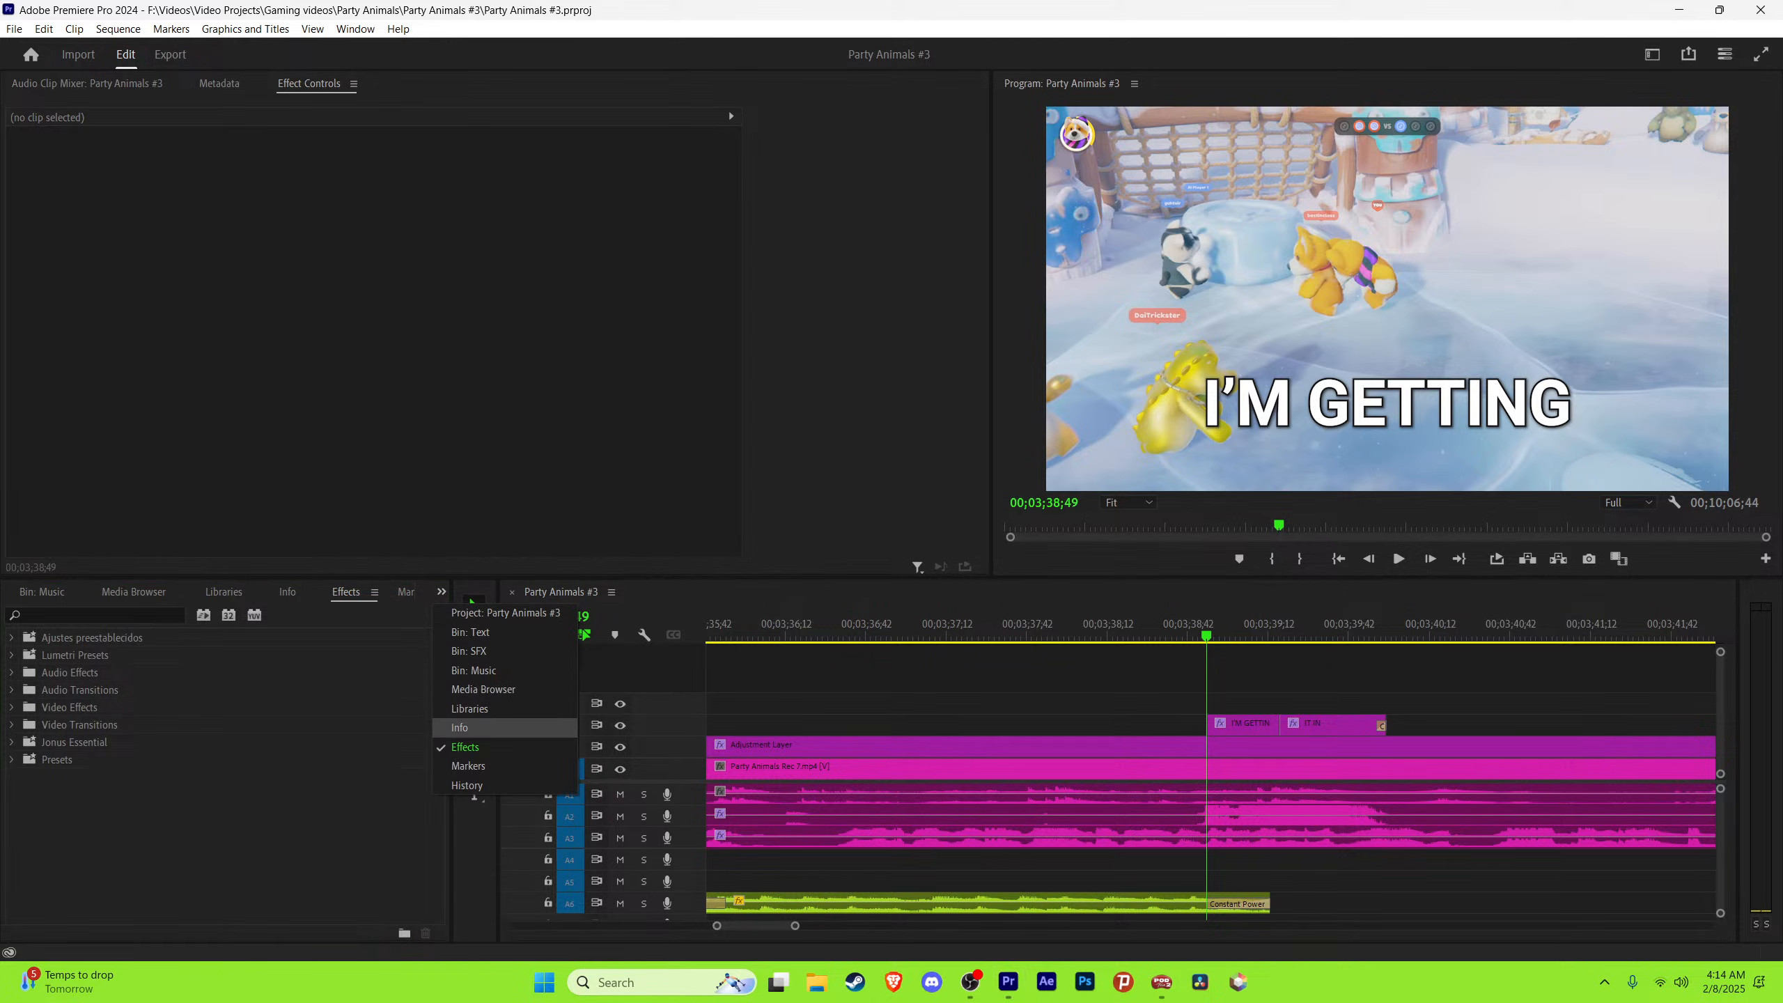
pyautogui.click(465, 747)
pyautogui.write('shake')
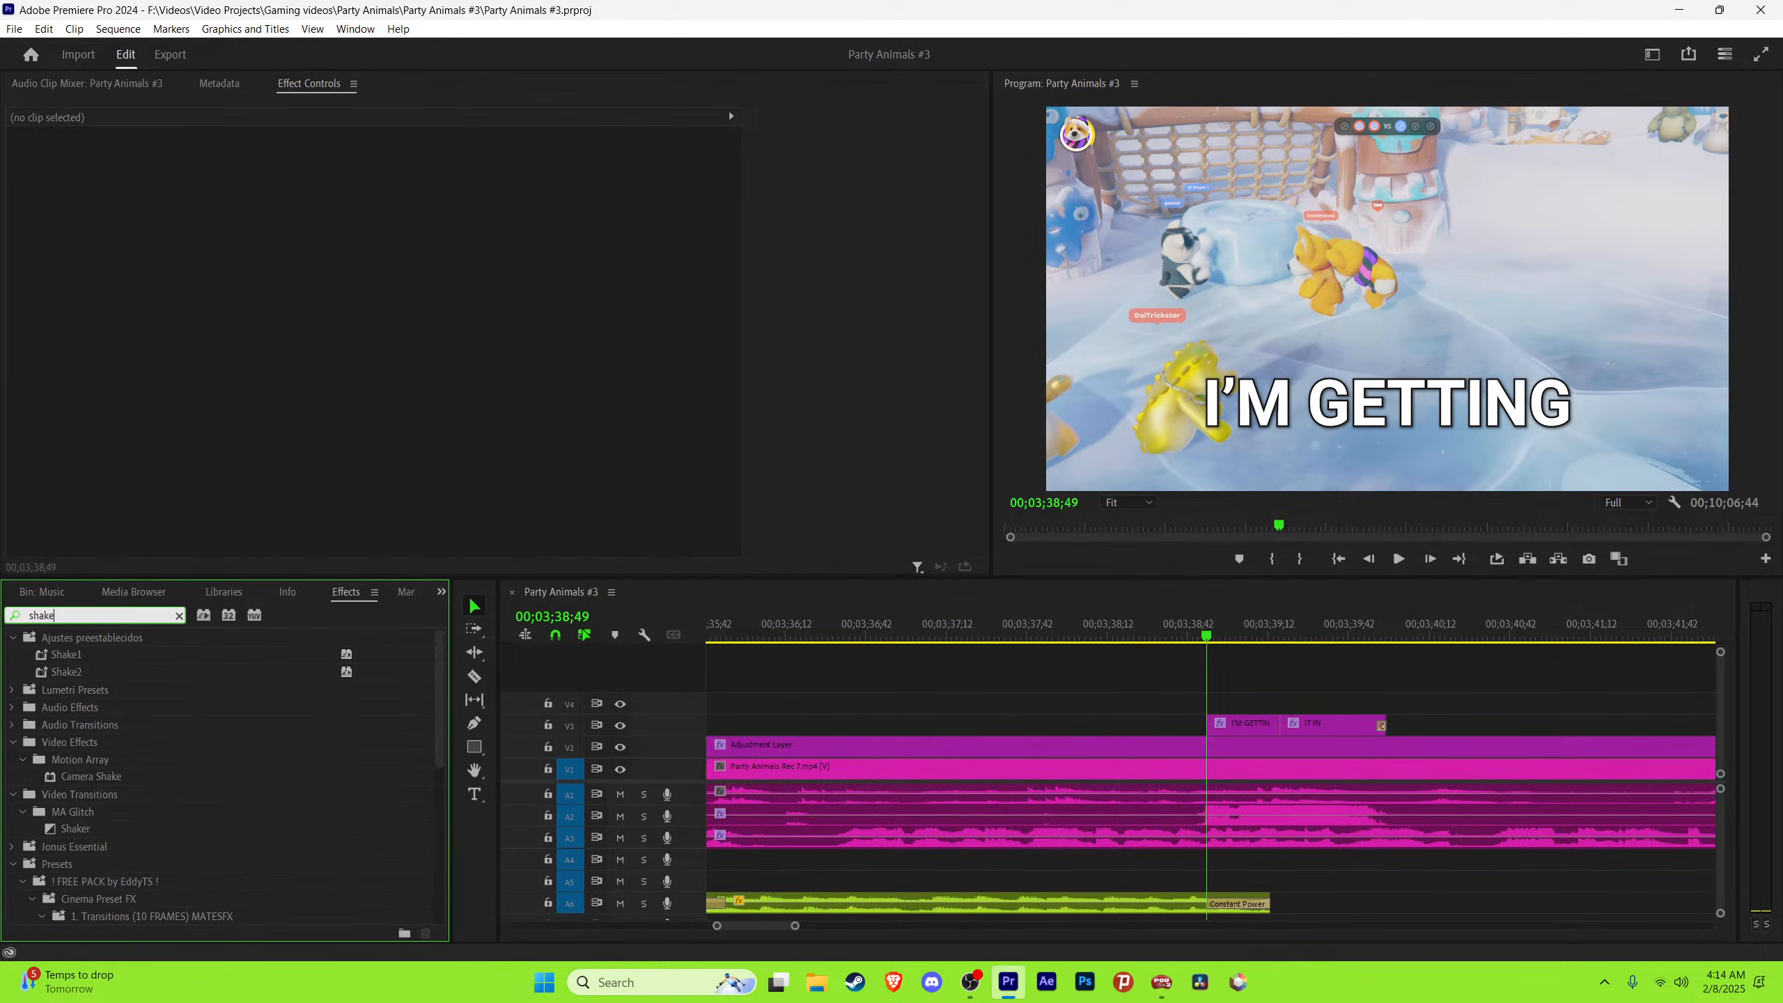
# Step: Set the "Text Shake Effect by HTGHunter" preset in Hunter's Presets to Anchor to In Point
pyautogui.click(12, 638)
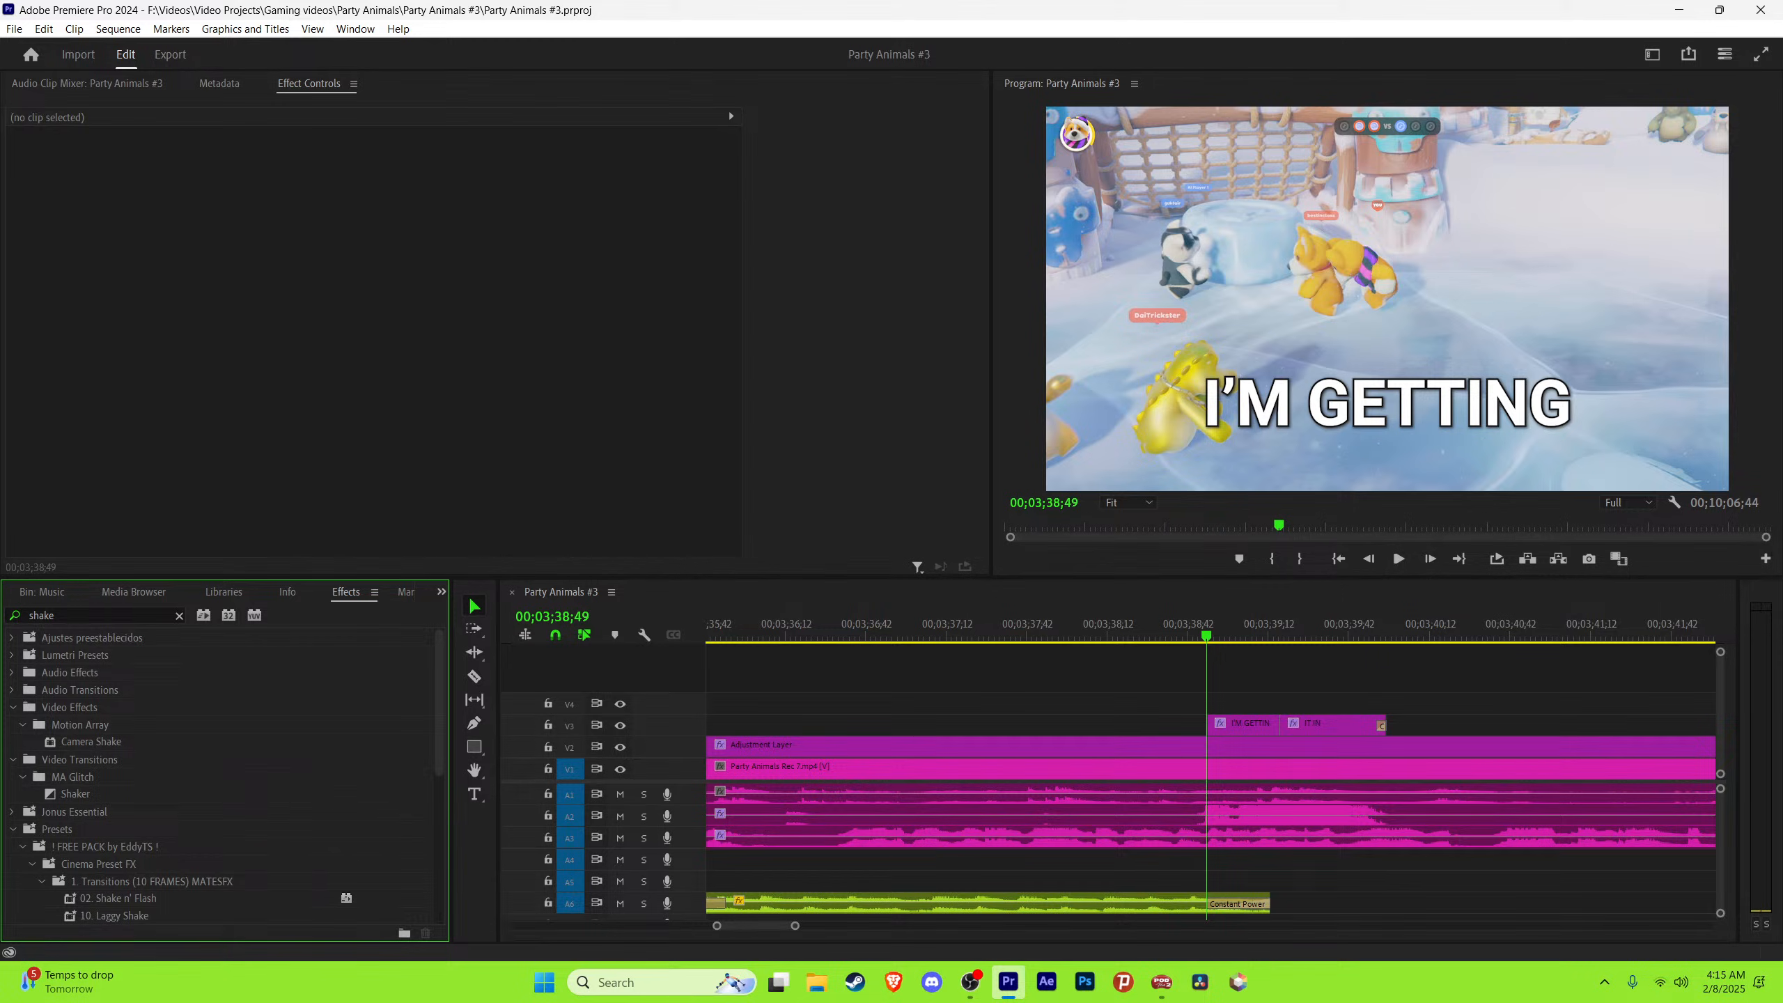
pyautogui.click(12, 707)
pyautogui.click(13, 726)
pyautogui.scroll(-1, 225, 776)
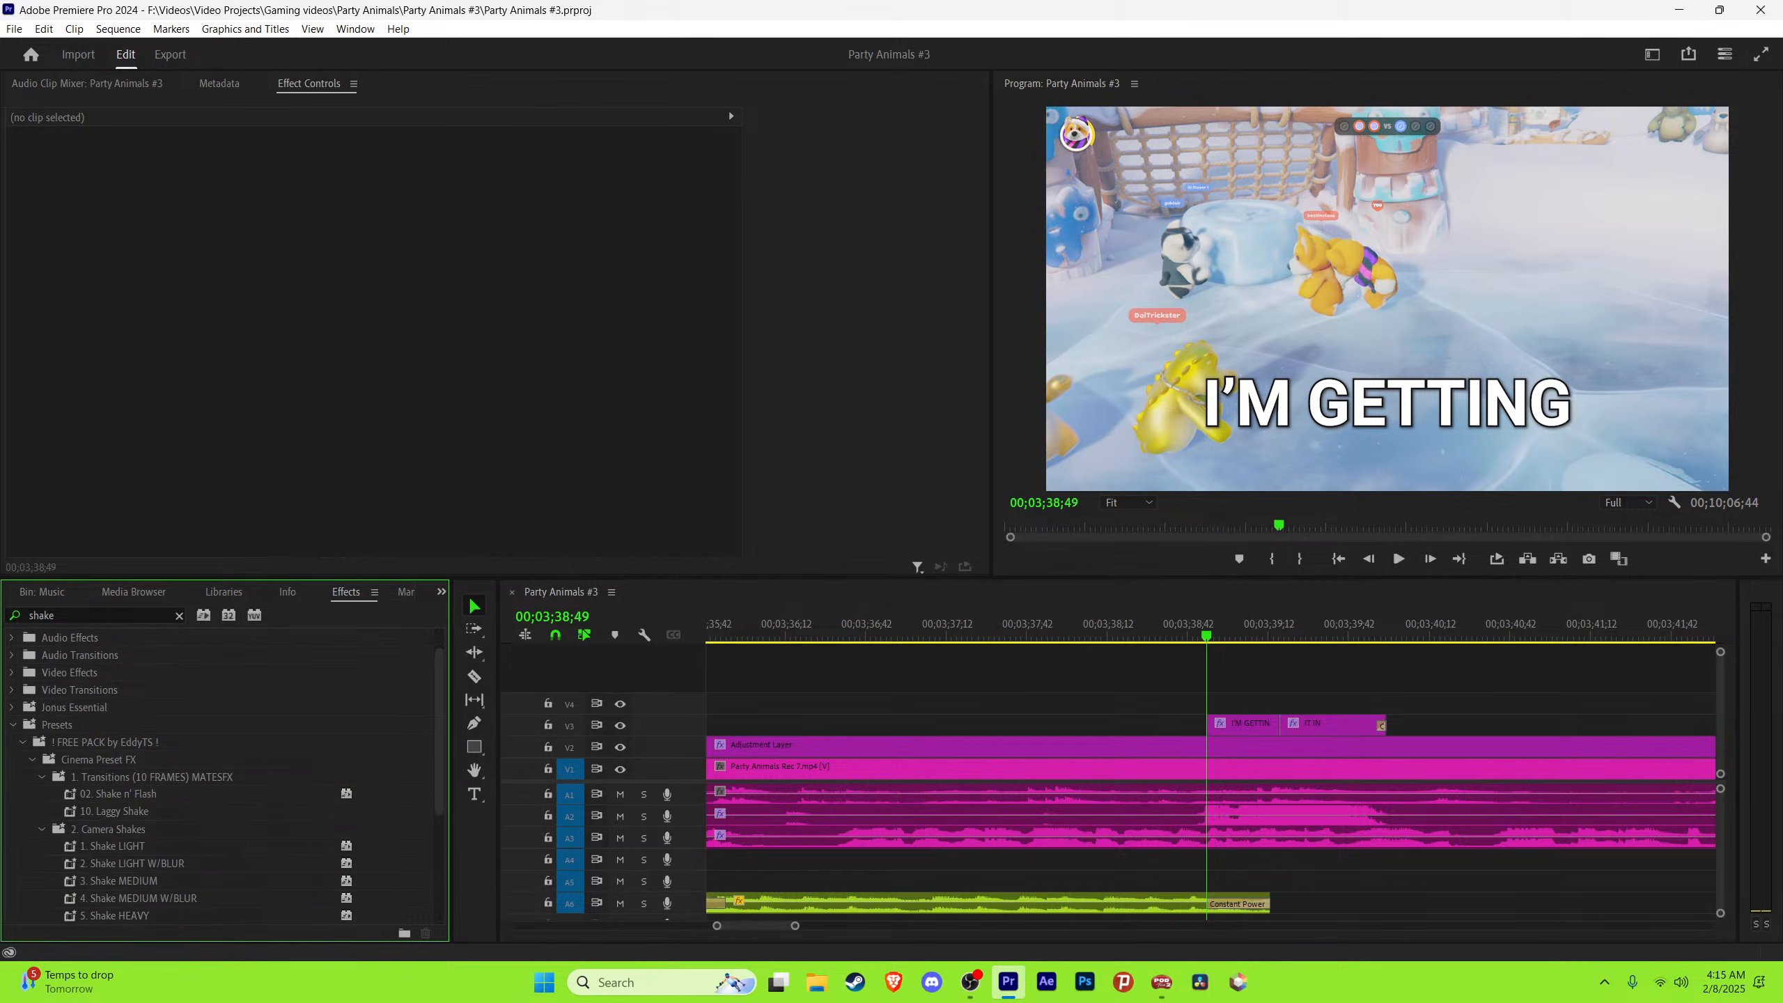
pyautogui.click(23, 742)
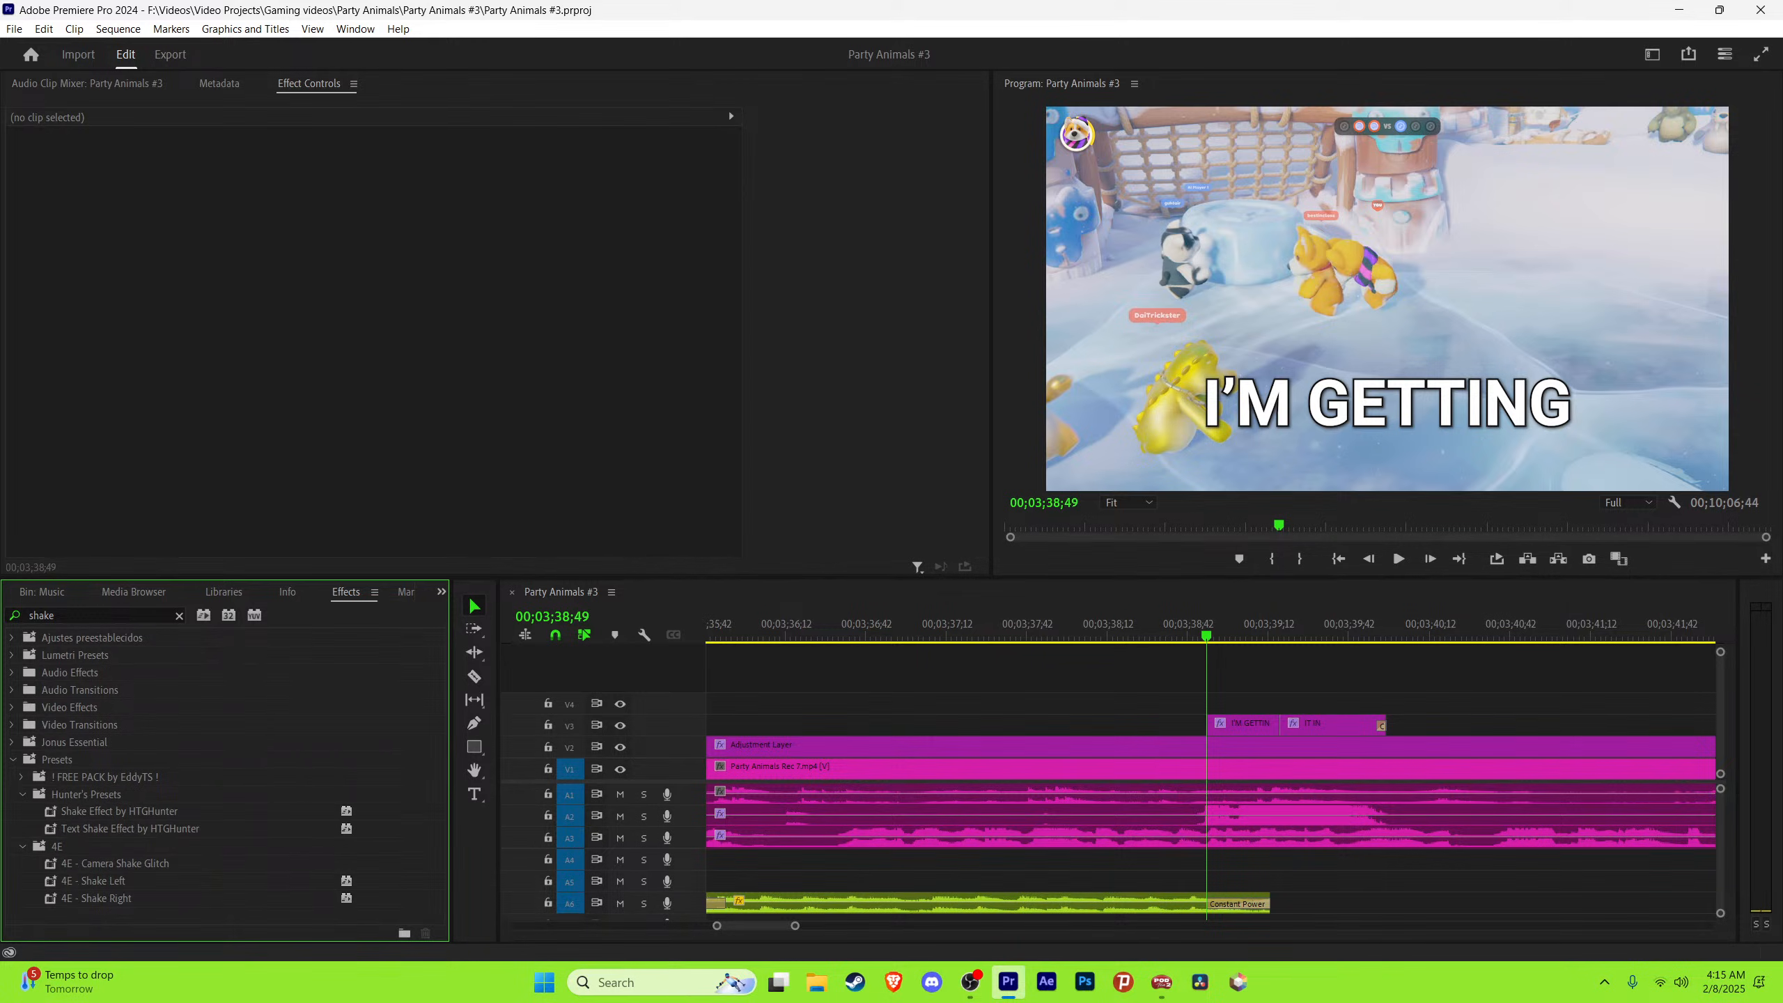
pyautogui.rightClick(86, 829)
pyautogui.click(168, 929)
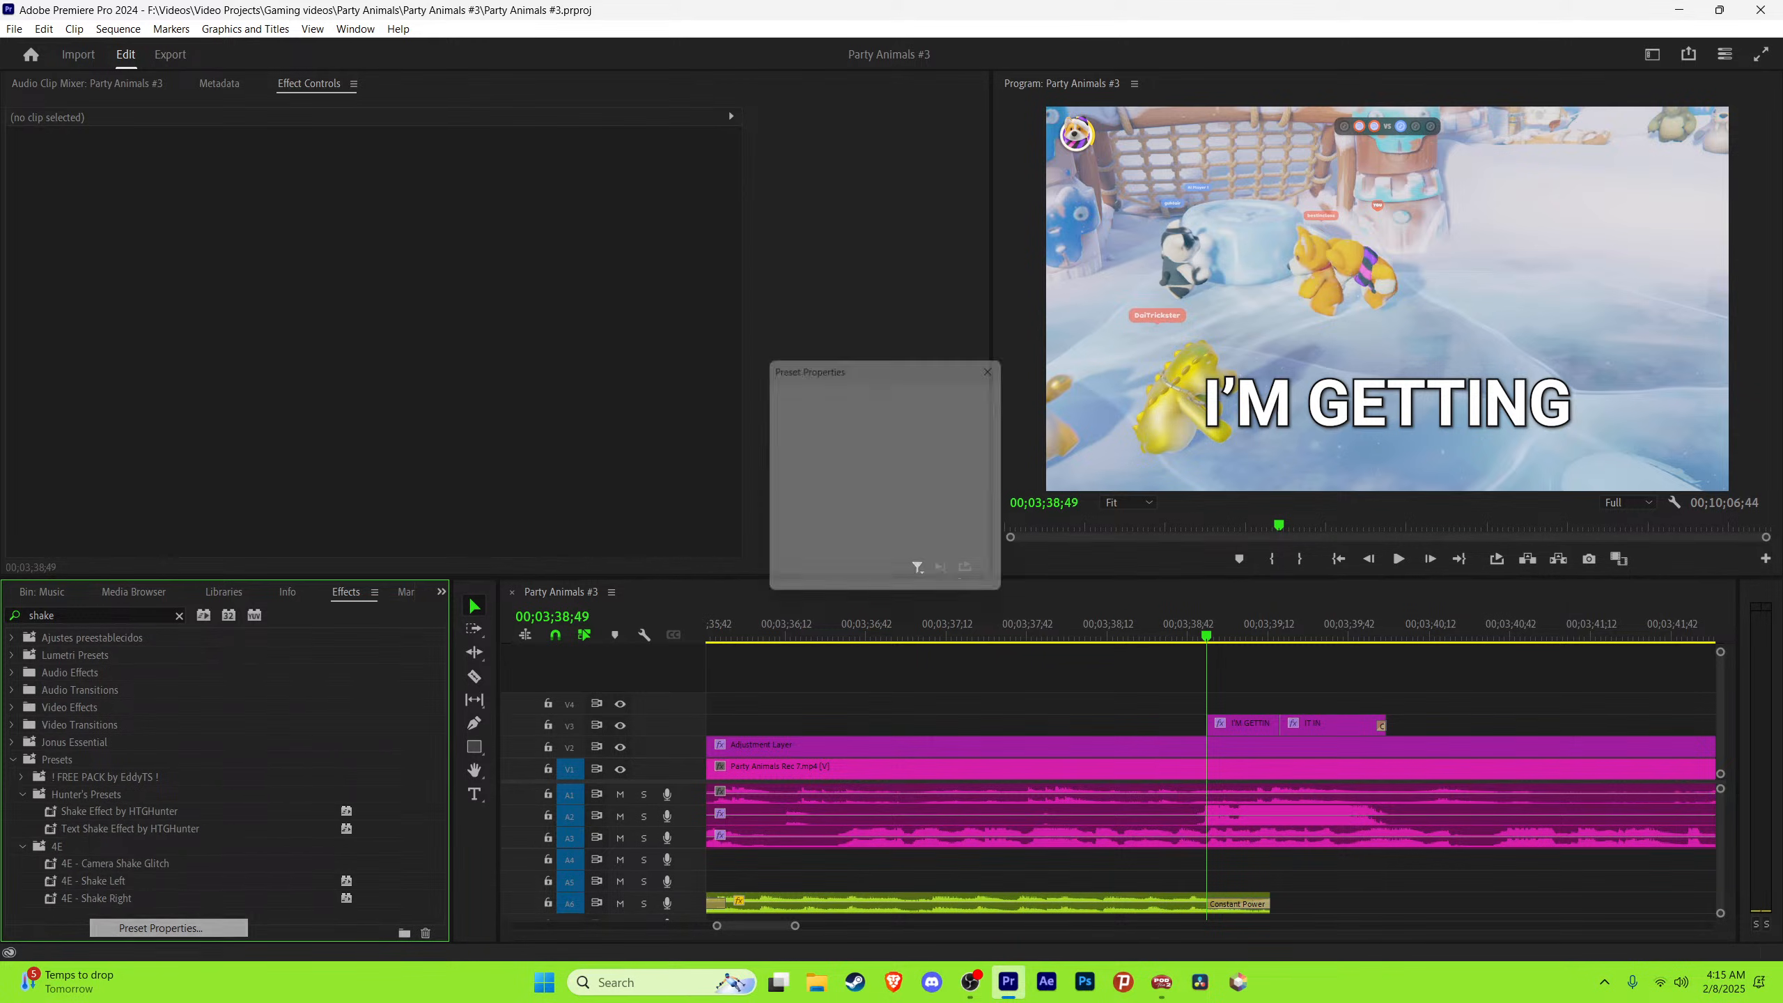
pyautogui.click(845, 442)
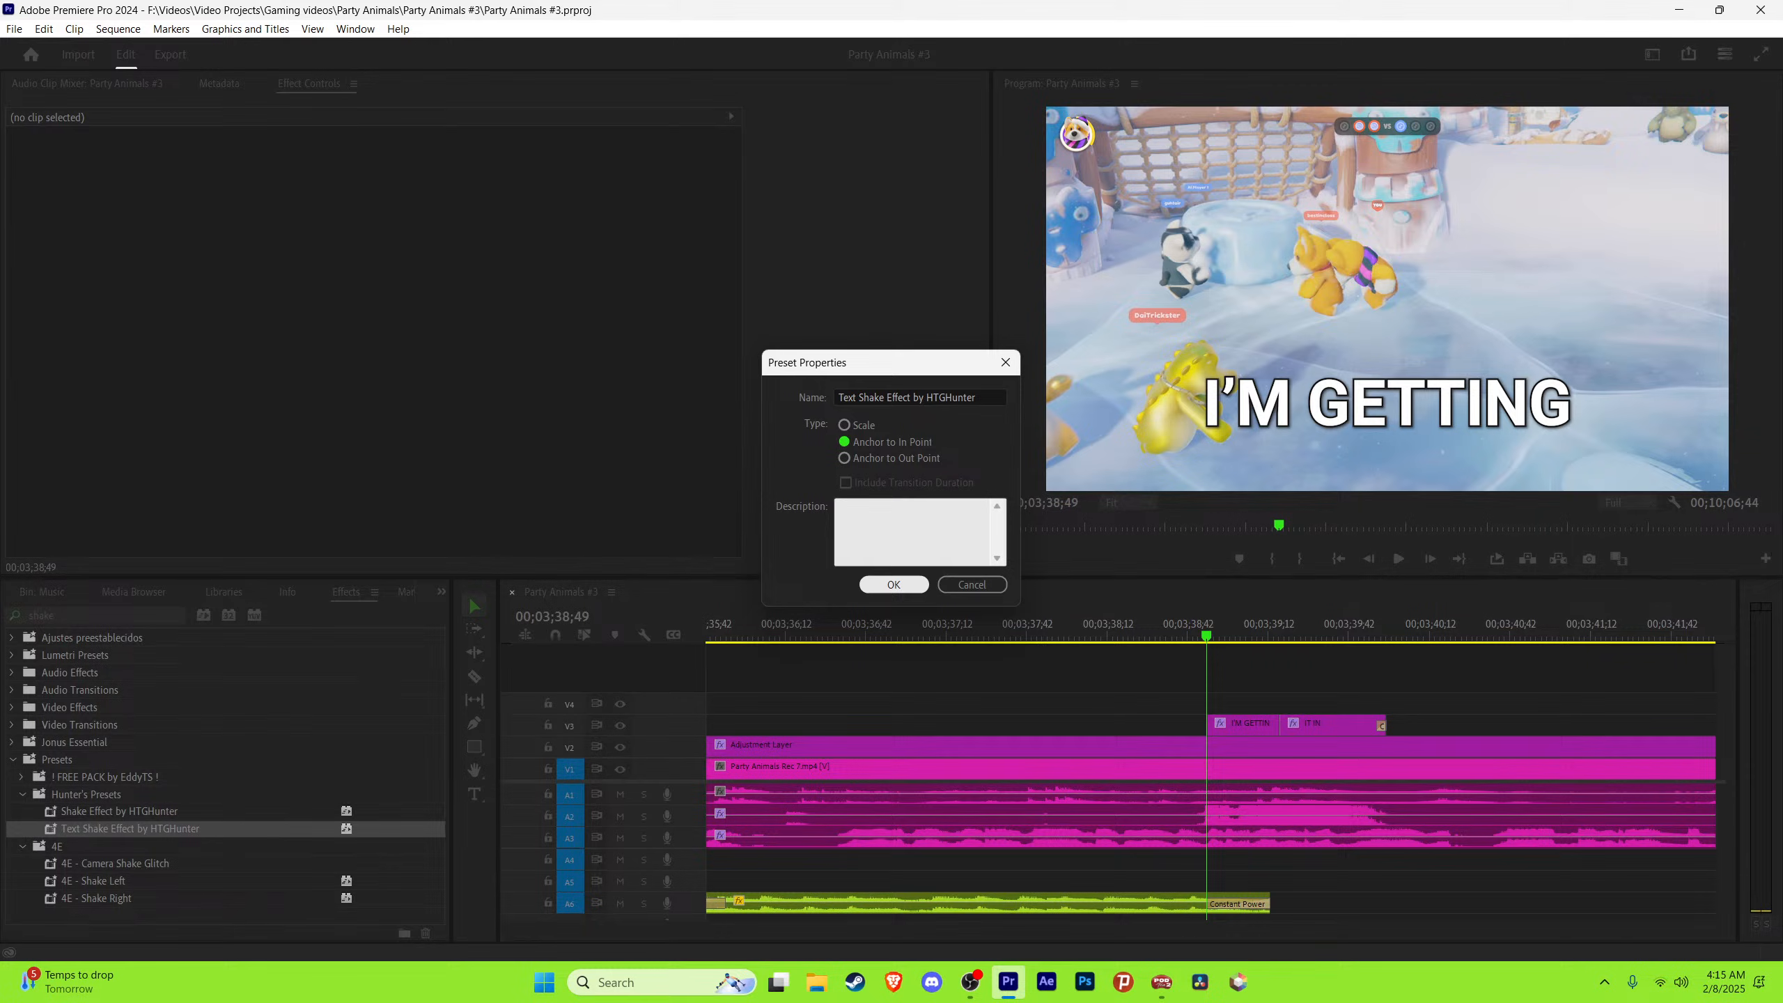
pyautogui.click(893, 585)
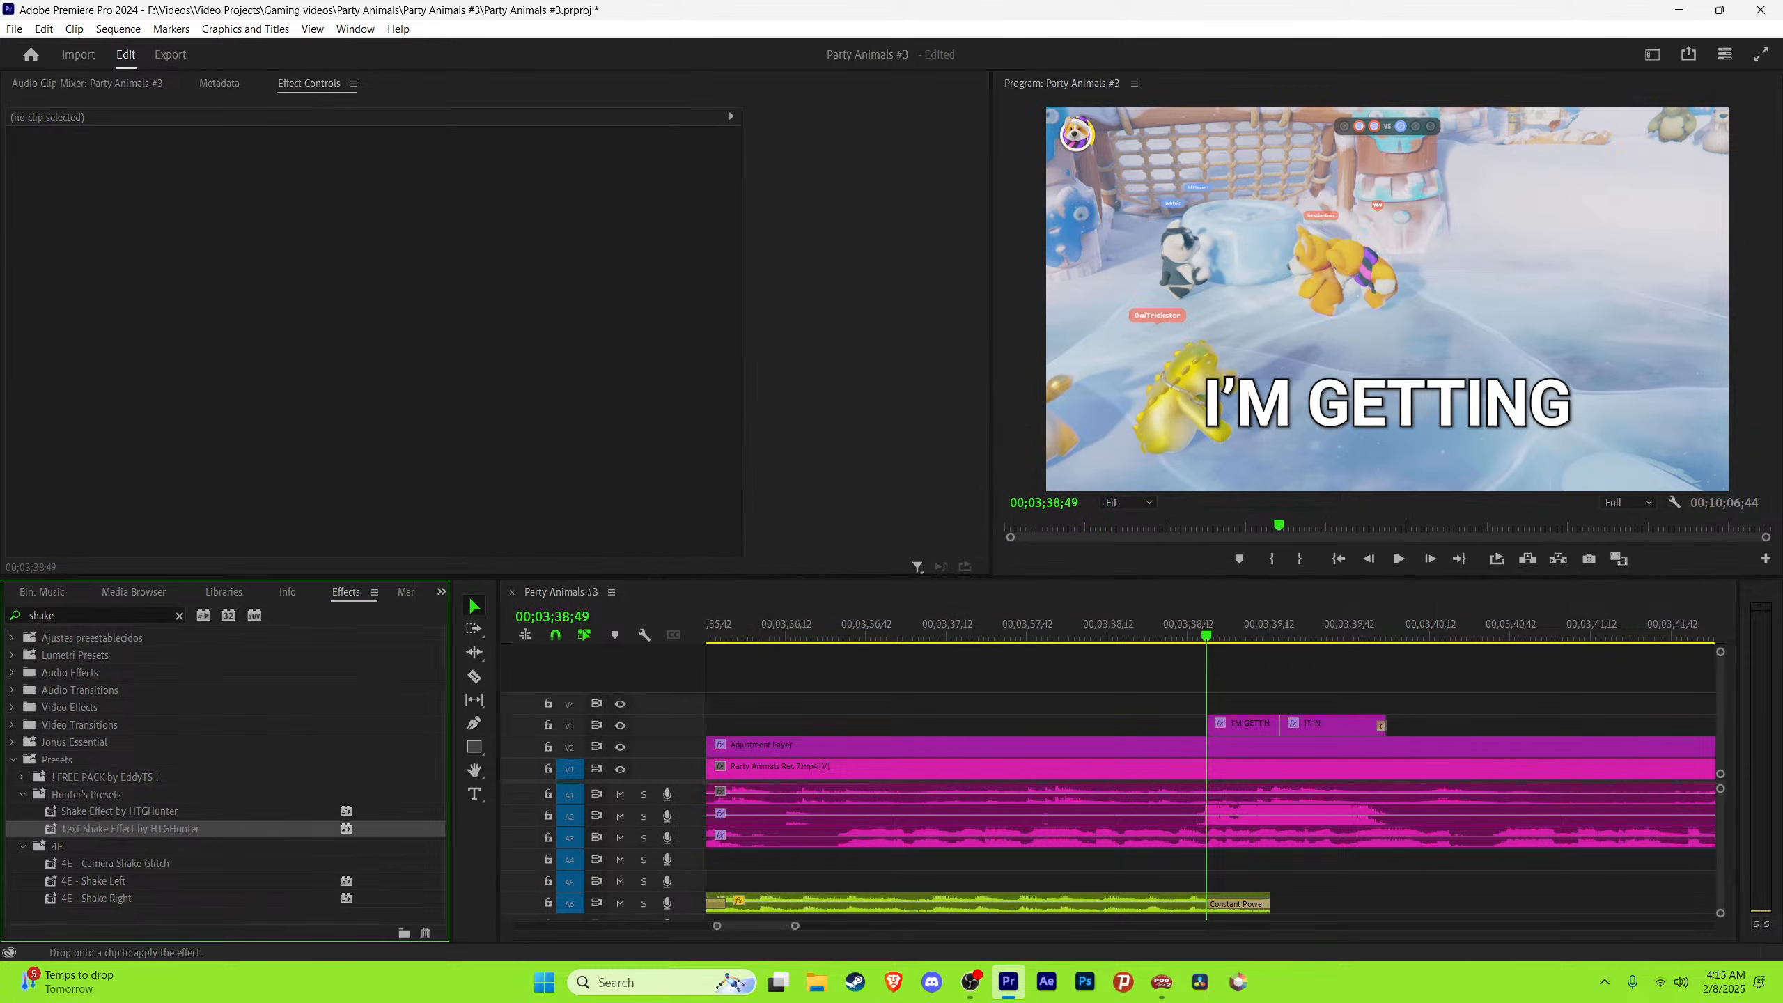
# Step: Apply the text shake preset to the "I'M GETTING" and "IT IN" captions, return the playhead to 00;03;38;45 and save the project
pyautogui.click(1241, 723)
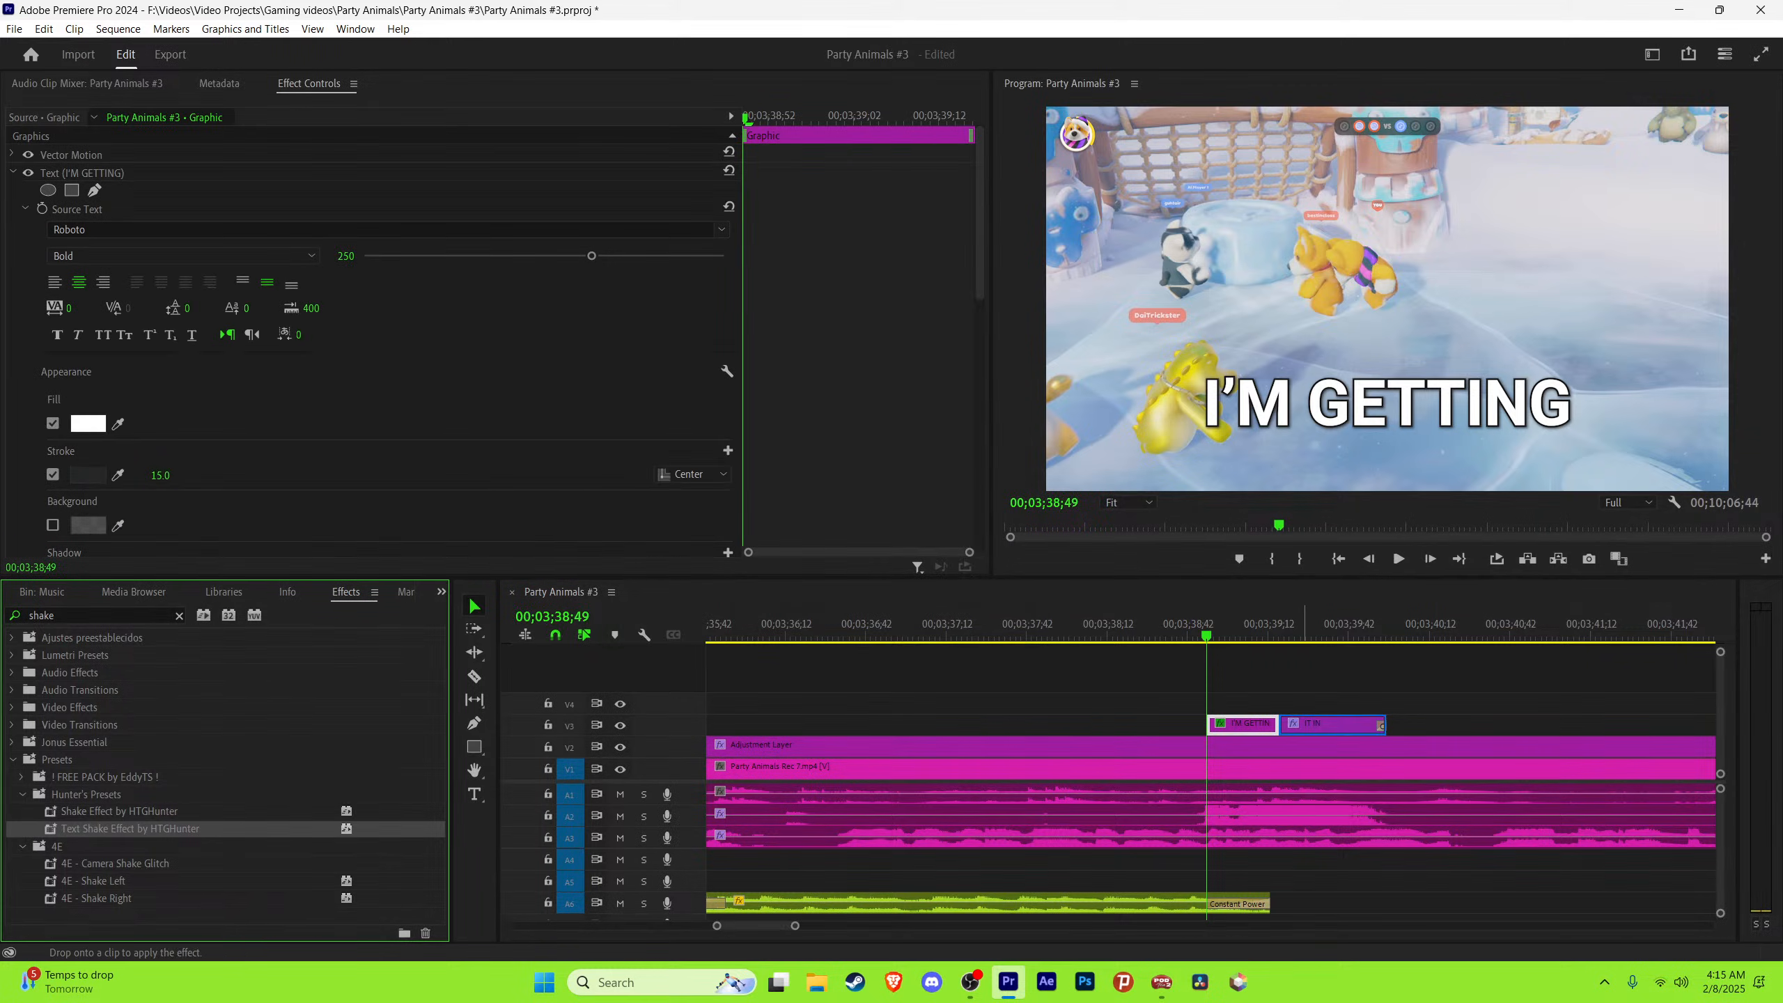
pyautogui.click(1330, 723)
pyautogui.press('Left')
pyautogui.press('Left')
pyautogui.press('Left')
pyautogui.press('Left')
pyautogui.hotkey('ctrl', 's')
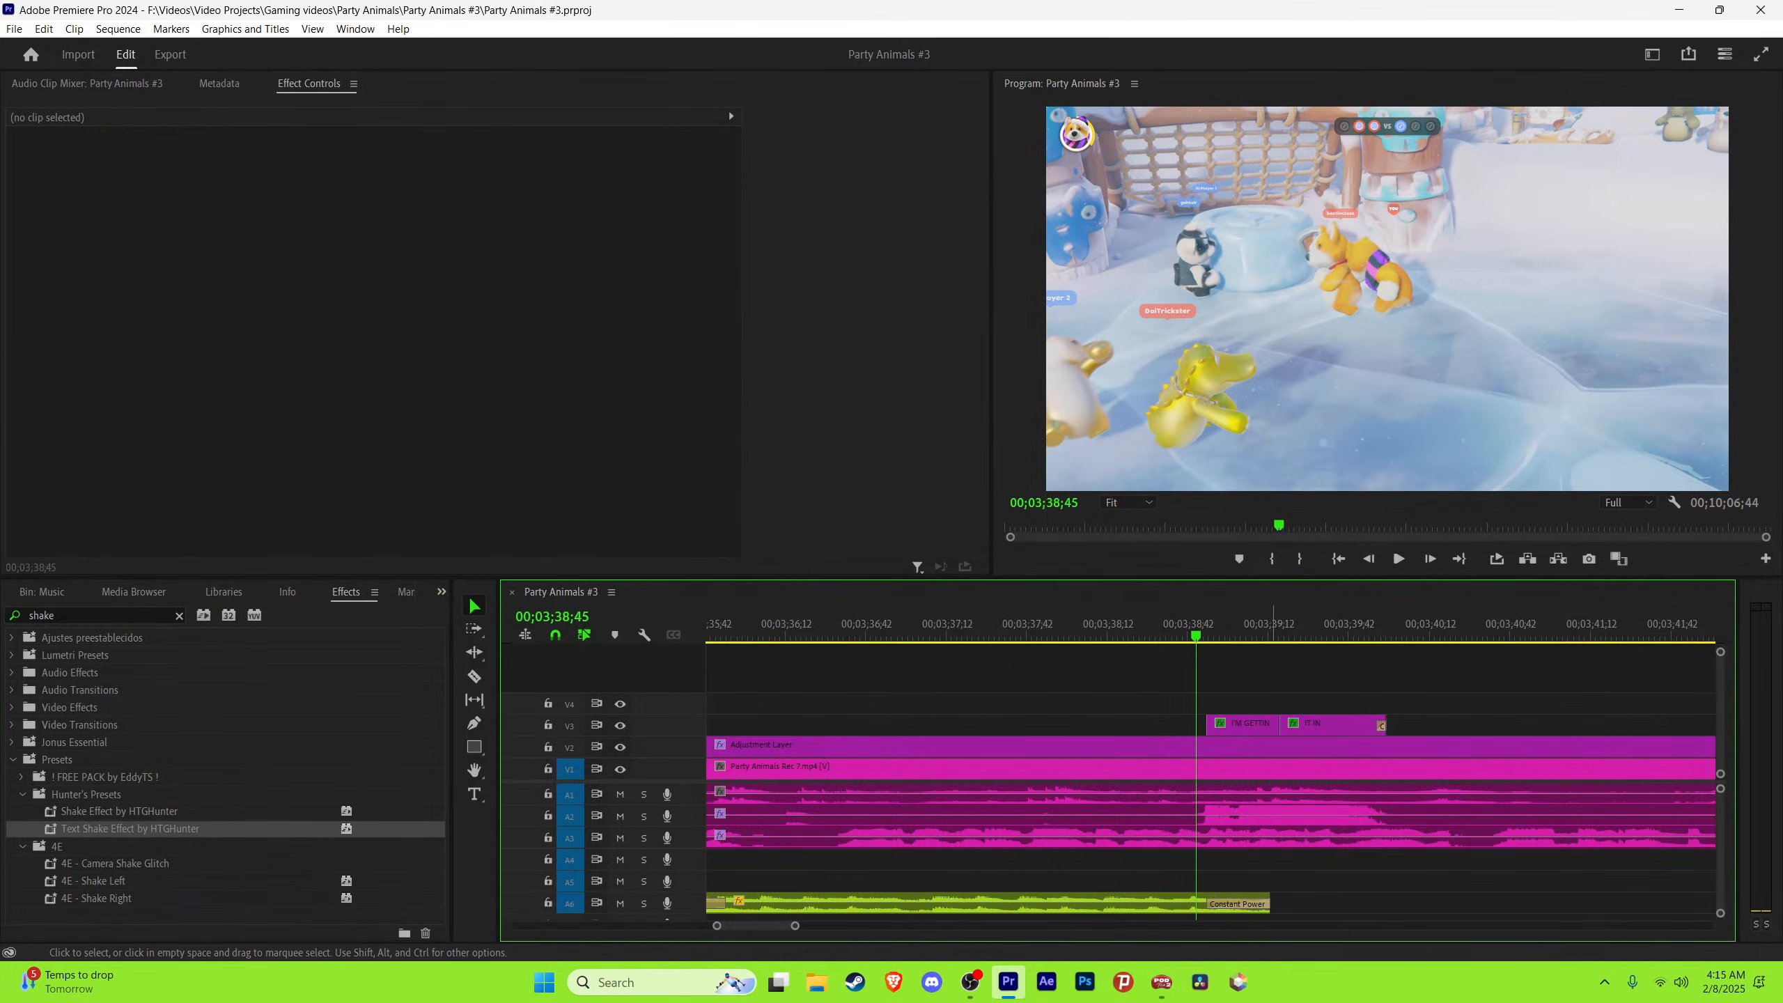
# Step: Check the shake effect on both captions by playing them from 00;03;38;45
pyautogui.click(1226, 624)
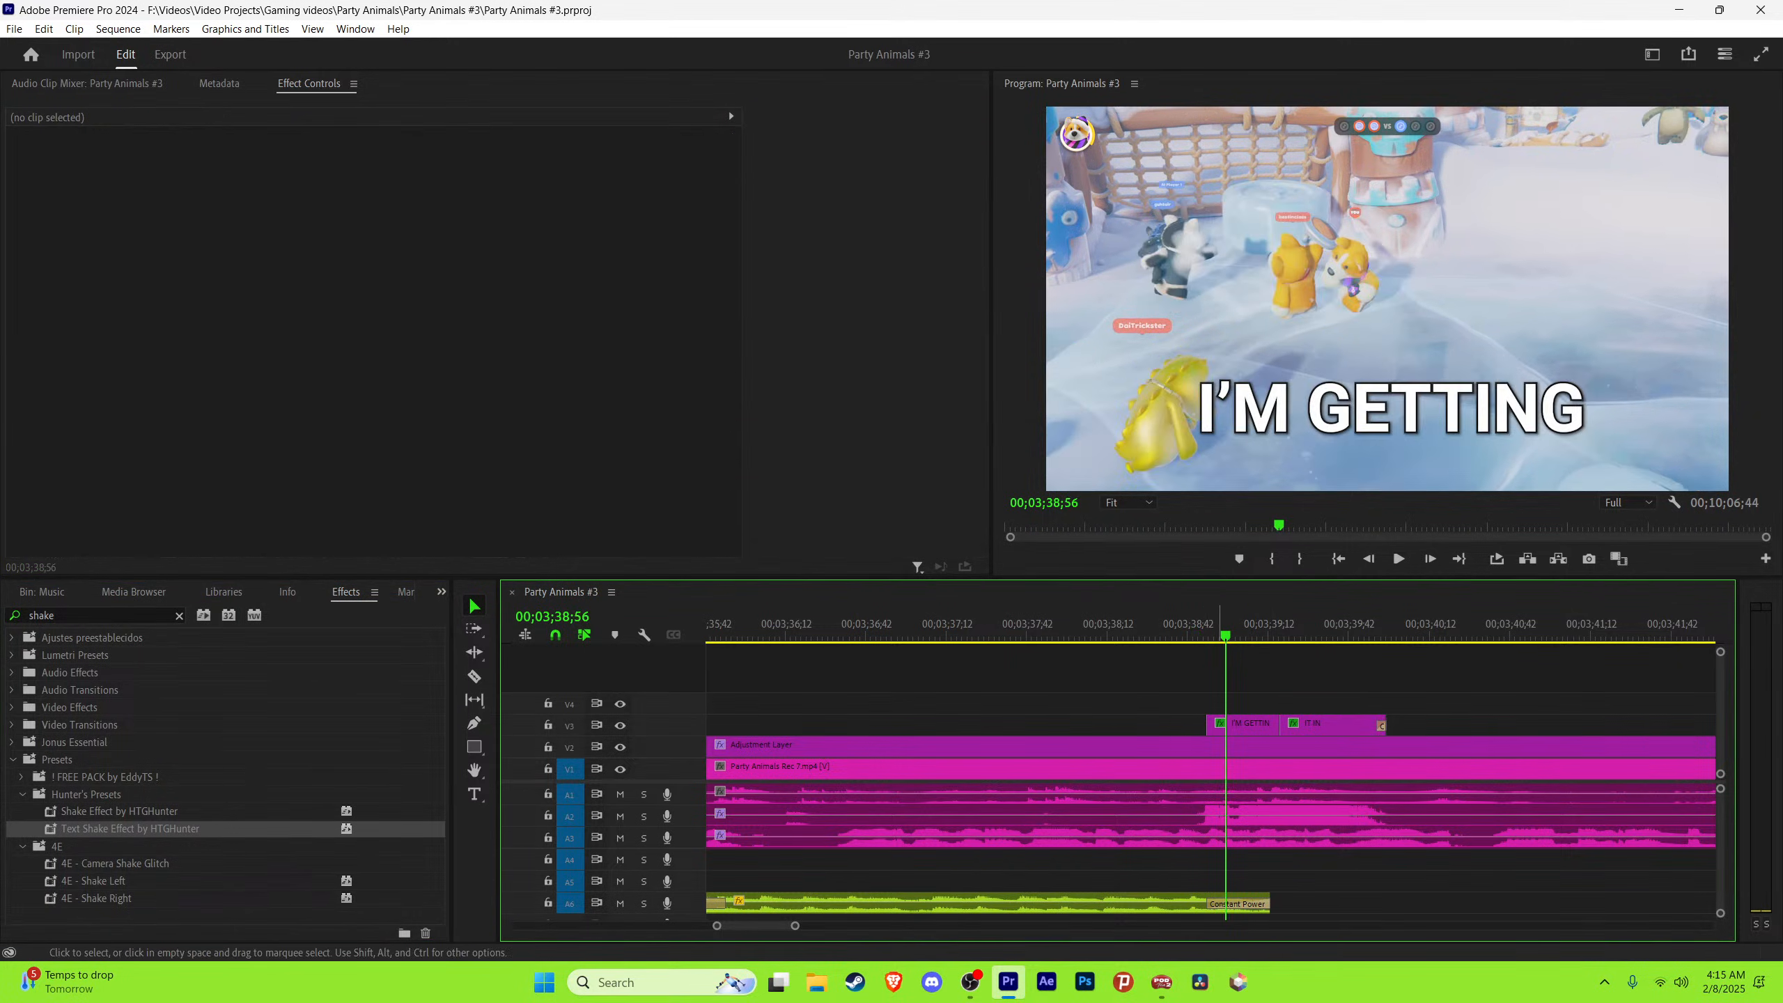
pyautogui.click(1236, 724)
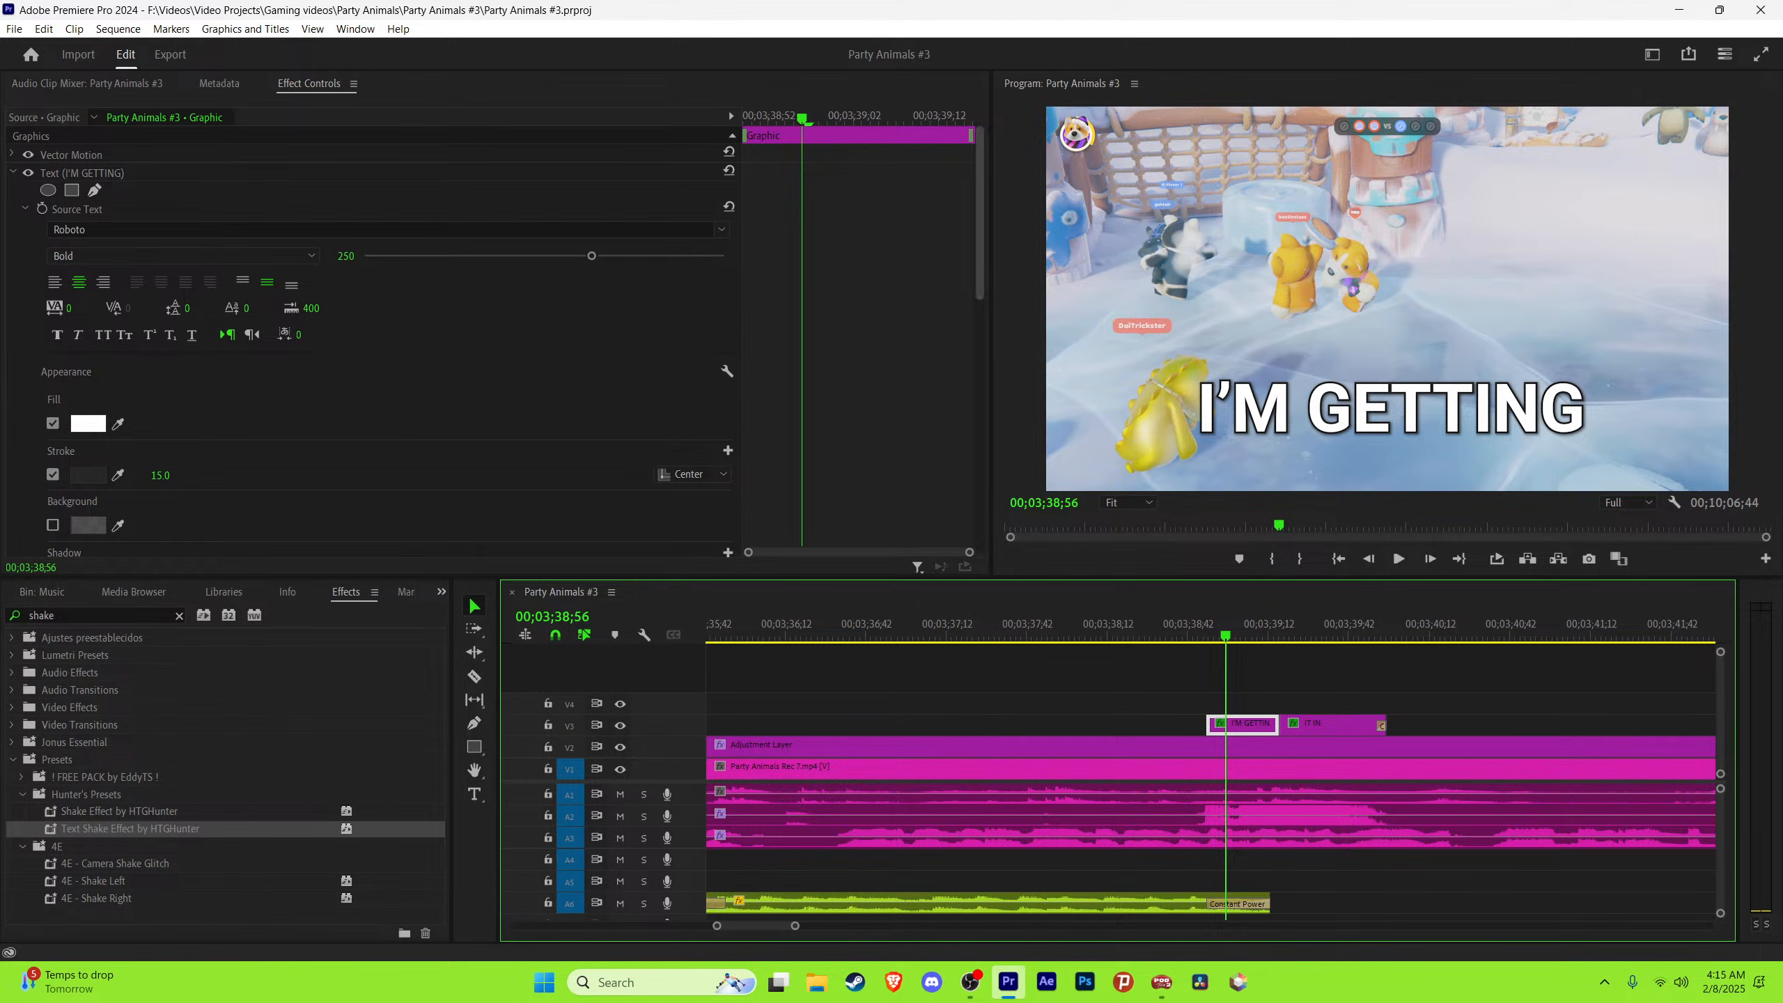
pyautogui.click(1197, 624)
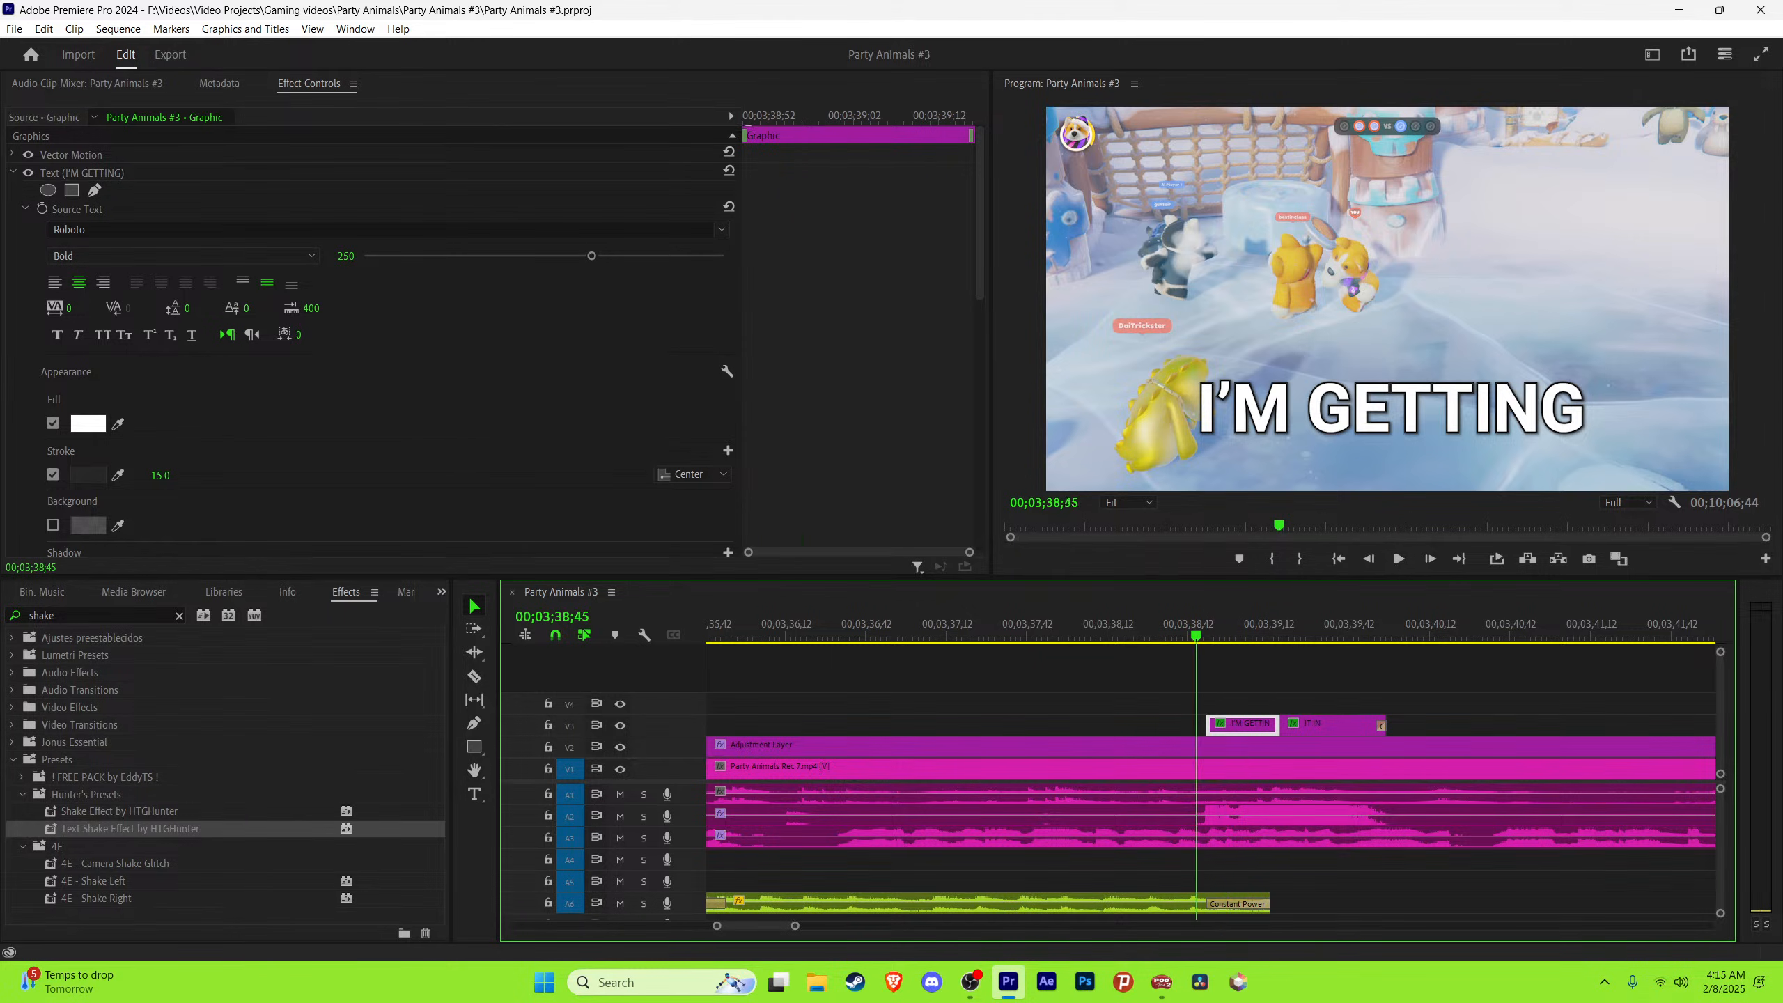
pyautogui.click(1241, 676)
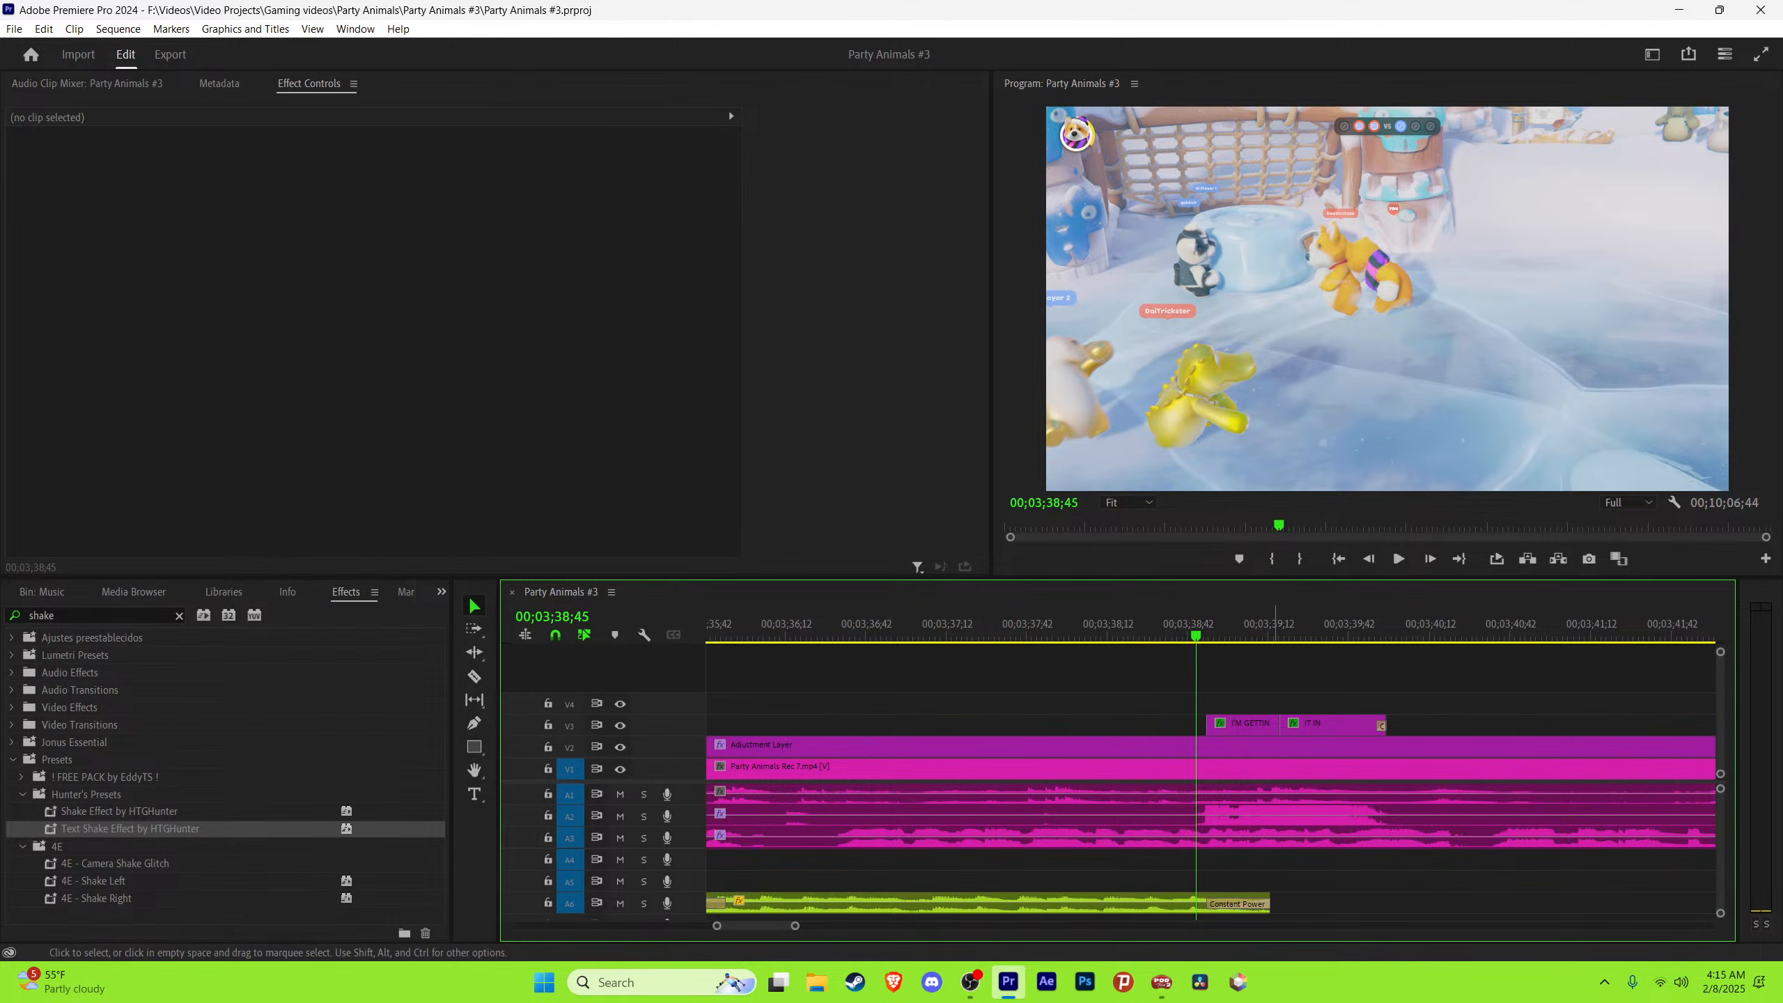
pyautogui.press('space')
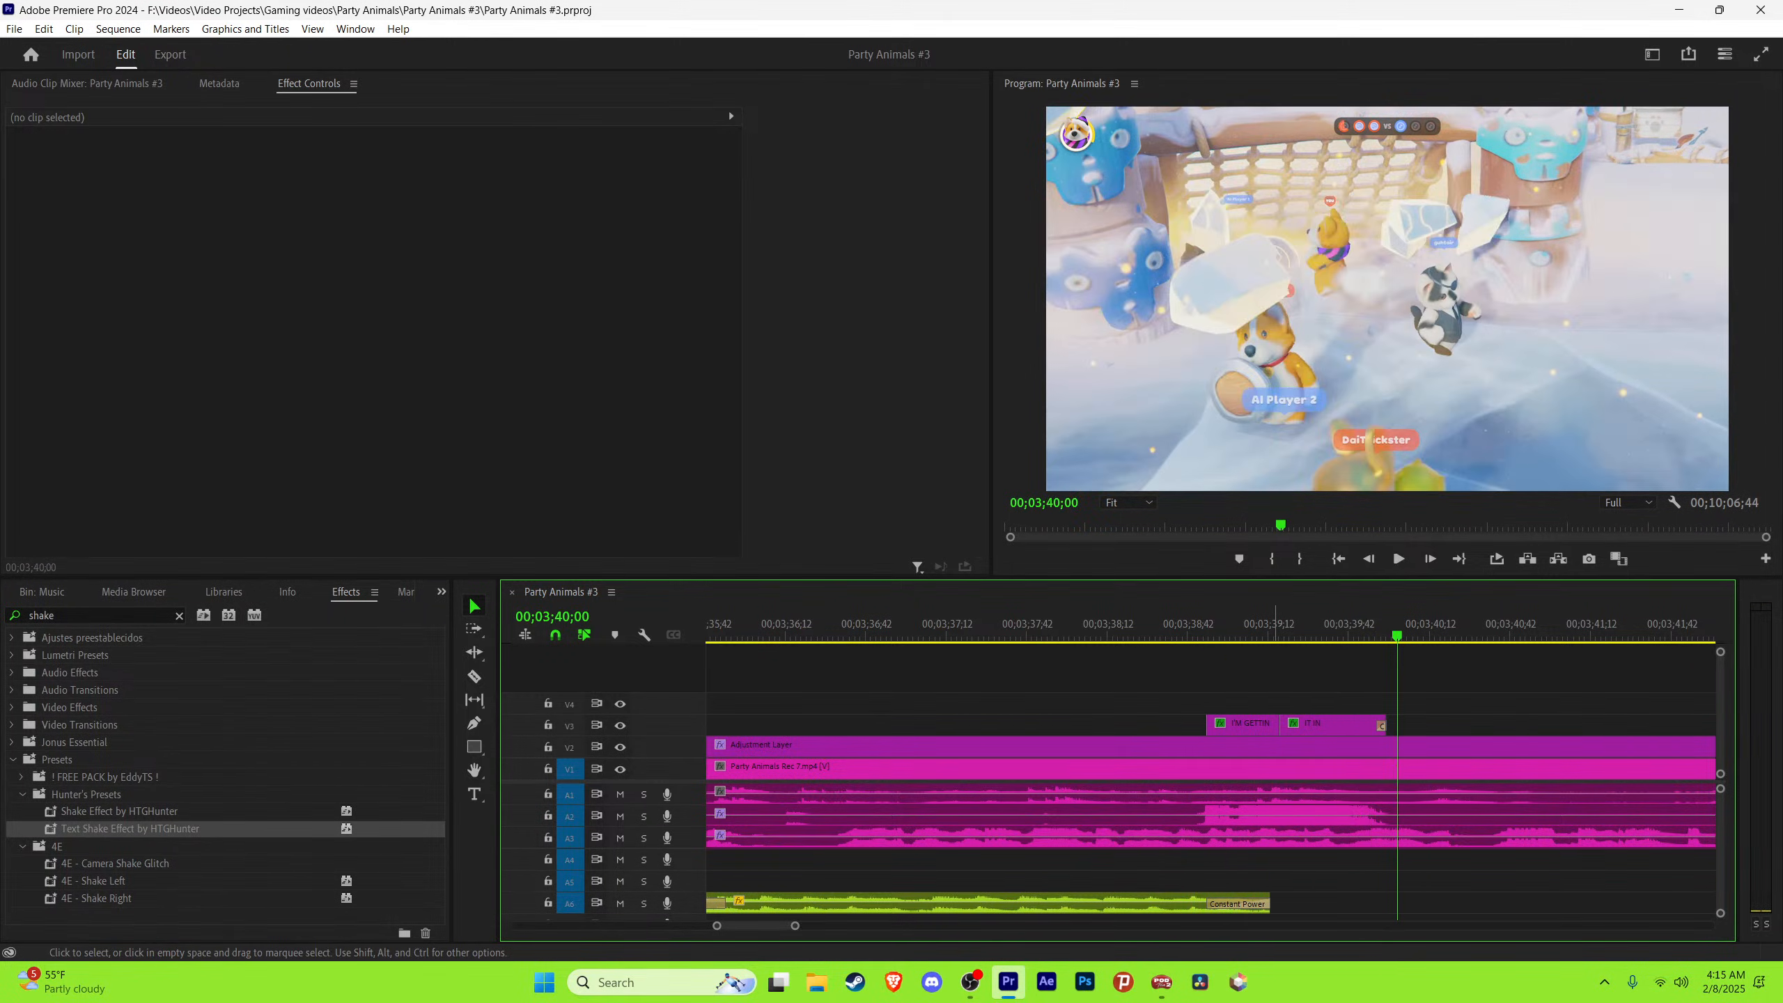
# Step: Play the footage after the "IT IN" caption and place the playhead at 00;03;40;41
pyautogui.press('space')
pyautogui.press('-')
pyautogui.press('-')
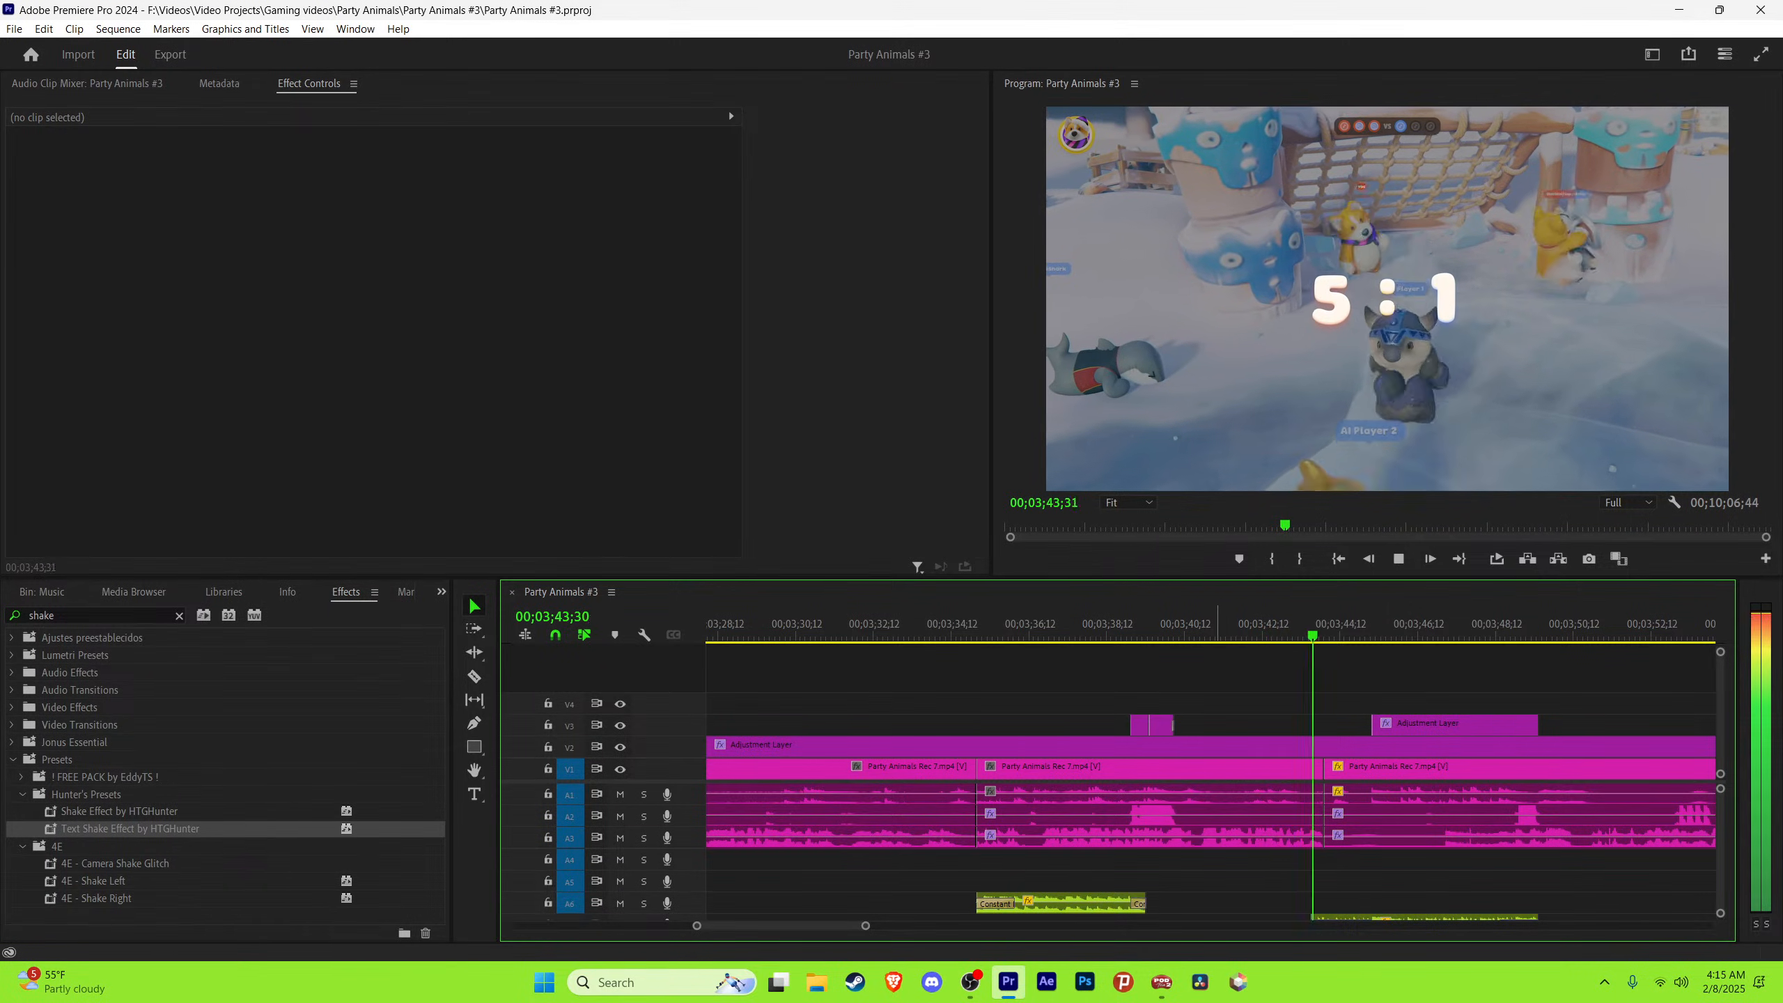
pyautogui.press('space')
pyautogui.press('=')
pyautogui.press('=')
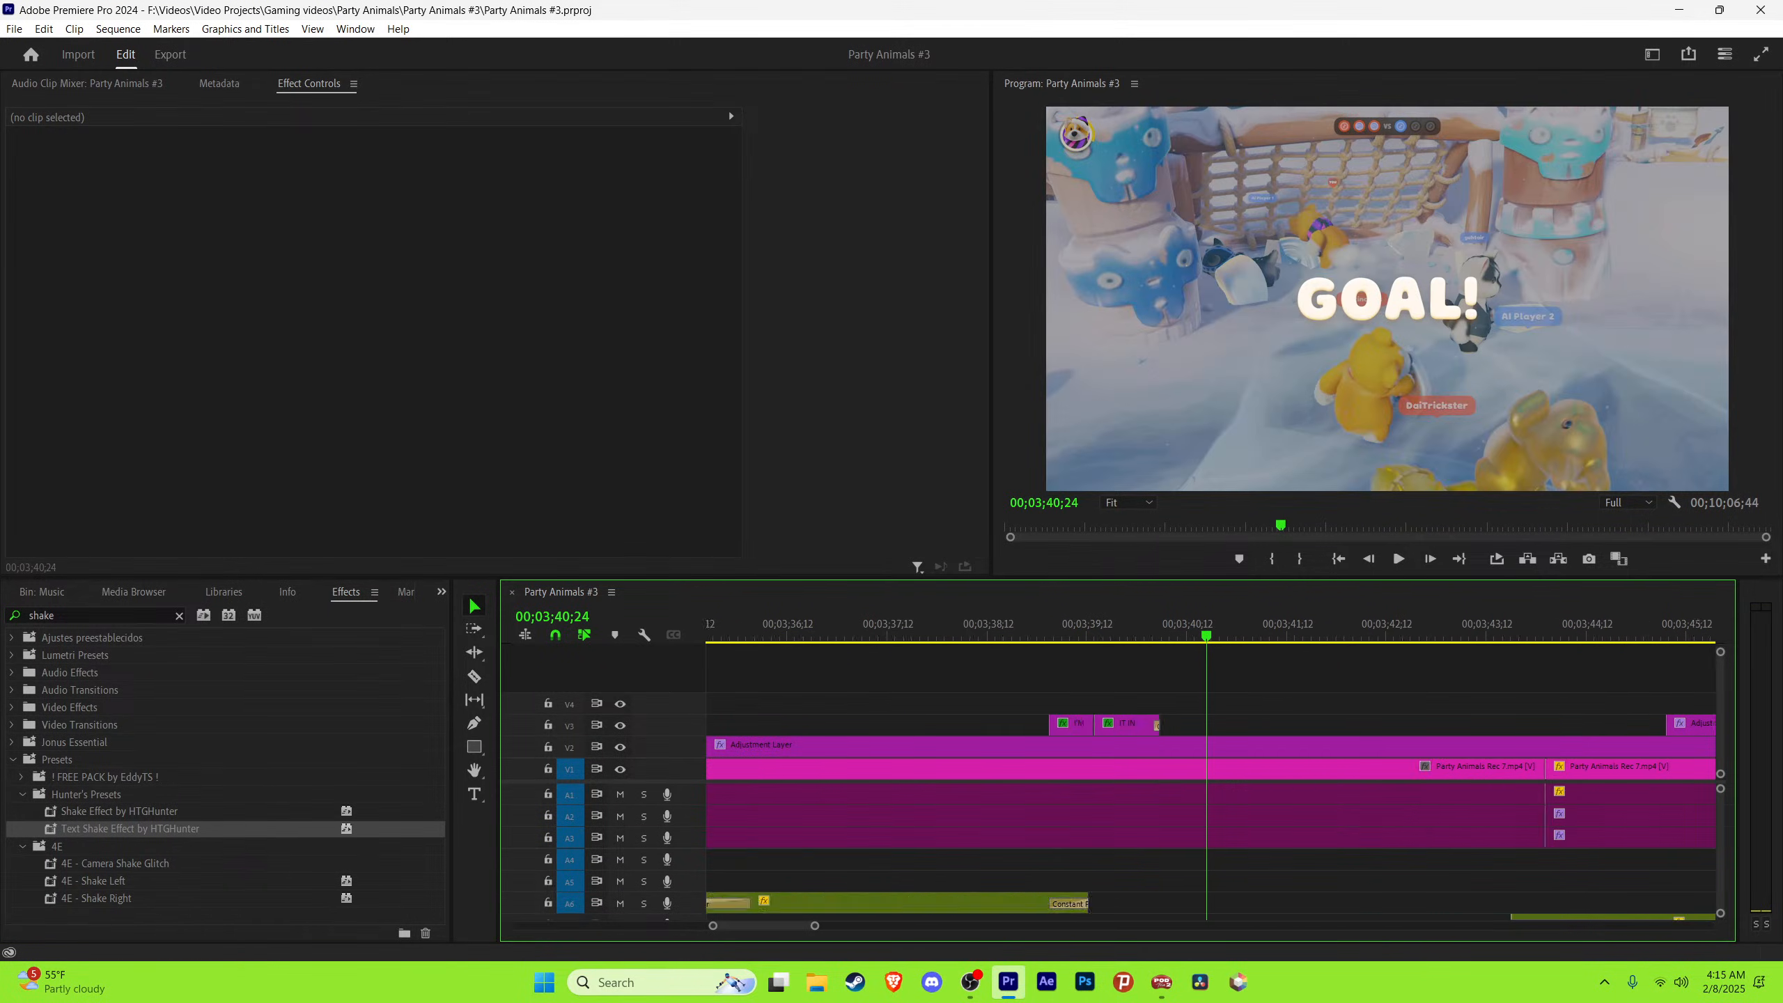
pyautogui.press('space')
pyautogui.press('space')
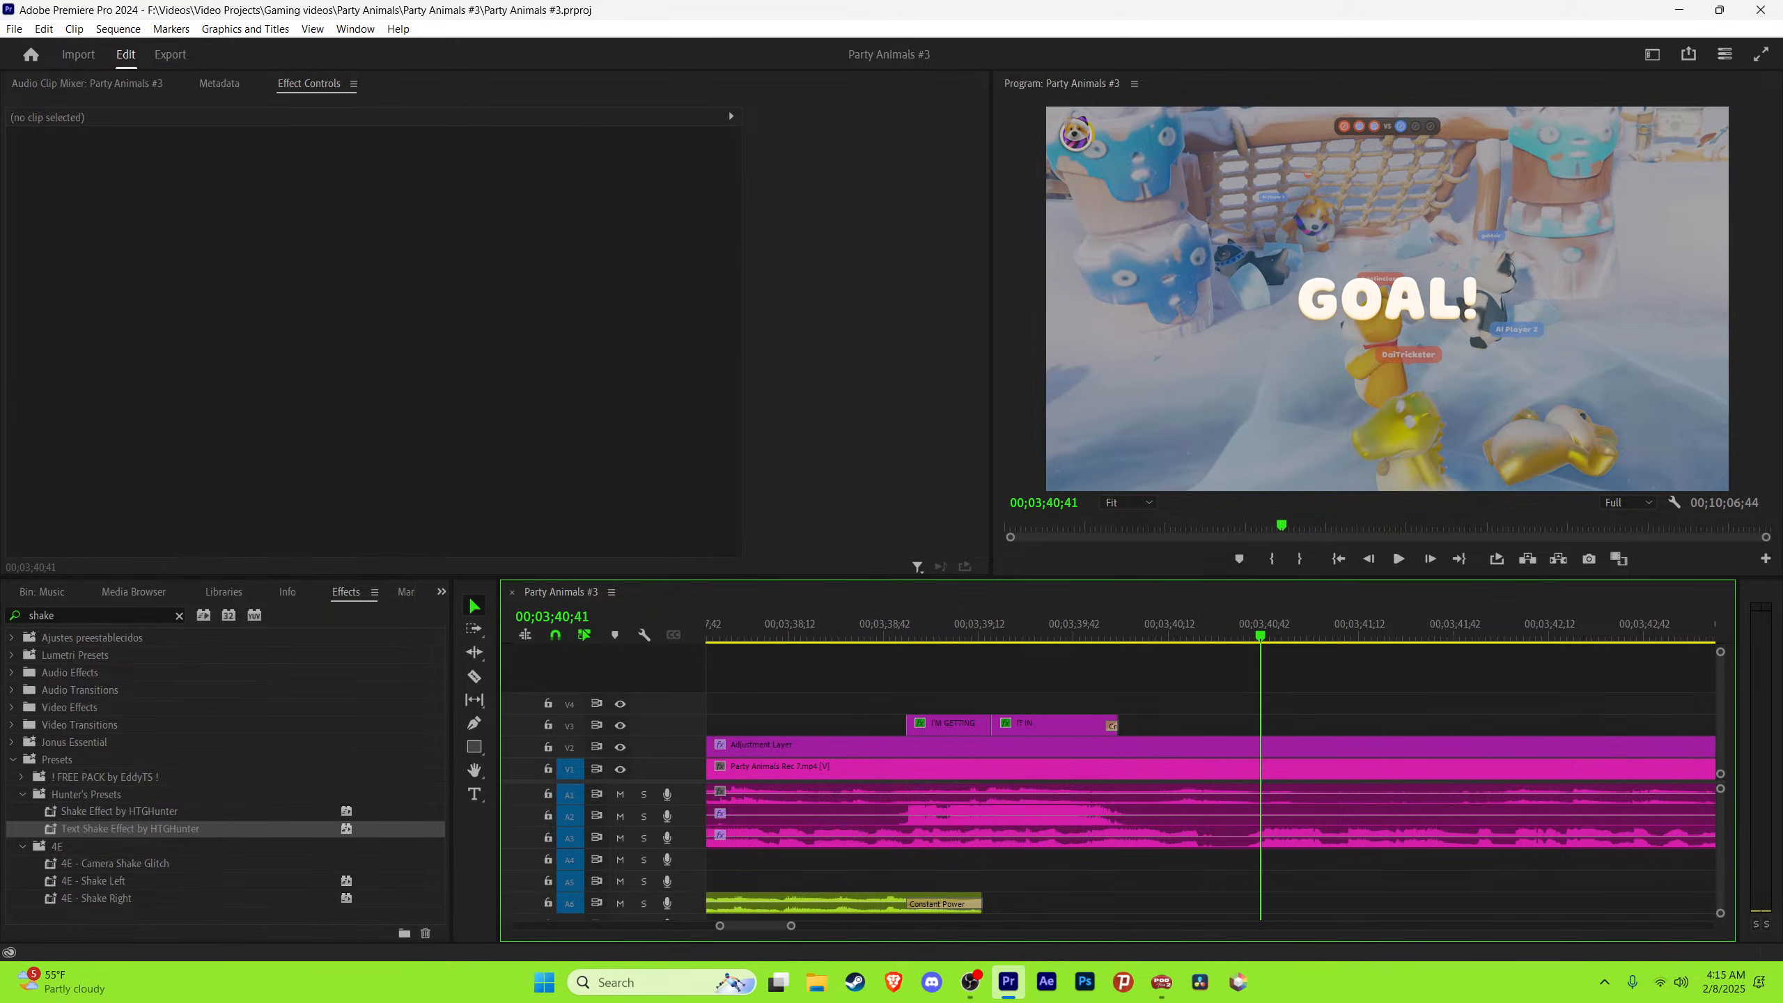
# Step: Copy the earlier "Yeah" caption along its track so the copy starts at 00;03;40;41
pyautogui.press('-')
pyautogui.press('-')
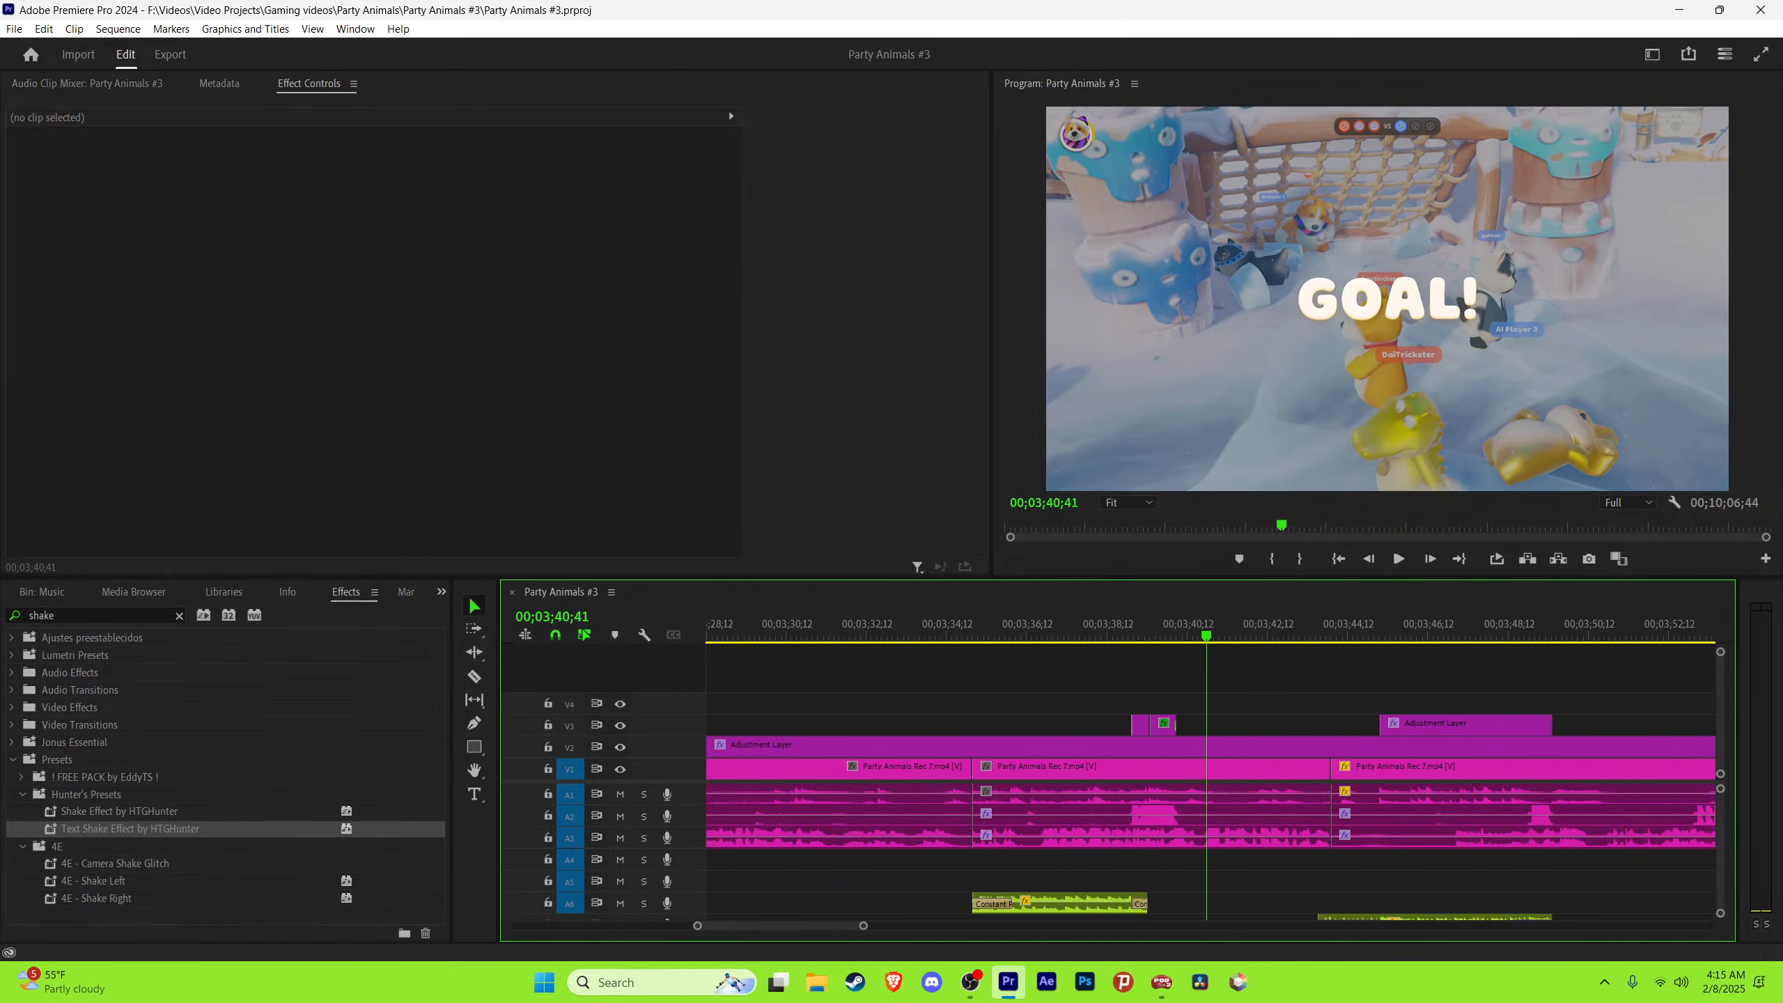
pyautogui.press('-')
pyautogui.moveTo(792, 725); pyautogui.dragTo(1218, 725)
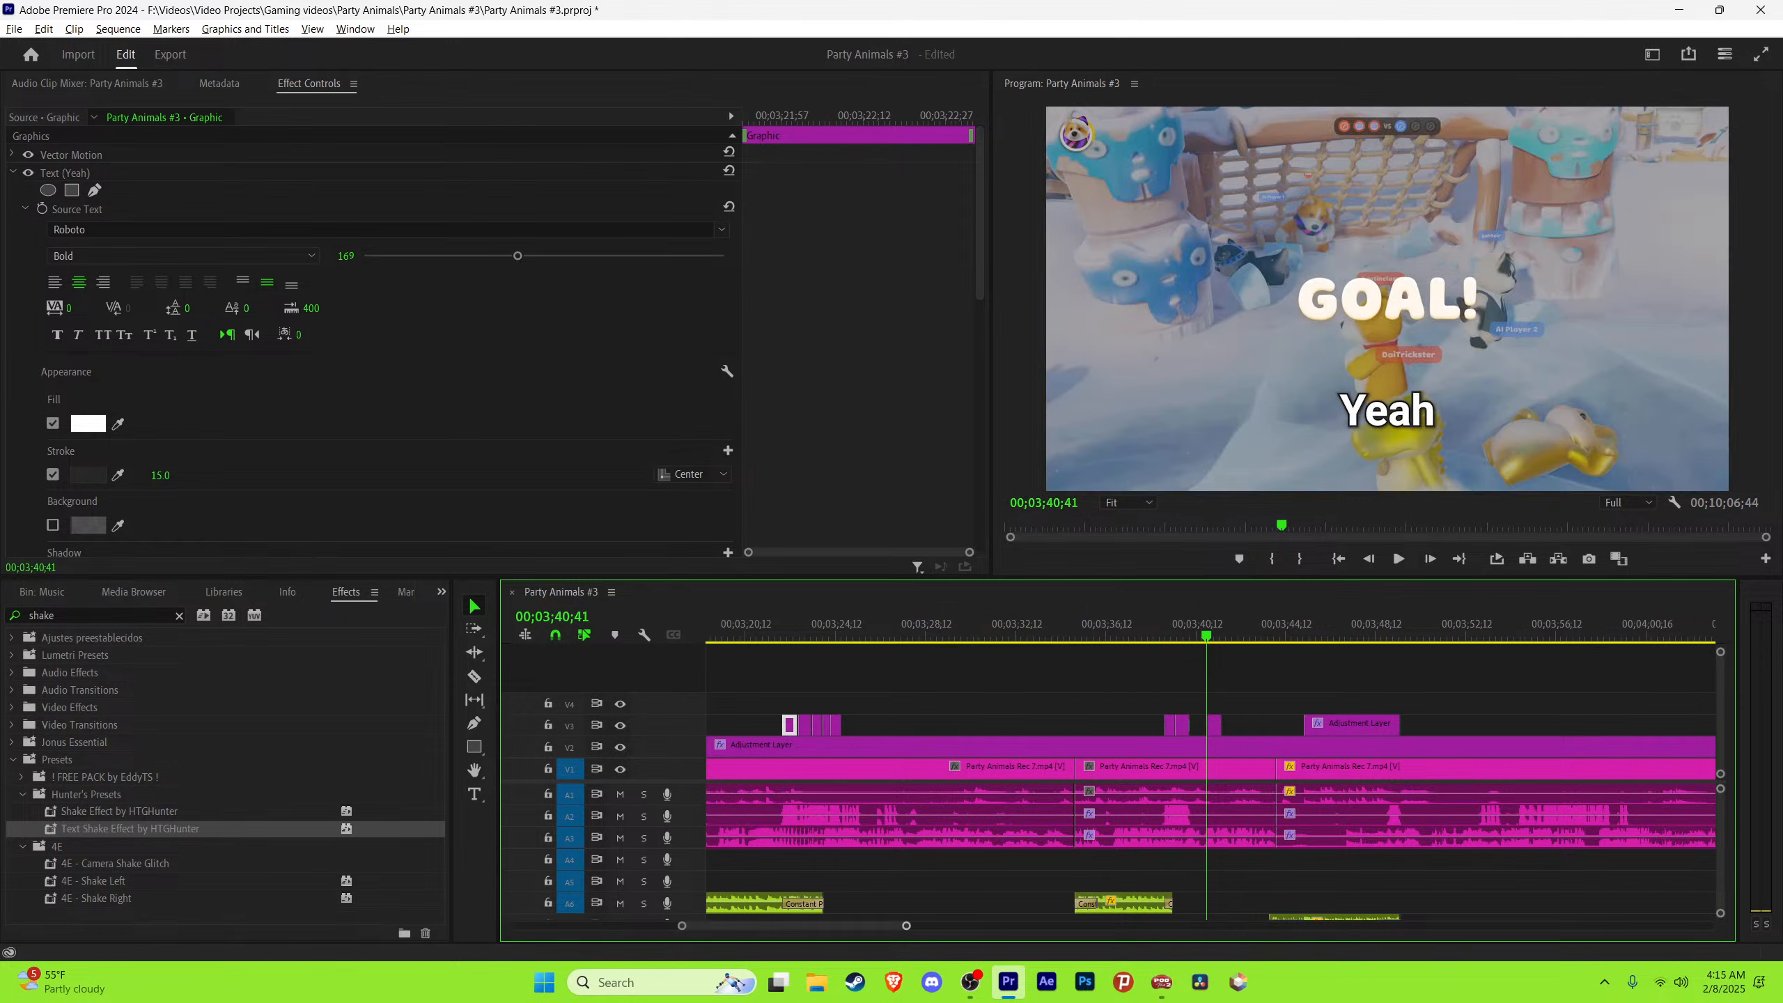
pyautogui.press('=')
pyautogui.press('=')
pyautogui.press('=')
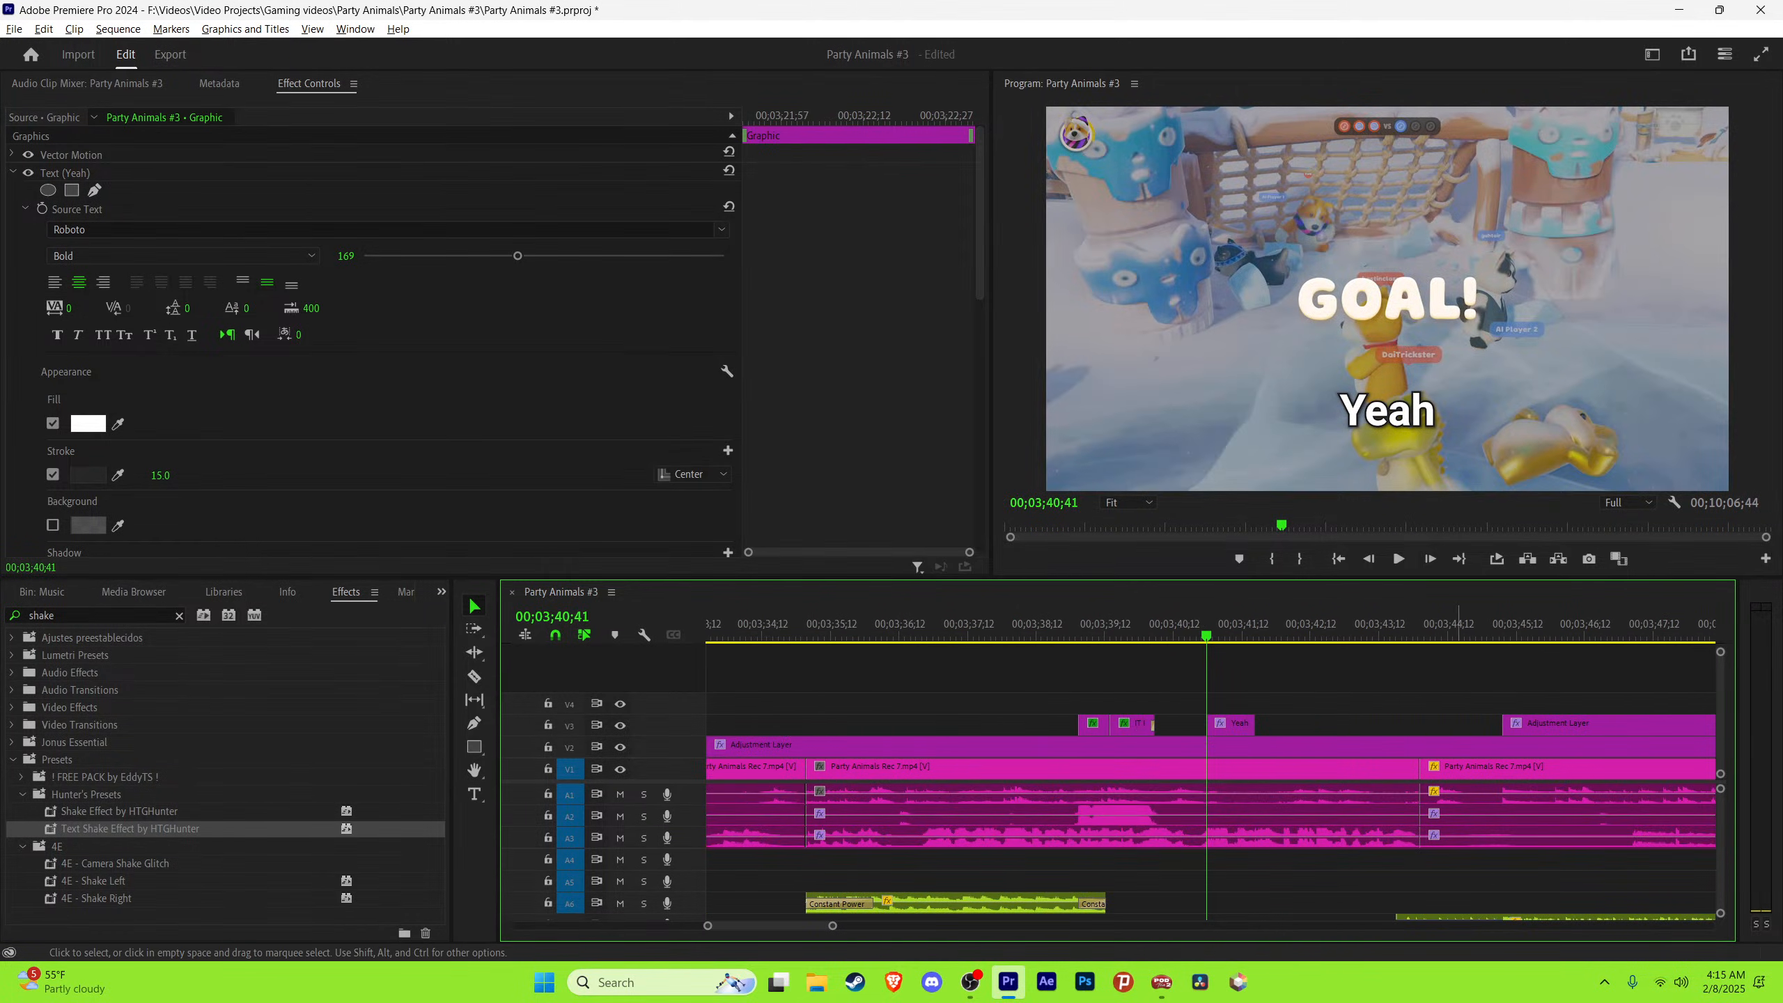
# Step: Save the project and play the footage from 00;03;40;41 to listen to the voice under the copied "Yeah" caption
pyautogui.click(1382, 704)
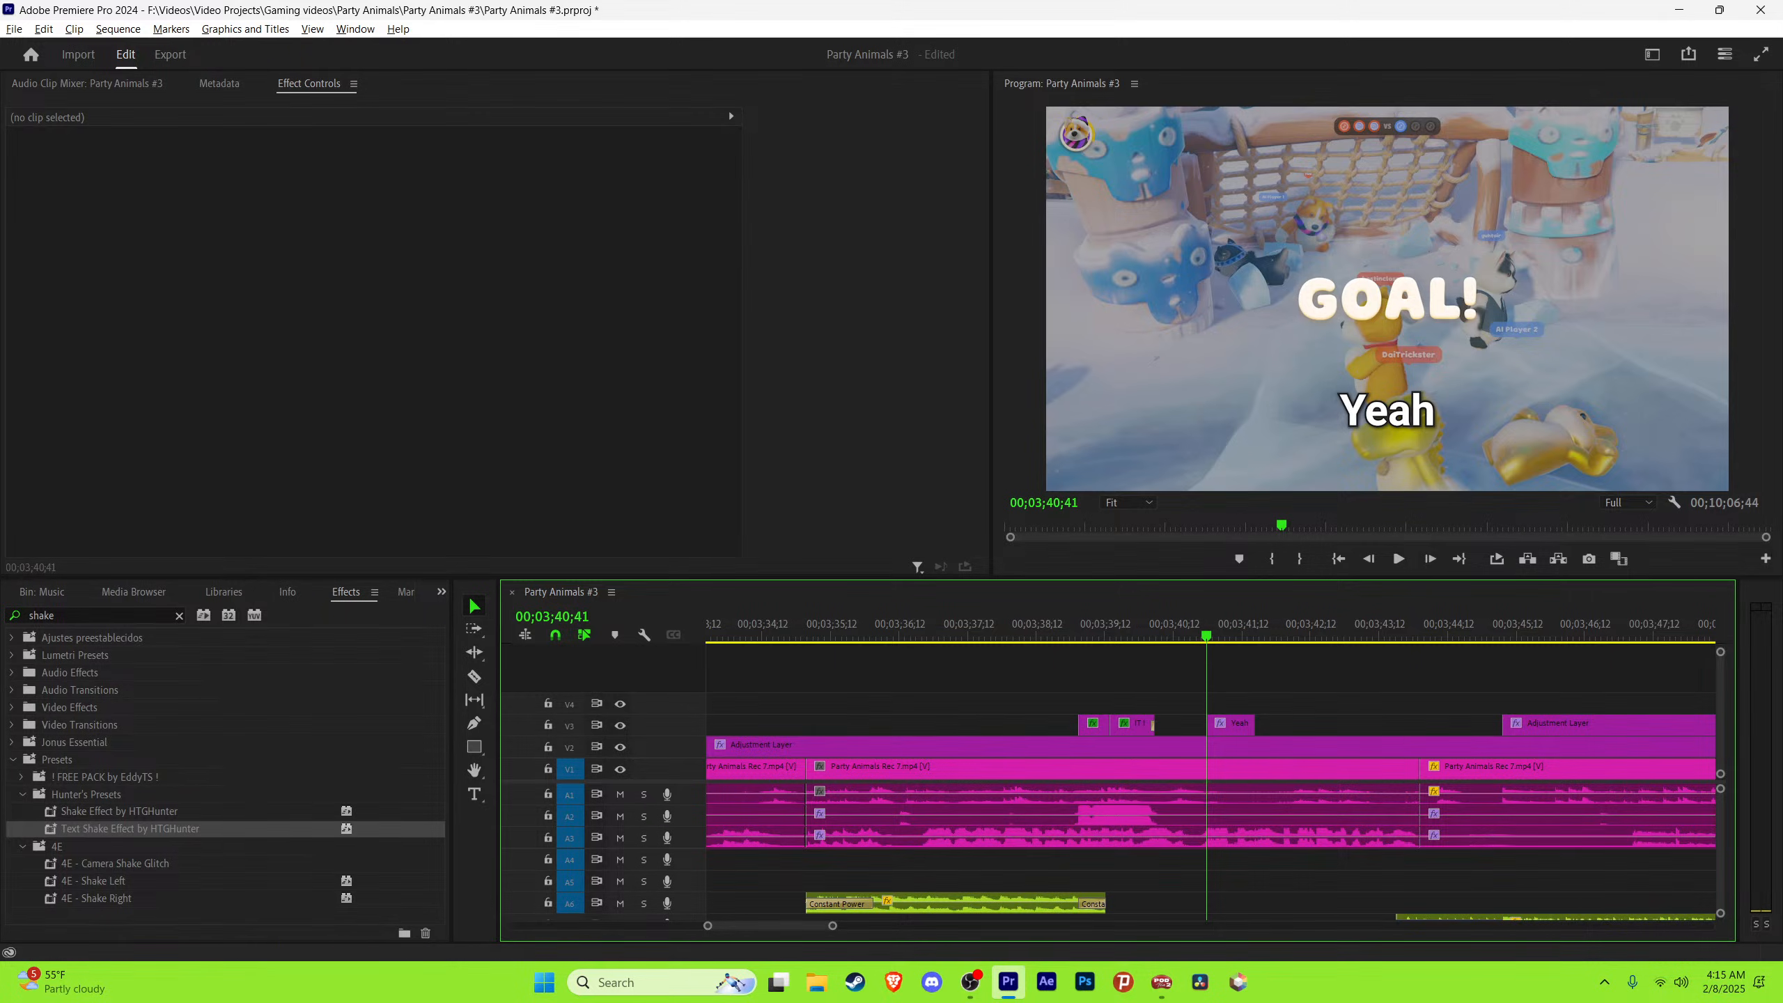
pyautogui.moveTo(833, 926); pyautogui.dragTo(827, 926)
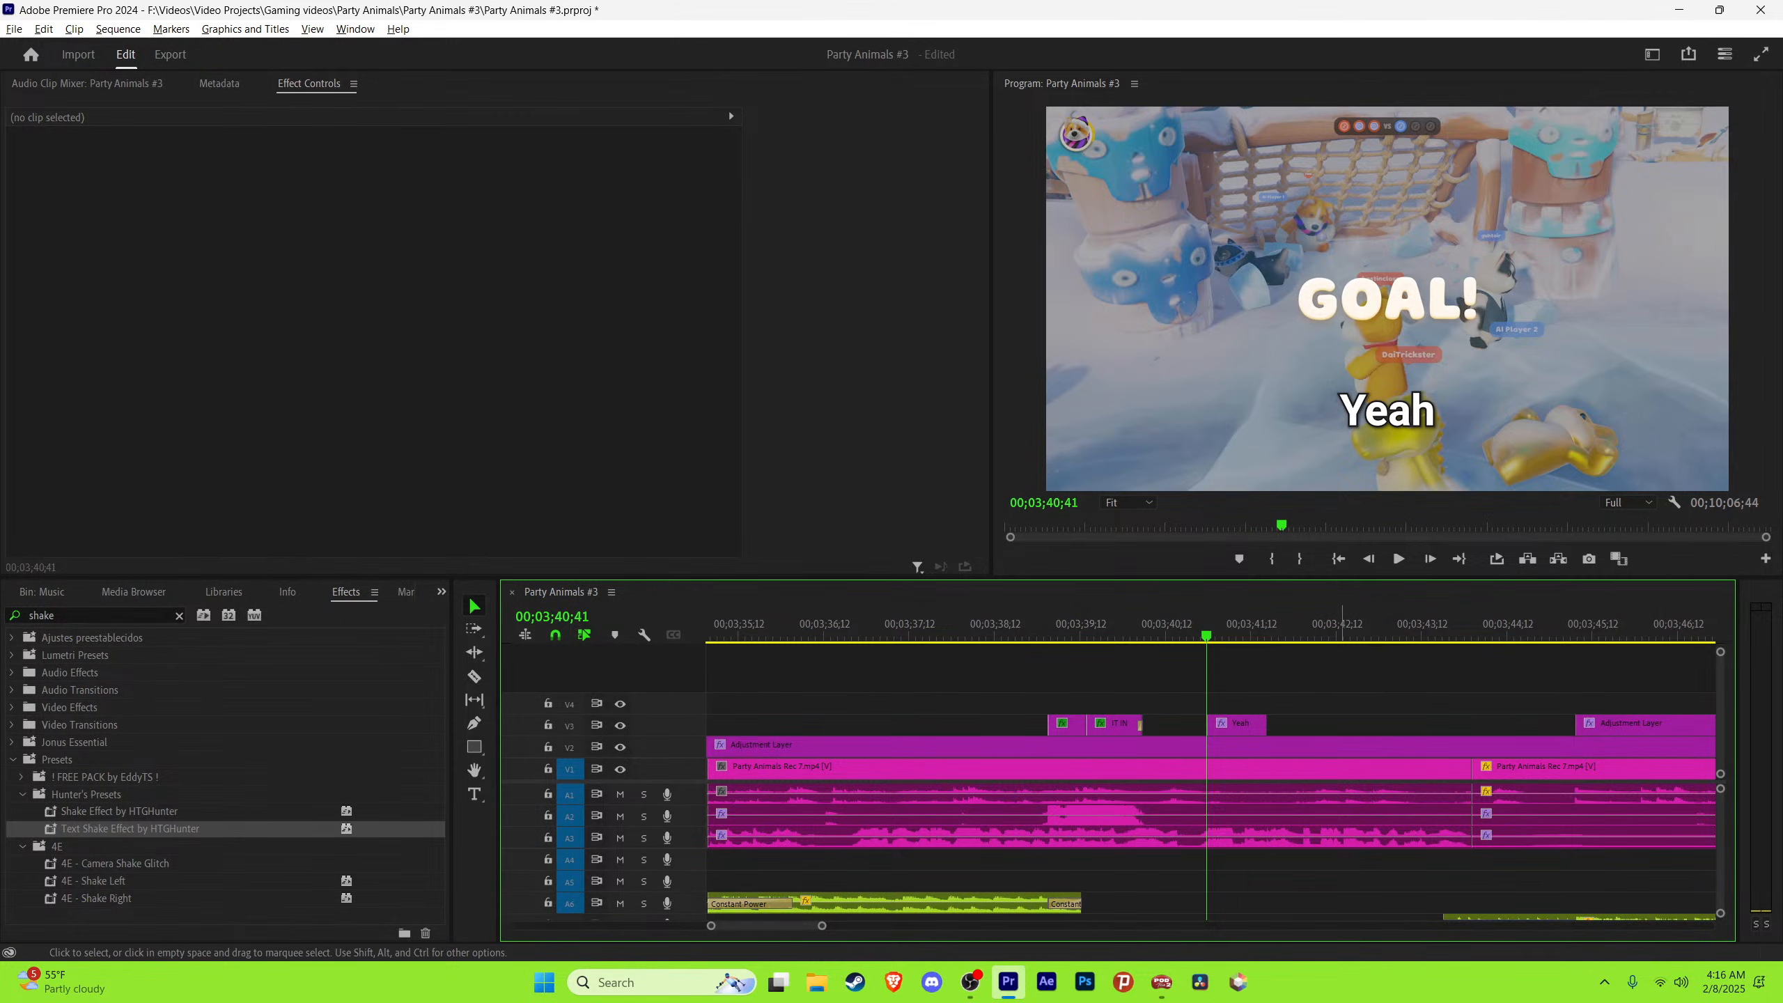
pyautogui.hotkey('ctrl', 's')
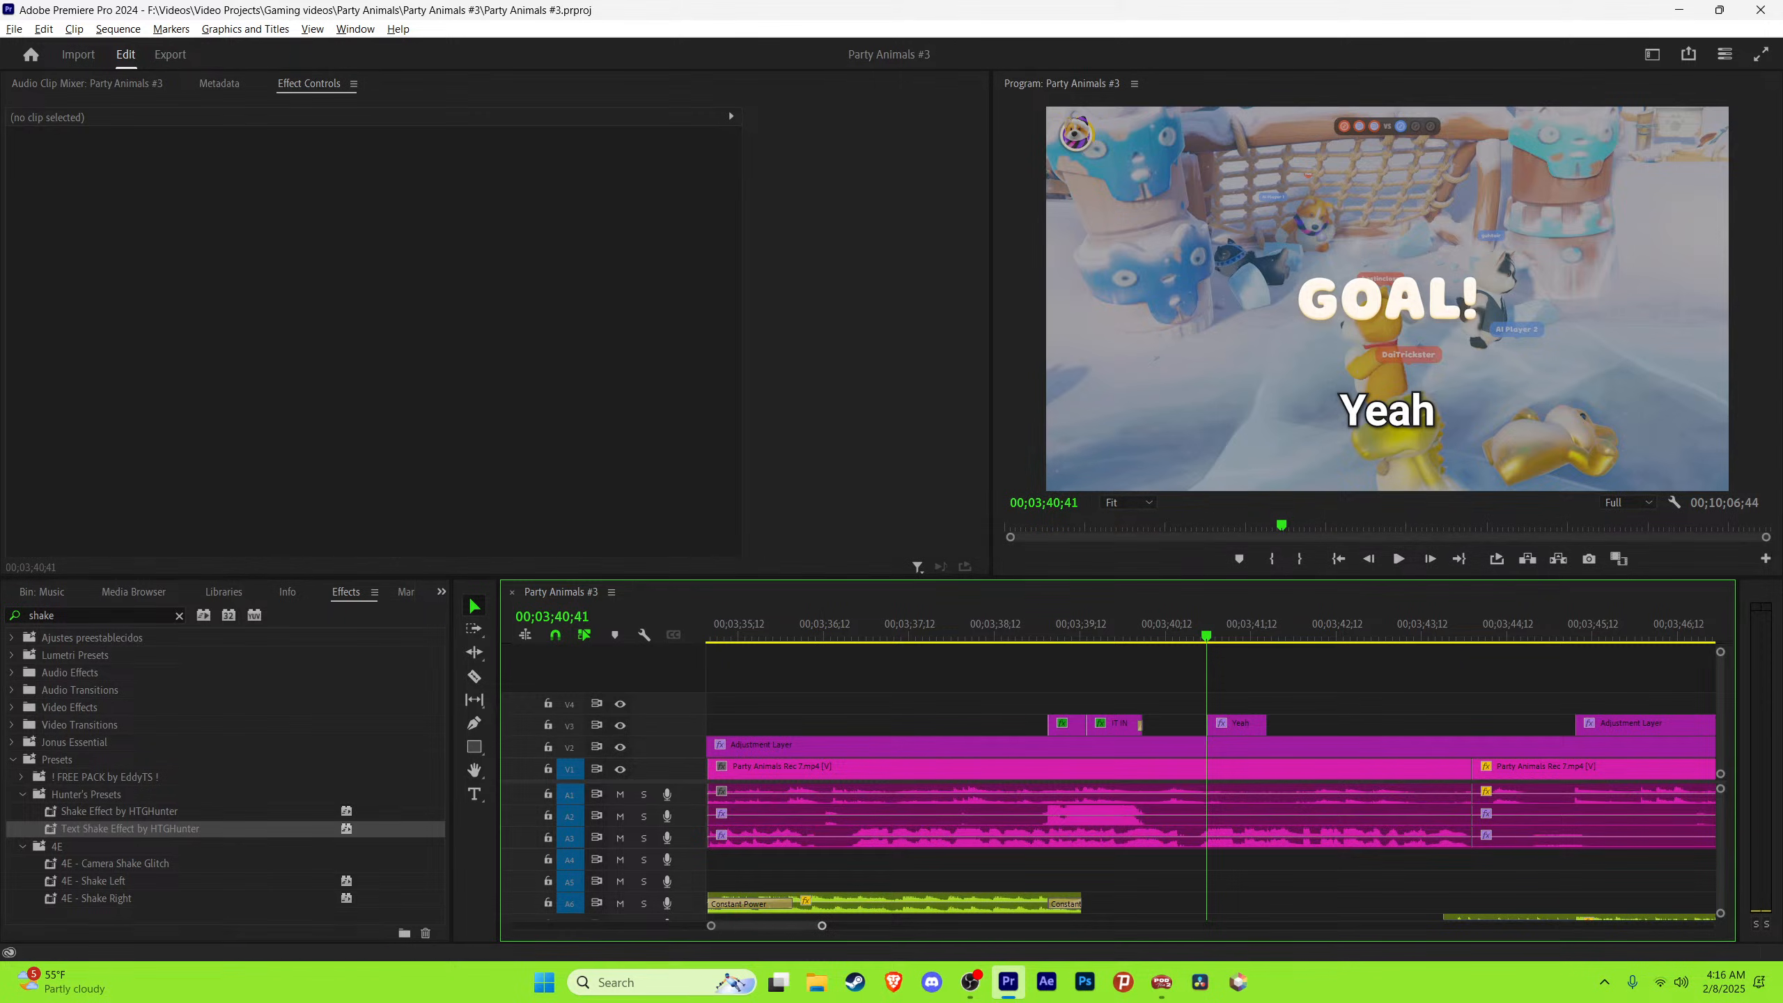
pyautogui.press('=')
pyautogui.press('space')
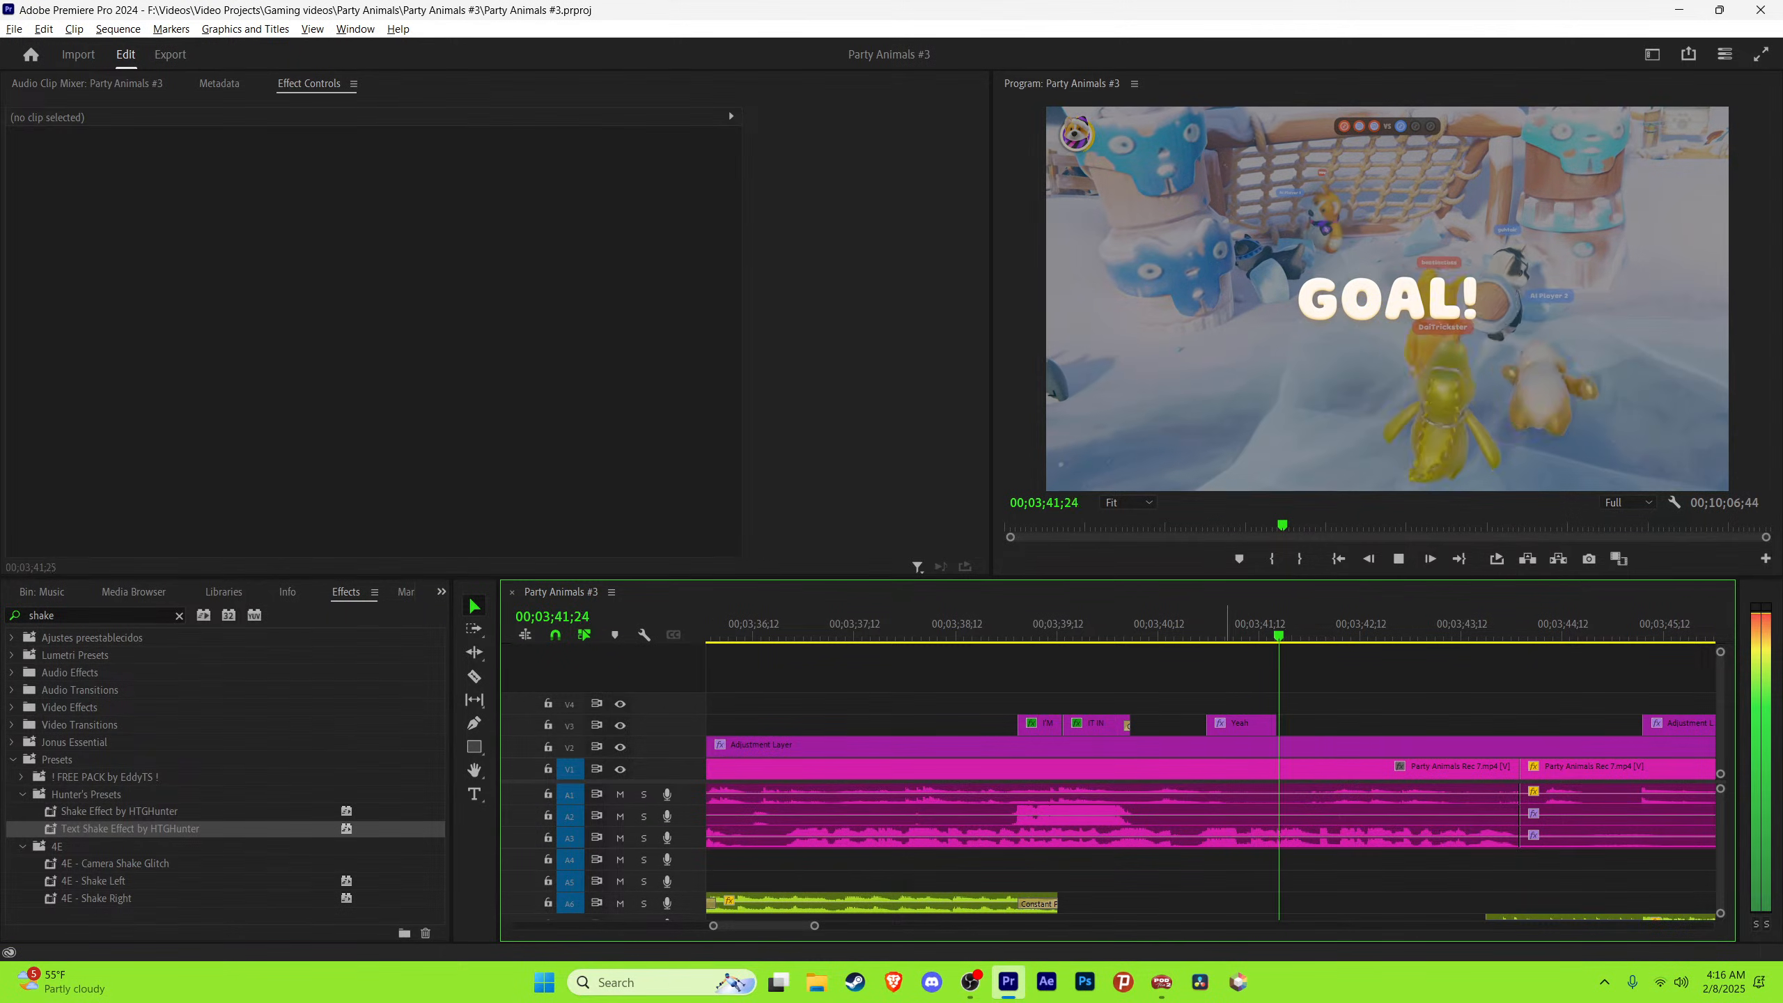
# Step: Apply the Green text style from the project's Text bin to the copied "Yeah" caption, with the playhead at 00;03;40;48
pyautogui.click(1219, 632)
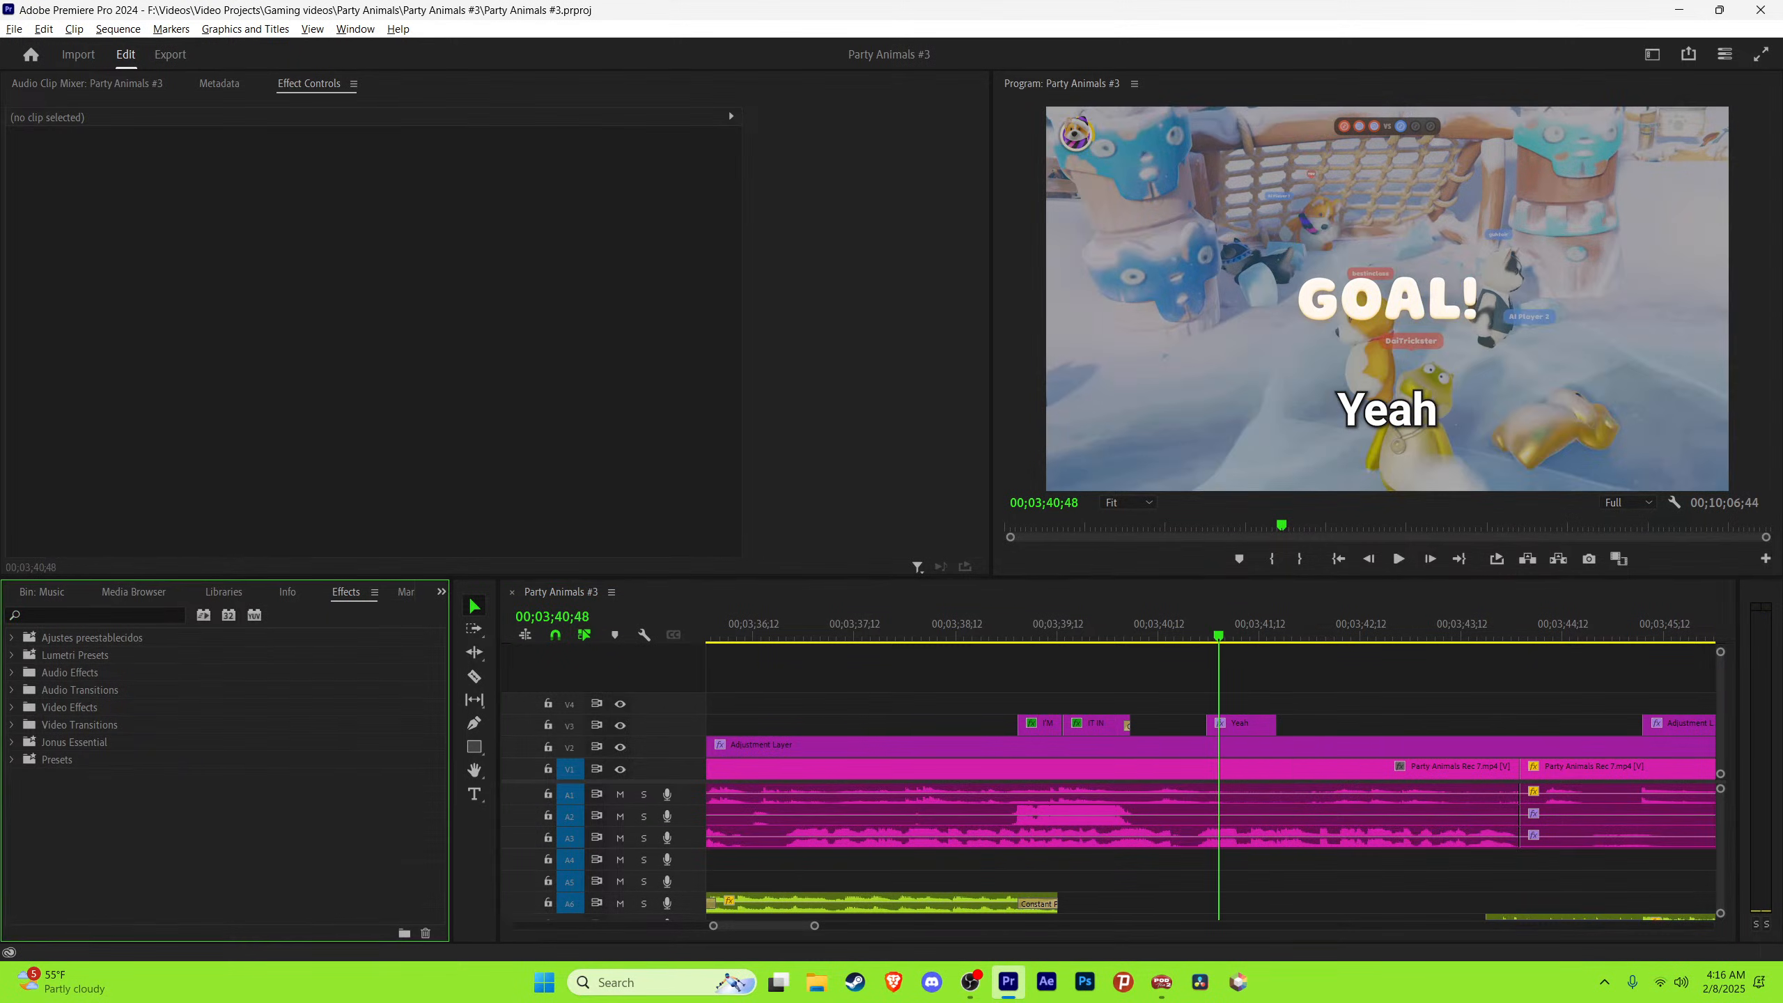
pyautogui.click(441, 591)
pyautogui.click(492, 613)
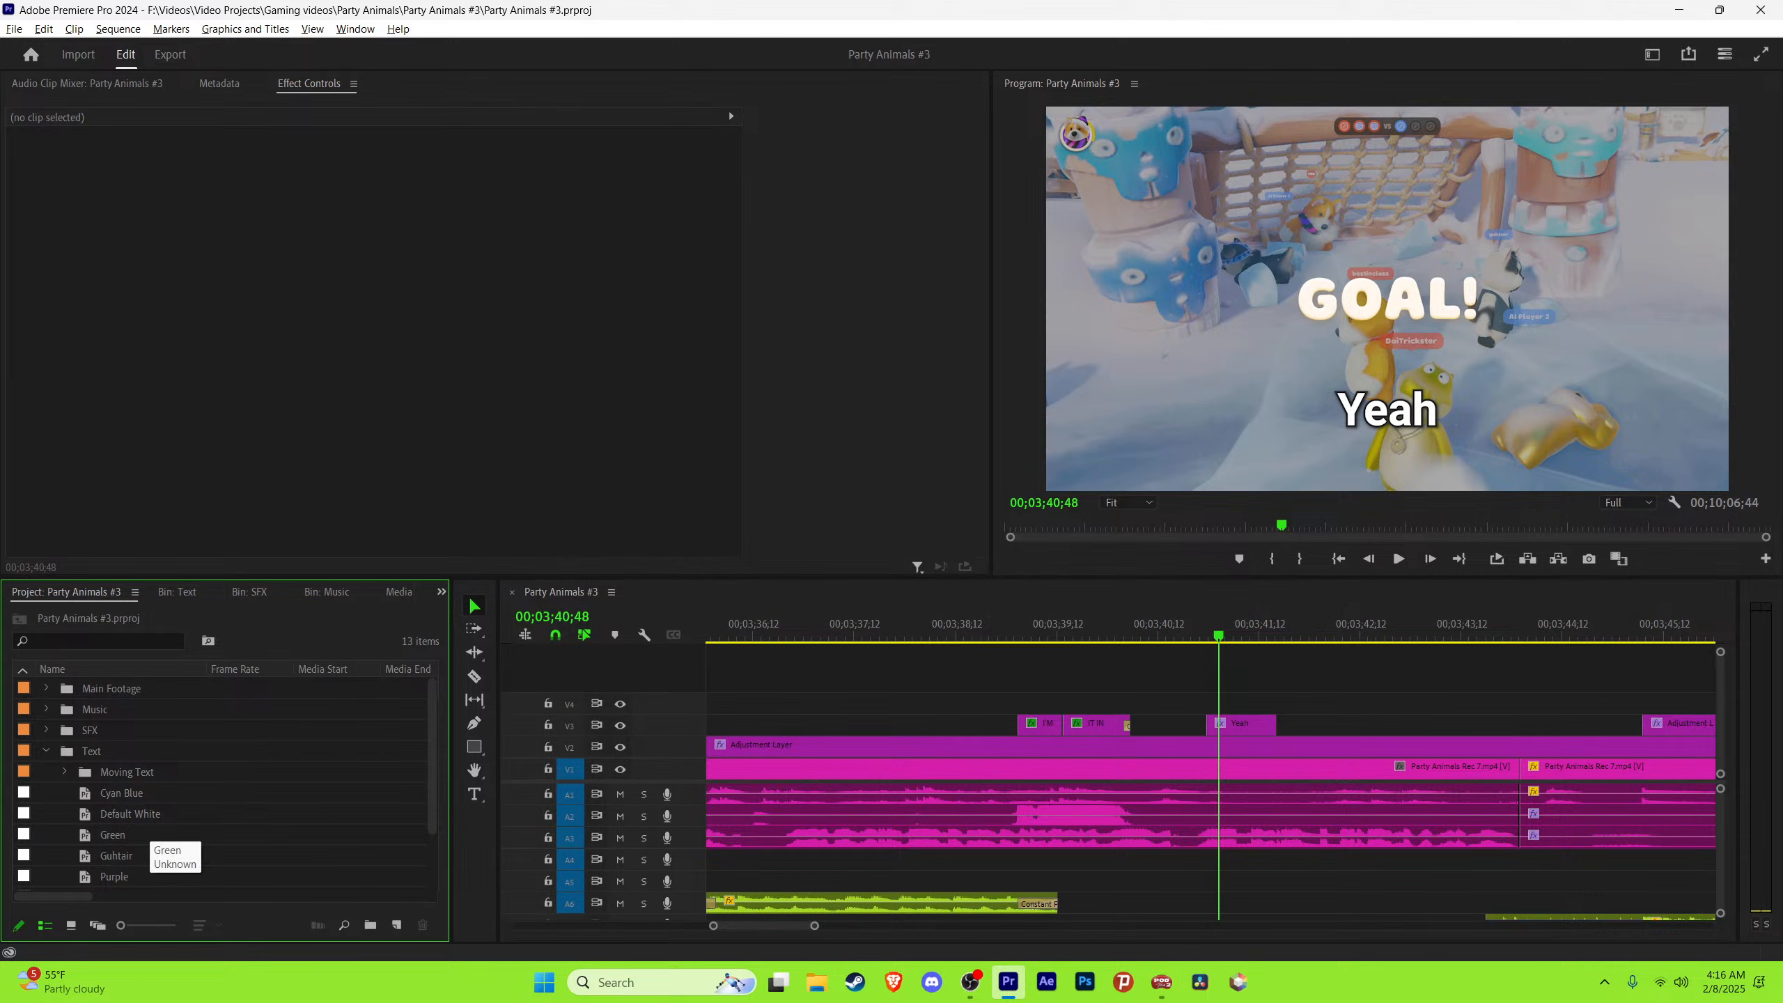
pyautogui.click(141, 834)
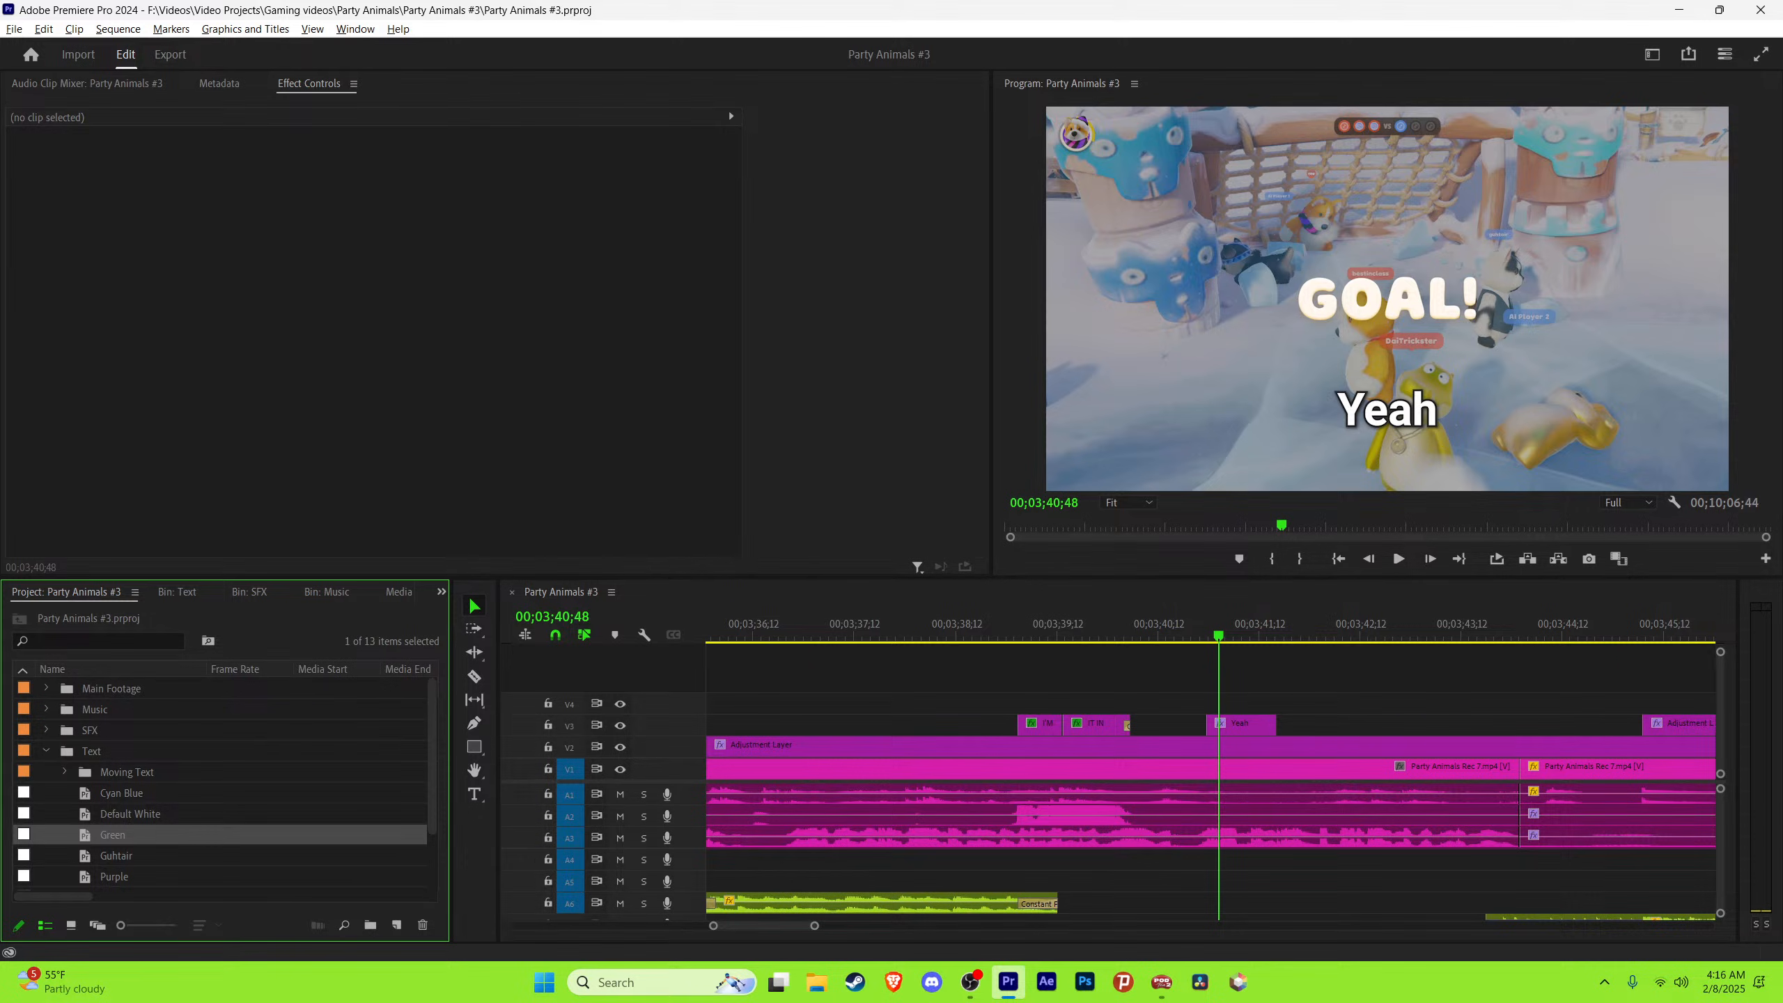
pyautogui.moveTo(141, 835); pyautogui.dragTo(1254, 726)
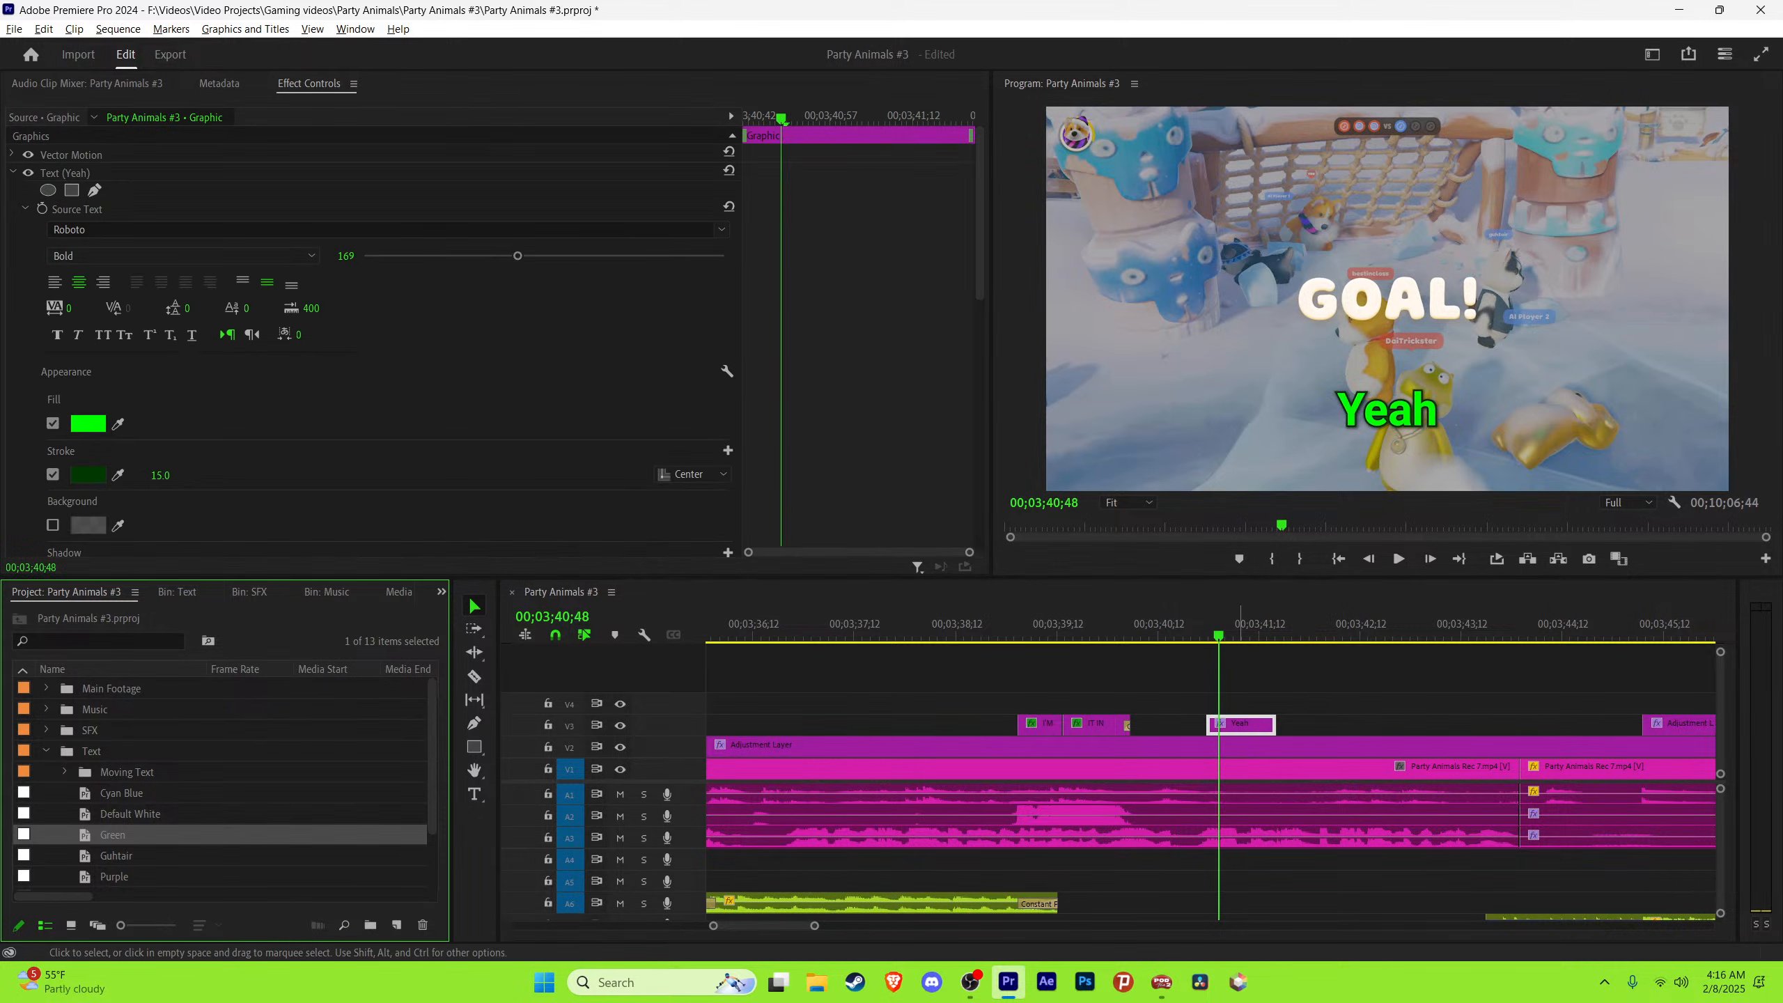
# Step: Listen to the voice from 00;03;40;37 and change the green "Yeah" caption's text to "Guh"
pyautogui.click(1200, 625)
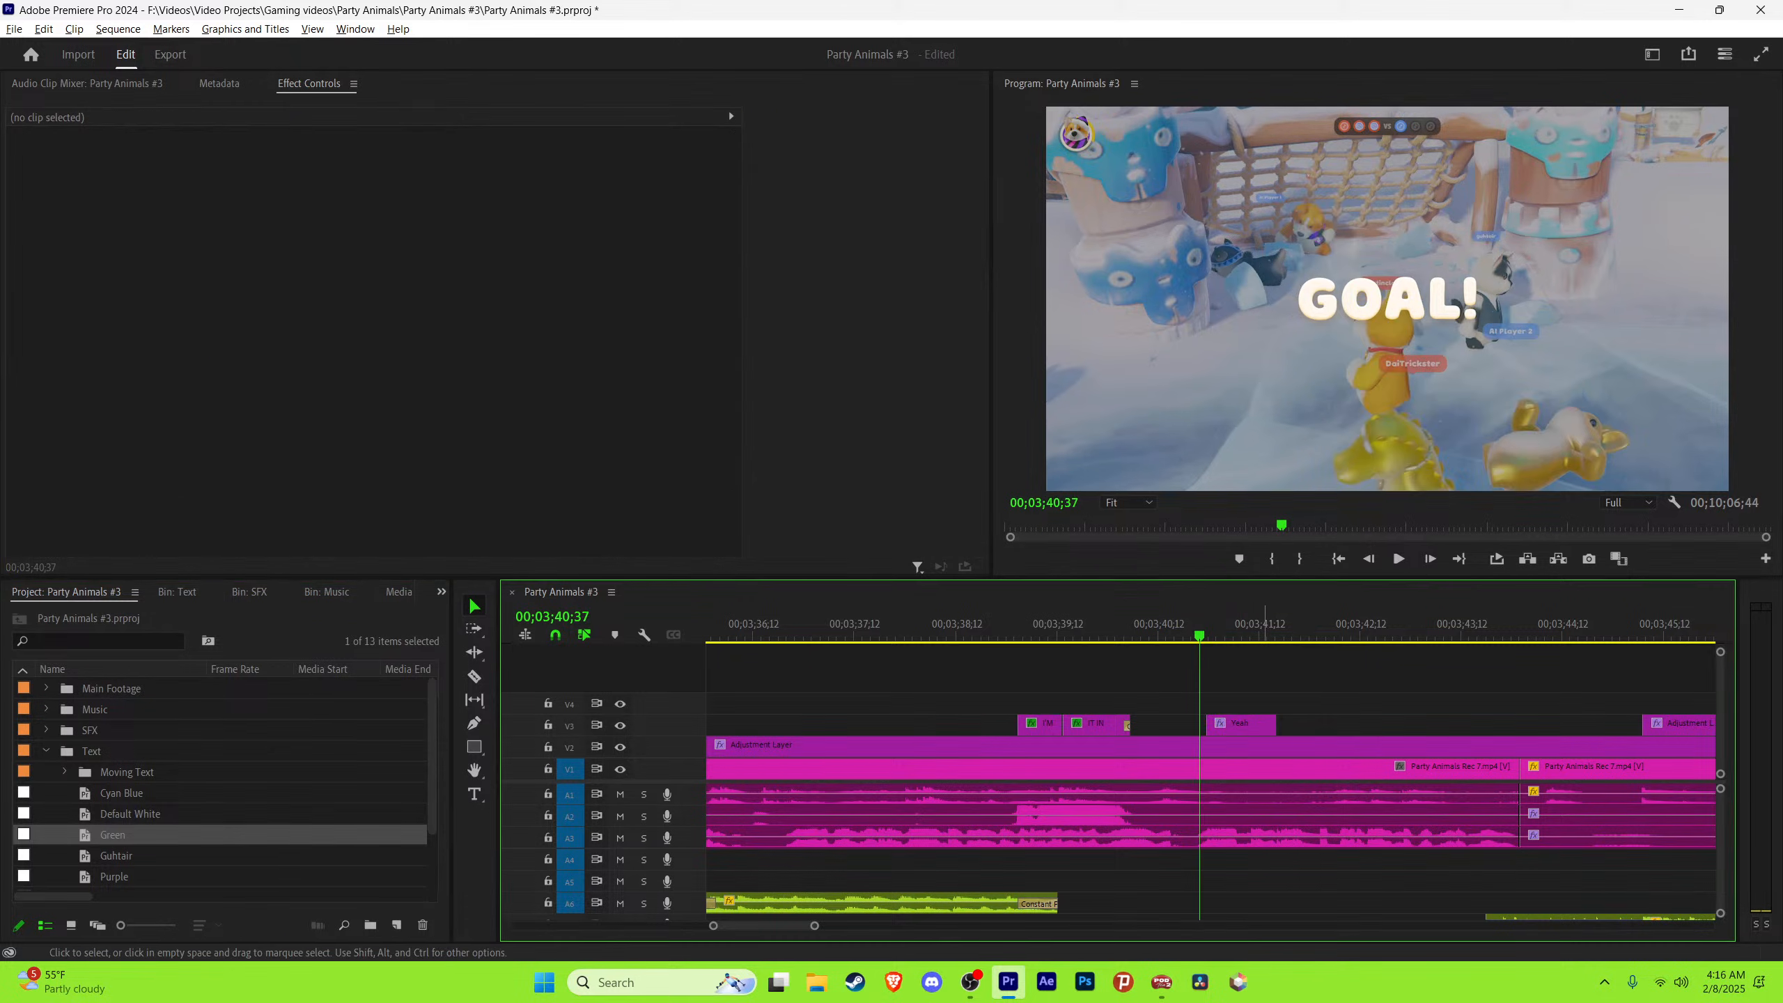
pyautogui.press('space')
pyautogui.press('space')
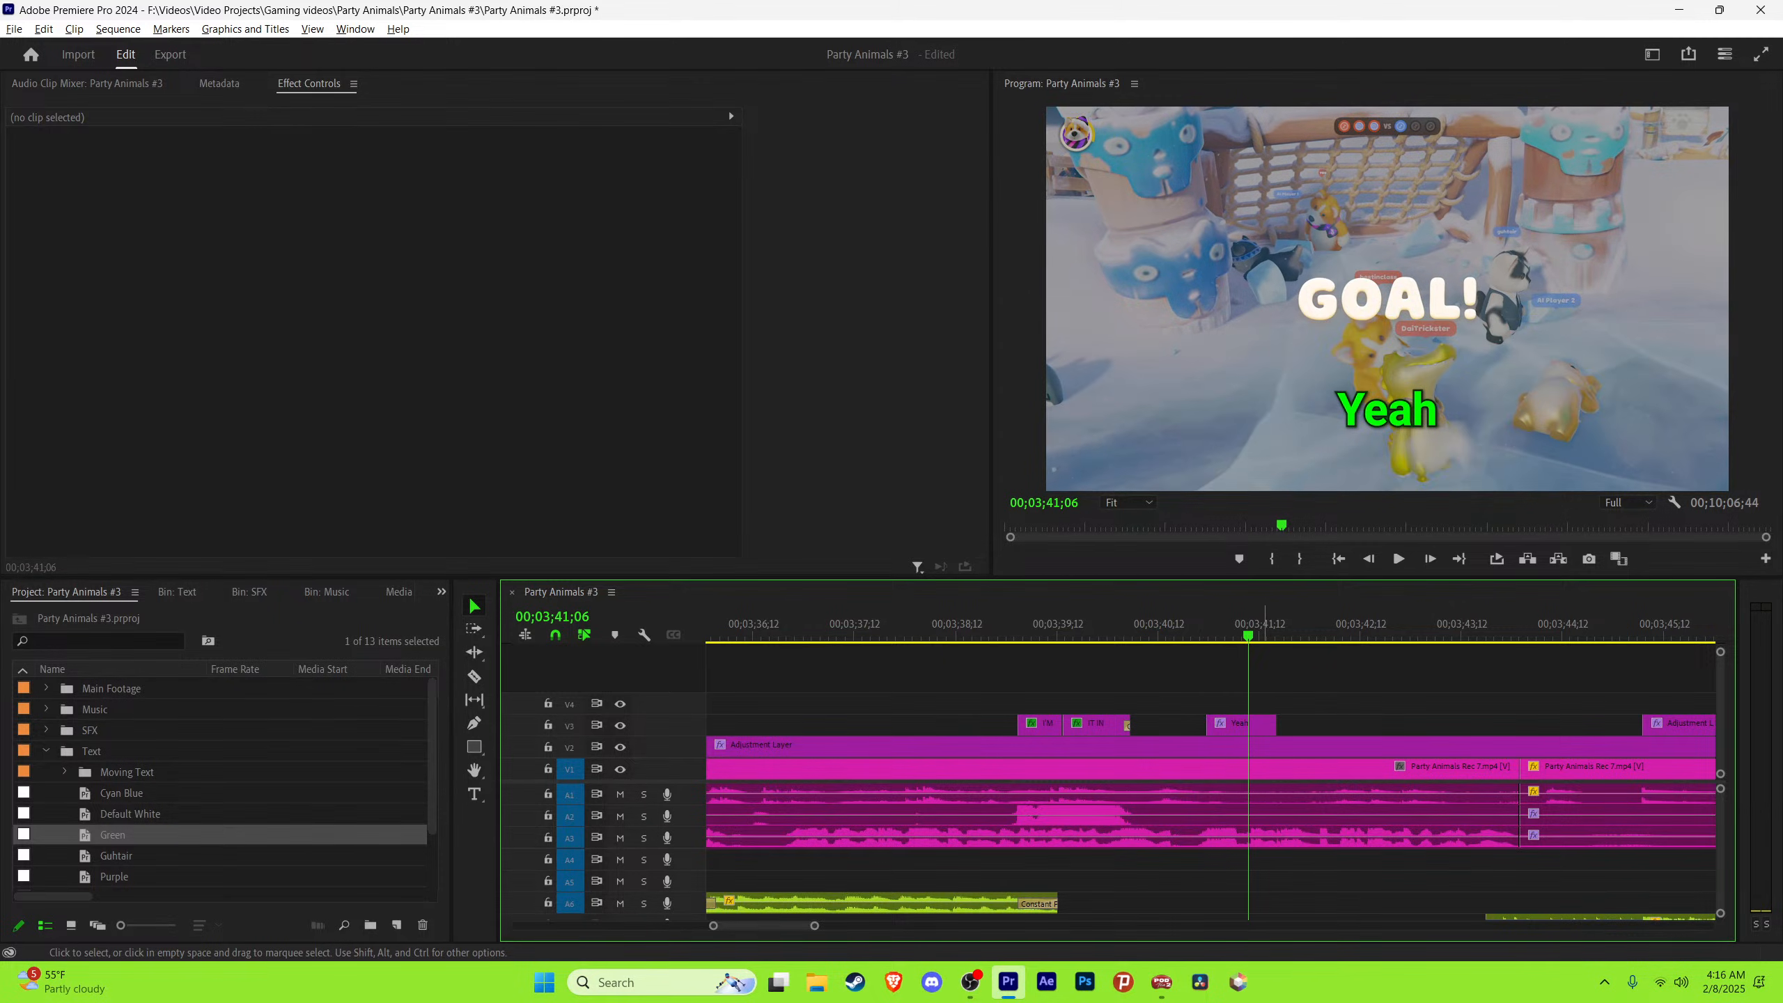
pyautogui.press('t')
pyautogui.doubleClick(1387, 409)
pyautogui.write('Guh')
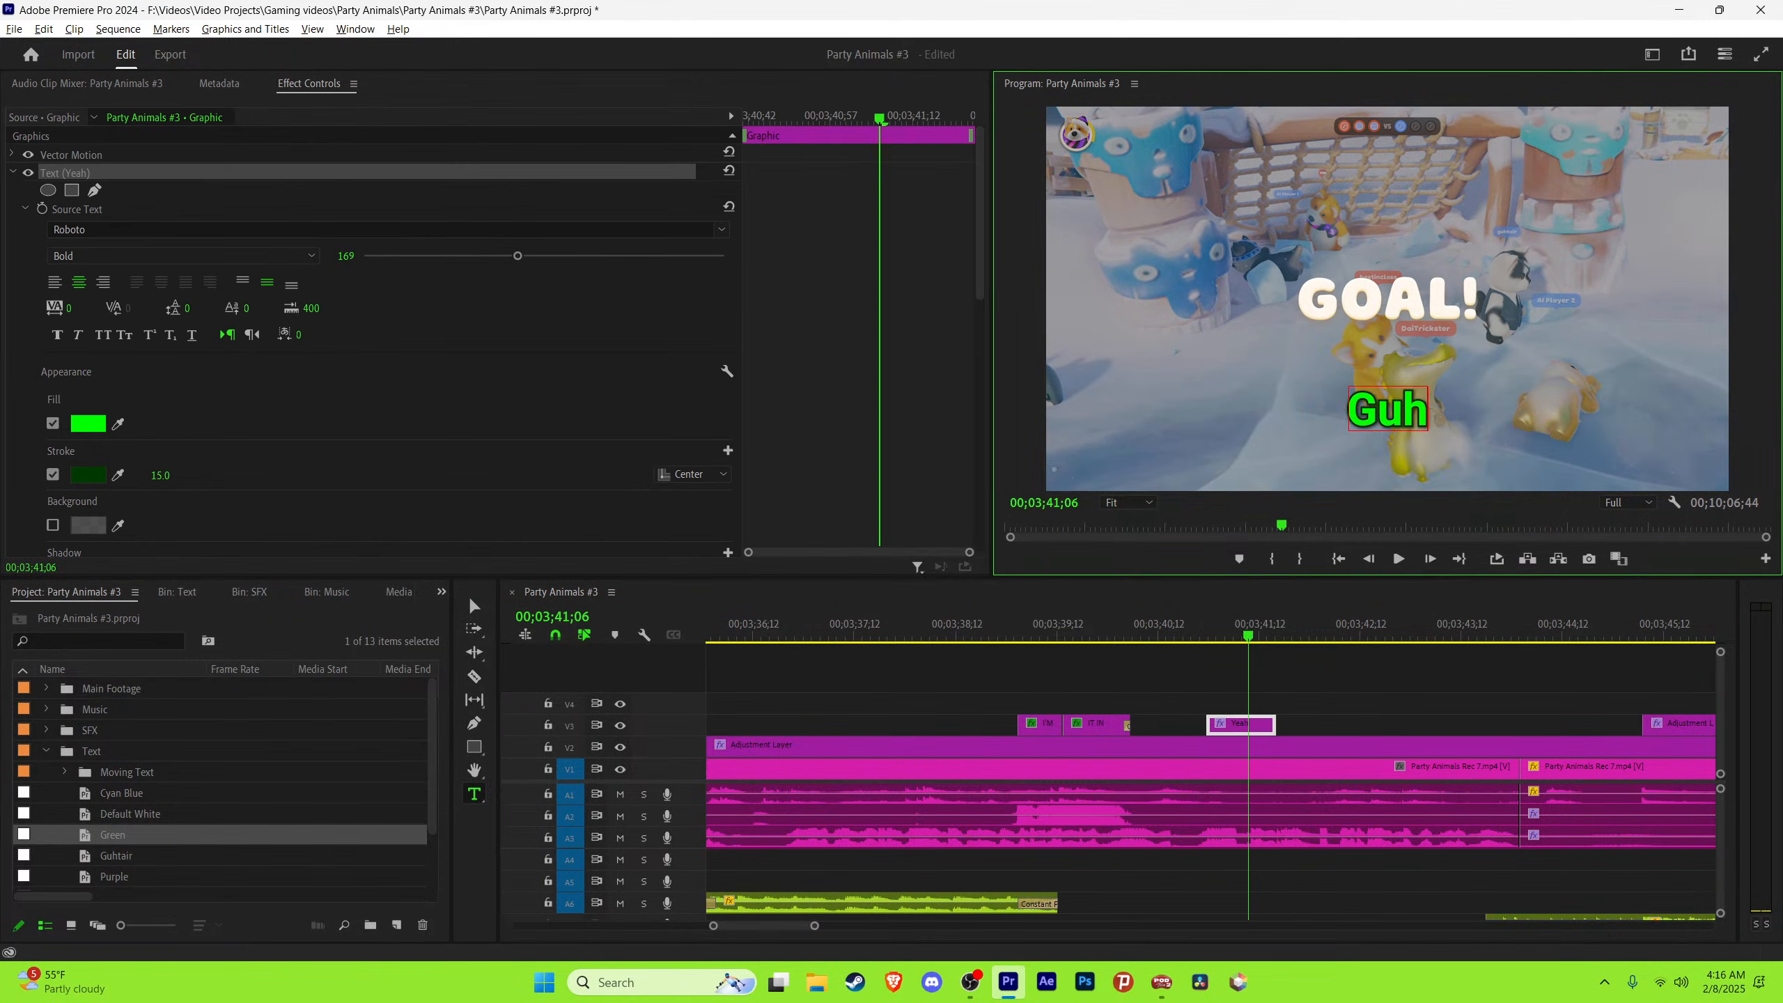
pyautogui.click(474, 606)
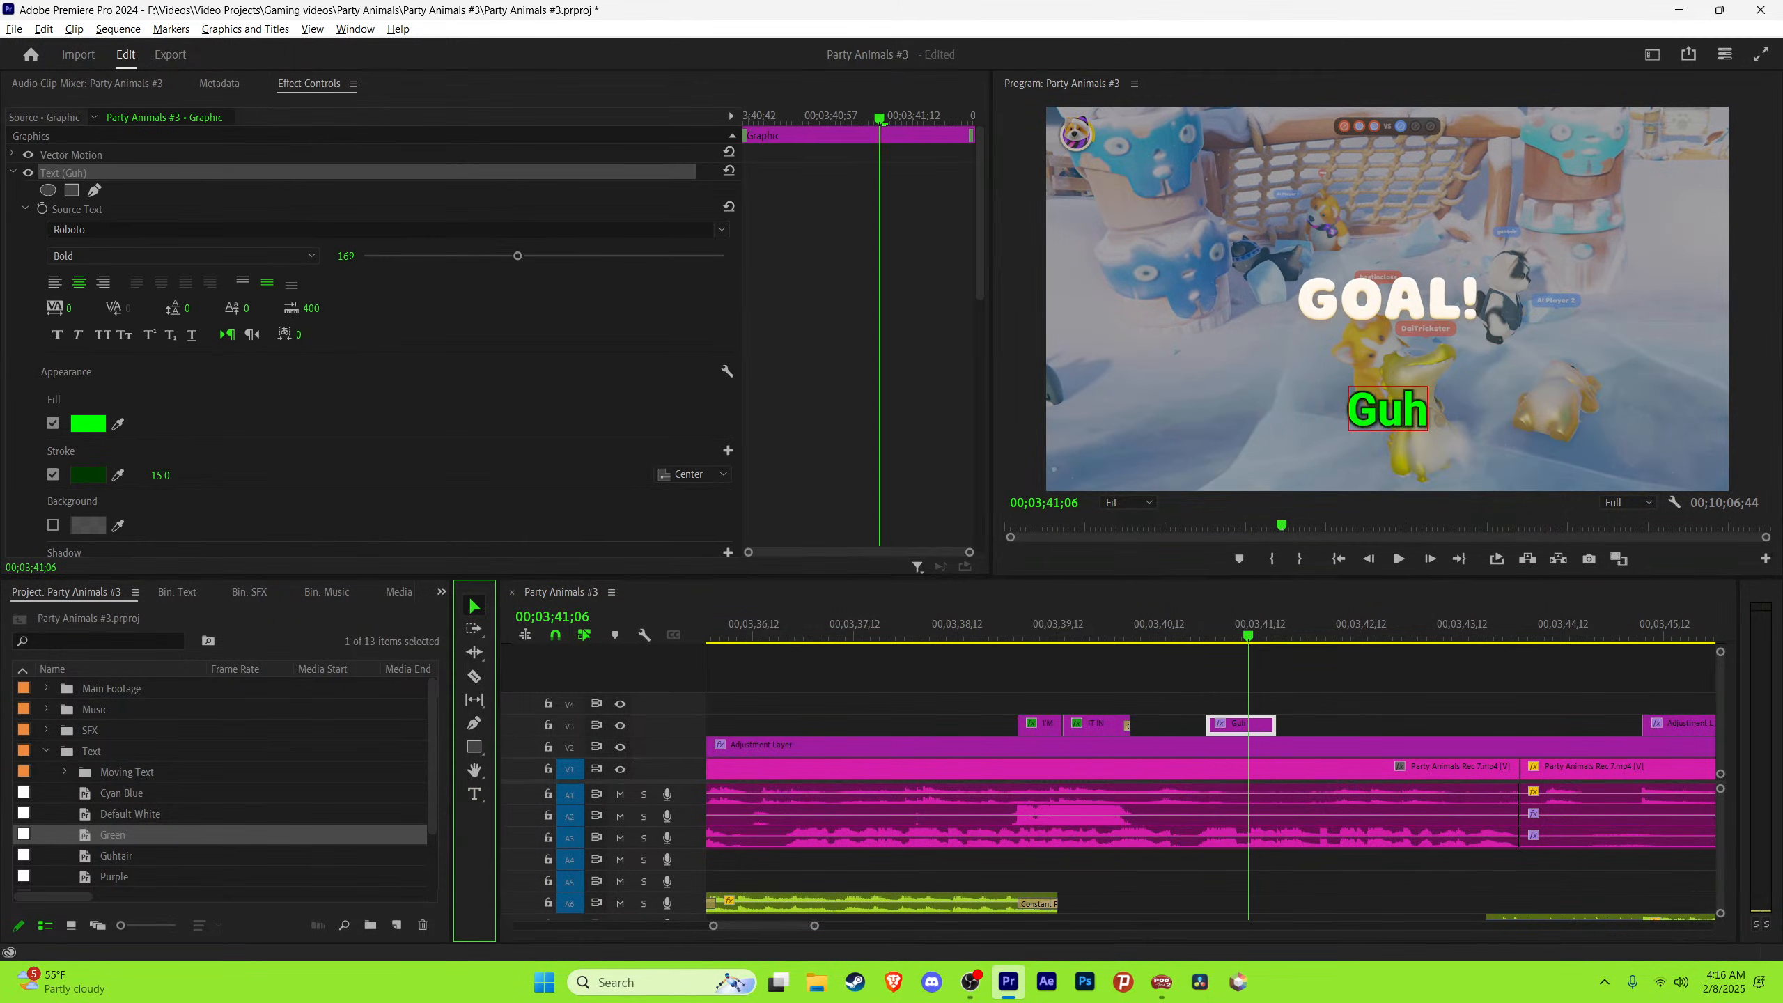
# Step: Copy the "Guh" caption along its track so the copy starts at 00;03;40;54 and cuts the original short there
pyautogui.click(1225, 726)
pyautogui.press('=')
pyautogui.moveTo(1111, 624); pyautogui.dragTo(1148, 624)
pyautogui.press('space')
pyautogui.click(1148, 625)
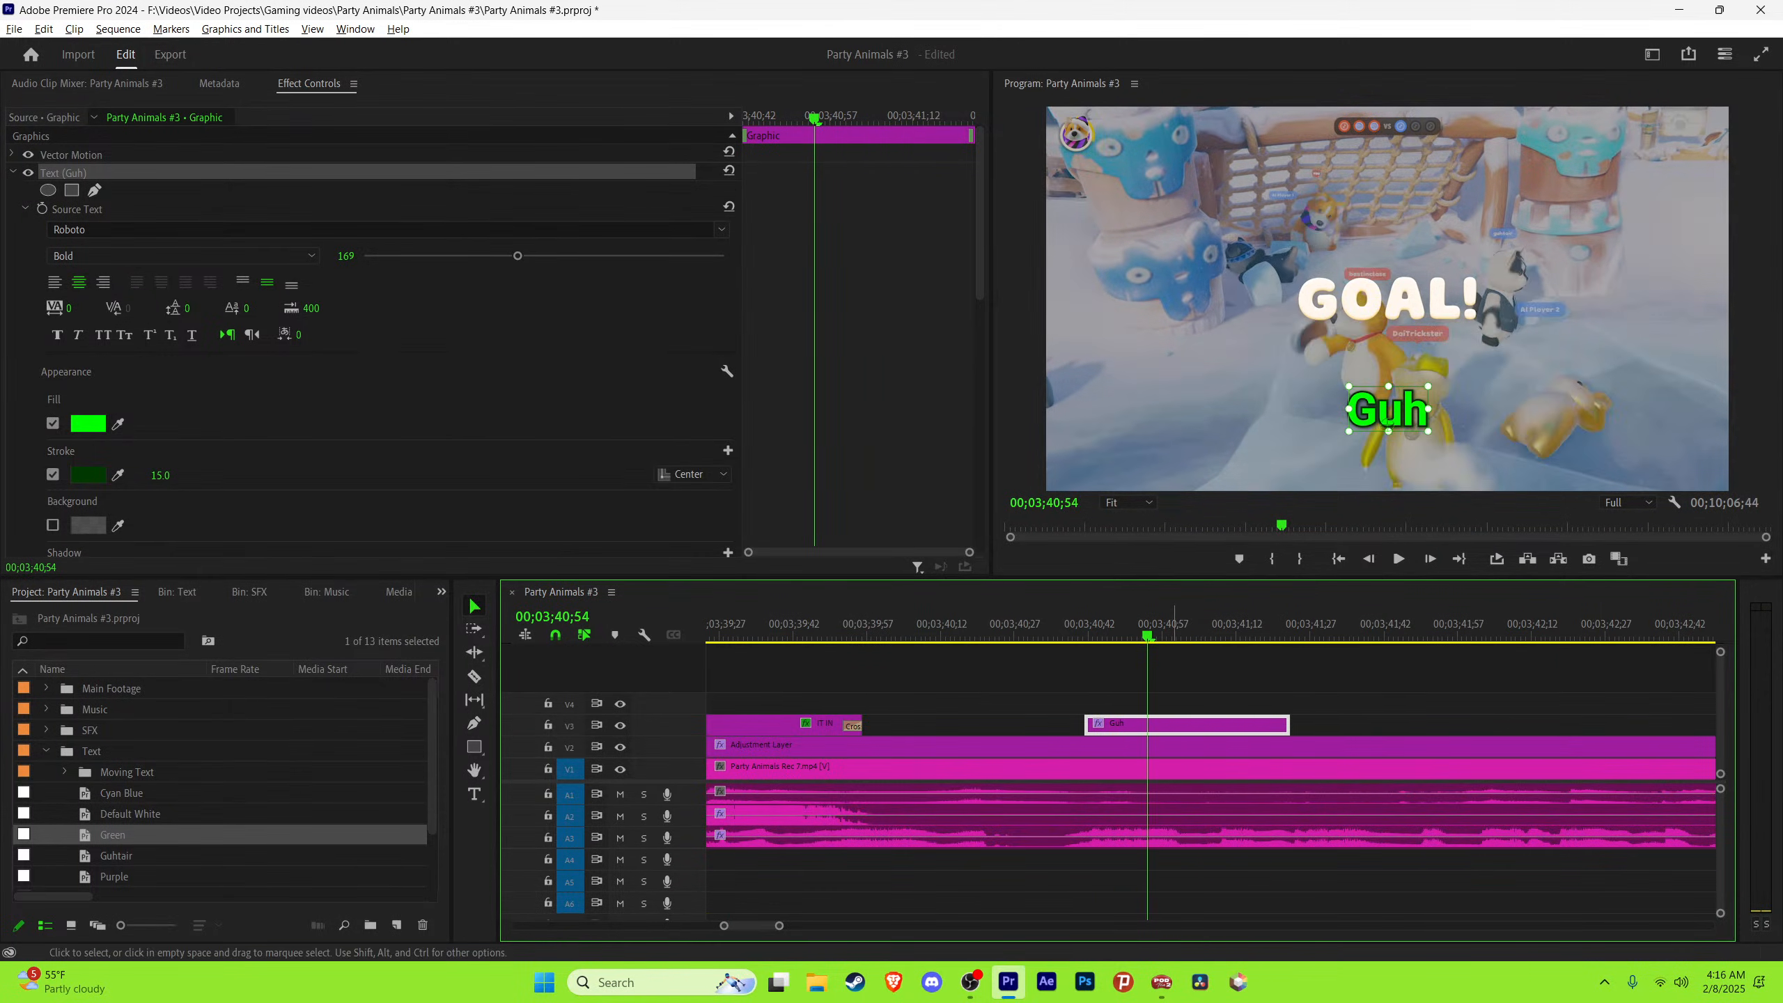
pyautogui.moveTo(1150, 726); pyautogui.dragTo(1213, 726)
# Step: Listen to the line under the second "Guh" caption, change its text to "ya fucked me" and save the project
pyautogui.press('space')
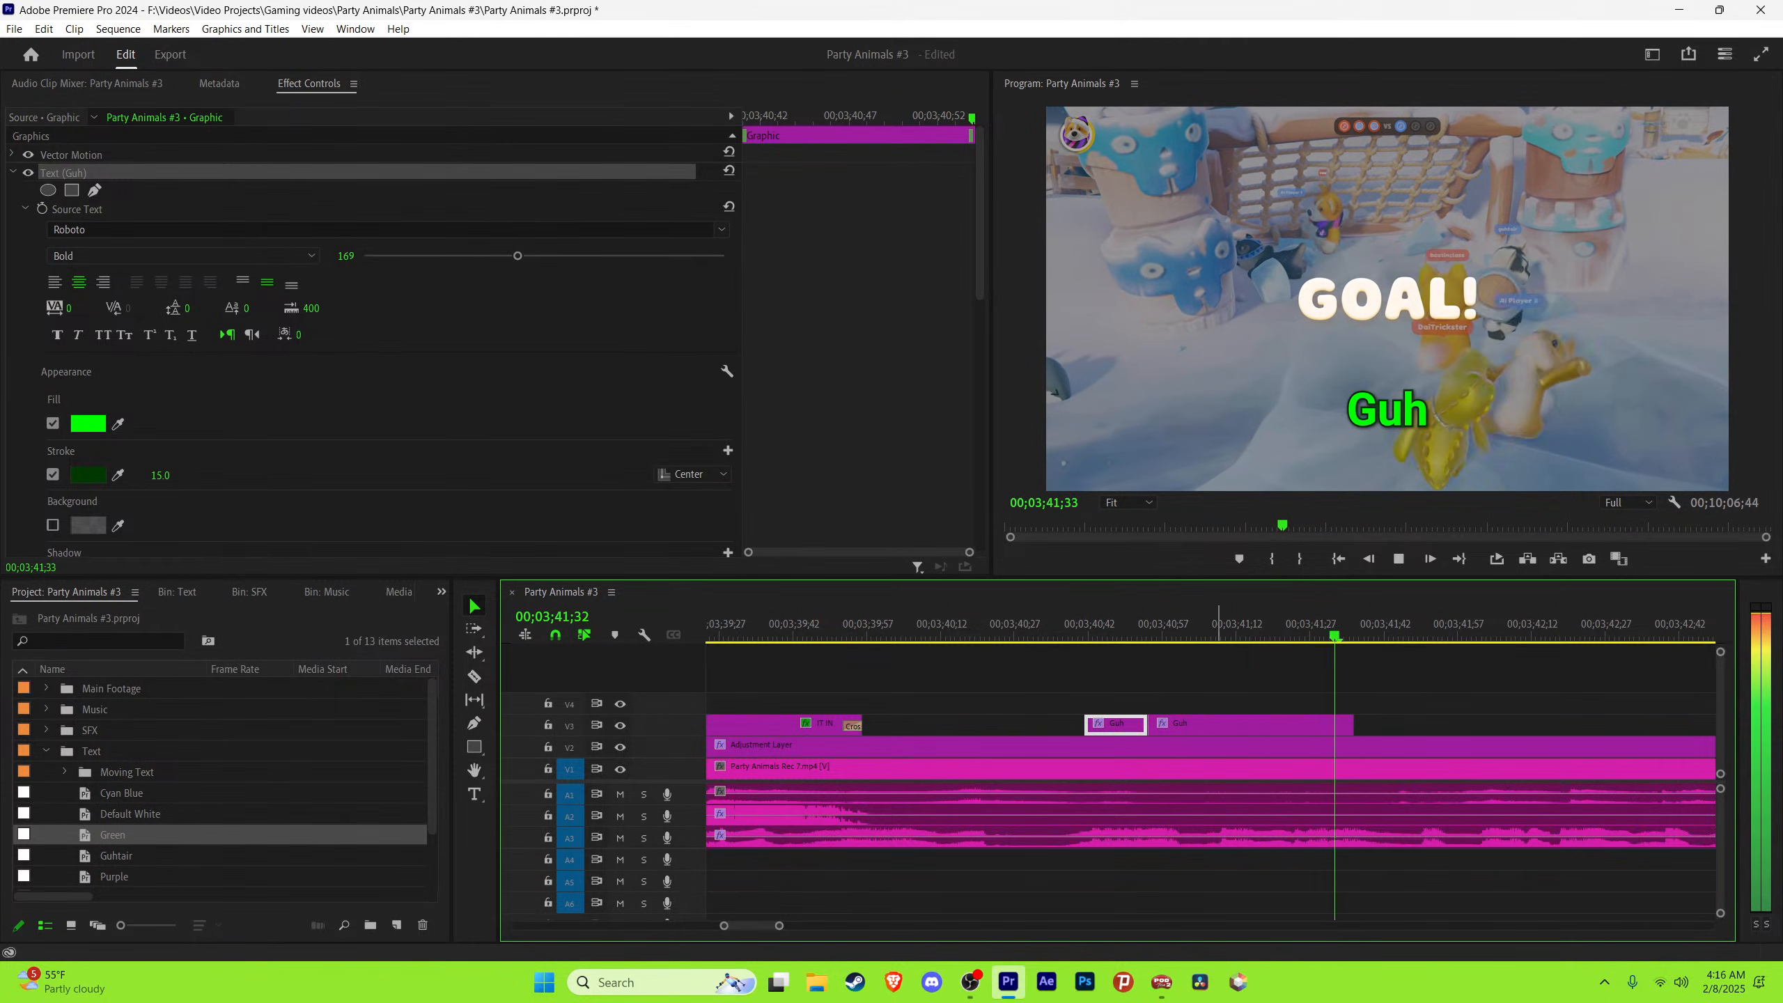
pyautogui.press('space')
pyautogui.press('b')
pyautogui.press('t')
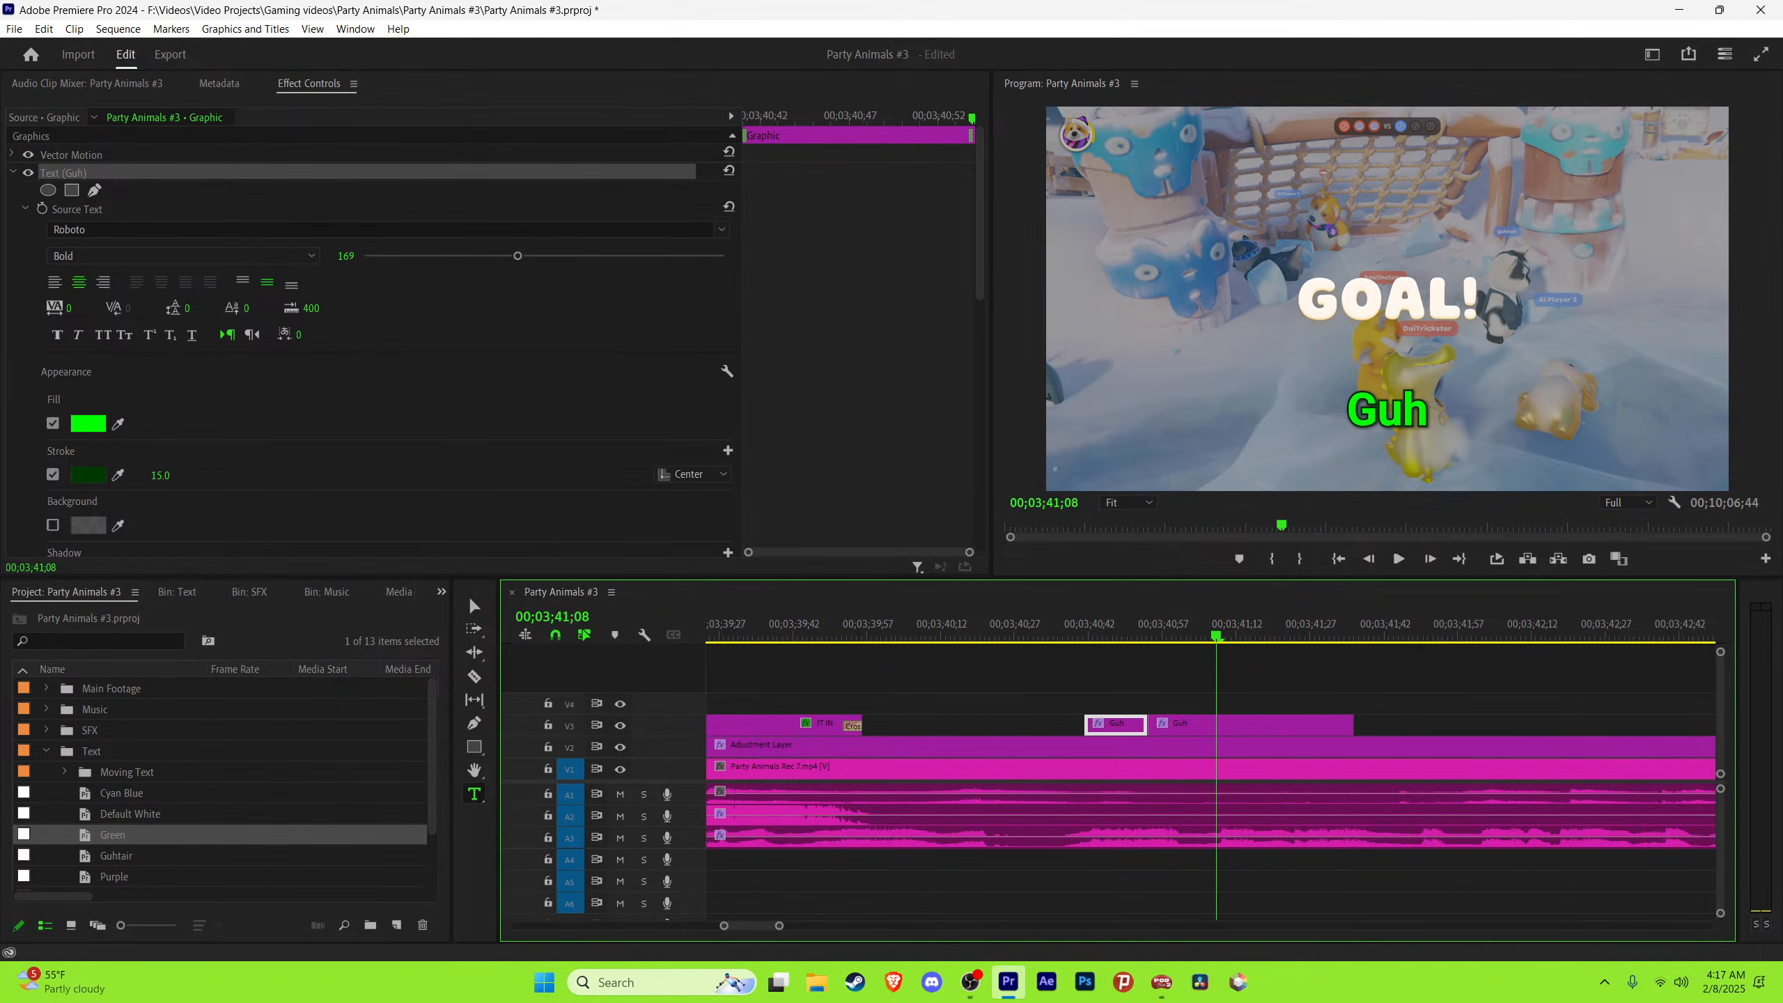
pyautogui.doubleClick(1388, 411)
pyautogui.write('you')
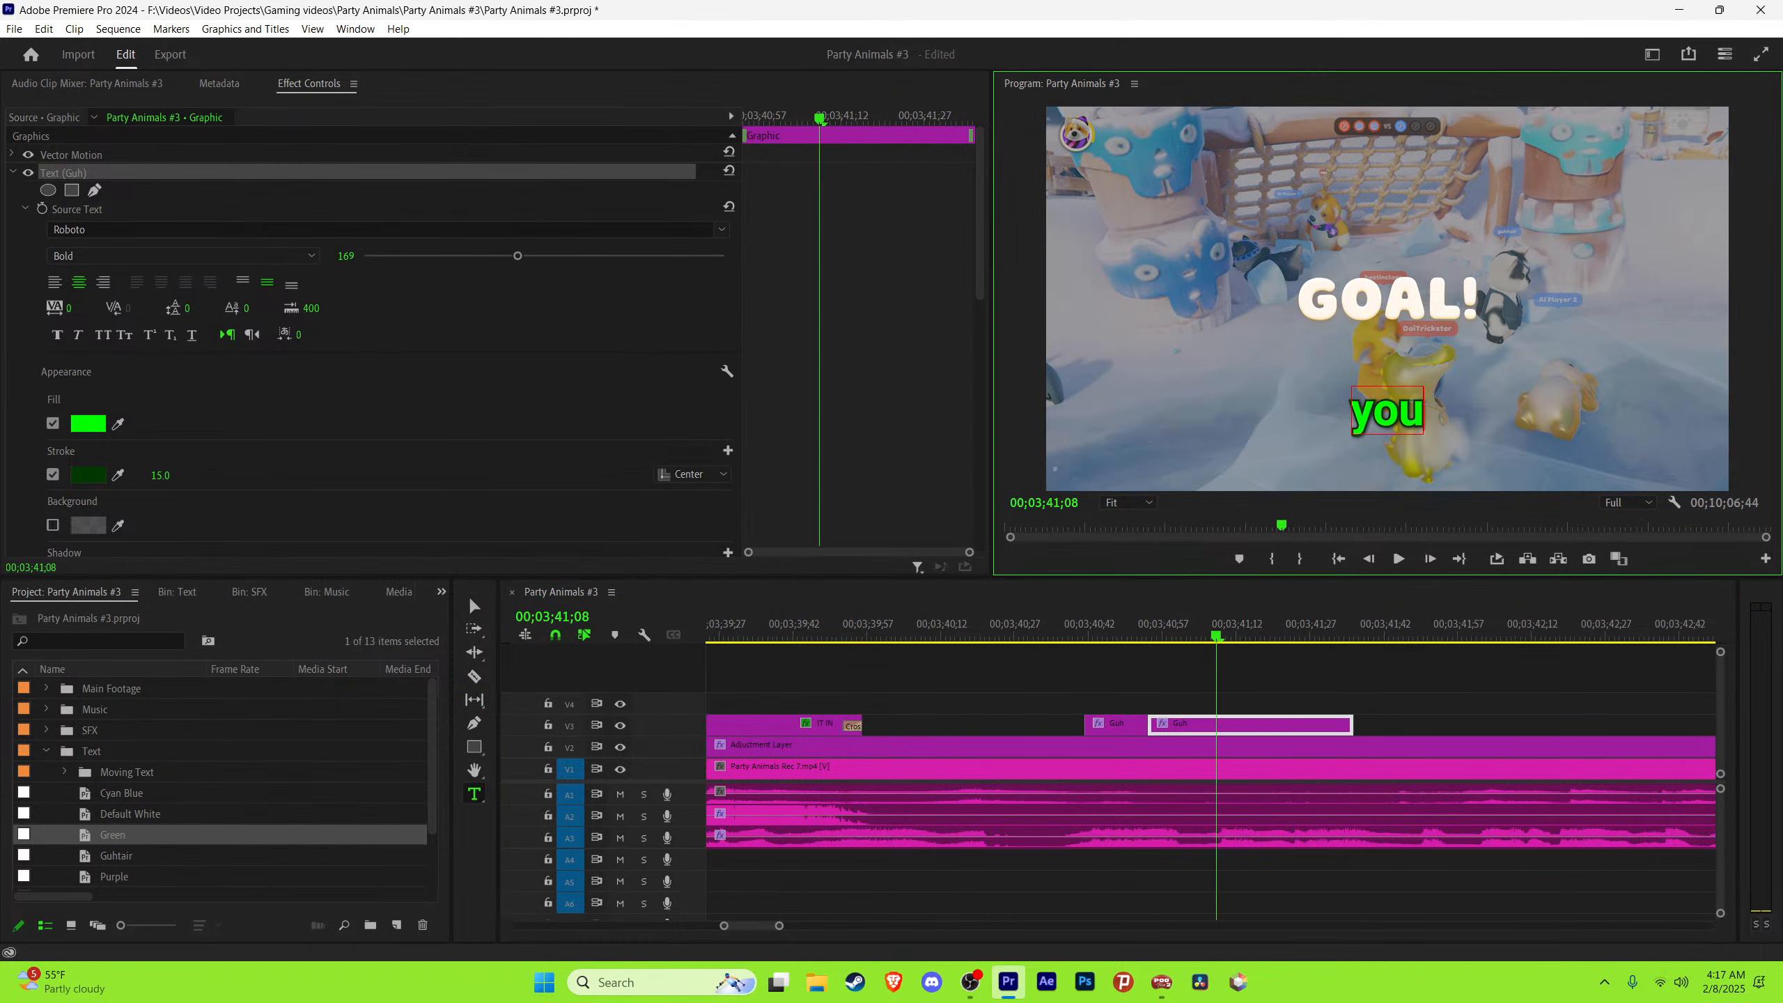
pyautogui.press('BackSpace')
pyautogui.press('BackSpace')
pyautogui.write('a')
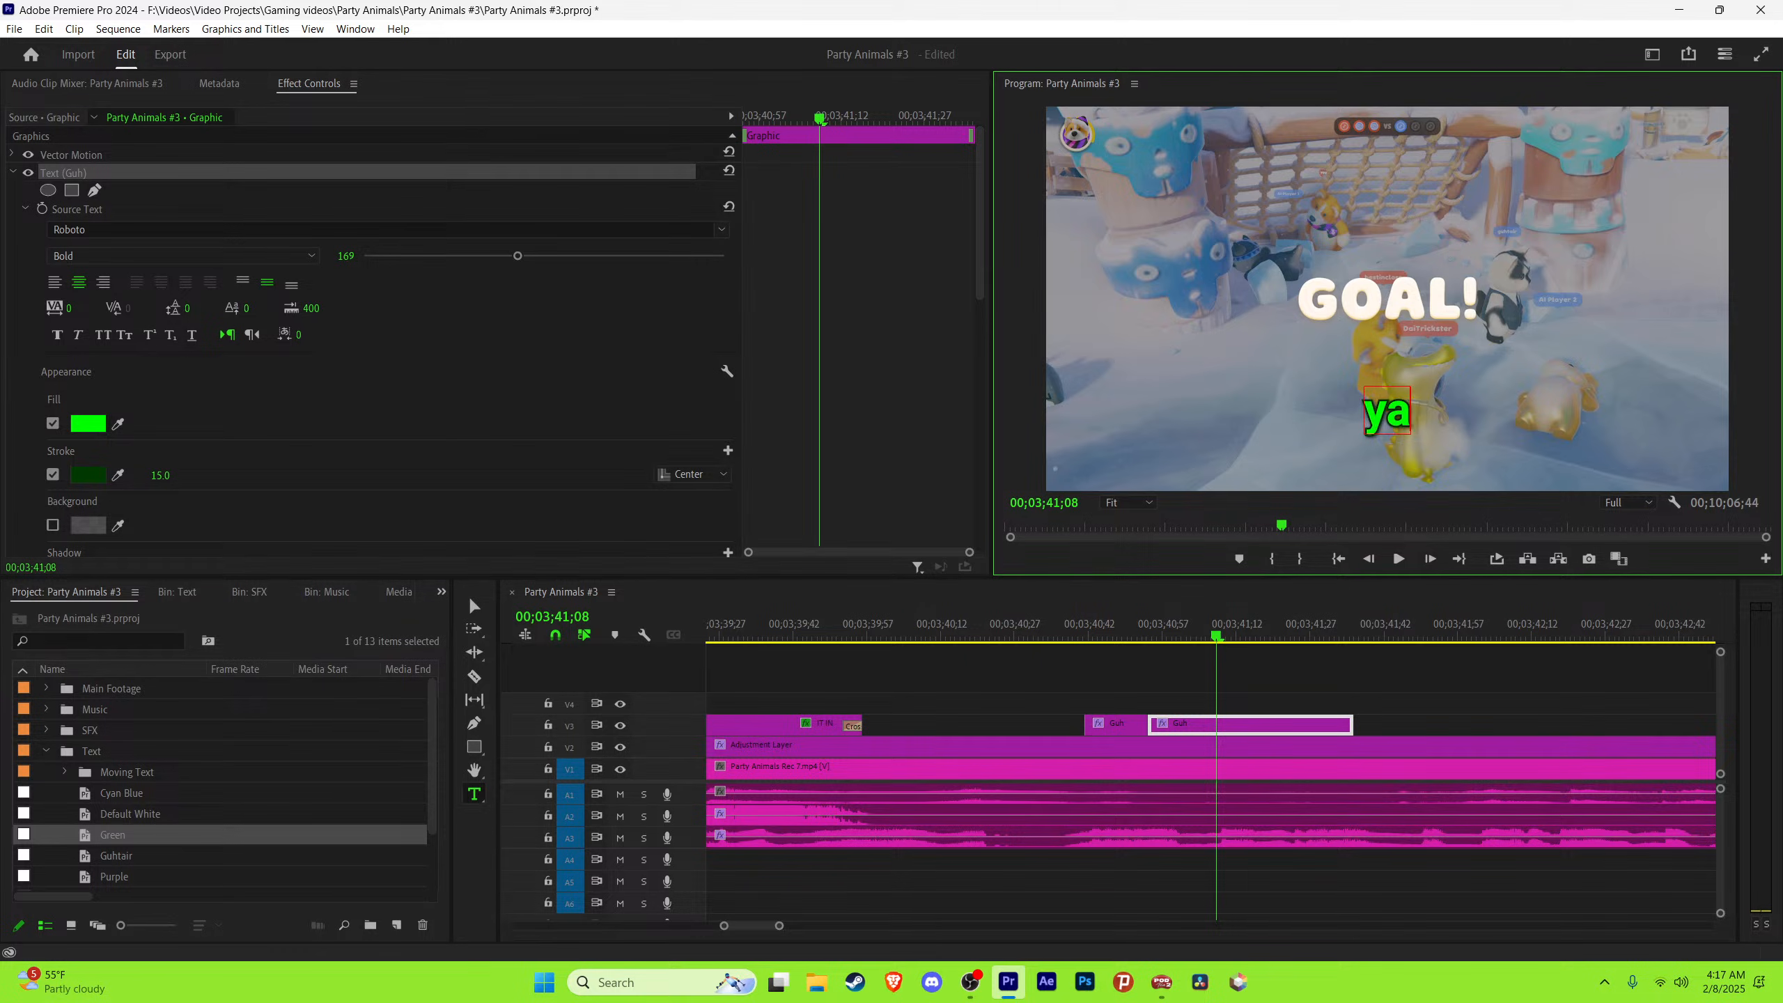
pyautogui.write(' fucked me')
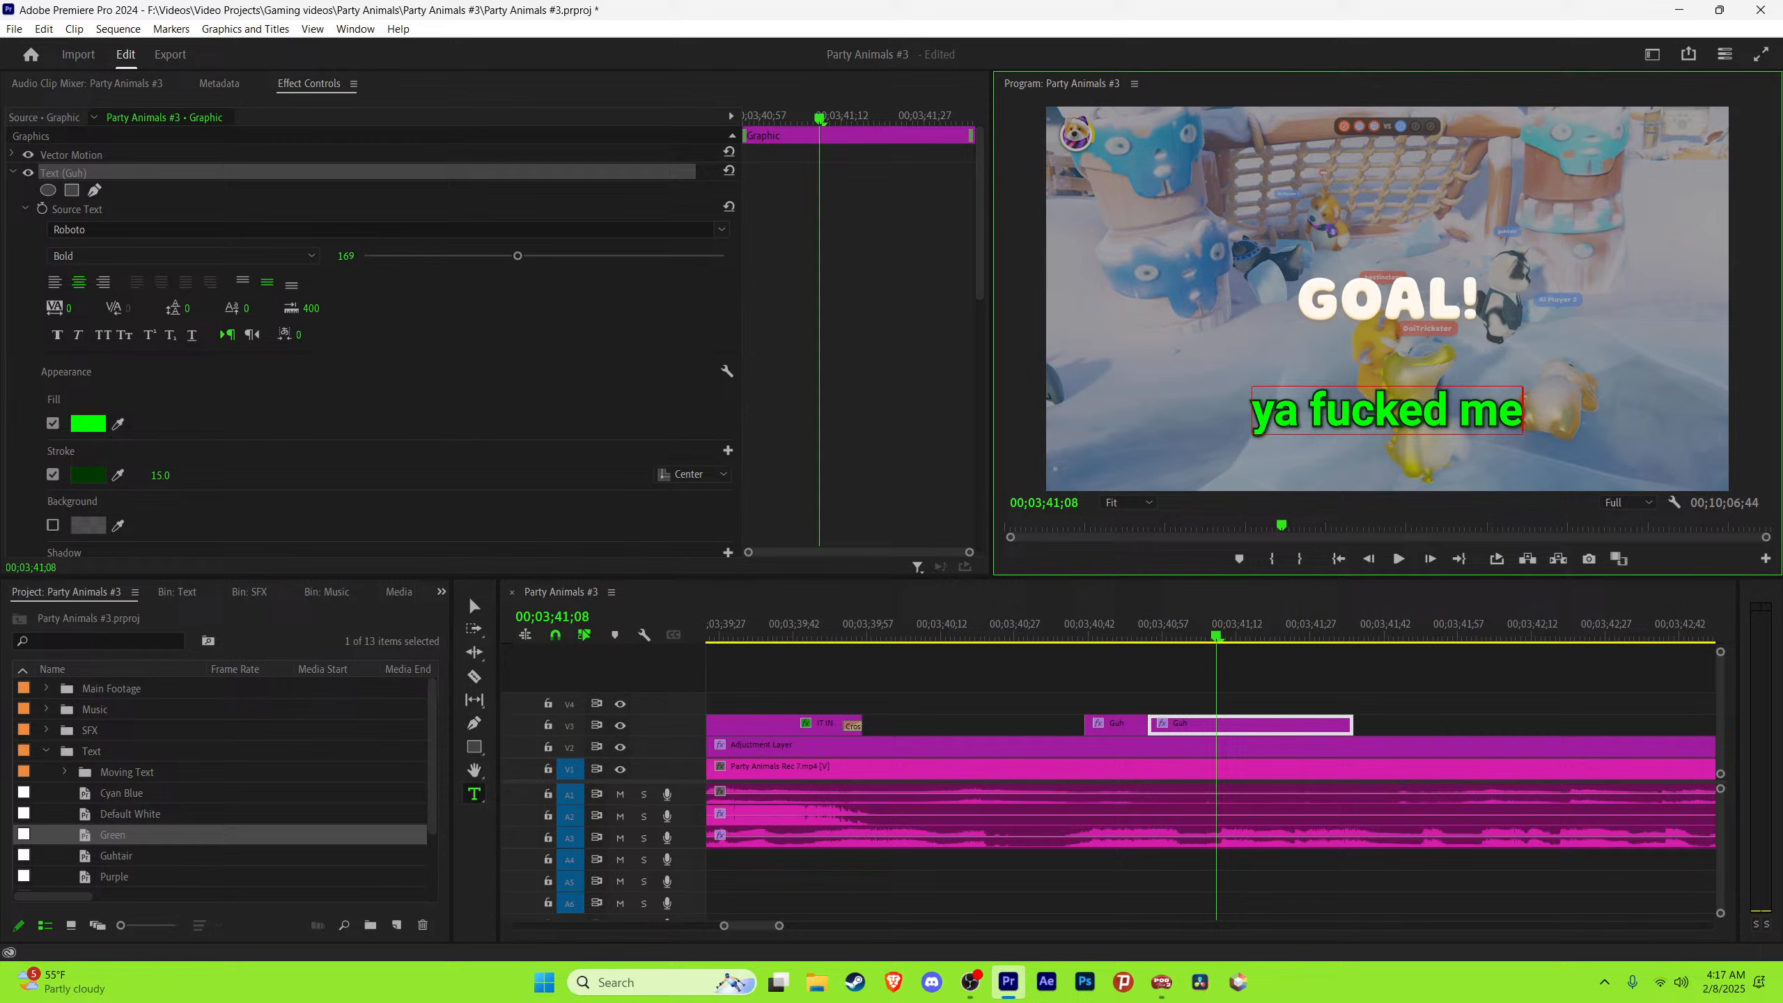
pyautogui.click(473, 605)
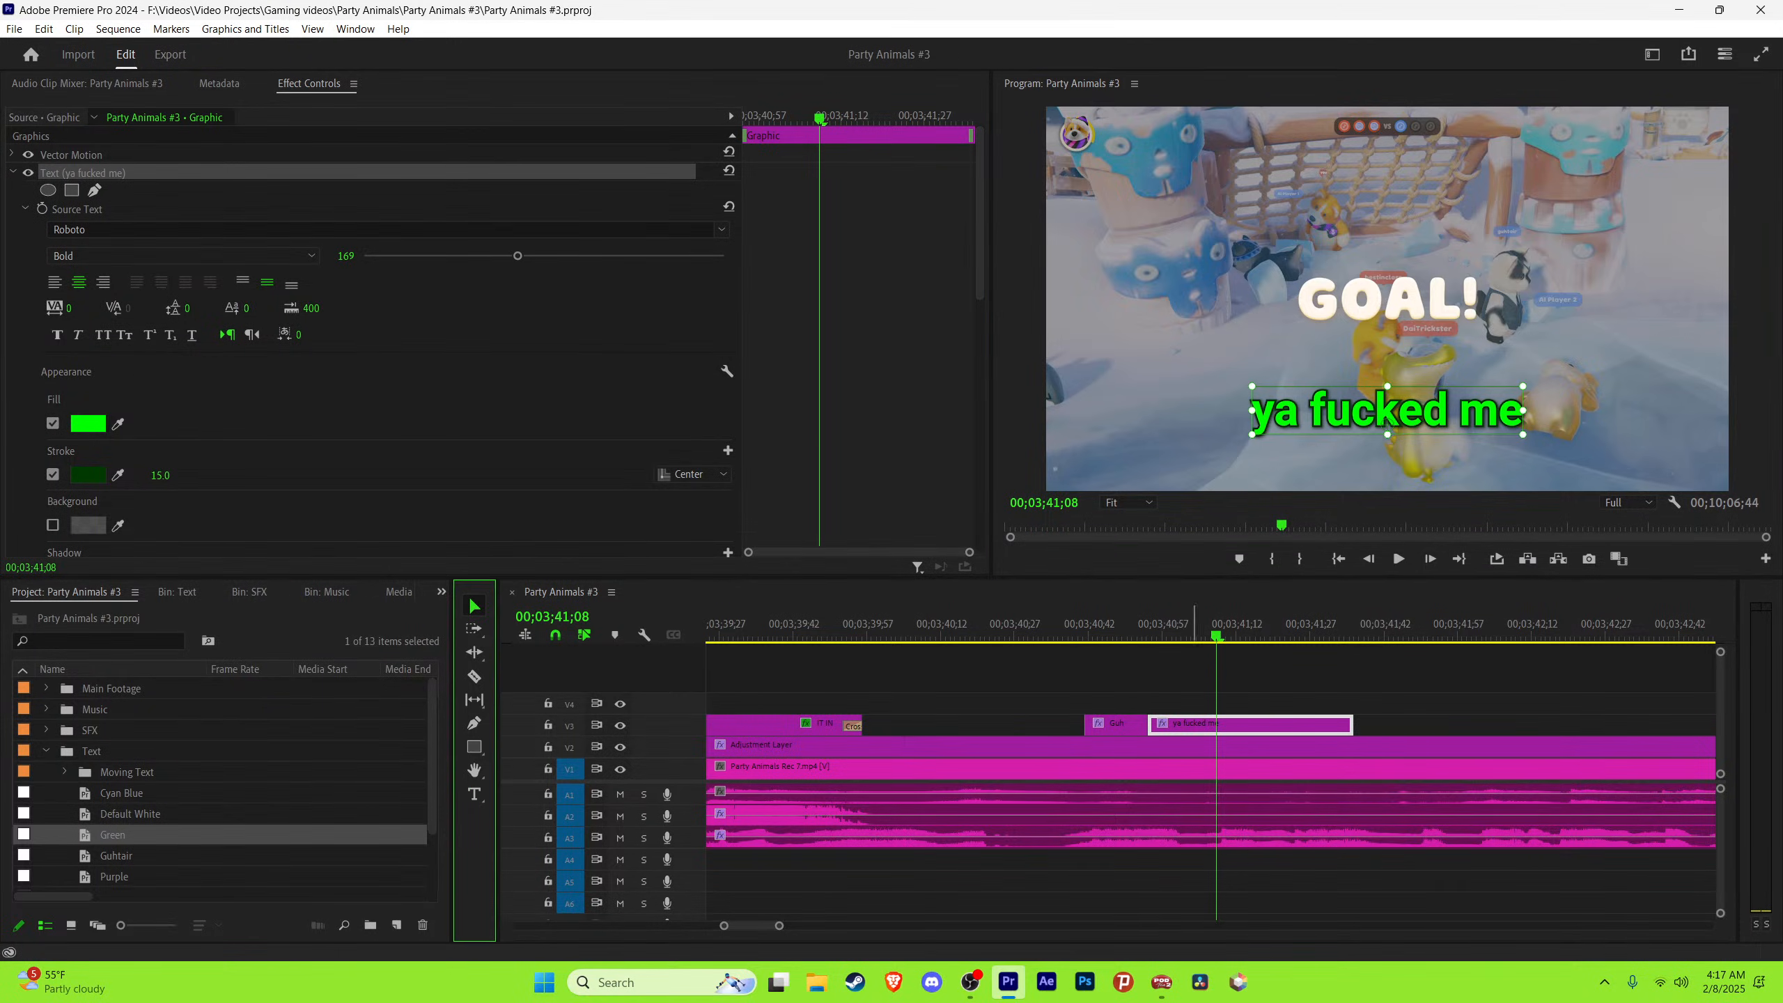
pyautogui.click(1369, 695)
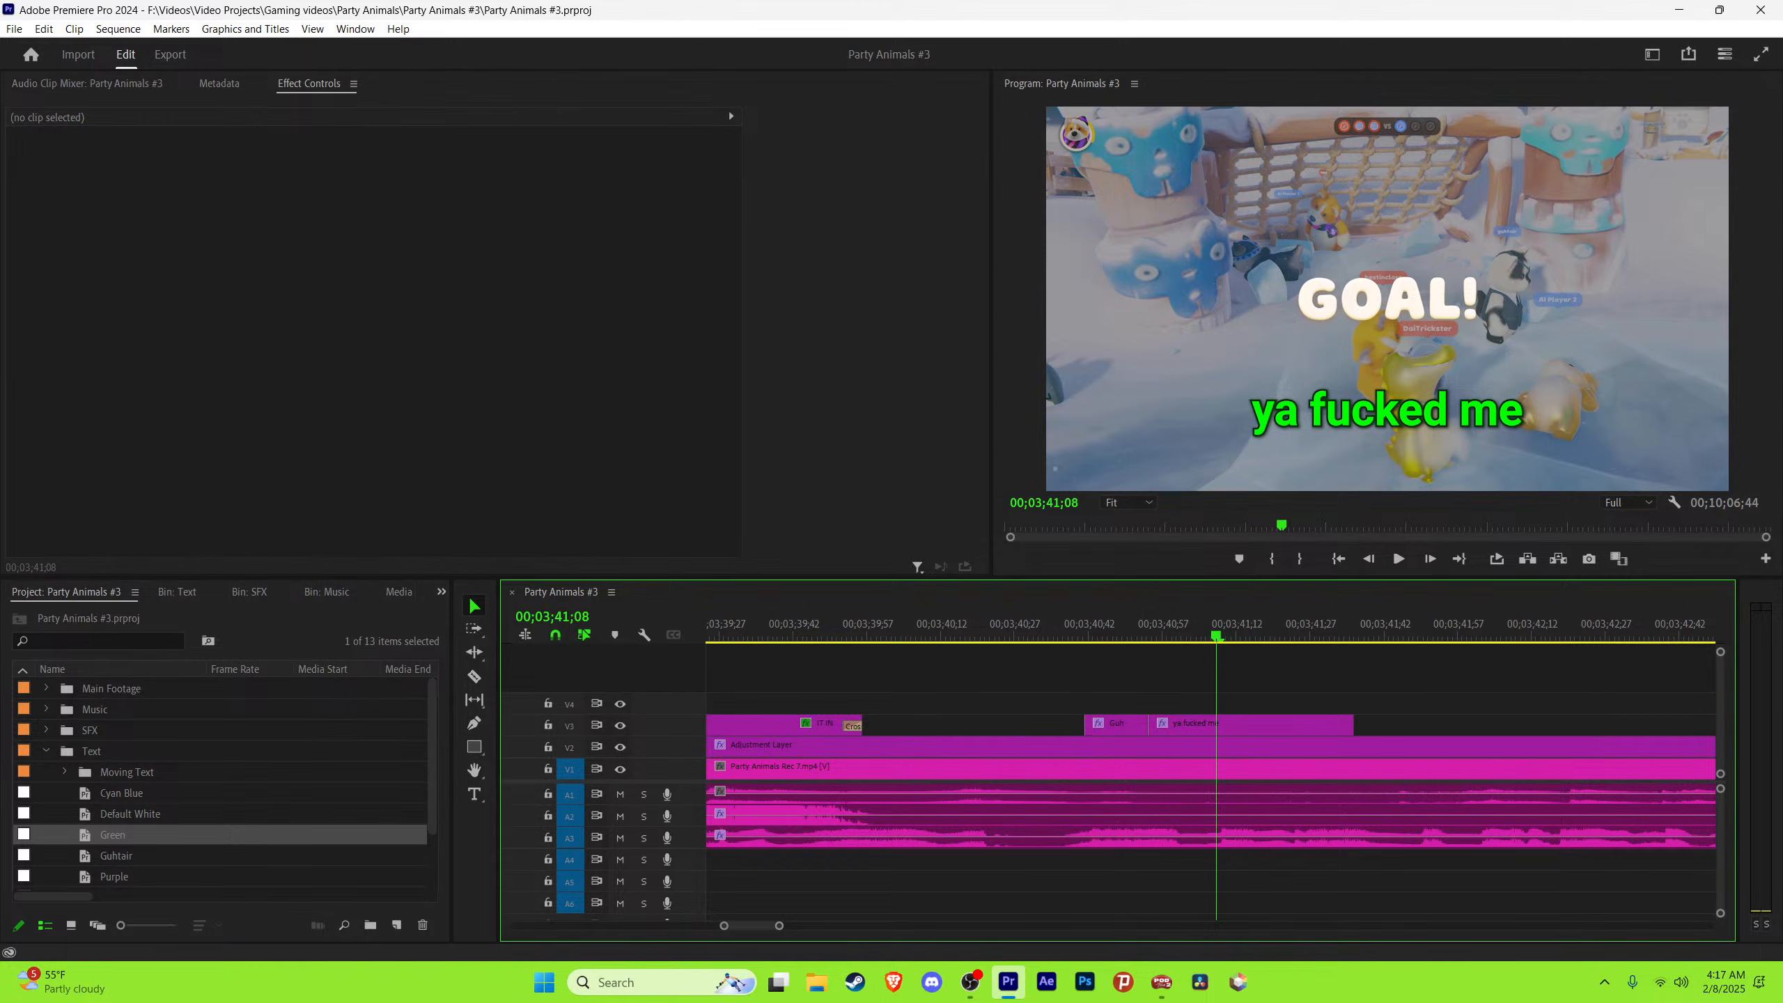
# Step: Lengthen the "ya fucked me" caption to end at about 00;03;41;47 and check it against the voice
pyautogui.press('-')
pyautogui.press('space')
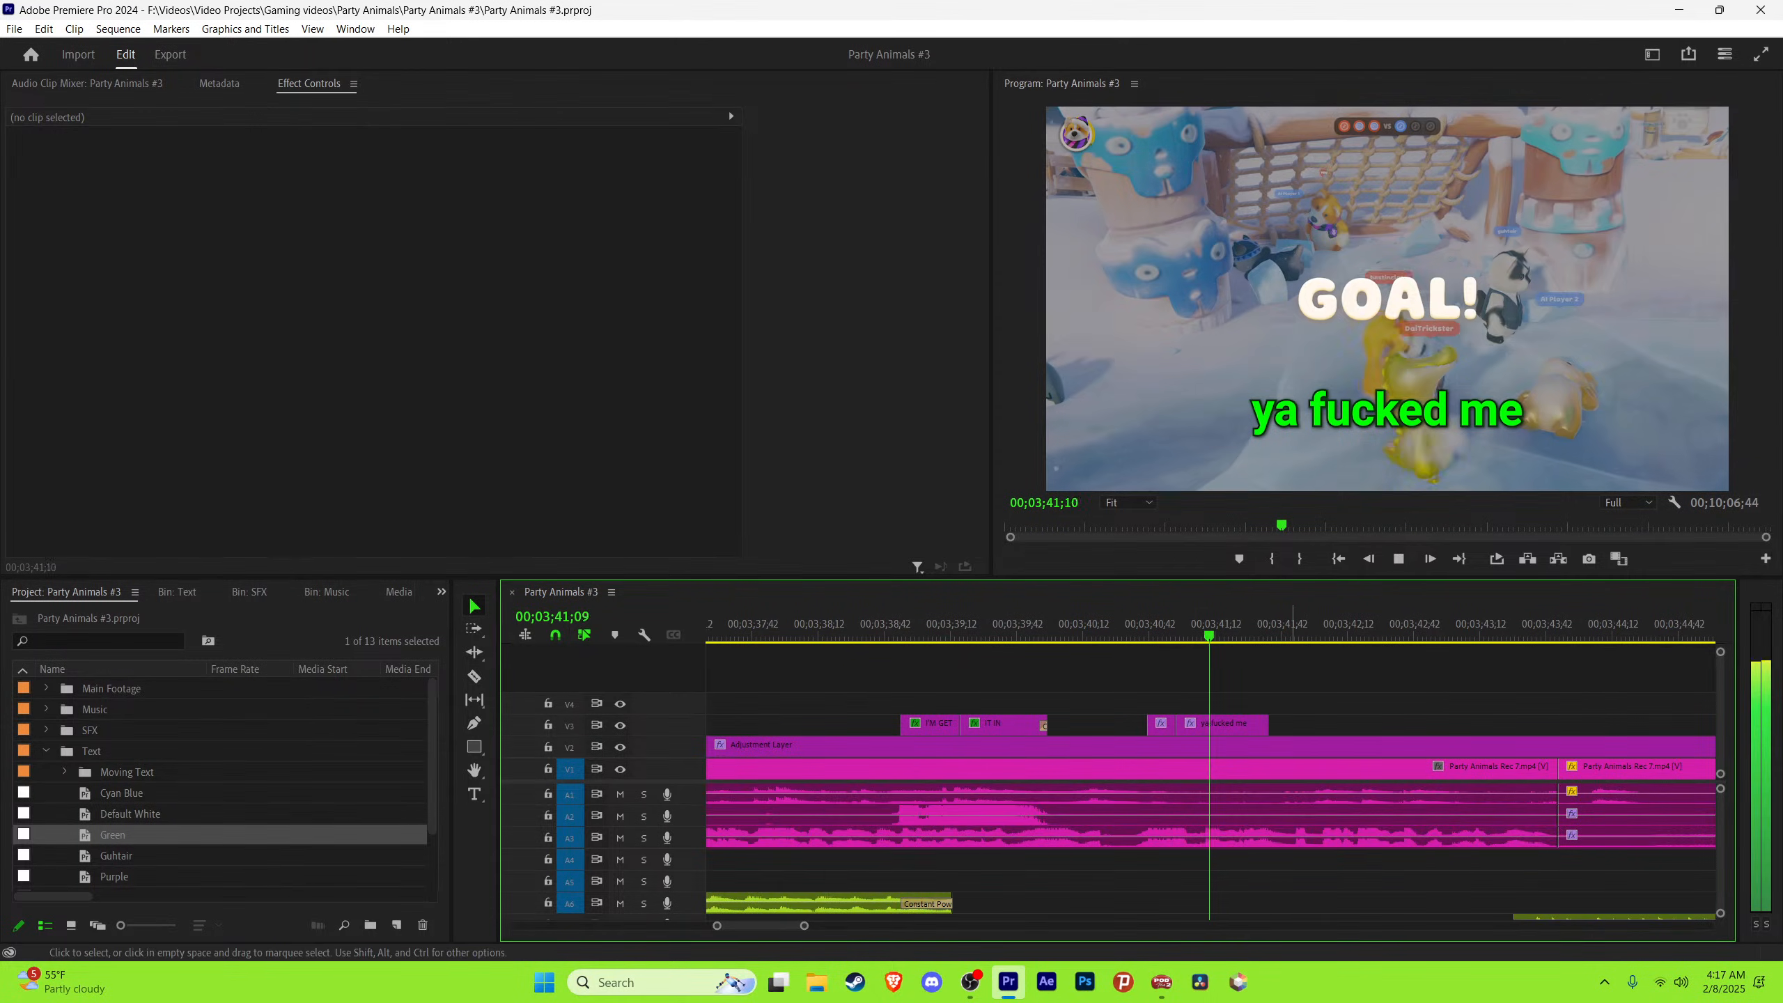
pyautogui.press('space')
pyautogui.moveTo(1268, 726); pyautogui.dragTo(1294, 725)
pyautogui.press('space')
pyautogui.press('space')
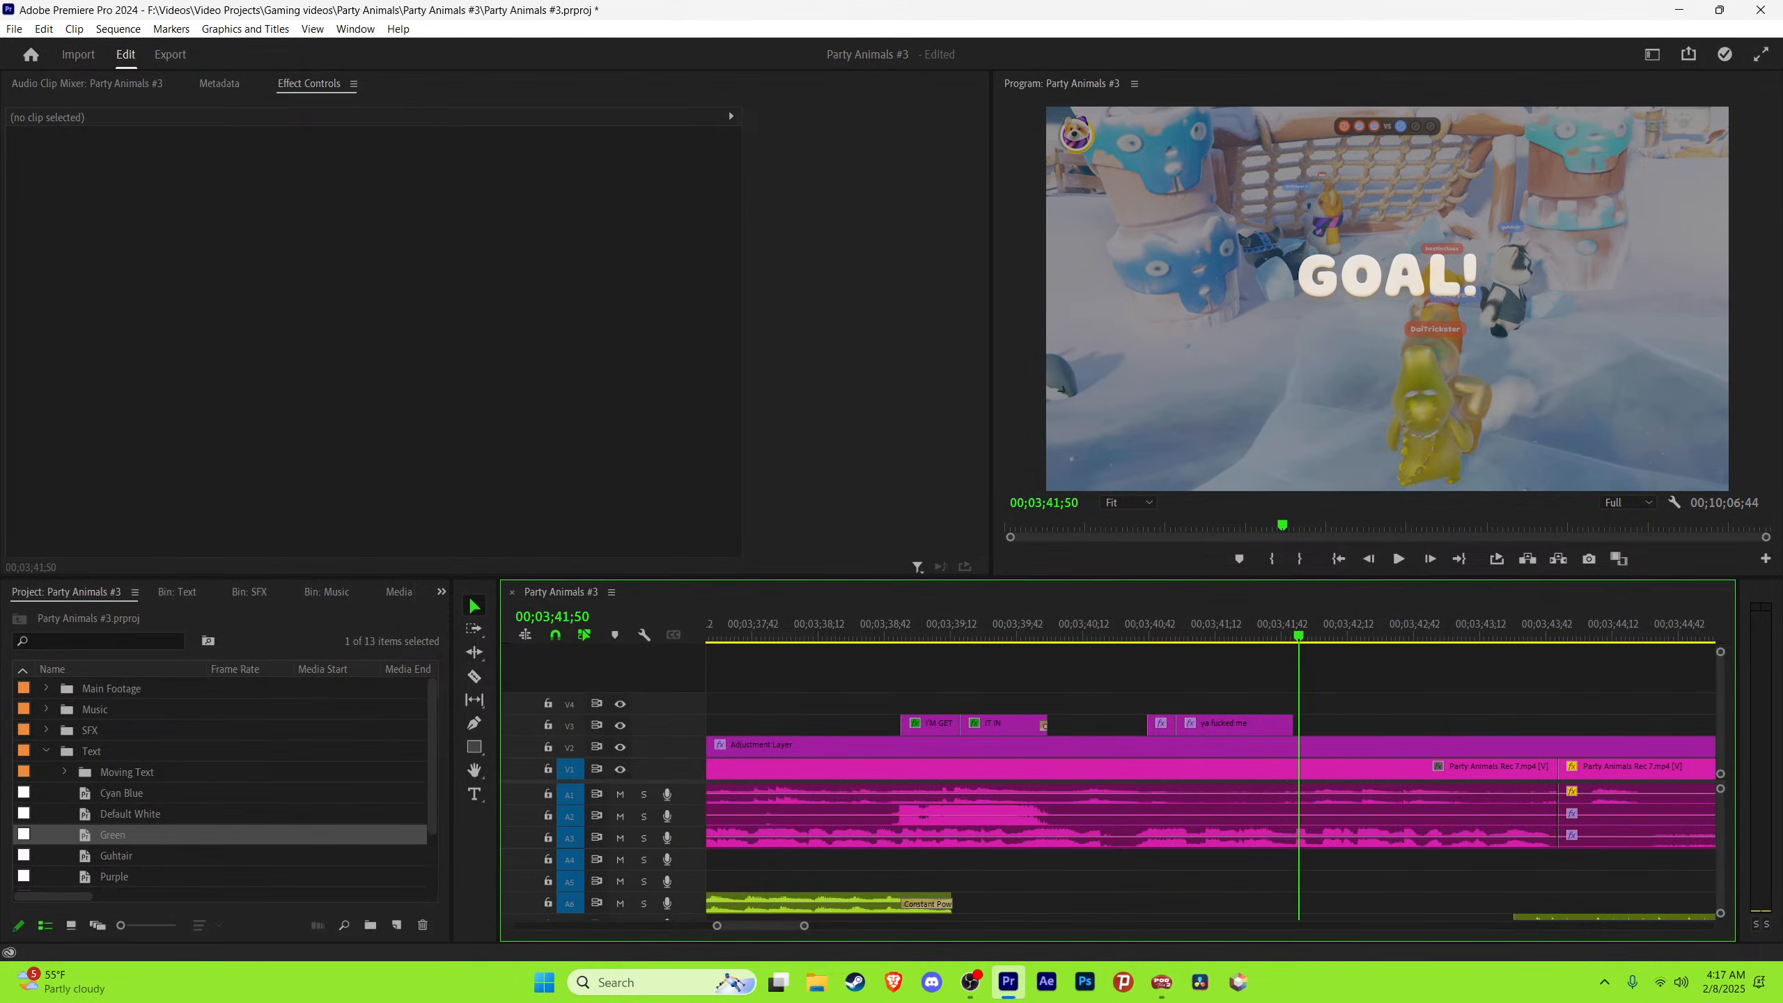
# Step: Replay the end of the line and extend the "ya fucked me" caption by about one more frame
pyautogui.press('Right')
pyautogui.press('Right')
pyautogui.press('Right')
pyautogui.press('=')
pyautogui.press('space')
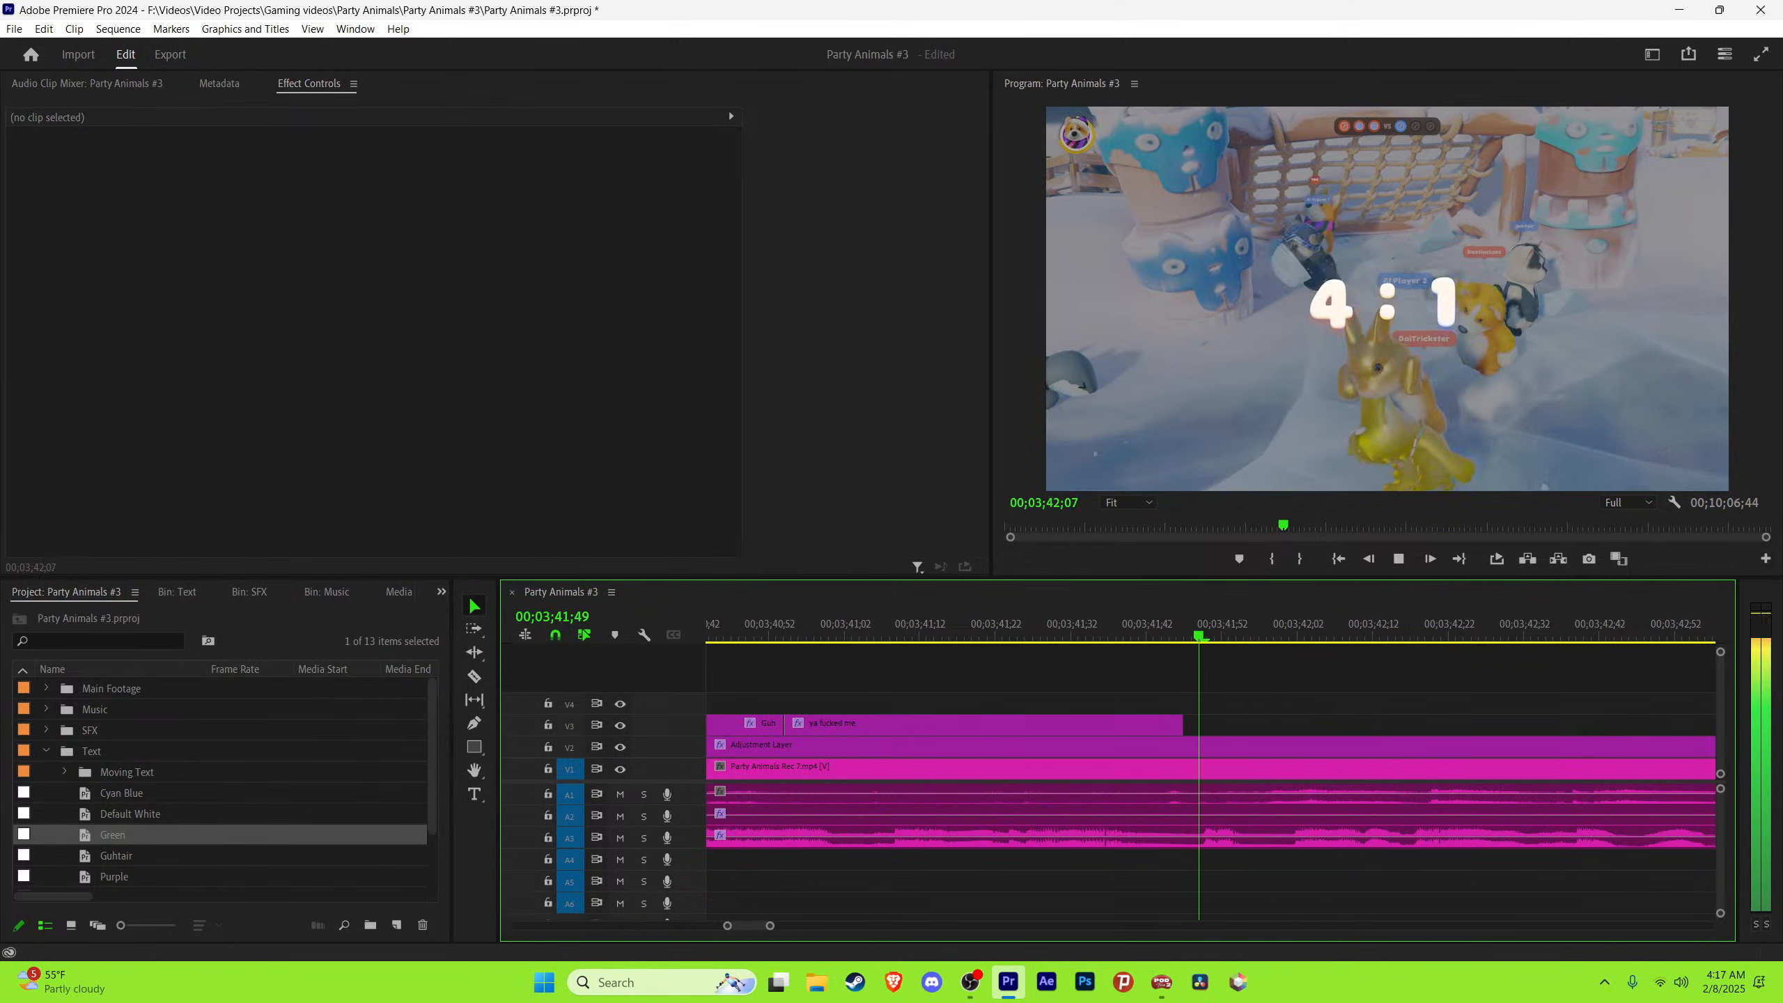
pyautogui.press('space')
pyautogui.moveTo(1182, 726); pyautogui.dragTo(1190, 725)
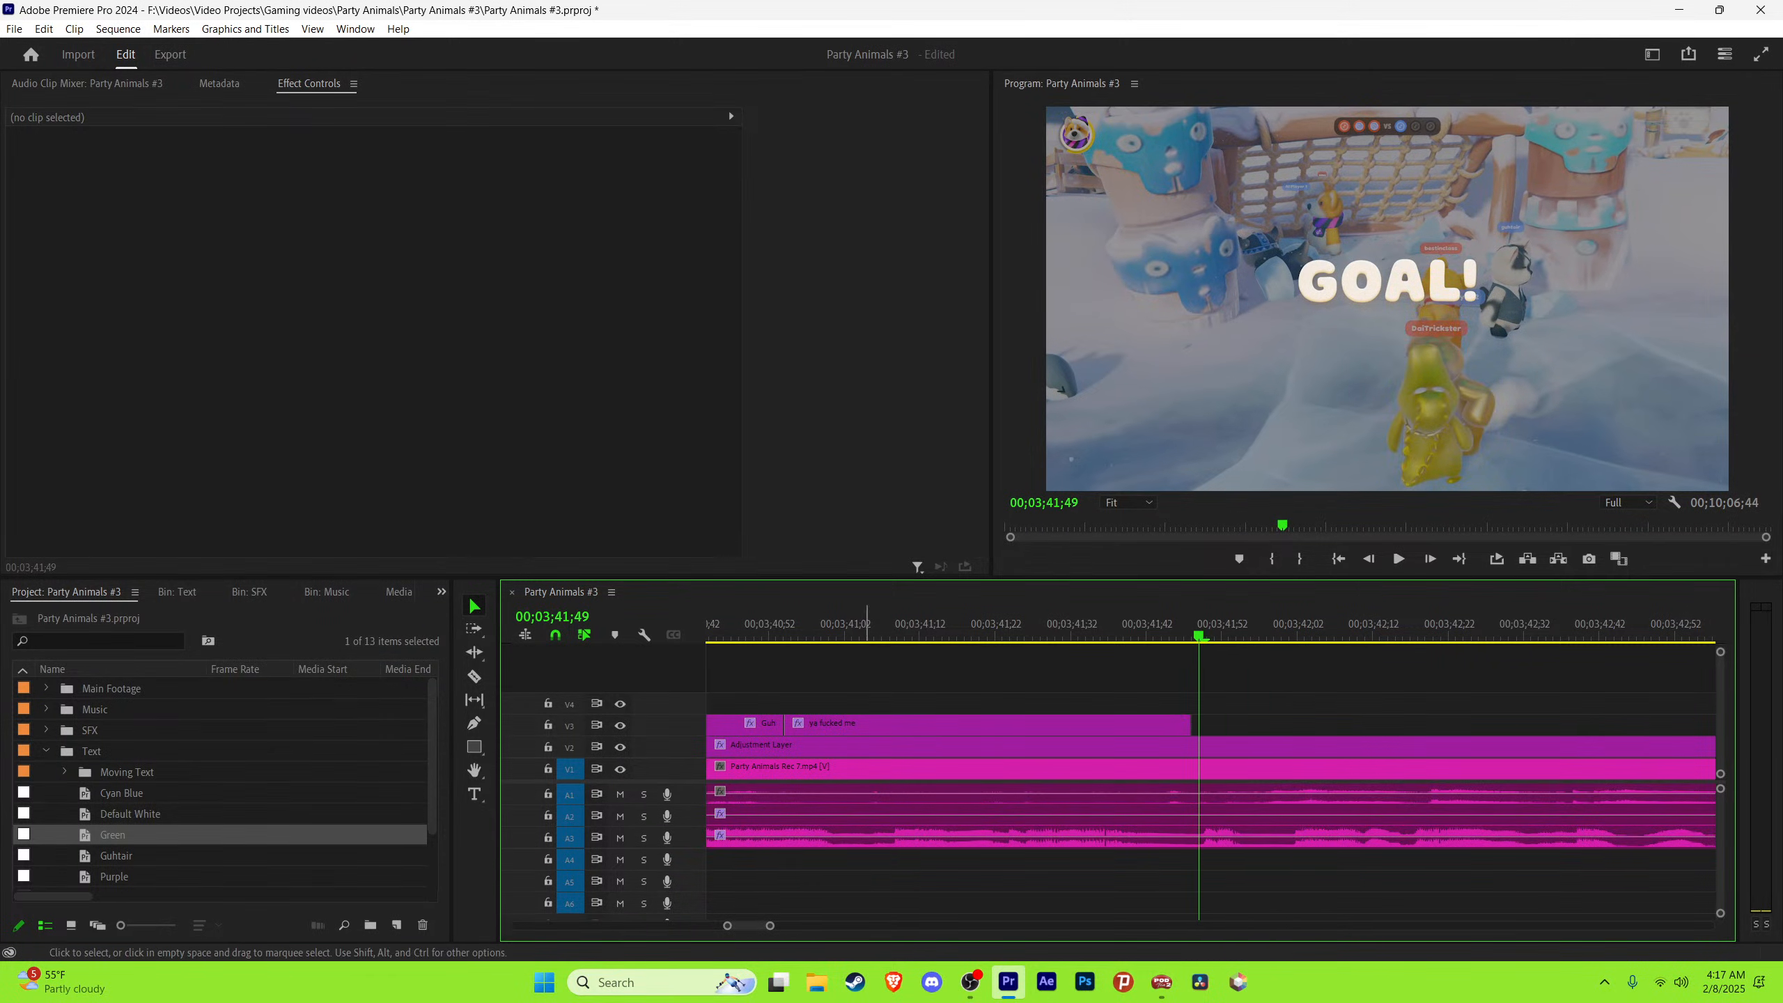
# Step: Save the project and trim the "ya fucked me" caption to end at 00;03;41;44
pyautogui.press('-')
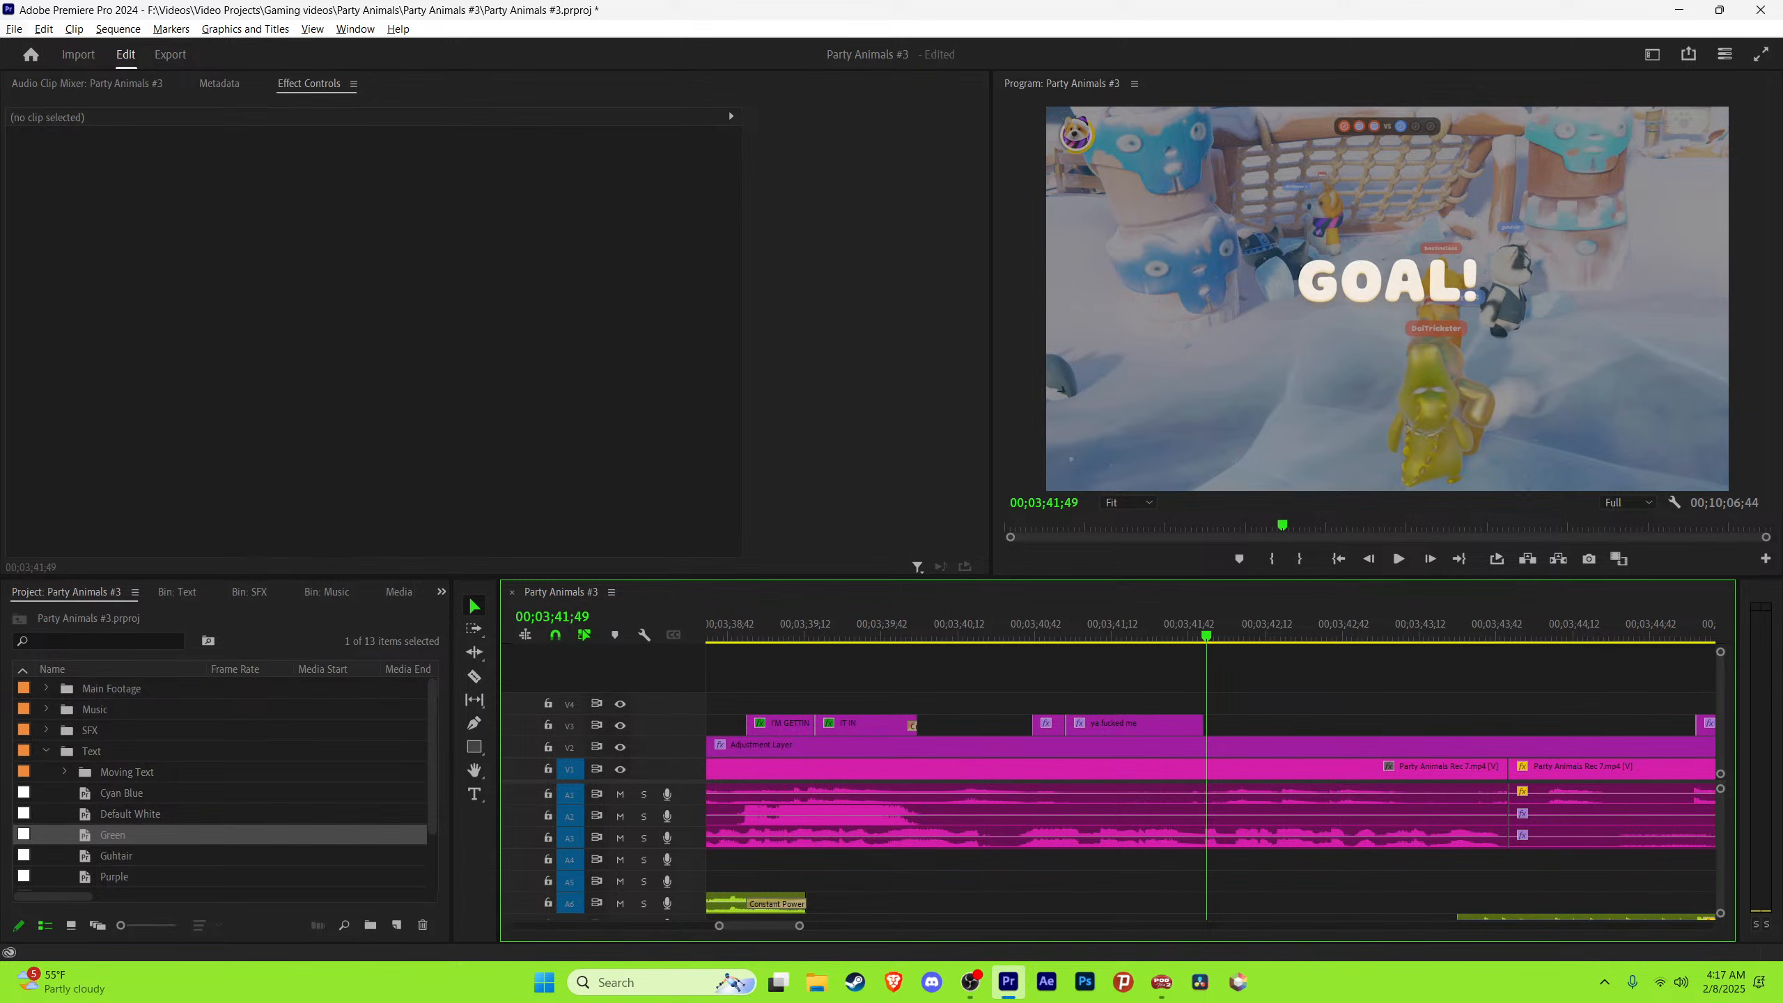
pyautogui.press('=')
pyautogui.press('space')
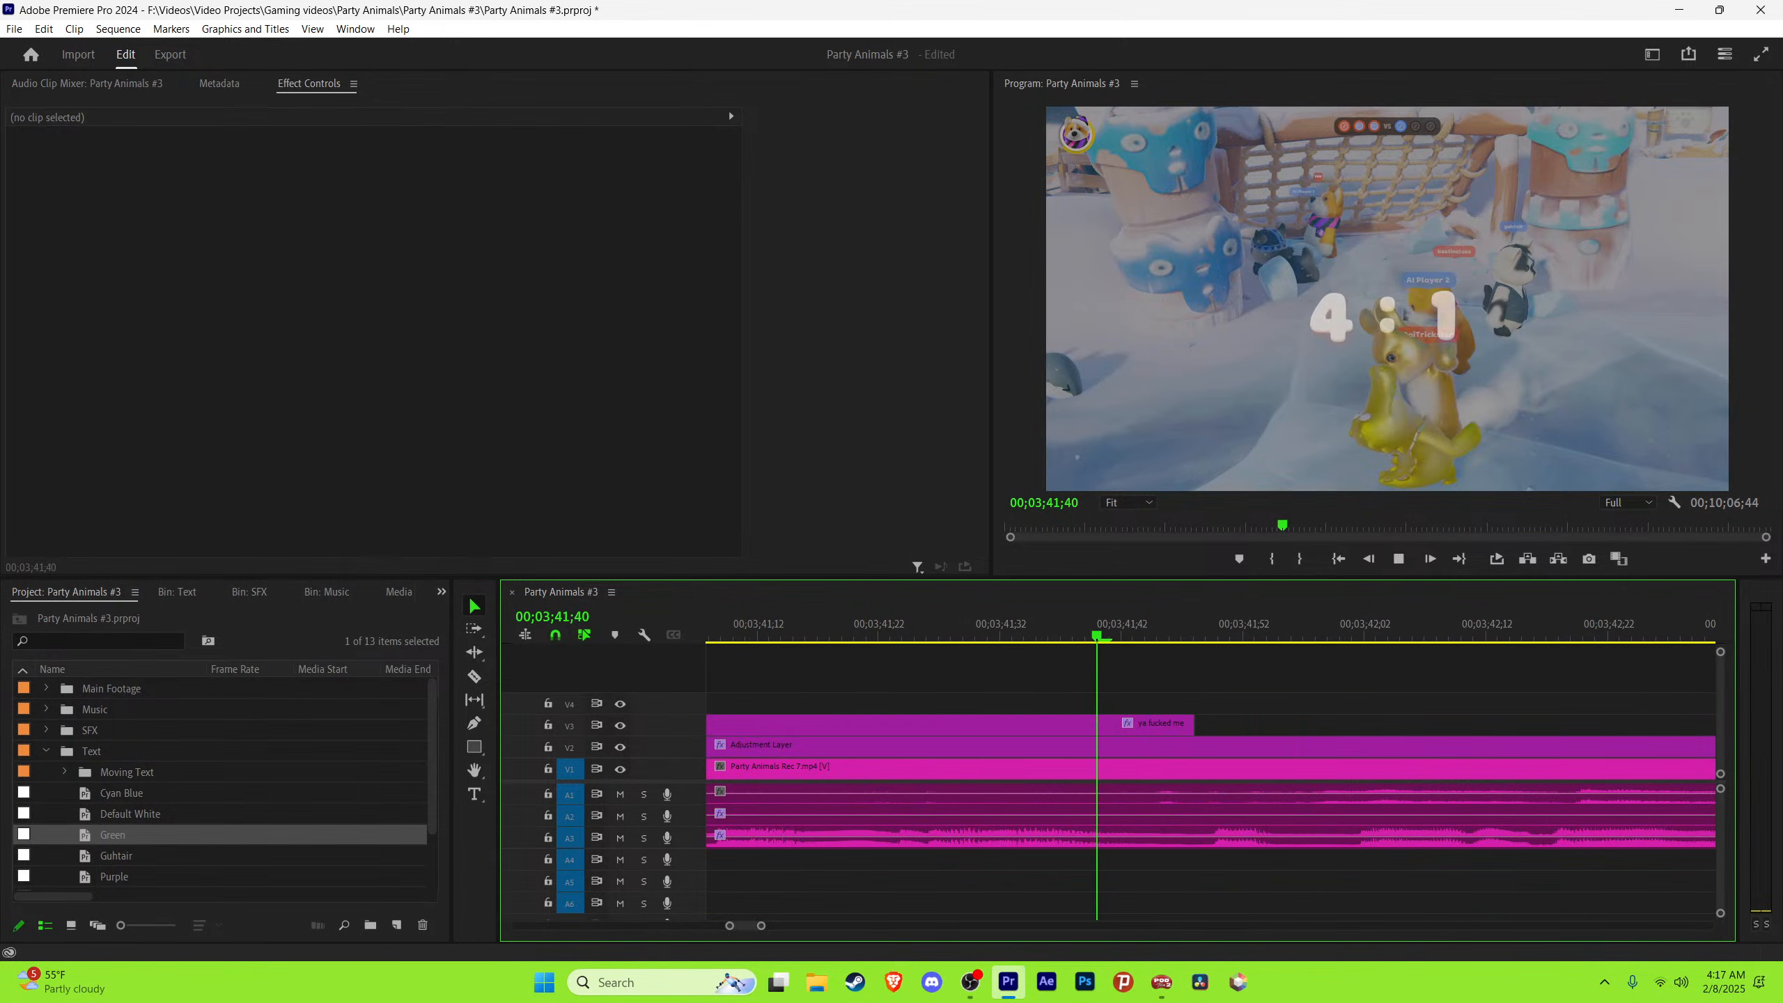
pyautogui.press('space')
pyautogui.moveTo(1194, 724); pyautogui.dragTo(1147, 724)
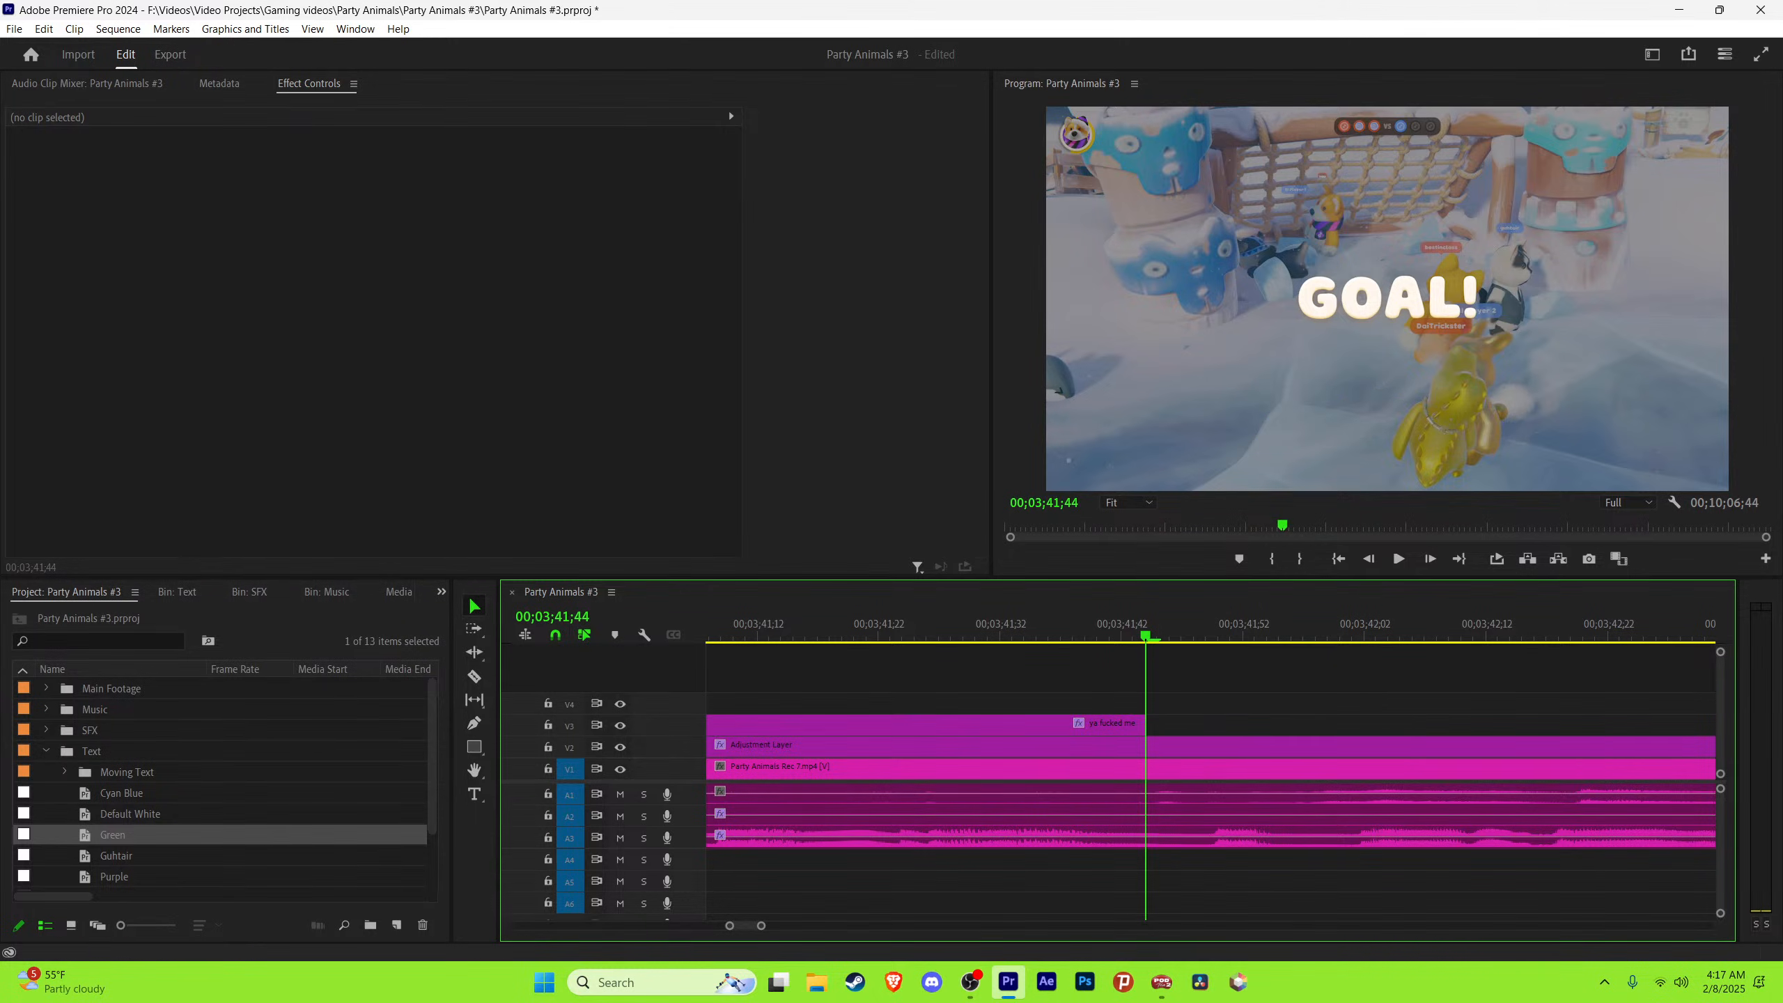
# Step: Place the playhead at 00;03;41;49, just before the next spoken line in the waveform
pyautogui.press('-')
pyautogui.press('Left')
pyautogui.press('Right')
pyautogui.press('Right')
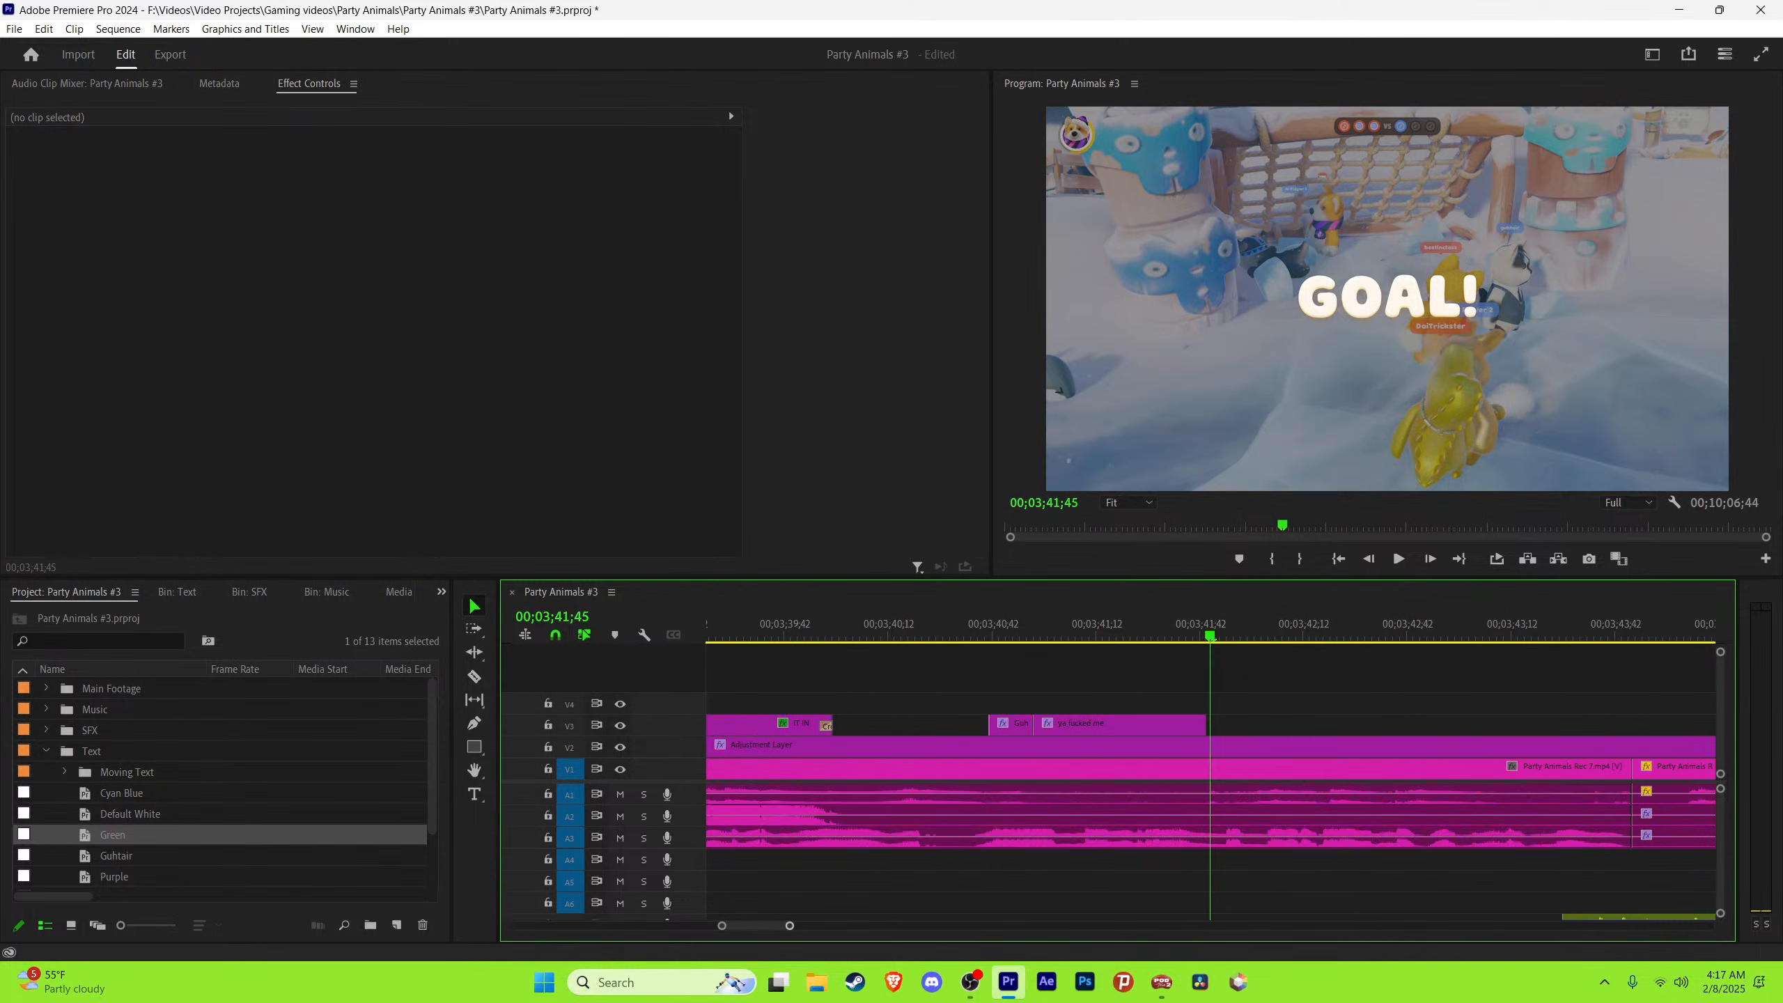
pyautogui.press('=')
pyautogui.press('Right')
pyautogui.press('Right')
pyautogui.press('Right')
pyautogui.press('Right')
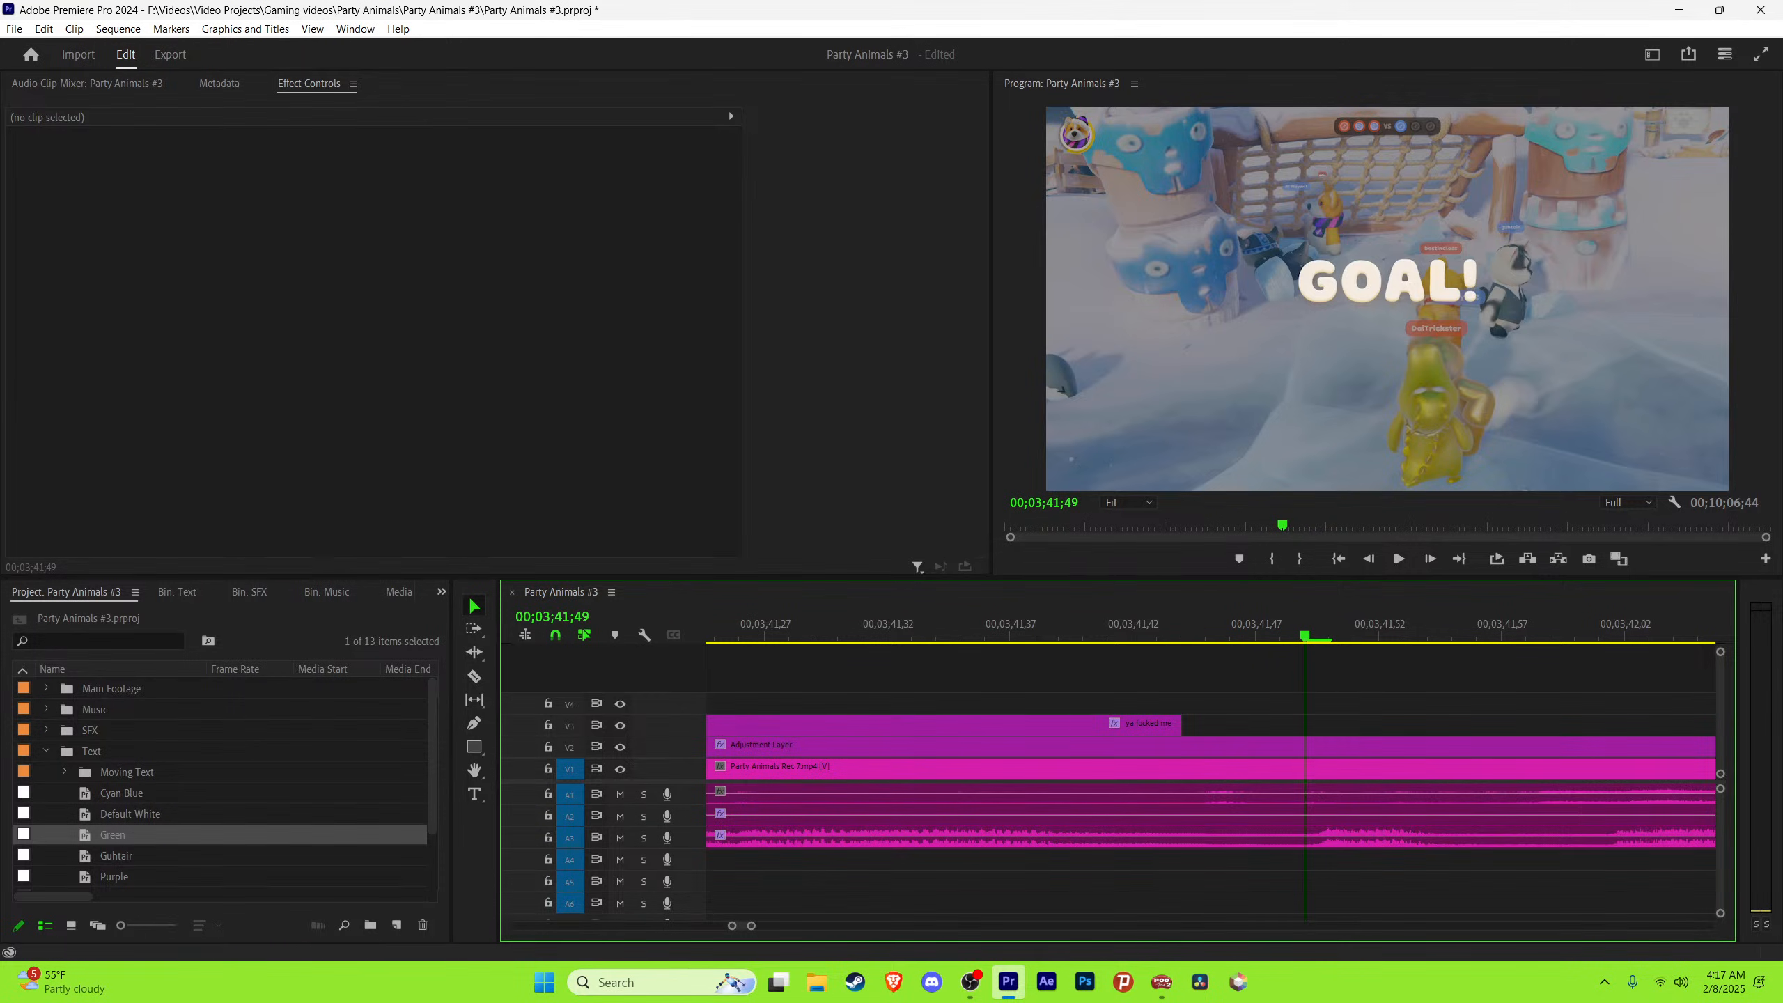
# Step: Copy the "ya fucked me" caption to start at 00;03;41;49 and place the playhead over the copy at 00;03;42;04
pyautogui.press('-')
pyautogui.press('-')
pyautogui.press('-')
pyautogui.moveTo(1112, 724); pyautogui.dragTo(1246, 725)
pyautogui.click(1244, 626)
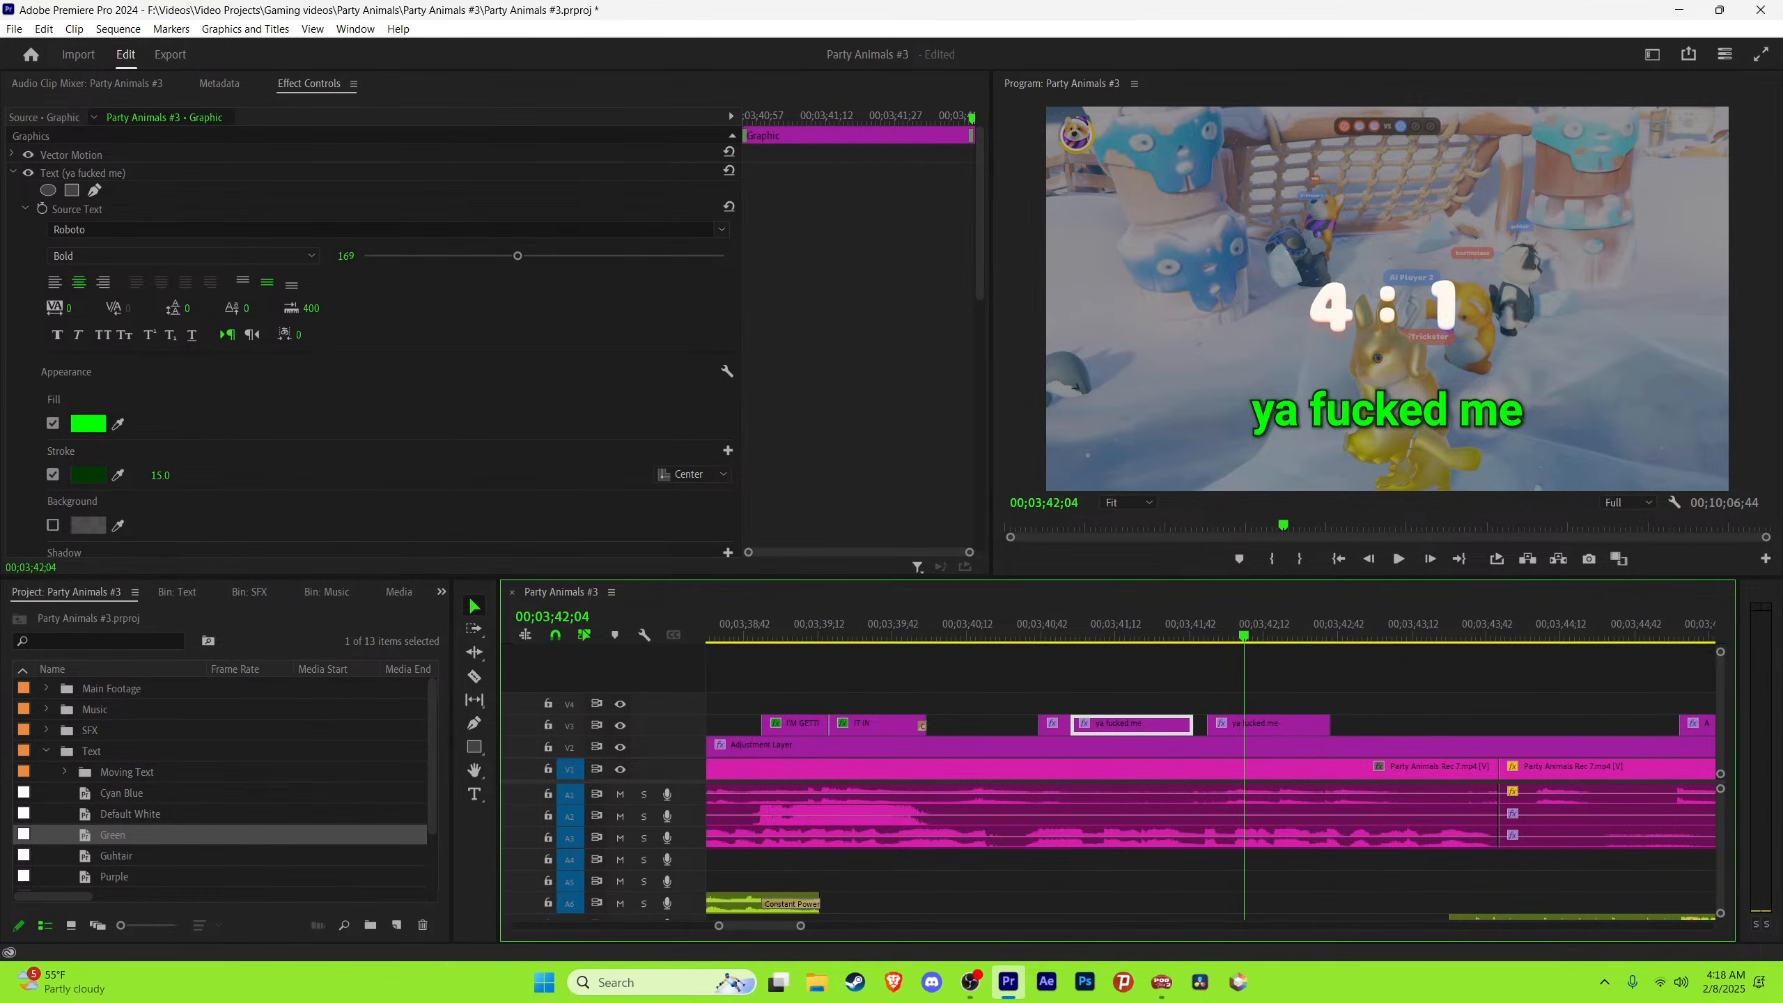
# Step: Capitalize the first letter of the copied caption so it reads "Ya fucked me"
pyautogui.press('t')
pyautogui.moveTo(1278, 413); pyautogui.dragTo(1251, 414)
pyautogui.write('Y')
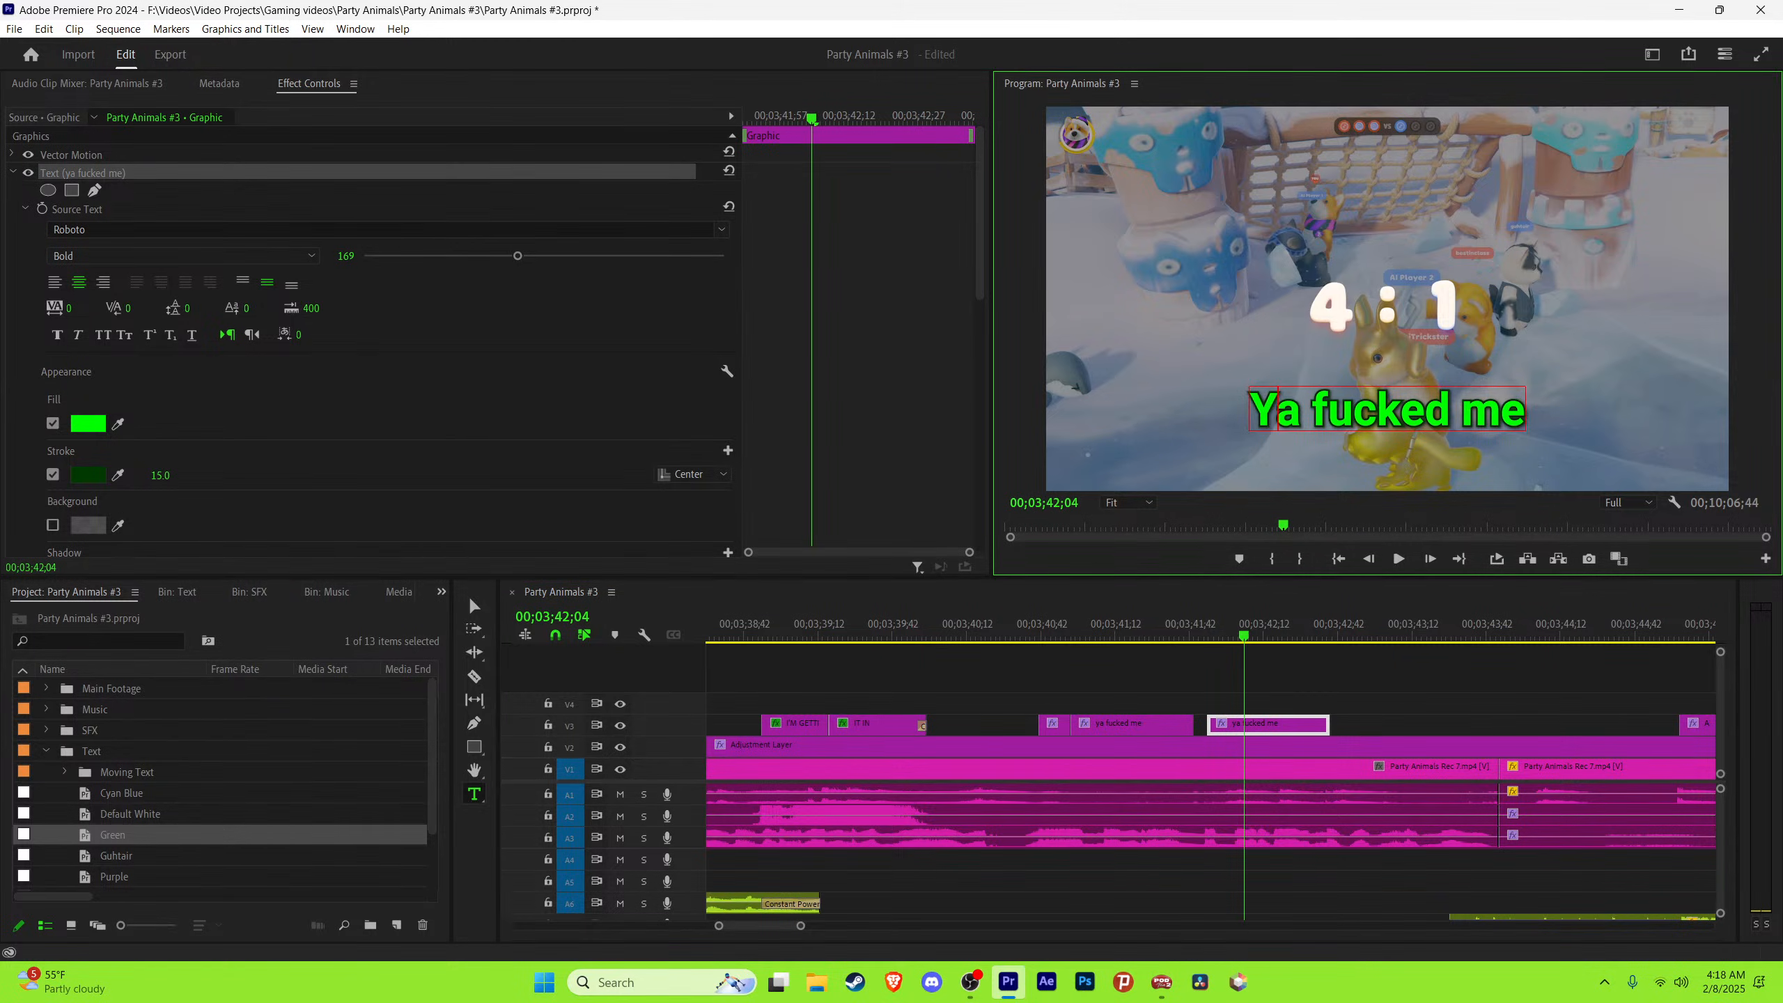
pyautogui.click(474, 606)
pyautogui.click(1392, 702)
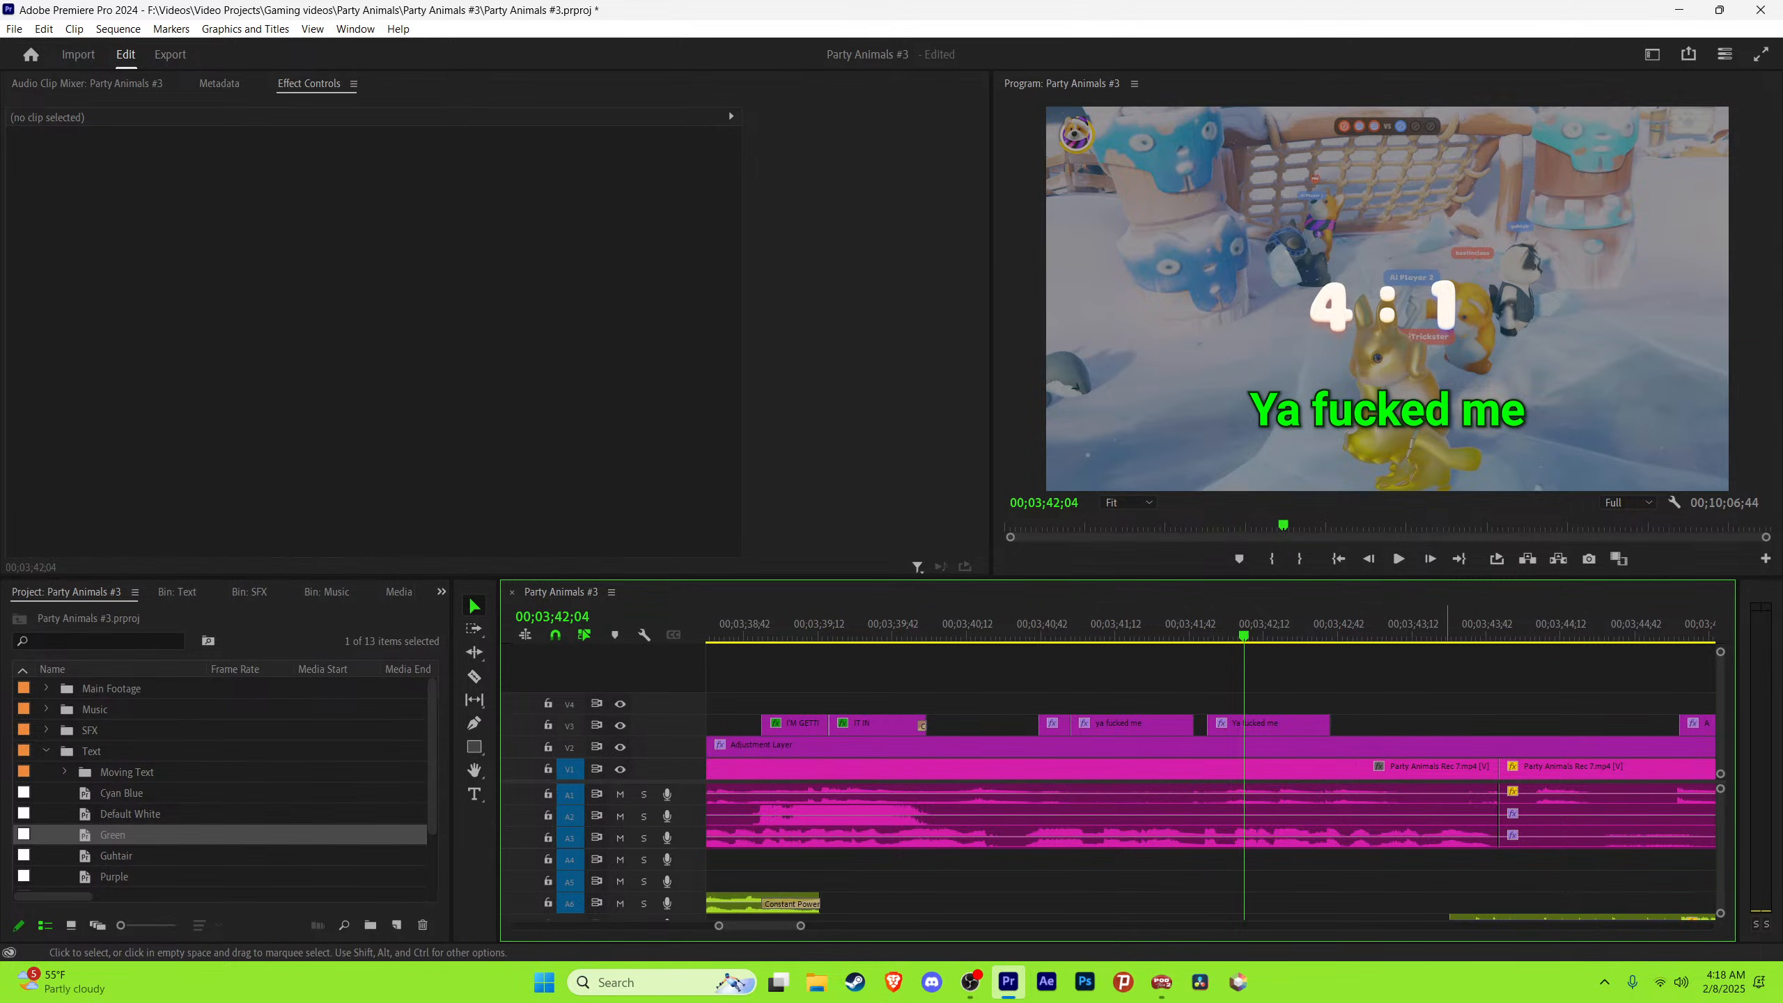
# Step: Listen to the line under the "Ya fucked me" caption and replace its last word with "us"
pyautogui.press('=')
pyautogui.press('=')
pyautogui.press('-')
pyautogui.press('-')
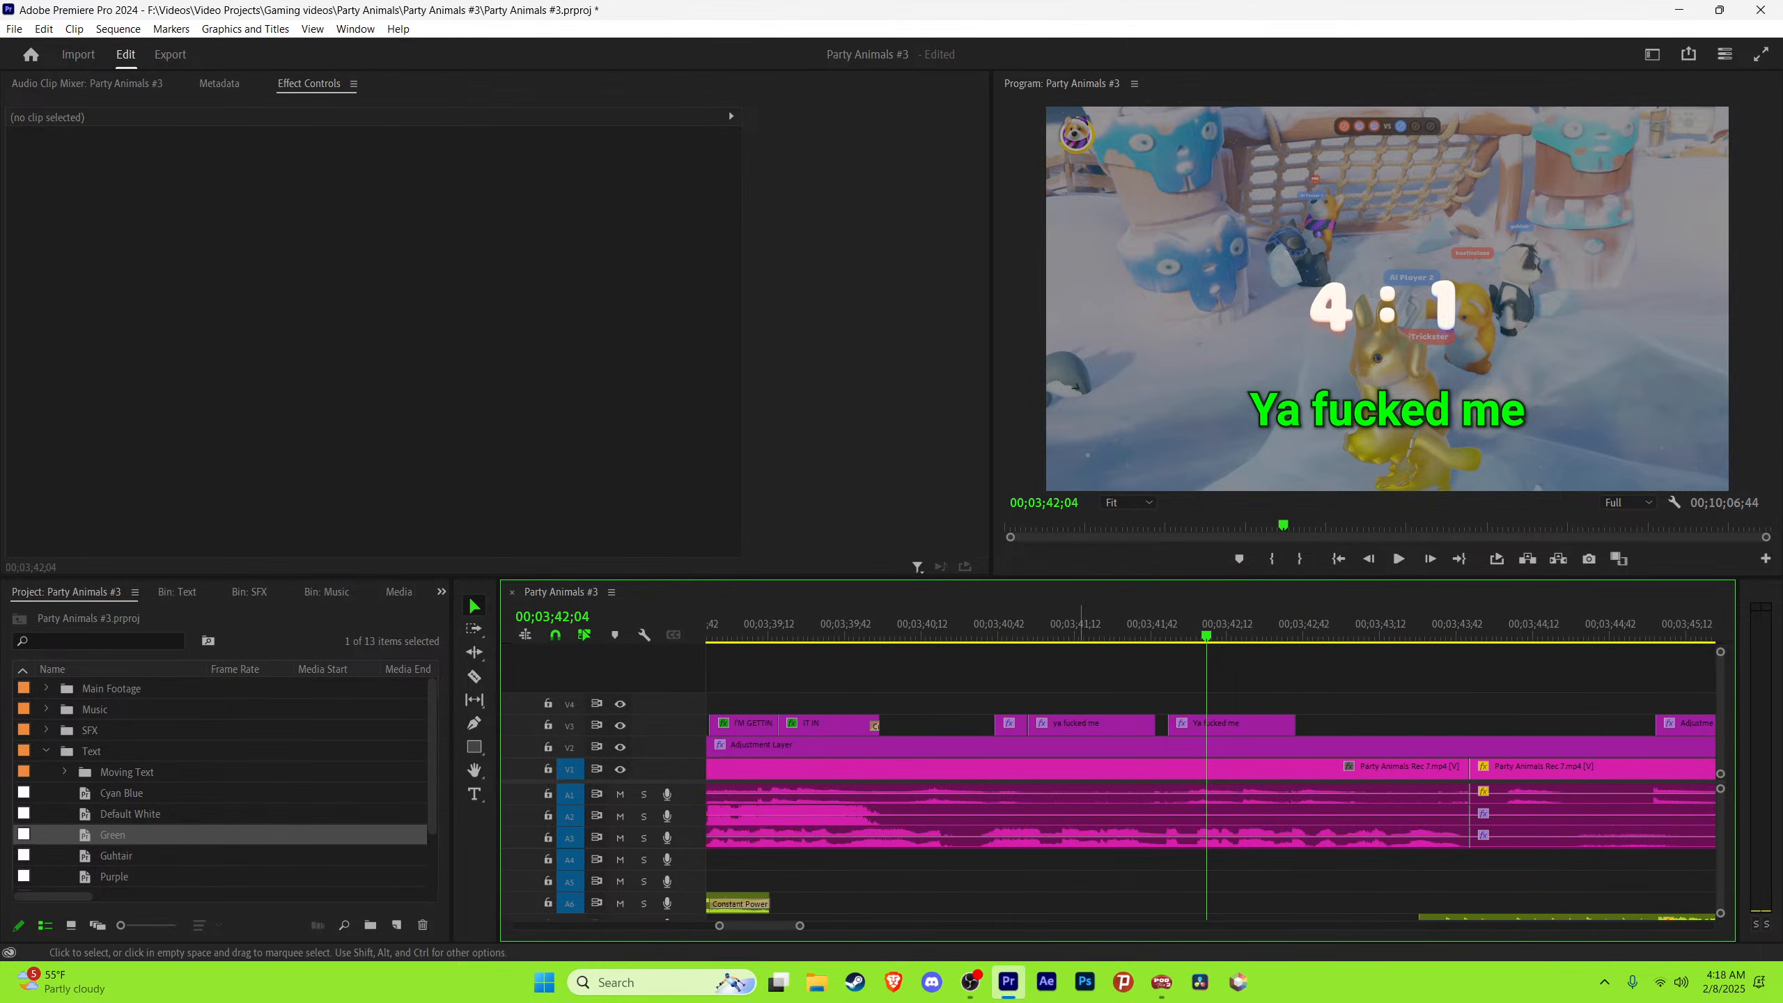
pyautogui.press('space')
pyautogui.press('space')
pyautogui.press('t')
pyautogui.moveTo(1527, 411); pyautogui.dragTo(1461, 411)
pyautogui.write('us')
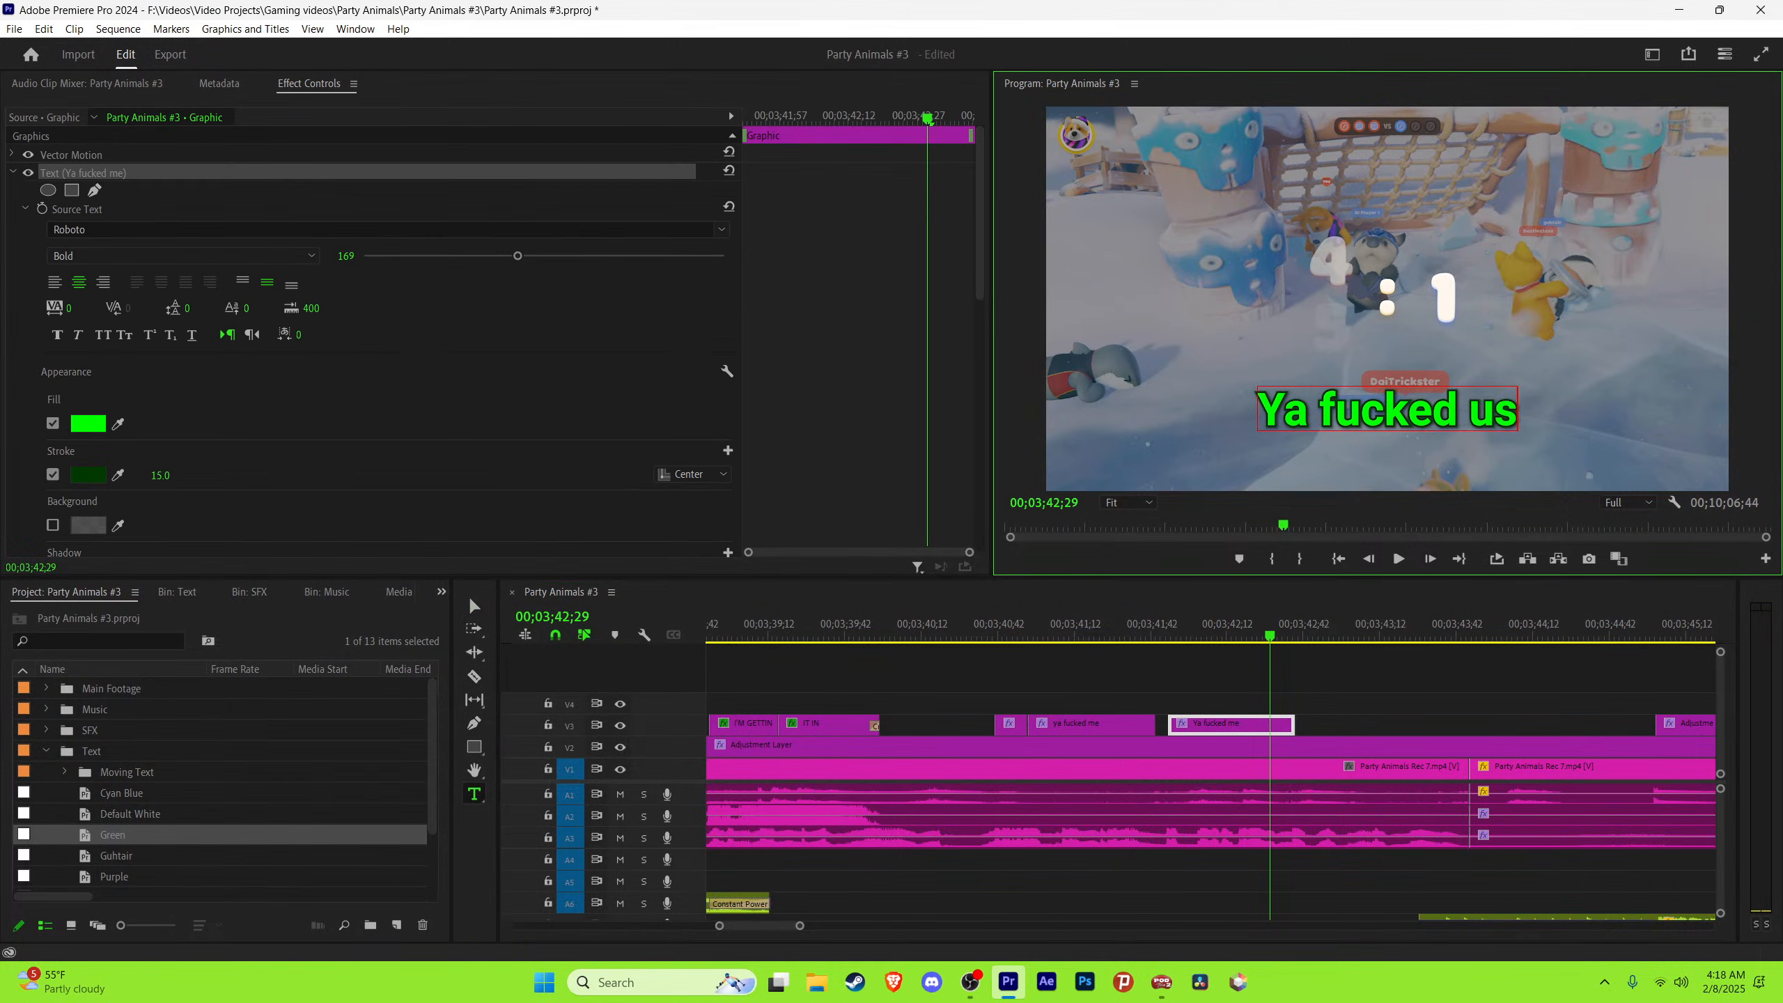
pyautogui.click(474, 605)
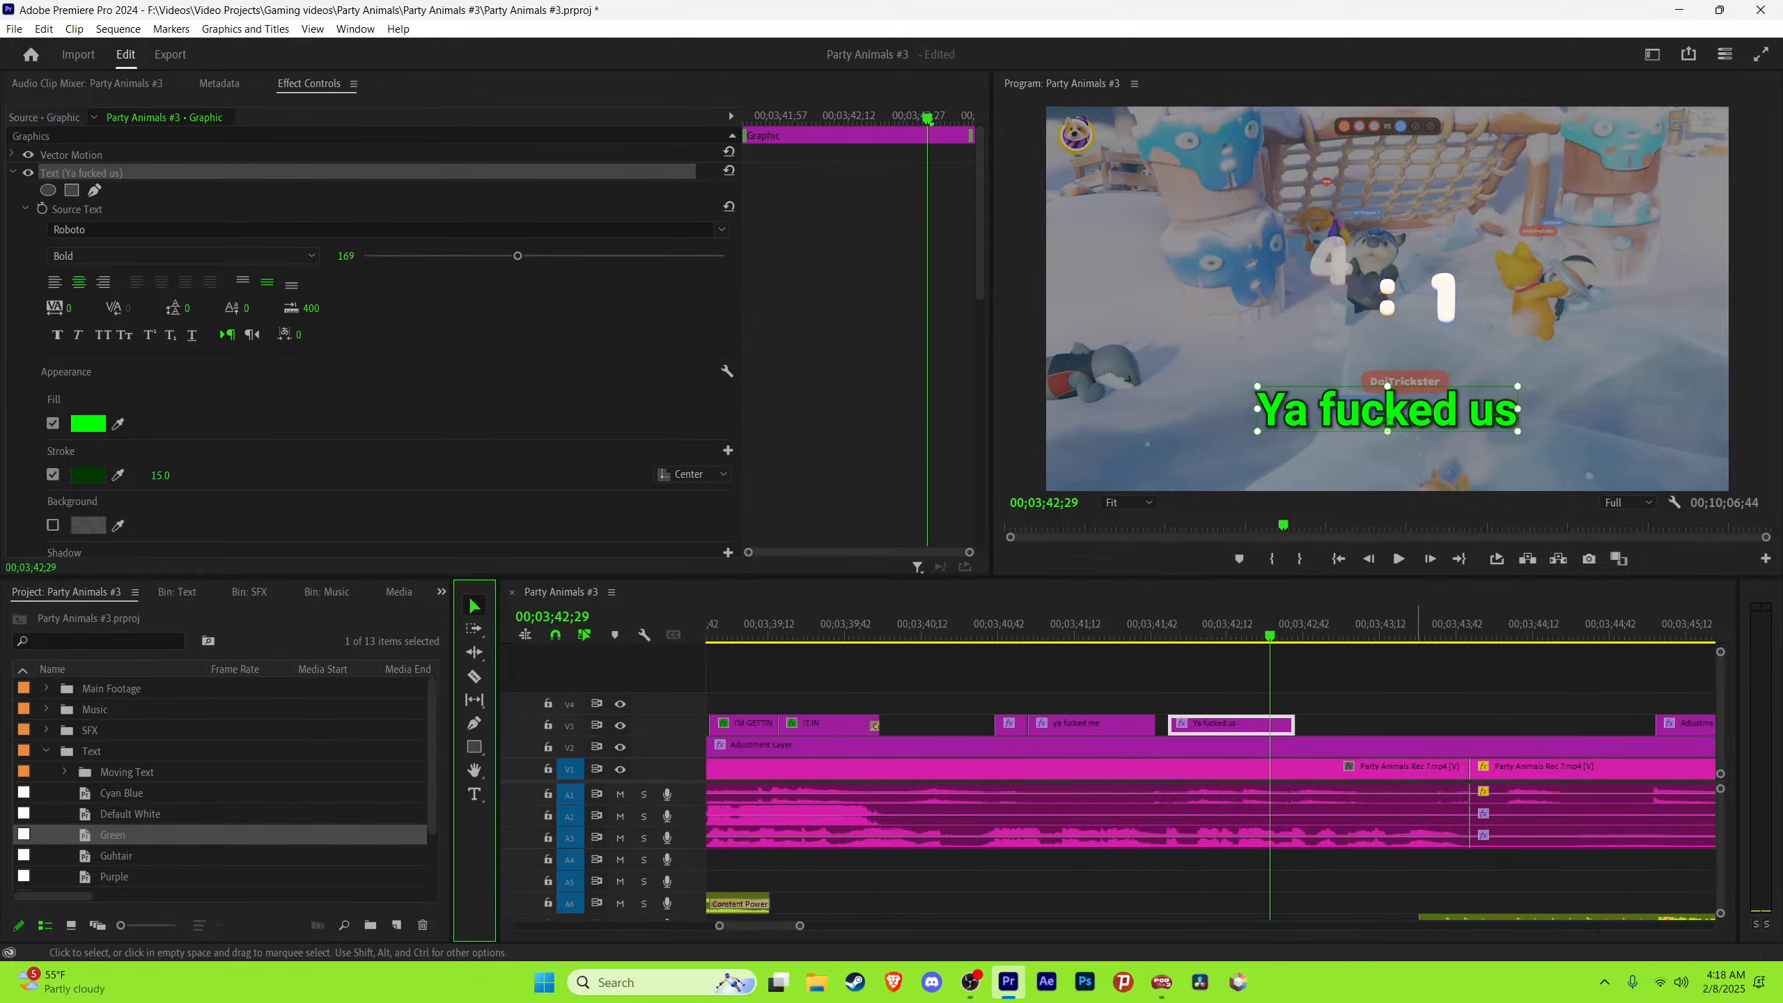
# Step: Save the project, listen to the next line and extend the "Ya fucked us" caption to end at 00;03;42;45
pyautogui.click(1392, 692)
pyautogui.hotkey('ctrl', 's')
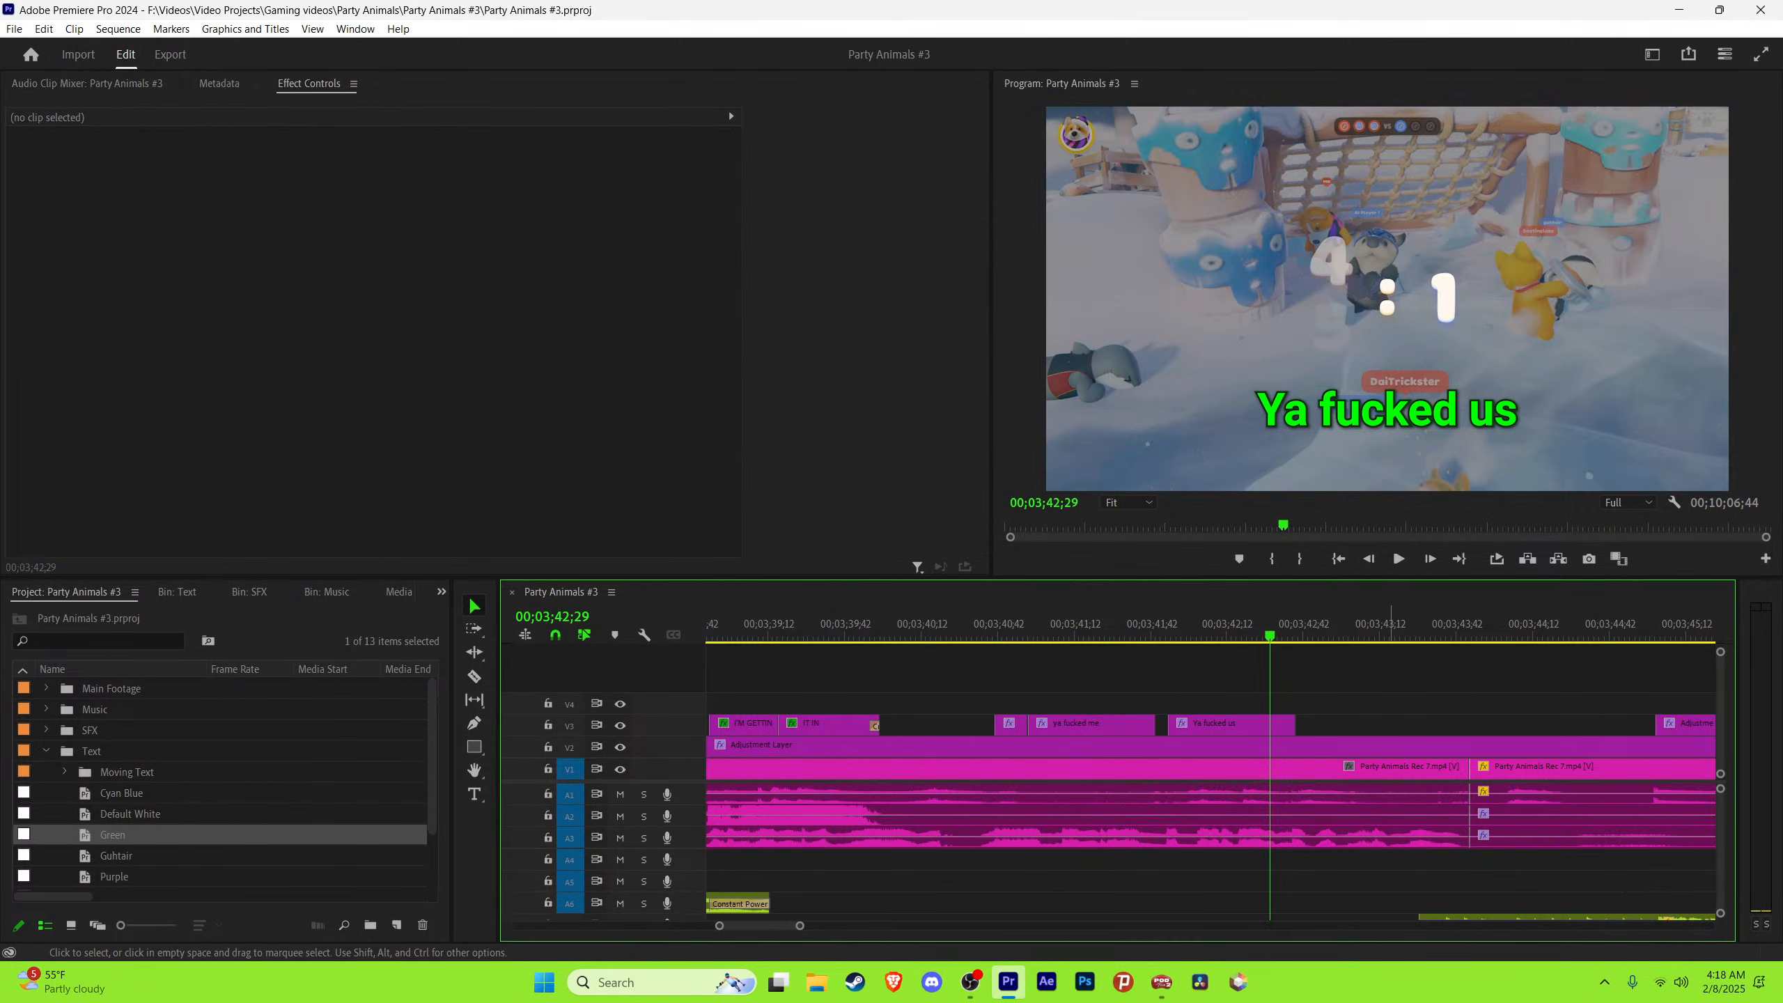
pyautogui.press('=')
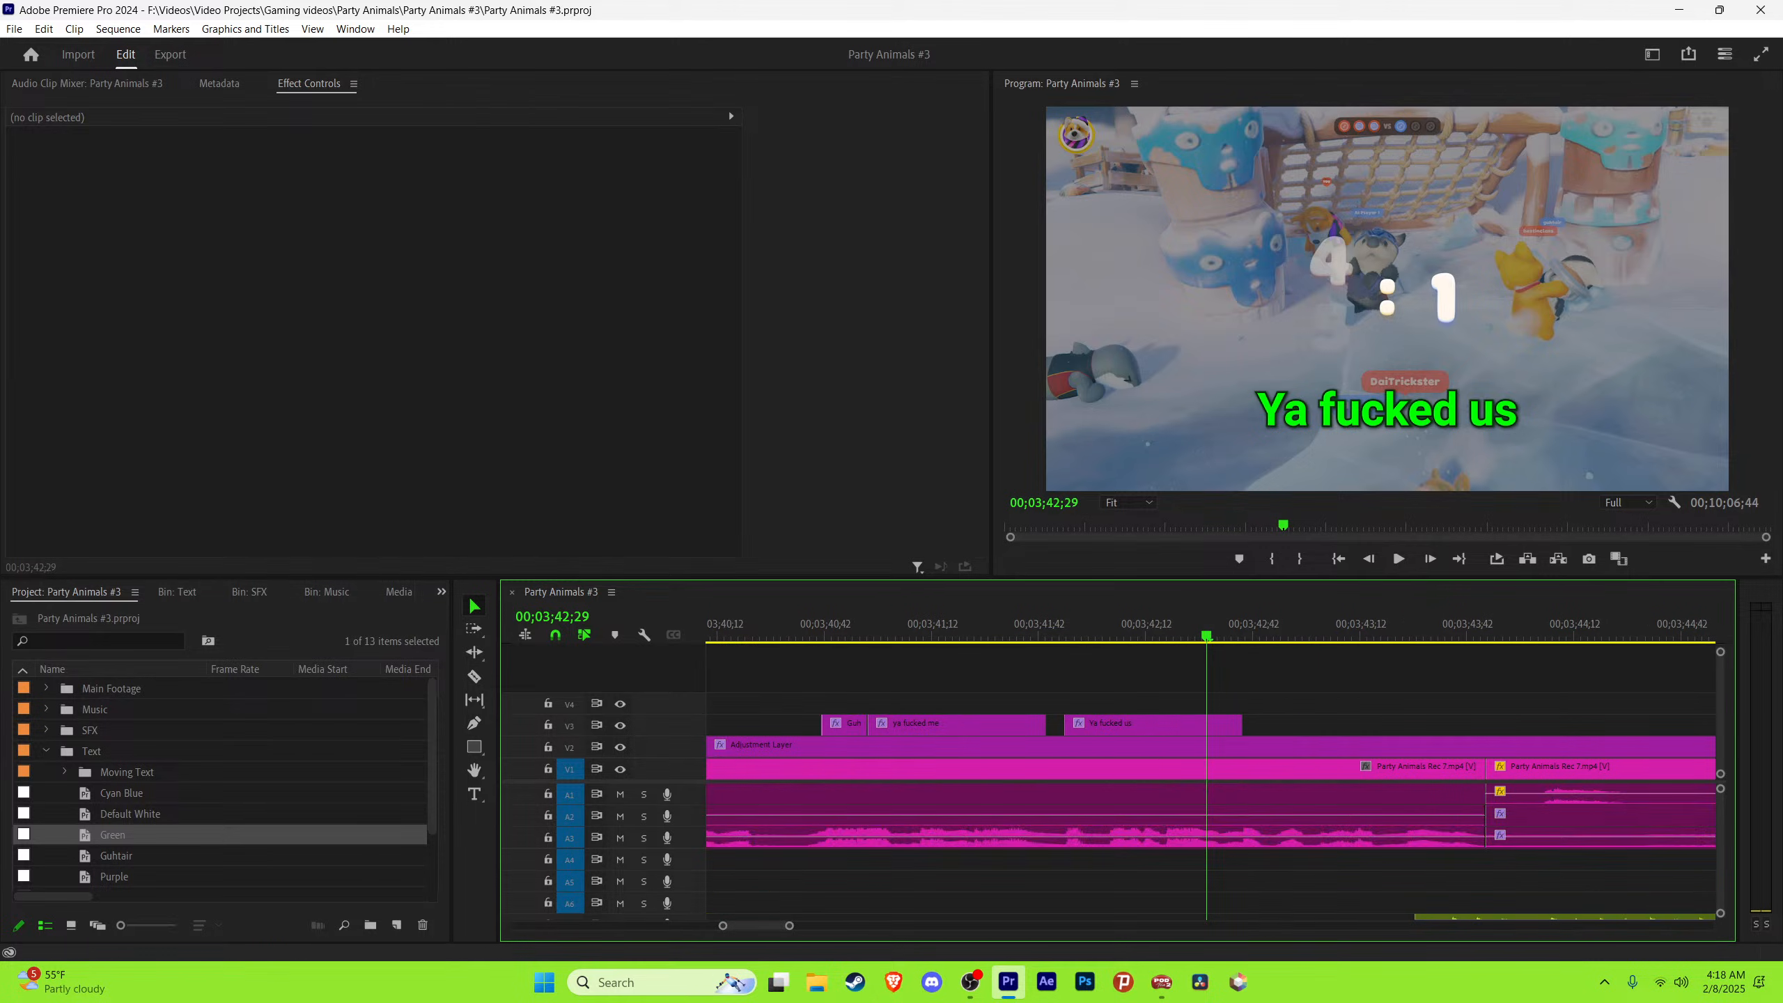
pyautogui.press('-')
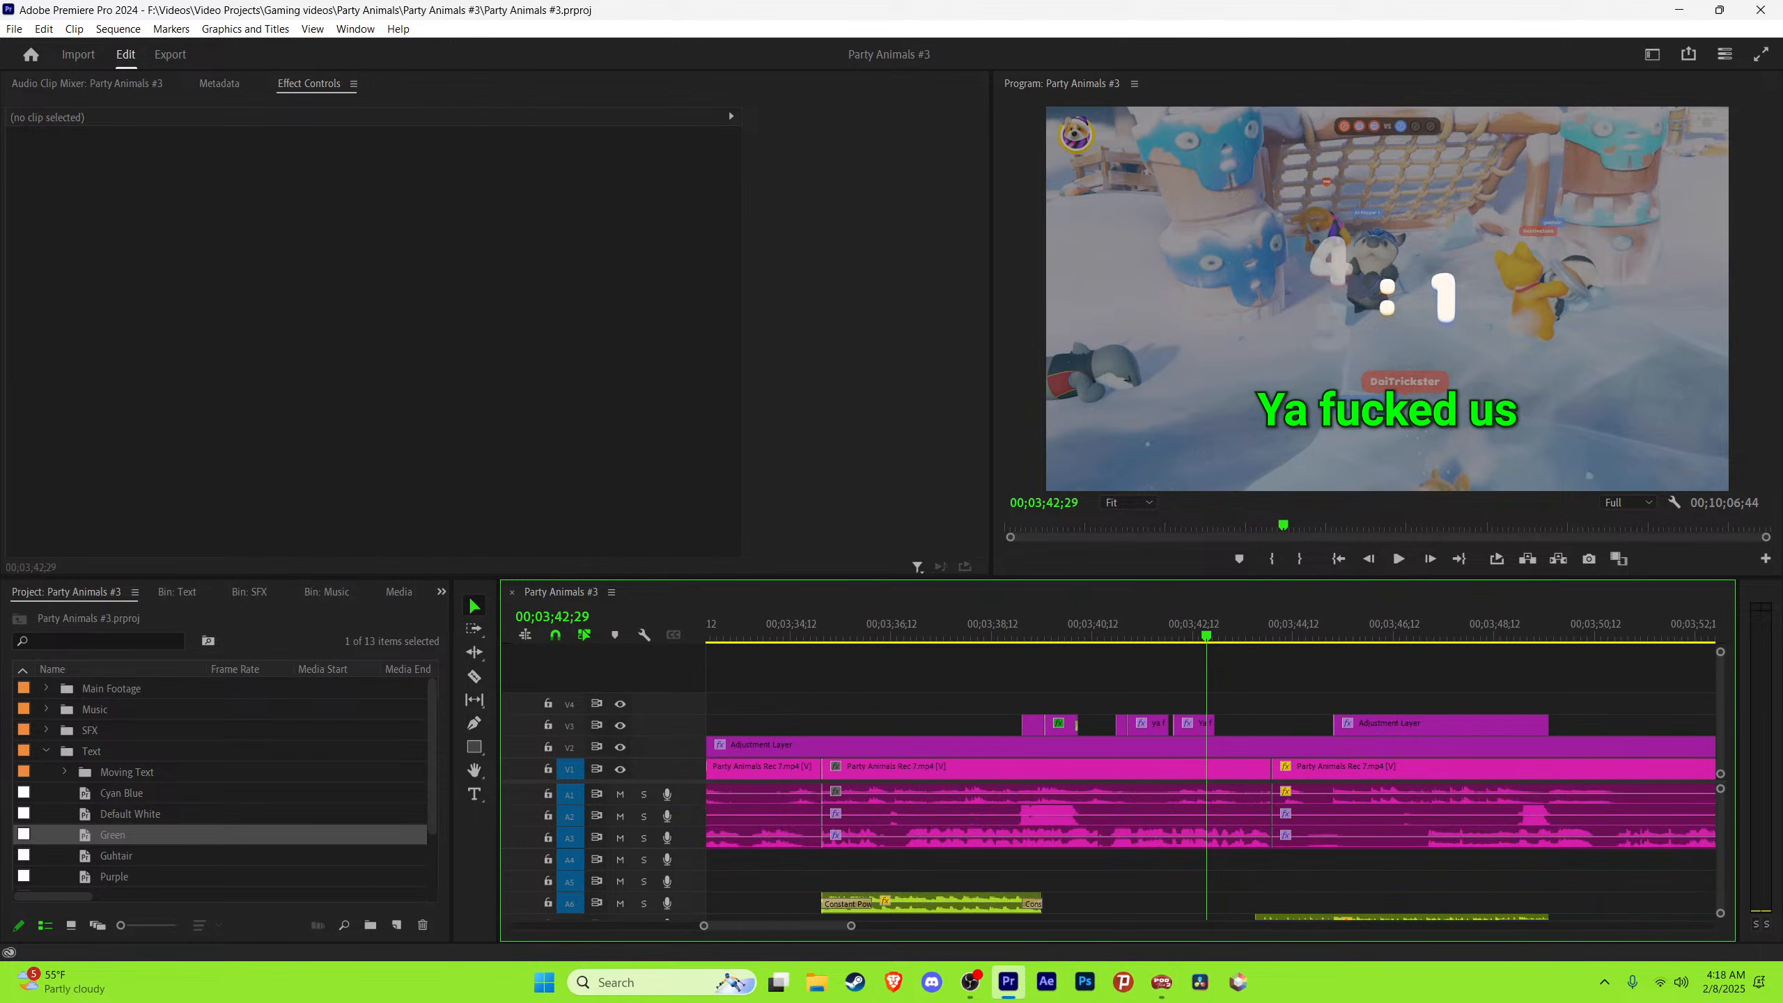
pyautogui.press('=')
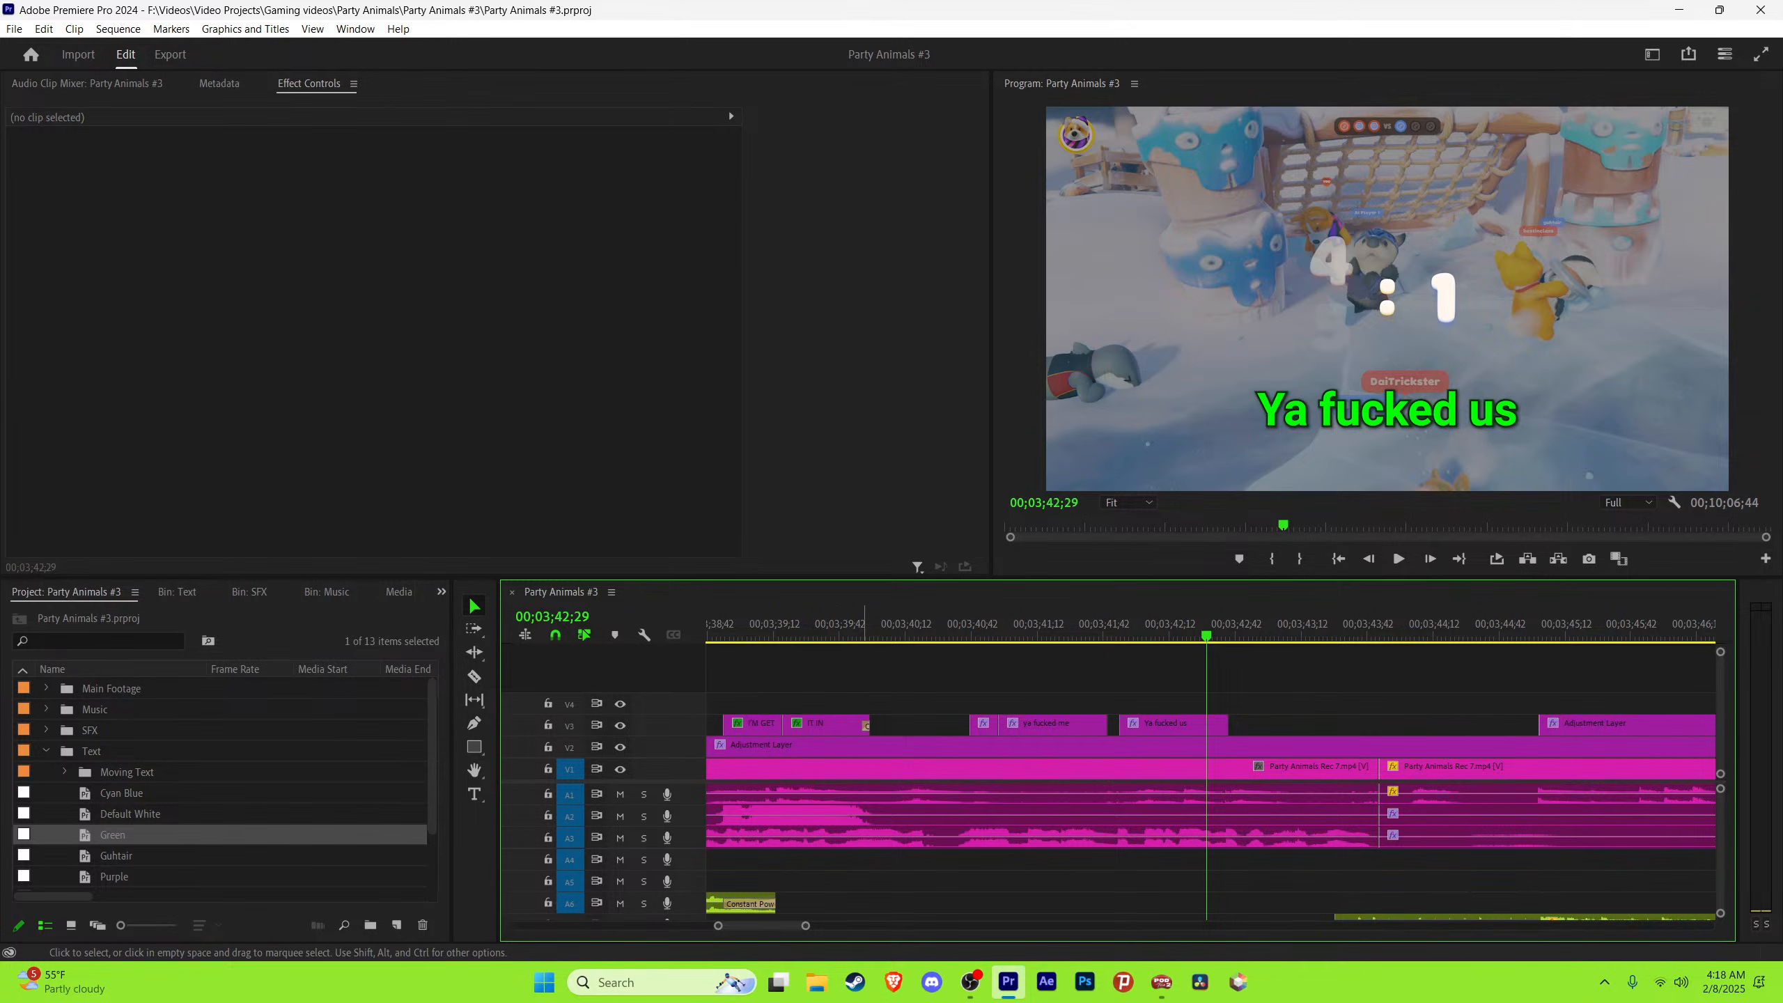
pyautogui.press('=')
pyautogui.press('space')
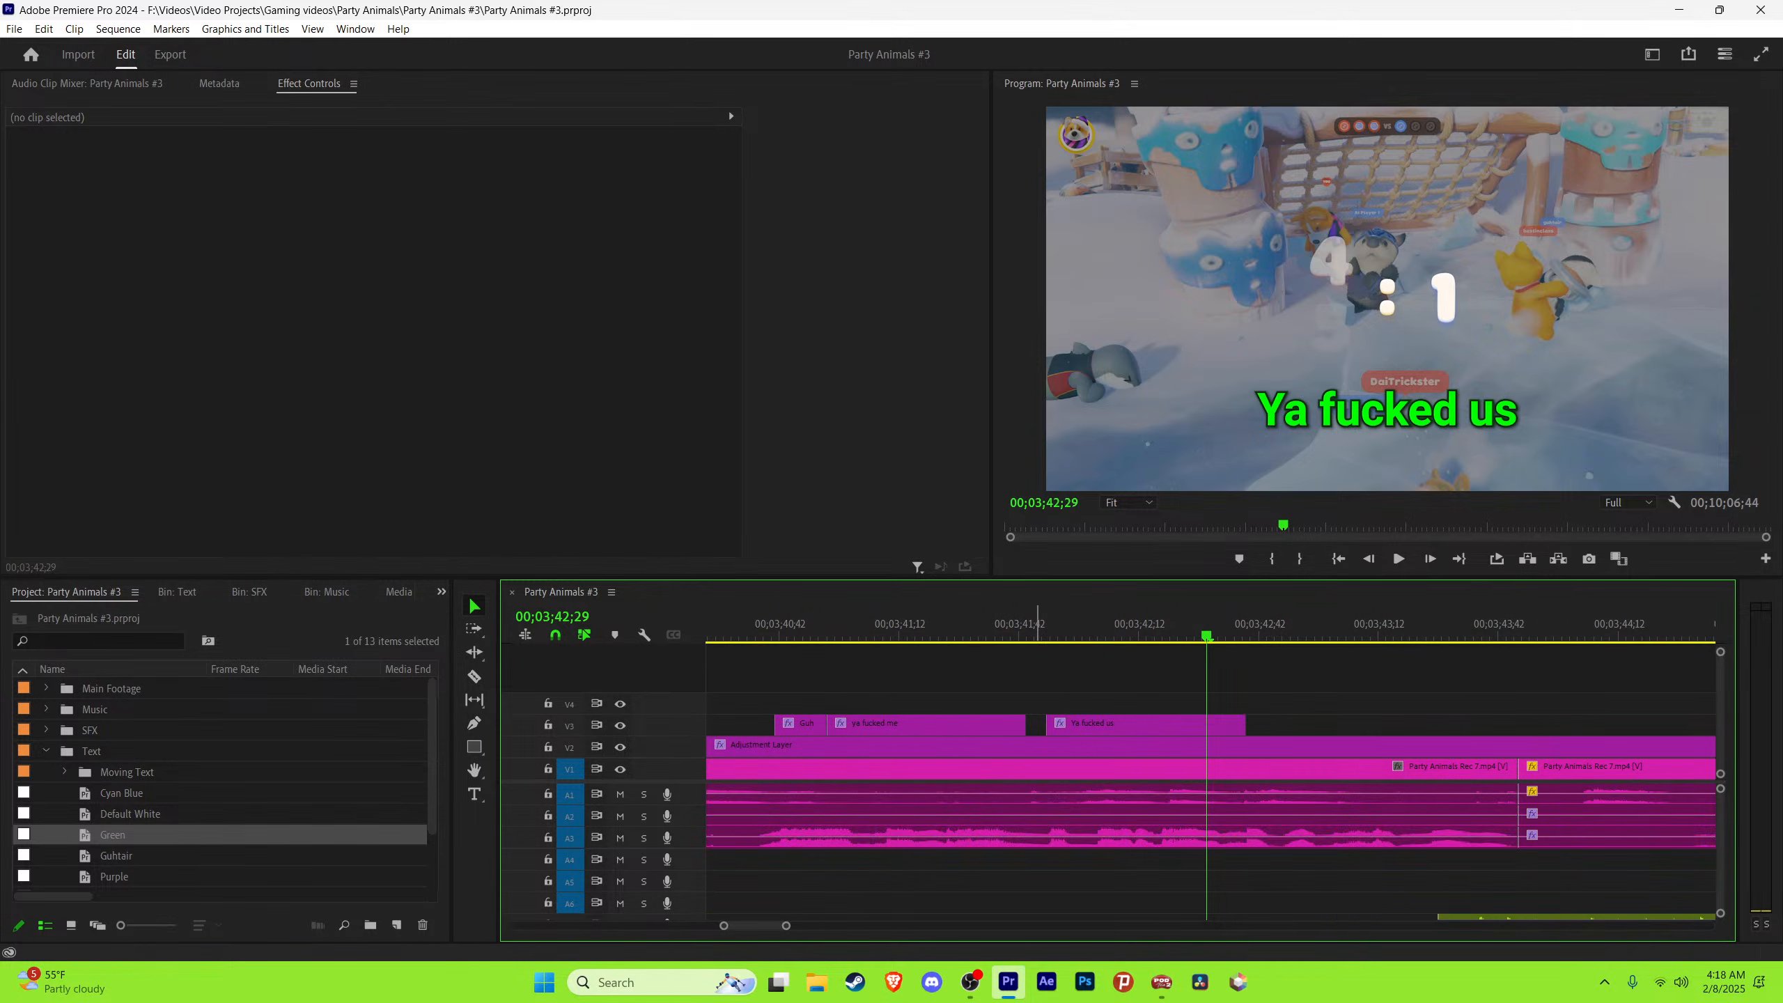
pyautogui.moveTo(1279, 636)
pyautogui.mouseDown()
pyautogui.moveTo(1243, 636)
pyautogui.moveTo(1271, 636)
pyautogui.mouseUp()
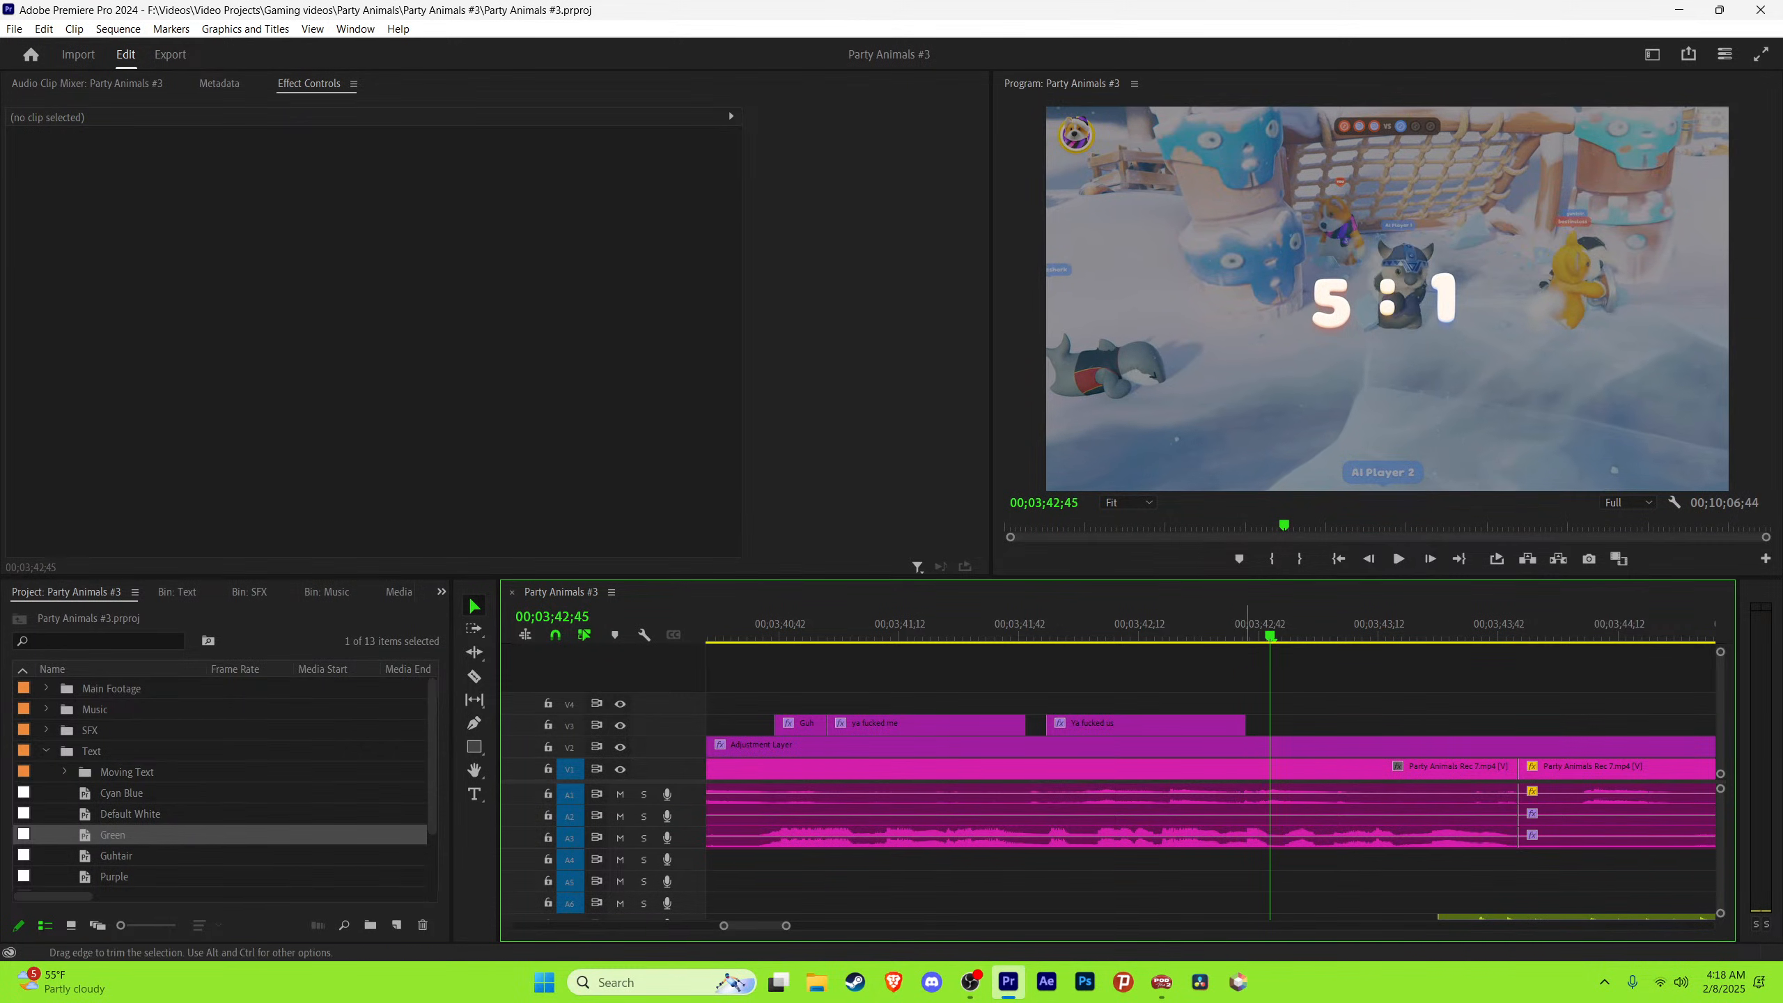
pyautogui.moveTo(1246, 724); pyautogui.dragTo(1270, 723)
# Step: Place the playhead at 00;03;42;39 and copy the "Ya fucked us" caption onto track V4 so the copy starts there
pyautogui.click(1243, 636)
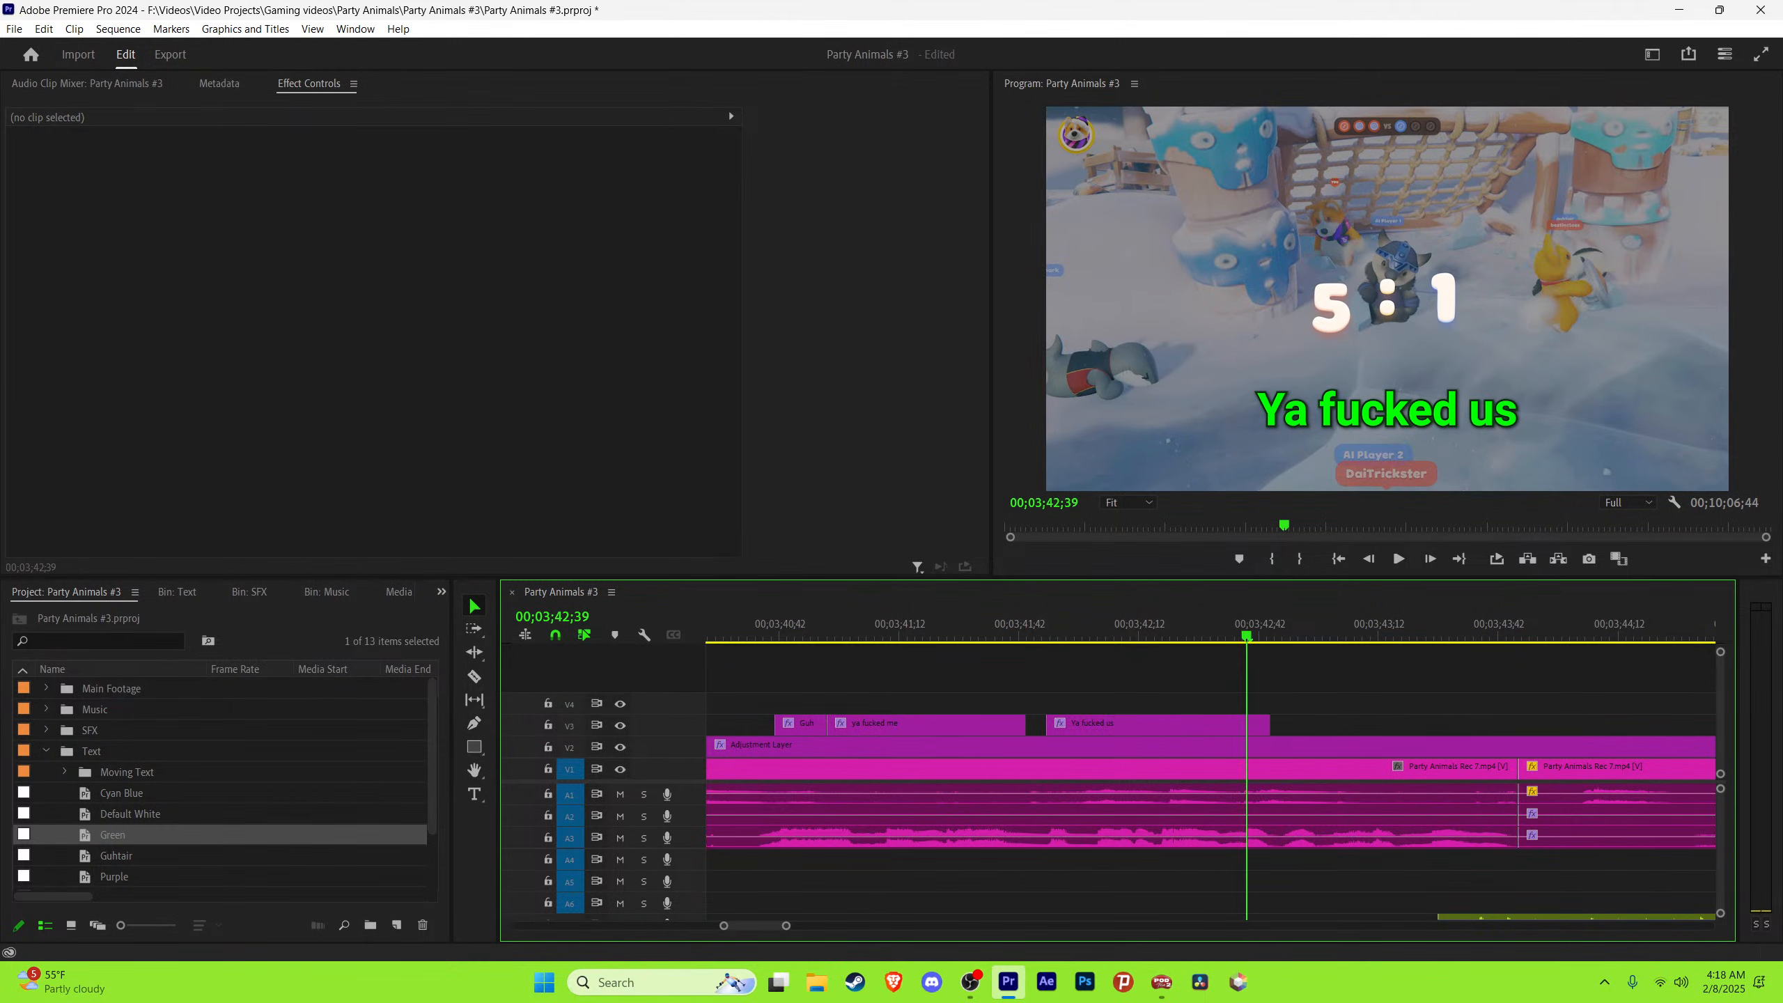
pyautogui.press('Right')
pyautogui.press('=')
pyautogui.press('=')
pyautogui.press('=')
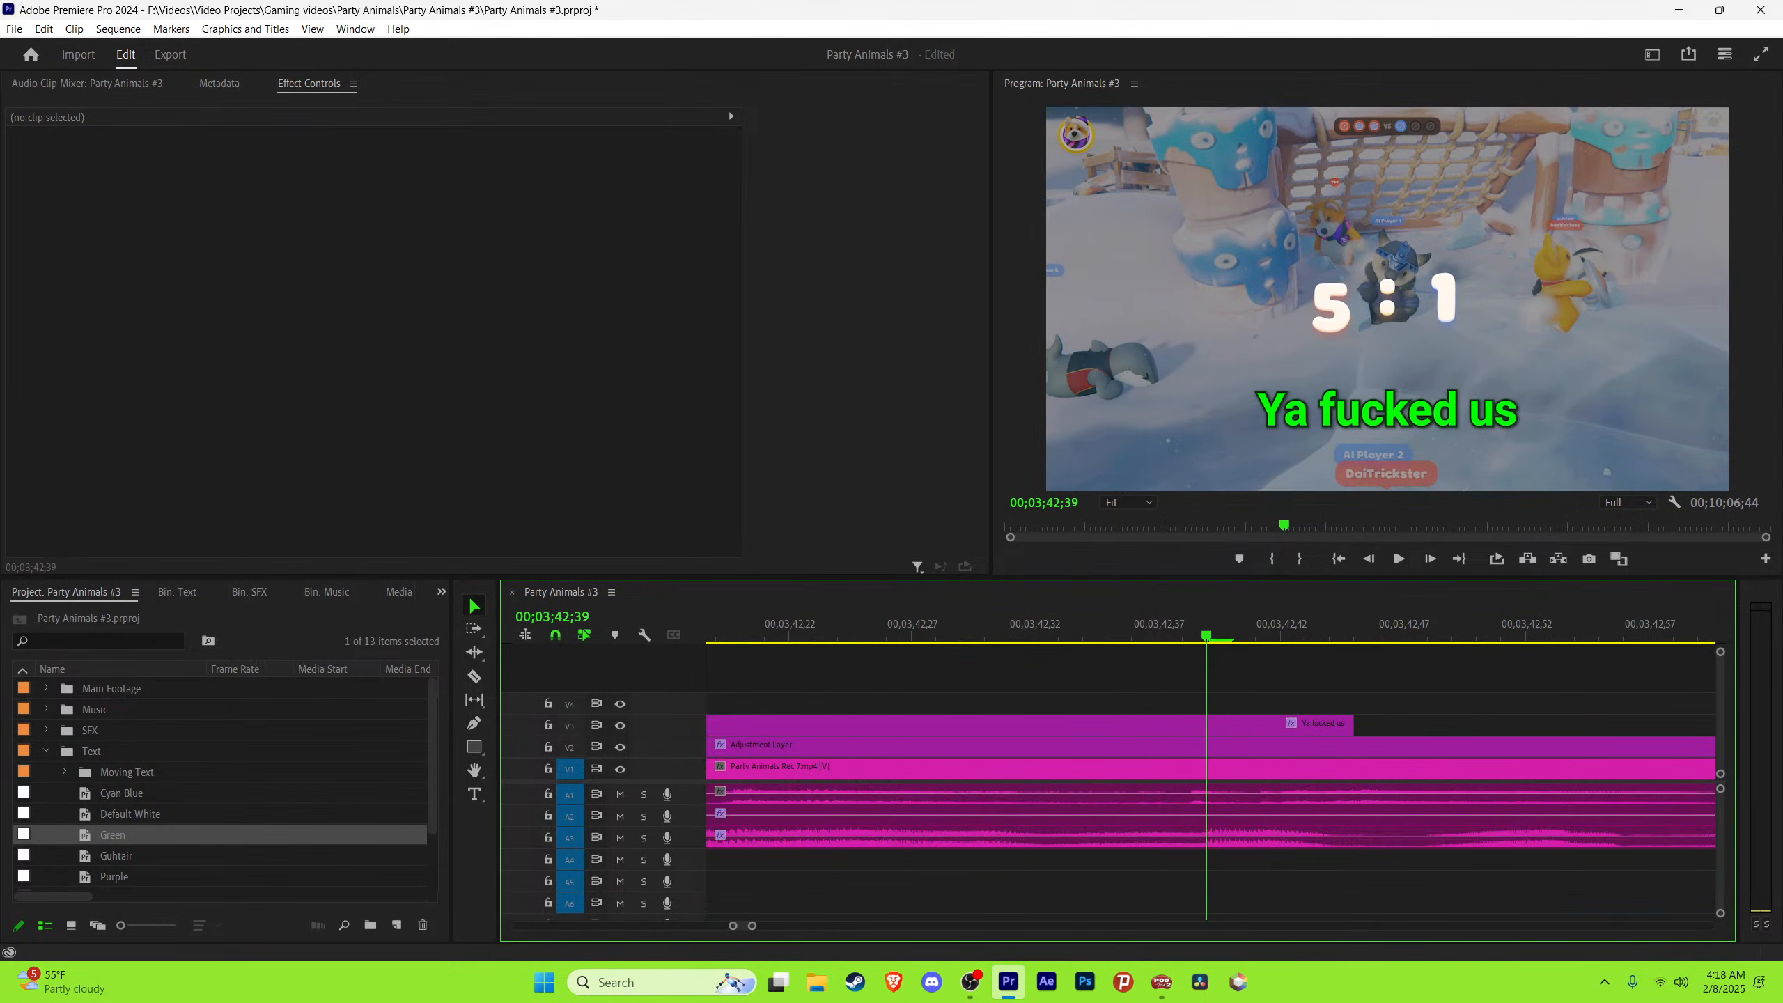
pyautogui.press('-')
pyautogui.press('-')
pyautogui.press('Left')
pyautogui.press('Right')
pyautogui.click(781, 926)
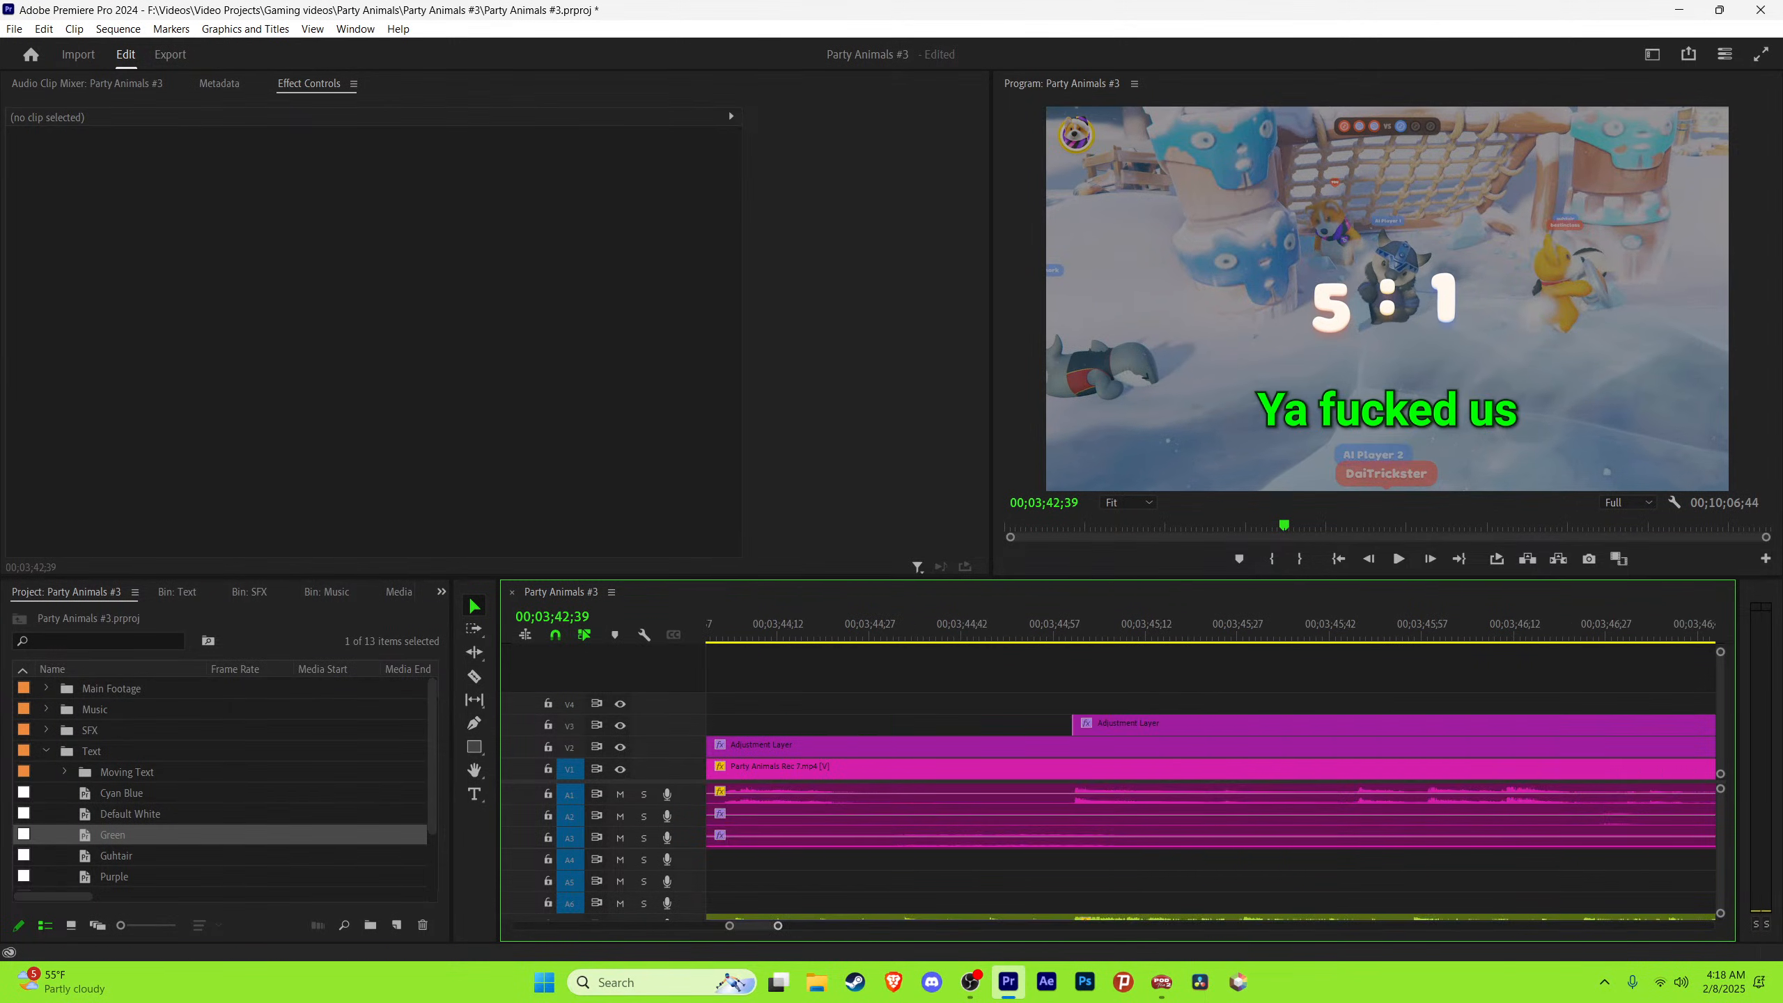
pyautogui.moveTo(776, 925)
pyautogui.mouseDown()
pyautogui.moveTo(815, 926)
pyautogui.moveTo(790, 926)
pyautogui.mouseUp()
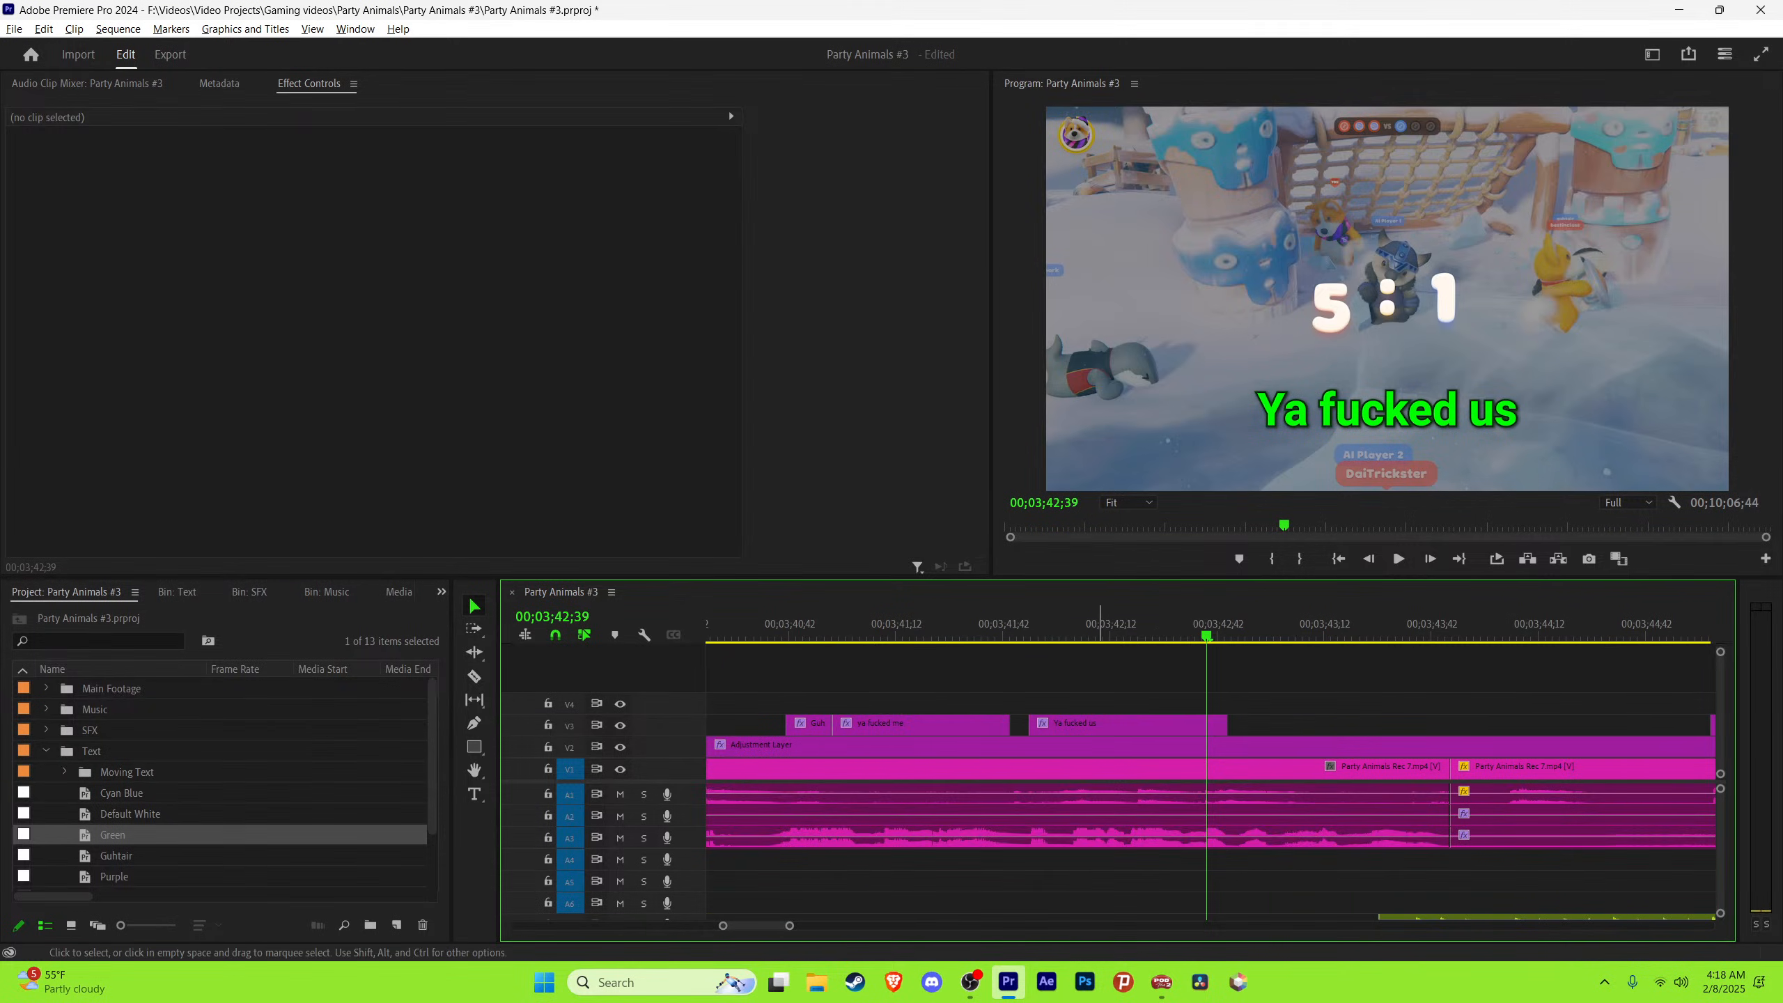
pyautogui.moveTo(1101, 723); pyautogui.dragTo(1279, 703)
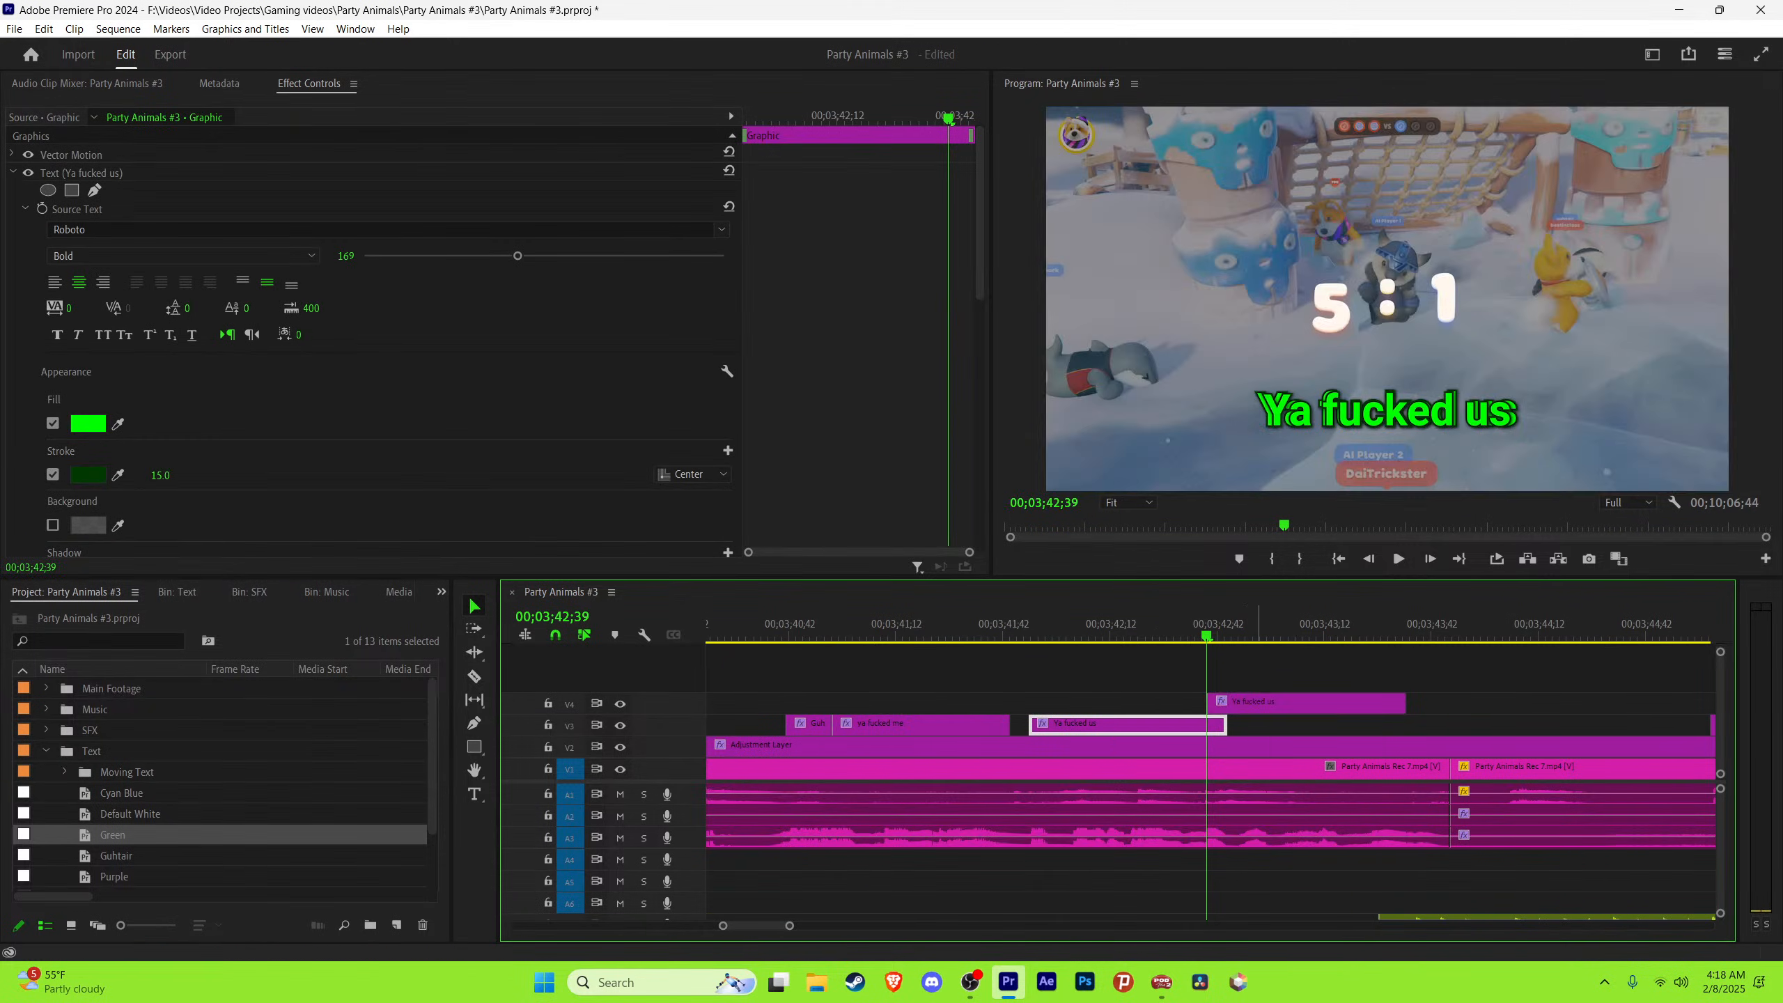
# Step: Apply the blue Guhtair text style to the caption copy on V4 and park the playhead over it at 00;03;42;59
pyautogui.click(1246, 626)
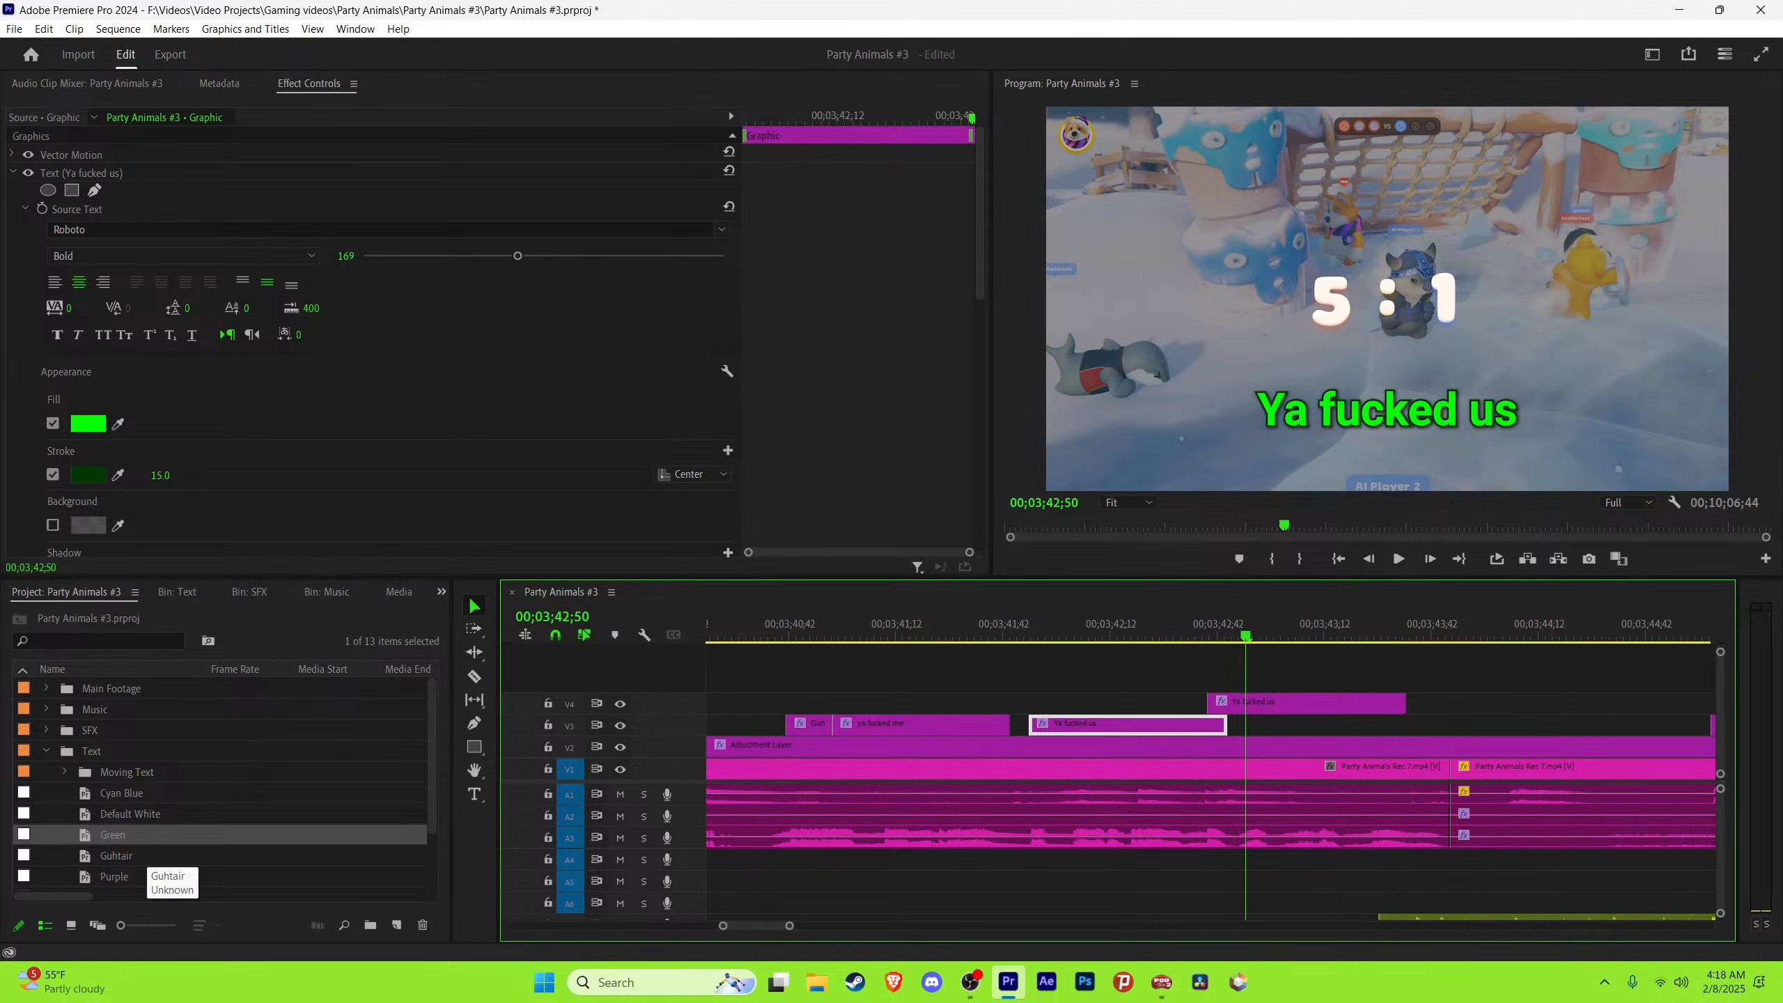
pyautogui.moveTo(115, 855); pyautogui.dragTo(1264, 703)
pyautogui.click(1214, 626)
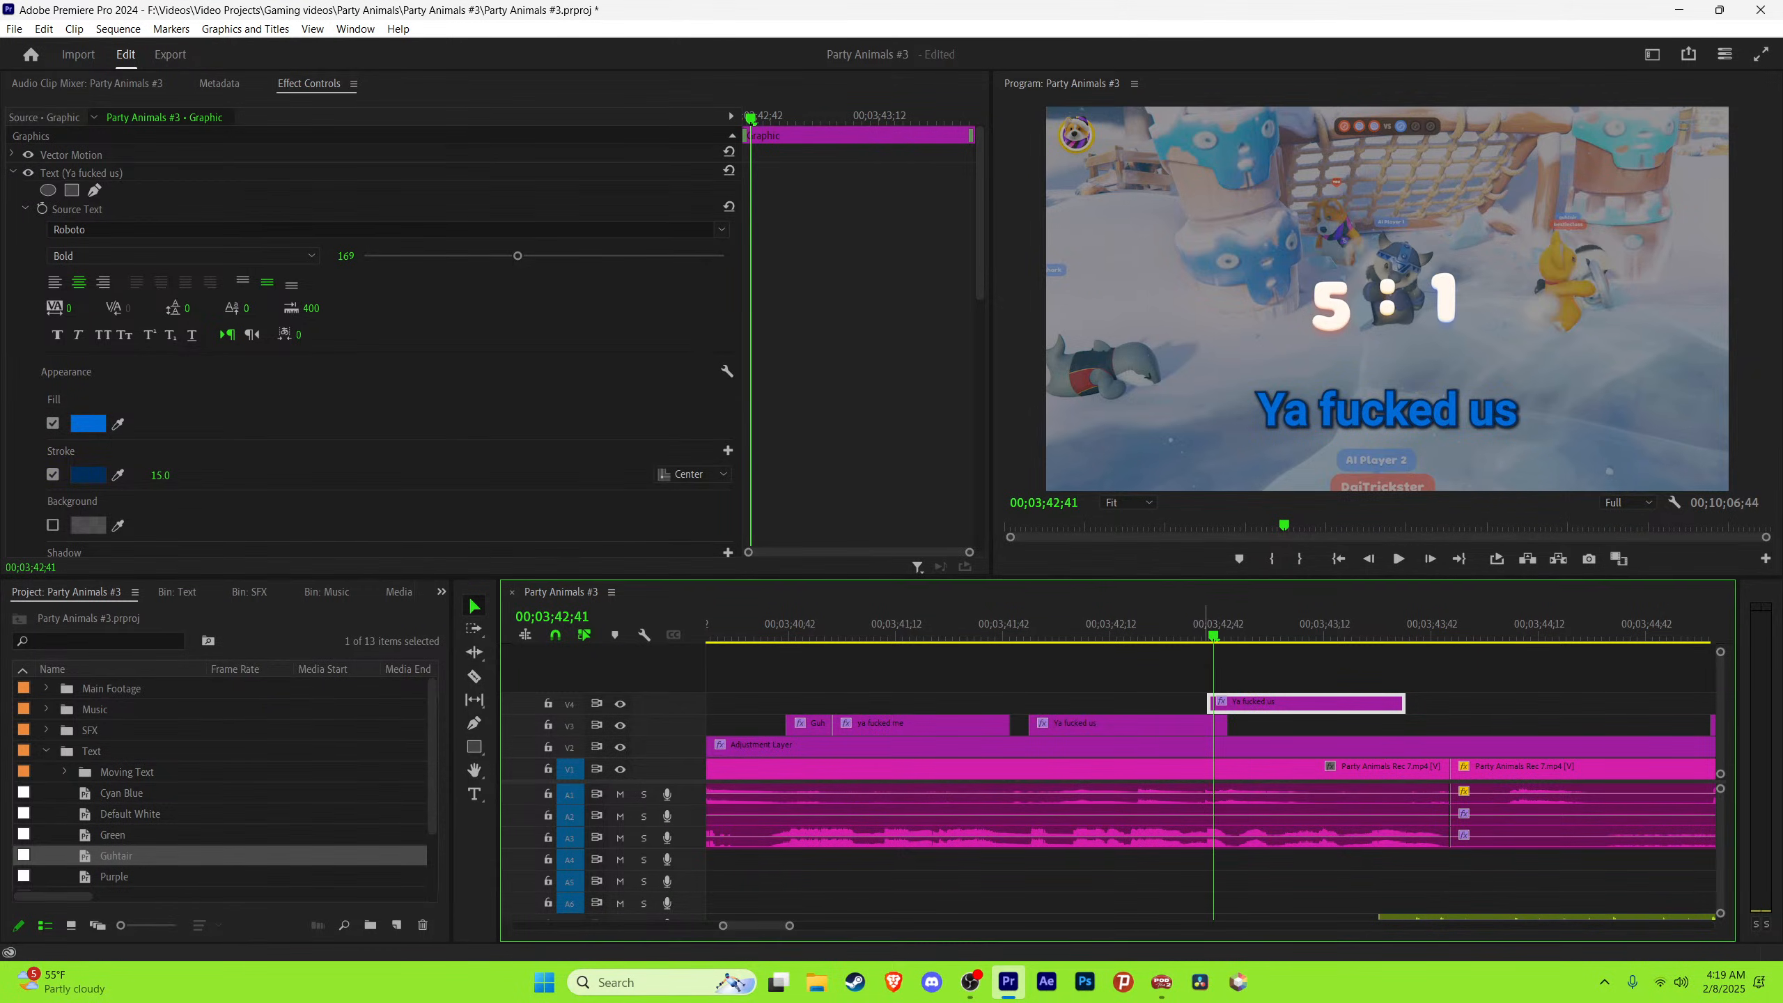
pyautogui.moveTo(1214, 627); pyautogui.dragTo(1277, 626)
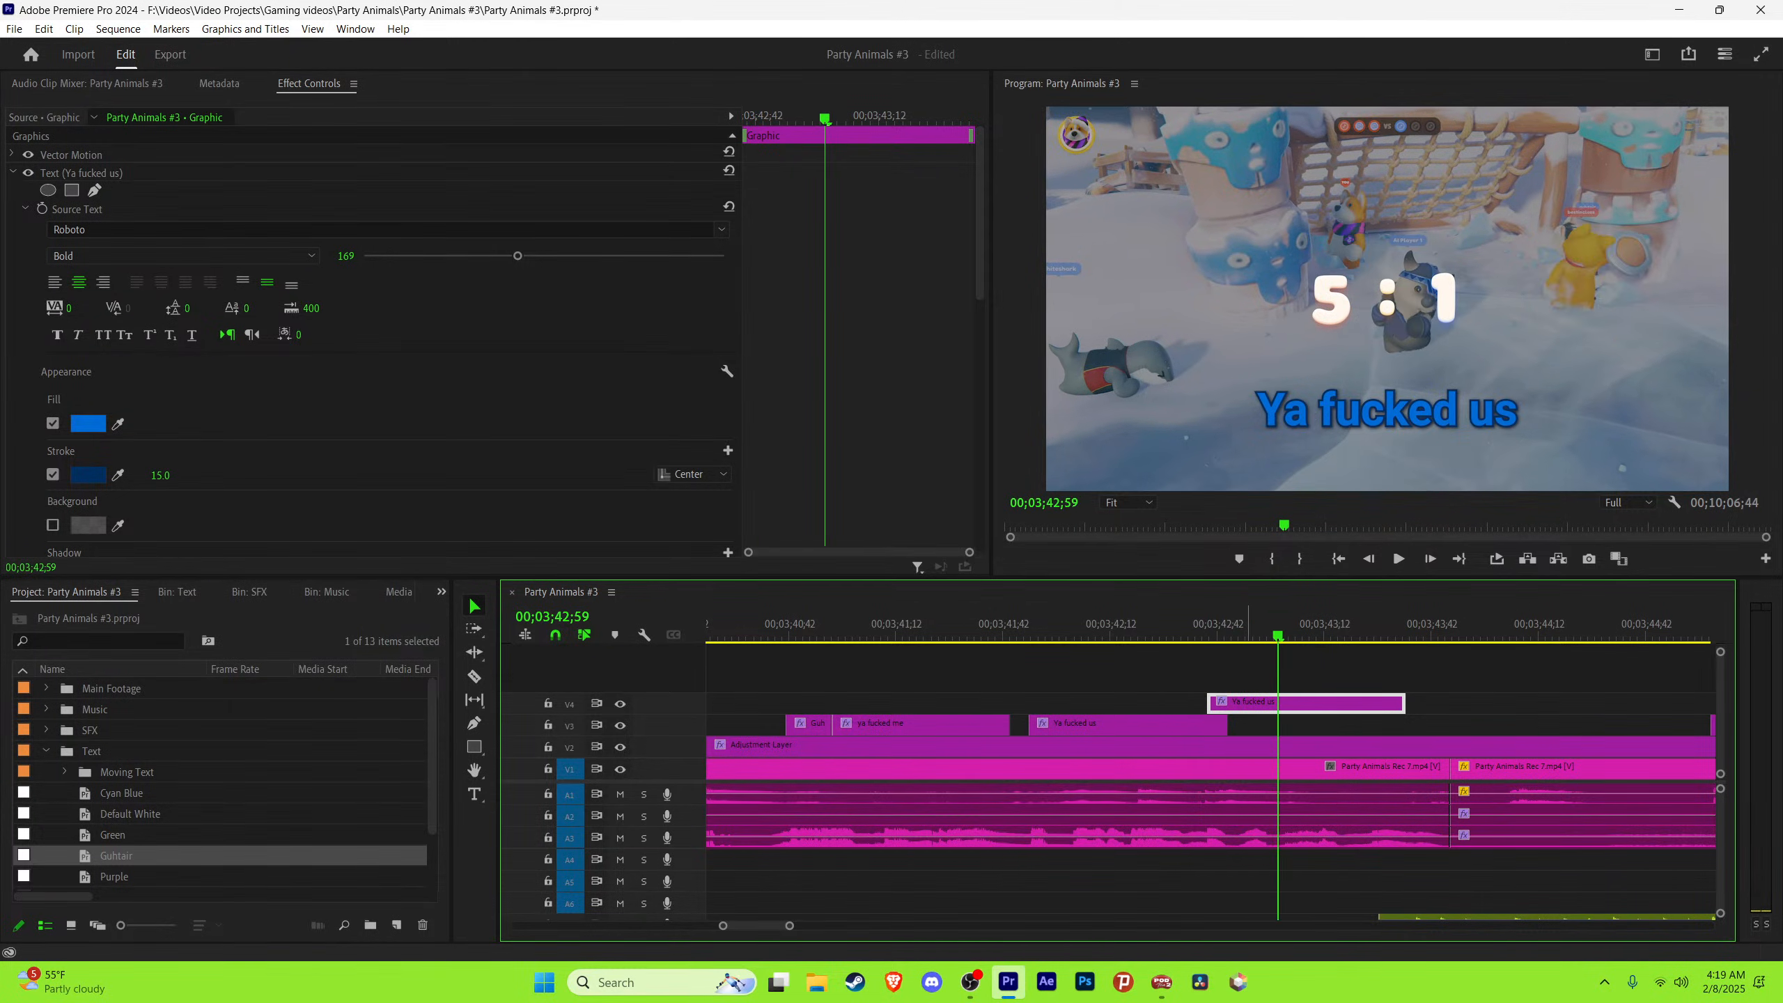
# Step: Reword the blue caption on V4 to "I didn't" and save the project
pyautogui.press('t')
pyautogui.moveTo(1519, 411); pyautogui.dragTo(1254, 410)
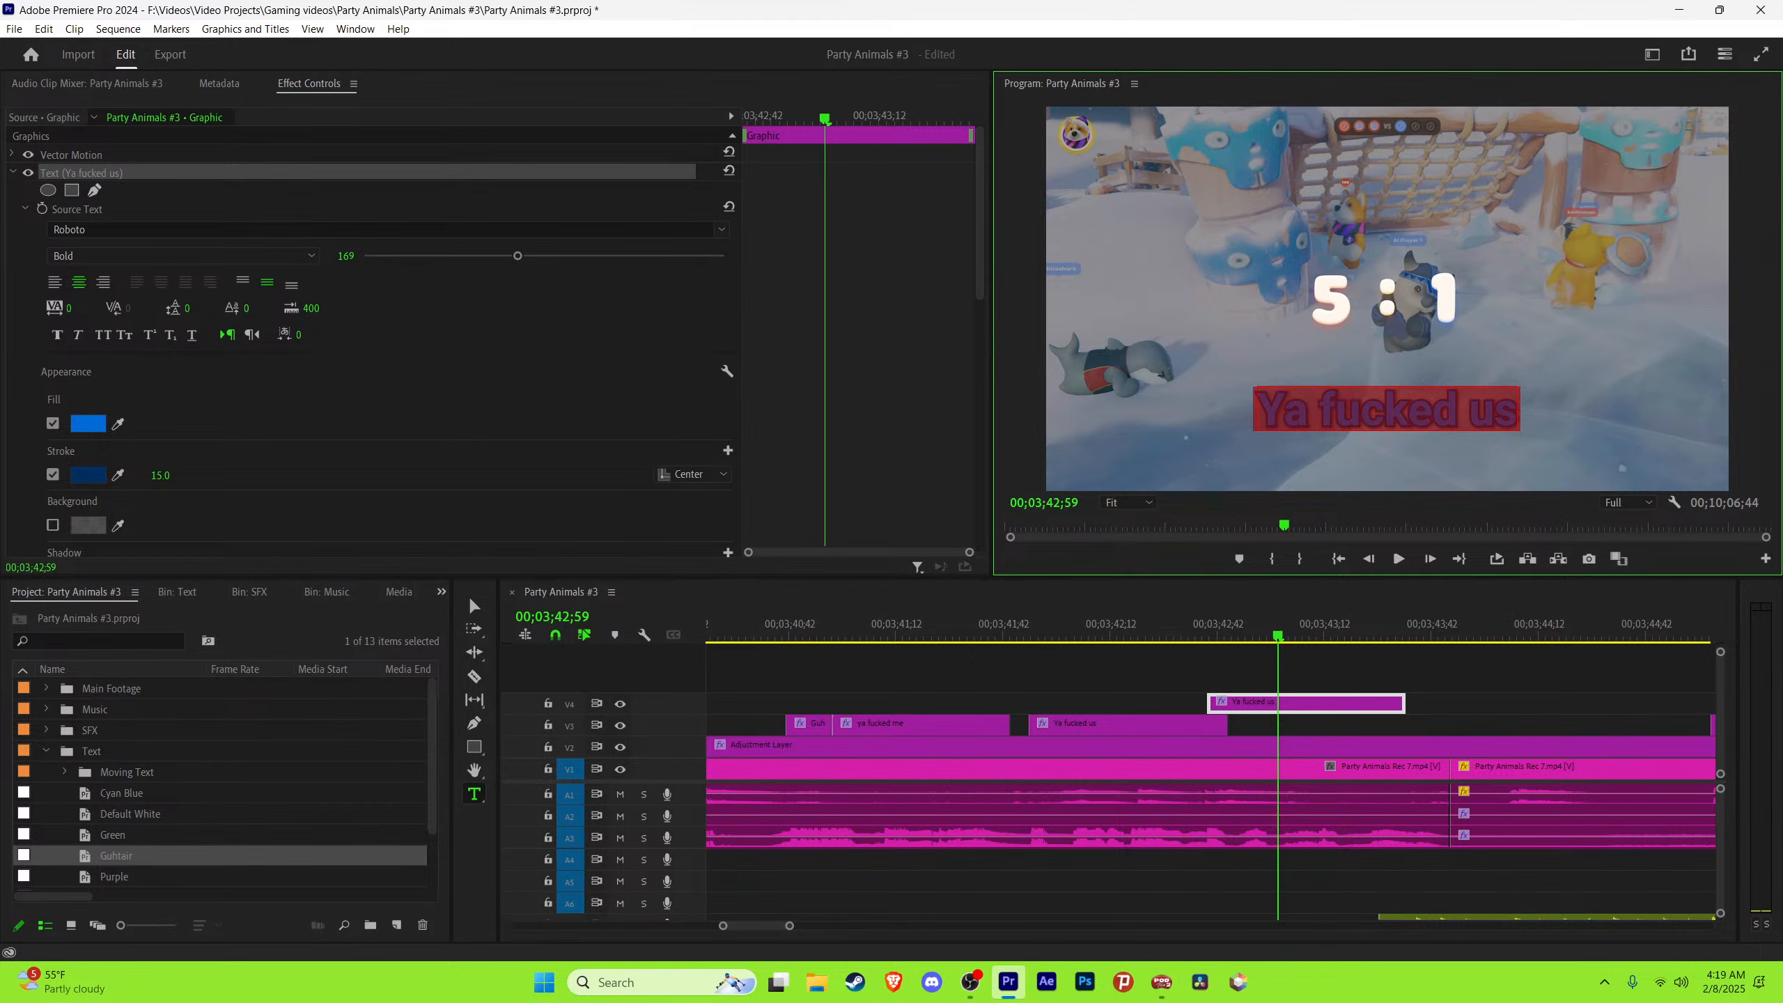
pyautogui.write('I didn')
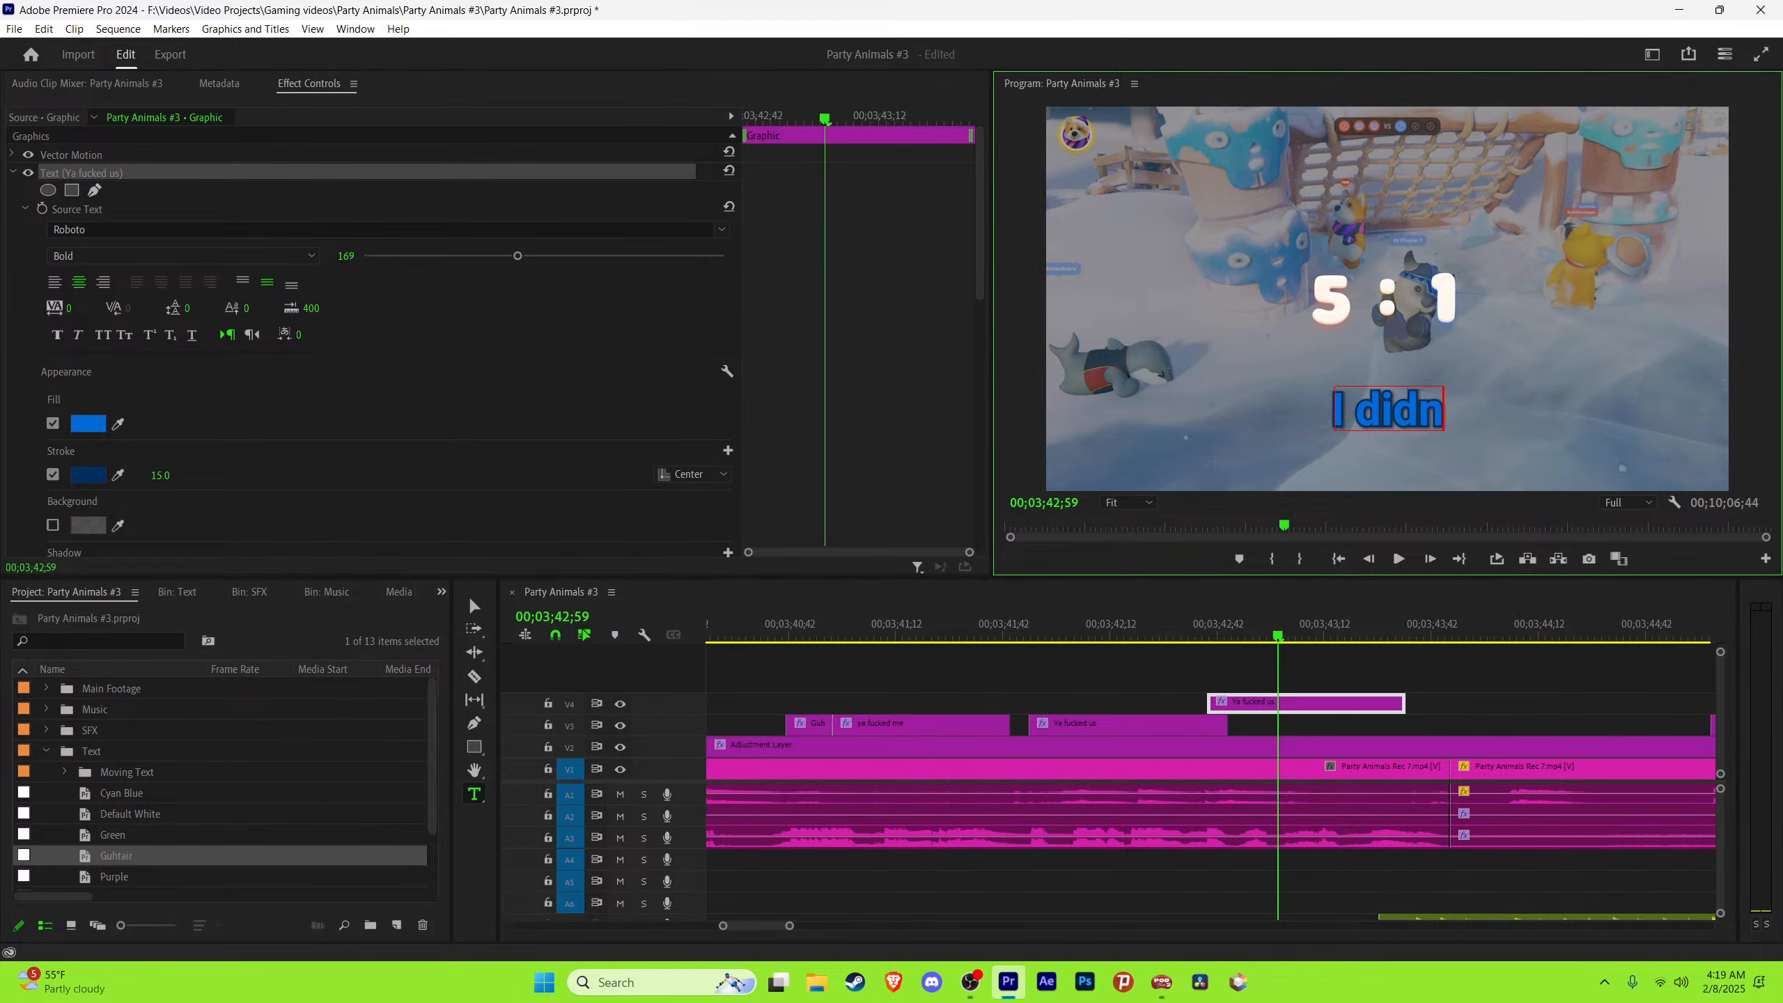
pyautogui.write("'")
pyautogui.write('t')
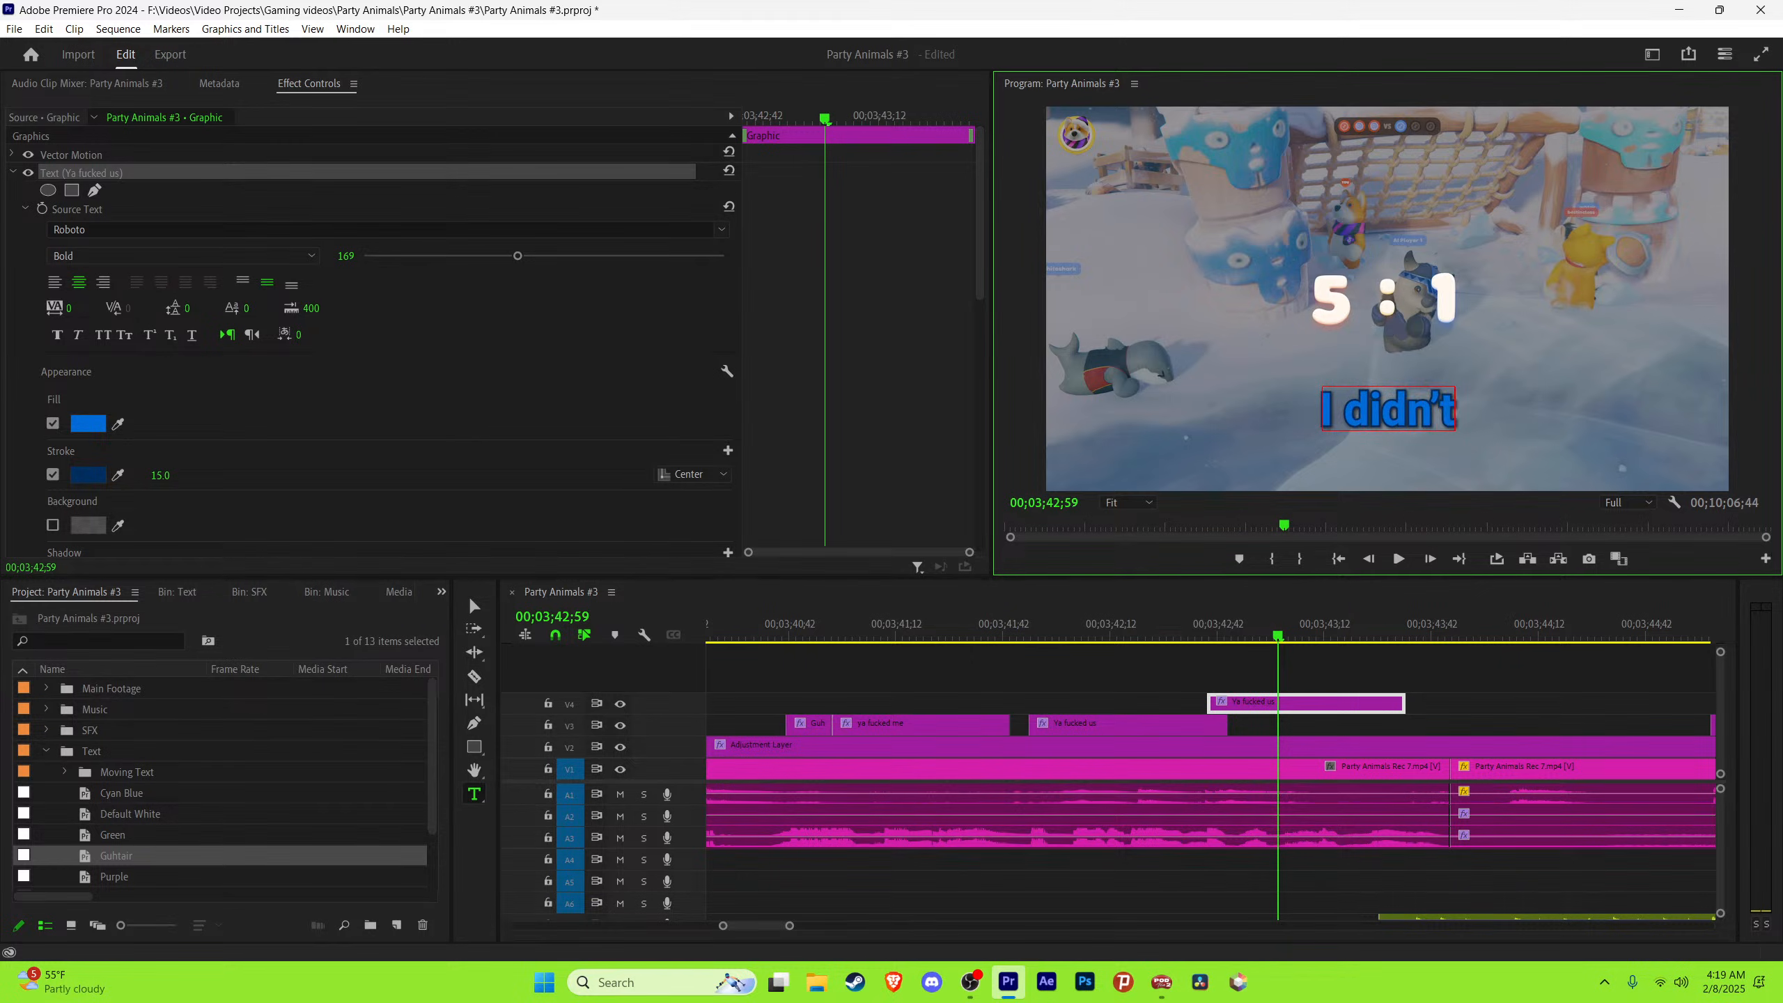
pyautogui.click(474, 606)
pyautogui.hotkey('ctrl', 's')
# Step: Listen to the blue caption's line, copy "I didn't" to start at 00;03;43;05 and trim the copy's end to the video cut
pyautogui.click(1193, 625)
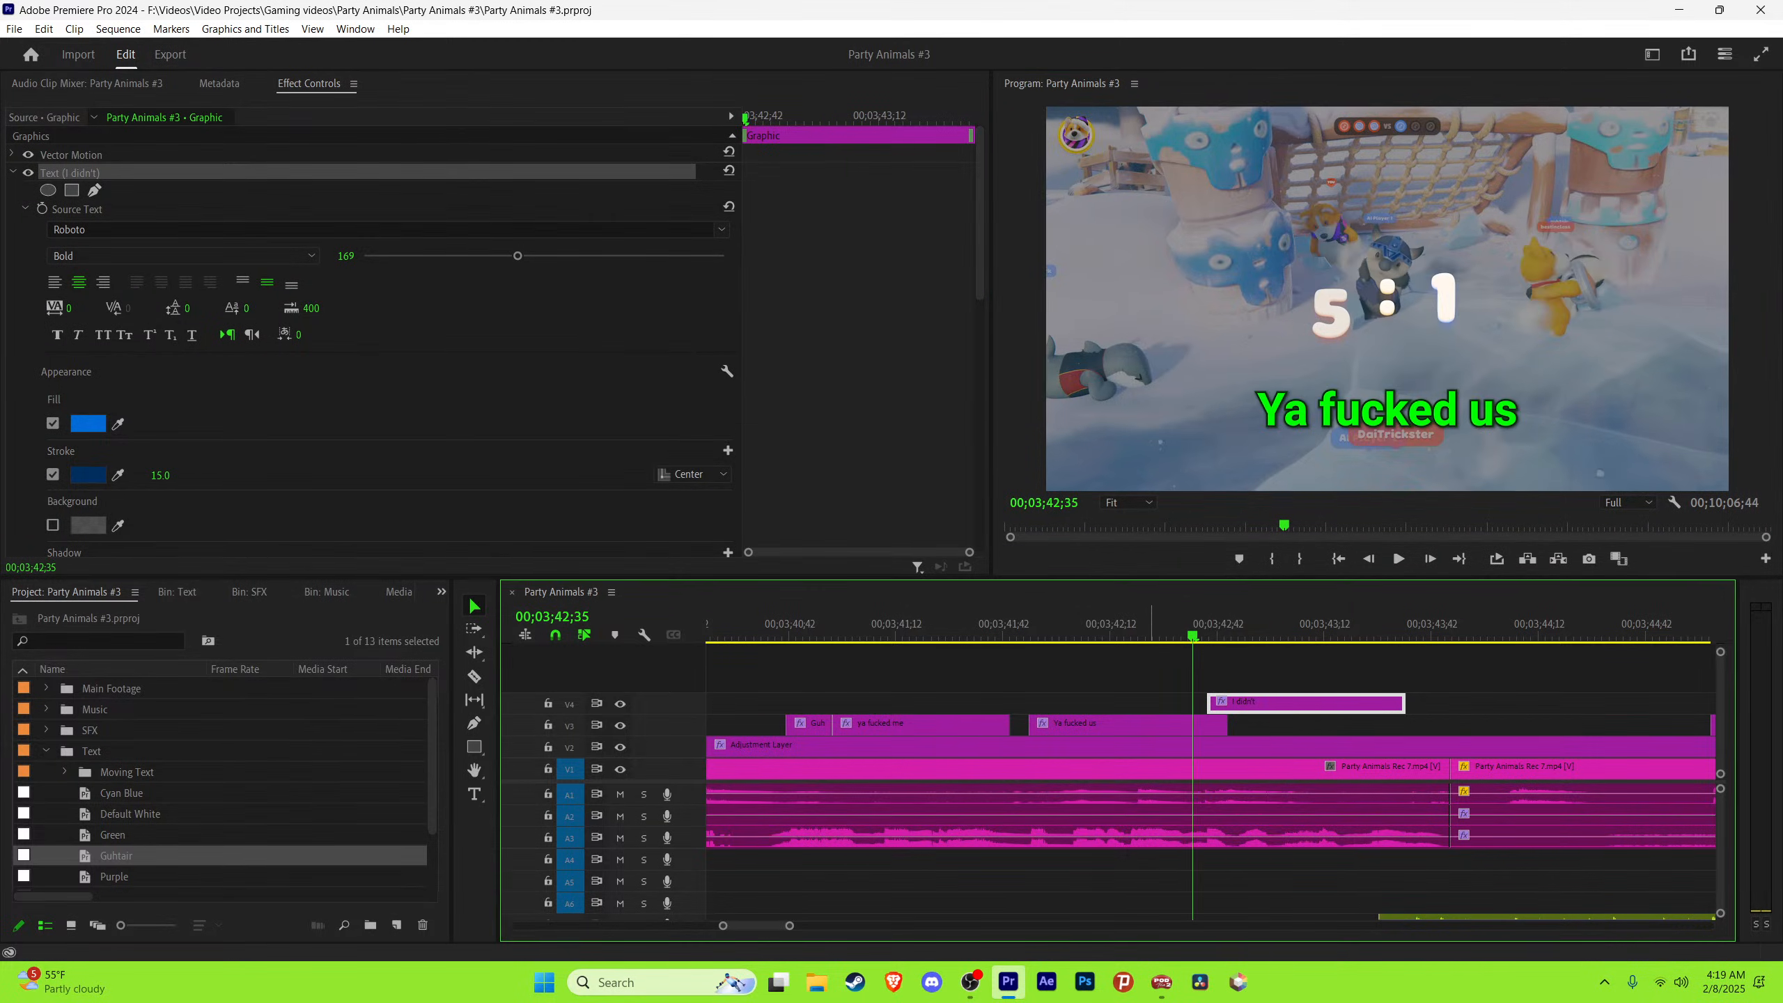
pyautogui.moveTo(1192, 625); pyautogui.dragTo(1200, 624)
pyautogui.press('space')
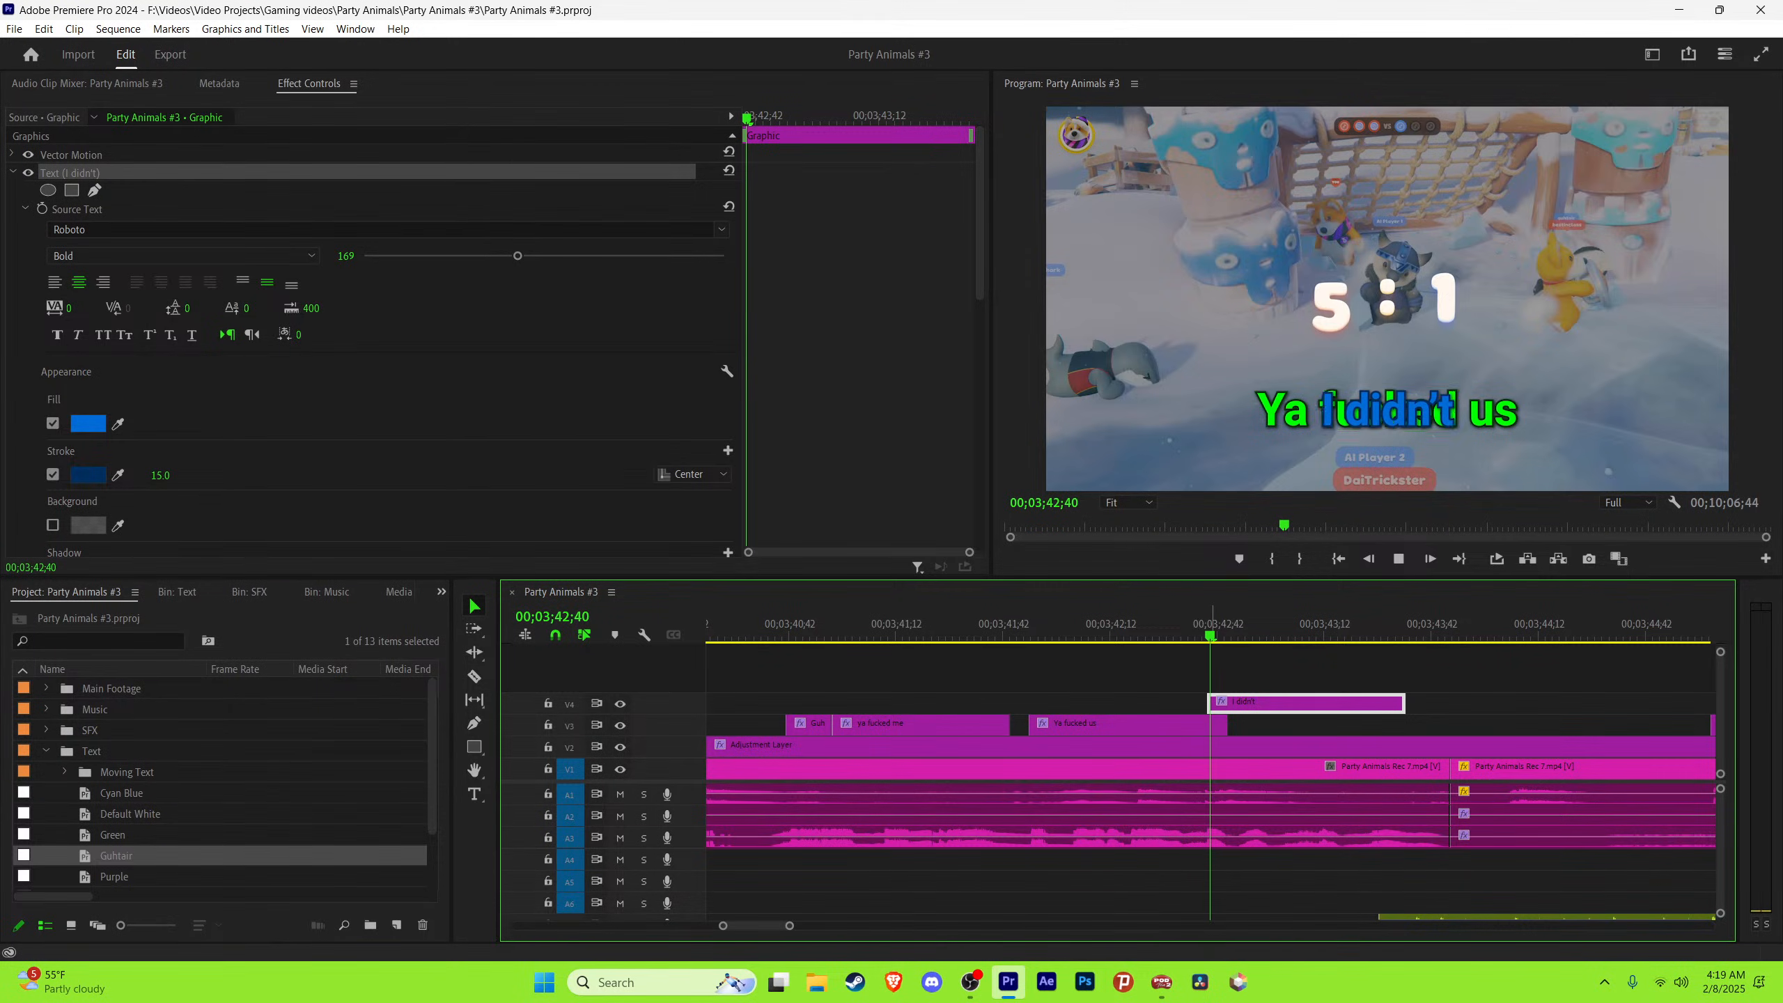
pyautogui.click(1389, 425)
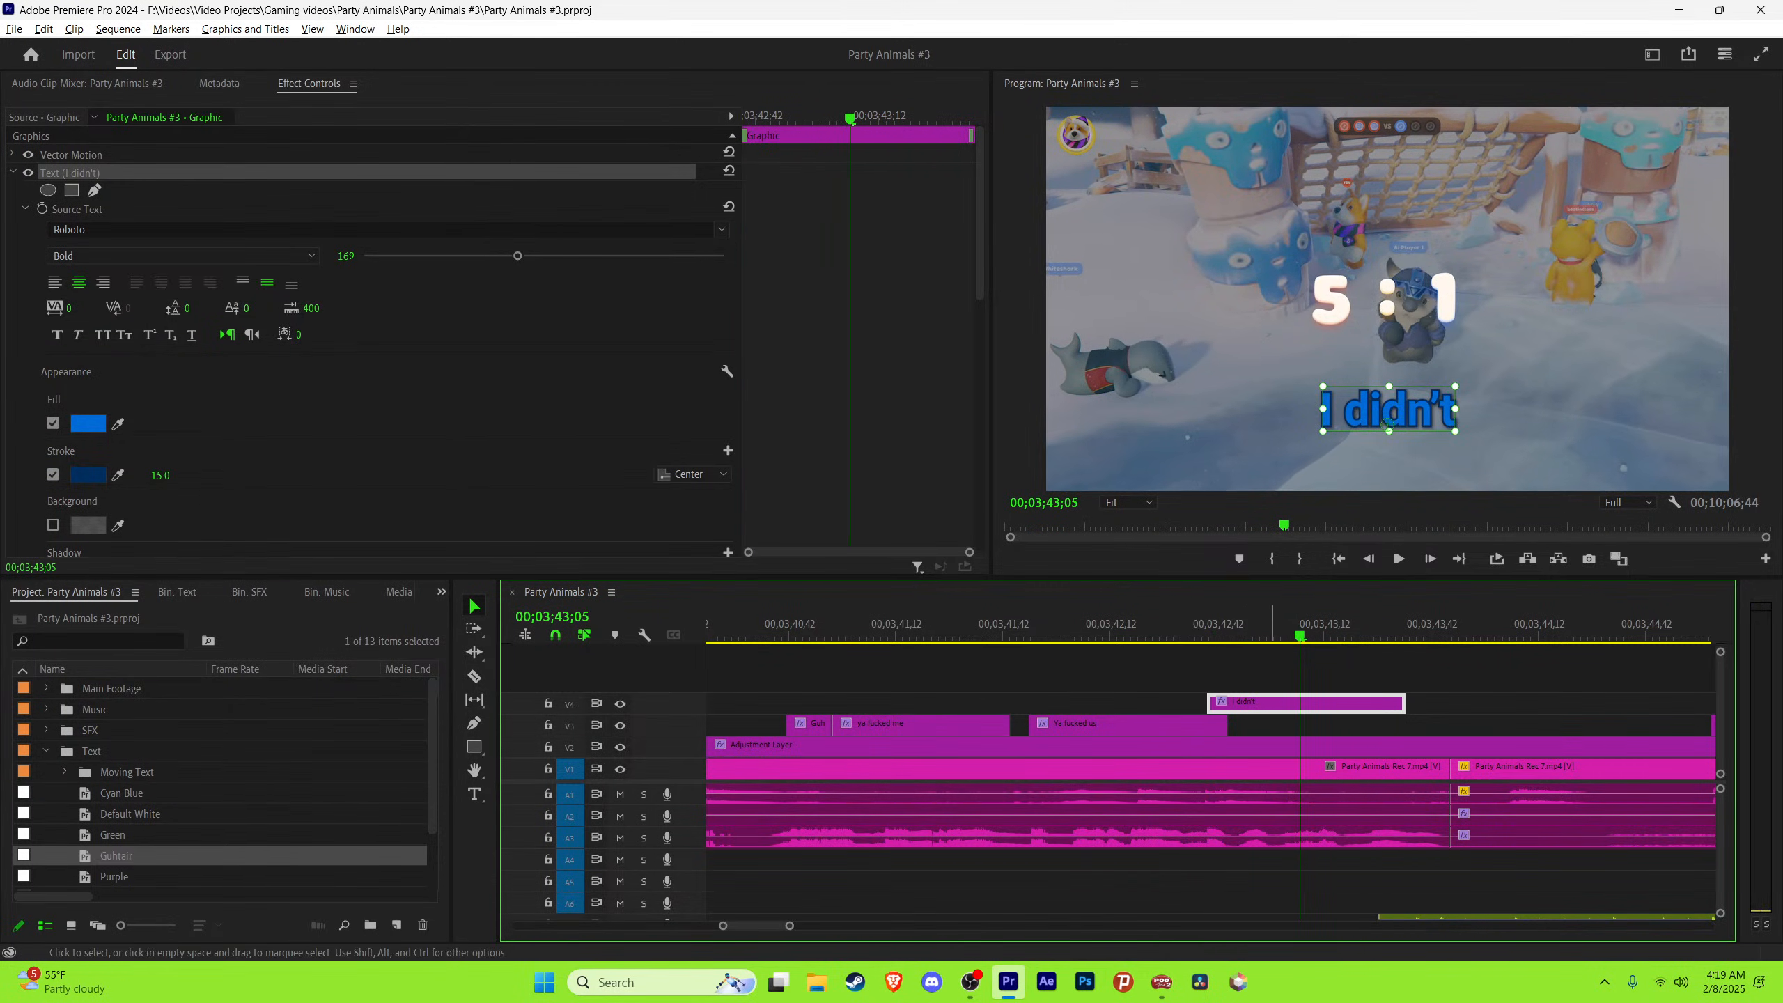
pyautogui.moveTo(1267, 704); pyautogui.dragTo(1359, 703)
pyautogui.moveTo(1499, 704); pyautogui.dragTo(1450, 704)
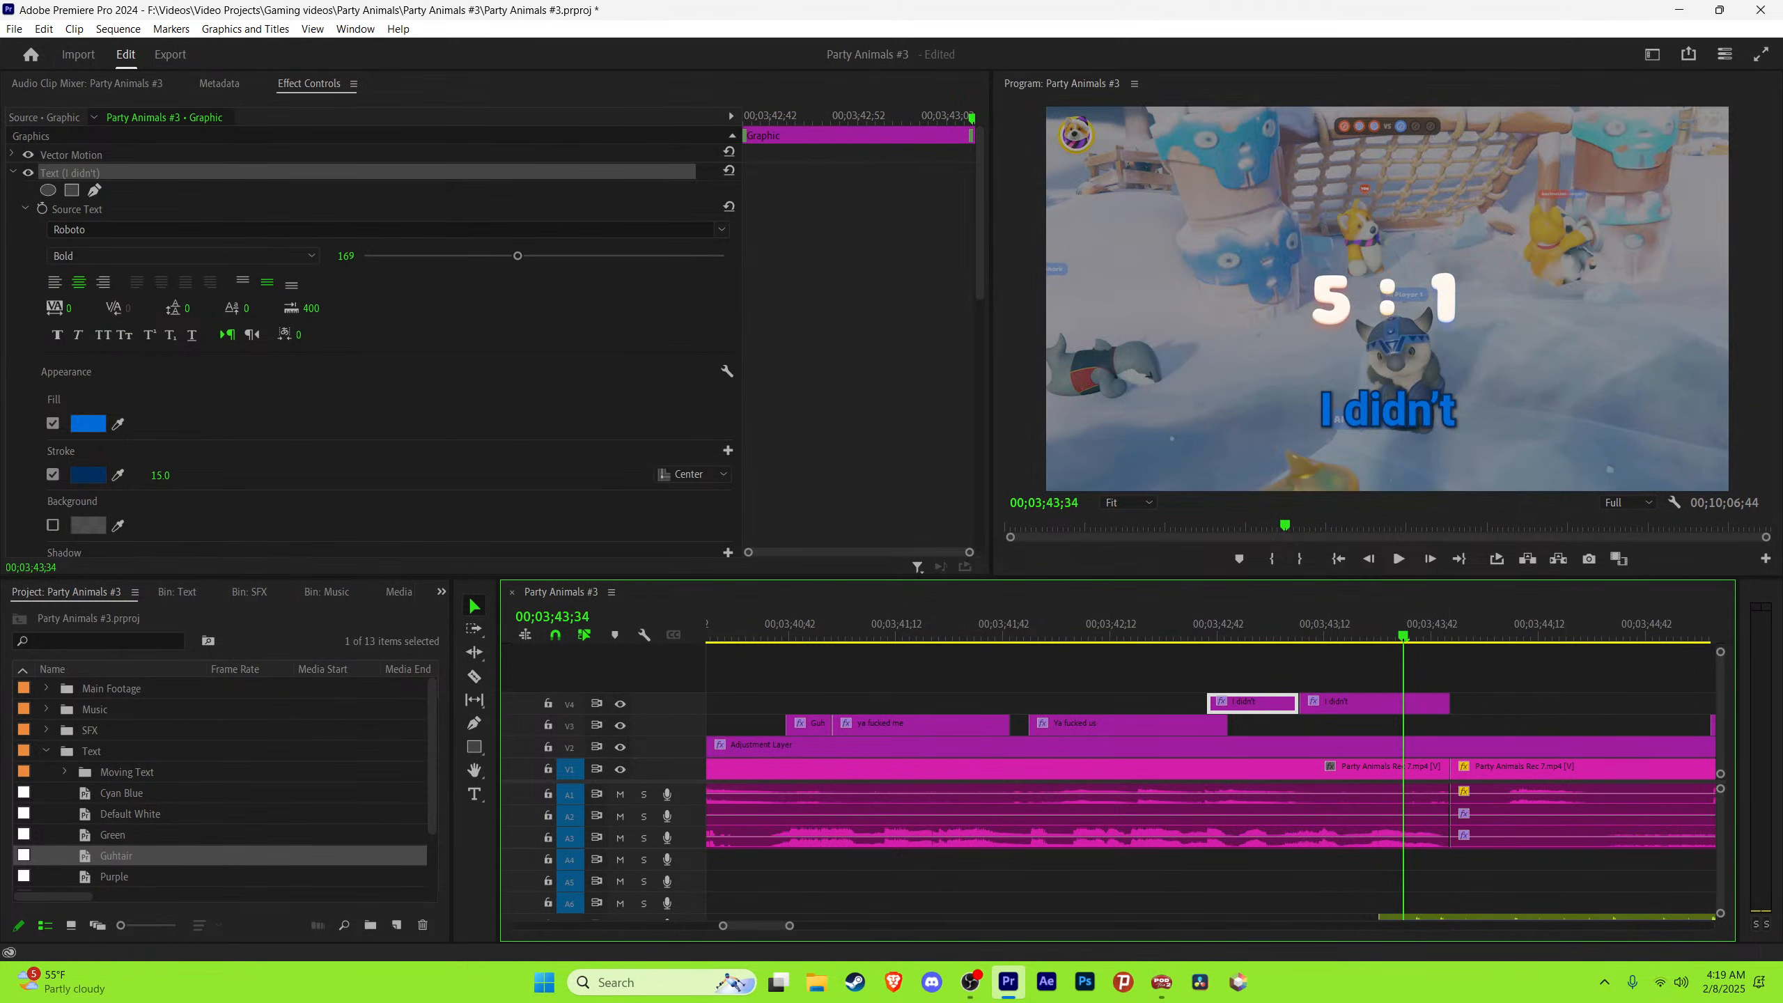
# Step: Reword the second "I didn't" caption to "hit you" and save the project
pyautogui.press('t')
pyautogui.click(1390, 413)
pyautogui.hotkey('ctrl', 'a')
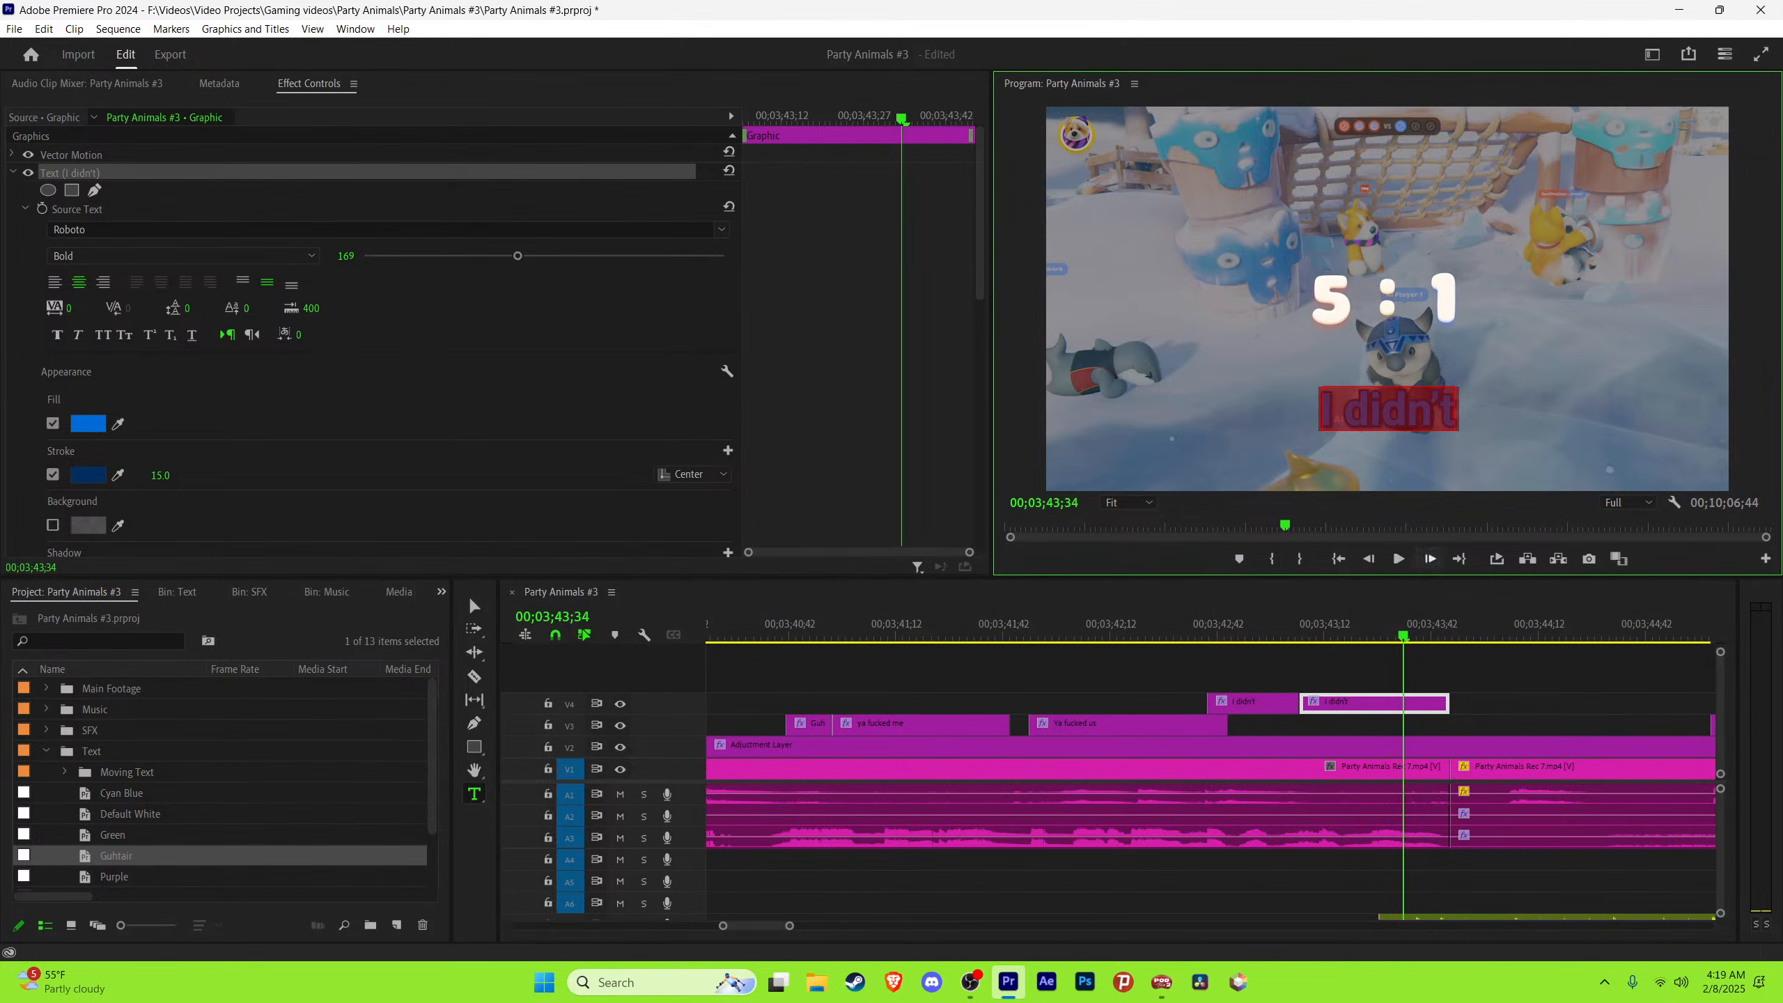
pyautogui.write('hit you')
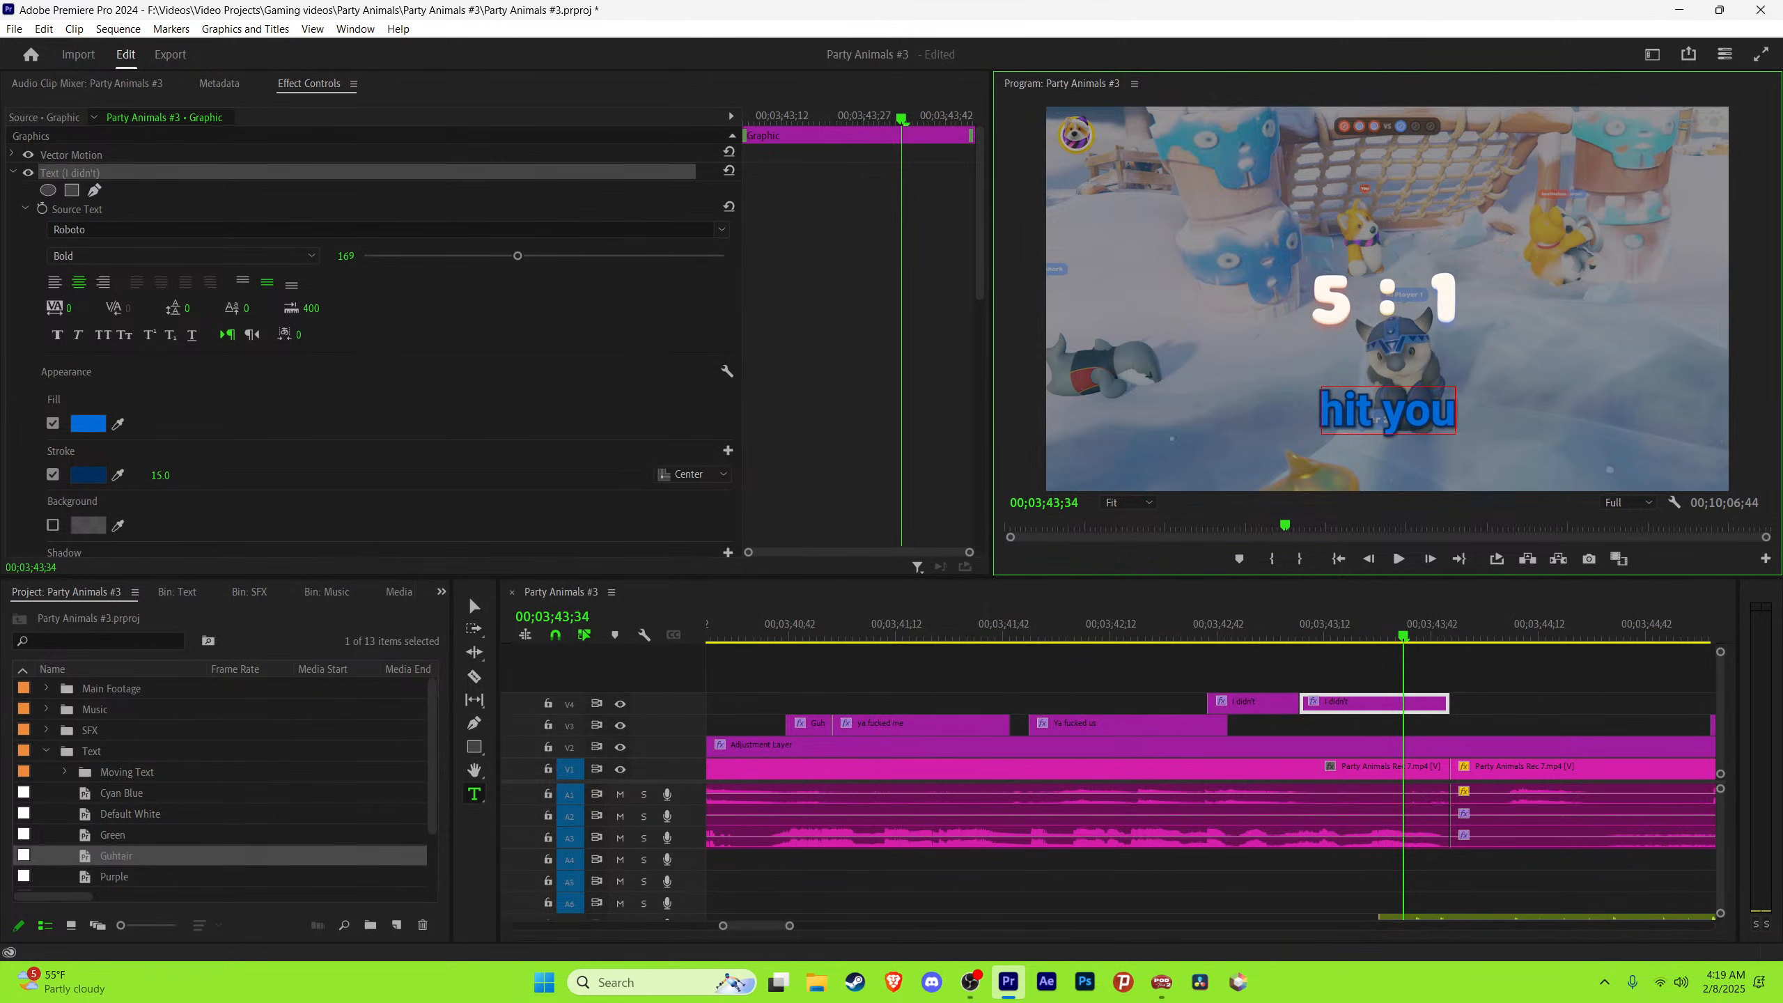
pyautogui.click(474, 606)
pyautogui.hotkey('ctrl', 's')
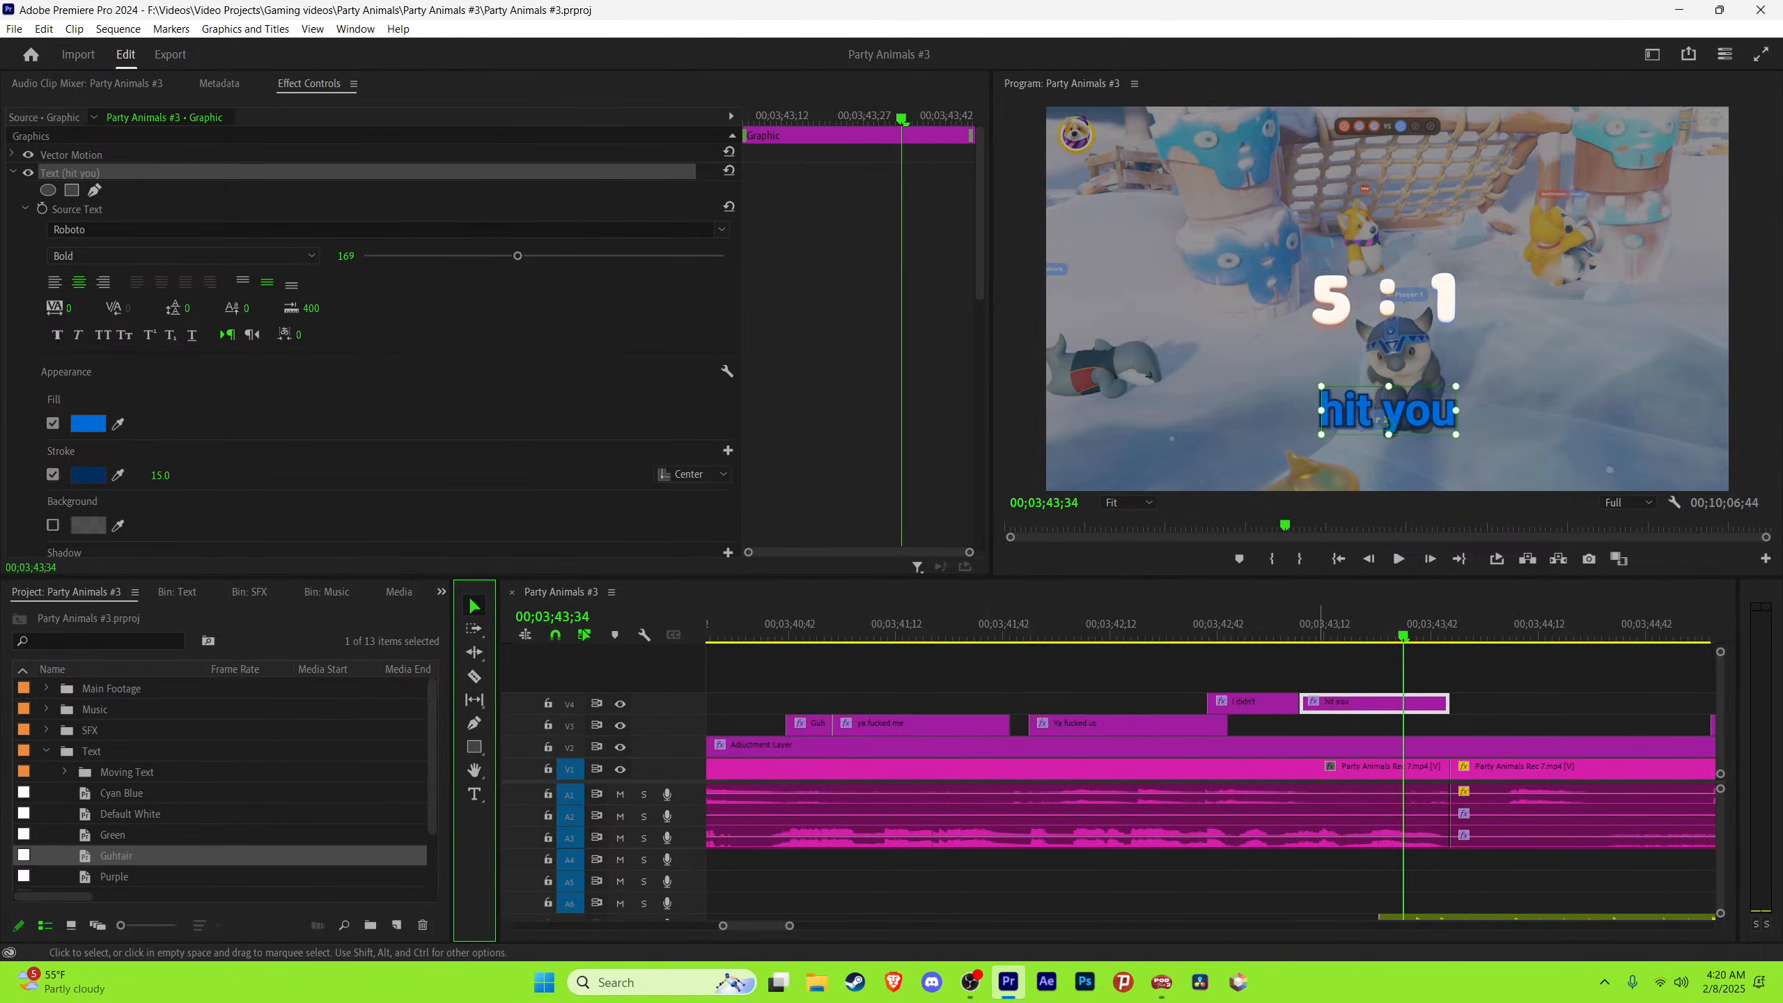
# Step: Move the "hit you" caption down to track V3, save, and play back the new captions from 00;03;42;35
pyautogui.moveTo(1342, 704); pyautogui.dragTo(1355, 725)
pyautogui.click(1193, 624)
pyautogui.click(1321, 671)
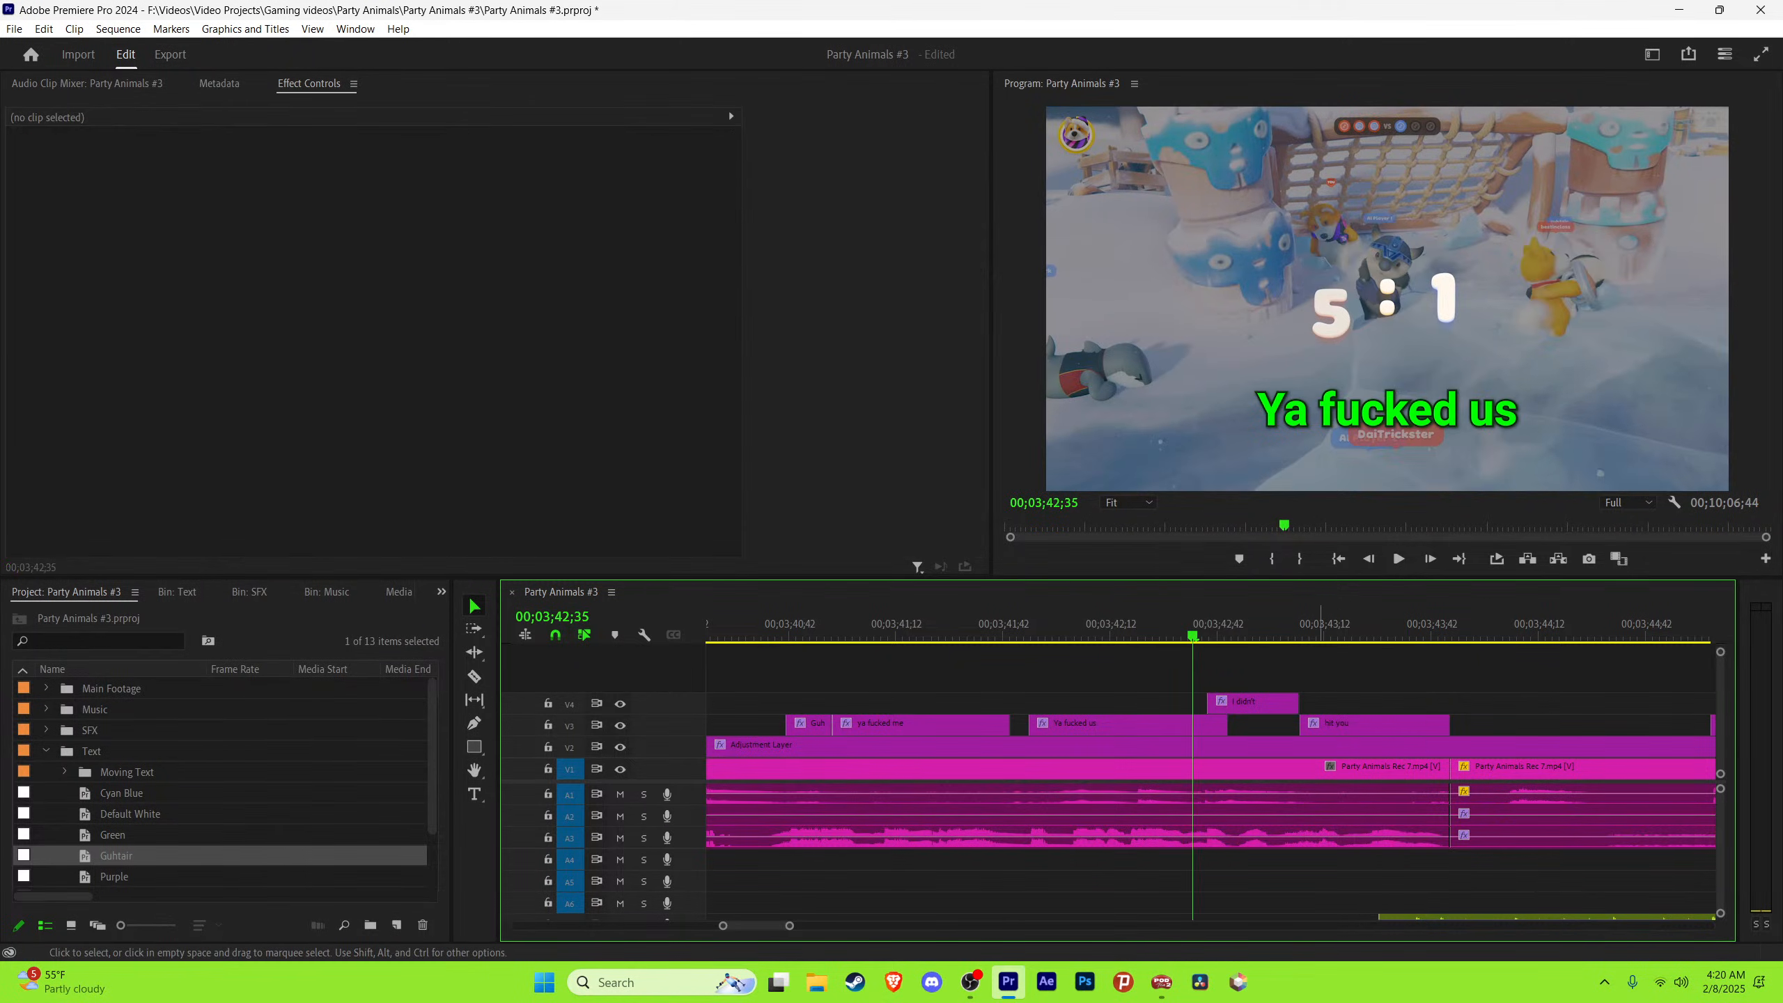
pyautogui.hotkey('ctrl', 's')
pyautogui.press('space')
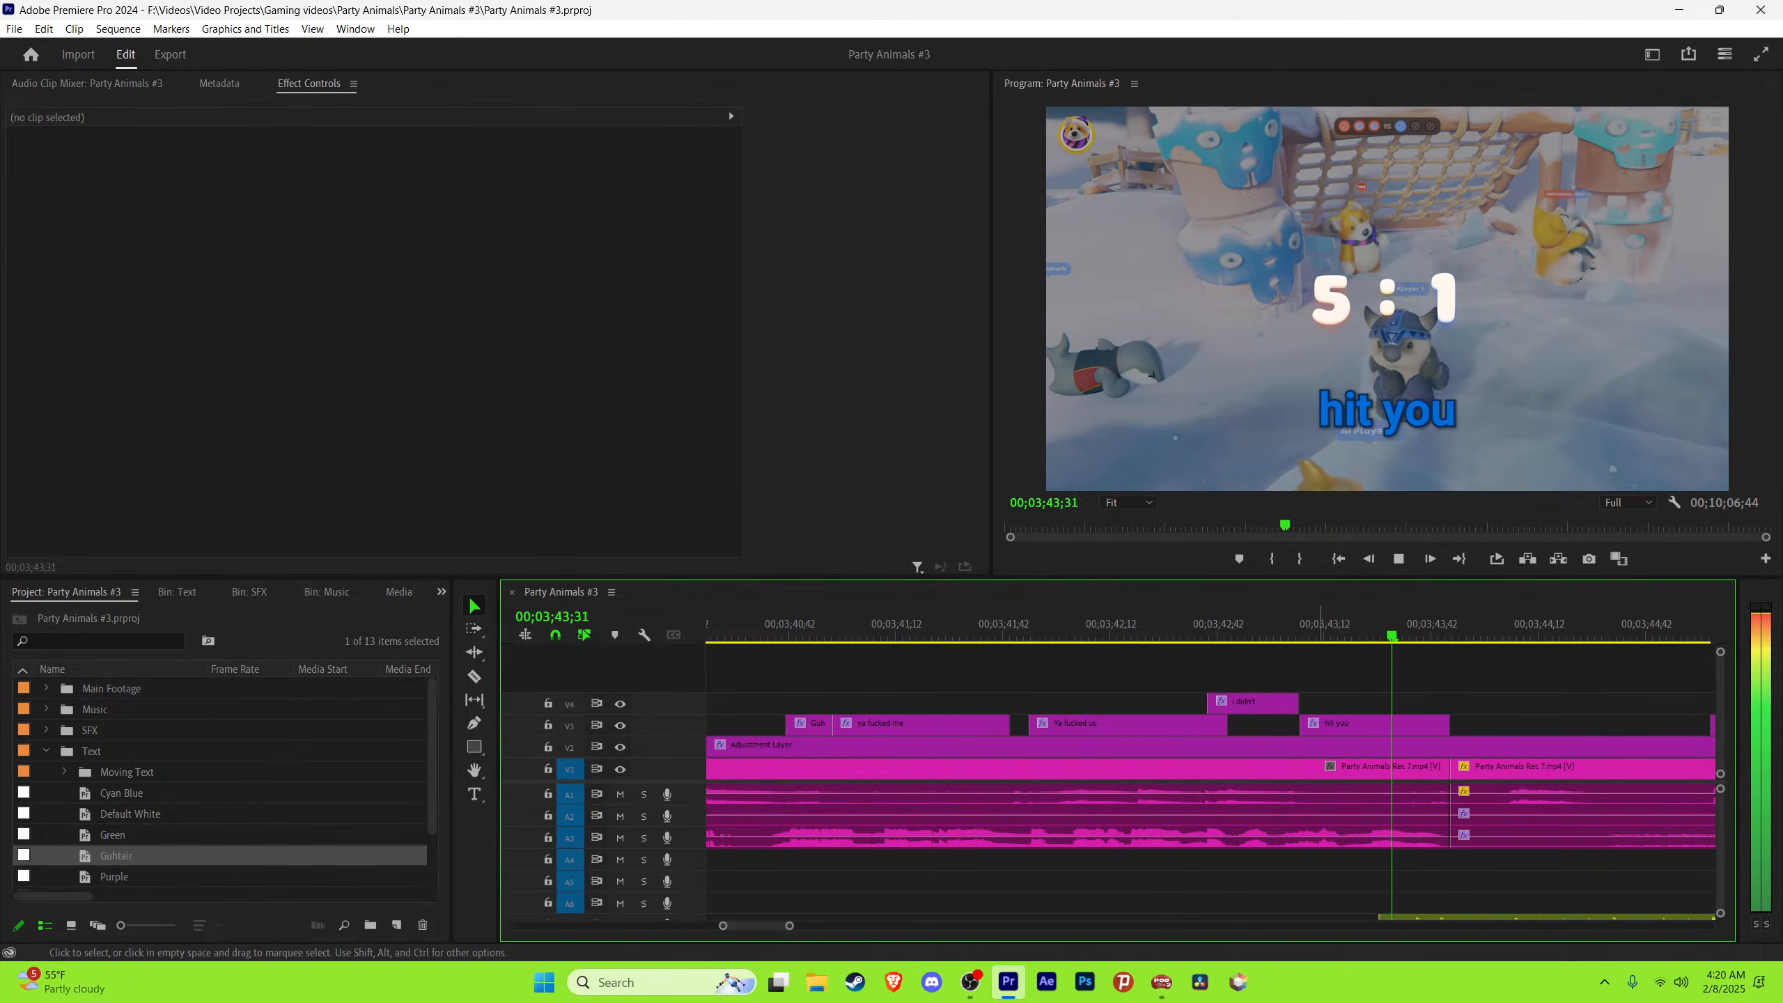
pyautogui.press('space')
pyautogui.press('space')
pyautogui.press('space')
# Step: Trim the end of the "hit you" caption to 00;03;43;45 and save the project
pyautogui.moveTo(1423, 635)
pyautogui.mouseDown()
pyautogui.moveTo(1479, 635)
pyautogui.moveTo(1442, 635)
pyautogui.mouseUp()
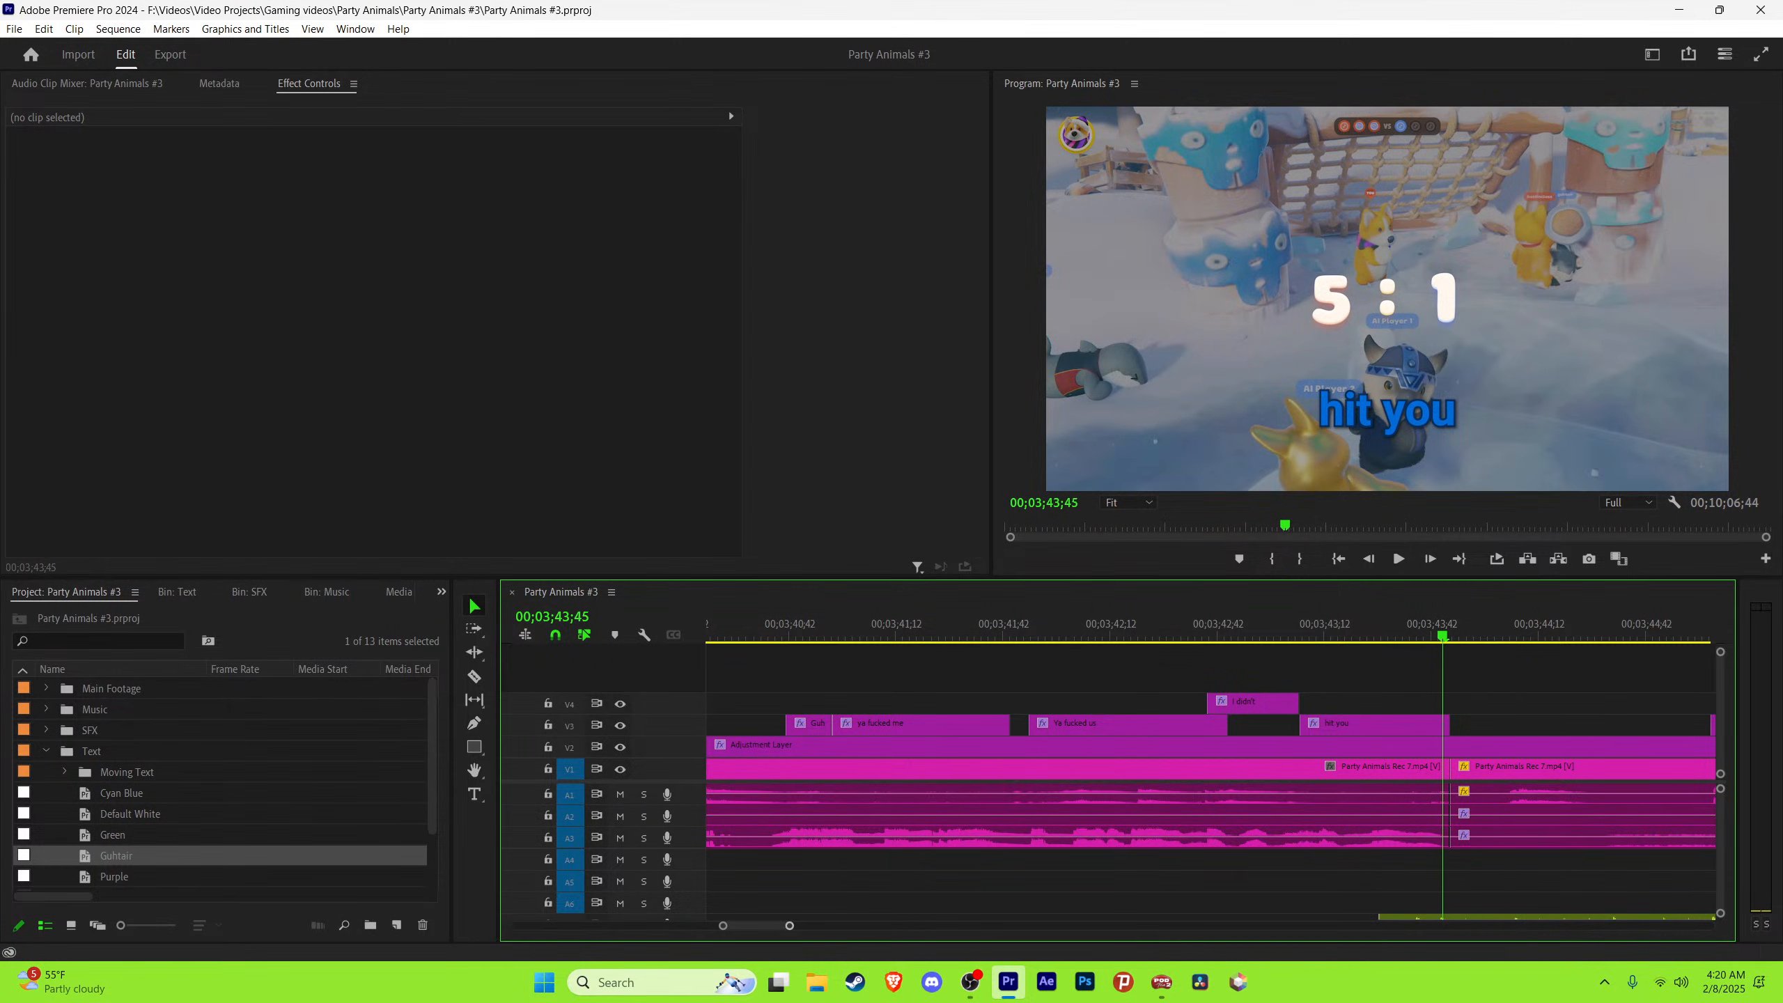
pyautogui.press('=')
pyautogui.press('=')
pyautogui.press('=')
pyautogui.moveTo(1255, 724); pyautogui.dragTo(1206, 724)
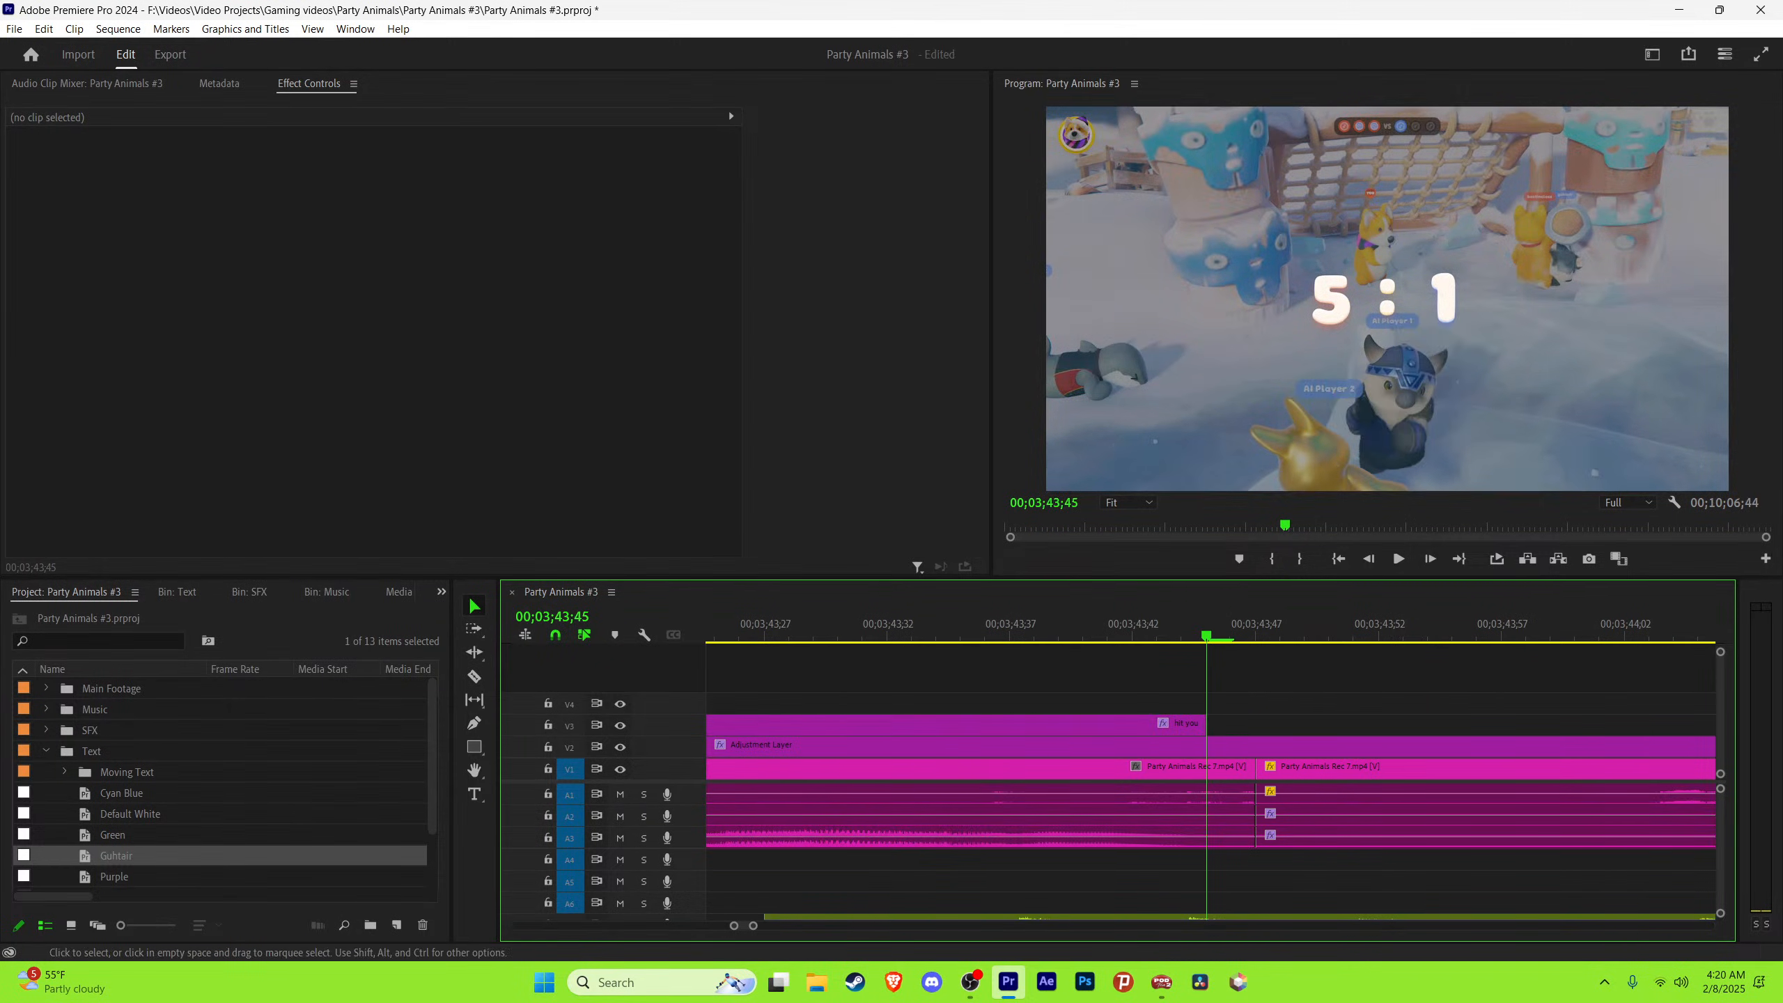
pyautogui.press('-')
pyautogui.press('-')
pyautogui.press('-')
pyautogui.hotkey('ctrl', 's')
# Step: Play the sequence from the "hit you" caption through to 00;04;01;58 to listen for further lines that need captions
pyautogui.press('space')
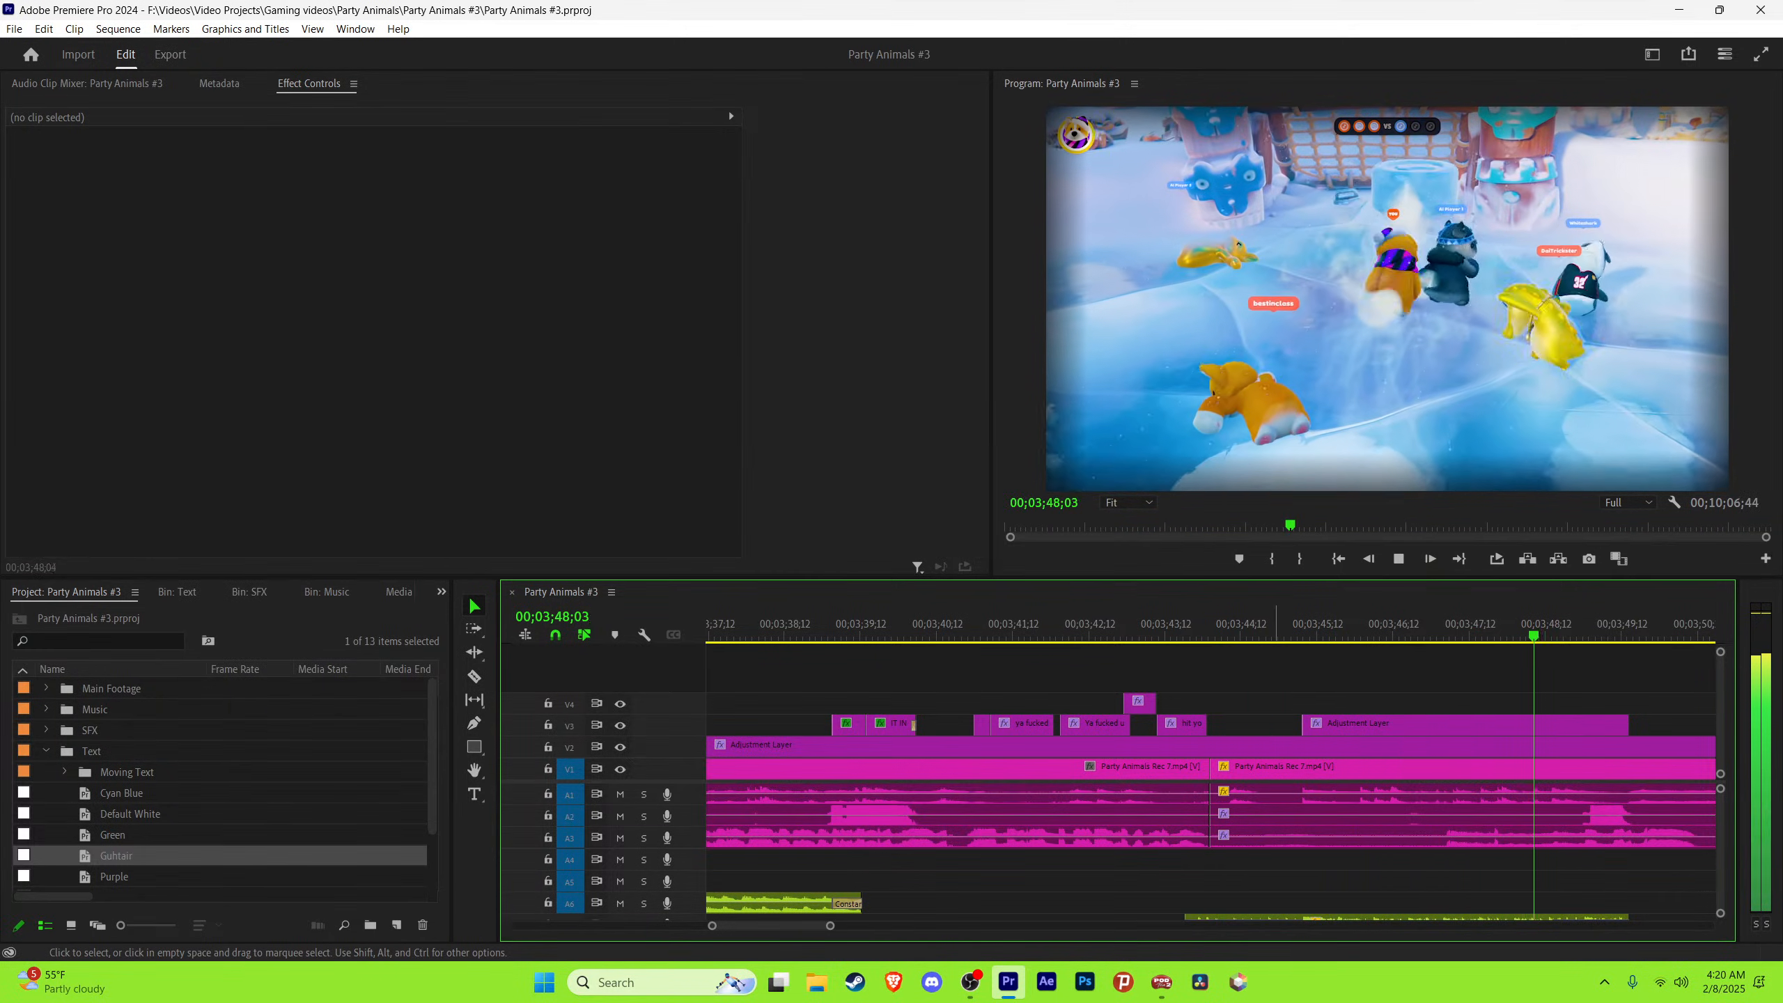
pyautogui.press('-')
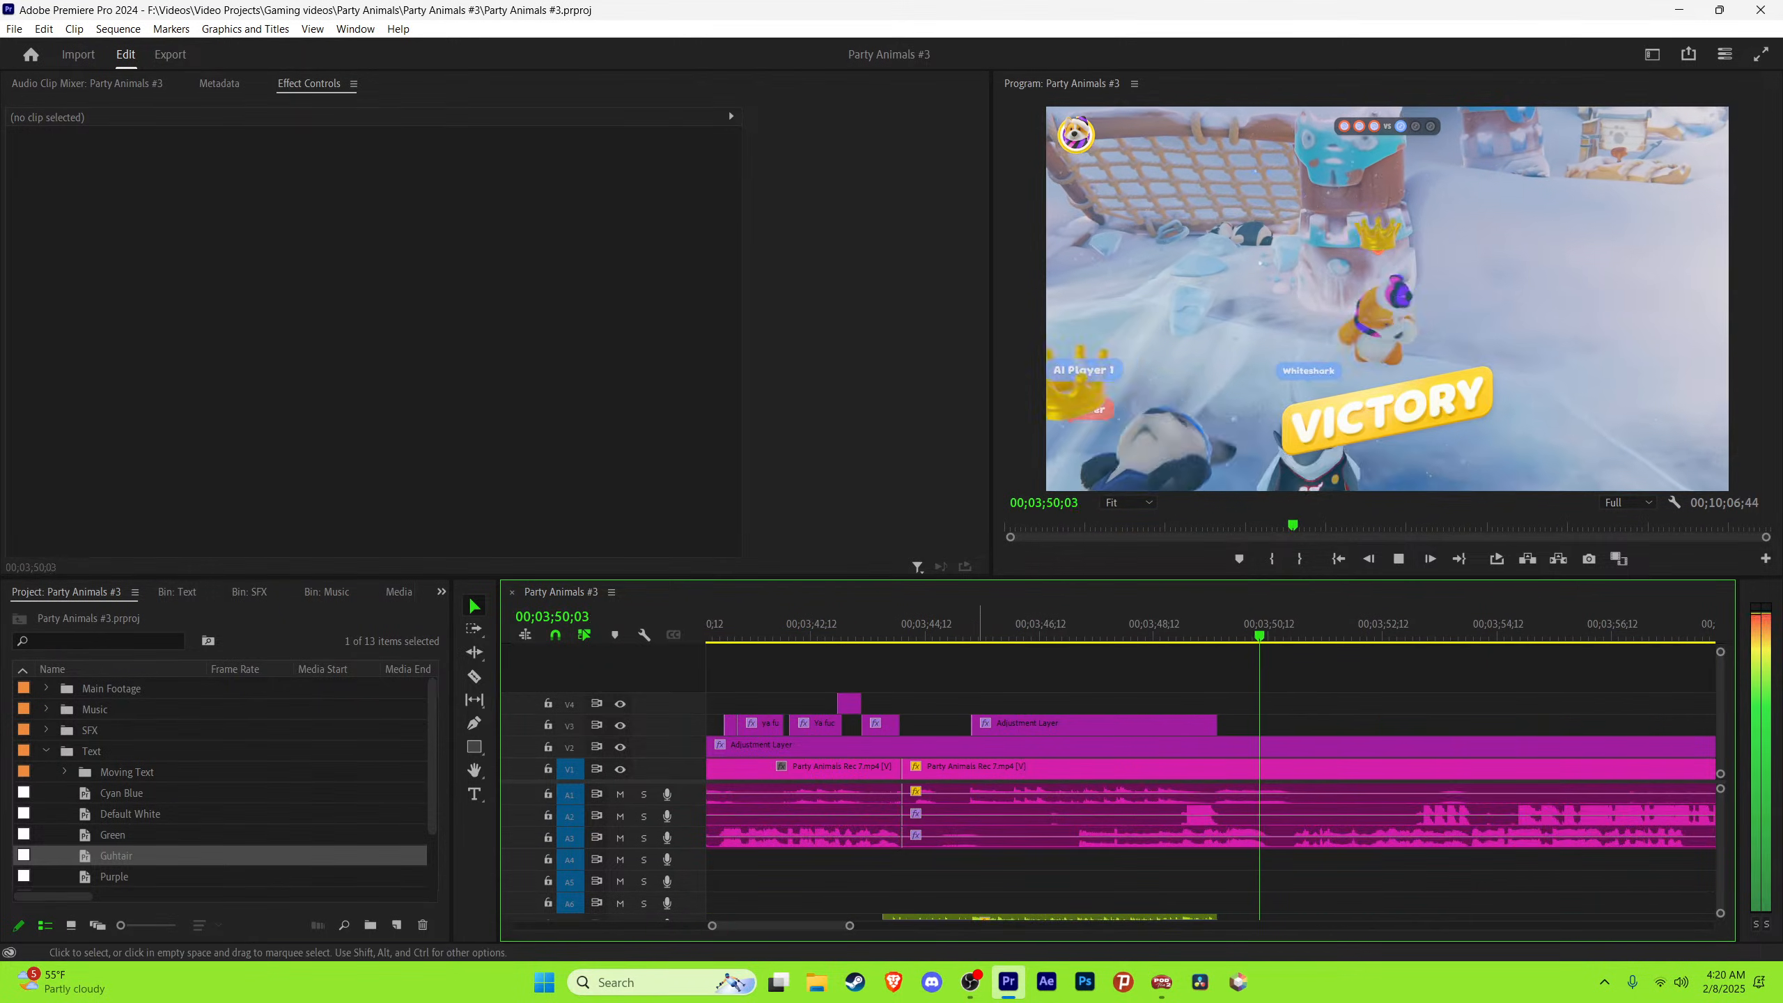
pyautogui.press('-')
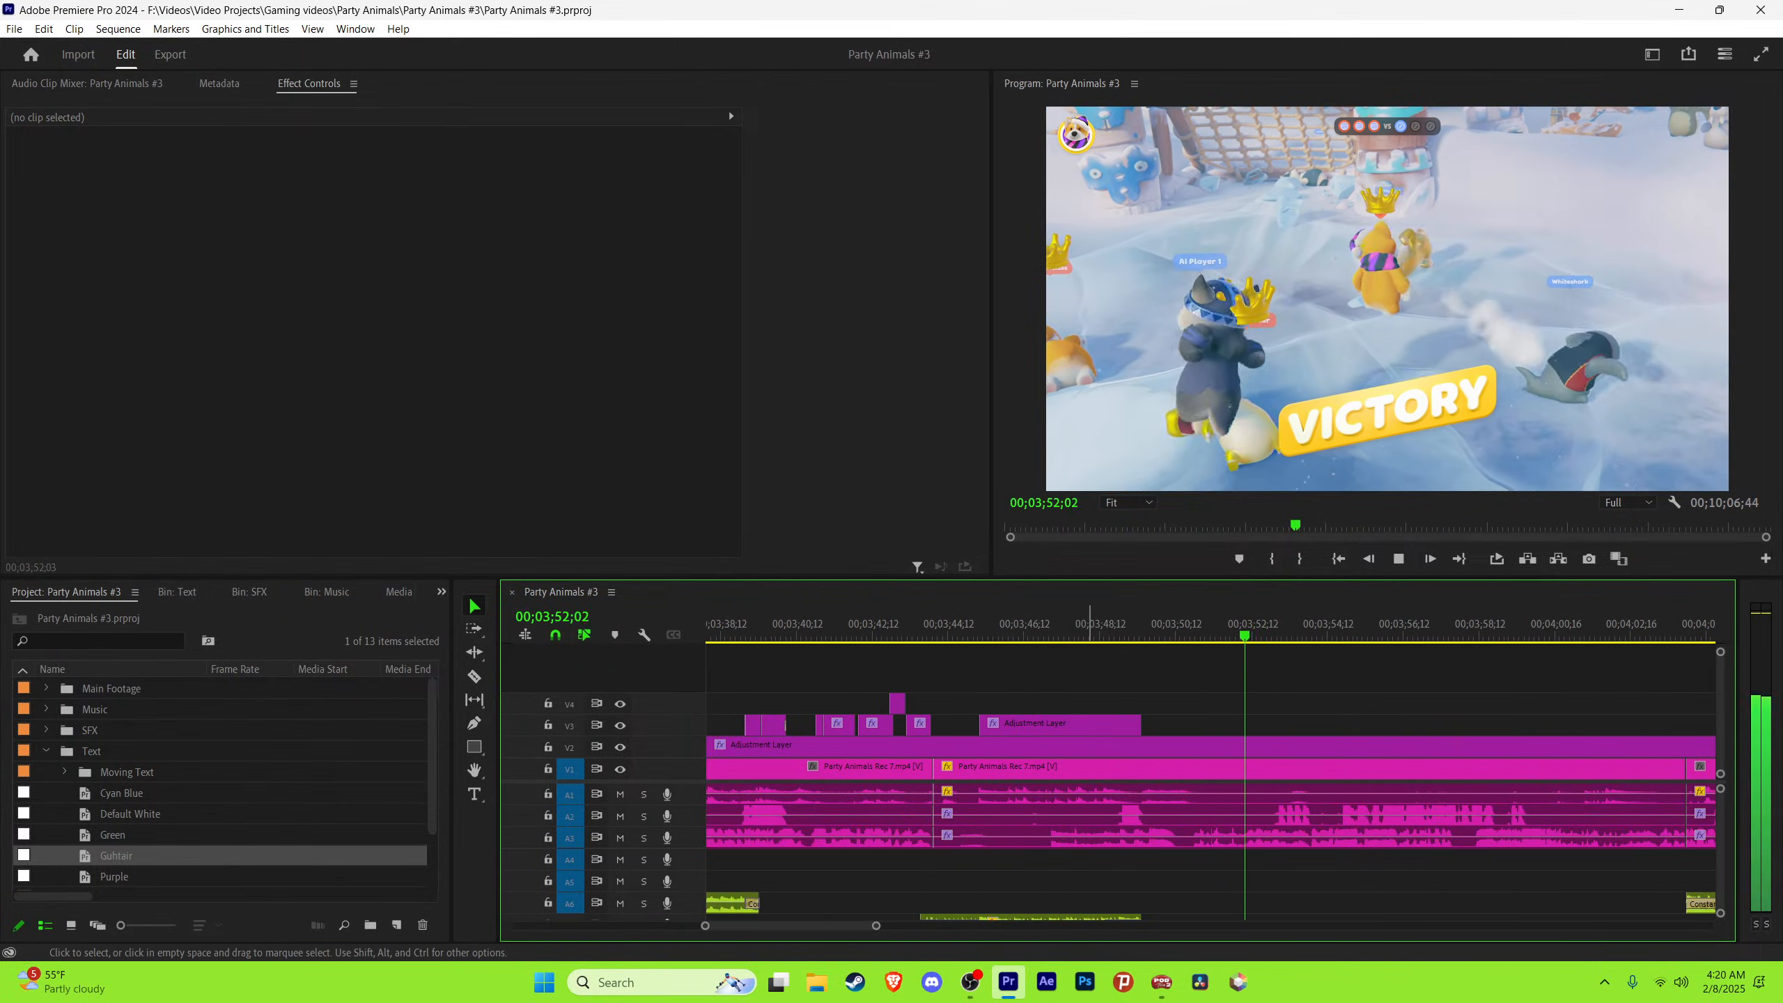
pyautogui.press('-')
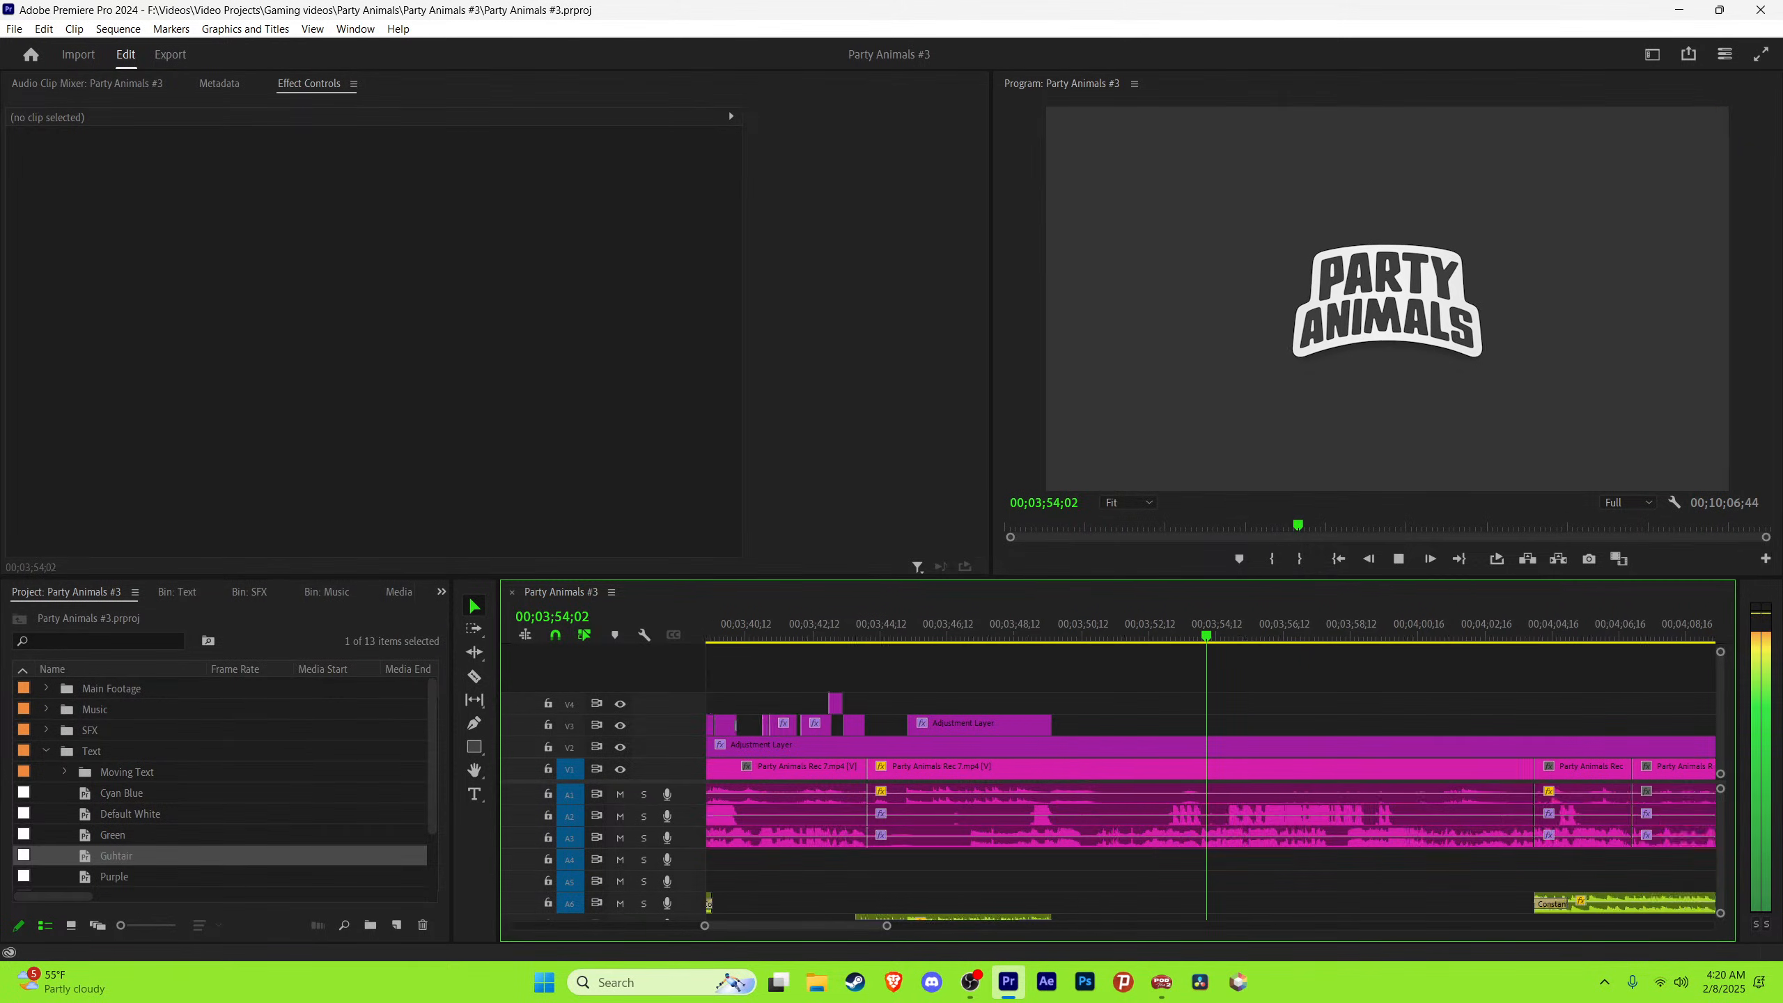
pyautogui.press('=')
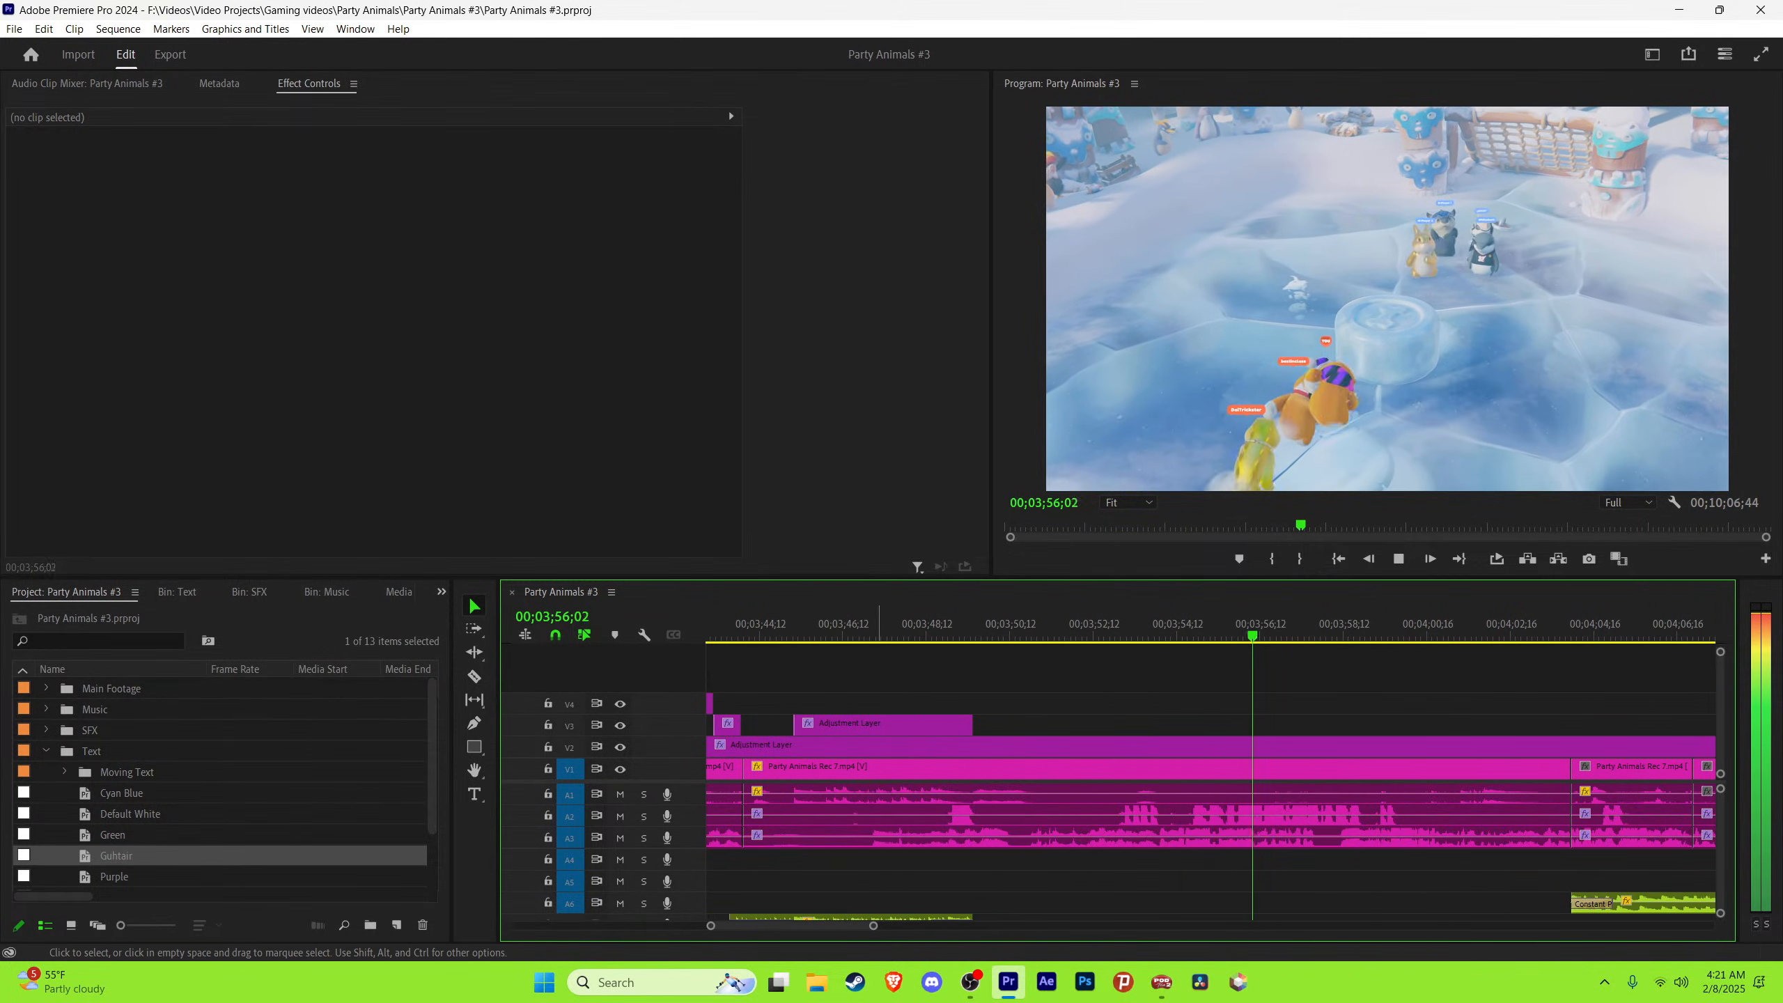
pyautogui.press('-')
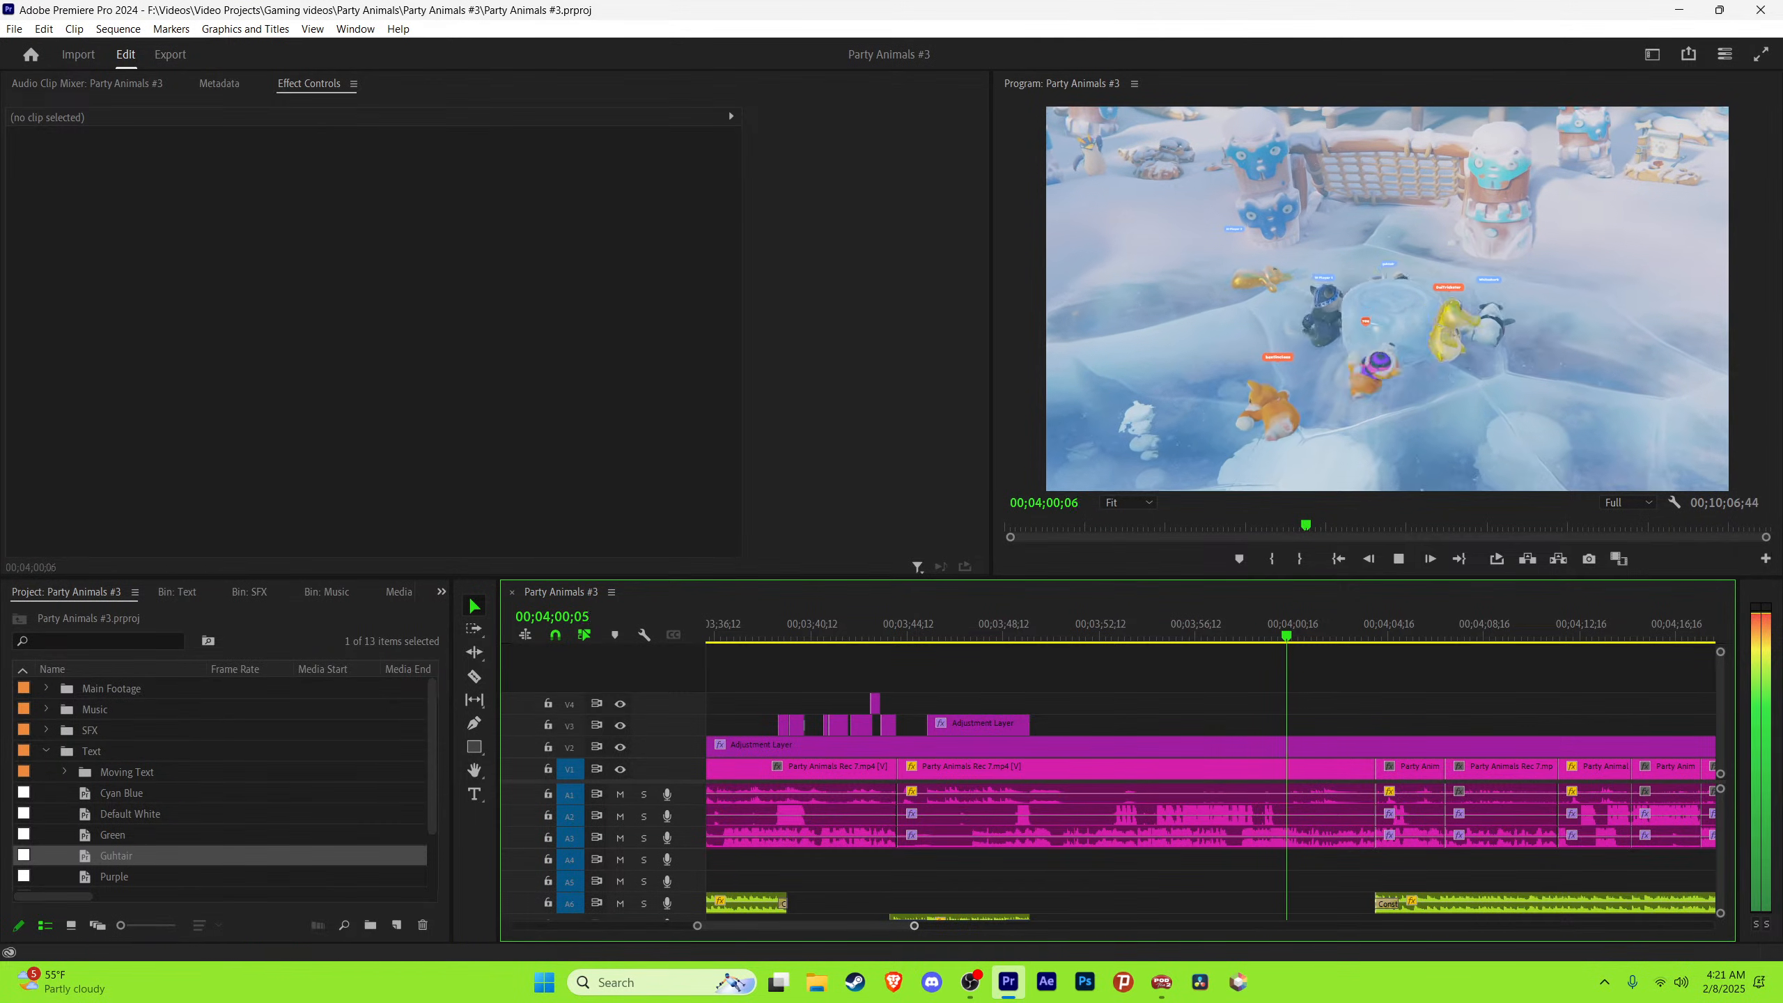
pyautogui.press('=')
pyautogui.press('space')
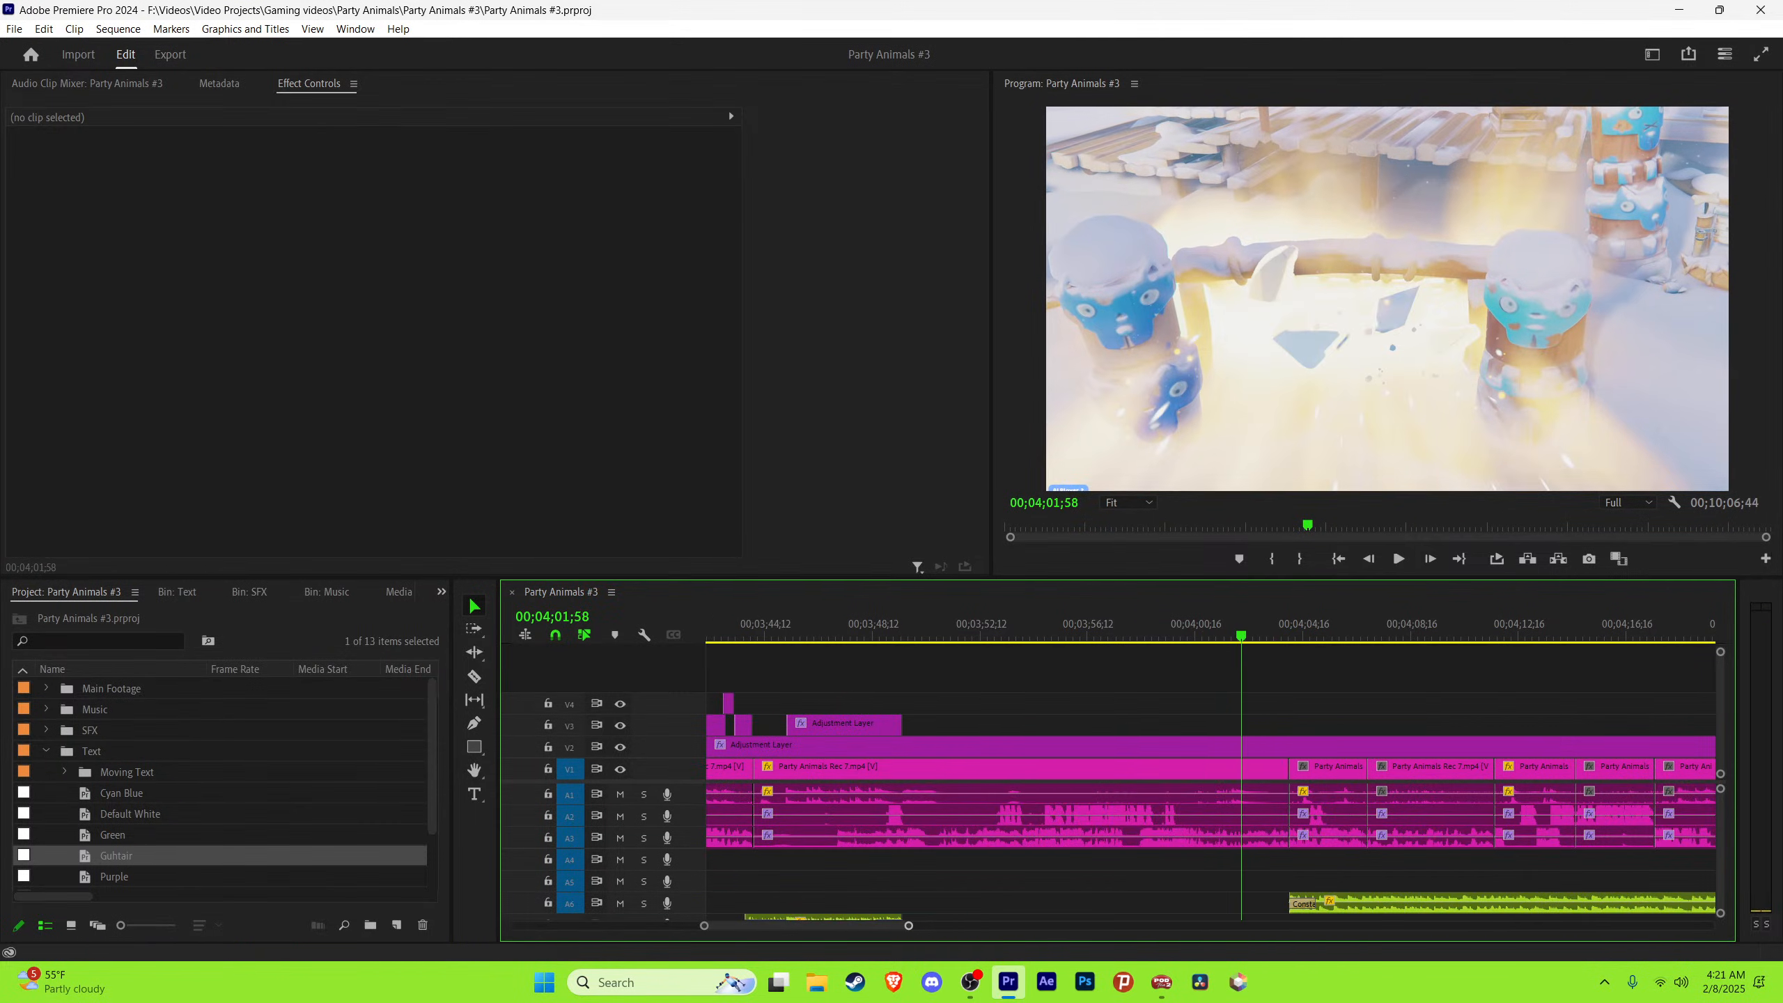
# Step: Play the sequence from 00;04;01;58 to 00;04;04;22 to hear the lines around the cut, and save the project
pyautogui.press('space')
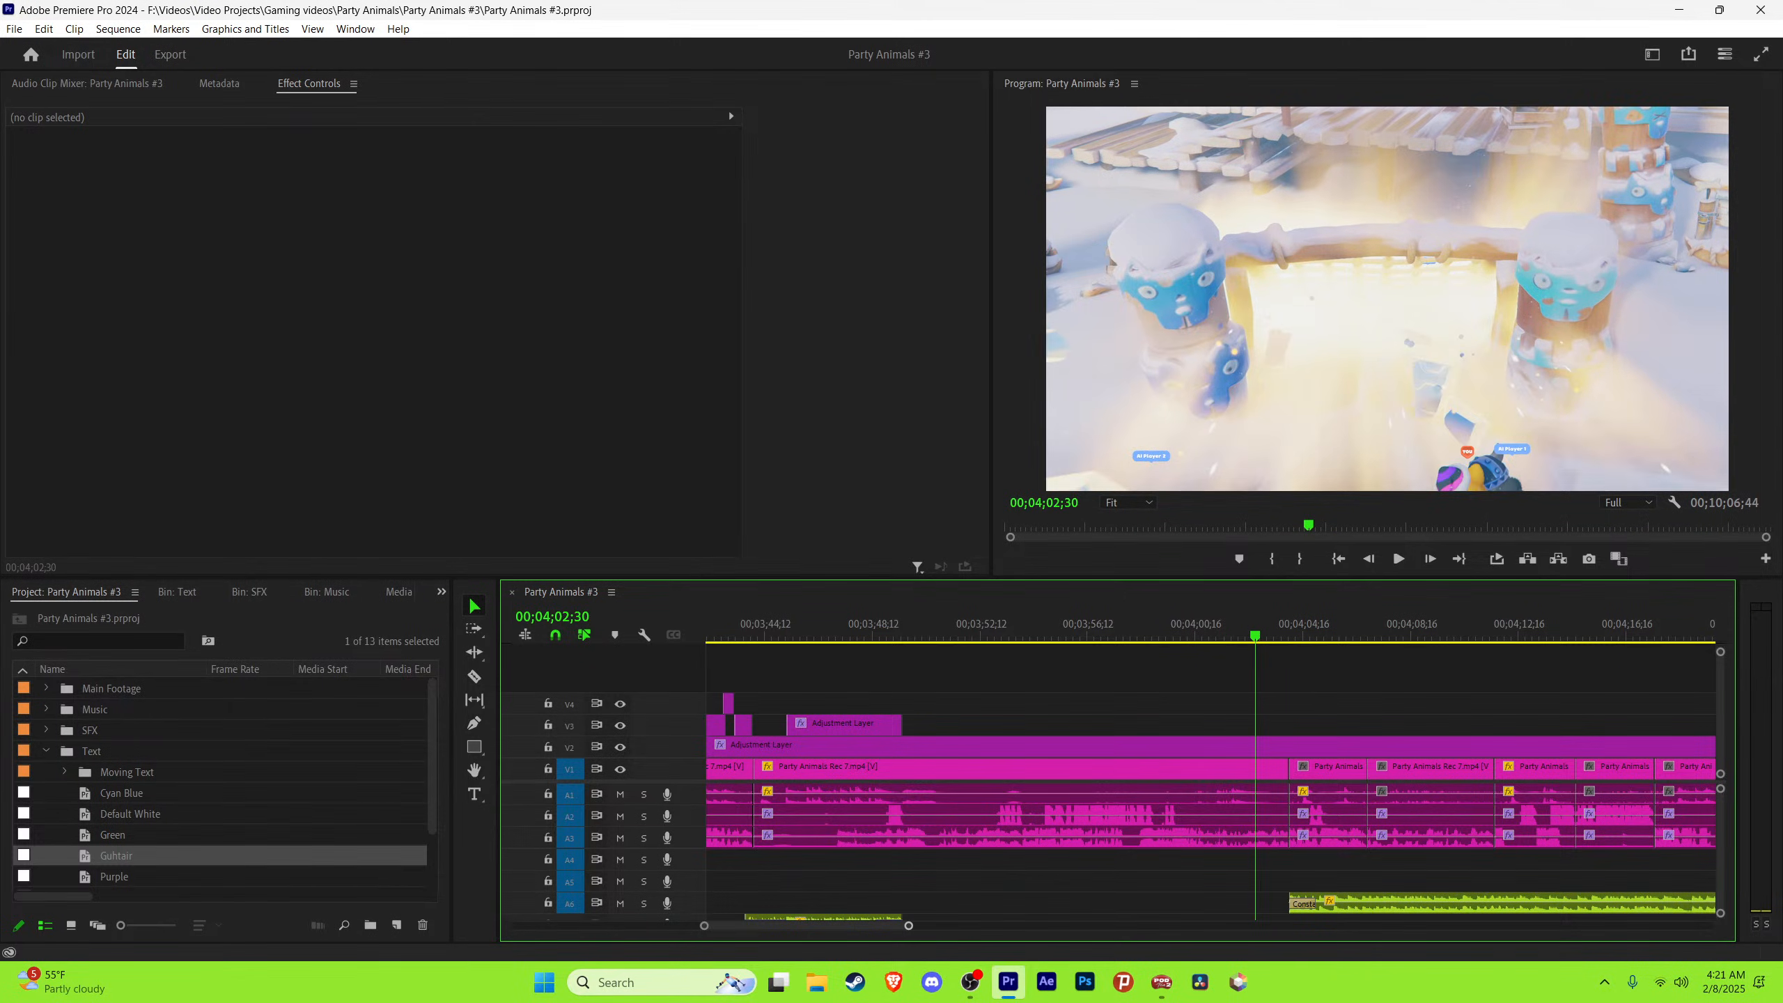
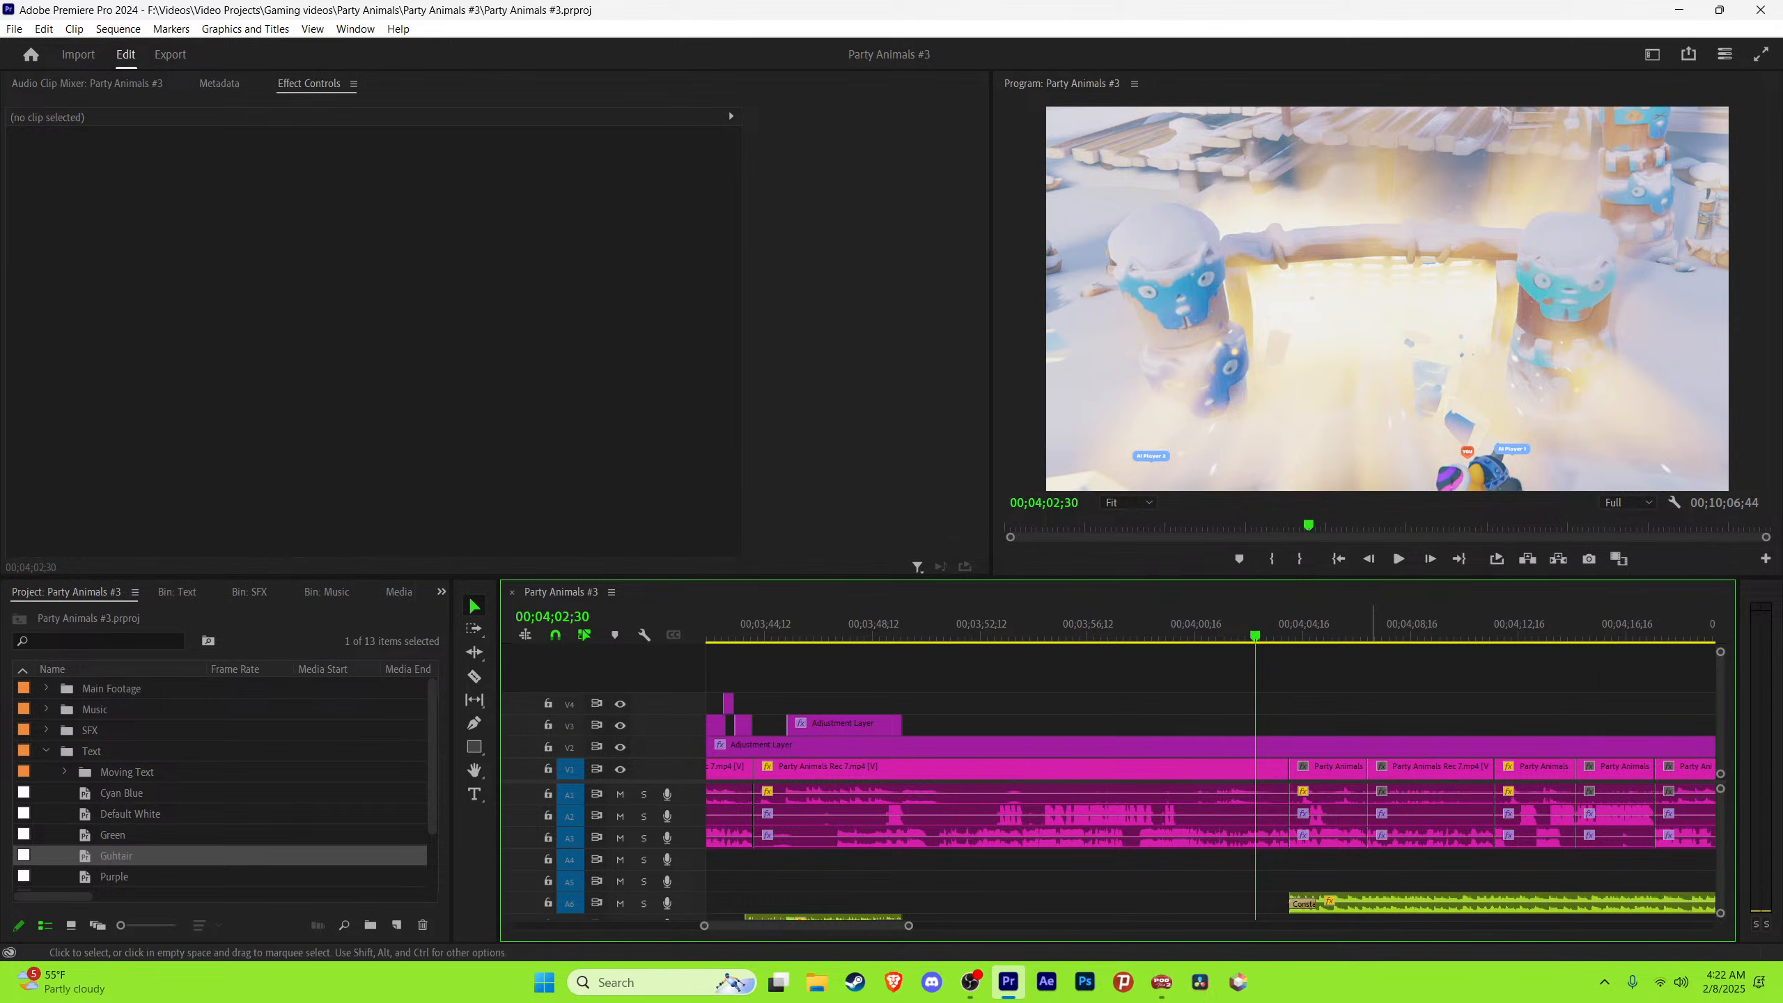
pyautogui.press('space')
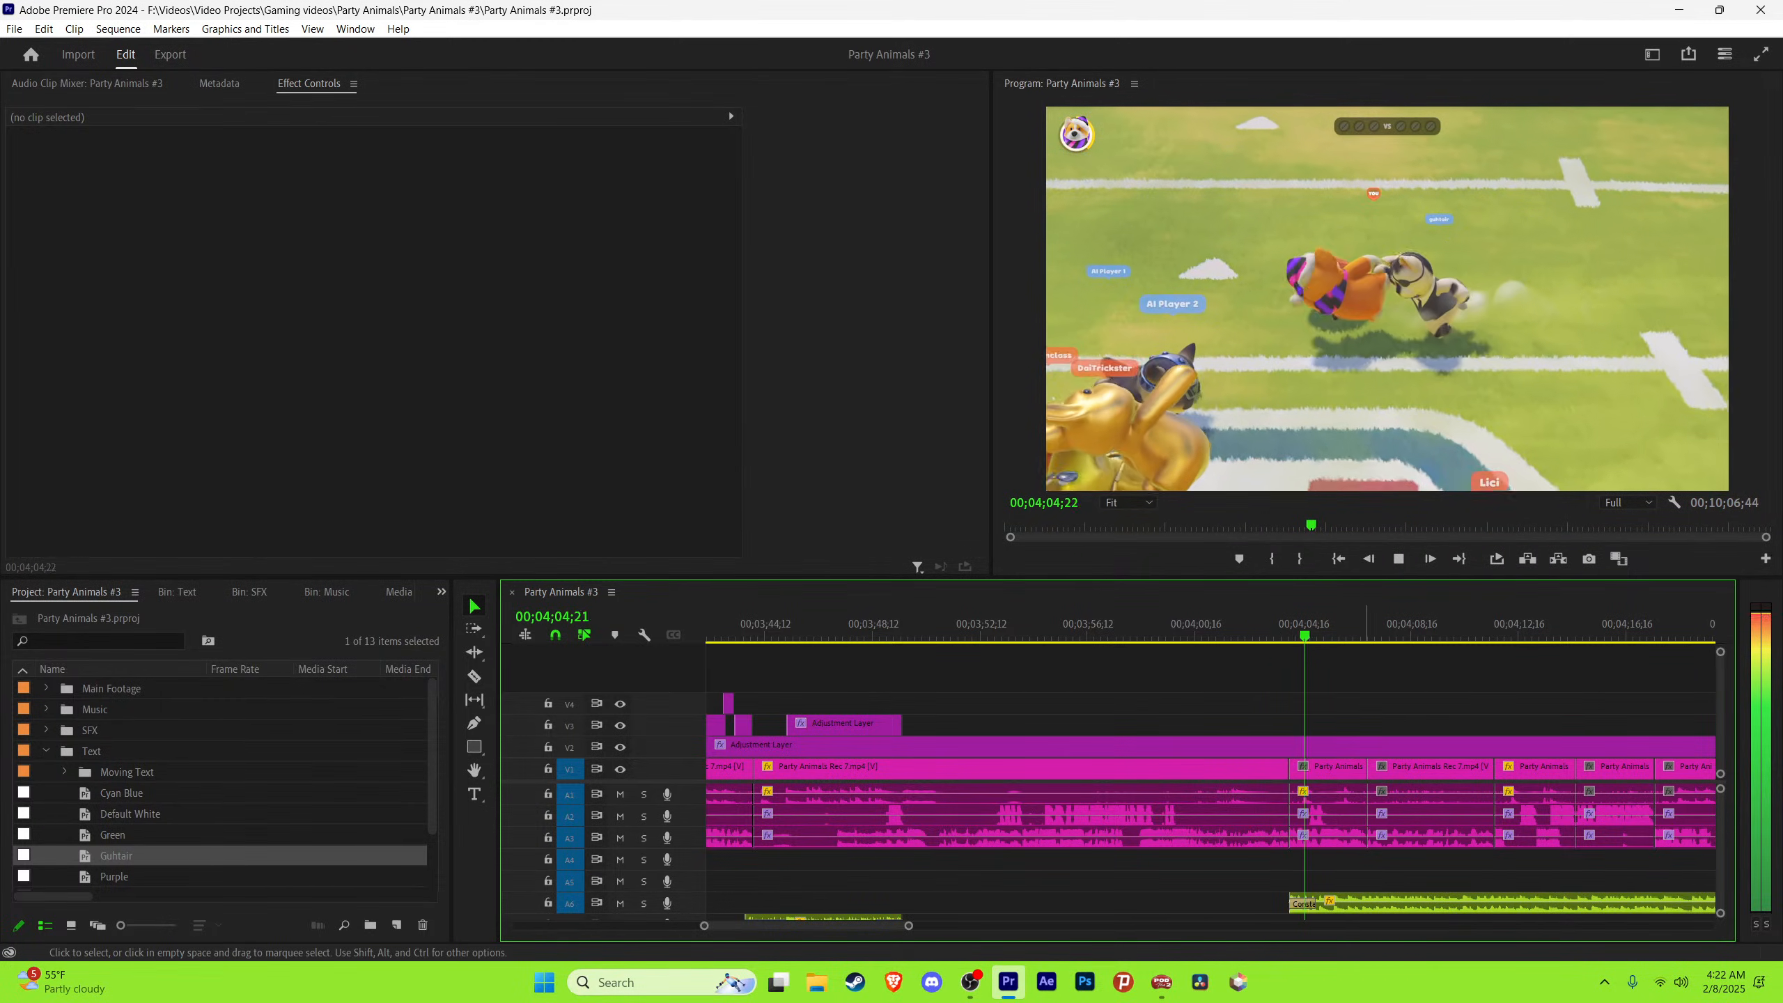
pyautogui.press('space')
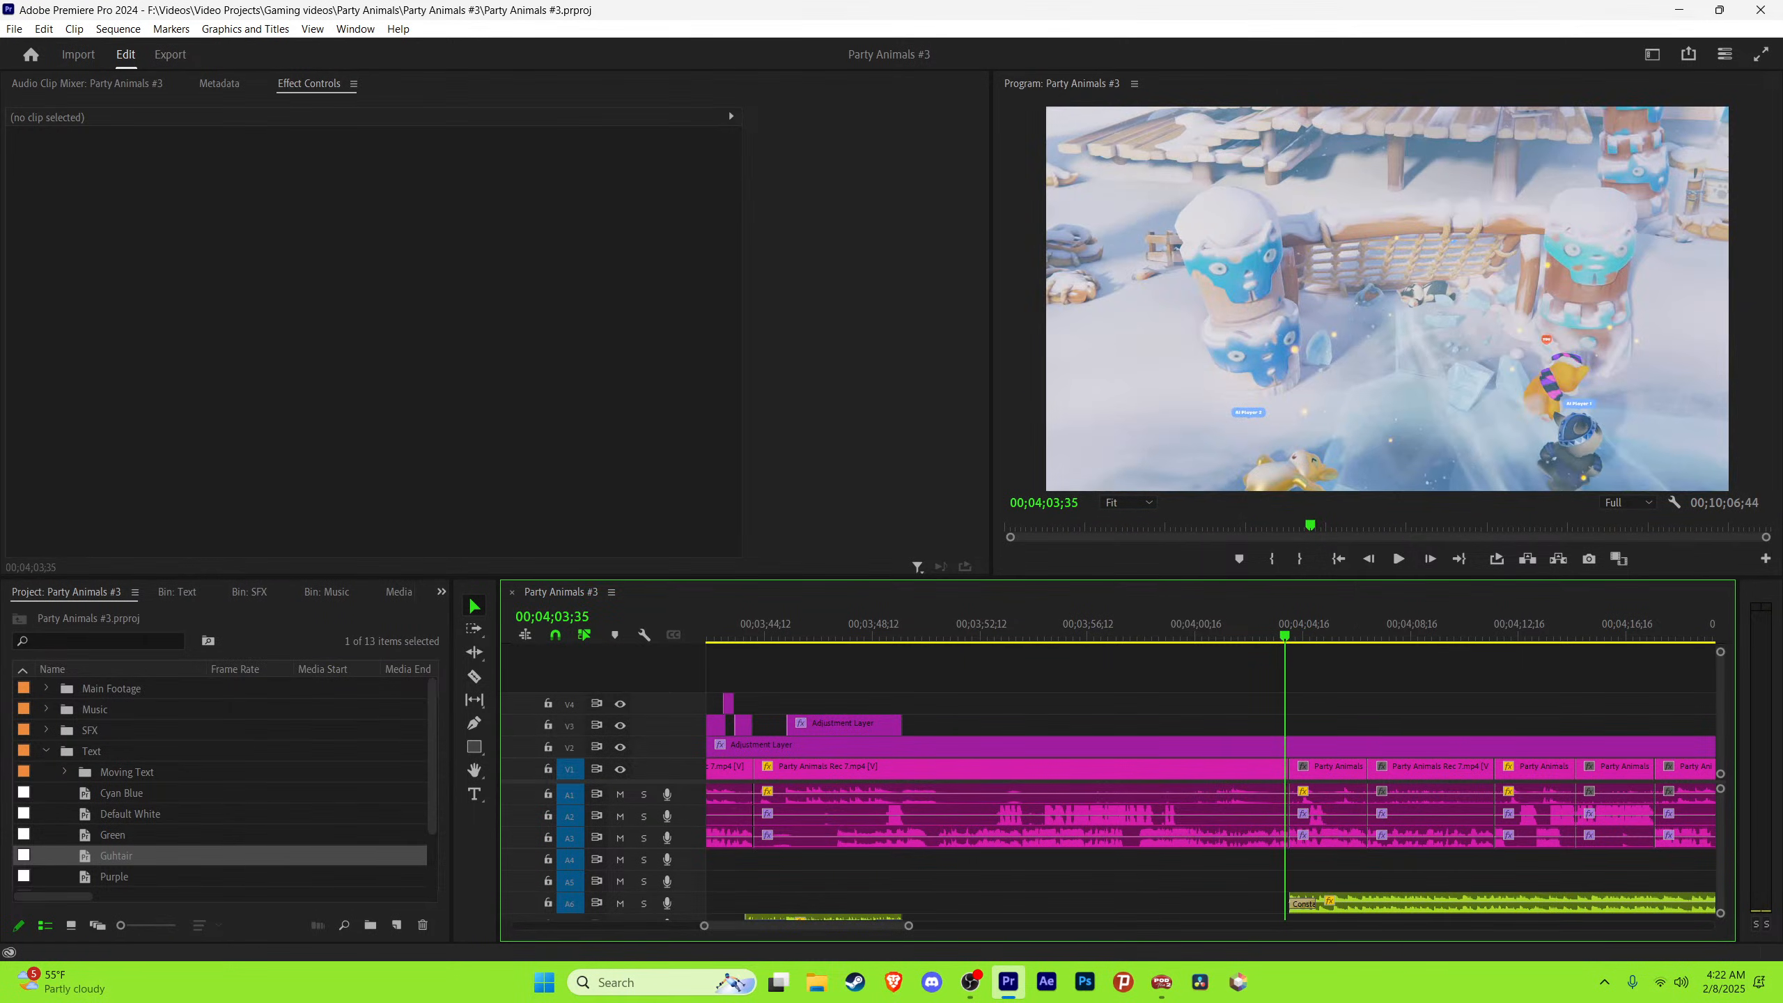
pyautogui.hotkey('ctrl', 's')
pyautogui.press('space')
pyautogui.press('=')
pyautogui.press('space')
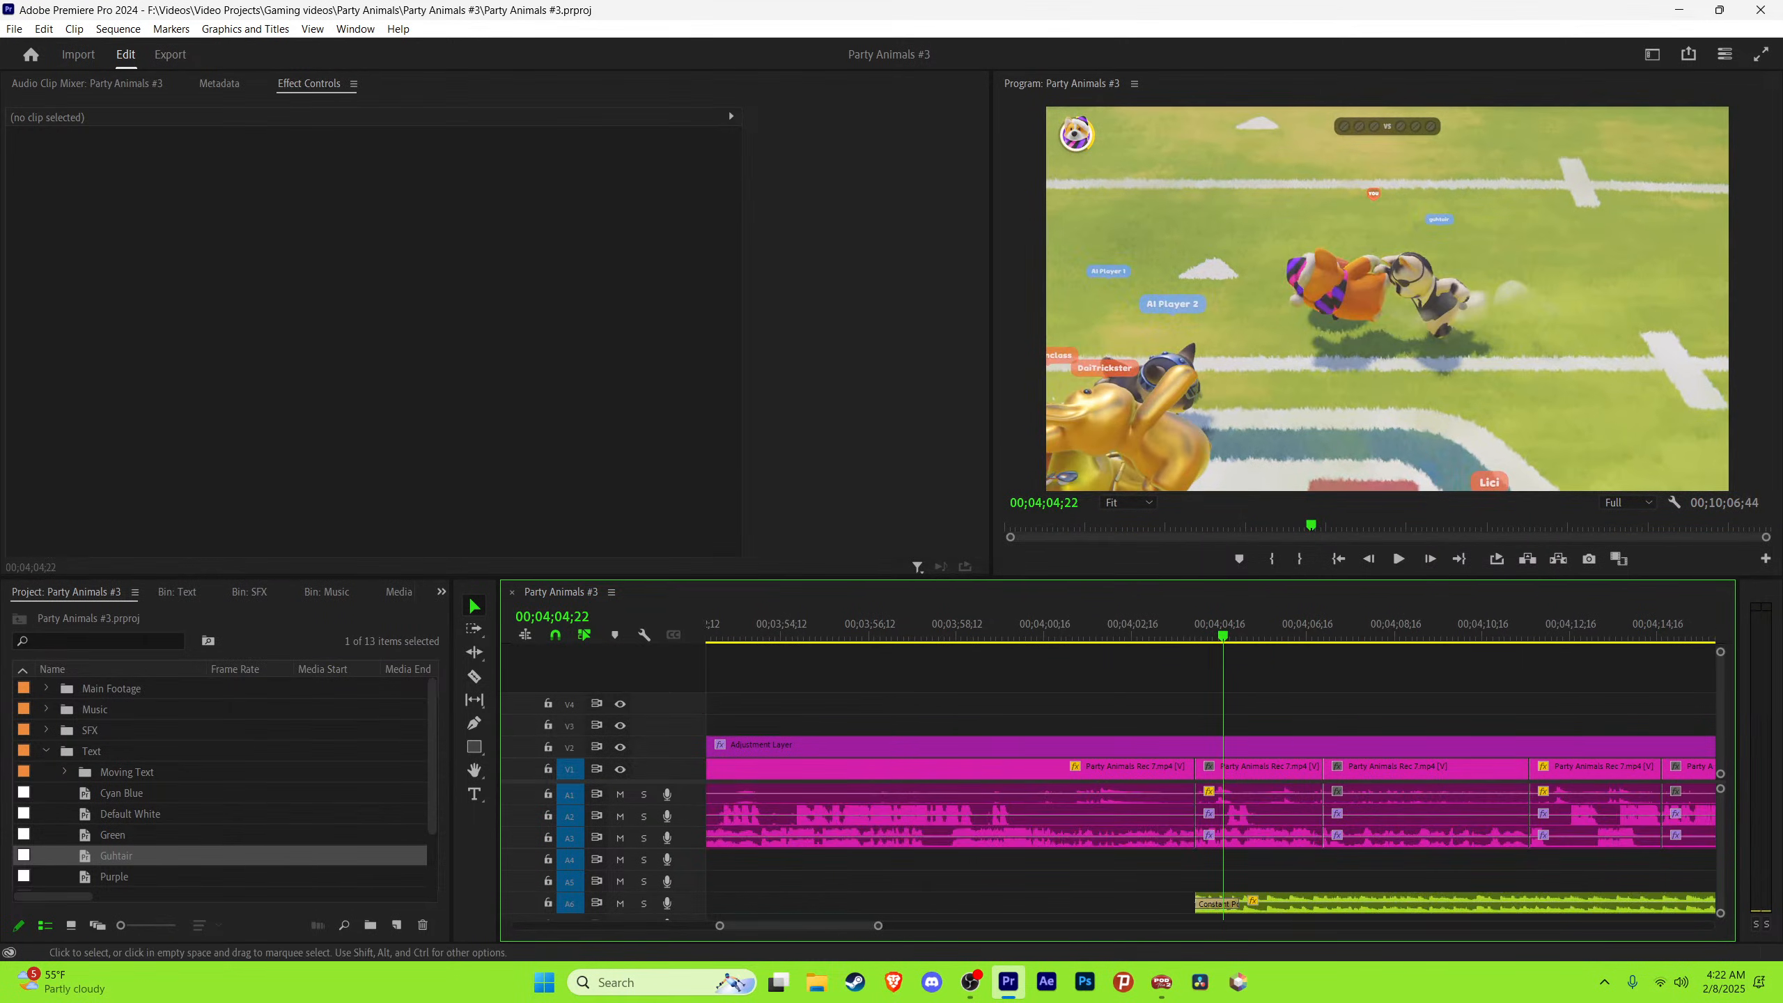
# Step: Replay the sequence from 00;04;03;42 through to about 00;04;12;22, listening for the next line that needs a caption
pyautogui.moveTo(1189, 621); pyautogui.dragTo(1198, 621)
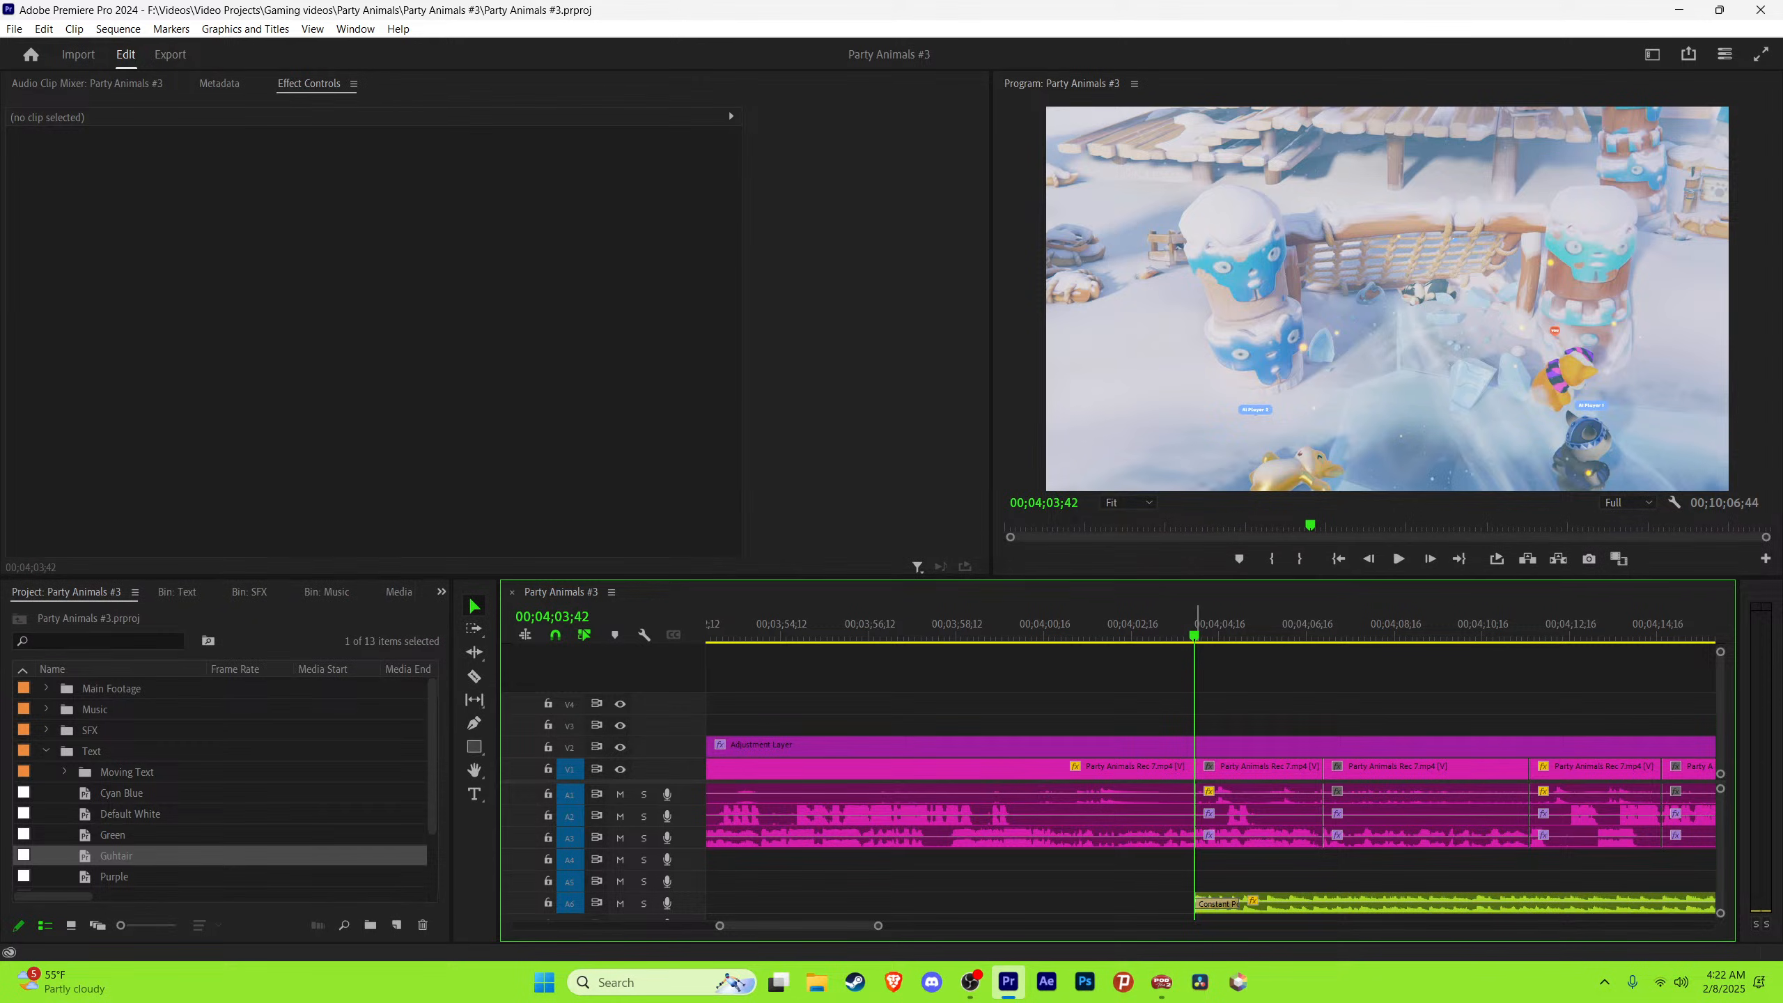
pyautogui.press('space')
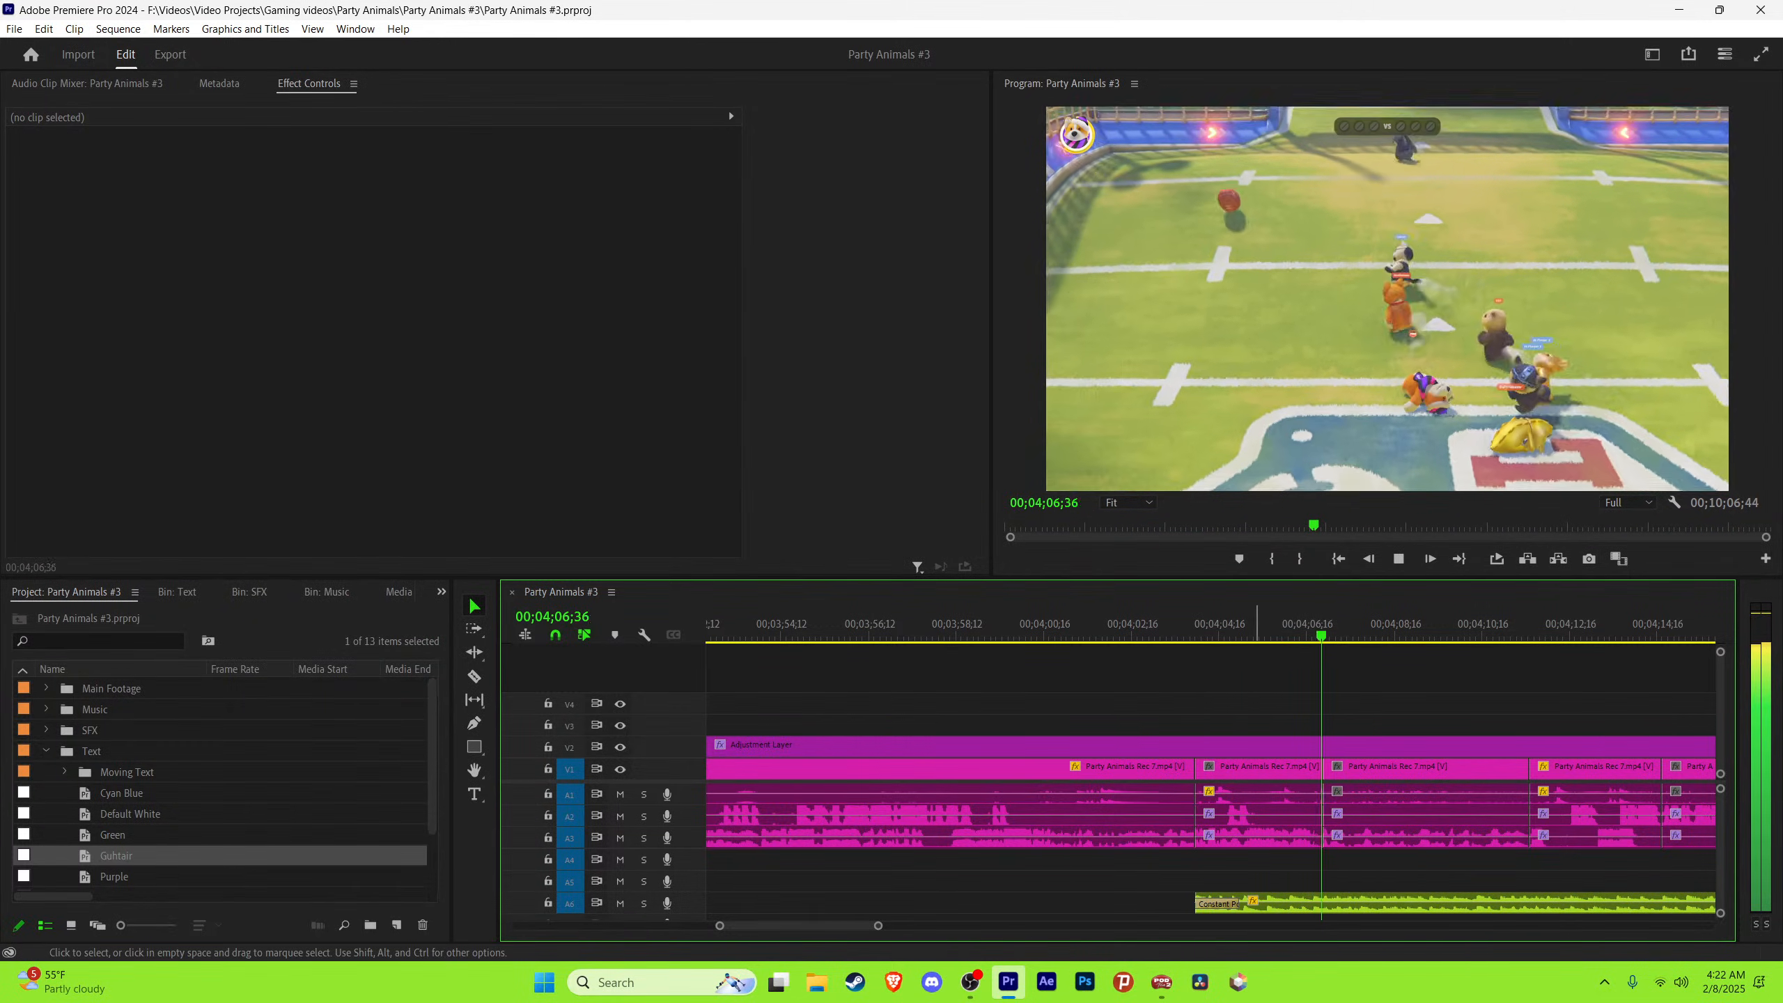
pyautogui.moveTo(879, 926); pyautogui.dragTo(892, 926)
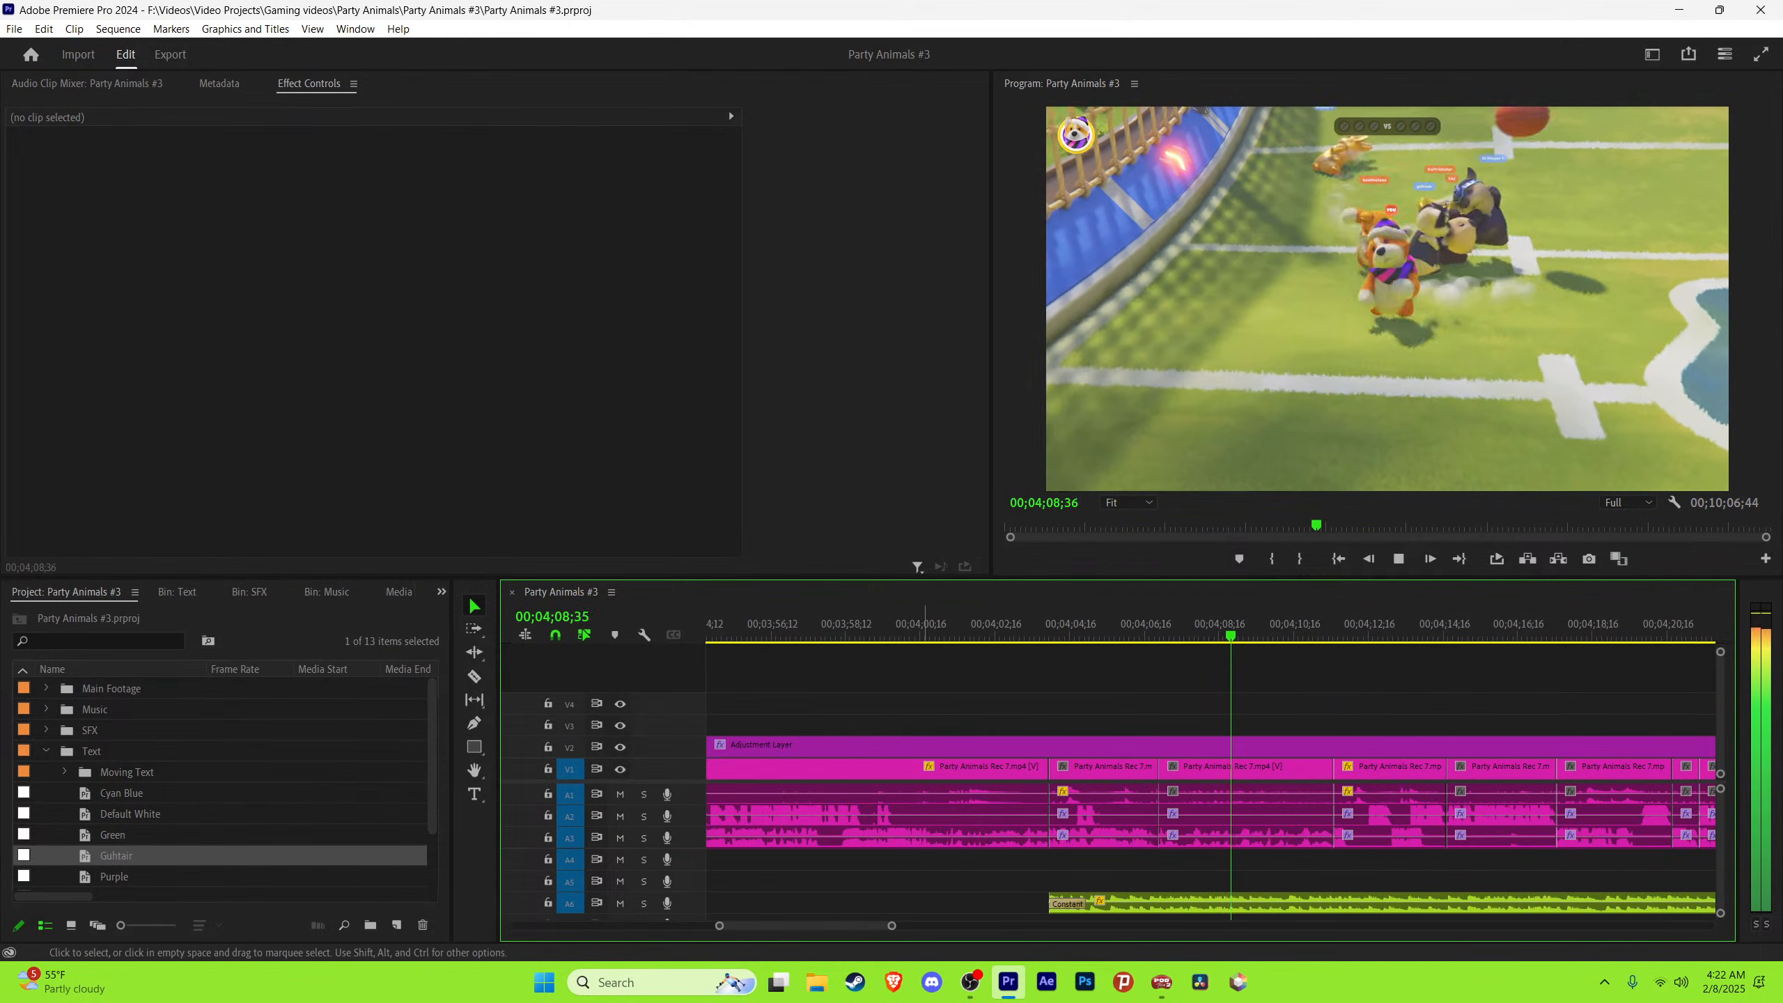
pyautogui.scroll(-1, 775, 808)
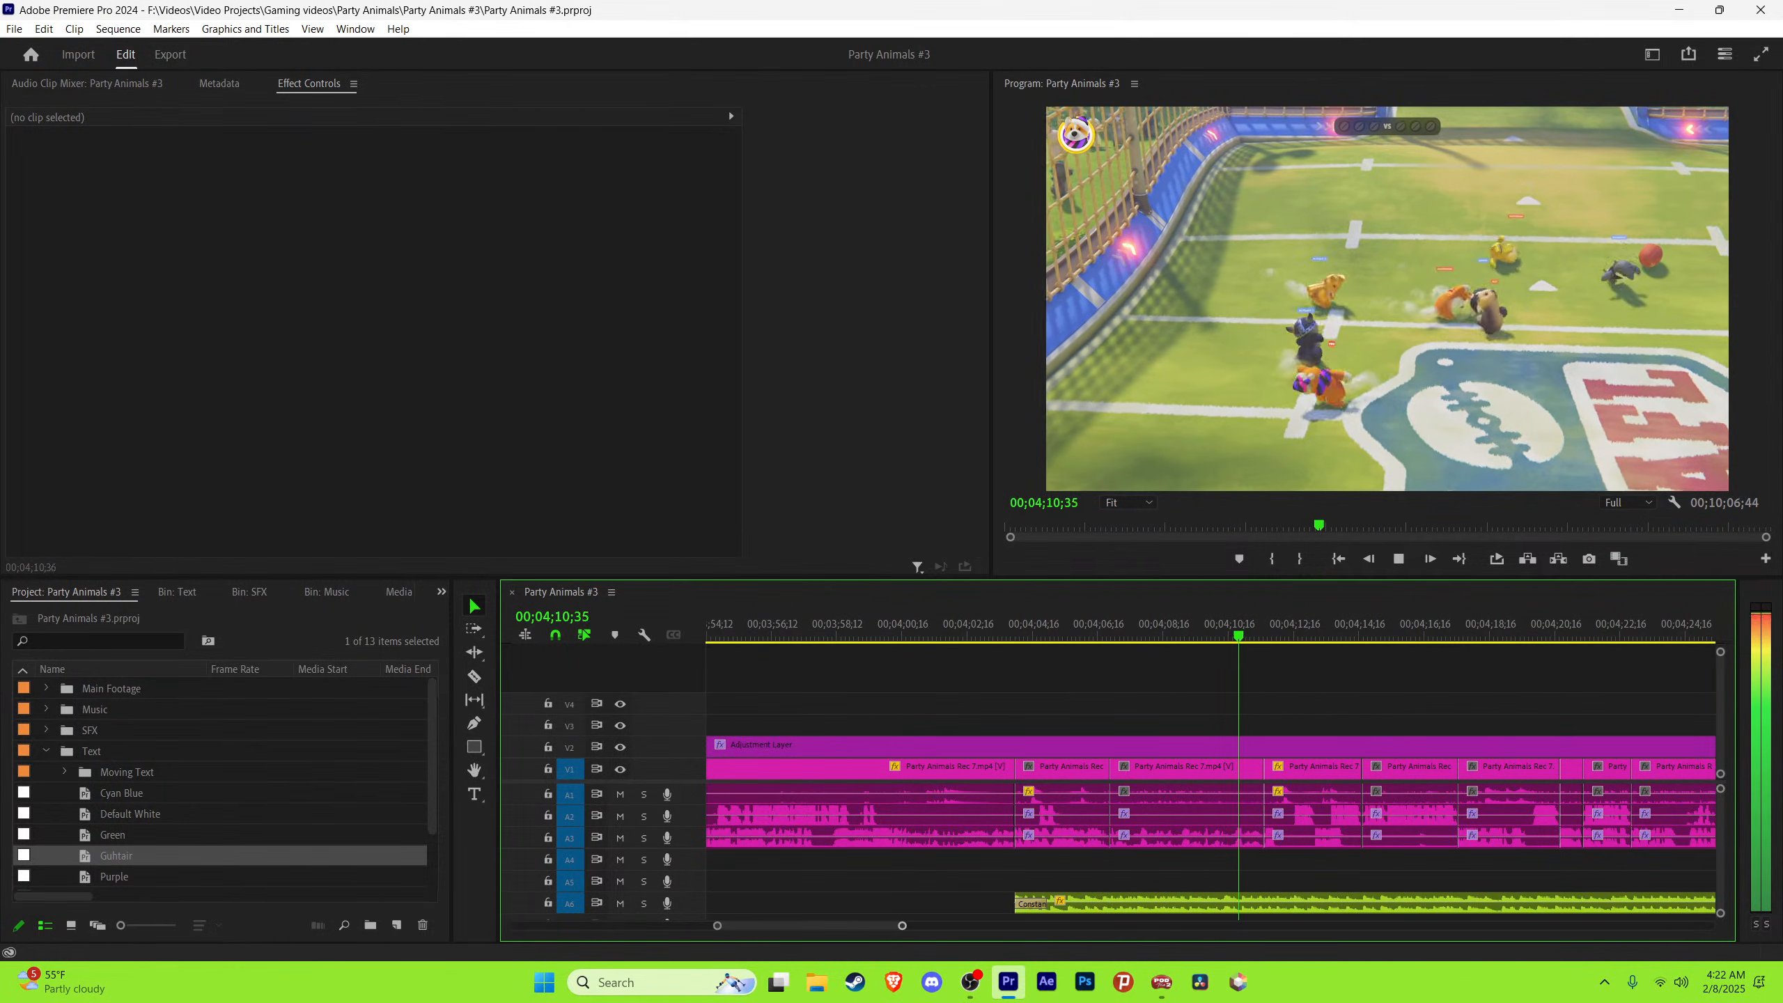
pyautogui.press('-')
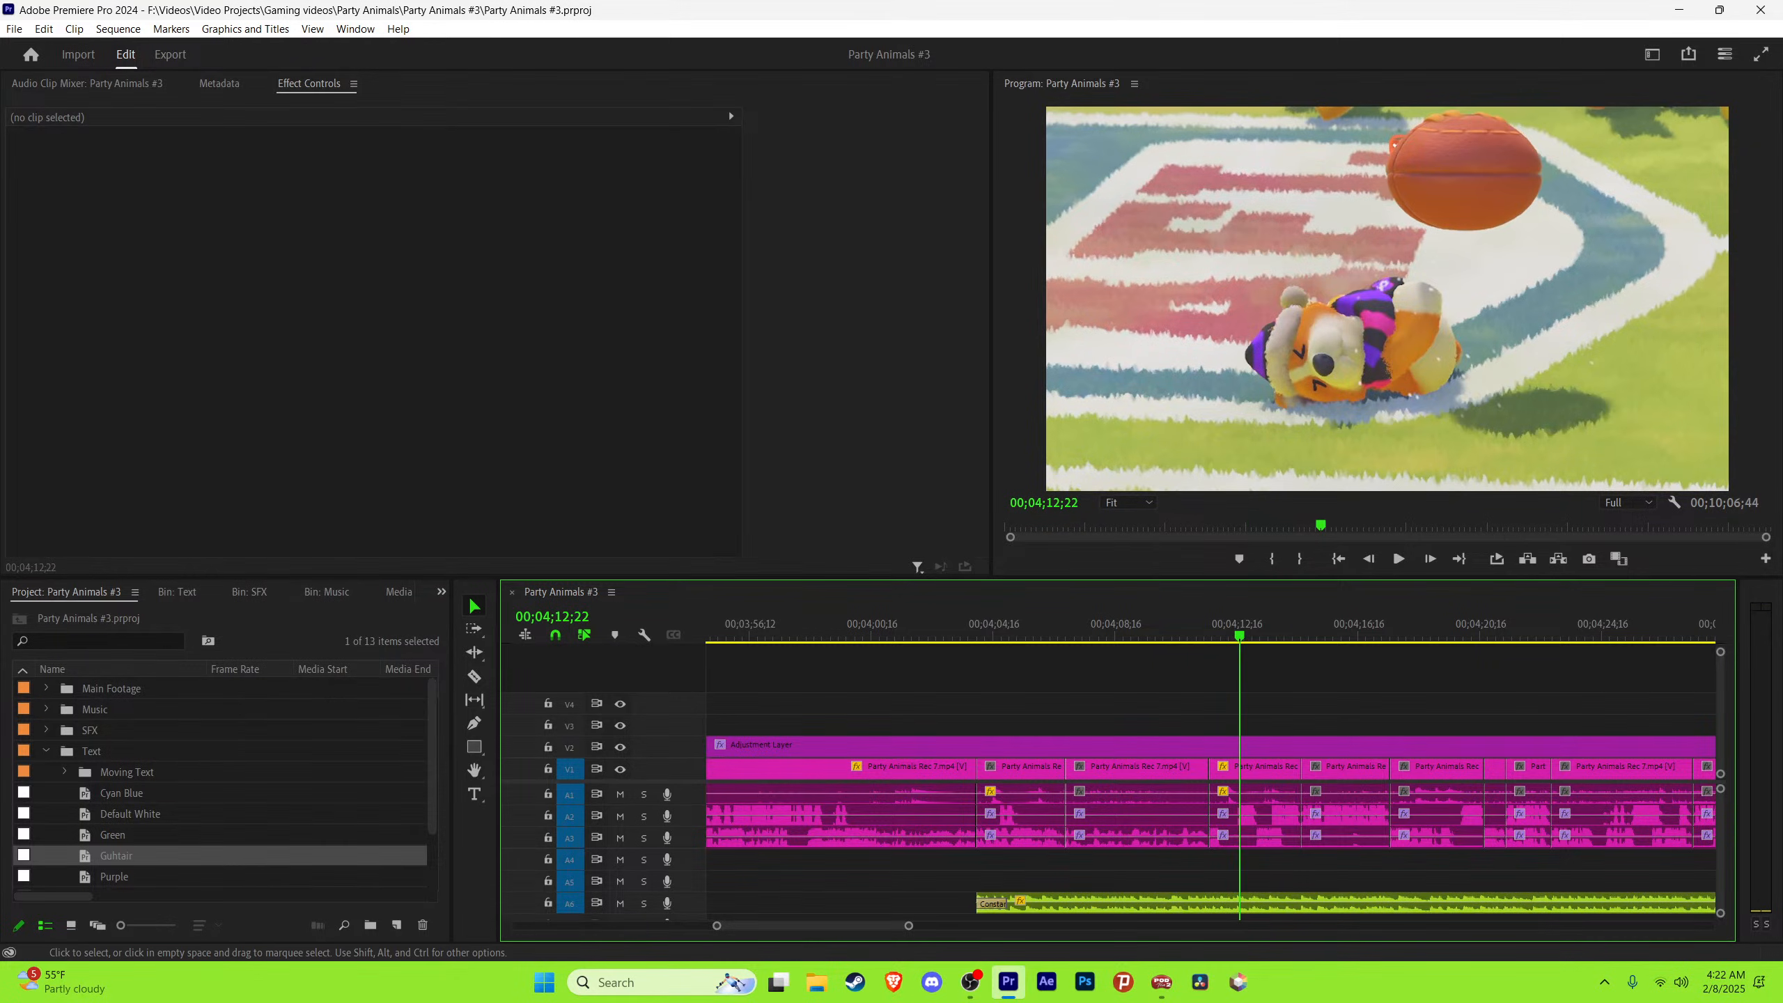
pyautogui.press('space')
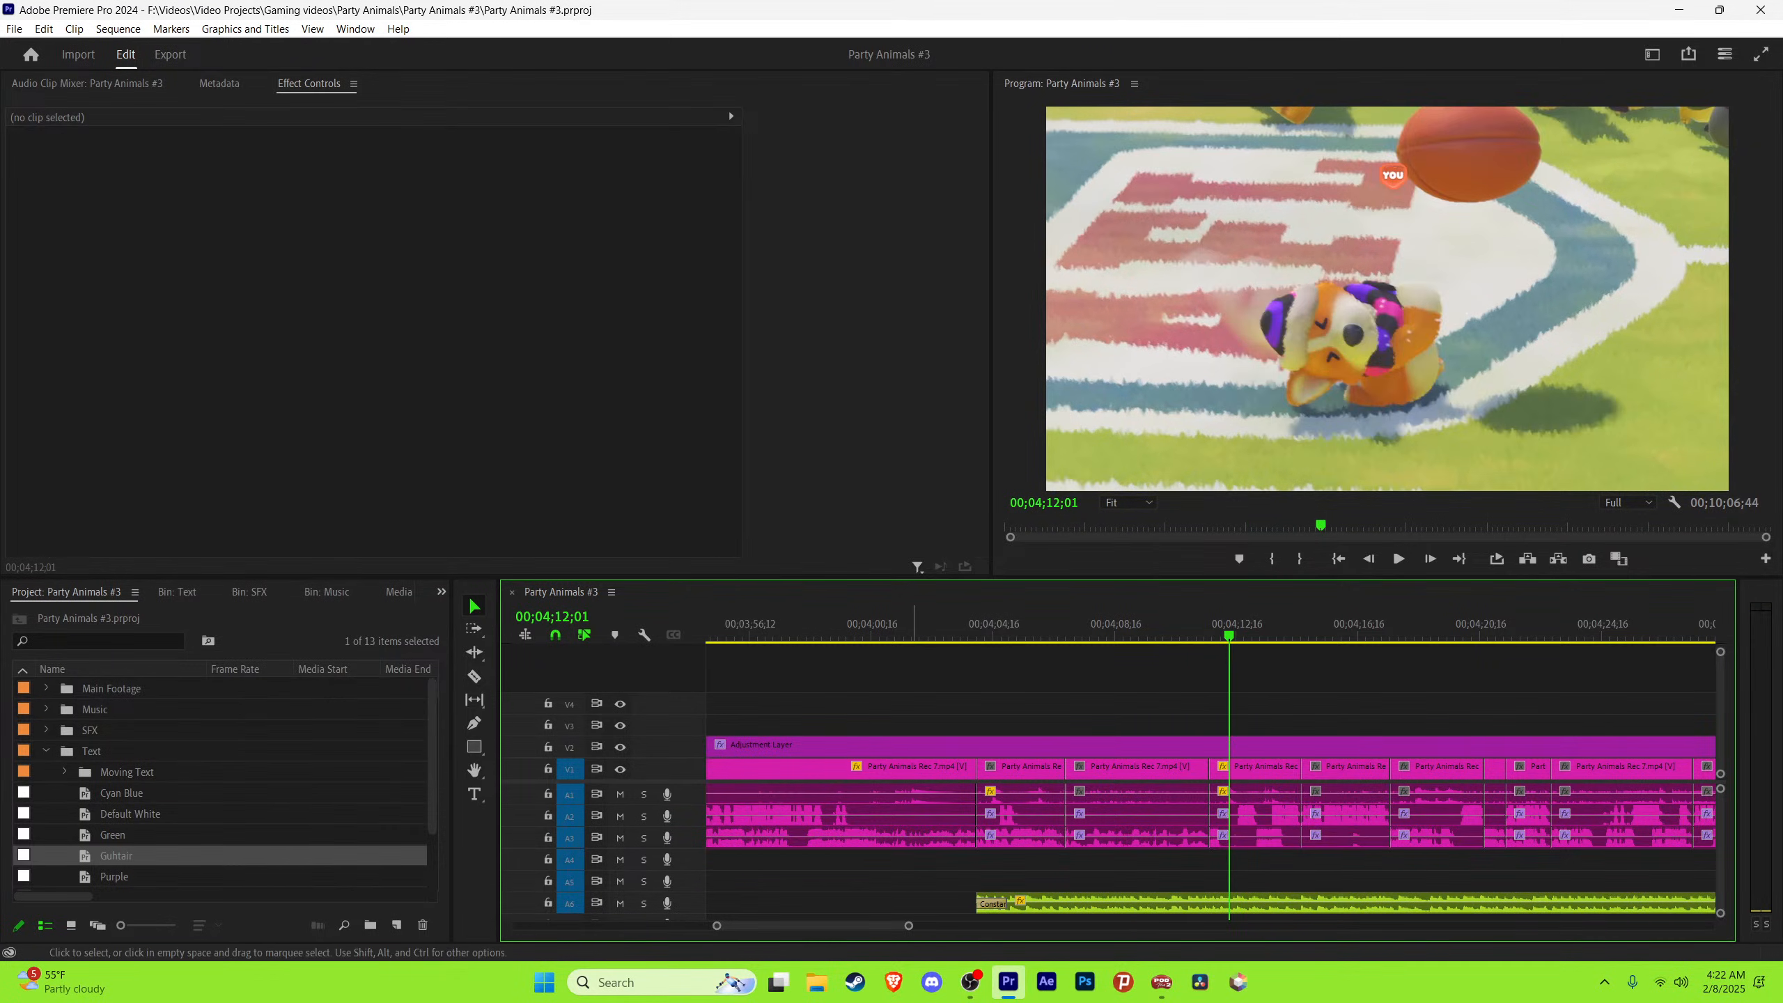
# Step: Replay the clip after the cut near 00;04;11;18 and place the playhead at the voice line's start, 00;04;12;18
pyautogui.press('=')
pyautogui.press('=')
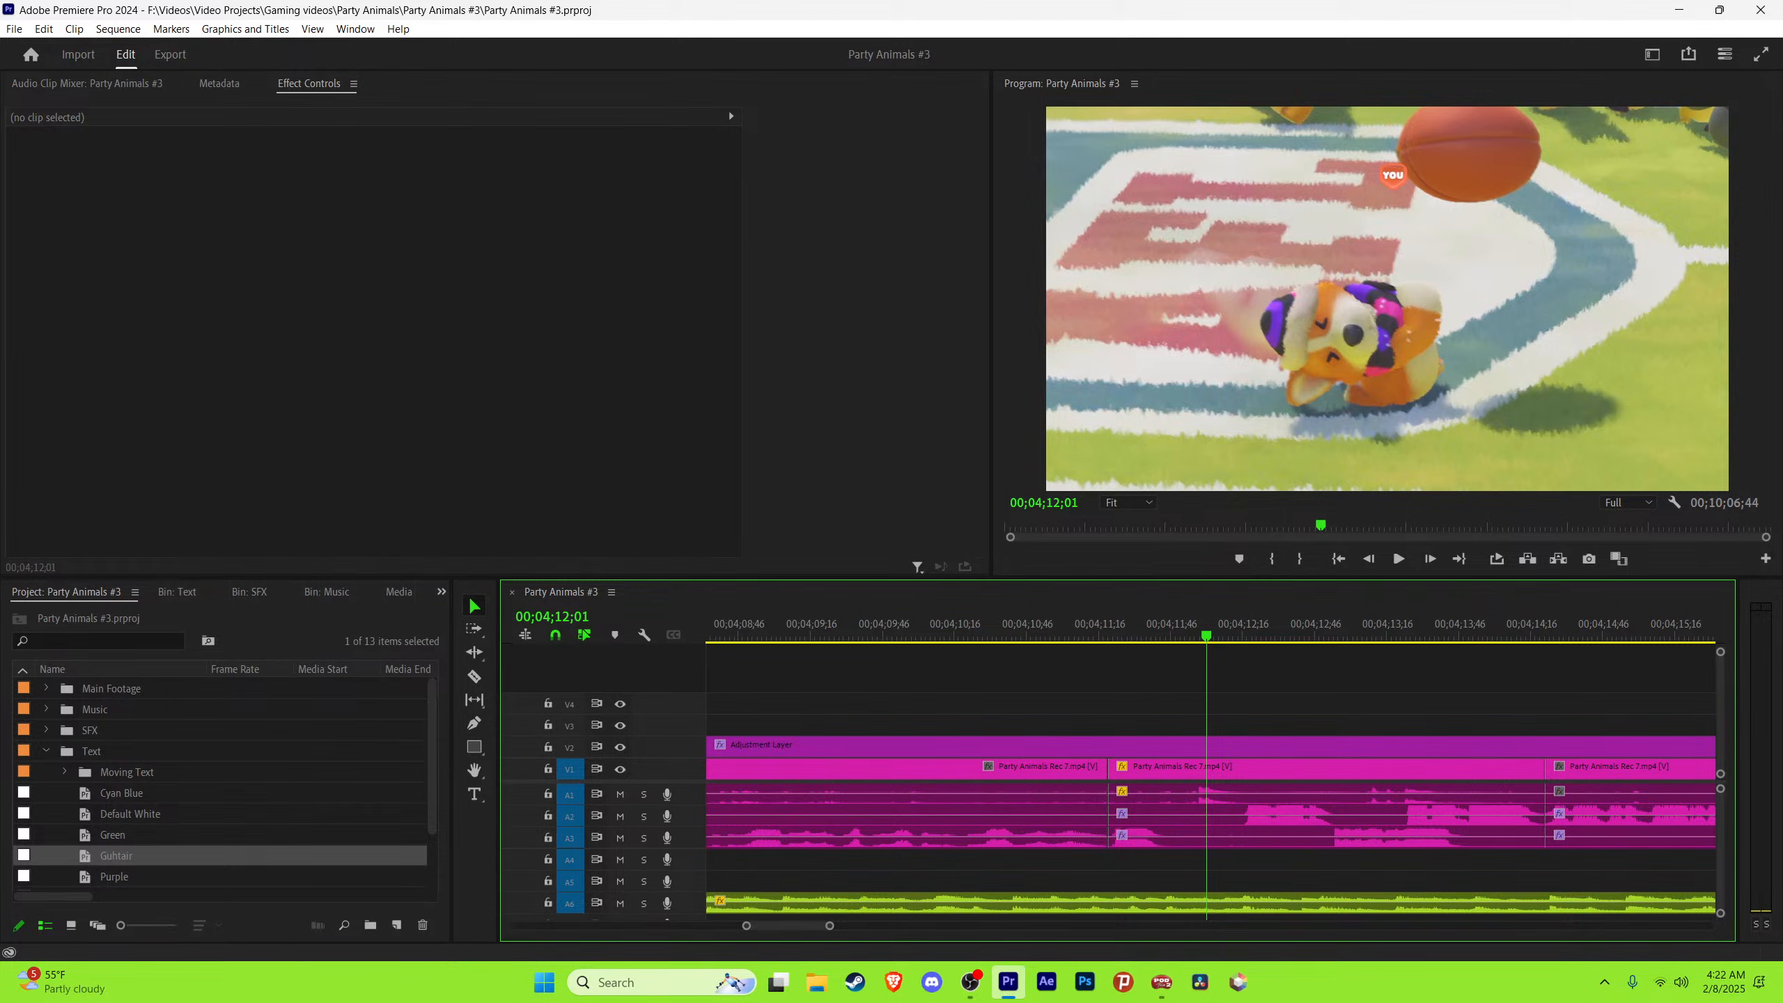
pyautogui.press('Up')
pyautogui.press('space')
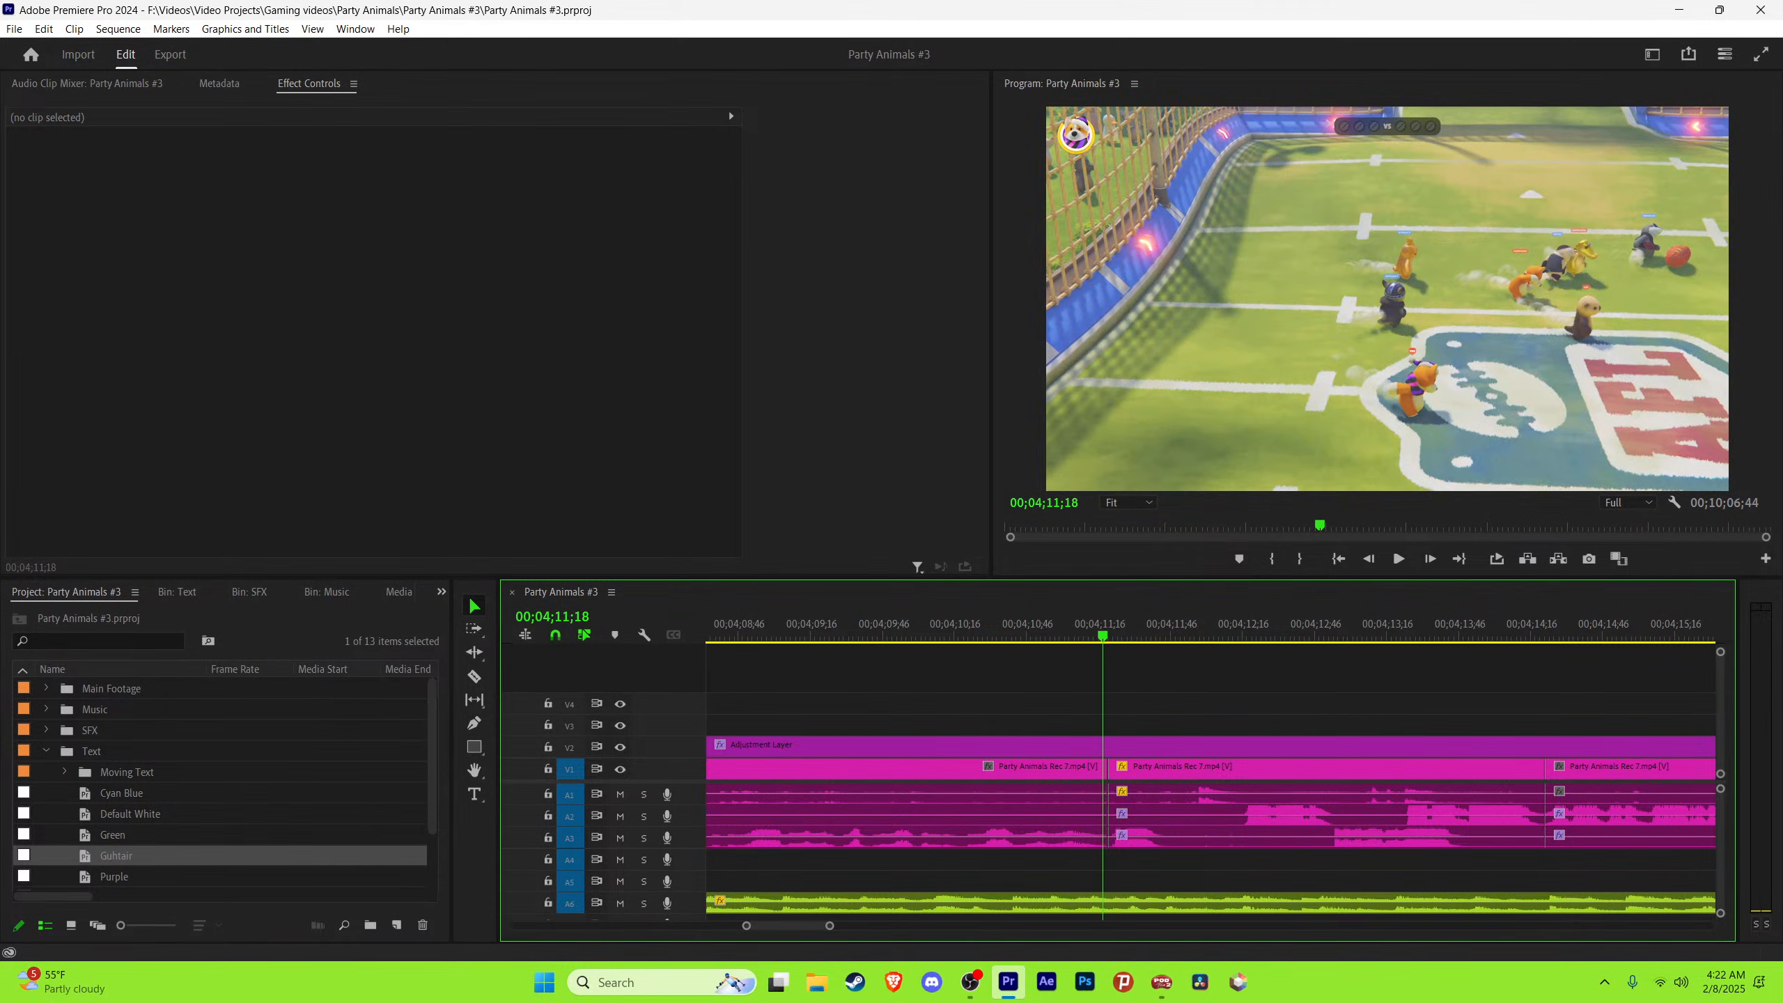
pyautogui.press('space')
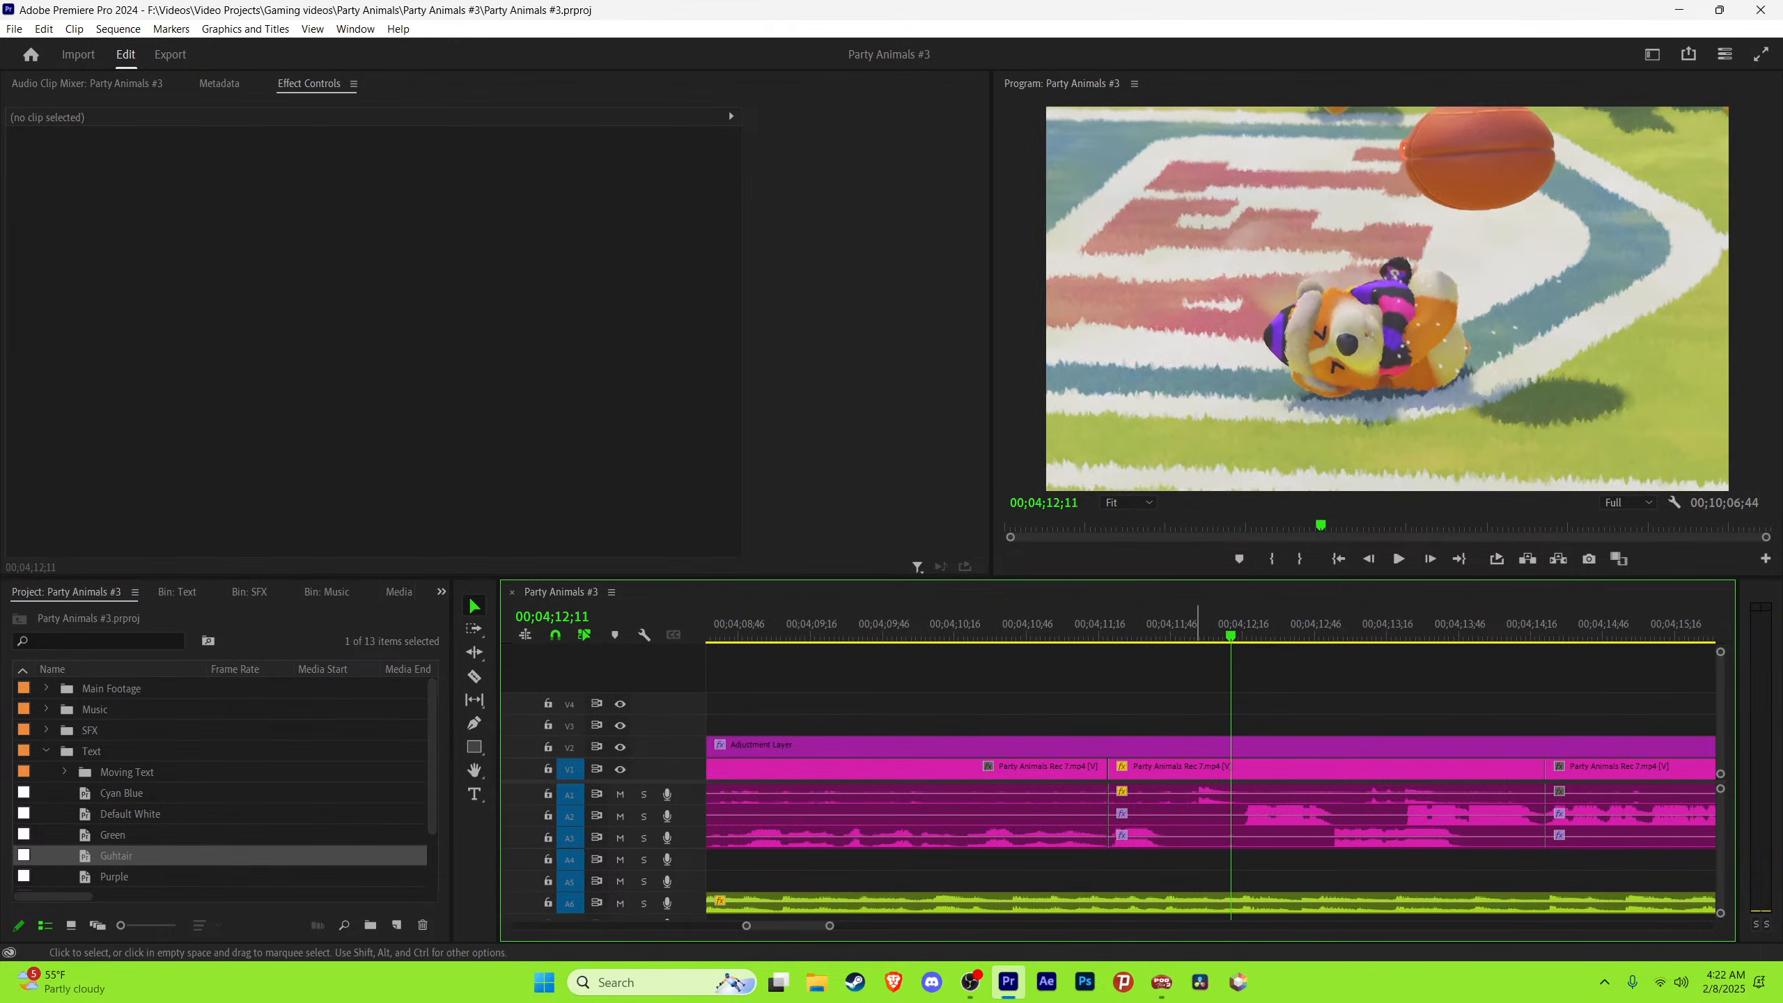
pyautogui.hscroll(1, 1212, 773)
pyautogui.press('=')
pyautogui.press('=')
pyautogui.press('=')
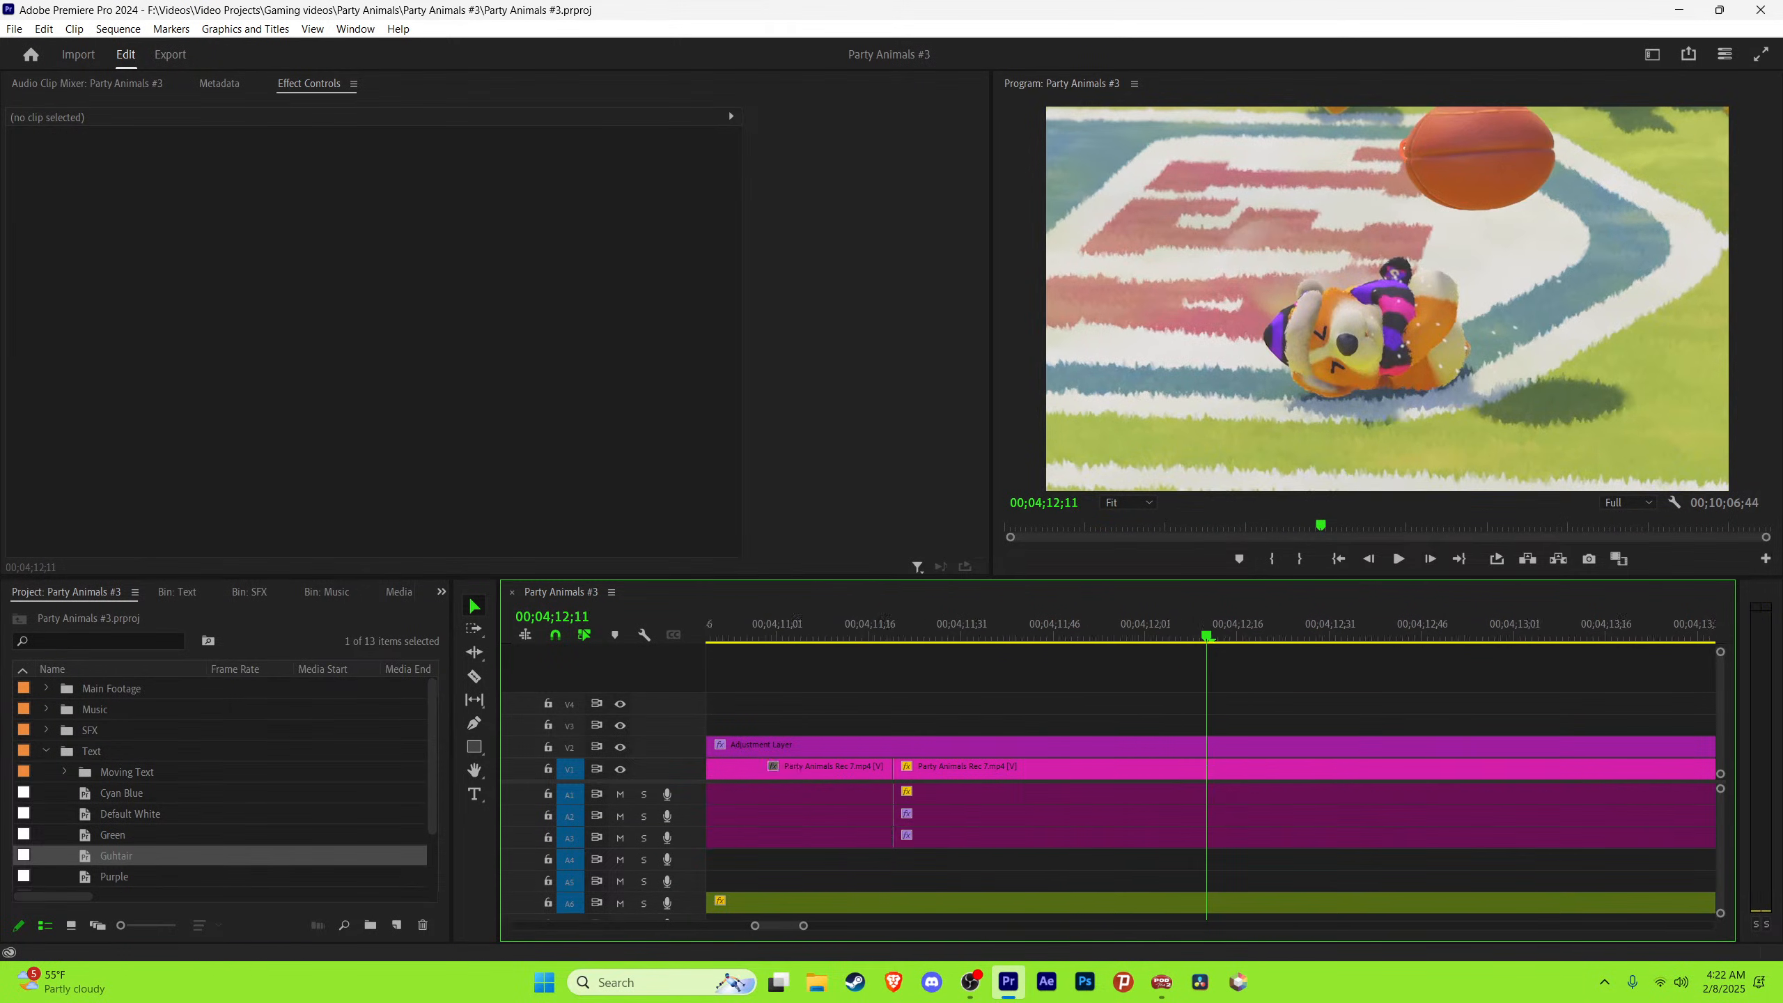
pyautogui.click(1366, 624)
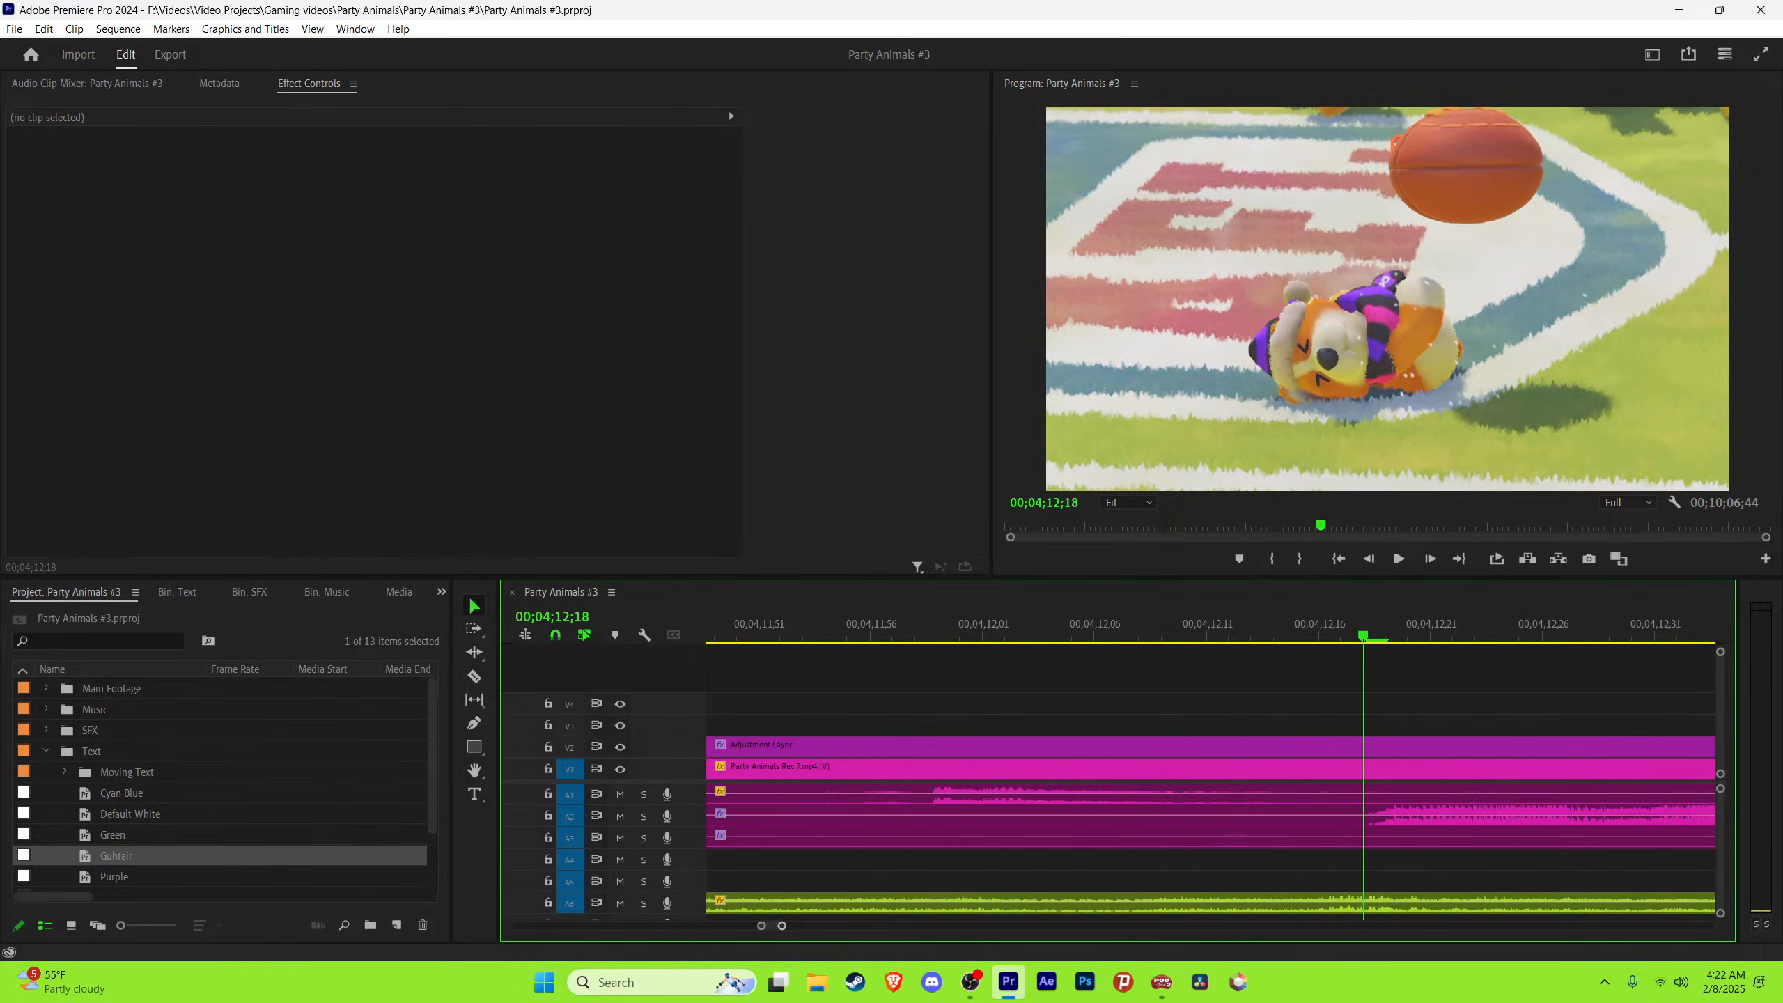
pyautogui.press('-')
pyautogui.press('-')
pyautogui.press('-')
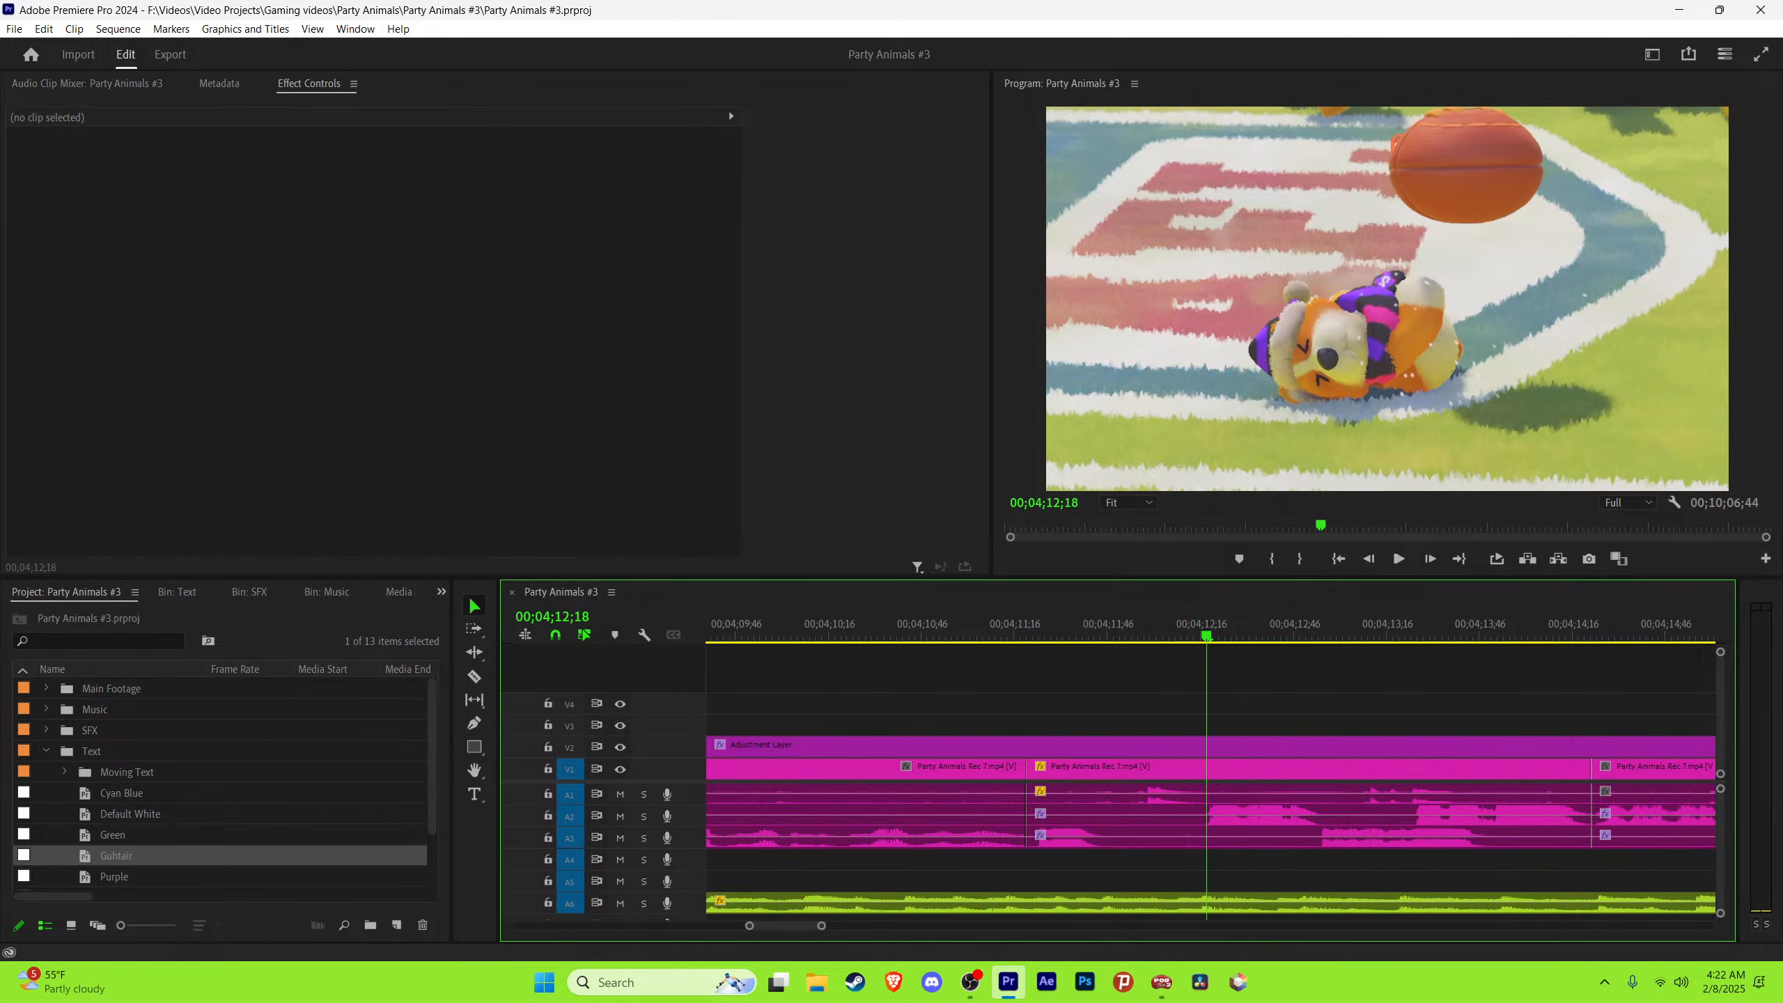
# Step: Copy the "hit you" caption to 00;04;12;18 on track V3 and apply the Default White style to the copy
pyautogui.moveTo(822, 926); pyautogui.dragTo(980, 926)
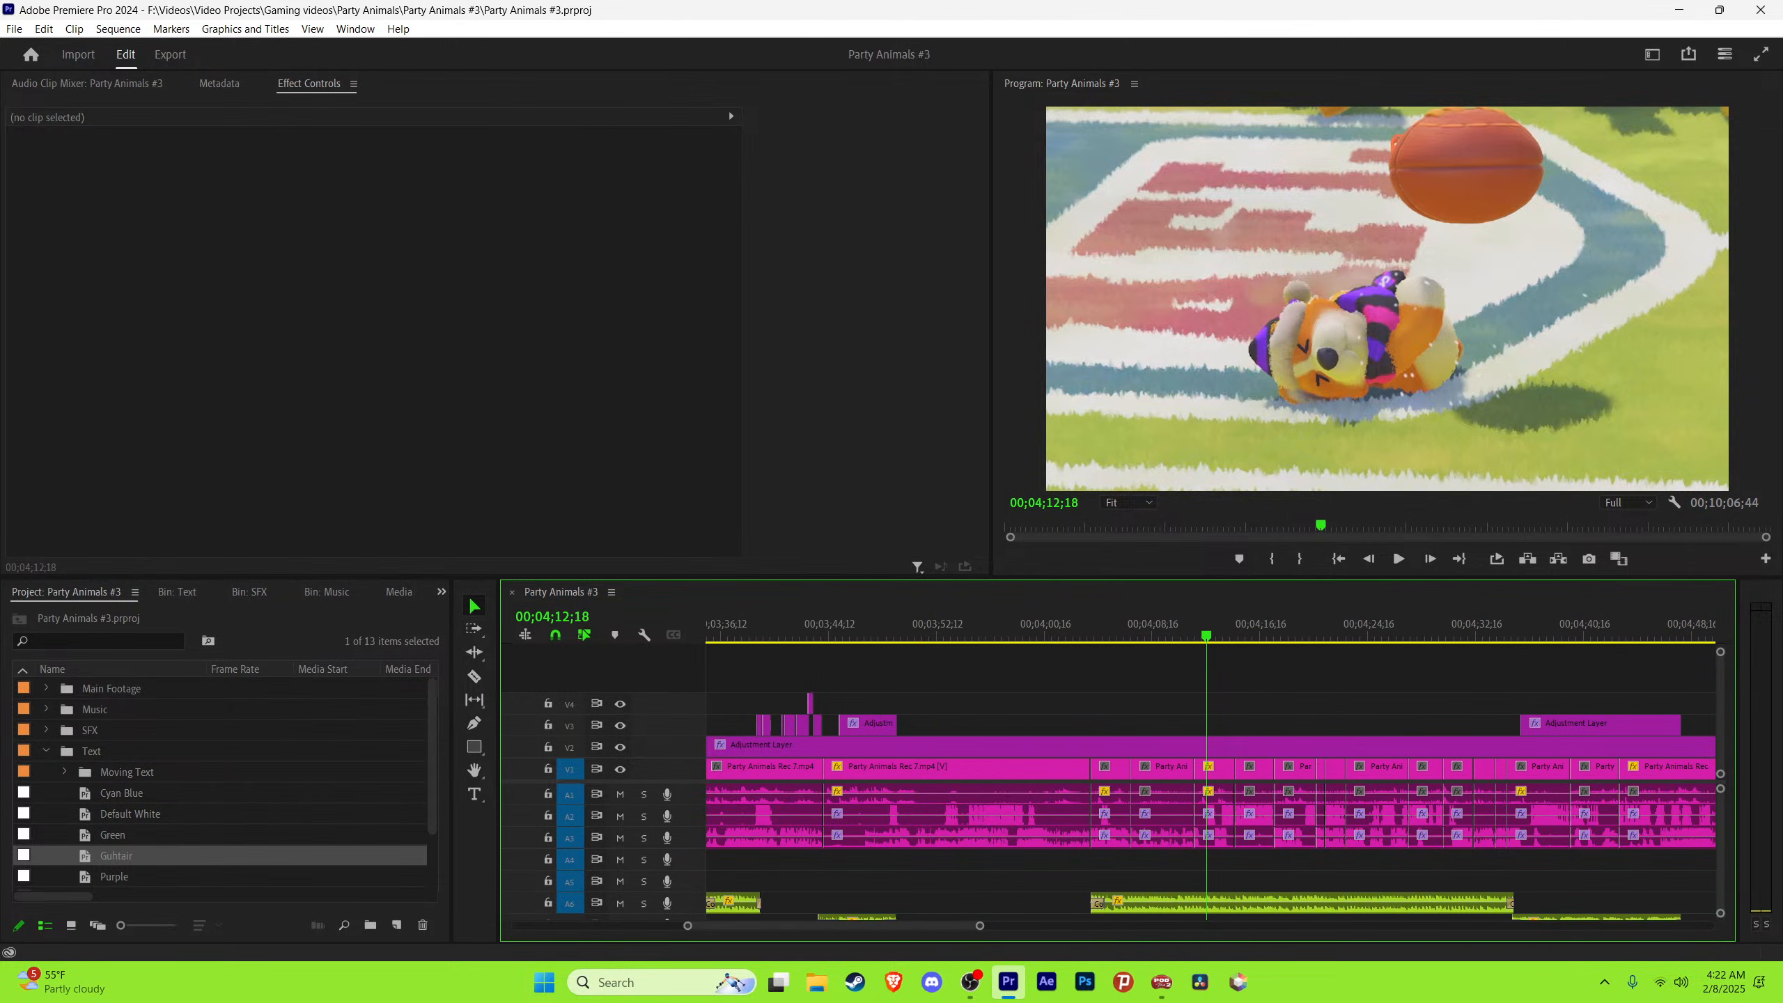
pyautogui.scroll(1, 1211, 829)
pyautogui.scroll(1, 1211, 829)
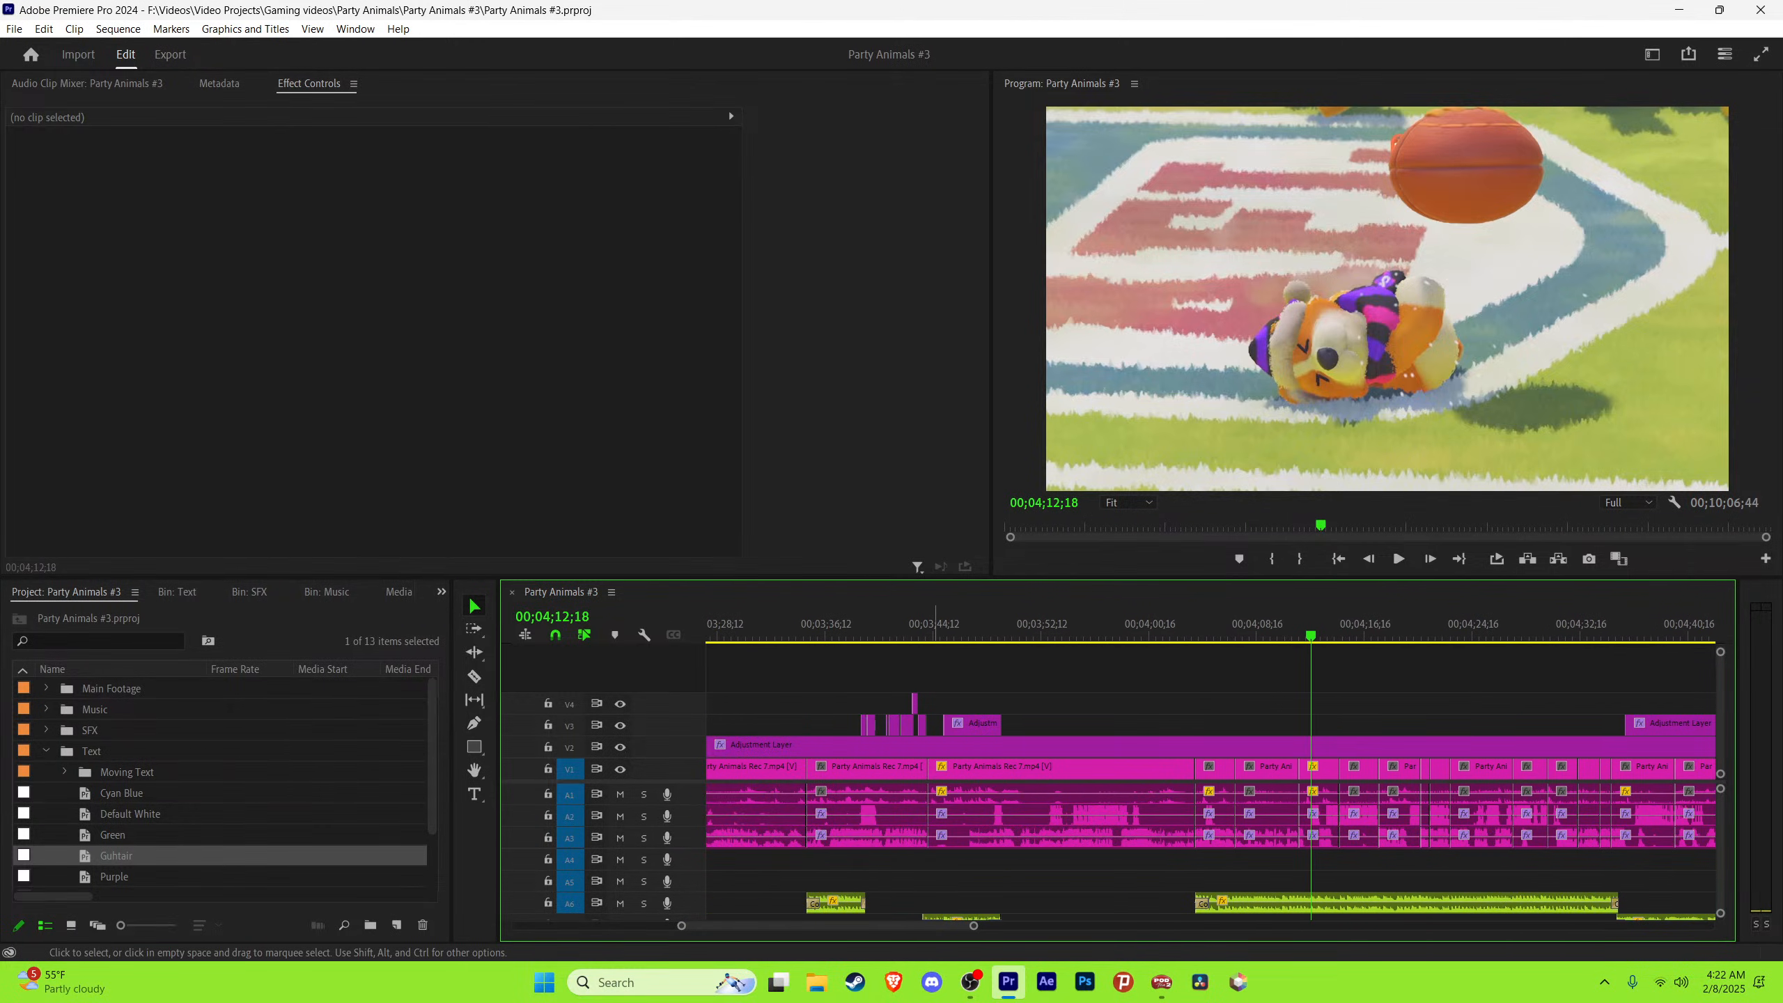
pyautogui.moveTo(922, 728); pyautogui.dragTo(1317, 726)
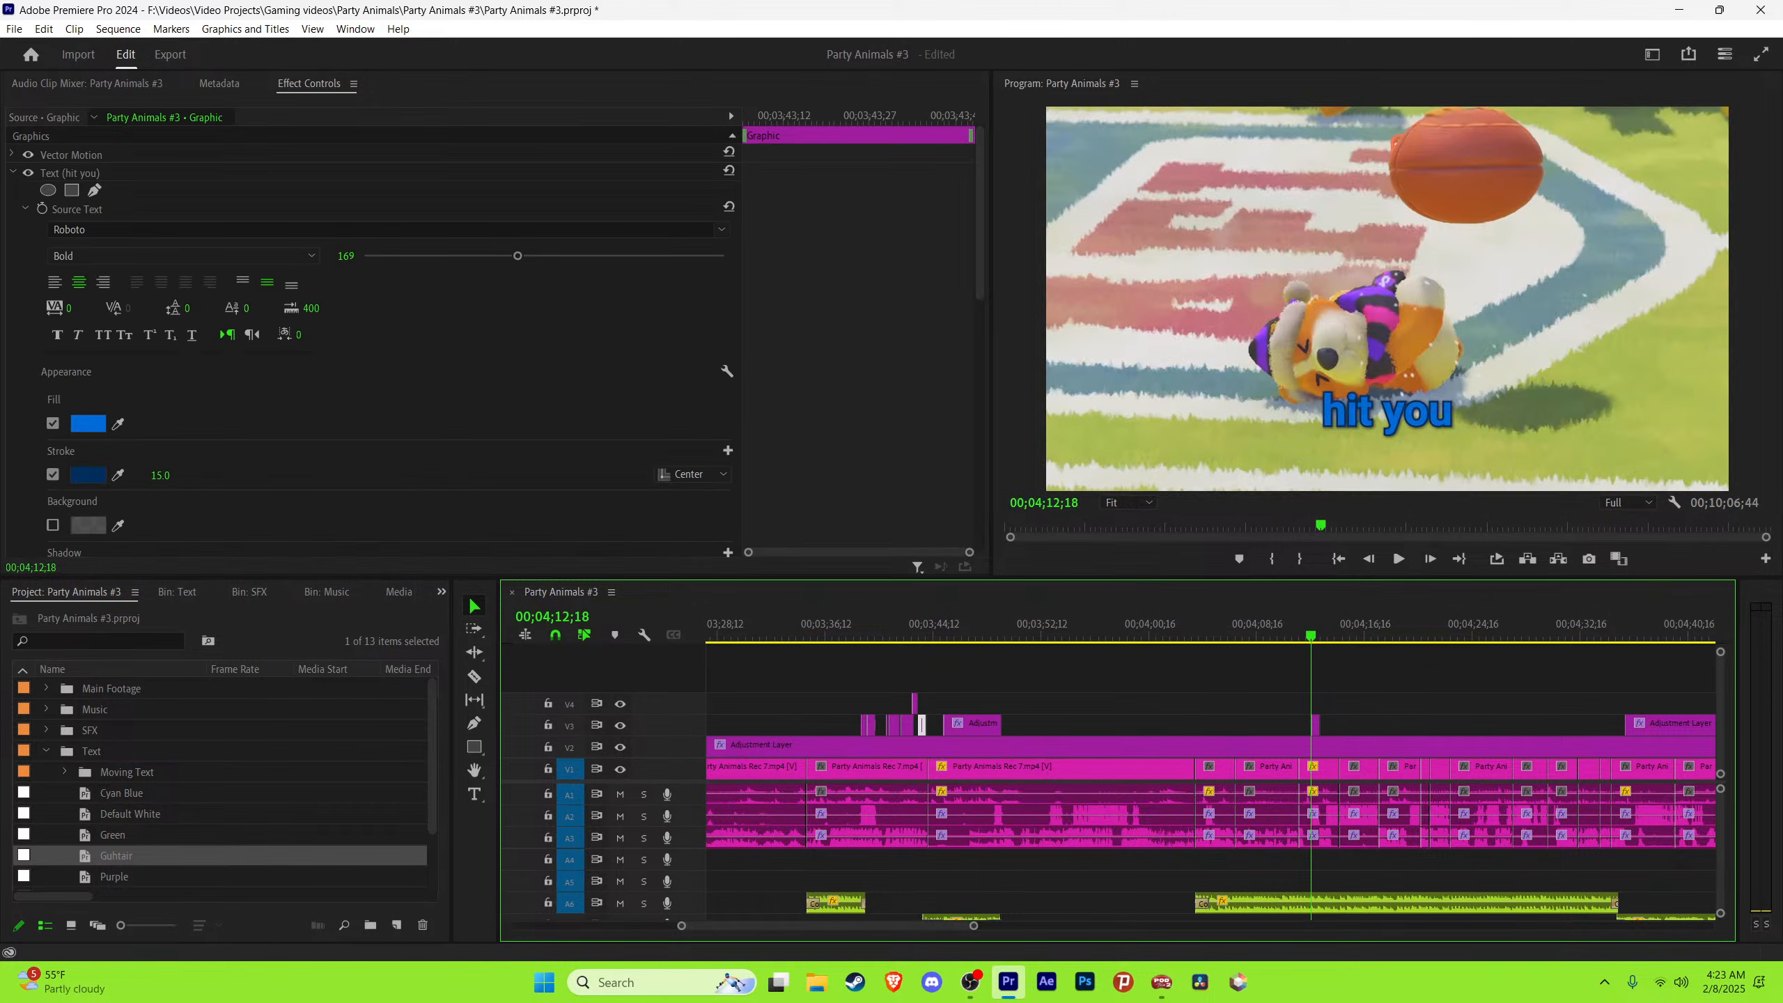
pyautogui.moveTo(130, 814); pyautogui.dragTo(169, 814)
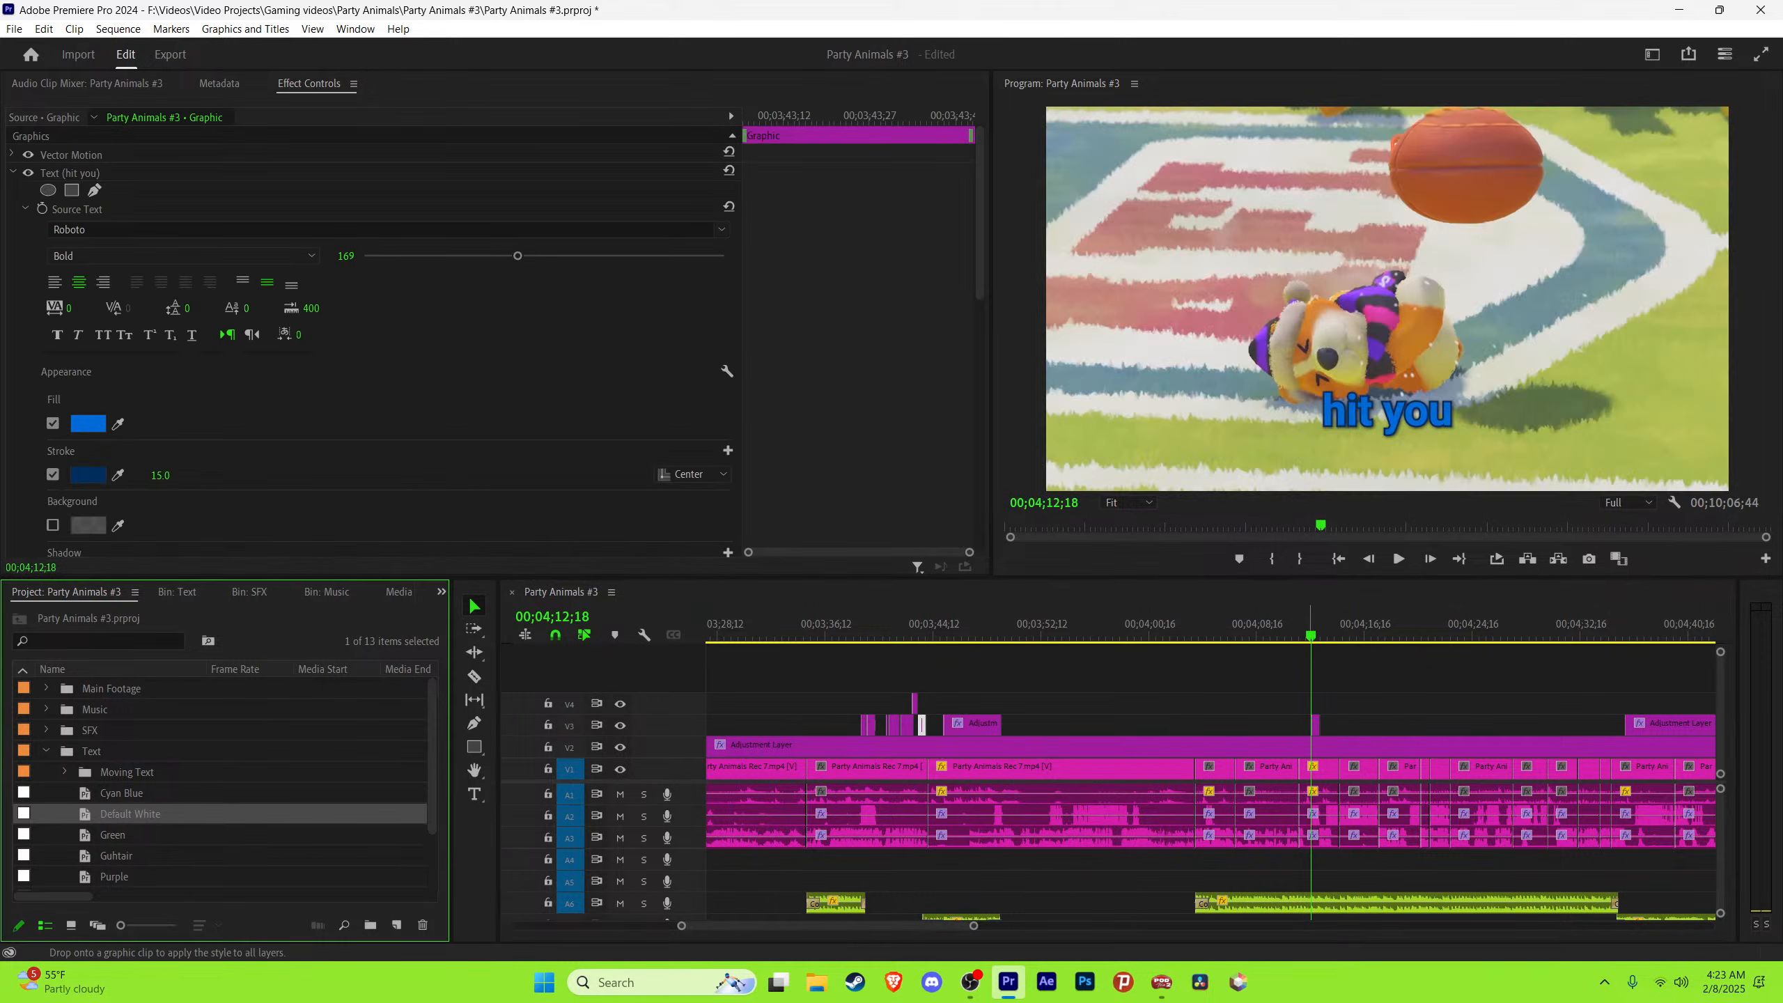
pyautogui.moveTo(922, 725); pyautogui.dragTo(1316, 726)
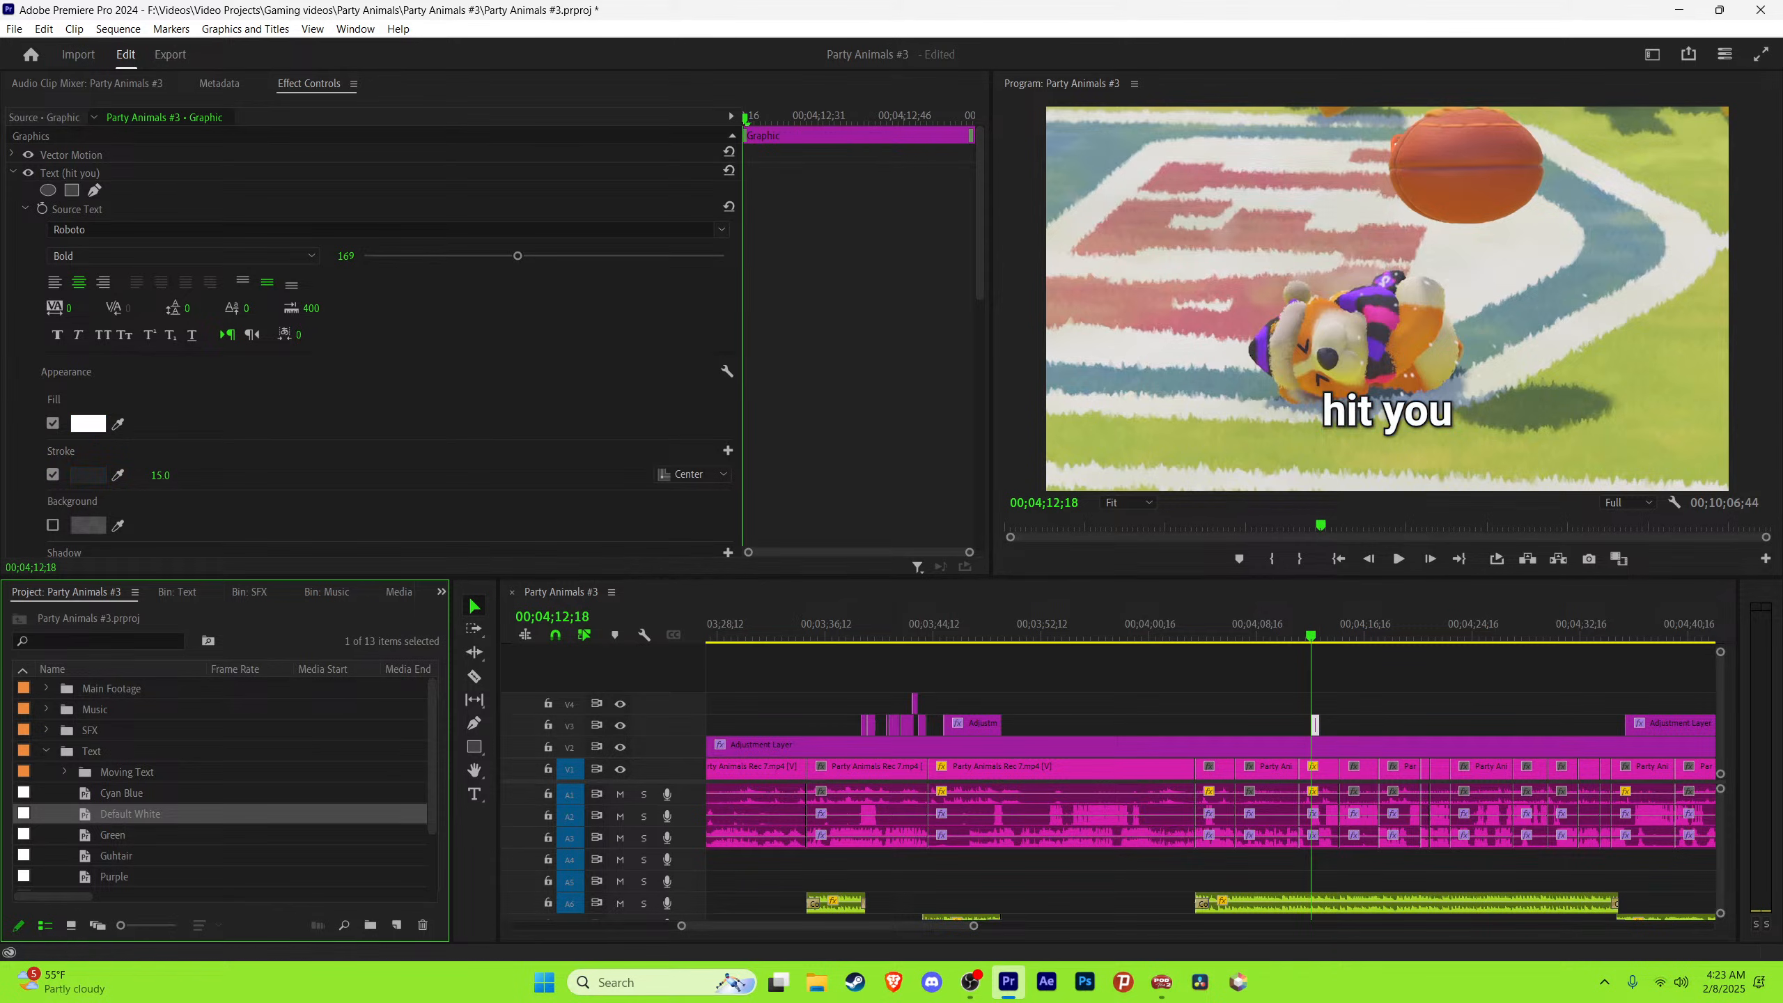
# Step: Reword the copied caption at 00;04;12;18 to "OH SHIT"
pyautogui.moveTo(974, 926); pyautogui.dragTo(867, 926)
pyautogui.press('t')
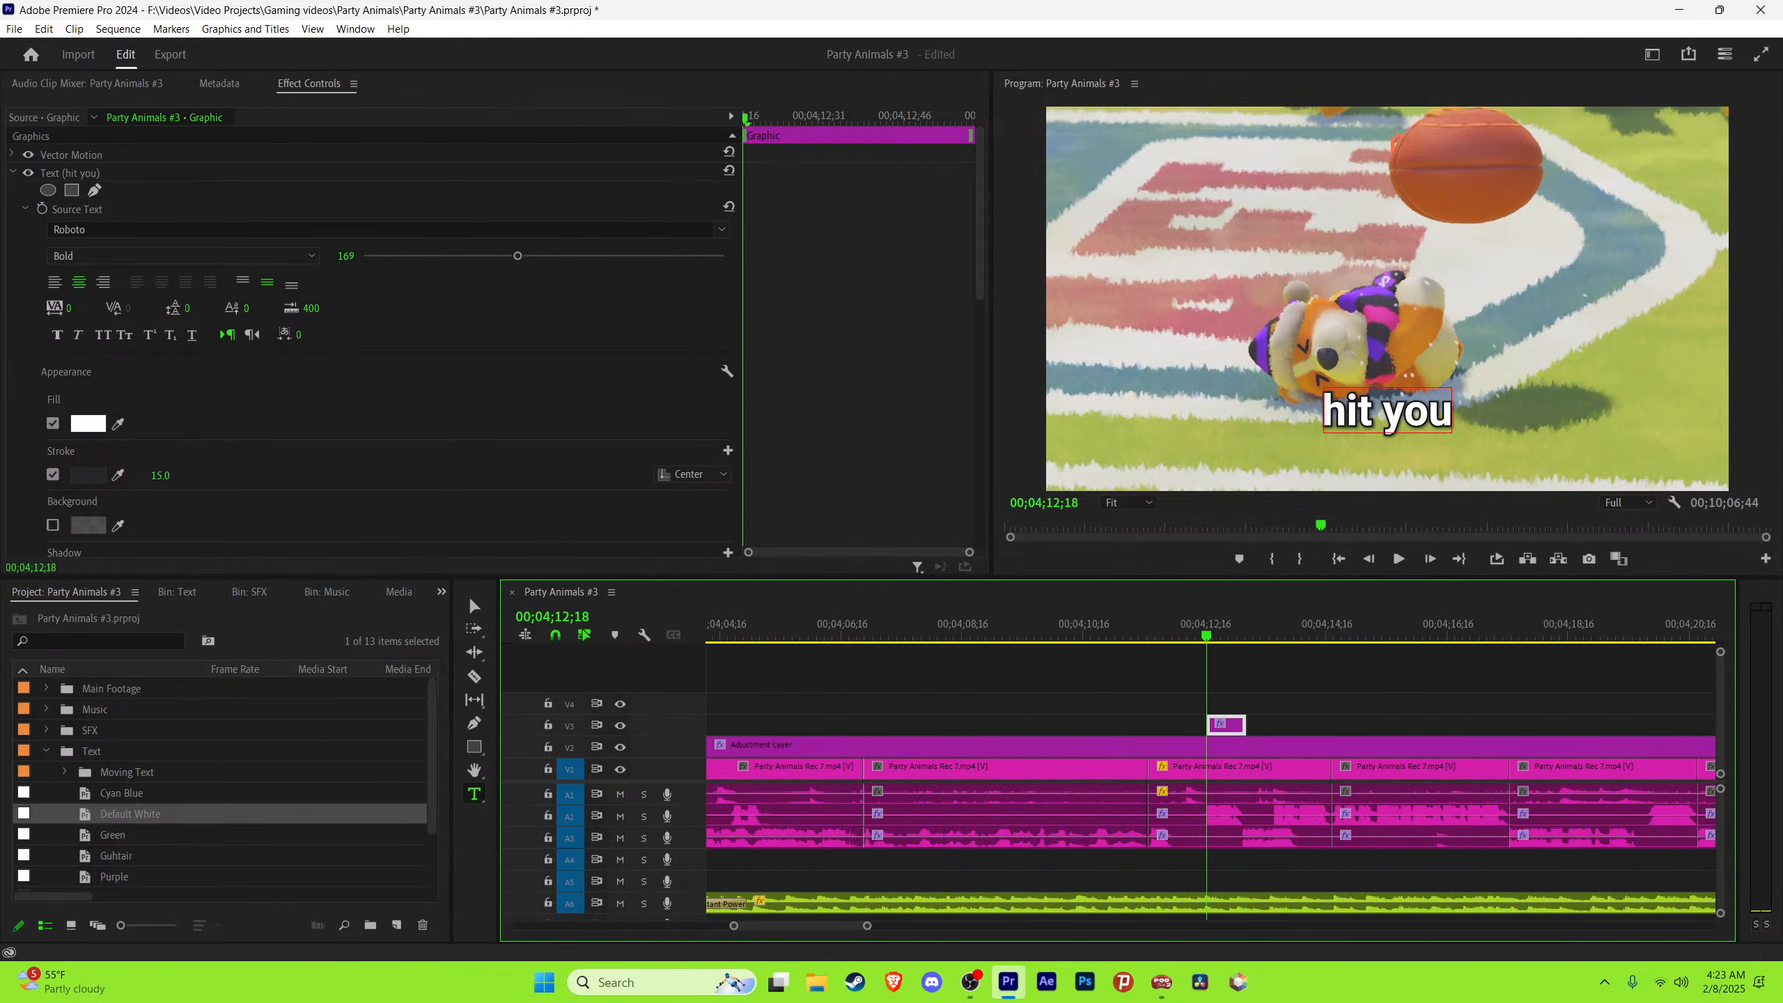
pyautogui.click(1407, 413)
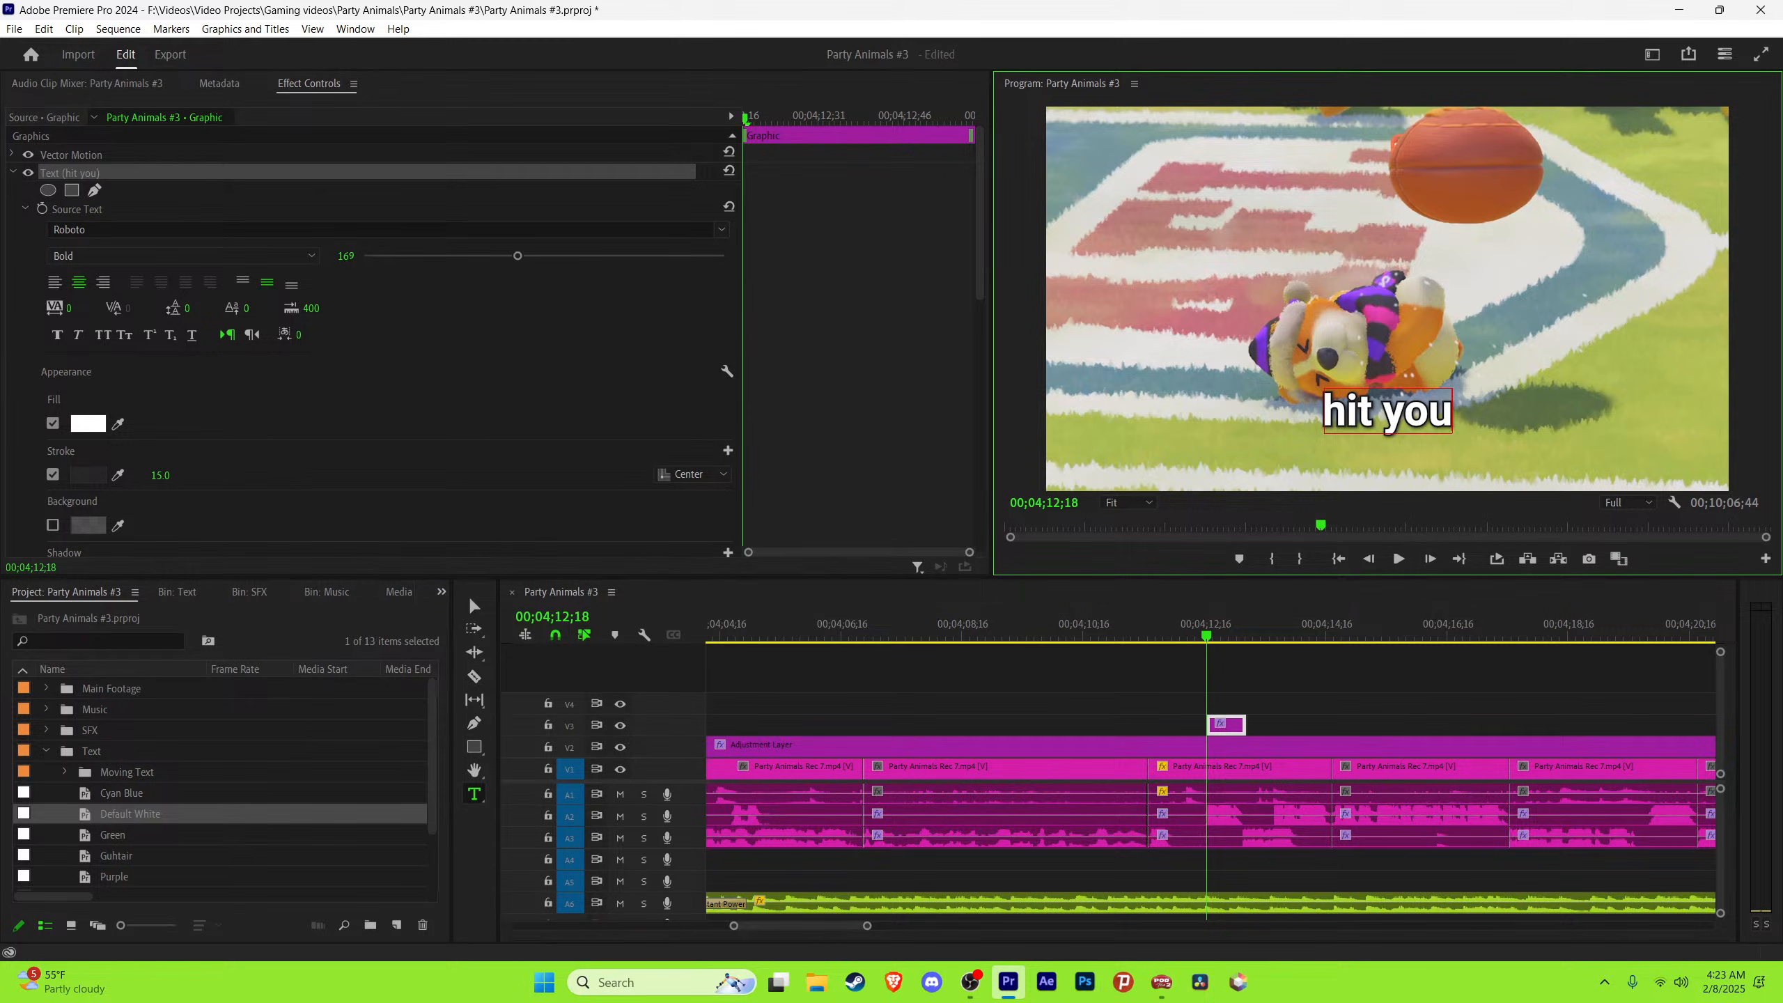
pyautogui.hotkey('ctrl', 'a')
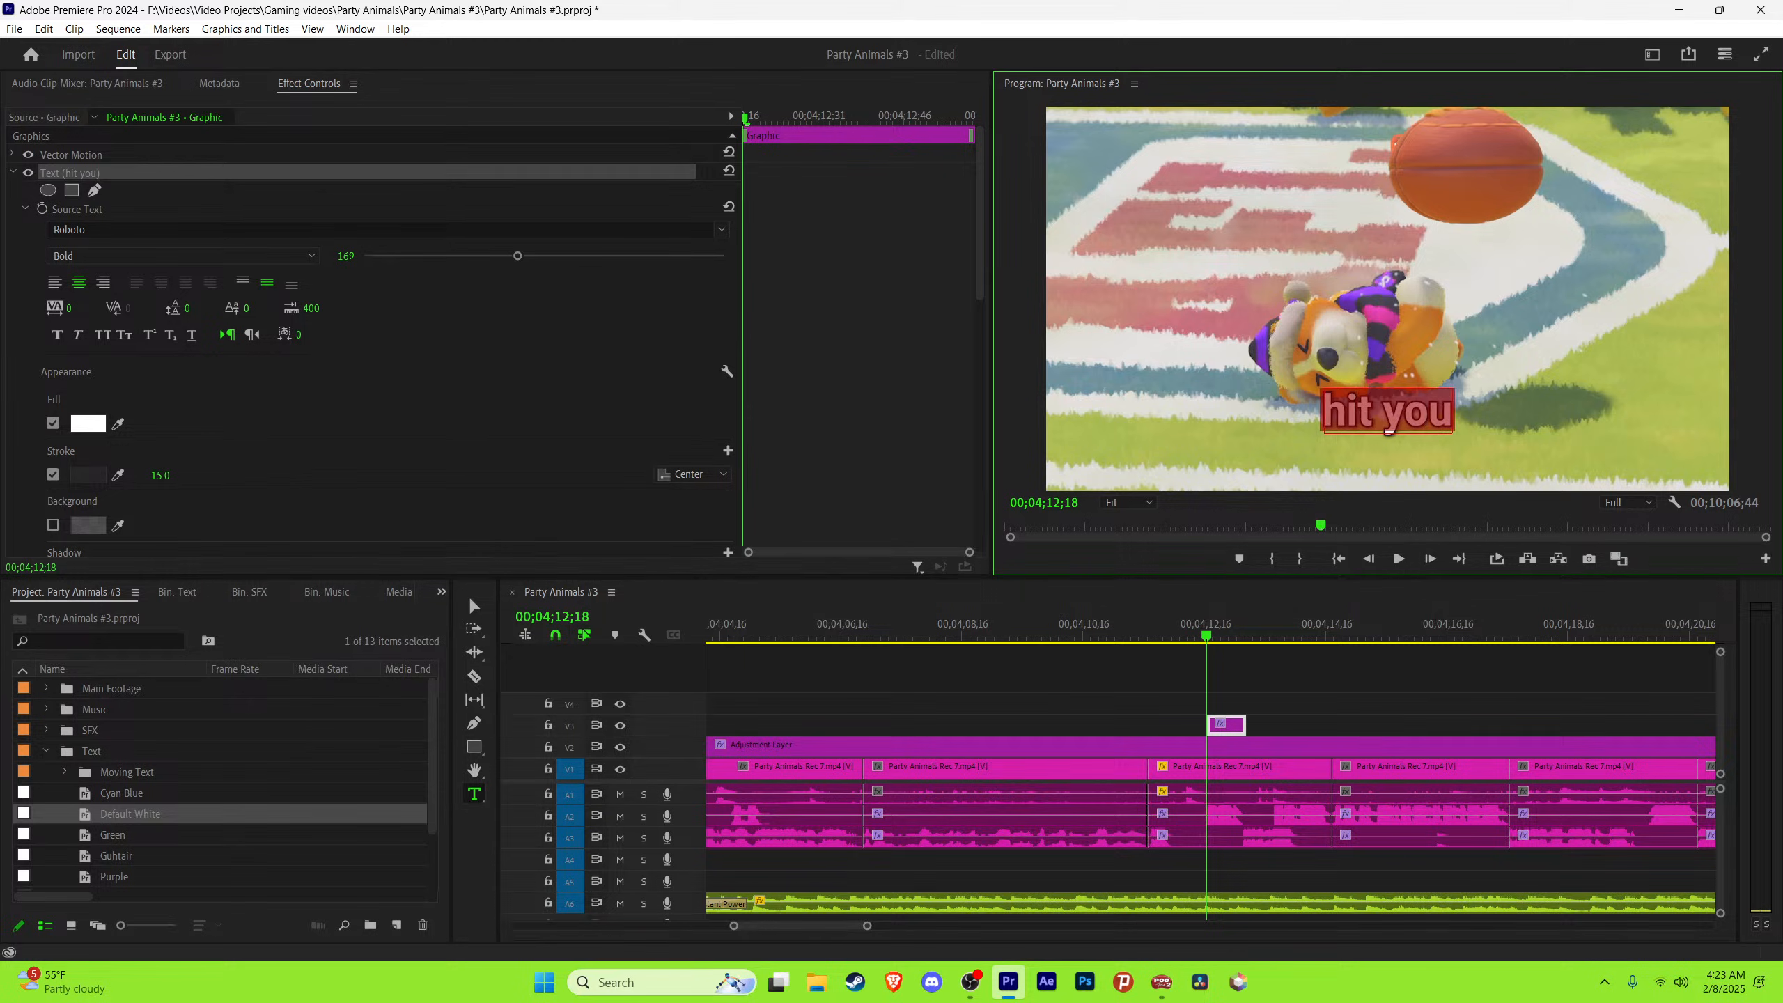
pyautogui.write('OH SHIT')
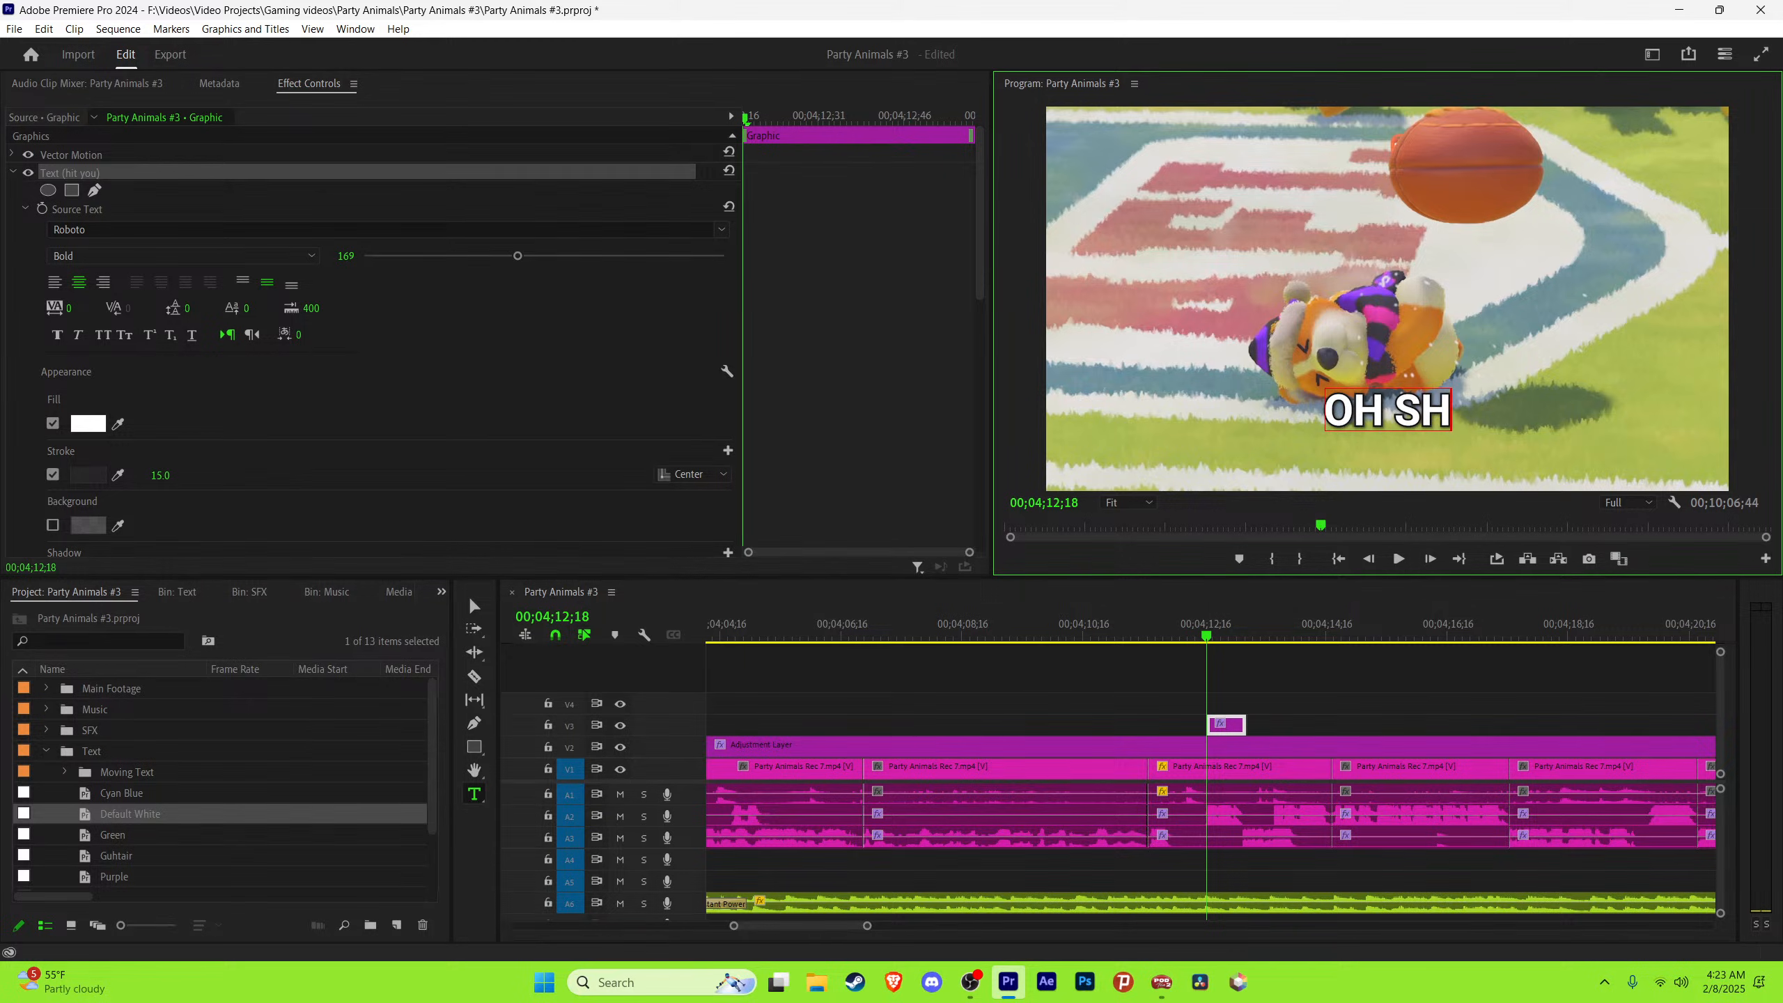
# Step: Set the font size of the whole "OH SHIT" caption text to 250
pyautogui.hotkey('shift', 'Left')
pyautogui.hotkey('shift', 'Left')
pyautogui.hotkey('shift', 'Left')
pyautogui.hotkey('shift', 'Left')
pyautogui.hotkey('shift', 'Left')
pyautogui.hotkey('shift', 'Left')
pyautogui.hotkey('shift', 'Left')
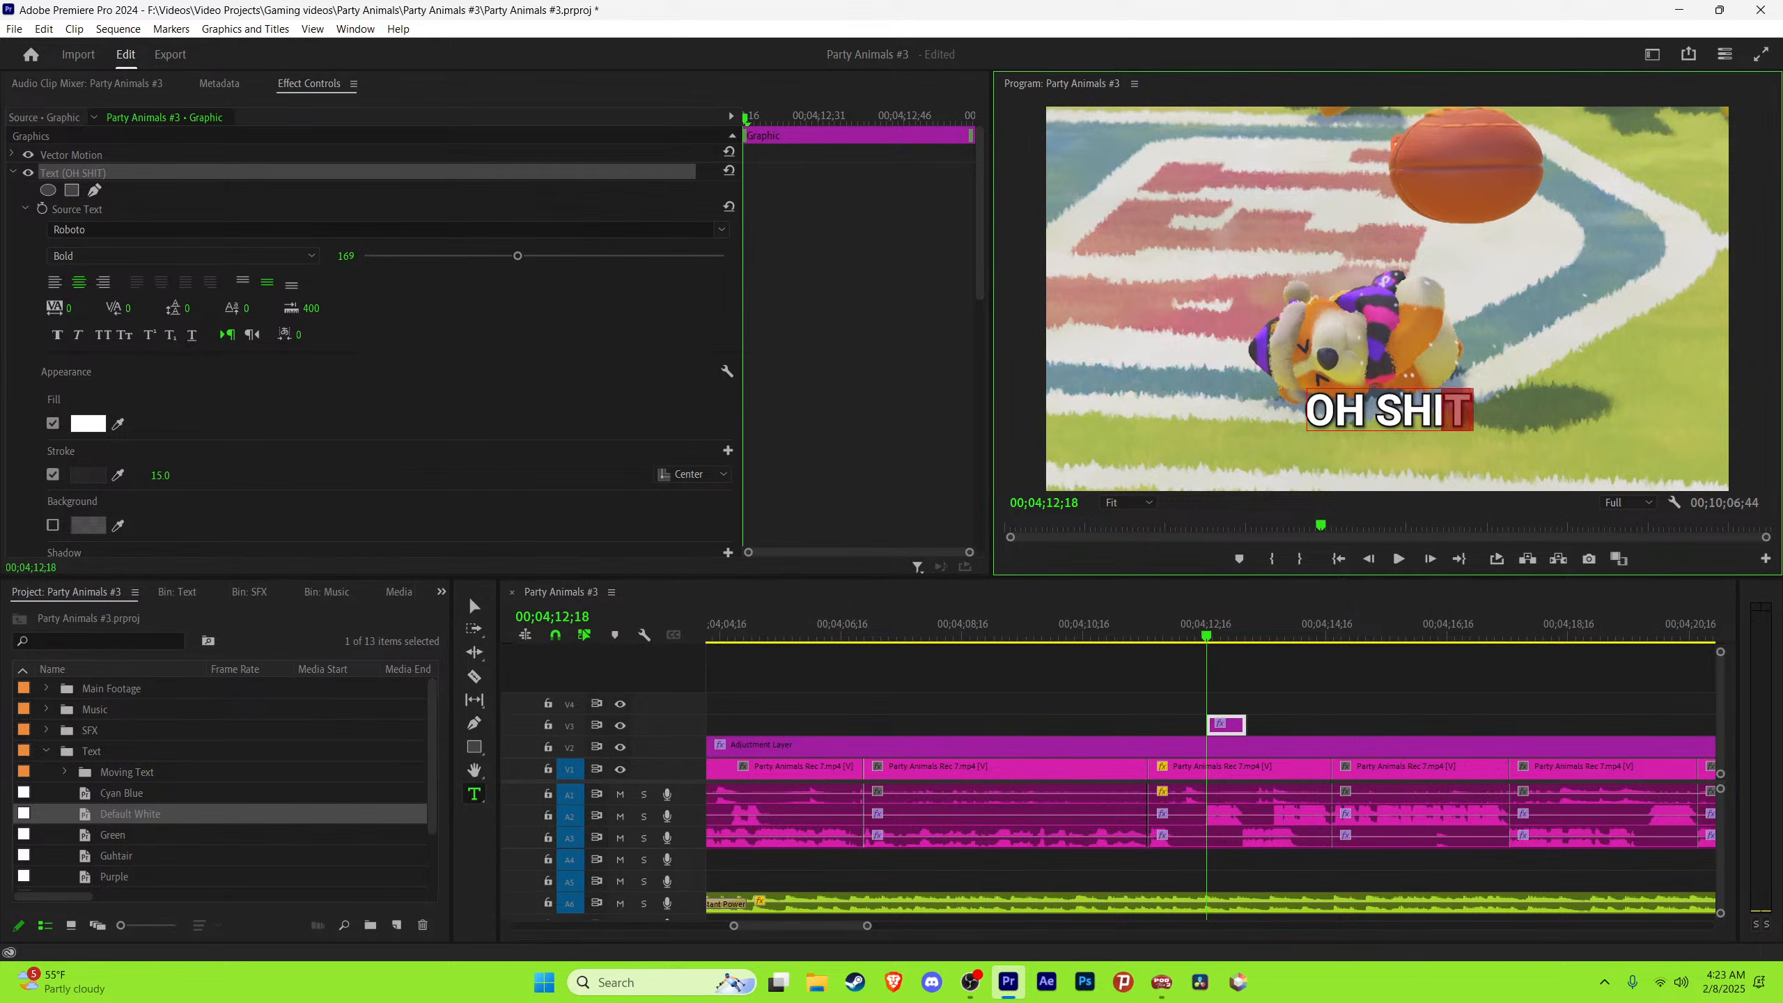
pyautogui.click(345, 256)
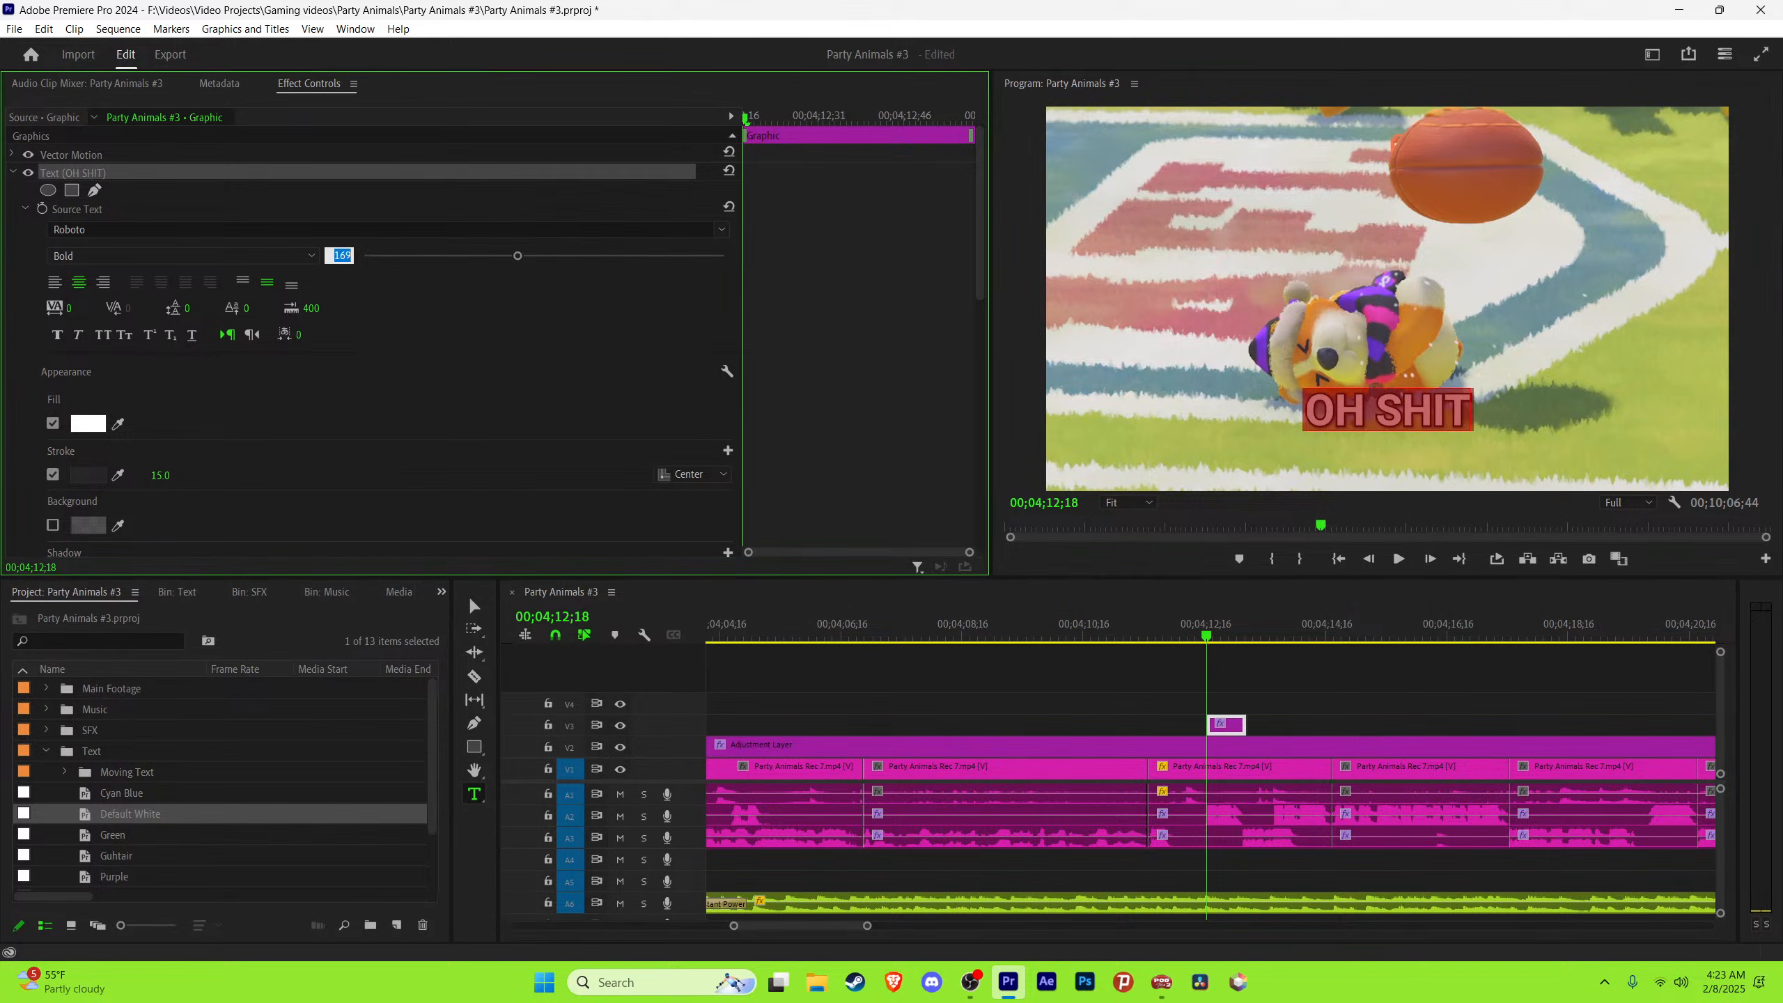
pyautogui.write('250')
pyautogui.press('Return')
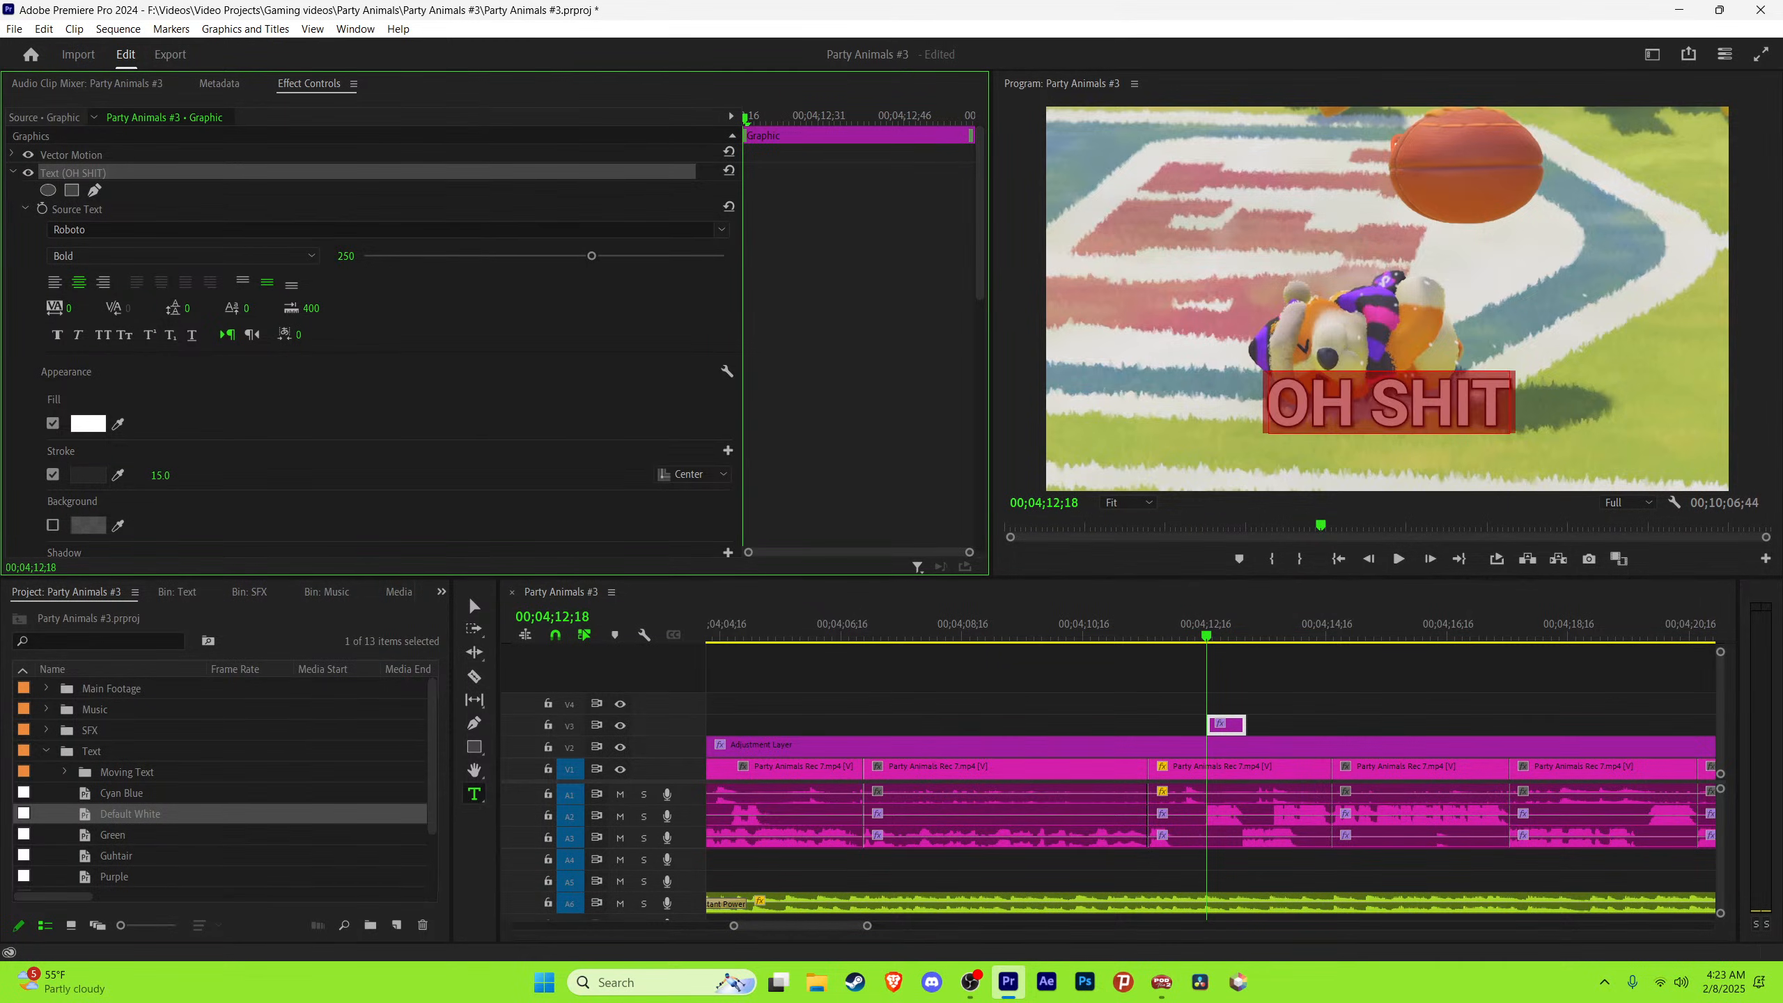
# Step: Play the "OH SHIT" caption against the voice and trim its end to 00;04;12;54
pyautogui.hotkey('shift', '3')
pyautogui.press('=')
pyautogui.press('=')
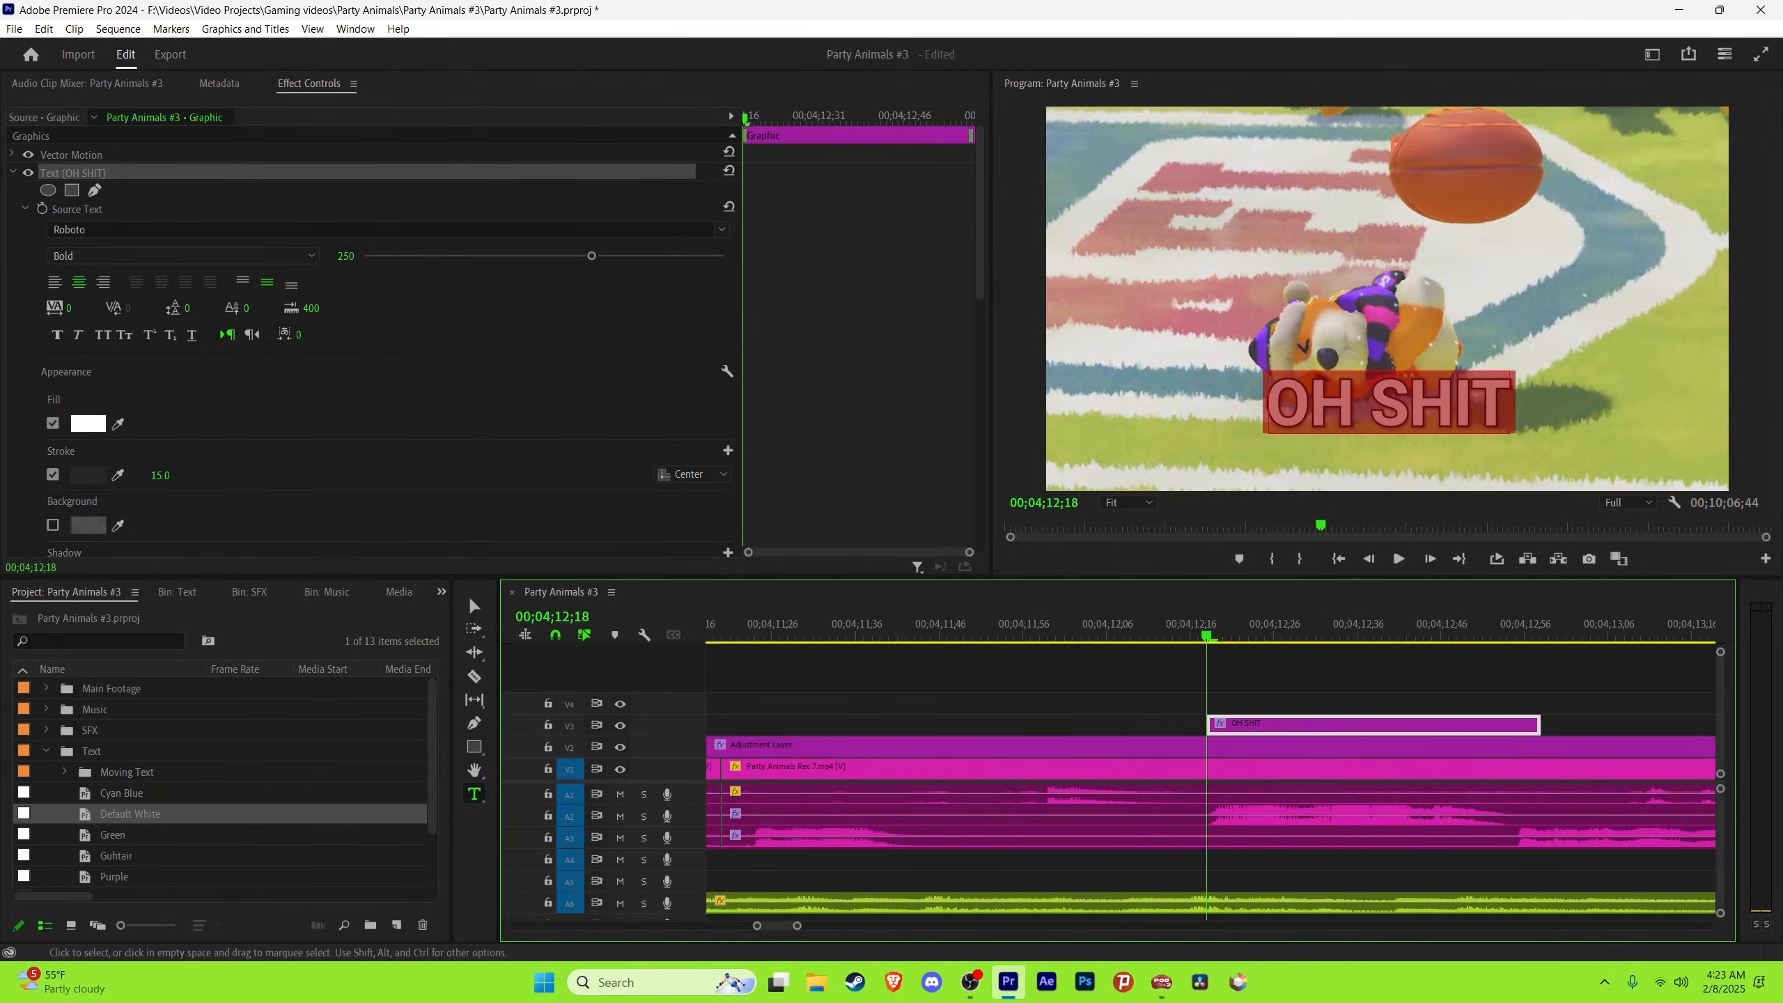
pyautogui.press('space')
pyautogui.press('Right')
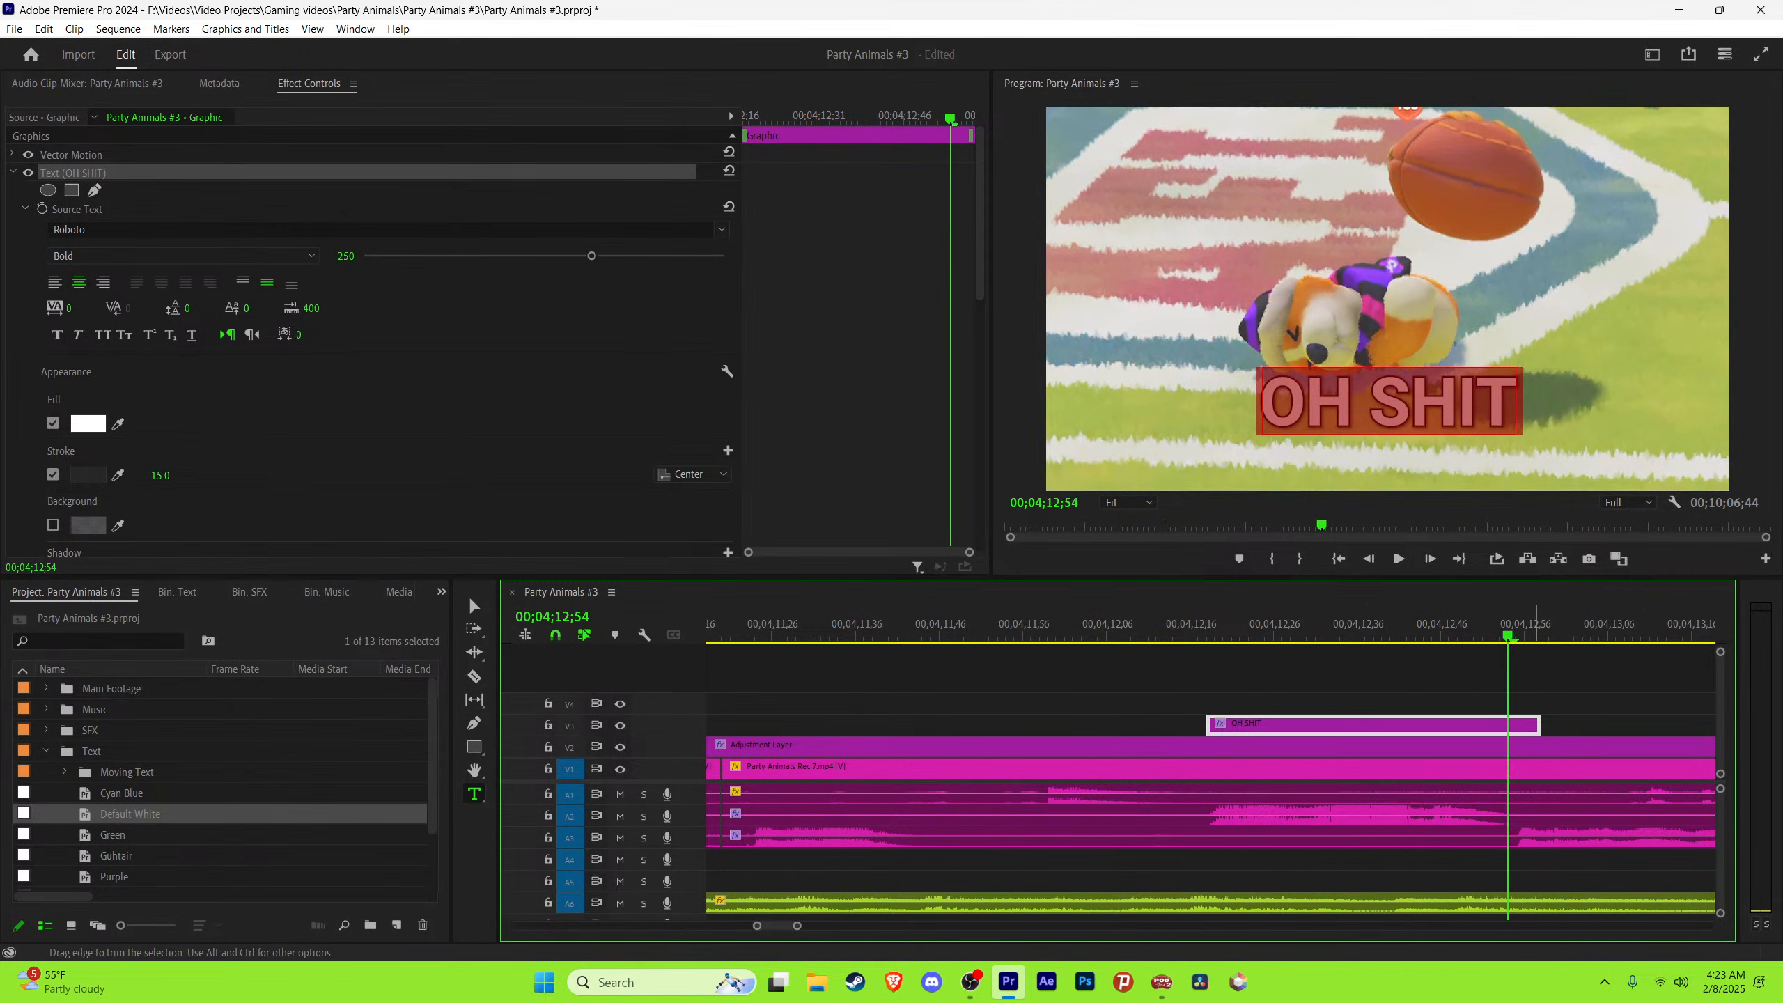
pyautogui.moveTo(1538, 725); pyautogui.dragTo(1508, 725)
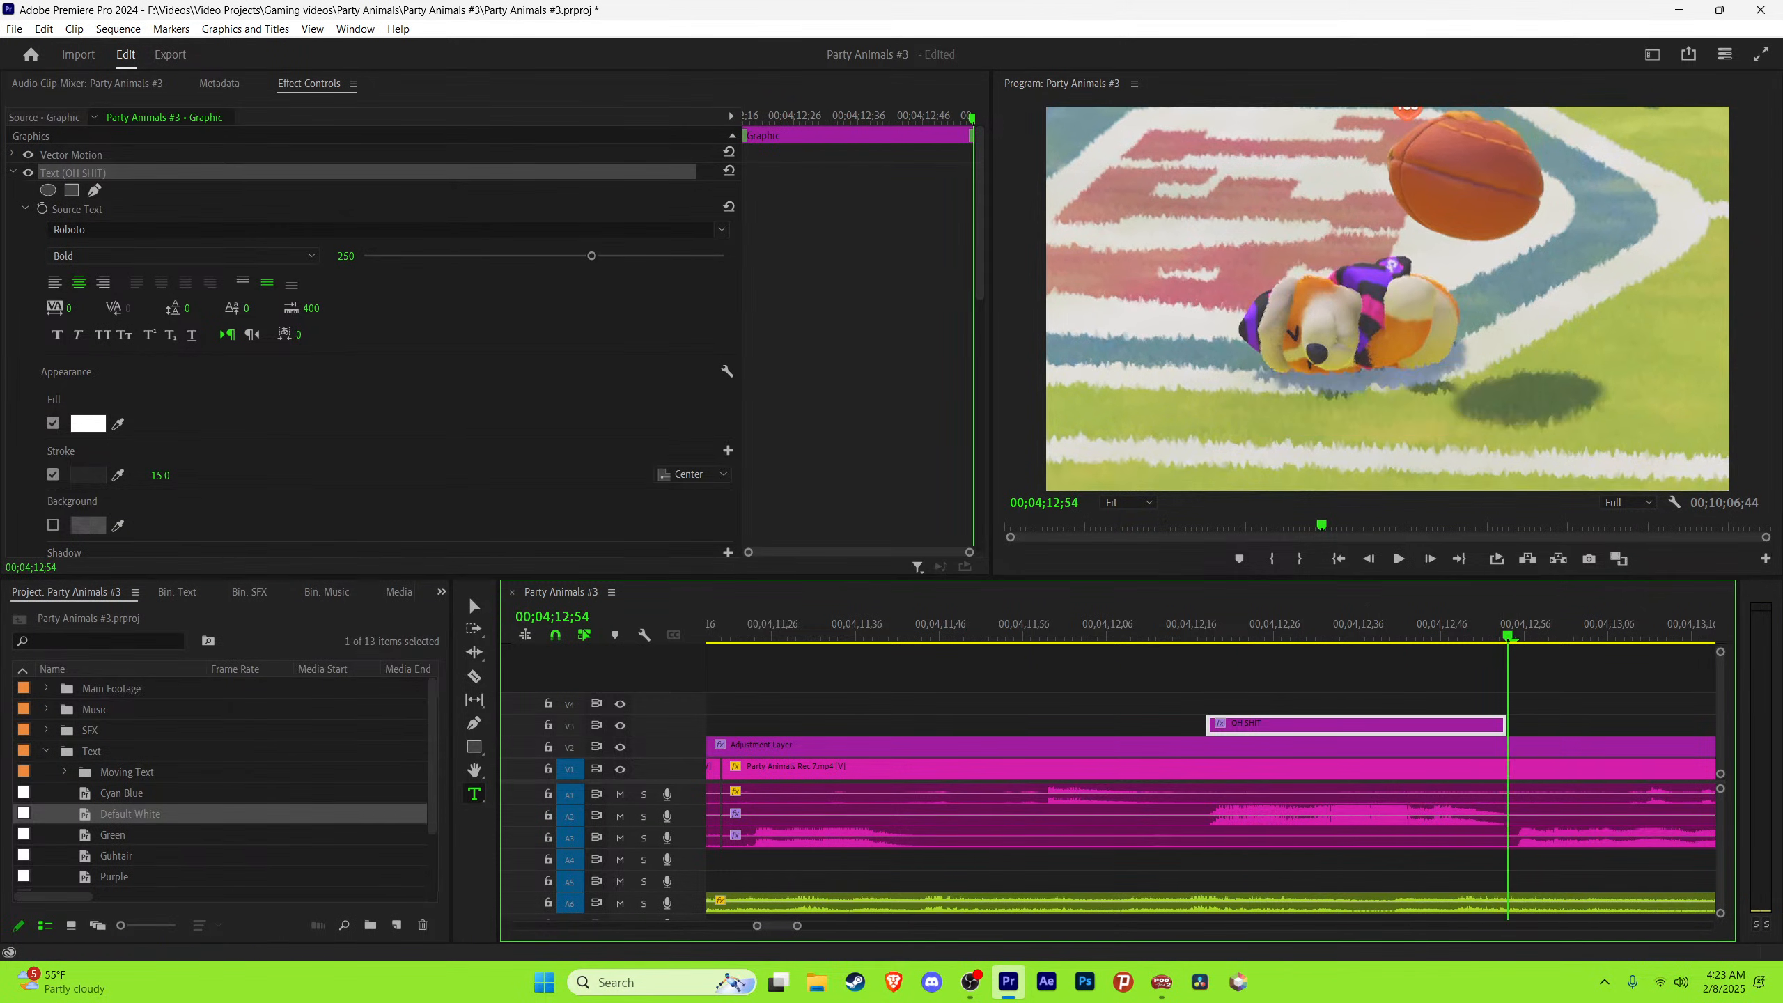
# Step: Search the effects for "shake" and collapse the other result groups to reach the Hunter's Presets
pyautogui.click(441, 591)
pyautogui.click(467, 745)
pyautogui.click(98, 615)
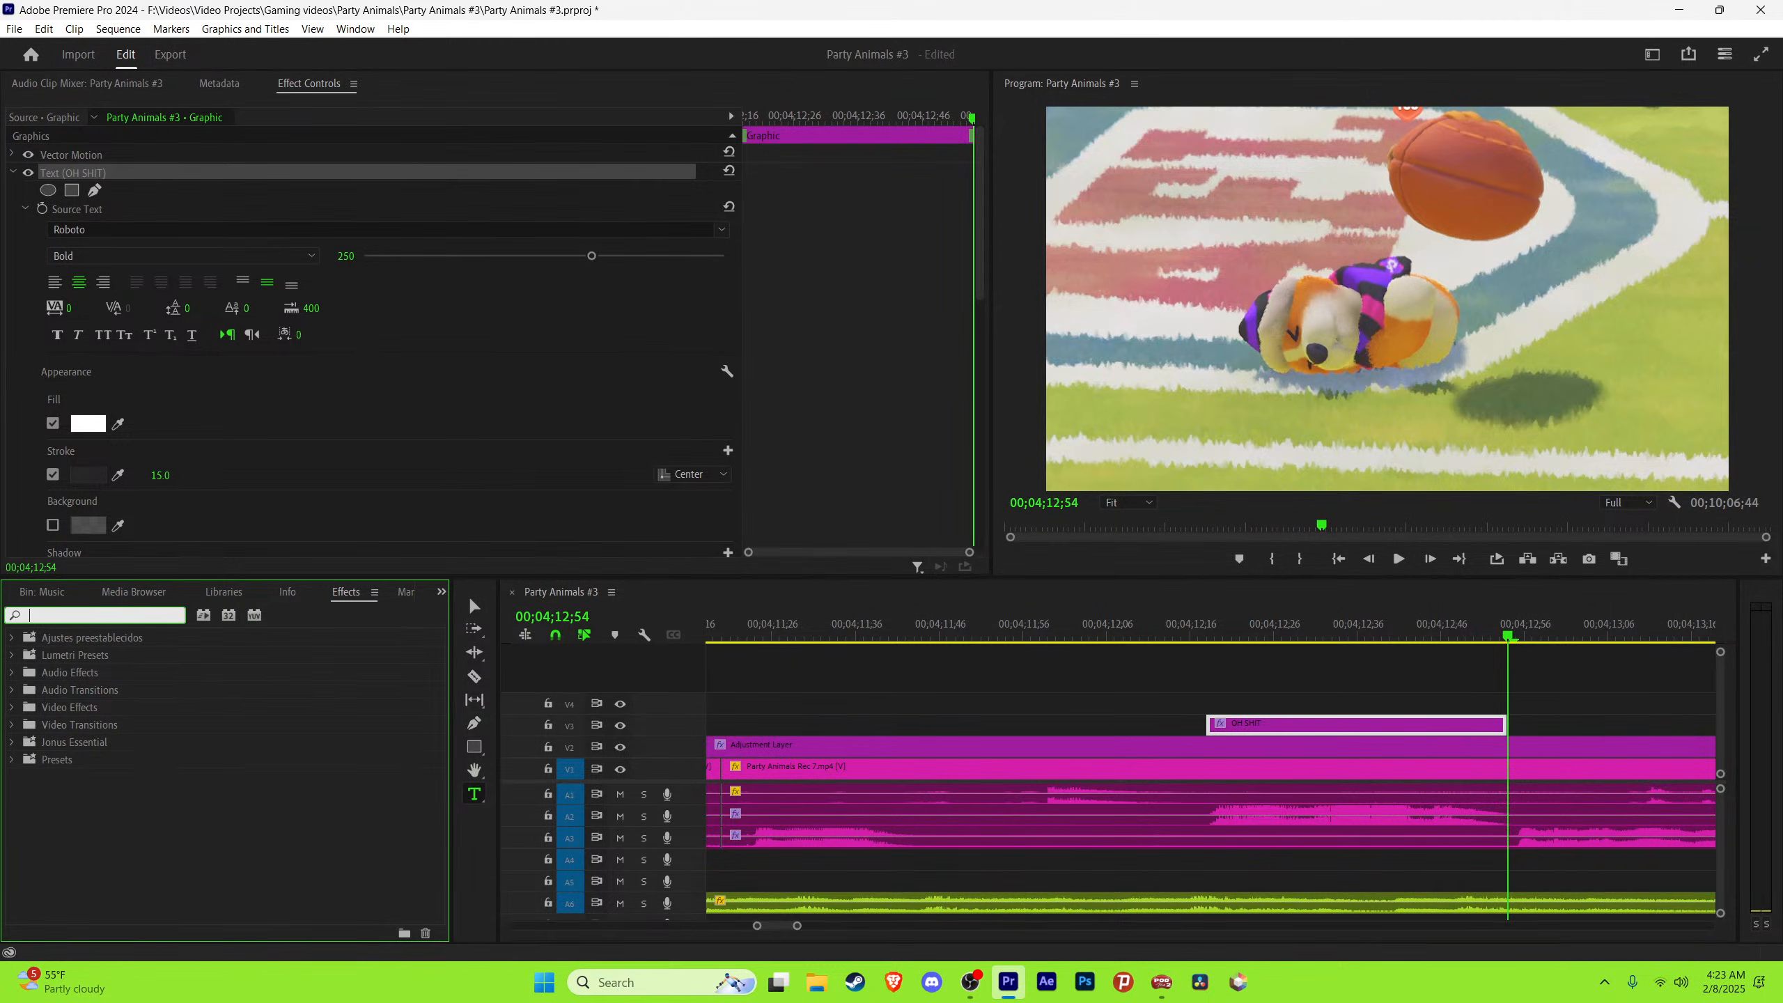
pyautogui.write('shake')
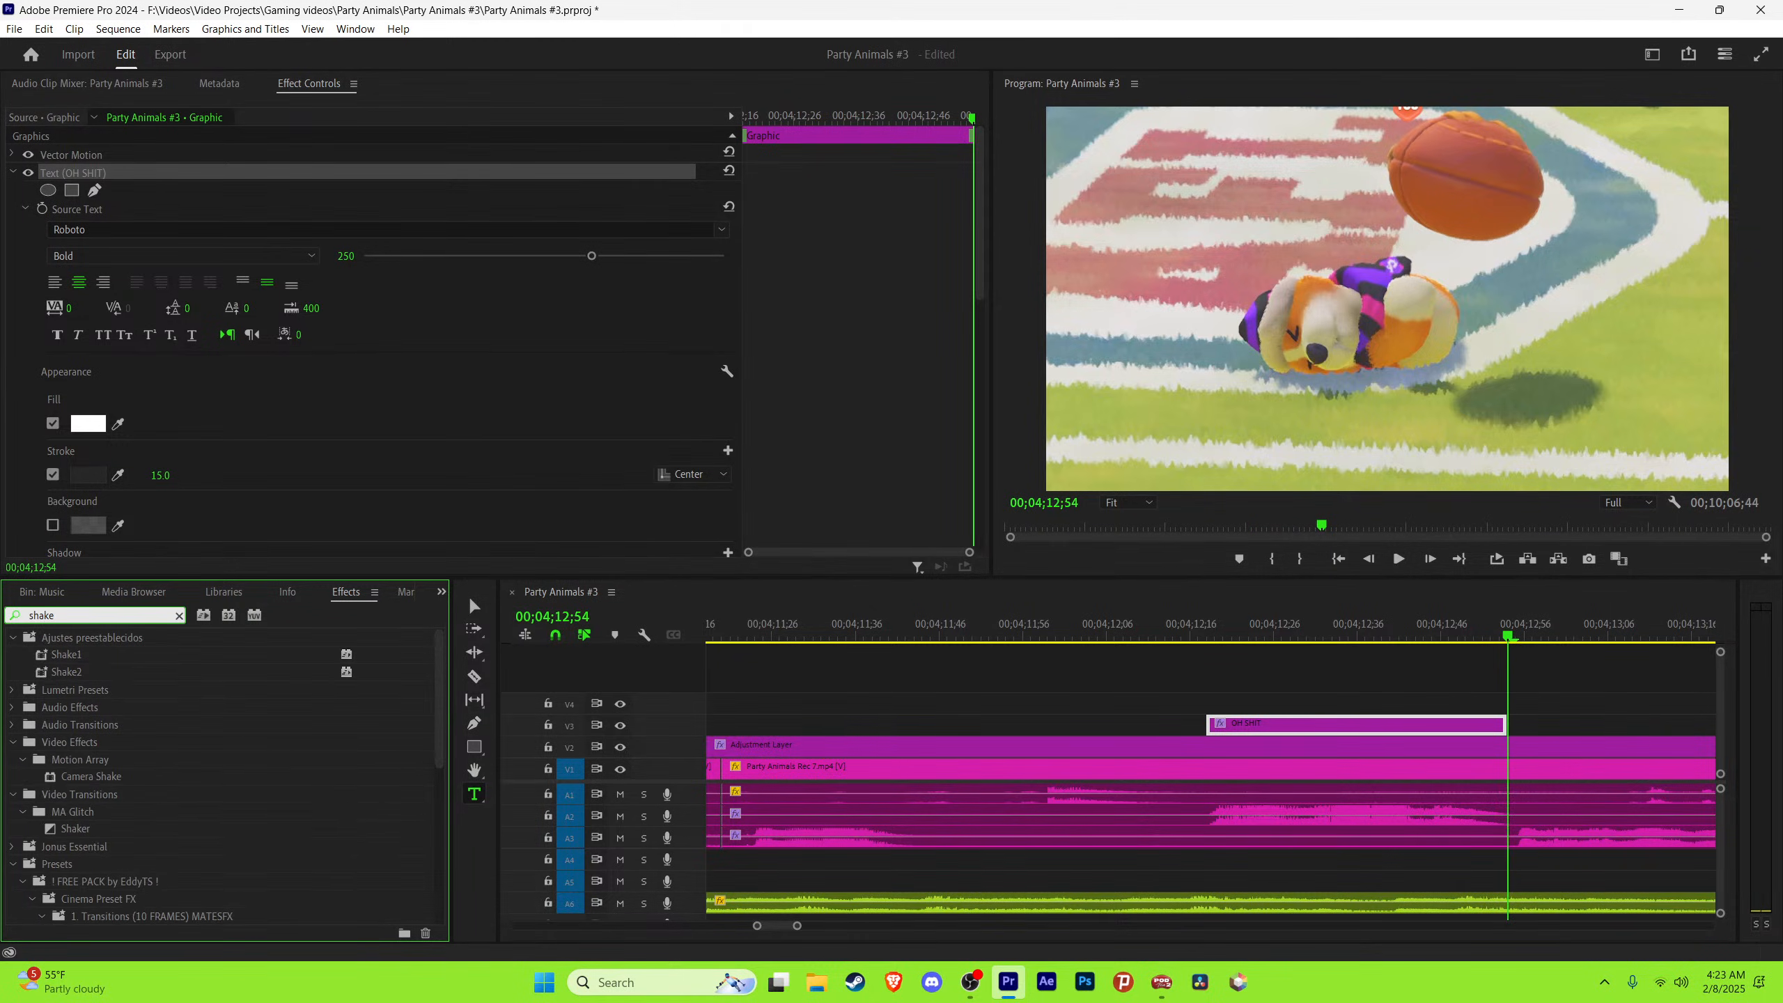
pyautogui.click(13, 638)
pyautogui.click(12, 707)
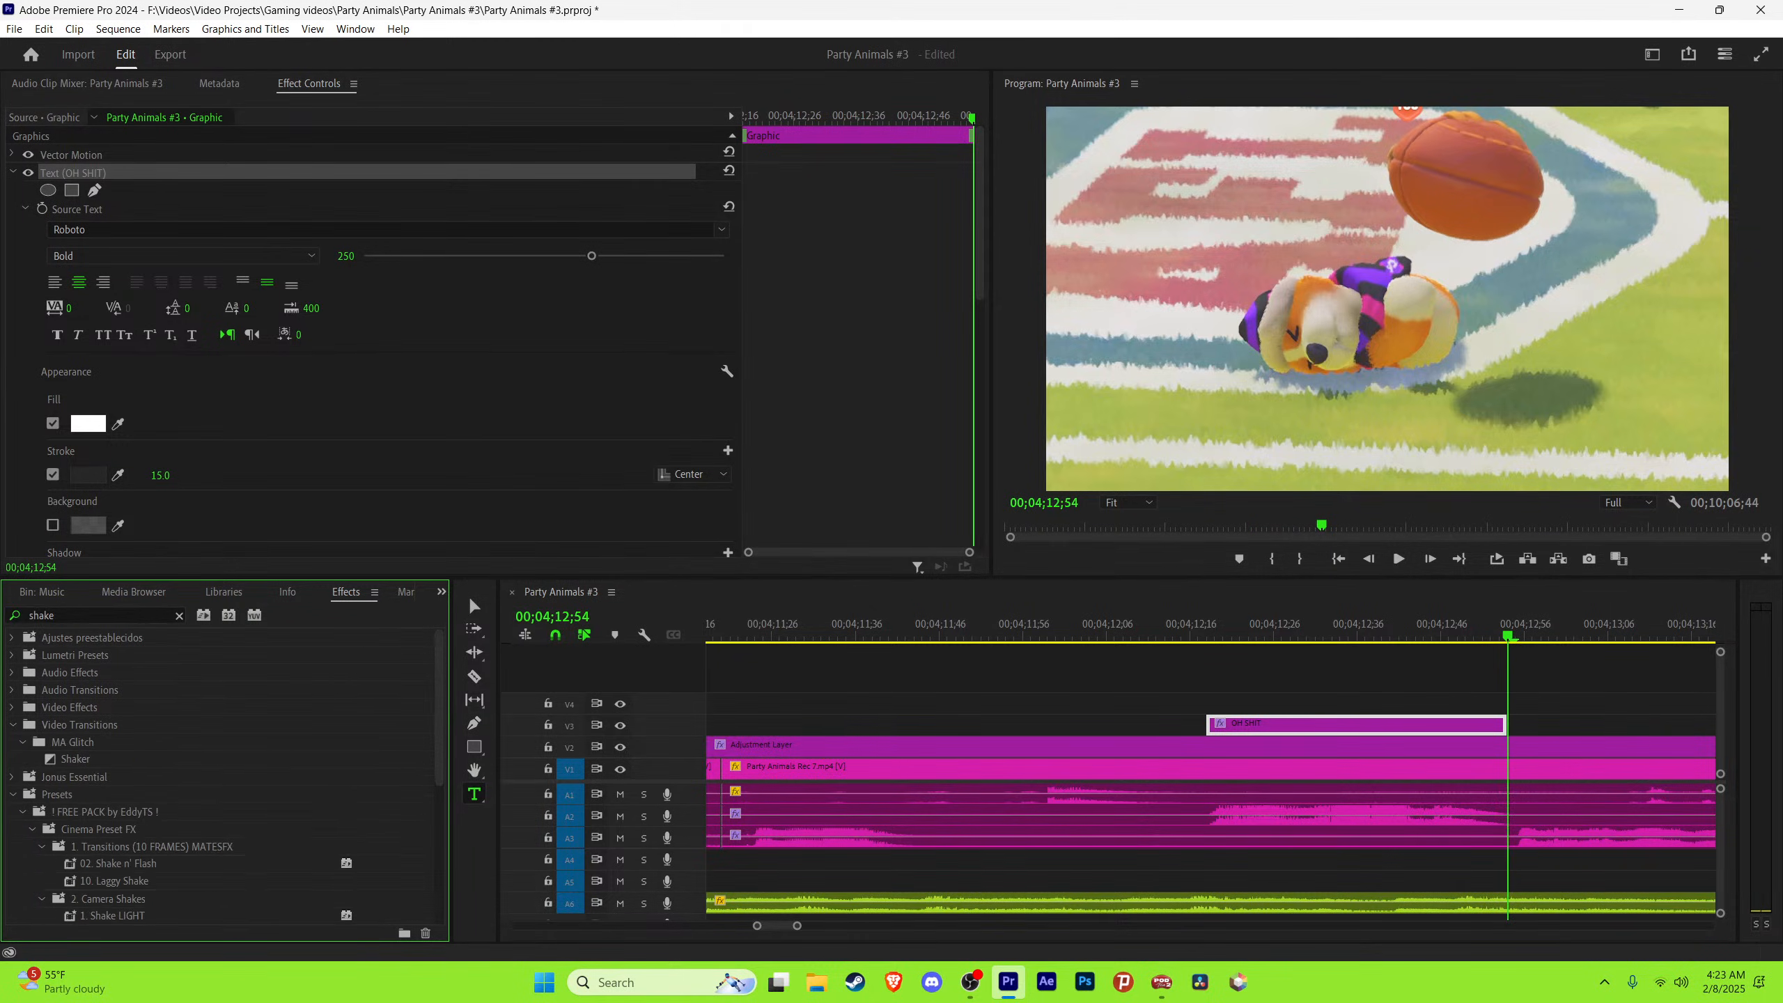
pyautogui.click(12, 726)
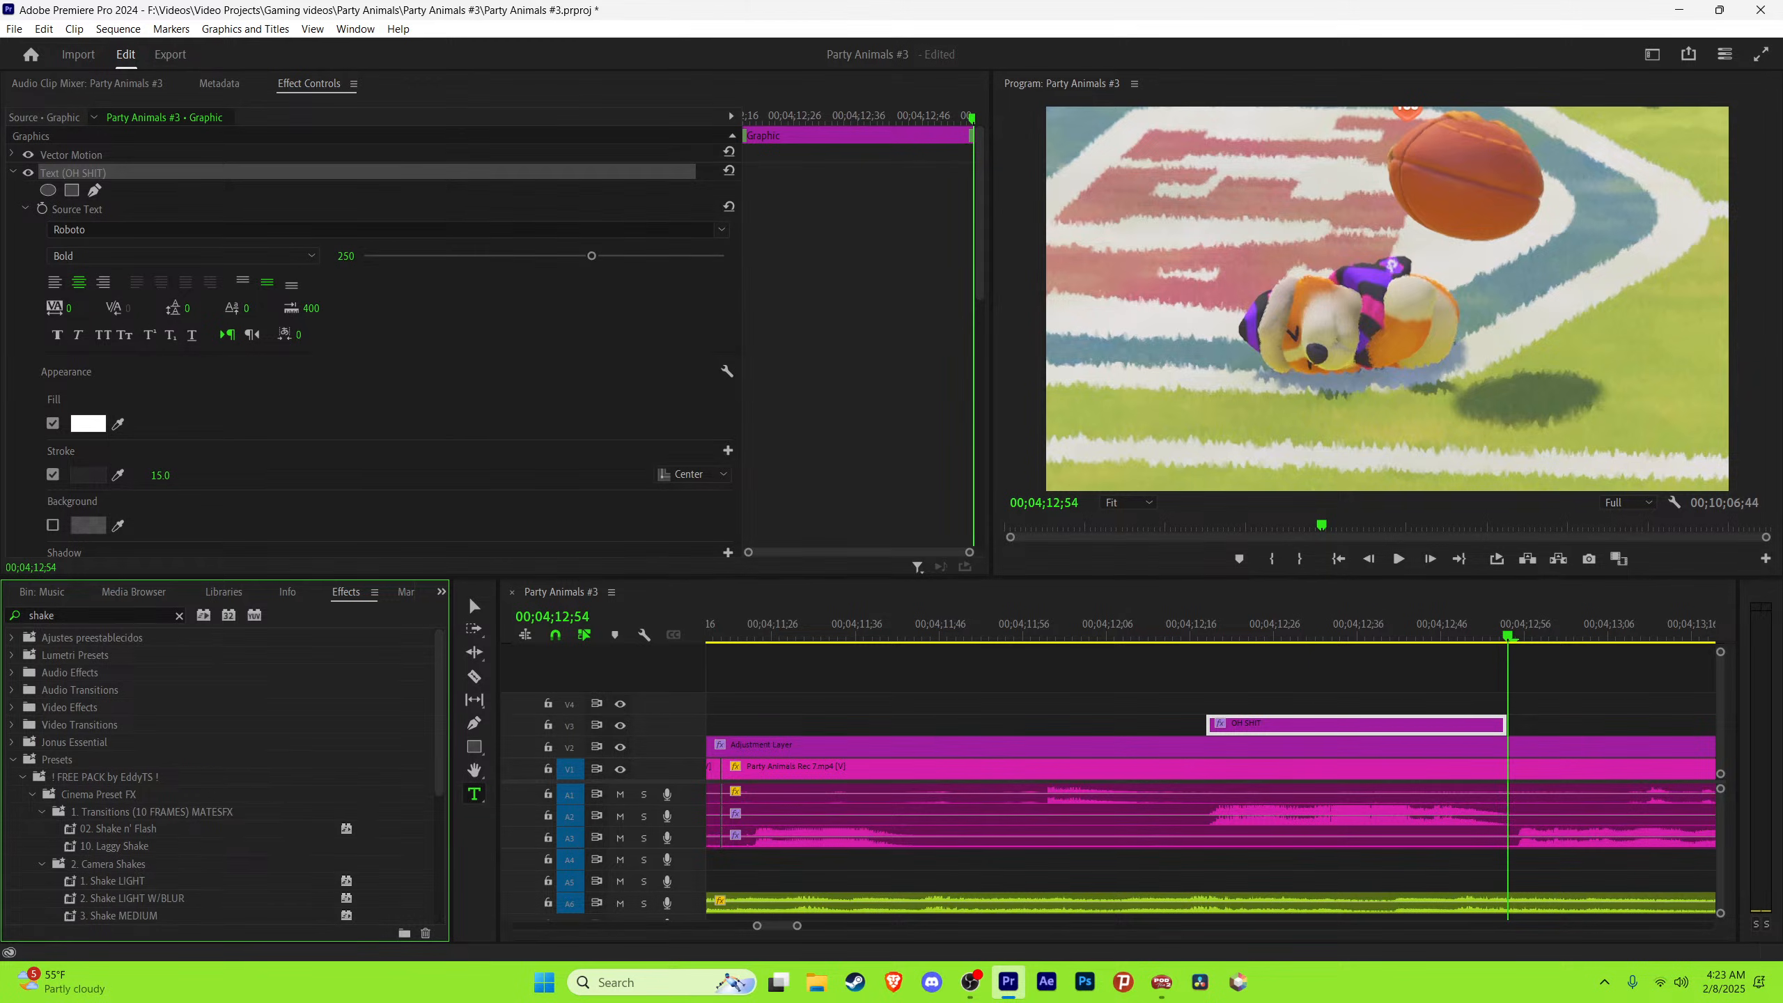
pyautogui.scroll(-1, 225, 776)
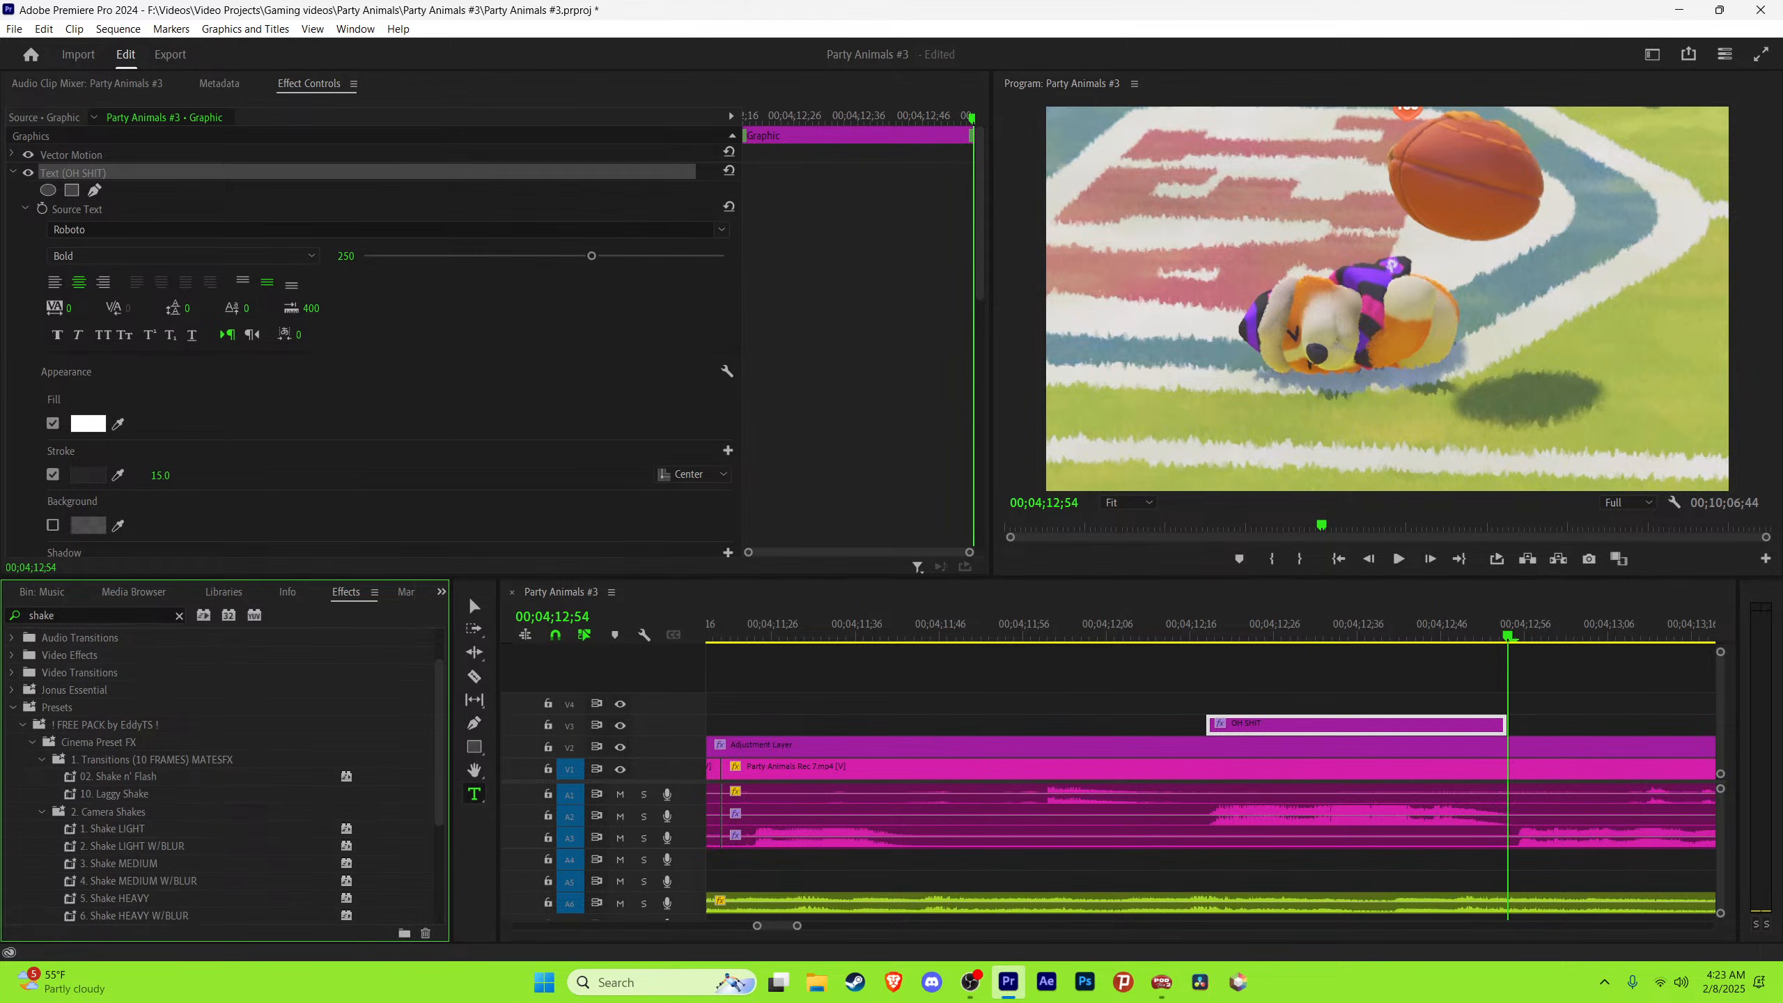
pyautogui.click(23, 725)
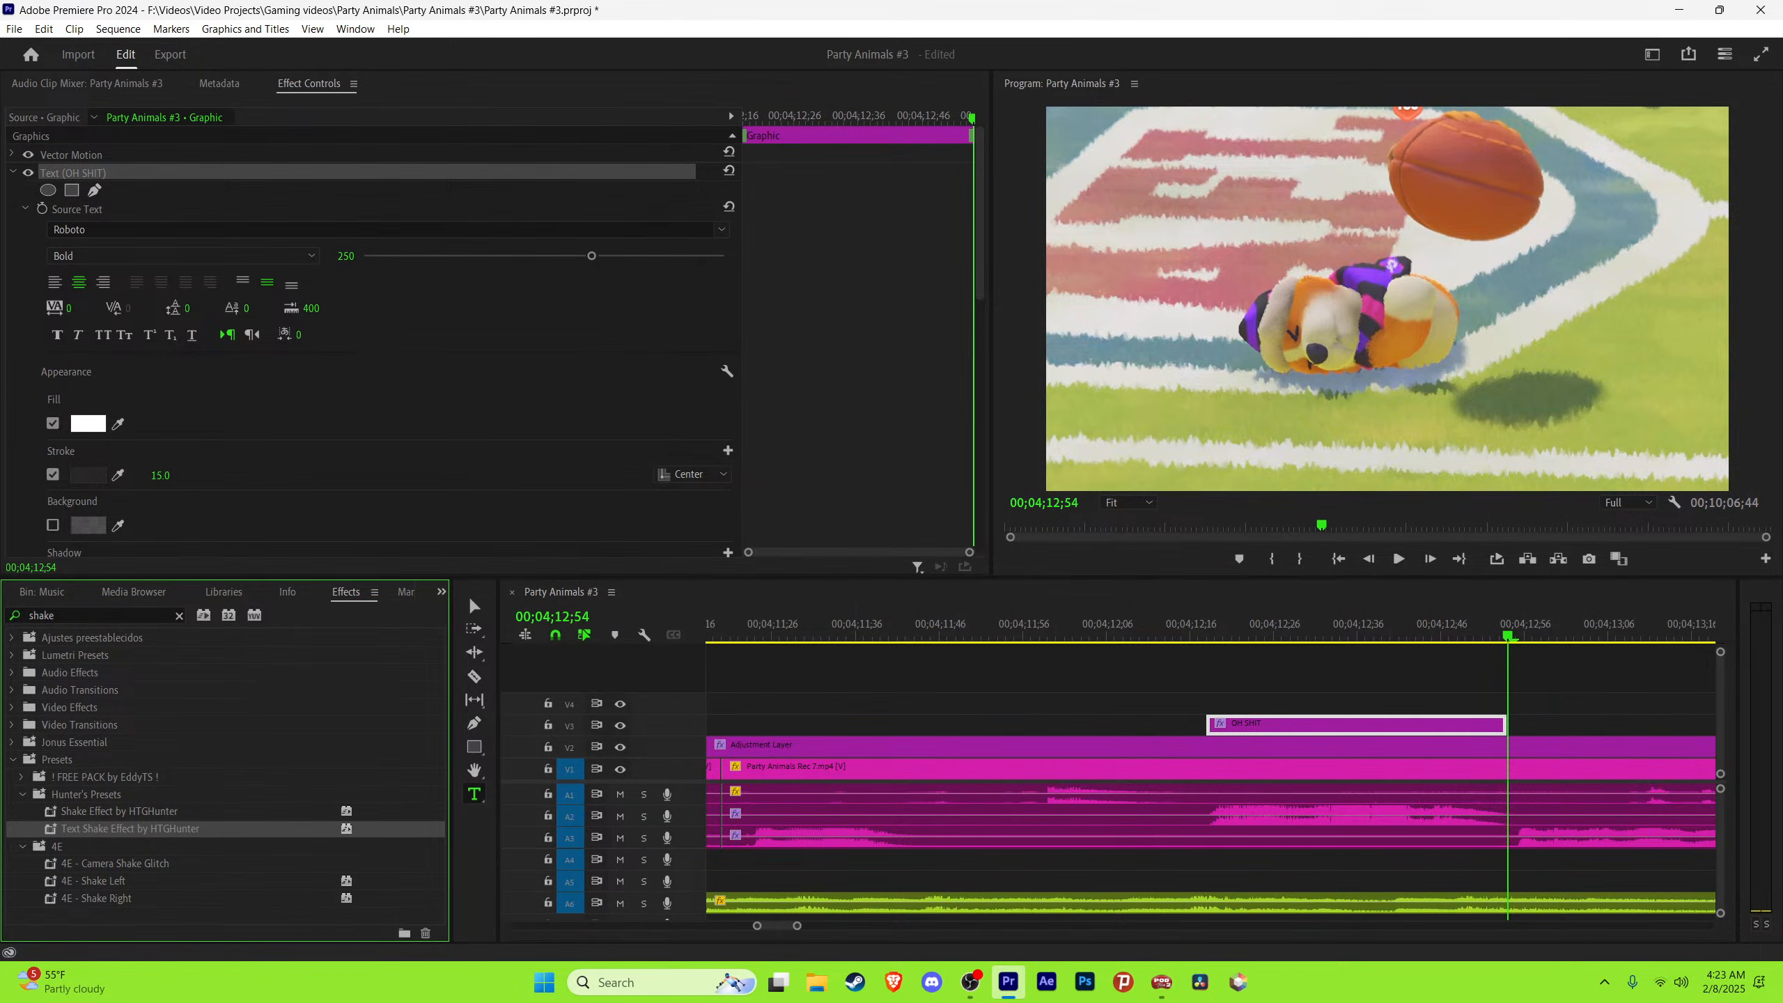
# Step: Check the properties of the Text Shake Effect by HTGHunter preset and apply it to the "OH SHIT" caption
pyautogui.rightClick(108, 829)
pyautogui.click(141, 926)
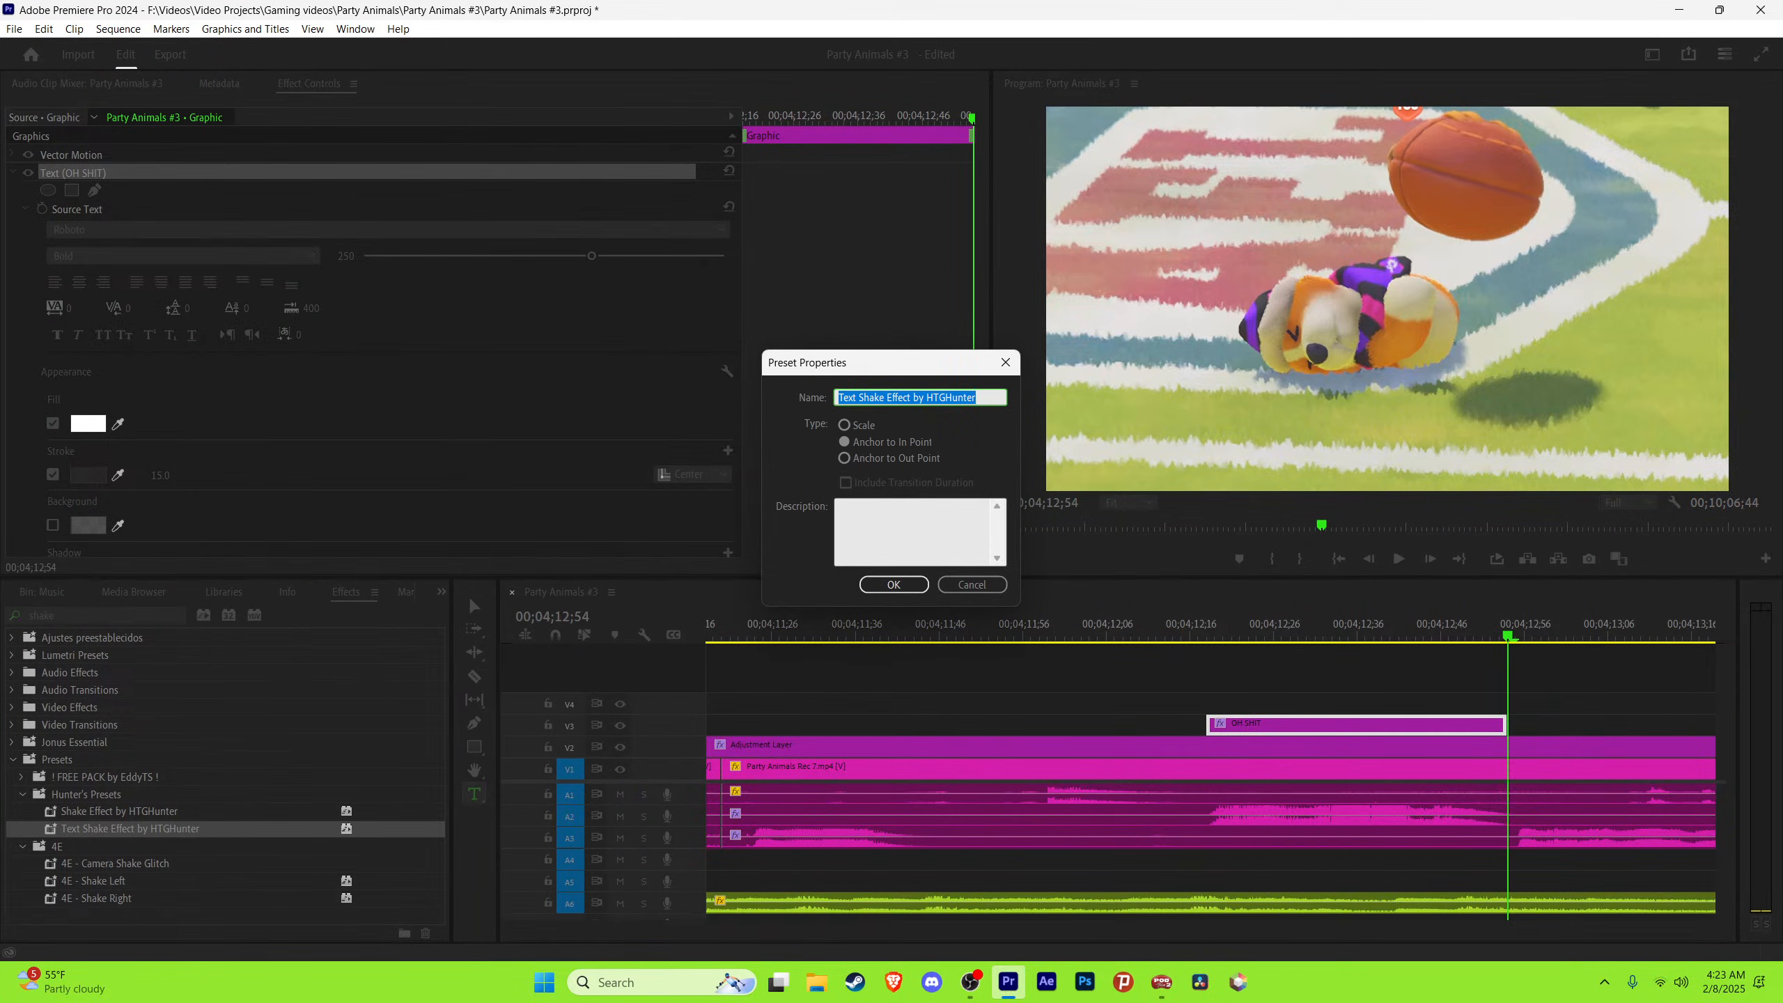
pyautogui.press('Escape')
pyautogui.moveTo(130, 829); pyautogui.dragTo(1258, 725)
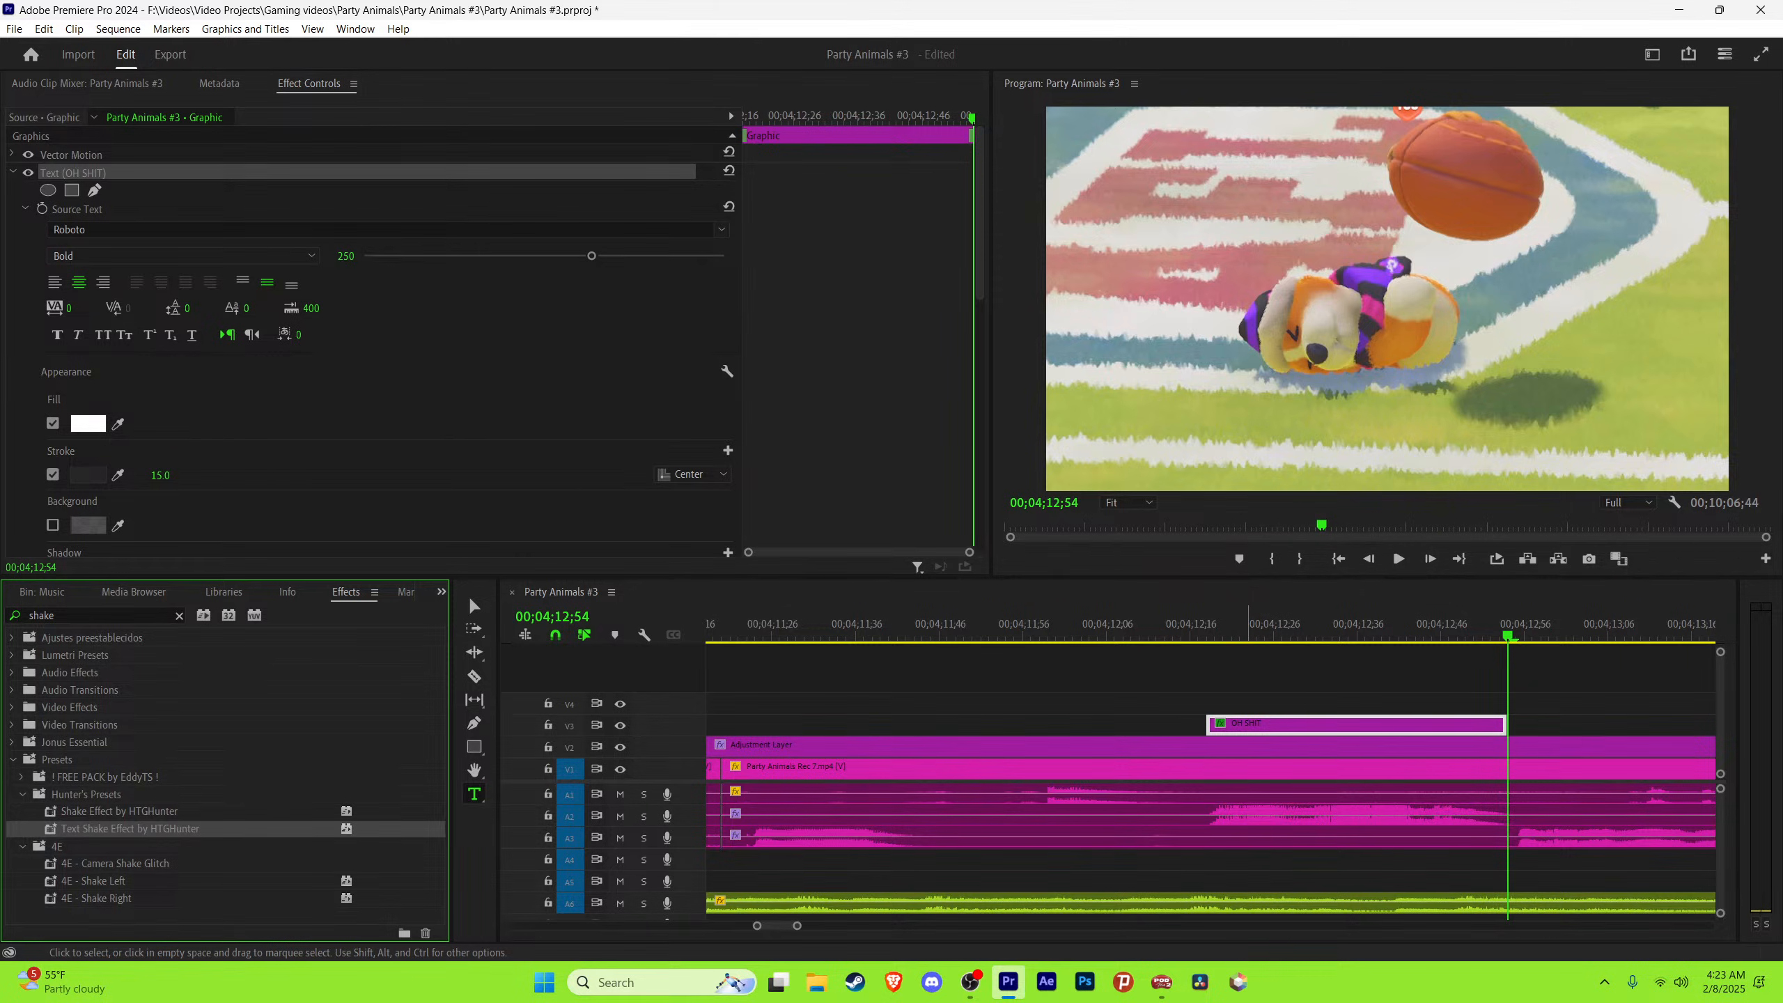
# Step: Save the project and play the "OH SHIT" caption from 00;04;12;13 to check its shake
pyautogui.click(1165, 625)
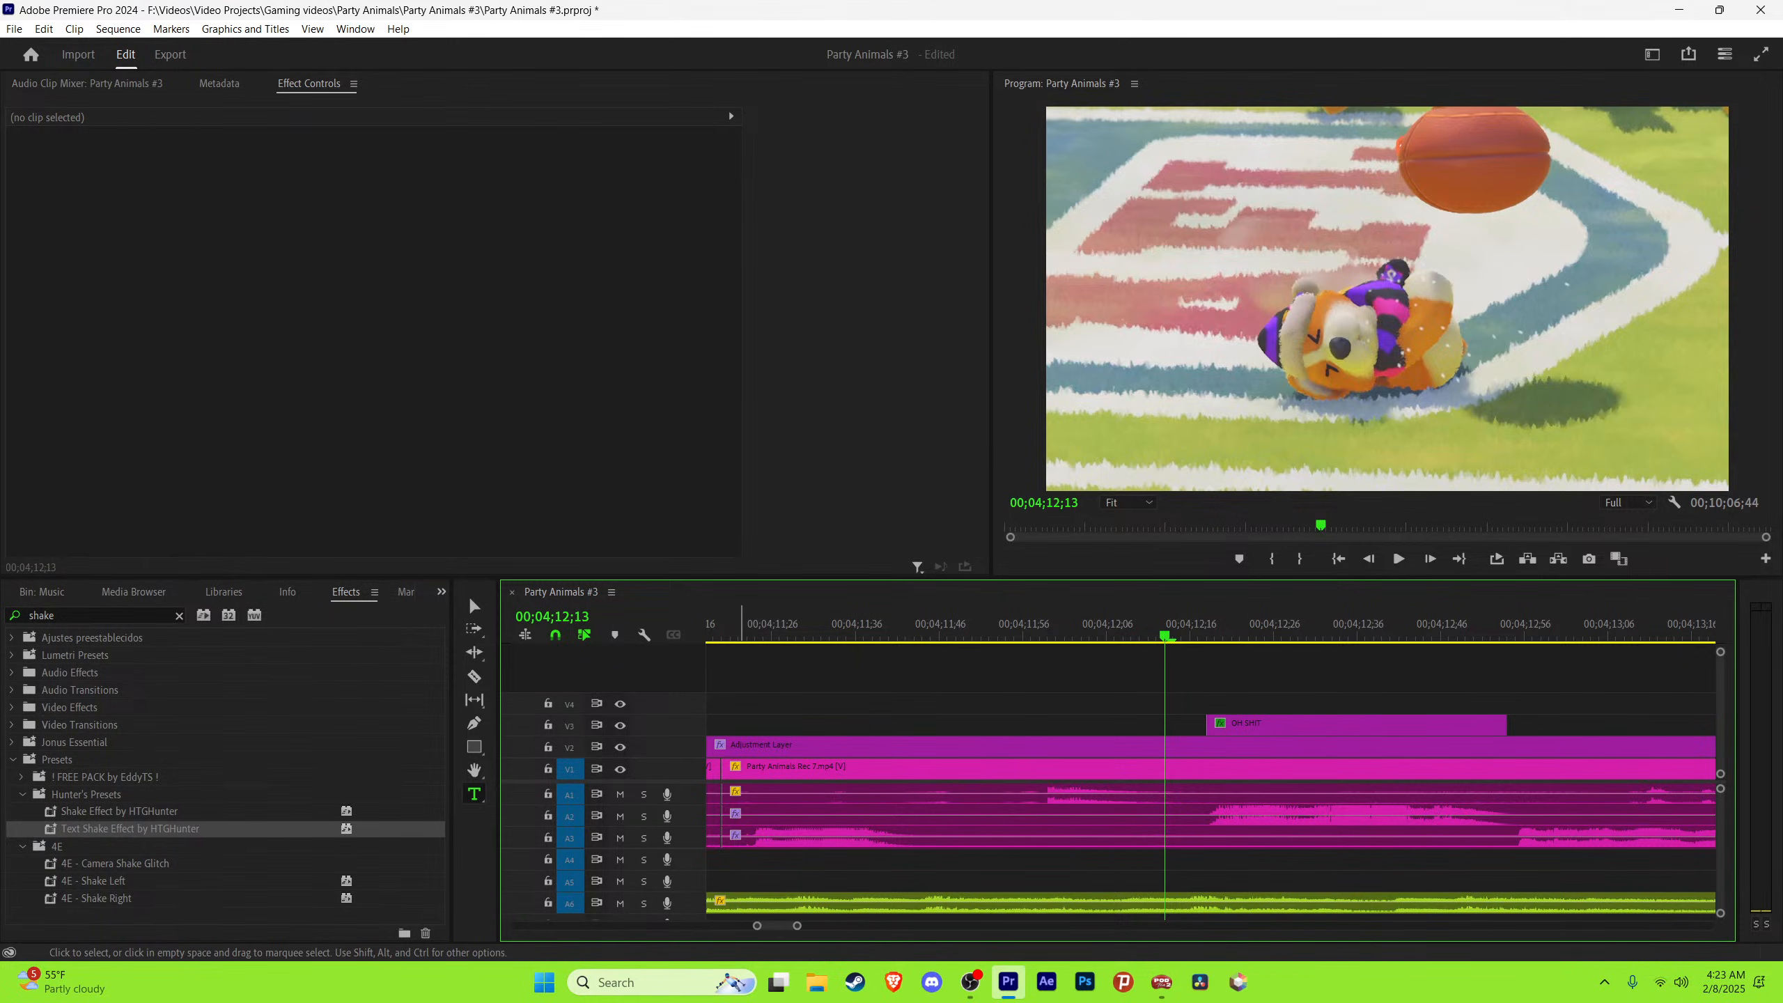
pyautogui.hotkey('ctrl', 's')
pyautogui.click(468, 593)
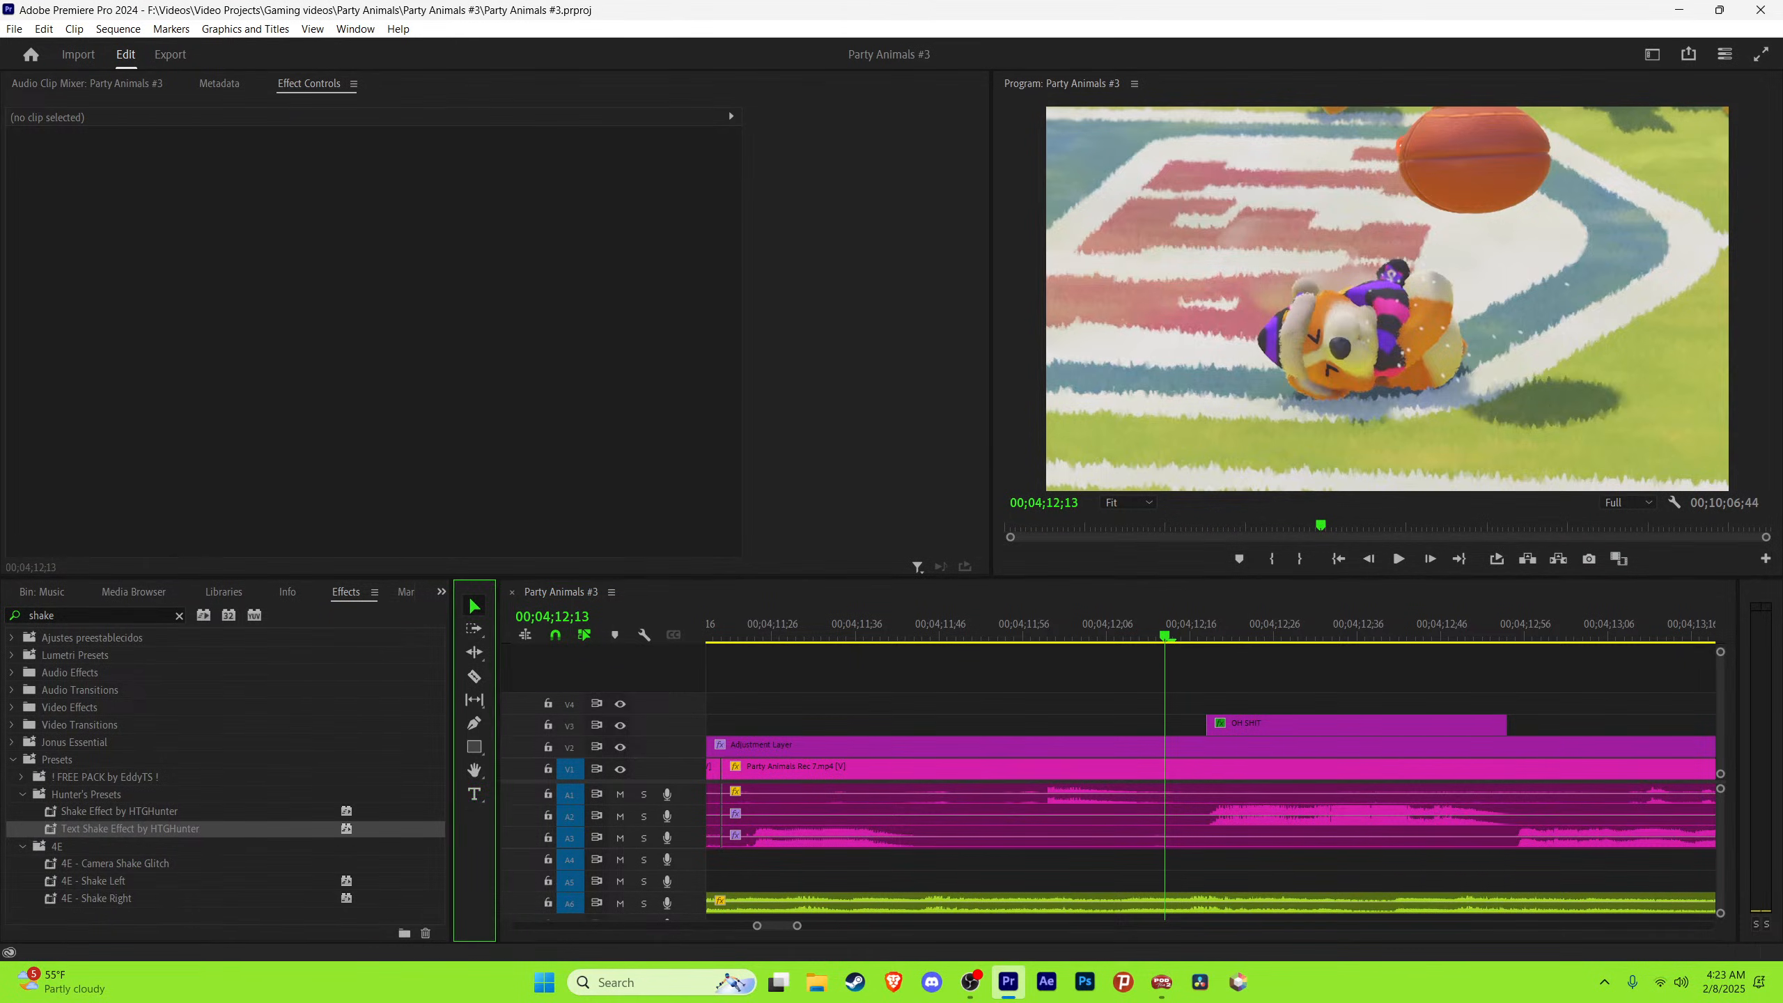
pyautogui.press('-')
pyautogui.press('space')
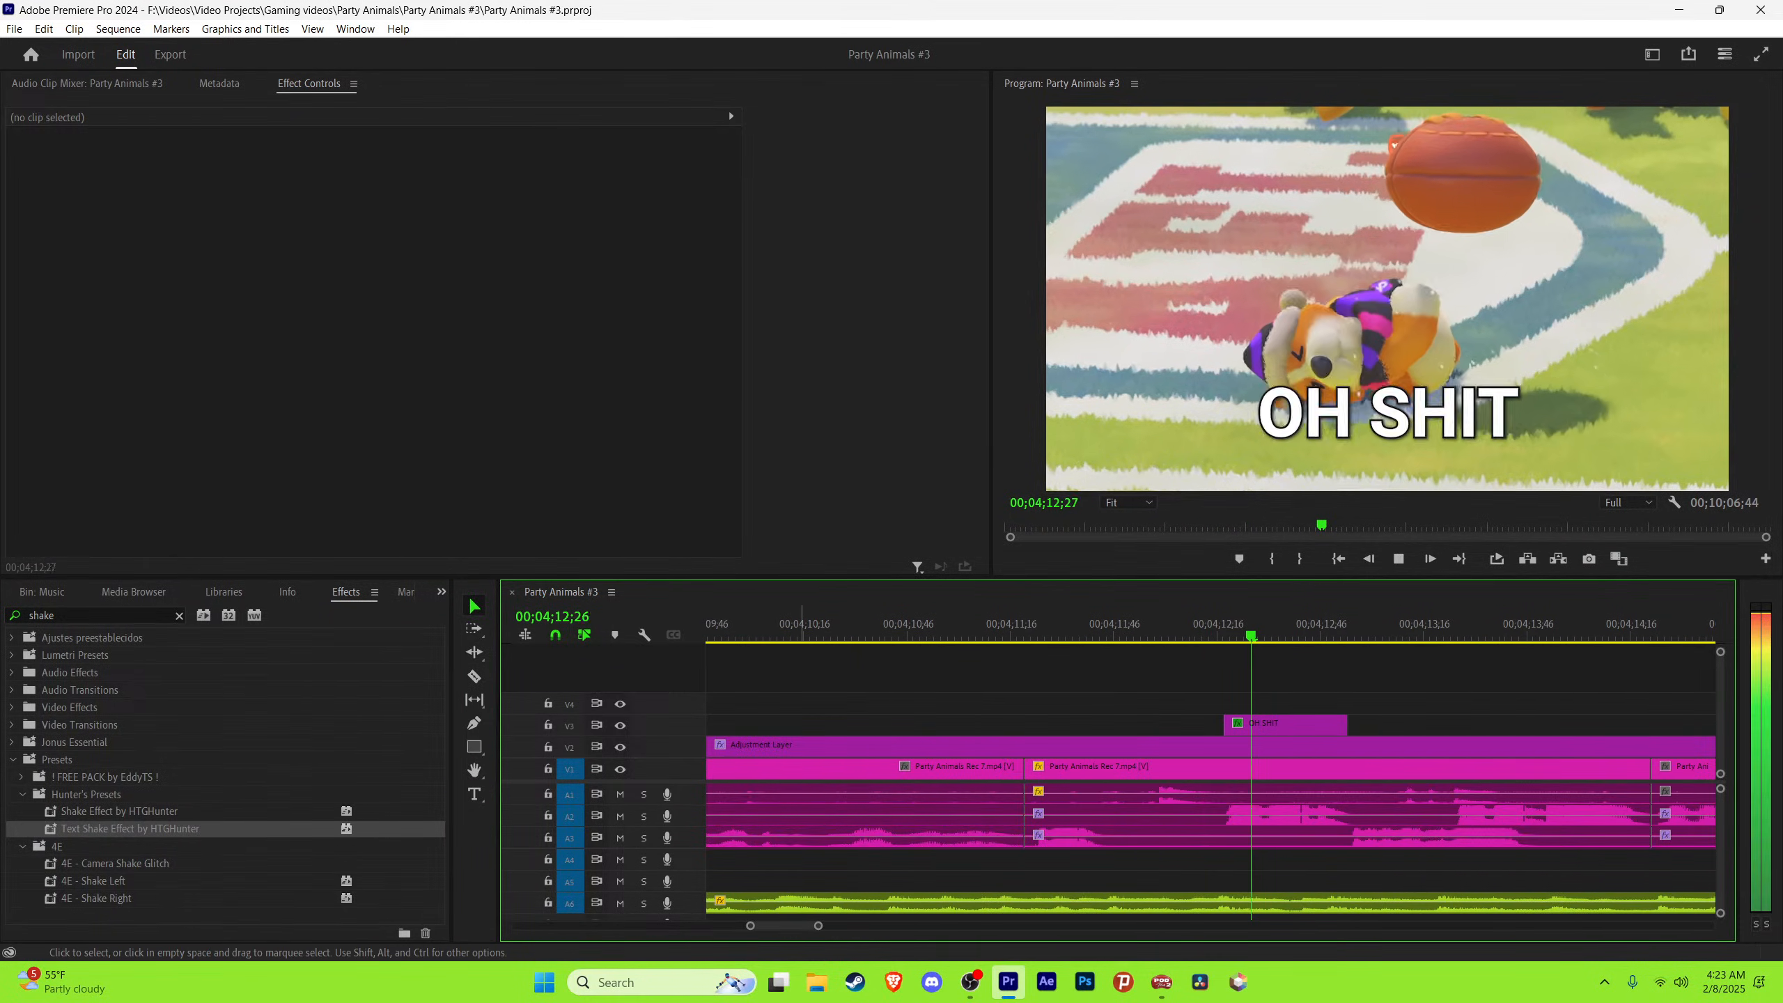
pyautogui.press('space')
# Step: Add the default Cross Dissolve to the end of the "OH SHIT" caption and shorten it to 00;00;00;04
pyautogui.rightClick(1349, 723)
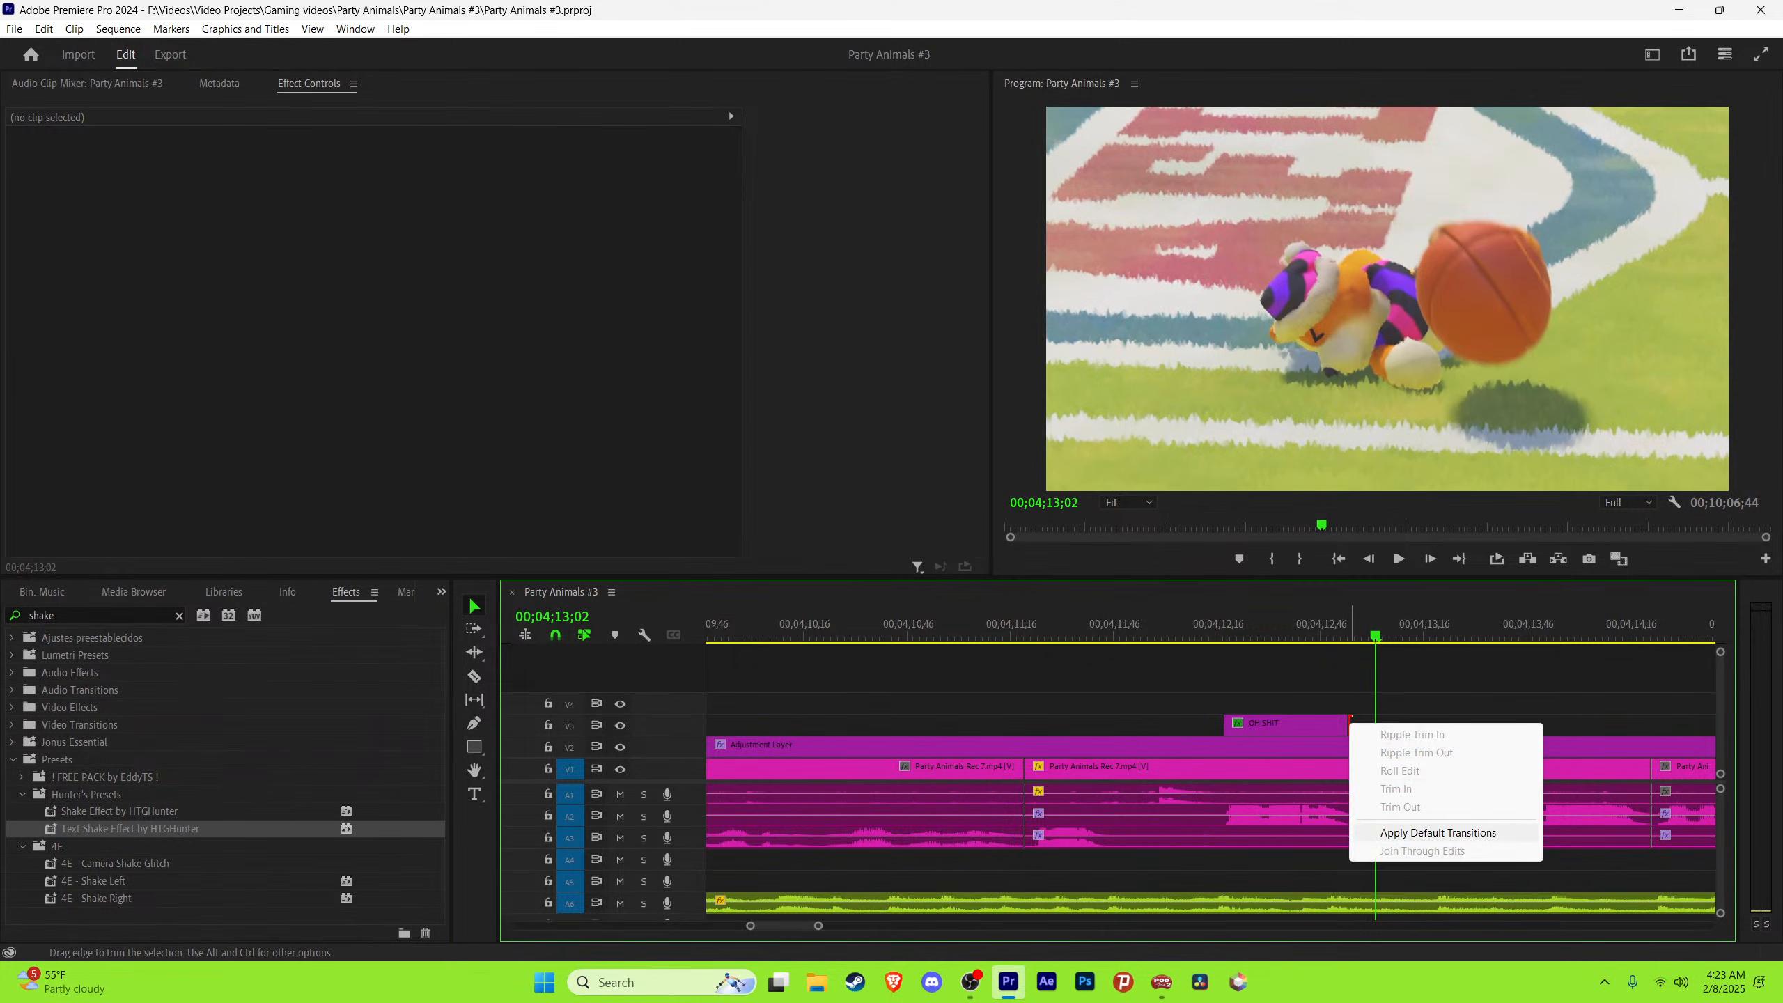
pyautogui.click(1438, 832)
pyautogui.moveTo(1249, 726); pyautogui.dragTo(1340, 726)
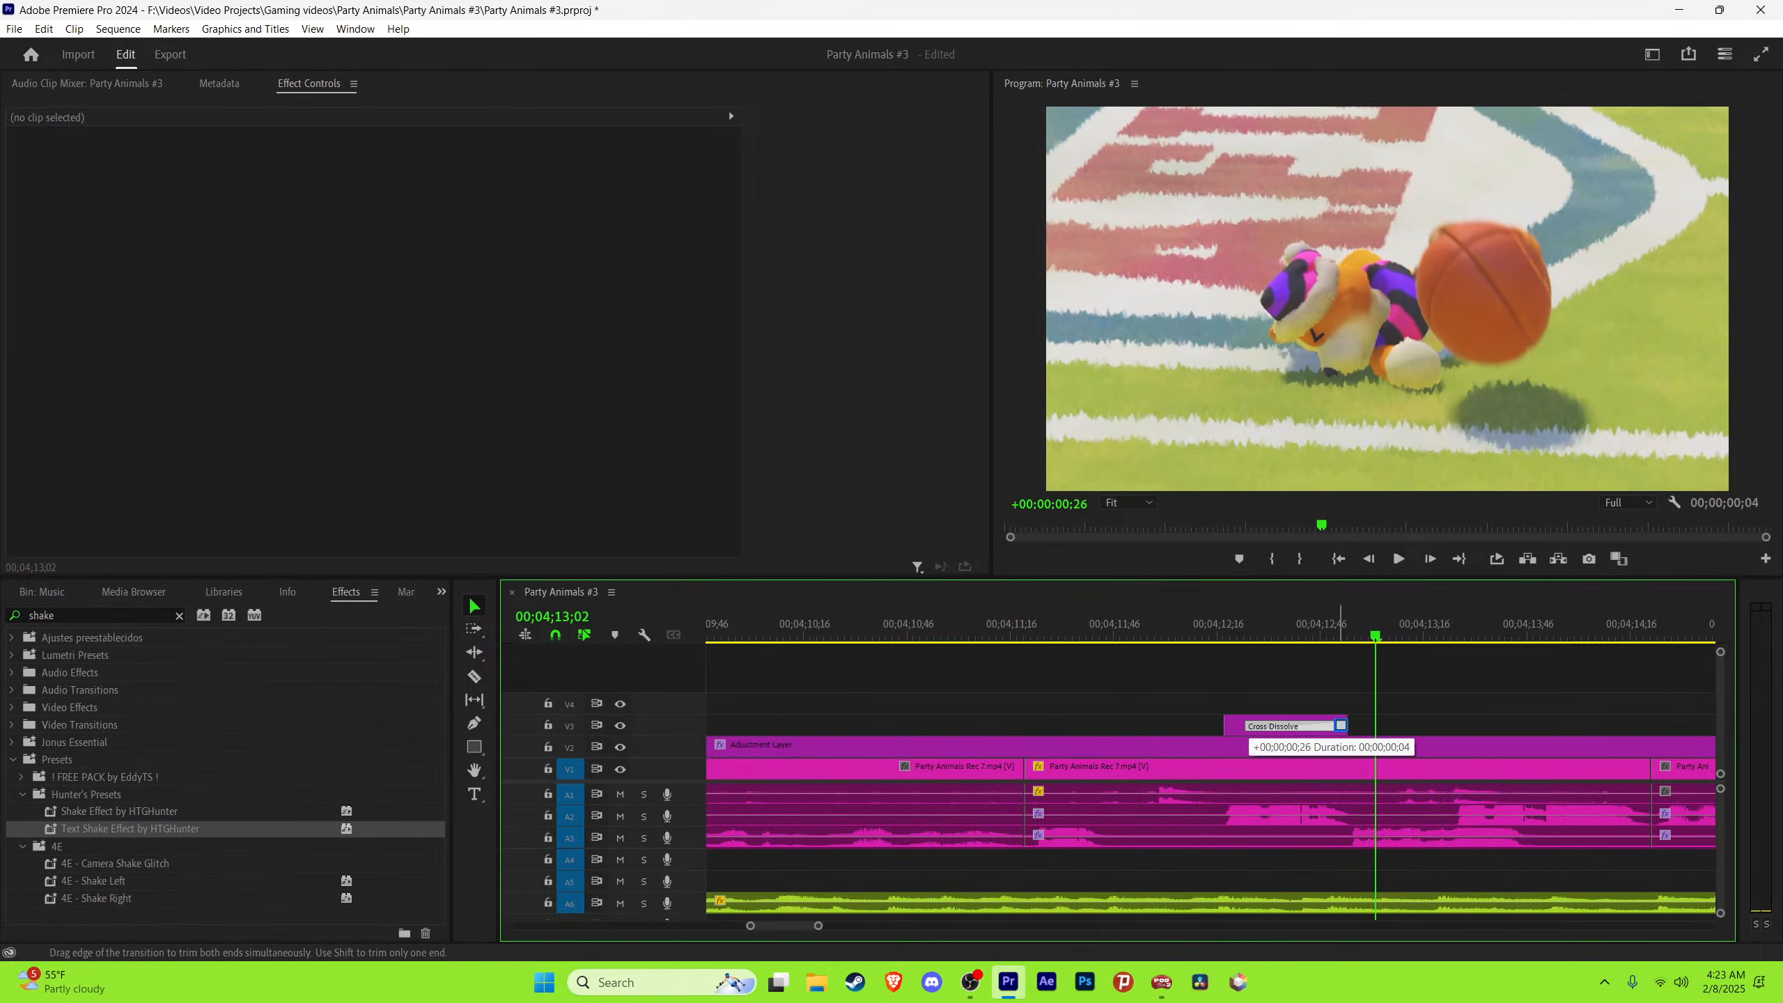
# Step: Play the "OH SHIT" caption through its closing dissolve and save the project
pyautogui.click(1215, 626)
pyautogui.press('space')
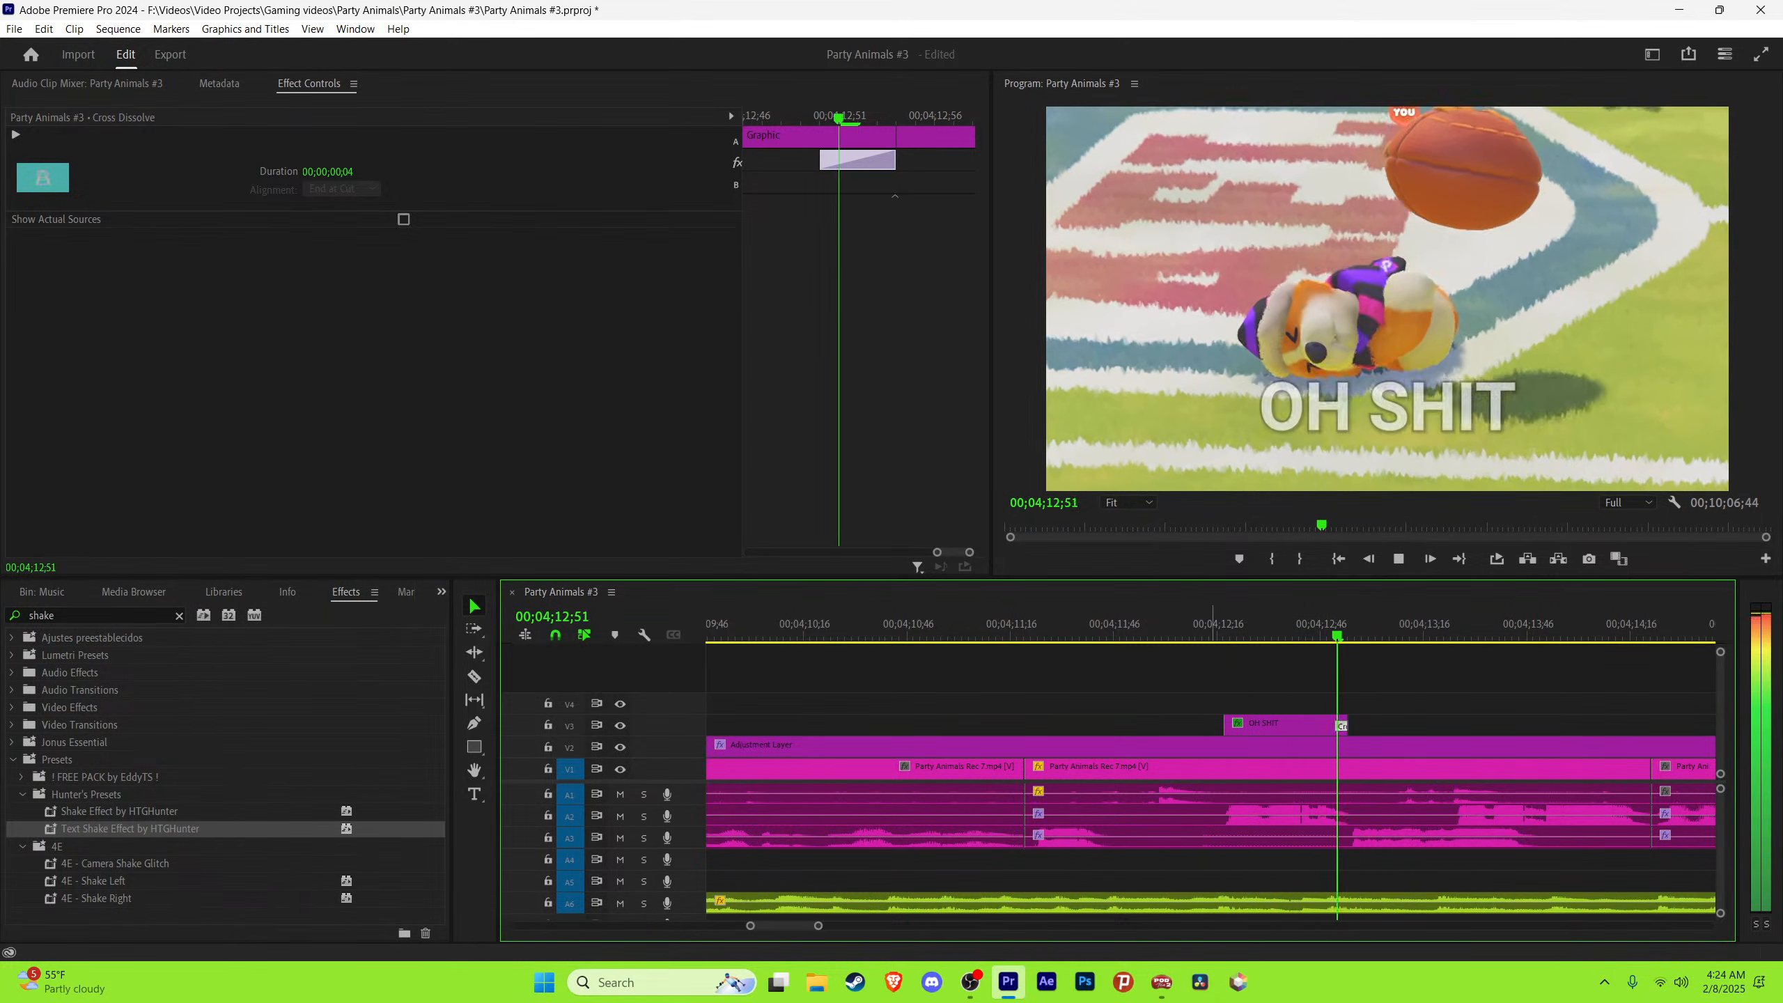
pyautogui.press('space')
pyautogui.press('-')
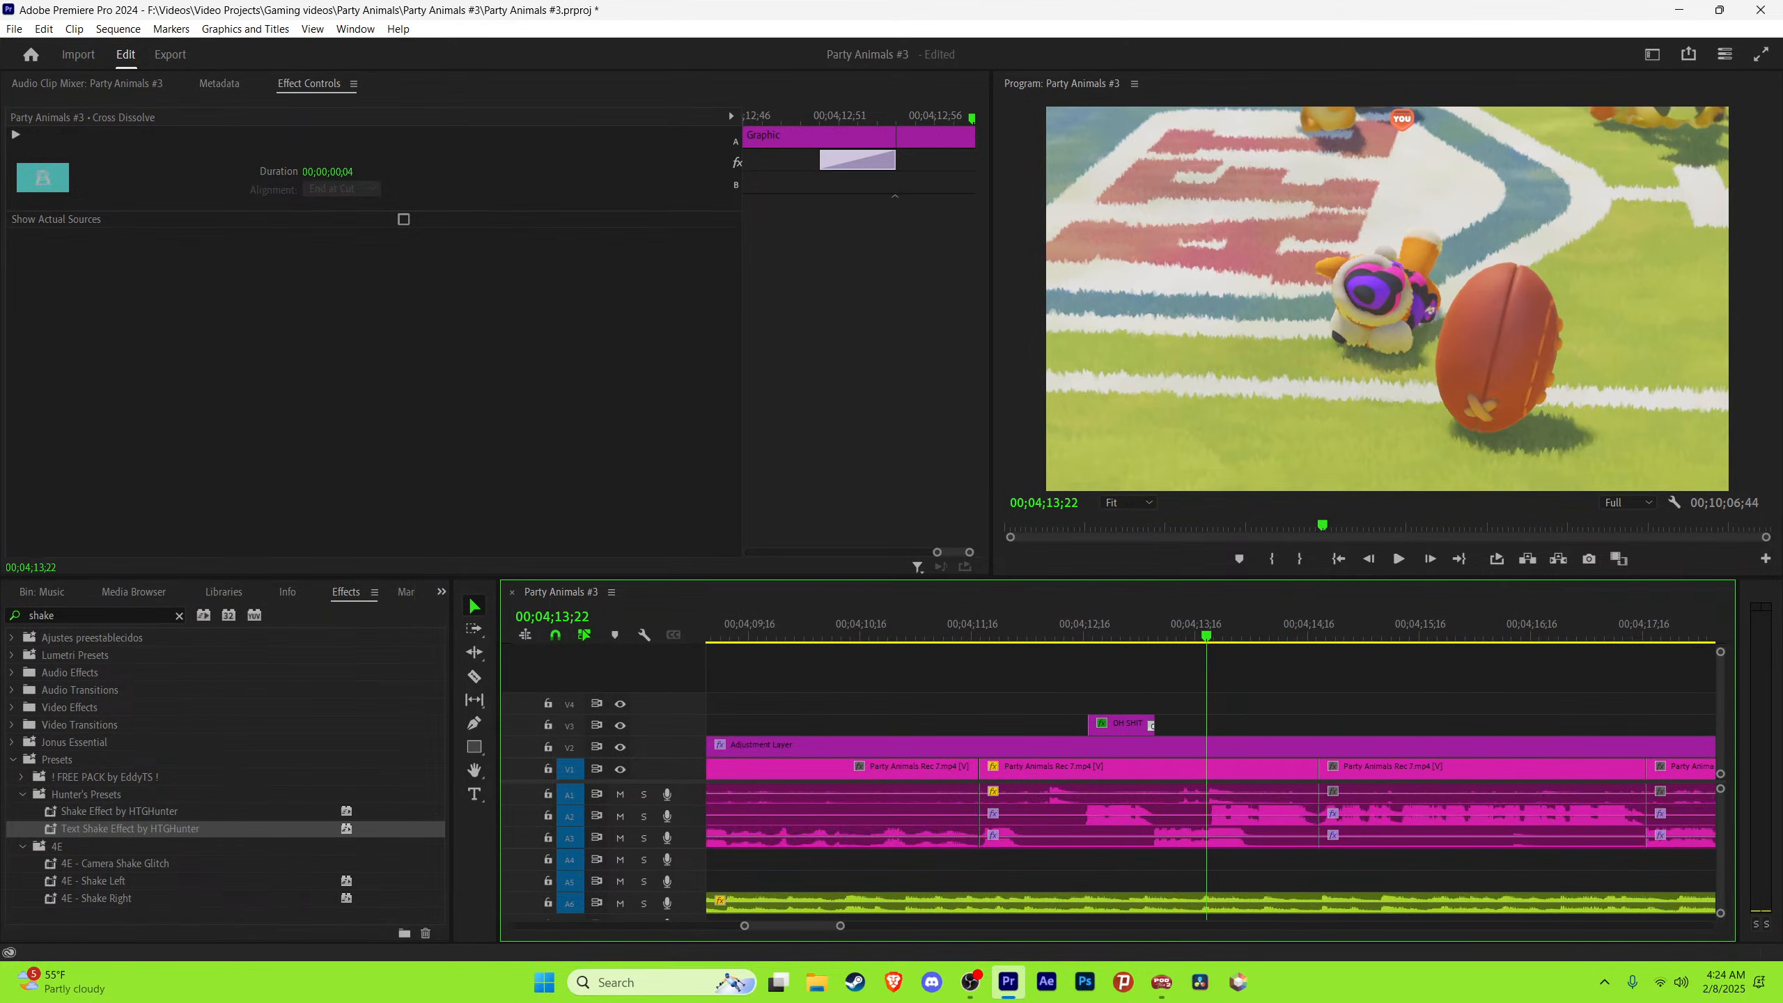
pyautogui.hotkey('ctrl', 's')
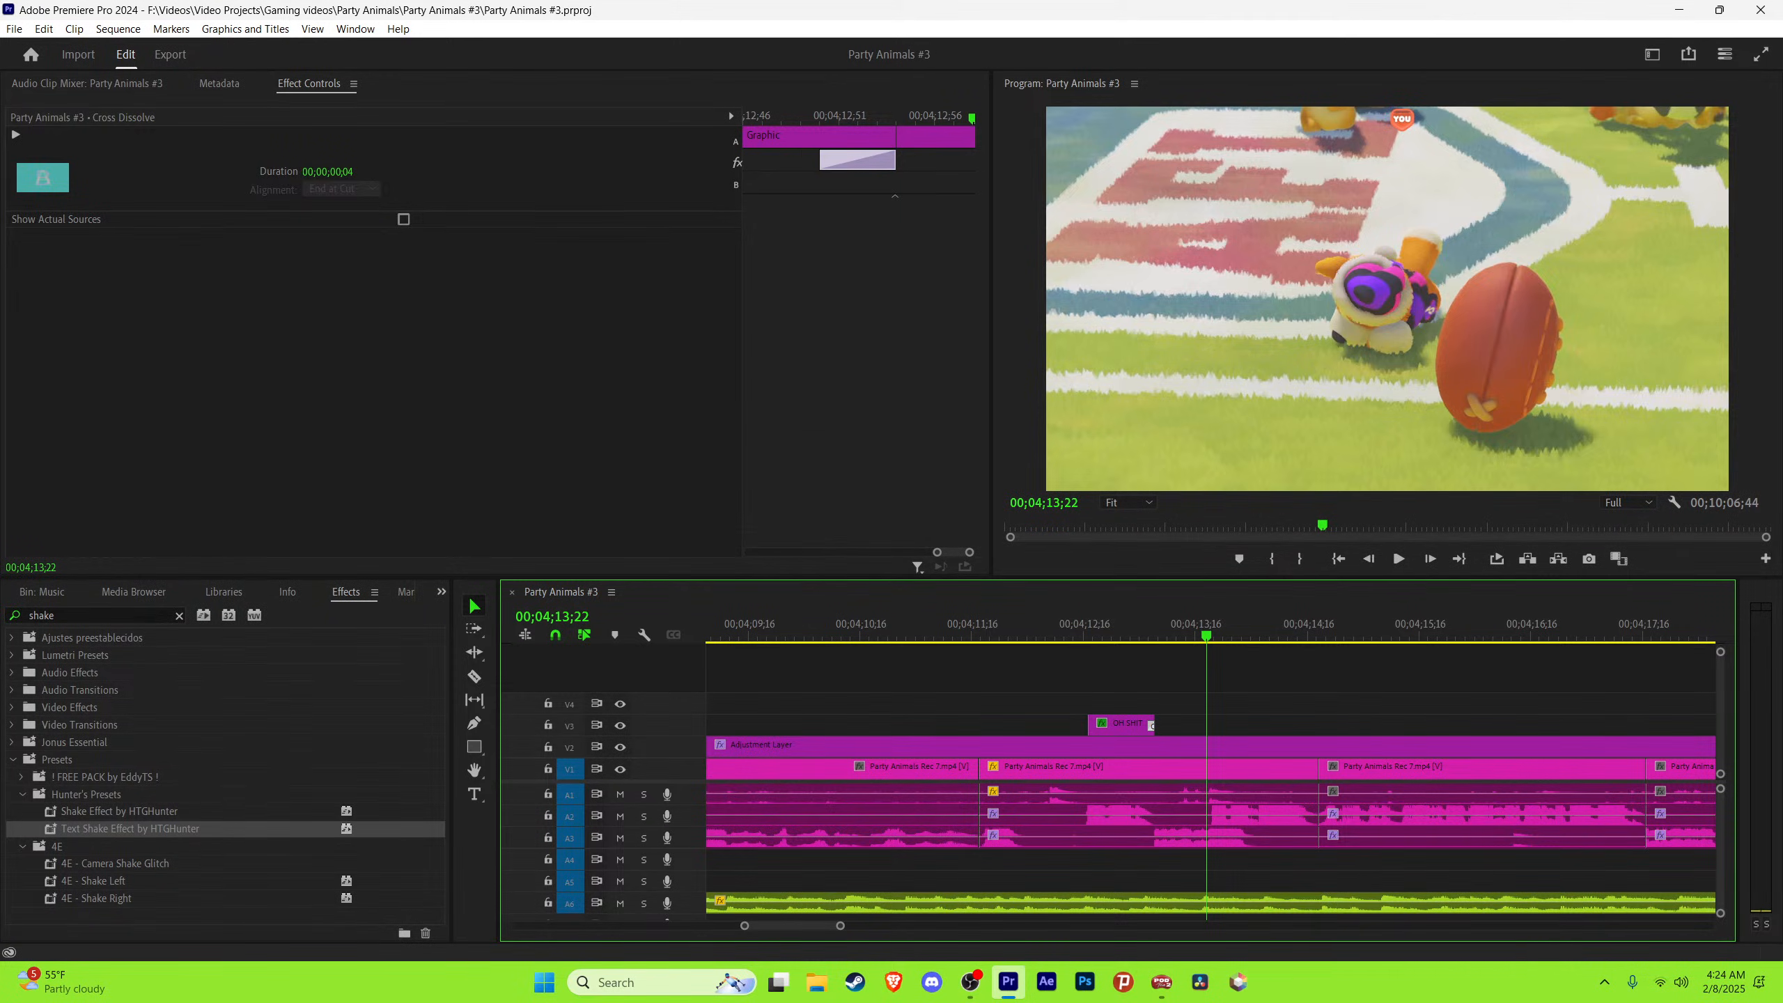
# Step: Play the footage following the "OH SHIT" caption and review the voices around the cut at 00;04;14;22
pyautogui.press('space')
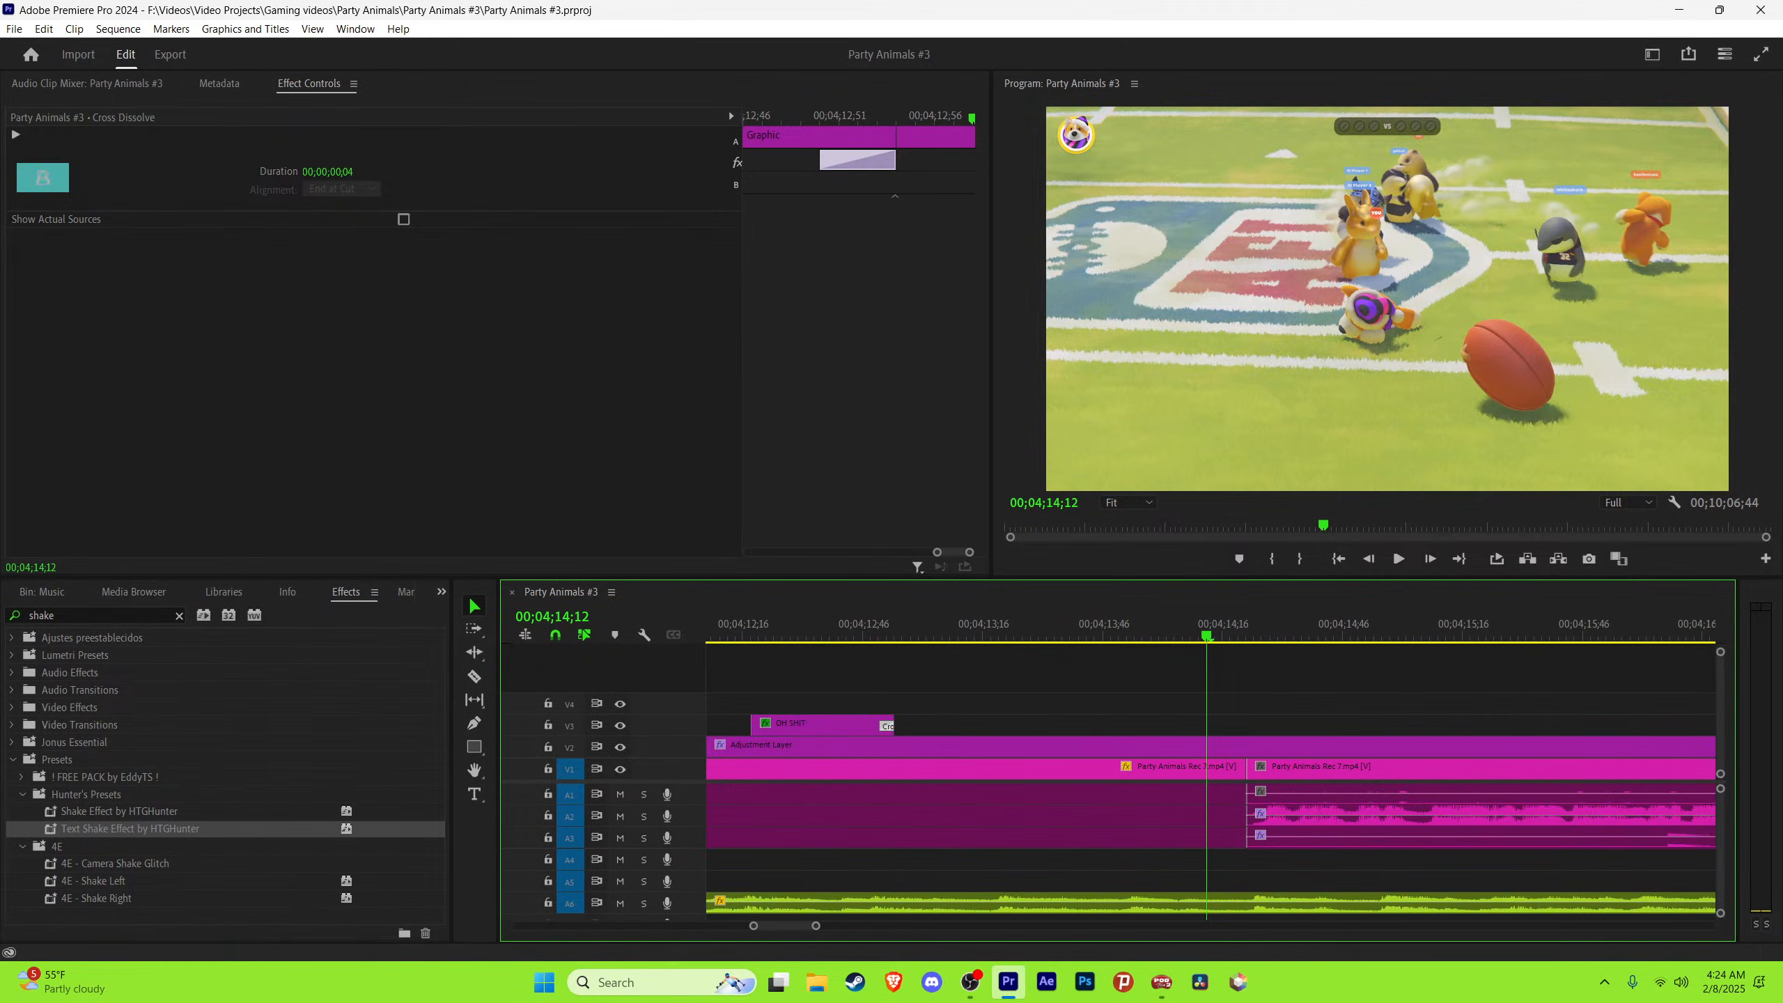
pyautogui.press('=')
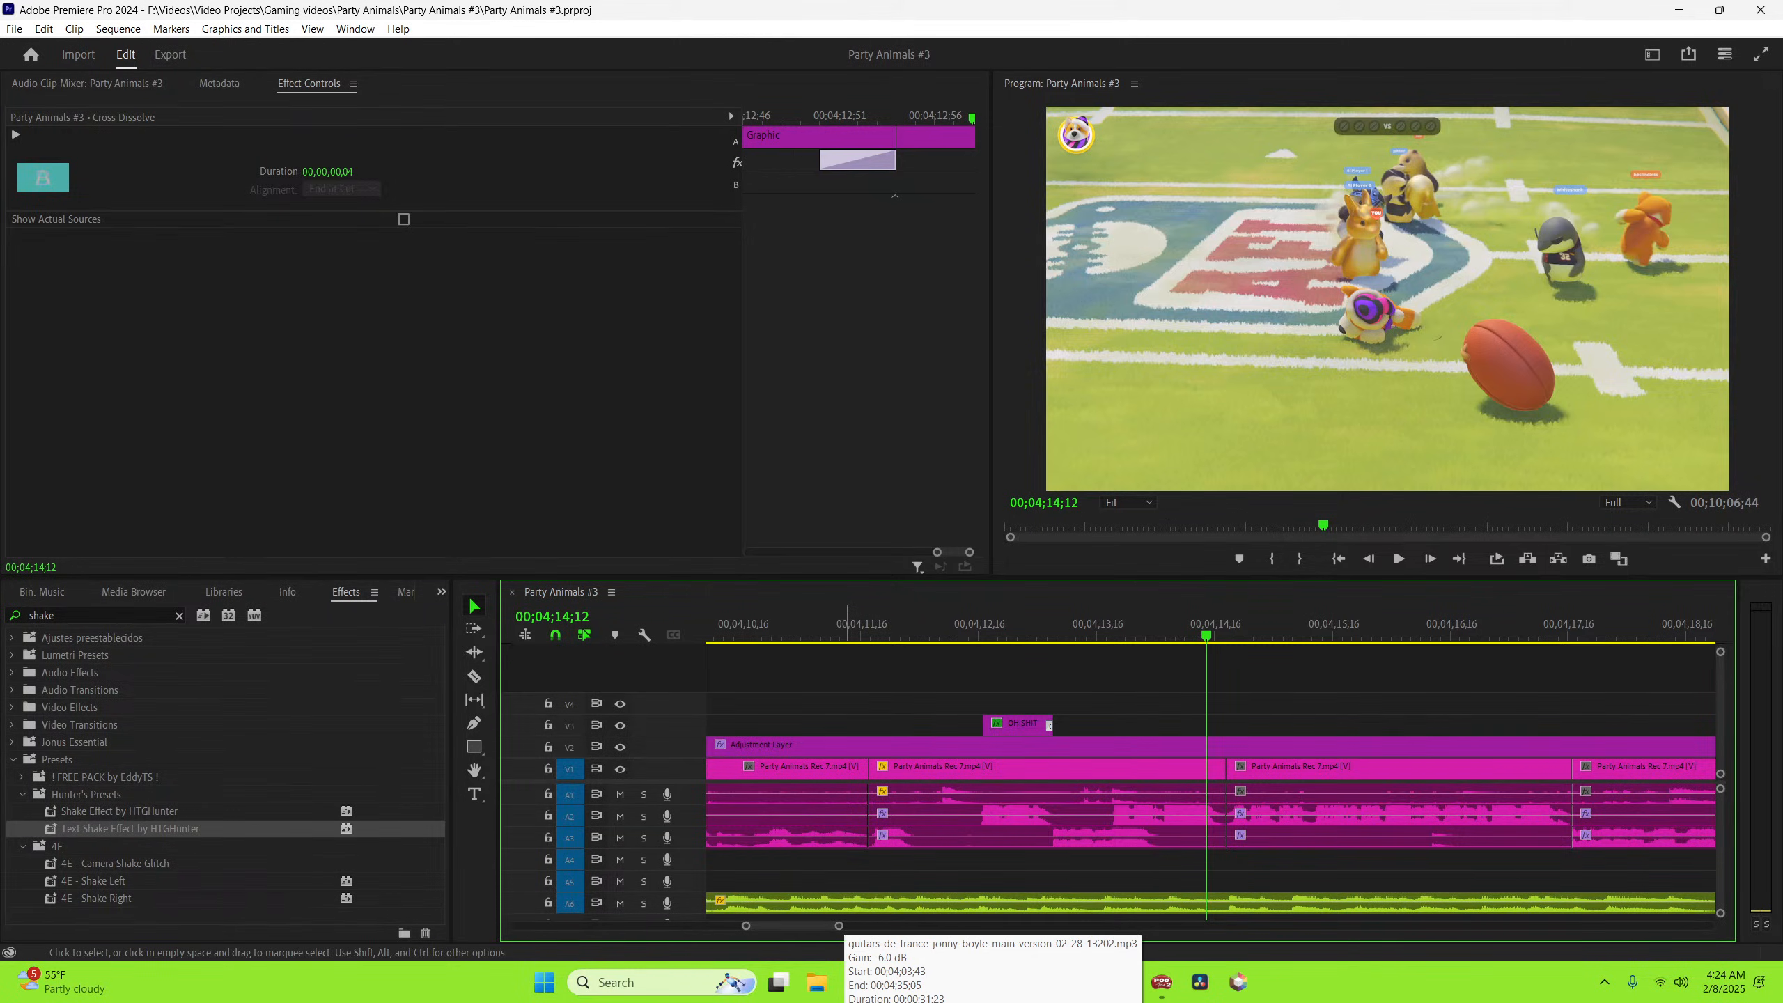
pyautogui.press('-')
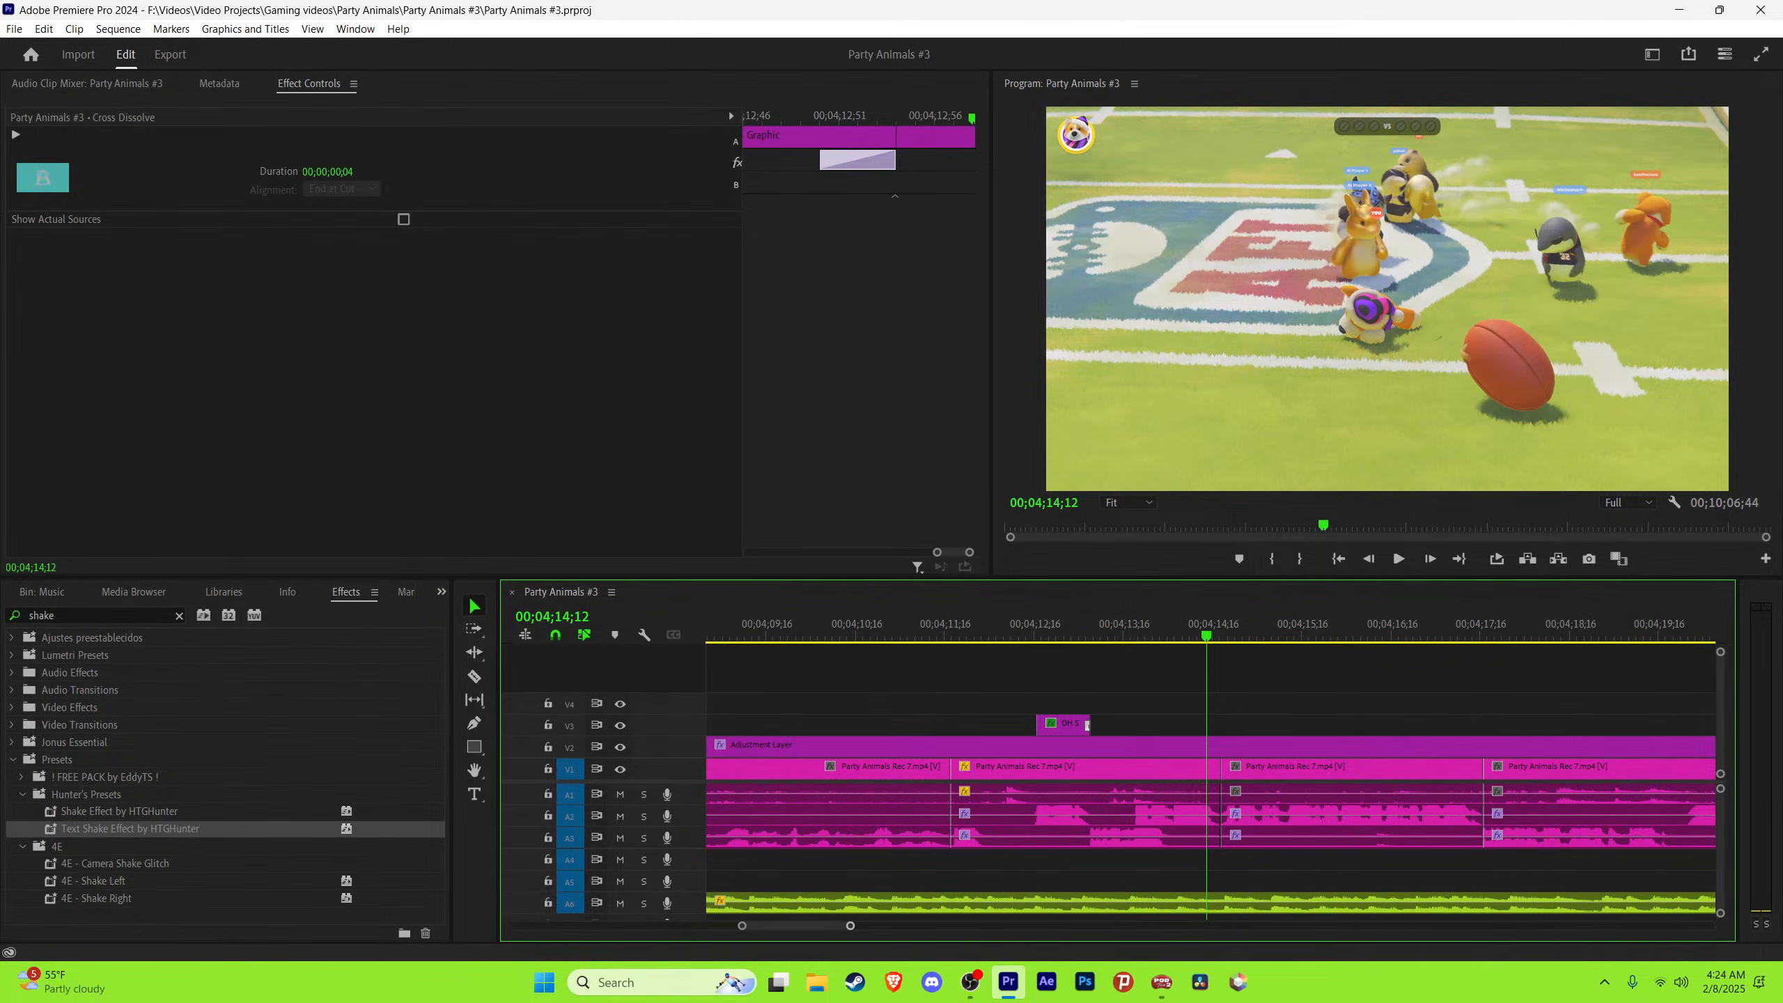
pyautogui.press('=')
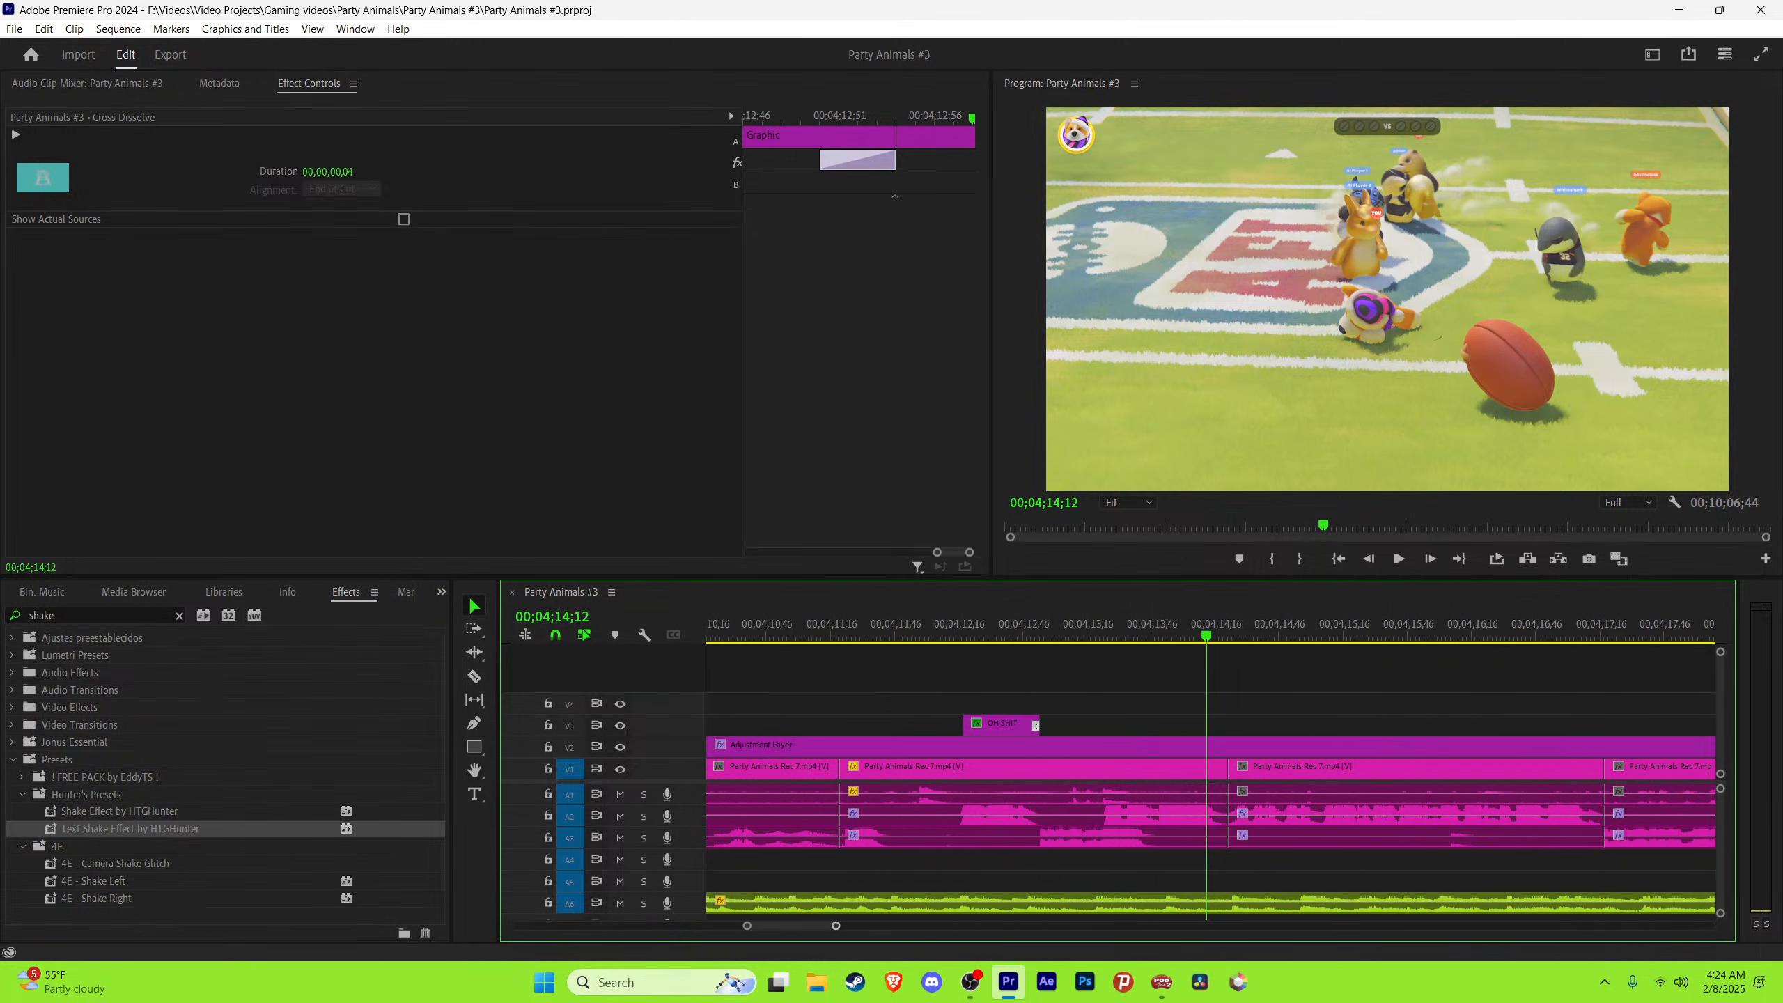
pyautogui.press('space')
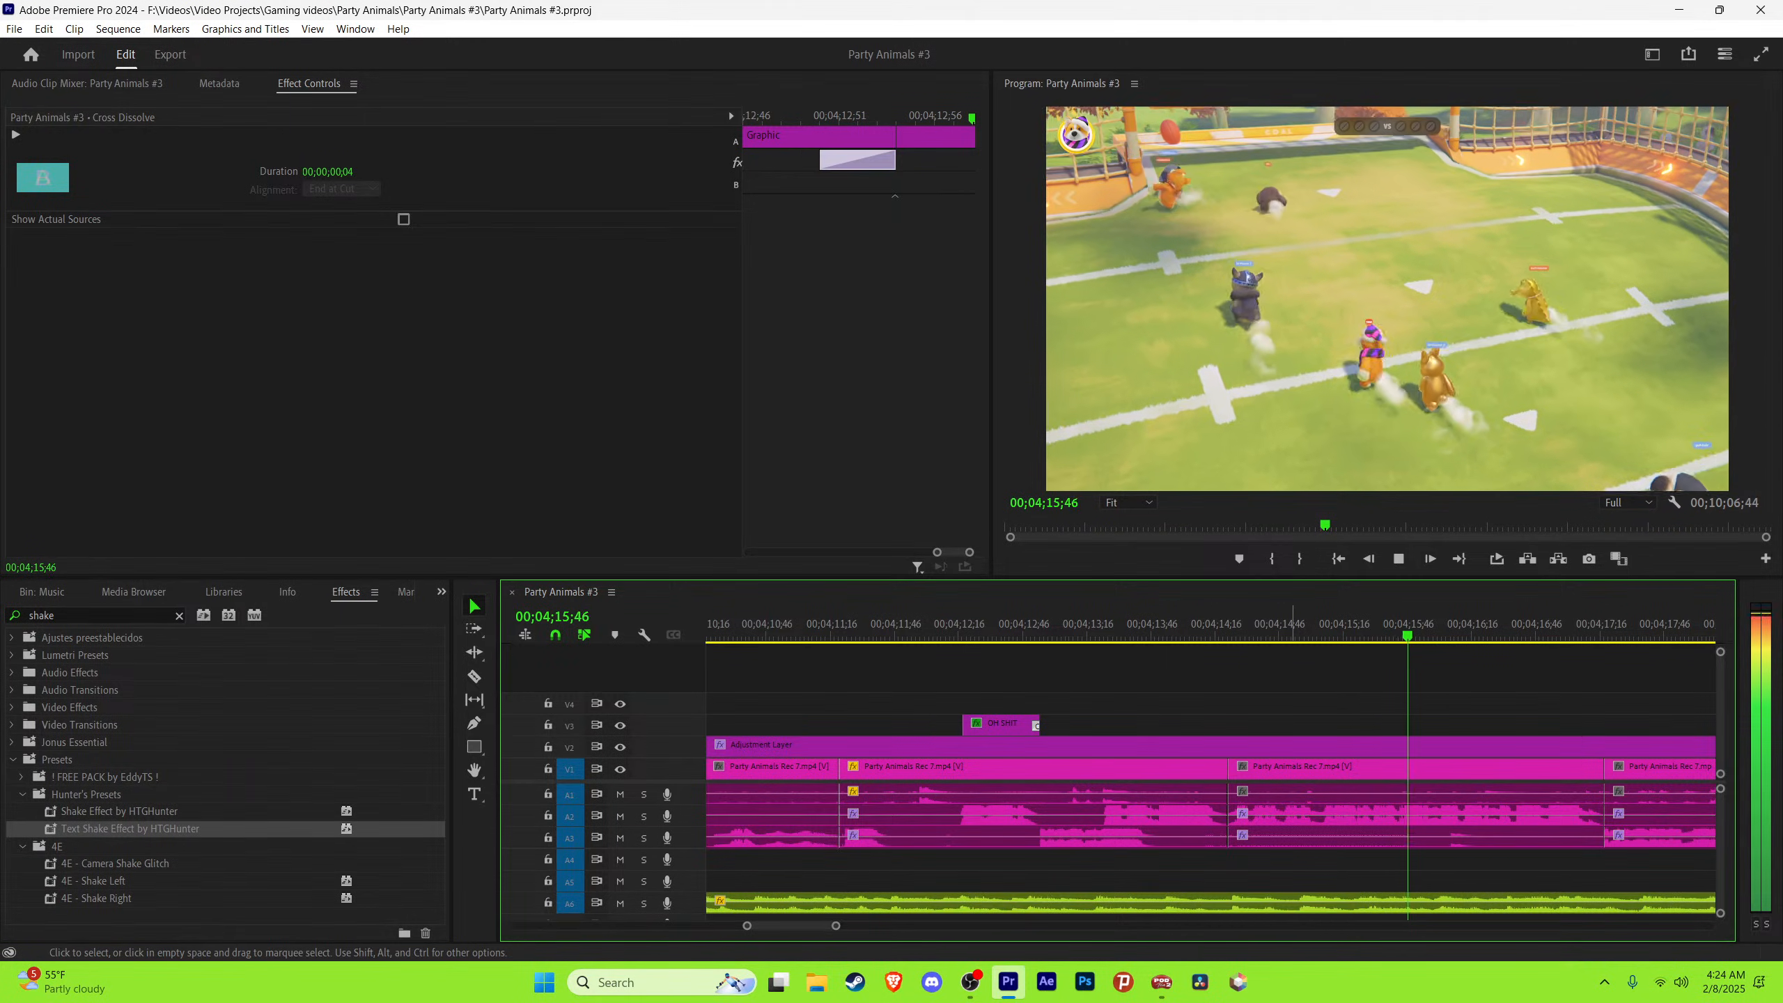
pyautogui.press('space')
pyautogui.press('Up')
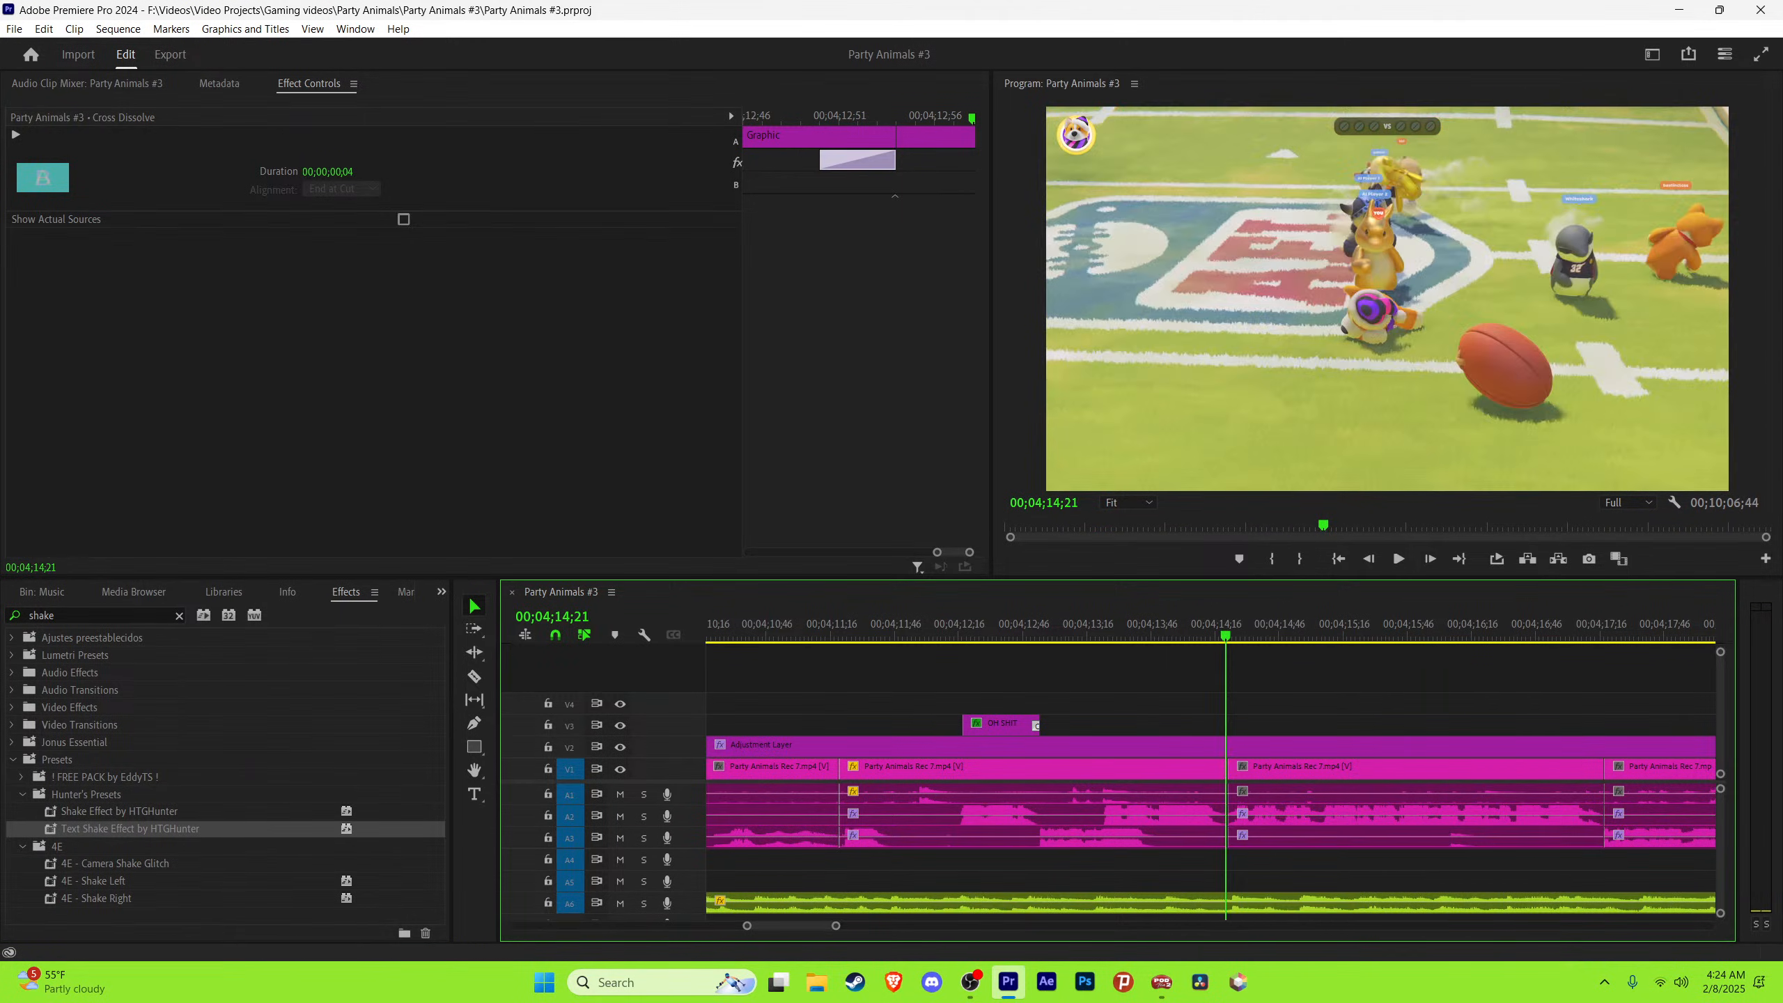
pyautogui.press('Right')
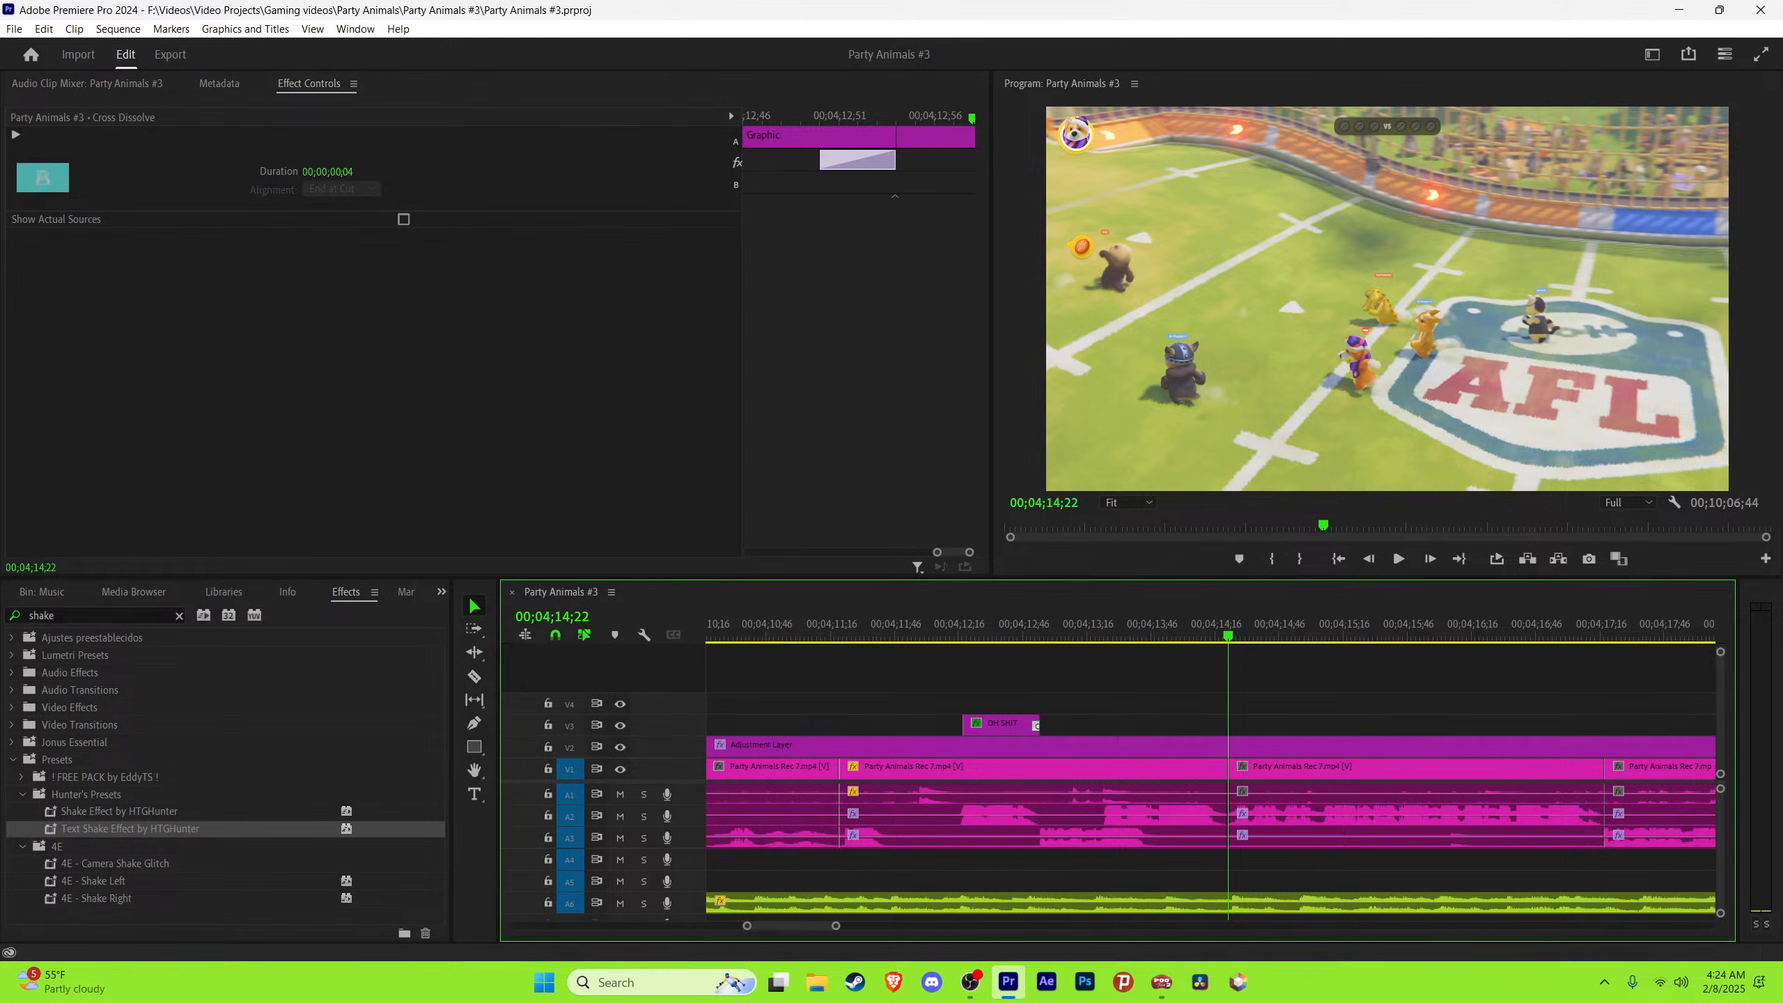
pyautogui.press('space')
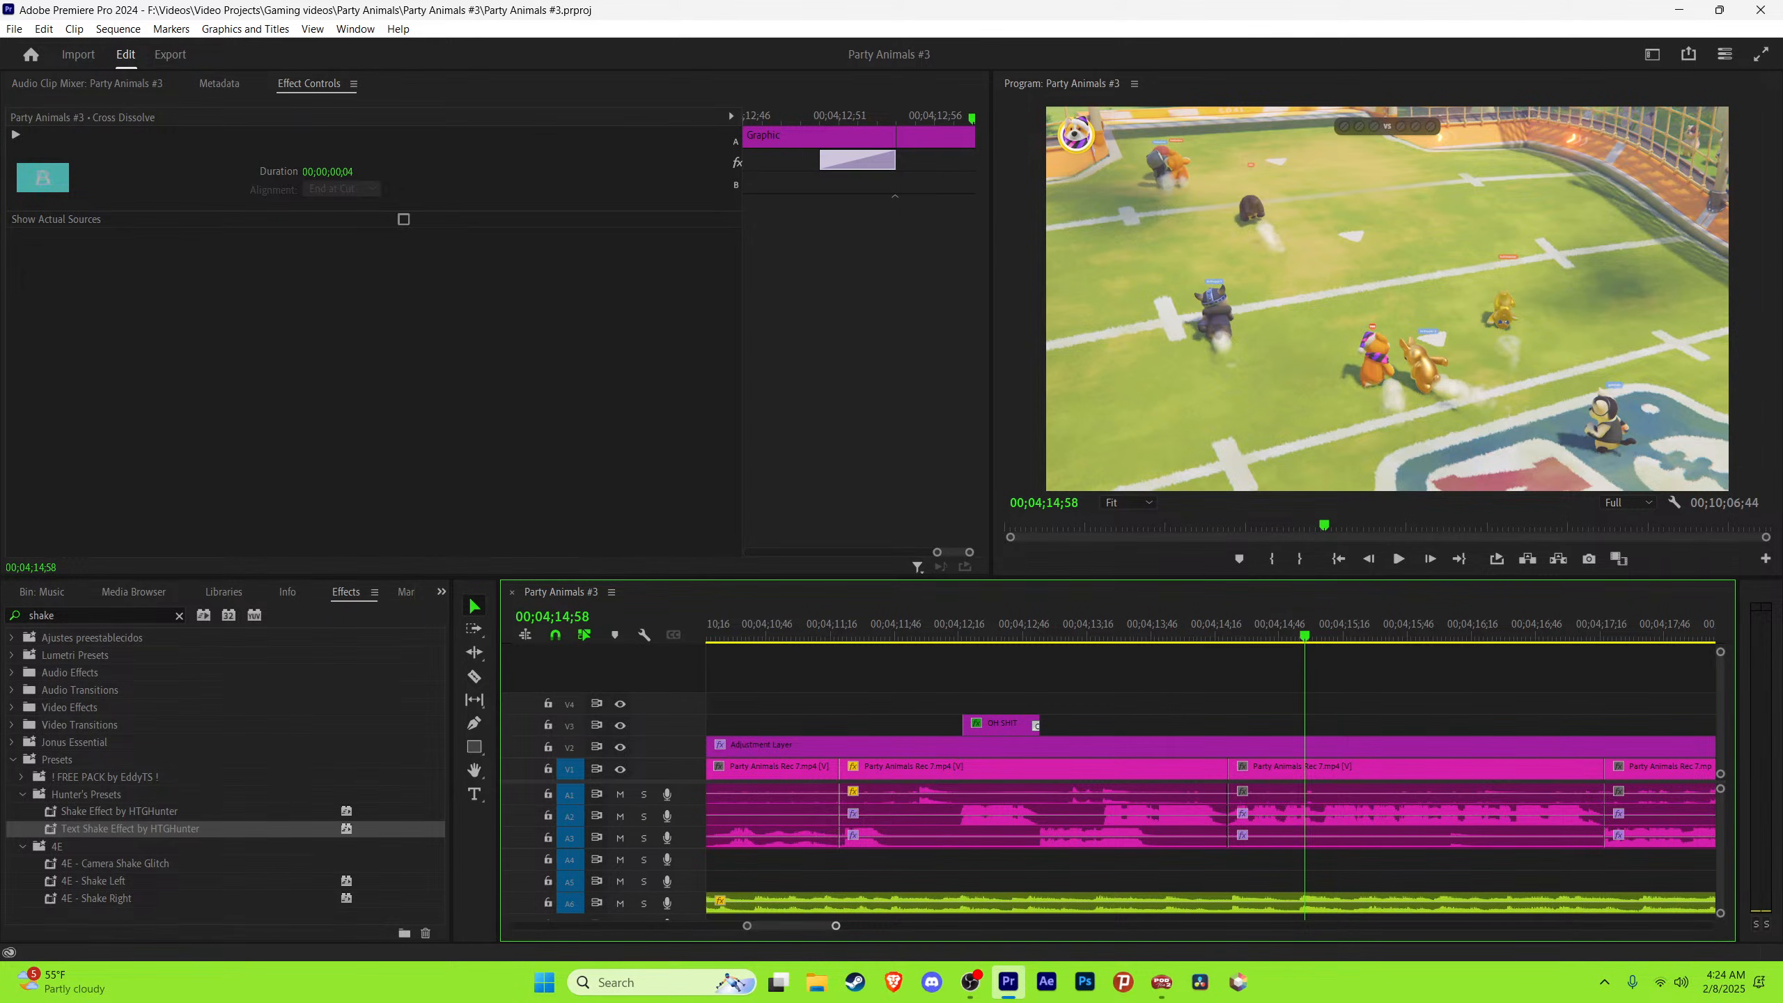
# Step: Play the footage from 00;04;14;58 through the goal to about 00;04;23;15, listening for lines to caption
pyautogui.moveTo(836, 925); pyautogui.dragTo(844, 926)
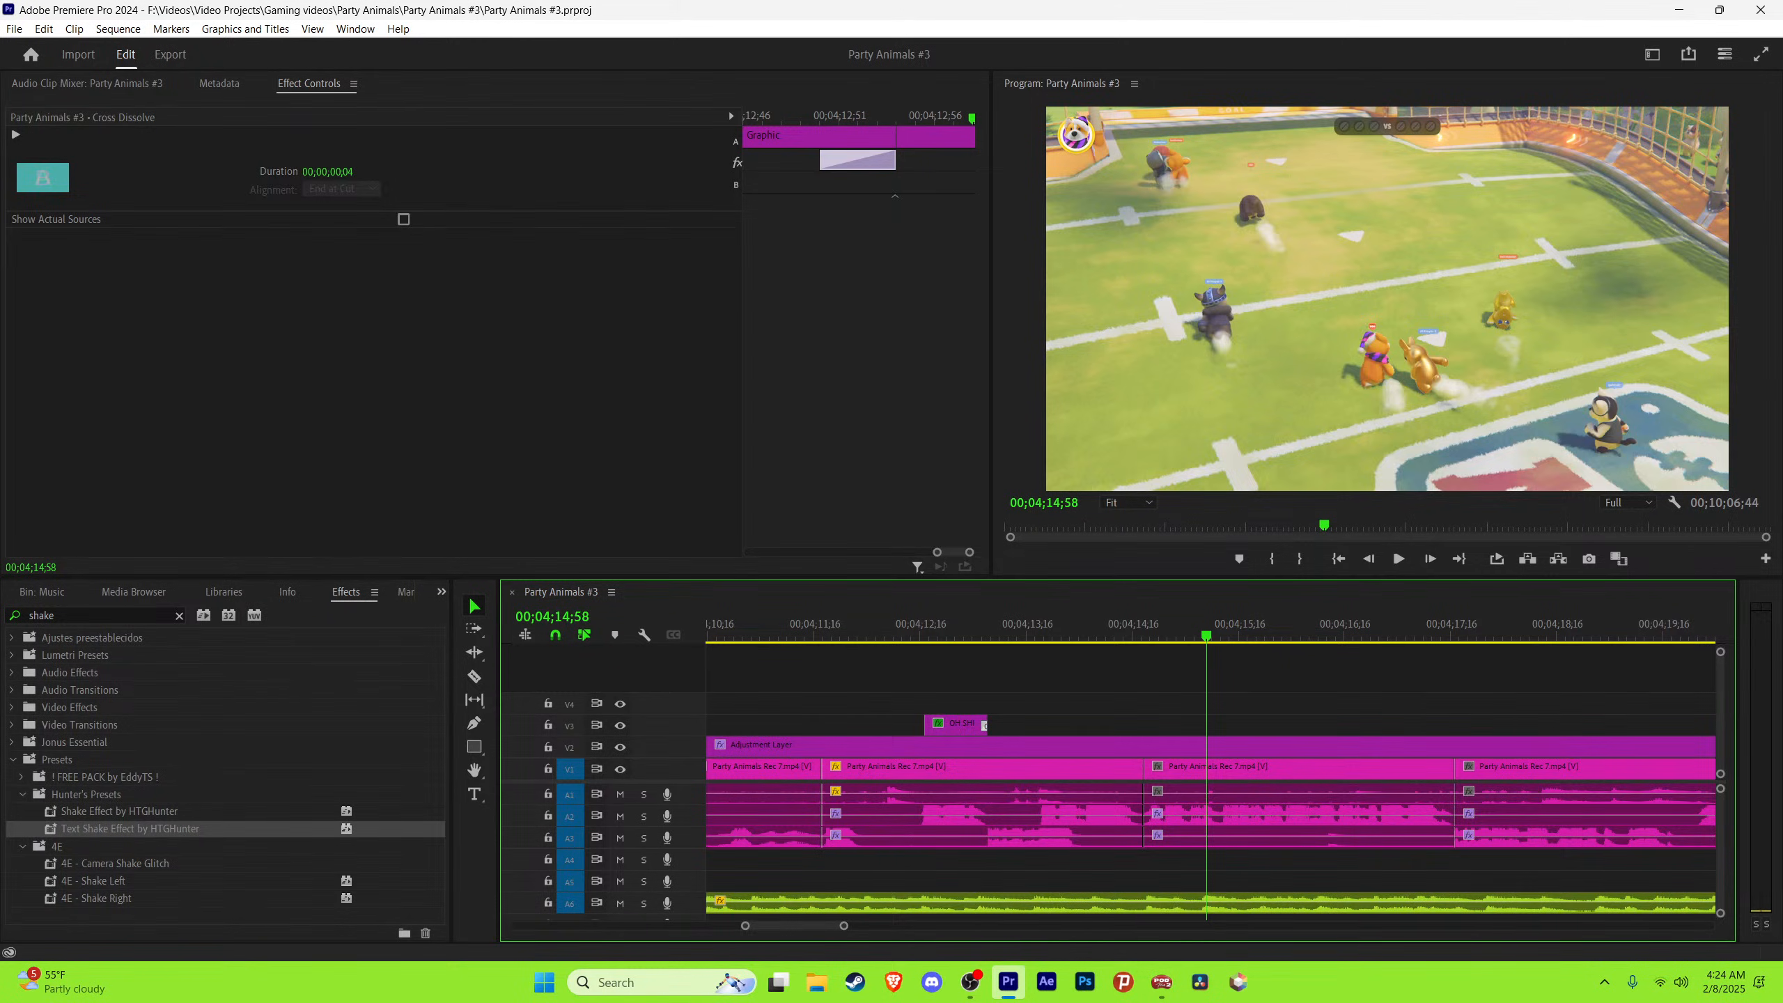
pyautogui.press('space')
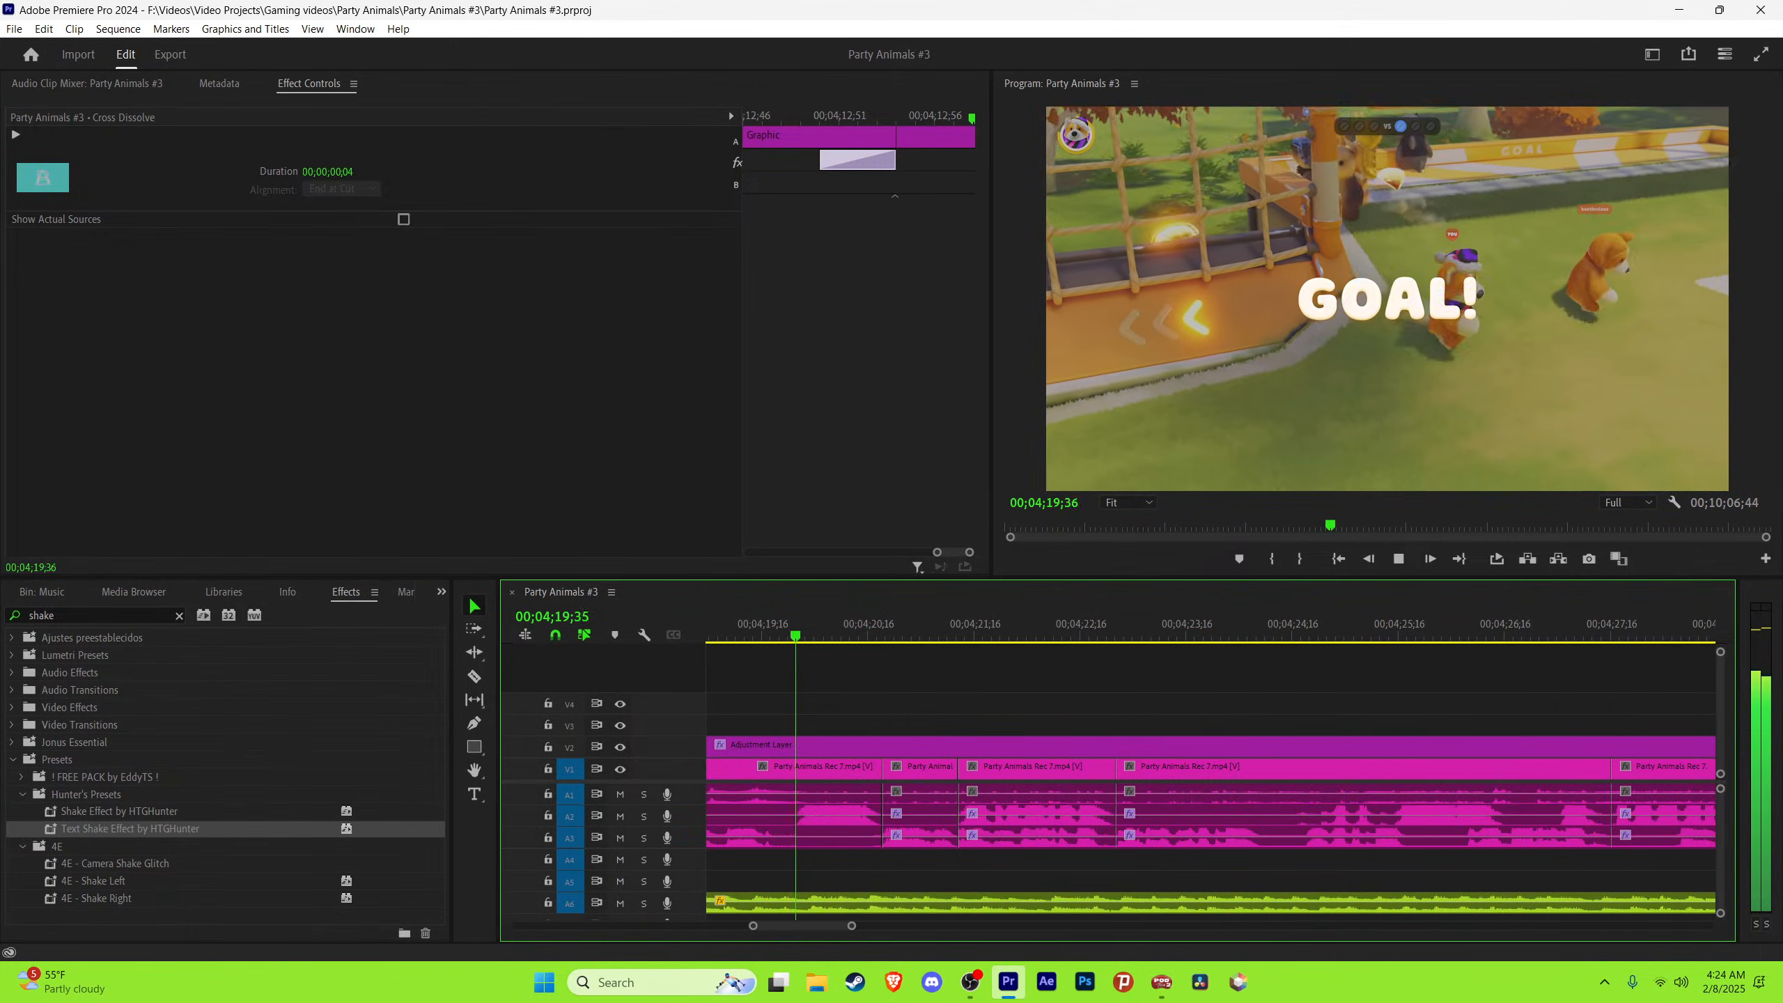
pyautogui.press('-')
pyautogui.press('=')
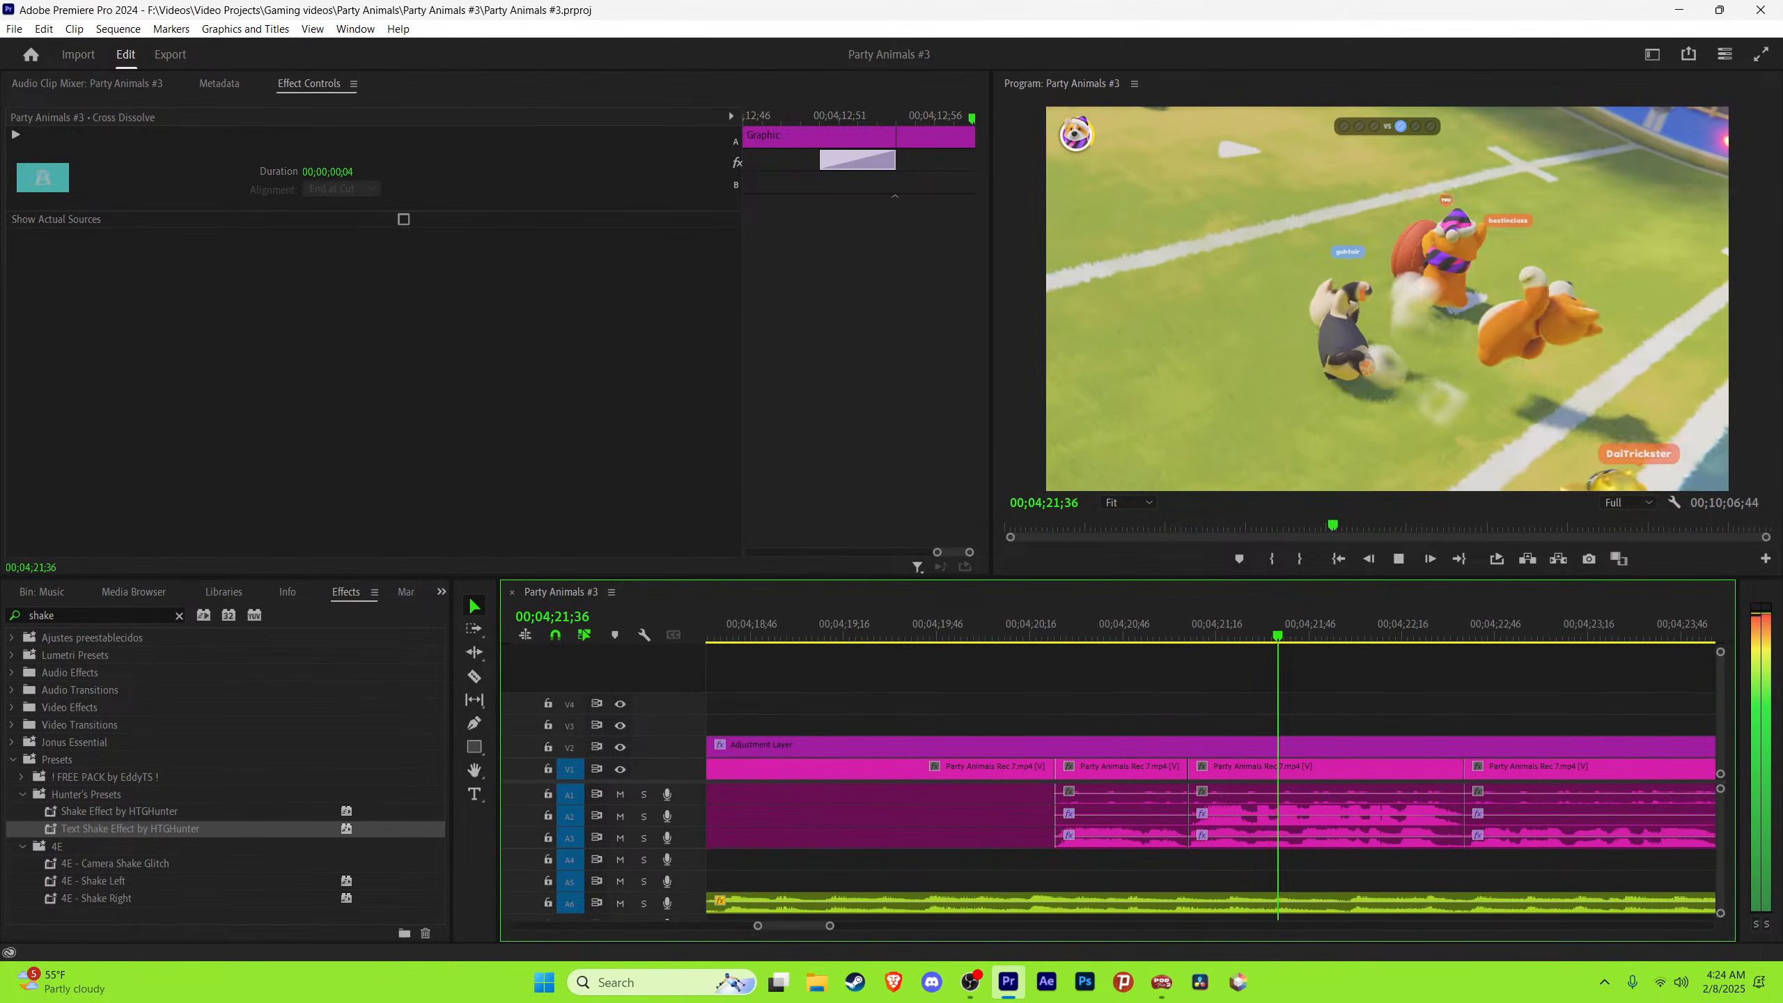
pyautogui.press('=')
pyautogui.press('-')
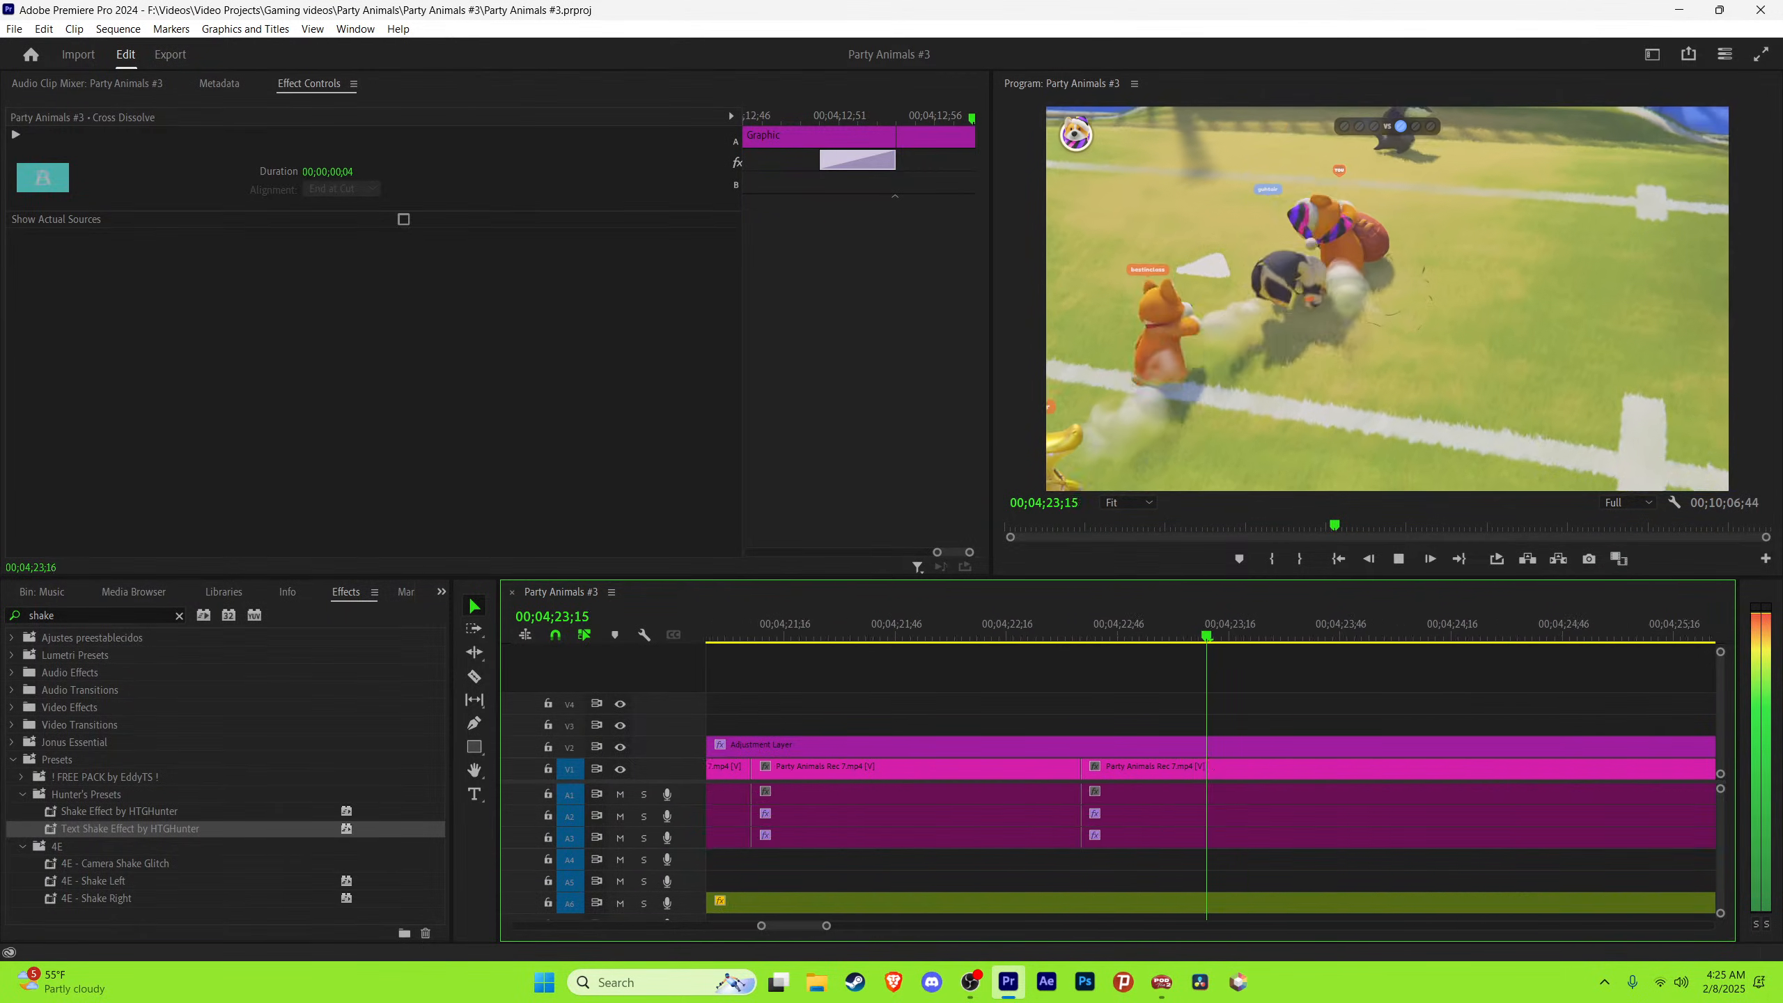
pyautogui.press('-')
# Step: Replay the clips following the goal from about 00;04;20;16 and return to the cut at 00;04;20;19
pyautogui.click(857, 635)
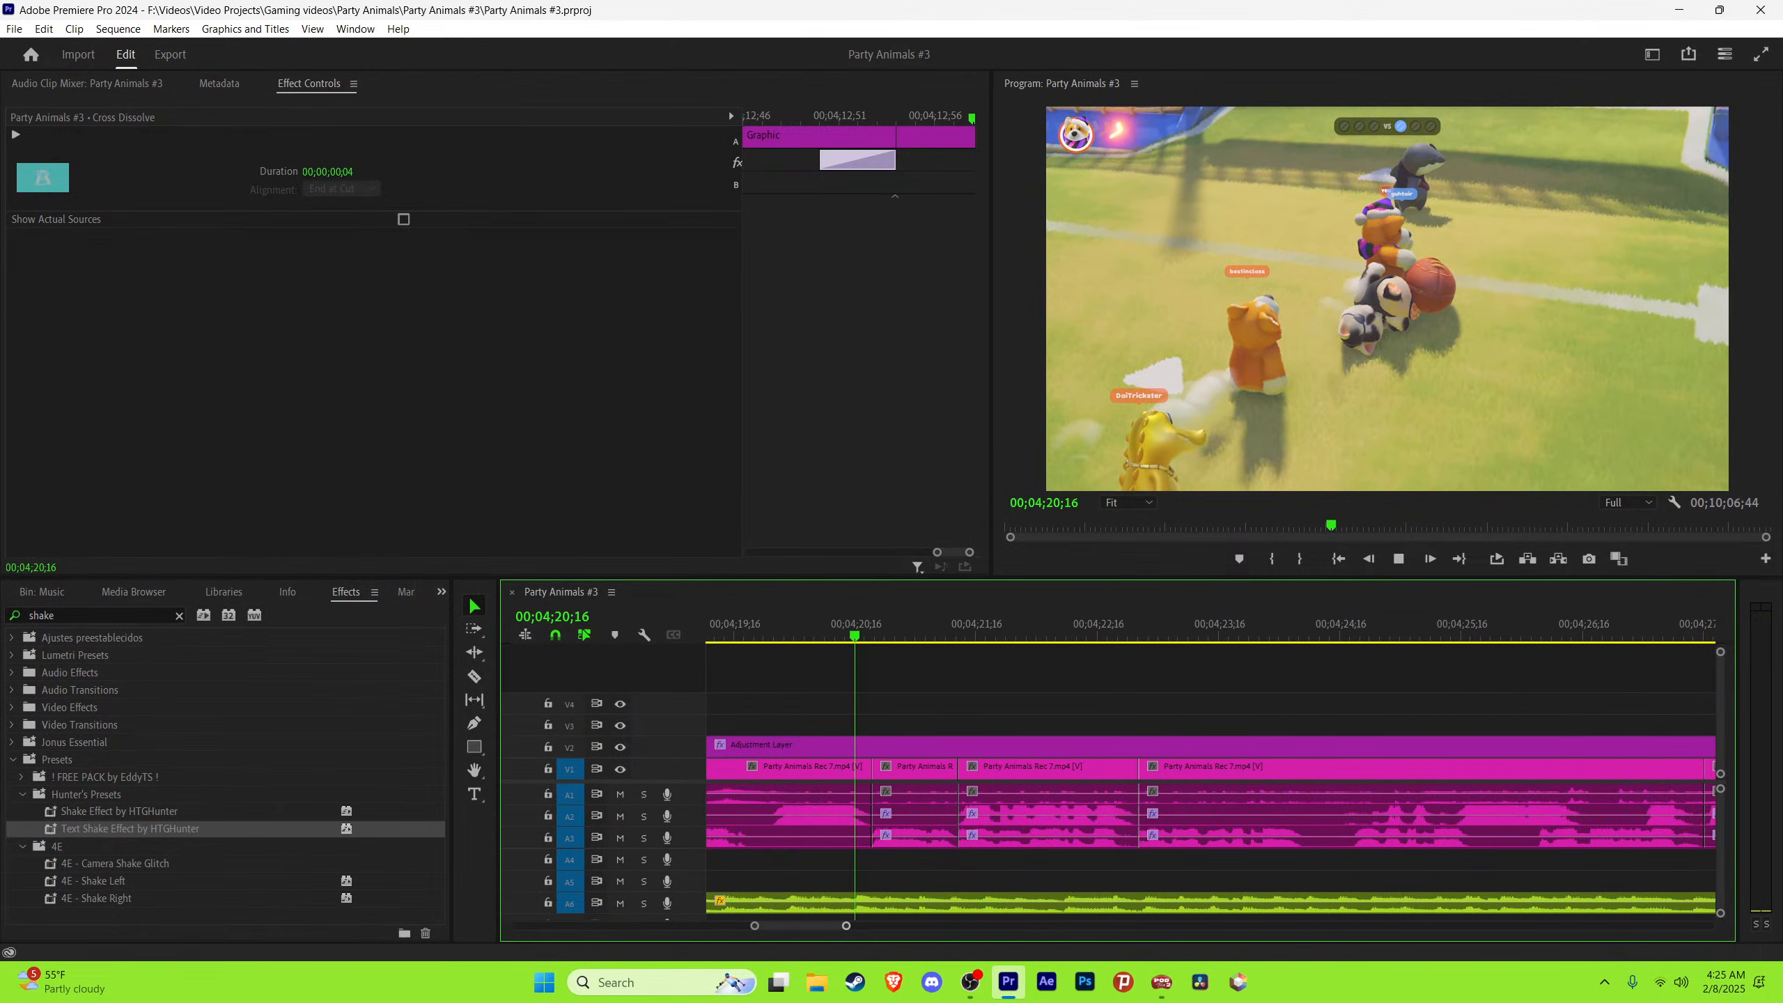
pyautogui.press('space')
pyautogui.press('-')
pyautogui.press('-')
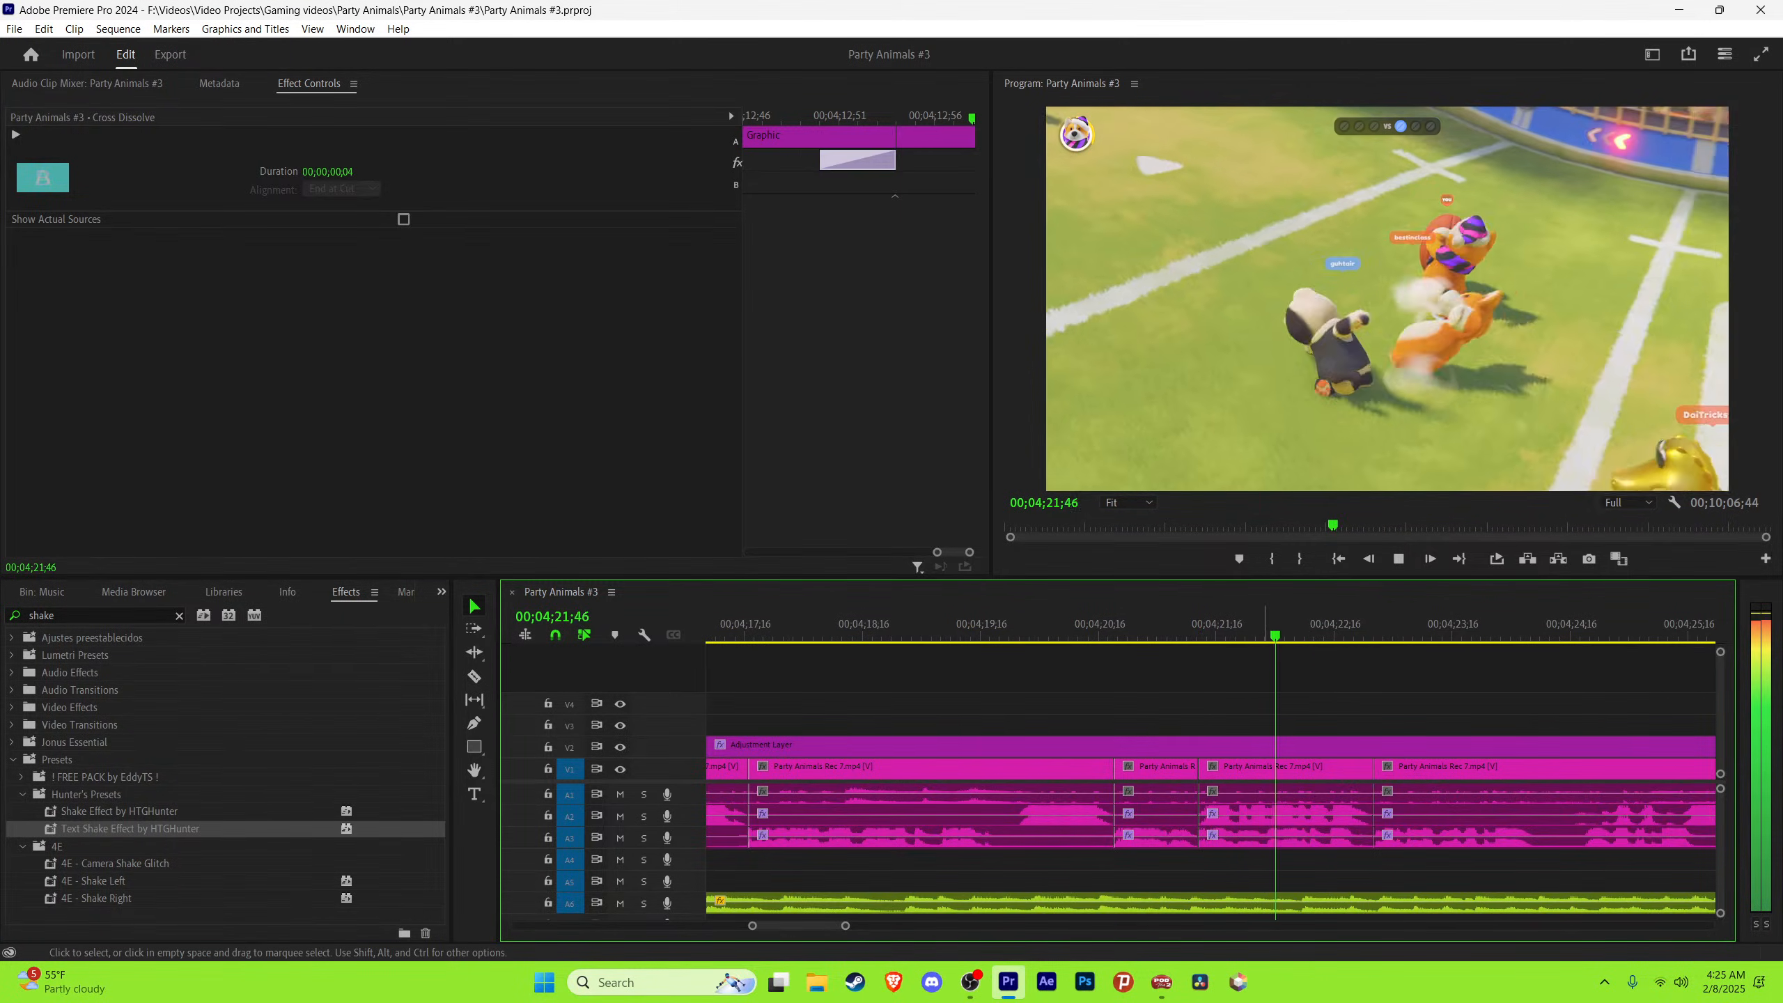
pyautogui.press('space')
pyautogui.click(1105, 635)
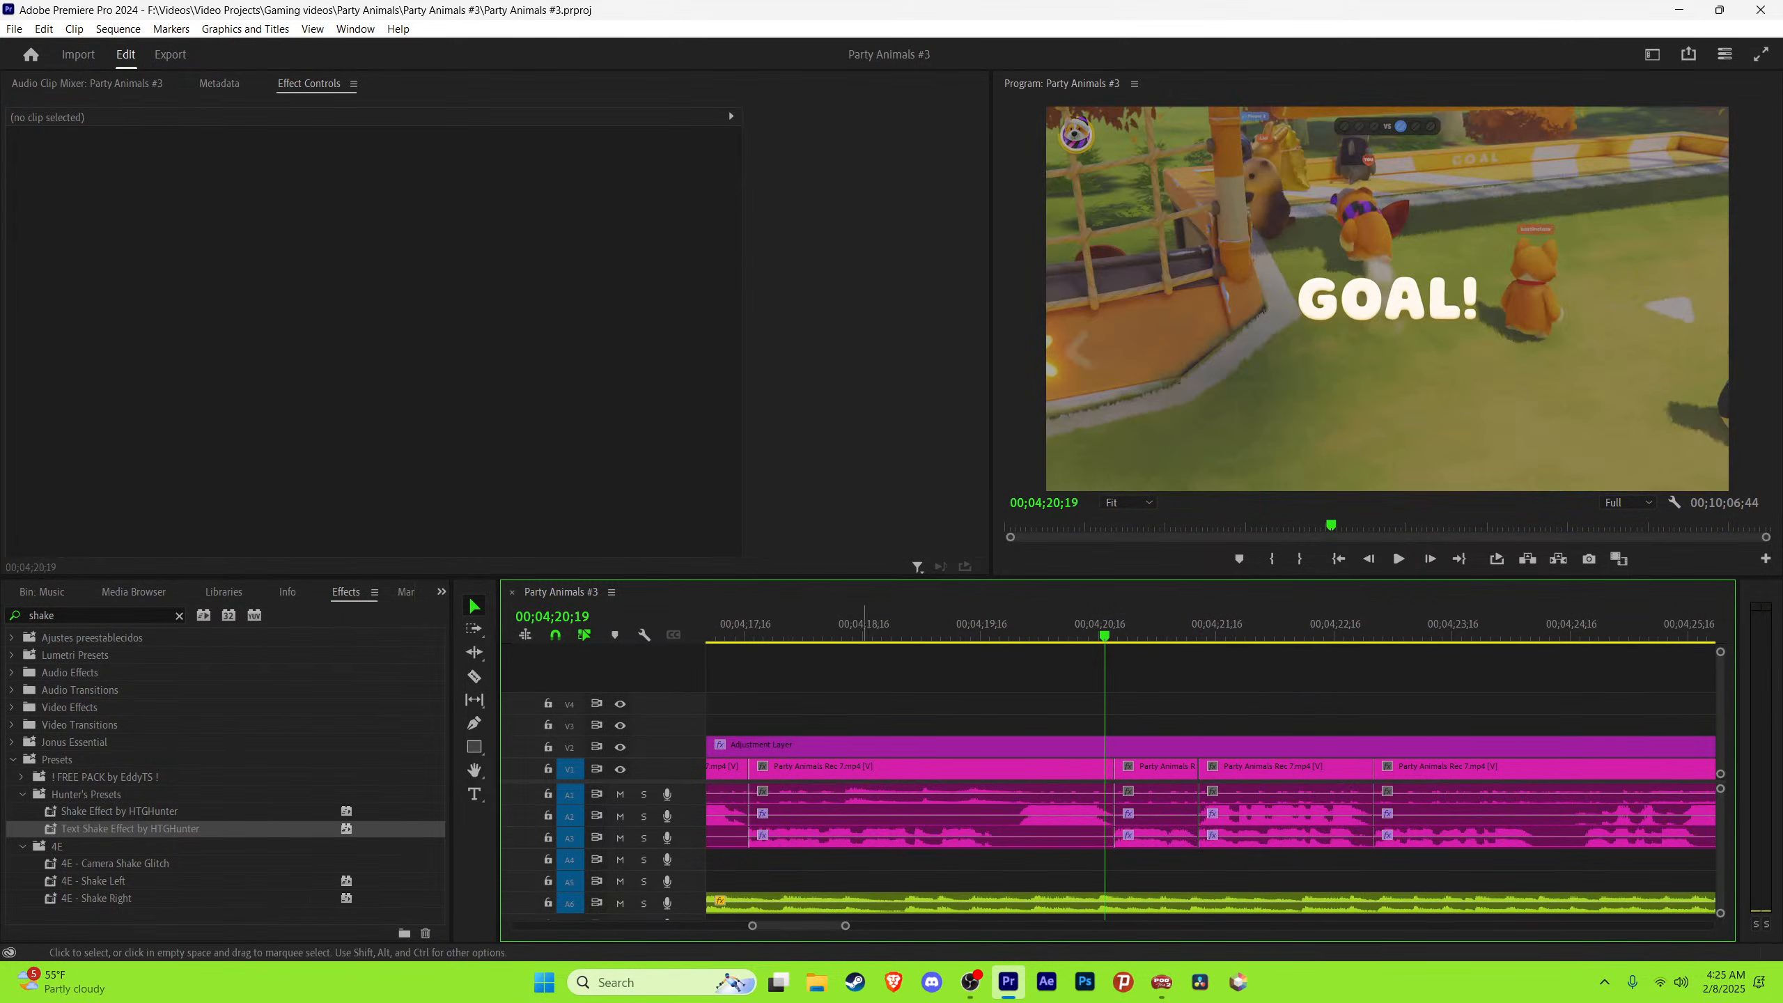
# Step: Play again from the earlier clips through the goal, replaying the voices from about 00;04;19;55
pyautogui.press('-')
pyautogui.press('-')
pyautogui.press('Up')
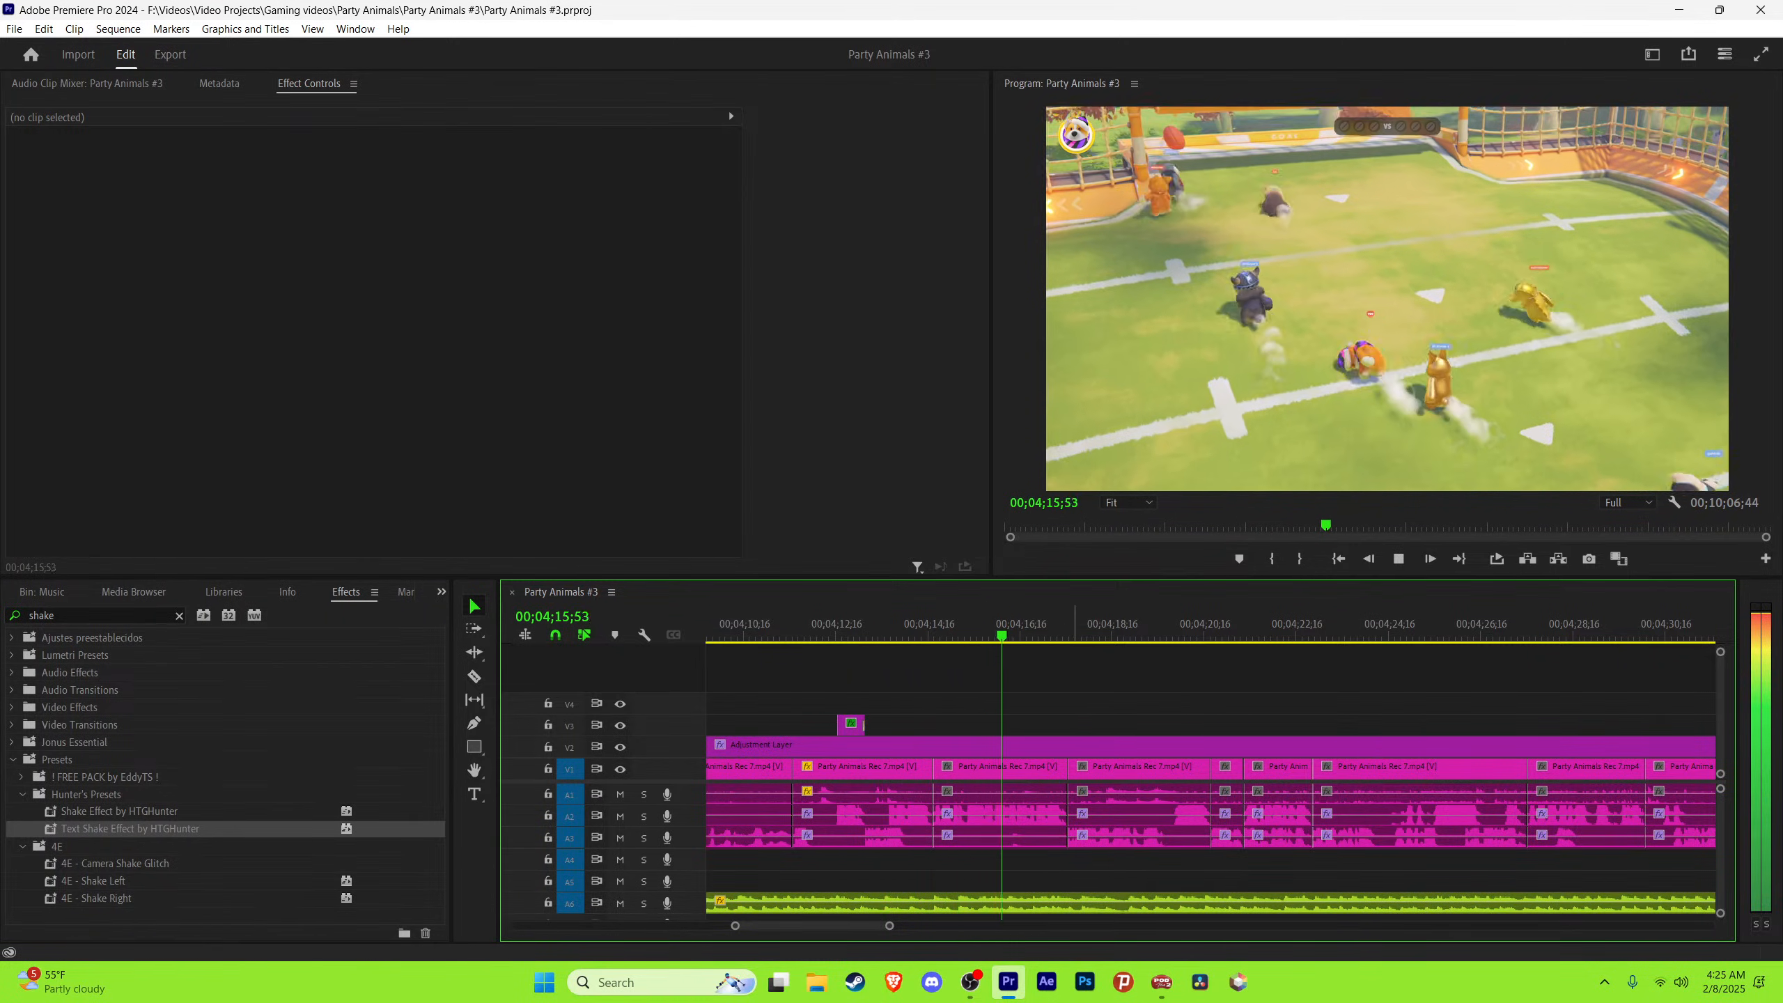
pyautogui.press('=')
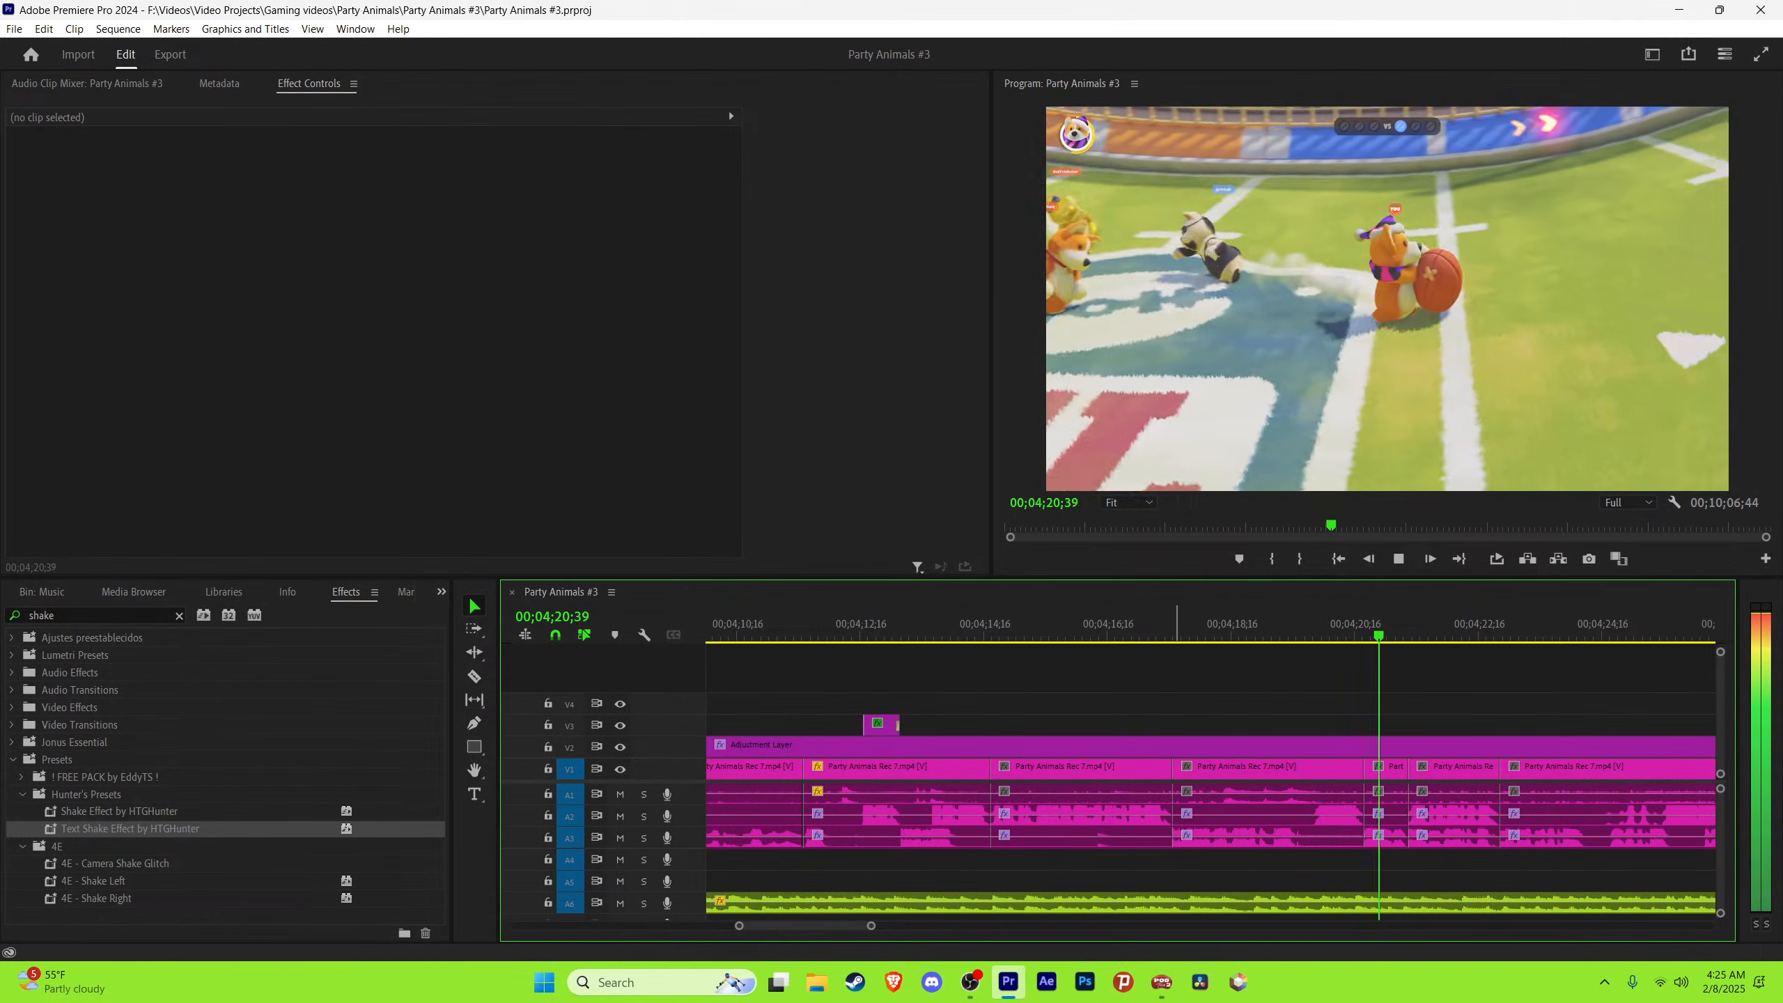
pyautogui.click(1329, 625)
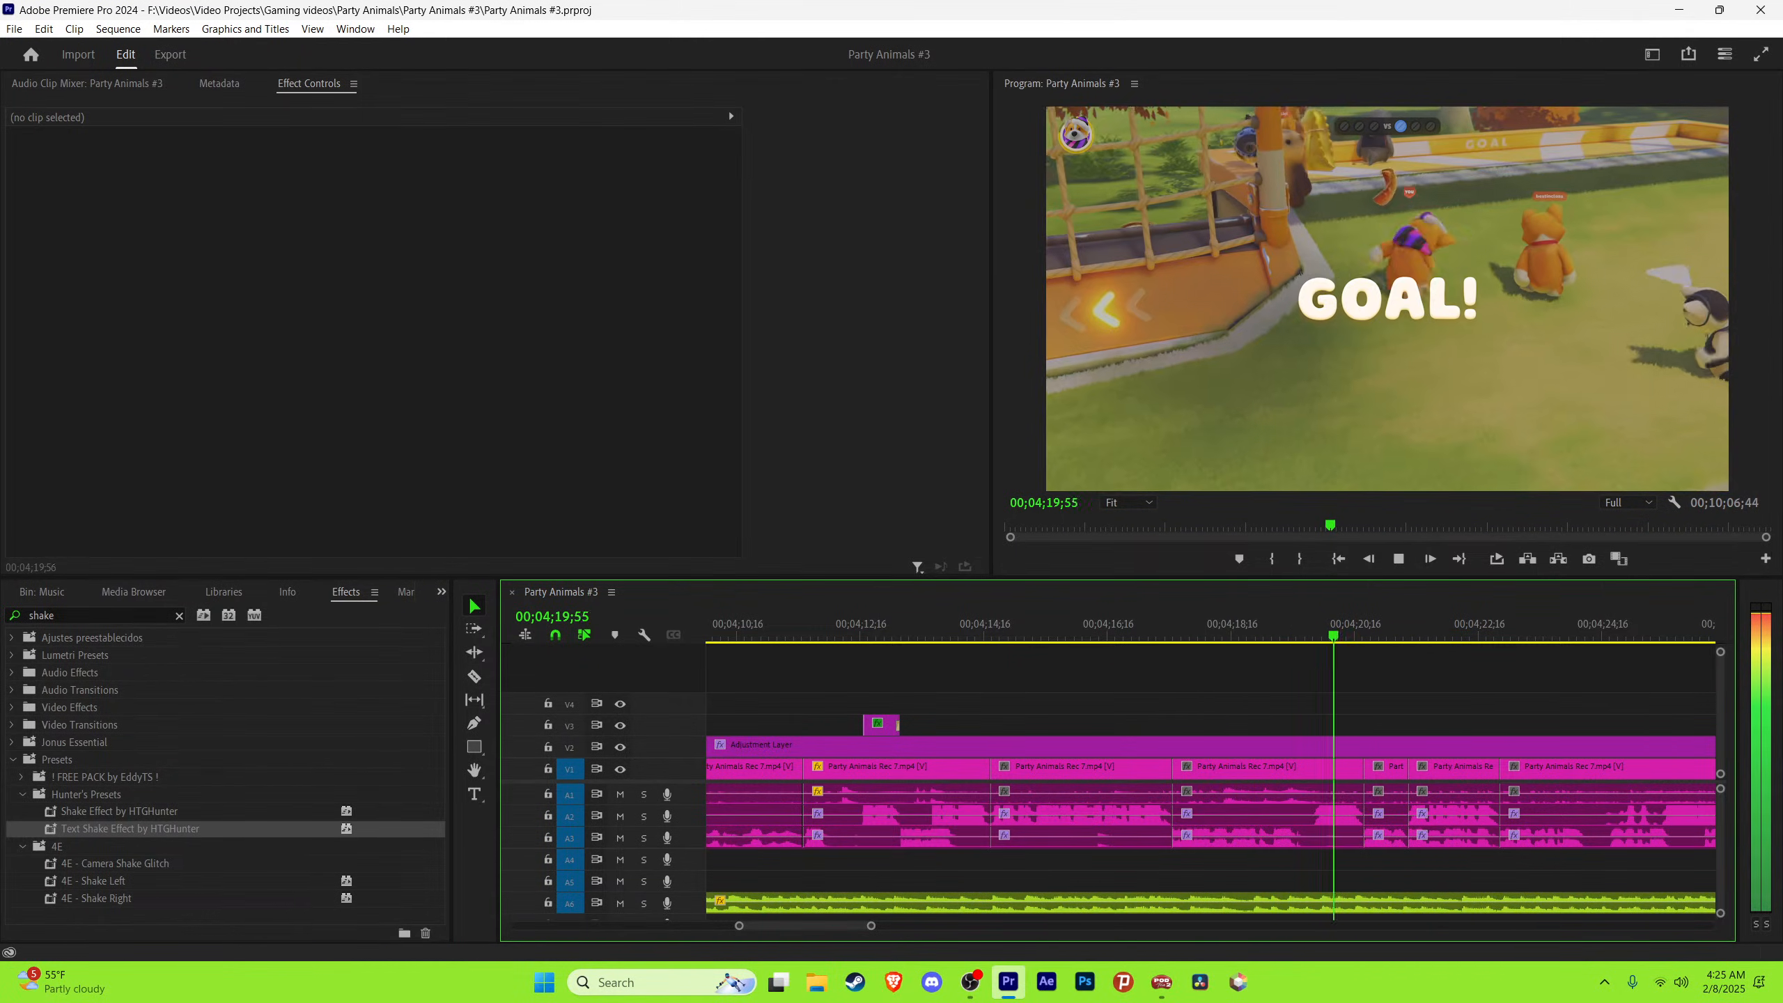
pyautogui.press('=')
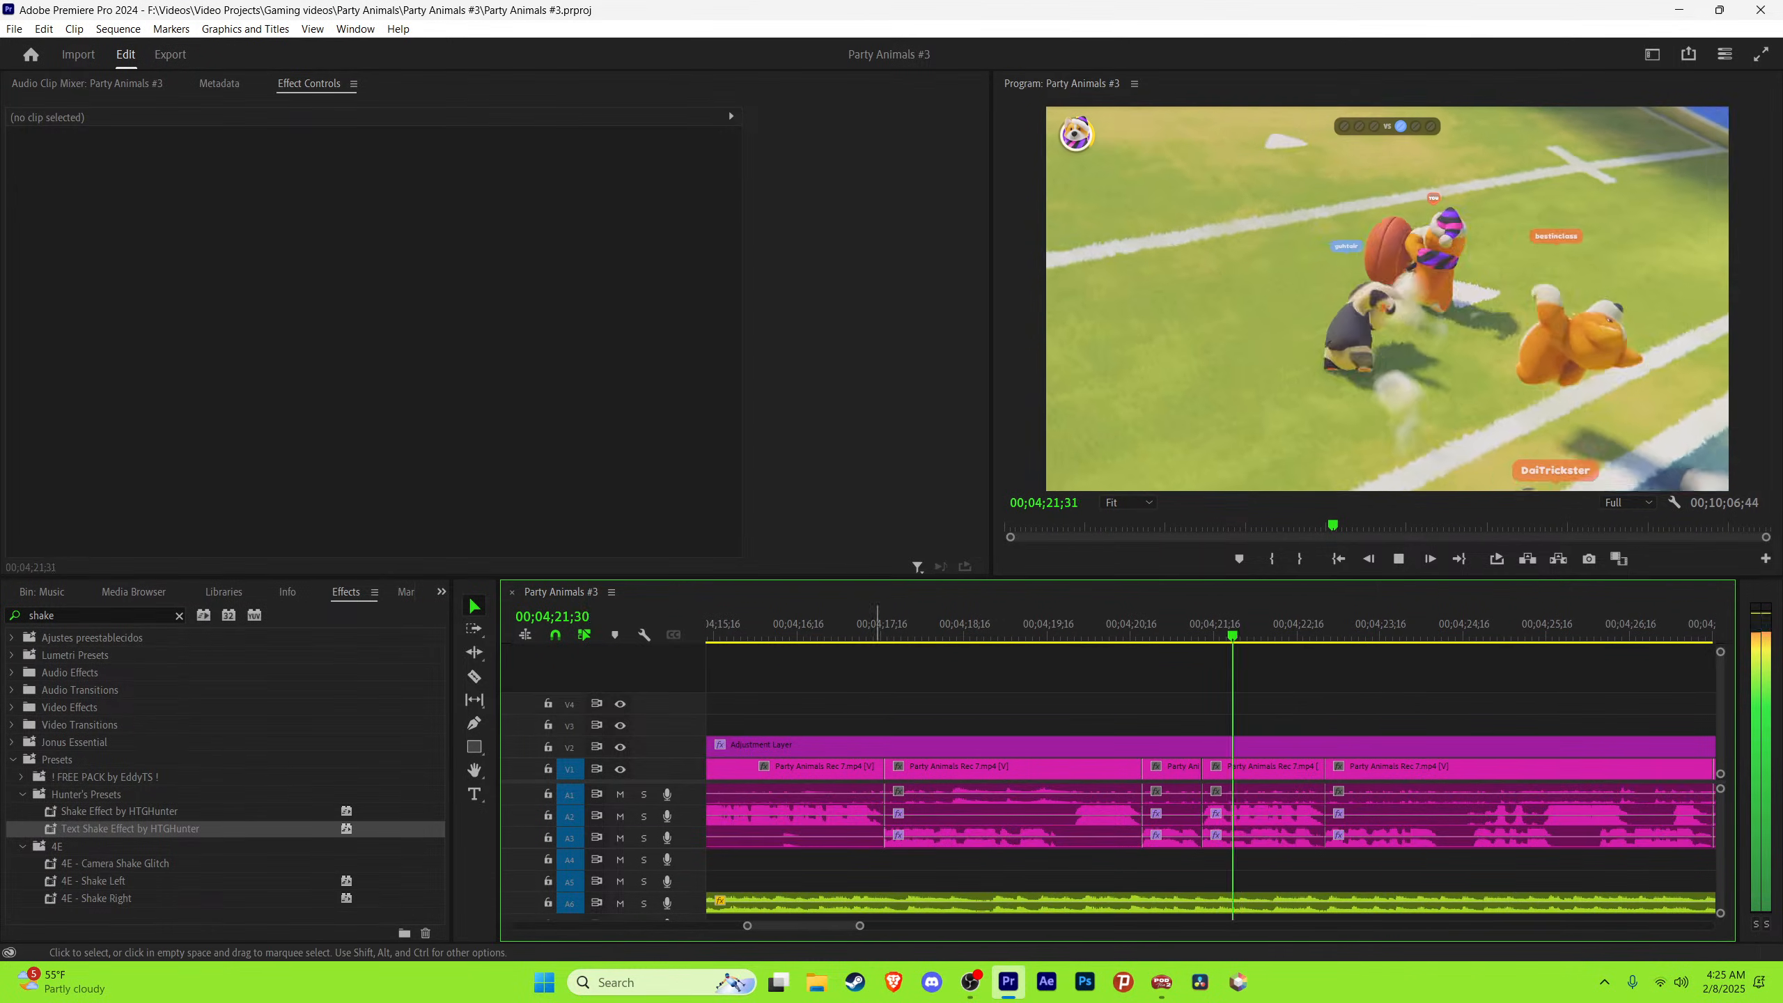
# Step: Place a copy of the earlier "hit you" caption at the cut at 00;04;20;24 on the same caption track
pyautogui.press('space')
pyautogui.click(1192, 769)
pyautogui.moveTo(767, 117); pyautogui.dragTo(745, 118)
pyautogui.click(1258, 702)
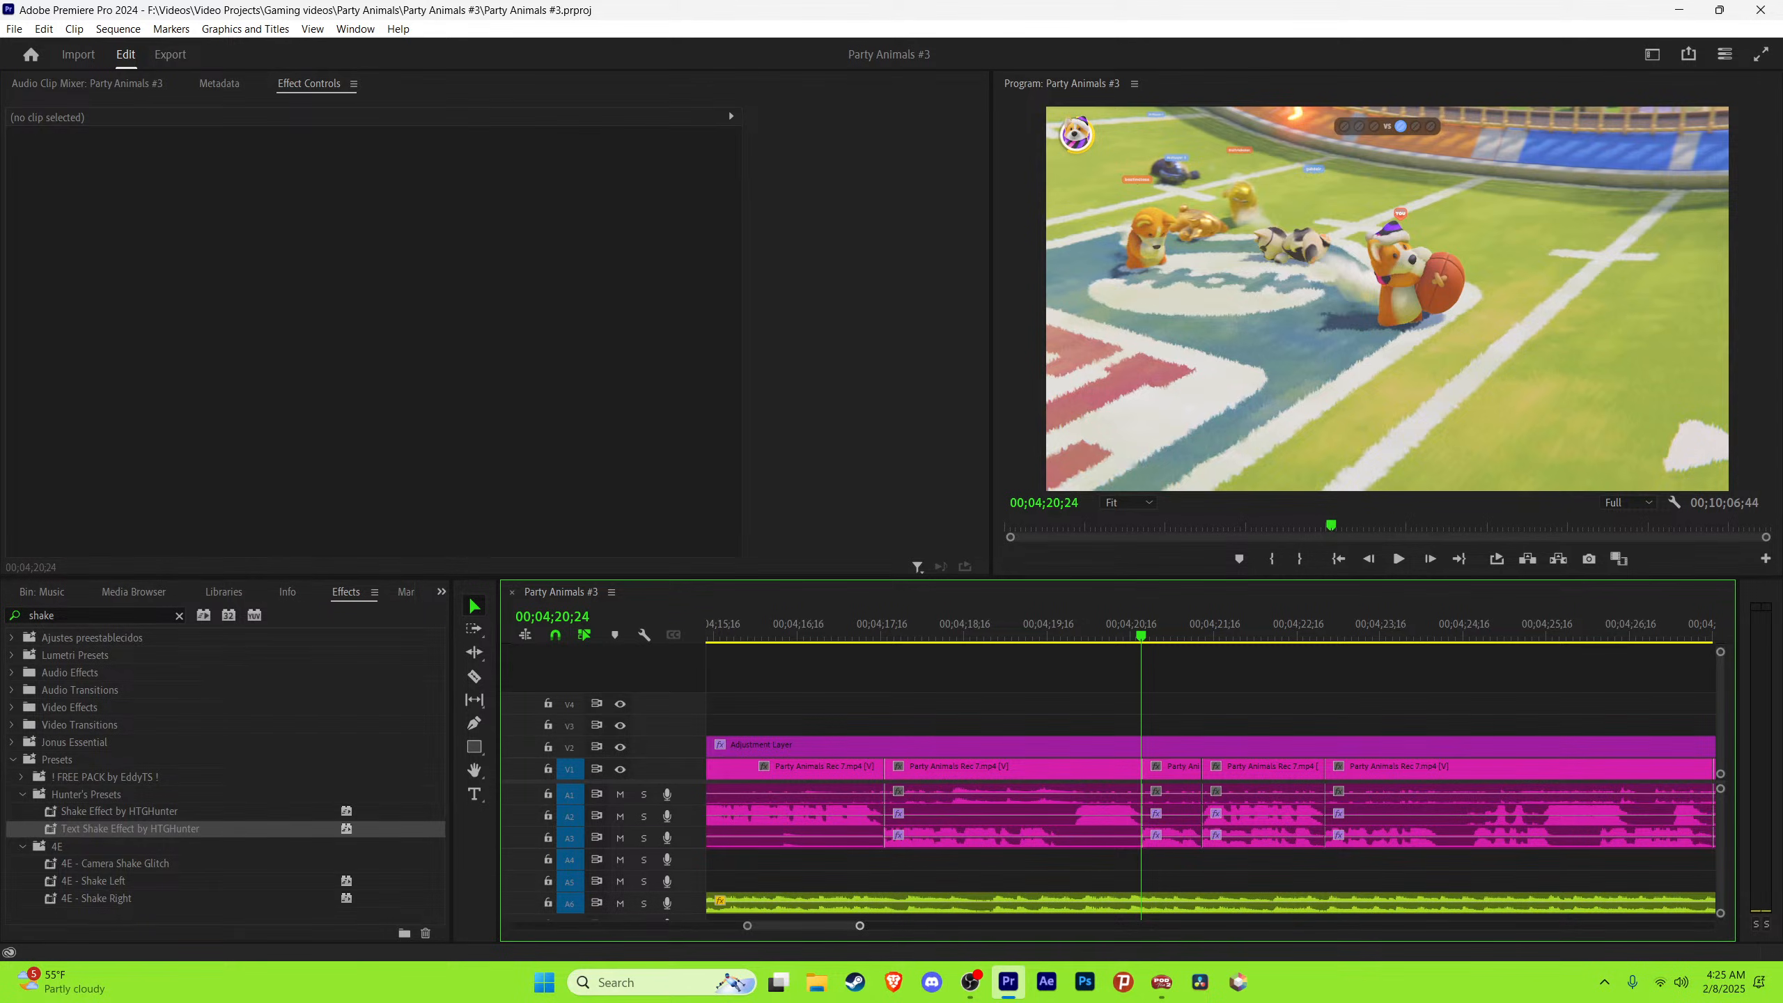
pyautogui.press('-')
pyautogui.press('-')
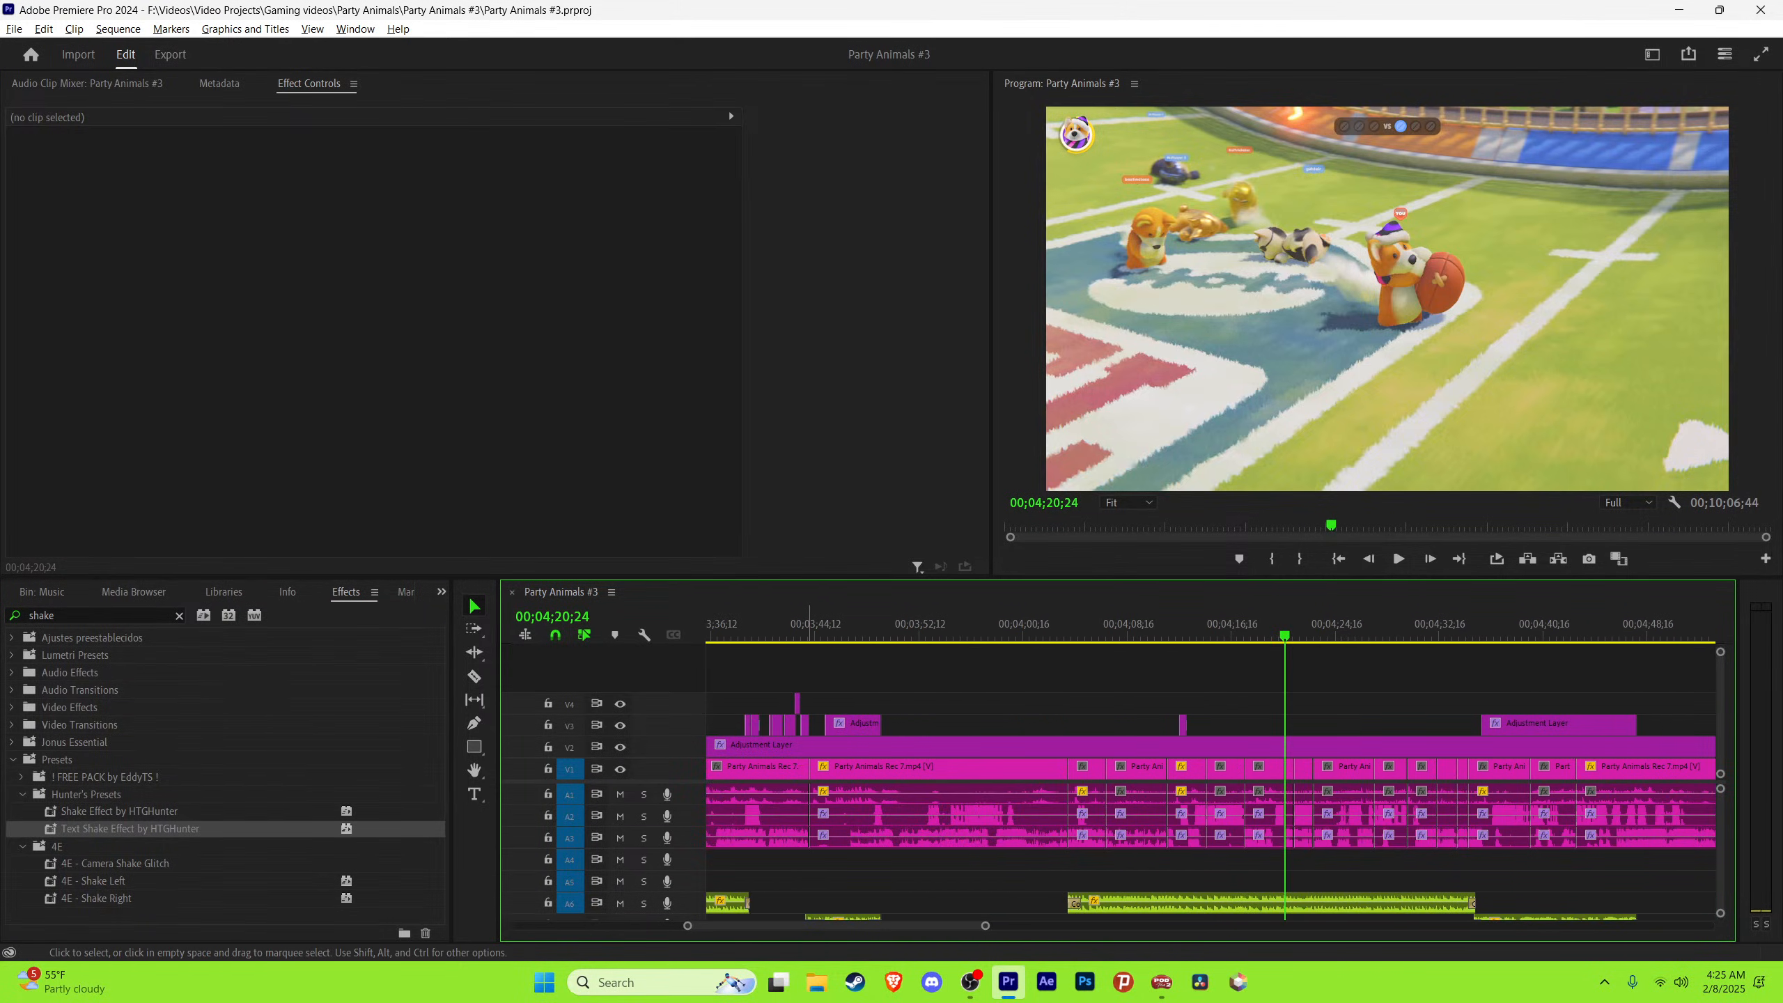
pyautogui.moveTo(805, 725); pyautogui.dragTo(1289, 726)
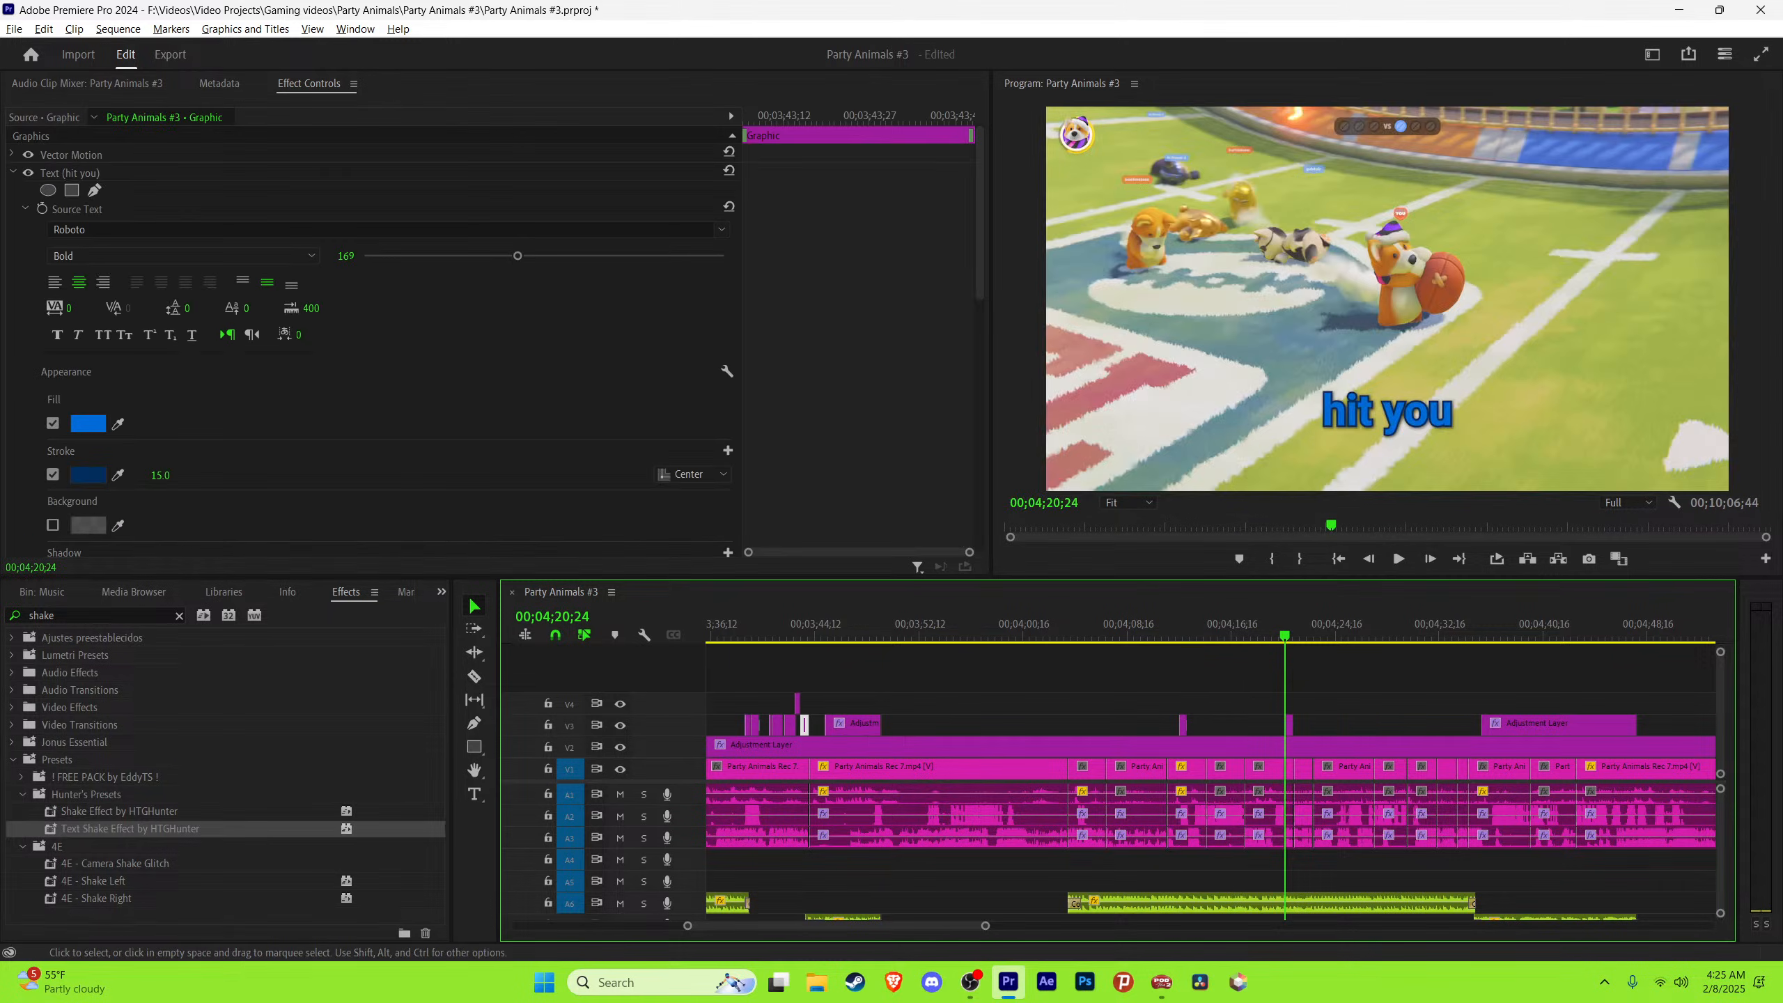
# Step: Apply the Green text style from the Text bin to the copied "hit you" caption
pyautogui.press('=')
pyautogui.press('=')
pyautogui.press('=')
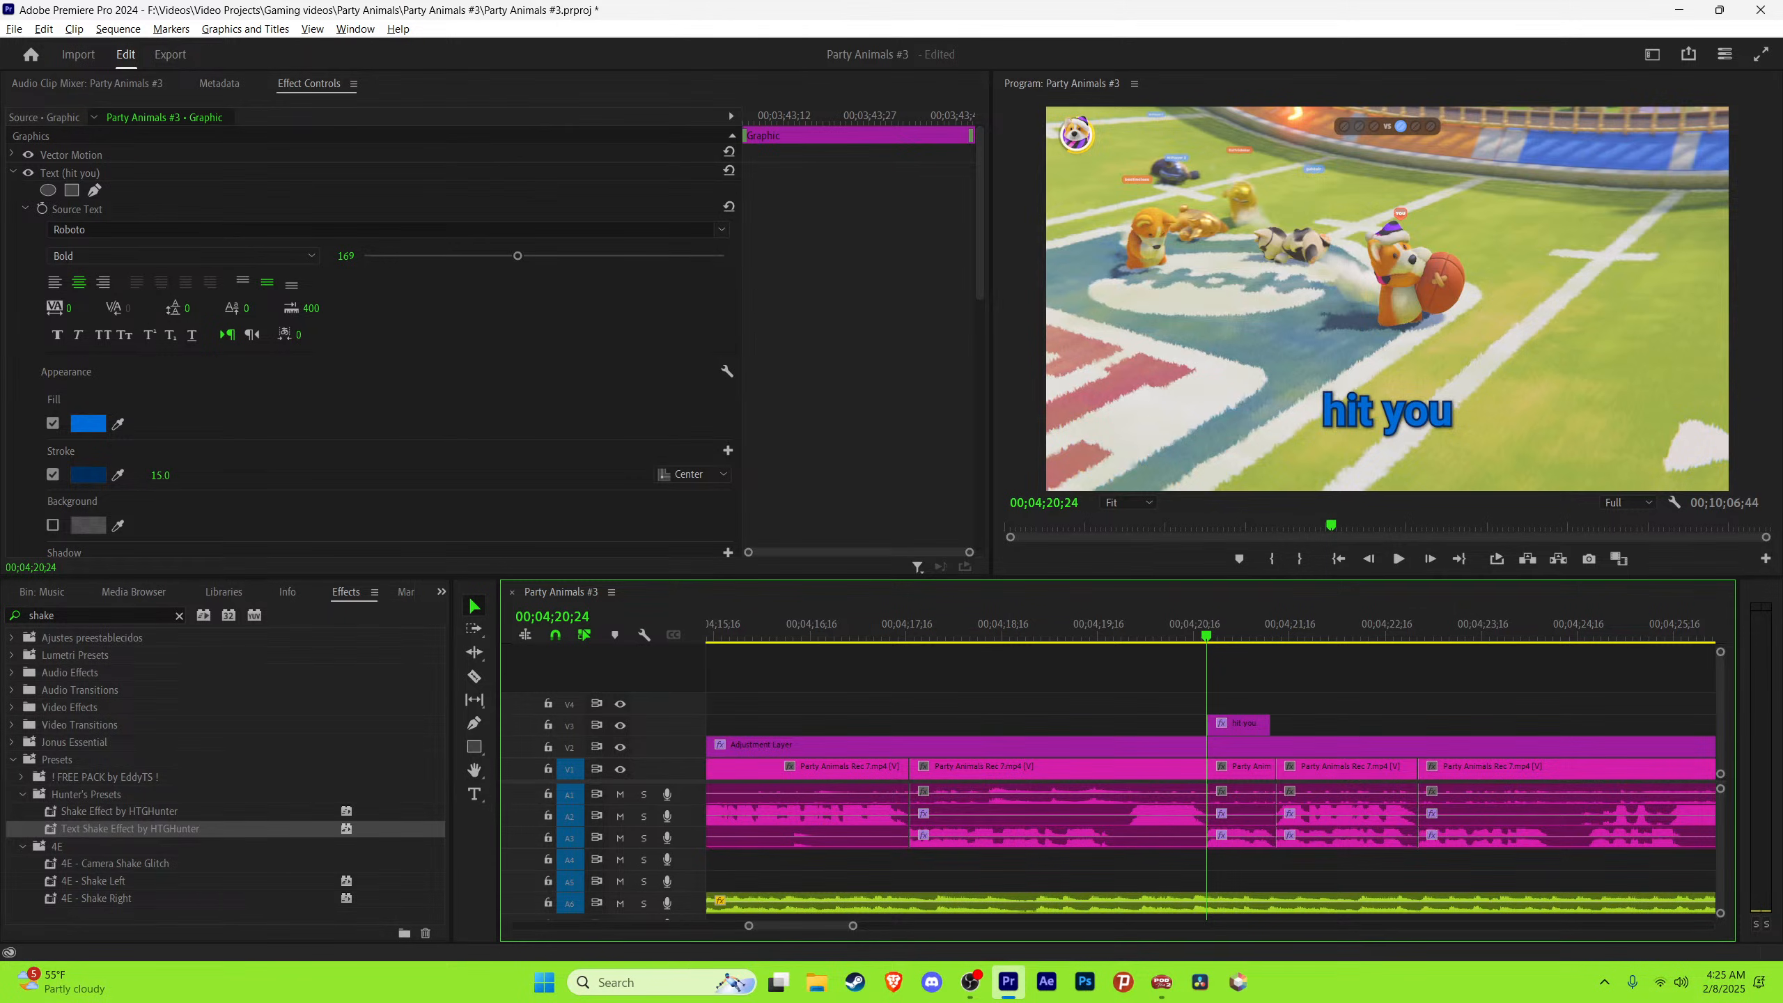
pyautogui.click(441, 592)
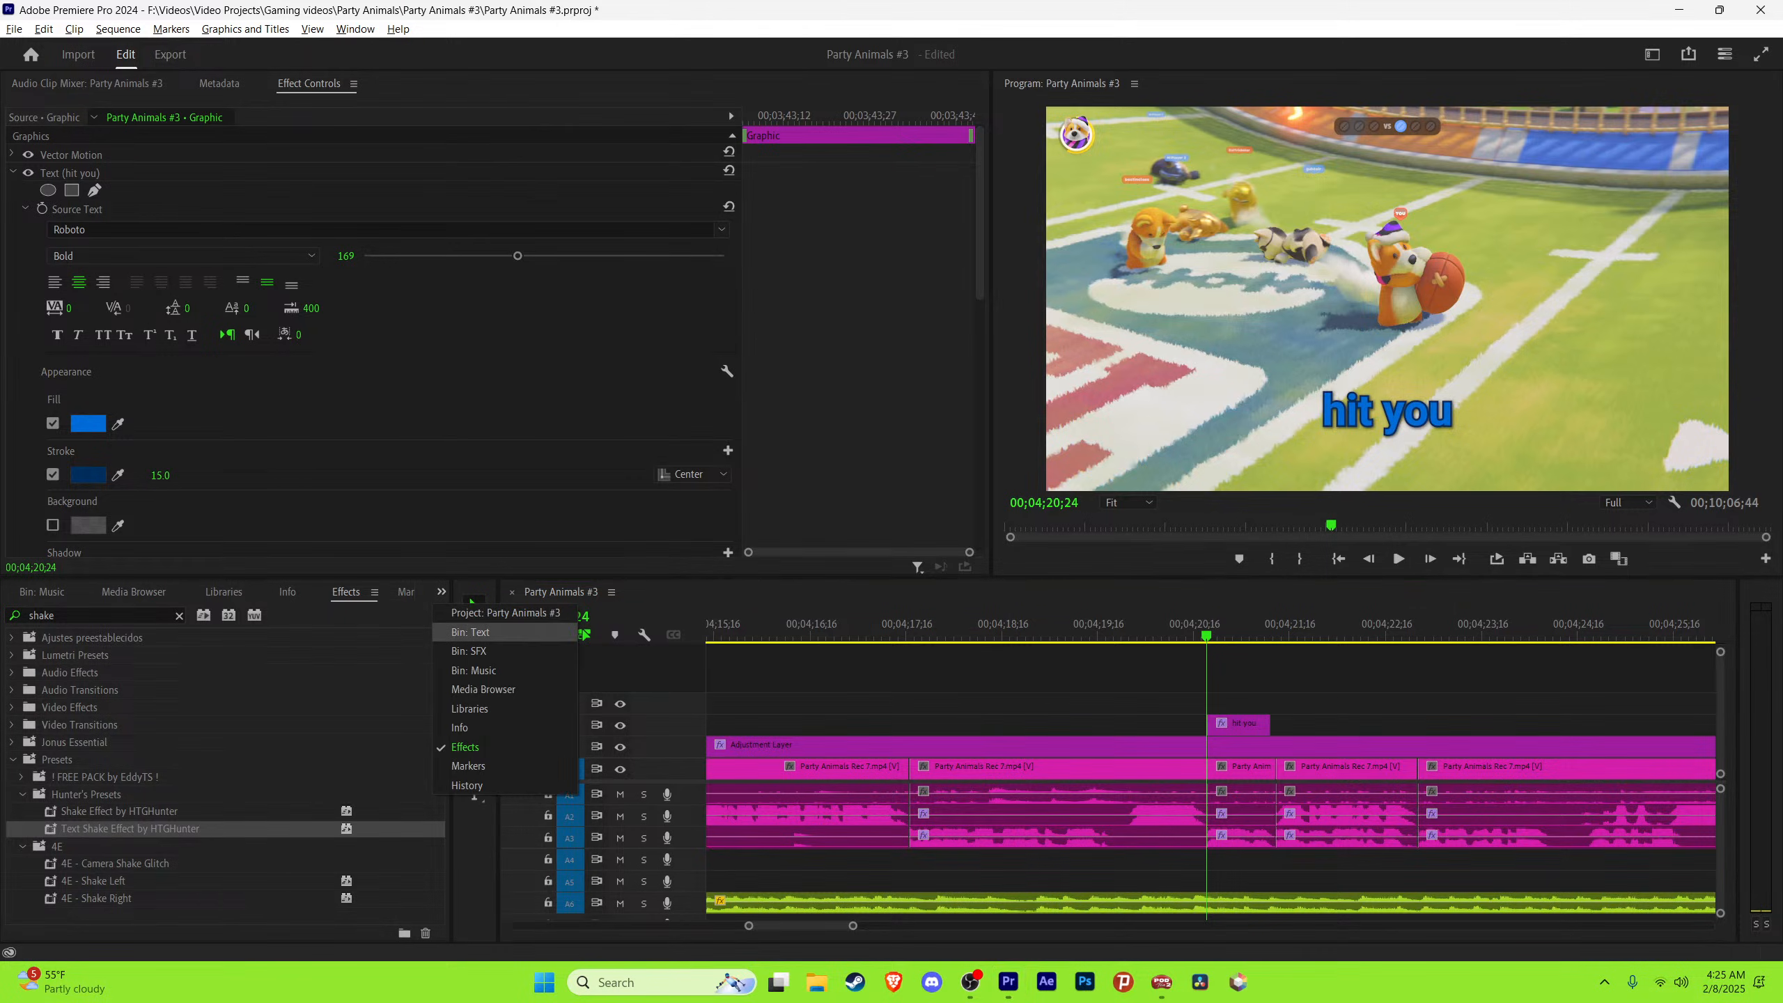
pyautogui.click(484, 632)
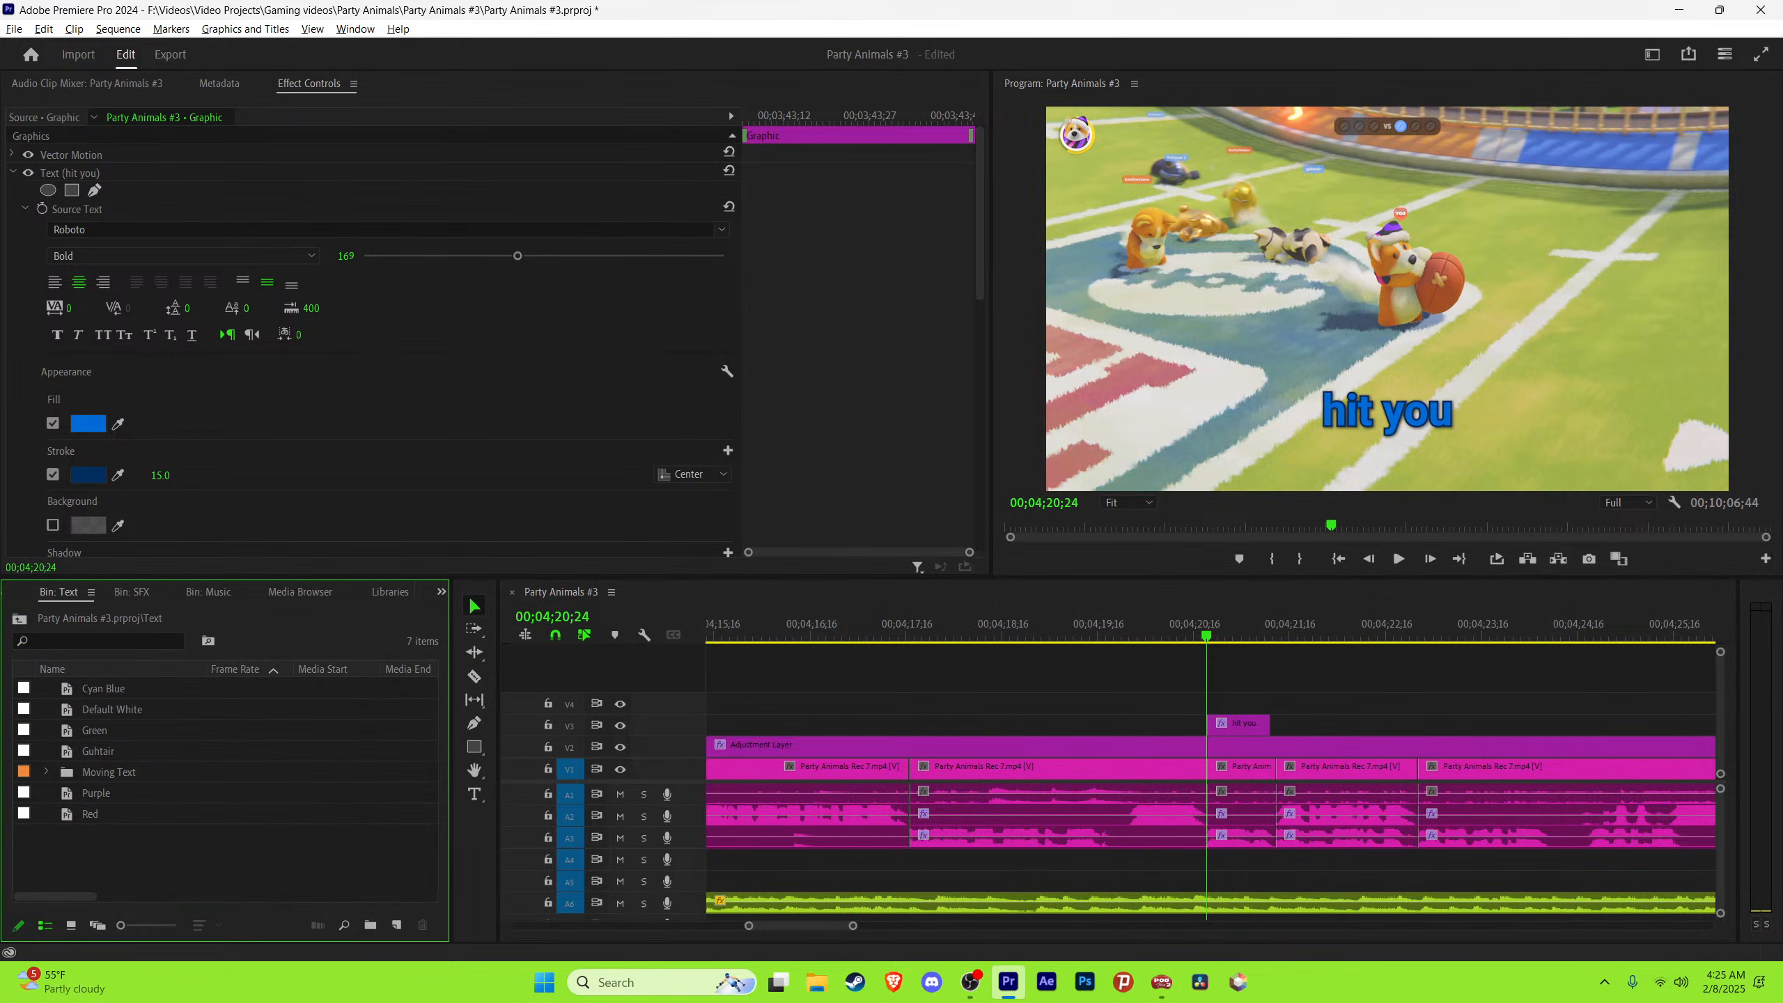
pyautogui.moveTo(112, 709); pyautogui.dragTo(1239, 724)
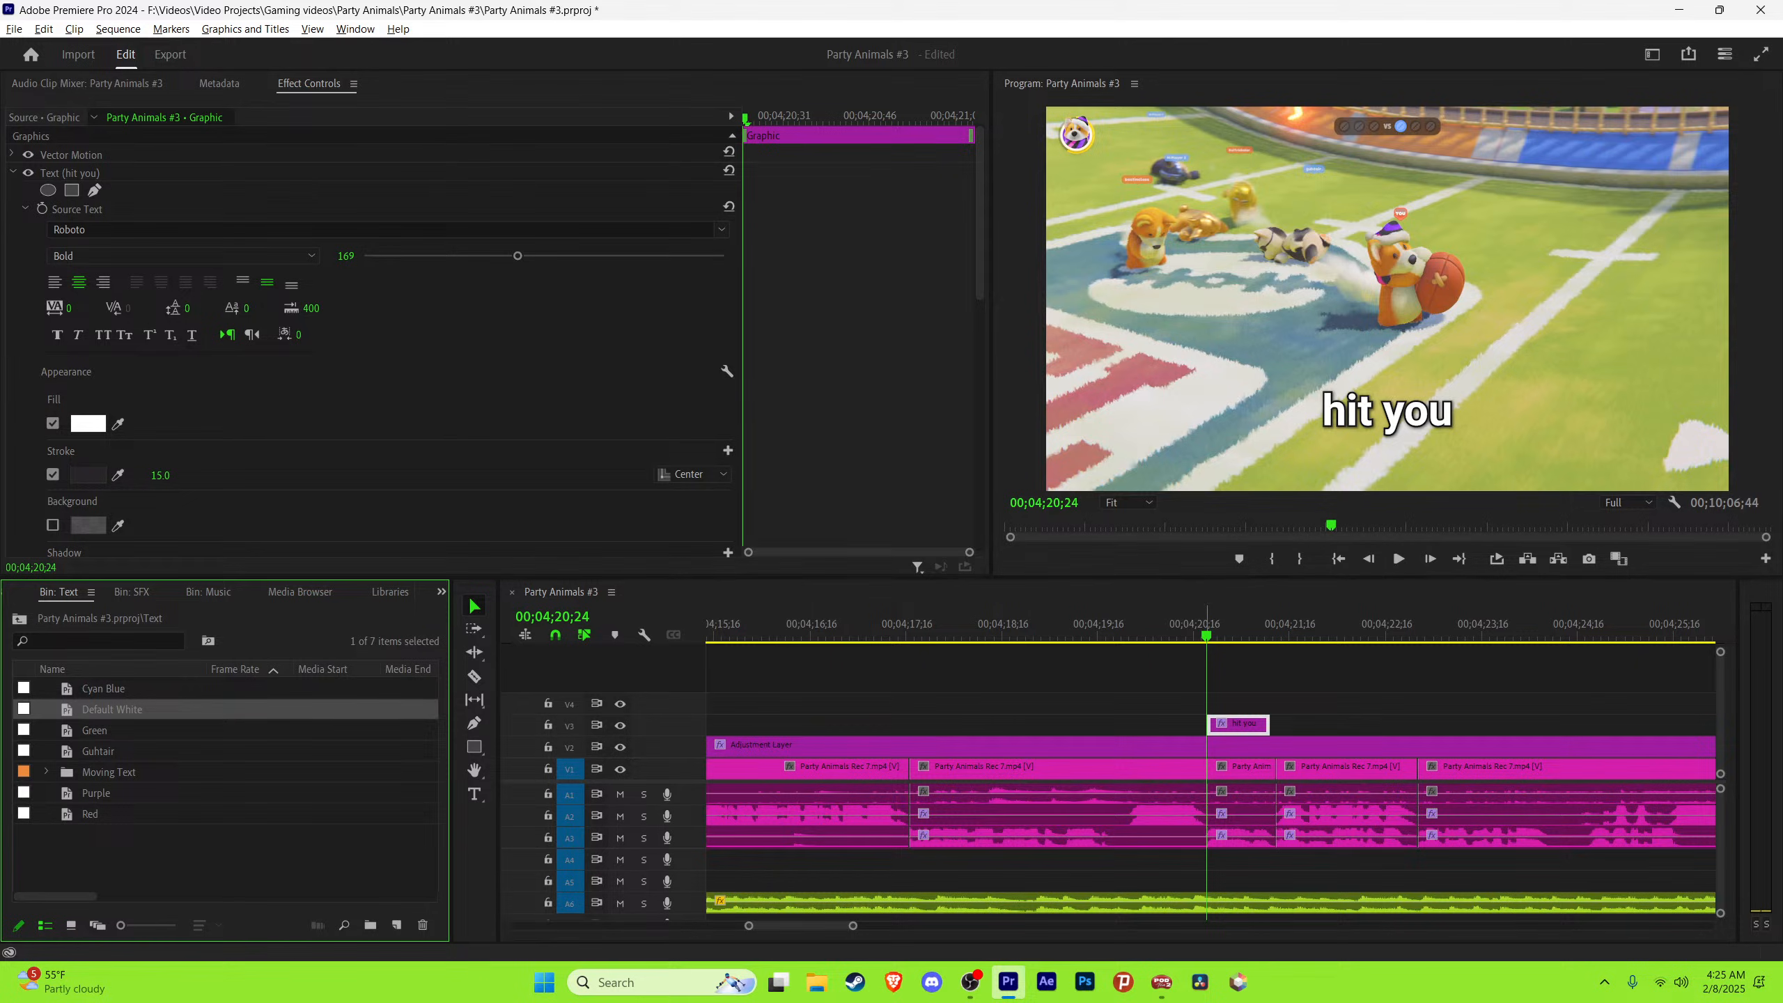
pyautogui.moveTo(94, 731); pyautogui.dragTo(1233, 725)
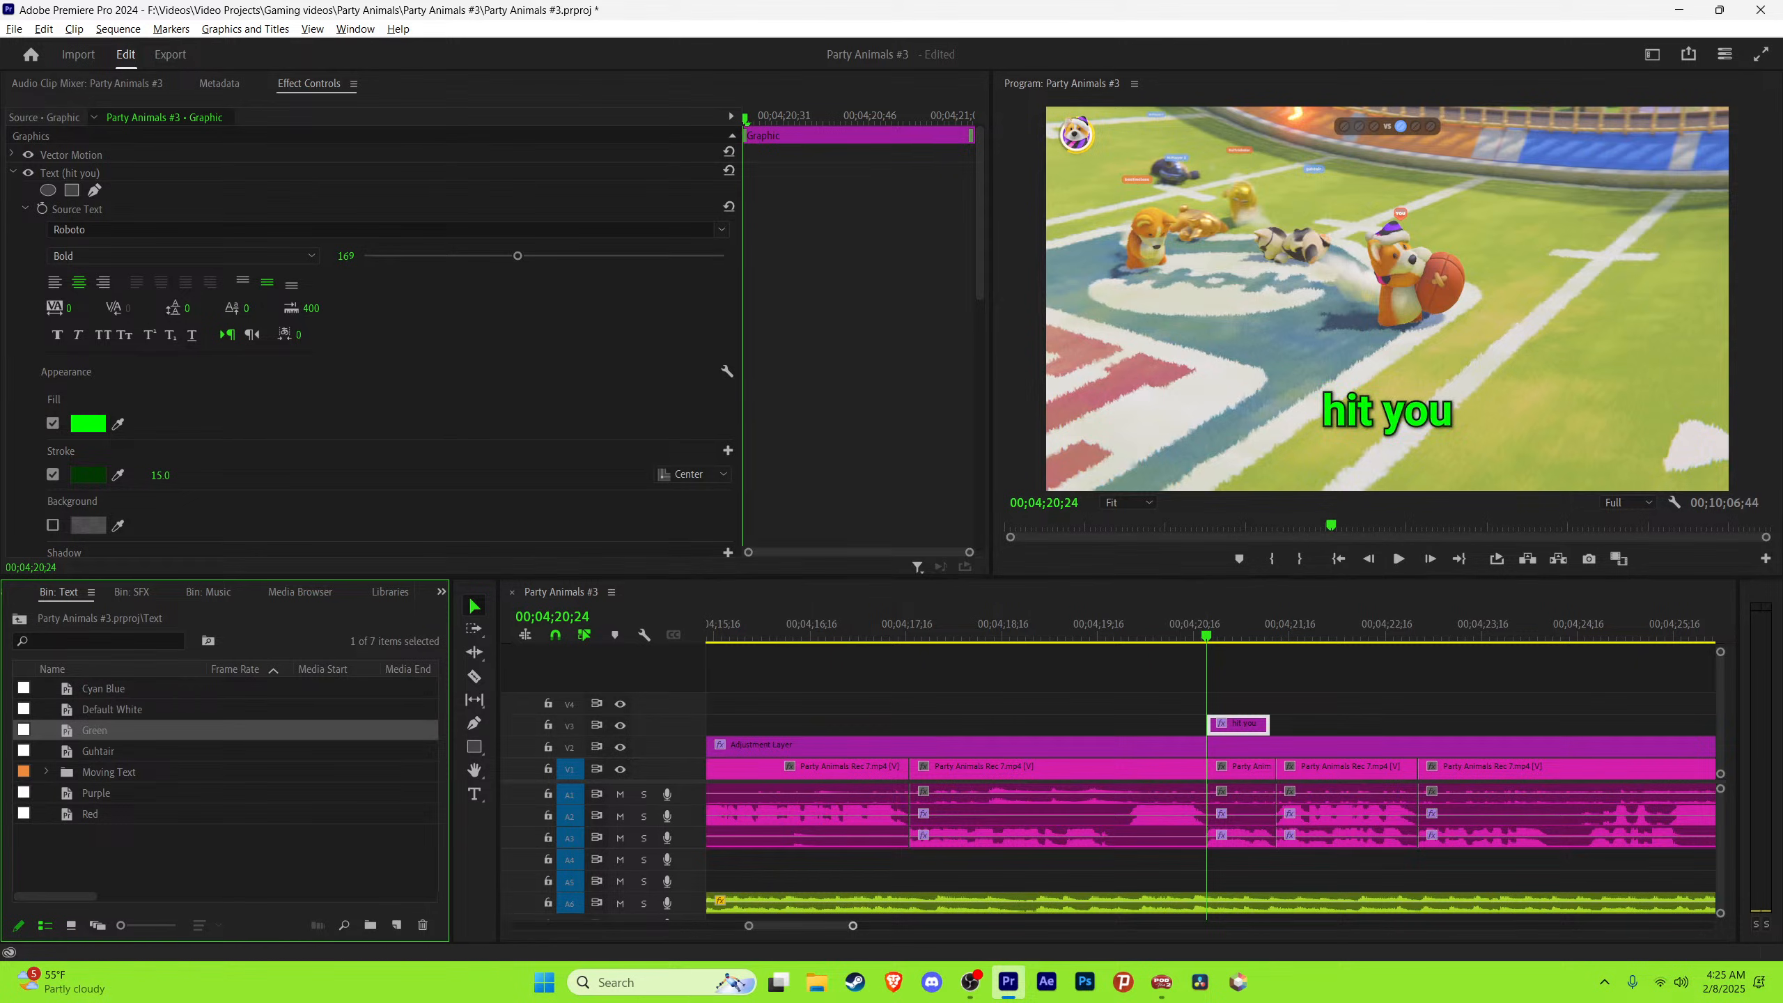
# Step: Play the start of the green caption and compare its opening frames at 00;04;20;24 with the voice waveform
pyautogui.click(842, 593)
pyautogui.press('=')
pyautogui.press('=')
pyautogui.press('space')
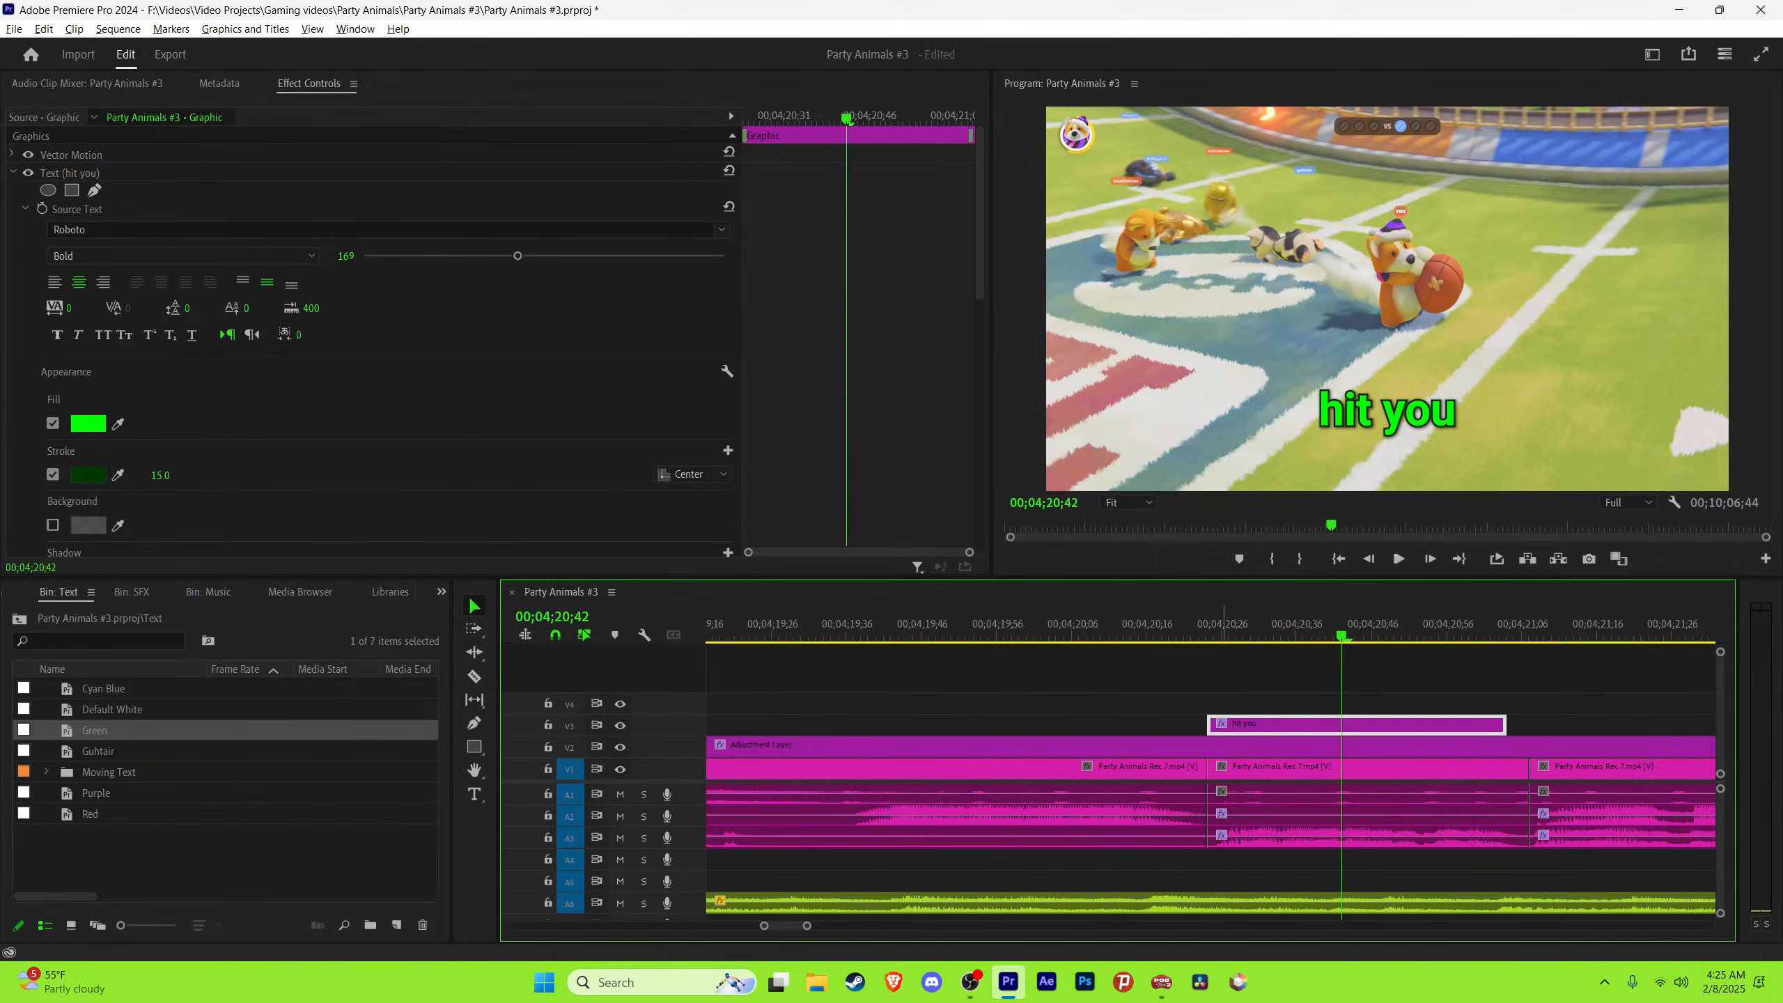
pyautogui.press('space')
pyautogui.press('=')
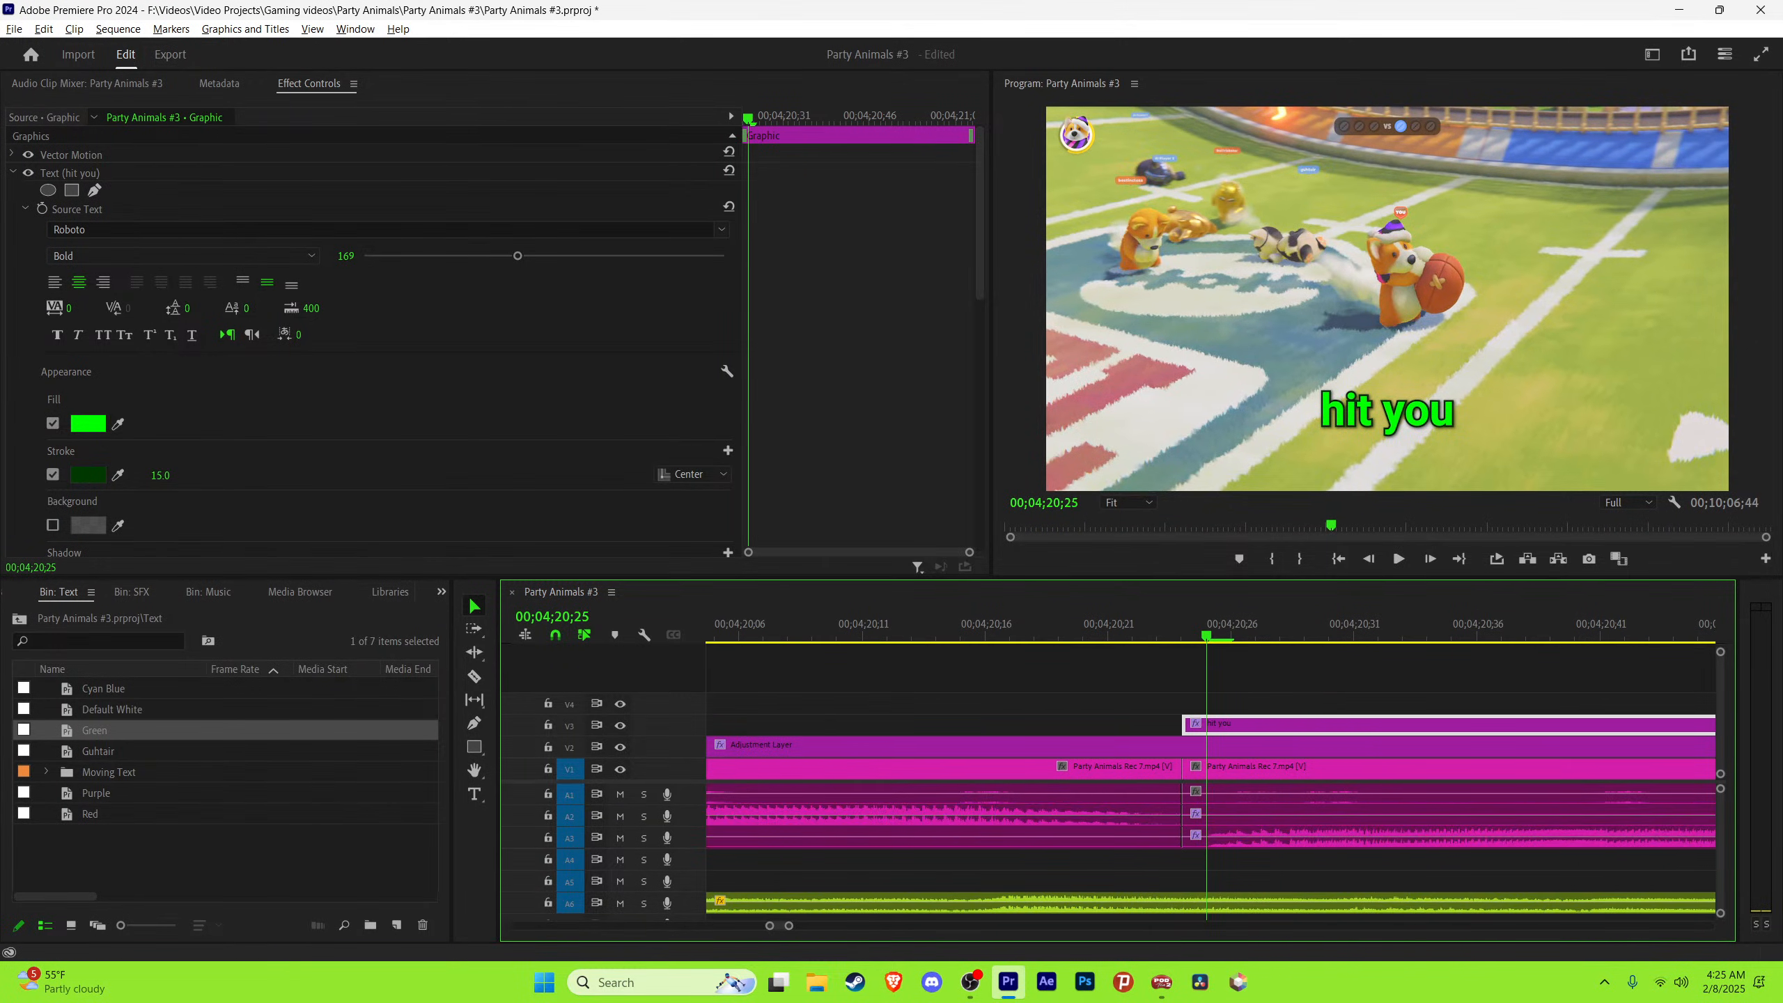
pyautogui.press('-')
pyautogui.press('Left')
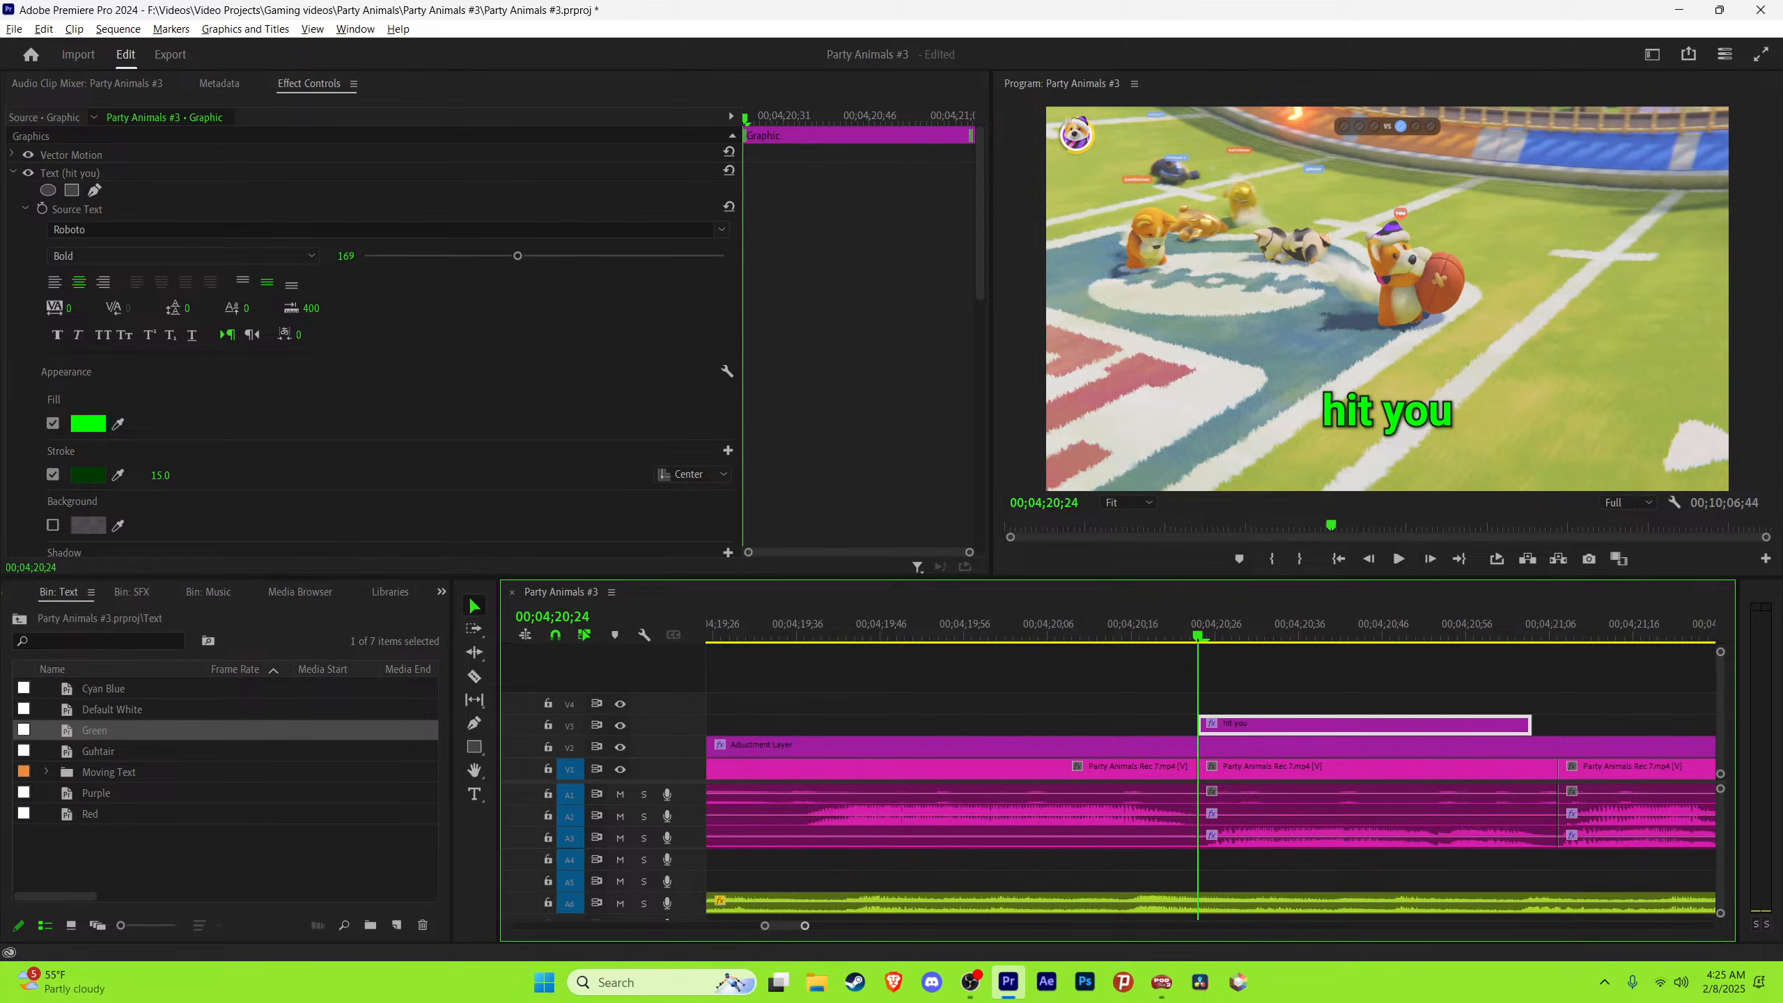
pyautogui.press('=')
pyautogui.press('Right')
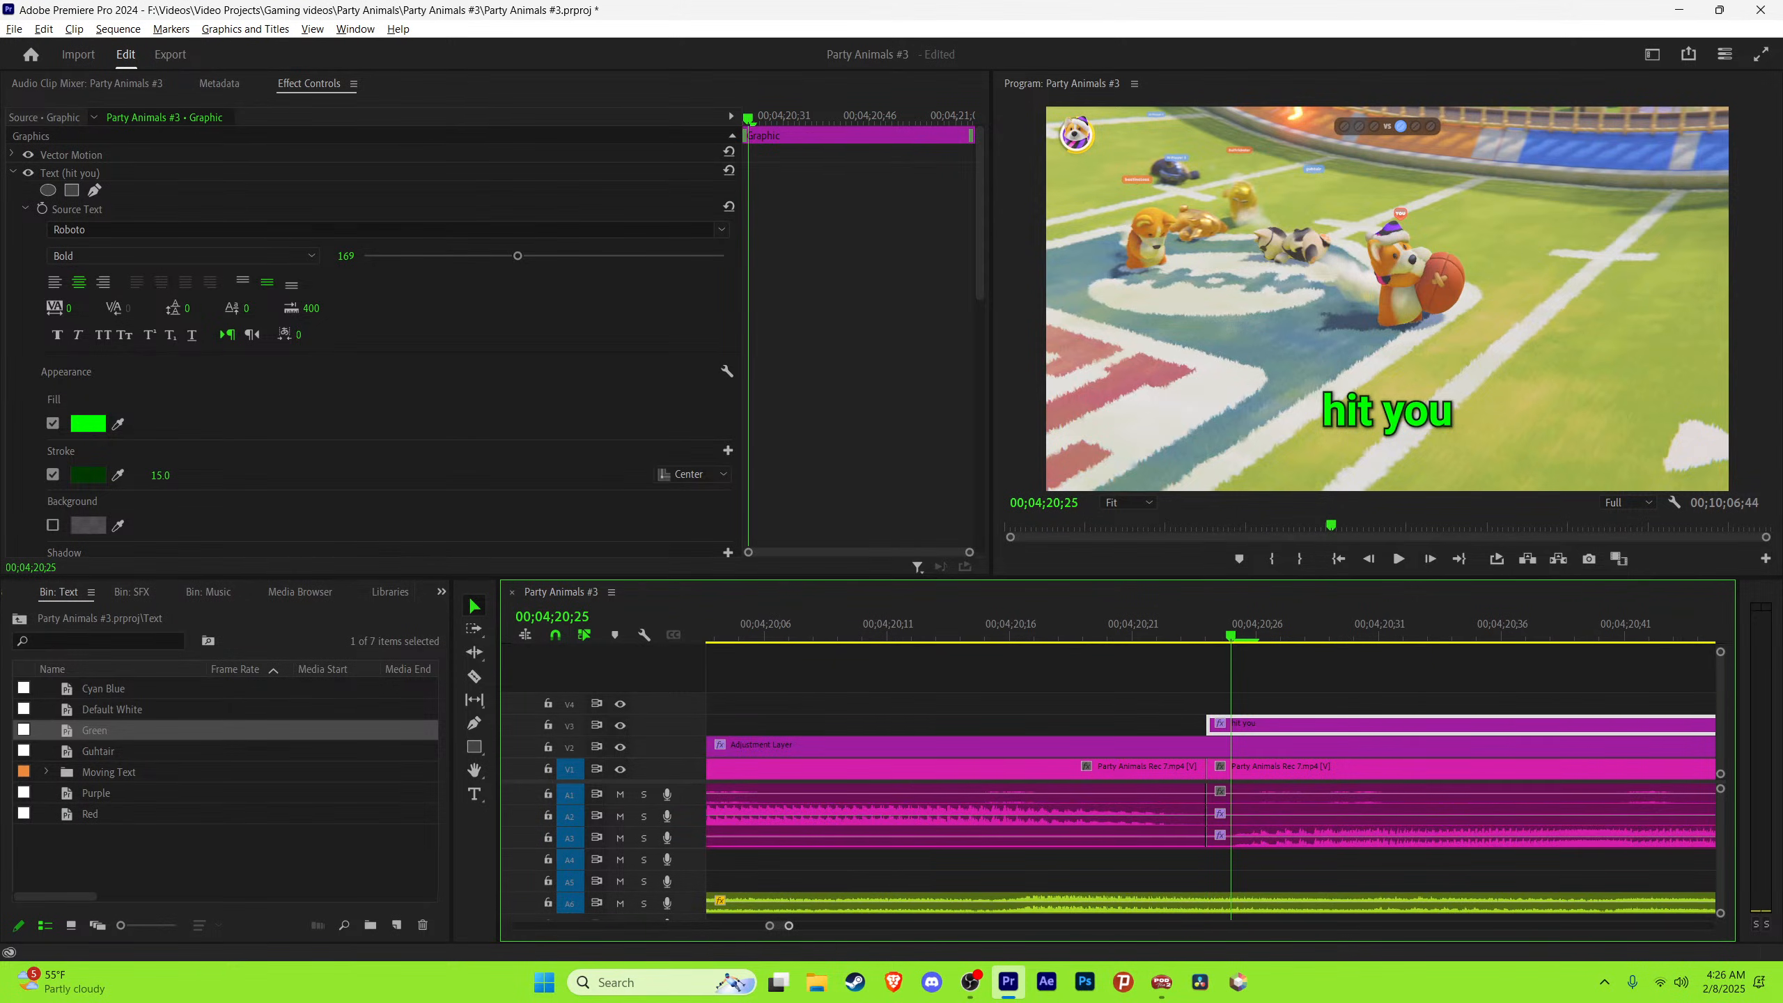
pyautogui.press('-')
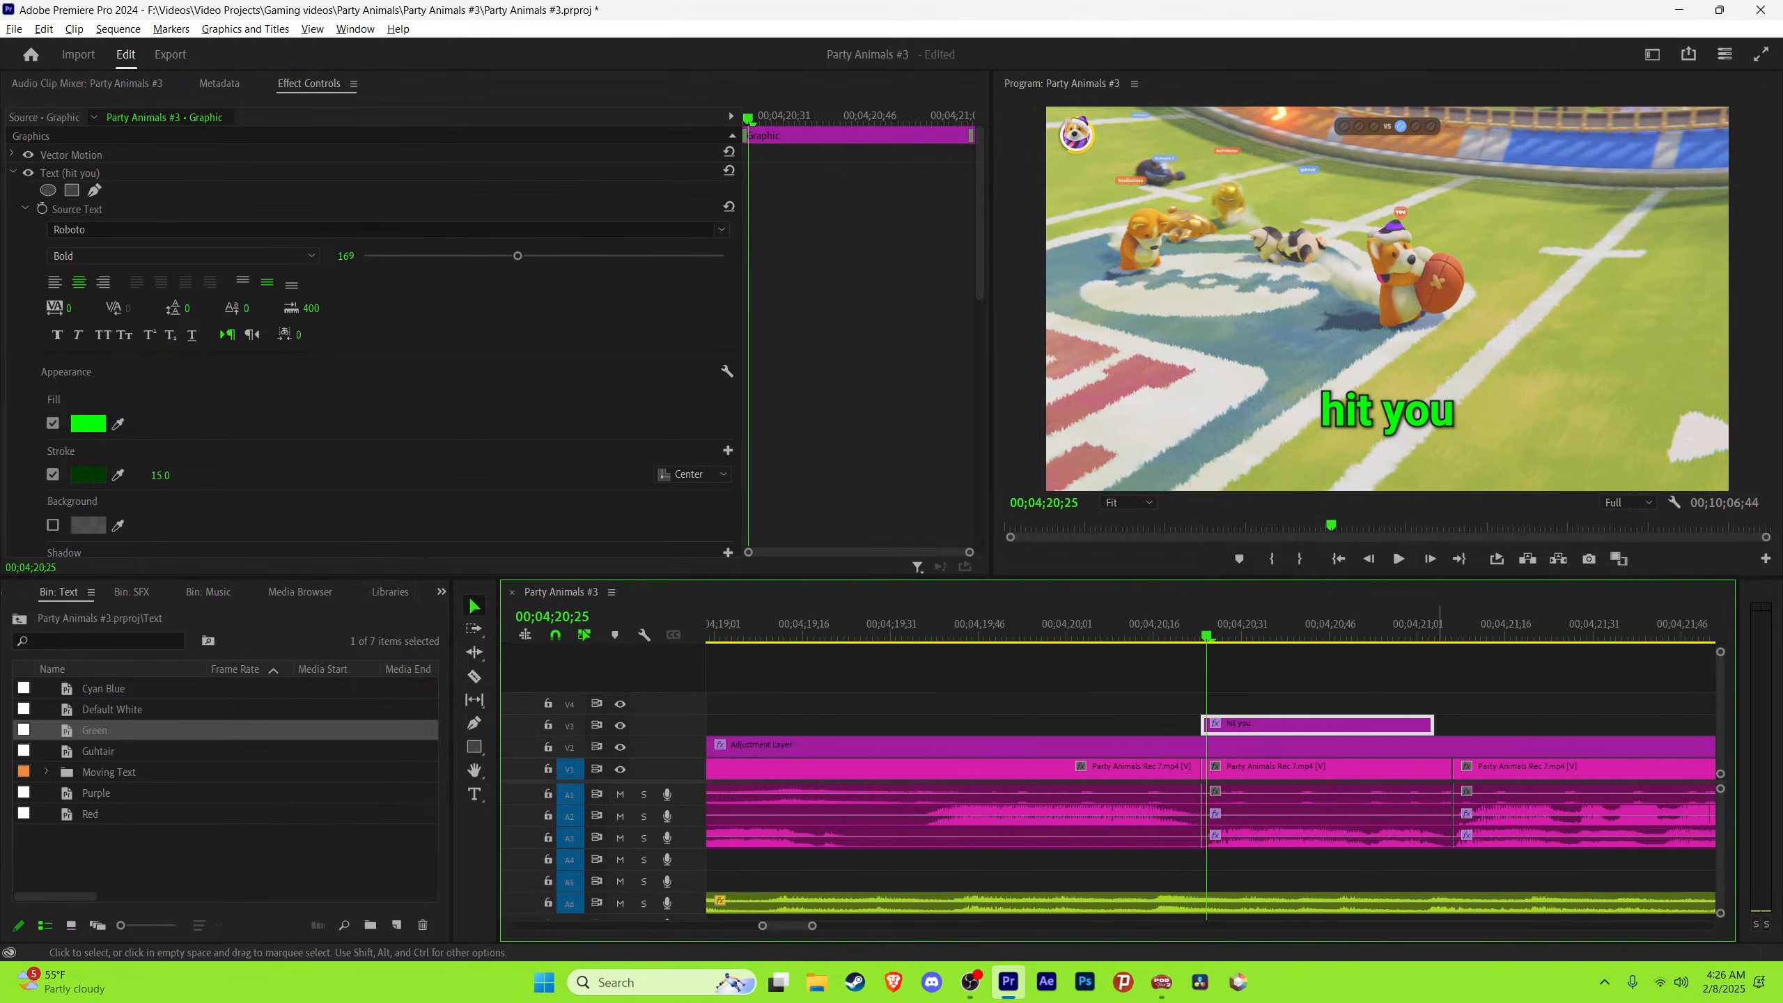
# Step: Reword the green caption at 00;04;20;24 as "Oh hey"
pyautogui.press('t')
pyautogui.click(1389, 422)
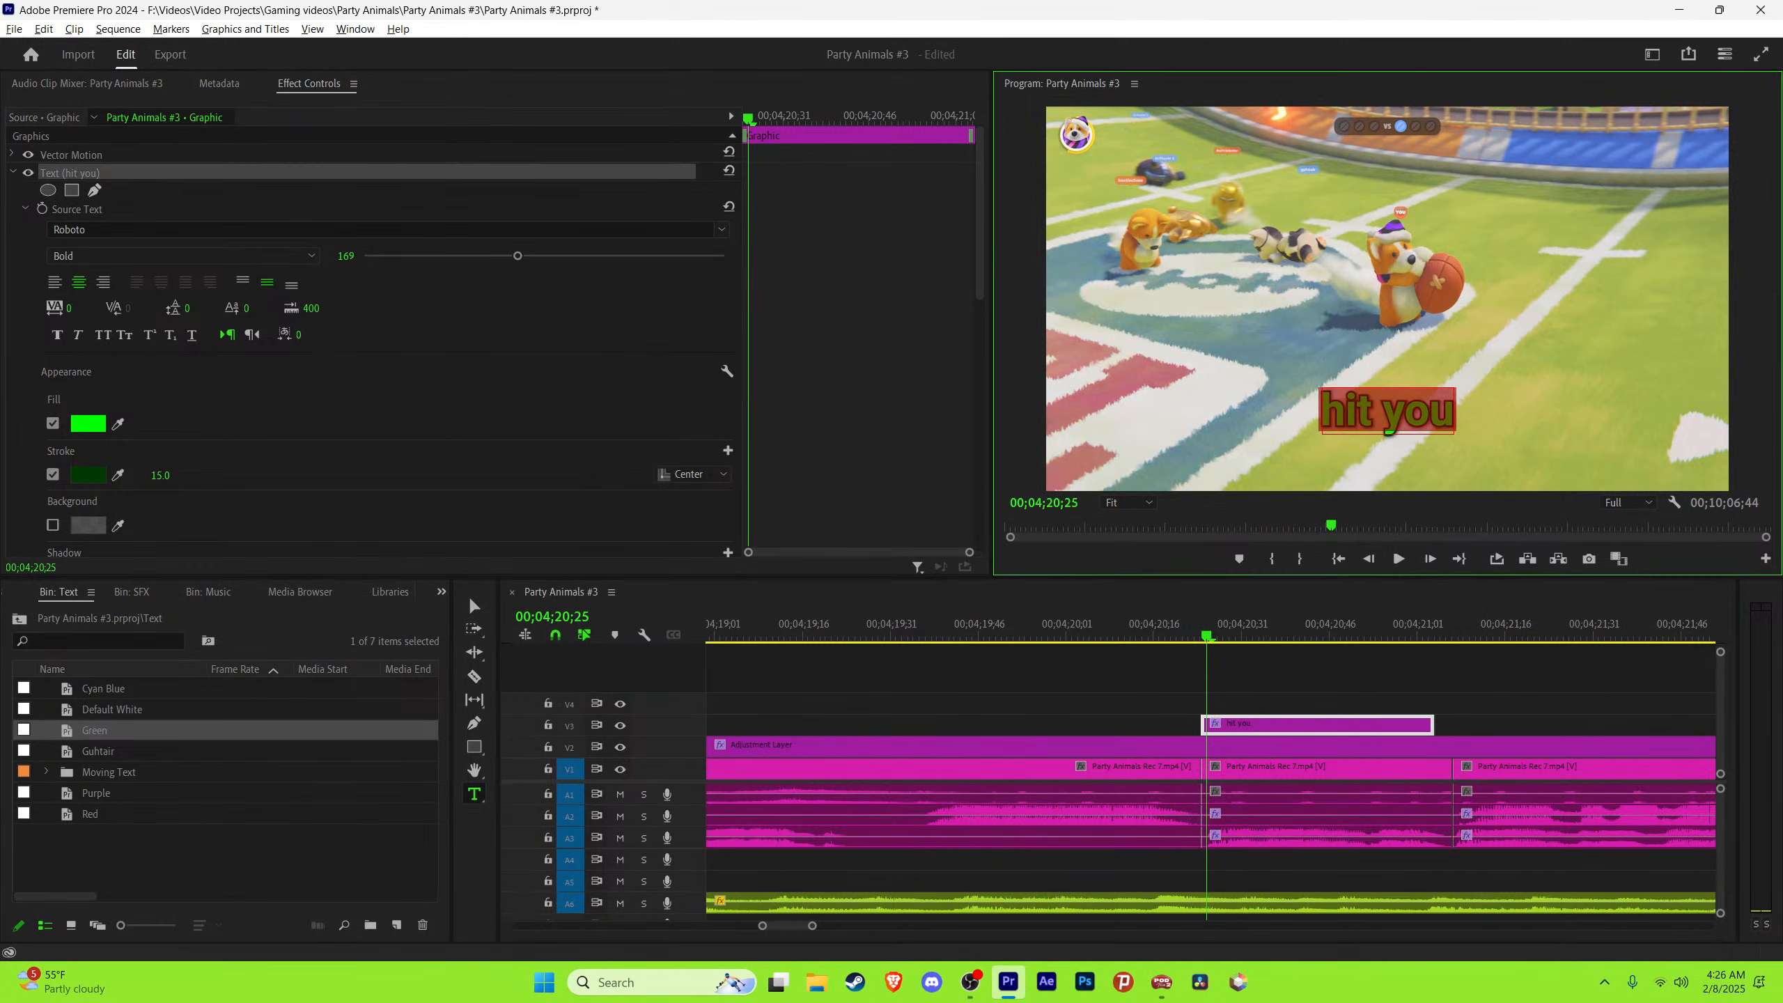
pyautogui.write('Oh')
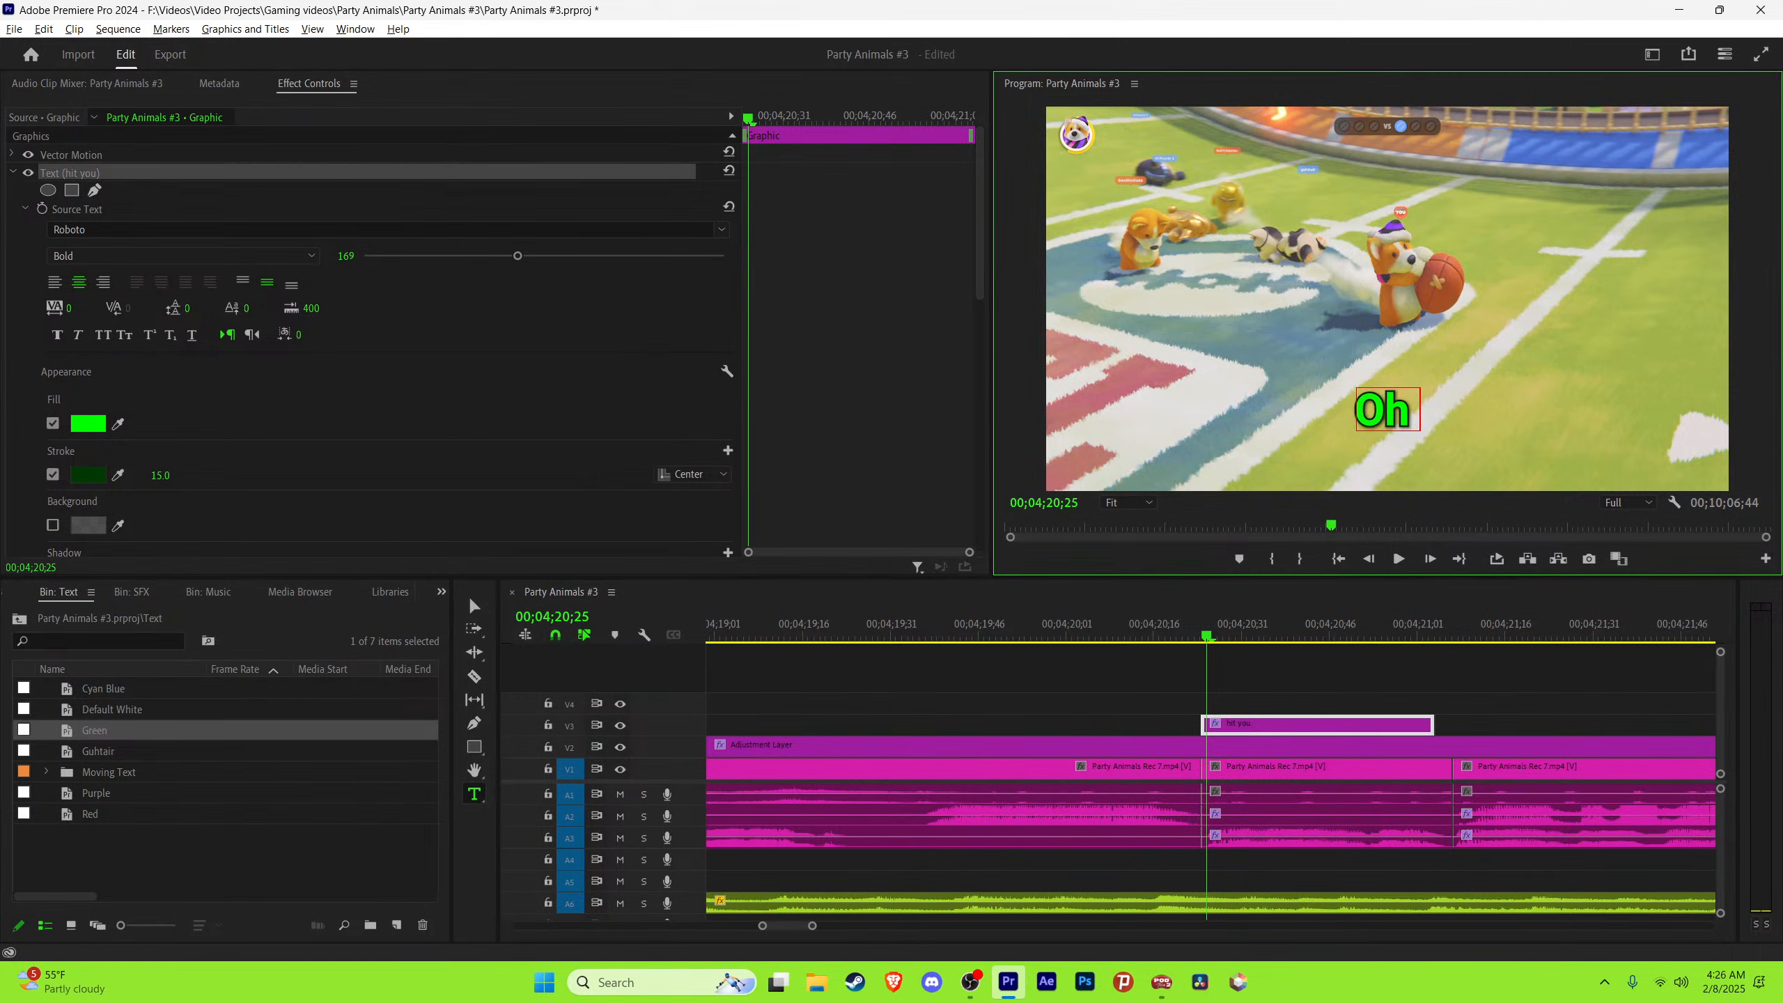
pyautogui.write(' hey')
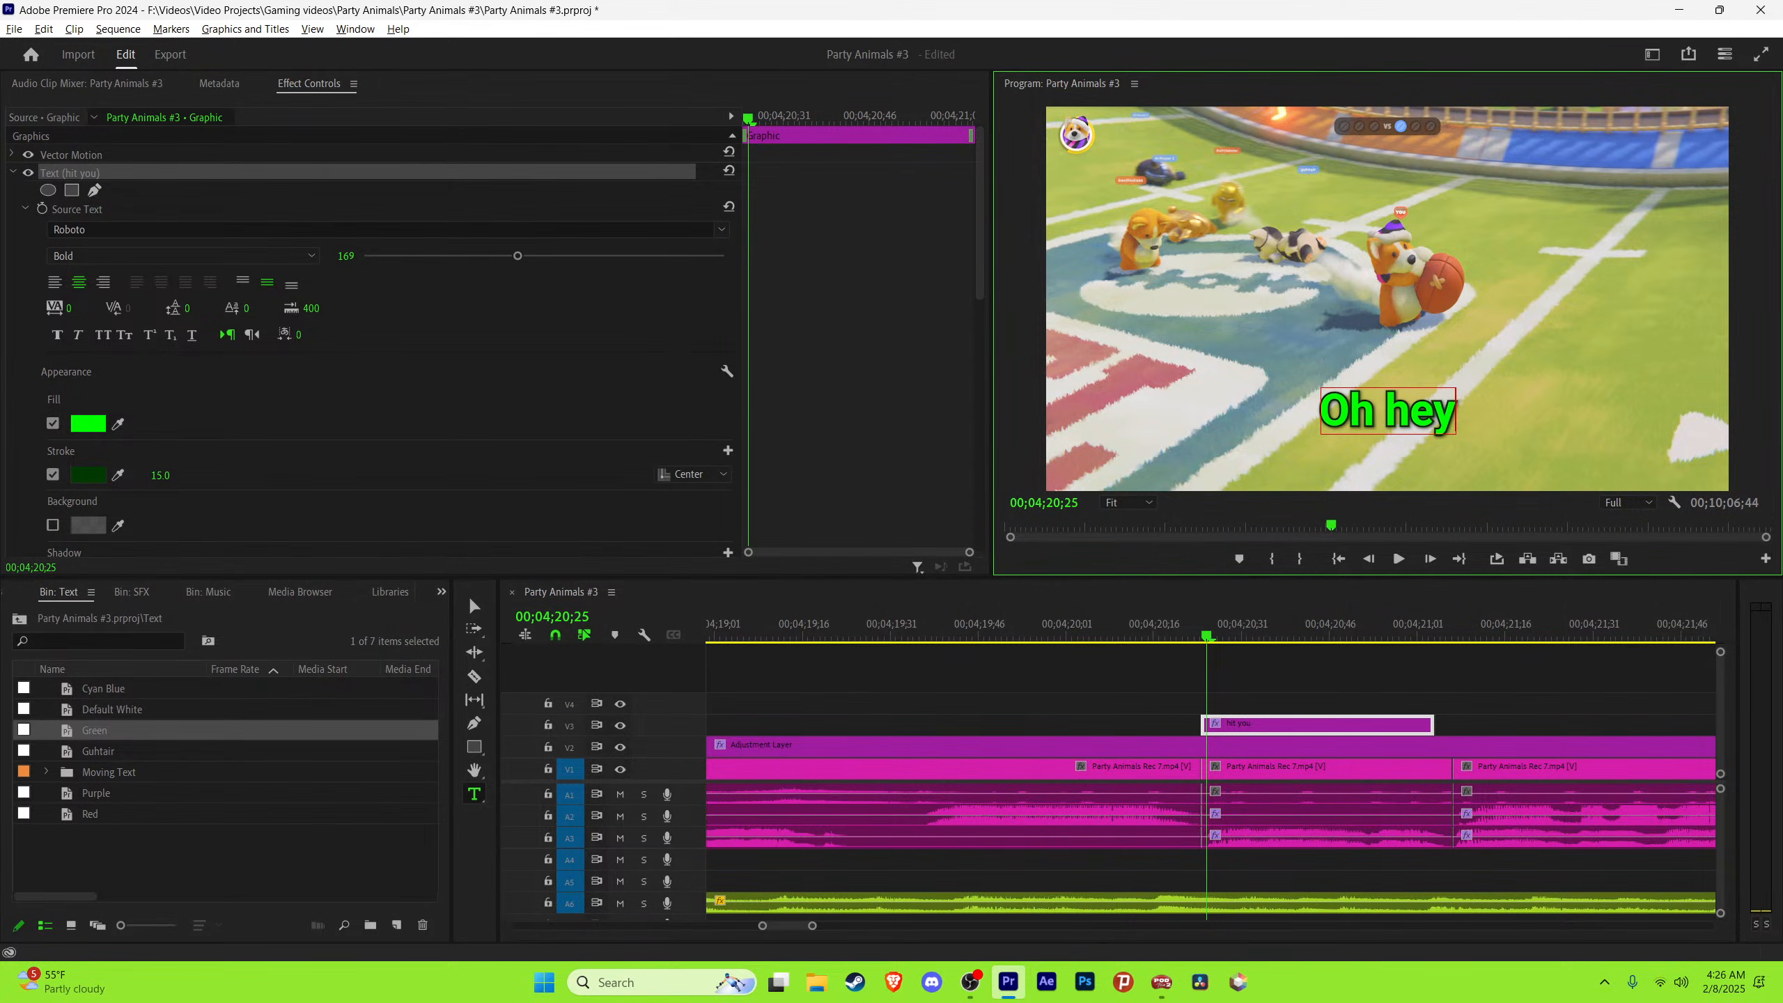
pyautogui.press('Escape')
# Step: Place a copy of the "Oh hey" caption from 00;04;20;43 up to the next cut and reword it as the spoken player's name
pyautogui.press('space')
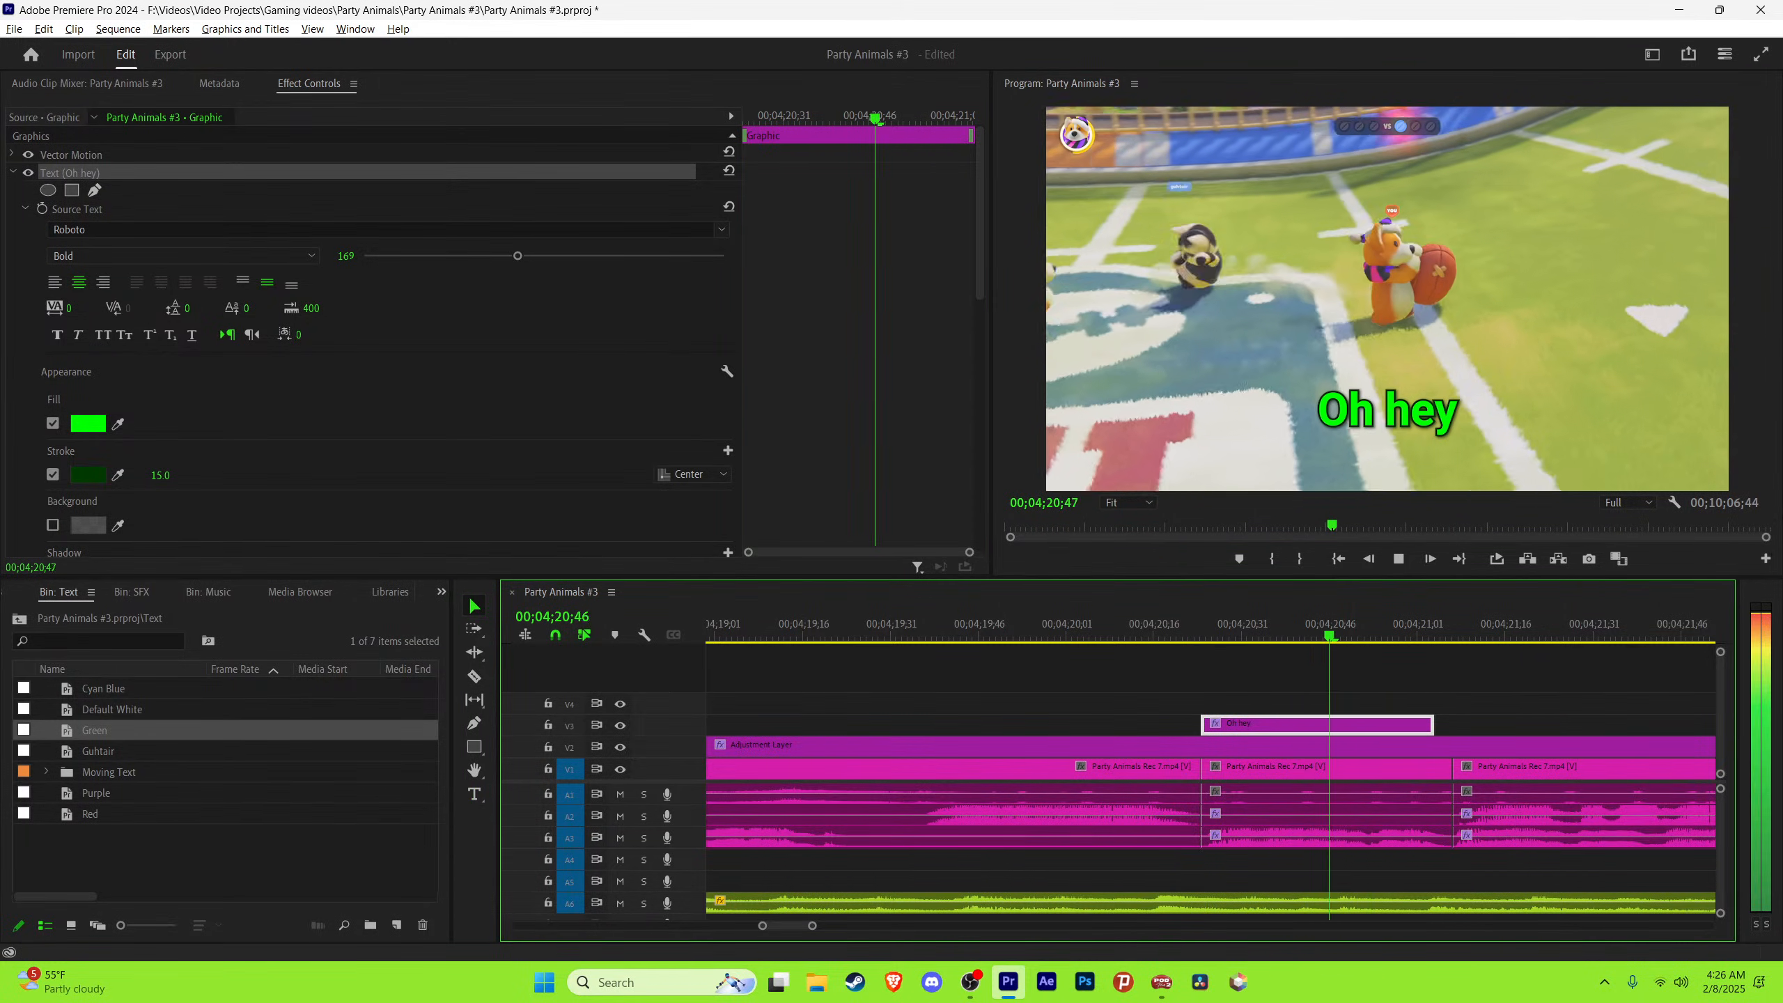
pyautogui.press('space')
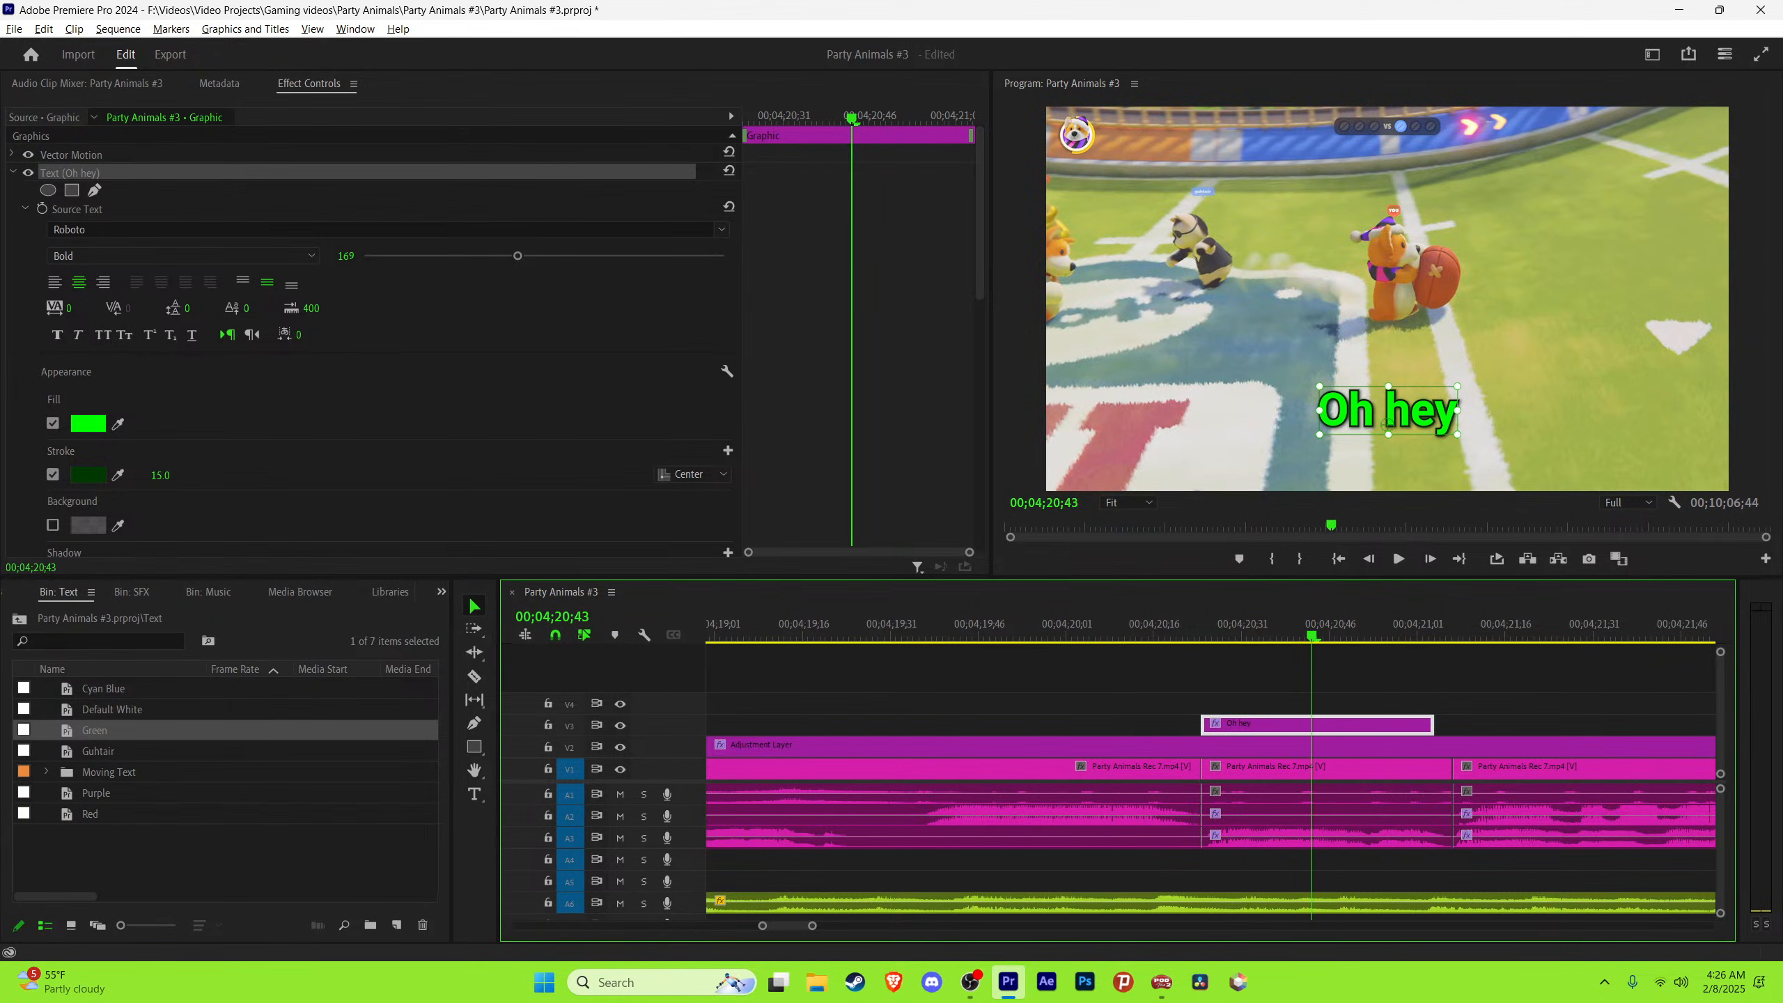
pyautogui.moveTo(1264, 725); pyautogui.dragTo(1452, 725)
pyautogui.click(1394, 624)
pyautogui.press('t')
pyautogui.click(1389, 411)
pyautogui.hotkey('ctrl', 'a')
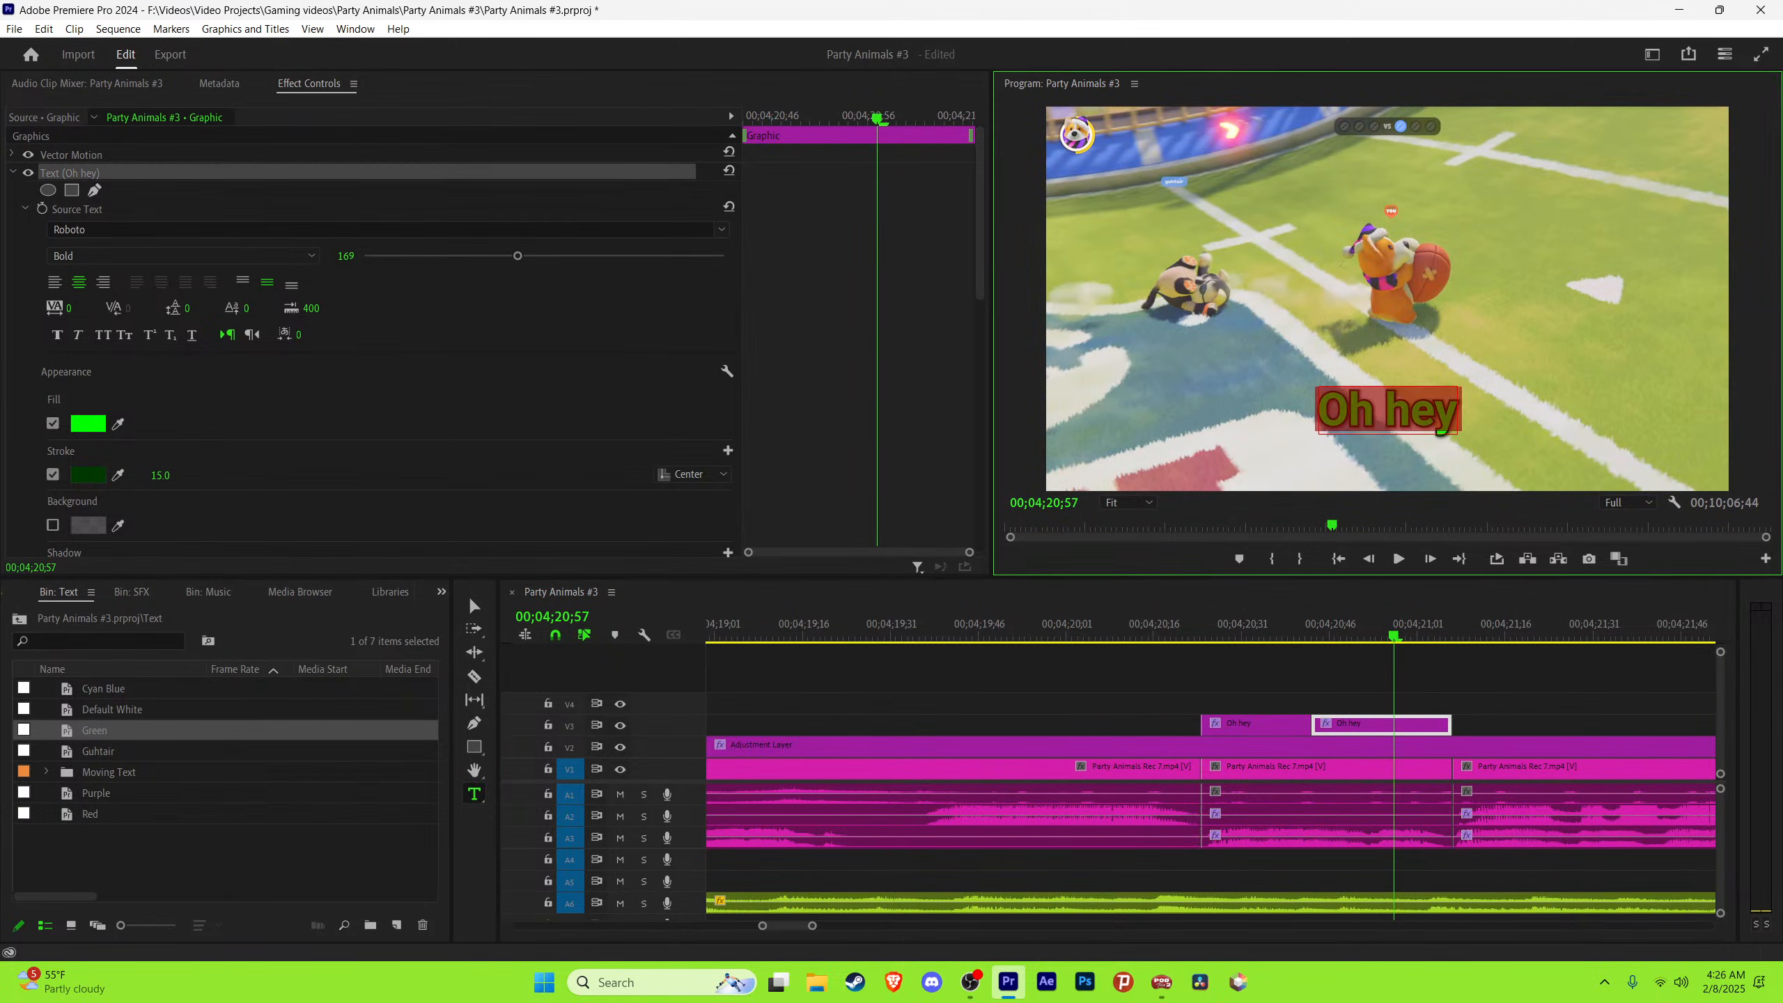
pyautogui.write('Hunter')
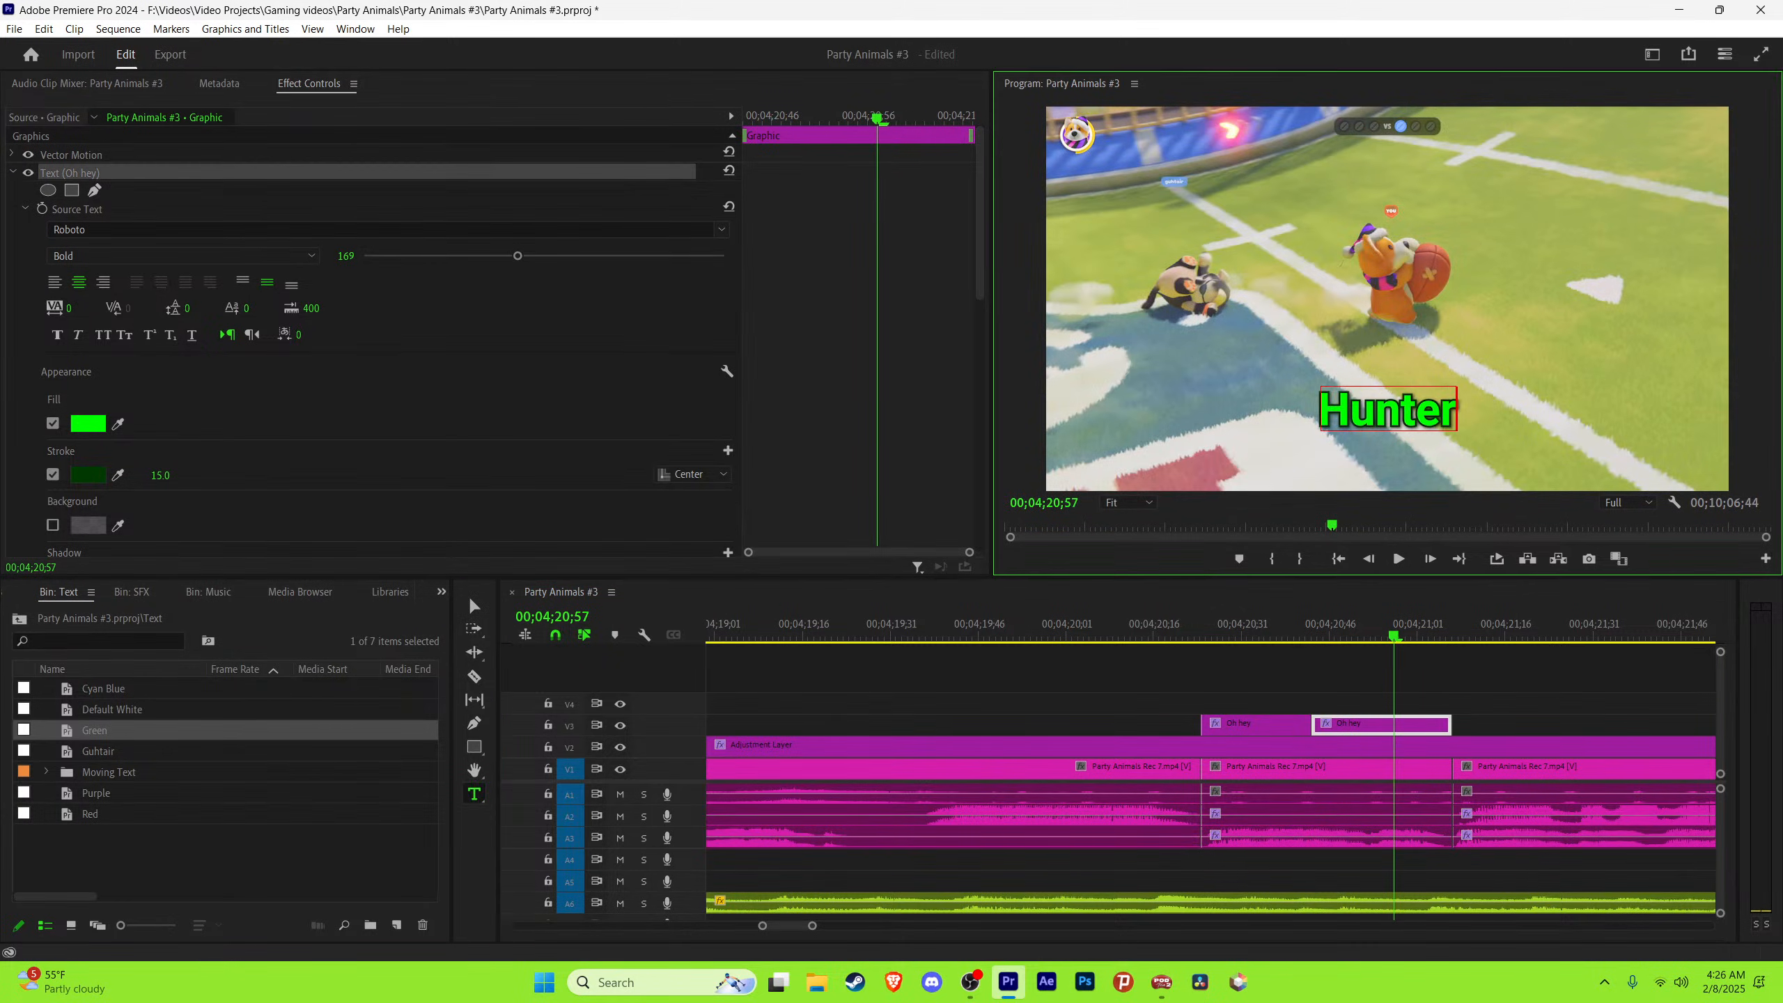
pyautogui.press('Escape')
# Step: Place a copy of the green name caption at 00;04;21;28 and apply the Default White text style to it
pyautogui.press('Up')
pyautogui.press('space')
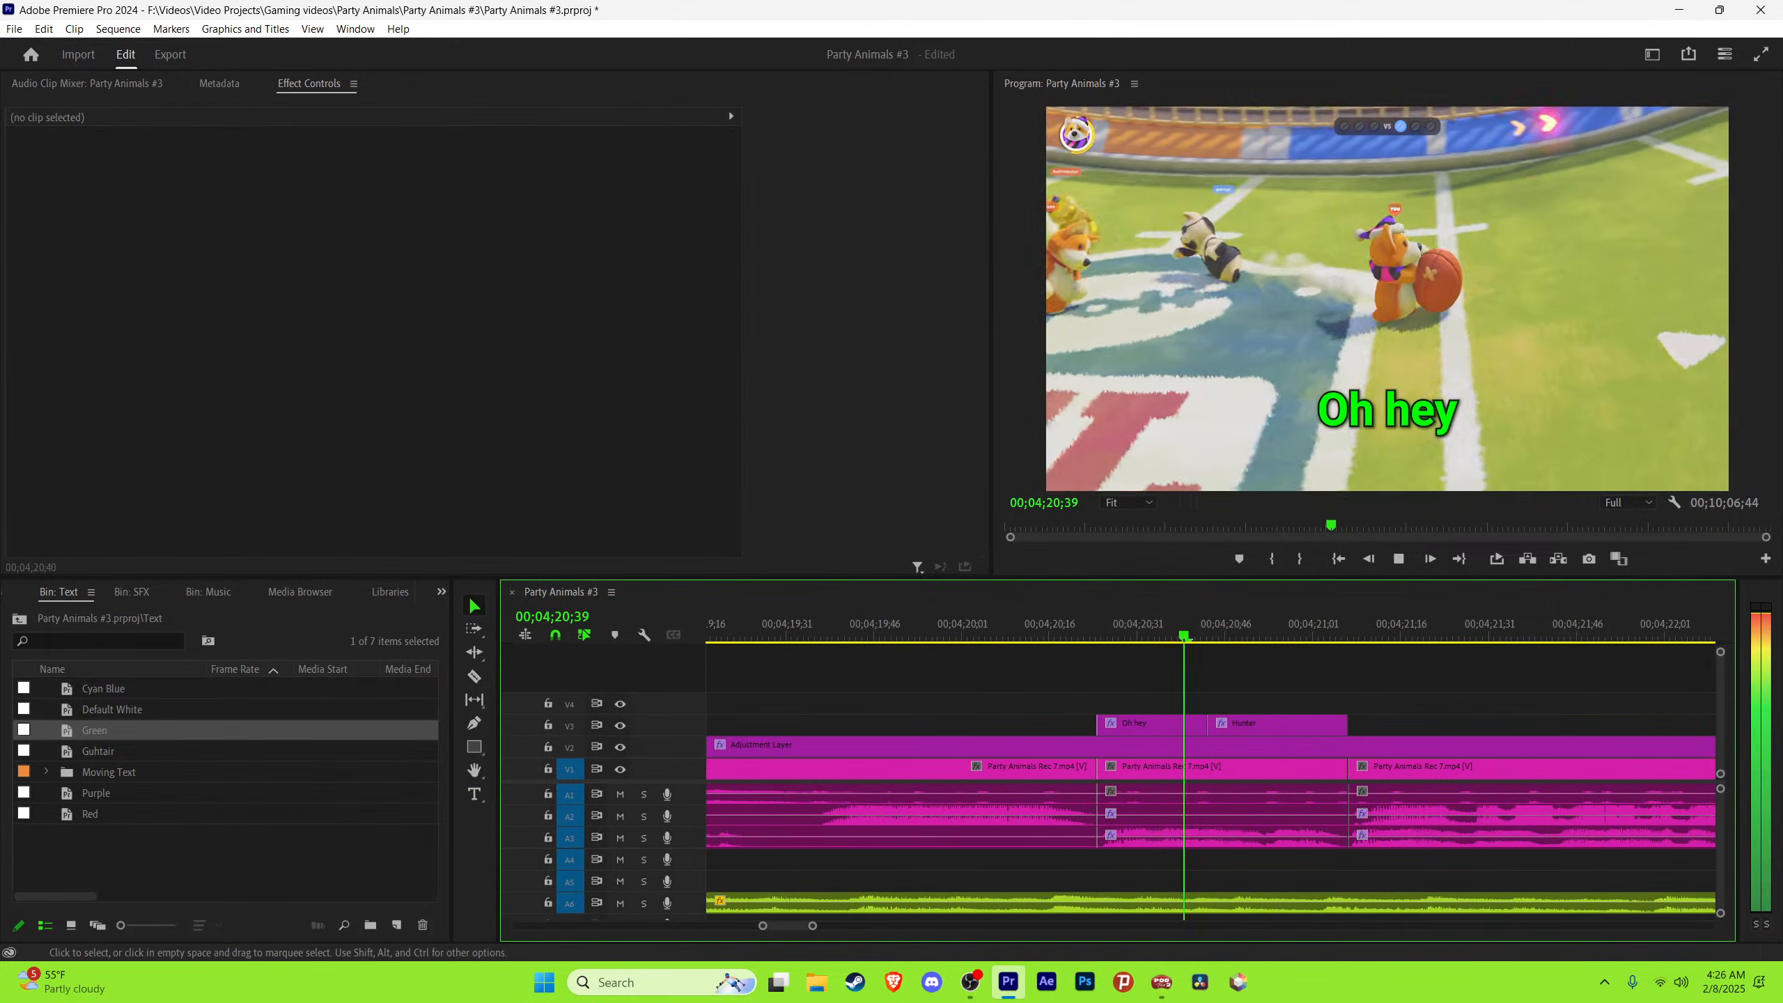
pyautogui.press('space')
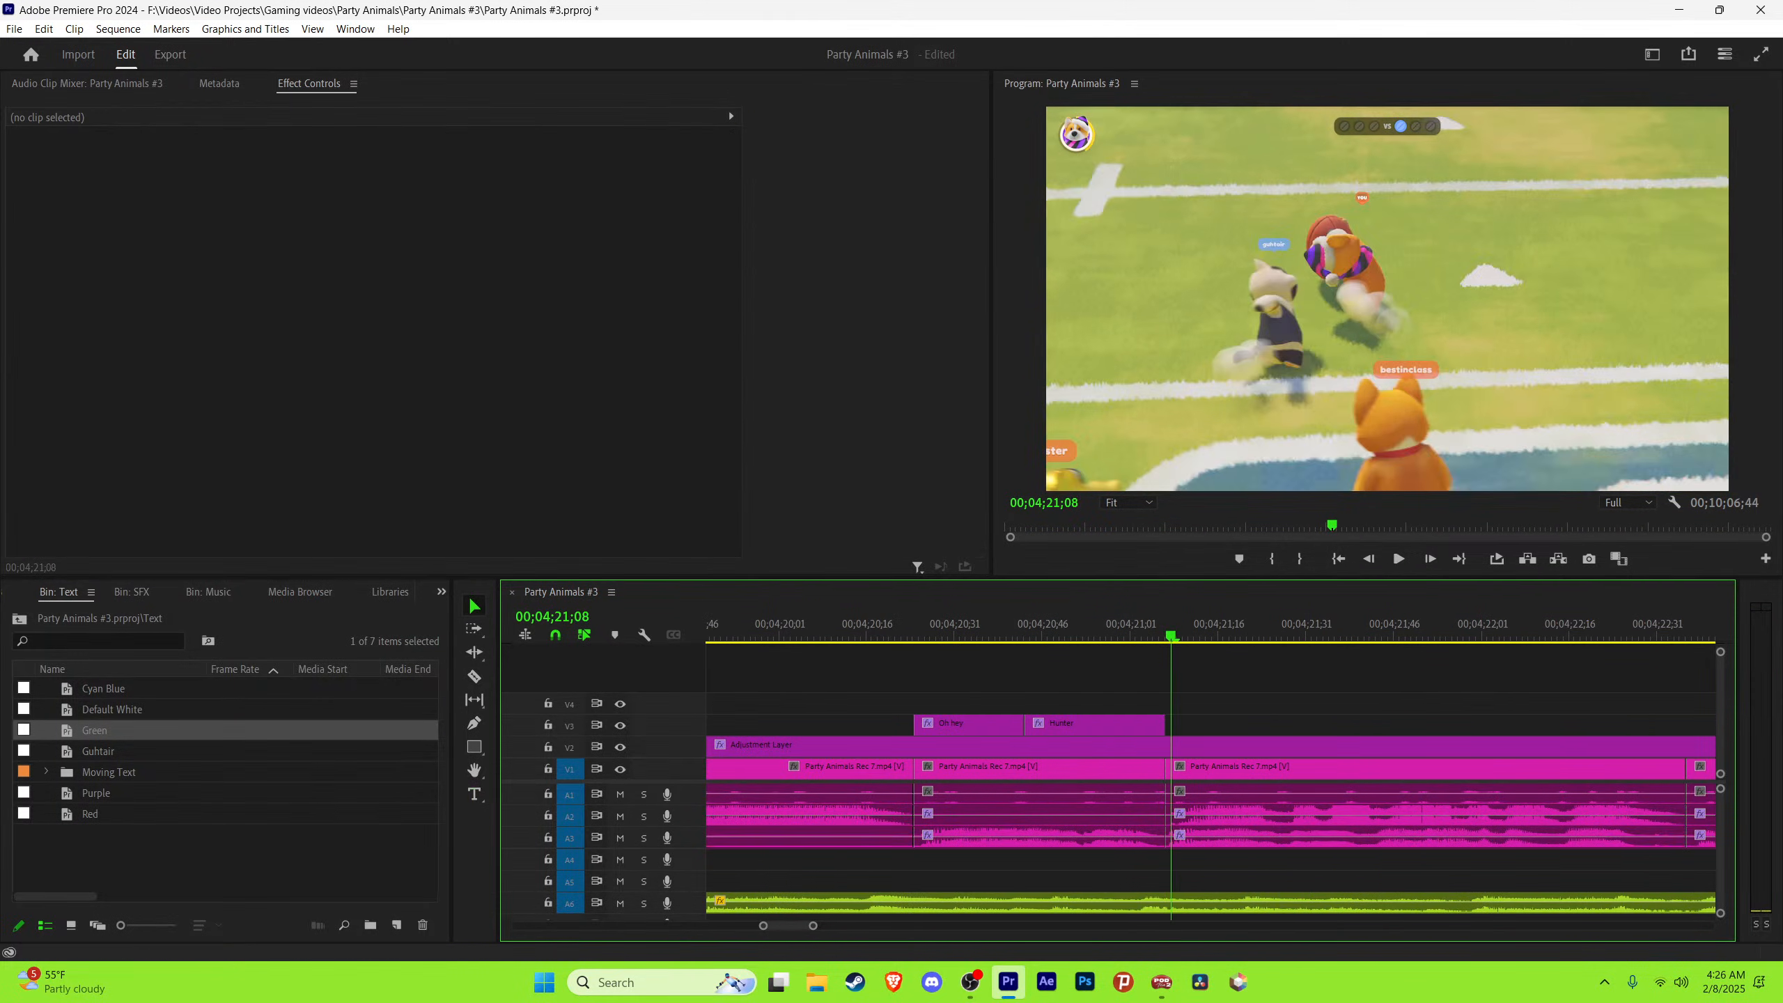
pyautogui.press('space')
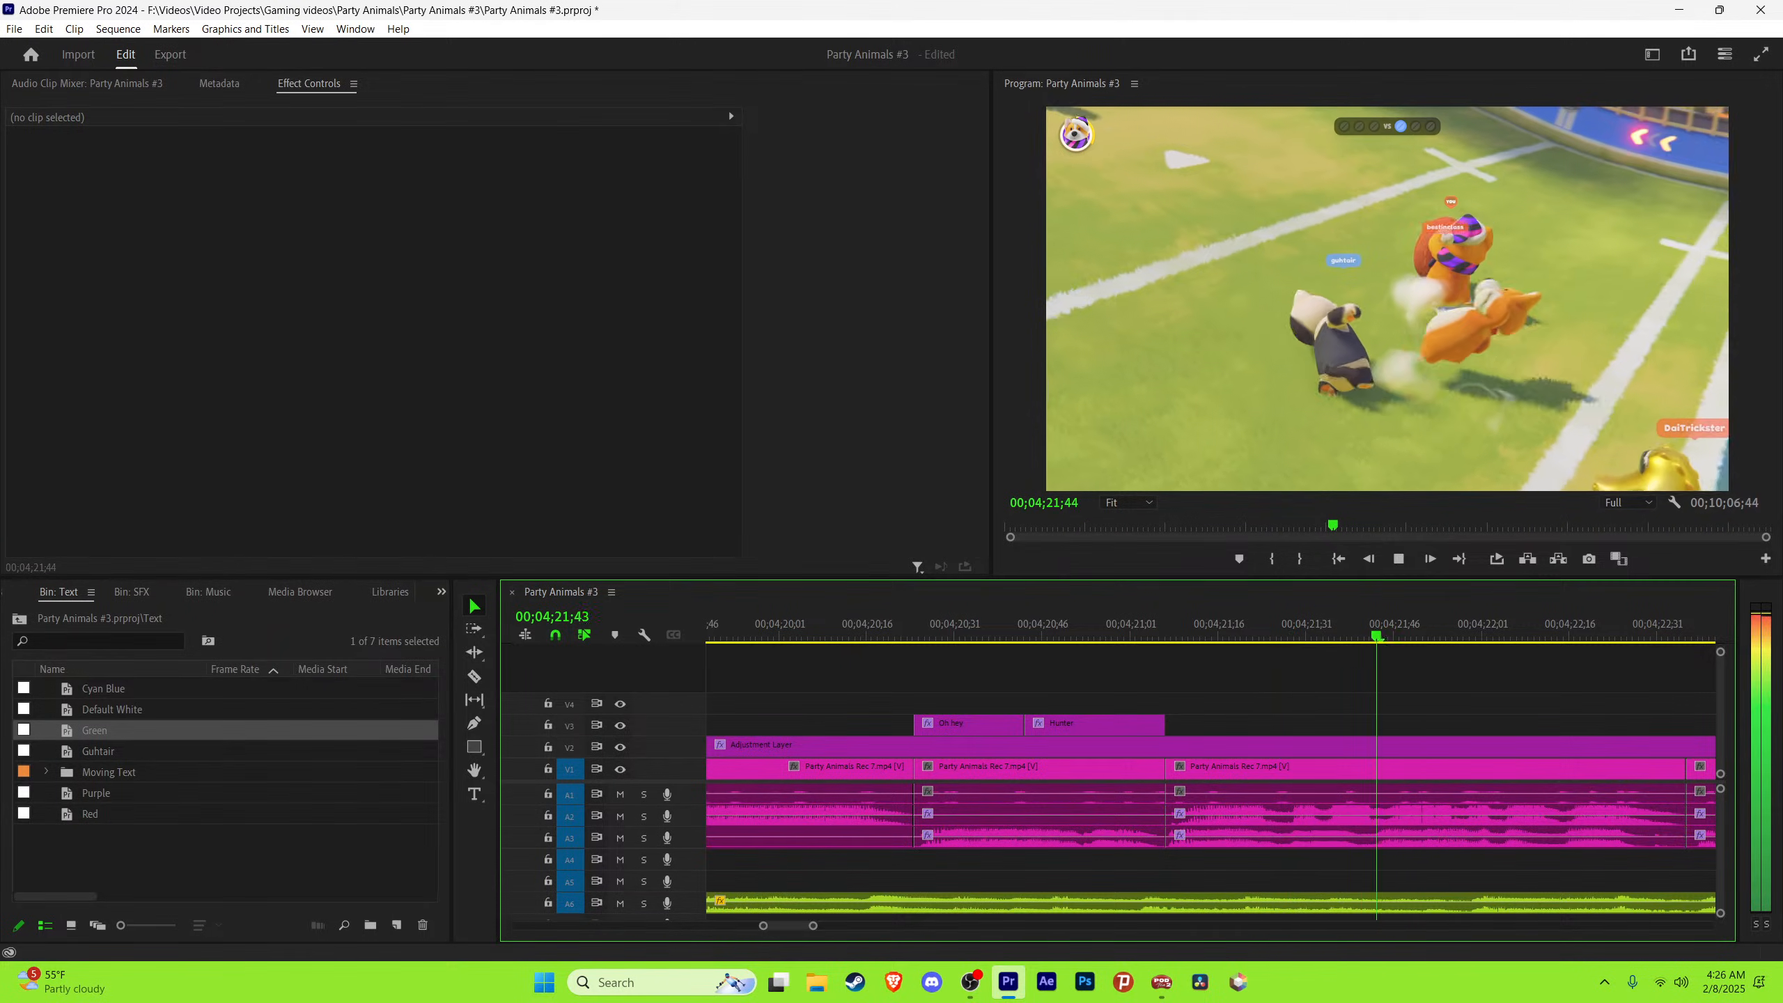
pyautogui.click(1289, 628)
pyautogui.moveTo(1094, 723); pyautogui.dragTo(1360, 723)
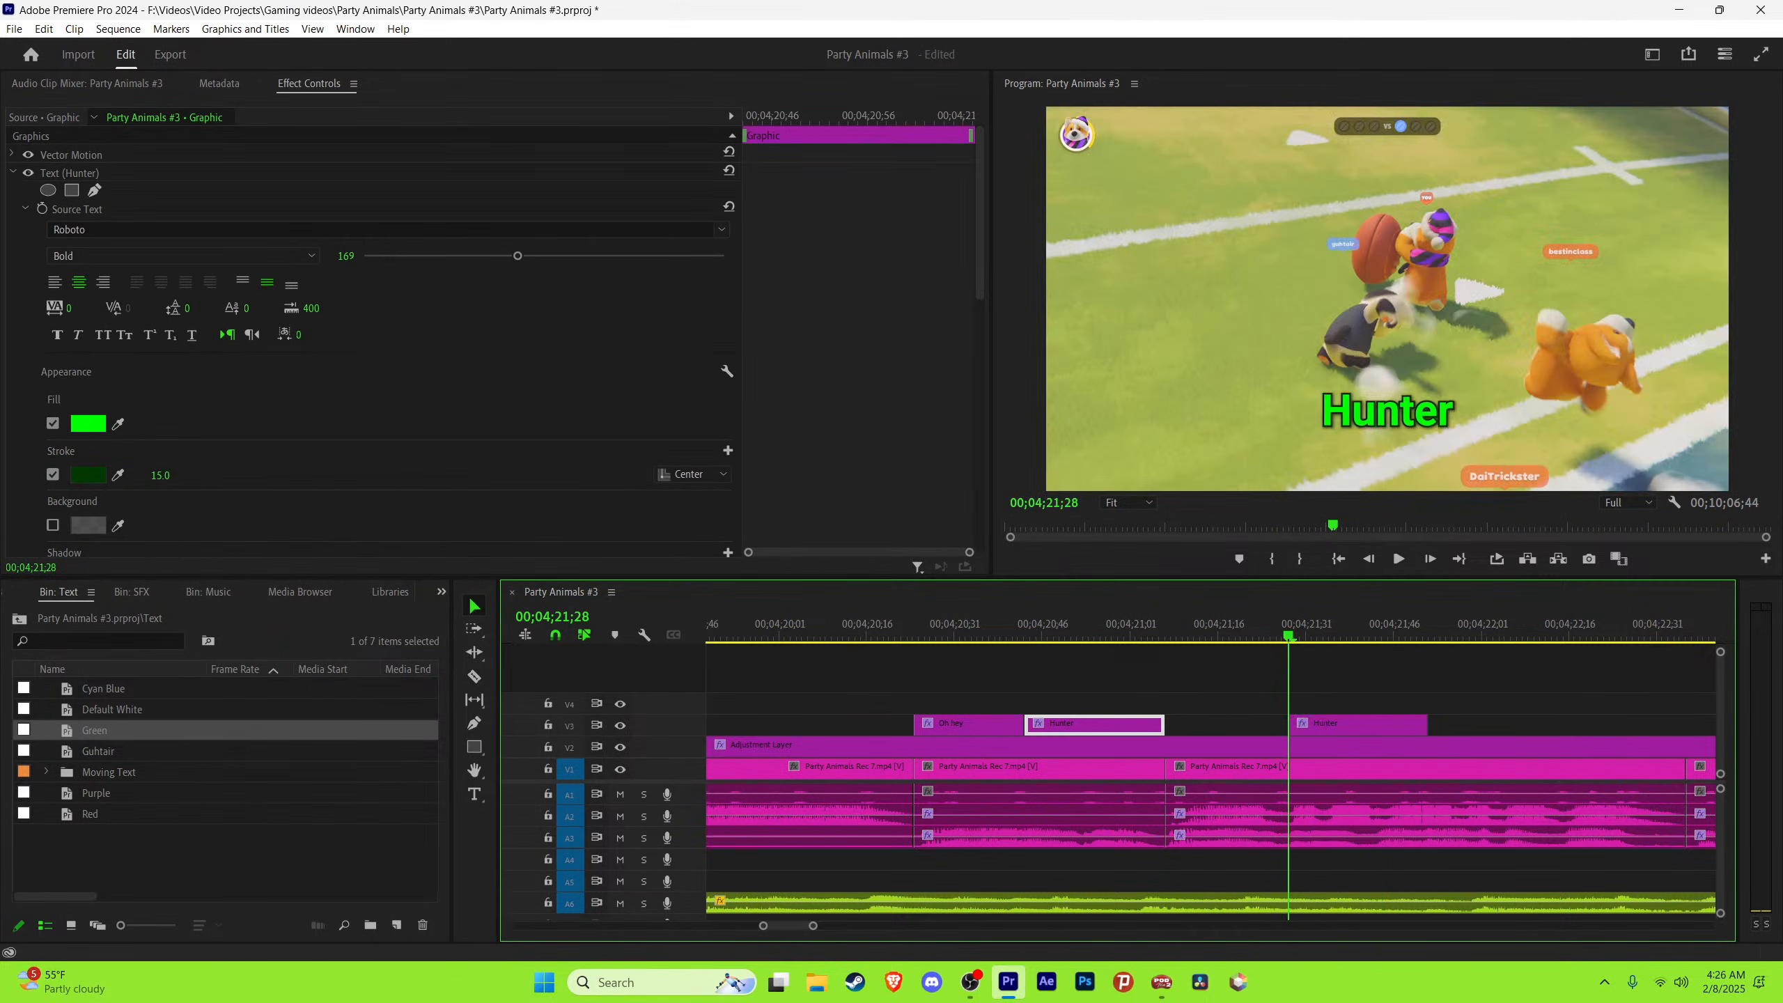
pyautogui.moveTo(112, 709); pyautogui.dragTo(1353, 724)
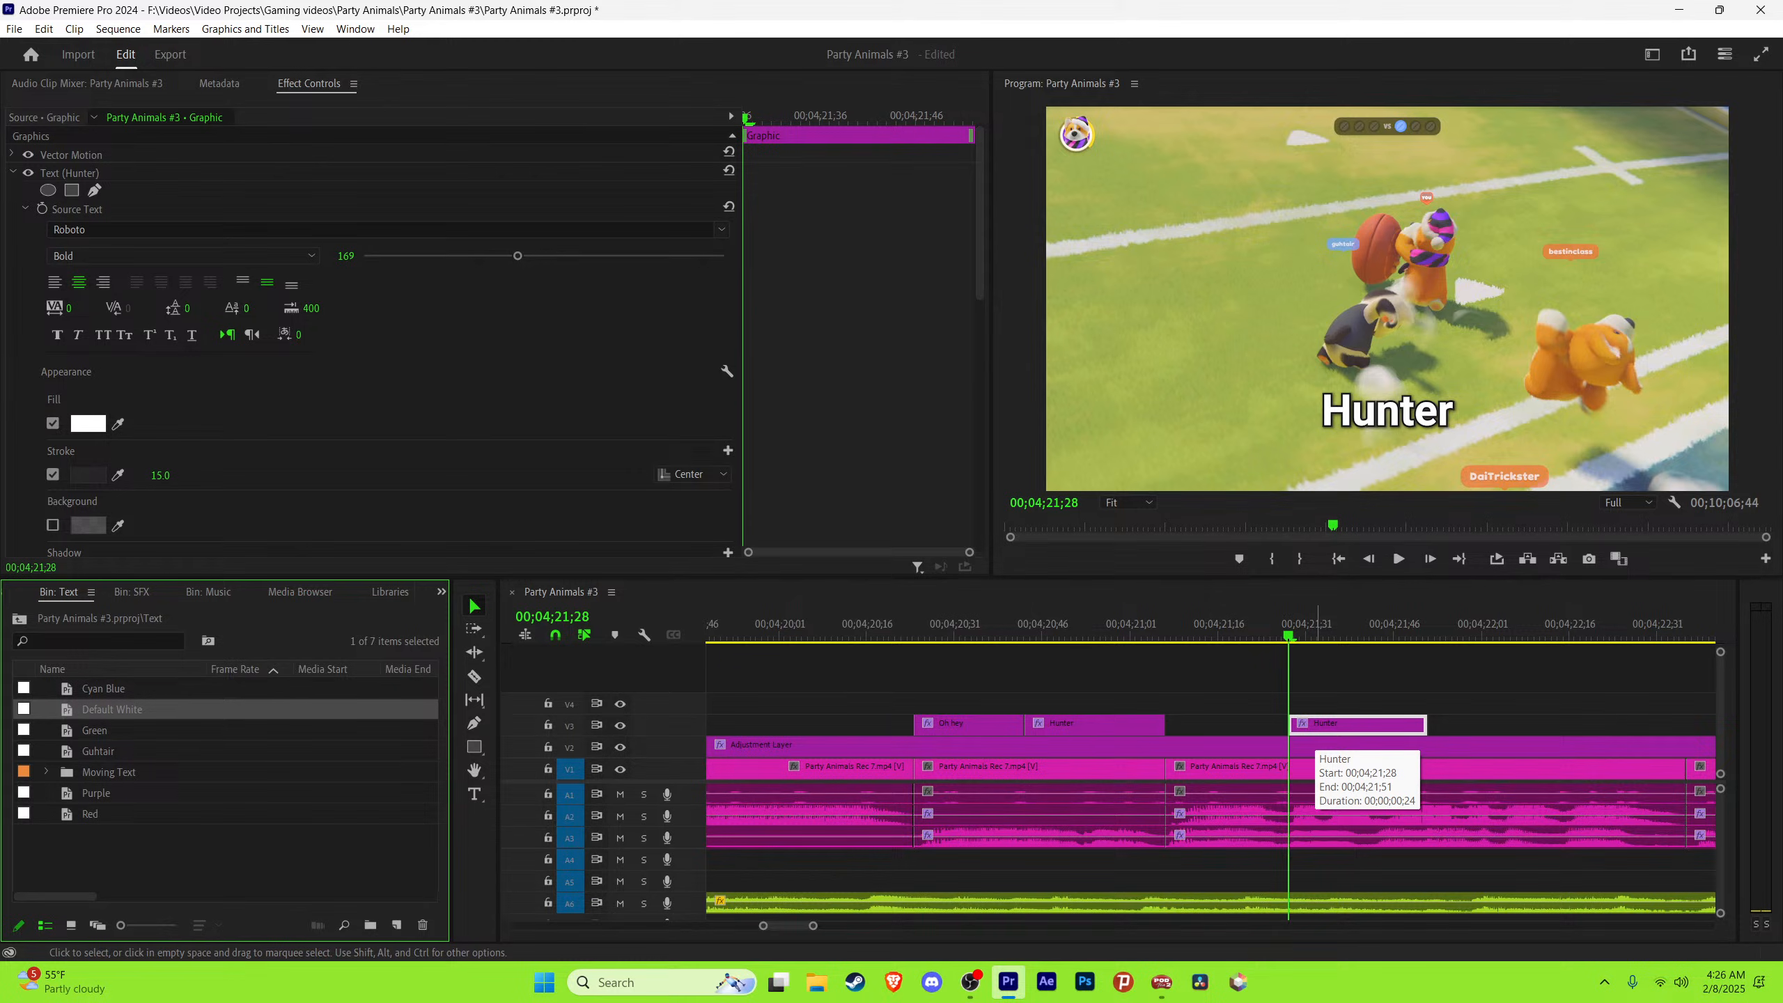
# Step: Reword the white caption at 00;04;21;28 as "Protect me" and save the project
pyautogui.press('t')
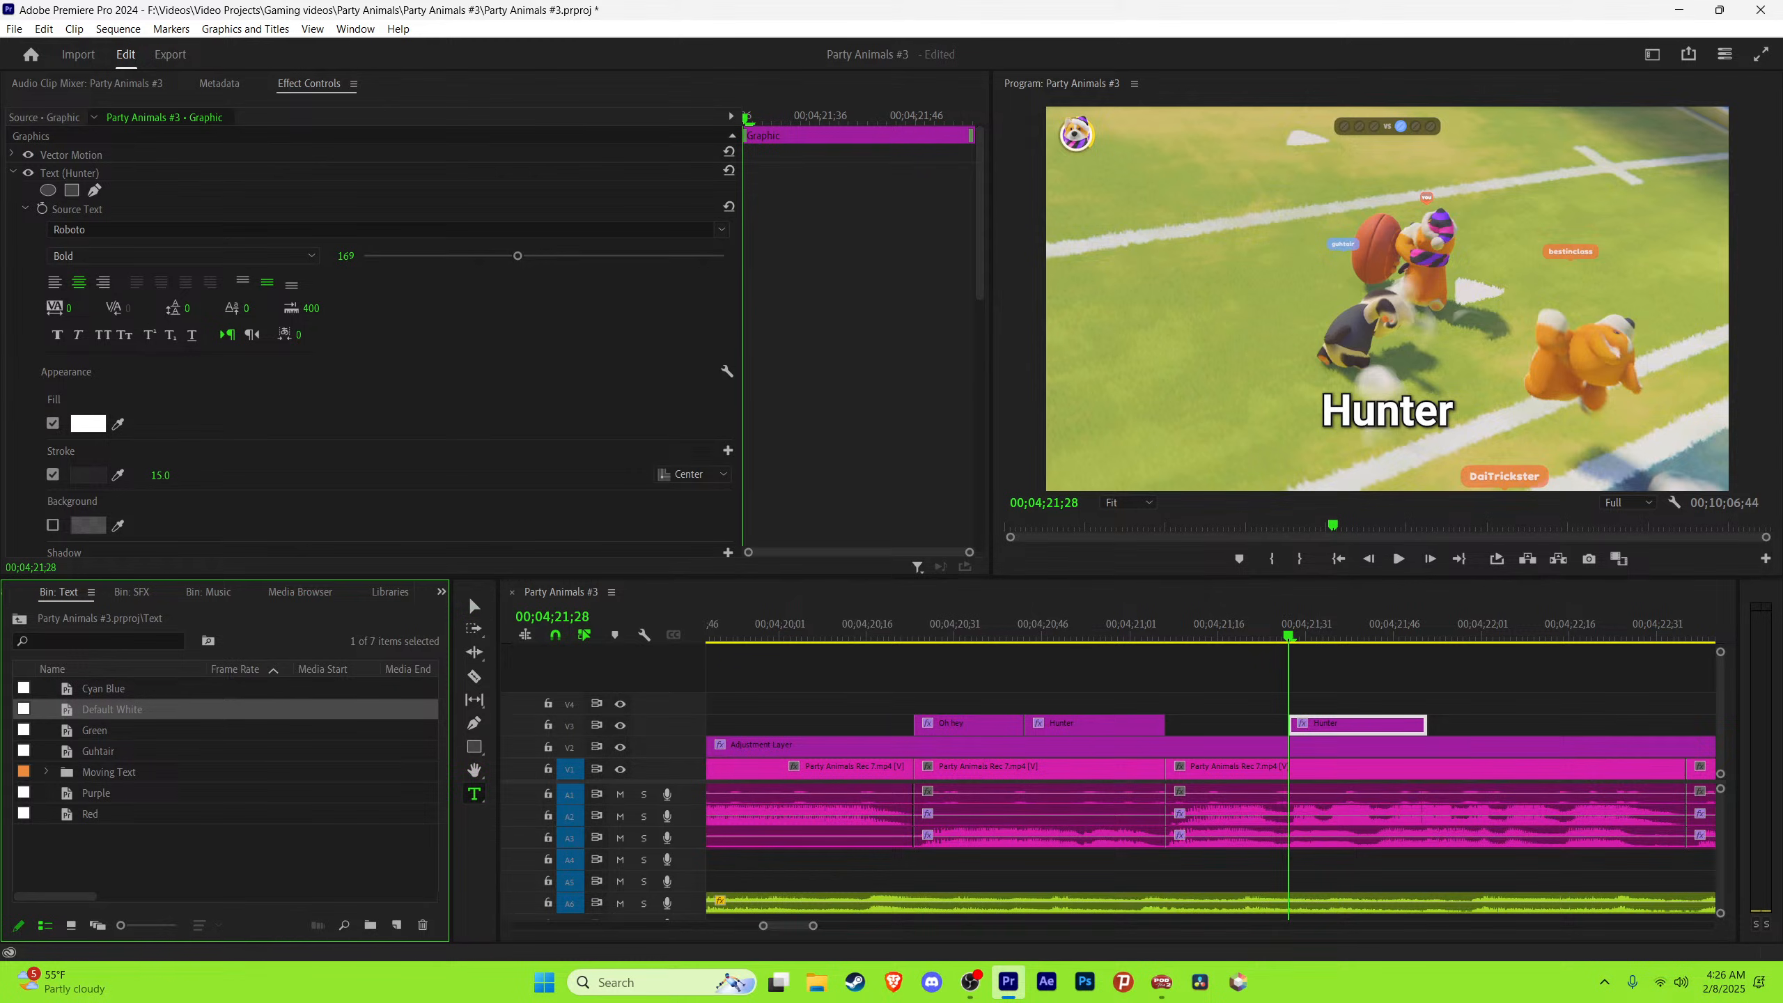
pyautogui.moveTo(1455, 411); pyautogui.dragTo(1320, 411)
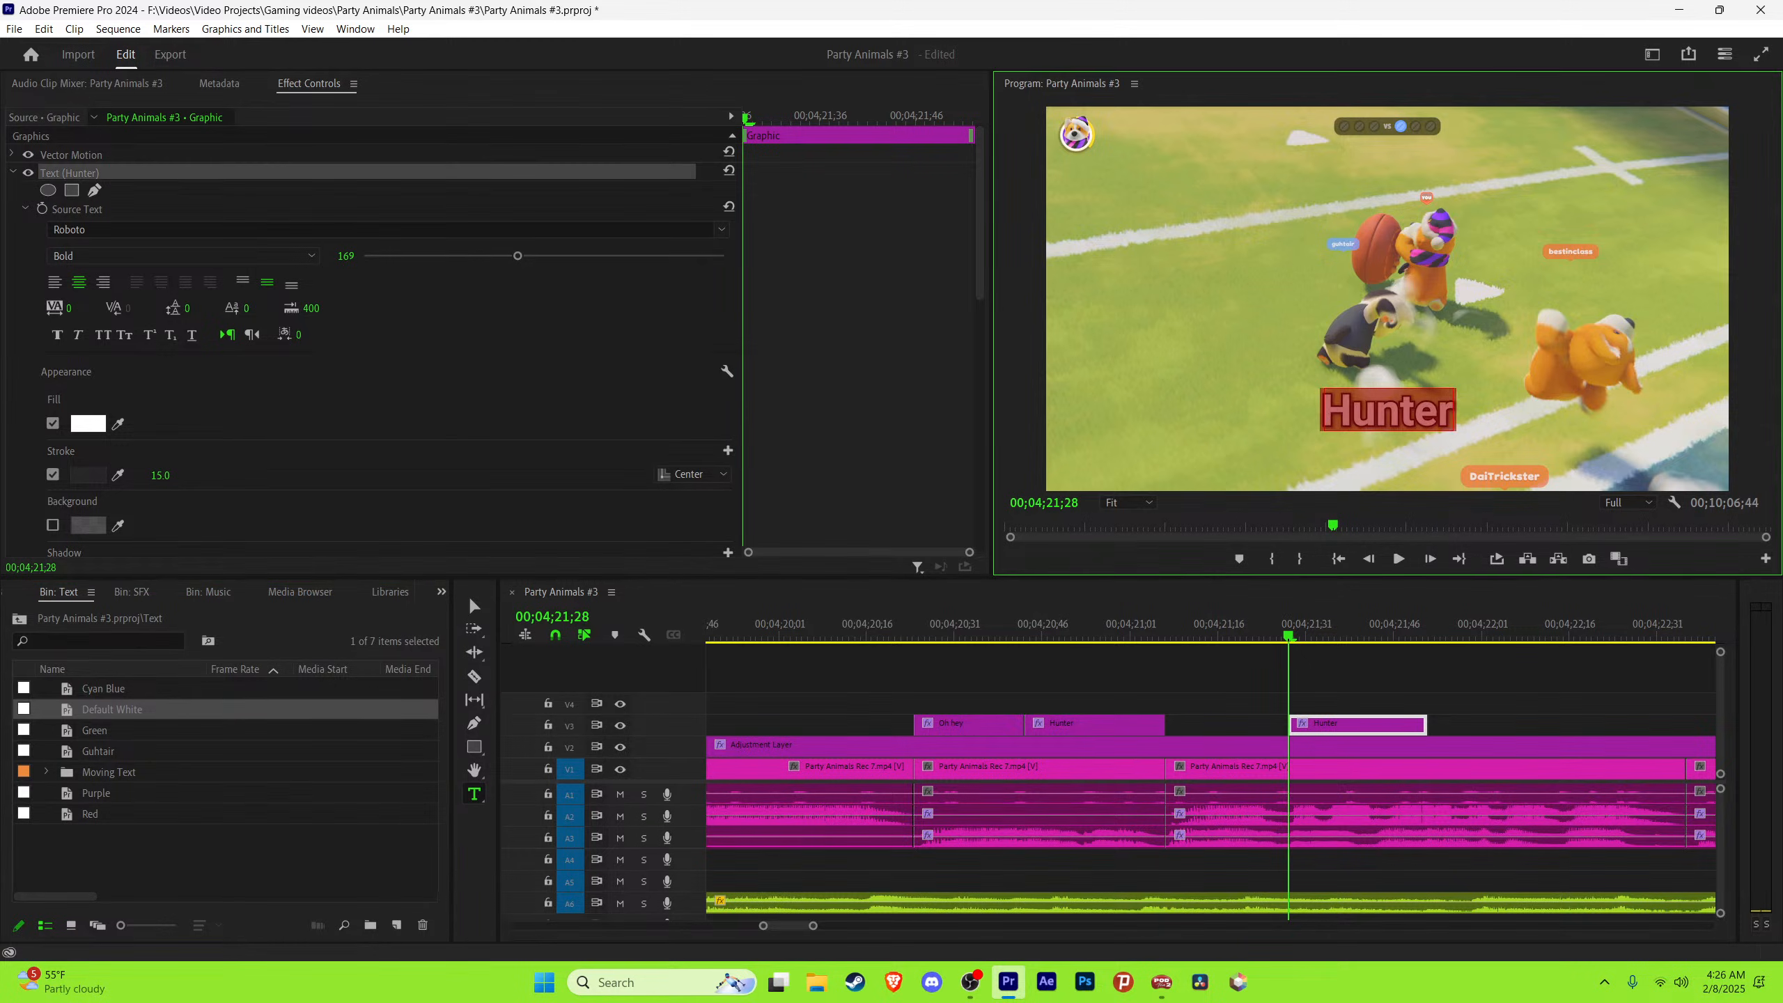
pyautogui.write('Prot')
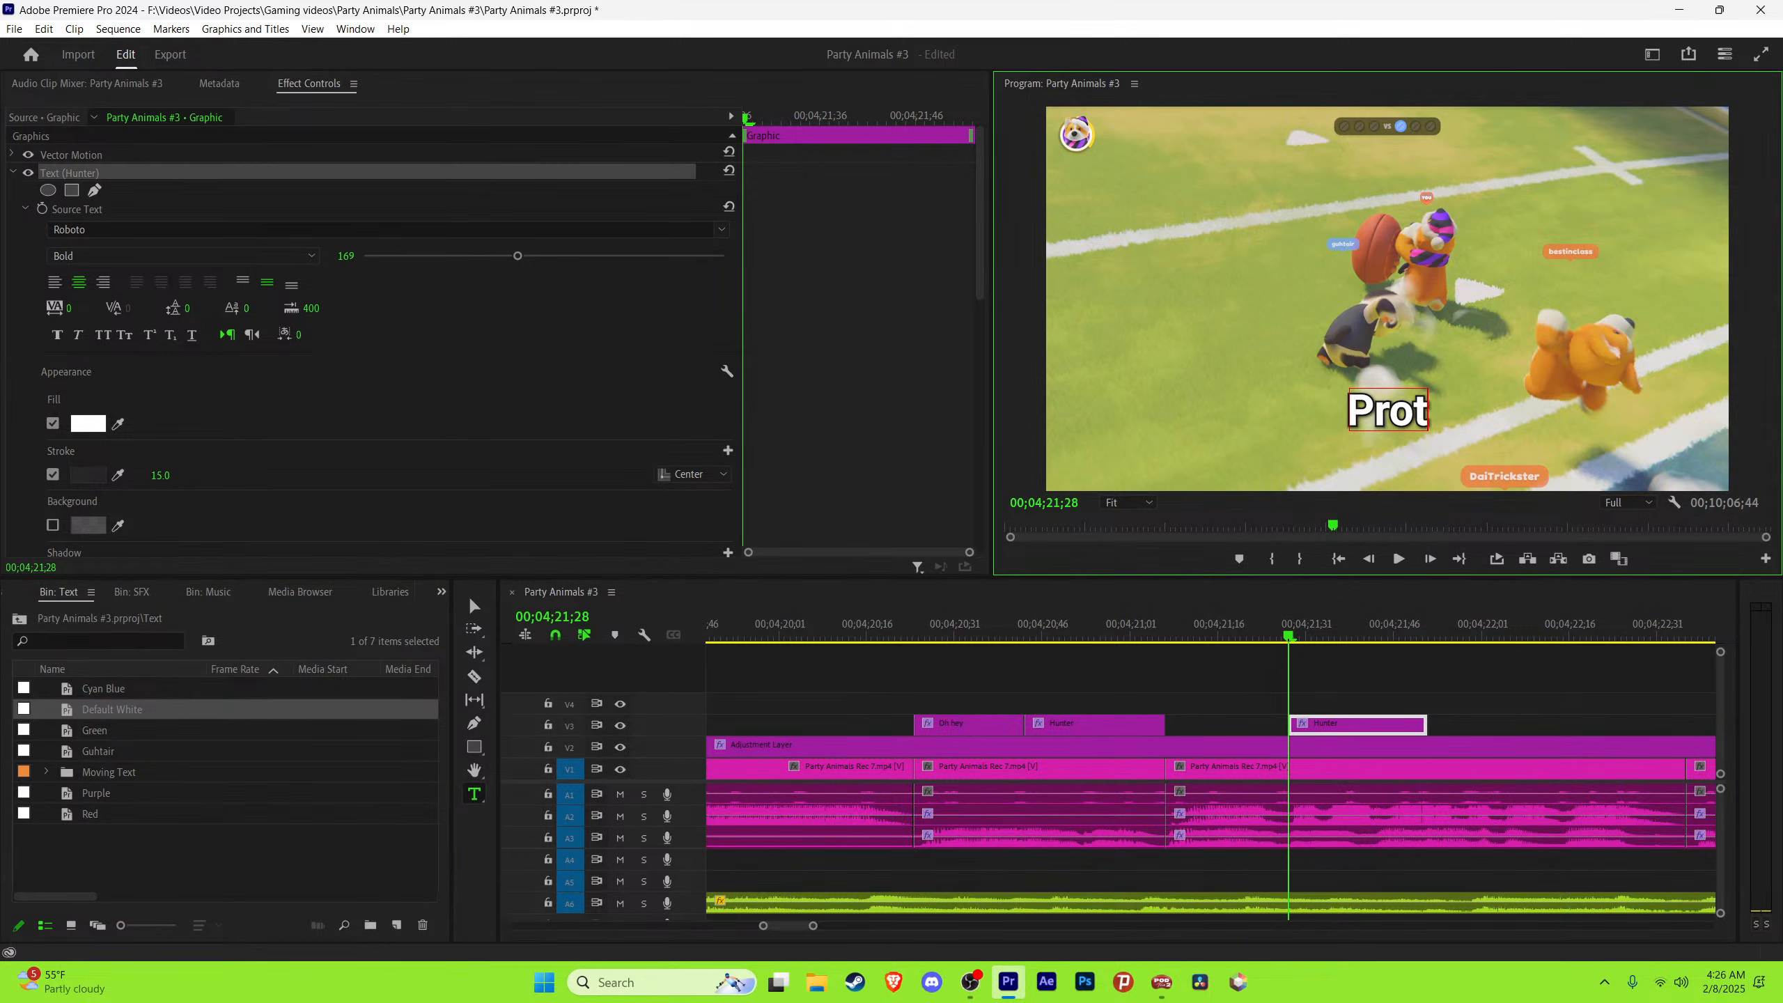
pyautogui.write('ect me')
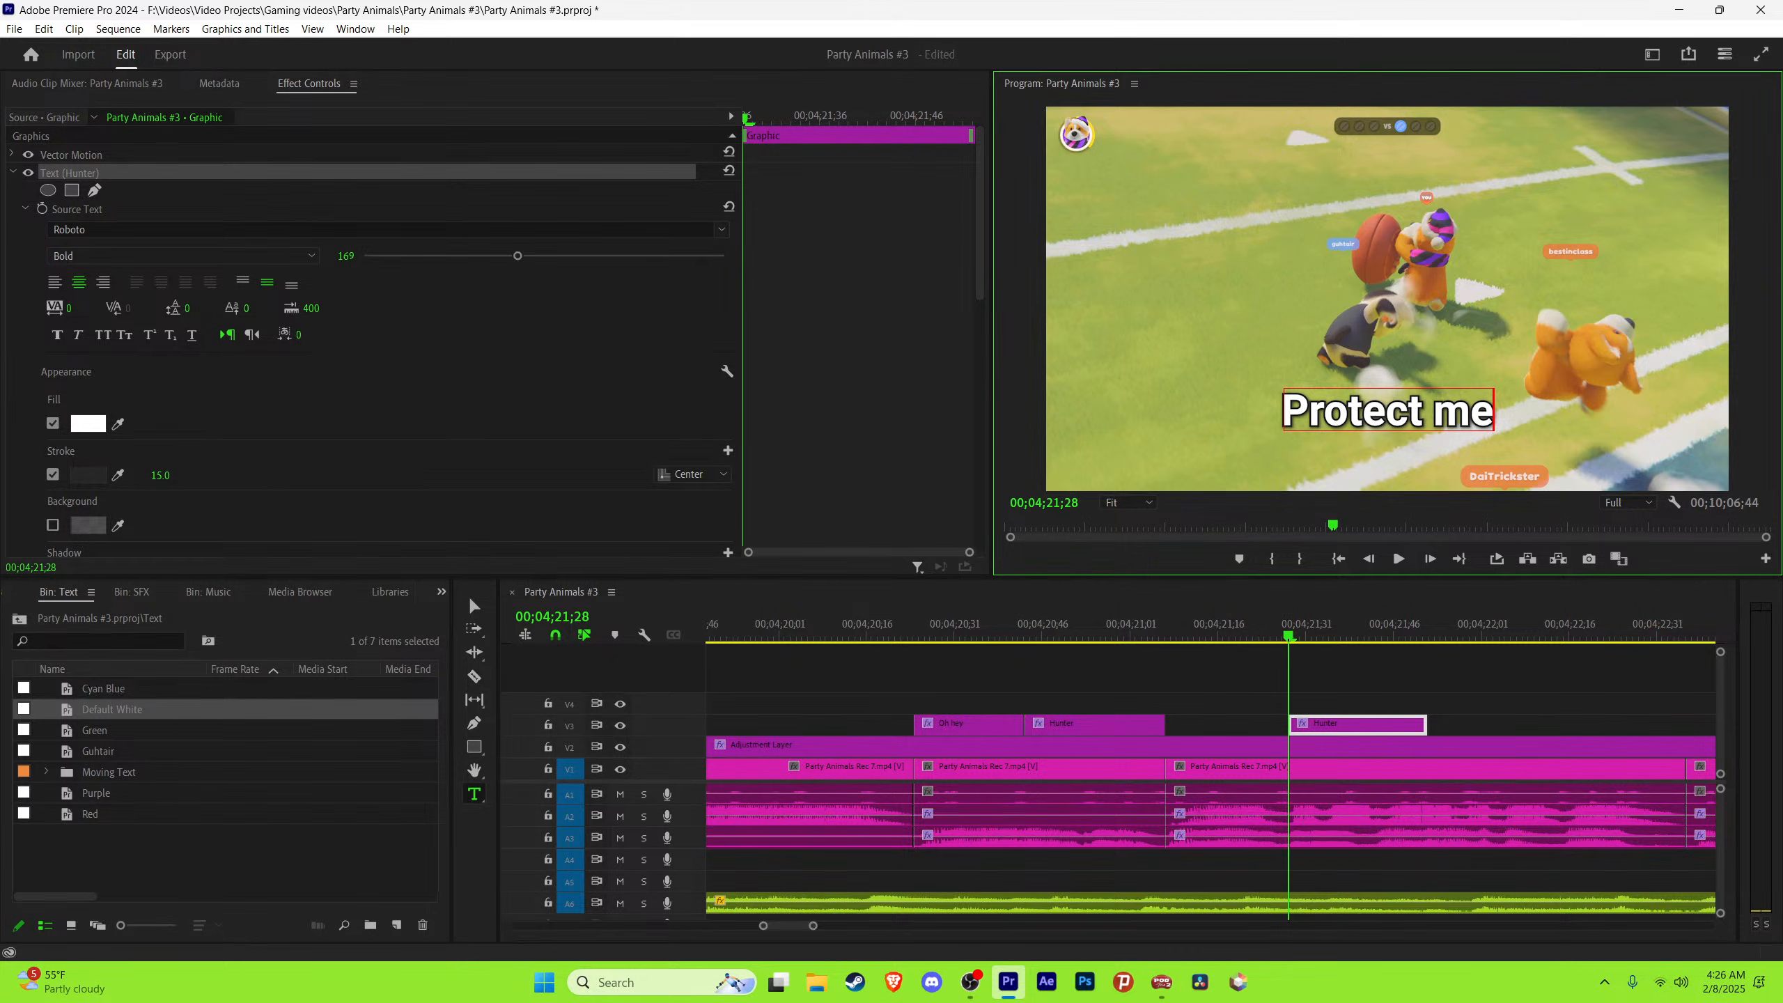
pyautogui.click(474, 606)
pyautogui.hotkey('ctrl', 's')
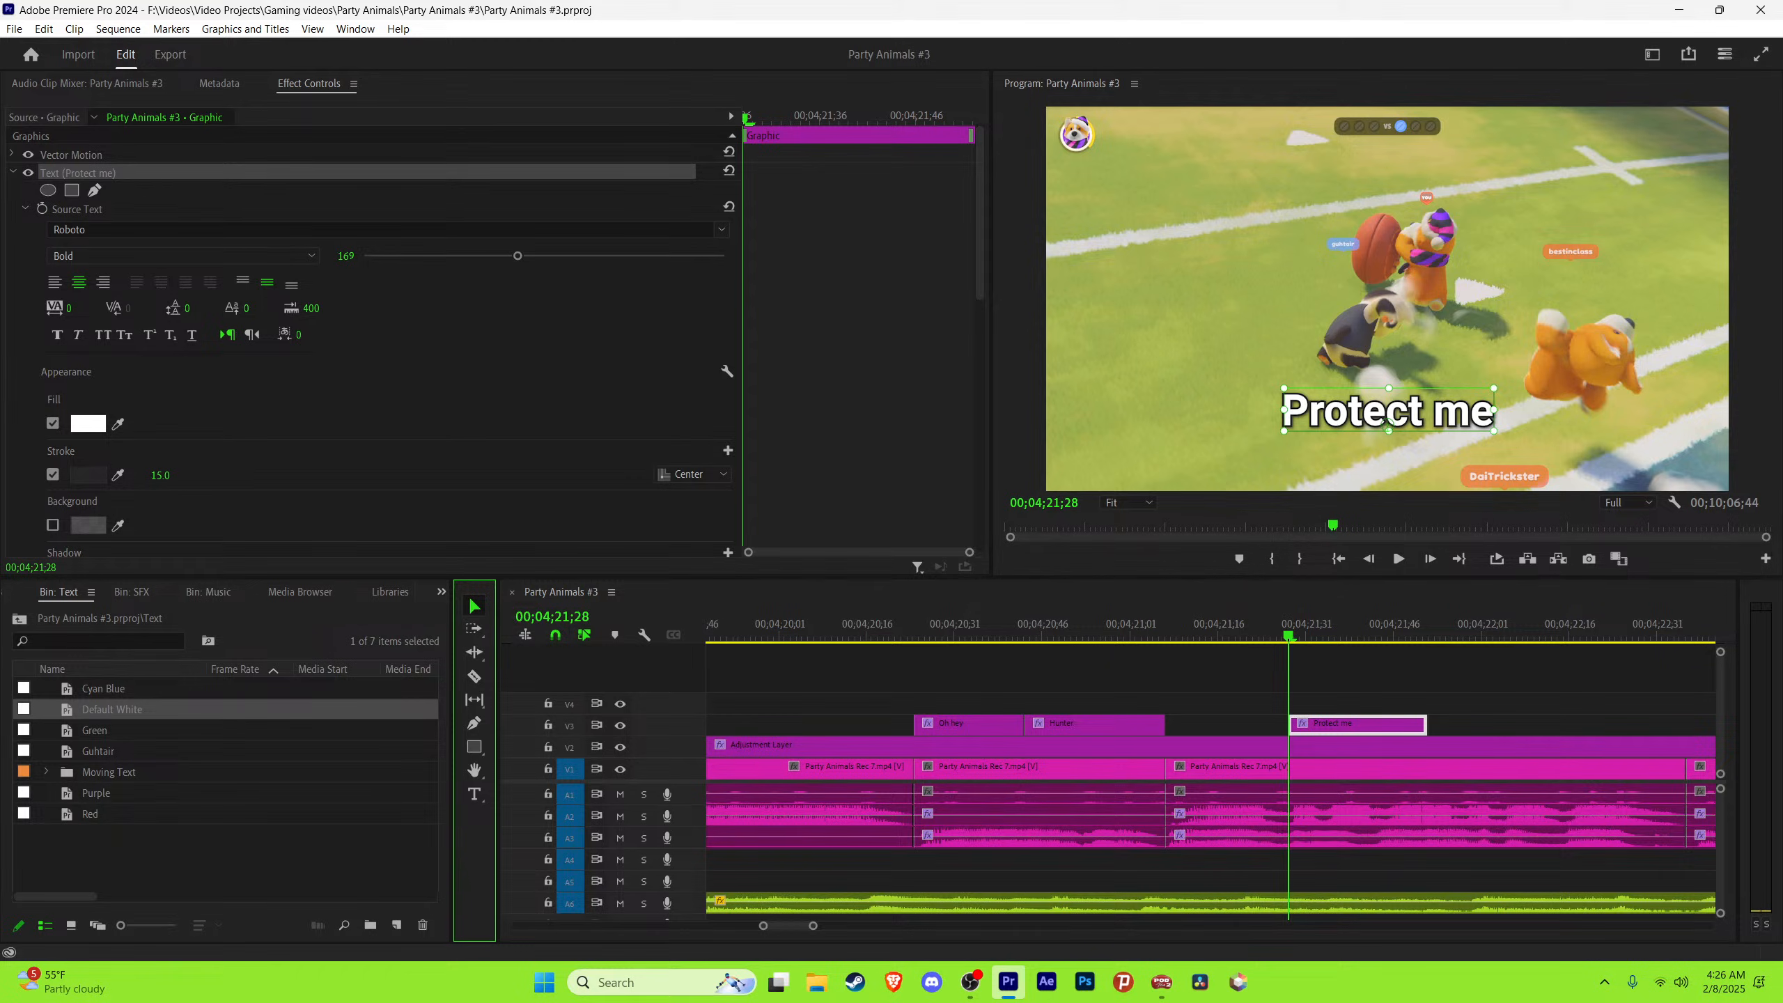
# Step: Replay the footage around the "Protect me" caption, from 00;04;21;28 to about 00;04;22;12, to check when the spoken line ends
pyautogui.click(1426, 680)
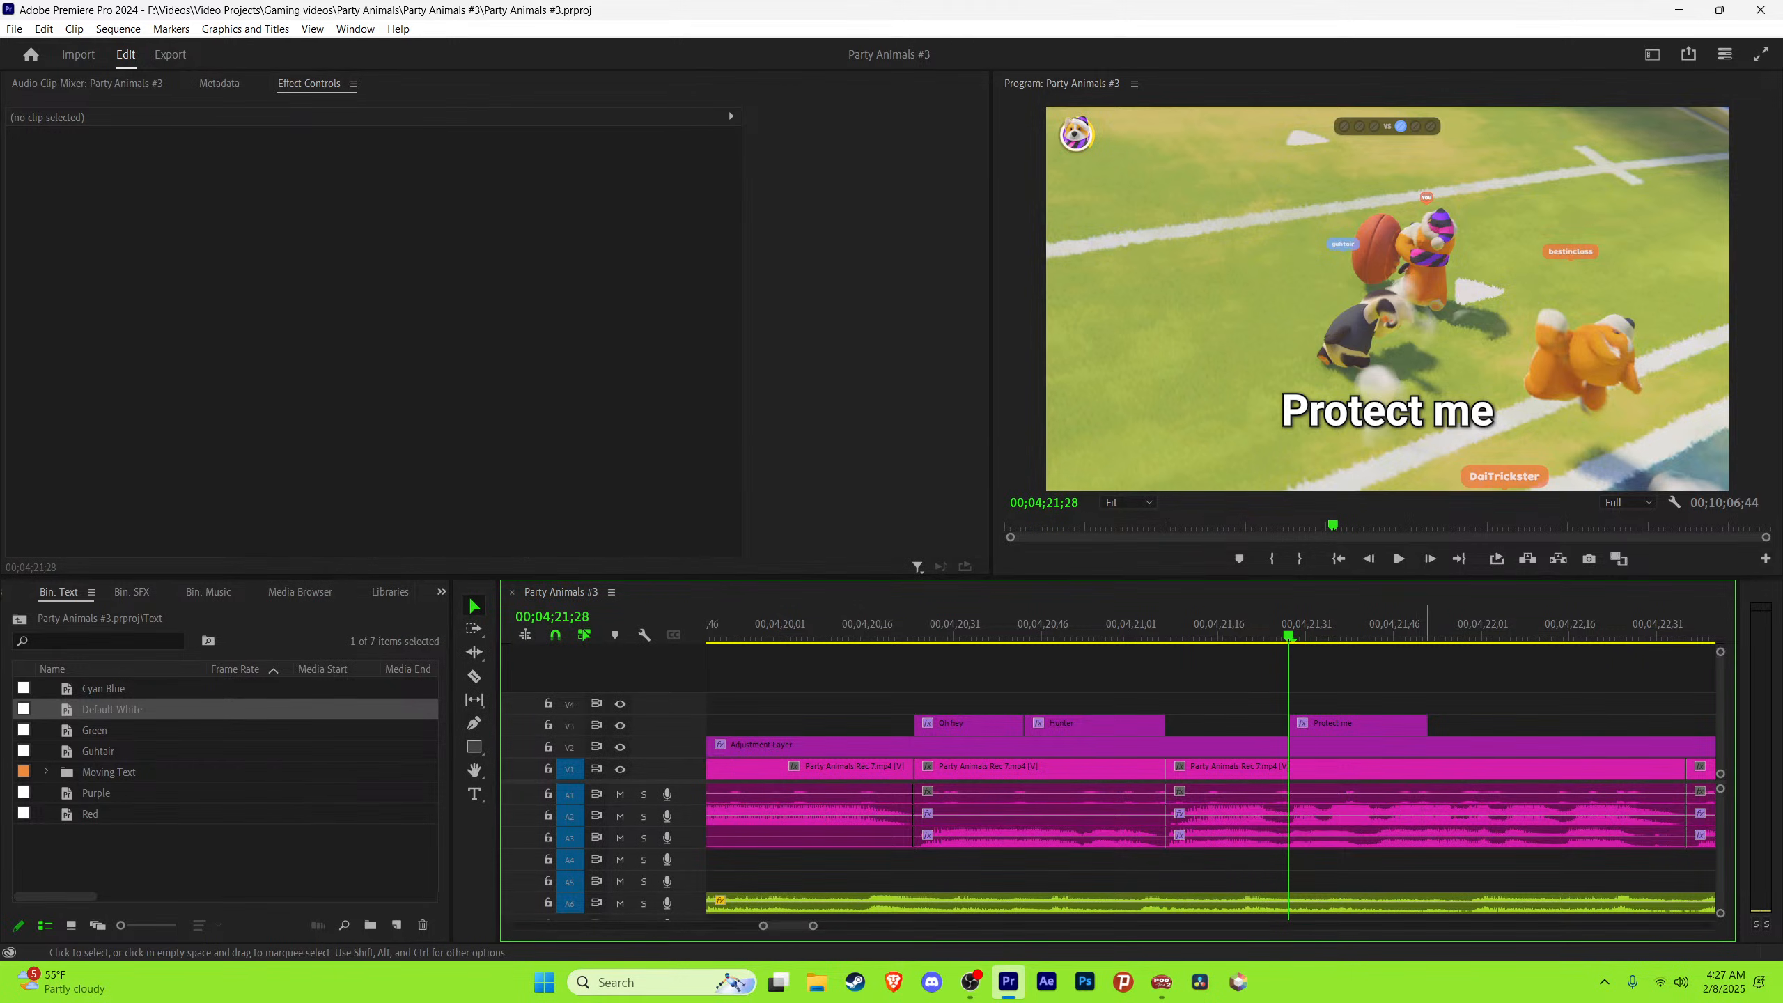
pyautogui.press('space')
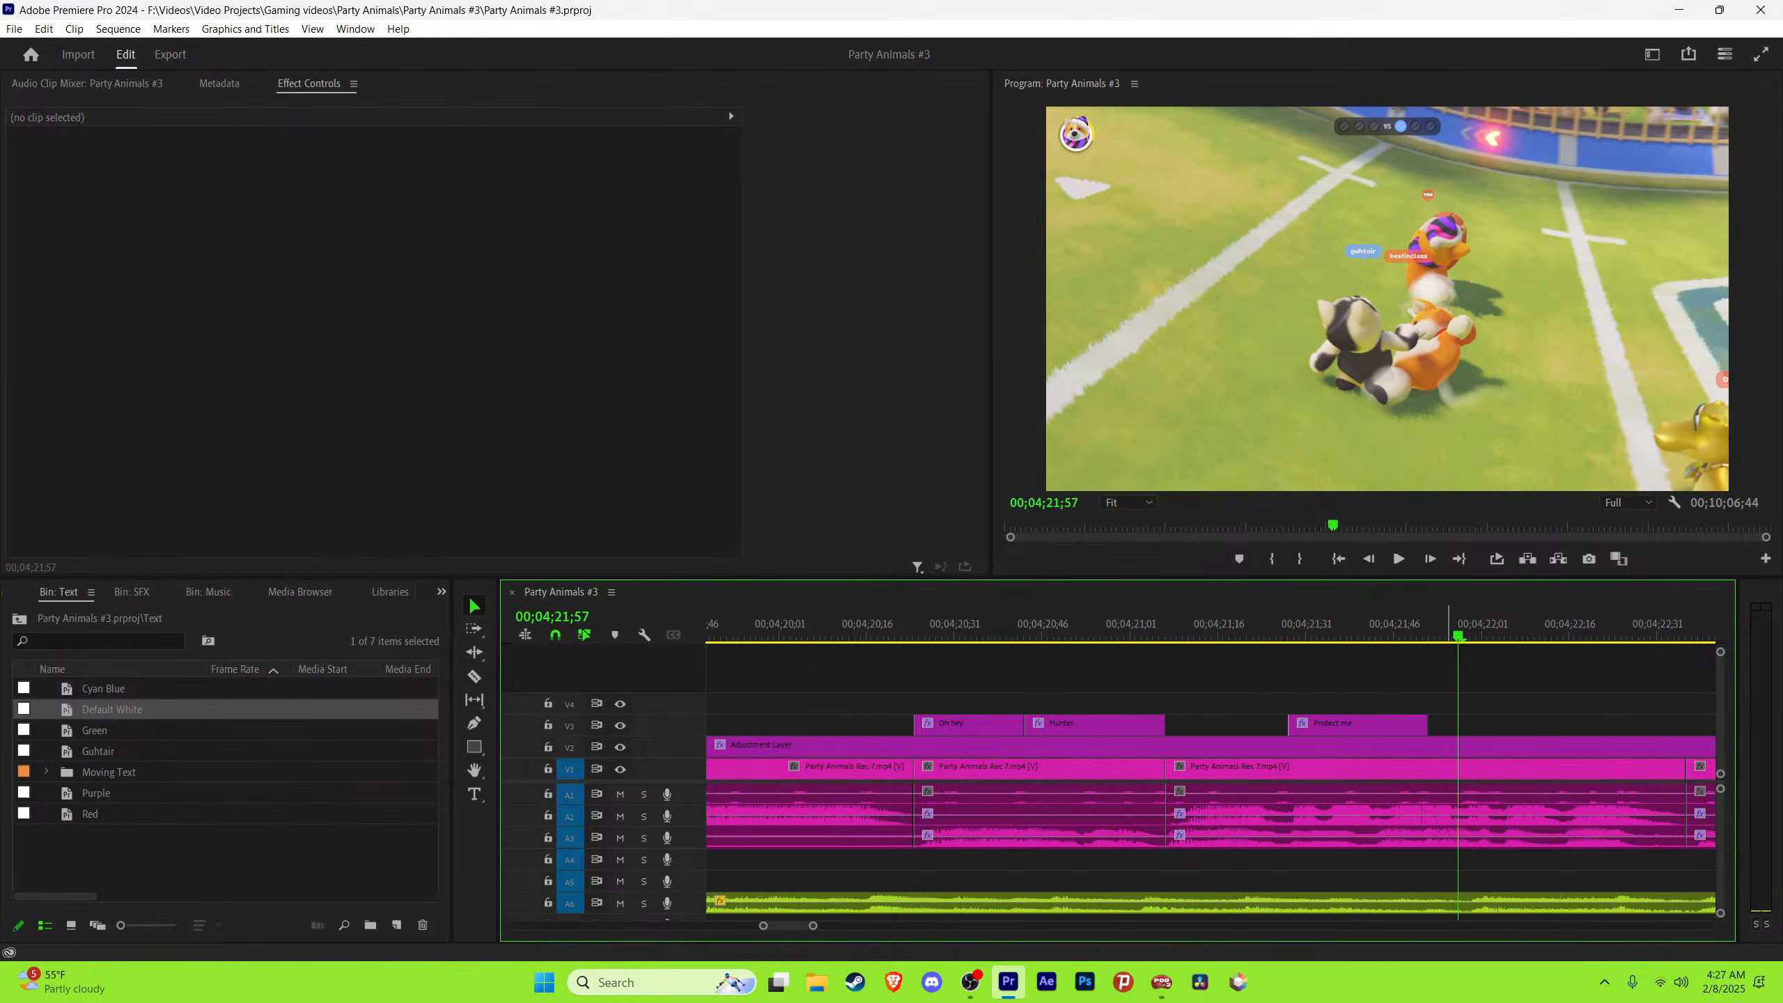
pyautogui.click(1383, 625)
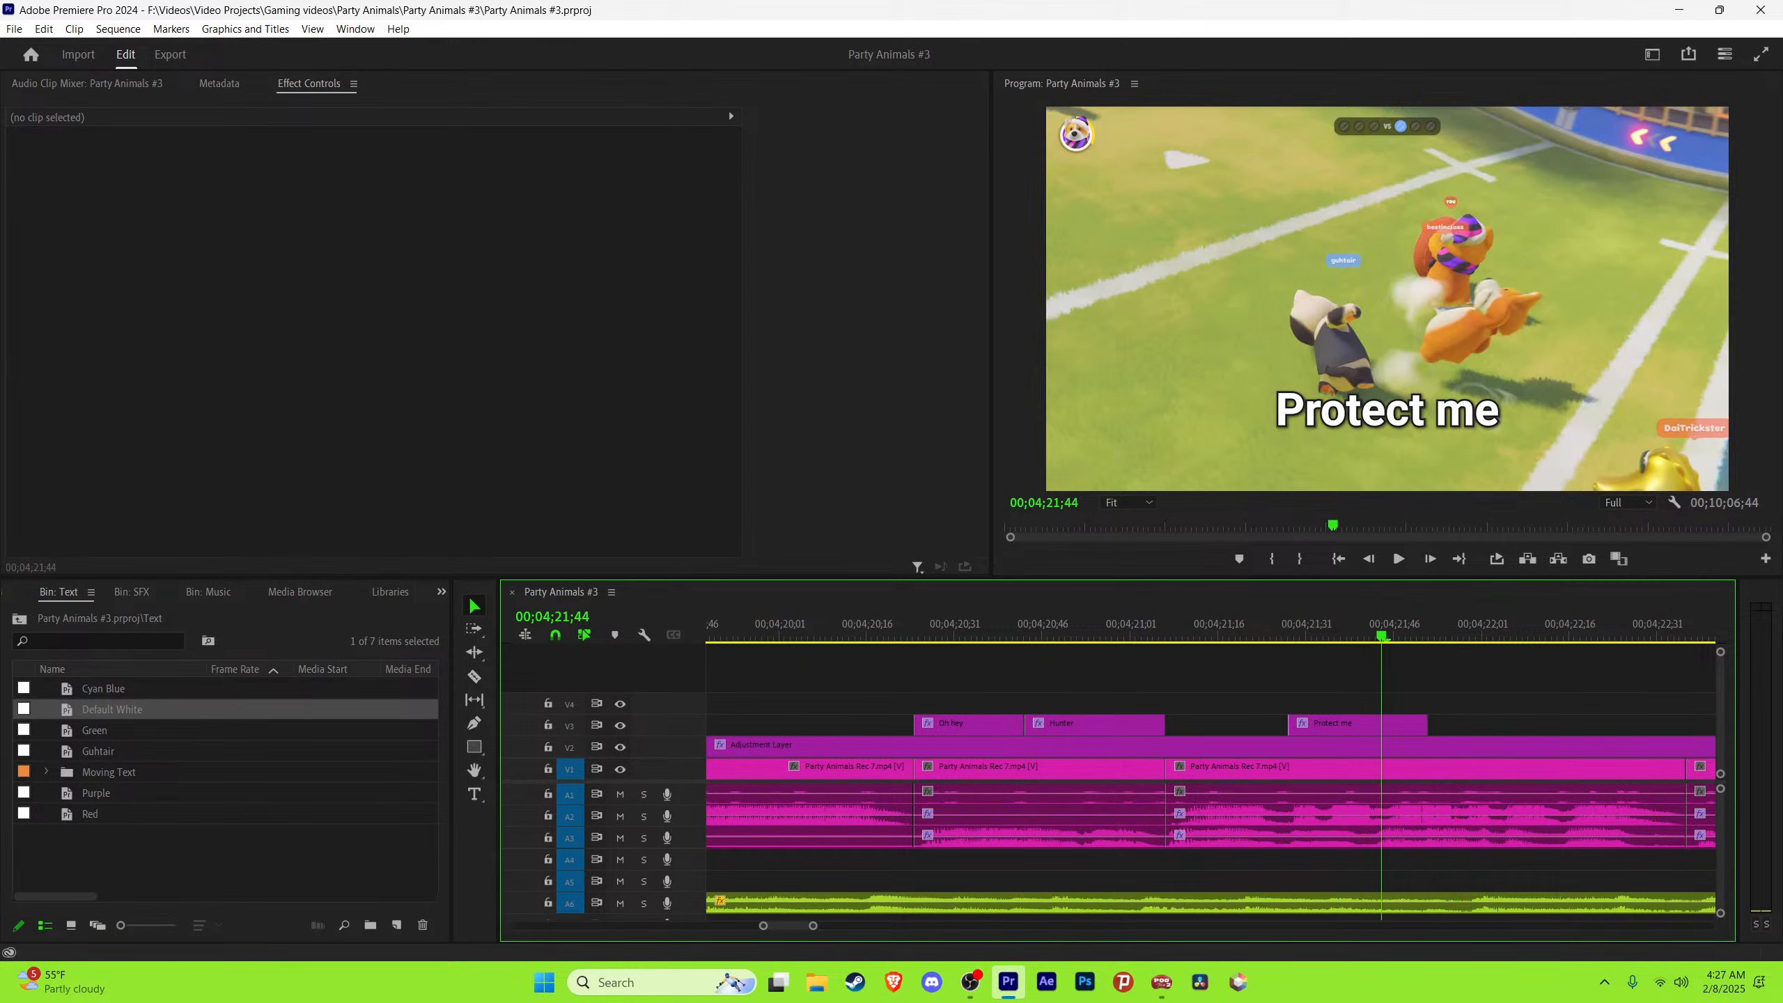
pyautogui.press('space')
pyautogui.click(1364, 624)
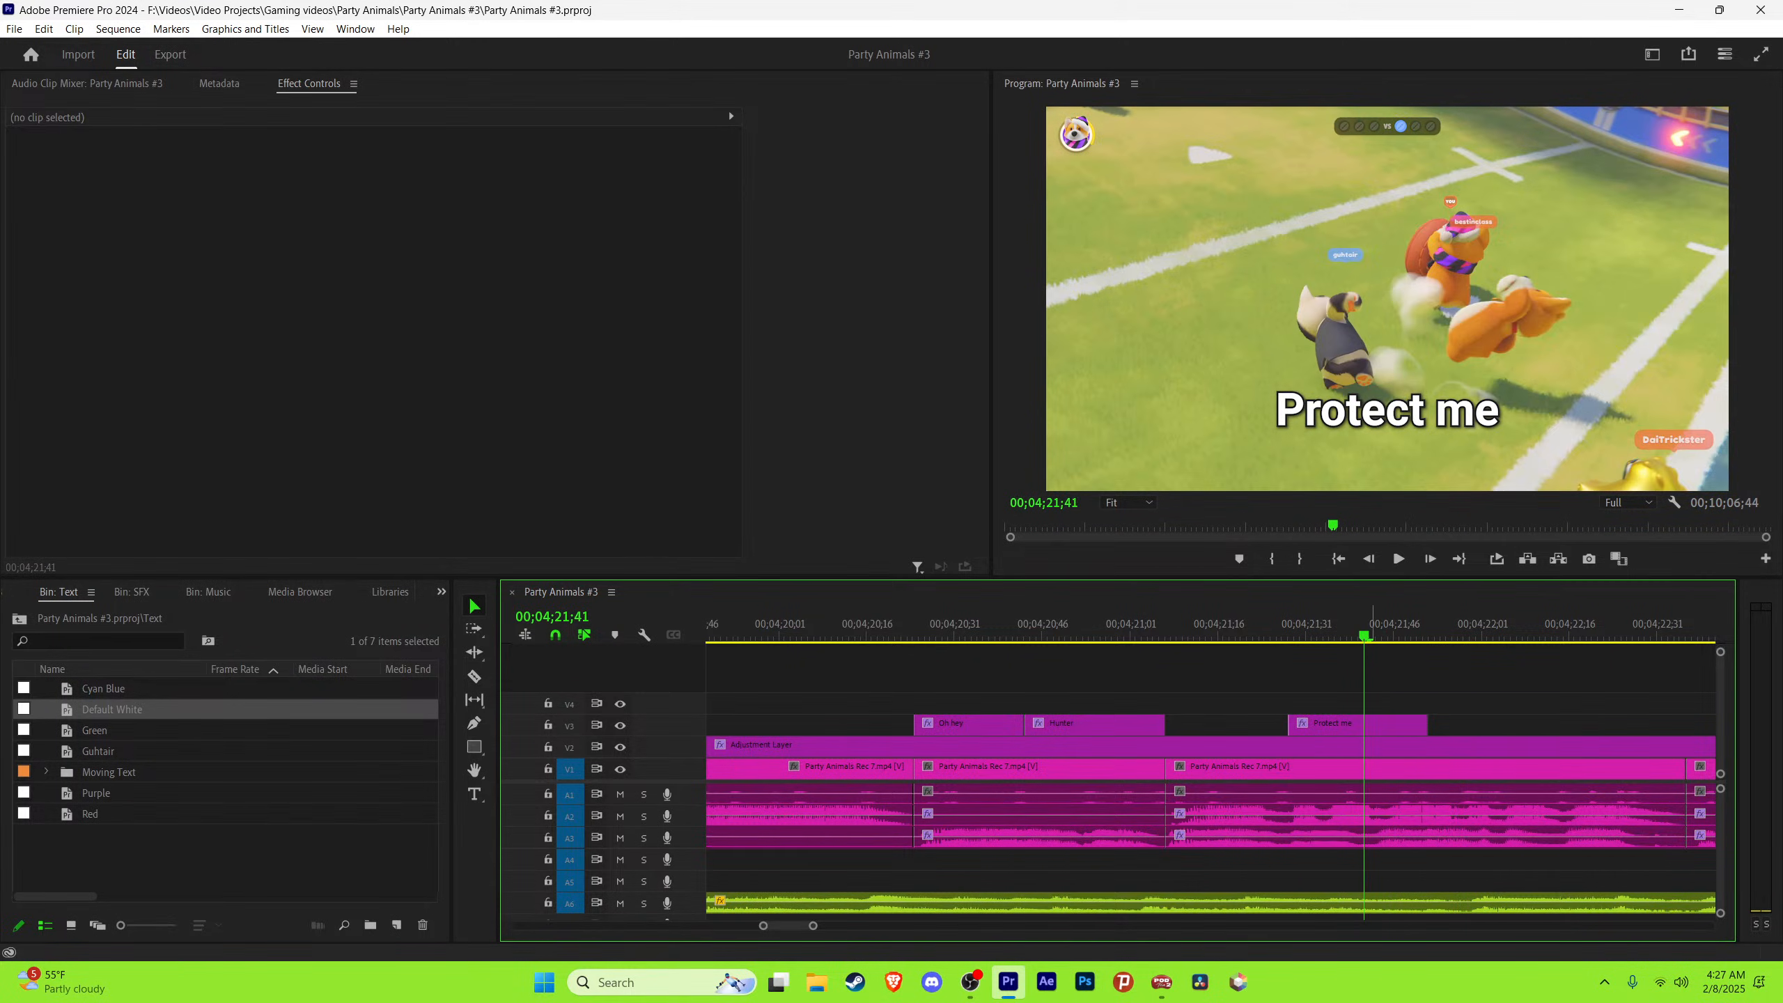
pyautogui.click(1377, 625)
pyautogui.press('space')
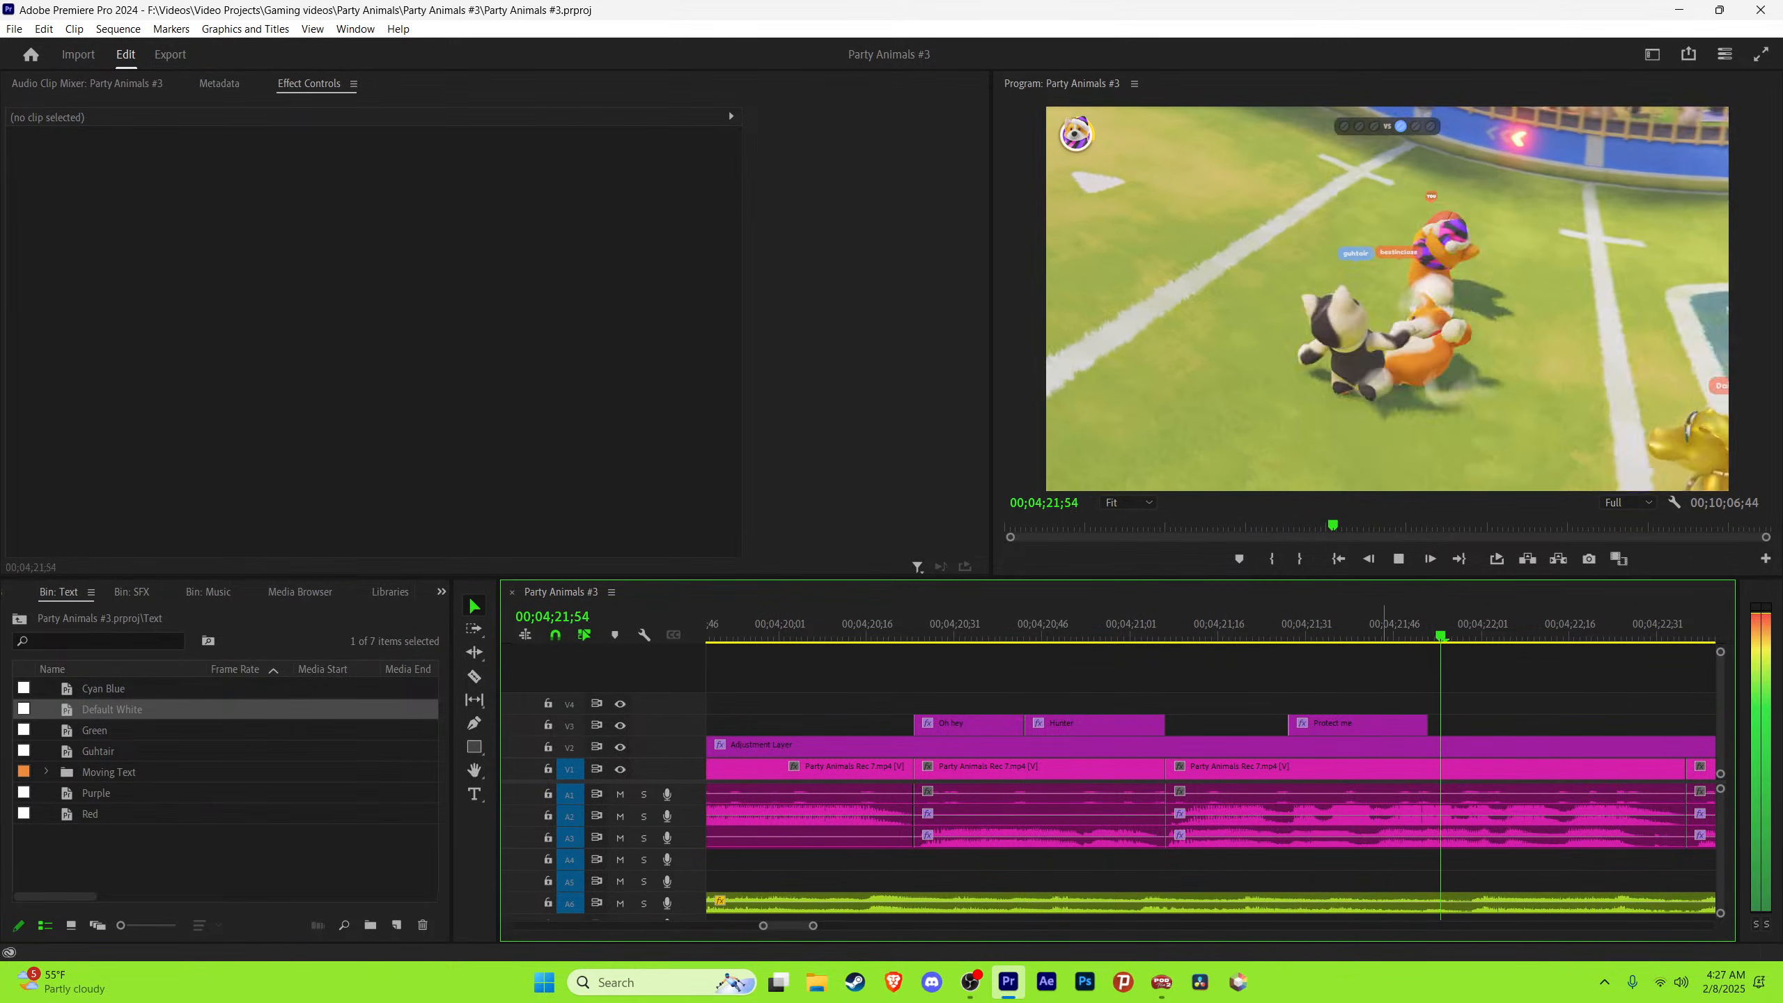
pyautogui.click(1323, 624)
pyautogui.press('space')
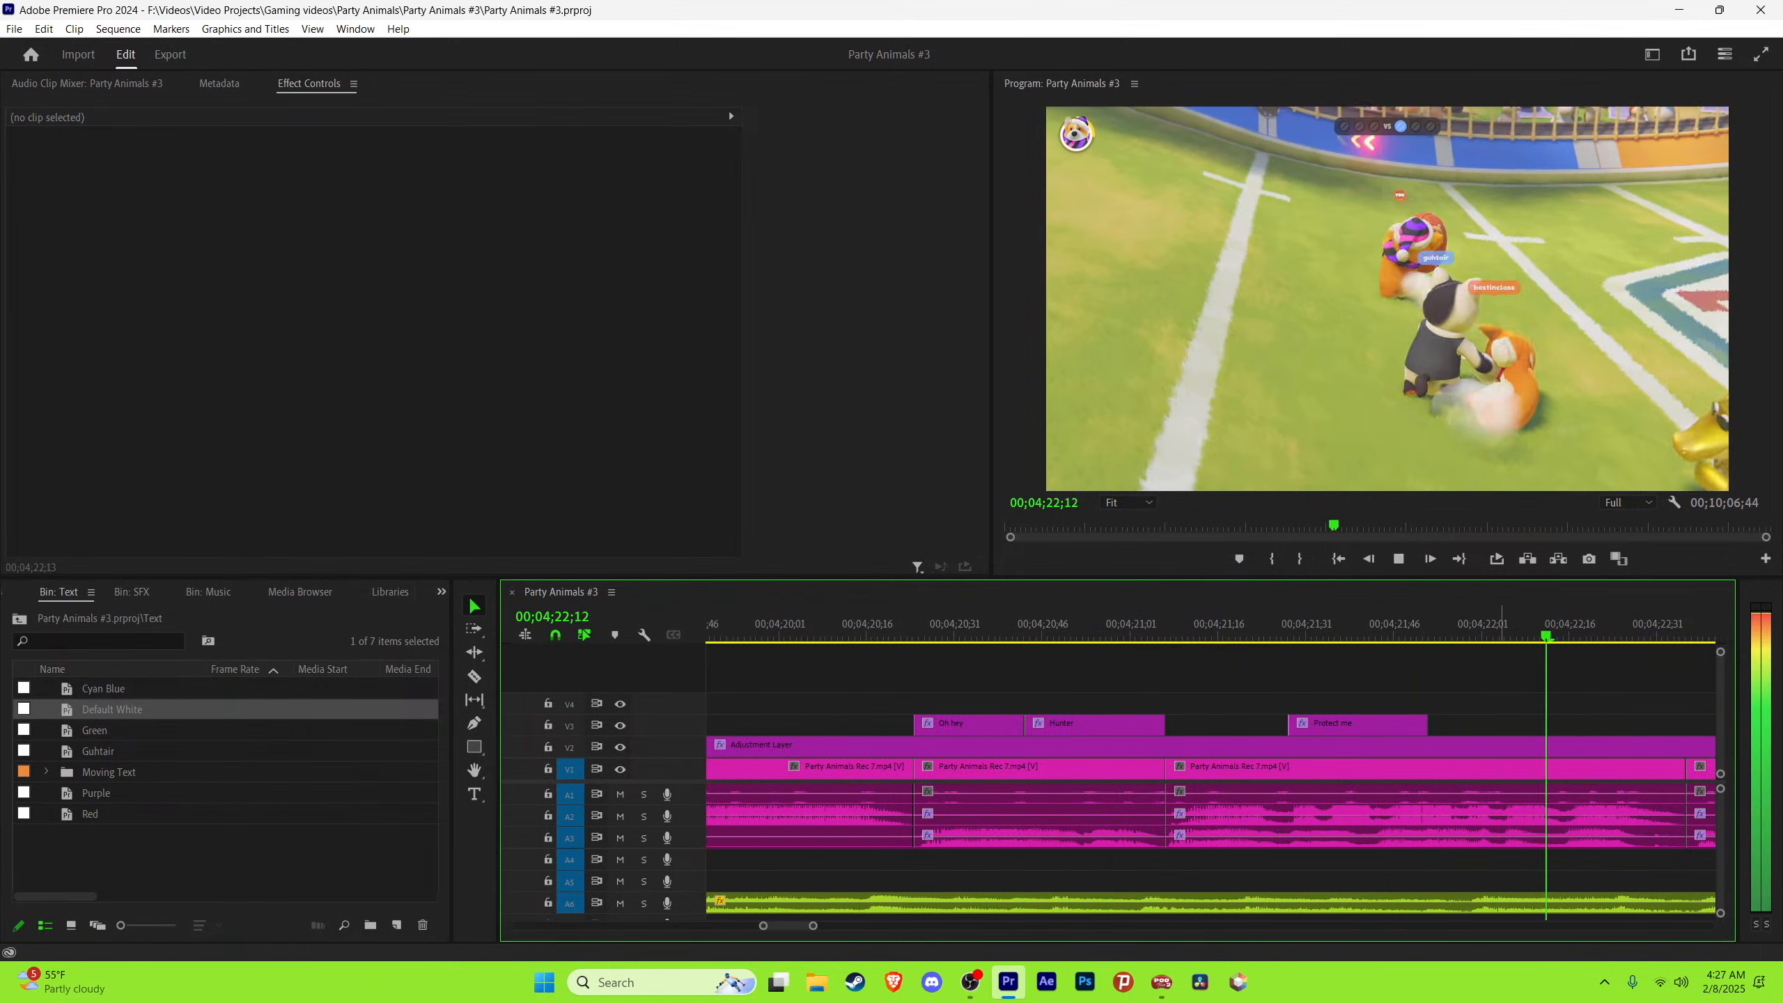
# Step: Solo audio track A2 to isolate the voice and extend the "Protect me" caption to end at 00;04;21;58
pyautogui.click(643, 817)
pyautogui.click(1395, 625)
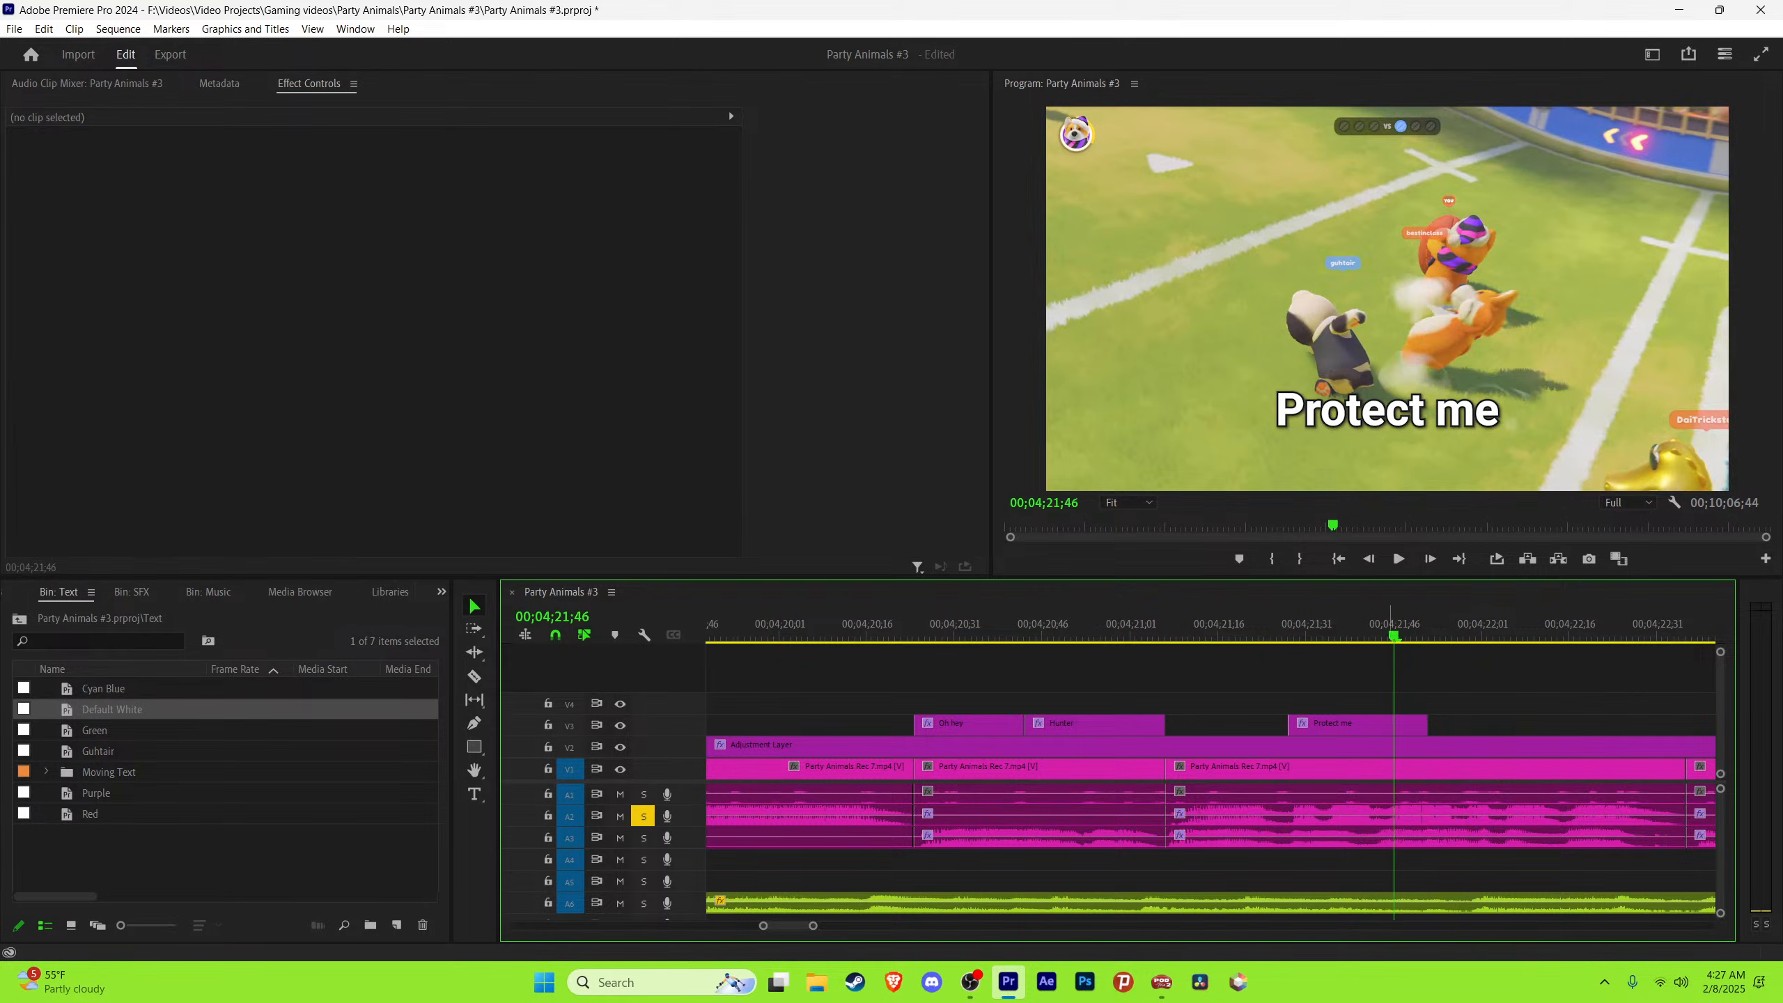
pyautogui.press('space')
pyautogui.click(1464, 624)
pyautogui.press('space')
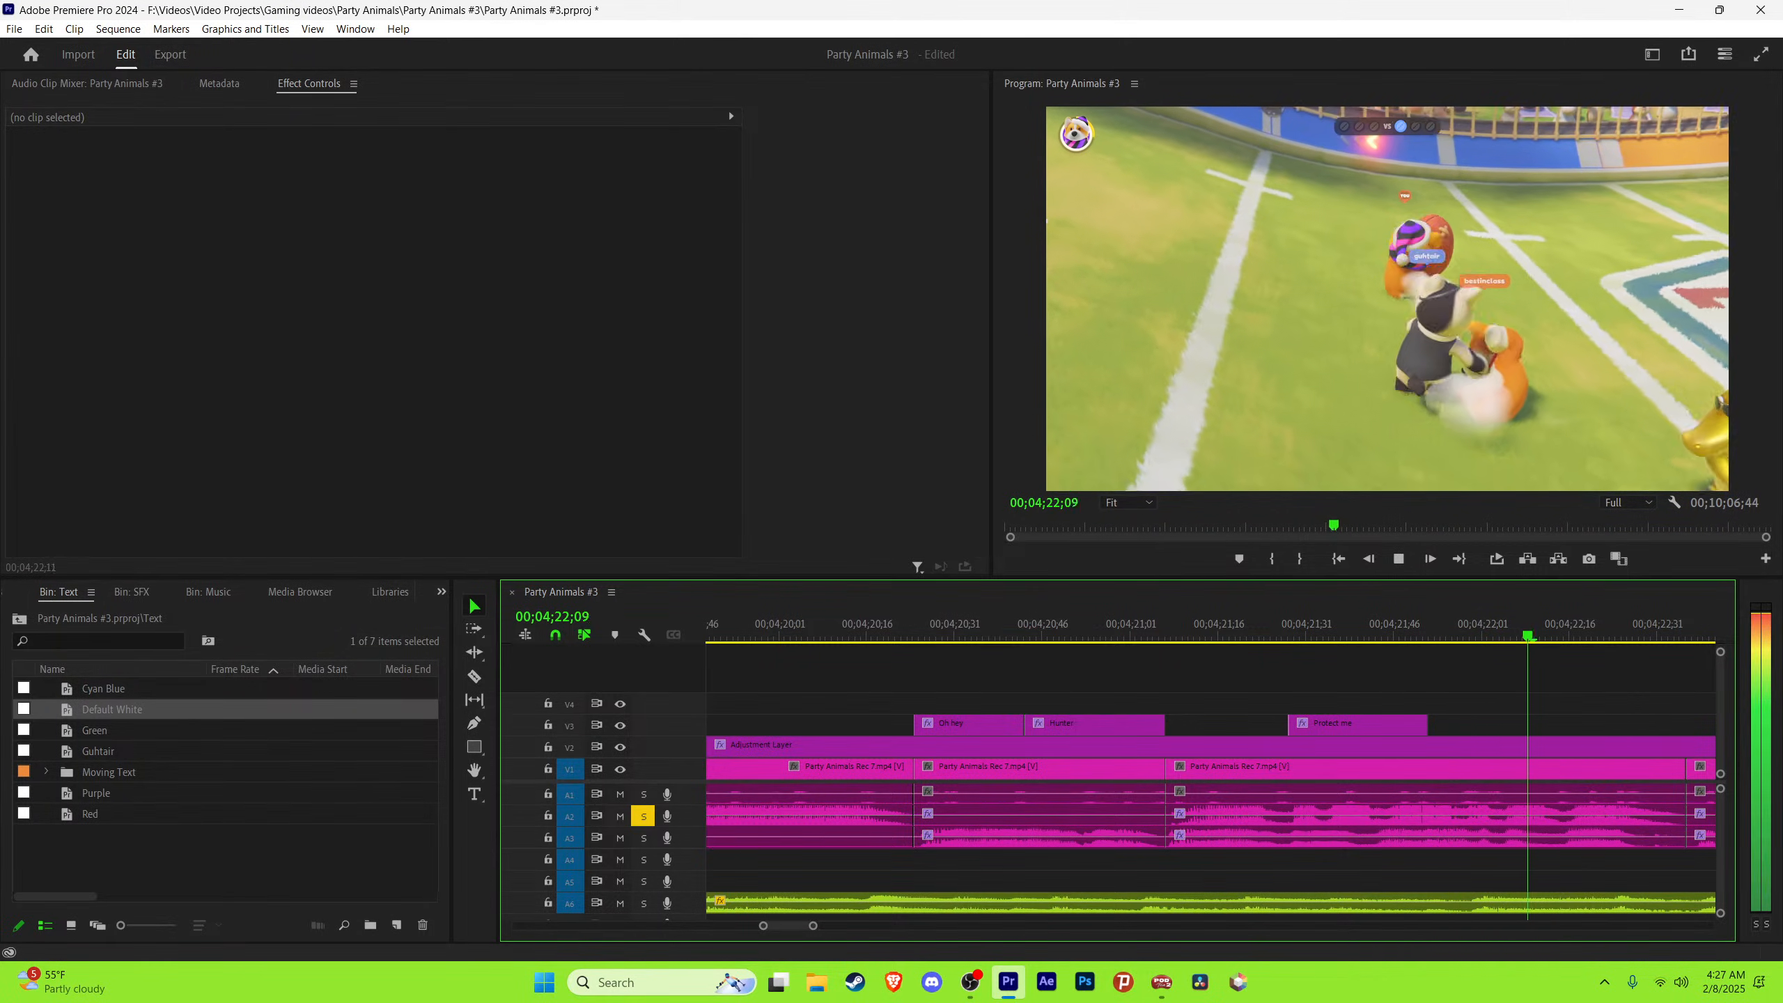
pyautogui.click(1464, 624)
pyautogui.moveTo(1427, 725); pyautogui.dragTo(1464, 725)
# Step: Place a copy of the "Protect me" caption from 00;04;21;58 to 00;04;22;35 and turn off the solo on audio track A2
pyautogui.moveTo(1387, 725); pyautogui.dragTo(1562, 726)
pyautogui.click(643, 817)
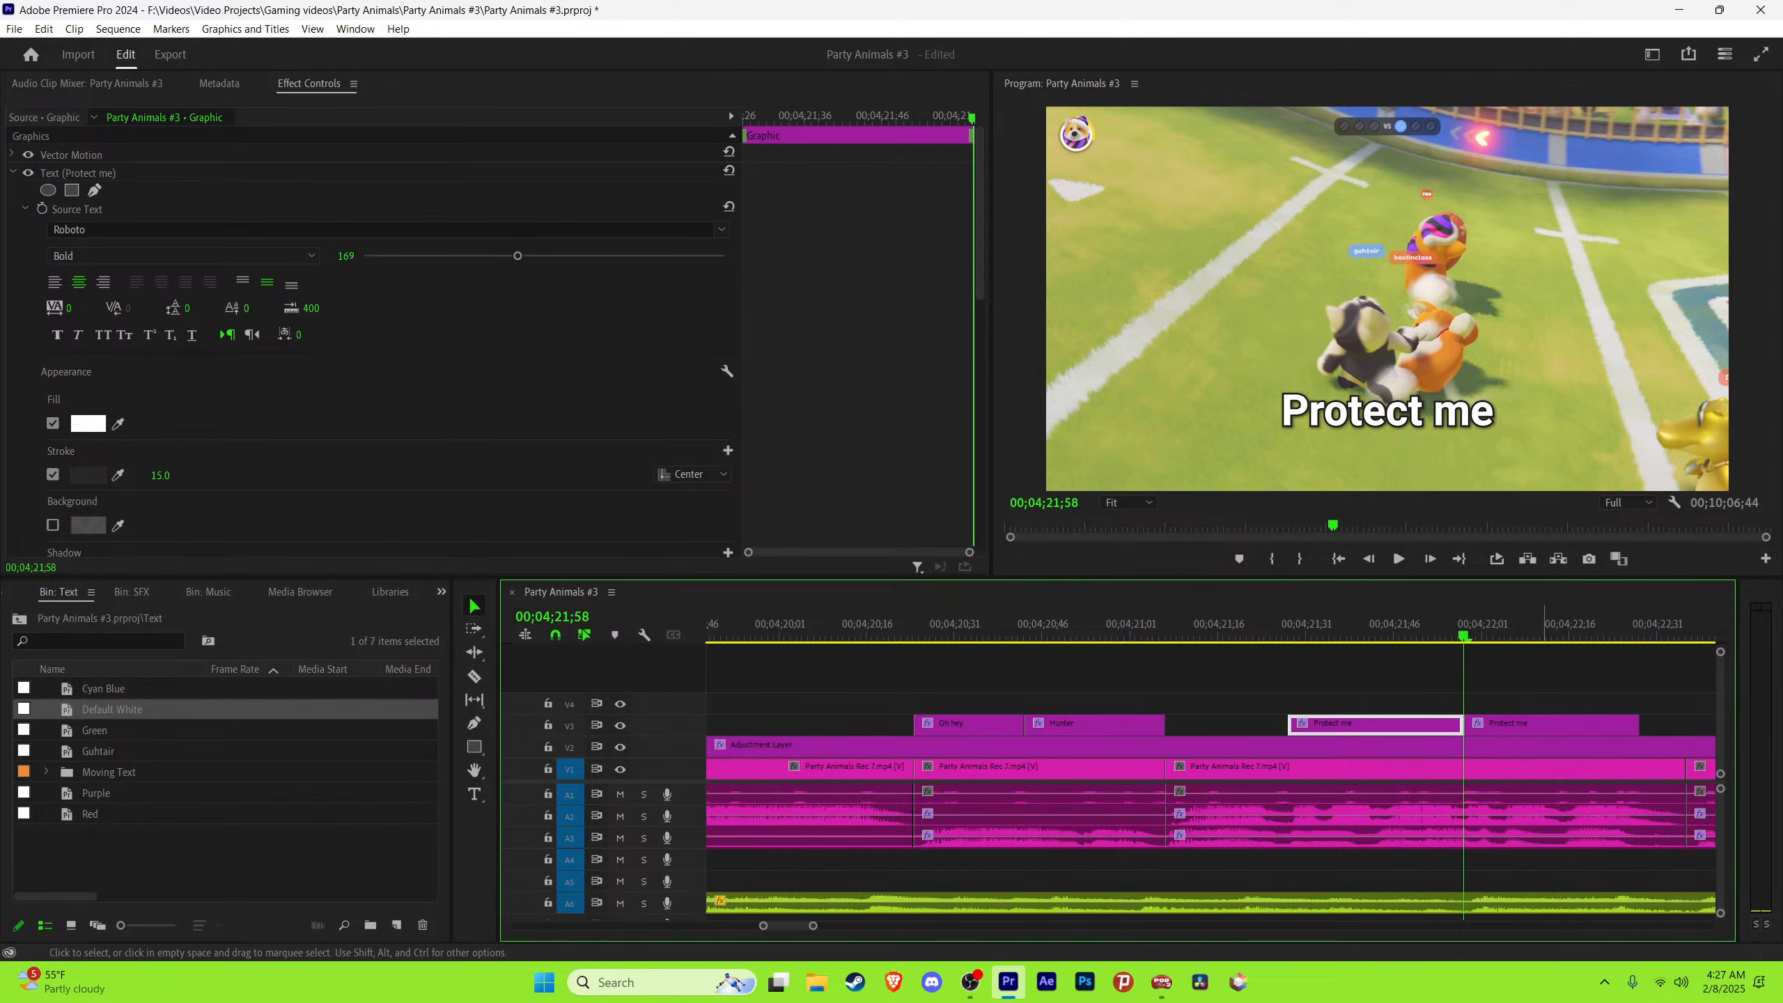
pyautogui.scroll(-3, 1213, 769)
pyautogui.press('space')
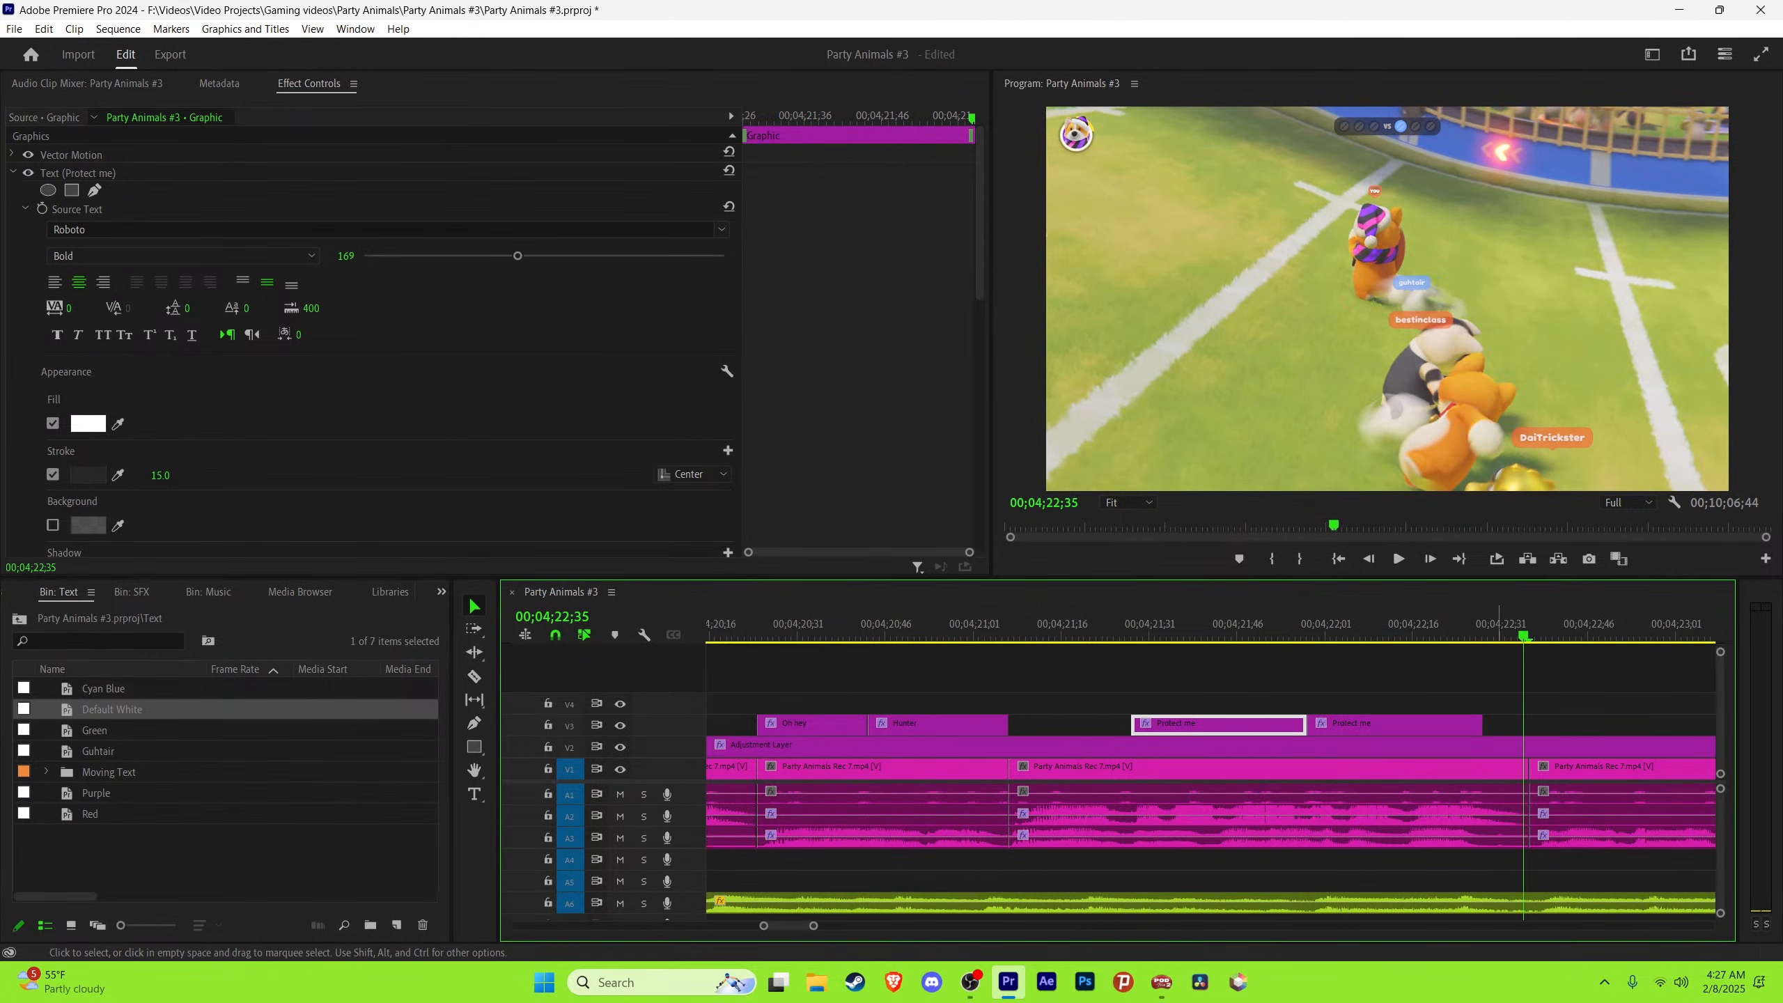
pyautogui.moveTo(1482, 723); pyautogui.dragTo(1522, 723)
# Step: Play through the footage from 00;04;22;35 to about 00;04;42;05 to listen for further lines that need captions
pyautogui.press('space')
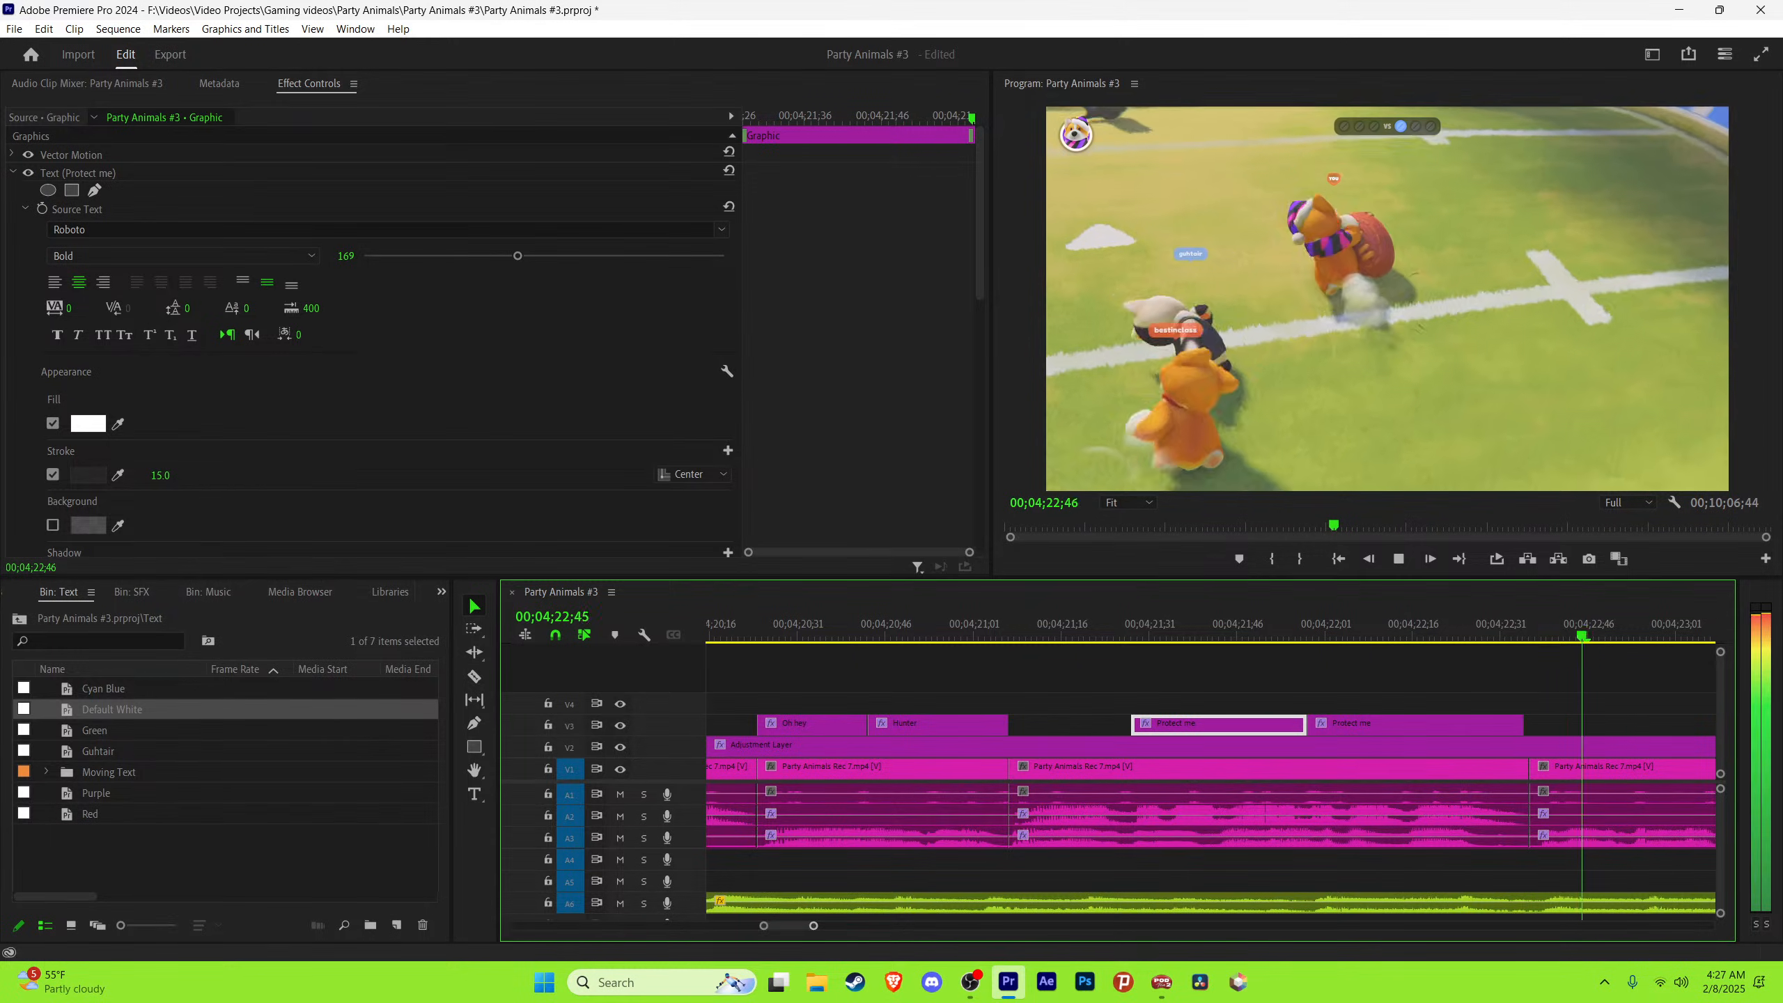
pyautogui.press('-')
pyautogui.click(1175, 624)
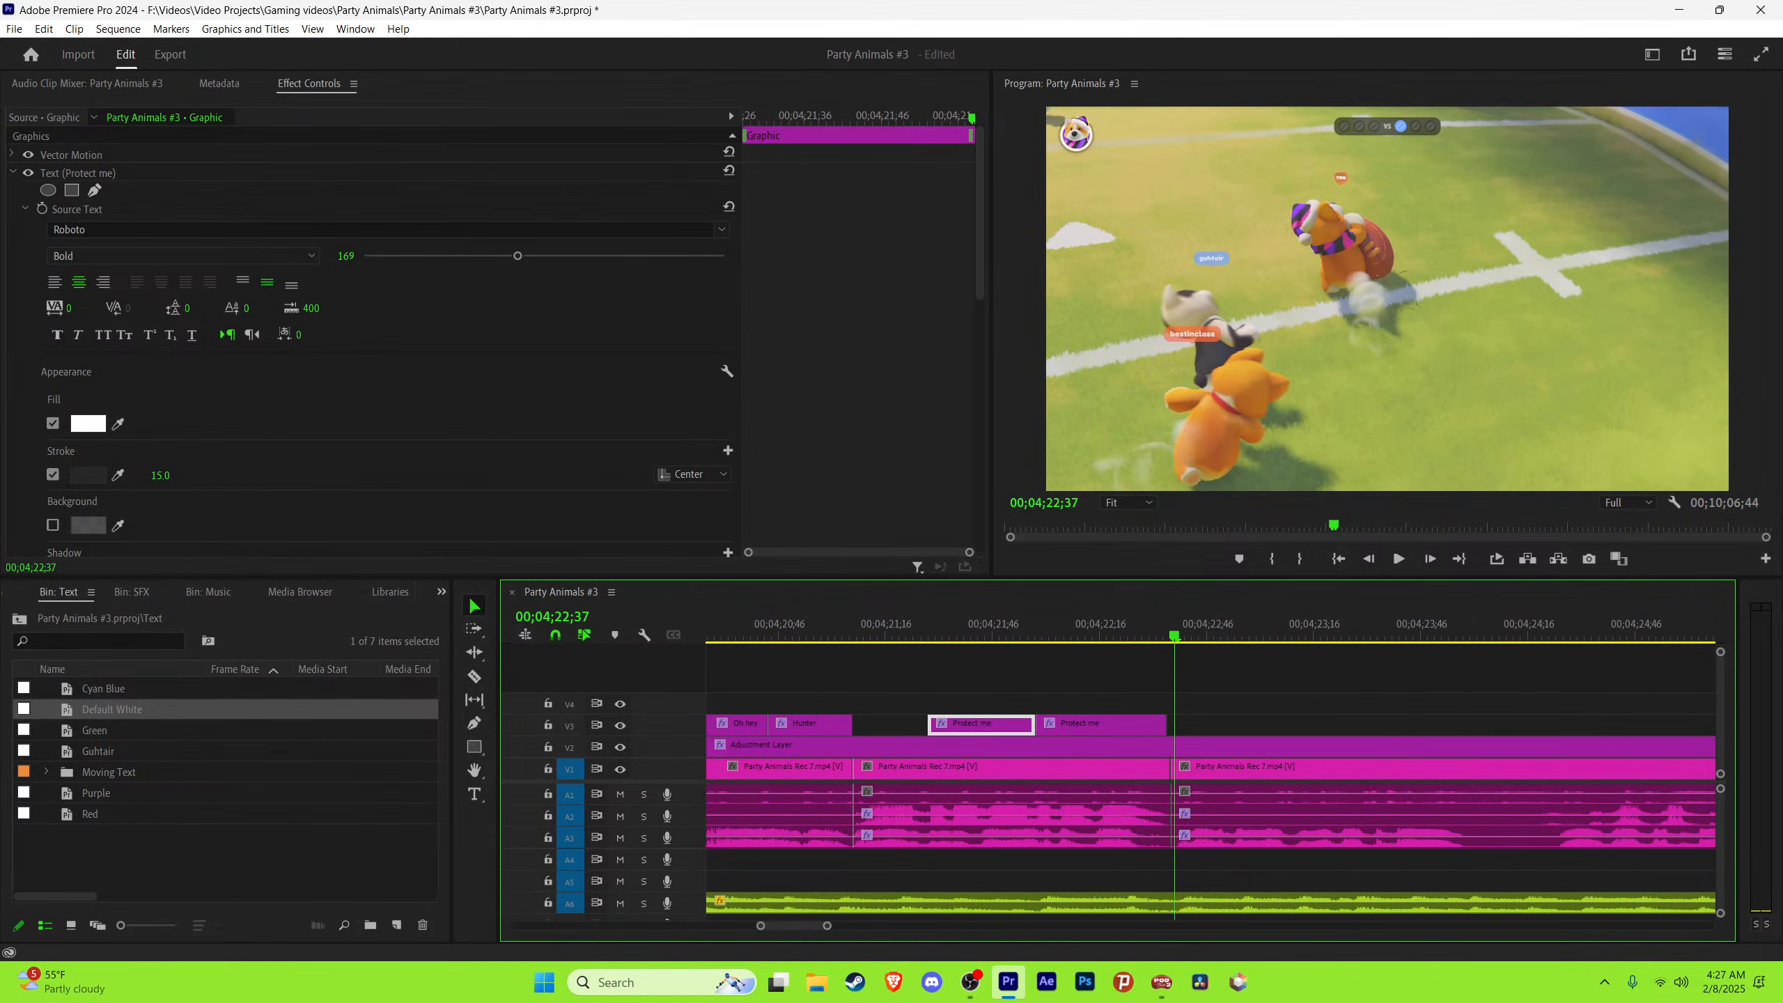
pyautogui.press('space')
pyautogui.press('-')
pyautogui.press('-')
pyautogui.click(1332, 692)
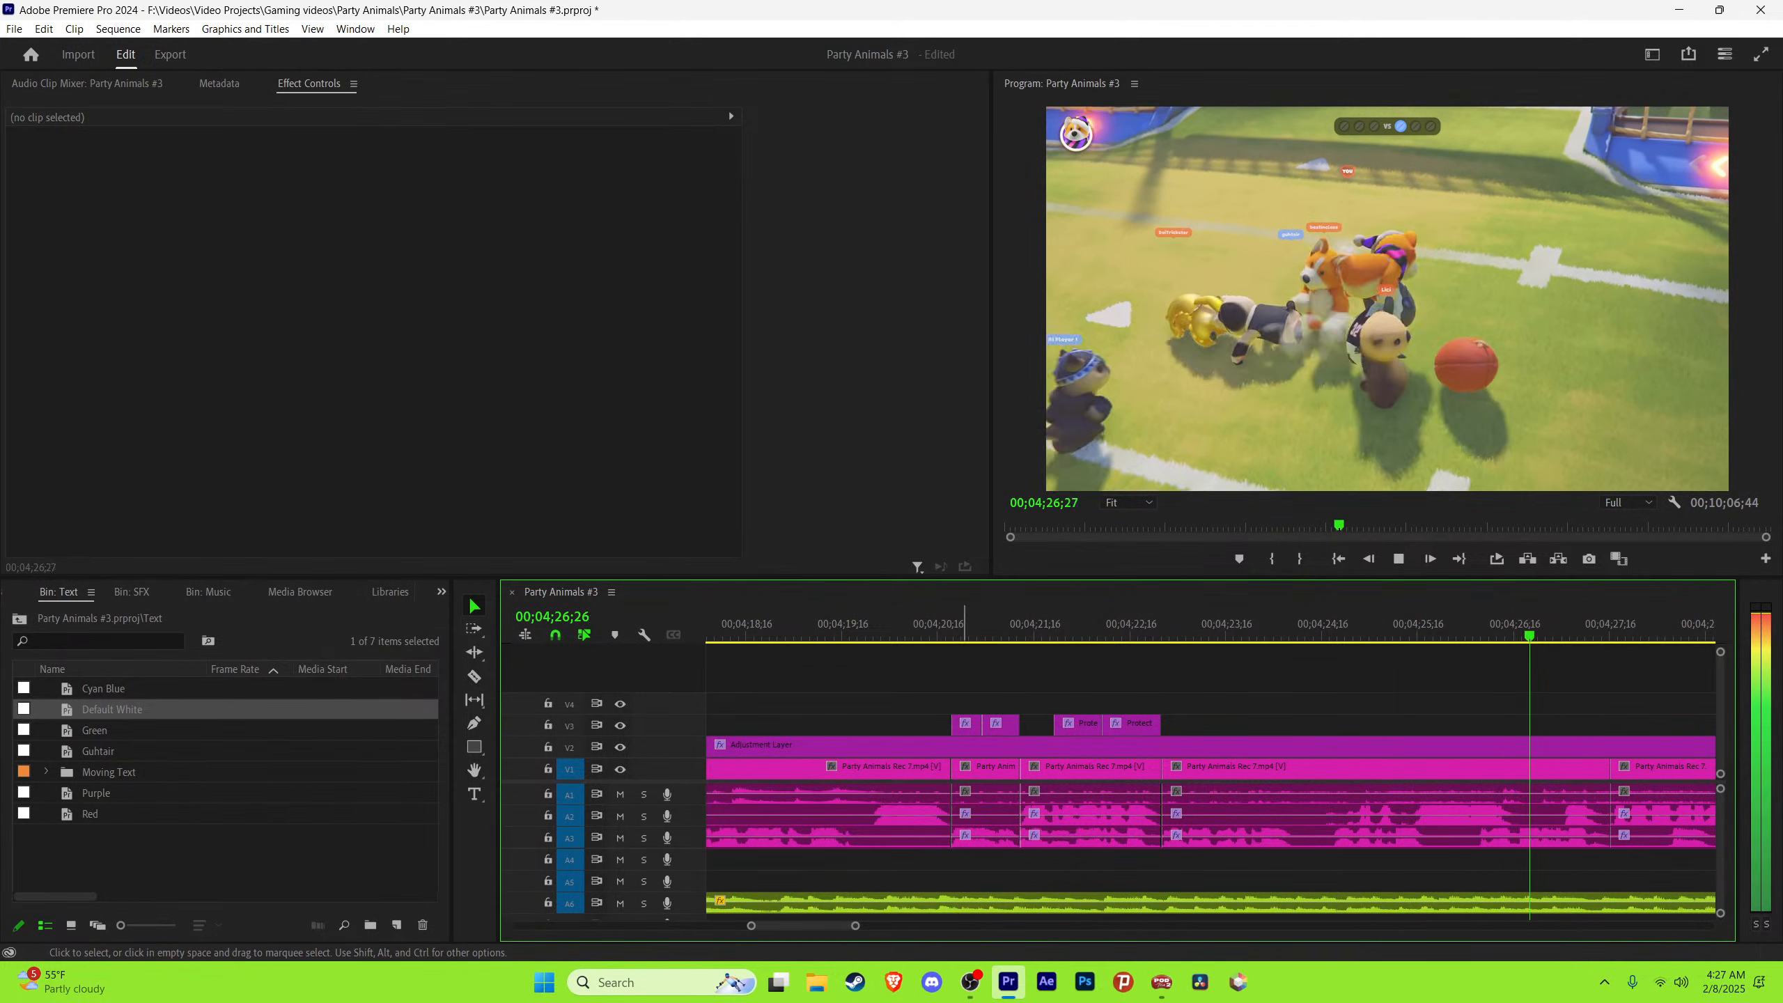
pyautogui.scroll(-1, 856, 871)
pyautogui.press('-')
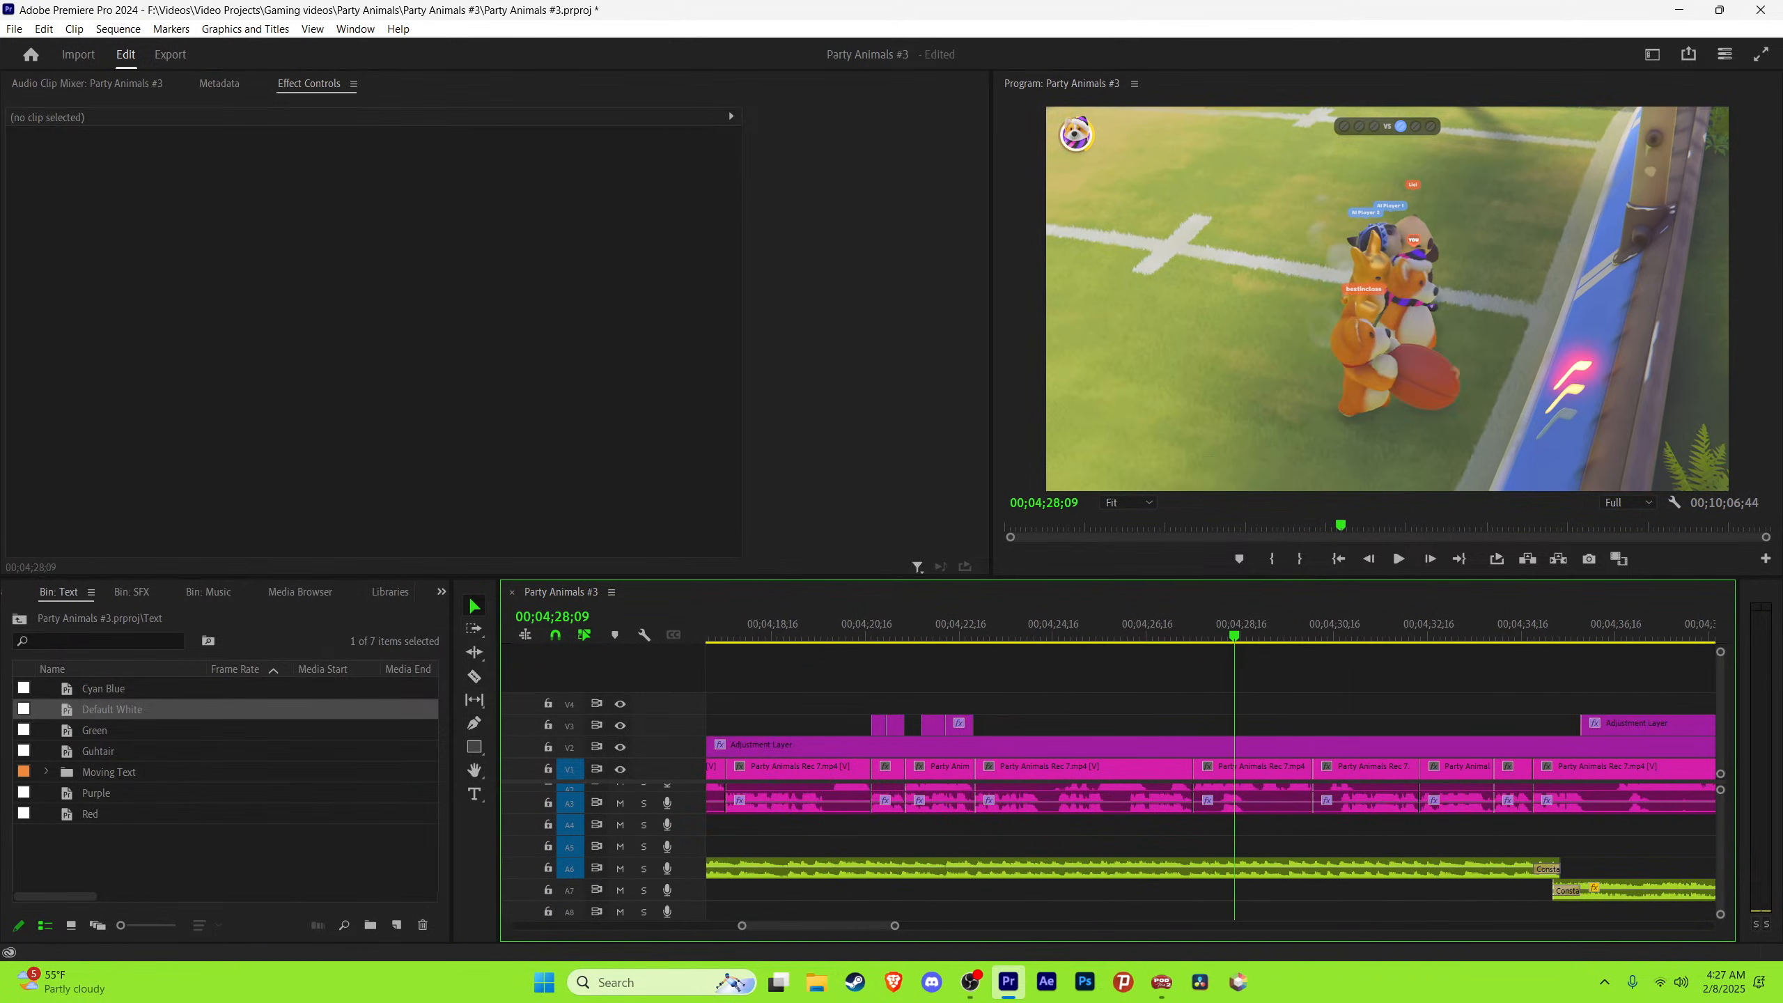
pyautogui.scroll(1, 1211, 808)
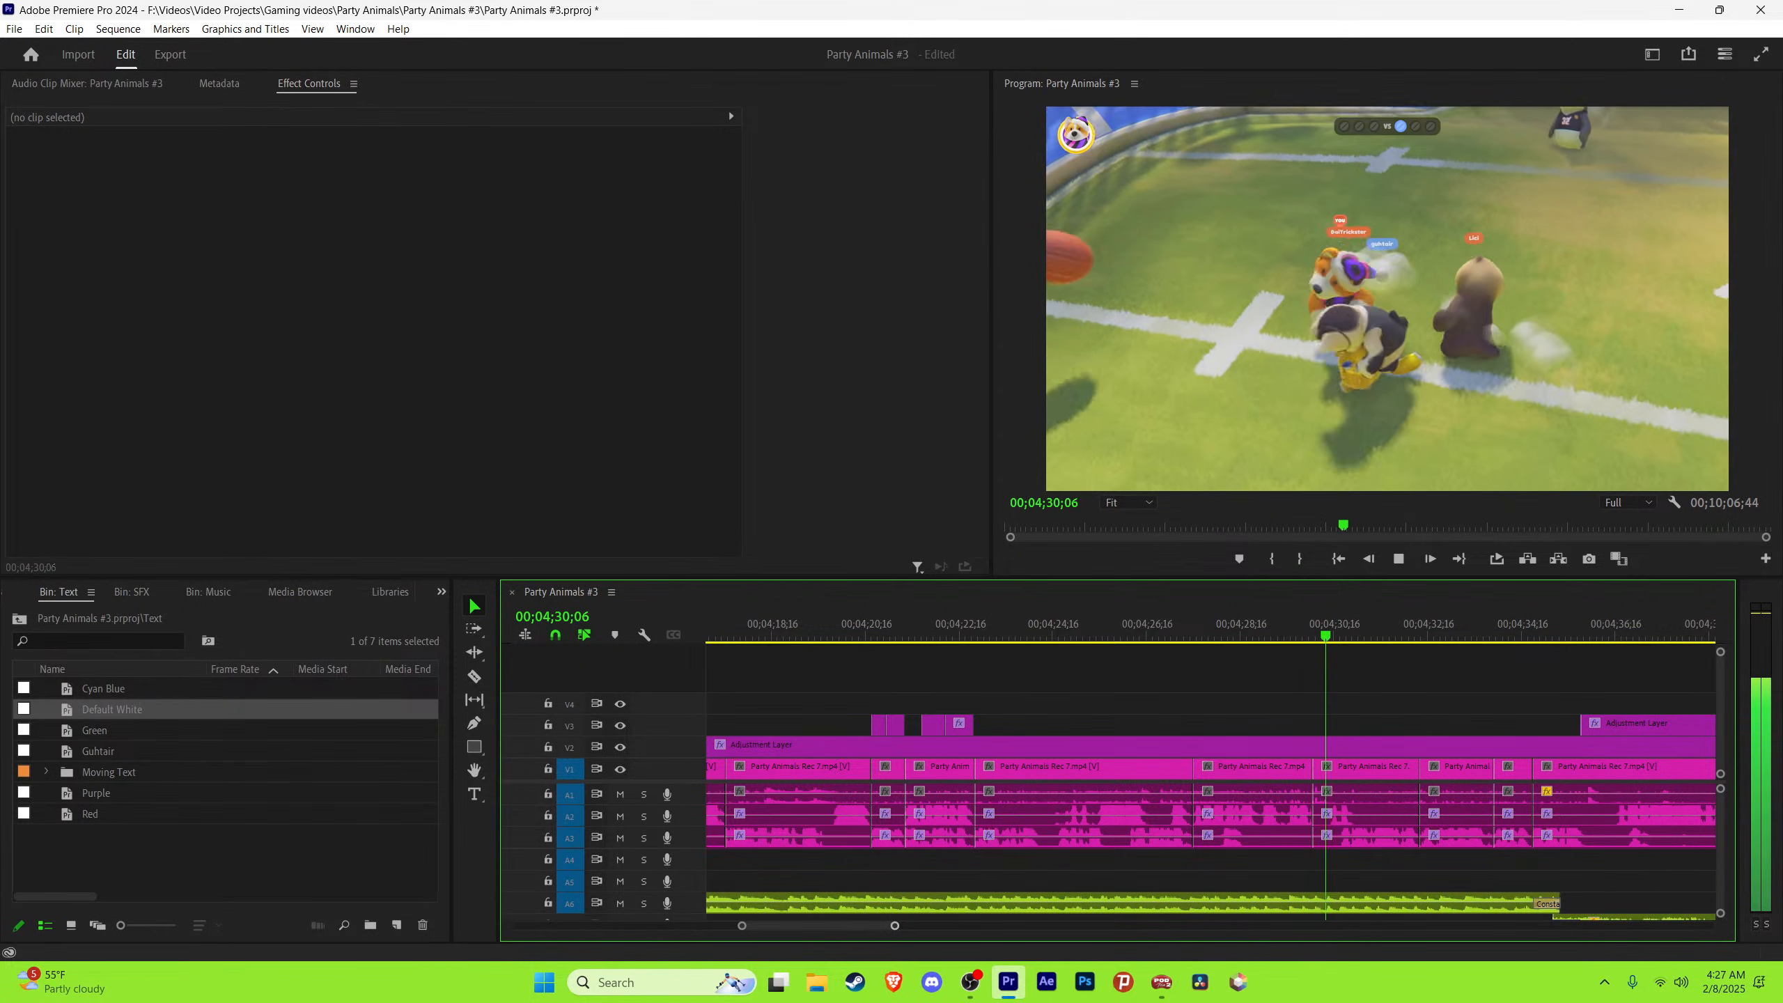
pyautogui.press('-')
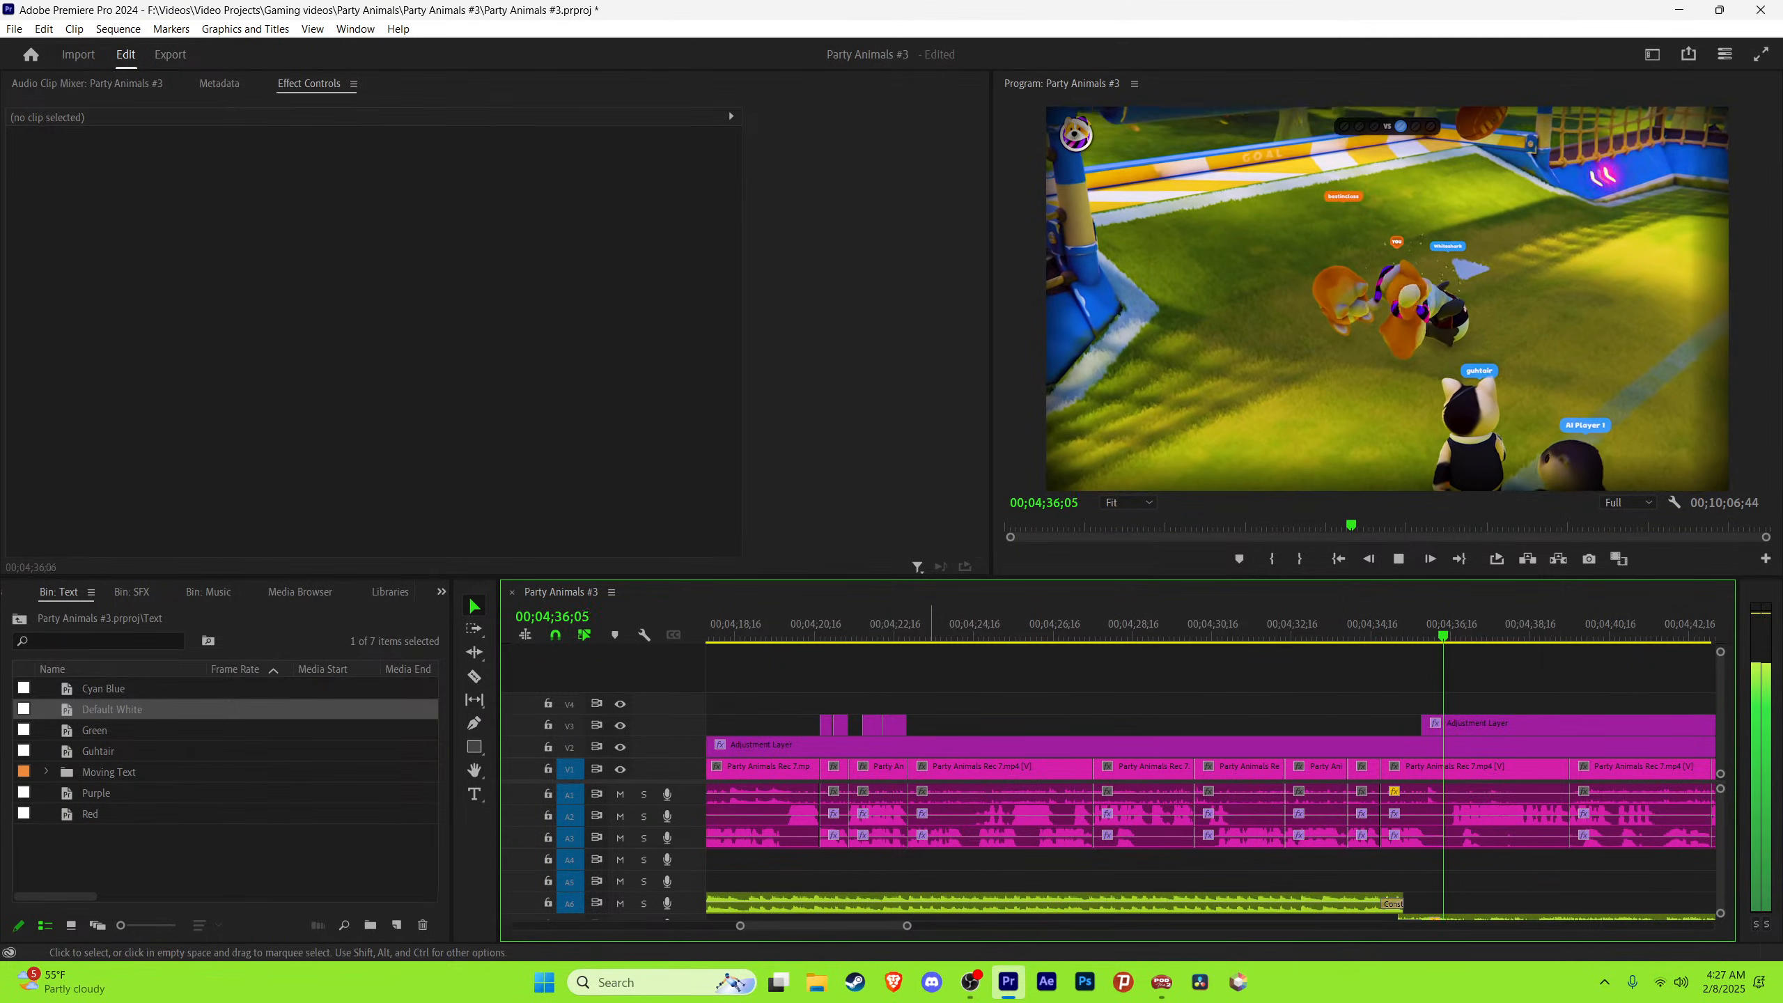
pyautogui.press('-')
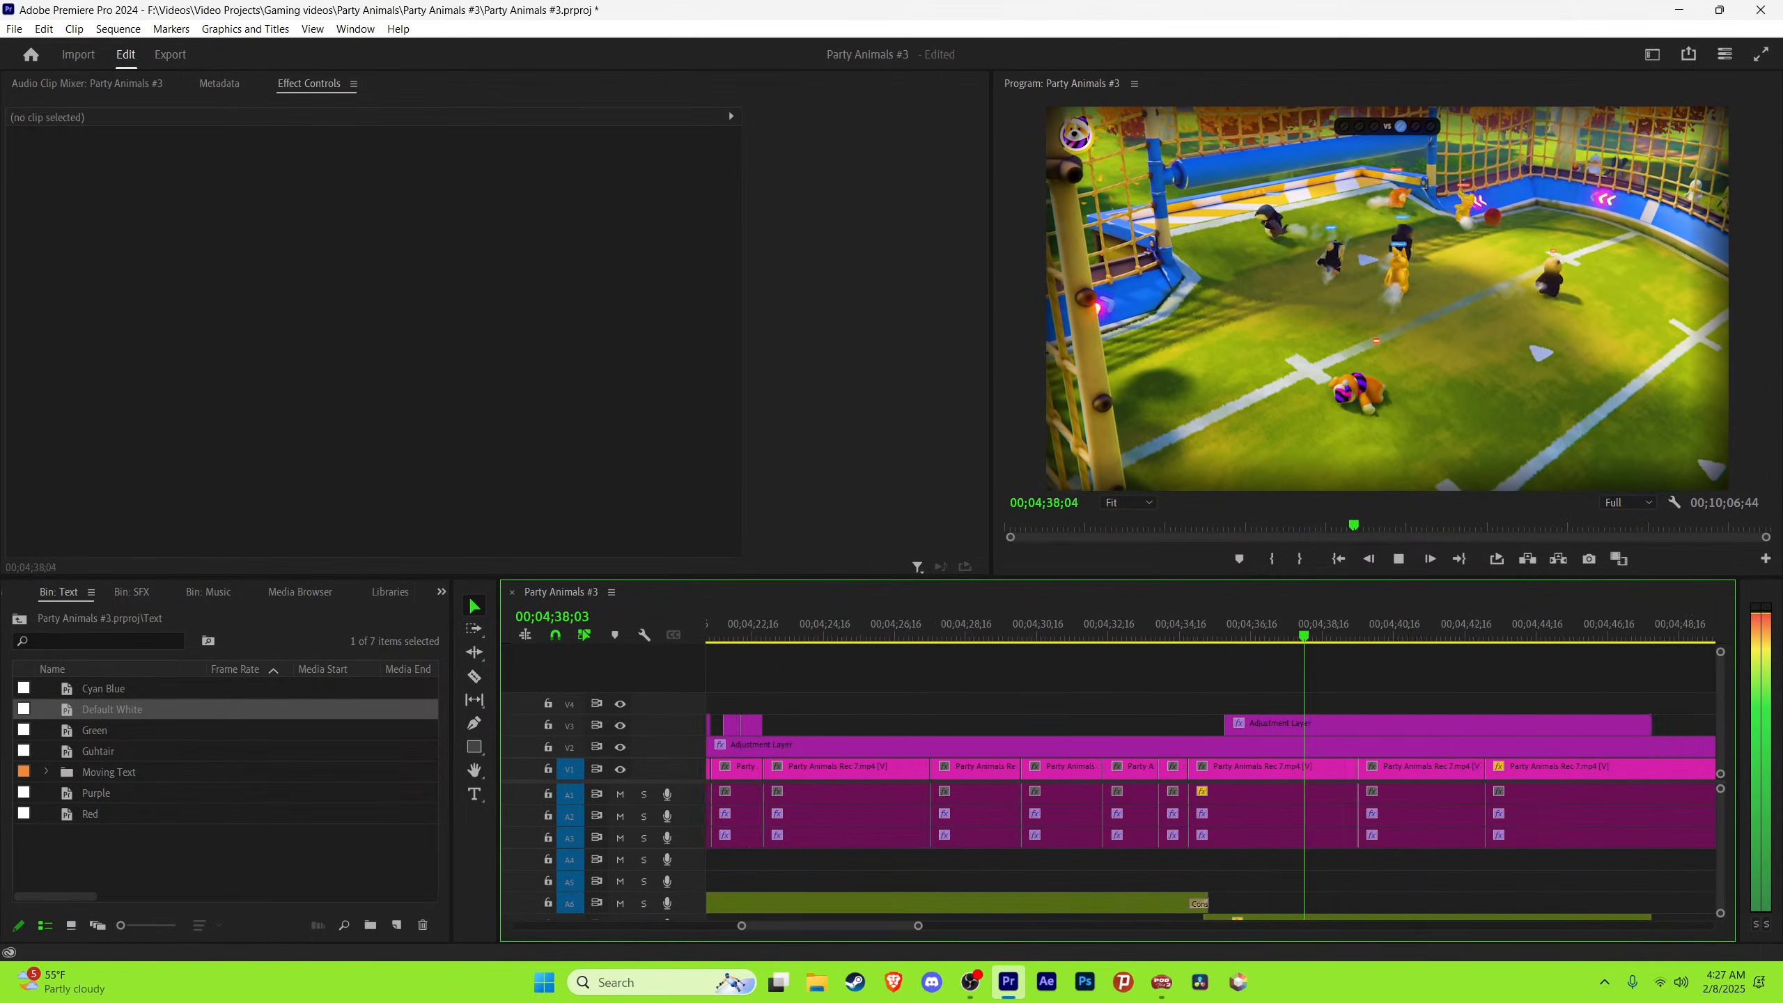
pyautogui.press('-')
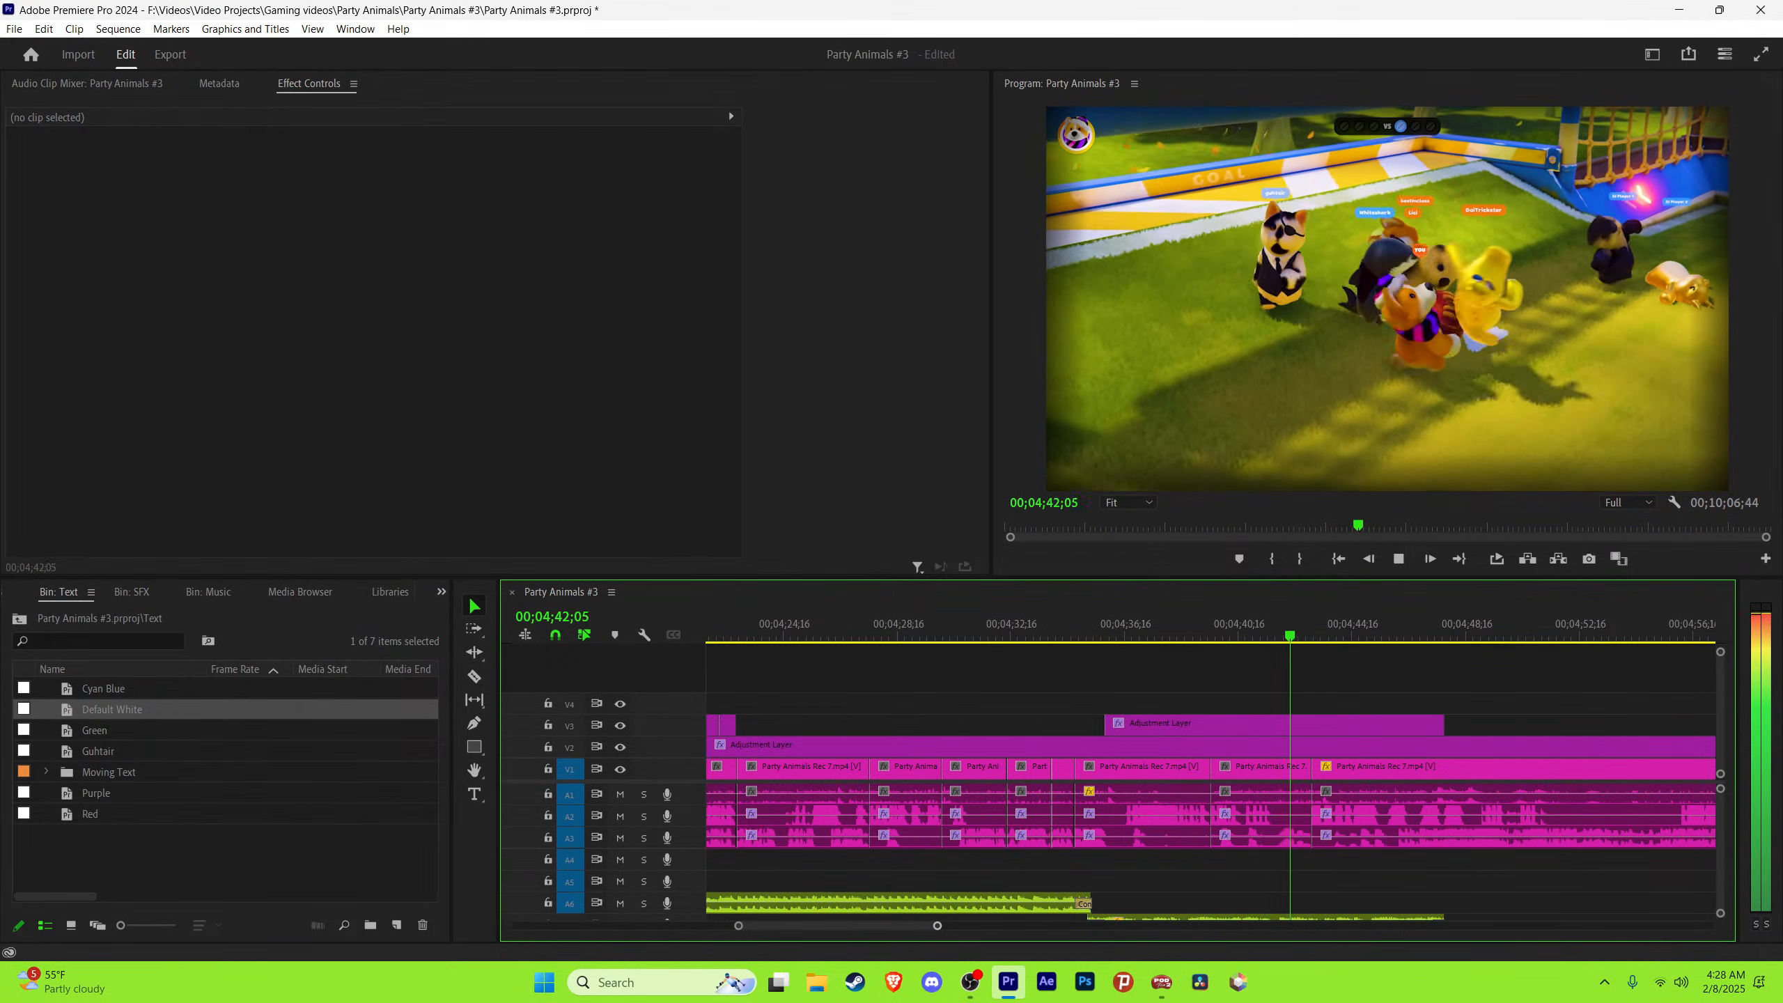
# Step: Copy the "Protect me" caption onto track V4 just after 00;04;42;42, at the start of the next gameplay clip, and save the project
pyautogui.press('=')
pyautogui.press('=')
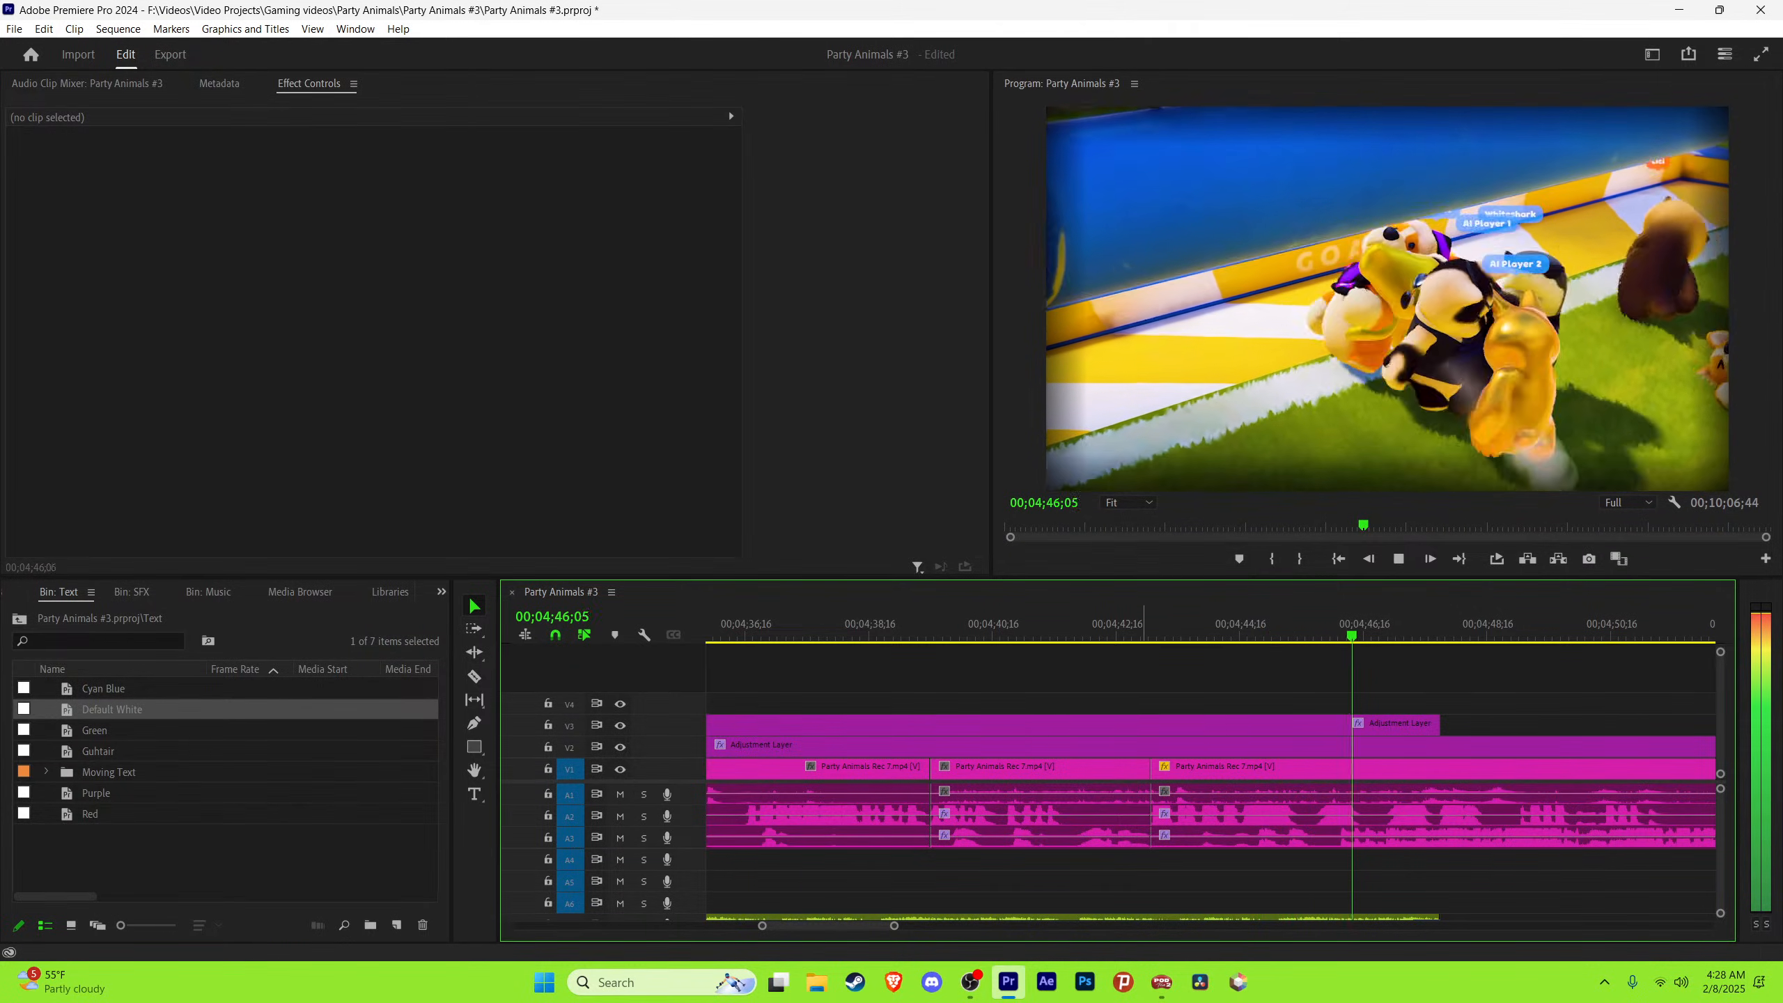
pyautogui.click(1139, 625)
pyautogui.press('space')
pyautogui.press('=')
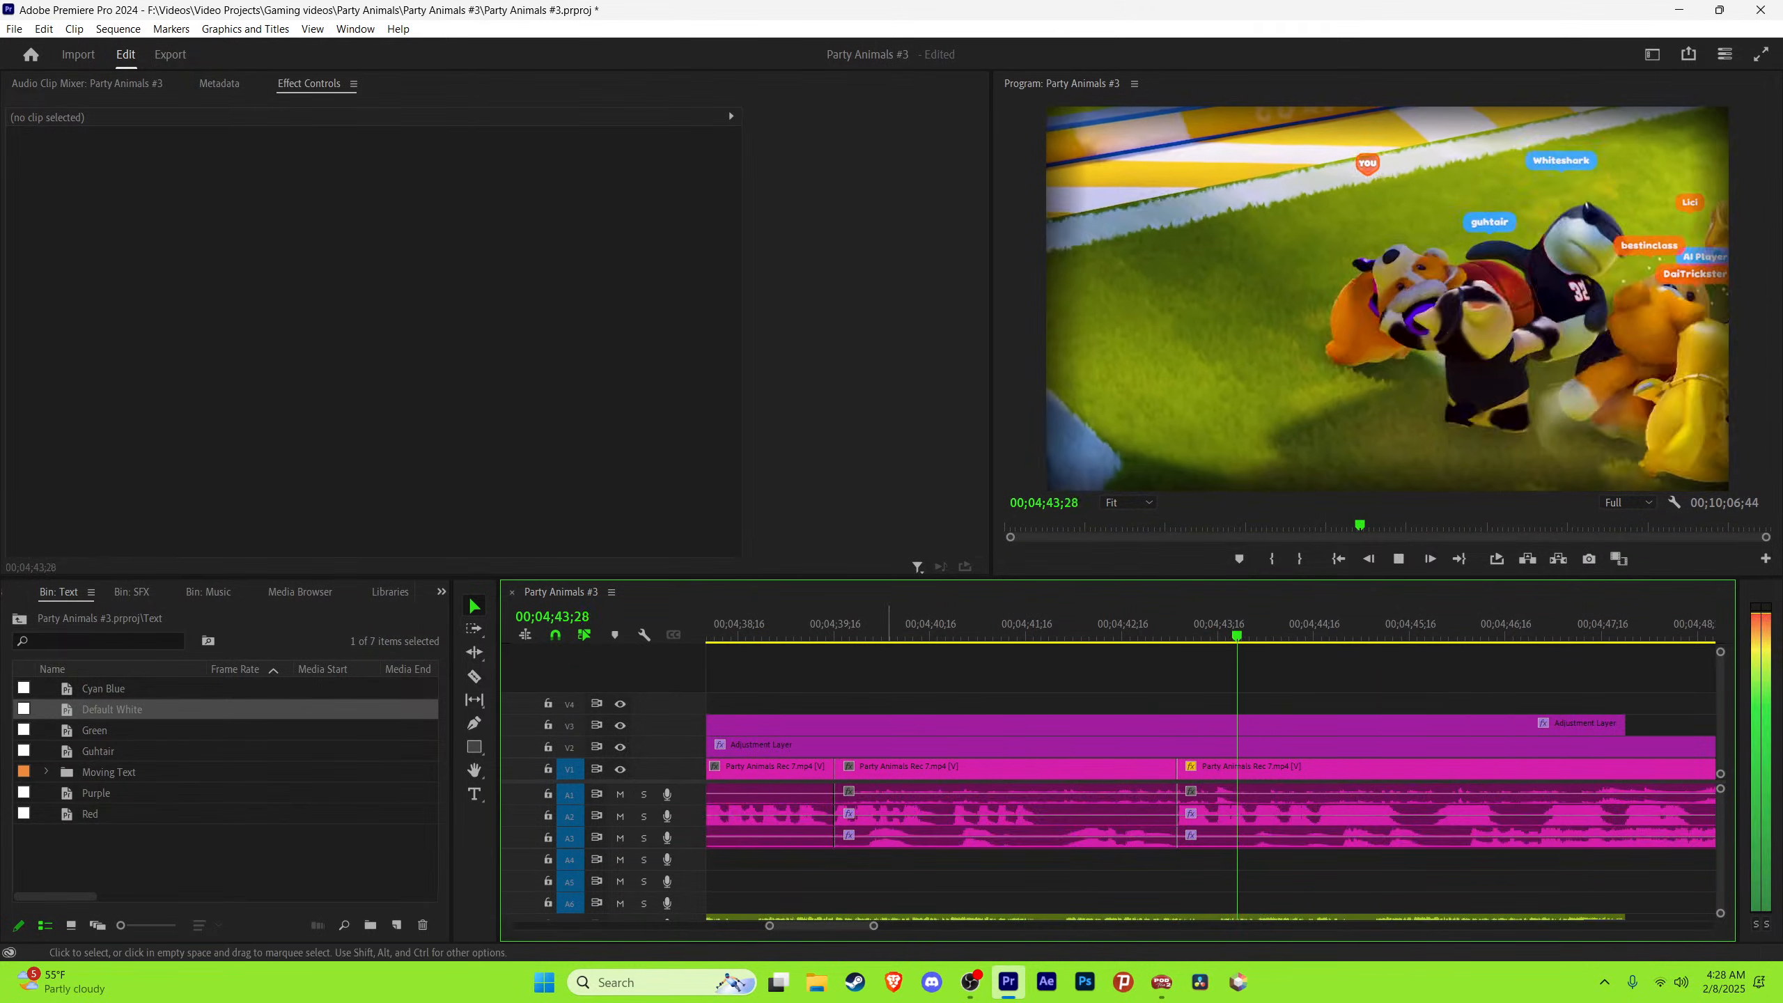
pyautogui.press('space')
pyautogui.press('-')
pyautogui.press('-')
pyautogui.press('-')
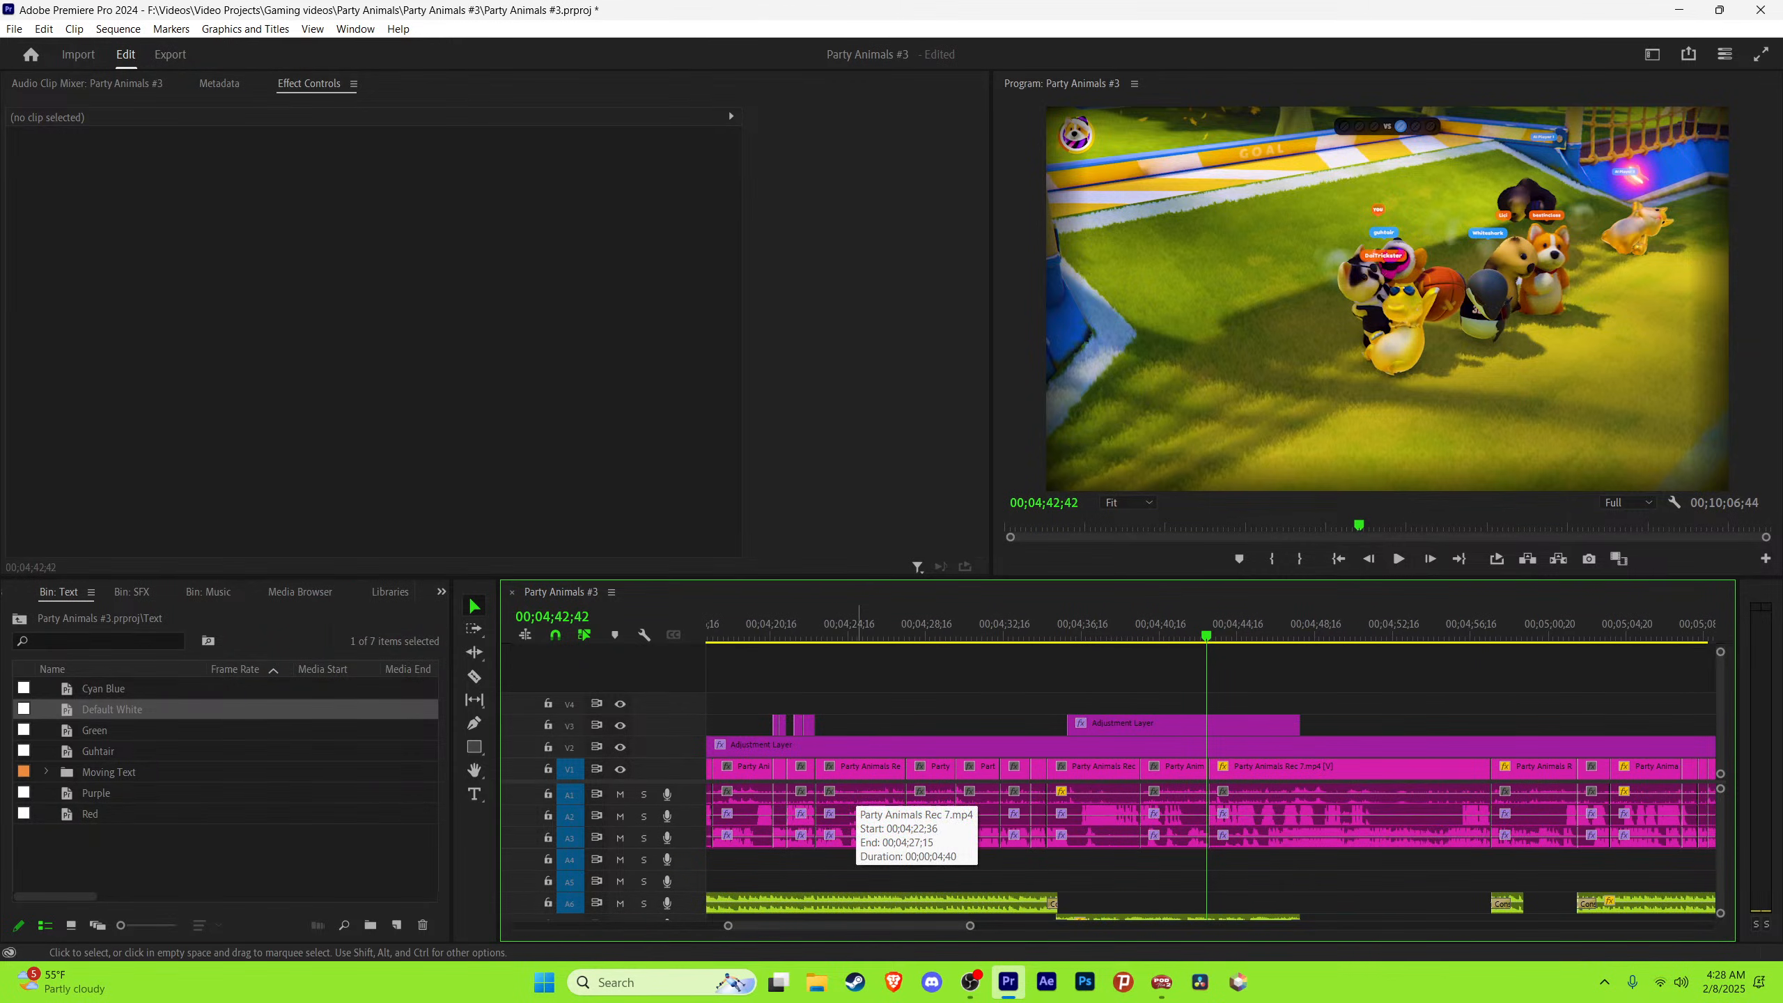
pyautogui.moveTo(809, 724); pyautogui.dragTo(1215, 702)
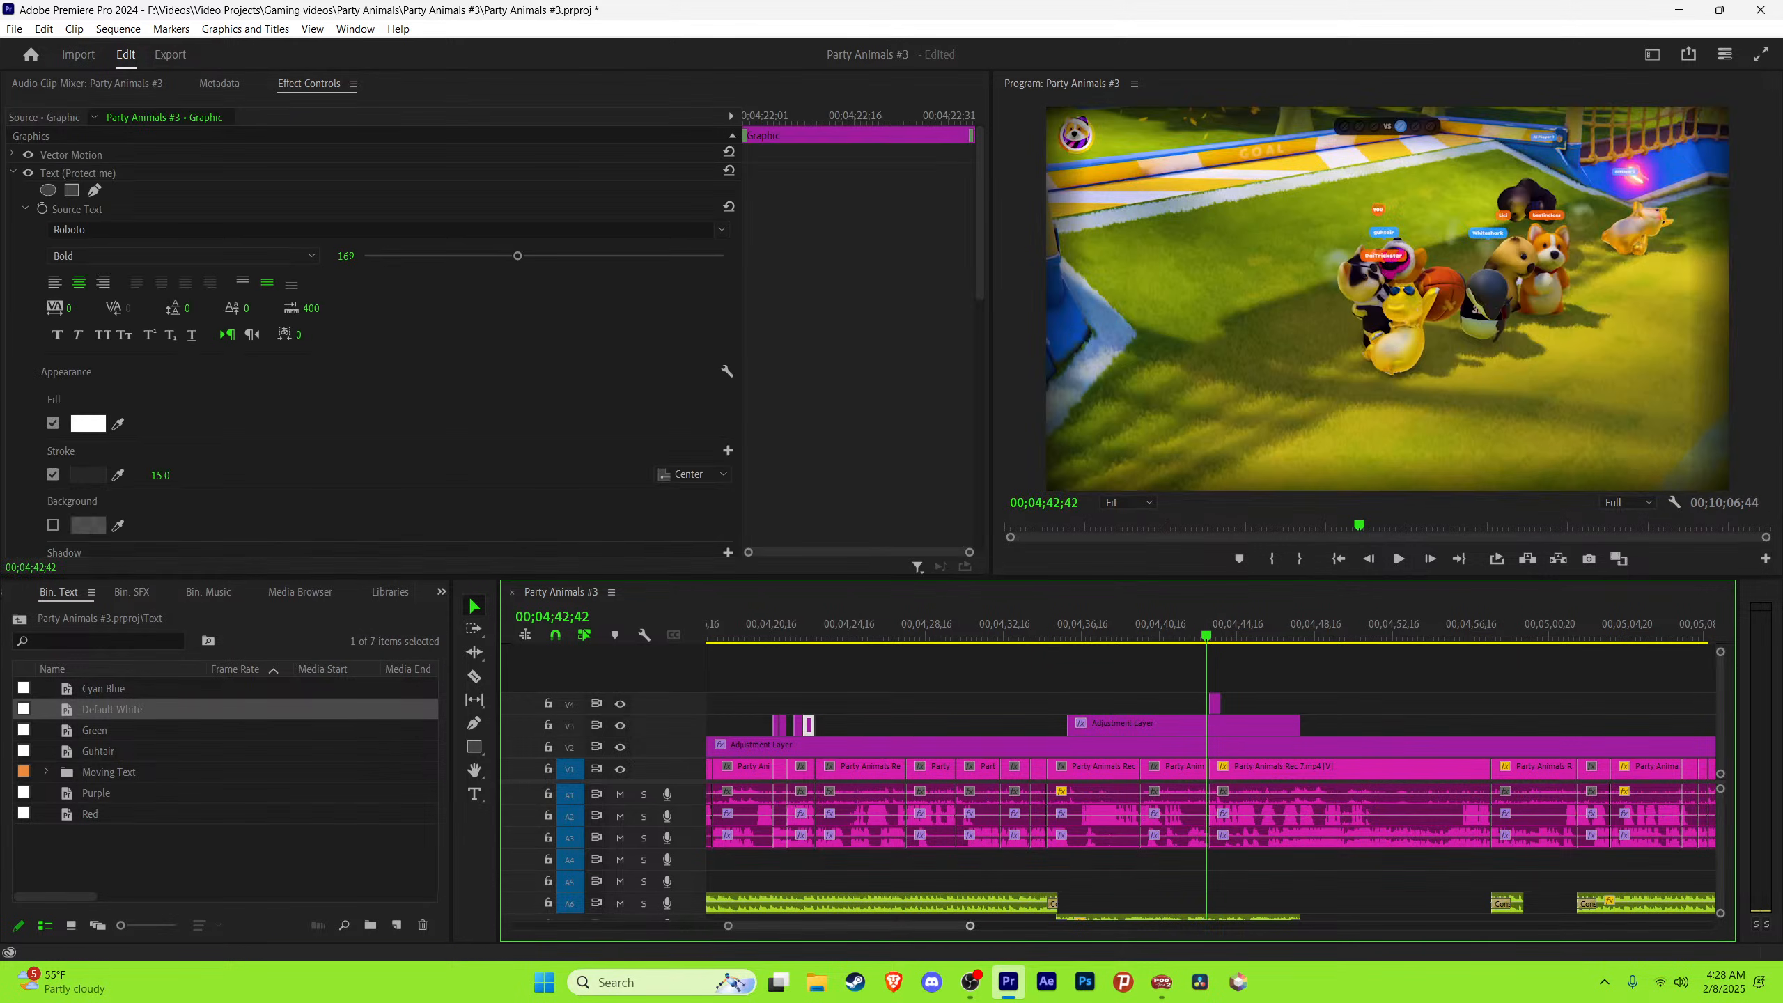
pyautogui.press('=')
pyautogui.hotkey('ctrl', 's')
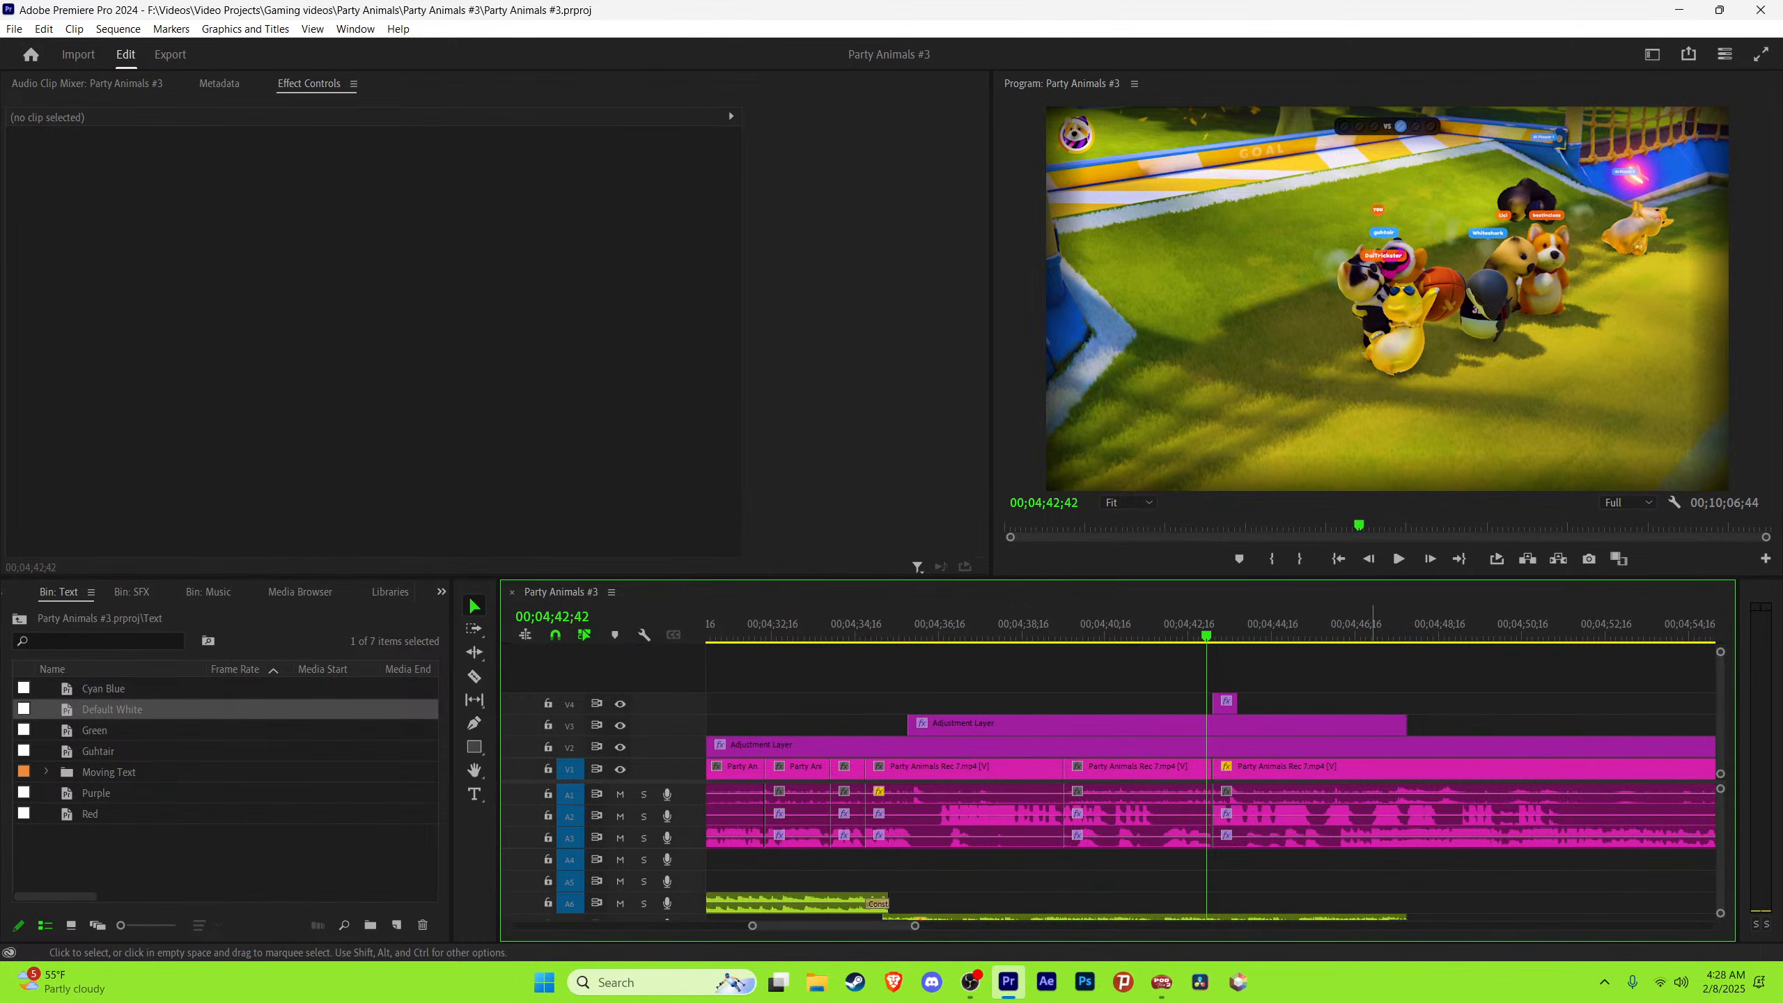
# Step: Replace the text of the copied caption on track V4 with "Get"
pyautogui.press('=')
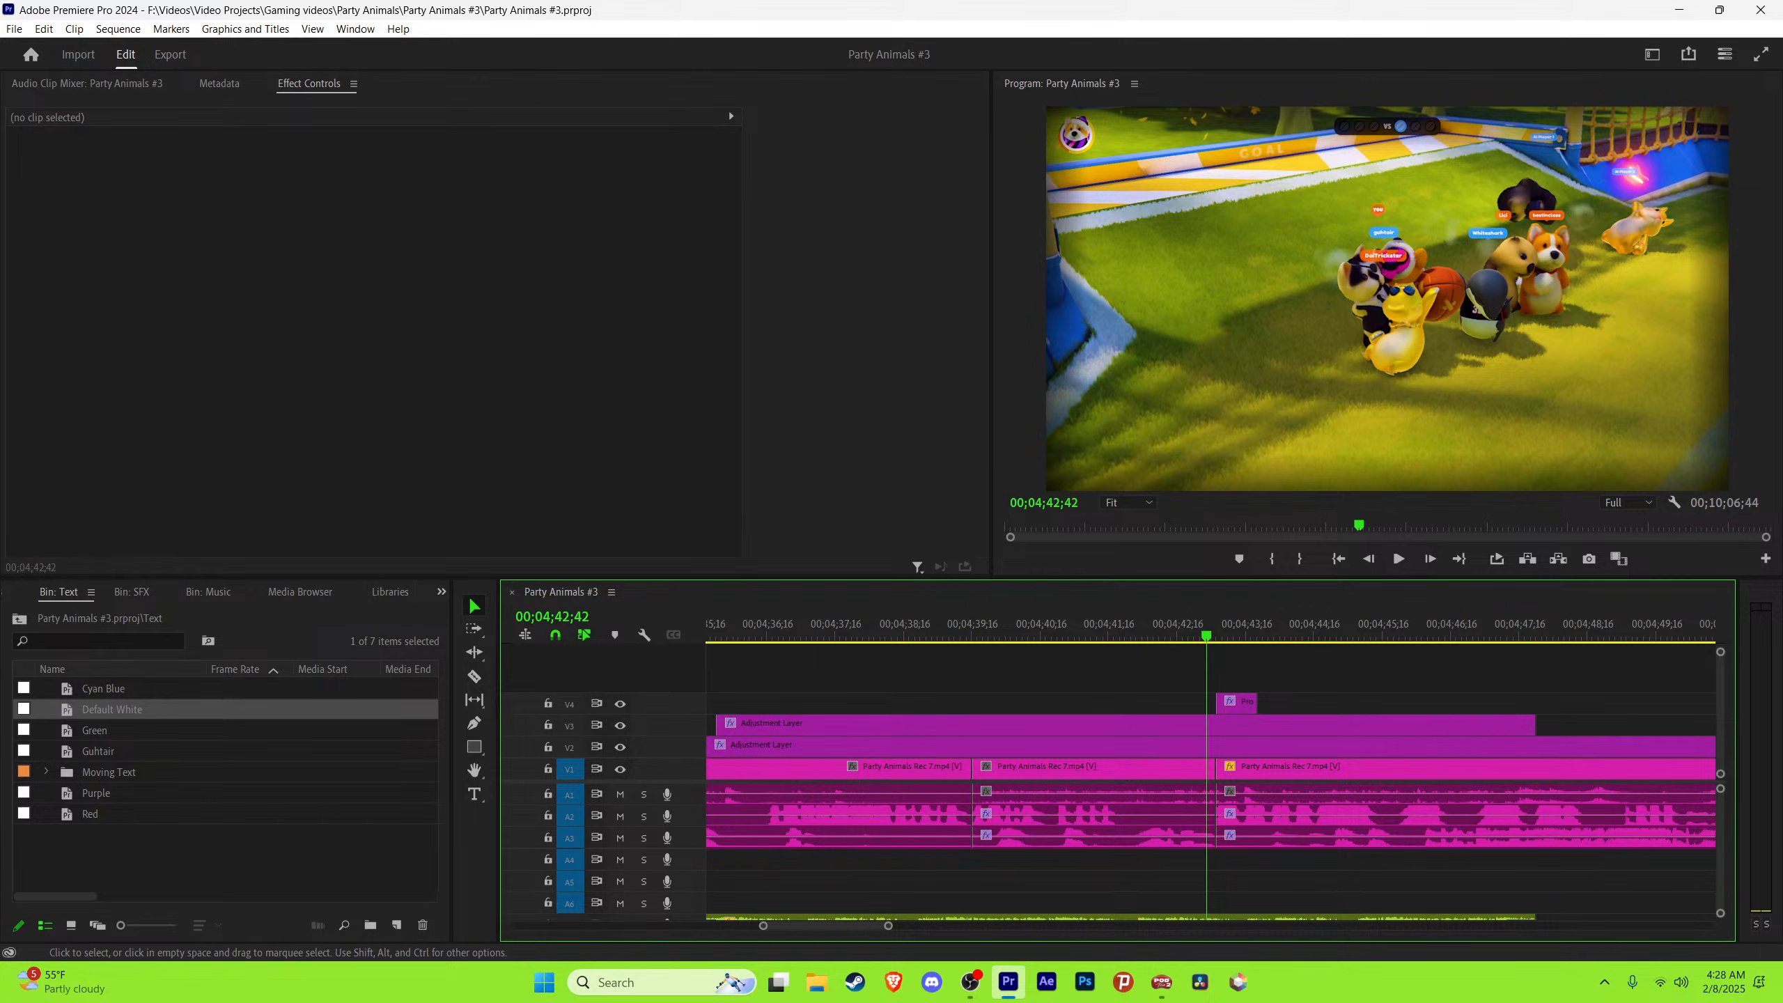
pyautogui.press('space')
pyautogui.press('space')
pyautogui.press('t')
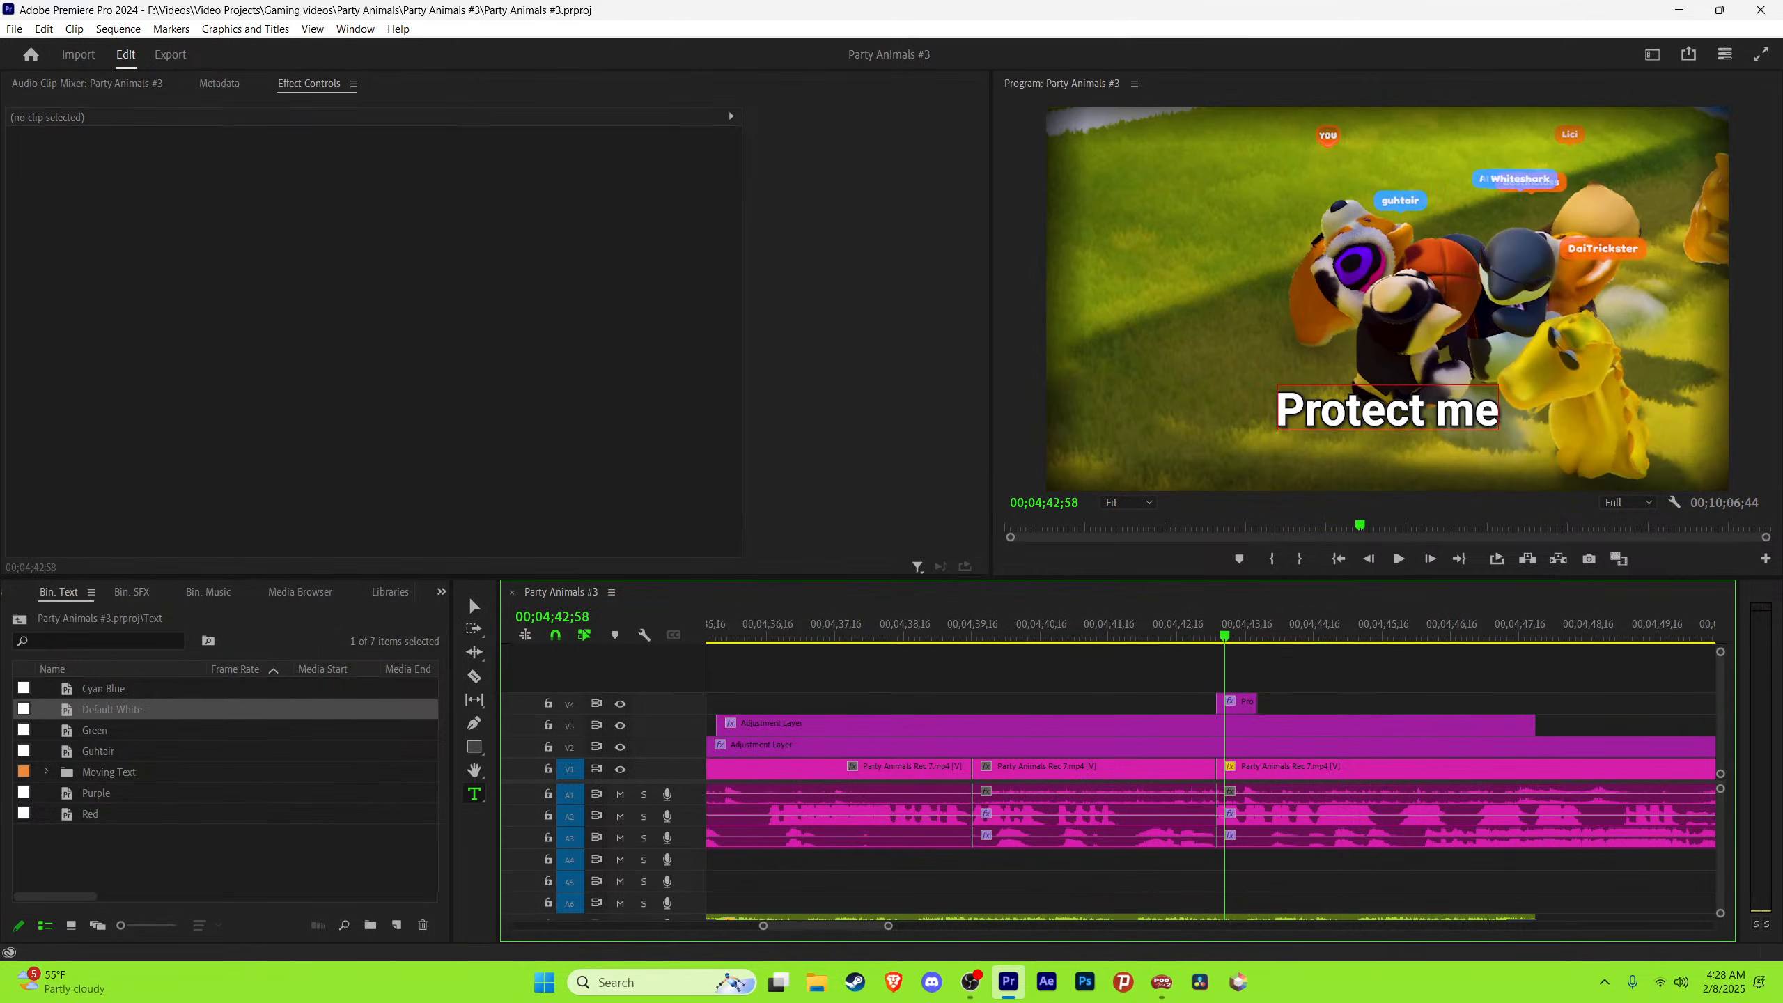
pyautogui.click(1387, 411)
pyautogui.write('Get')
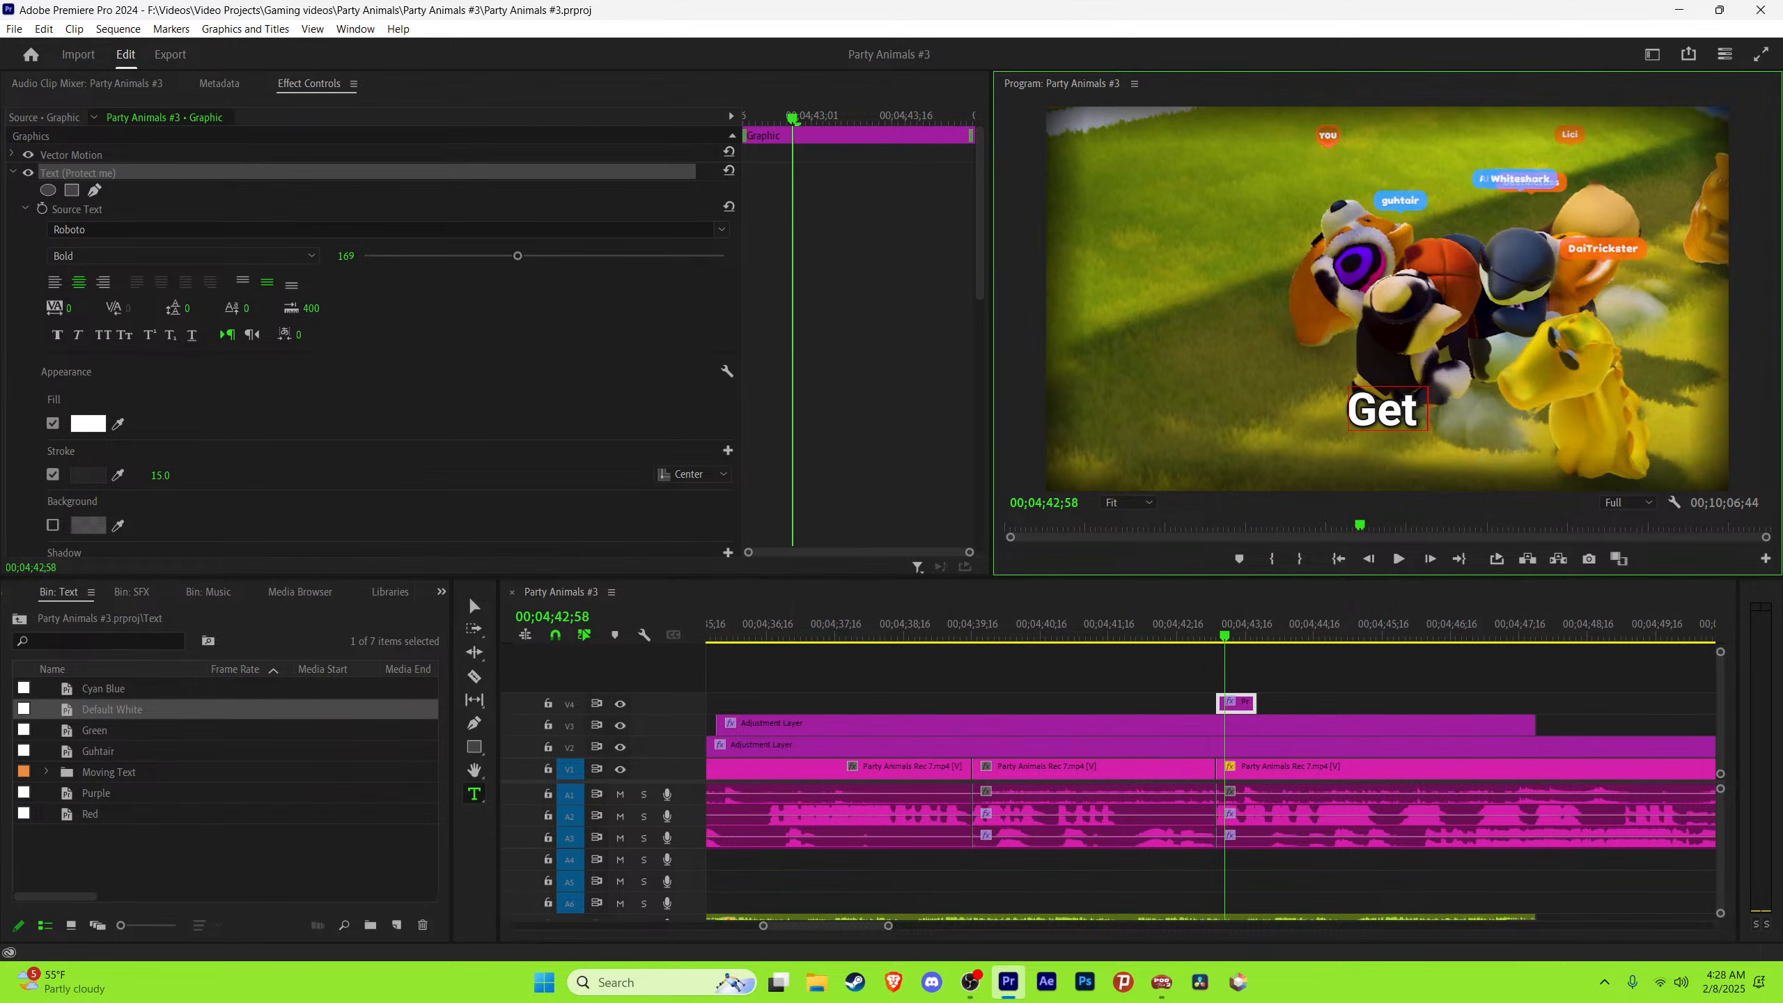
pyautogui.click(474, 606)
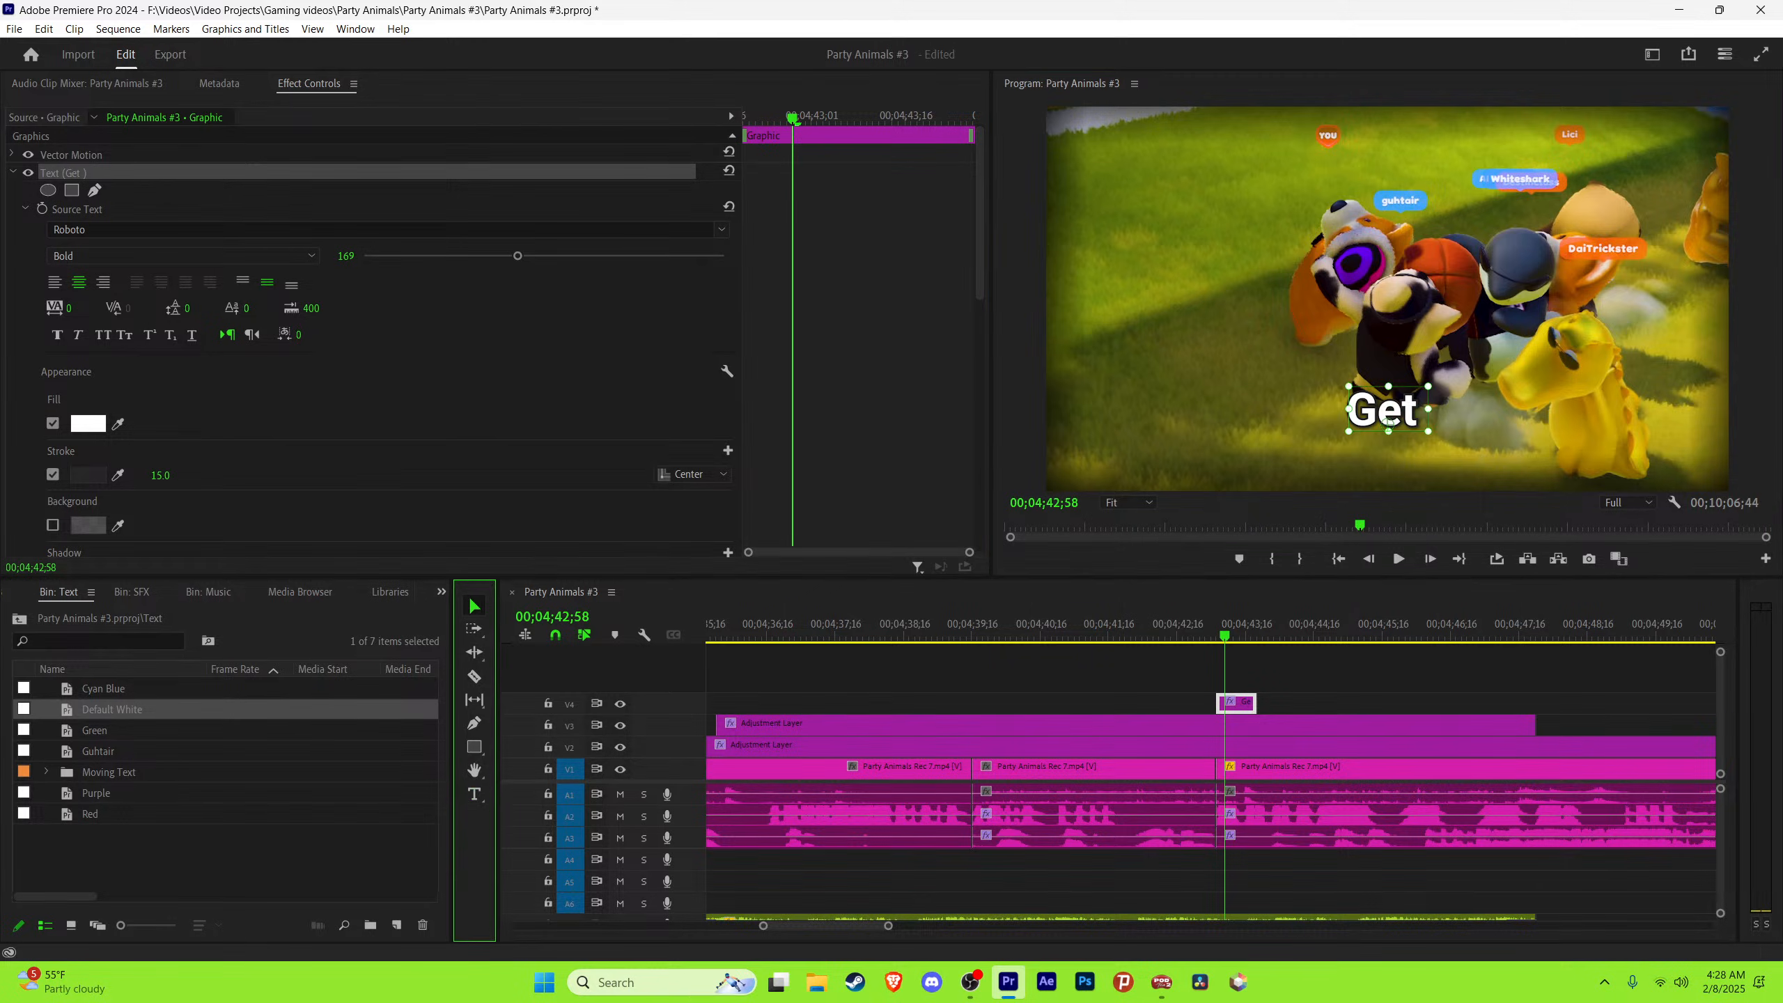
# Step: Replay the caption's opening, extend its text to "Get it", and save the project
pyautogui.click(1210, 625)
pyautogui.press('space')
pyautogui.press('space')
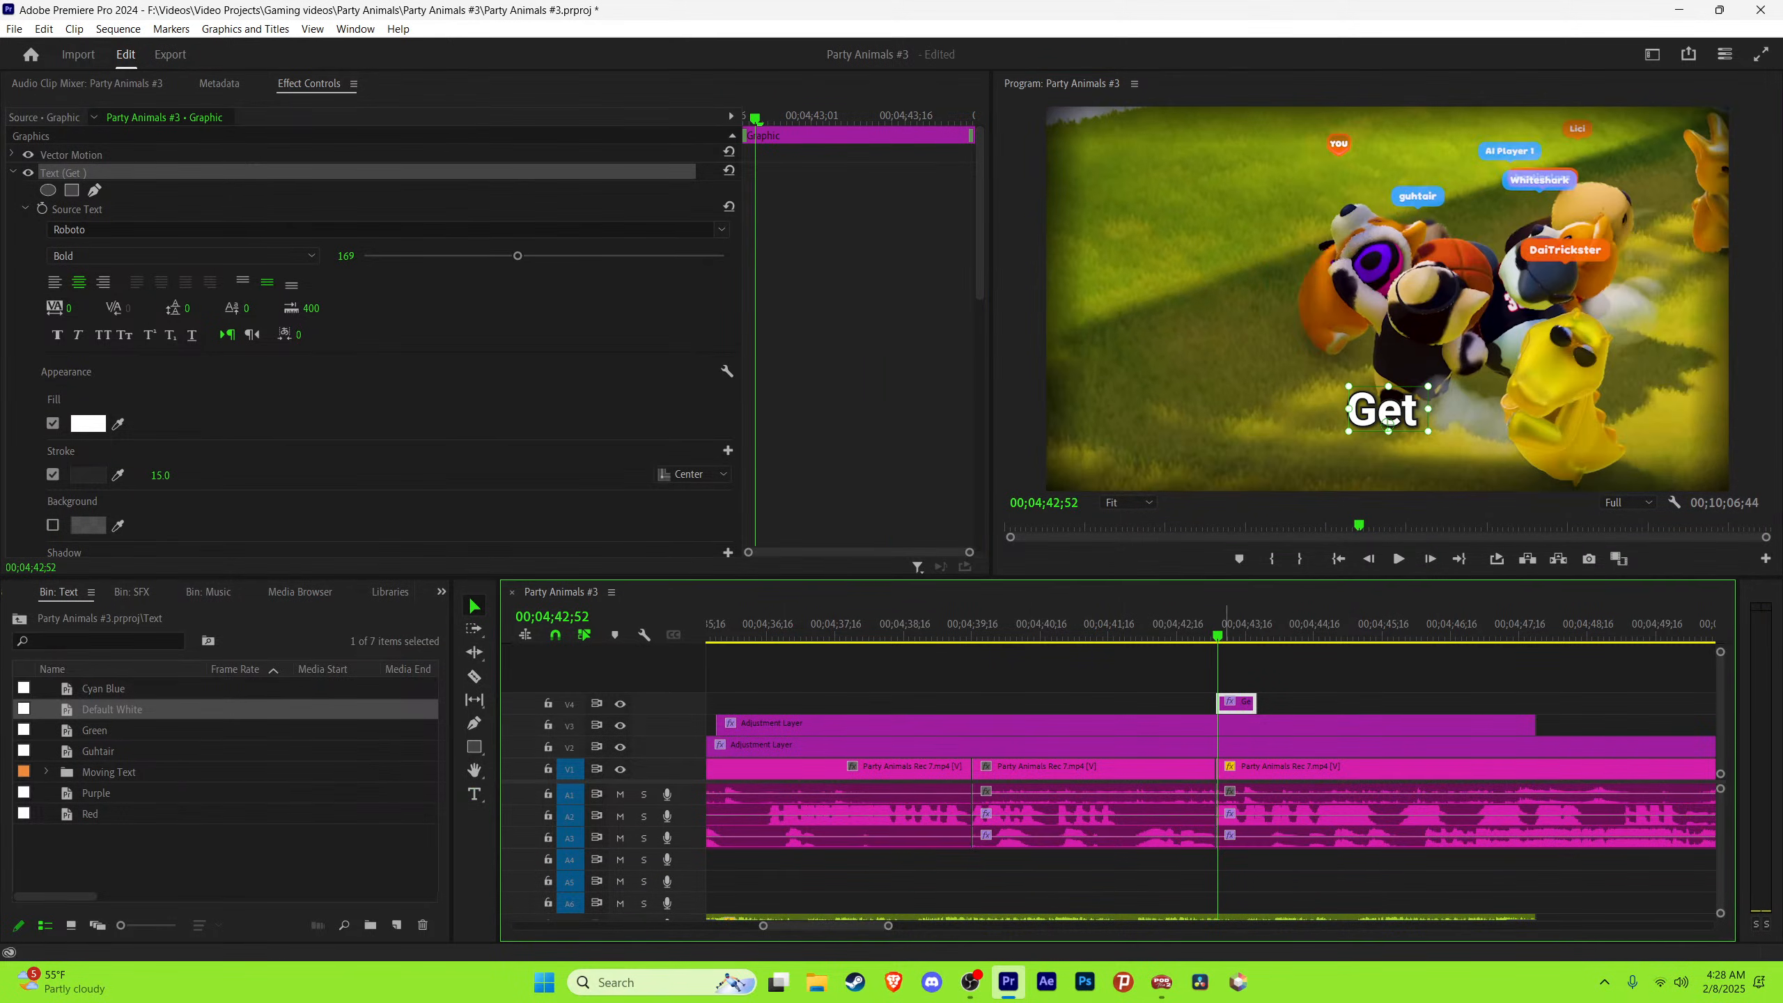
pyautogui.press('t')
pyautogui.click(1426, 410)
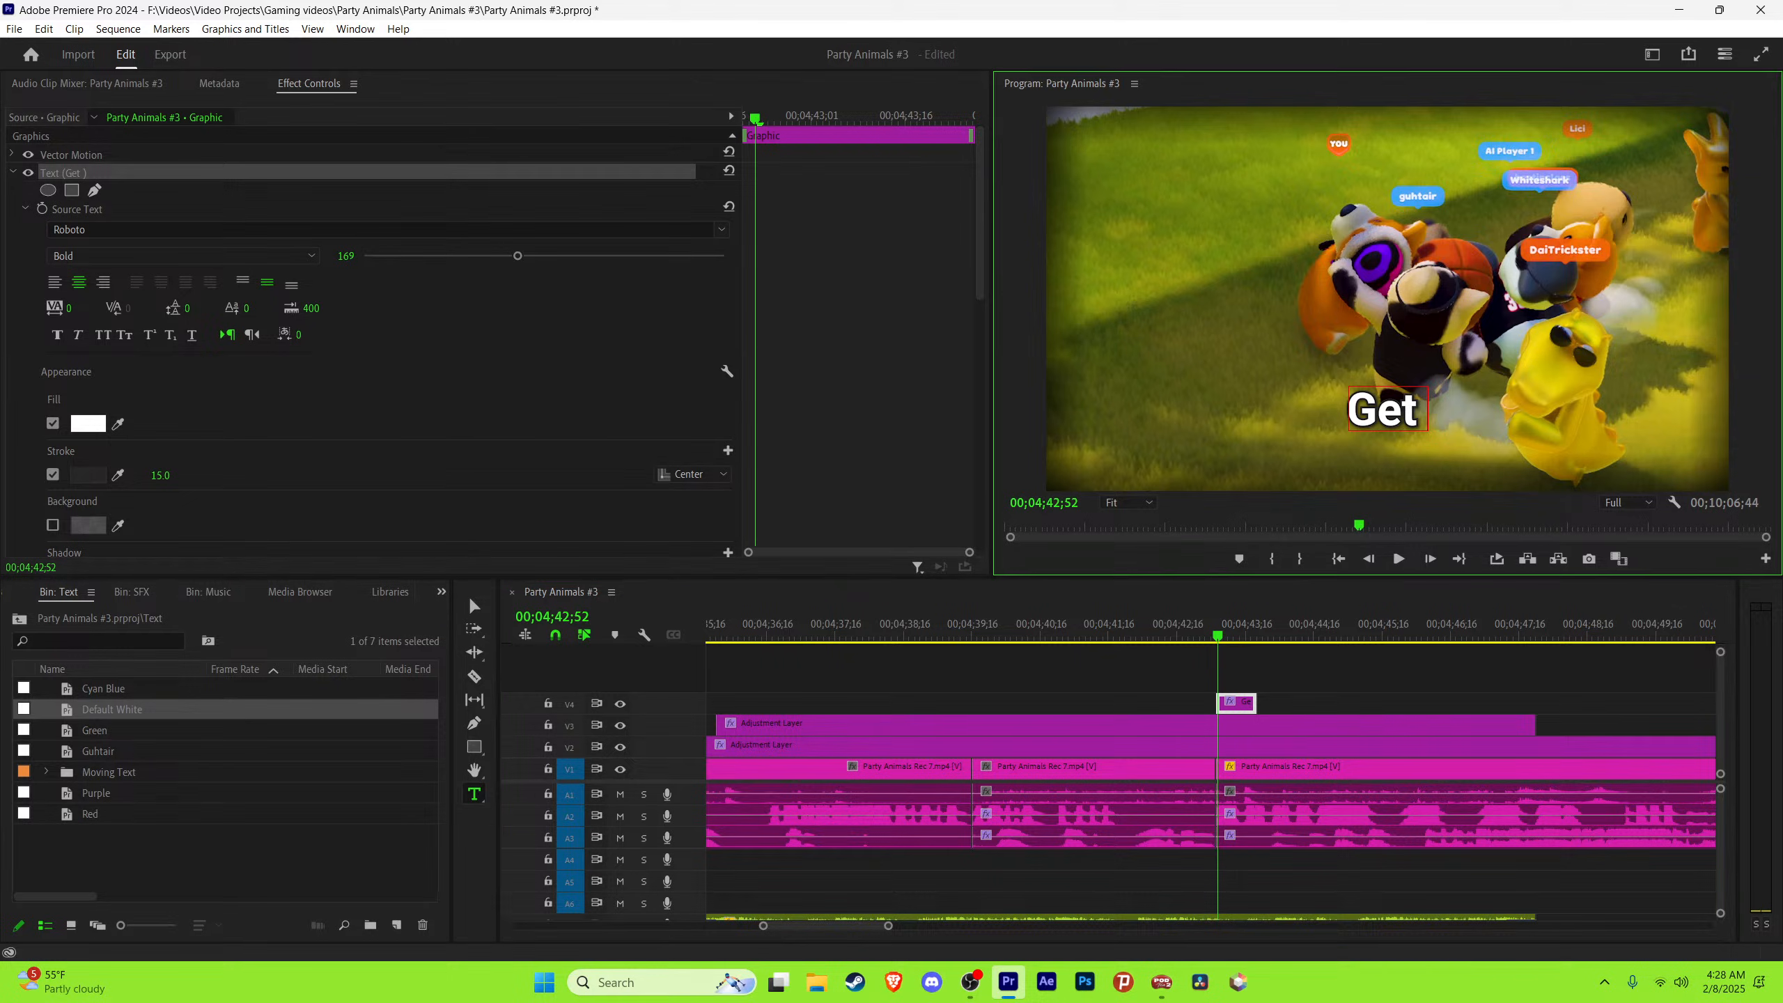
pyautogui.write('it')
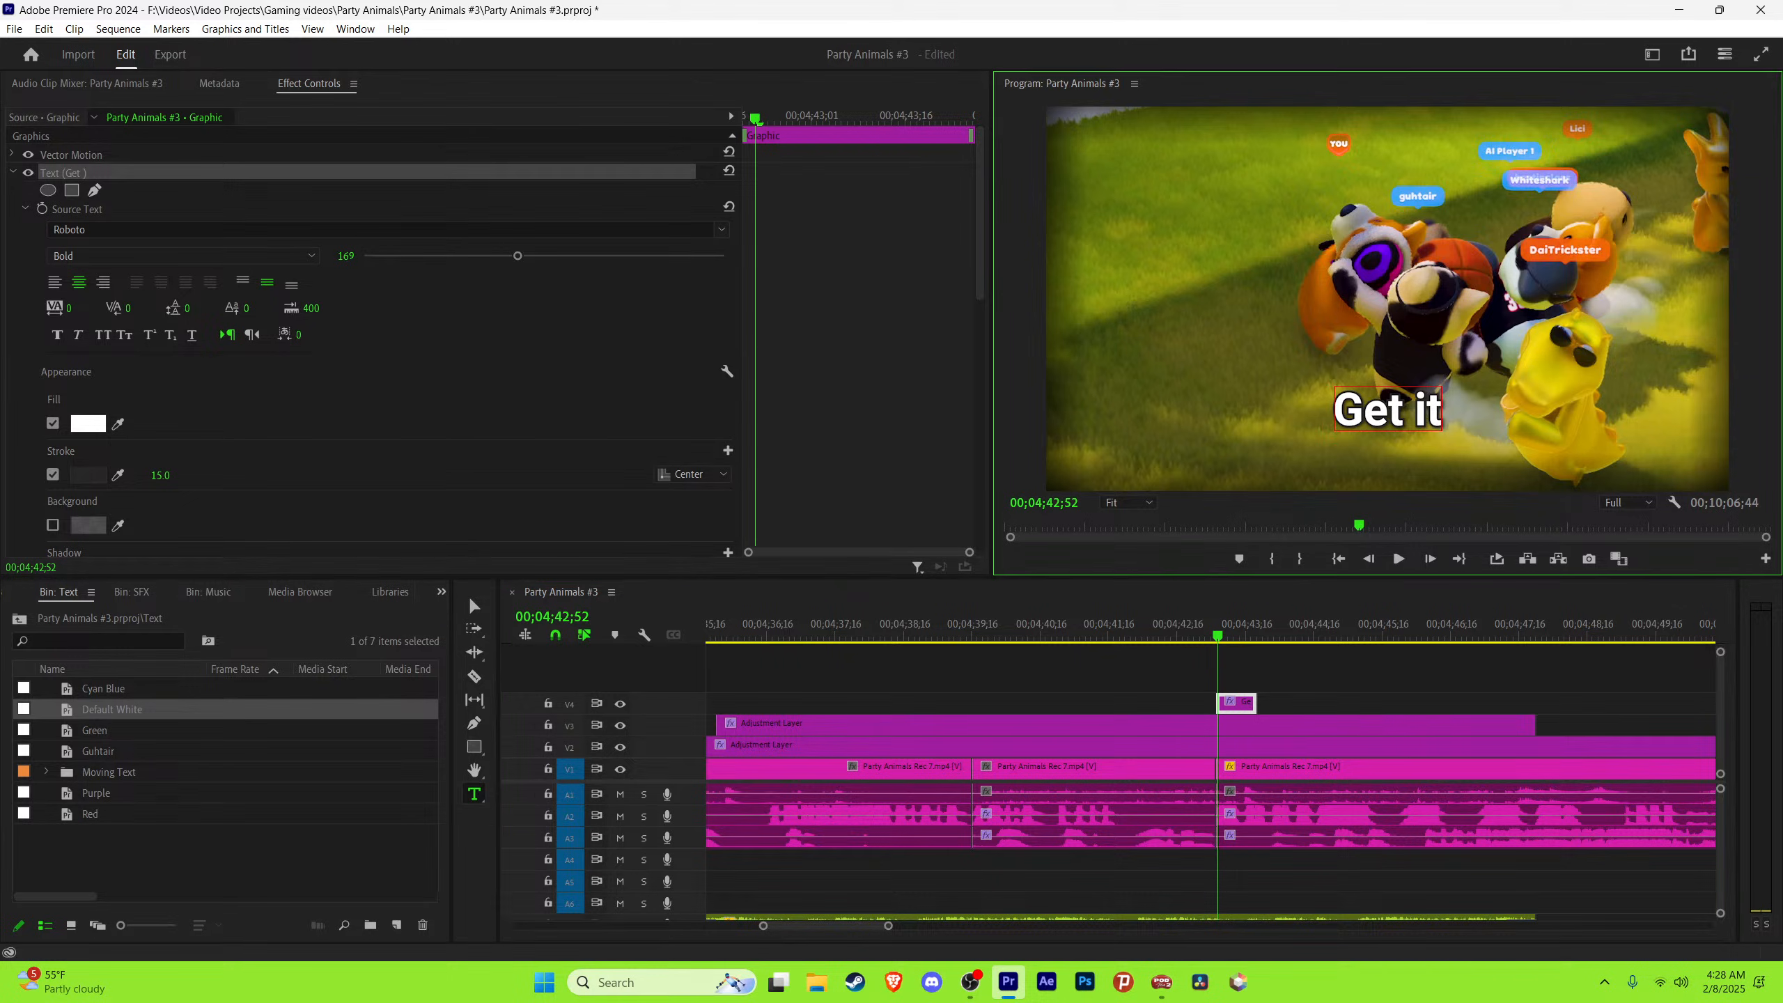
pyautogui.click(475, 607)
pyautogui.click(1317, 676)
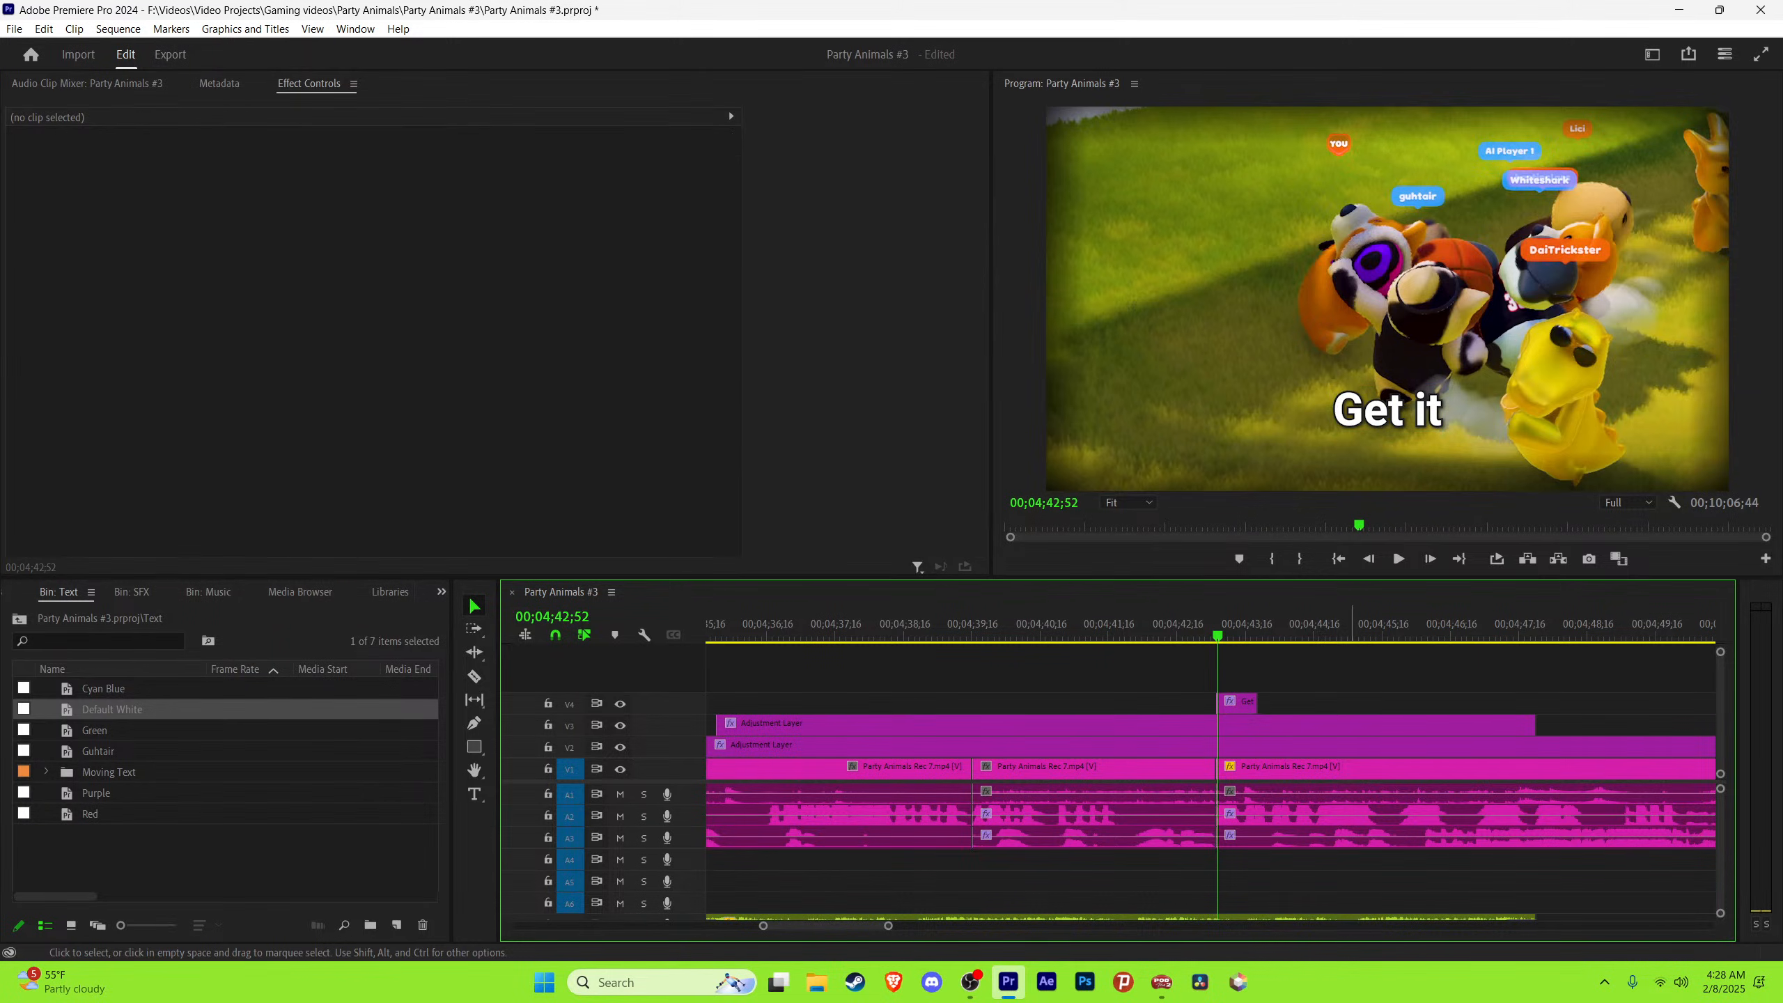
pyautogui.hotkey('ctrl', 's')
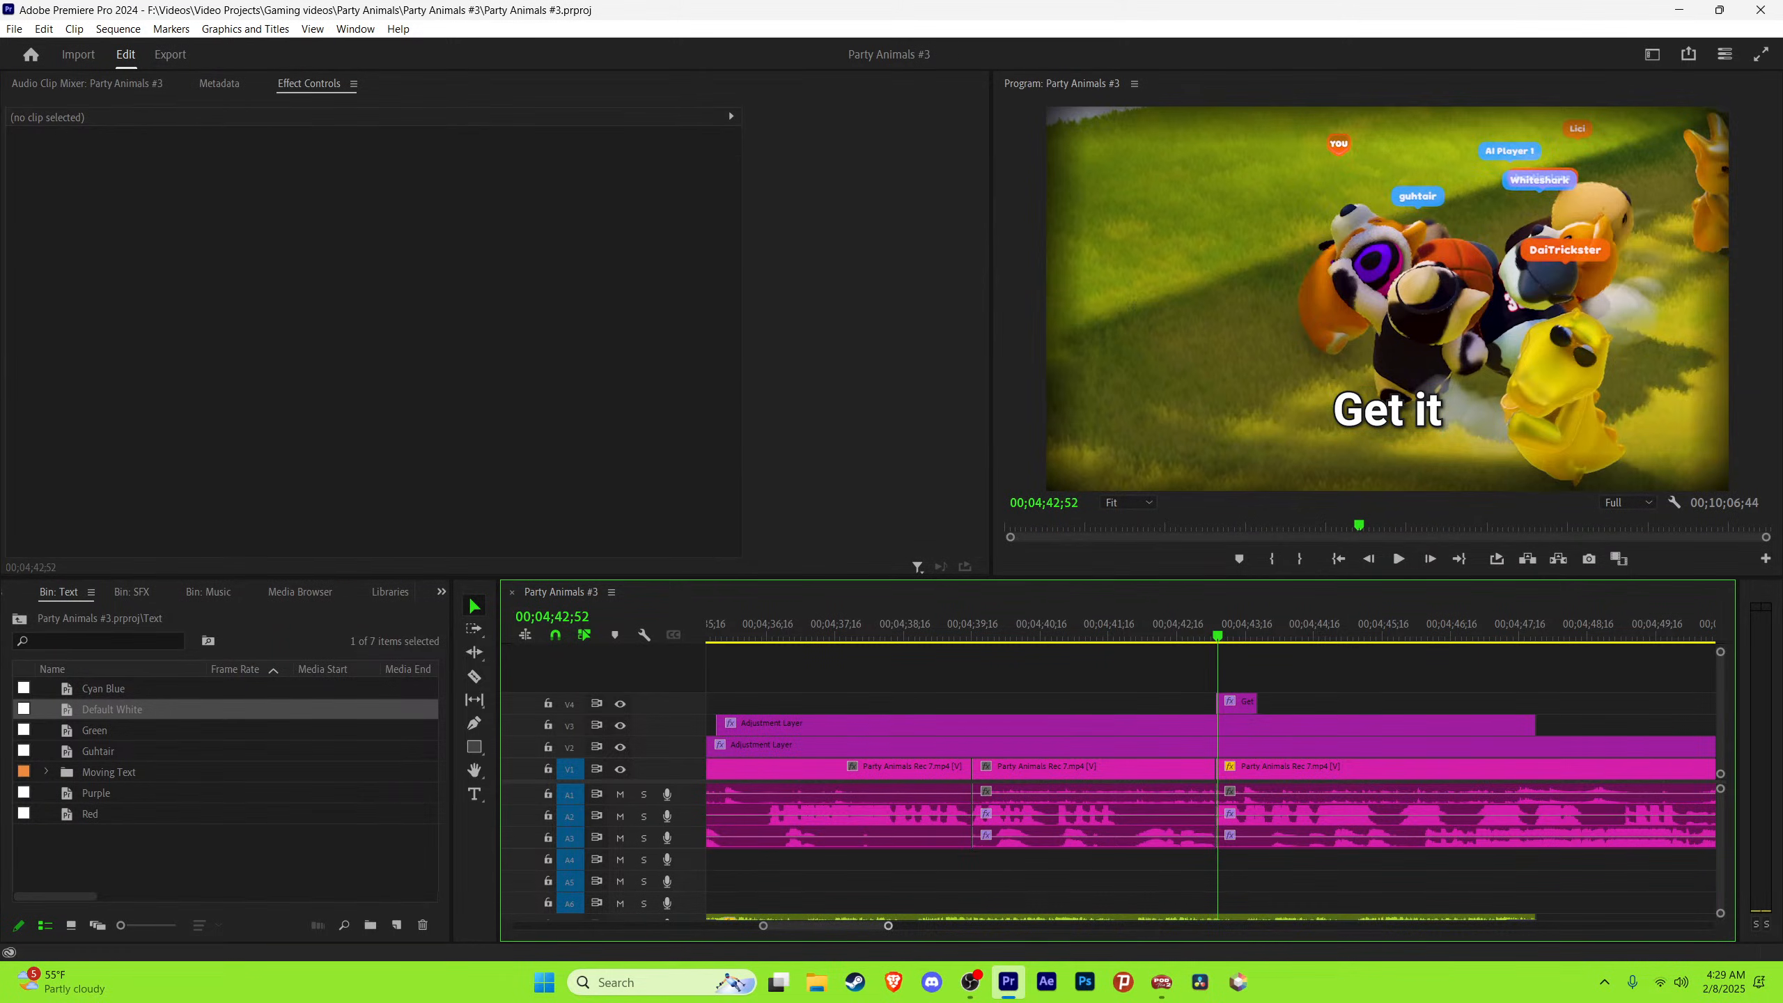
# Step: Align the start of the "Get it" caption with 00;04;42;51 and save the project
pyautogui.moveTo(888, 926); pyautogui.dragTo(811, 926)
pyautogui.press('Left')
pyautogui.moveTo(1162, 704); pyautogui.dragTo(1187, 705)
pyautogui.moveTo(811, 926); pyautogui.dragTo(843, 926)
pyautogui.hotkey('ctrl', 's')
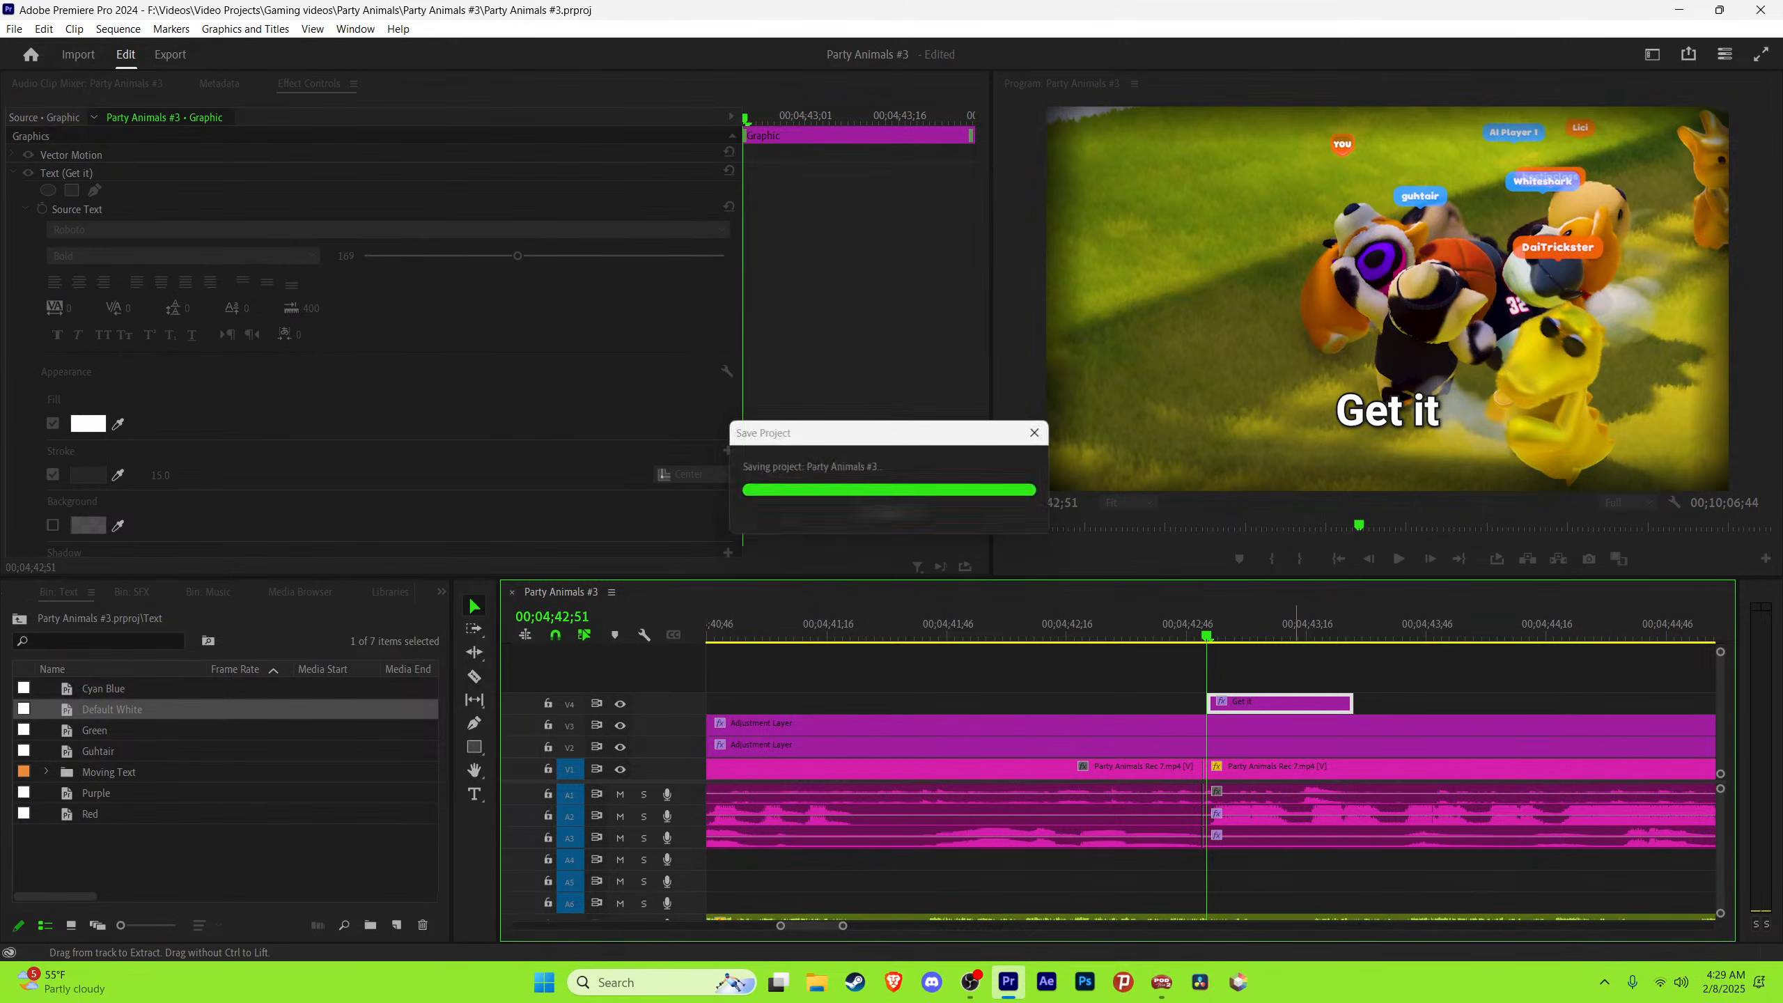
pyautogui.click(1313, 668)
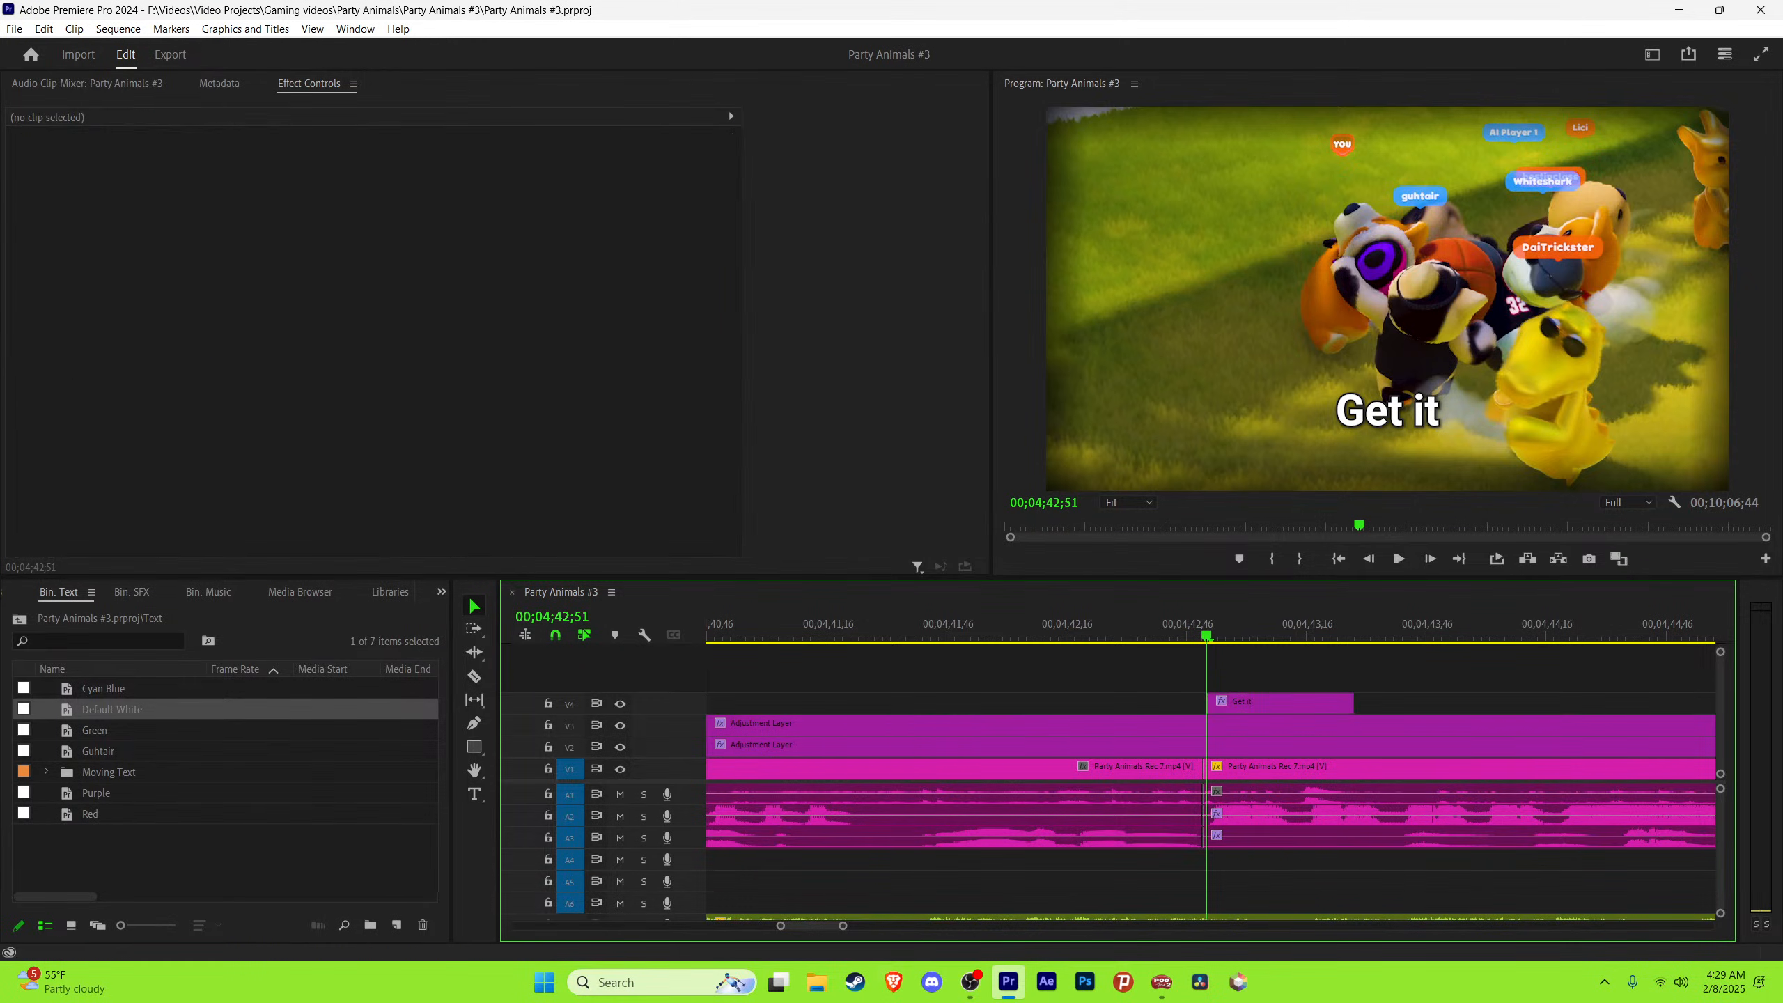
# Step: Find the next spoken line and duplicate the "Get it" caption on V4 at 00;04;43;17, overwriting the first caption's tail
pyautogui.moveTo(843, 925); pyautogui.dragTo(844, 926)
pyautogui.scroll(-7, 1211, 773)
pyautogui.press('space')
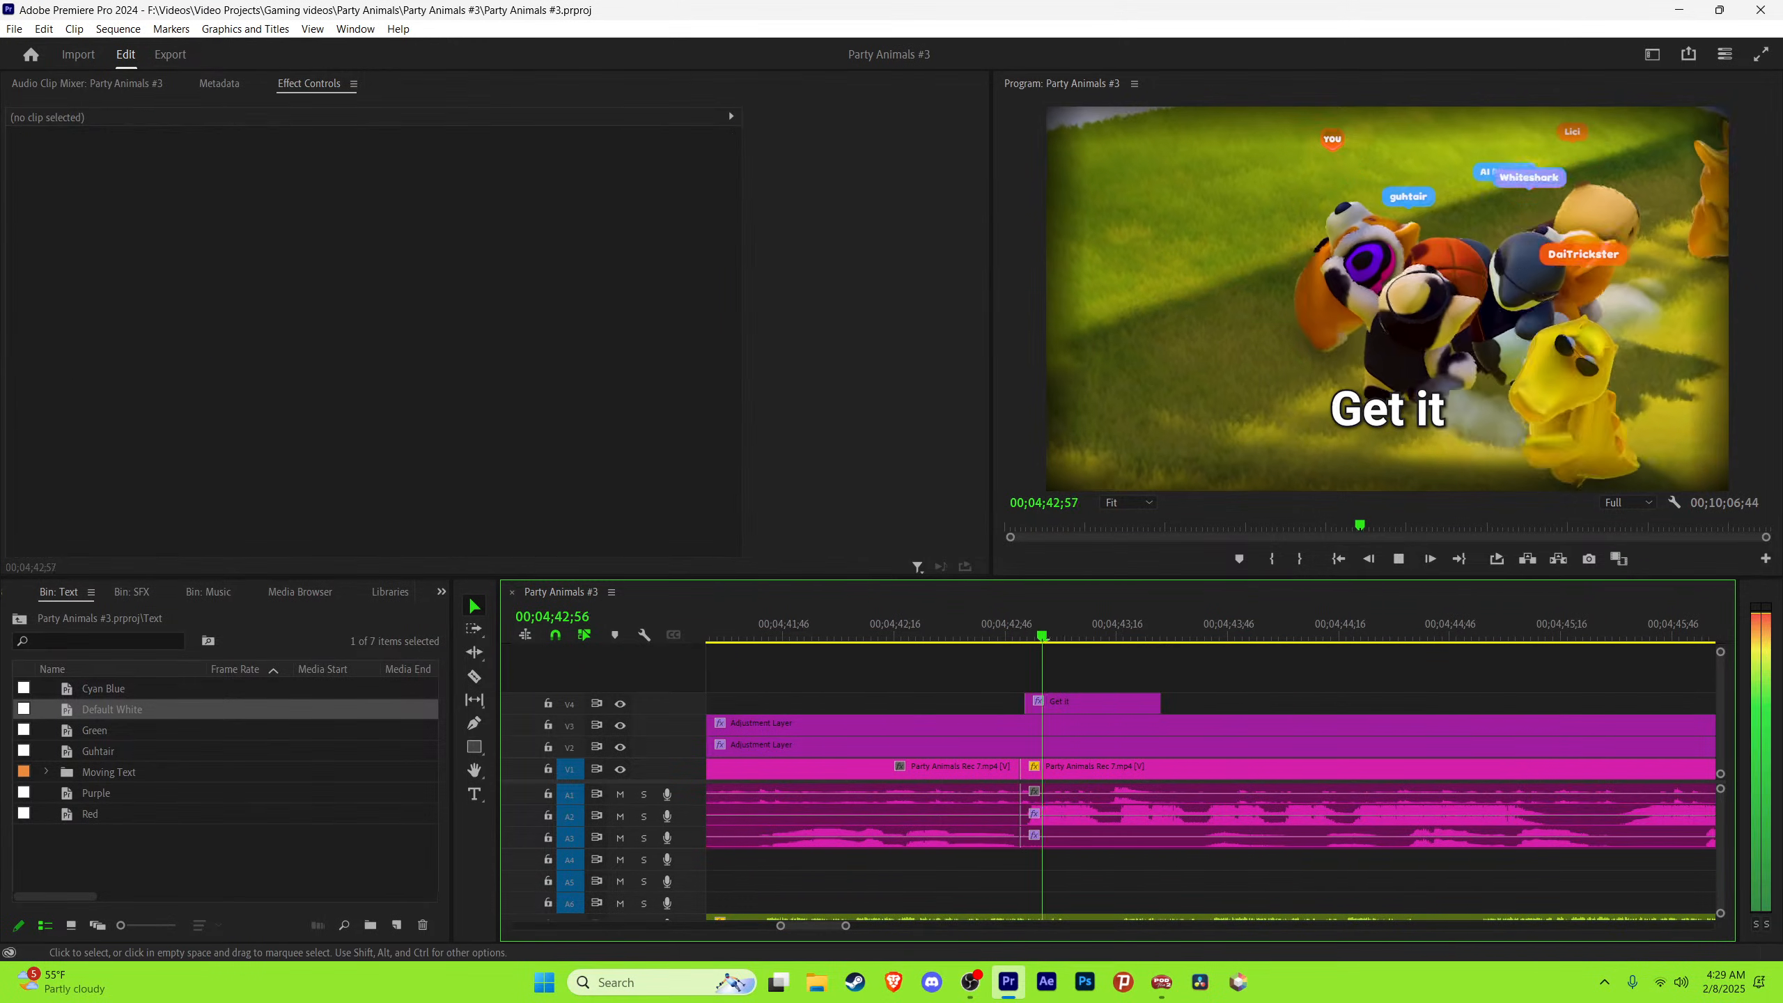
pyautogui.press('space')
pyautogui.press('Left')
pyautogui.press('Left')
pyautogui.press('Left')
pyautogui.press('Left')
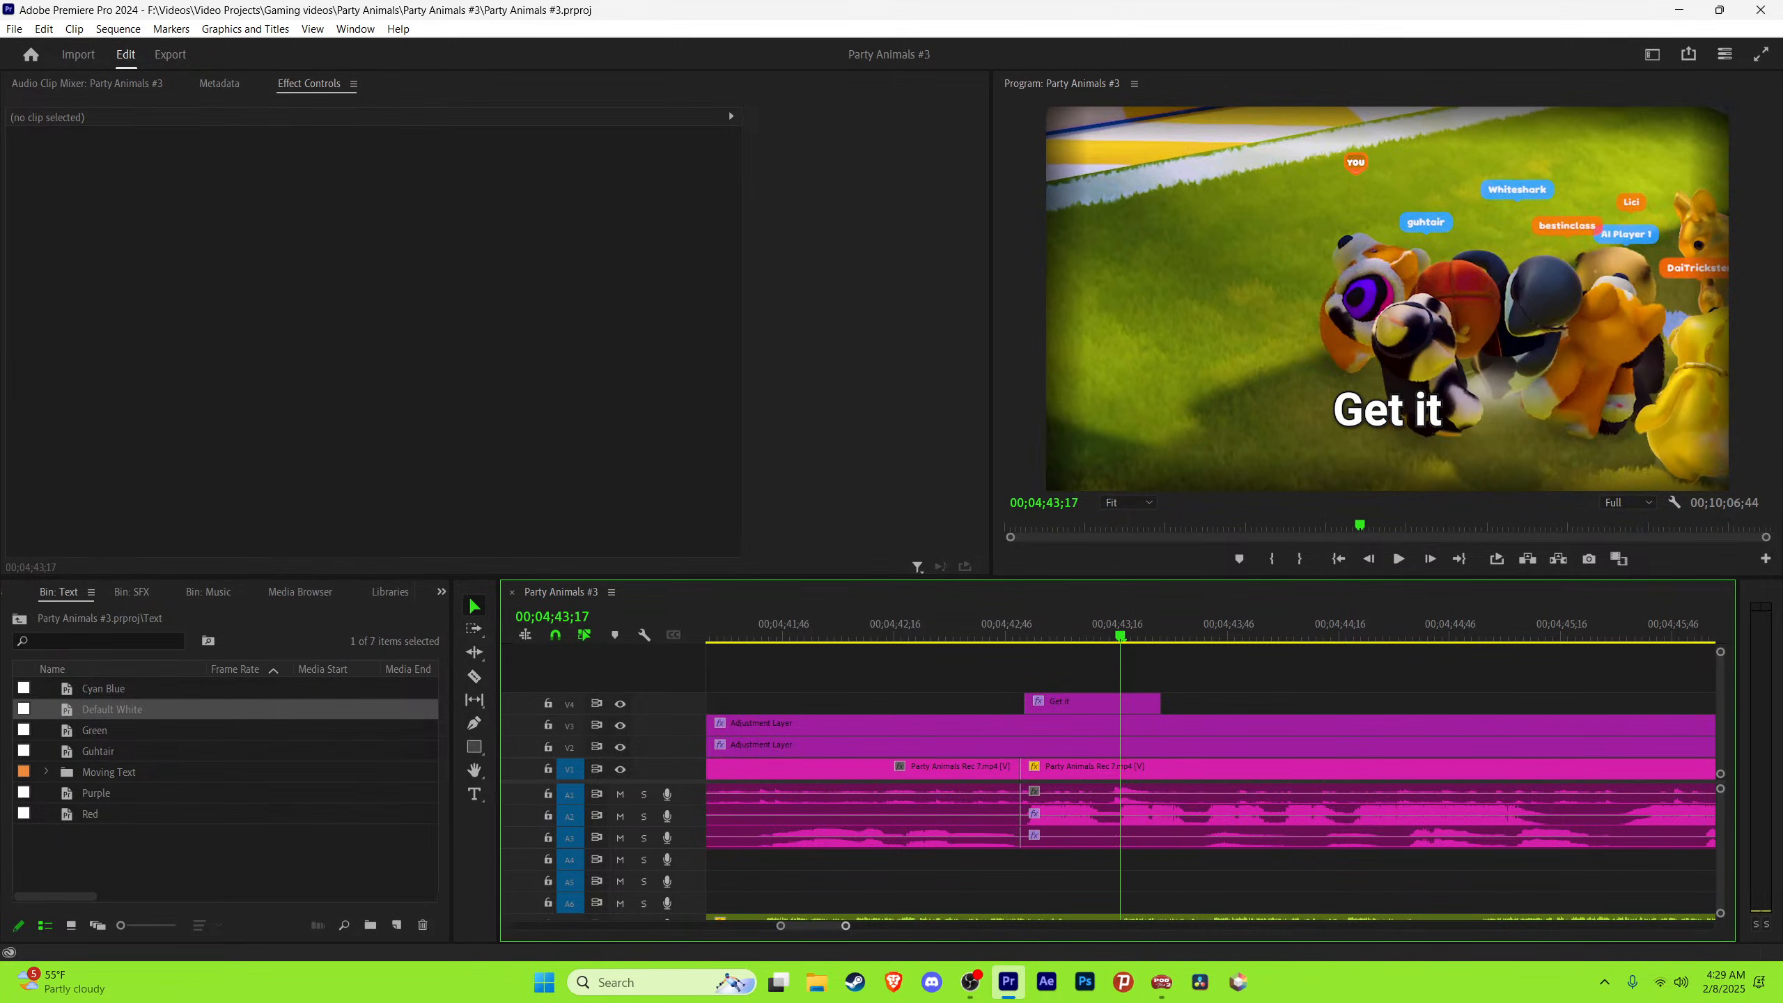
pyautogui.press('=')
pyautogui.press('=')
pyautogui.press('-')
pyautogui.keyDown('alt'); pyautogui.moveTo(1004, 705); pyautogui.dragTo(1247, 704); pyautogui.keyUp('alt')
# Step: Play the duplicated caption and shift it and its cut with the first one to 00;04;43;16
pyautogui.press('space')
pyautogui.press('space')
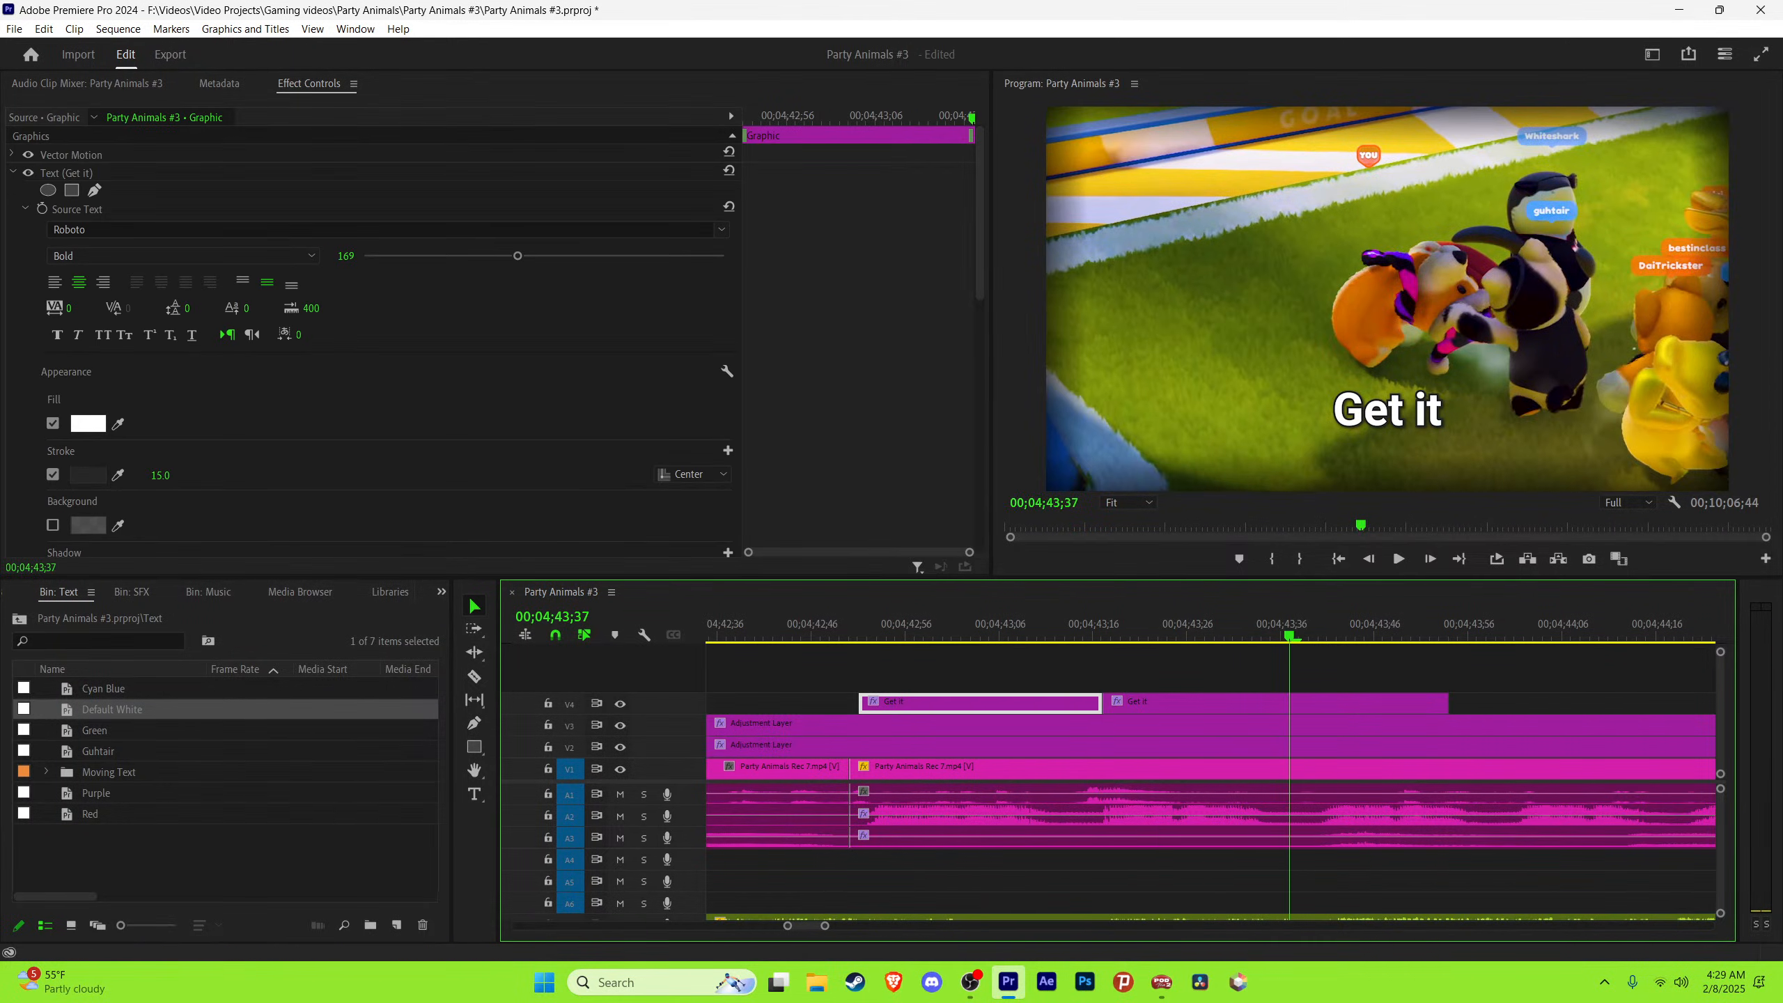
pyautogui.click(1112, 703)
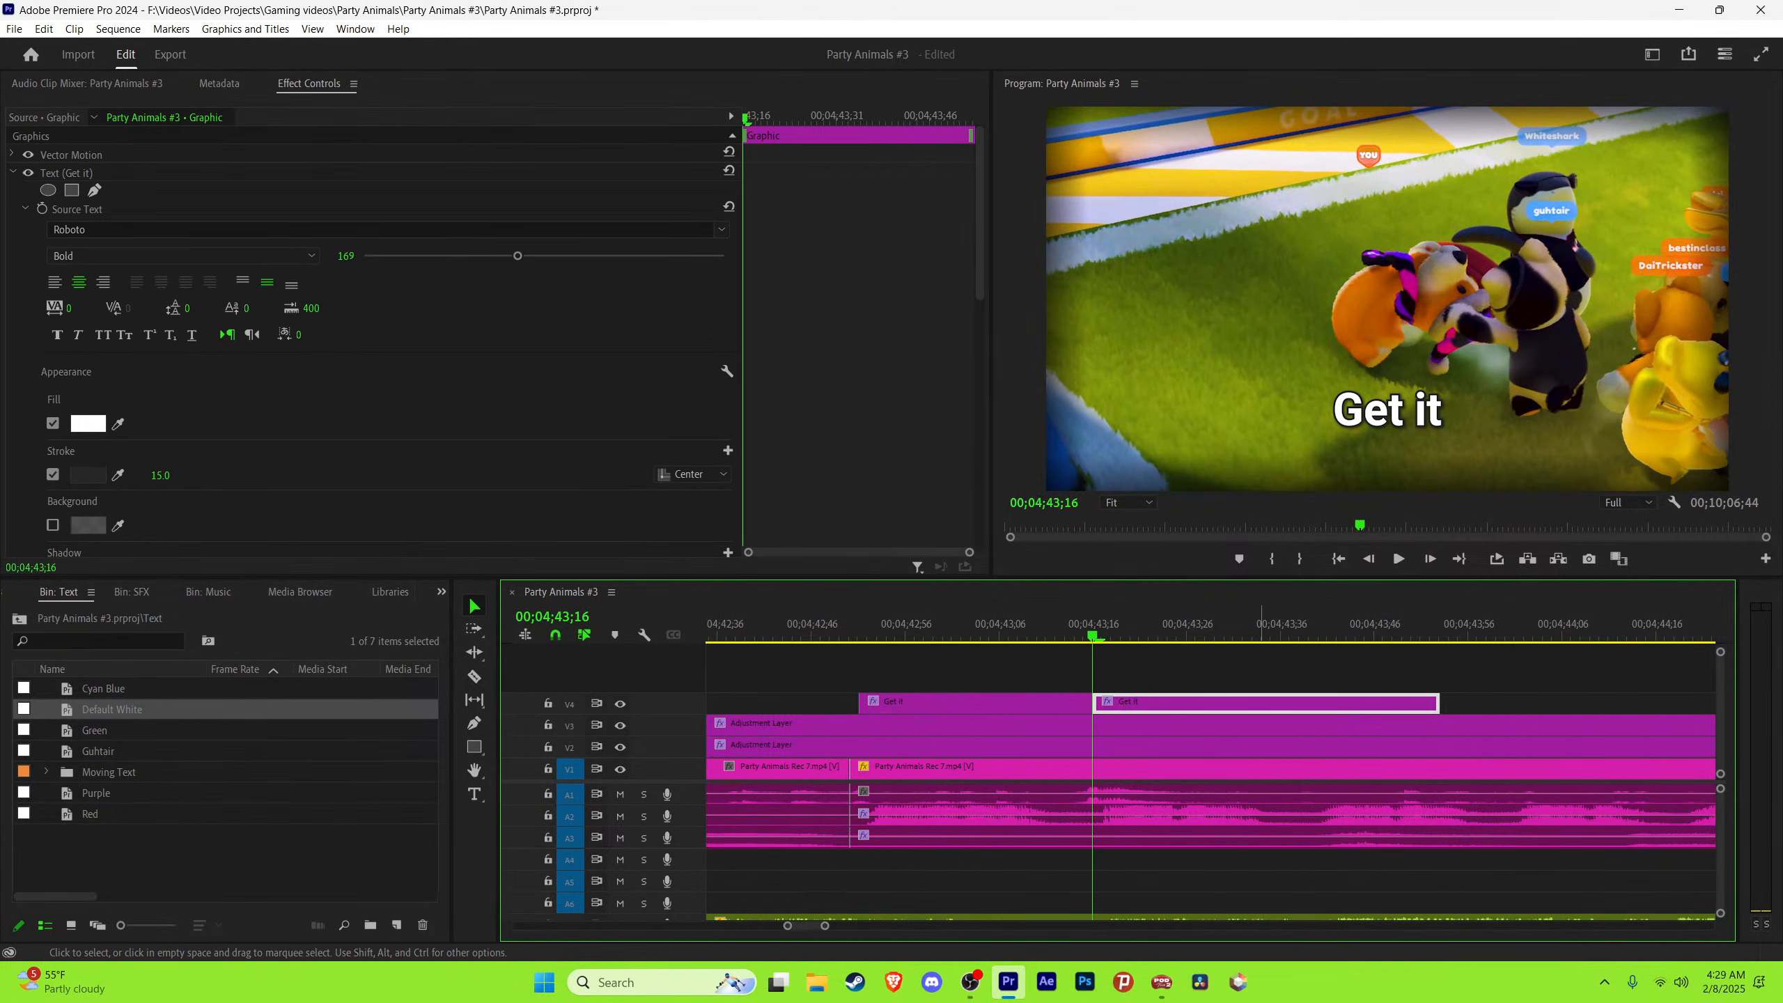
# Step: Add two more "Get it" copies on V4, starting at 00;04;43;40 and 00;04;44;01, each cutting off the preceding caption
pyautogui.press('space')
pyautogui.press('space')
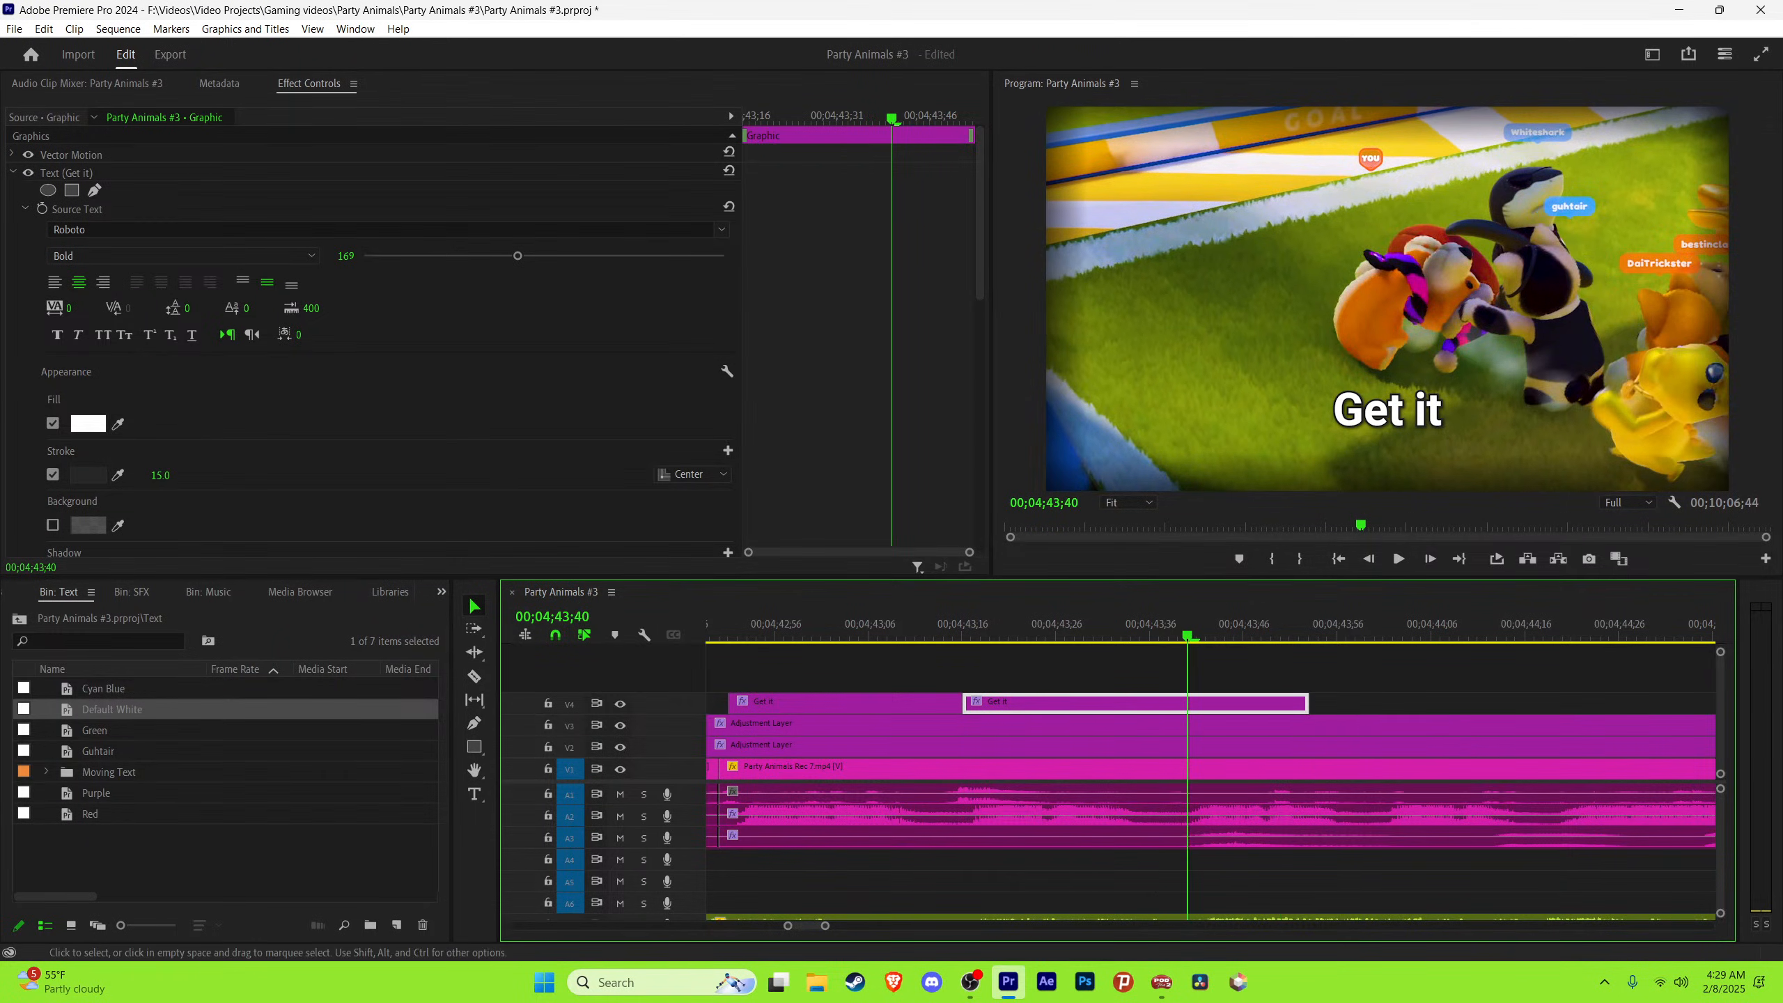
pyautogui.hotkey('ctrl', 'v')
pyautogui.press('space')
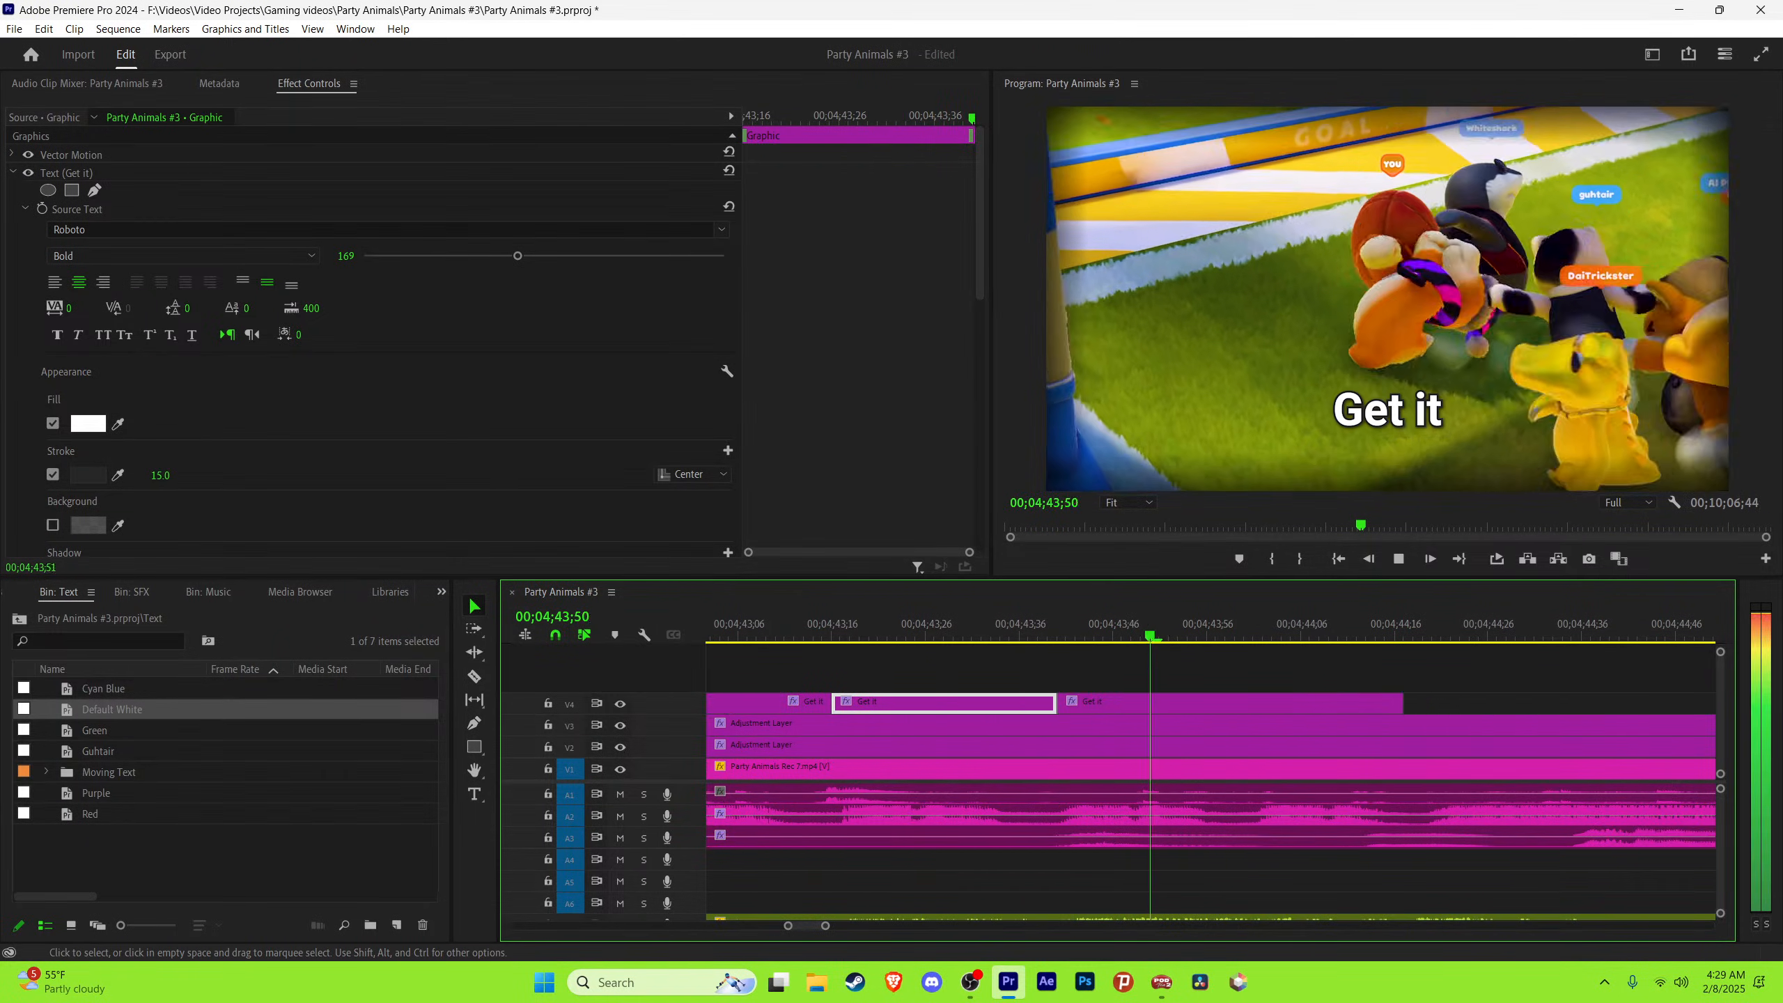
pyautogui.press('space')
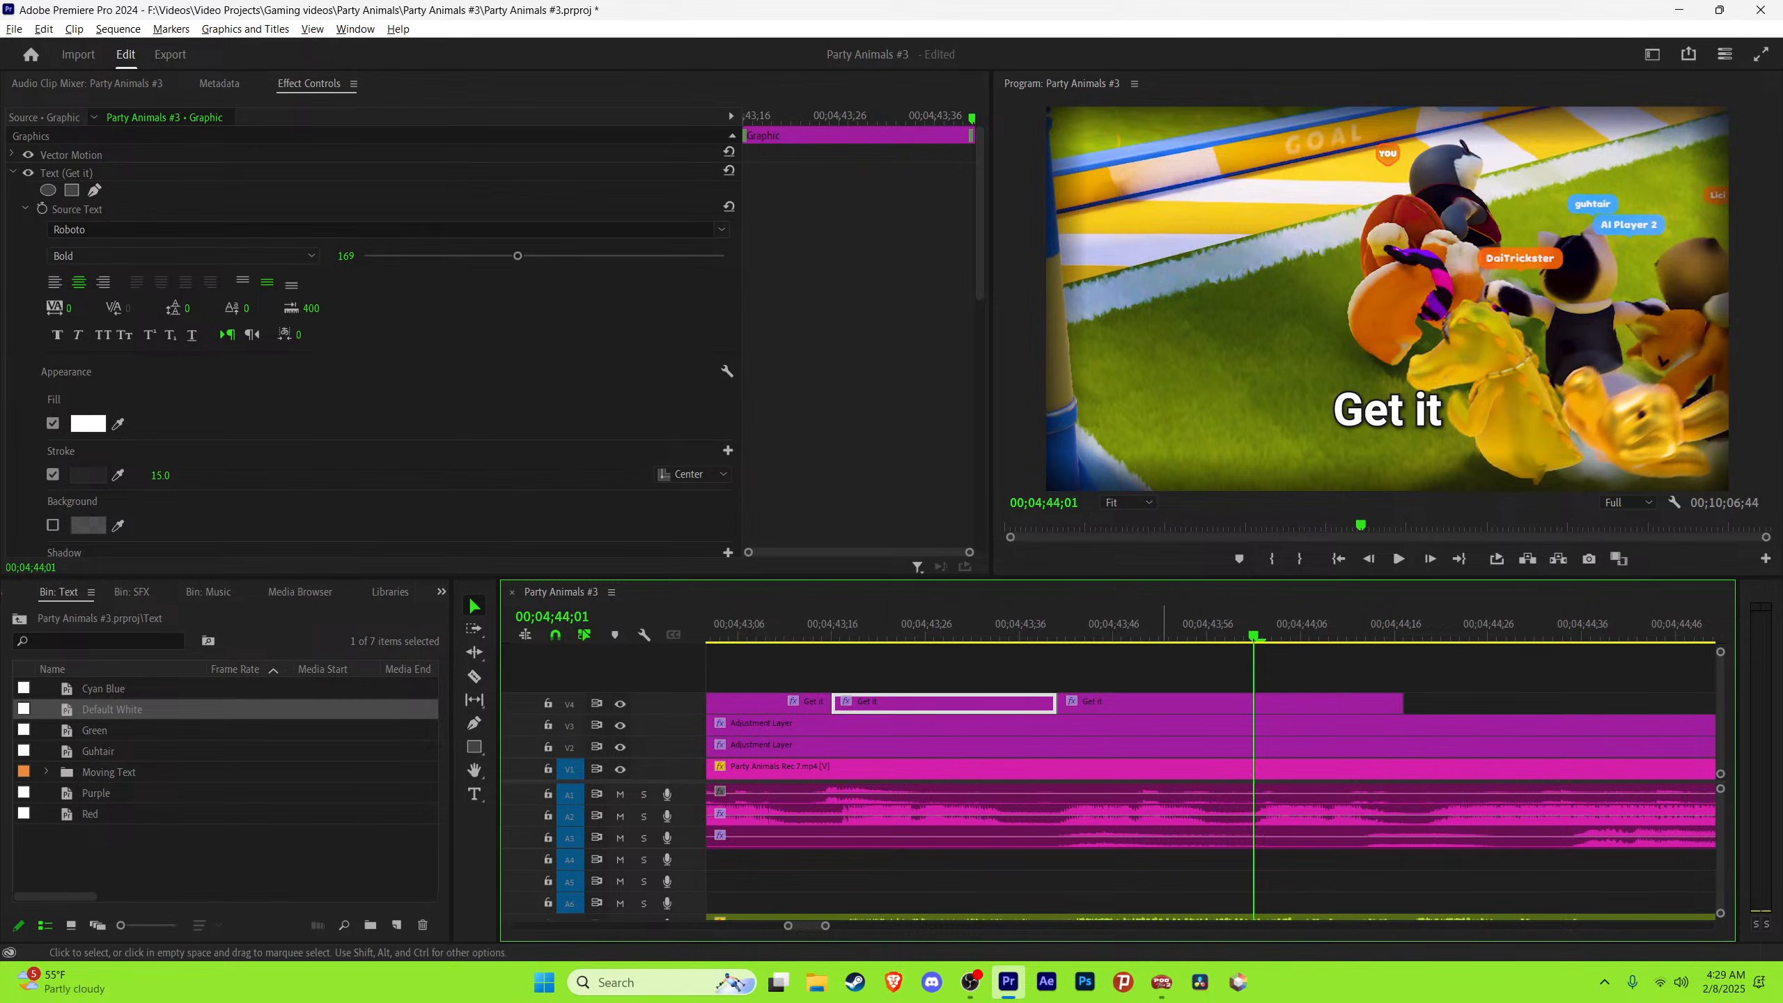
pyautogui.moveTo(1081, 703); pyautogui.dragTo(1277, 703)
pyautogui.scroll(-8, 1277, 702)
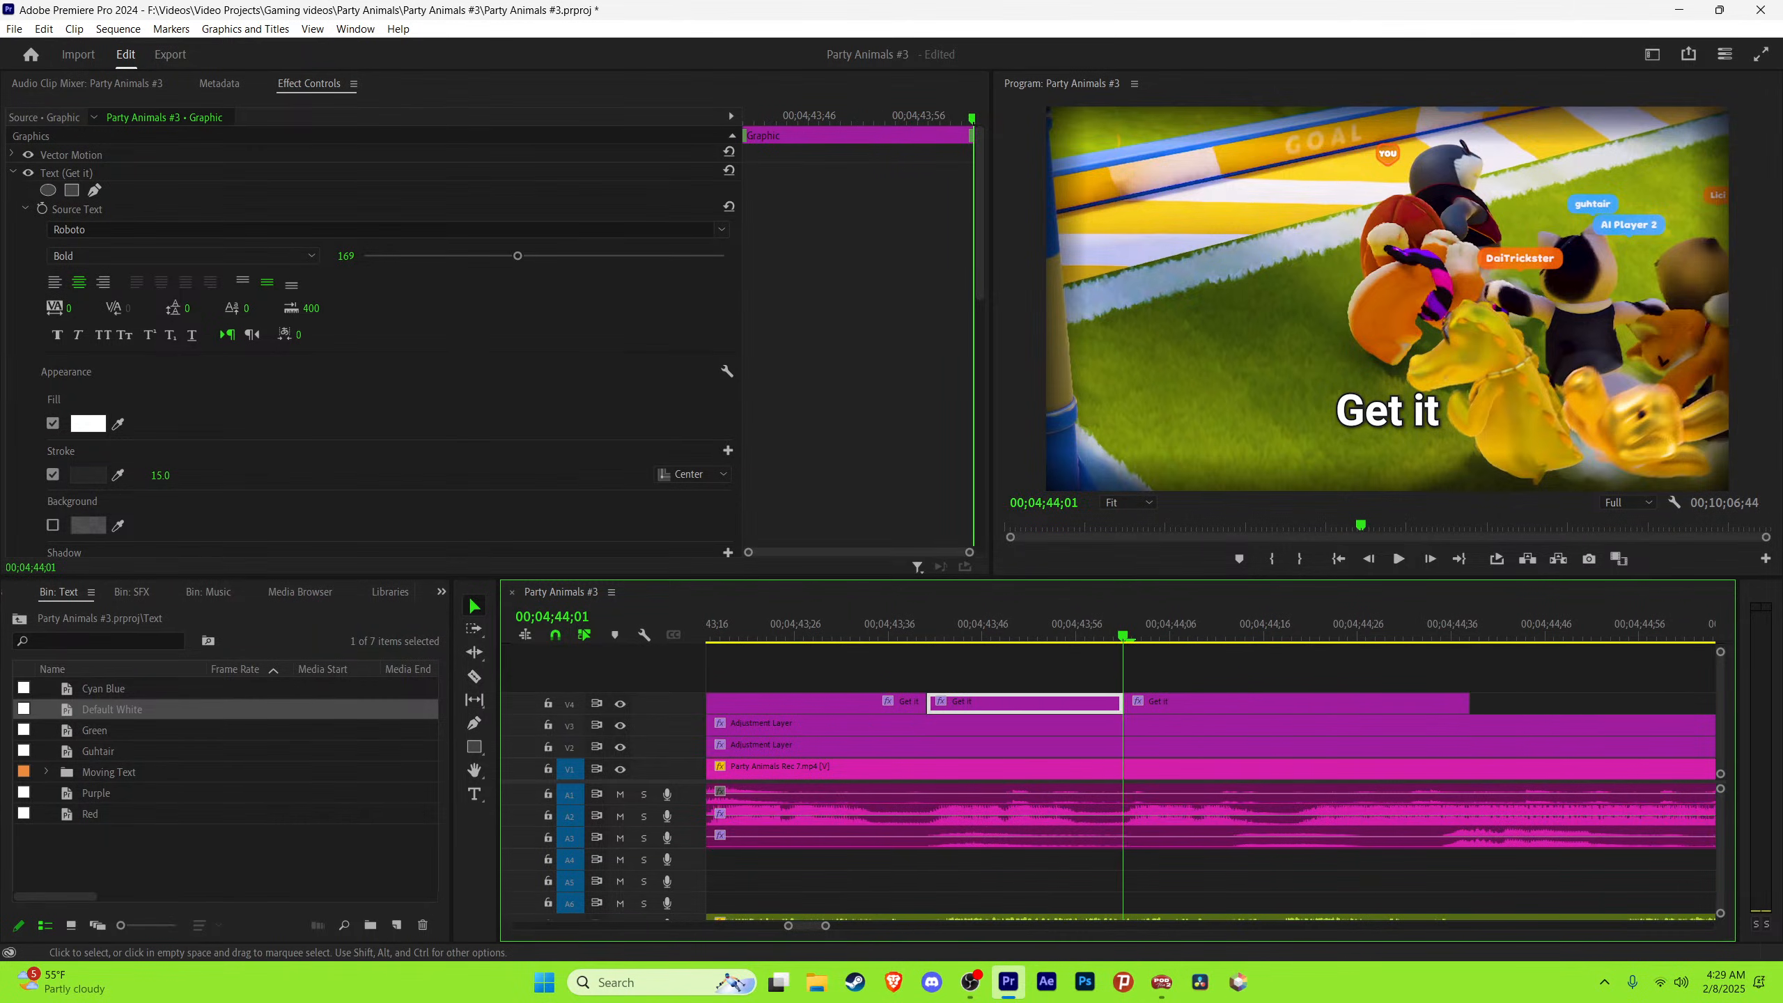
# Step: Trim the end of the fourth "Get it" caption to 00;04;44;20 and save the project
pyautogui.press('space')
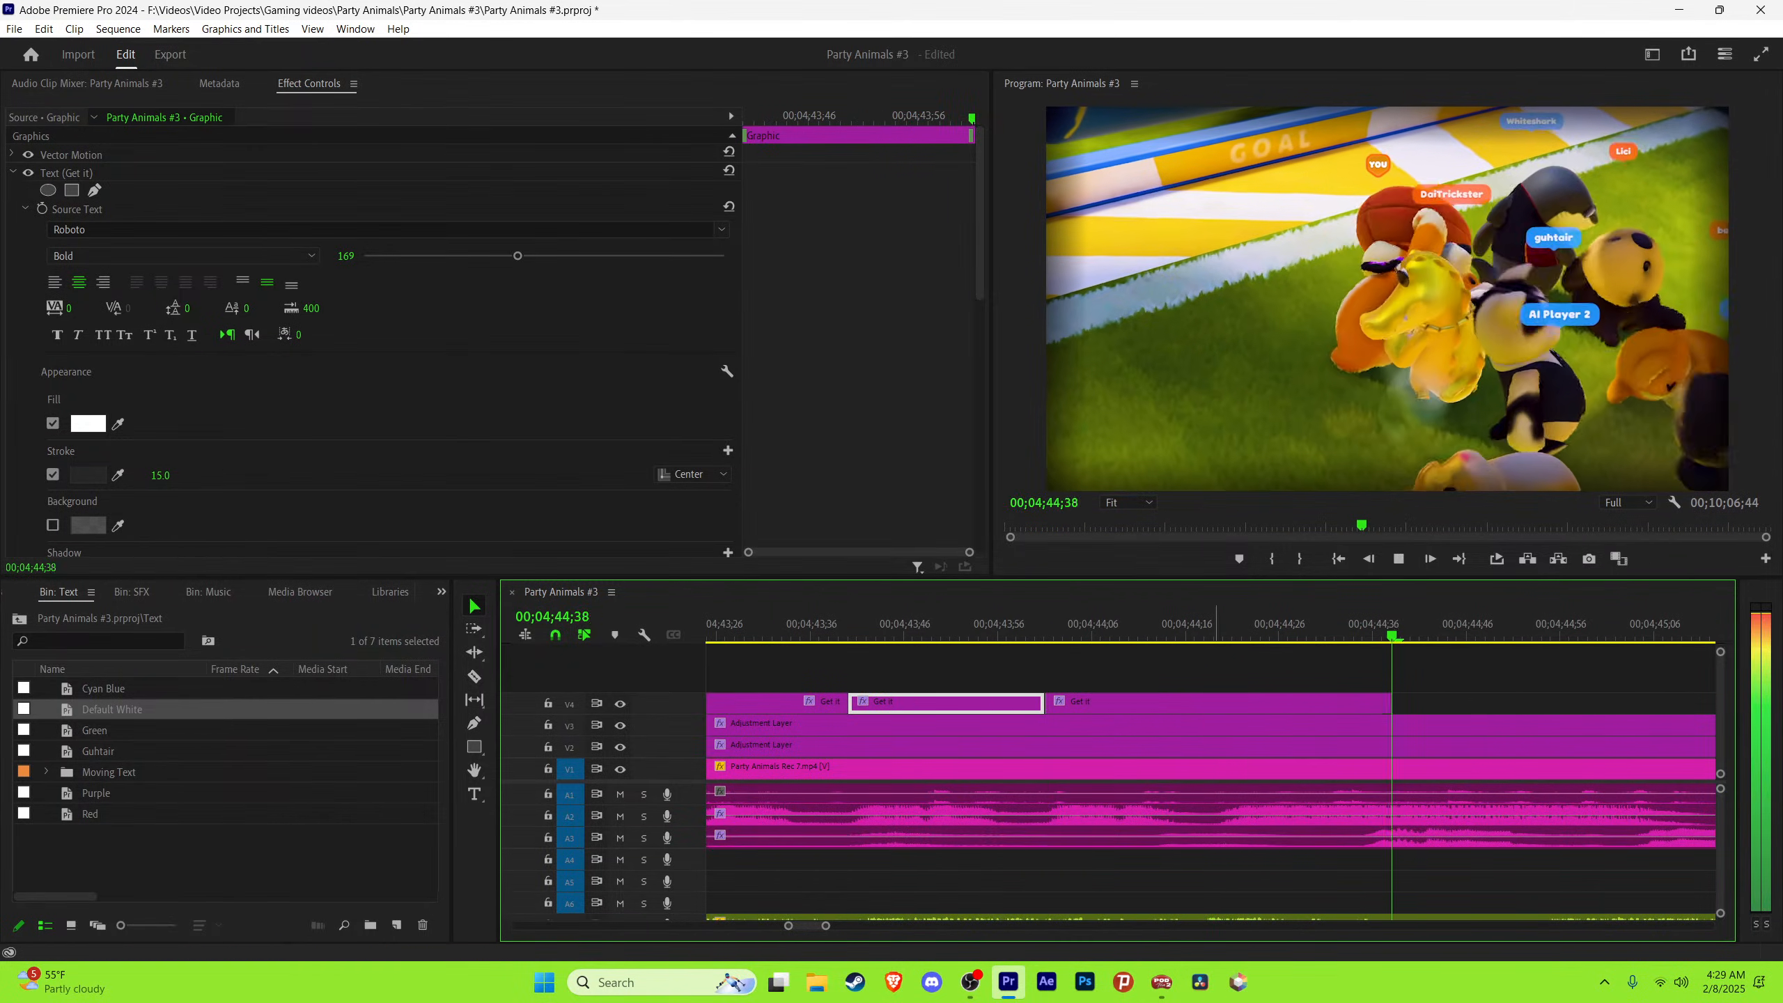
pyautogui.press('space')
pyautogui.moveTo(1390, 702); pyautogui.dragTo(1224, 702)
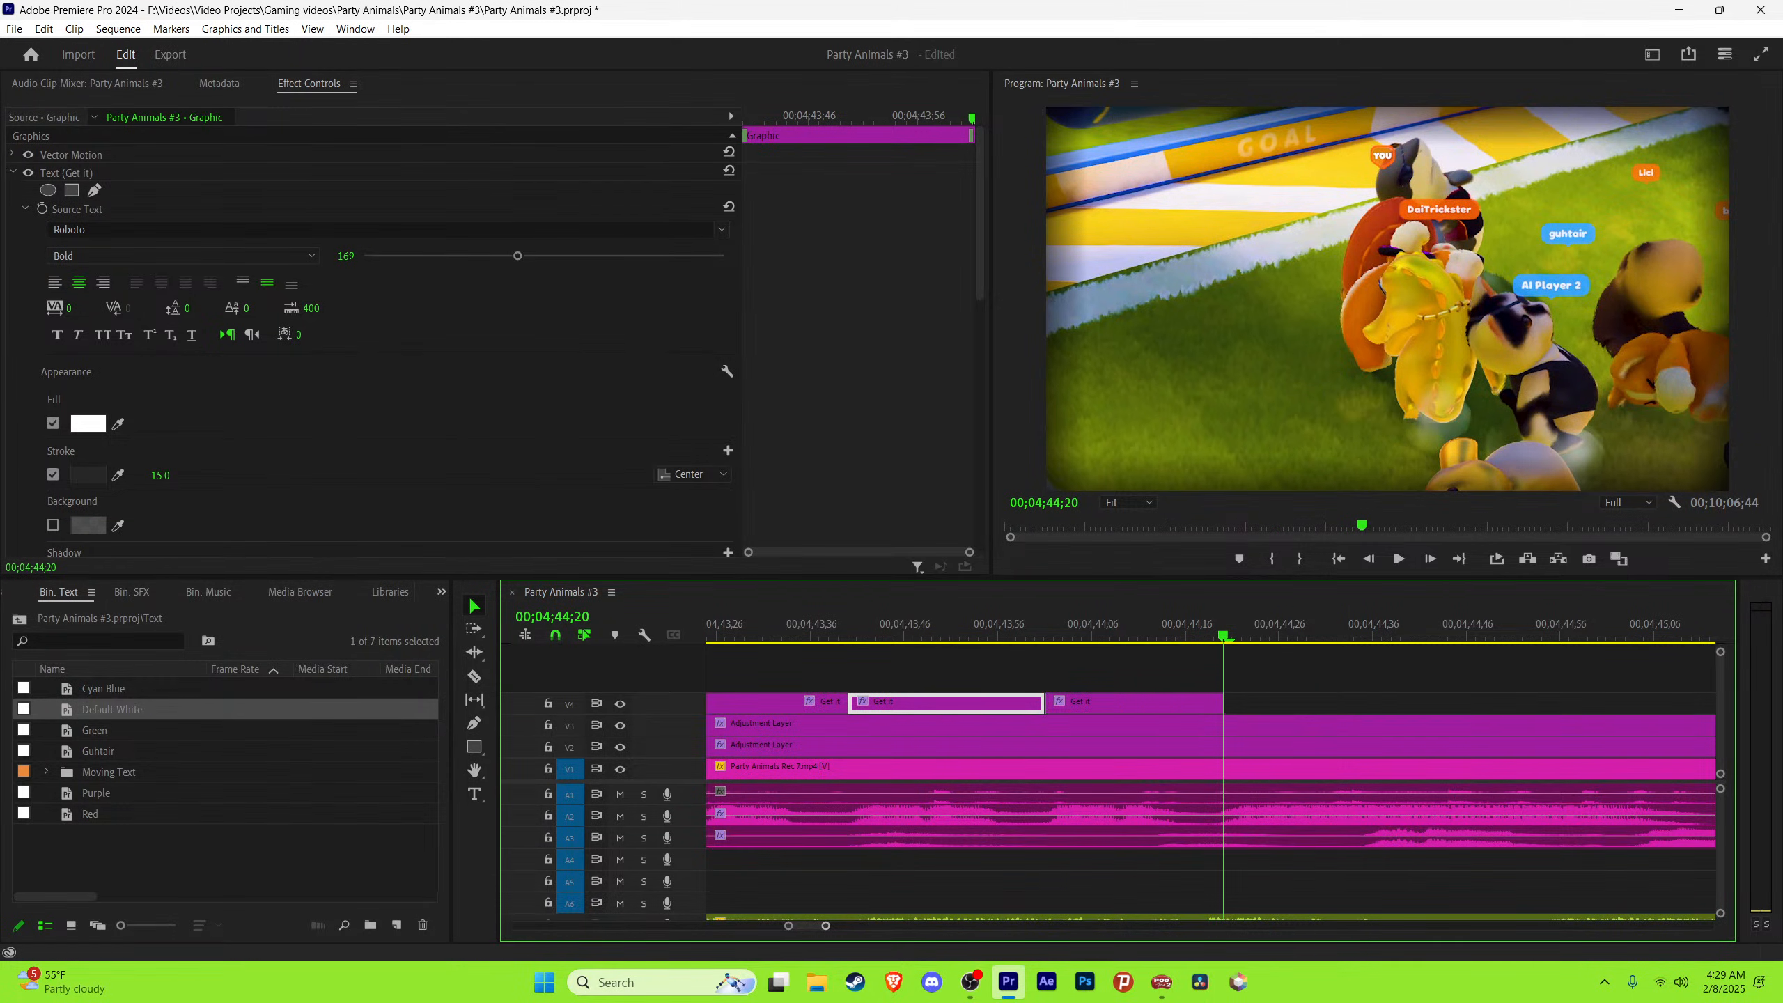
pyautogui.press('-')
pyautogui.press('-')
pyautogui.click(1297, 682)
pyautogui.hotkey('ctrl', 's')
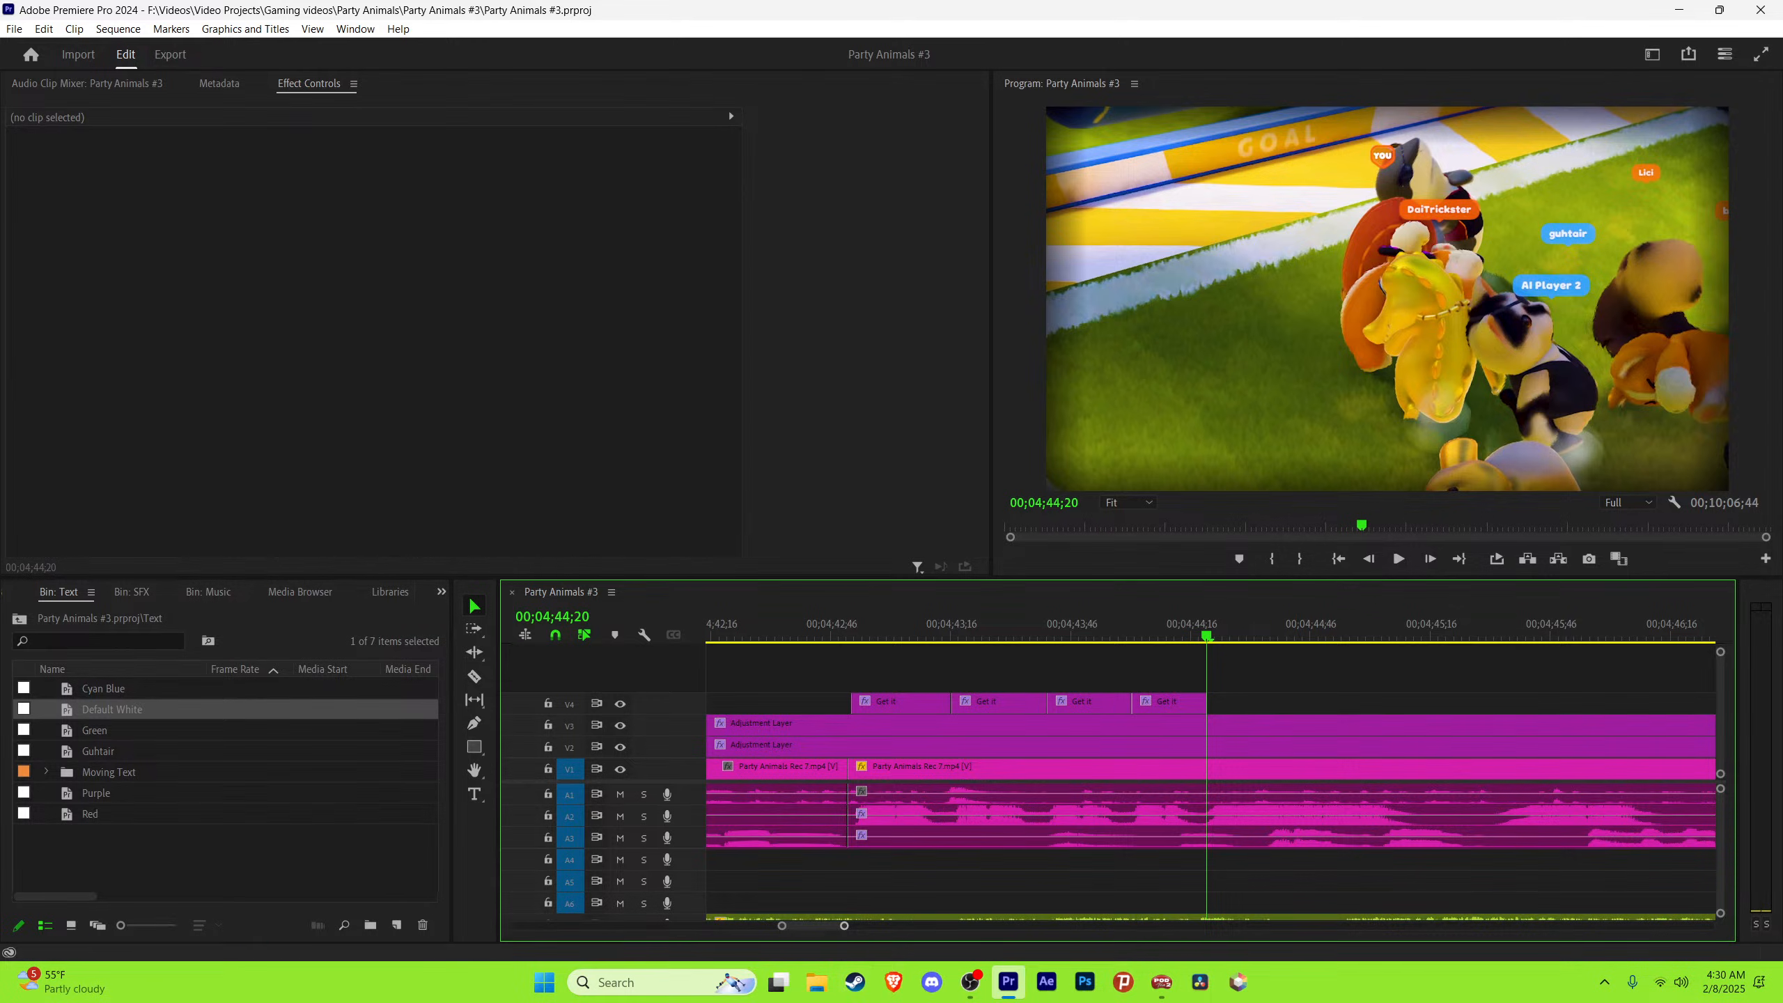
# Step: Play the footage past the fourth caption and place a fifth "Get it" copy on V4 starting at 00;04;44;20
pyautogui.press('=')
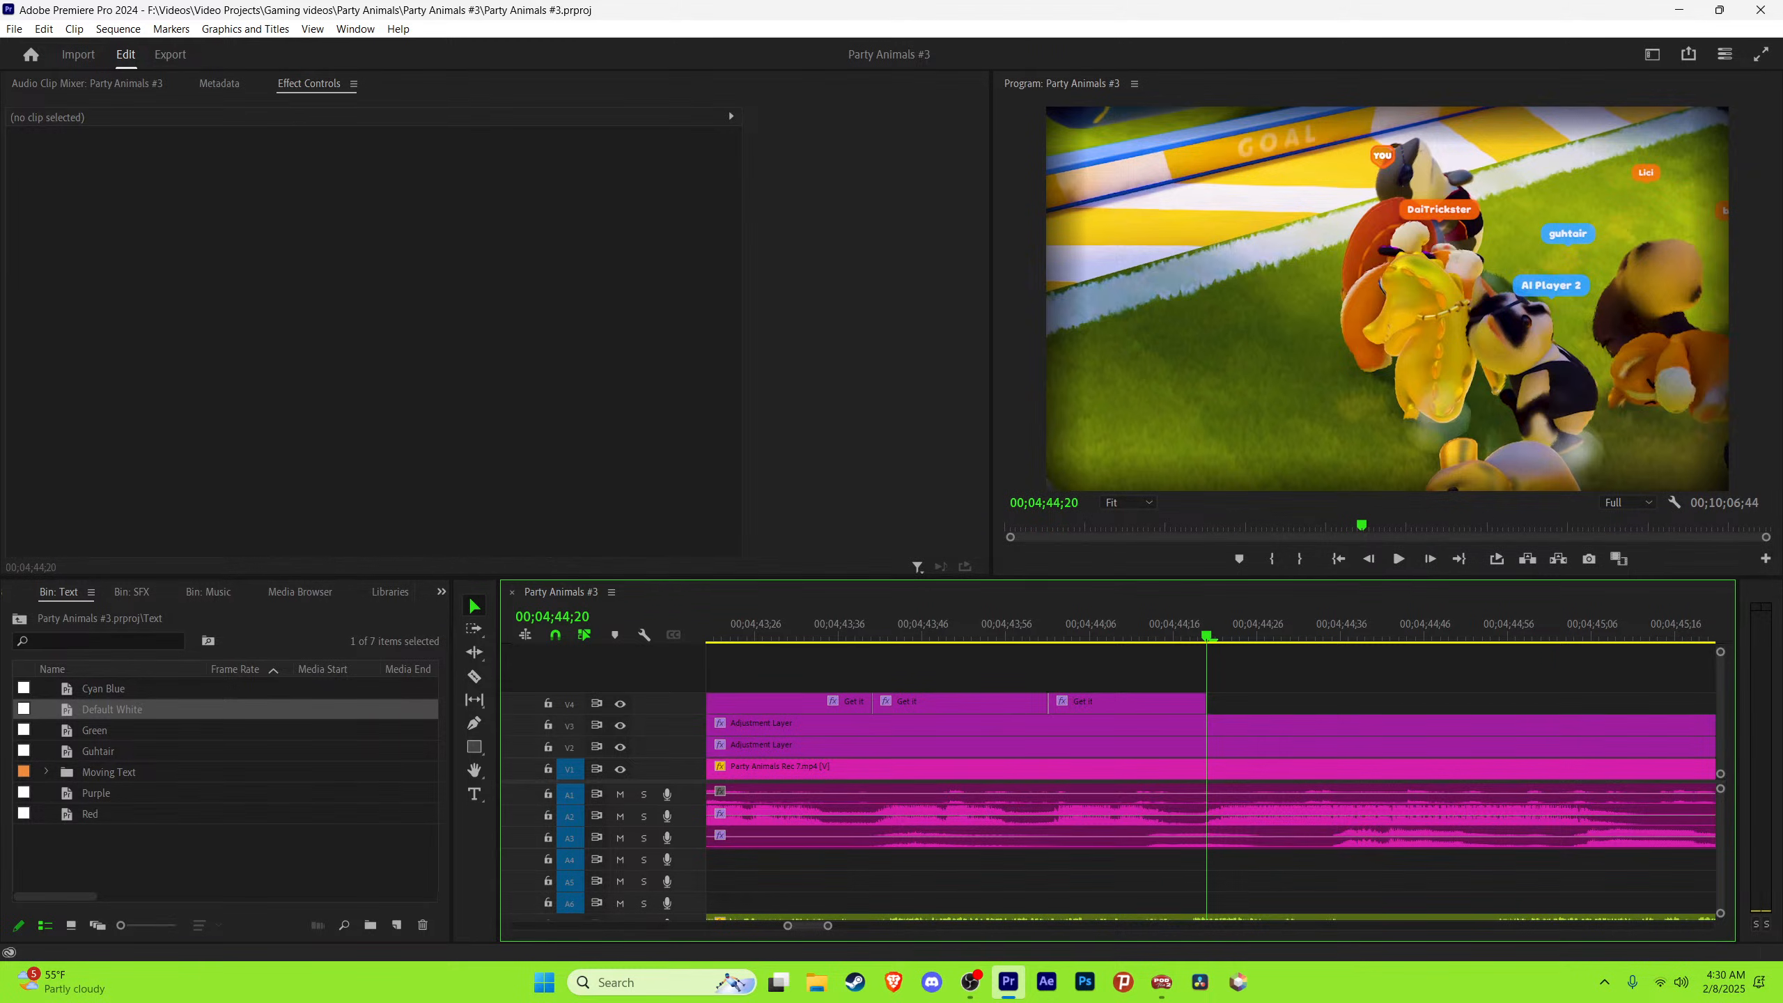
pyautogui.press('-')
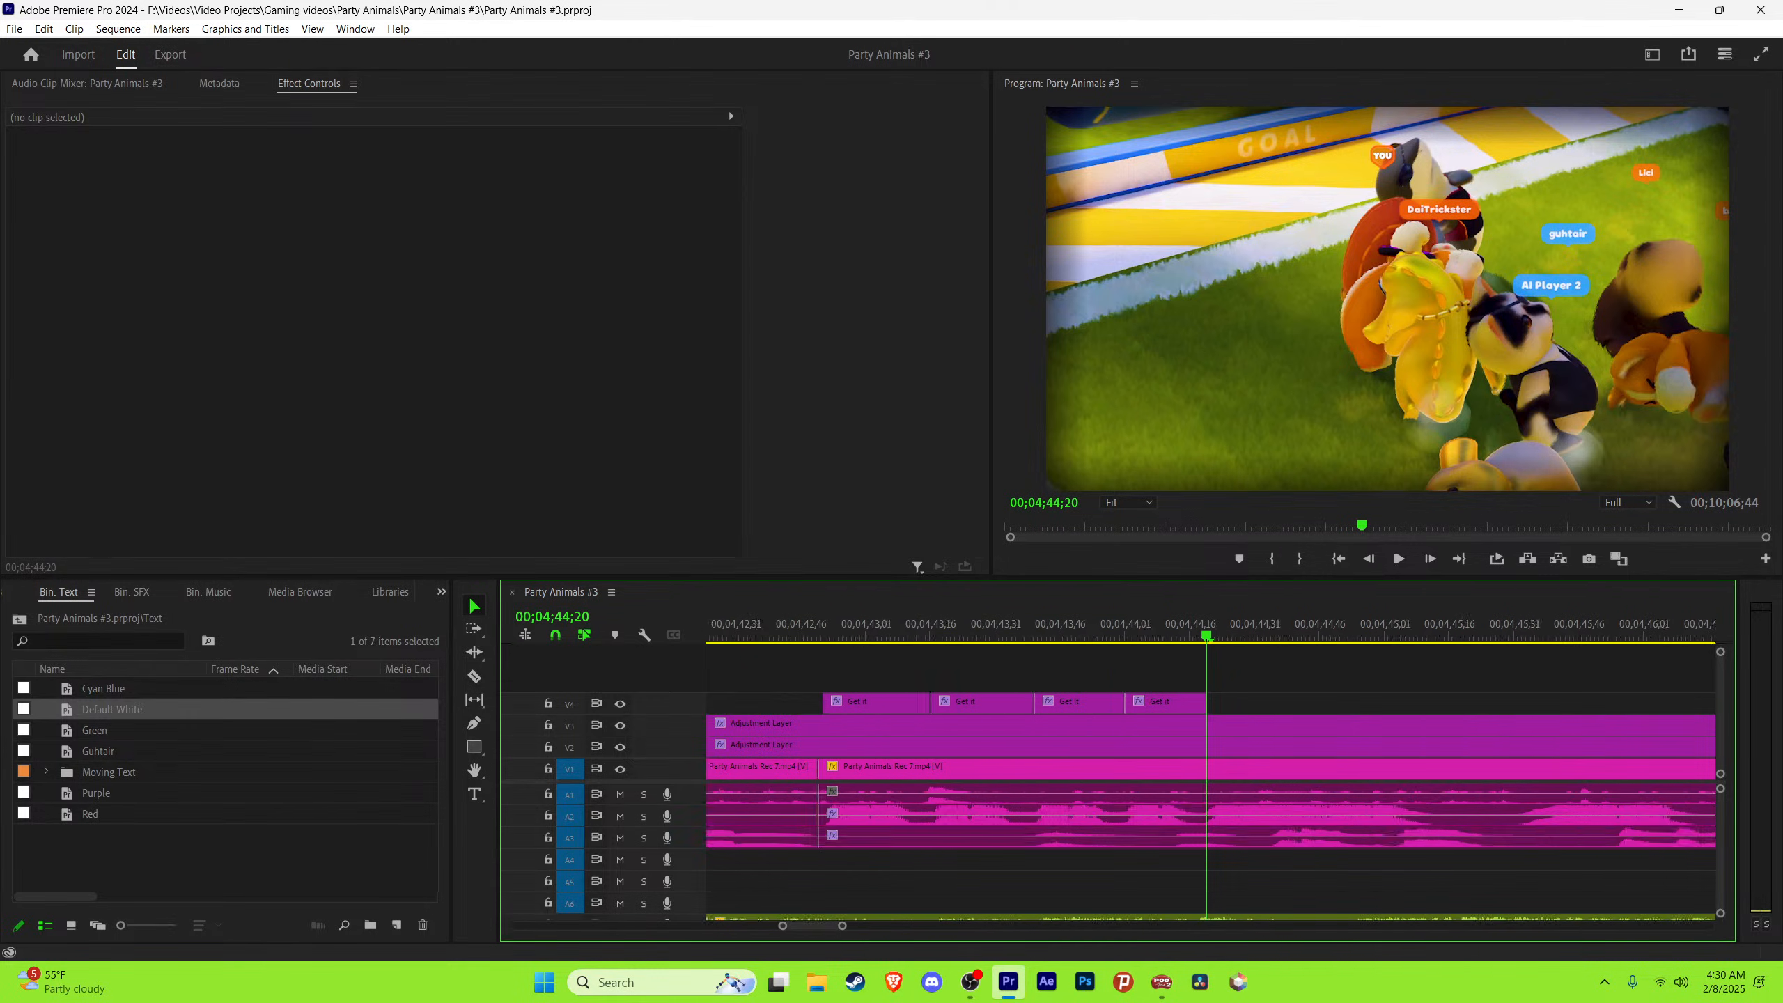
pyautogui.press('space')
pyautogui.press('space')
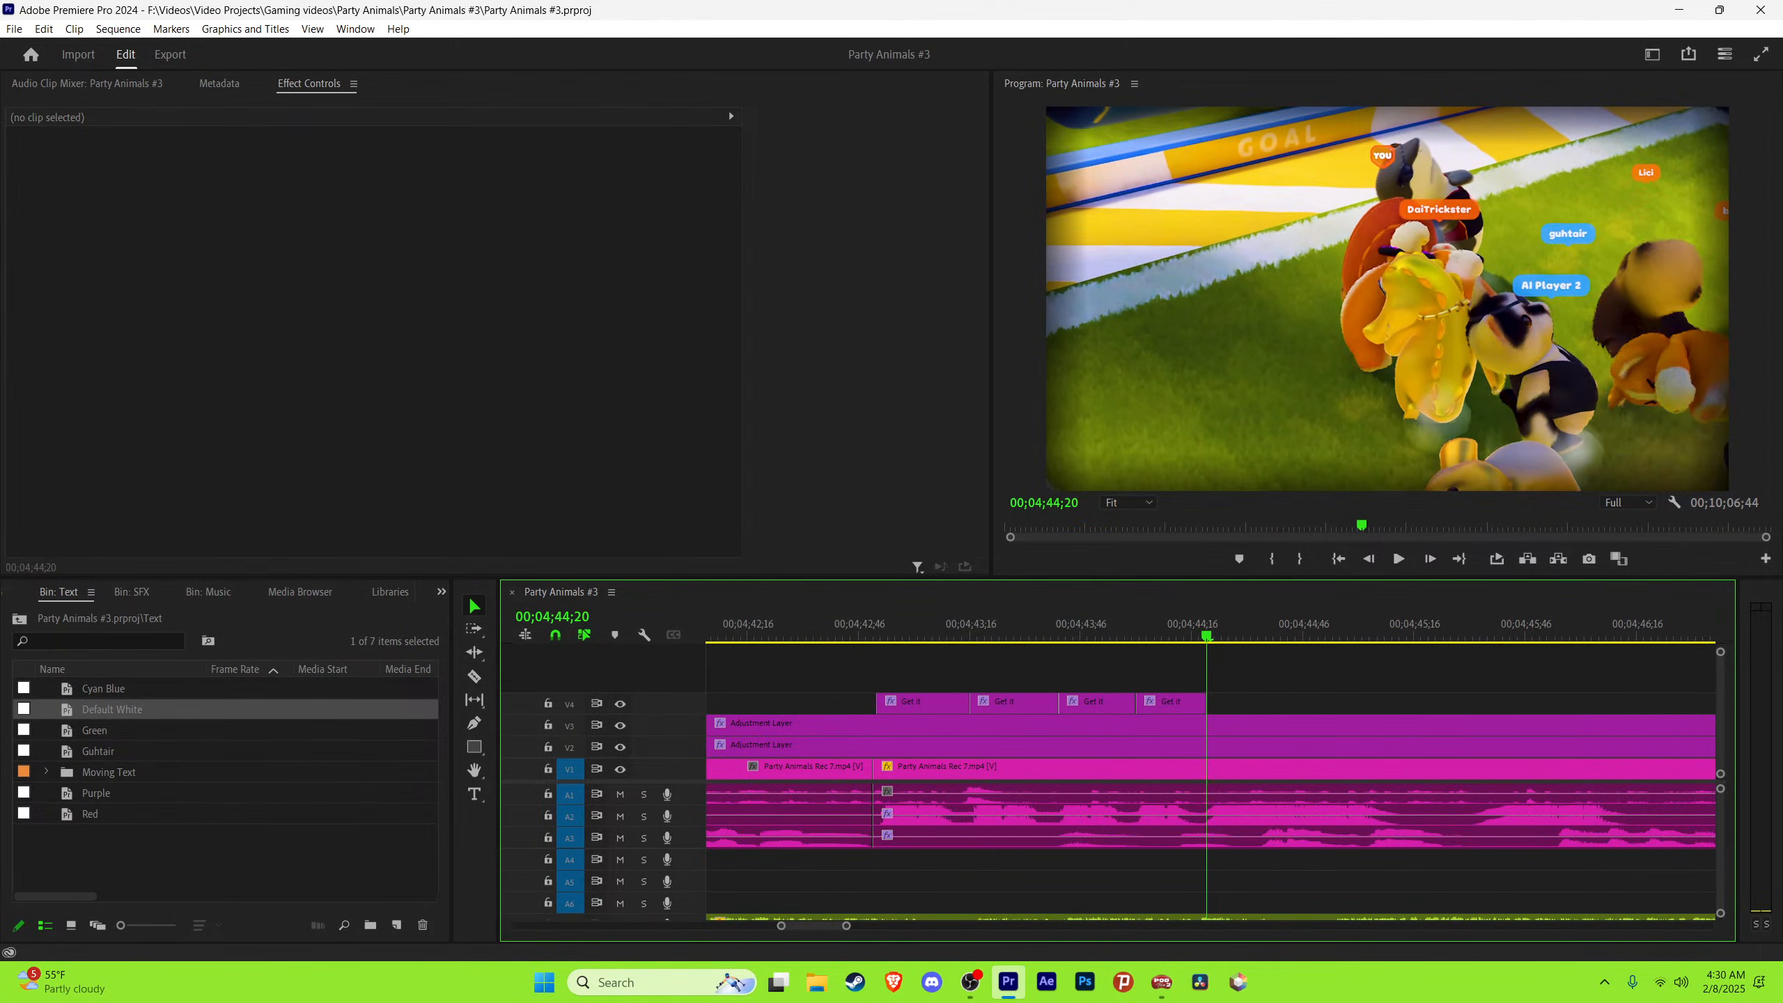
pyautogui.press('=')
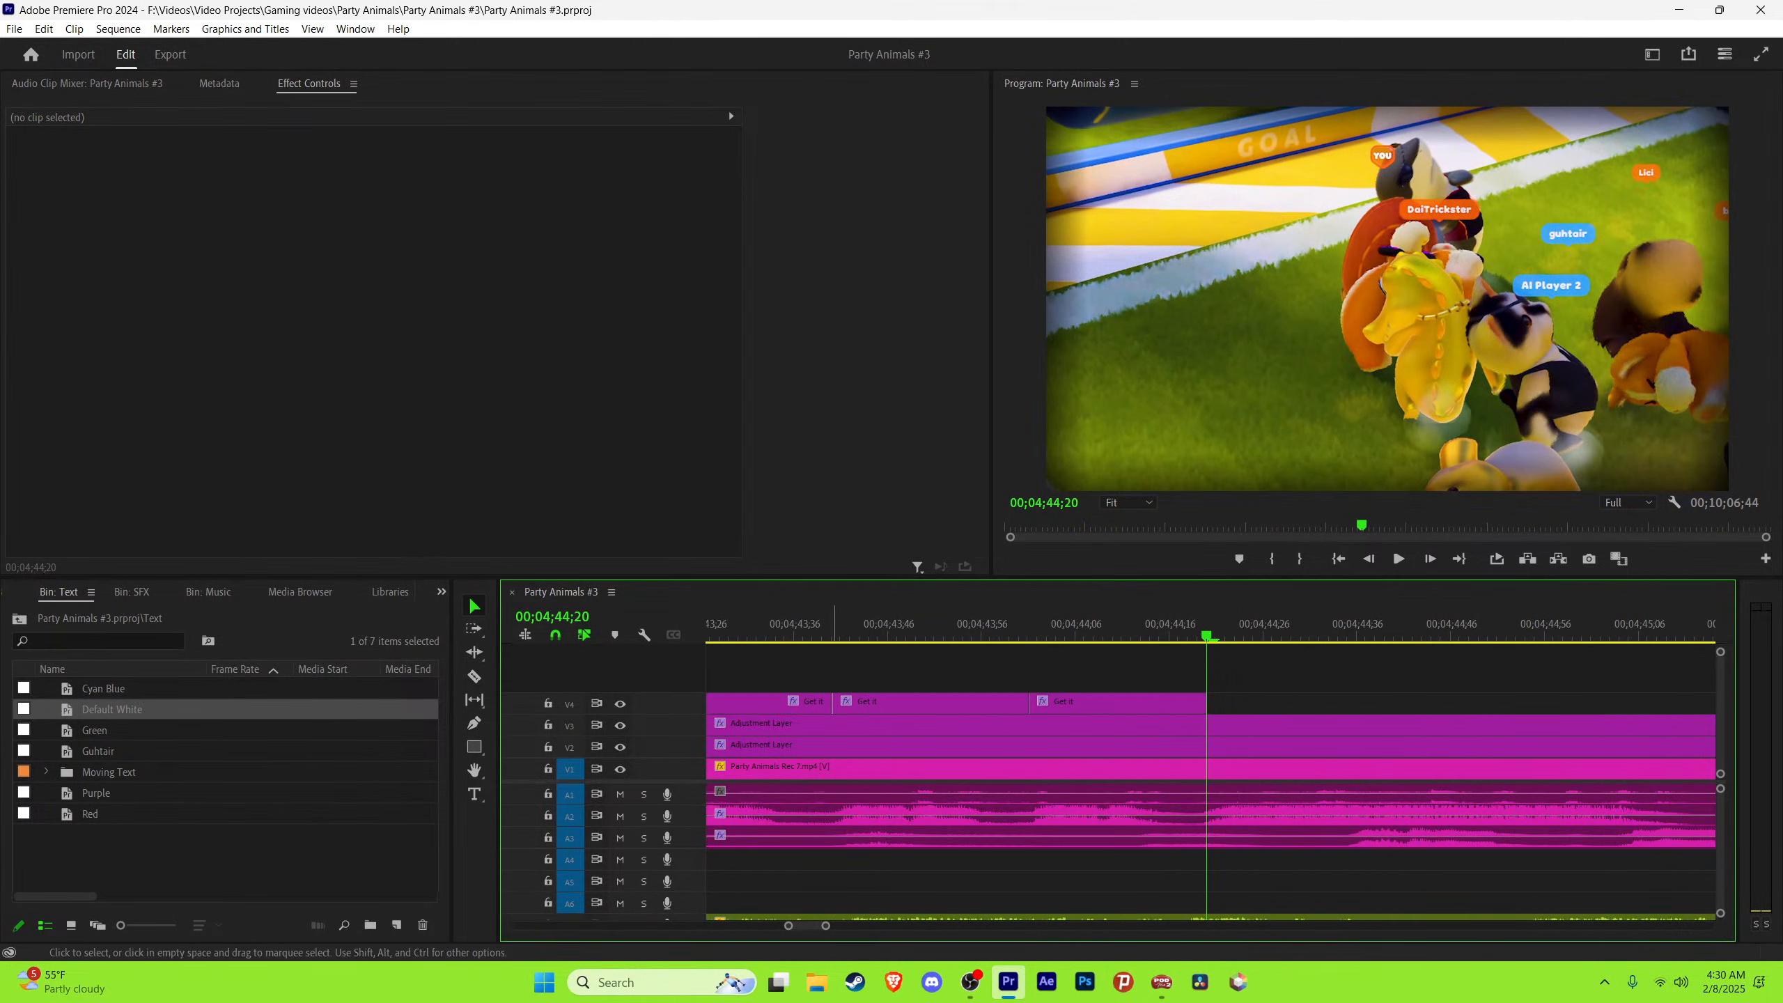
pyautogui.press('-')
pyautogui.press('-')
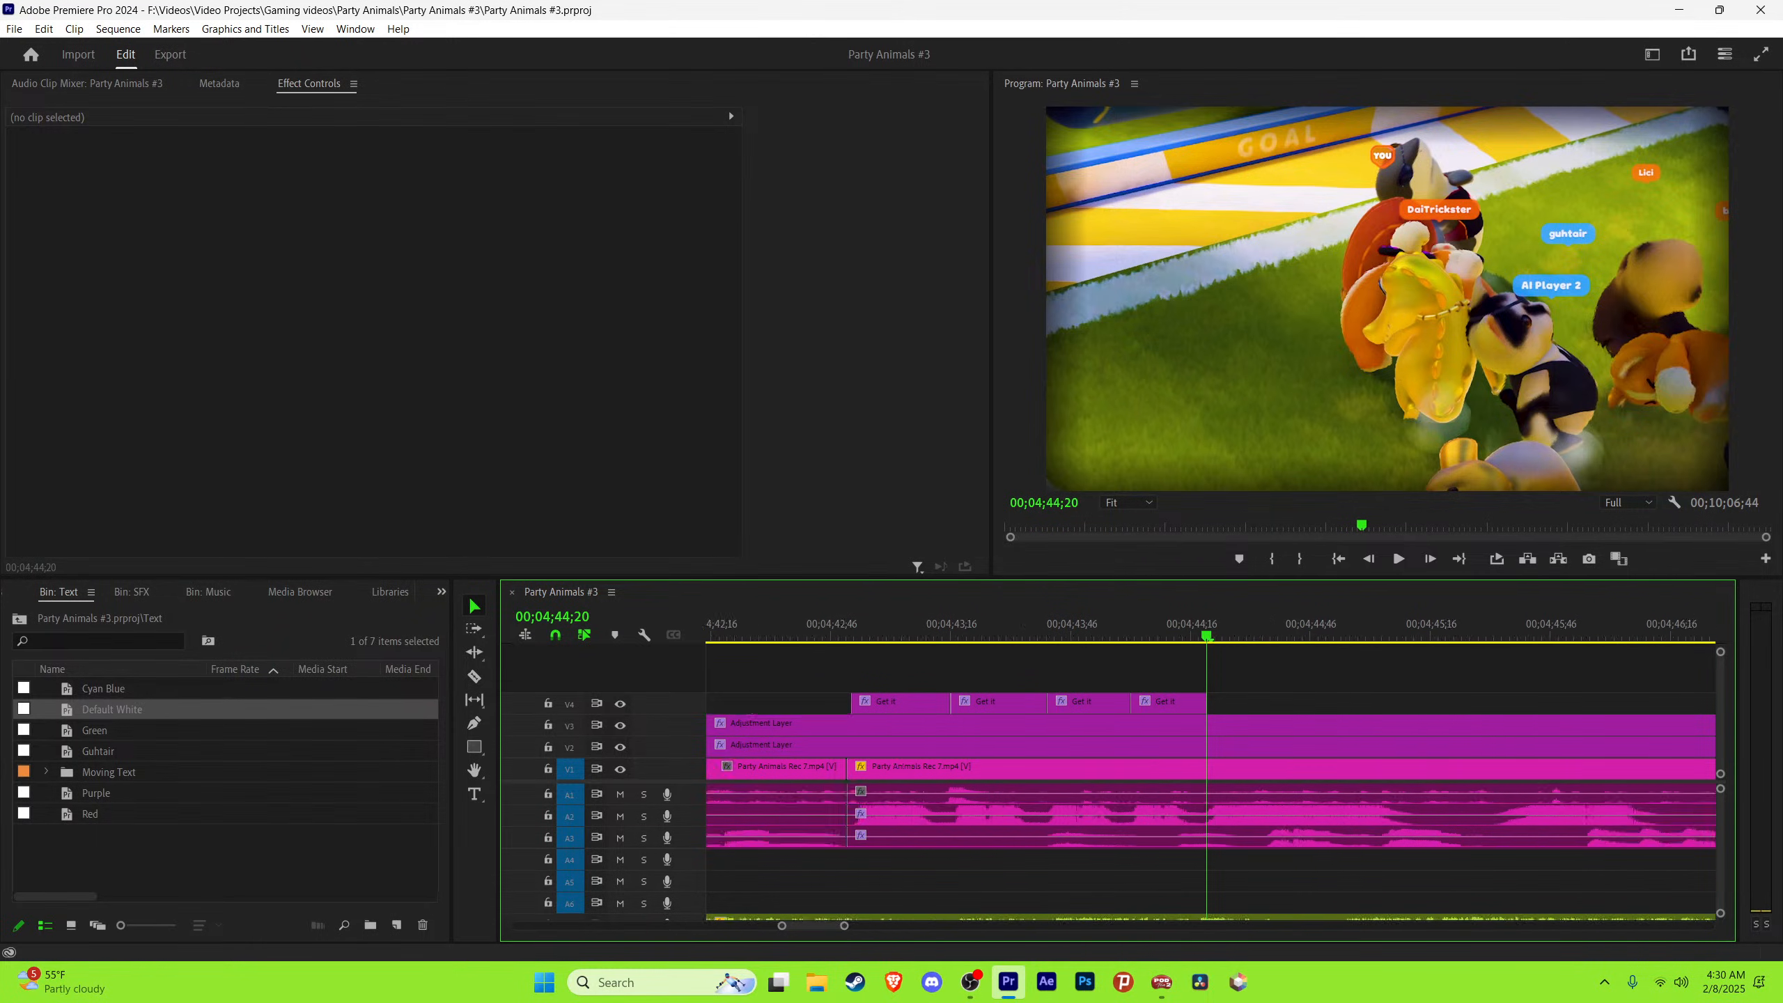
pyautogui.press('=')
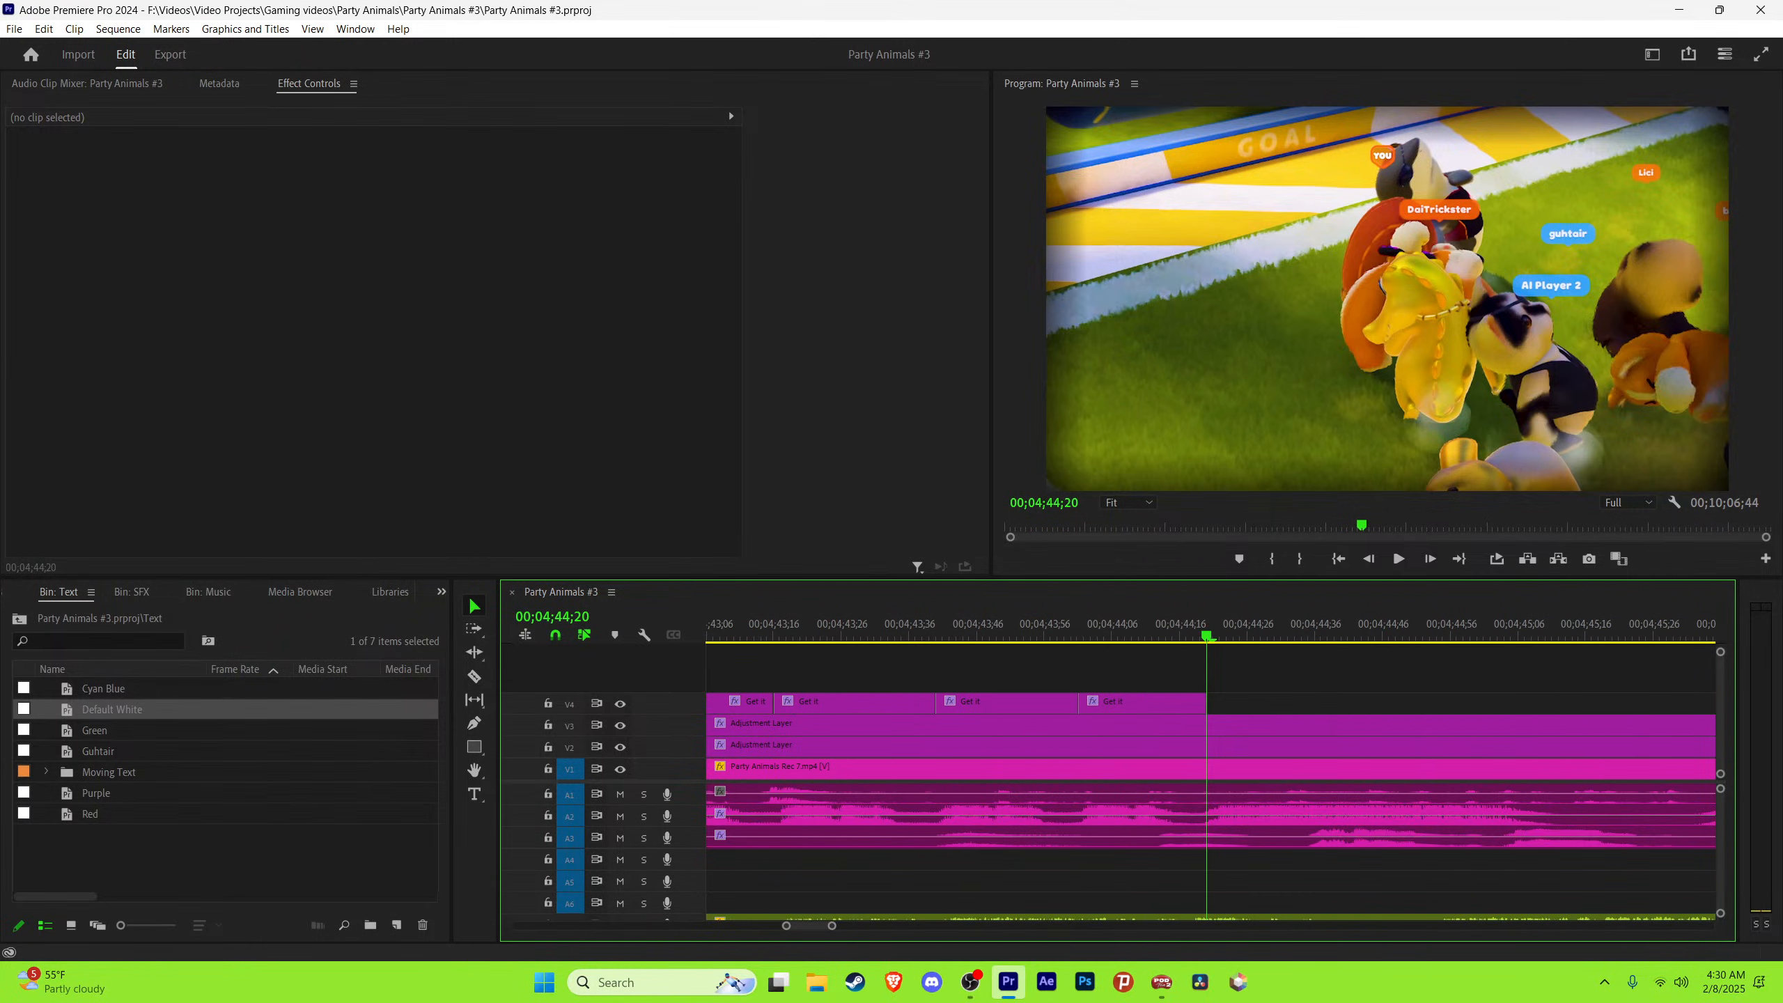
pyautogui.press('space')
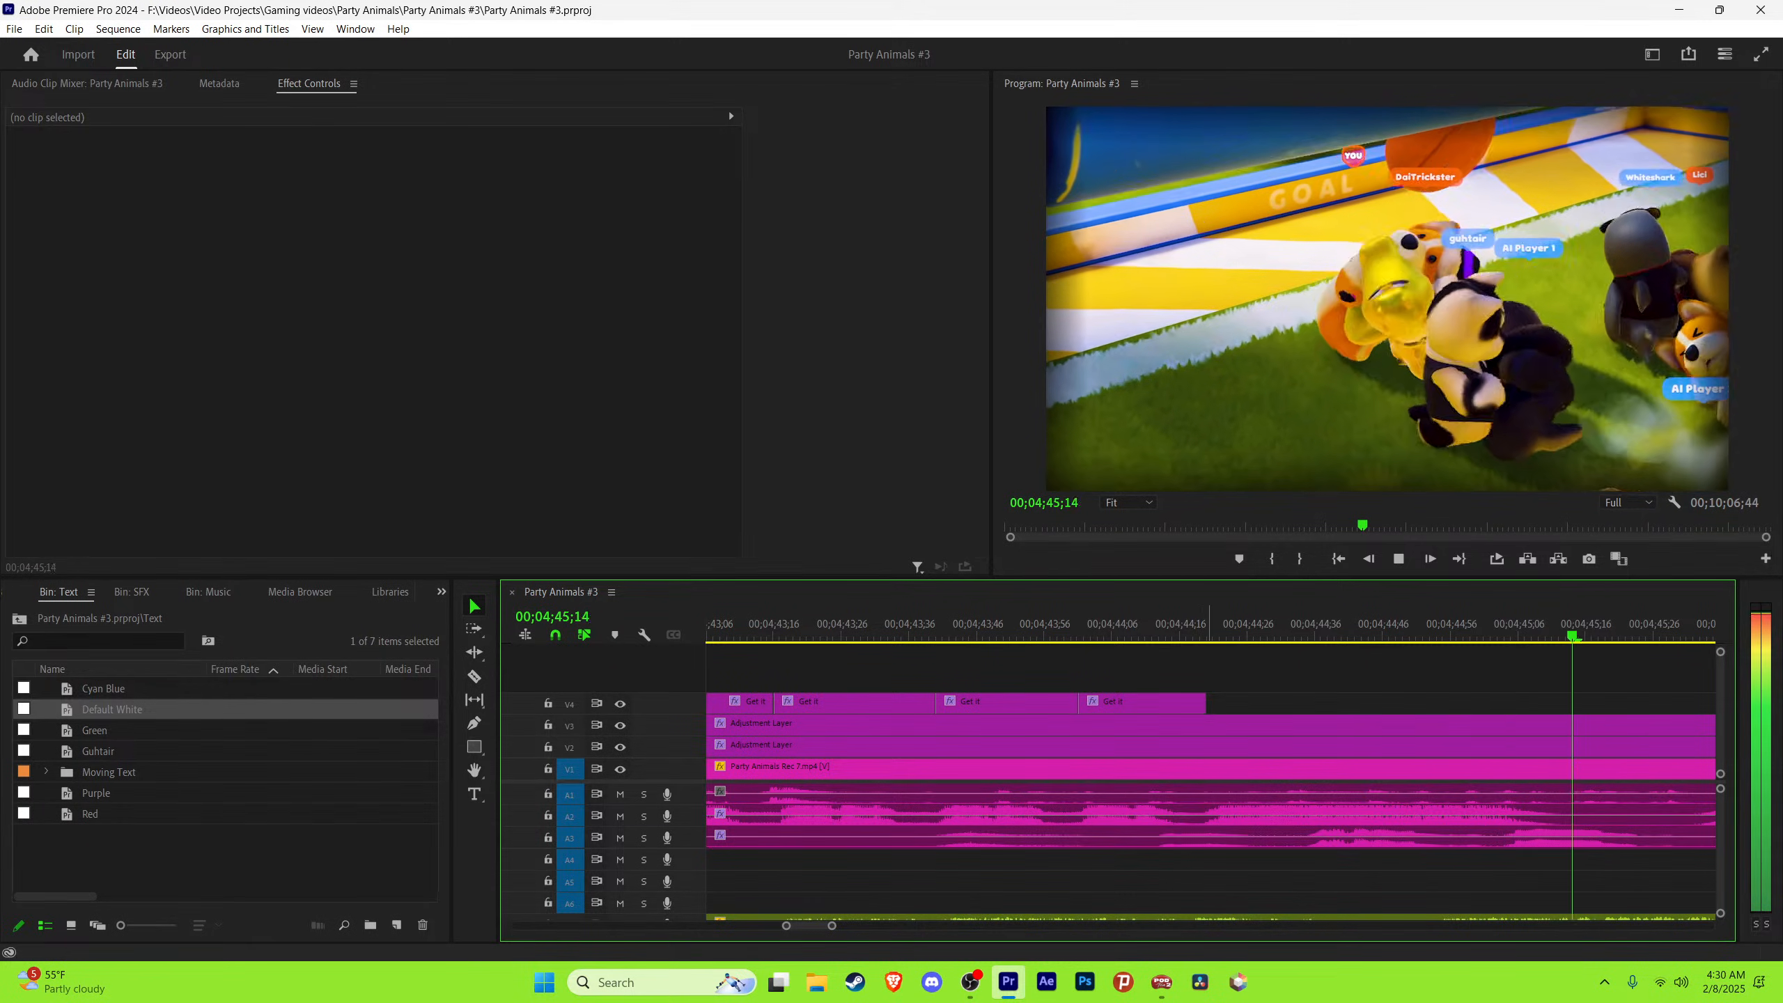
pyautogui.press('space')
pyautogui.moveTo(1128, 704); pyautogui.dragTo(1545, 704)
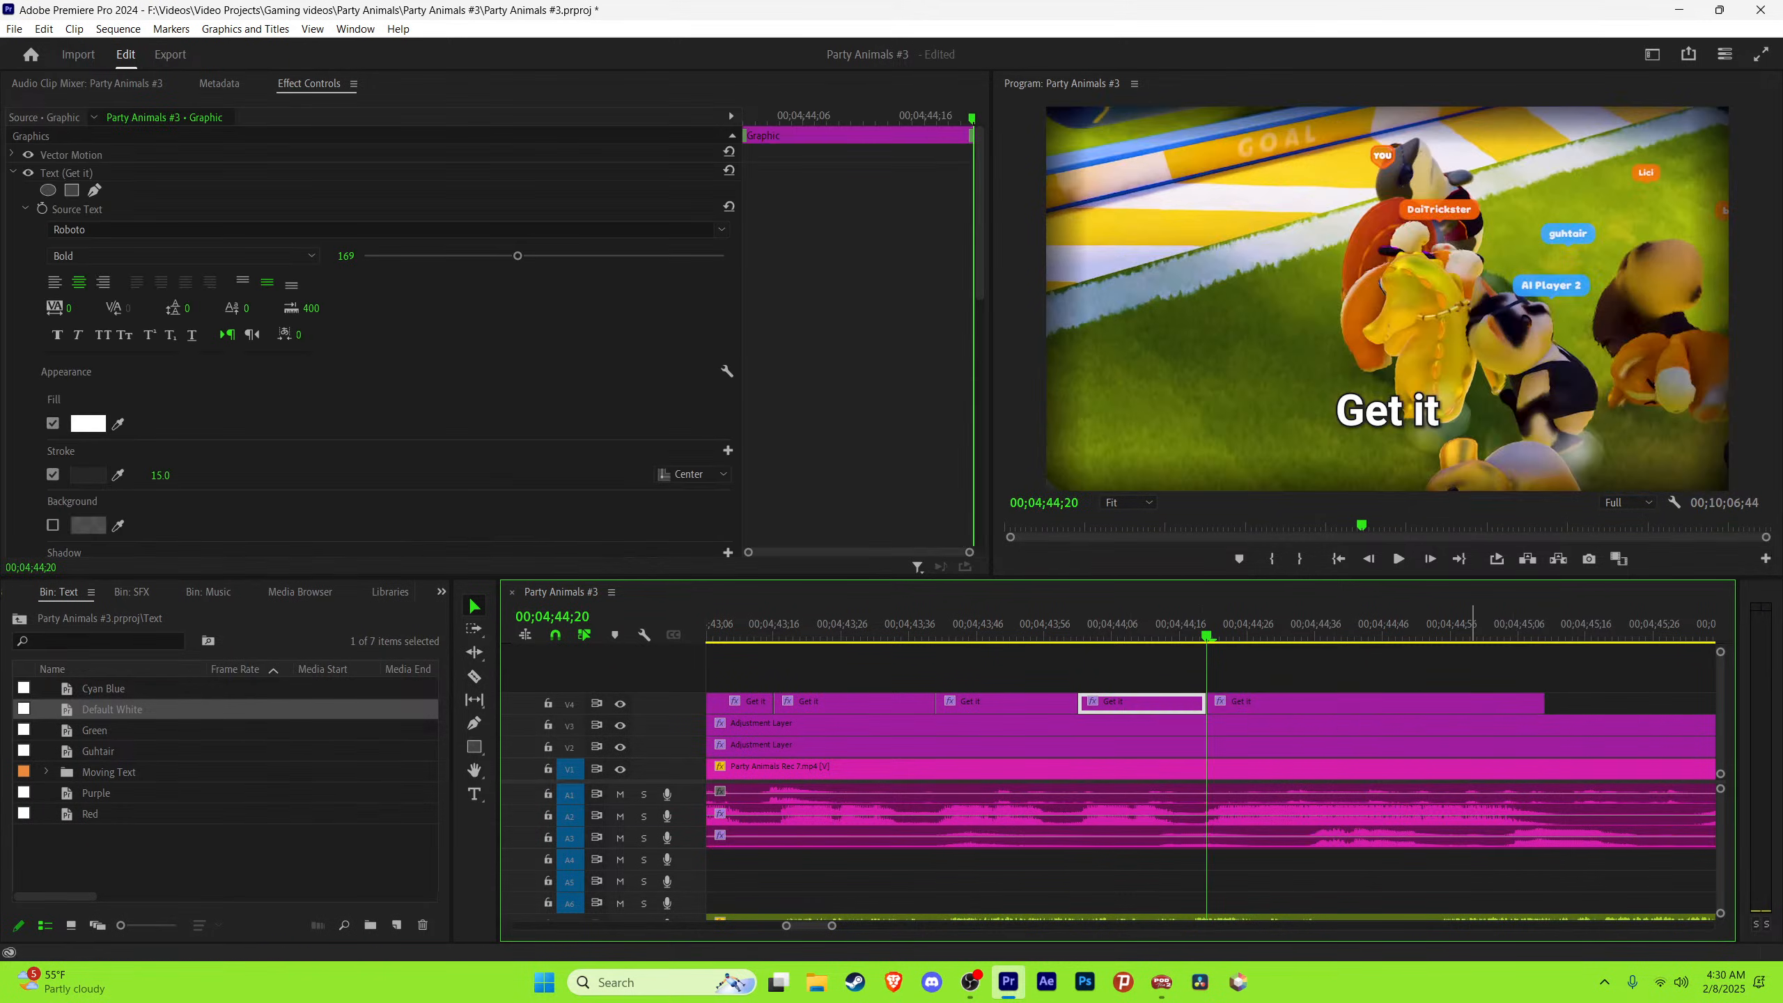
# Step: Play into the fifth caption on V4 and replace its text with "AHH"
pyautogui.press('space')
pyautogui.press('space')
pyautogui.press('t')
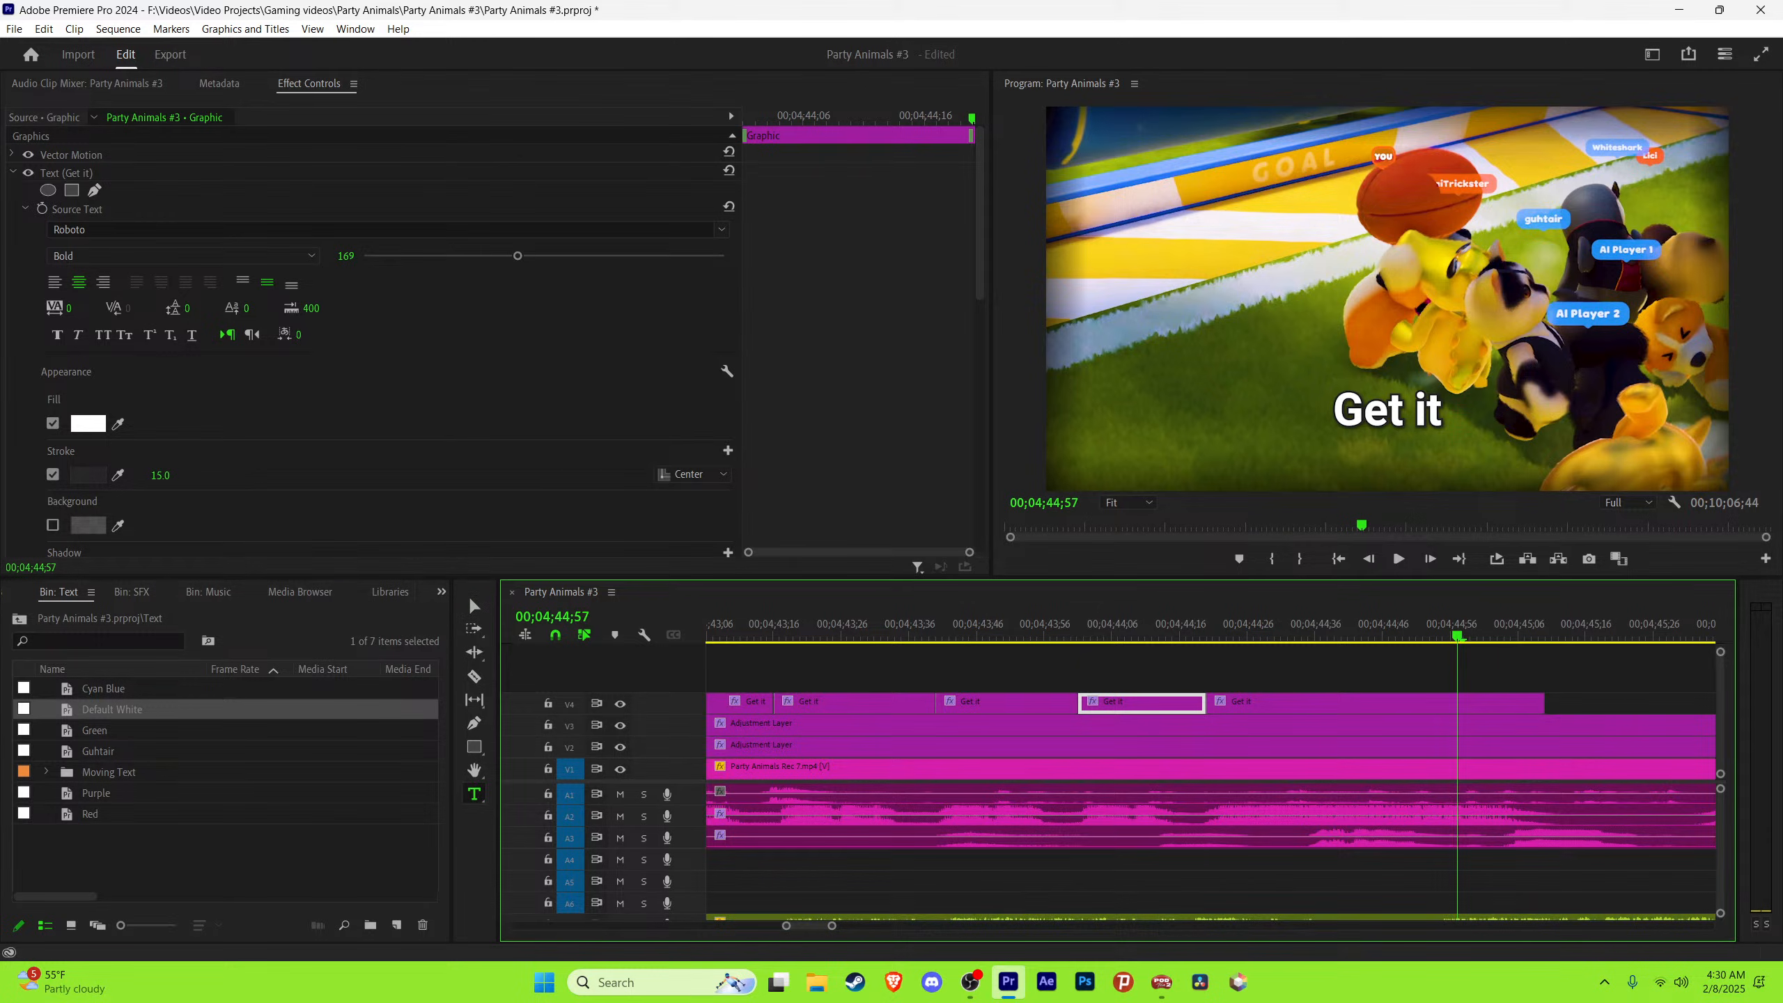
pyautogui.click(1388, 411)
pyautogui.hotkey('ctrl', 'a')
pyautogui.write('AHH')
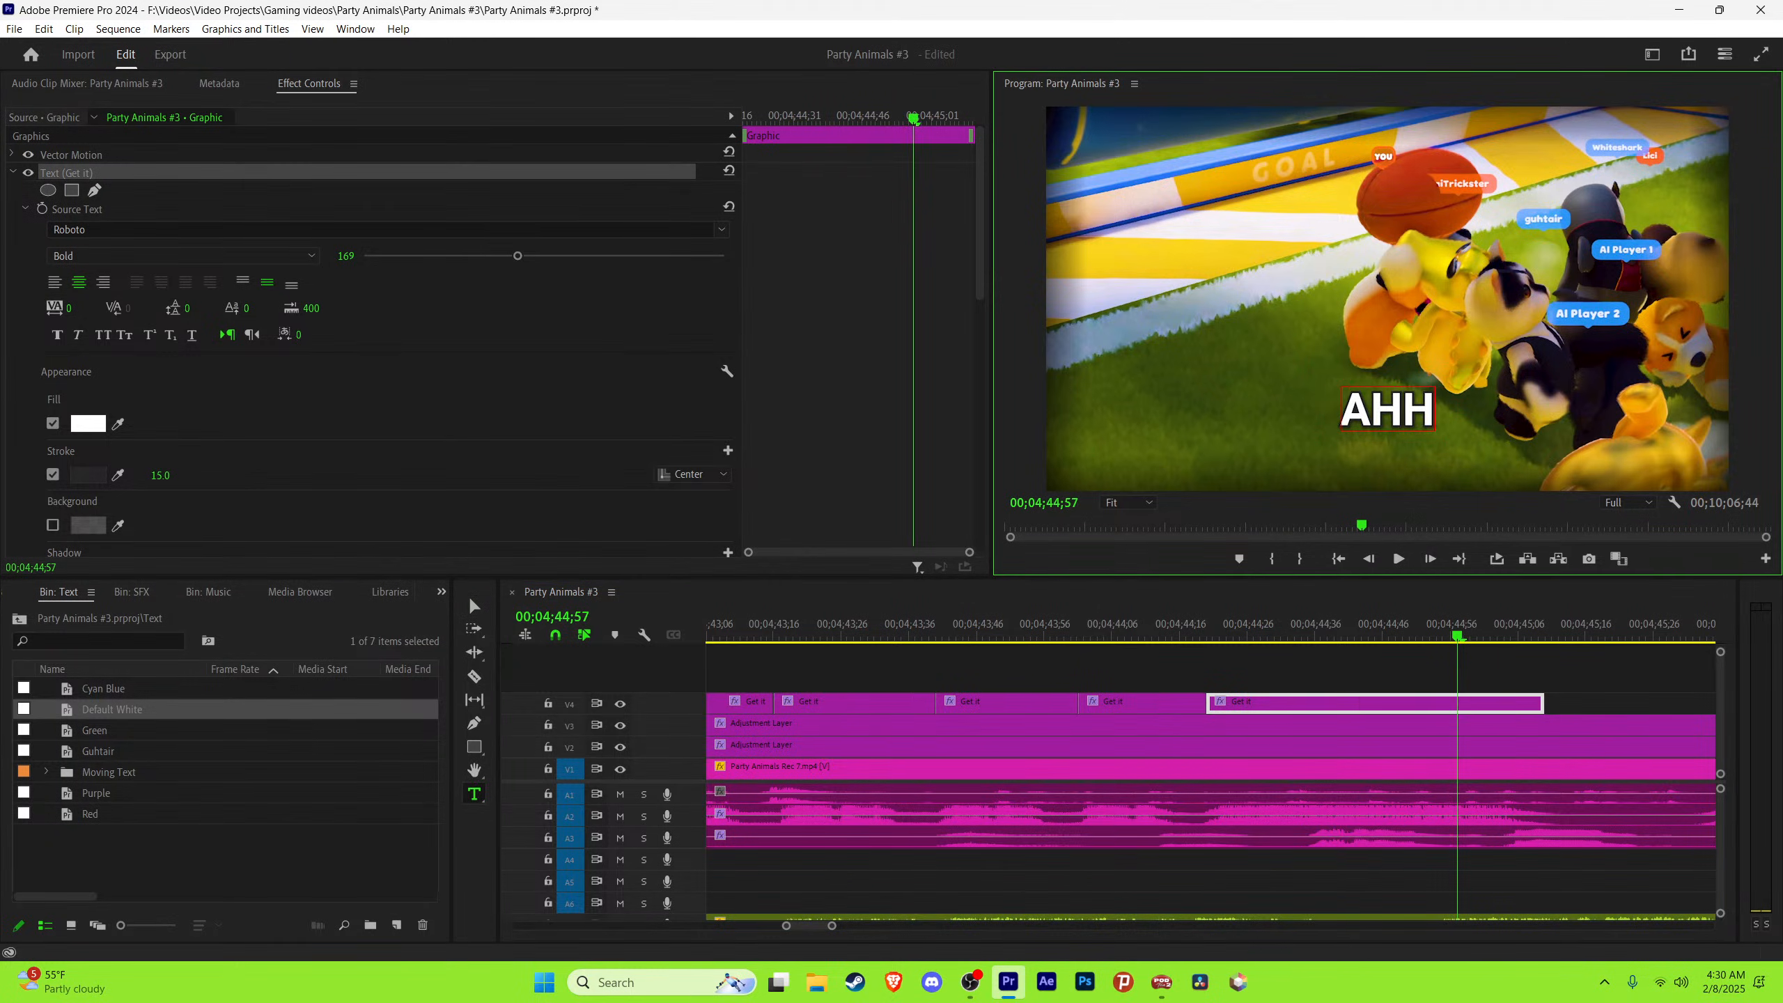
pyautogui.press('BackSpace')
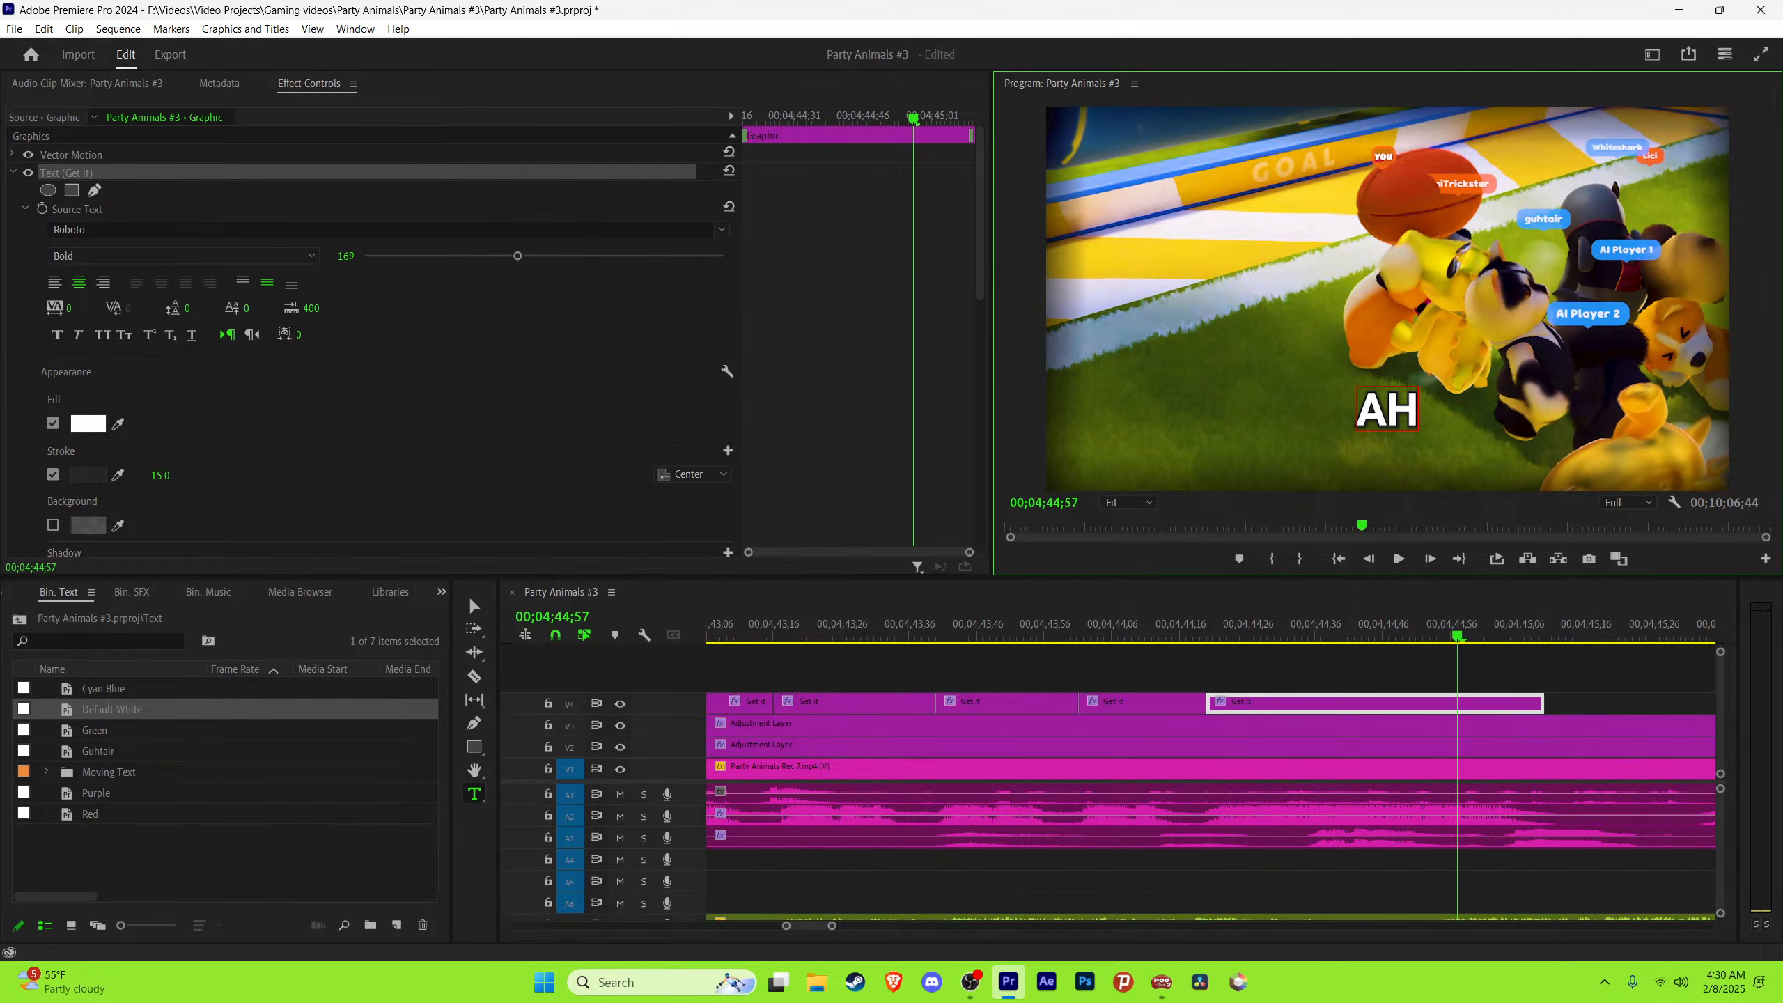
pyautogui.write('H')
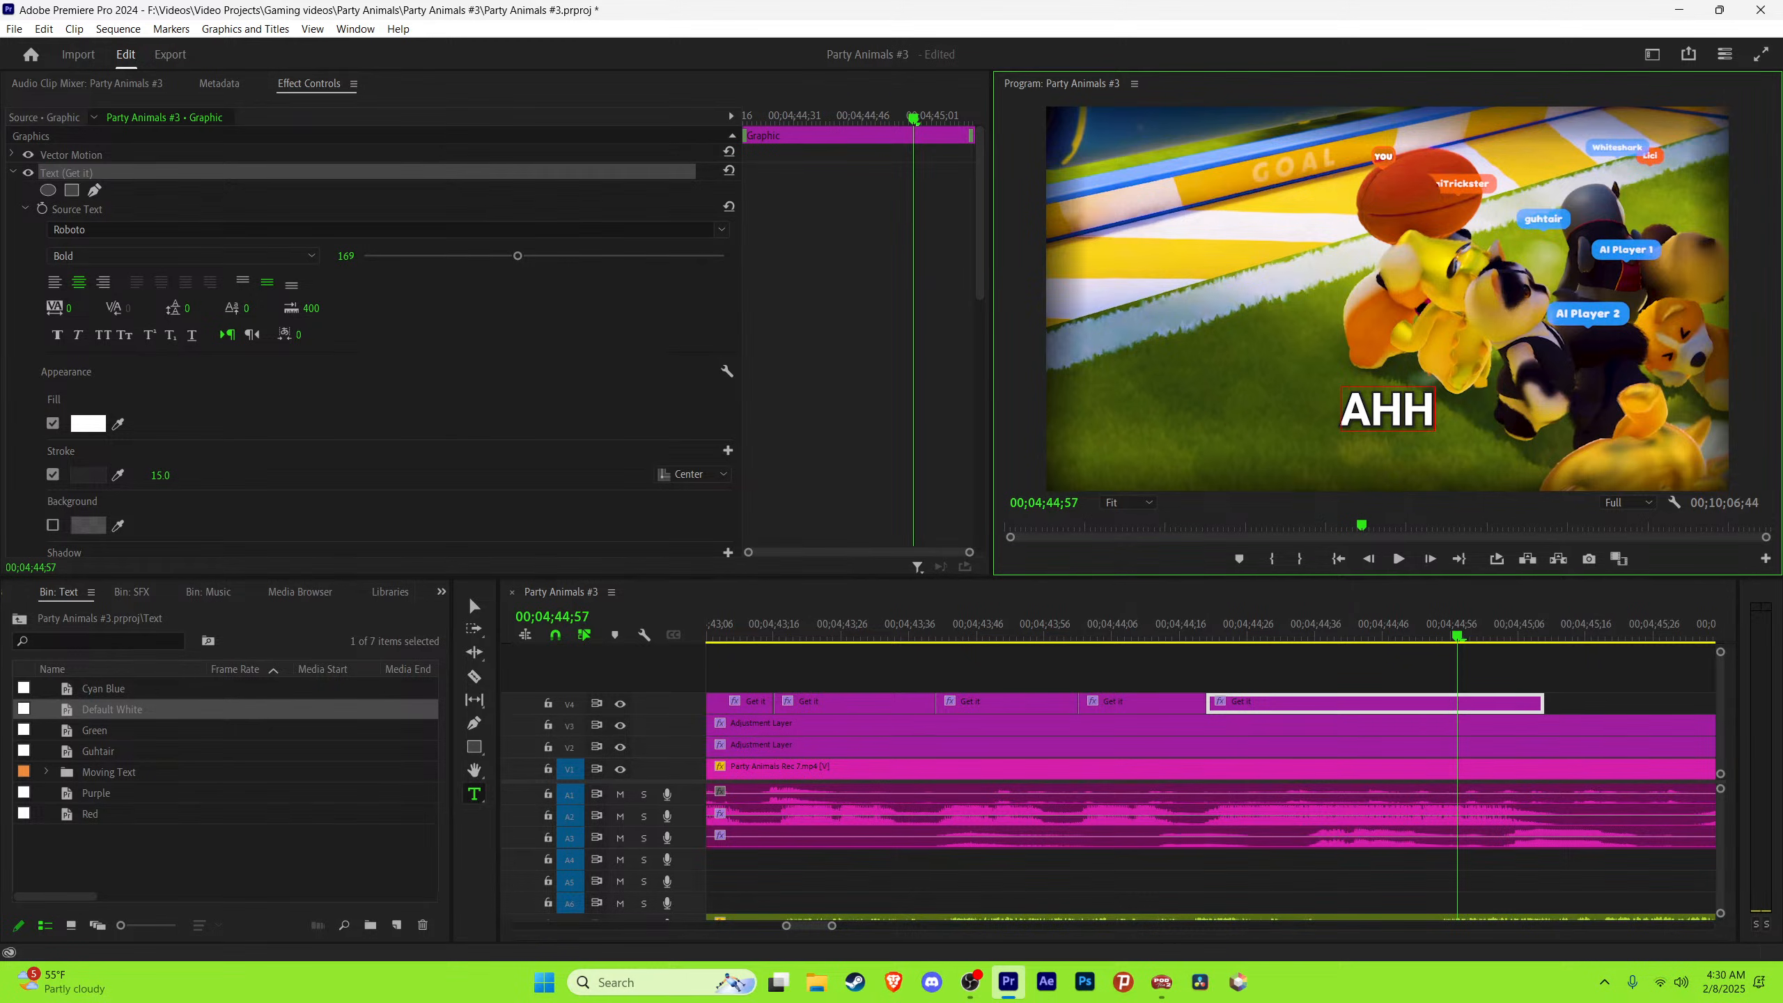
pyautogui.click(474, 606)
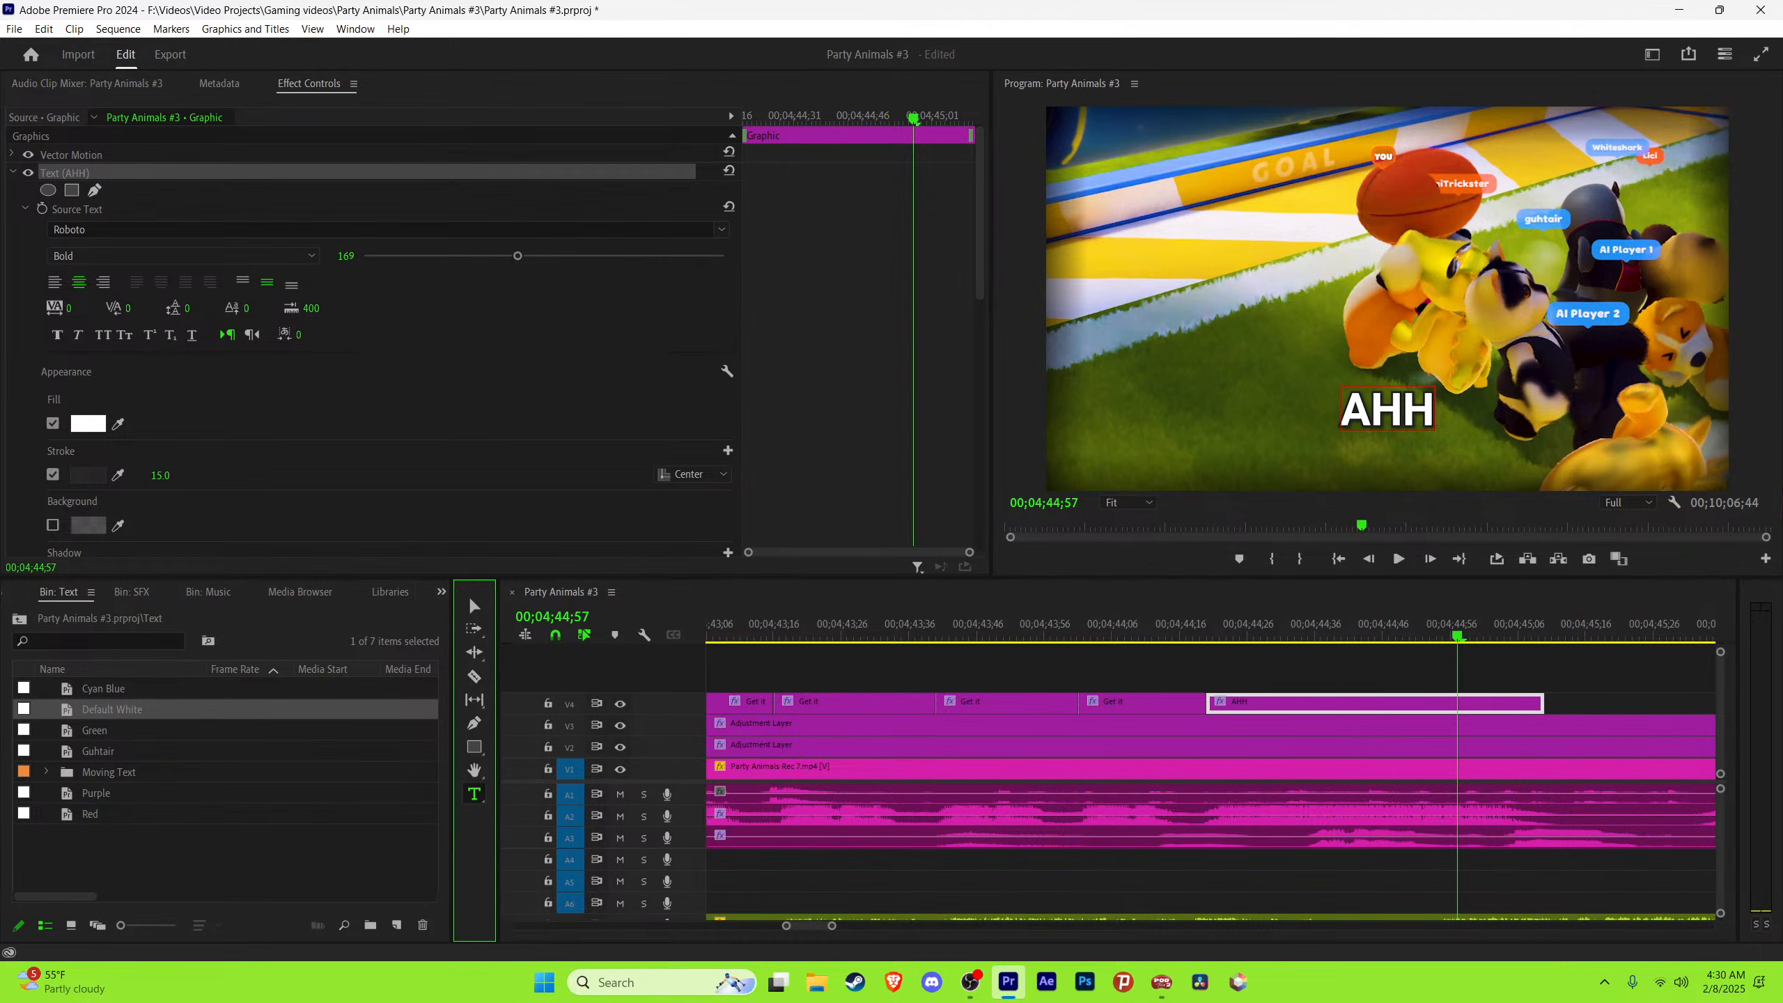
# Step: Set the "AHH" caption's font size to 250 and play it from its start at 00;04;44;20
pyautogui.moveTo(1437, 412); pyautogui.dragTo(1334, 411)
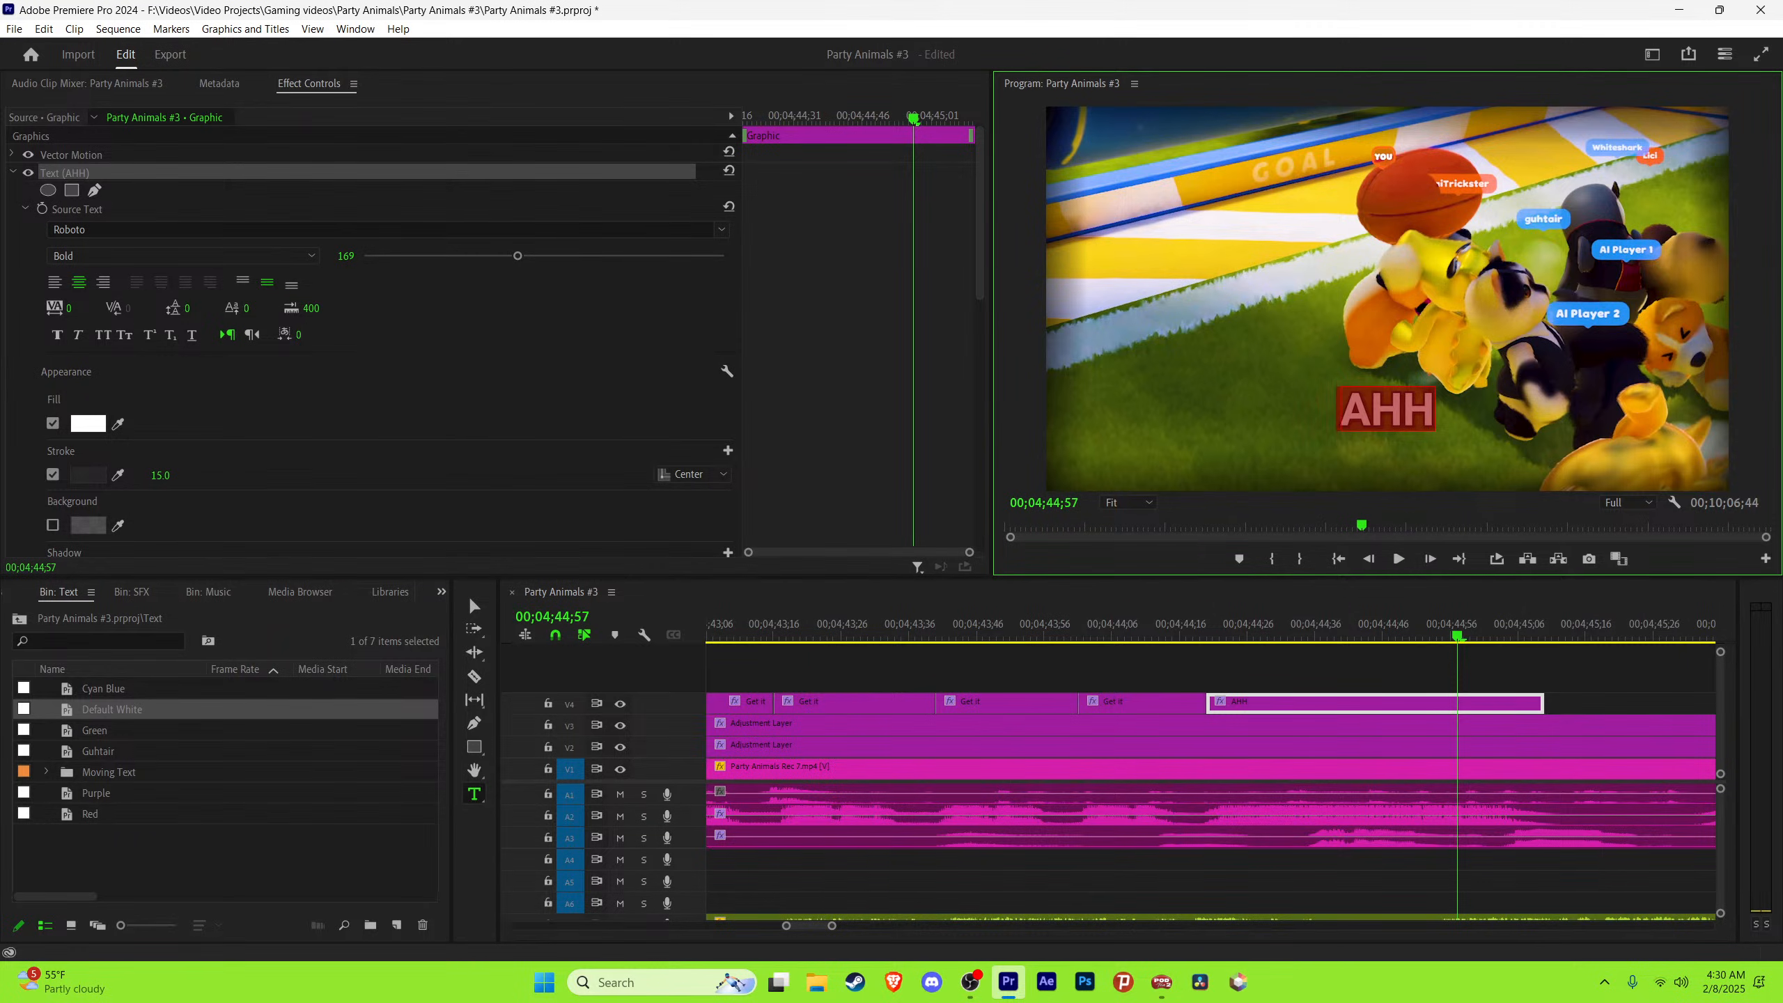
pyautogui.click(345, 256)
pyautogui.write('250')
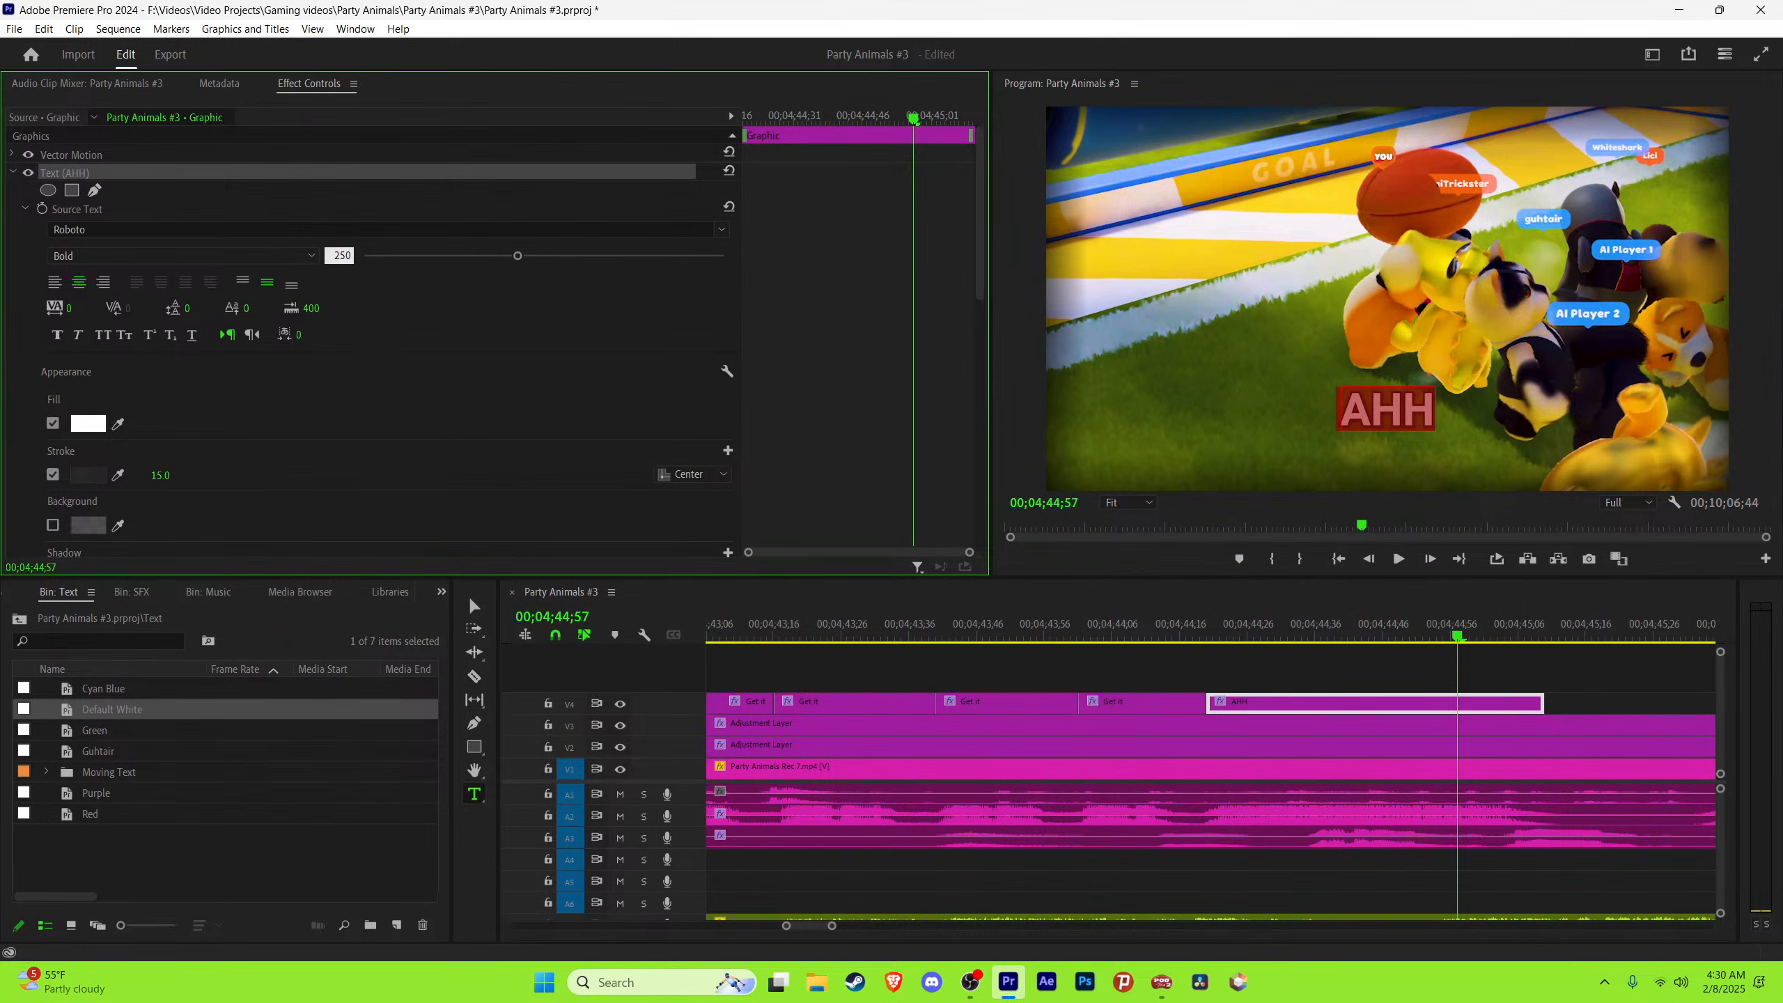
pyautogui.press('Return')
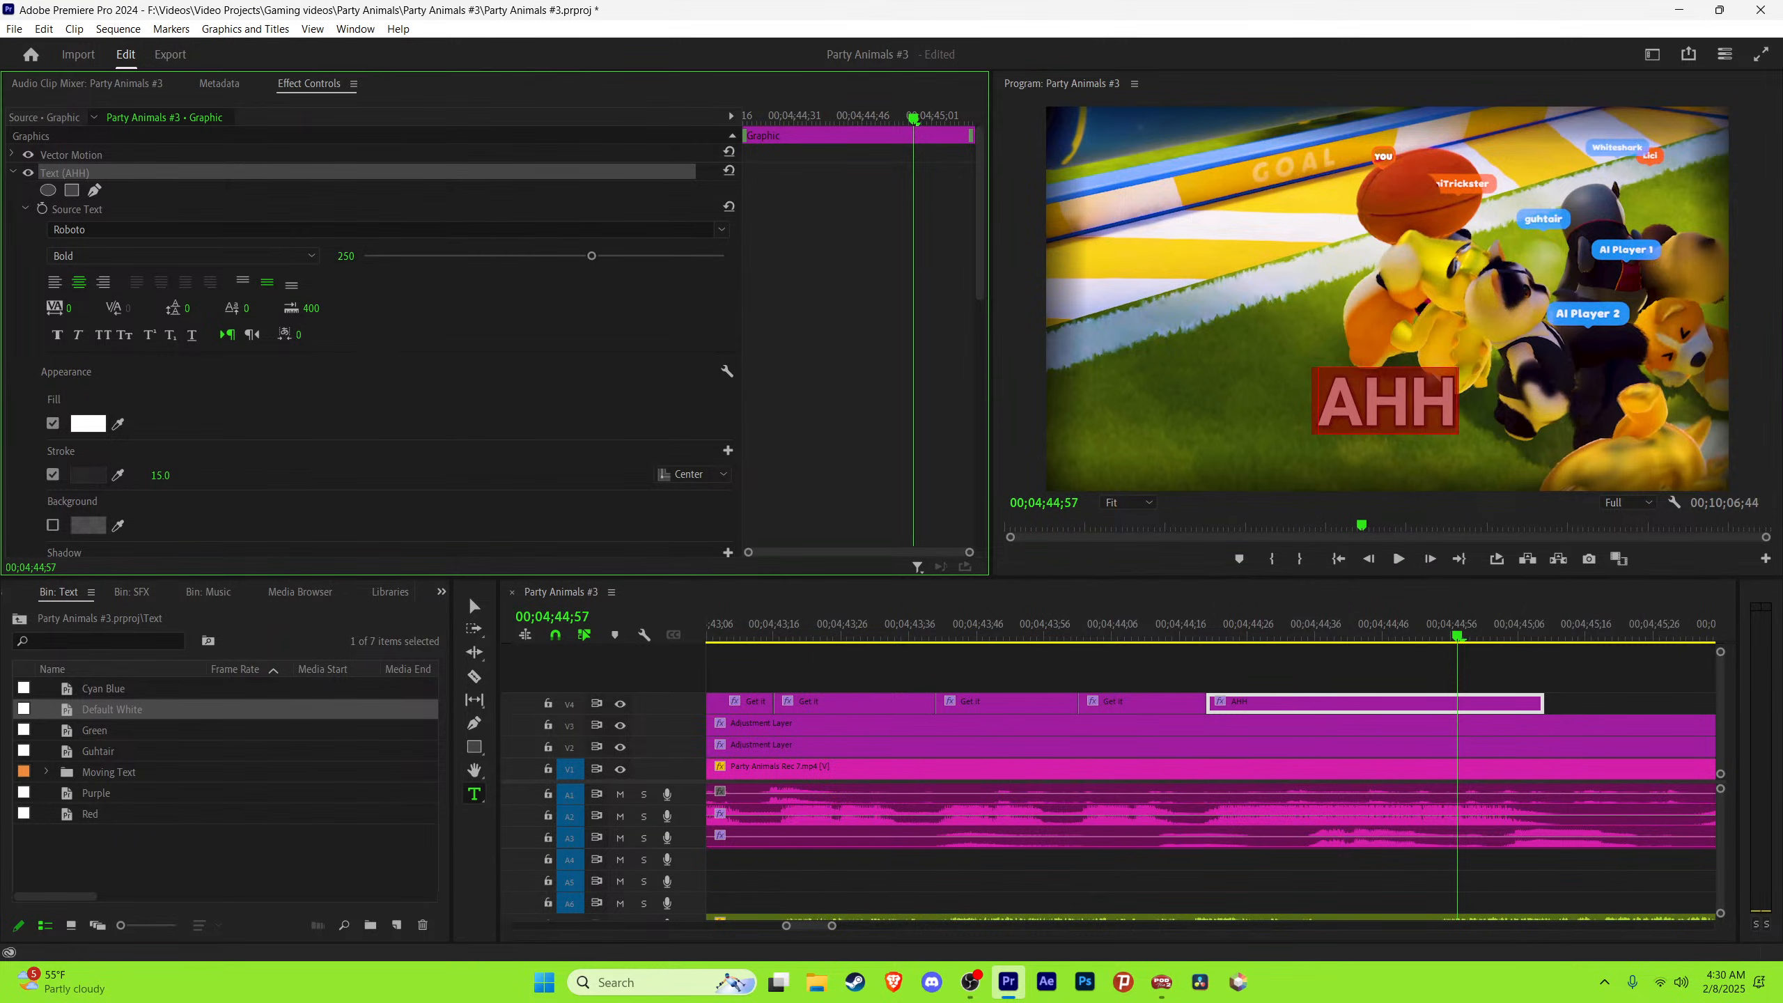
pyautogui.click(1201, 625)
pyautogui.press('Right')
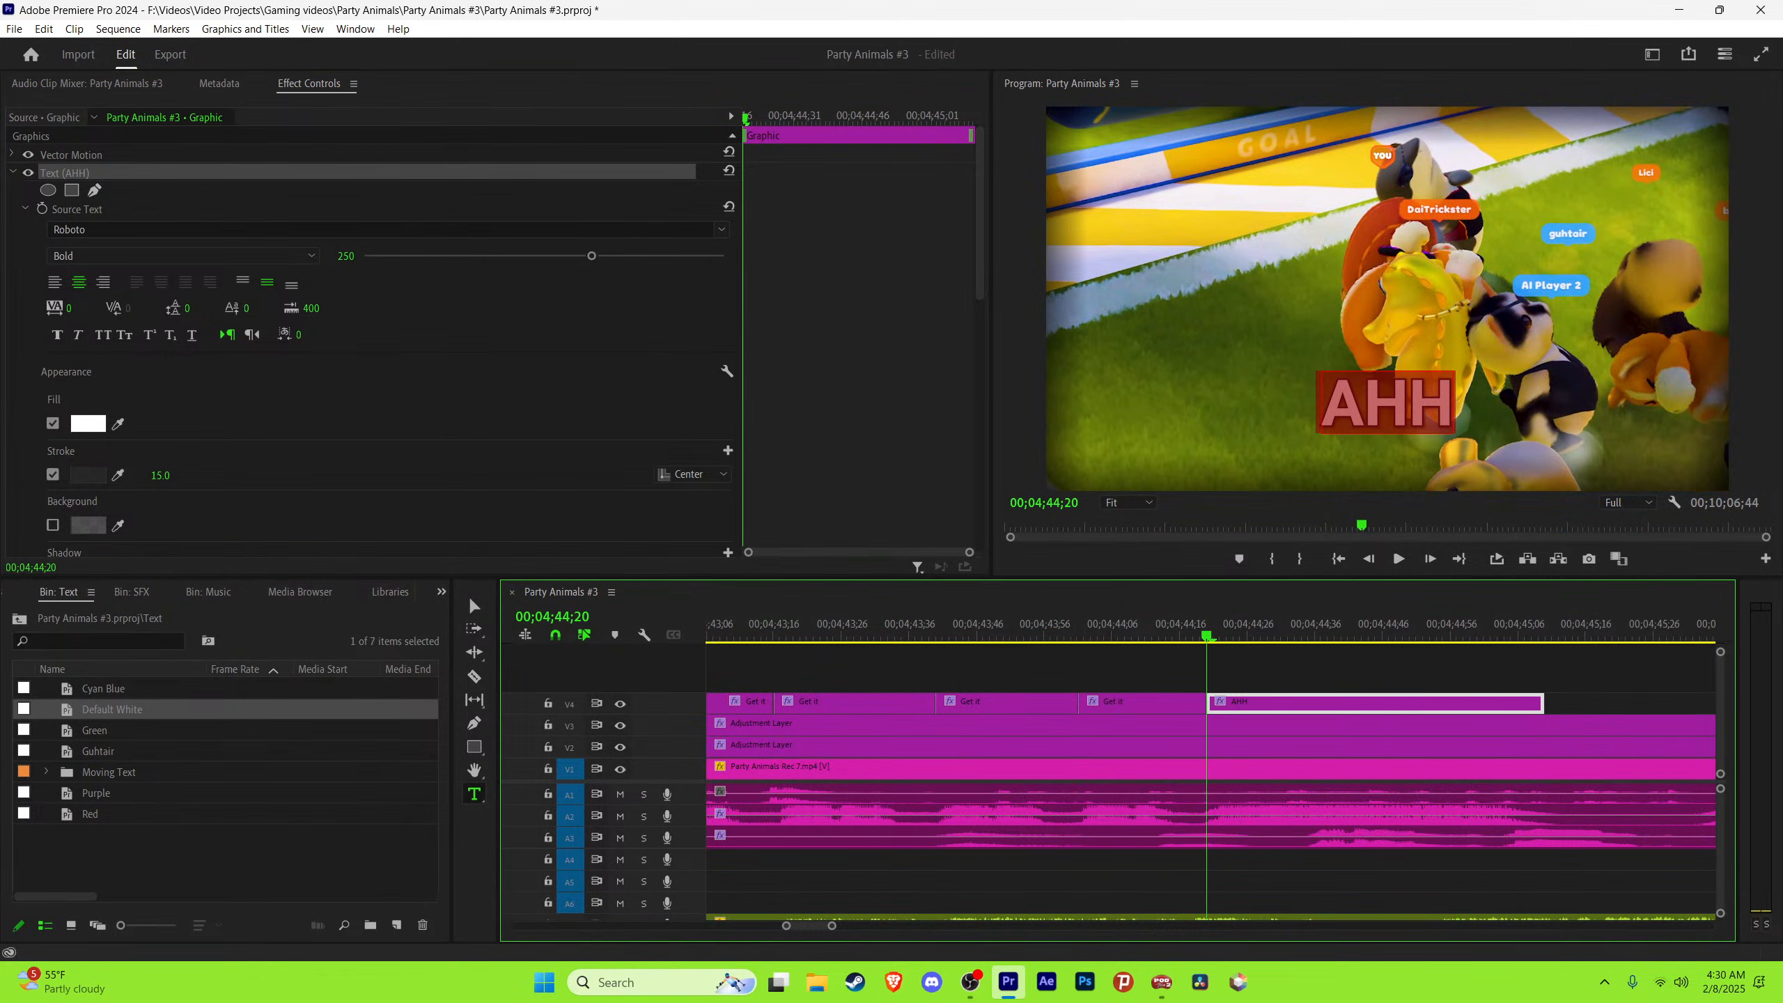
pyautogui.press('space')
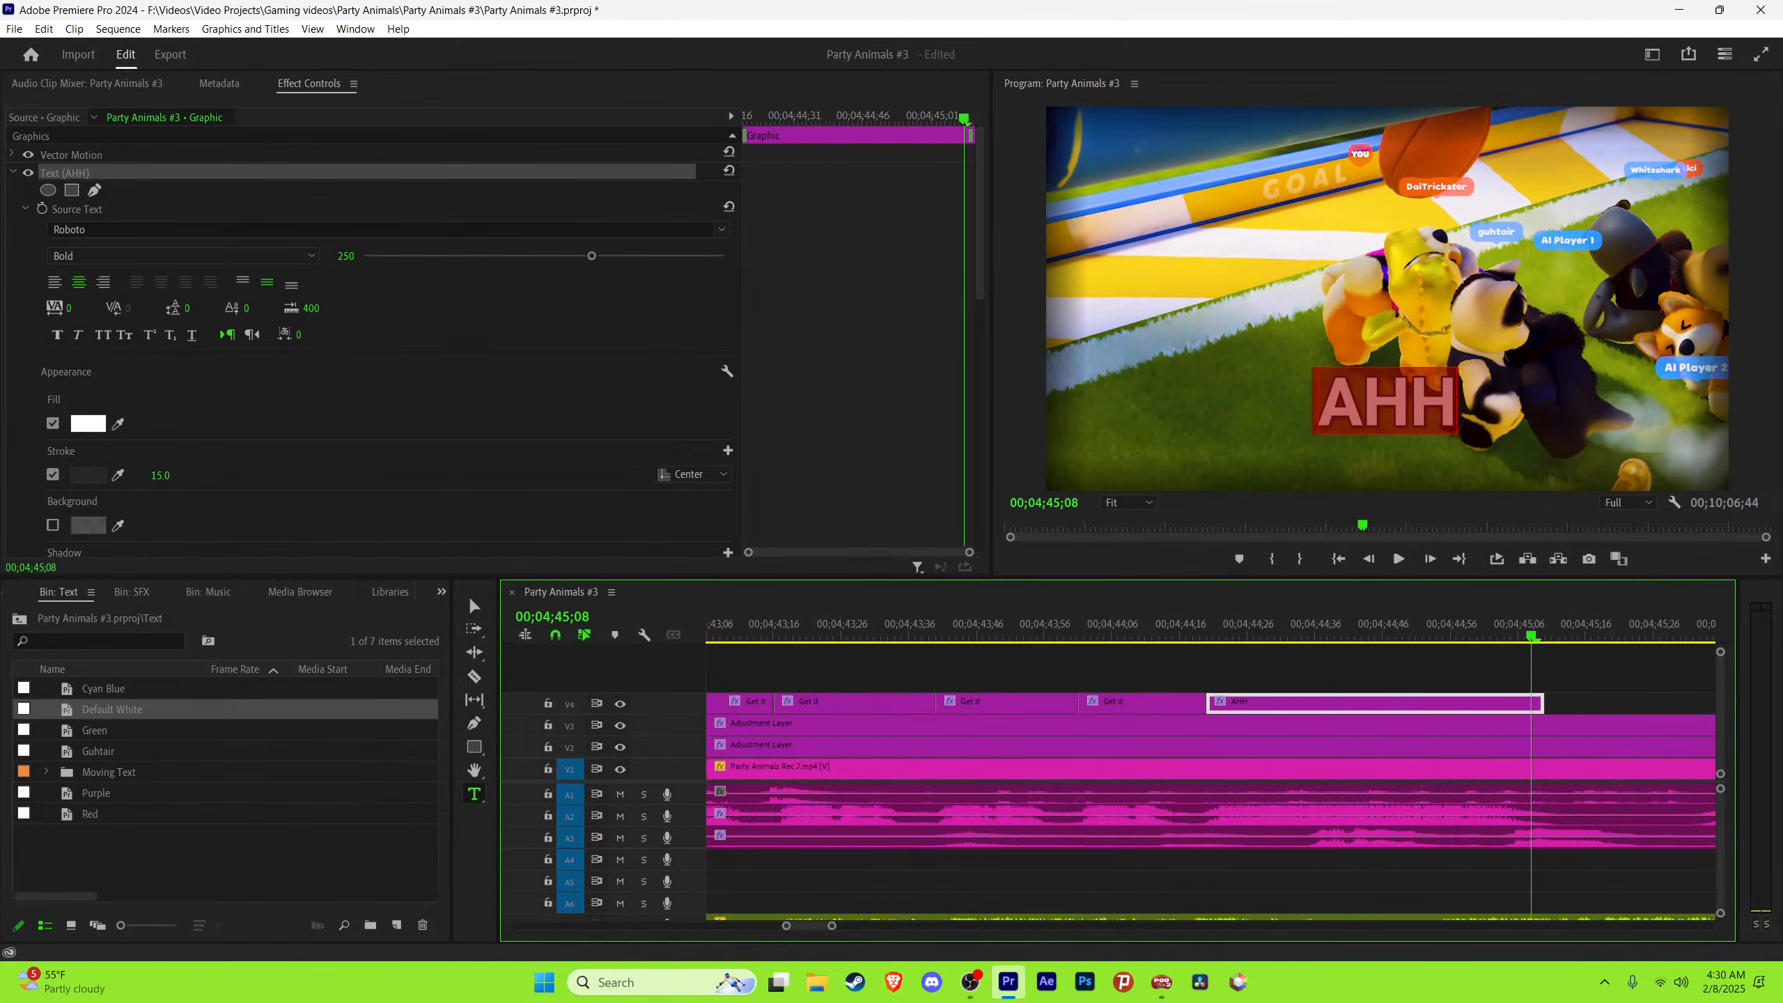
# Step: Check the properties of the "Text Shake Effect by HTGHunter" preset and apply it to the "AHH" caption
pyautogui.click(441, 592)
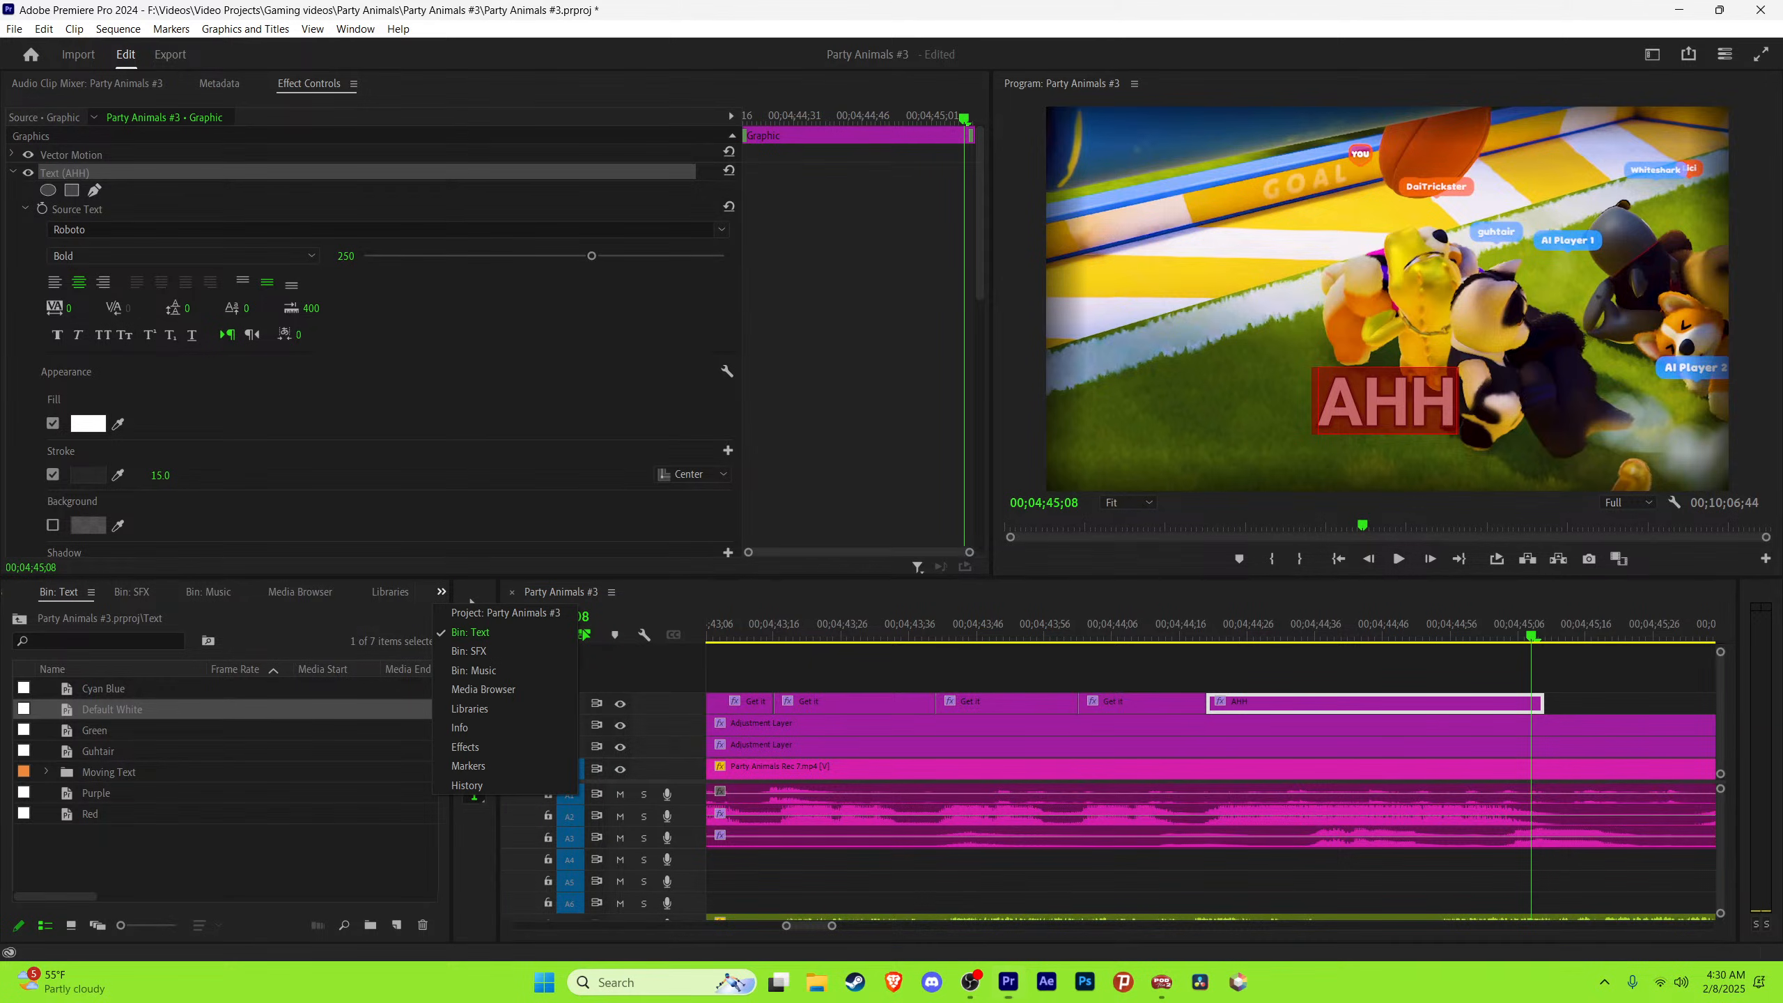
pyautogui.click(474, 748)
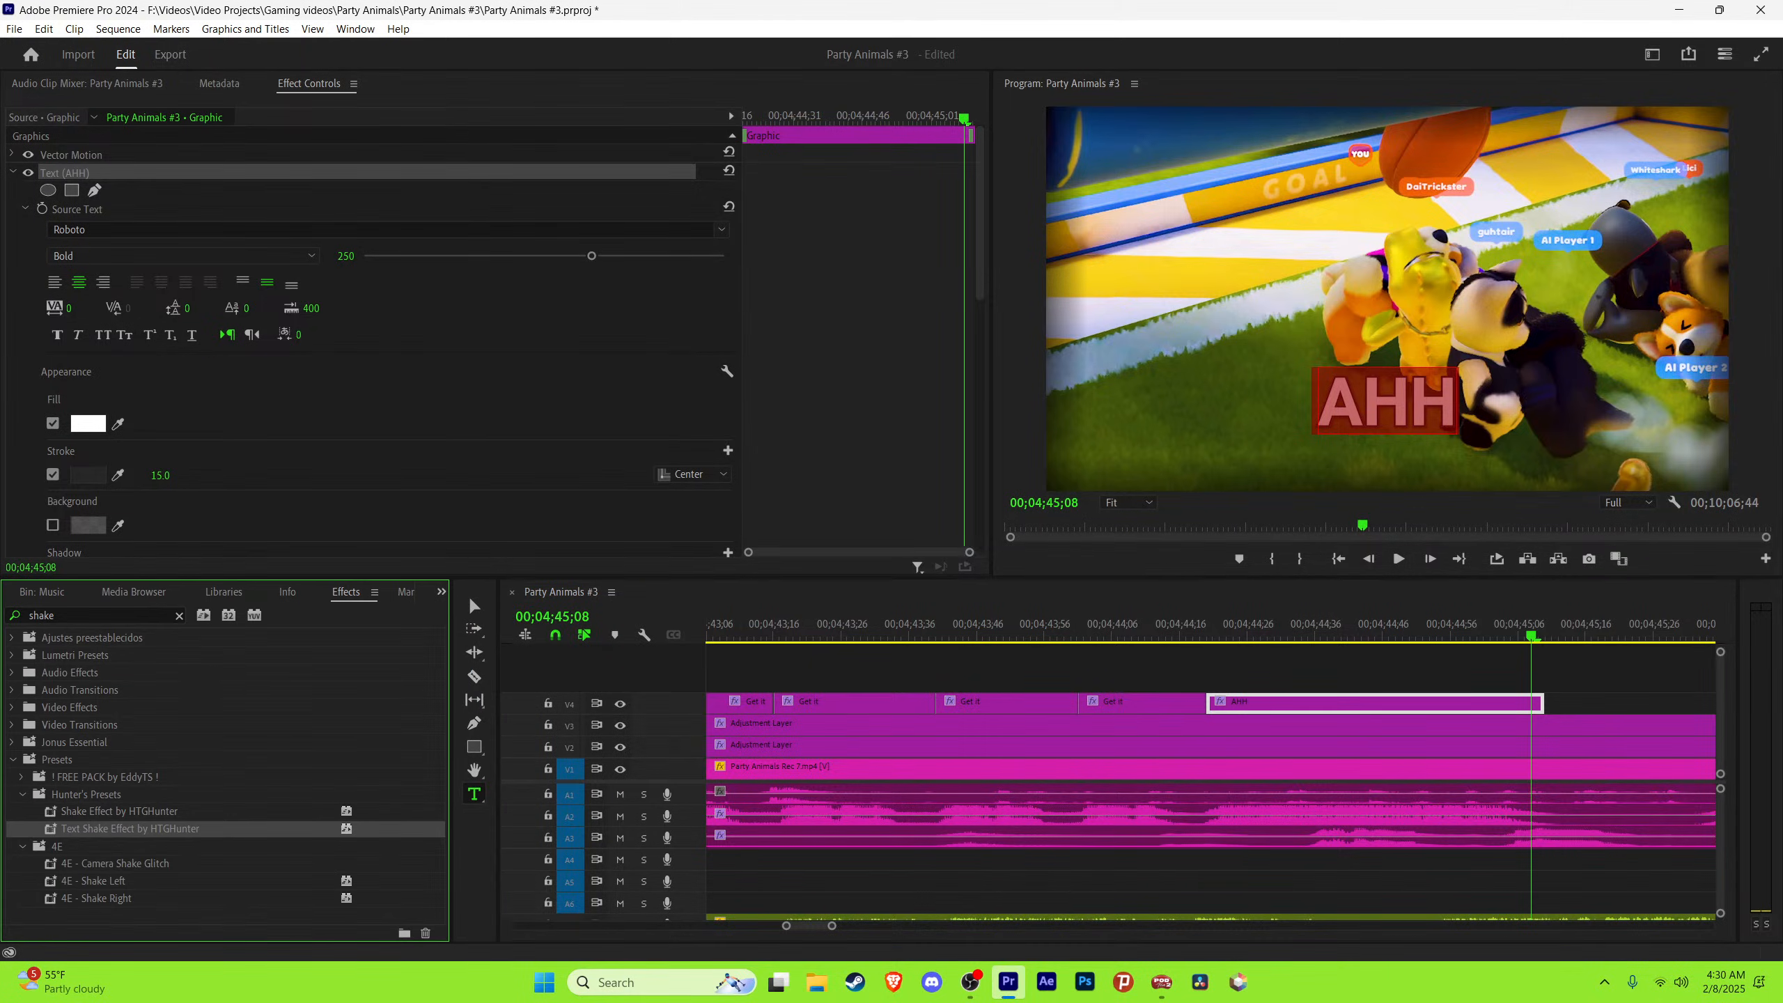
pyautogui.rightClick(161, 829)
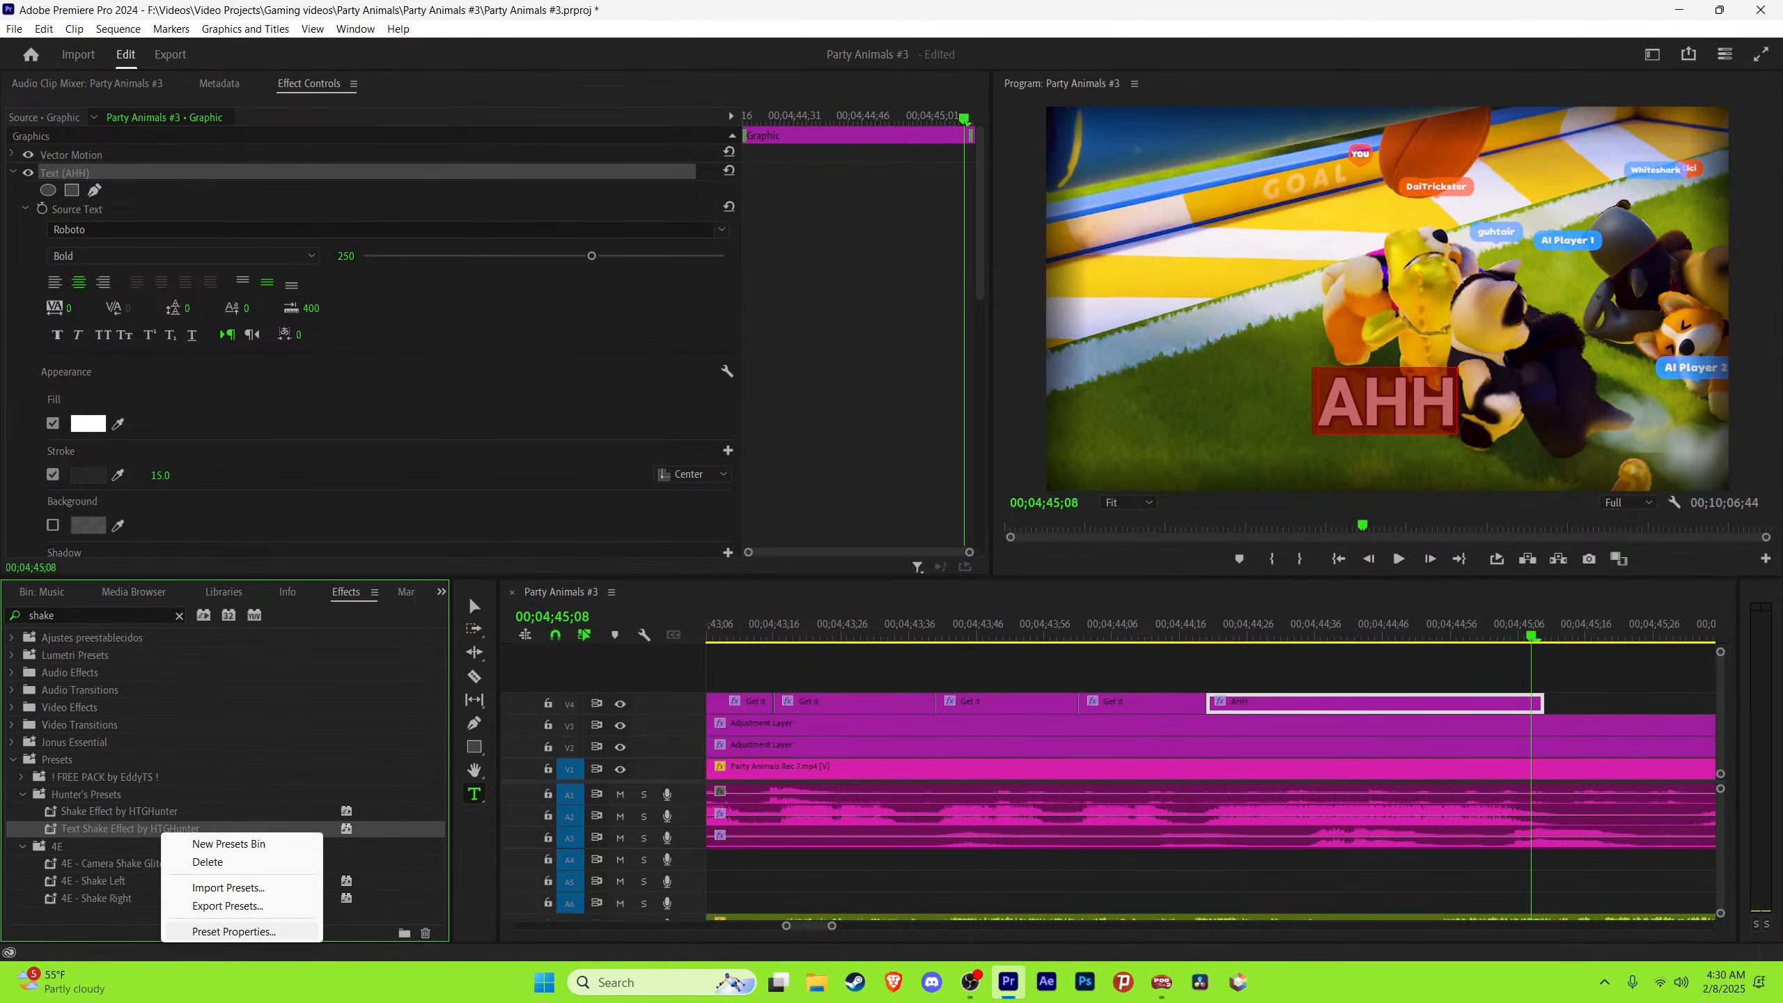
pyautogui.click(203, 931)
pyautogui.click(894, 585)
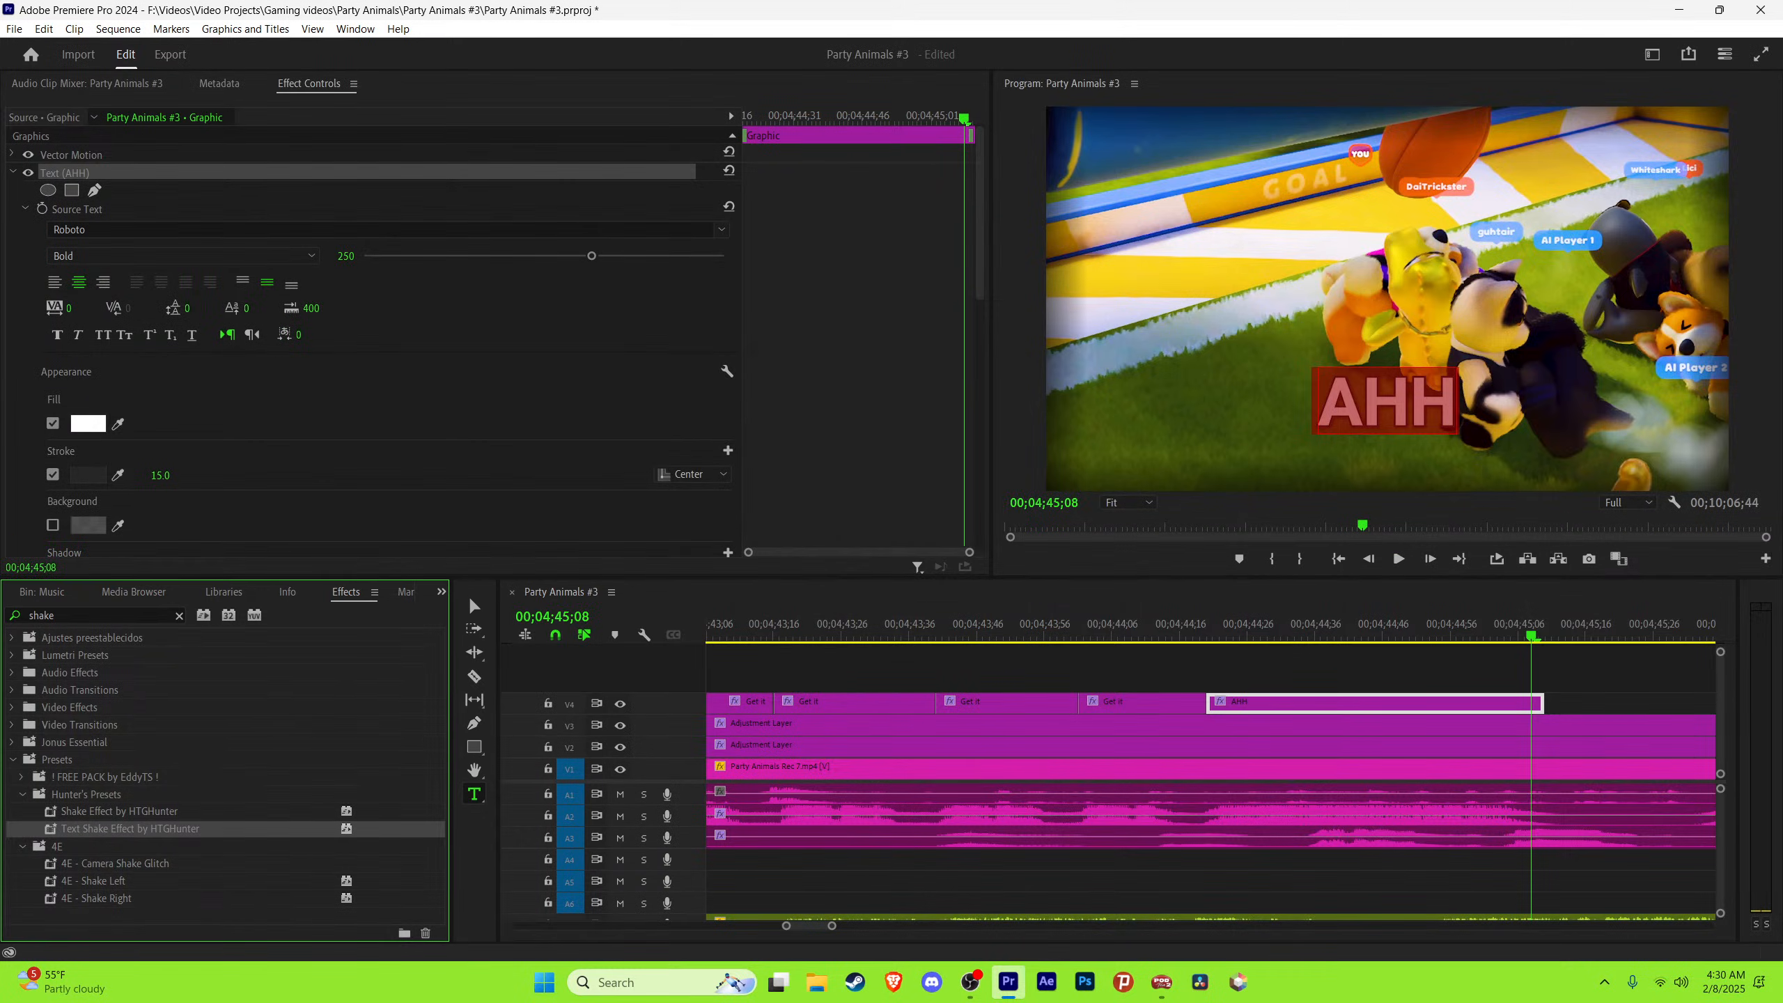
pyautogui.moveTo(140, 829); pyautogui.dragTo(1380, 703)
# Step: Add the default Cross Dissolve to the end of the "AHH" caption and shorten it to 4 frames
pyautogui.press('-')
pyautogui.press('-')
pyautogui.press('-')
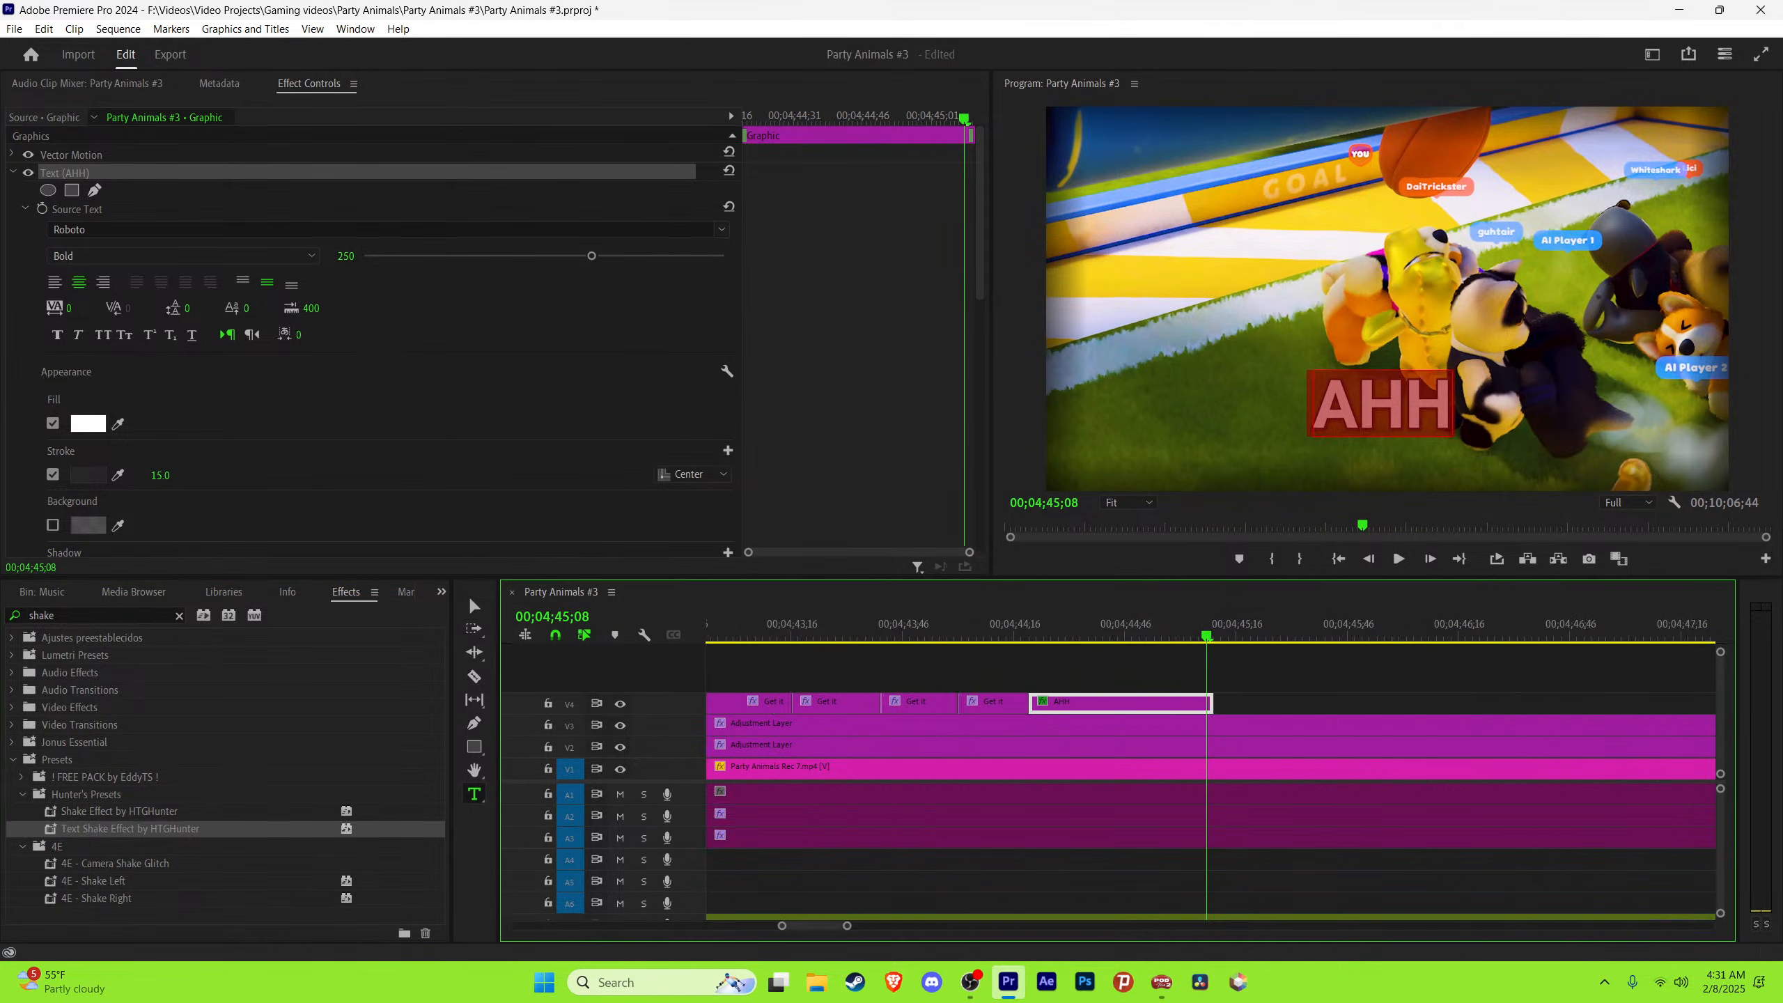
pyautogui.click(474, 606)
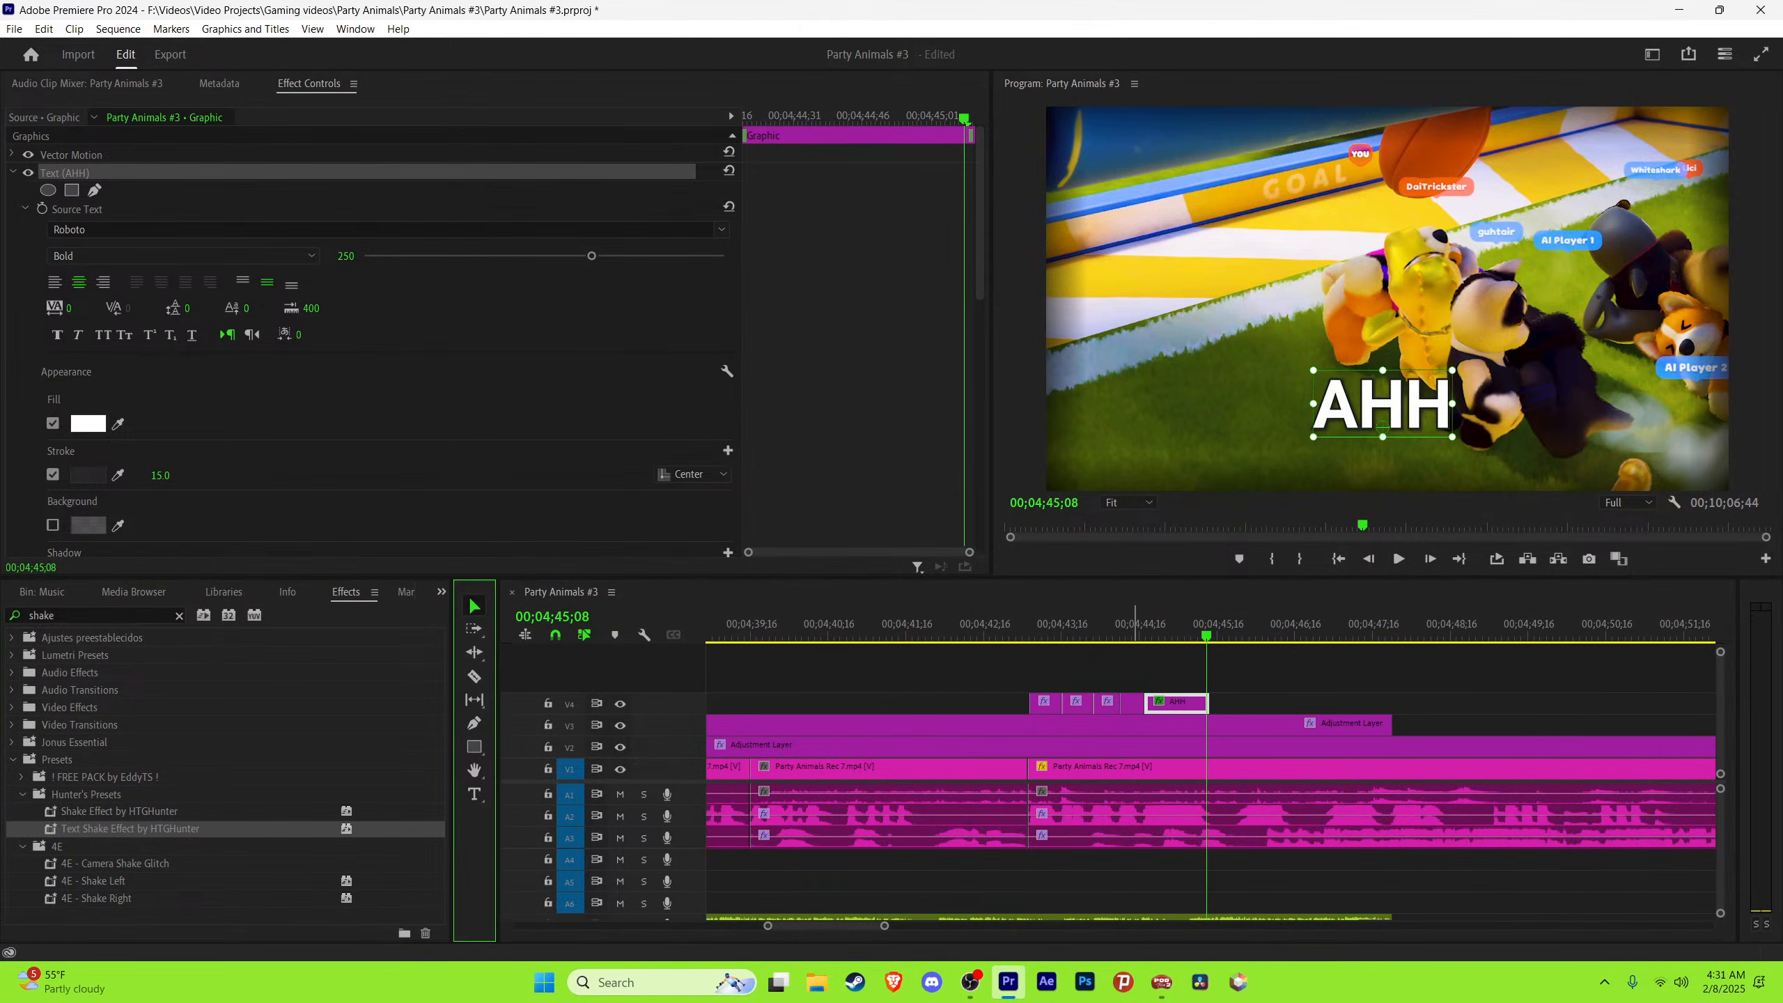
pyautogui.moveTo(885, 926); pyautogui.dragTo(824, 926)
pyautogui.rightClick(1218, 701)
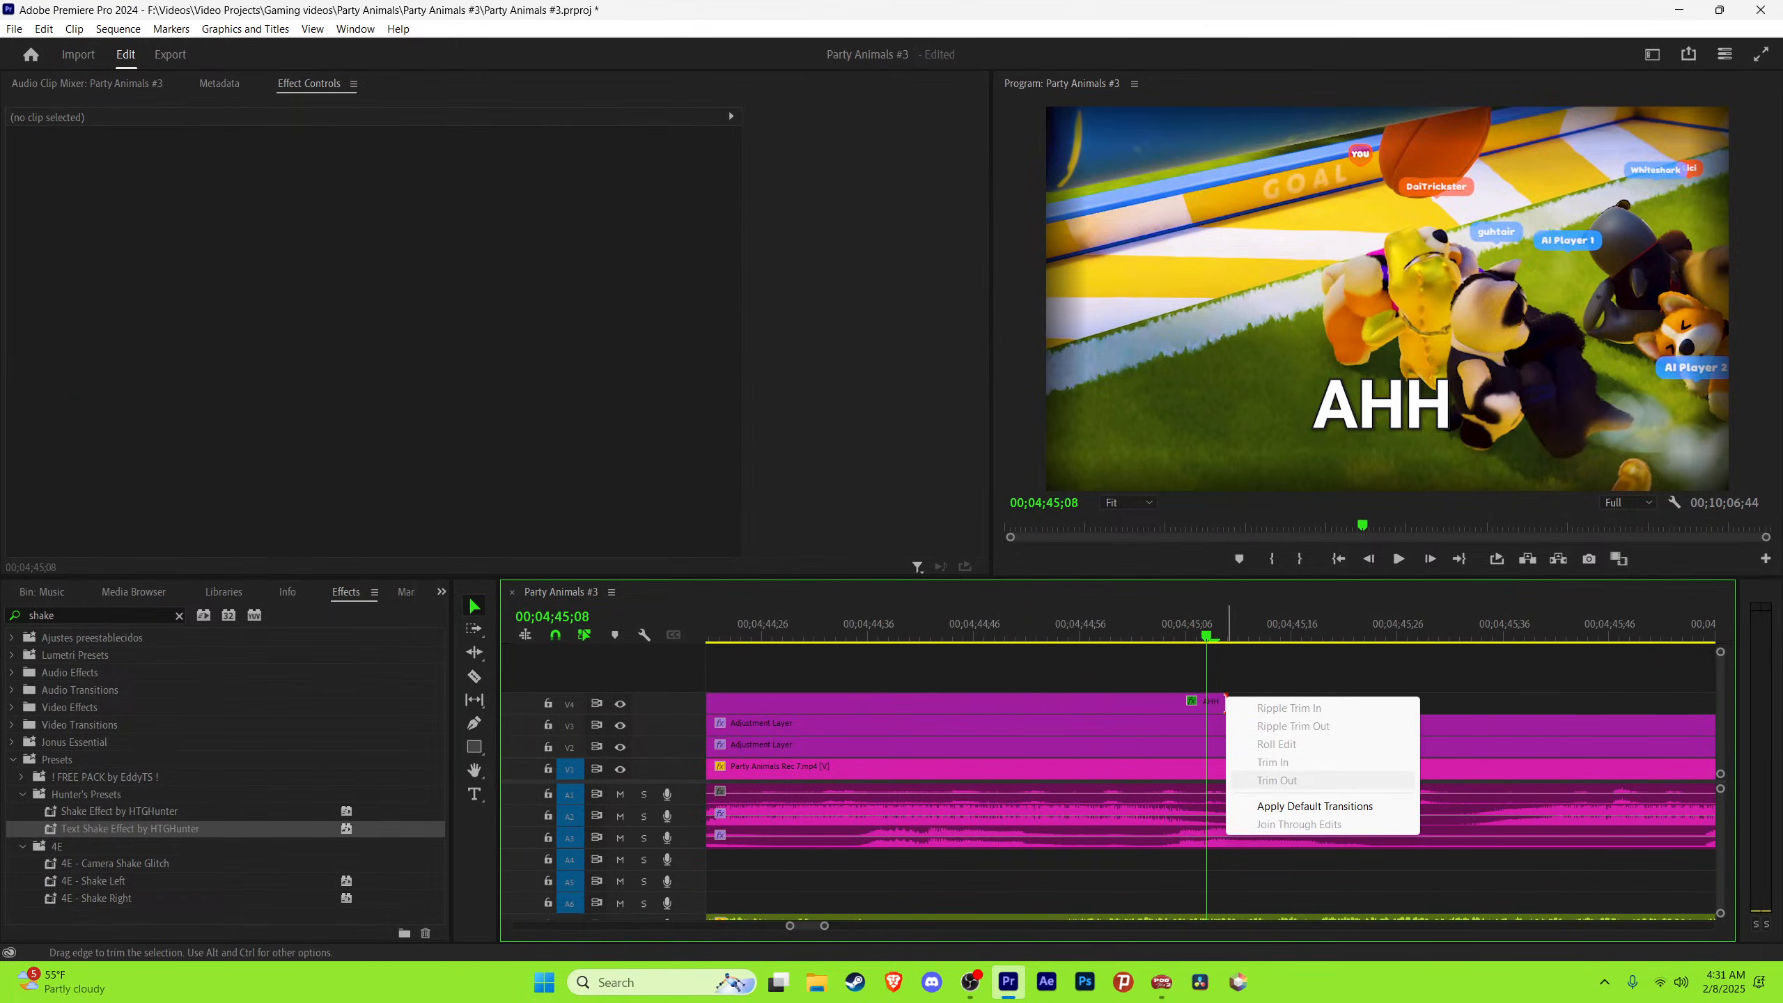
pyautogui.click(1257, 806)
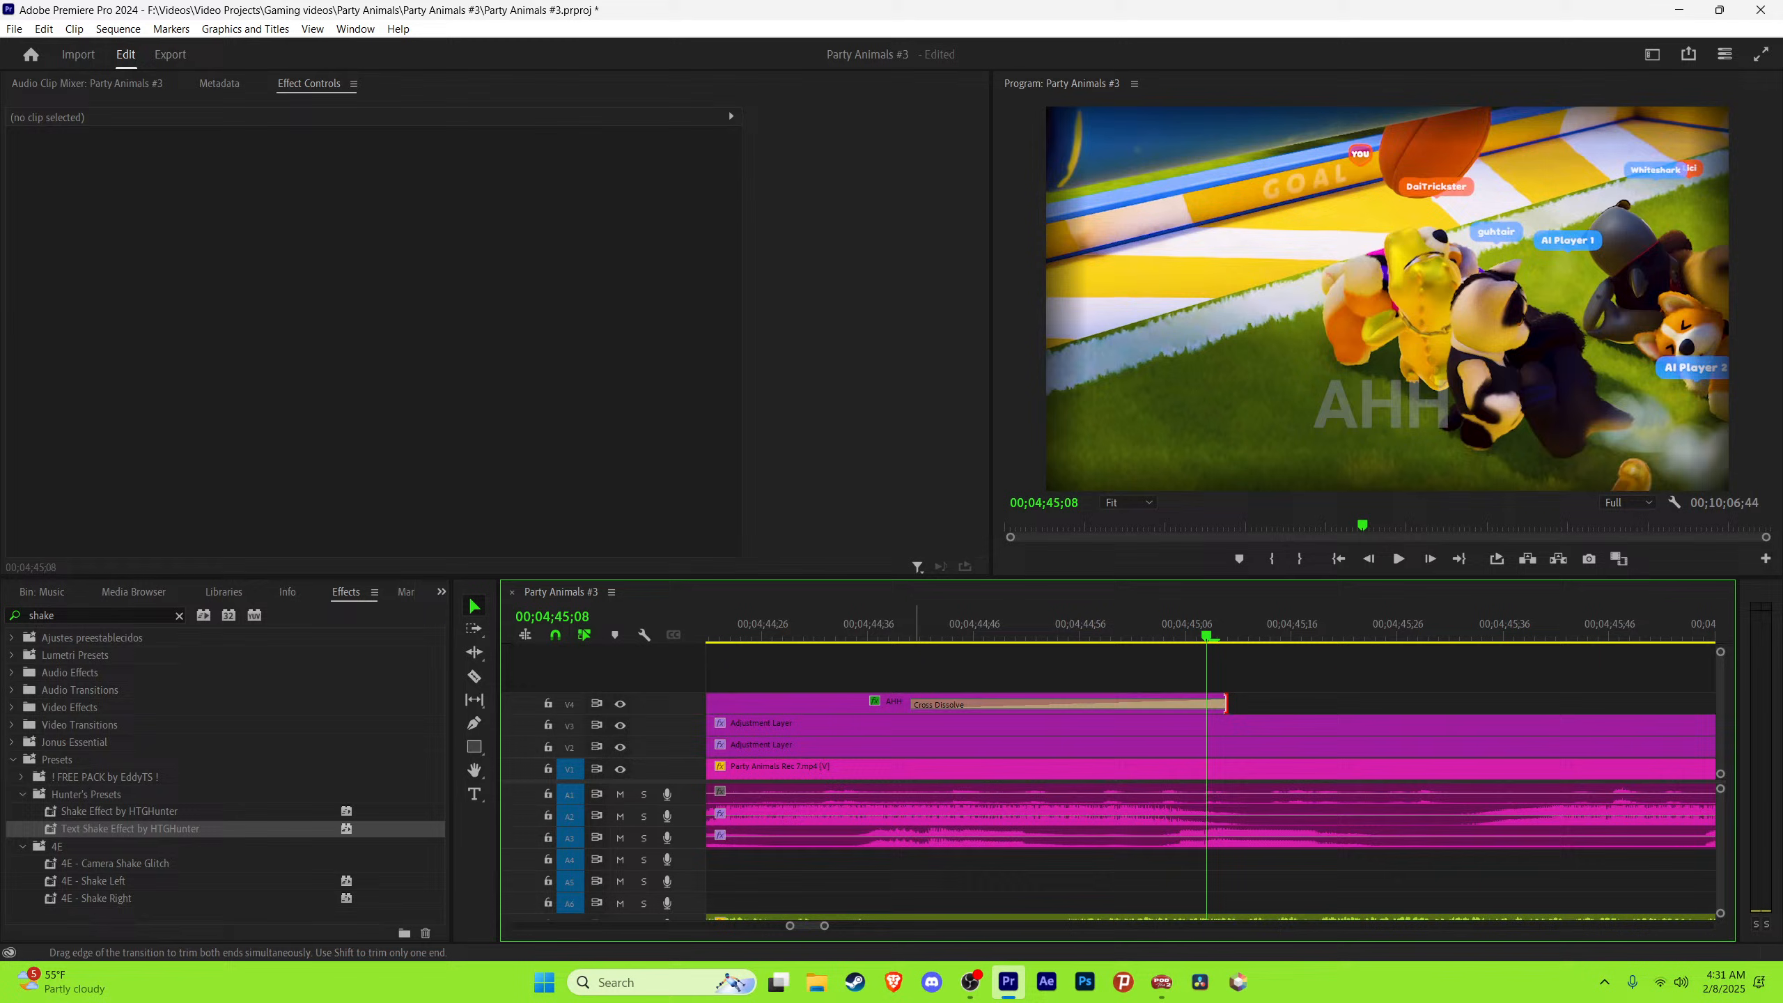
pyautogui.moveTo(915, 704); pyautogui.dragTo(1188, 703)
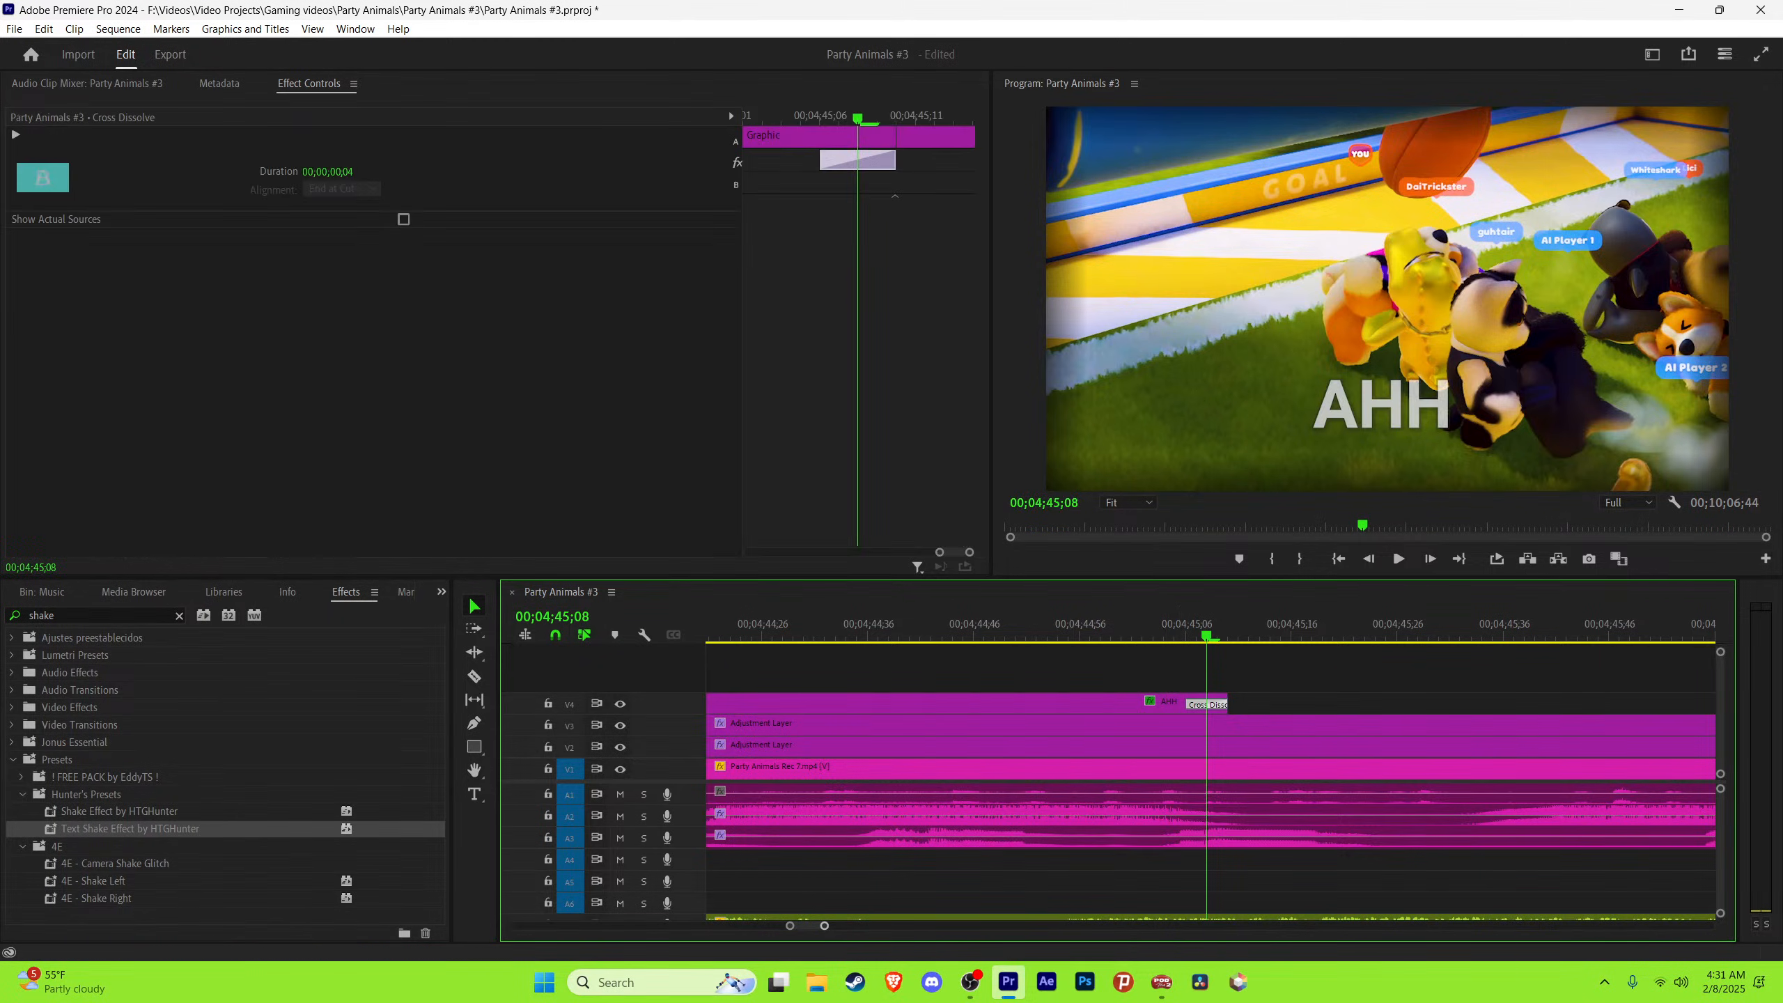
# Step: Move the playhead to 00;04;42;46, just before the first "Get it" caption, and save the project
pyautogui.press('-')
pyautogui.press('-')
pyautogui.press('-')
pyautogui.press('-')
pyautogui.press('-')
pyautogui.press('-')
pyautogui.press('-')
pyautogui.press('-')
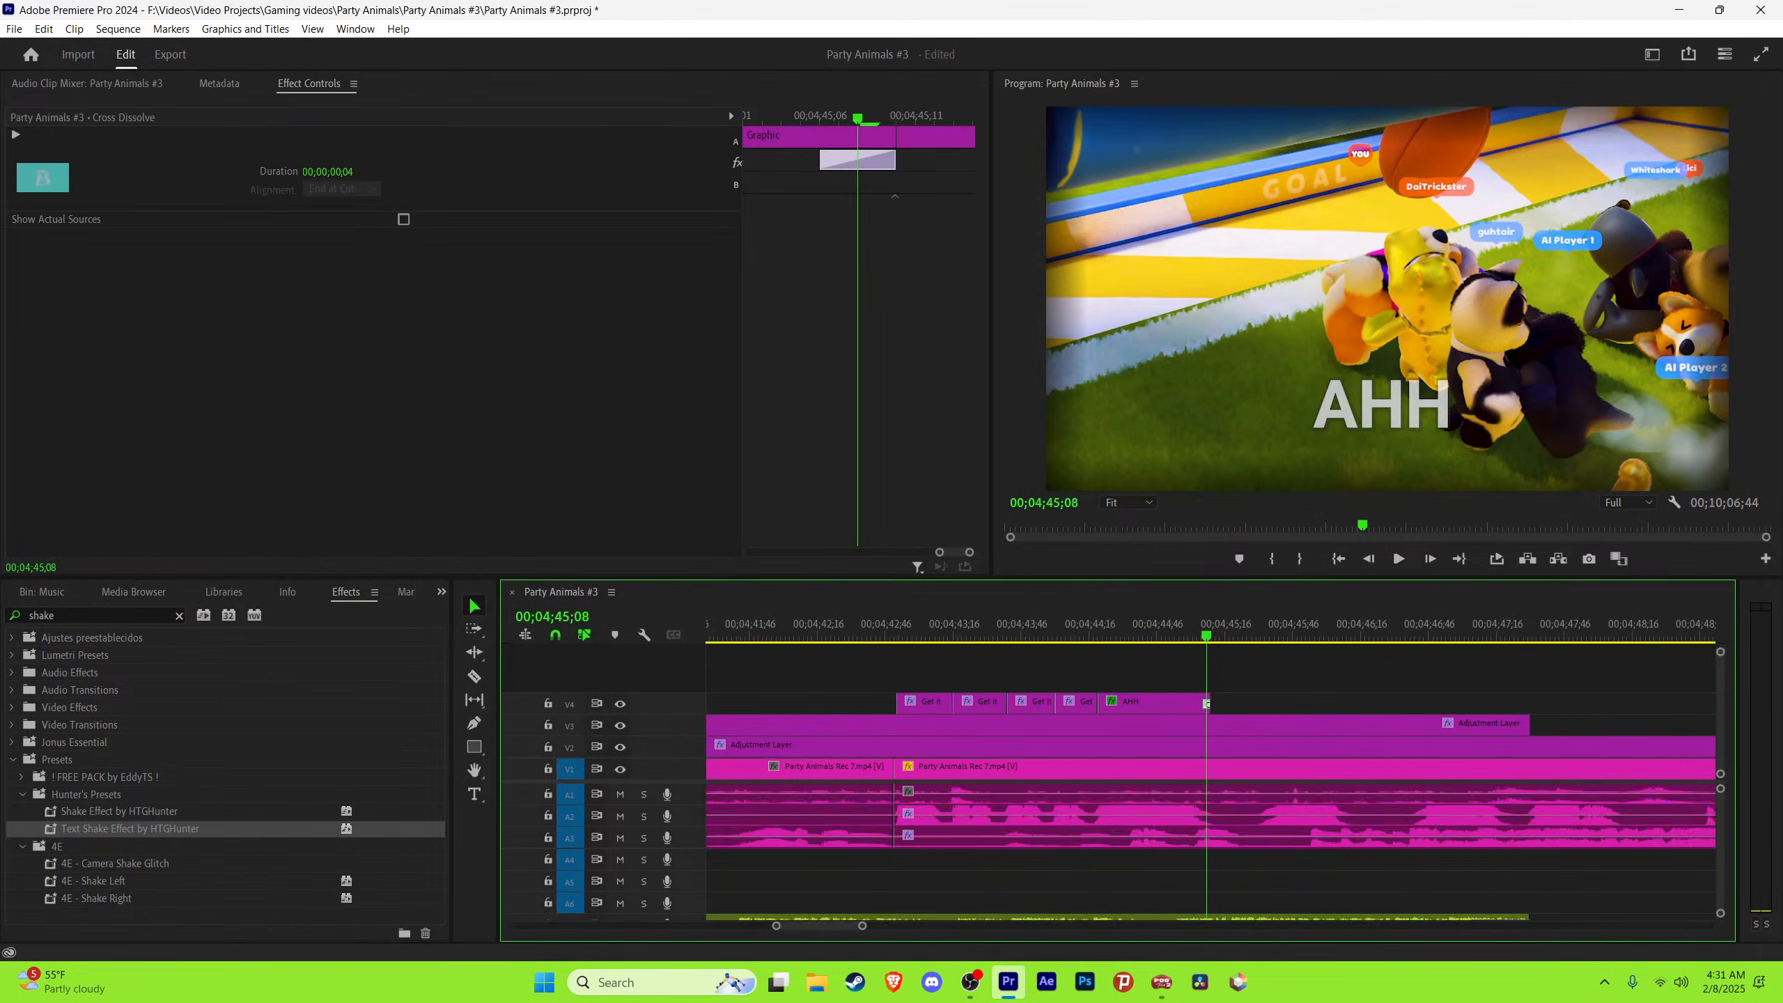
pyautogui.click(949, 636)
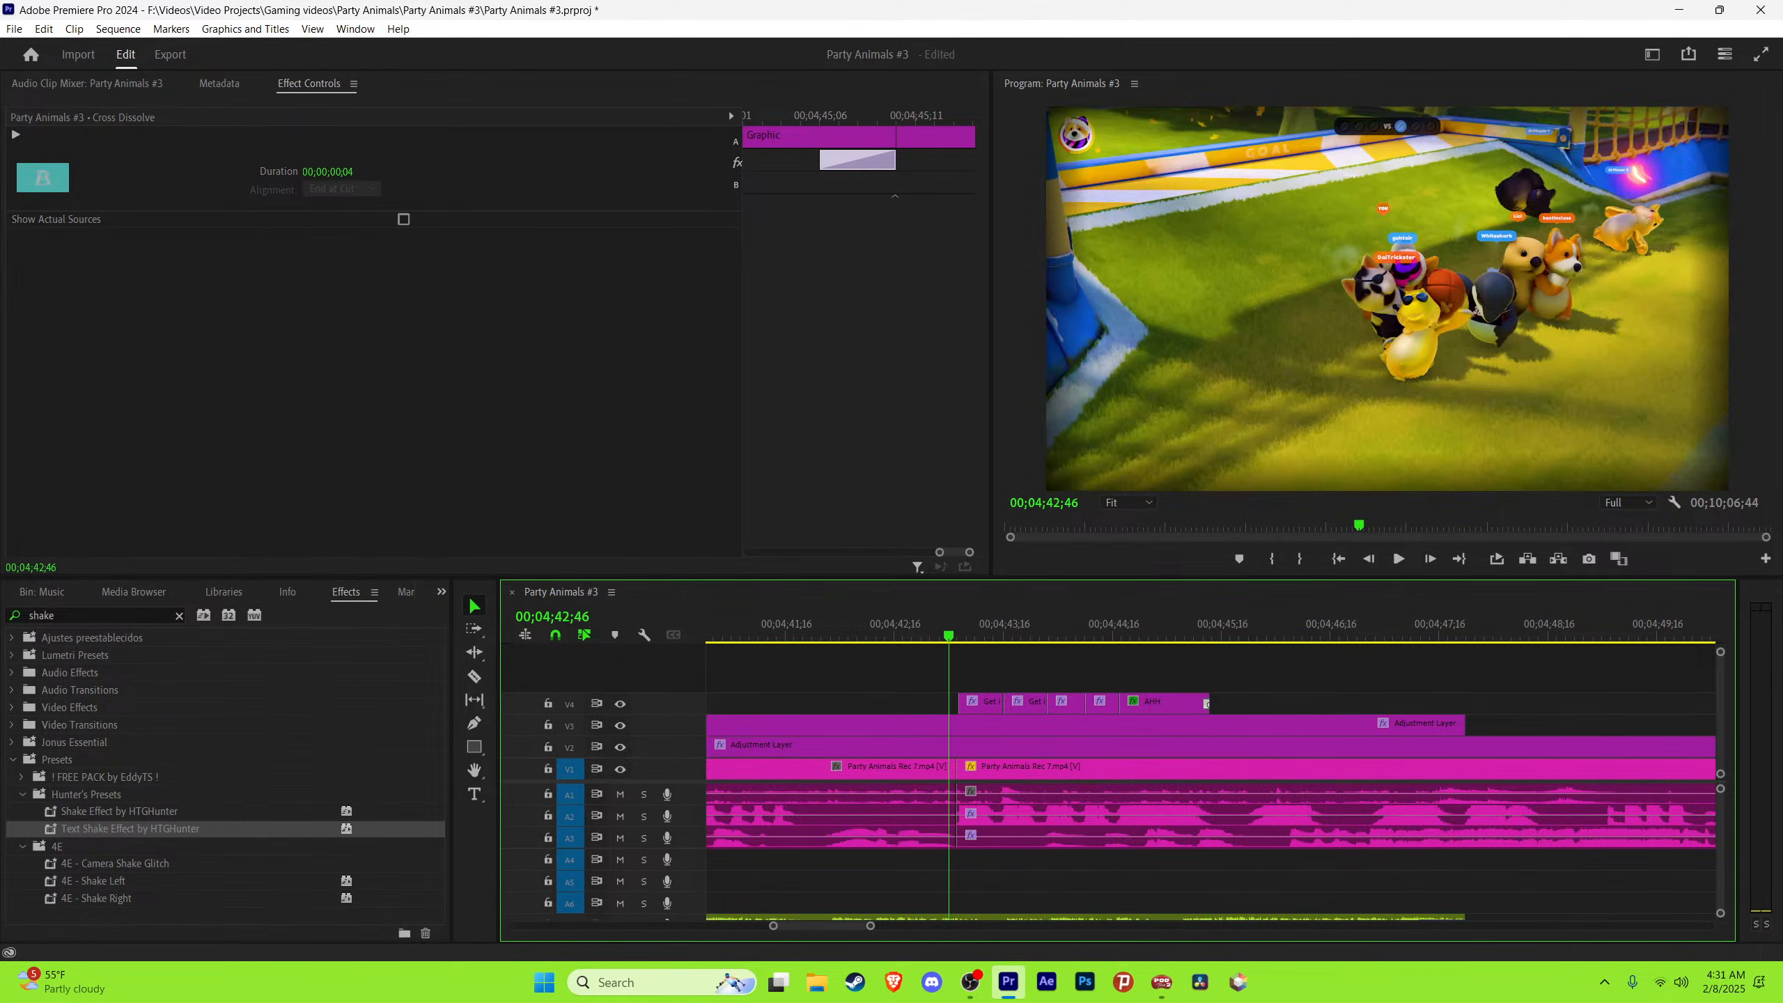
pyautogui.hotkey('ctrl', 's')
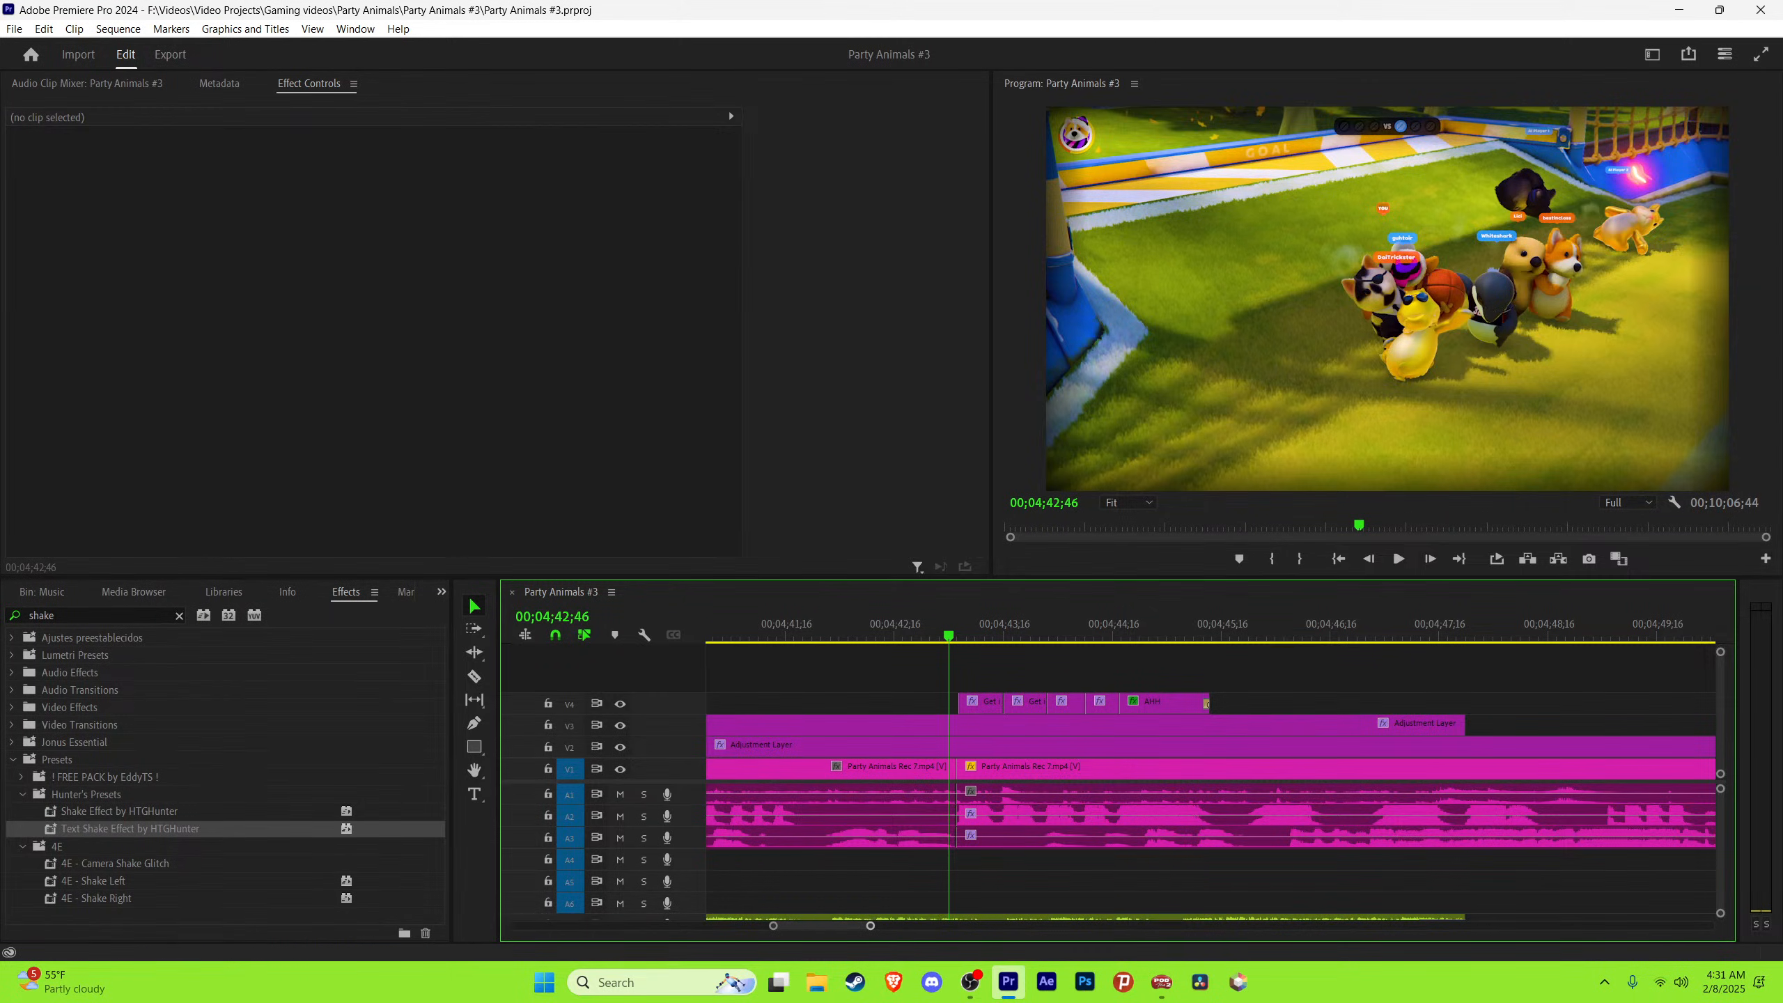
# Step: Play the "Get it" and "AHH" captions through and continue into the footage after them to check their timing
pyautogui.press('=')
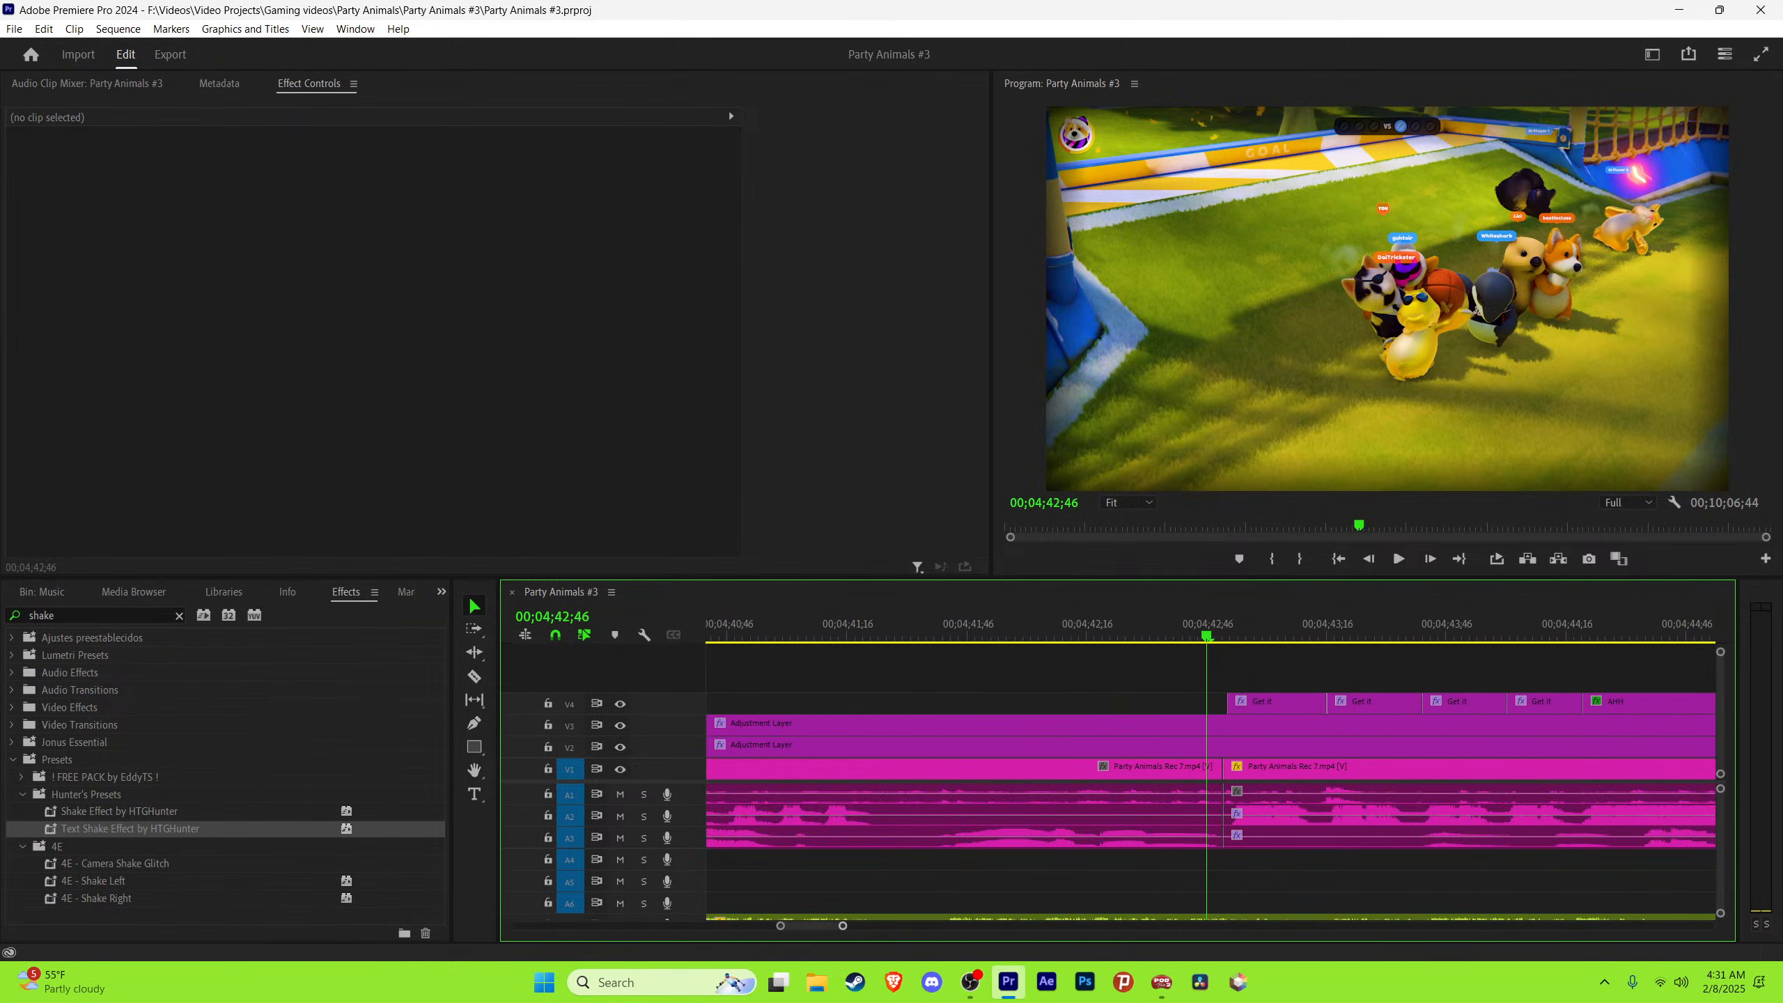
pyautogui.press('-')
pyautogui.press('-')
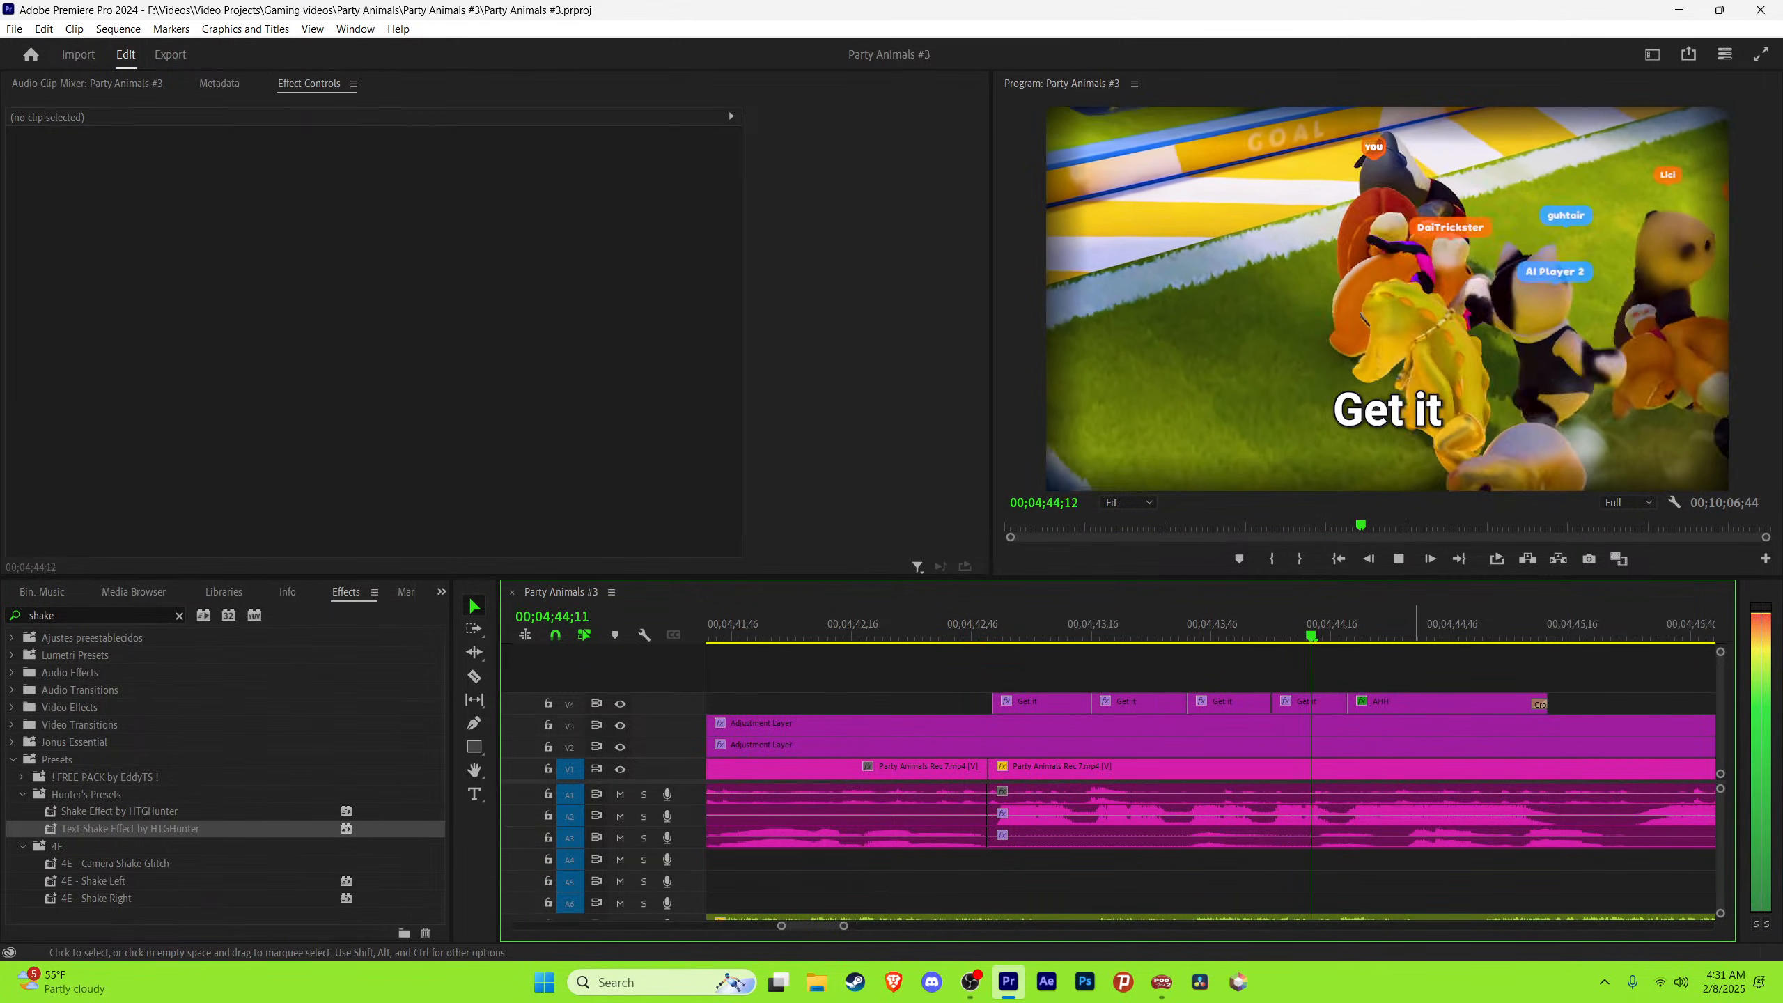
pyautogui.press('space')
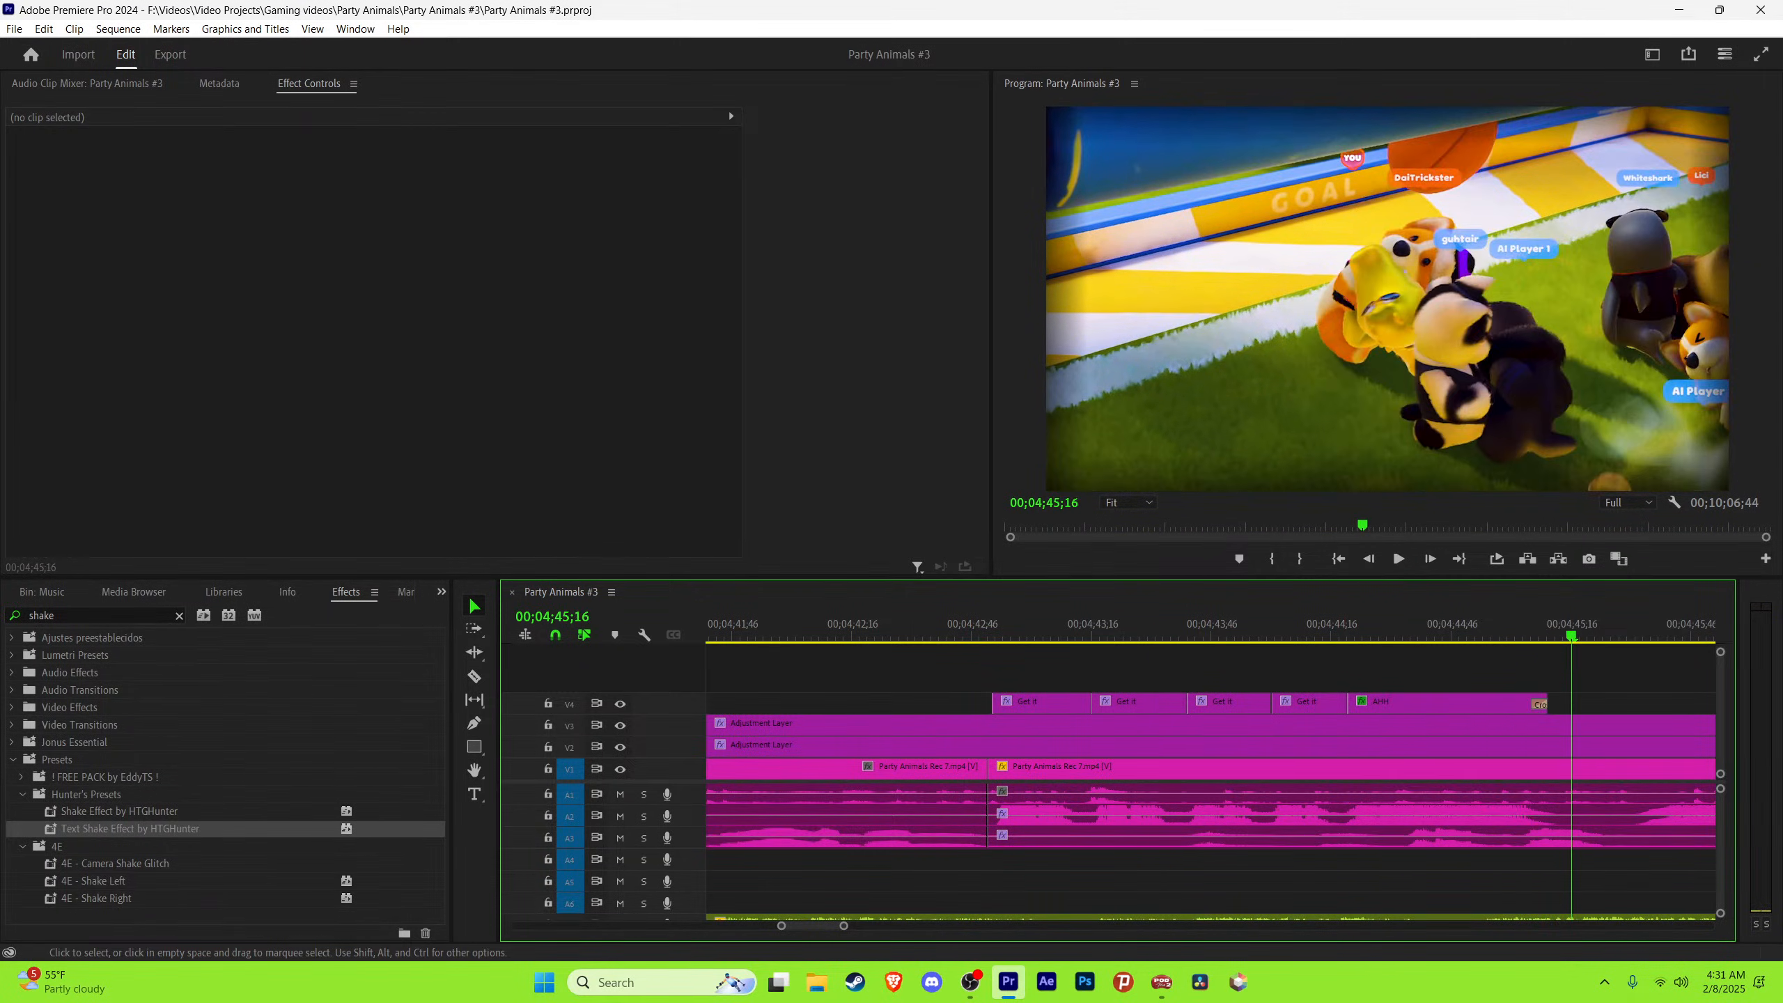
pyautogui.press('-')
pyautogui.press('space')
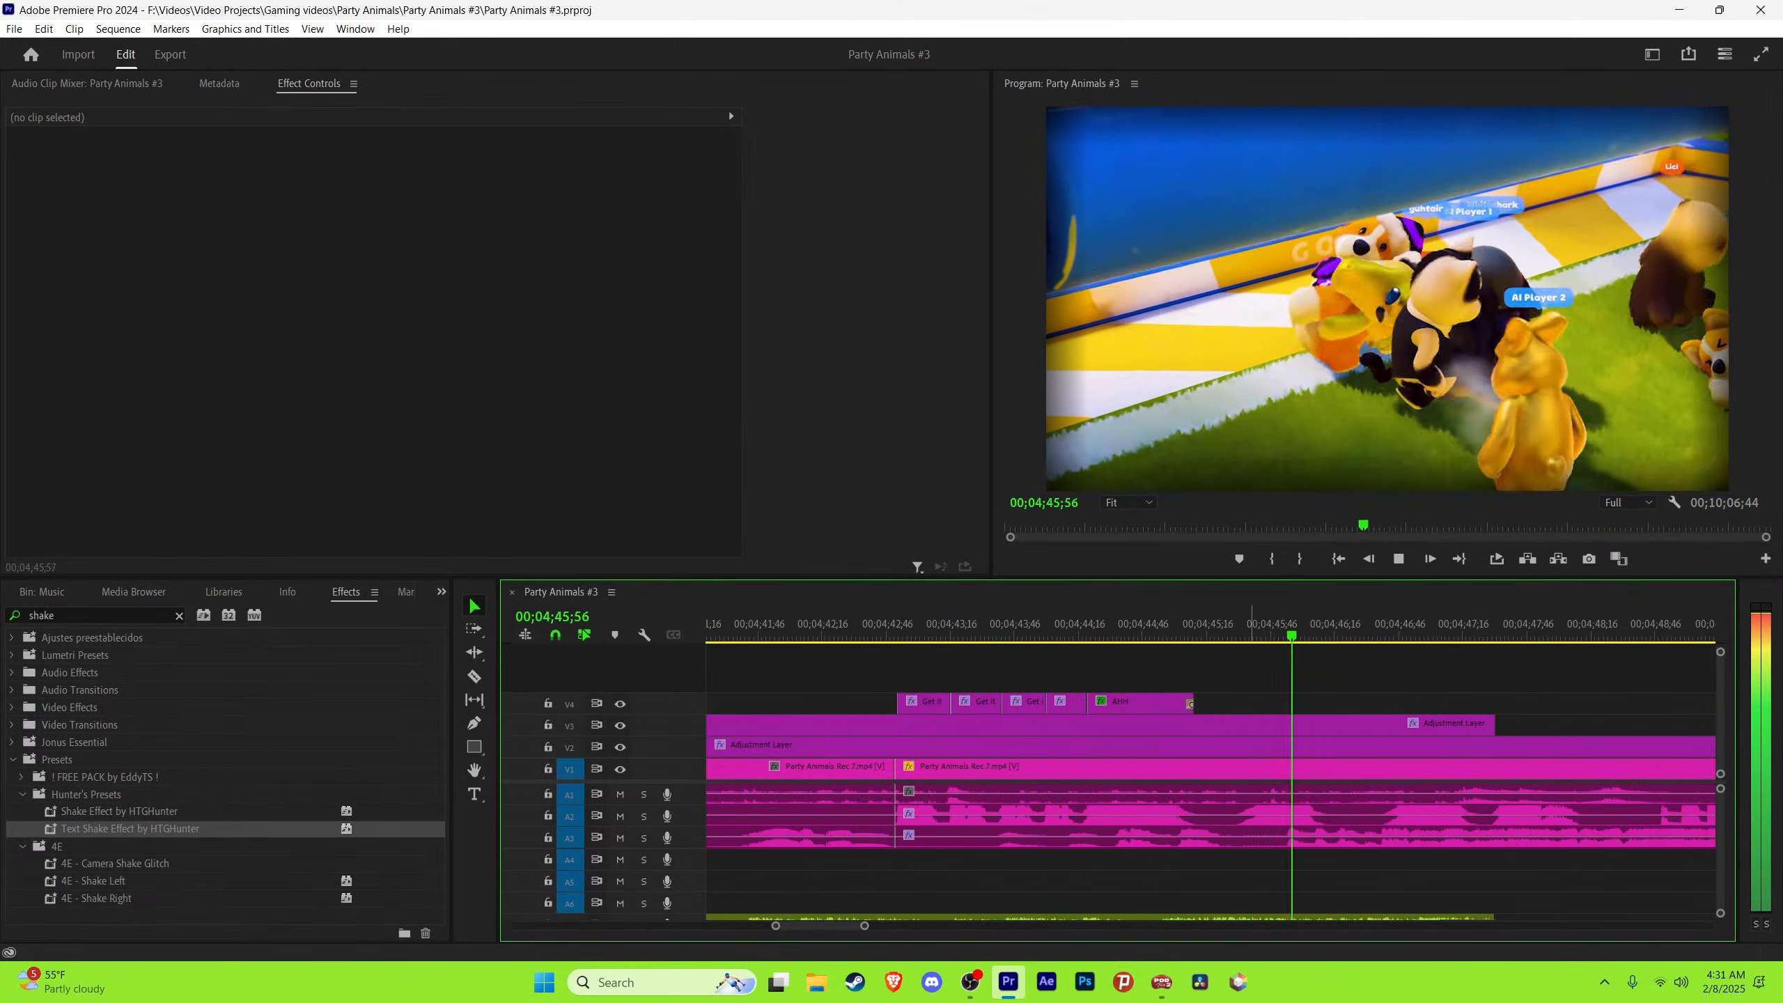
# Step: Place a copy of the "AHH" caption on V4 starting at 00;04;45;36
pyautogui.click(1130, 701)
pyautogui.hotkey('ctrl', 'c')
pyautogui.hotkey('ctrl', 'v')
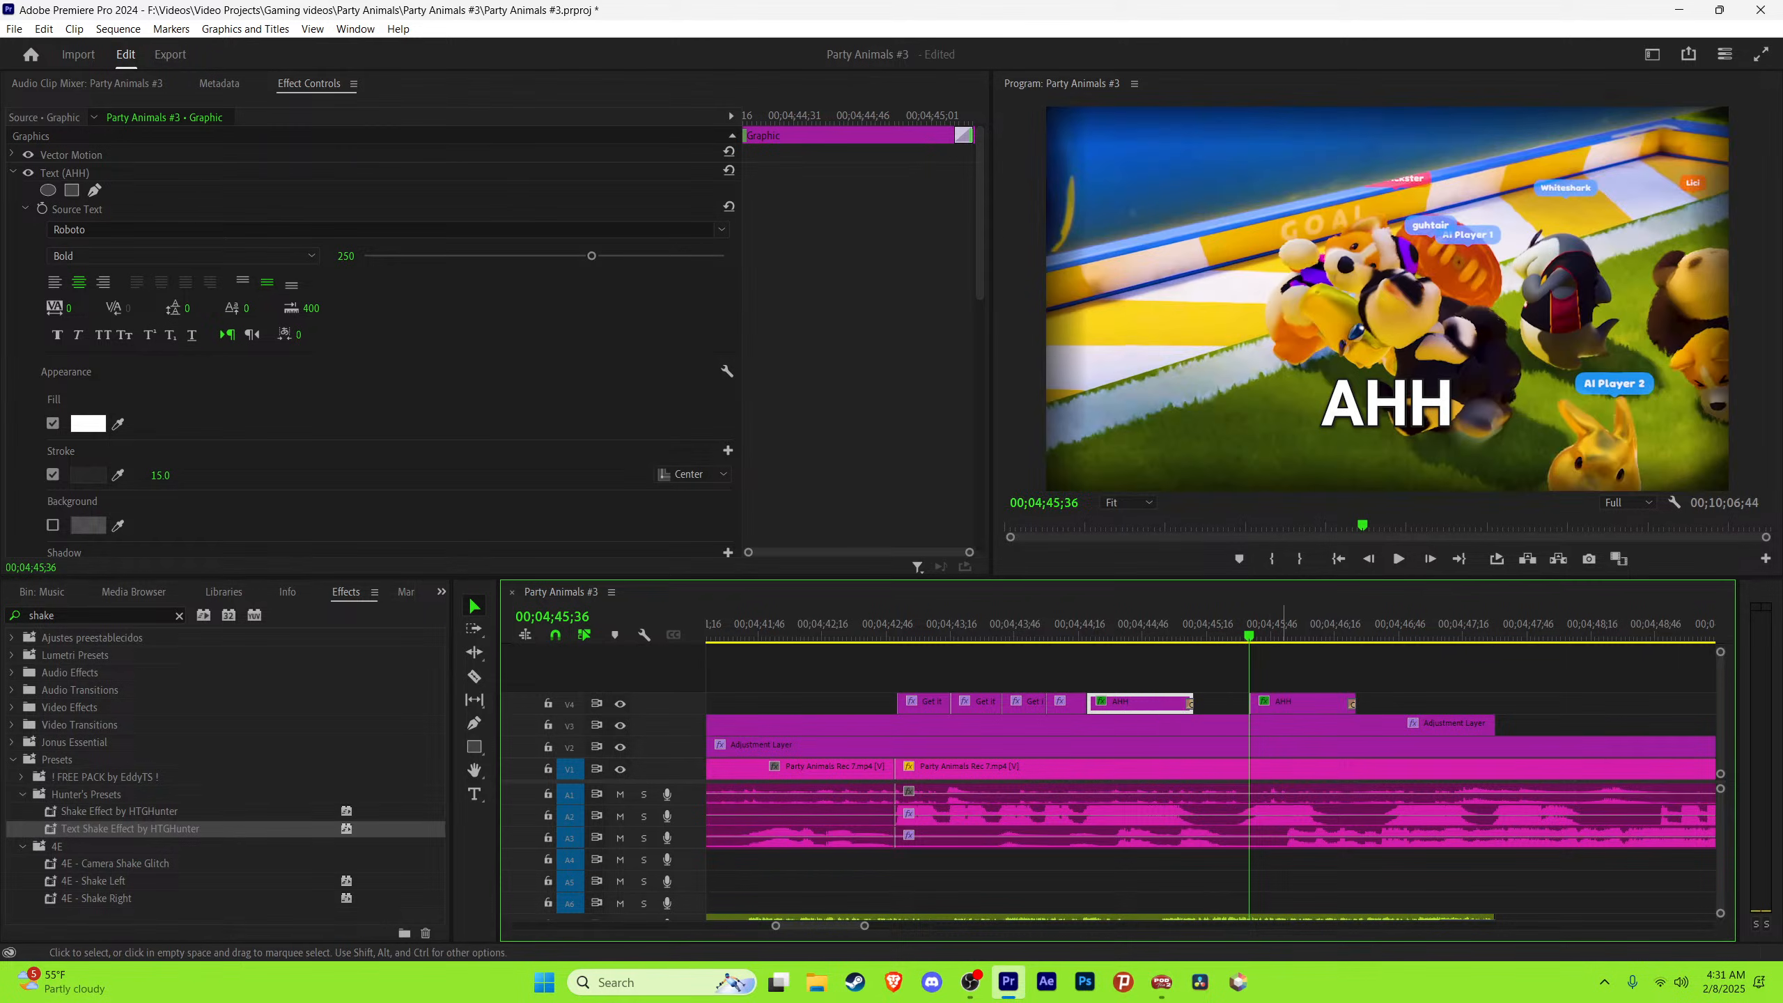
# Step: Change the copied caption's text to "NO" and save the project
pyautogui.press('t')
pyautogui.doubleClick(1387, 404)
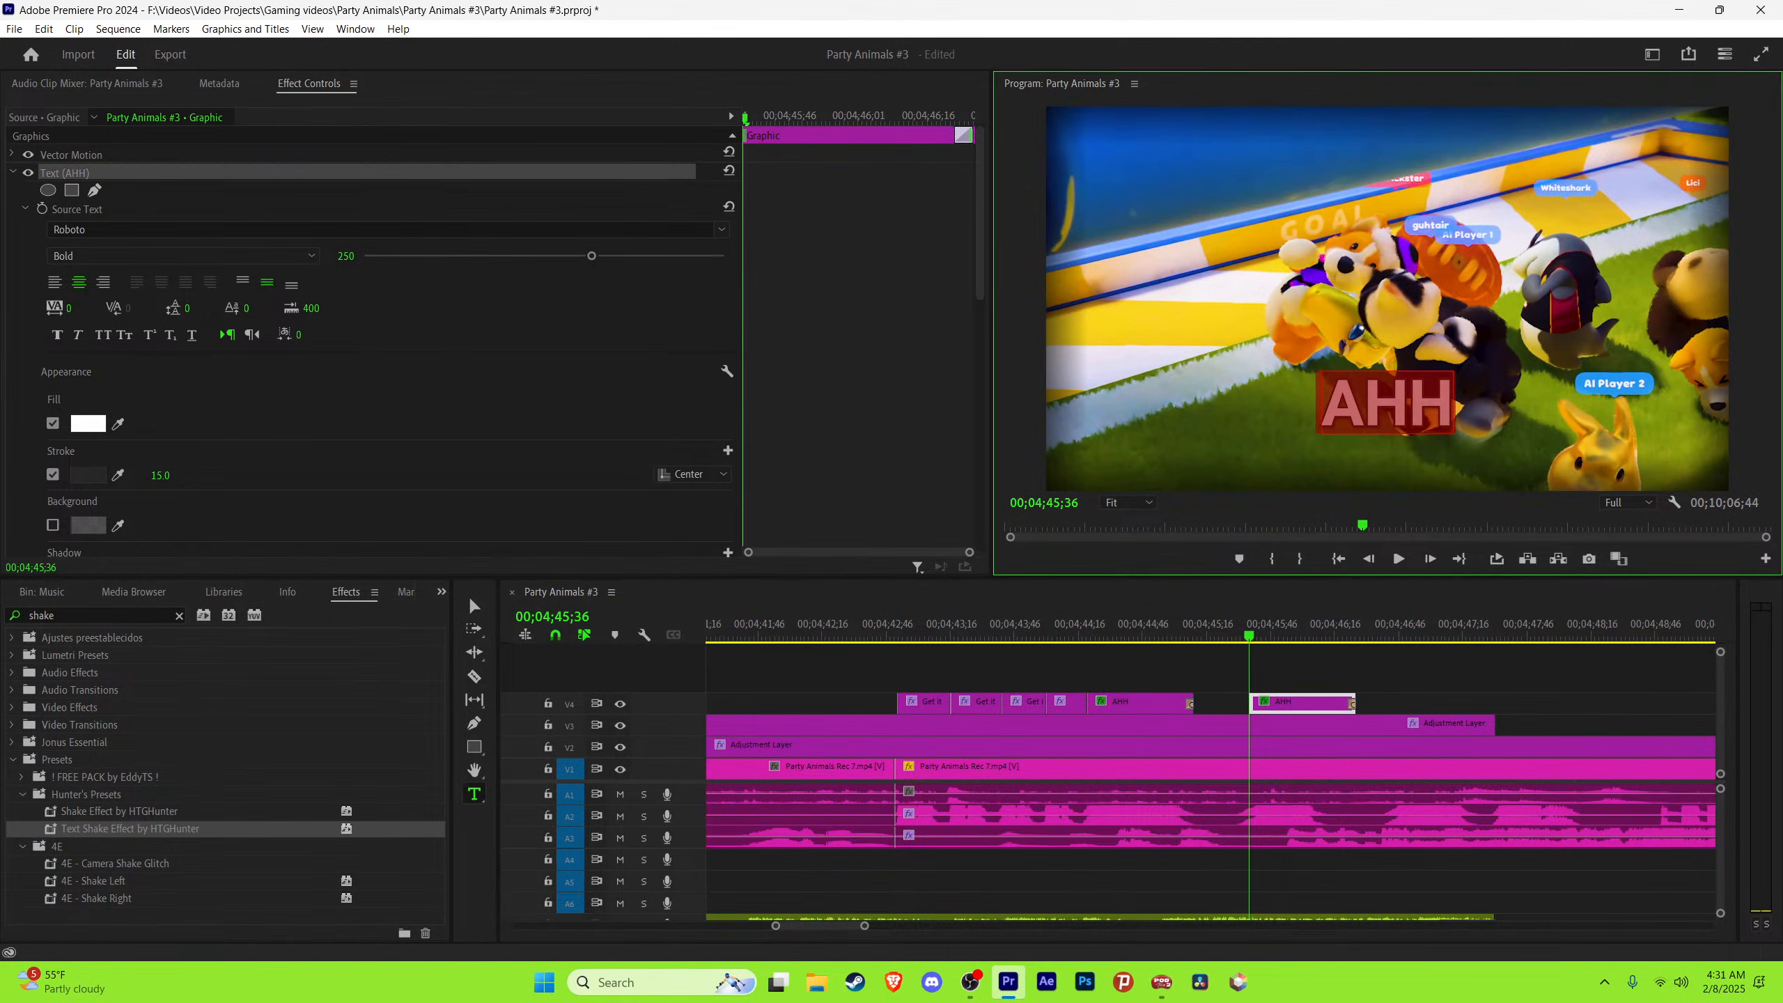
pyautogui.write('NO')
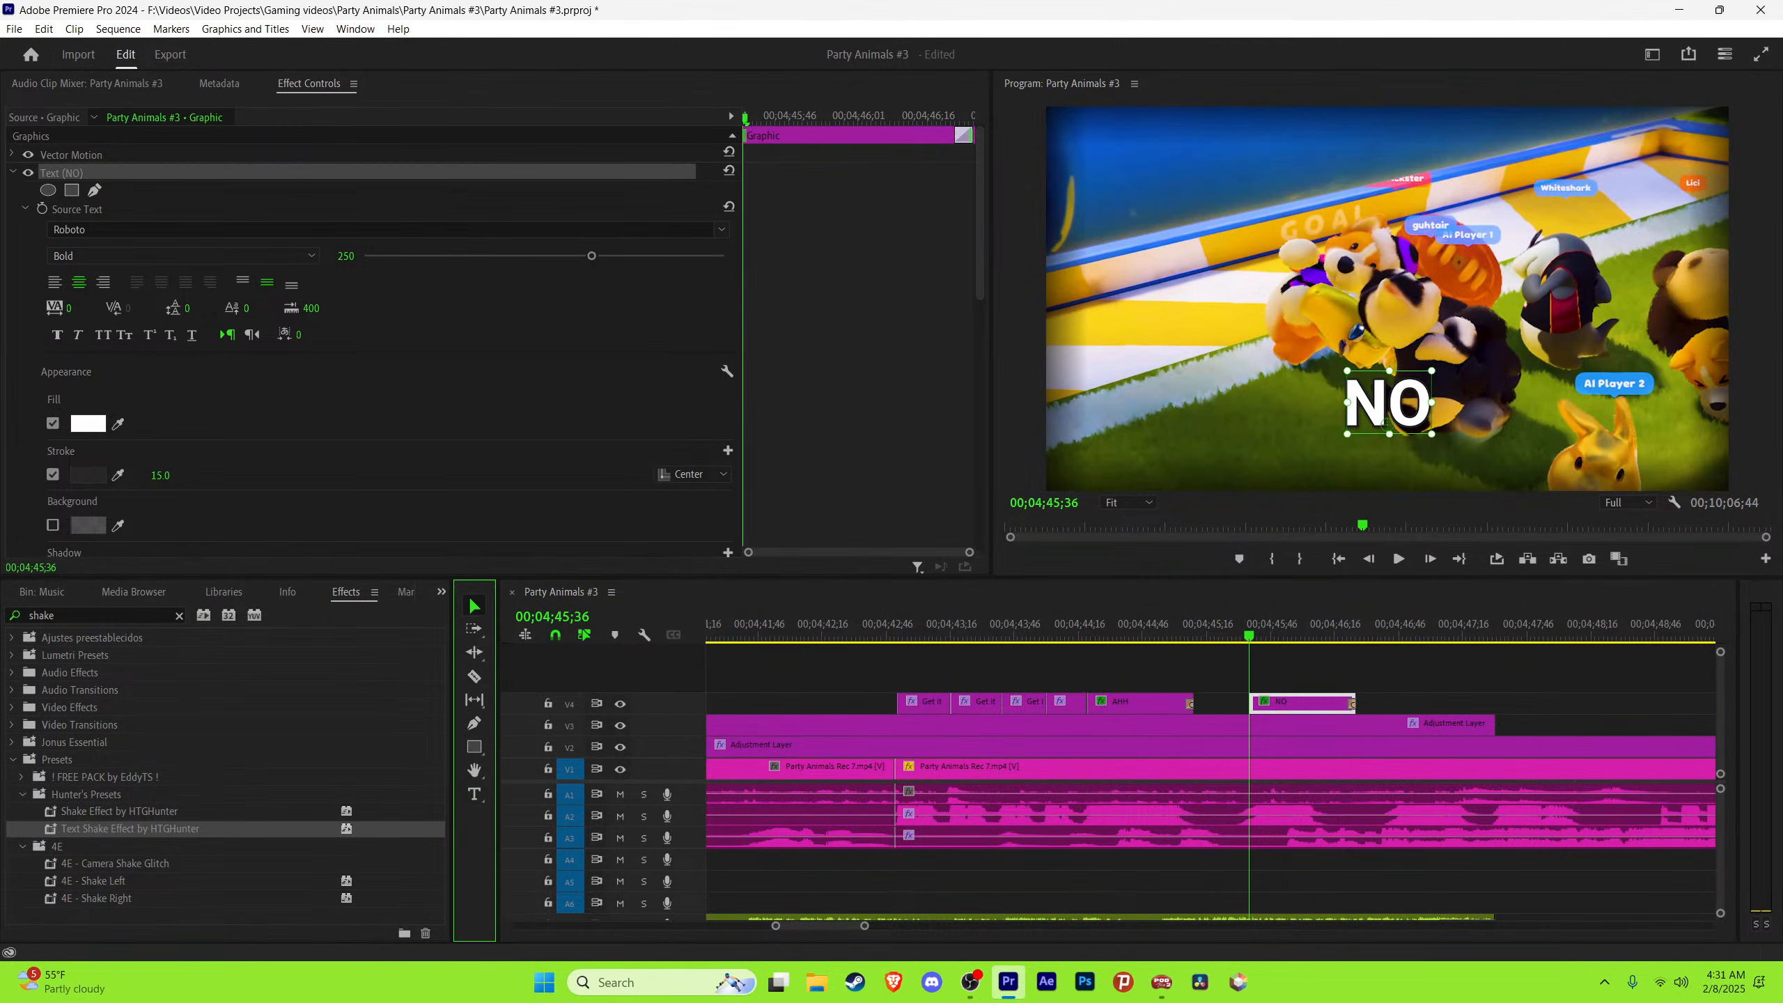
pyautogui.click(474, 605)
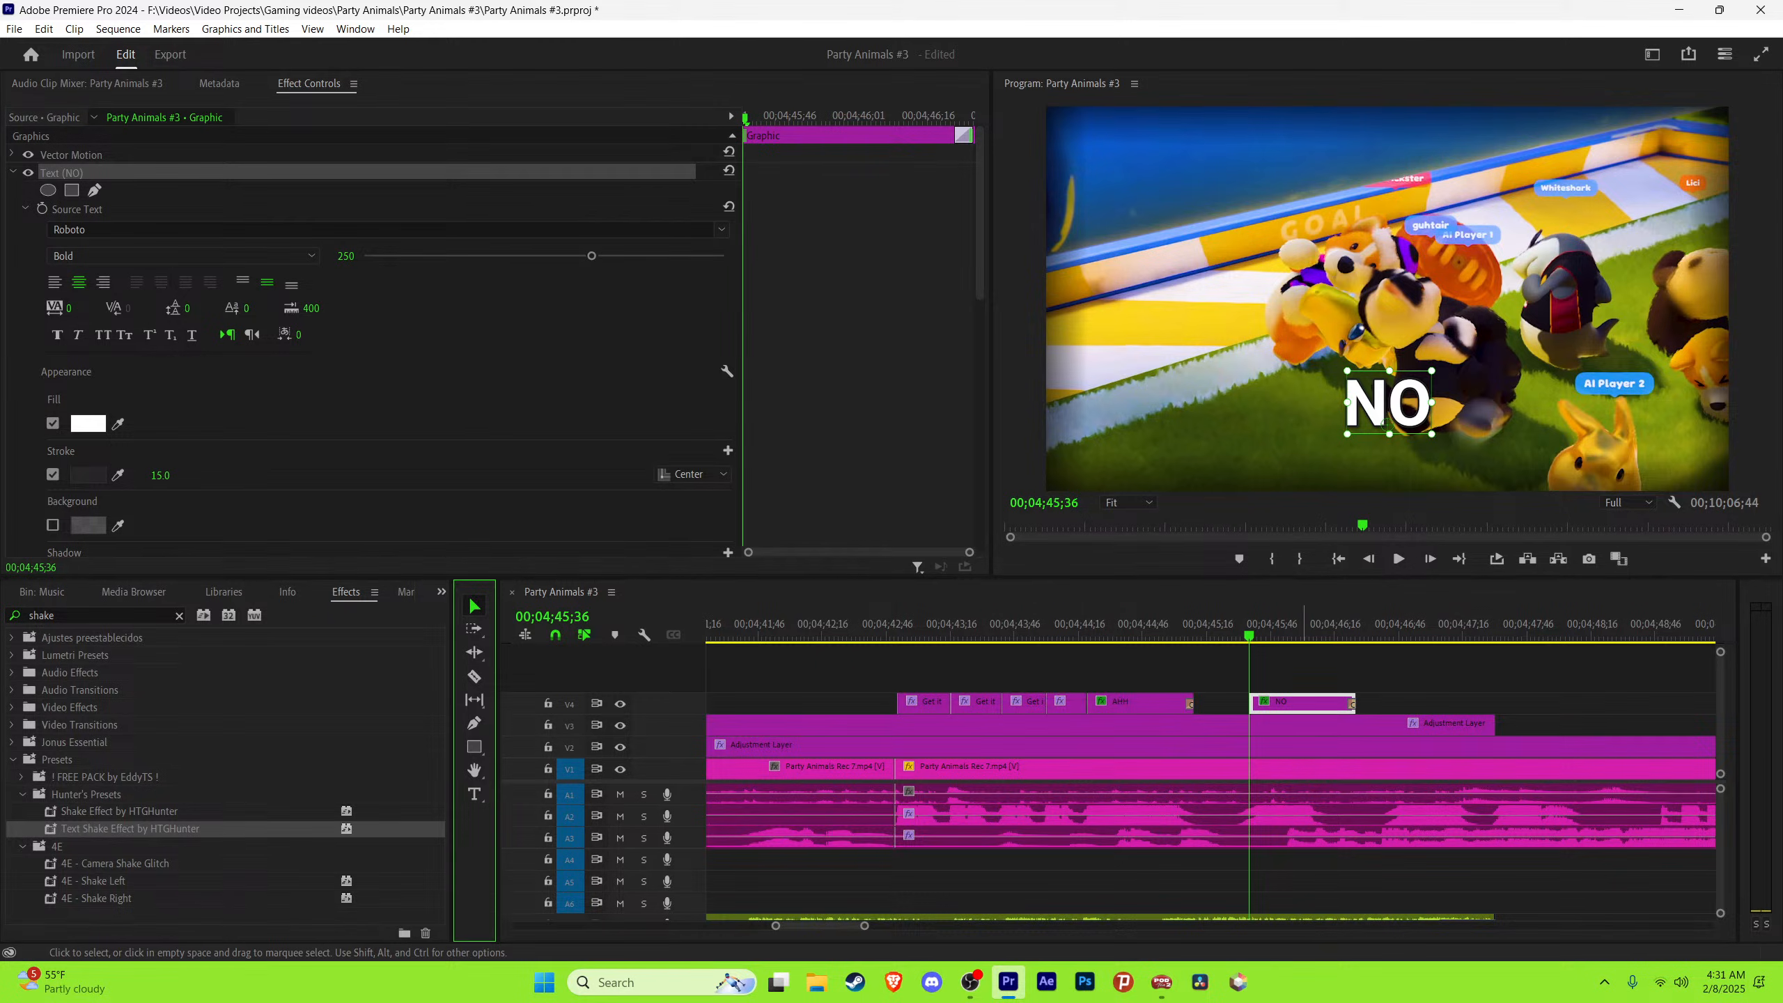
pyautogui.hotkey('ctrl', 's')
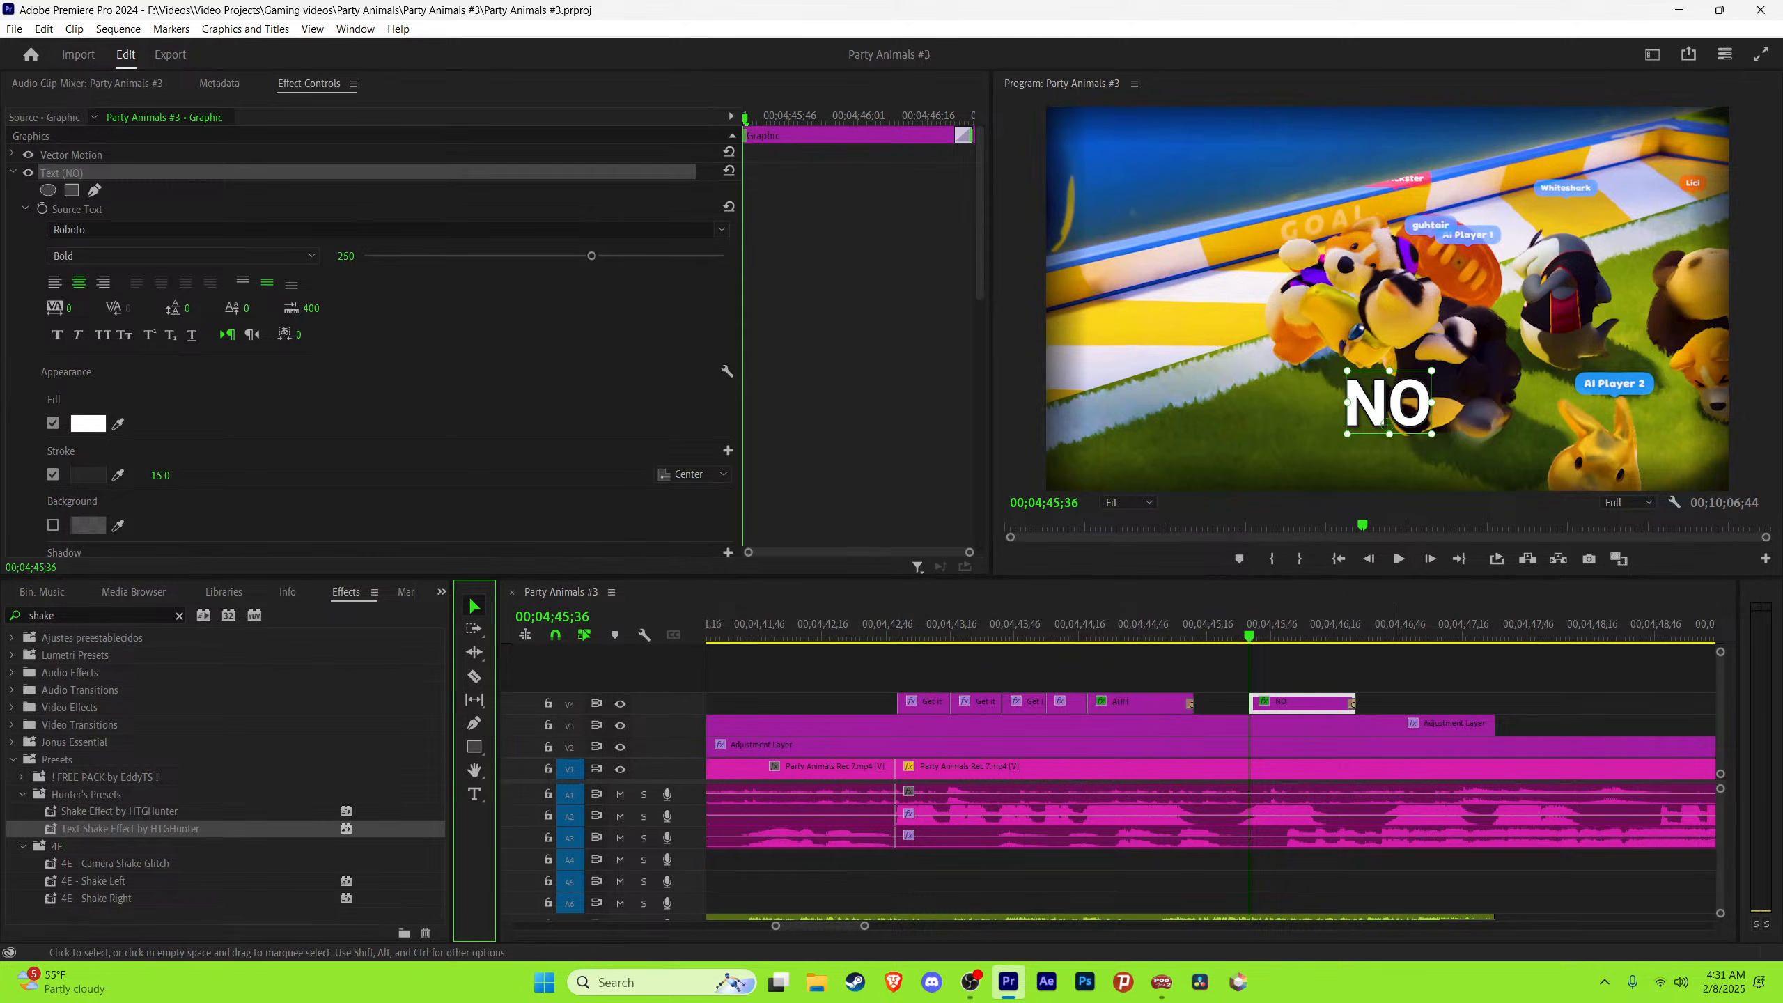
# Step: Trim the end of the "NO" caption to 00;04;46;09, play the footage past it and return to 00;04;46;41
pyautogui.press('space')
pyautogui.press('space')
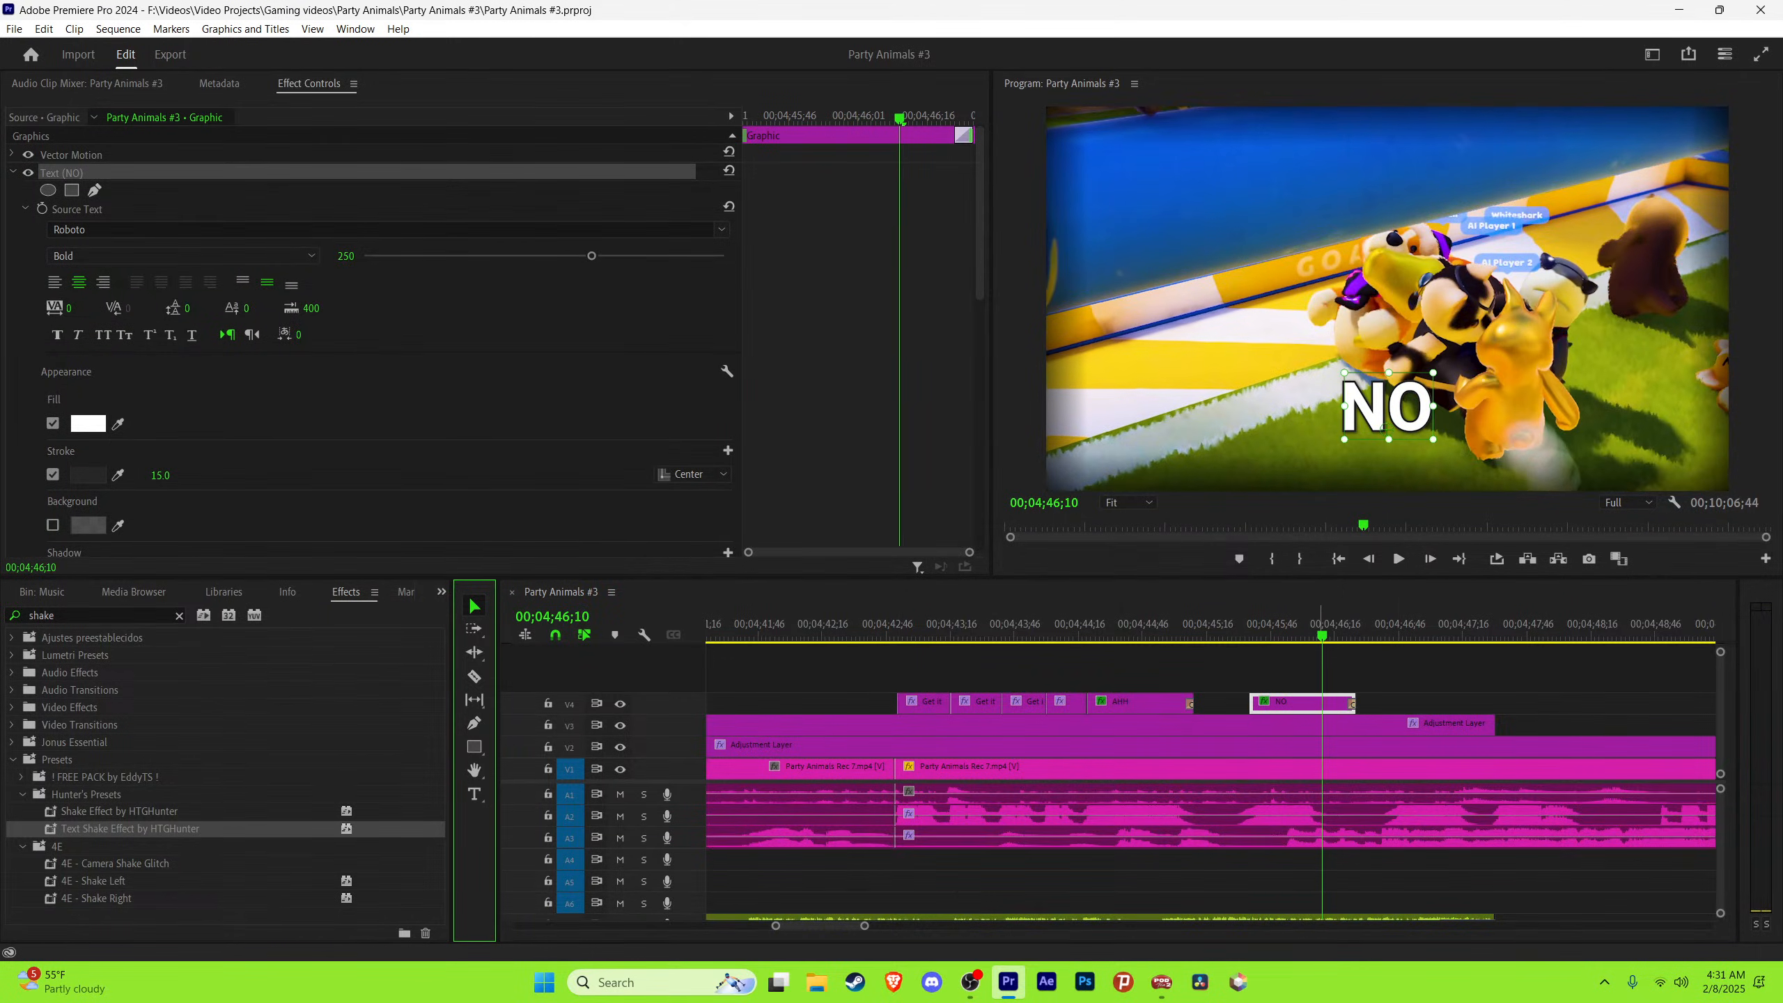
pyautogui.press('Left')
pyautogui.press('=')
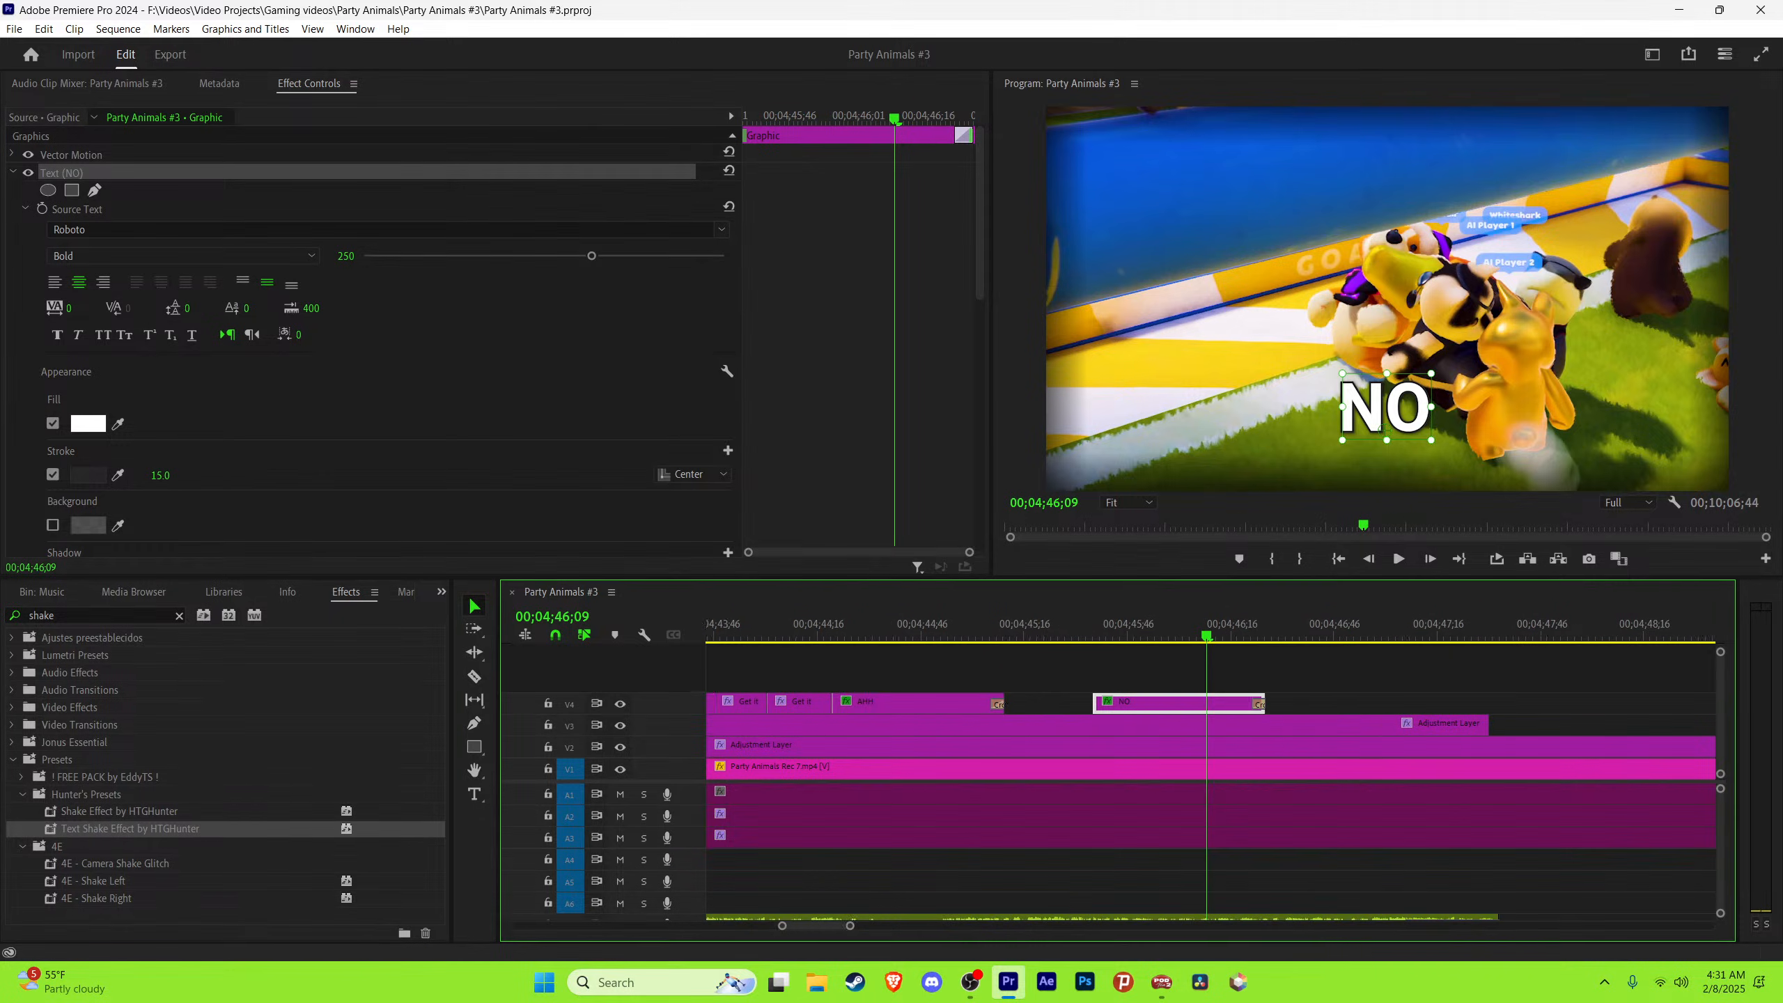
pyautogui.moveTo(1271, 702); pyautogui.dragTo(1208, 703)
pyautogui.press('space')
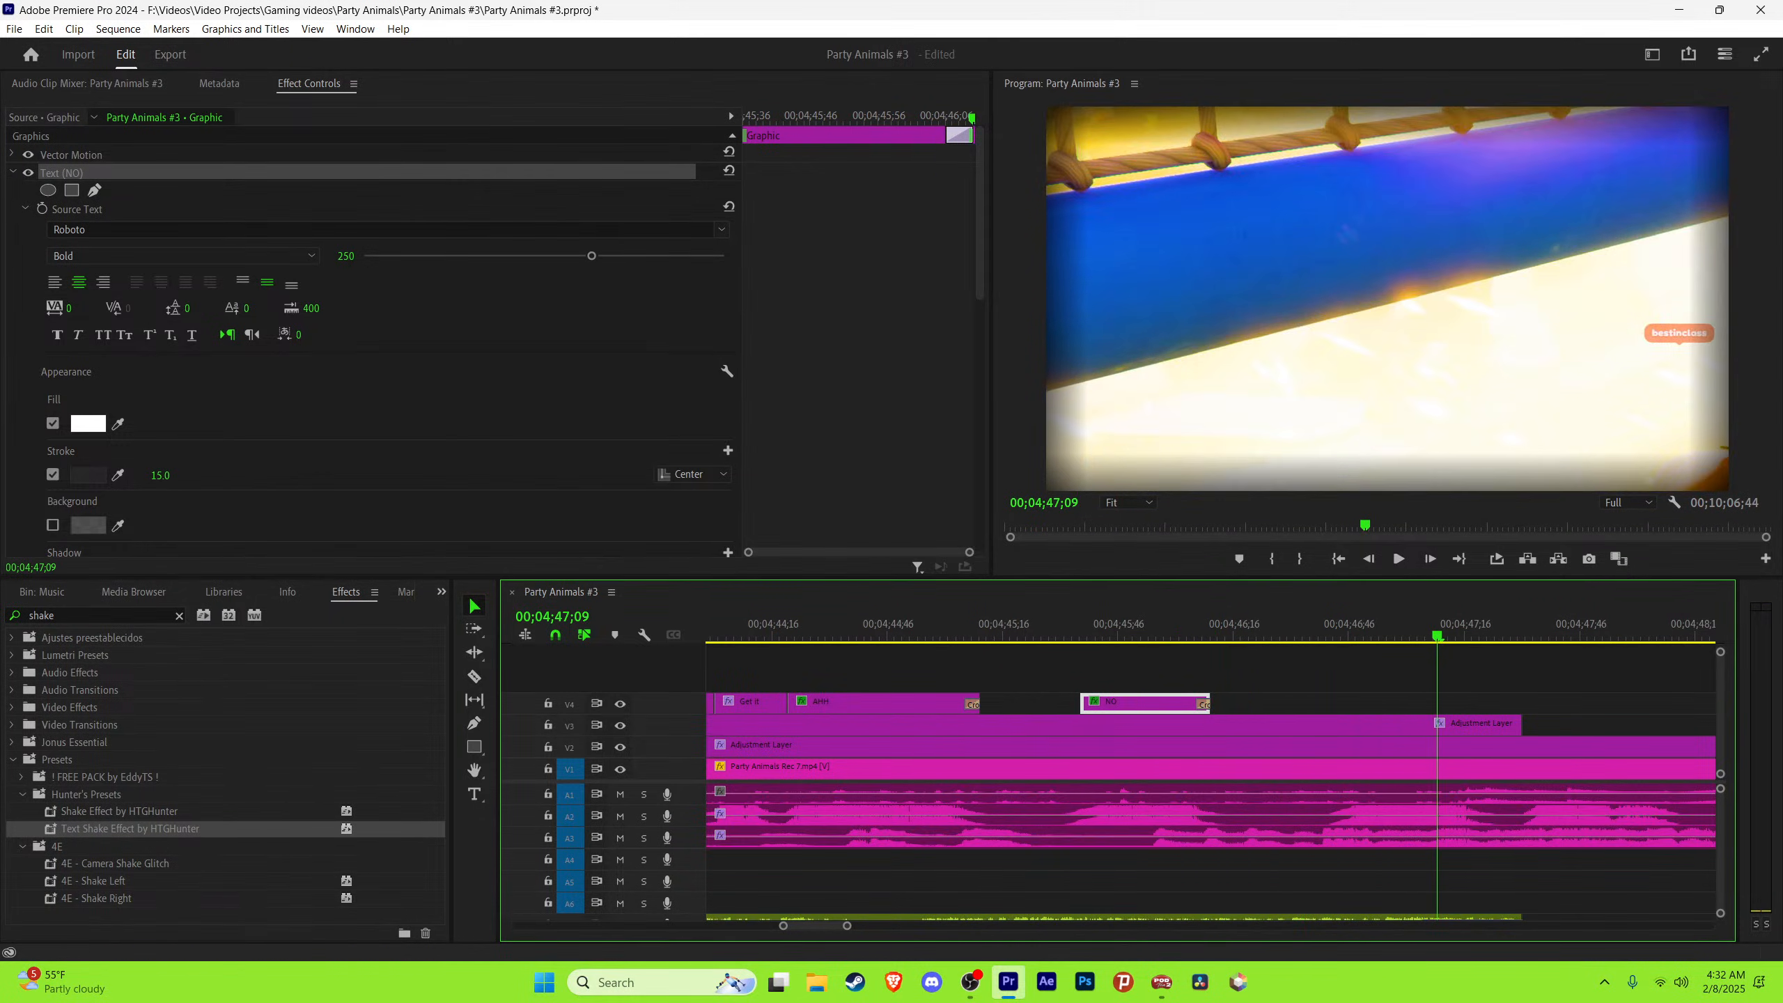
pyautogui.click(1072, 625)
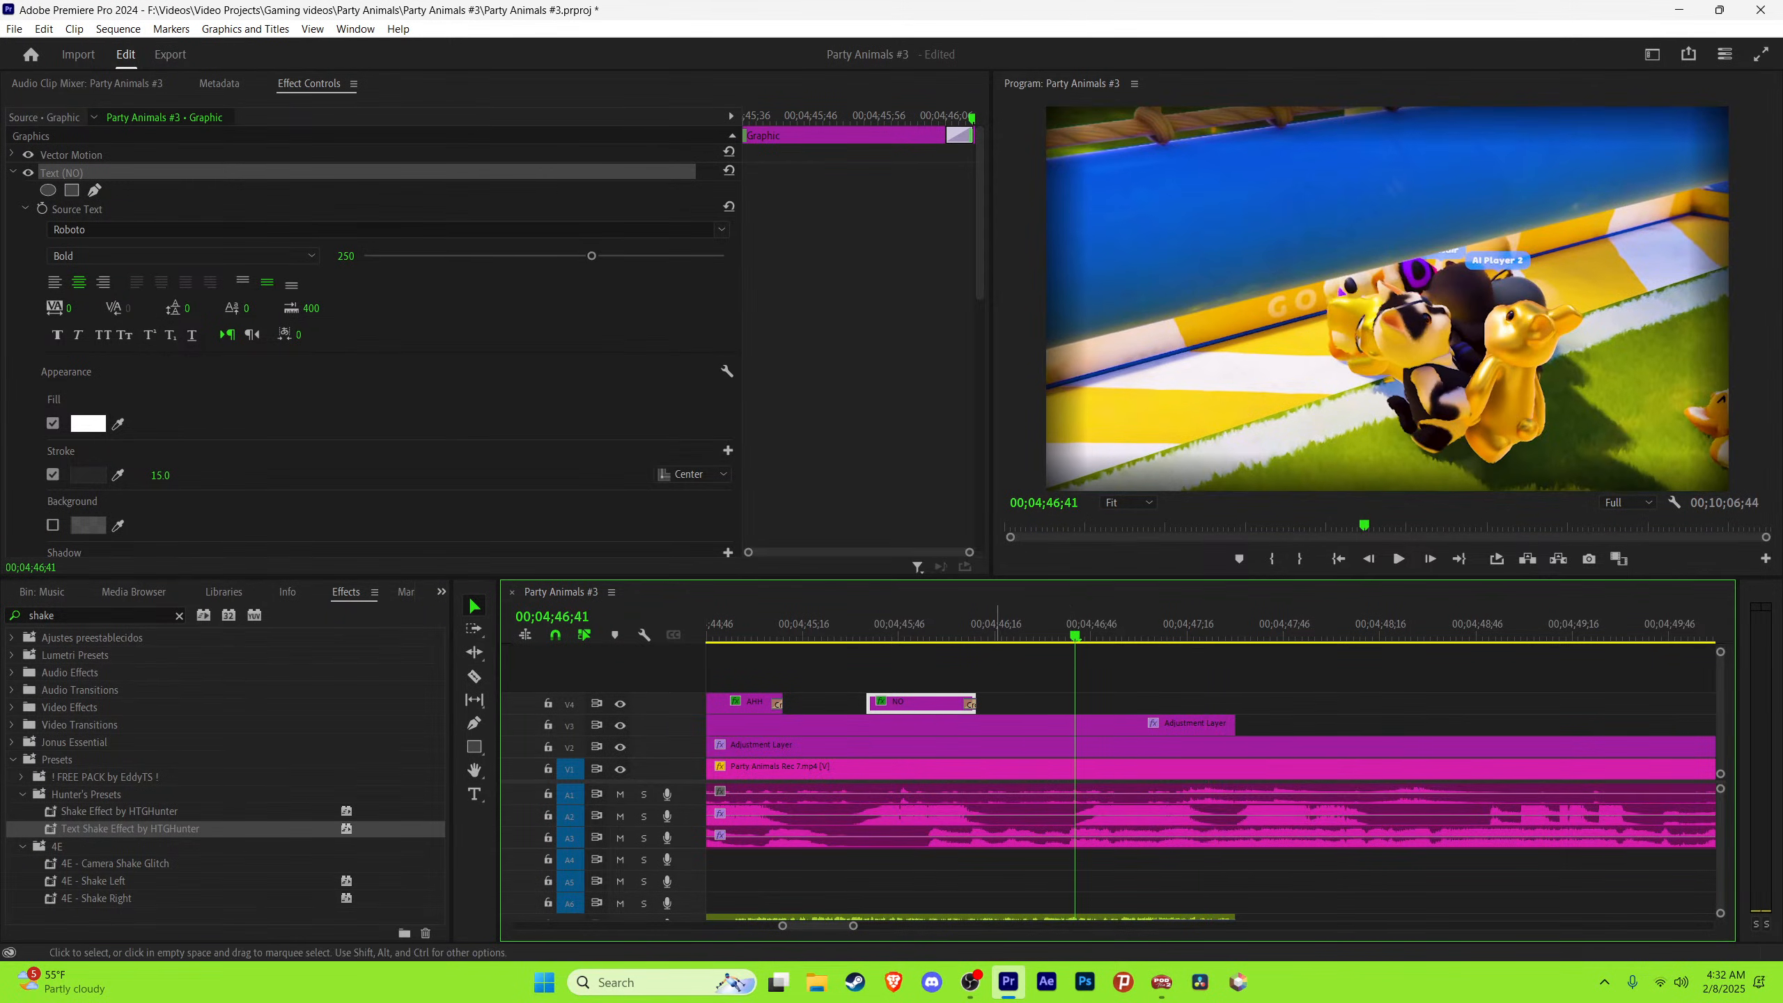
# Step: Place another copy of the "NO" caption on V4 from 00;04;46;43 to 00;04;47;20 and save the project
pyautogui.press('Right')
pyautogui.press('Right')
pyautogui.hotkey('ctrl', 'v')
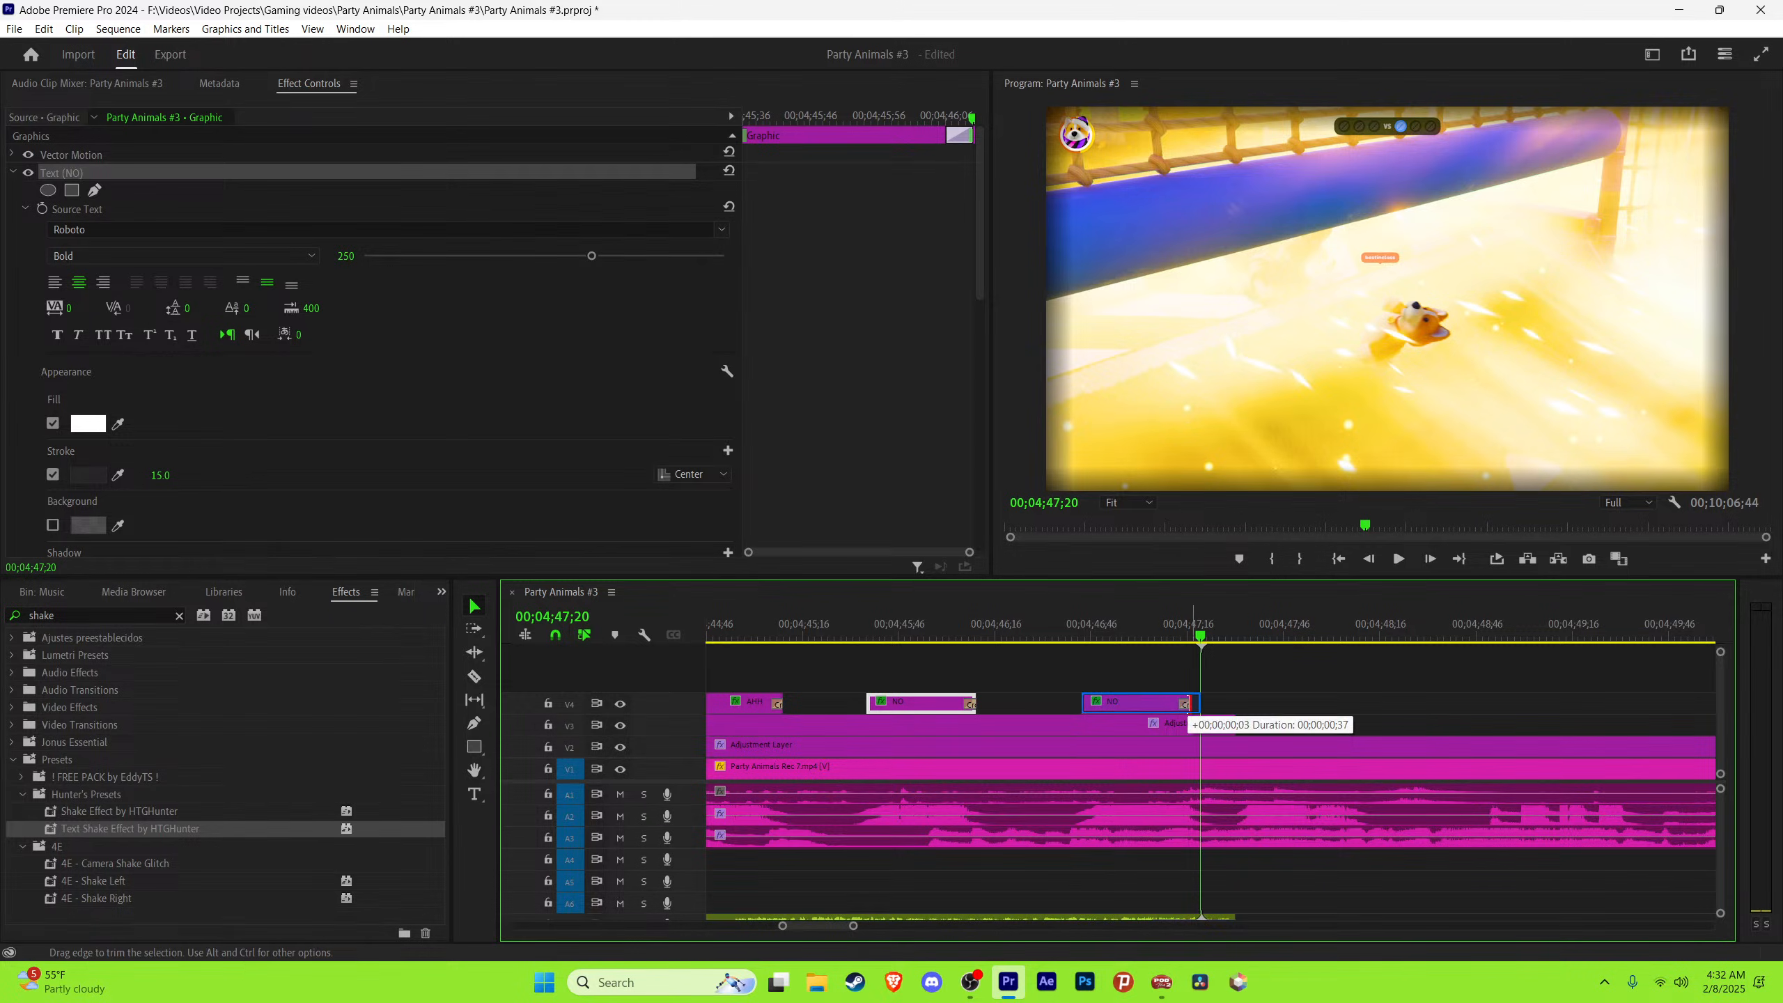
pyautogui.click(1063, 625)
pyautogui.hotkey('ctrl', 'shift', 'a')
pyautogui.hotkey('ctrl', 's')
# Step: Play the second "NO" caption and the footage after it to check its timing and find the next spoken line
pyautogui.press('space')
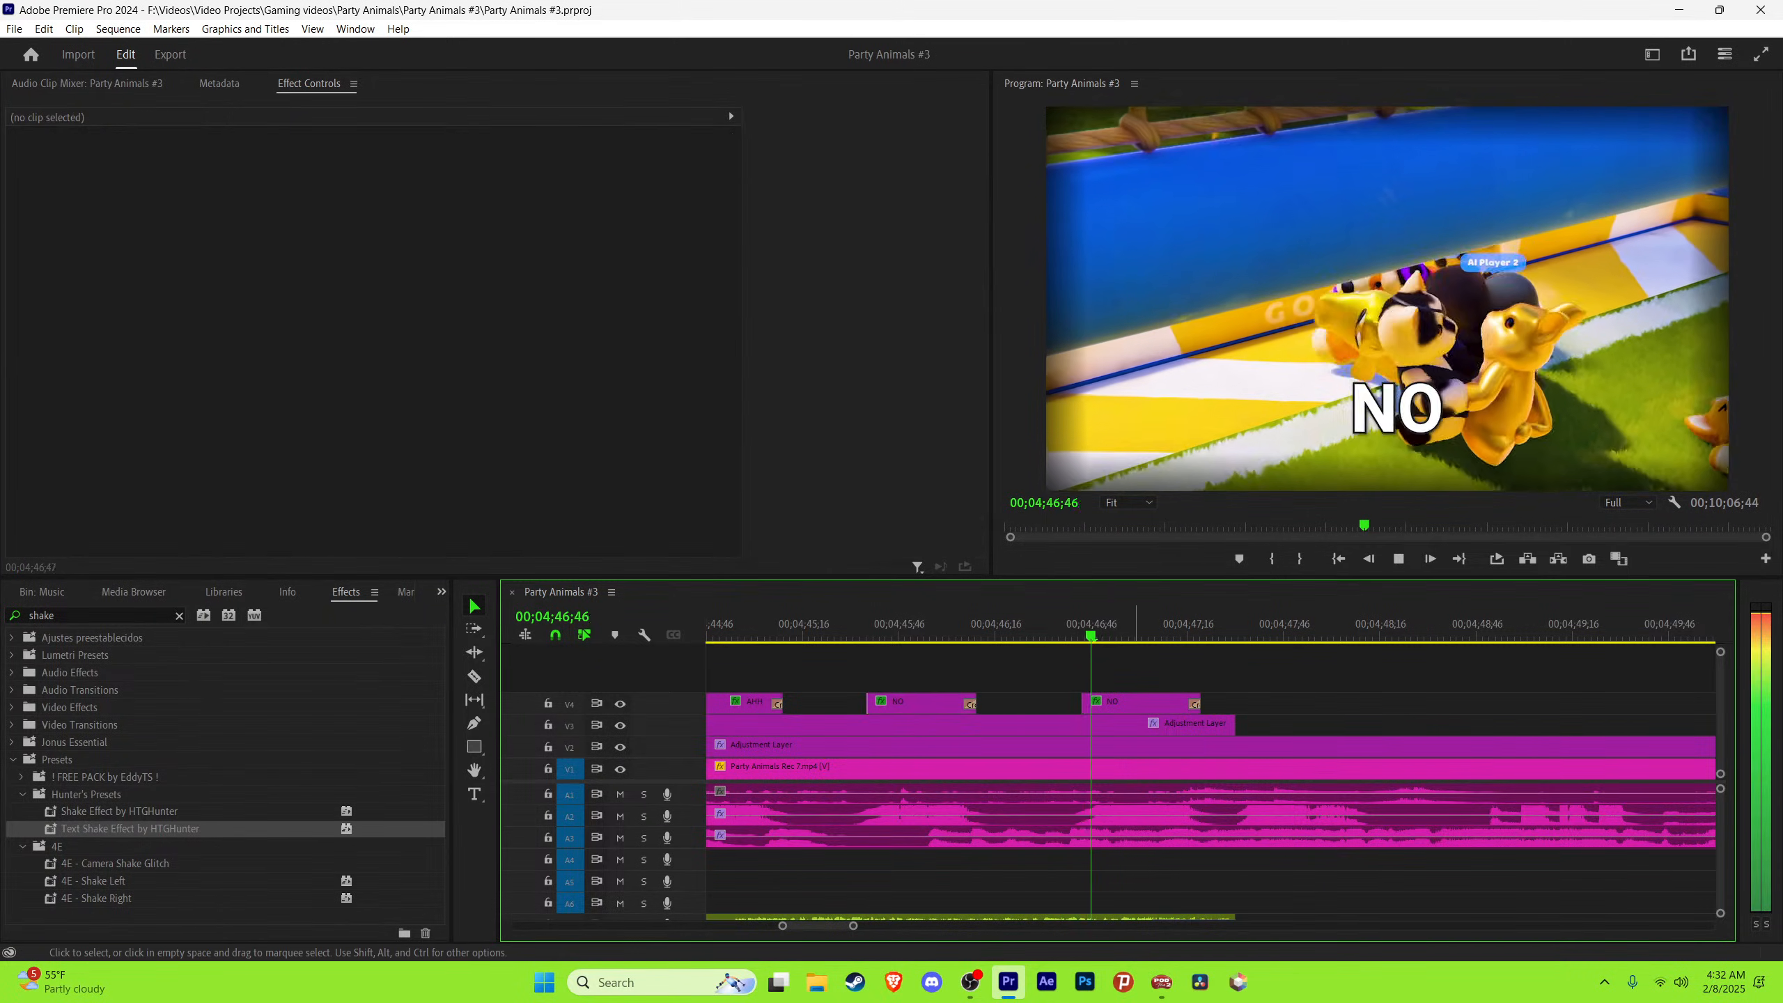
pyautogui.click(1146, 625)
pyautogui.click(1146, 703)
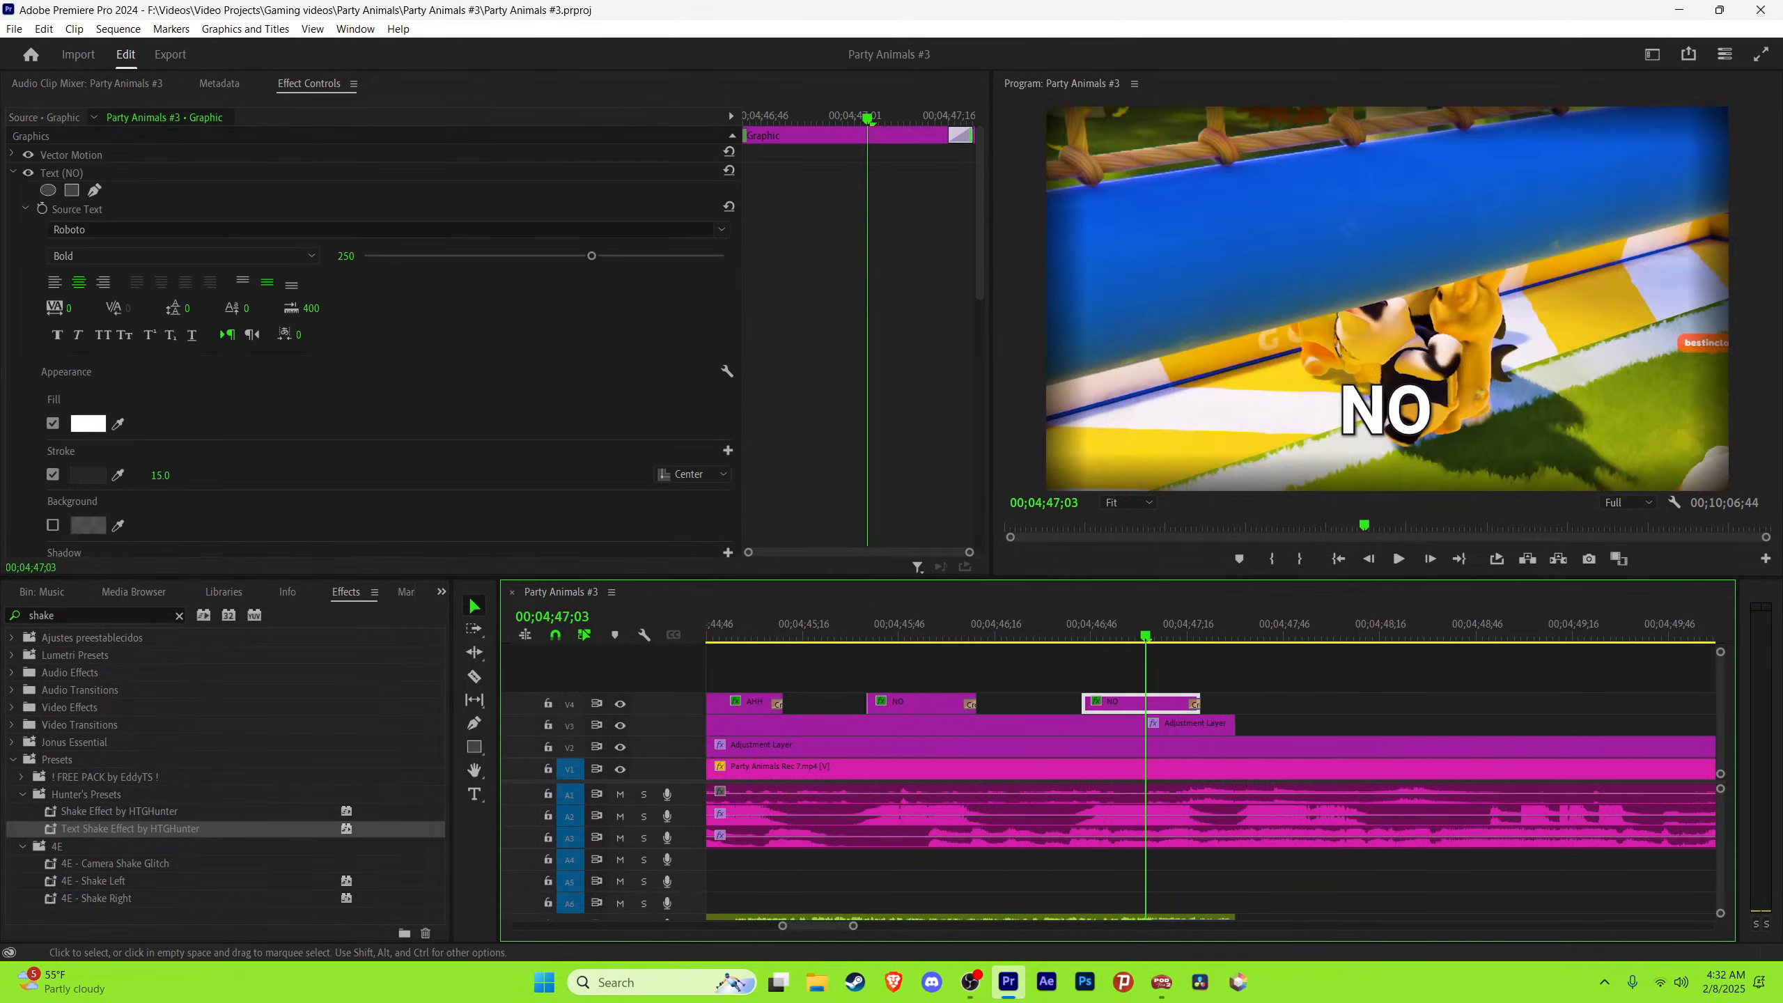
pyautogui.press('space')
pyautogui.press('-')
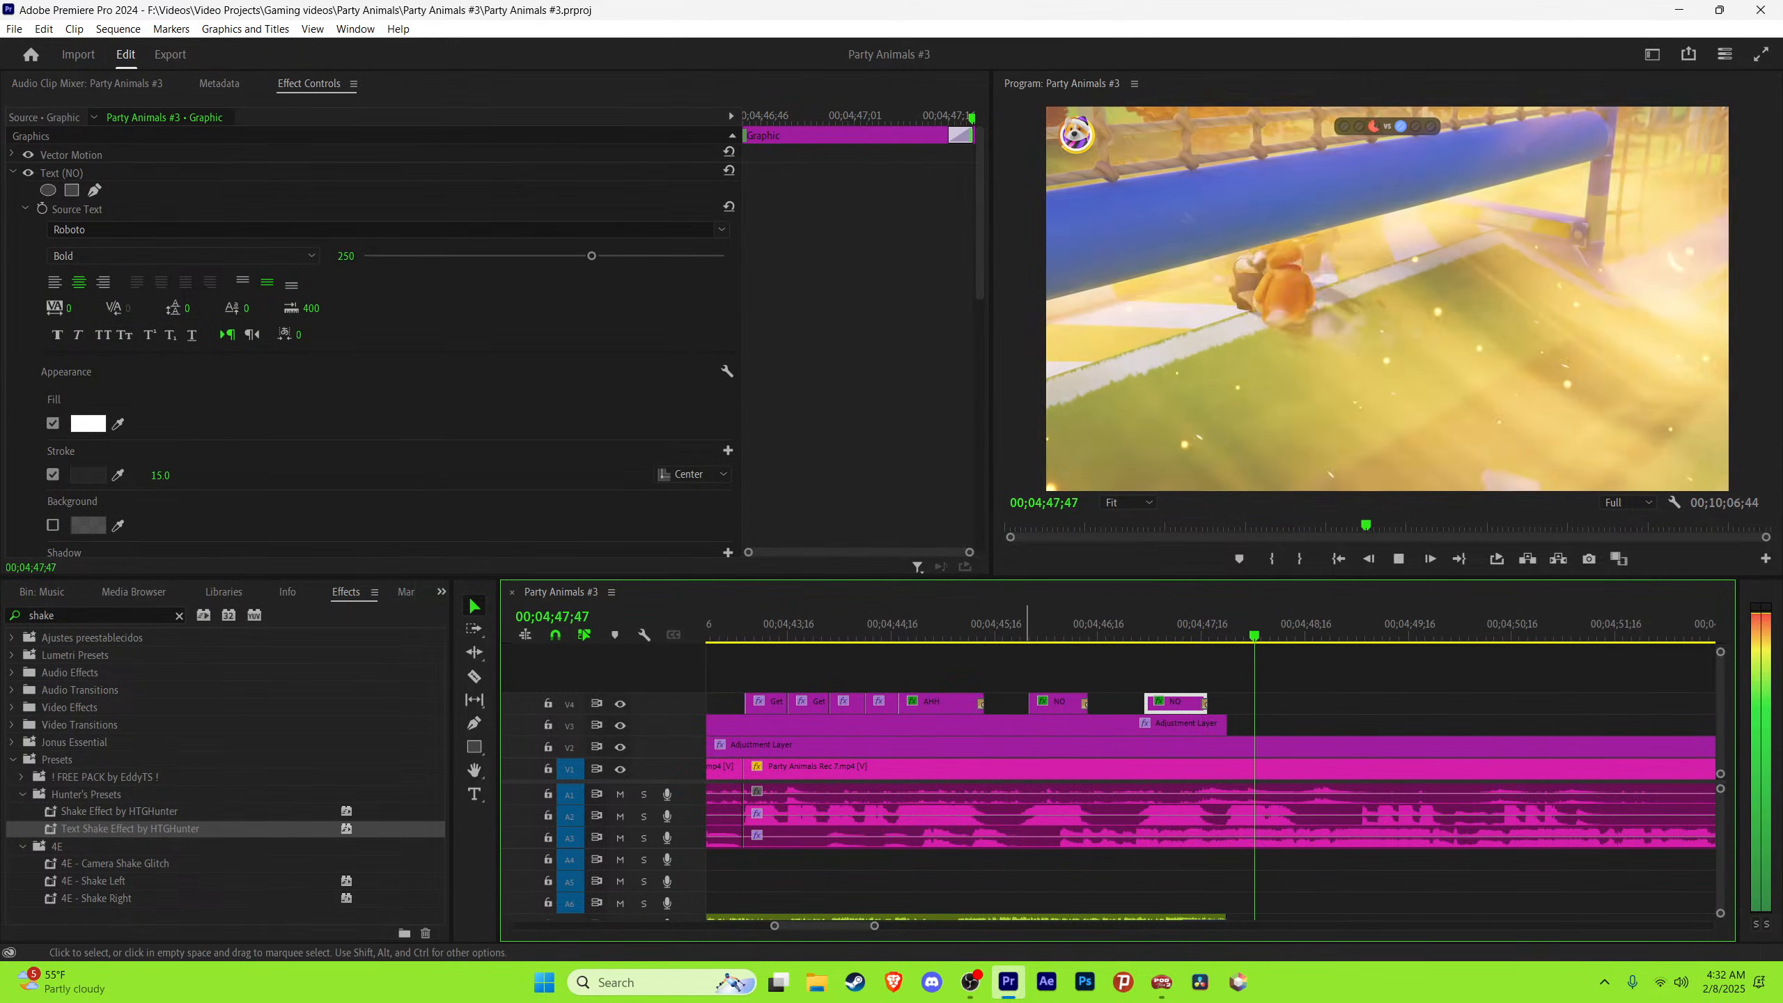
pyautogui.press('-')
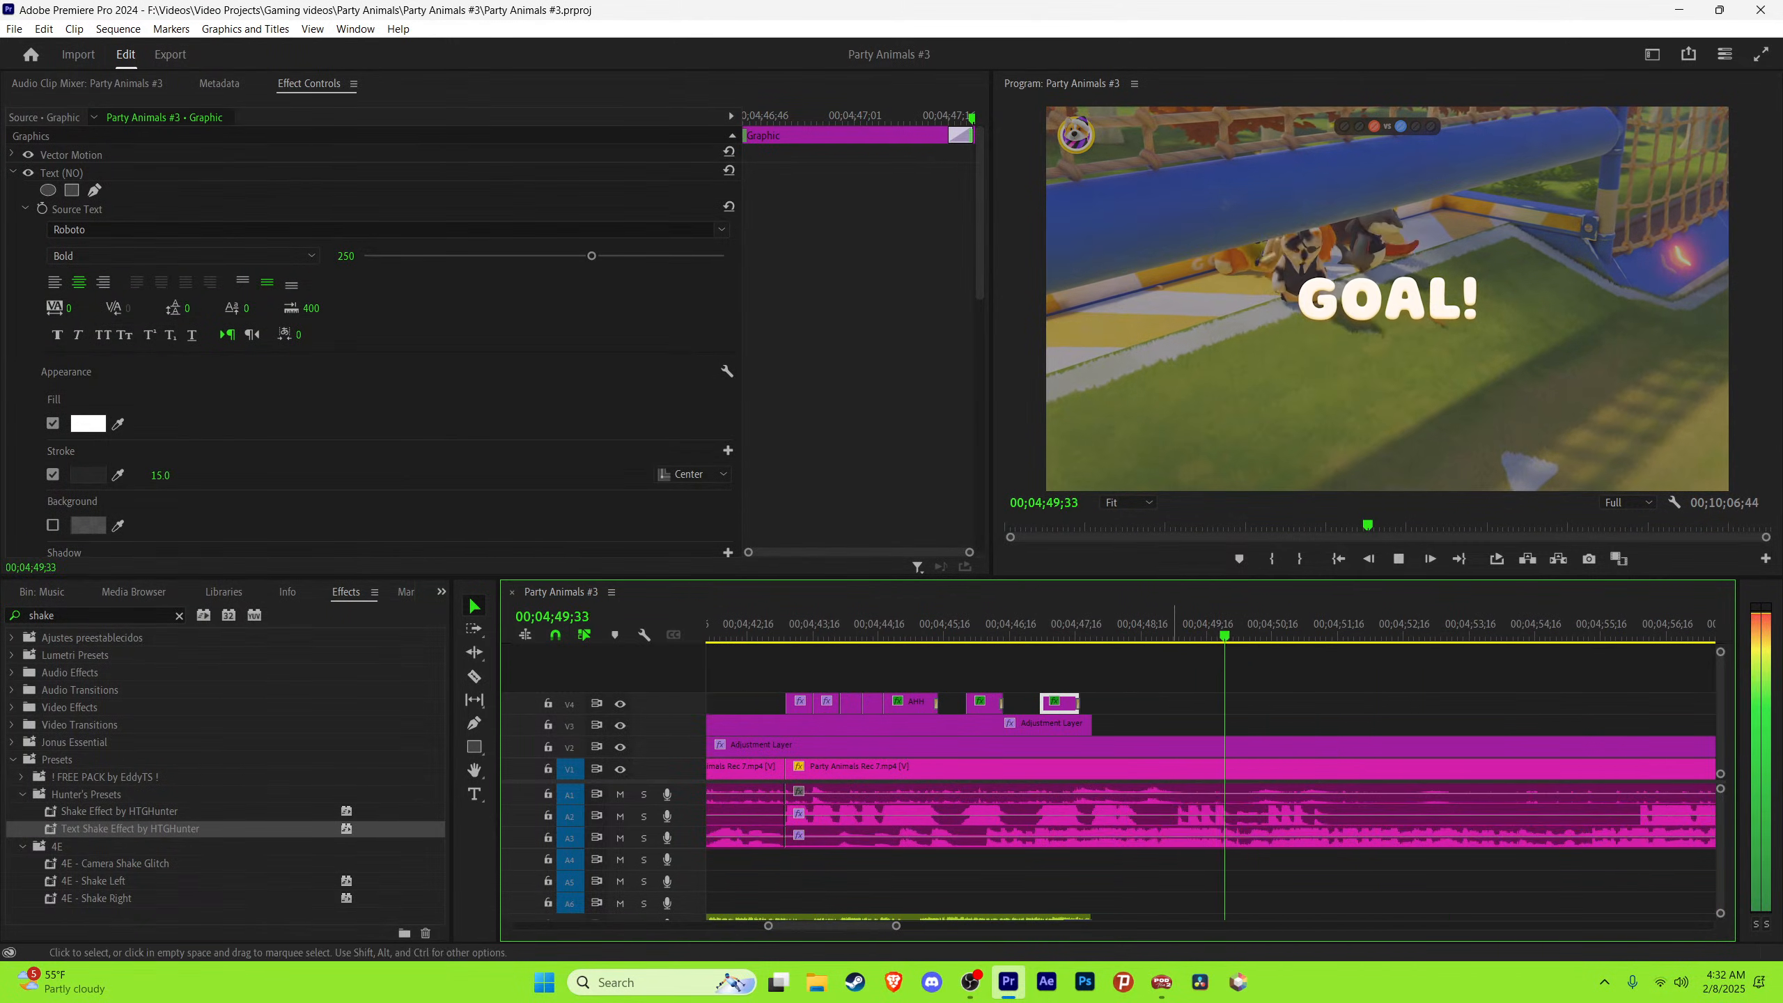
pyautogui.hotkey('ctrl', 'shift', 'a')
pyautogui.press('-')
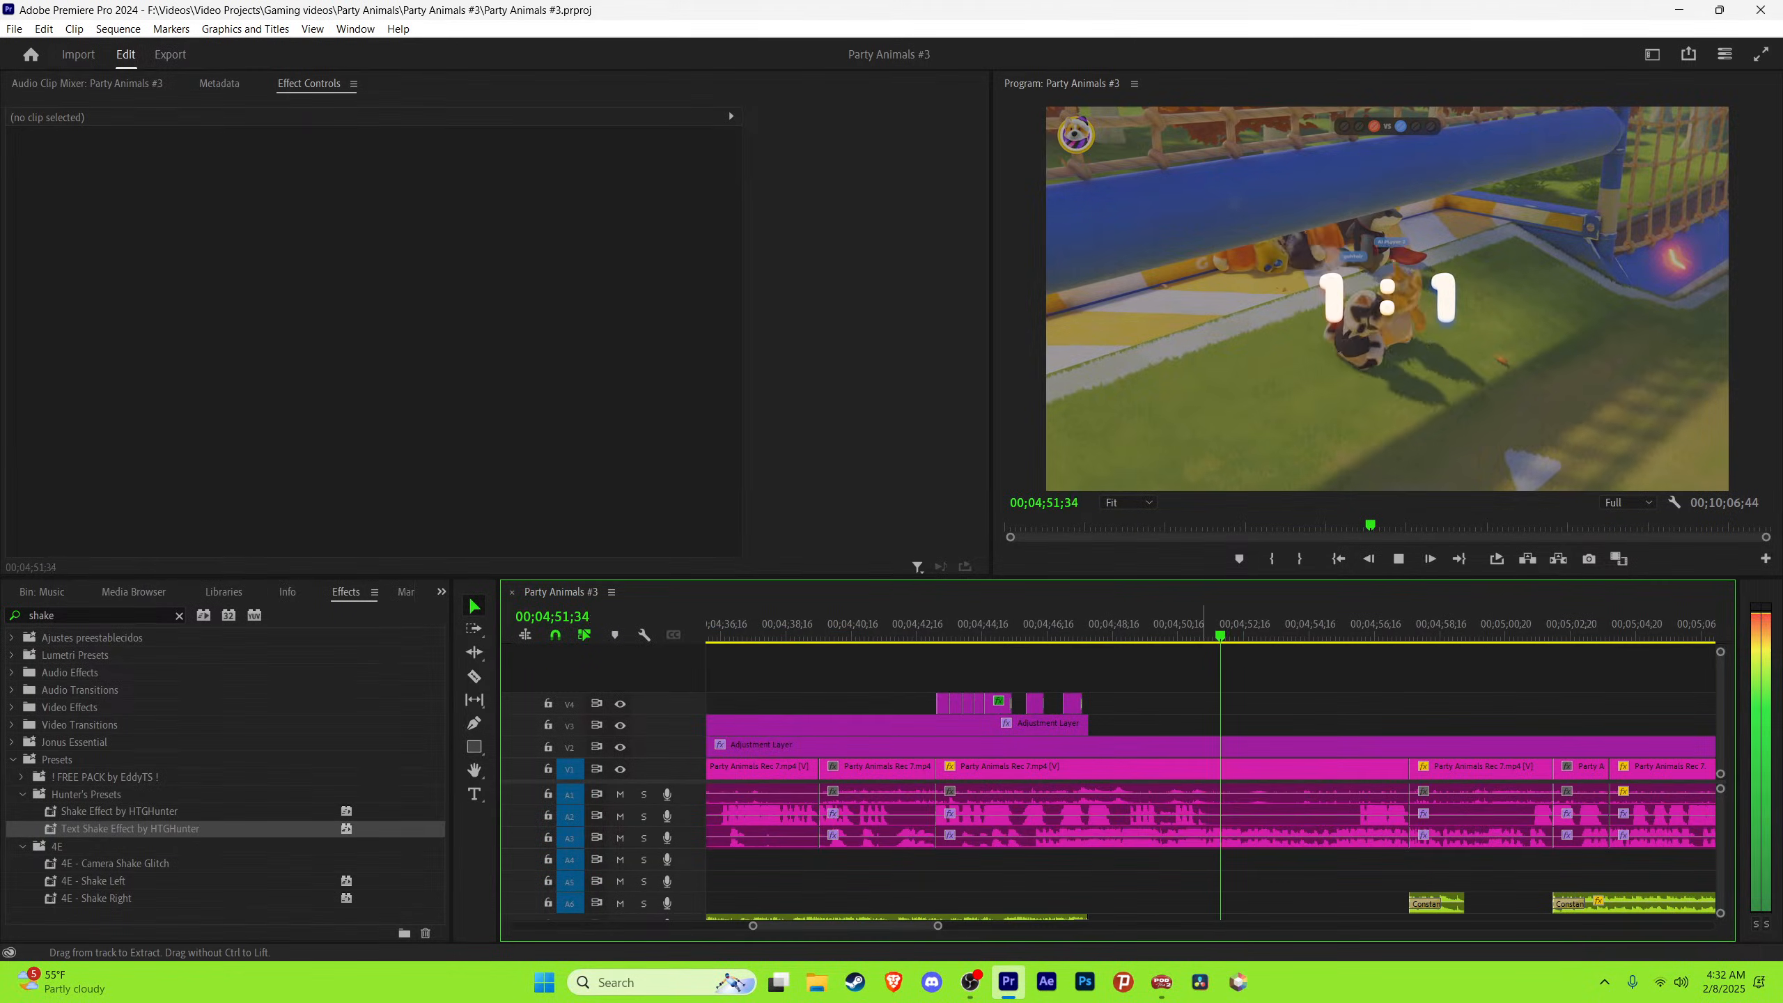
pyautogui.hotkey('ctrl', 's')
pyautogui.press('-')
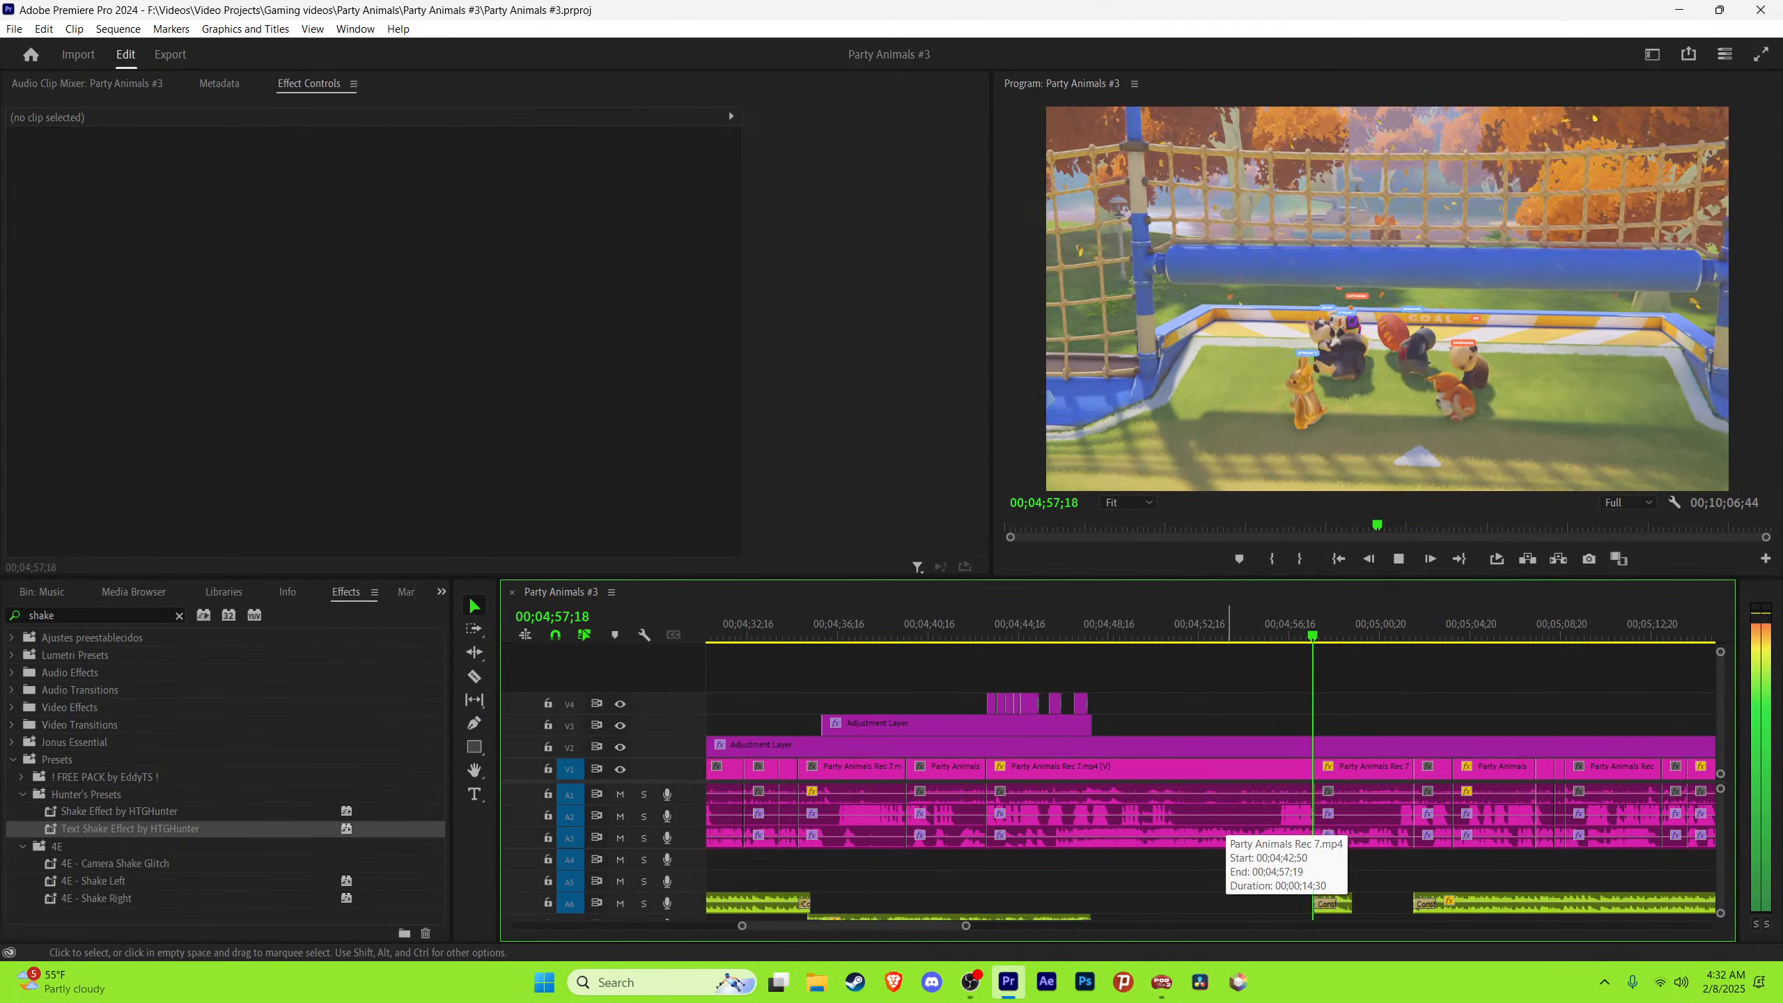
pyautogui.press('=')
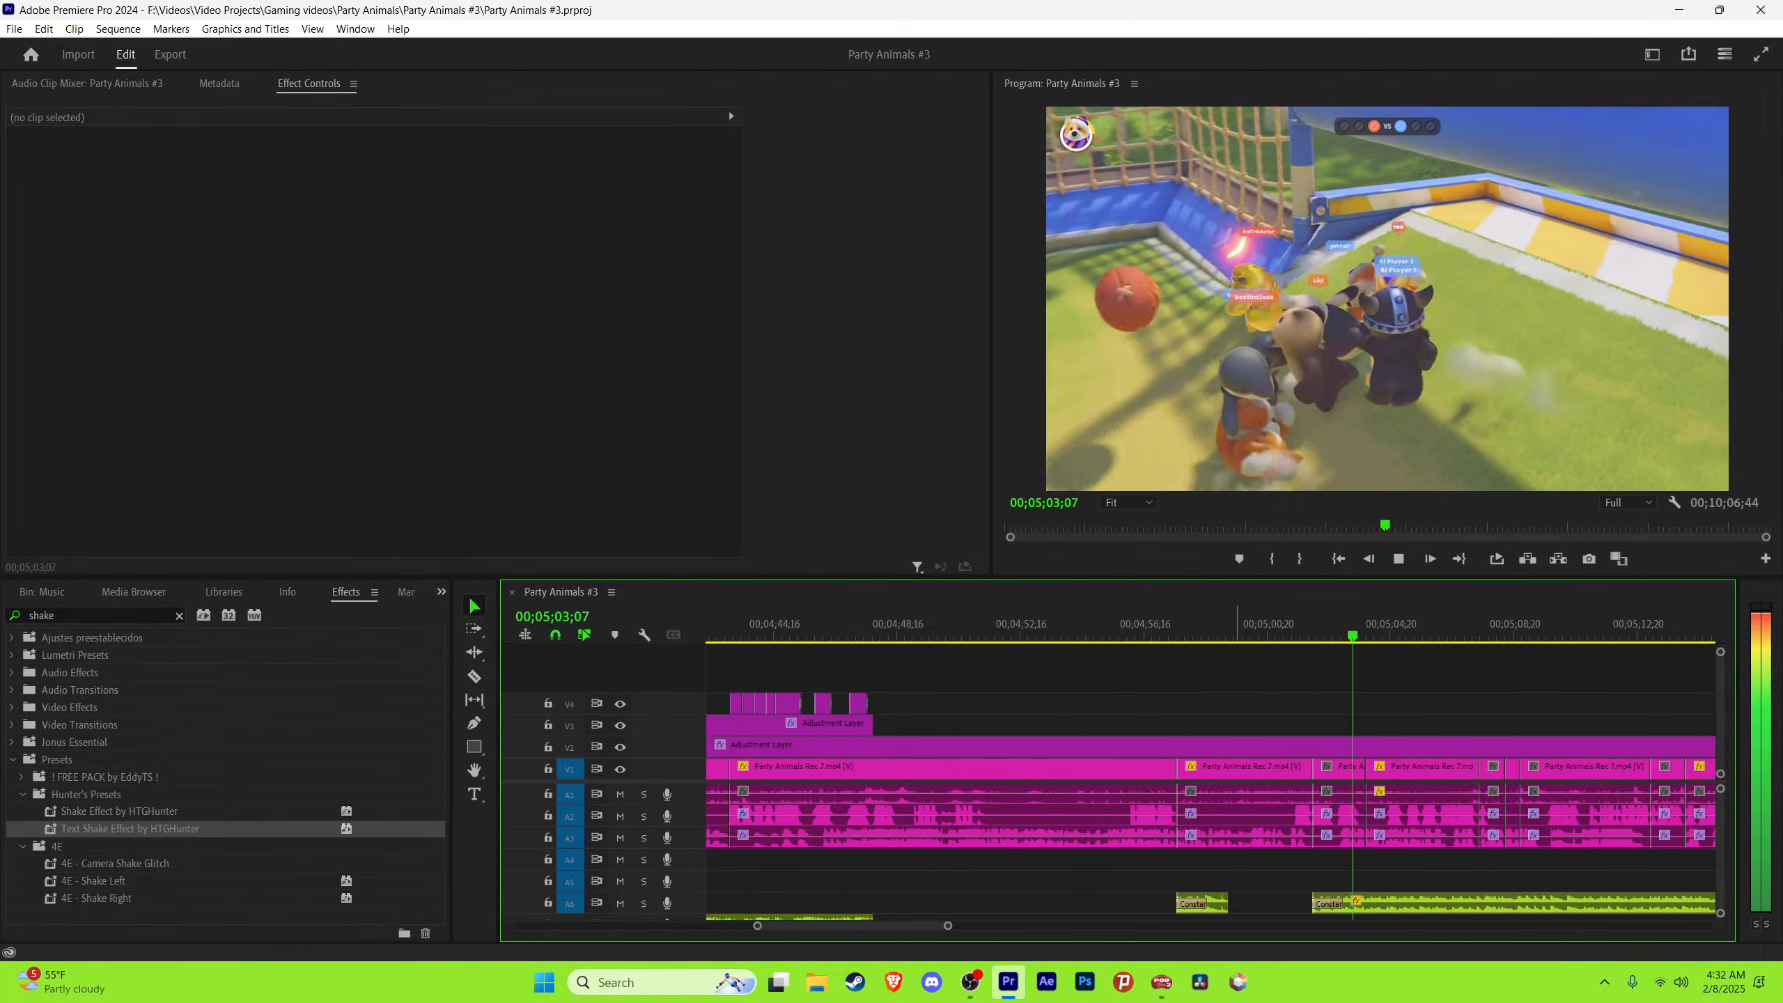
# Step: Place a copy of the white "Get it" caption on V3 starting at 00;04;59;45, where the next line is spoken
pyautogui.click(1234, 624)
pyautogui.press('=')
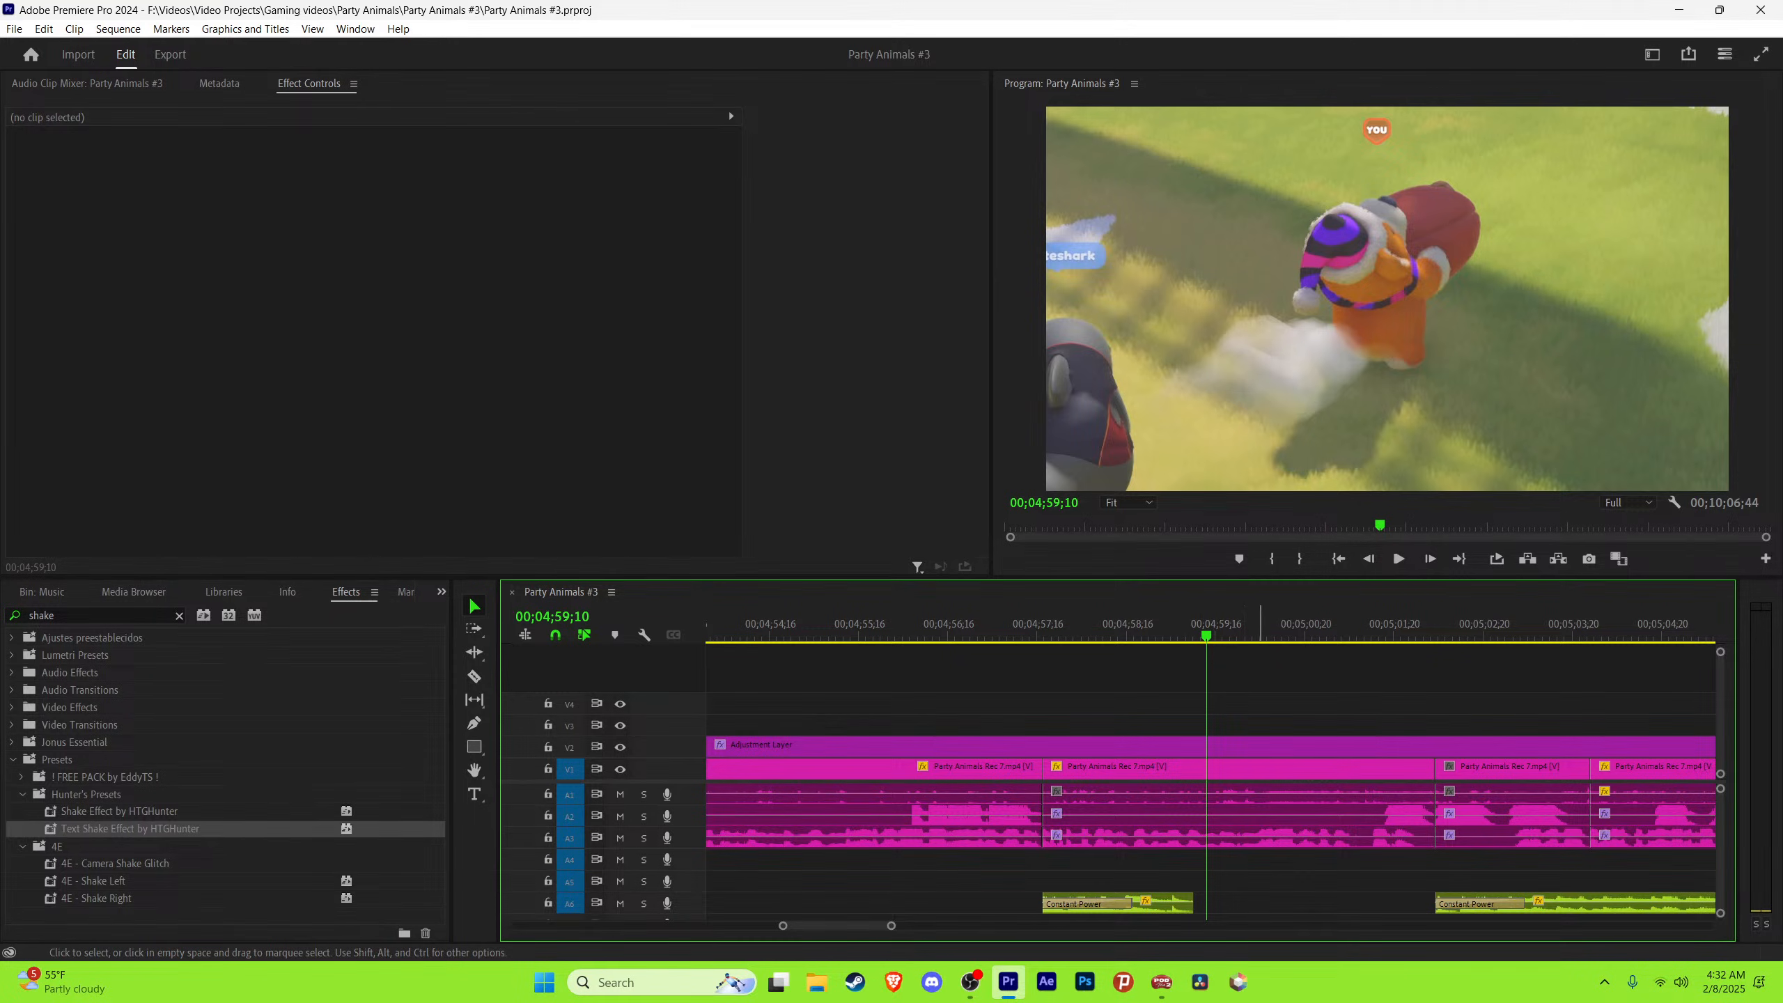
pyautogui.press('space')
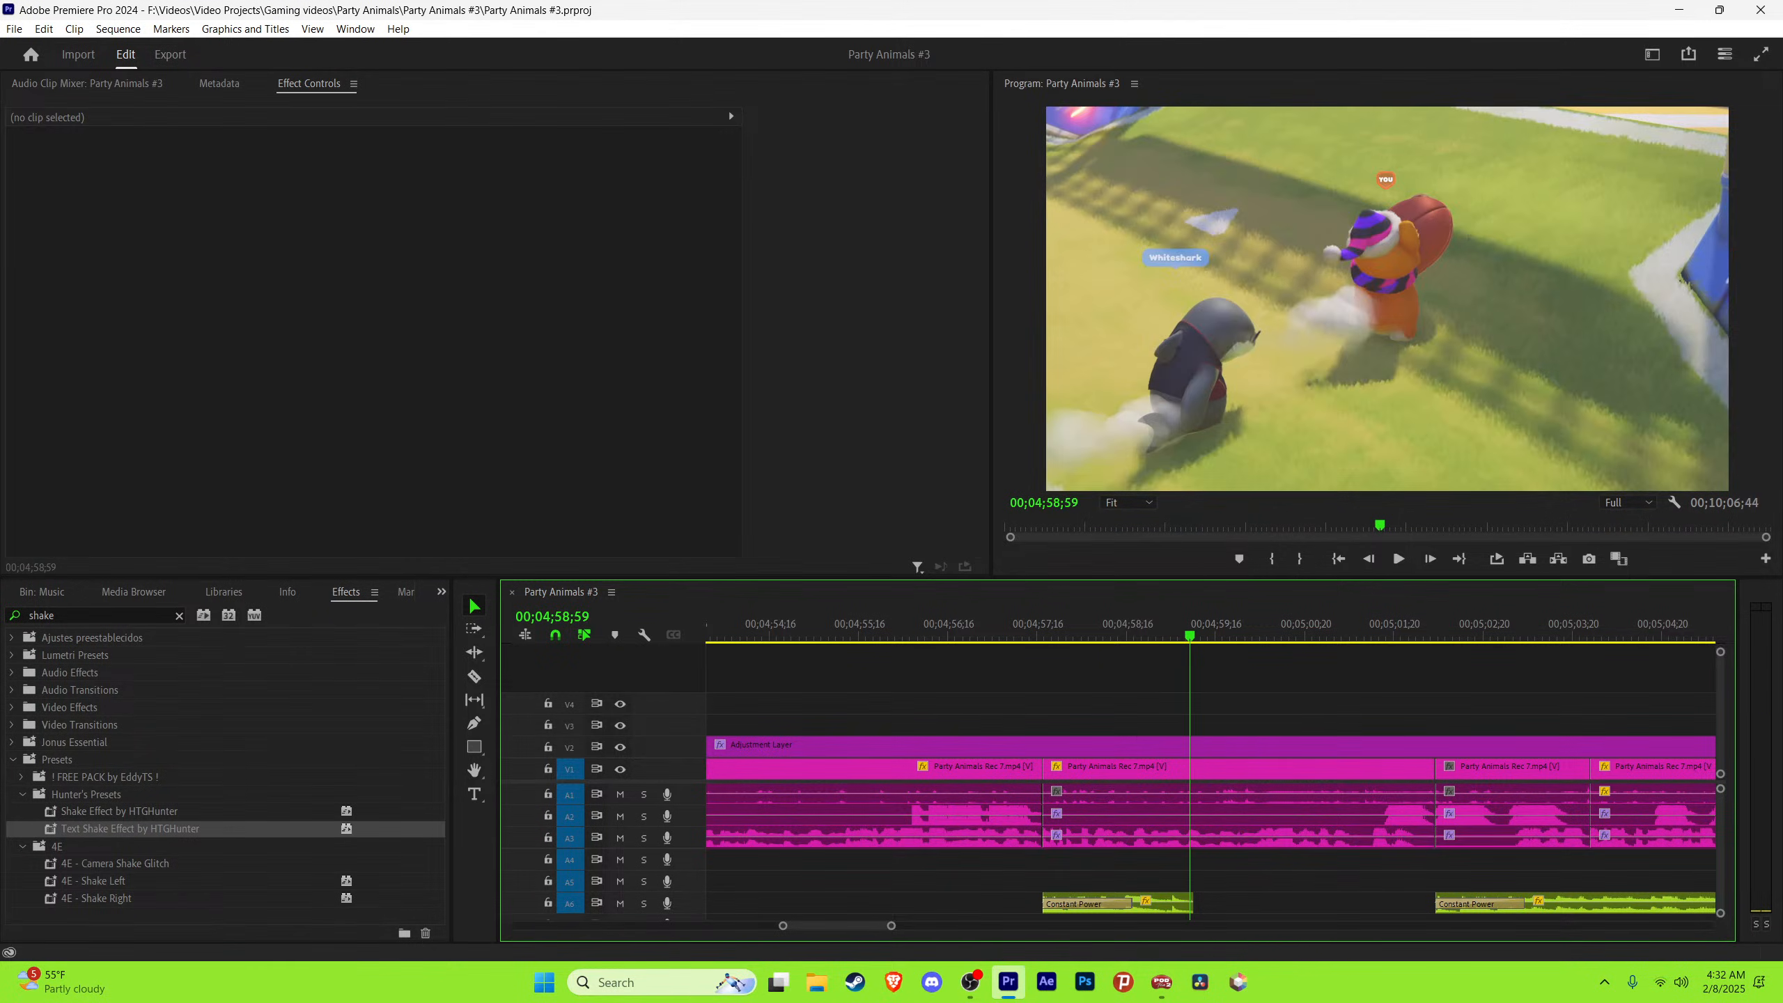
pyautogui.press('space')
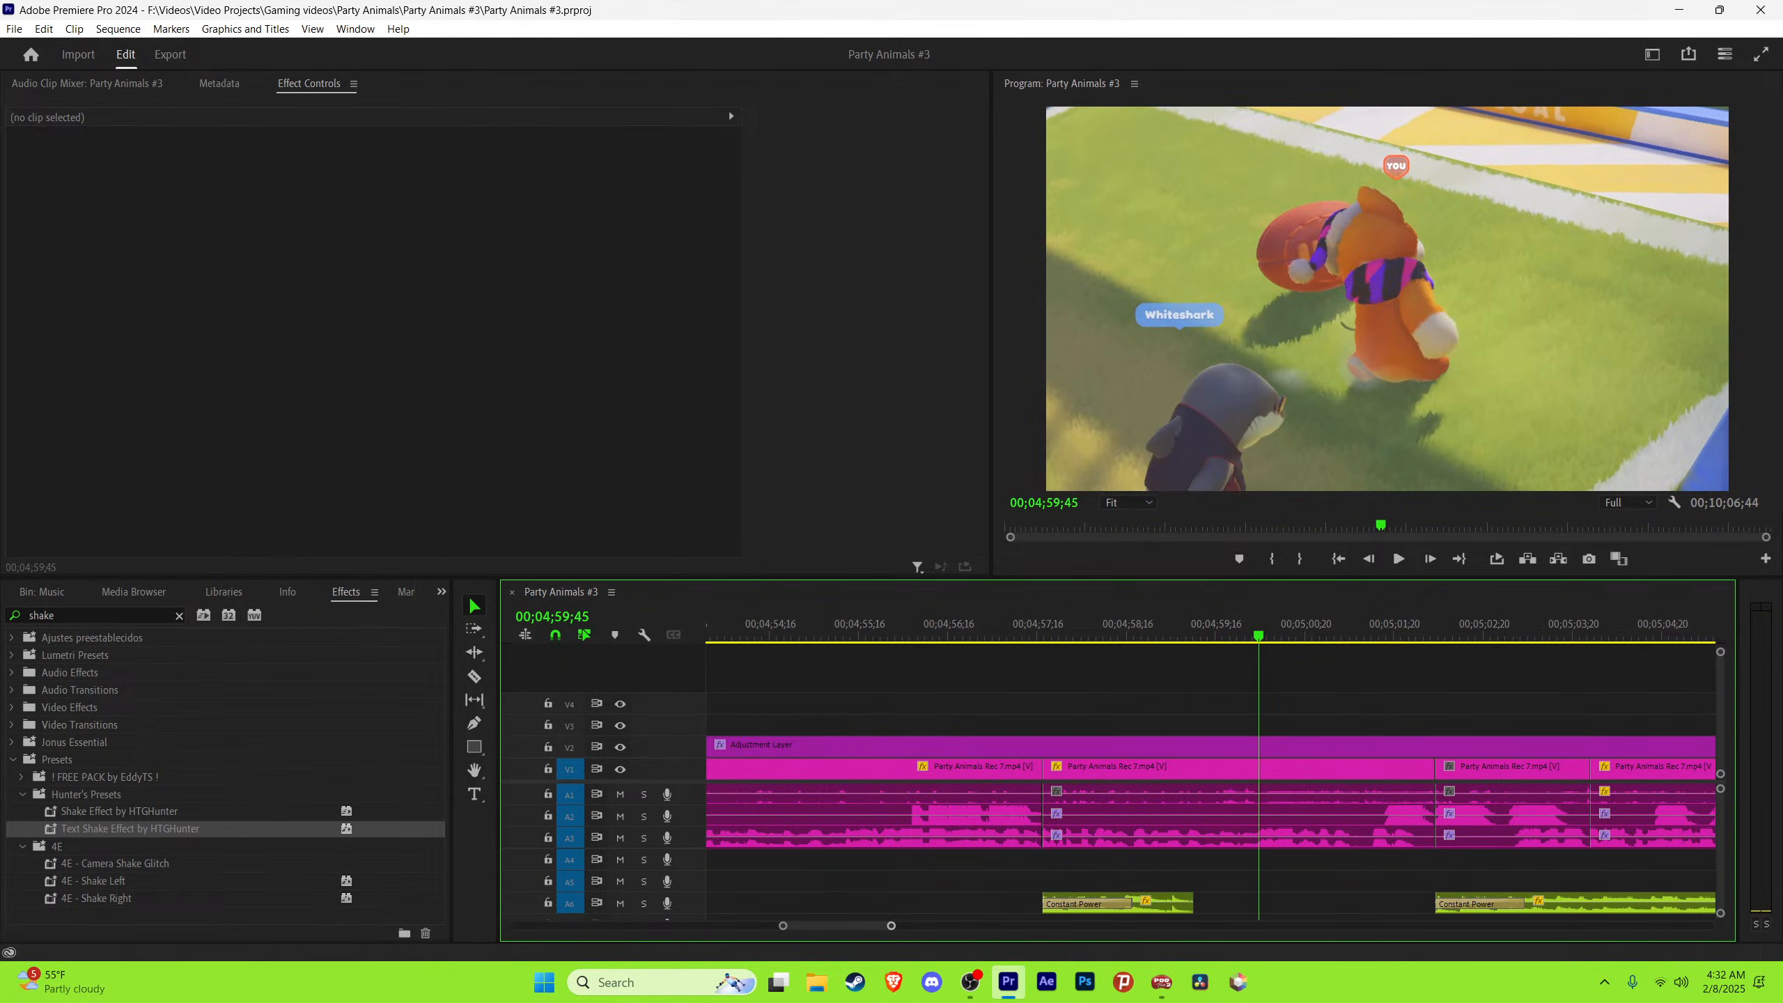
pyautogui.press('-')
pyautogui.press('-')
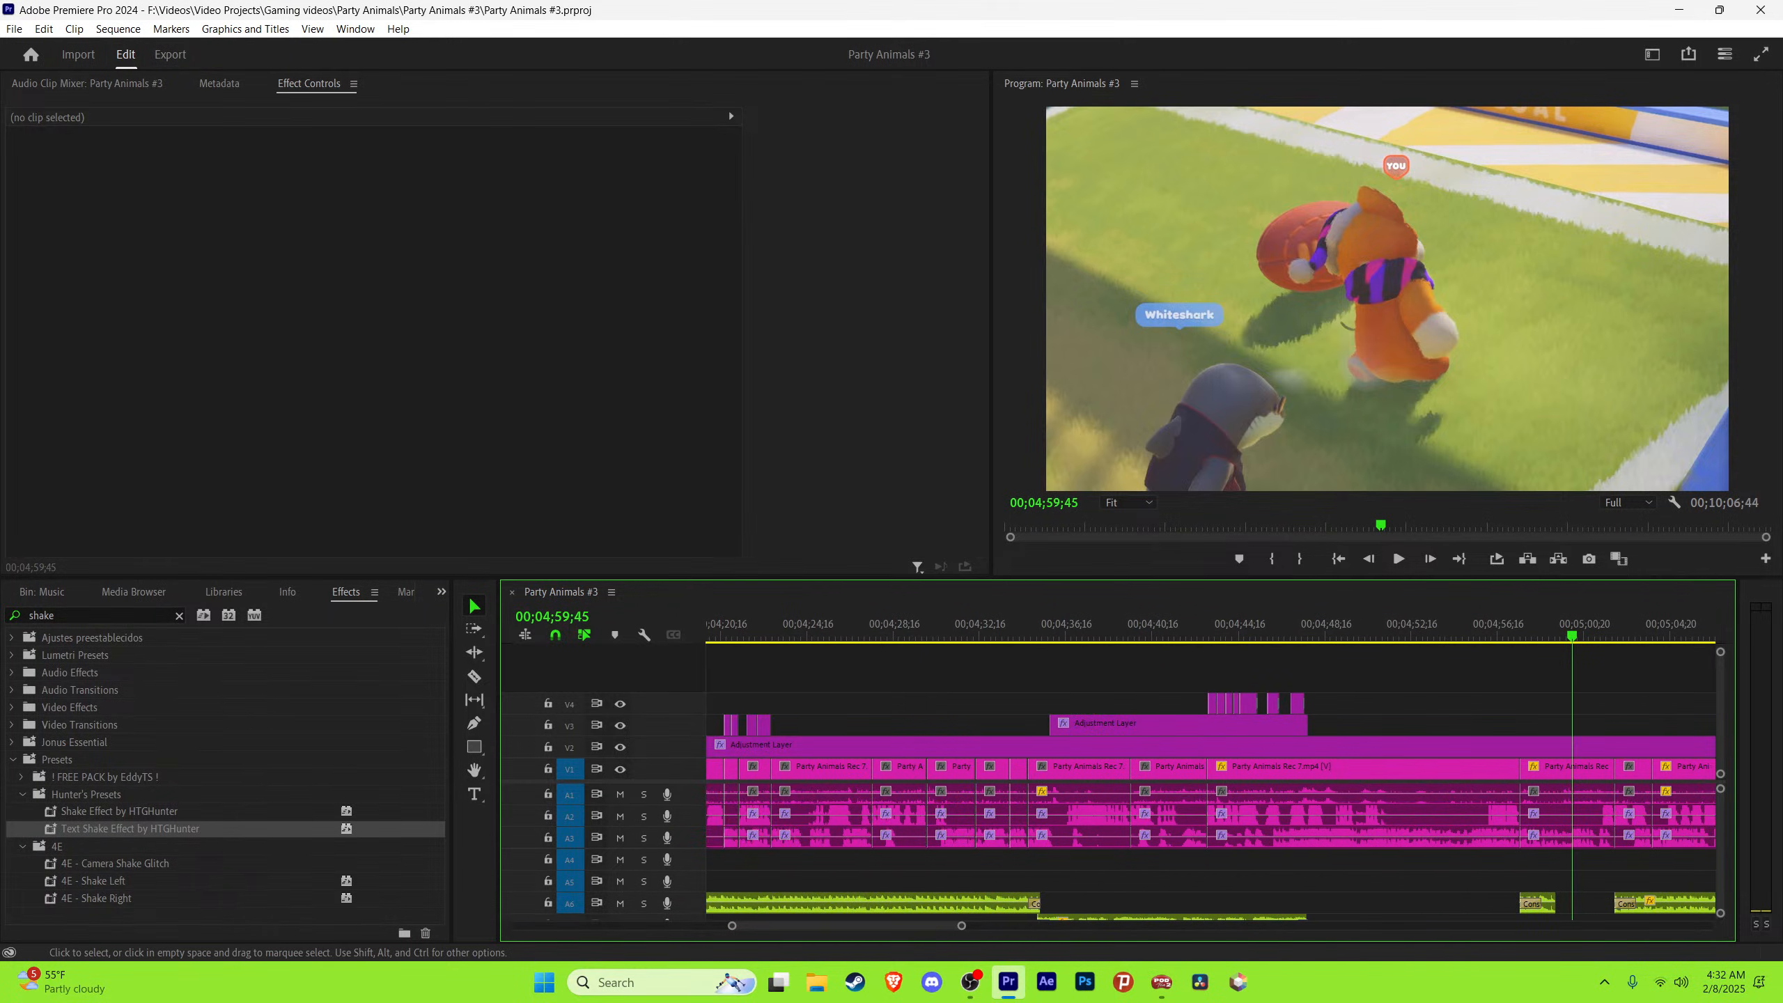
pyautogui.click(1229, 703)
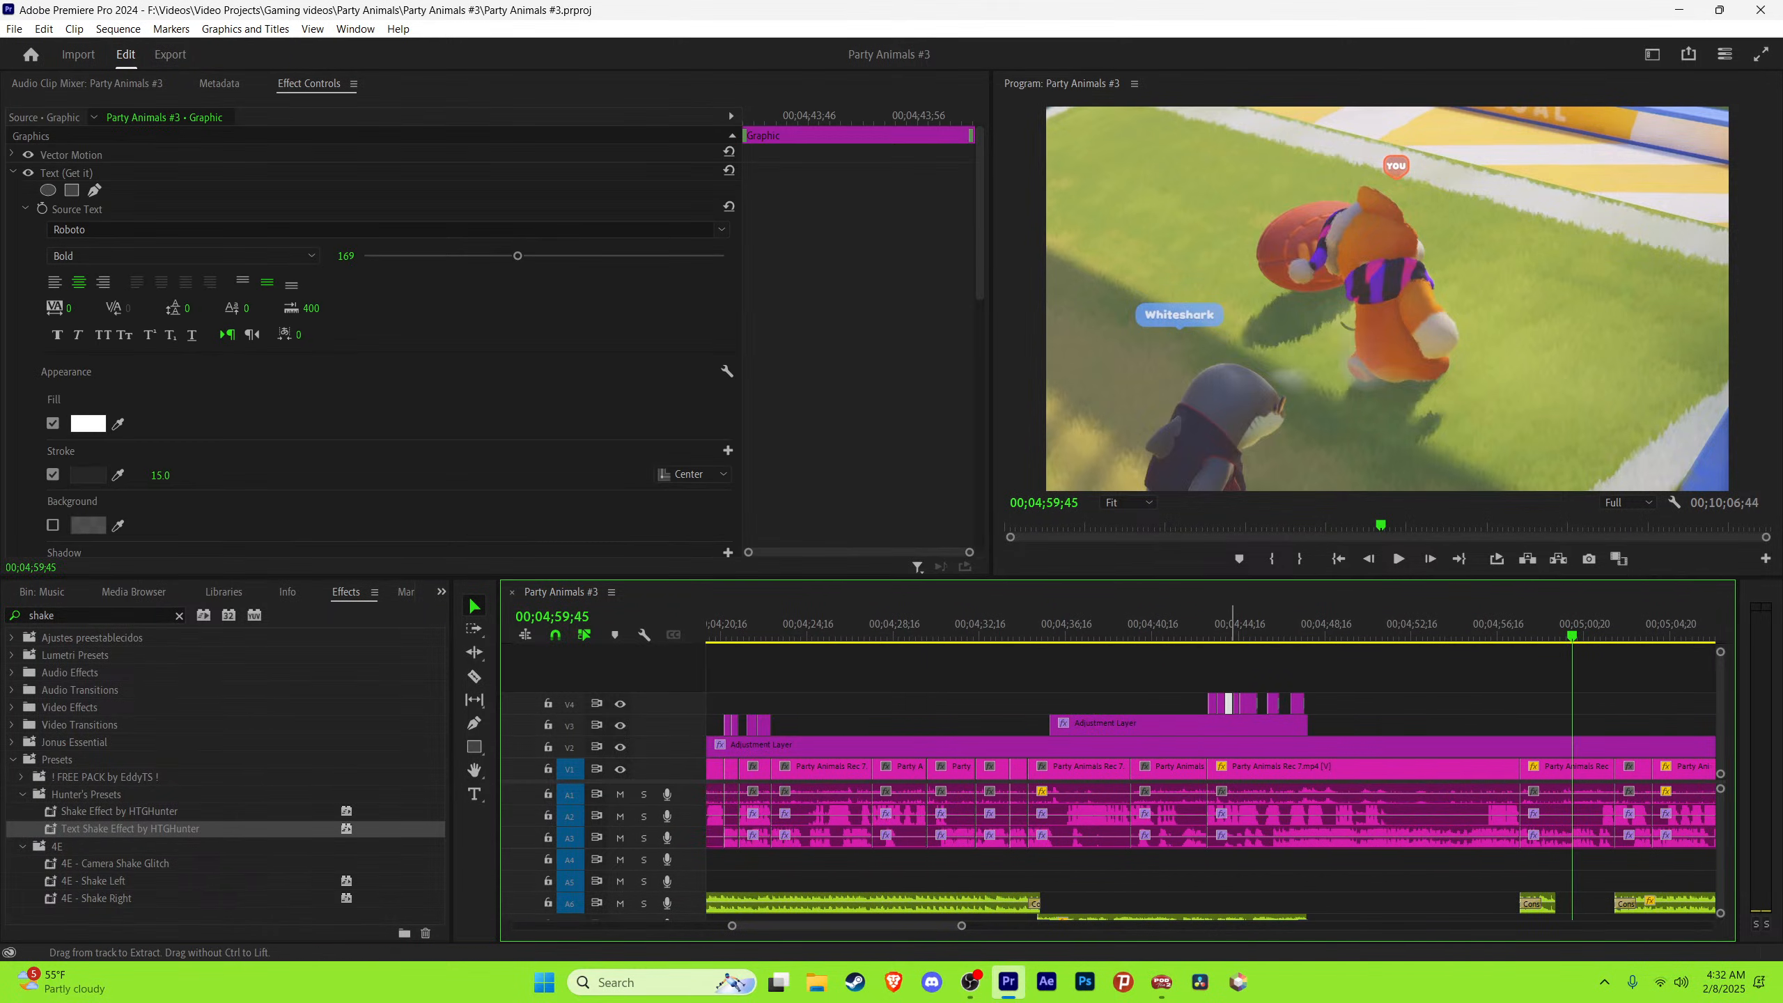
pyautogui.press('=')
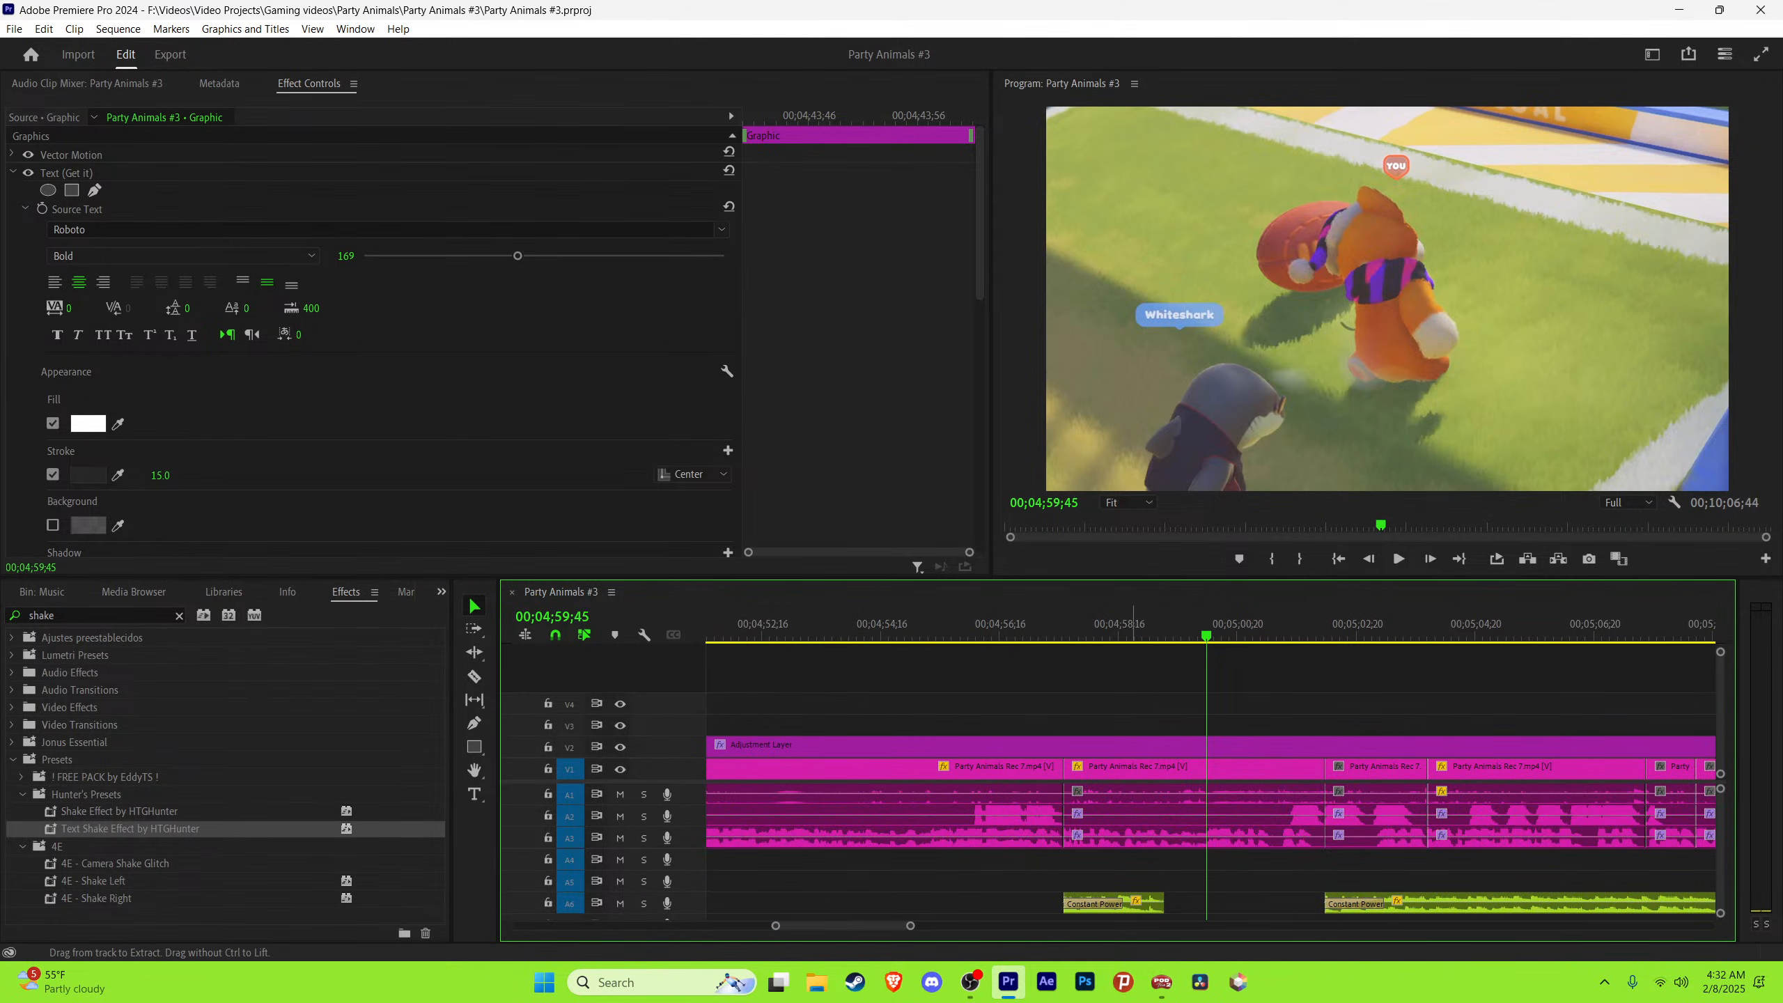
pyautogui.hotkey('ctrl', 'v')
pyautogui.moveTo(1219, 704); pyautogui.dragTo(1220, 726)
pyautogui.moveTo(1222, 623); pyautogui.dragTo(1219, 623)
# Step: Apply the Green text style from the project's Text bin to the caption on V3
pyautogui.click(441, 592)
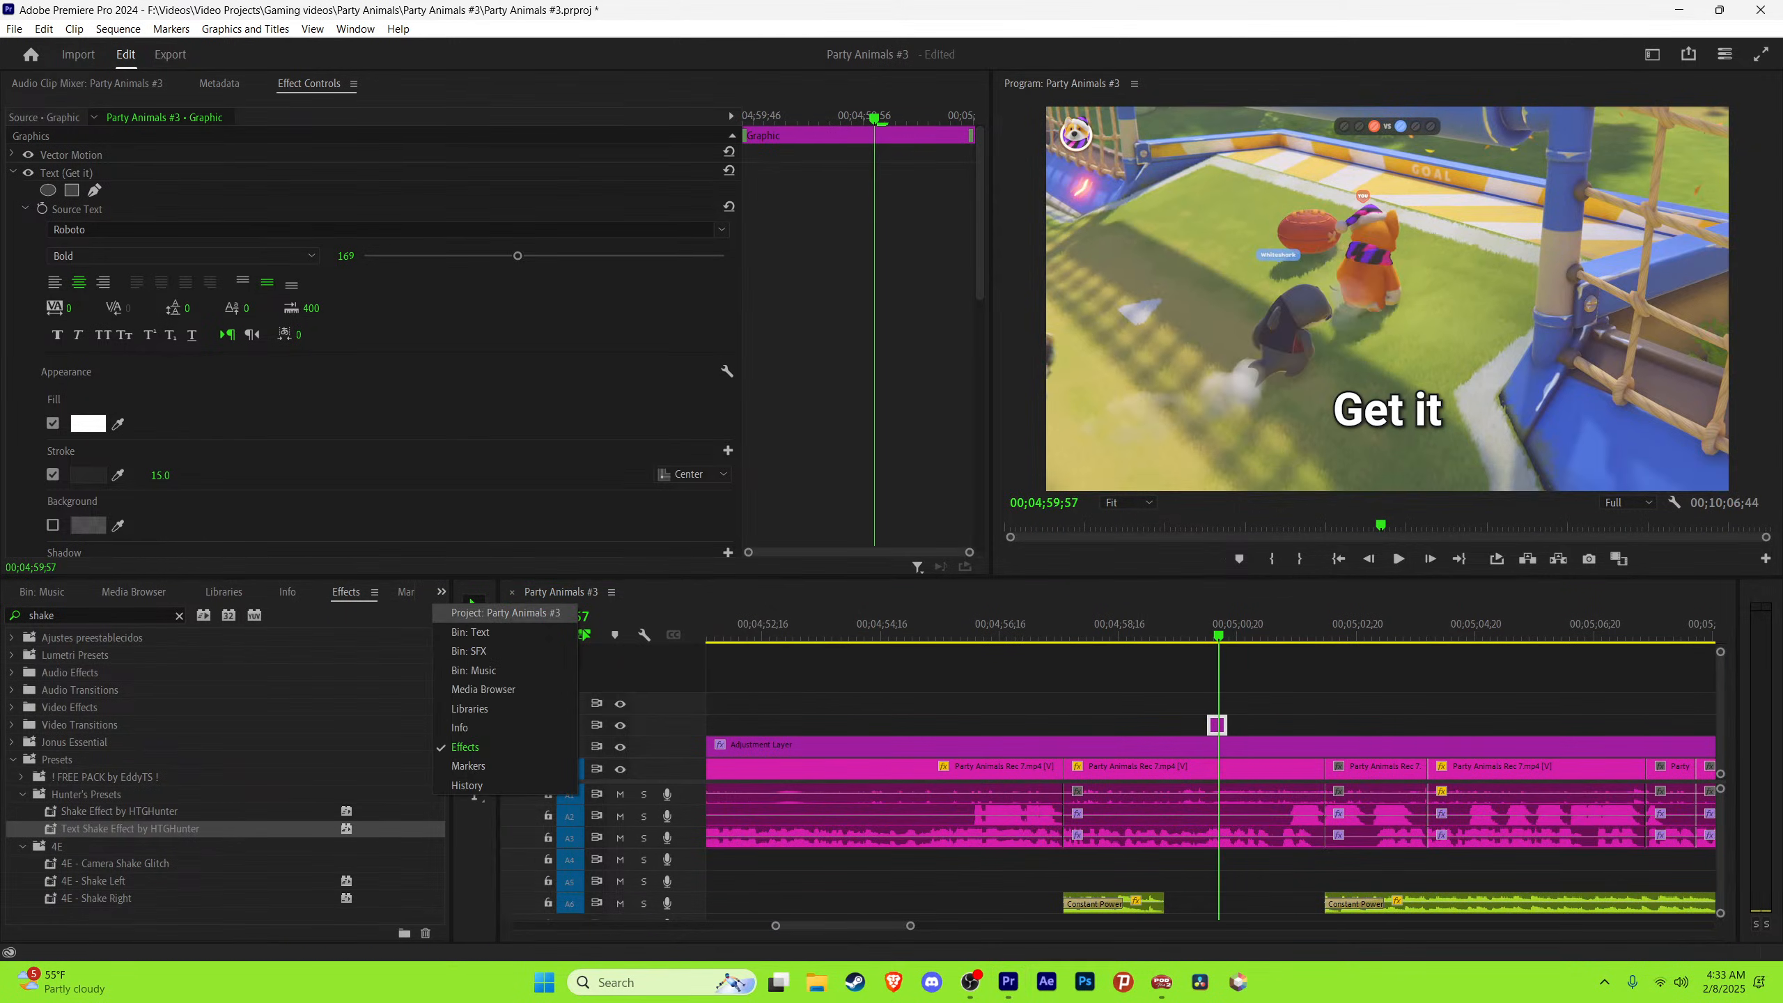
pyautogui.click(492, 614)
pyautogui.moveTo(114, 835); pyautogui.dragTo(133, 834)
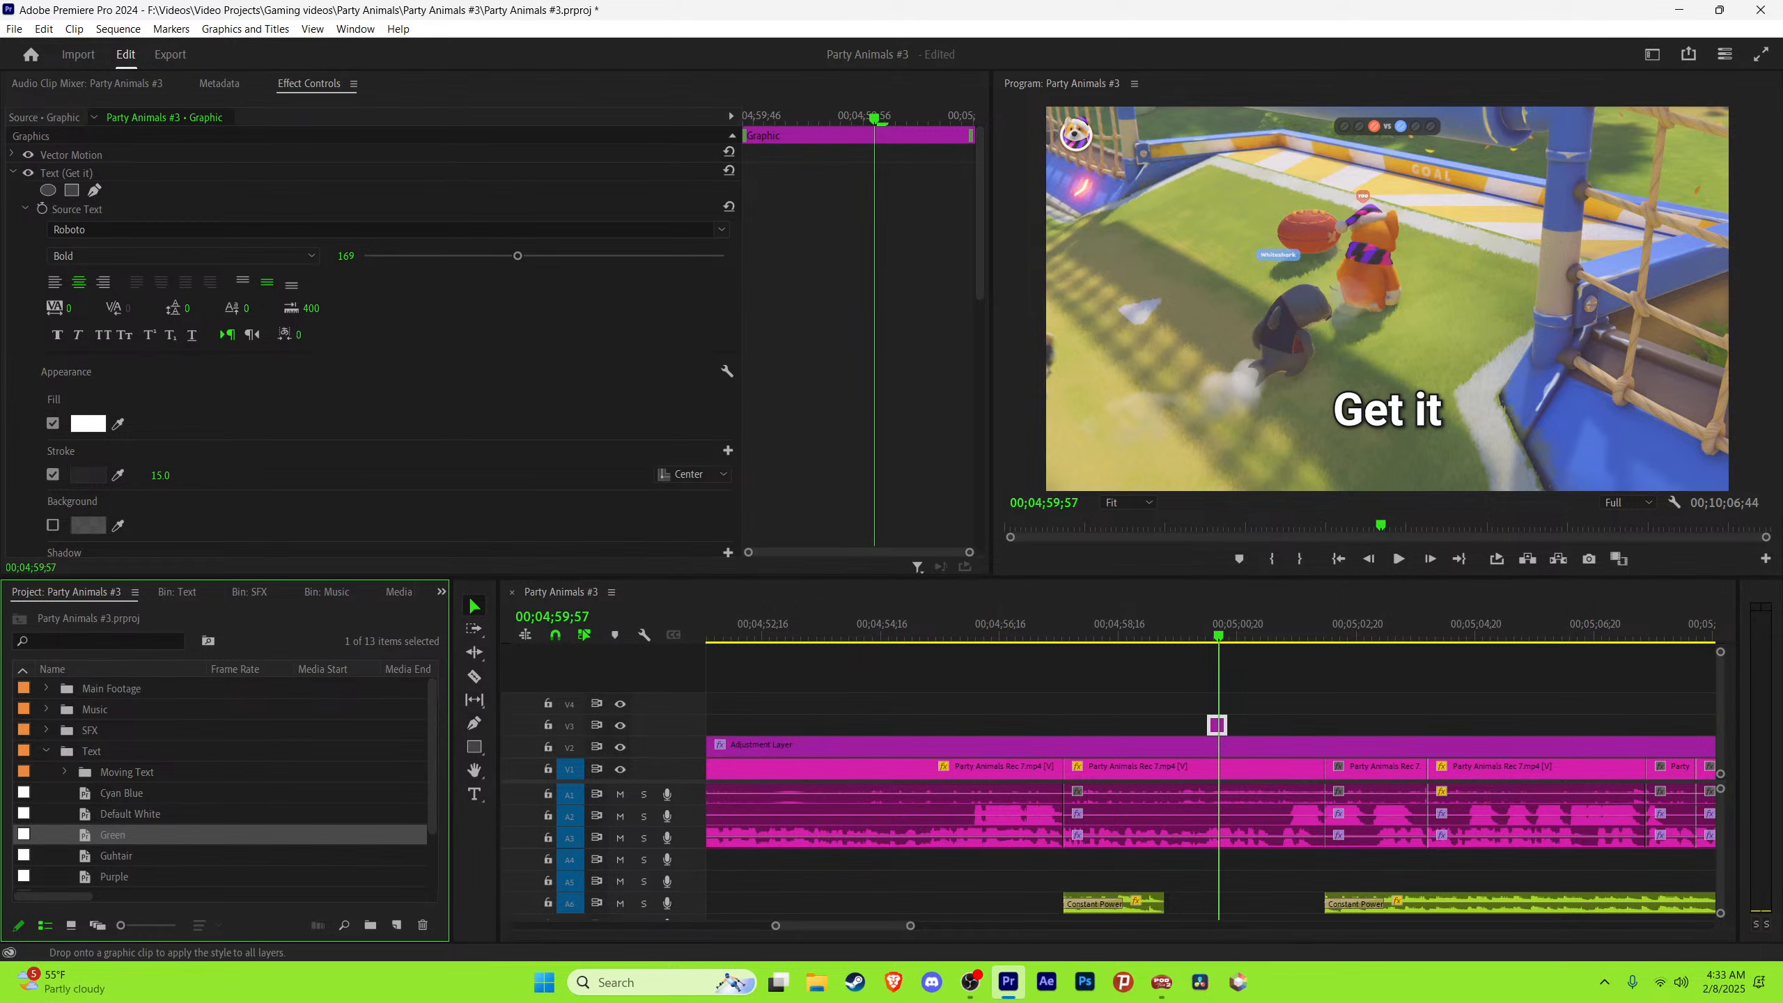
pyautogui.moveTo(1218, 725); pyautogui.dragTo(1218, 725)
# Step: Change the green caption's text to "You did not" and save the project
pyautogui.press('y')
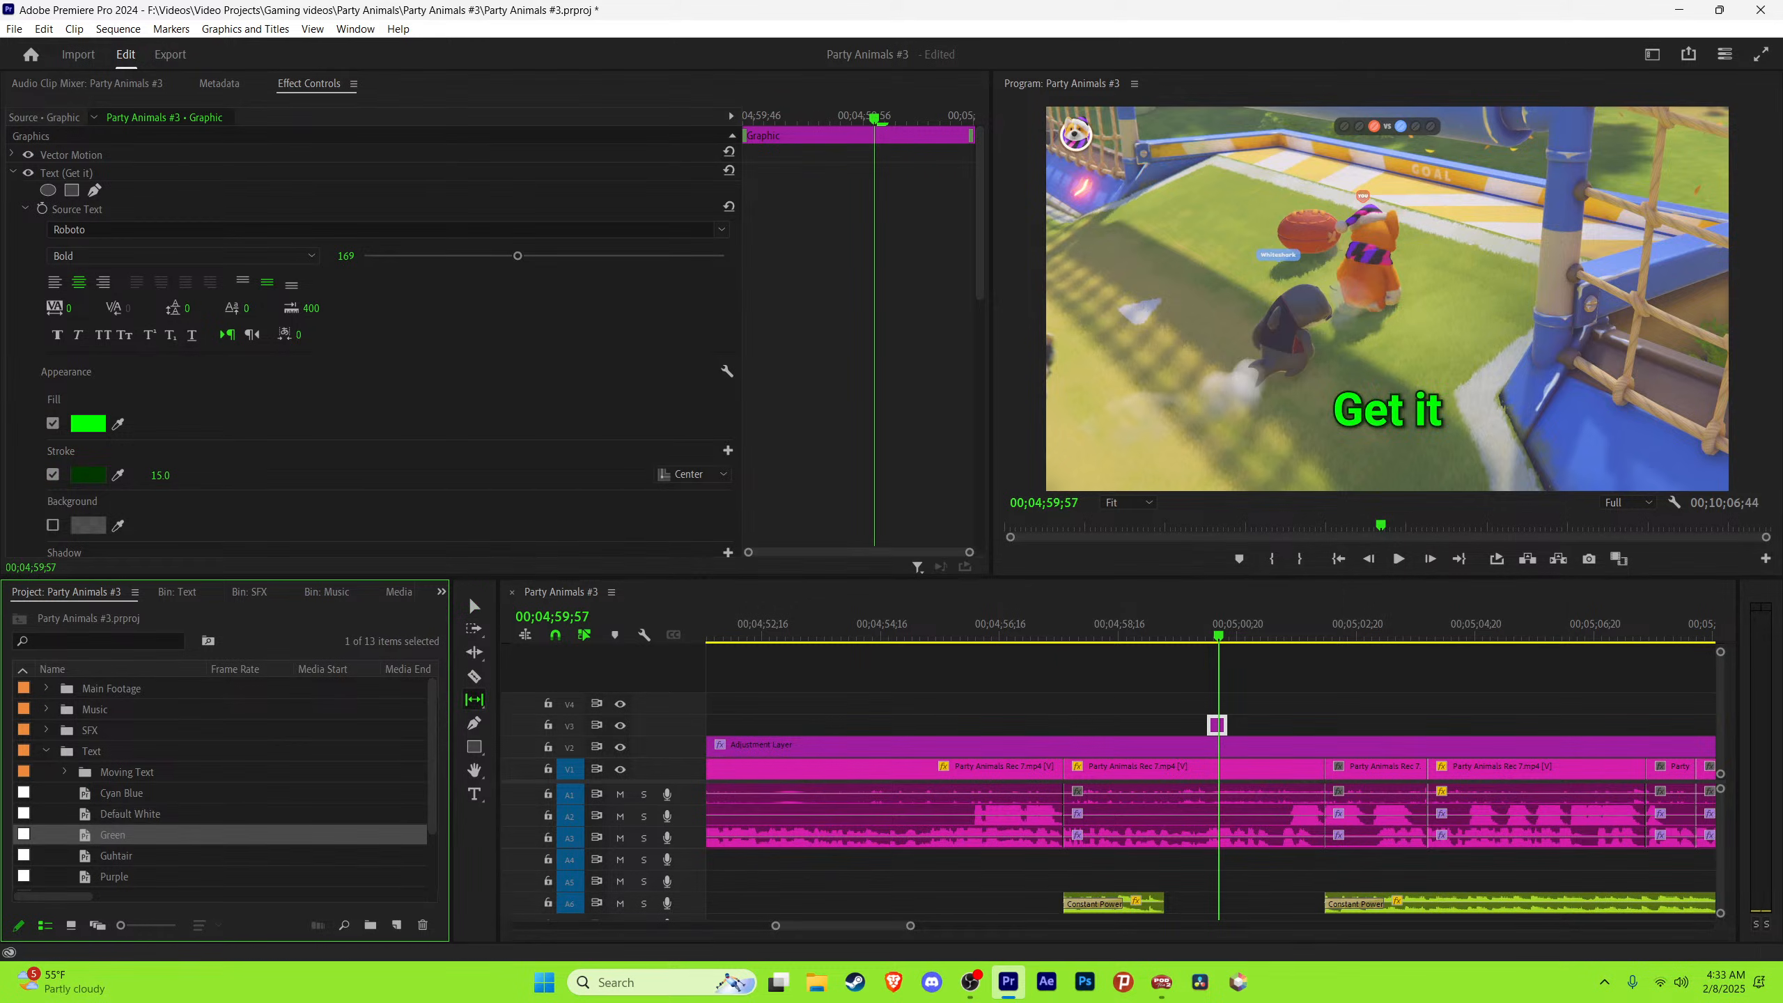
pyautogui.press('t')
pyautogui.click(1397, 411)
pyautogui.moveTo(1442, 410); pyautogui.dragTo(1332, 410)
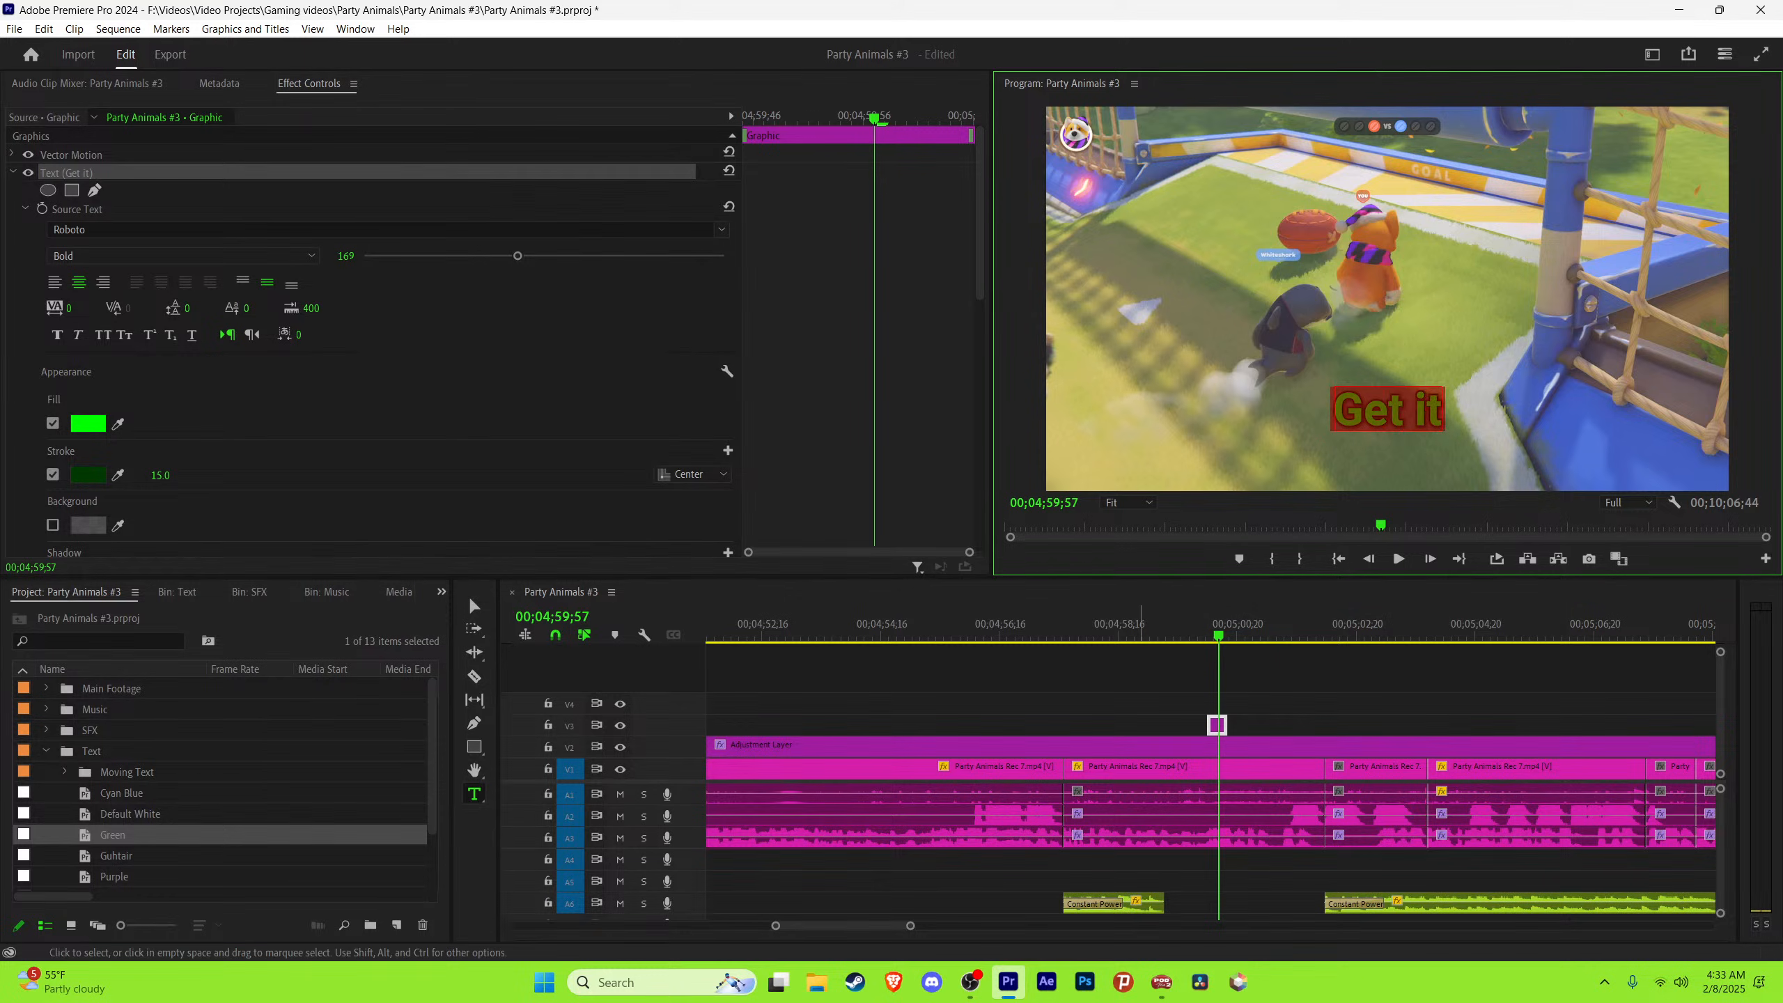
pyautogui.write('You di ne')
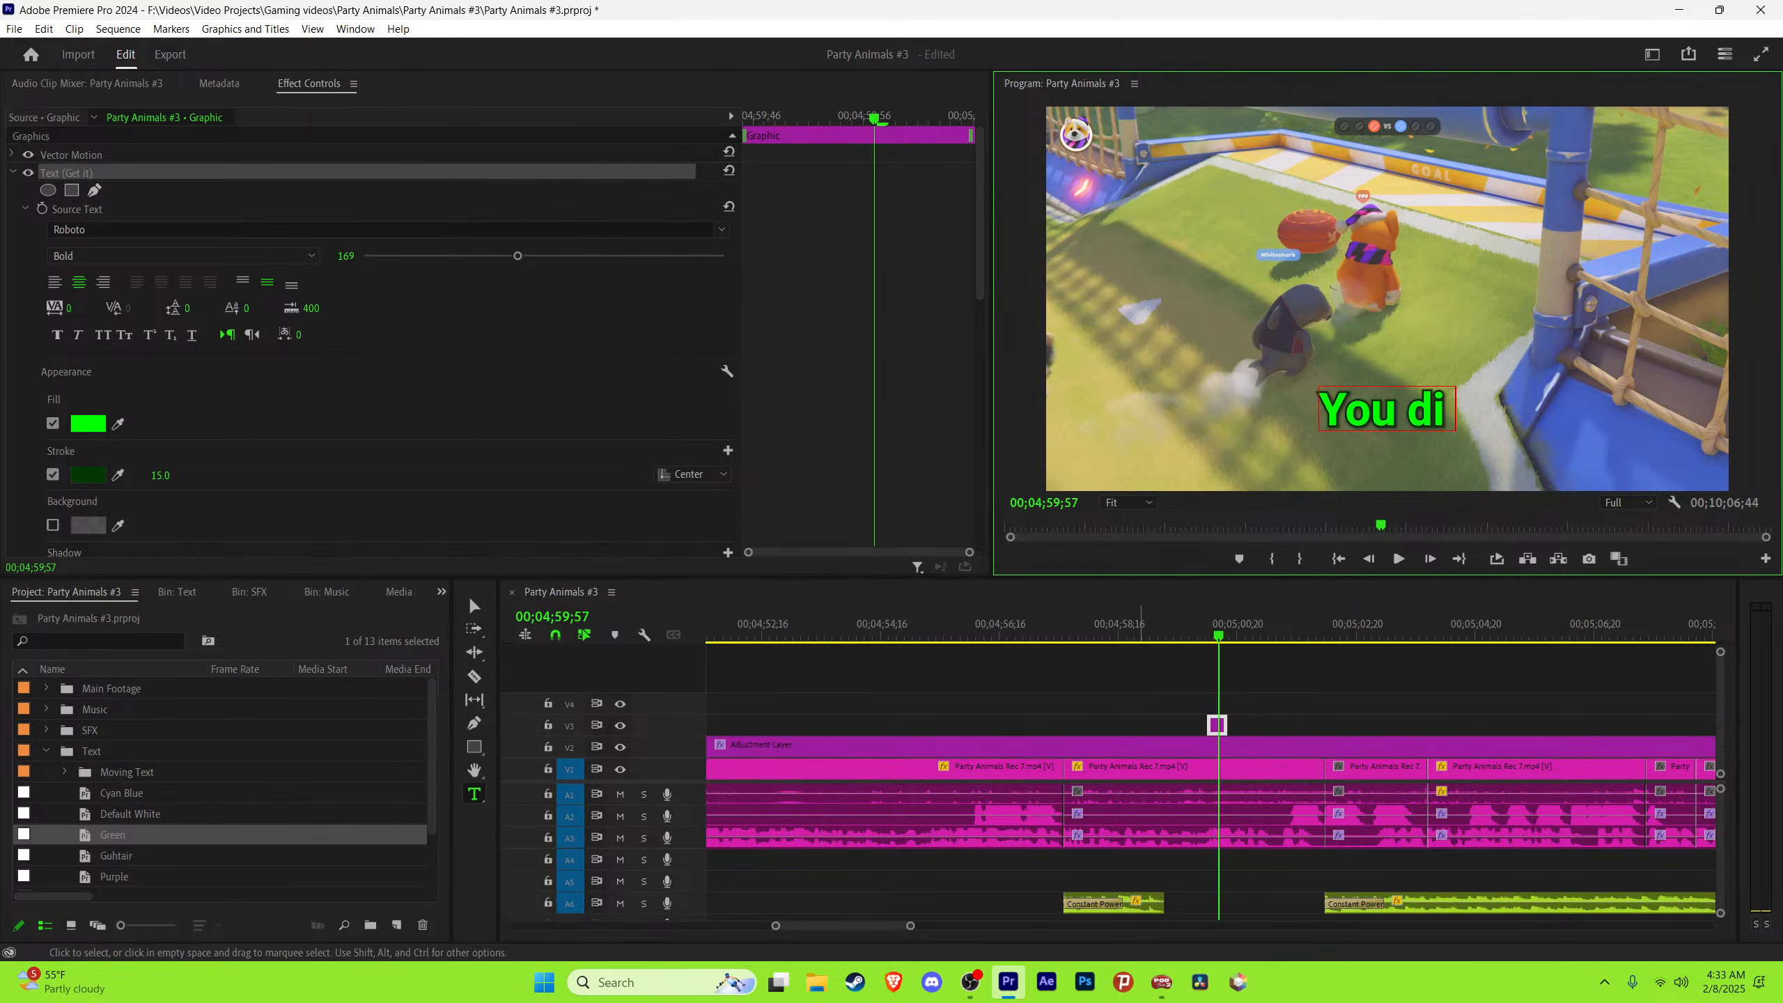
pyautogui.press('BackSpace')
pyautogui.press('BackSpace')
pyautogui.press('BackSpace')
pyautogui.write('d not')
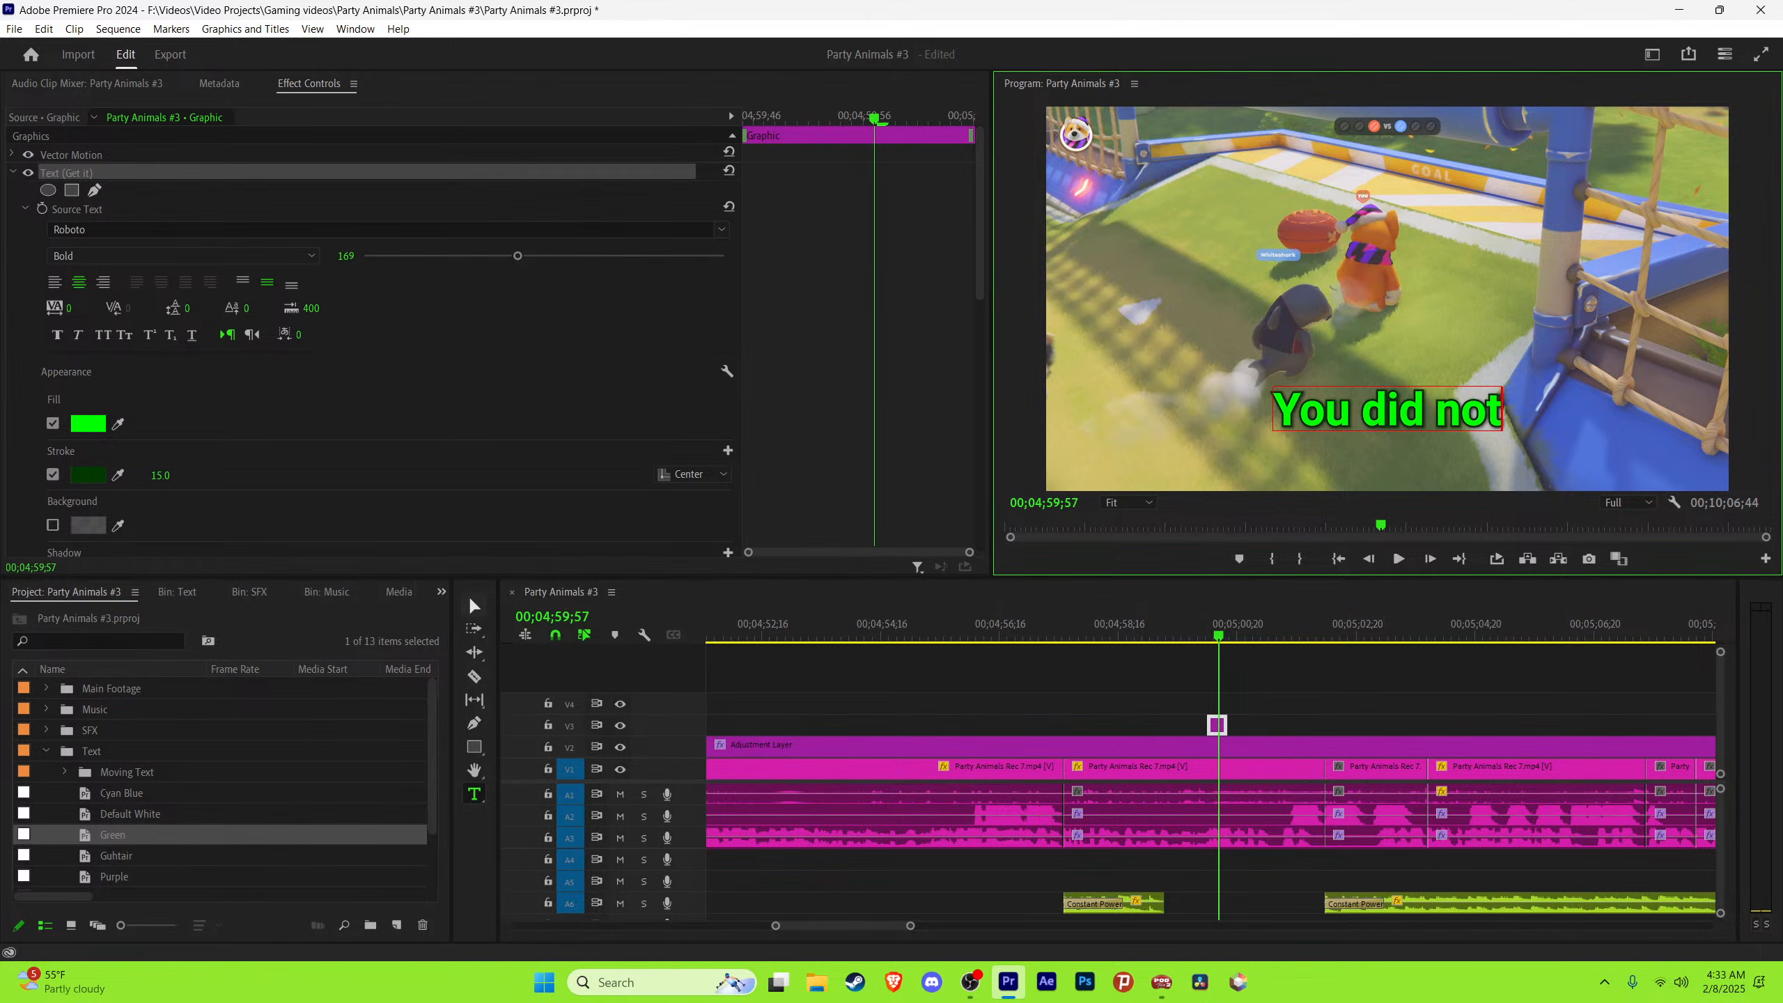
pyautogui.click(475, 606)
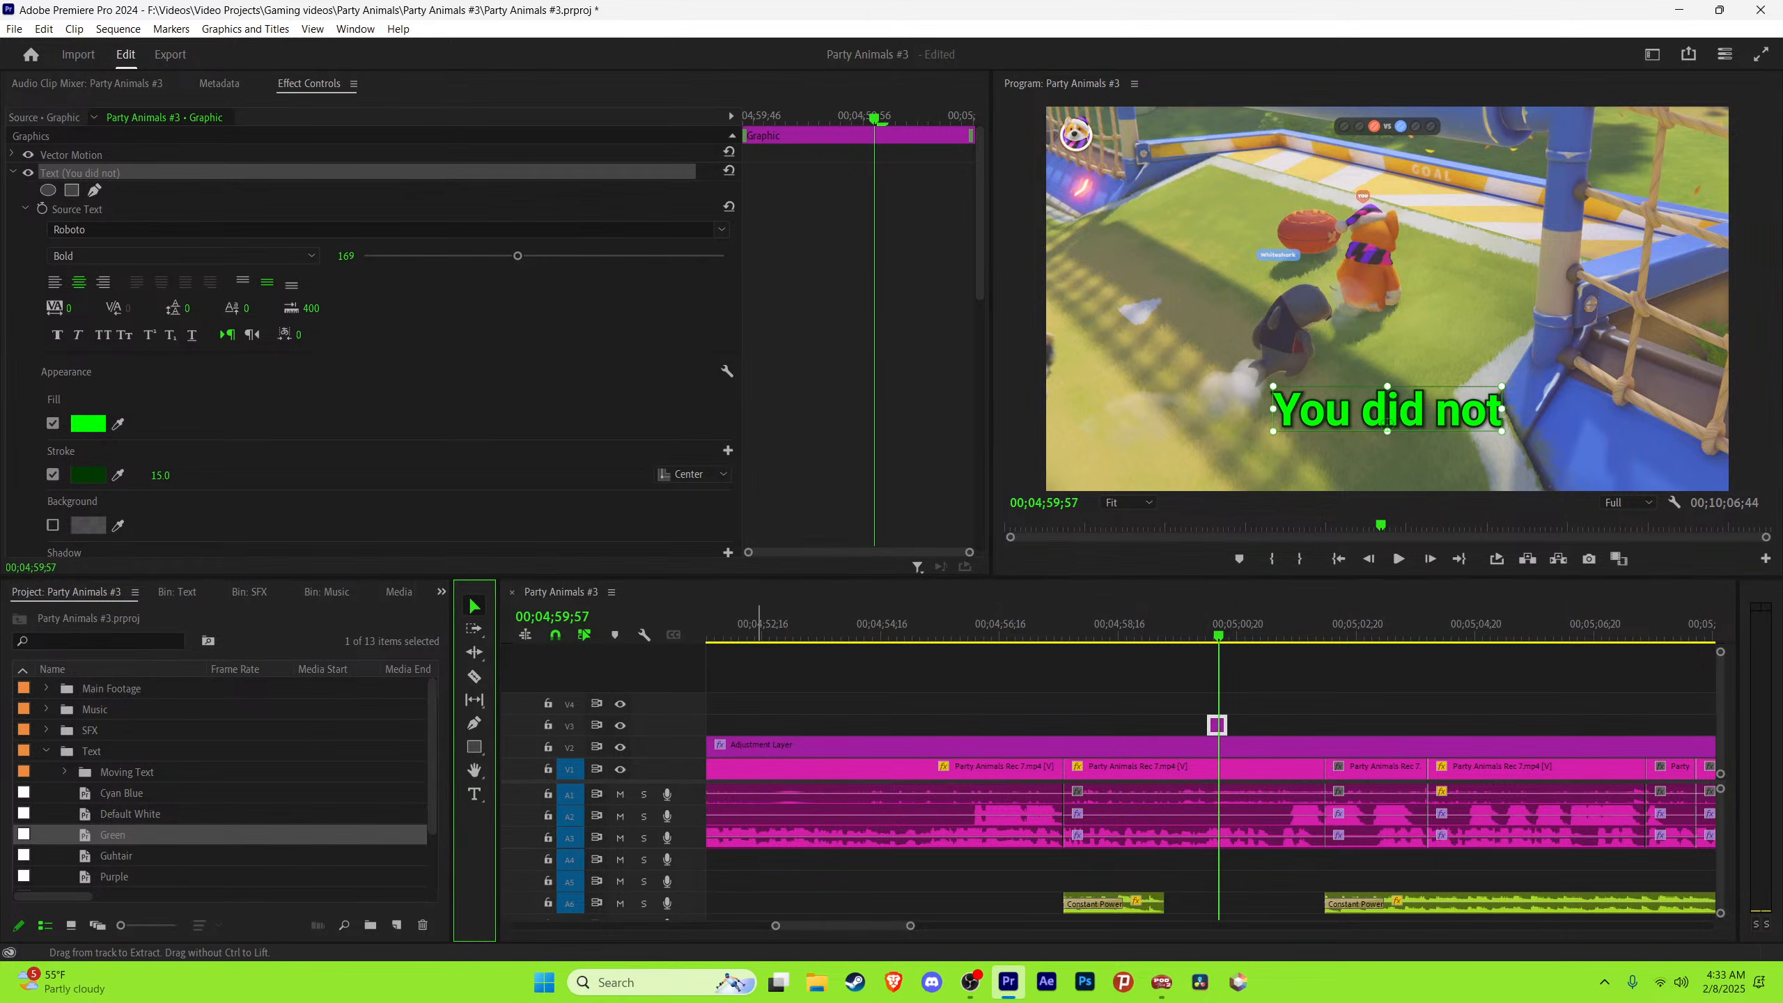
pyautogui.hotkey('ctrl', 's')
# Step: Place a copy of the "You did not" caption at 00;05;00;16 and extend the first caption to meet it
pyautogui.moveTo(910, 926); pyautogui.dragTo(889, 926)
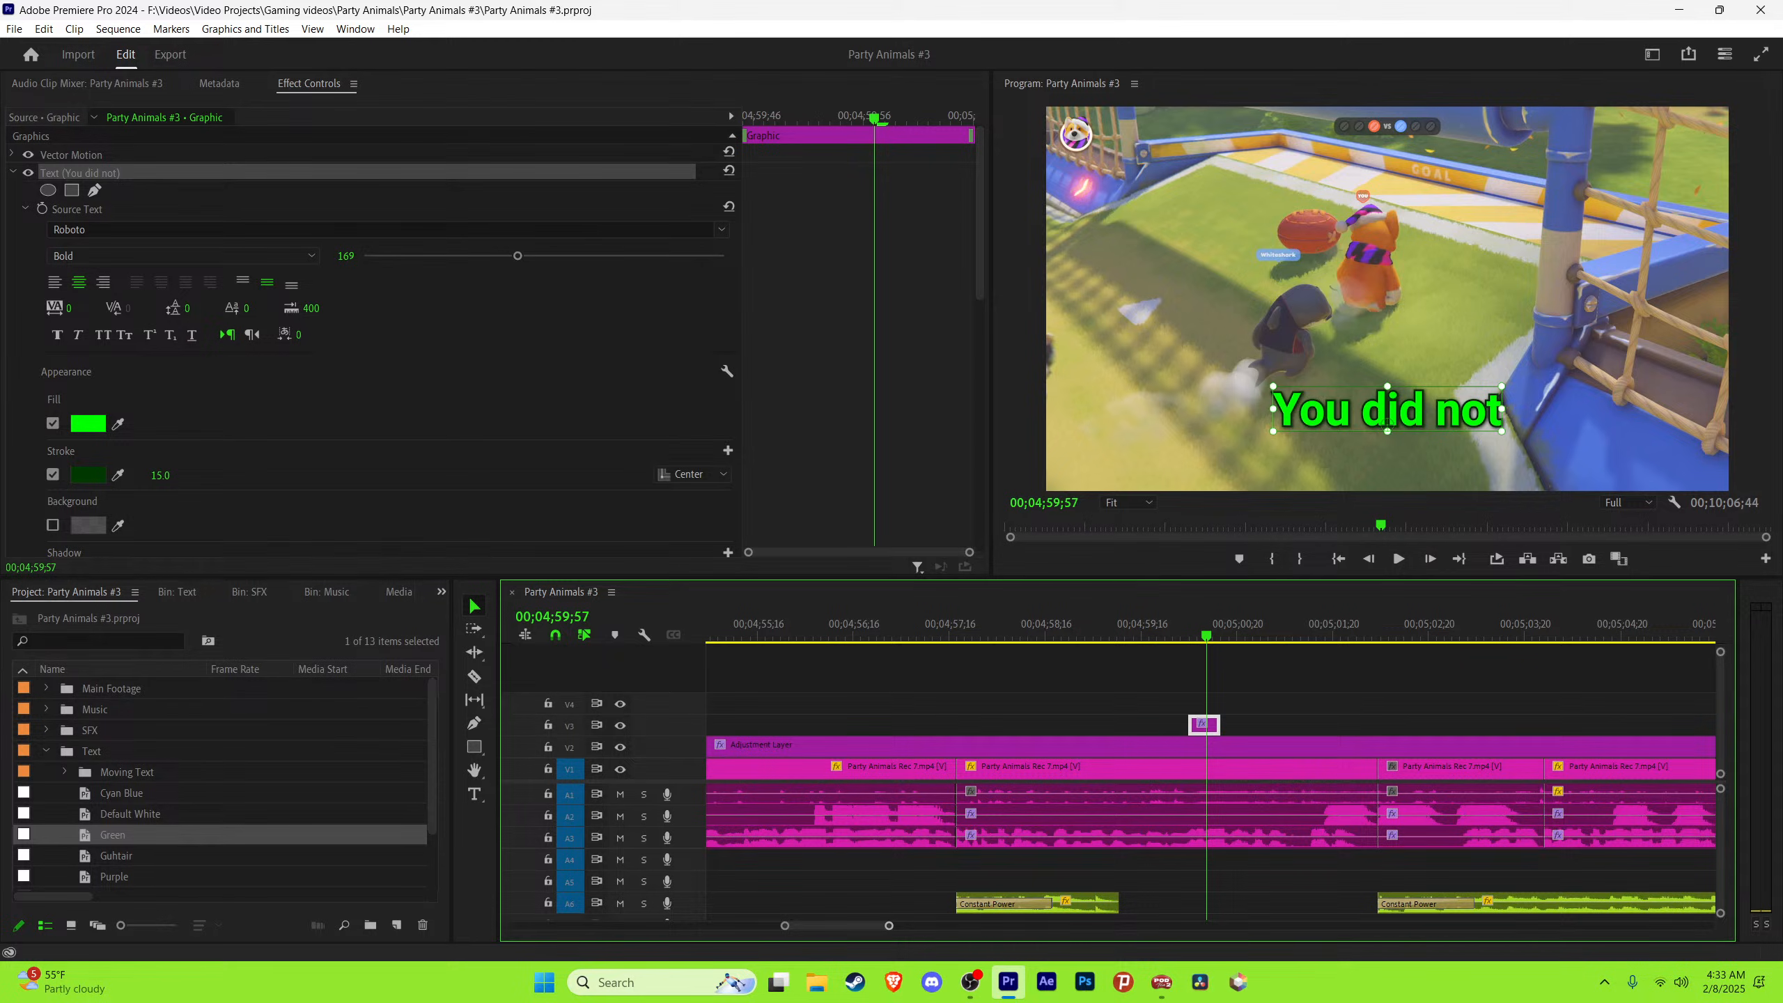
pyautogui.moveTo(889, 926); pyautogui.dragTo(862, 926)
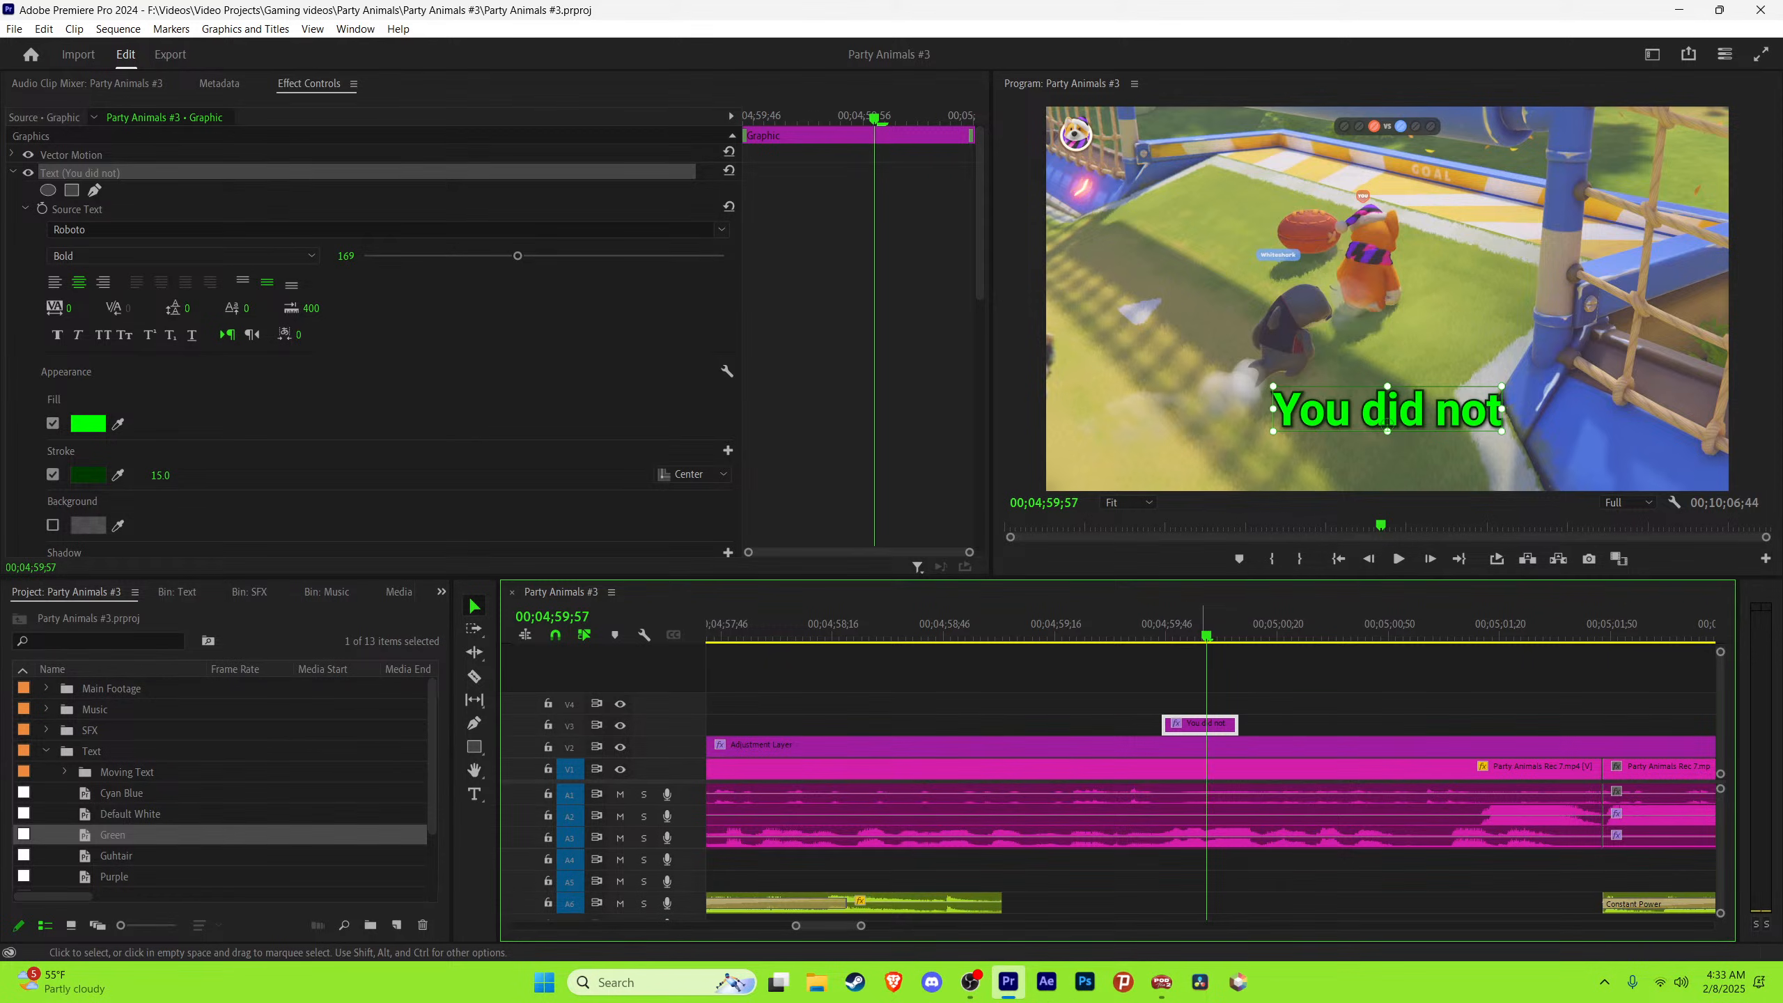
pyautogui.press('space')
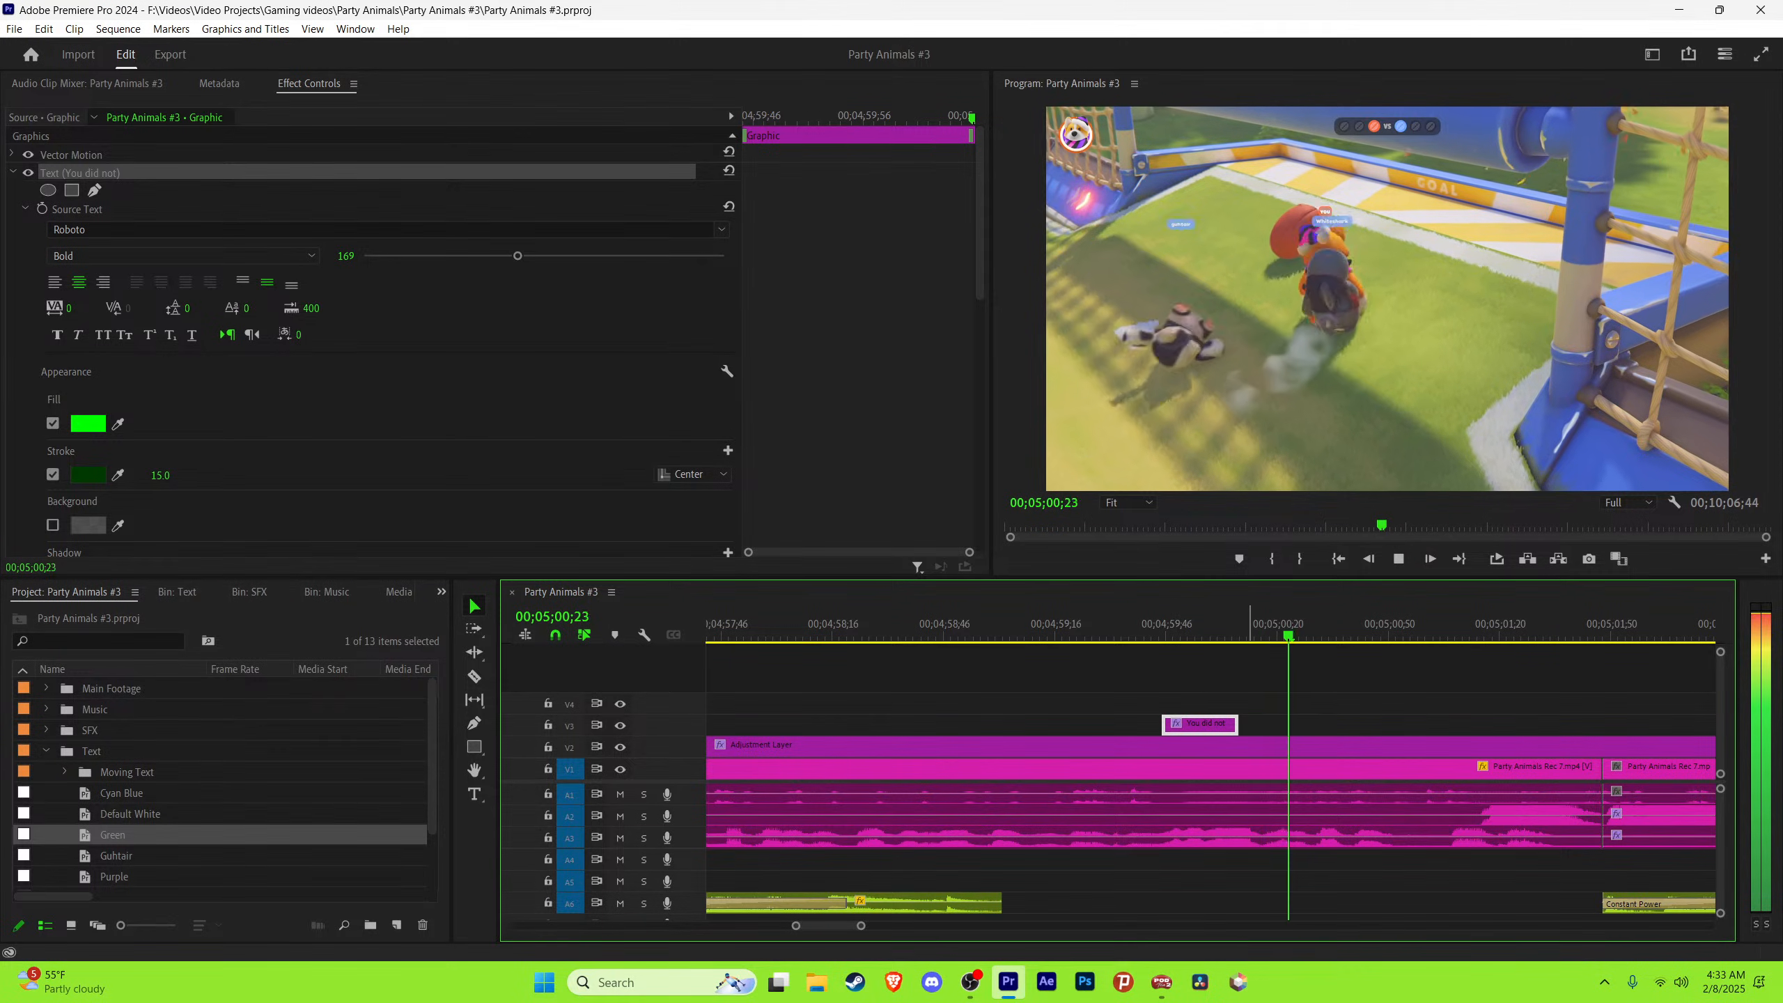
pyautogui.moveTo(1250, 625); pyautogui.dragTo(1263, 624)
pyautogui.press('space')
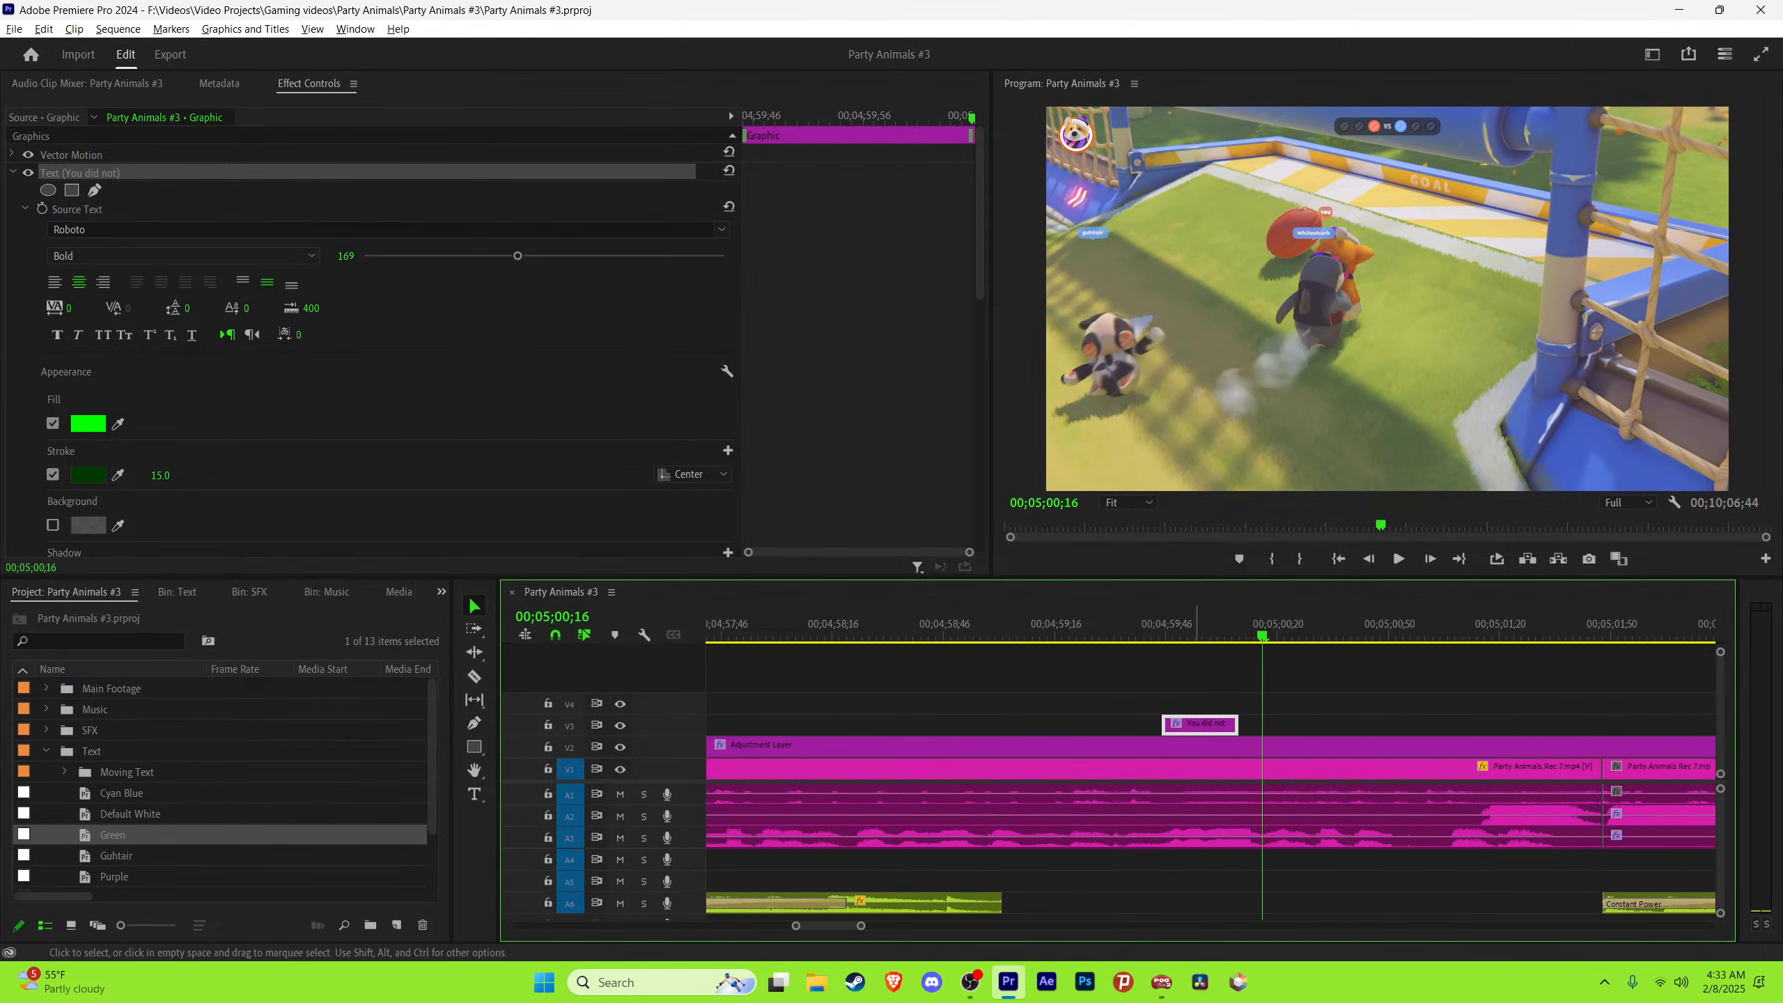
pyautogui.hotkey('ctrl', 'v')
pyautogui.moveTo(1237, 724); pyautogui.dragTo(1261, 724)
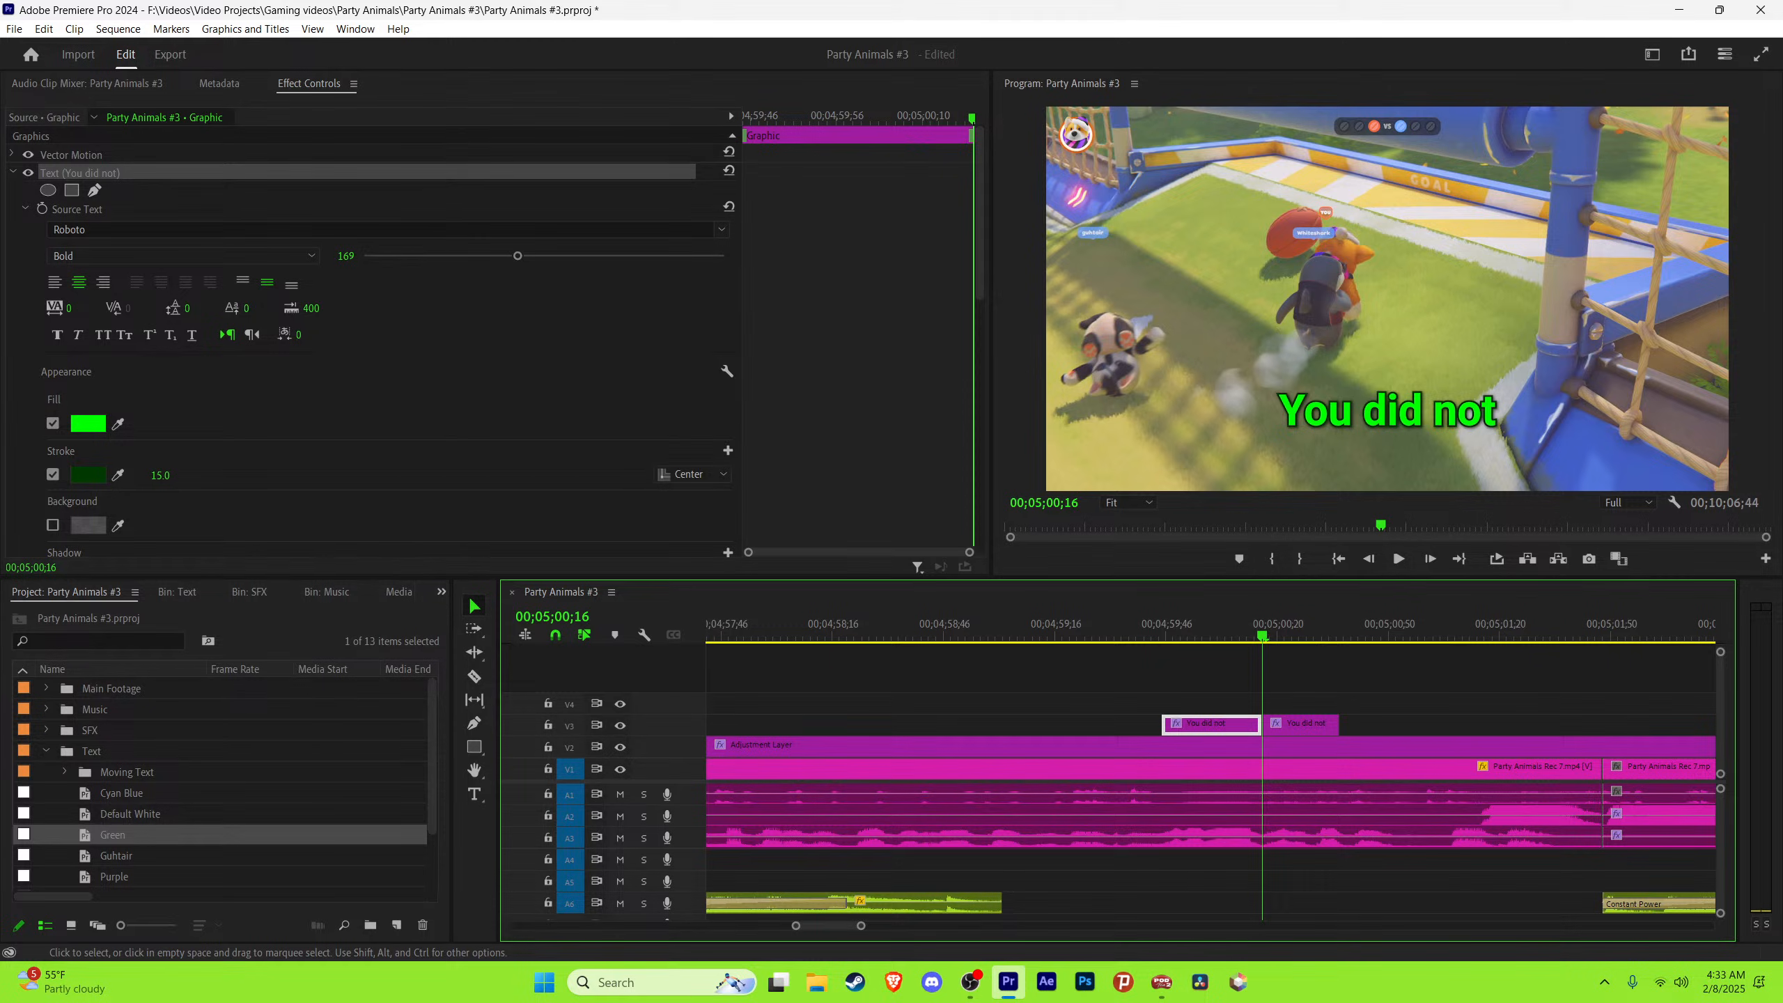
# Step: Change the second green caption's text to "just fuckin'" and save the project
pyautogui.click(1155, 636)
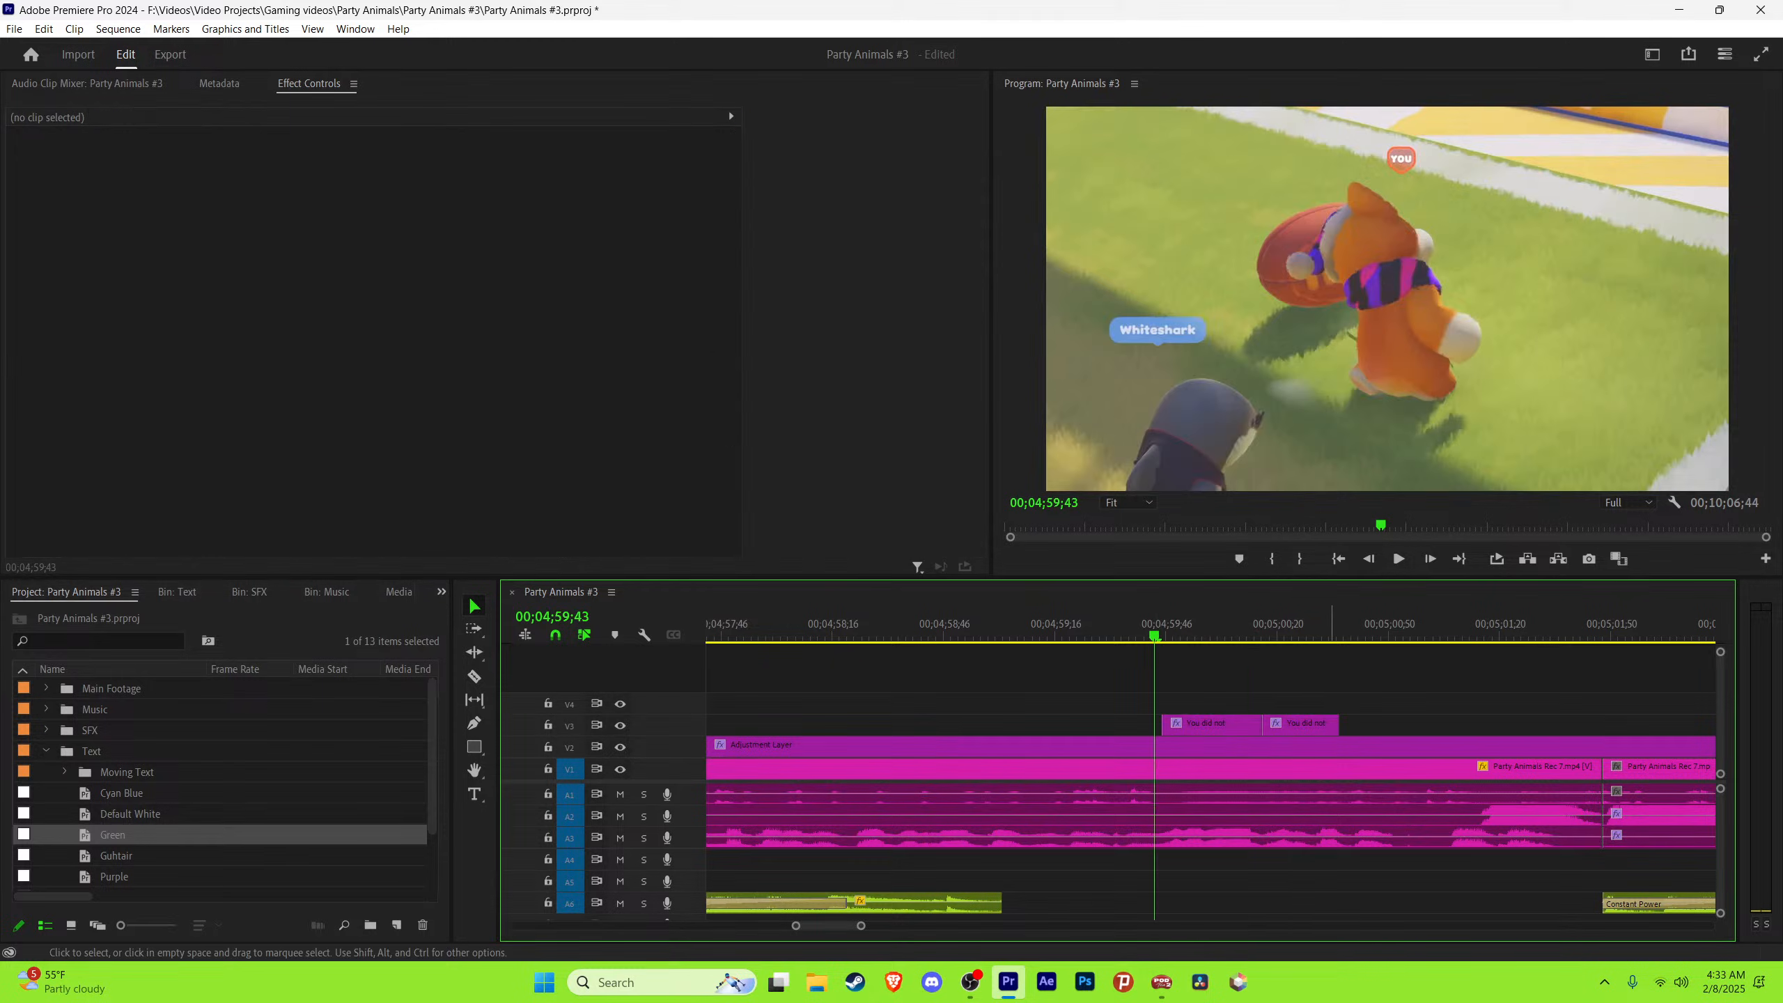
pyautogui.press('space')
pyautogui.press('t')
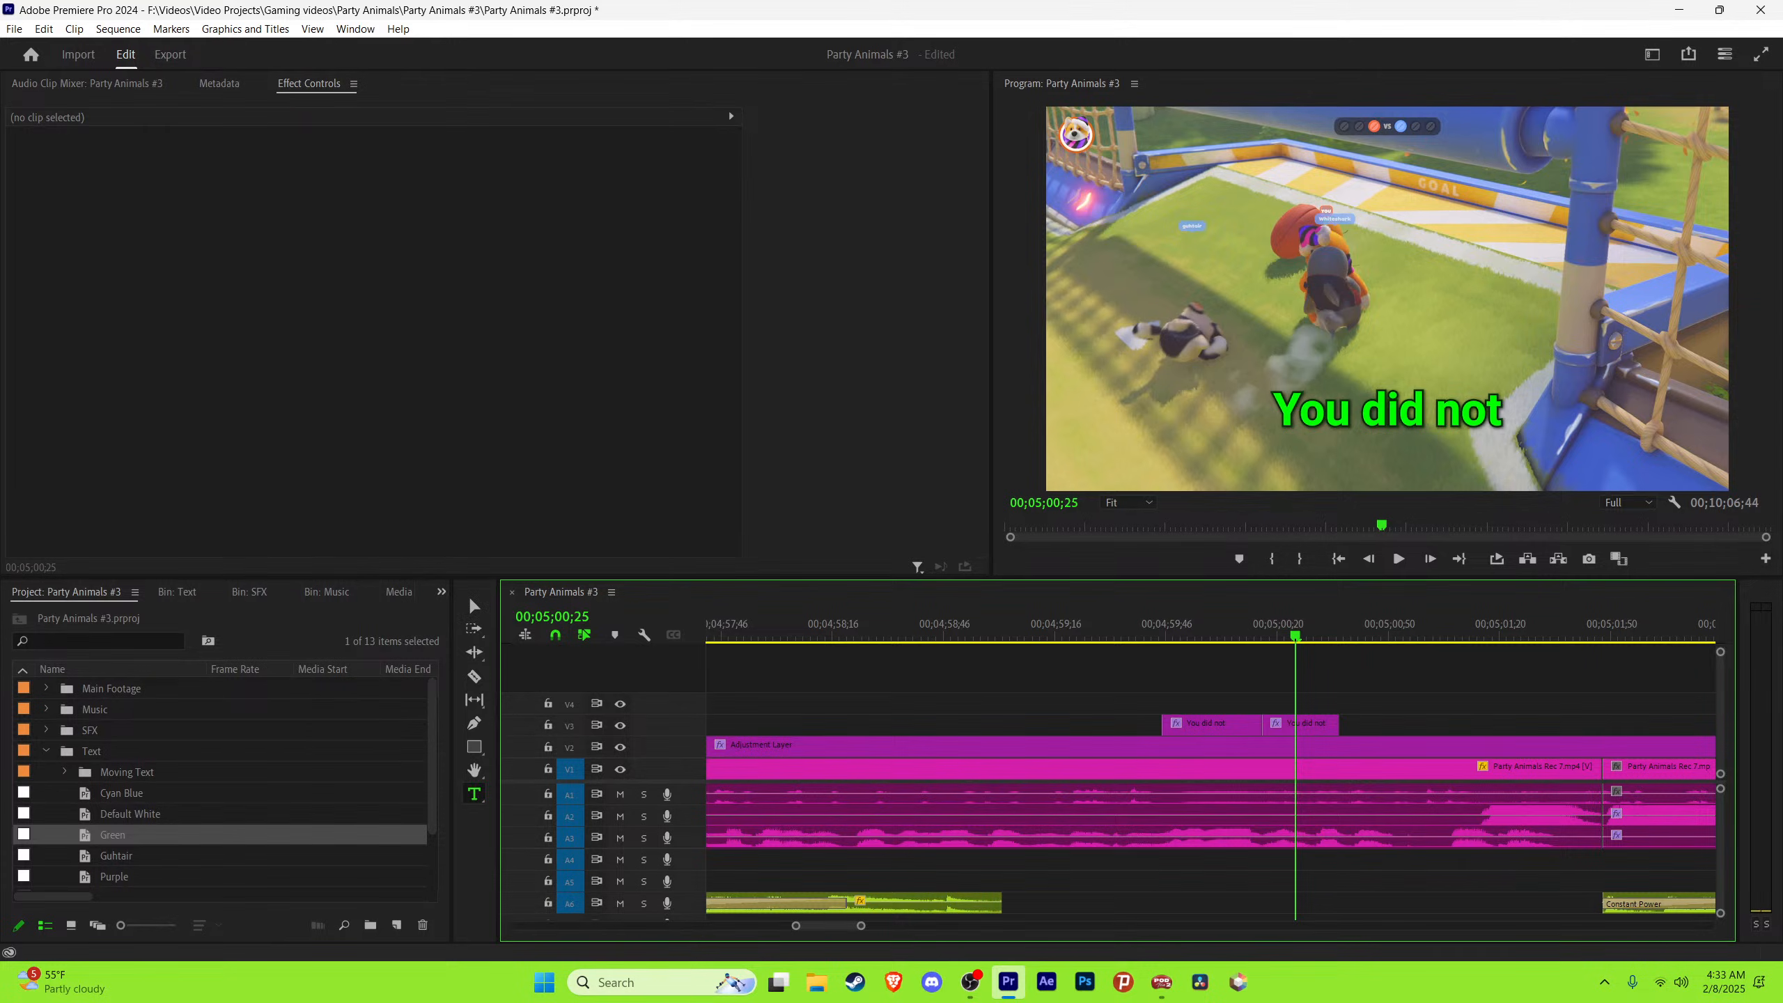
pyautogui.click(1387, 412)
pyautogui.hotkey('ctrl', 'a')
pyautogui.write('j')
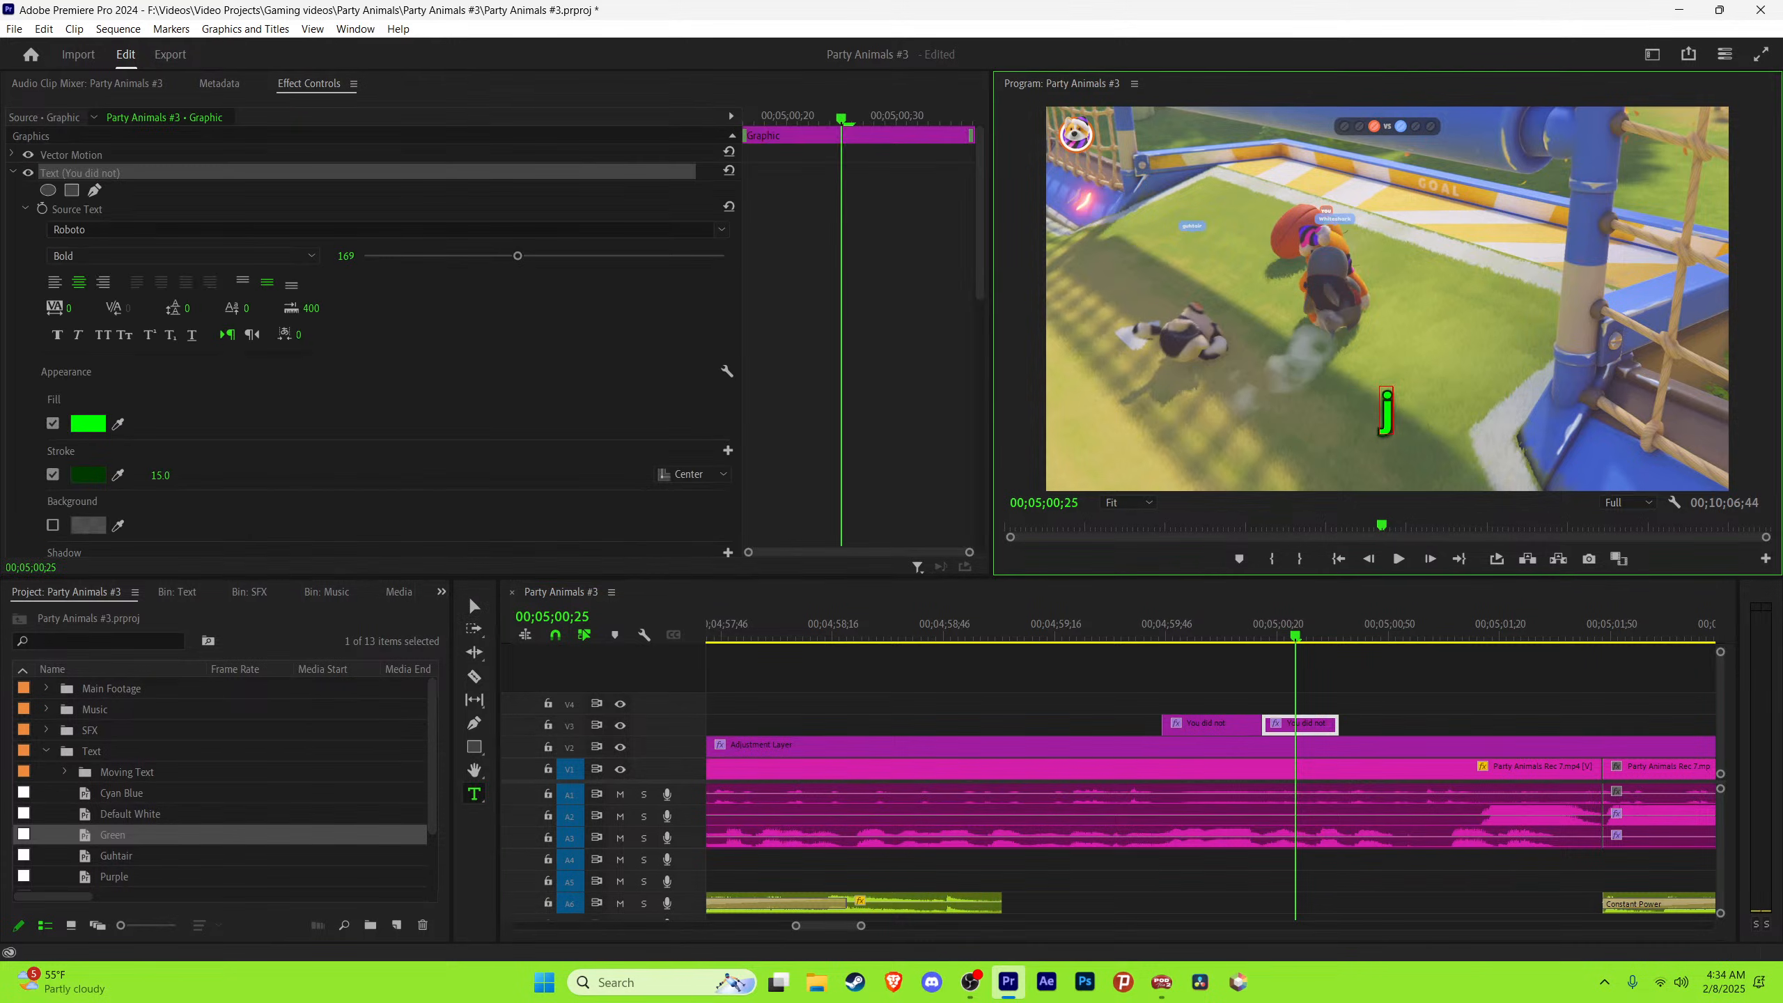
pyautogui.write('ust fu')
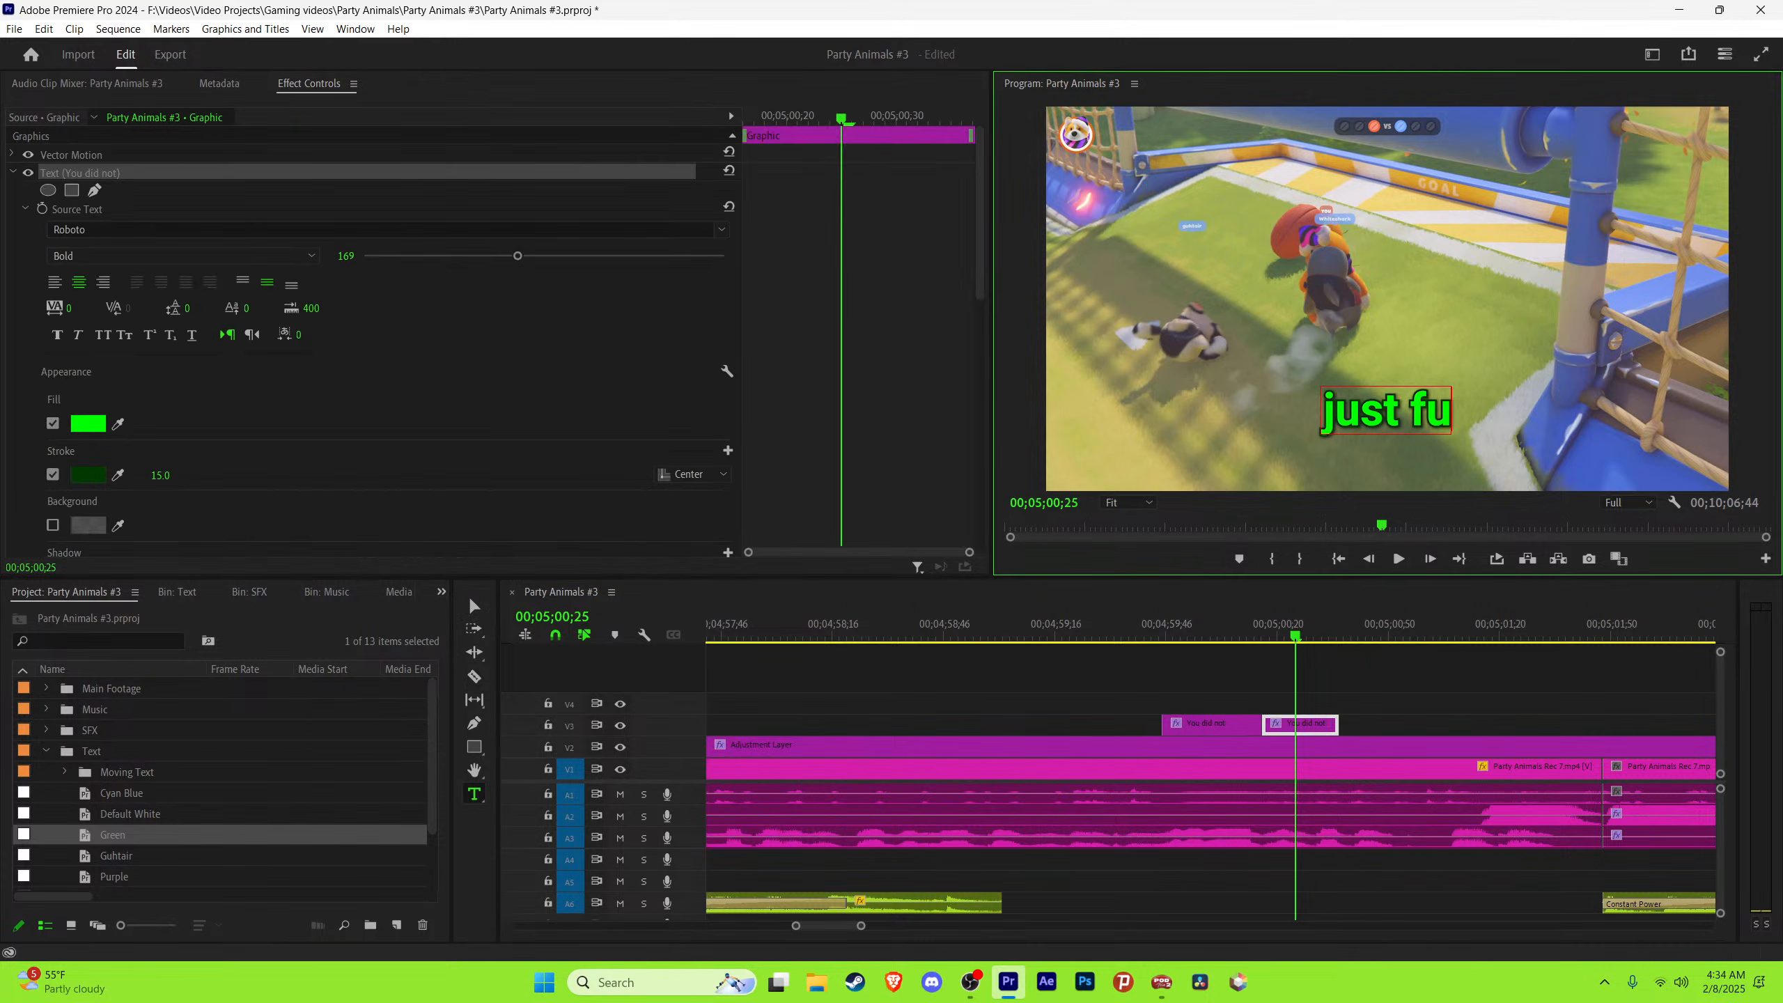
pyautogui.write("ckin'")
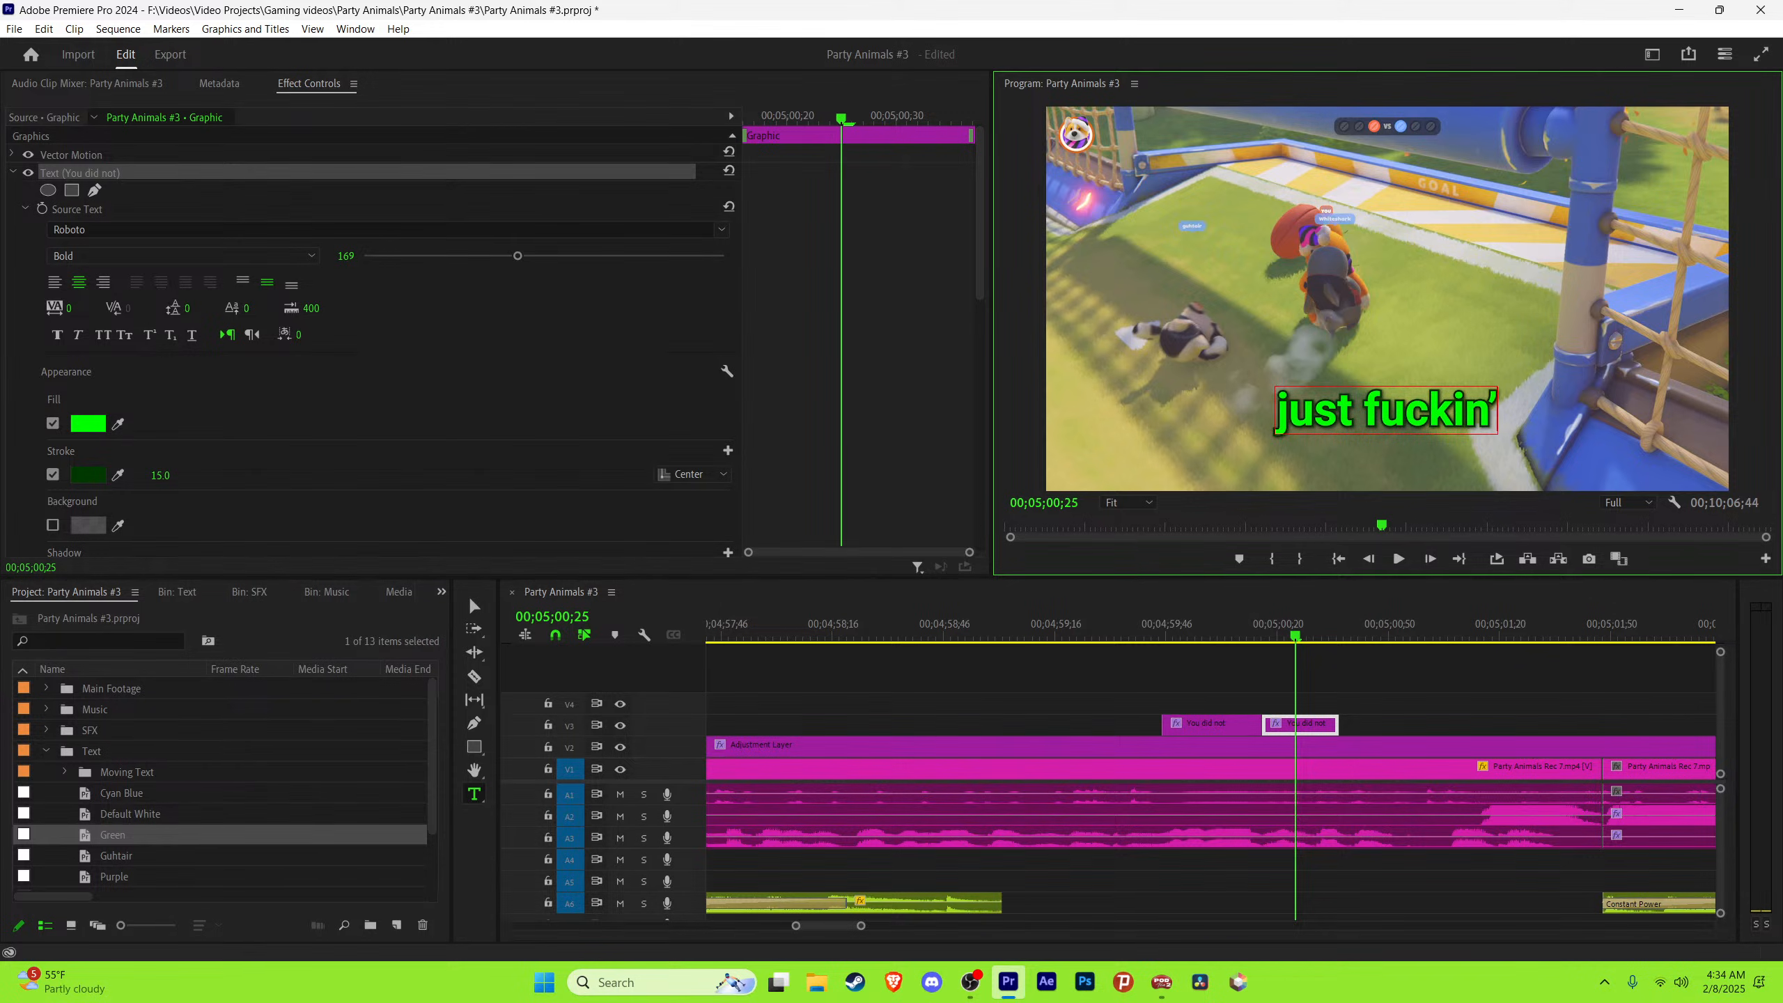
pyautogui.click(474, 605)
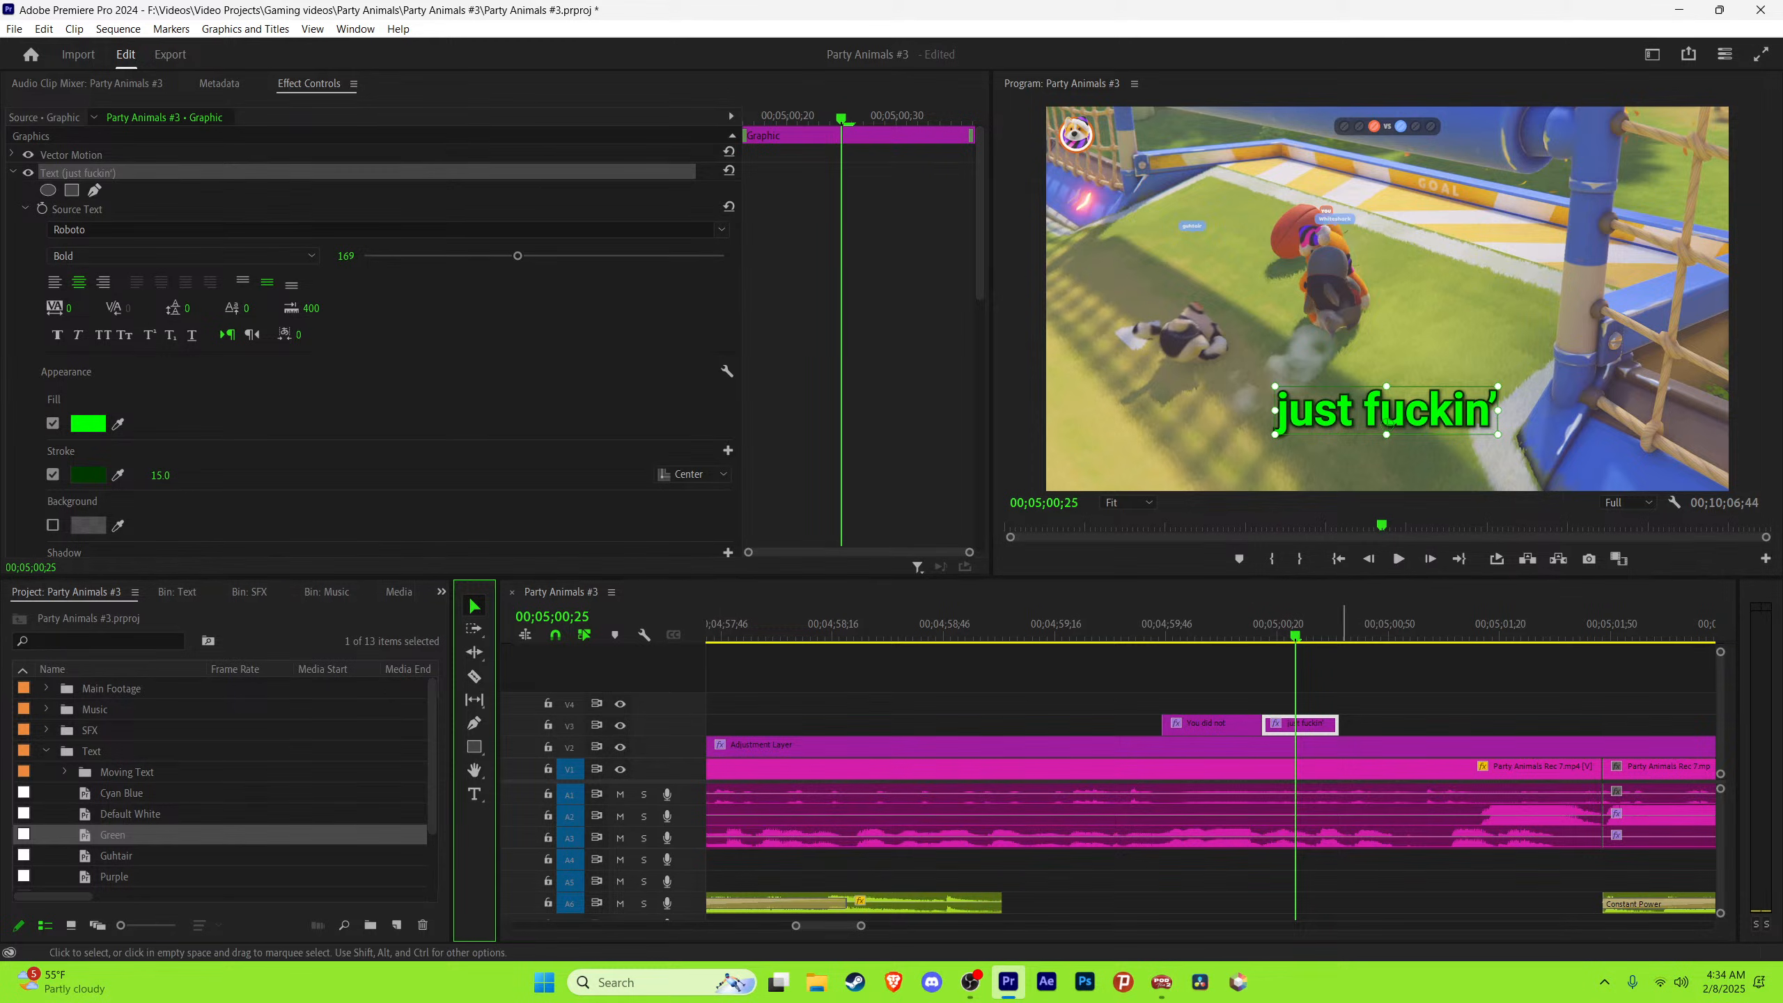
pyautogui.click(1406, 692)
pyautogui.hotkey('ctrl', 's')
# Step: Extend the end of the "just fuckin'" caption to 00;05;00;51 and play the footage past it
pyautogui.press('space')
pyautogui.press('space')
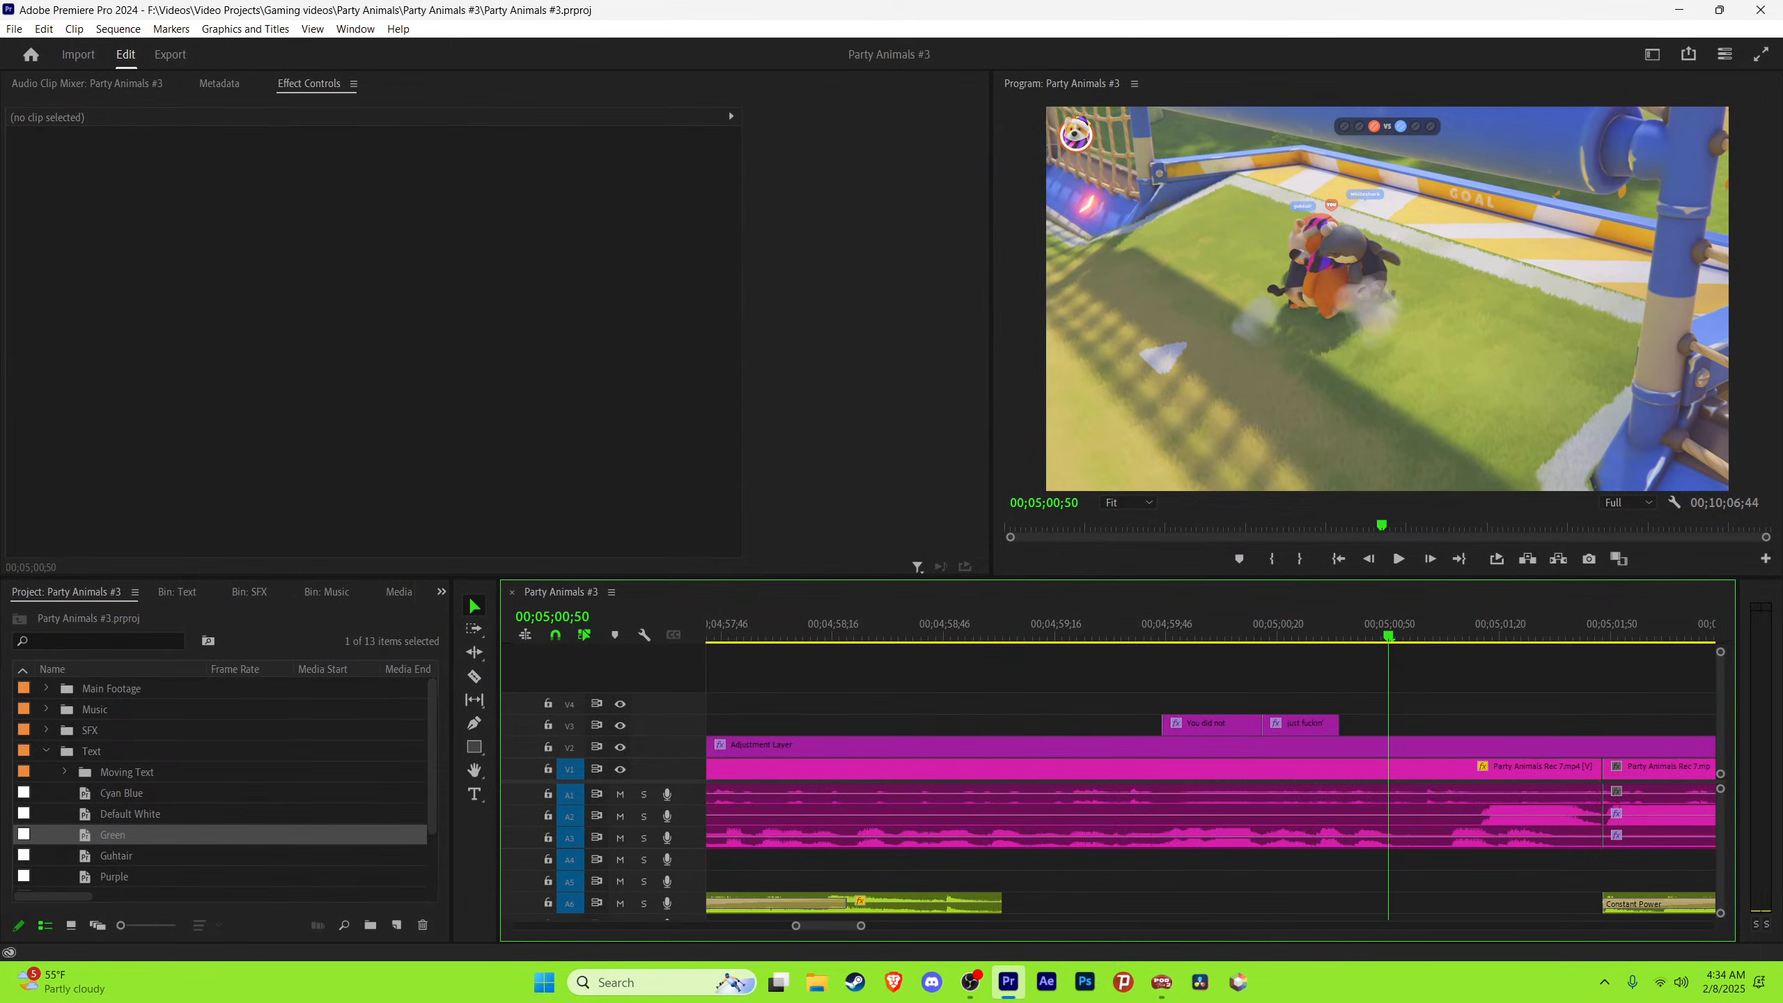
pyautogui.press('space')
pyautogui.press('space')
pyautogui.click(1320, 625)
pyautogui.press('space')
pyautogui.press('space')
pyautogui.press('Right')
pyautogui.press('Right')
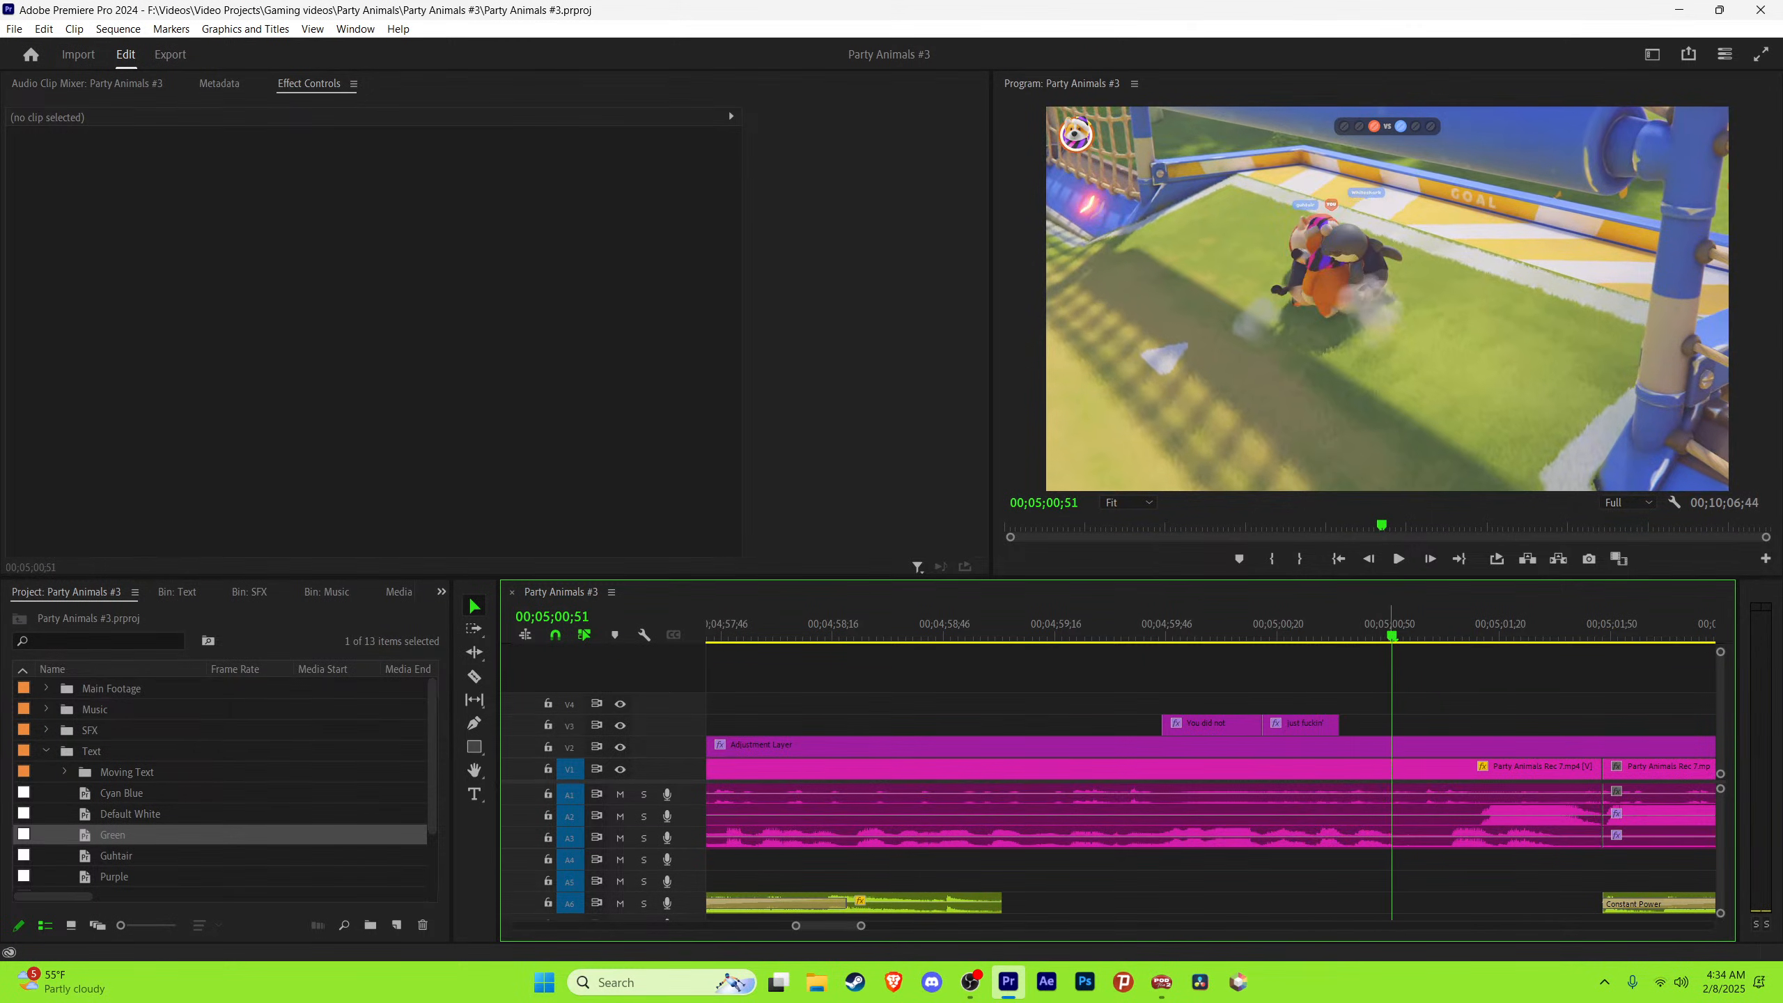
pyautogui.moveTo(1339, 725); pyautogui.dragTo(1394, 724)
pyautogui.press('space')
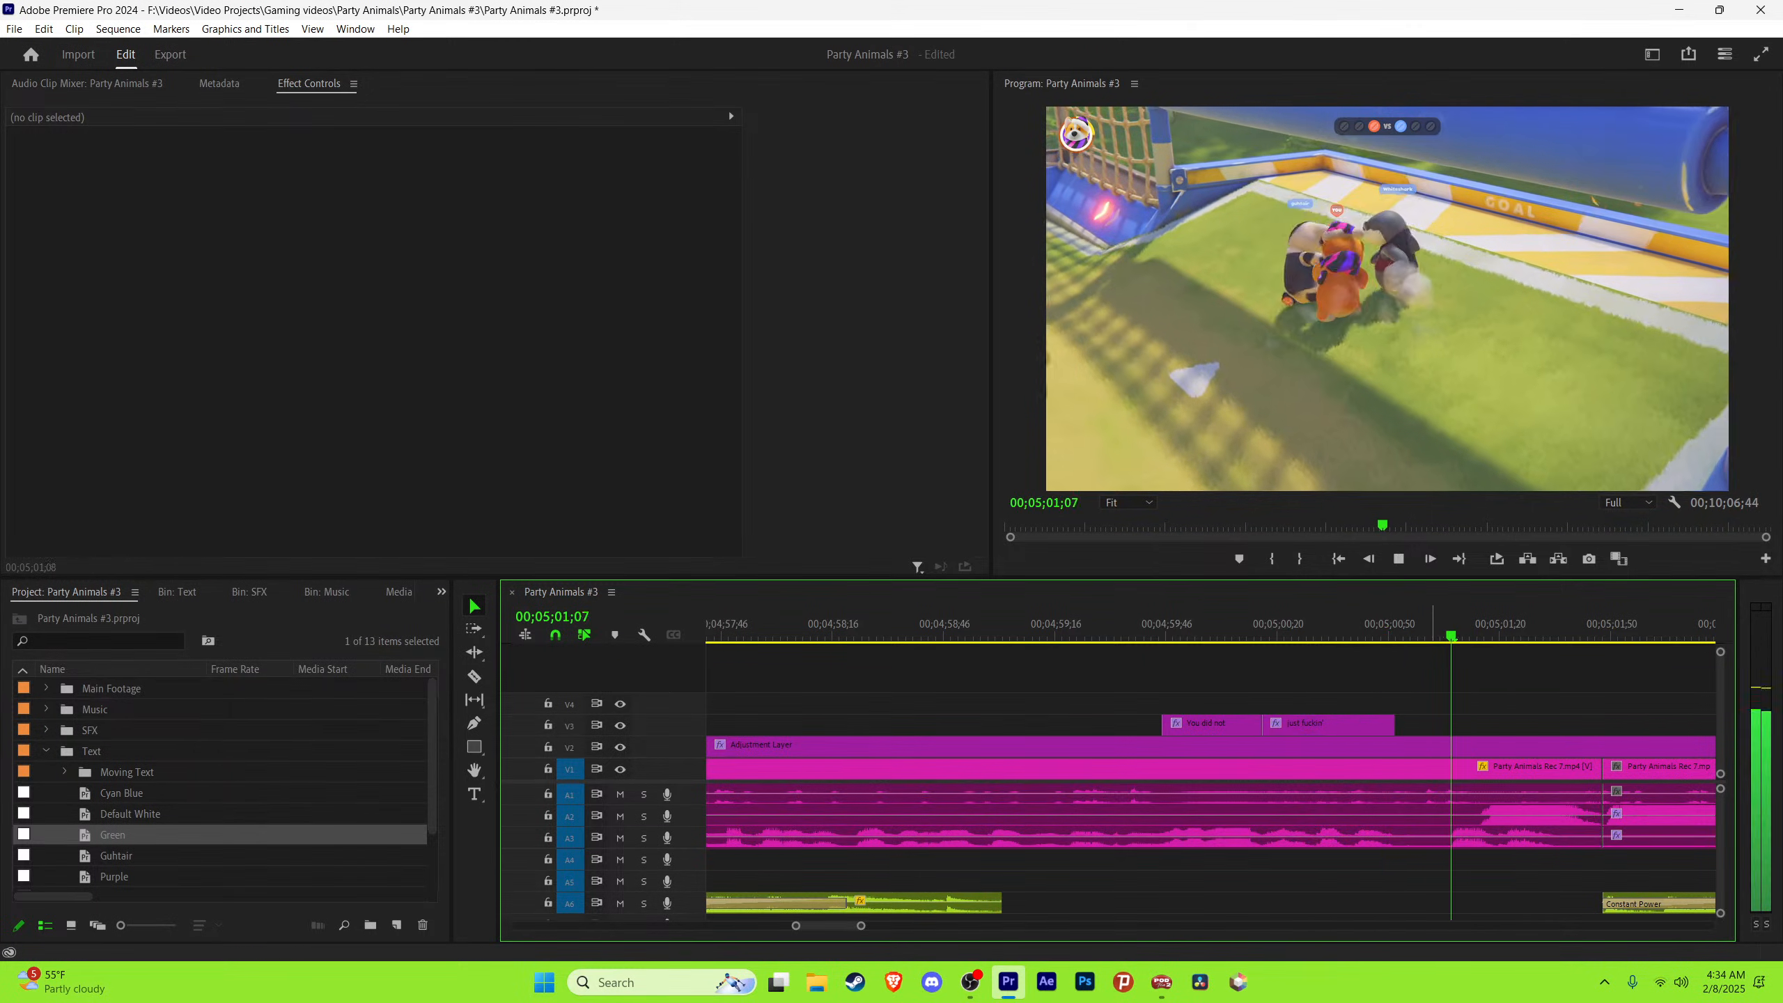
# Step: Paste the copied white caption at 00;05;01;16 and move it onto track V3 beside the other captions
pyautogui.press('space')
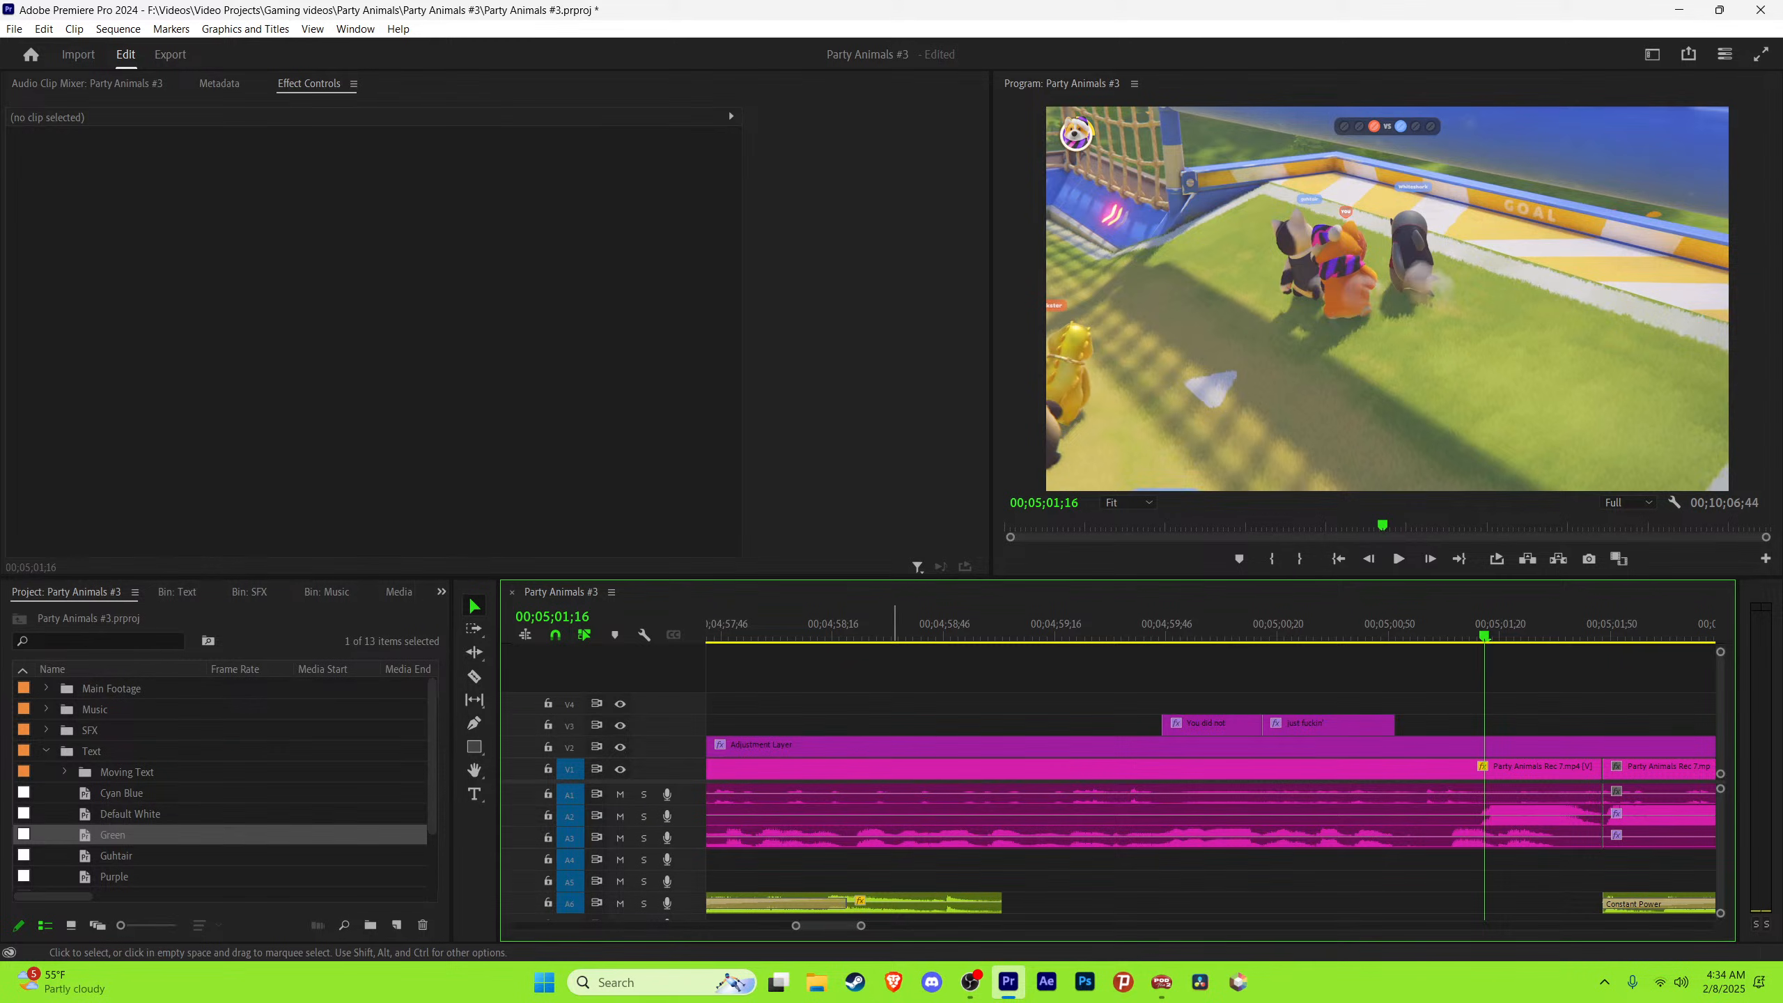
pyautogui.hotkey('ctrl', 'v')
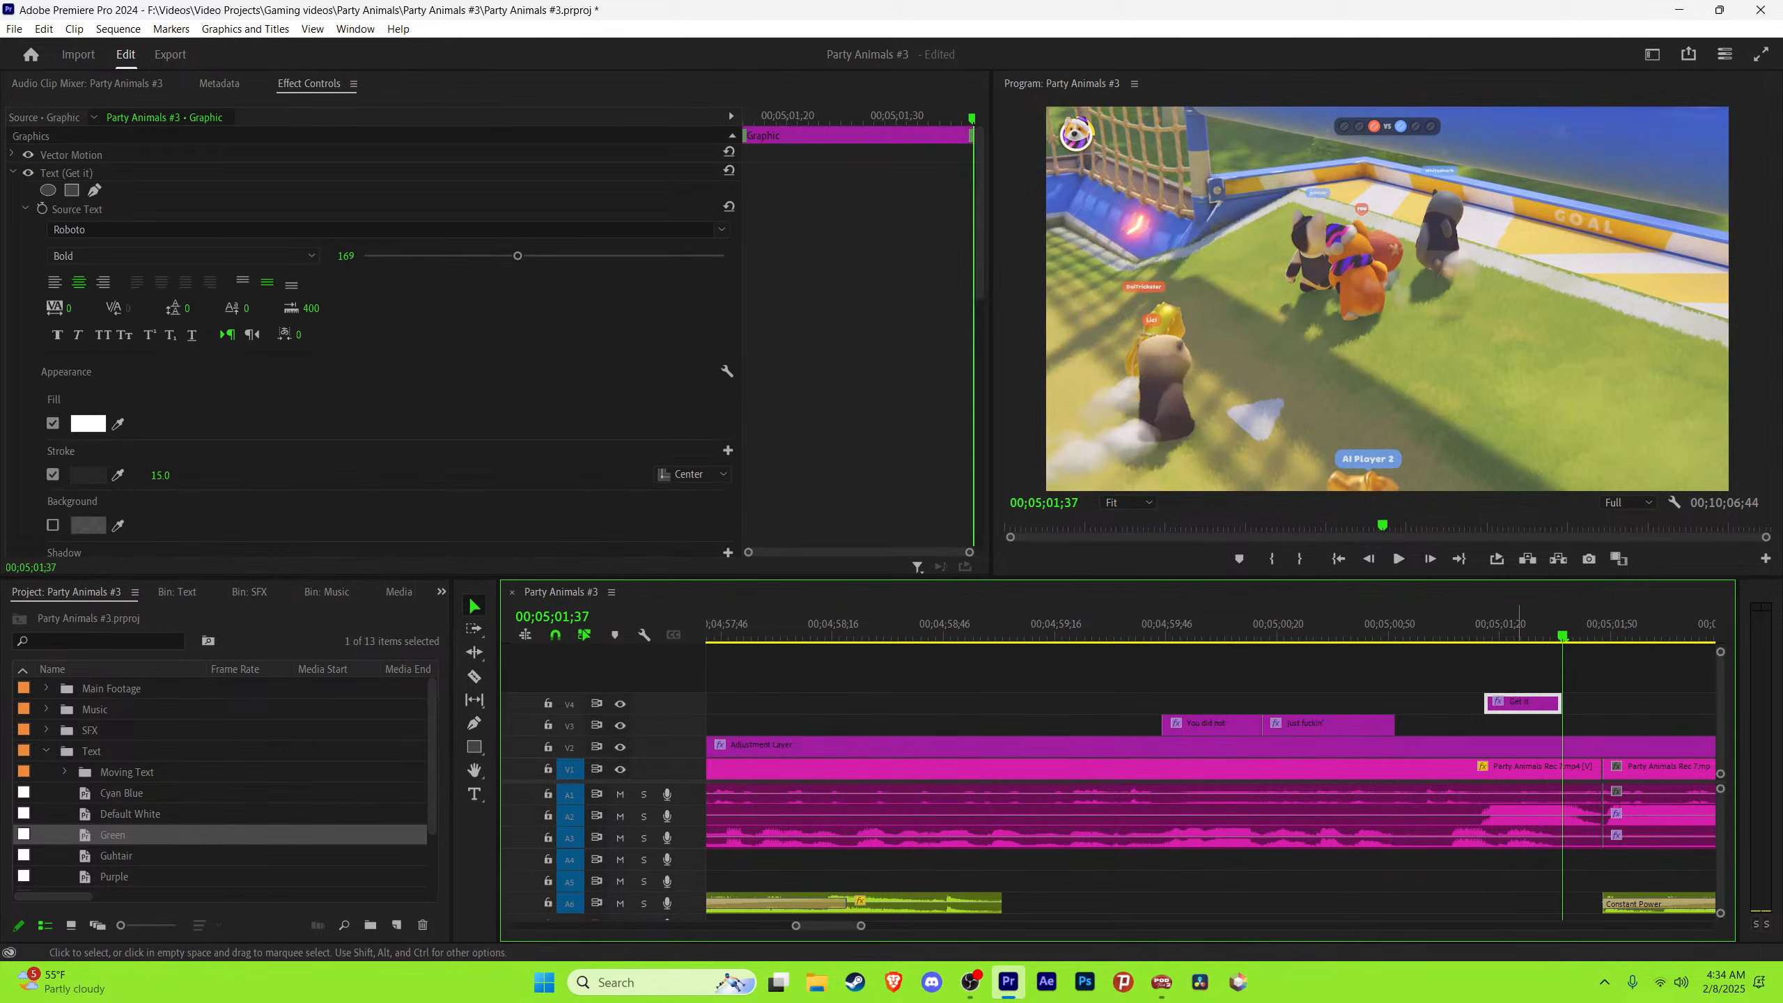
pyautogui.moveTo(1510, 703); pyautogui.dragTo(1510, 724)
pyautogui.click(1522, 624)
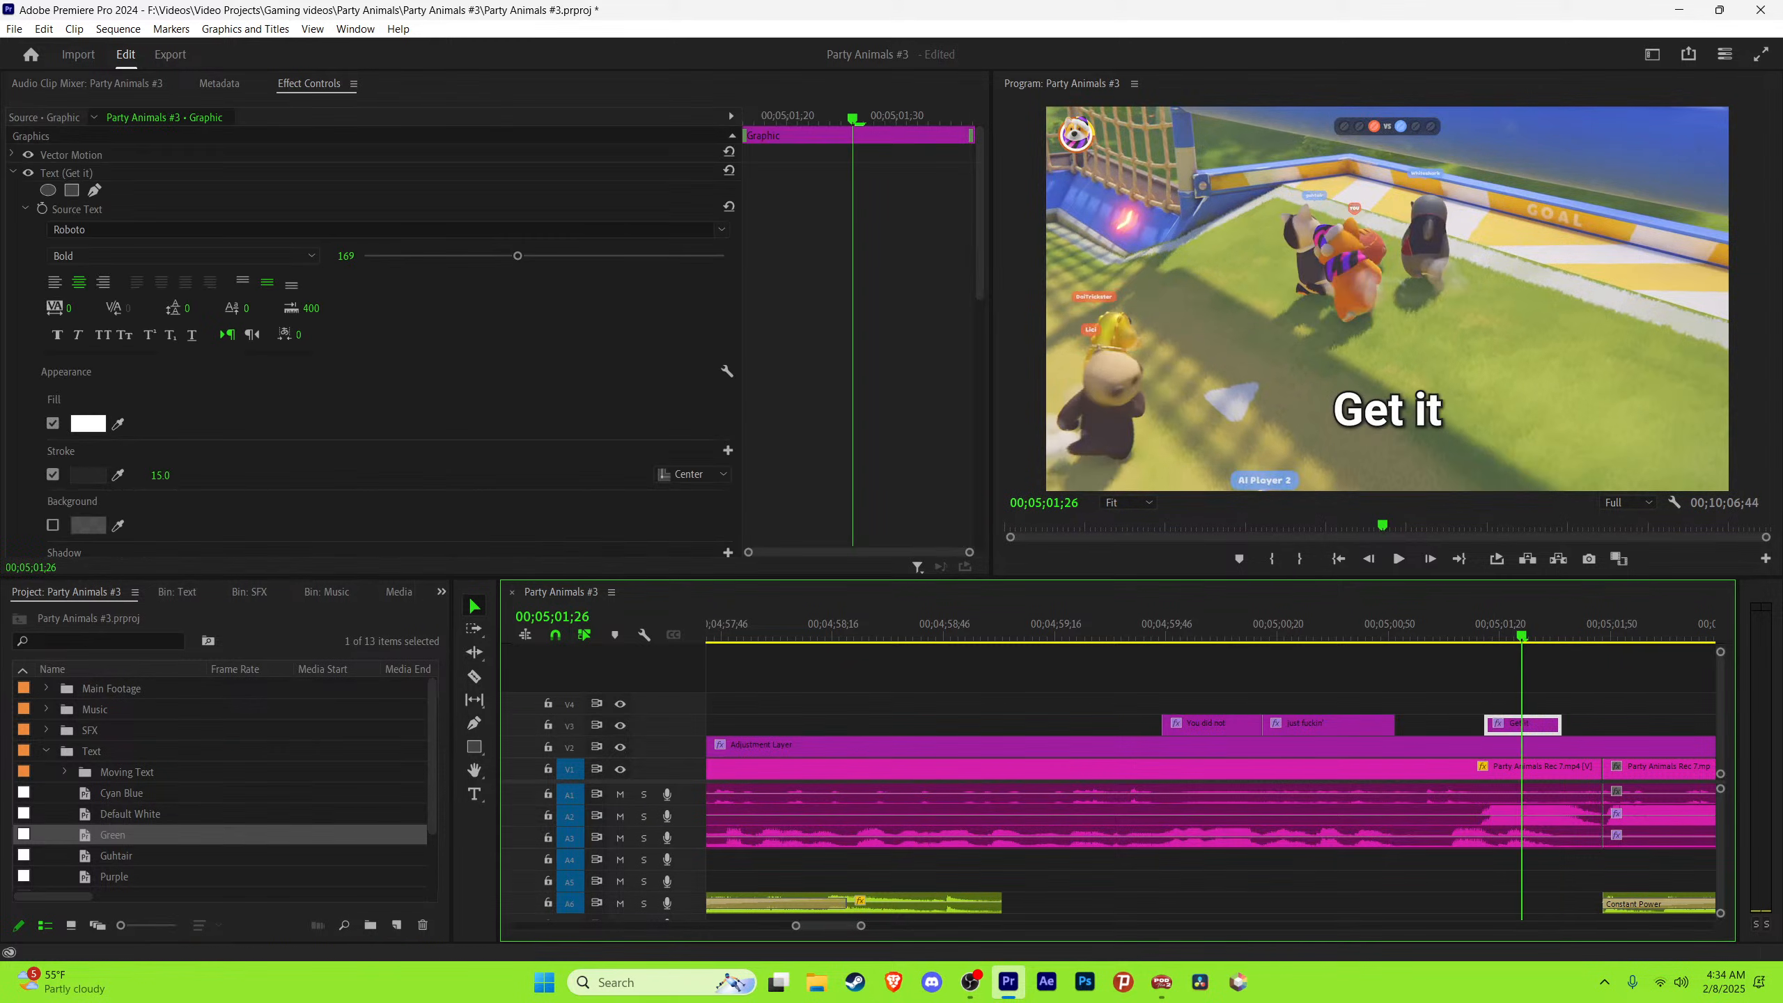
# Step: Change the pasted caption's text from the copied wording to "NO"
pyautogui.press('t')
pyautogui.click(1388, 410)
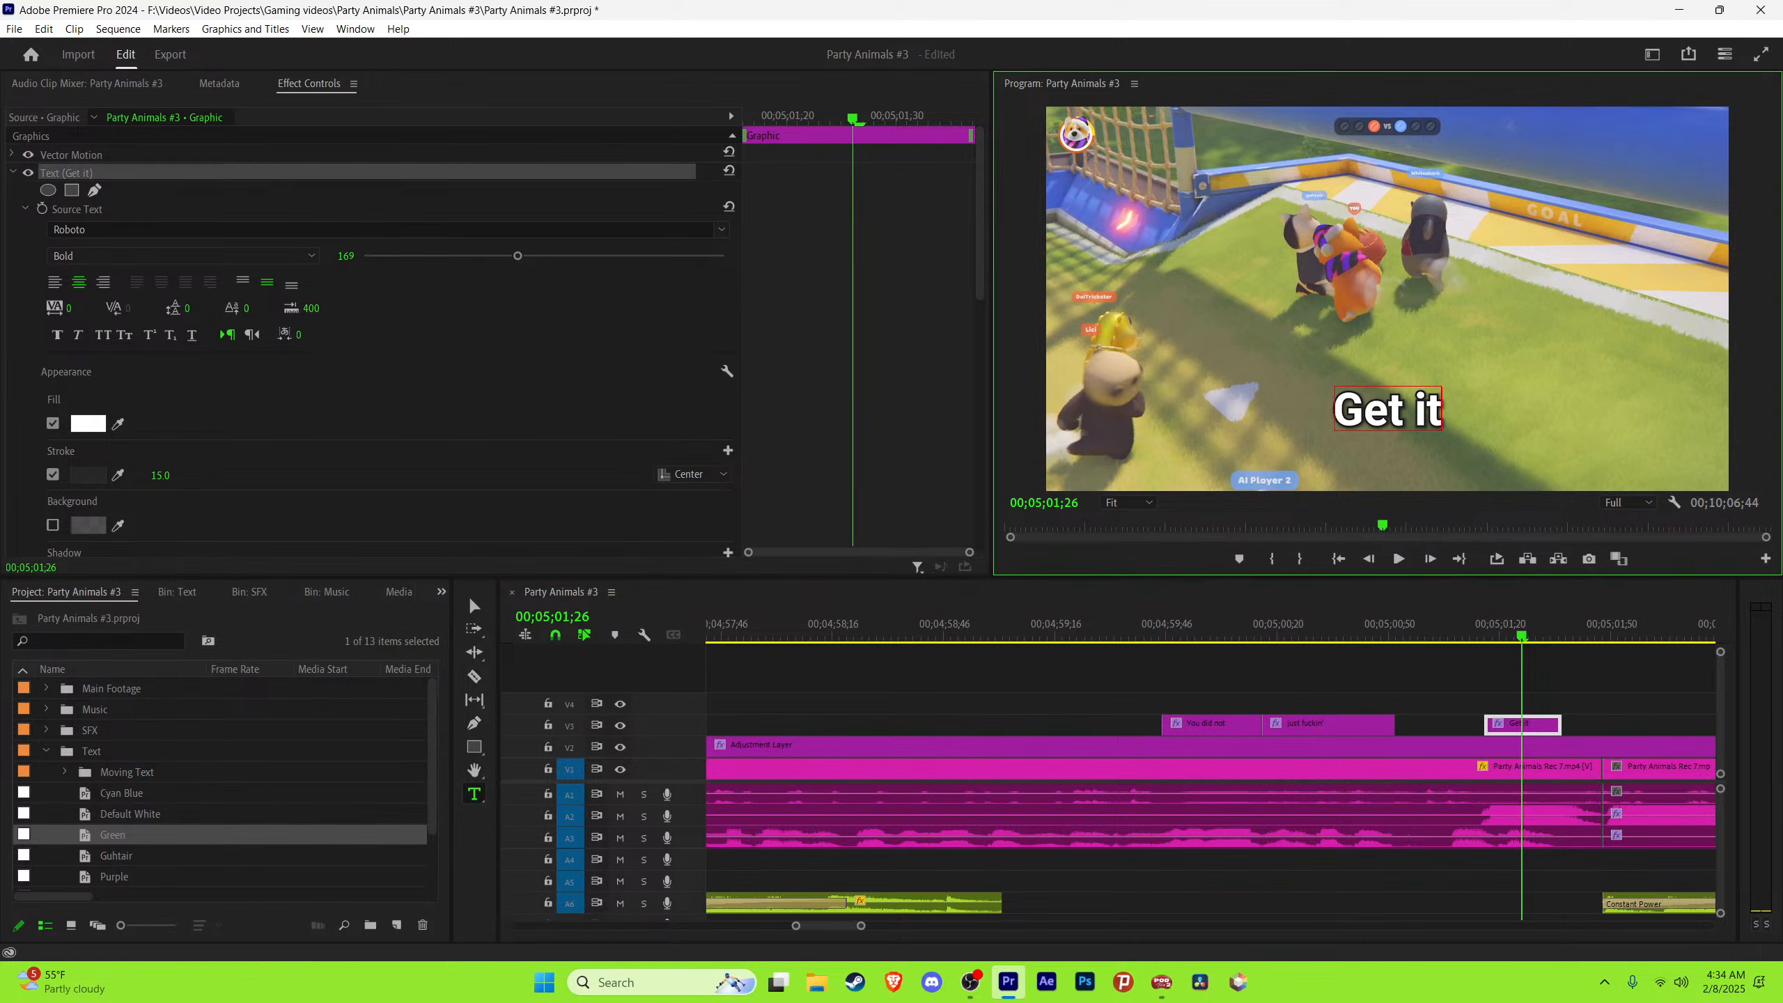
pyautogui.hotkey('ctrl', 'a')
pyautogui.write('NO')
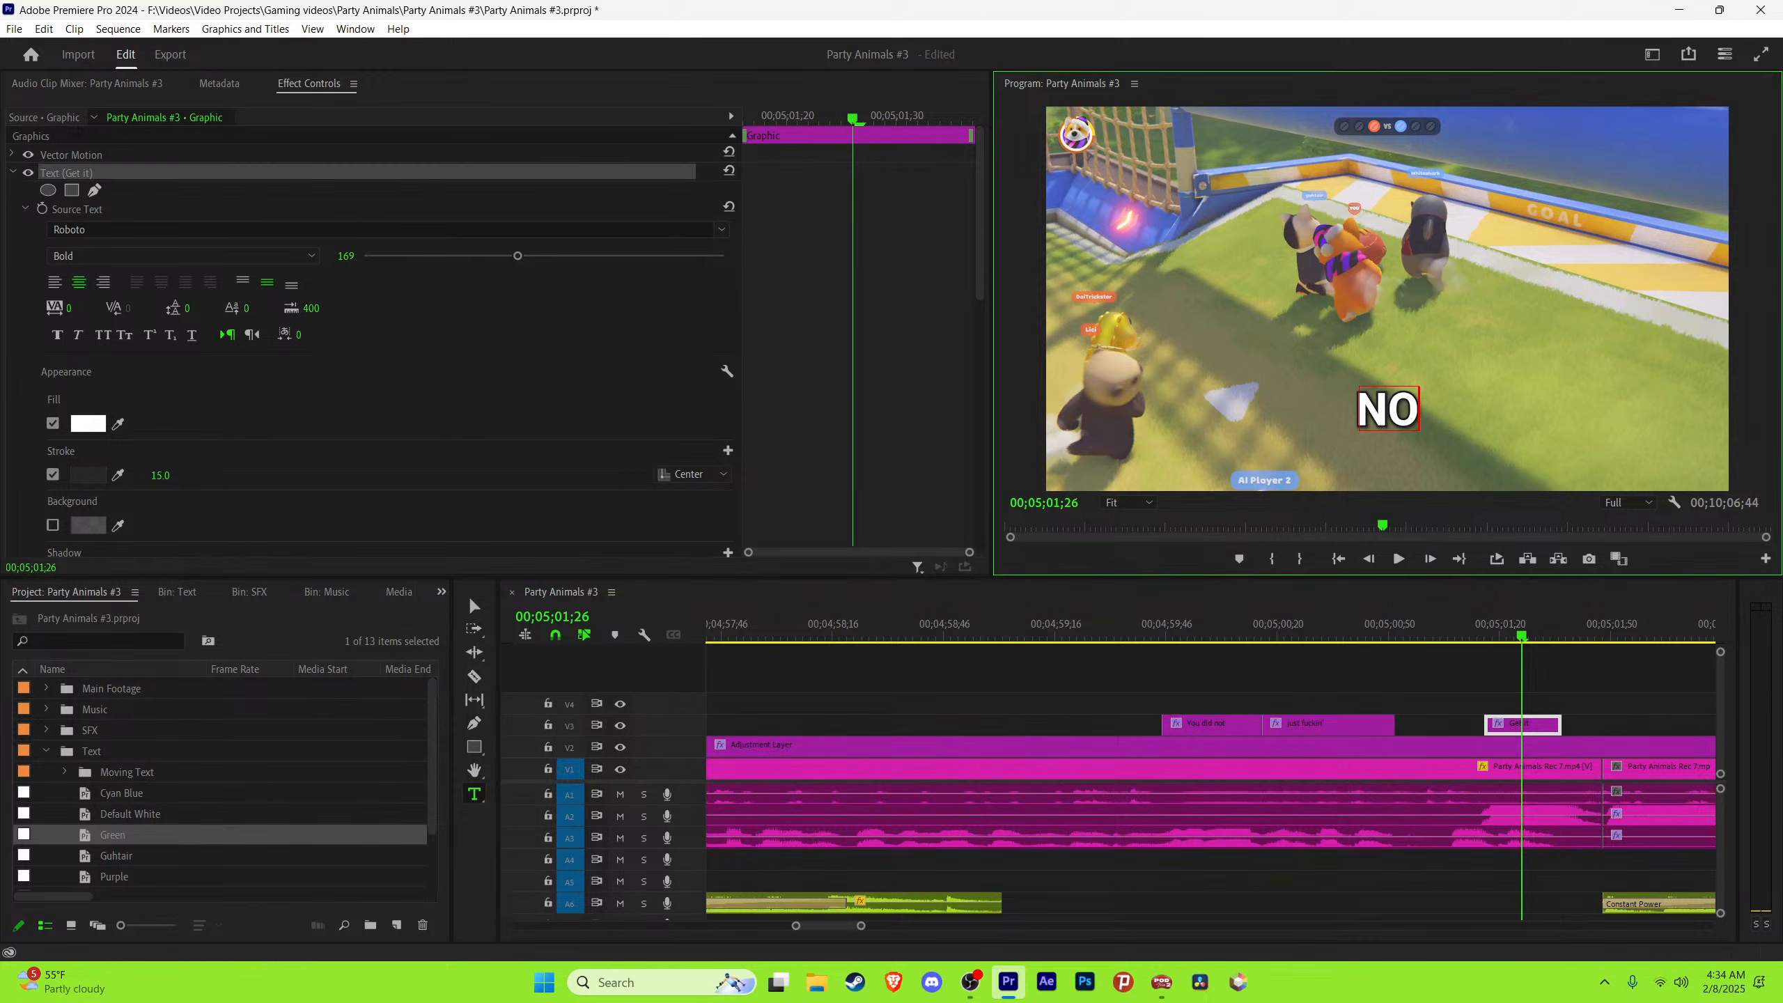
# Step: Set the "NO" caption's font size to 250, save the project and play it back
pyautogui.hotkey('ctrl', 'a')
pyautogui.click(346, 257)
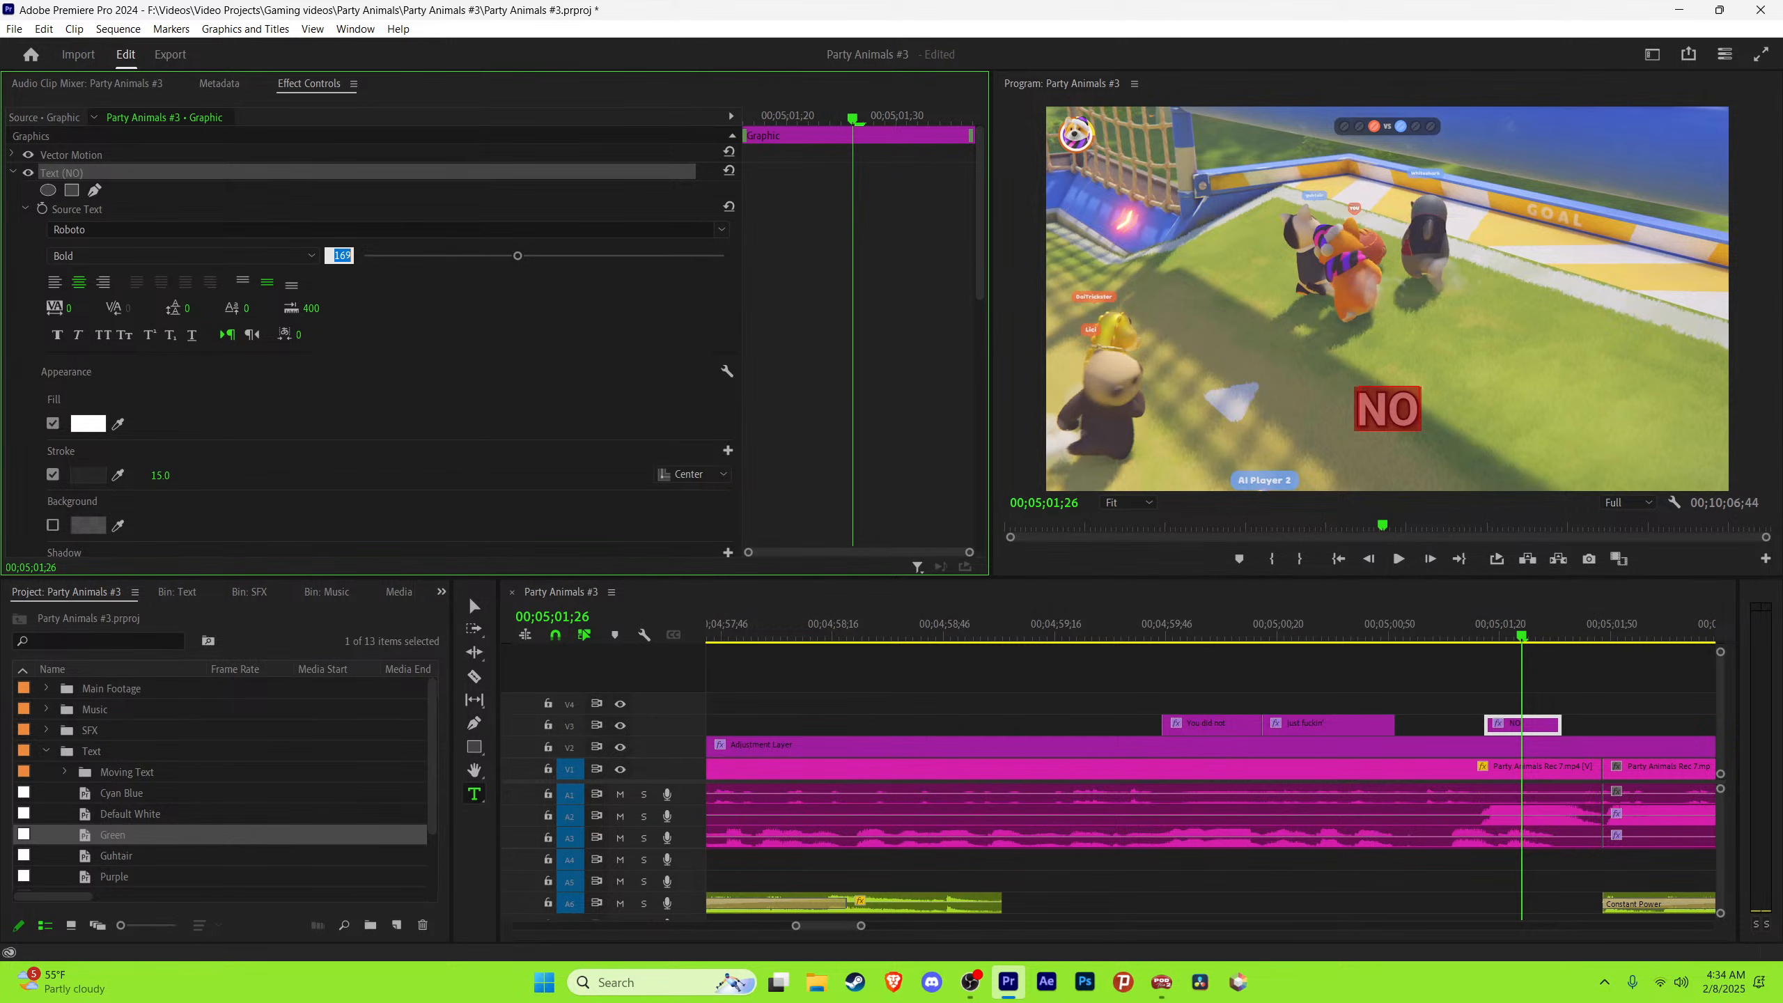
pyautogui.write('250')
pyautogui.press('Return')
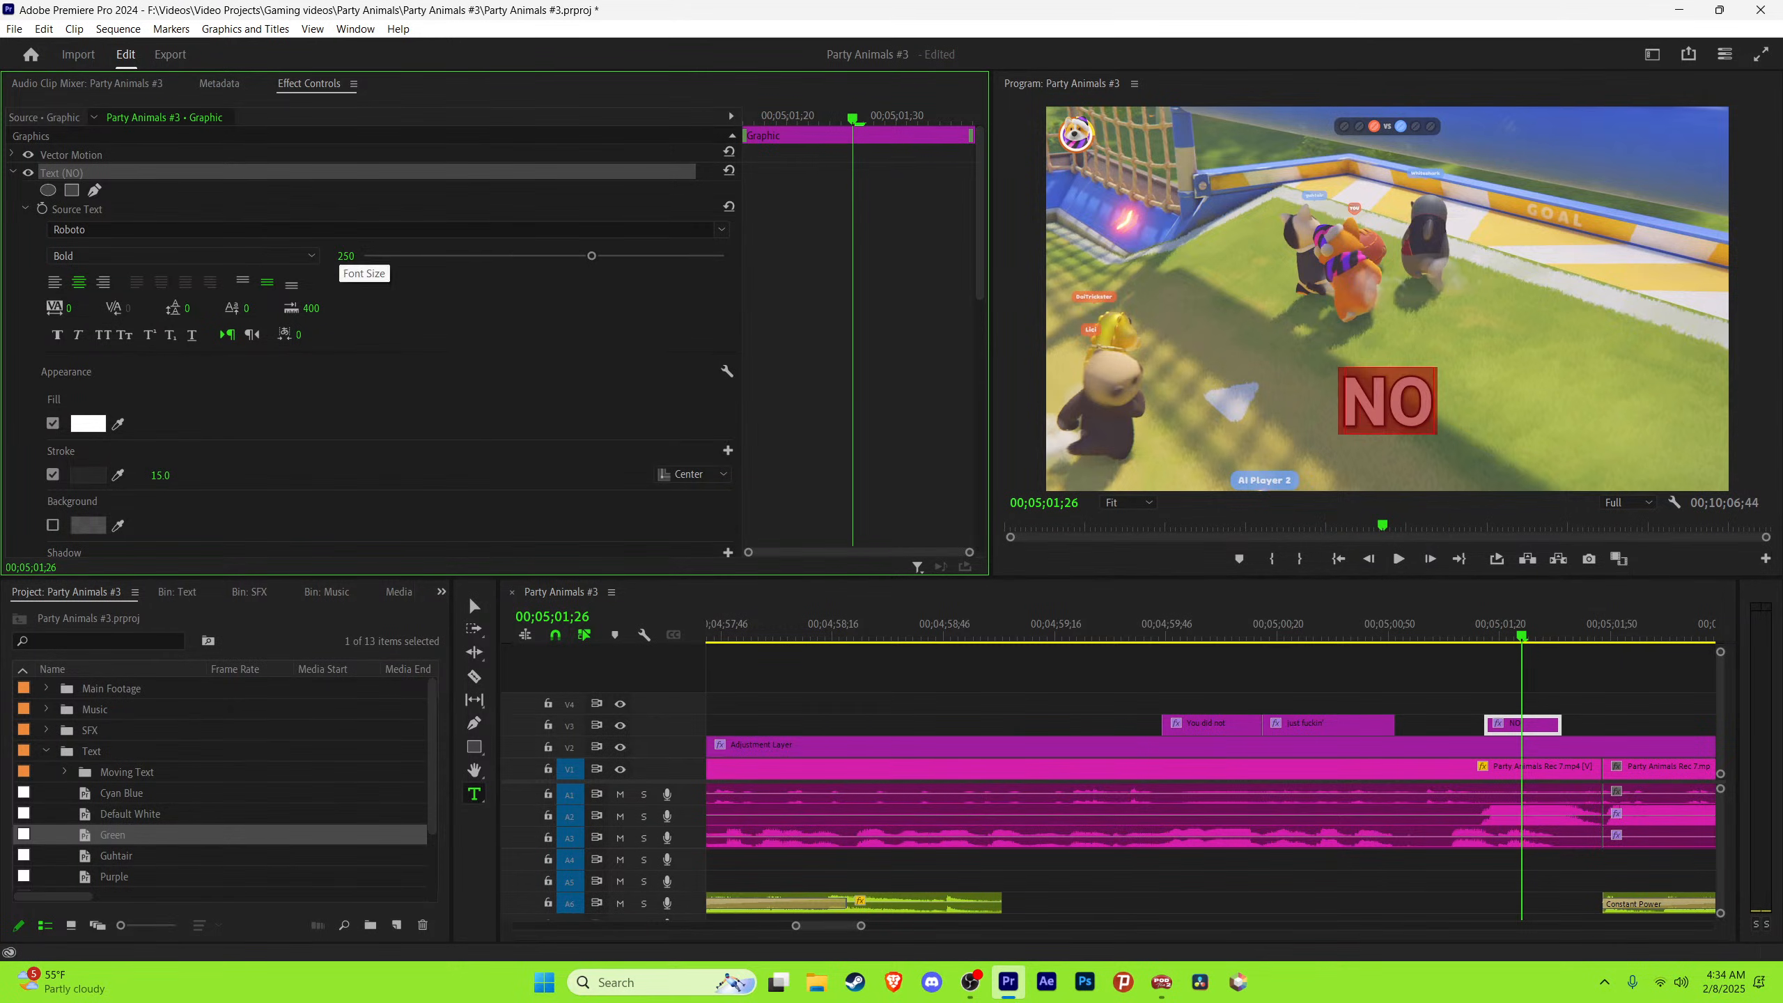
pyautogui.click(1474, 636)
pyautogui.hotkey('ctrl', 's')
pyautogui.press('space')
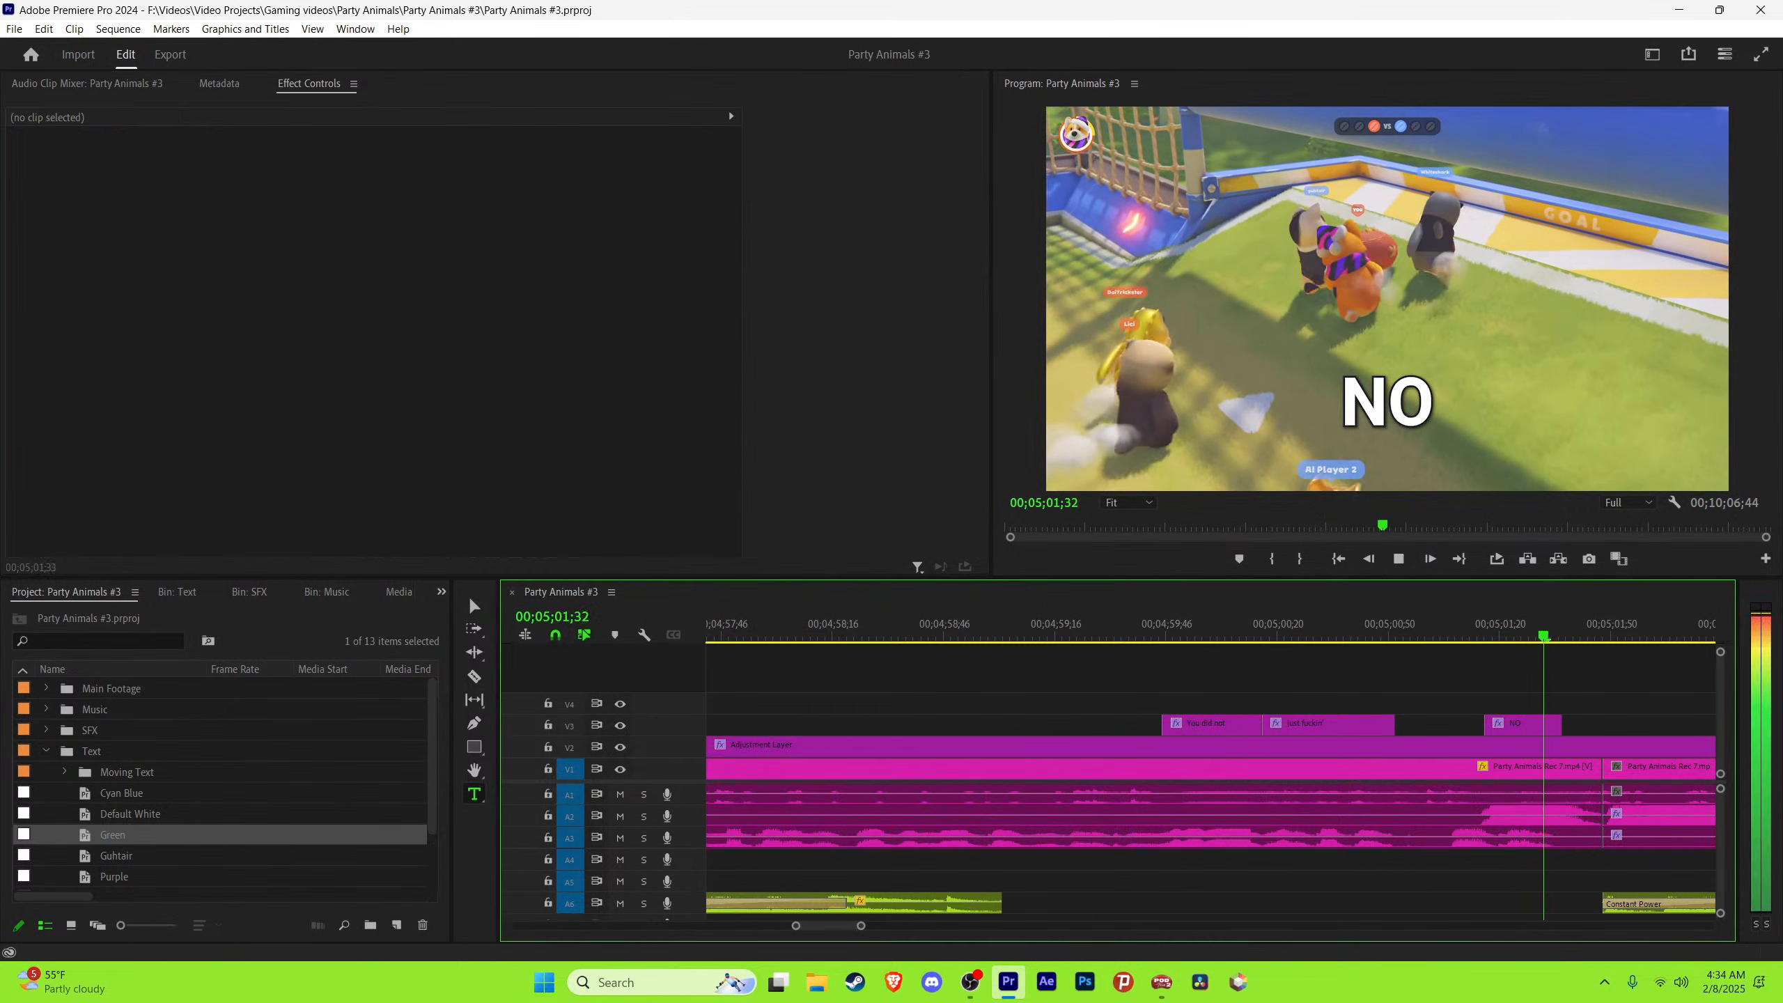
# Step: Apply the Text Shake Effect by HTGHunter preset to the "NO" caption and preview the shake
pyautogui.click(1473, 636)
pyautogui.click(441, 591)
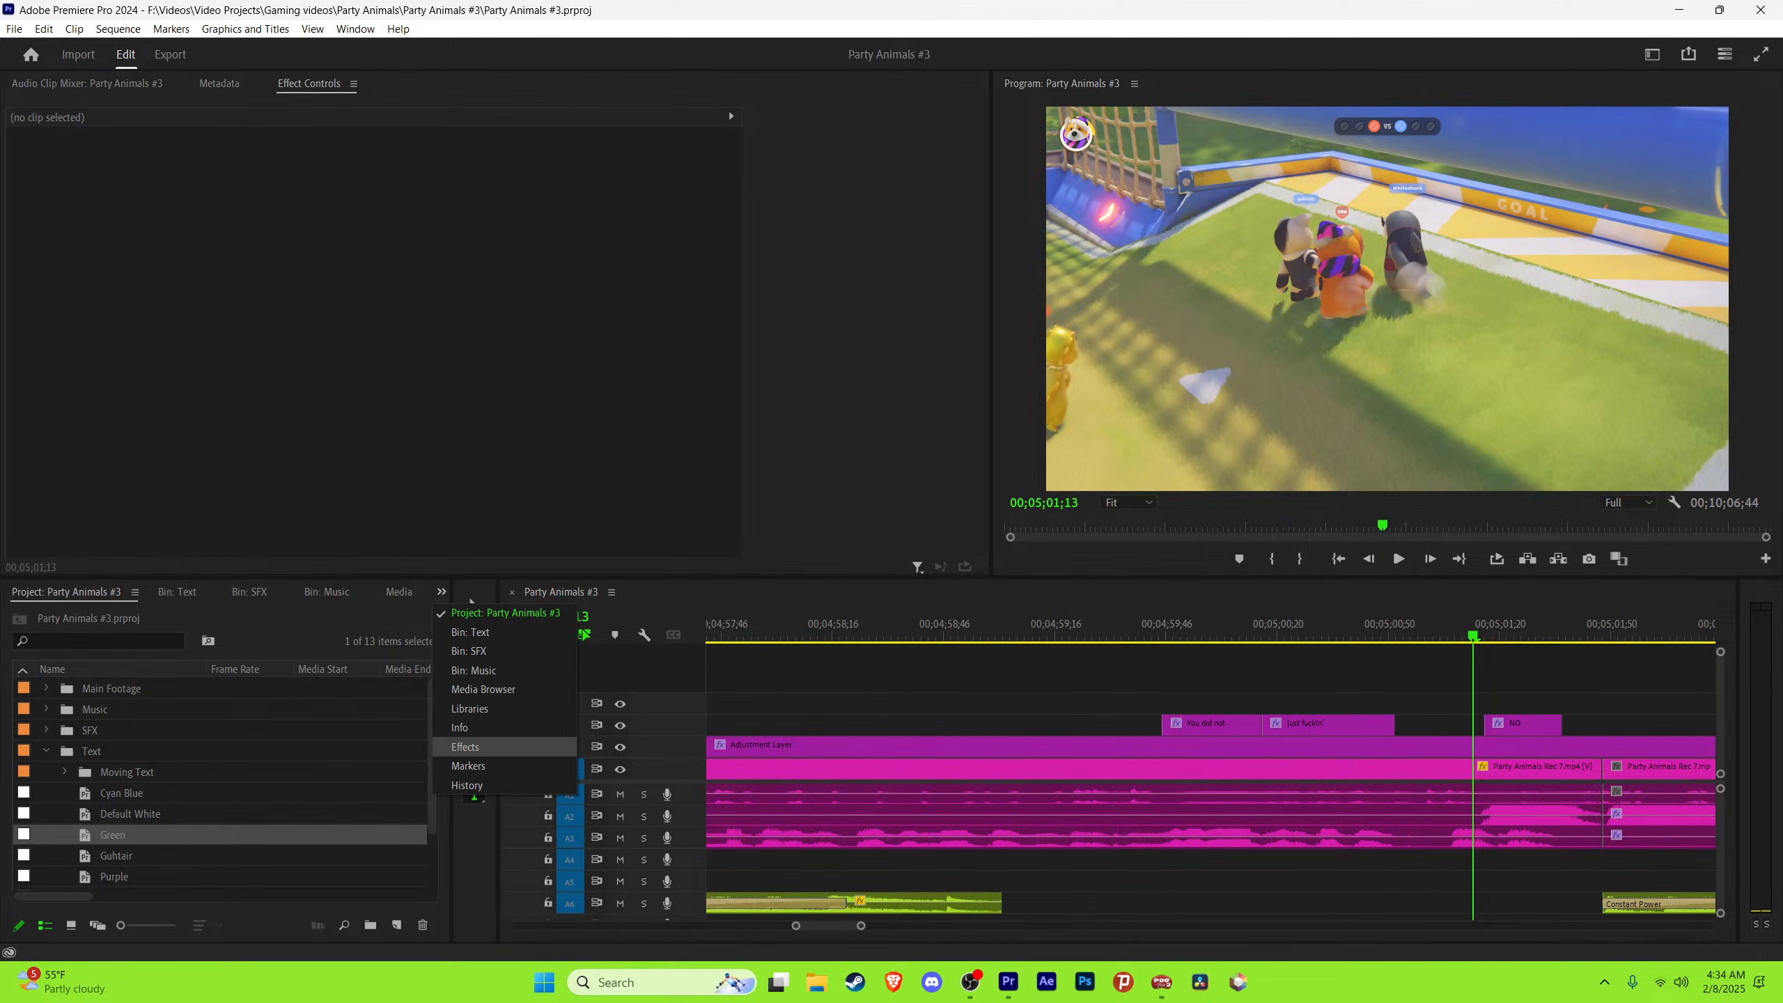
pyautogui.click(492, 747)
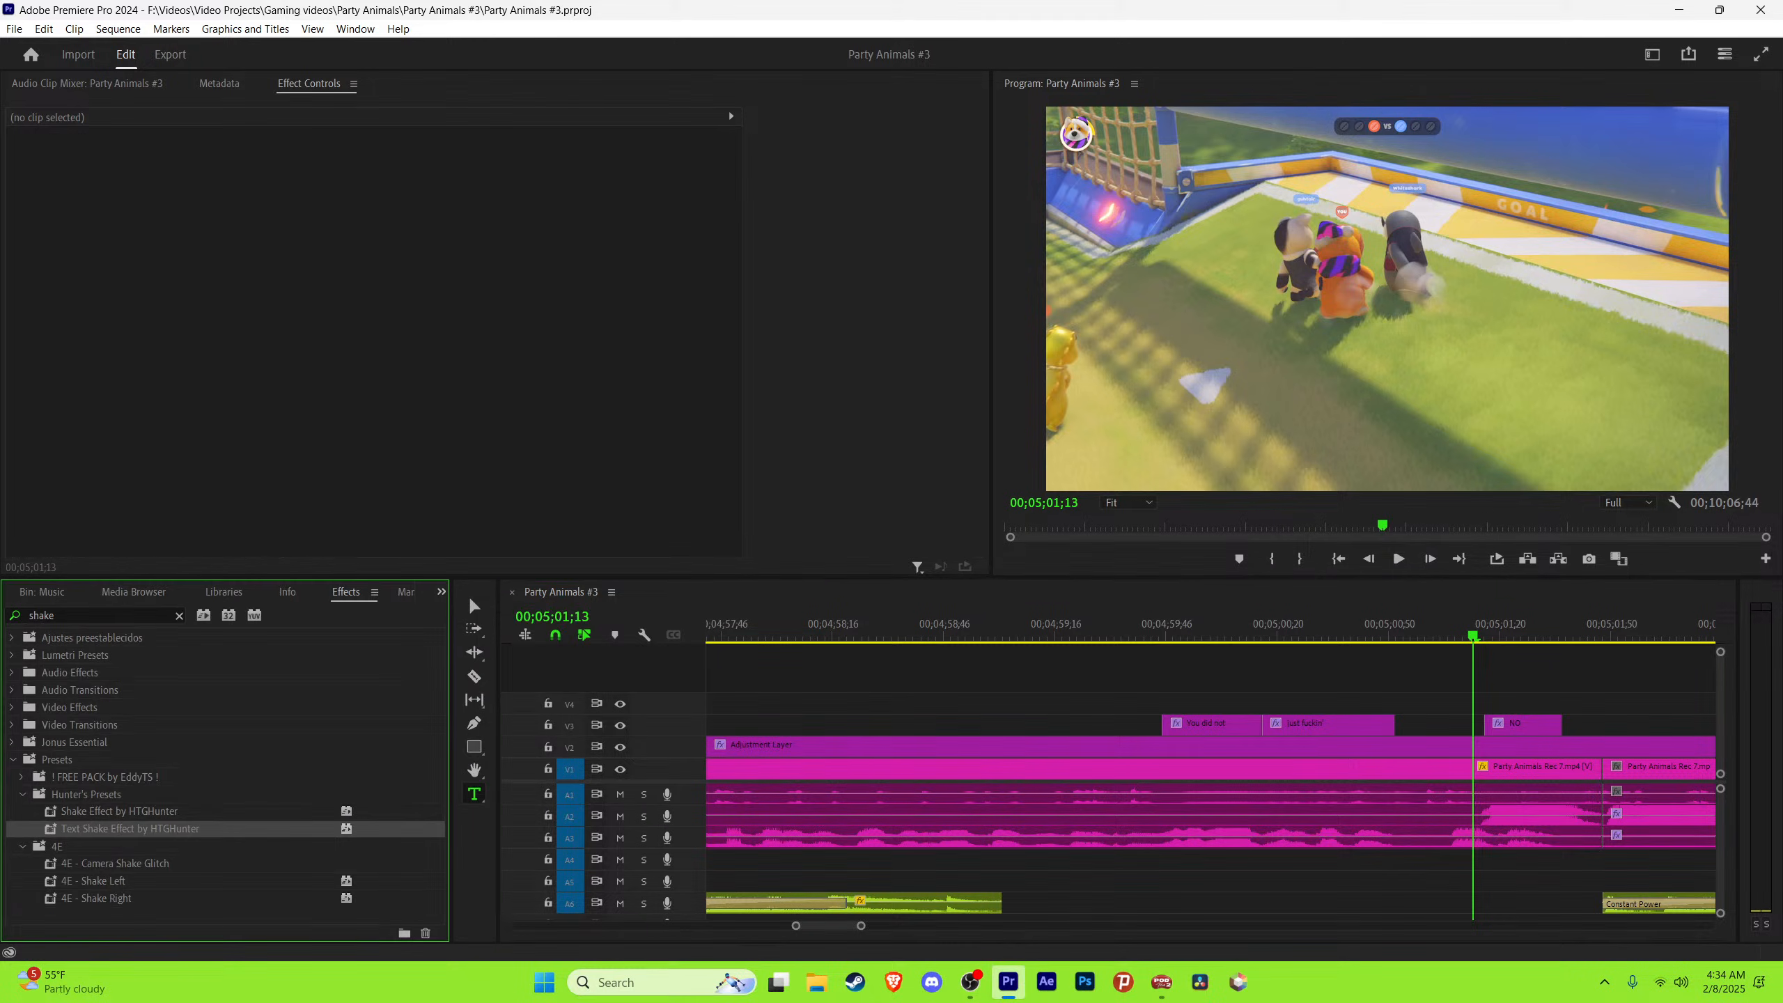
pyautogui.moveTo(129, 829); pyautogui.dragTo(1522, 725)
pyautogui.press('space')
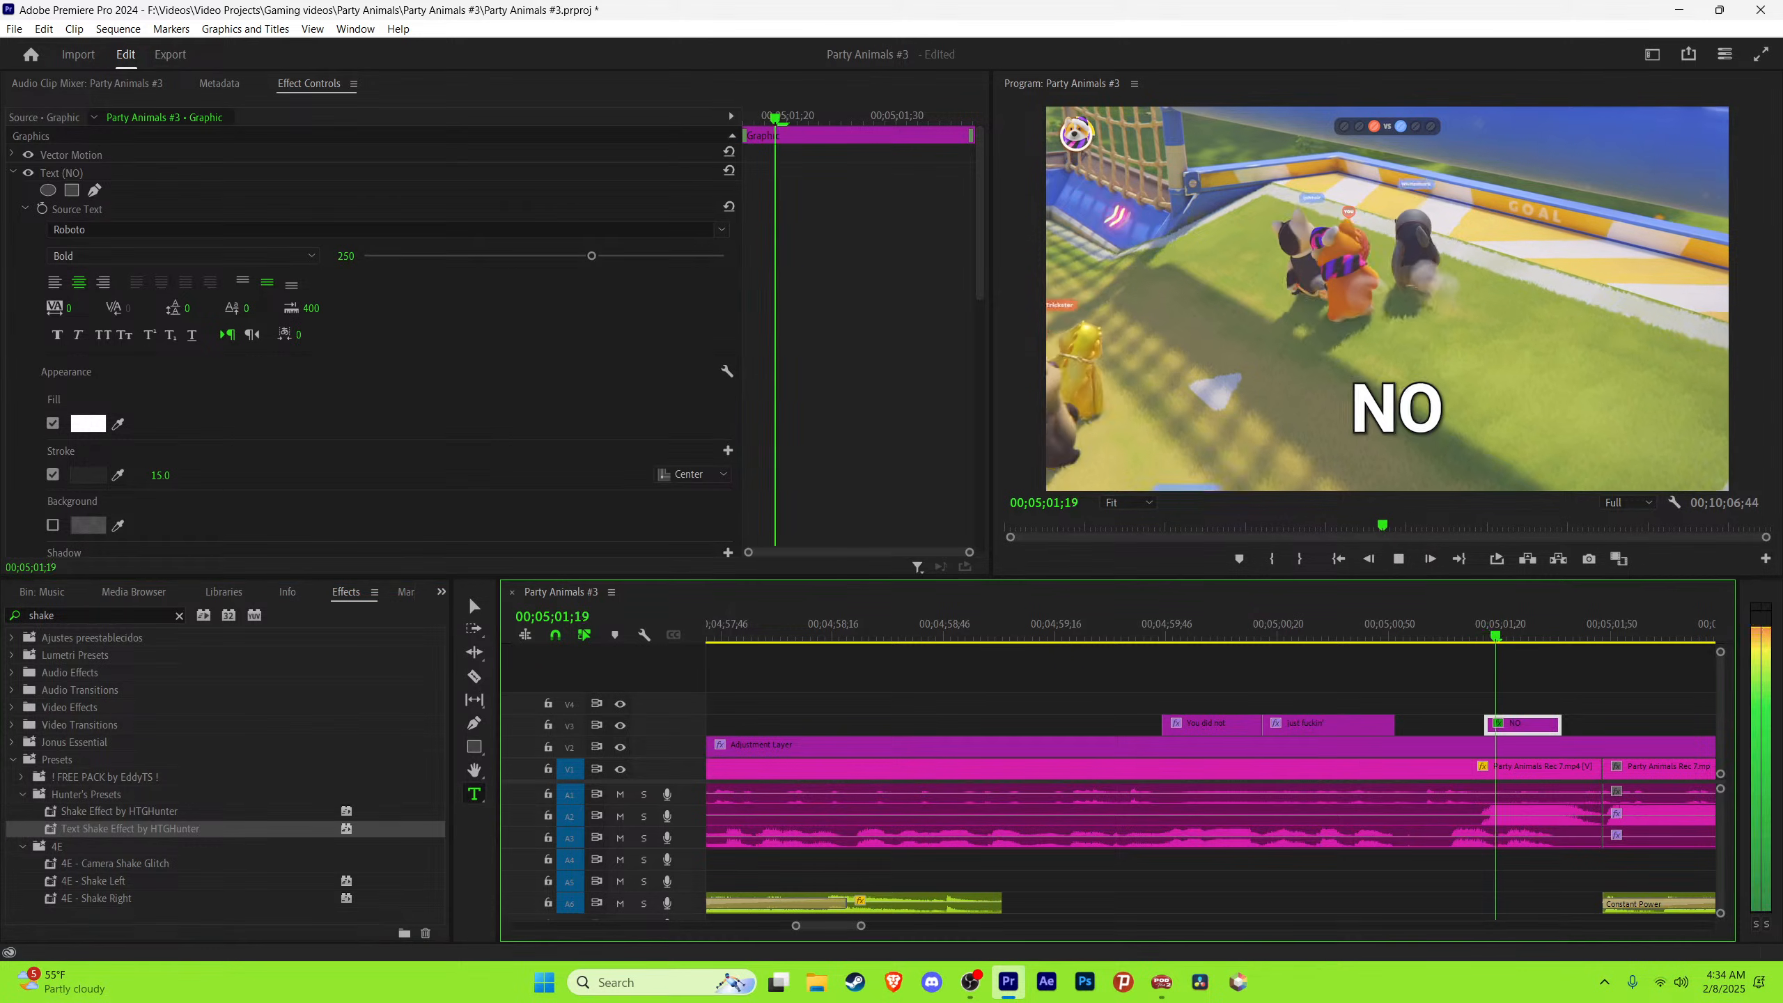
pyautogui.press('space')
pyautogui.click(1486, 626)
pyautogui.press('space')
pyautogui.press('space')
pyautogui.click(1488, 627)
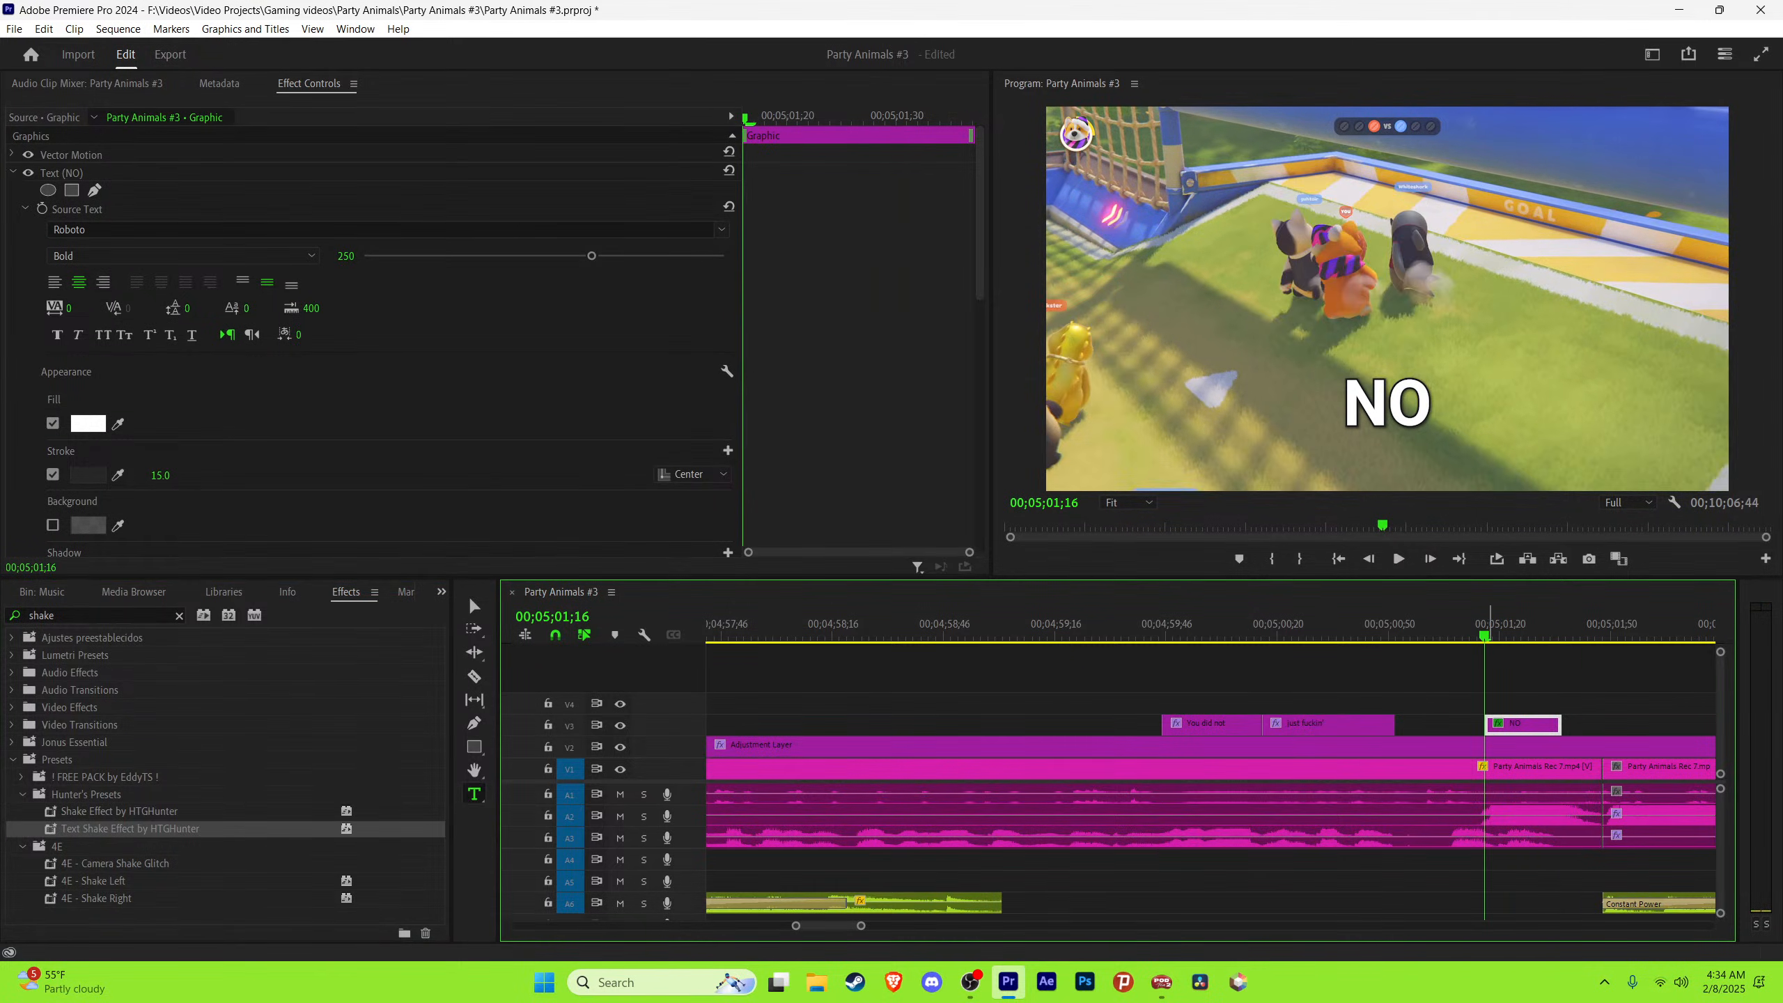
# Step: Extend the "NO" caption's end to 00;05;01;46, add a Cross Dissolve there and save the project
pyautogui.press('space')
pyautogui.moveTo(1559, 724); pyautogui.dragTo(1592, 726)
pyautogui.rightClick(1591, 725)
pyautogui.click(1643, 834)
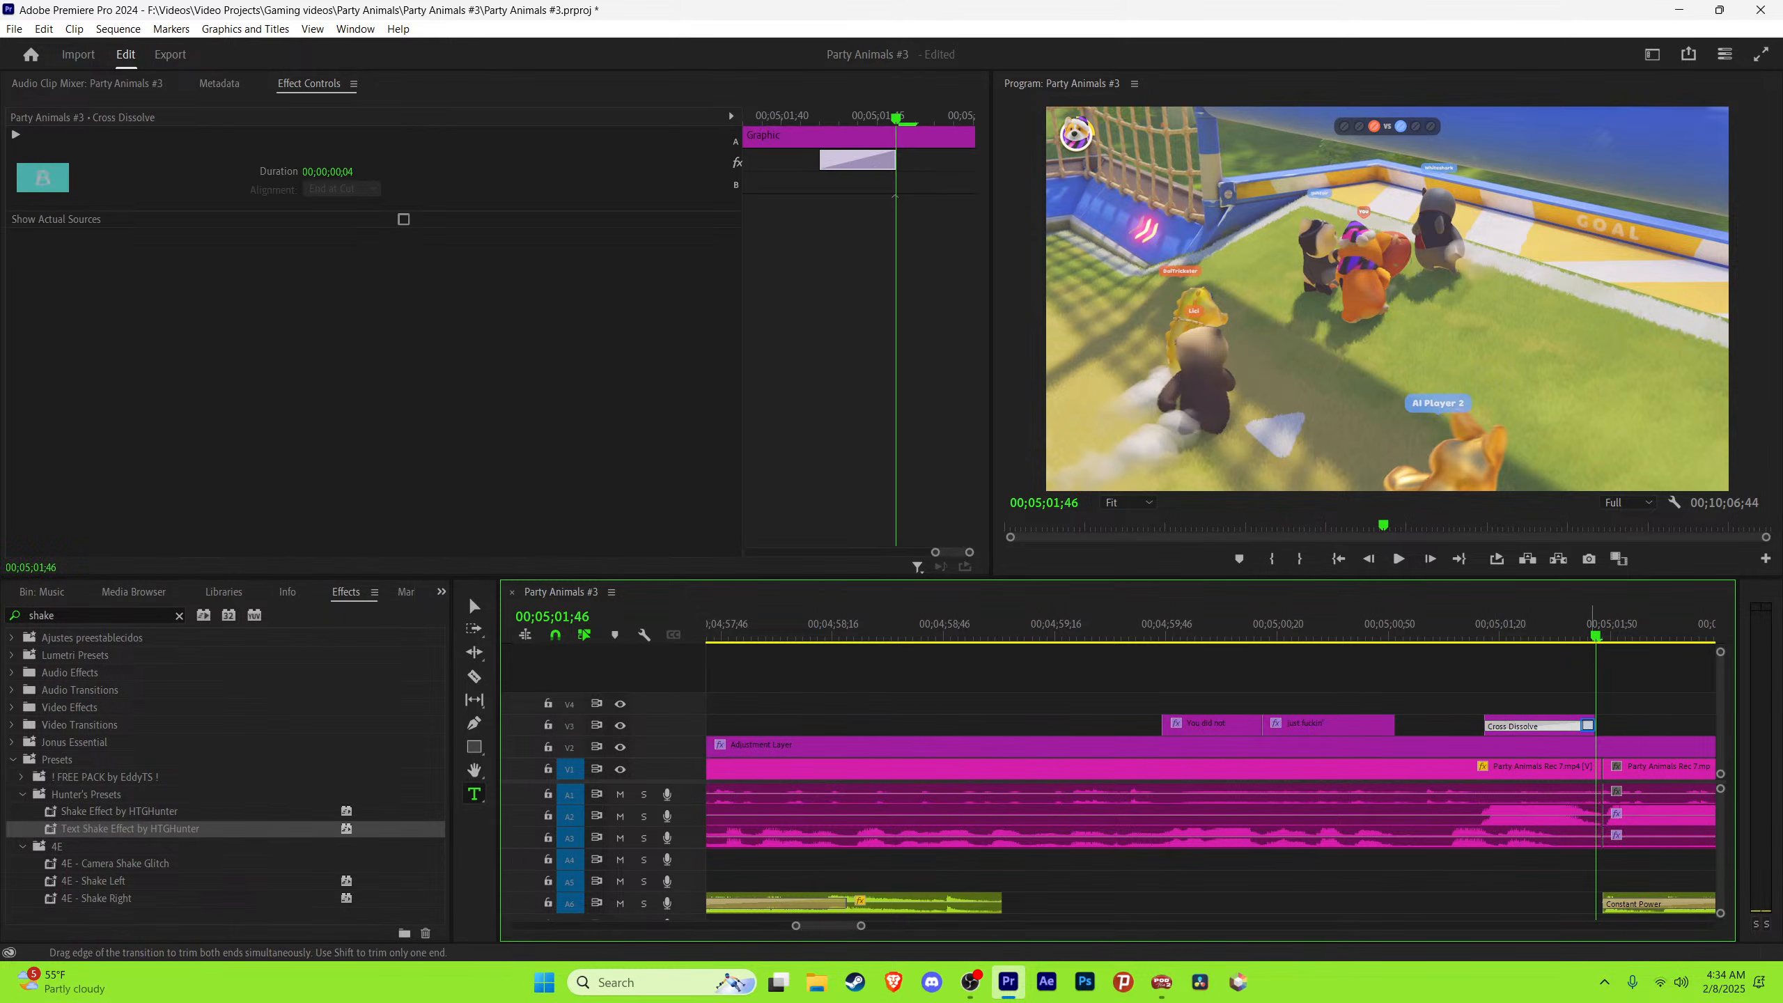
pyautogui.press('Up')
pyautogui.hotkey('ctrl', 's')
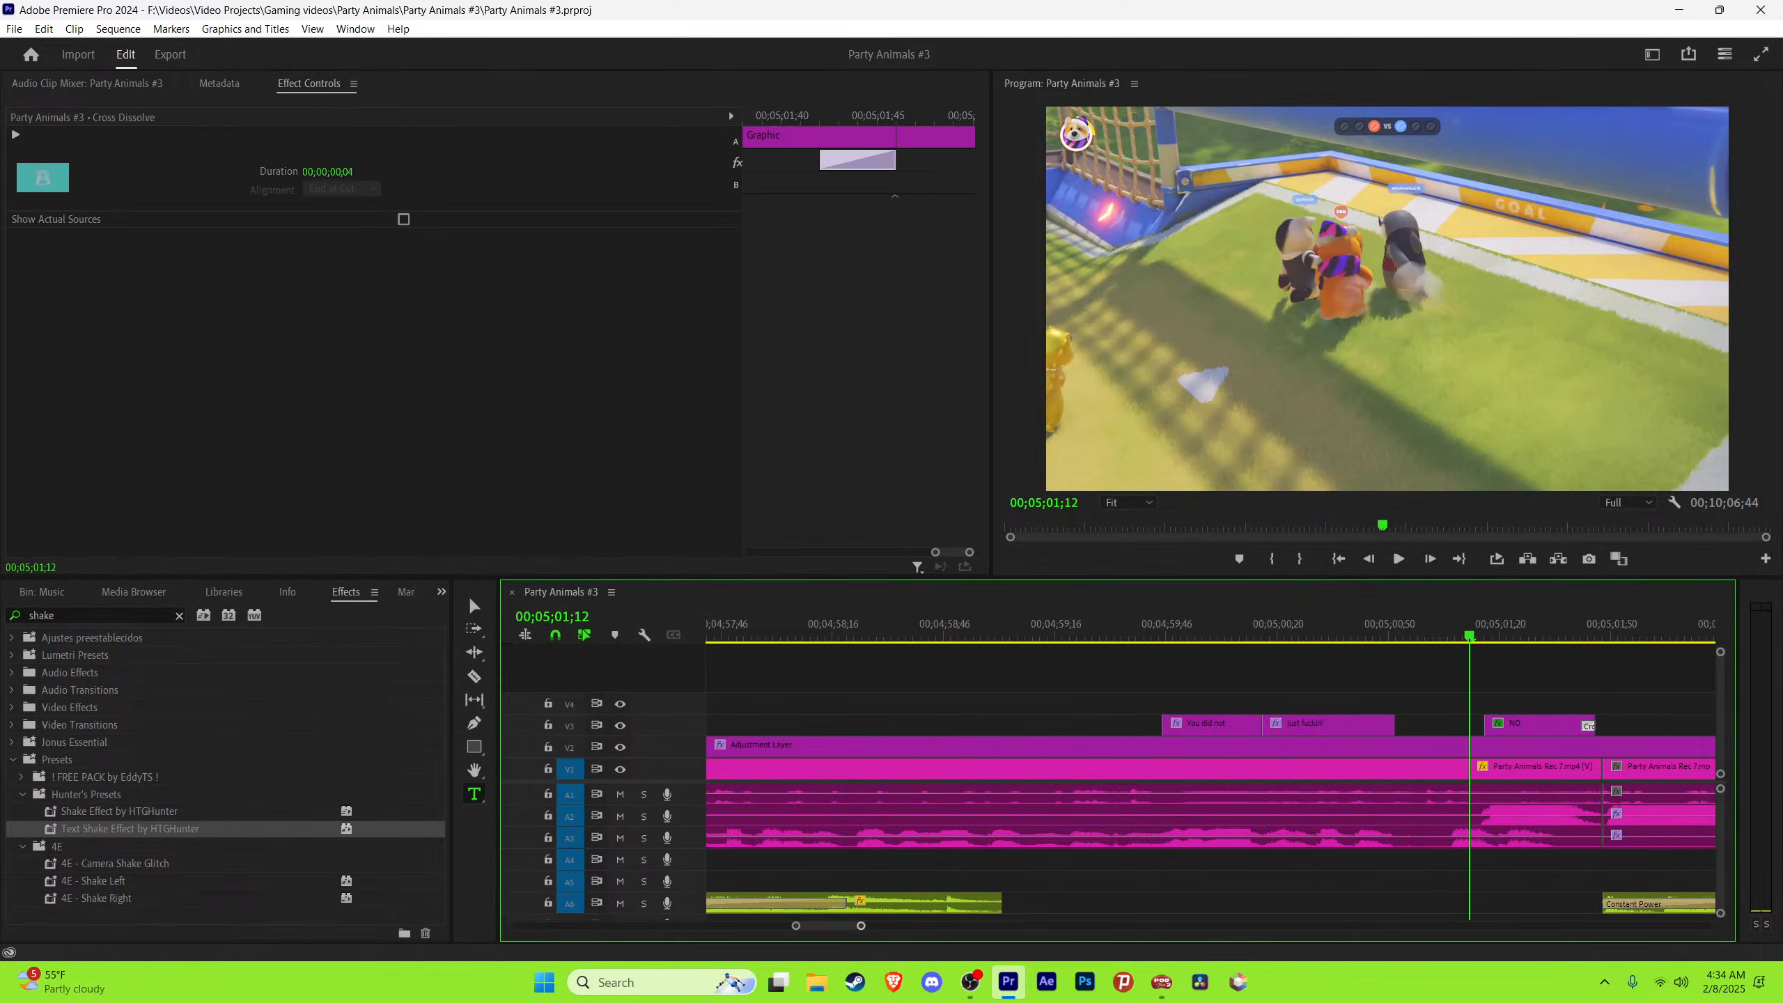
# Step: Play on to the next shout and place a copy of the shaking "NO" caption at 00;05;01;49
pyautogui.press('-')
pyautogui.press('space')
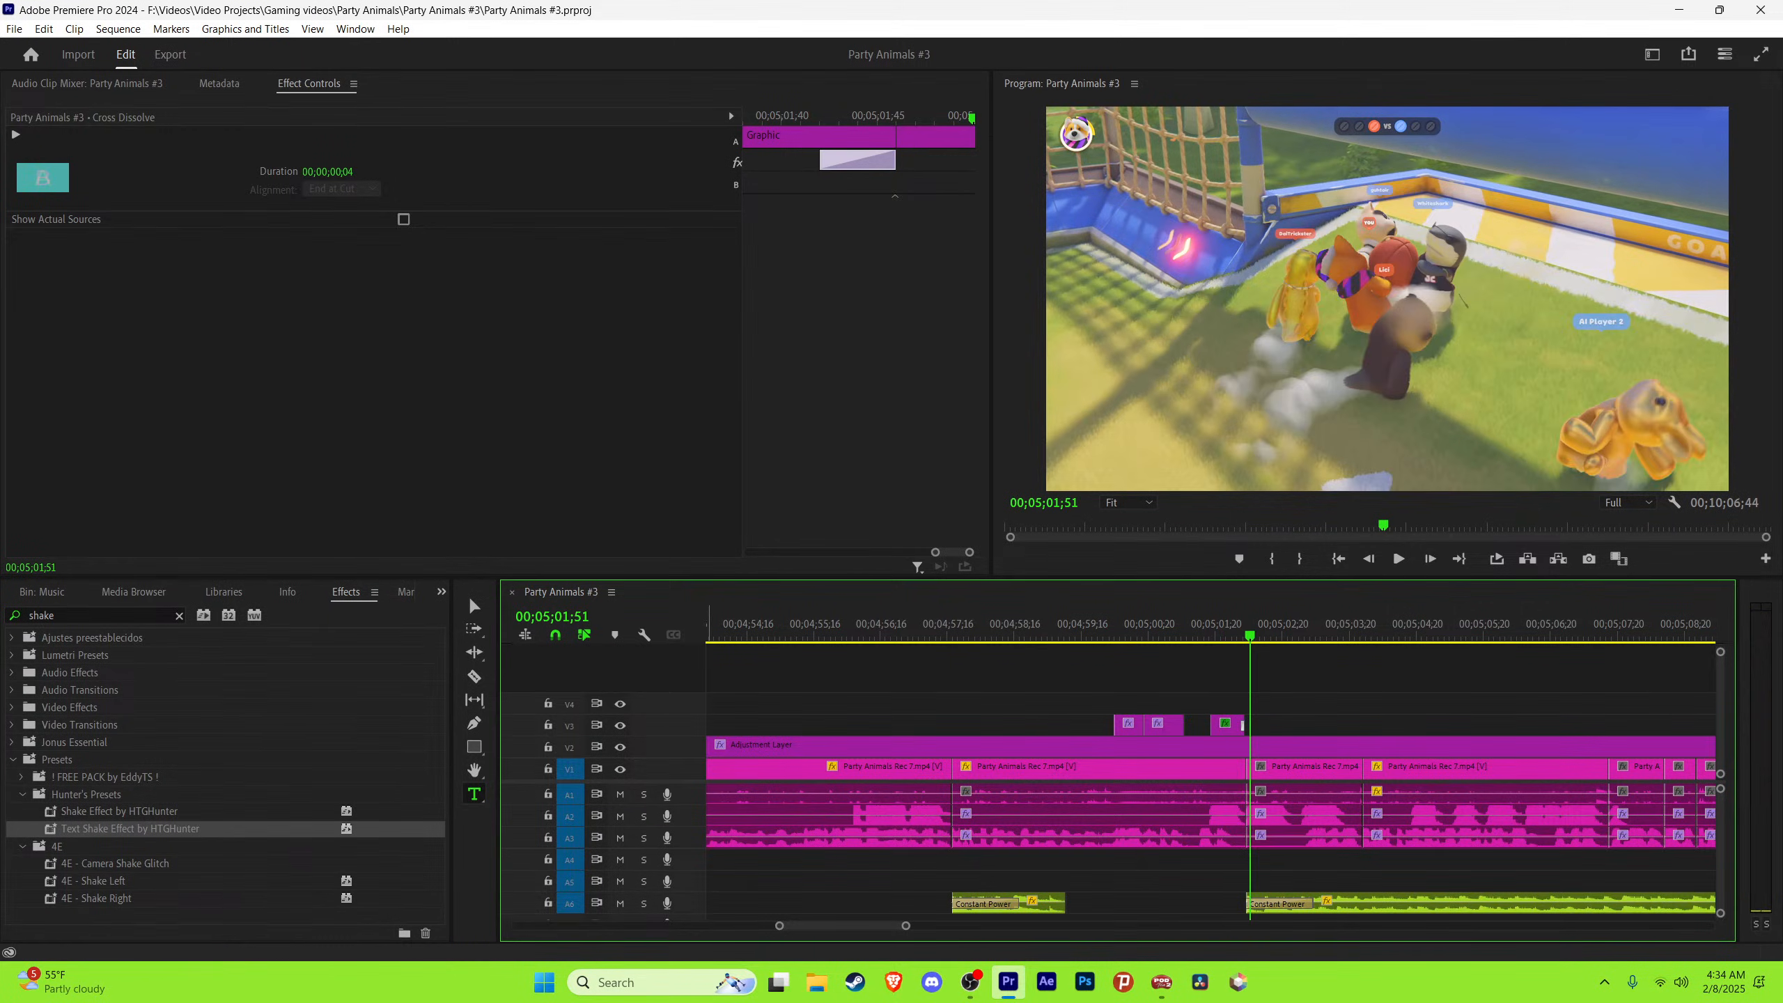
pyautogui.press('=')
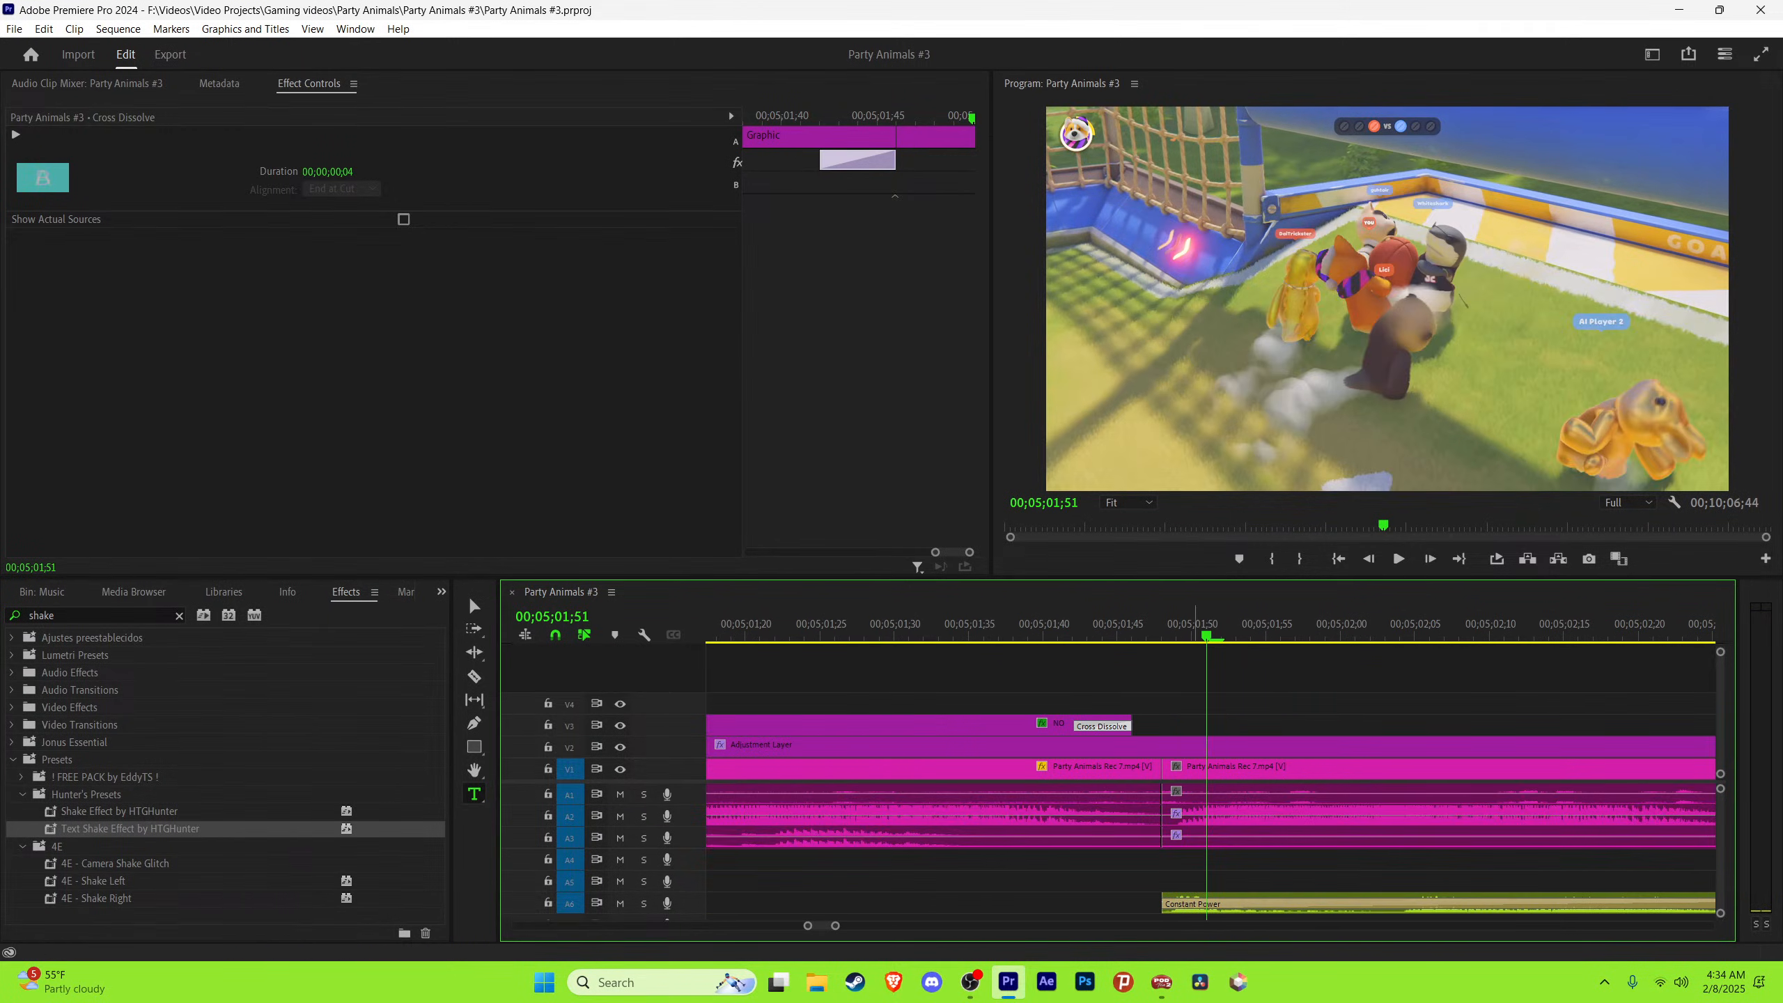
pyautogui.press('Left')
pyautogui.press('Left')
pyautogui.press('-')
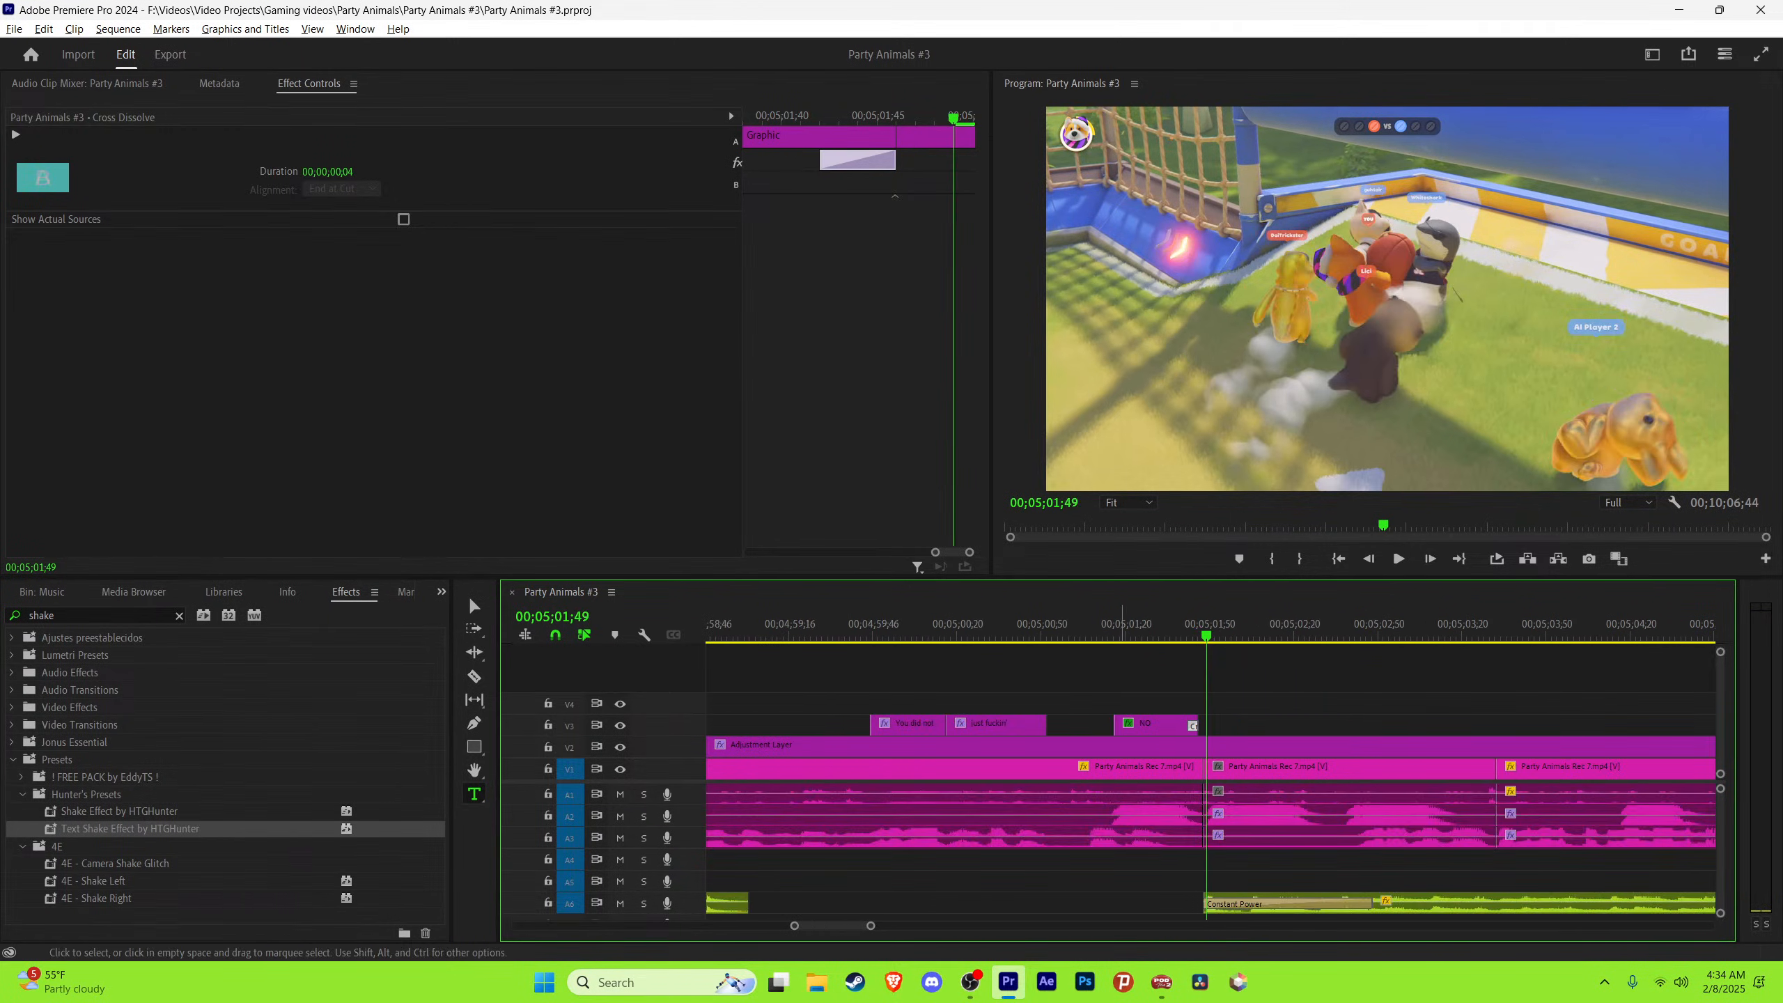
pyautogui.moveTo(1122, 725); pyautogui.dragTo(1313, 726)
# Step: Extend the second "NO" caption's end to 00;05;02;27 and save the project
pyautogui.press('space')
pyautogui.press('space')
pyautogui.press('Left')
pyautogui.click(1347, 715)
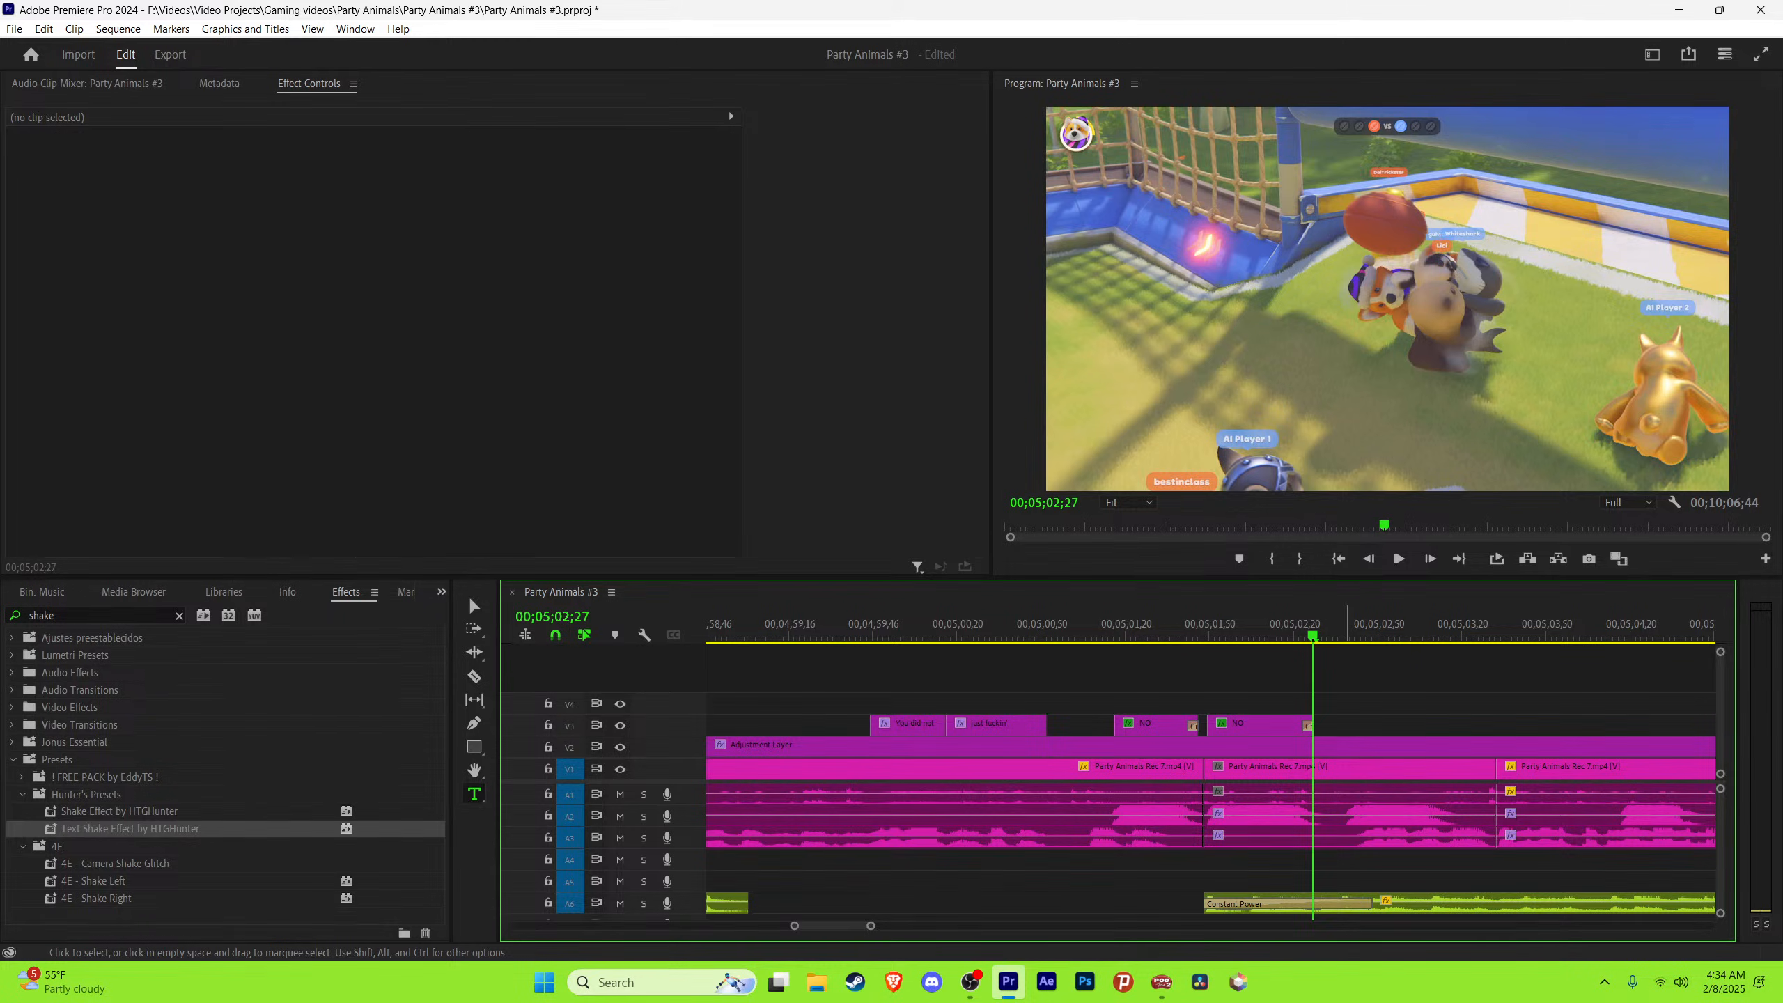
pyautogui.hotkey('ctrl', 's')
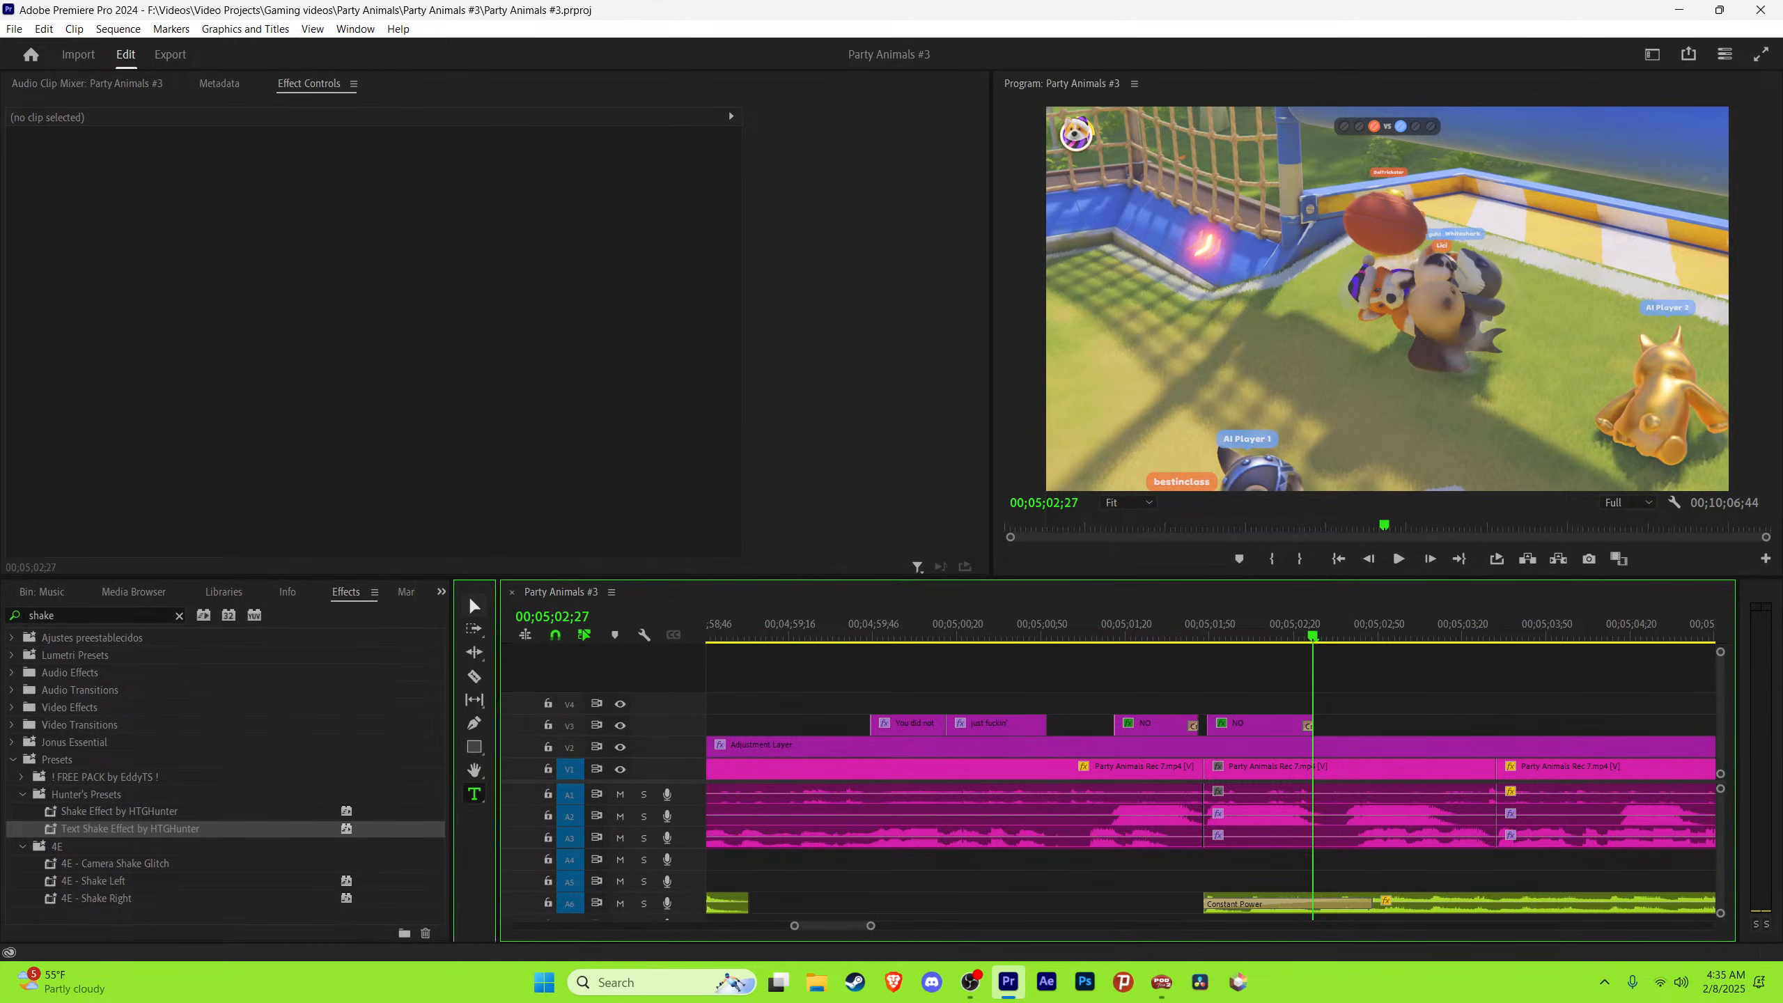
# Step: Place a copy of the second "NO" caption at 00;05;02;39, where the next shout starts in the audio
pyautogui.press('v')
pyautogui.press('=')
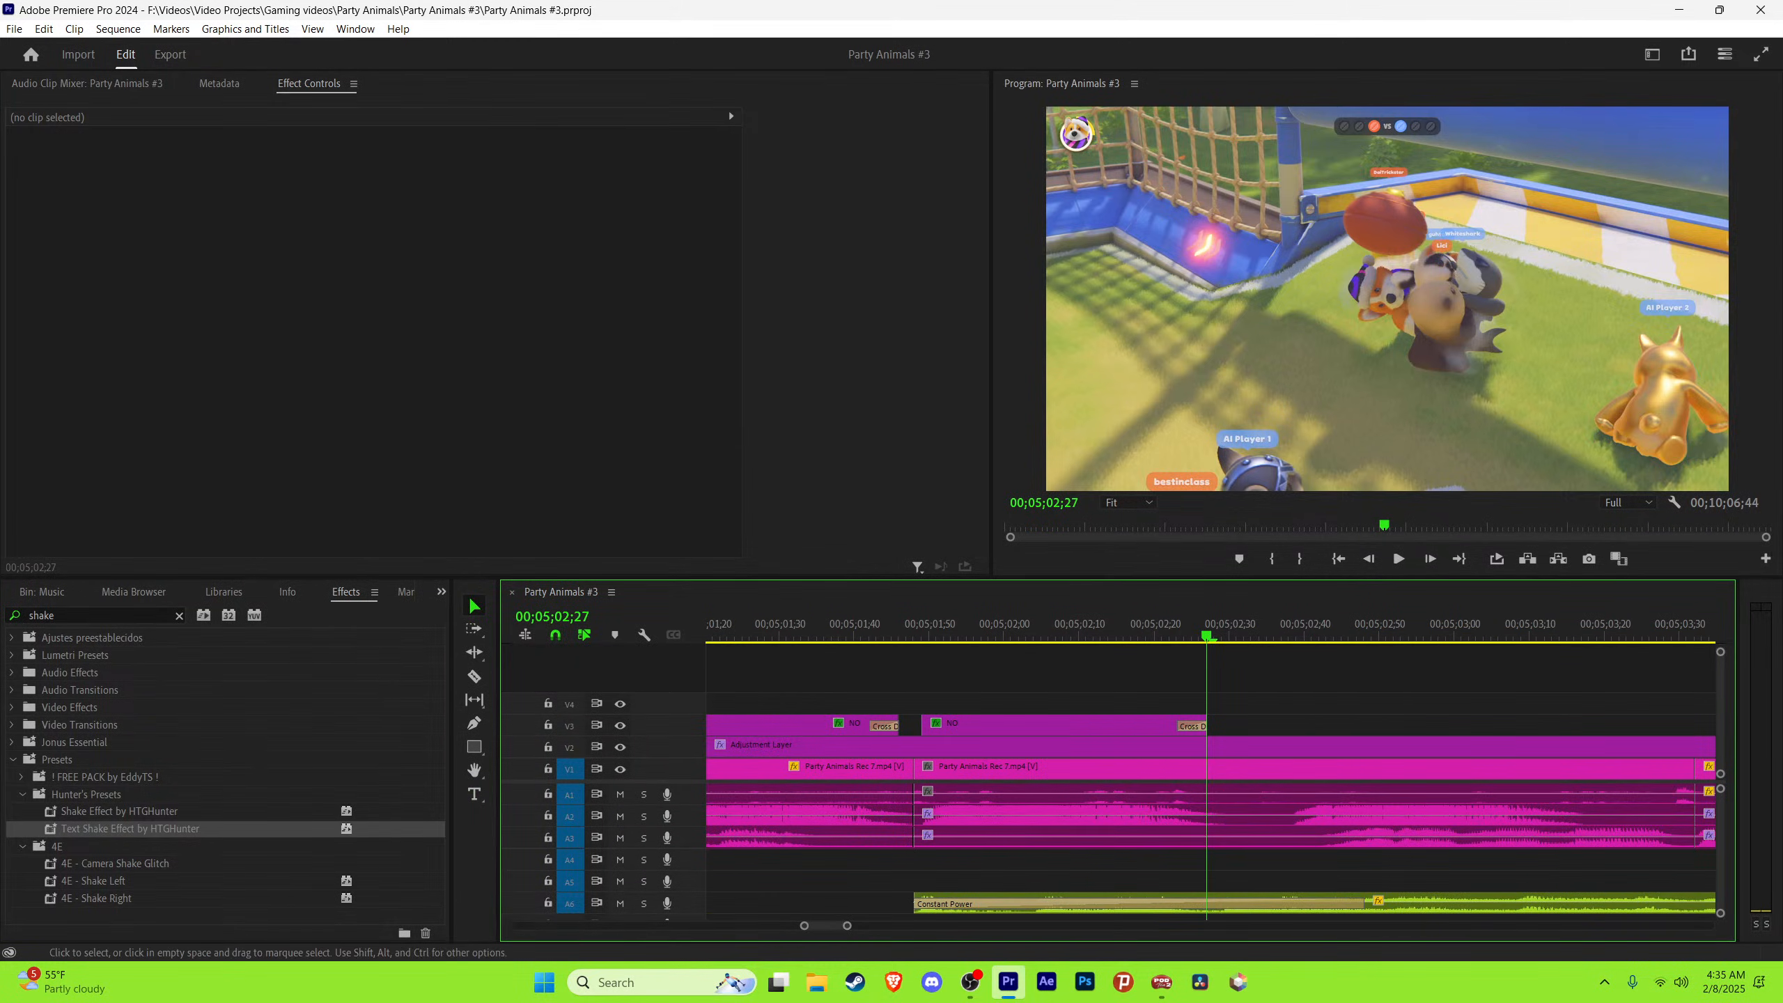
pyautogui.click(1298, 636)
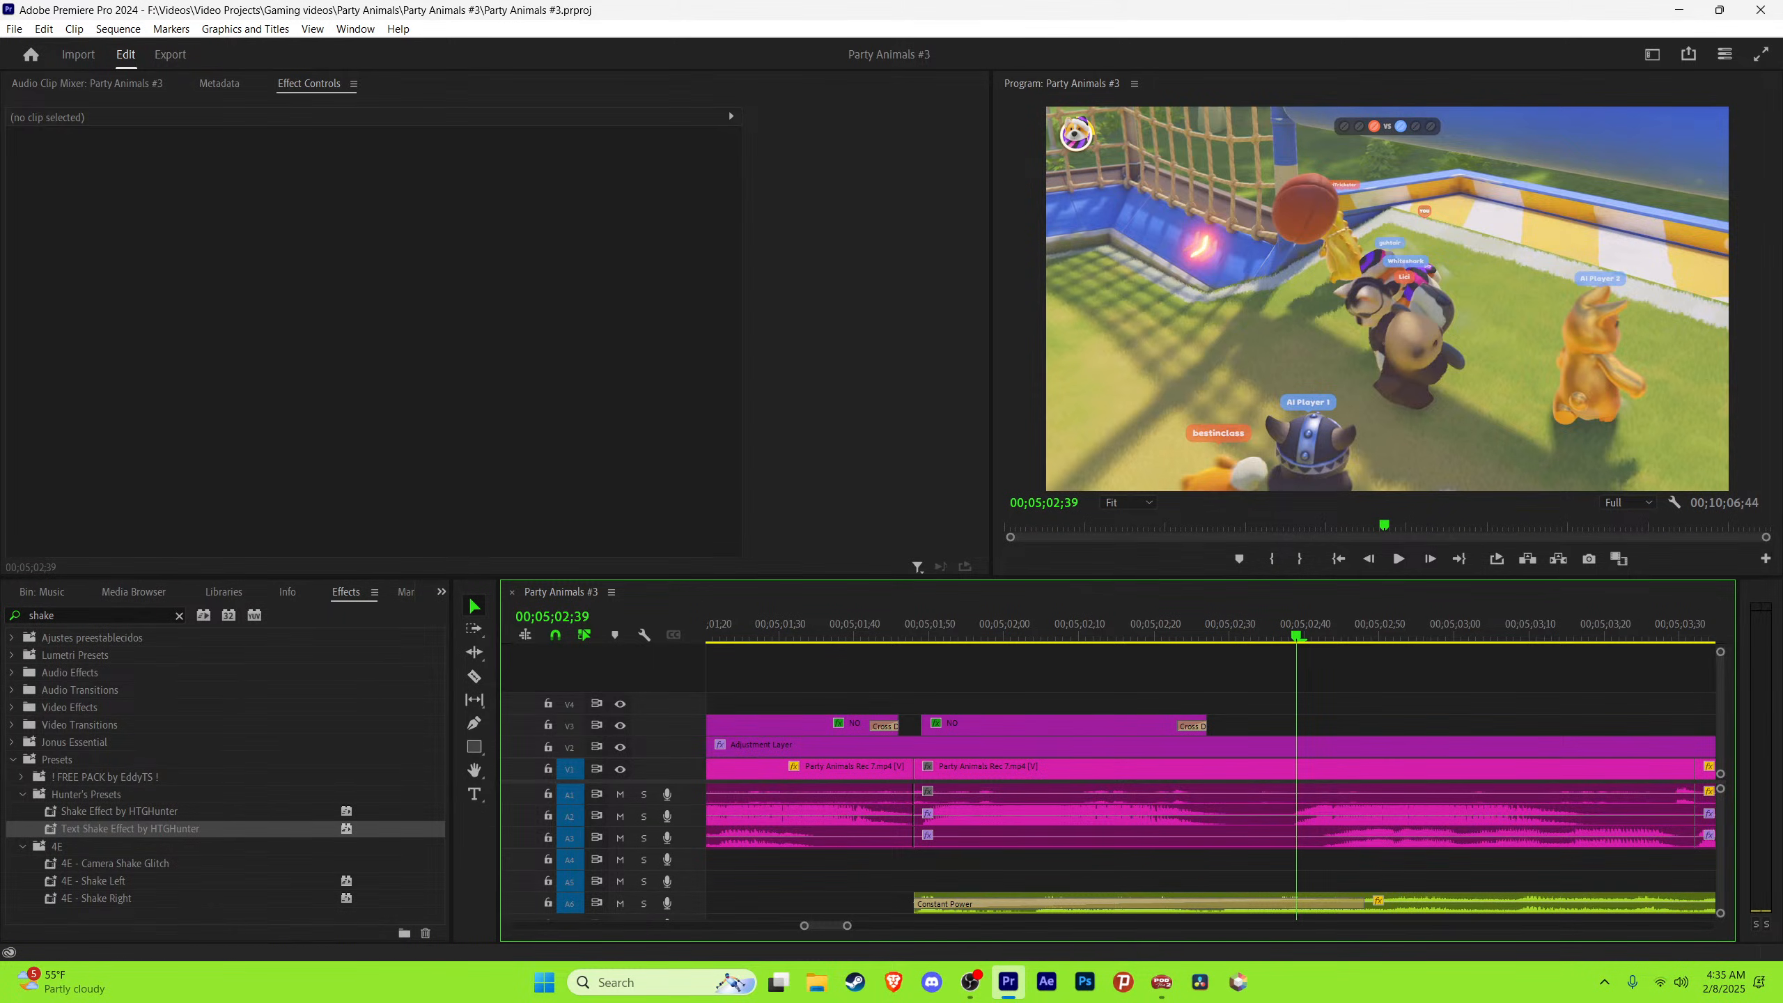
pyautogui.moveTo(848, 925); pyautogui.dragTo(850, 926)
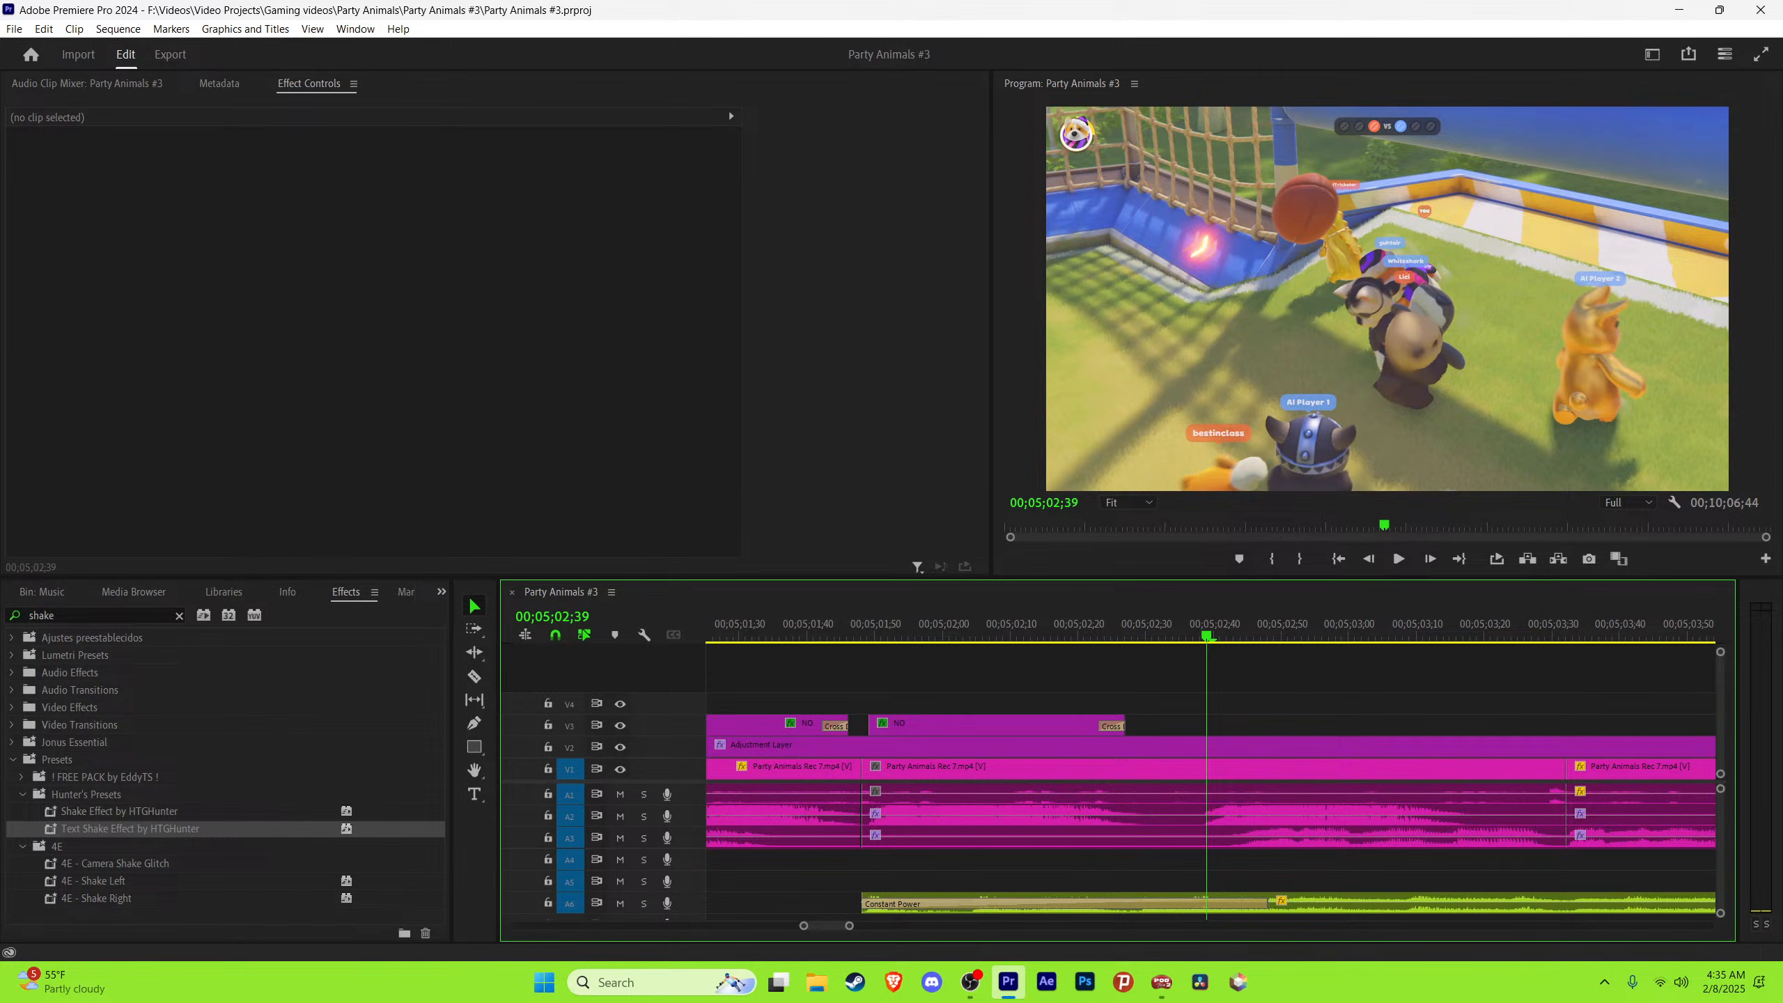
pyautogui.press('-')
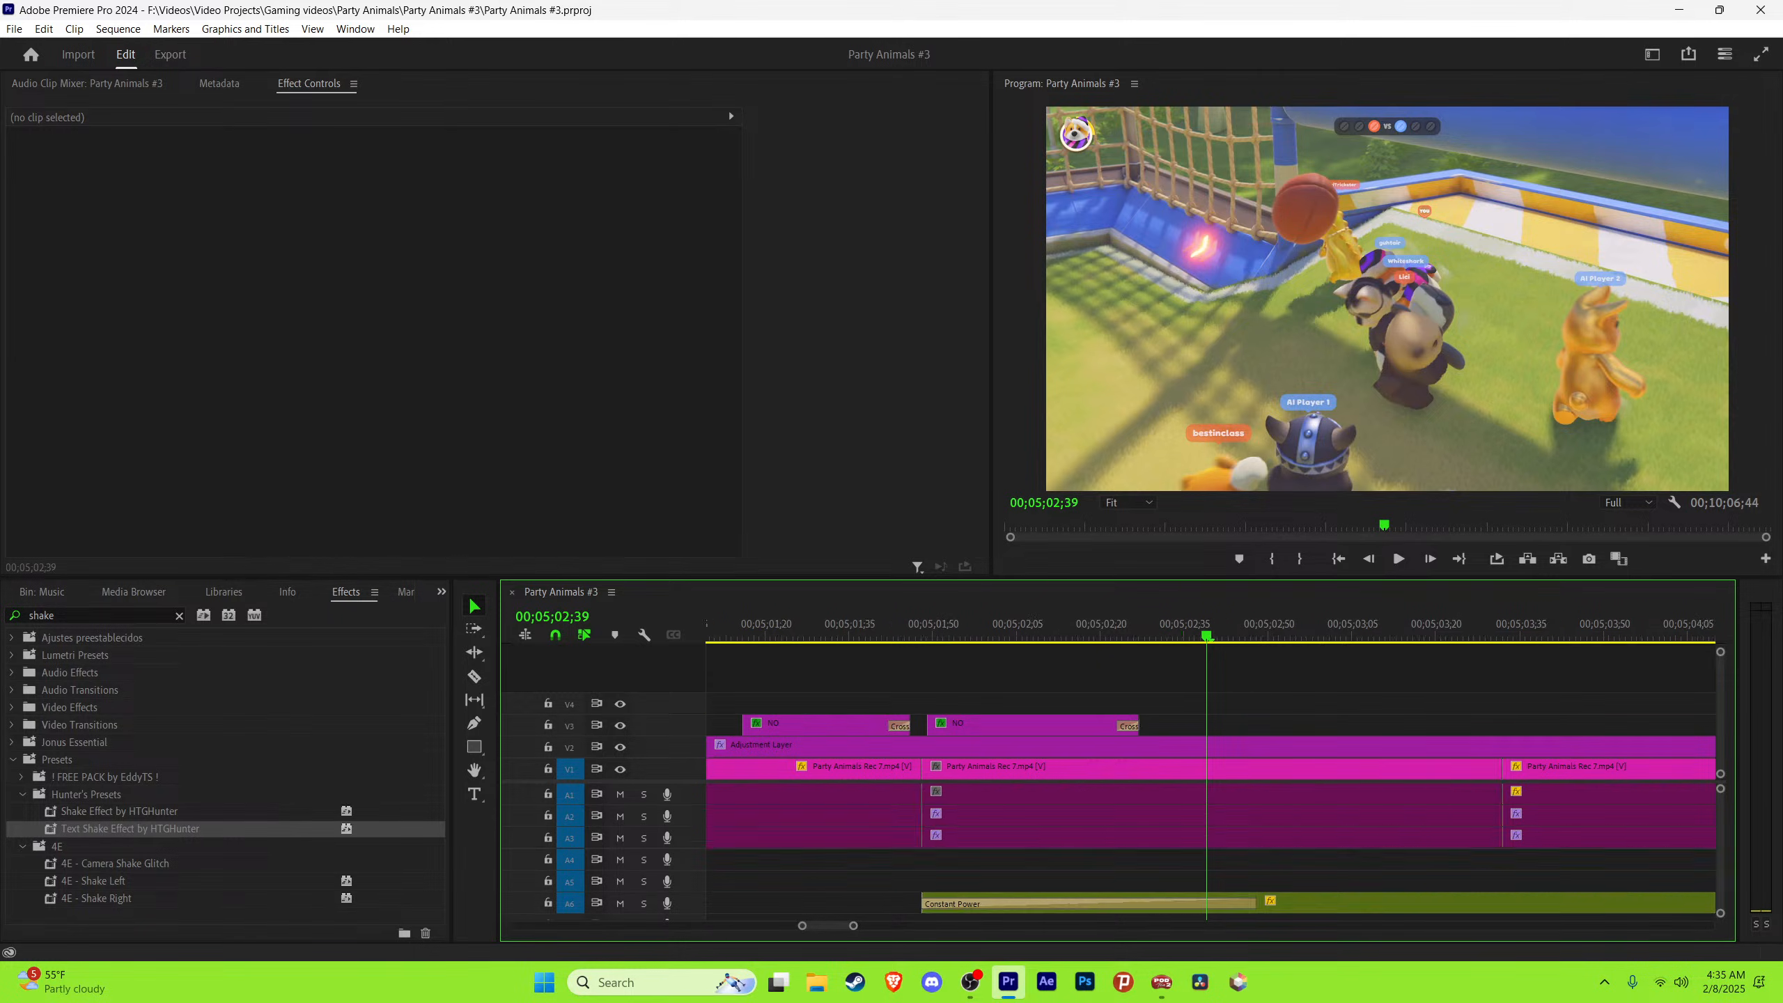
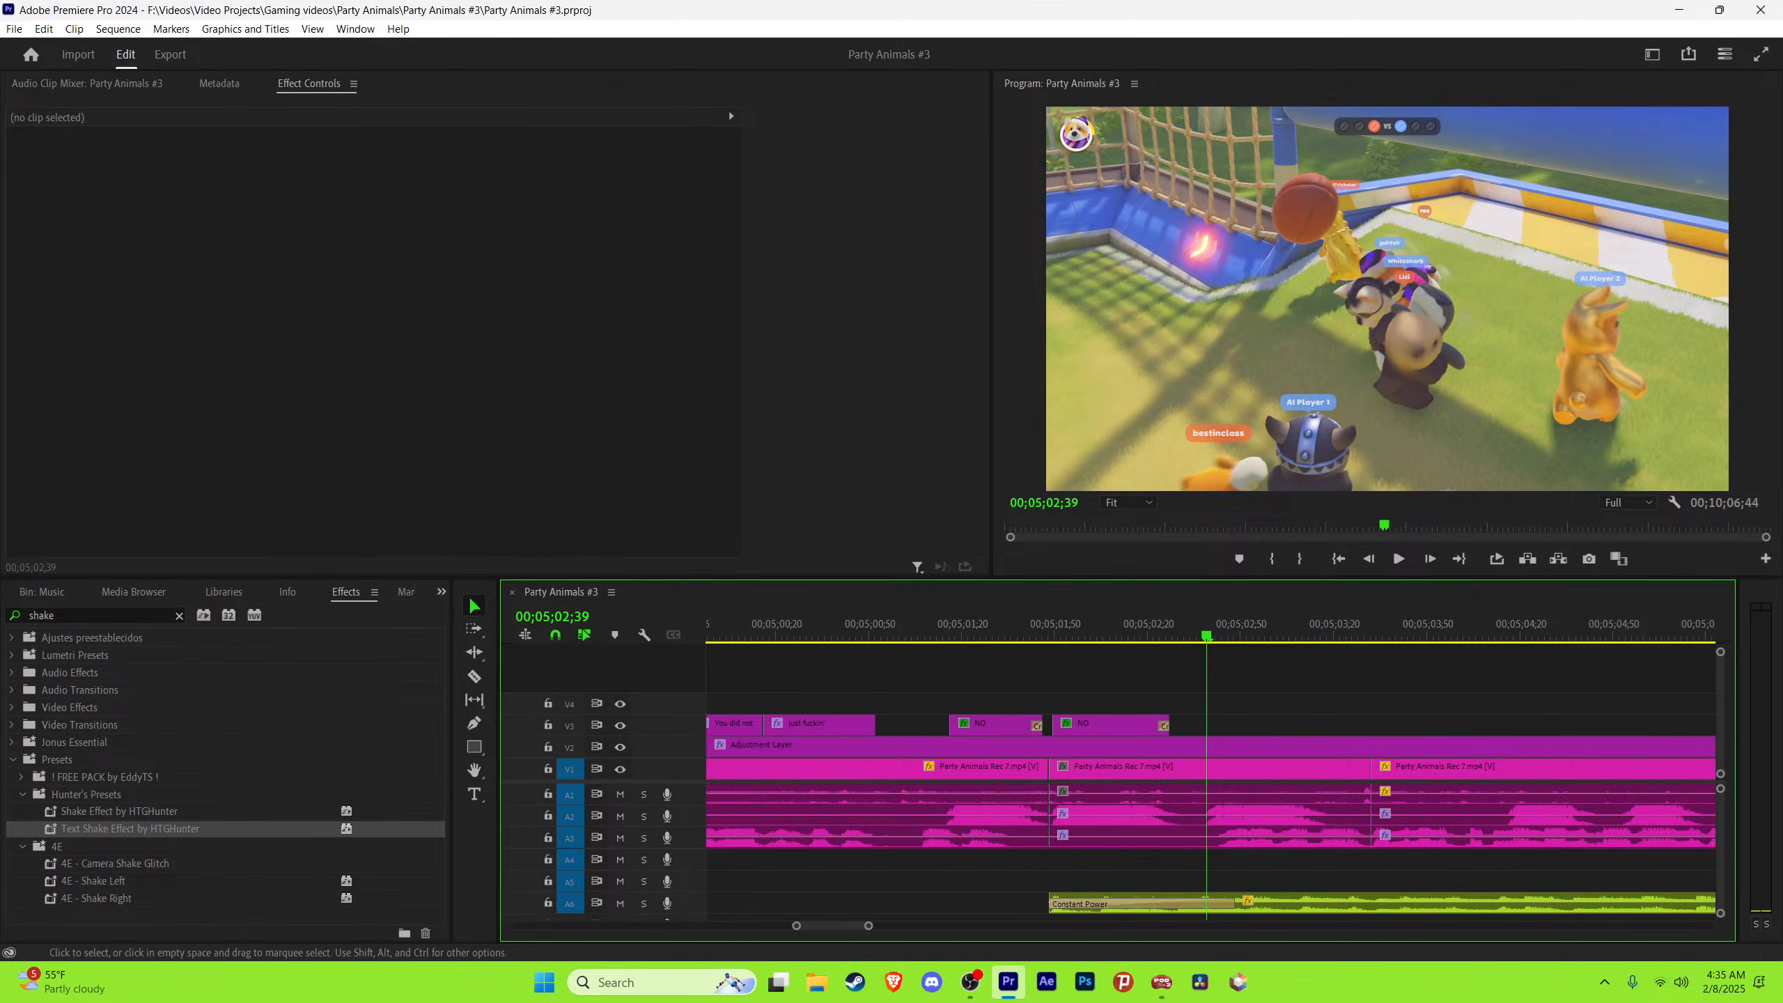
pyautogui.keyDown('alt'); pyautogui.moveTo(1104, 725); pyautogui.dragTo(1262, 725); pyautogui.keyUp('alt')
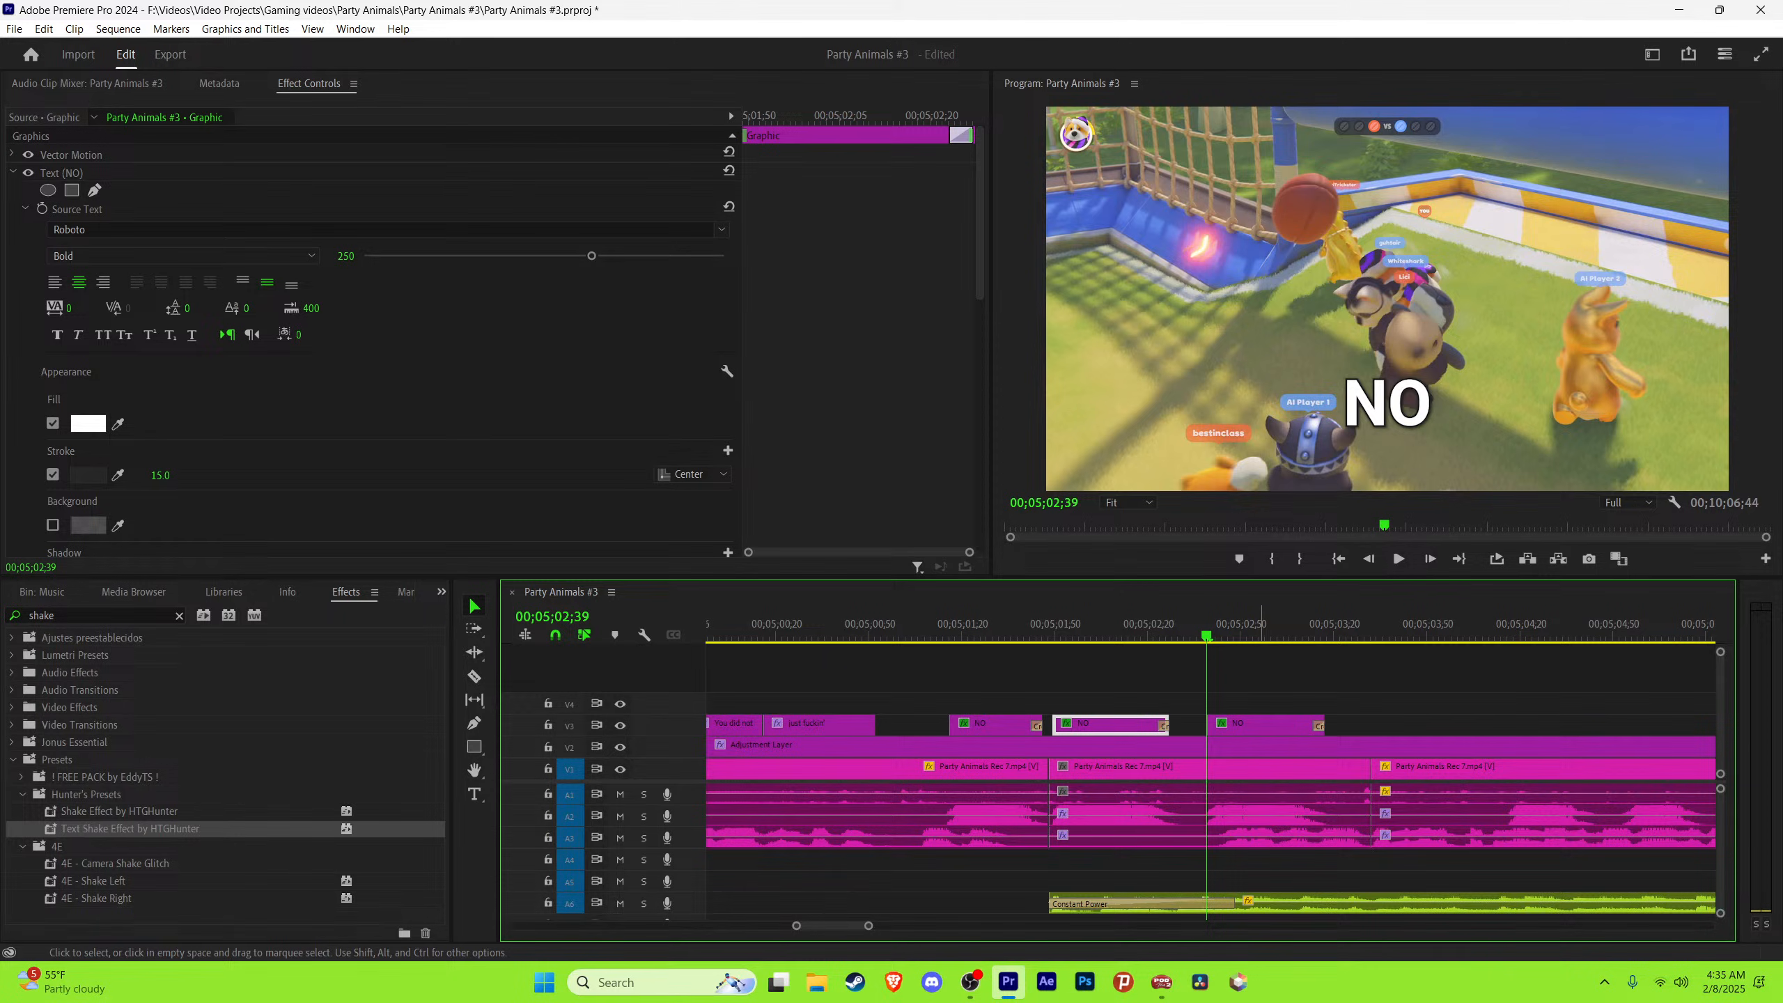
# Step: Trim the third "NO" caption's end to 00;05;03;15 and save the project
pyautogui.press('space')
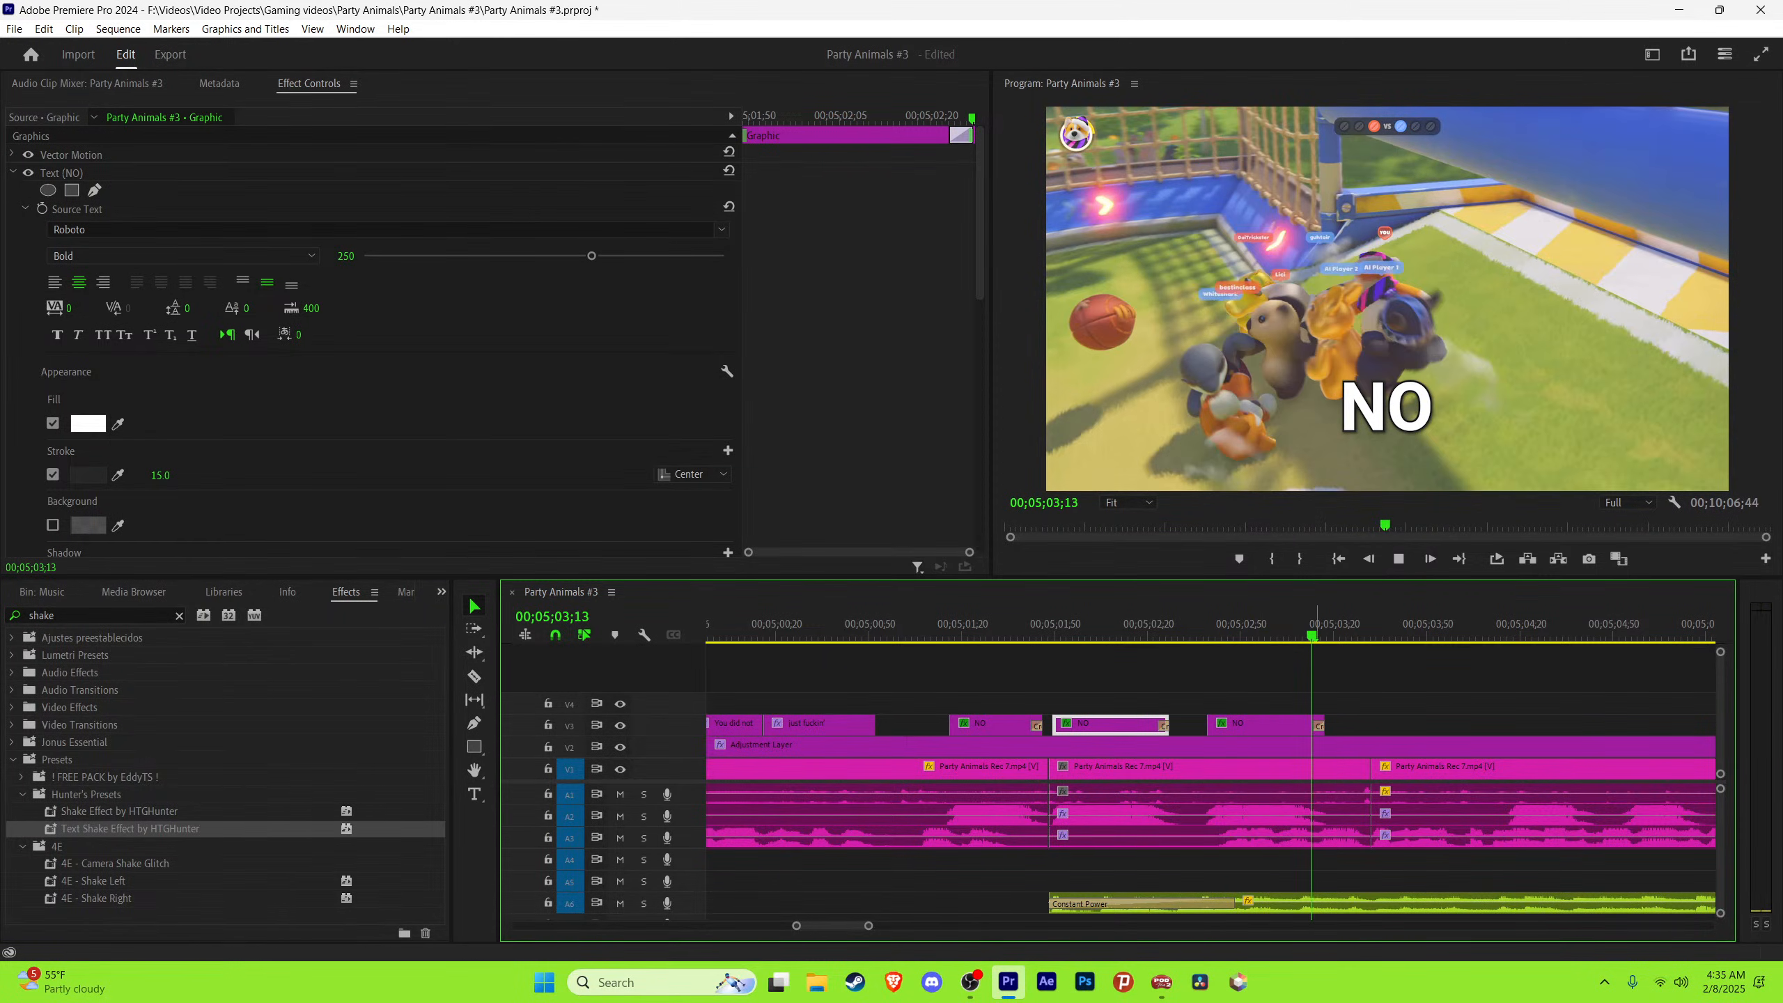
pyautogui.press('space')
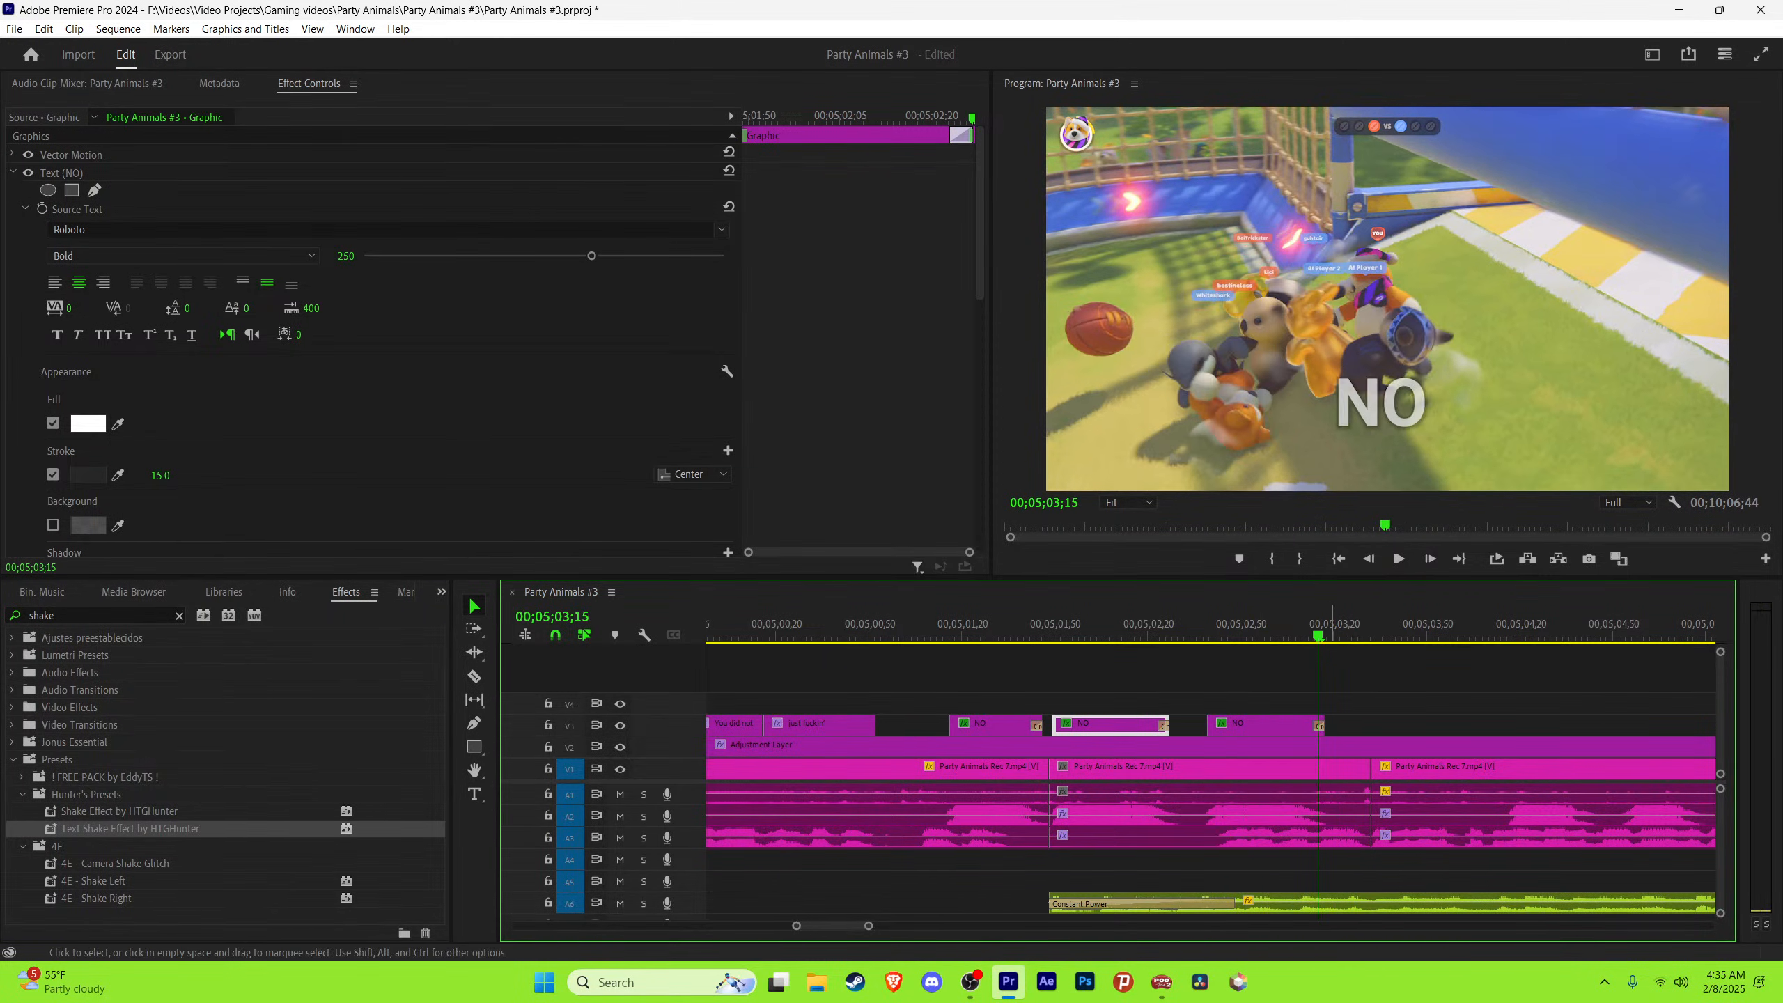
pyautogui.moveTo(1323, 725); pyautogui.dragTo(1317, 725)
pyautogui.hotkey('ctrl', 's')
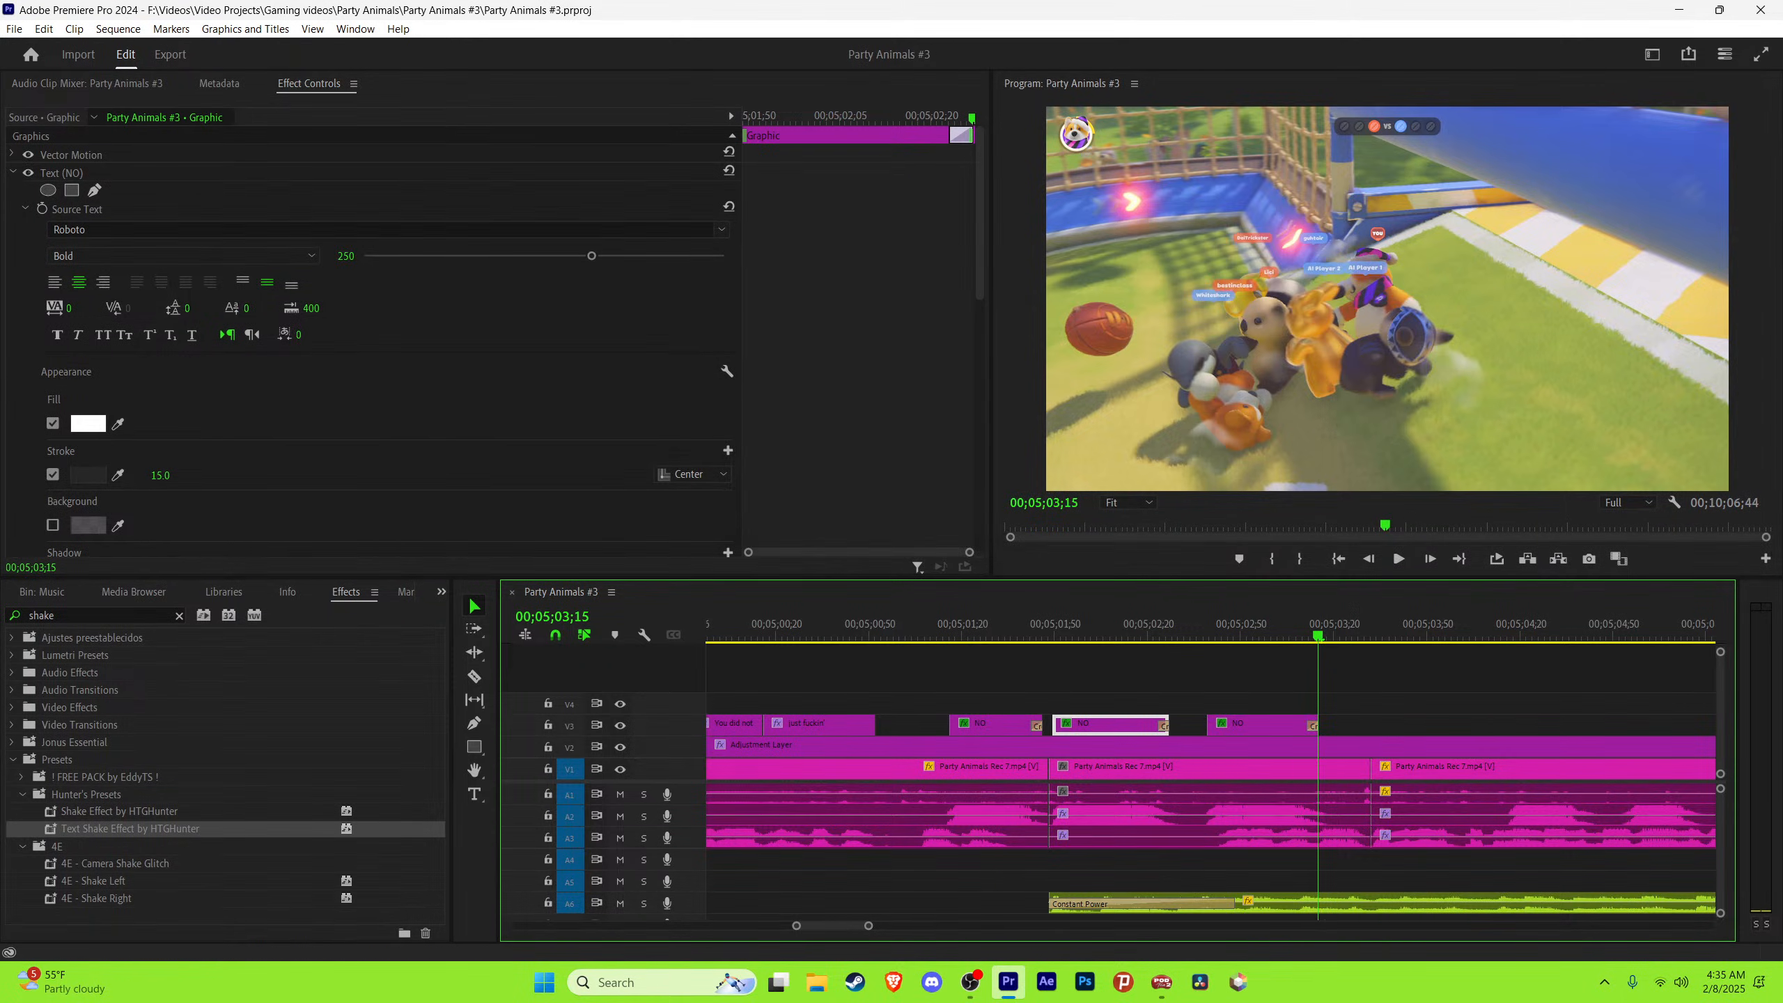
# Step: Play back the run of "NO" captions to check their timing against the shouts
pyautogui.press('Up')
pyautogui.click(1103, 680)
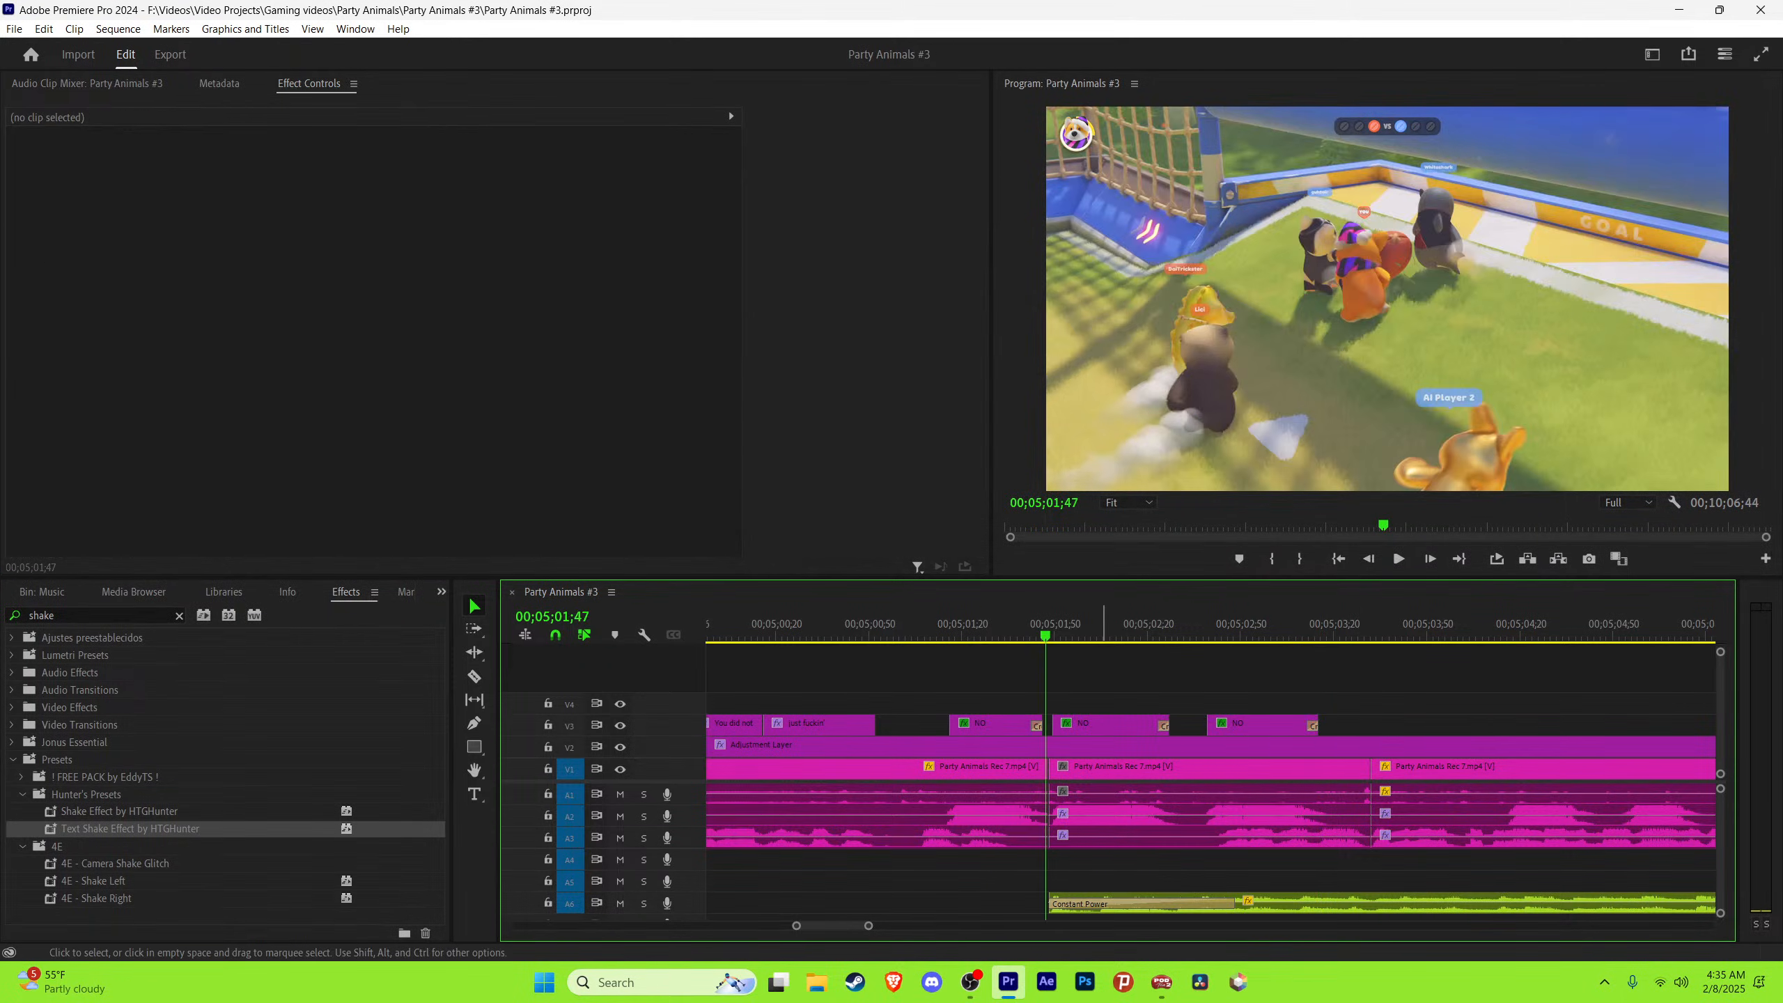
pyautogui.press('space')
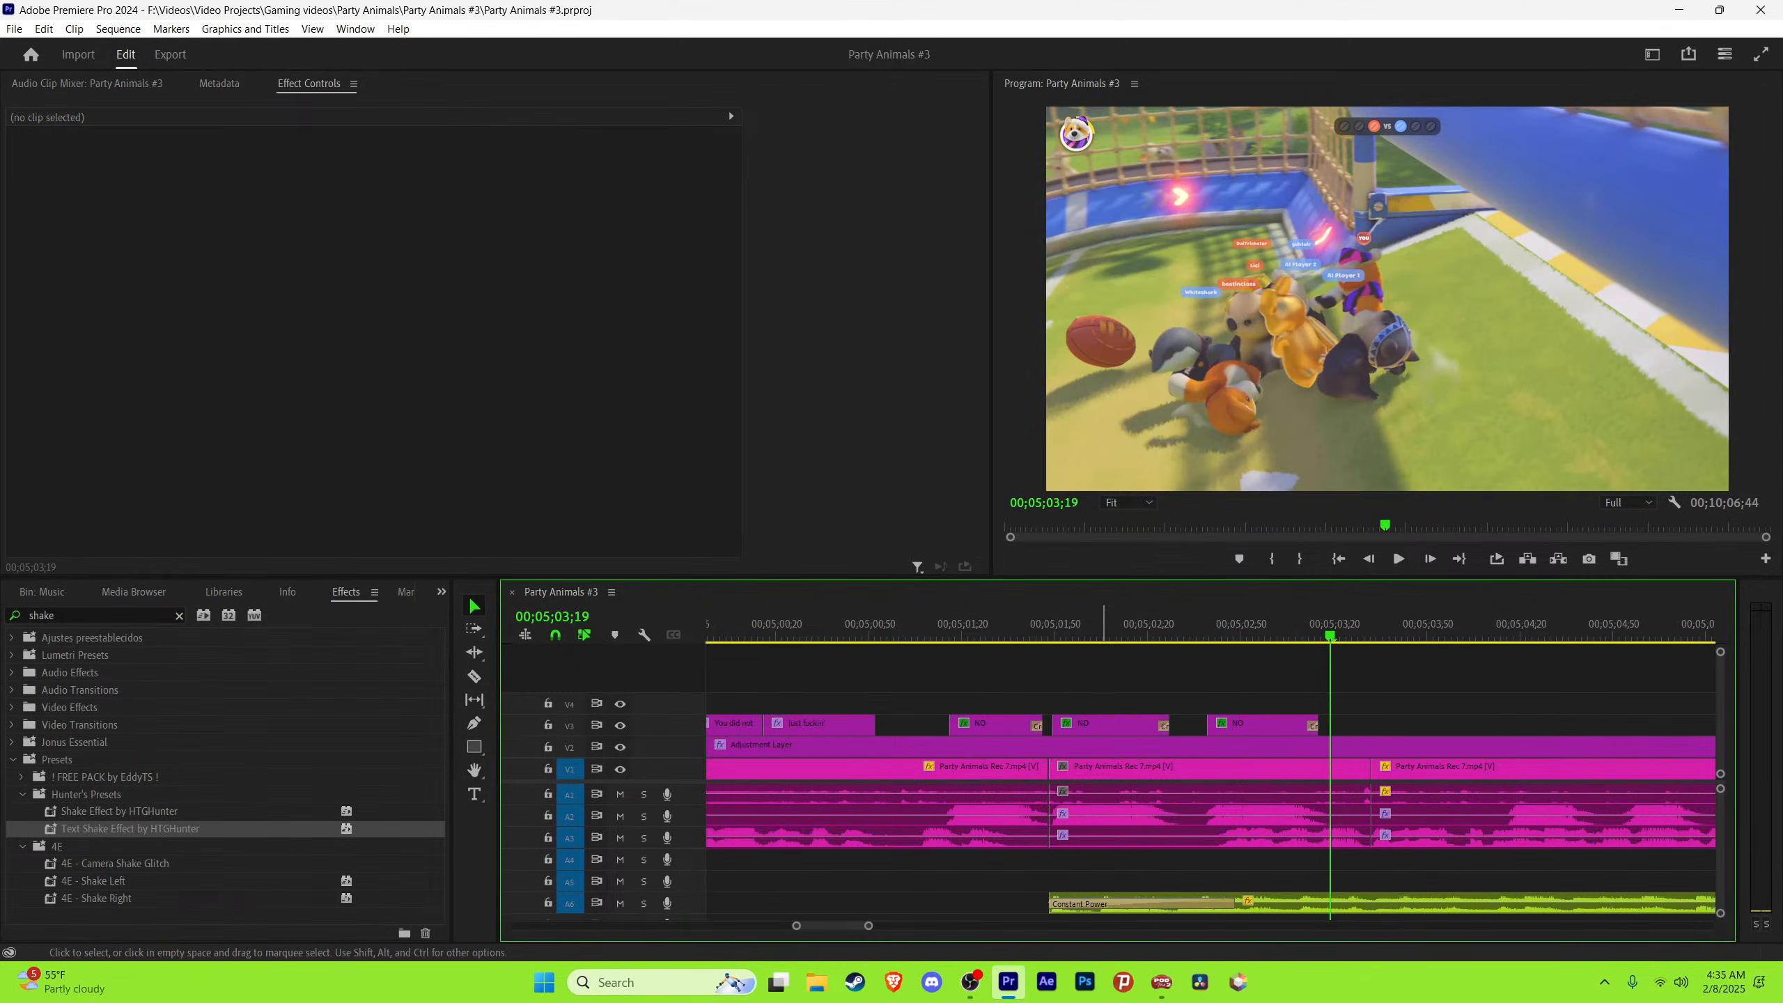
# Step: Play the footage past the "NO" captions and park the playhead at 00;05;04;16, where the next line starts
pyautogui.press('space')
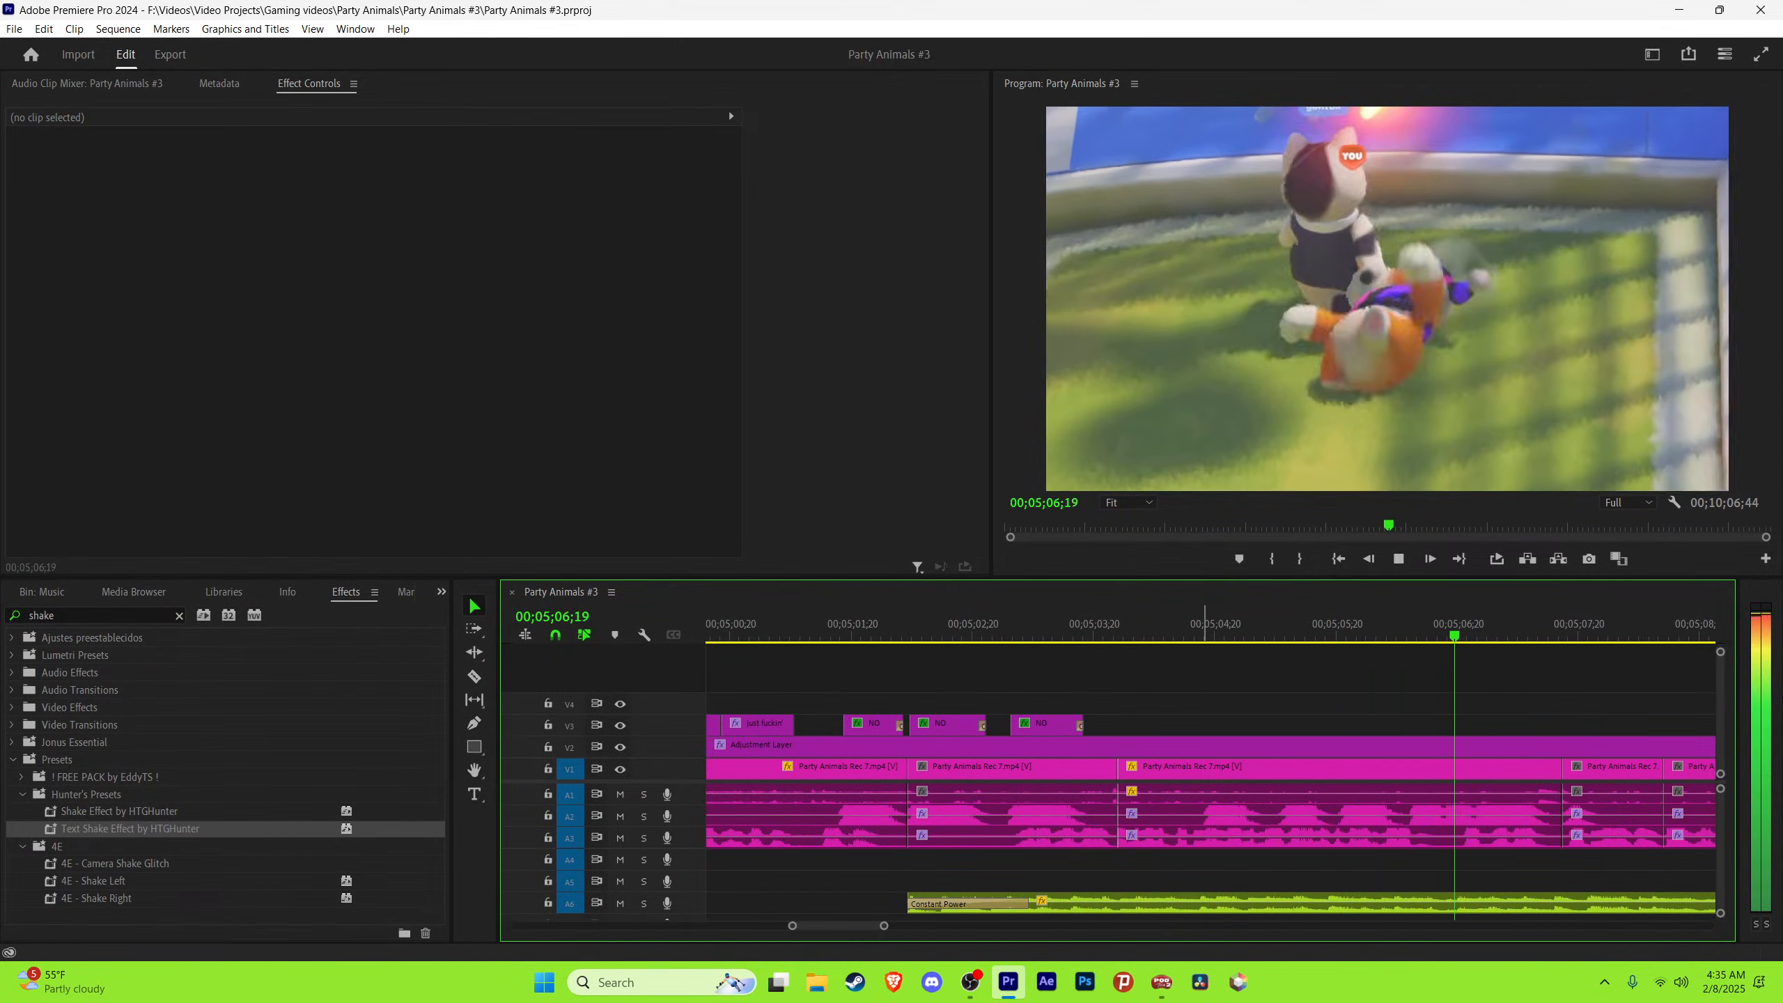
pyautogui.click(1202, 624)
pyautogui.press('space')
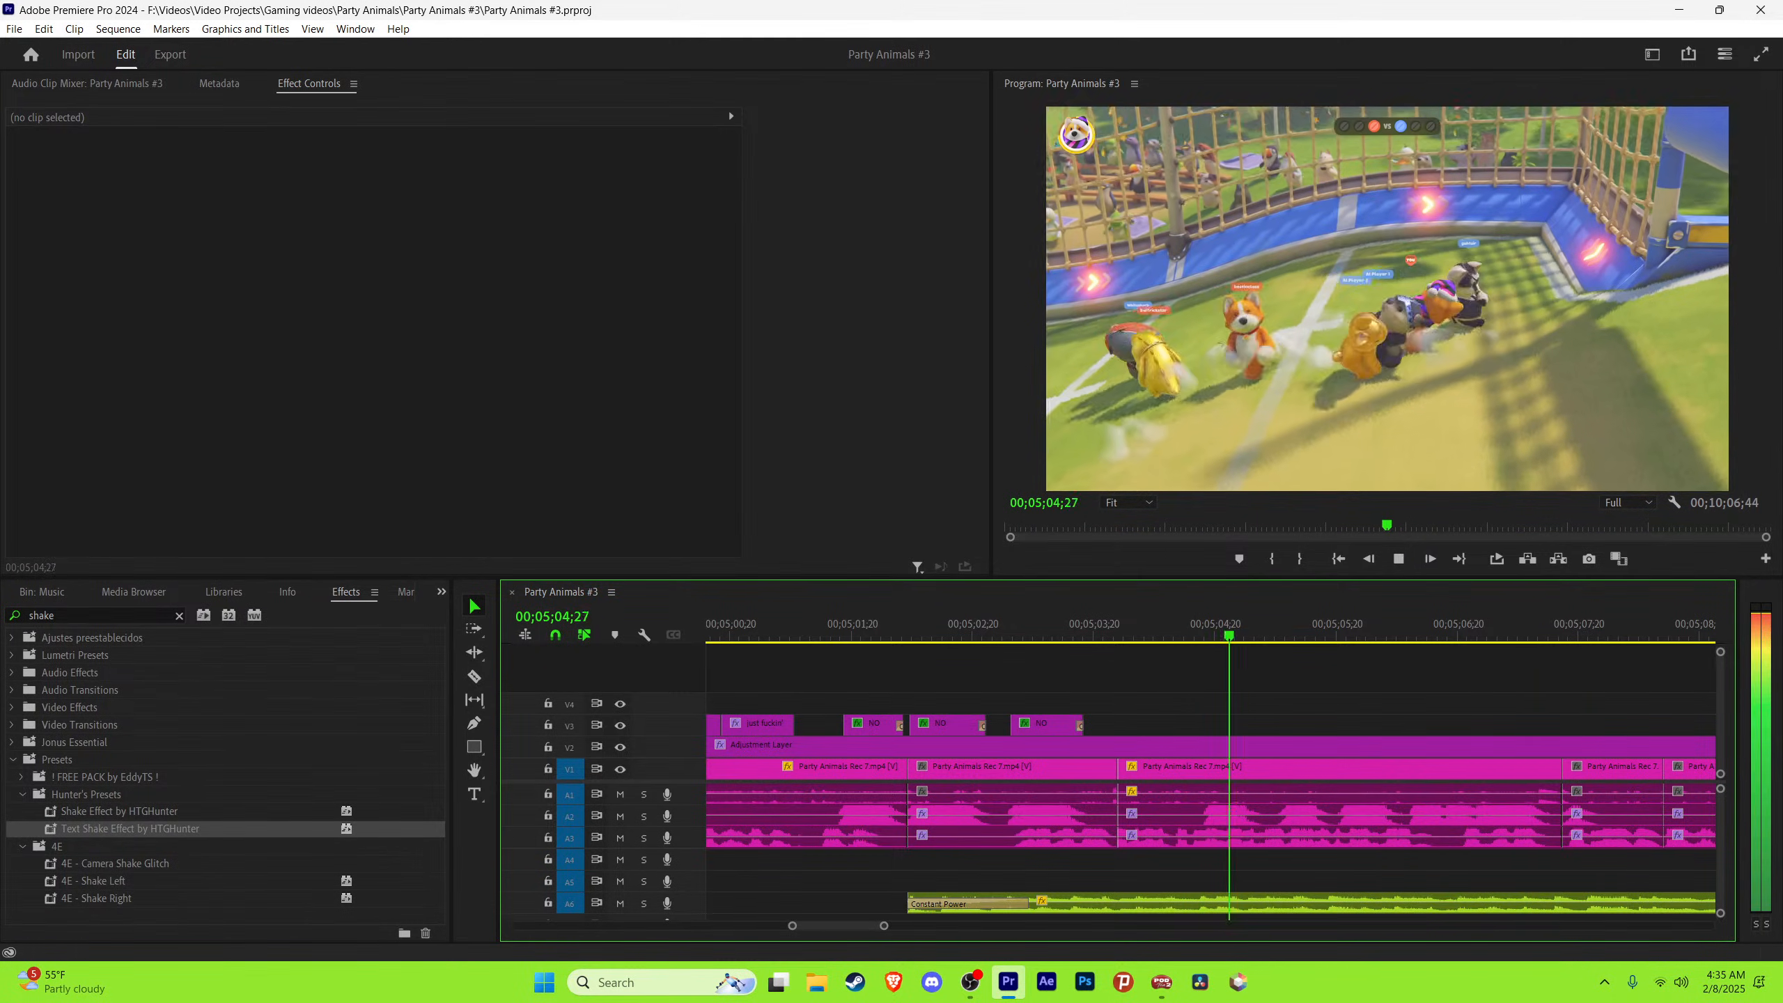
pyautogui.press('space')
pyautogui.press('=')
pyautogui.press('=')
pyautogui.click(1066, 632)
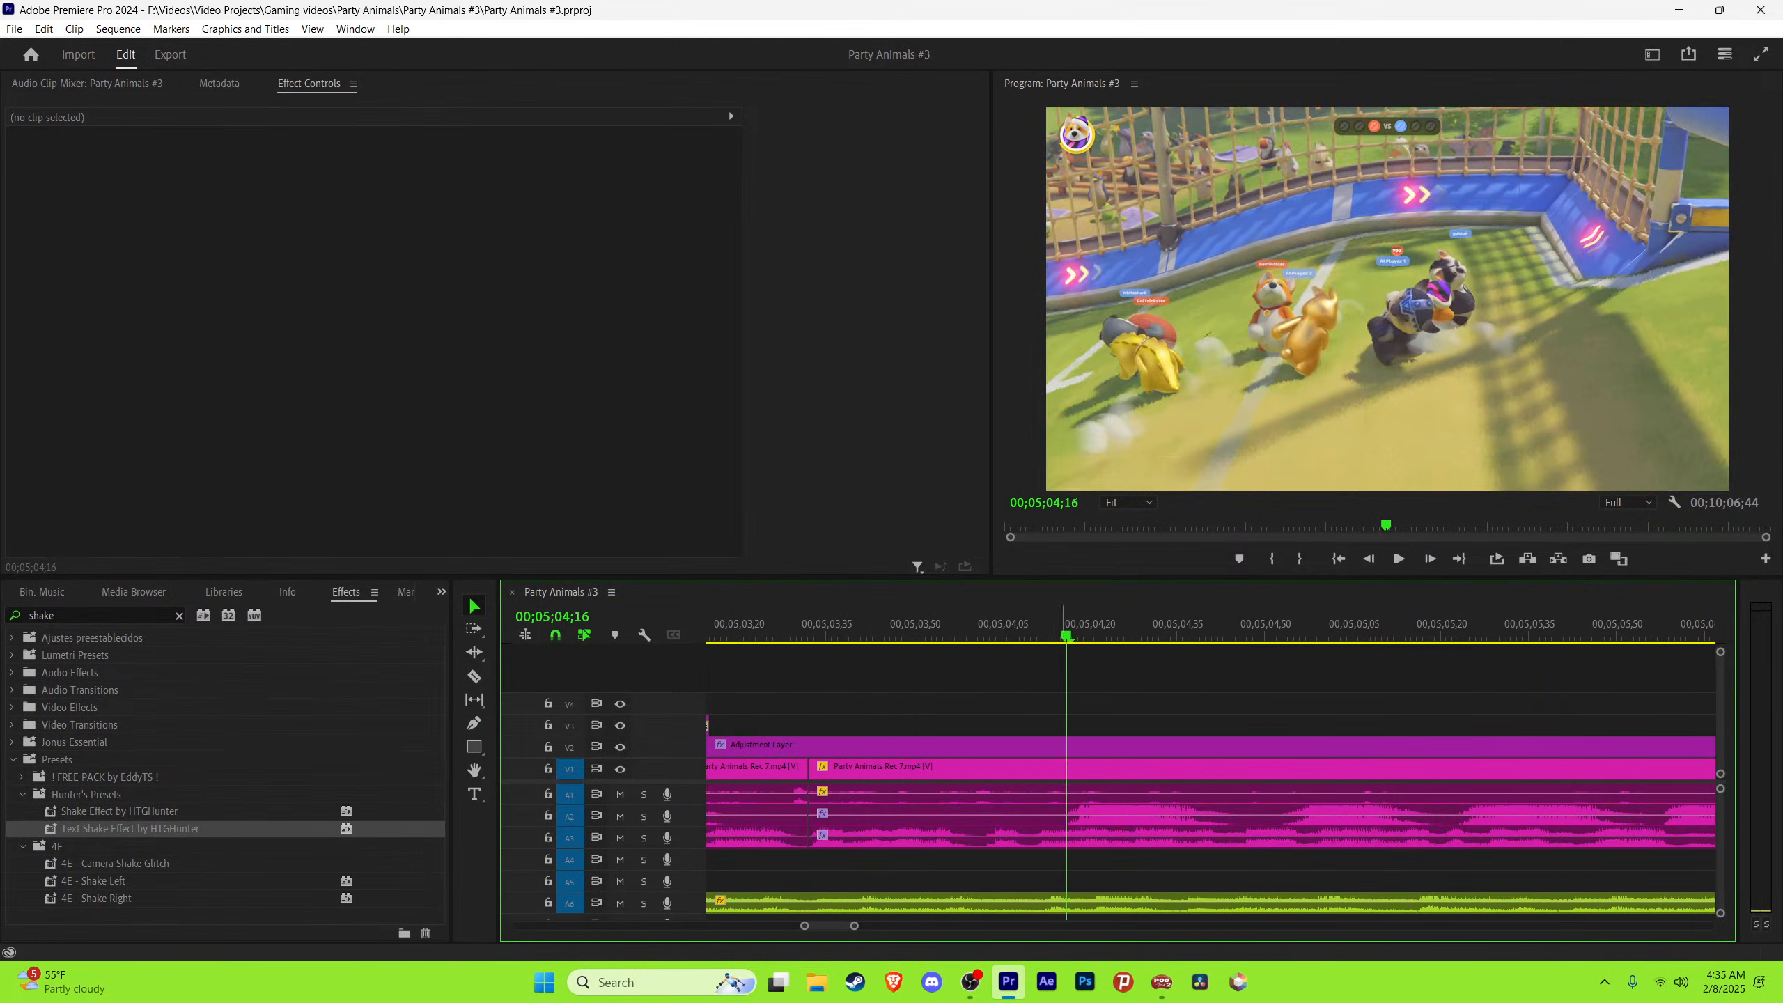
pyautogui.press('-')
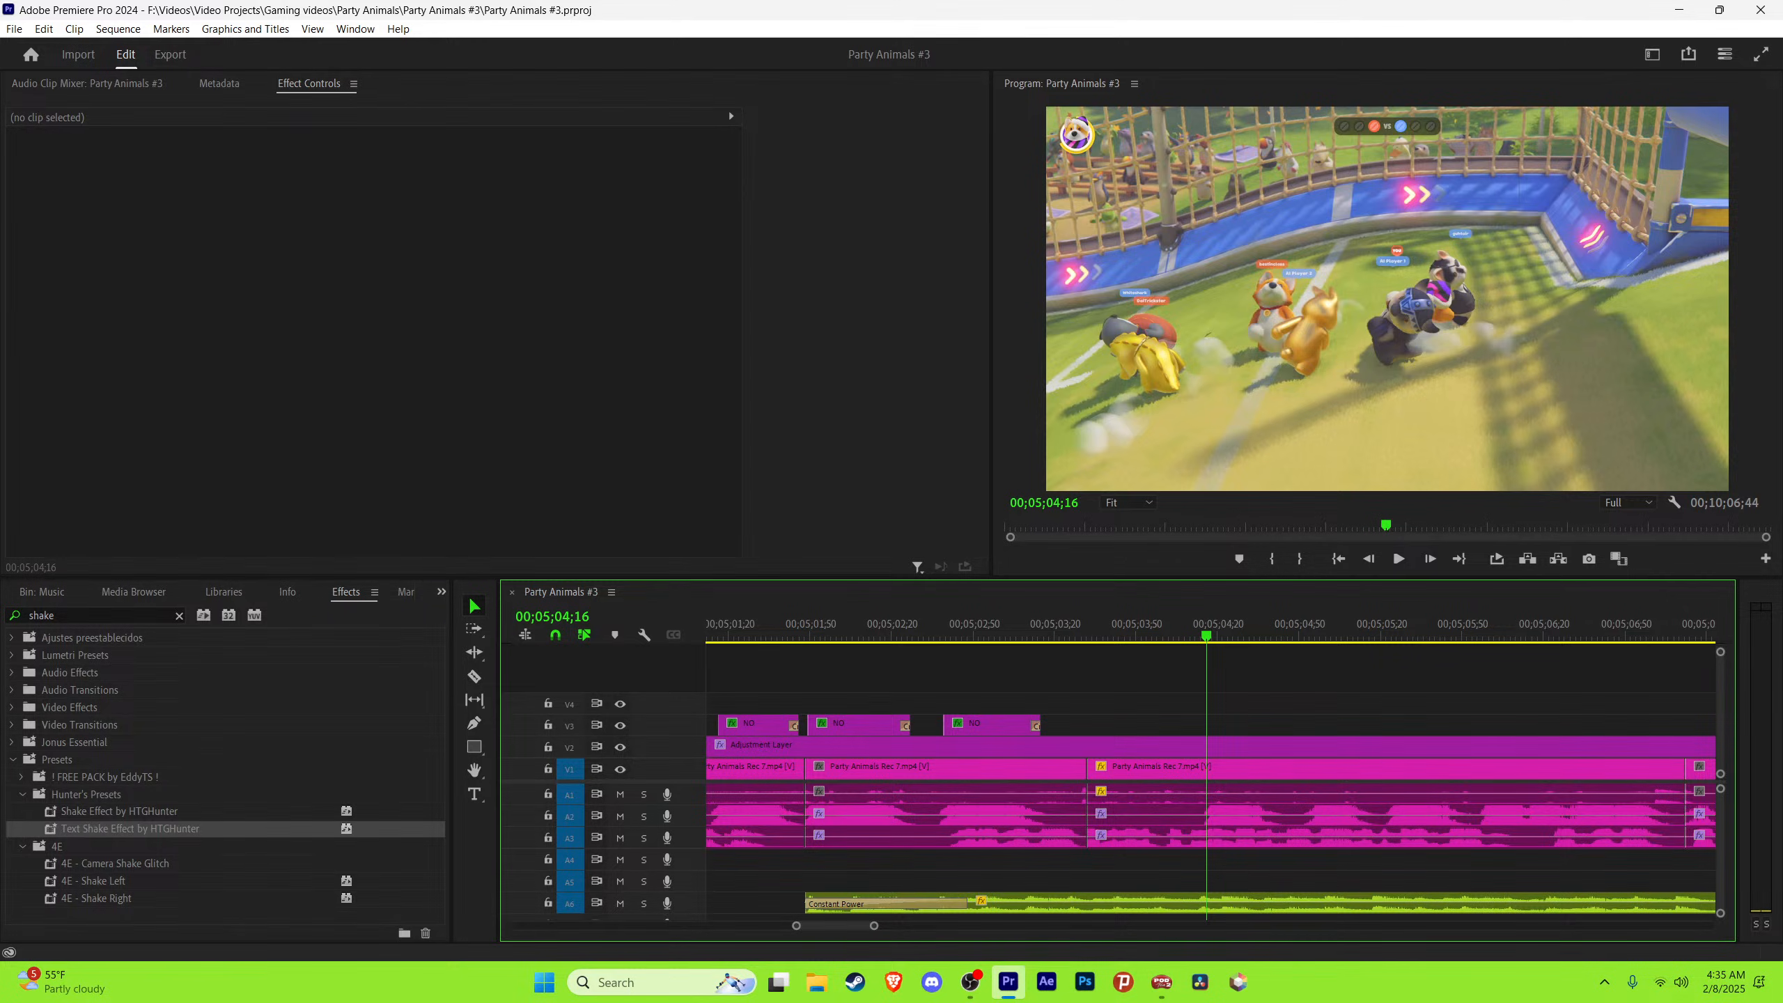
pyautogui.press('-')
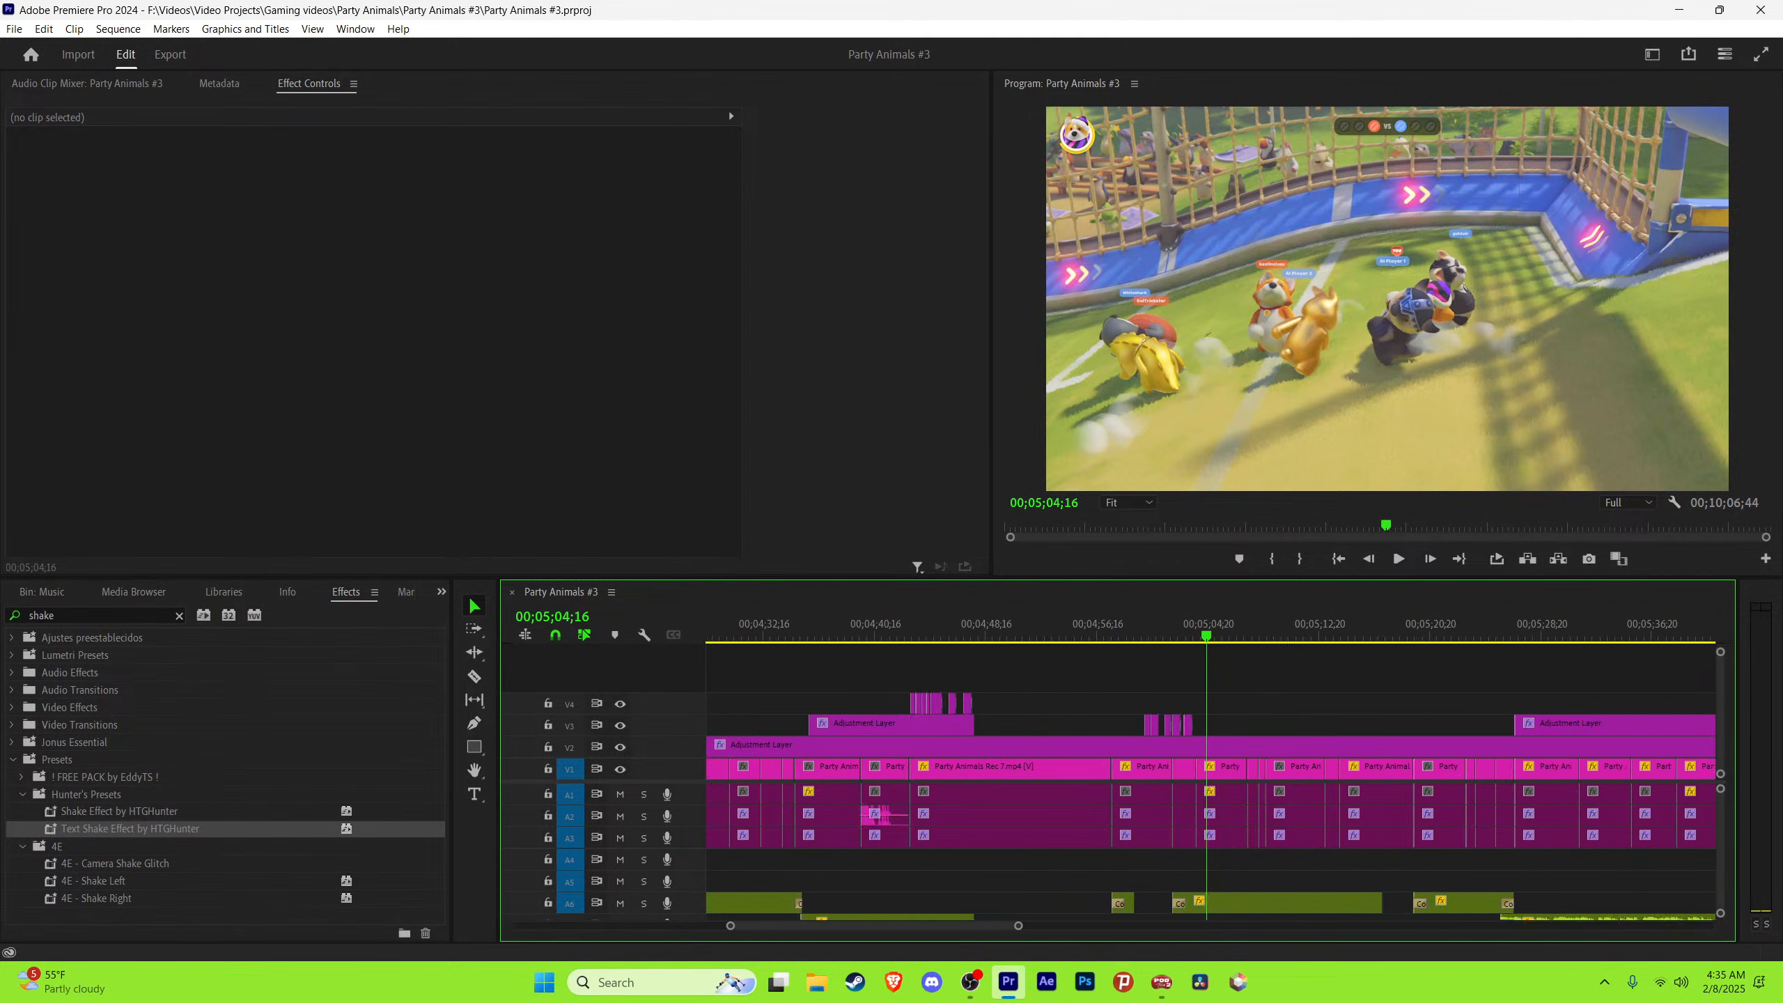
# Step: Paste the copied "Get it" caption at 00;05;05;58, where the next line starts, and place it on track V3
pyautogui.press('=')
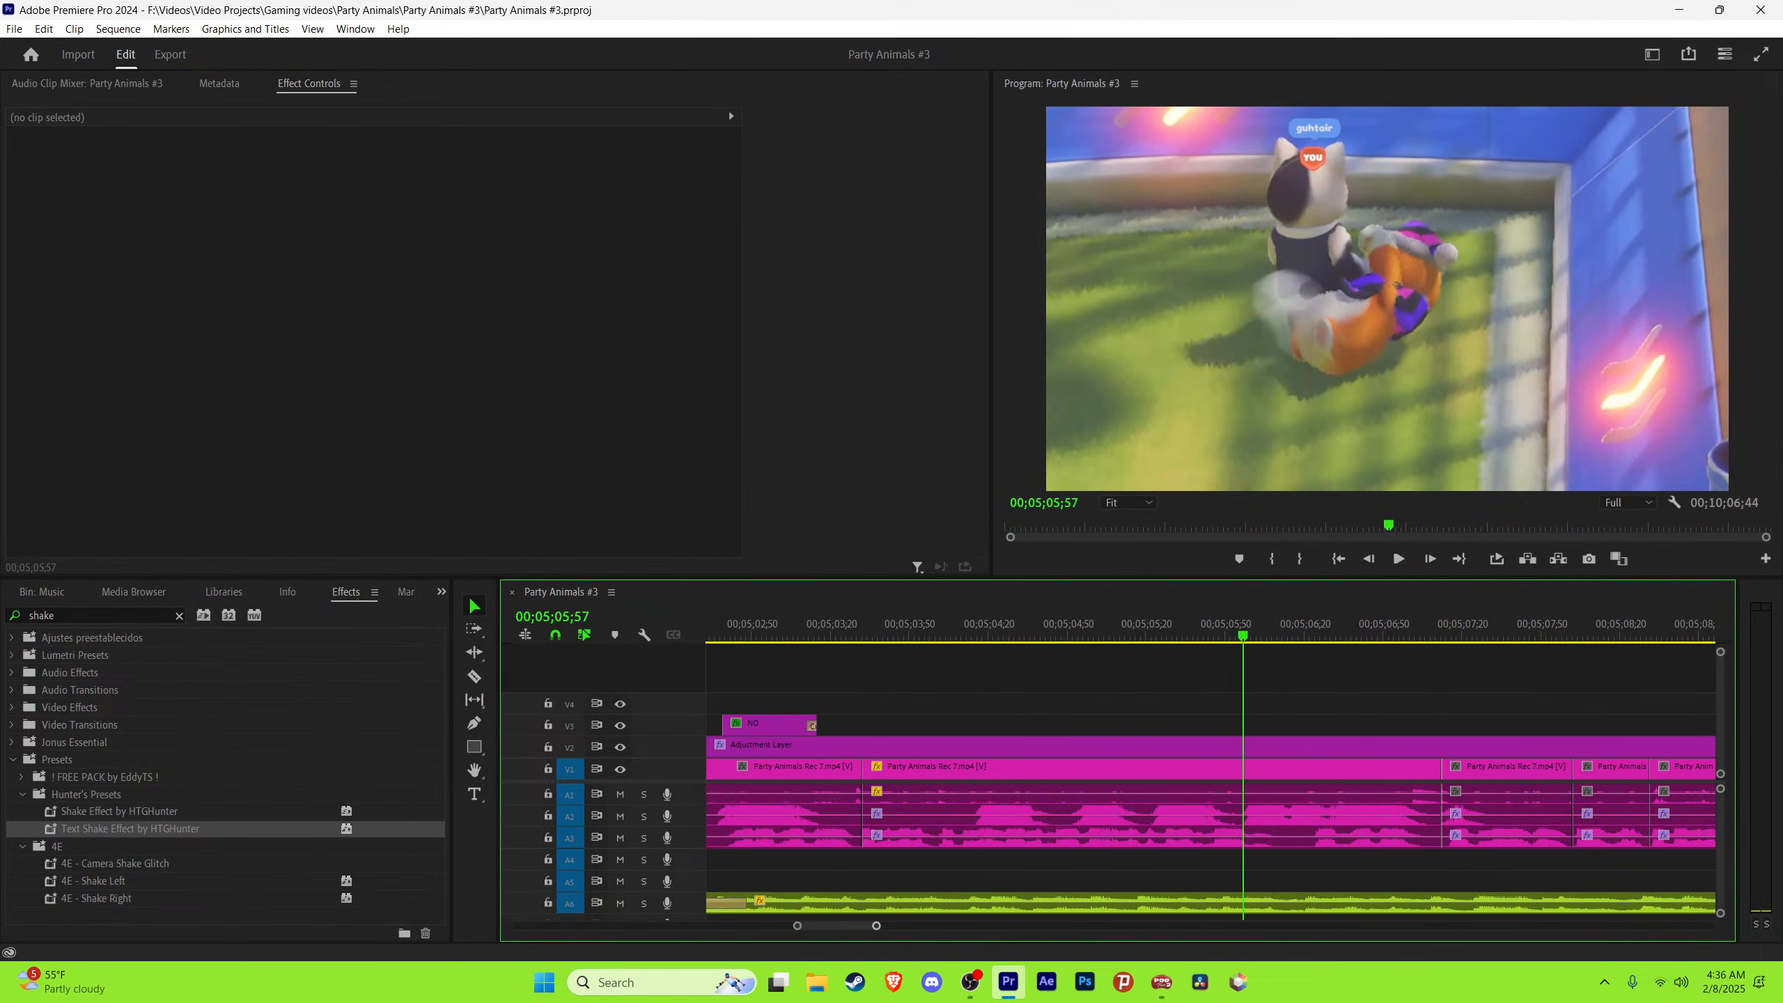
pyautogui.press('space')
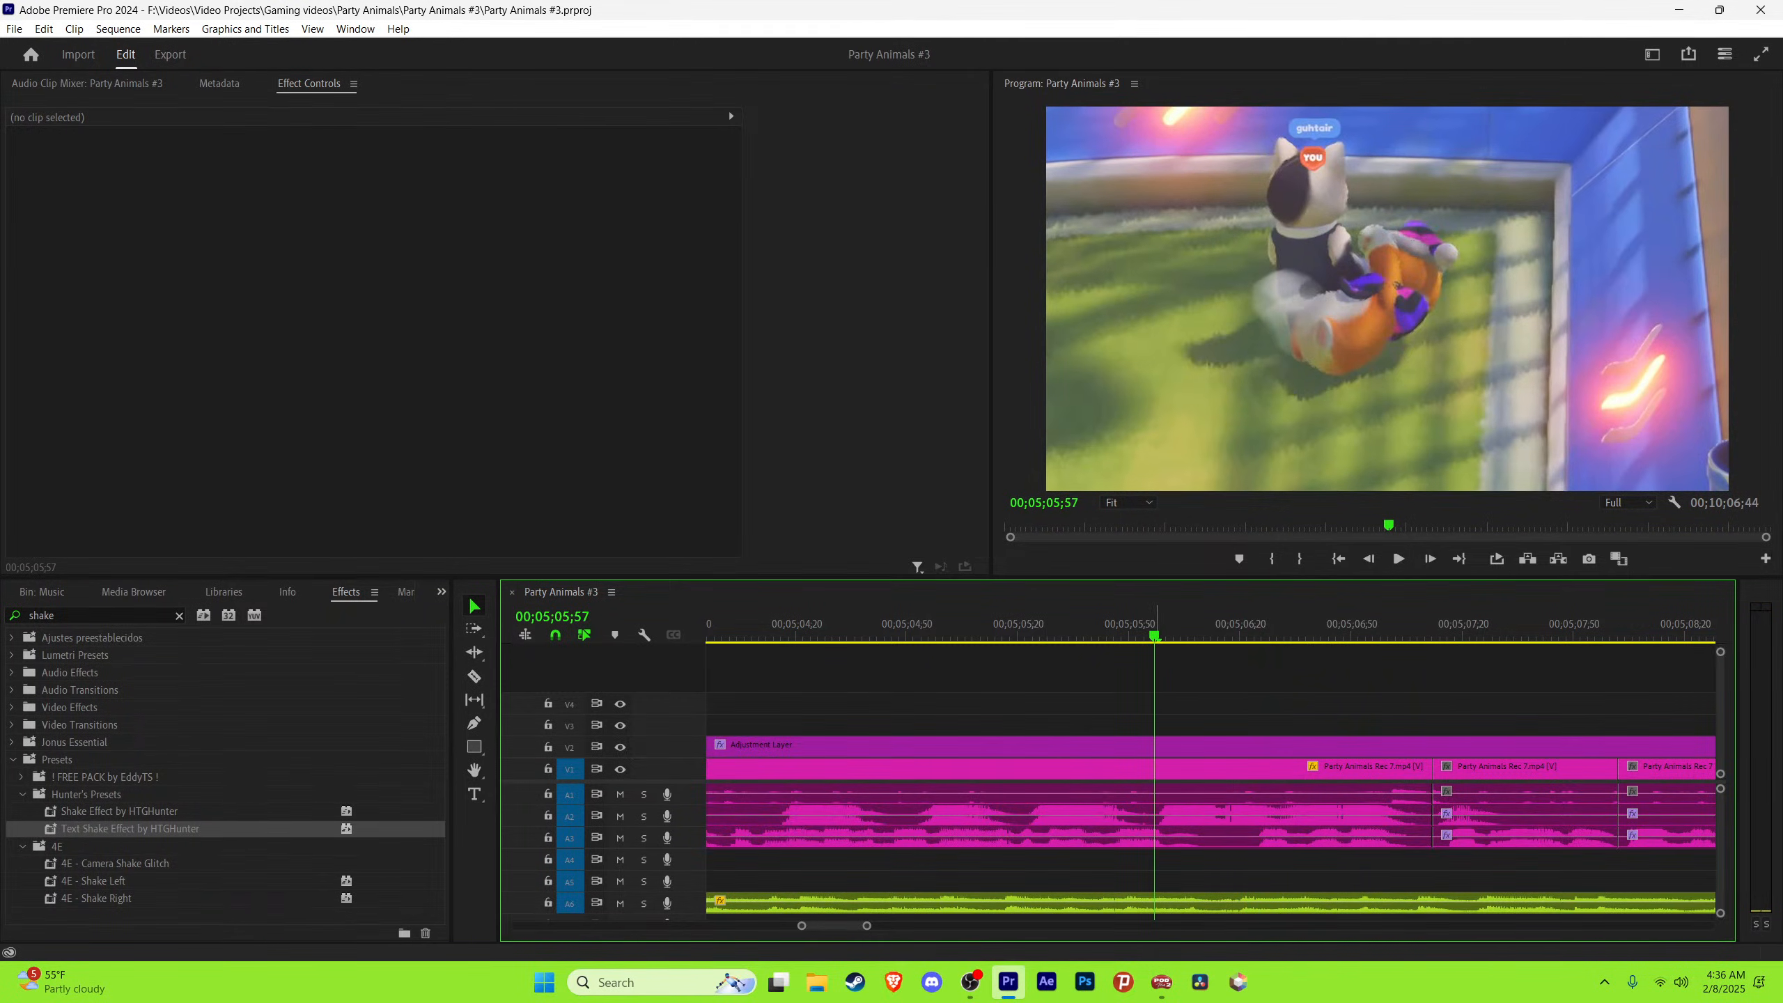
pyautogui.press('Right')
pyautogui.press('=')
pyautogui.press('=')
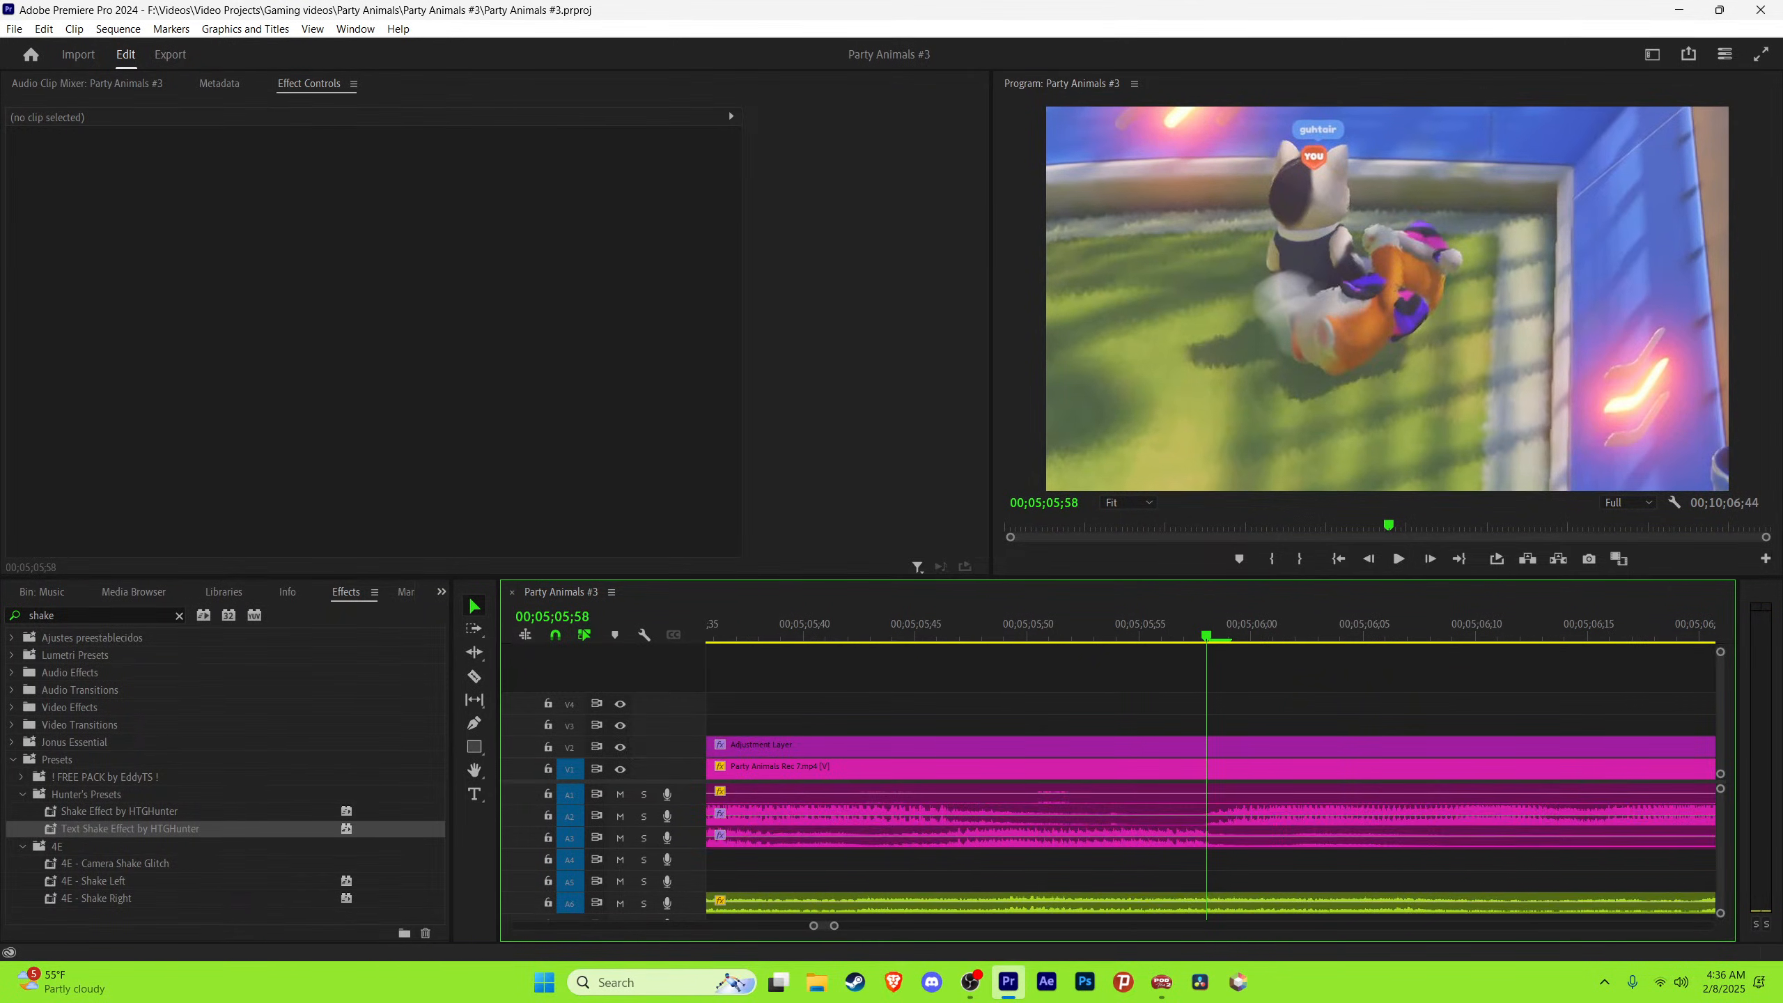
pyautogui.press('-')
pyautogui.press('Left')
pyautogui.press('Right')
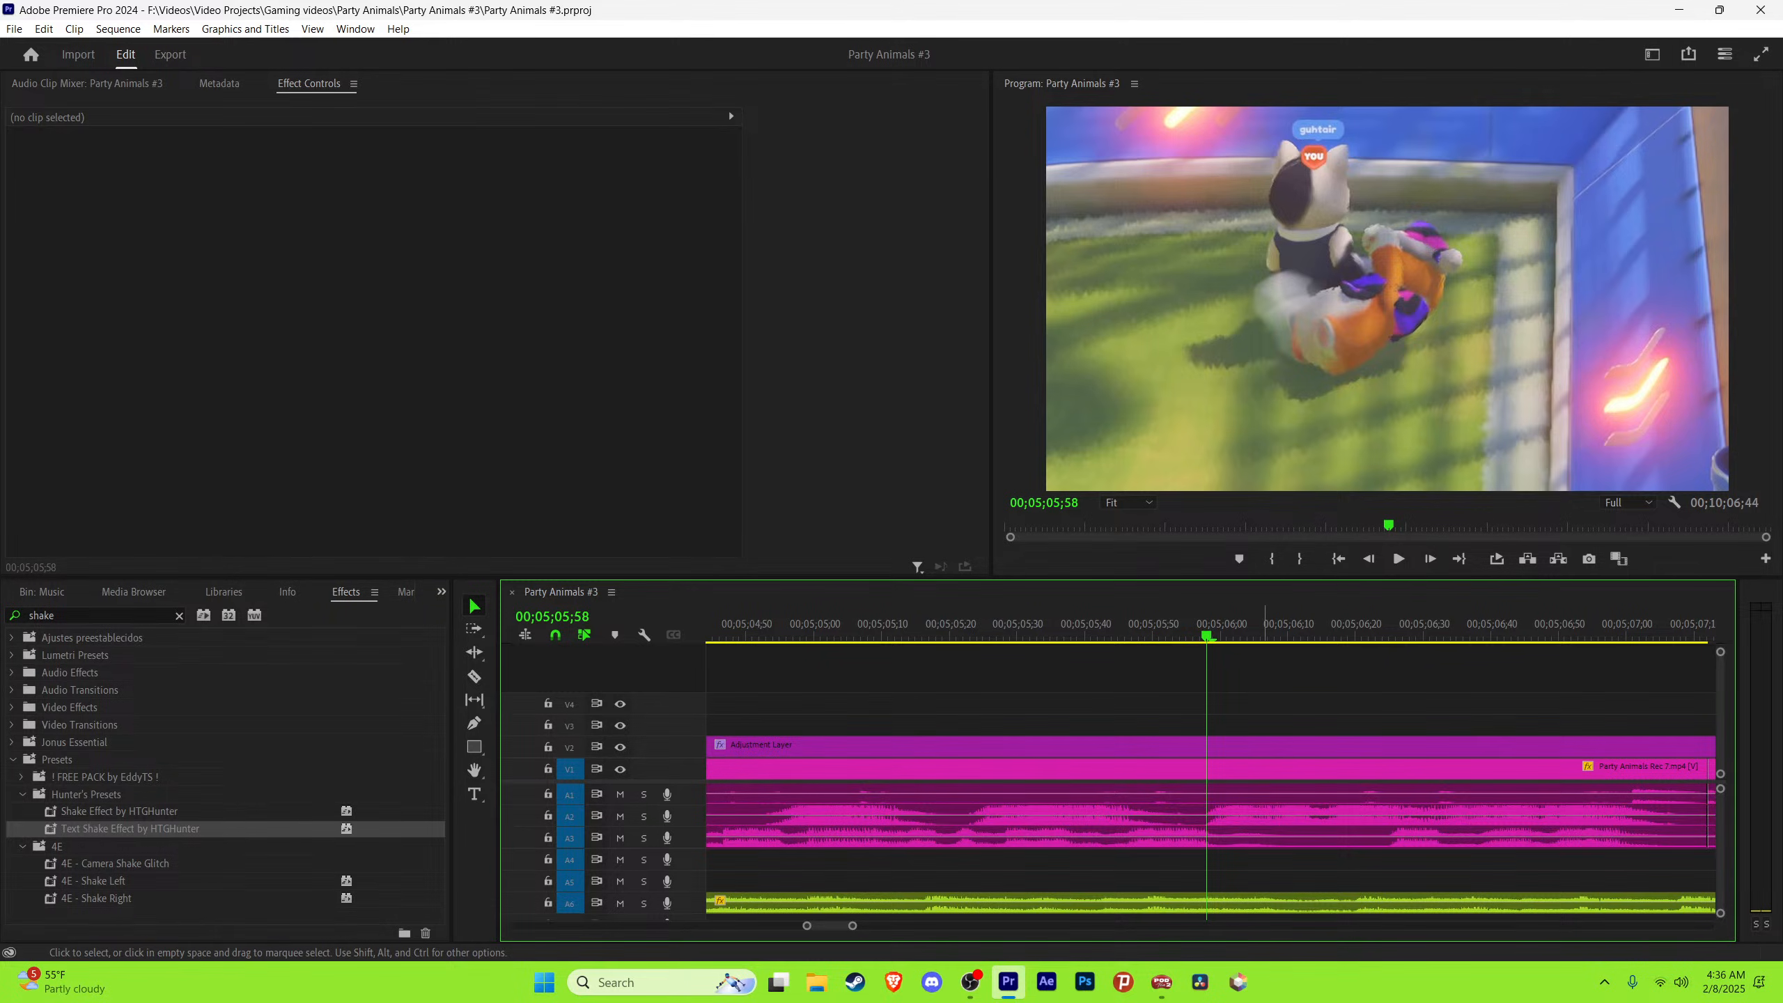
pyautogui.hotkey('ctrl', 'v')
pyautogui.moveTo(1224, 703); pyautogui.dragTo(1225, 726)
pyautogui.click(1248, 624)
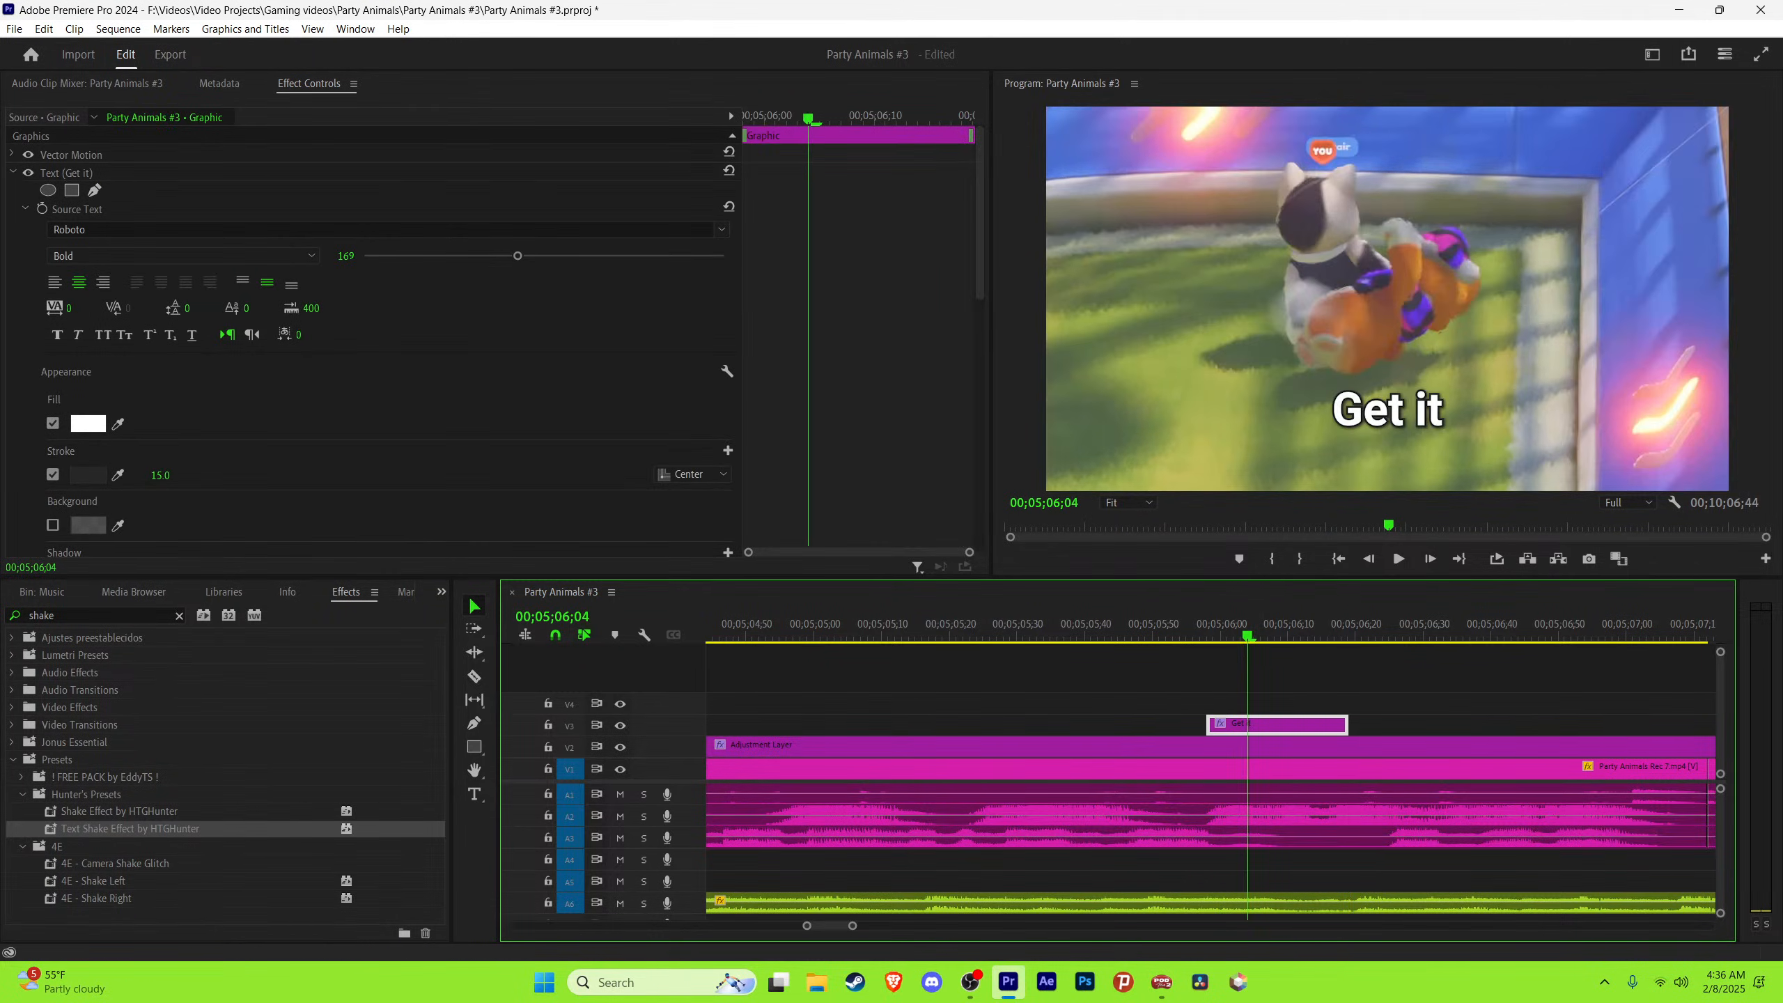
# Step: Change the pasted caption's text to "Let me go"
pyautogui.press('-')
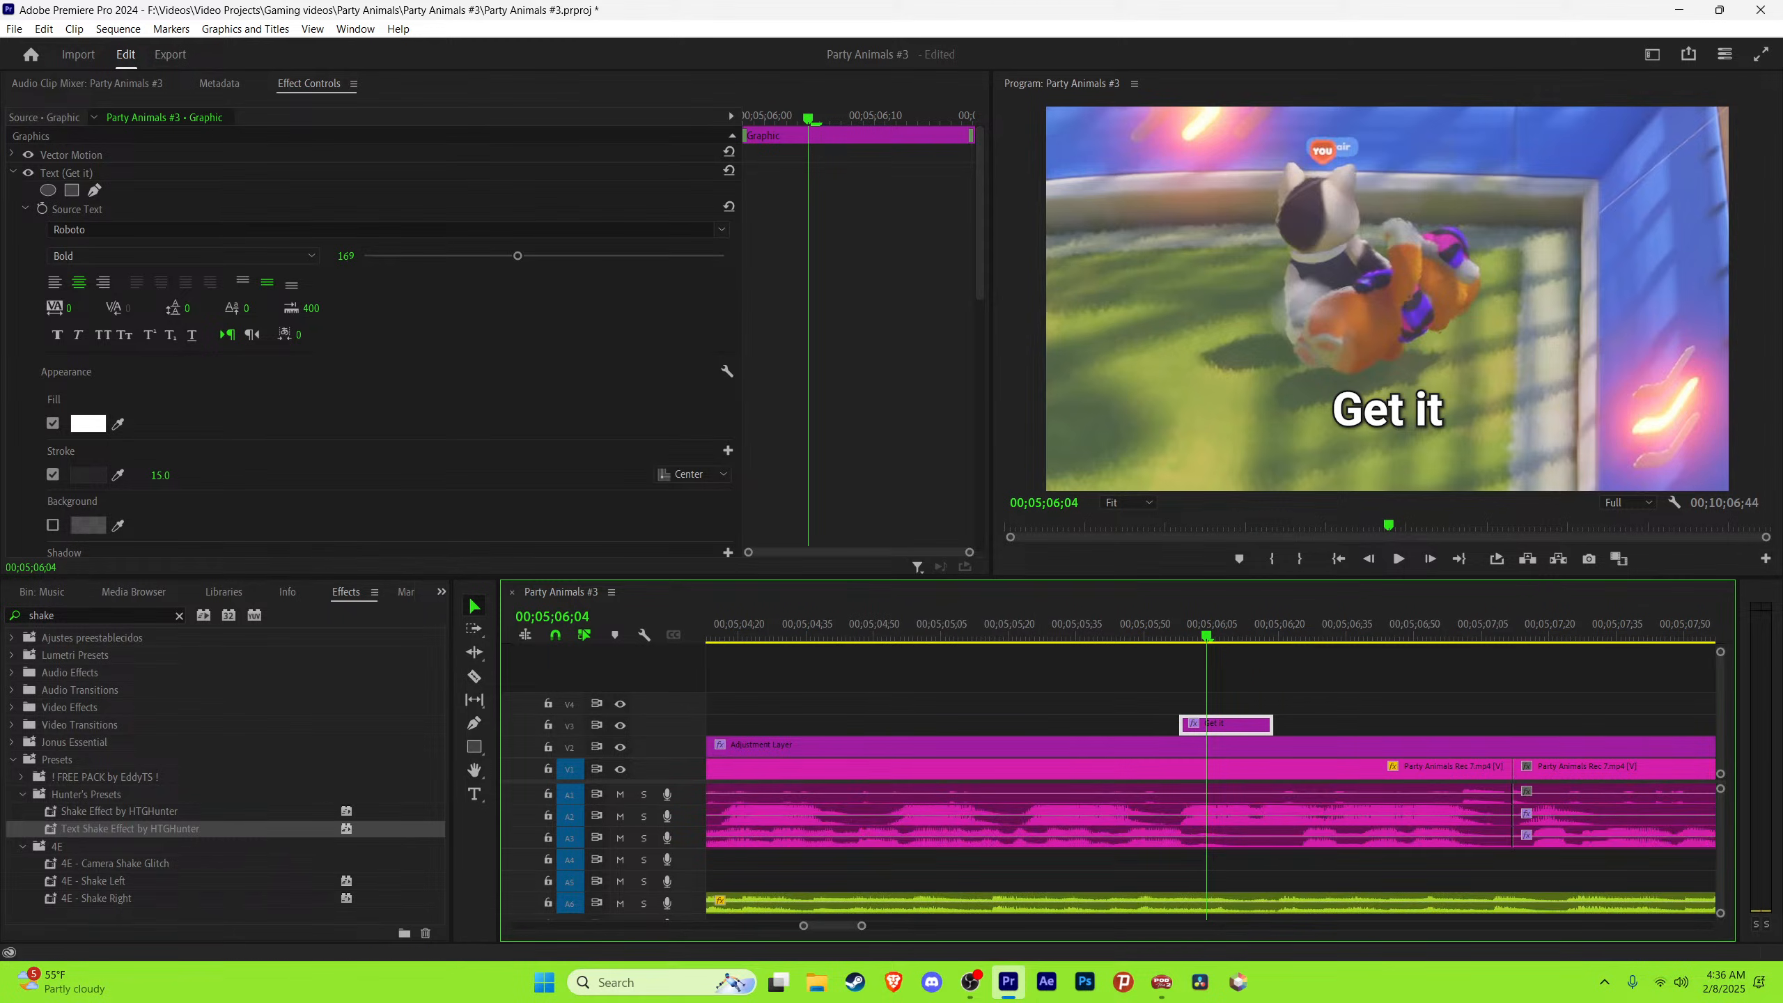
pyautogui.click(1387, 411)
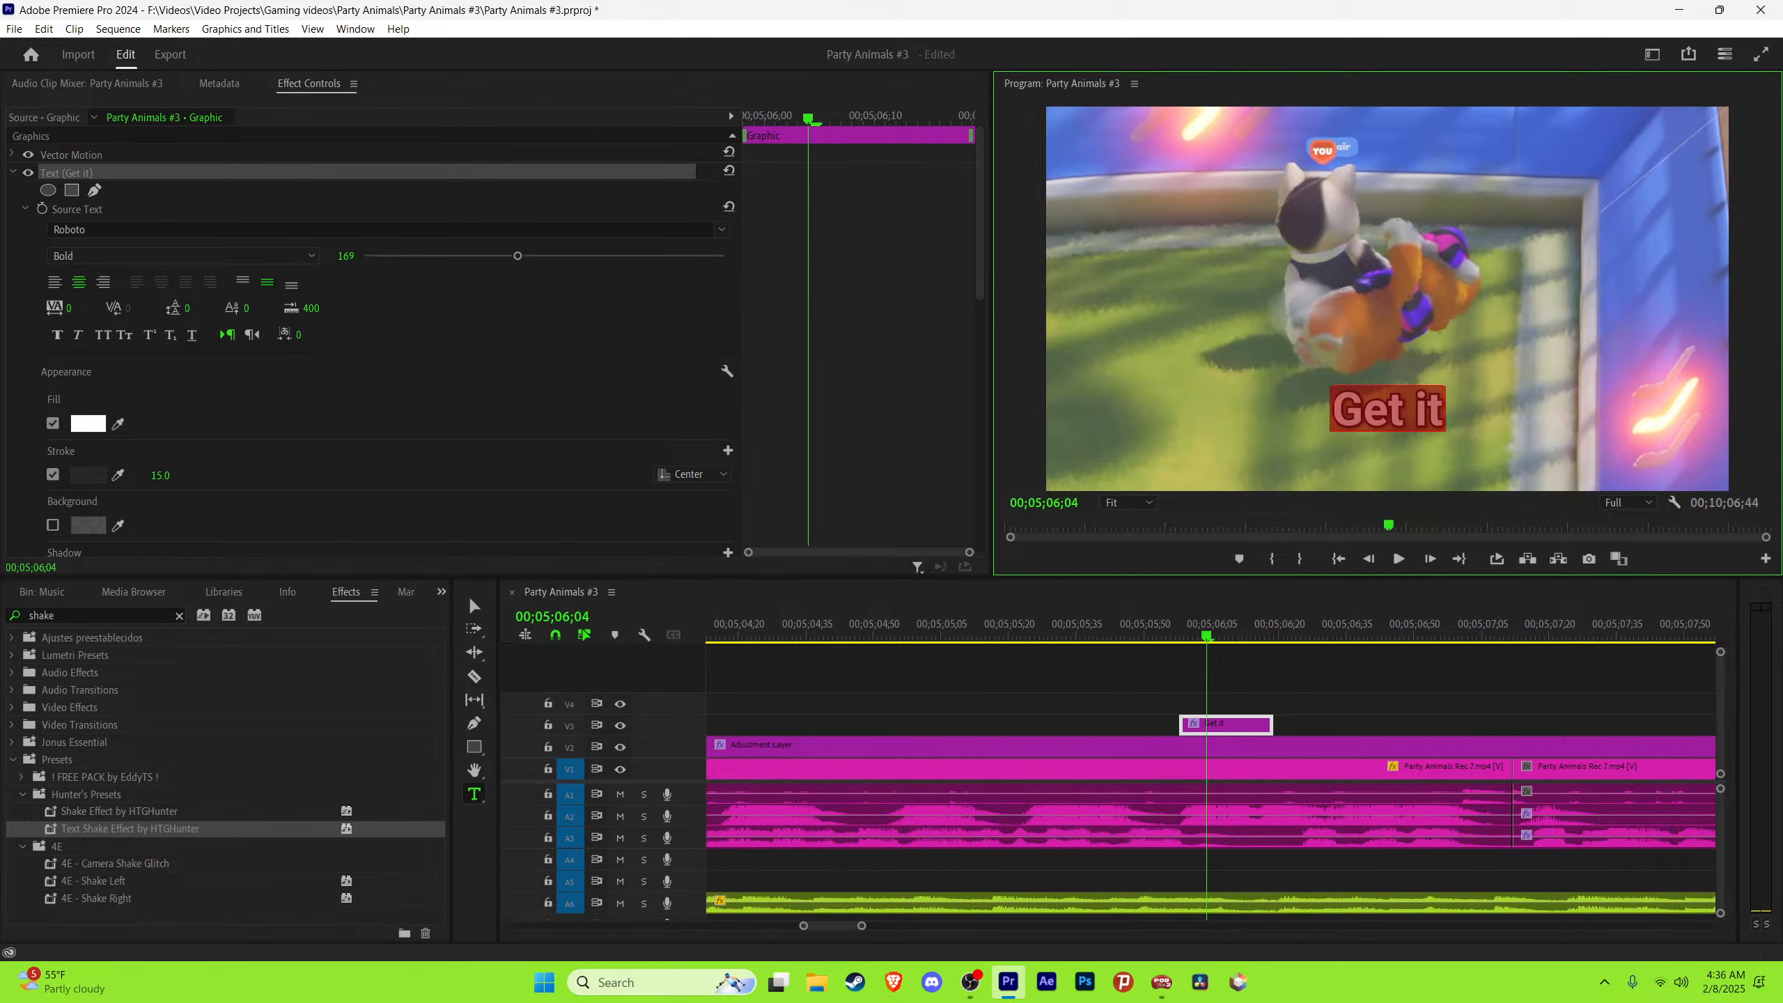
pyautogui.write('KL')
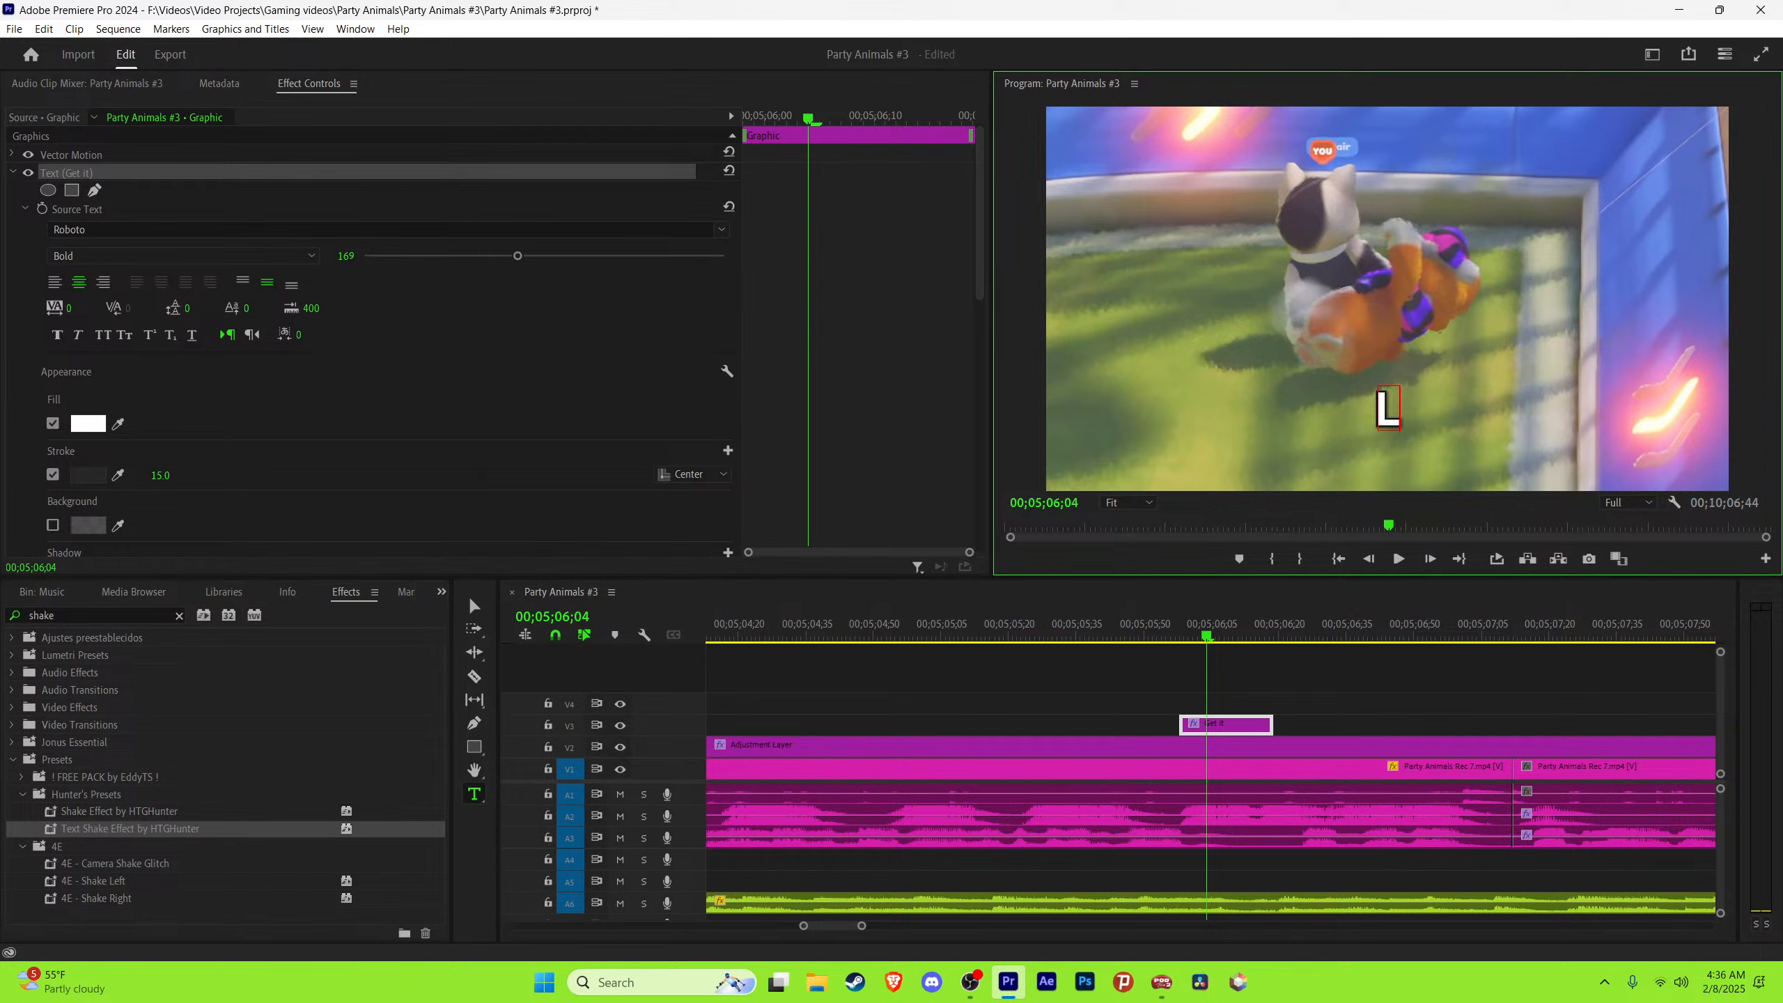
pyautogui.write('t me go')
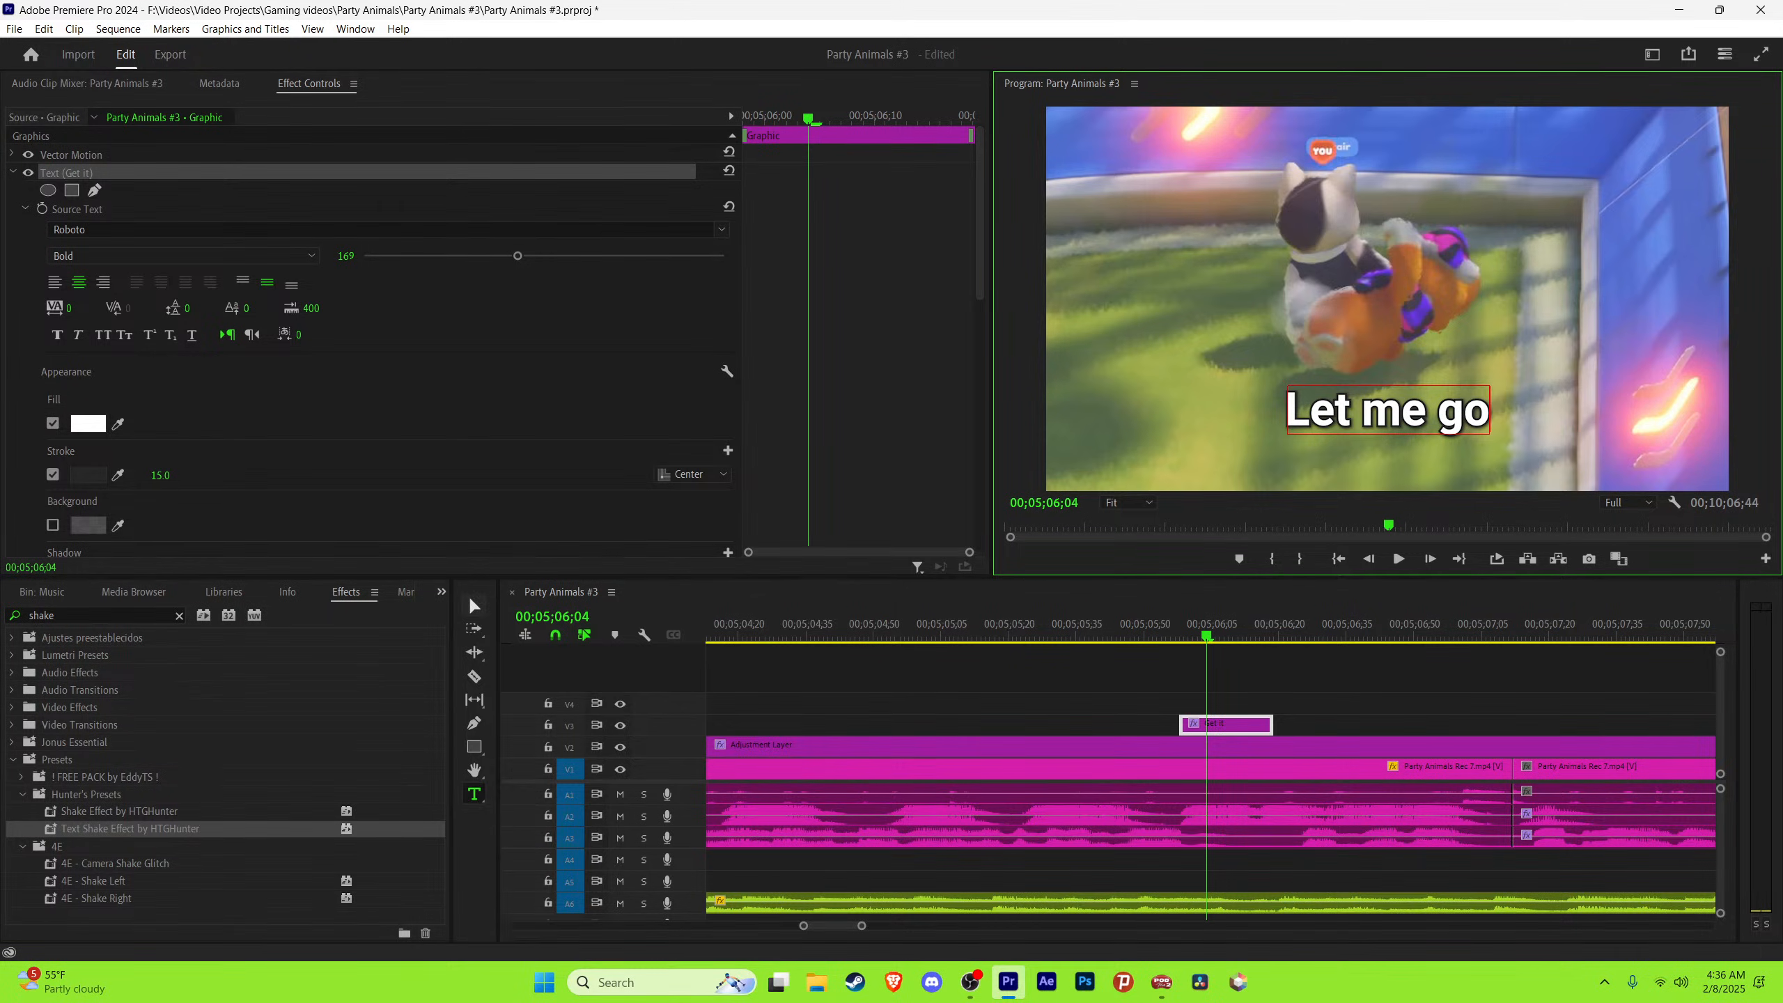
pyautogui.press('Escape')
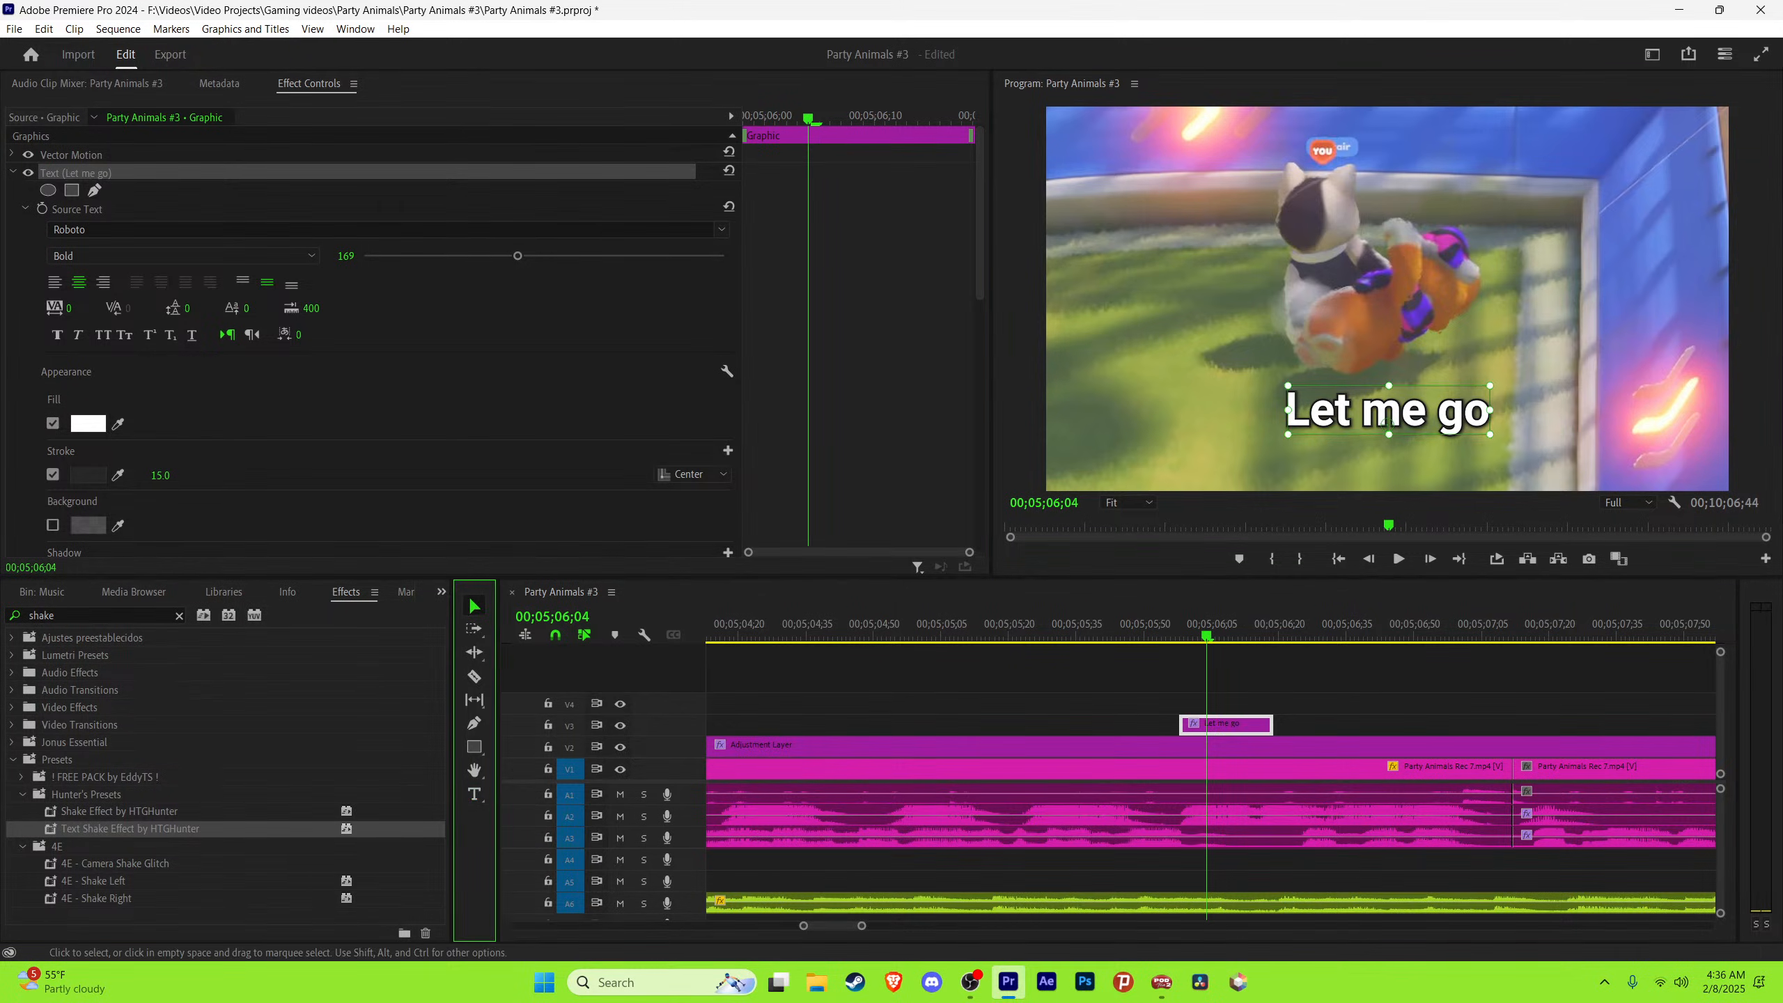
# Step: Extend the "Let me go" caption to where the line repeats and place a duplicate directly after it
pyautogui.press('space')
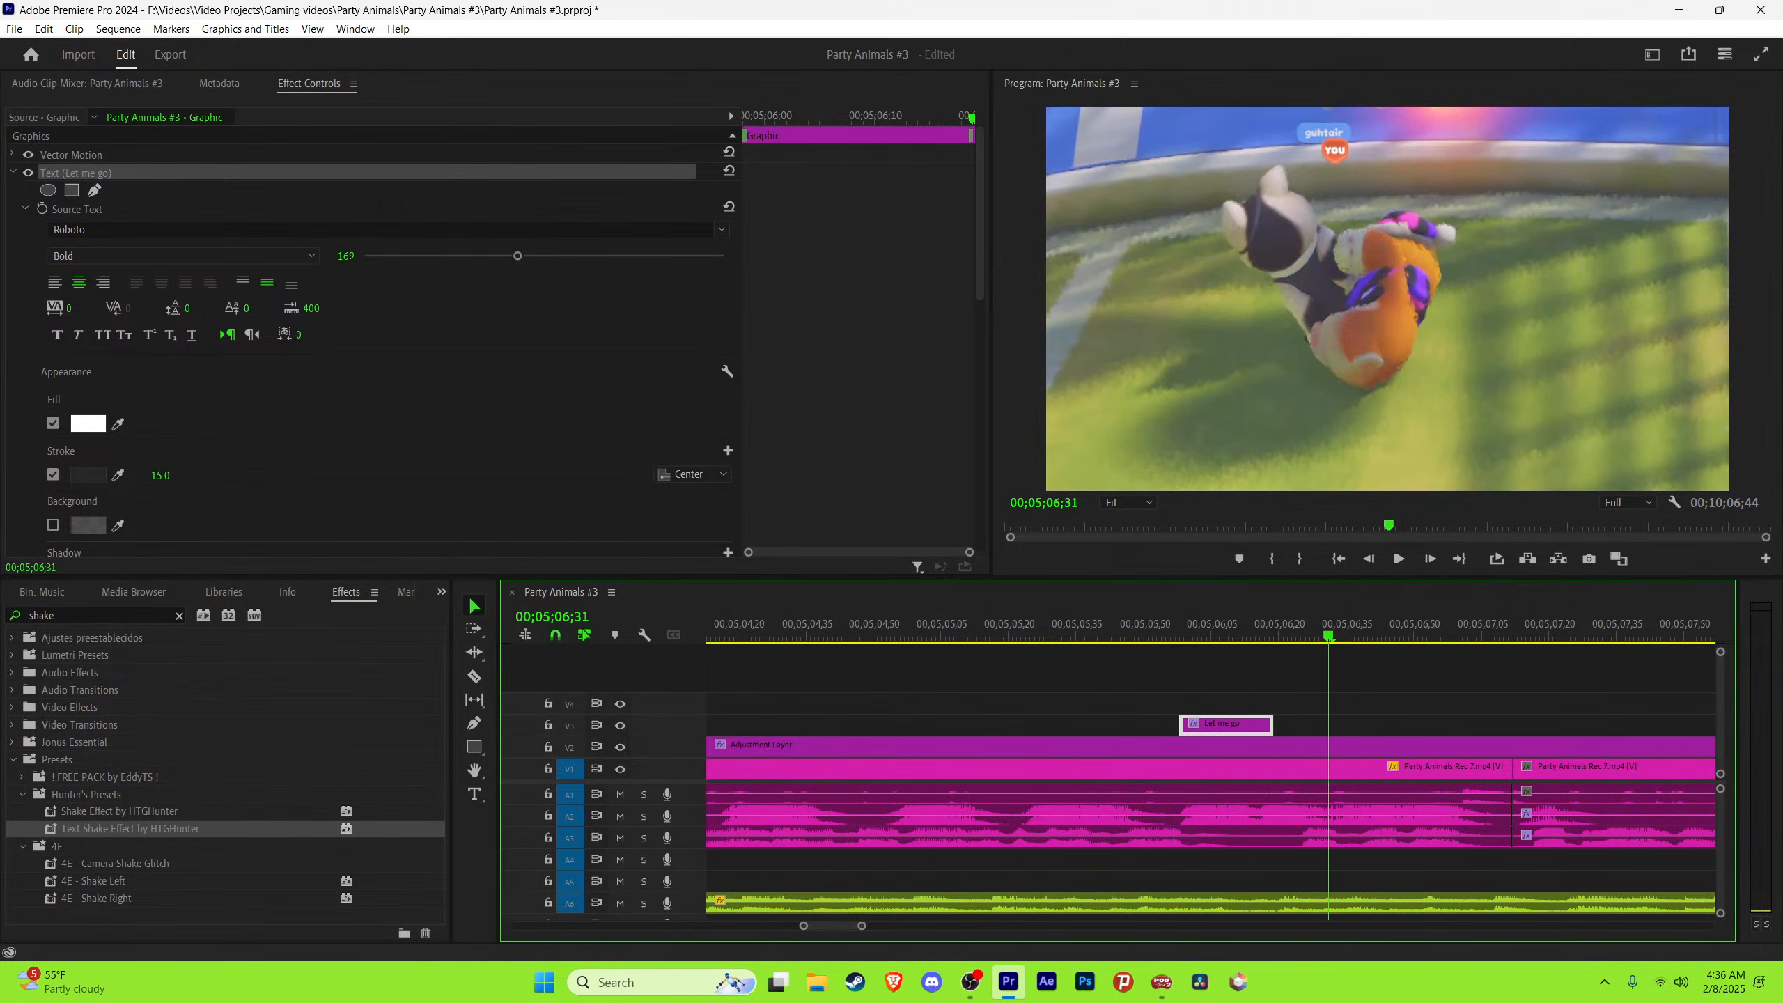
pyautogui.moveTo(1340, 623); pyautogui.dragTo(1336, 623)
pyautogui.moveTo(1275, 725); pyautogui.dragTo(1493, 725)
pyautogui.press('space')
pyautogui.press('space')
pyautogui.press('space')
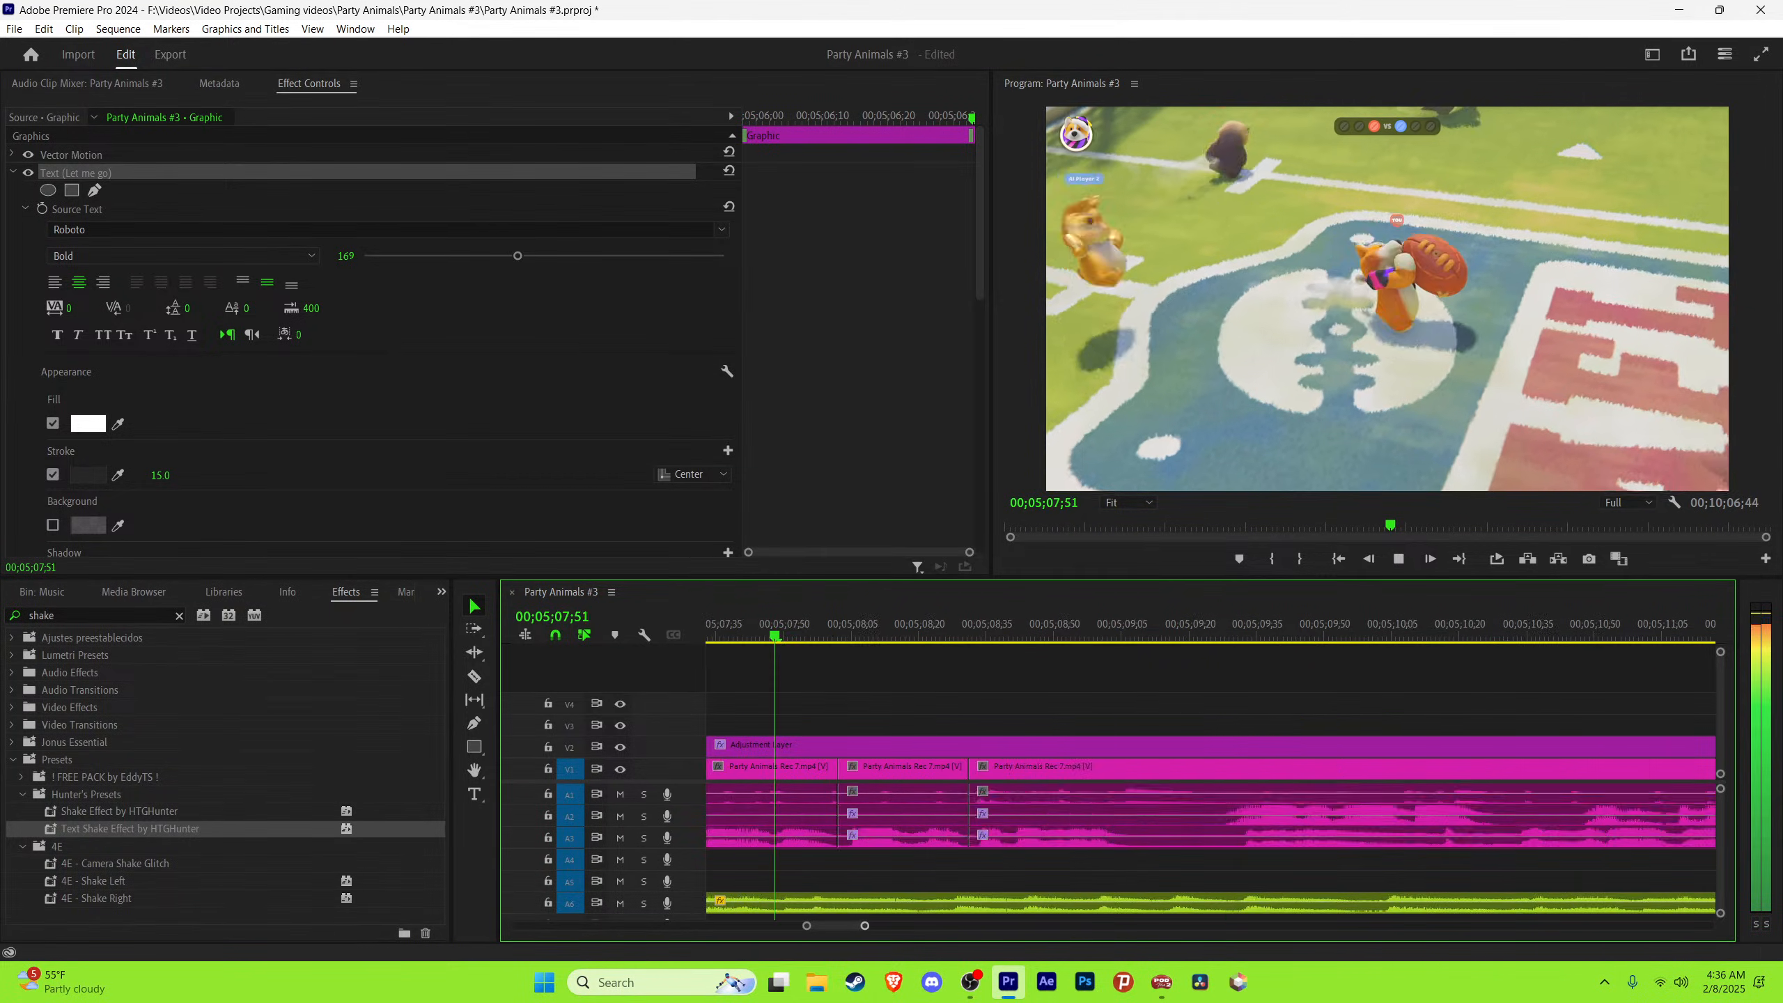
# Step: Save the project and park the playhead at 00;05;09;27, where the next spoken line starts
pyautogui.scroll(-4, 1320, 725)
pyautogui.hotkey('ctrl', 's')
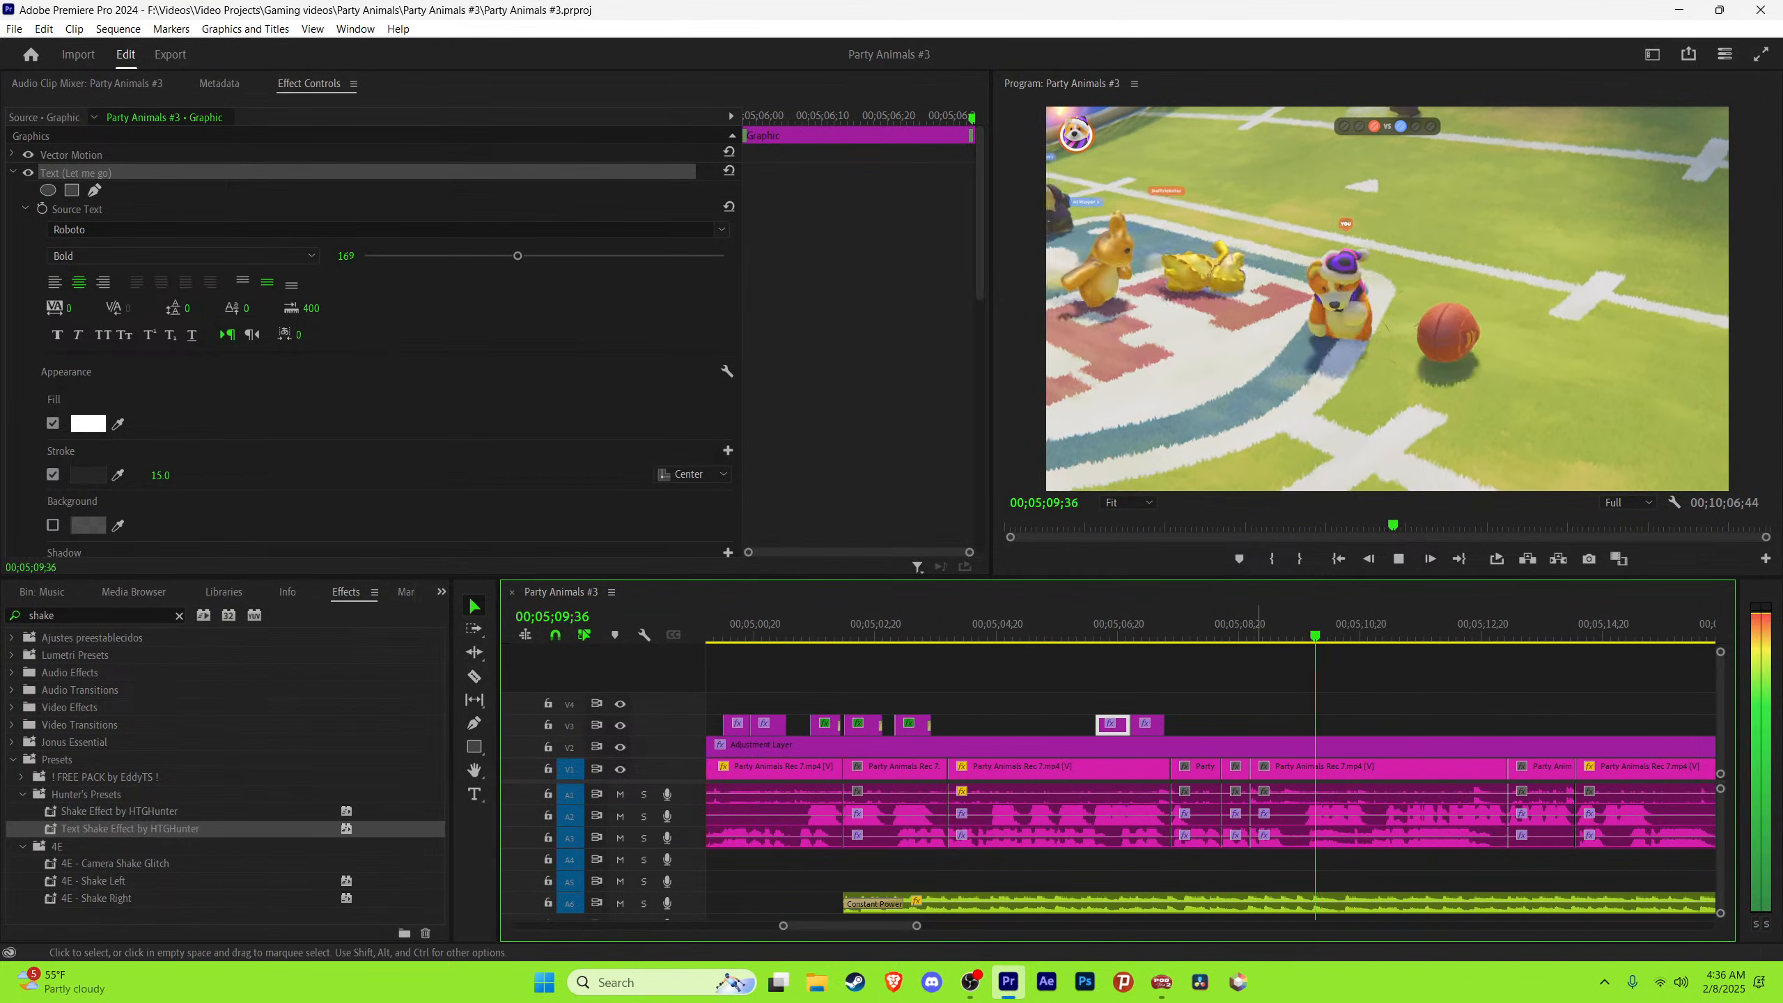
pyautogui.click(1302, 624)
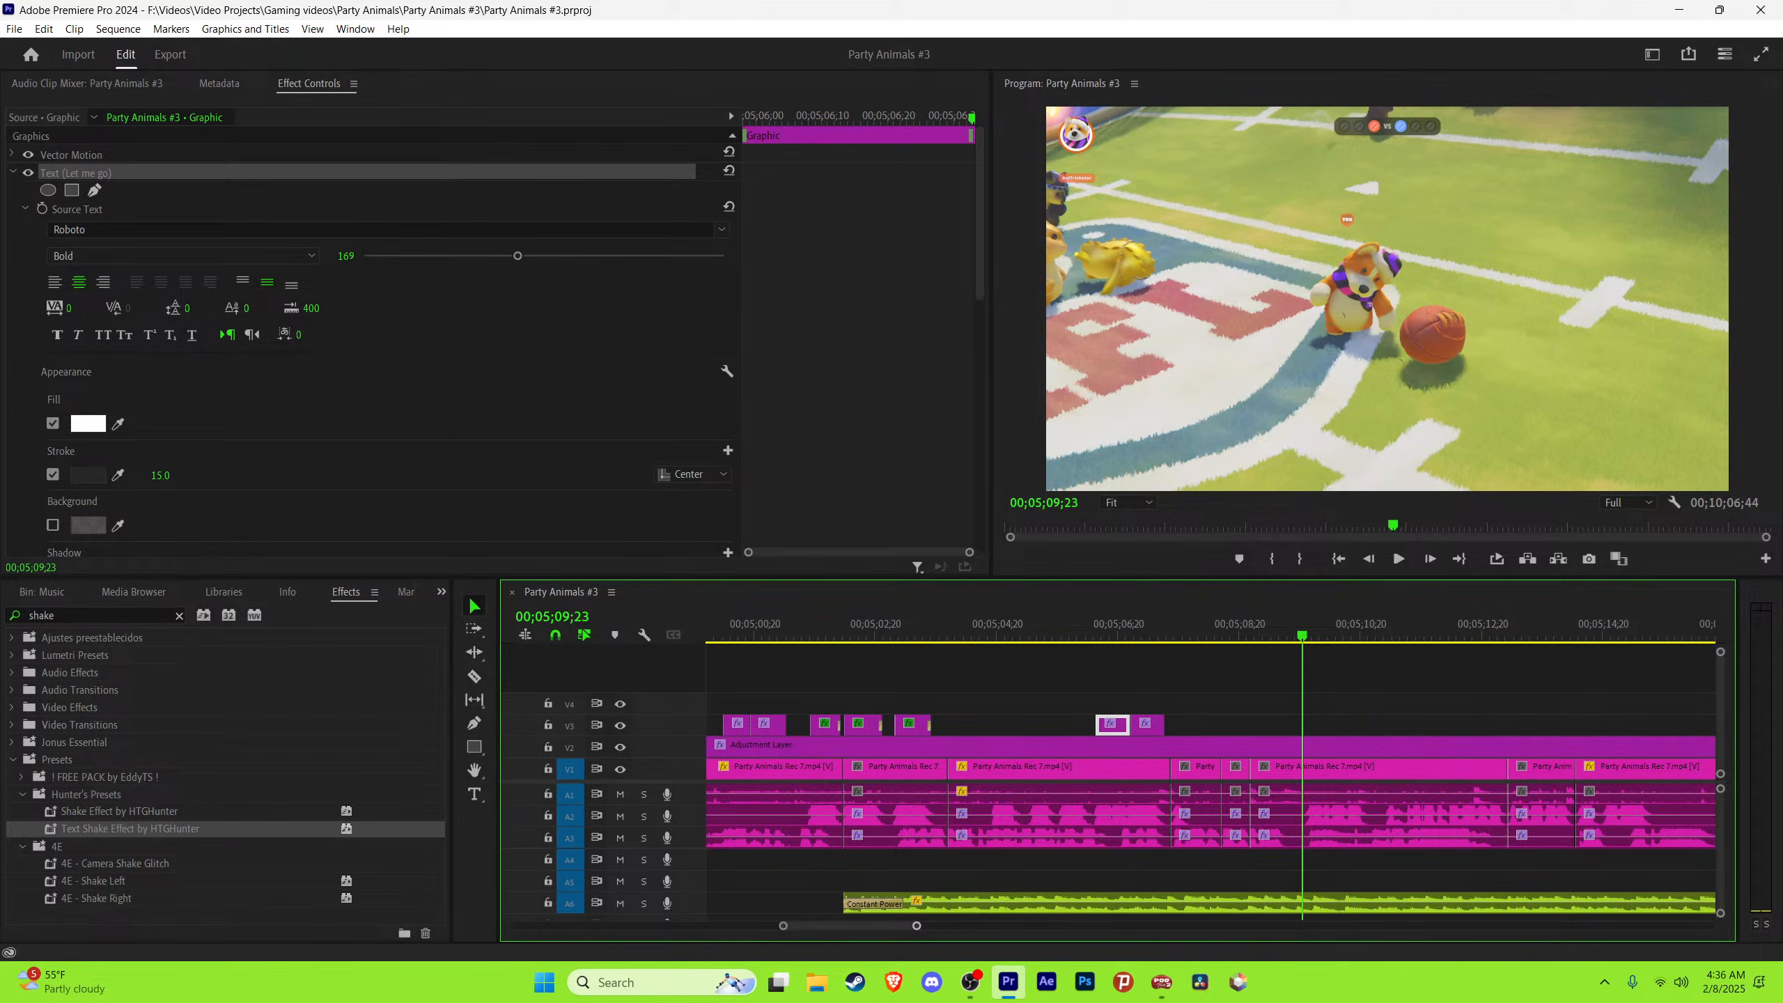
pyautogui.press('=')
pyautogui.press('space')
pyautogui.click(1318, 676)
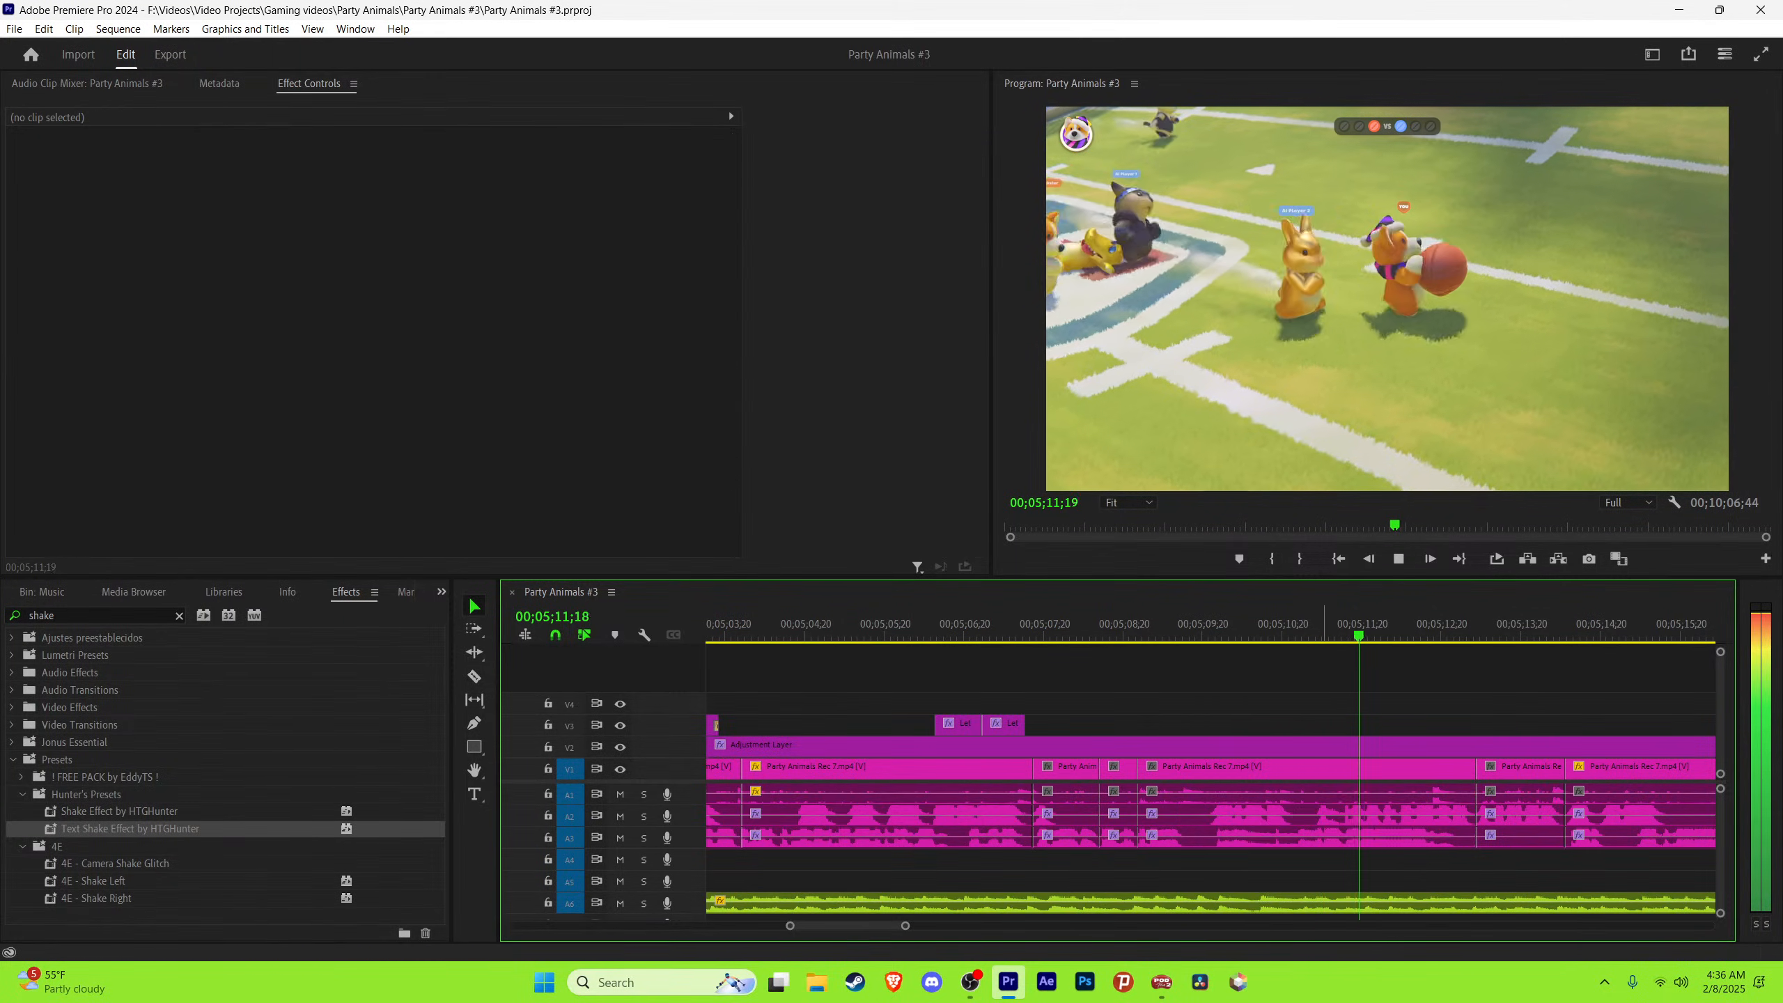
pyautogui.press('space')
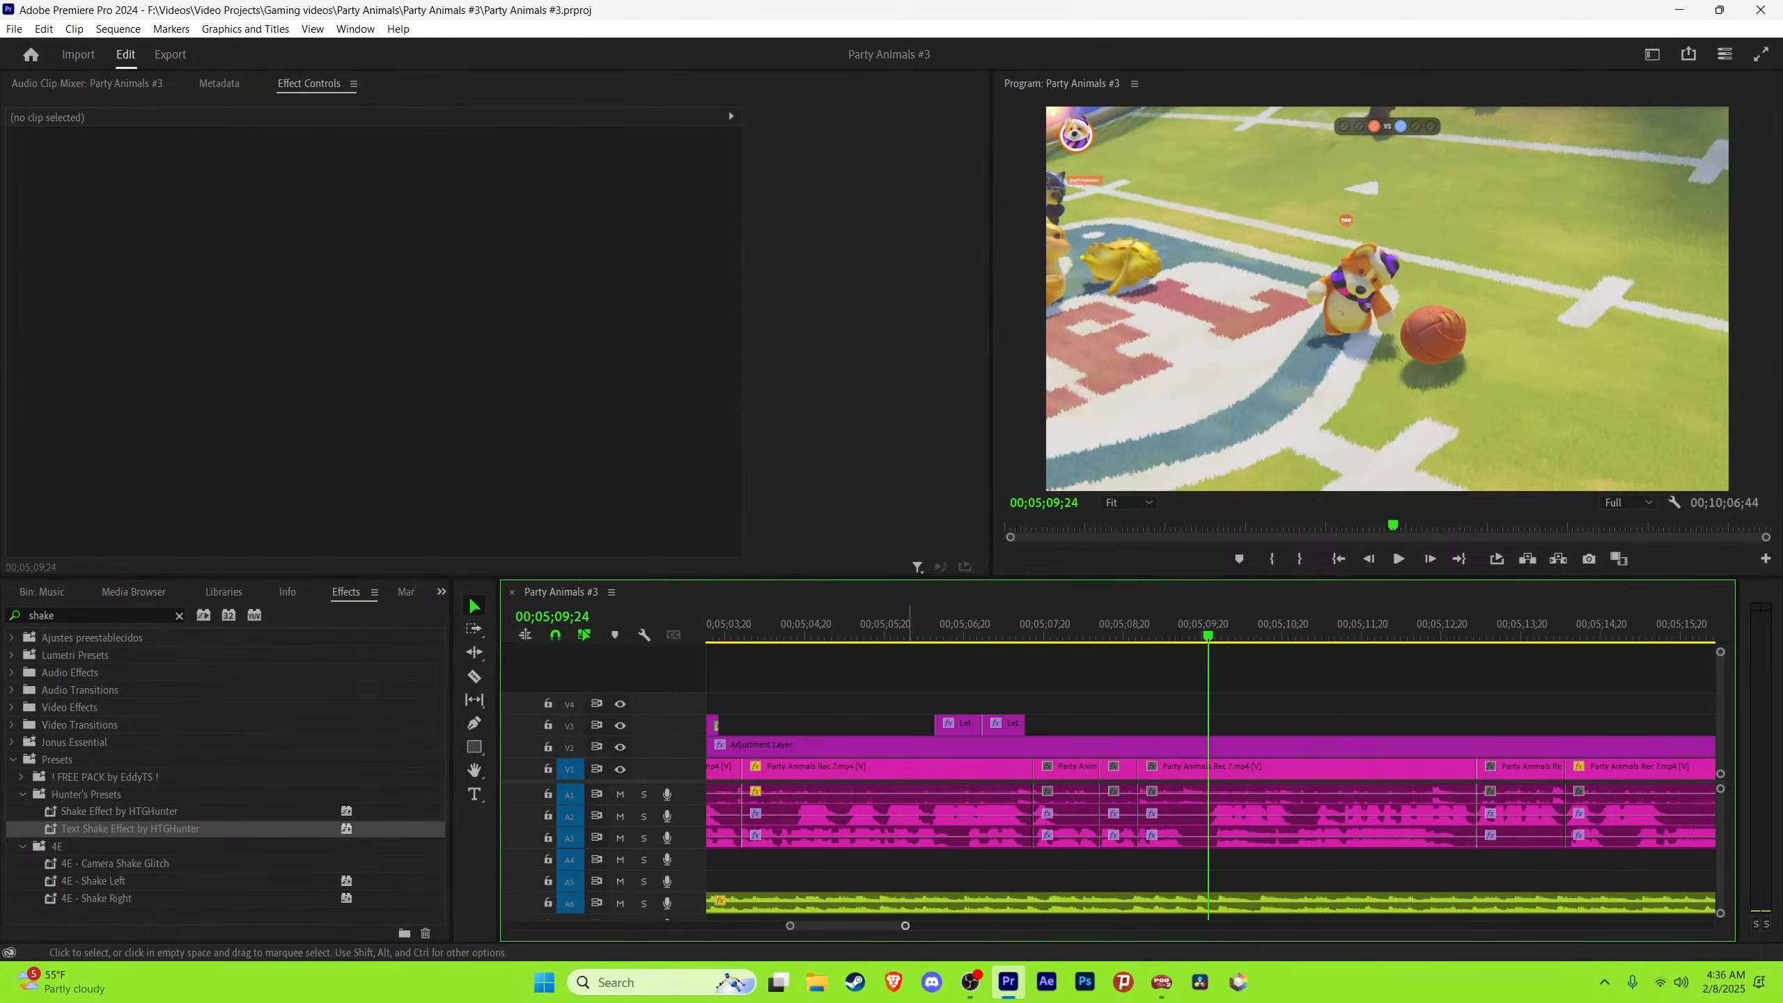
pyautogui.press('=')
pyautogui.press('Right')
pyautogui.press('Right')
pyautogui.press('Right')
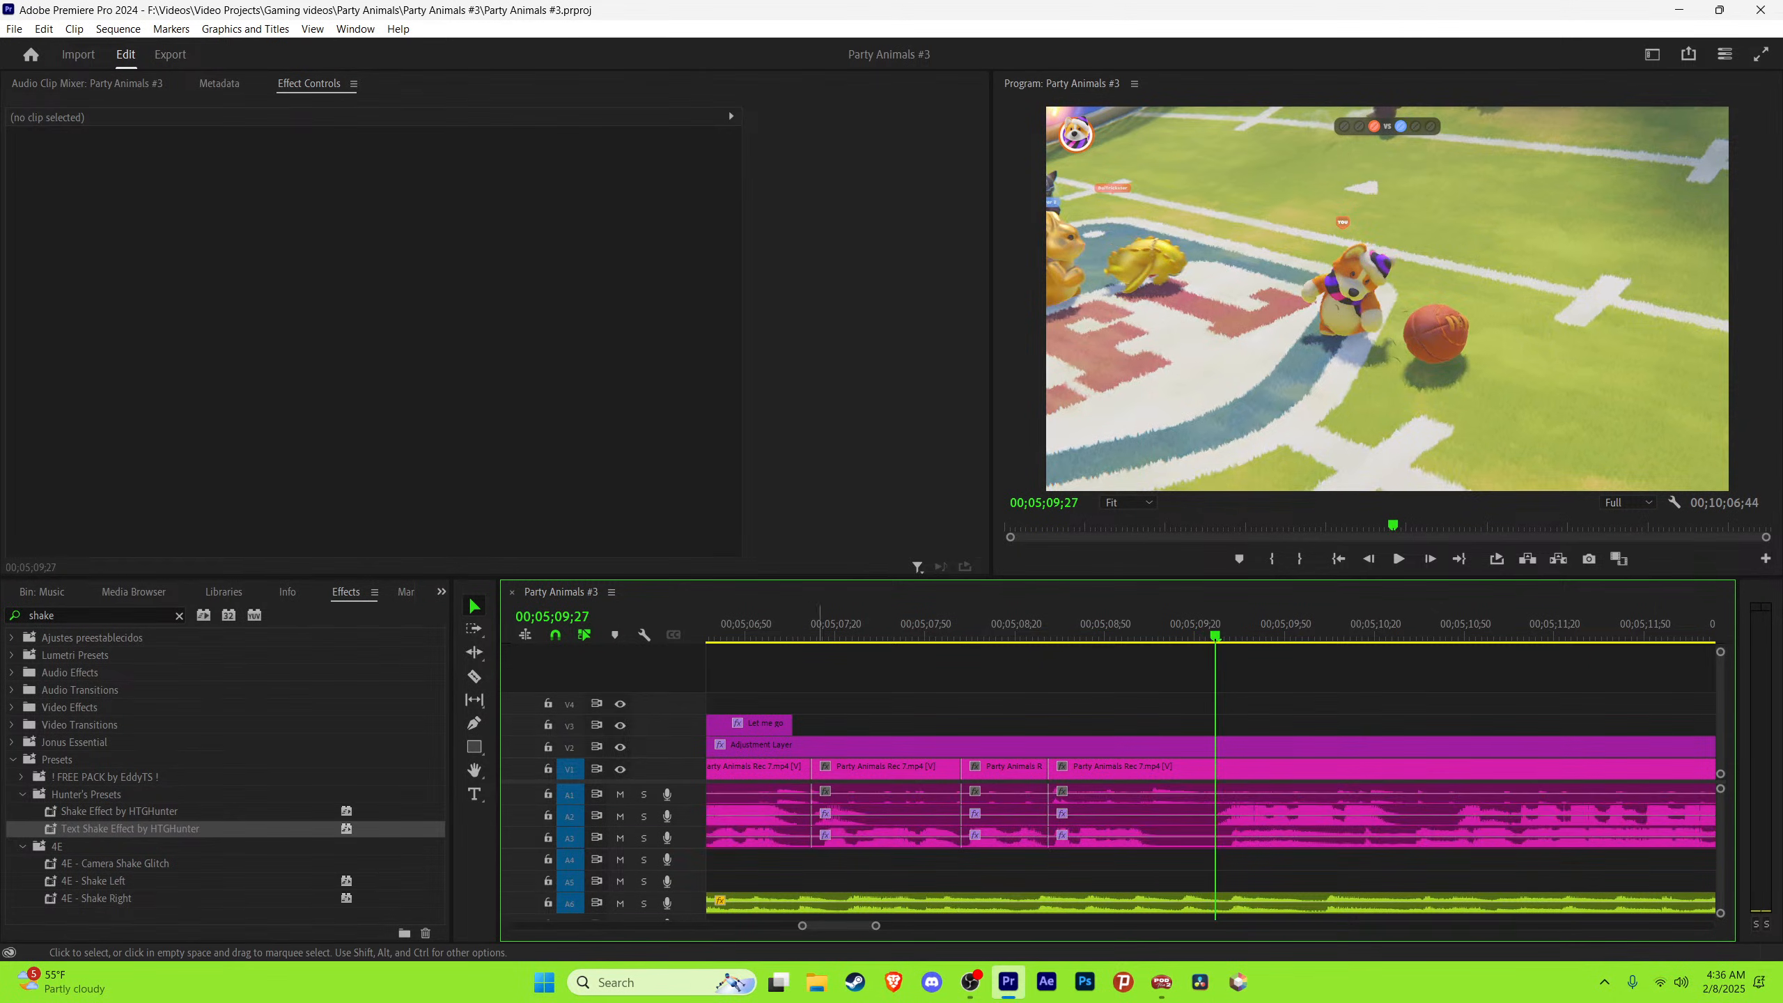
pyautogui.press('=')
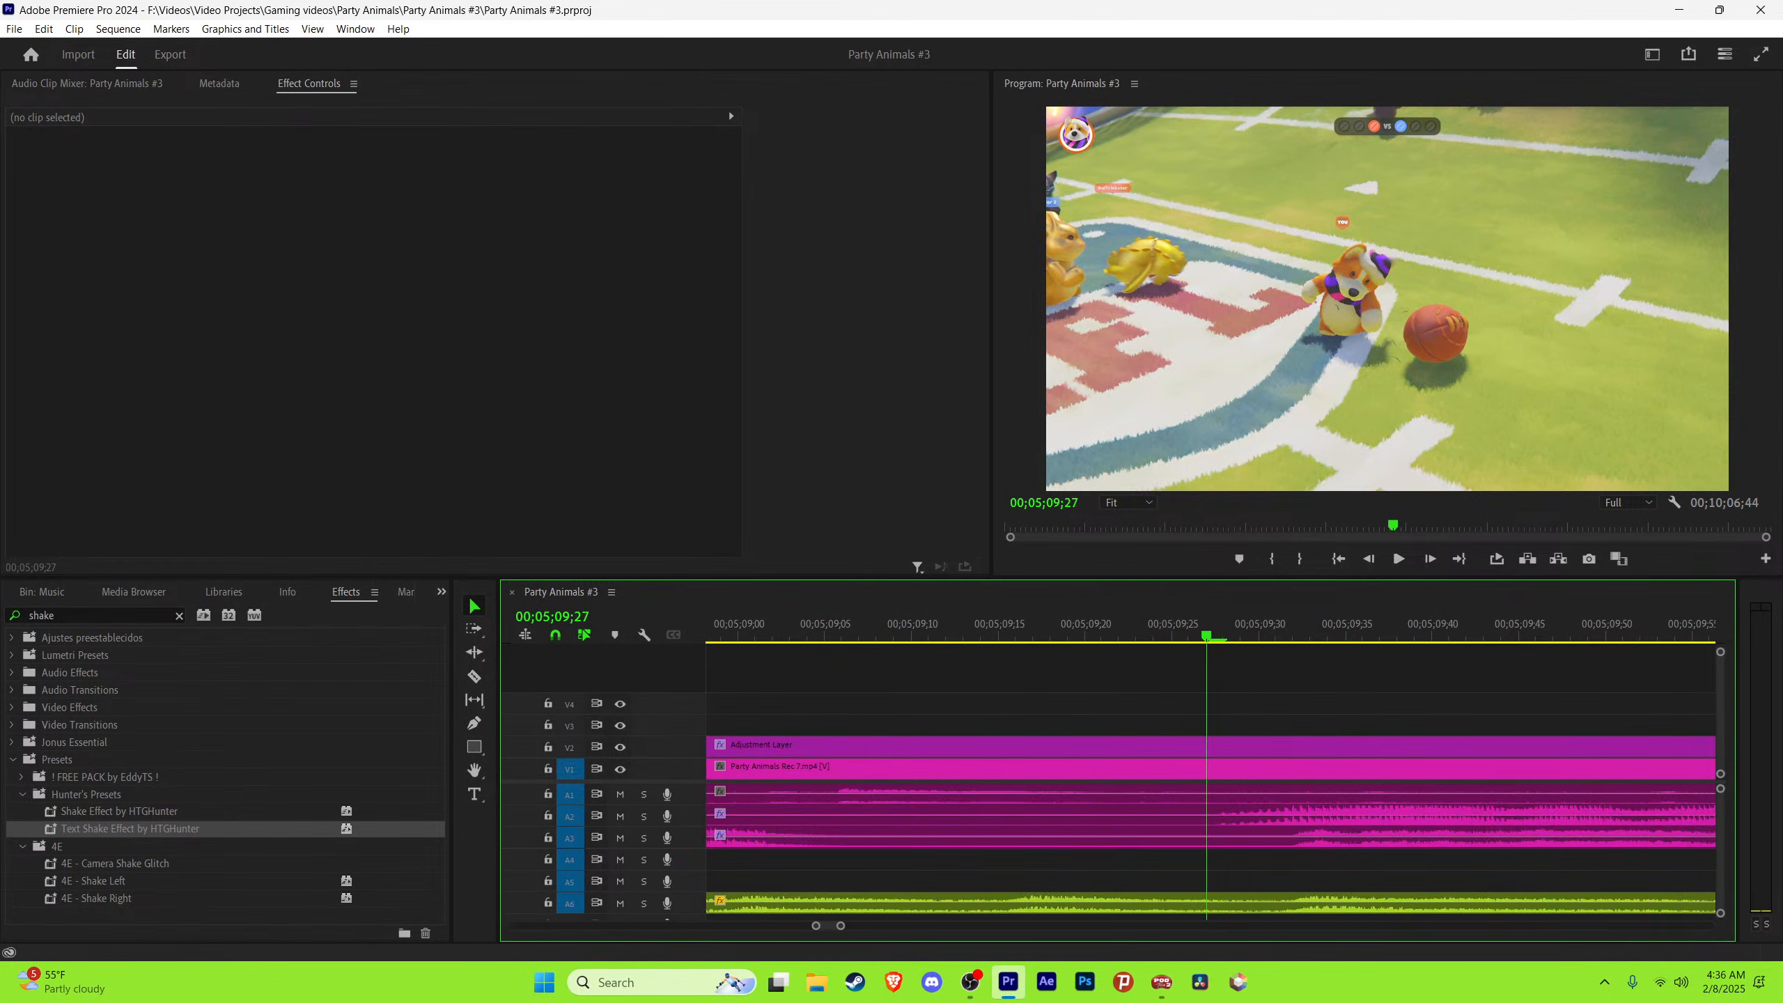
# Step: Place a copy of the second "Let me go" caption on track V3 at 00;05;09;27
pyautogui.press('-')
pyautogui.press('-')
pyautogui.press('-')
pyautogui.press('-')
pyautogui.moveTo(999, 726); pyautogui.dragTo(1241, 726)
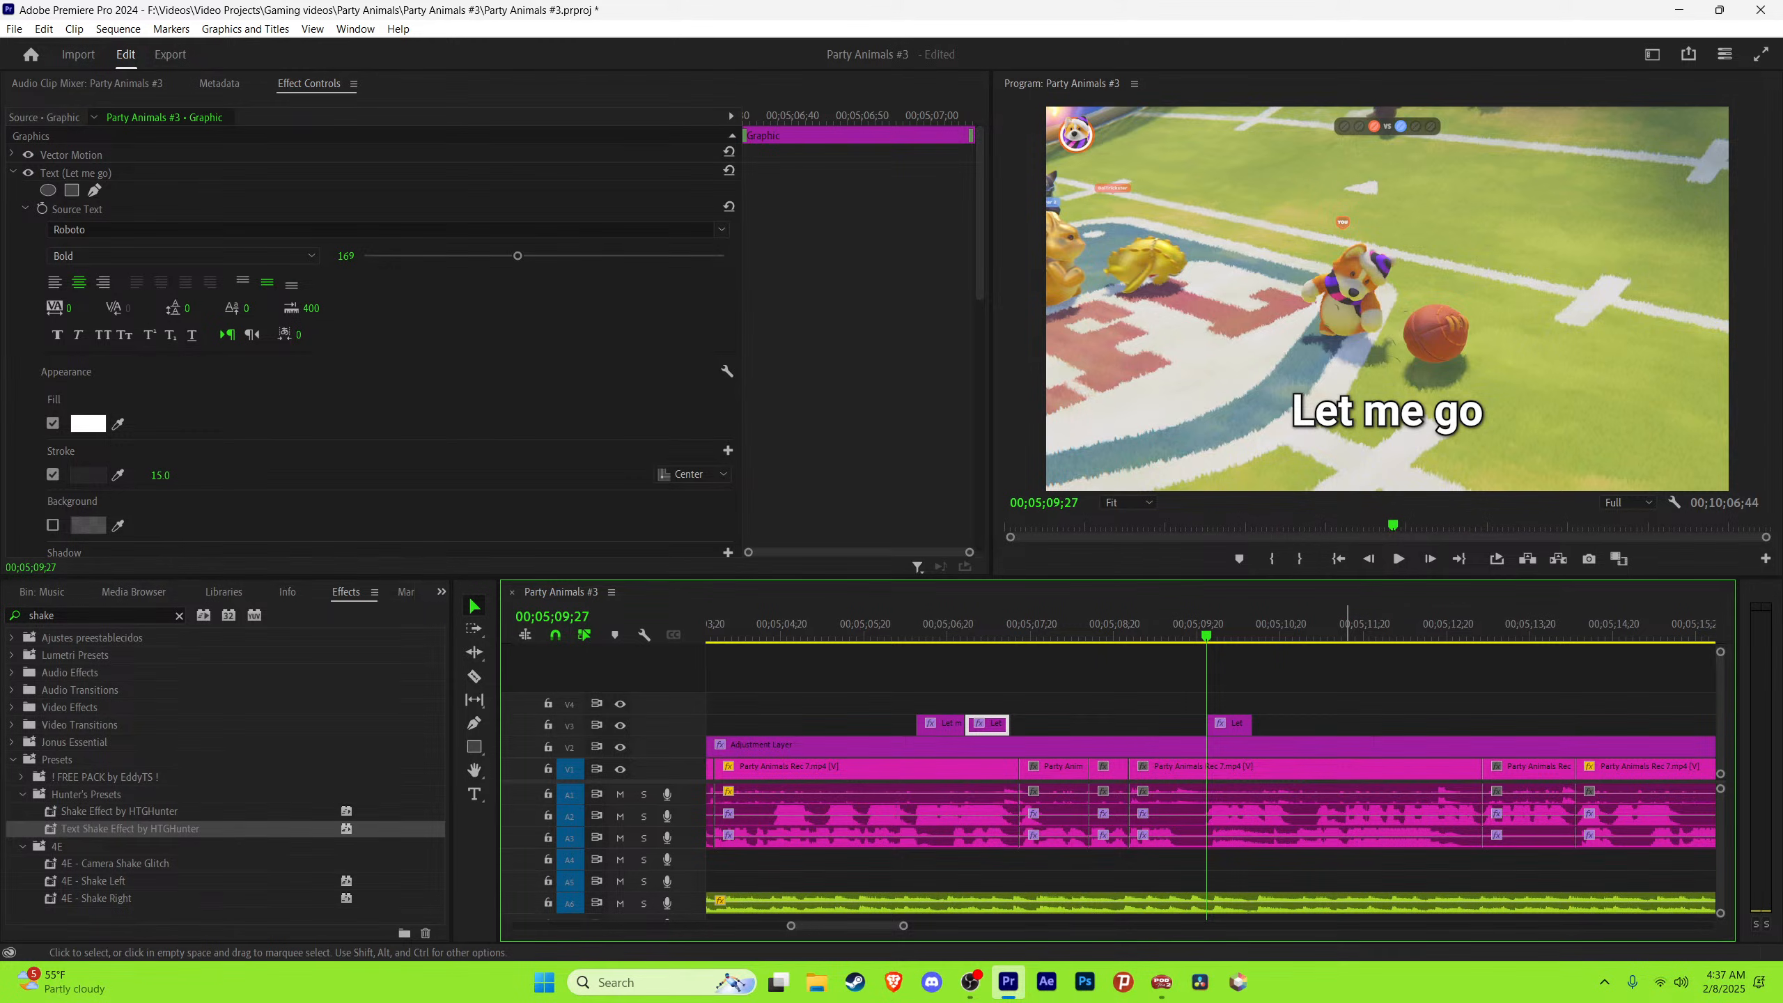
pyautogui.press('=')
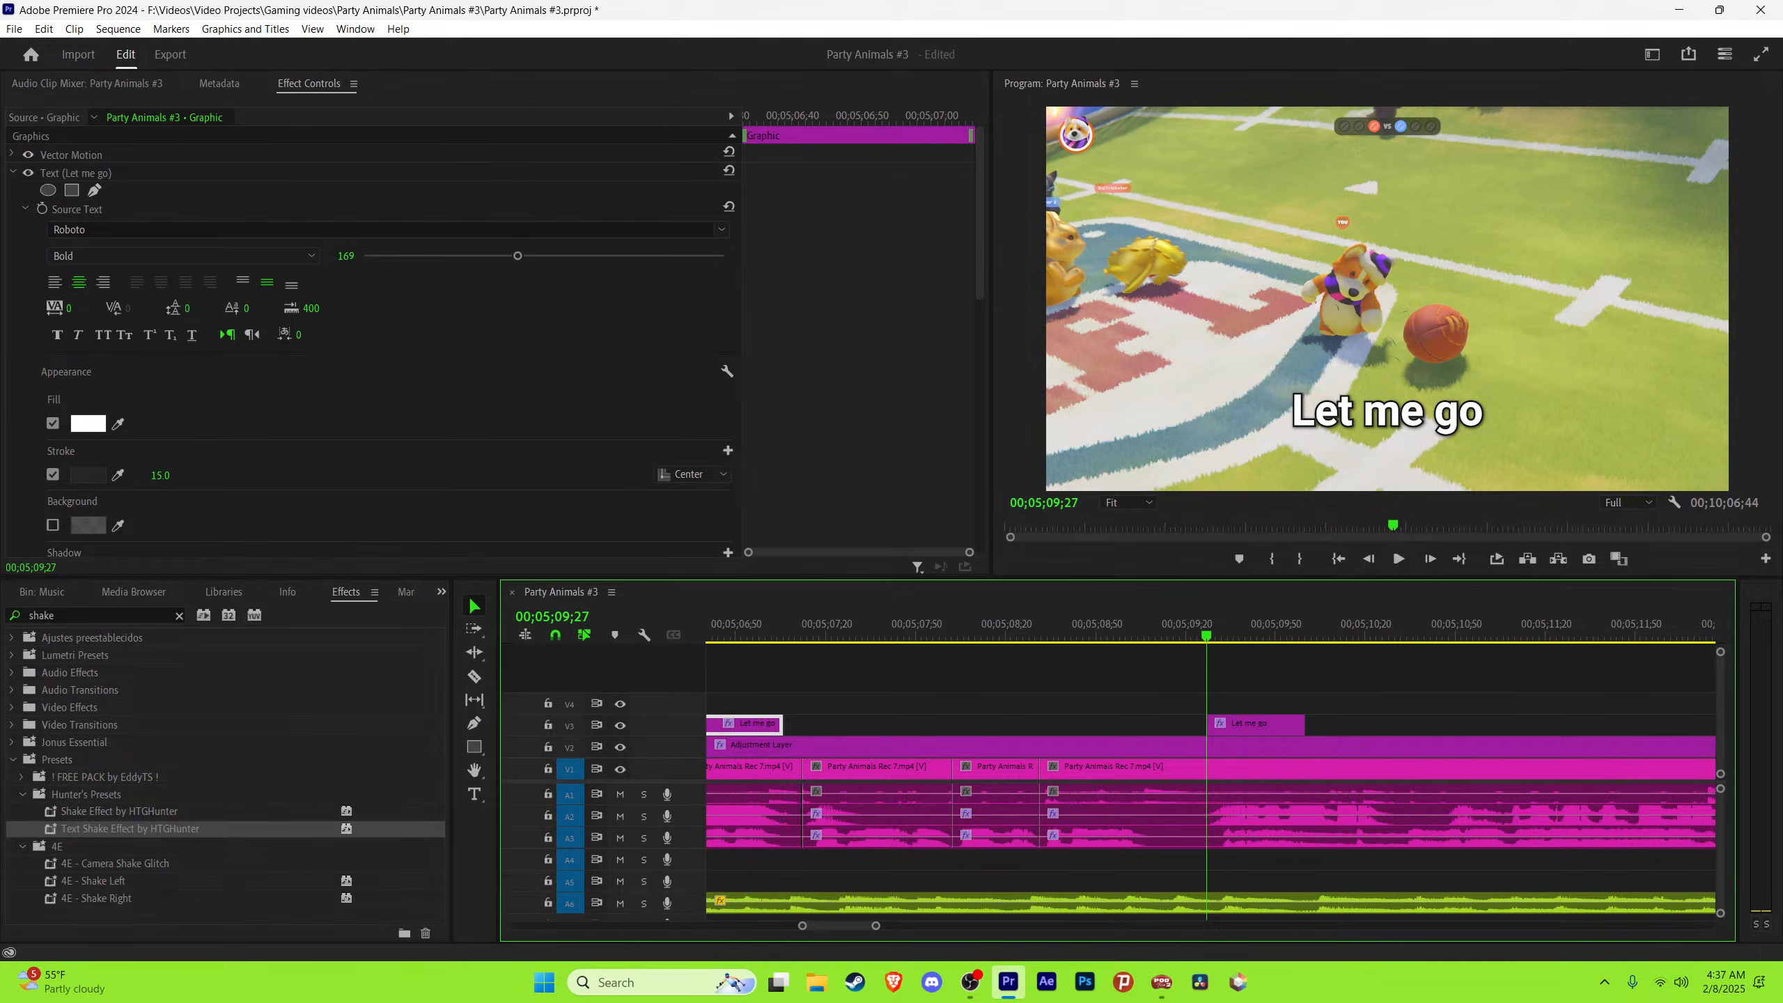
pyautogui.press('=')
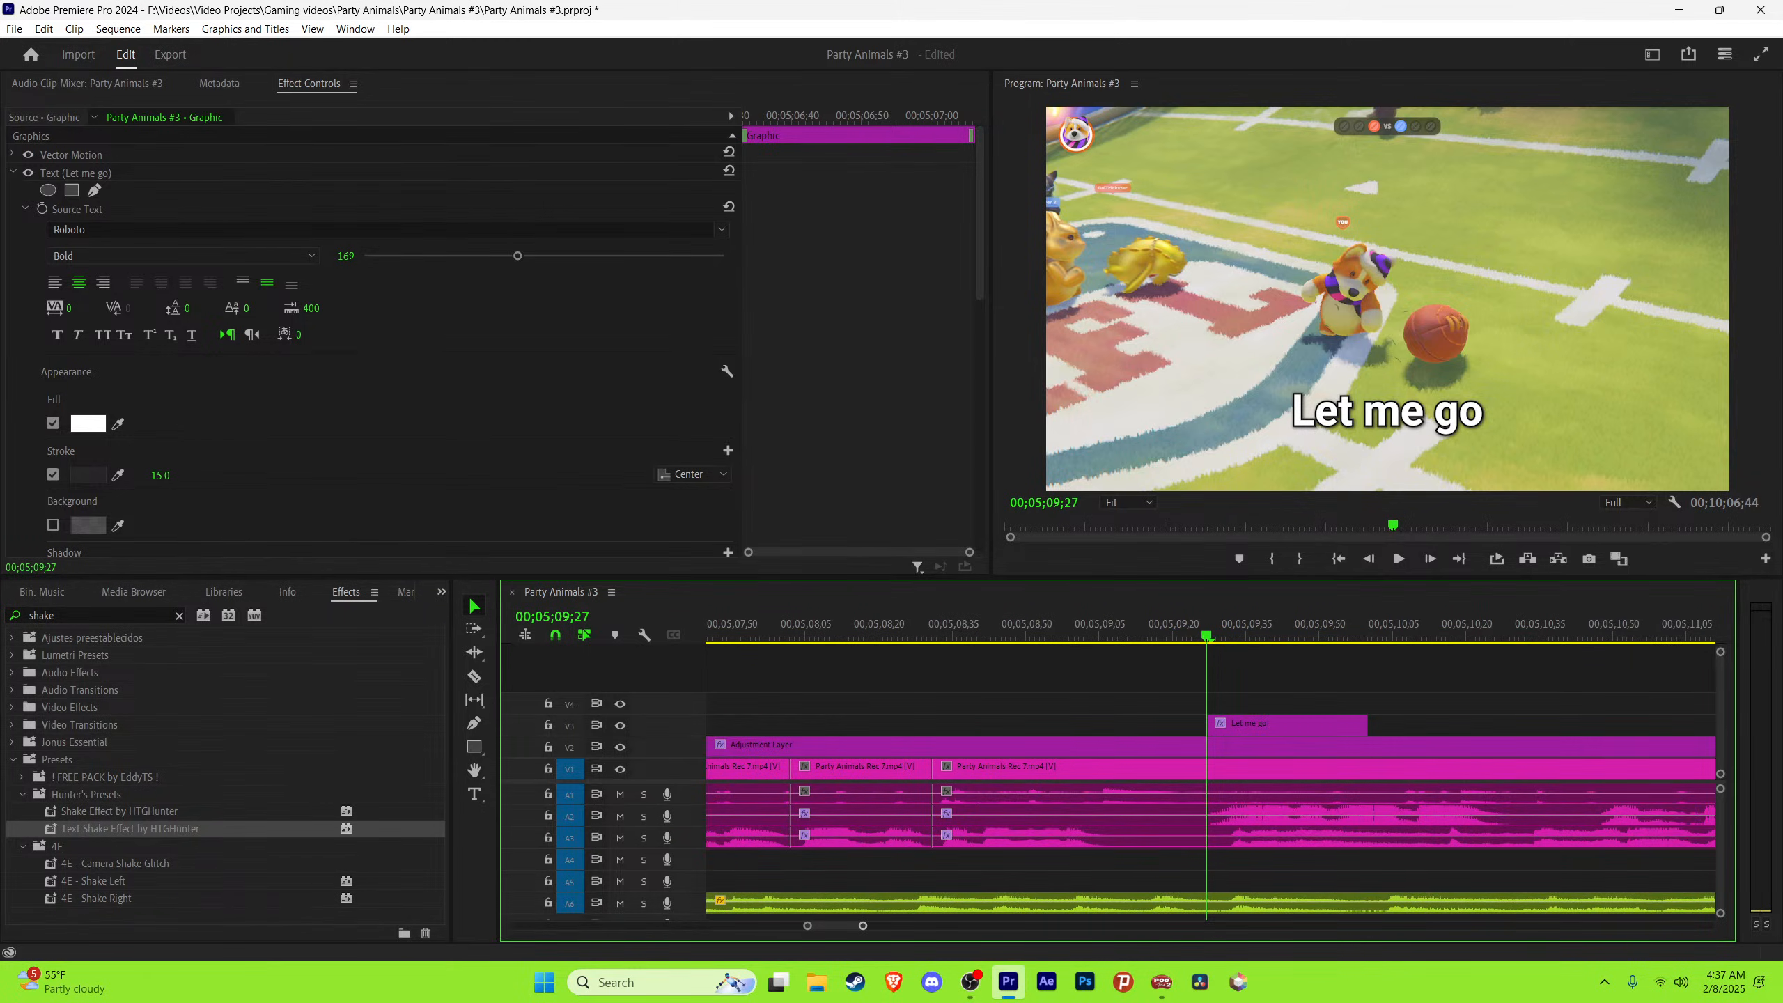
# Step: Change the copied caption at 00;05;09;27 to read "Why does he"
pyautogui.press('space')
pyautogui.press('space')
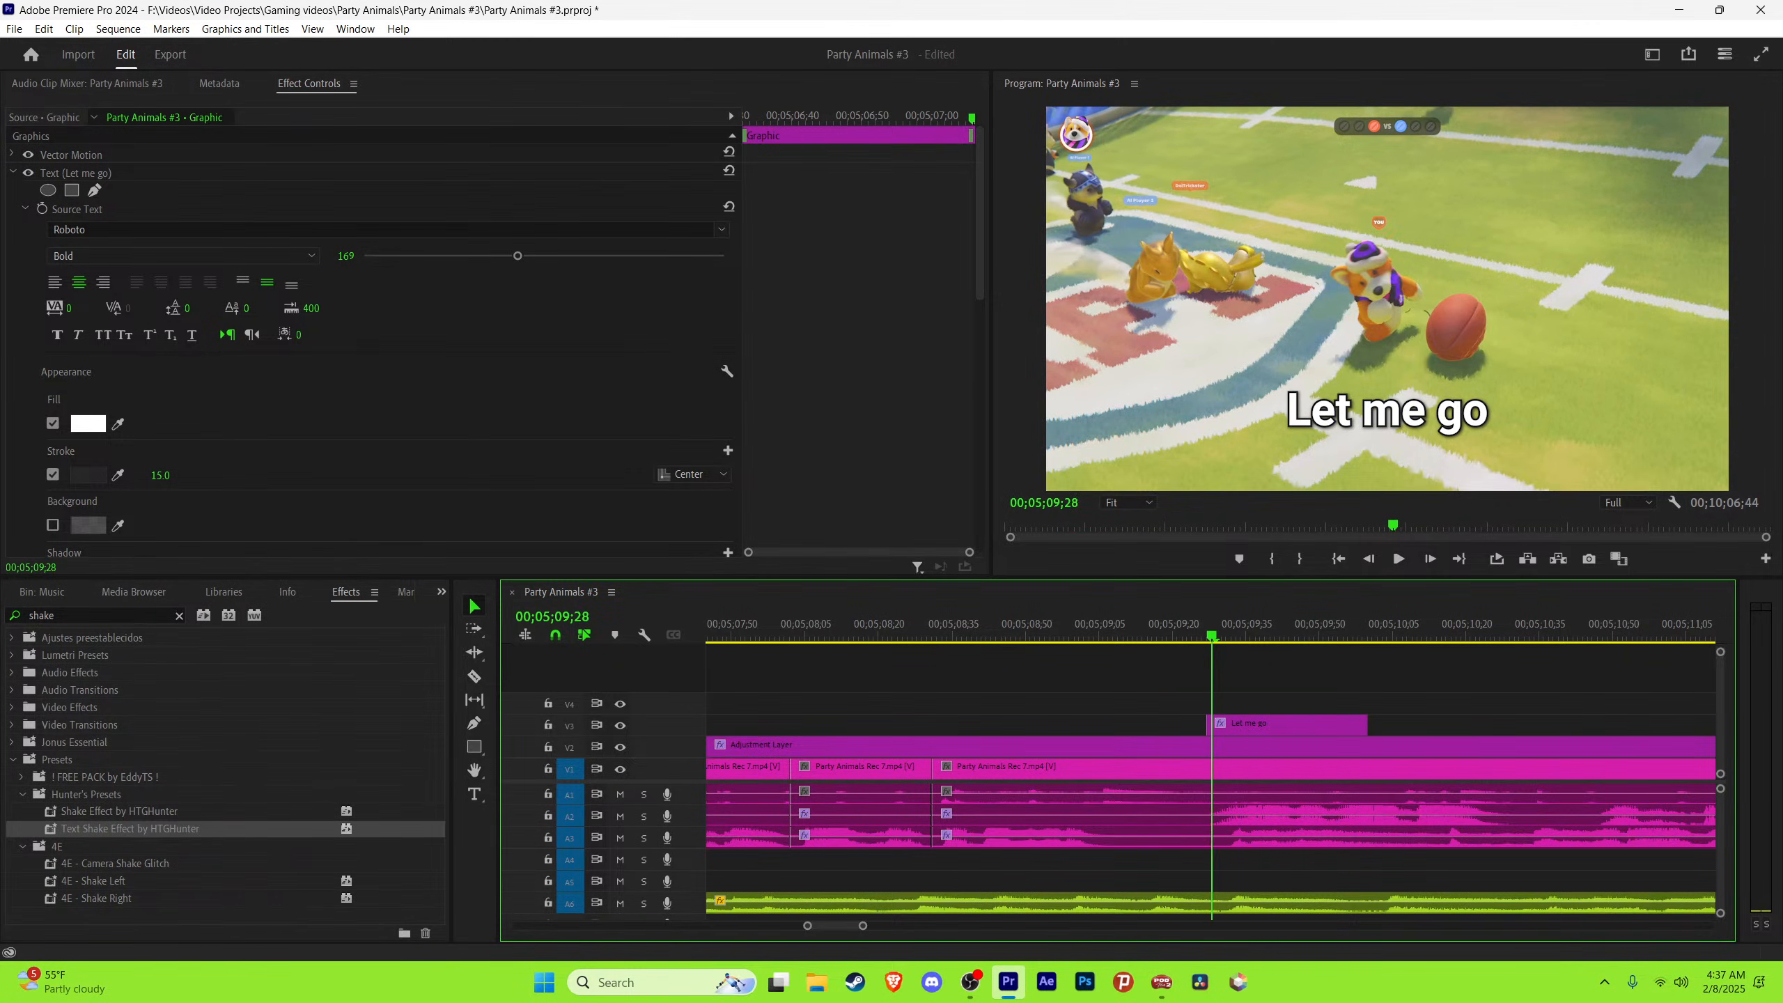
pyautogui.press('Left')
pyautogui.press('t')
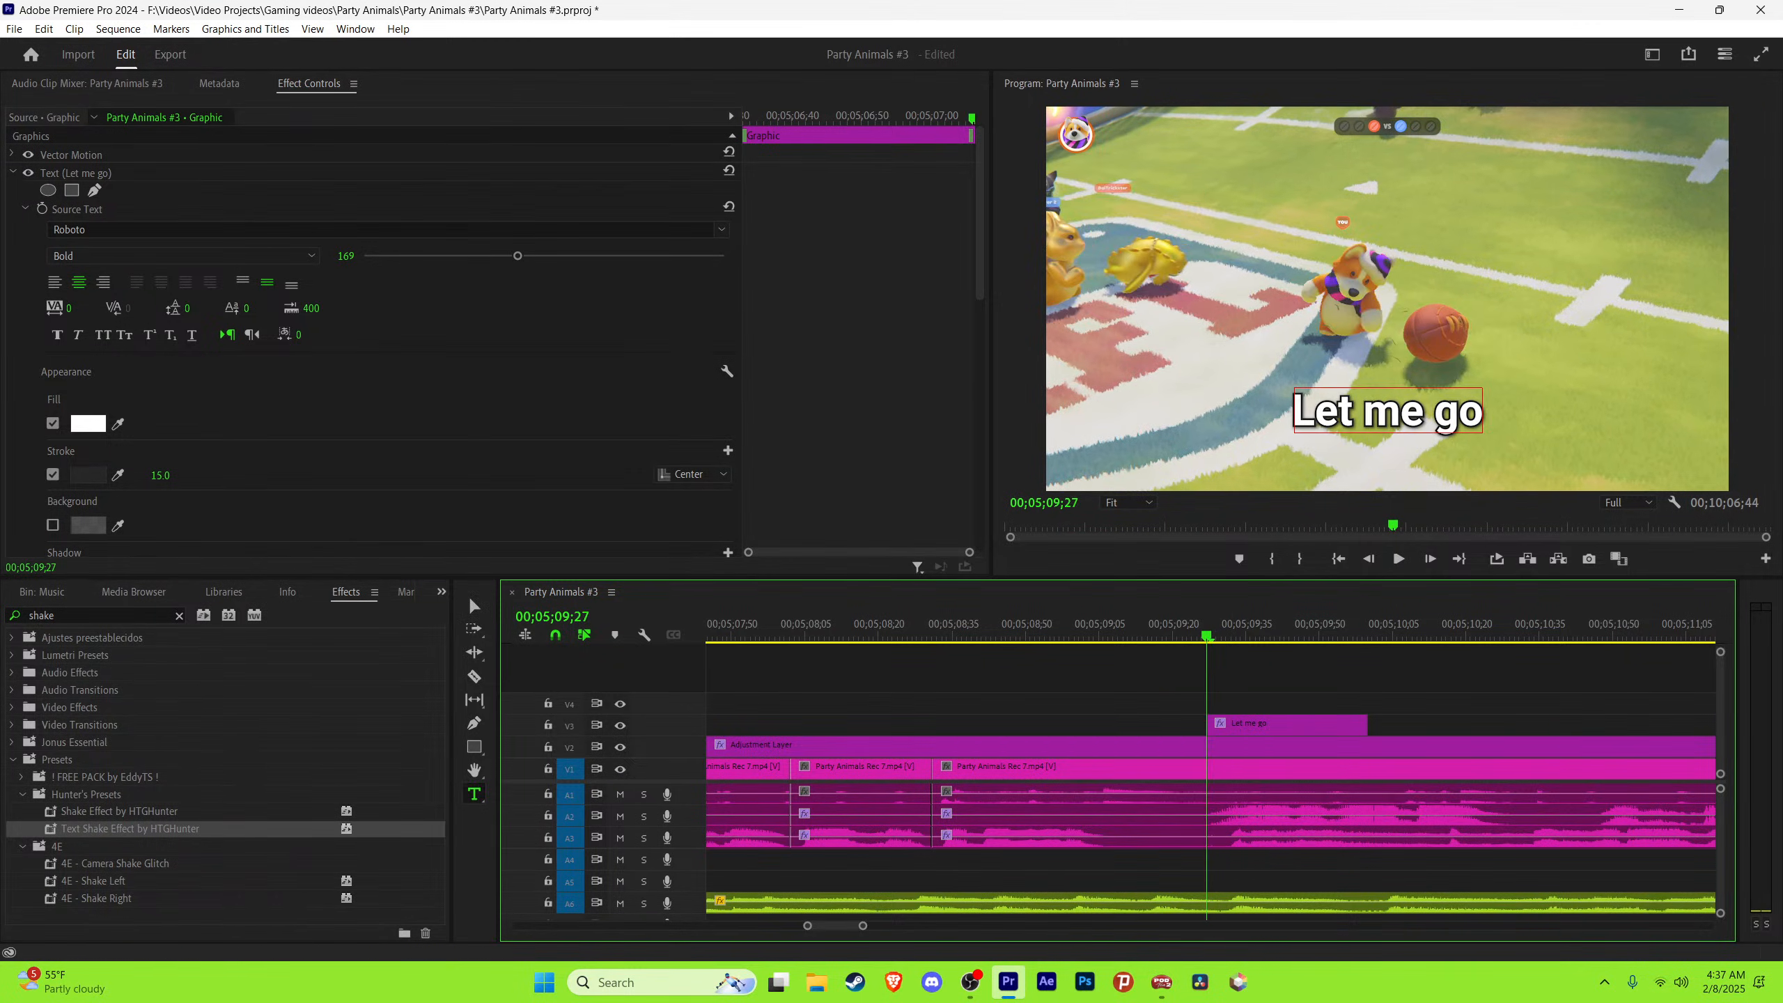
pyautogui.tripleClick(1445, 427)
pyautogui.write('Why does he')
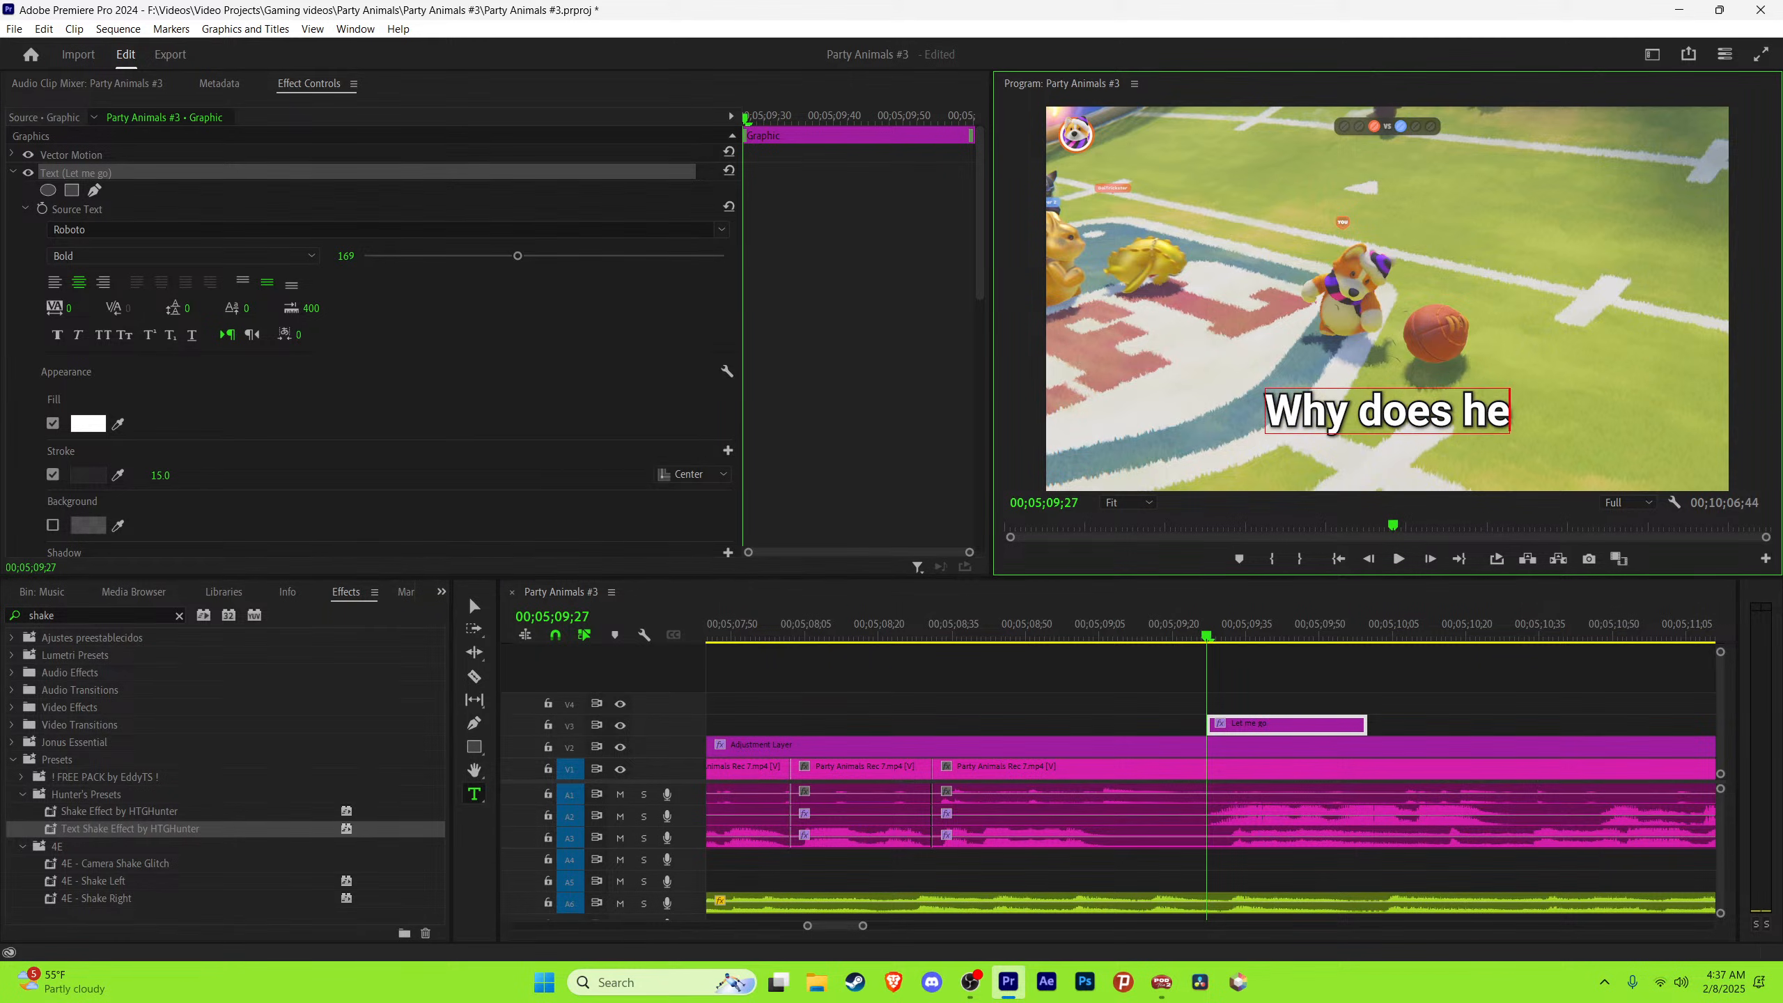
pyautogui.press('Escape')
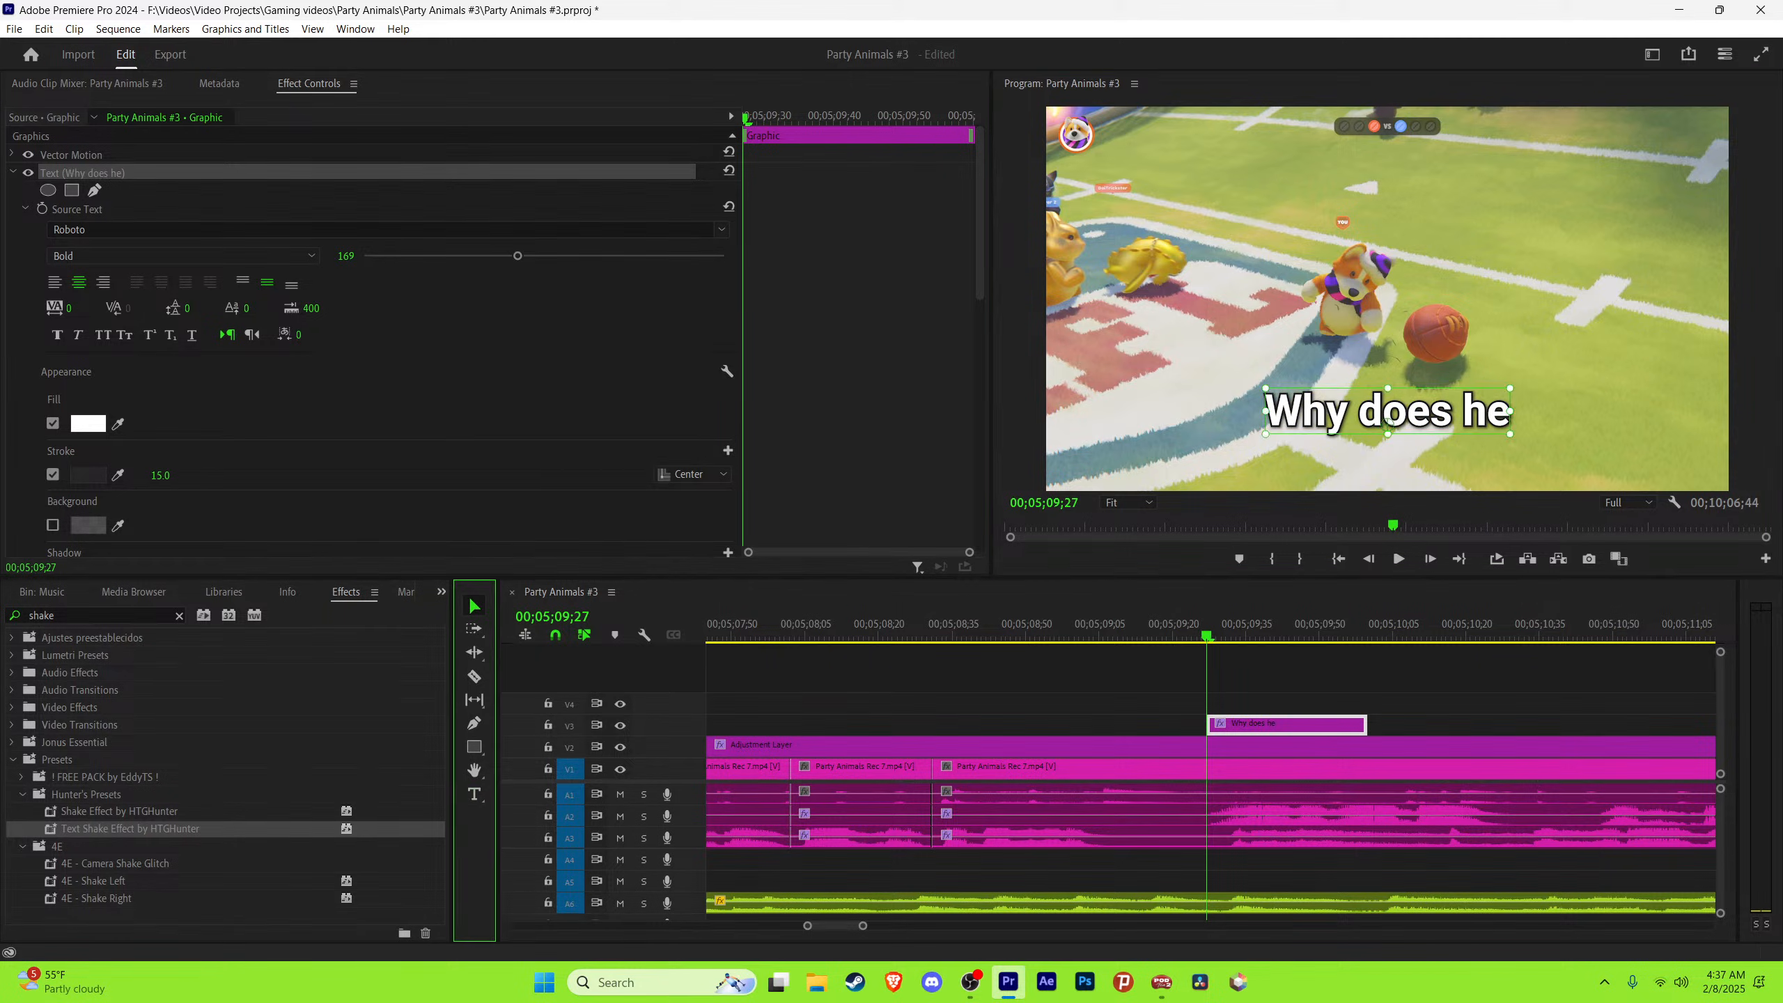
# Step: Place a copy of the "Why does he" caption at 00;05;09;52, overwriting the end of the original
pyautogui.press('space')
pyautogui.click(1330, 625)
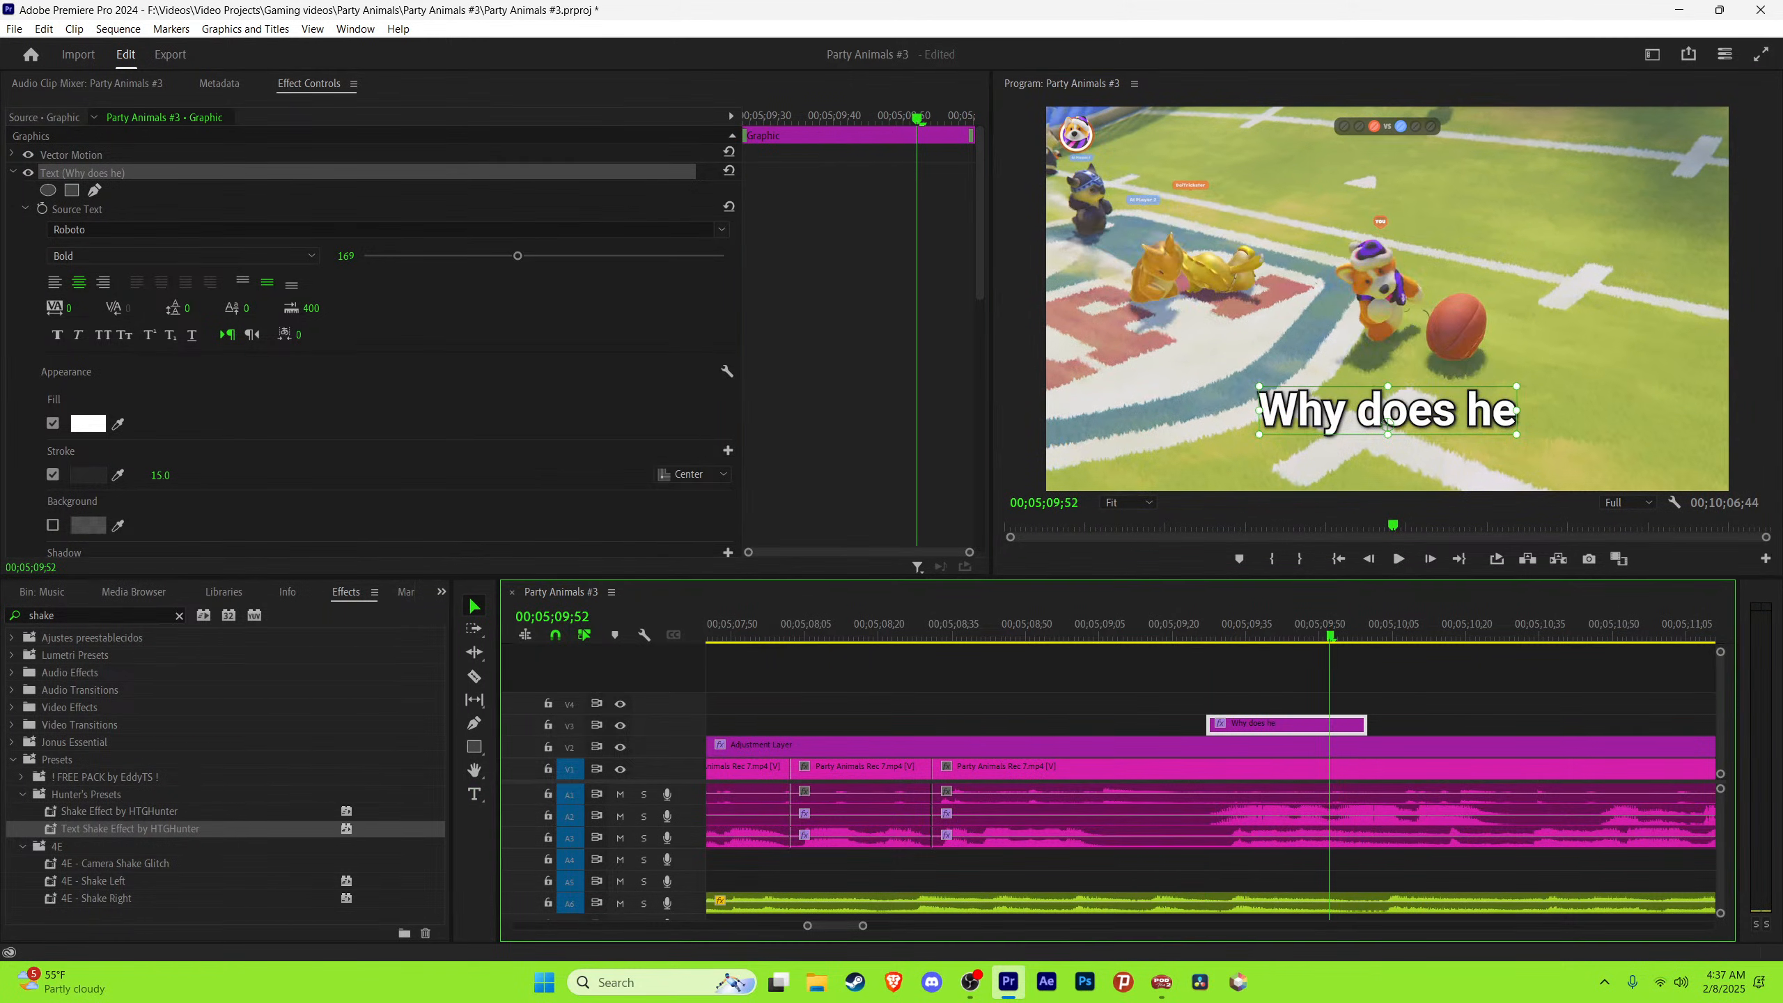
pyautogui.press('space')
pyautogui.click(1330, 625)
pyautogui.moveTo(1255, 725); pyautogui.dragTo(1378, 728)
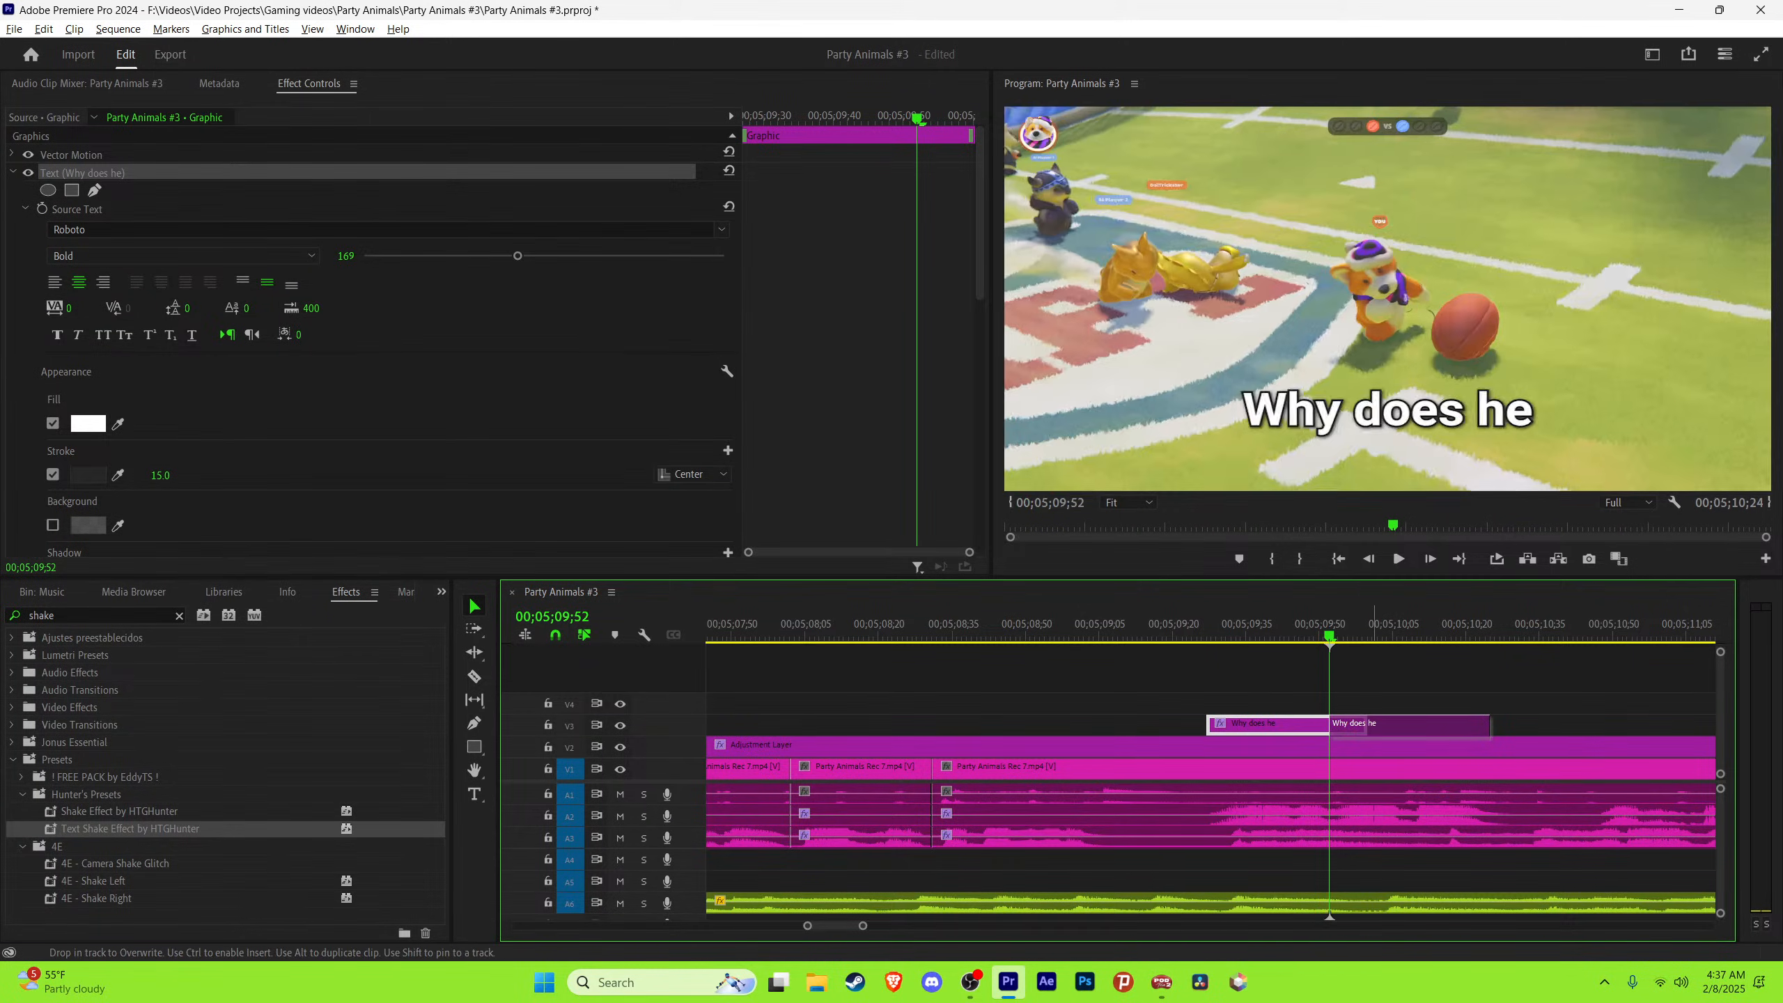
# Step: Change the copy starting at 00;05;09;52 to read "drop it" and save the project
pyautogui.click(1389, 625)
pyautogui.press('t')
pyautogui.tripleClick(1328, 430)
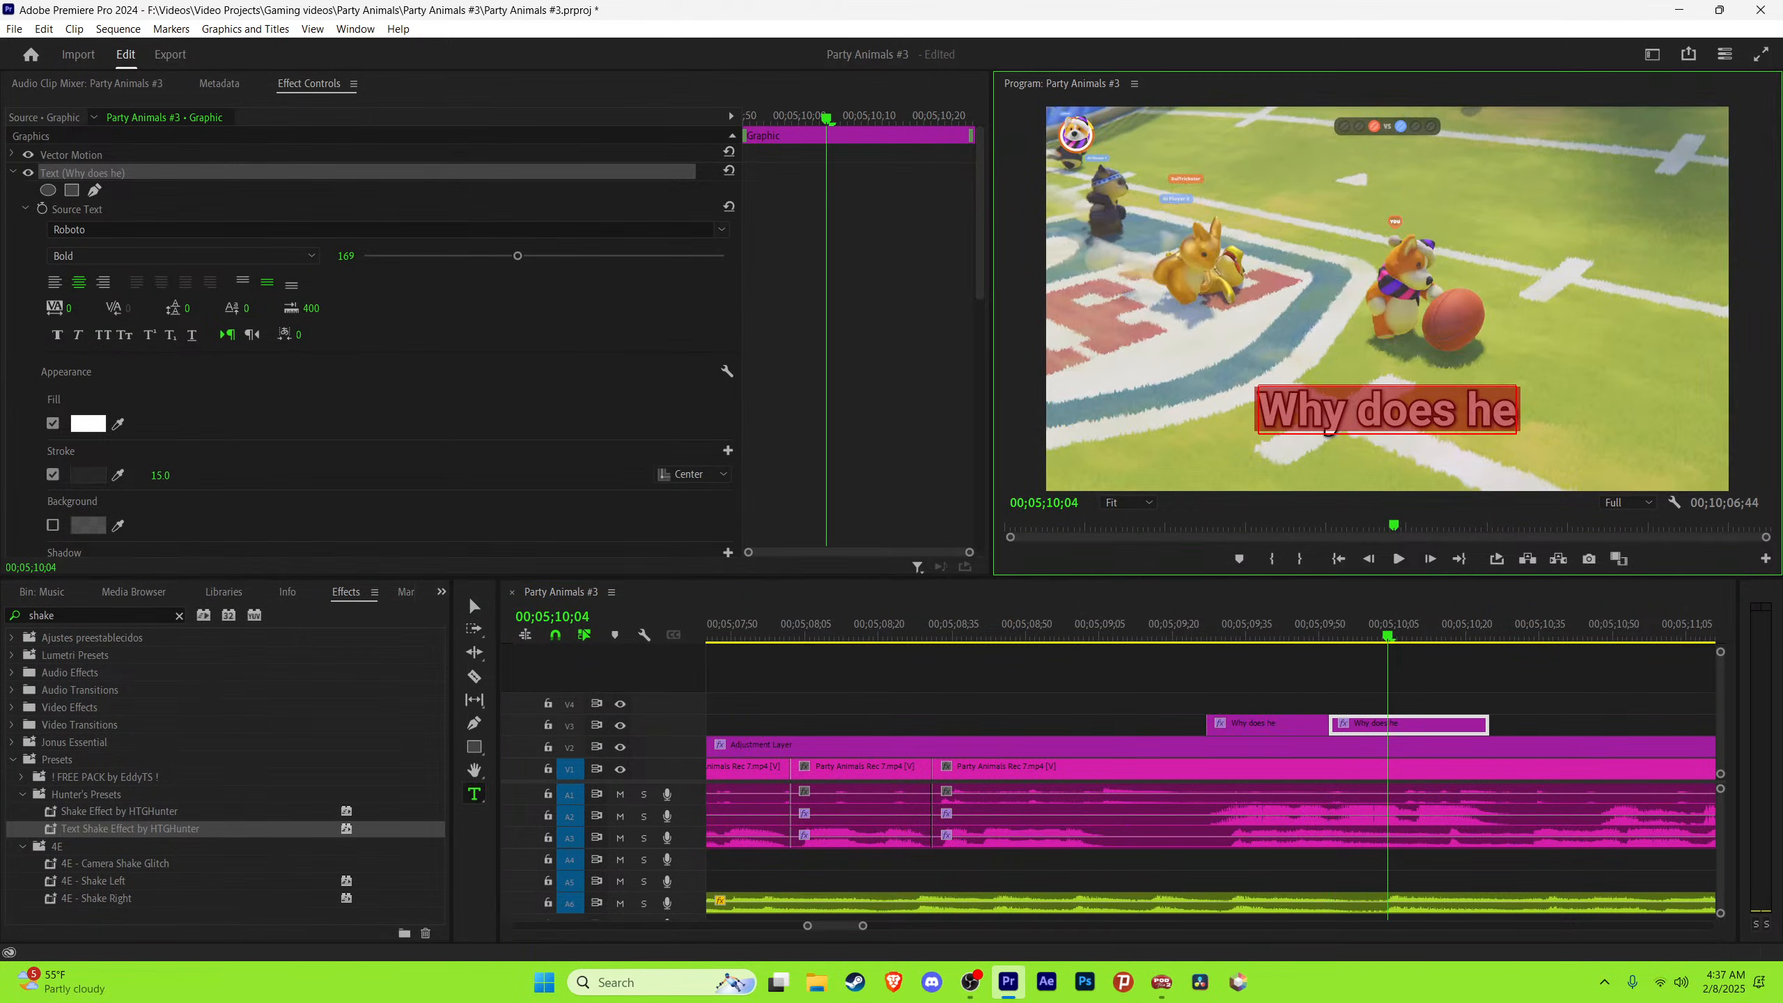
pyautogui.write('drop it')
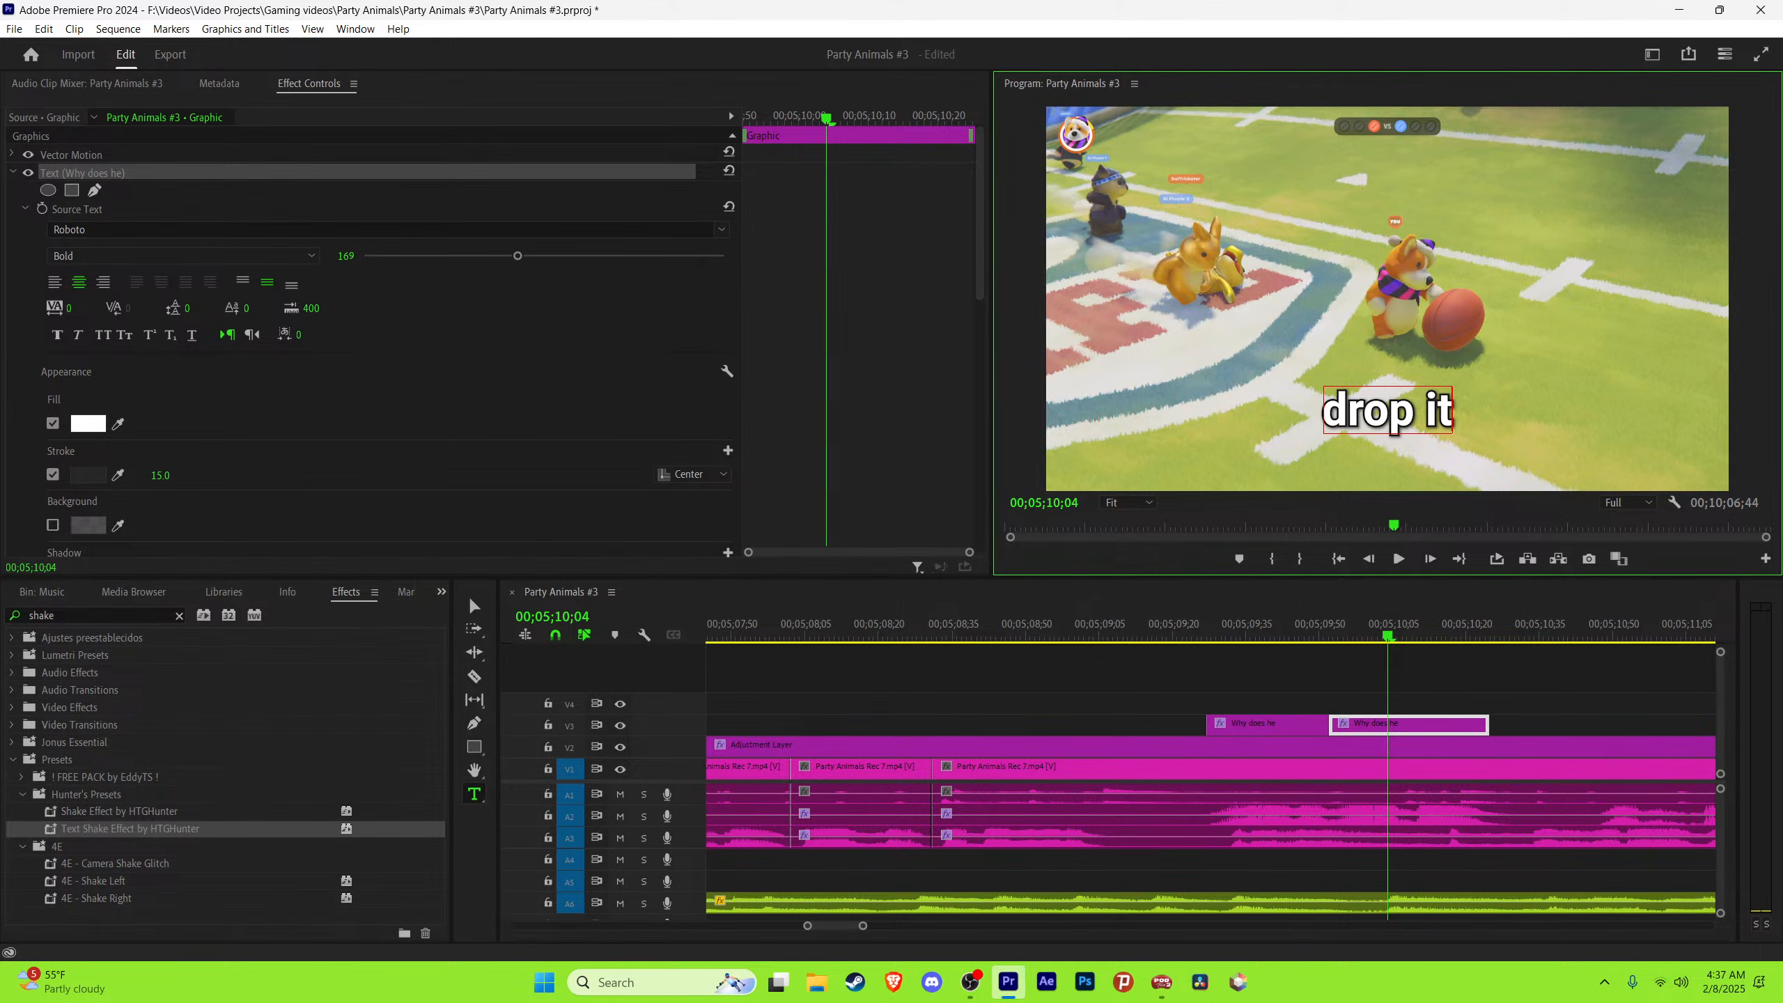
pyautogui.click(474, 605)
pyautogui.hotkey('ctrl', 's')
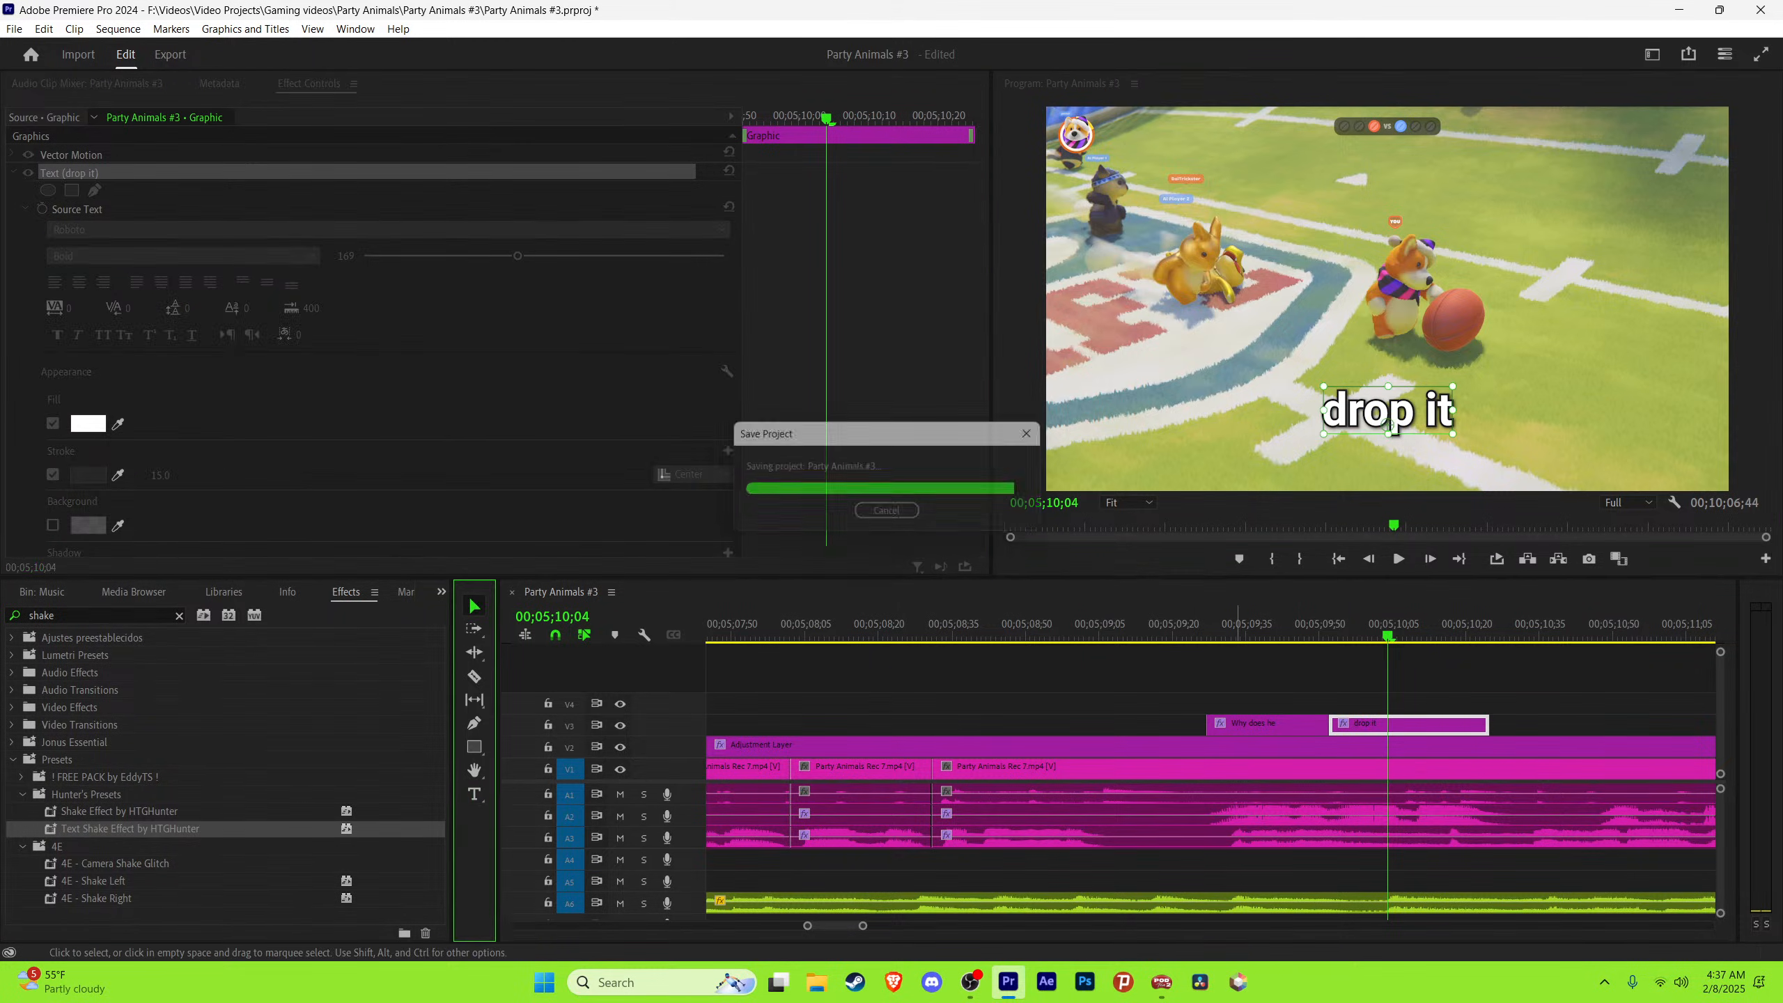
# Step: Step frame by frame through the start of the "Why does he" caption to check its timing
pyautogui.click(1200, 622)
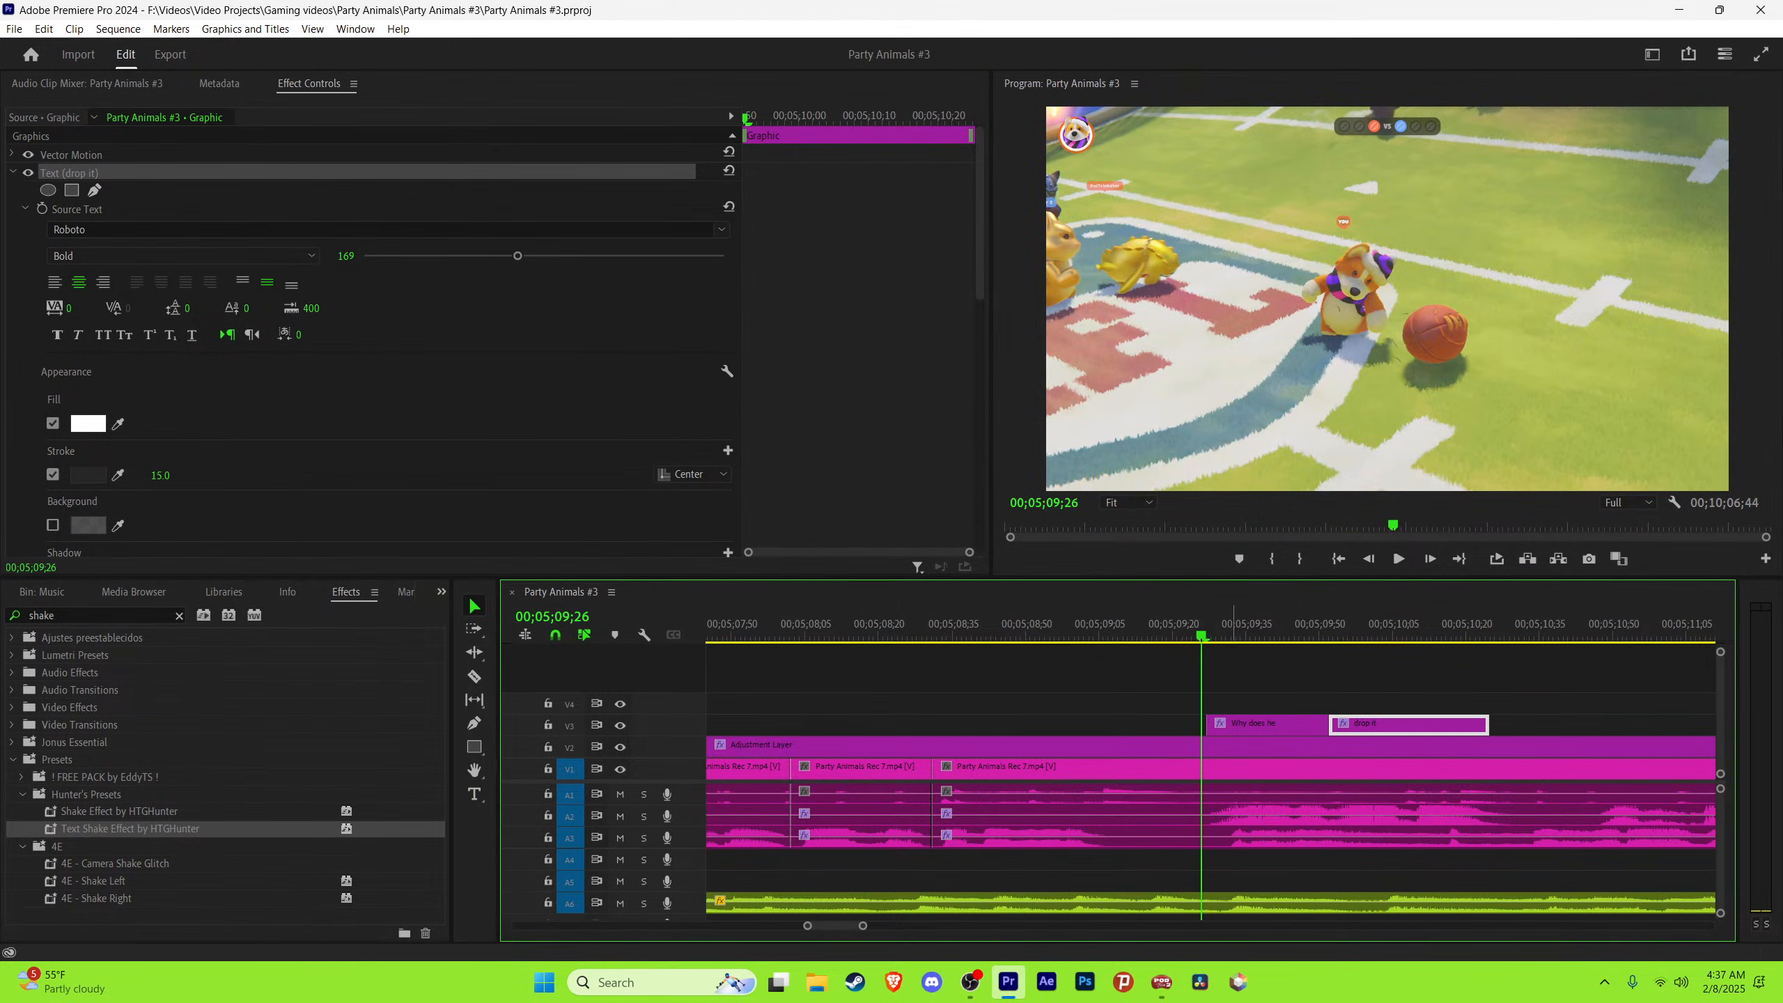
pyautogui.press('Right')
pyautogui.press('Right')
pyautogui.press('Right')
pyautogui.press('Right')
pyautogui.press('Right')
pyautogui.press('Right')
pyautogui.press('Right')
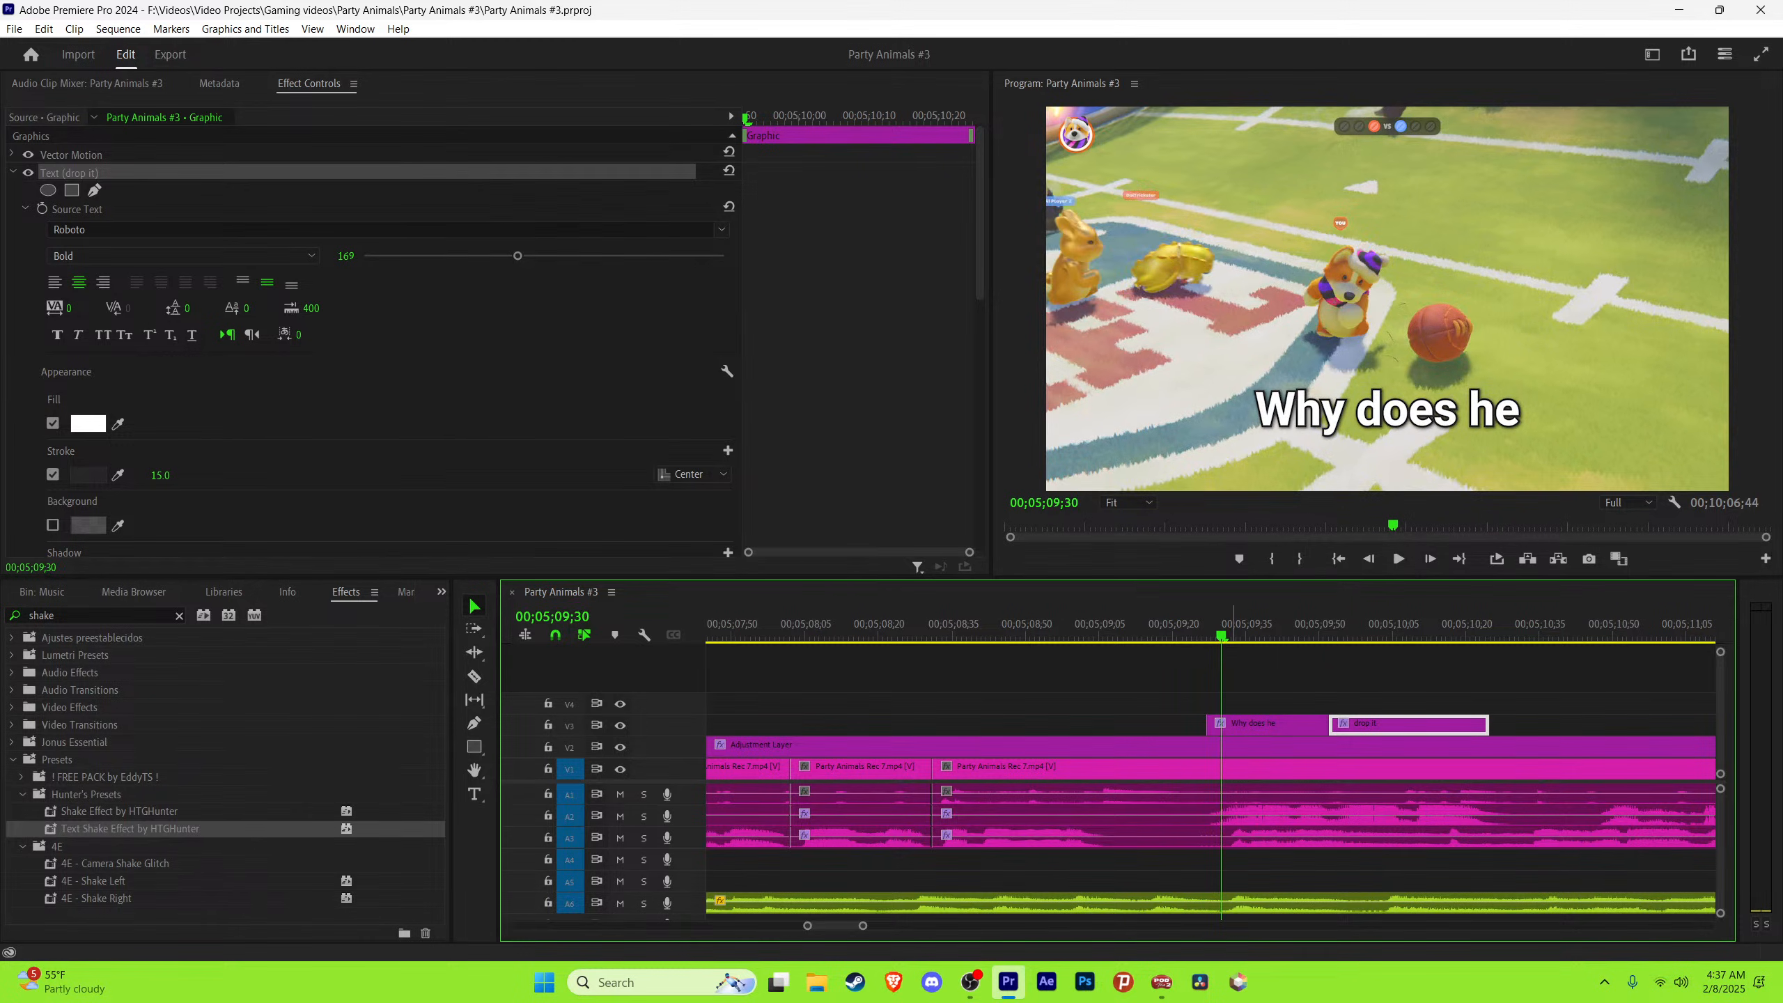
pyautogui.press('Right')
pyautogui.press('Right')
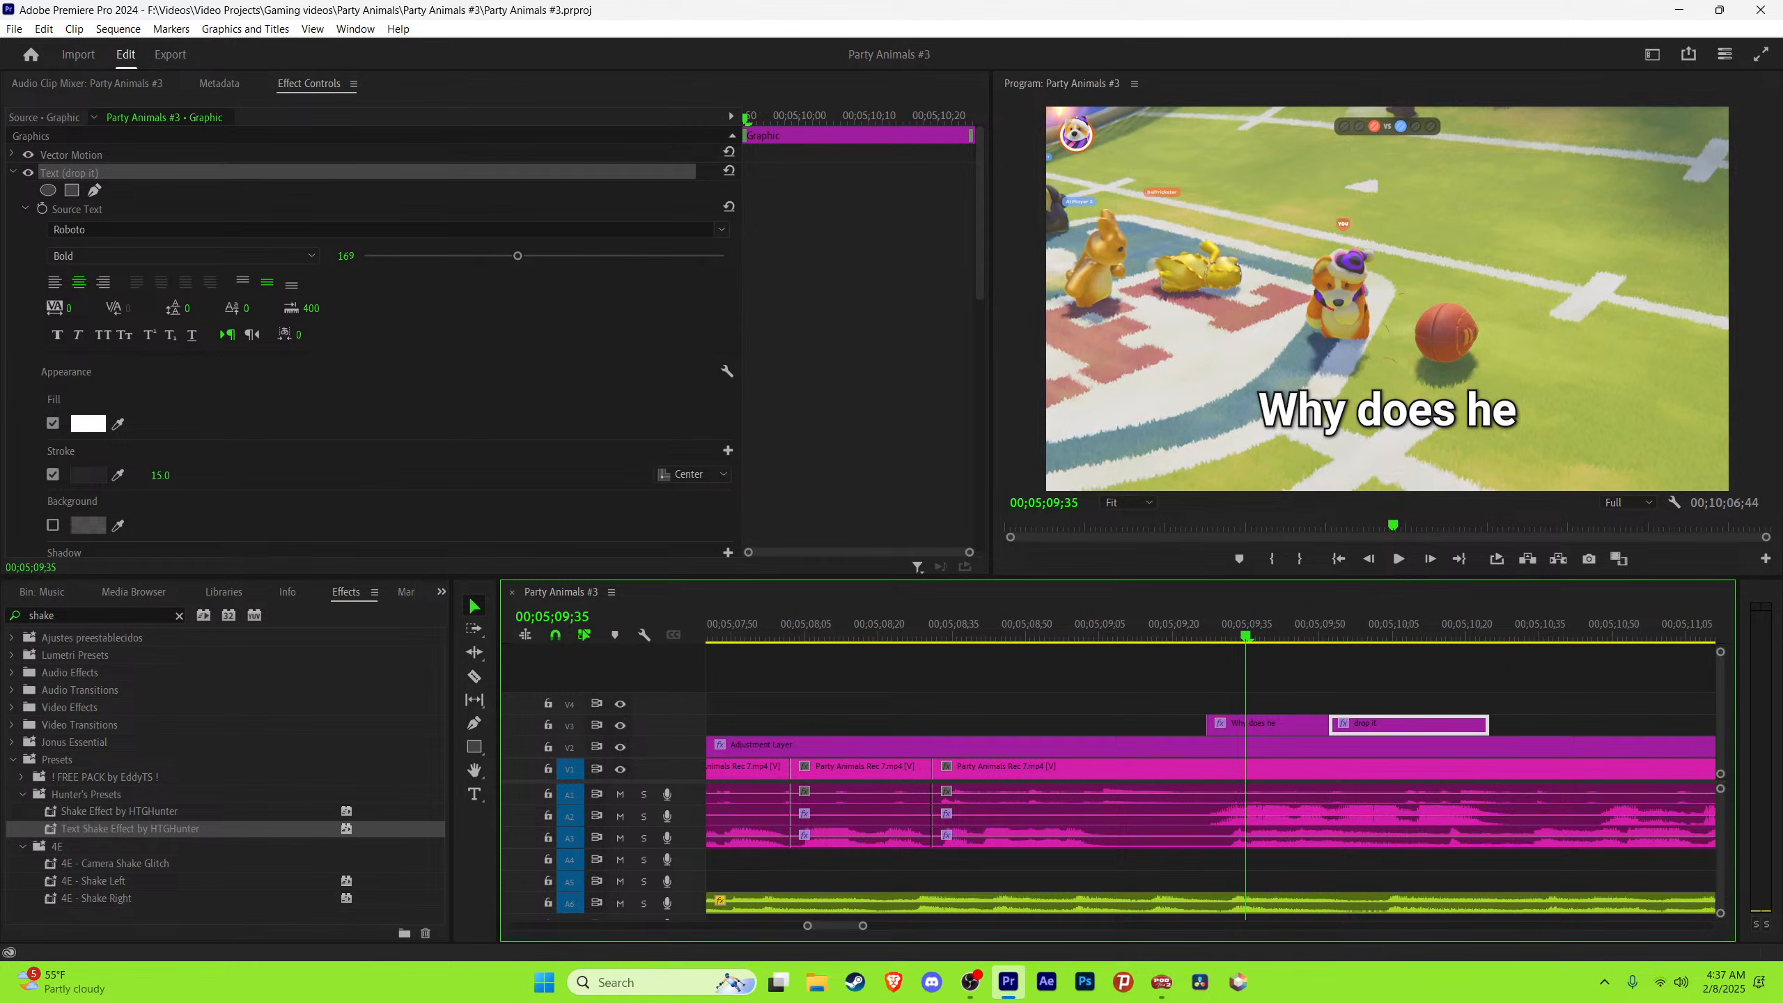
# Step: Play to the end of the "drop it" caption and extend its end to 00;05;10;26
pyautogui.hotkey('ctrl', 'shift', 'a')
pyautogui.press('space')
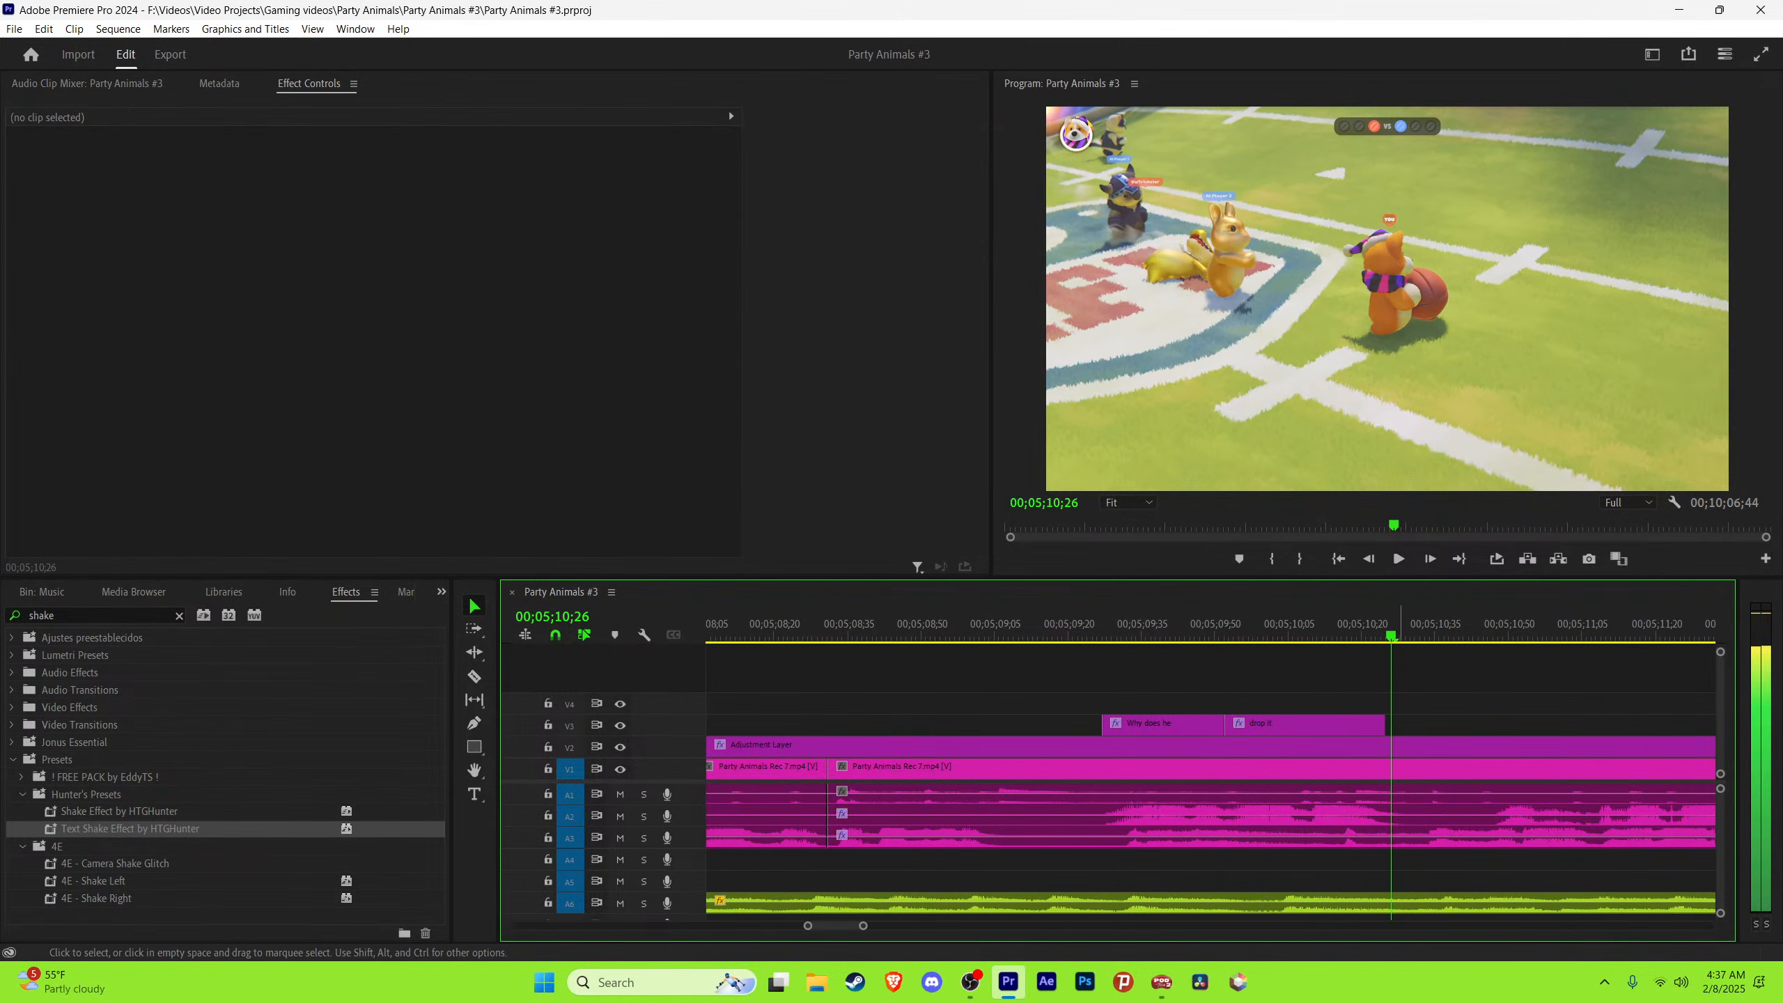
pyautogui.hscroll(2, 1212, 772)
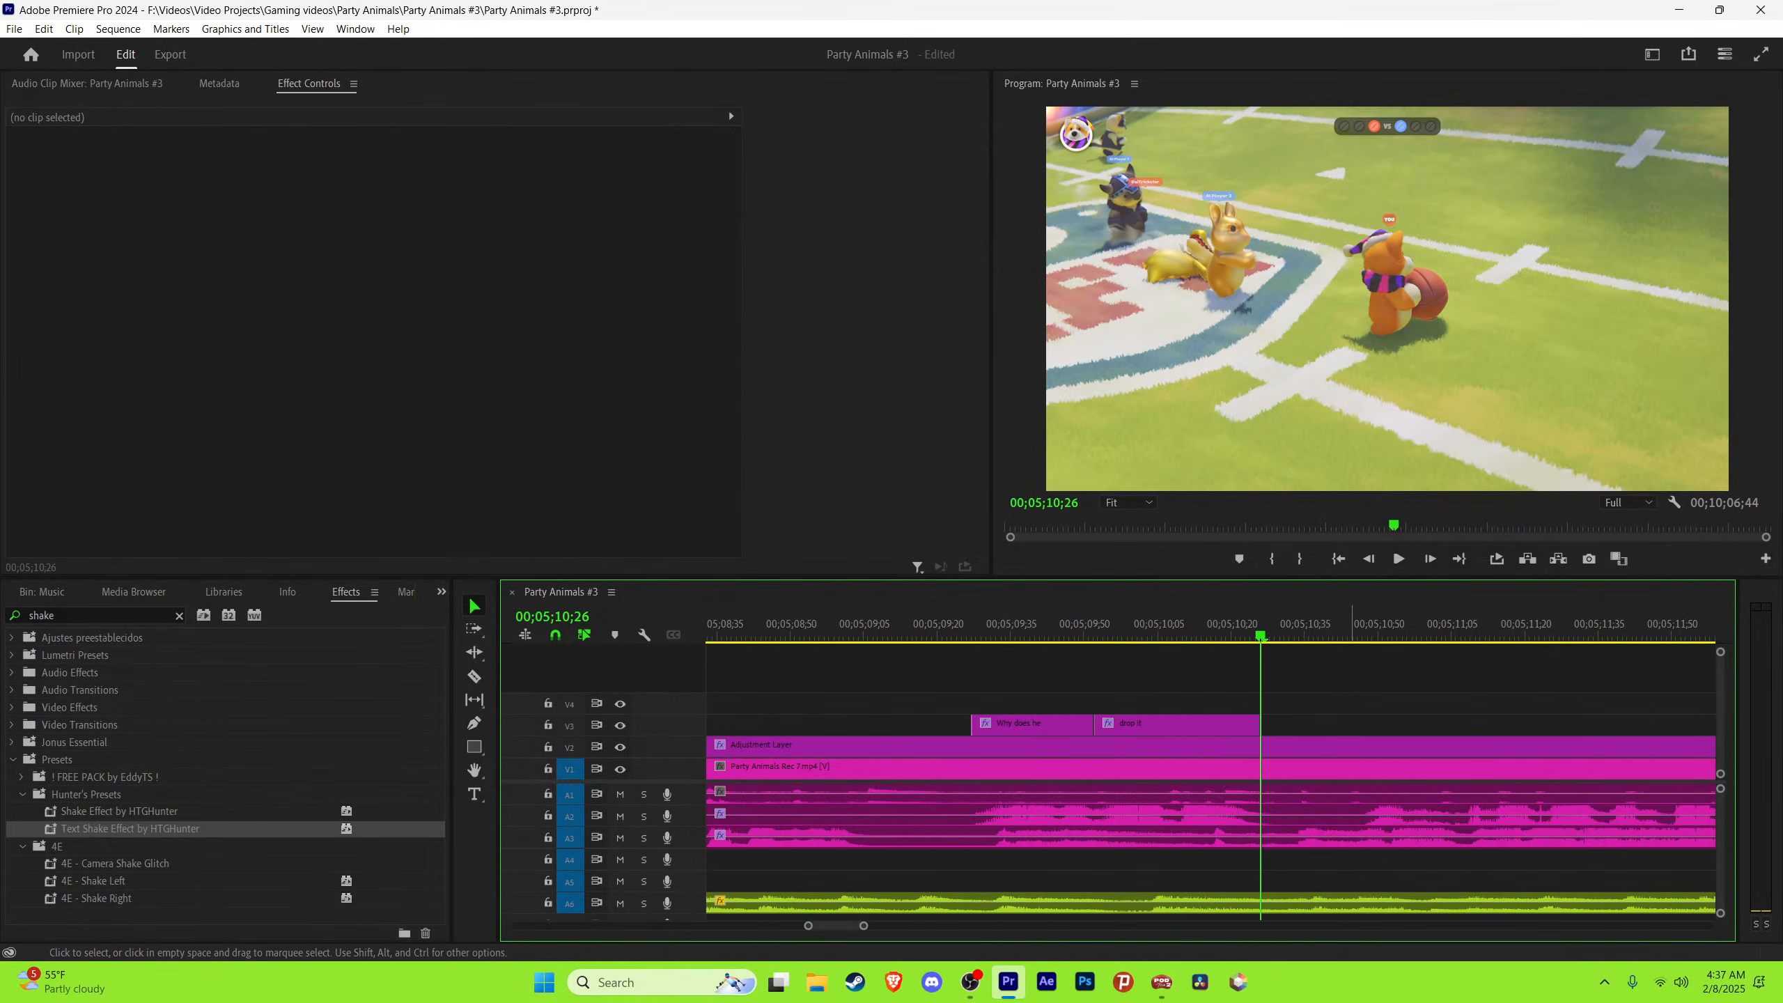
# Step: Place a copy of the "drop it" caption at 00;05;11;08 and change its text to "Is my character"
pyautogui.press('space')
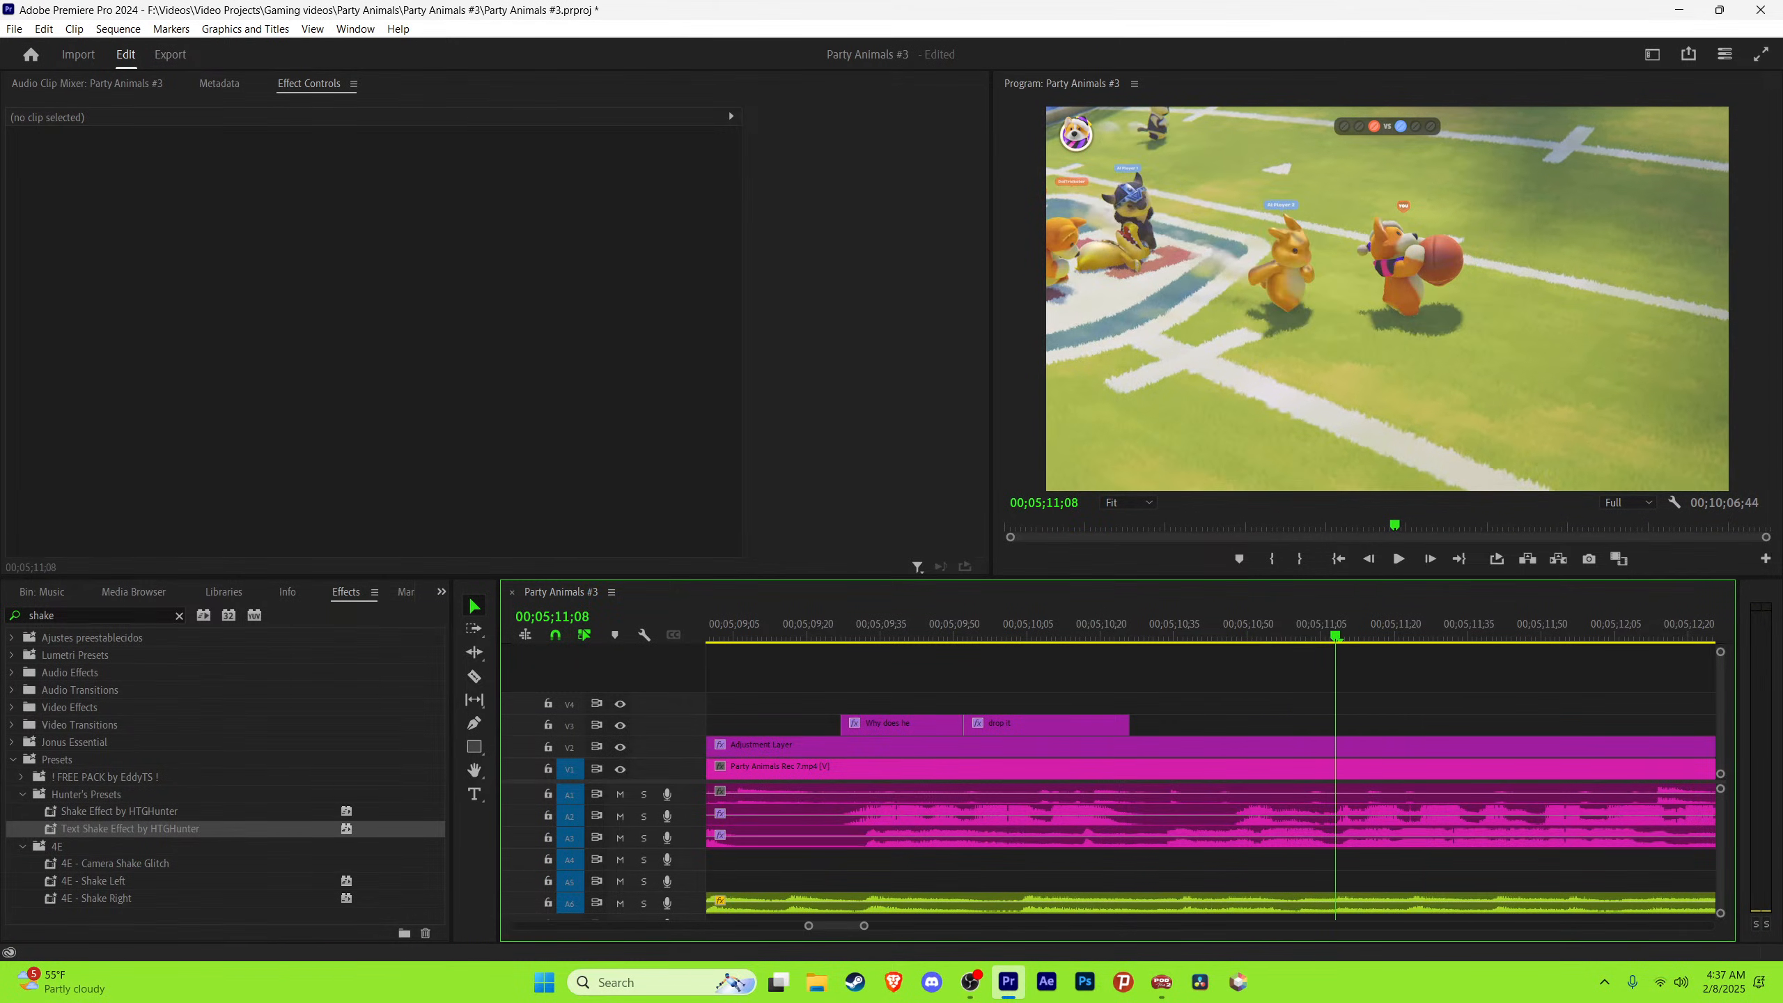
pyautogui.moveTo(1023, 724); pyautogui.dragTo(1401, 723)
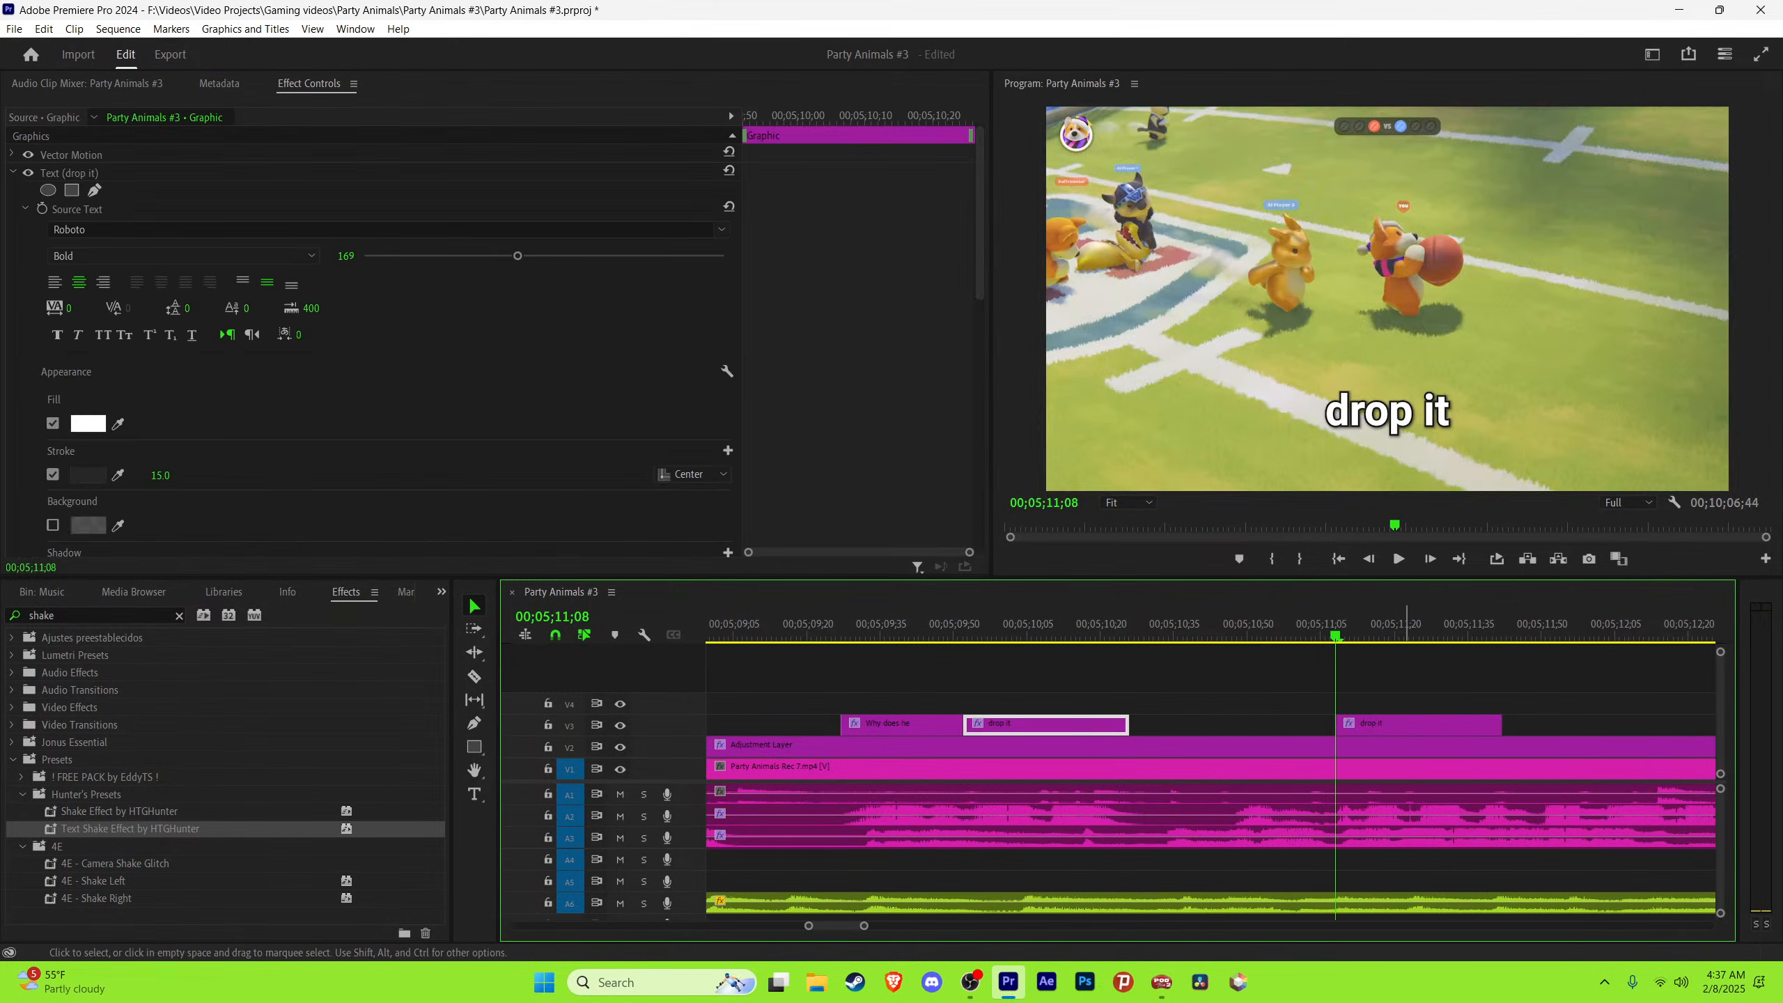
pyautogui.click(1402, 623)
pyautogui.click(1387, 411)
pyautogui.hotkey('ctrl', 'a')
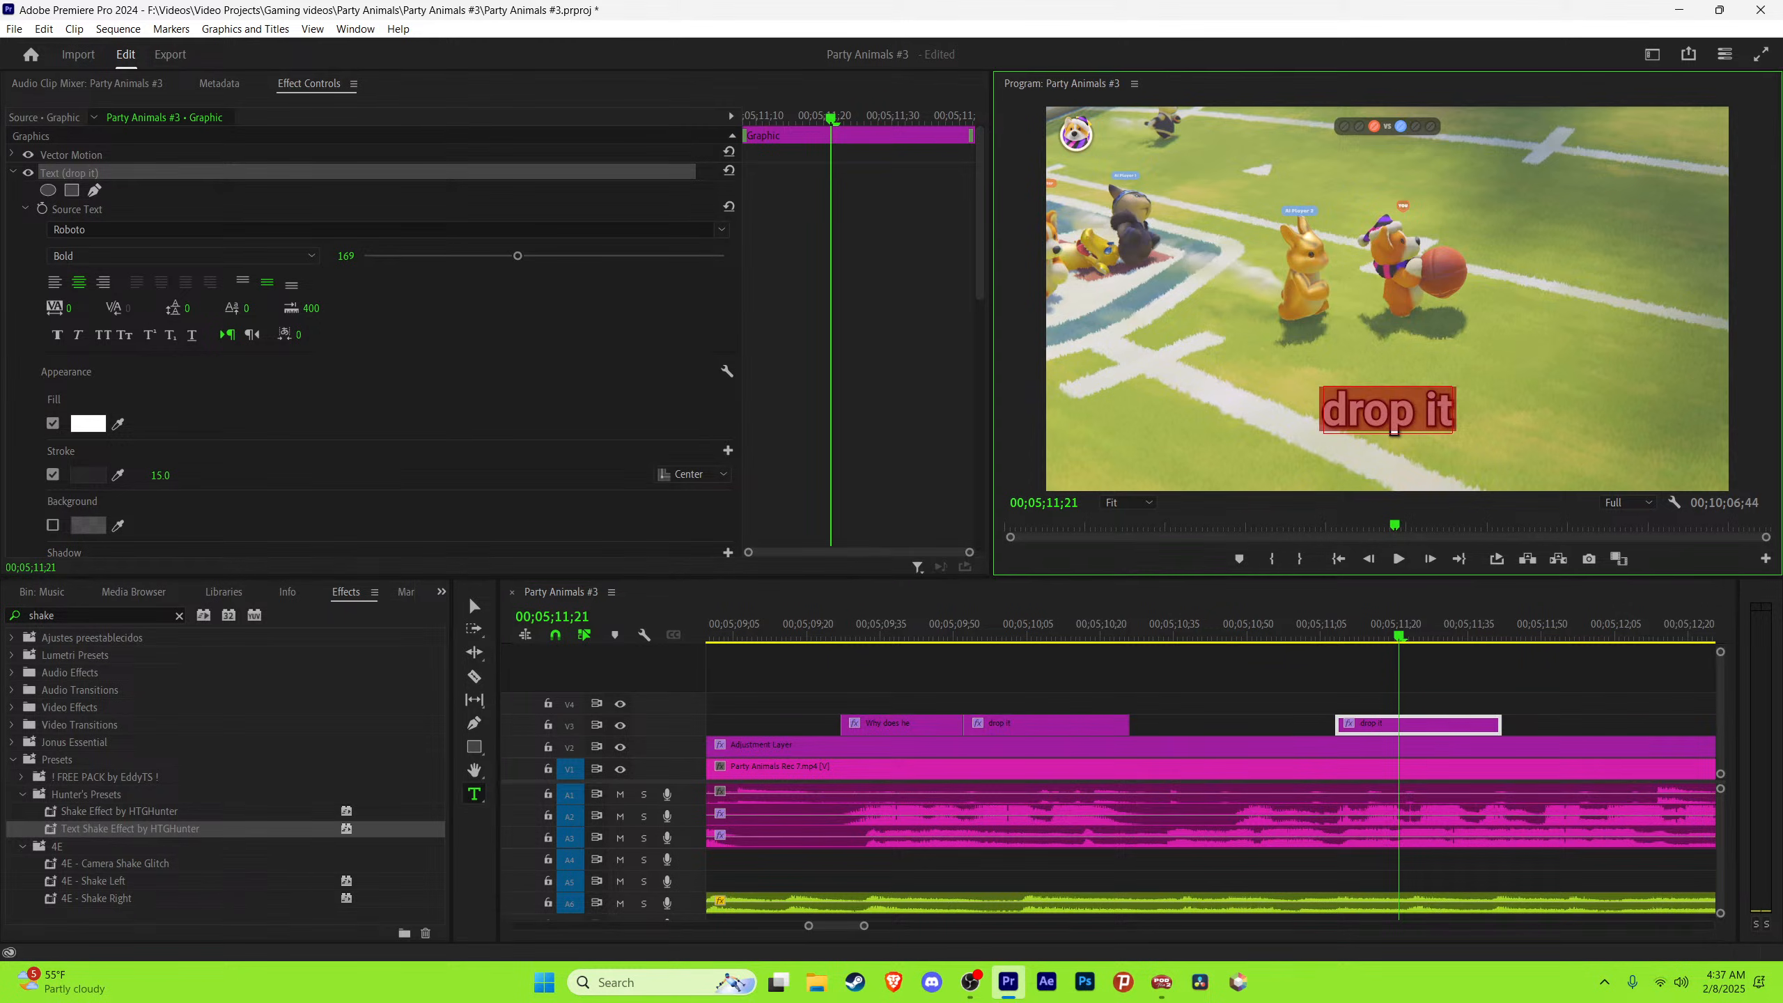
pyautogui.write('Is my cha')
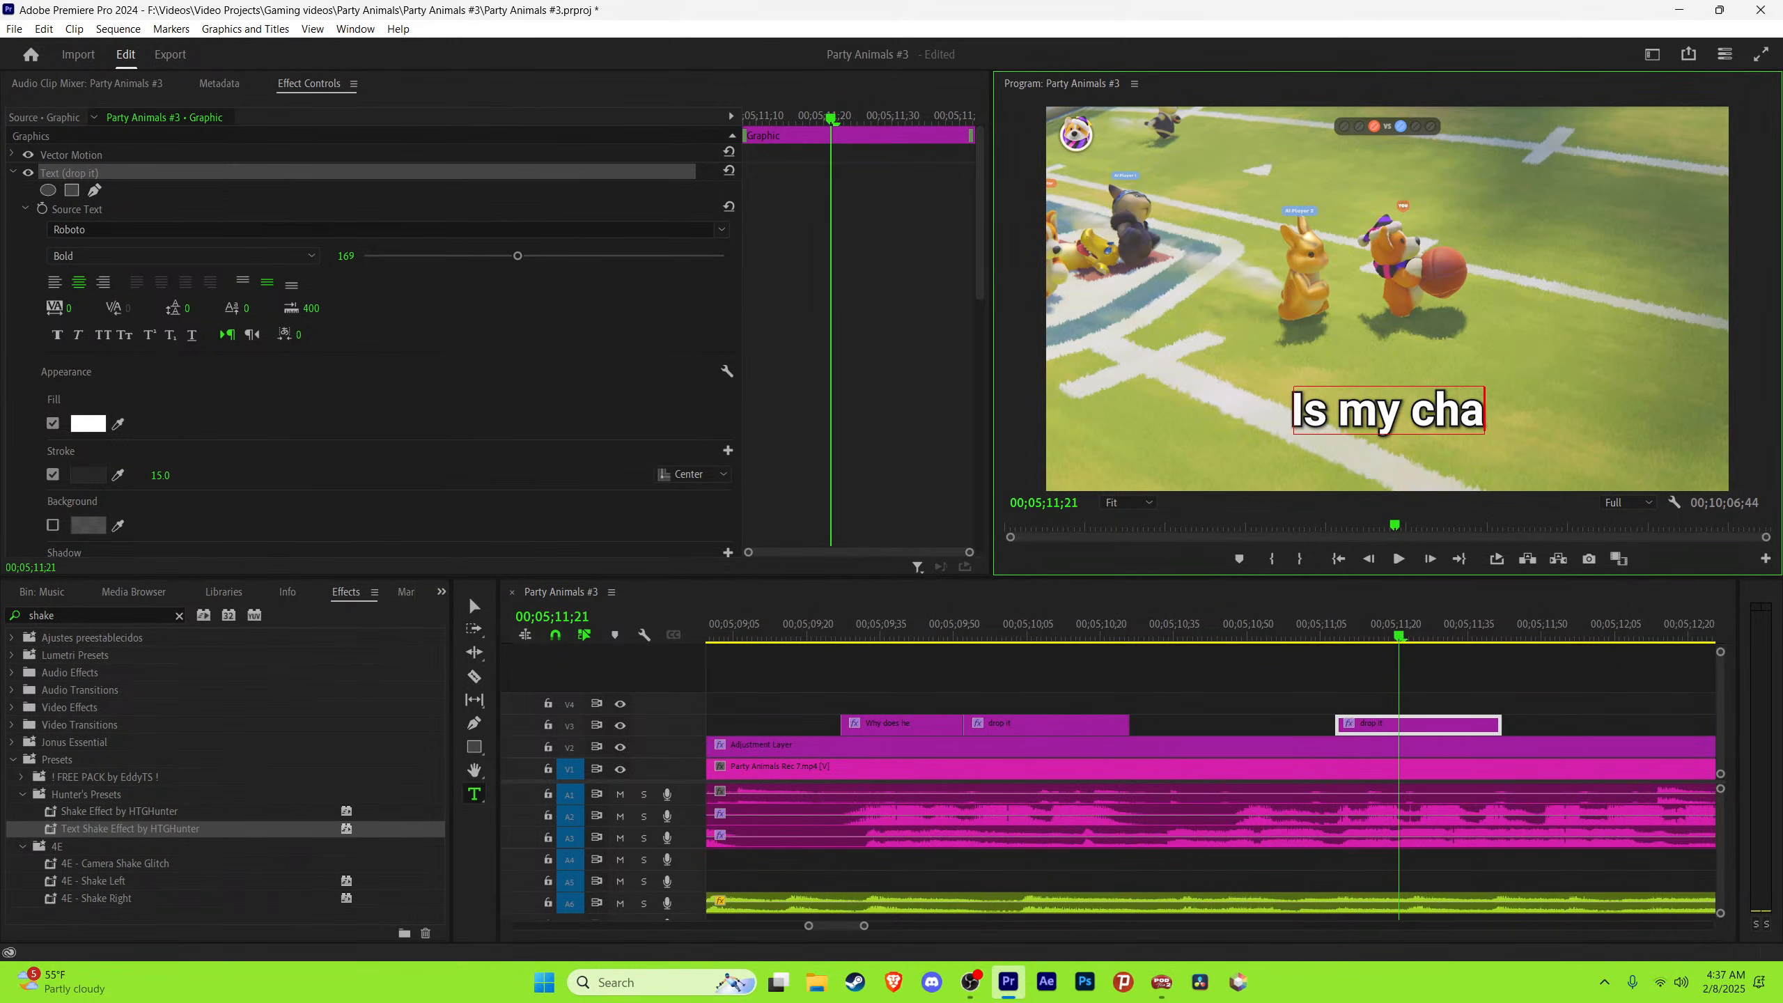
pyautogui.write('racter')
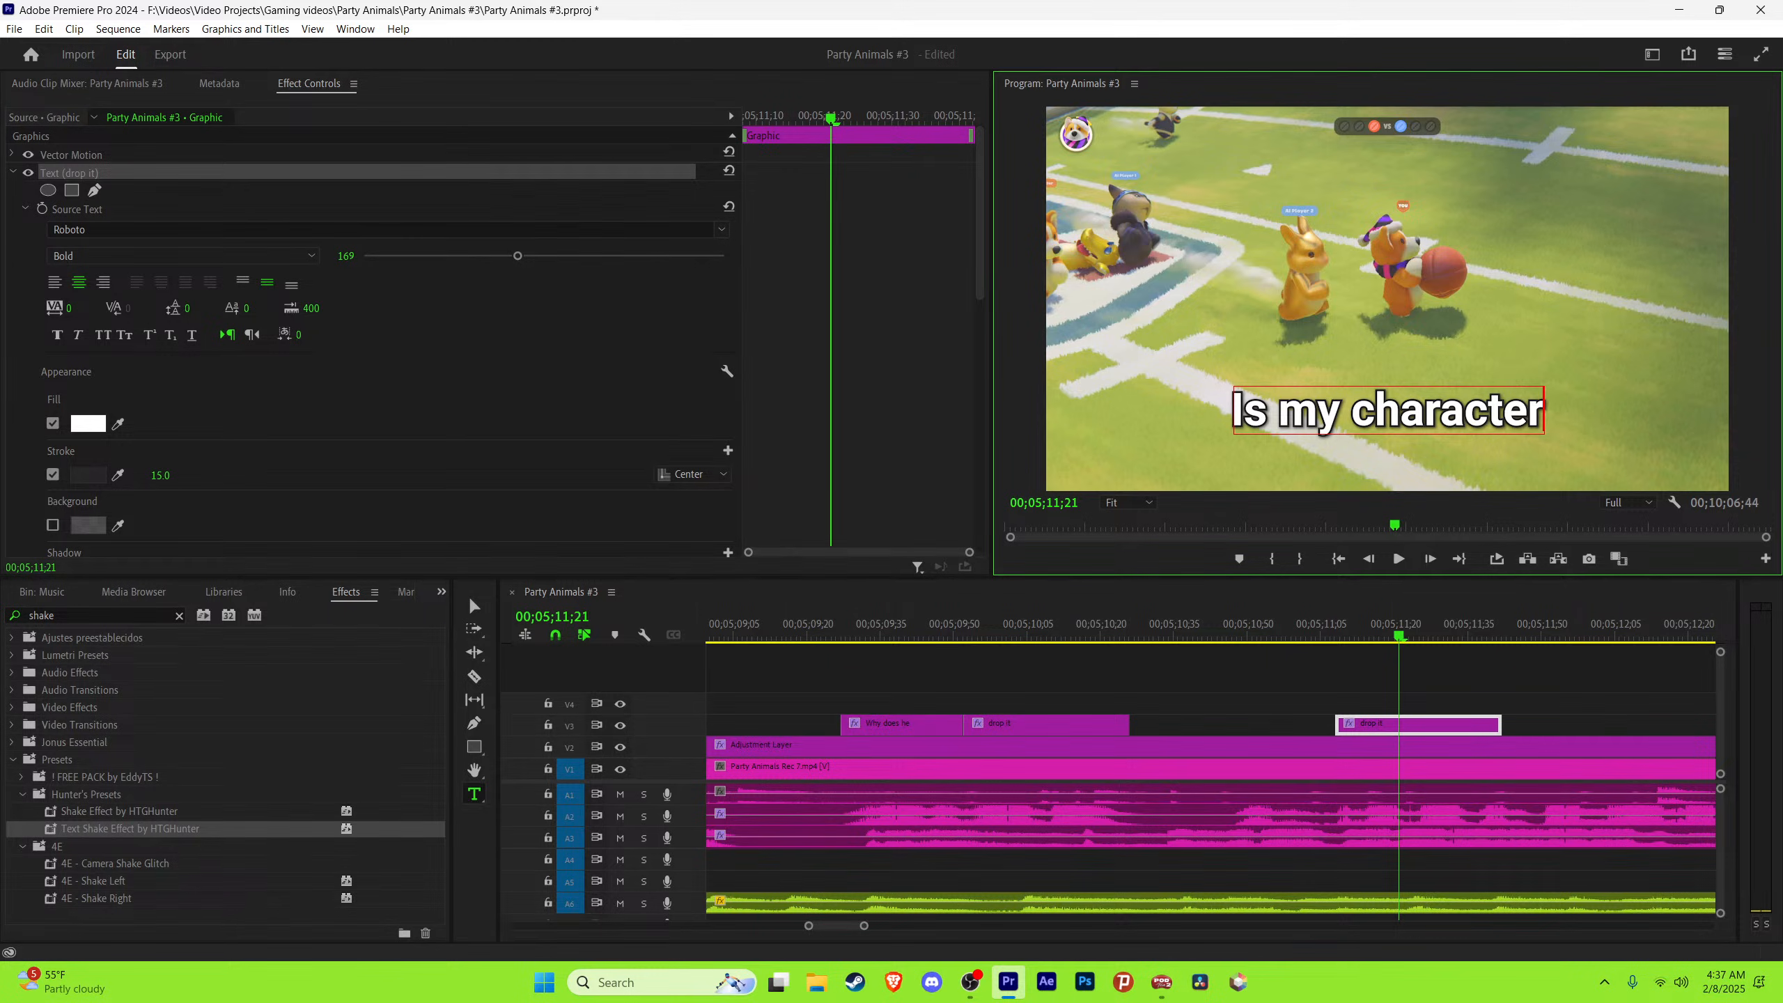
pyautogui.press('Escape')
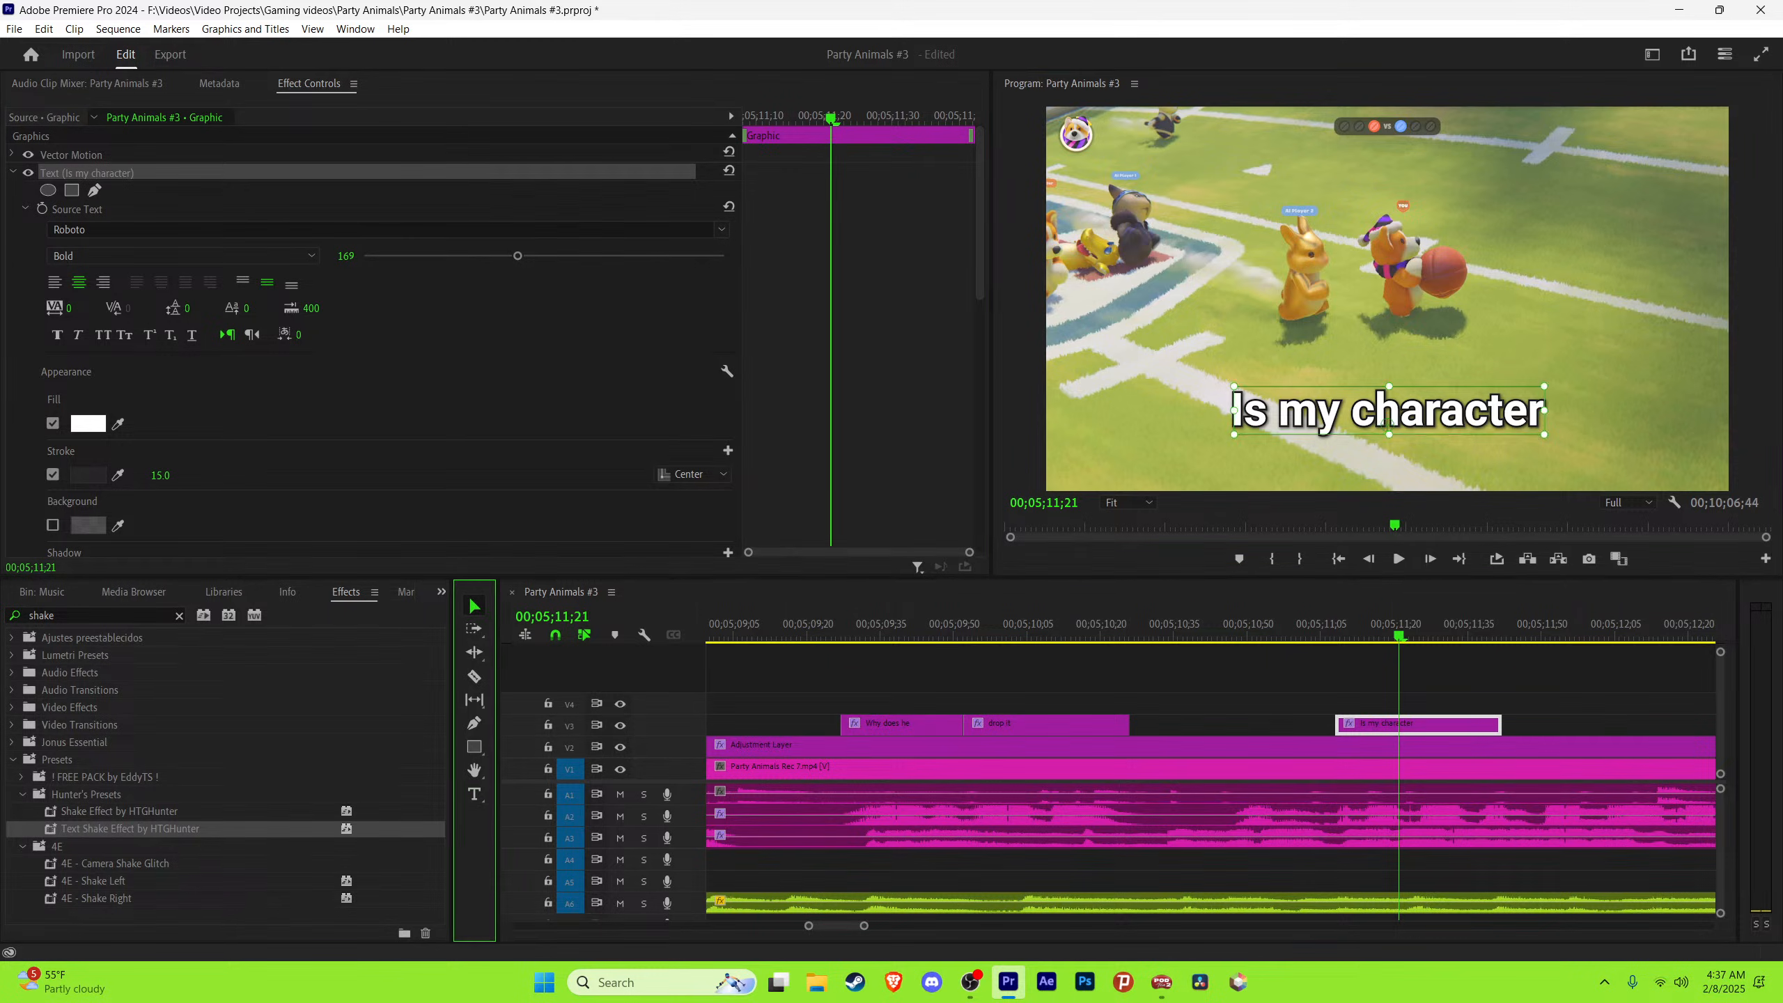
# Step: Play to the end of the "Is my character" line, extend the caption's end to 00;05;11;44, and save the project
pyautogui.press('space')
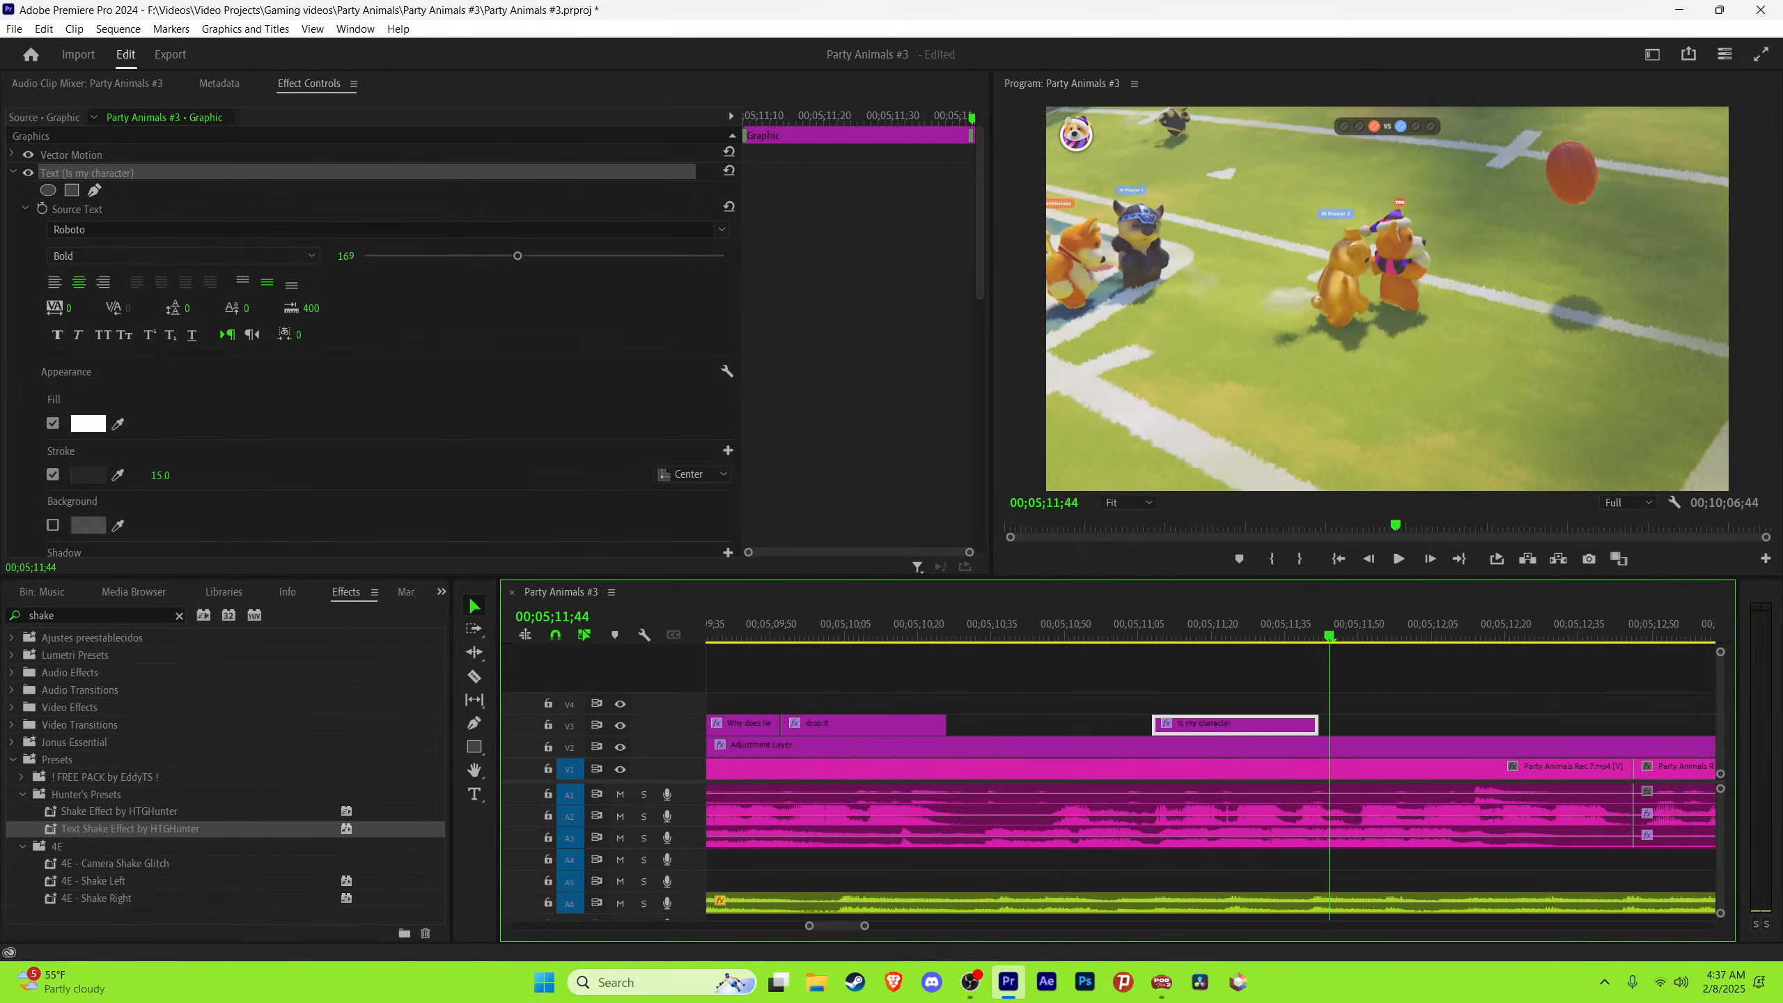
pyautogui.press('space')
pyautogui.click(1335, 625)
pyautogui.press('Left')
pyautogui.moveTo(1319, 725); pyautogui.dragTo(1333, 725)
pyautogui.press('Right')
pyautogui.hotkey('ctrl', 's')
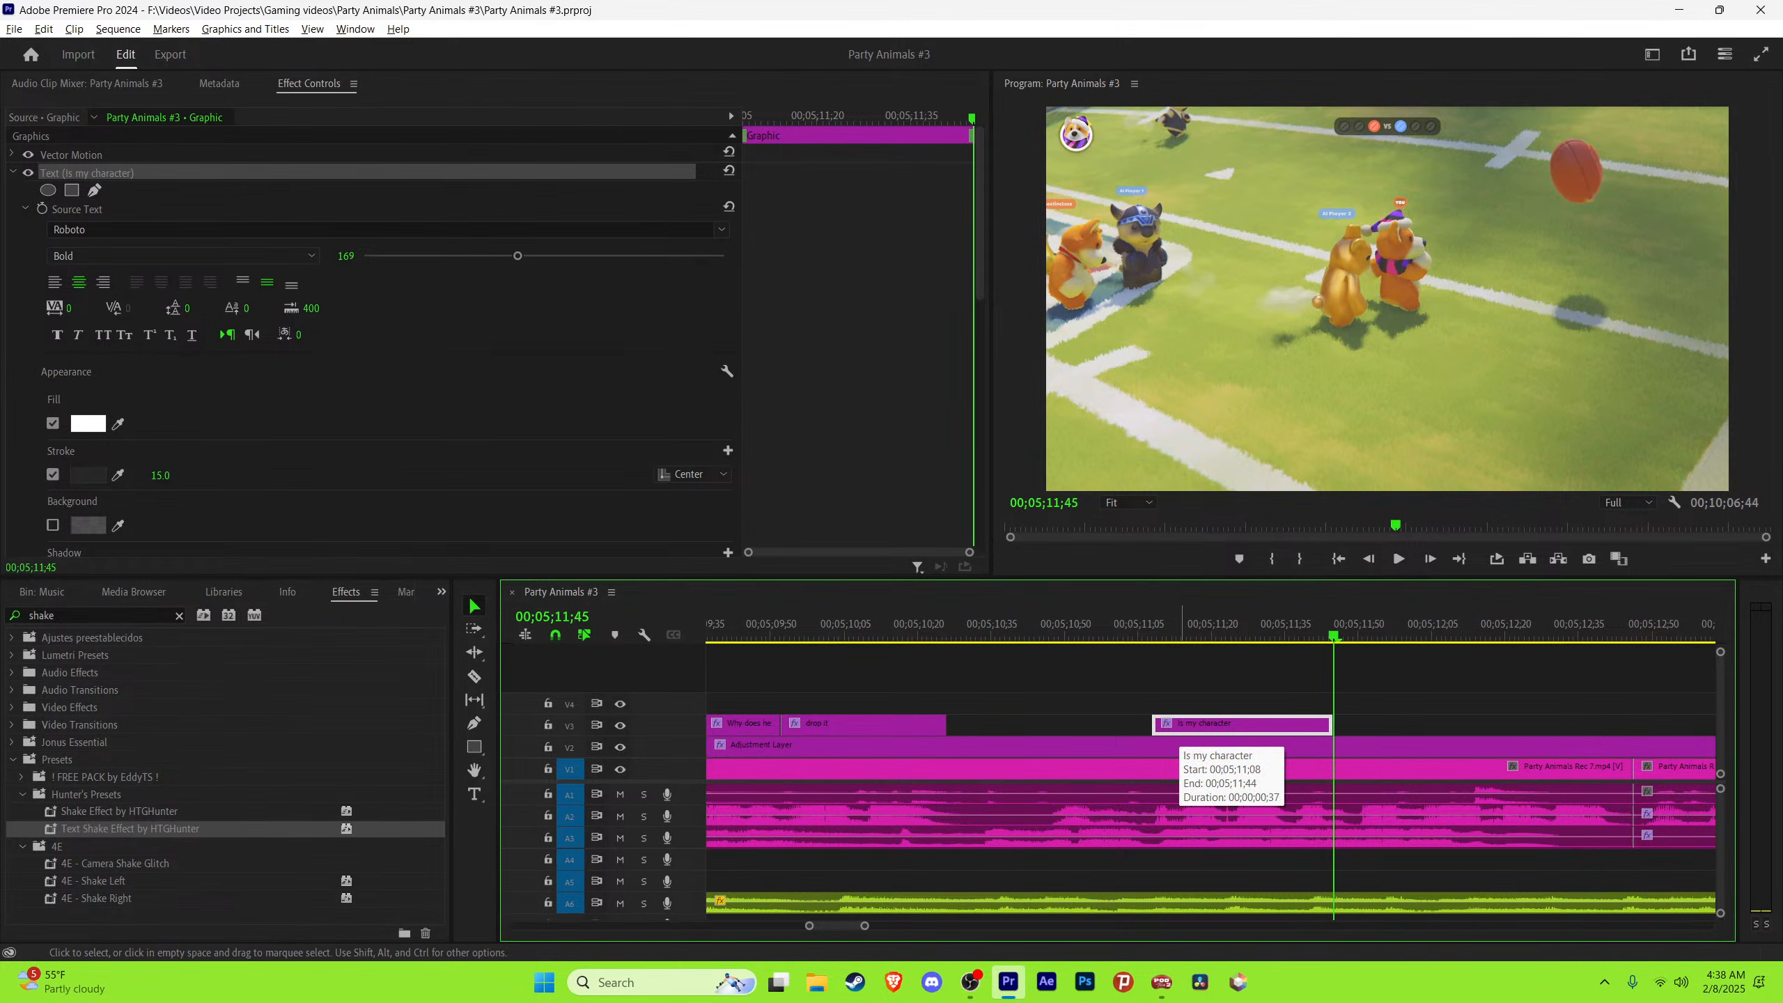
# Step: Duplicate the "Is my character" caption directly after itself and change the copy's text to "special"
pyautogui.moveTo(1182, 730); pyautogui.dragTo(1360, 728)
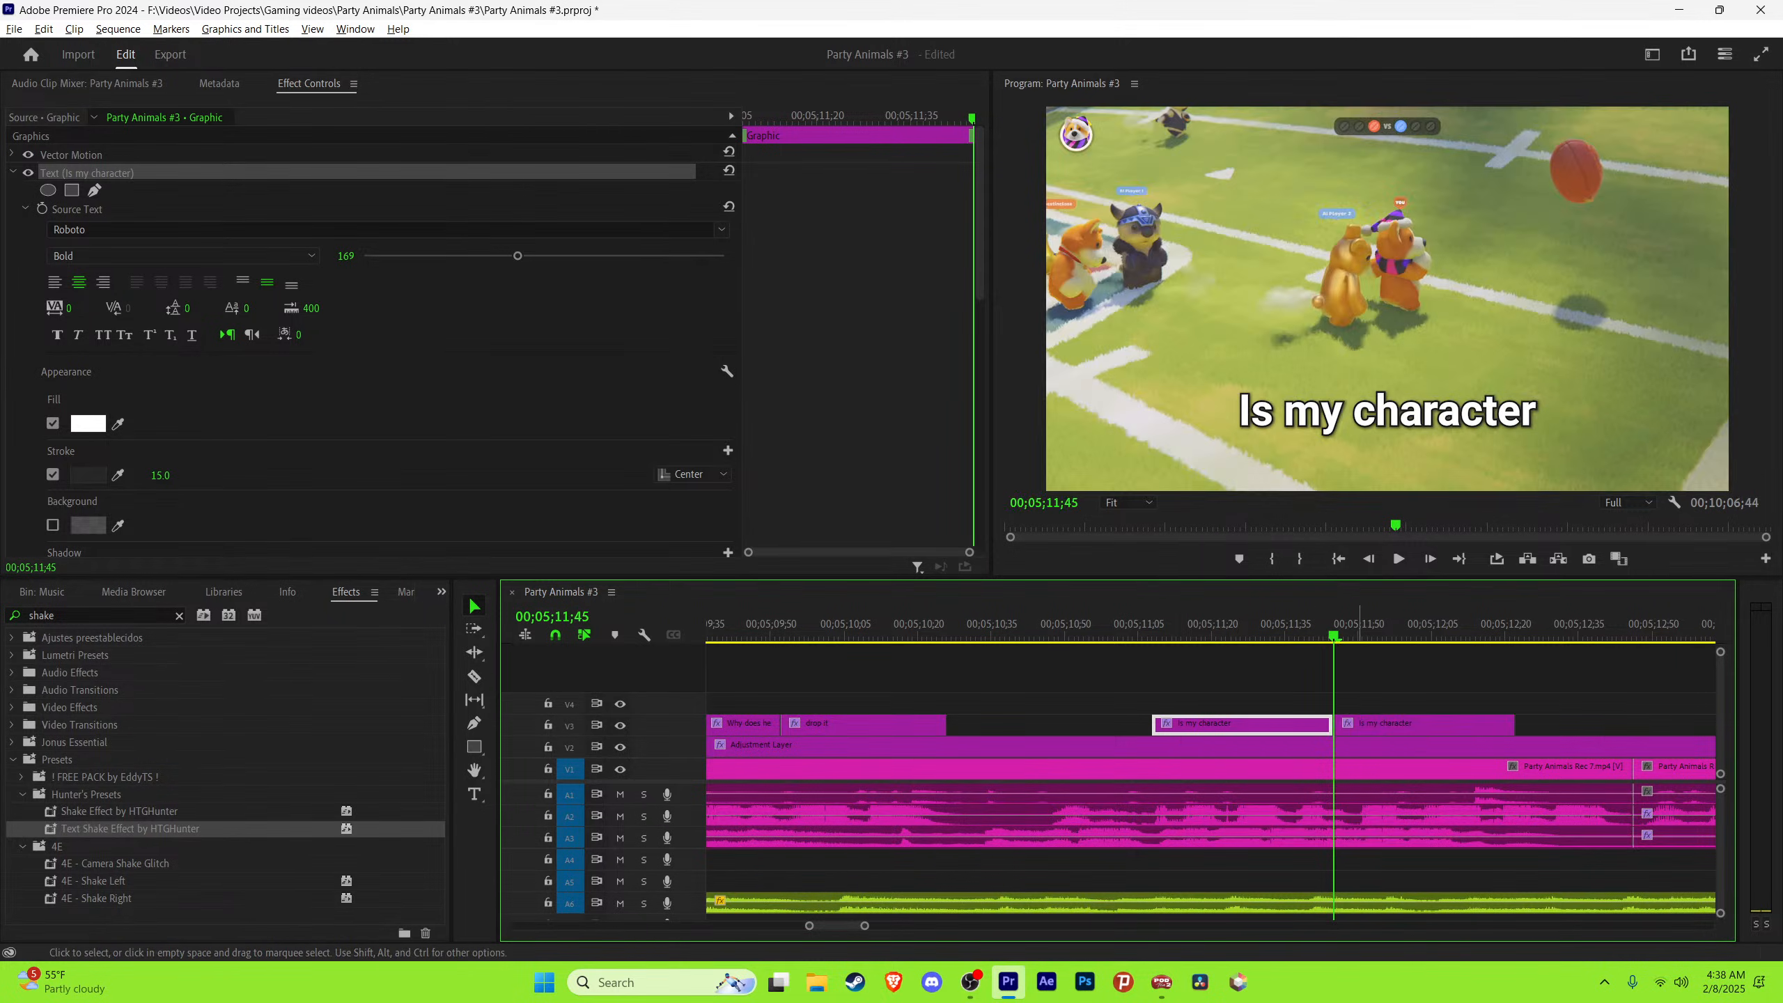
pyautogui.press('space')
pyautogui.moveTo(1349, 625); pyautogui.dragTo(1339, 624)
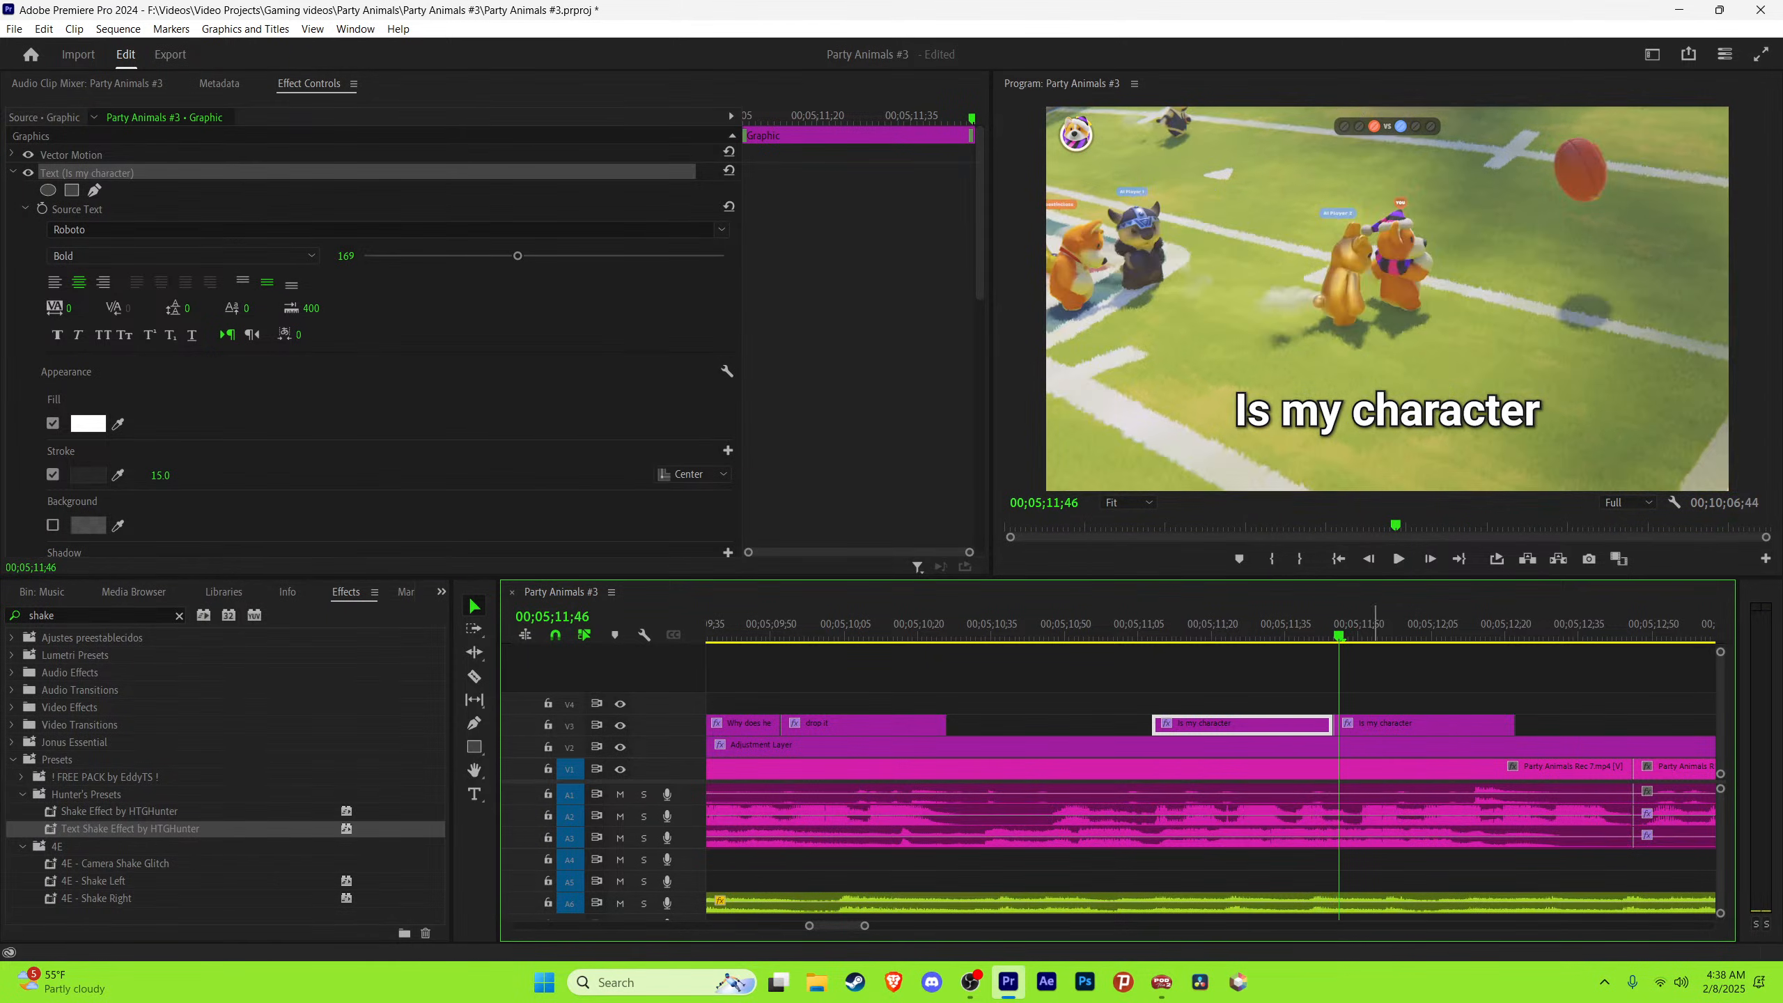
pyautogui.click(1389, 412)
pyautogui.hotkey('ctrl', 'a')
pyautogui.write('s')
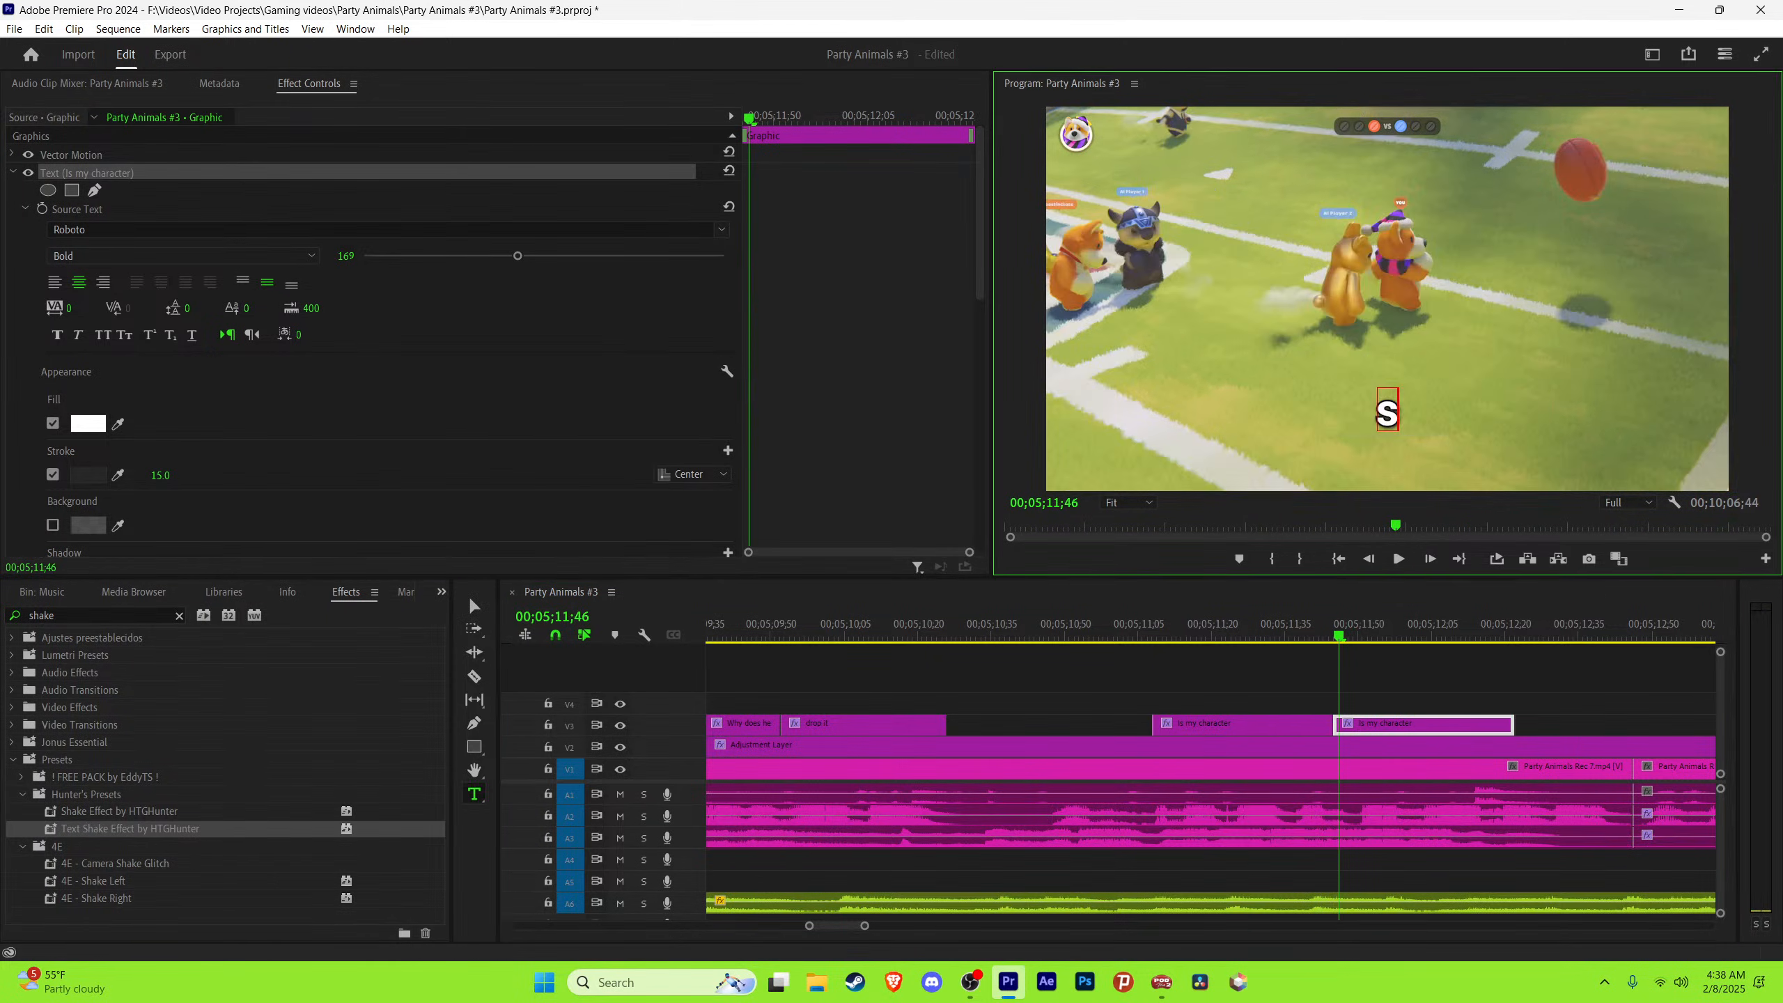
pyautogui.write('pecial')
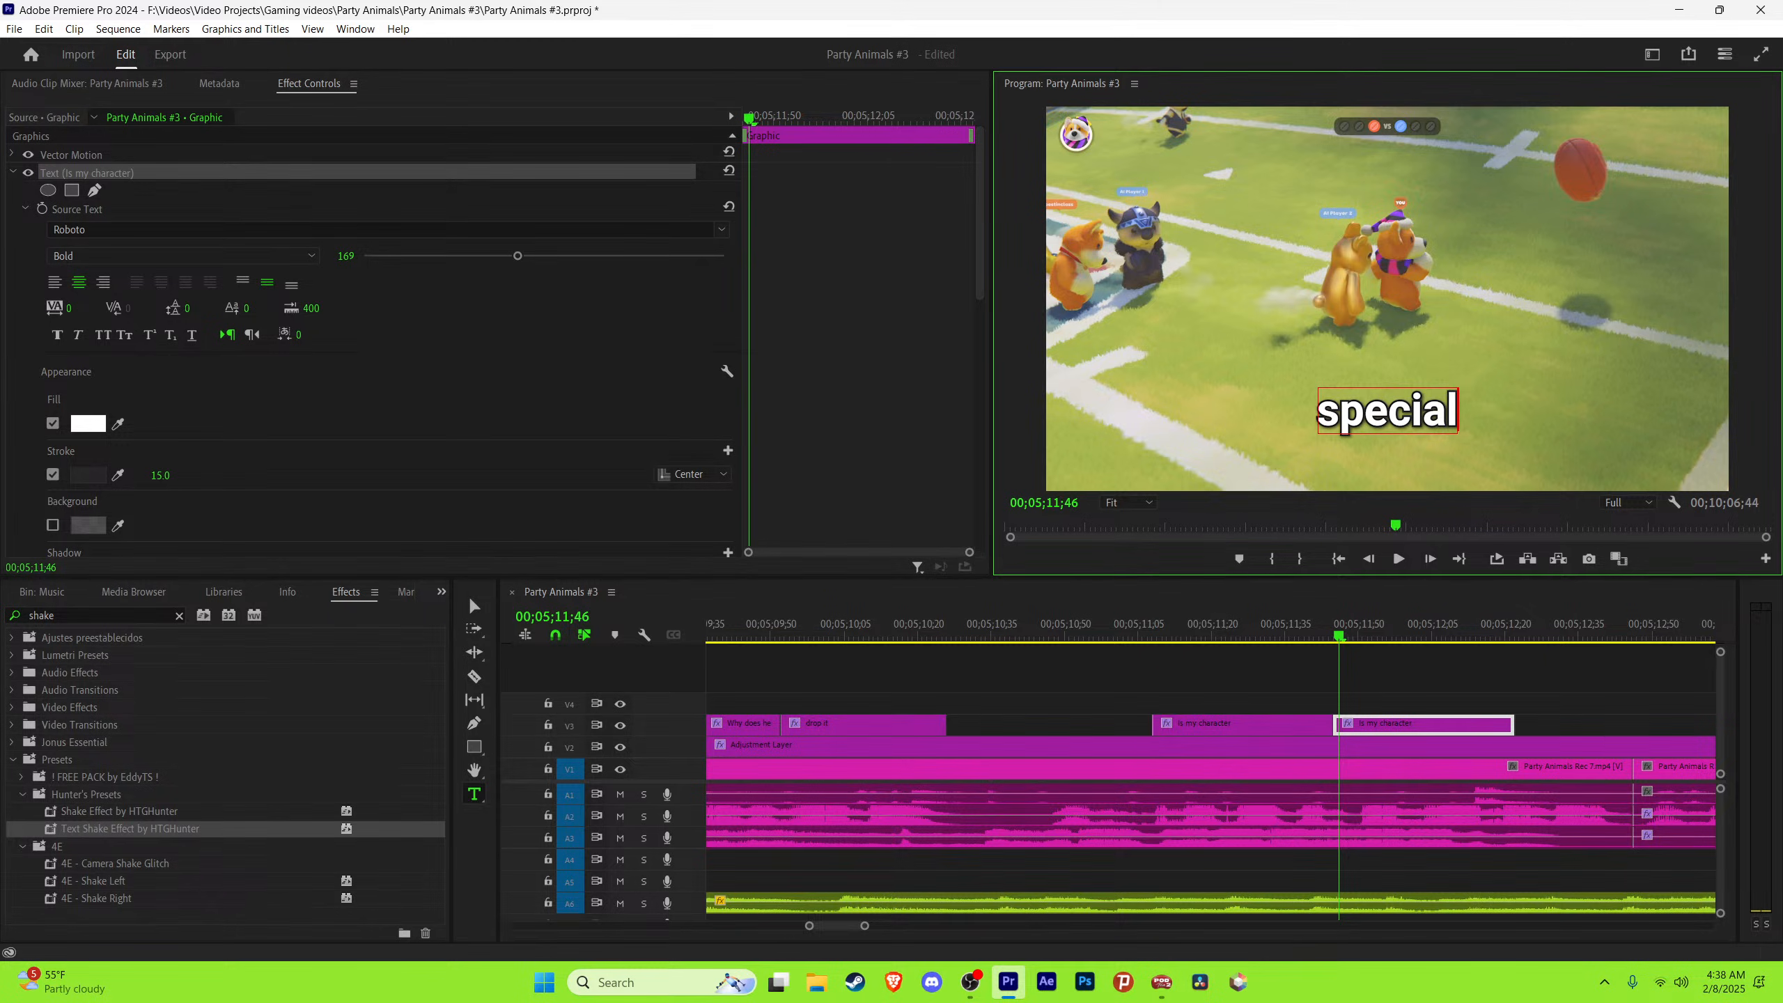
pyautogui.press('Escape')
# Step: Find where the word "special" ends and place a copy of its caption there, overwriting the end of the original
pyautogui.press('space')
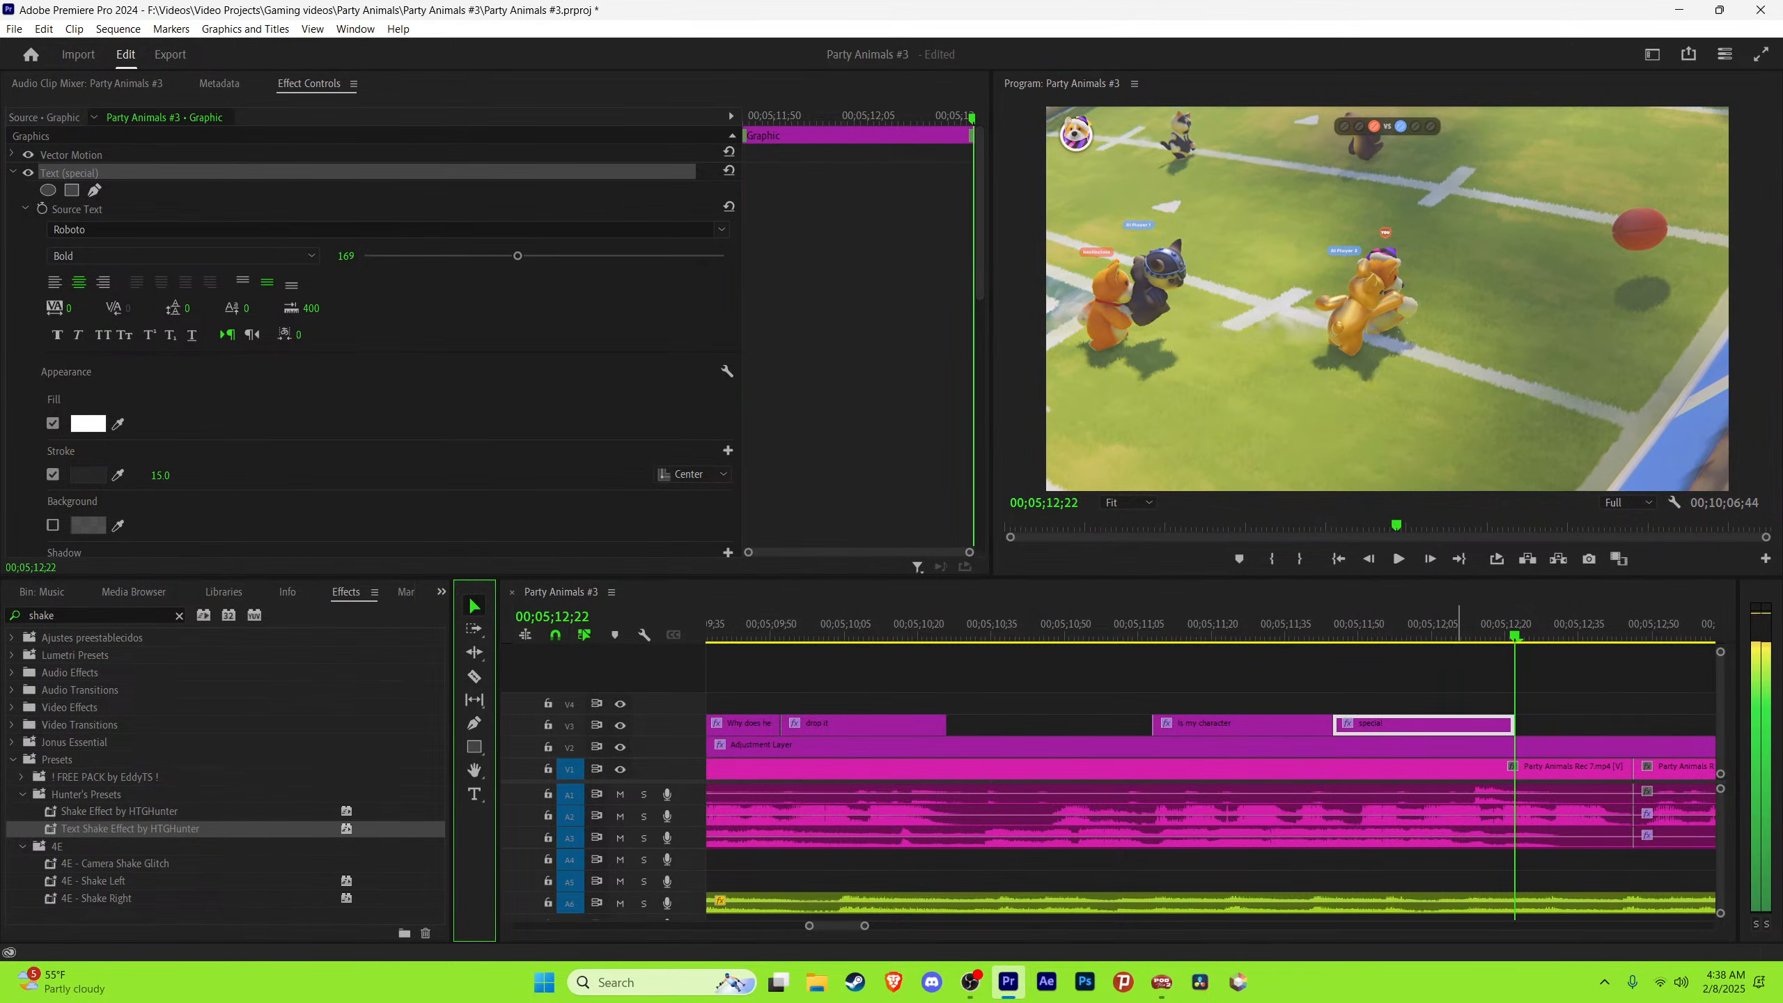
pyautogui.press('space')
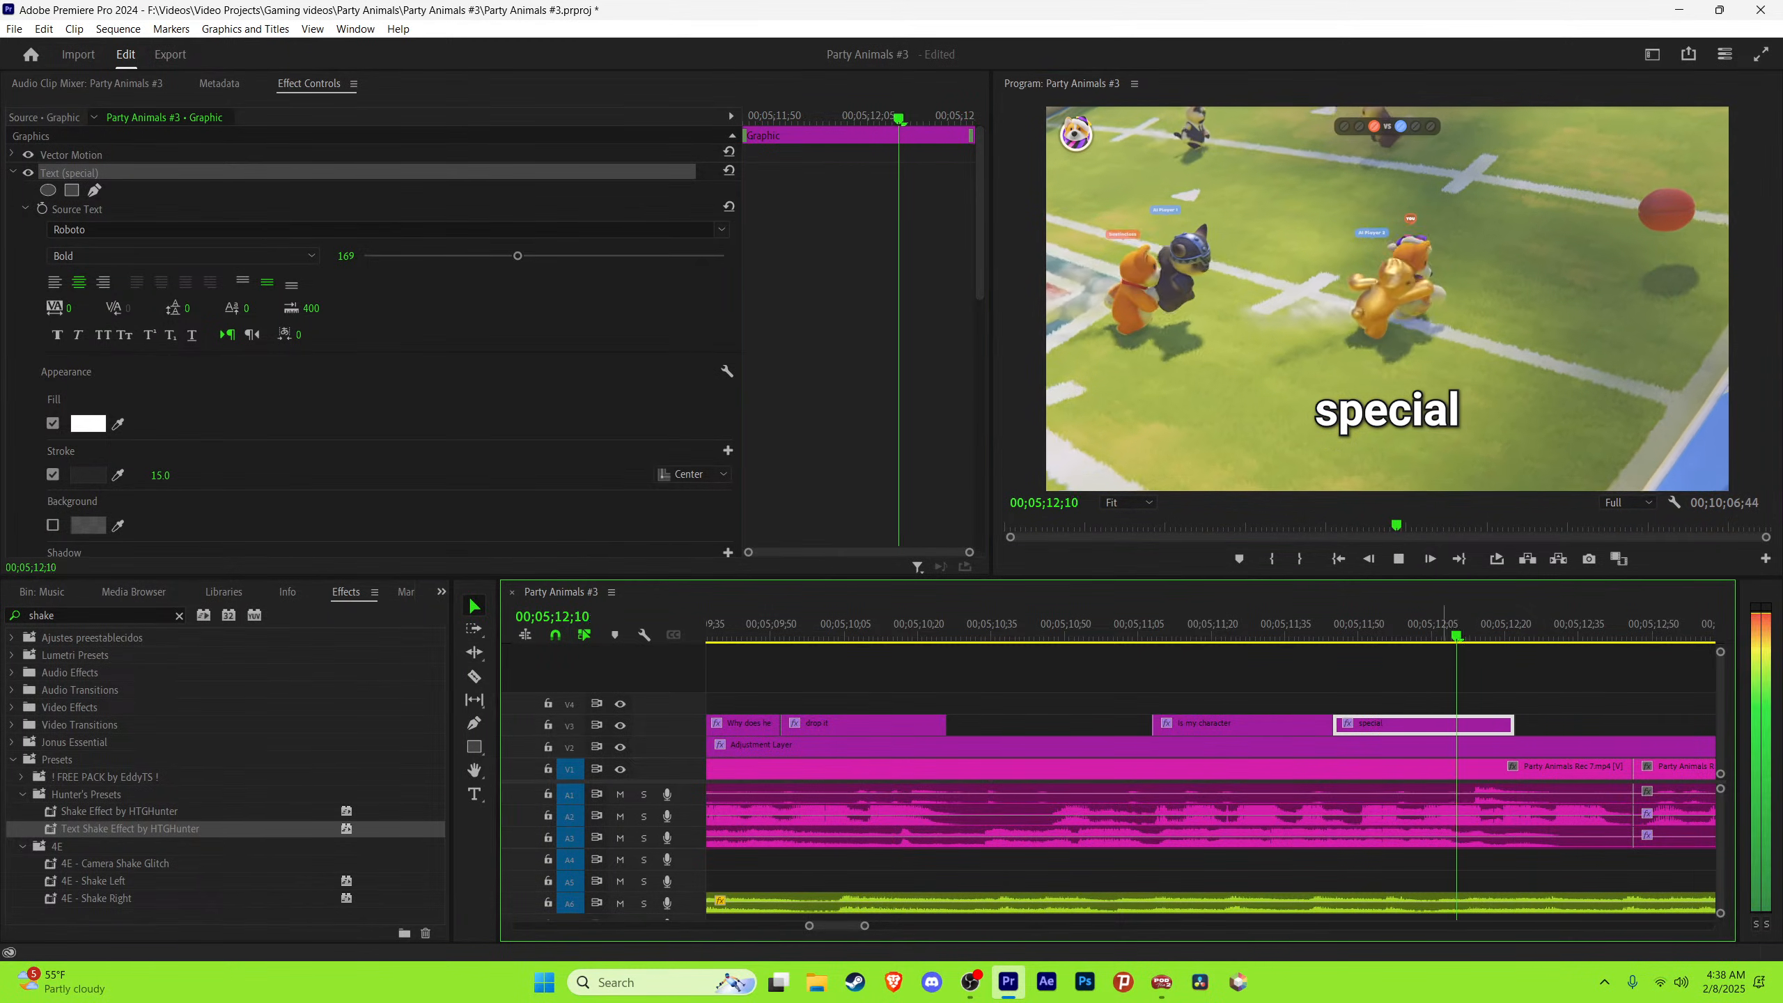
pyautogui.press('space')
pyautogui.hotkey('shift', 'Left')
pyautogui.hotkey('shift', 'Left')
pyautogui.press('Right')
pyautogui.moveTo(1375, 725); pyautogui.dragTo(1485, 728)
pyautogui.press('Escape')
pyautogui.press('space')
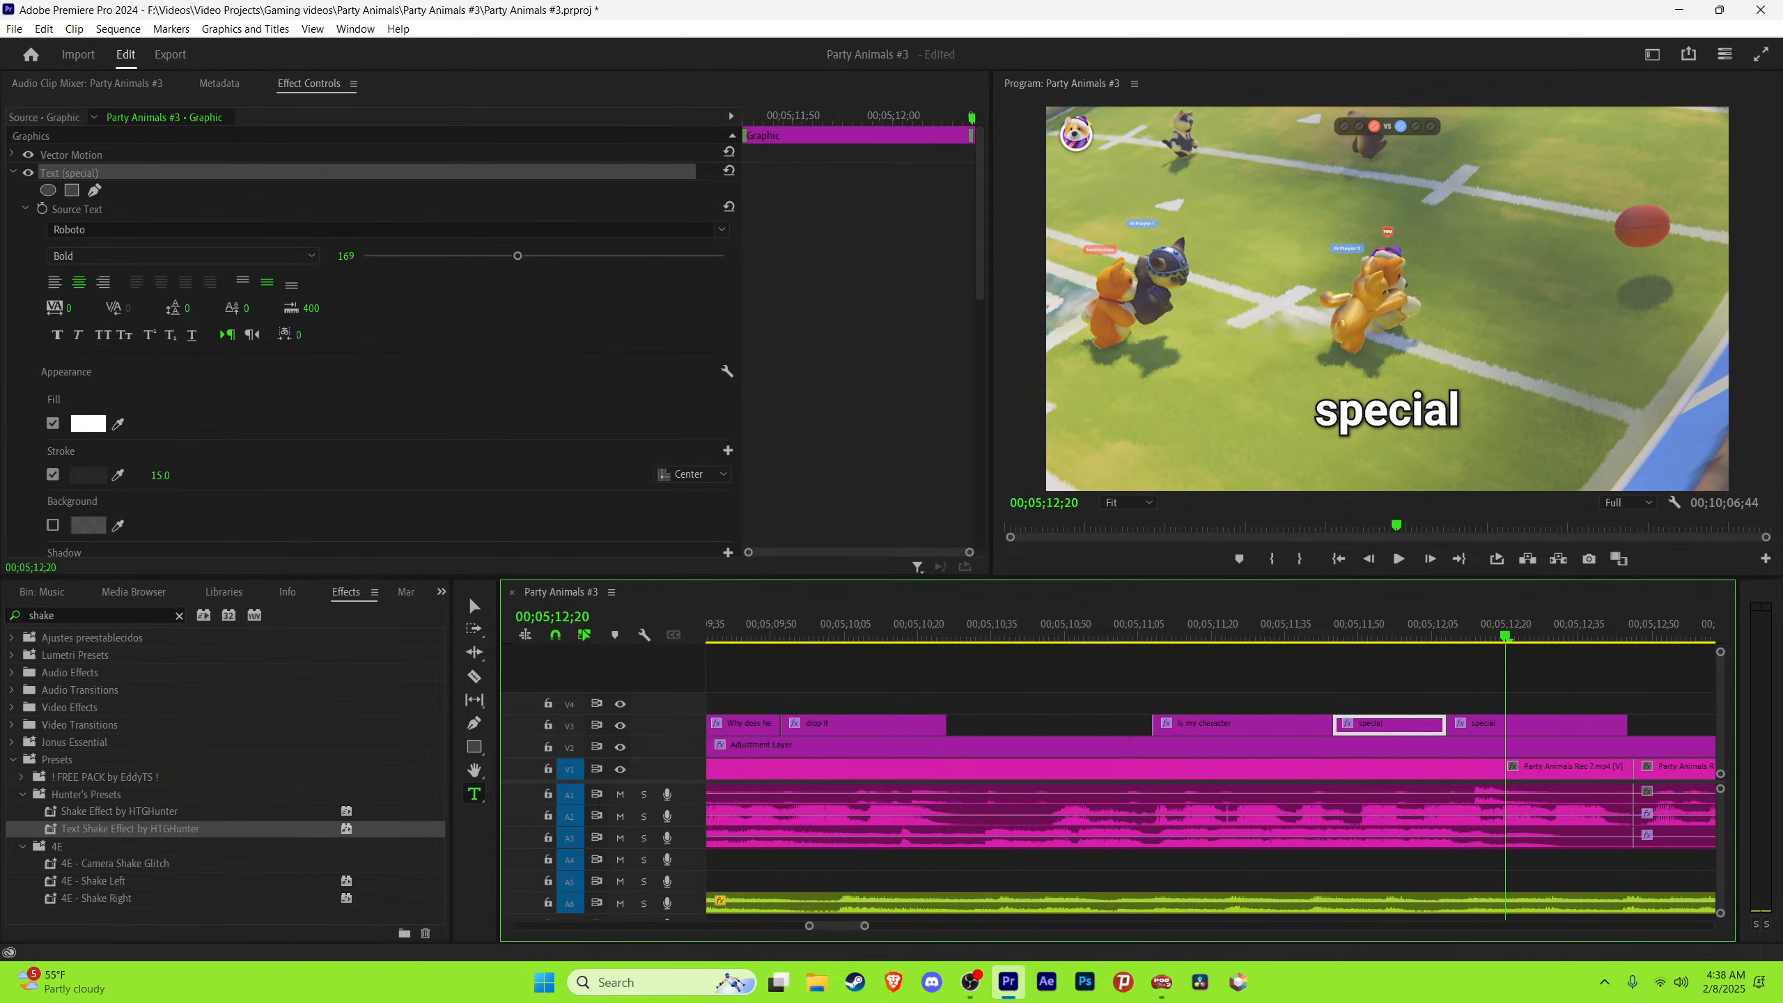
# Step: Change the copy after the "special" caption to read "or somethin'" and save the project
pyautogui.doubleClick(1387, 411)
pyautogui.write('0')
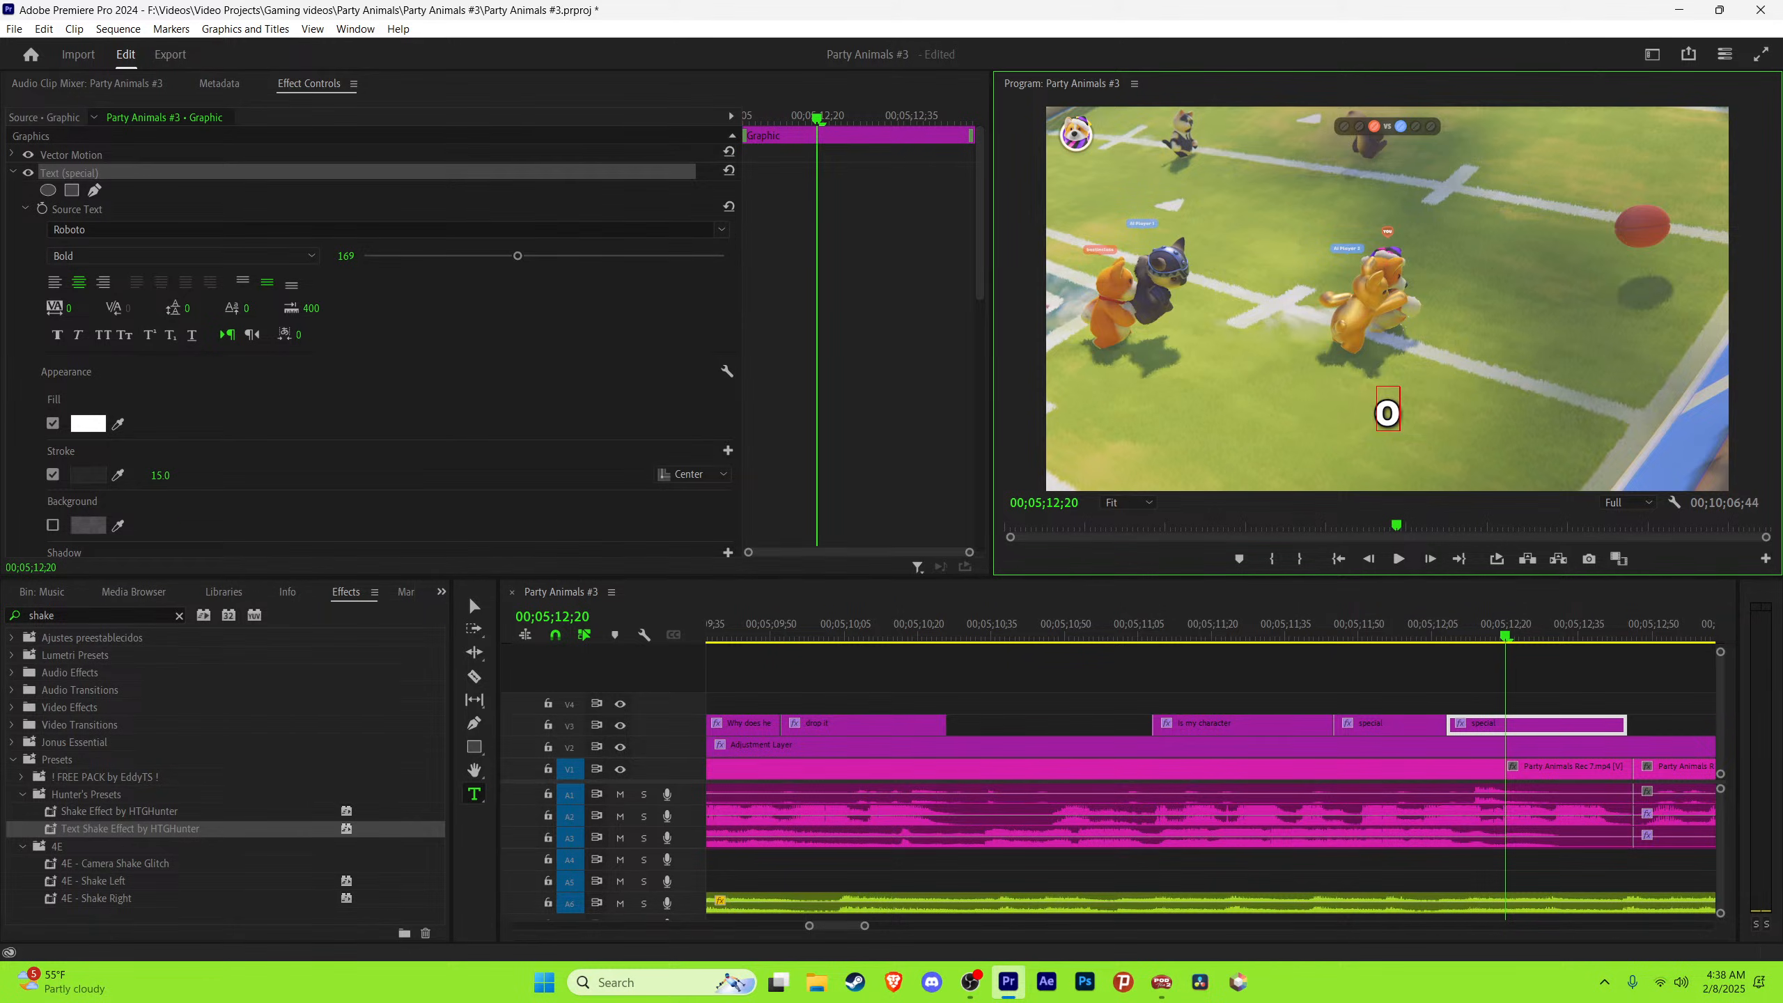
pyautogui.write('r someh')
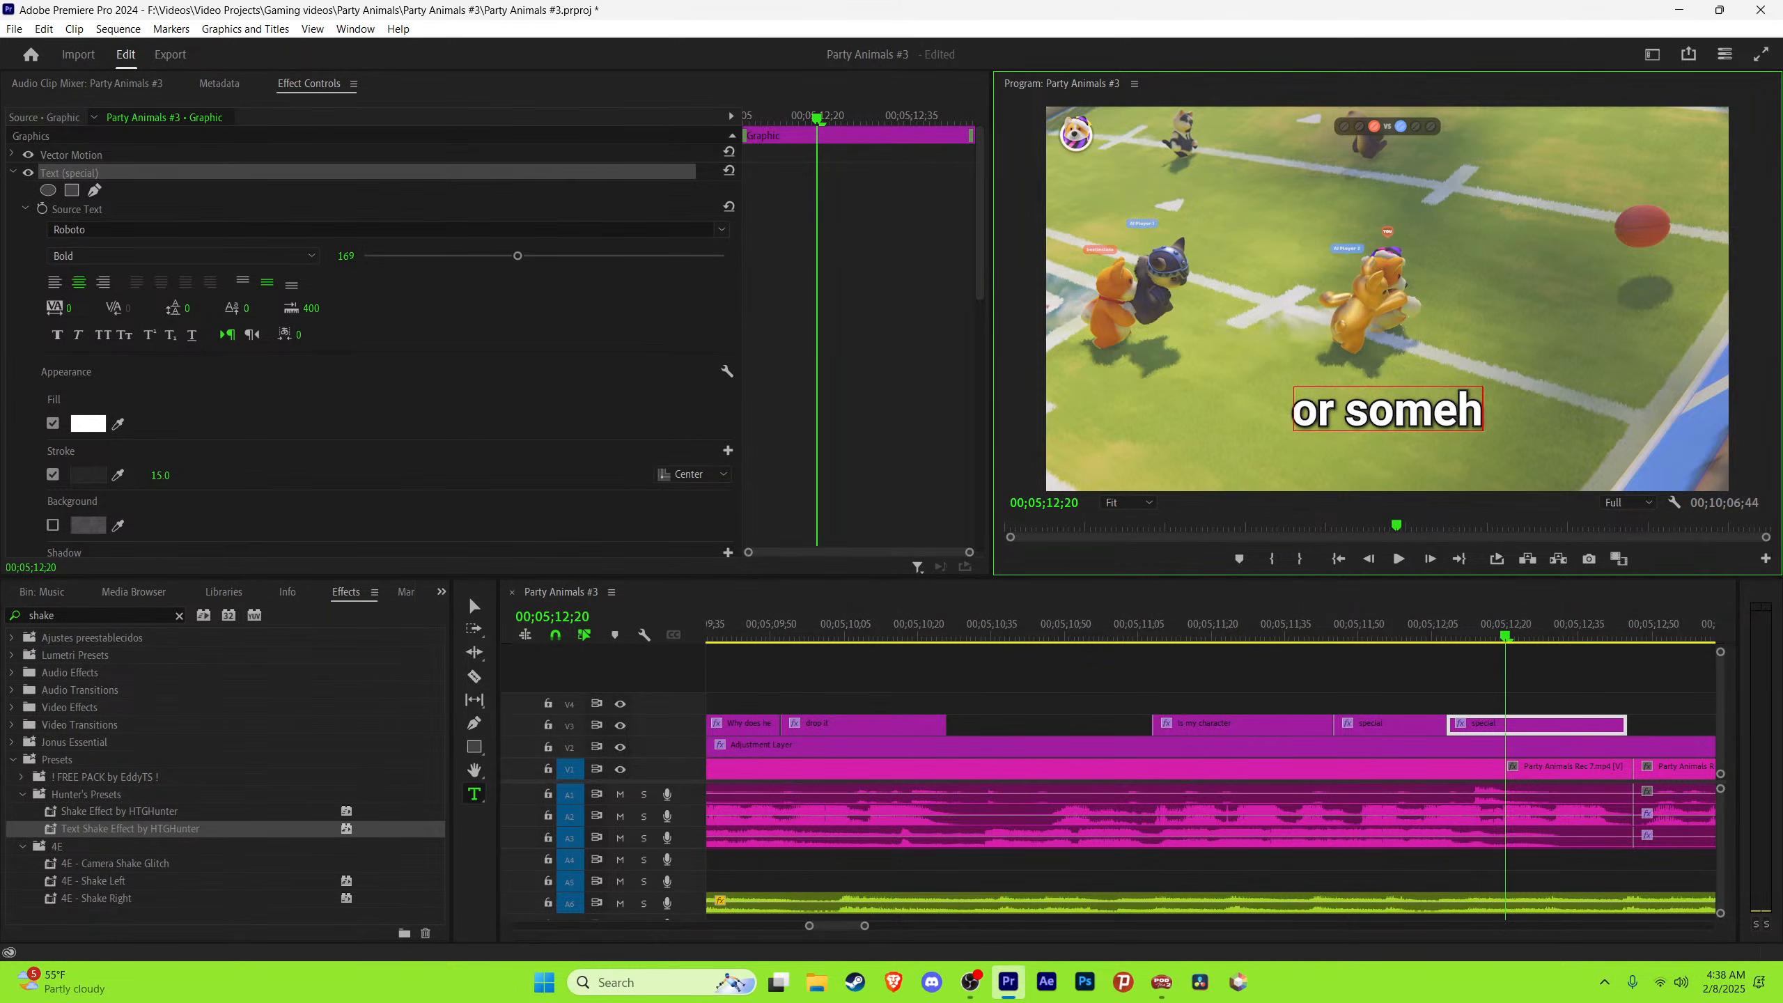
pyautogui.press('BackSpace')
pyautogui.write('thi')
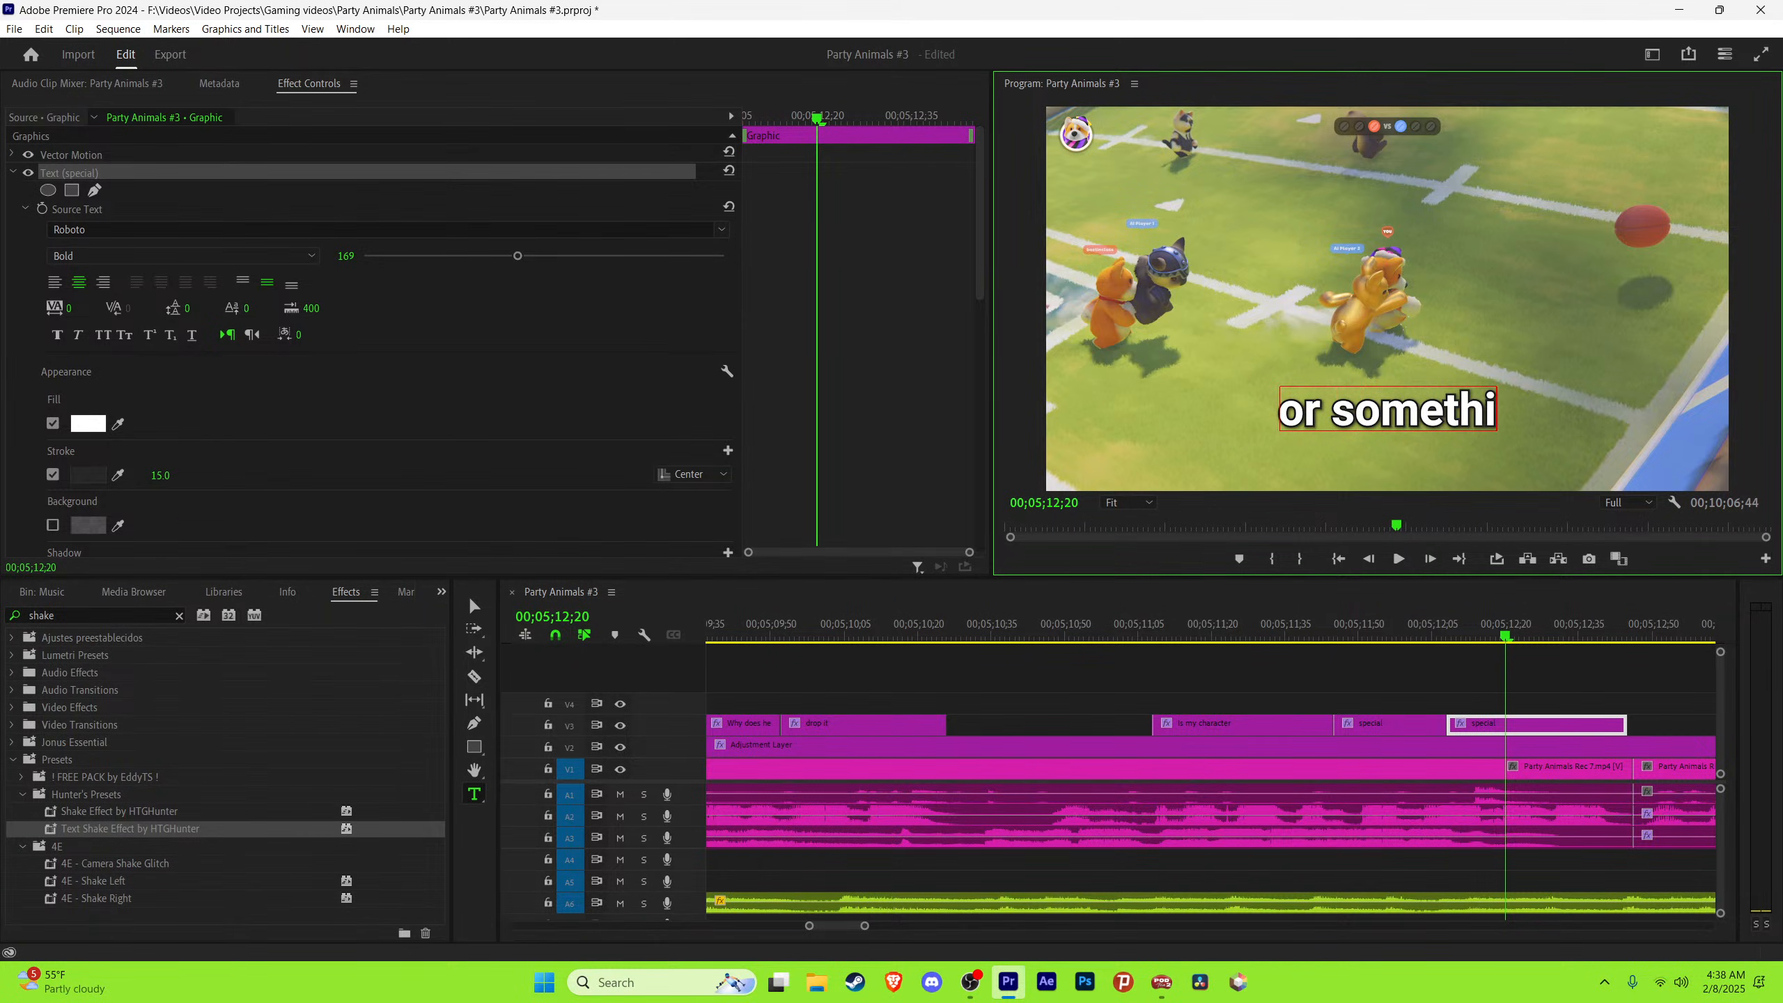
pyautogui.write("n'")
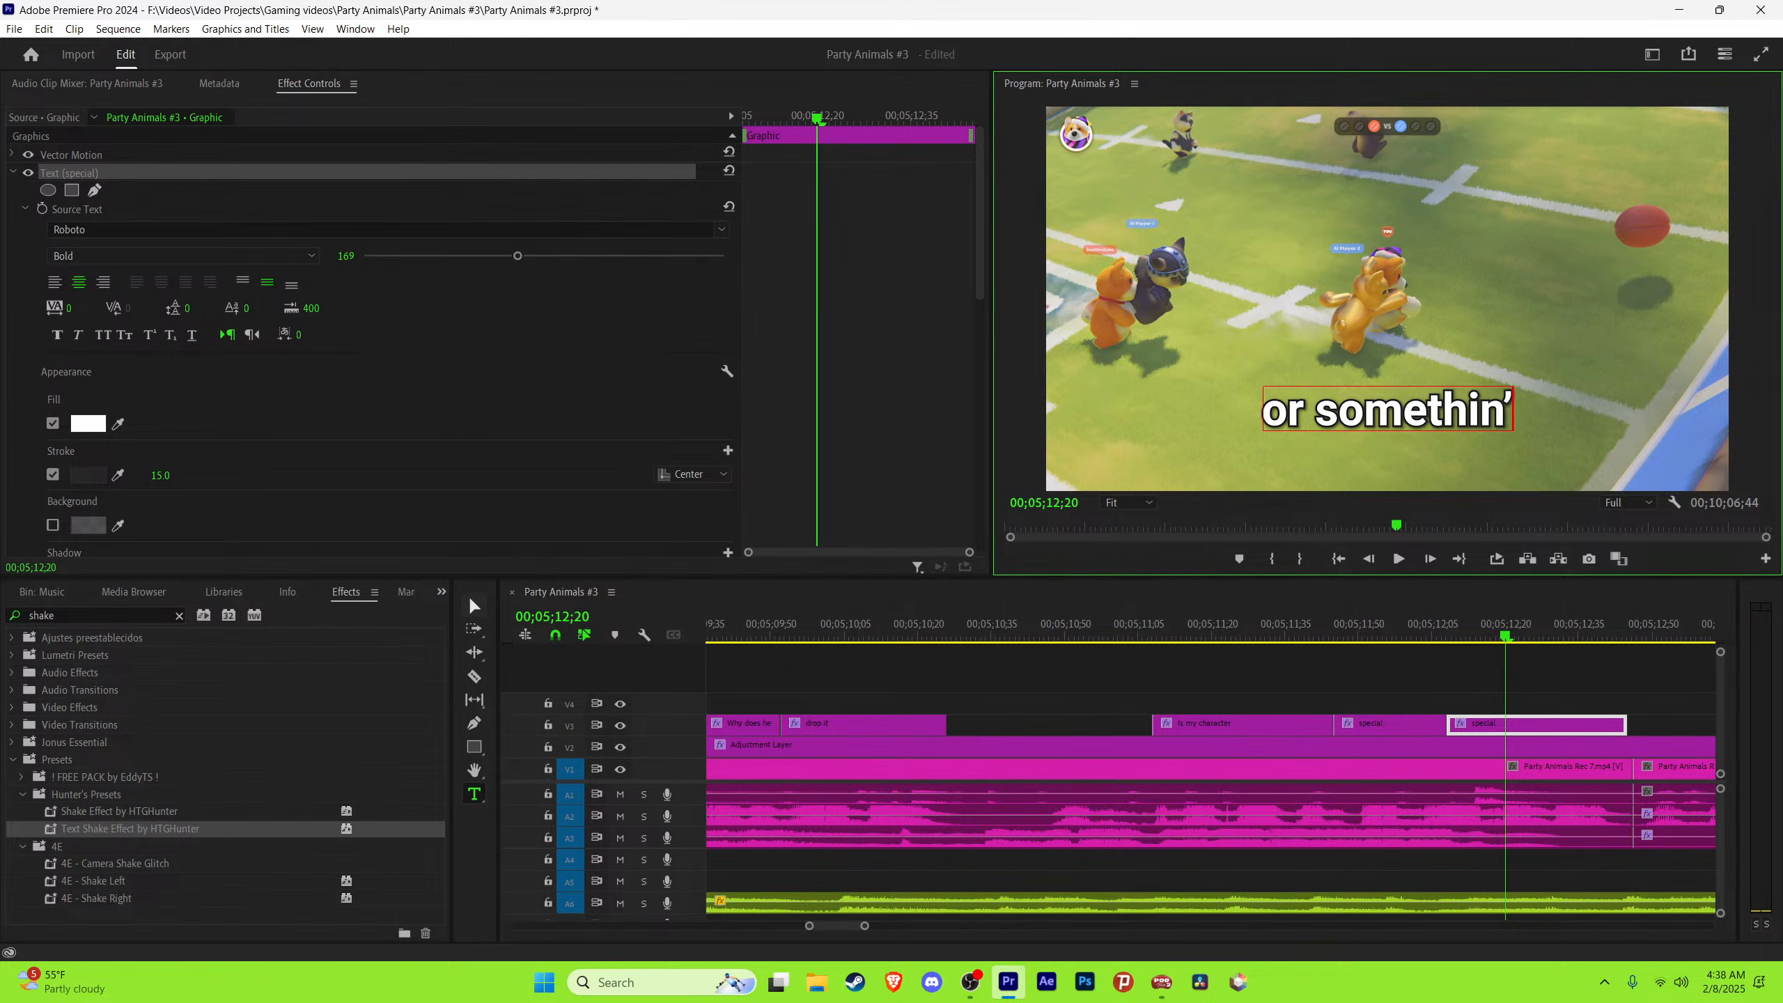
pyautogui.press('Escape')
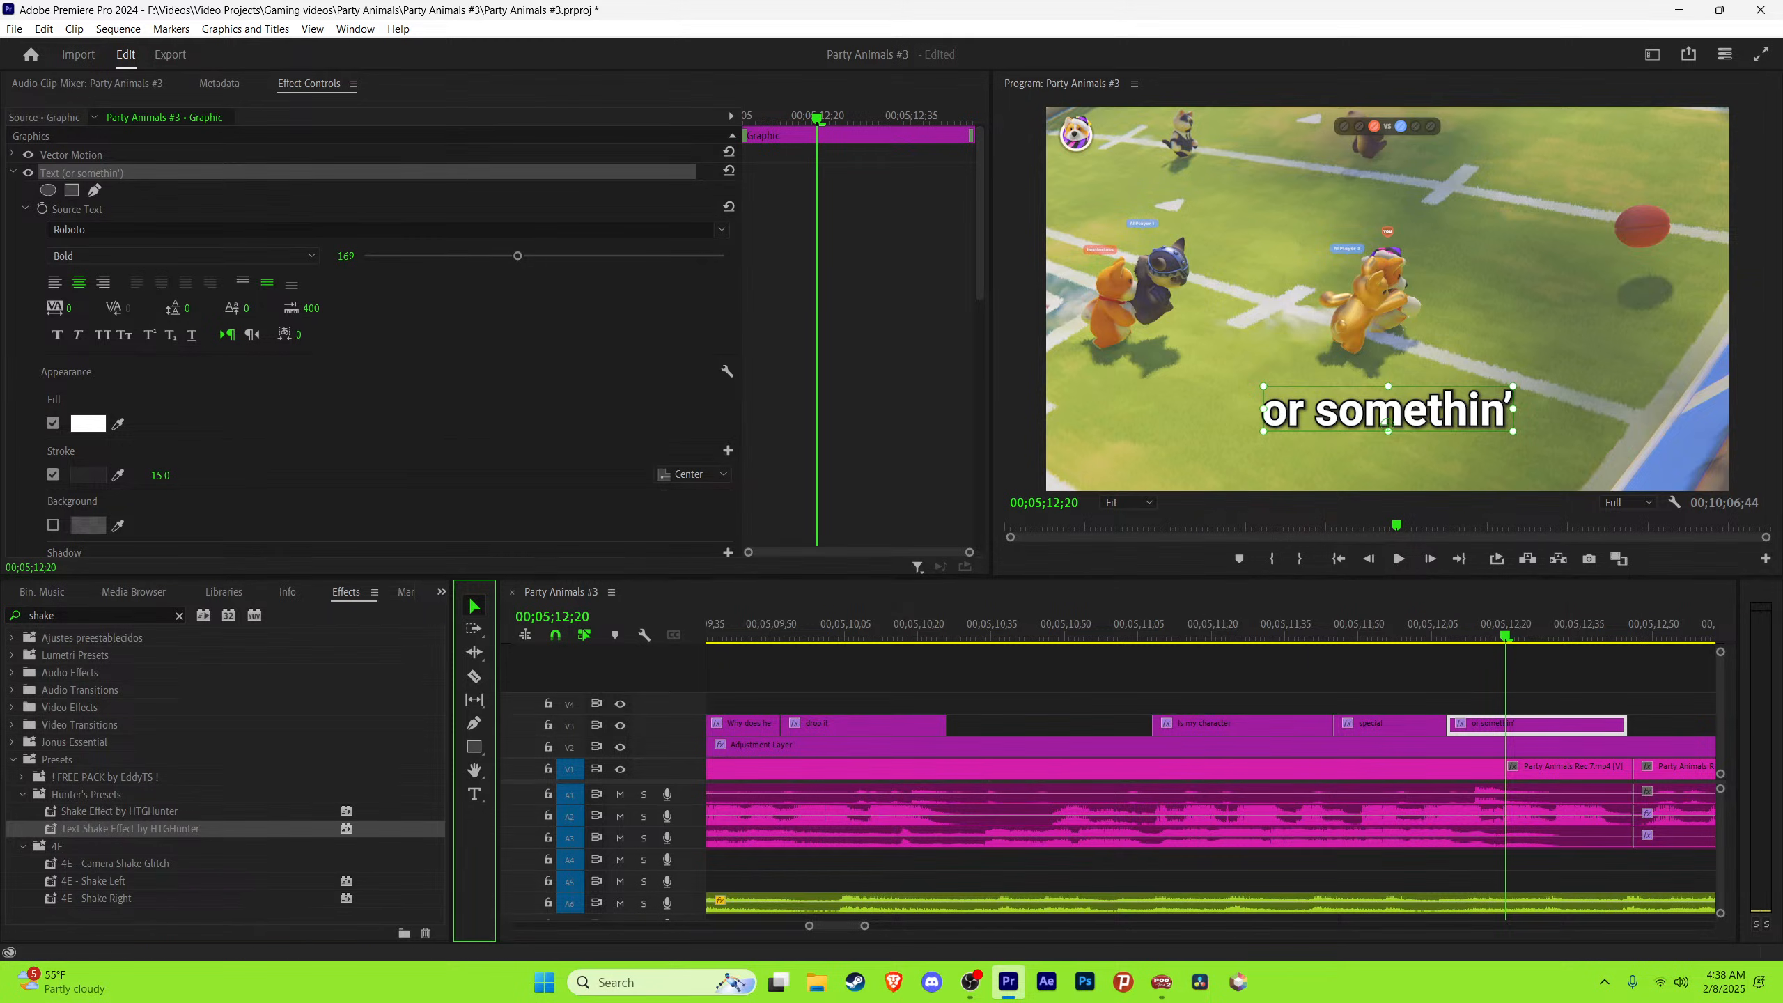
pyautogui.hotkey('ctrl', 's')
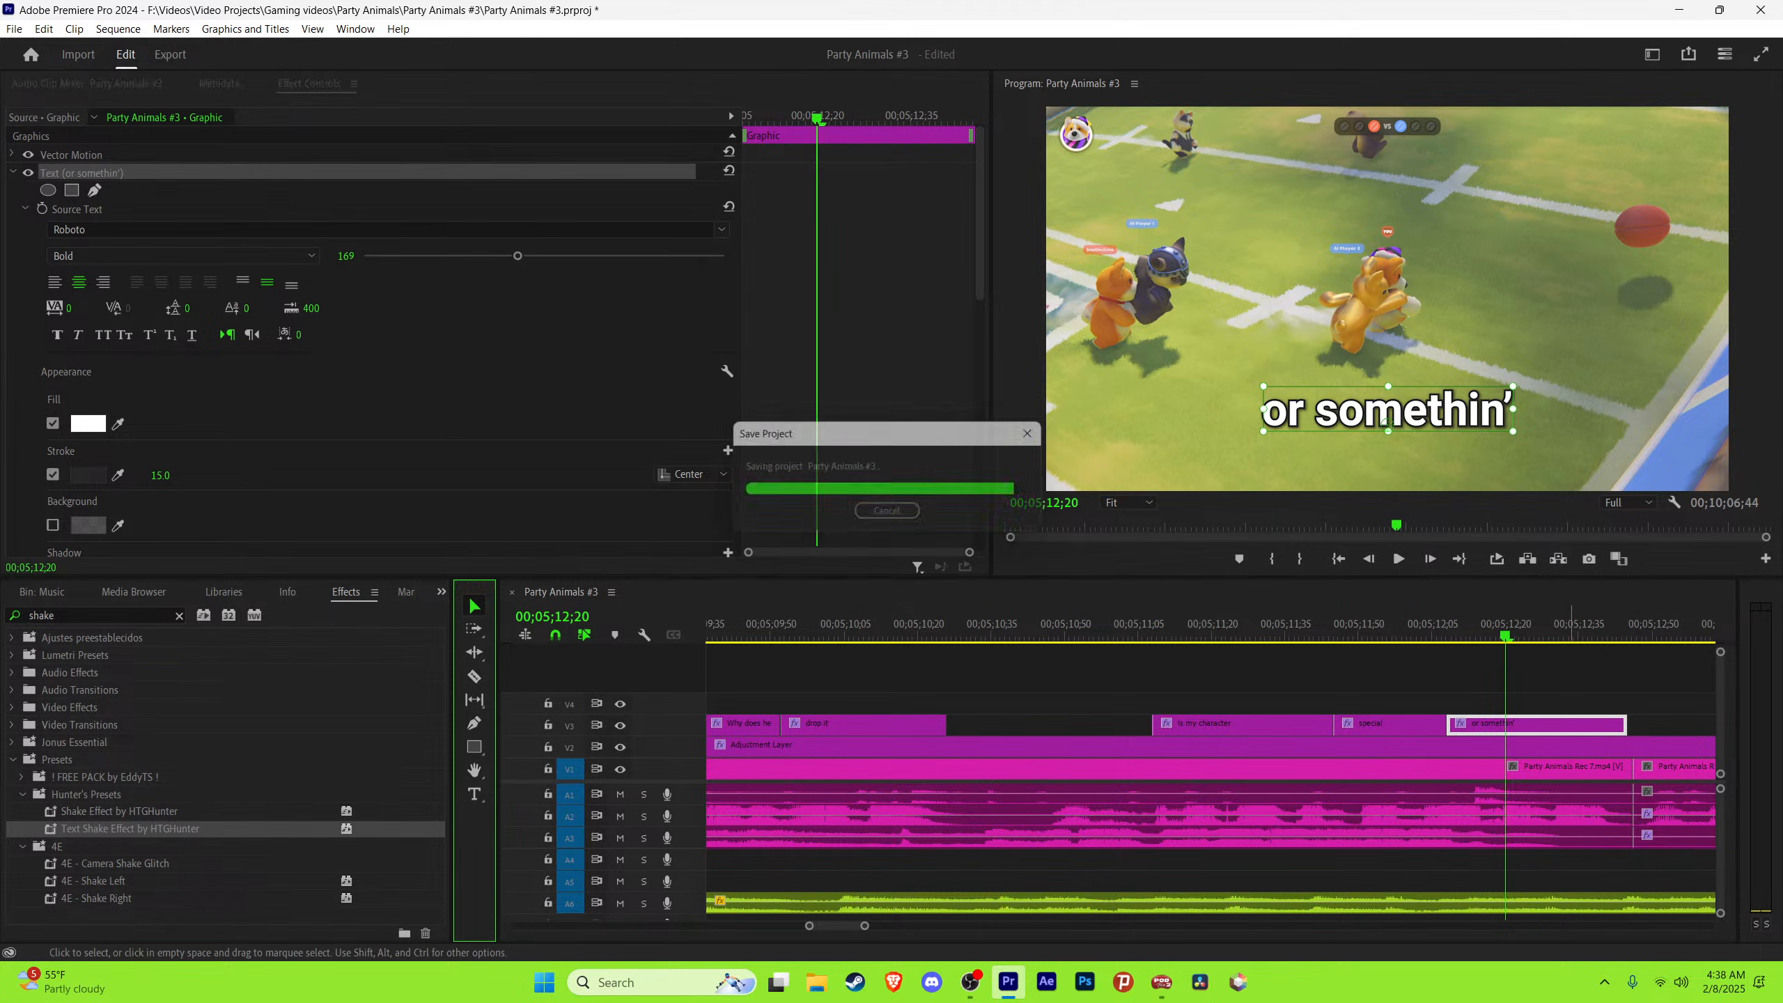
# Step: Play to the end of the "or somethin'" line and trim the caption's end to 00;05;12;44
pyautogui.click(1573, 674)
pyautogui.scroll(-3, 1573, 674)
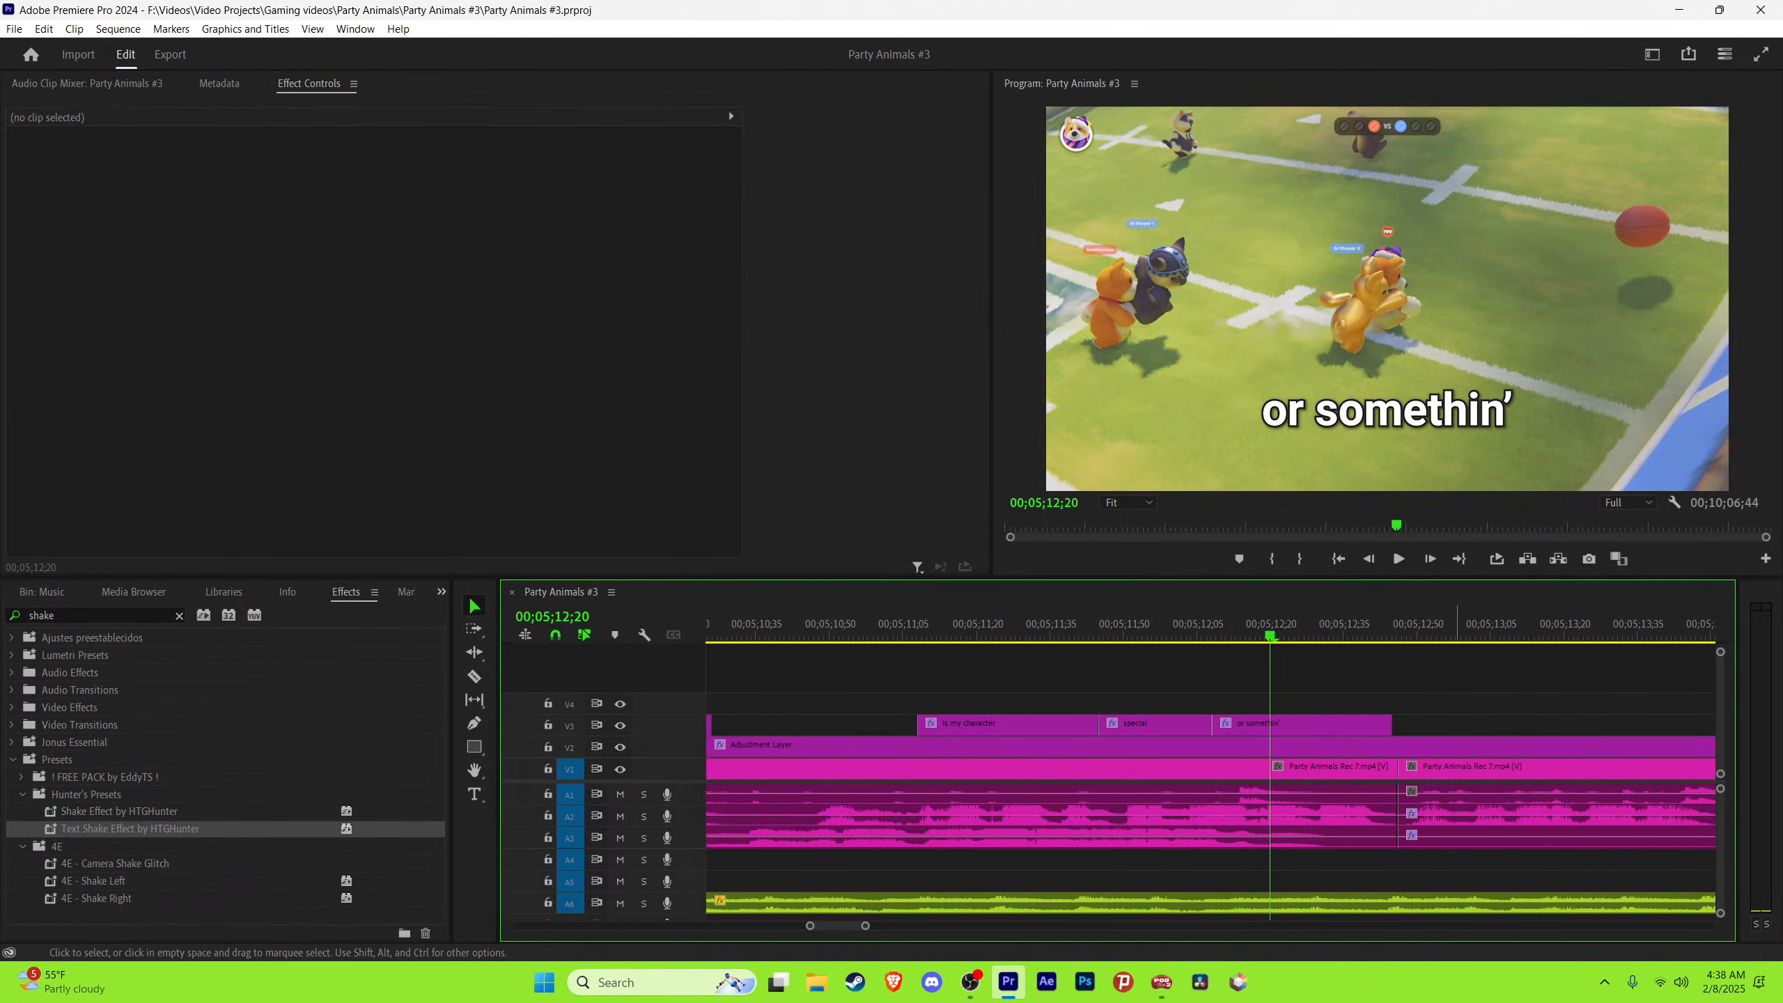
pyautogui.press('space')
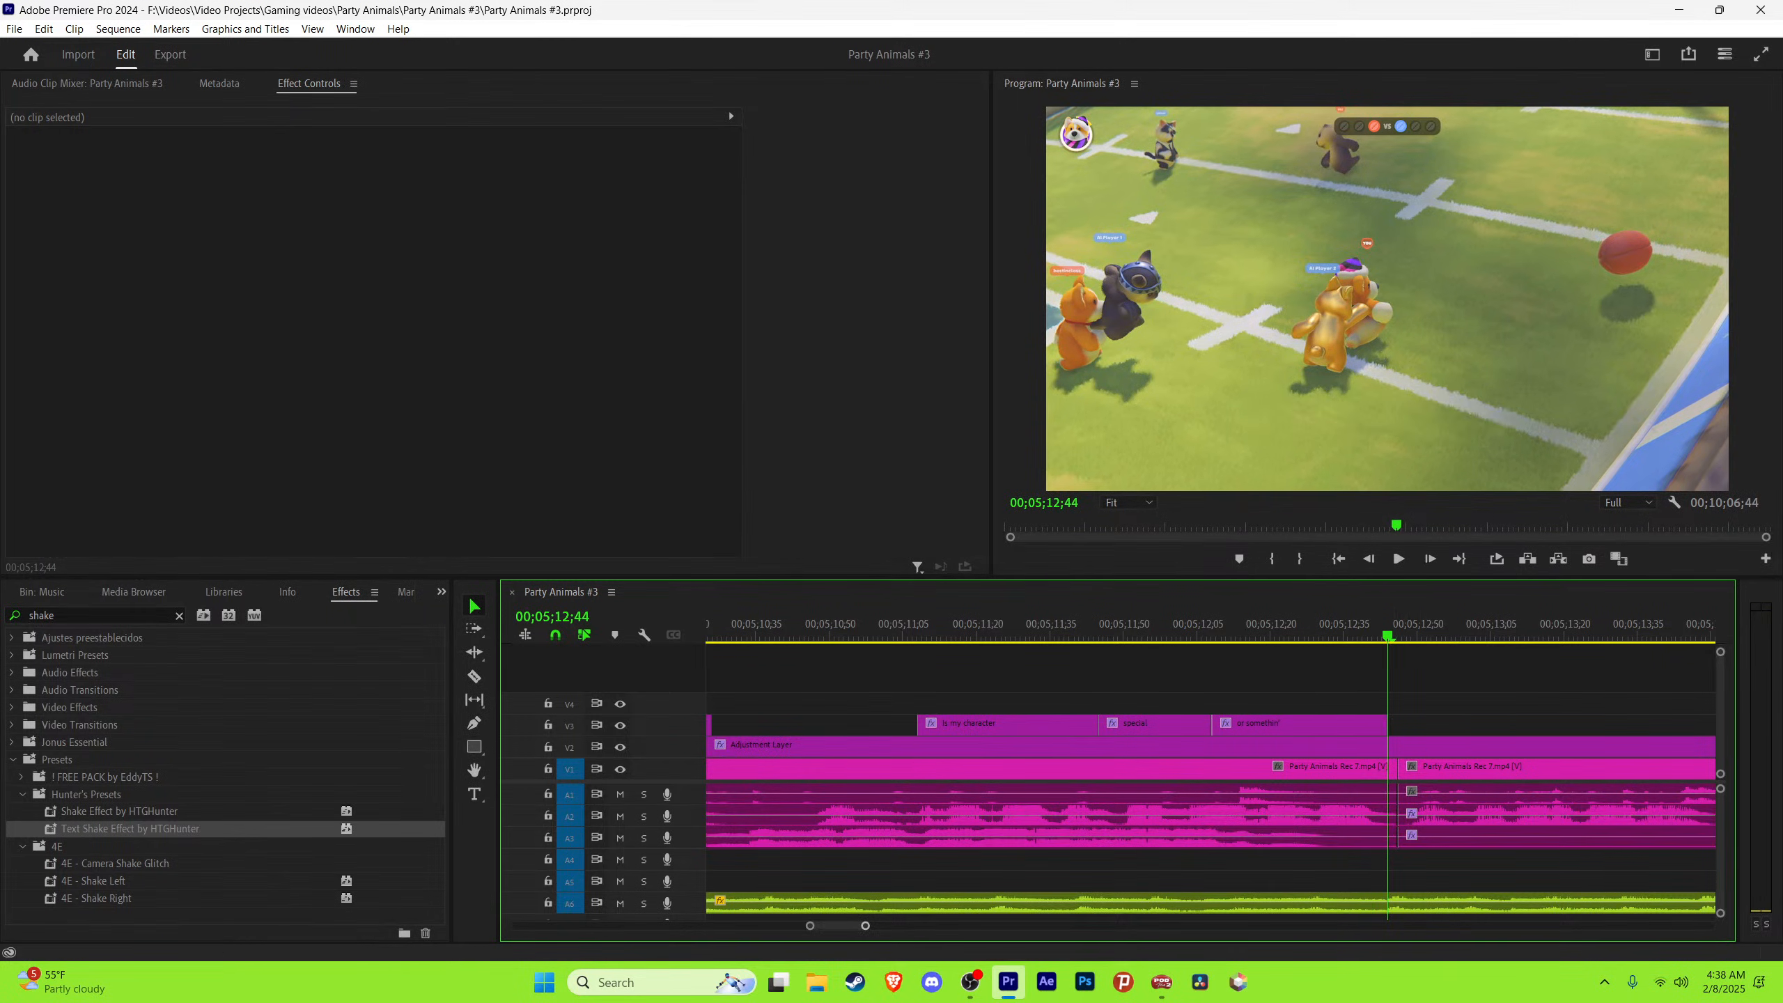
# Step: Play the footage onward from 00;05;12;44 to find the next spoken line that needs a caption
pyautogui.press('-')
pyautogui.press('space')
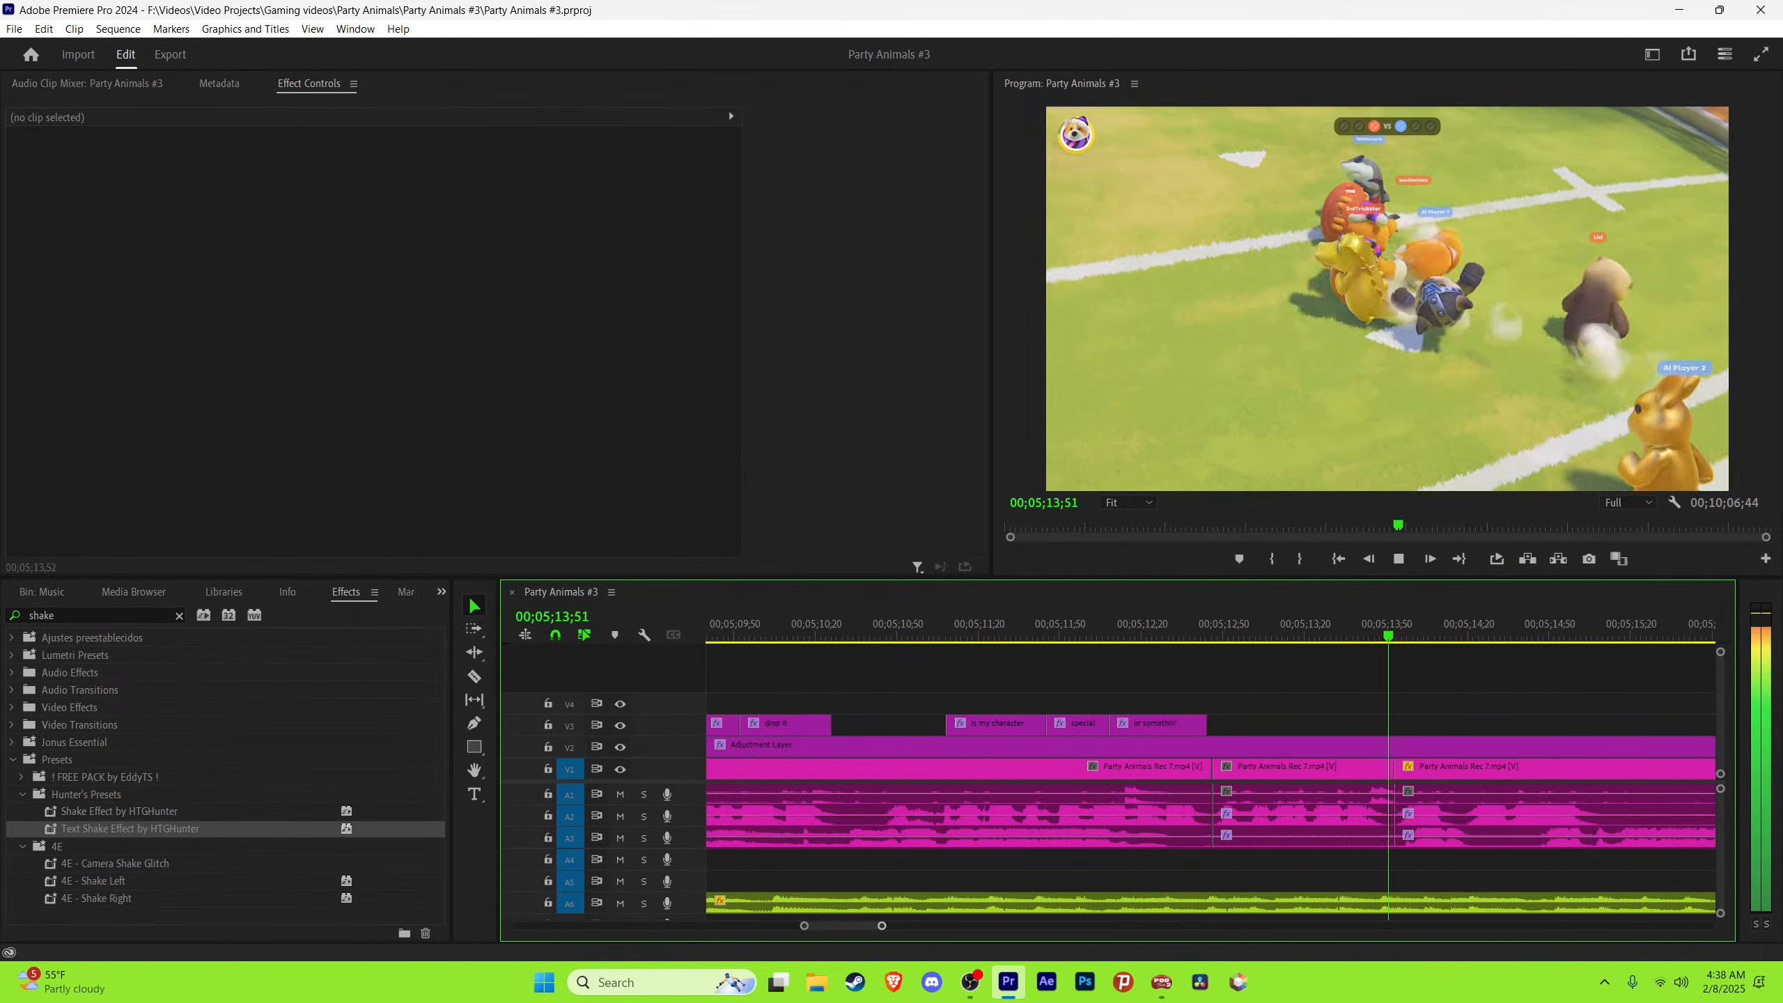
pyautogui.press('-')
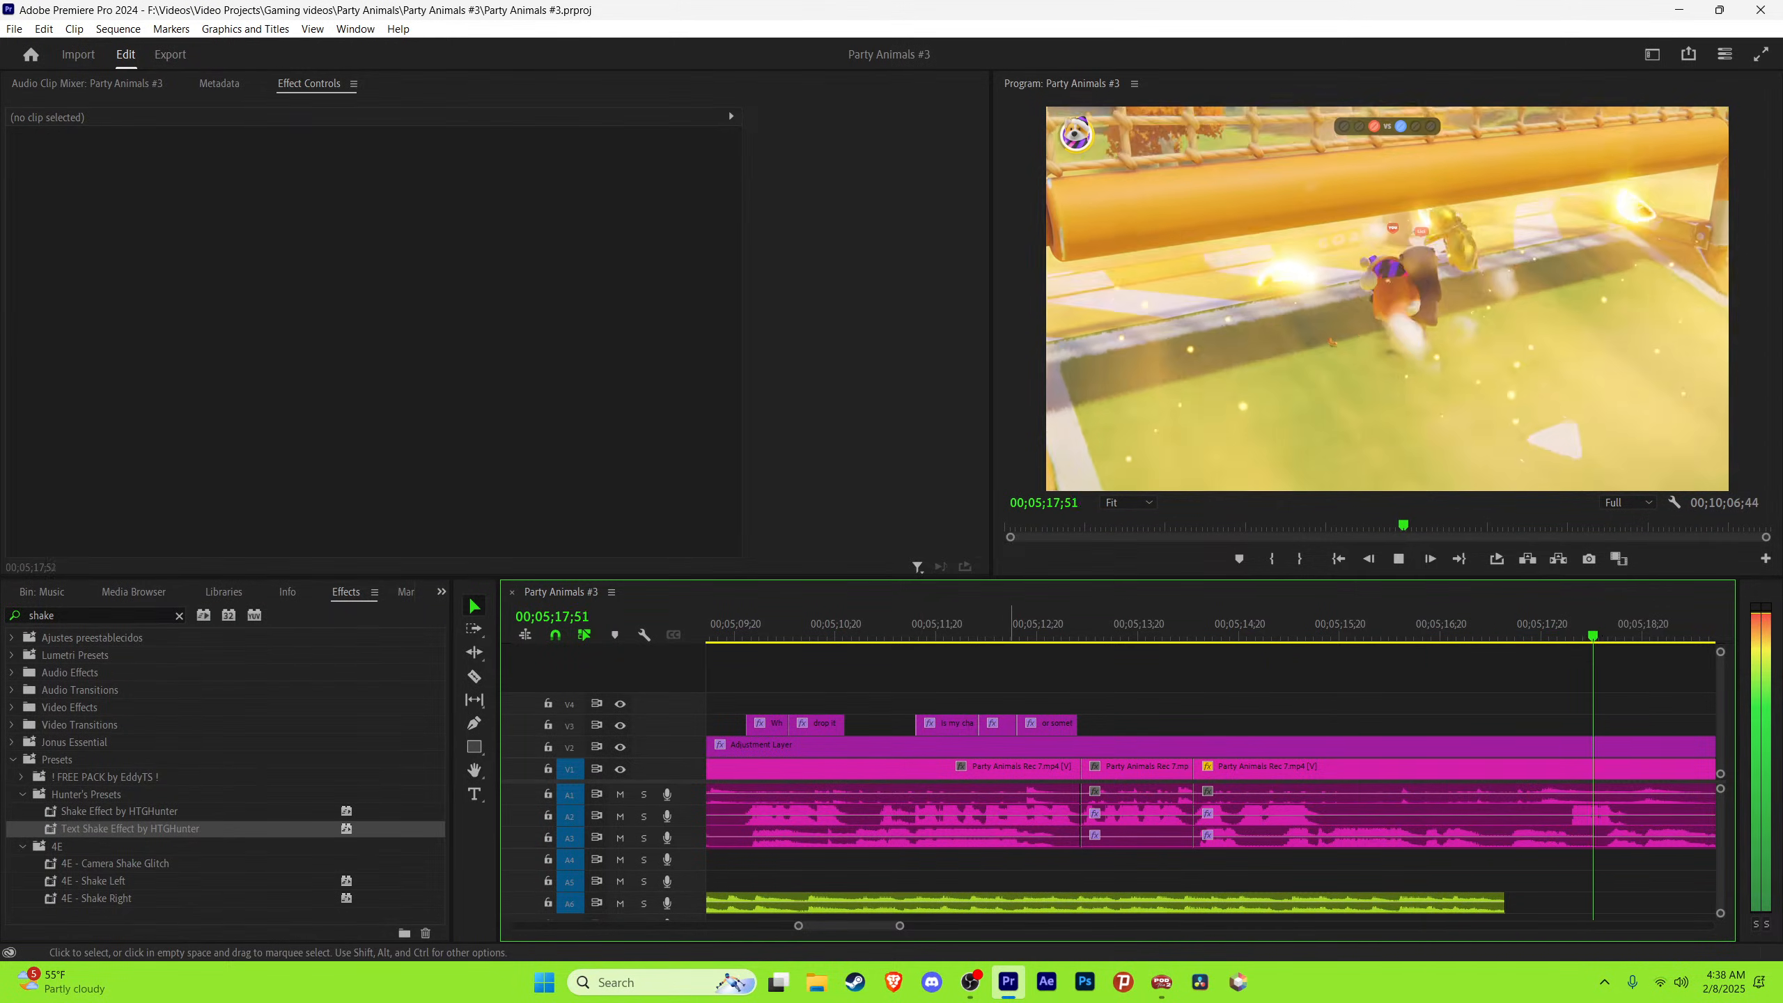
pyautogui.hotkey('ctrl', 's')
pyautogui.press('-')
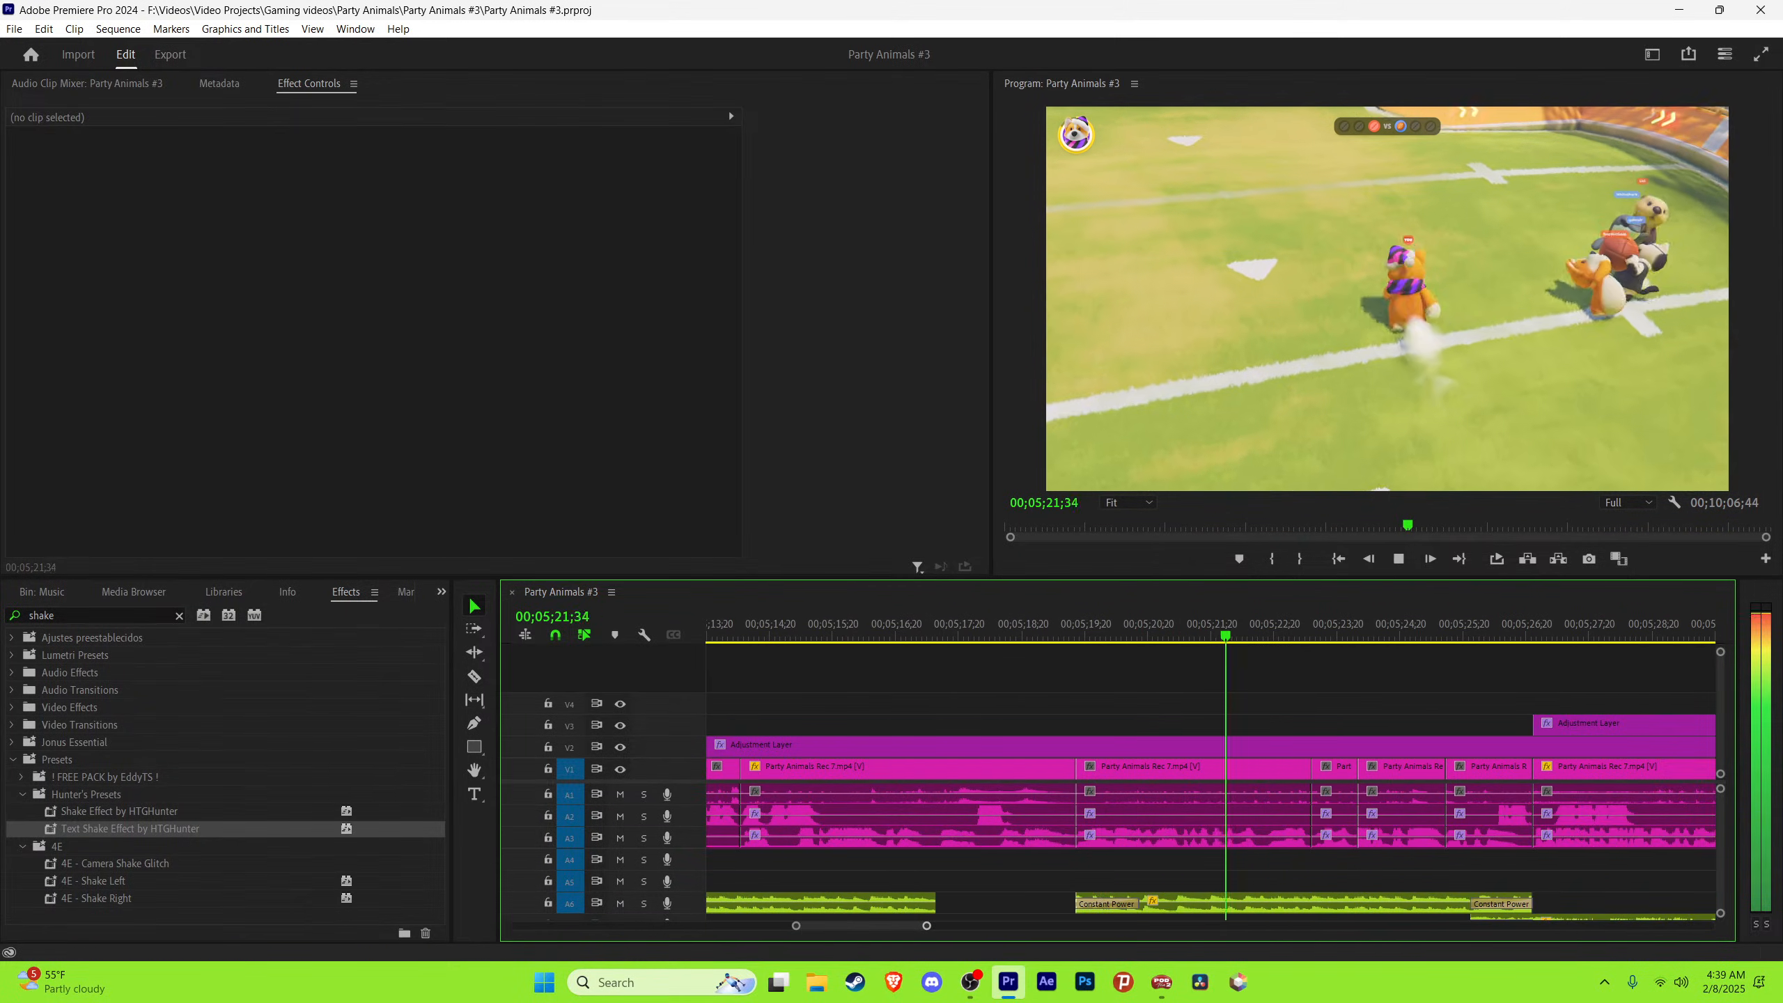
pyautogui.press('-')
pyautogui.press('-')
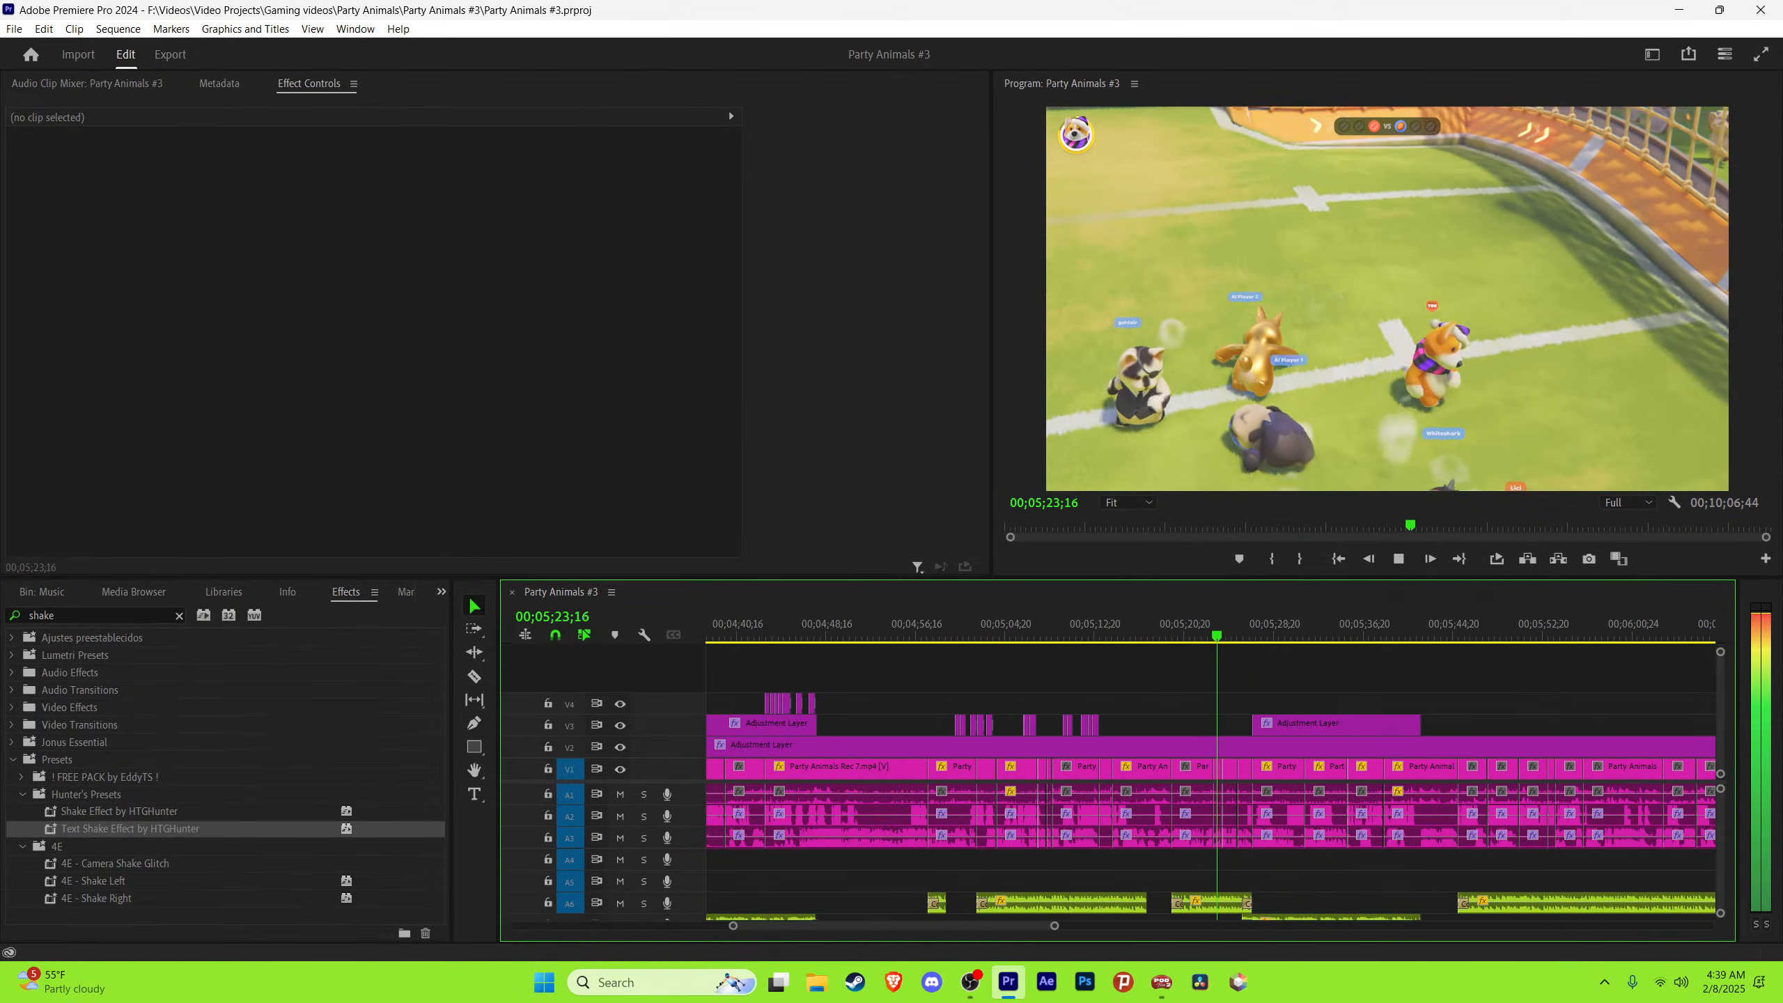
pyautogui.press('=')
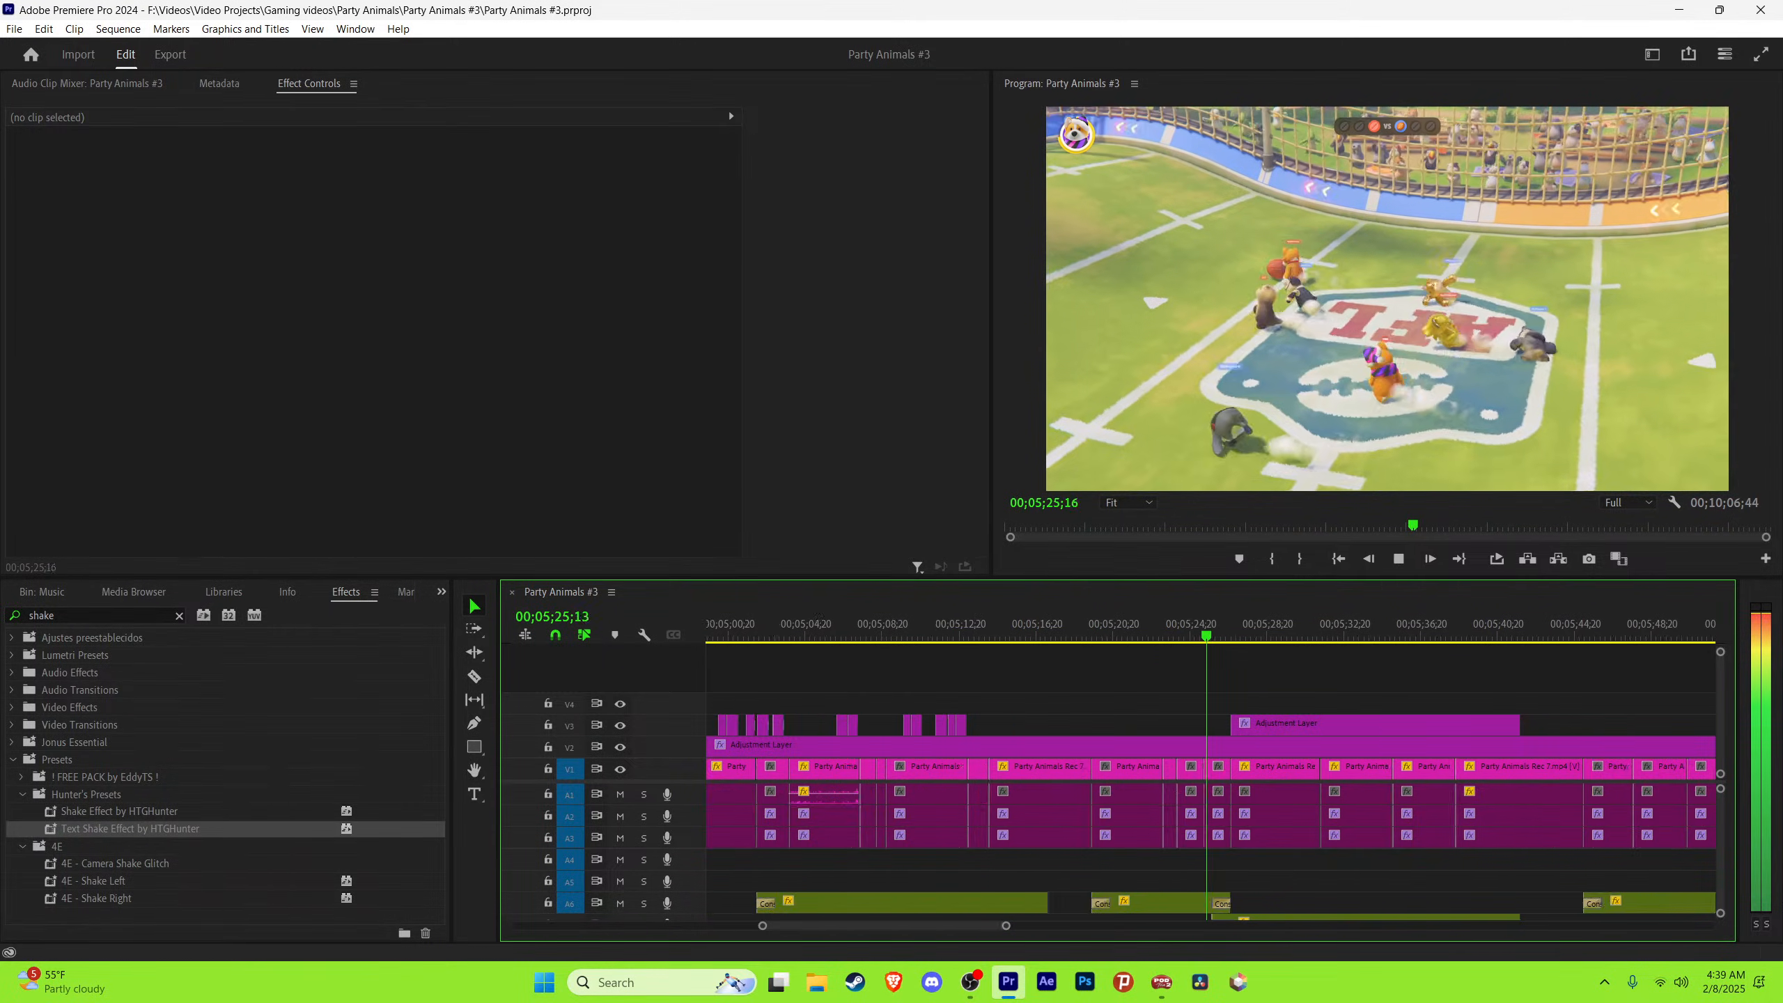
pyautogui.press('=')
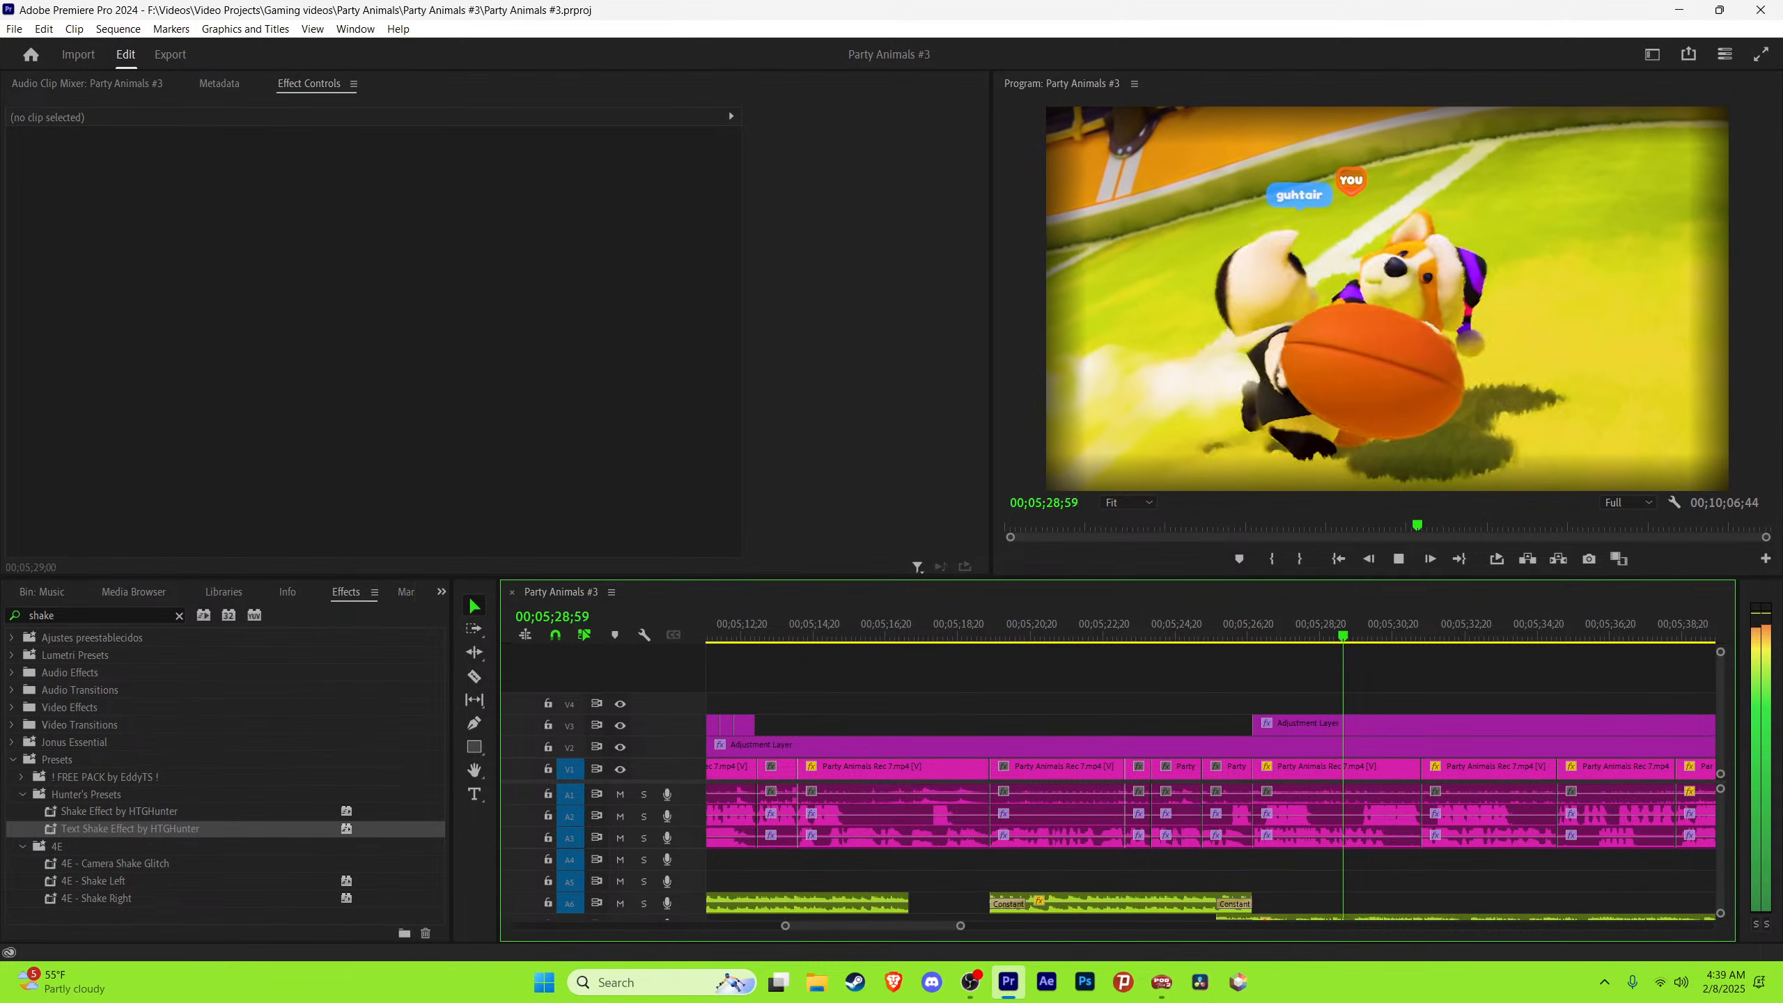
pyautogui.moveTo(960, 926); pyautogui.dragTo(954, 926)
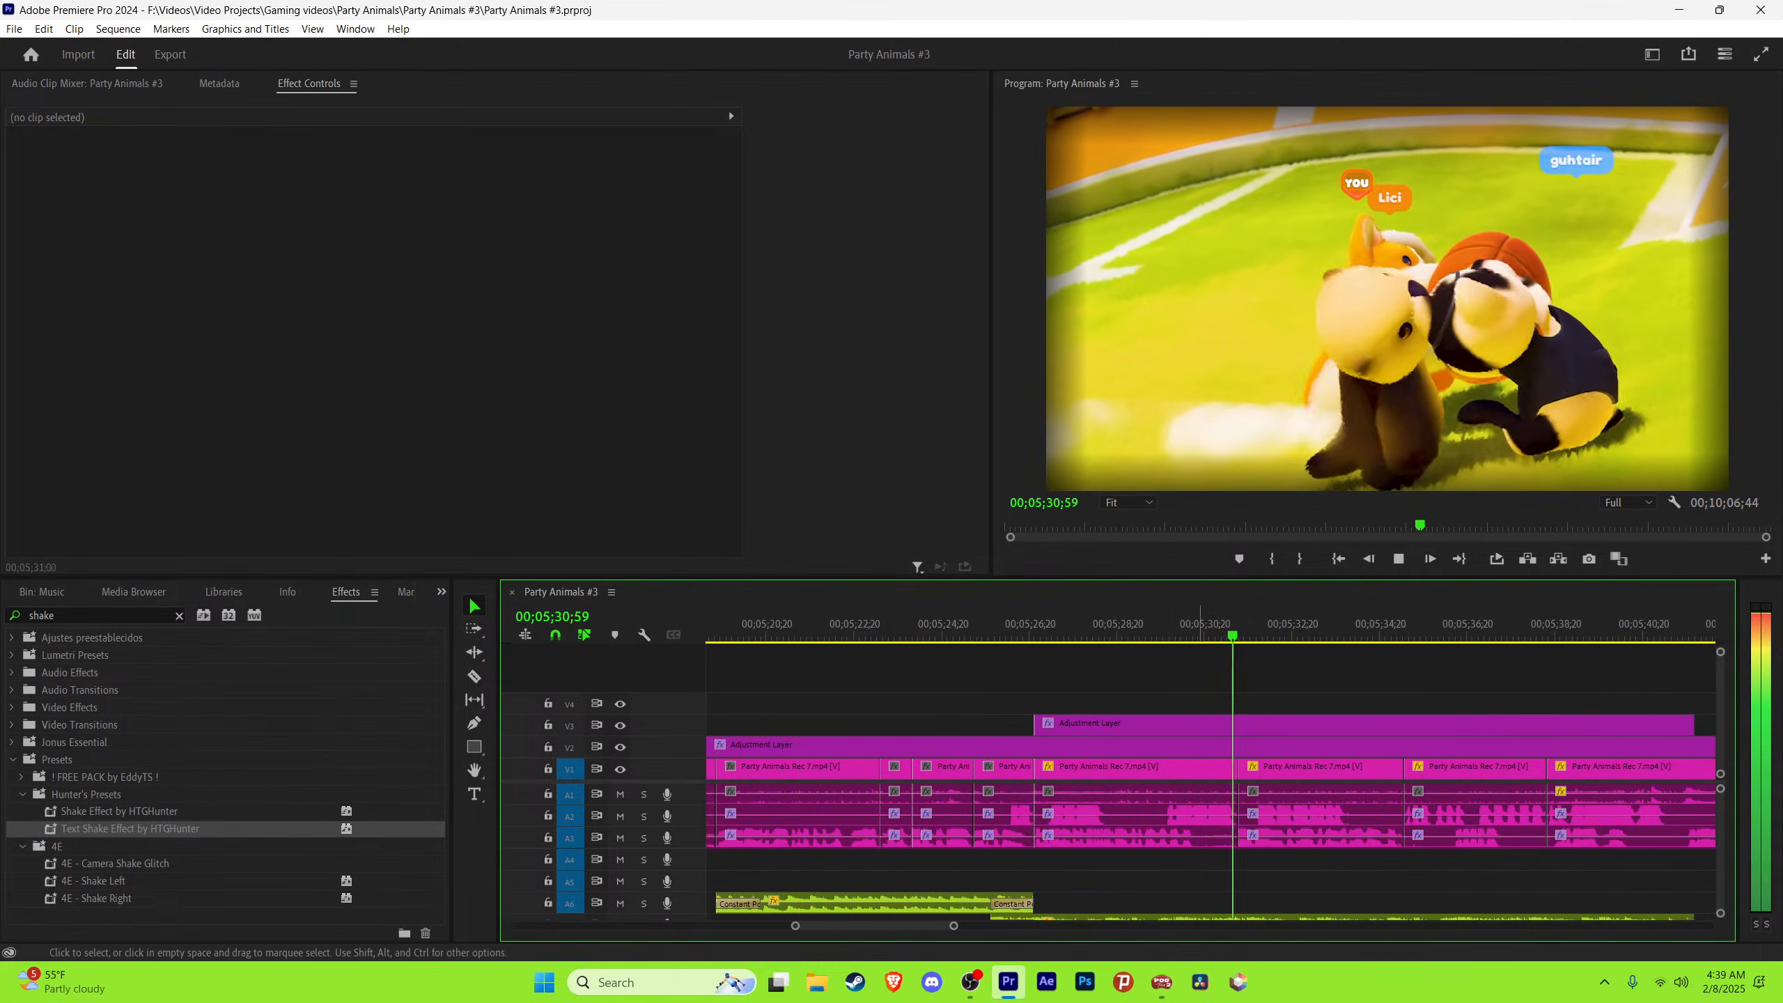
# Step: Replay the line from 00;05;27;30 and solo audio track A3 to isolate it
pyautogui.moveTo(1234, 636); pyautogui.dragTo(1177, 636)
pyautogui.click(1080, 632)
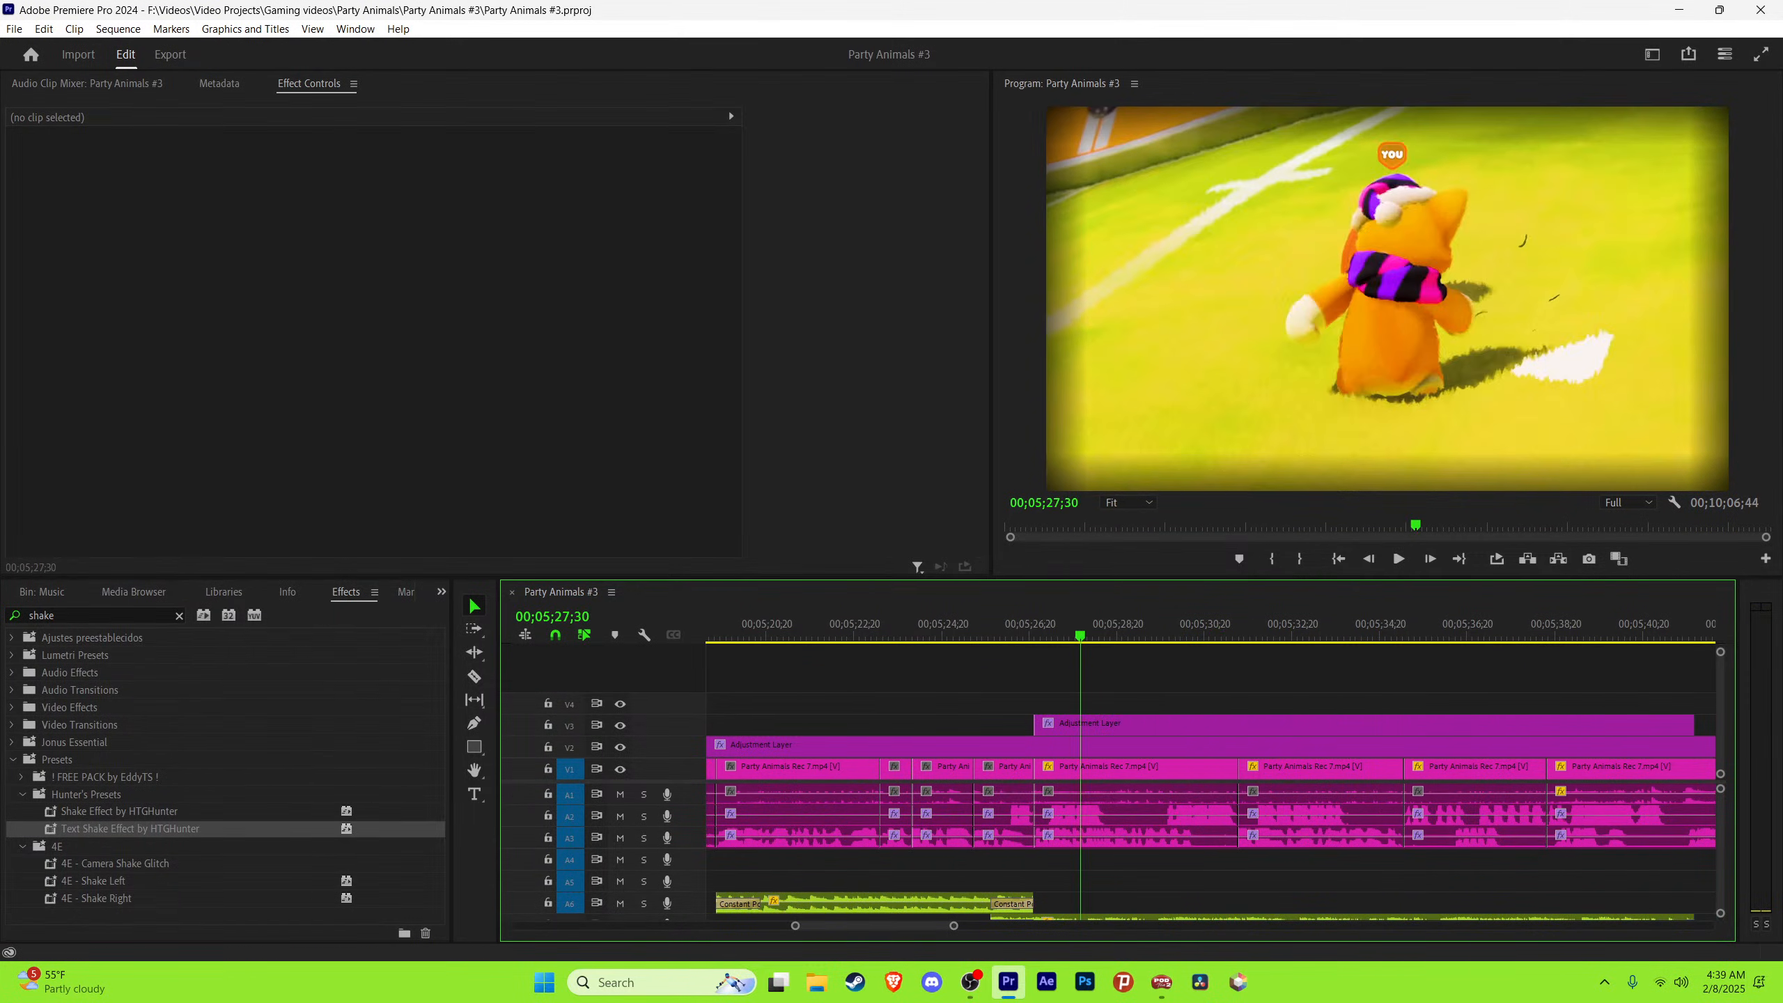
pyautogui.press('=')
pyautogui.press('space')
pyautogui.moveTo(1230, 635); pyautogui.dragTo(1246, 634)
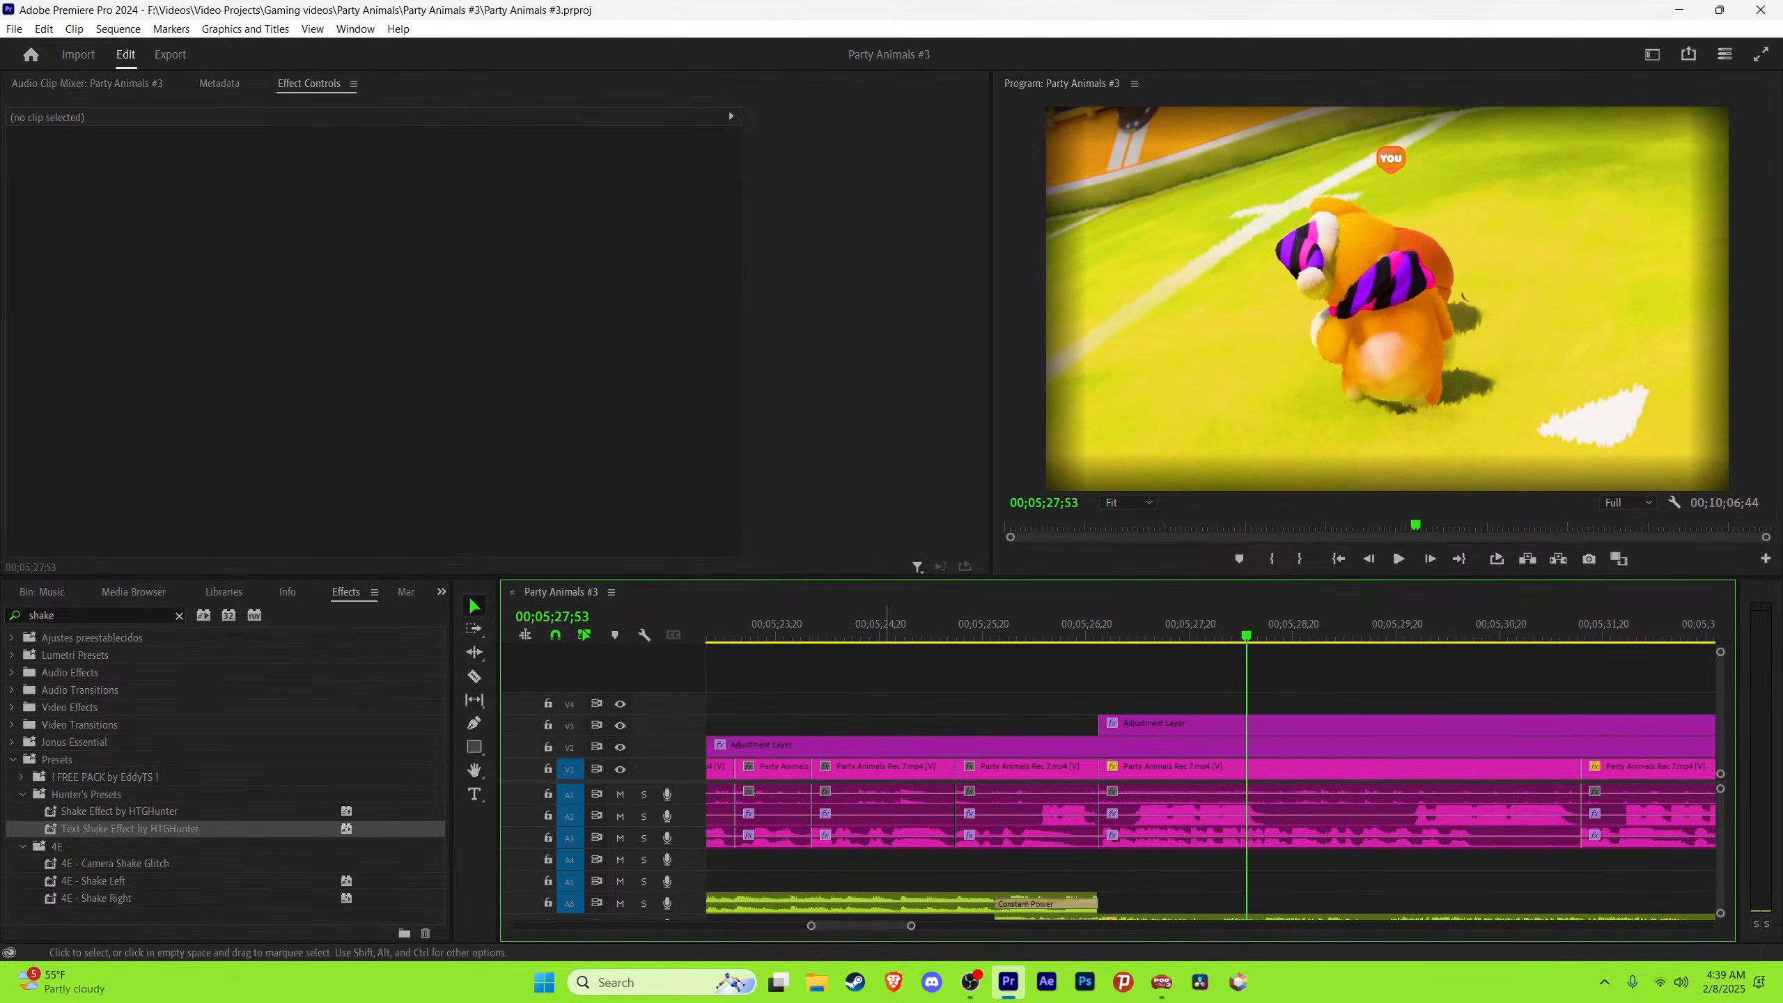
pyautogui.click(643, 838)
pyautogui.press('=')
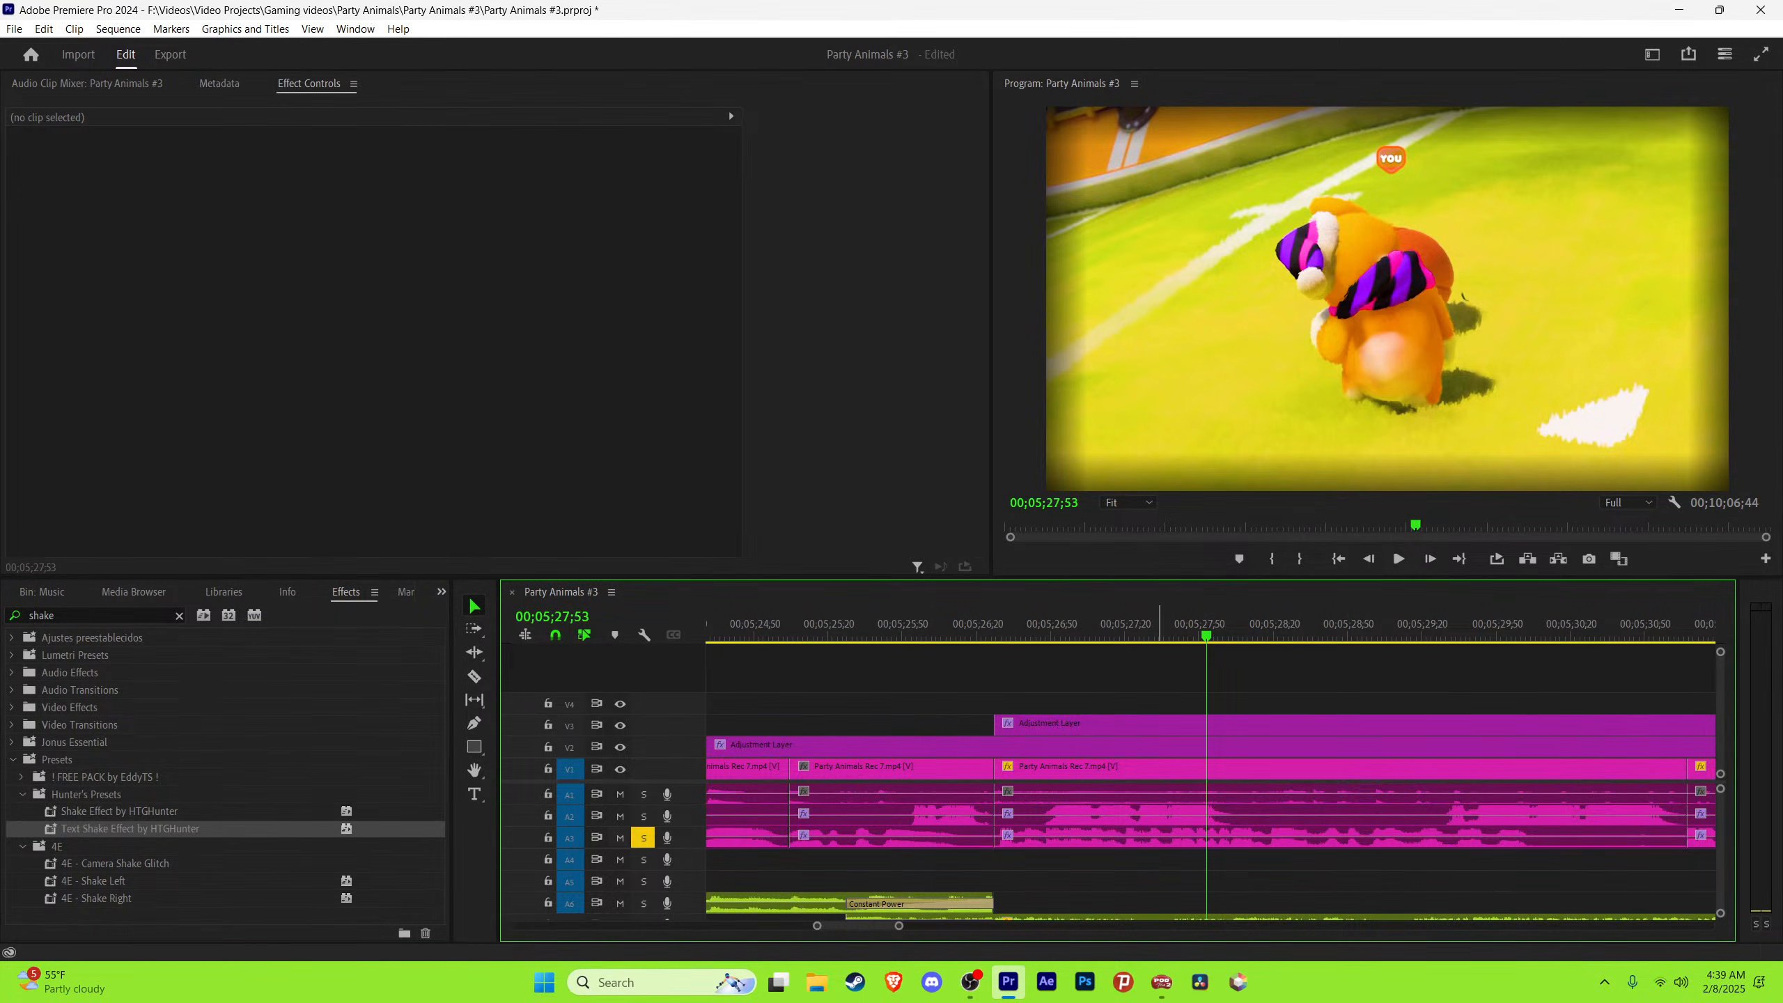
# Step: Locate the start of the spoken line and paste the copied "Get it" caption on track V4 at 00;05;27;40
pyautogui.press('space')
pyautogui.moveTo(1172, 625)
pyautogui.mouseDown()
pyautogui.moveTo(1205, 625)
pyautogui.moveTo(1172, 625)
pyautogui.mouseUp()
pyautogui.press('Right')
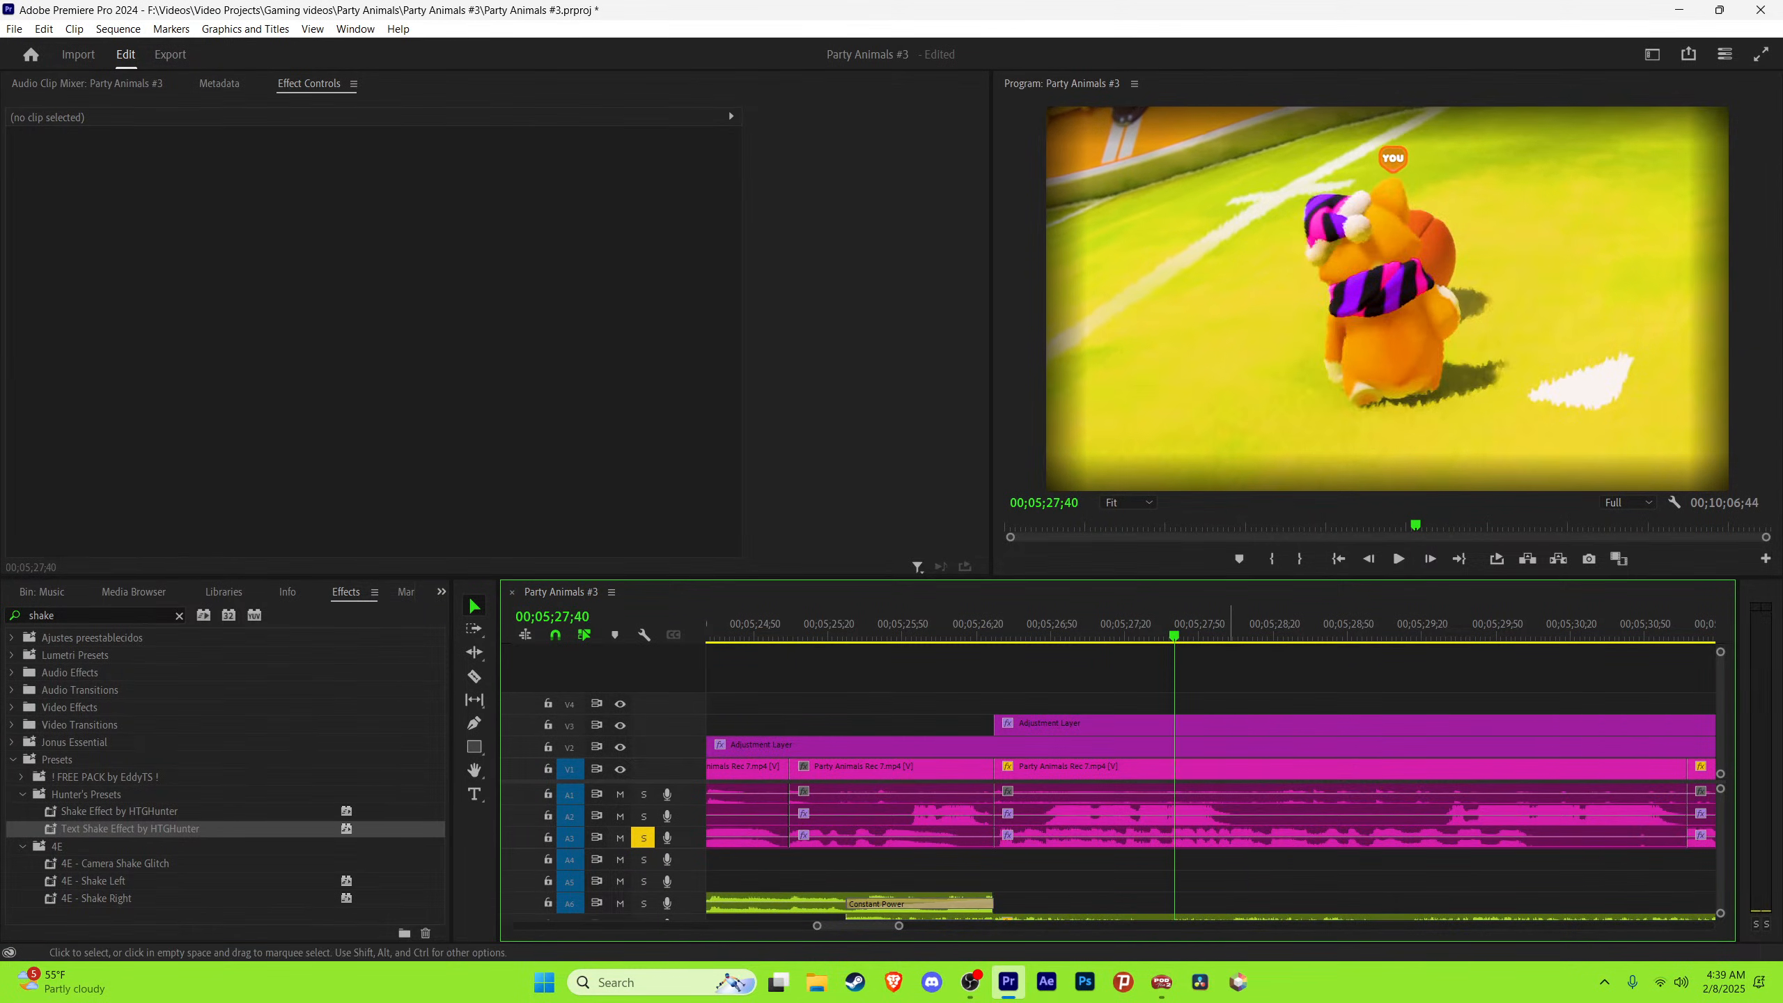
pyautogui.hotkey('ctrl', 'v')
pyautogui.press('Right')
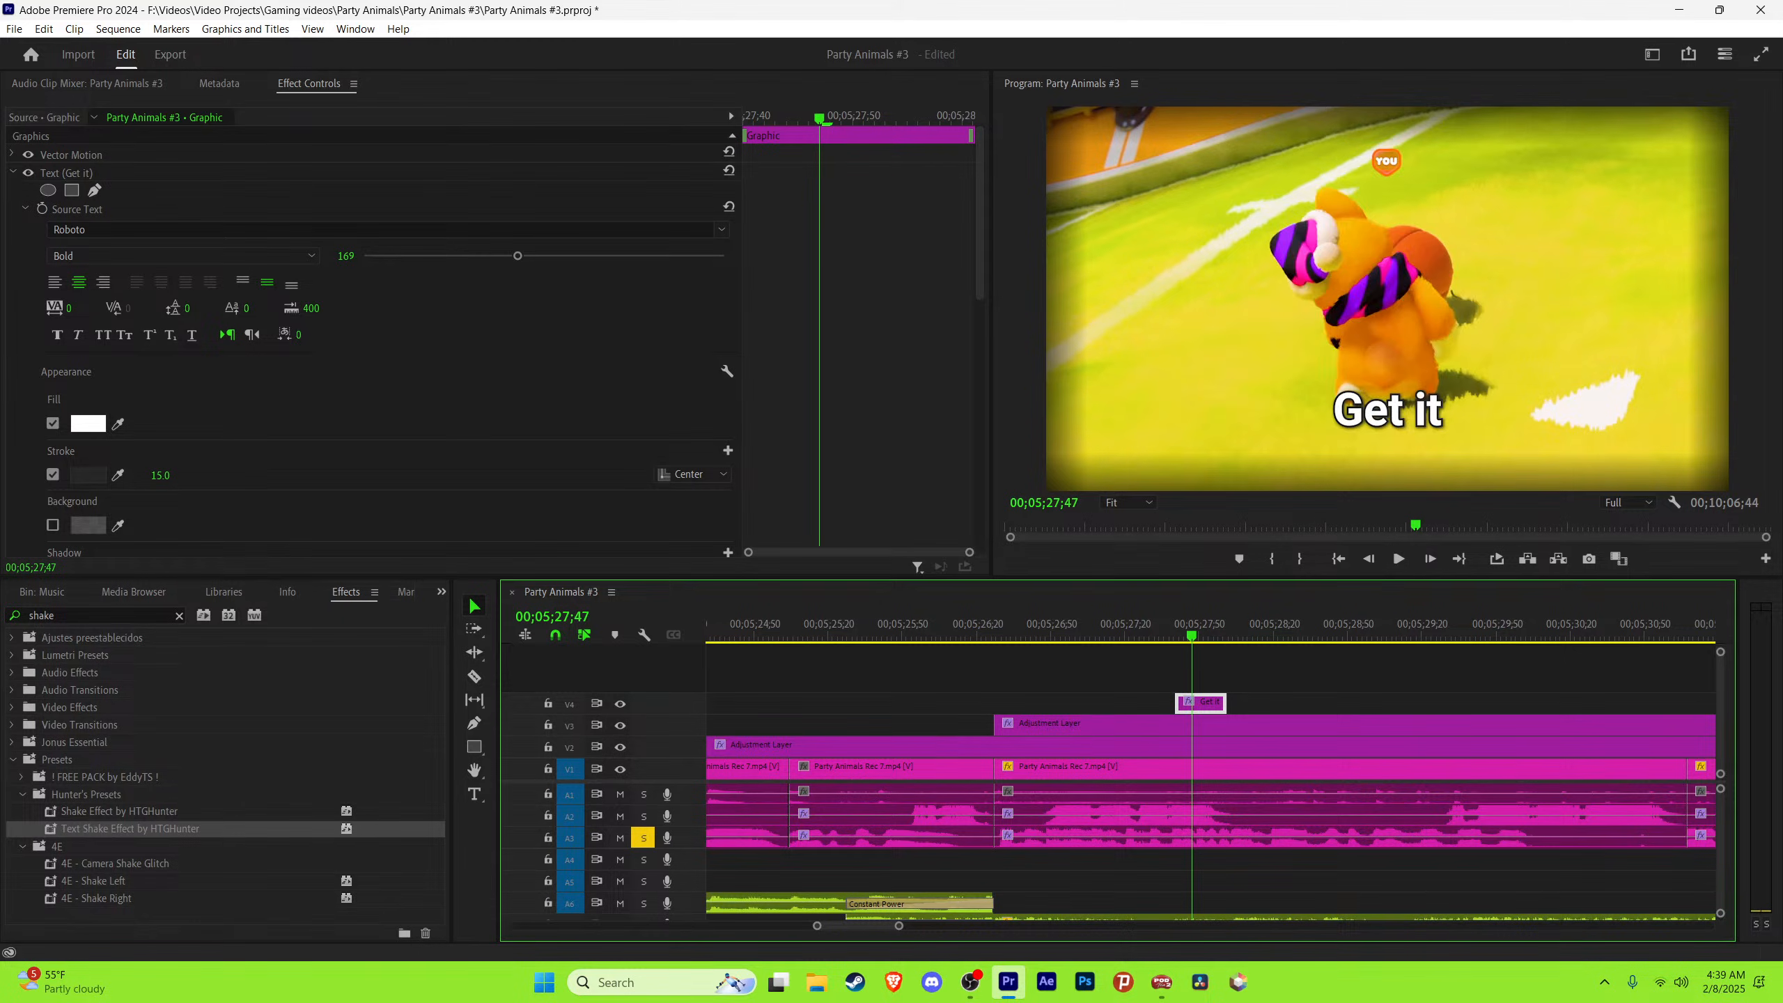
# Step: Apply the Cyan Blue text style from the project's Text bin to the pasted caption at 00;05;27;40
pyautogui.click(441, 592)
pyautogui.click(495, 613)
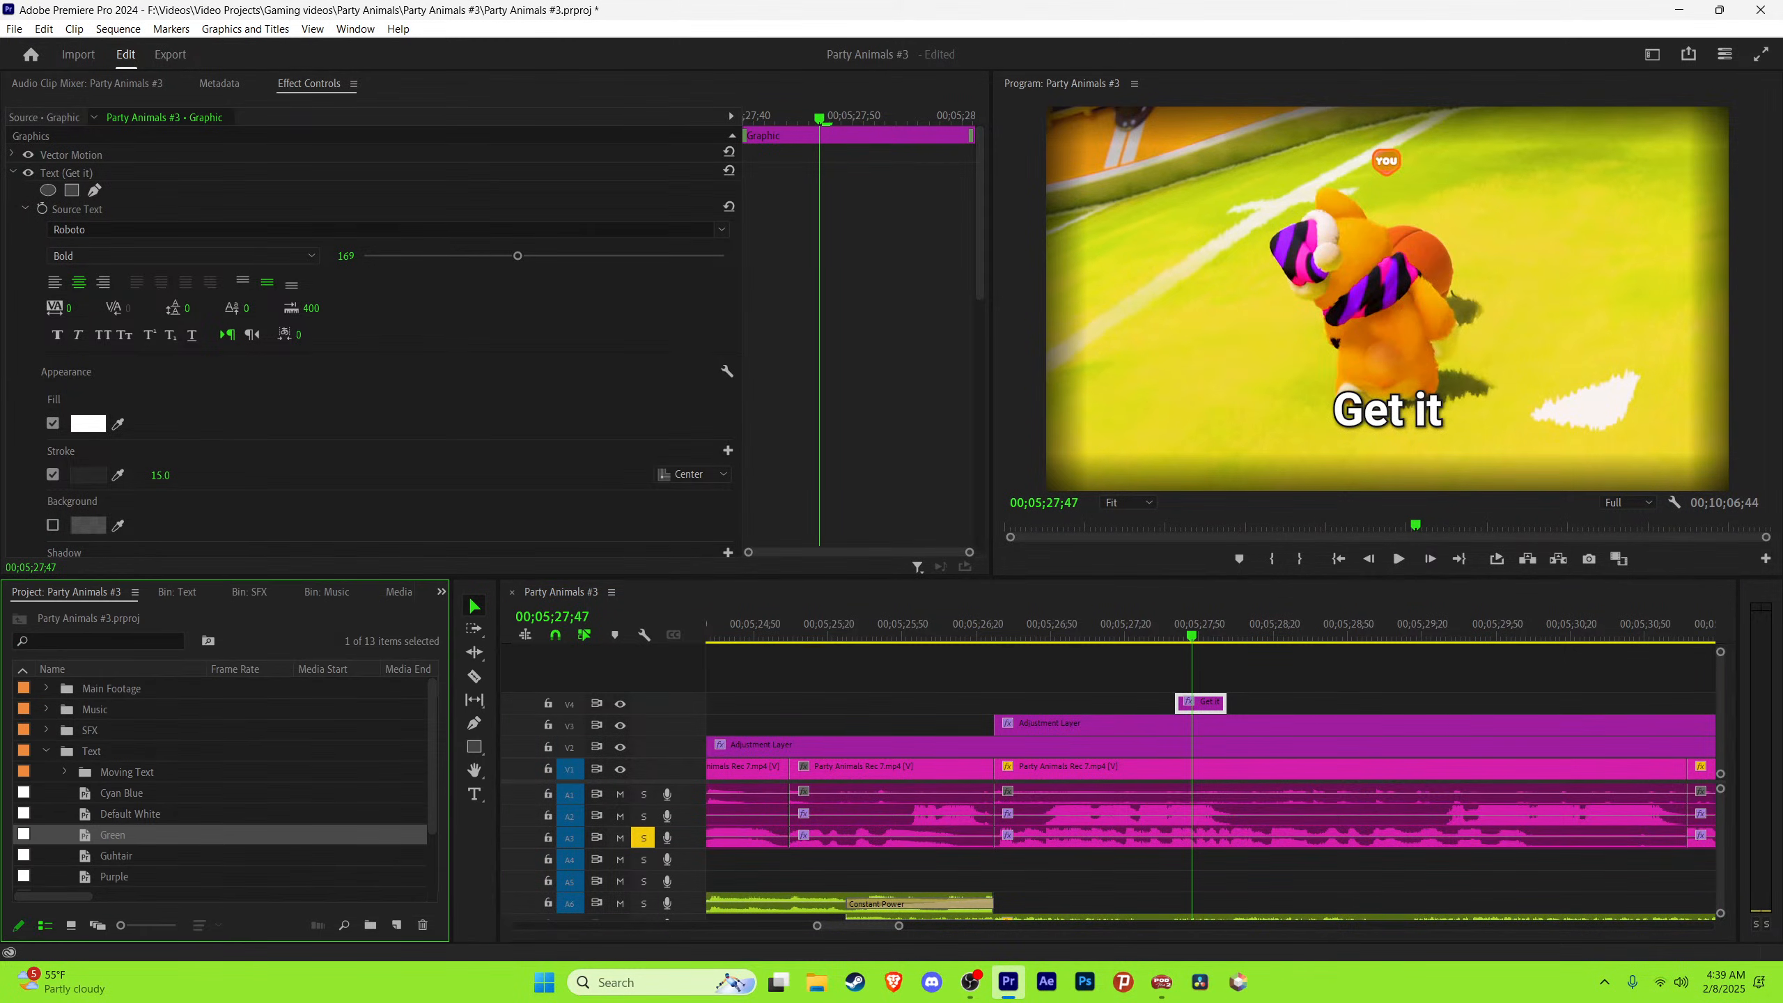
pyautogui.press('Up')
pyautogui.press('Up')
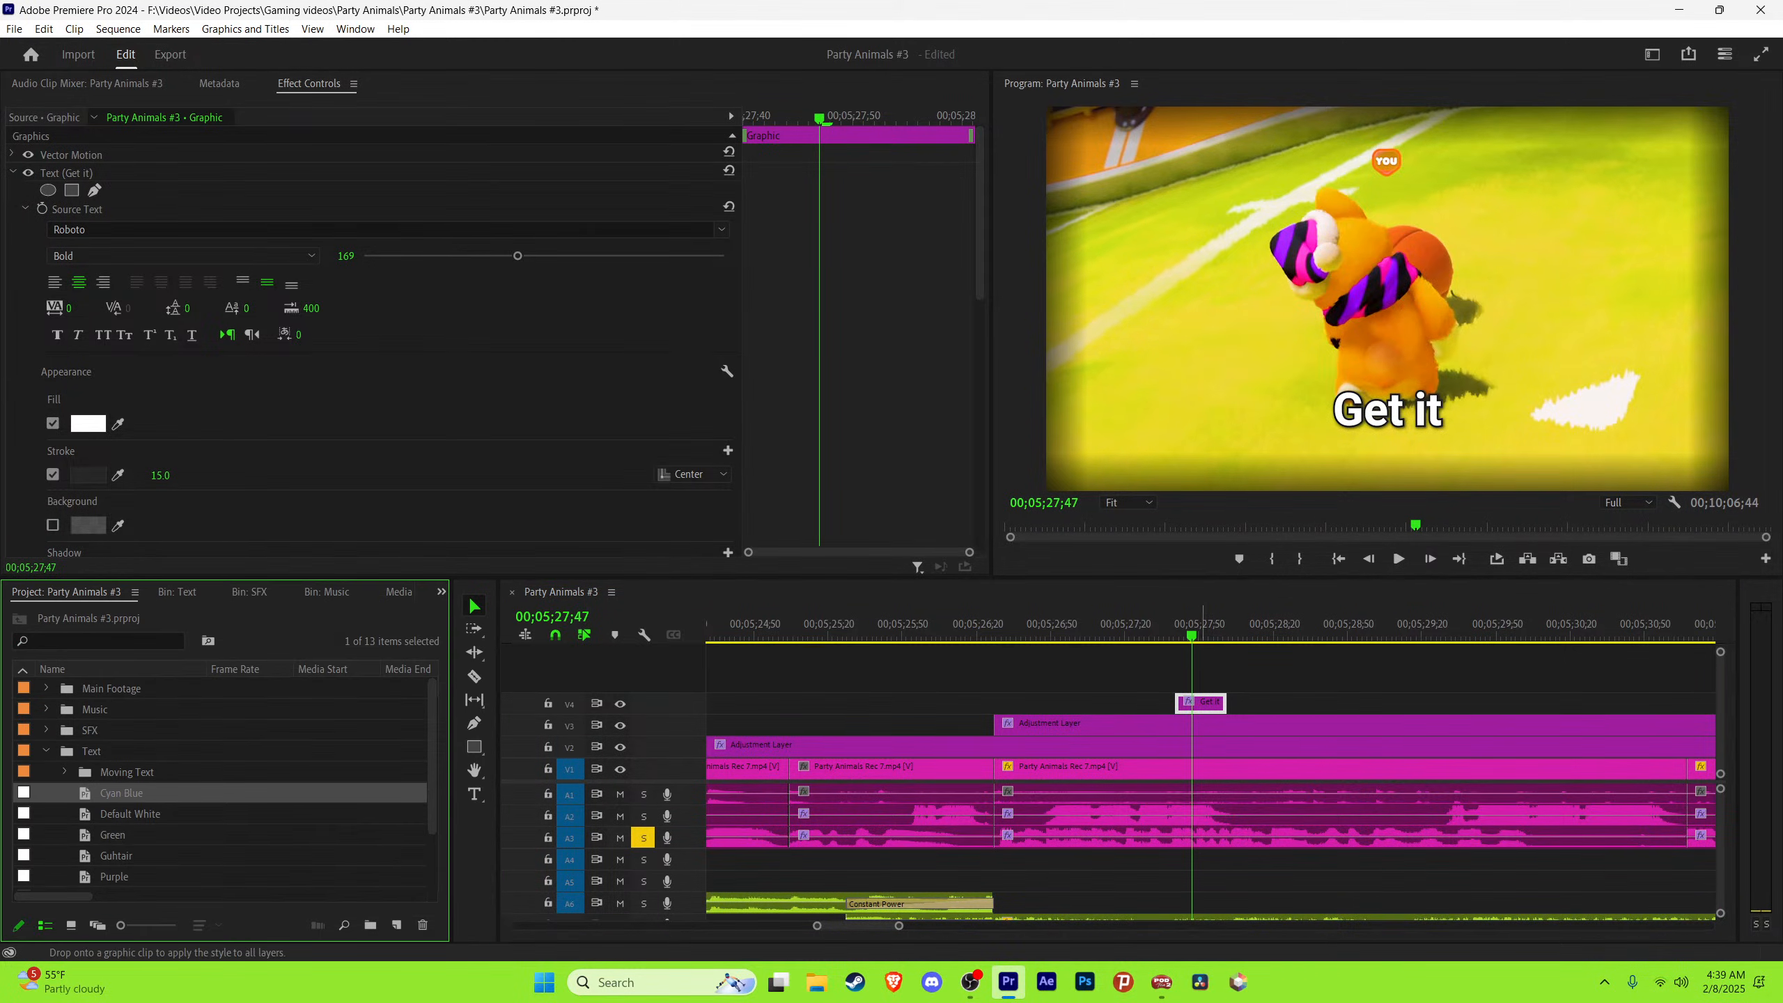
pyautogui.moveTo(121, 793); pyautogui.dragTo(1202, 703)
# Step: Replace the cyan caption's text with the spoken player name and save the project
pyautogui.press('t')
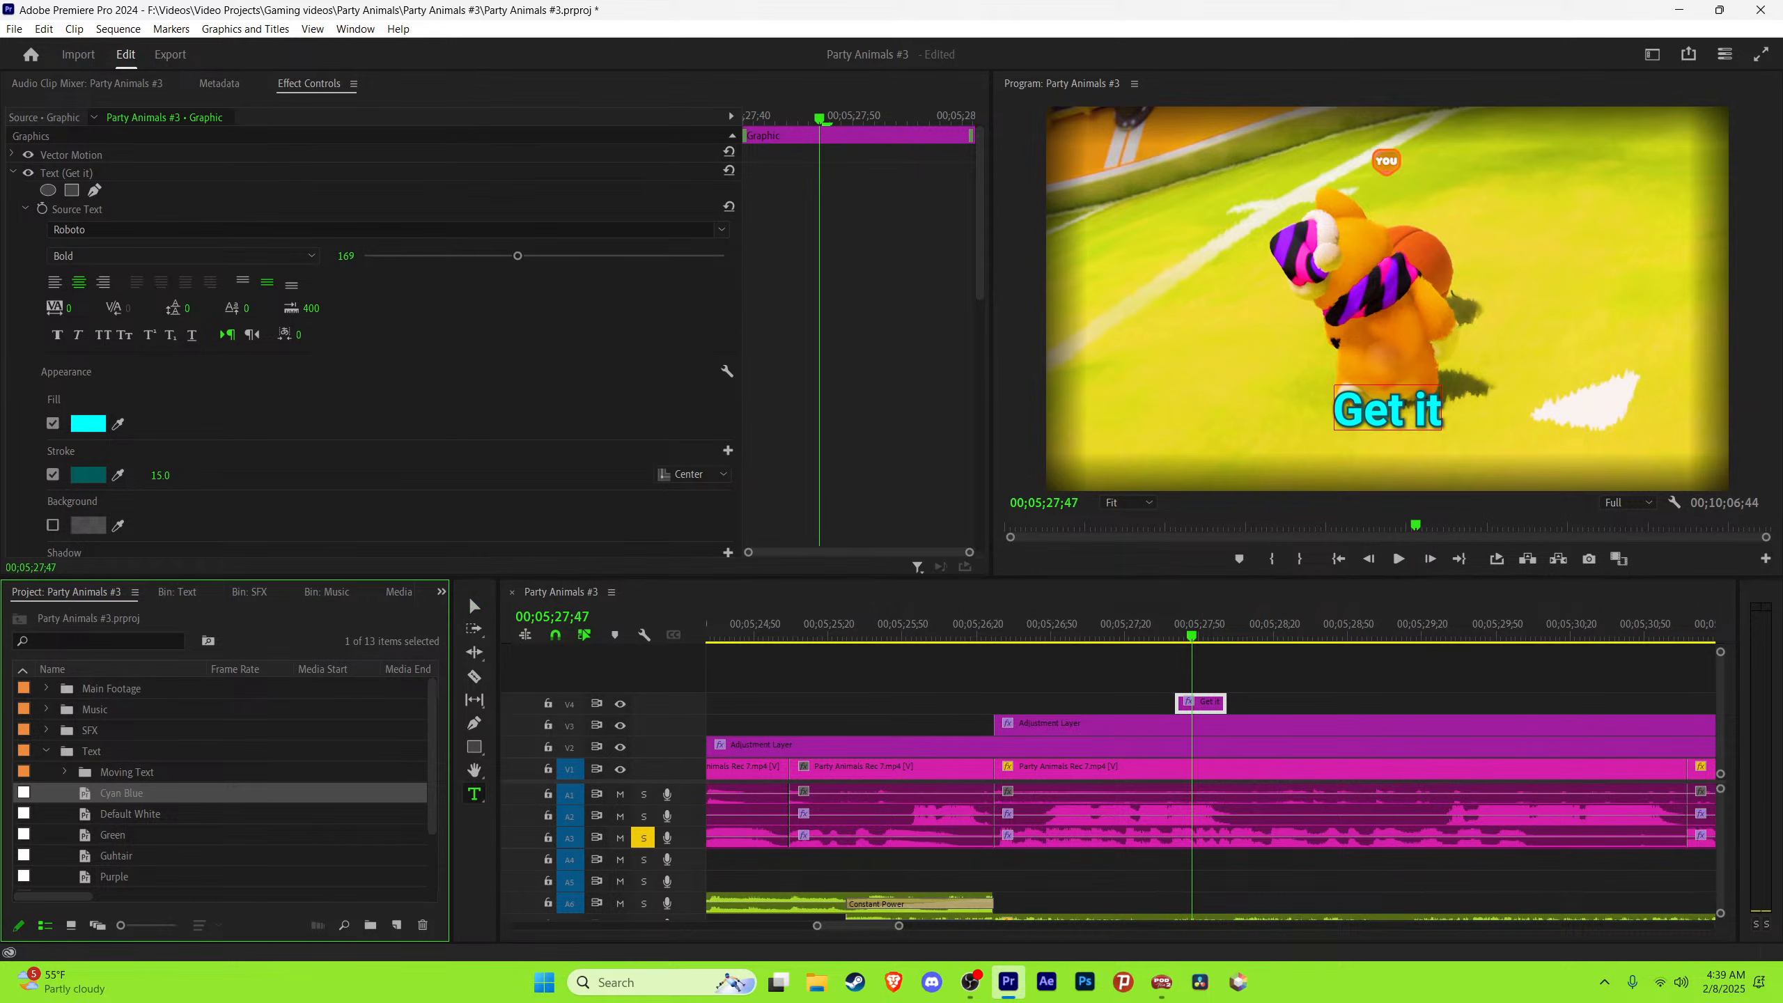
pyautogui.click(1388, 409)
pyautogui.hotkey('ctrl', 'a')
pyautogui.write('Hunter')
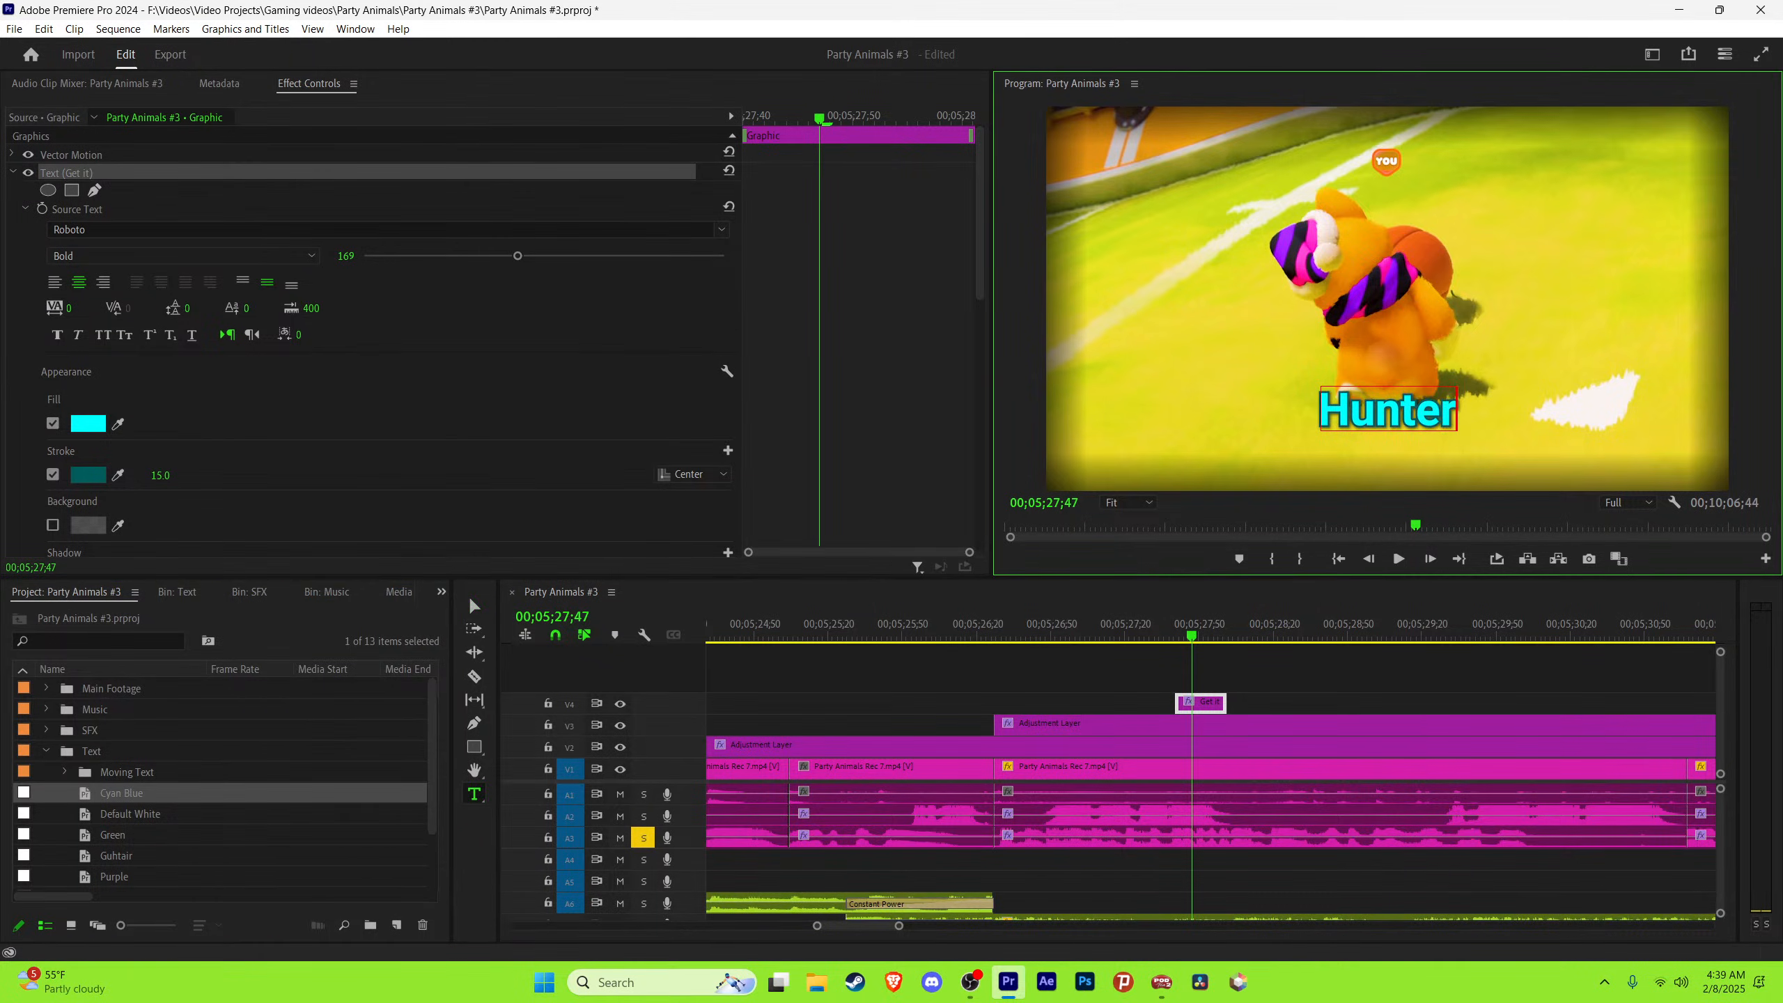
pyautogui.press('Escape')
pyautogui.hotkey('ctrl', 's')
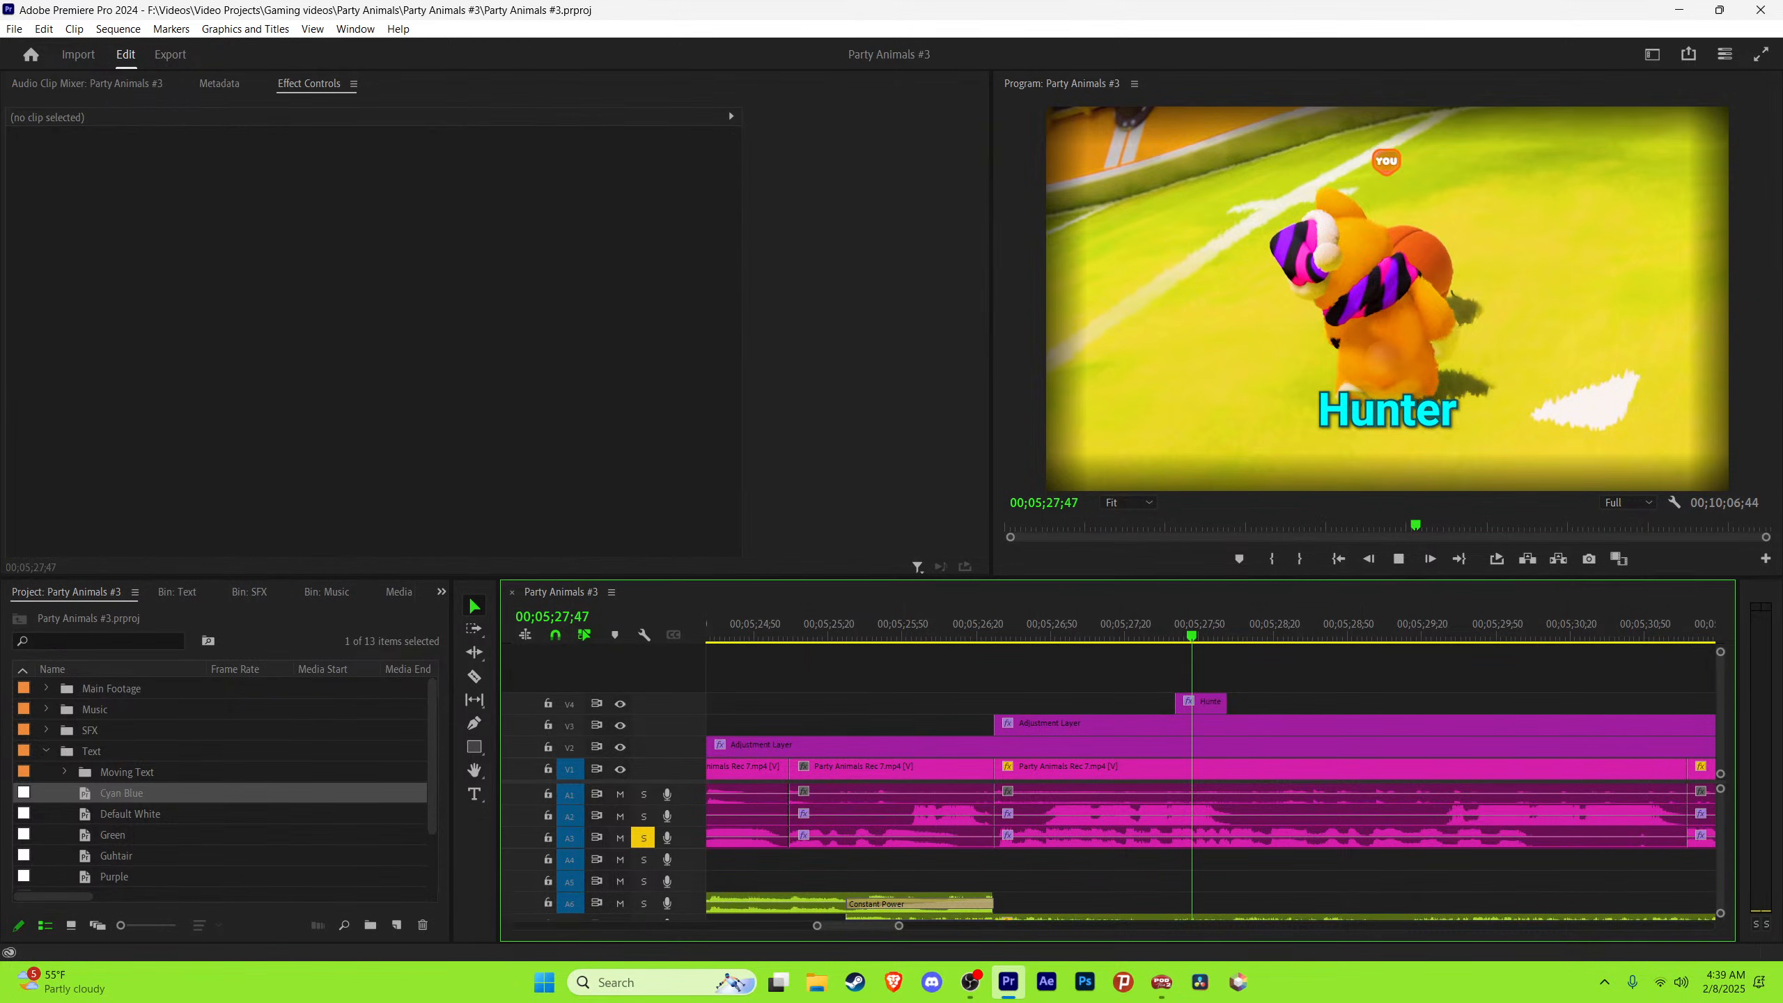
# Step: Locate the end of the spoken name and place a duplicate of the name caption on V4 starting at 00;05;28;00
pyautogui.press('space')
pyautogui.press('space')
pyautogui.press('=')
pyautogui.press('space')
pyautogui.click(1208, 625)
pyautogui.press('space')
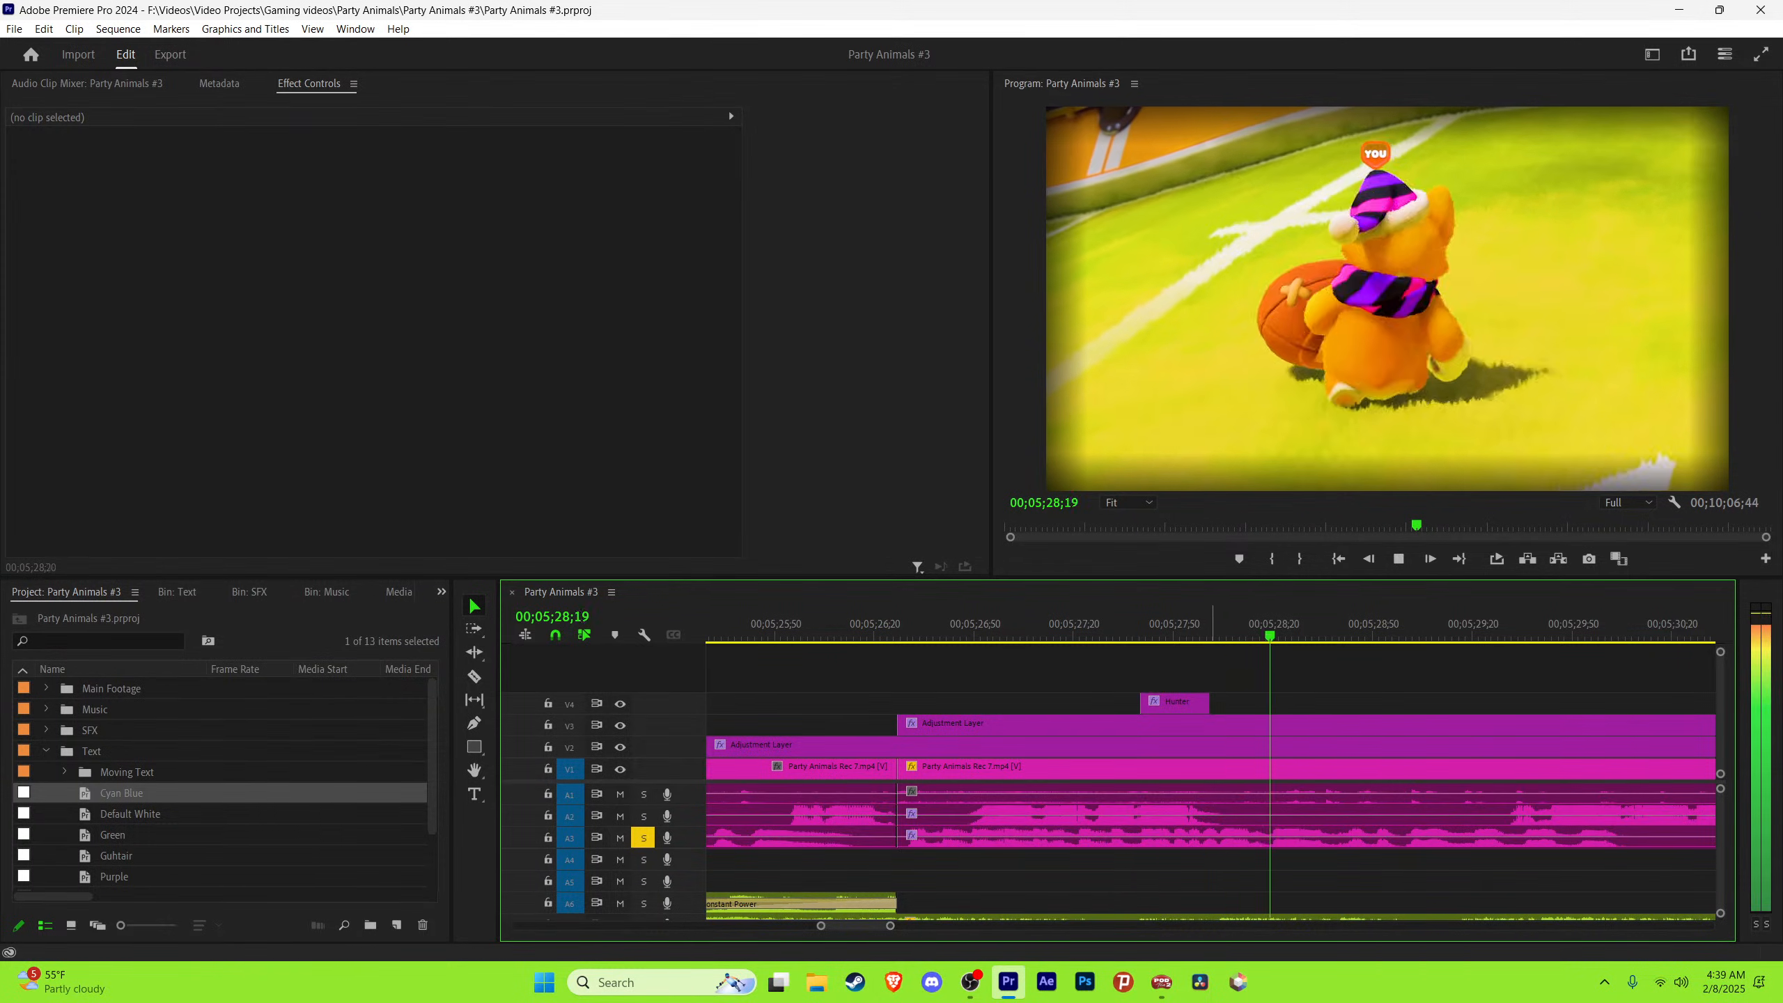
pyautogui.click(1203, 625)
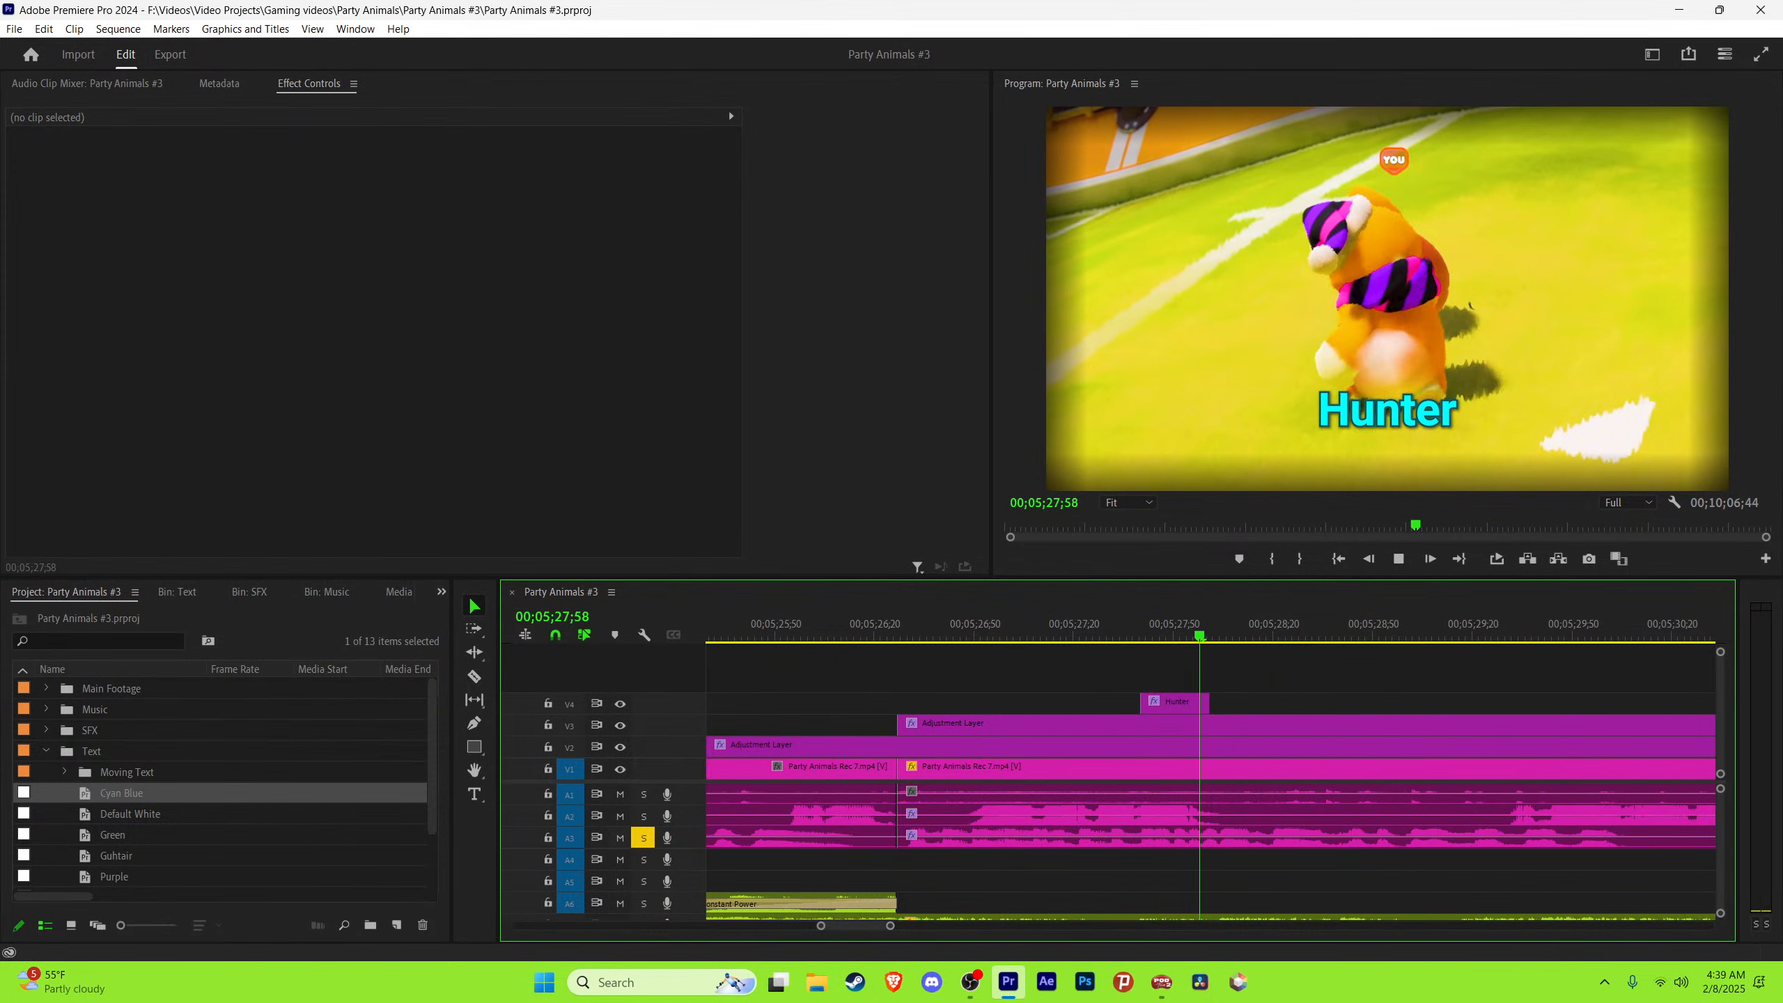
pyautogui.press('space')
pyautogui.click(1211, 625)
pyautogui.press('space')
pyautogui.click(1214, 625)
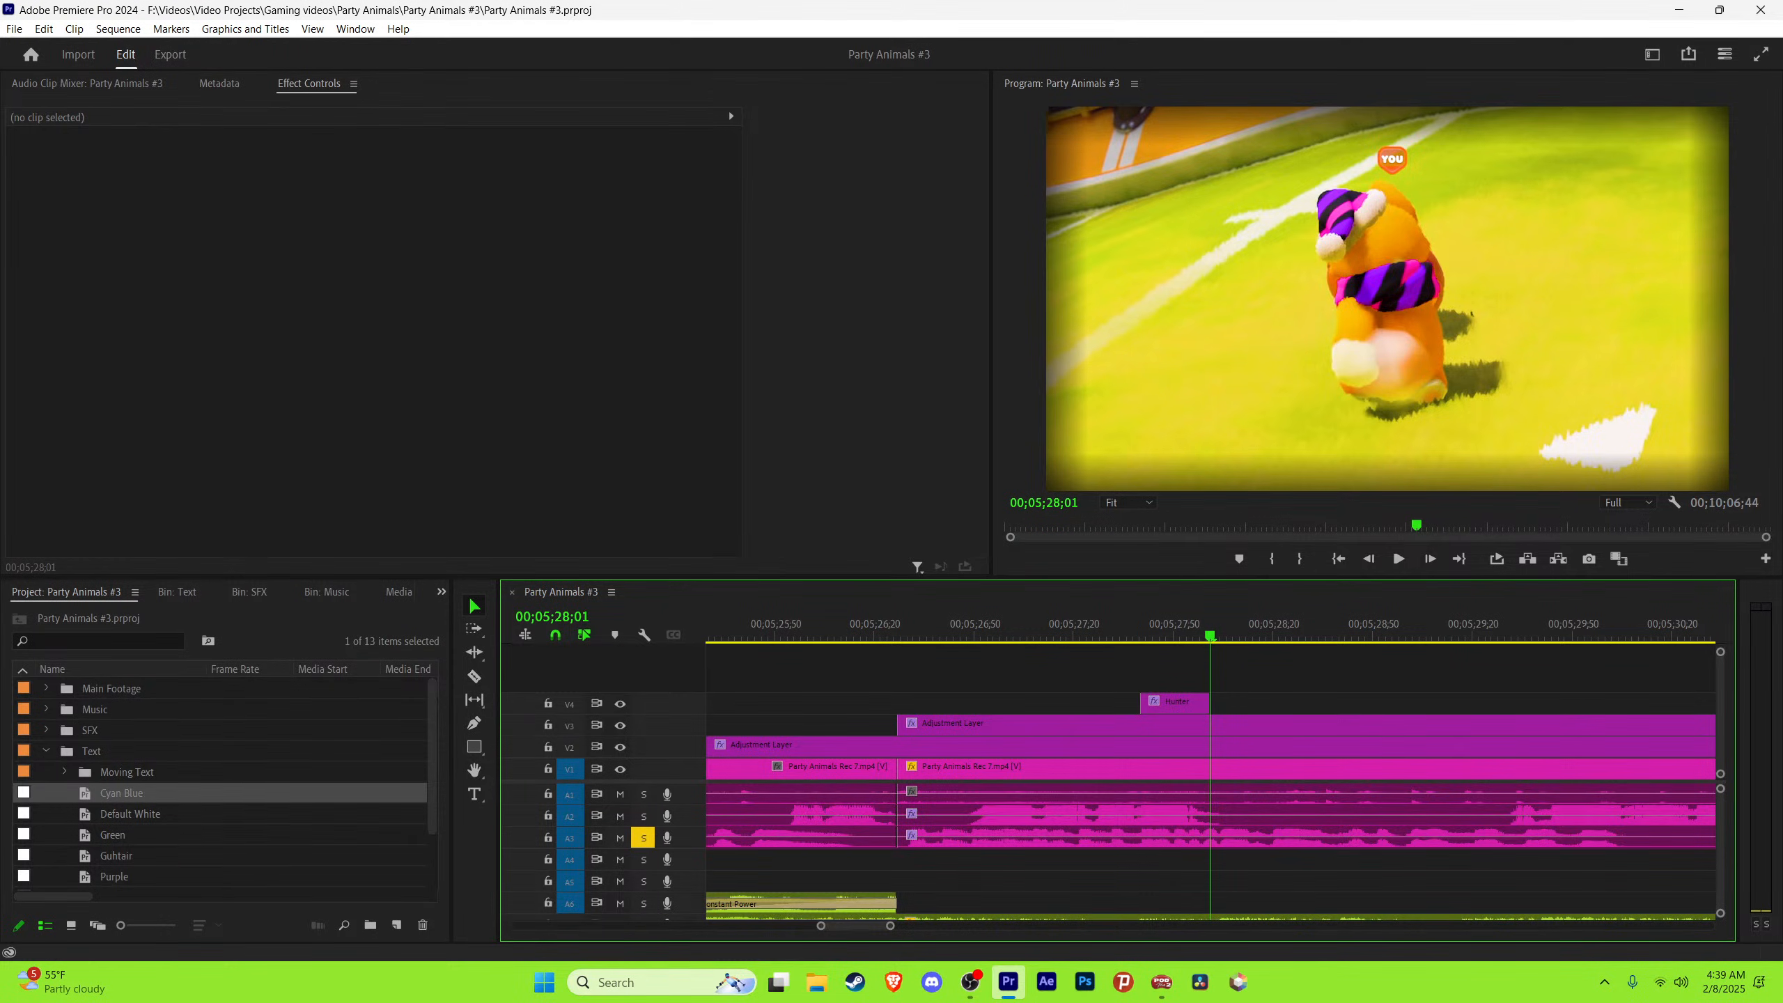
pyautogui.press('Left')
pyautogui.moveTo(1175, 705); pyautogui.dragTo(1245, 704)
# Step: Change the duplicated caption's text to "please"
pyautogui.click(1240, 625)
pyautogui.press('t')
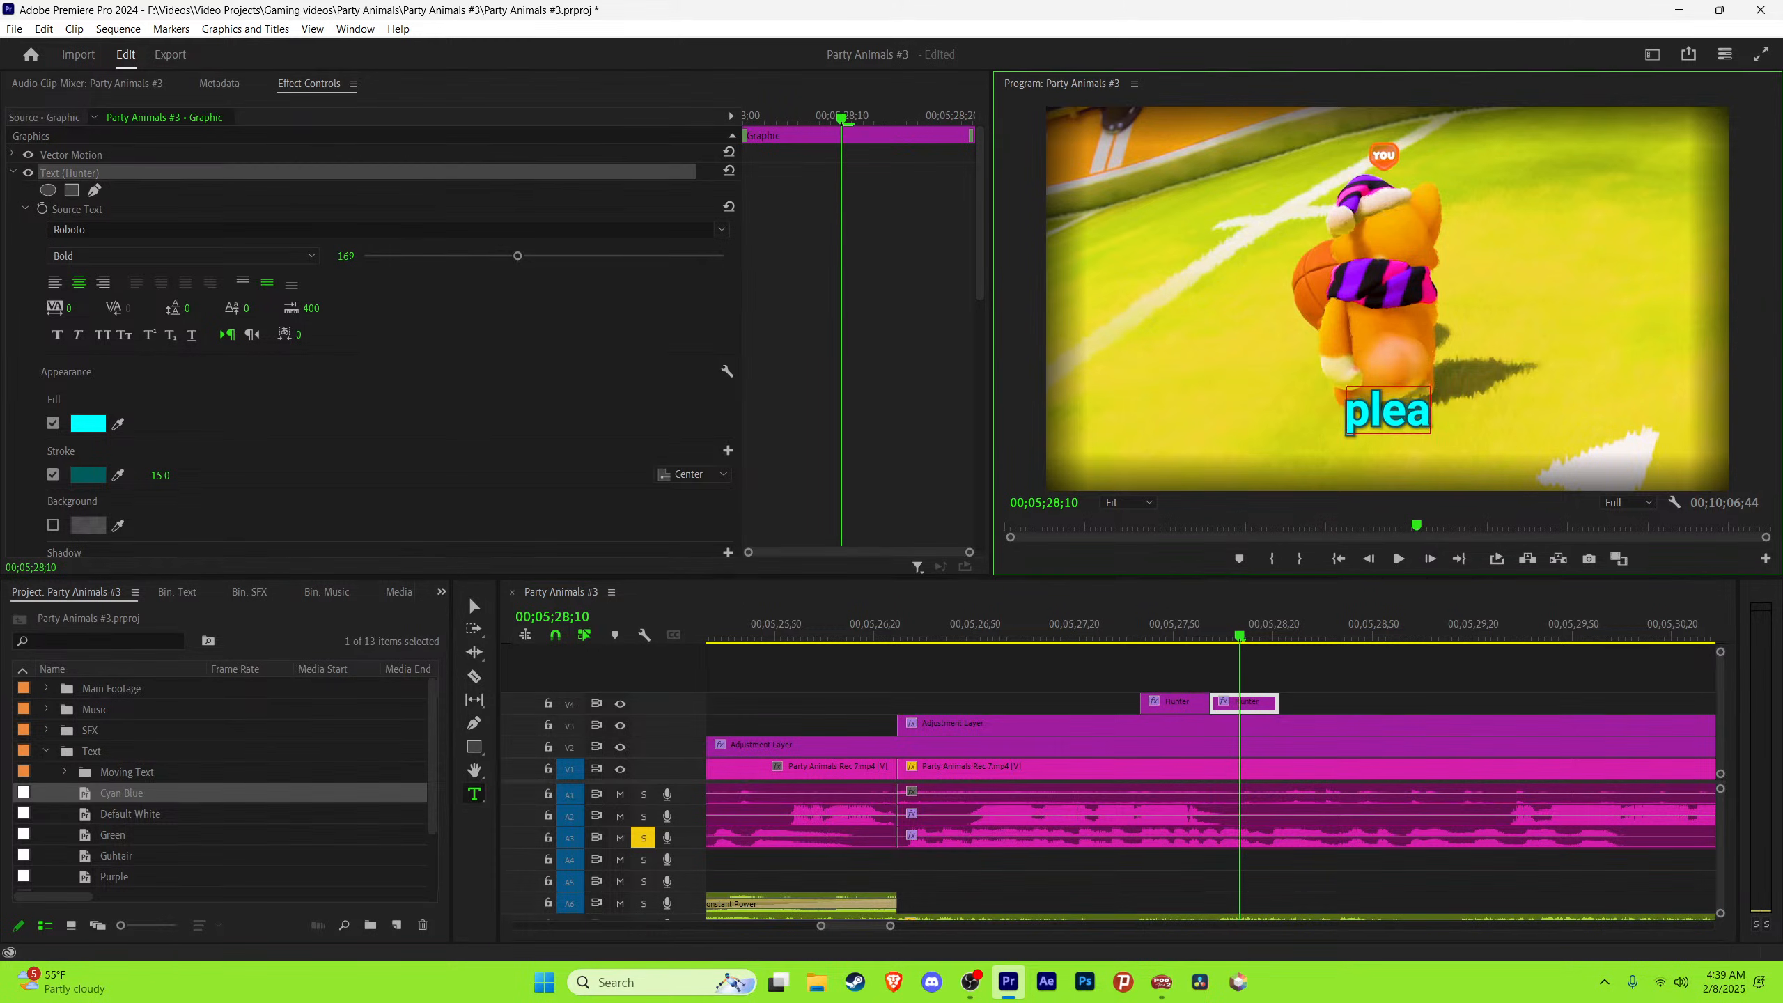
pyautogui.press('Escape')
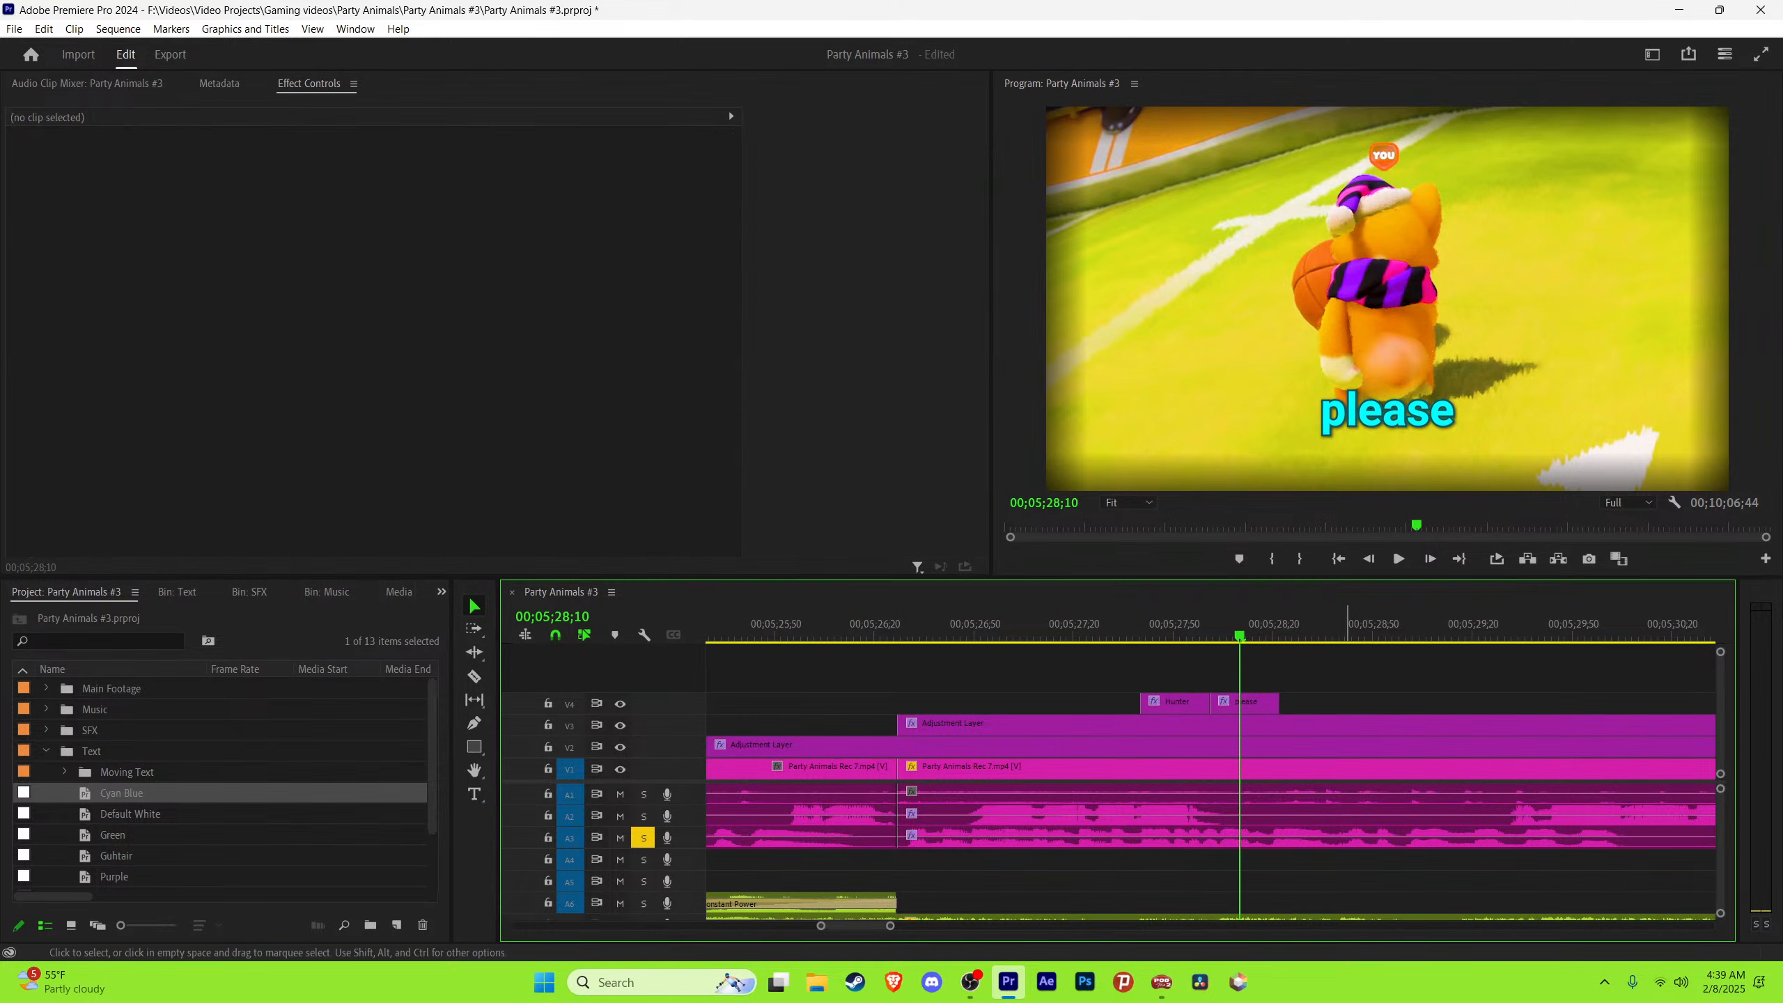
# Step: Locate the end of the spoken "please", end its caption there and duplicate it starting at 00;05;28;18
pyautogui.press('space')
pyautogui.click(1270, 625)
pyautogui.press('space')
pyautogui.click(1269, 625)
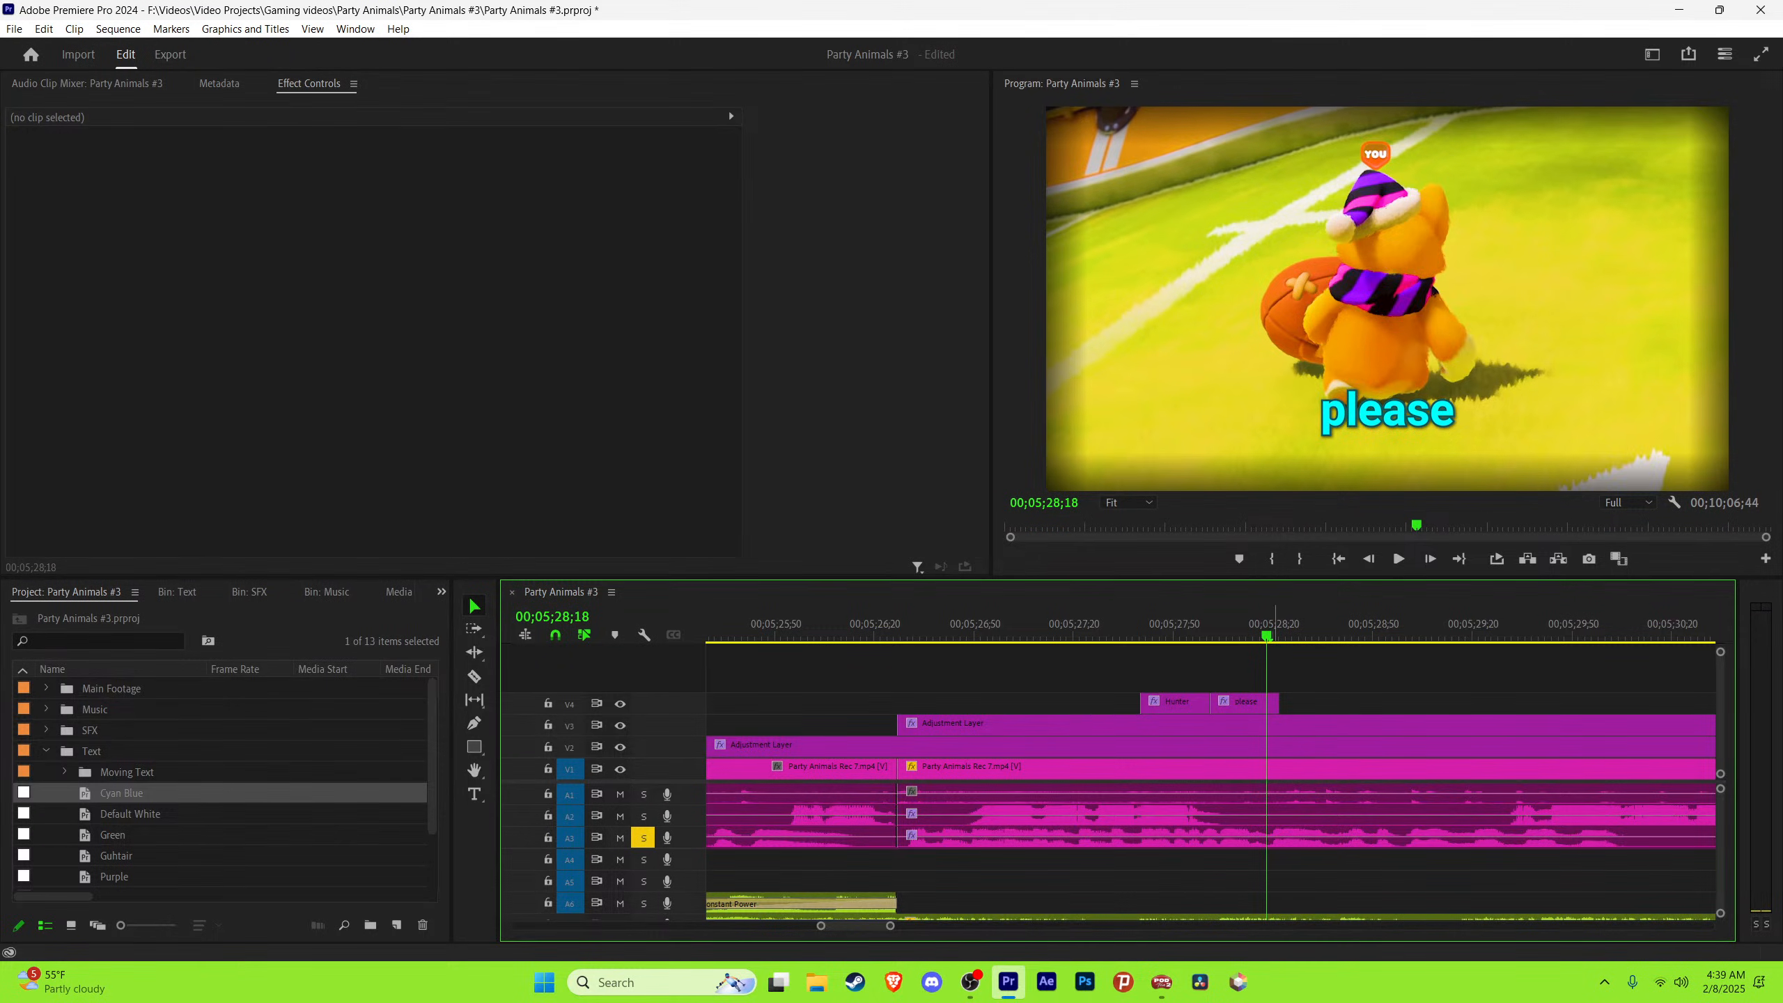
pyautogui.press('space')
pyautogui.click(1269, 625)
pyautogui.click(1267, 625)
pyautogui.press('space')
pyautogui.click(1270, 625)
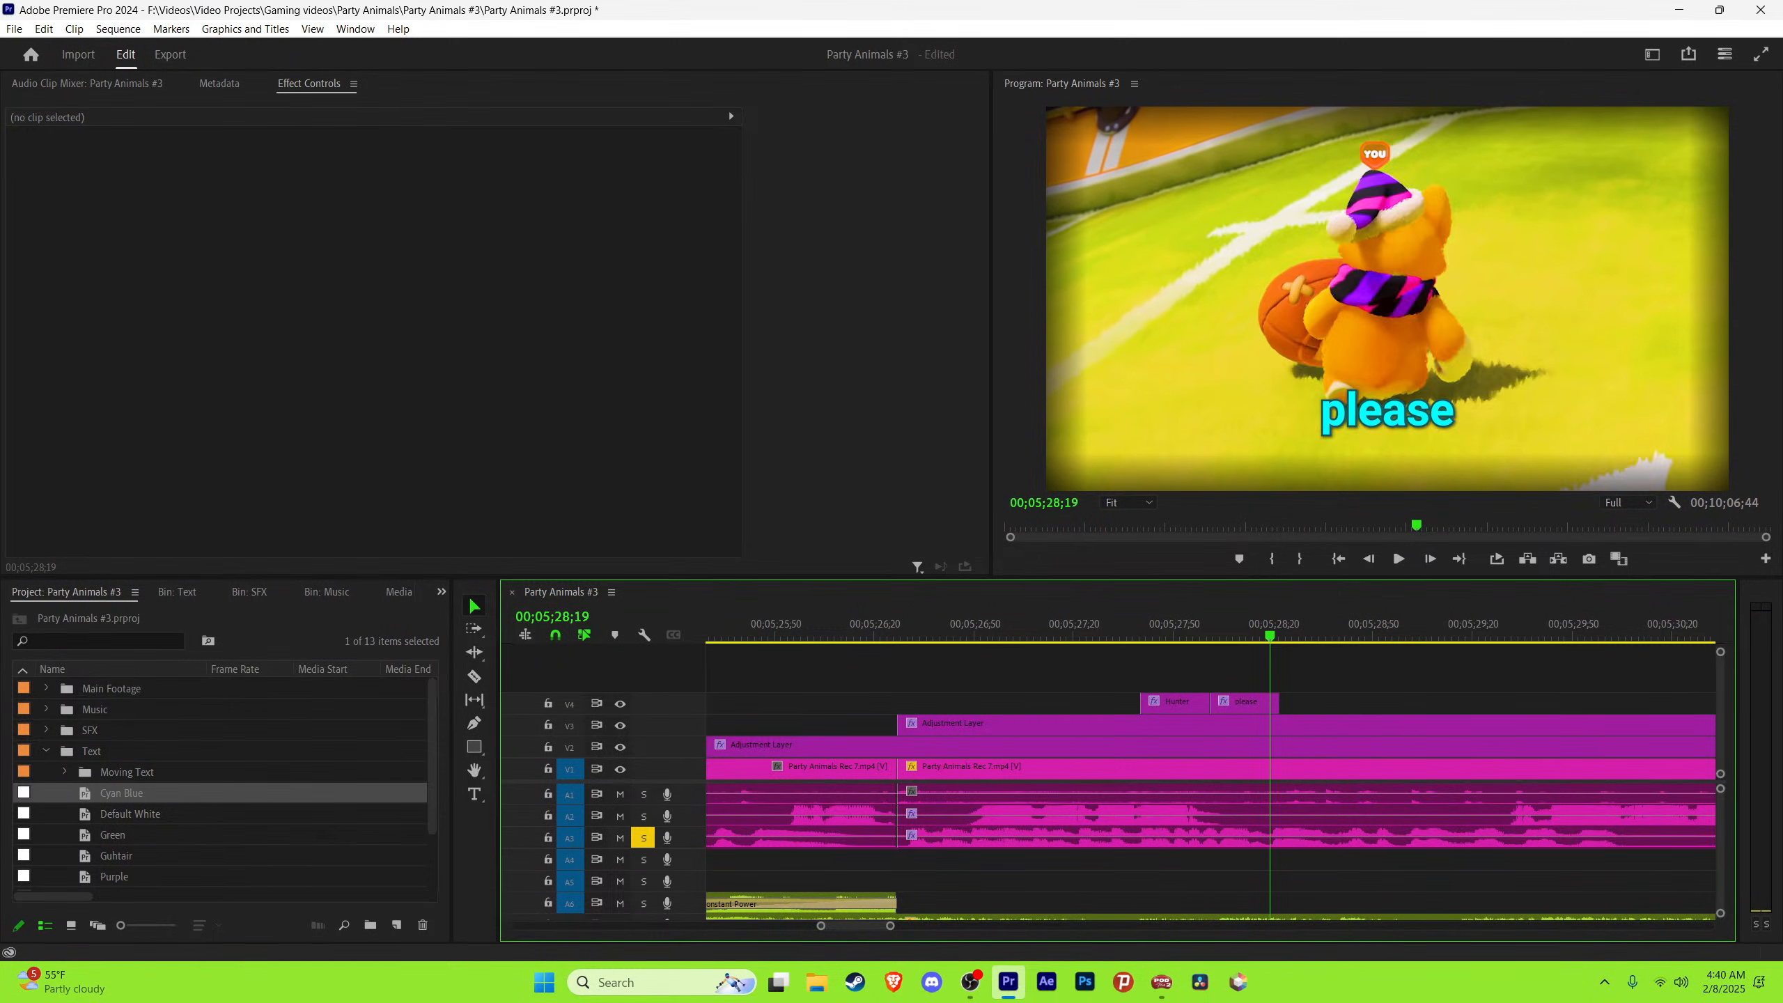
pyautogui.press('space')
pyautogui.click(1269, 625)
pyautogui.click(1266, 625)
pyautogui.moveTo(1238, 704); pyautogui.dragTo(1295, 703)
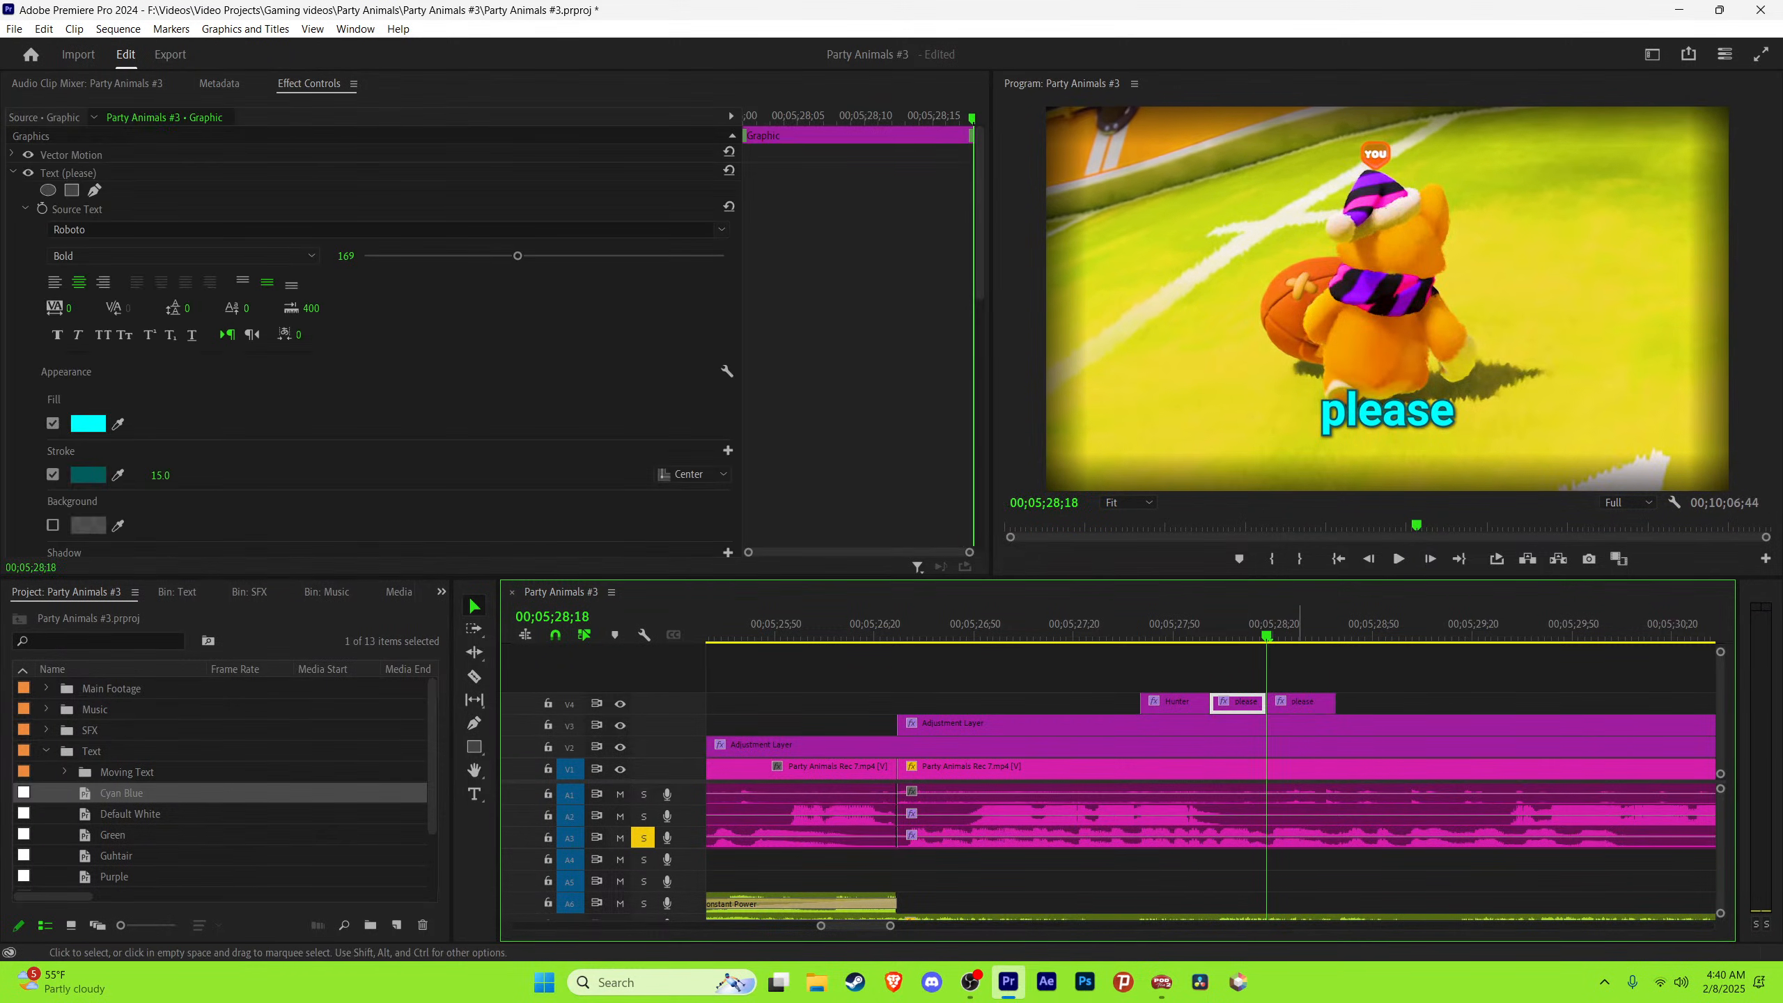
# Step: Change the caption starting at 00;05;28;18 to read "throw it"
pyautogui.click(1276, 625)
pyautogui.press('t')
pyautogui.doubleClick(1389, 411)
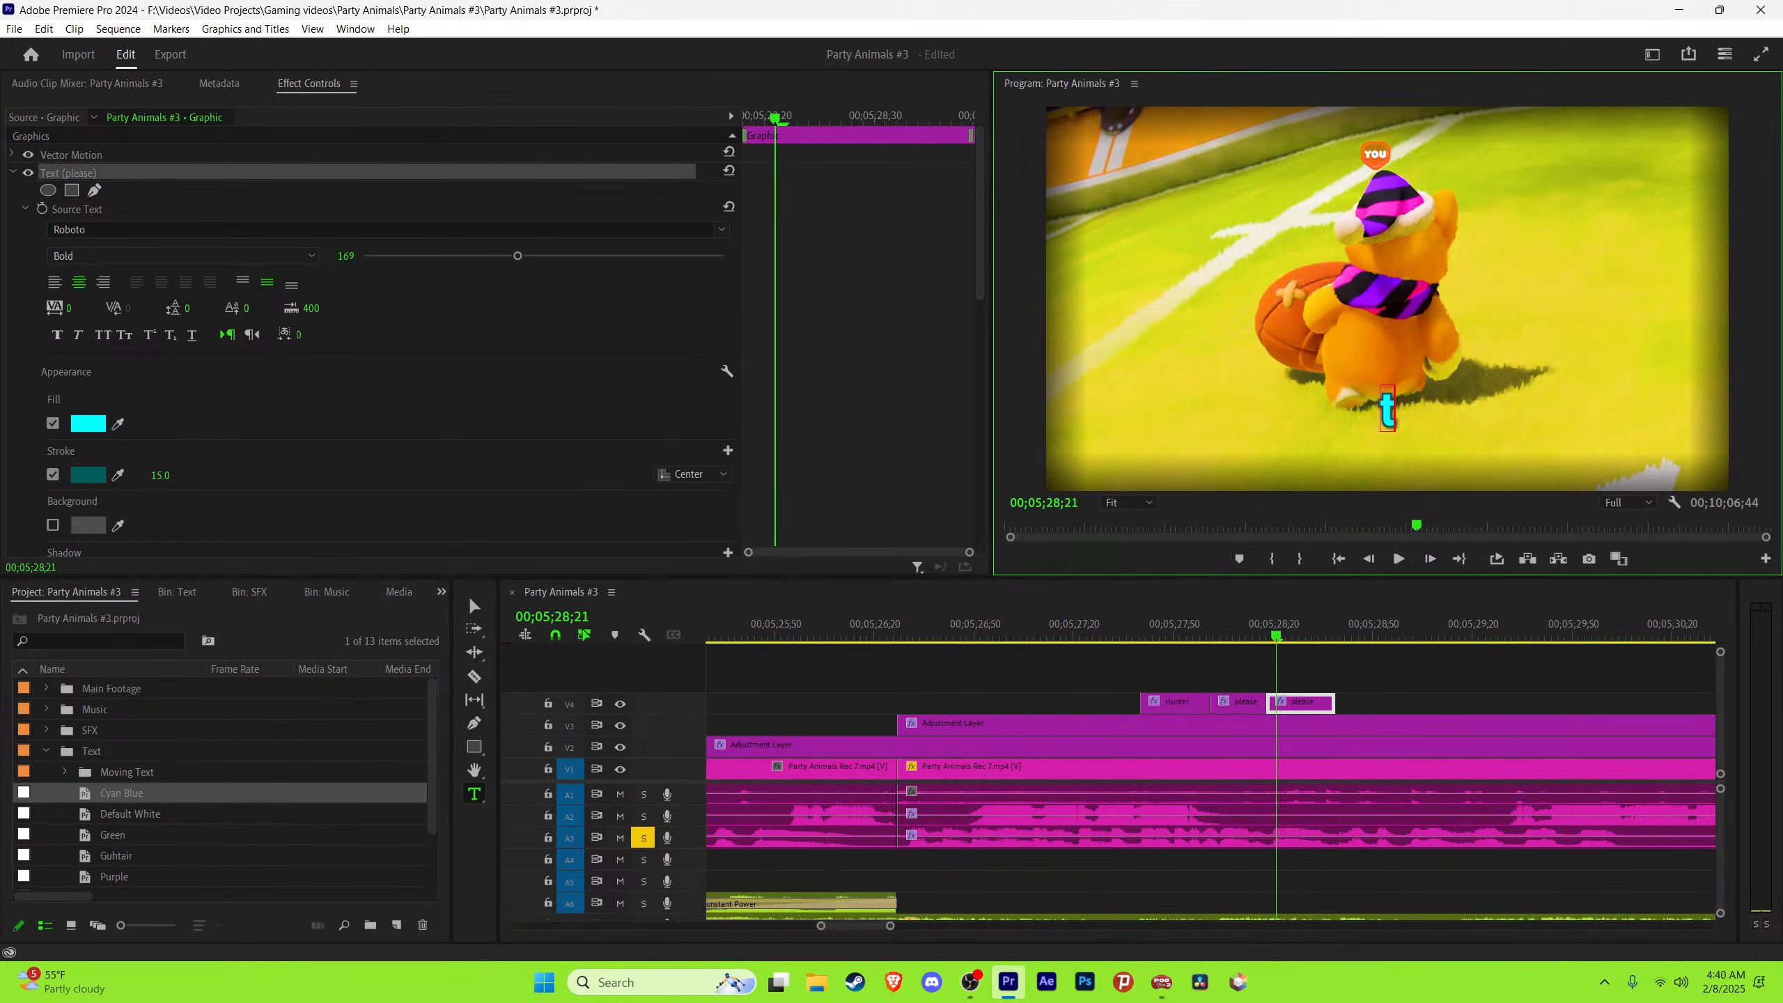
pyautogui.write('throw i')
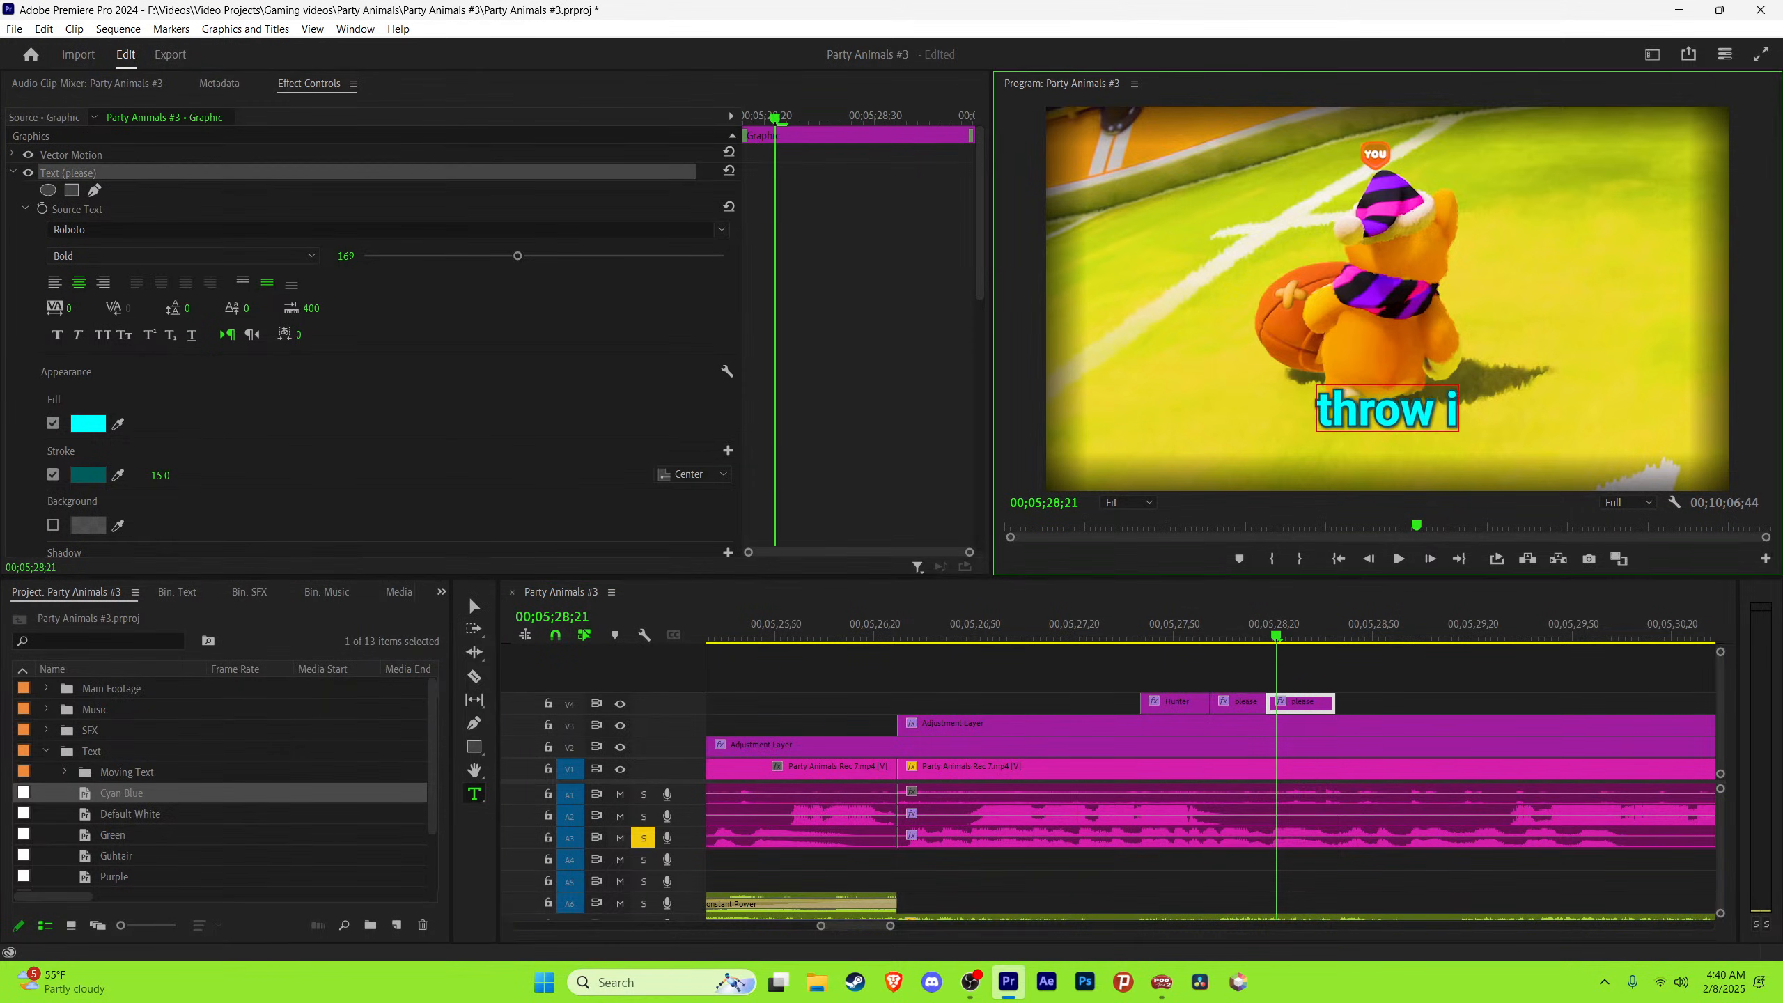
pyautogui.write('t')
pyautogui.press('Escape')
# Step: Extend the "throw it" caption to 00;05;28;41 and duplicate the name caption directly after it
pyautogui.press('space')
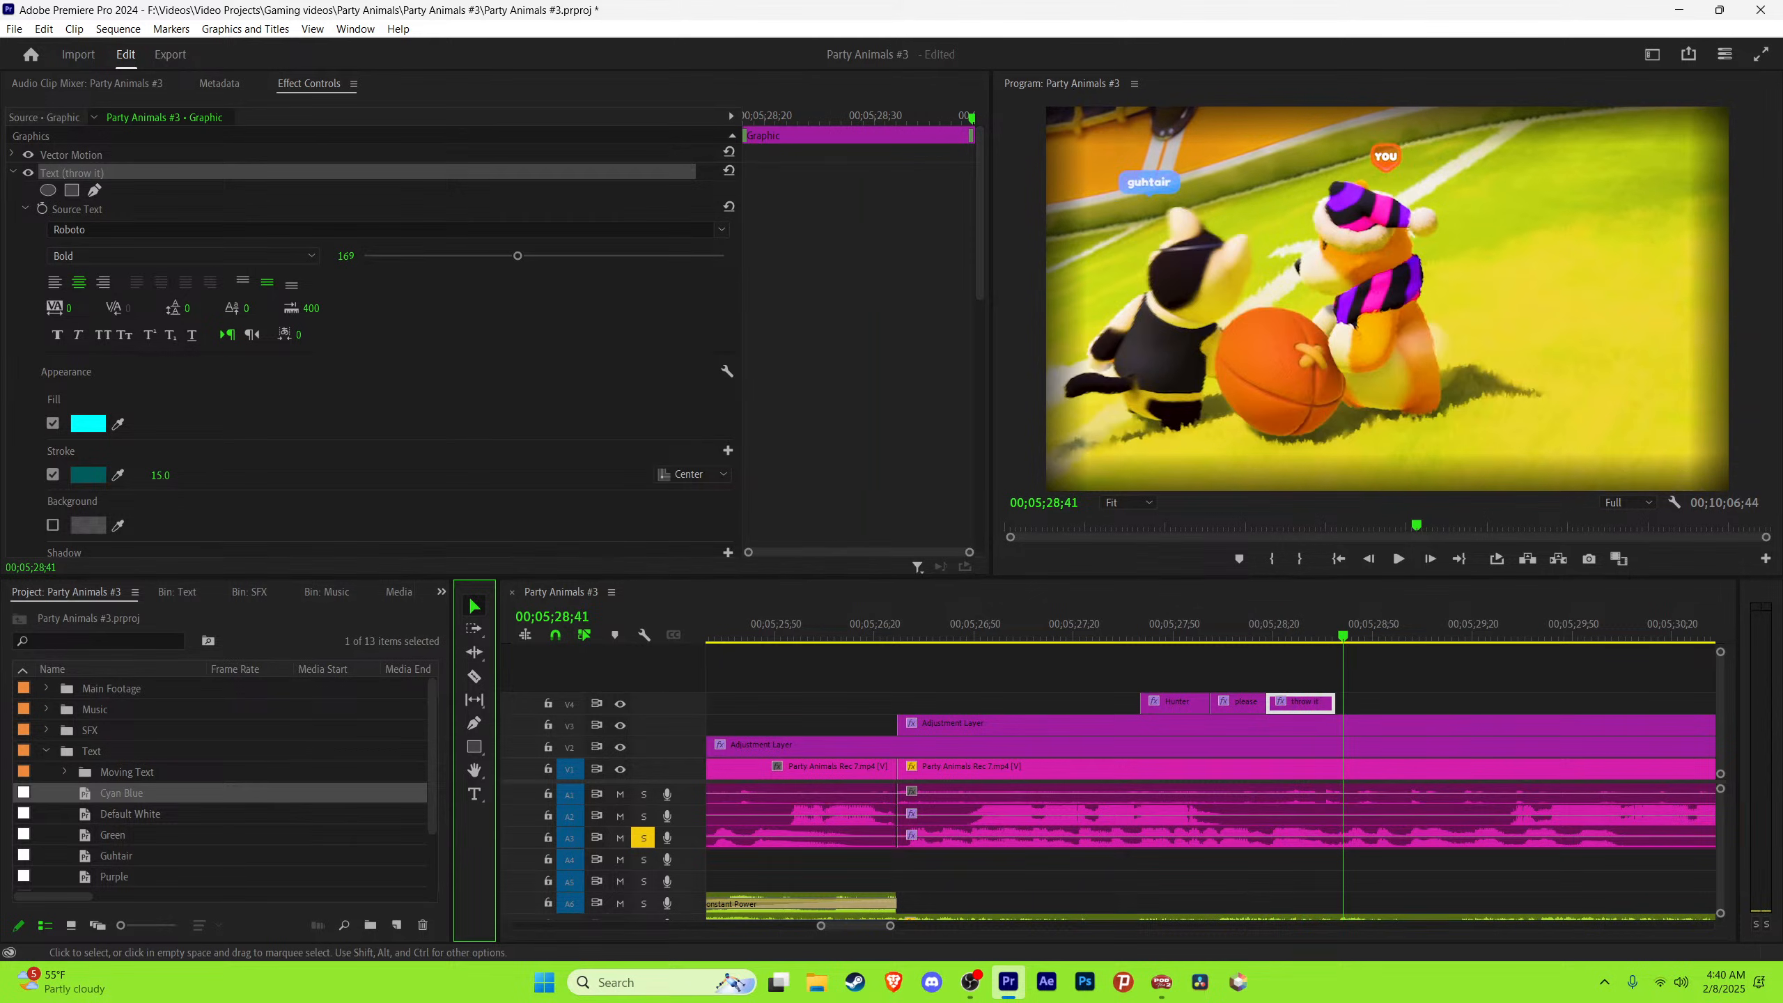
pyautogui.press('space')
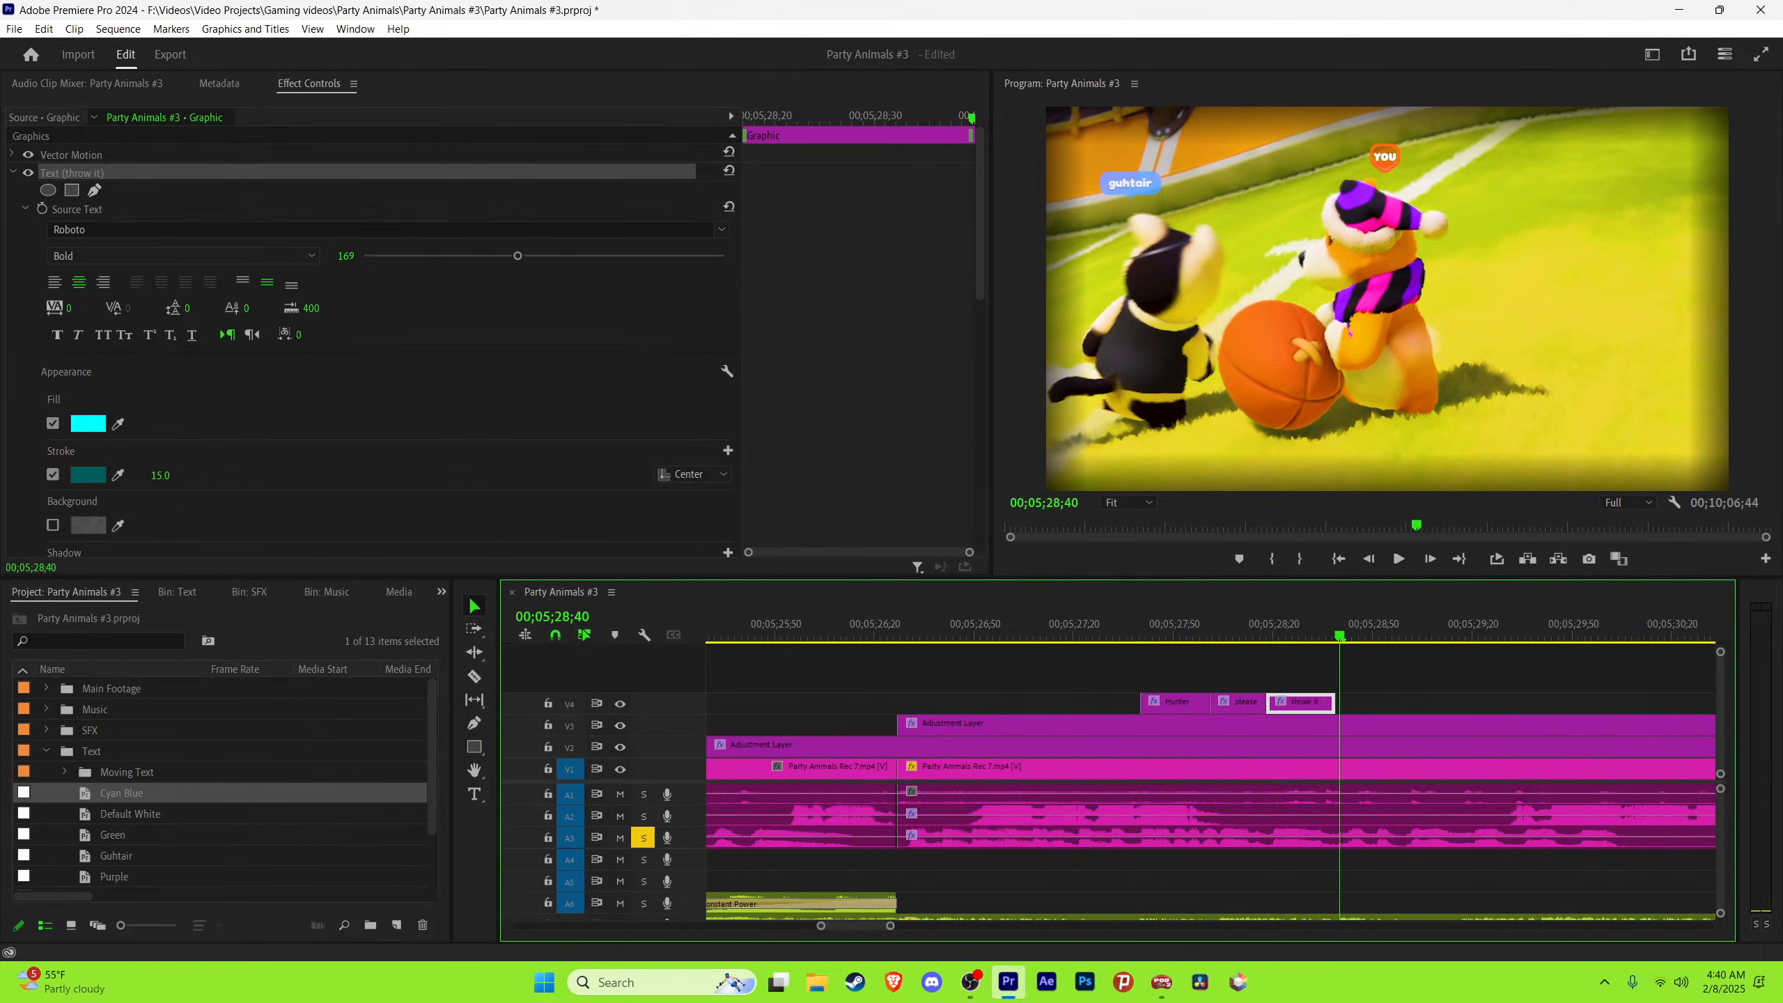
pyautogui.press('Right')
pyautogui.moveTo(1194, 703); pyautogui.dragTo(1399, 704)
# Step: Find where the second spoken name ends and duplicate the "throw it" caption there, starting at 00;05;29;00
pyautogui.press('space')
pyautogui.press('space')
pyautogui.press('Left')
pyautogui.press('Left')
pyautogui.press('Left')
pyautogui.press('Left')
pyautogui.press('Right')
pyautogui.press('Right')
pyautogui.press('Right')
pyautogui.press('Right')
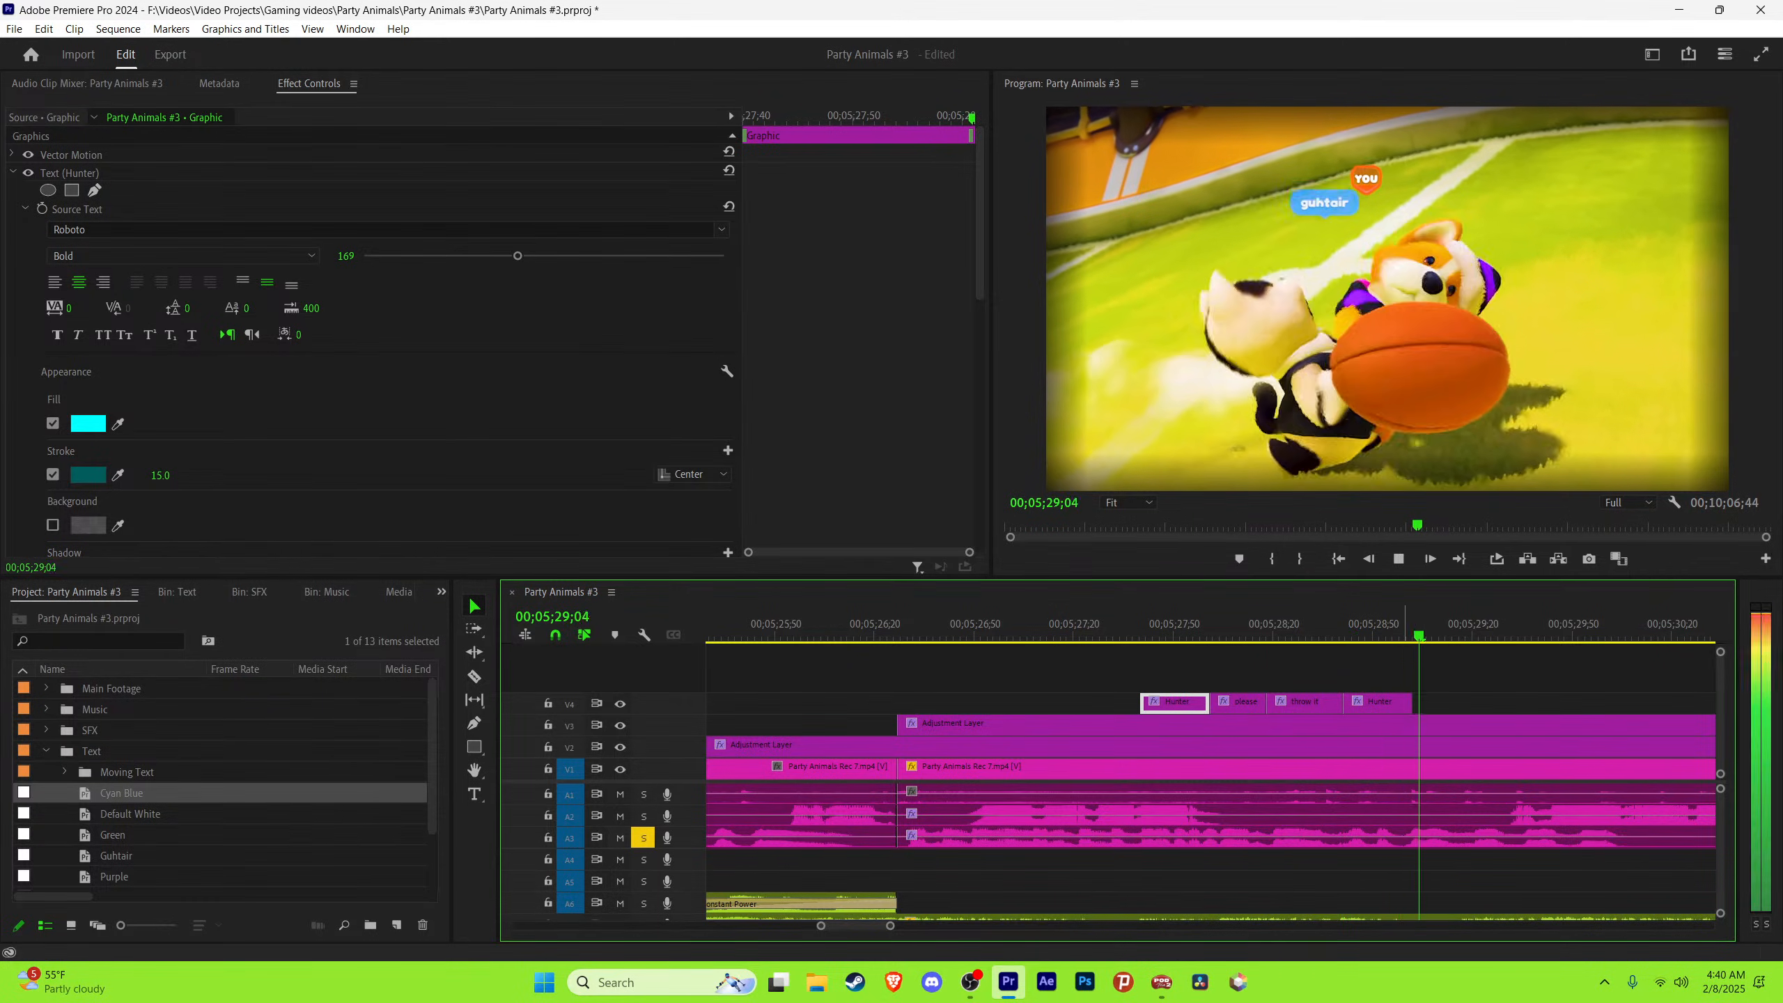
pyautogui.press('Left')
pyautogui.press('Left')
pyautogui.press('Left')
pyautogui.press('Left')
pyautogui.press('Left')
pyautogui.press('Right')
pyautogui.moveTo(1298, 700); pyautogui.dragTo(1436, 701)
# Step: Find the end of the repeated phrase, end the second "throw it" caption at 00;05;29;19 and duplicate it from there
pyautogui.press('space')
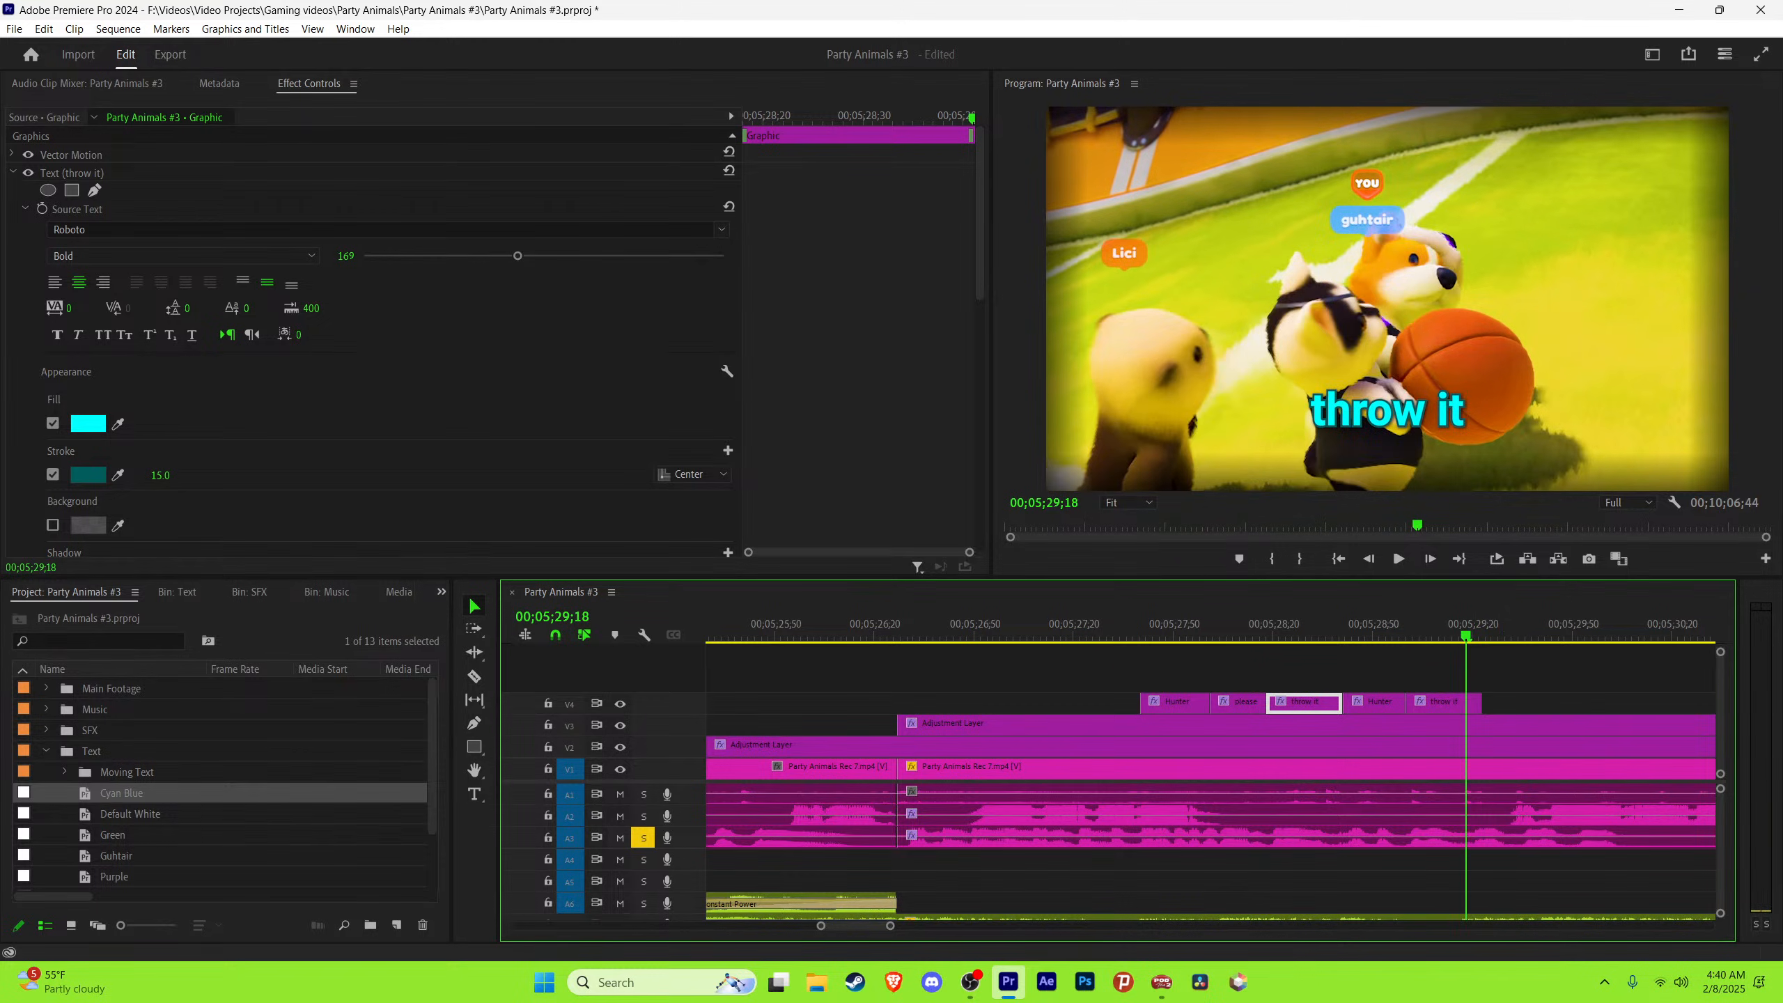
pyautogui.press('Left')
pyautogui.press('Left')
pyautogui.press('Left')
pyautogui.press('Left')
pyautogui.press('Left')
pyautogui.press('Left')
pyautogui.press('Left')
pyautogui.press('Left')
pyautogui.press('Right')
pyautogui.press('Right')
pyautogui.press('Right')
pyautogui.press('Right')
pyautogui.press('Right')
pyautogui.press('Right')
pyautogui.press('Right')
pyautogui.press('Right')
pyautogui.press('Right')
pyautogui.press('Right')
pyautogui.press('Right')
pyautogui.press('Right')
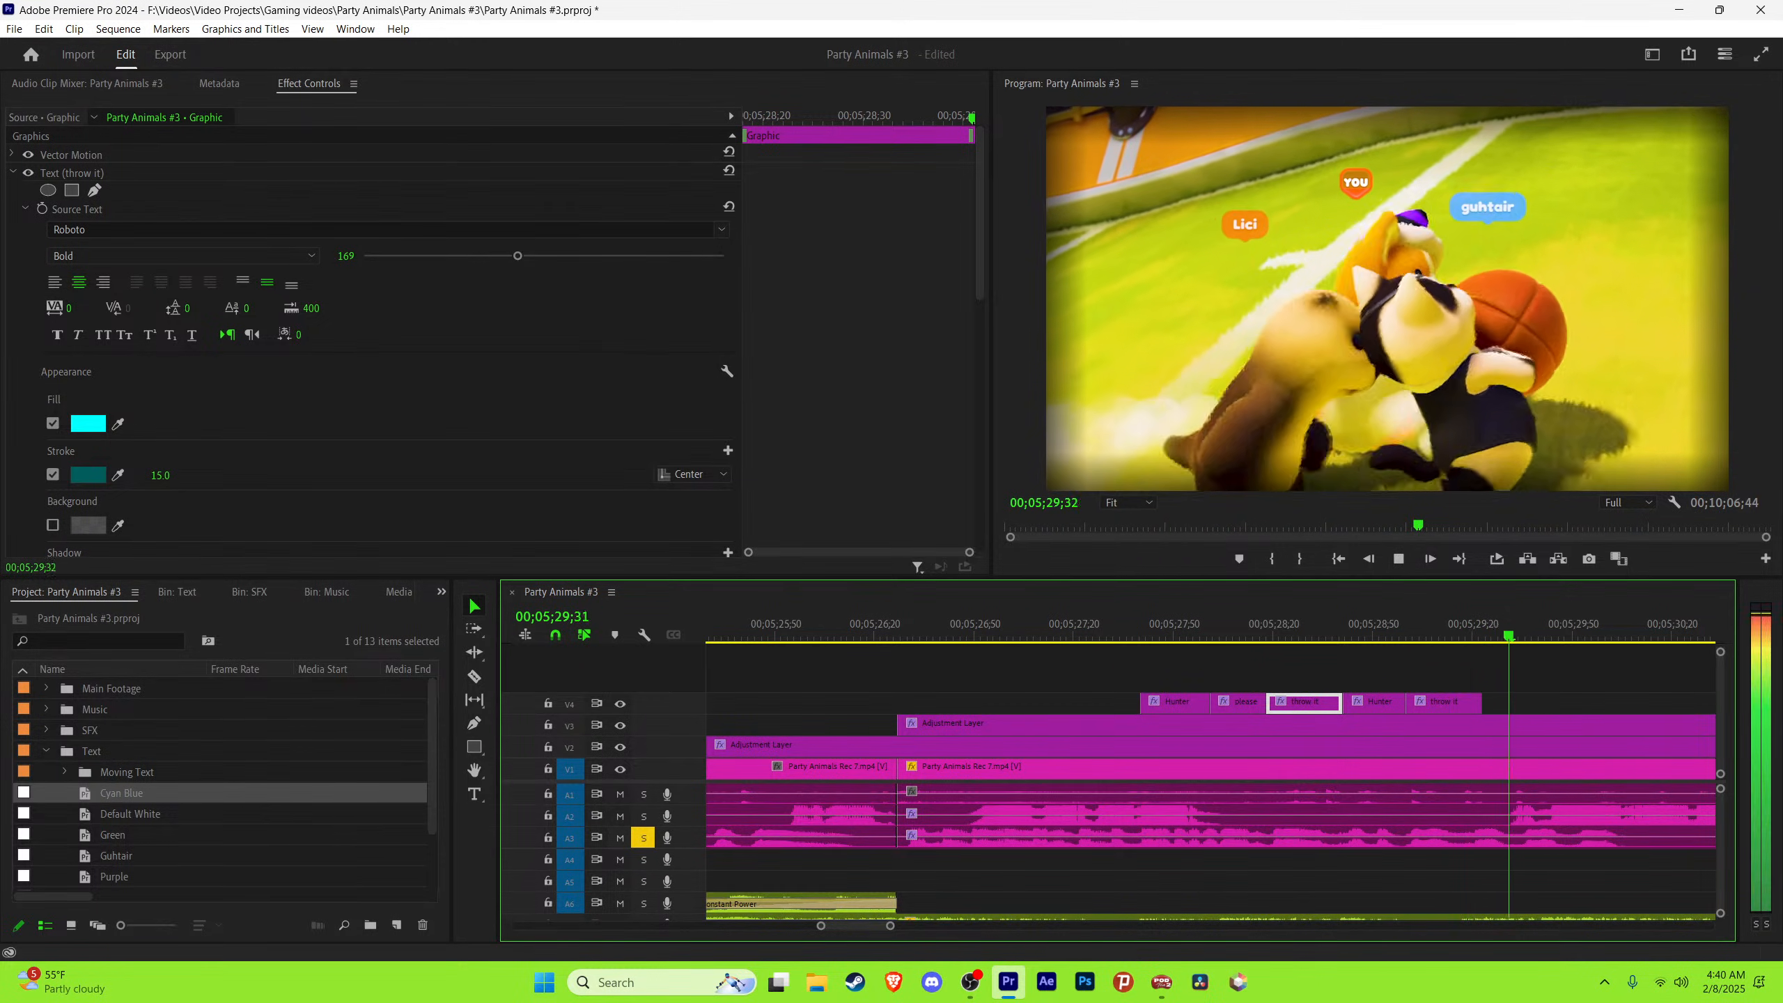
pyautogui.press('Left')
pyautogui.press('Left')
pyautogui.press('Left')
pyautogui.press('Left')
pyautogui.press('Left')
pyautogui.press('Left')
pyautogui.press('Left')
pyautogui.press('Left')
pyautogui.press('Left')
pyautogui.press('Left')
pyautogui.press('Left')
pyautogui.press('Left')
pyautogui.click(1454, 703)
pyautogui.moveTo(1454, 703); pyautogui.dragTo(1518, 702)
pyautogui.scroll(-4, 1517, 703)
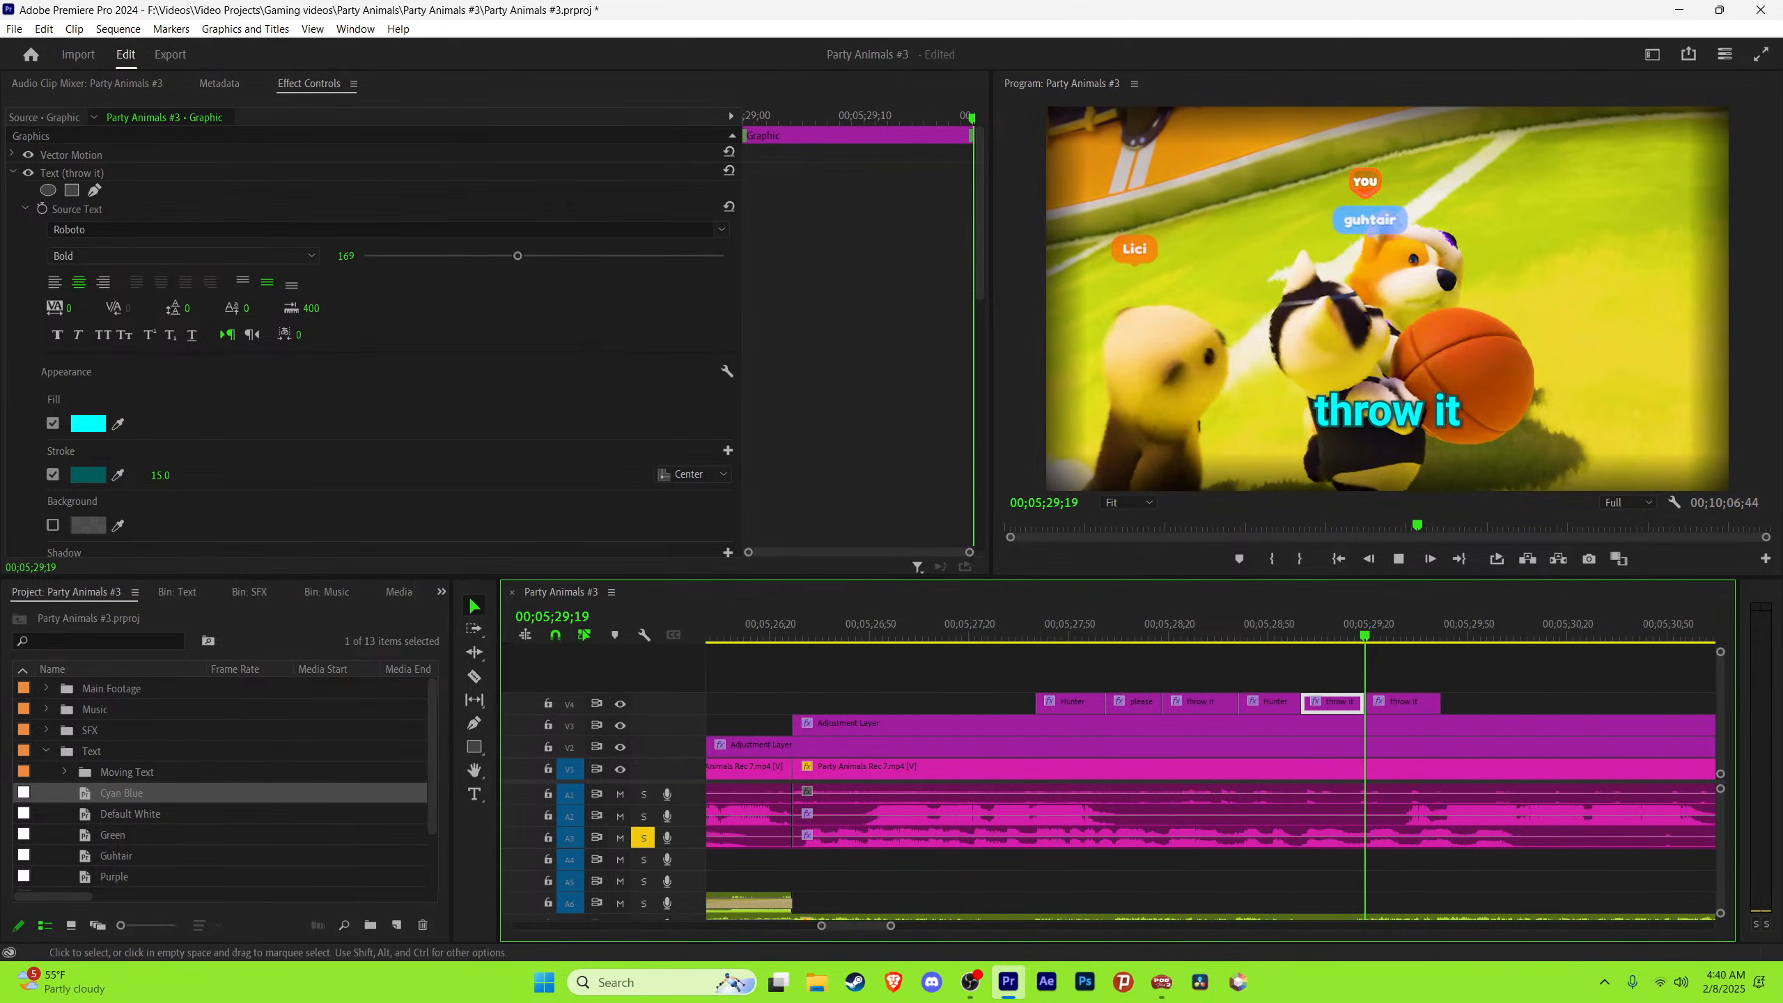
# Step: Duplicate "throw it" captions at 00;05;29;34 and 00;05;29;51, ending the last one at 00;05;30;05, and save
pyautogui.moveTo(1365, 636); pyautogui.dragTo(1418, 636)
pyautogui.press('Left')
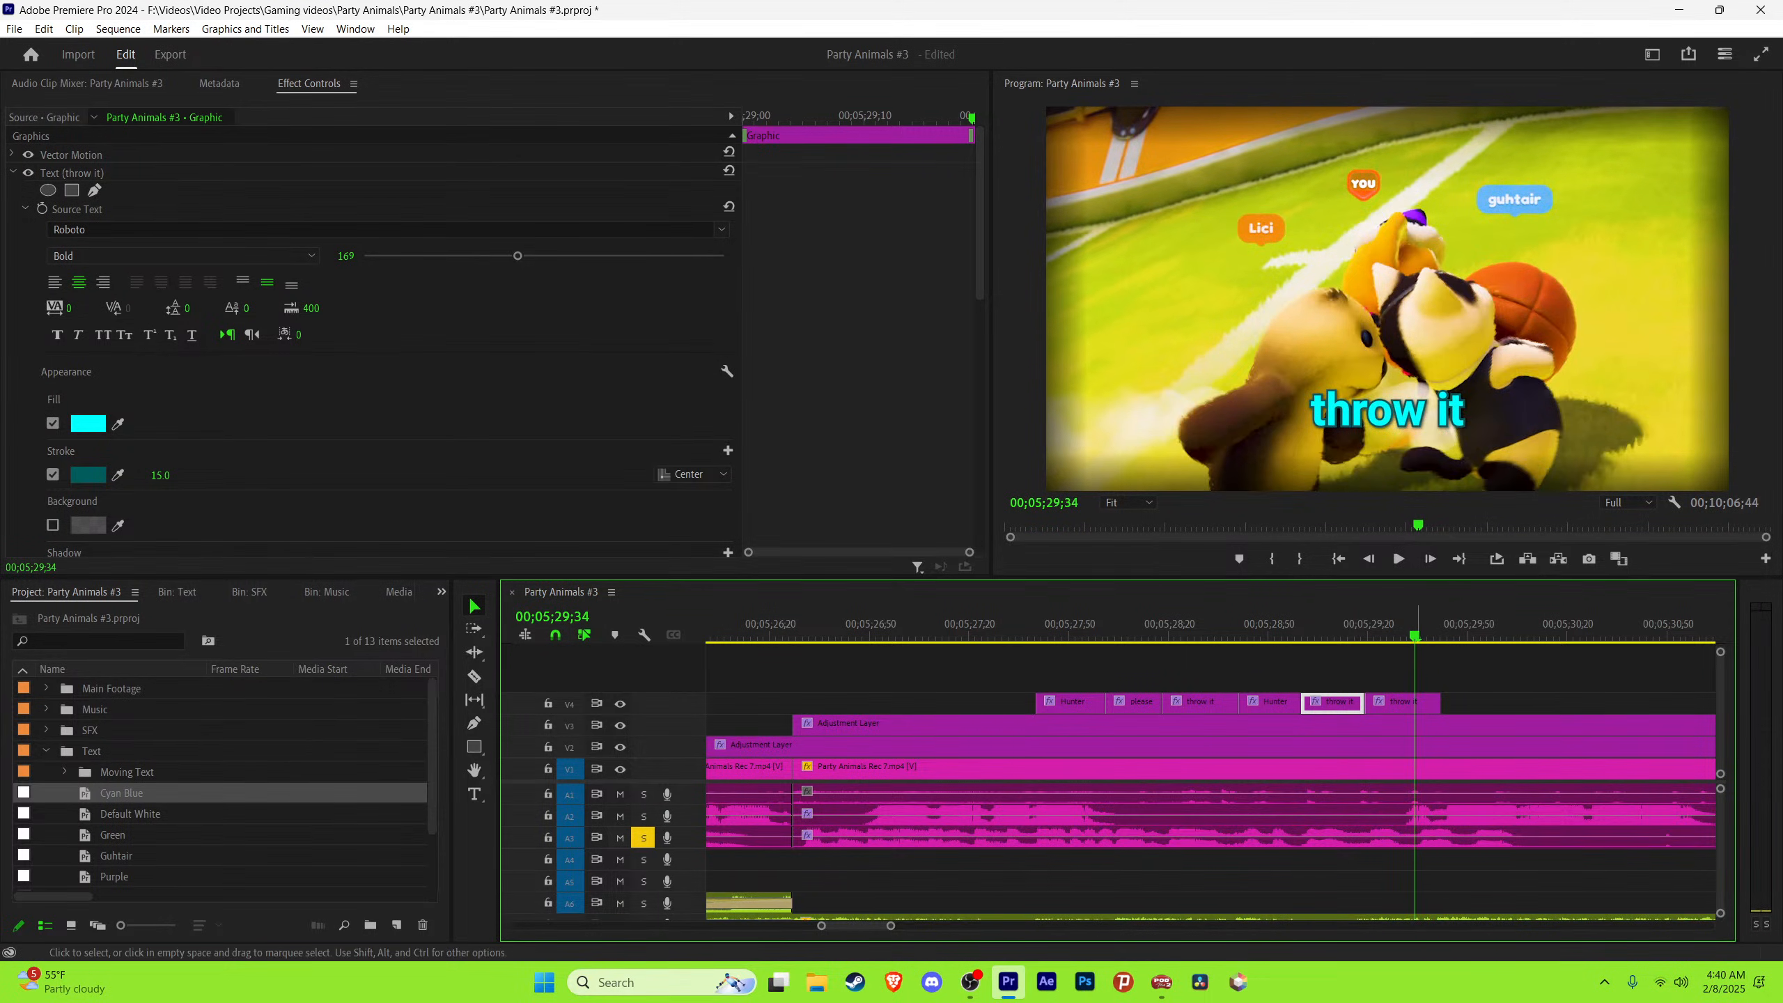
pyautogui.moveTo(1409, 703); pyautogui.dragTo(1458, 703)
pyautogui.moveTo(1453, 636); pyautogui.dragTo(1468, 636)
pyautogui.press('Right')
pyautogui.moveTo(1447, 703); pyautogui.dragTo(1505, 703)
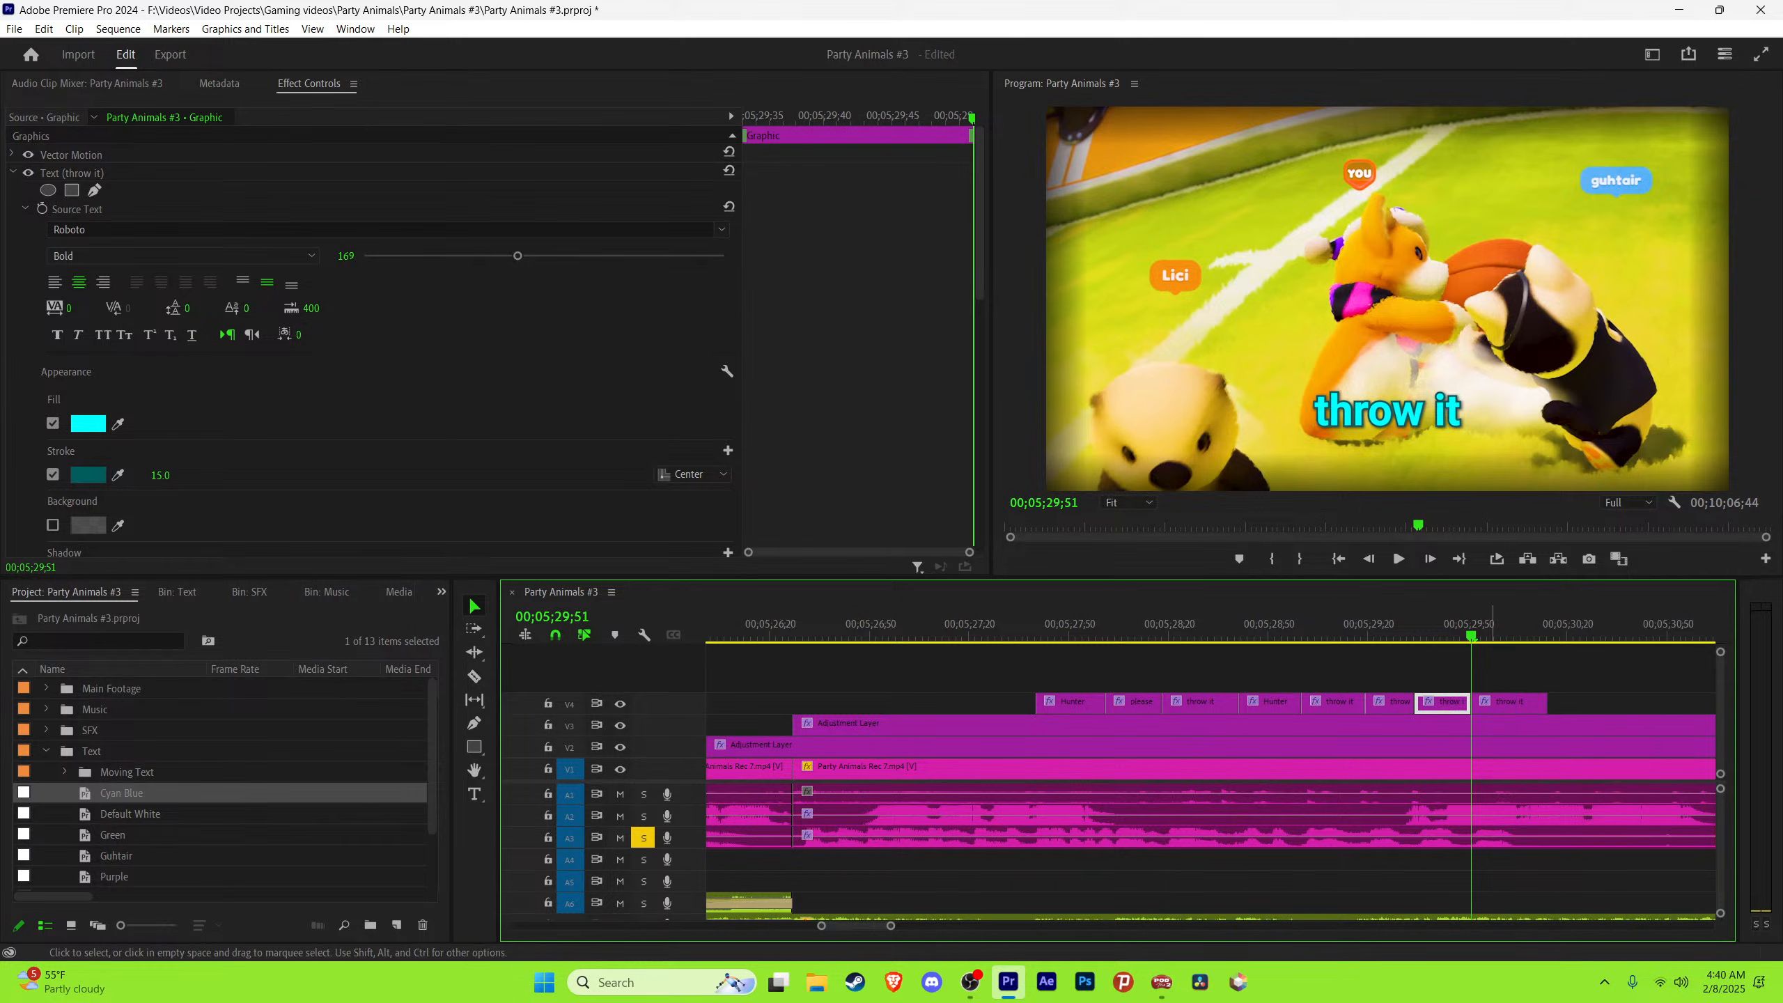
pyautogui.moveTo(1473, 636); pyautogui.dragTo(1518, 636)
pyautogui.moveTo(1547, 701); pyautogui.dragTo(1517, 701)
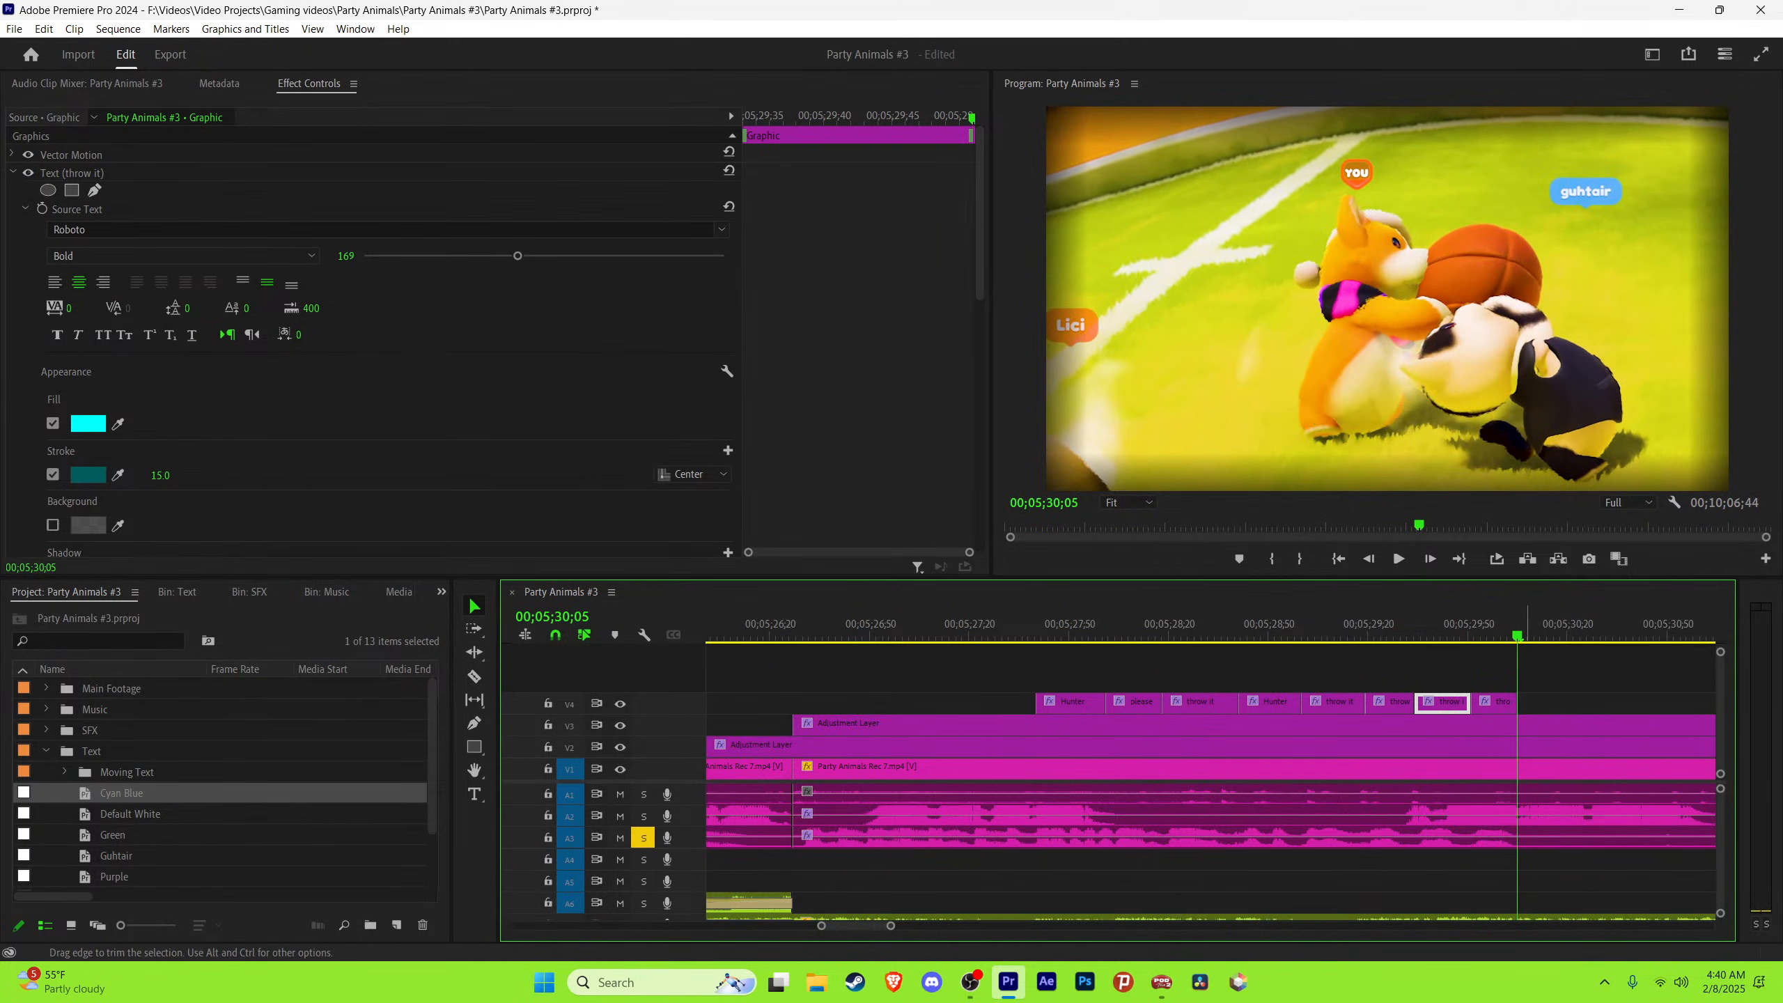
pyautogui.hotkey('ctrl', 's')
# Step: Turn off solo on audio track A3 and replay the last "throw it" captions with the full mix
pyautogui.press('space')
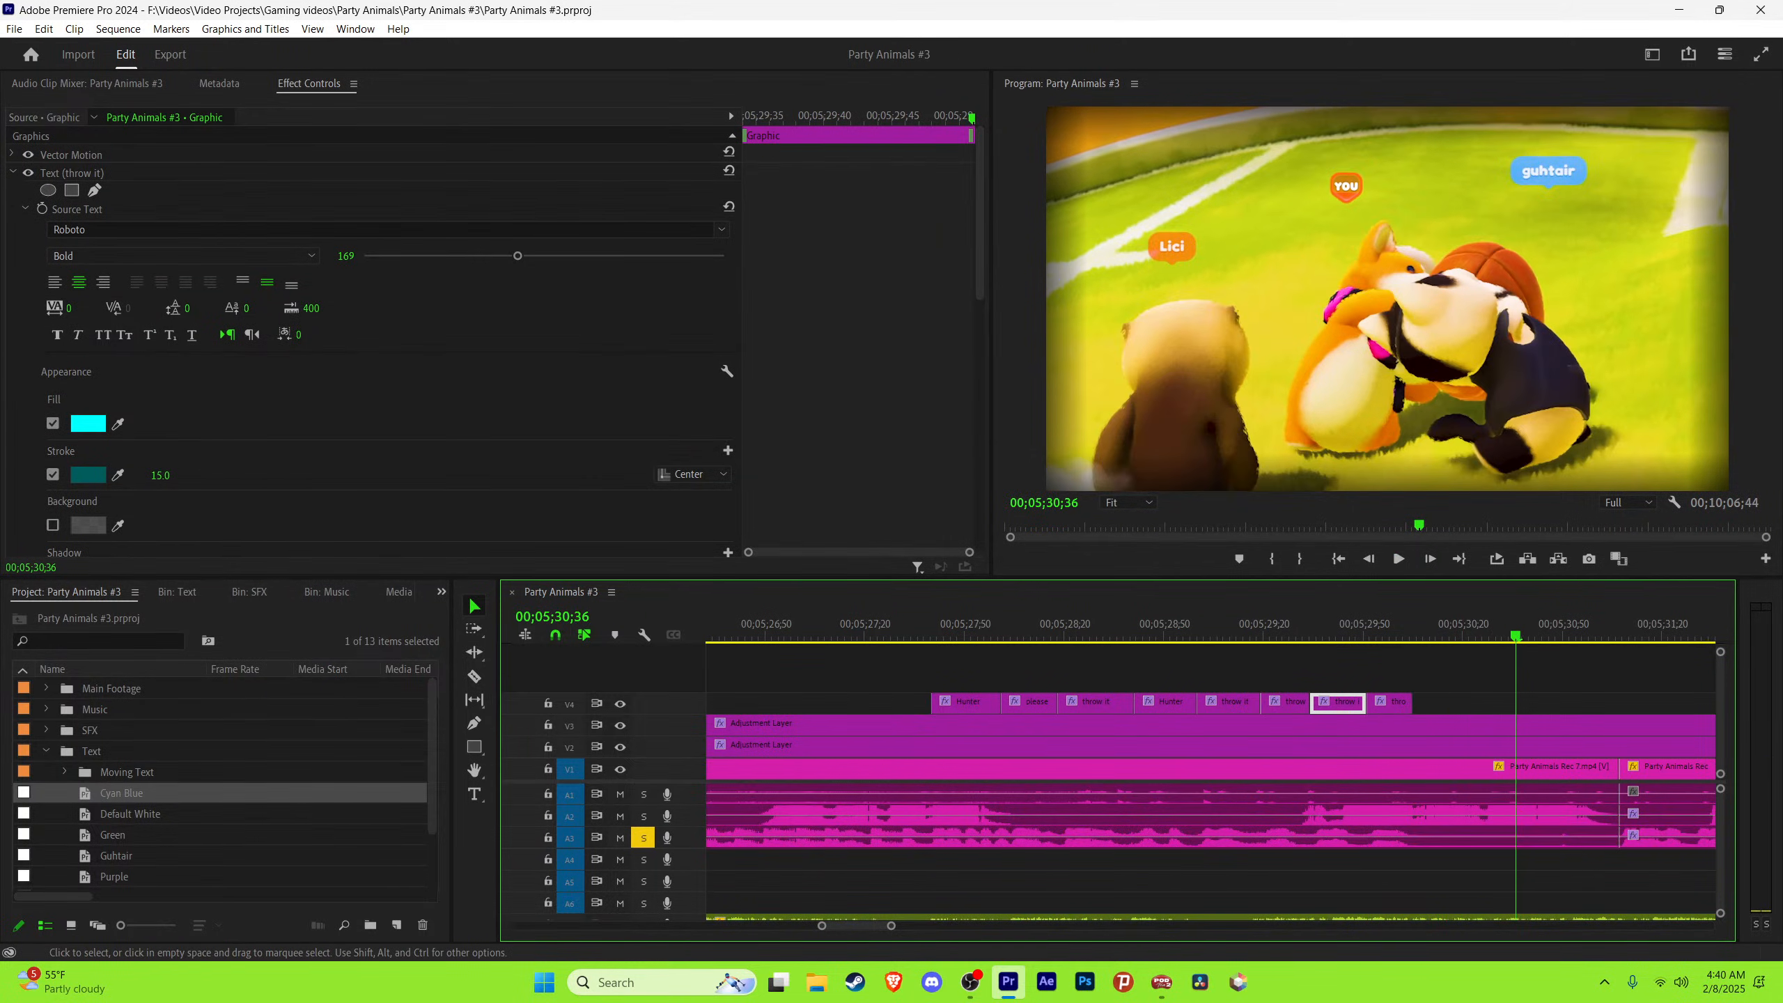
pyautogui.click(643, 838)
pyautogui.click(1275, 636)
pyautogui.press('space')
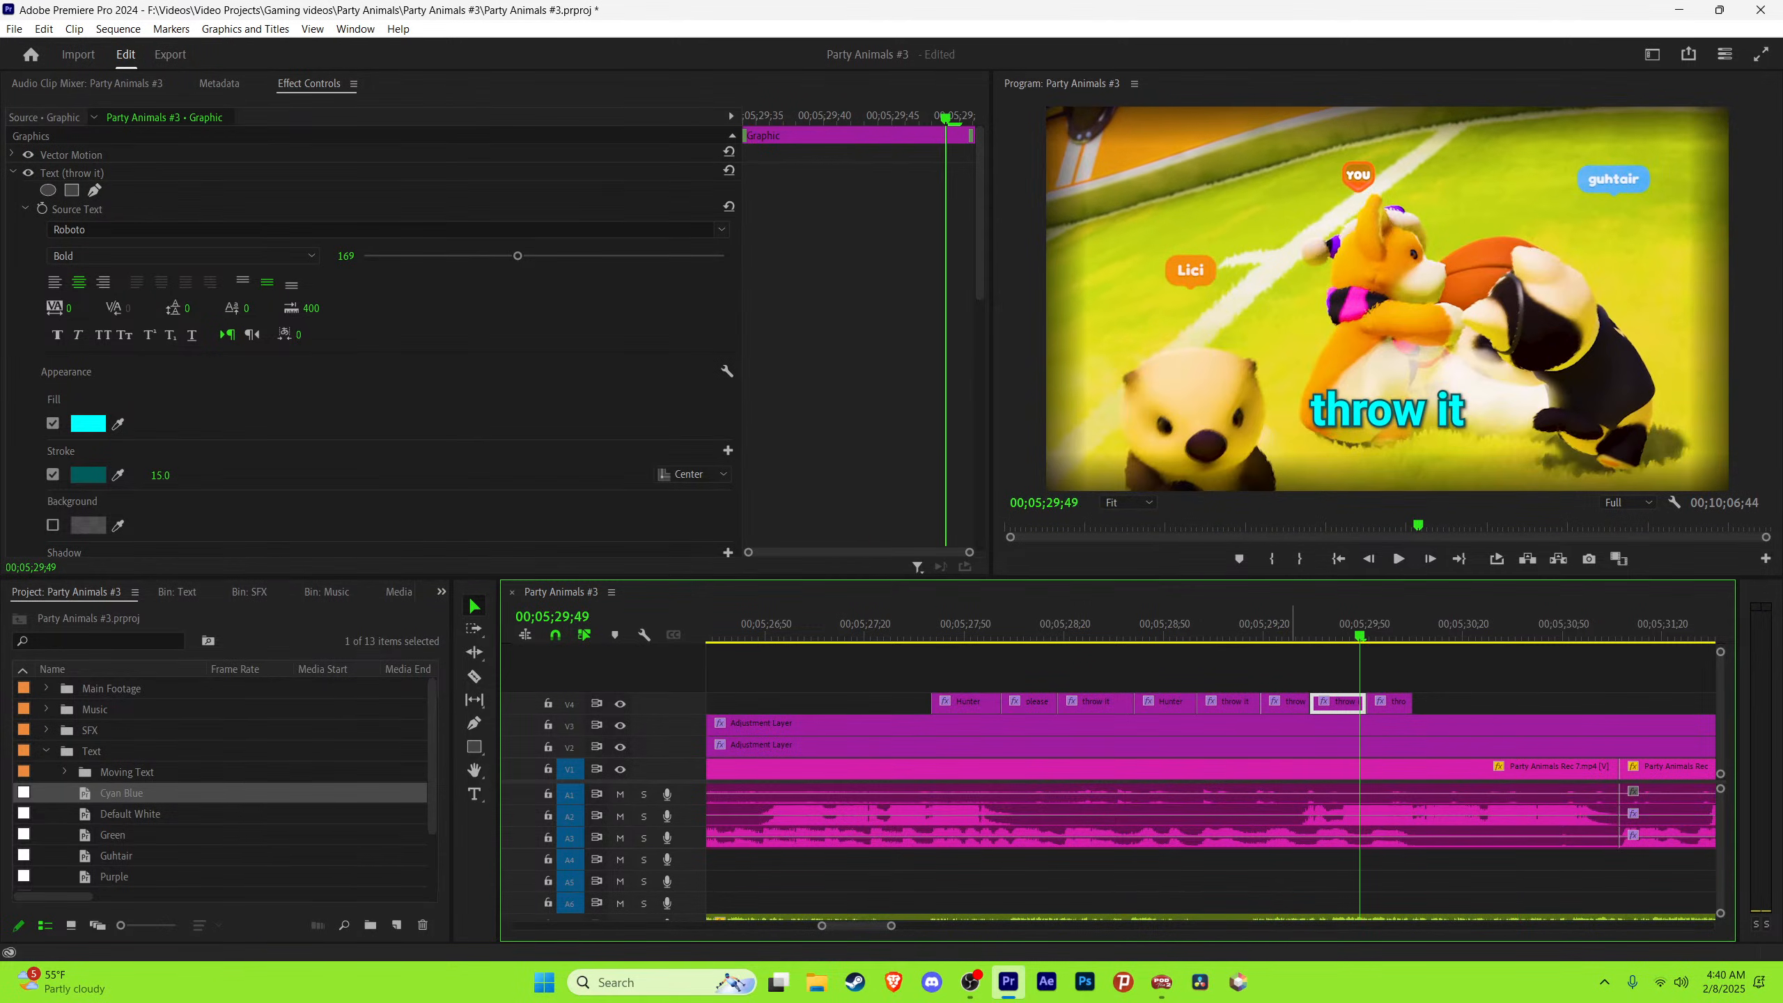
pyautogui.press('space')
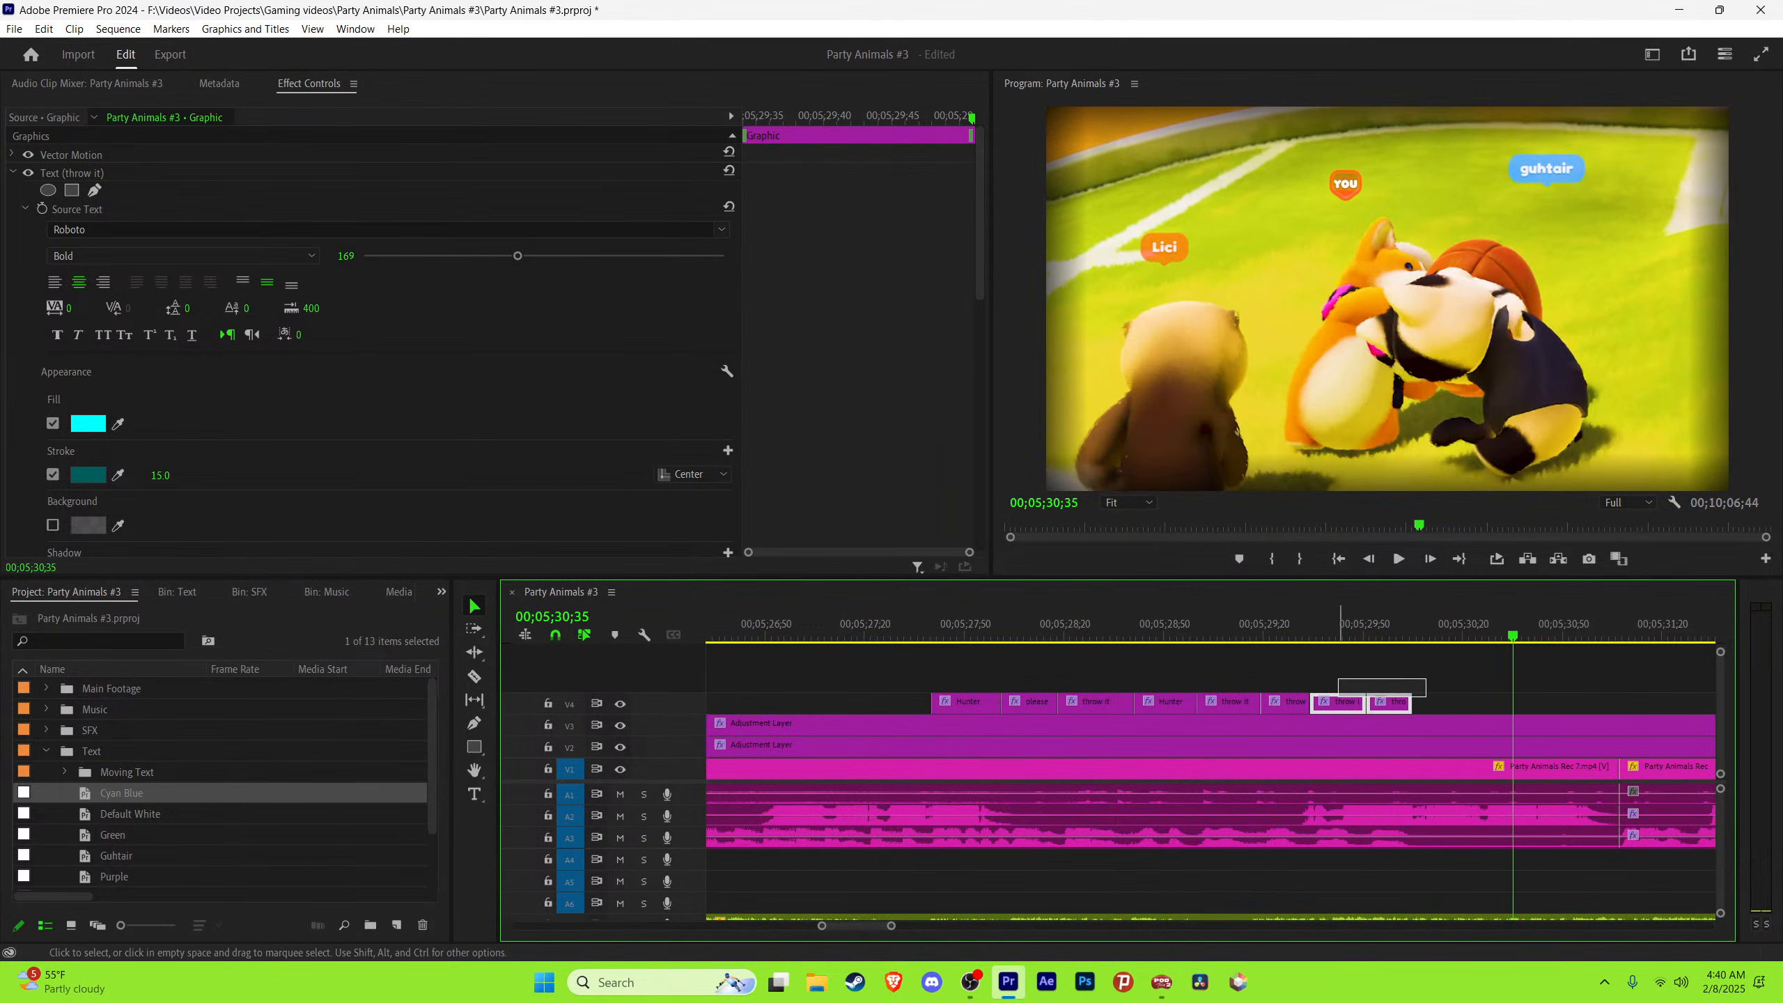
# Step: Delete the last three "throw it" captions after 00;05;29;19 and save the project
pyautogui.click(1304, 637)
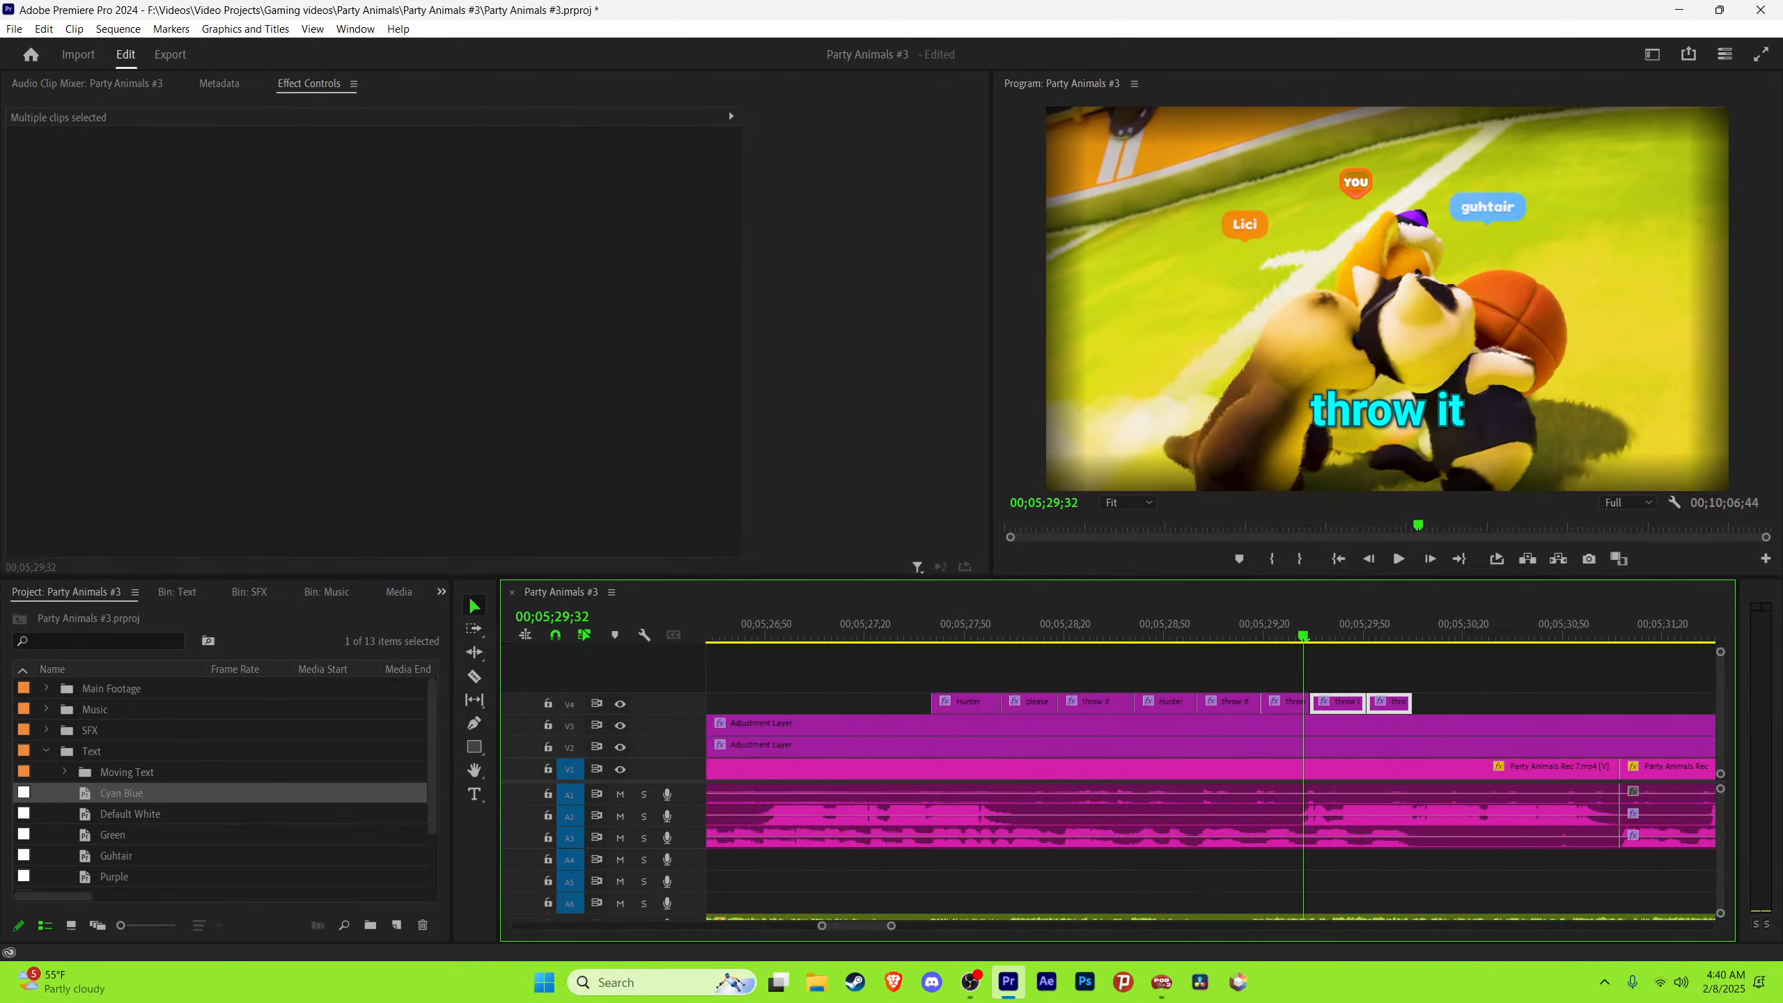
pyautogui.click(1423, 680)
pyautogui.moveTo(1423, 680); pyautogui.dragTo(1291, 704)
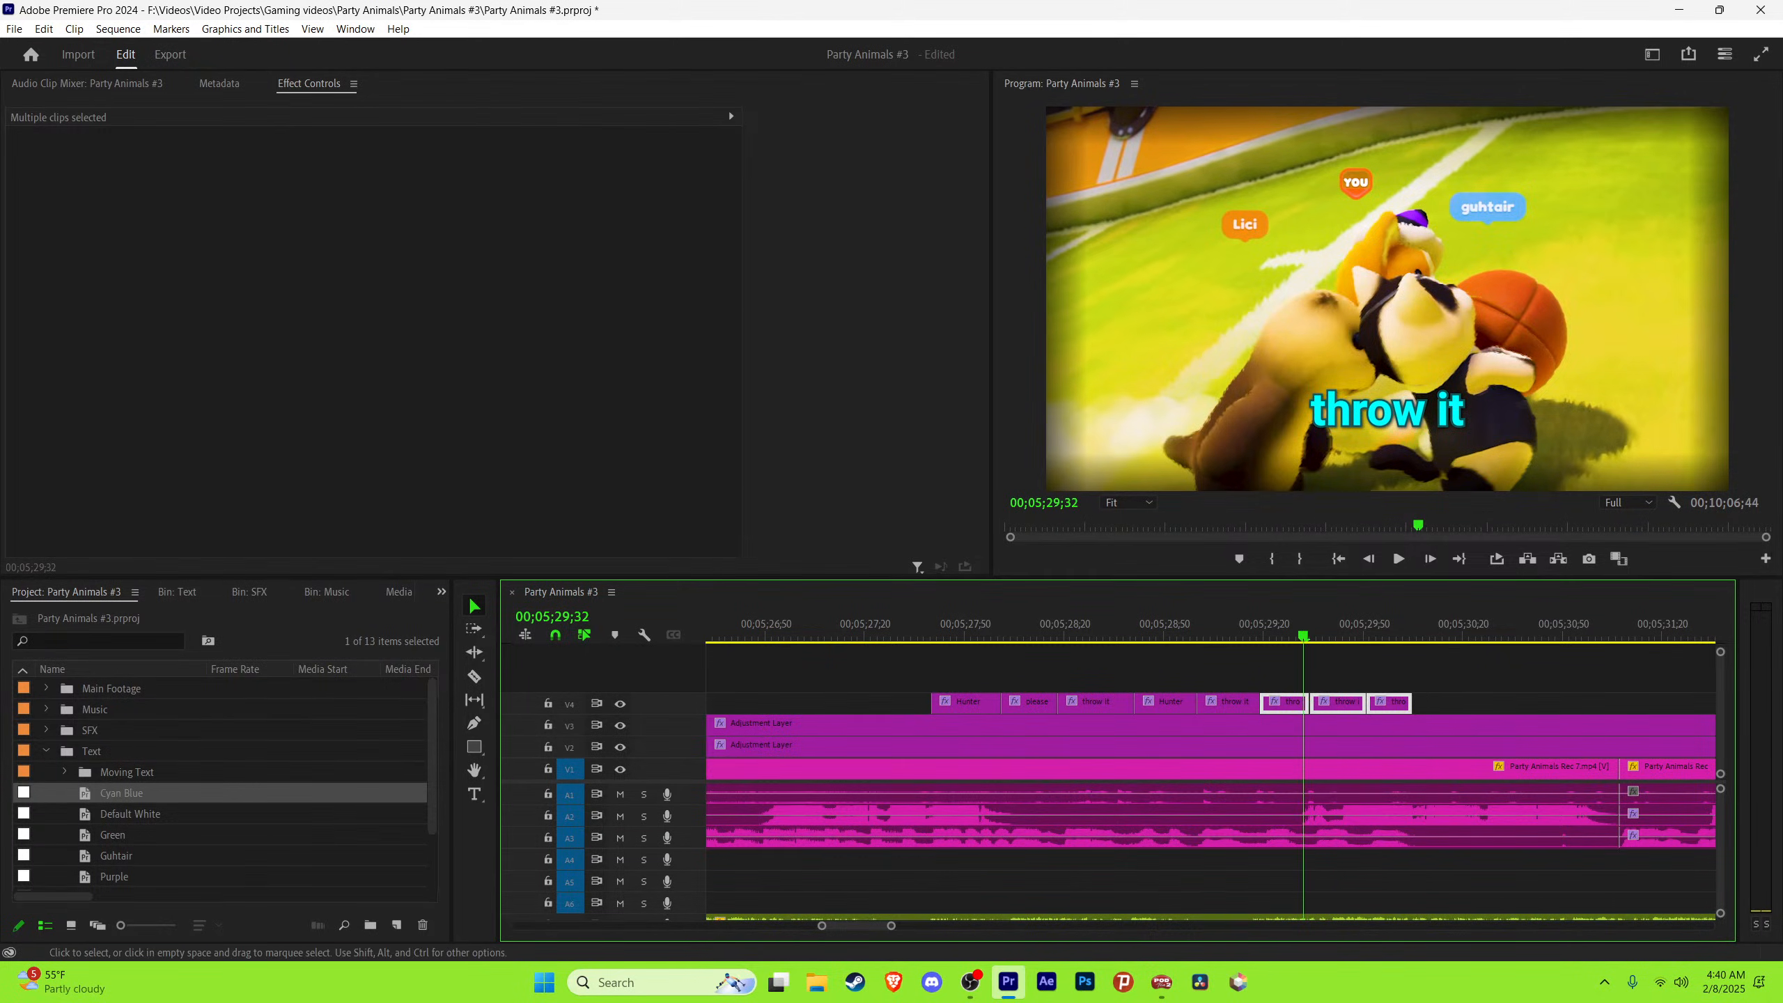
pyautogui.moveTo(1314, 689); pyautogui.dragTo(1290, 704)
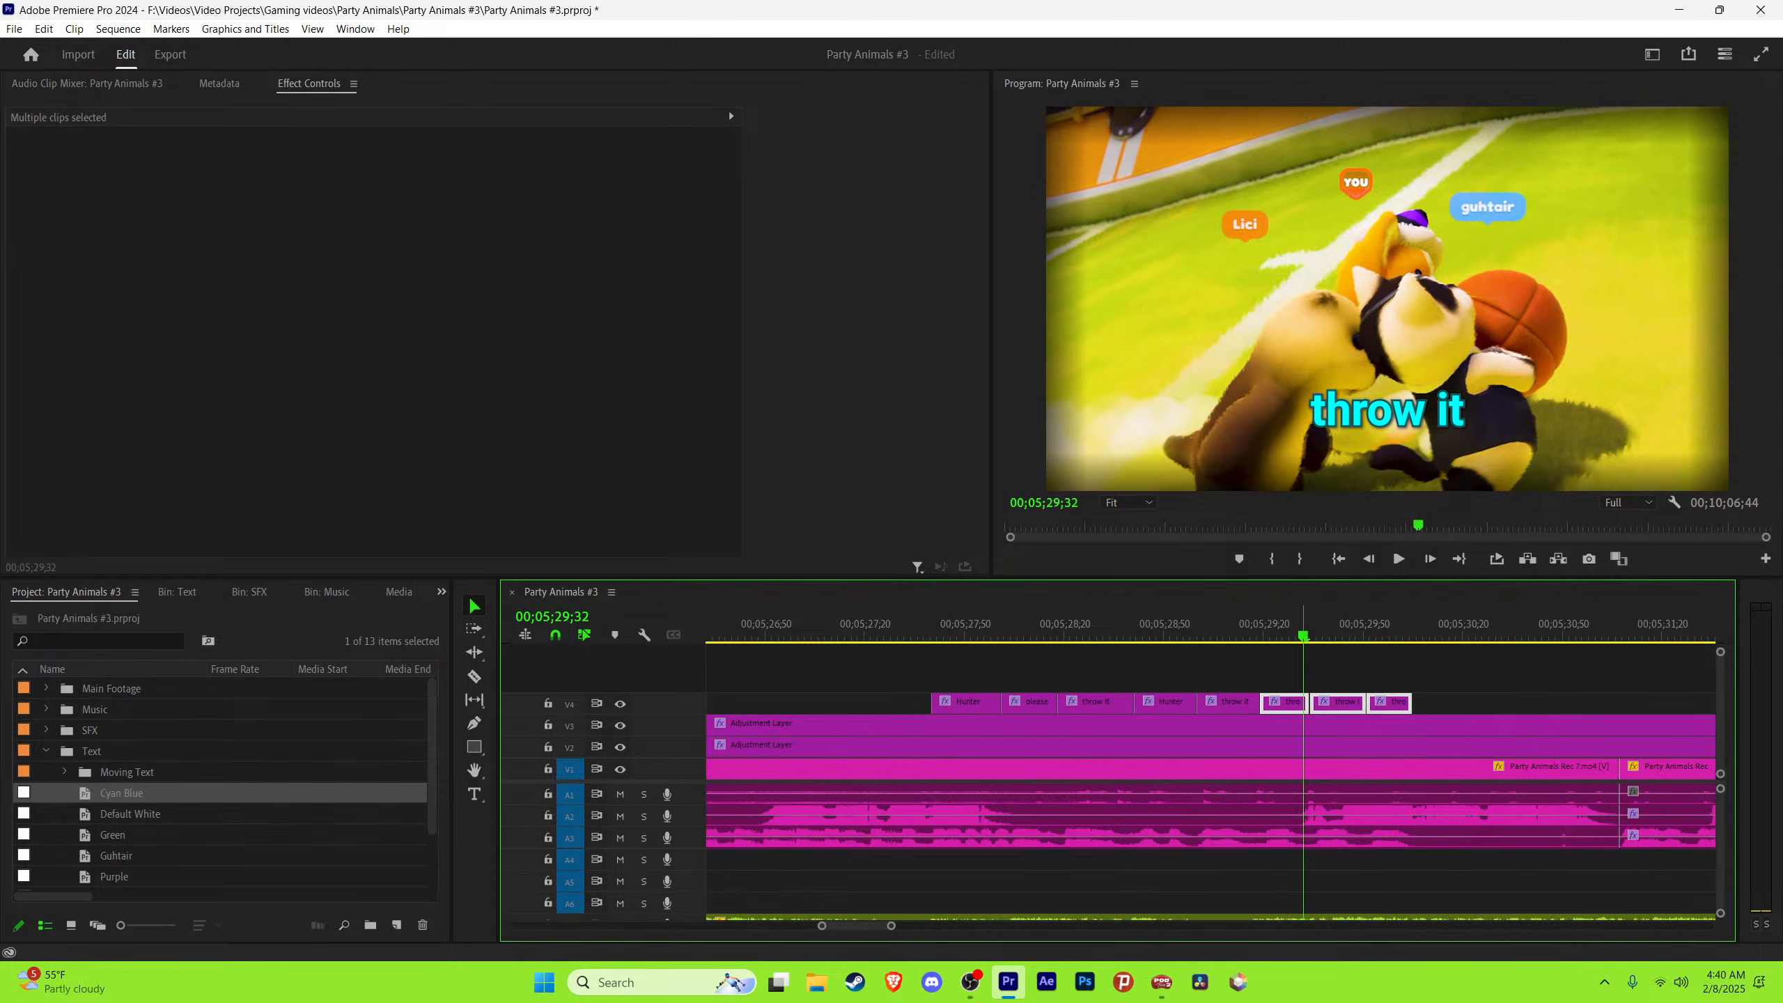
pyautogui.rightClick(1382, 702)
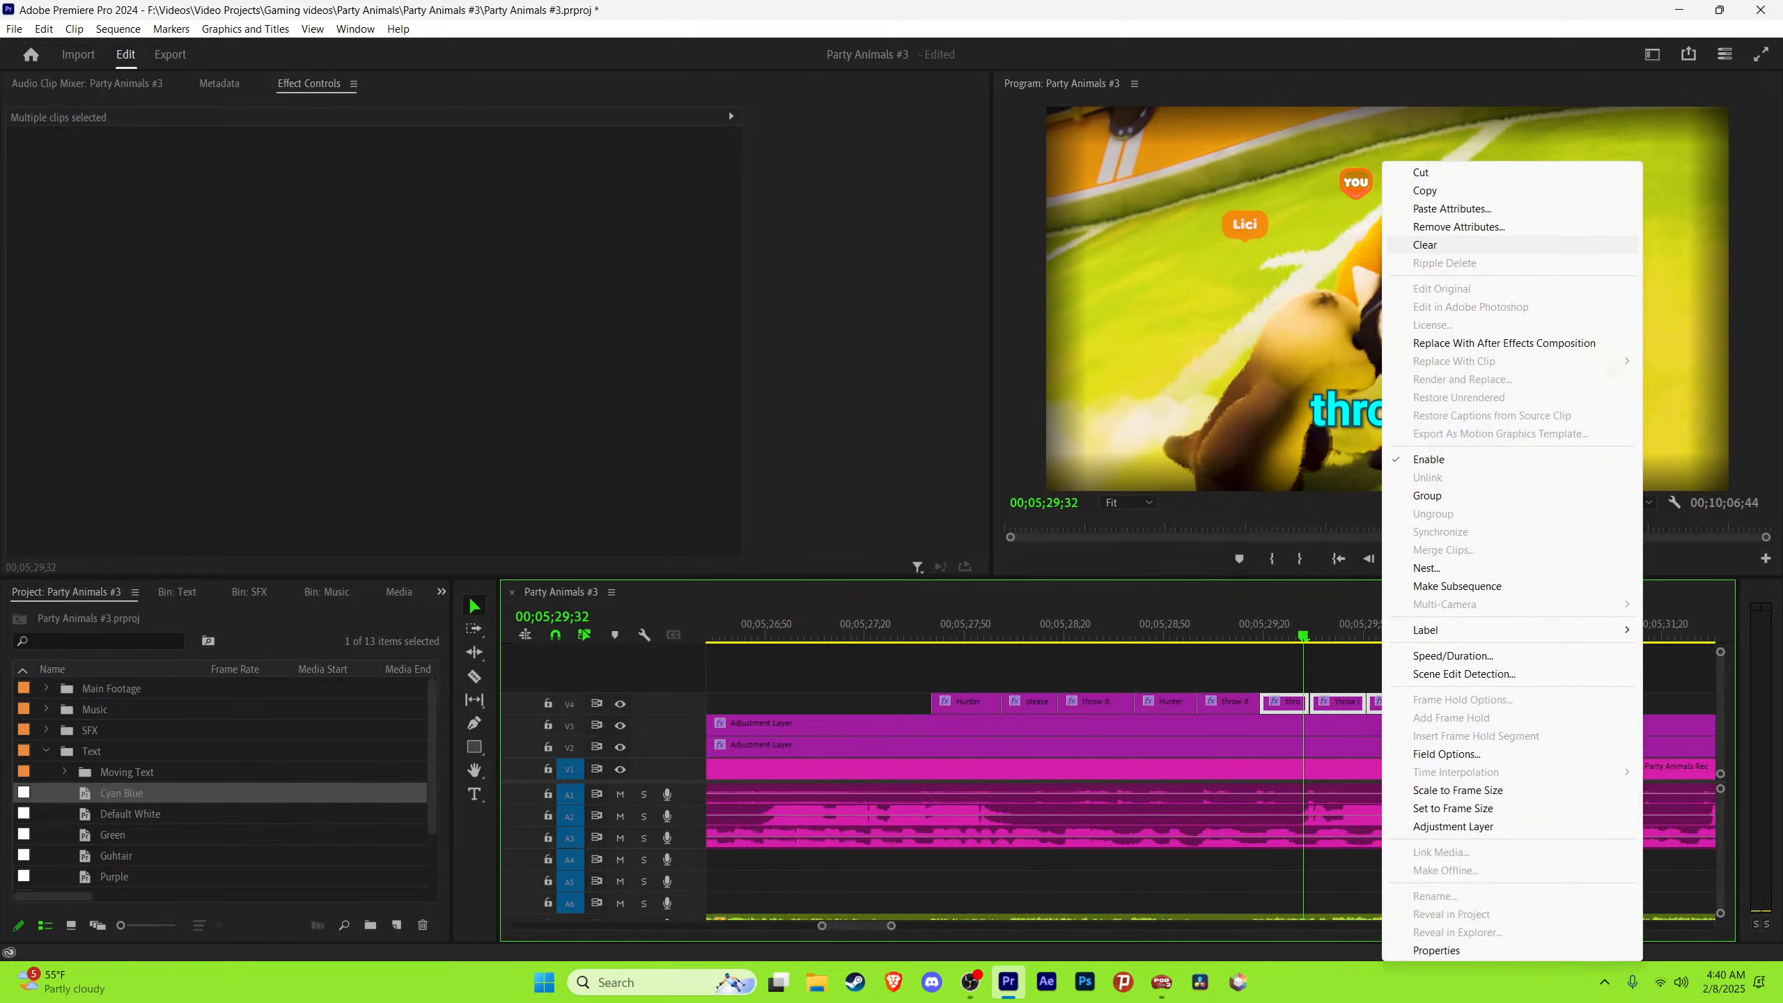
pyautogui.click(1425, 245)
pyautogui.hotkey('ctrl', 's')
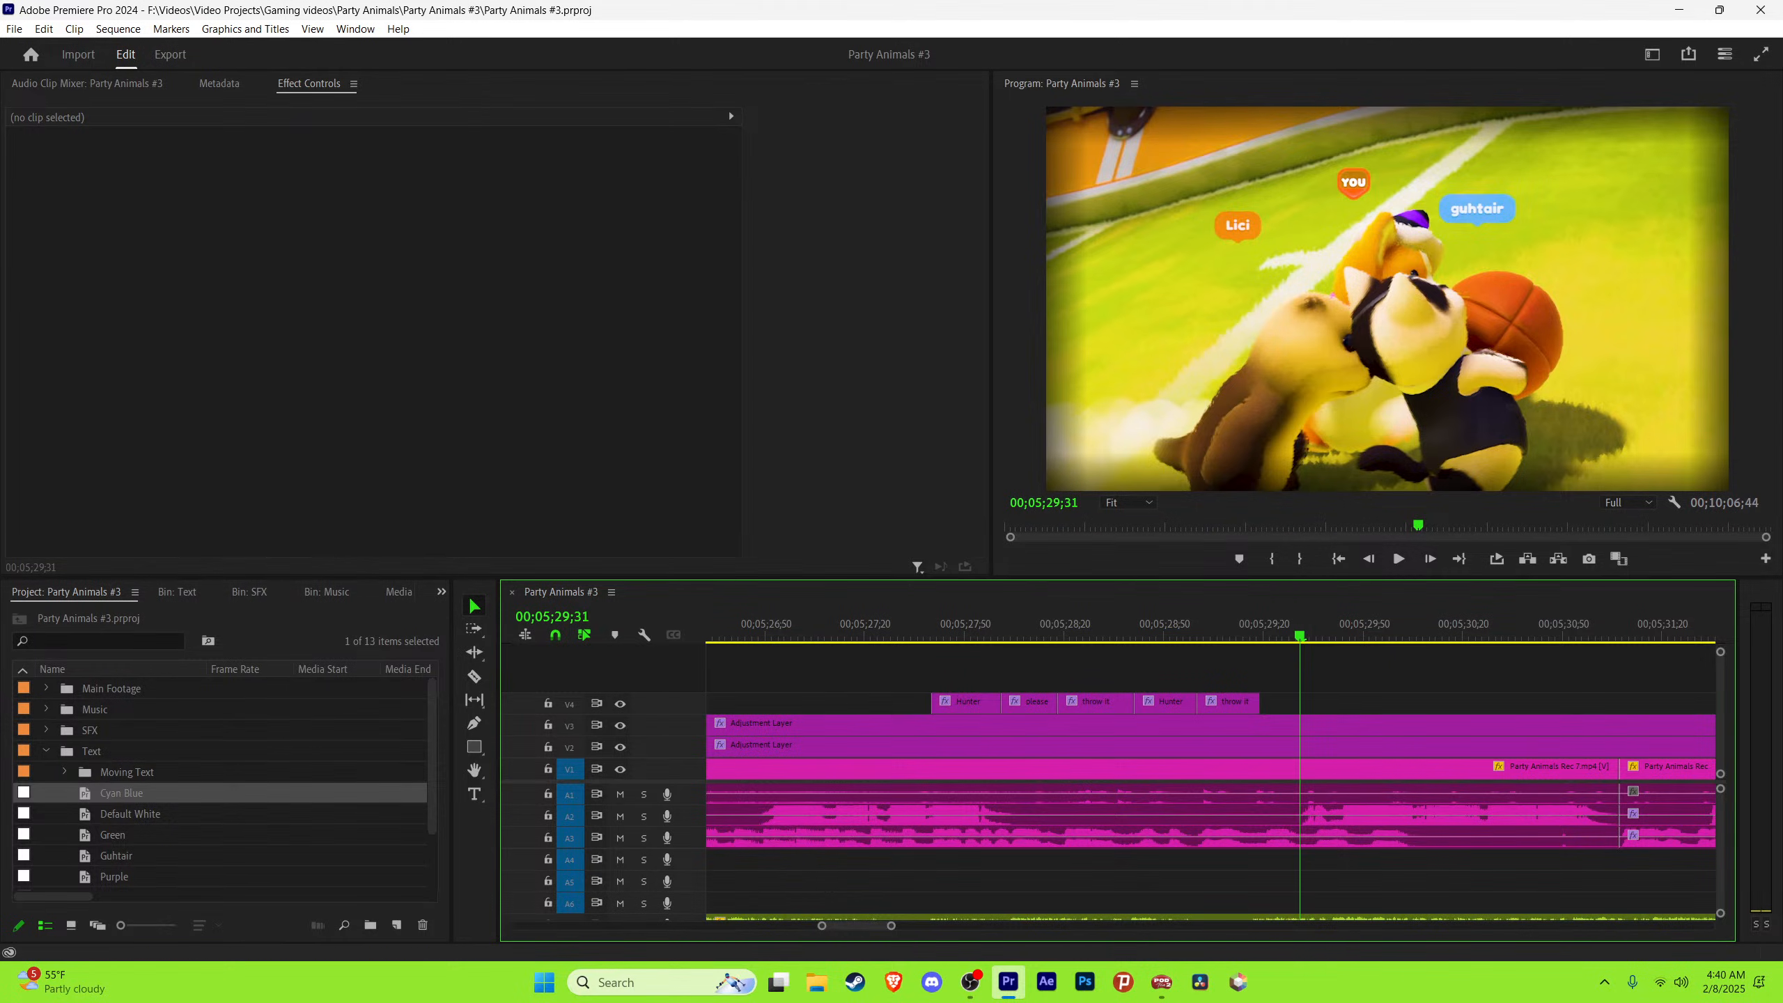
# Step: Locate the start of the next spoken line and paste the copied "Get it" caption on V4 at 00;05;29;31
pyautogui.moveTo(891, 926); pyautogui.dragTo(881, 926)
pyautogui.press('space')
pyautogui.press('space')
pyautogui.press('Right')
pyautogui.press('Left')
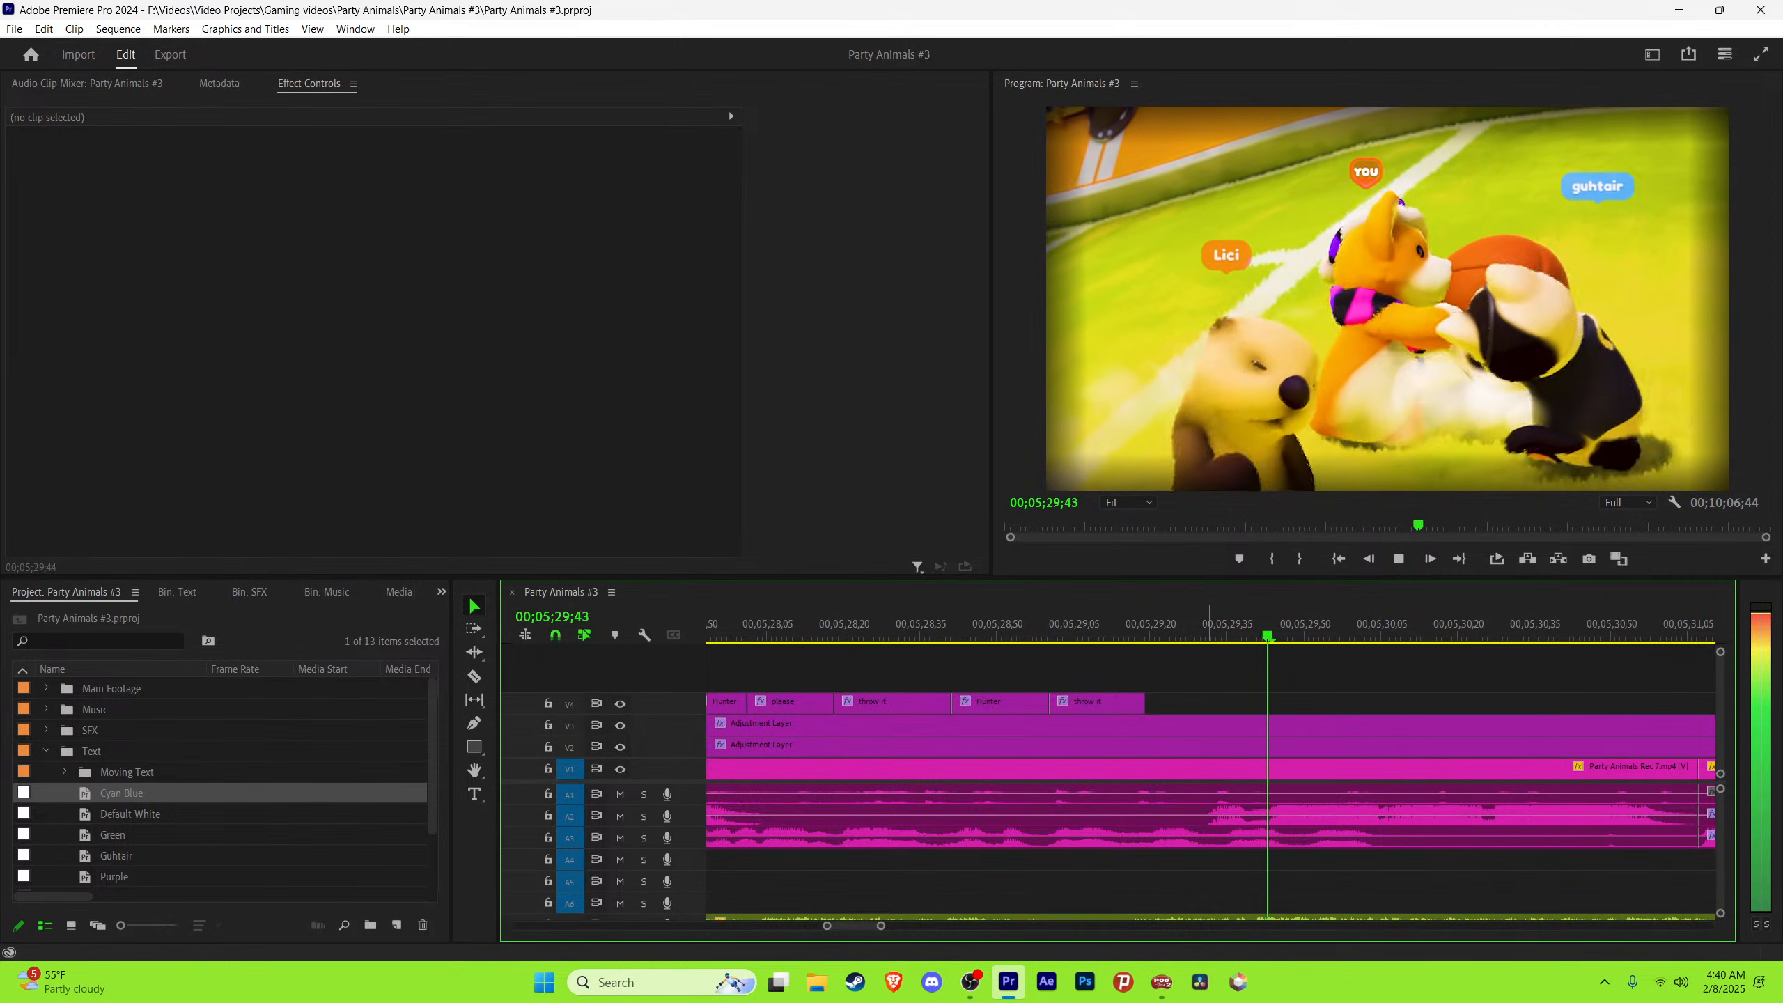
pyautogui.hotkey('ctrl', 'v')
# Step: Replace the text of the pasted caption at 00;05;29;31 with "I'm trying"
pyautogui.click(1224, 625)
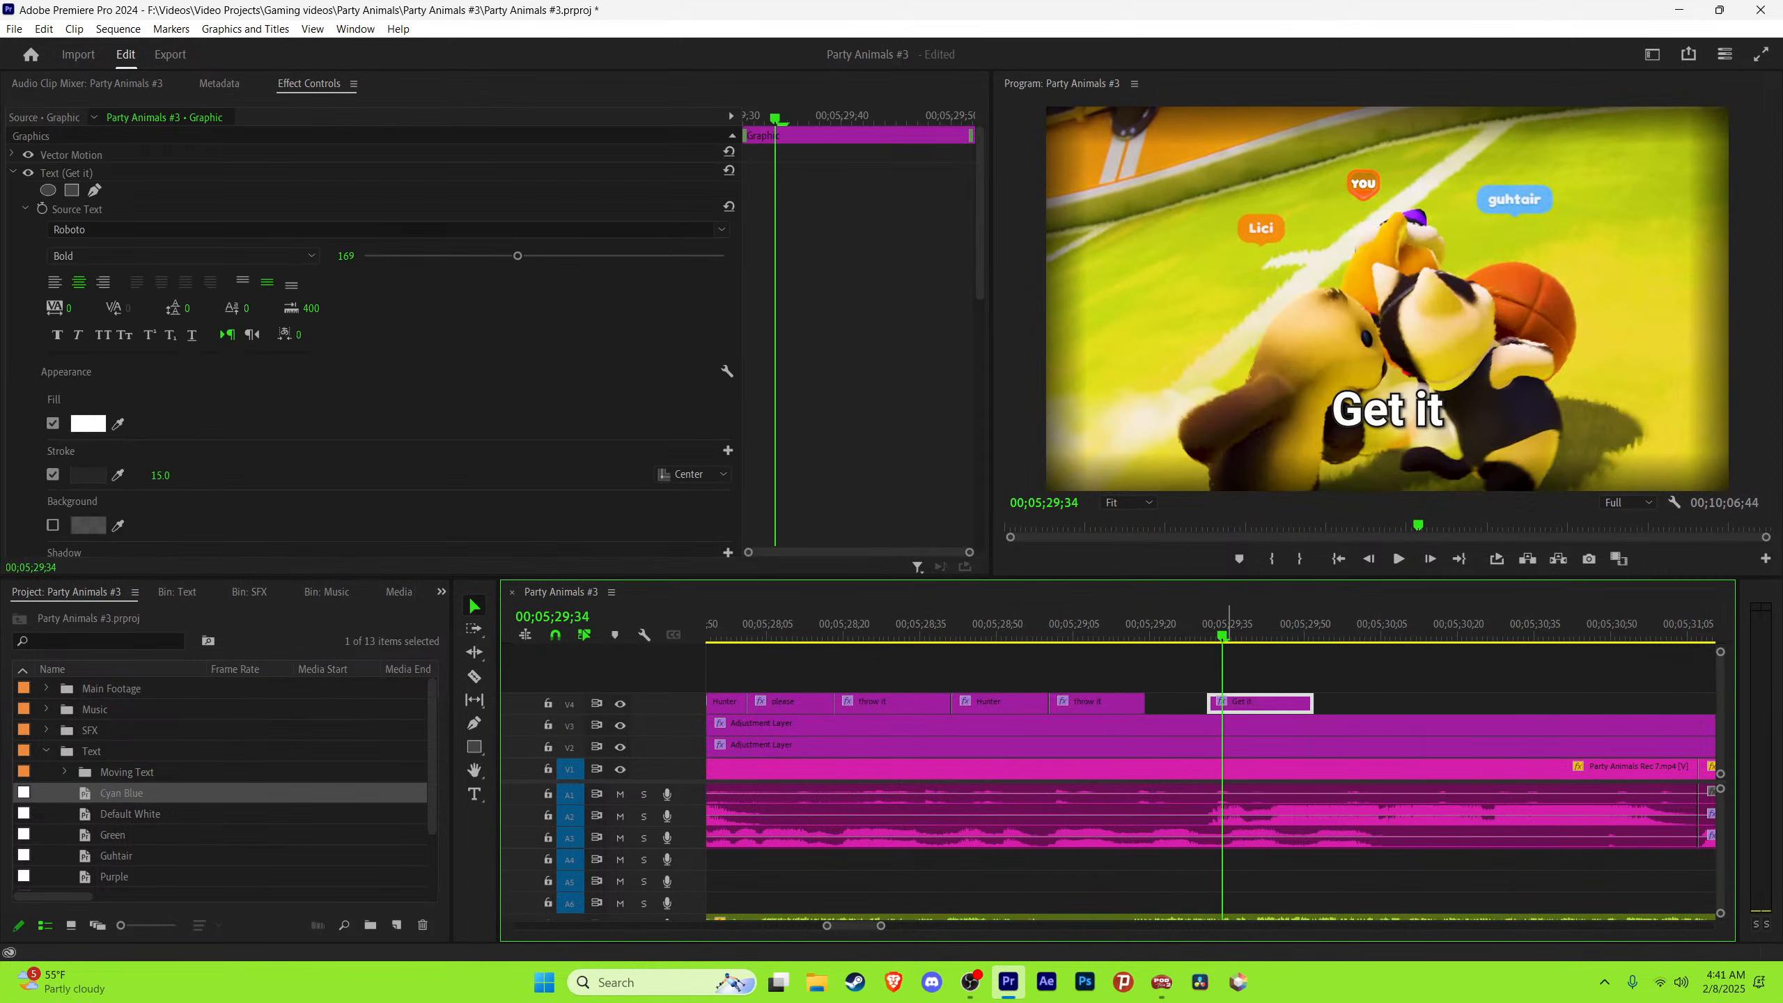
pyautogui.press('t')
pyautogui.click(1388, 410)
pyautogui.hotkey('ctrl', 'a')
pyautogui.write('I')
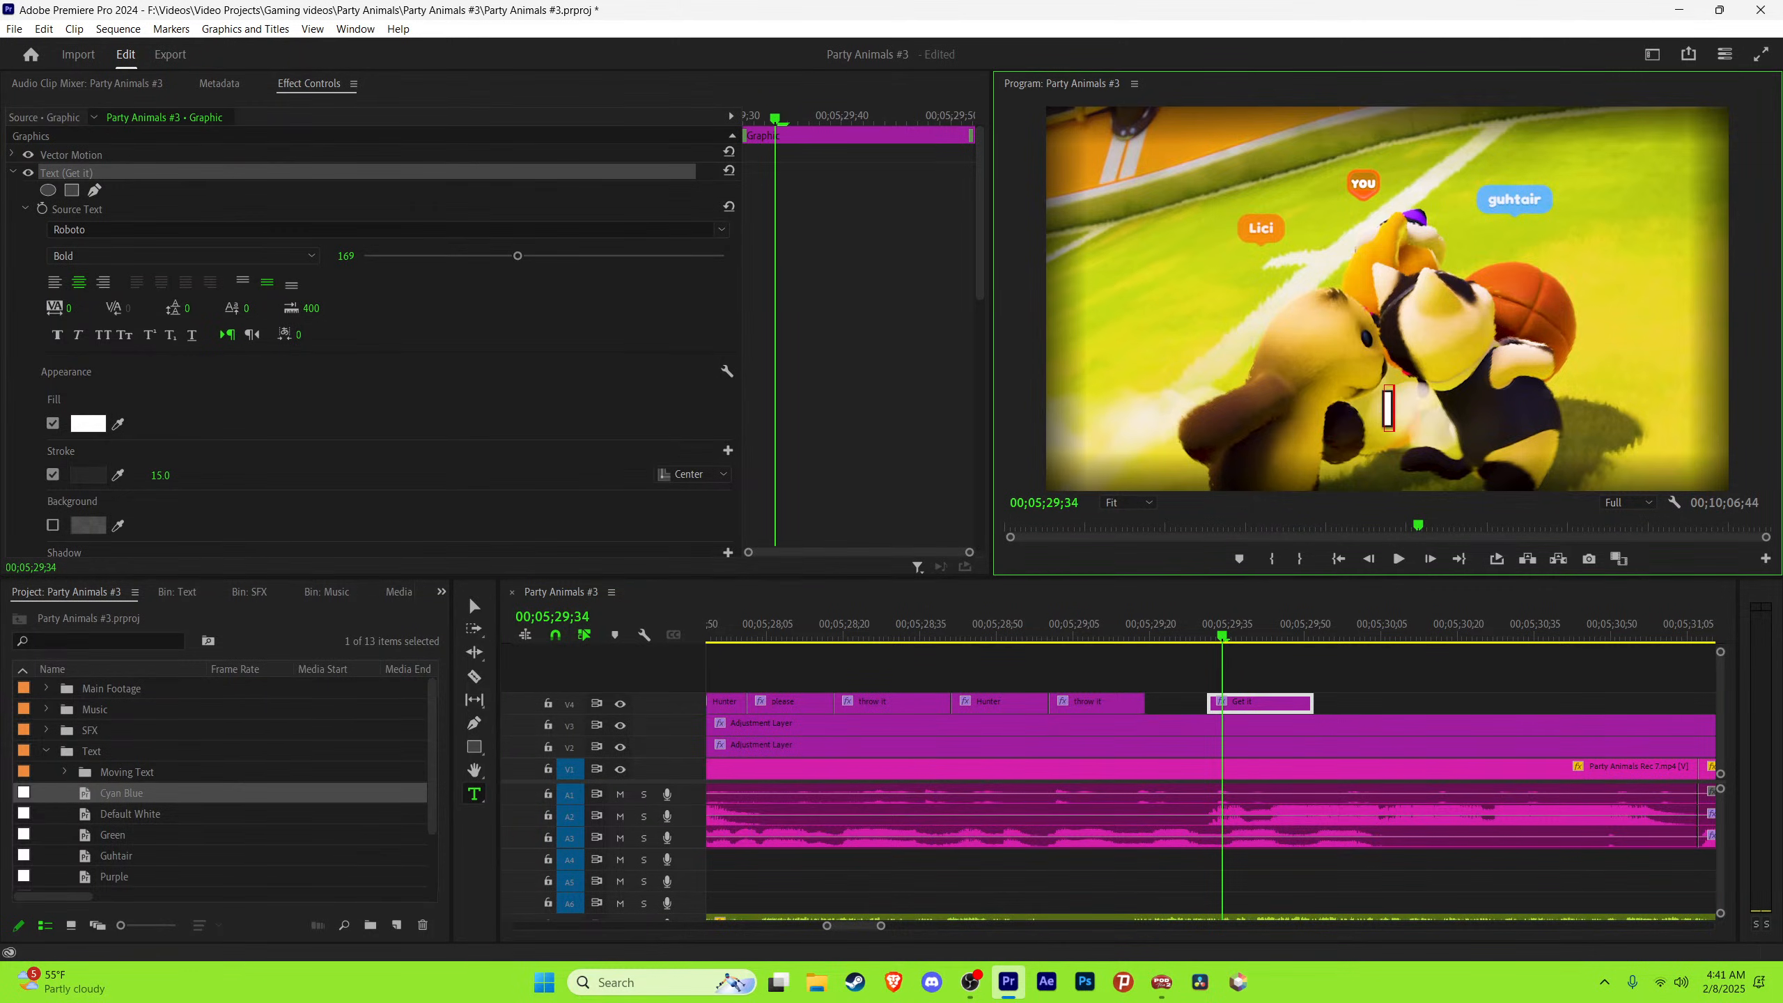
pyautogui.write("'m trying")
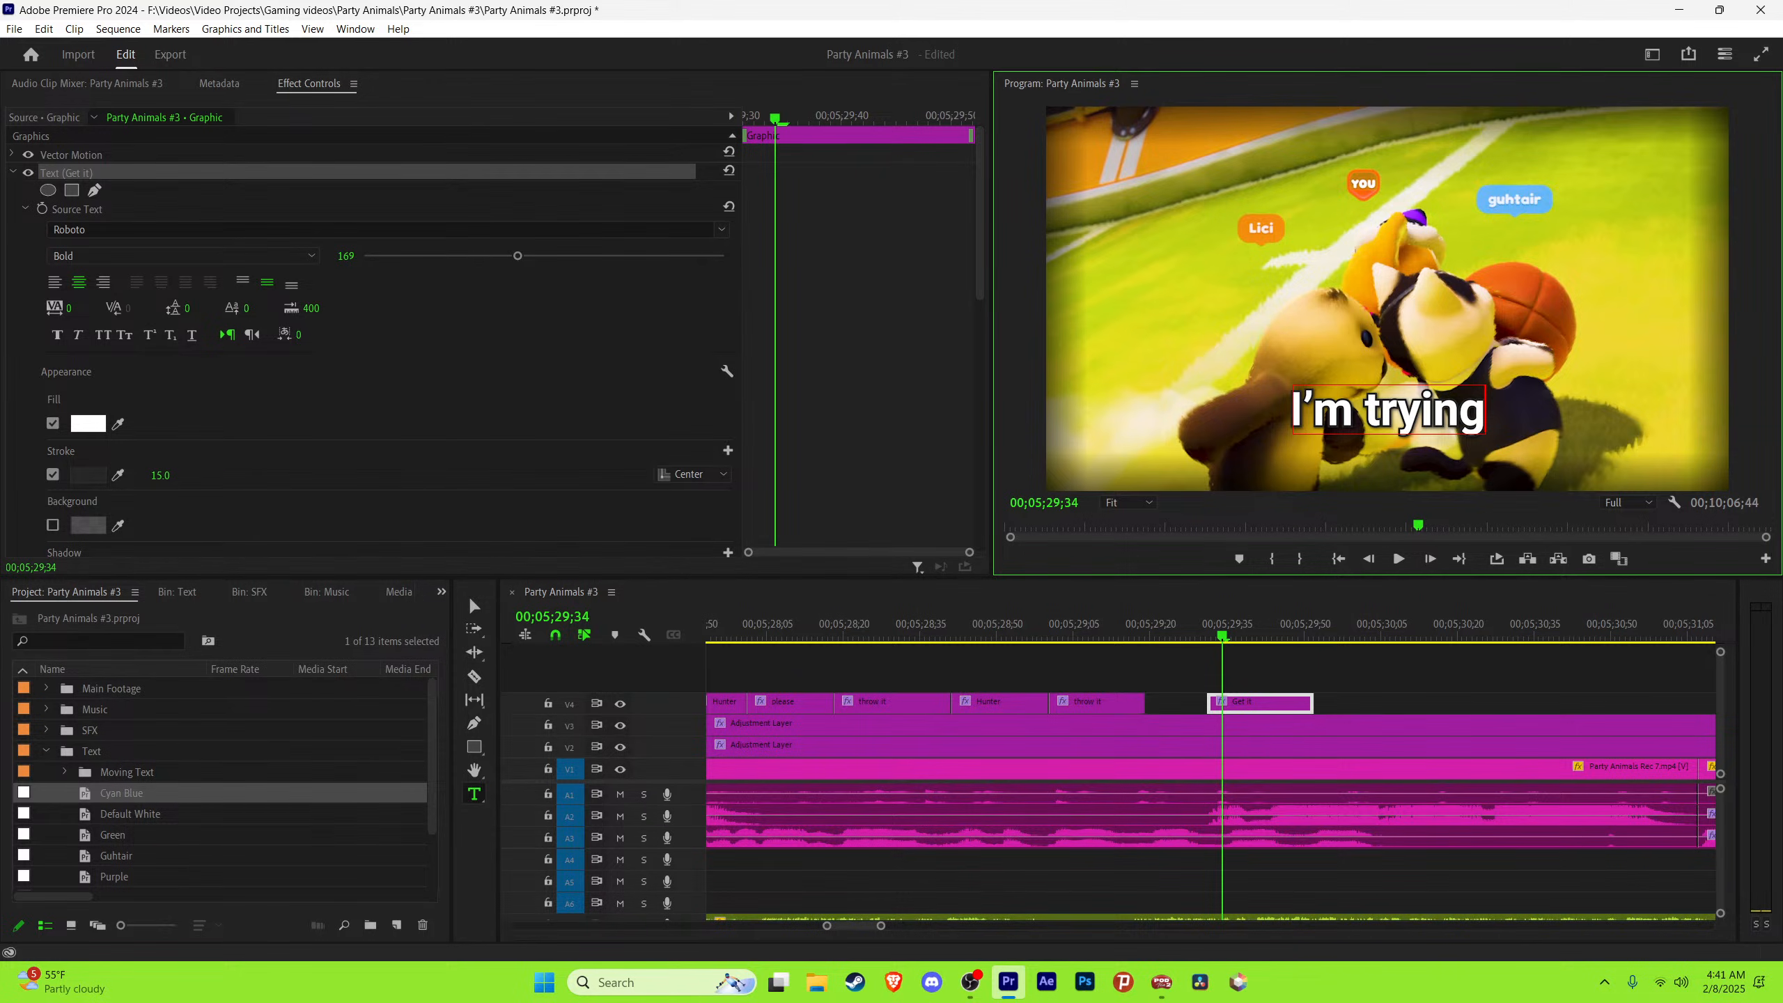
pyautogui.press('Escape')
# Step: Duplicate the "I'm trying" caption on V4 for the repeated lines at 00;05;30;00 and 00;05;30;26
pyautogui.press('space')
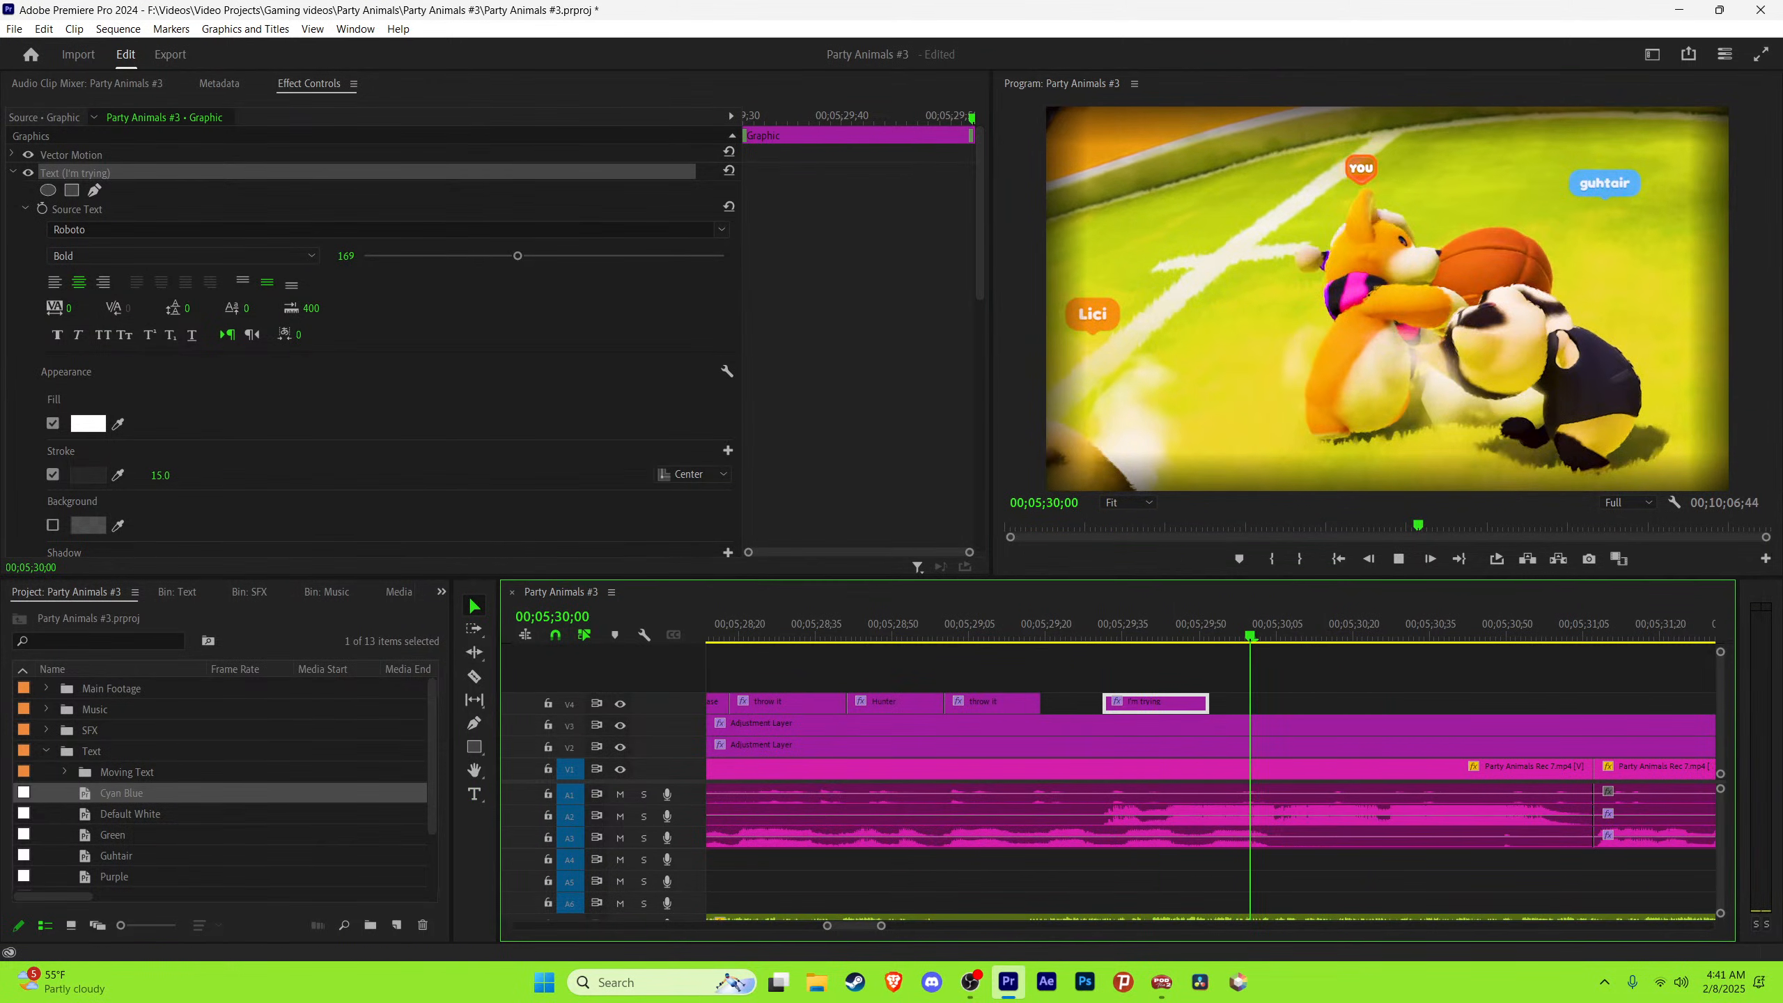
pyautogui.press('space')
pyautogui.moveTo(1207, 705); pyautogui.dragTo(1306, 701)
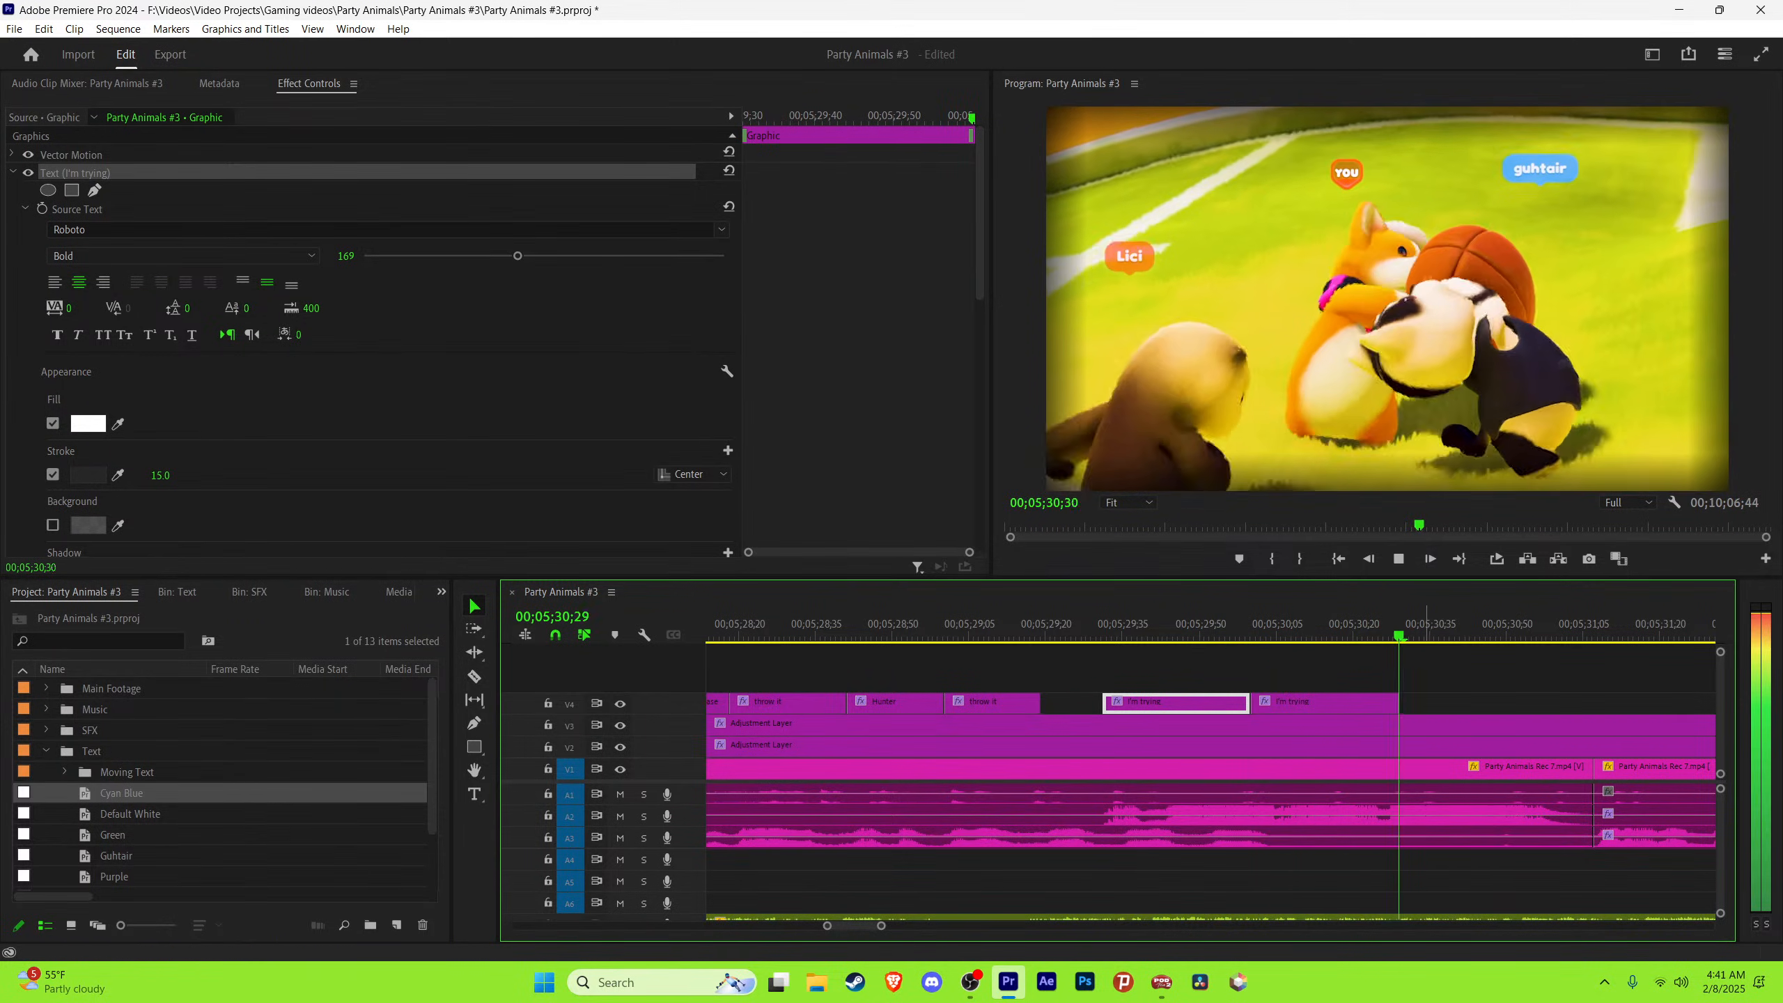
pyautogui.press('space')
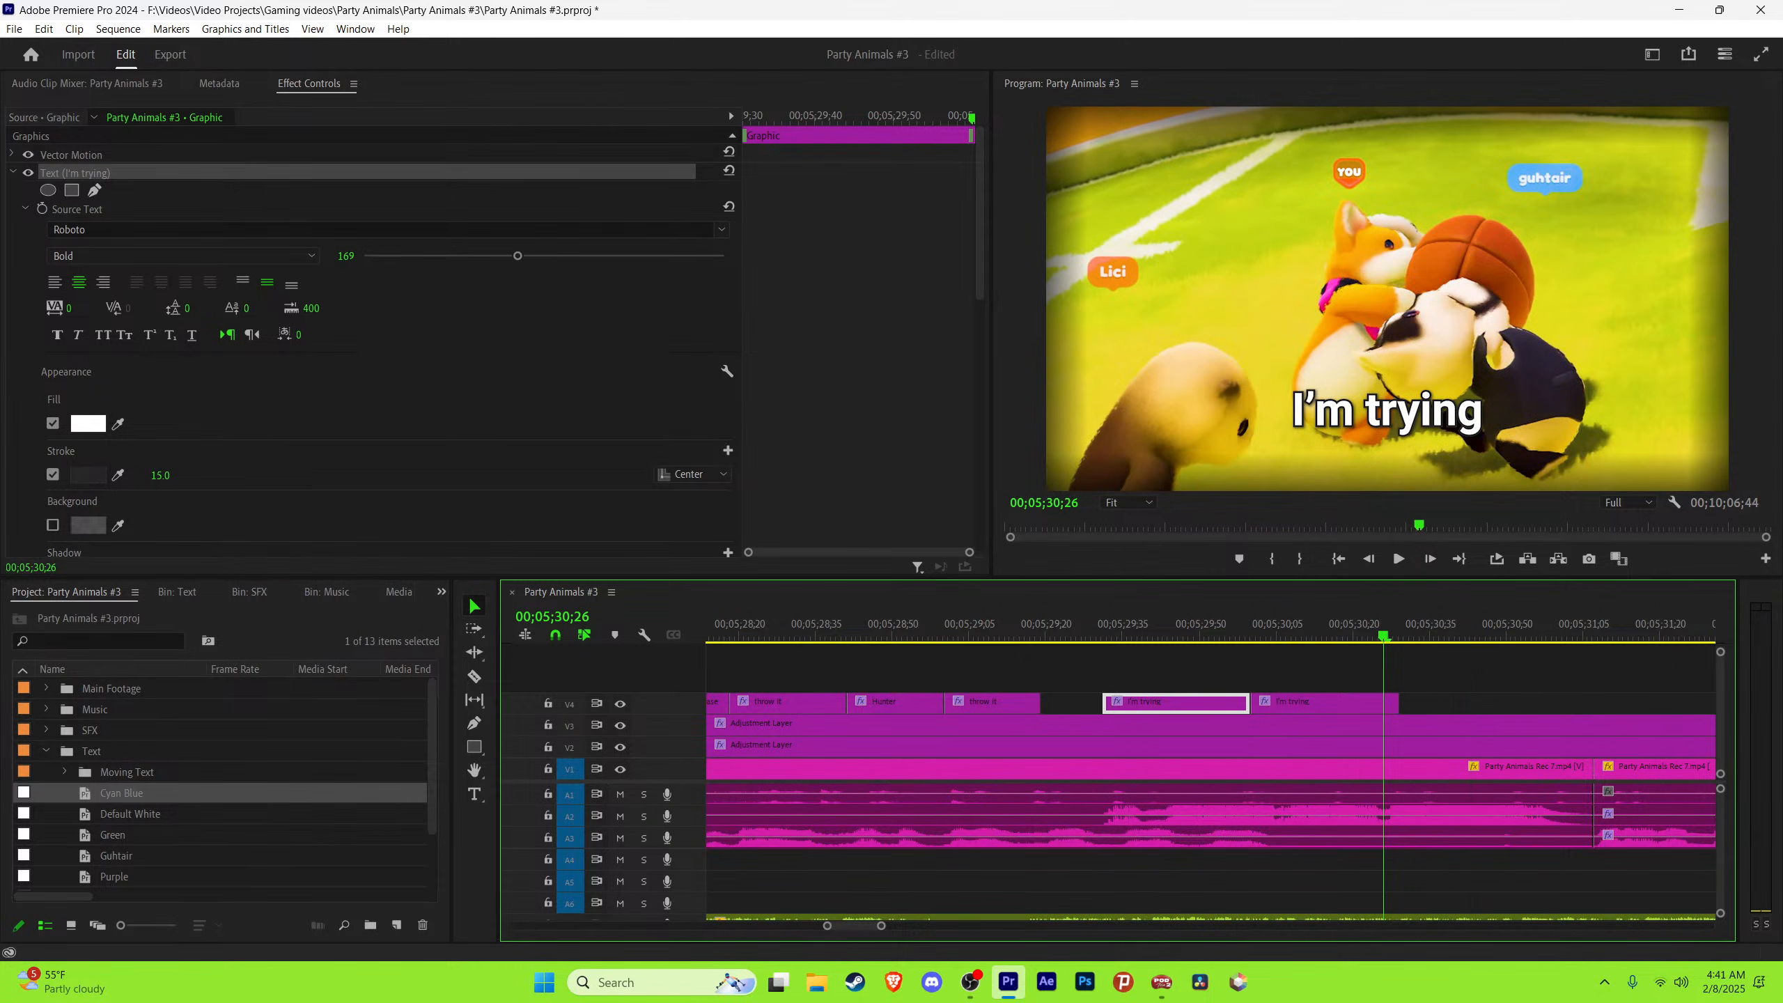
pyautogui.moveTo(1305, 702); pyautogui.dragTo(1562, 702)
# Step: Change the caption at 00;05;30;26 to "NO" with font size 250 and save the project
pyautogui.press('space')
pyautogui.click(1505, 625)
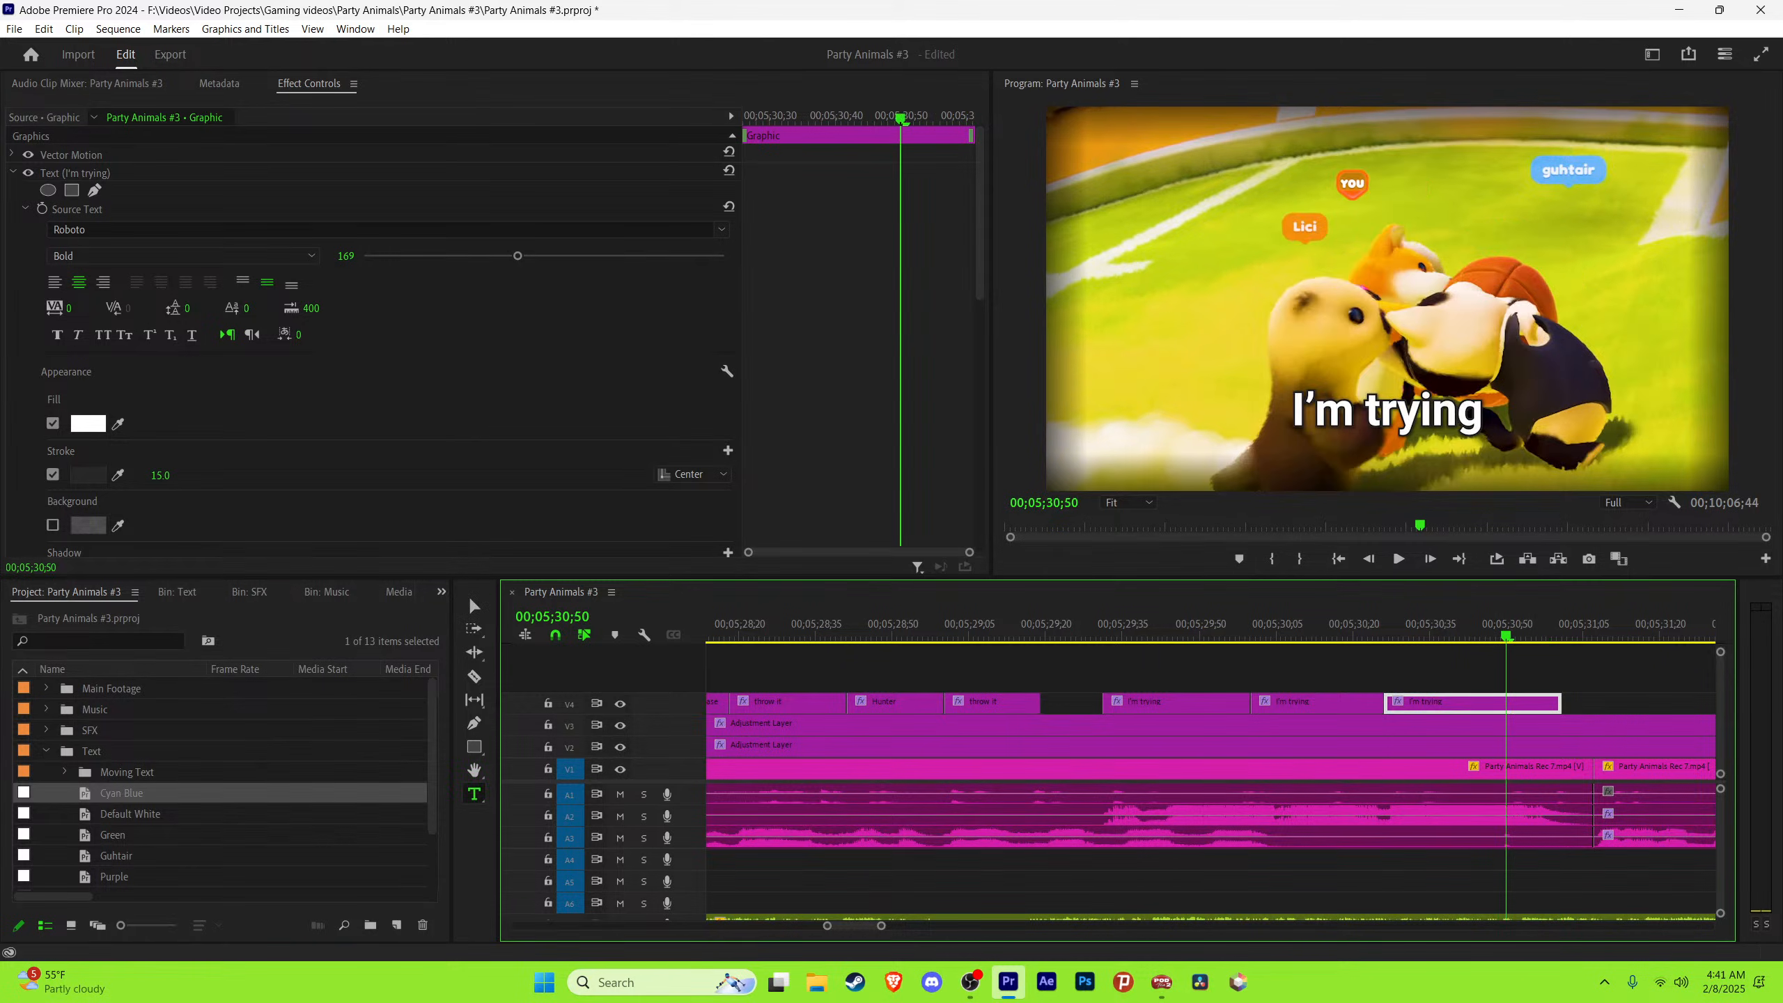
pyautogui.moveTo(1483, 413); pyautogui.dragTo(1294, 413)
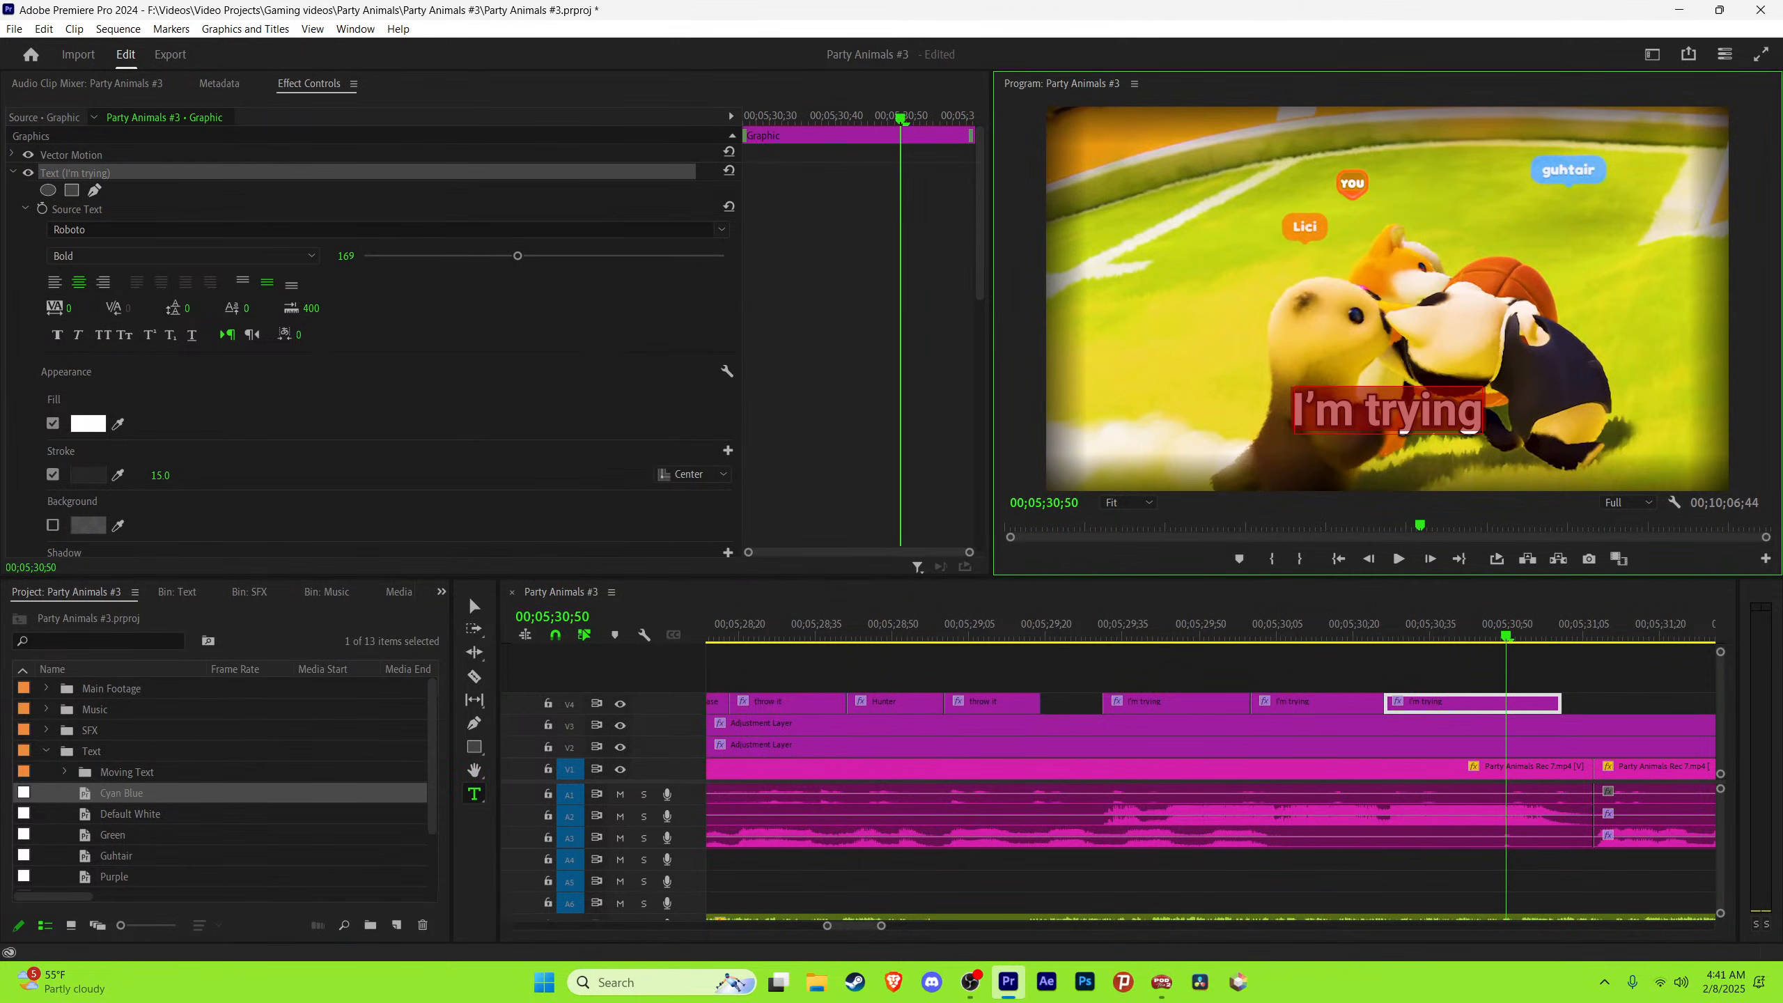
pyautogui.write('NO')
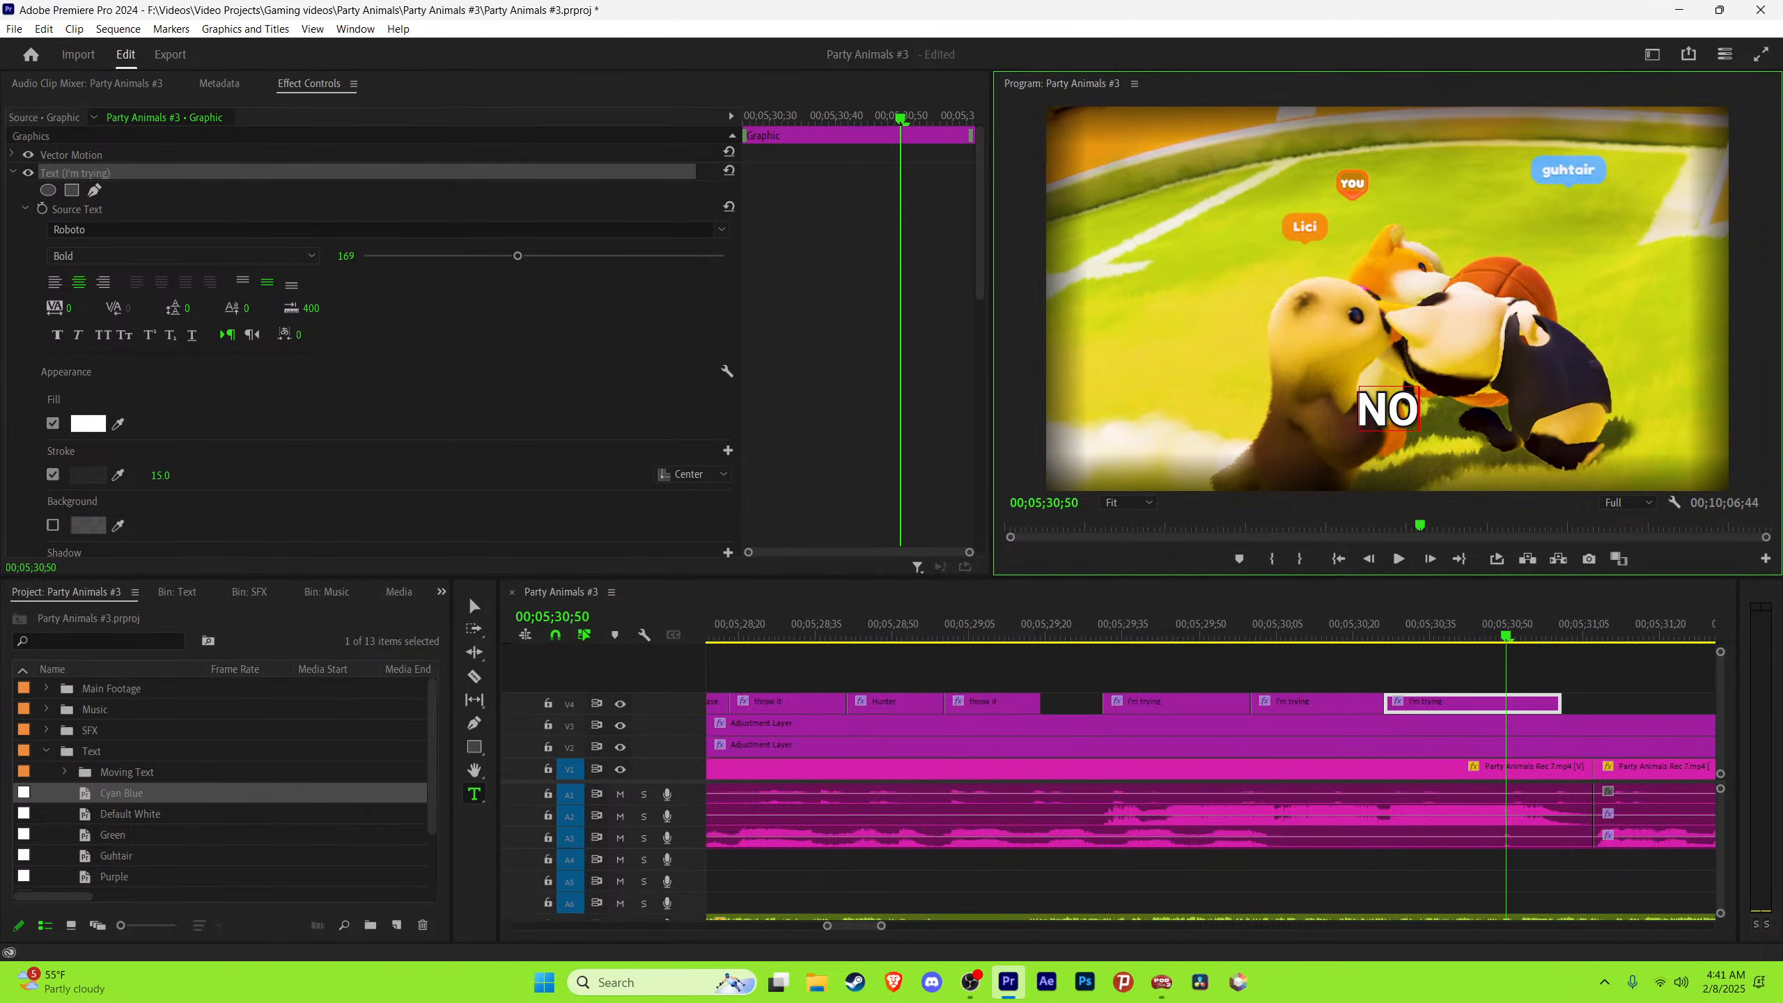
pyautogui.click(345, 256)
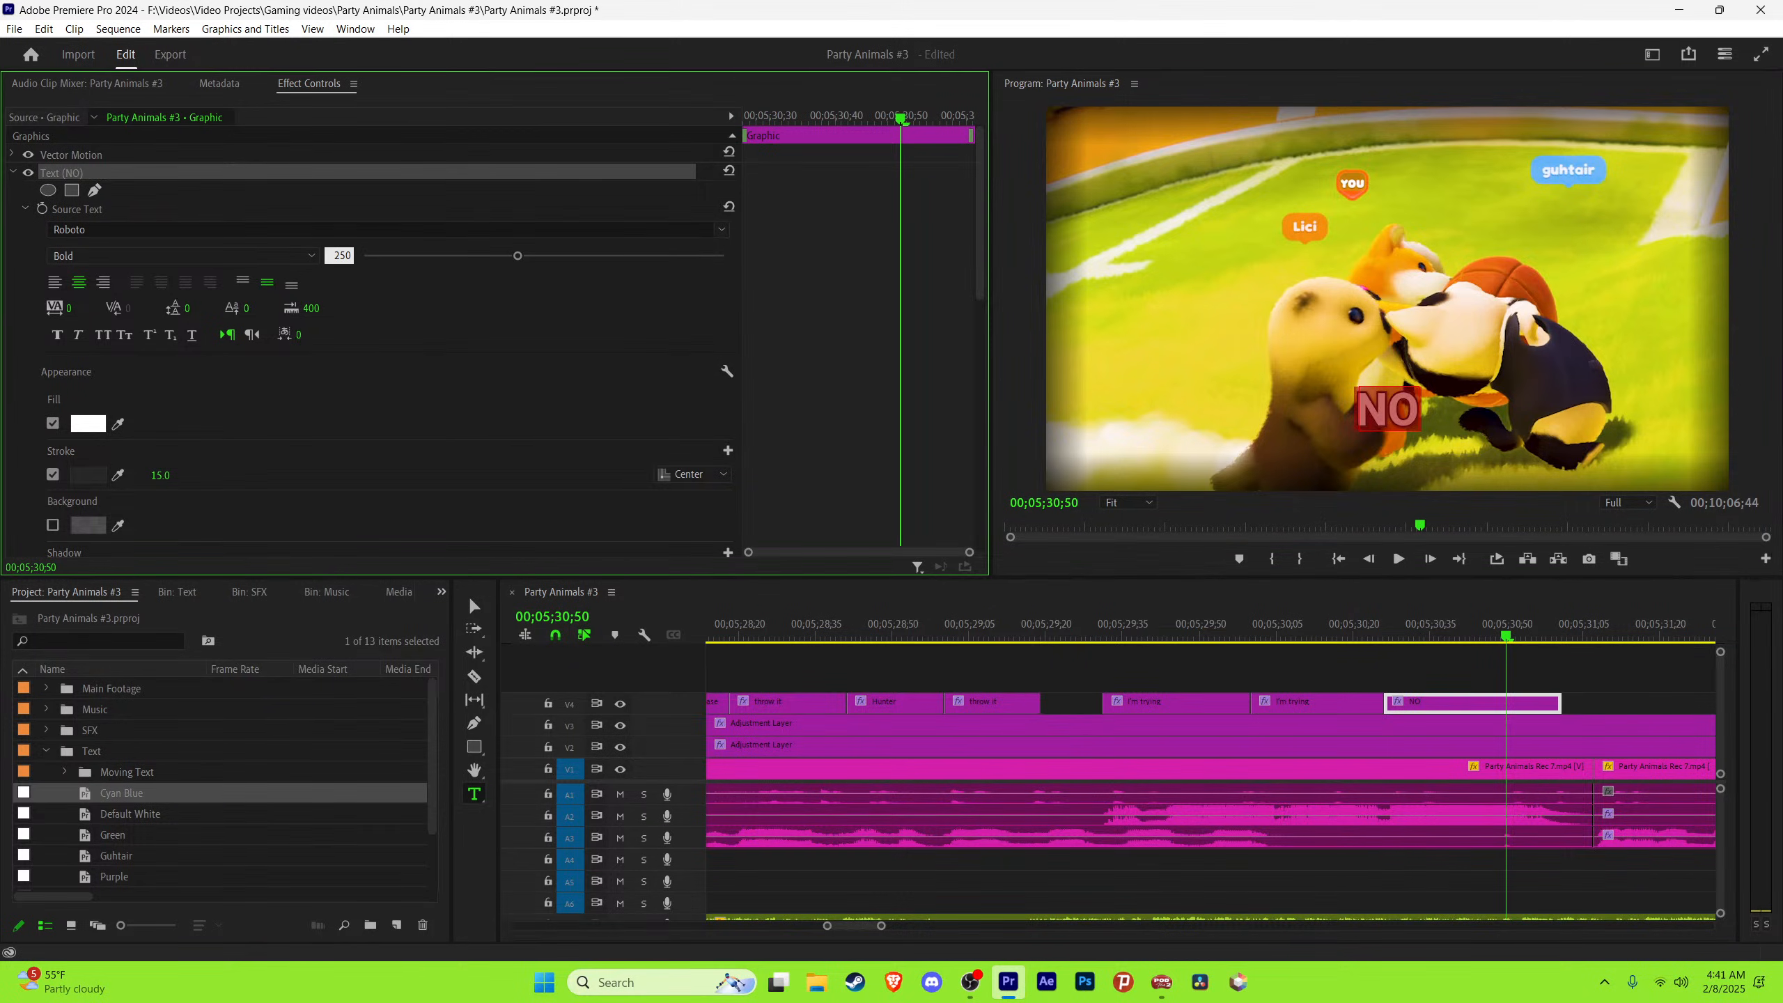
pyautogui.press('Return')
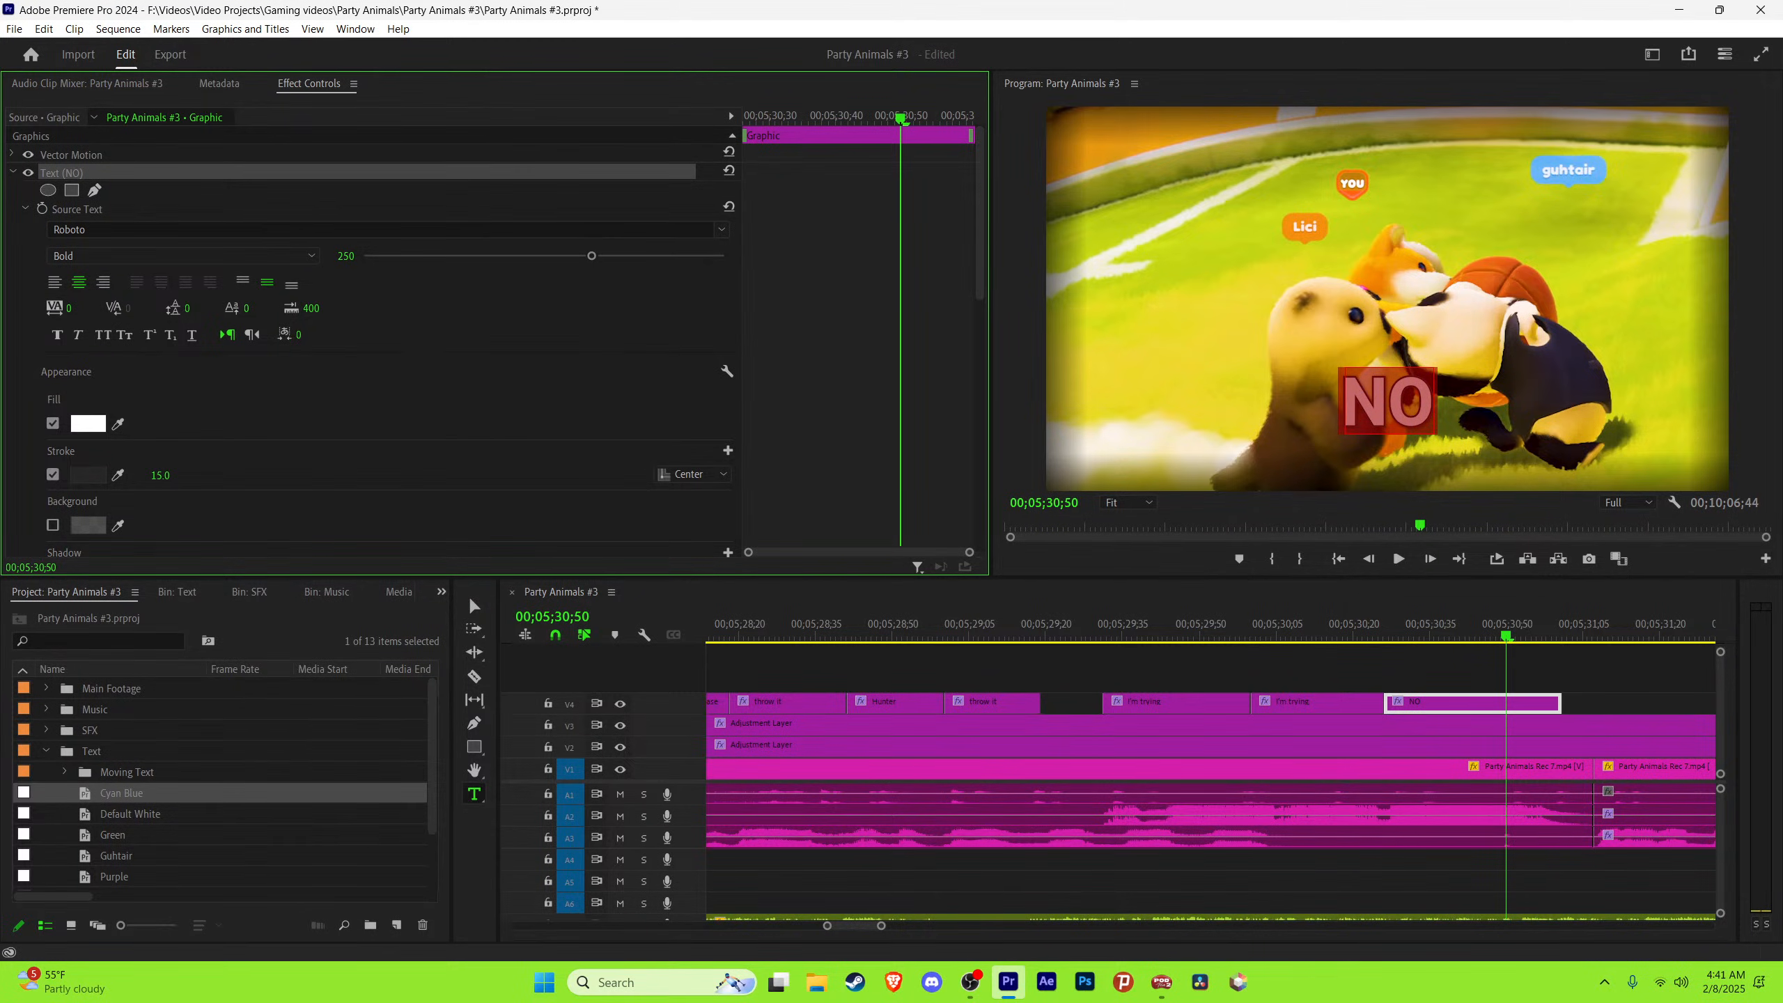
pyautogui.hotkey('ctrl', 's')
pyautogui.click(1537, 669)
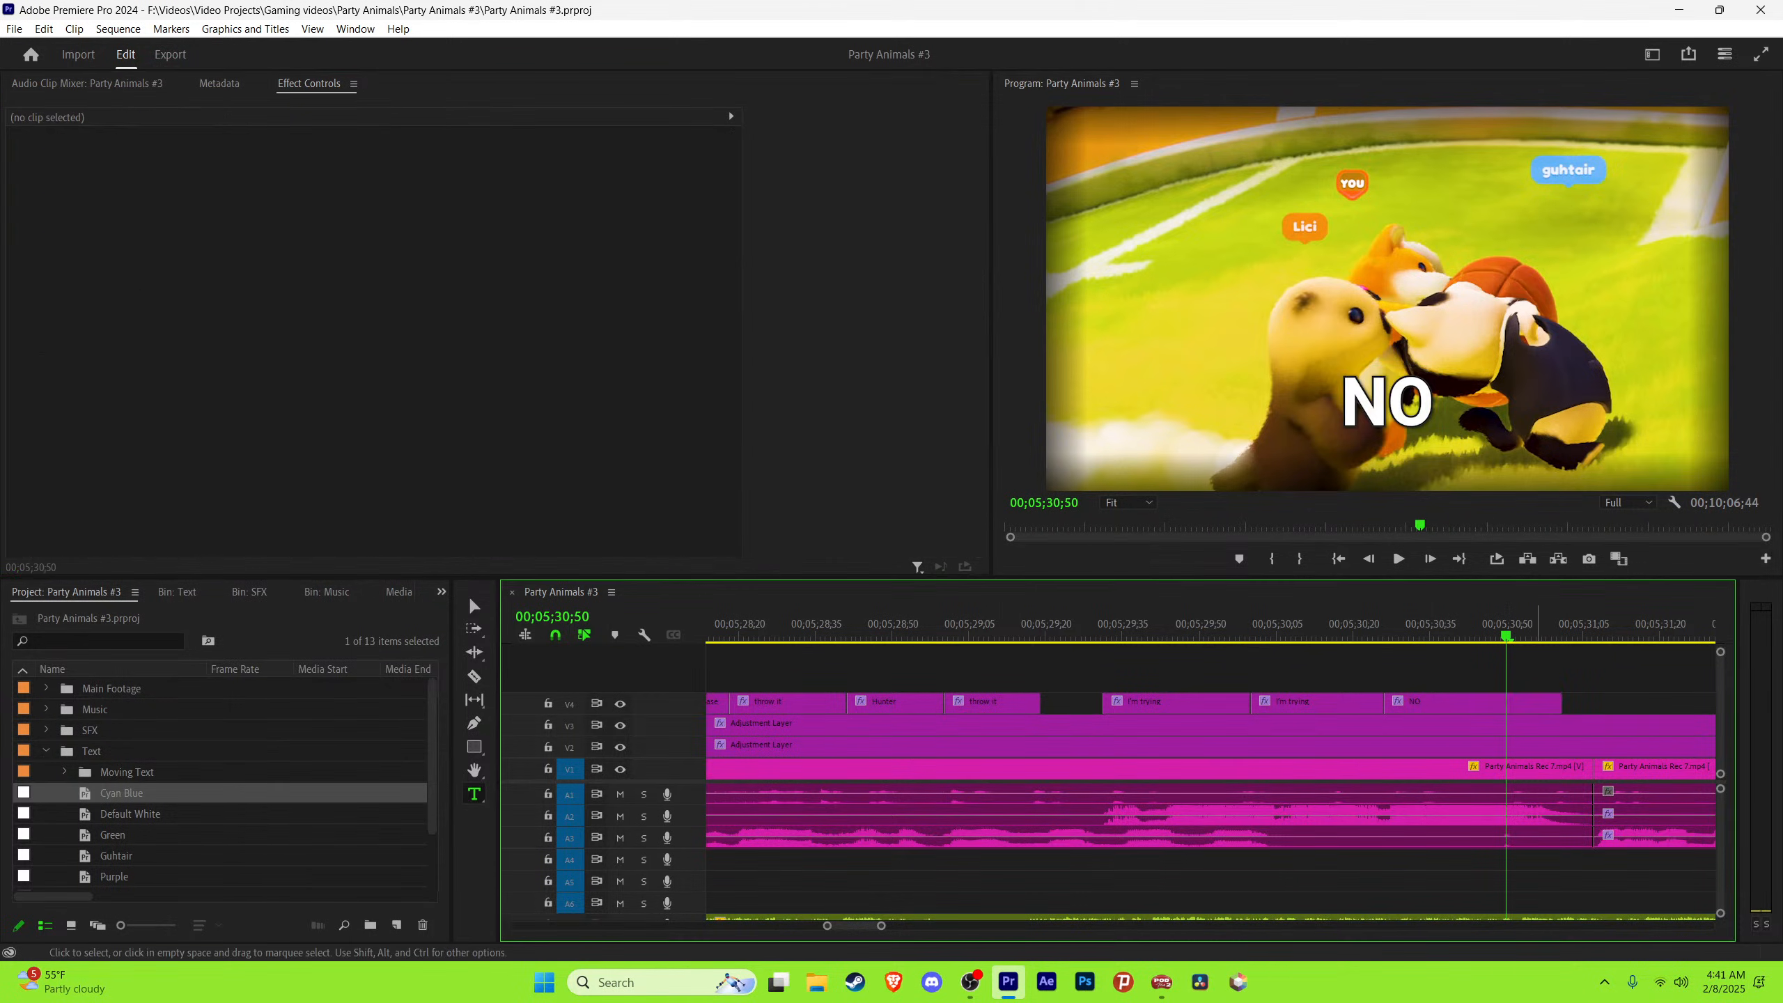
# Step: Apply the Text Shake Effect by HTGHunter preset to the "NO" caption and add a Cross Dissolve at its end
pyautogui.click(442, 592)
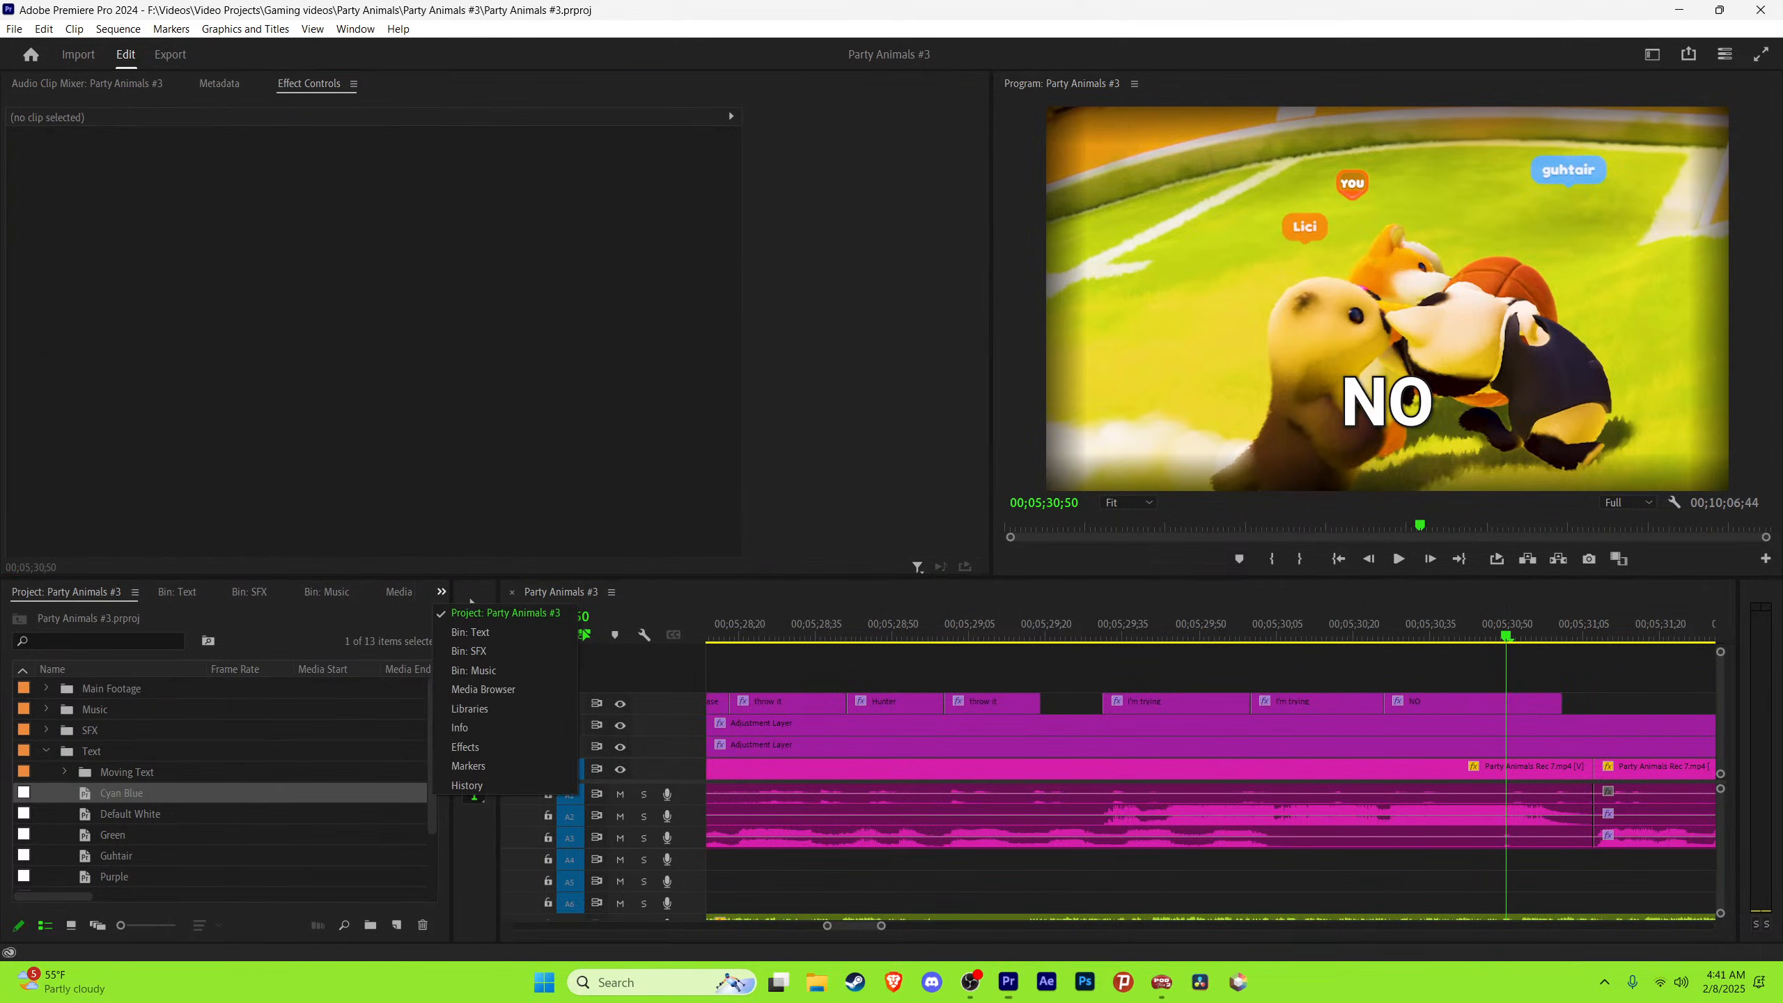
pyautogui.click(477, 749)
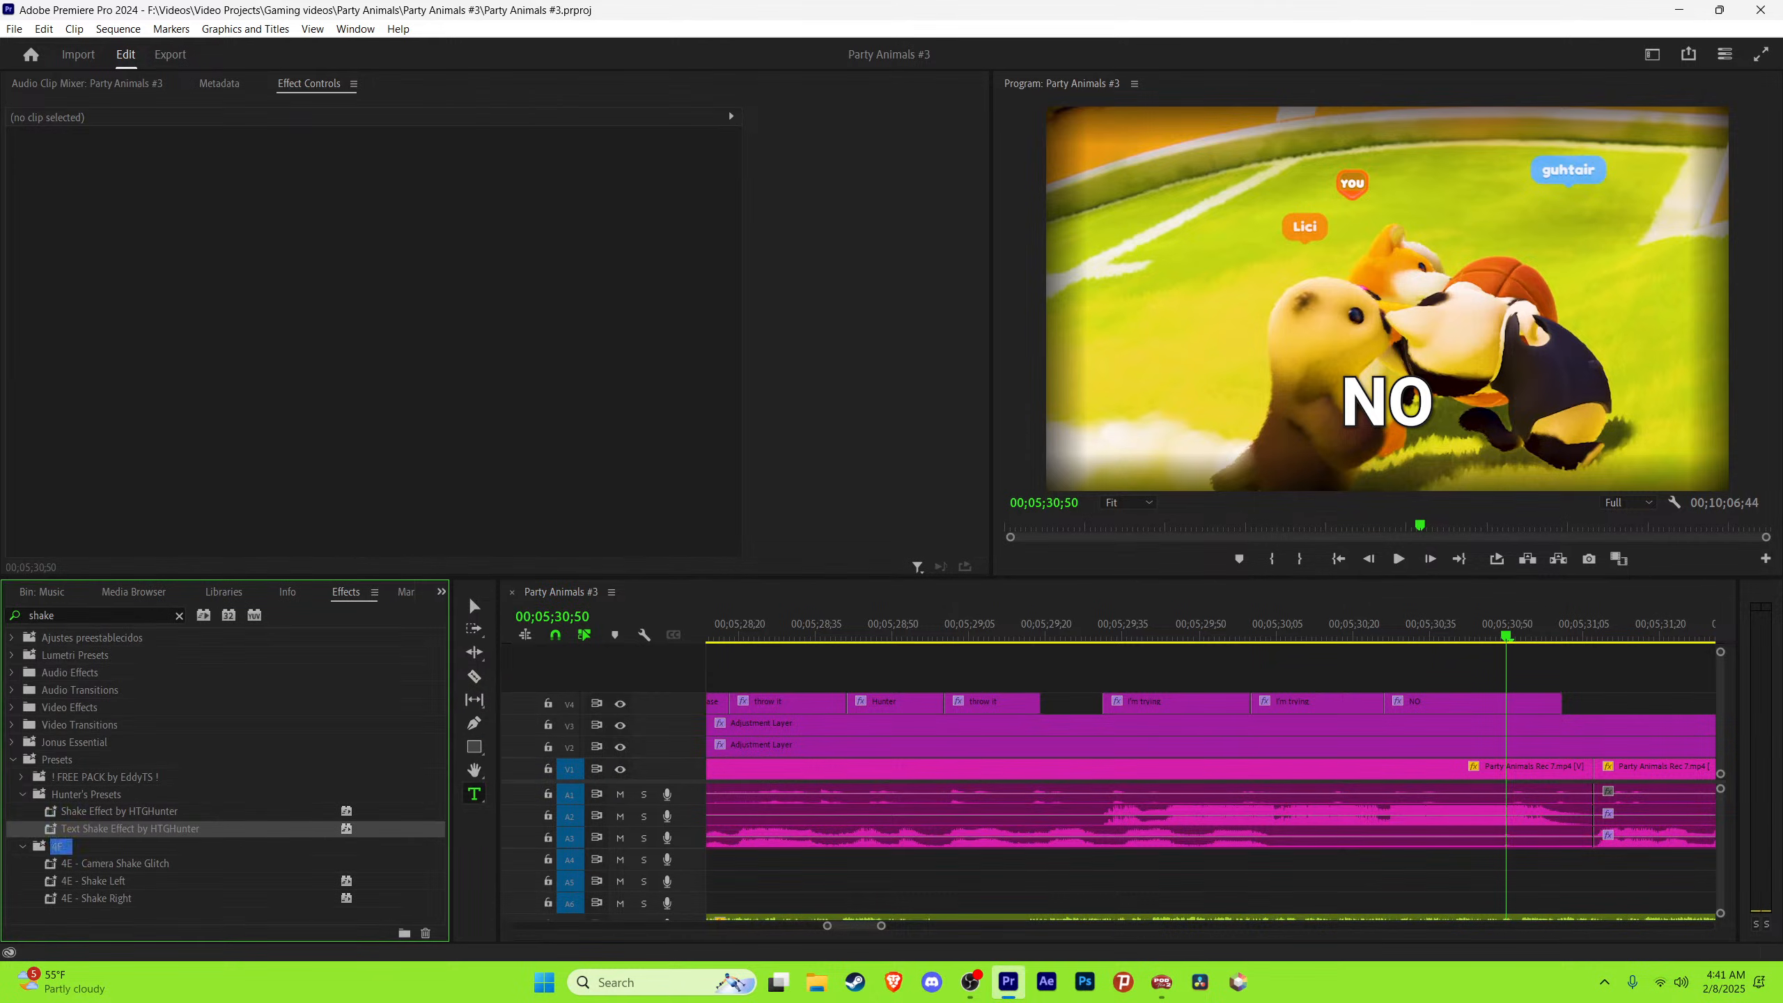
pyautogui.moveTo(130, 832); pyautogui.dragTo(1551, 703)
pyautogui.click(1367, 627)
pyautogui.rightClick(1557, 701)
pyautogui.click(1643, 812)
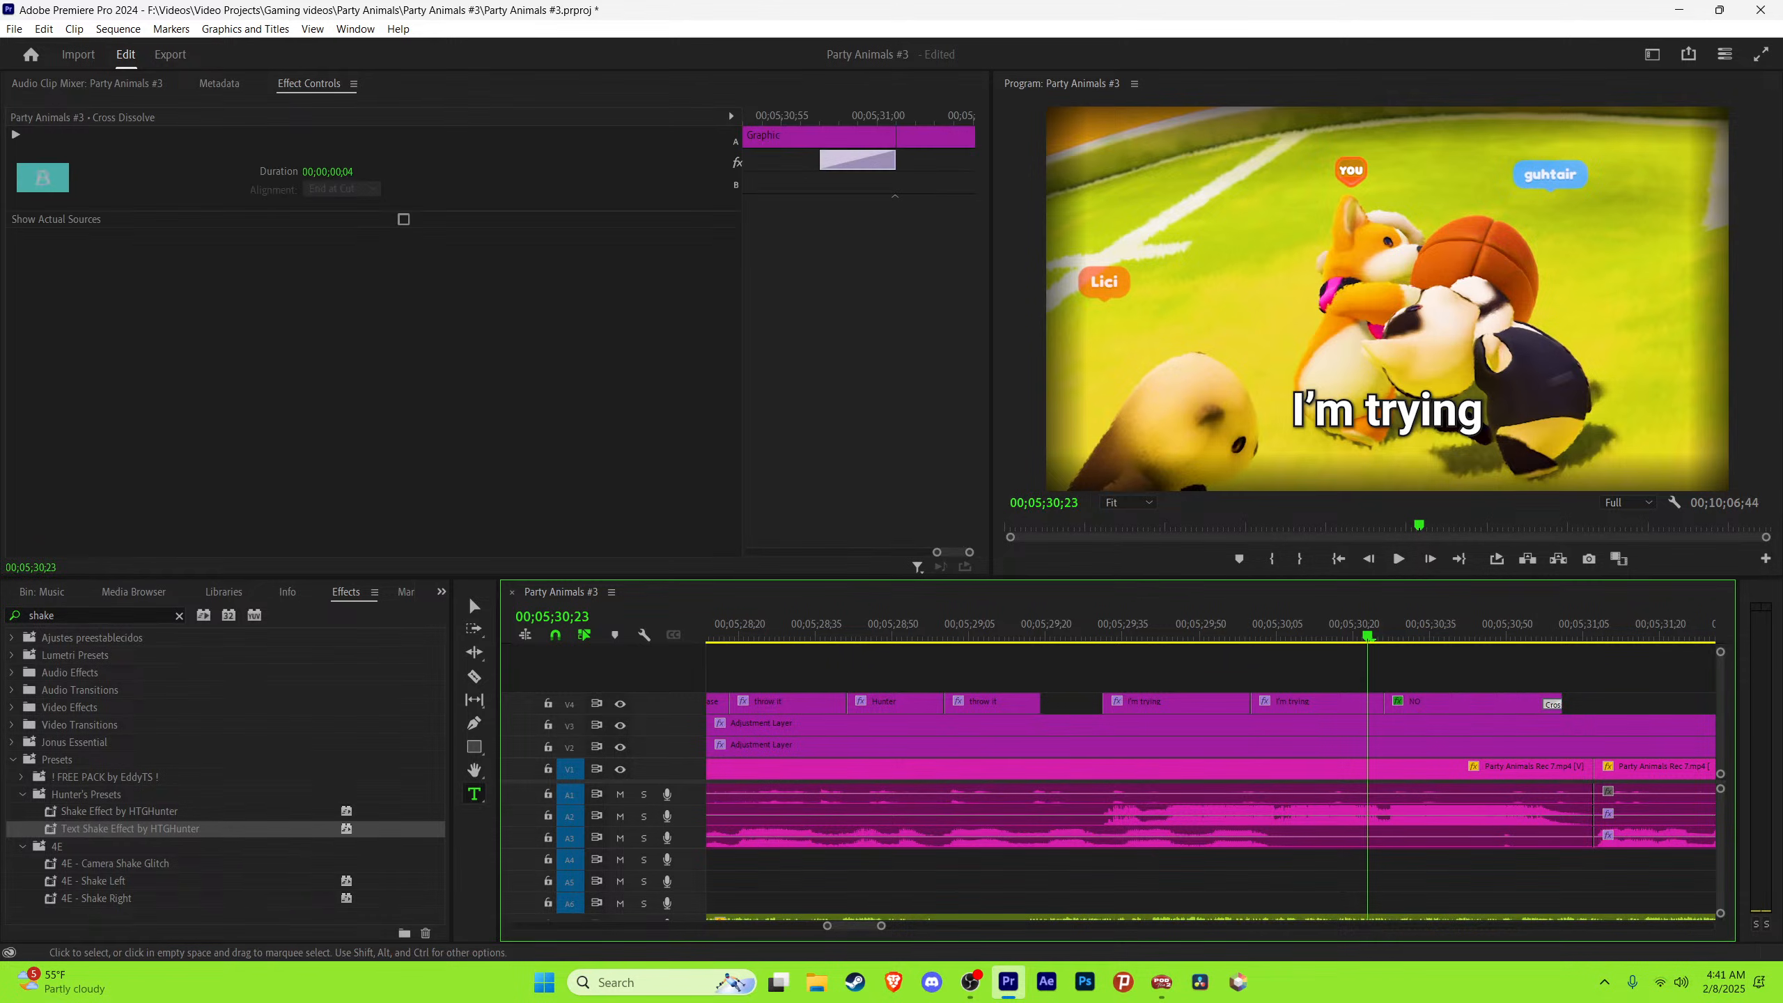
# Step: Save the project and play back the "I'm trying" and "NO" captions from 00;05;29;29
pyautogui.click(1092, 625)
pyautogui.hotkey('ctrl', 's')
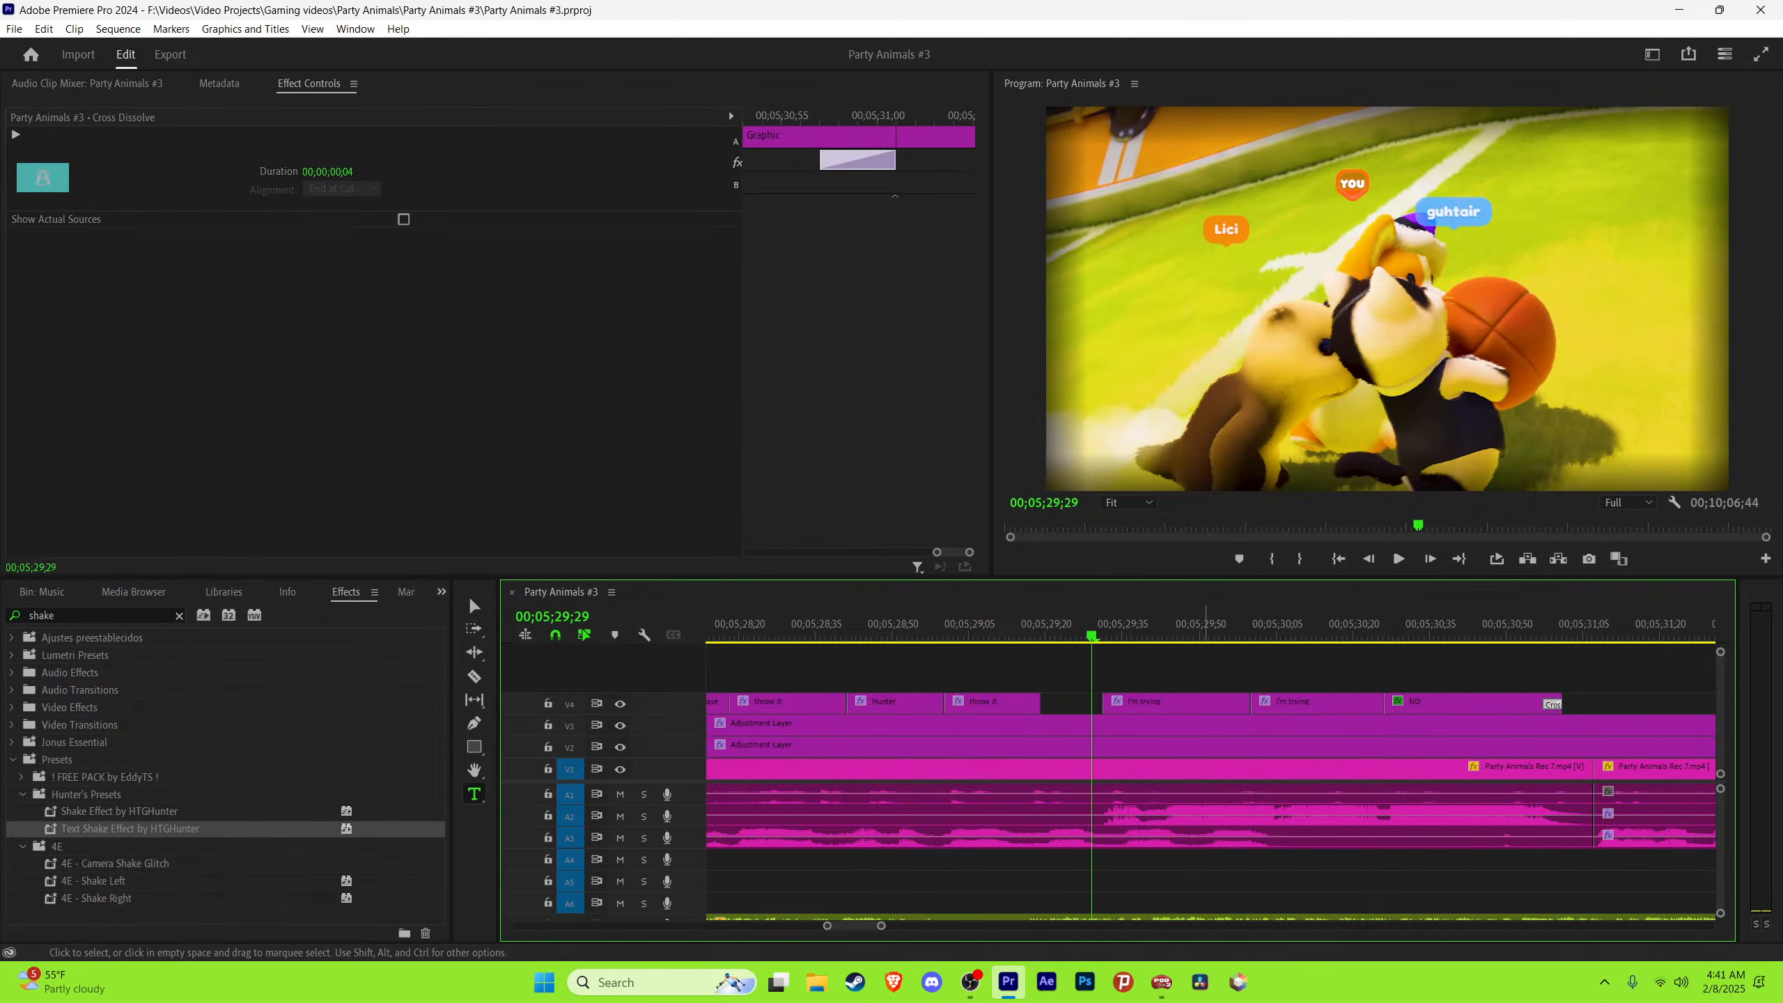
pyautogui.click(1207, 668)
pyautogui.press('space')
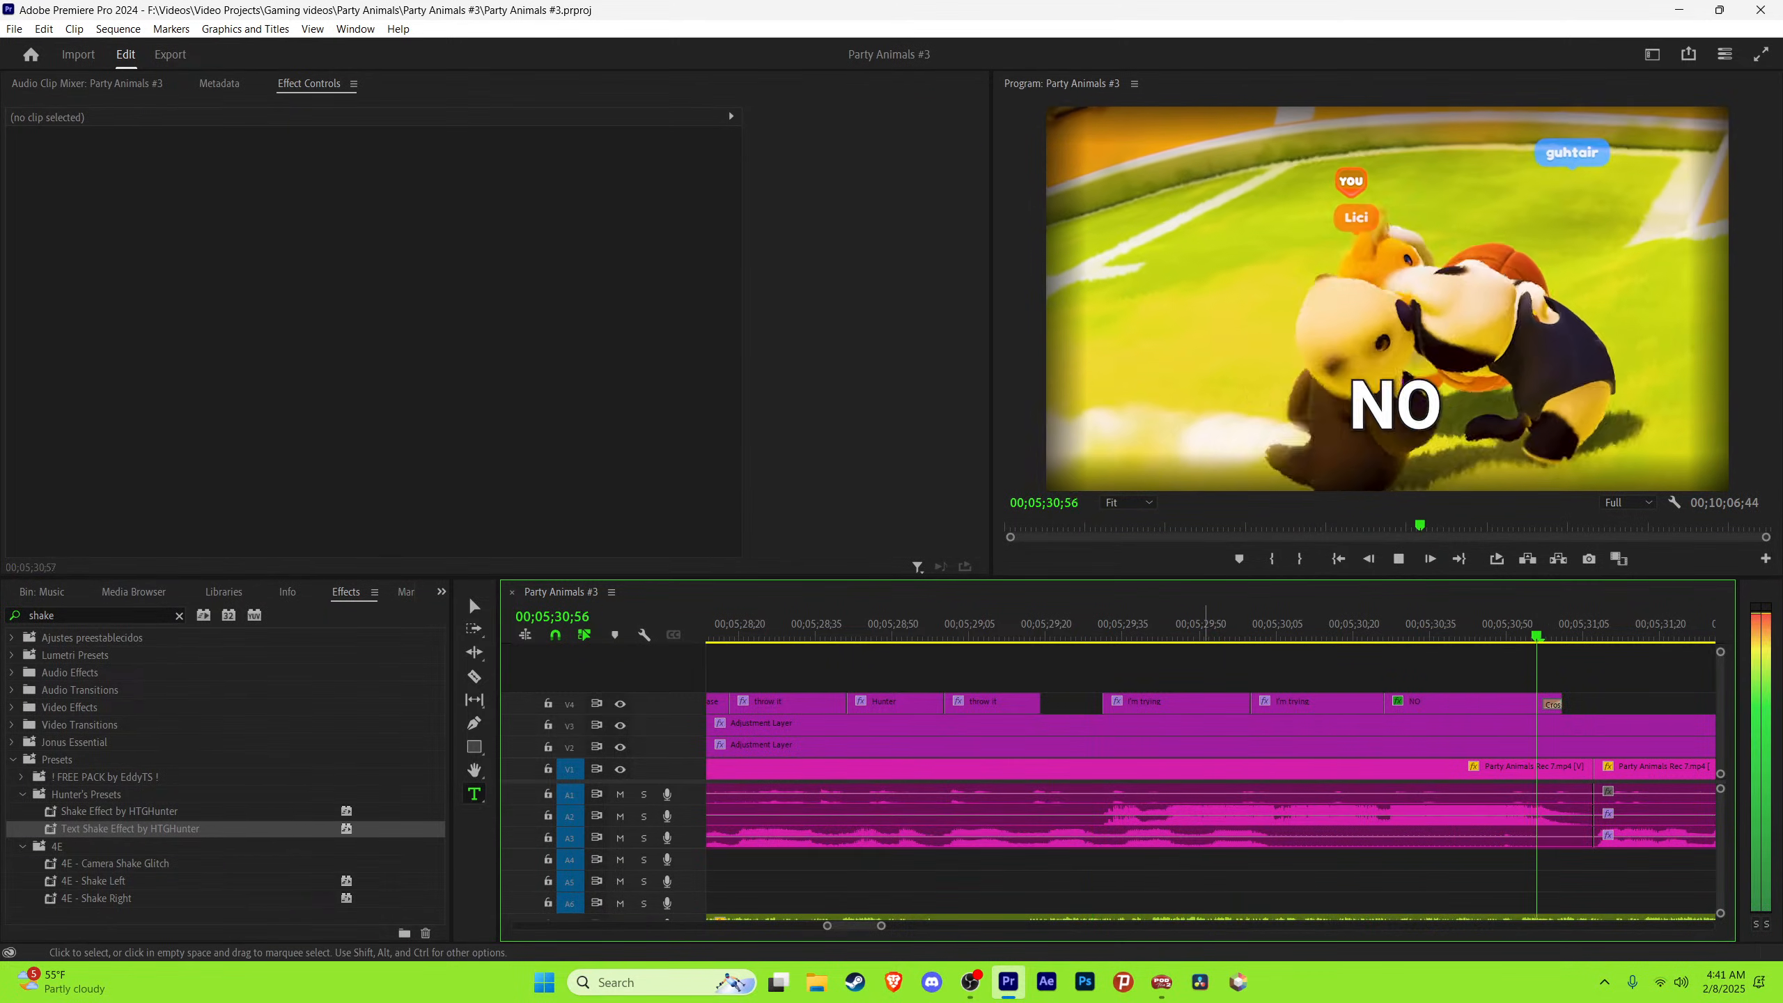
pyautogui.press('space')
pyautogui.press('space')
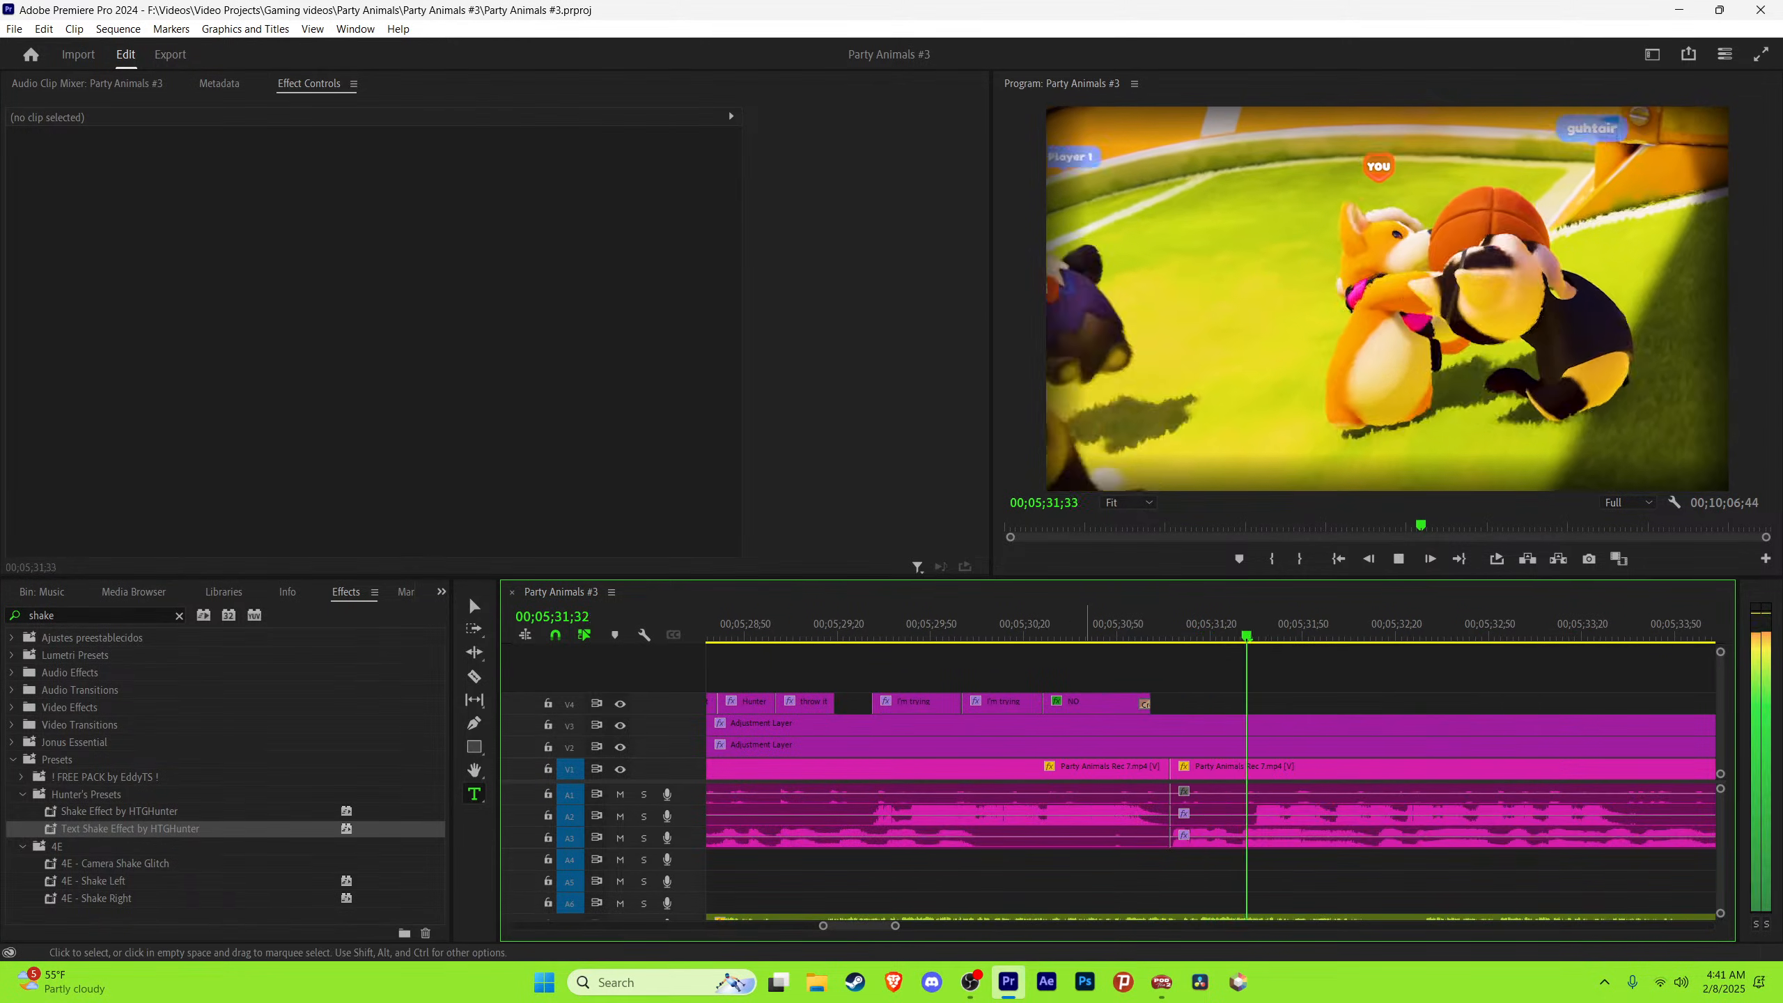
# Step: Place a copy of the "NO" caption at the start of the next spoken line, 00;05;31;34, and remove its end transition
pyautogui.press('space')
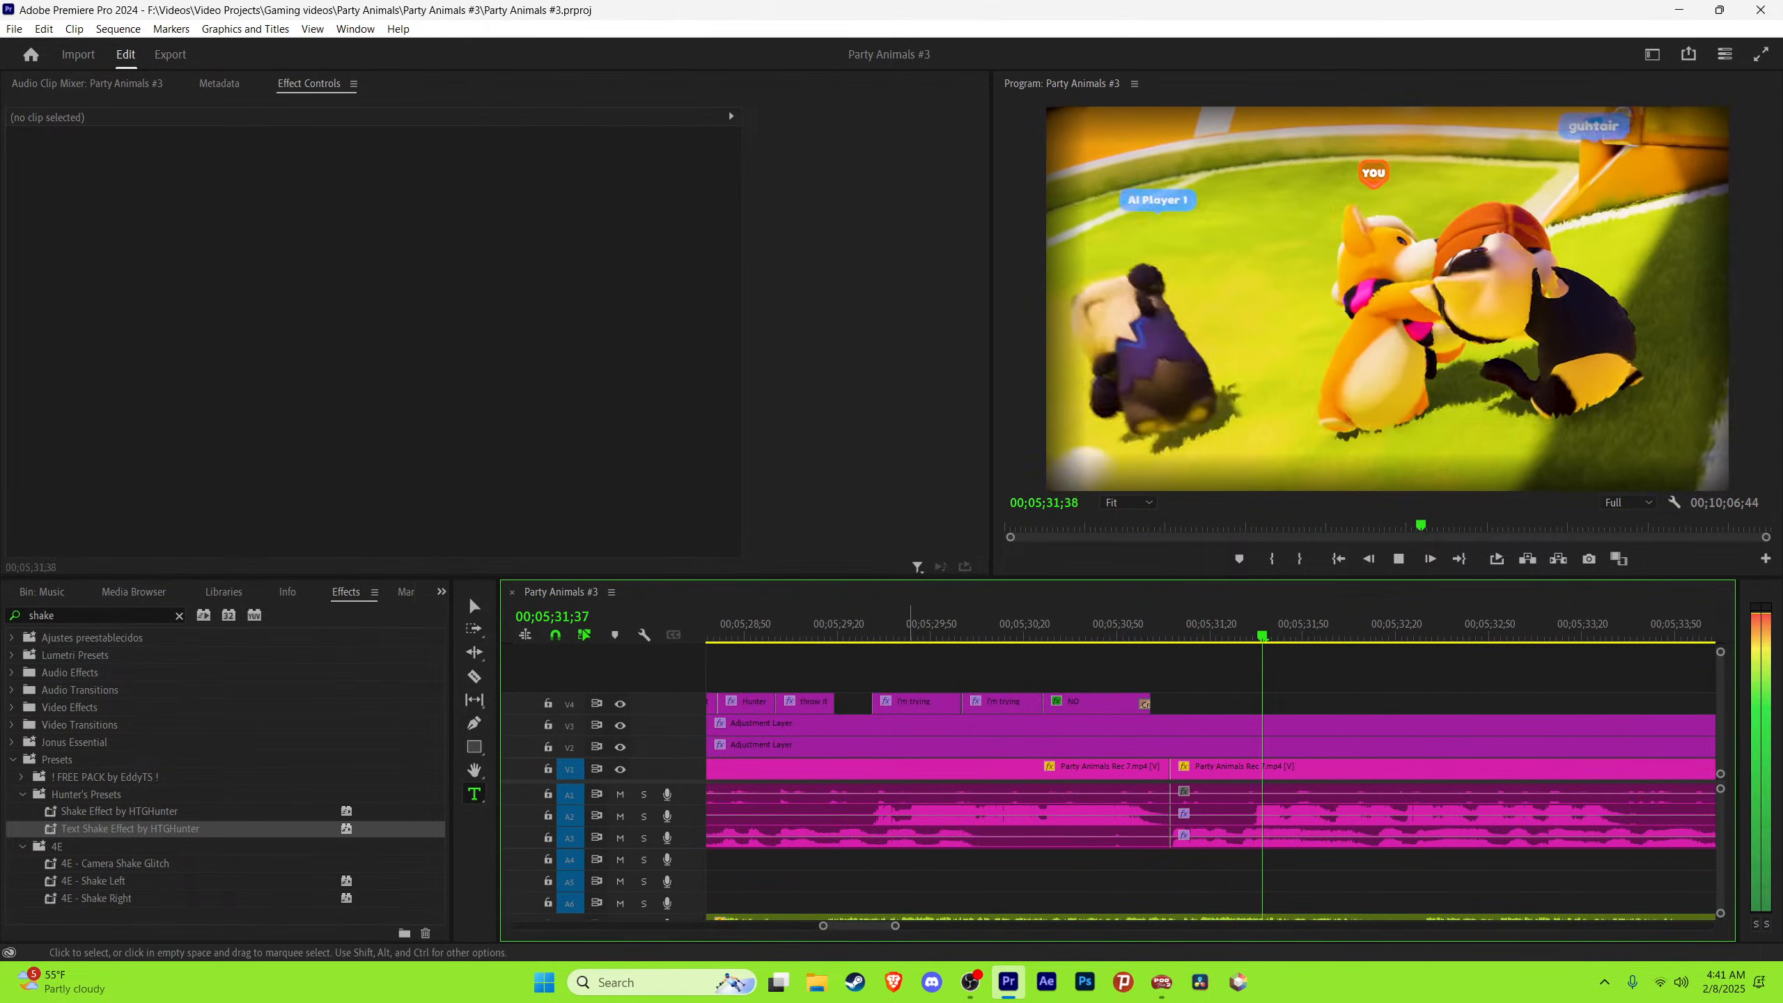
pyautogui.press('=')
pyautogui.press('space')
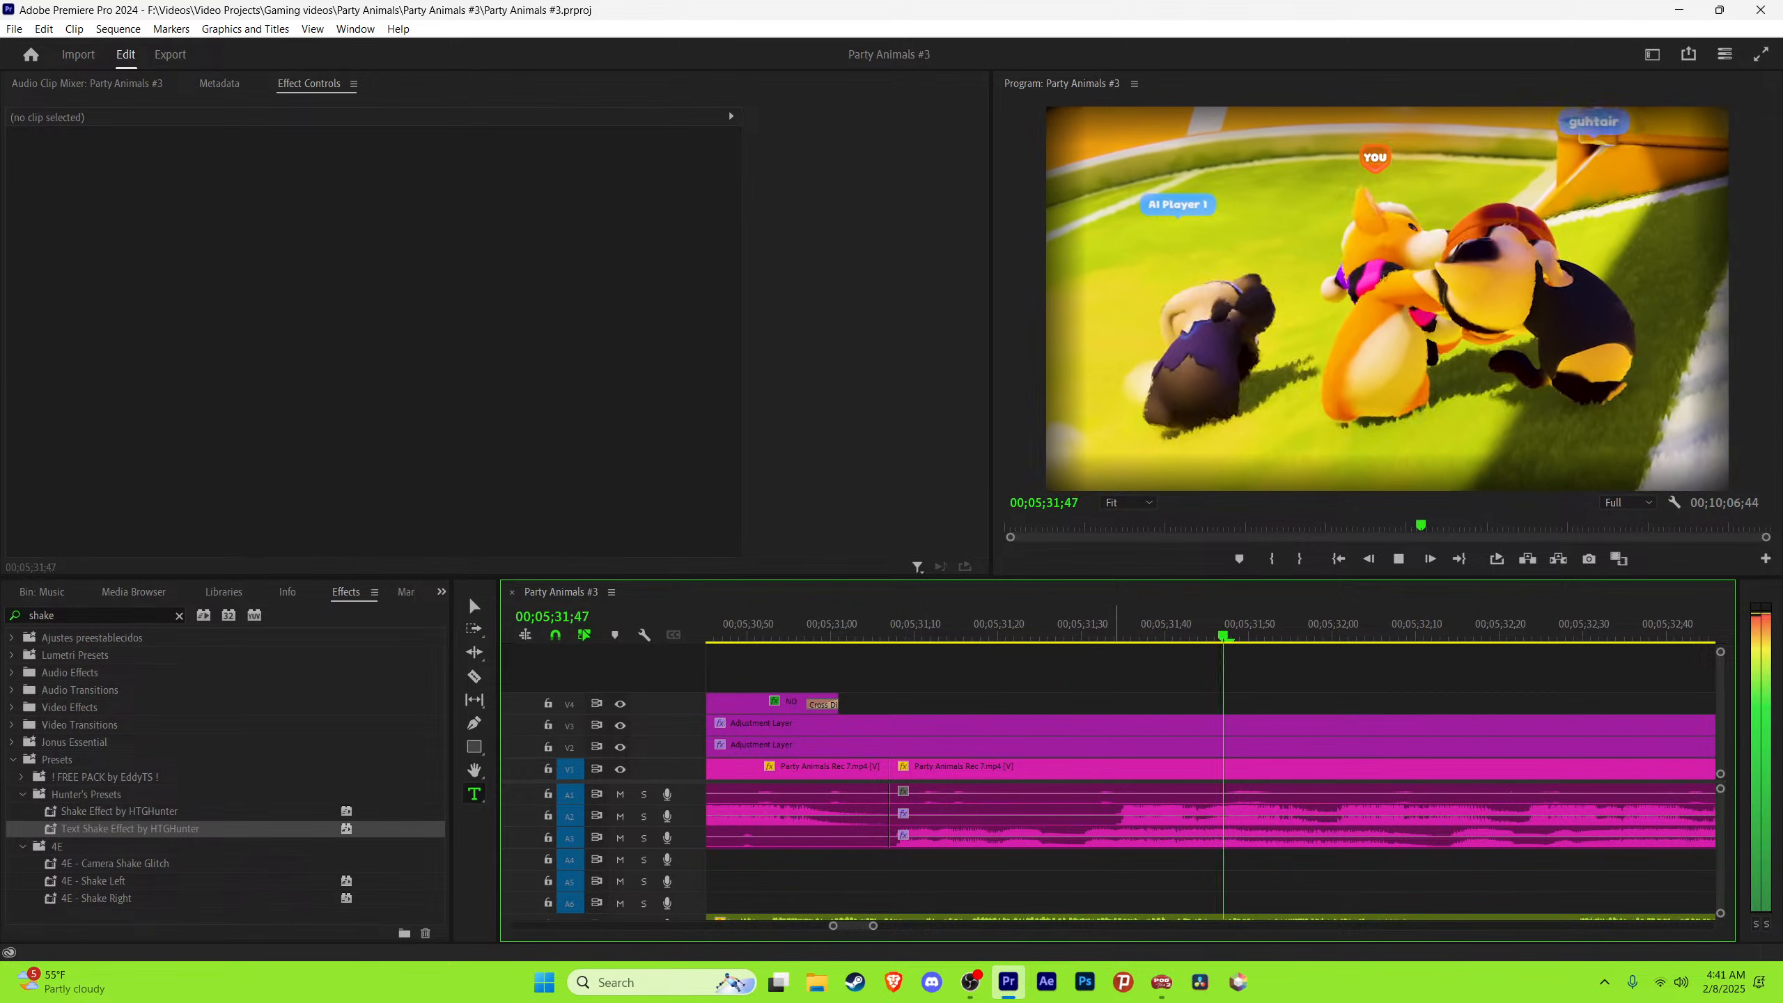
pyautogui.click(1114, 636)
pyautogui.press('-')
pyautogui.press('-')
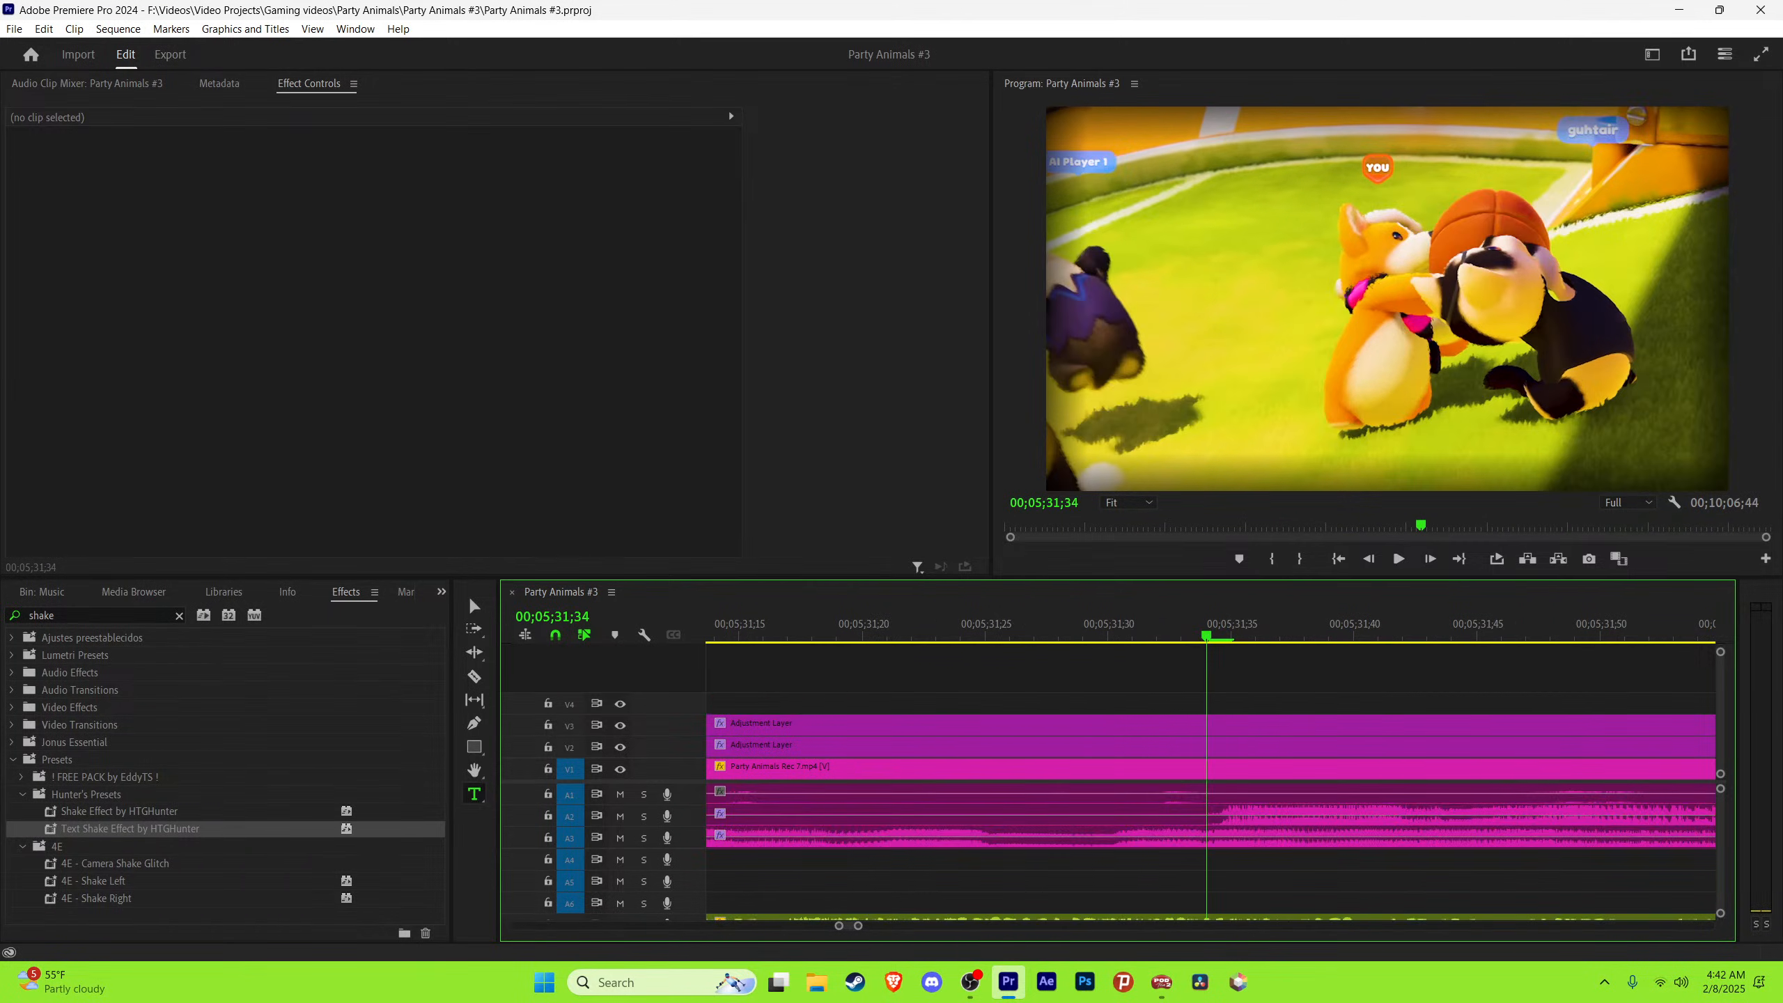
pyautogui.moveTo(988, 703); pyautogui.dragTo(1240, 703)
pyautogui.rightClick(1328, 705)
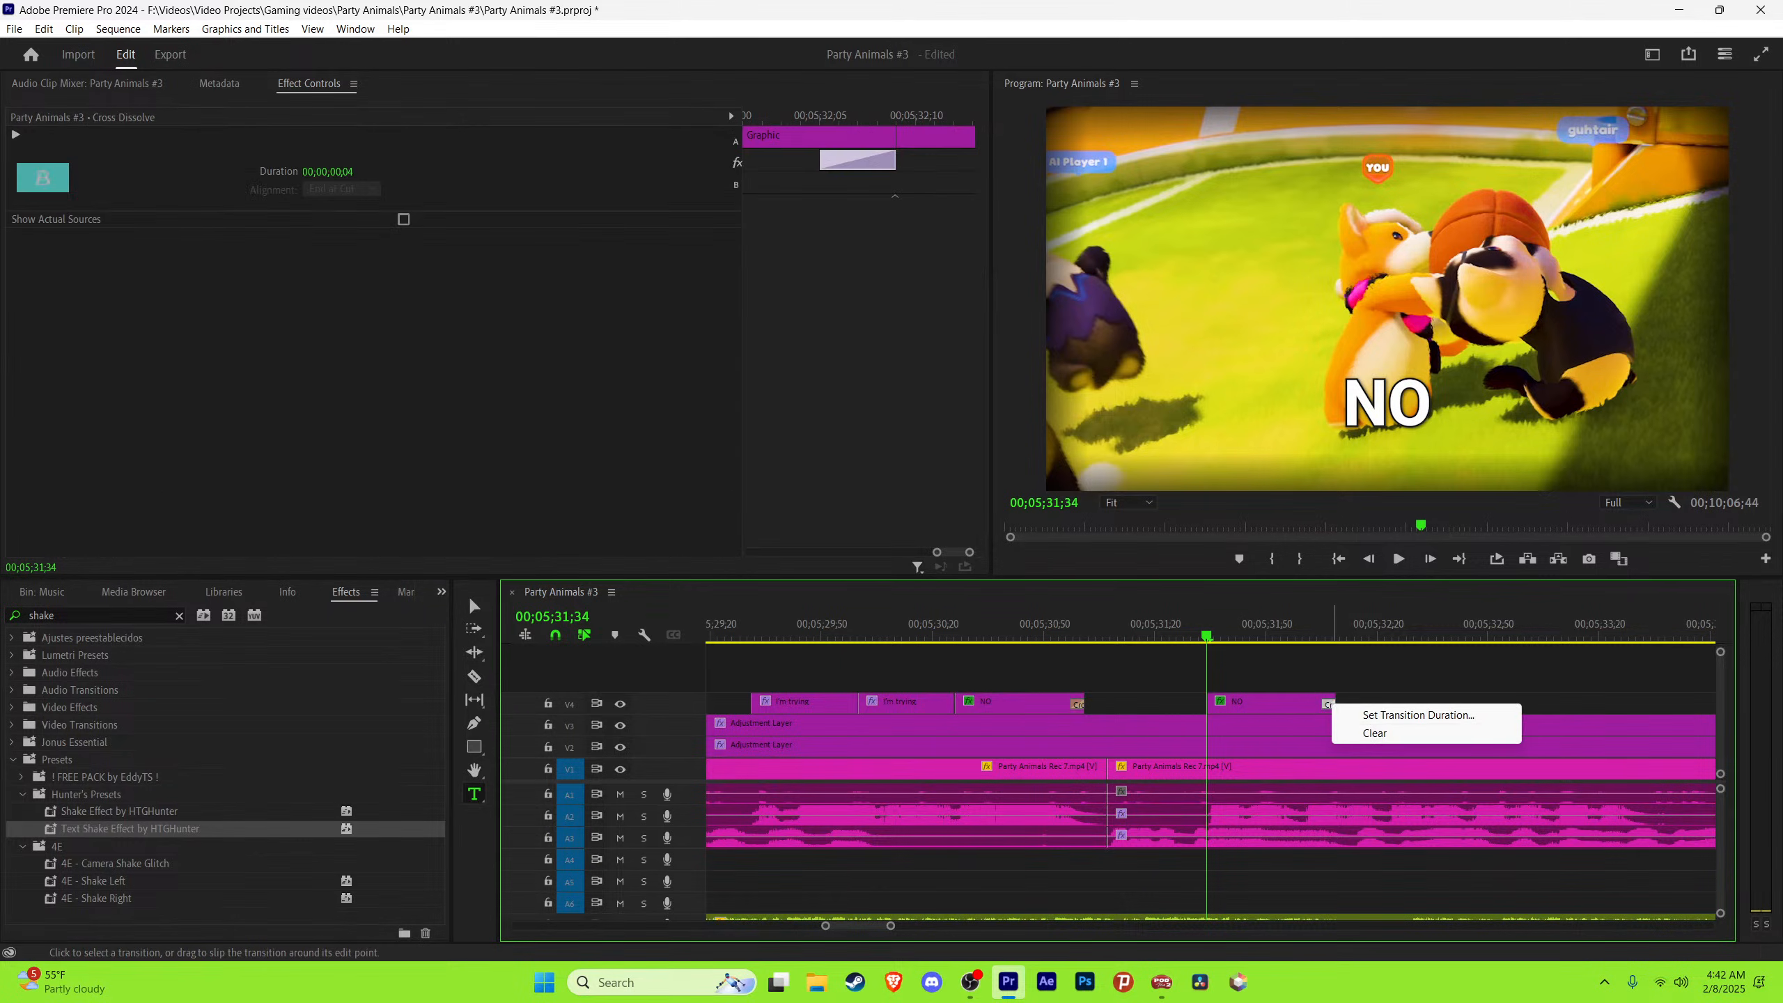
pyautogui.click(1375, 733)
# Step: Replace the text of the "NO" caption at 00;05;31;34 with "PUNCH 'EM" and save the project
pyautogui.doubleClick(1391, 404)
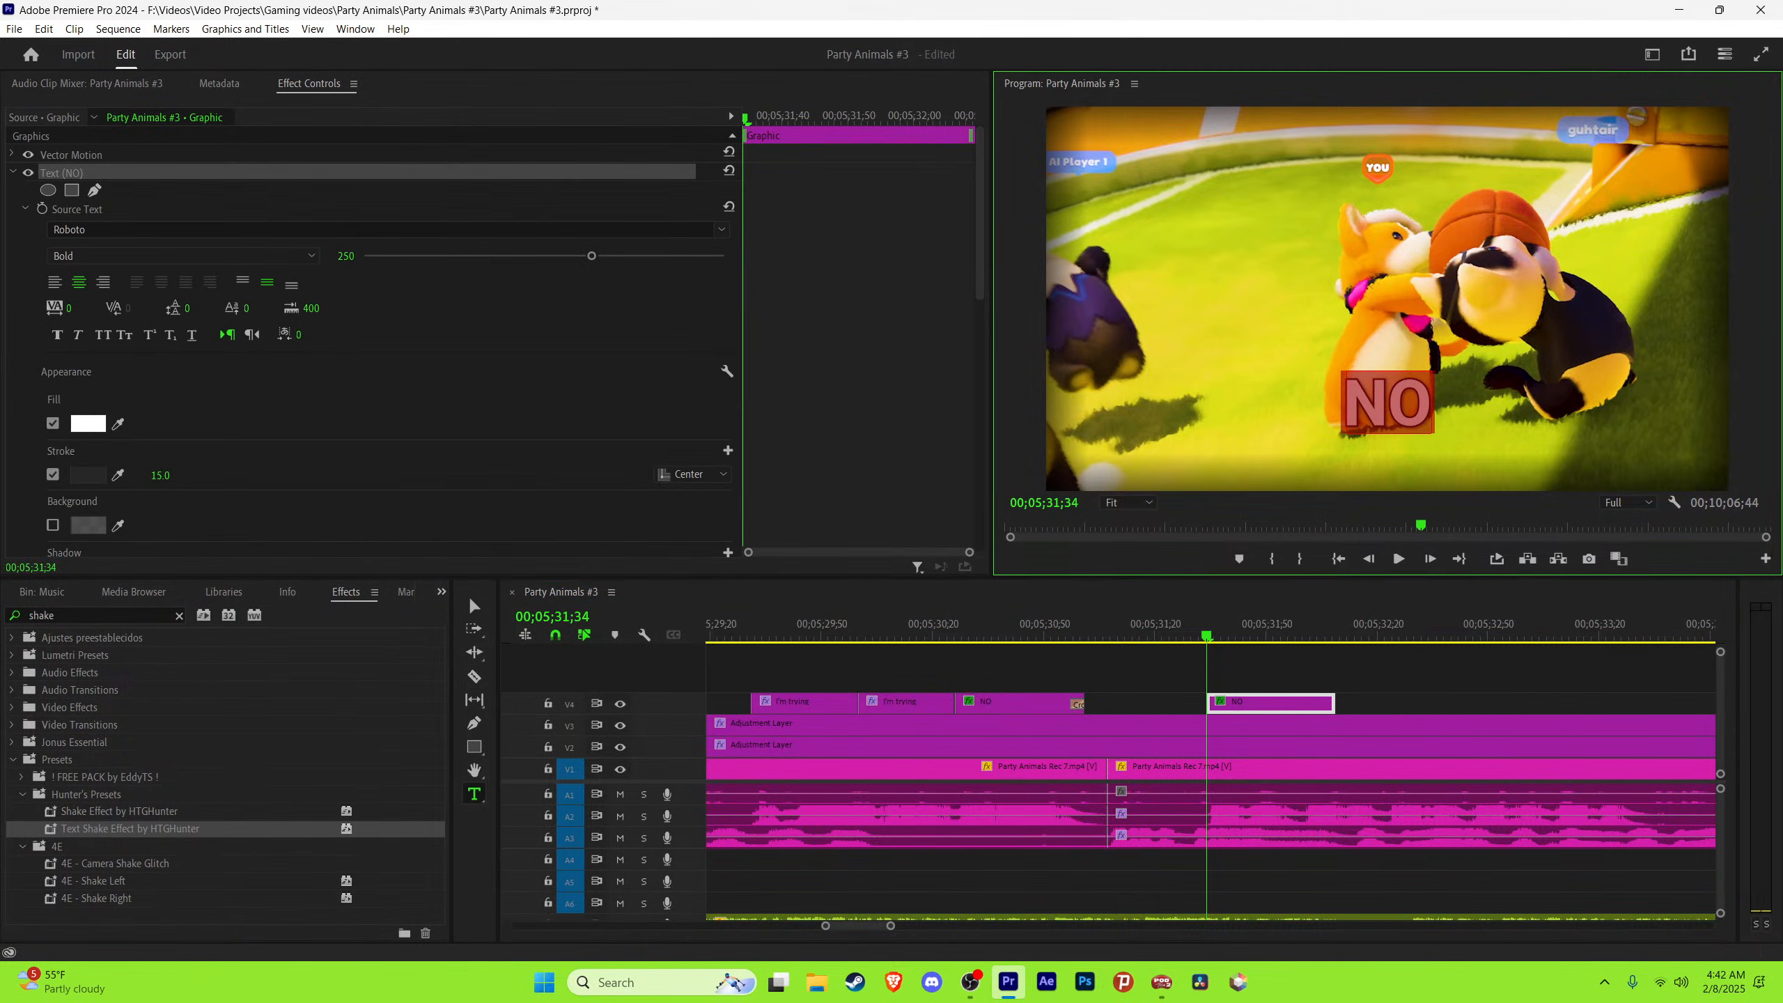
pyautogui.write('PUNCH')
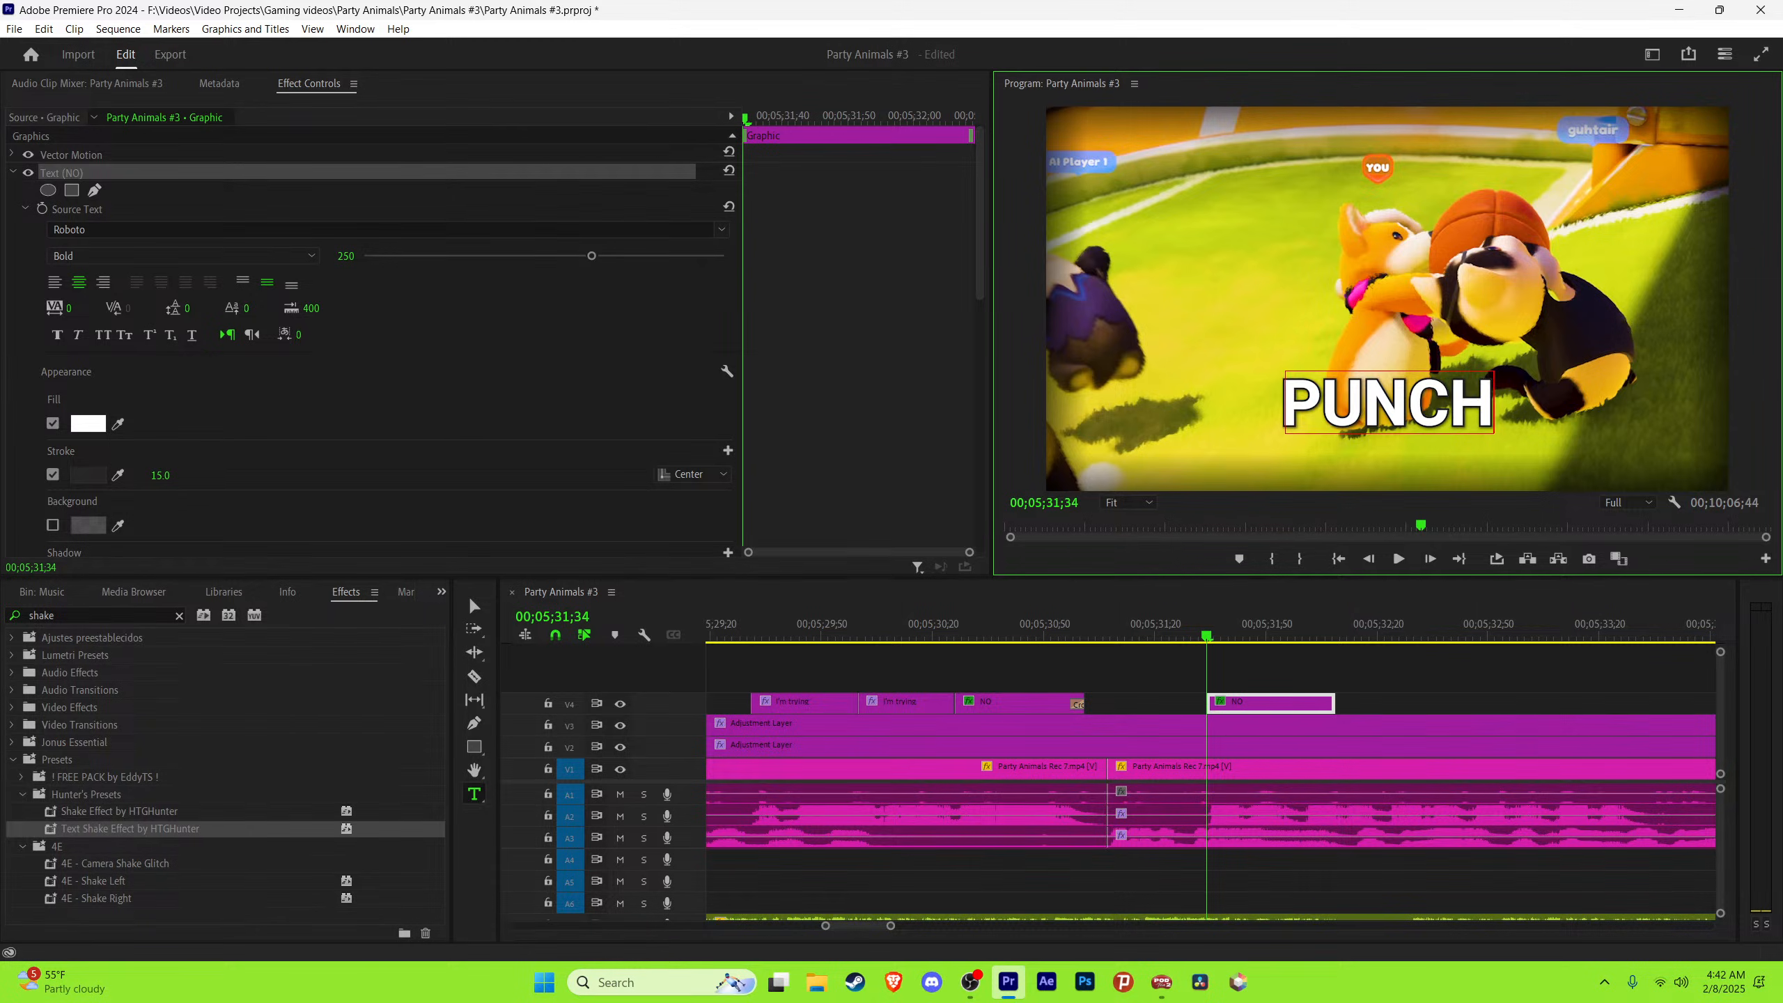
pyautogui.write(" 'EM")
pyautogui.press('BackSpace')
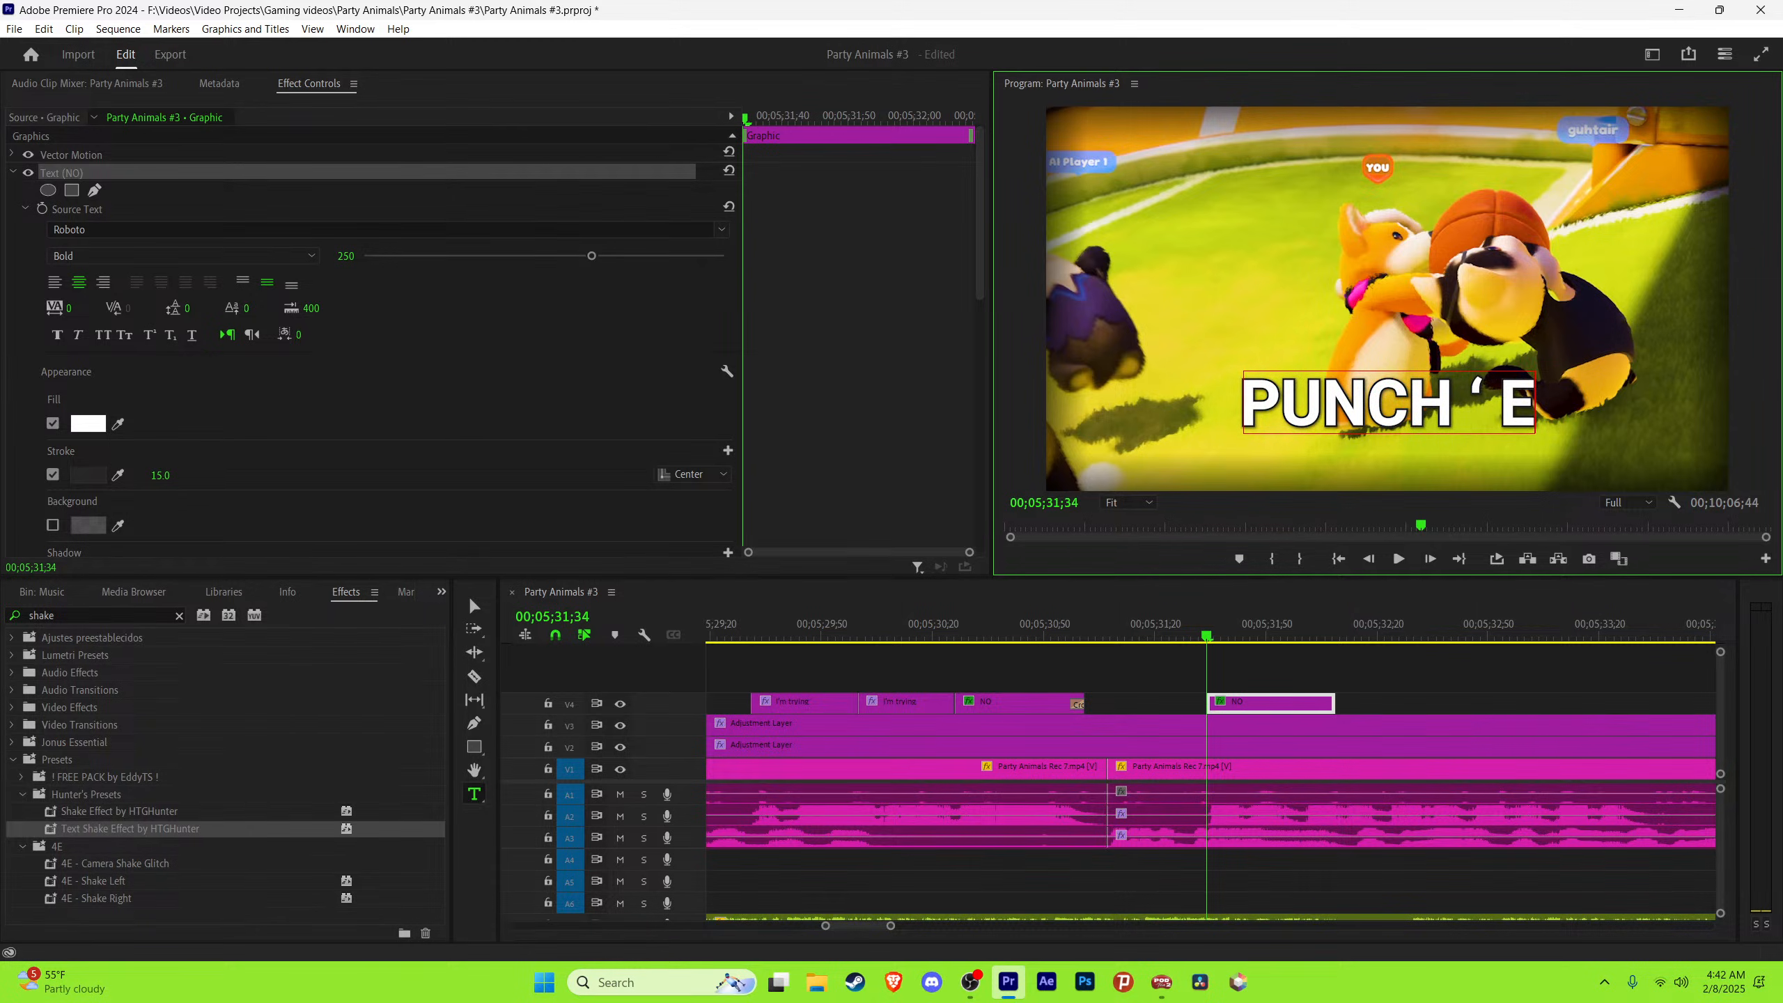
pyautogui.press('BackSpace')
pyautogui.press('BackSpace')
pyautogui.press('BackSpace')
pyautogui.write("'EM")
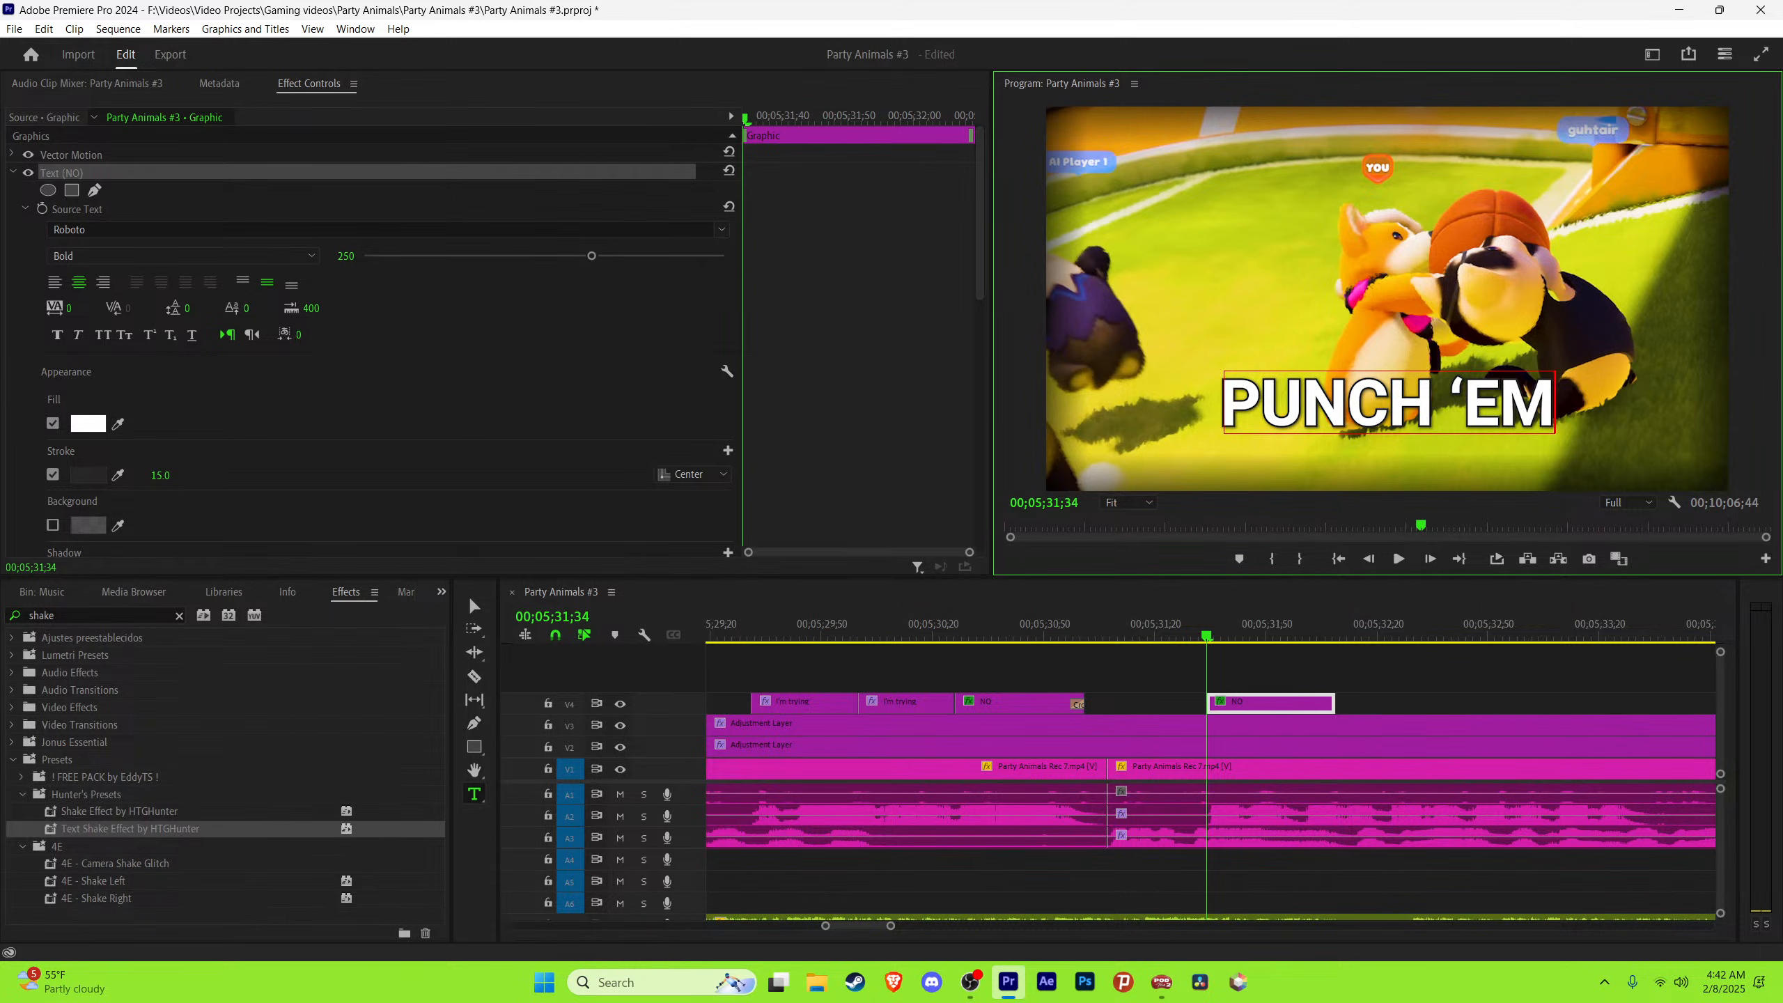
pyautogui.click(474, 606)
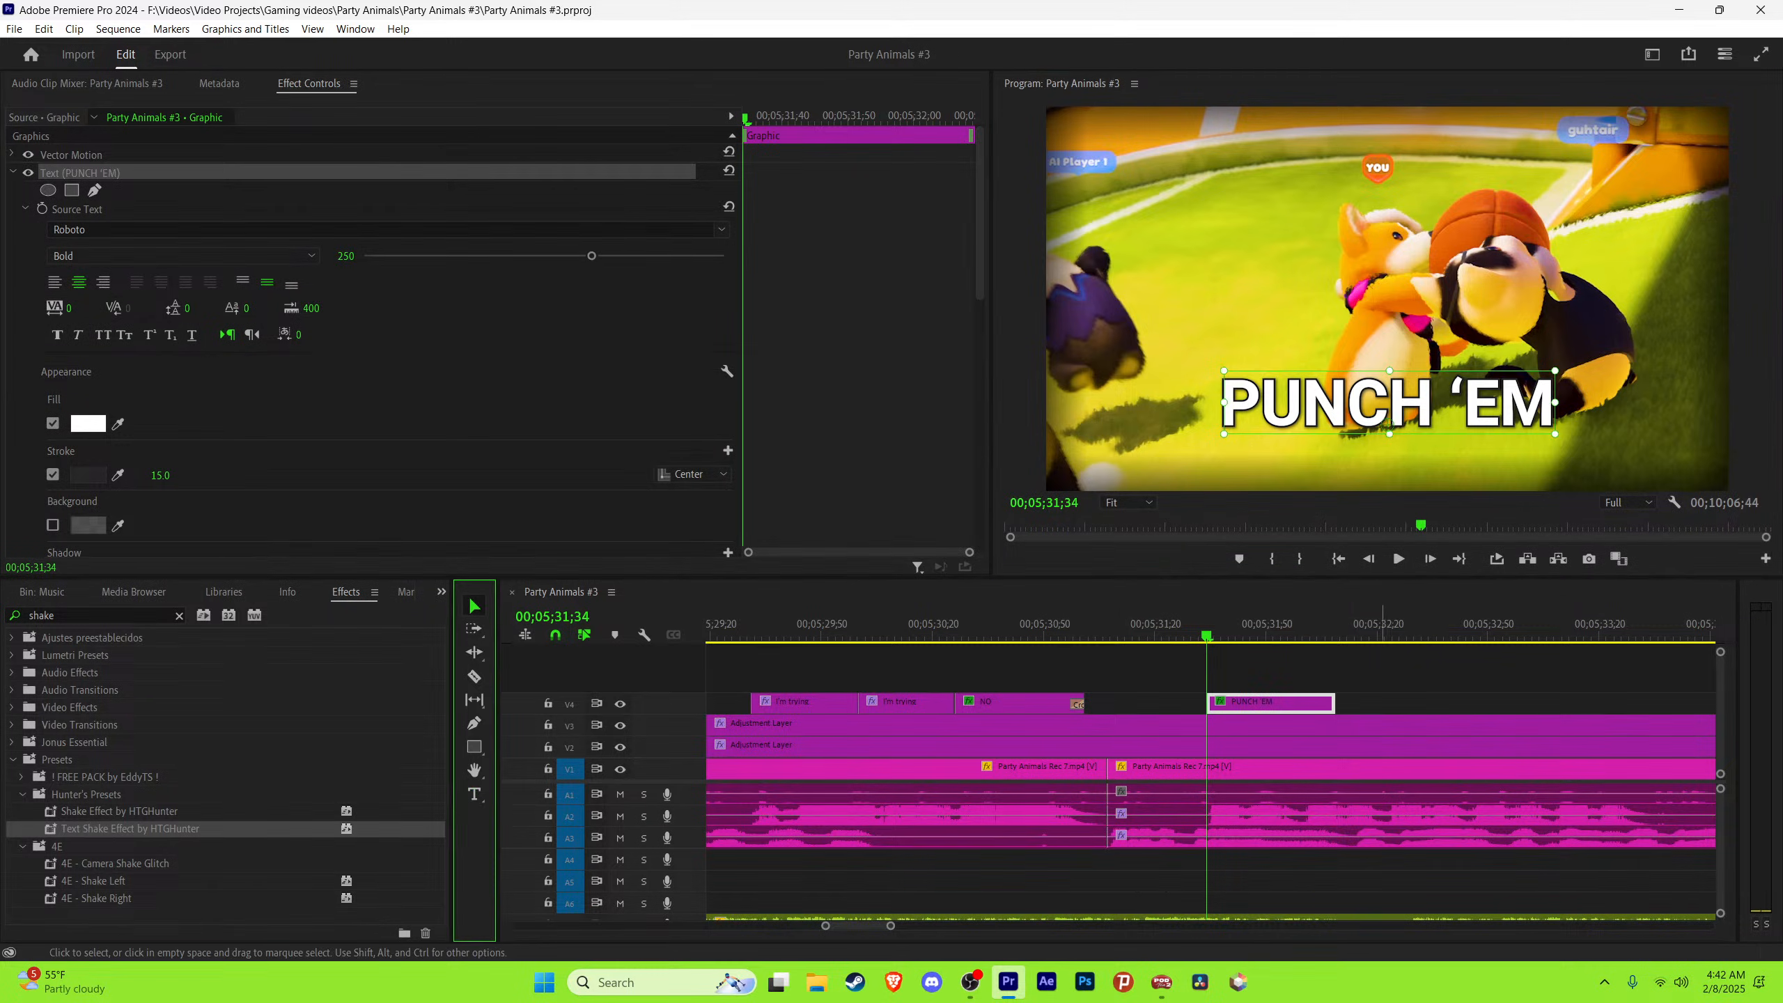
# Step: Find the next spoken repetition and duplicate the "PUNCH 'EM" caption on V4 at 00;05;32;00
pyautogui.click(1370, 671)
pyautogui.press('space')
pyautogui.press('space')
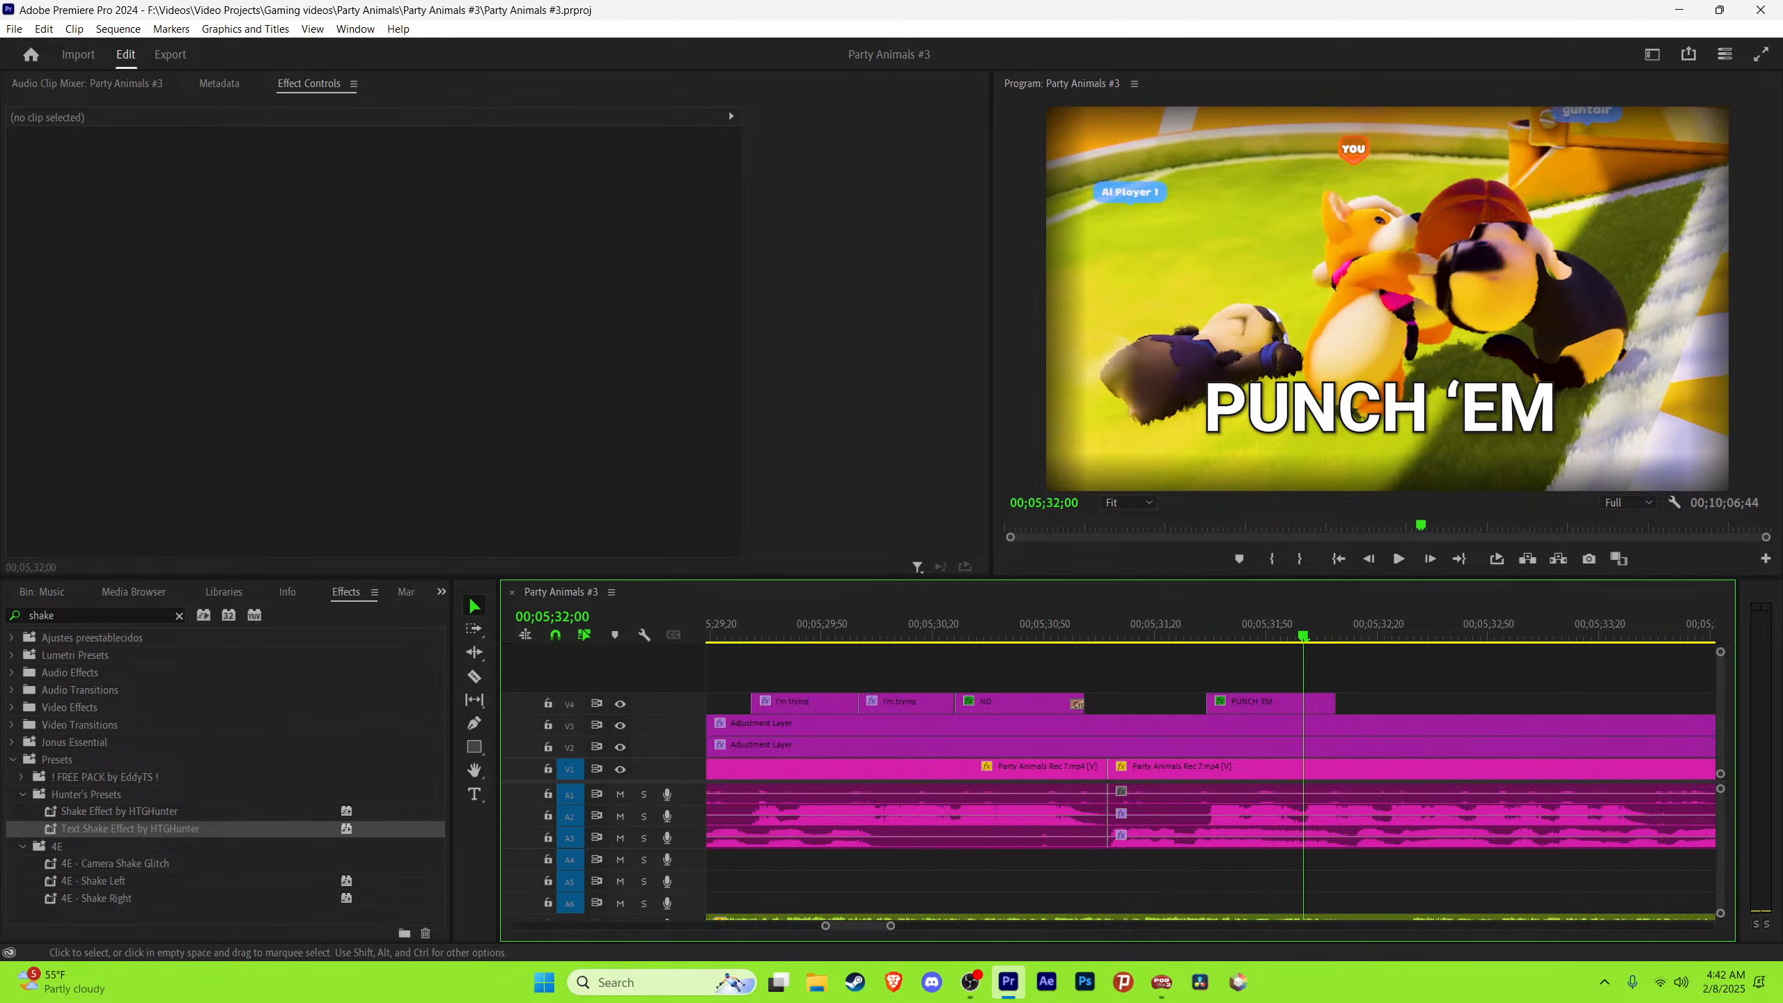
pyautogui.press('=')
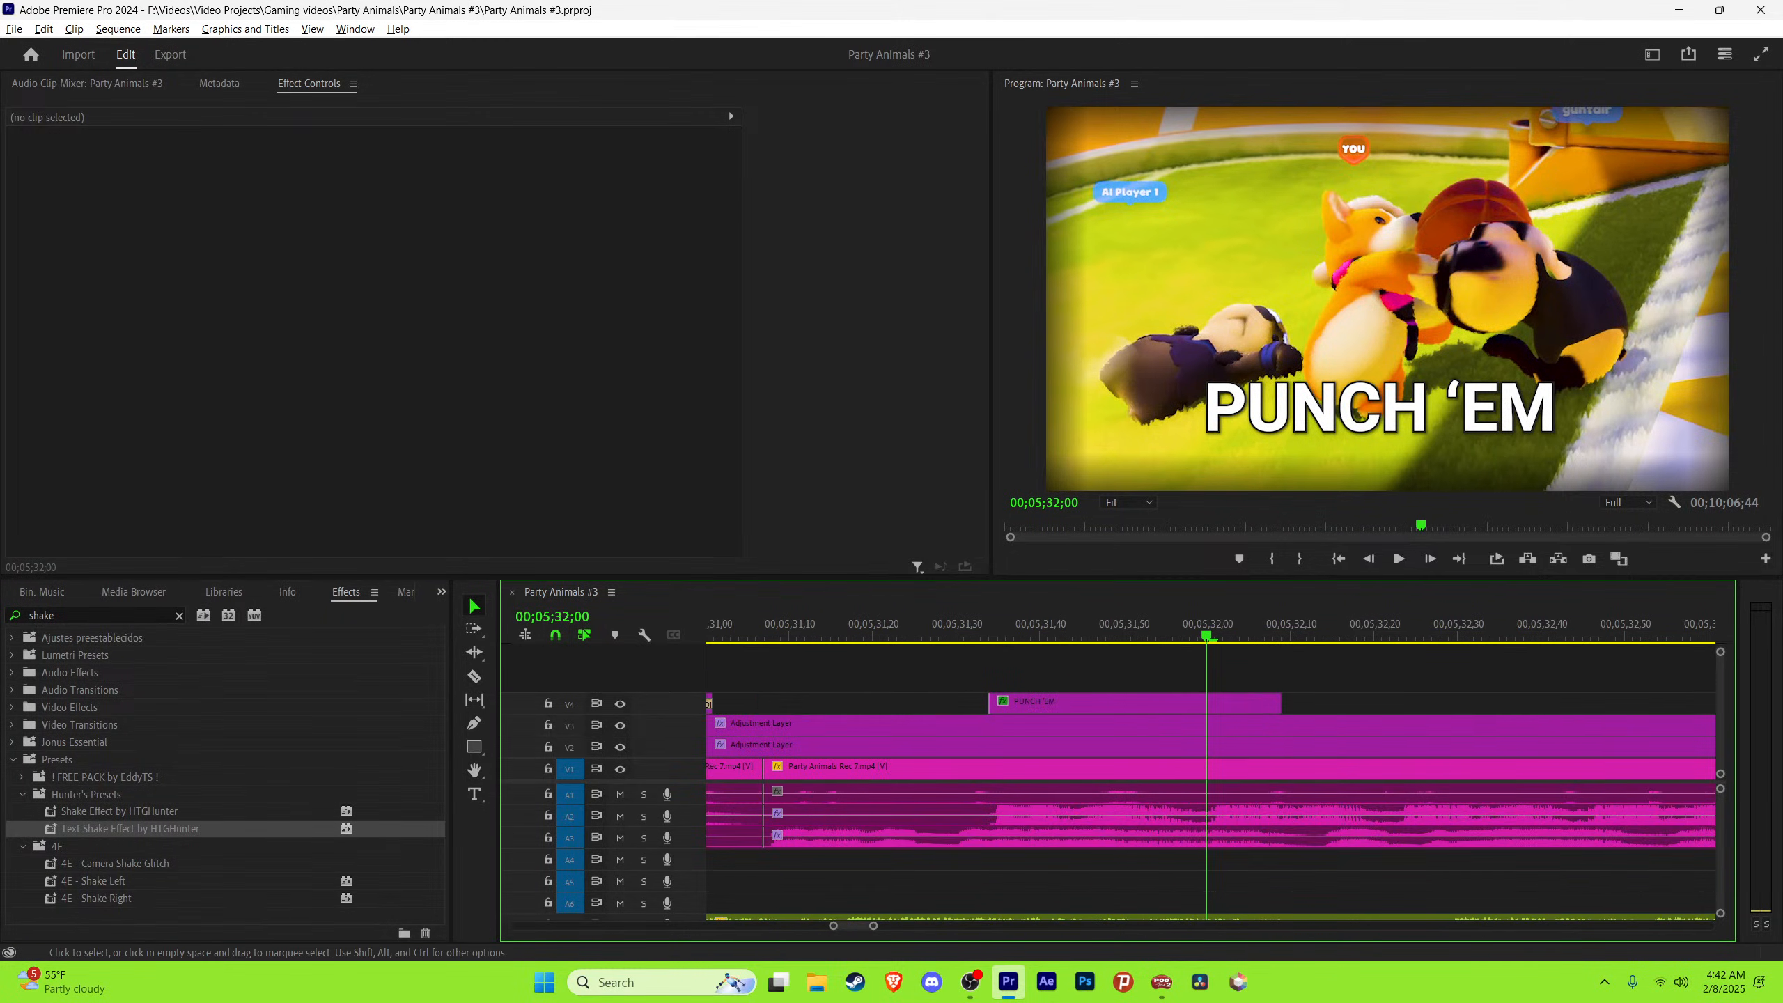
pyautogui.moveTo(1029, 702); pyautogui.dragTo(1247, 703)
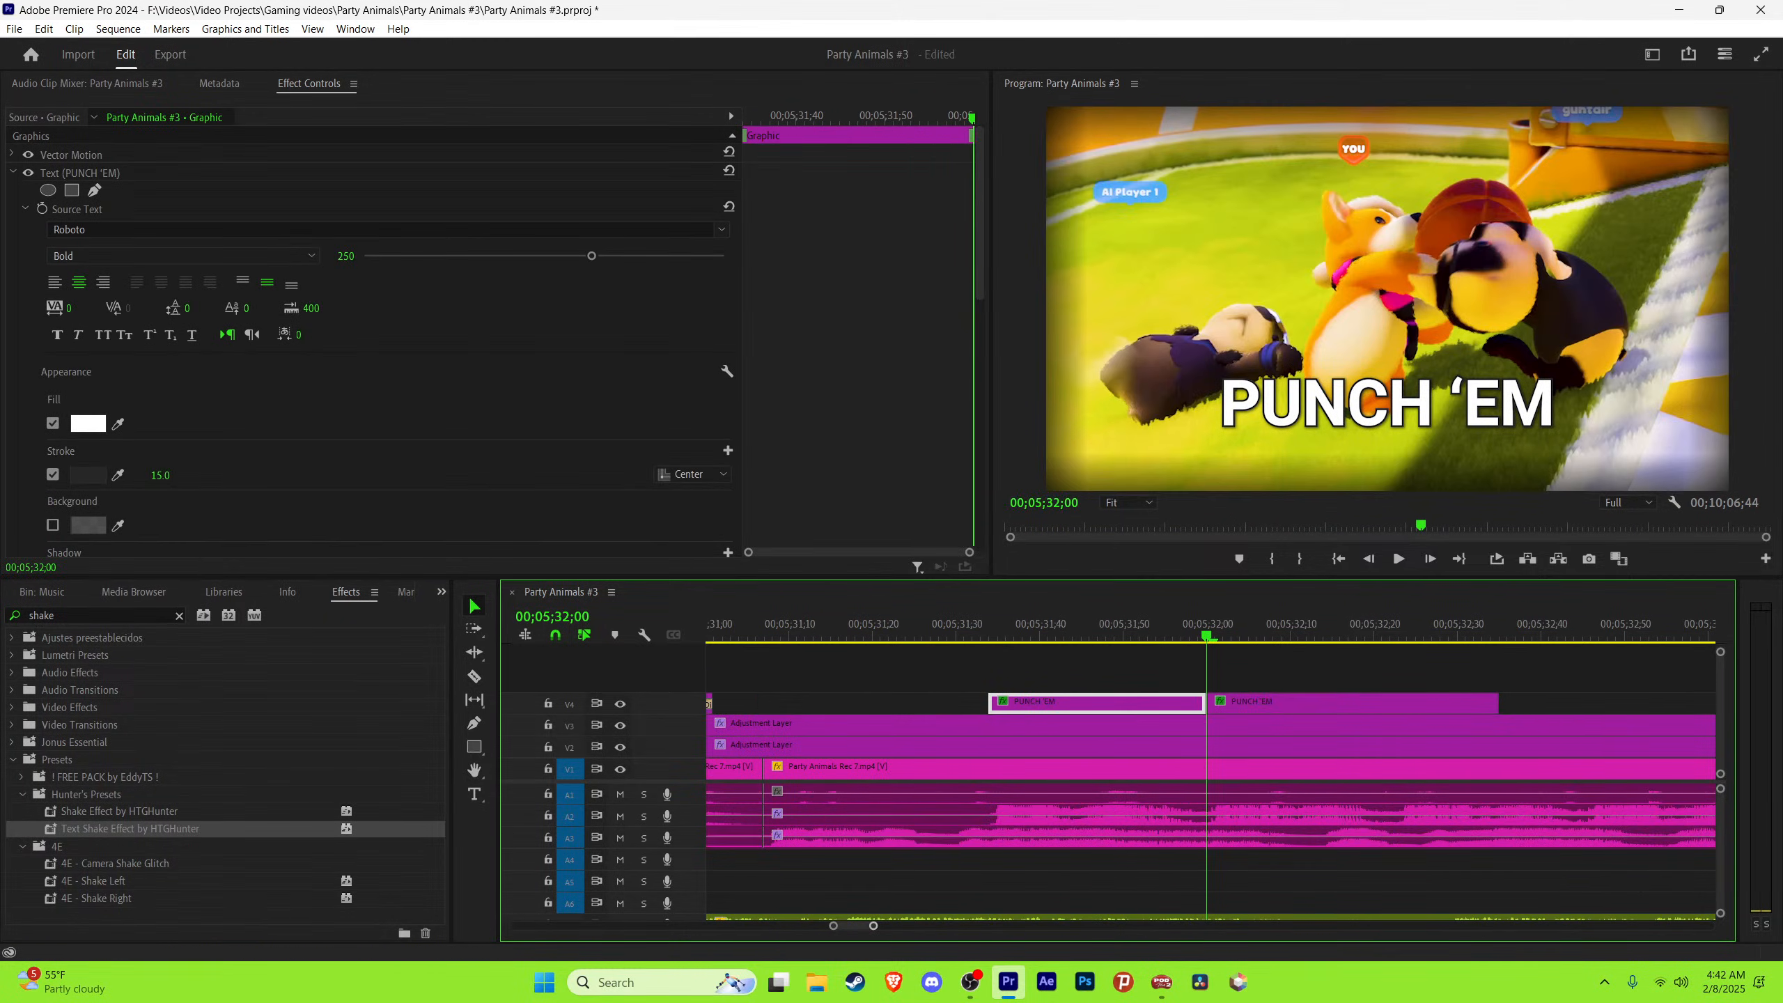
# Step: Replay the "PUNCH 'EM" line to time its next repetition and duplicate the caption at 00;05;32;23
pyautogui.press('-')
pyautogui.press('space')
pyautogui.press('space')
pyautogui.click(1077, 625)
pyautogui.press('space')
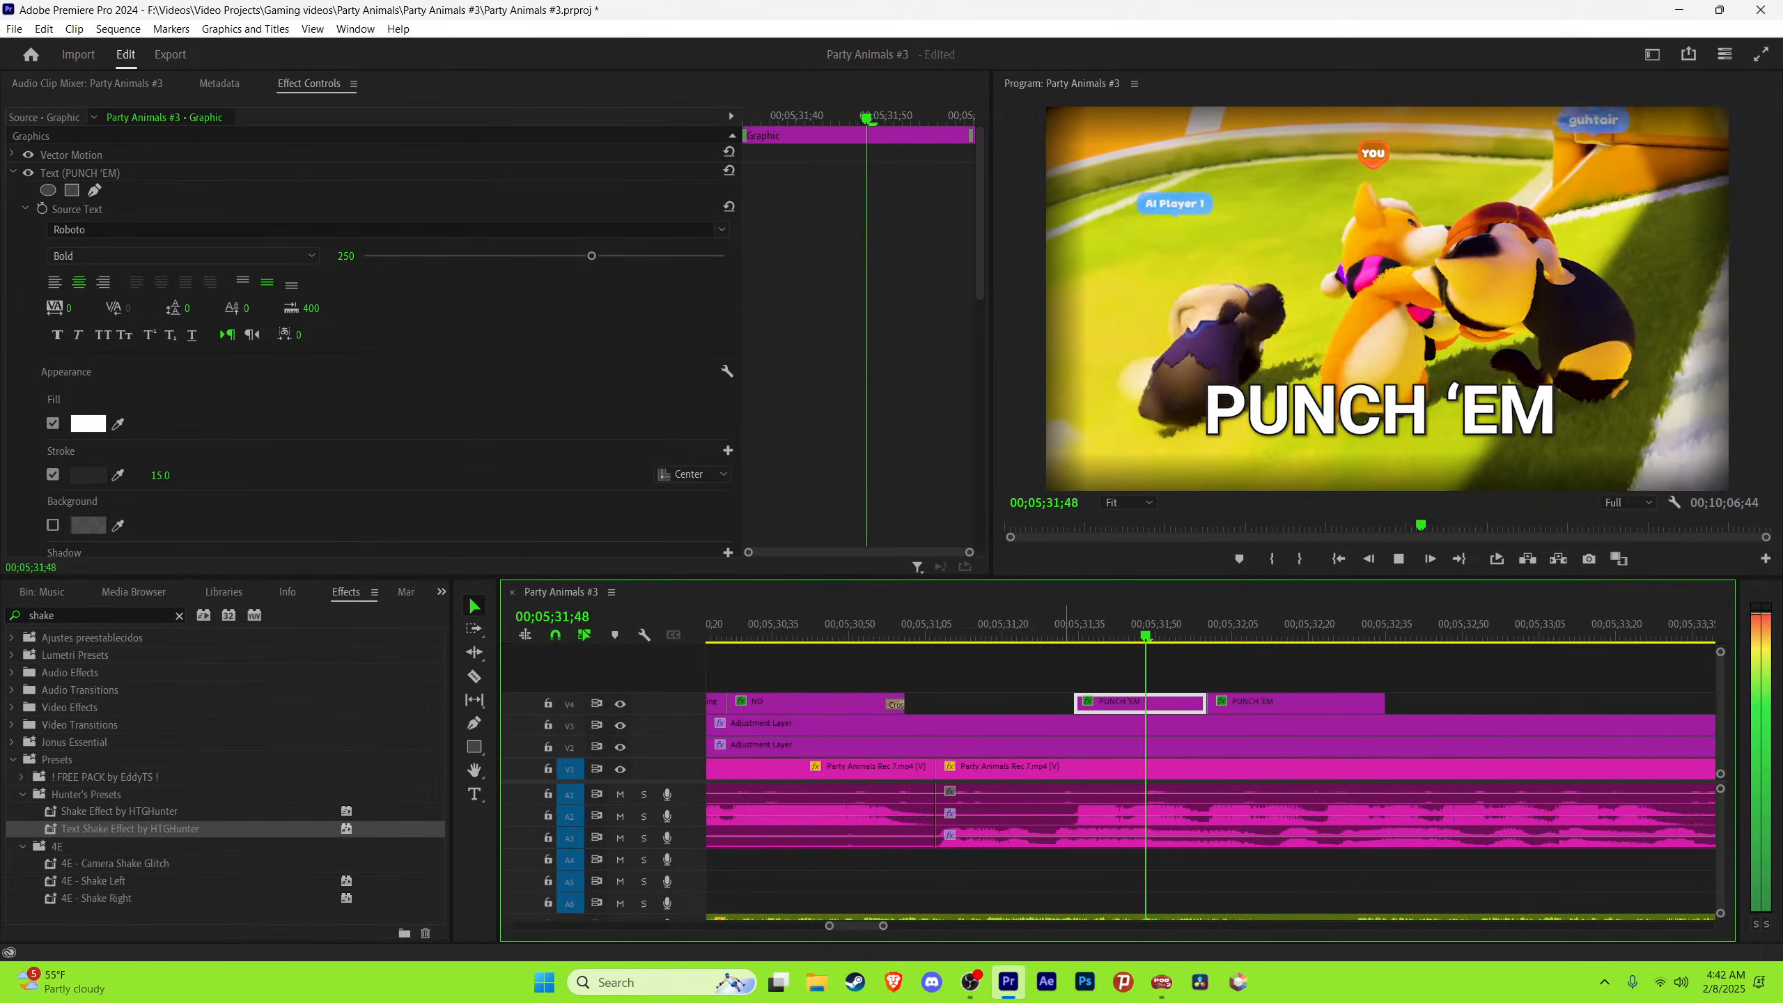
pyautogui.press('space')
pyautogui.press('space')
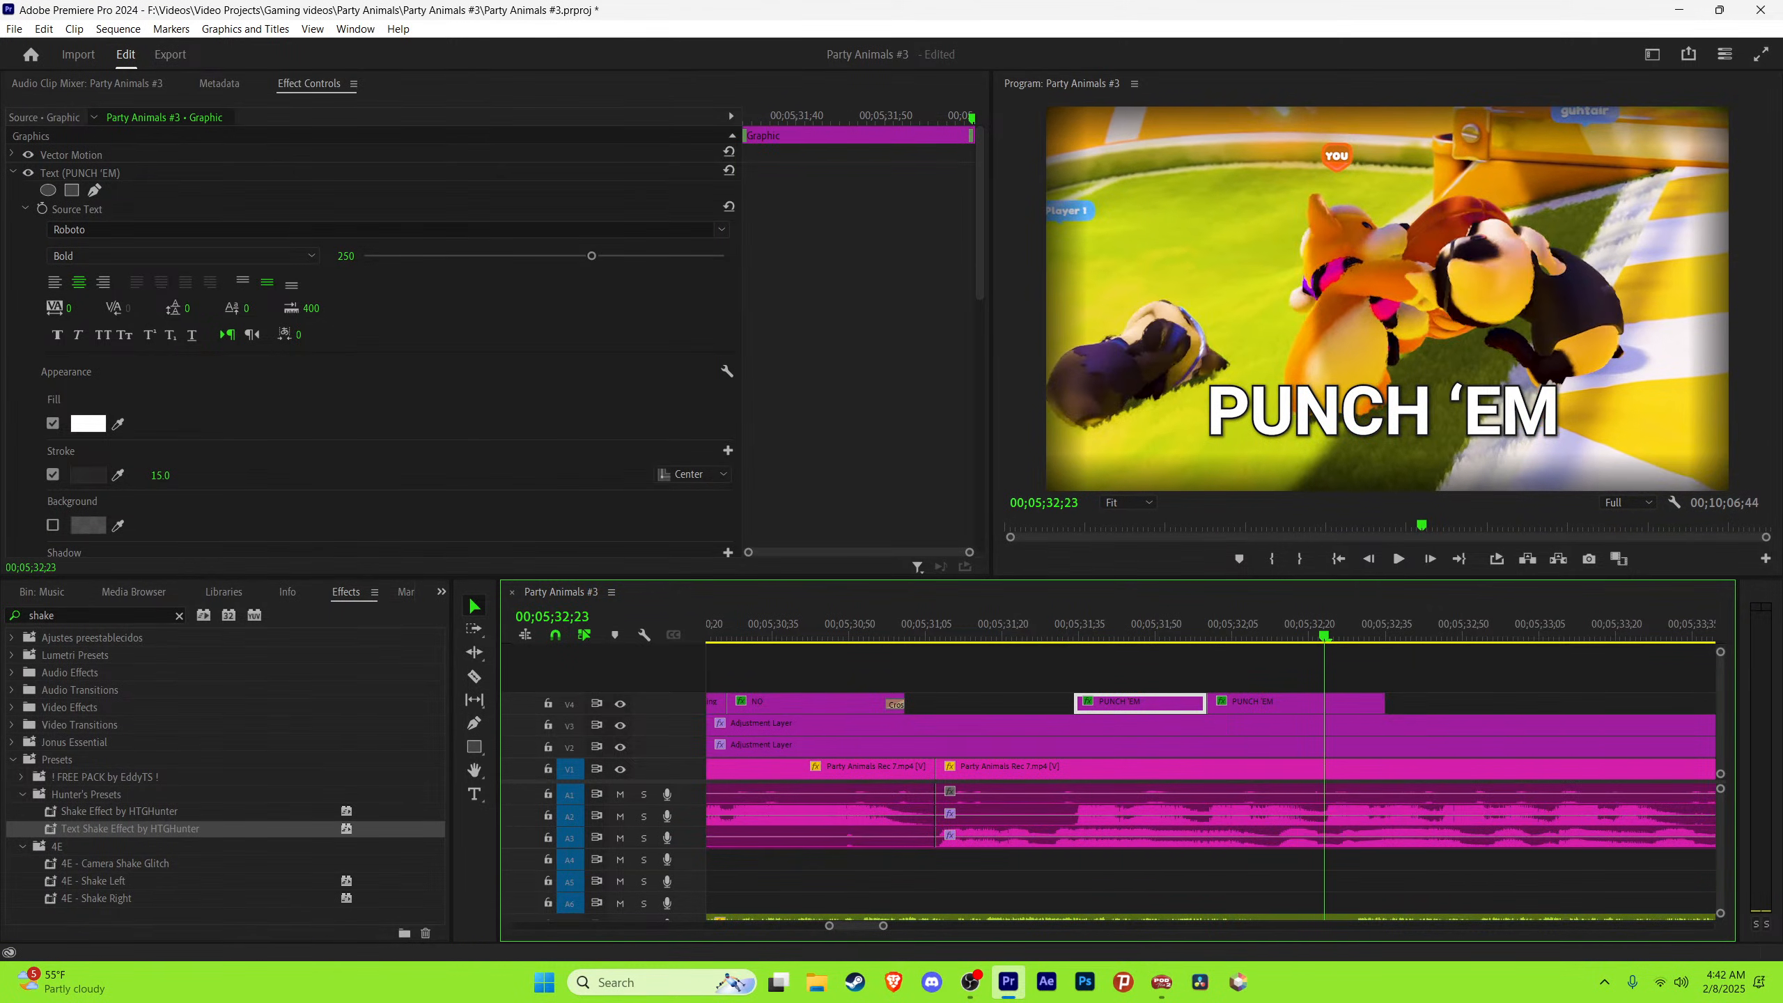
pyautogui.press('space')
pyautogui.press('space')
pyautogui.click(1324, 625)
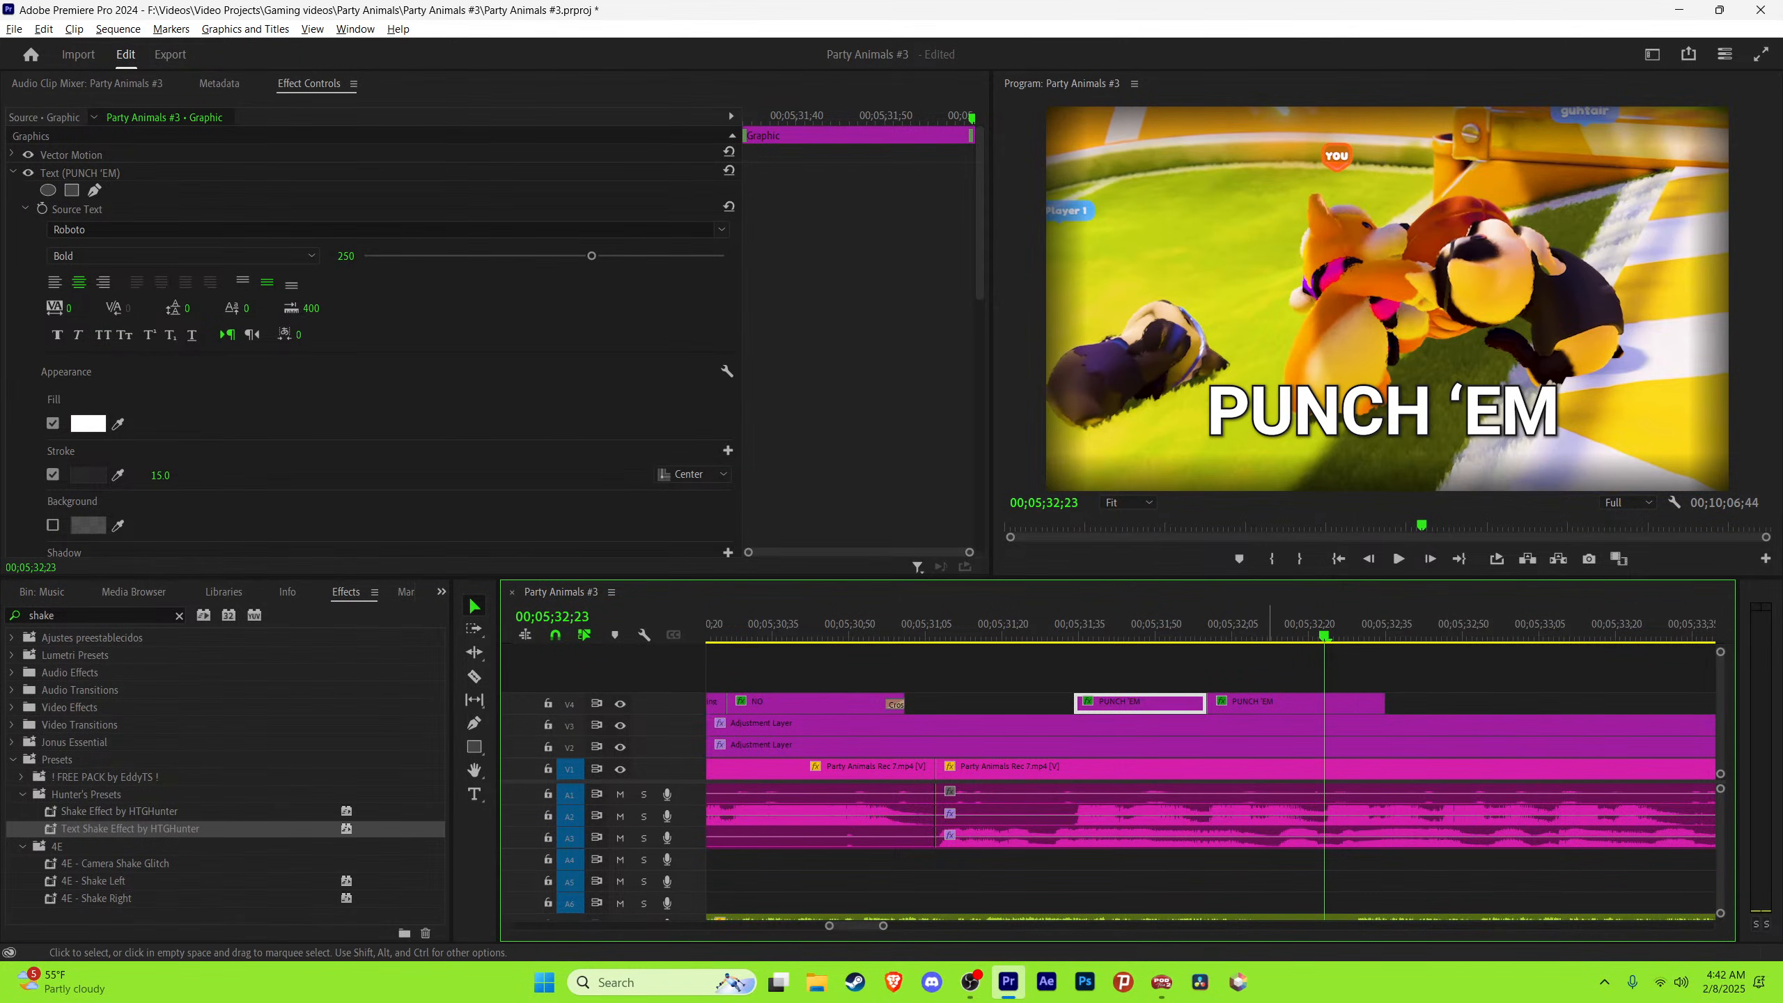
pyautogui.moveTo(1227, 704); pyautogui.dragTo(1345, 704)
# Step: Duplicate the "PUNCH 'EM" caption at 00;05;32;45 and play on to locate the next repetition
pyautogui.scroll(-1, 1343, 704)
pyautogui.moveTo(1329, 625)
pyautogui.mouseDown()
pyautogui.moveTo(1359, 625)
pyautogui.moveTo(1332, 625)
pyautogui.mouseUp()
pyautogui.press('space')
pyautogui.click(1332, 625)
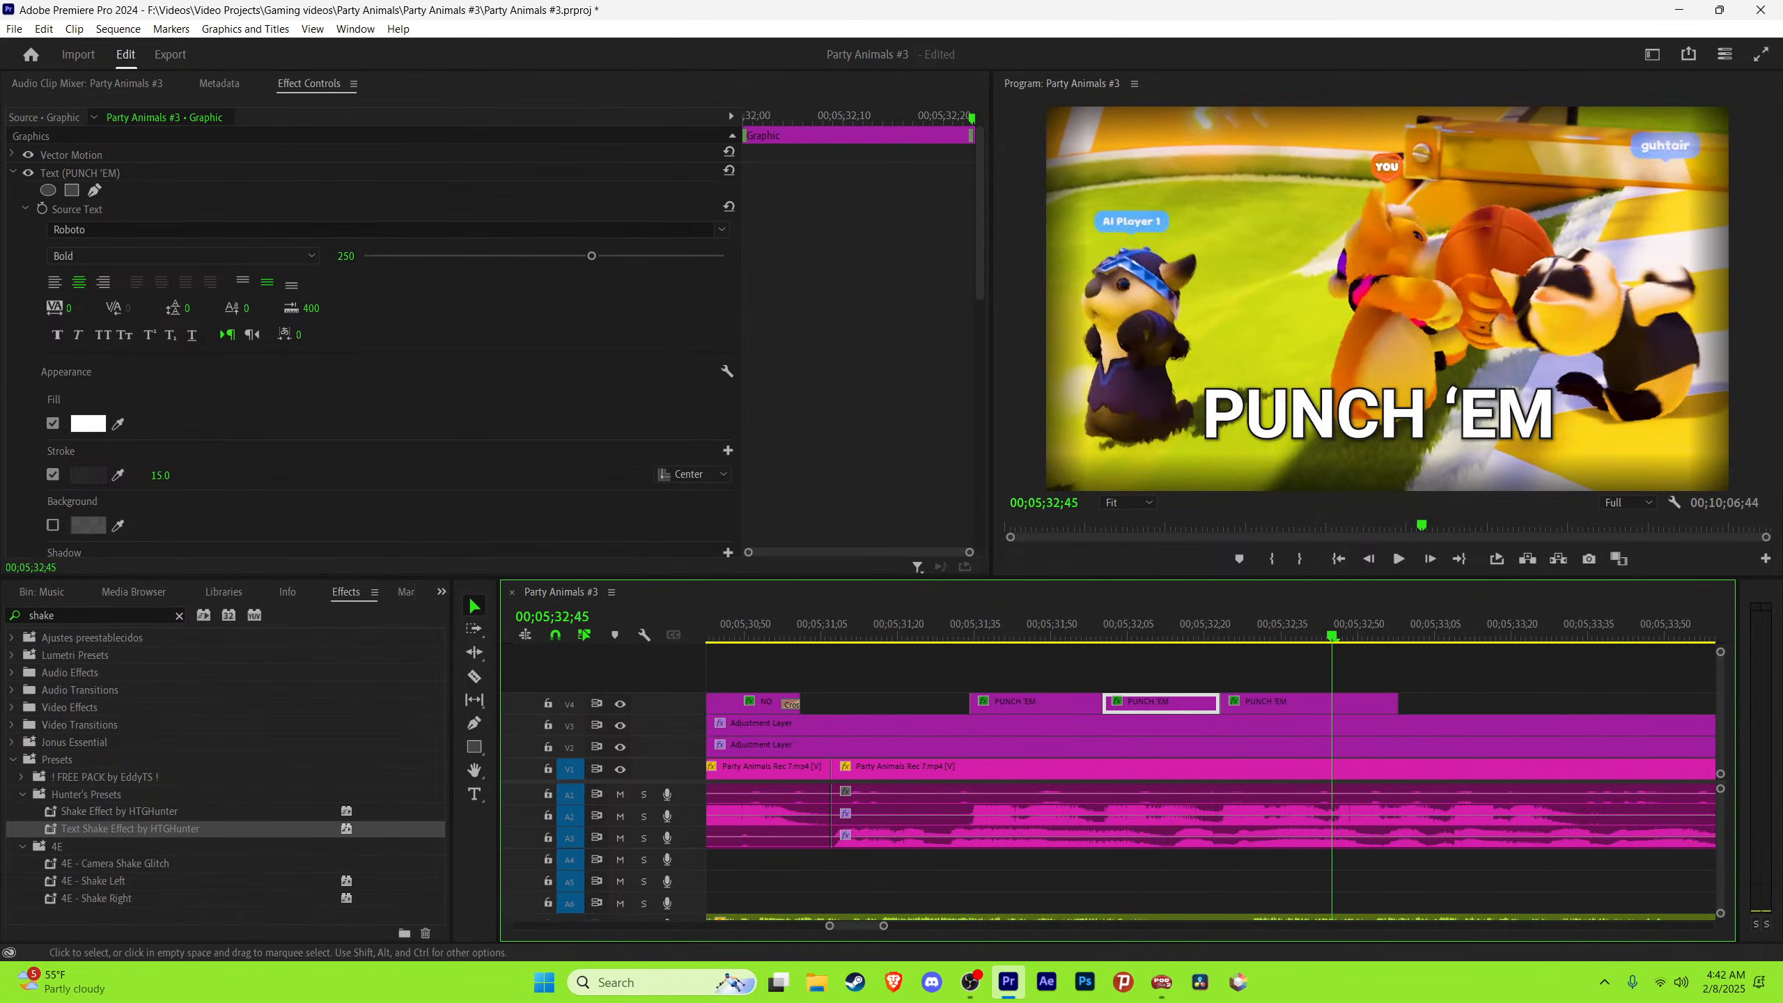
pyautogui.moveTo(1285, 703); pyautogui.dragTo(1427, 702)
pyautogui.press('space')
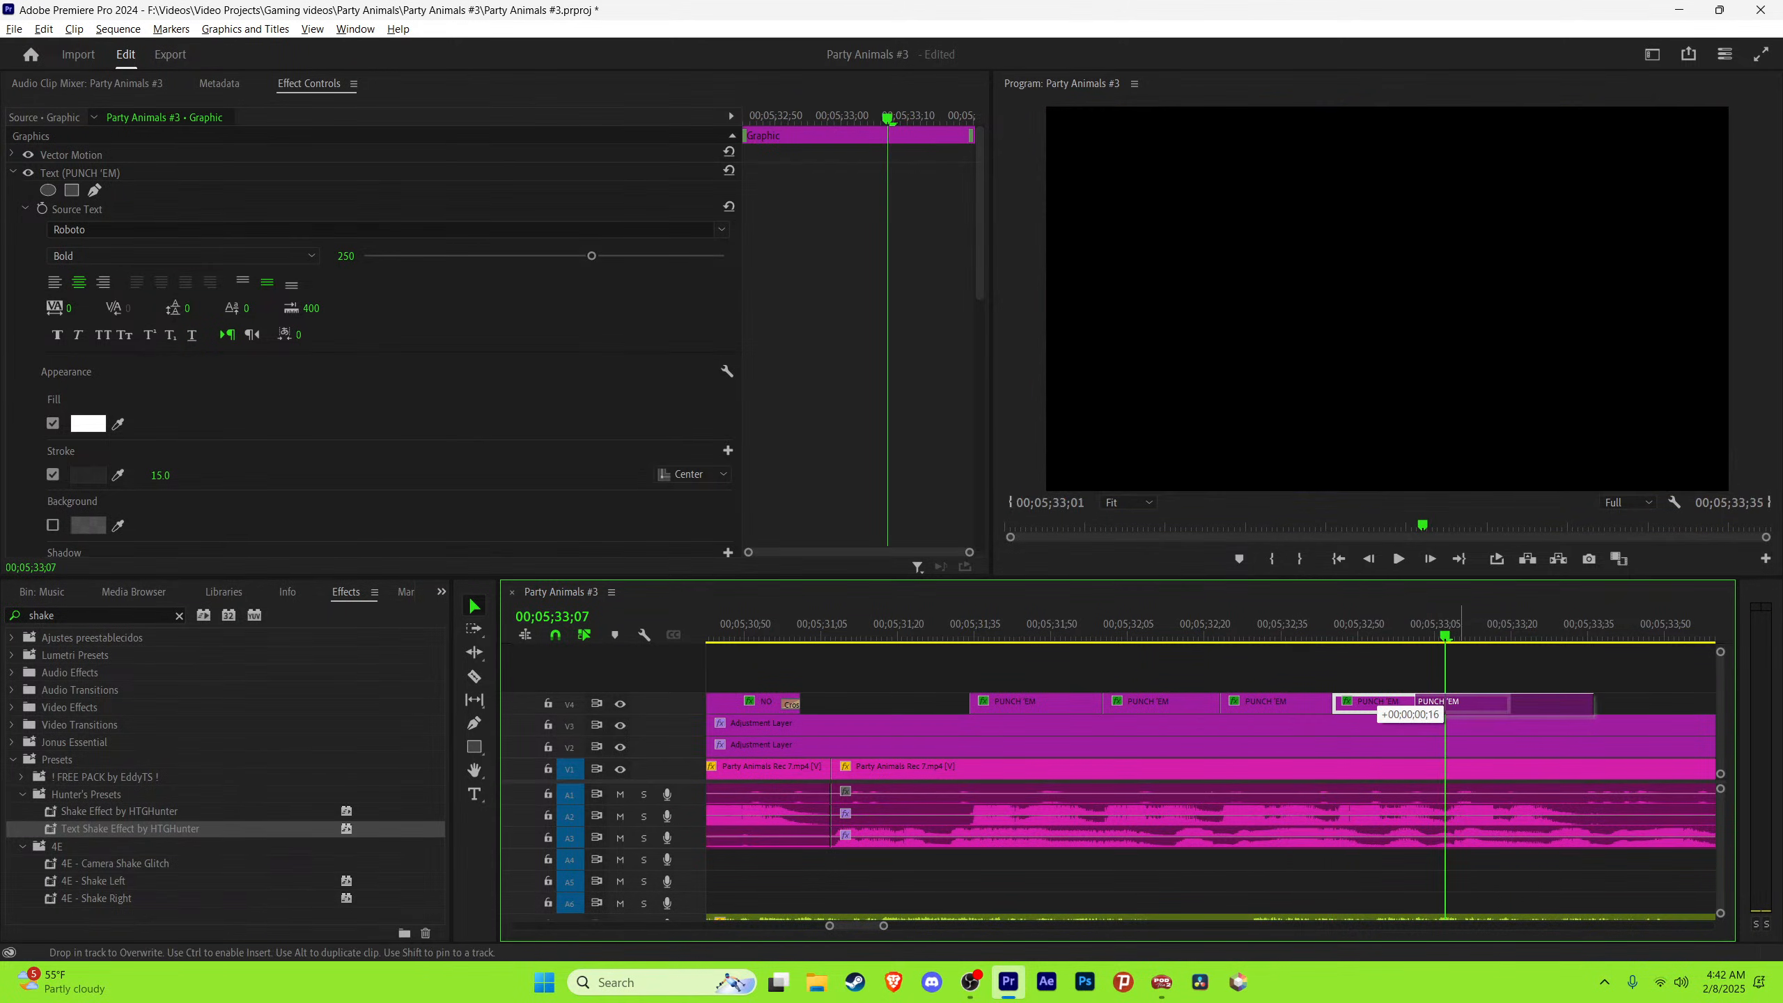
# Step: Play the last "PUNCH 'EM" caption placed at 00;05;33;07 and trim its end to 00;05;33;33
pyautogui.press('space')
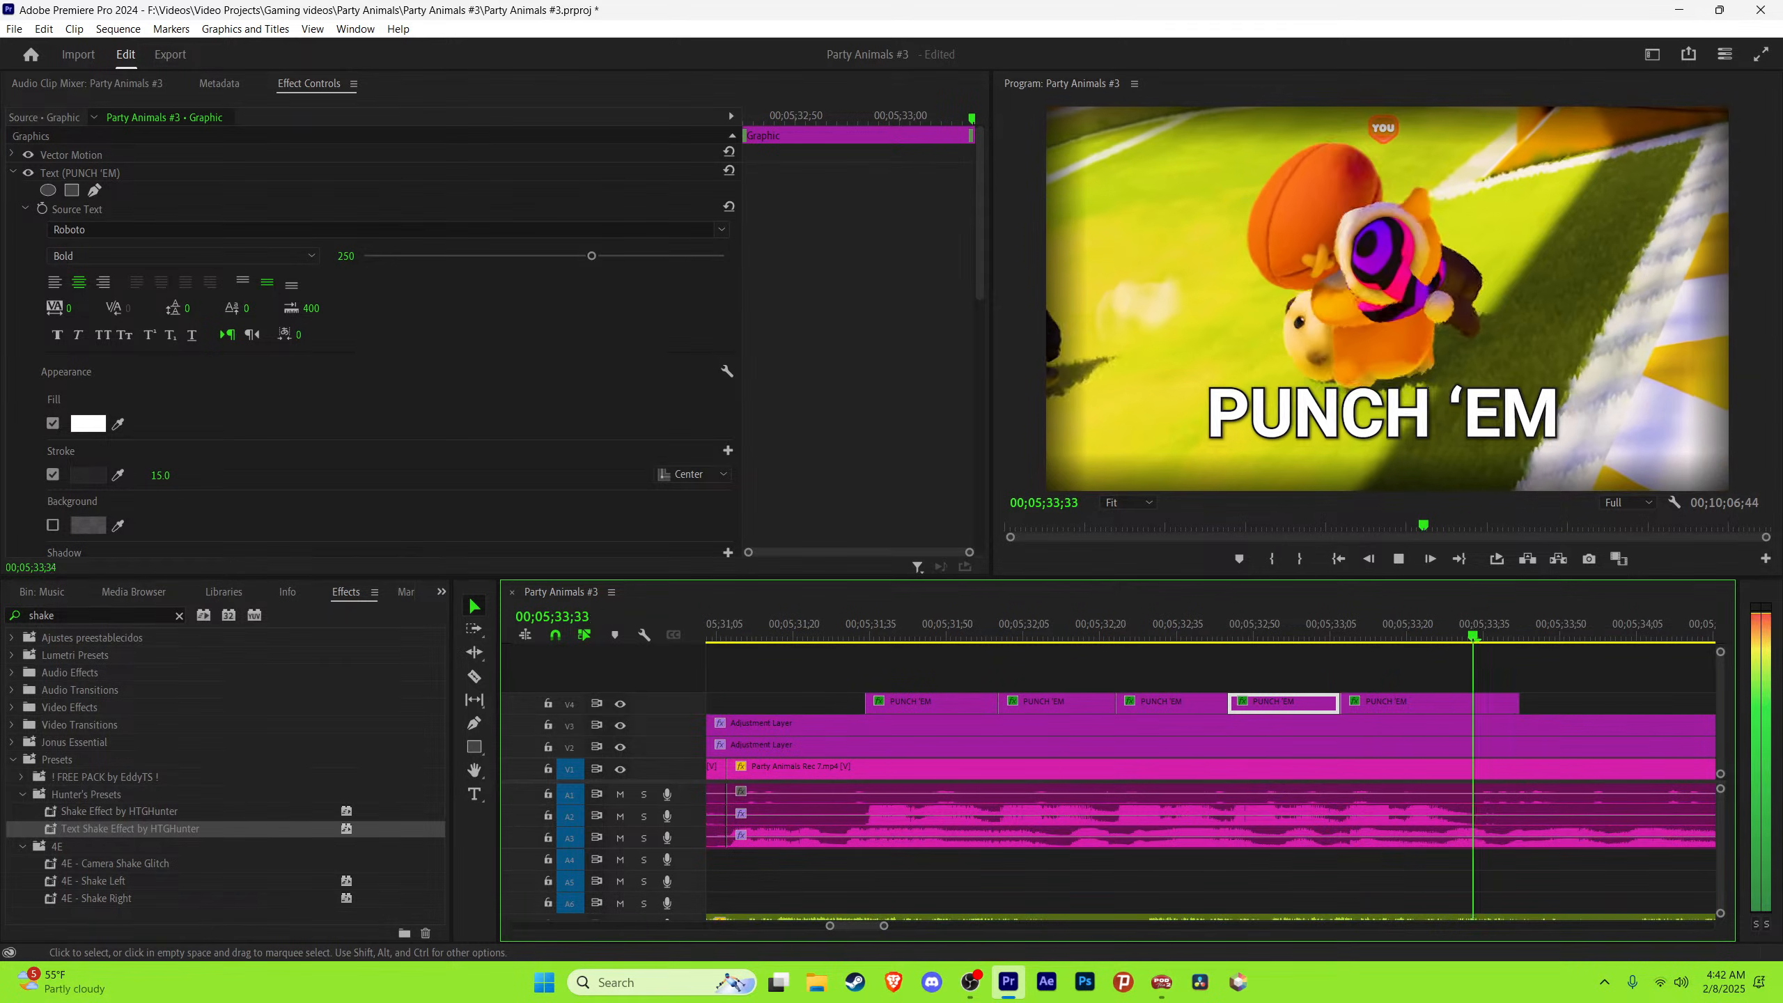
pyautogui.moveTo(1519, 701); pyautogui.dragTo(1473, 700)
# Step: Replace the first "PUNCH 'EM" caption's final shake Position keyframes with one at 00;05;31;56 and a reset to 1280, 720 at 00;05;32;00, then replay it
pyautogui.moveTo(949, 624); pyautogui.dragTo(977, 623)
pyautogui.click(943, 702)
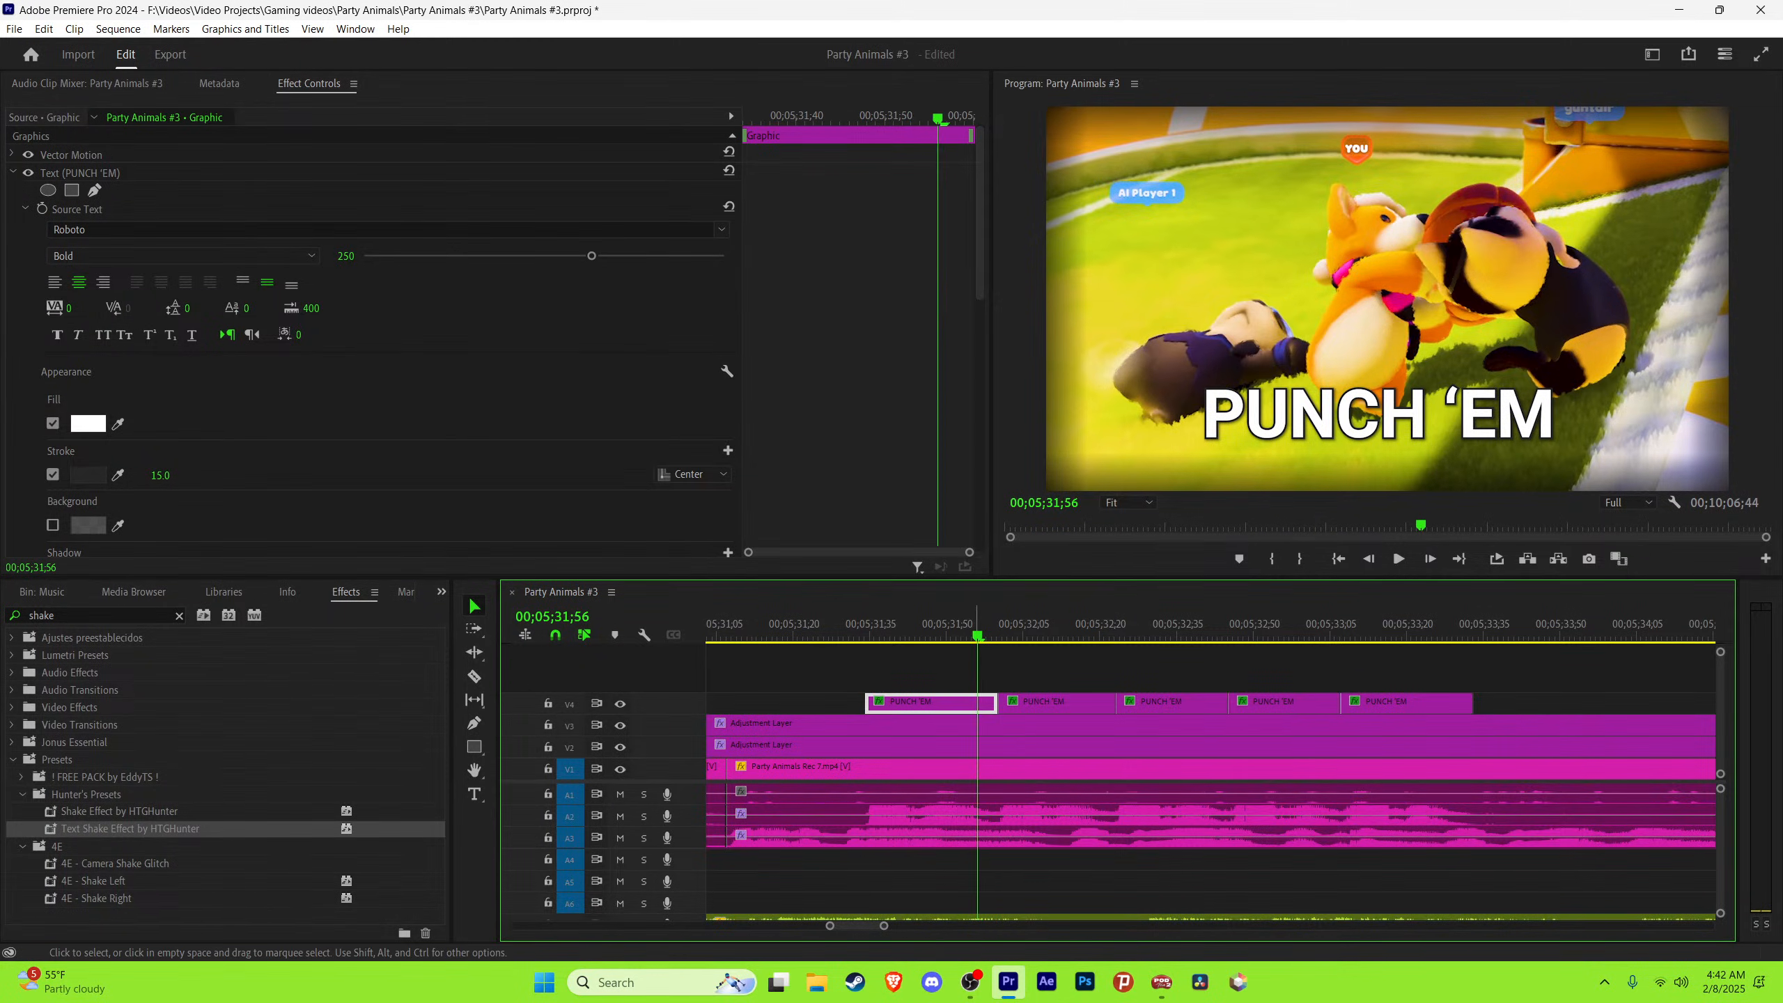
pyautogui.moveTo(980, 211); pyautogui.dragTo(979, 464)
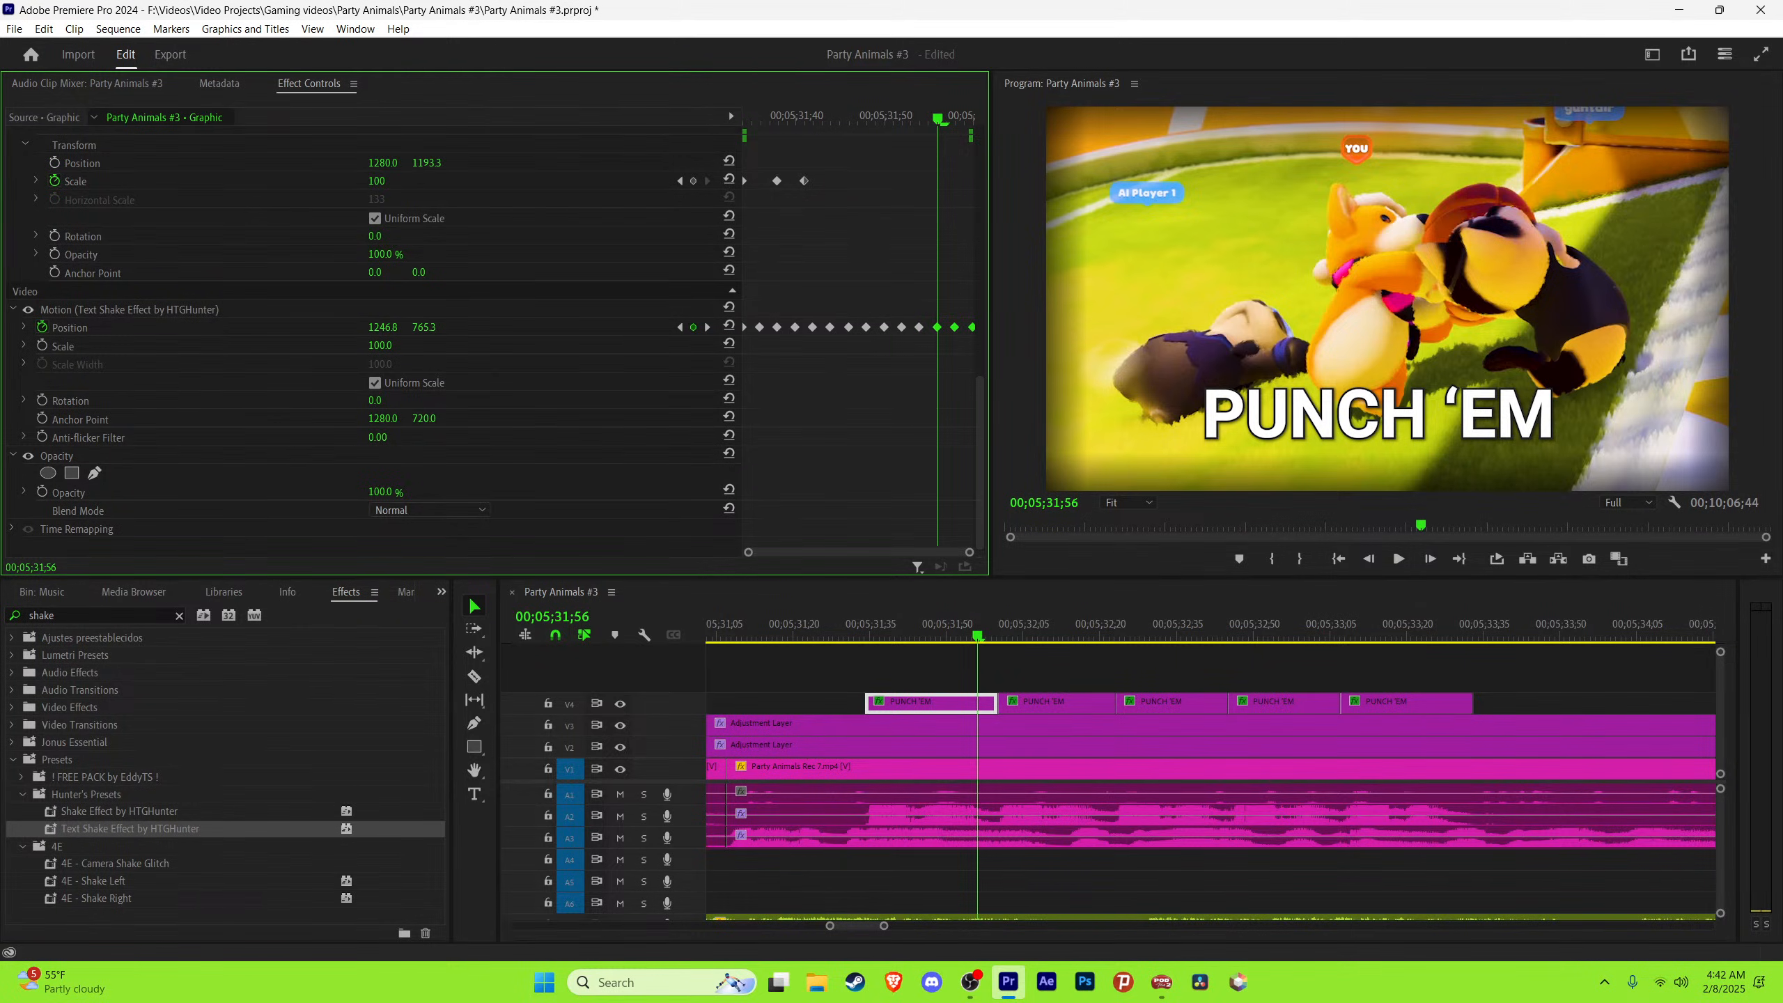
pyautogui.rightClick(939, 327)
pyautogui.click(976, 414)
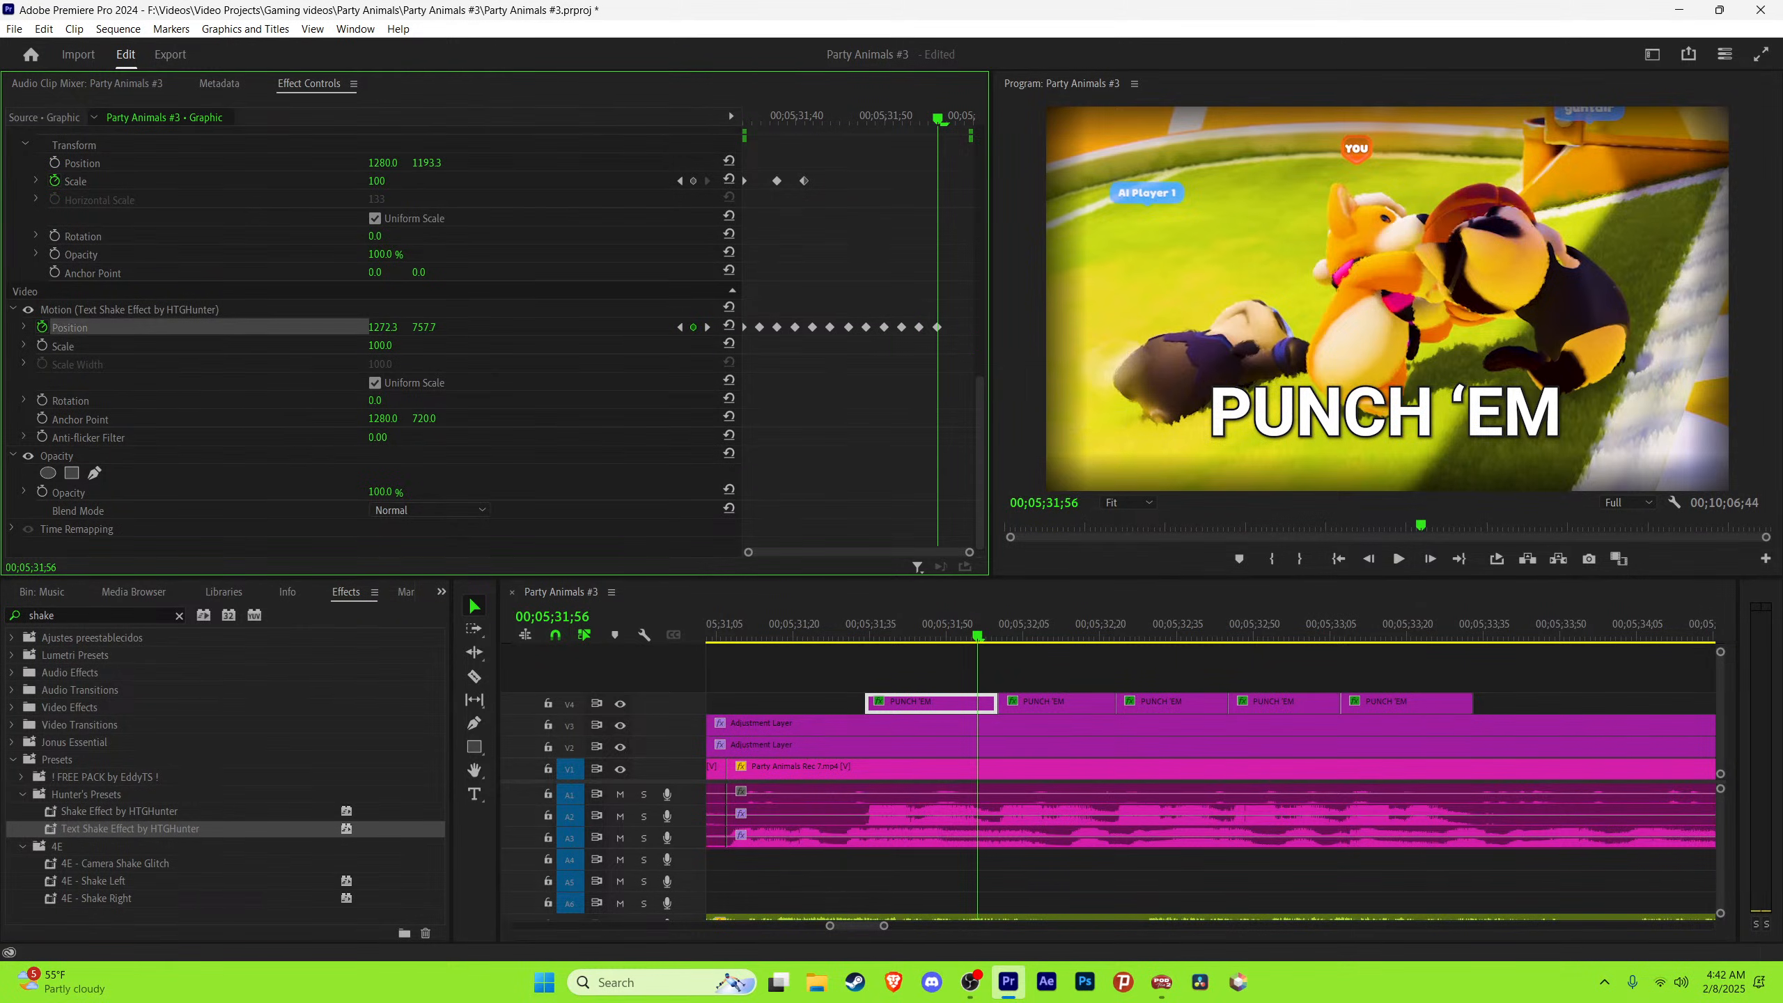
pyautogui.press('Right')
pyautogui.press('Right')
pyautogui.press('Right')
pyautogui.press('Right')
pyautogui.click(729, 326)
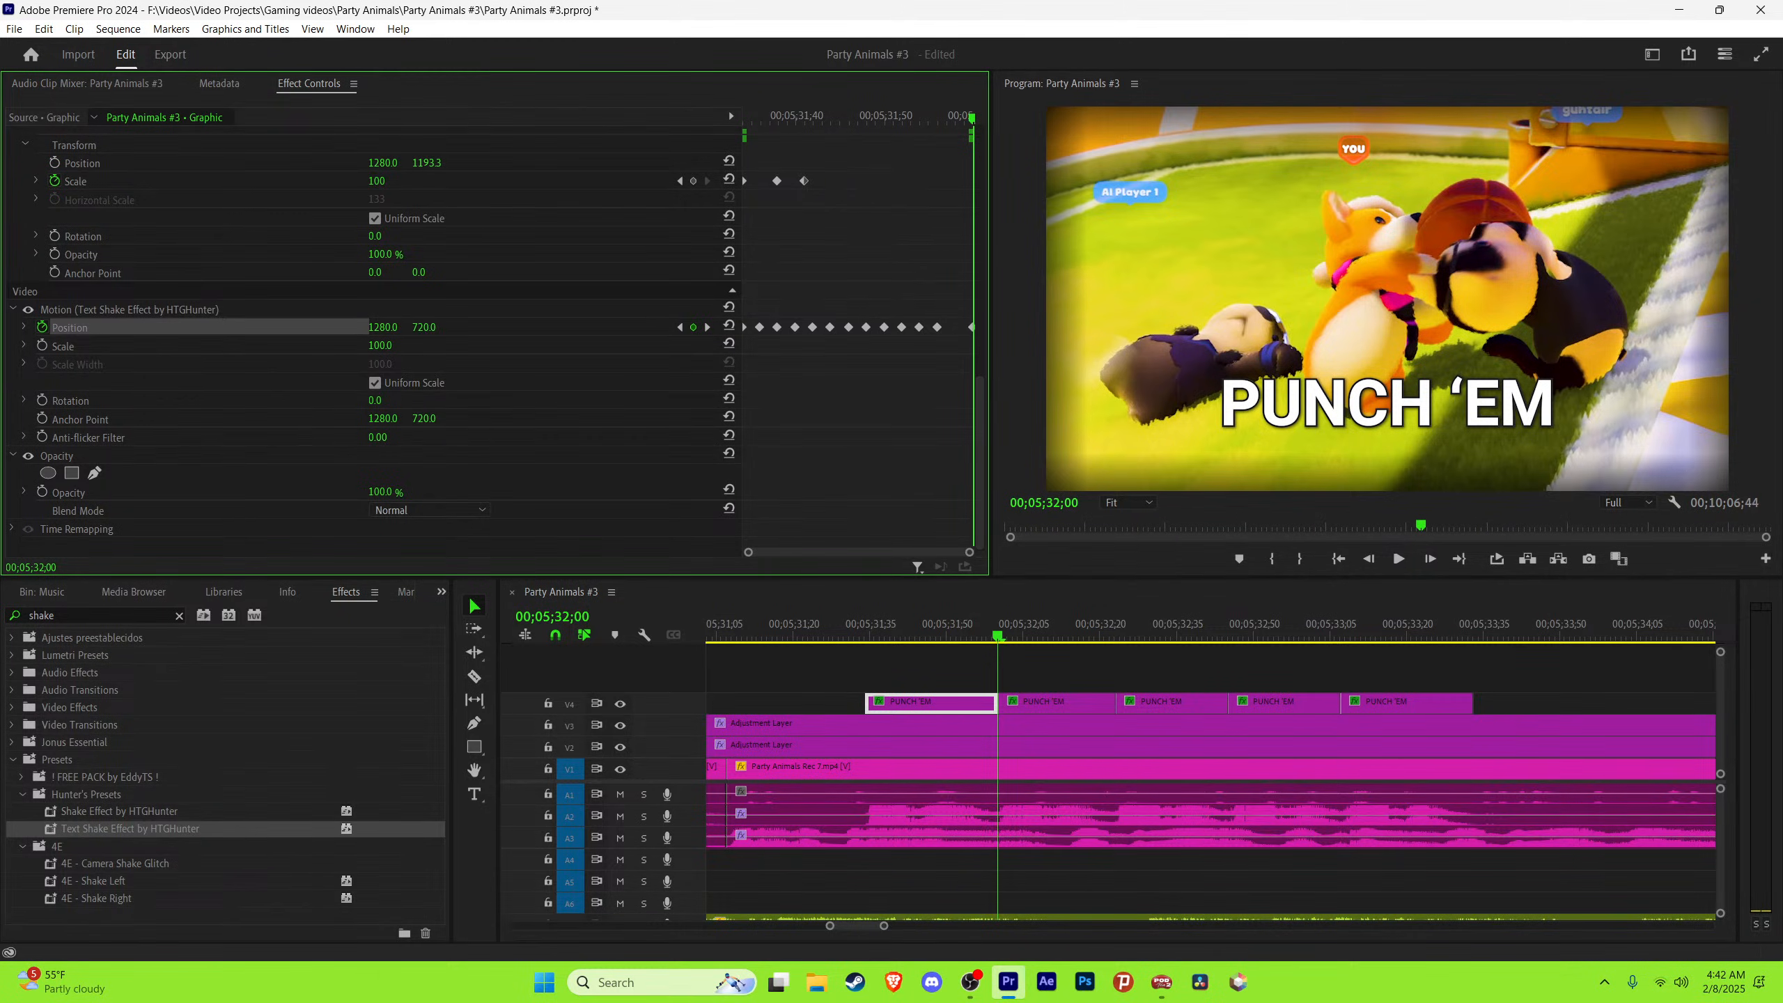
pyautogui.click(835, 625)
pyautogui.press('space')
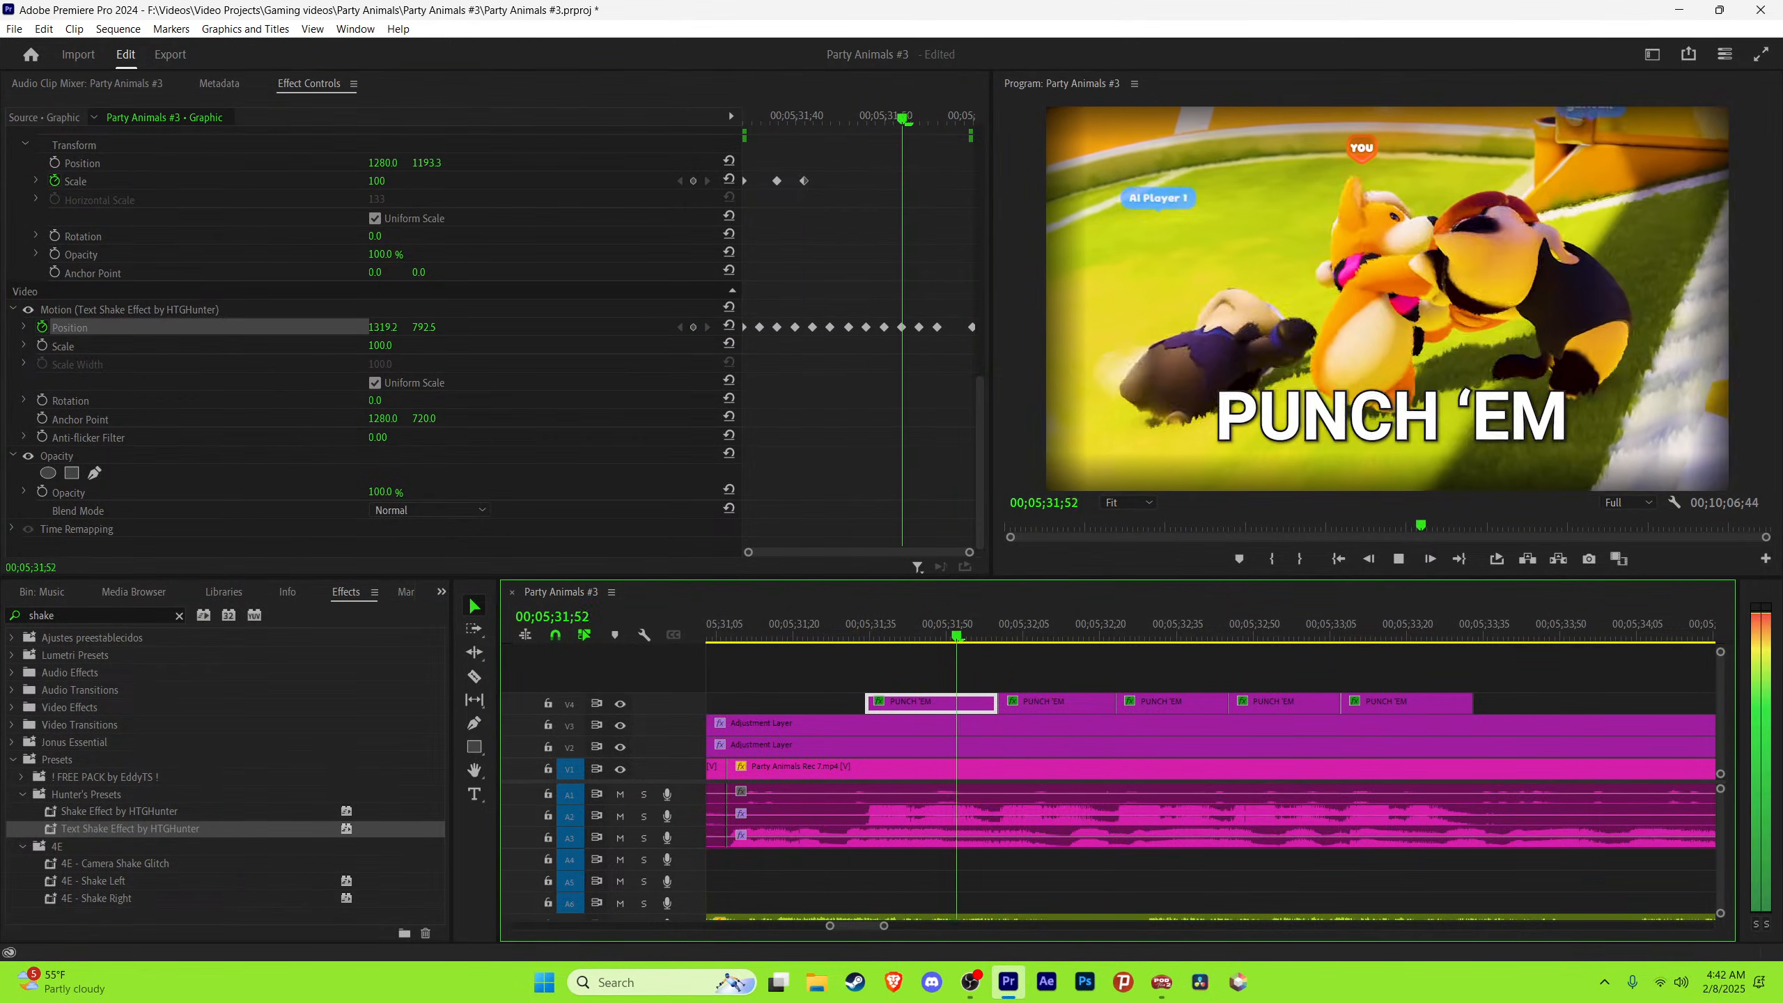
pyautogui.press('space')
# Step: Clear the second "PUNCH 'EM" caption's last two shake Position keyframes, add one at 00;05;32;20 and reset Position at 00;05;32;23
pyautogui.click(1100, 625)
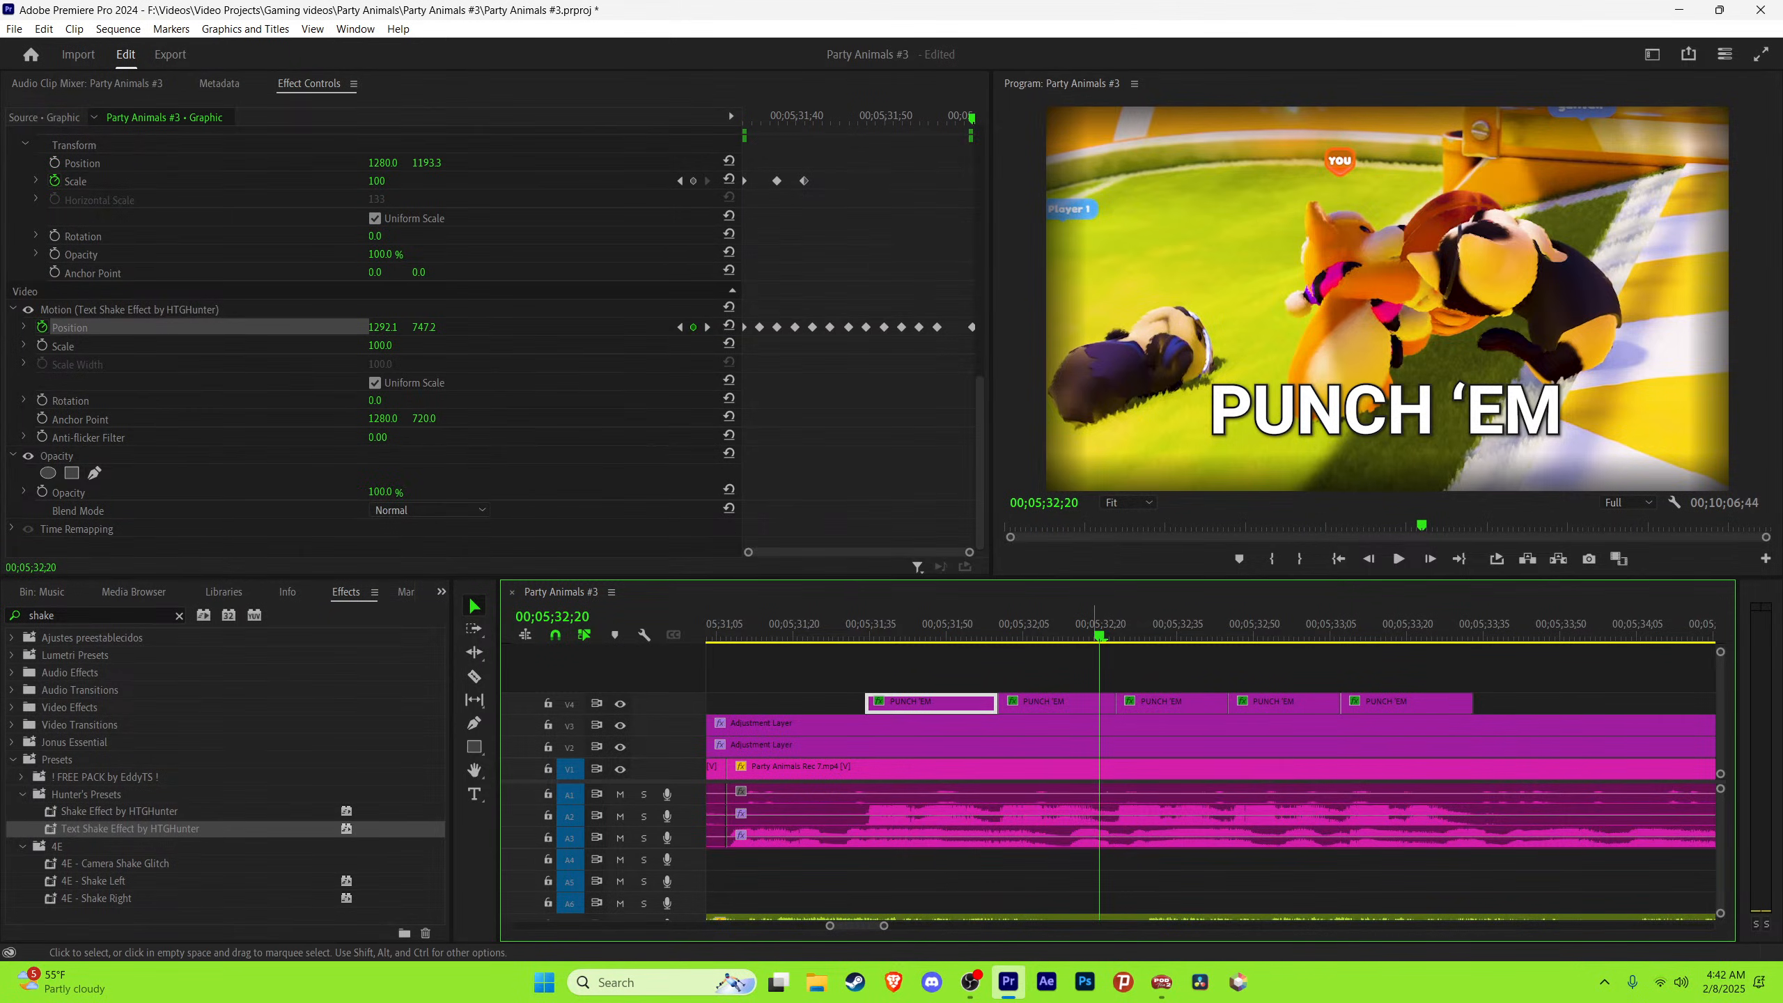
pyautogui.click(1074, 704)
pyautogui.moveTo(981, 213); pyautogui.dragTo(980, 434)
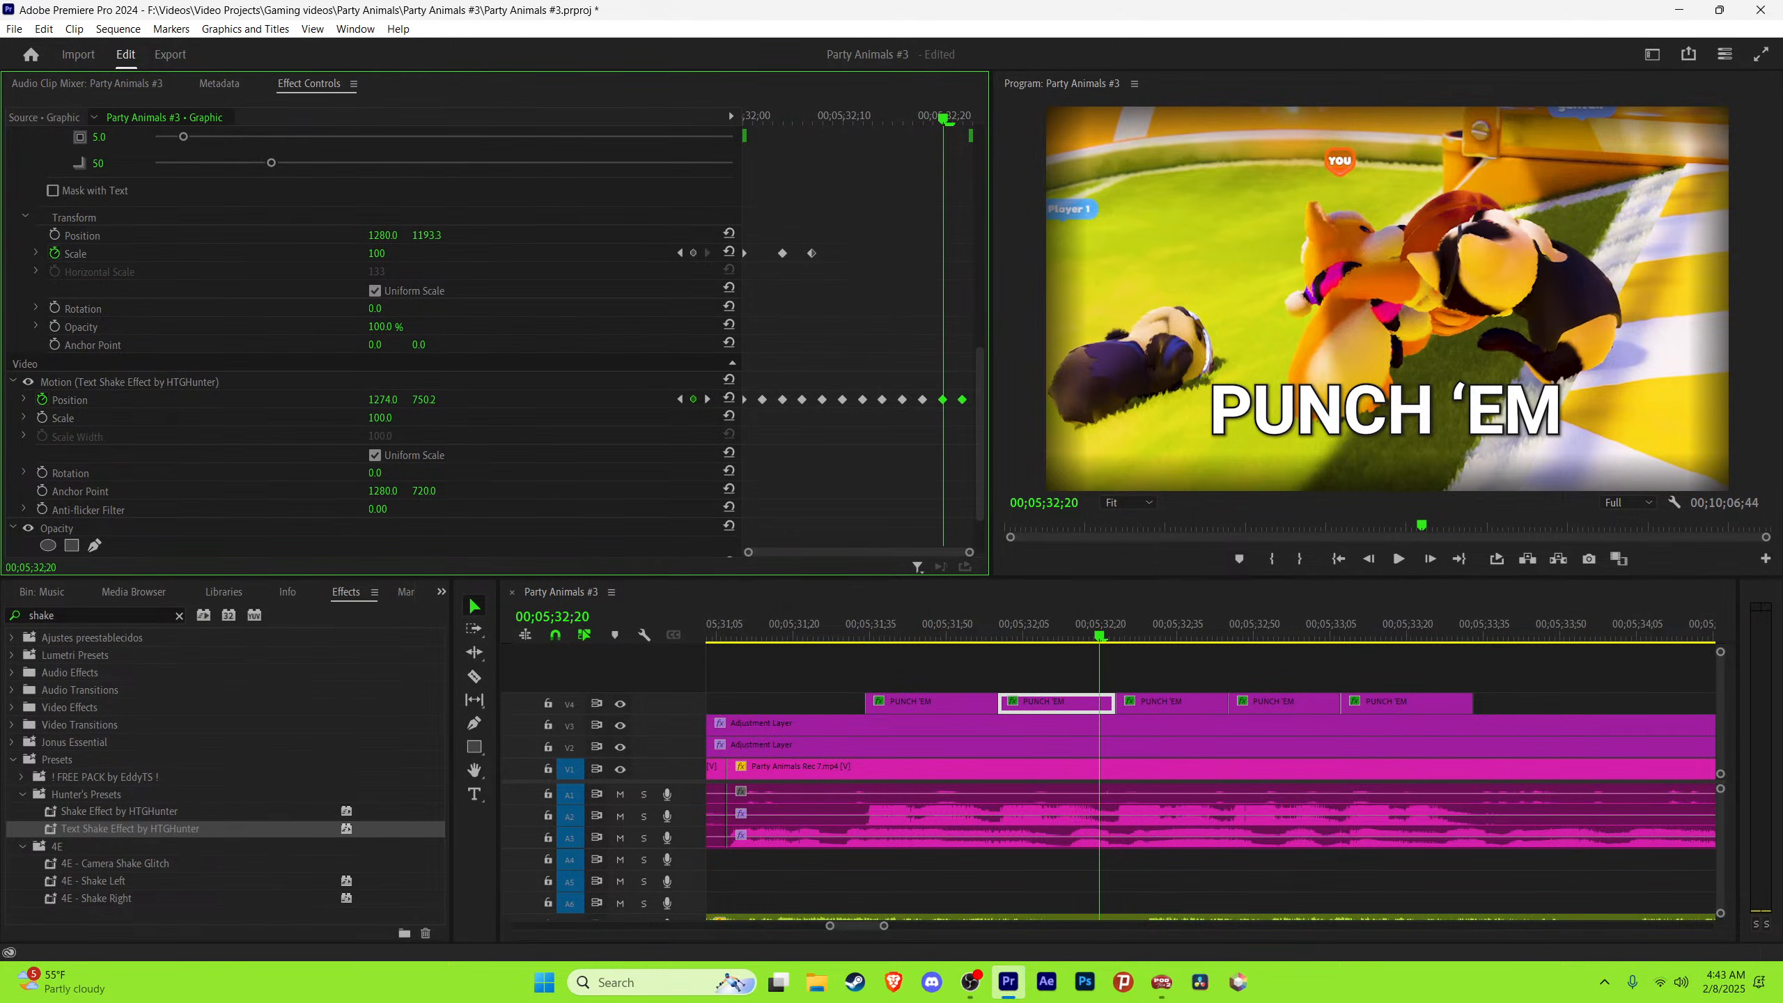
pyautogui.press('c')
pyautogui.rightClick(943, 400)
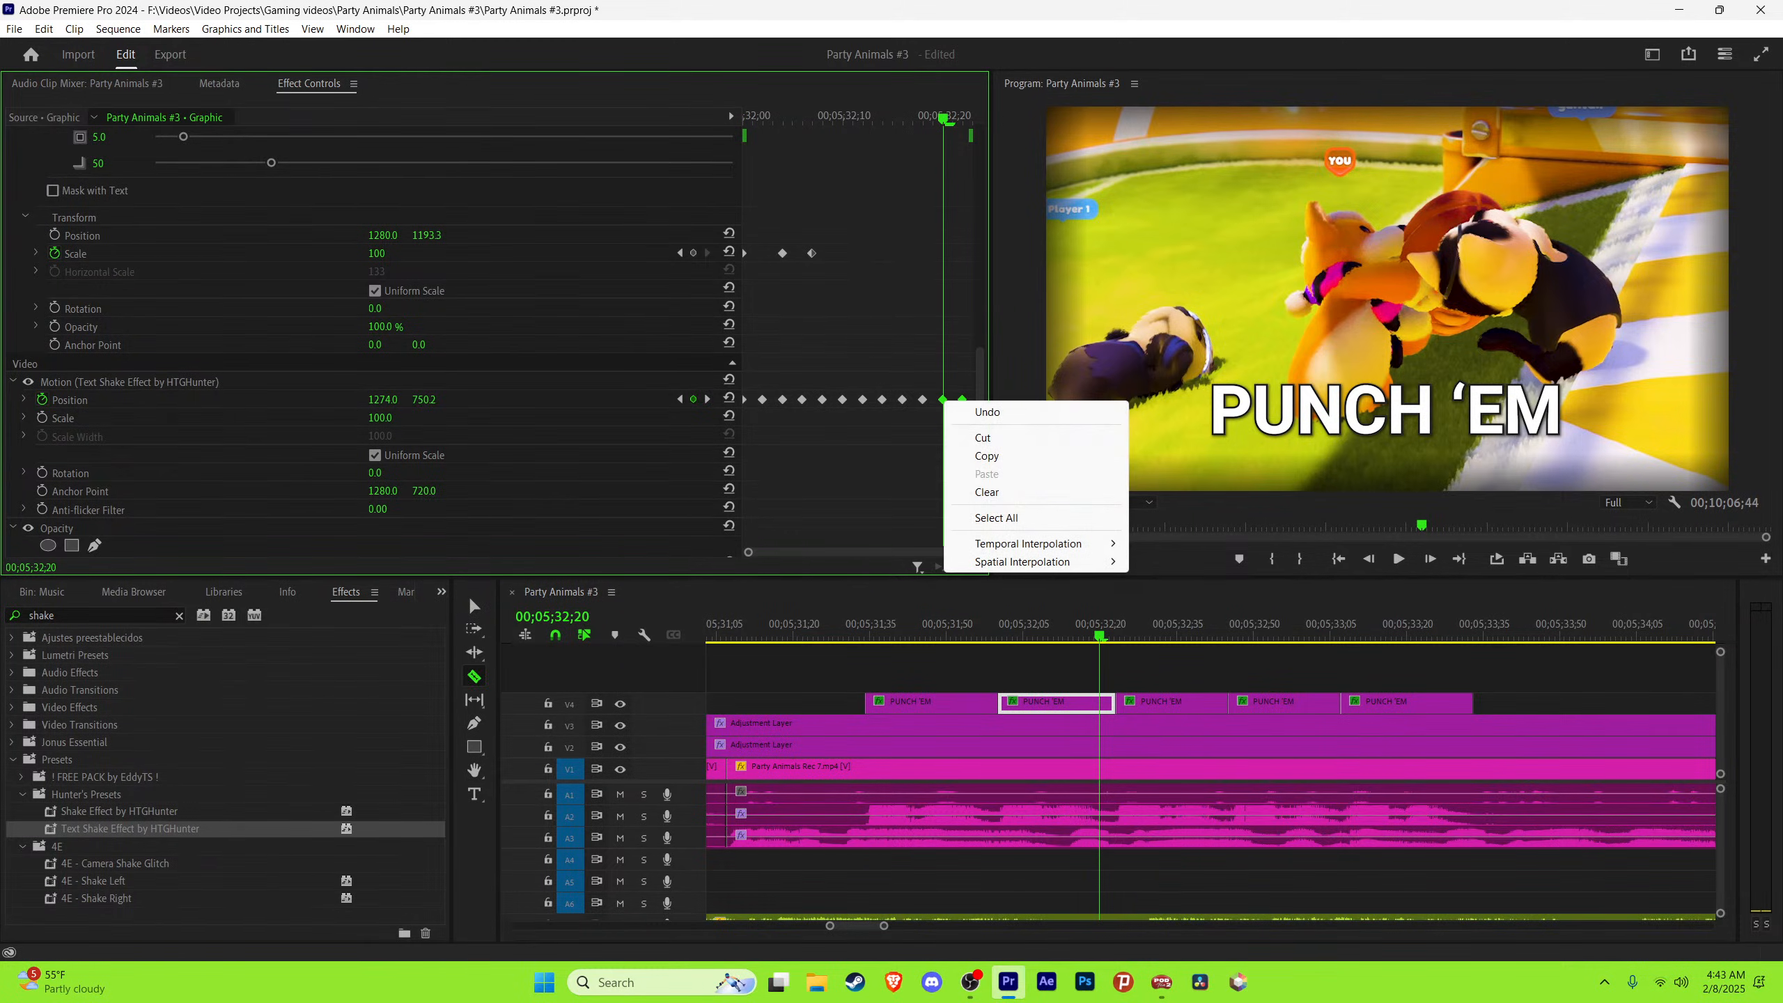
pyautogui.click(997, 492)
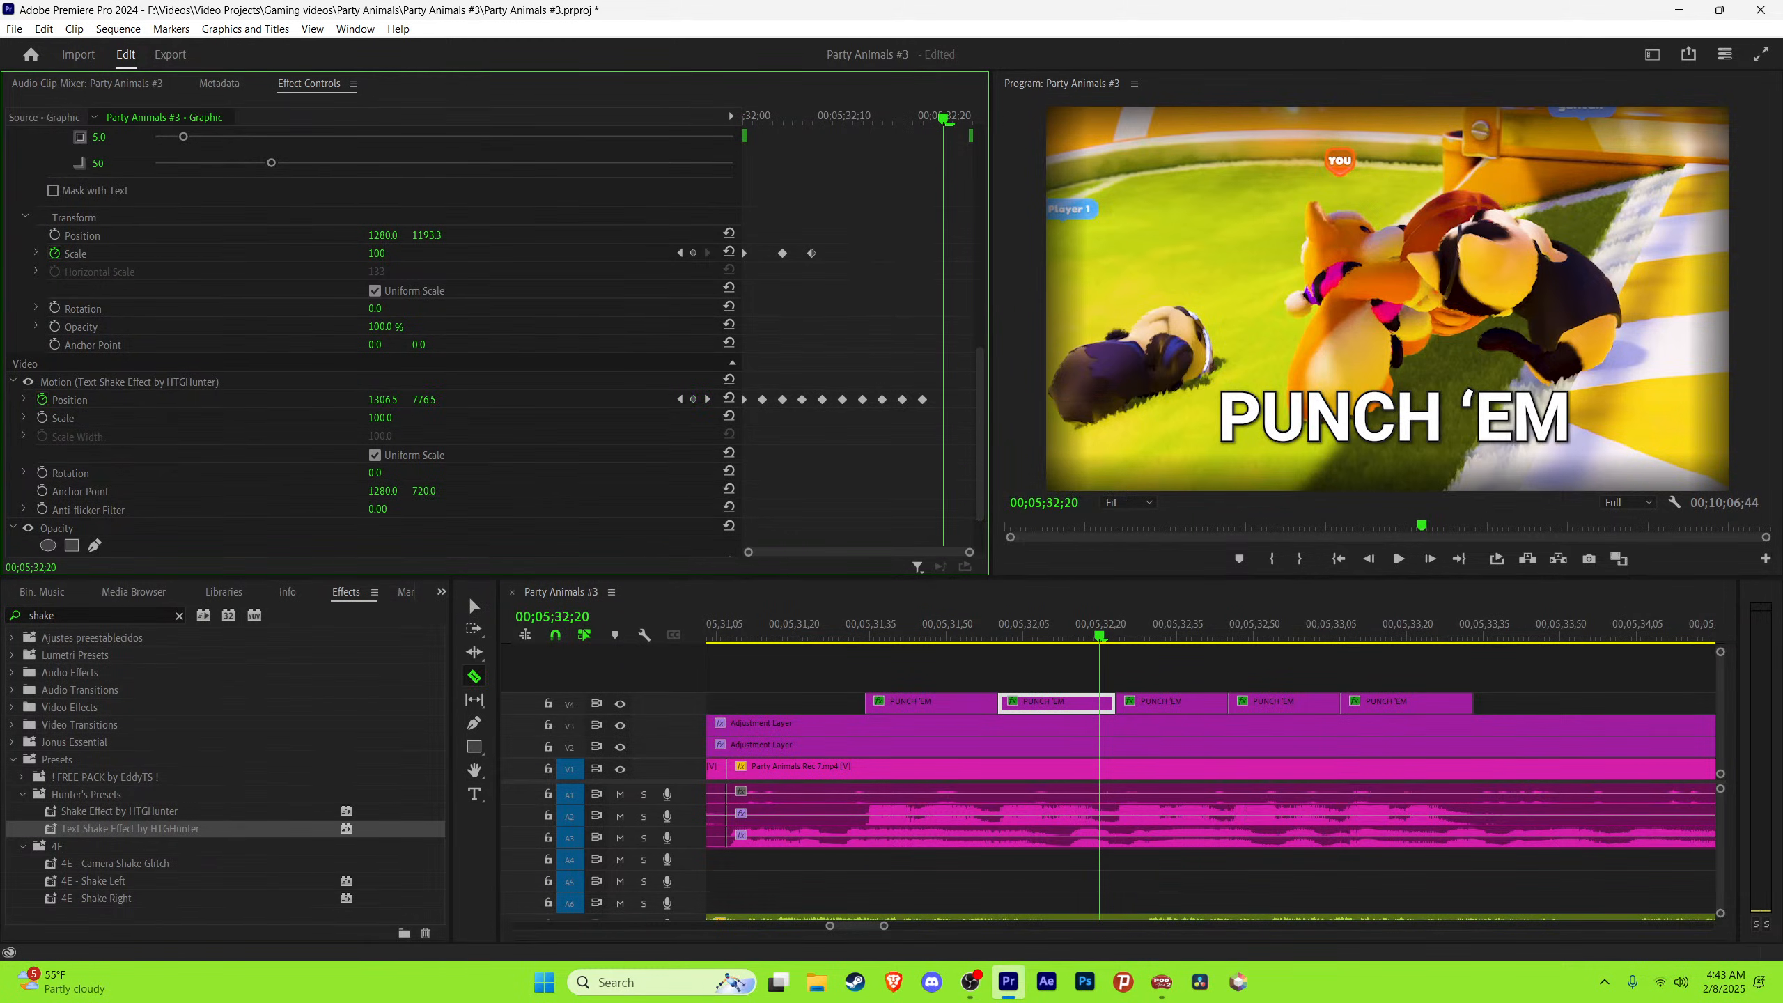
pyautogui.click(694, 399)
pyautogui.press('Down')
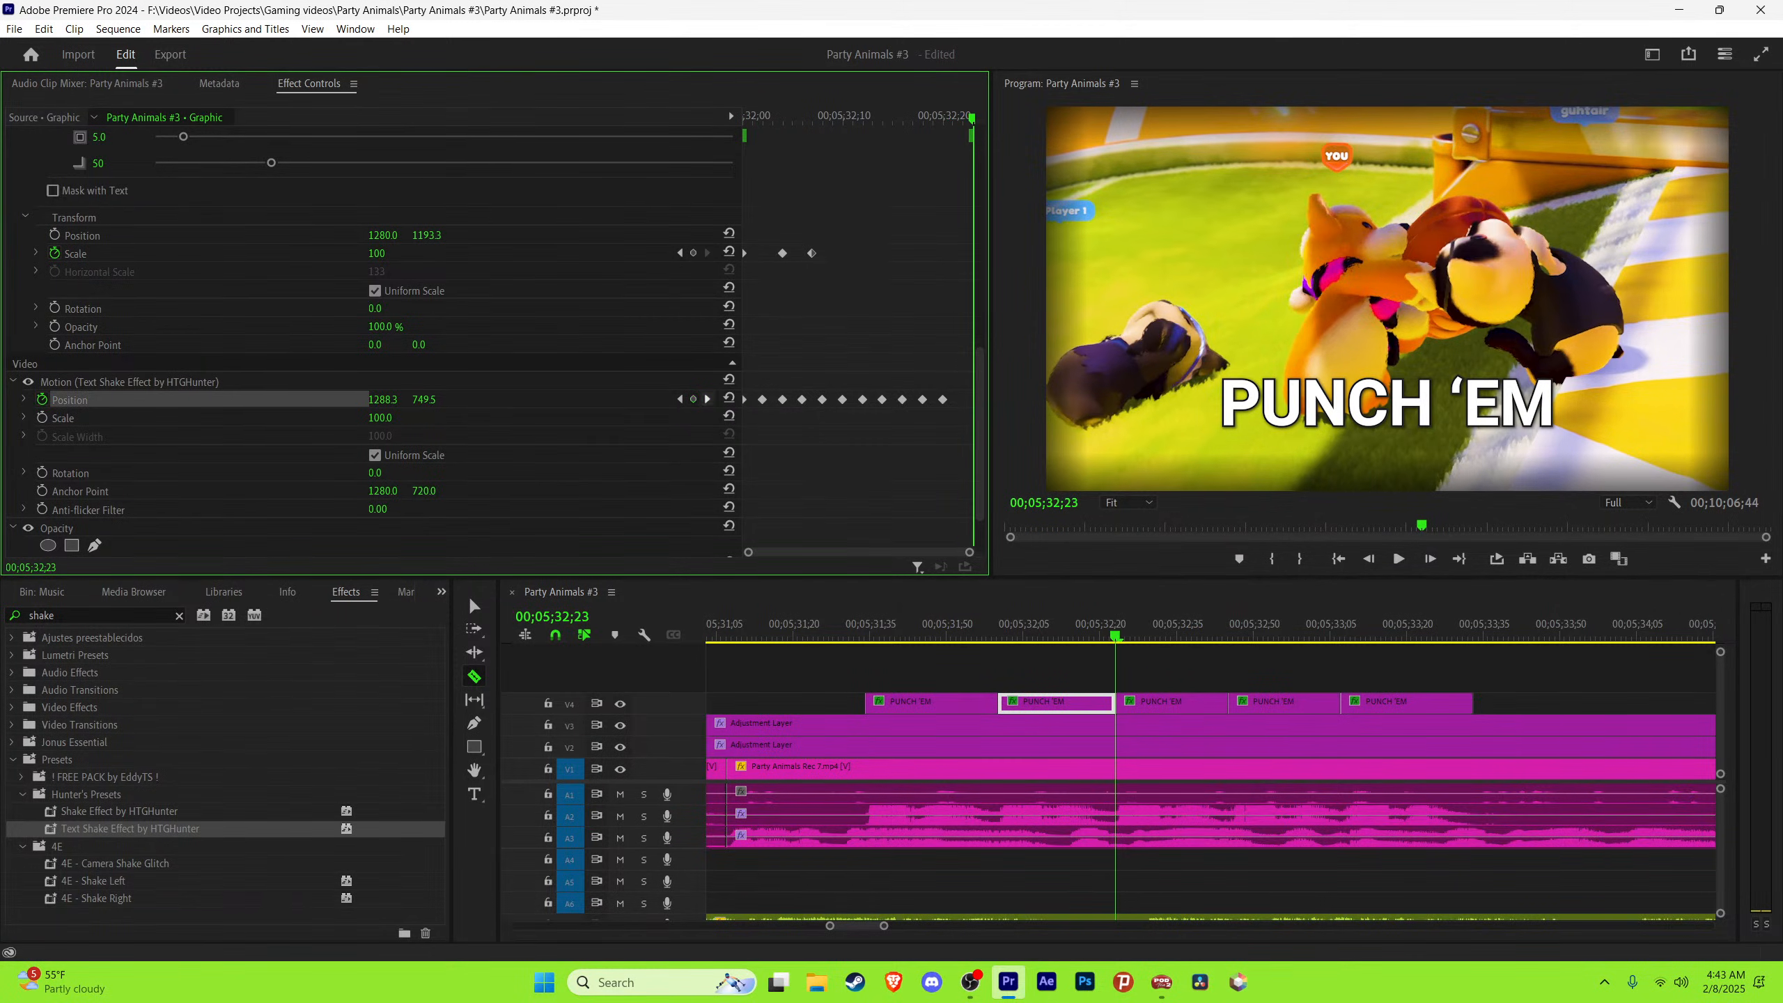
pyautogui.click(729, 399)
pyautogui.press('v')
# Step: Clear the third "PUNCH 'EM" caption's last two shake Position keyframes, add one at 00;05;32;42 and reset Position at 00;05;32;45
pyautogui.press('space')
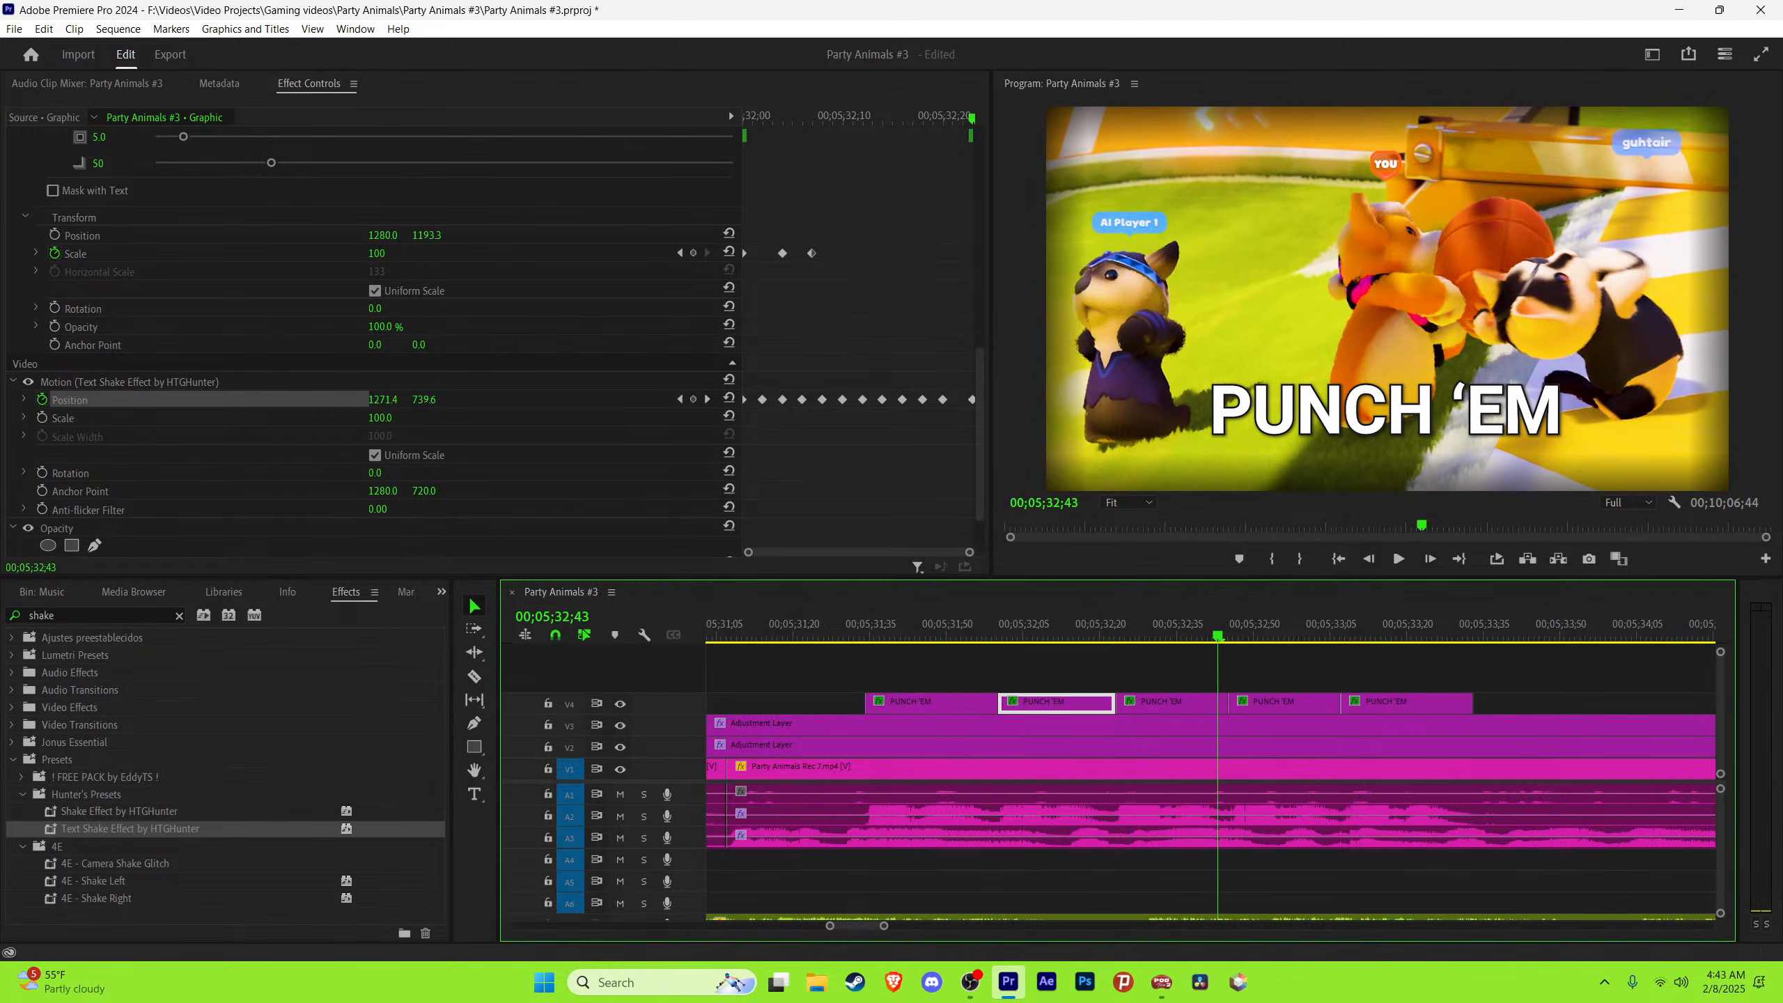
pyautogui.click(1214, 625)
pyautogui.press('space')
pyautogui.moveTo(1202, 624); pyautogui.dragTo(1208, 625)
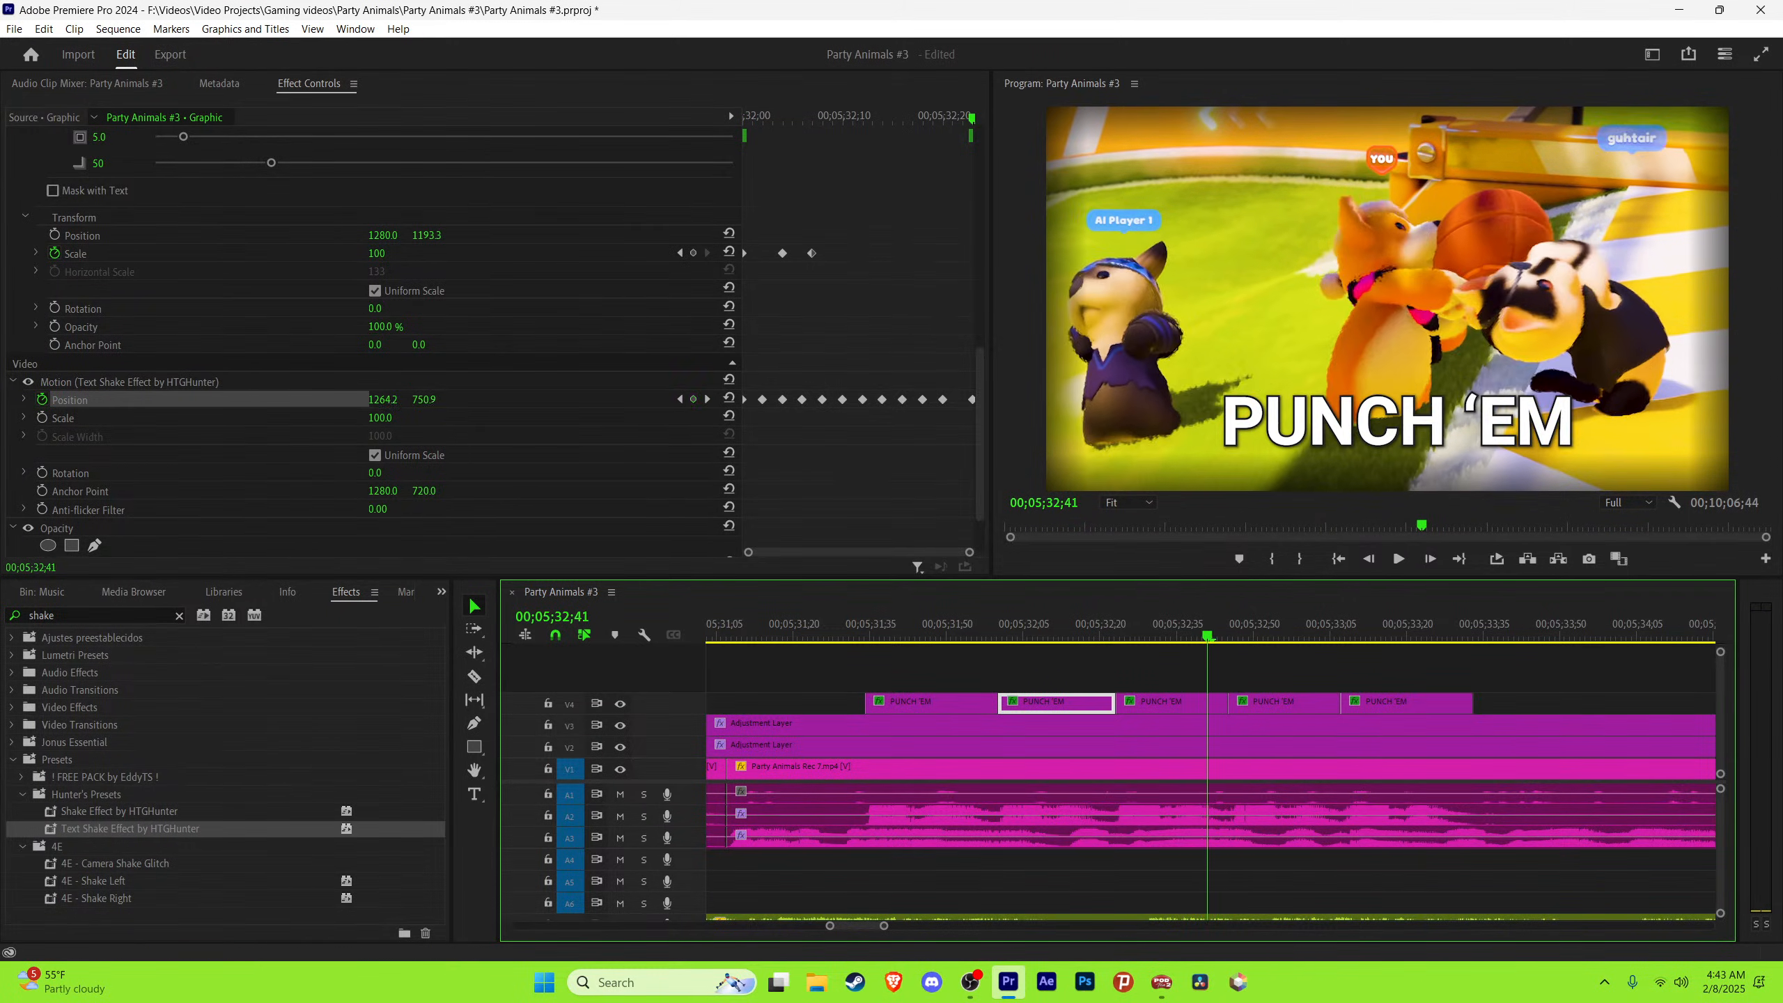
pyautogui.press('Right')
pyautogui.click(1180, 703)
pyautogui.moveTo(980, 214); pyautogui.dragTo(980, 470)
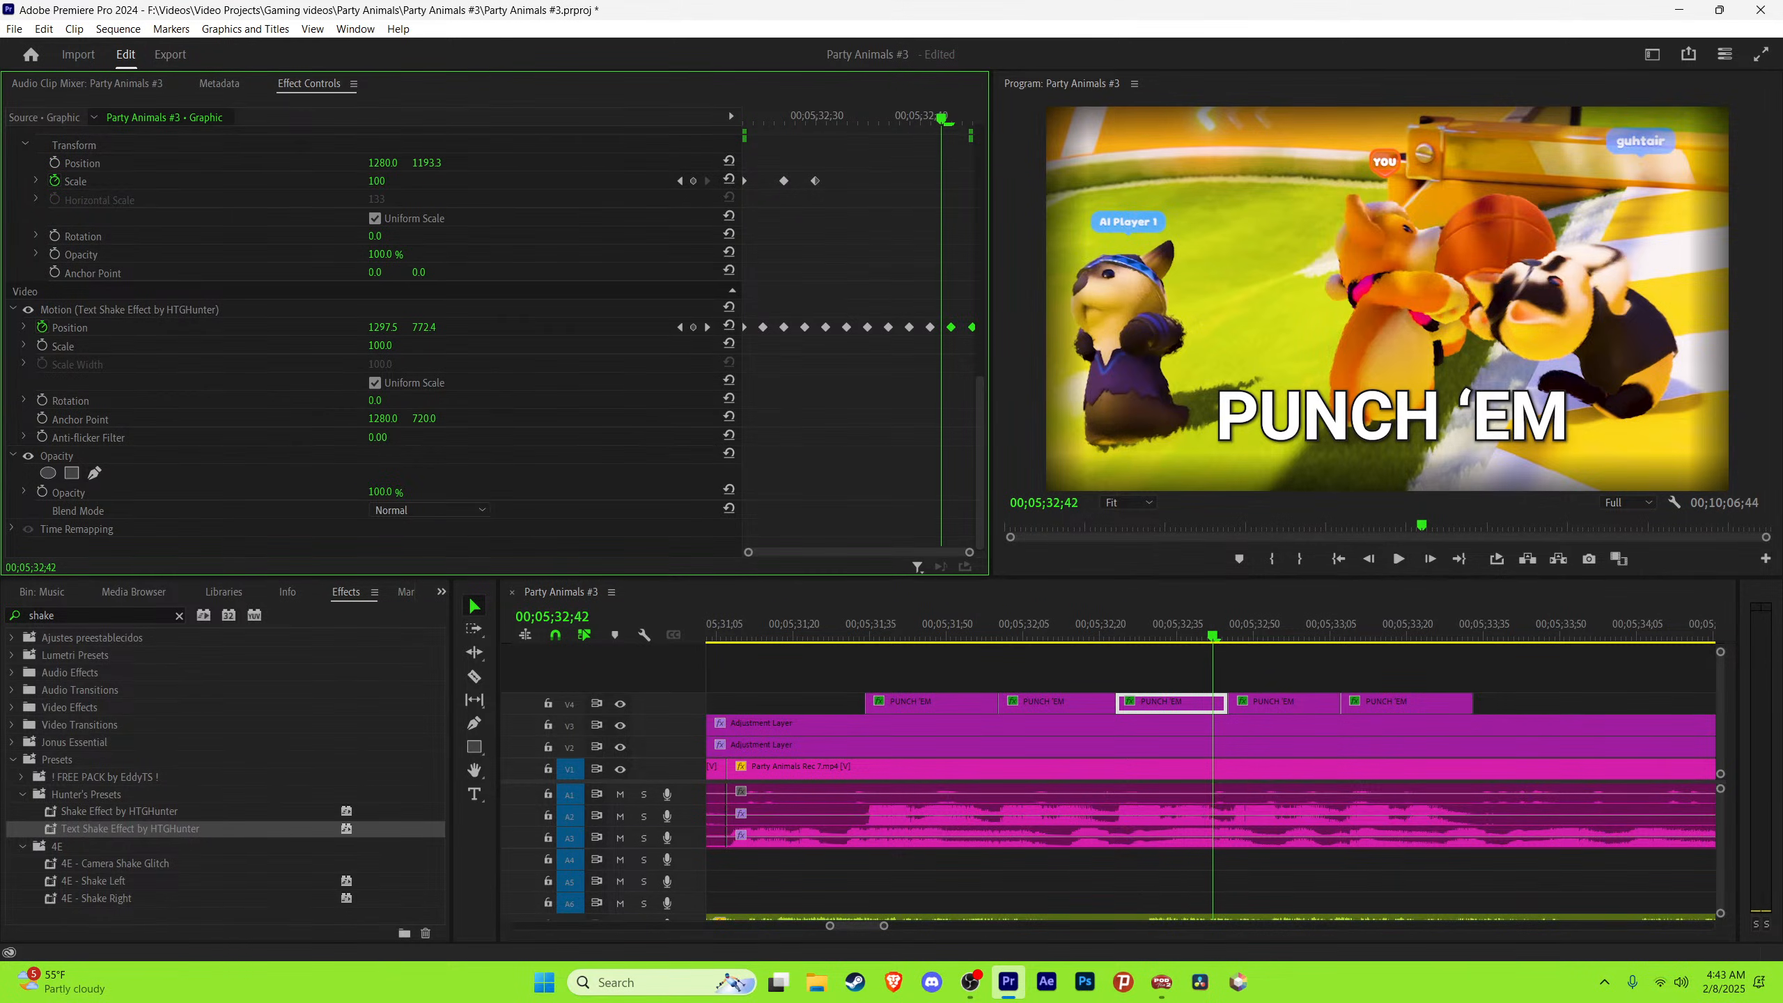
pyautogui.rightClick(951, 327)
pyautogui.click(983, 420)
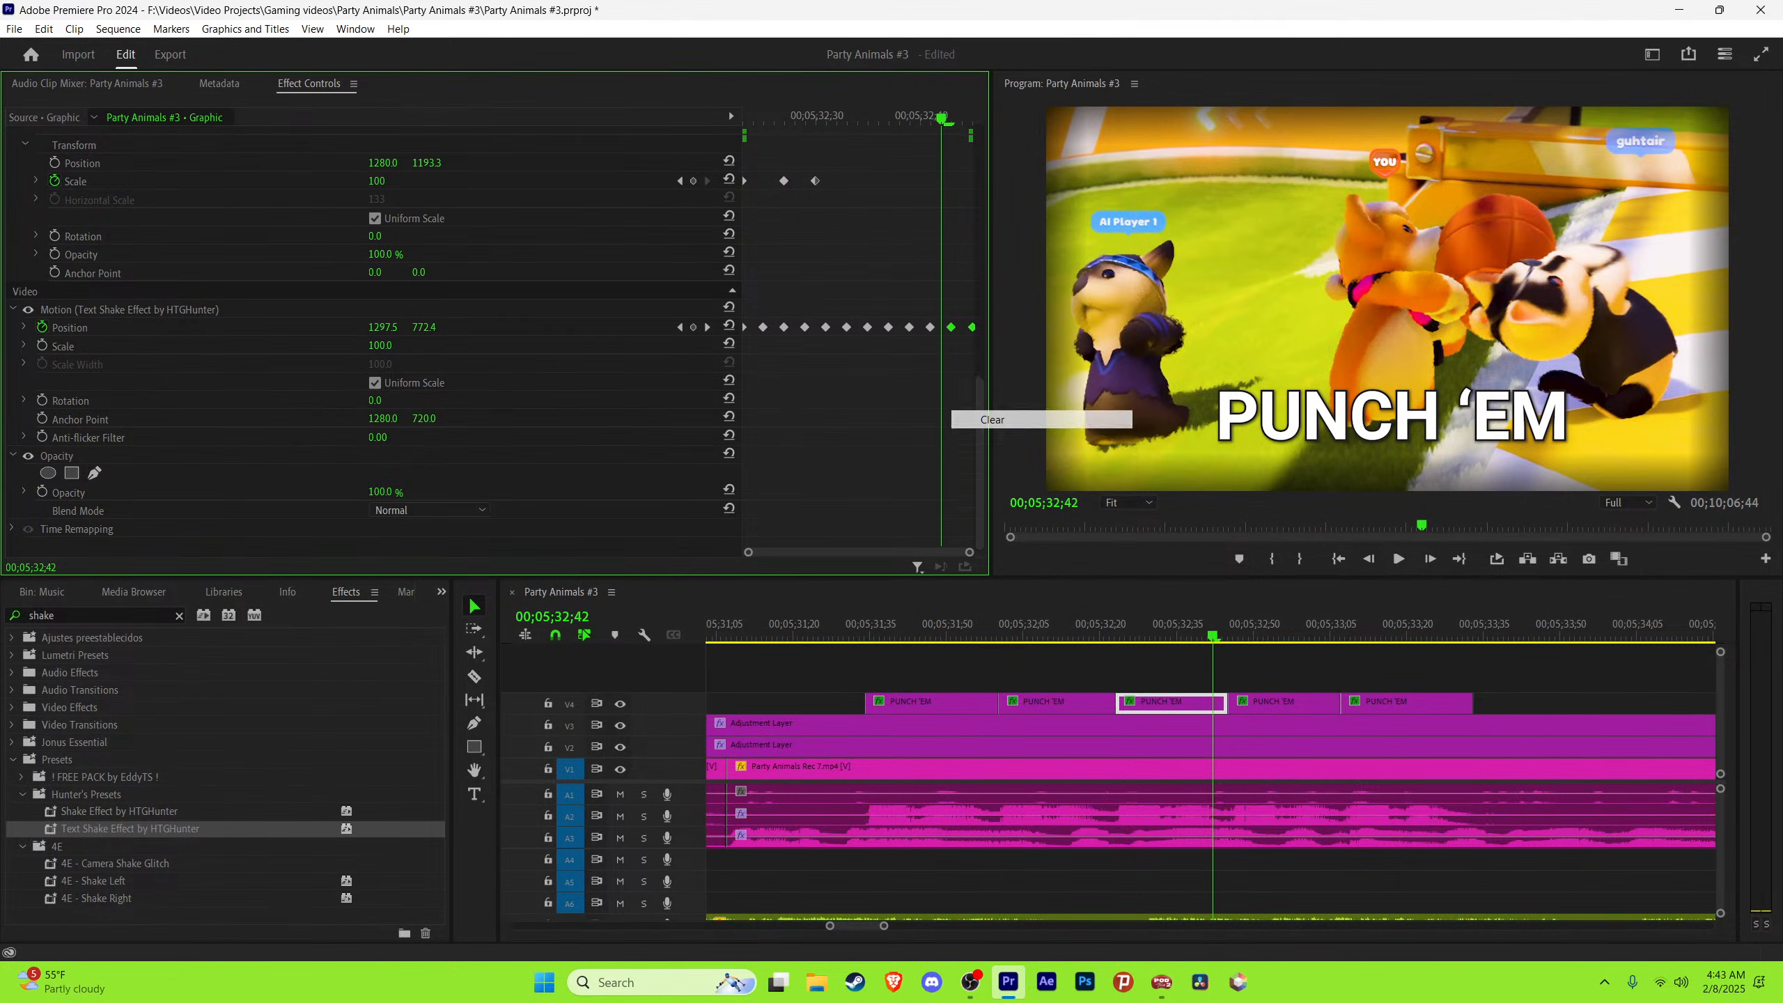
pyautogui.click(694, 327)
pyautogui.press('Right')
pyautogui.press('Right')
pyautogui.press('Right')
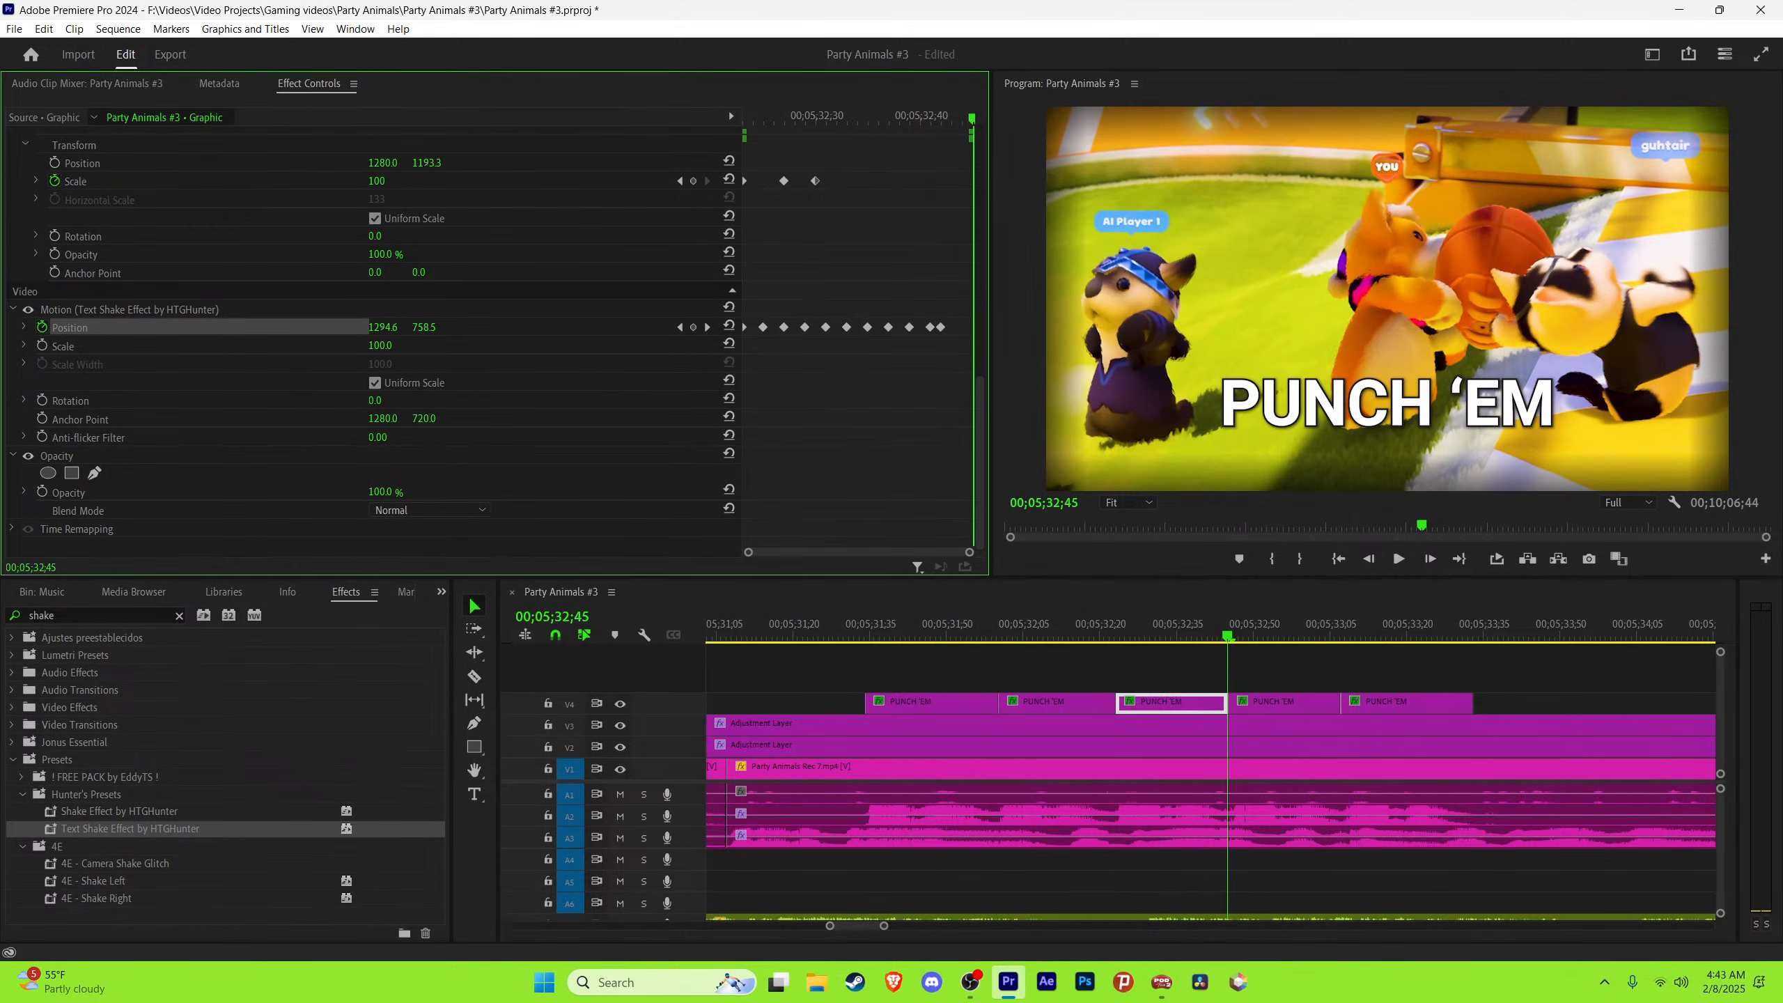
# Step: Clear the fourth "PUNCH 'EM" caption's last two shake Position keyframes, add one at 00;05;33;04 and reset Position to 1280, 720 at 00;05;33;07
pyautogui.press('Right')
pyautogui.press('Right')
pyautogui.press('Right')
pyautogui.press('Right')
pyautogui.press('Right')
pyautogui.press('Right')
pyautogui.press('Right')
pyautogui.press('Right')
pyautogui.press('Right')
pyautogui.press('Right')
pyautogui.press('Right')
pyautogui.press('Right')
pyautogui.press('Right')
pyautogui.press('Right')
pyautogui.press('Right')
pyautogui.press('Right')
pyautogui.press('Right')
pyautogui.press('Right')
pyautogui.press('Right')
pyautogui.press('Right')
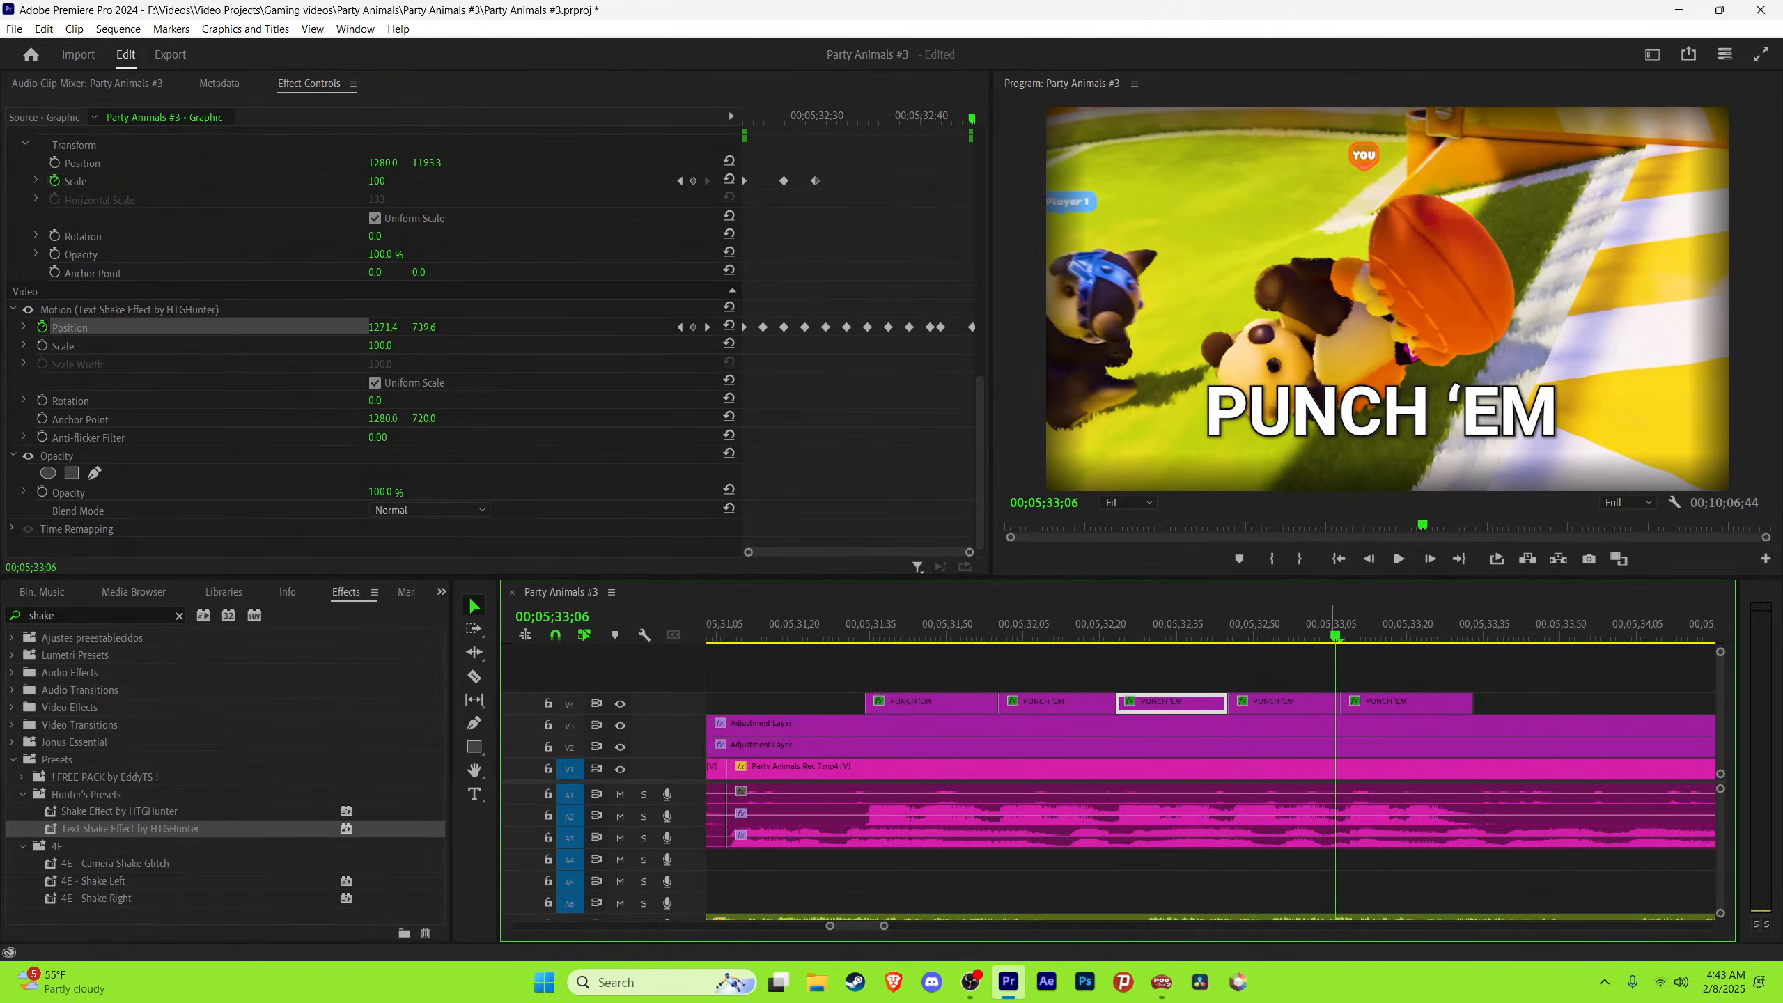
pyautogui.press('d')
pyautogui.press('Left')
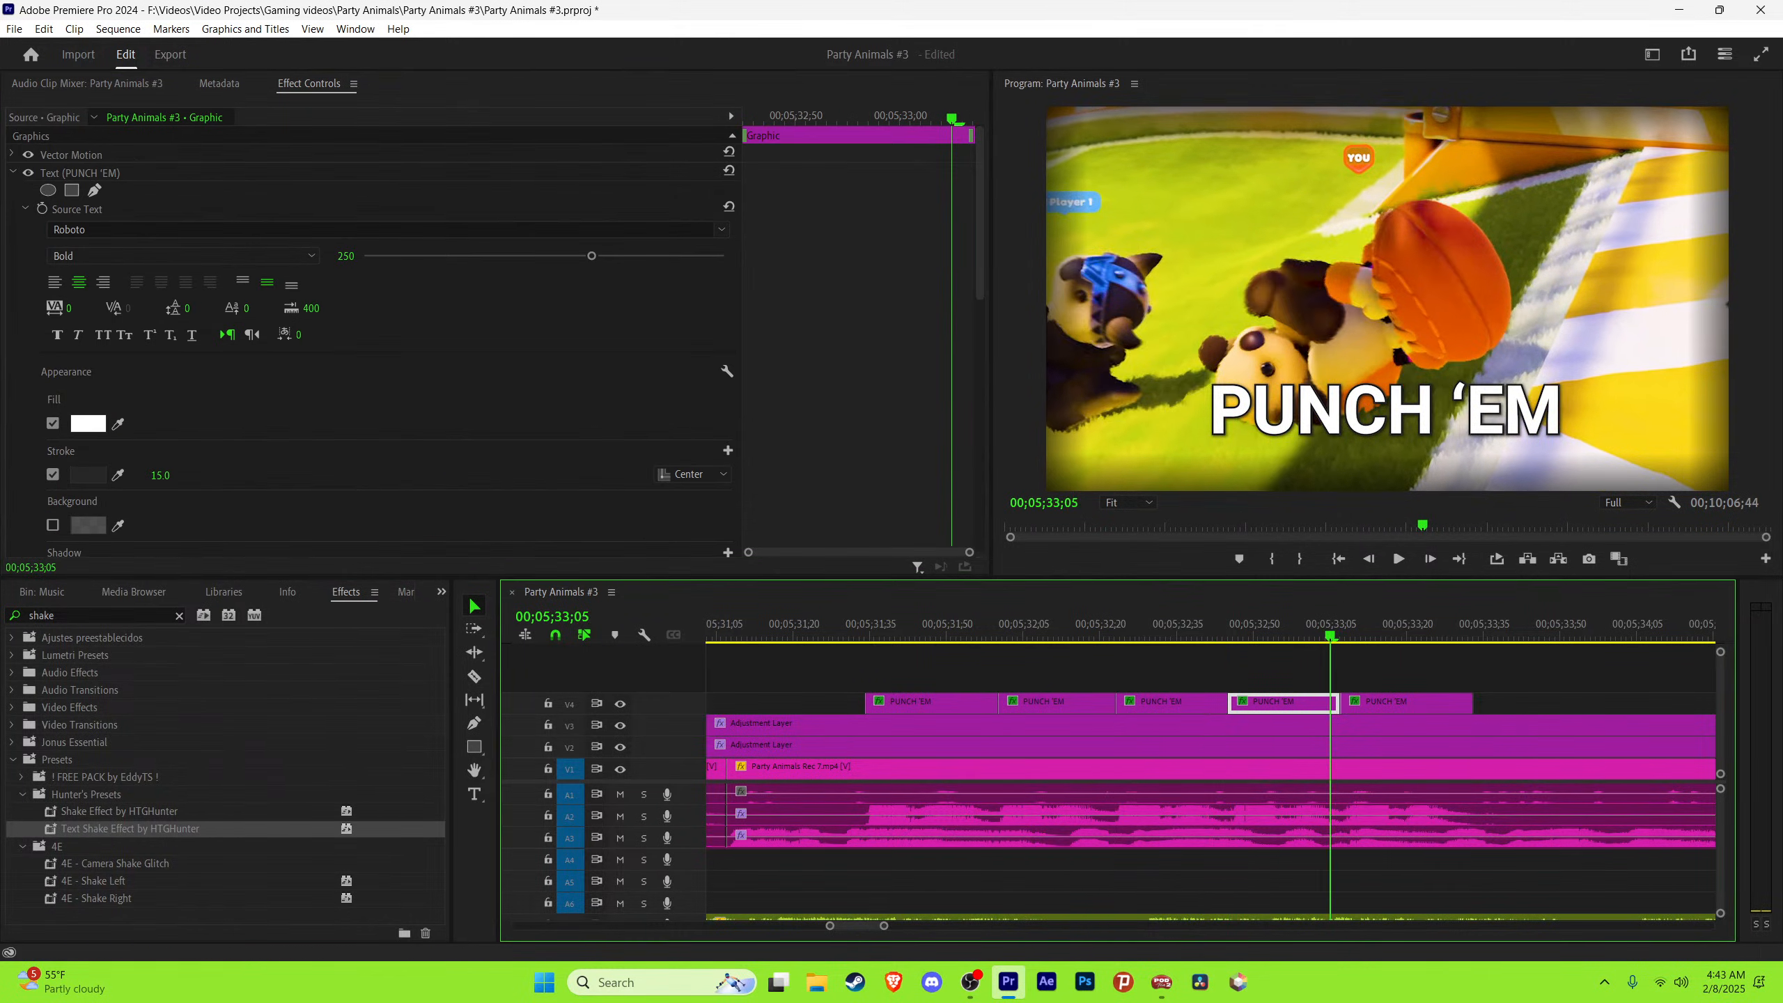
pyautogui.press('Left')
pyautogui.moveTo(981, 211); pyautogui.dragTo(980, 433)
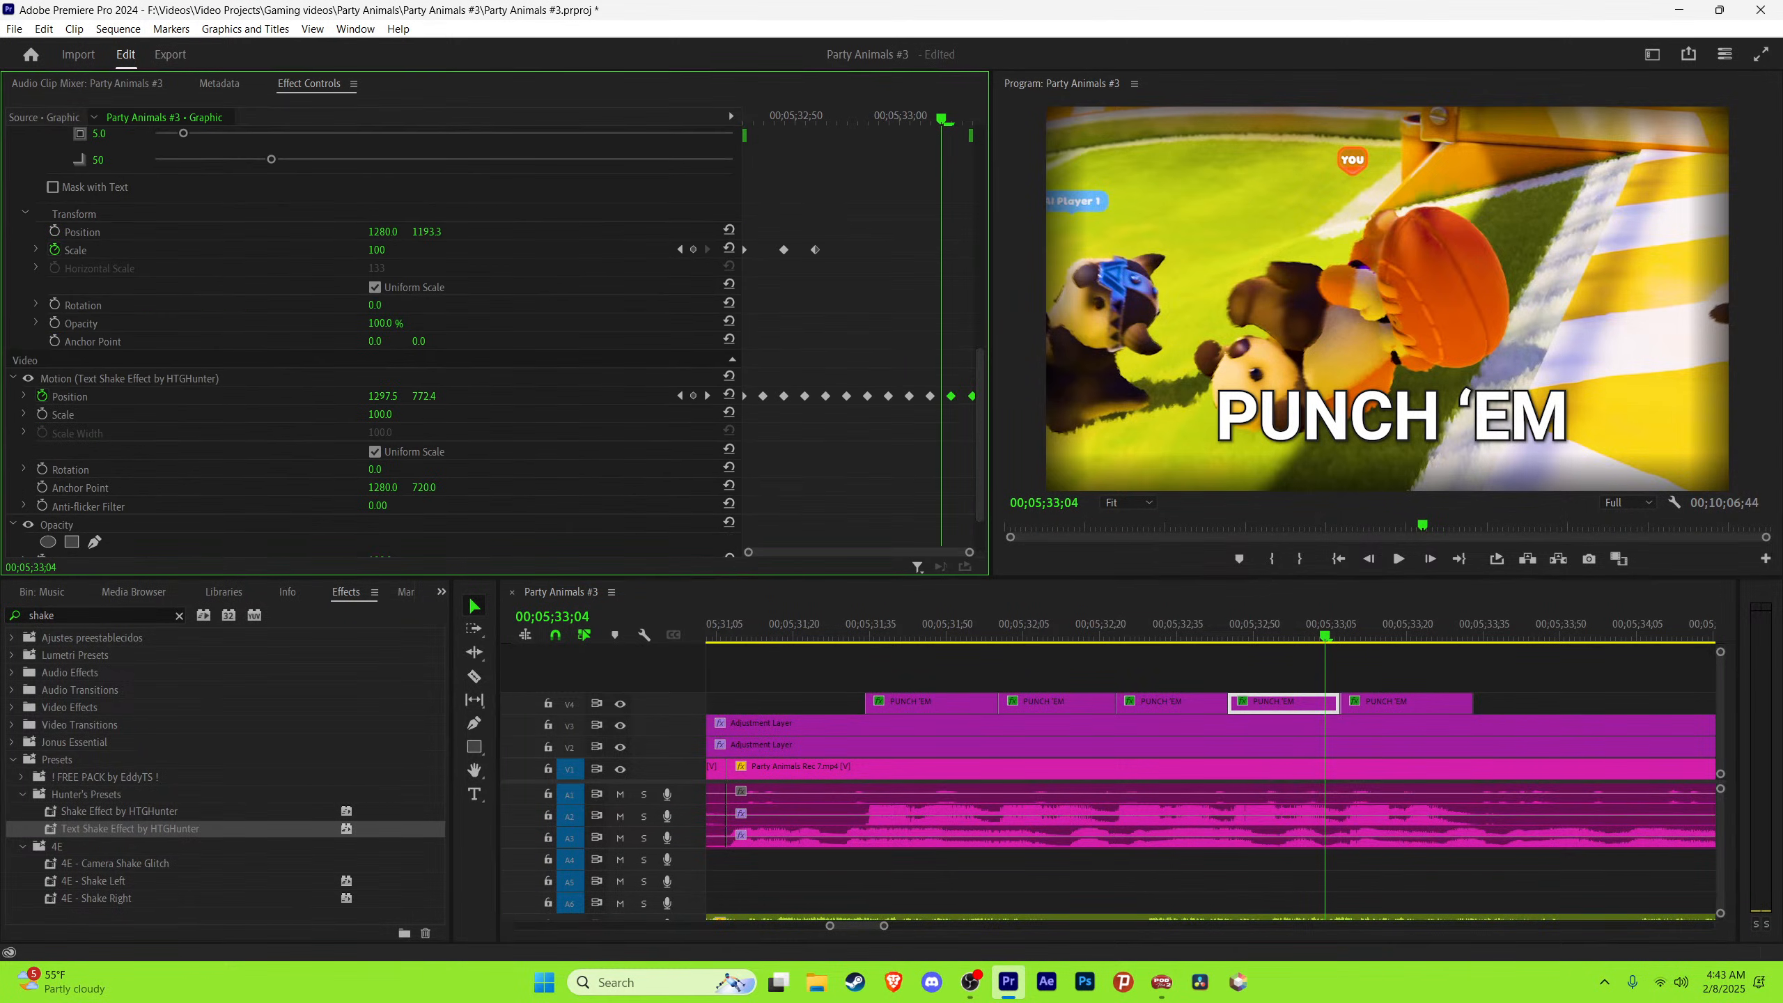
pyautogui.rightClick(971, 397)
pyautogui.click(1000, 491)
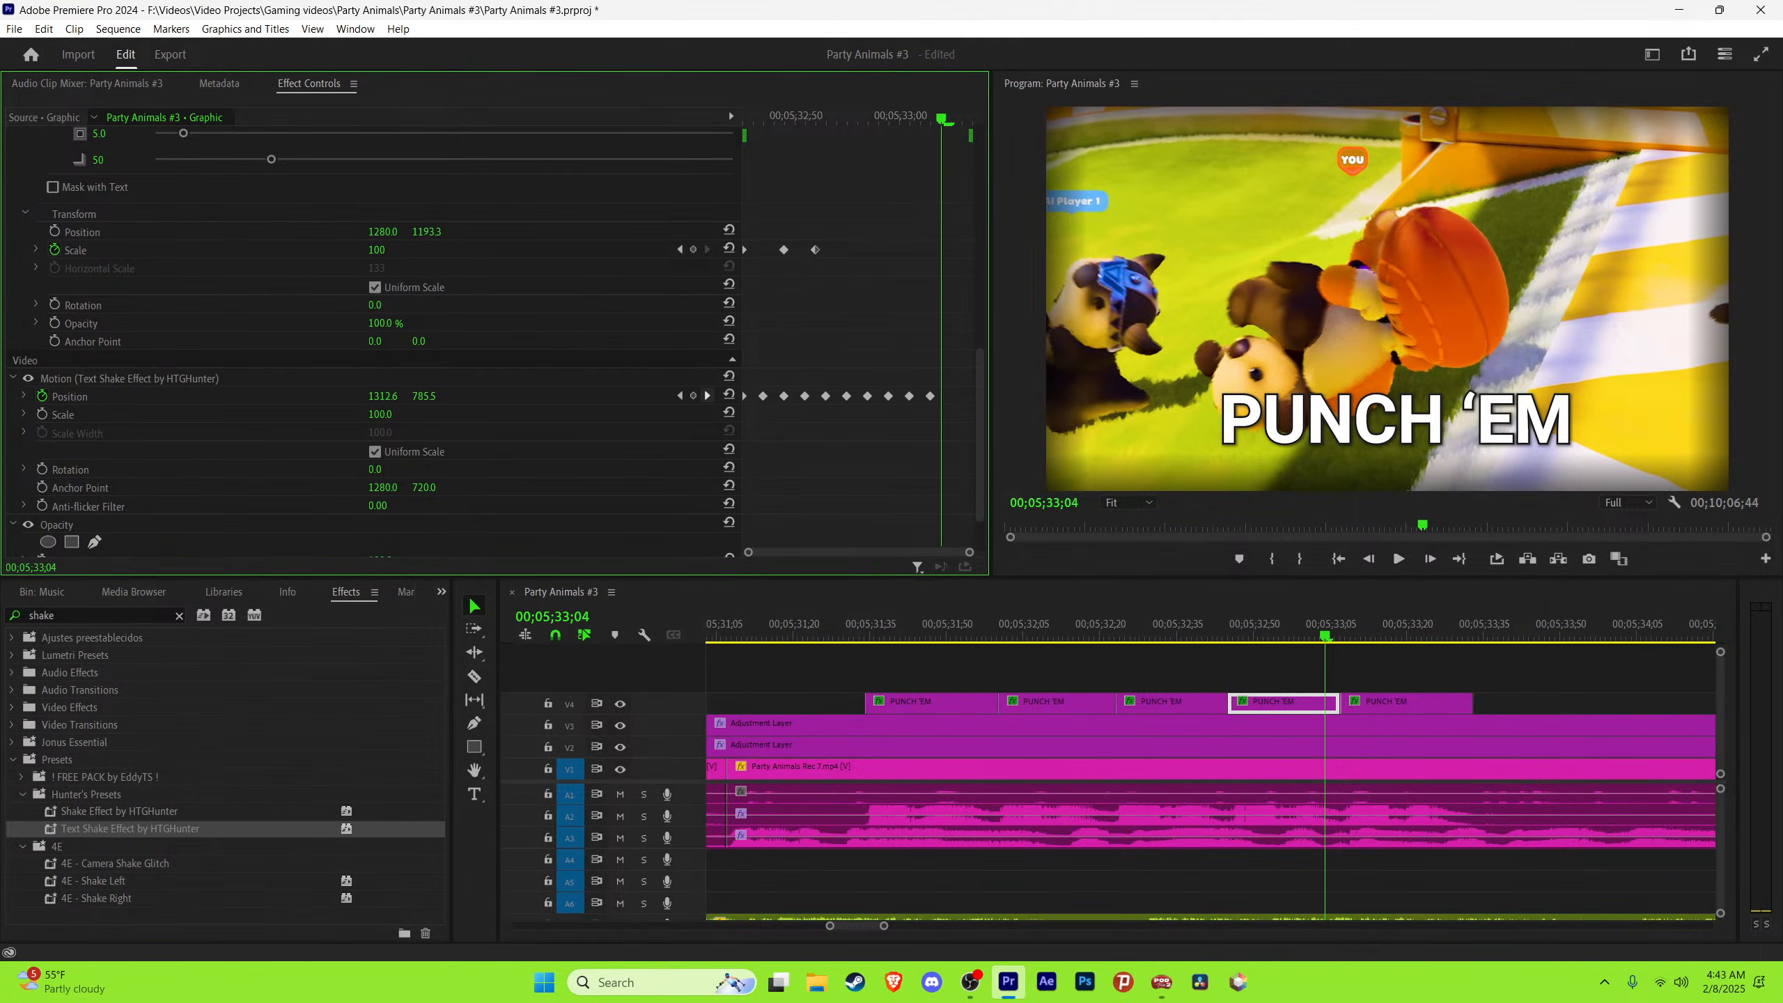
pyautogui.click(693, 396)
pyautogui.press('Right')
pyautogui.press('Right')
pyautogui.press('Right')
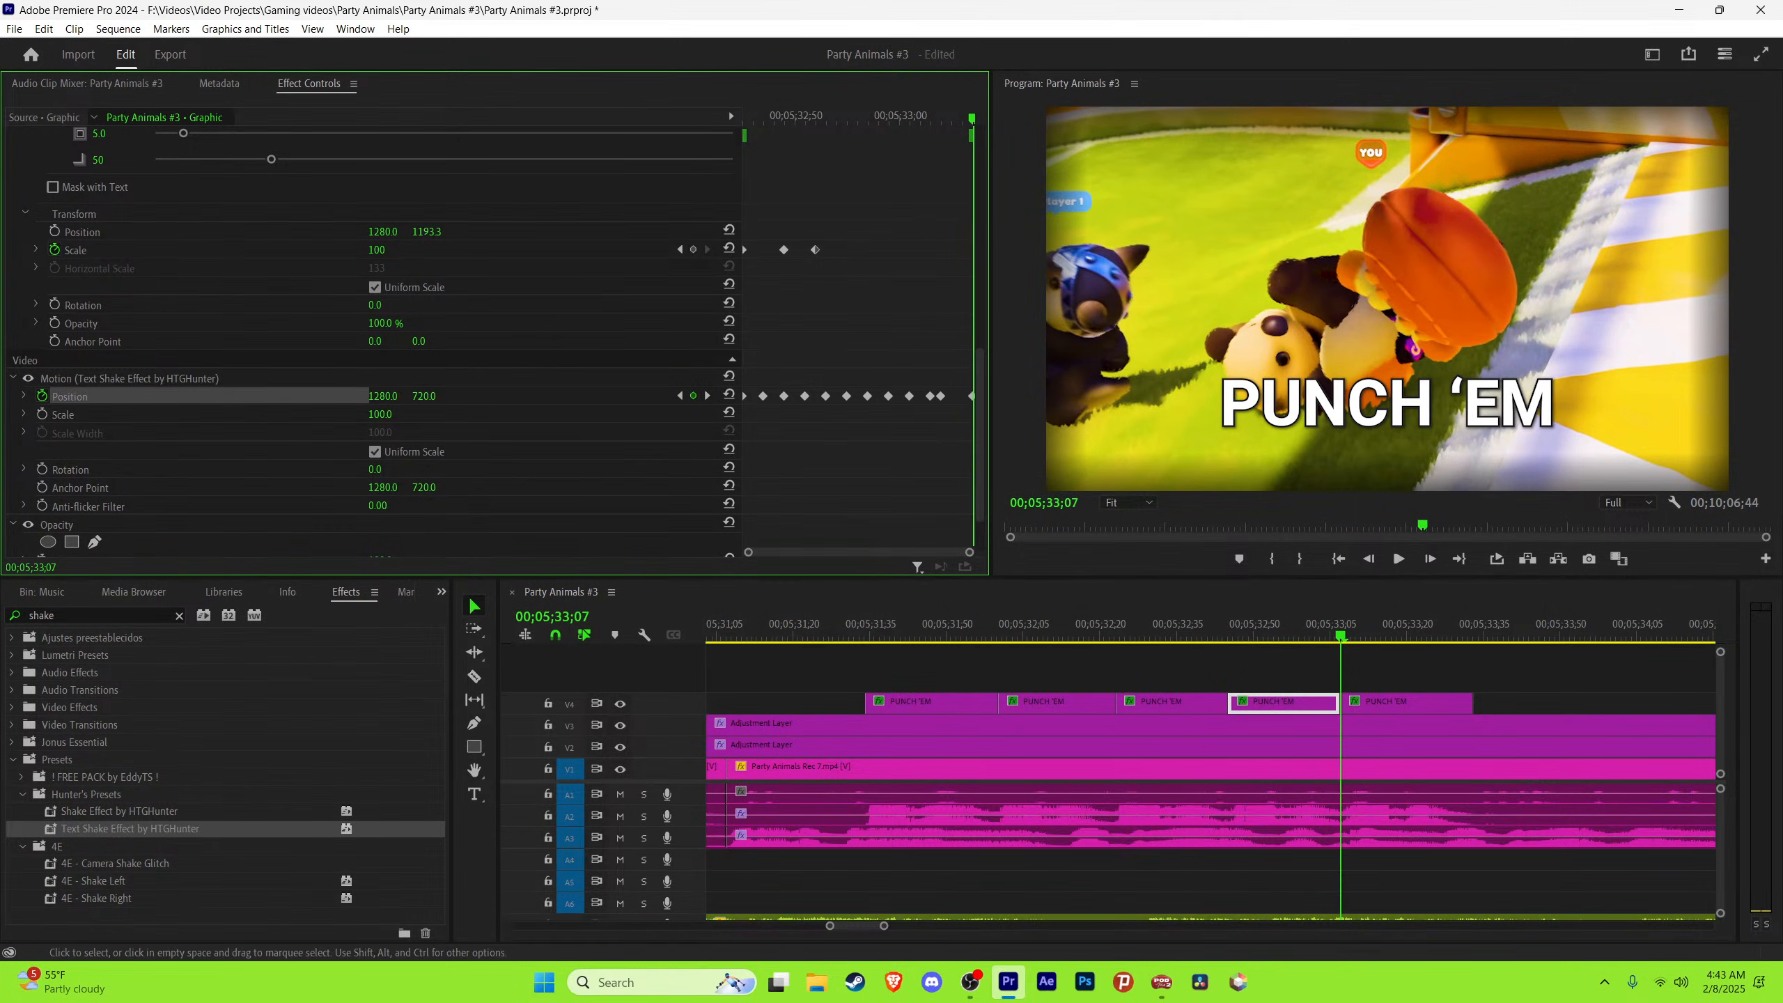
# Step: Trim the fifth "PUNCH 'EM" caption to end at 00;05;33;31 and add a 4-frame Cross Dissolve at its end
pyautogui.press('space')
pyautogui.press('space')
pyautogui.rightClick(1469, 697)
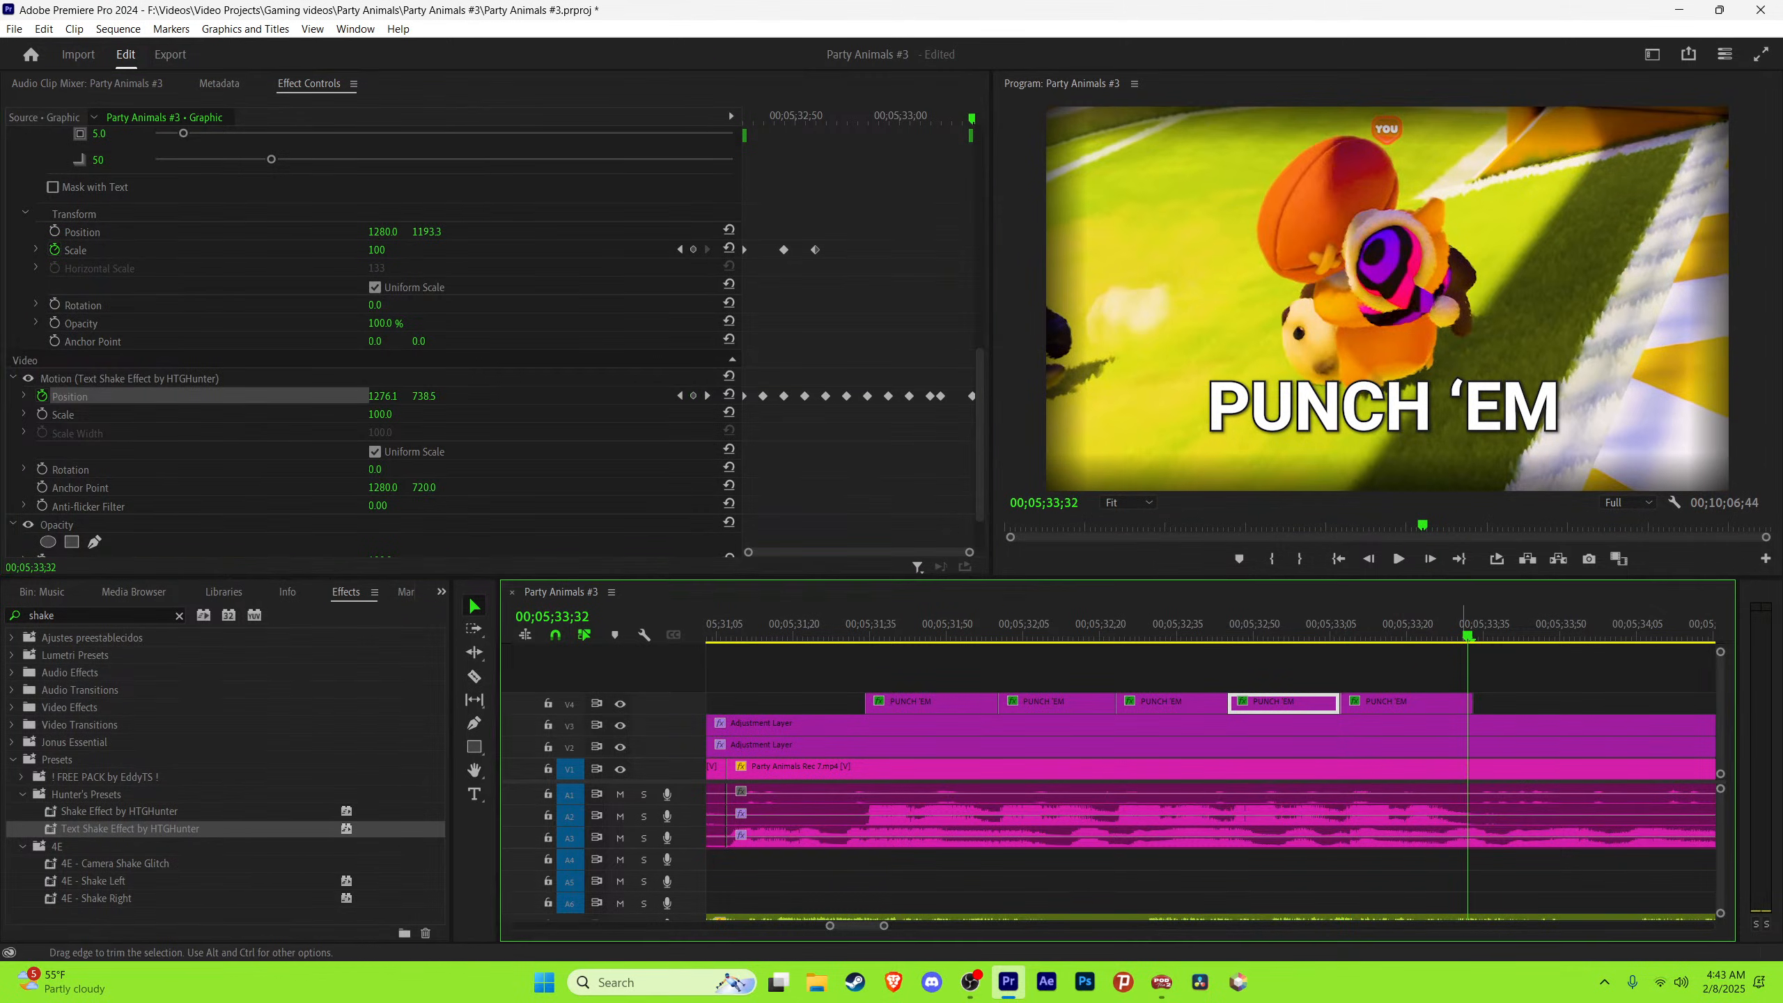
pyautogui.click(1549, 808)
pyautogui.moveTo(1342, 702); pyautogui.dragTo(1463, 704)
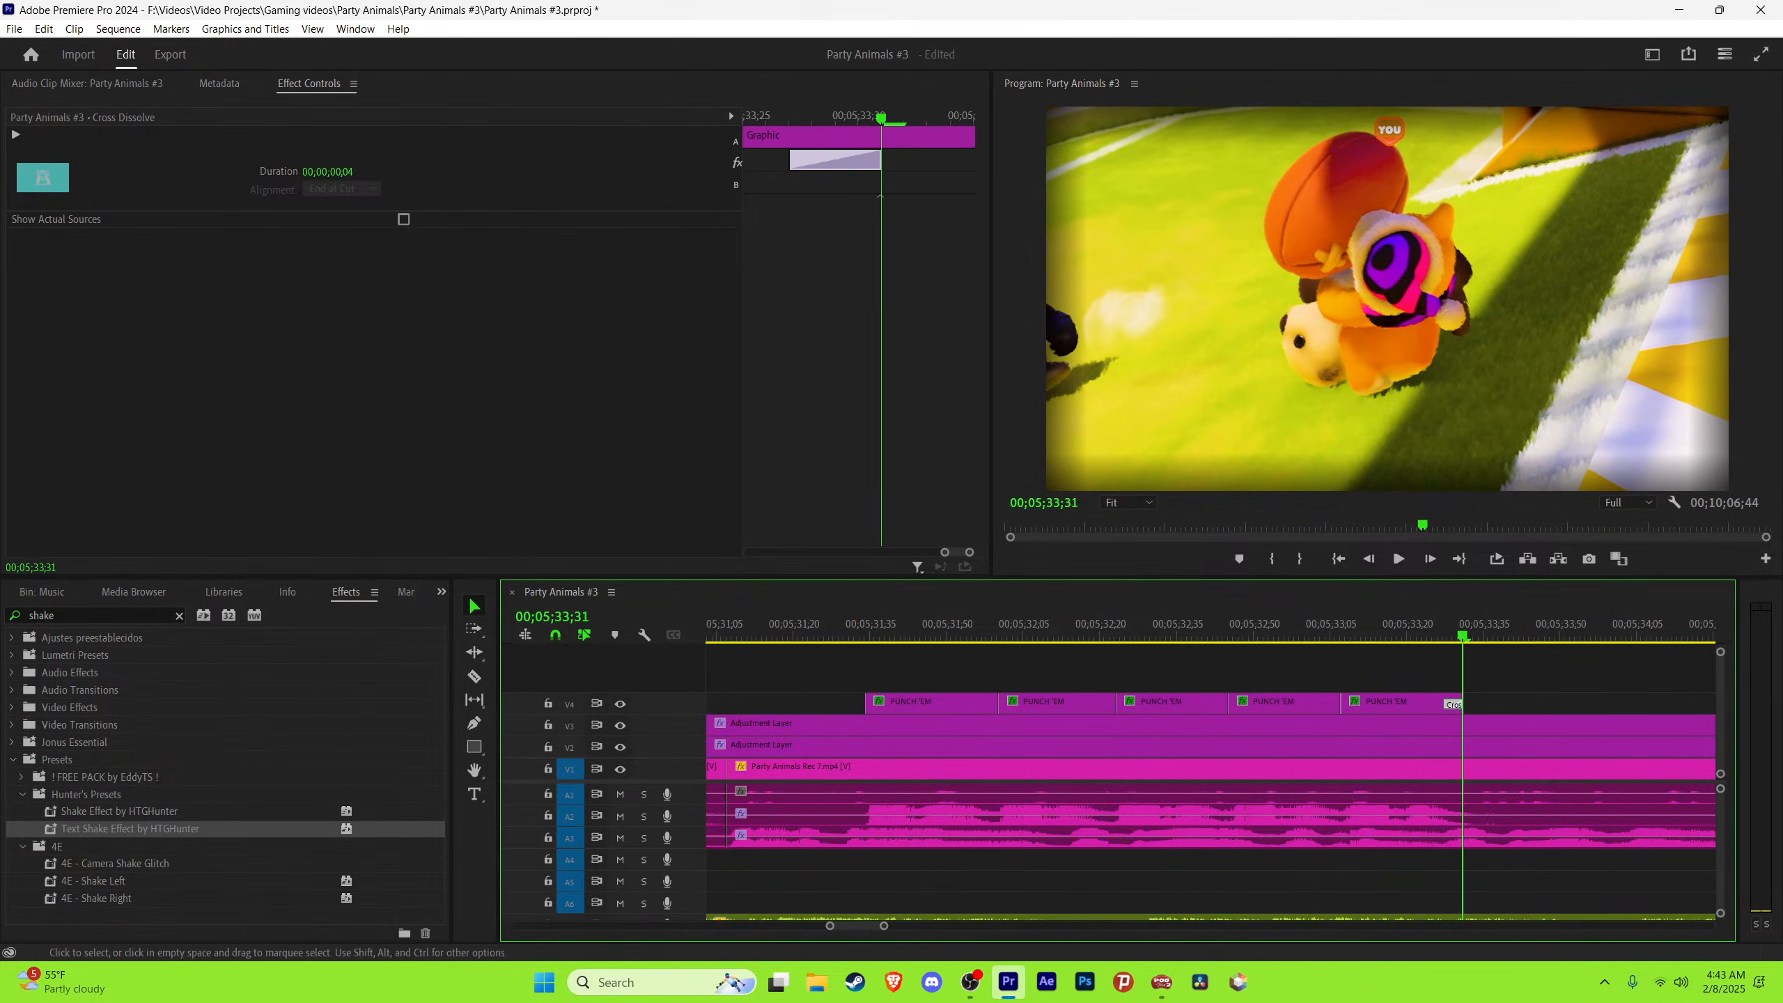
# Step: Save the project and play from the first "PUNCH 'EM" caption through to the goal at about 00;05;42;41
pyautogui.click(851, 625)
pyautogui.hotkey('ctrl', 's')
pyautogui.click(967, 668)
pyautogui.press('space')
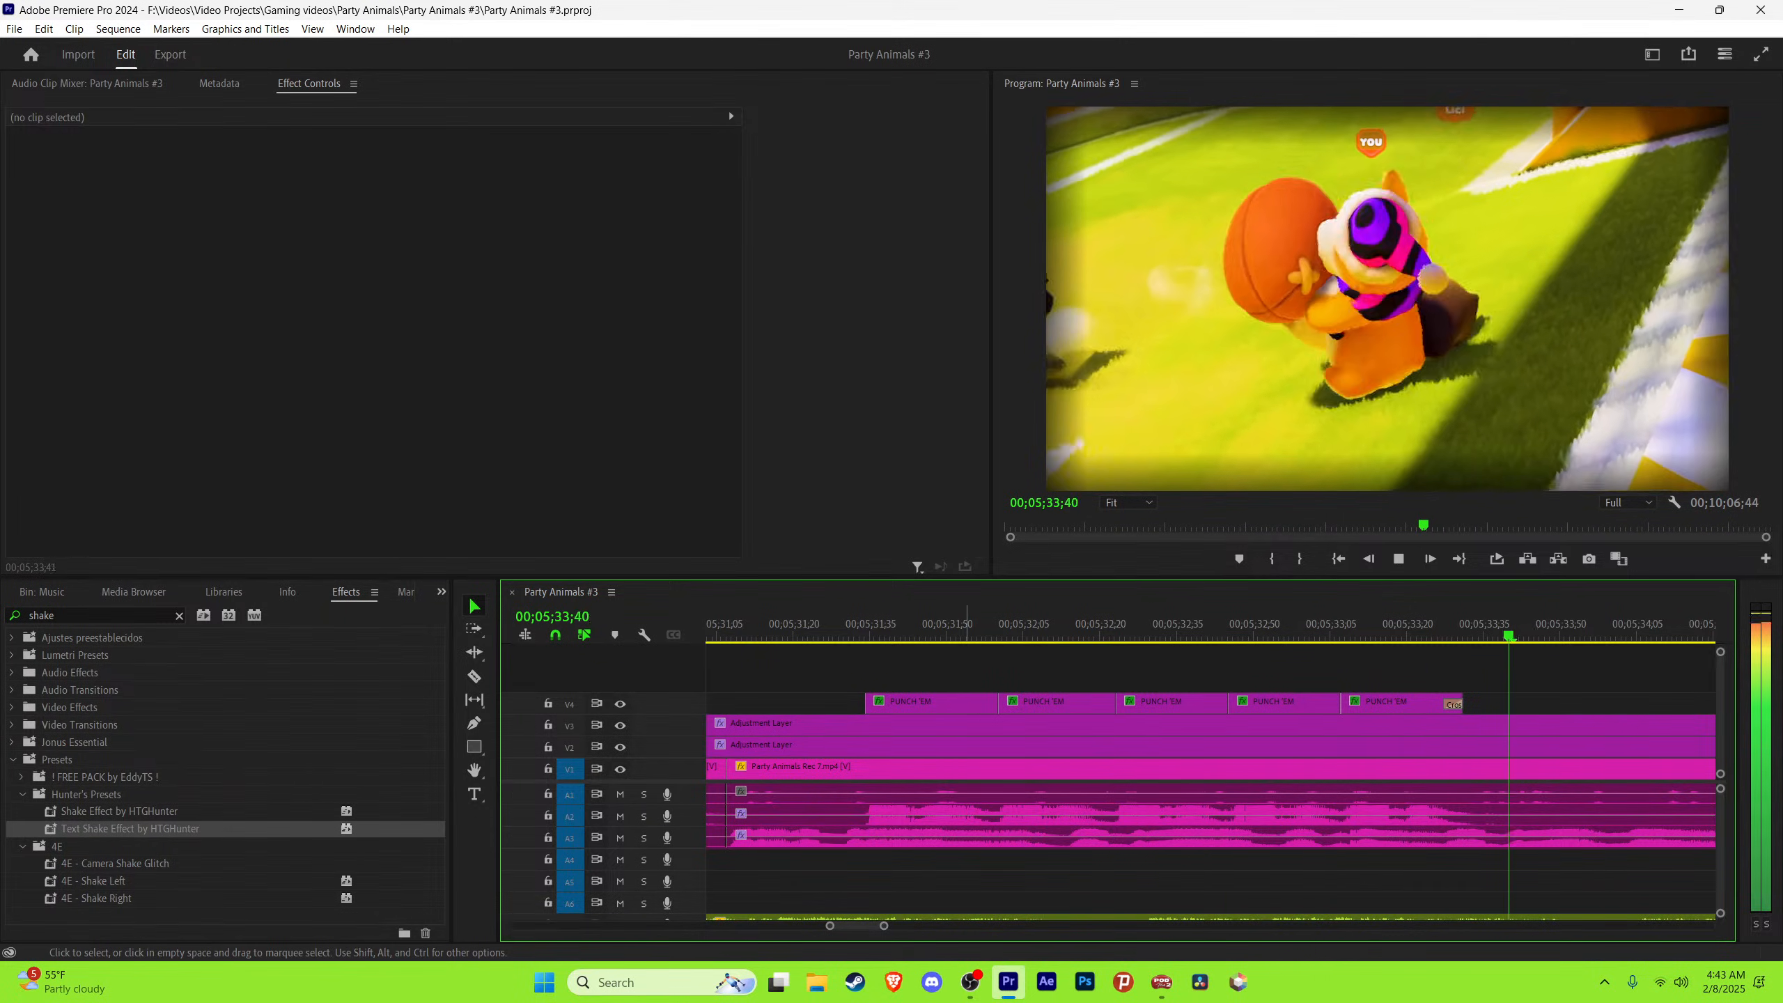
pyautogui.press('-')
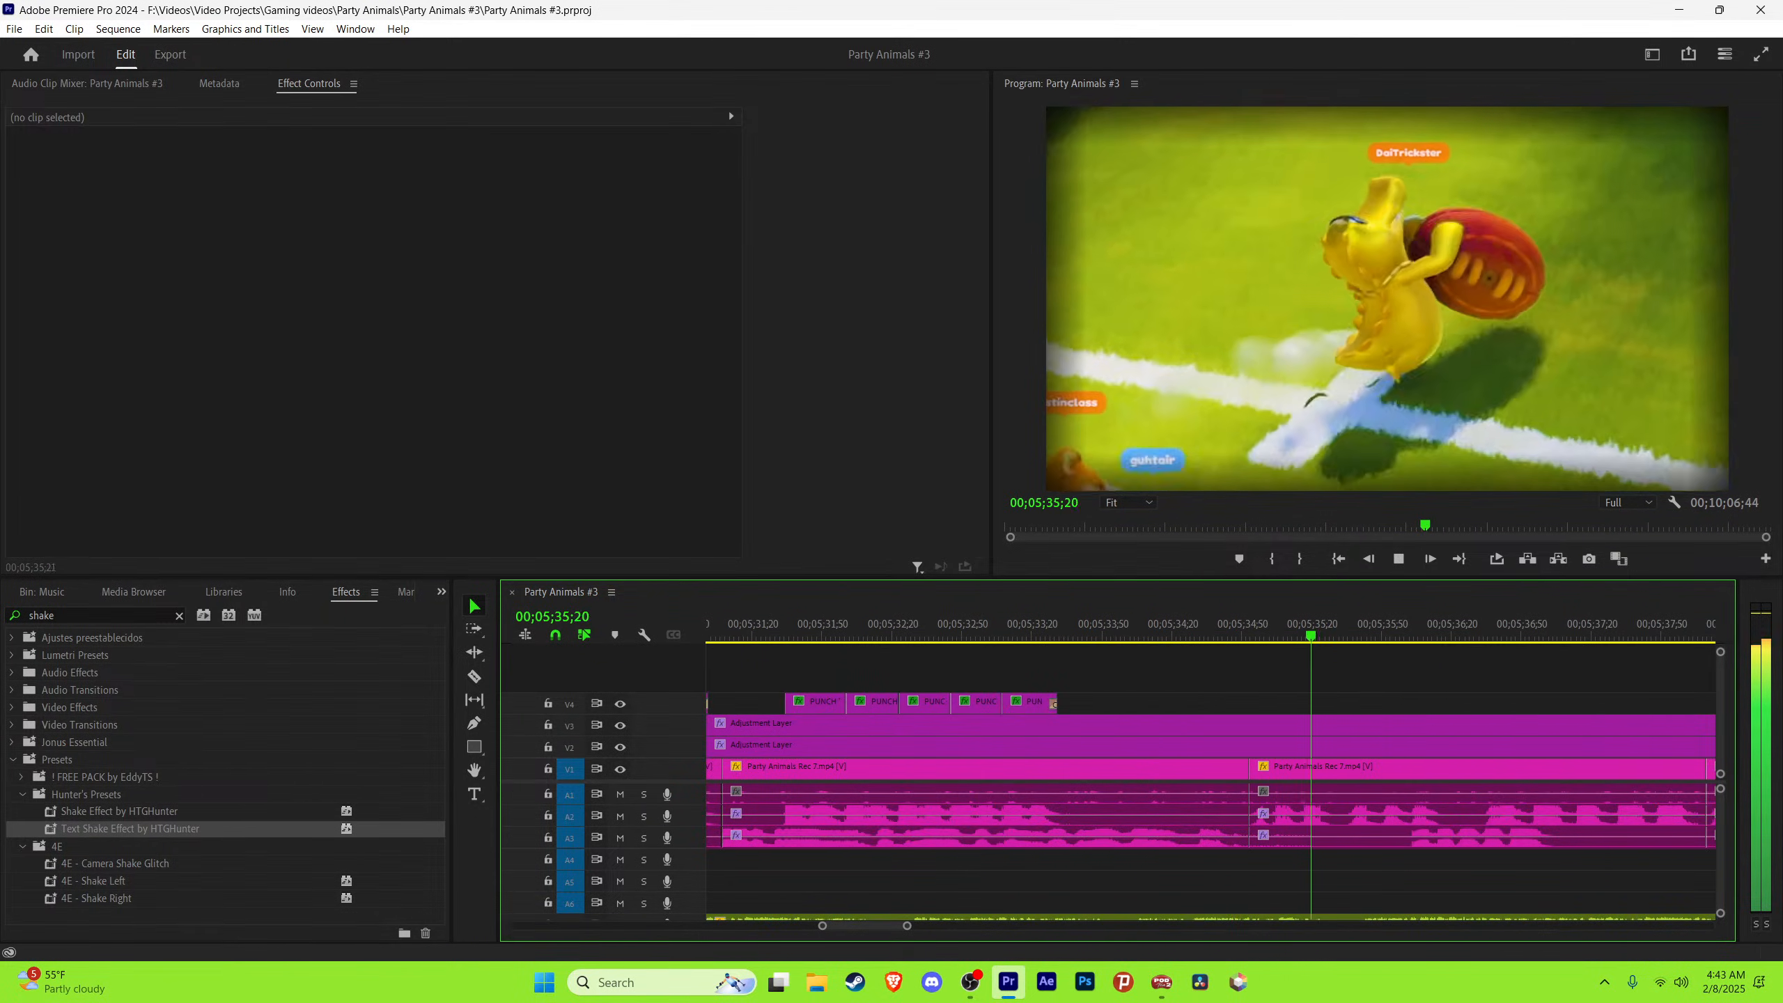
pyautogui.press('-')
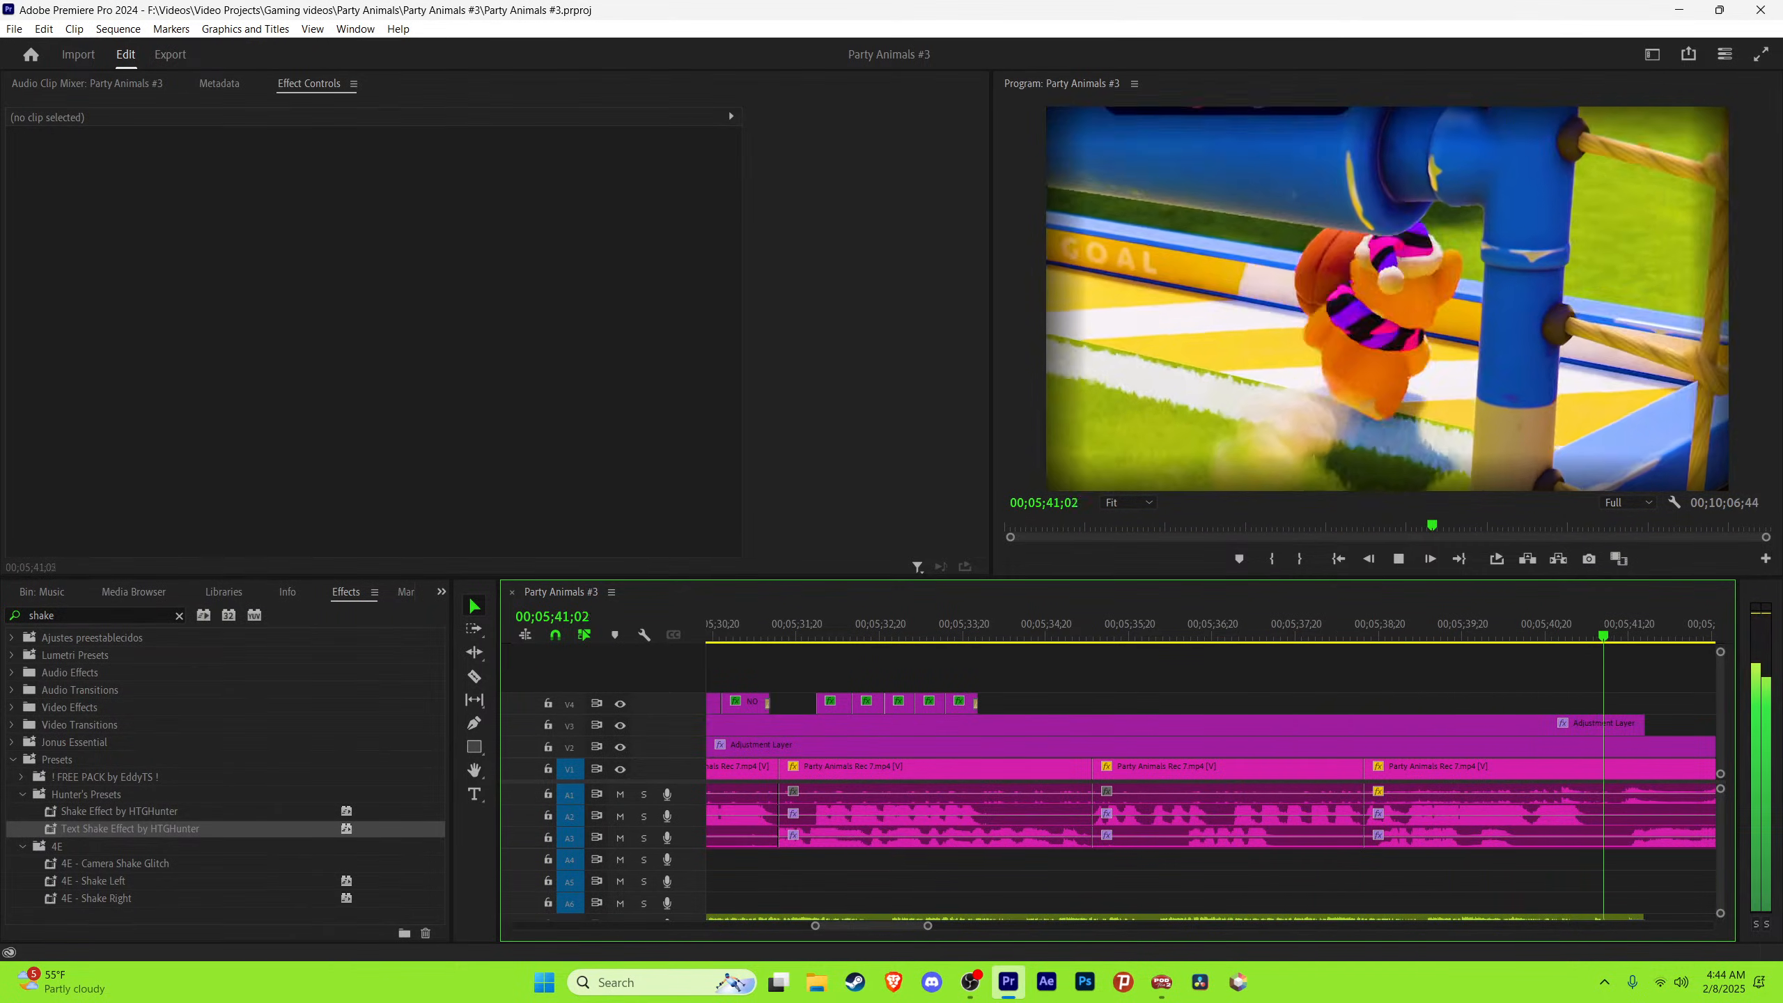
pyautogui.scroll(5, 1164, 744)
pyautogui.press('space')
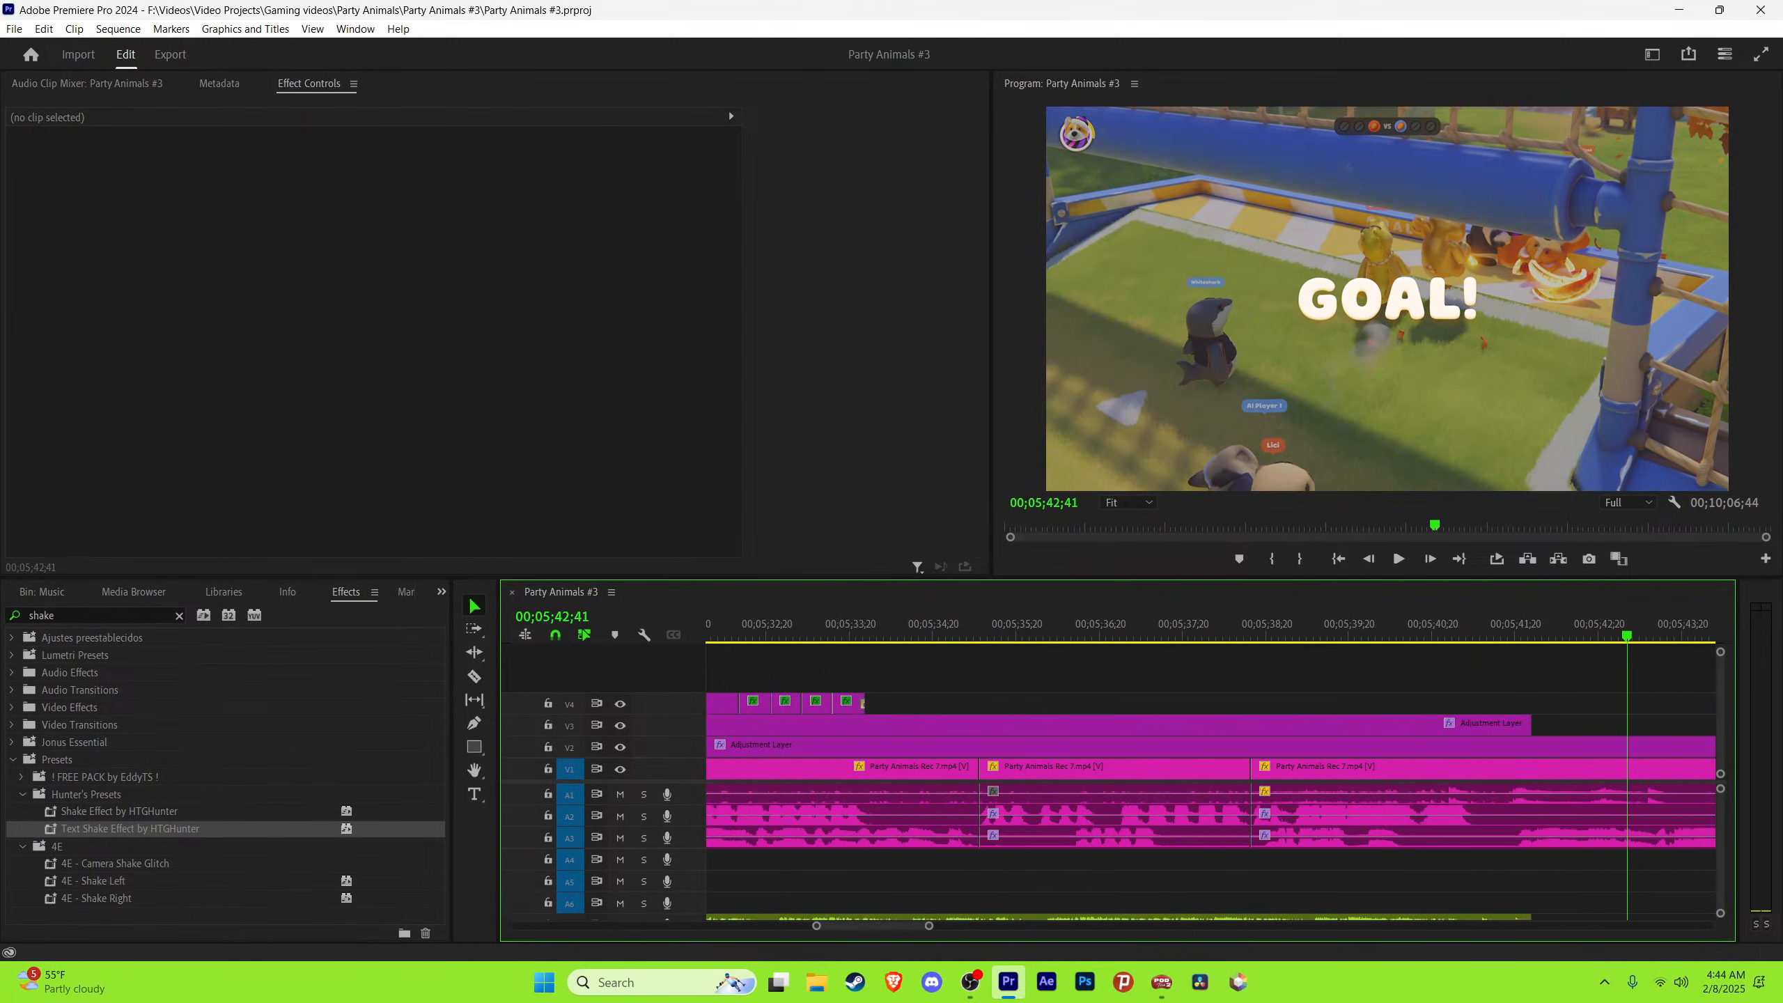
# Step: Go back to the clip starting at 00;05;38;12, save the project and replay the clip up to the goal
pyautogui.press('-')
pyautogui.press('-')
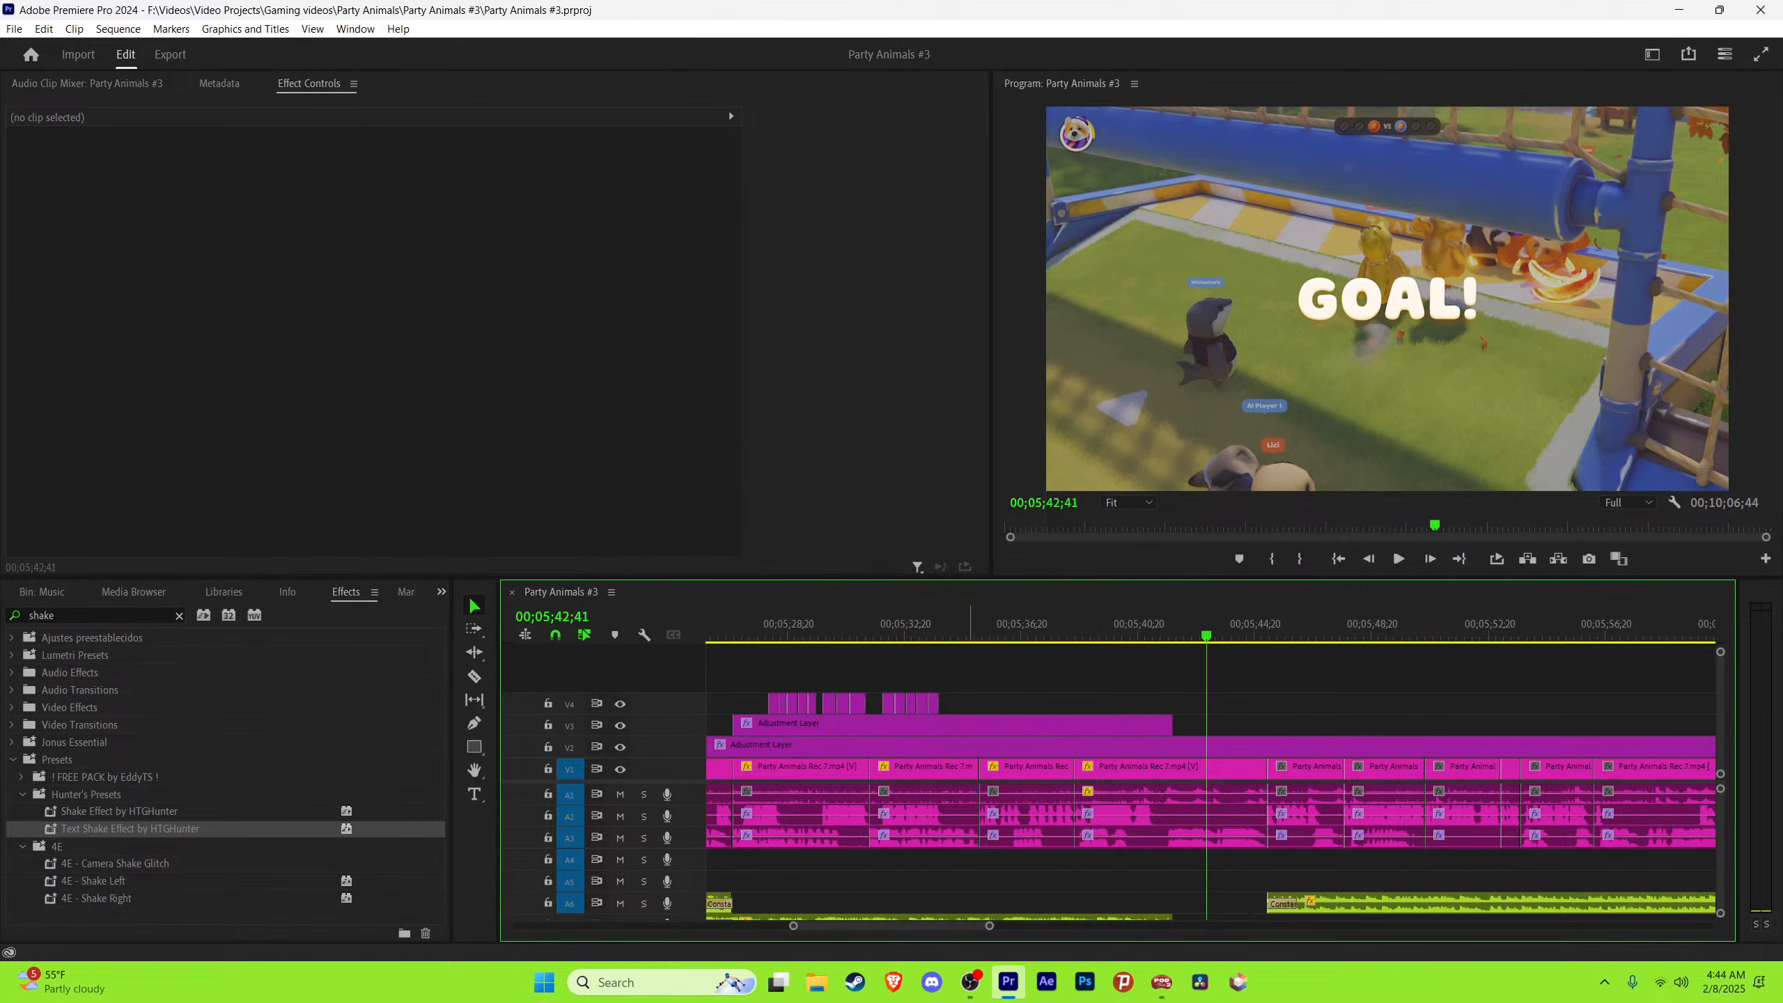
pyautogui.click(966, 628)
pyautogui.press('Down')
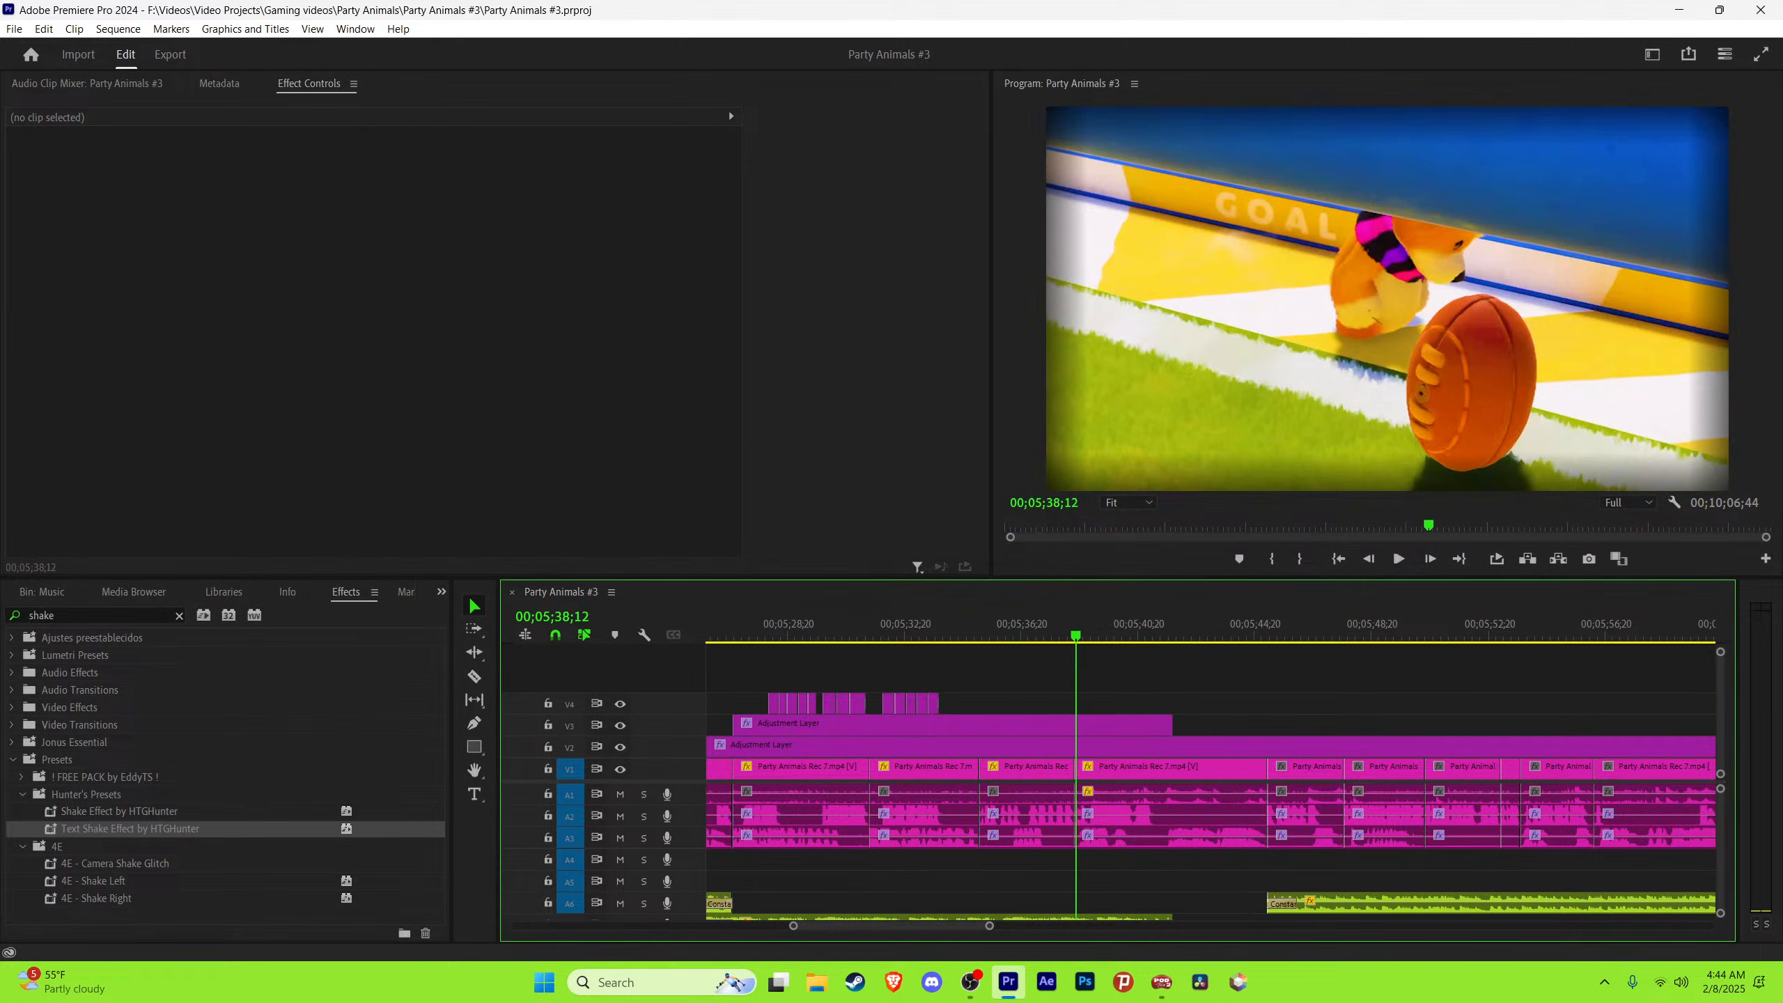
pyautogui.press('=')
pyautogui.press('=')
pyautogui.press('=')
pyautogui.hotkey('ctrl', 's')
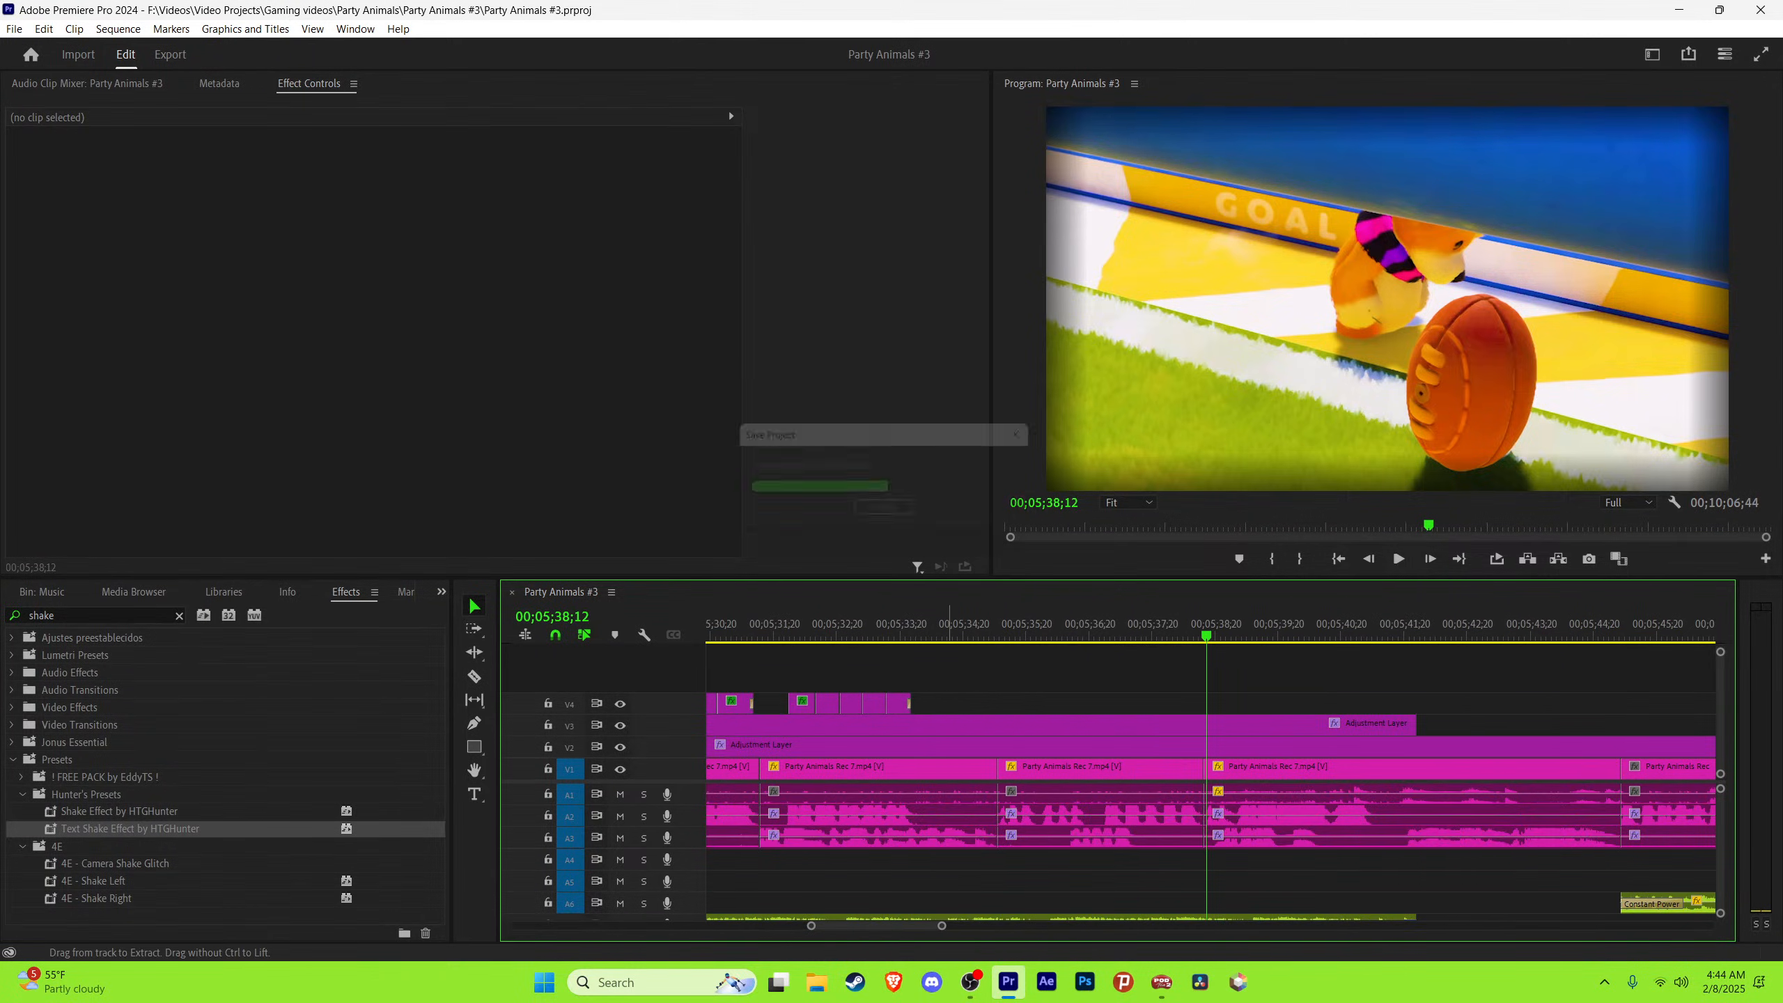
pyautogui.press('space')
pyautogui.press('space')
pyautogui.press('=')
pyautogui.press('space')
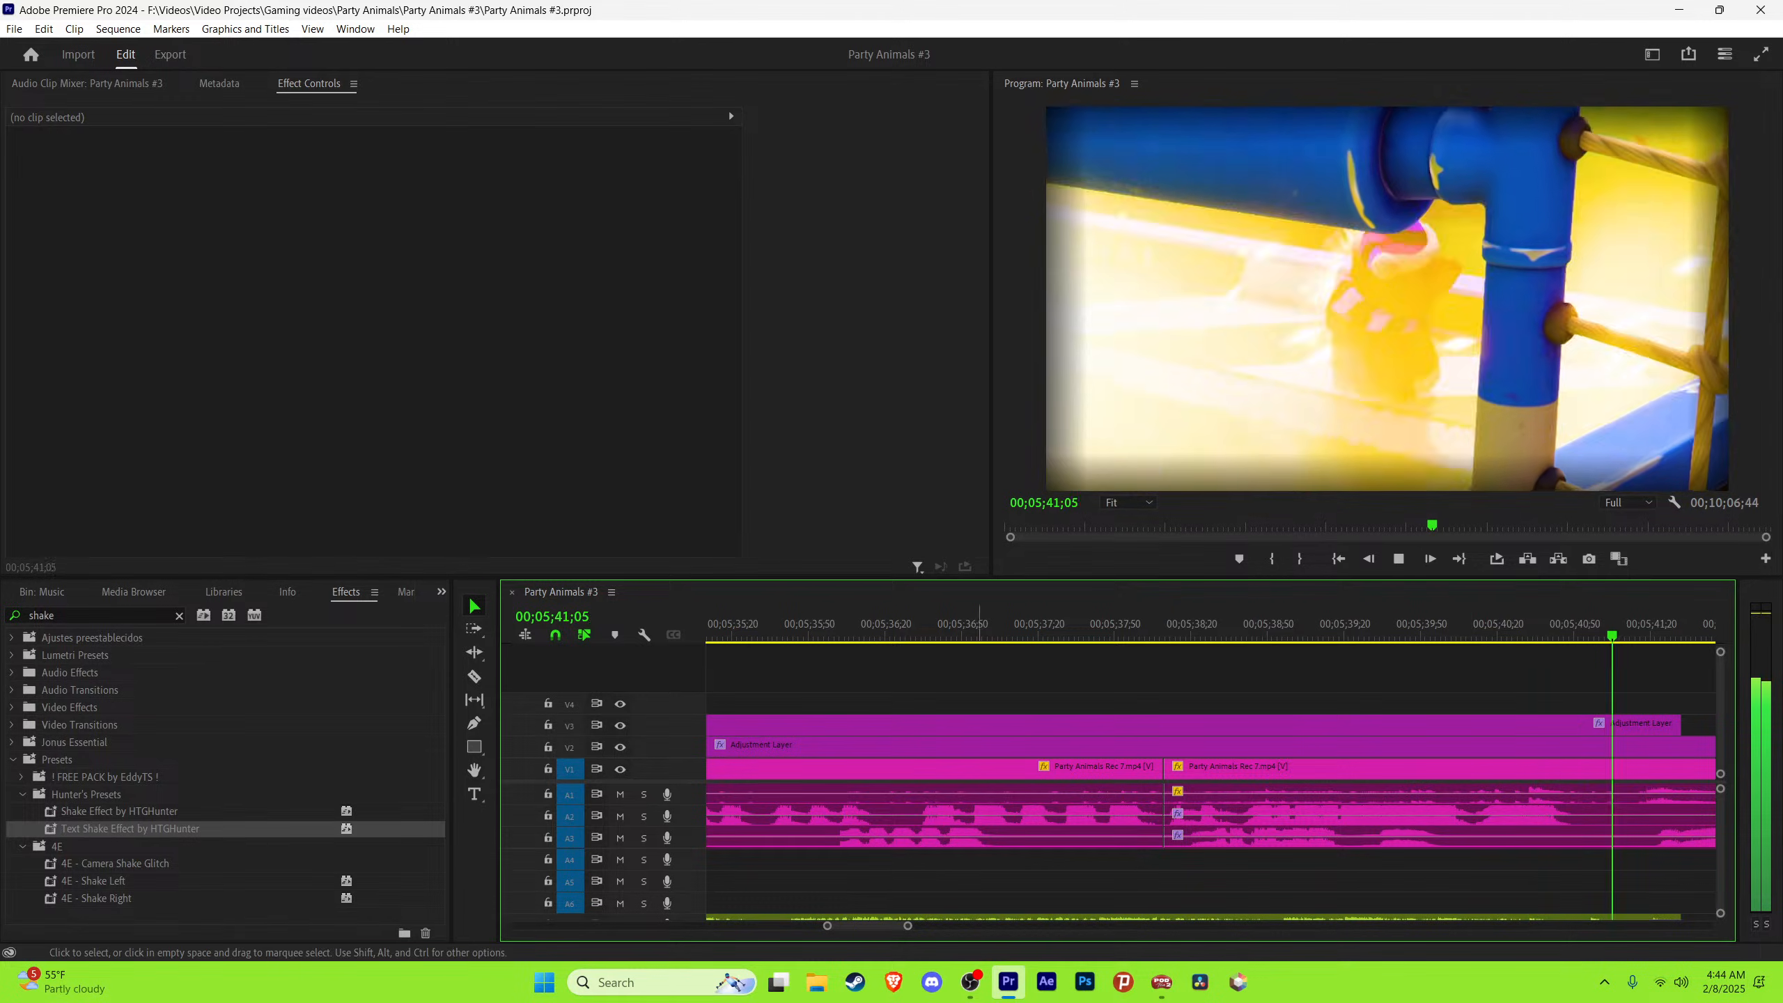
# Step: Play on past the goal to about 00;05;51;00 to review the following clips, saving the project along the way
pyautogui.press('-')
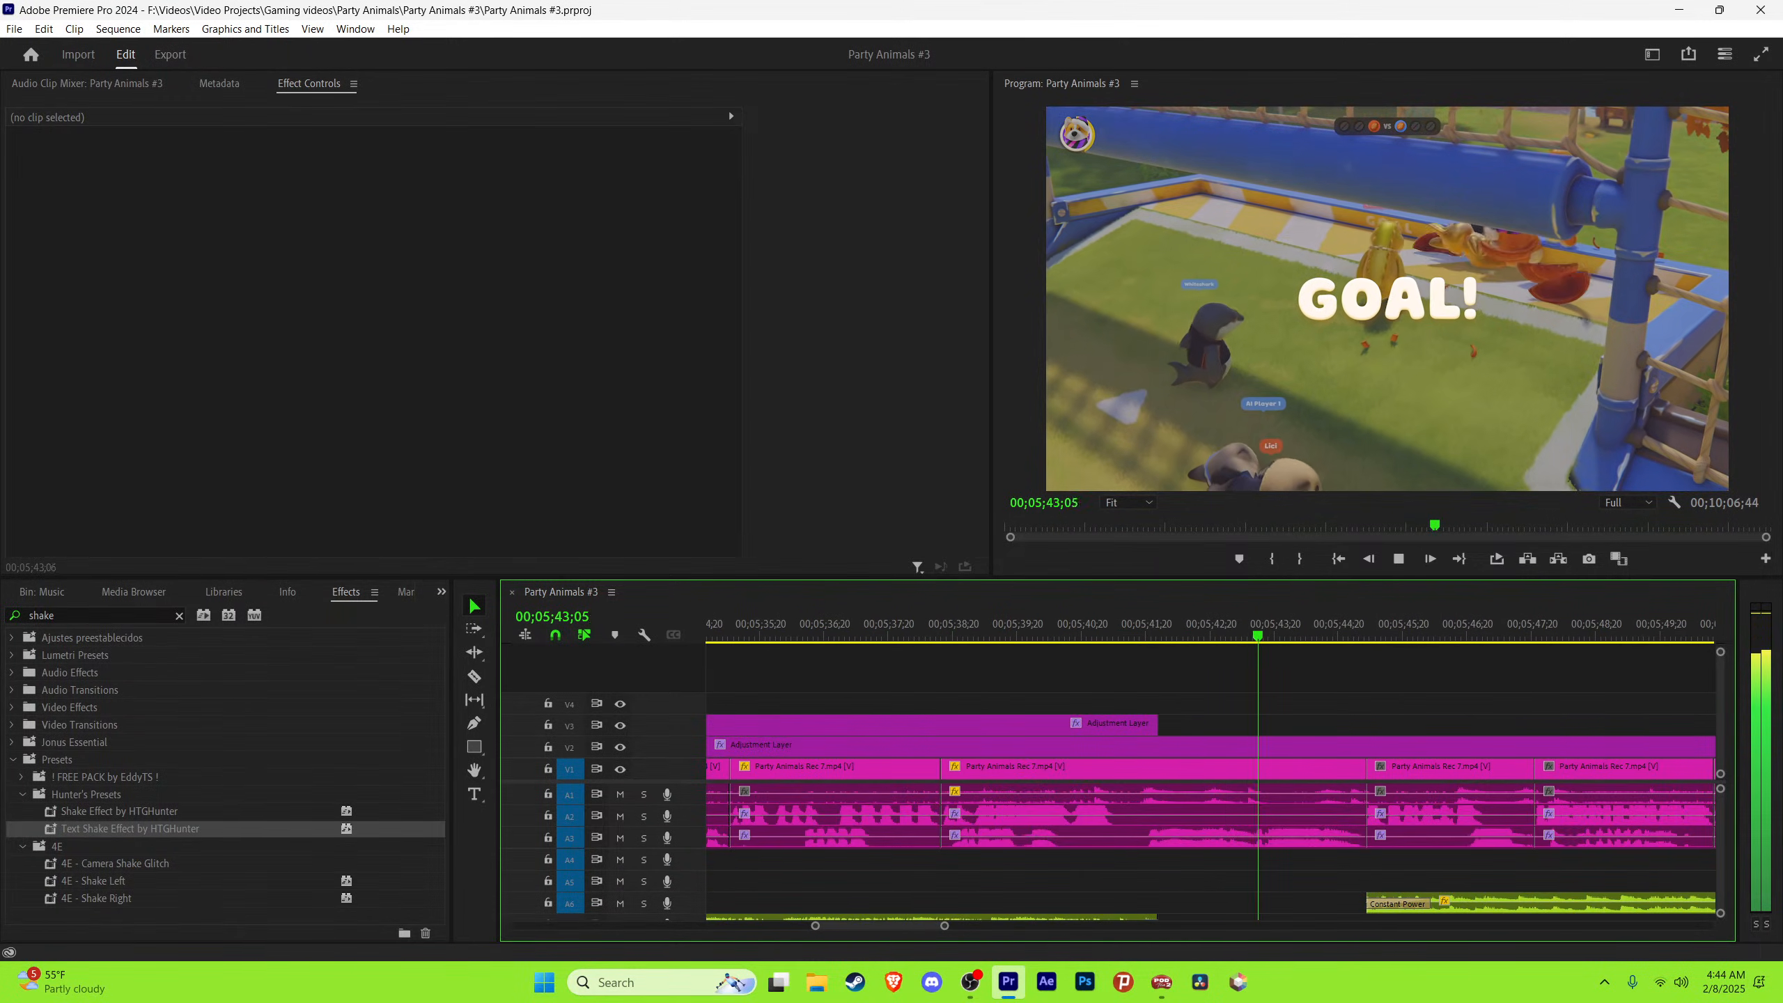
pyautogui.hotkey('ctrl', 's')
pyautogui.press('-')
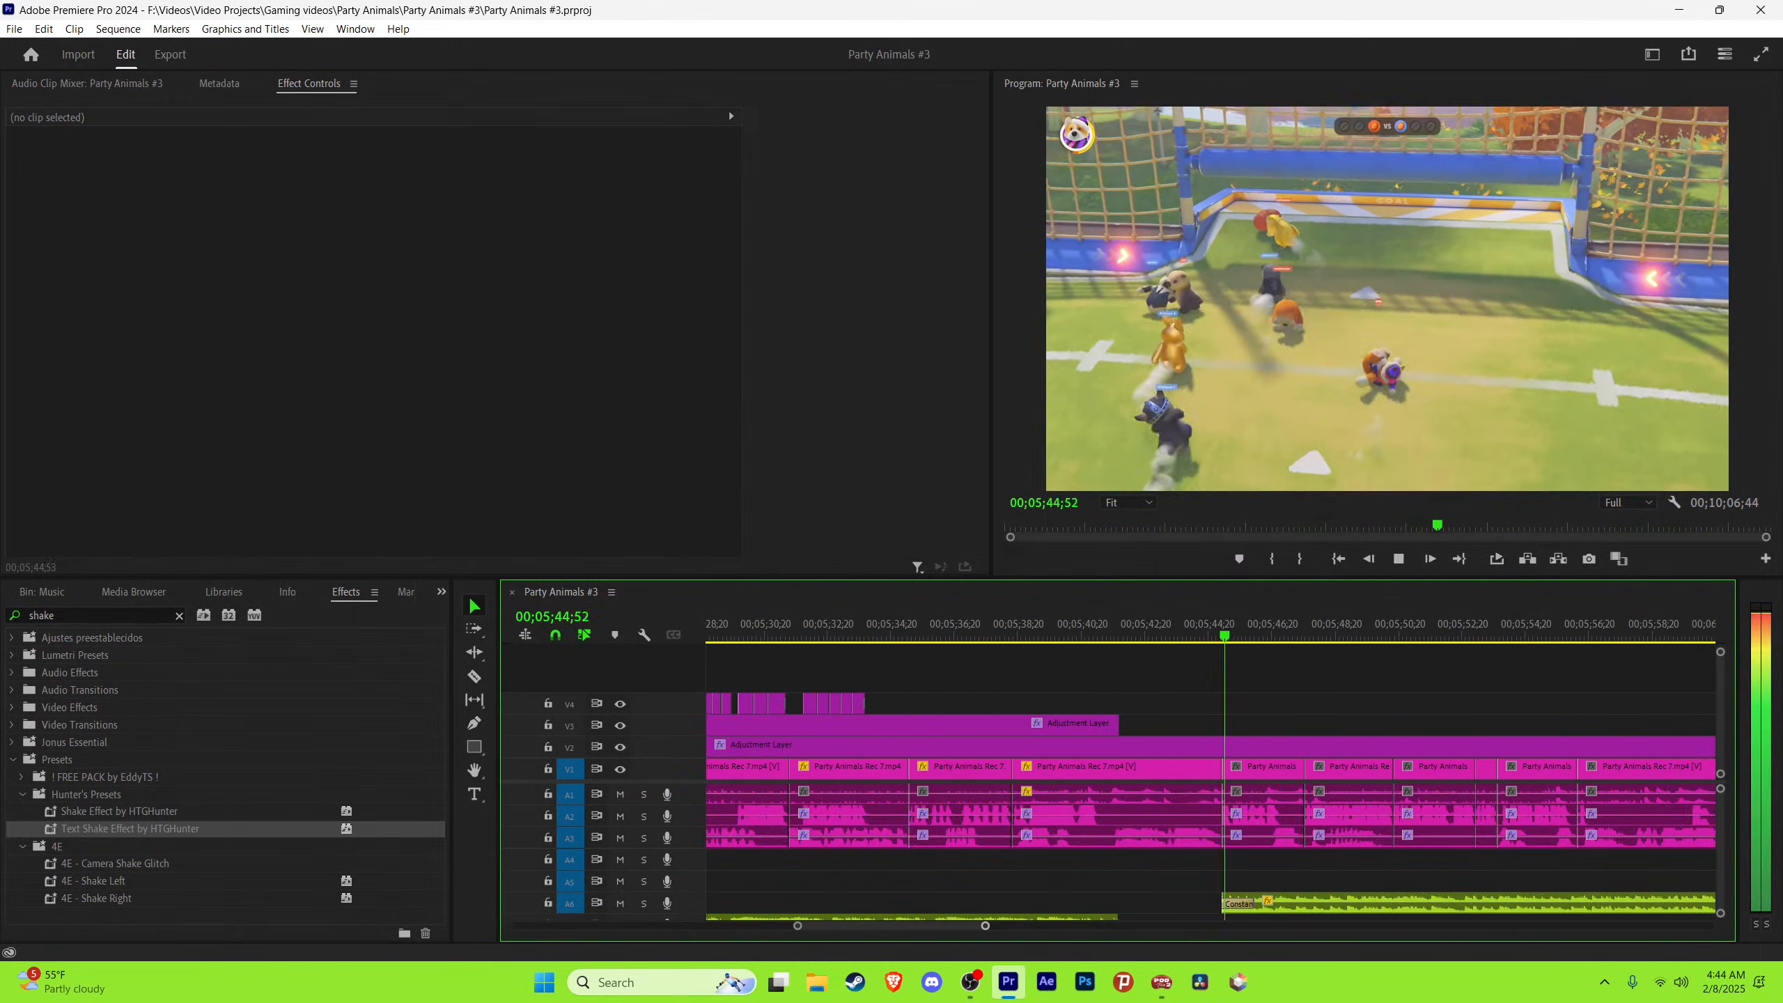
pyautogui.press('=')
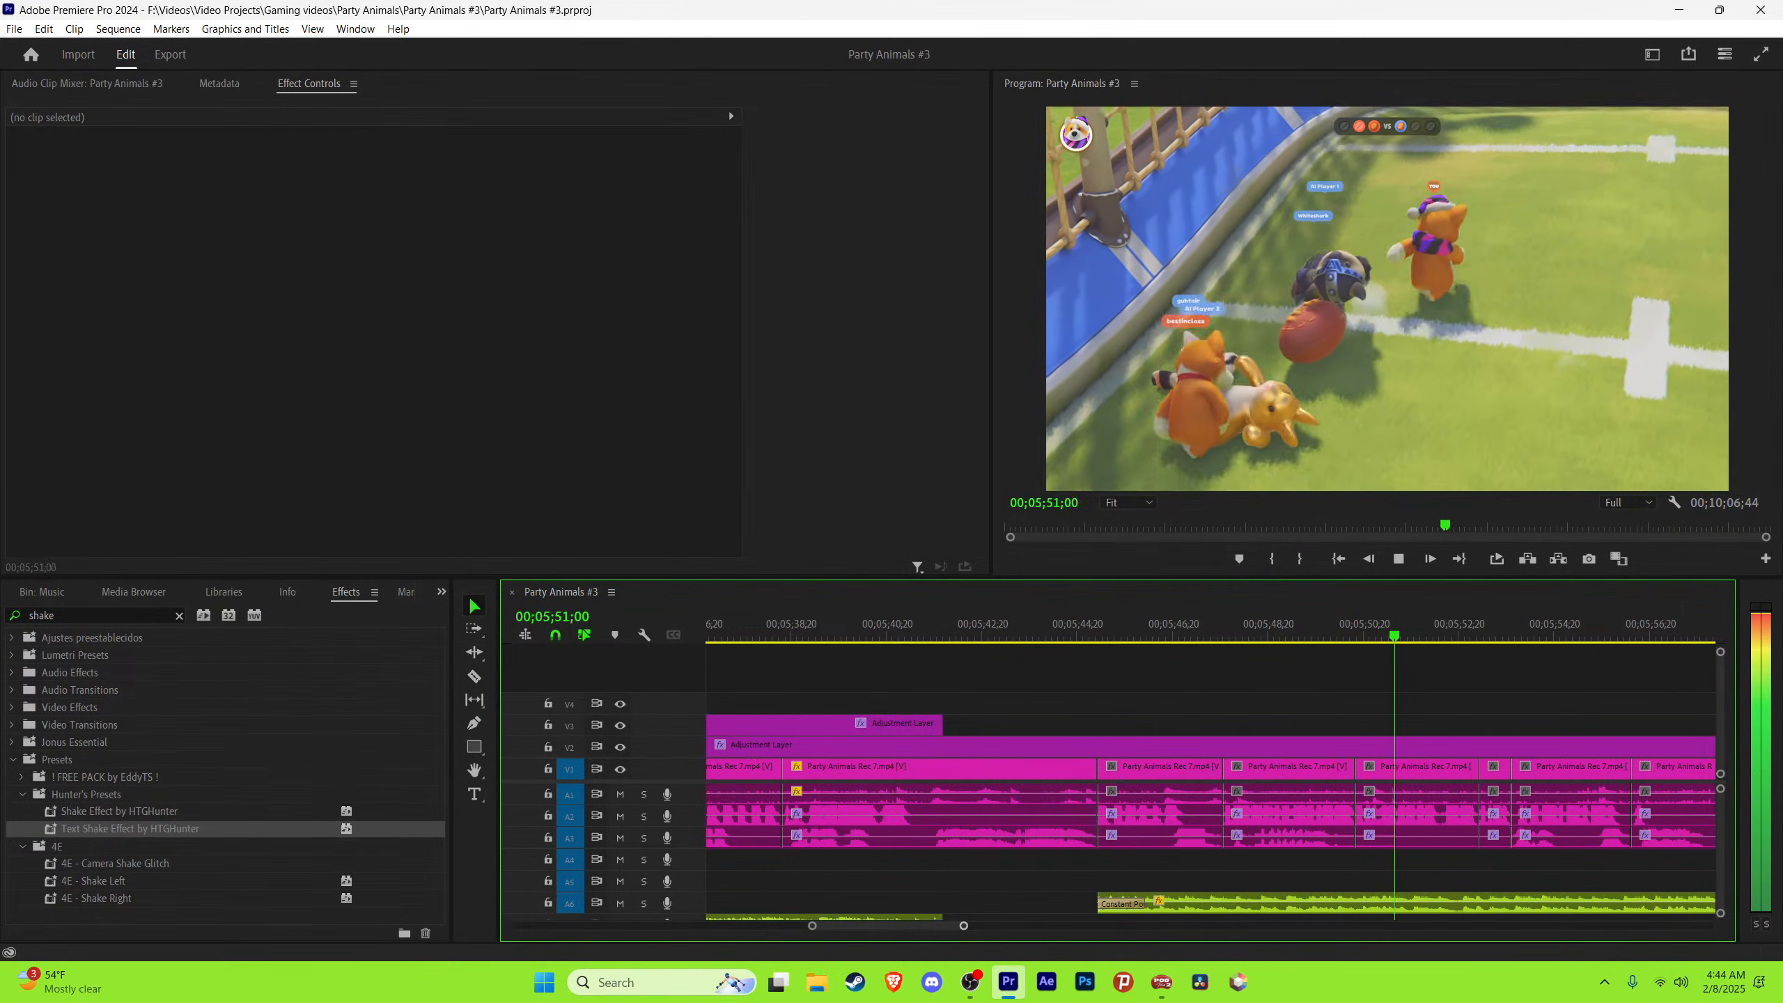
pyautogui.press('space')
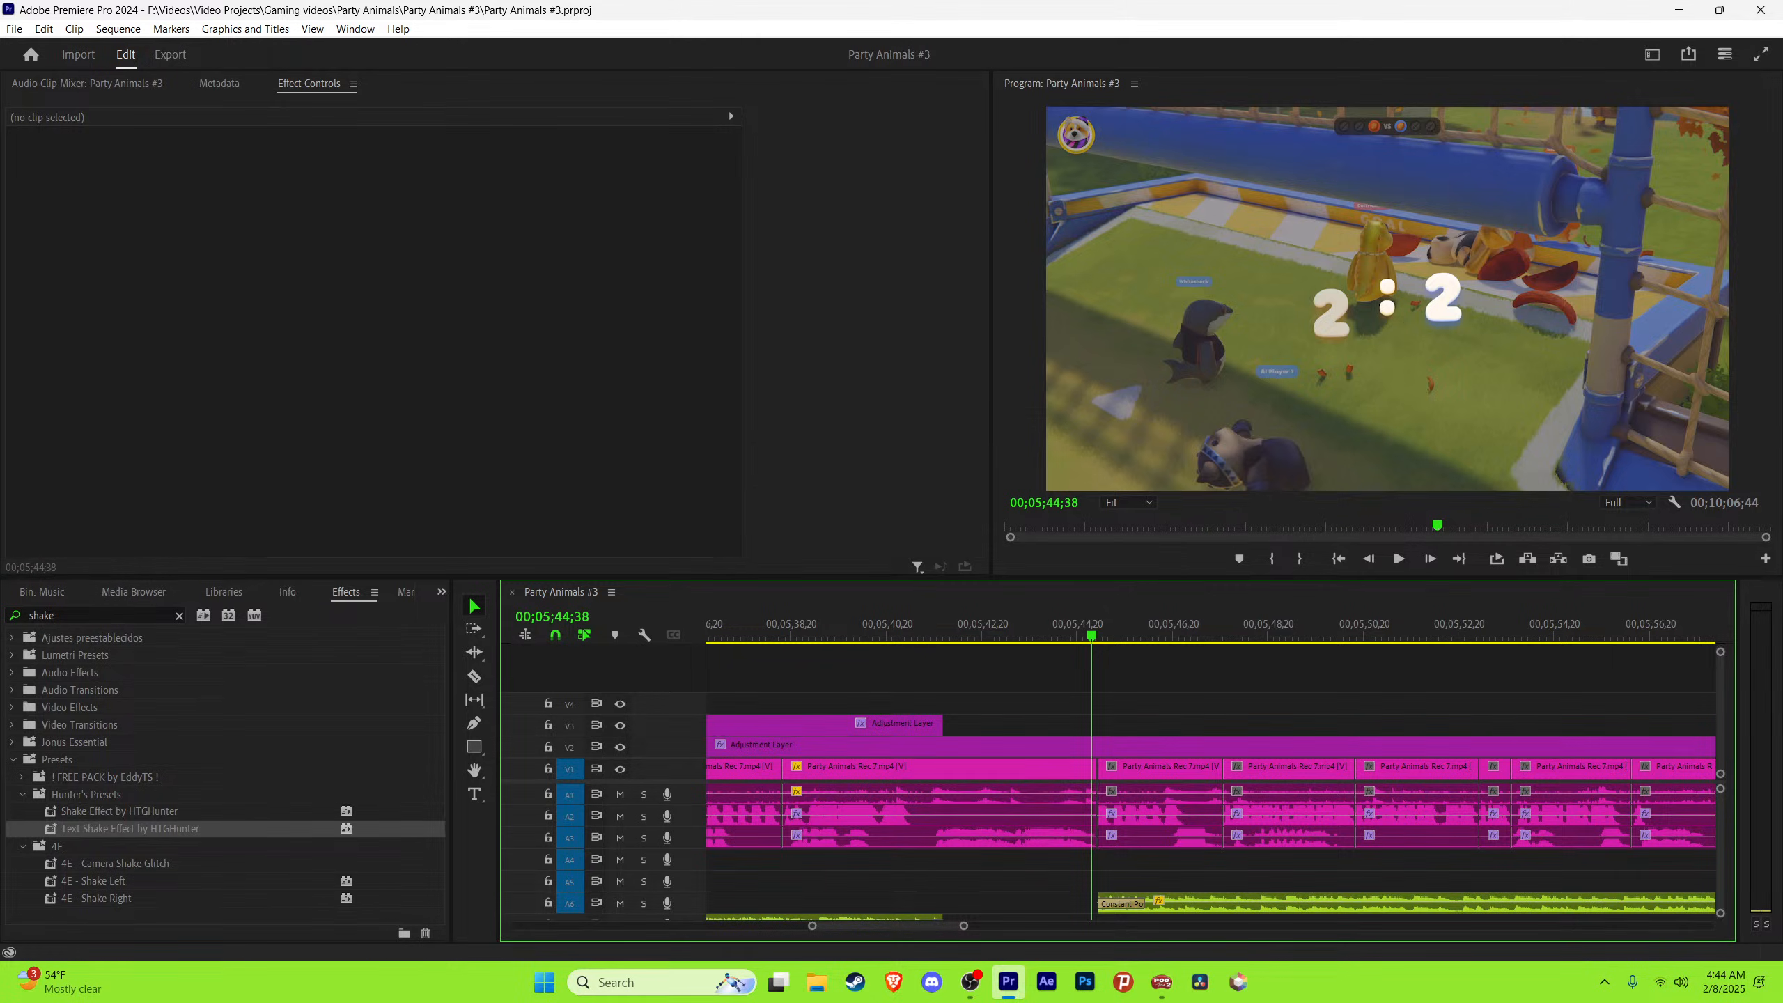
# Step: Play the footage from 00;05;44;38 to about 00;06;17;38 to review the following goals
pyautogui.press('=')
pyautogui.press('space')
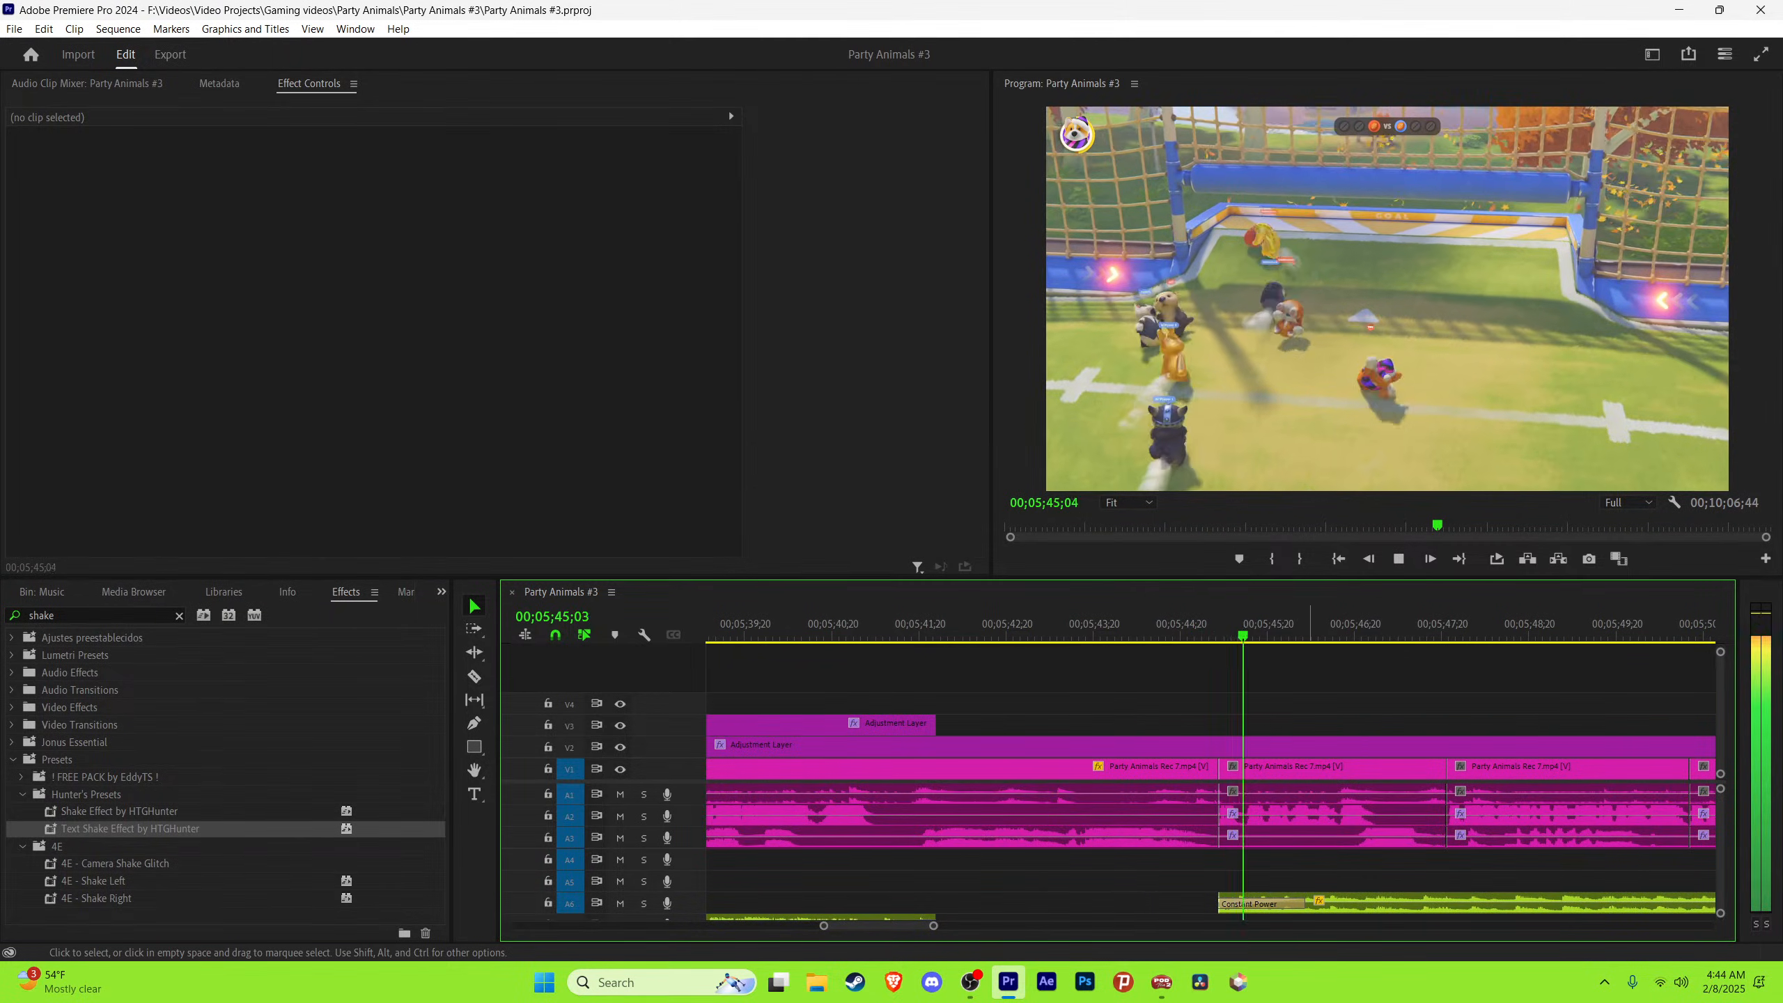
pyautogui.press('-')
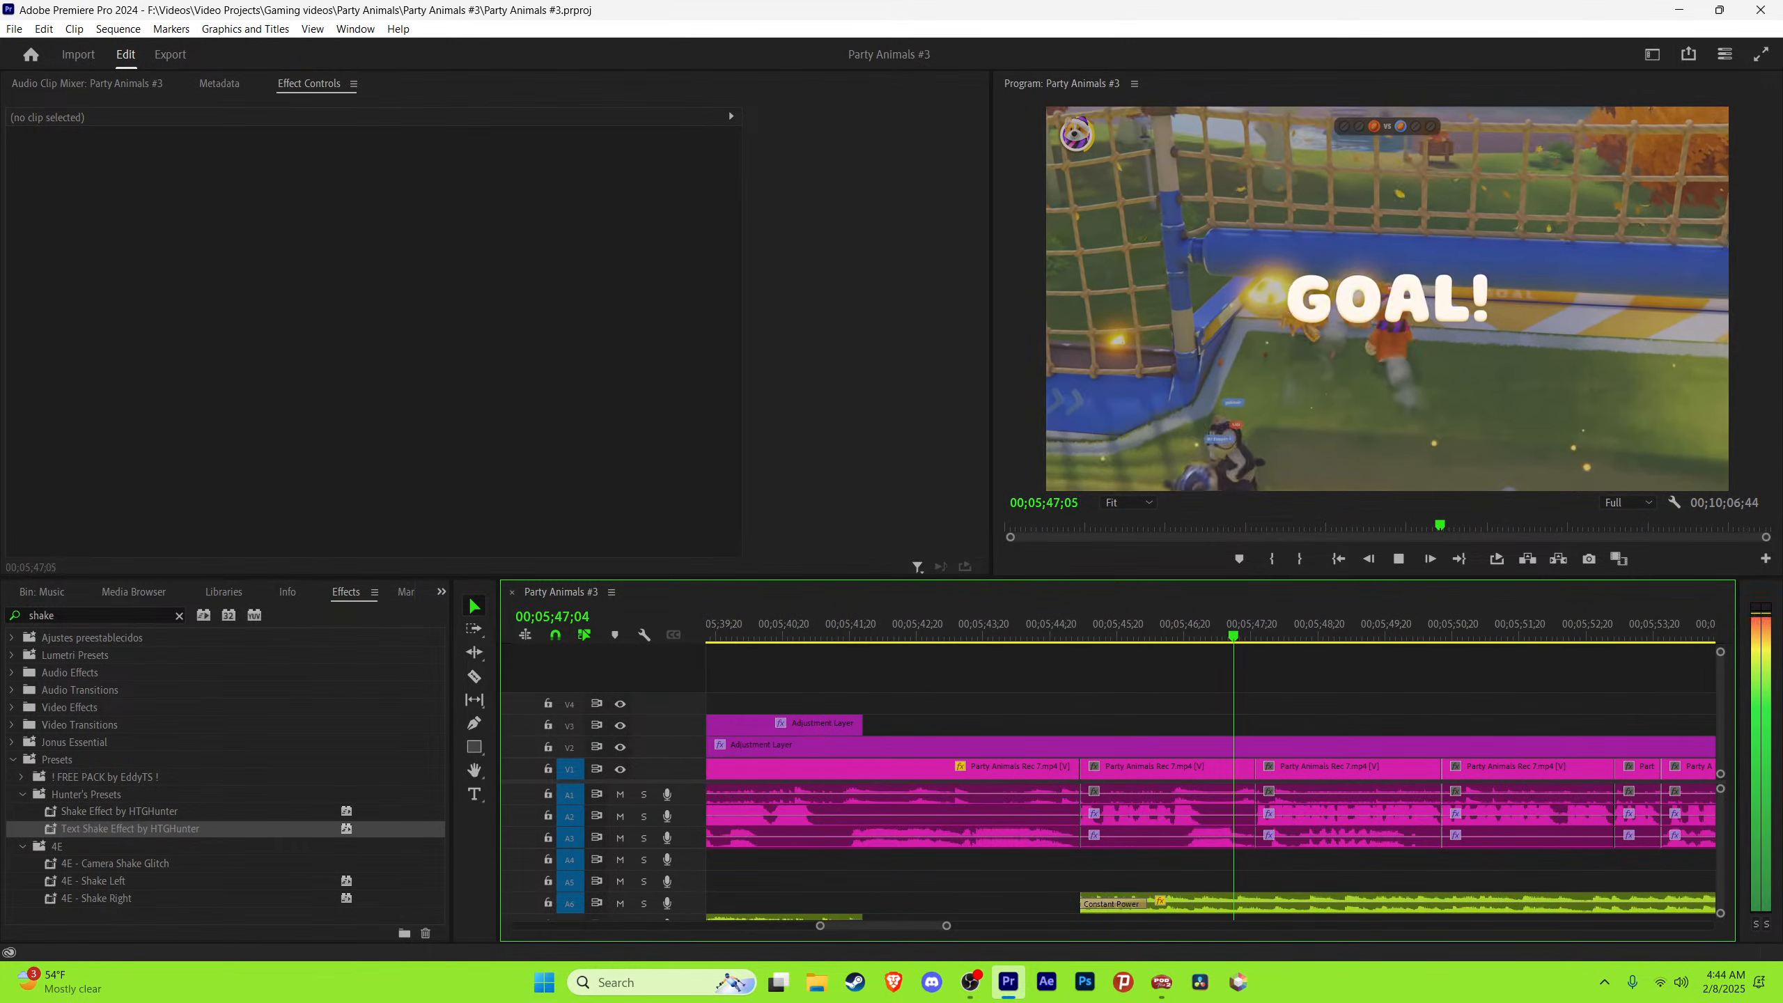
pyautogui.press('-')
pyautogui.press('-')
pyautogui.press('-')
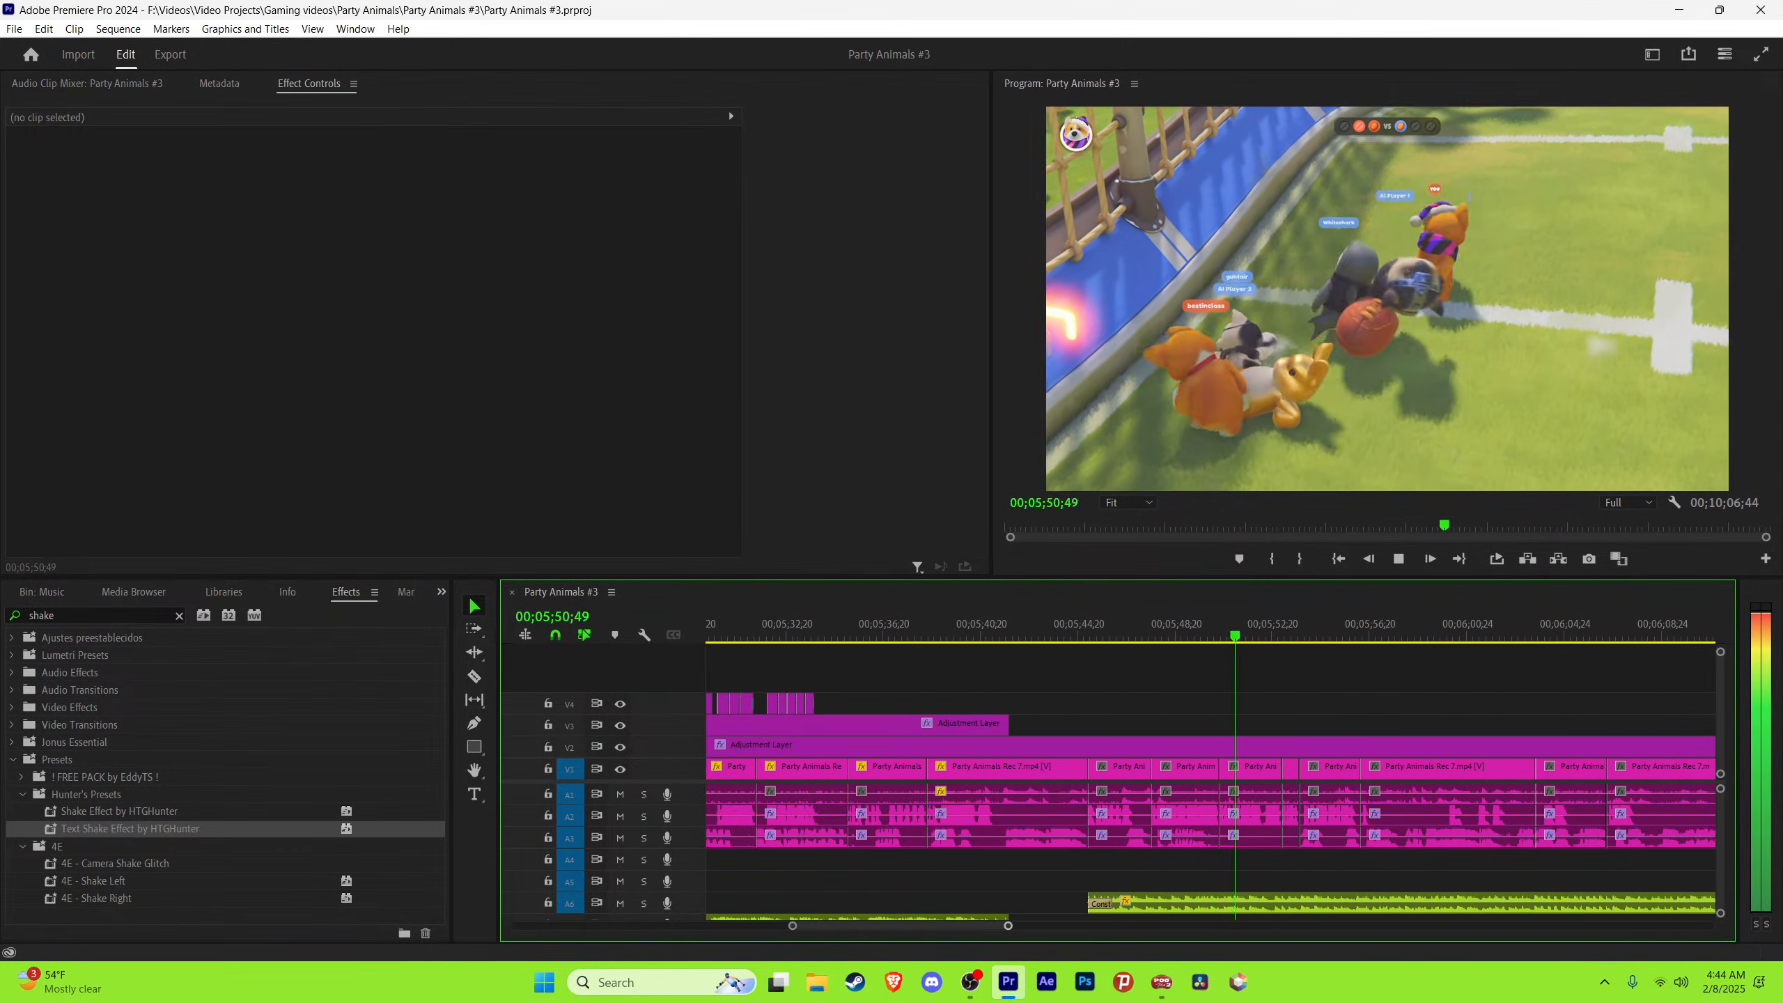
pyautogui.moveTo(1008, 926); pyautogui.dragTo(1000, 926)
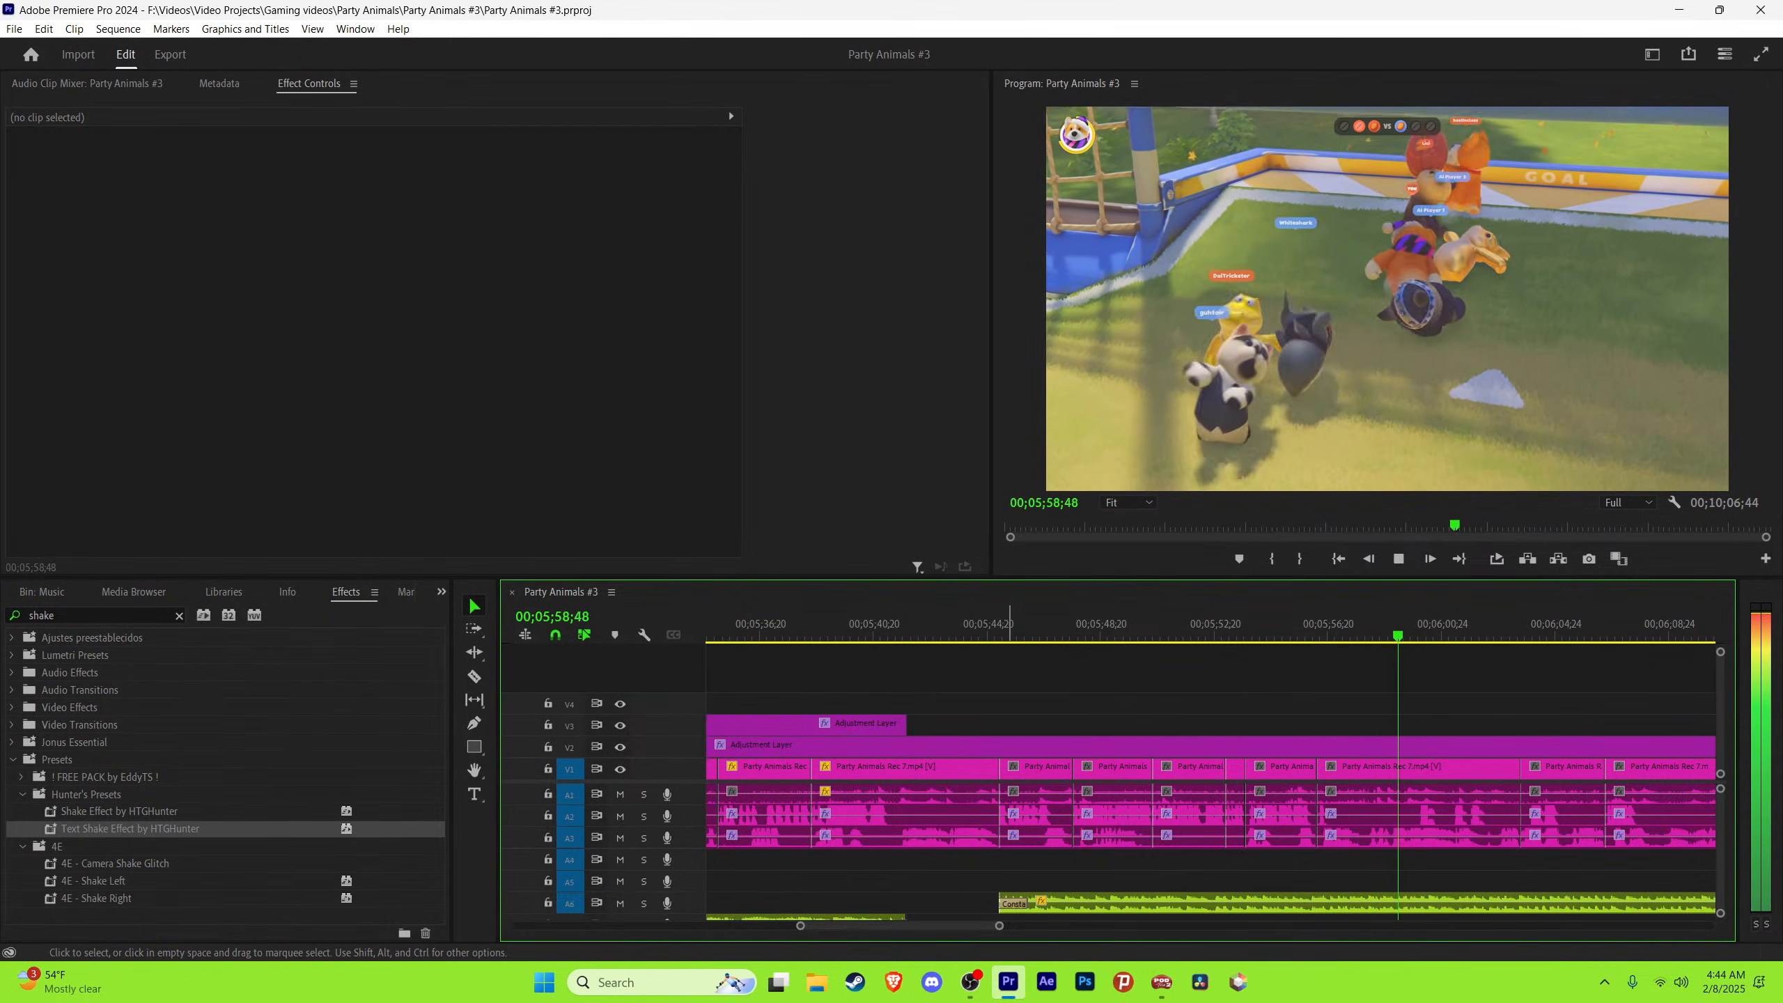
pyautogui.moveTo(999, 926); pyautogui.dragTo(994, 926)
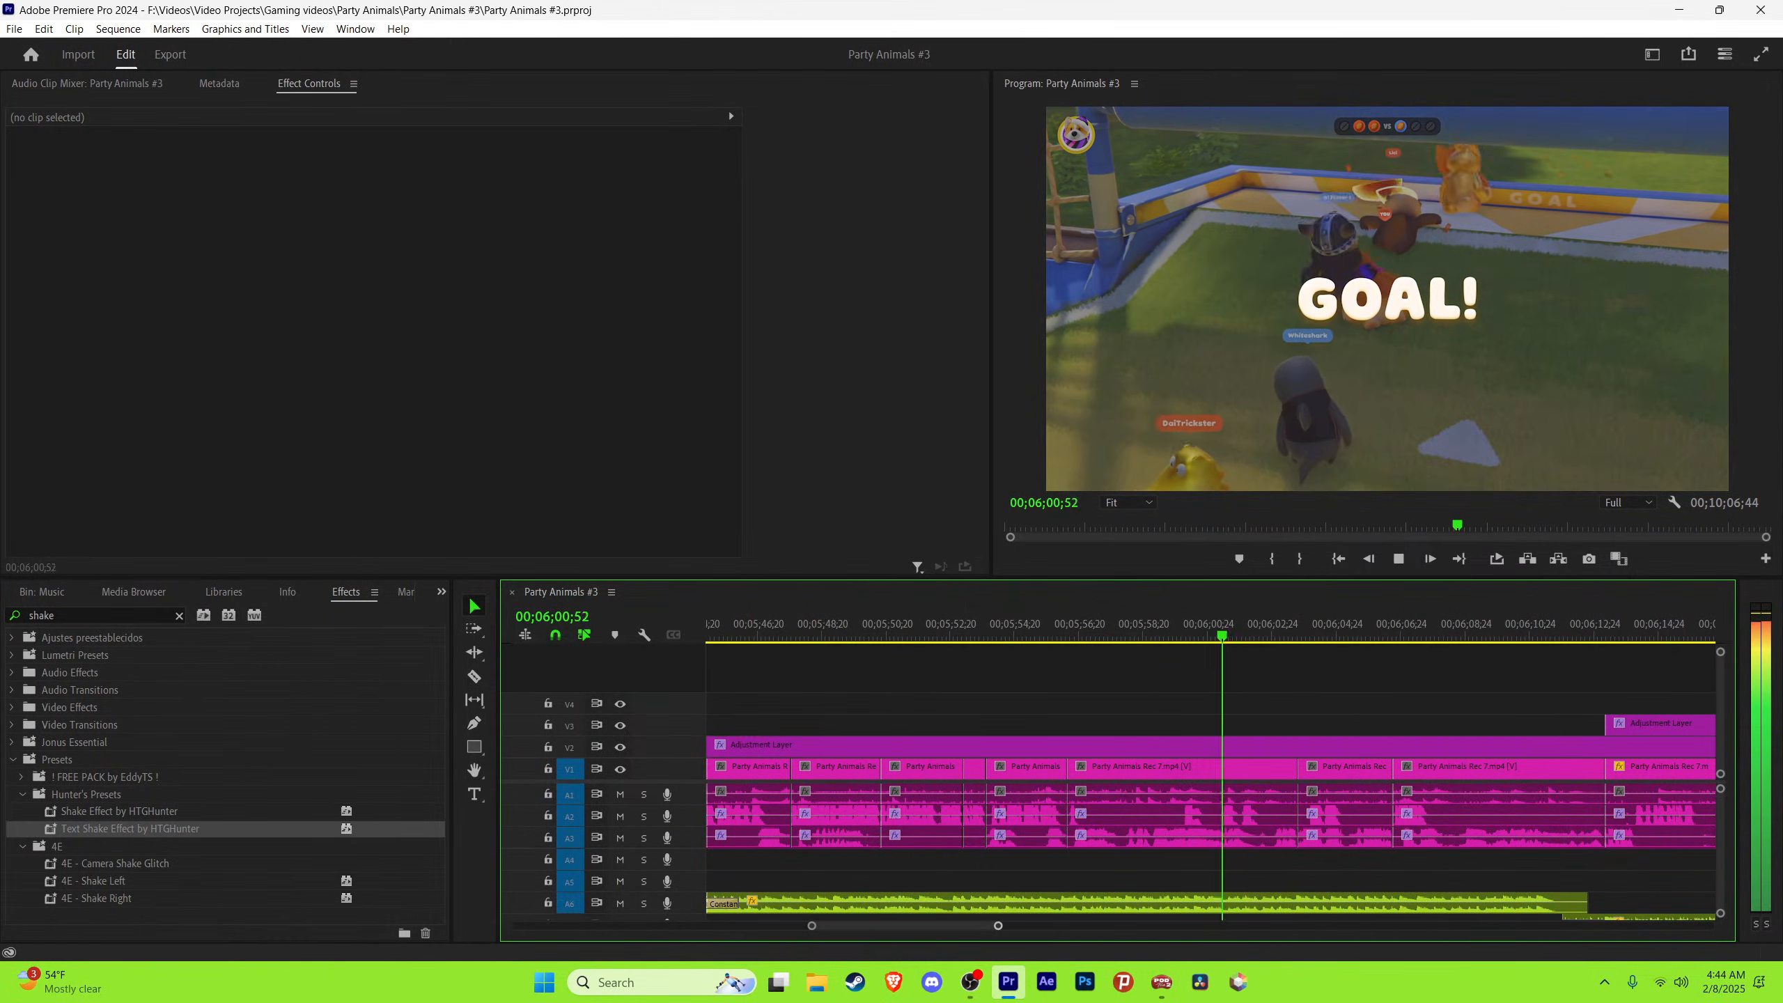
pyautogui.scroll(-1, 907, 779)
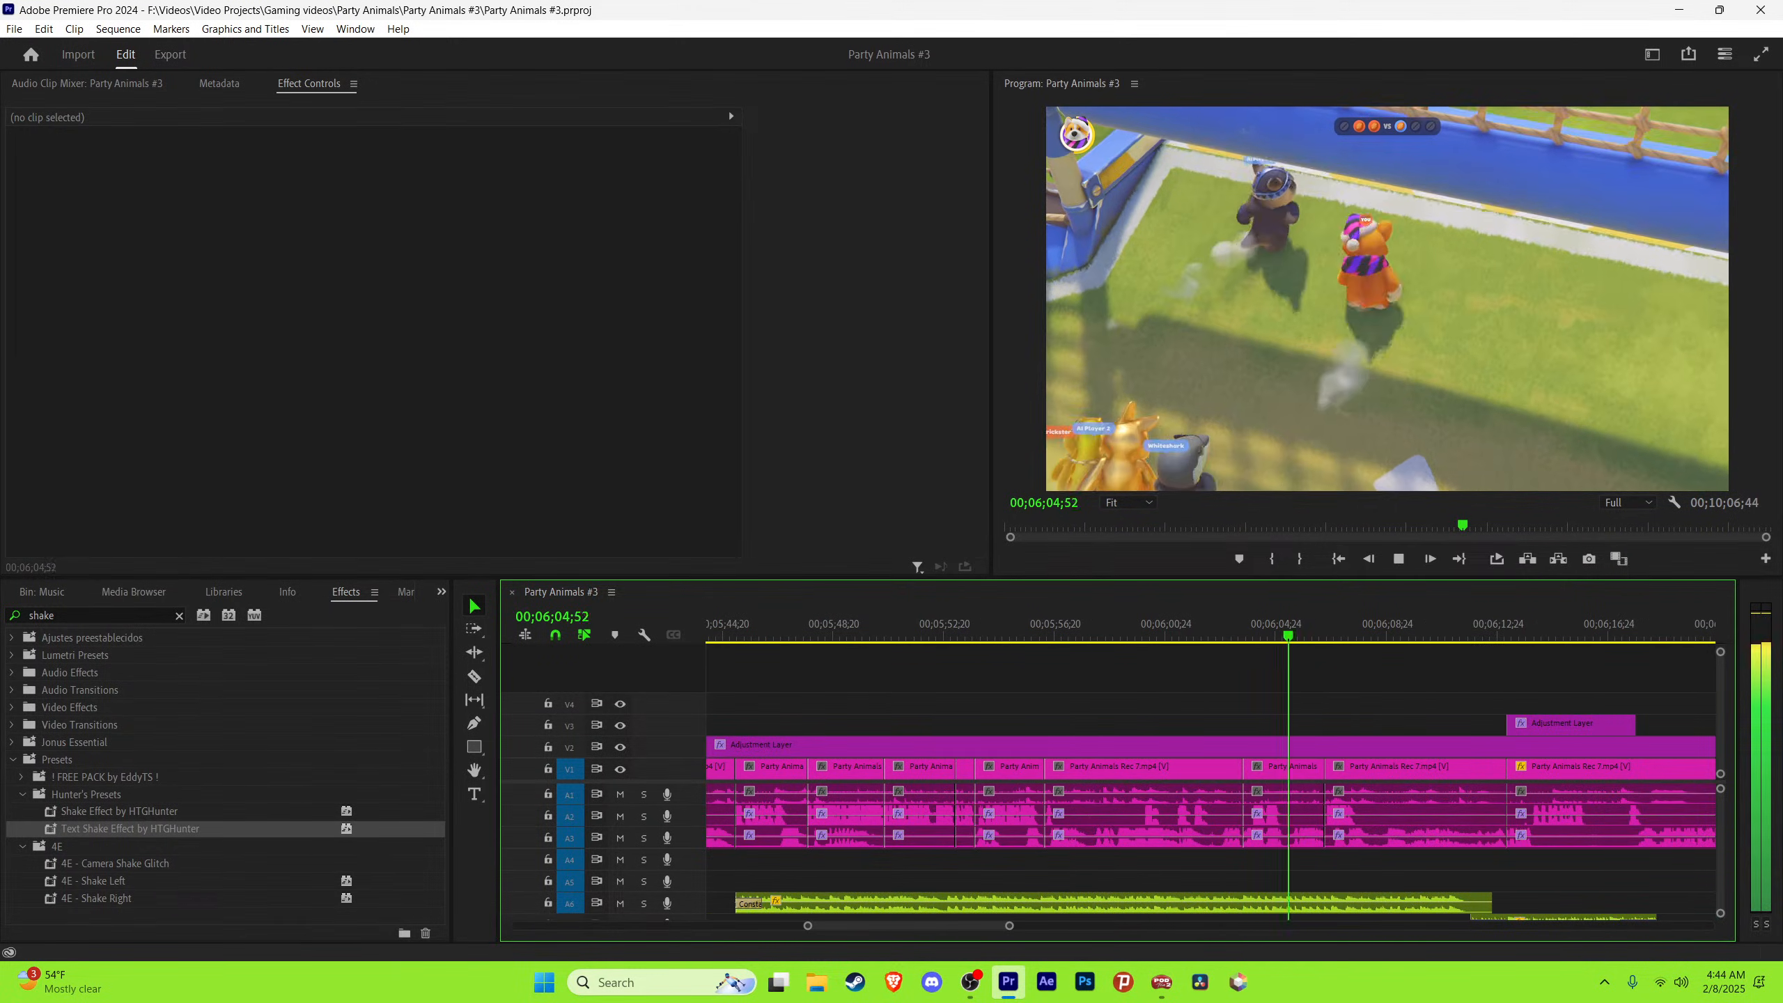
pyautogui.scroll(-3, 779, 779)
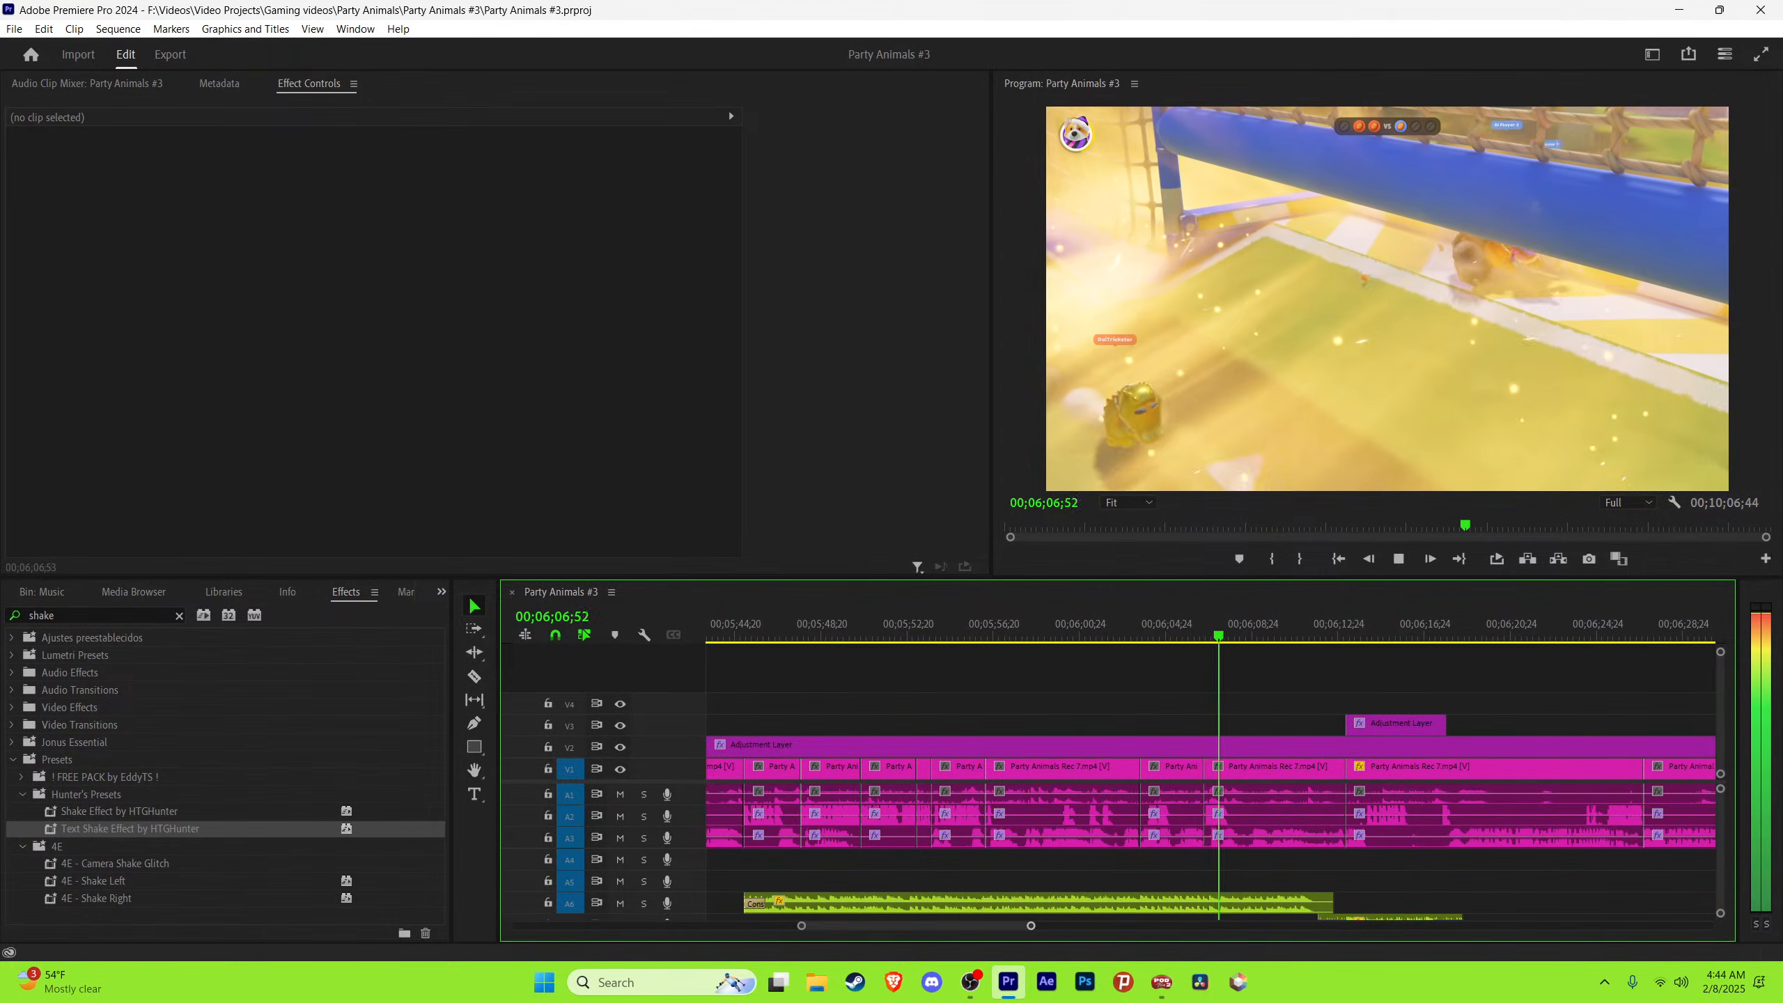
pyautogui.moveTo(1031, 925); pyautogui.dragTo(1025, 926)
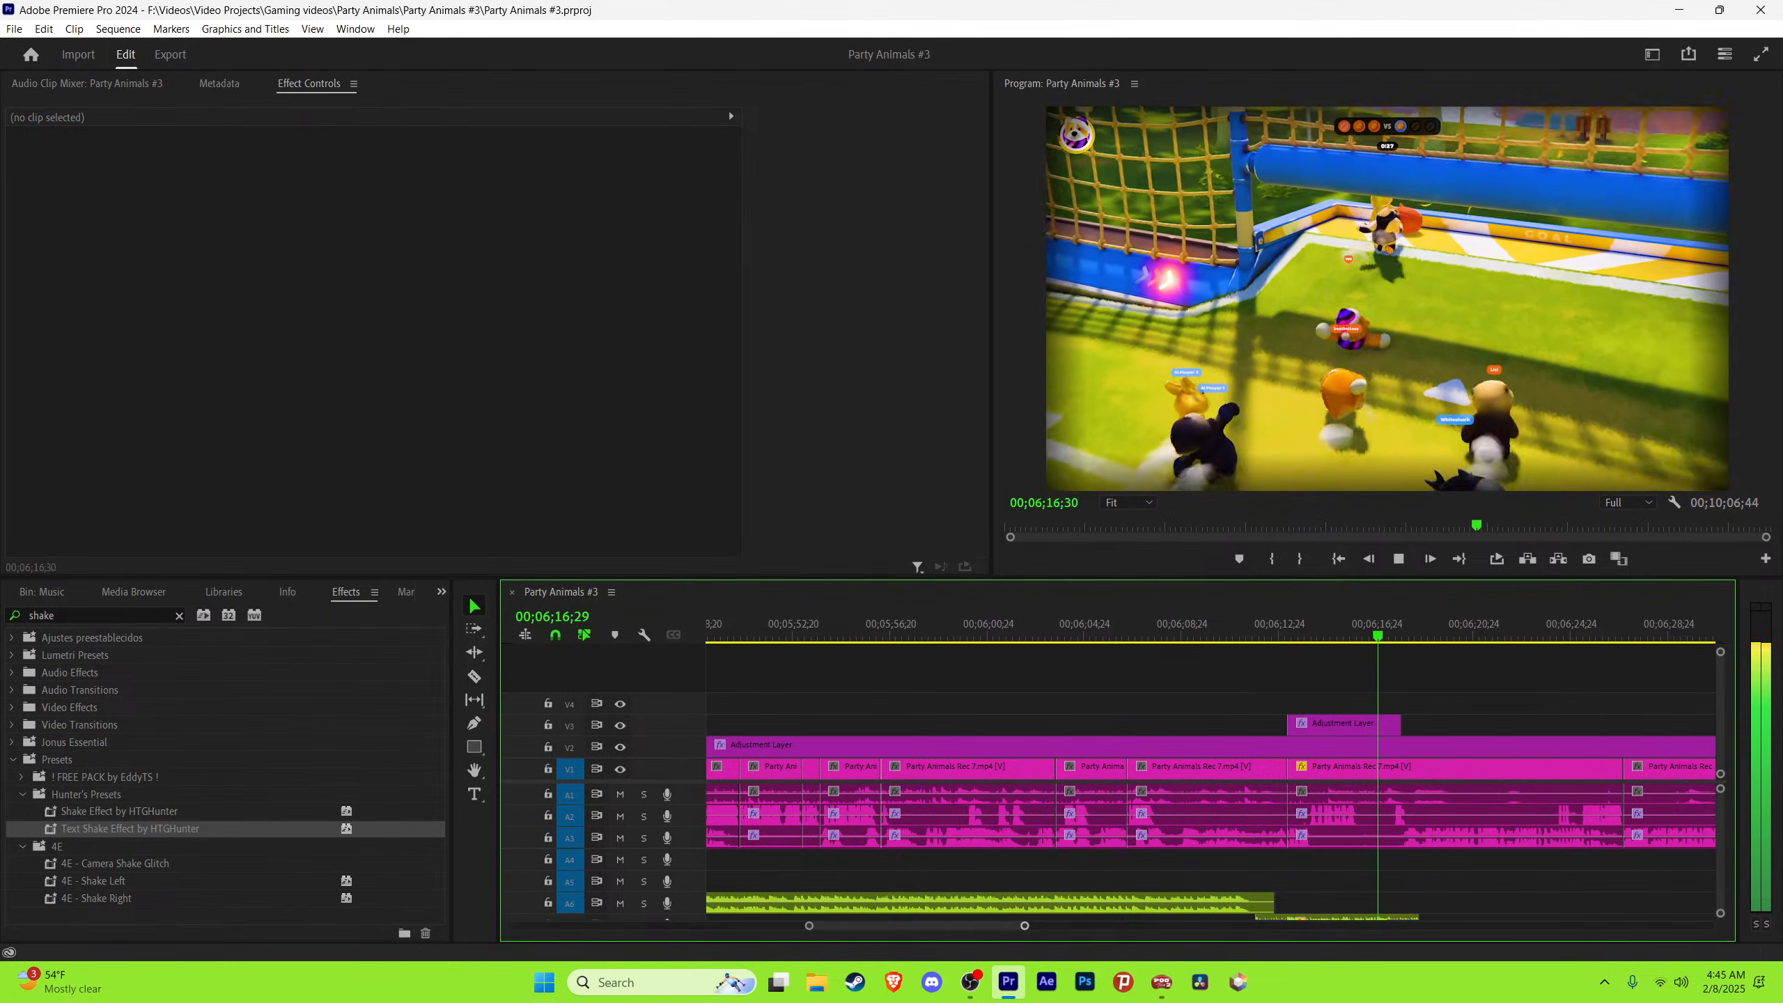
pyautogui.press('space')
pyautogui.press('-')
pyautogui.press('-')
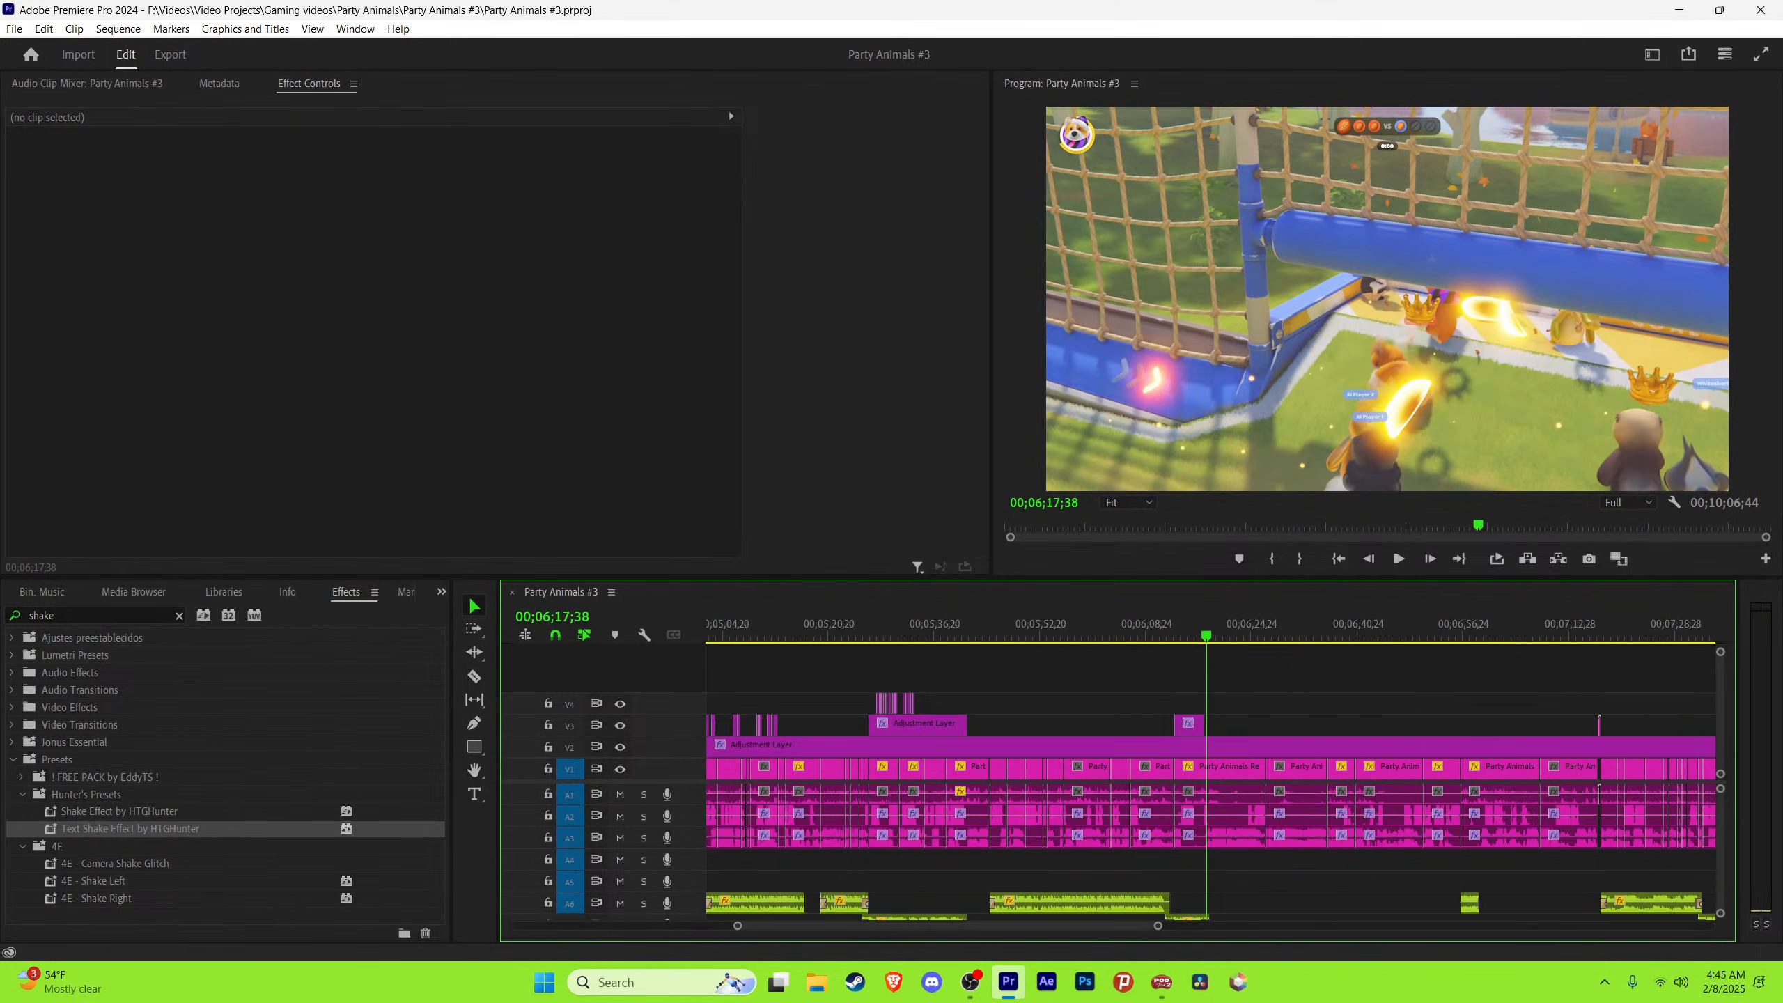
# Step: Play on from 00;06;17;38 through the victory screen to about 00;06;35;05
pyautogui.press('=')
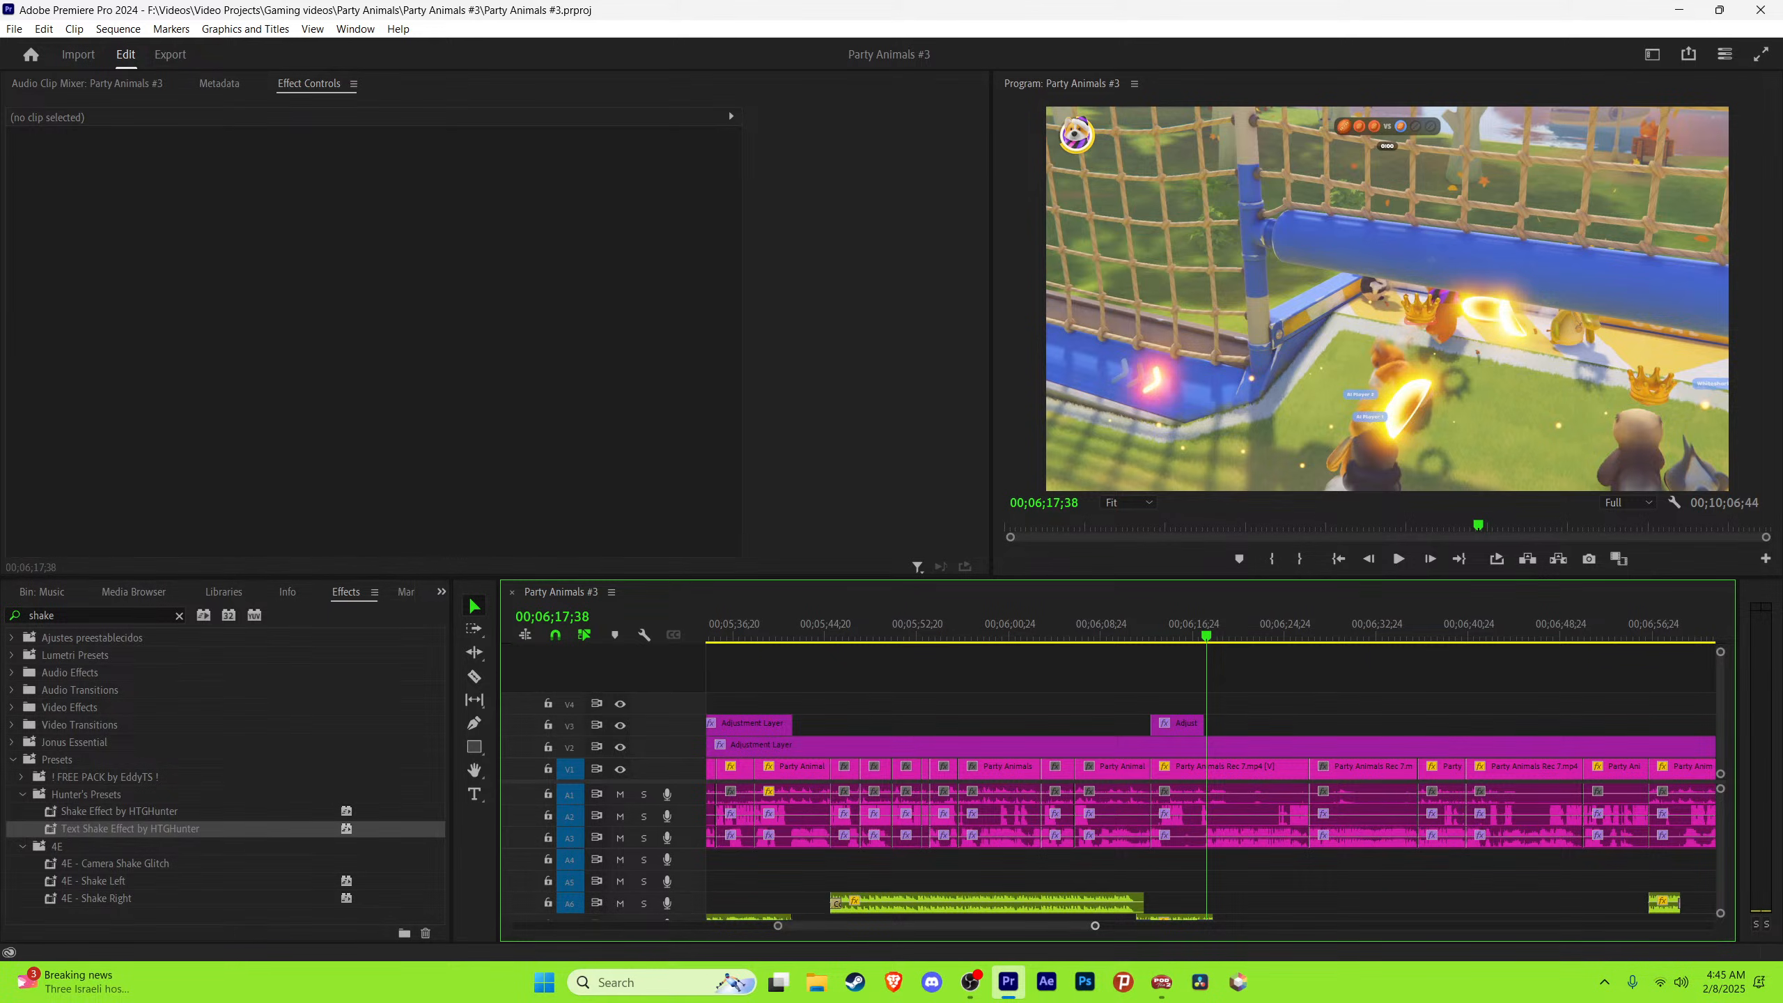
pyautogui.press('space')
pyautogui.press('=')
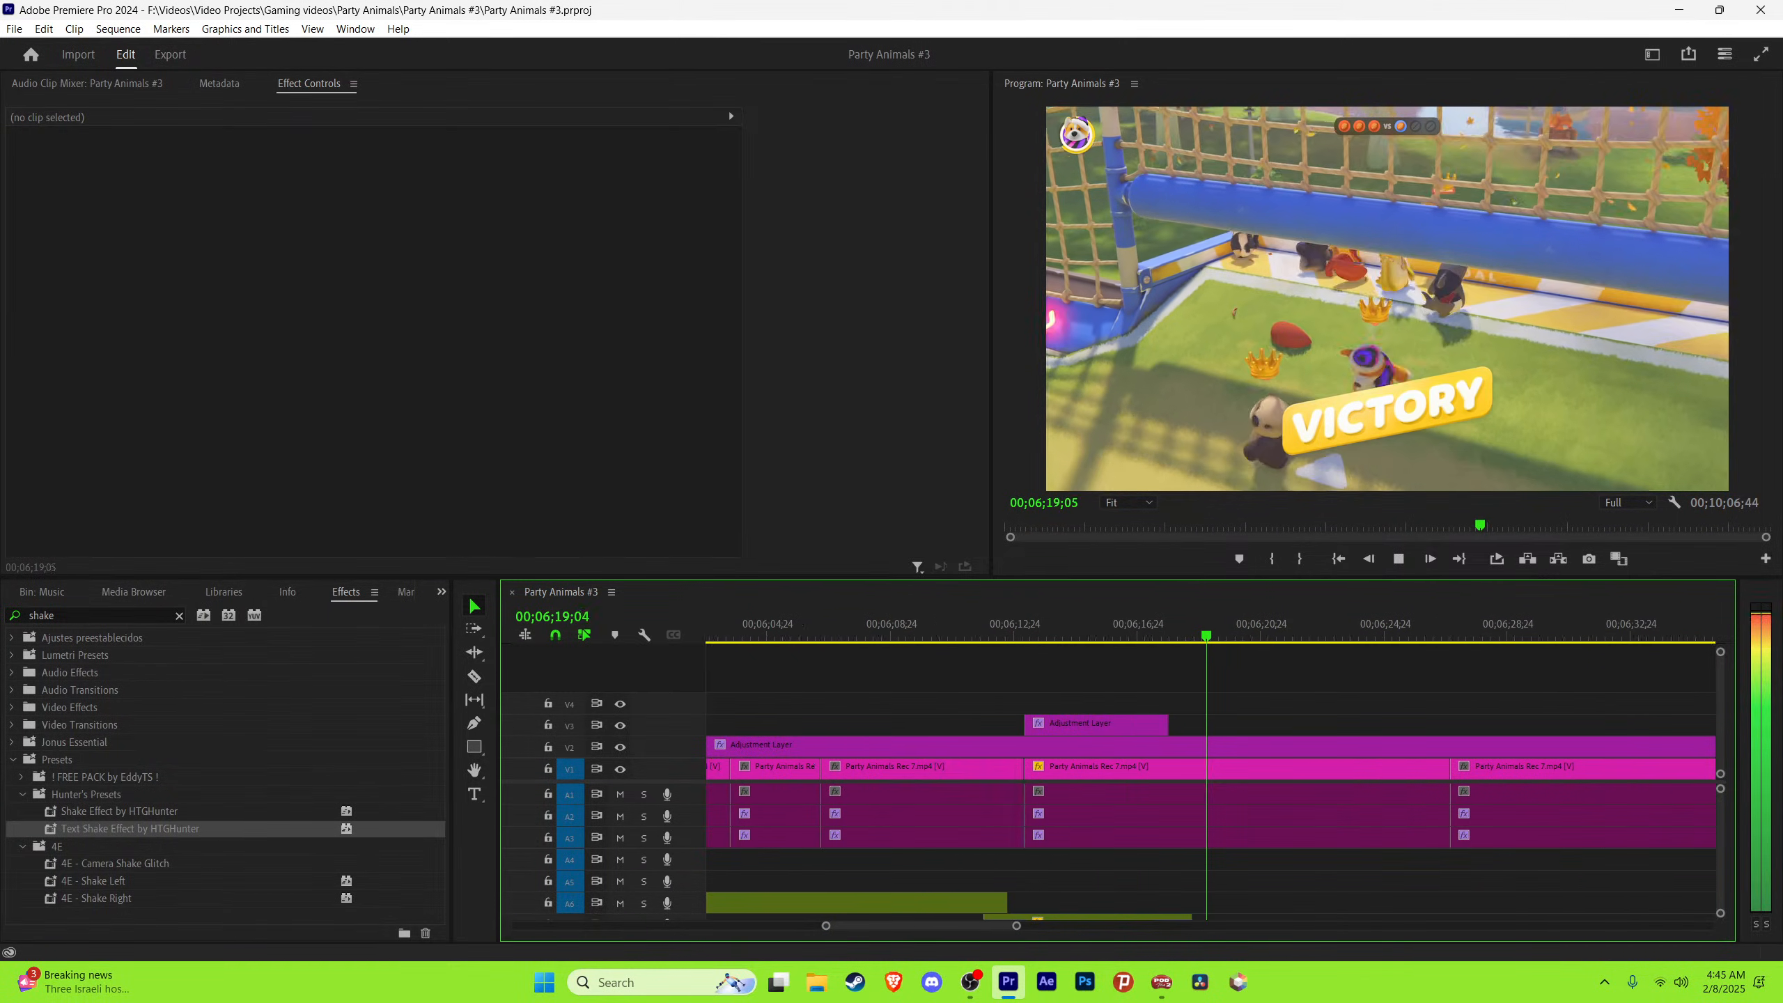
pyautogui.press('-')
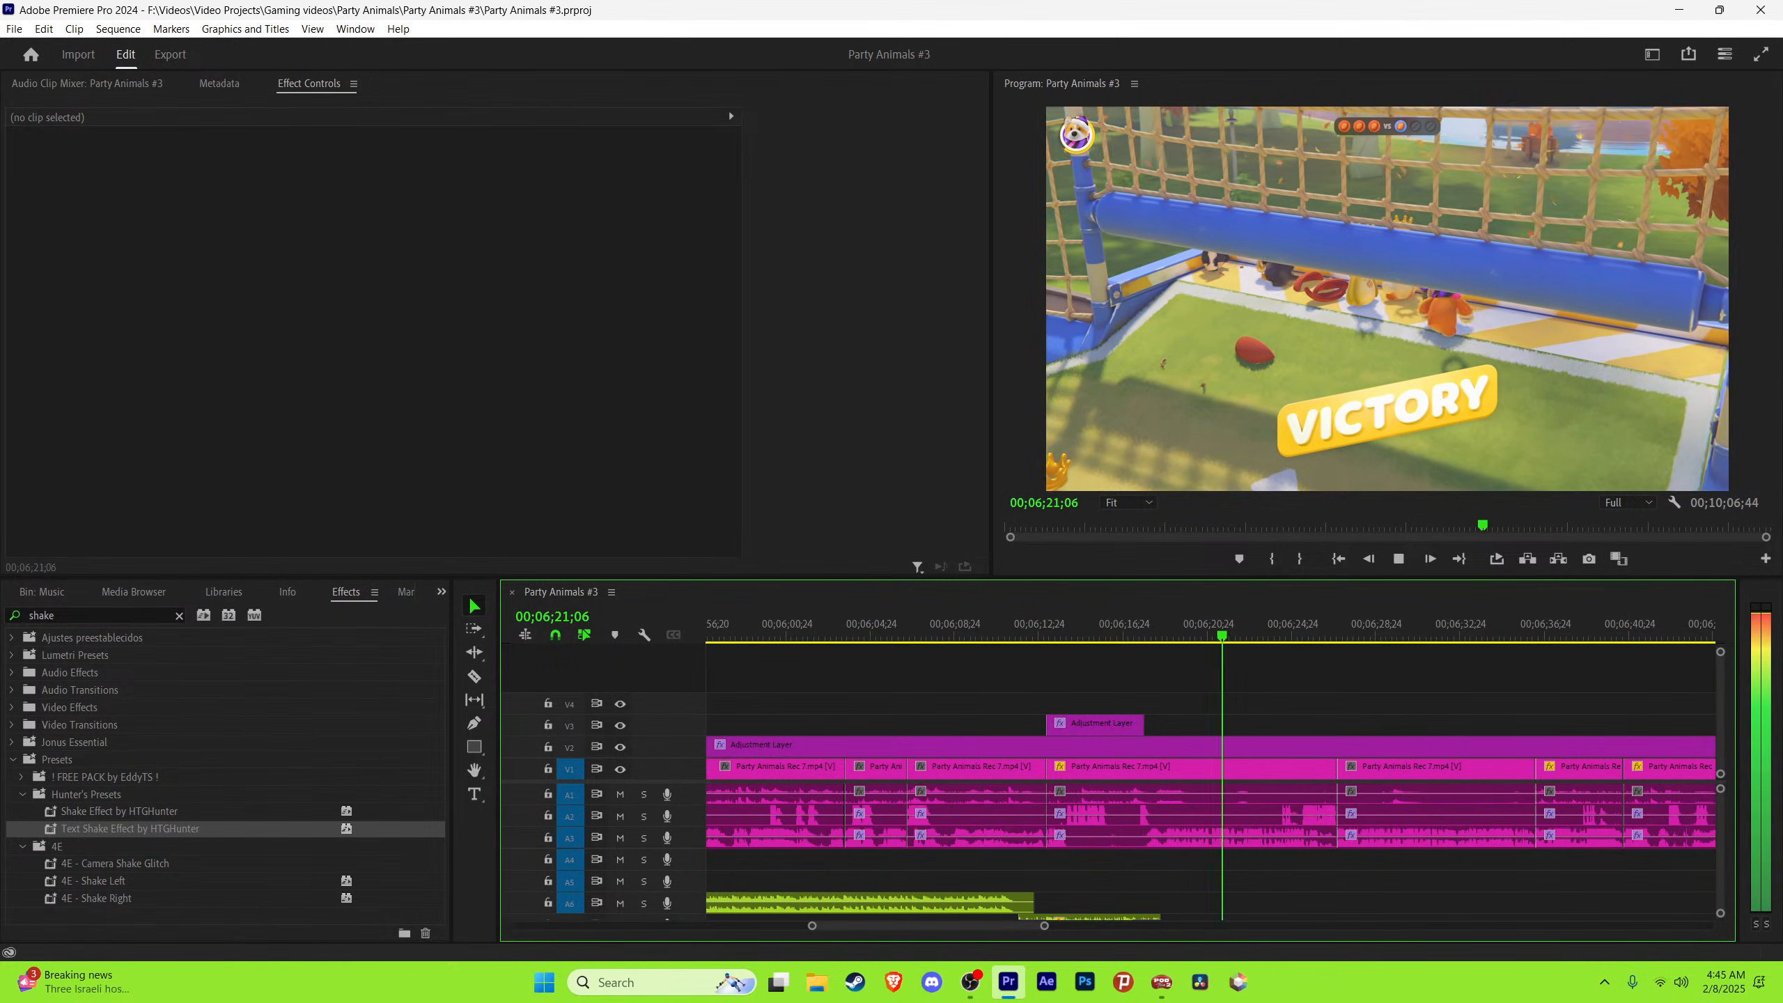
pyautogui.press('-')
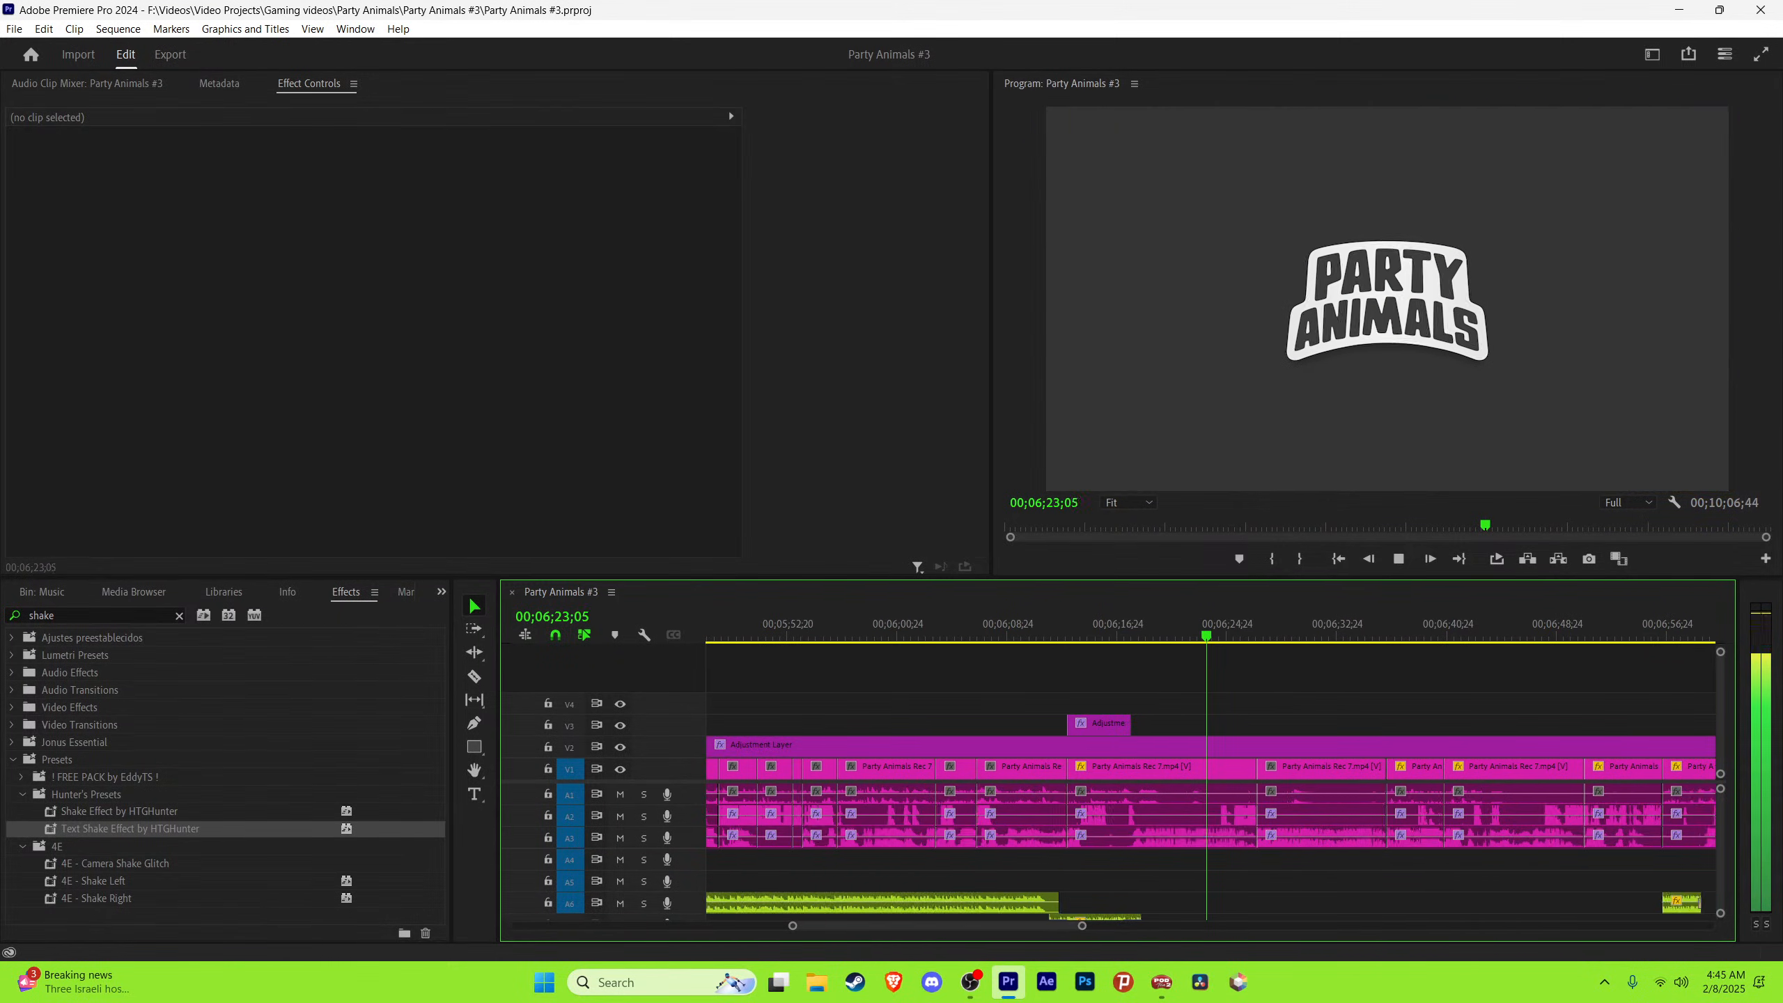
pyautogui.press('=')
pyautogui.press('-')
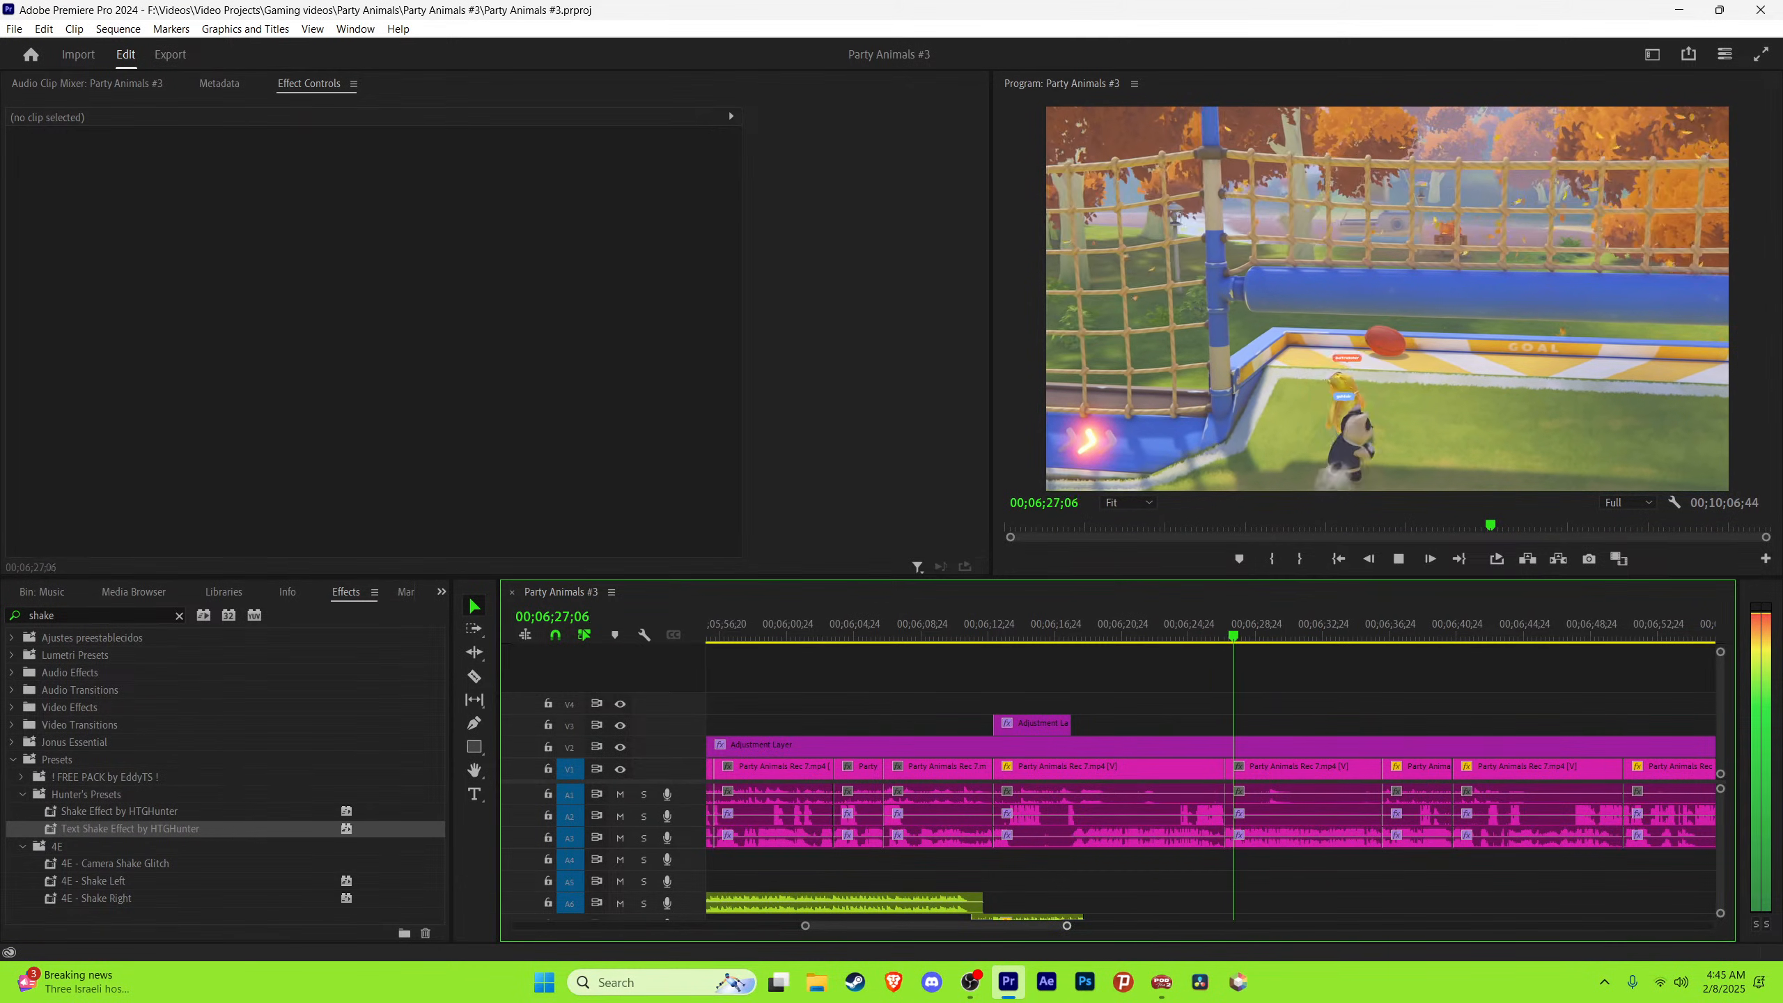
pyautogui.press('-')
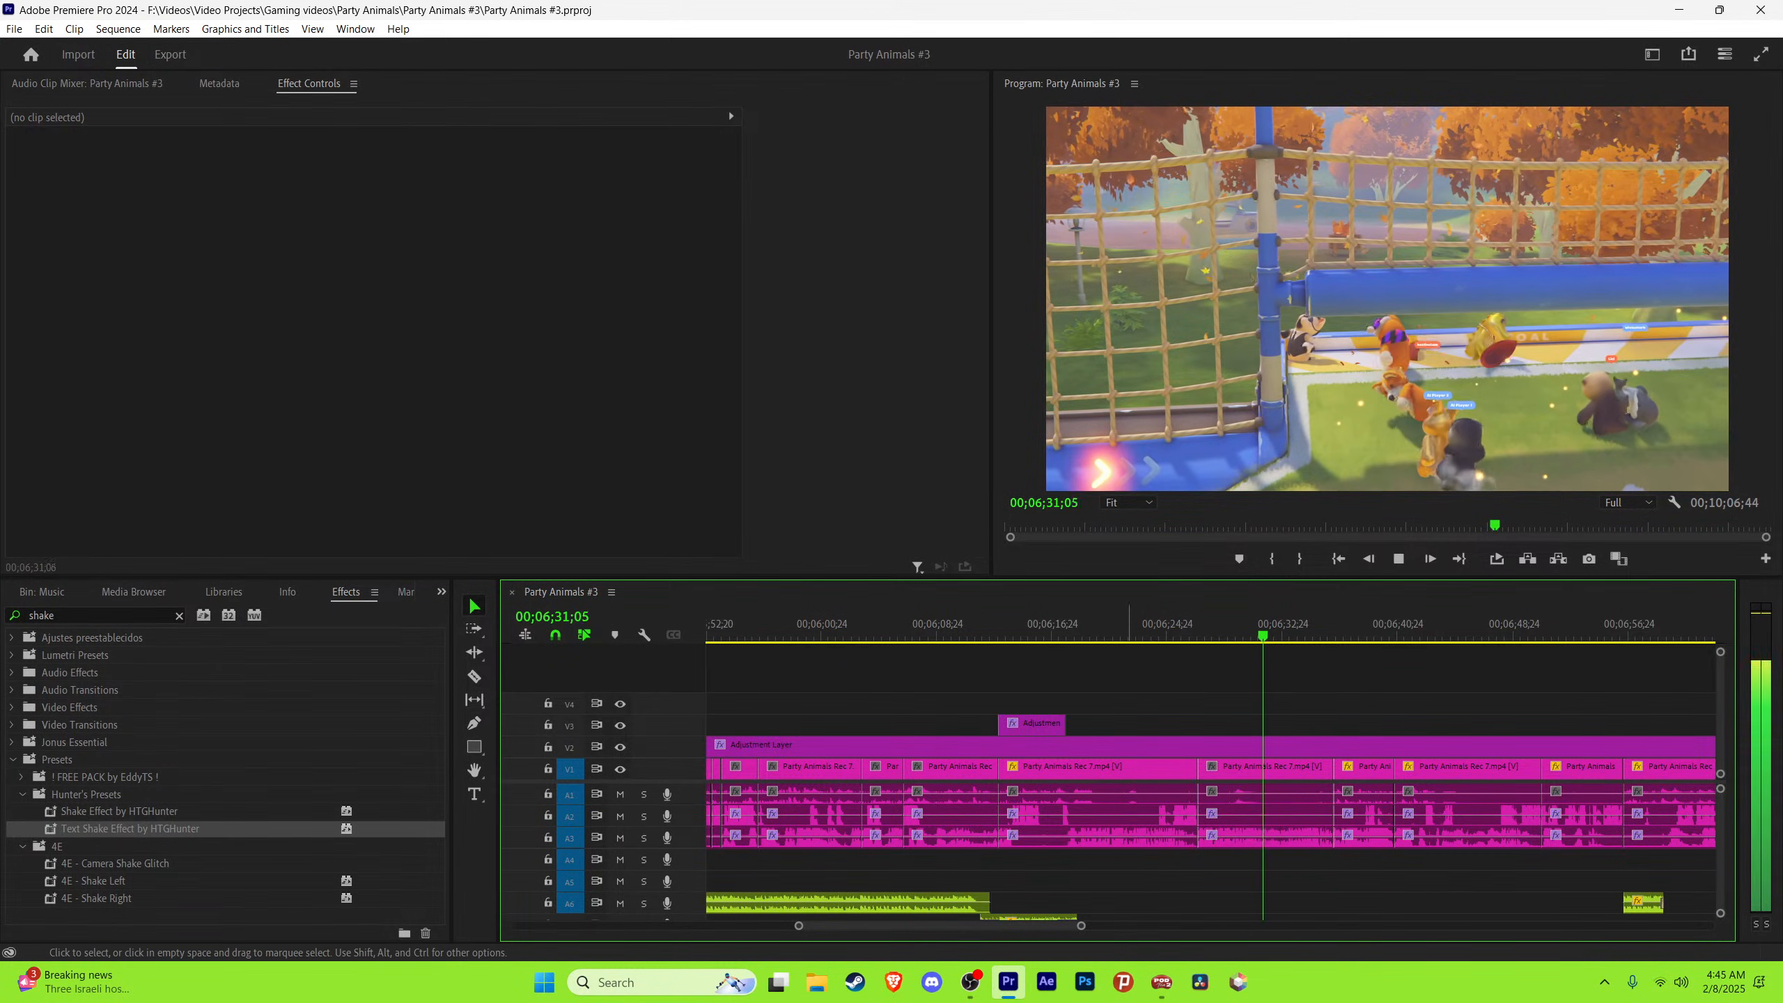
pyautogui.press('=')
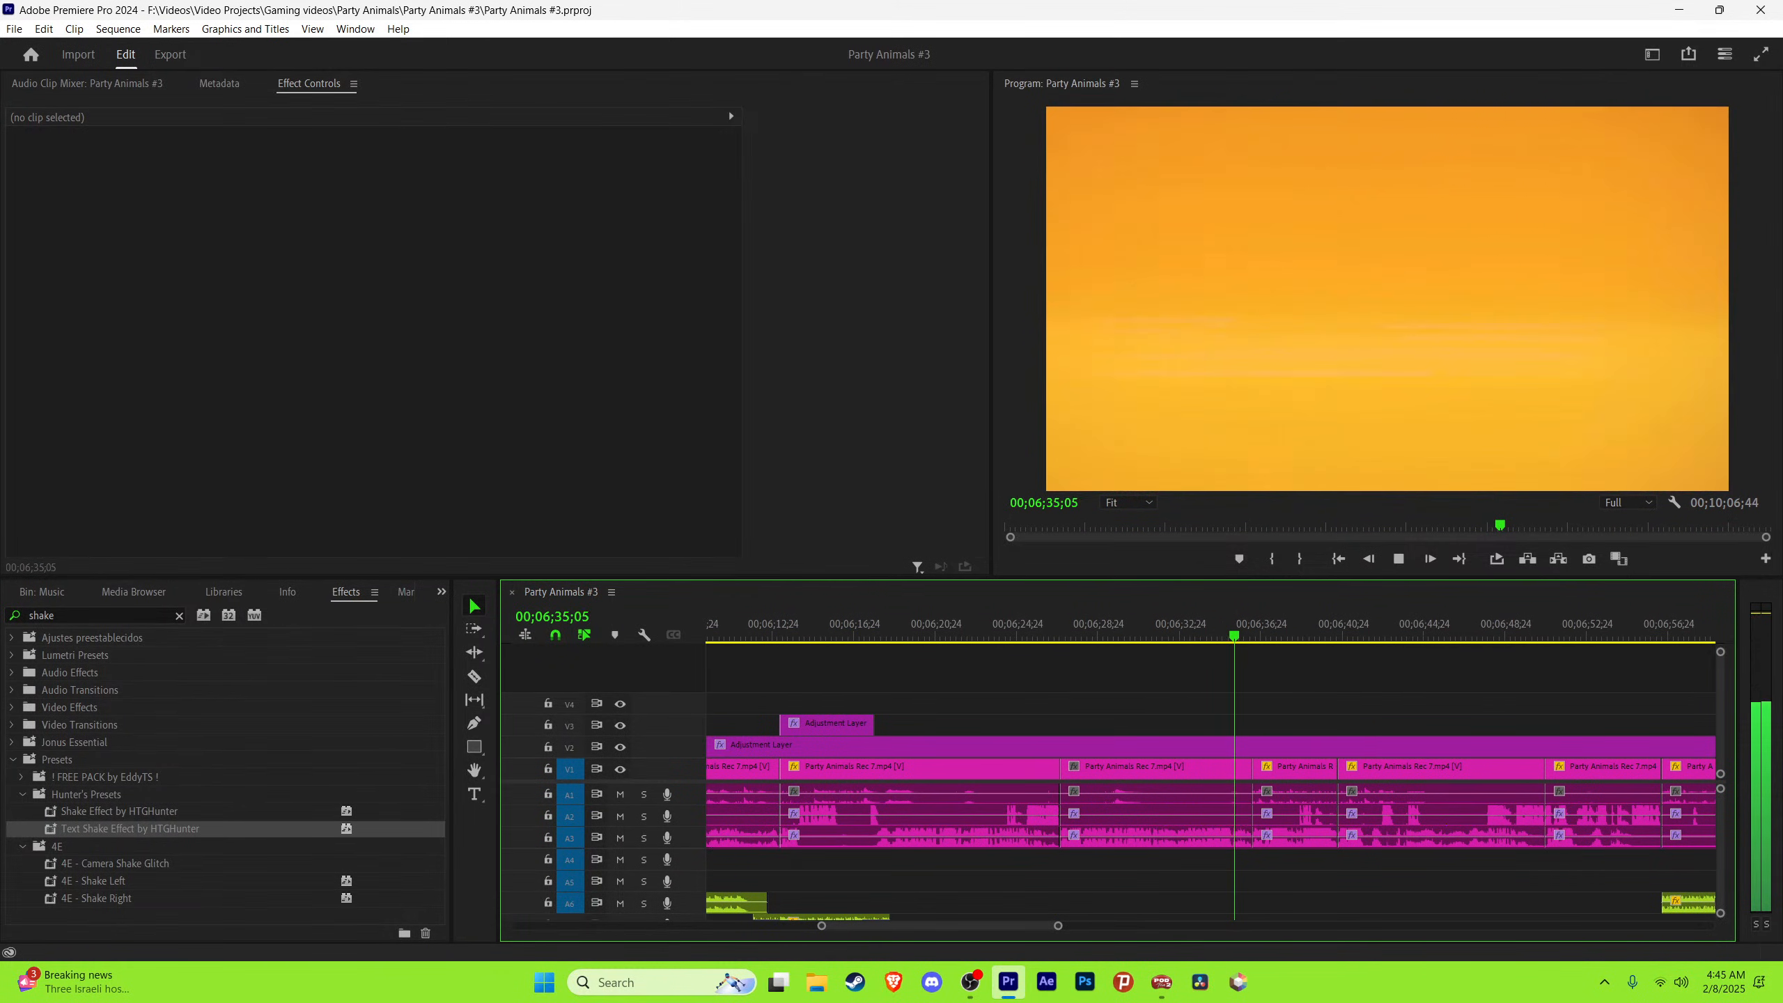
# Step: Play the winners' podium scene to 00;06;41;47, go back to the podium clip's start and replay its opening line
pyautogui.press('space')
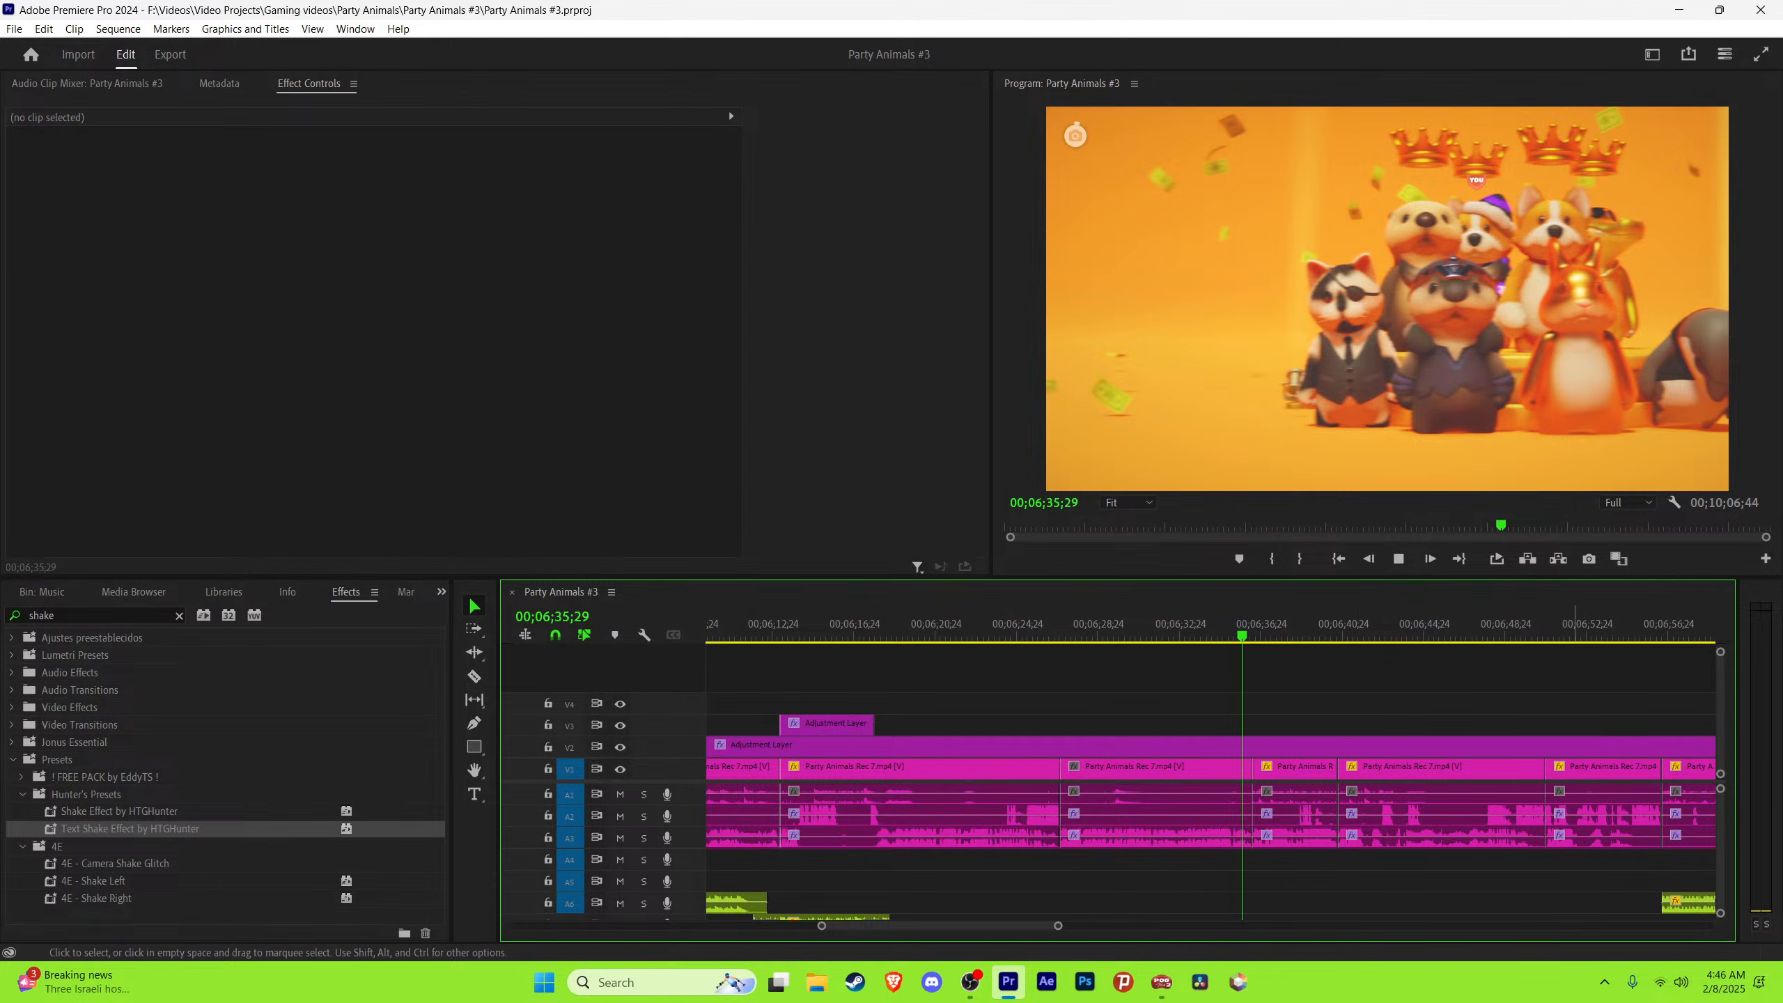
pyautogui.moveTo(1059, 926); pyautogui.dragTo(1051, 926)
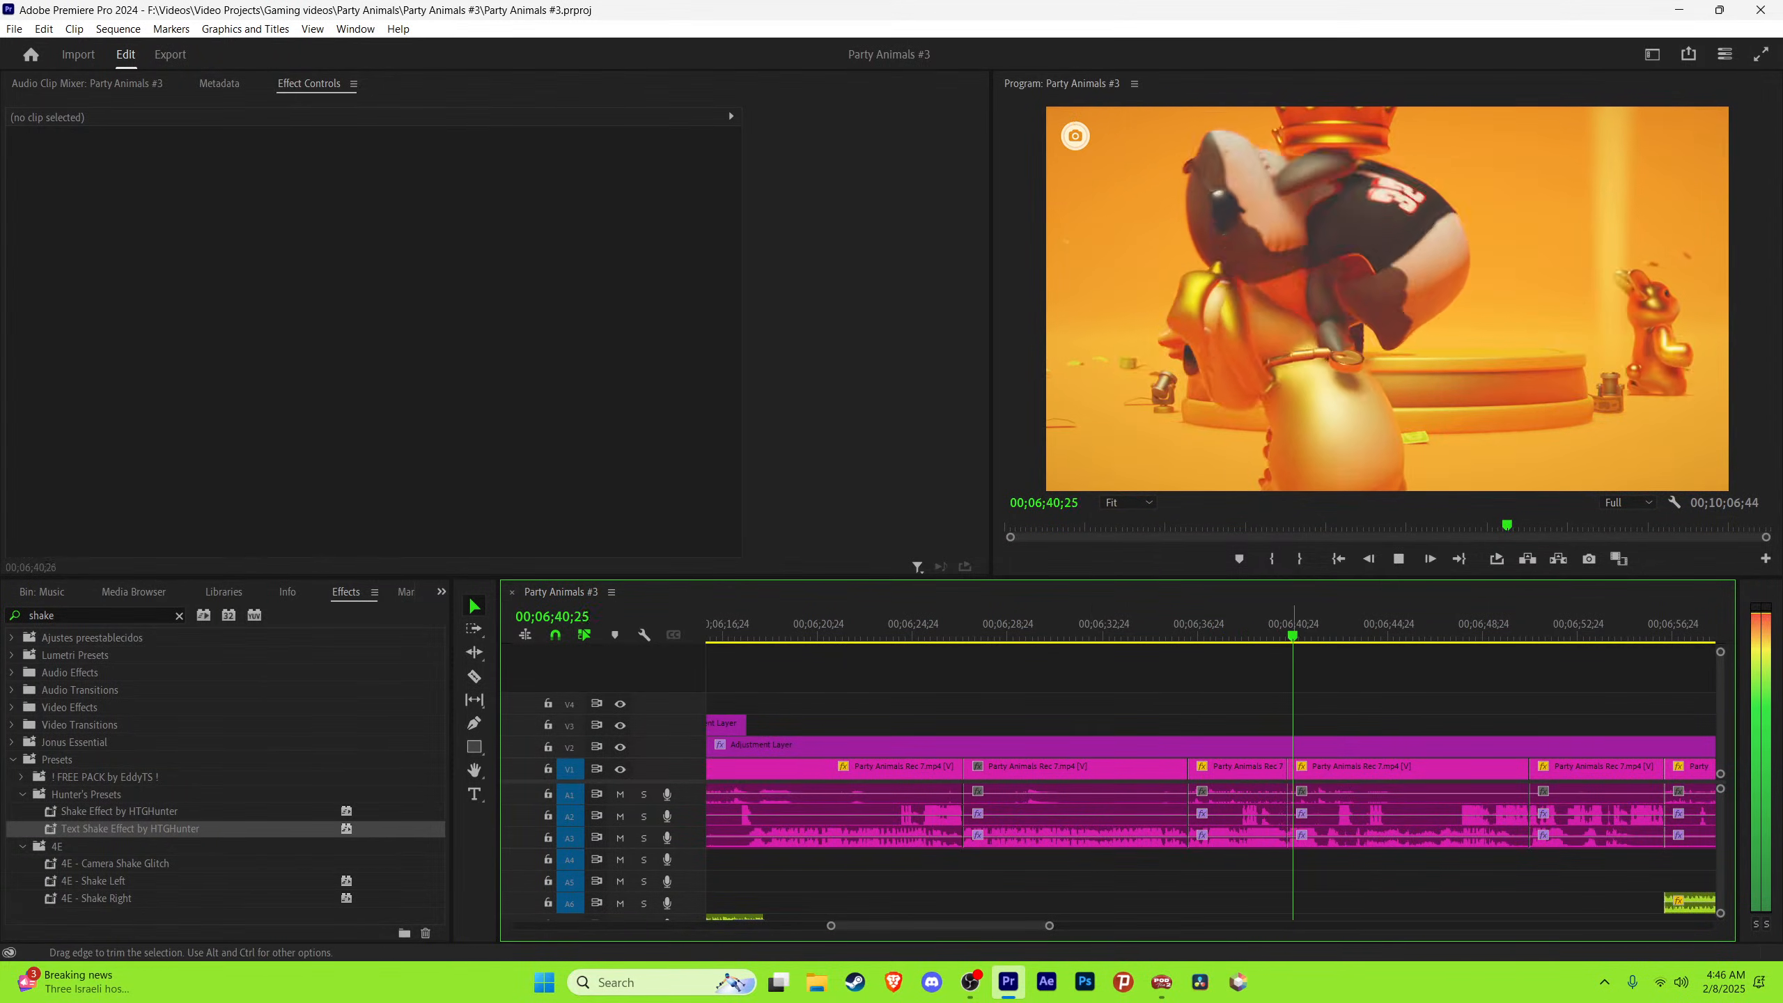
pyautogui.press('=')
pyautogui.press('space')
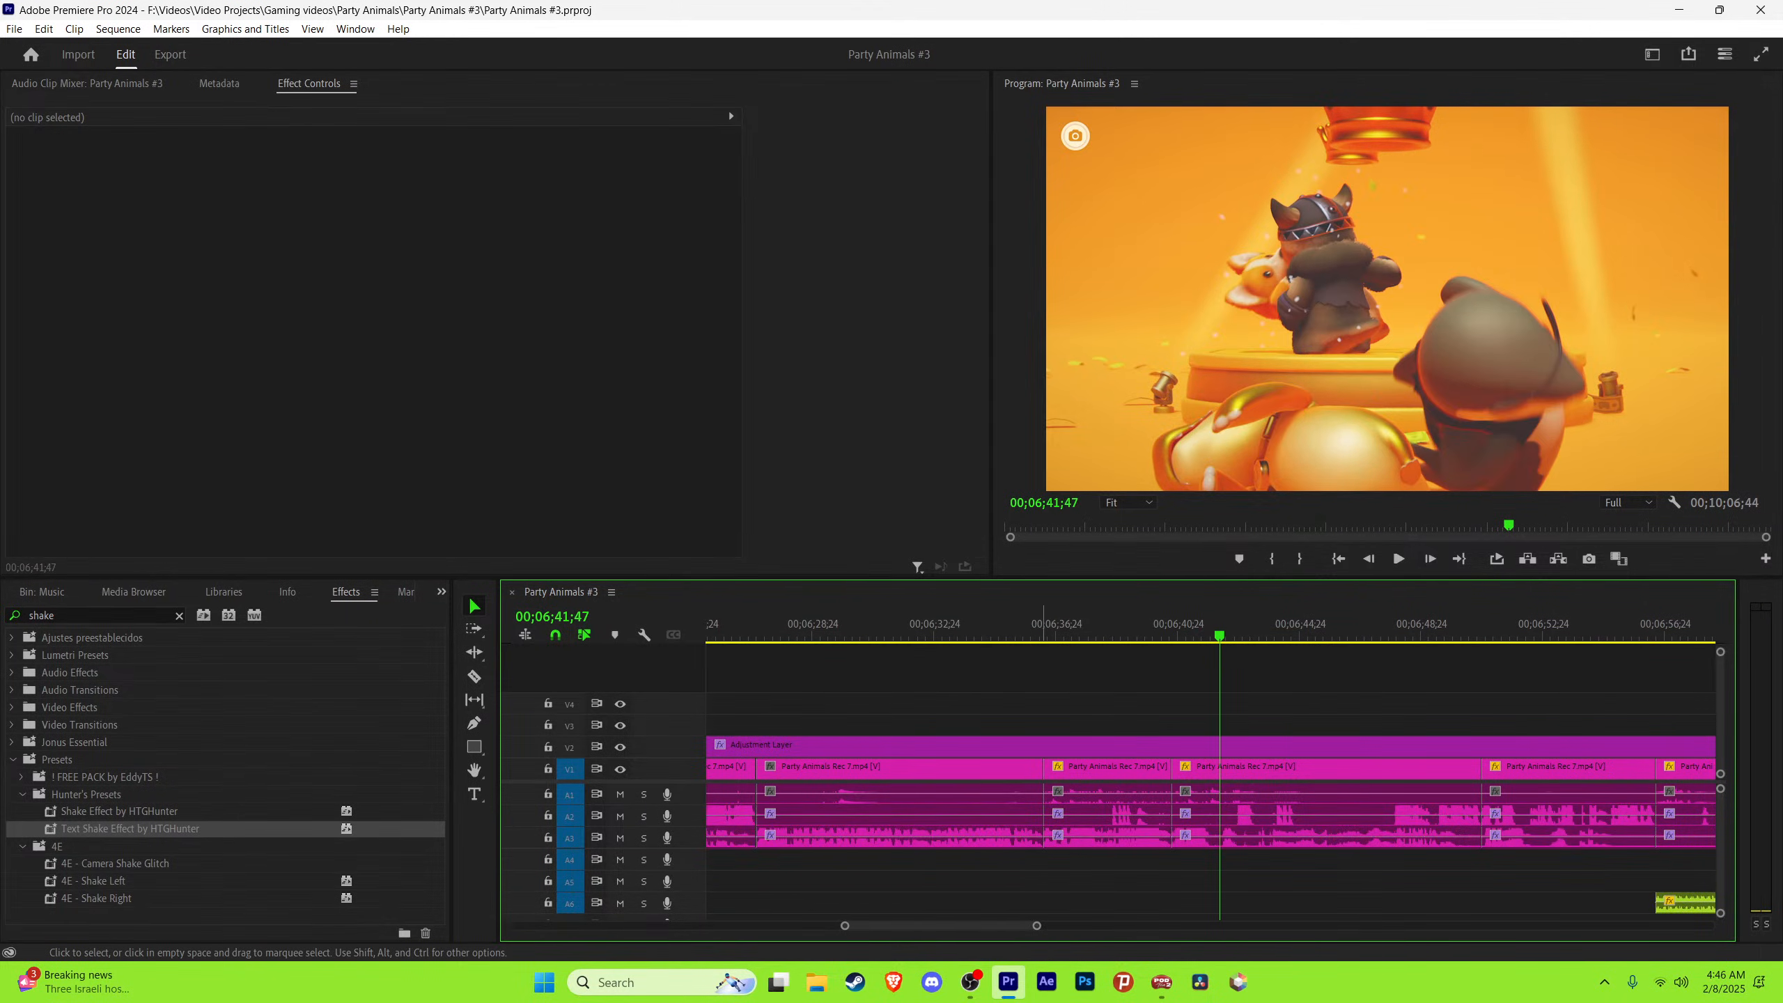
pyautogui.press('Up')
pyautogui.press('=')
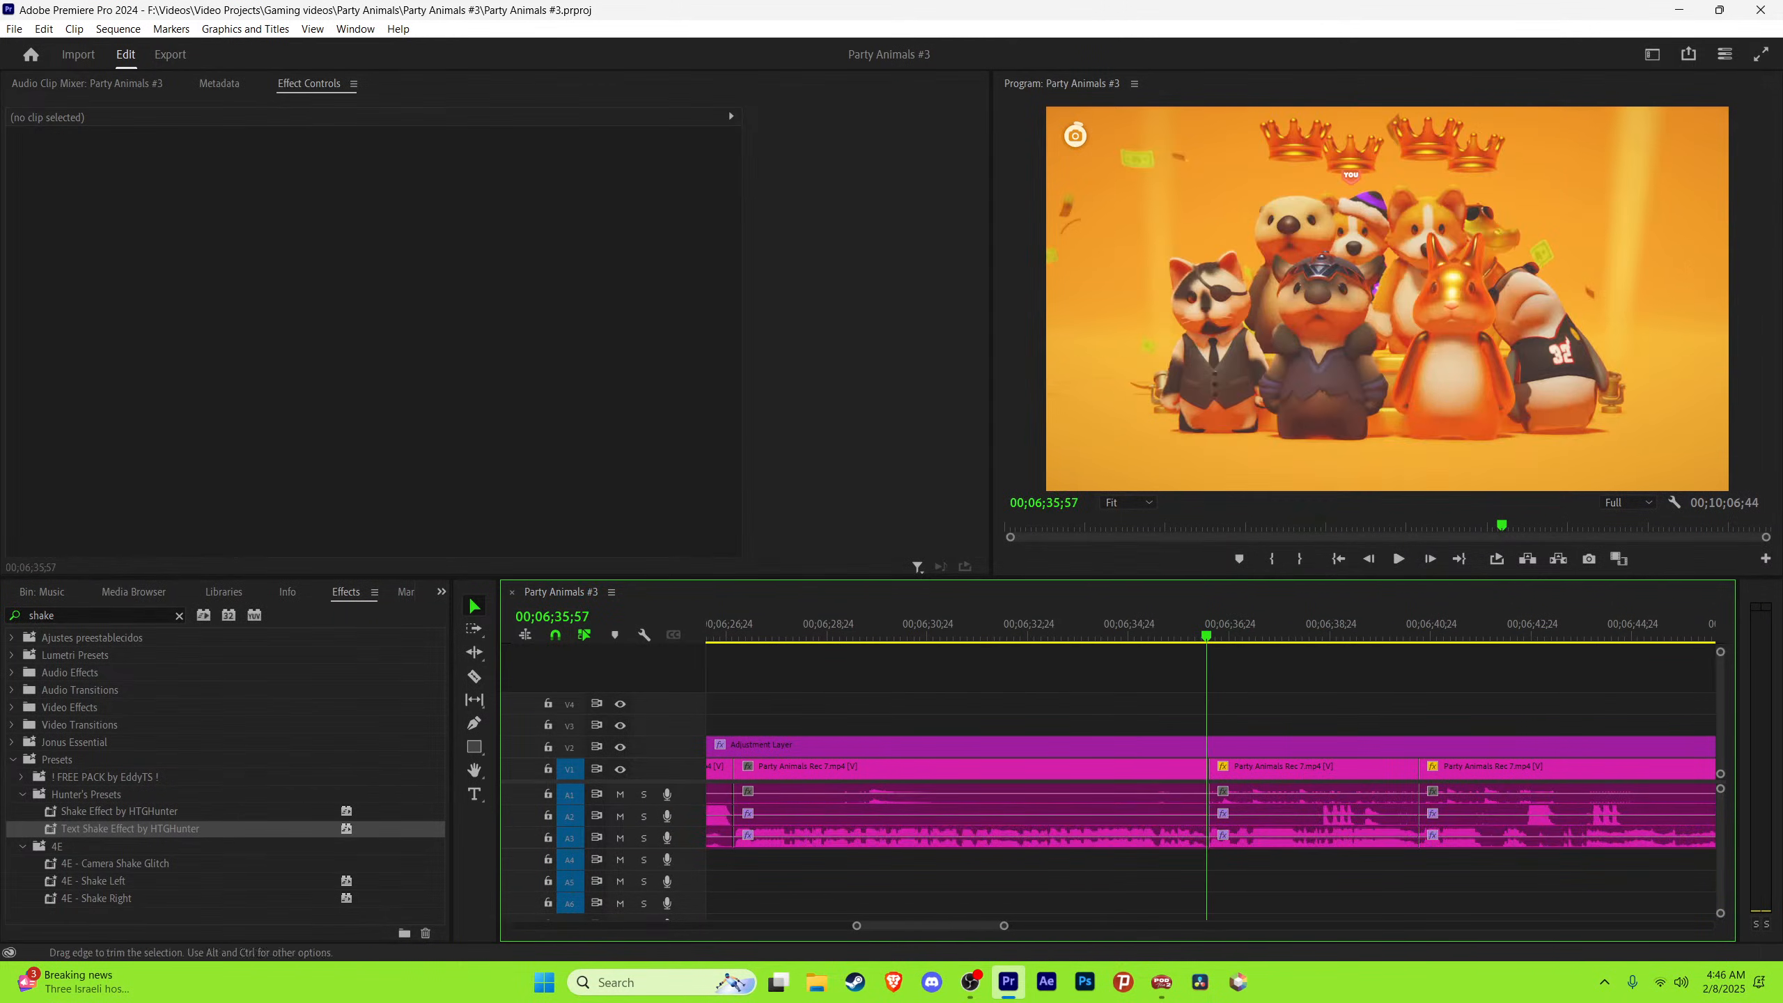
pyautogui.press('-')
pyautogui.press('space')
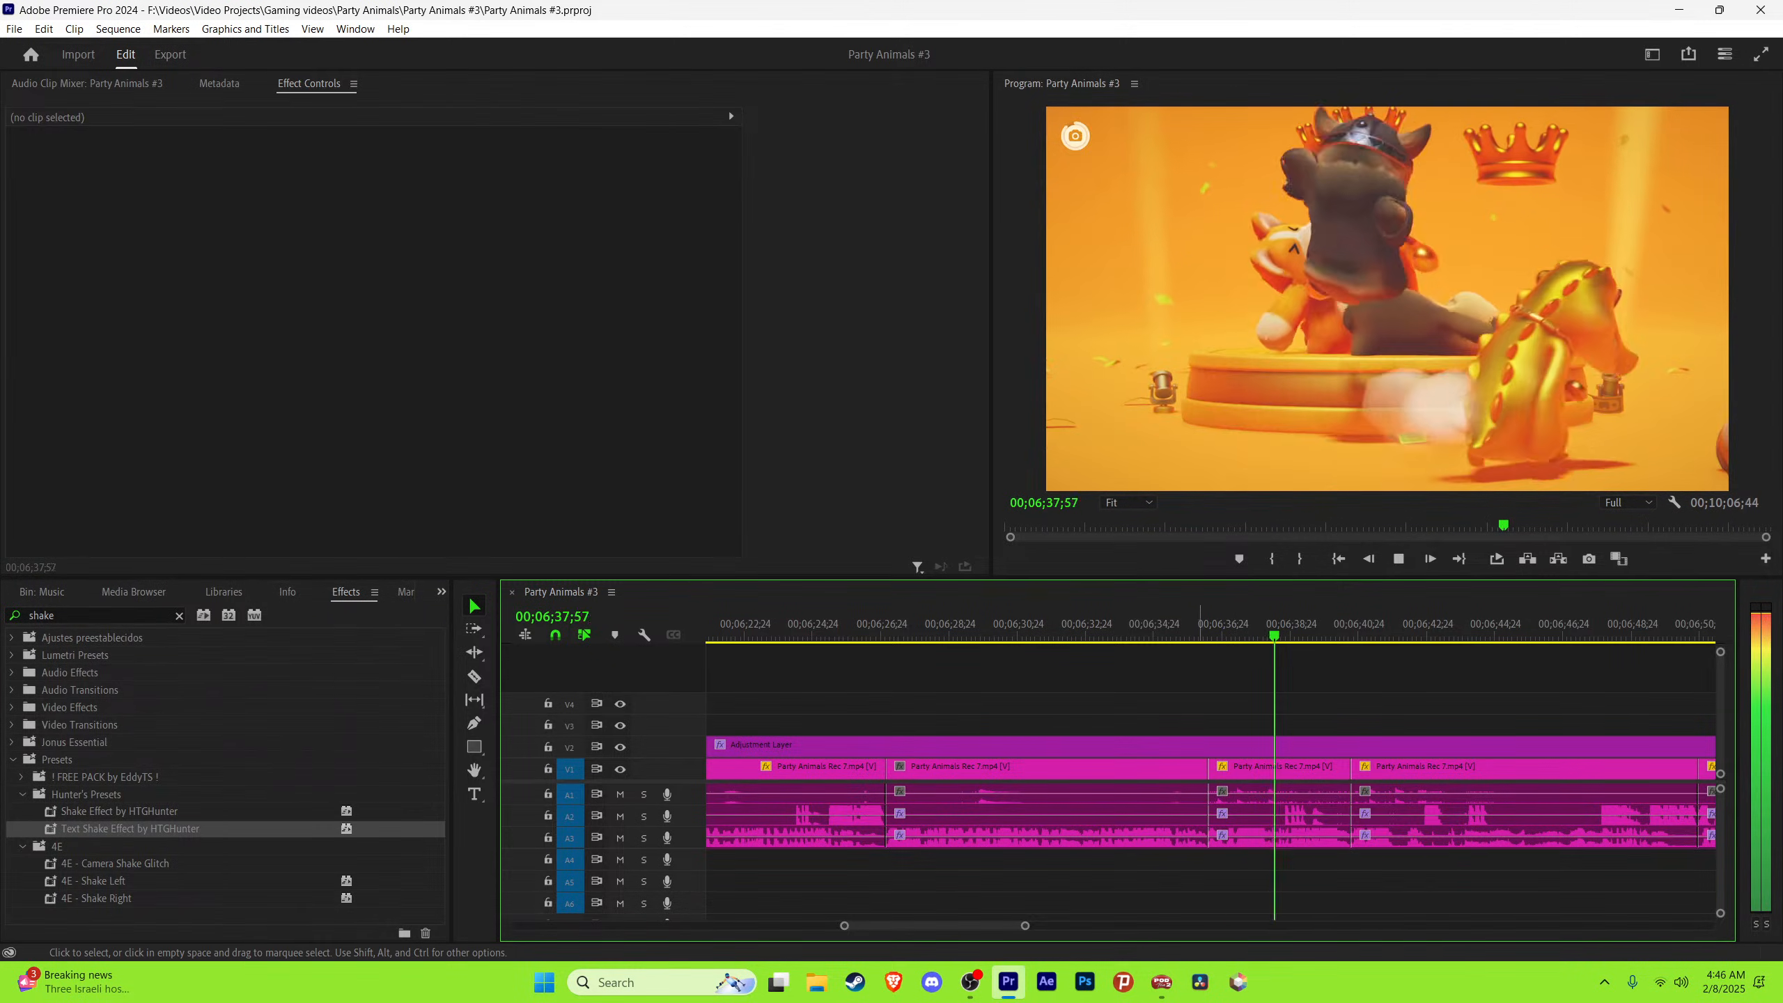
pyautogui.press('=')
pyautogui.press('space')
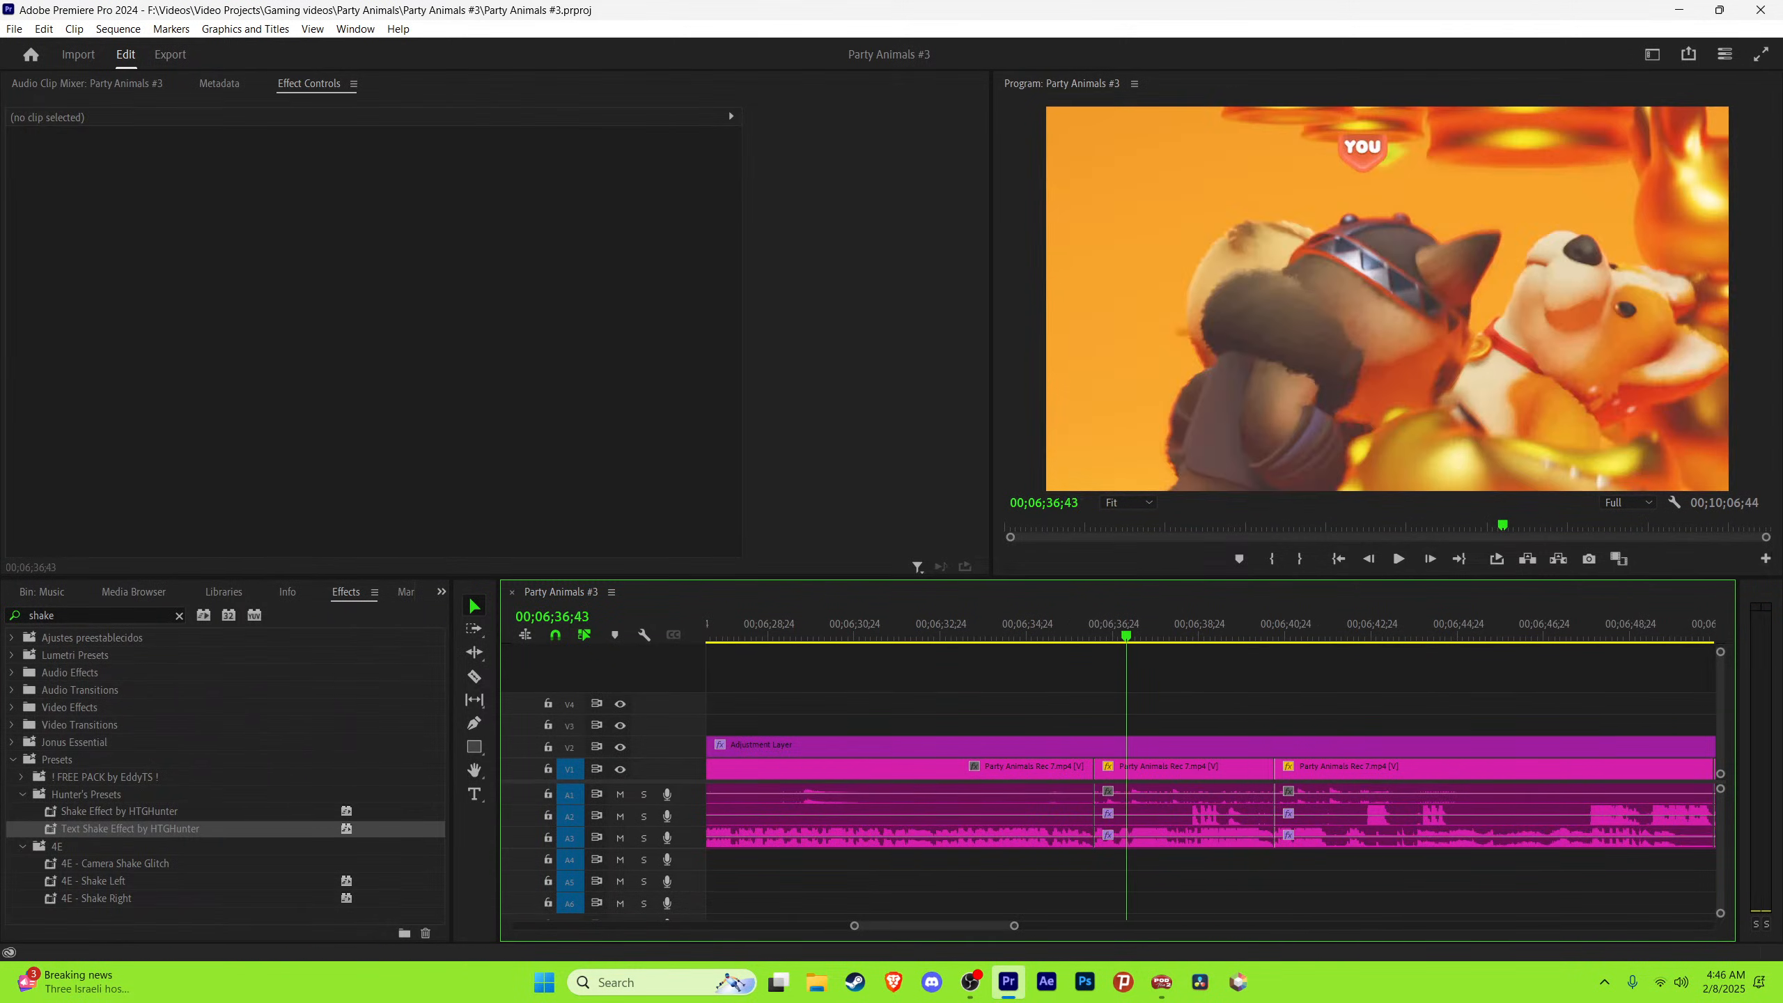
# Step: Save the project and step the playhead back to 00;06;35;59, at the start of the podium clip
pyautogui.press('Left')
pyautogui.press('Left')
pyautogui.press('Left')
pyautogui.press('Left')
pyautogui.press('Left')
pyautogui.press('Left')
pyautogui.press('Left')
pyautogui.press('Left')
pyautogui.press('Left')
pyautogui.press('Left')
pyautogui.press('Left')
pyautogui.press('Left')
pyautogui.hotkey('ctrl', 's')
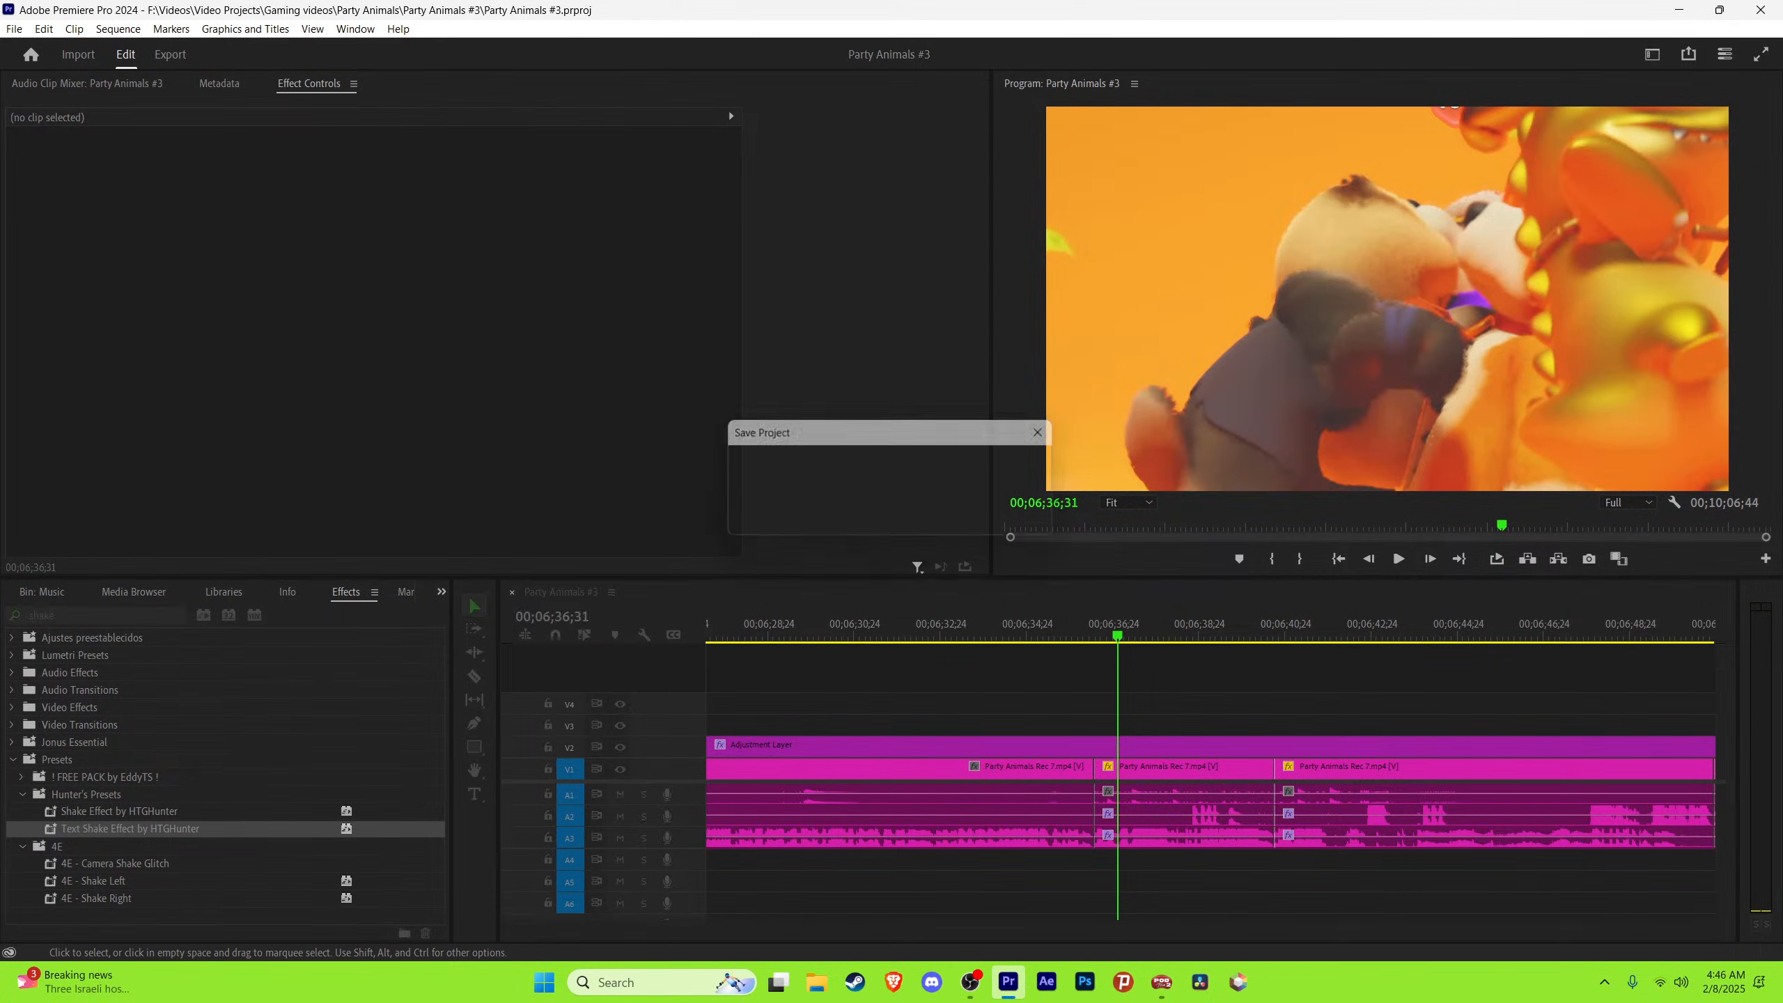
pyautogui.press('=')
pyautogui.press('Left')
pyautogui.press('Left')
pyautogui.press('Left')
pyautogui.press('Left')
pyautogui.press('Left')
pyautogui.press('Left')
pyautogui.press('Left')
pyautogui.press('Left')
pyautogui.press('Left')
pyautogui.press('Left')
pyautogui.press('Left')
pyautogui.press('Left')
pyautogui.press('Left')
pyautogui.press('Left')
pyautogui.press('Left')
pyautogui.press('Left')
pyautogui.press('Left')
pyautogui.press('Left')
pyautogui.press('Left')
pyautogui.press('Left')
pyautogui.press('Right')
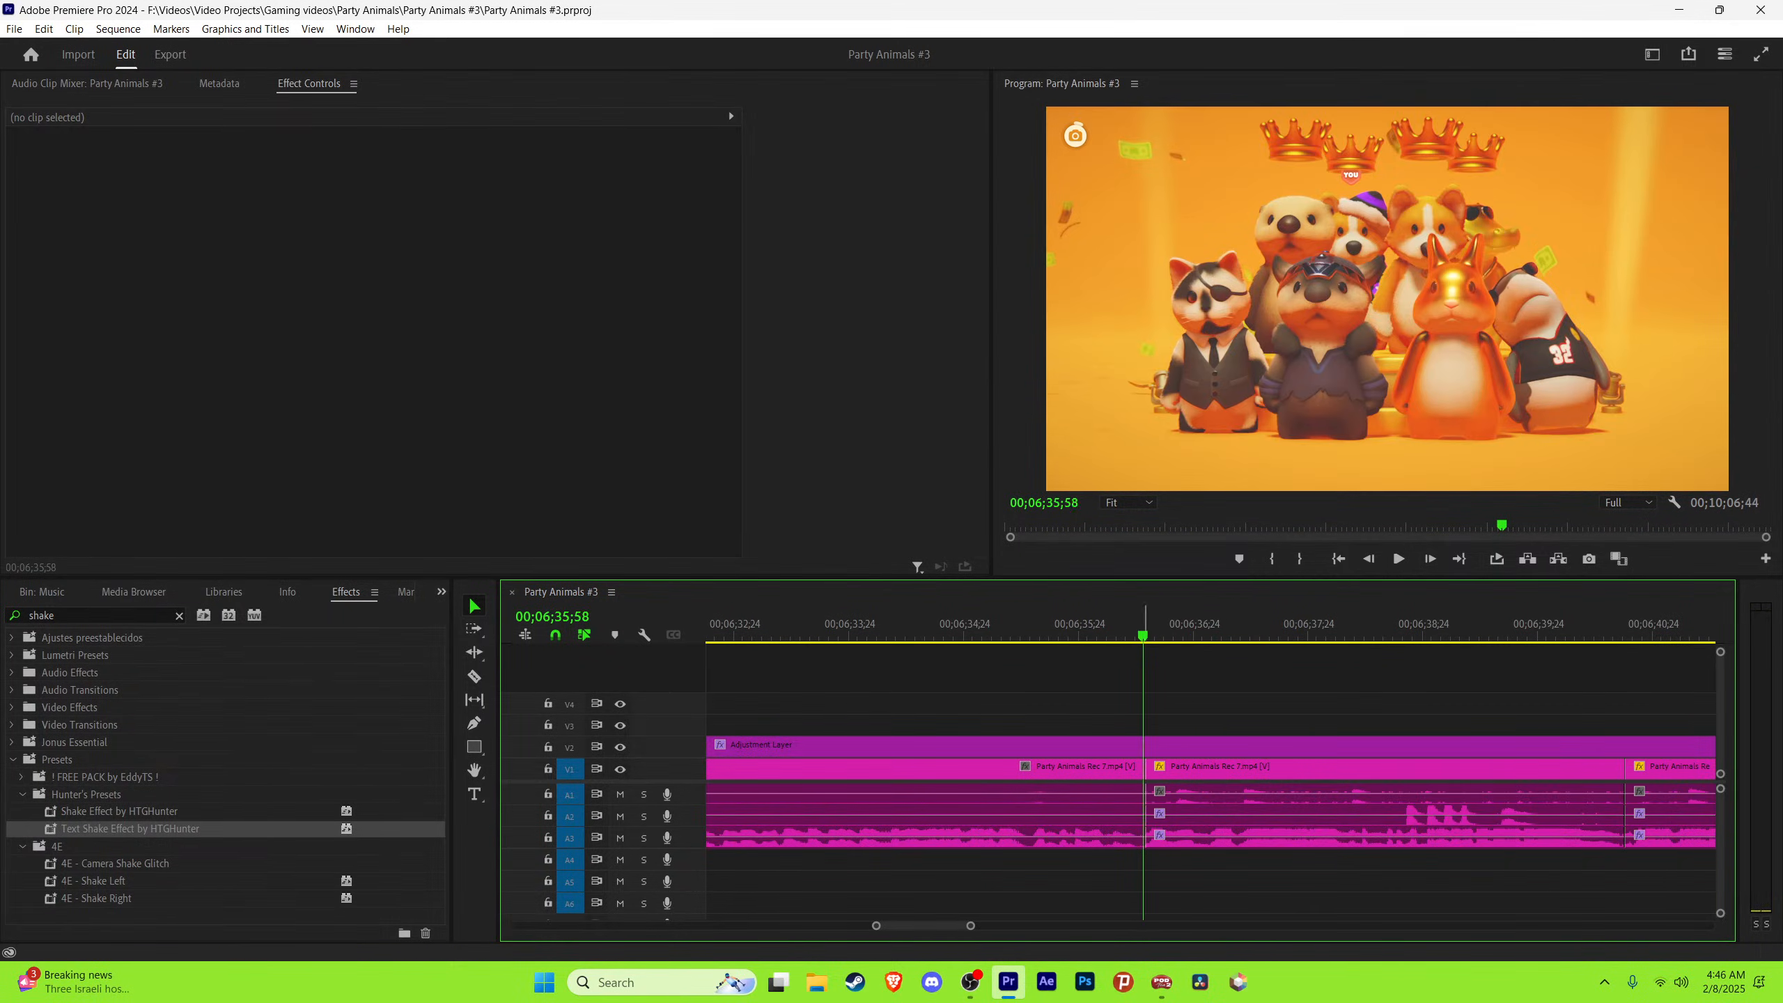
pyautogui.press('Right')
pyautogui.press('=')
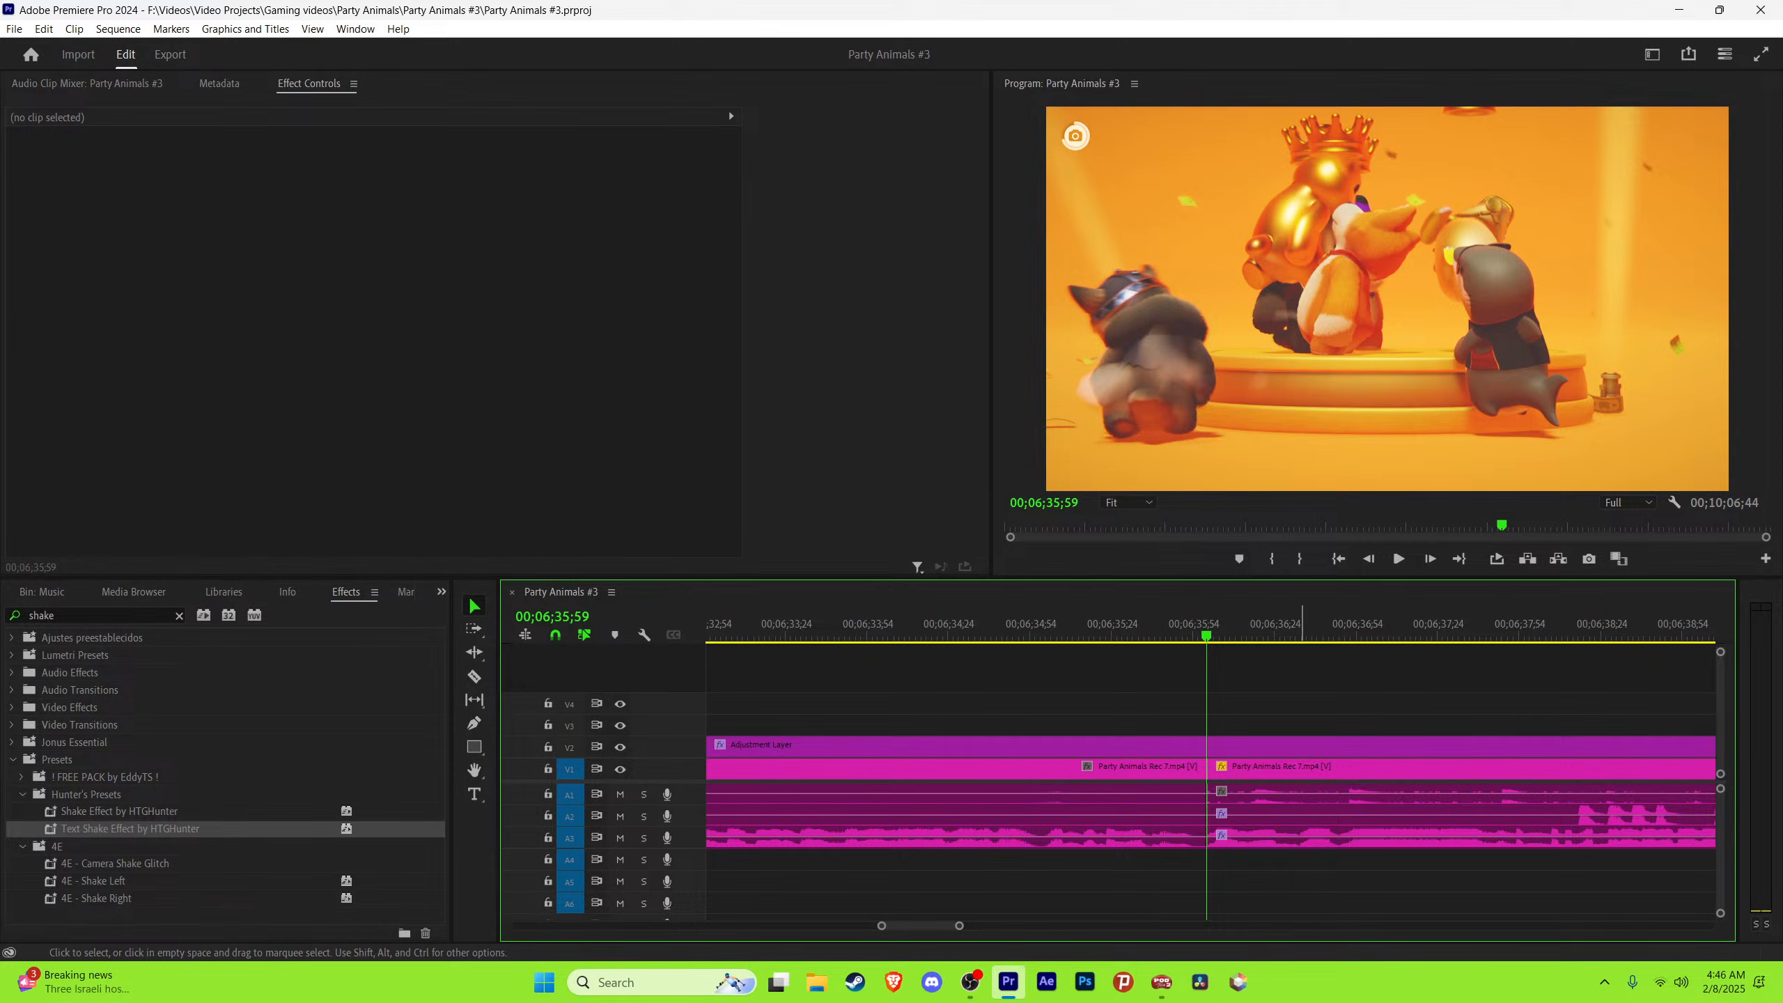
# Step: Paste the copied "Get it" caption on V3 at 00;06;35;59 and apply the Purple text style to it
pyautogui.hotkey('ctrl', 'v')
pyautogui.click(441, 592)
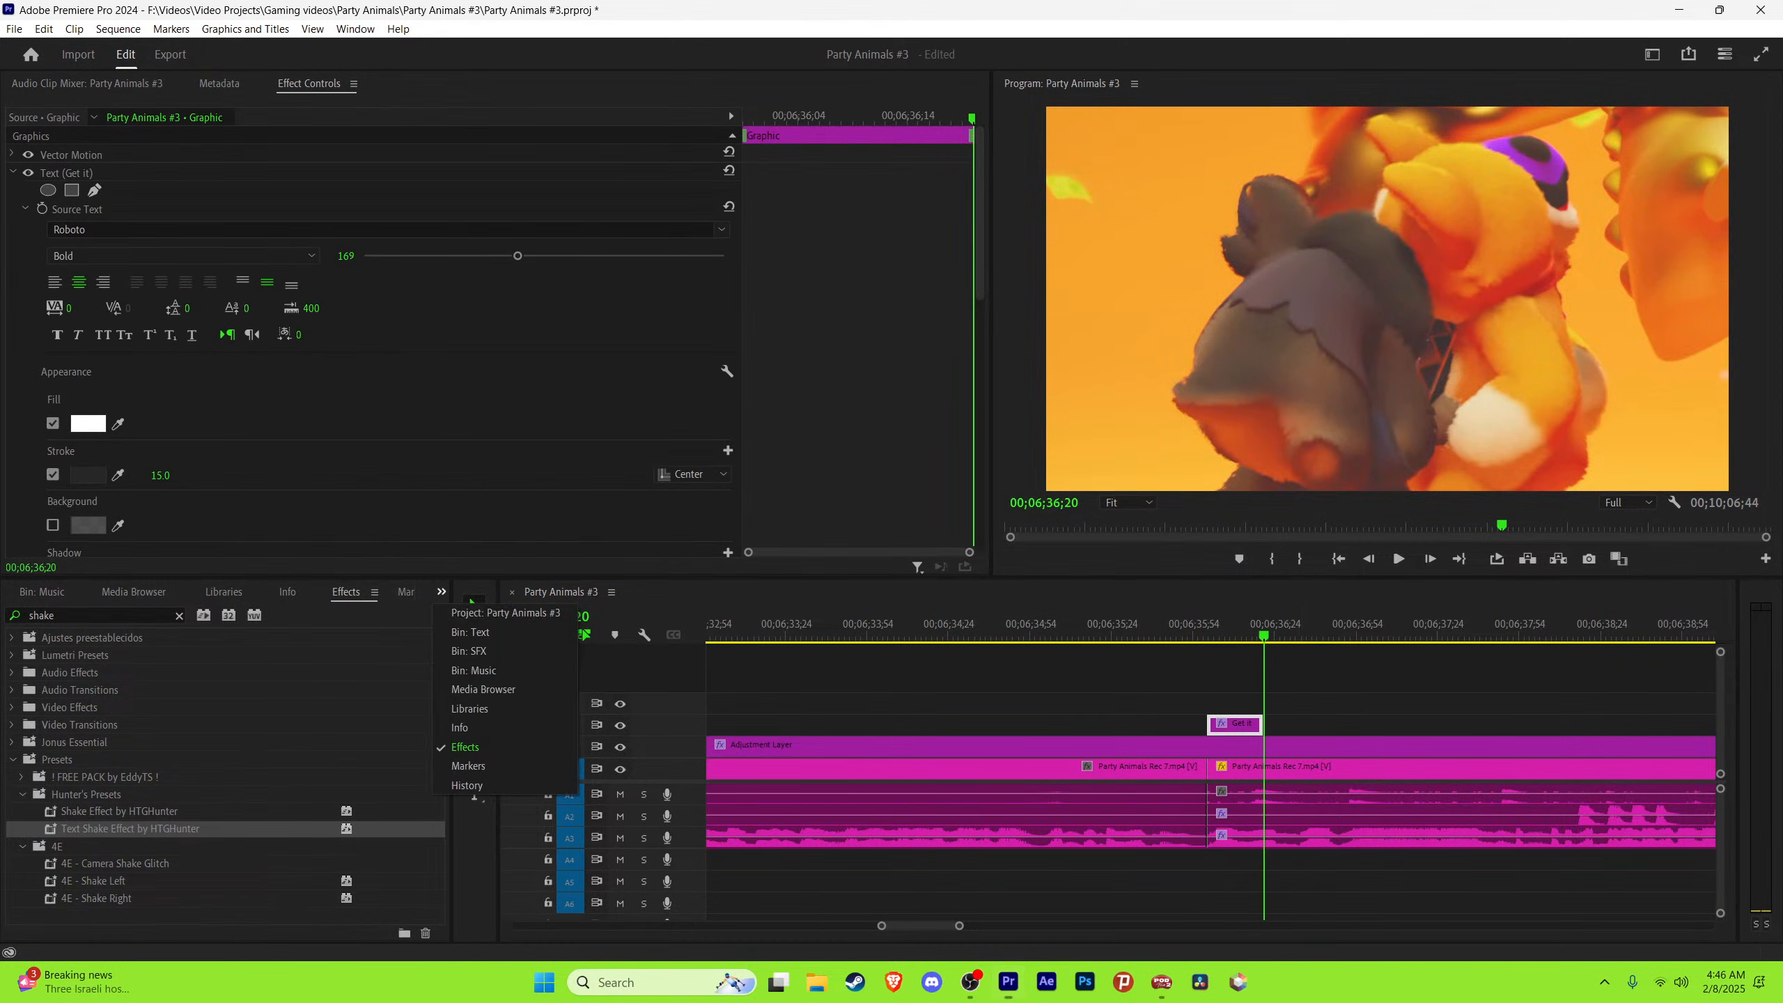
pyautogui.click(506, 613)
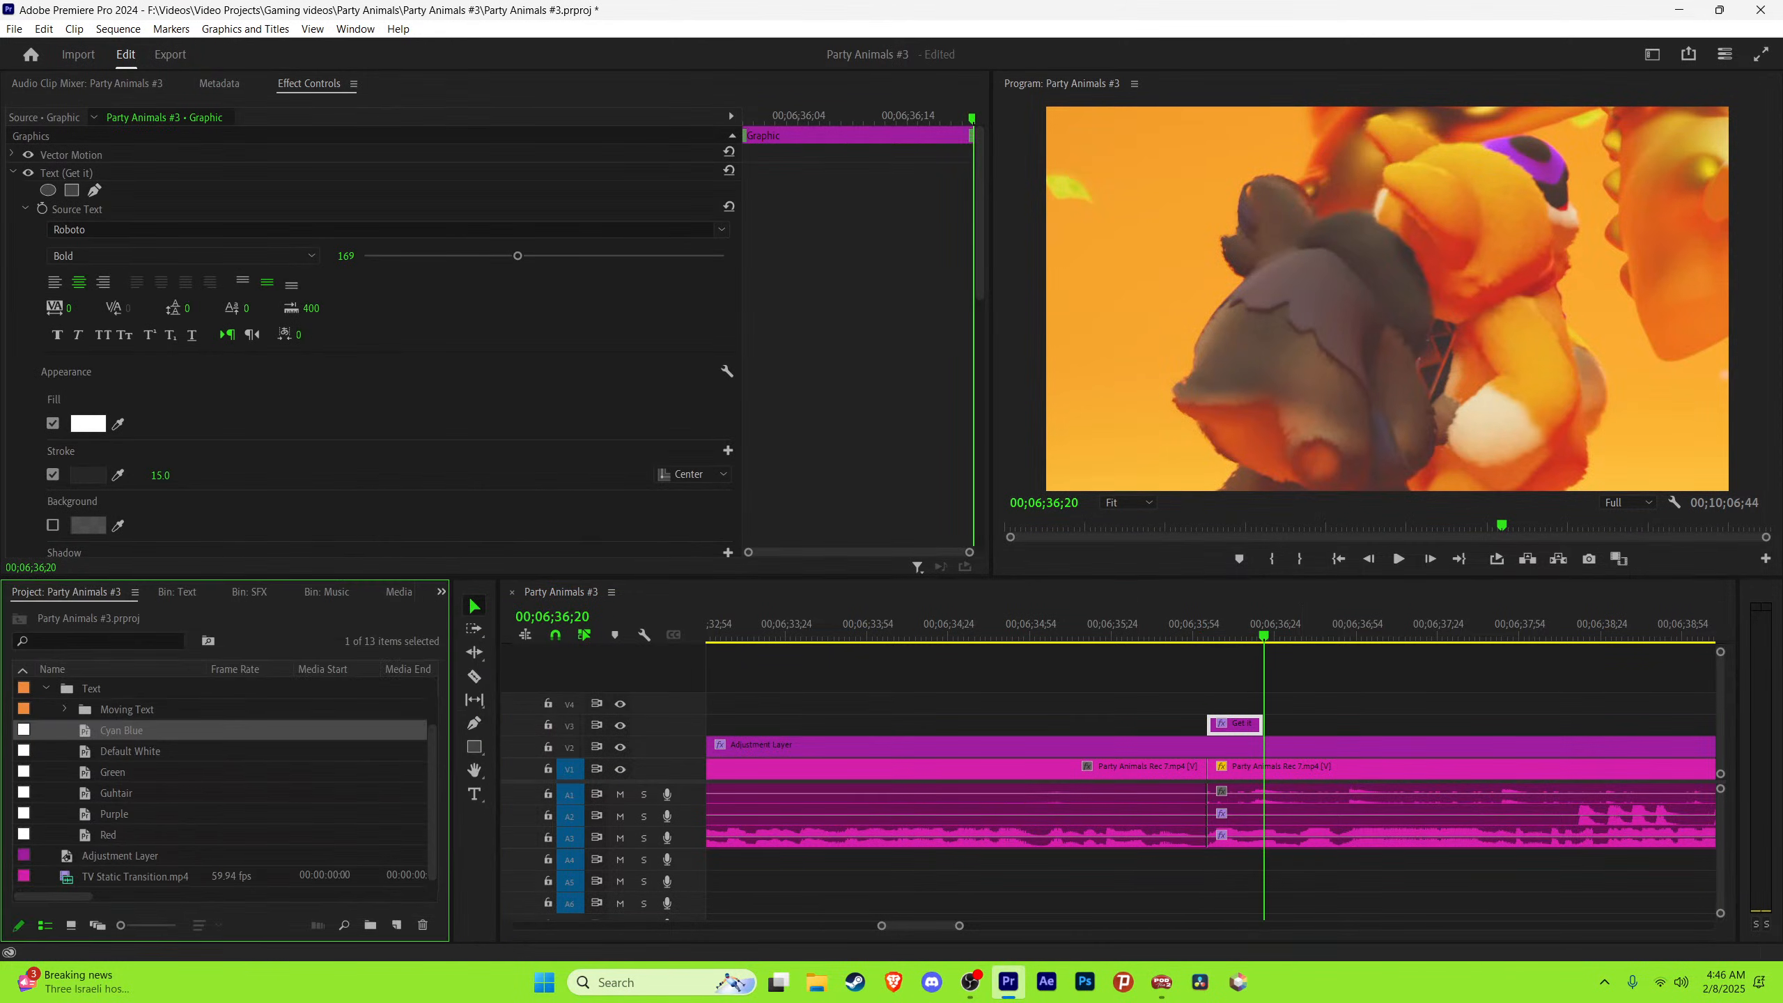
pyautogui.click(114, 814)
pyautogui.moveTo(114, 814); pyautogui.dragTo(1240, 725)
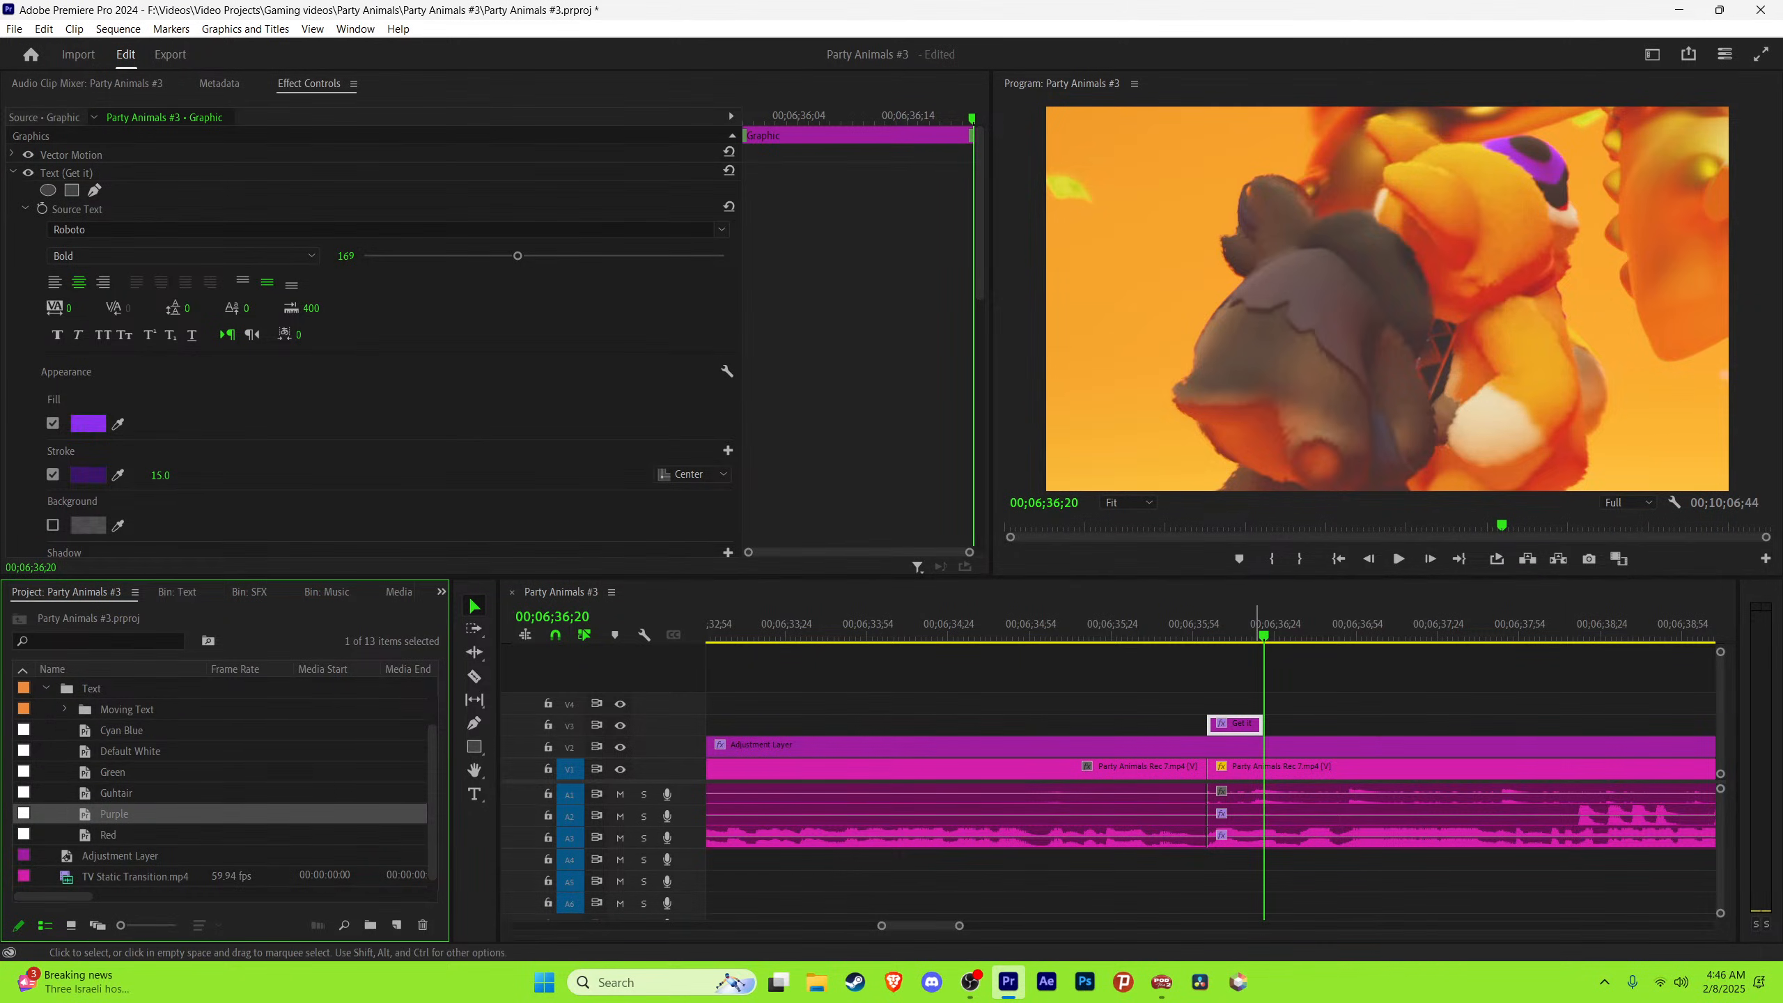
# Step: Replace the purple caption's text with "Let me"
pyautogui.press('t')
pyautogui.click(1234, 625)
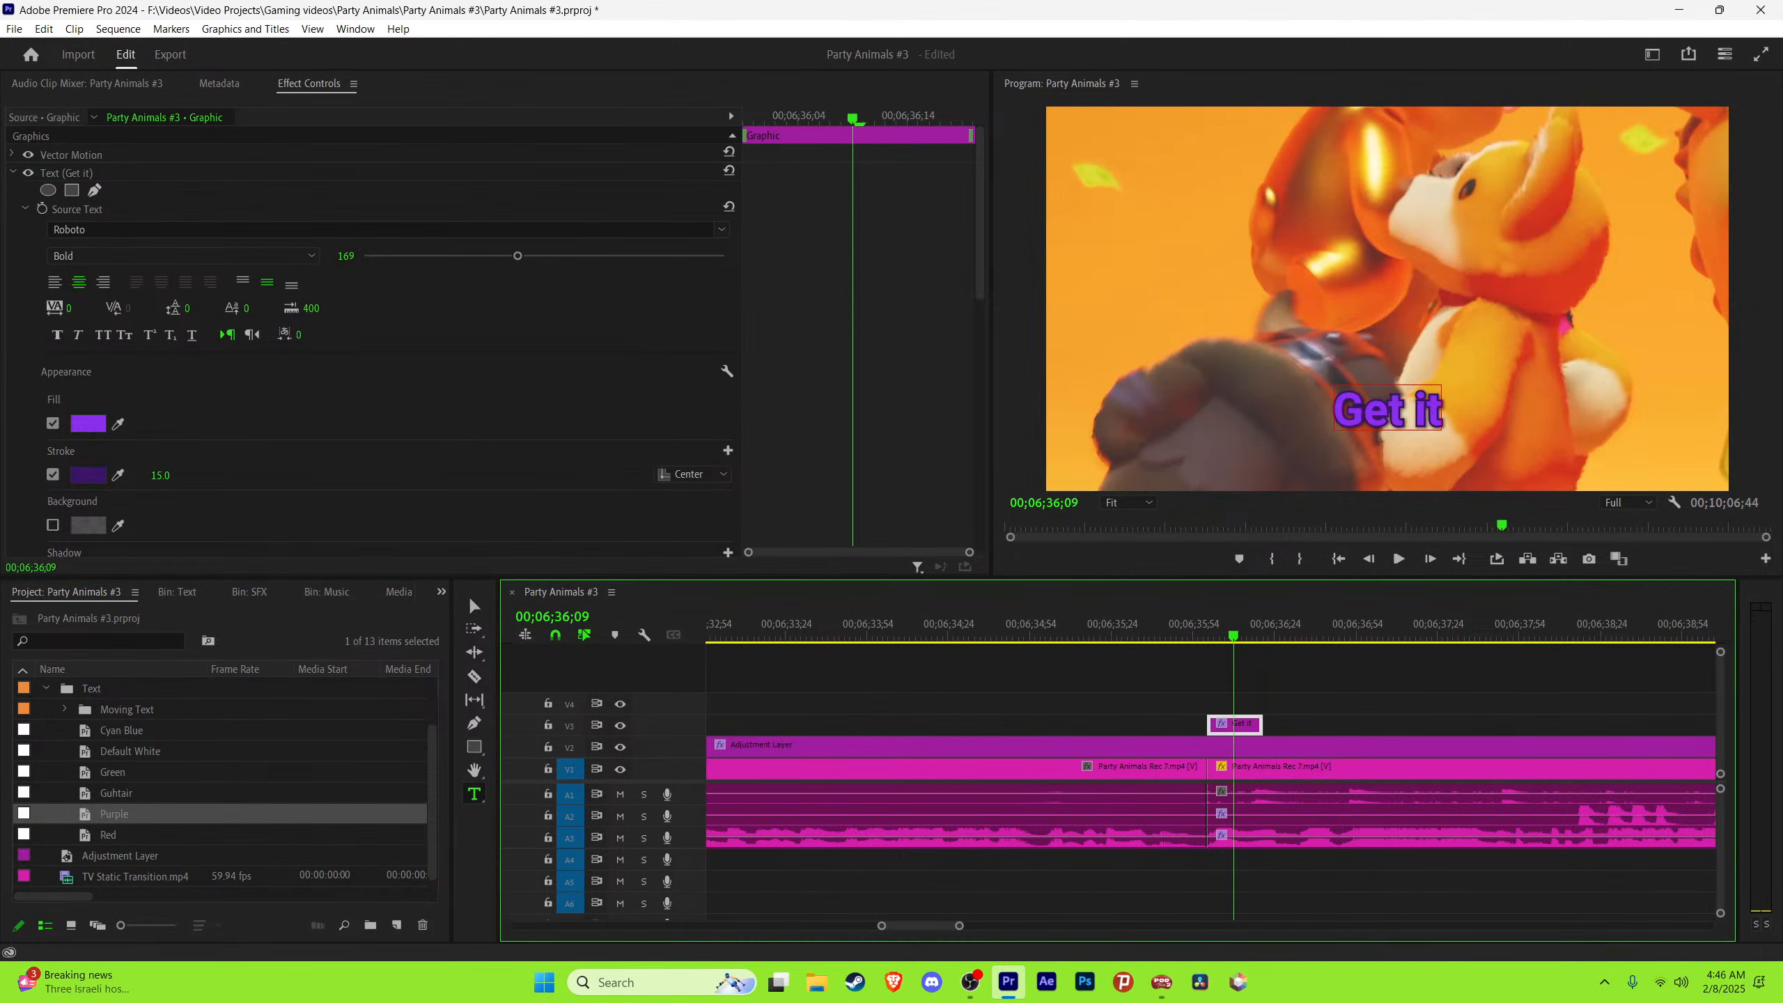
pyautogui.click(1391, 410)
pyautogui.hotkey('ctrl', 'a')
pyautogui.write('Let me')
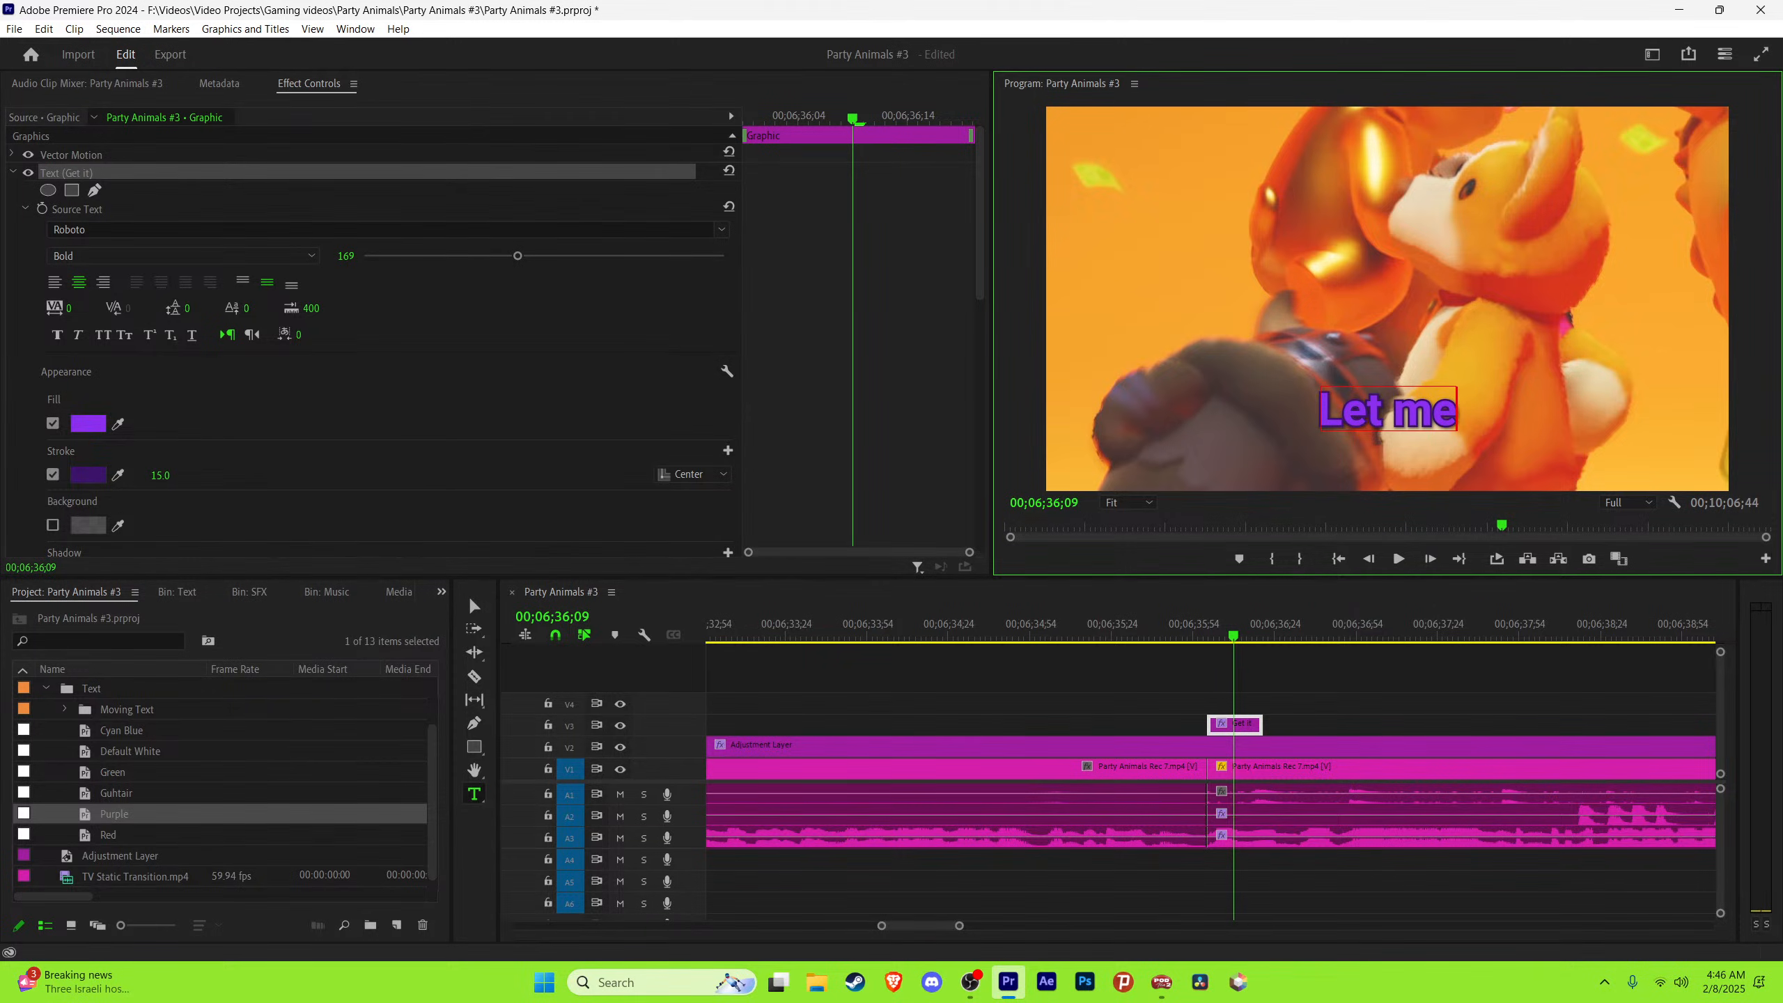
pyautogui.press('Escape')
# Step: Play the spoken line and extend the "Let me" caption to end at 00;06;36;27
pyautogui.press('space')
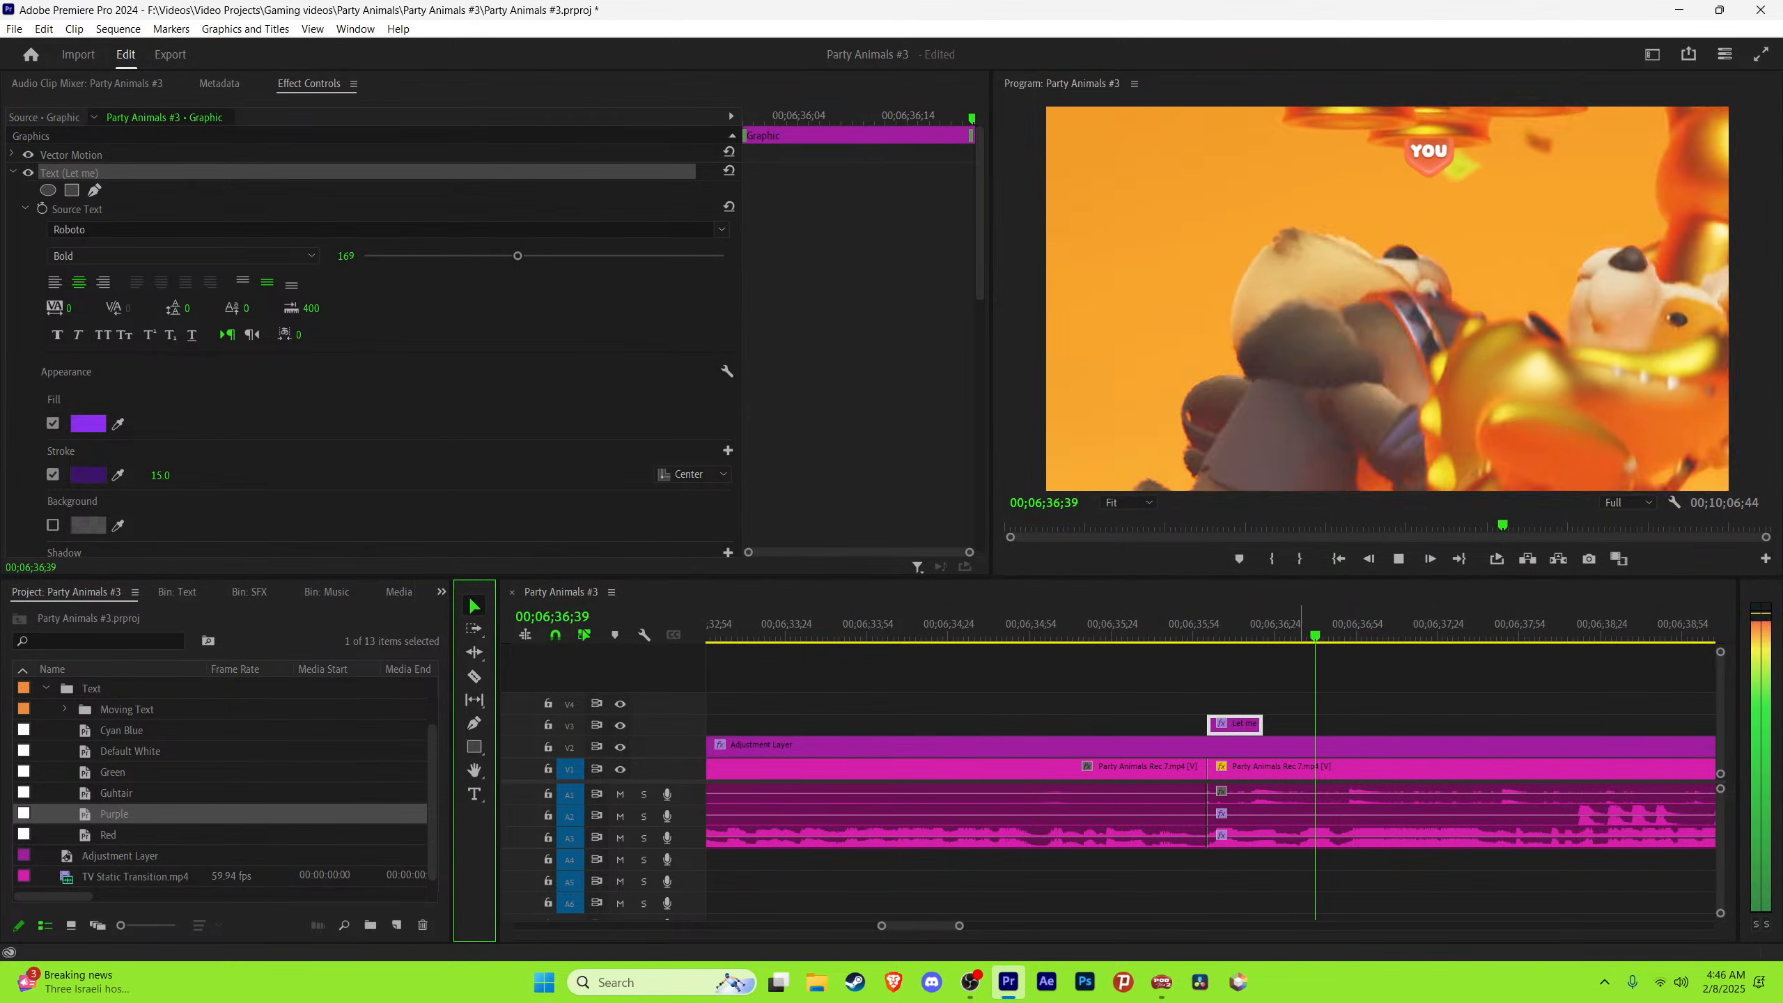
pyautogui.moveTo(1282, 630); pyautogui.dragTo(1282, 631)
pyautogui.moveTo(1261, 727); pyautogui.dragTo(1281, 727)
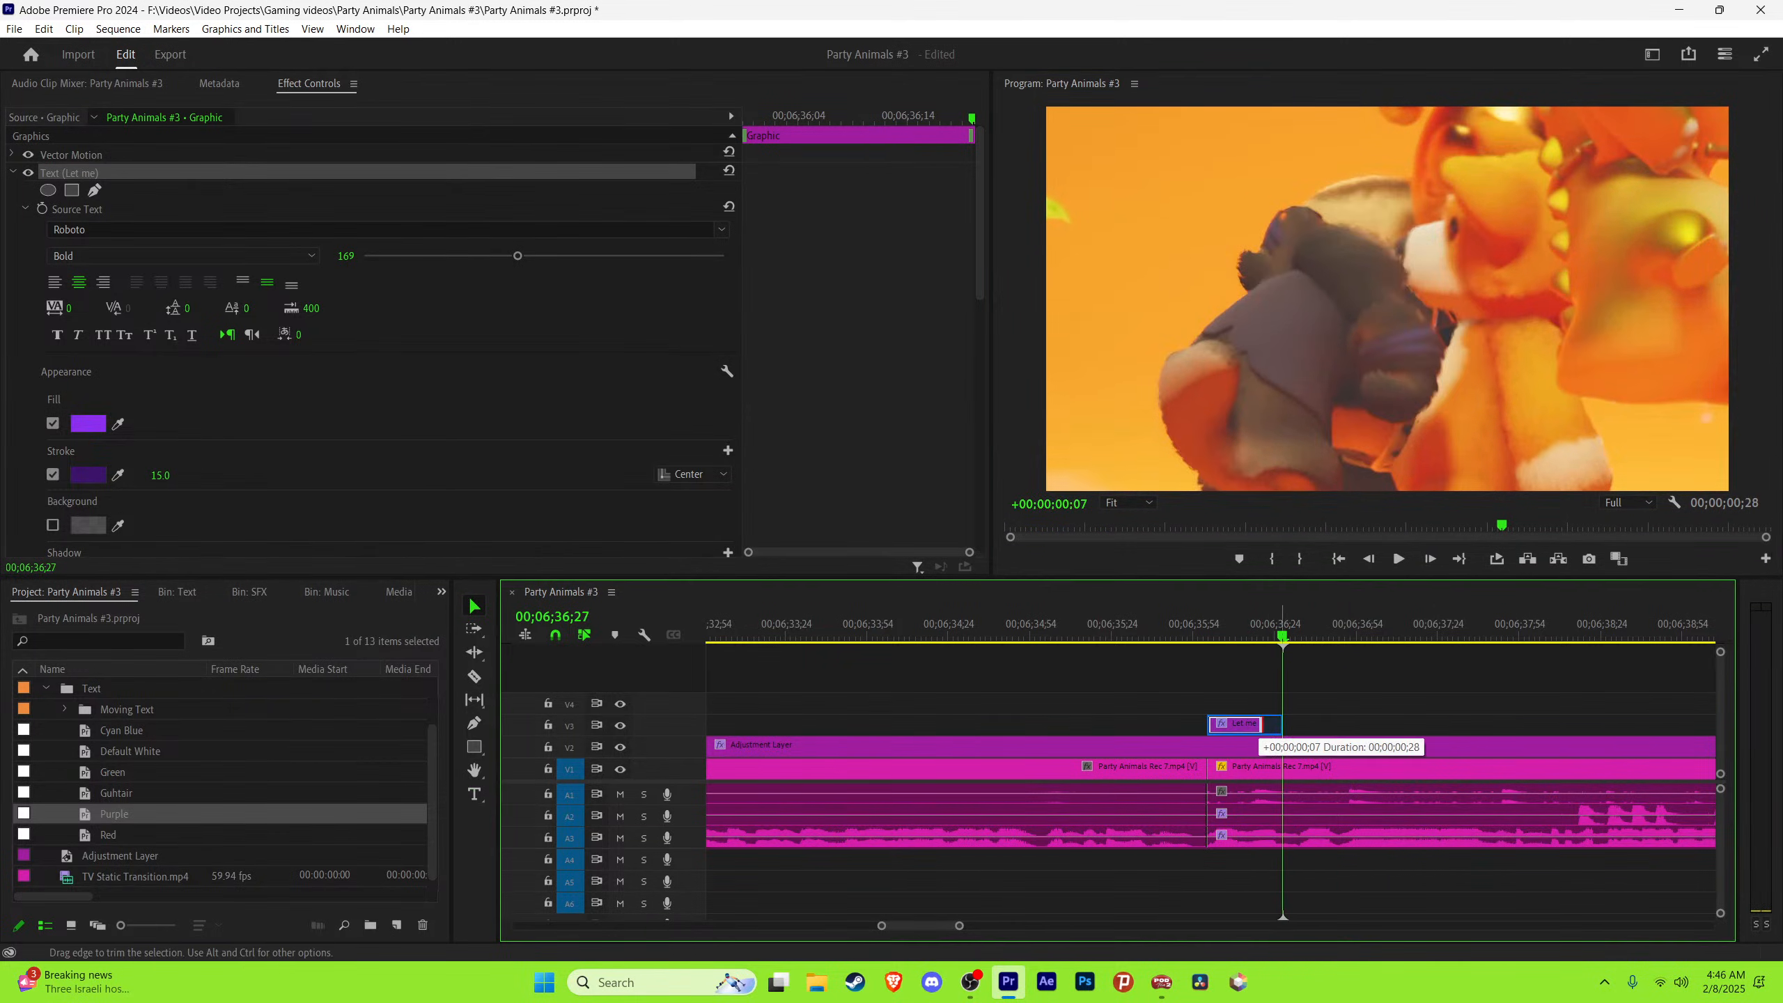
# Step: Duplicate the "Let me" caption directly after itself and replace the copy's text with "smooch him"
pyautogui.hotkey('ctrl', 'c')
pyautogui.hotkey('ctrl', 'v')
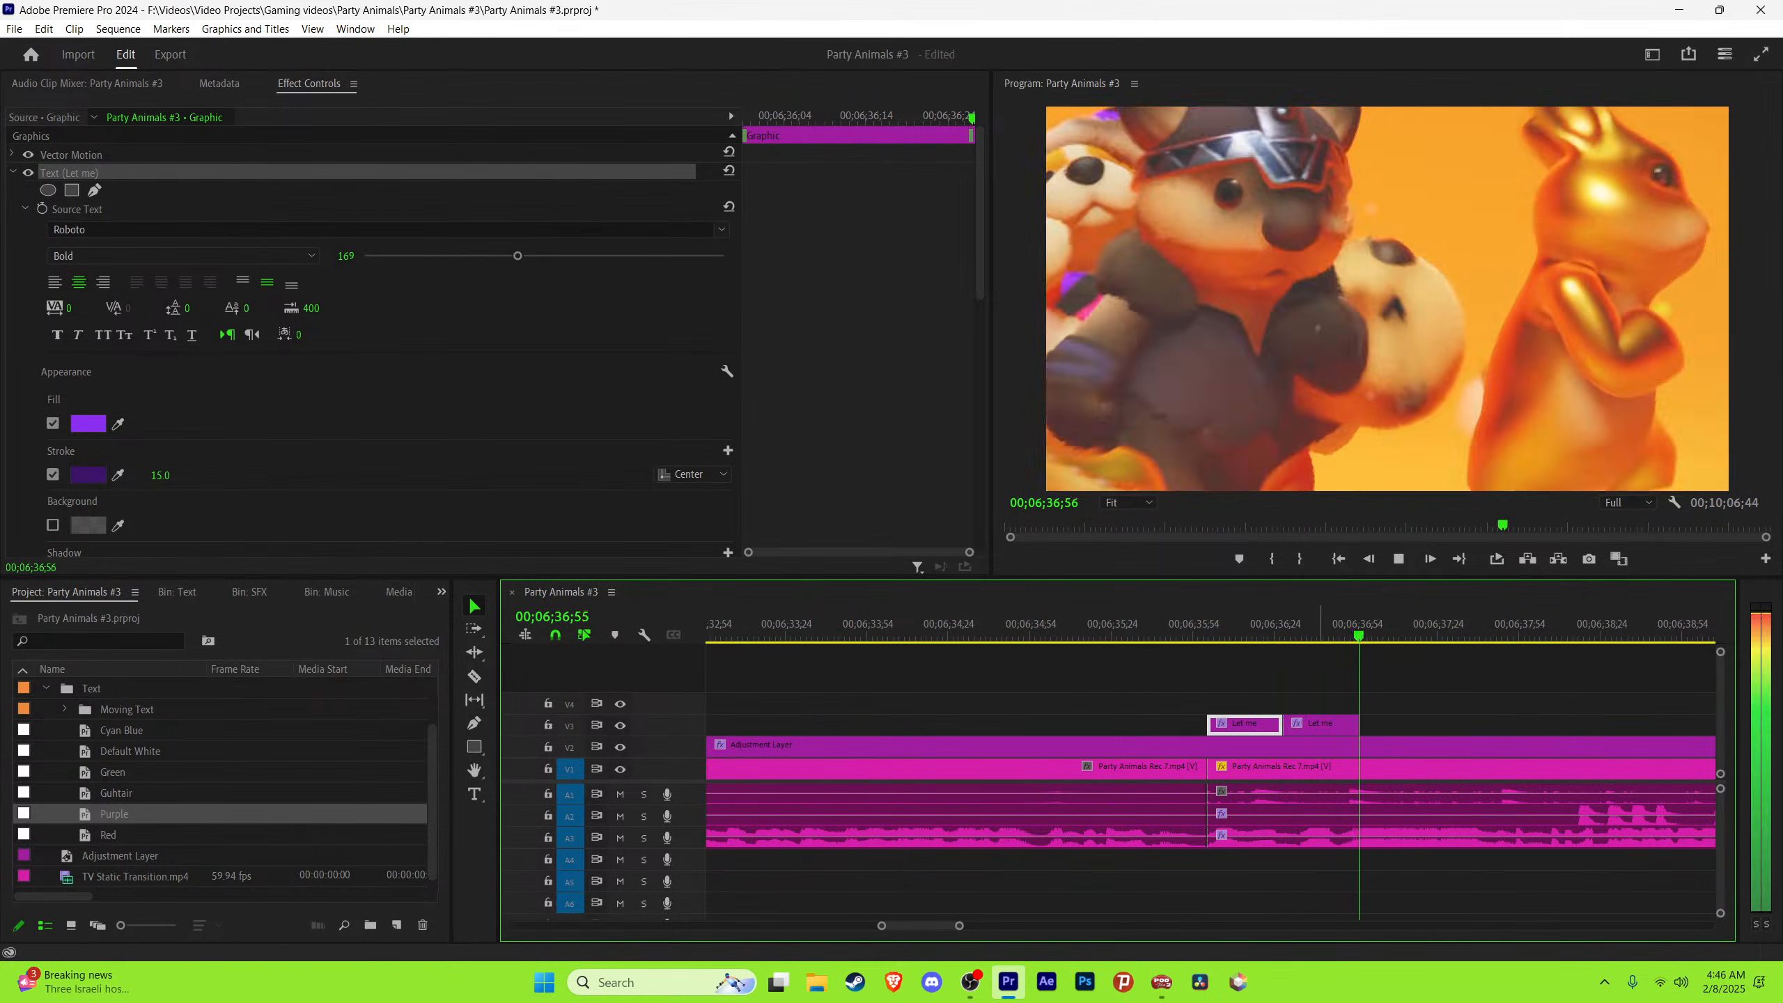
pyautogui.write('t me')
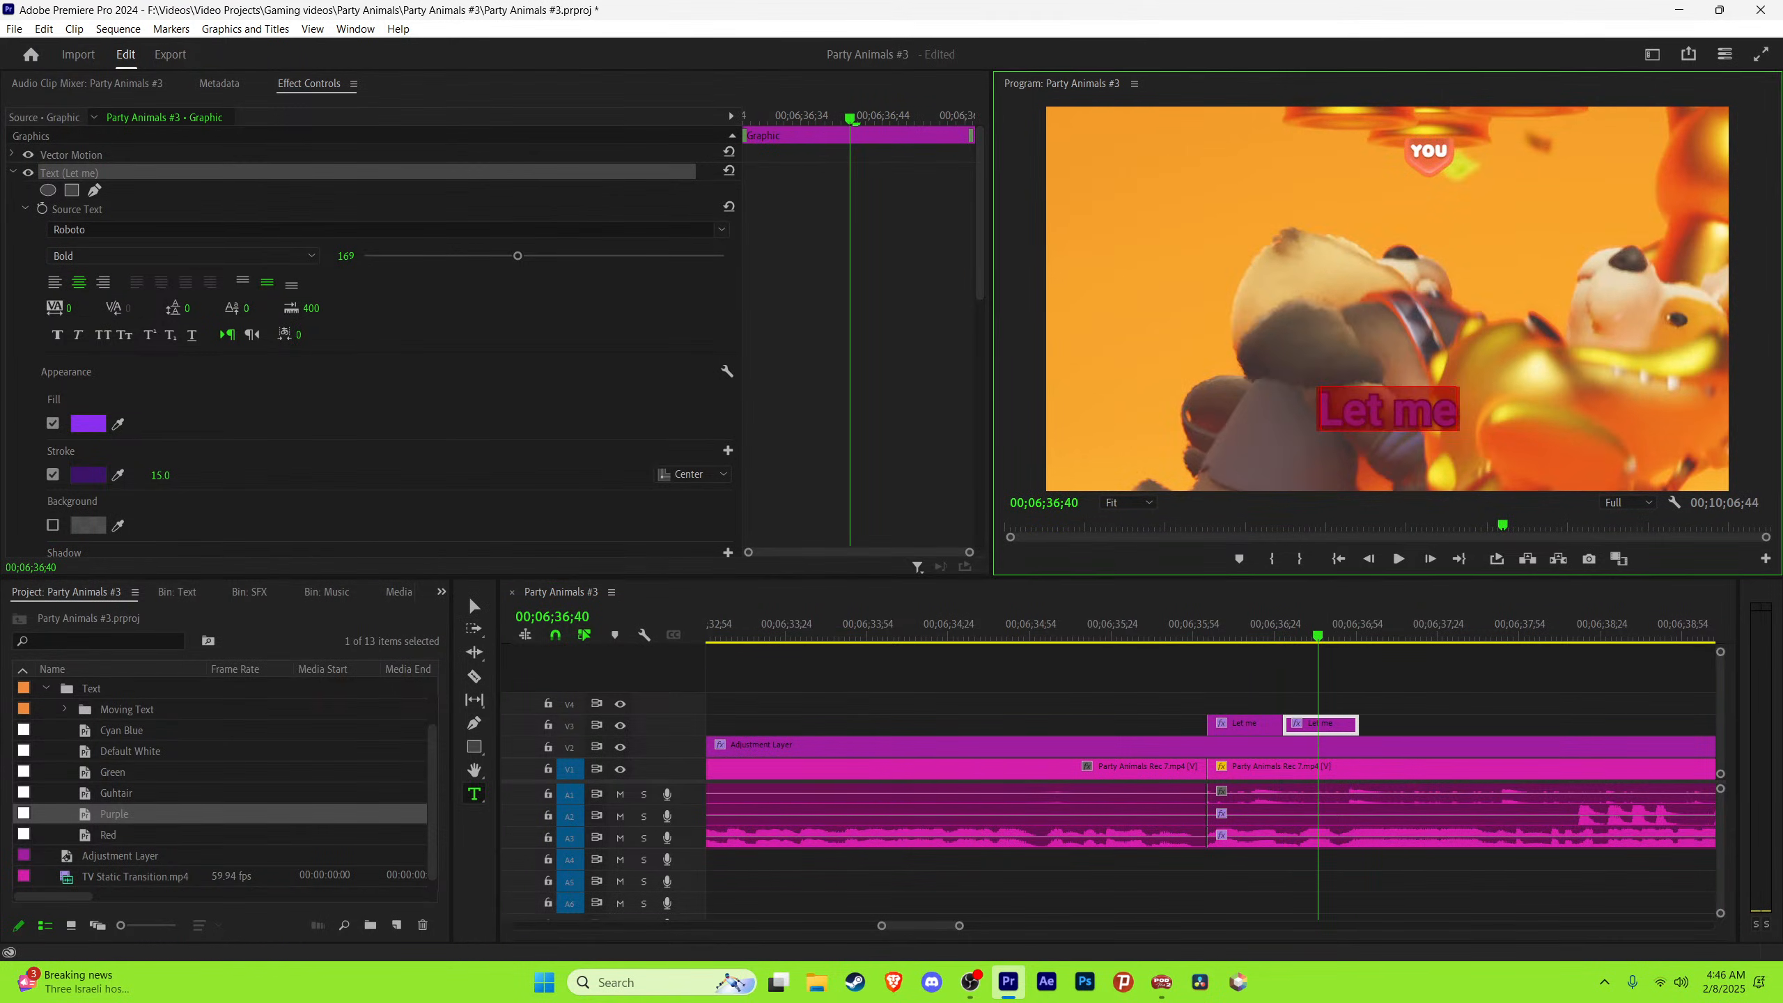
pyautogui.write('S')
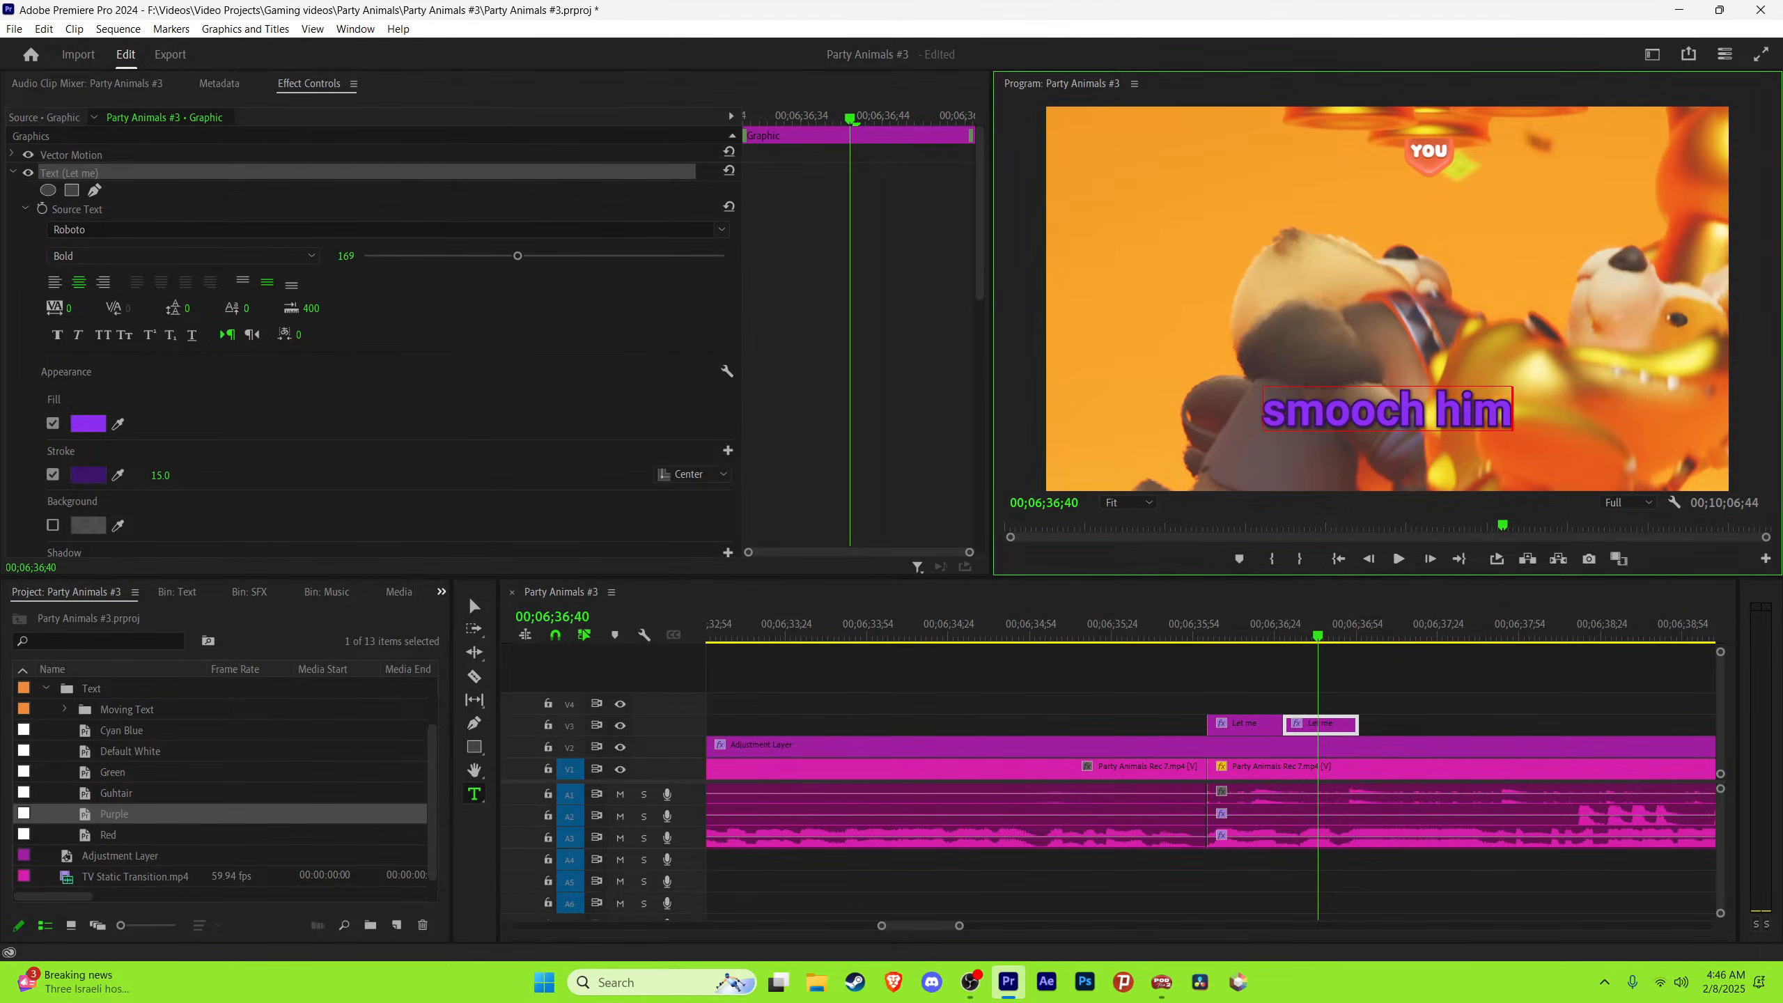
# Step: Play the spoken line and extend the "smooch him" caption on V3 to end at about 00;06;37;28
pyautogui.press('Escape')
pyautogui.press('Escape')
pyautogui.press('space')
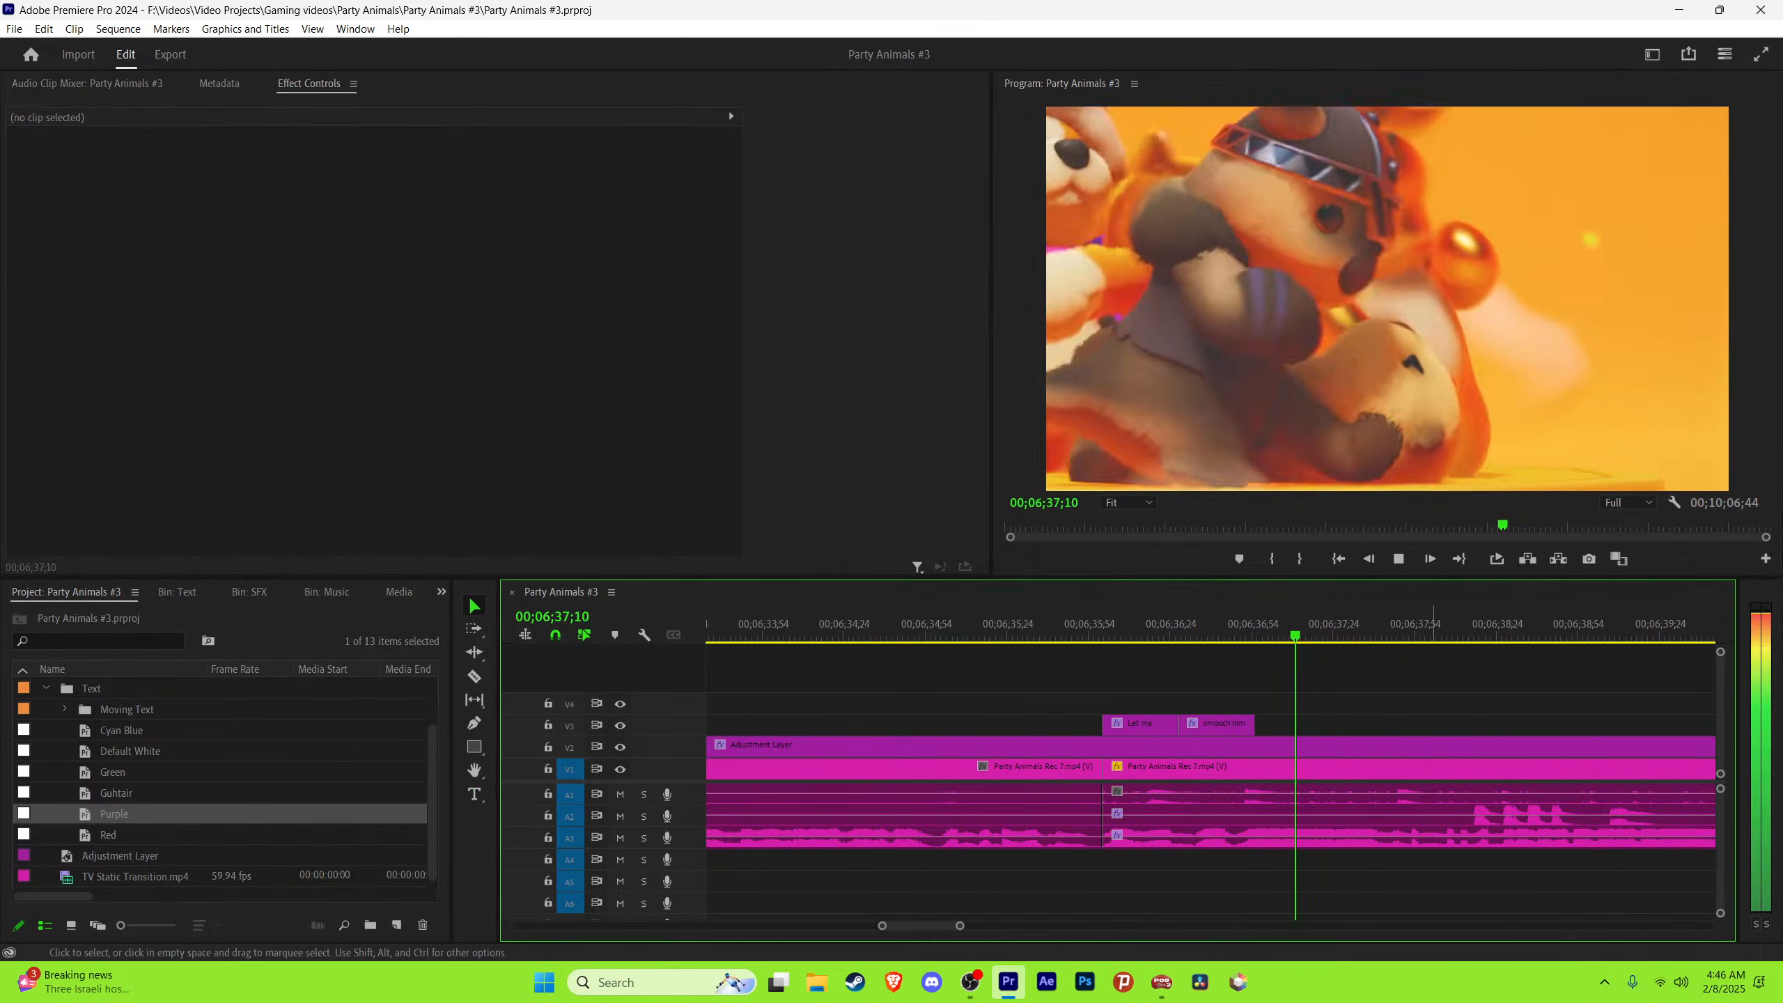
pyautogui.press('space')
pyautogui.click(1338, 625)
pyautogui.press('space')
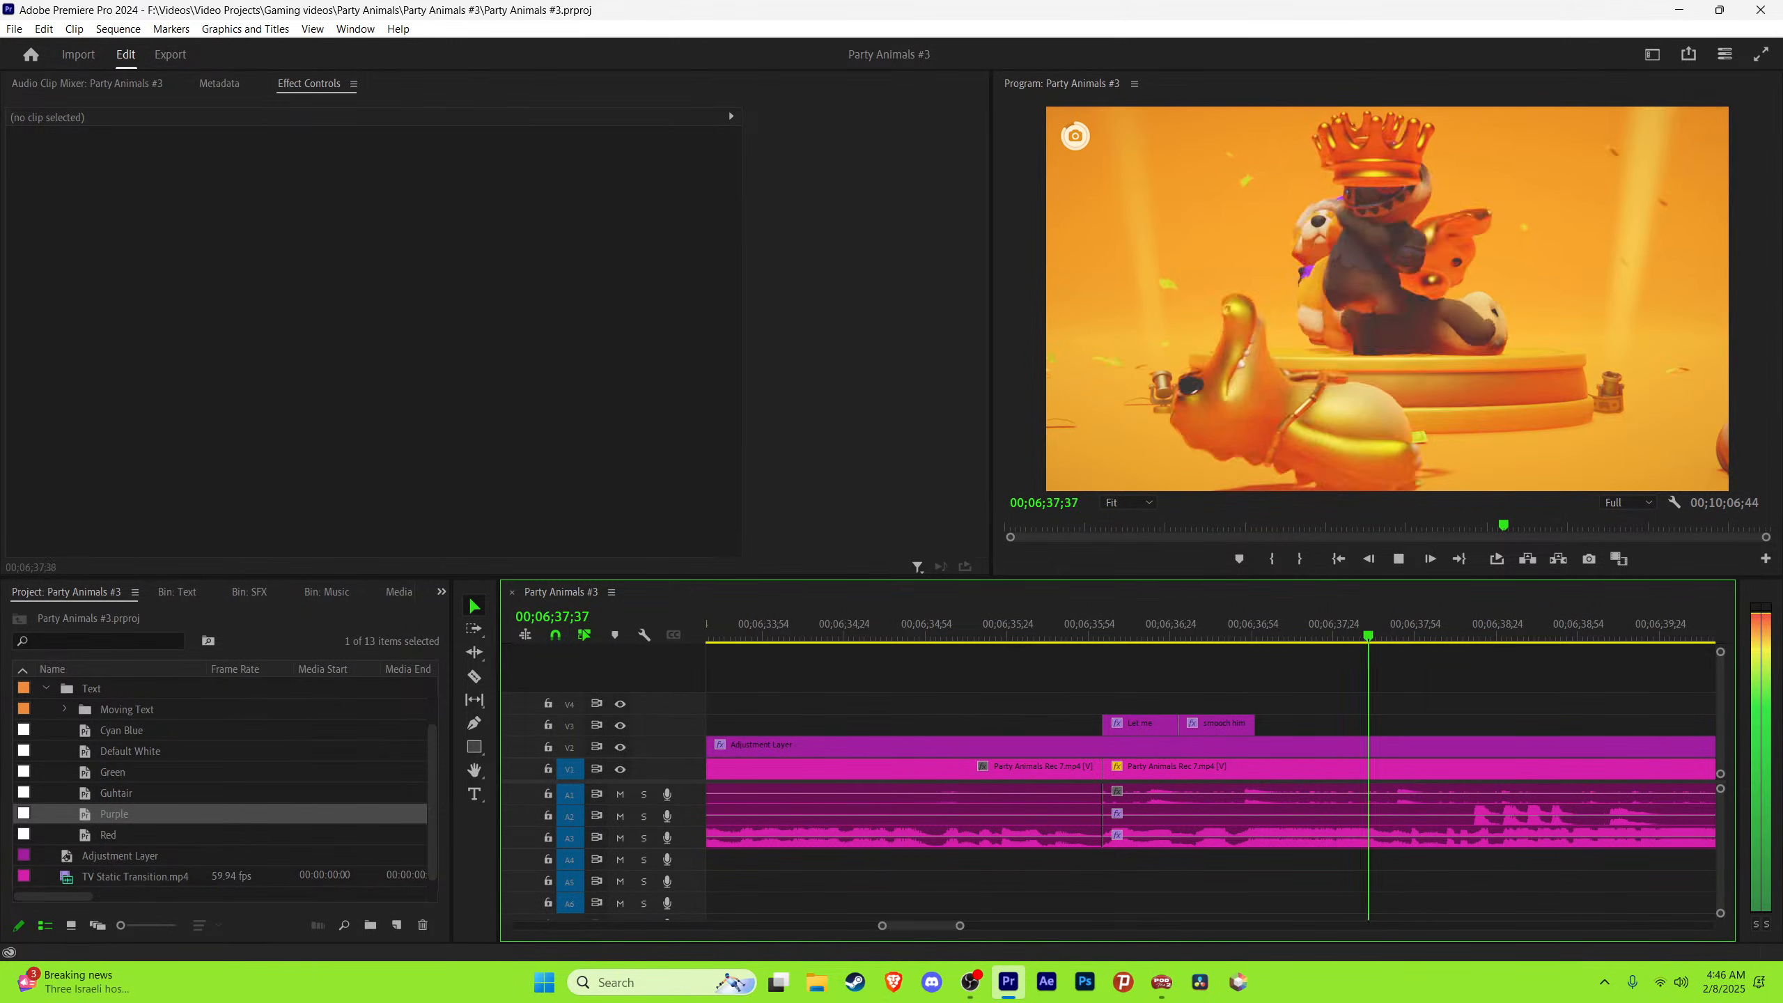
pyautogui.click(1326, 624)
pyautogui.press('space')
pyautogui.click(1314, 625)
pyautogui.press('space')
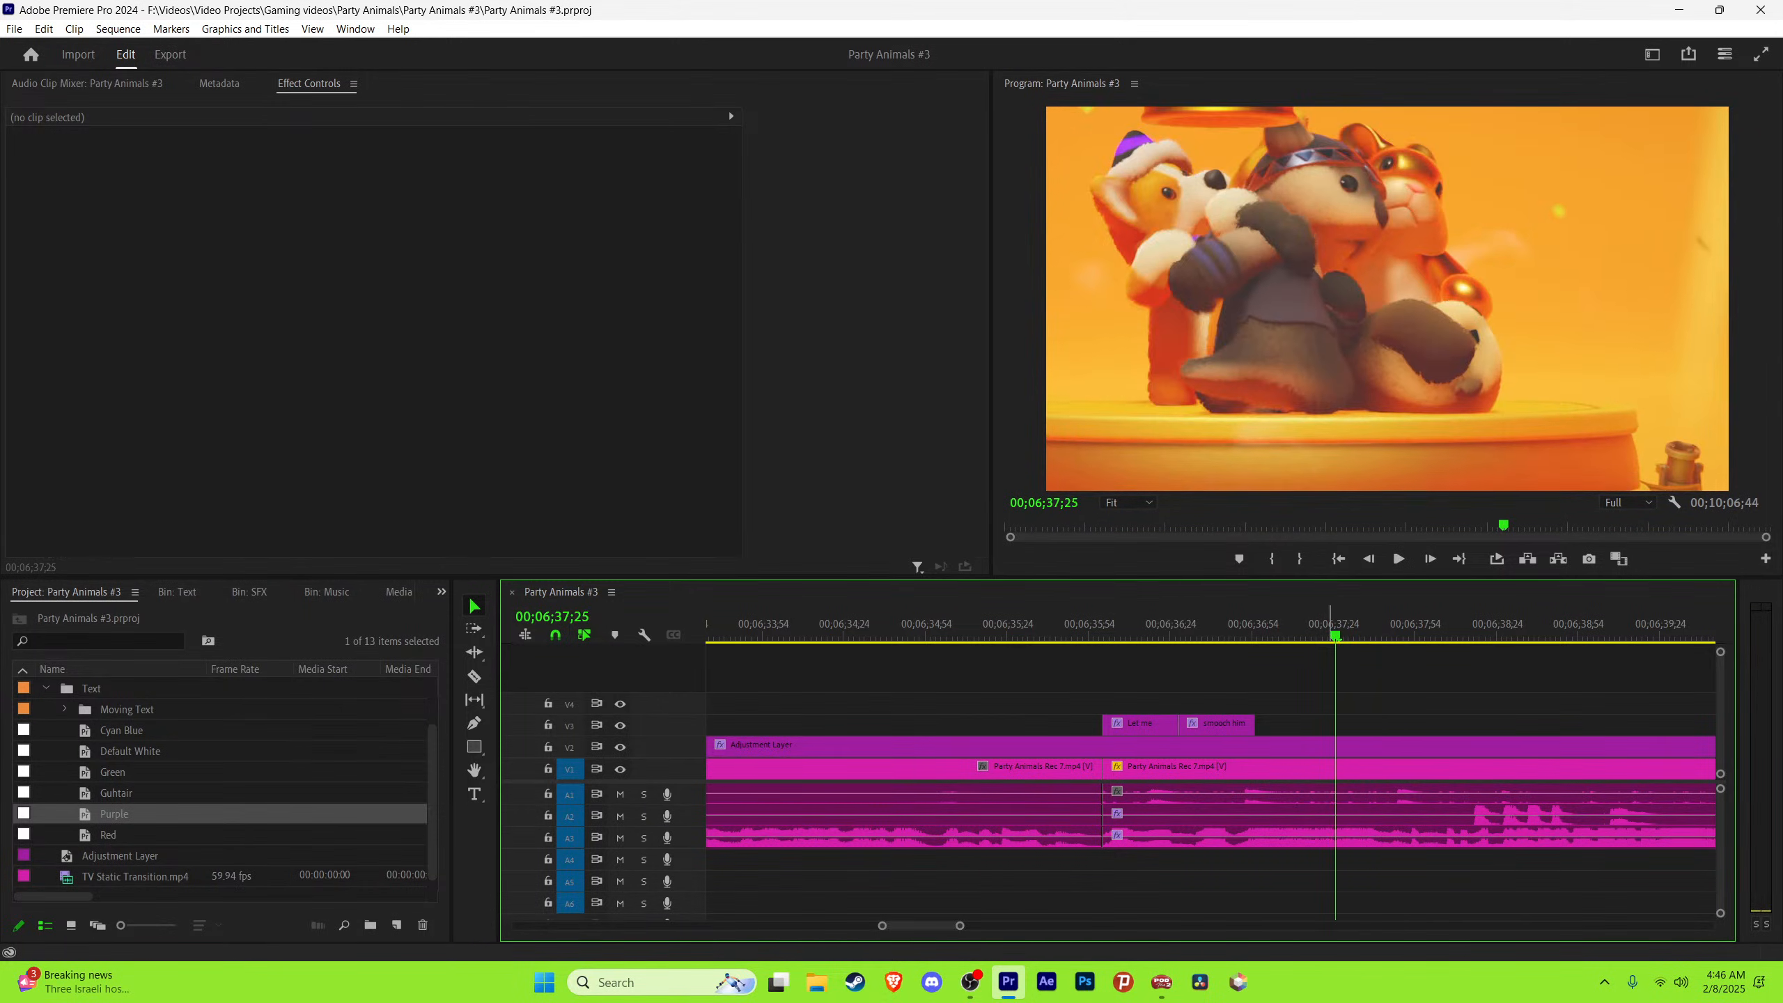
pyautogui.moveTo(1255, 724); pyautogui.dragTo(1344, 724)
# Step: Locate the start of the next spoken line and duplicate the "Let me" caption on V3 at 00;06;38;29
pyautogui.press('space')
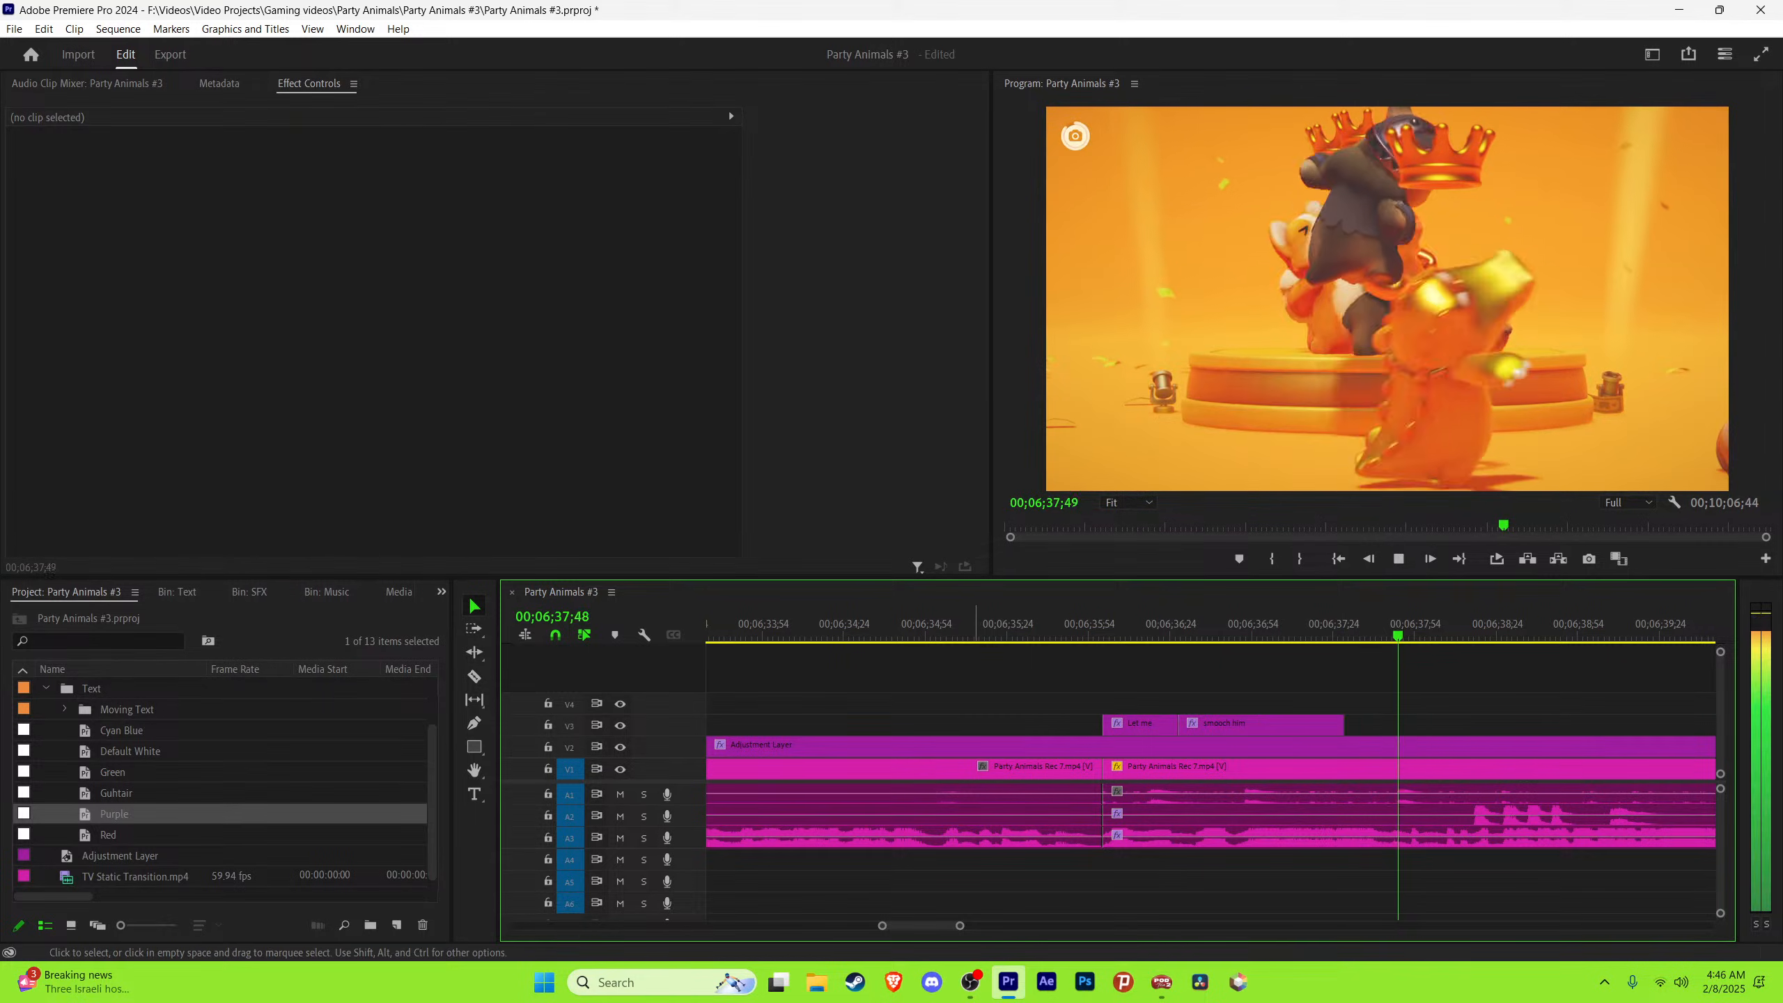
pyautogui.press('-')
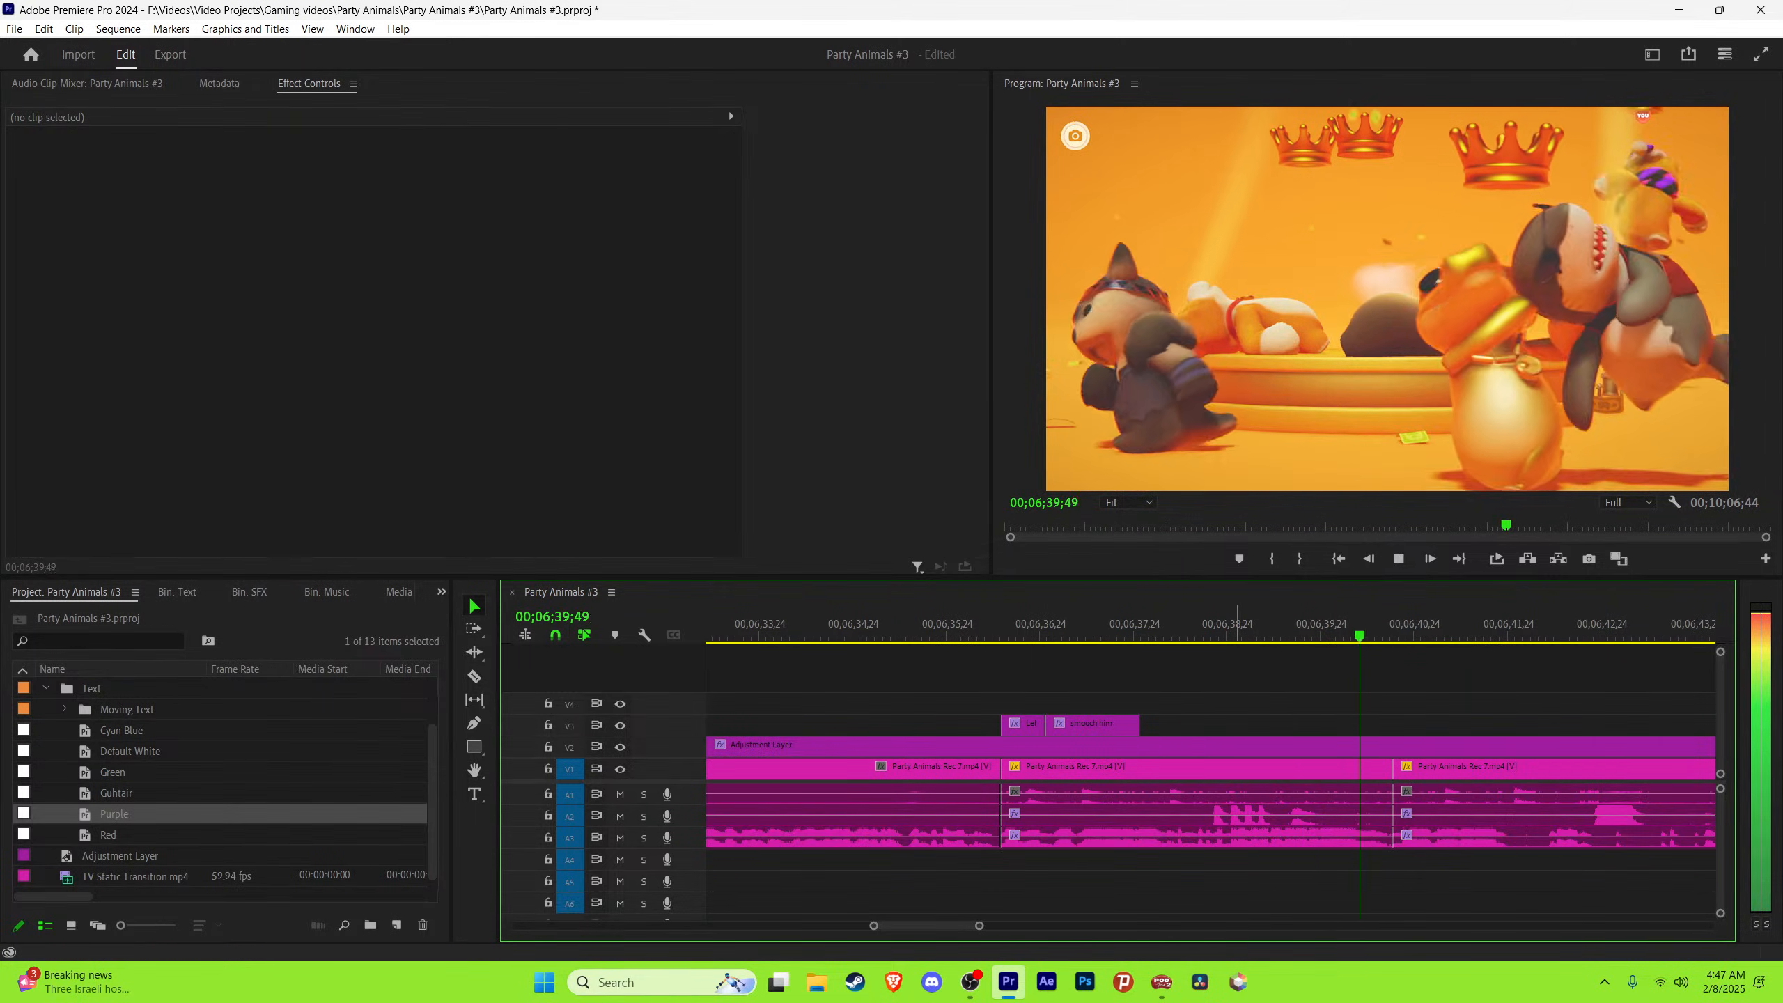
pyautogui.click(1226, 625)
pyautogui.moveTo(1226, 635)
pyautogui.mouseDown()
pyautogui.moveTo(1252, 636)
pyautogui.moveTo(1203, 636)
pyautogui.mouseUp()
pyautogui.press('=')
pyautogui.press('=')
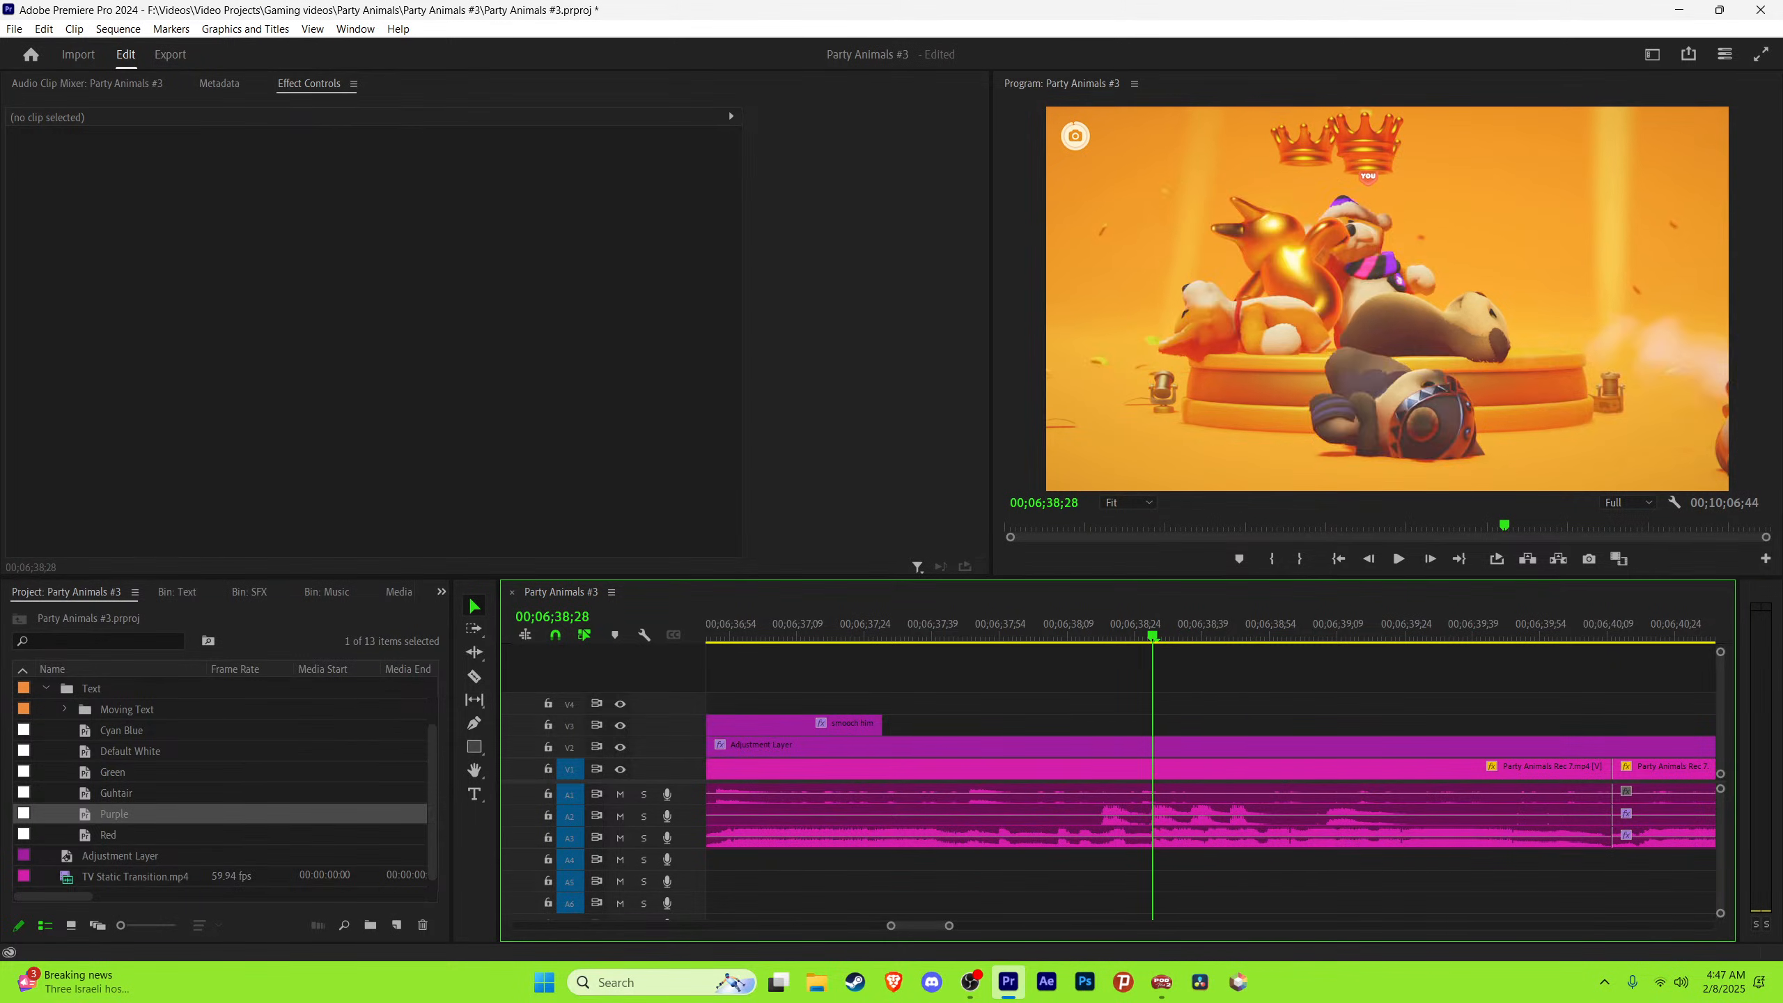
pyautogui.press('space')
pyautogui.press('space')
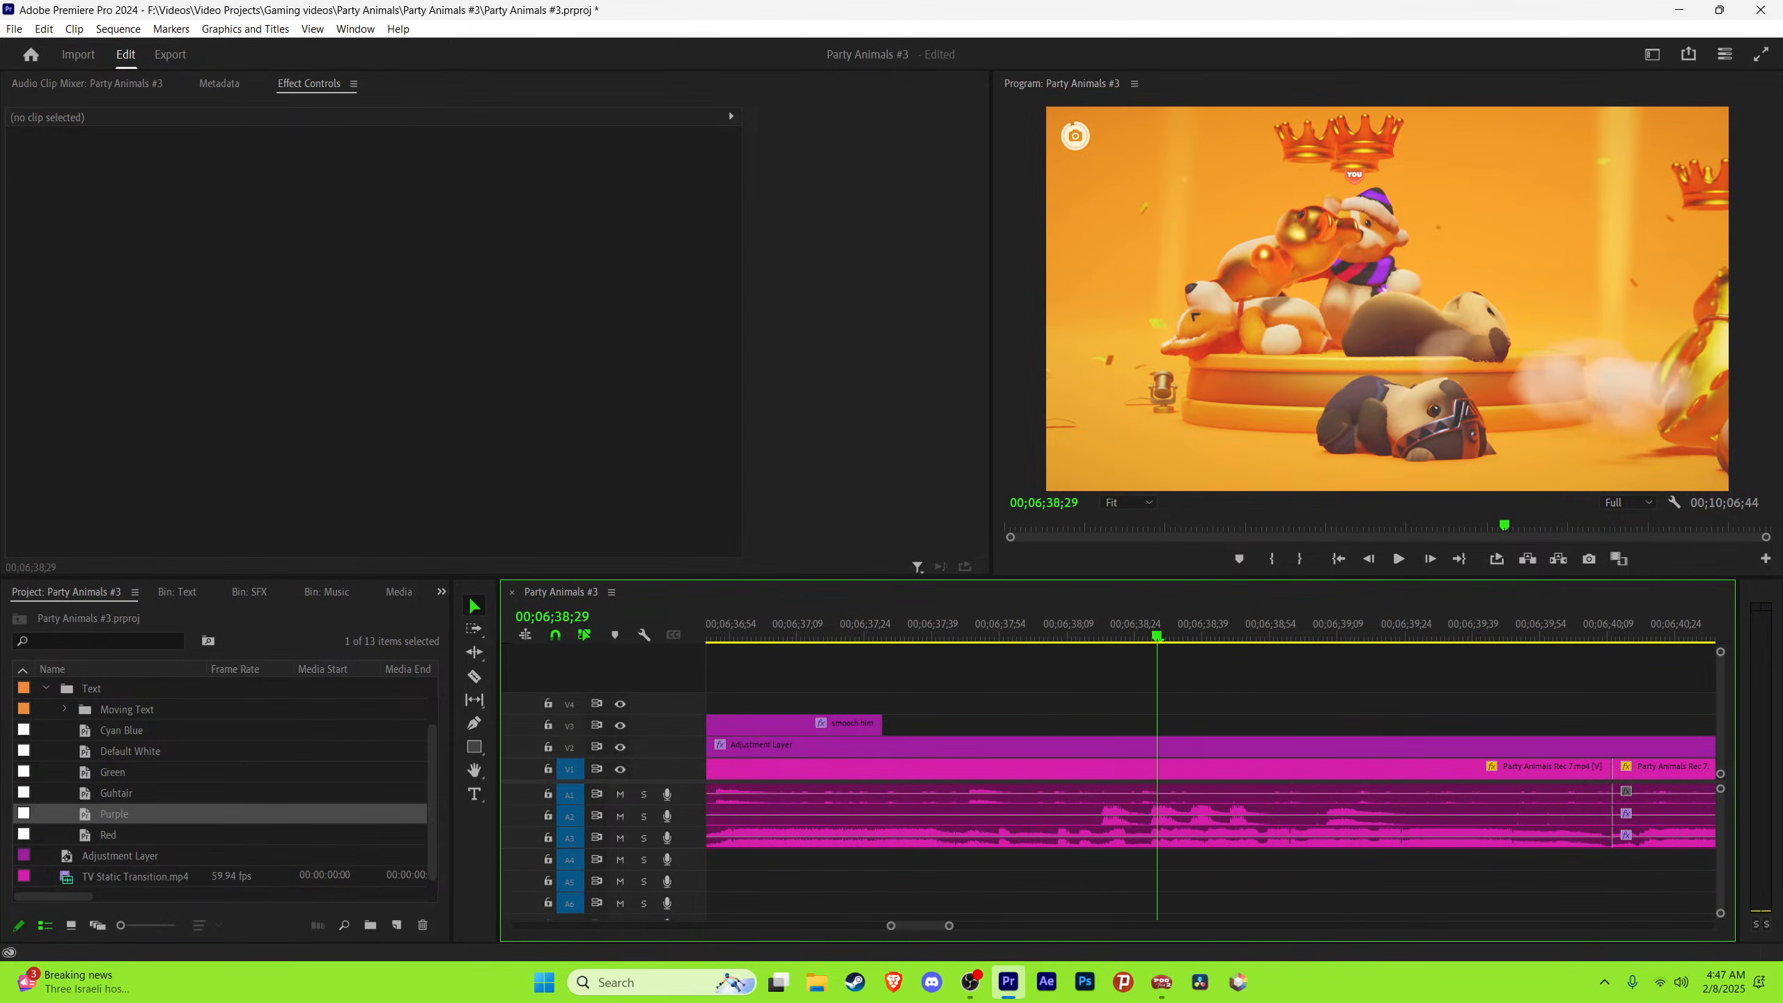
pyautogui.press('-')
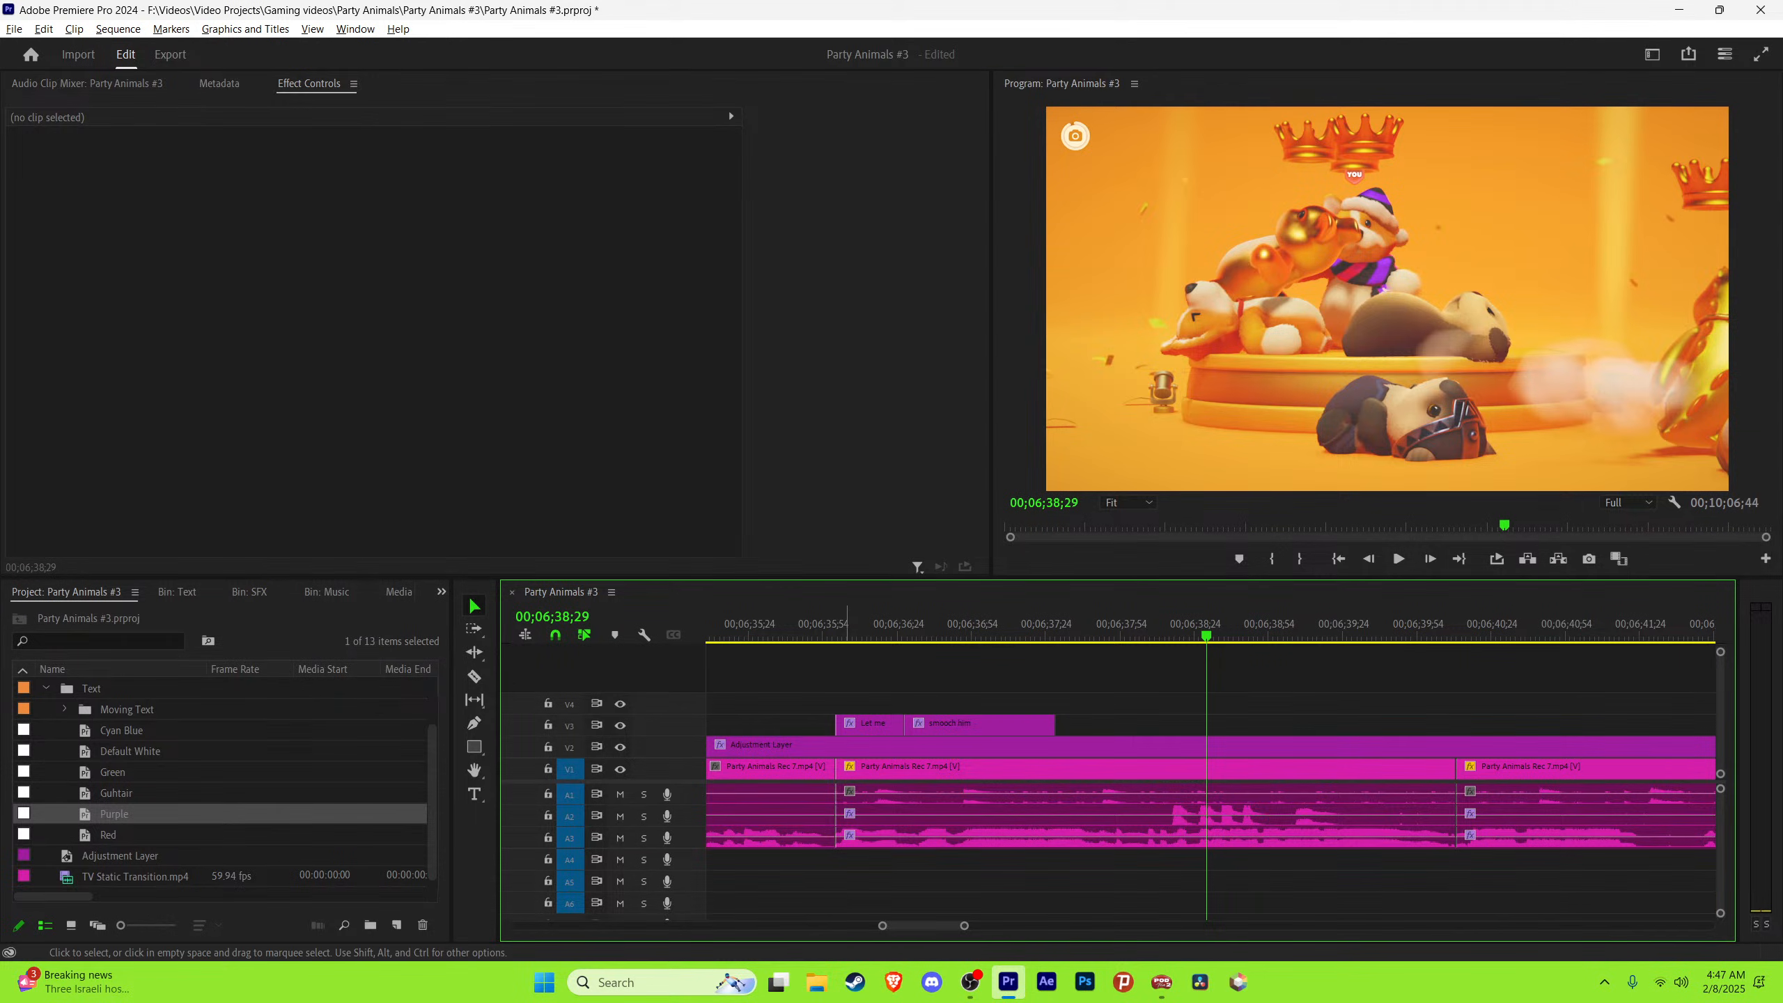
pyautogui.moveTo(871, 724); pyautogui.dragTo(1241, 725)
# Step: Play the second spoken line and duplicate the "smooch him" caption directly after the second "Let me" caption
pyautogui.press('space')
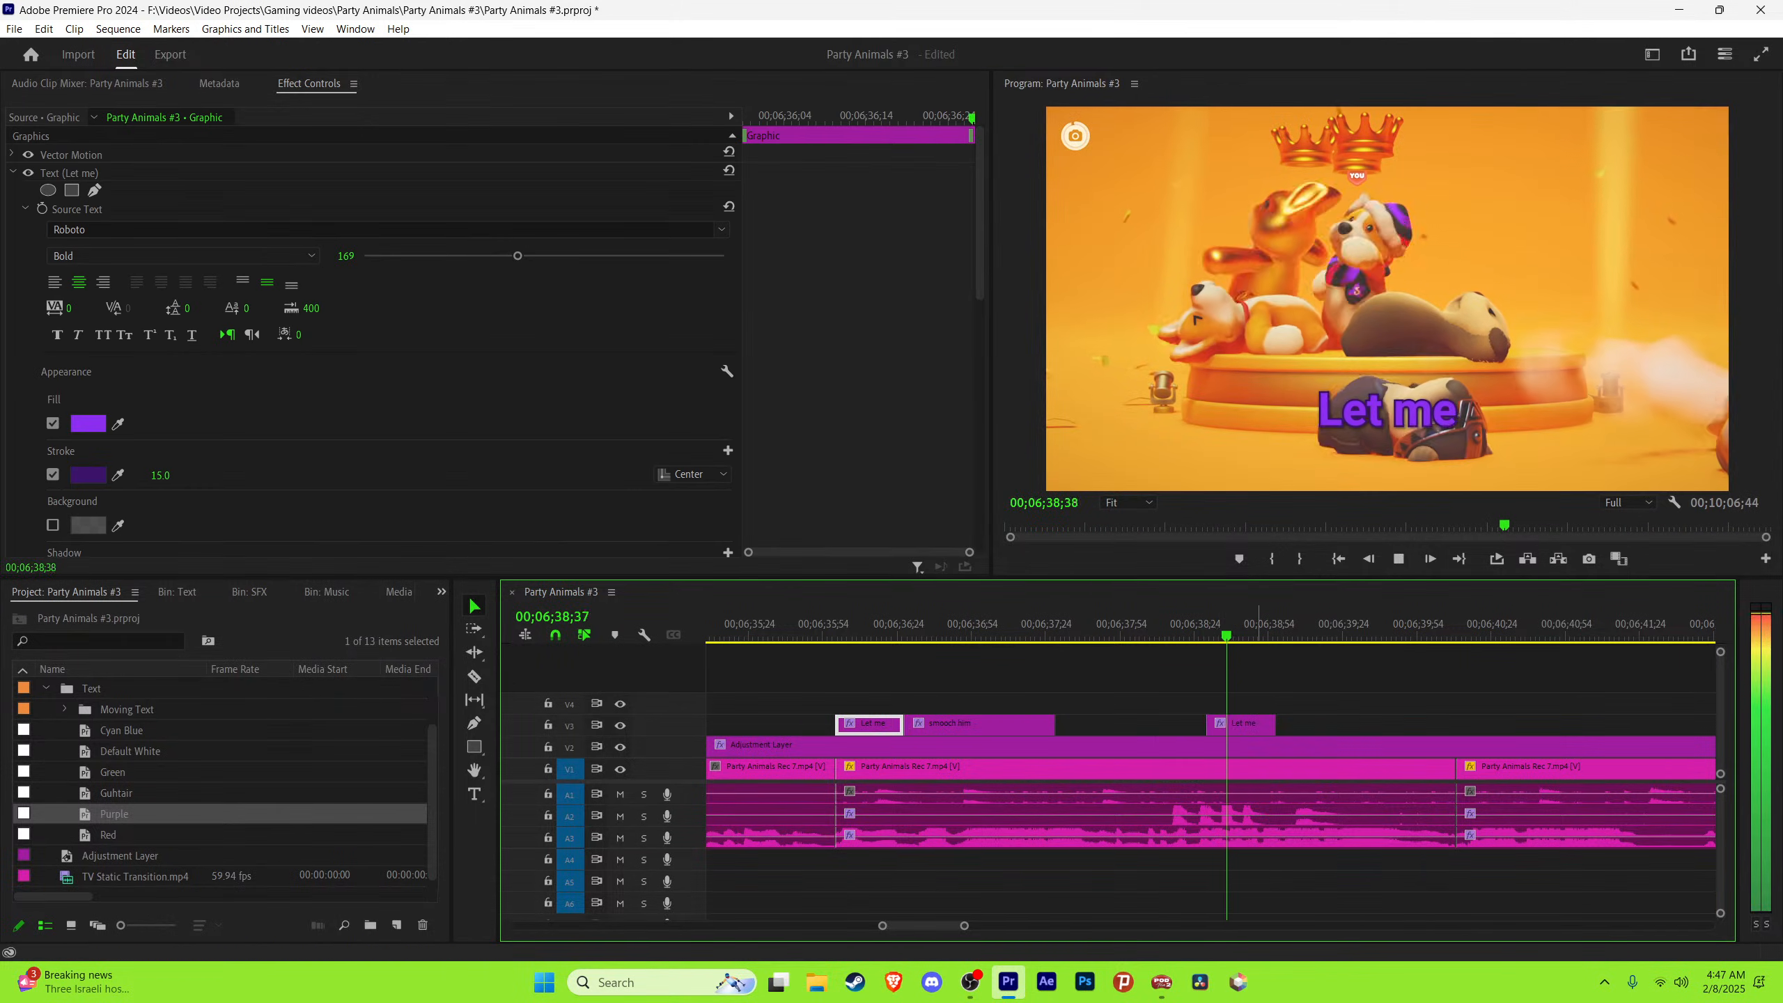
pyautogui.press('space')
pyautogui.press('space')
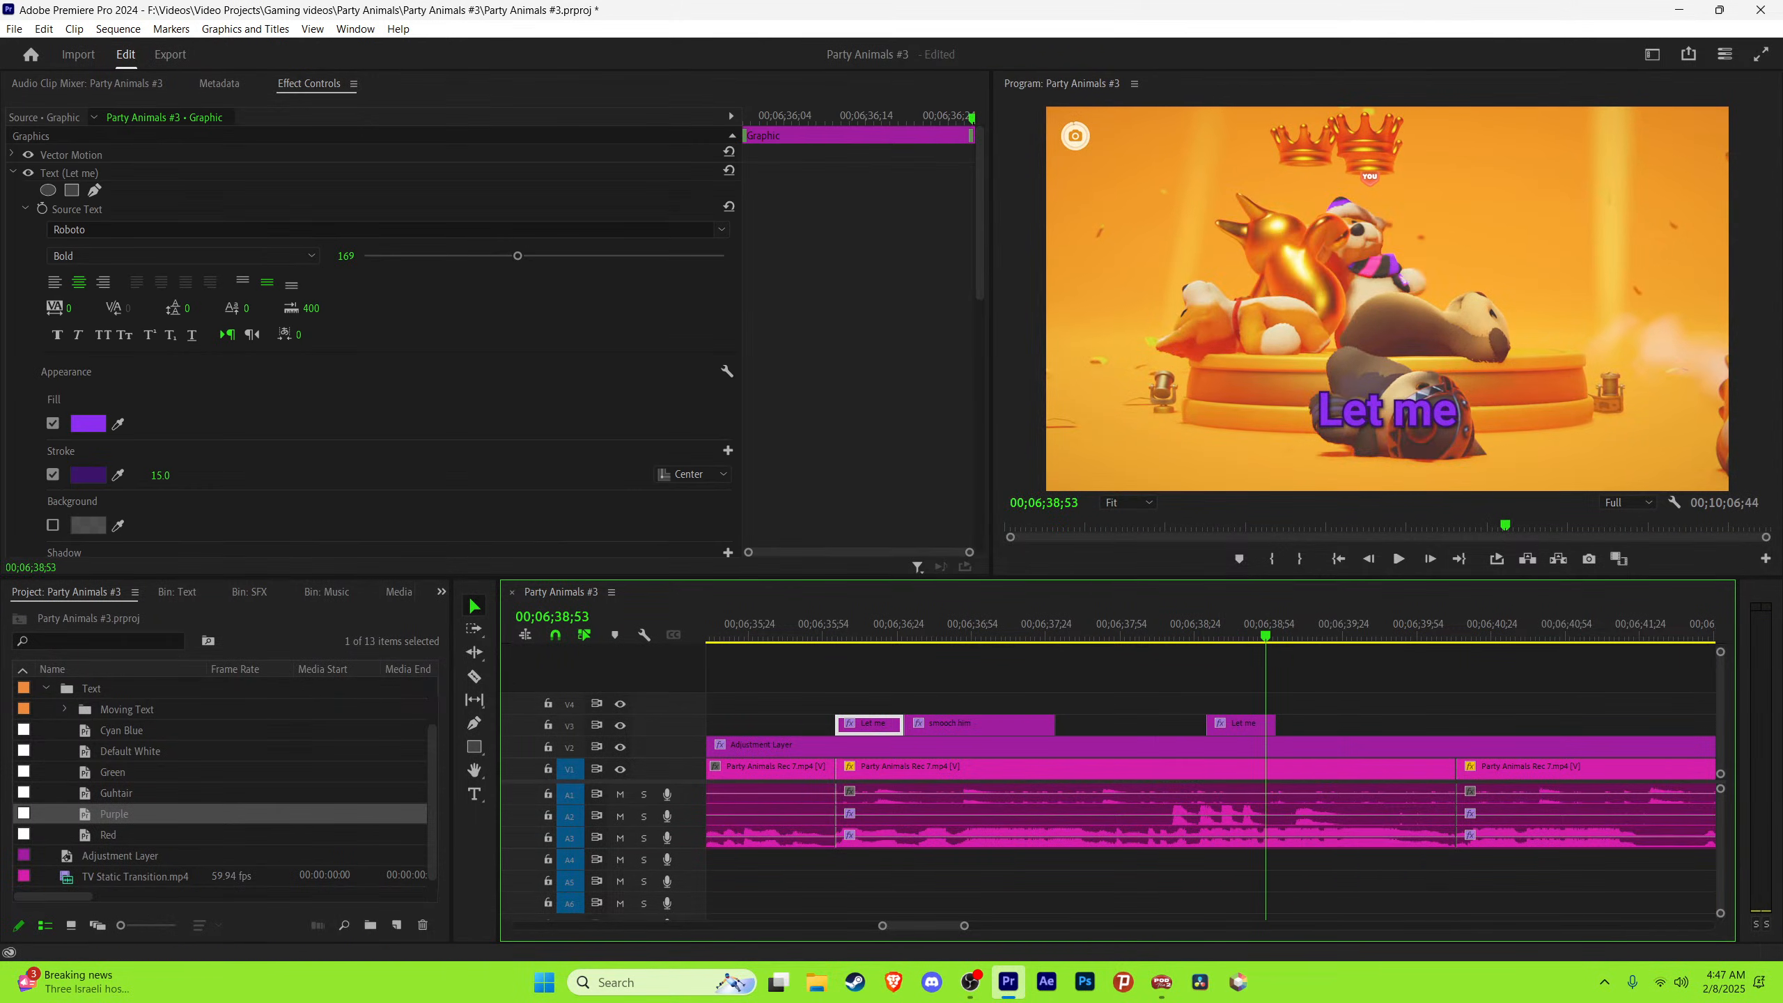
pyautogui.press('space')
pyautogui.press('Left')
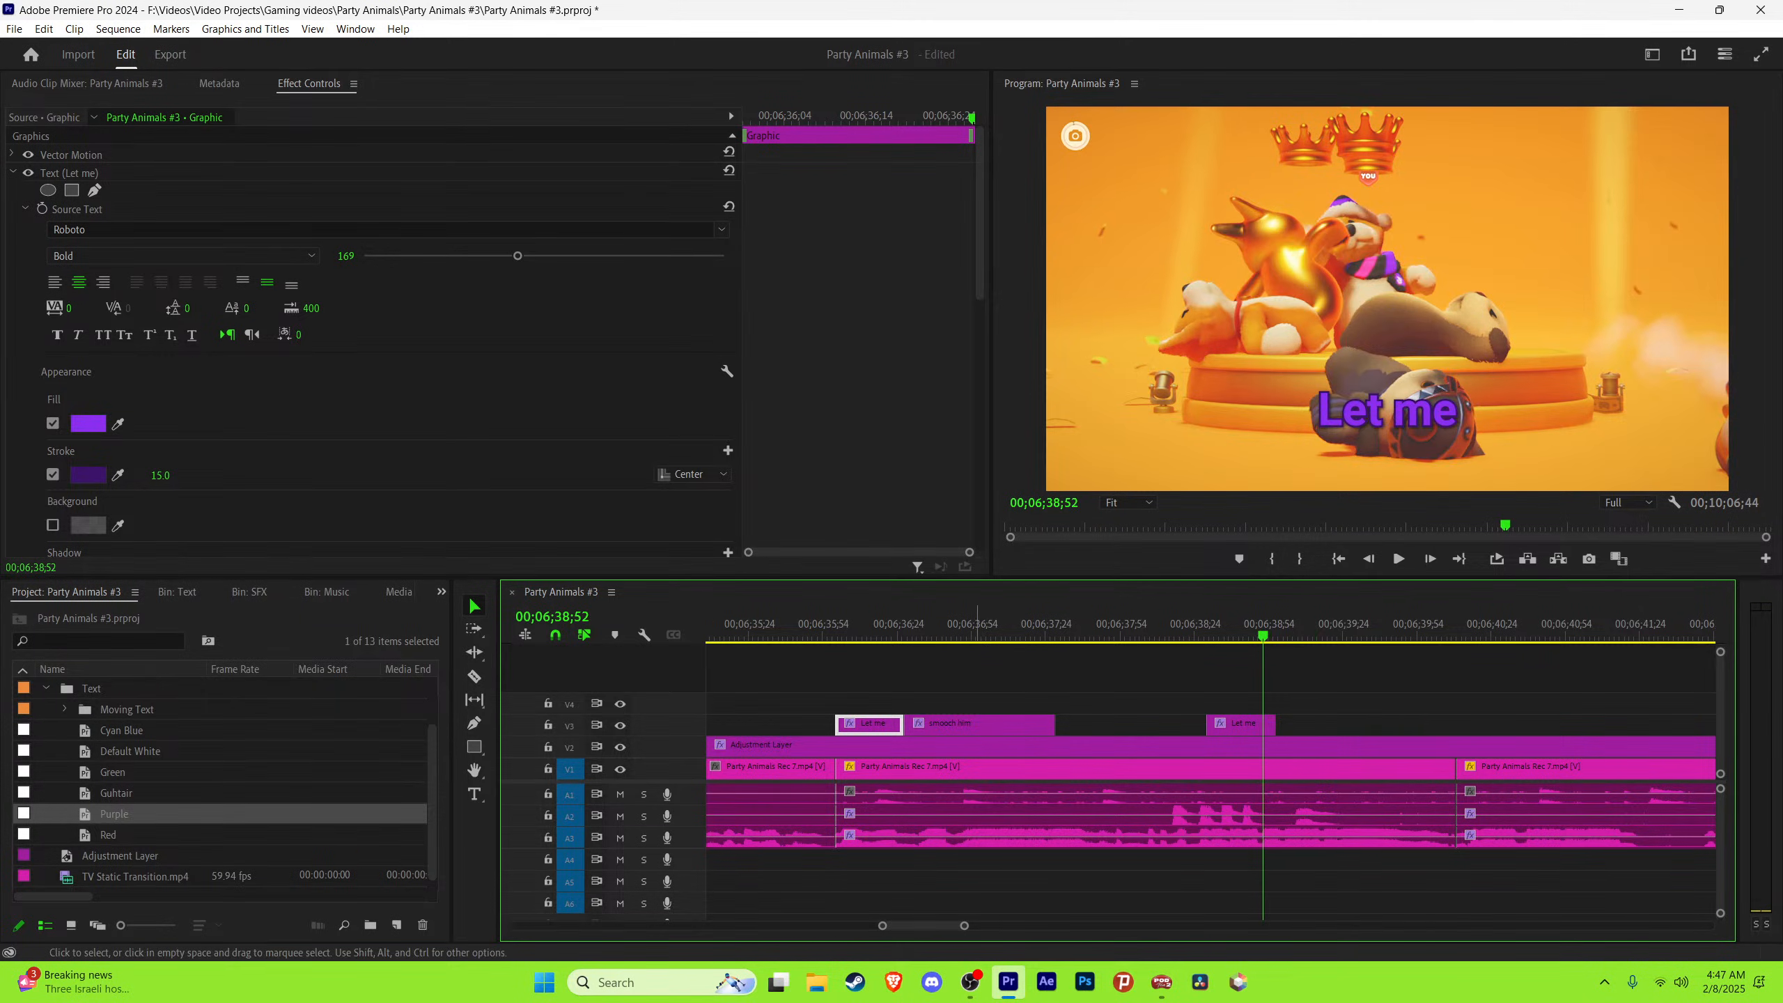
pyautogui.moveTo(979, 723); pyautogui.dragTo(1338, 726)
pyautogui.press('space')
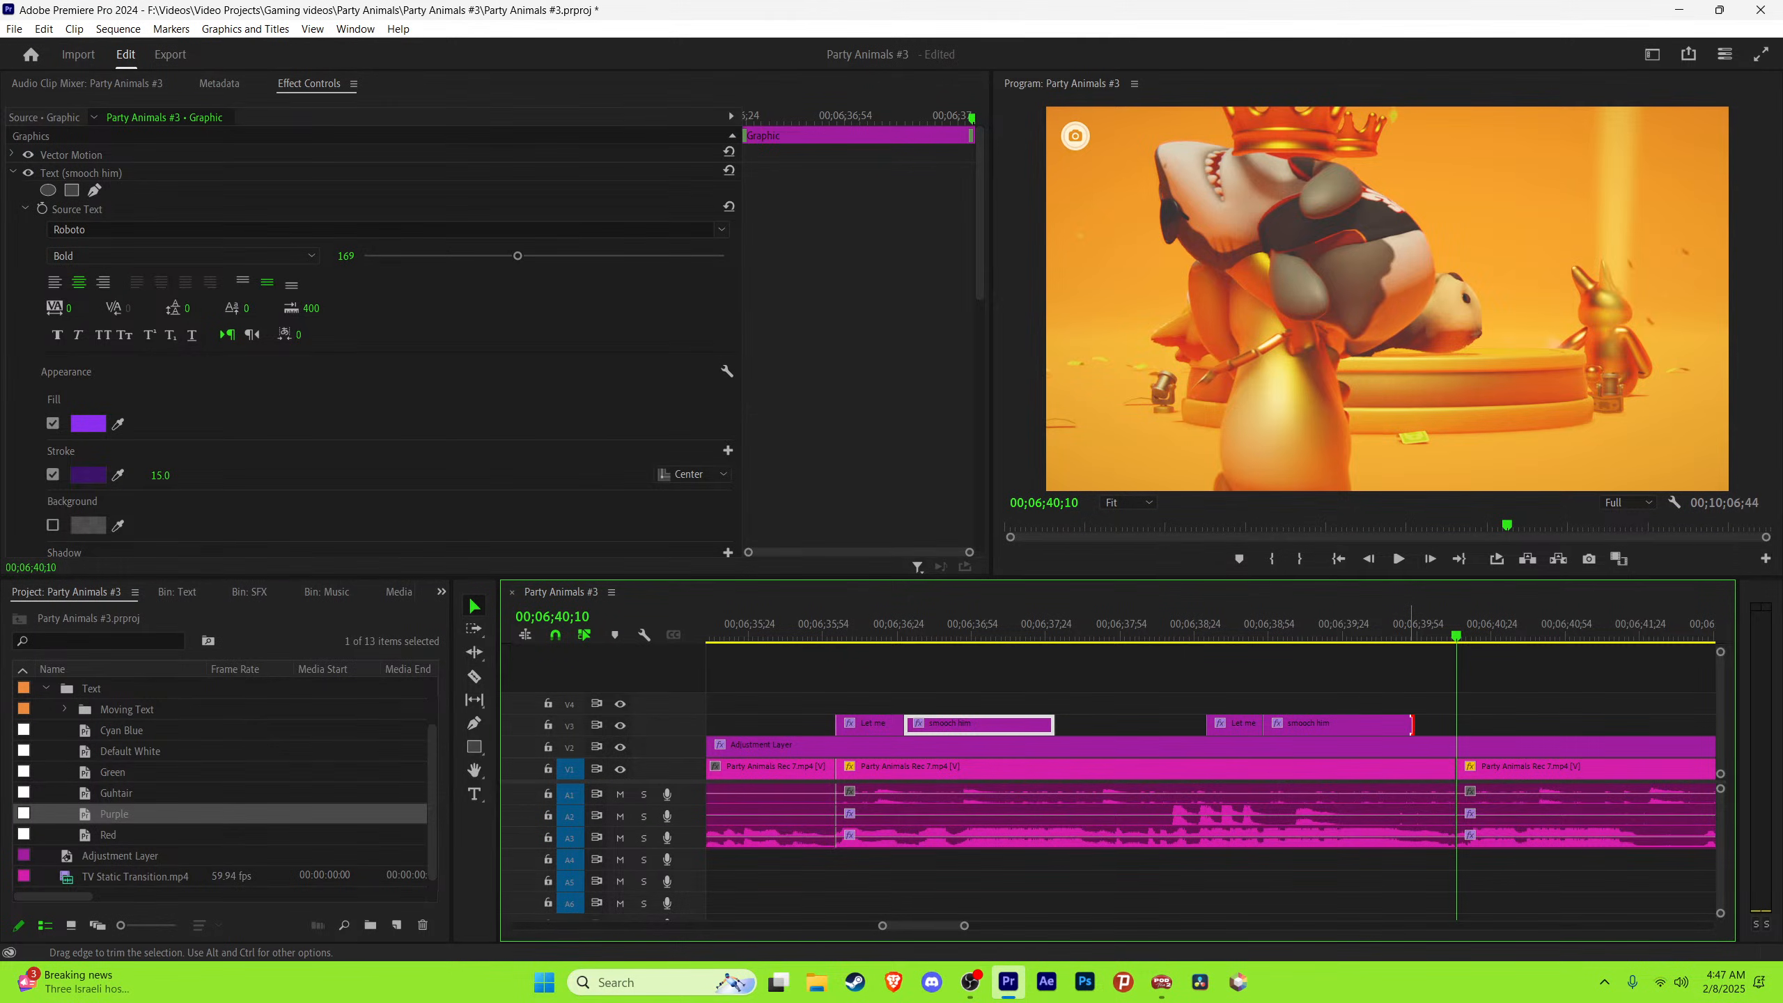
# Step: Extend the second "smooch him" caption to the video cut at 00;06;40;10 and play back the result
pyautogui.moveTo(1412, 724); pyautogui.dragTo(1455, 725)
pyautogui.press('space')
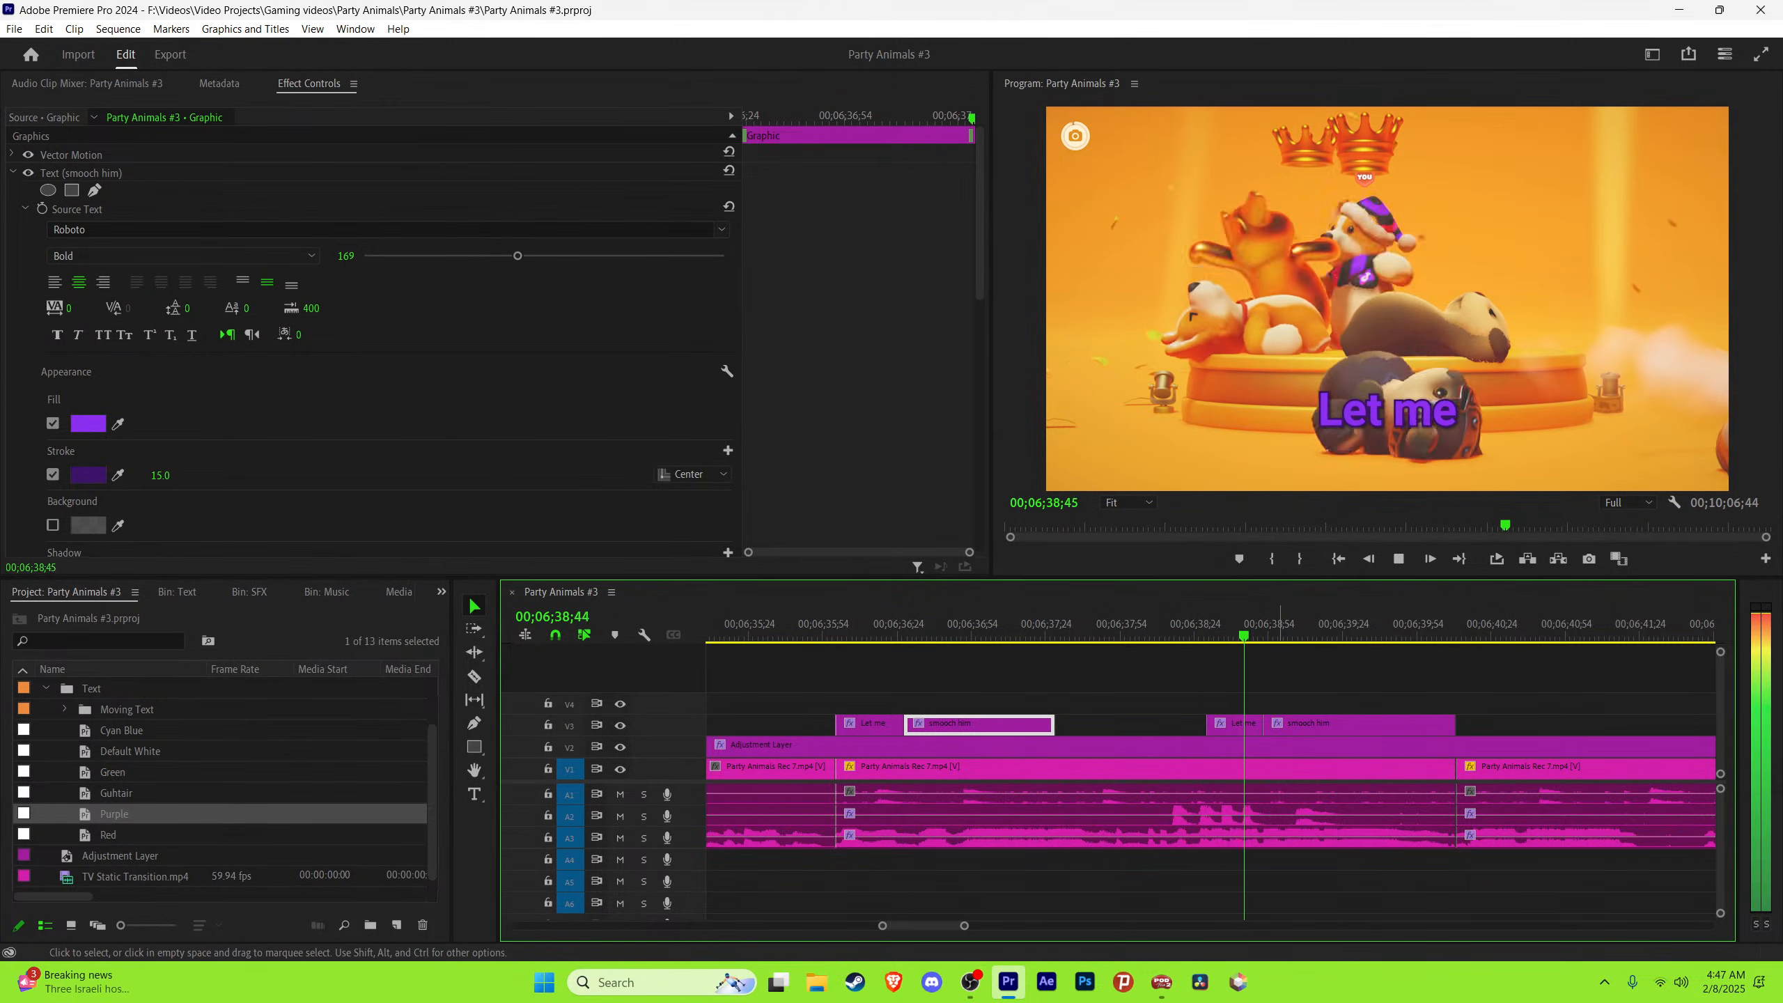
pyautogui.press('space')
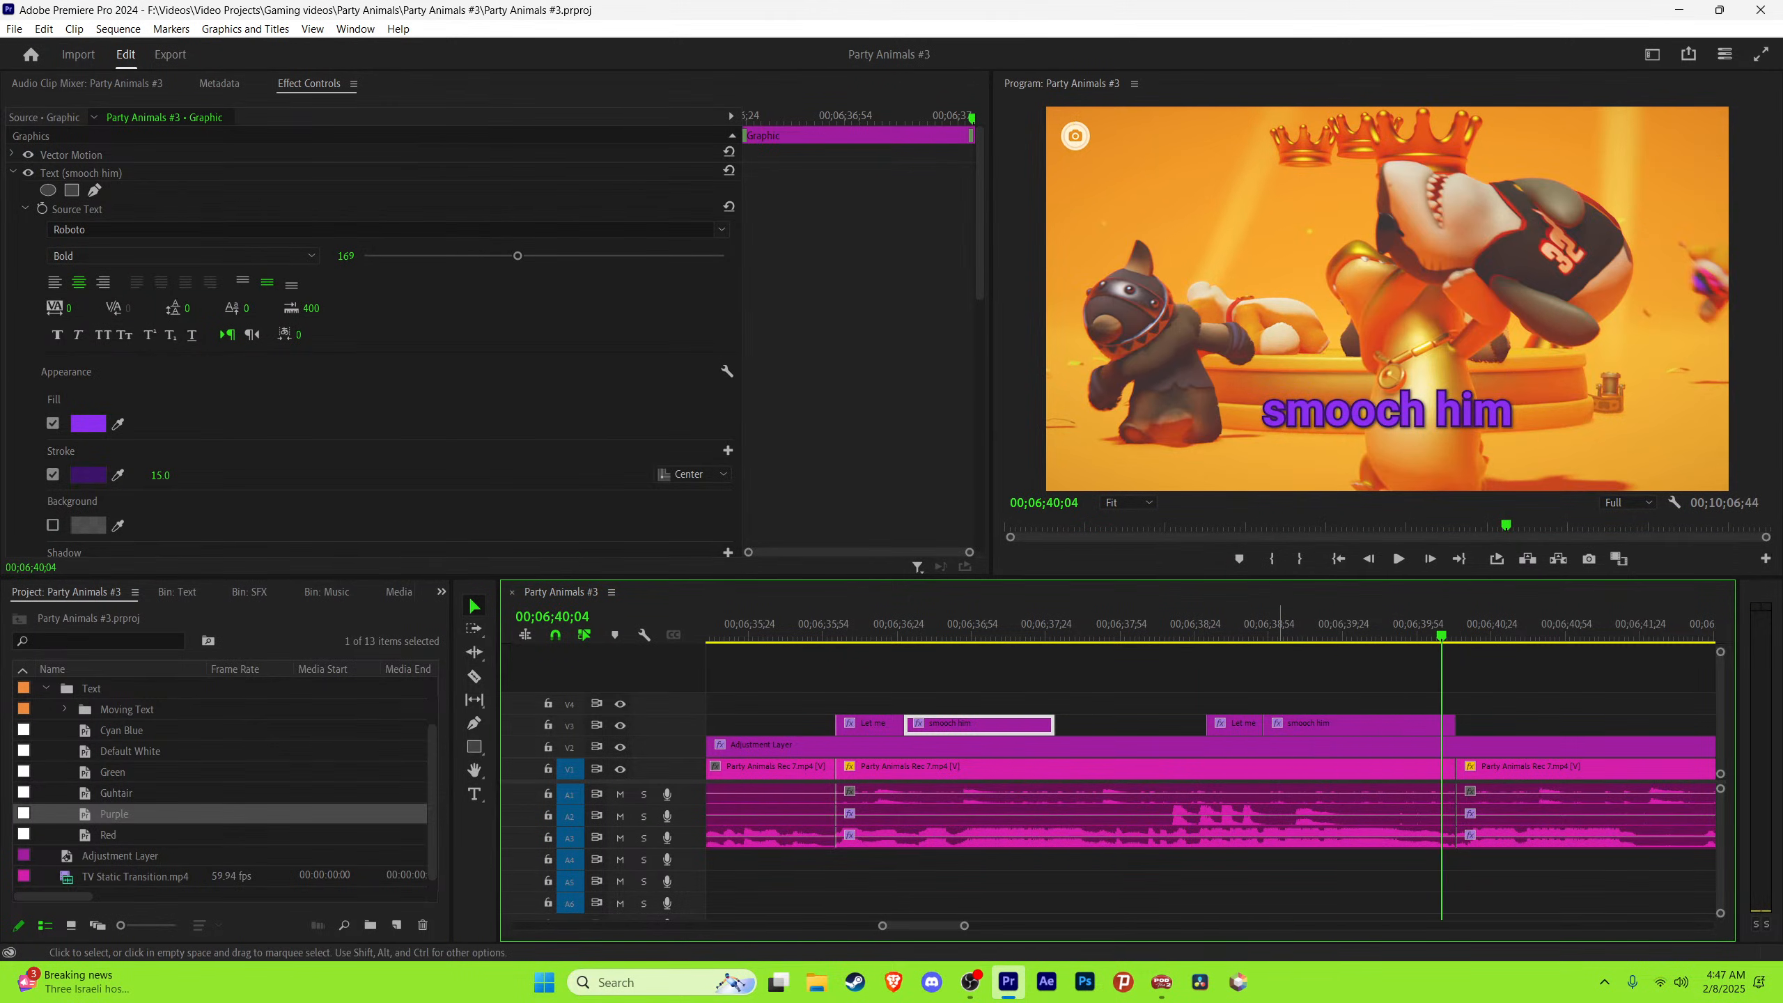
pyautogui.press('space')
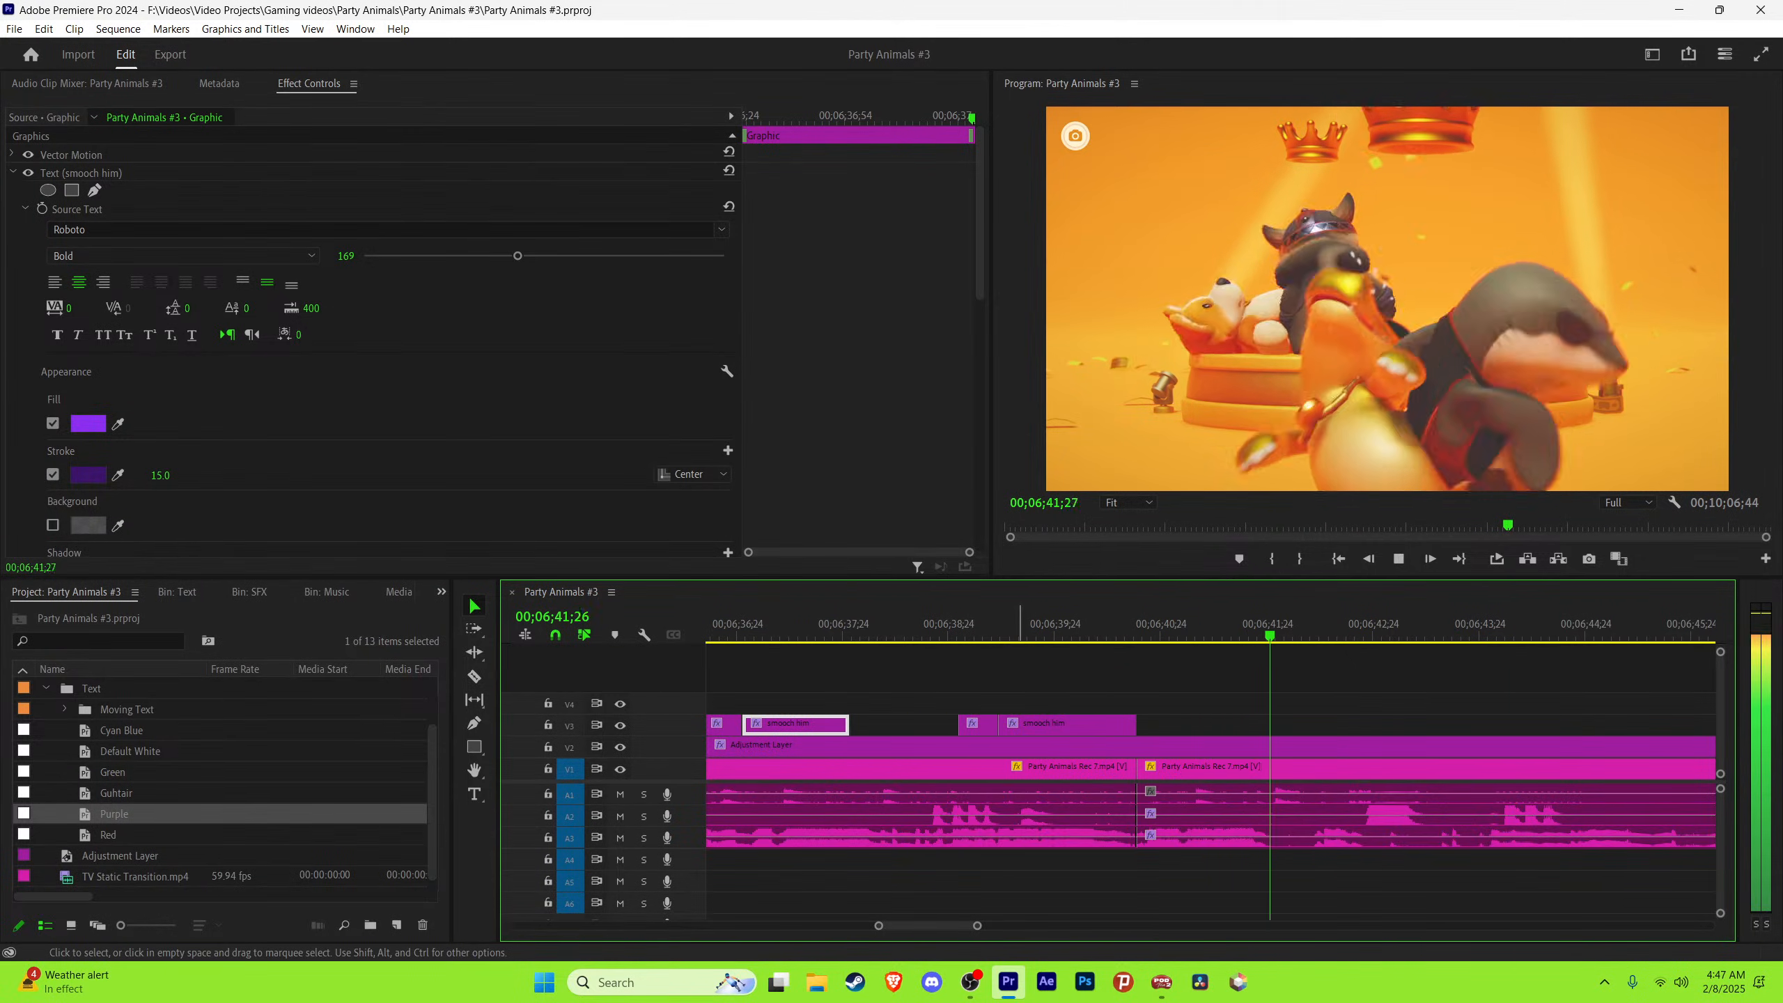
pyautogui.press('space')
# Step: Duplicate the "smooch him" caption right after the cut as a Green-styled caption containing the spoken first name
pyautogui.moveTo(1152, 624)
pyautogui.mouseDown()
pyautogui.moveTo(1129, 625)
pyautogui.moveTo(1169, 624)
pyautogui.mouseUp()
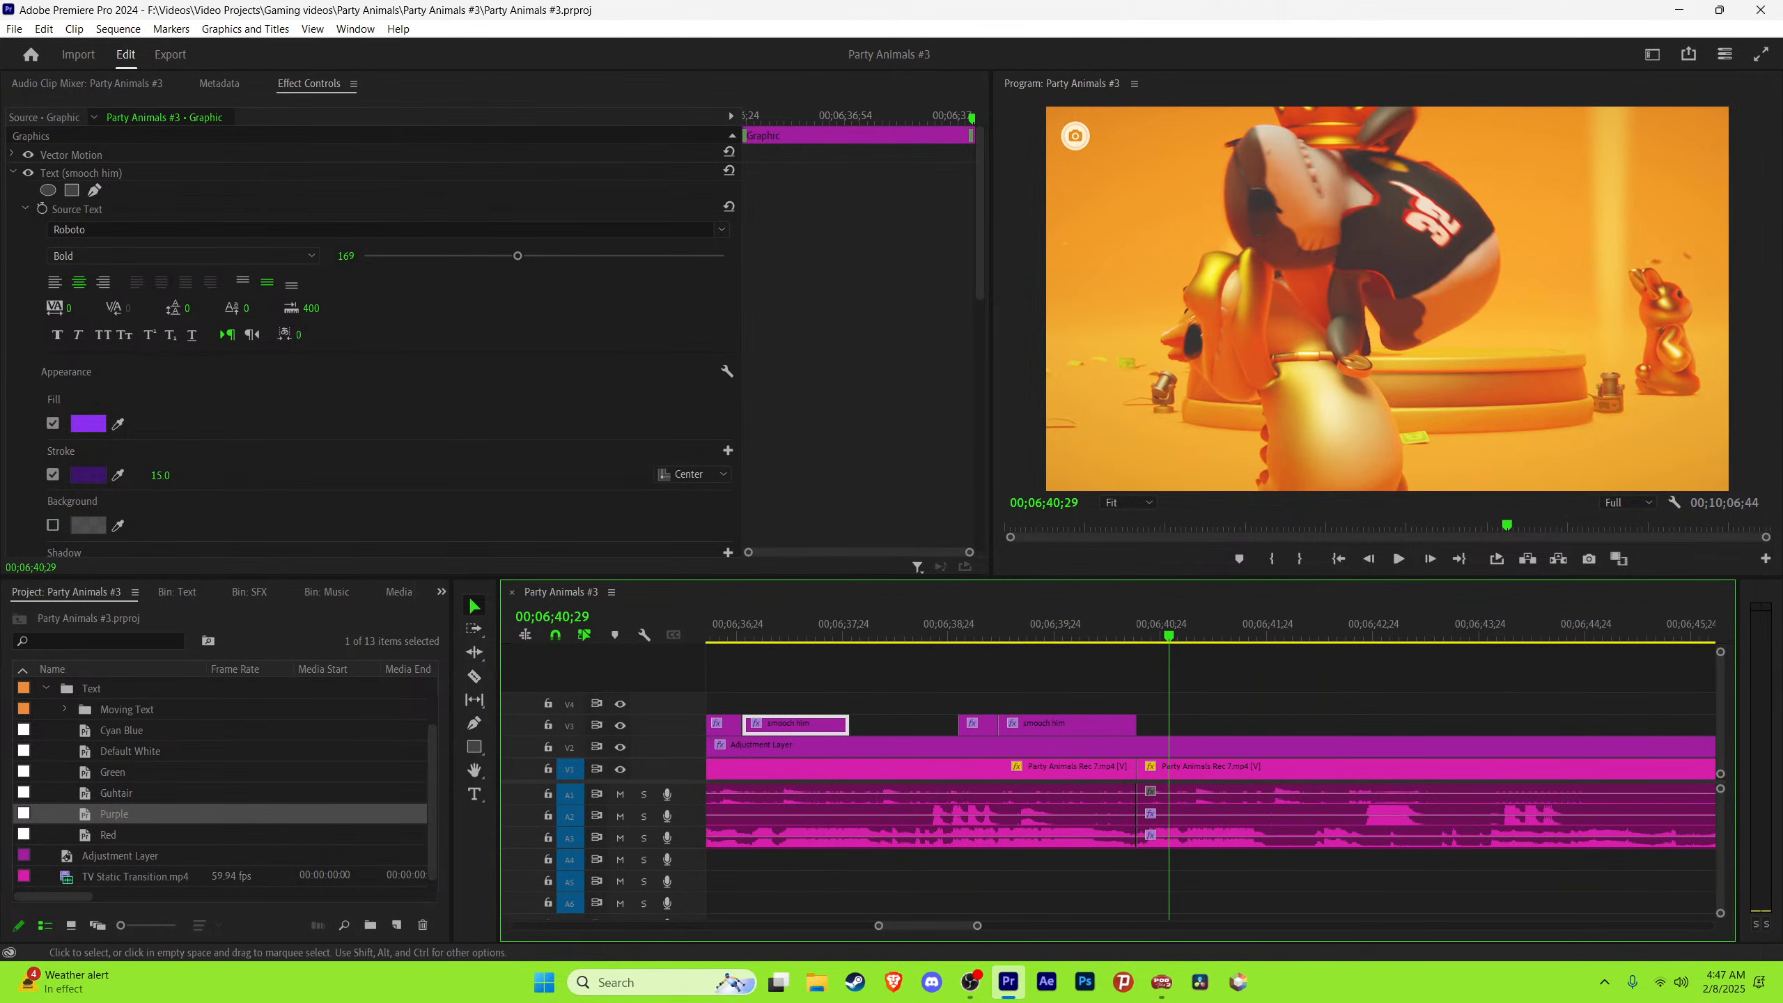
pyautogui.moveTo(1018, 724); pyautogui.dragTo(1186, 724)
pyautogui.click(112, 772)
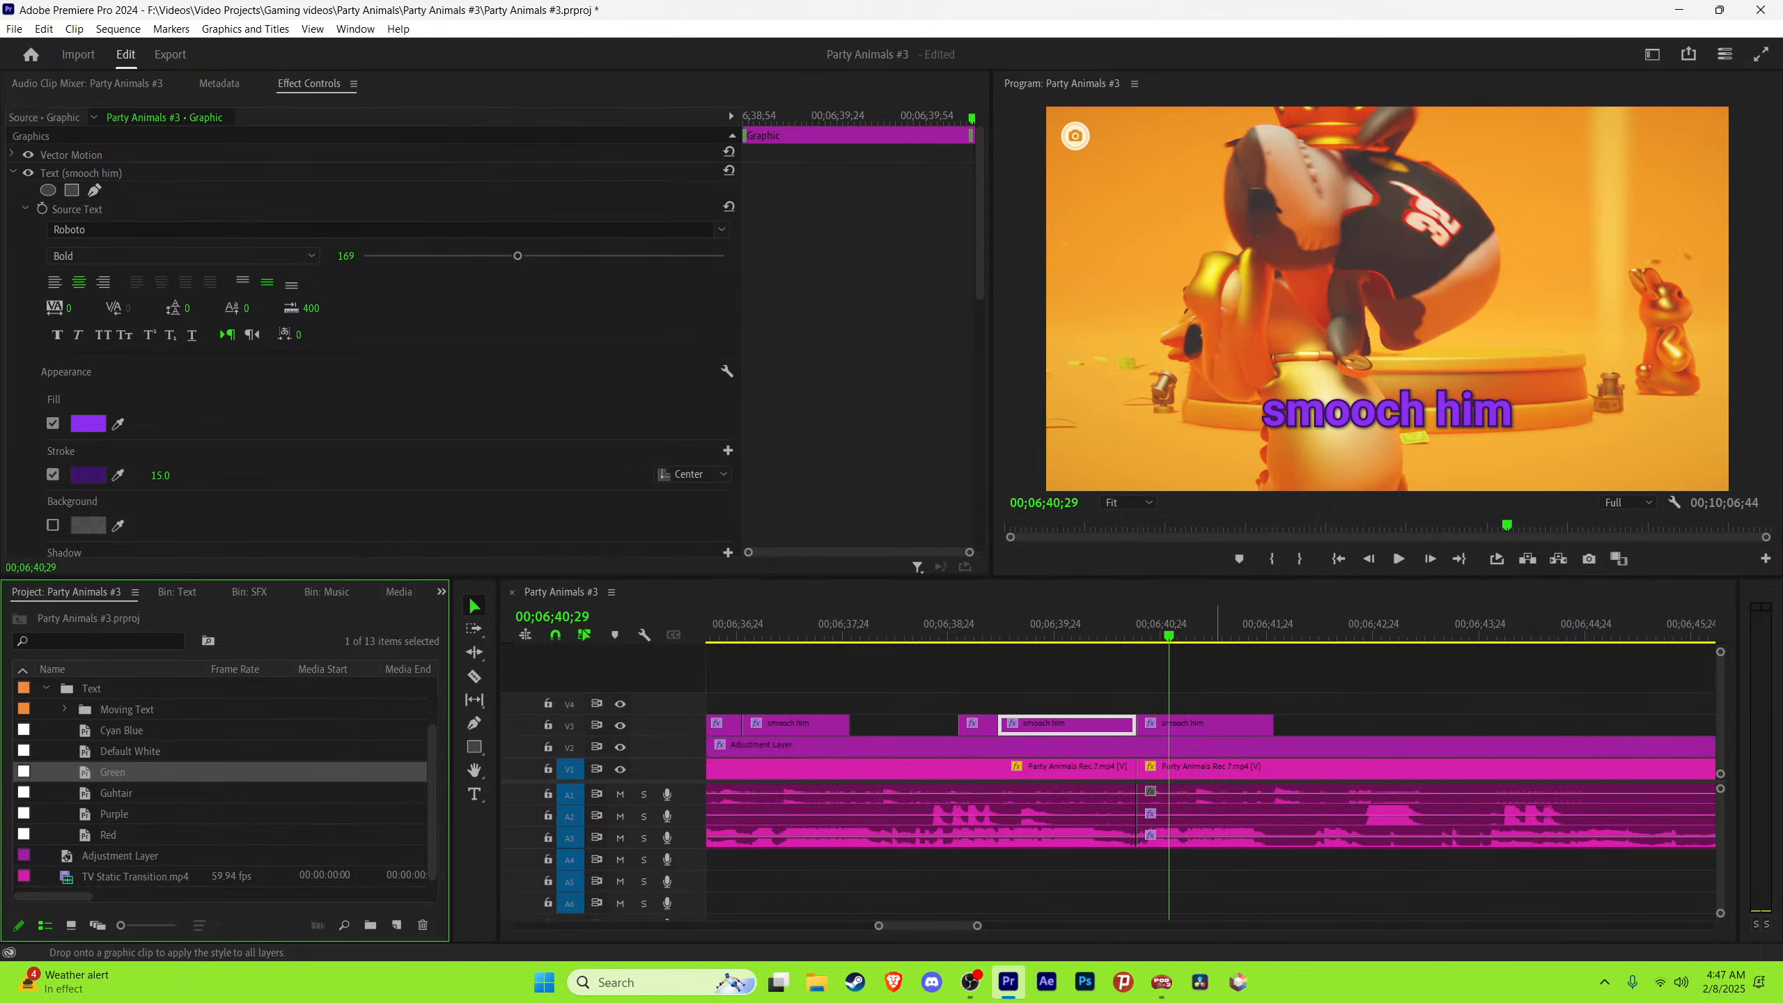
pyautogui.moveTo(112, 772); pyautogui.dragTo(1193, 724)
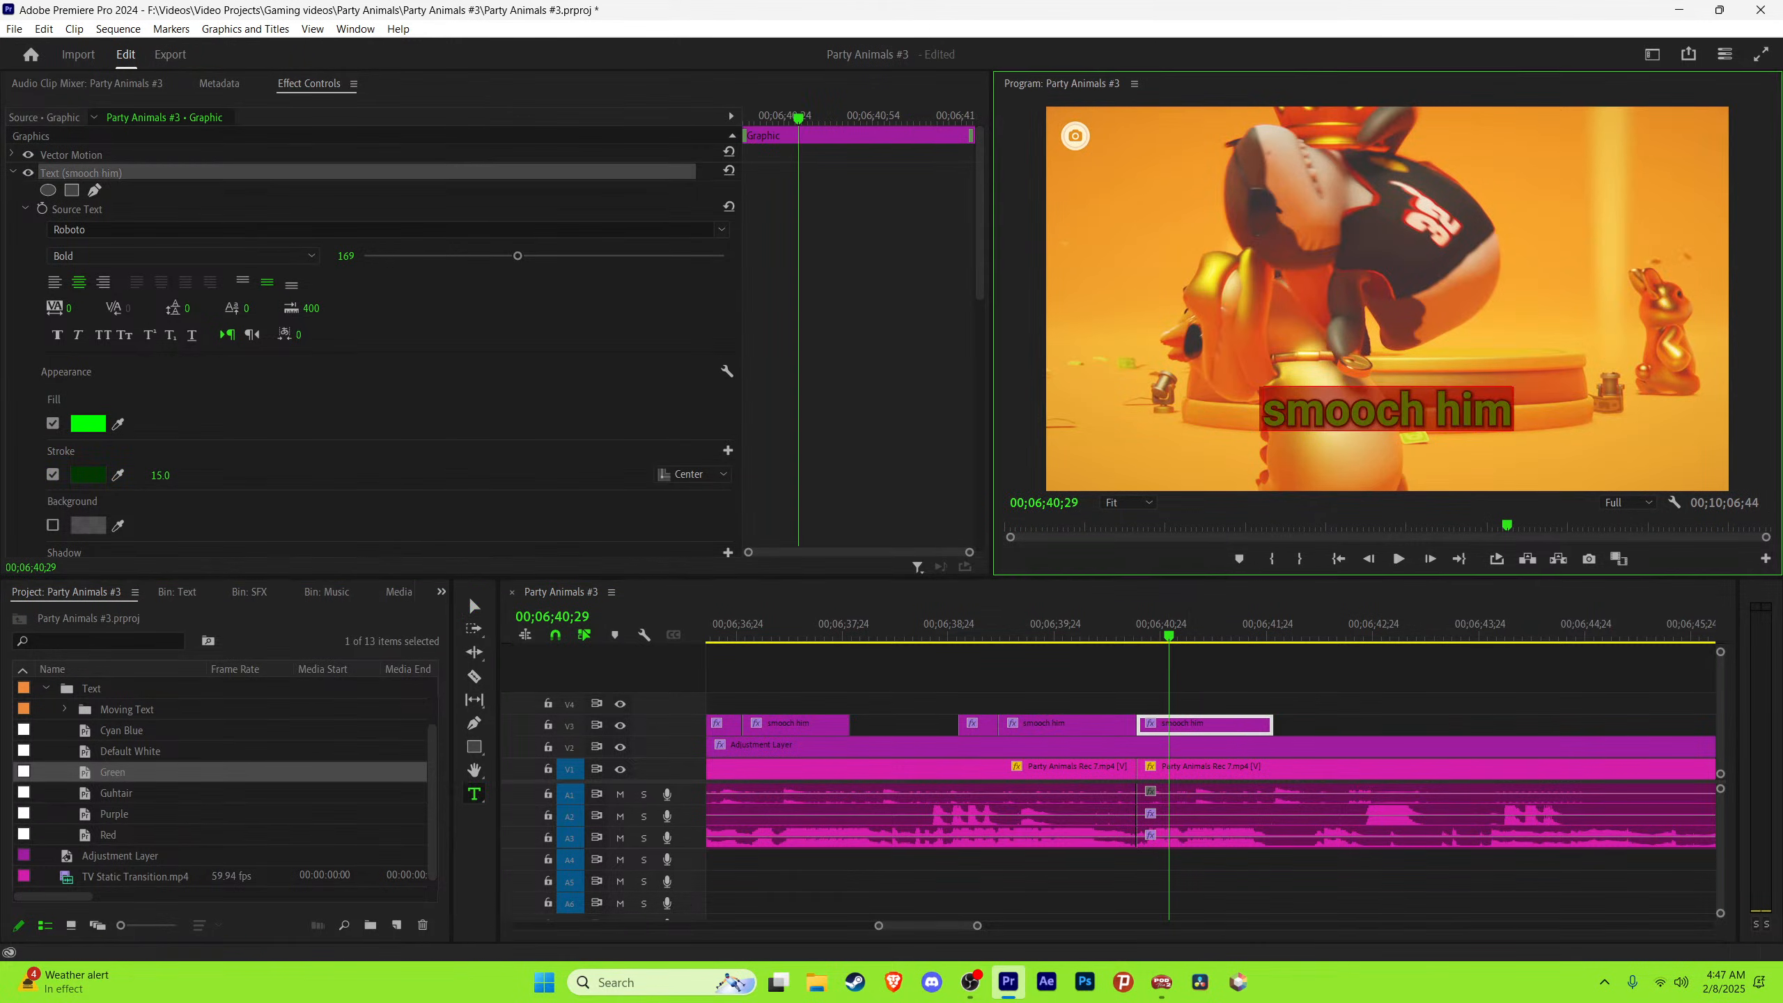
pyautogui.write('Stephen')
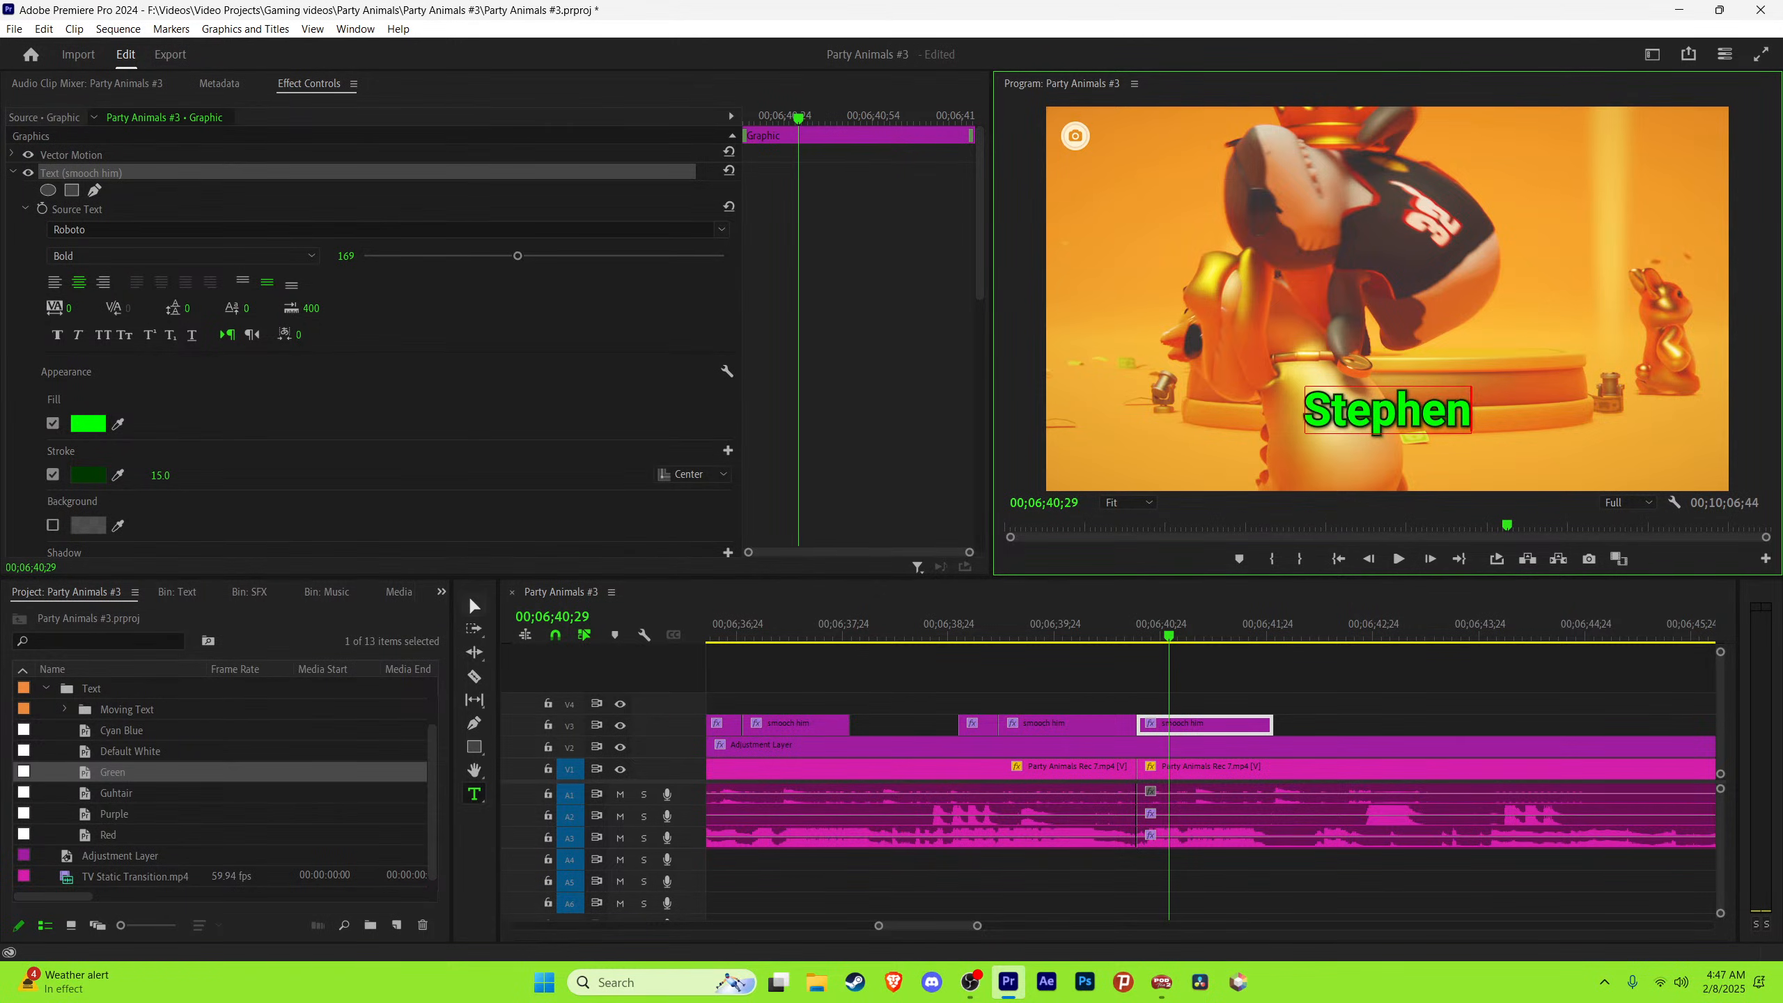
pyautogui.press('Escape')
# Step: Duplicate the green name caption so the copy starts around 00;06;40;38, and shorten the copy's end
pyautogui.press('space')
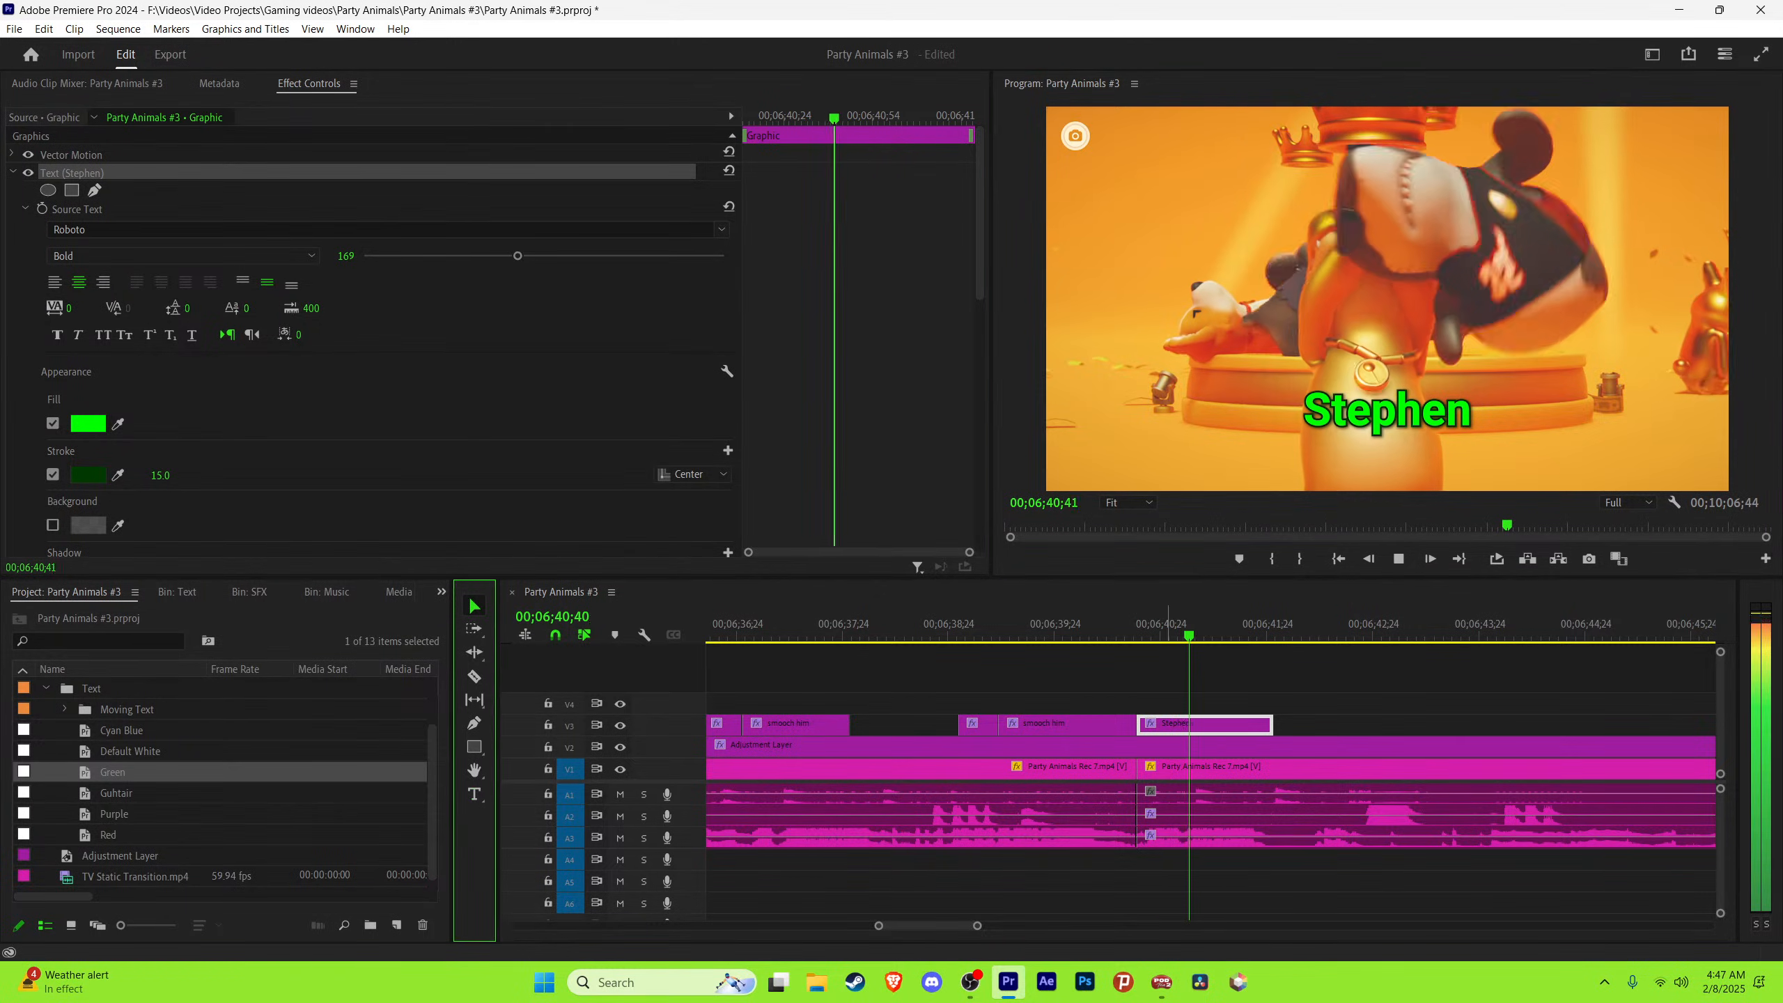
pyautogui.press('space')
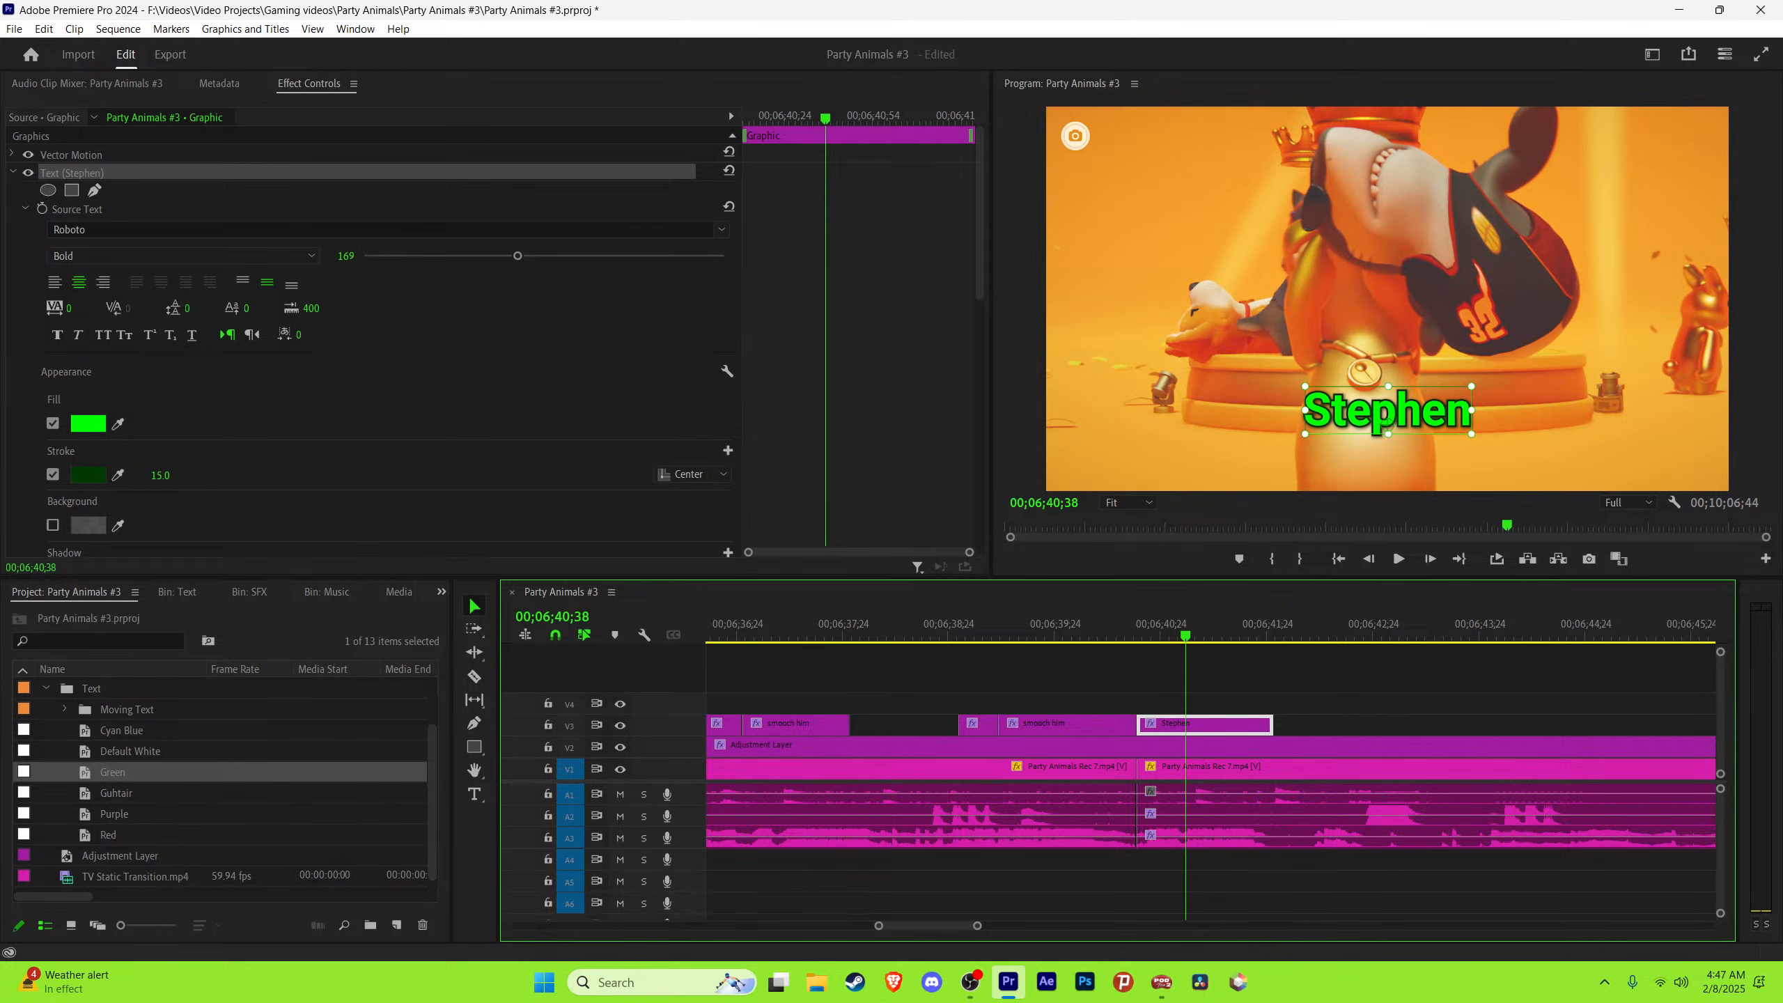
pyautogui.moveTo(1145, 724); pyautogui.dragTo(1195, 726)
pyautogui.press('space')
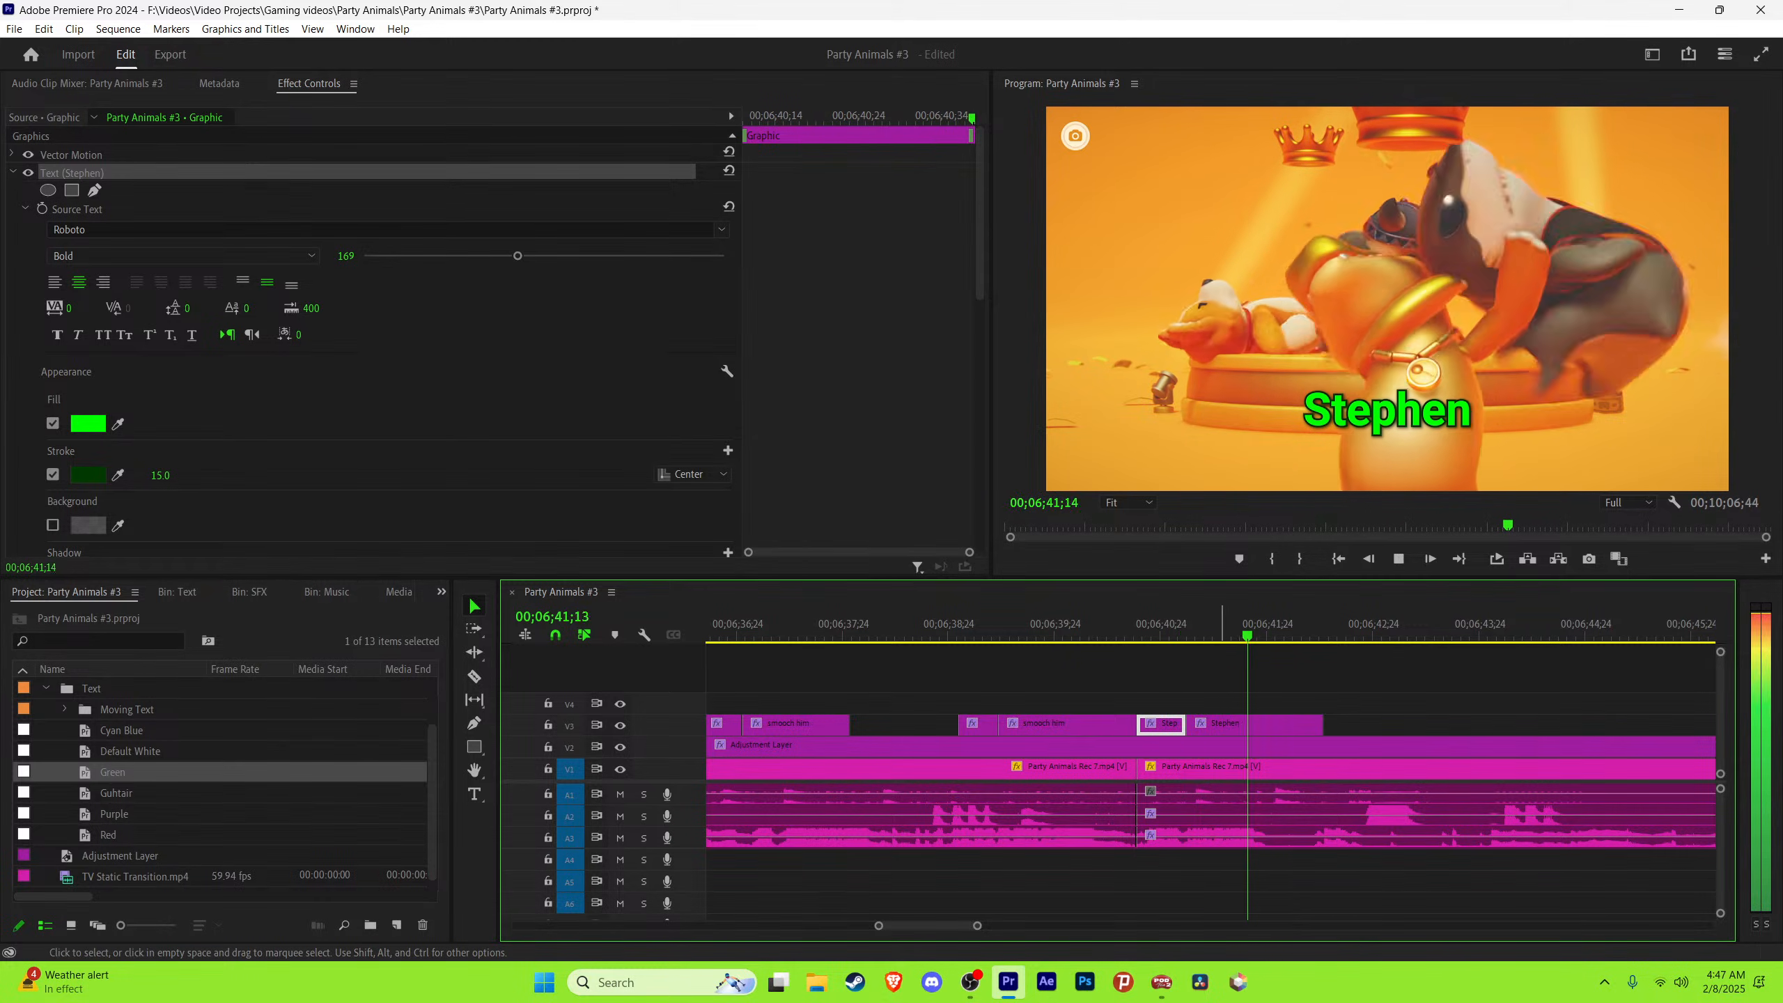
pyautogui.moveTo(1323, 724); pyautogui.dragTo(1266, 724)
# Step: Change the text of the second green caption to "Put me down"
pyautogui.click(1226, 624)
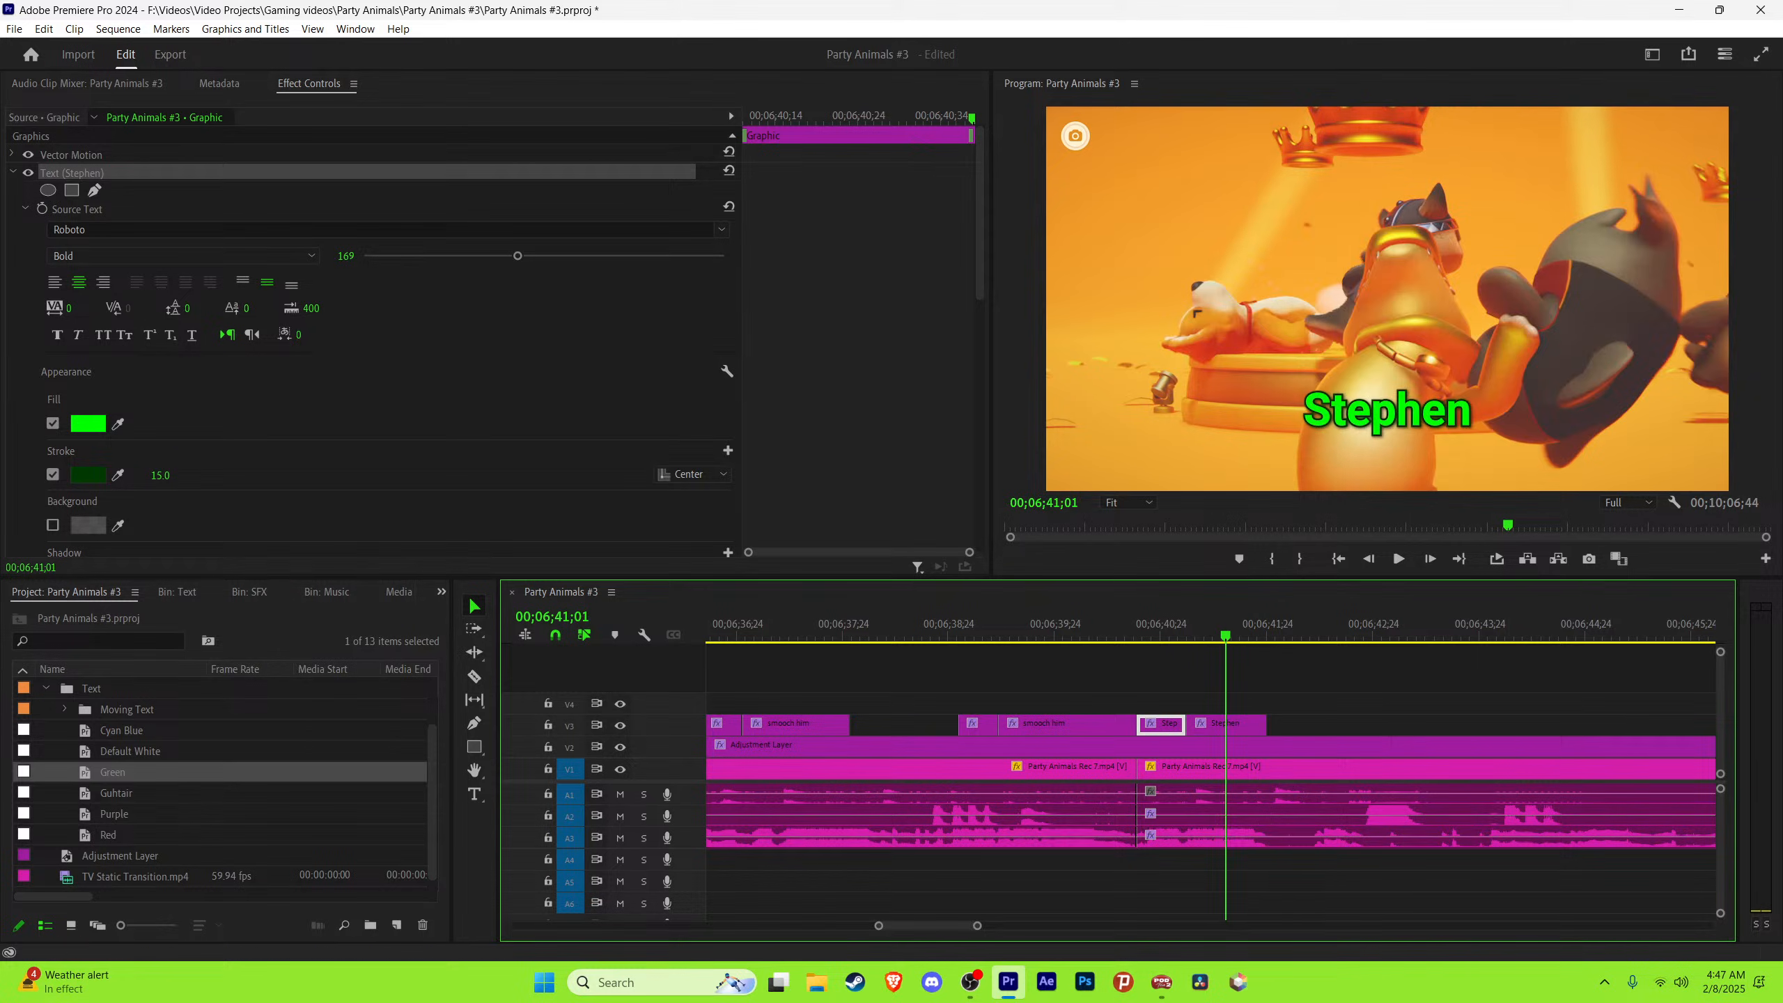
pyautogui.doubleClick(1381, 410)
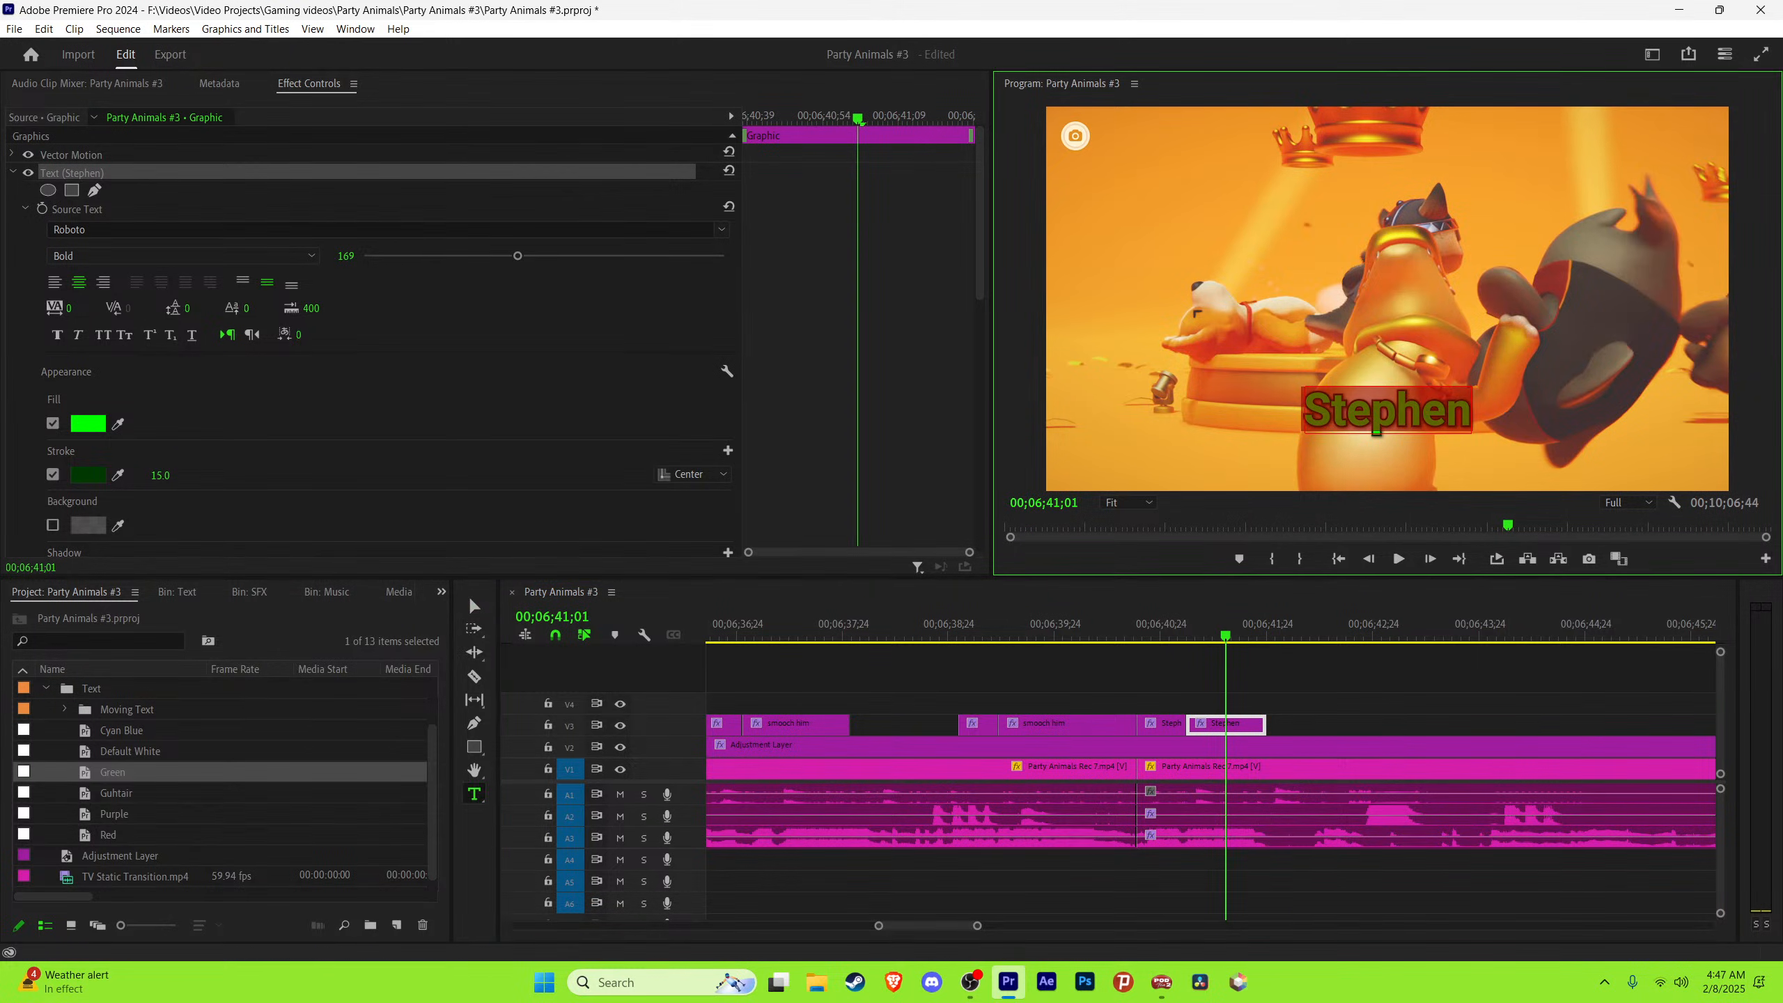
pyautogui.write('Put me down')
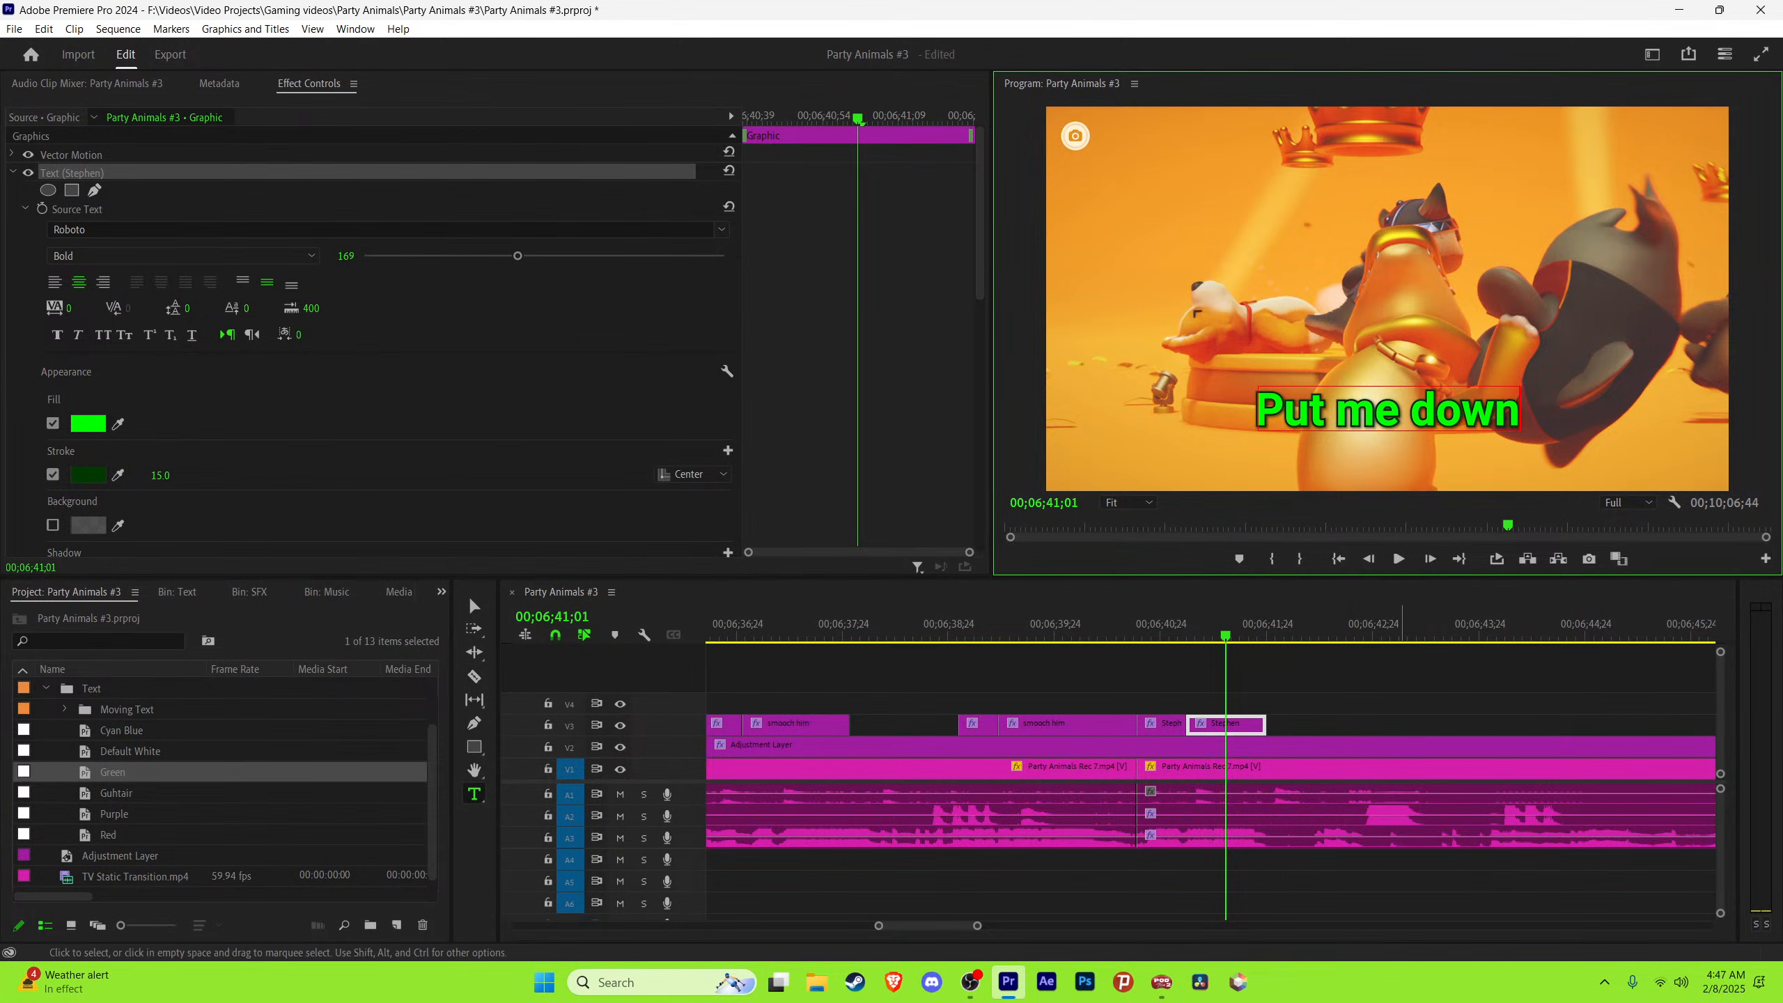
pyautogui.click(1403, 691)
pyautogui.press('v')
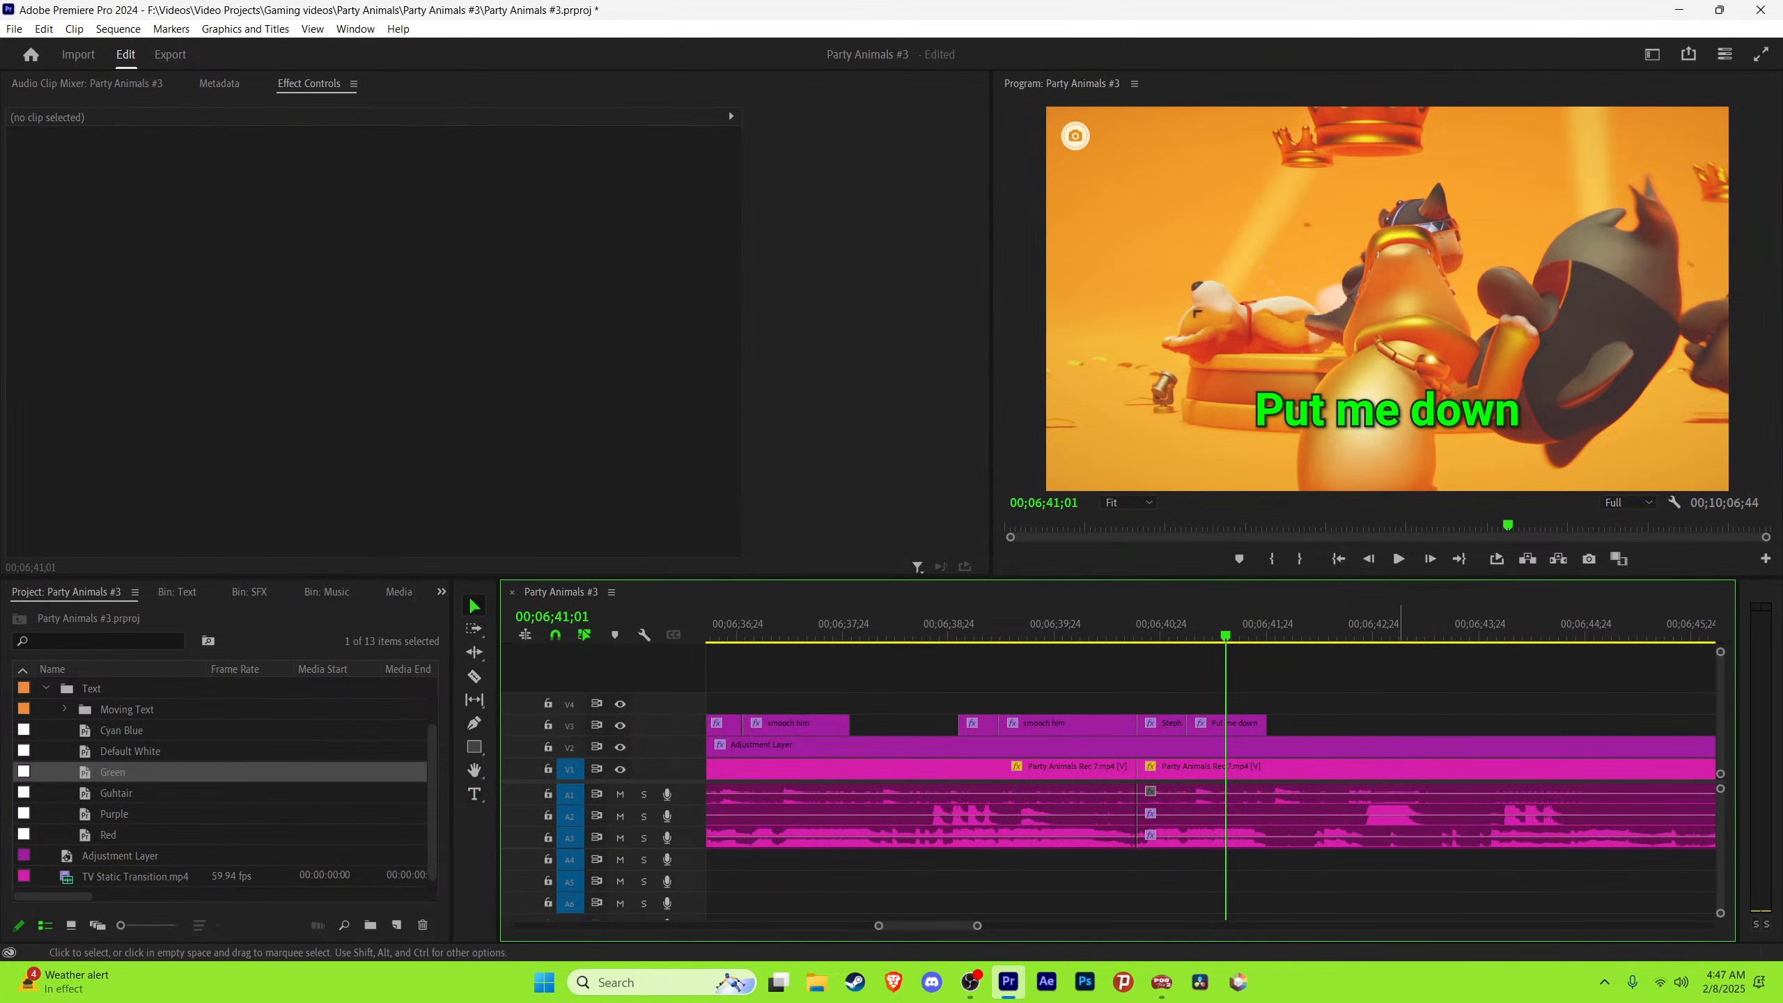
# Step: Play back the new green captions from the cut onward to check their timing
pyautogui.click(1134, 624)
pyautogui.press('space')
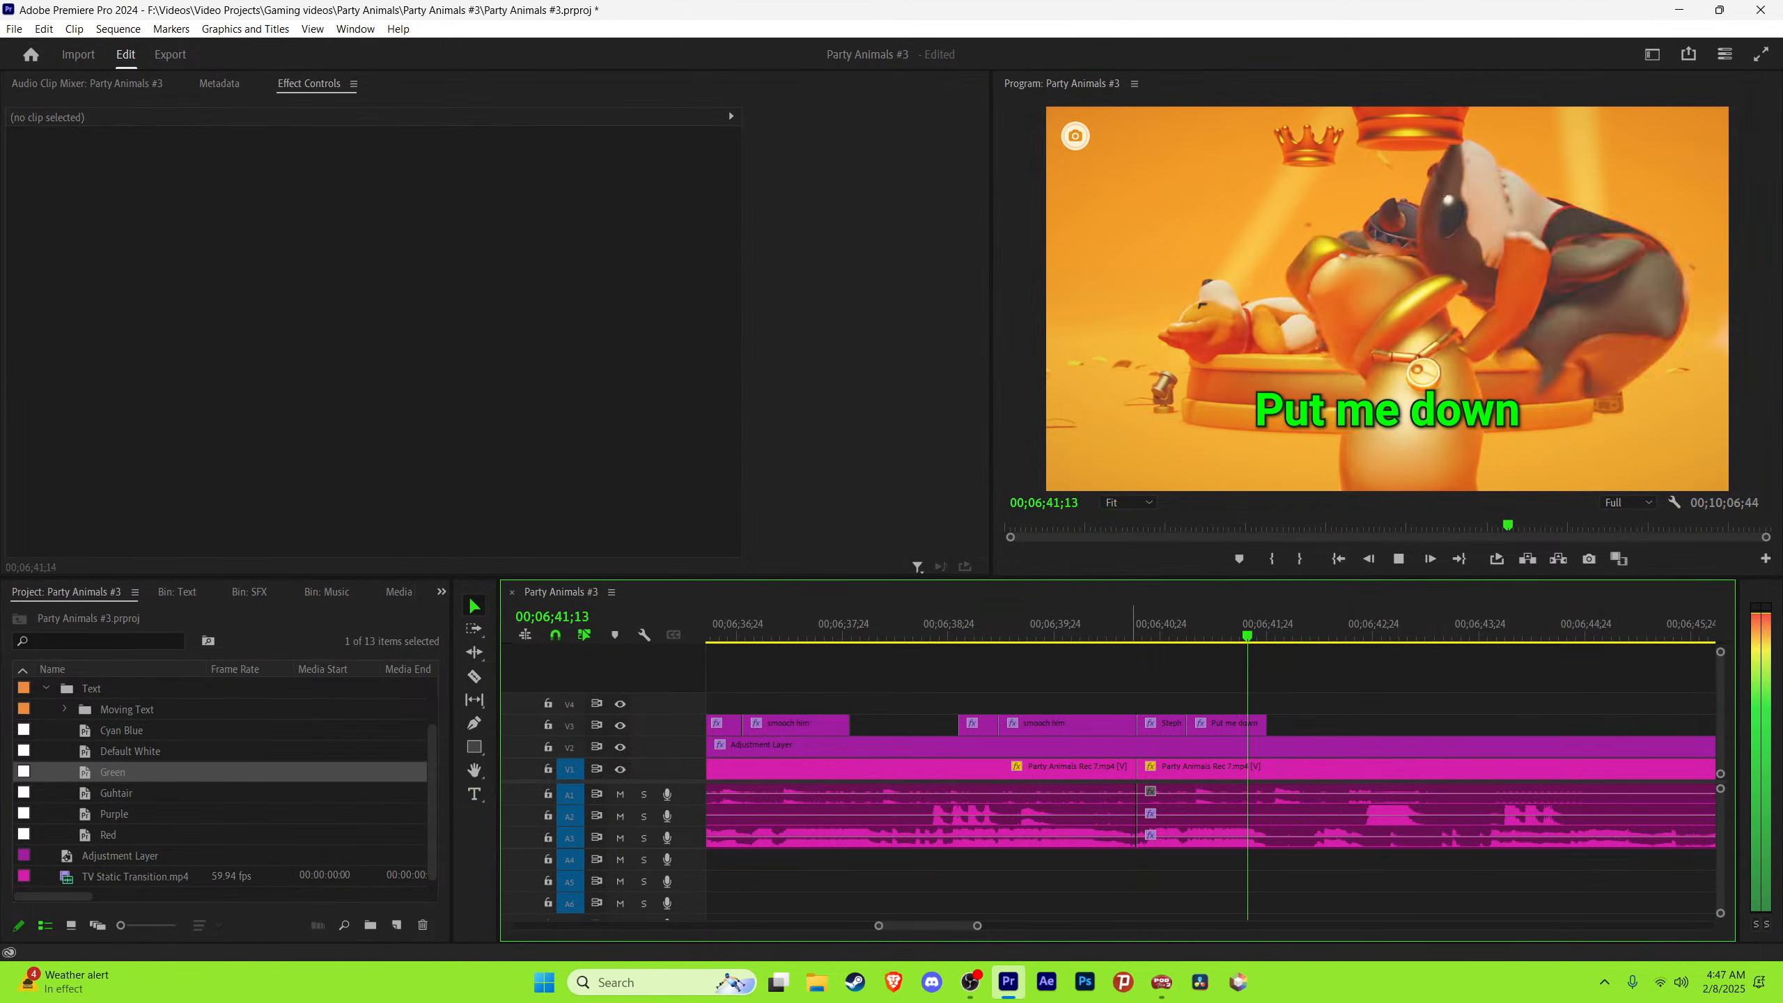
pyautogui.press('space')
pyautogui.press('space')
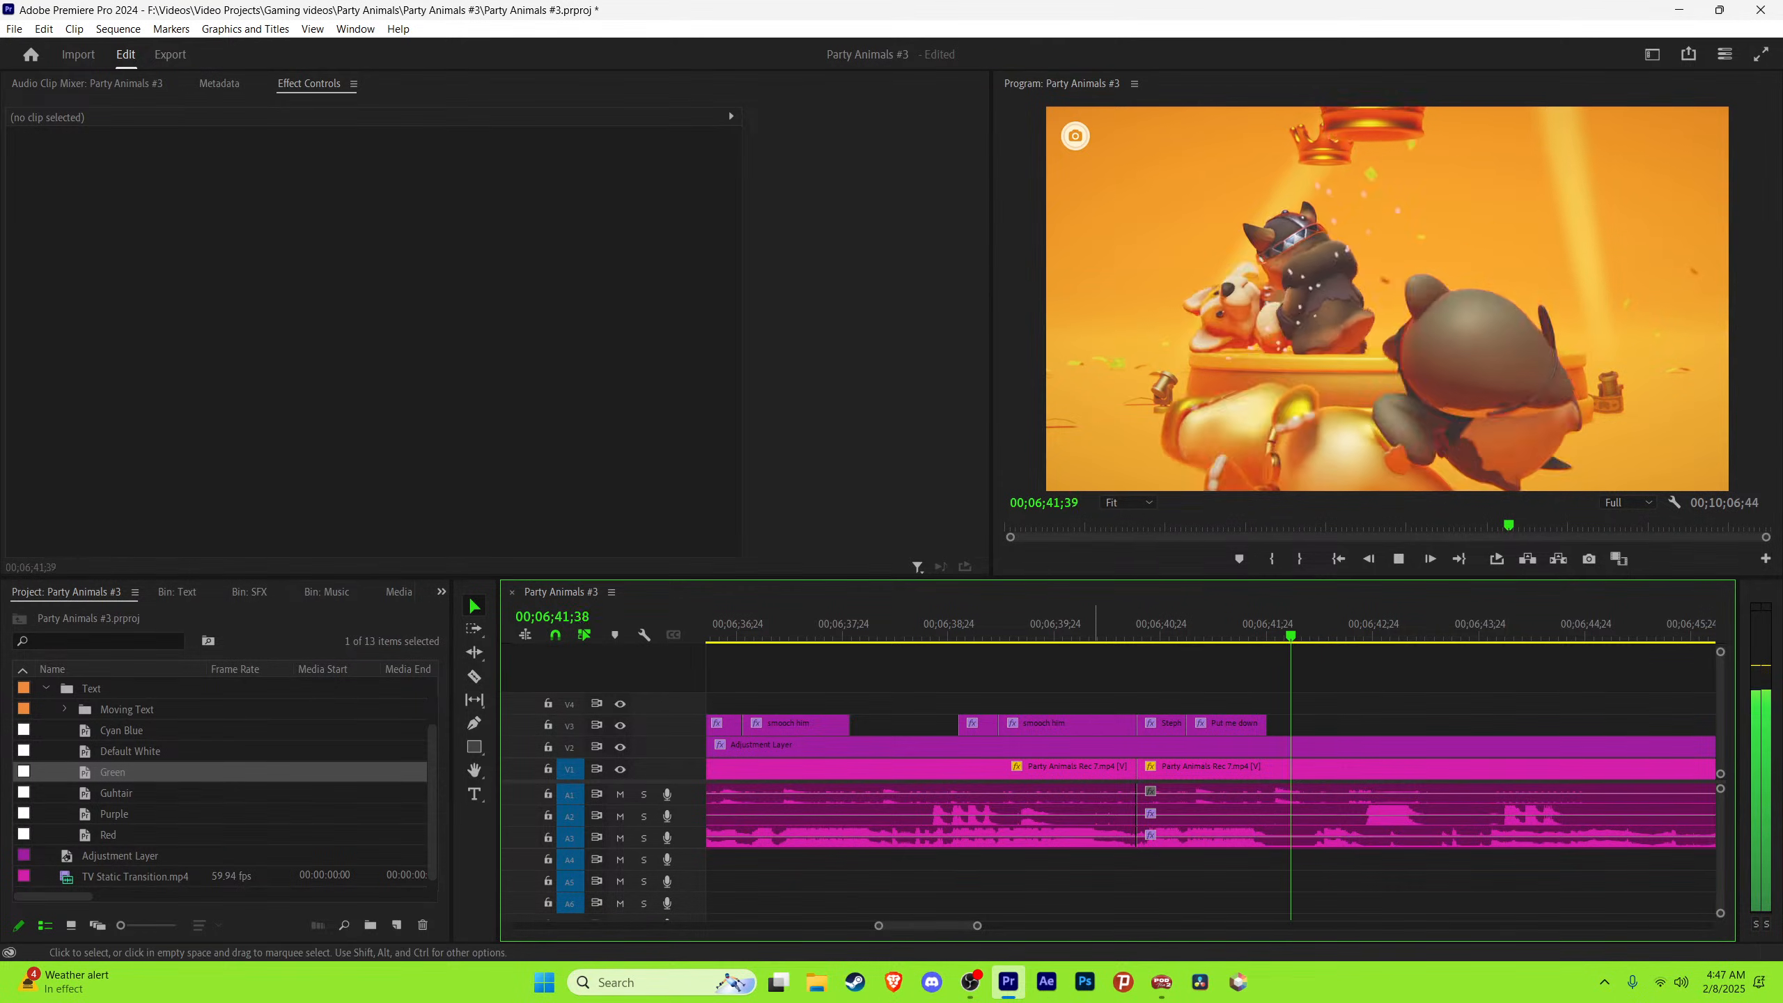
pyautogui.click(1144, 624)
pyautogui.click(1151, 624)
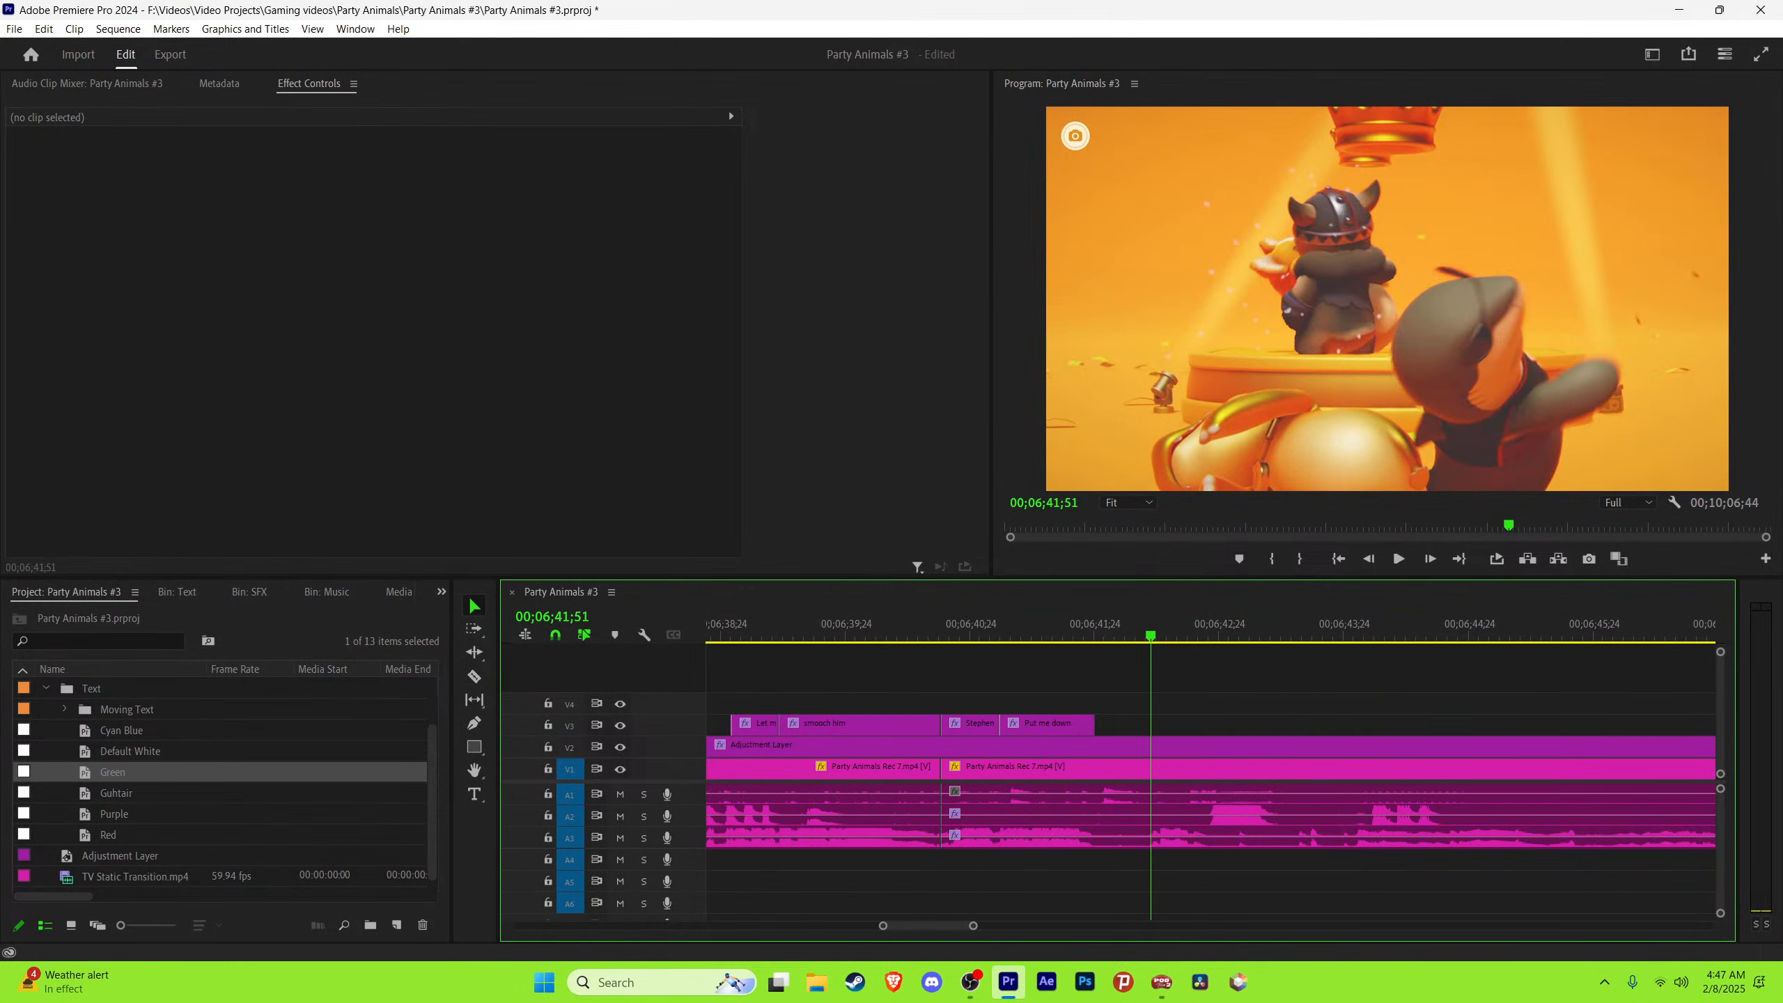
pyautogui.press('space')
# Step: Paste a copy of the green name caption on V3 at 00;06;41;56
pyautogui.click(1151, 625)
pyautogui.press('=')
pyautogui.press('Right')
pyautogui.press('Right')
pyautogui.press('Right')
pyautogui.press('Right')
pyautogui.press('Right')
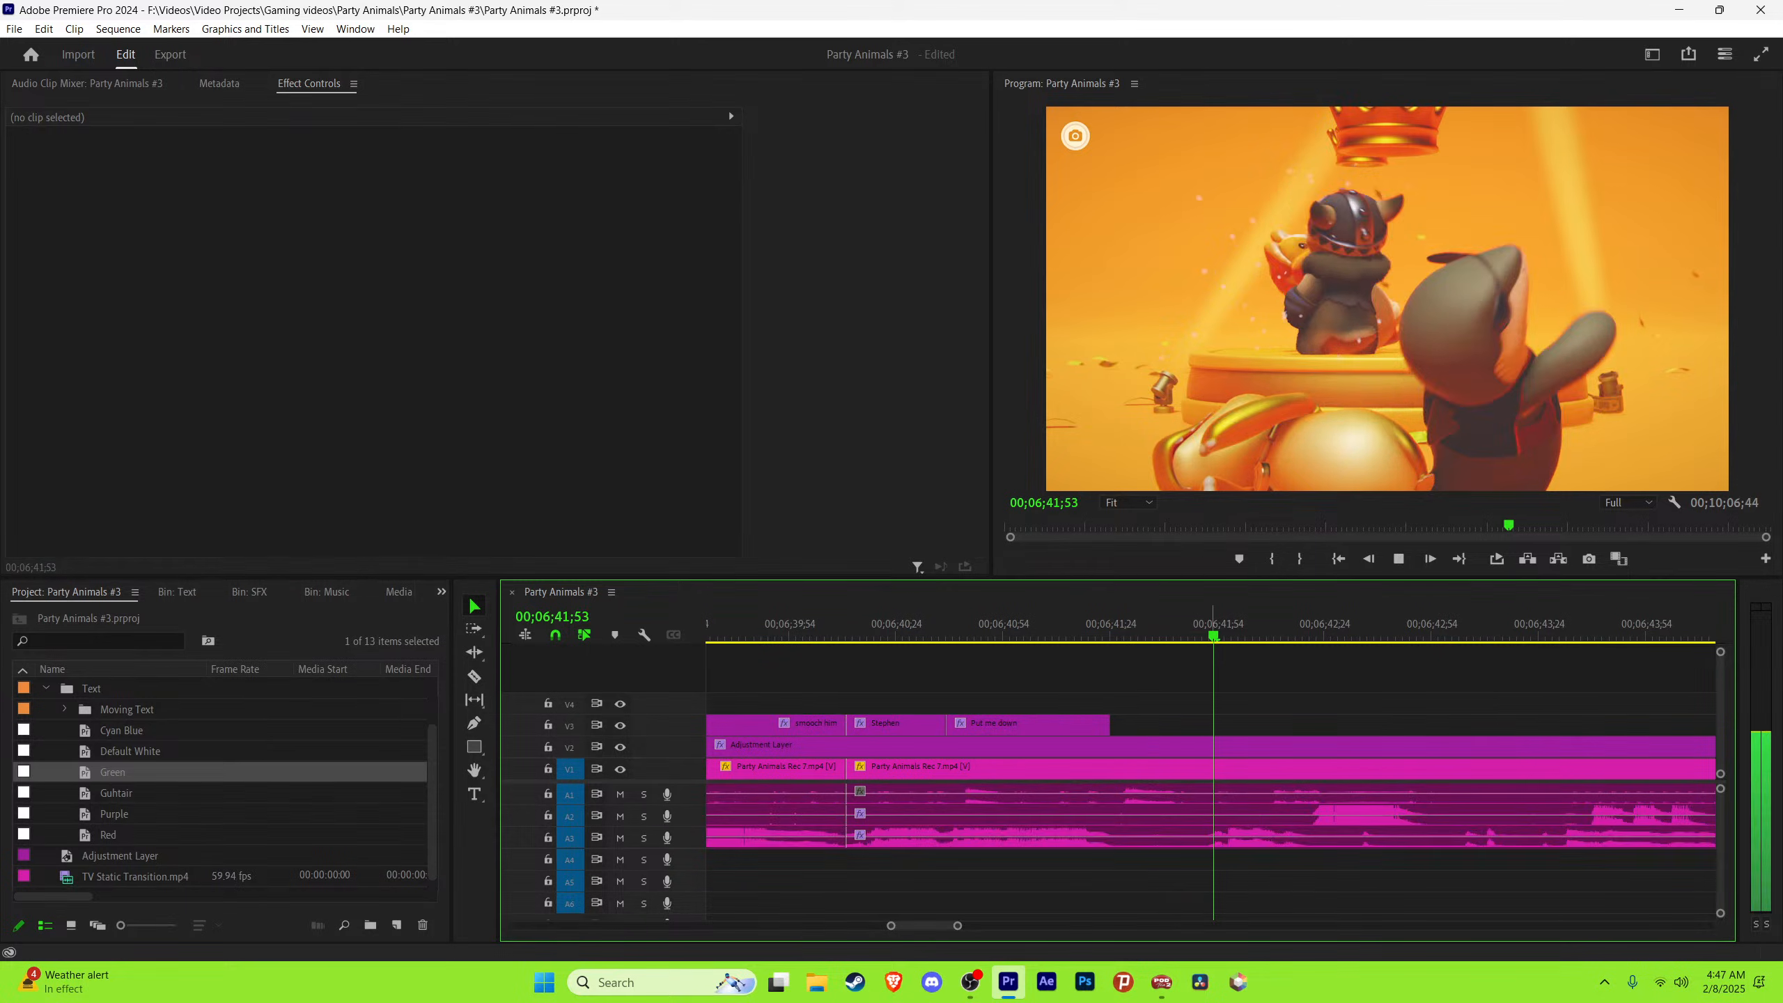
pyautogui.press('Right')
pyautogui.press('Left')
pyautogui.press('Left')
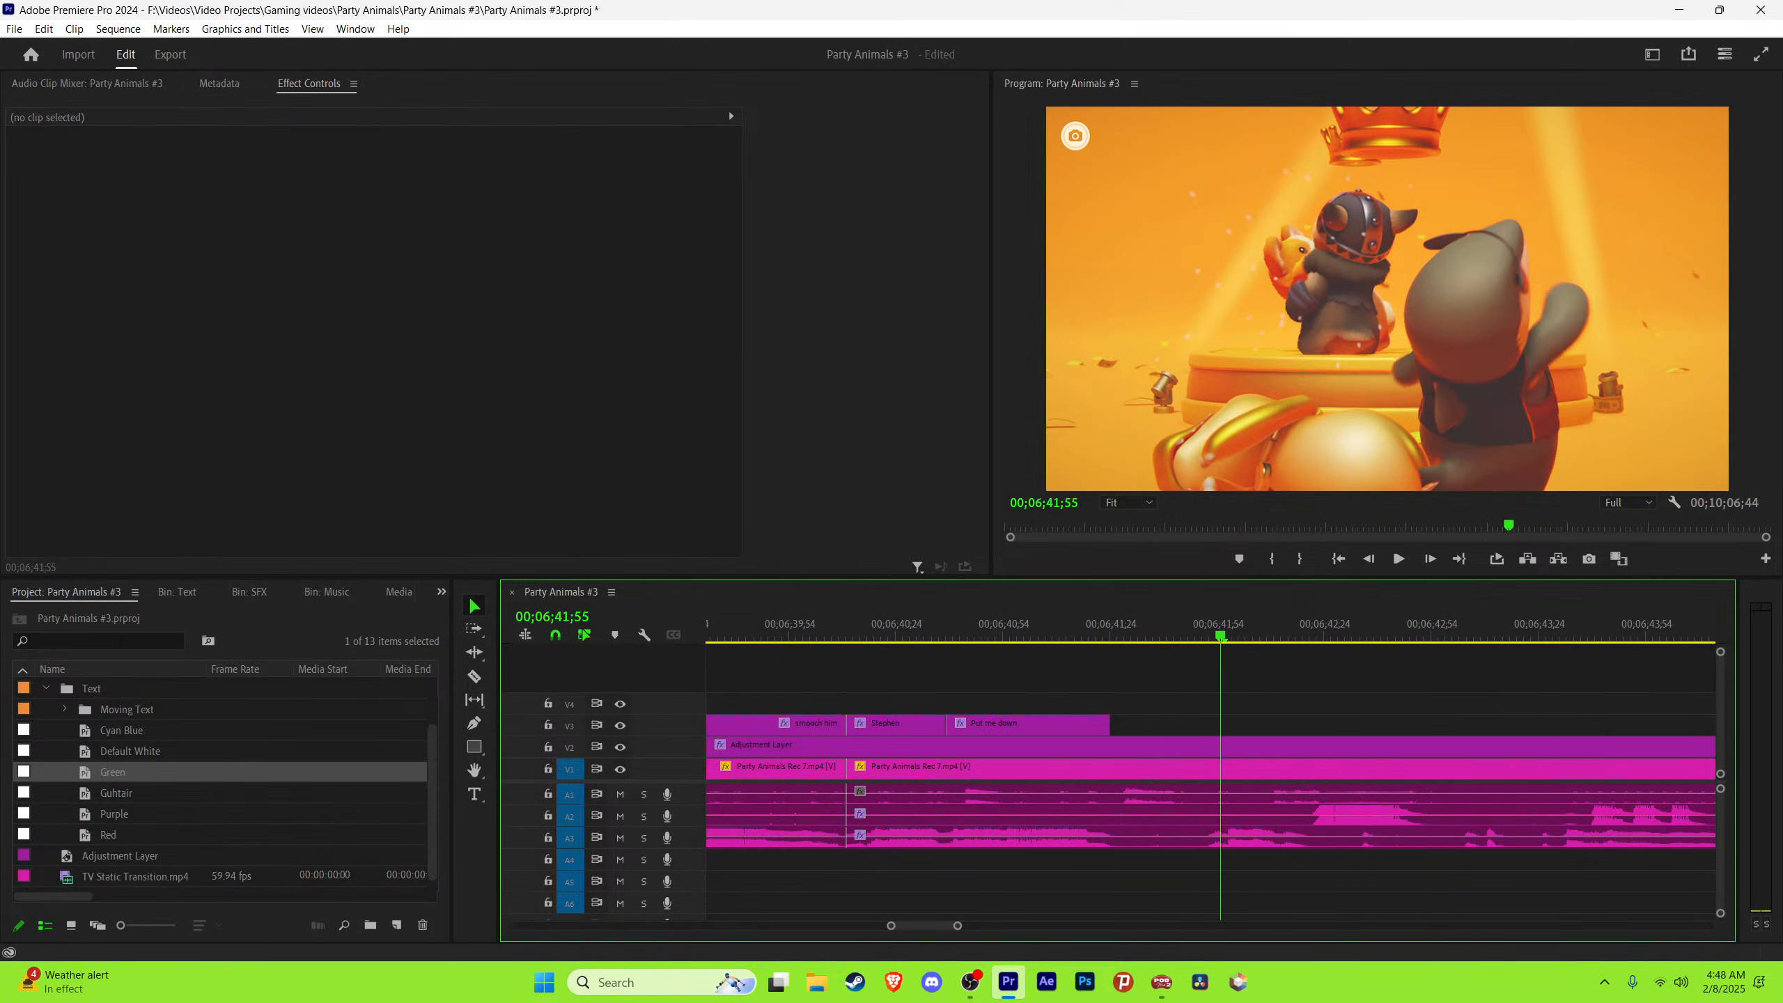
pyautogui.press('Right')
pyautogui.hotkey('ctrl', 'v')
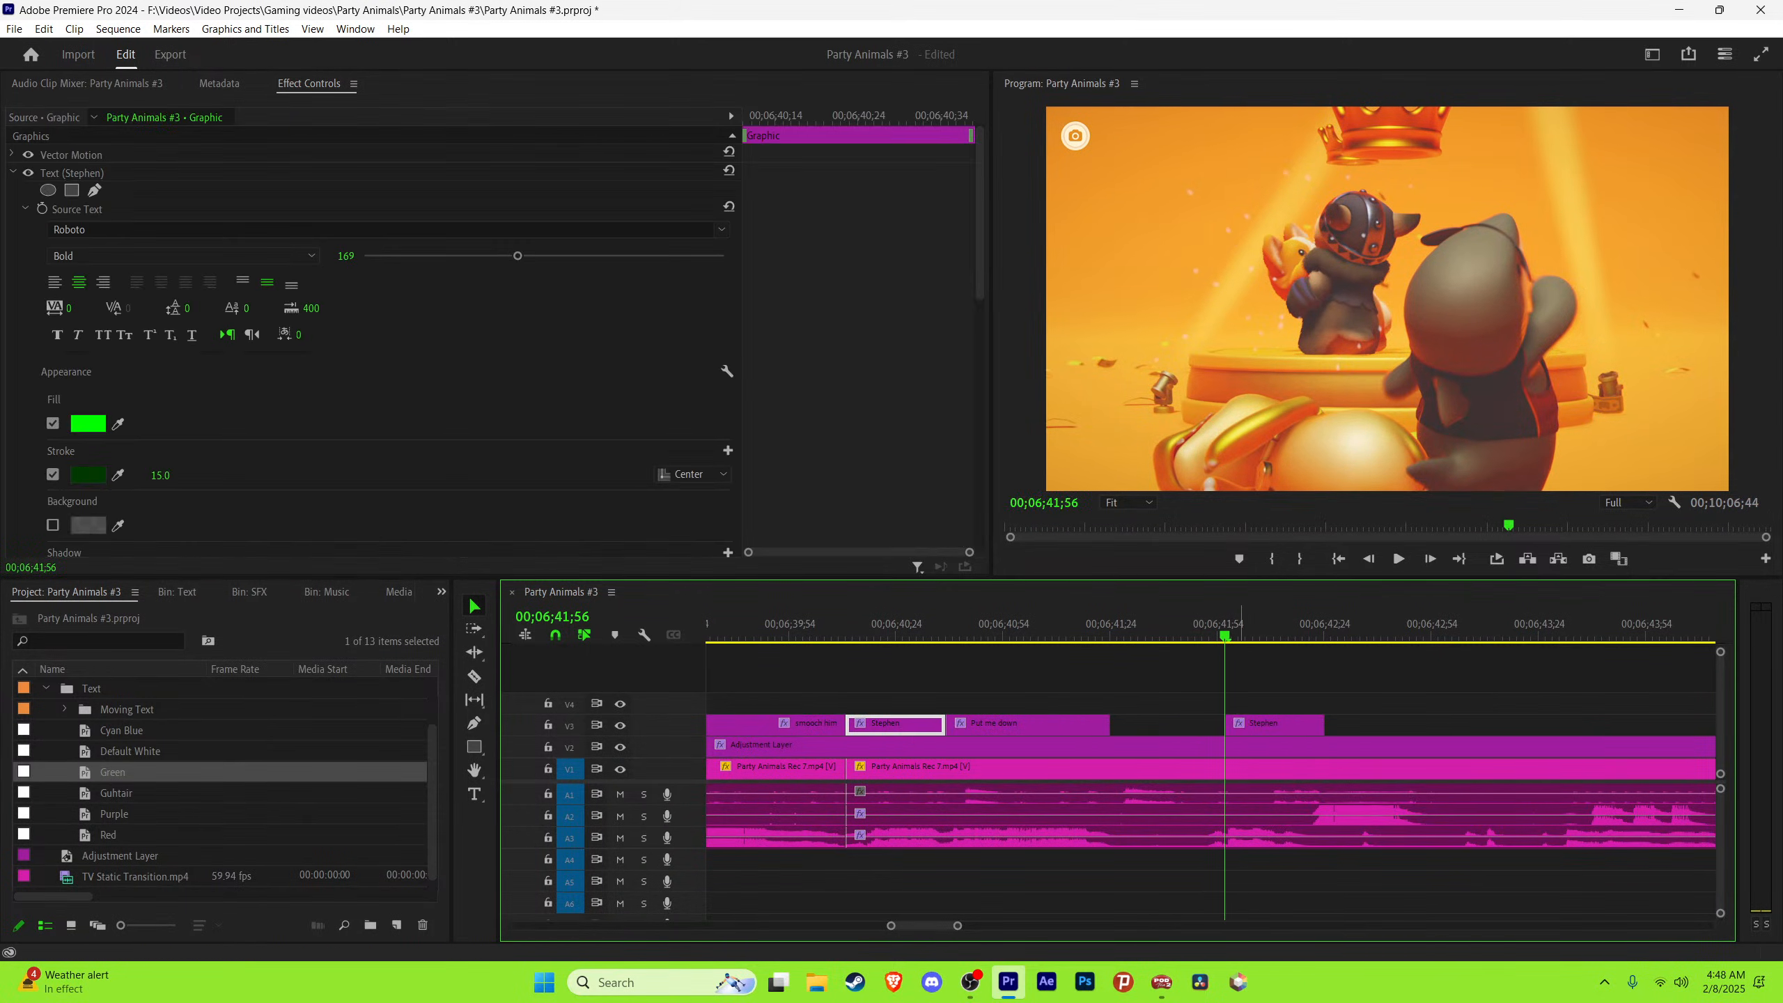
# Step: Change the pasted green caption's text to "Bitch" and save the project
pyautogui.press('t')
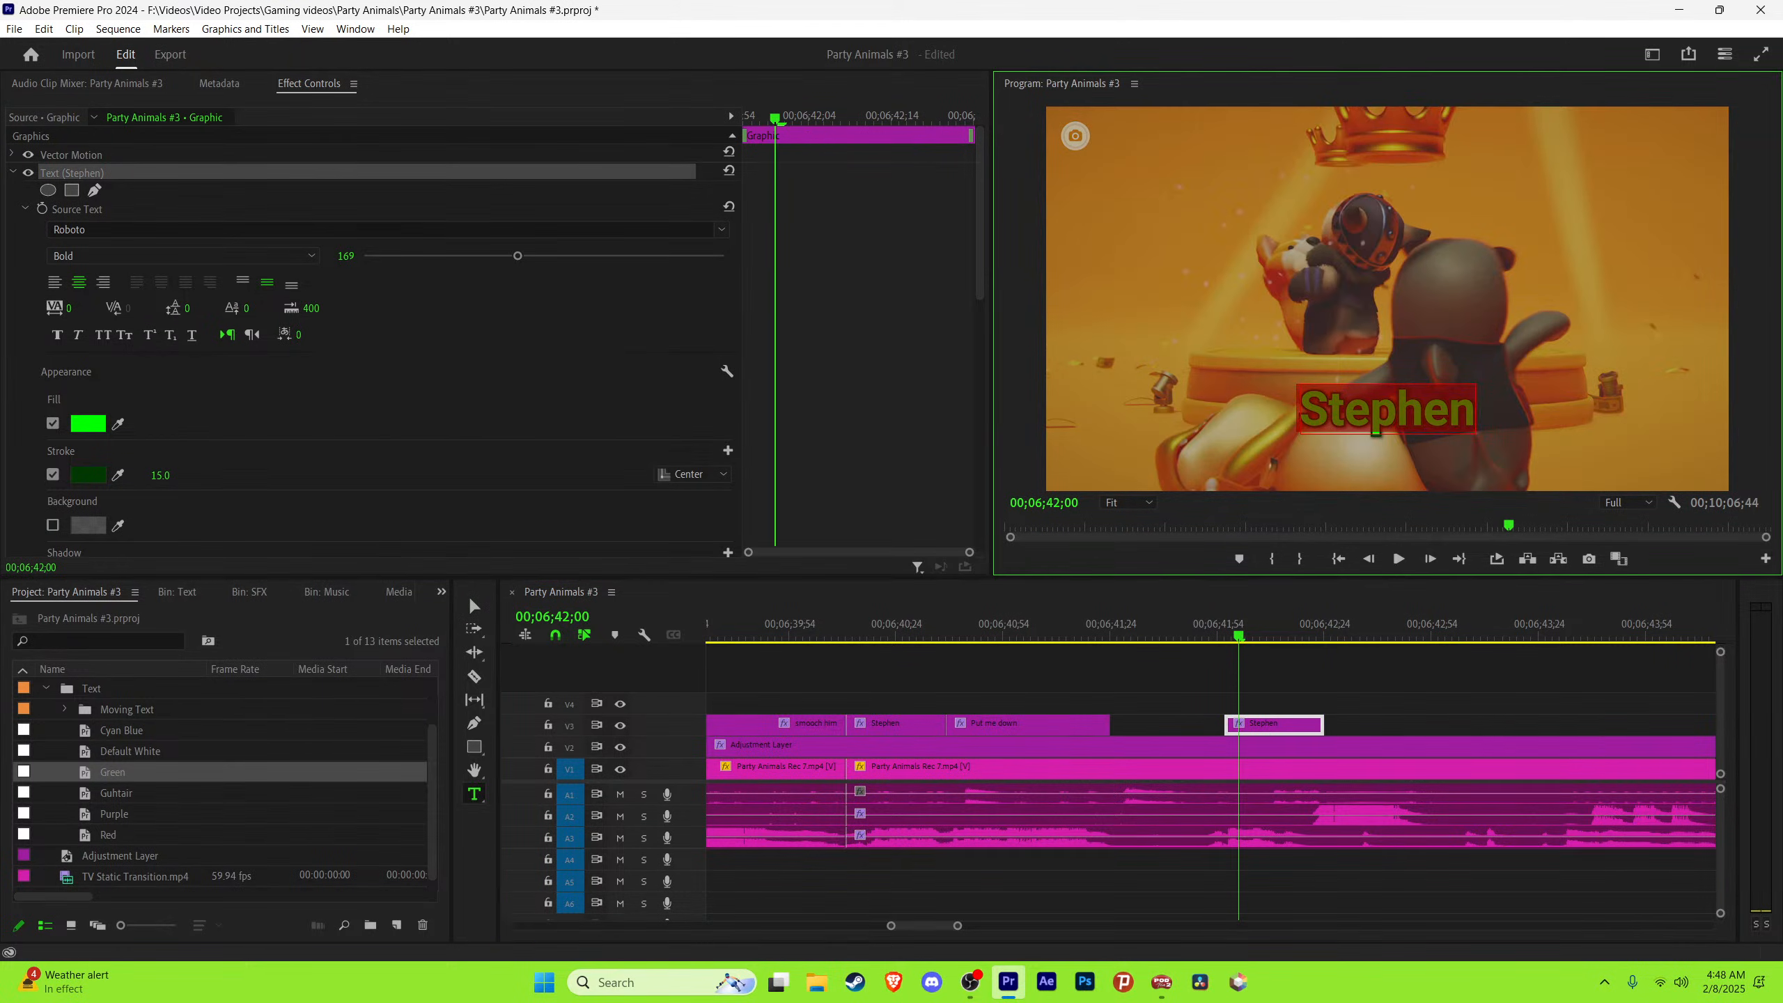
pyautogui.write('Bit')
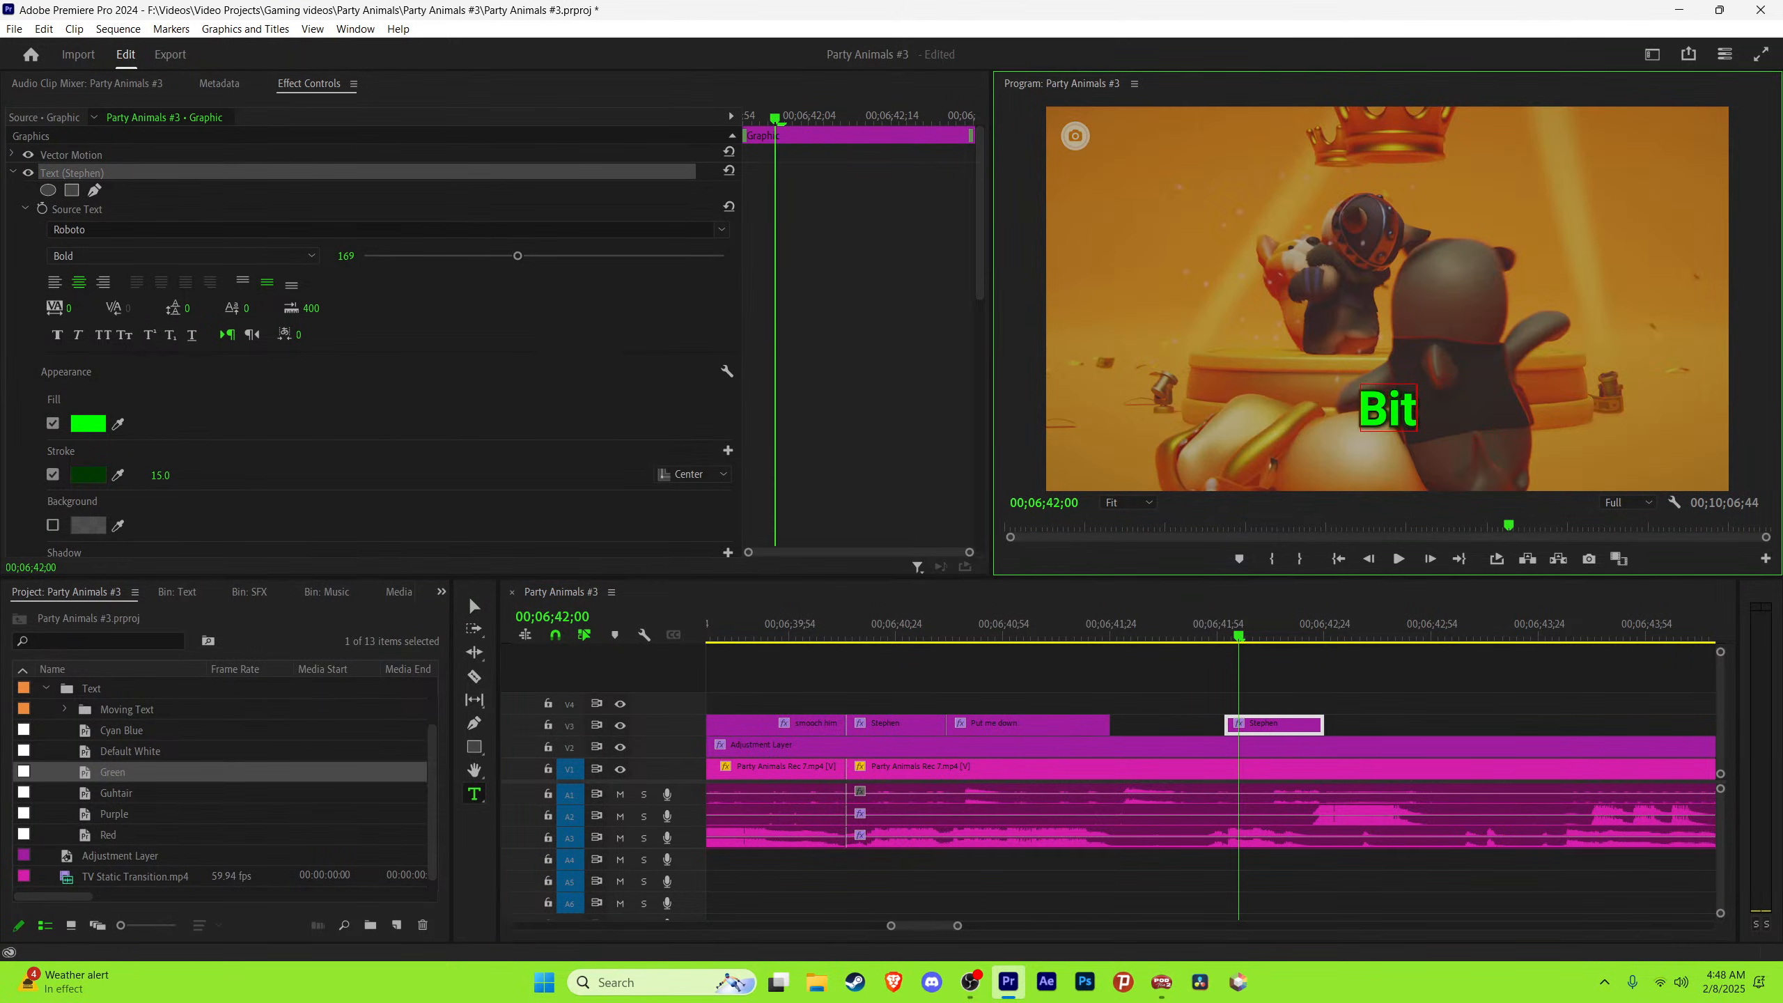
pyautogui.write('ch')
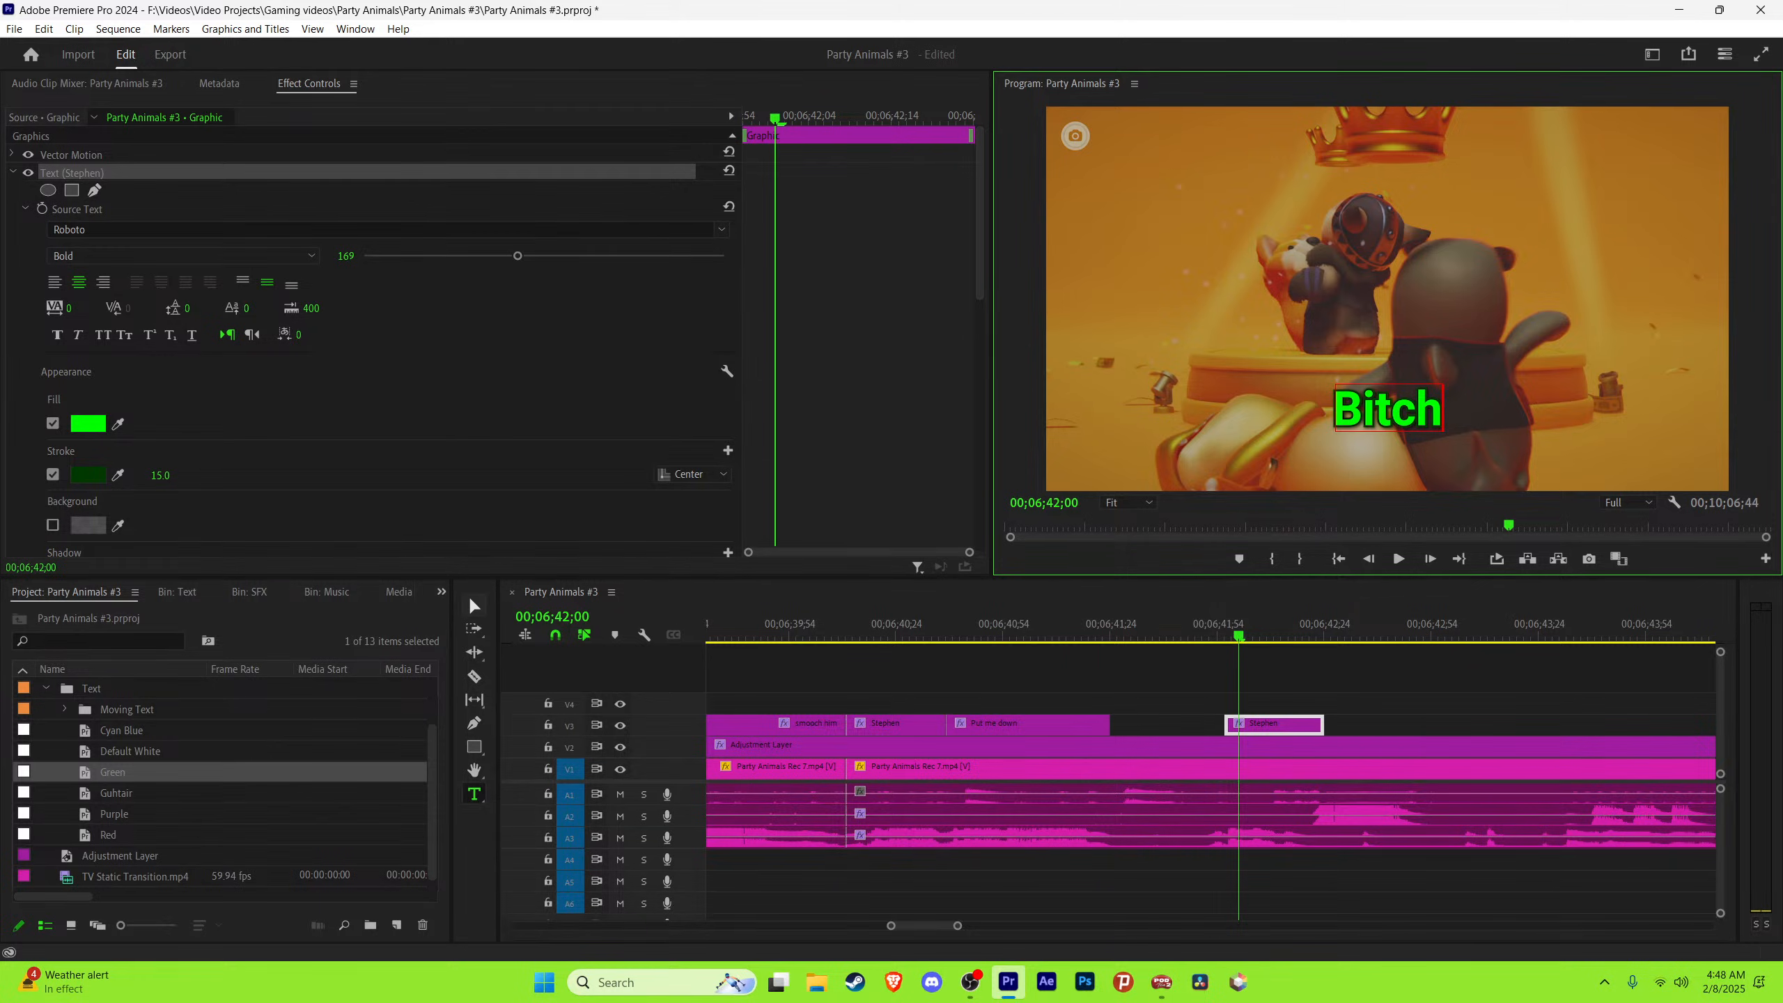
pyautogui.click(475, 606)
pyautogui.hotkey('ctrl', 's')
# Step: Trim the end of the "Bitch" caption slightly earlier, to just after 00;06;42;19
pyautogui.press('space')
pyautogui.press('space')
pyautogui.press('Right')
pyautogui.press('Right')
pyautogui.press('Right')
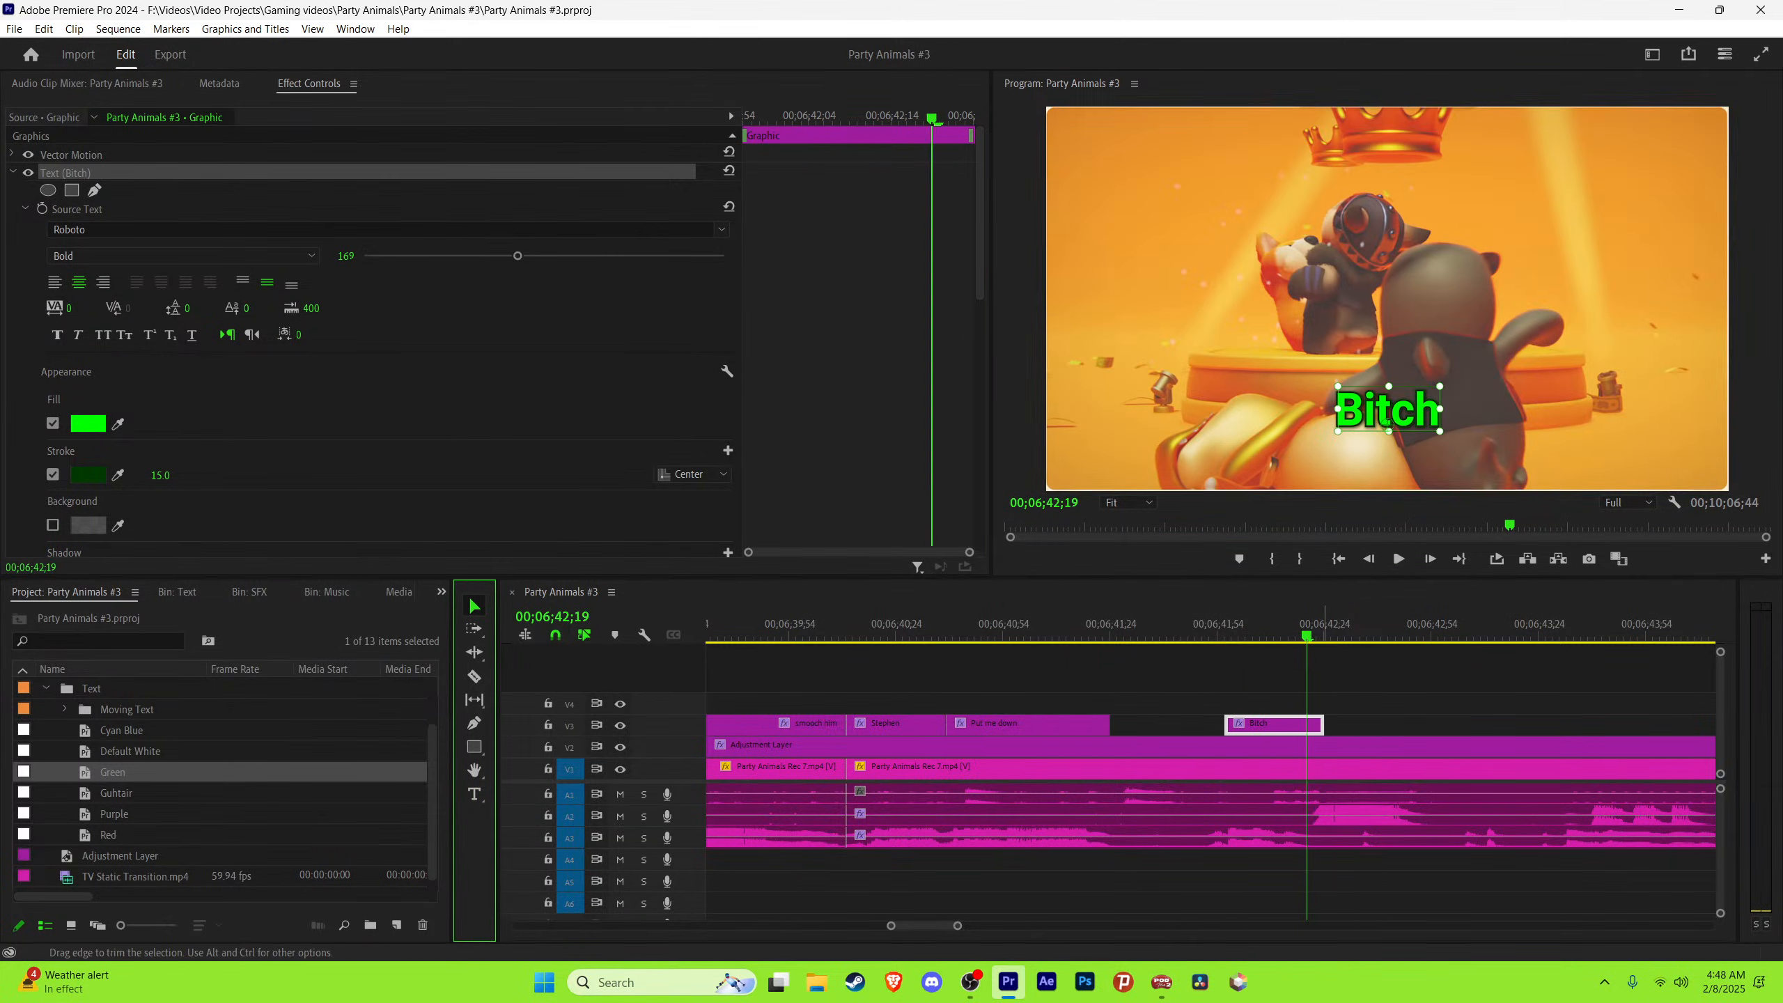
pyautogui.moveTo(1323, 726); pyautogui.dragTo(1311, 727)
# Step: Play the sequence onward through the game rewards screen to locate the next spoken line
pyautogui.press('space')
pyautogui.press('-')
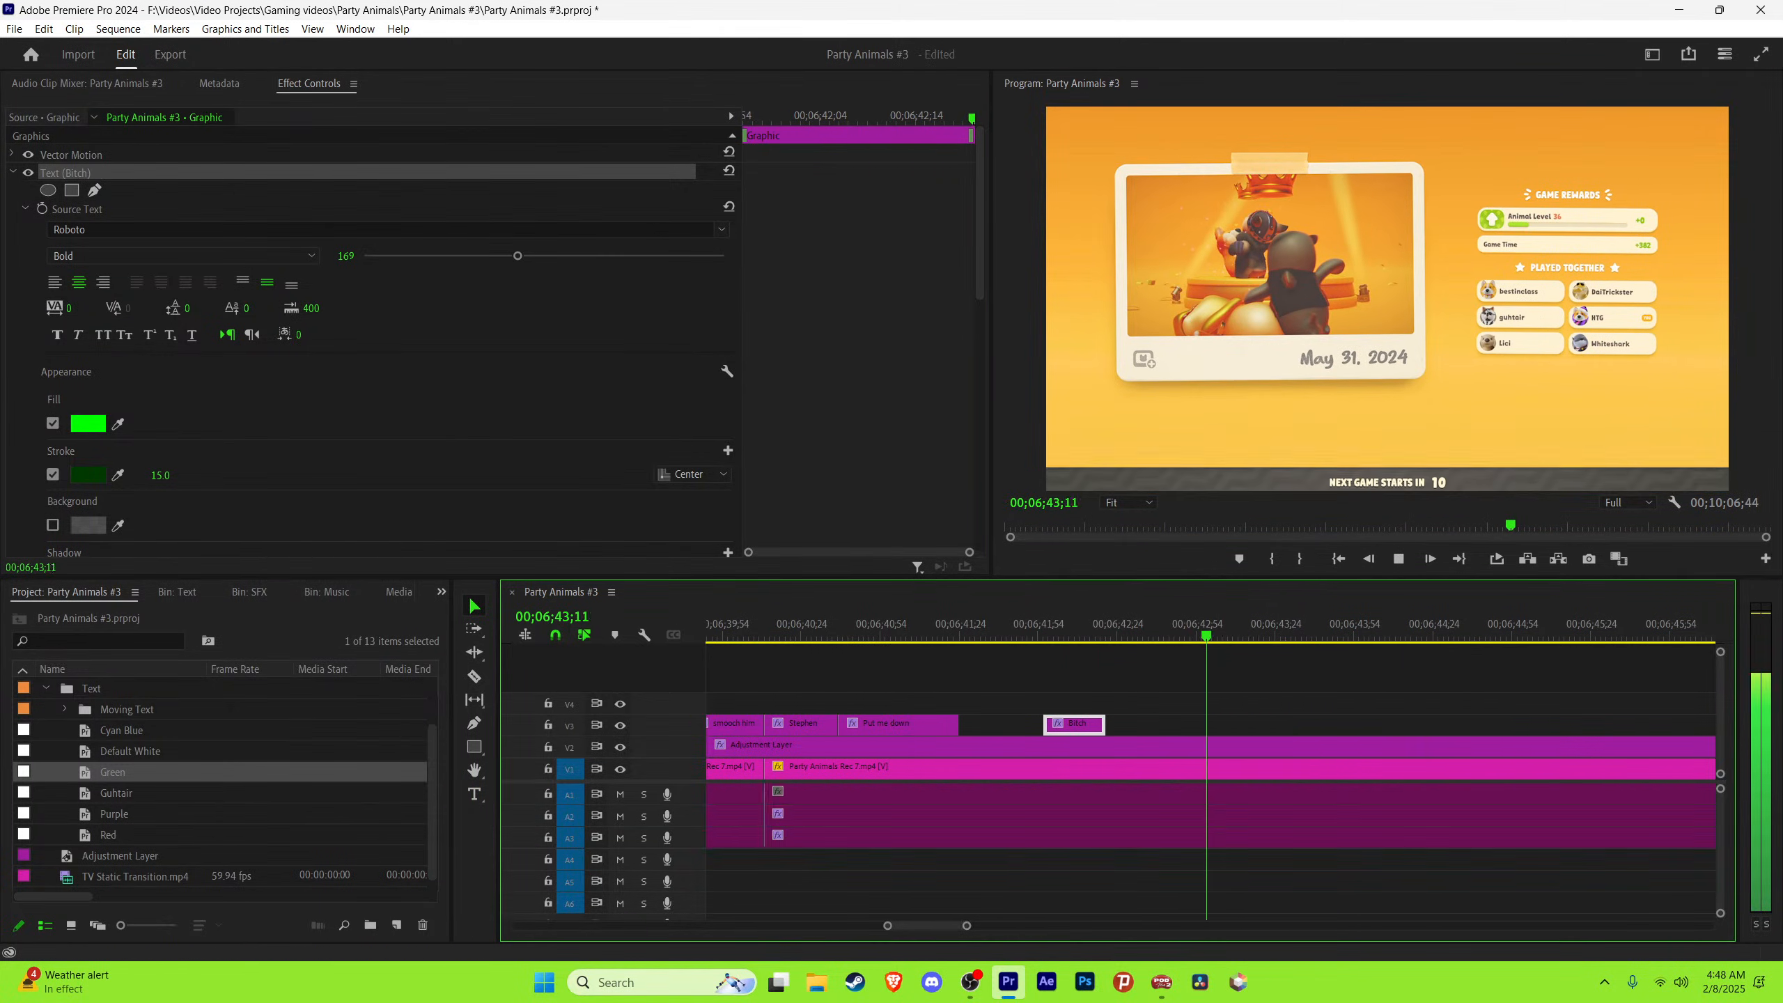
pyautogui.press('-')
pyautogui.press('-')
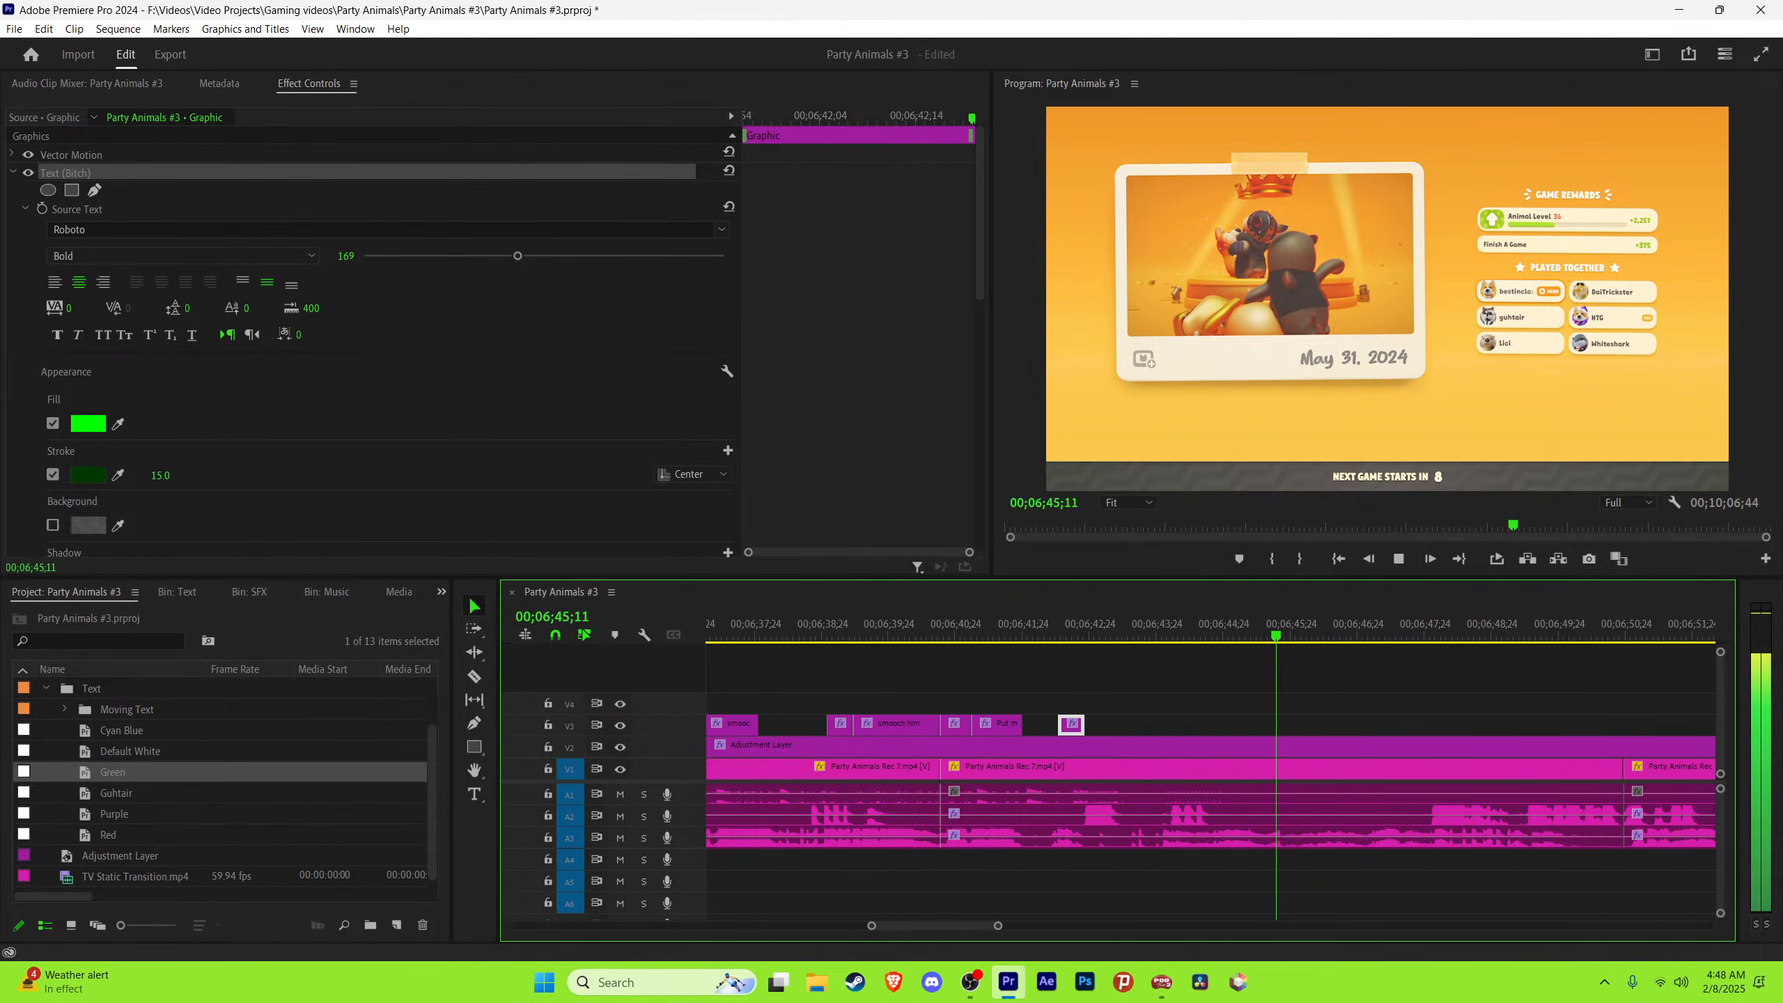
pyautogui.press('-')
pyautogui.press('-')
pyautogui.press('=')
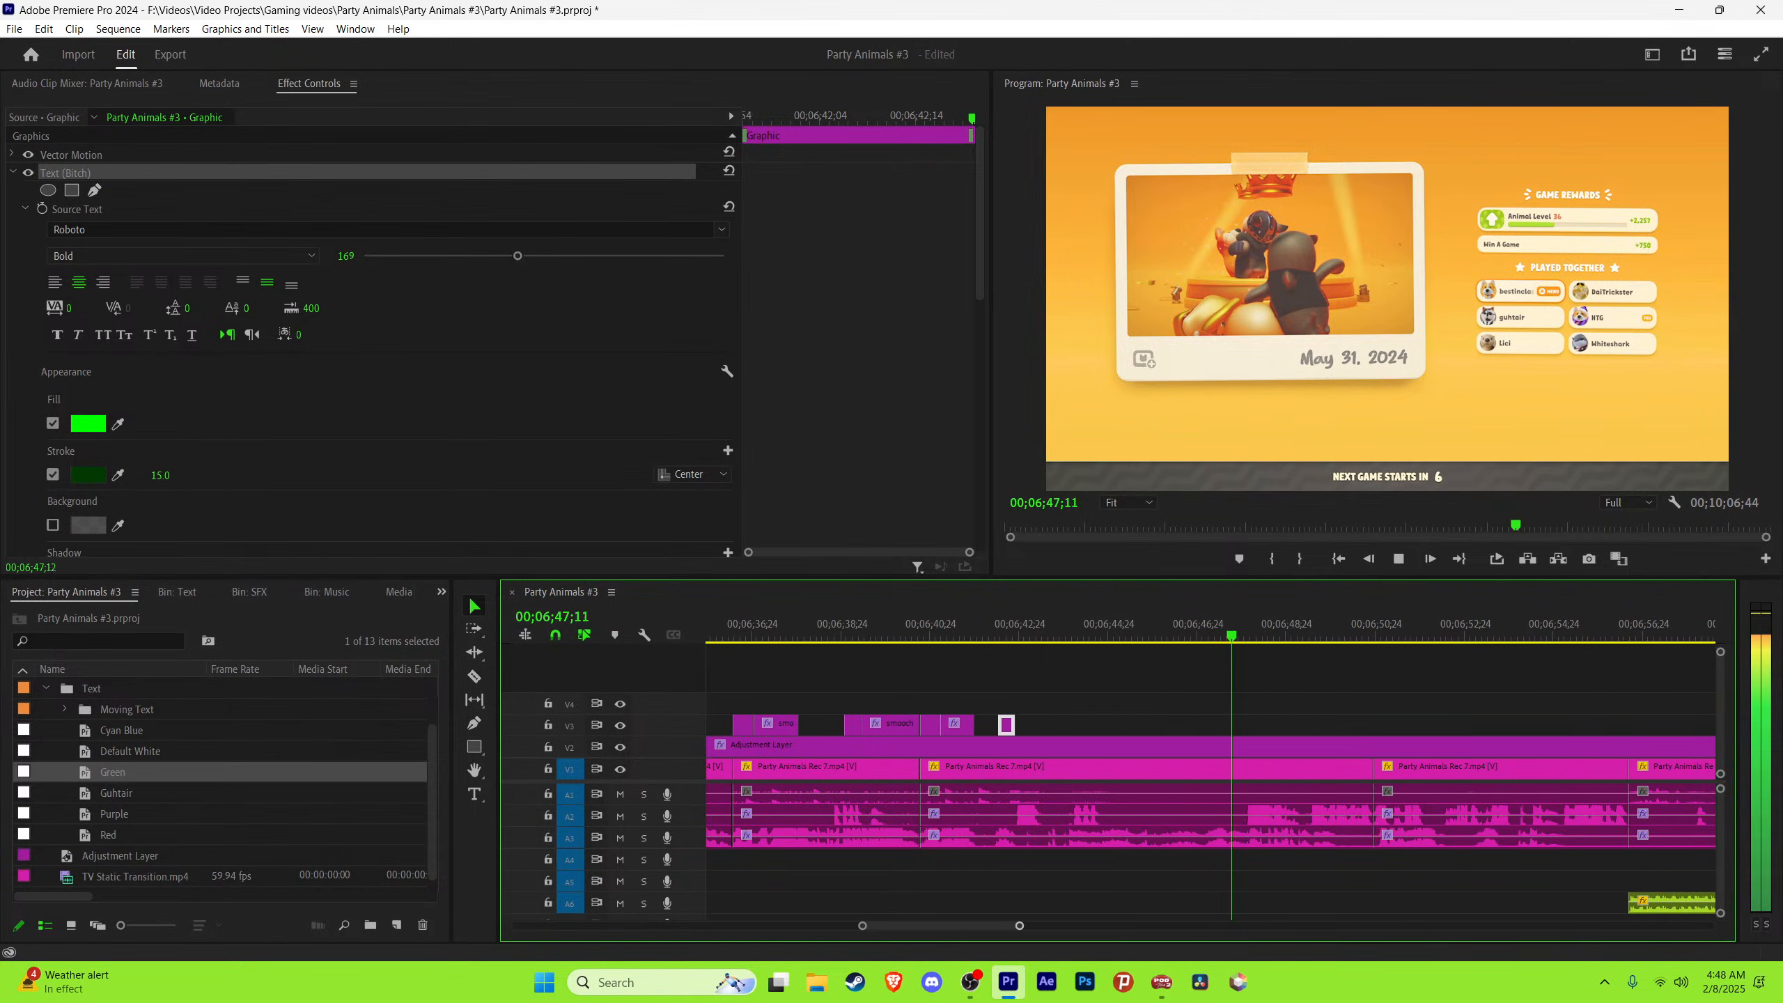
pyautogui.press('=')
pyautogui.press('=')
pyautogui.press('space')
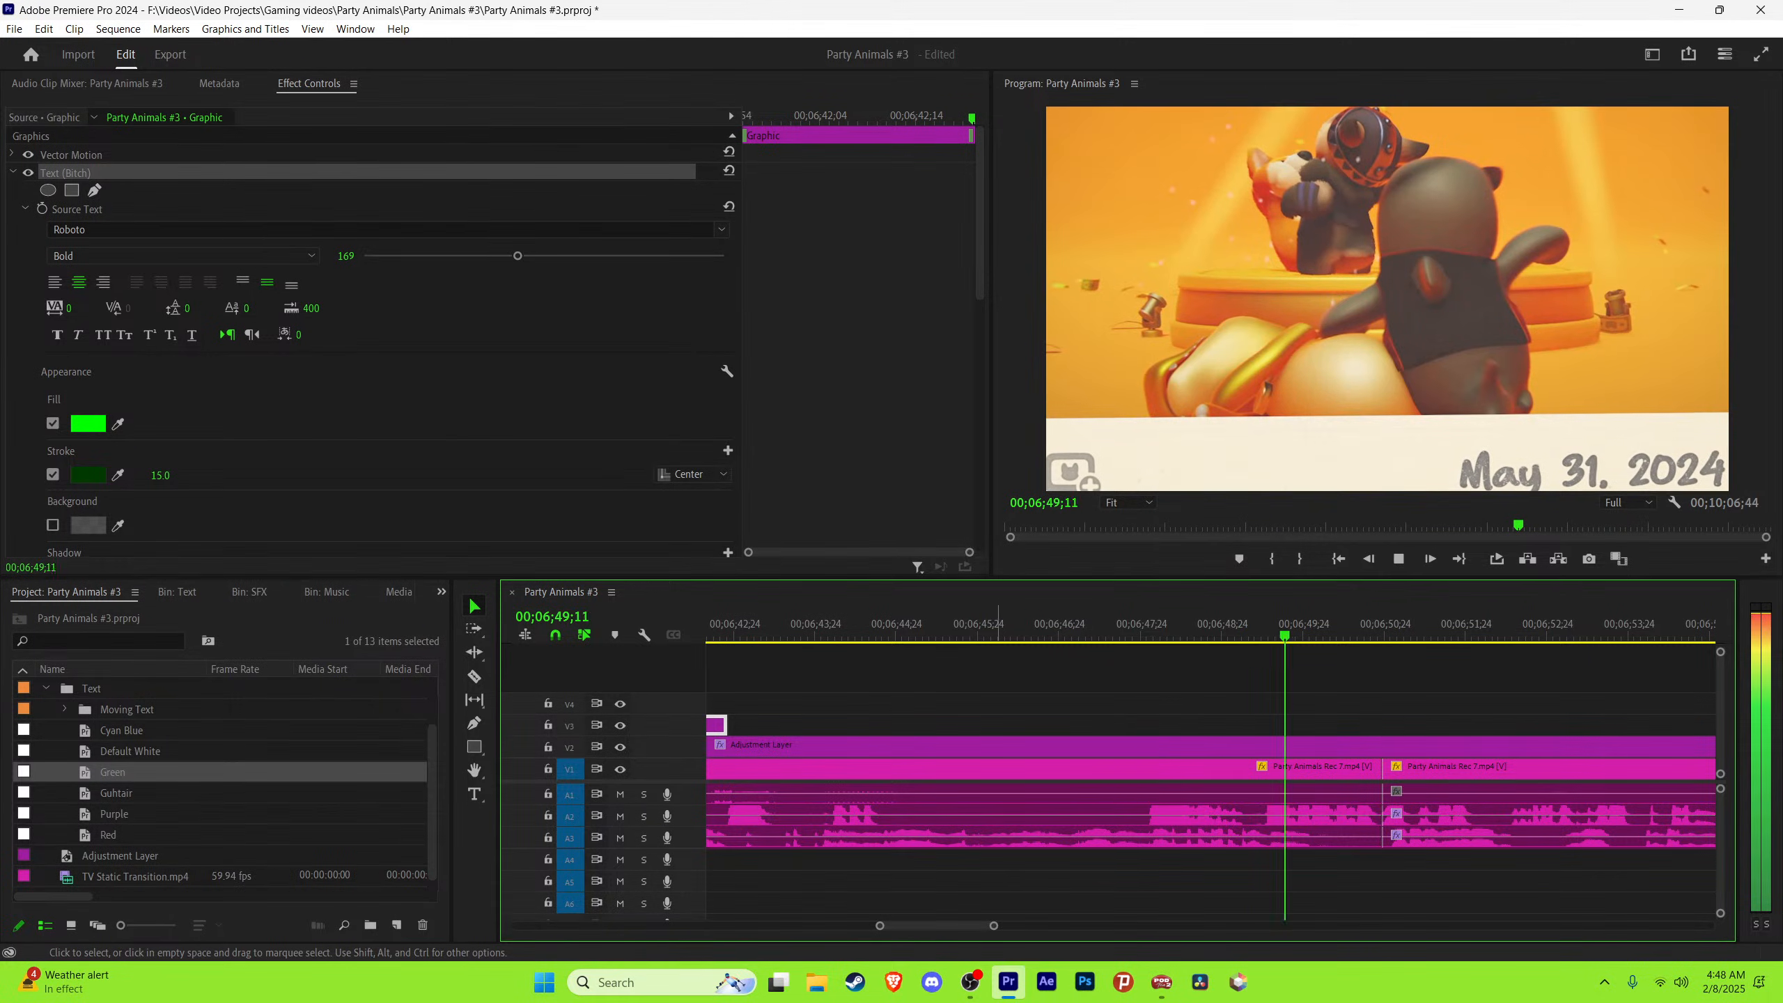
# Step: Paste the white "Get it" caption at 00;06;48;57 and move it down to track V3
pyautogui.press('=')
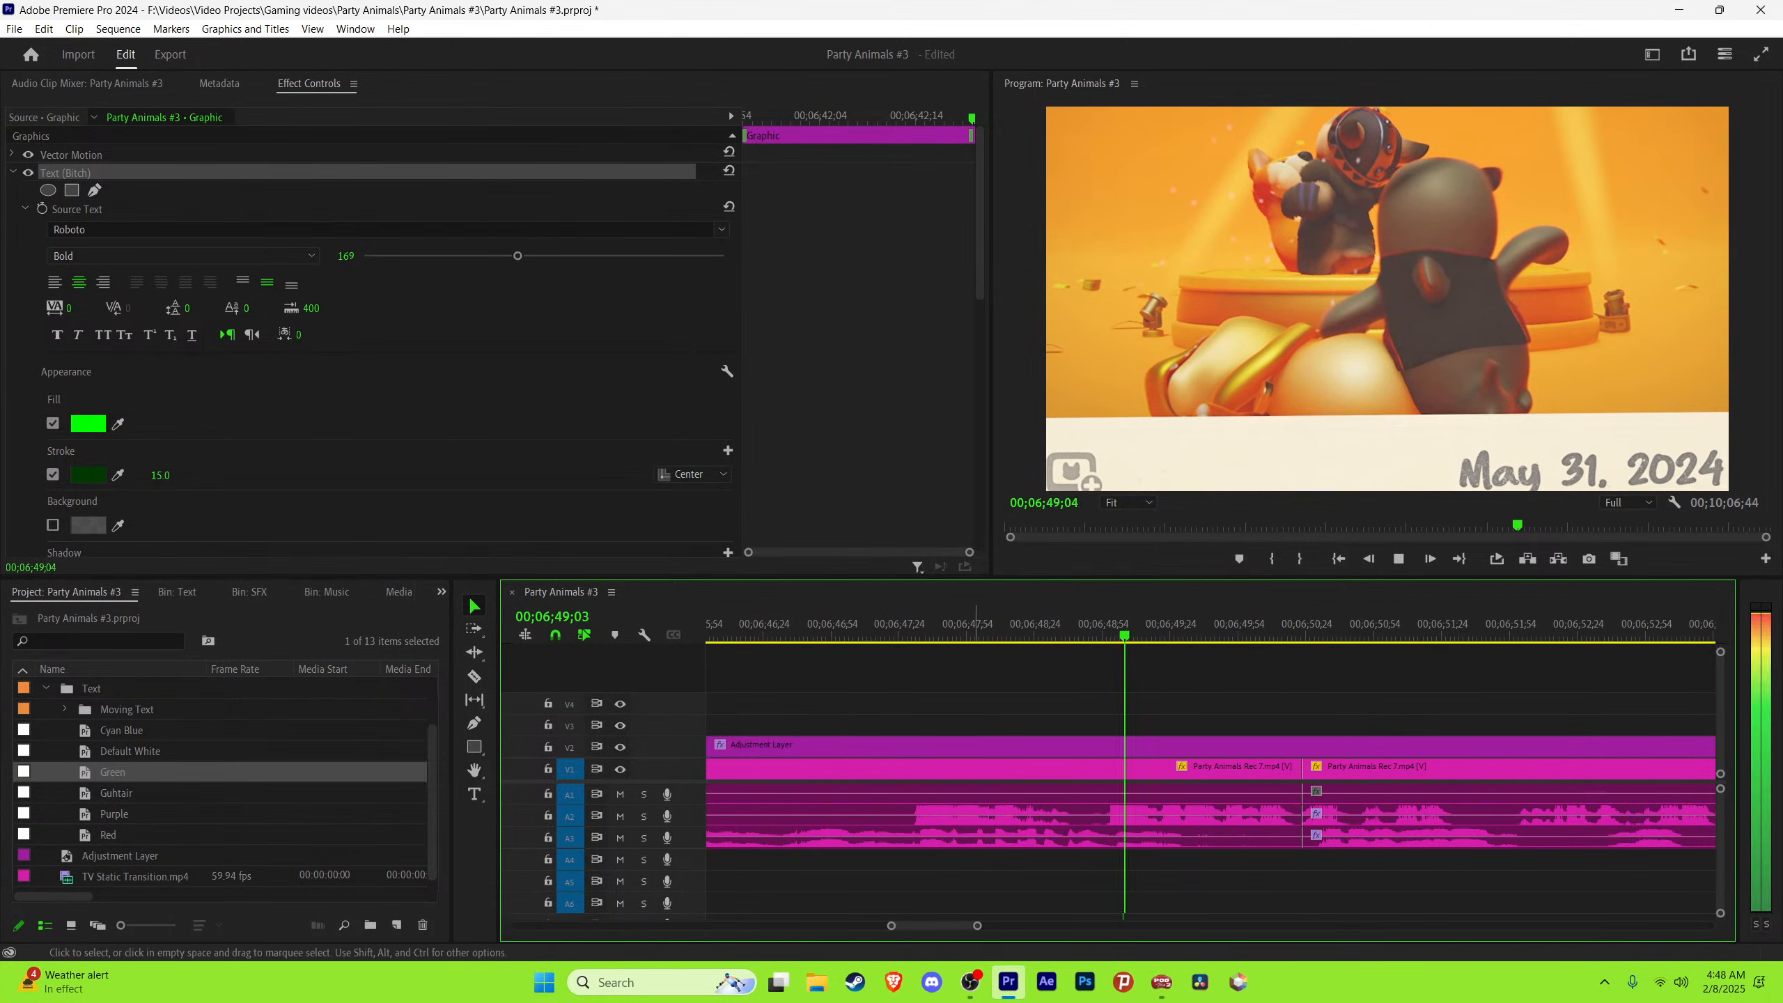
pyautogui.press('=')
pyautogui.press('=')
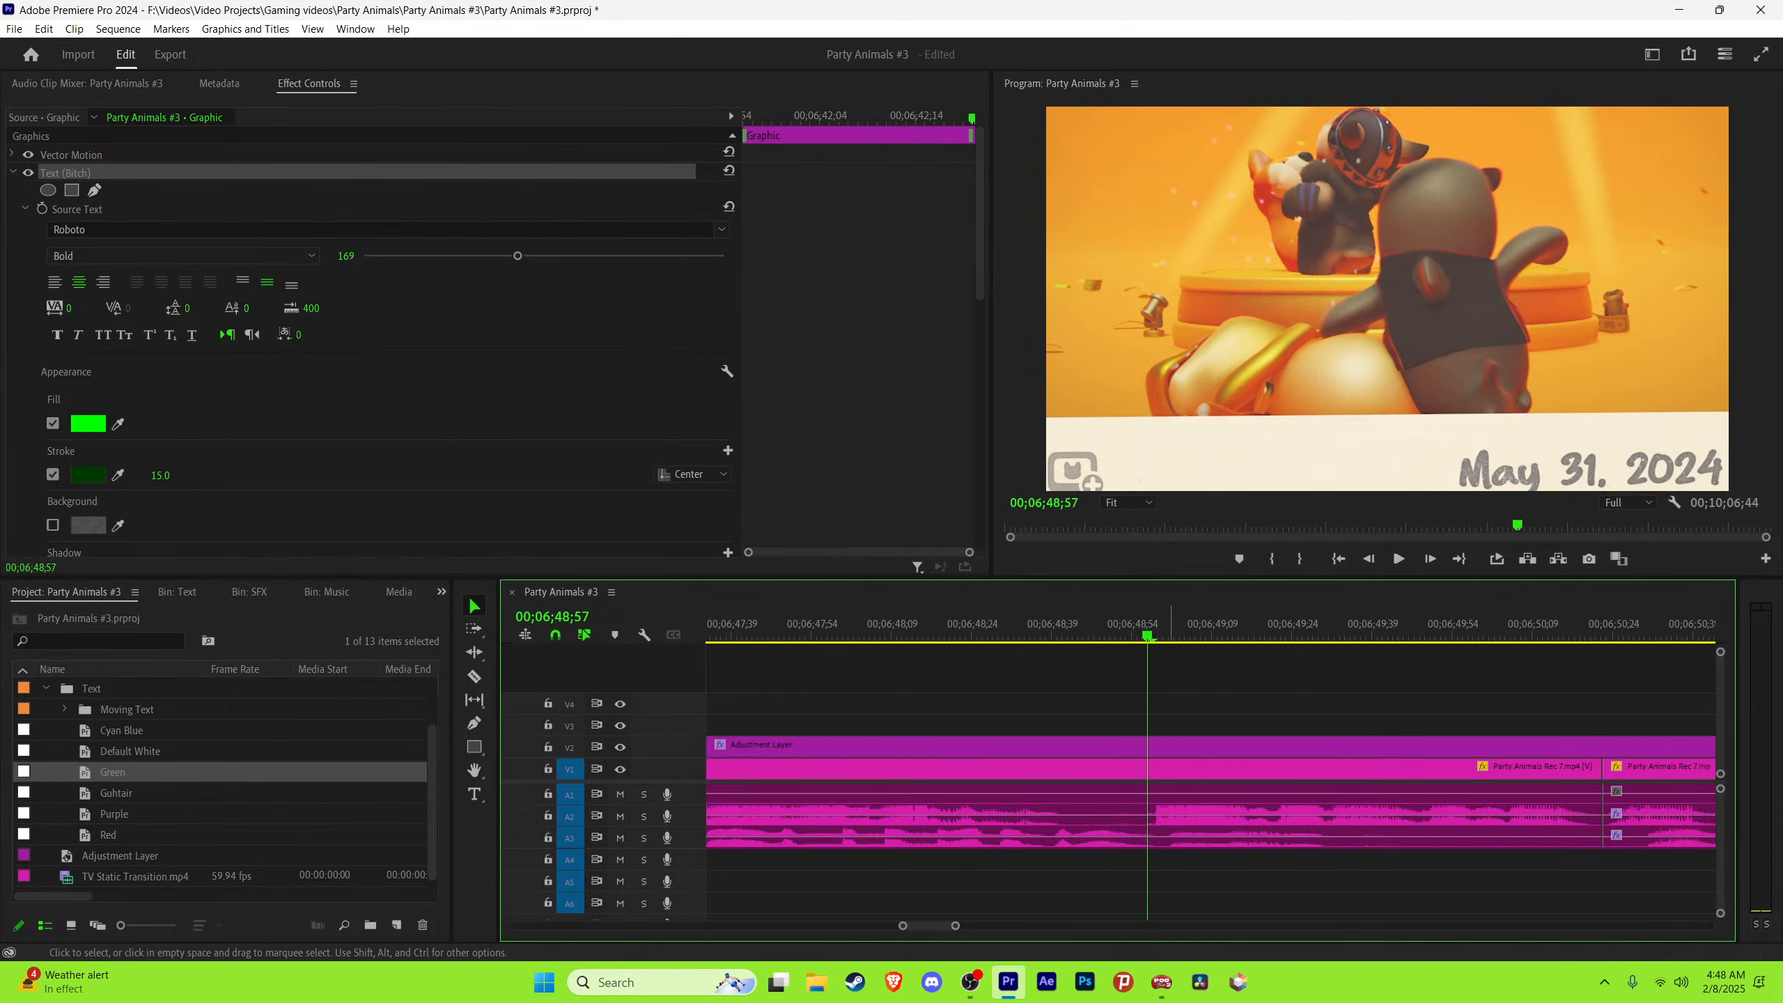
pyautogui.hotkey('ctrl', 'v')
pyautogui.click(1164, 624)
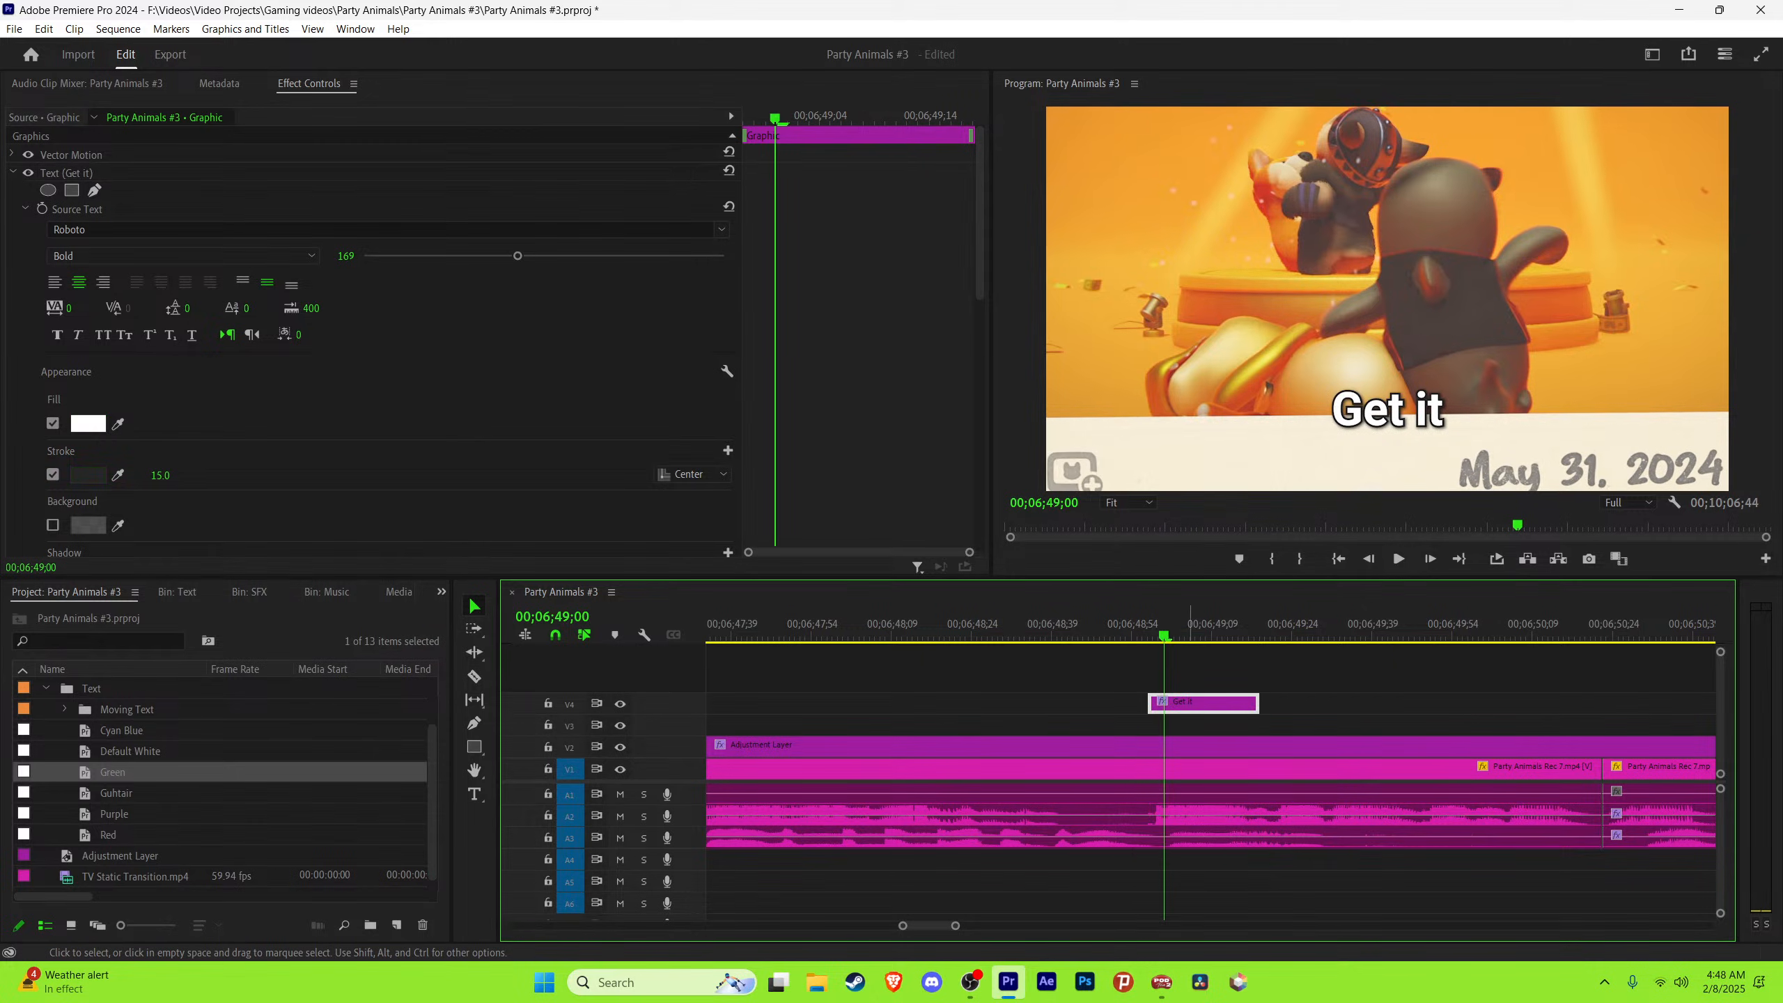
pyautogui.hotkey('alt', 'Down')
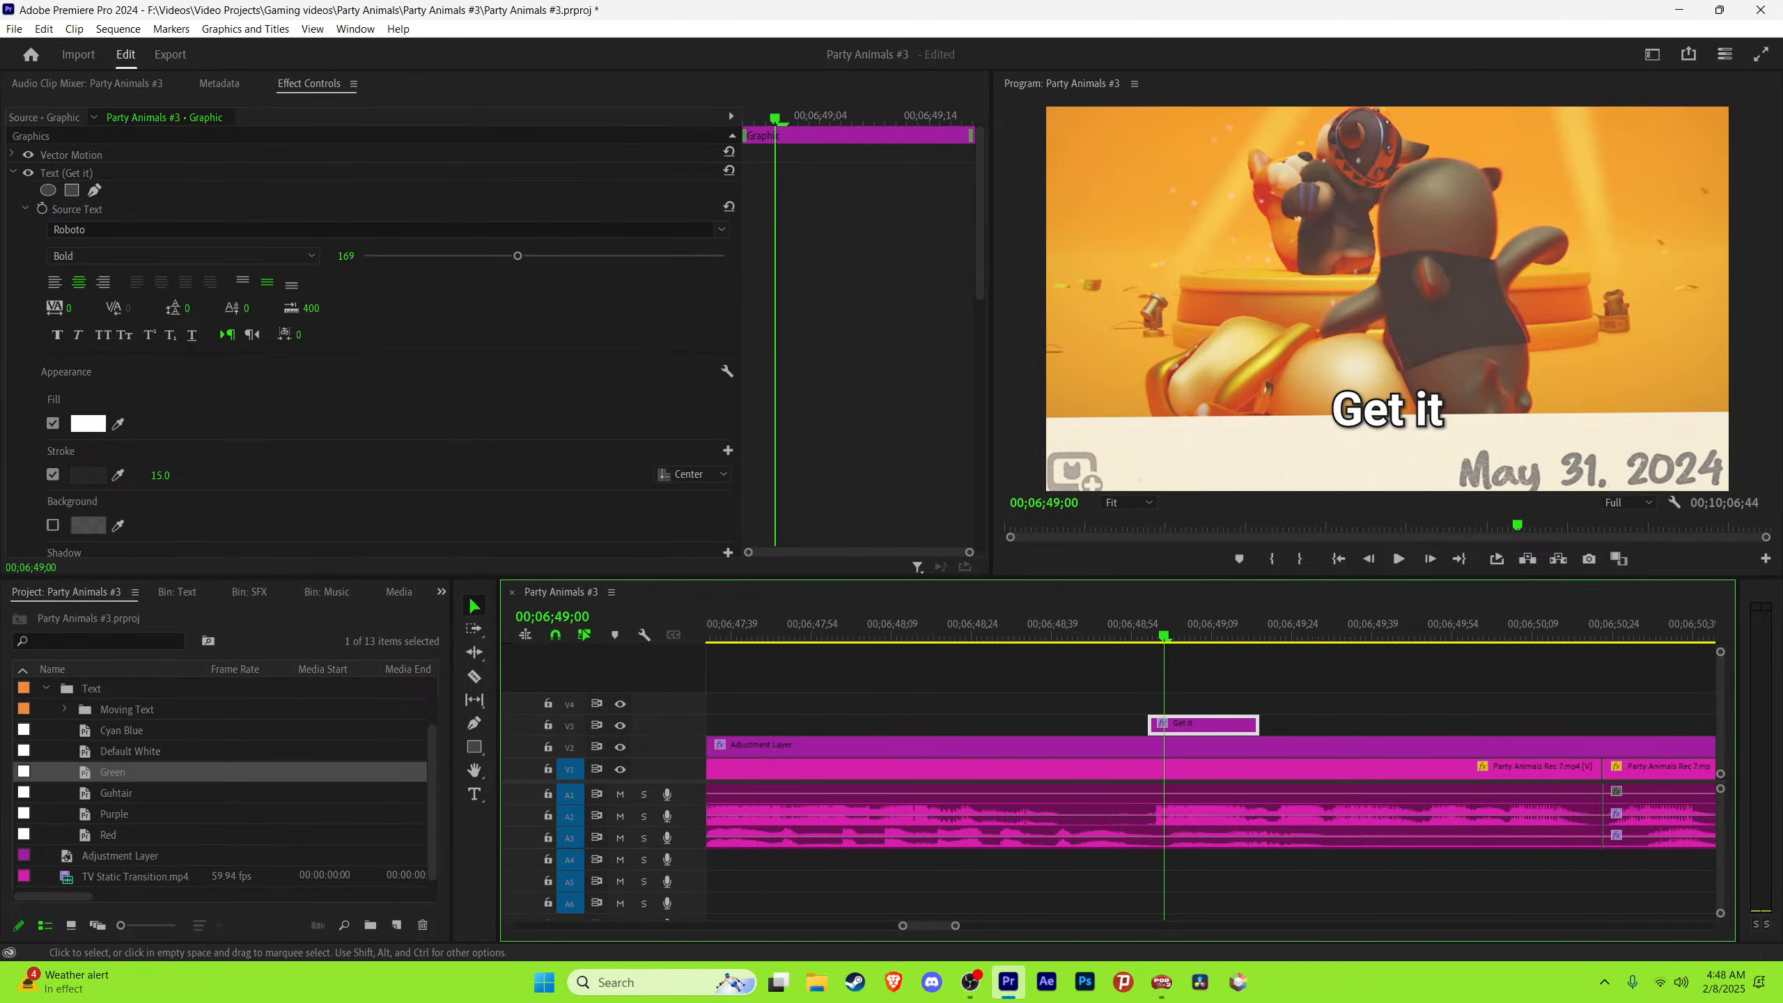
# Step: Change the pasted white caption's text to "Primo's gettin'"
pyautogui.press('t')
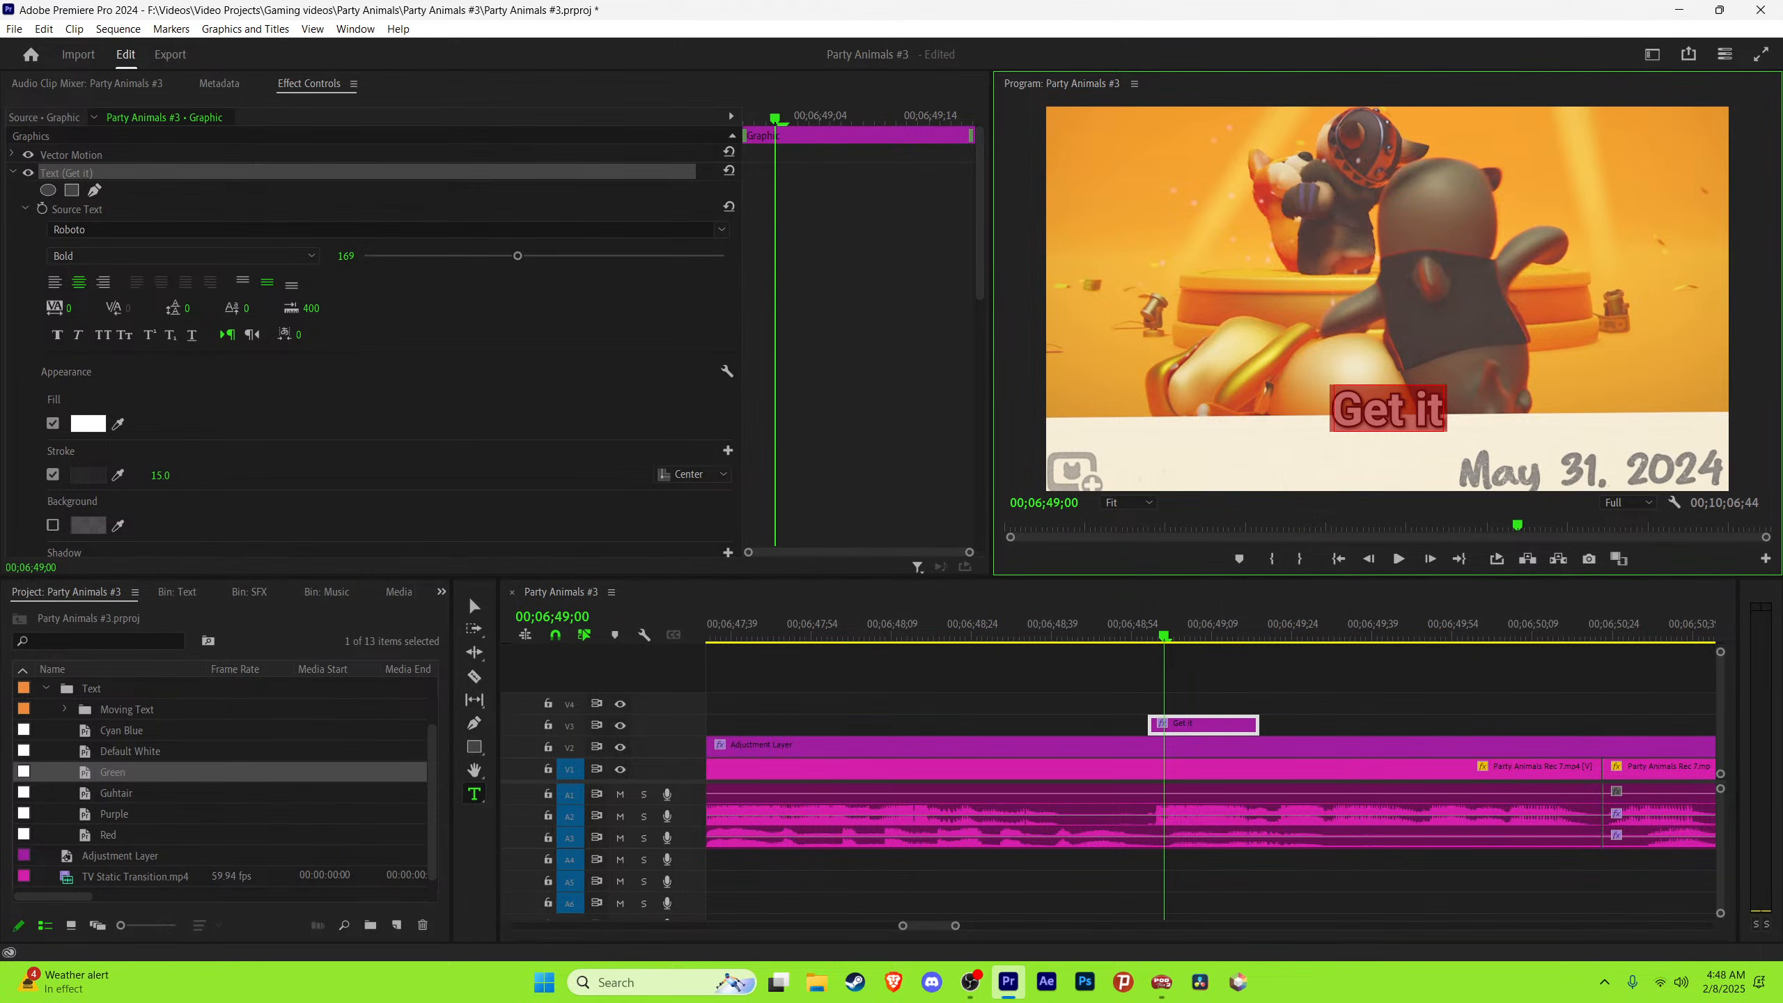
pyautogui.write('Primo')
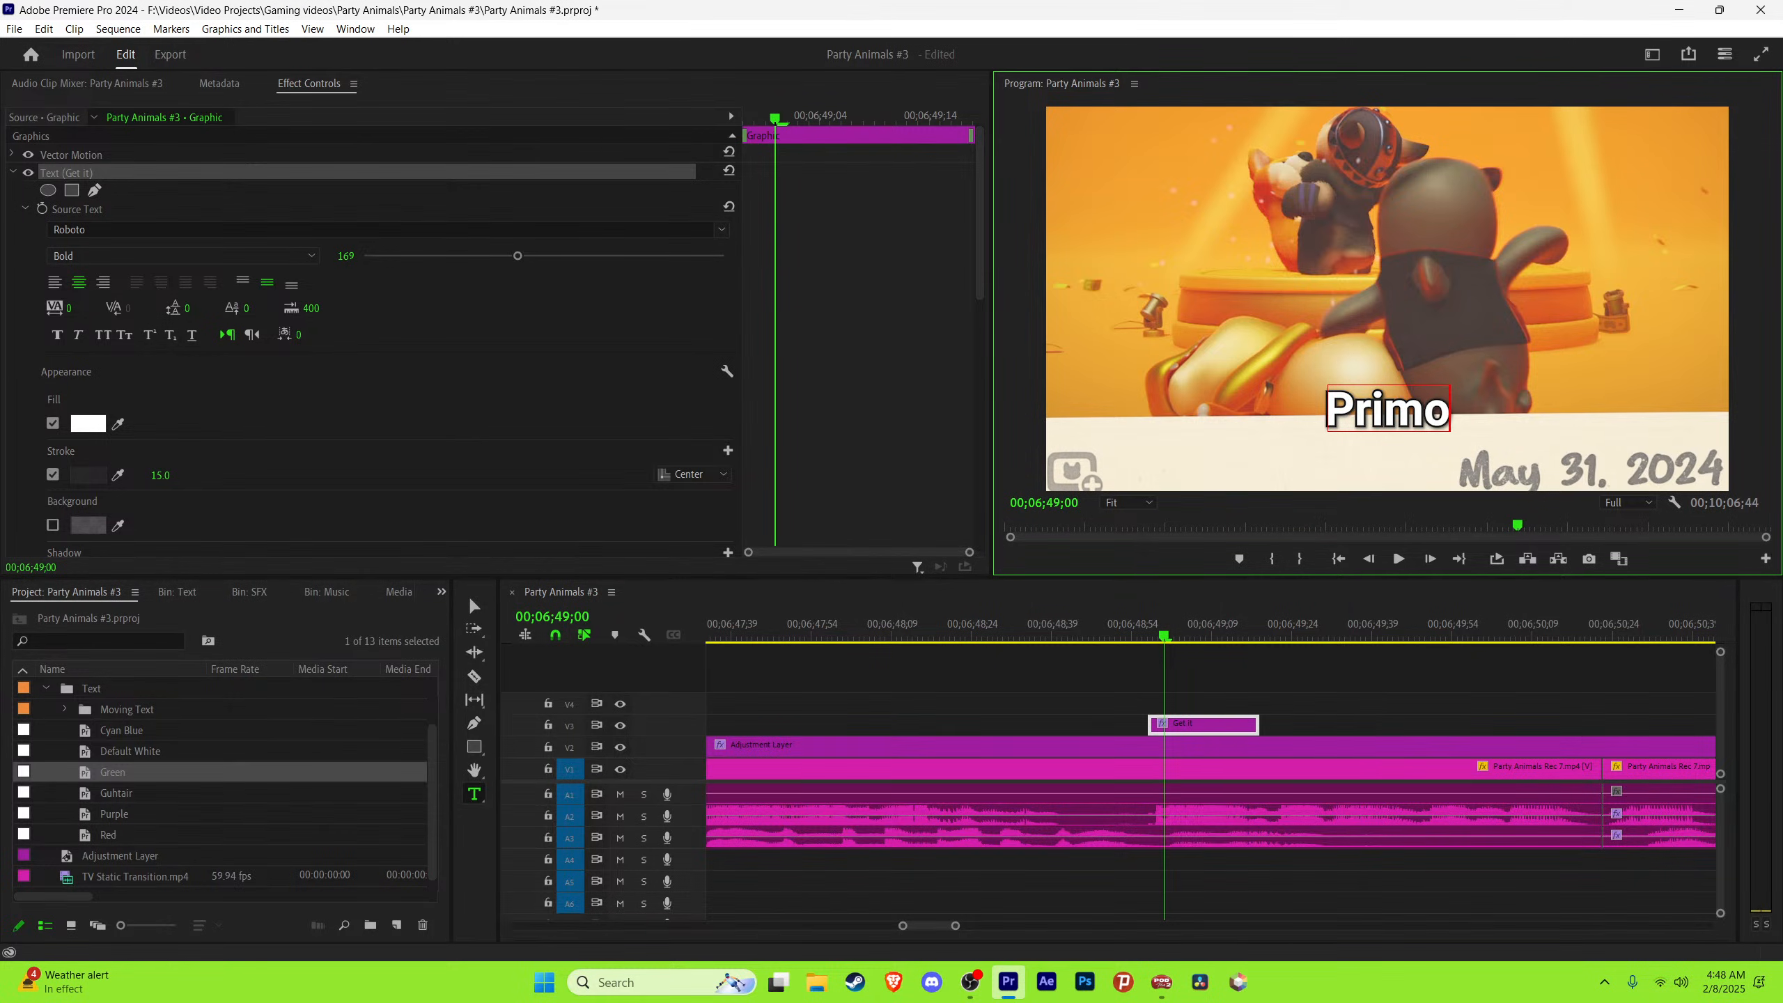
pyautogui.write("'s ge")
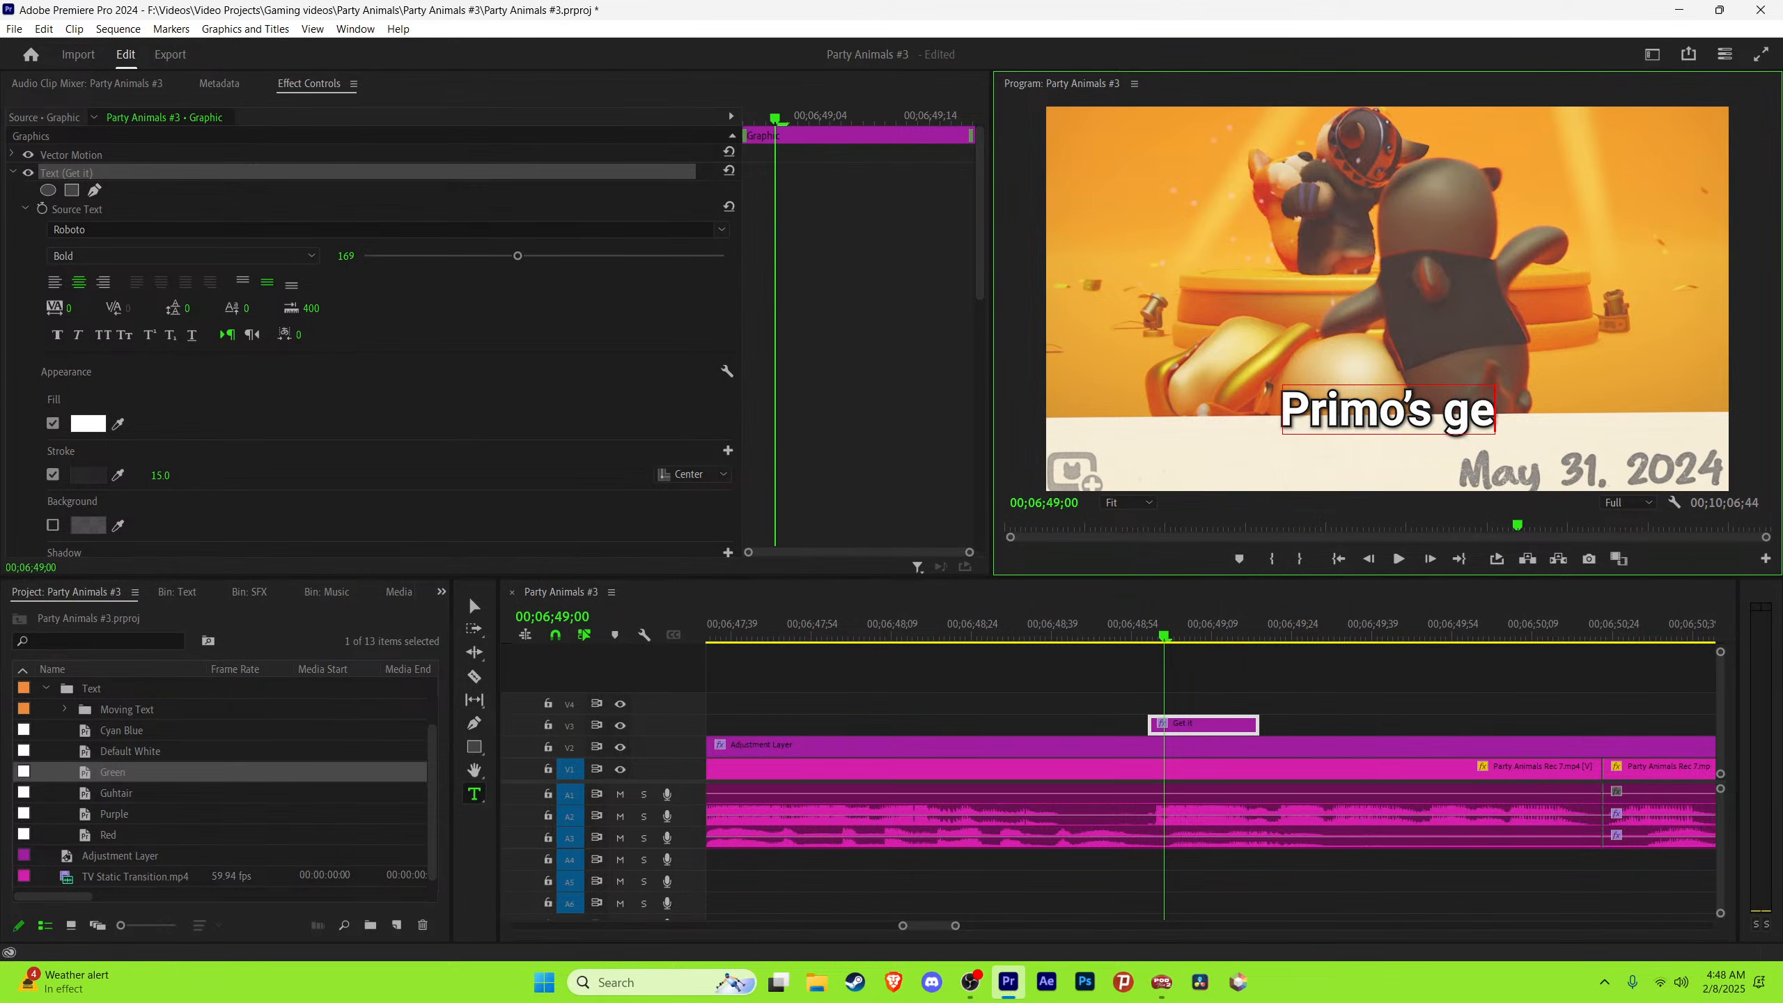
pyautogui.write('tting')
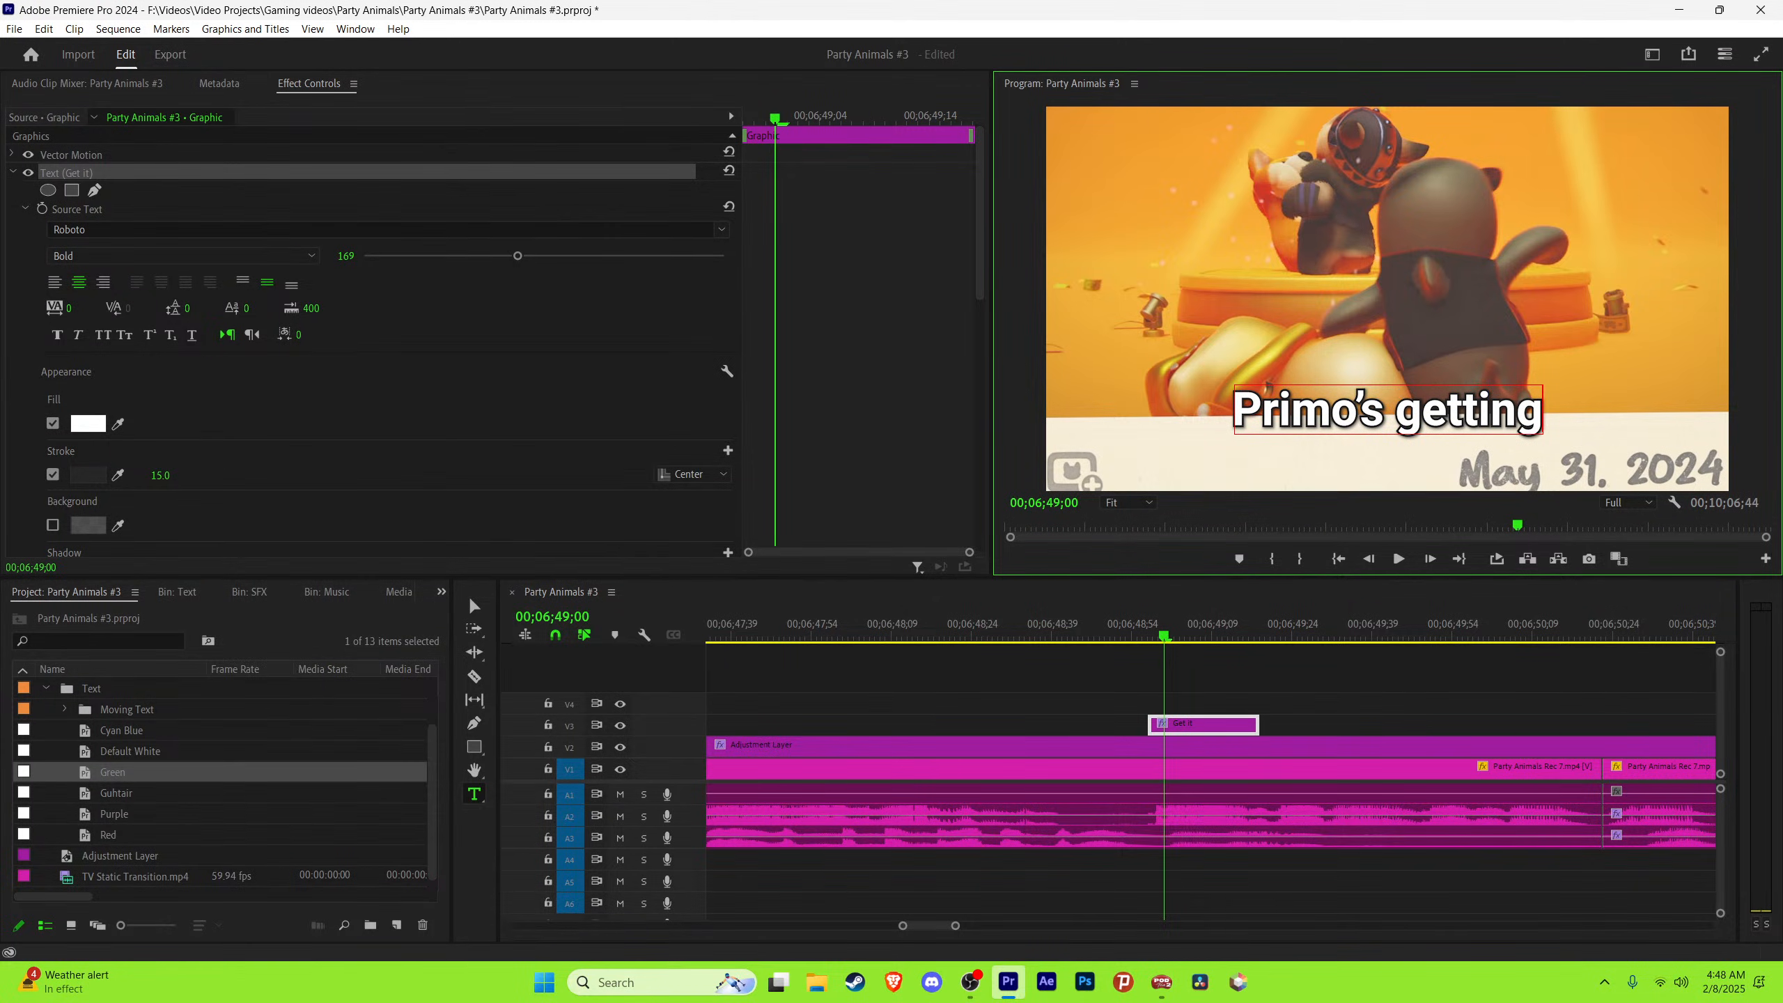
pyautogui.press('BackSpace')
pyautogui.write("'")
pyautogui.click(468, 594)
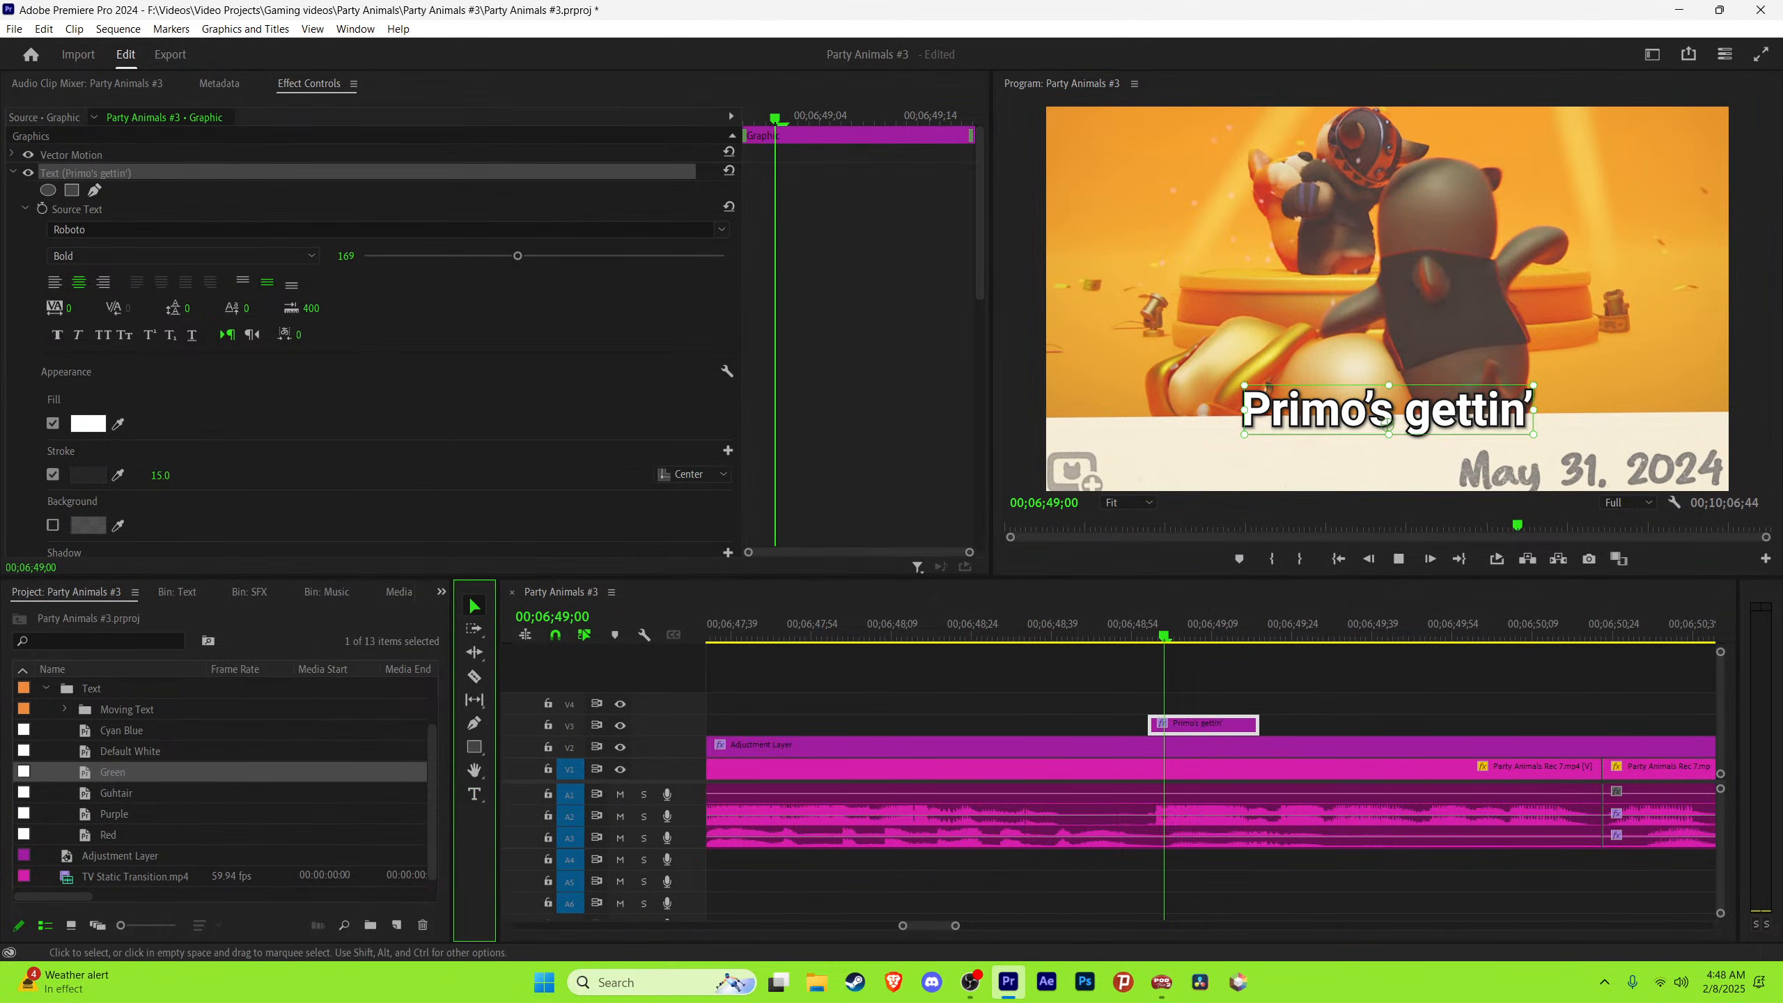
# Step: Extend the end of the "Primo's gettin'" caption to 00;06;49;34, where the words end
pyautogui.press('space')
pyautogui.moveTo(1228, 625)
pyautogui.mouseDown()
pyautogui.moveTo(1279, 625)
pyautogui.moveTo(1242, 625)
pyautogui.mouseUp()
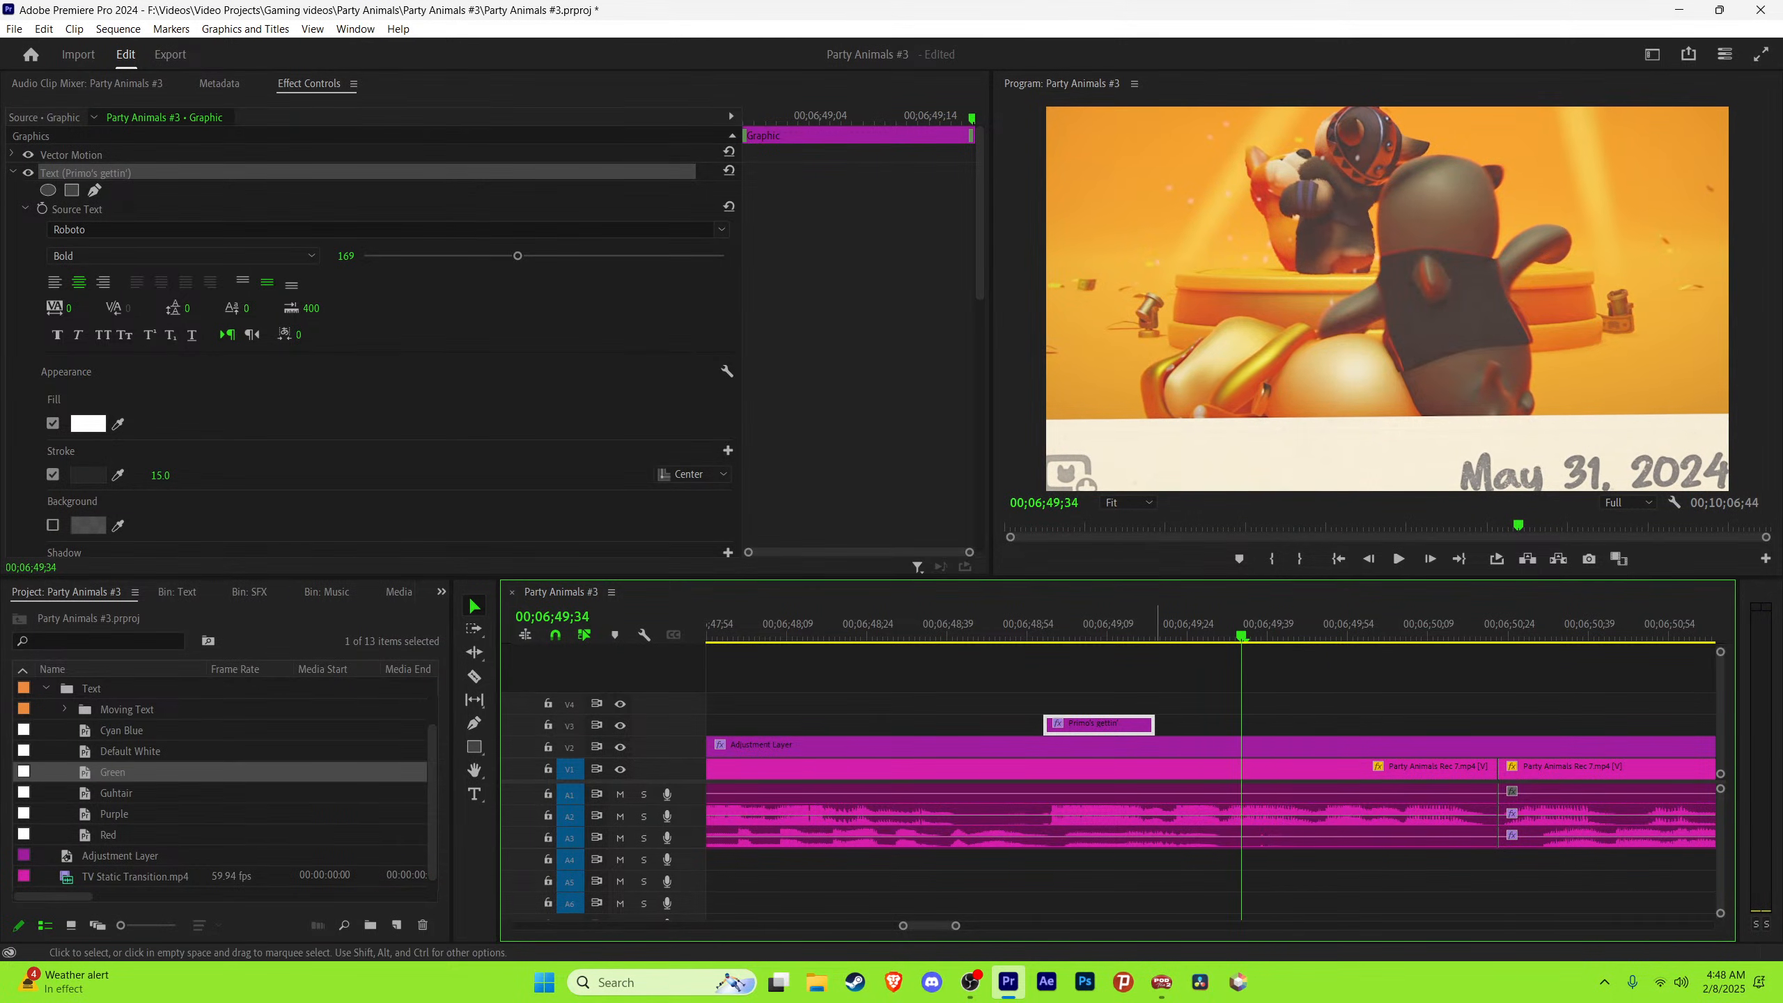
pyautogui.moveTo(1154, 725); pyautogui.dragTo(1240, 725)
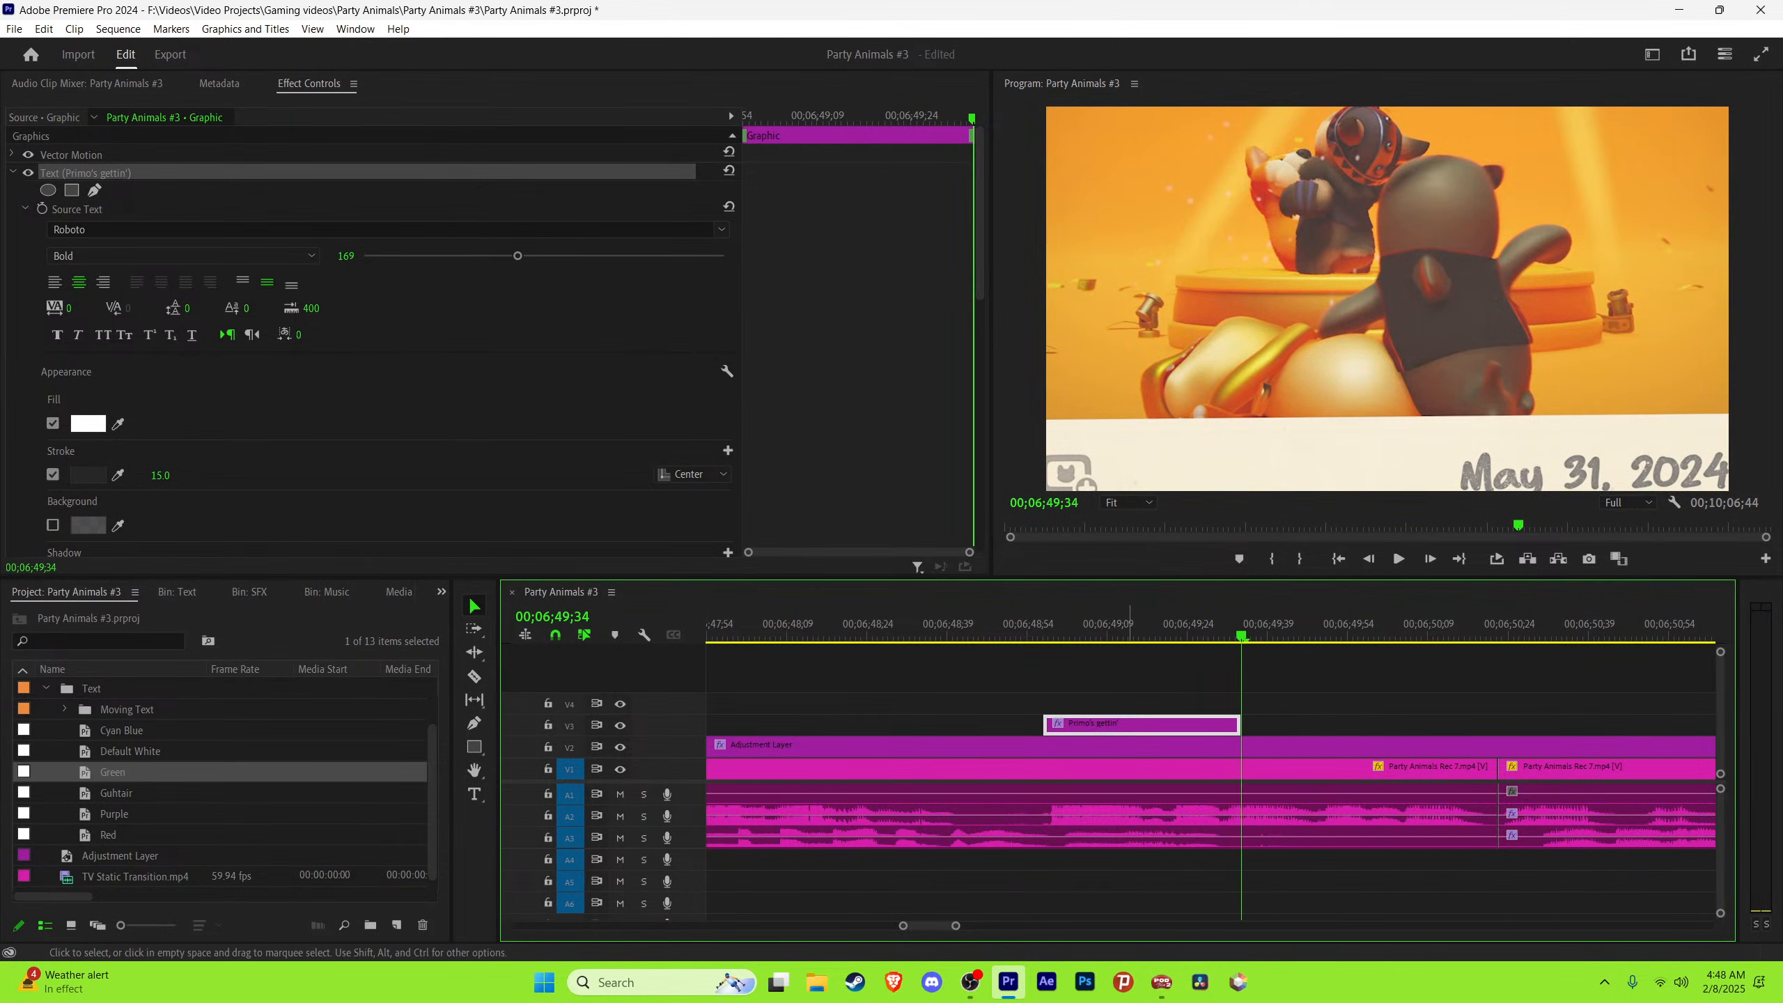
# Step: Duplicate the "Primo's gettin'" caption directly after itself on V3, shorten the copy and change its text to "that"
pyautogui.keyDown('alt'); pyautogui.moveTo(1131, 724); pyautogui.dragTo(1328, 725); pyautogui.keyUp('alt')
pyautogui.moveTo(1436, 724); pyautogui.dragTo(1395, 725)
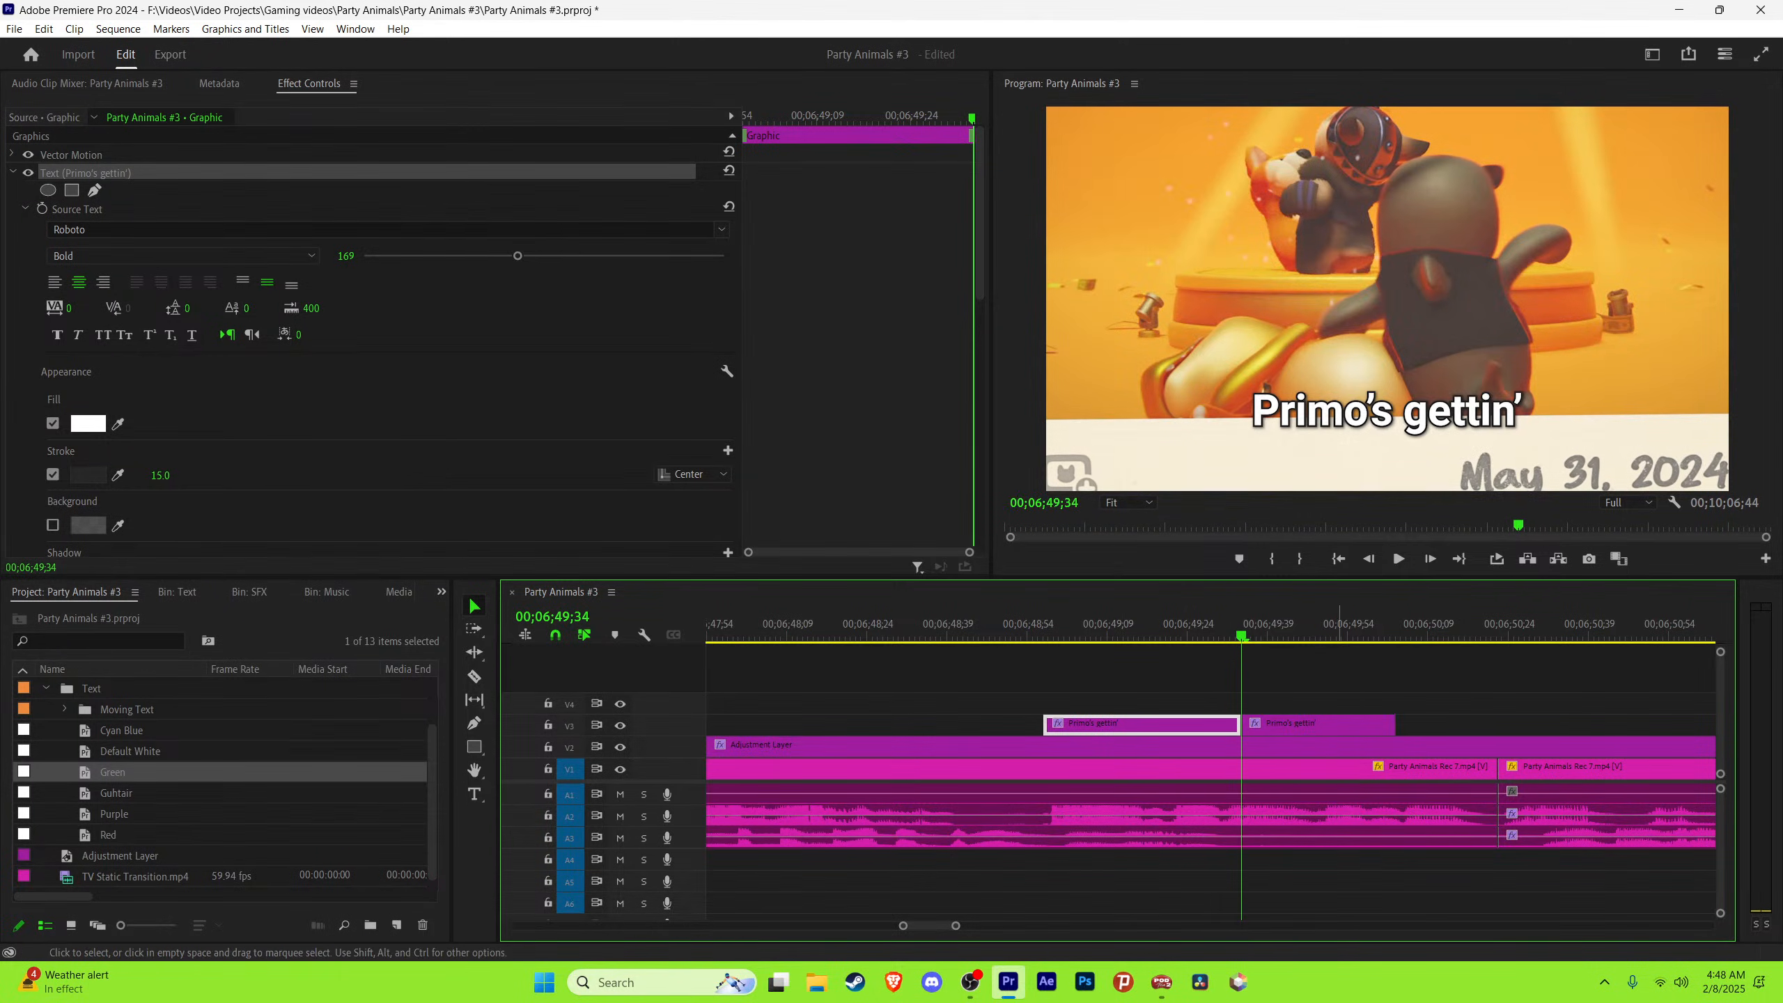
pyautogui.click(1295, 625)
pyautogui.moveTo(1531, 413); pyautogui.dragTo(1241, 414)
pyautogui.write('that')
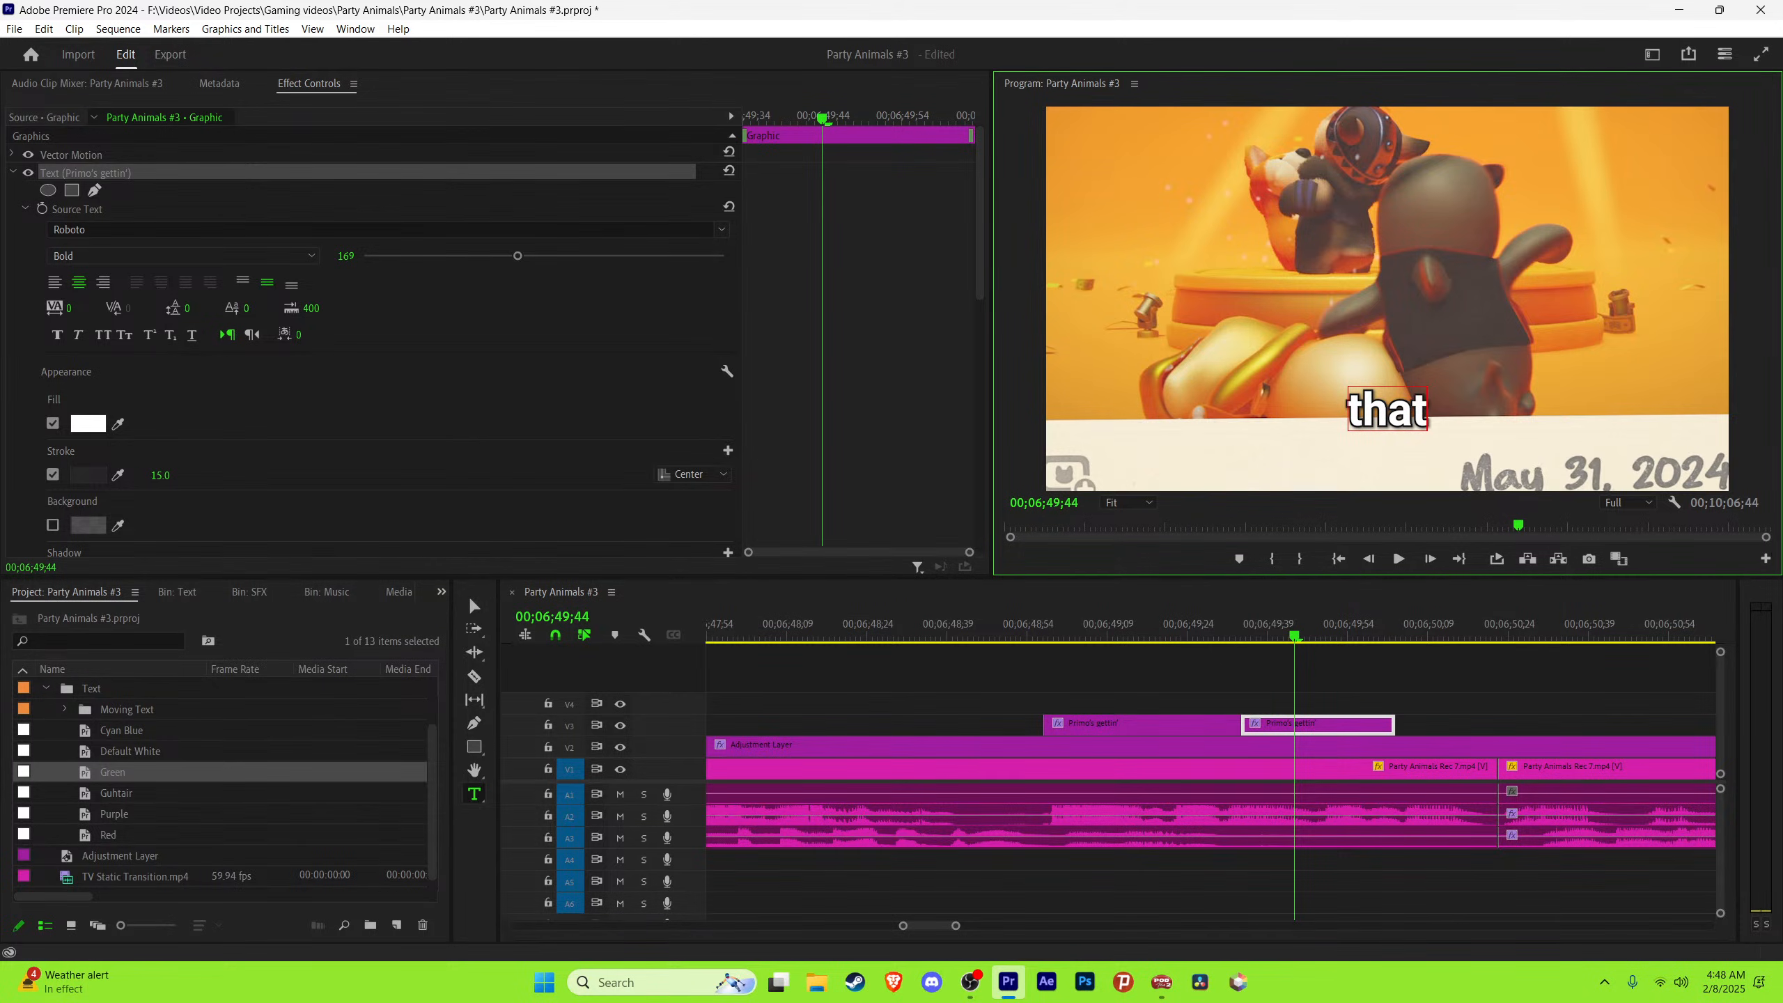
# Step: End the "that" caption at 00;06;49;48 and place a copy of it directly after on V3
pyautogui.moveTo(1296, 625); pyautogui.dragTo(1319, 625)
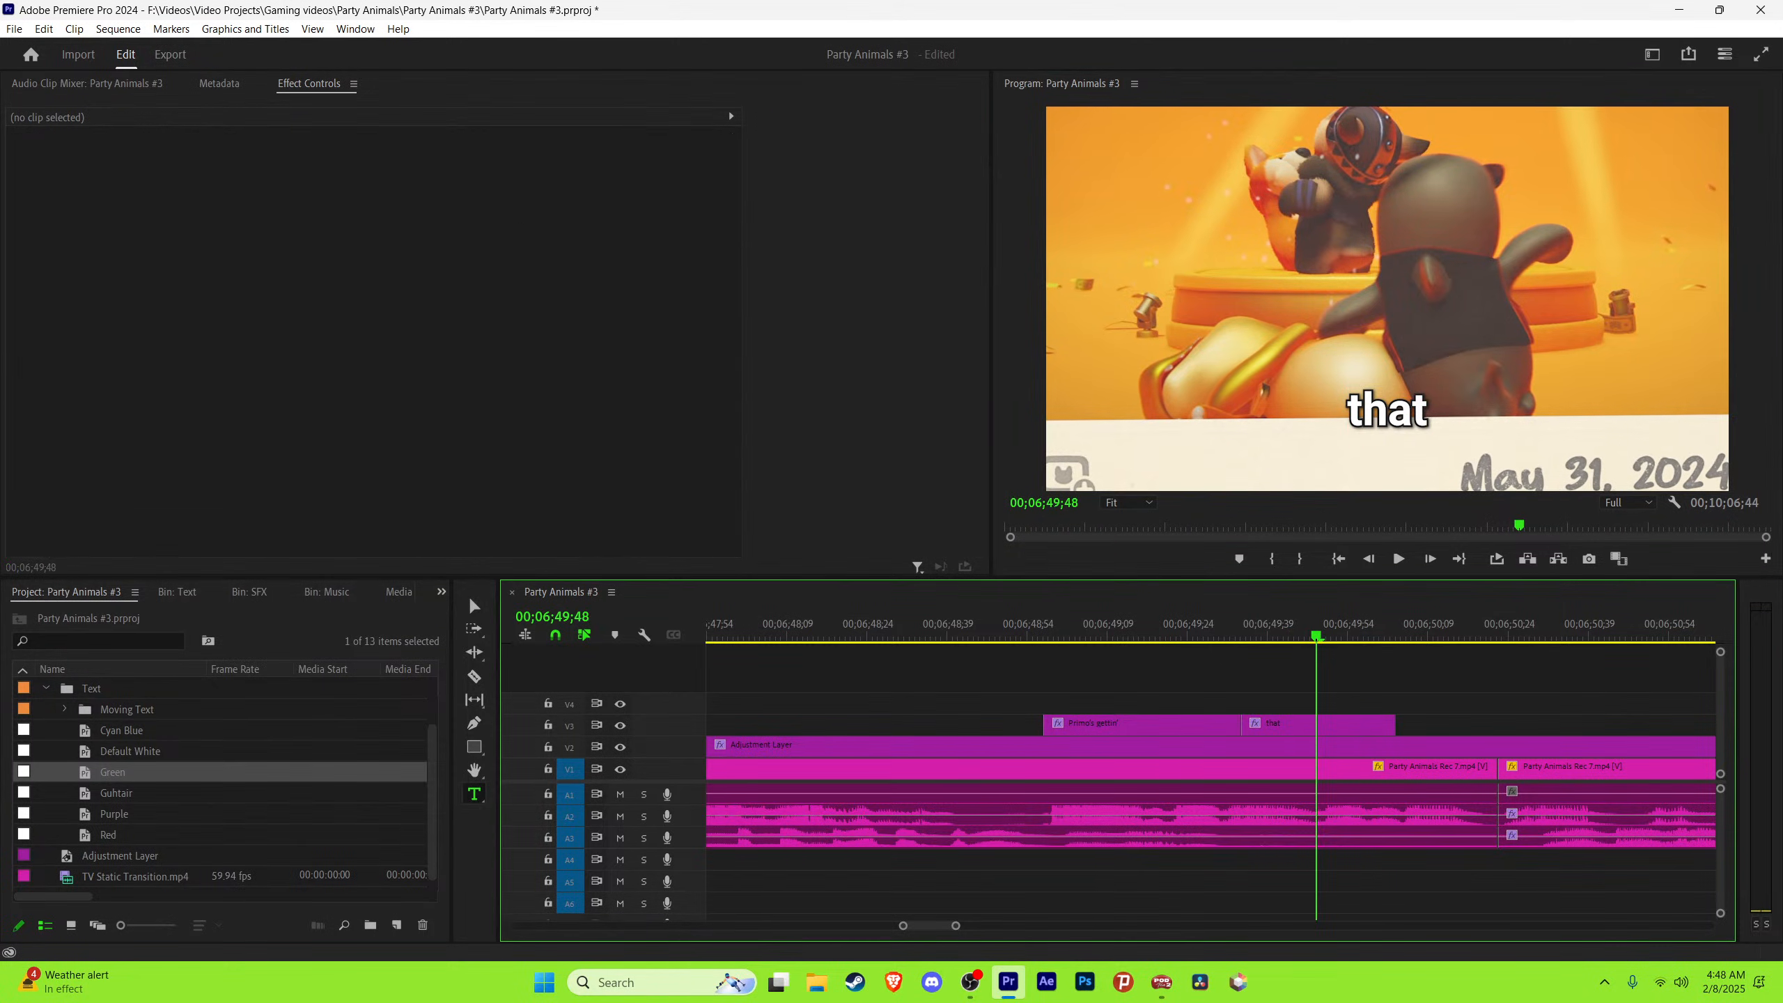
pyautogui.press('space')
pyautogui.click(1319, 625)
pyautogui.keyDown('alt'); pyautogui.moveTo(1298, 725); pyautogui.dragTo(1497, 725); pyautogui.keyUp('alt')
pyautogui.press('space')
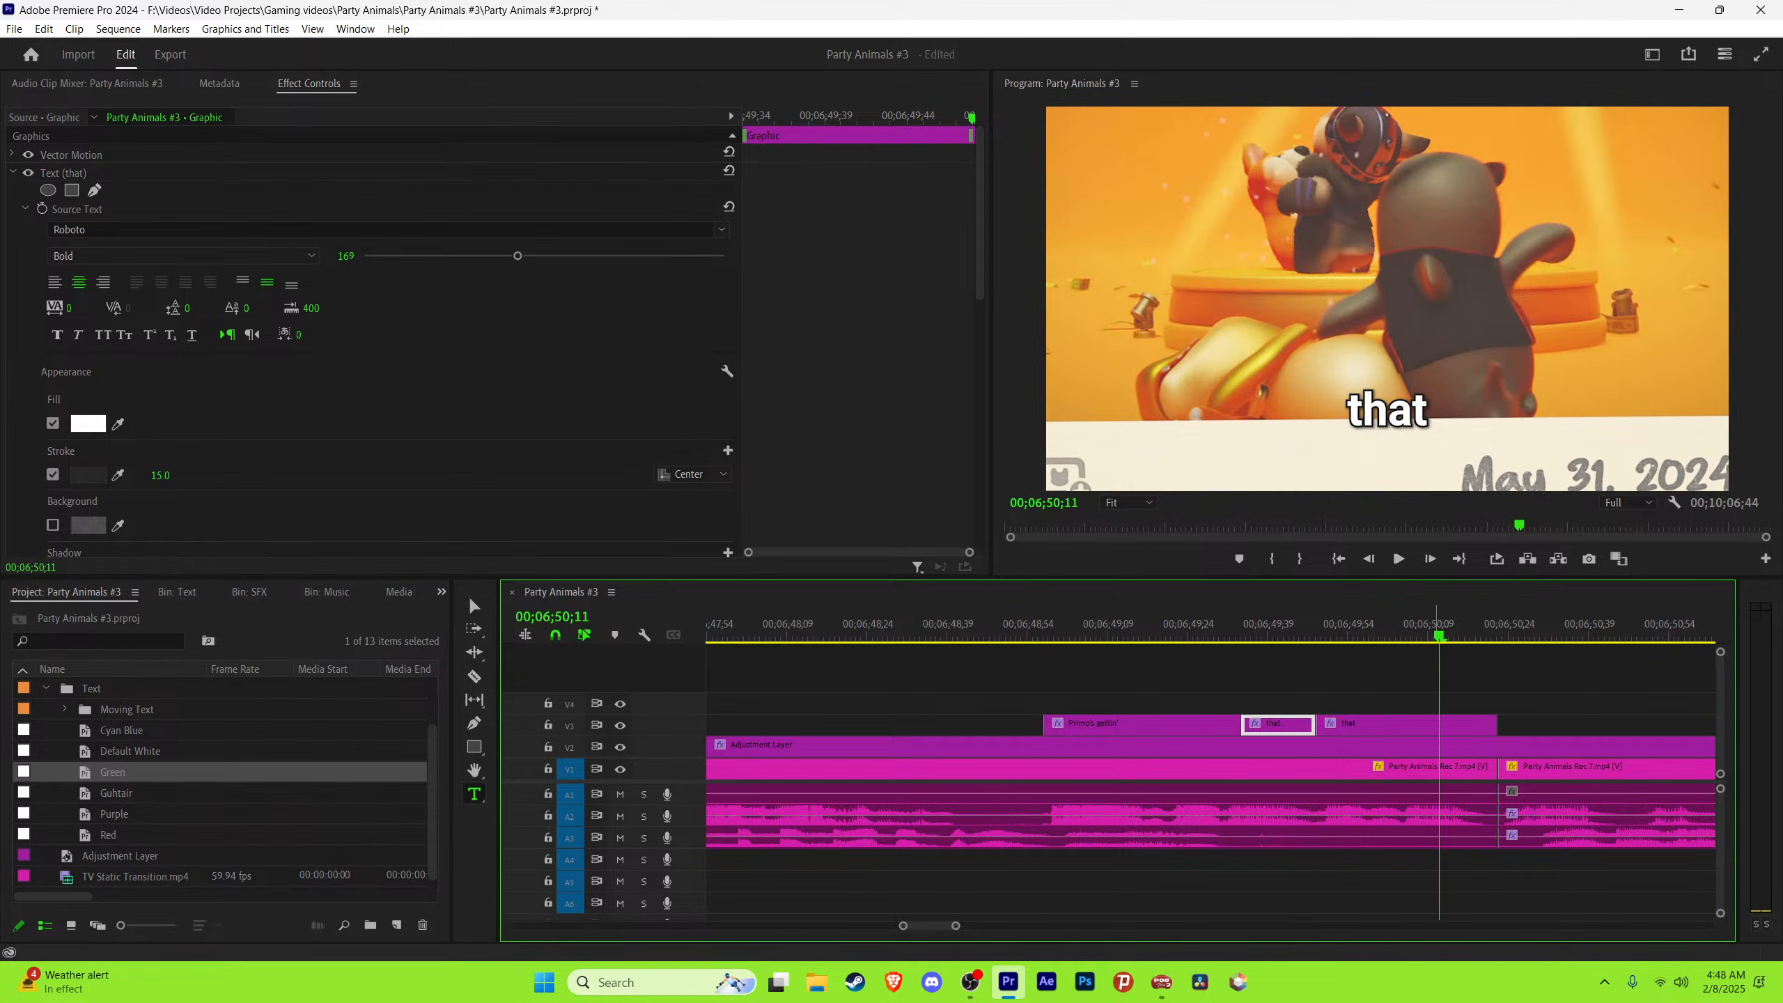
# Step: Change the copied "that" caption's text to "gussy"
pyautogui.doubleClick(1388, 411)
pyautogui.write('g')
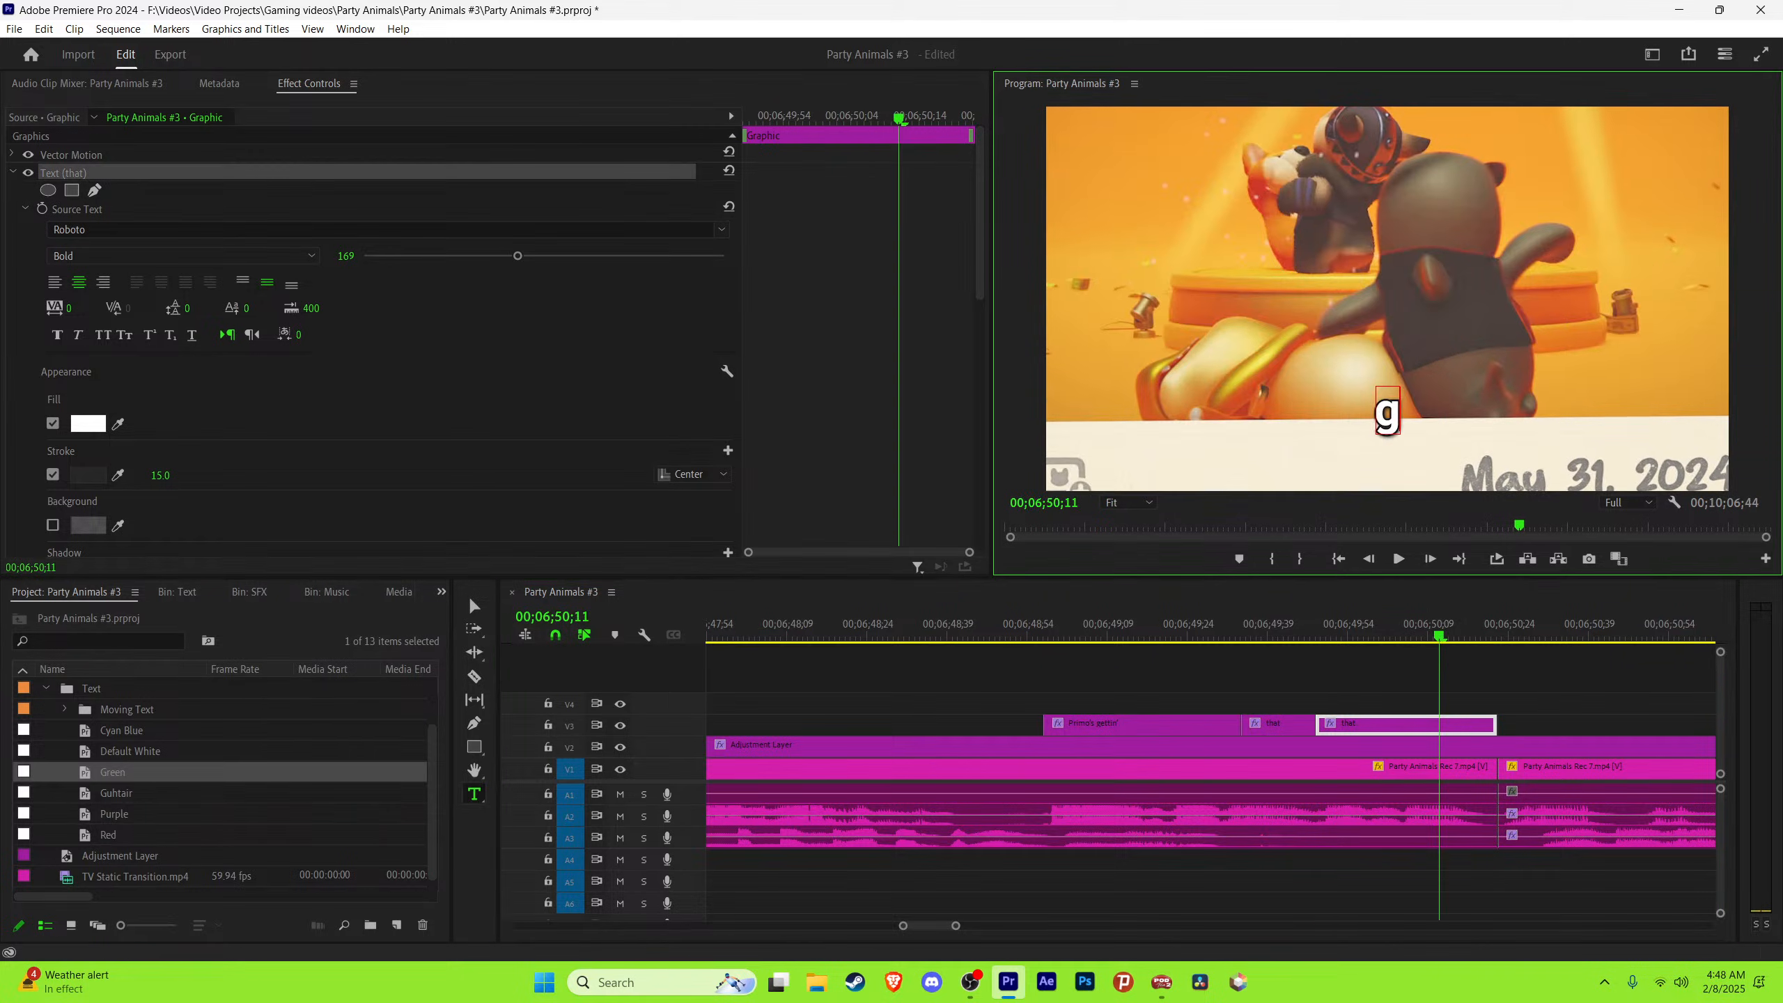
pyautogui.write('ussy')
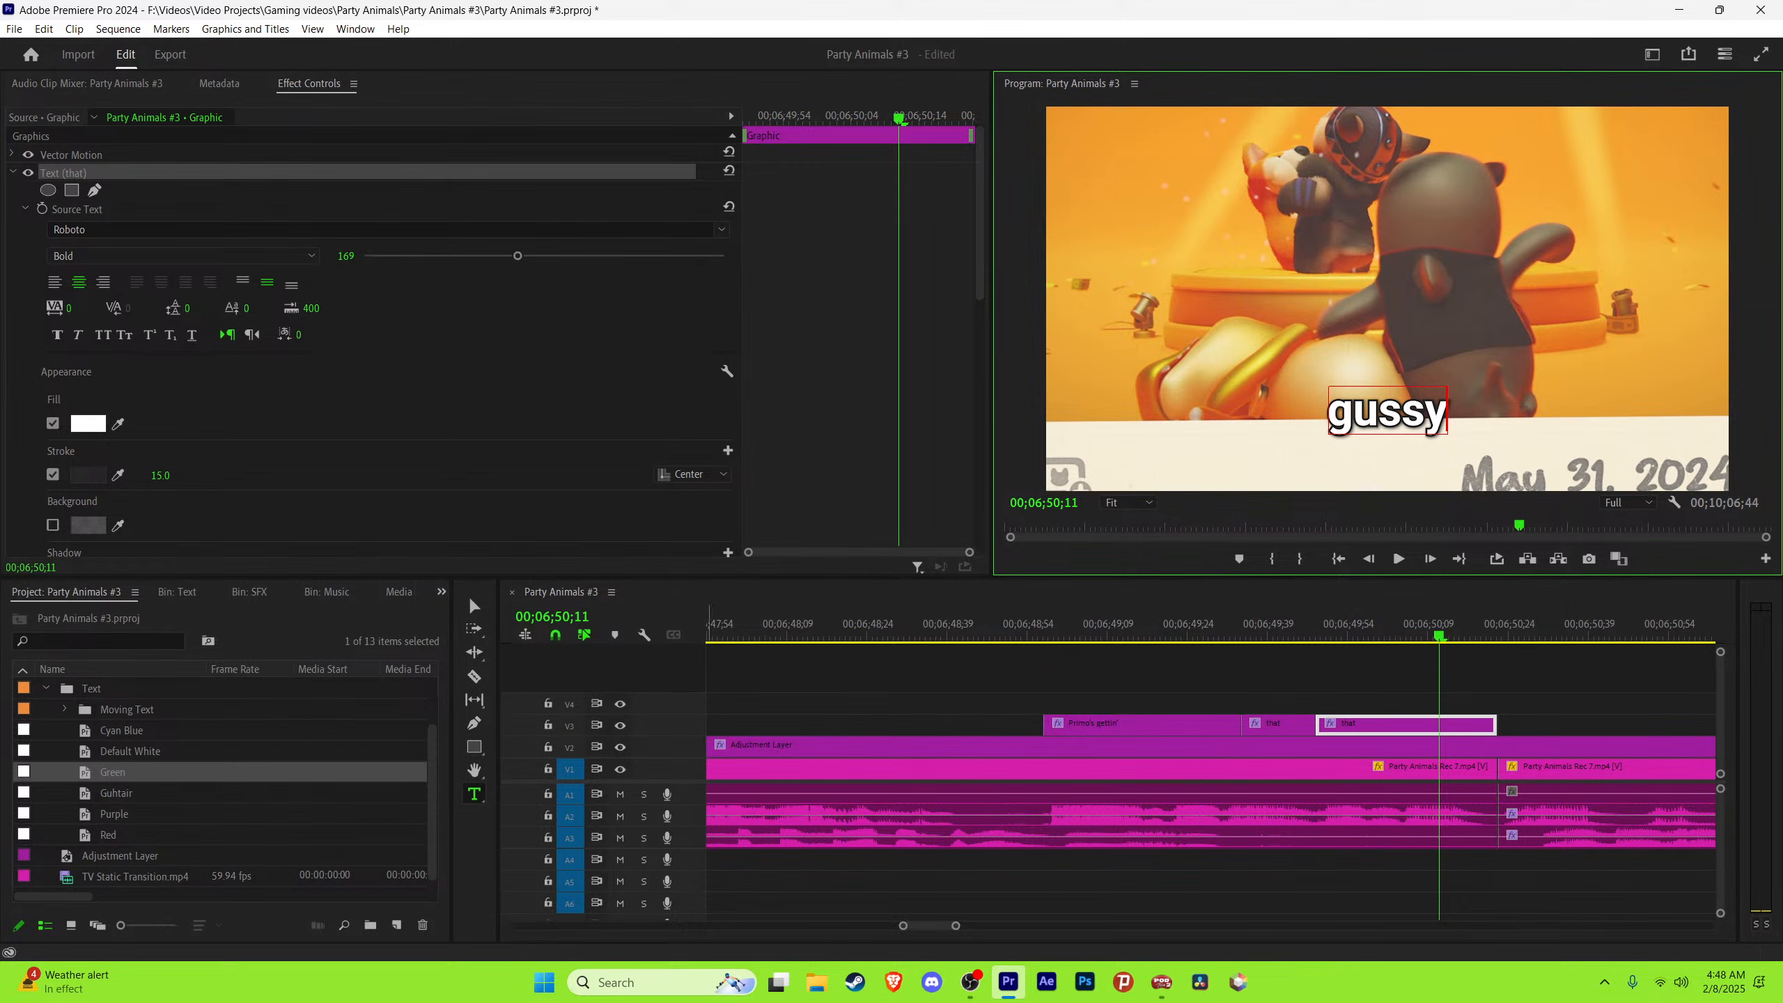
pyautogui.click(474, 605)
# Step: Trim the end of the "gussy" caption to 00;06;50;20 and save the project
pyautogui.press('space')
pyautogui.press('space')
pyautogui.press('w')
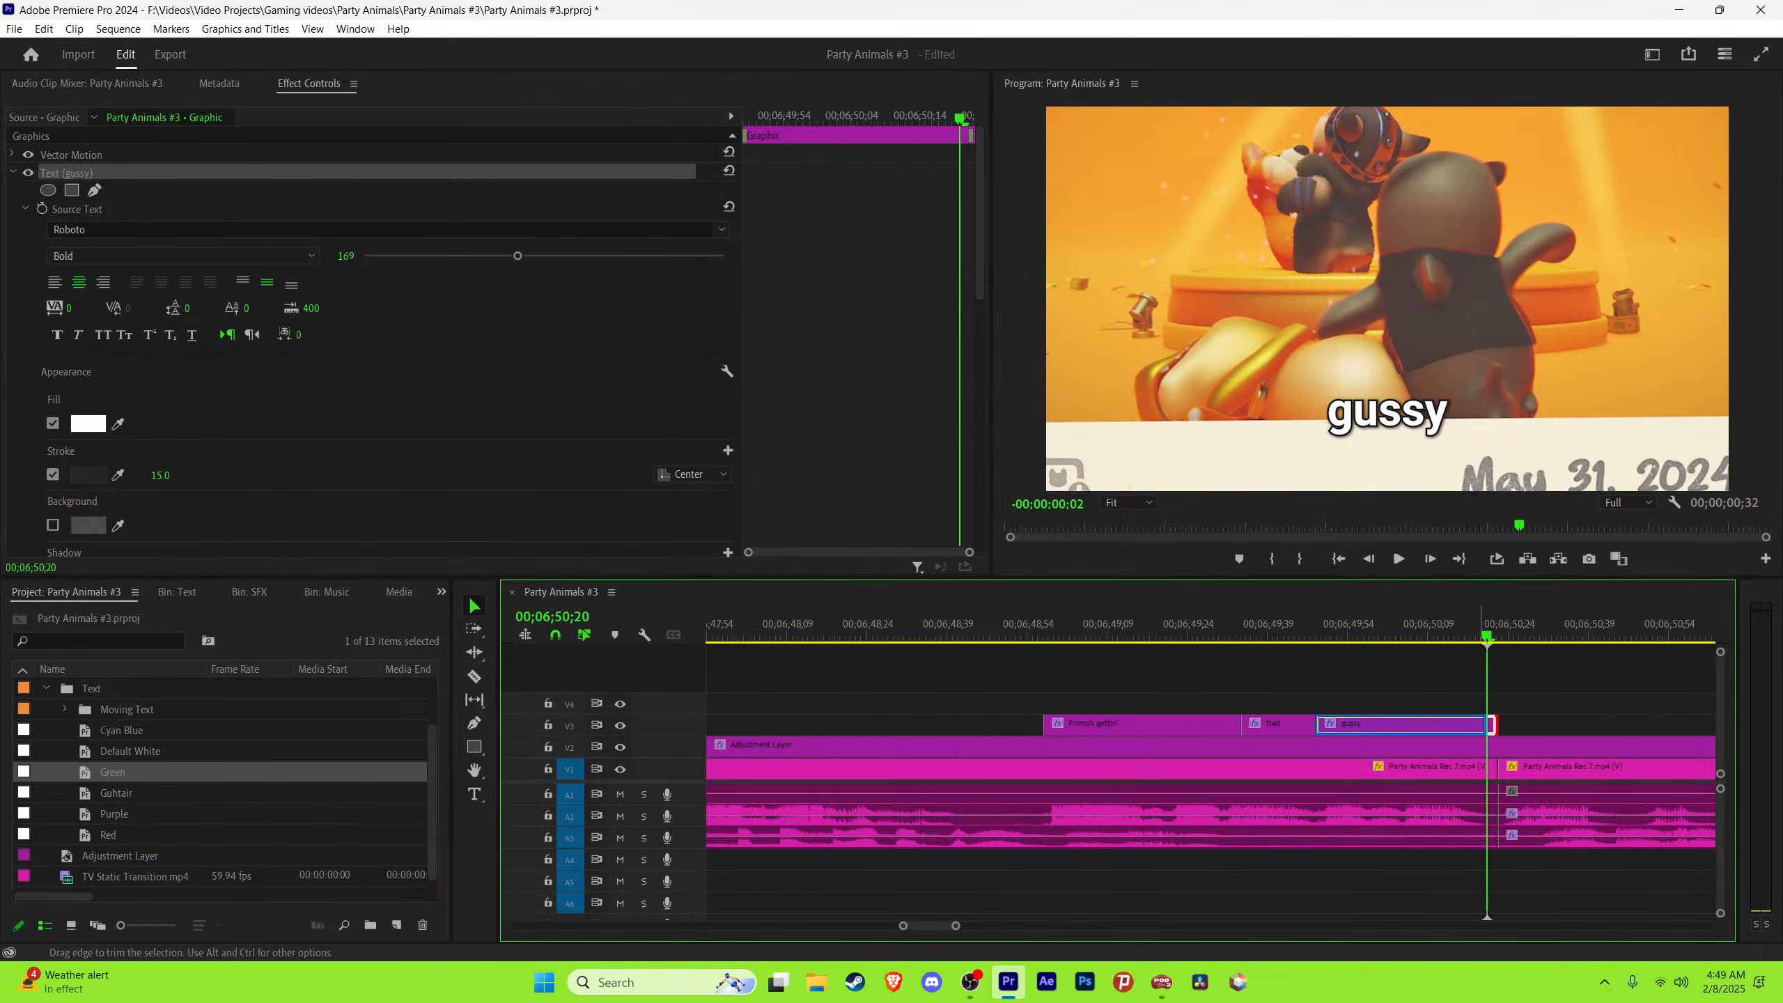
pyautogui.hotkey('ctrl', 's')
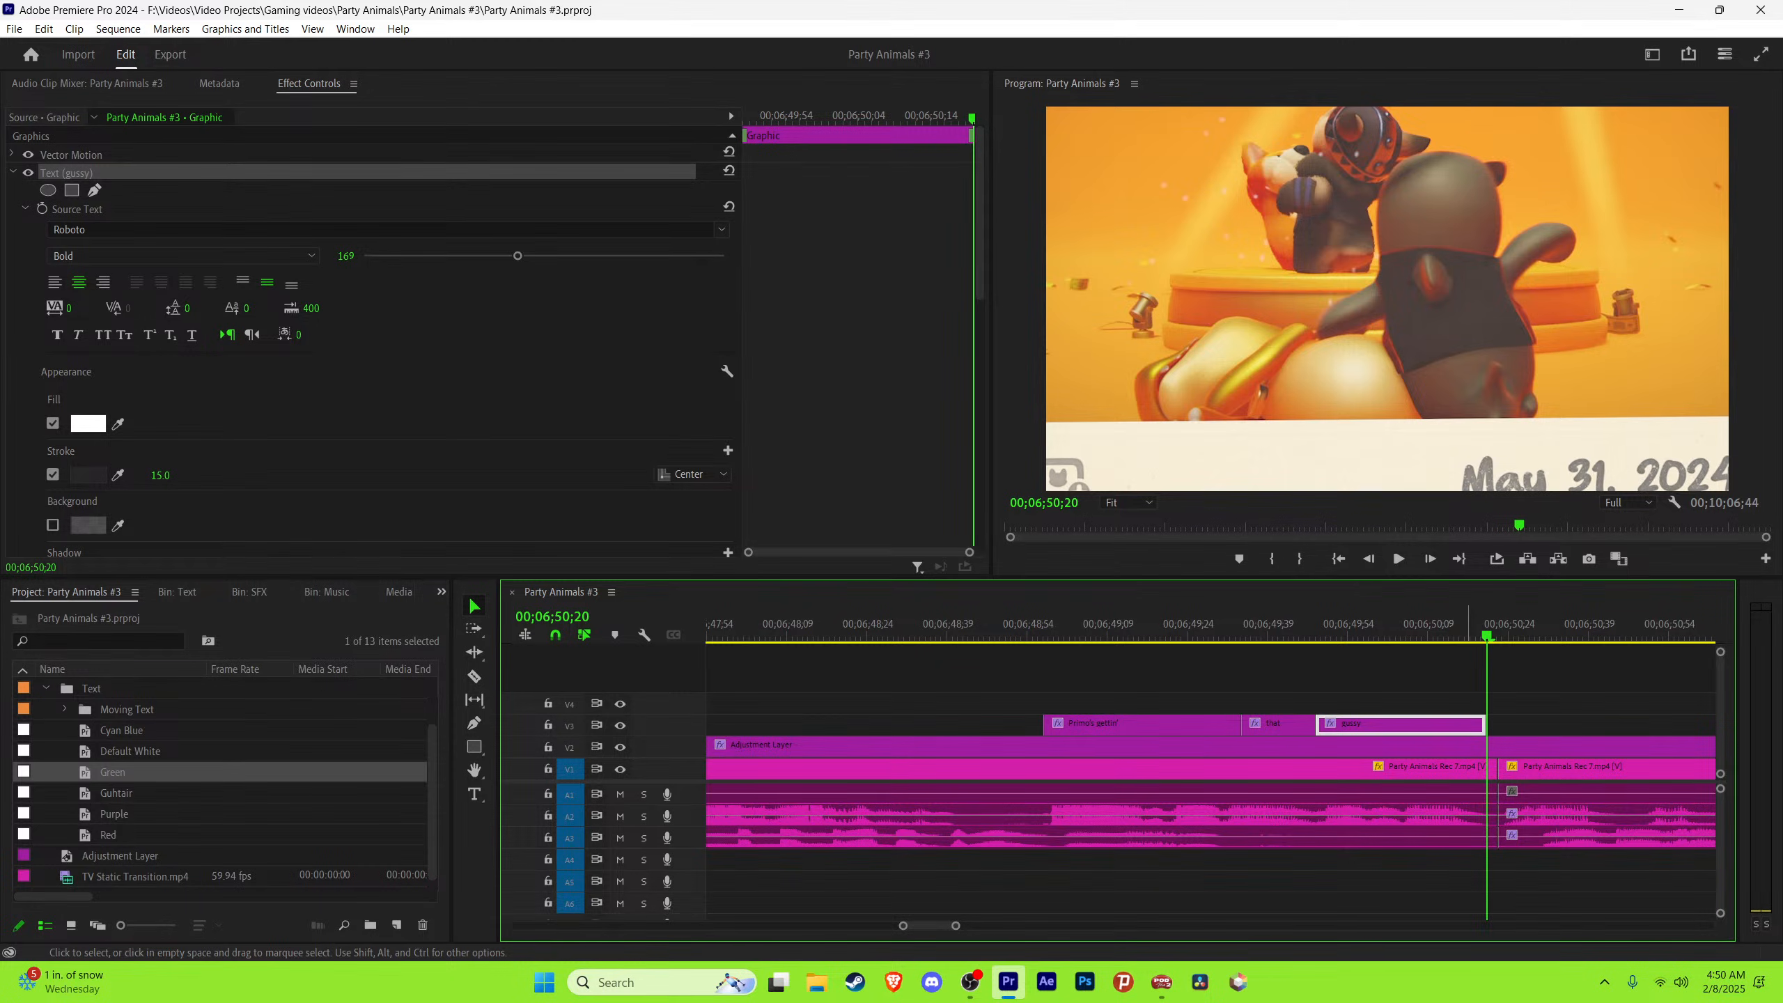
# Step: Play back the new captions and split the "Primo's gettin'" caption between its two words, at about 00;06;49;20
pyautogui.click(1564, 702)
pyautogui.click(1038, 625)
pyautogui.press('space')
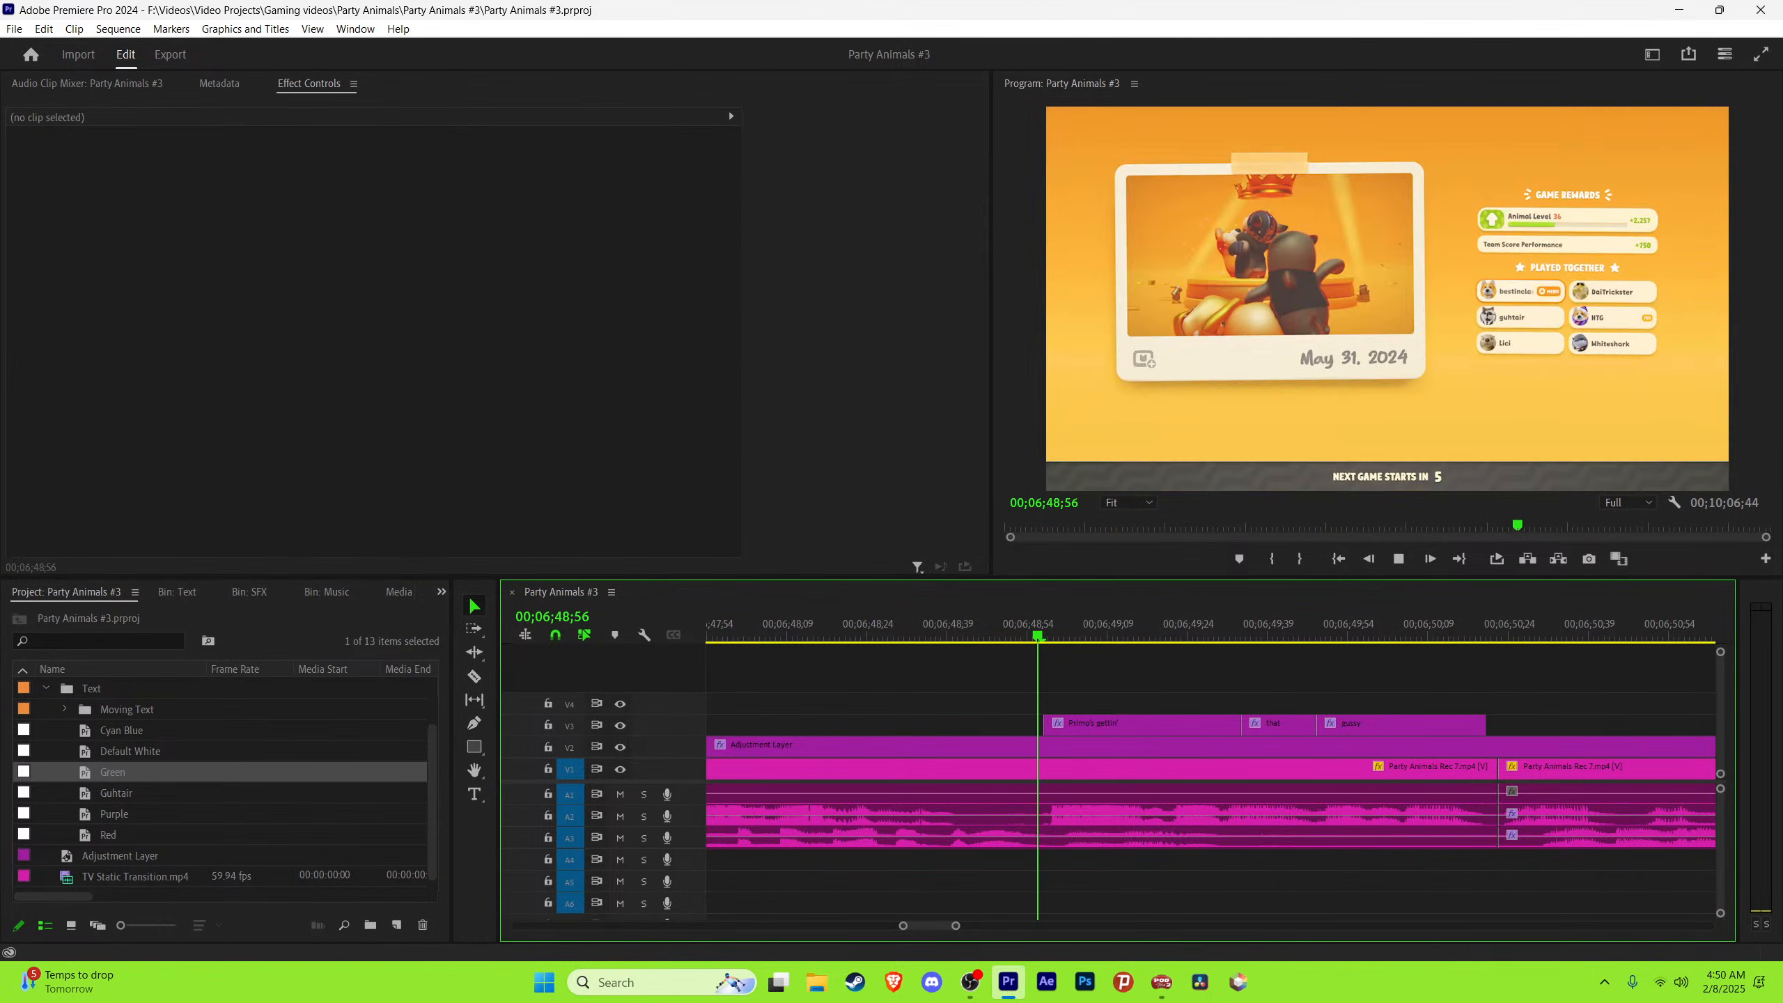
pyautogui.press('space')
pyautogui.click(1075, 625)
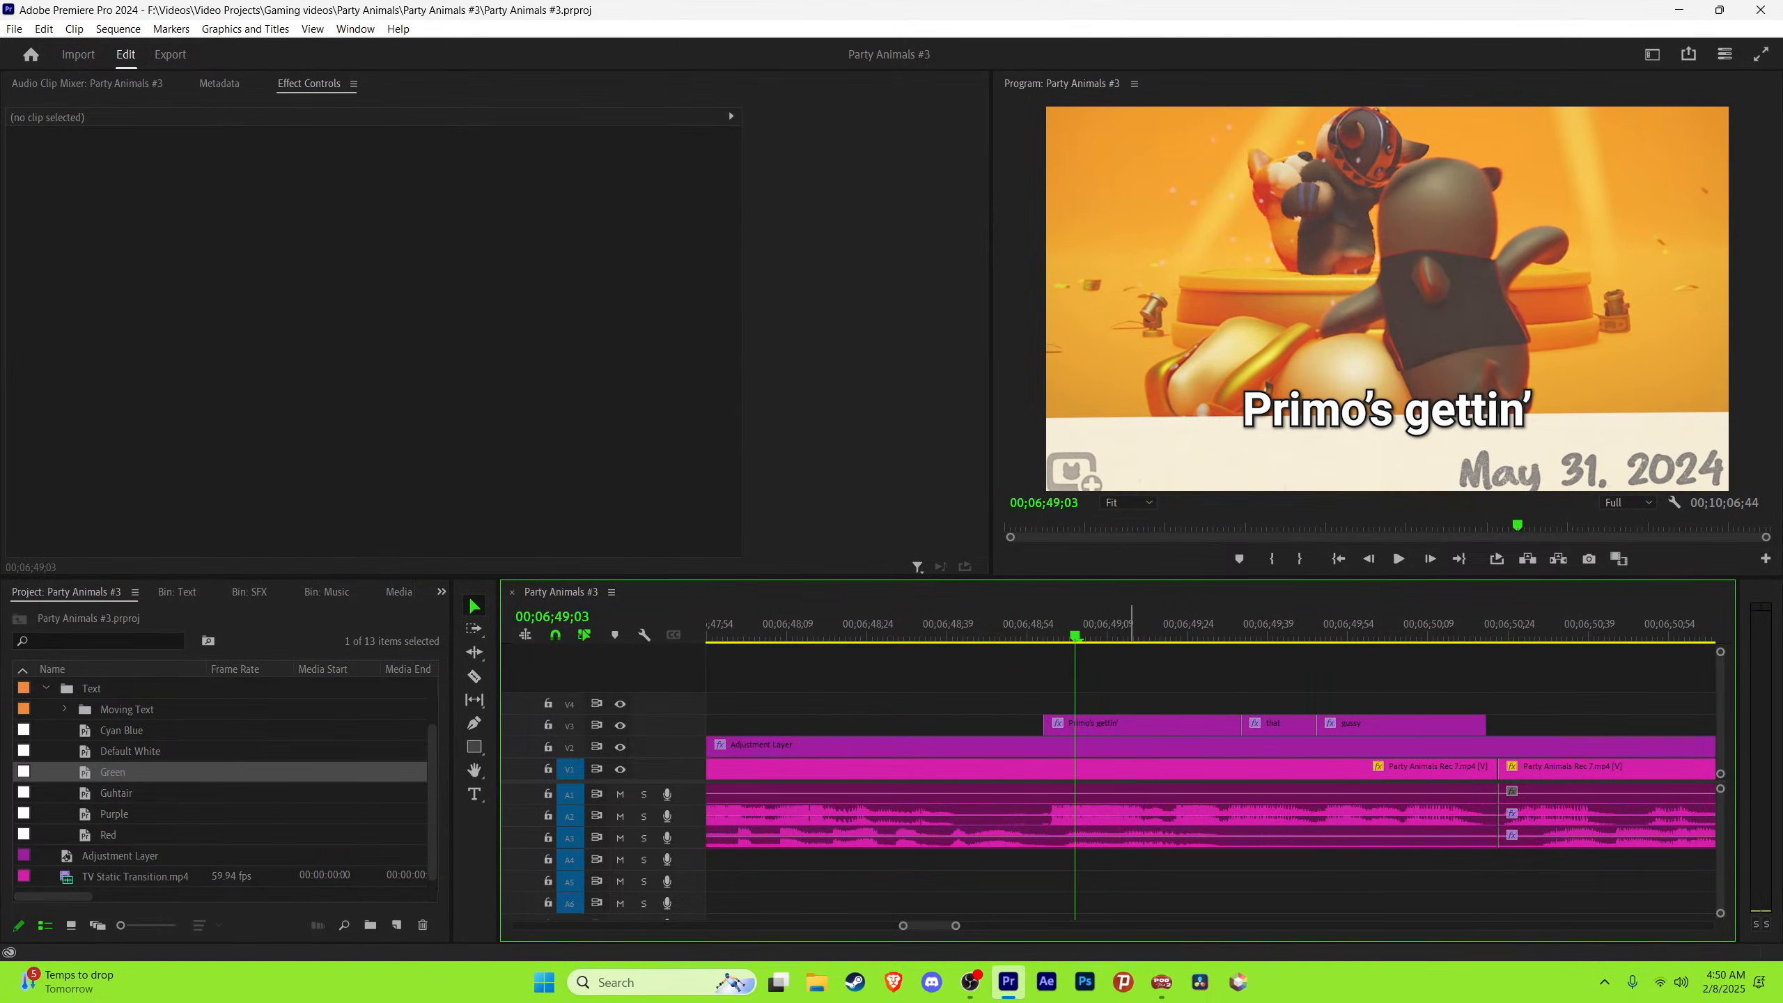
pyautogui.press('space')
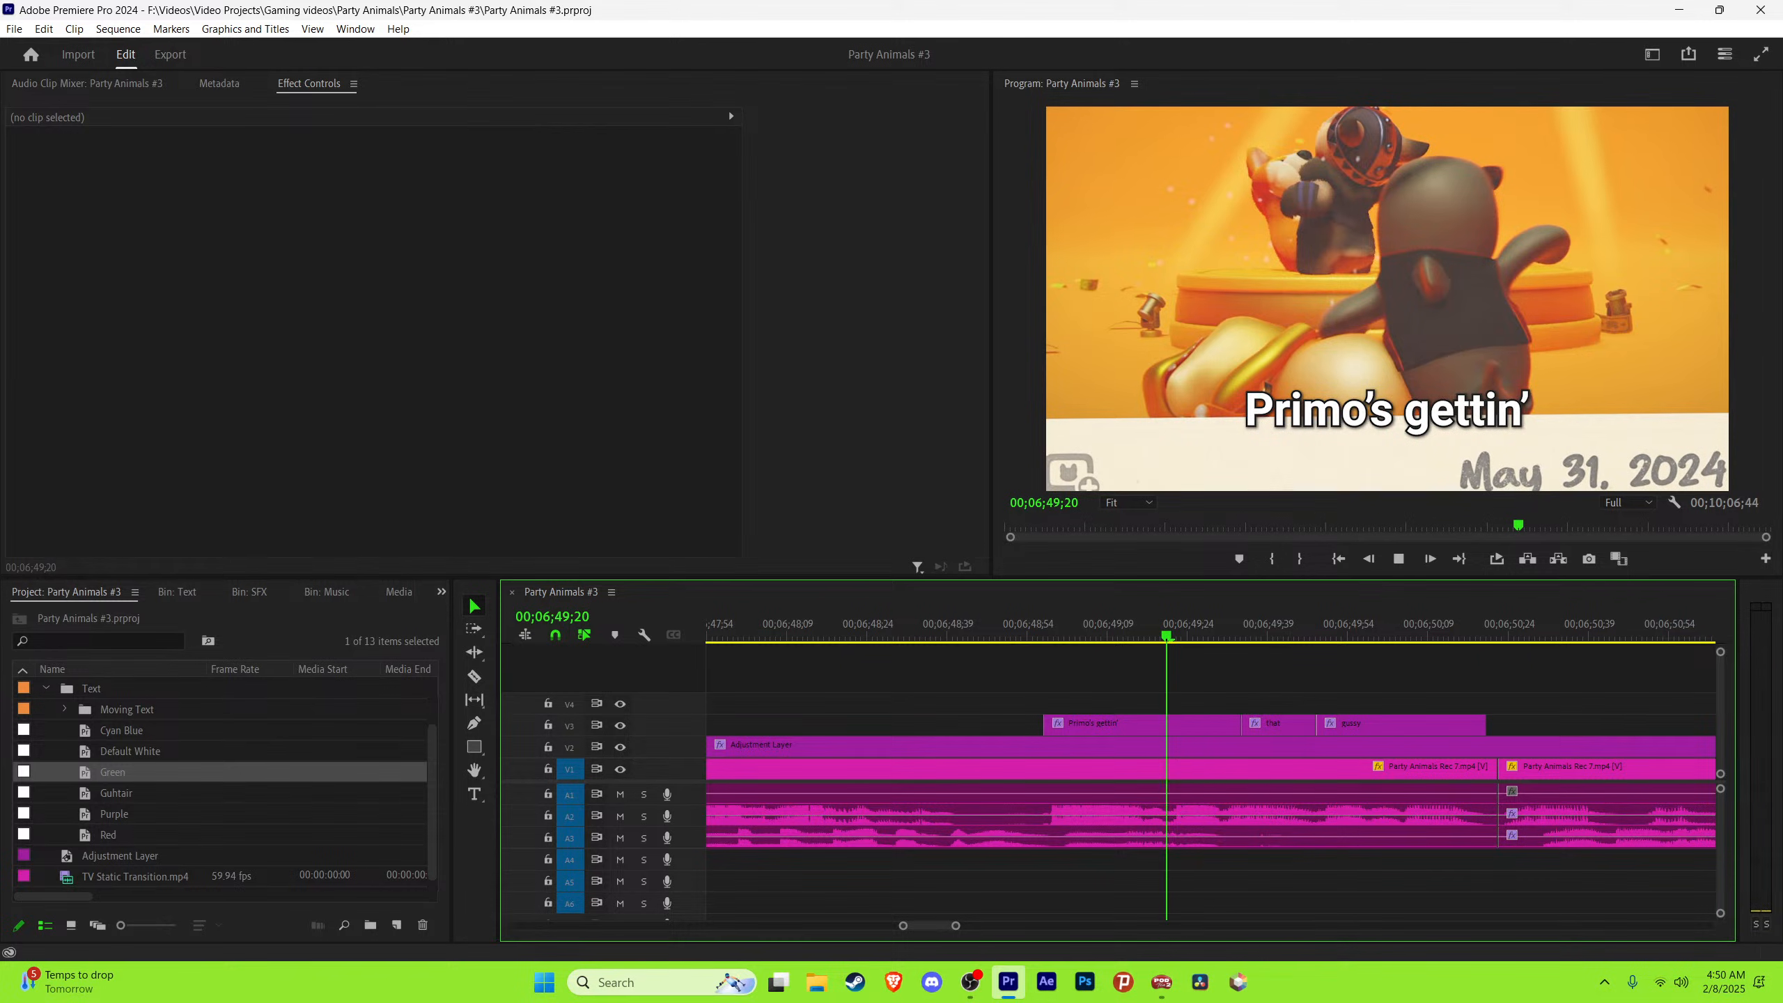
pyautogui.press('space')
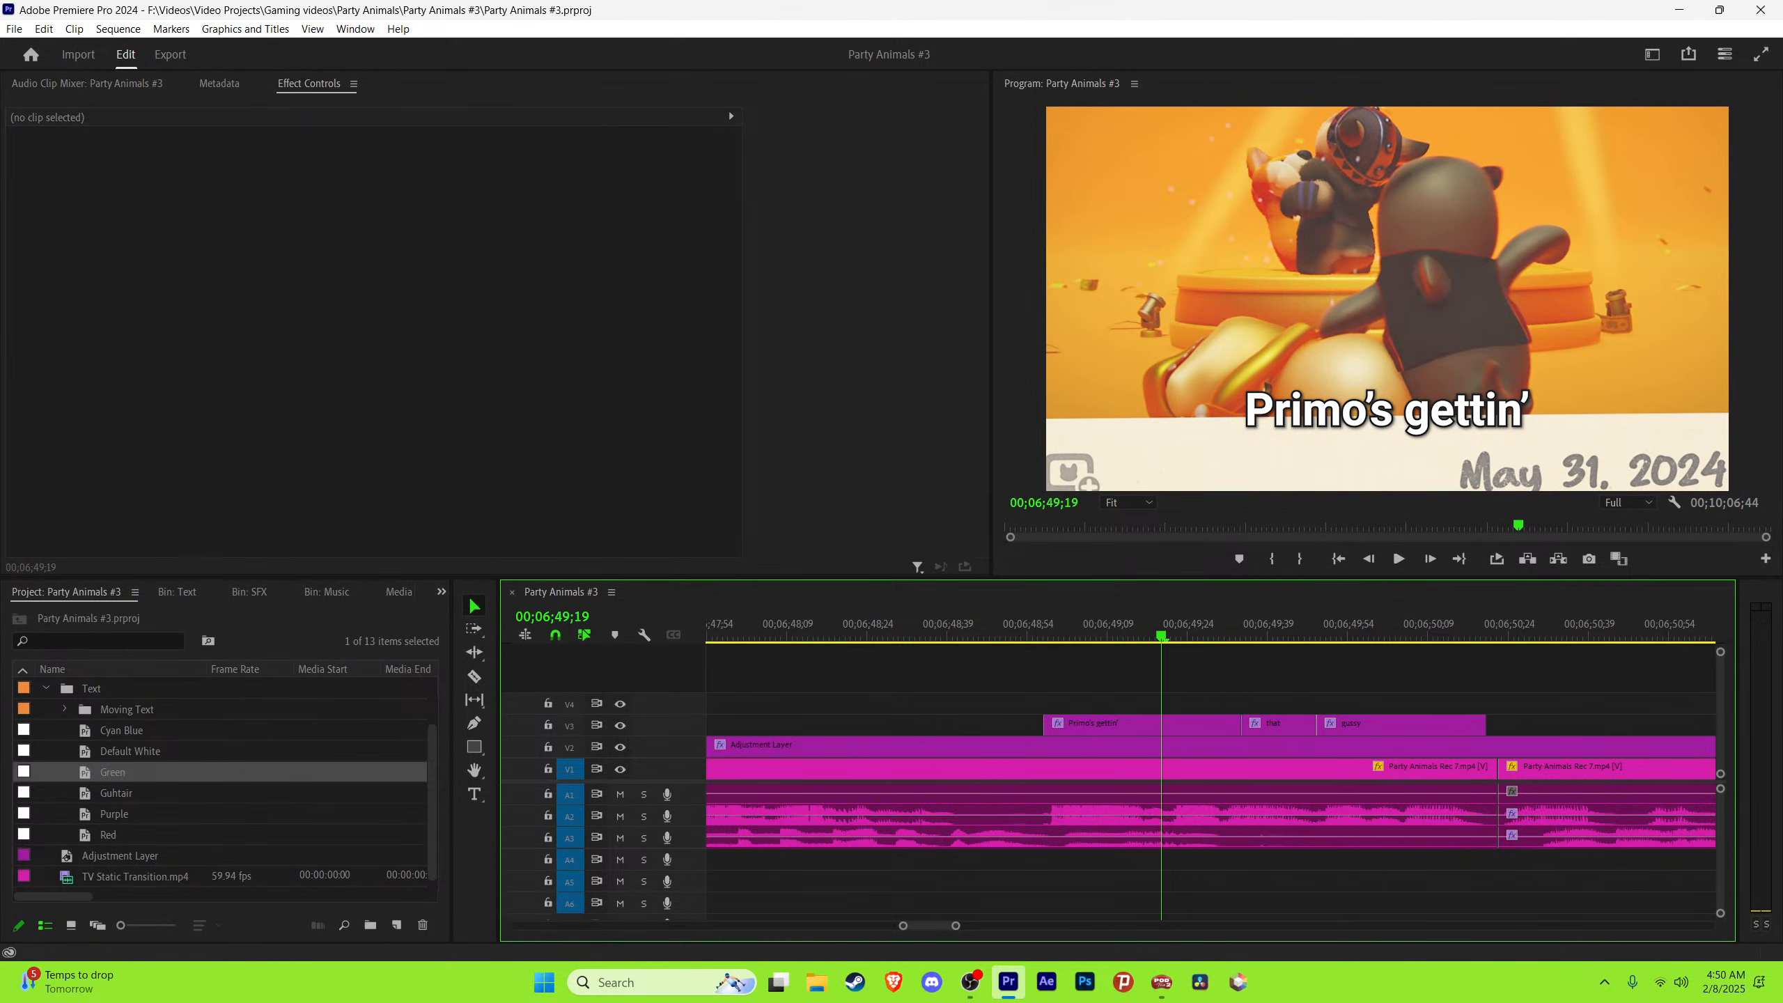
pyautogui.moveTo(1113, 724); pyautogui.dragTo(1218, 724)
# Step: Shorten the text of the first half of the split caption to "Primo's"
pyautogui.hotkey('shift', 'Left')
pyautogui.hotkey('shift', 'Left')
pyautogui.press('t')
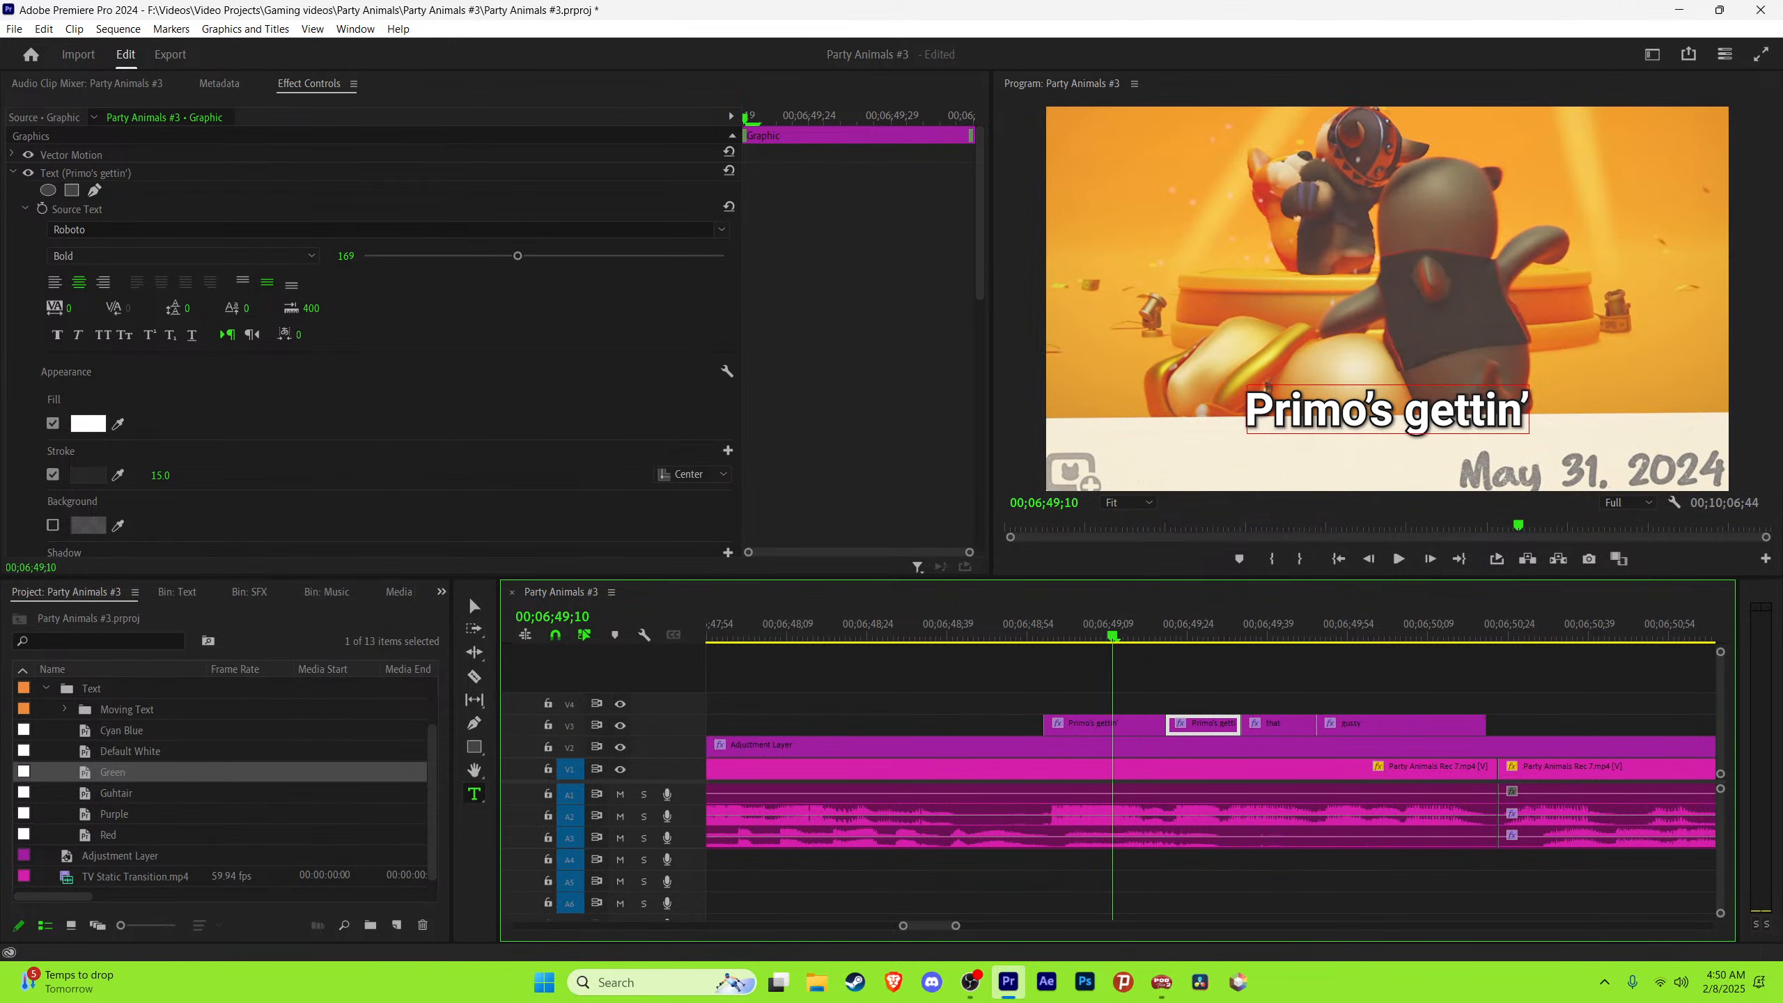
pyautogui.doubleClick(1460, 411)
pyautogui.press('BackSpace')
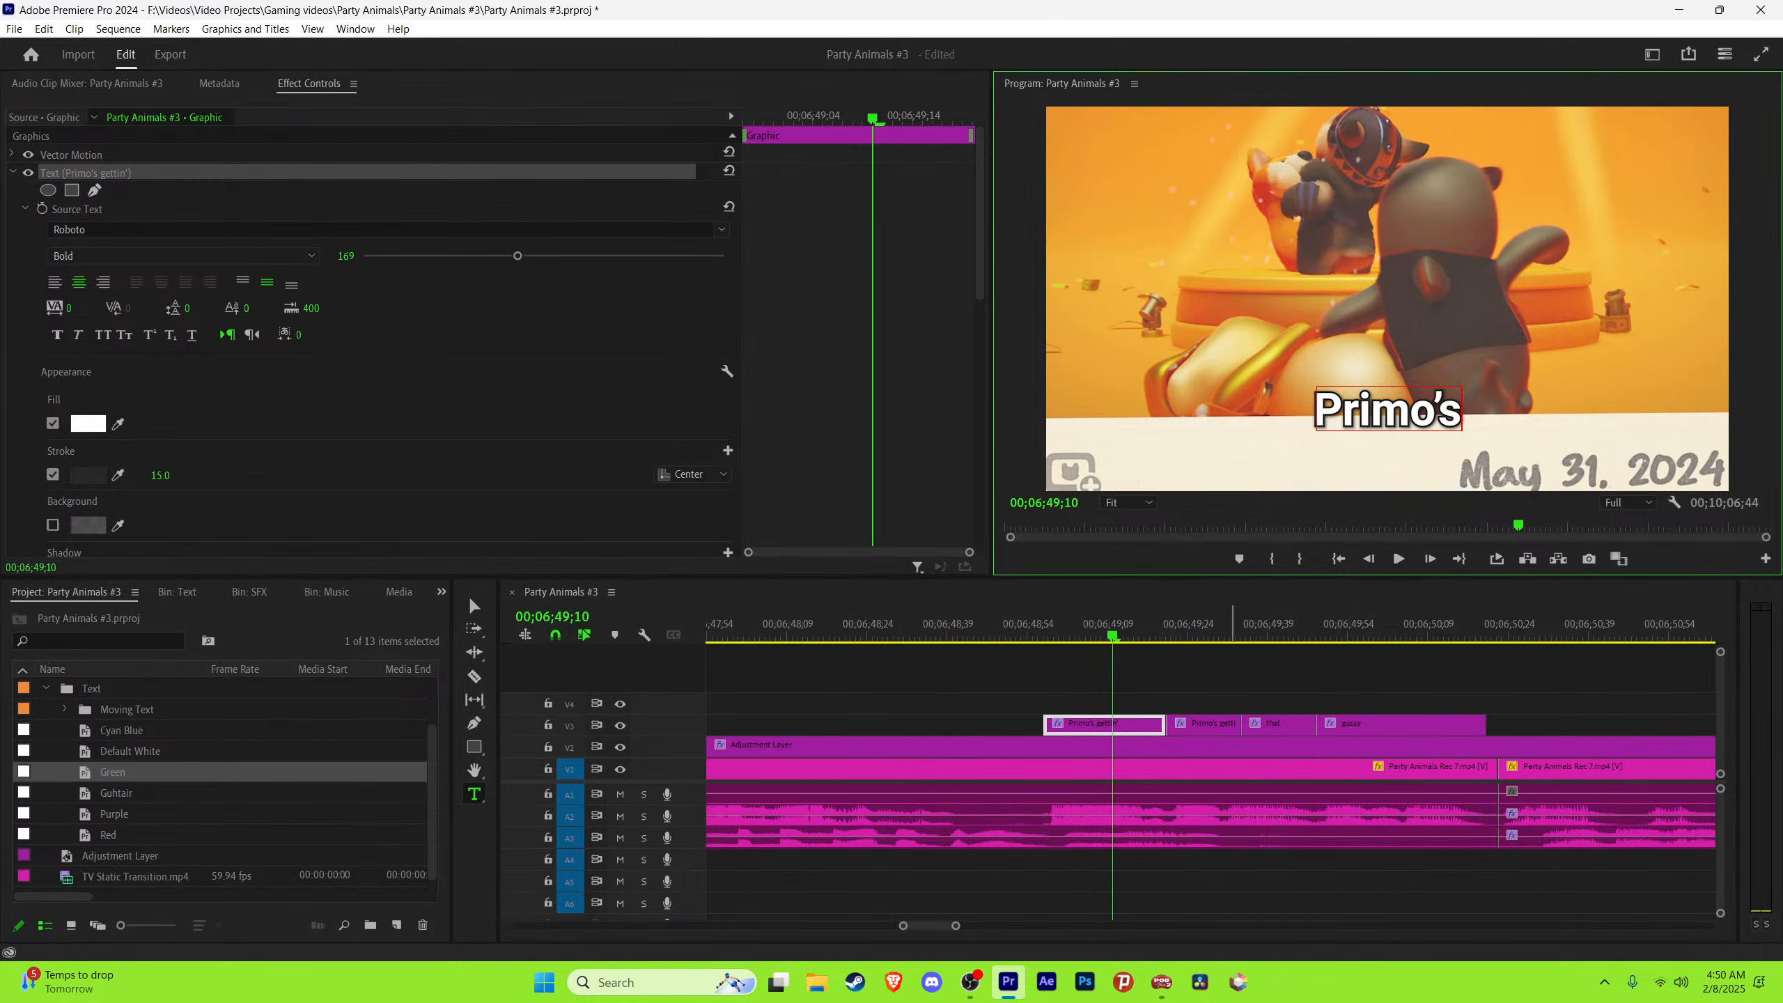
# Step: Remove "Primo's" from the second half of the split caption, leaving "gettin'", and save the project
pyautogui.click(1215, 625)
pyautogui.doubleClick(1318, 411)
pyautogui.press('BackSpace')
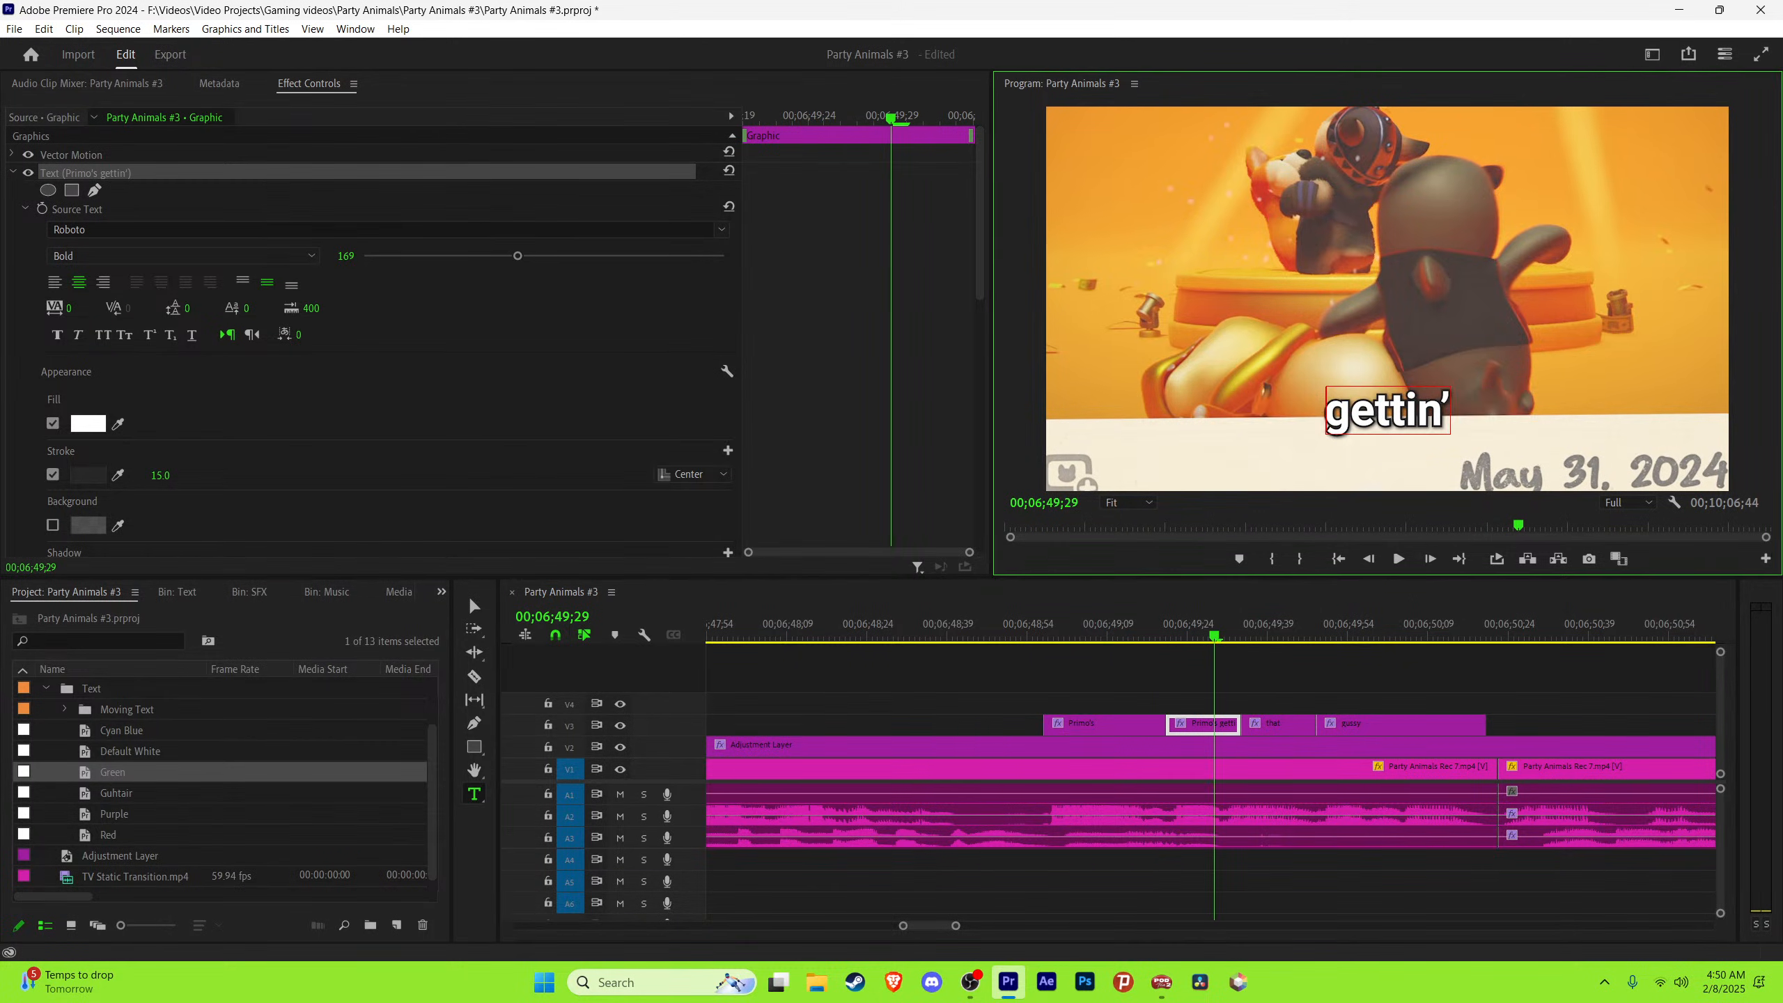
pyautogui.click(469, 593)
pyautogui.hotkey('ctrl', 's')
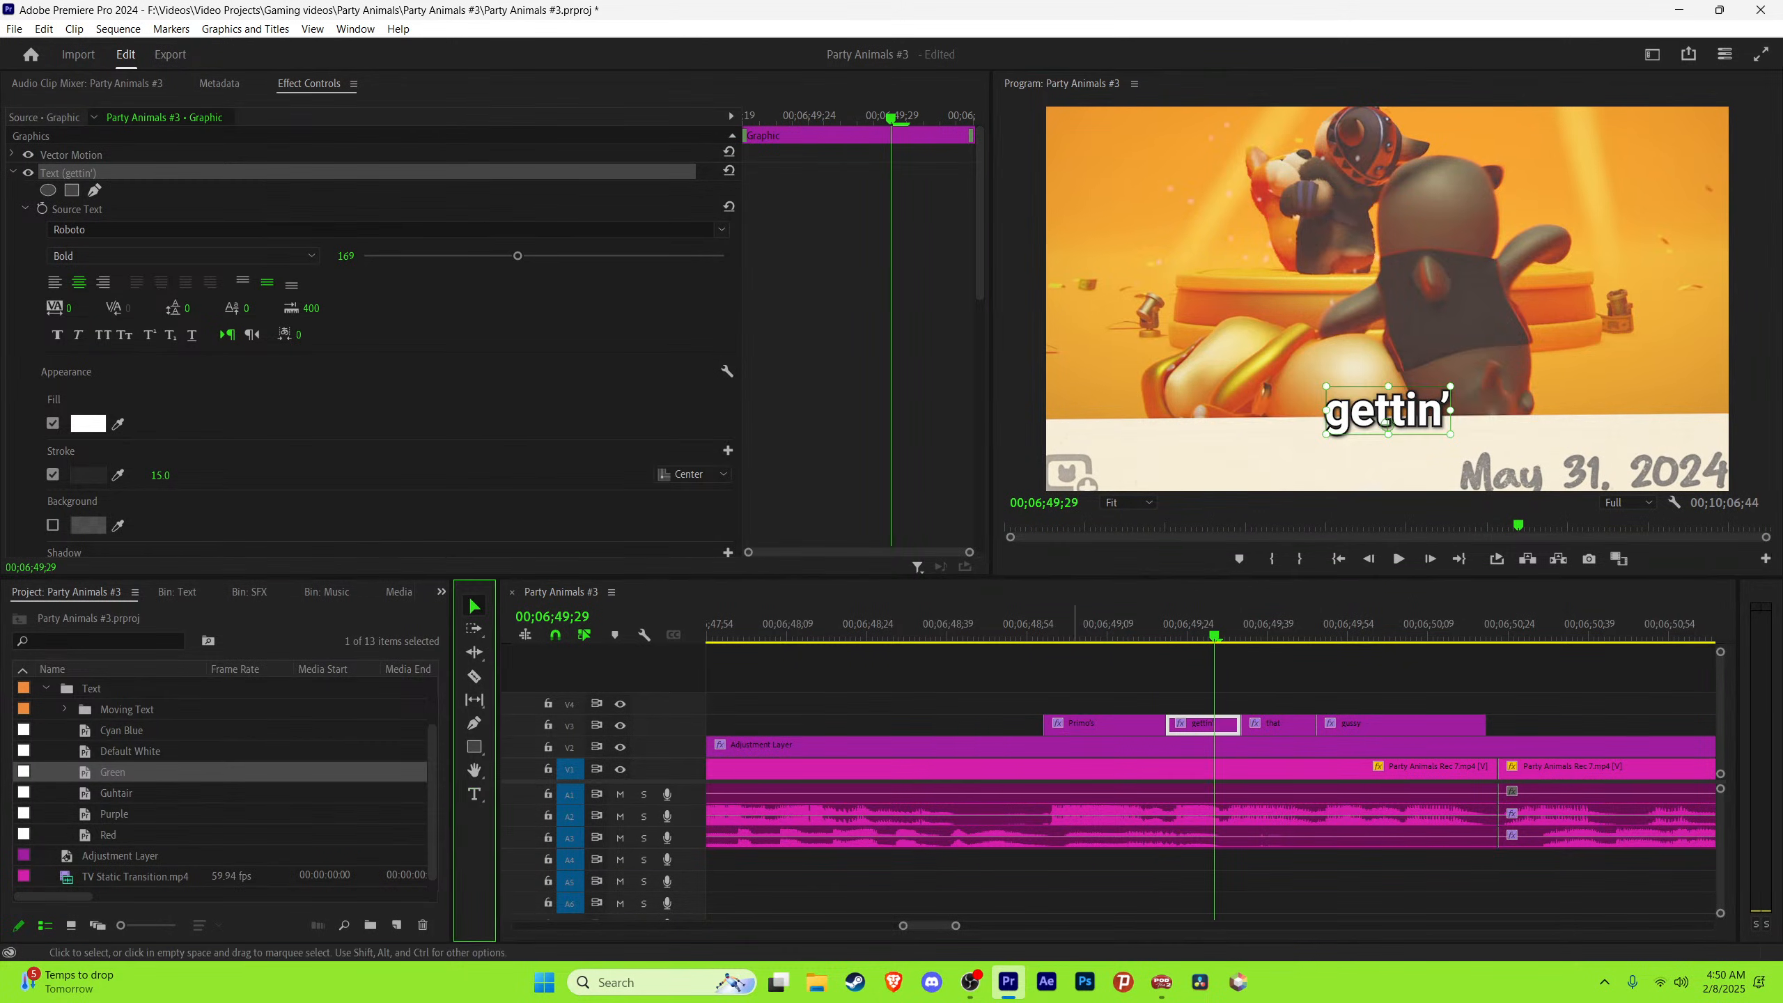
# Step: Play back the split captions from 00;06;48;56 and undo the last text edit on the second half
pyautogui.press('space')
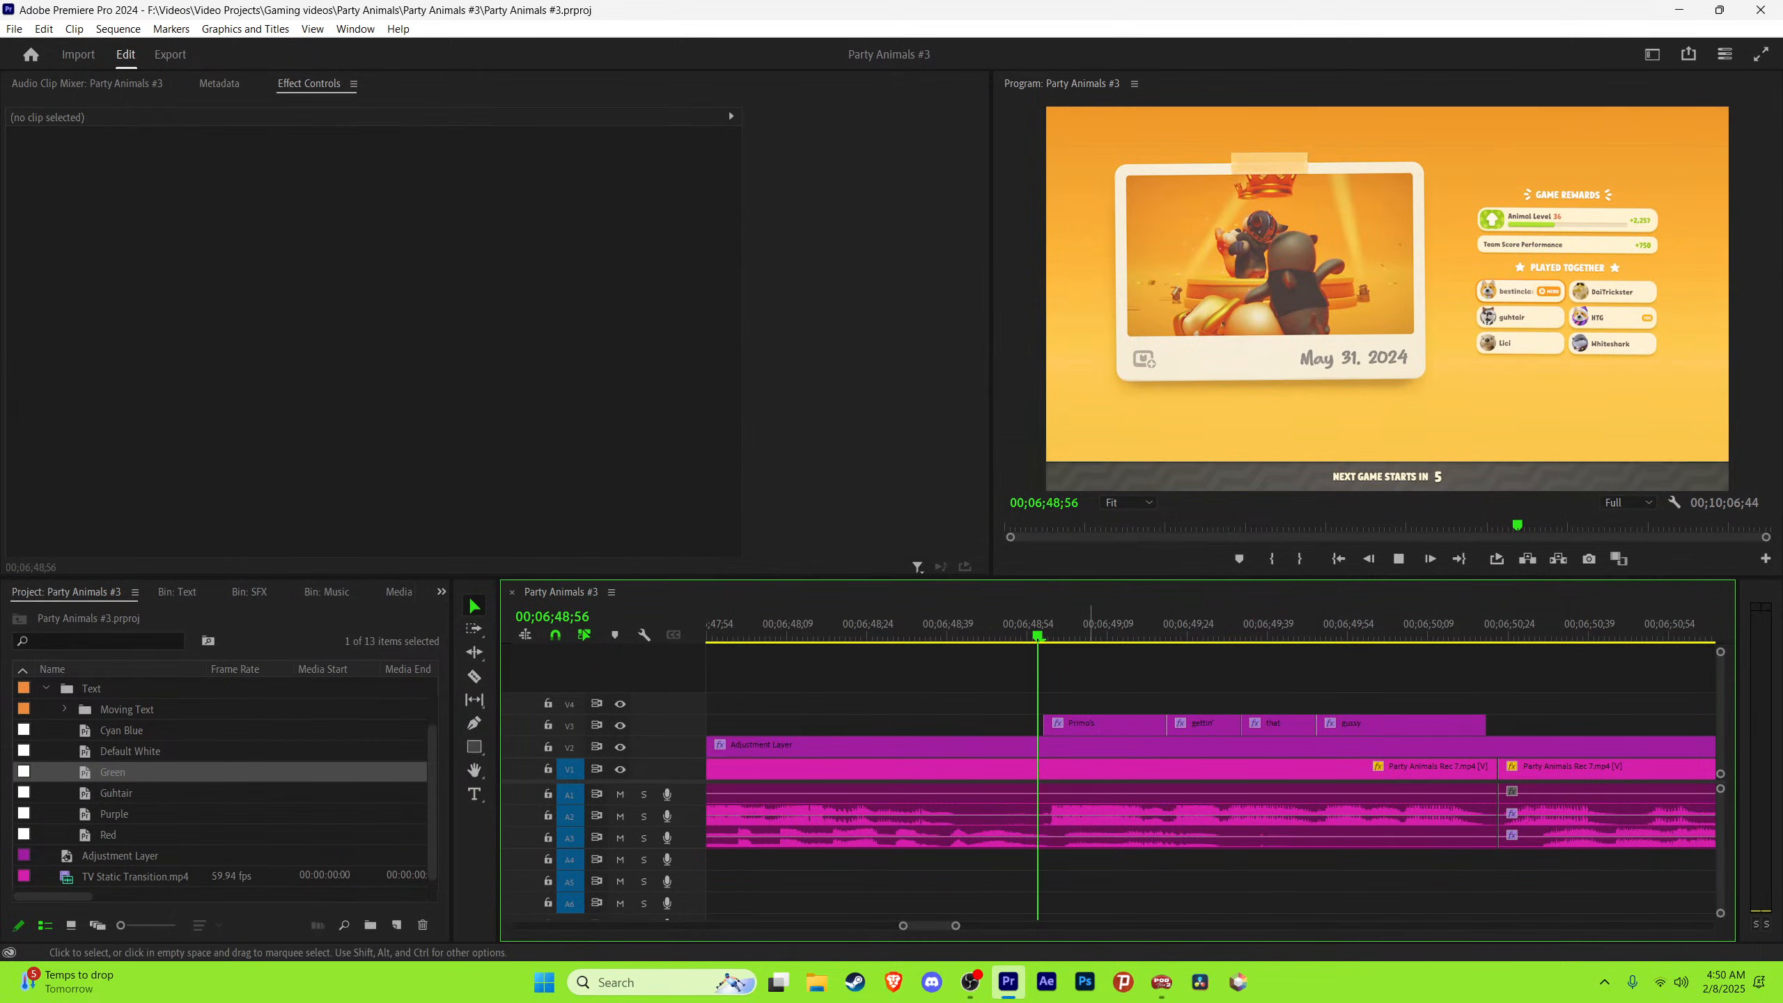
pyautogui.press('space')
pyautogui.click(1097, 625)
pyautogui.press('space')
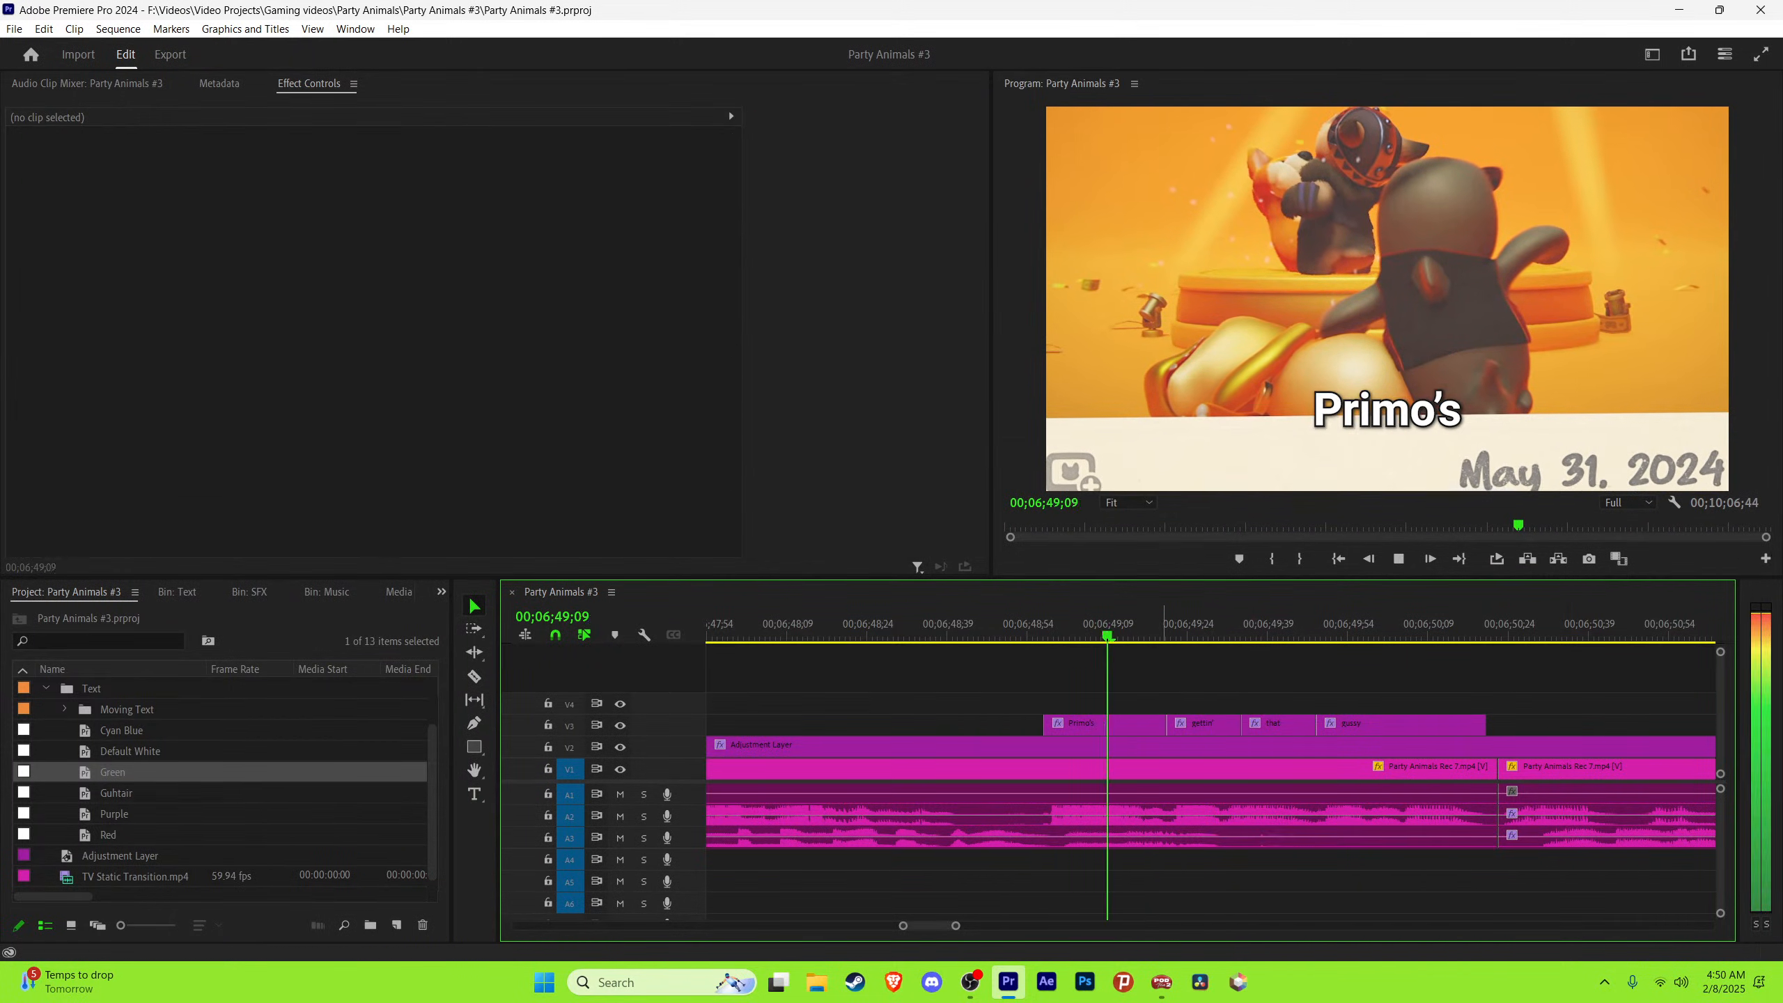
pyautogui.press('space')
pyautogui.click(1187, 624)
pyautogui.hotkey('ctrl', 'z')
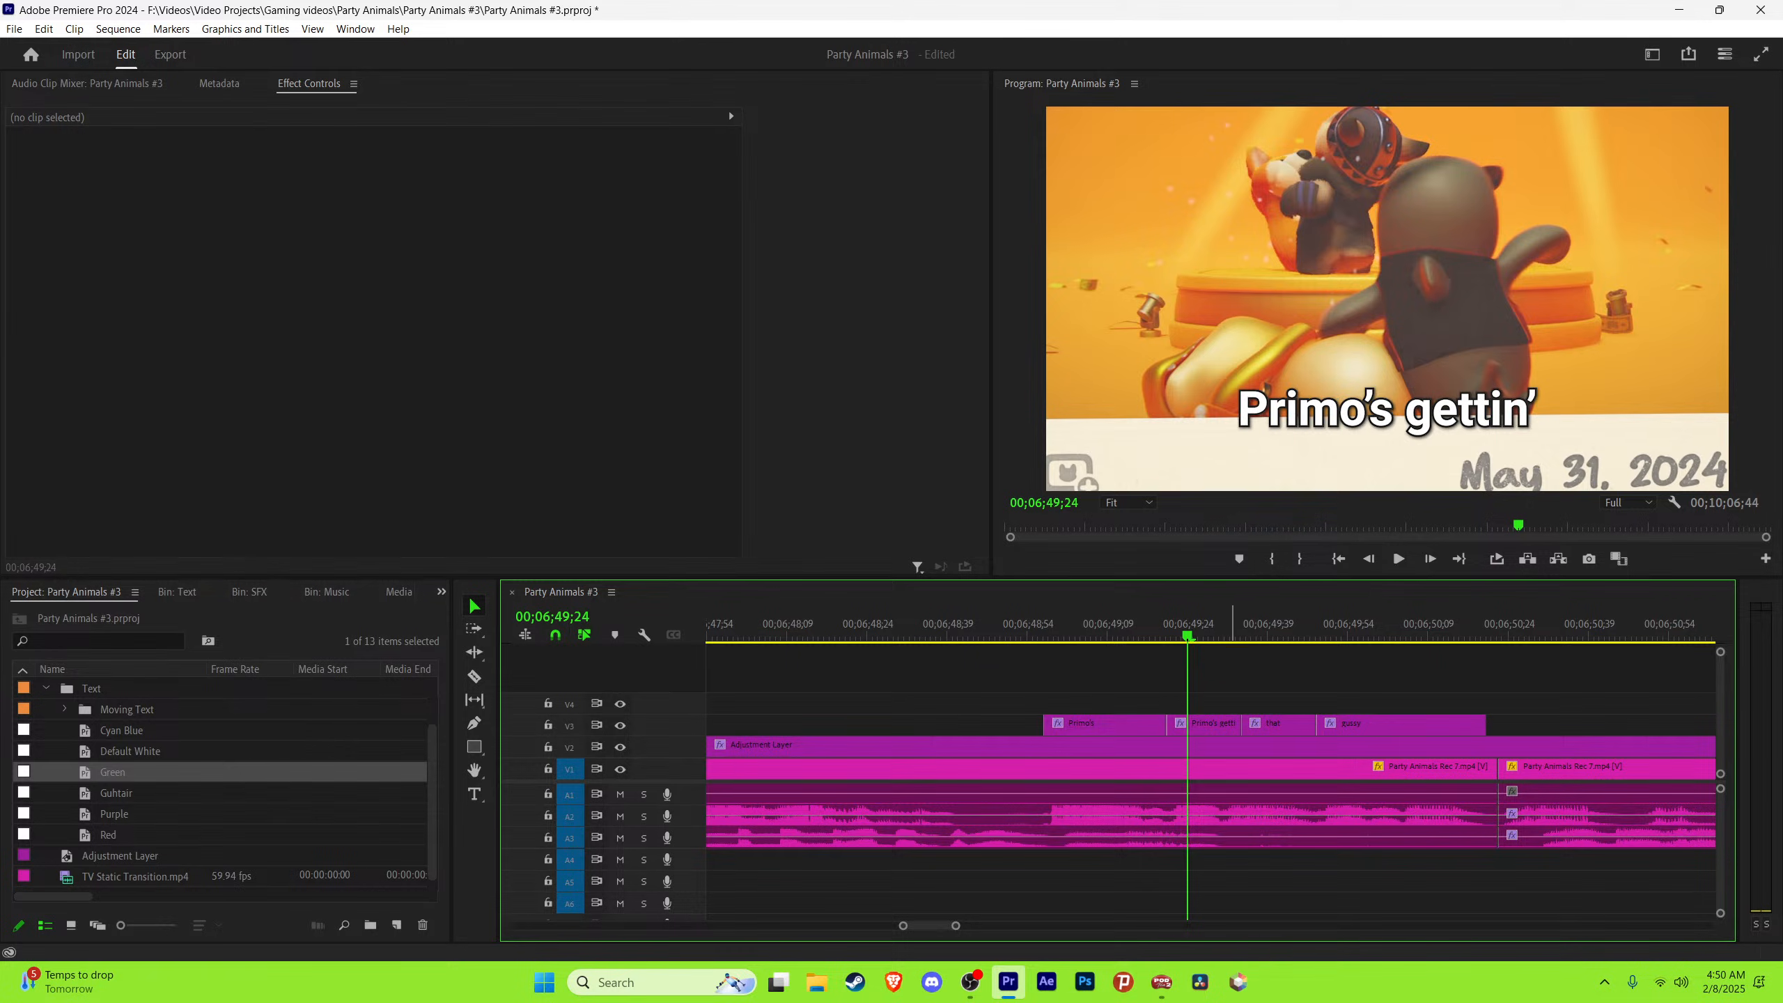
# Step: Delete "Primo's" from the caption at 00;06;49;30 so its text reads only "gettin'"
pyautogui.click(1221, 625)
pyautogui.press('t')
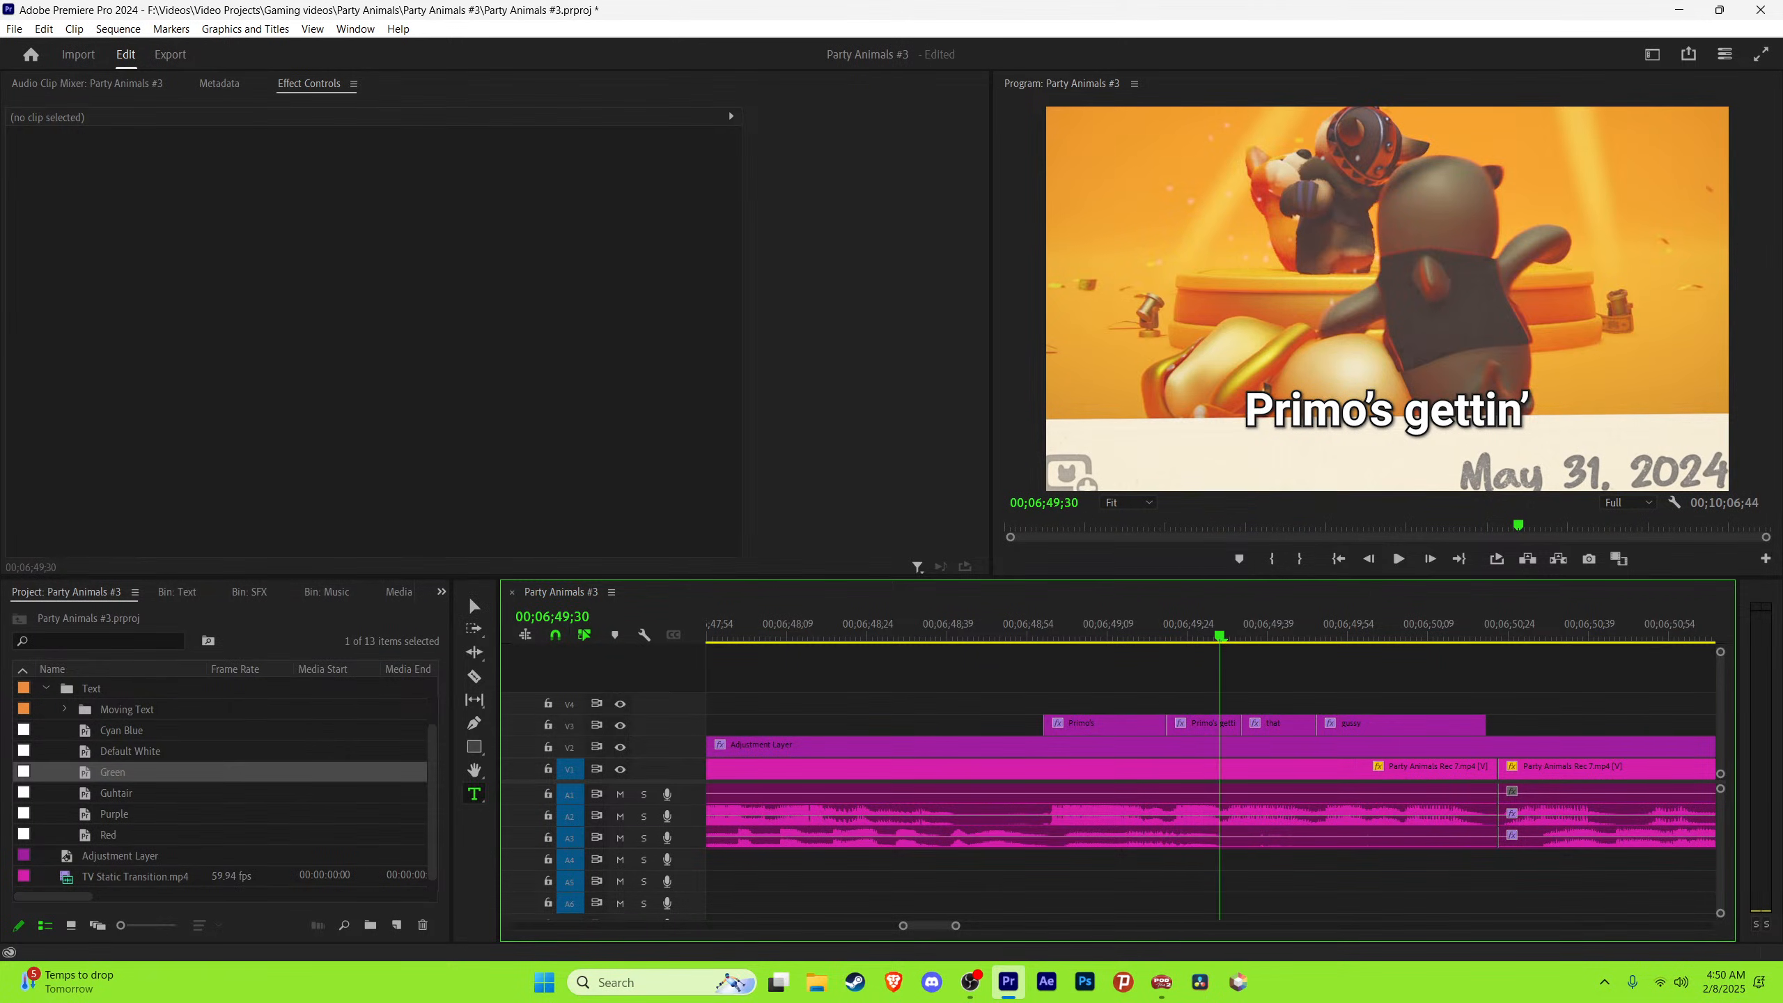
pyautogui.moveTo(1408, 411); pyautogui.dragTo(1246, 411)
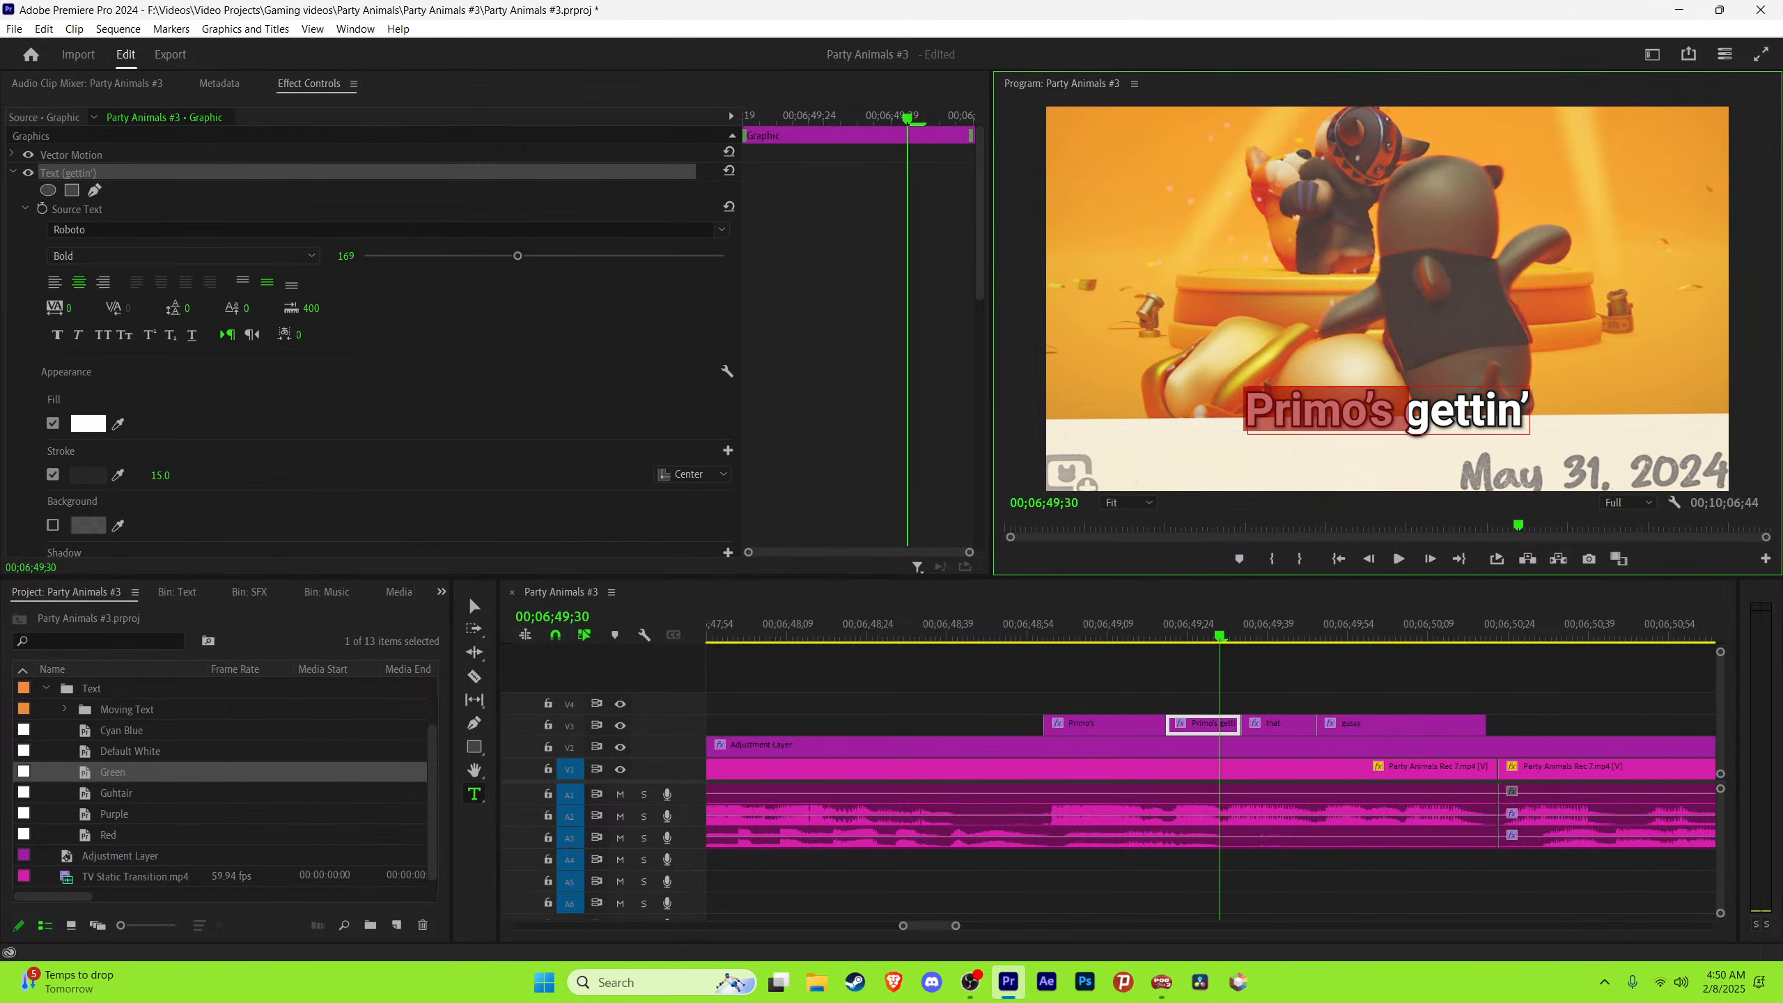
pyautogui.press('BackSpace')
# Step: Play the finished caption run from 00;06;48;53 to check its timing and save the project
pyautogui.click(1022, 625)
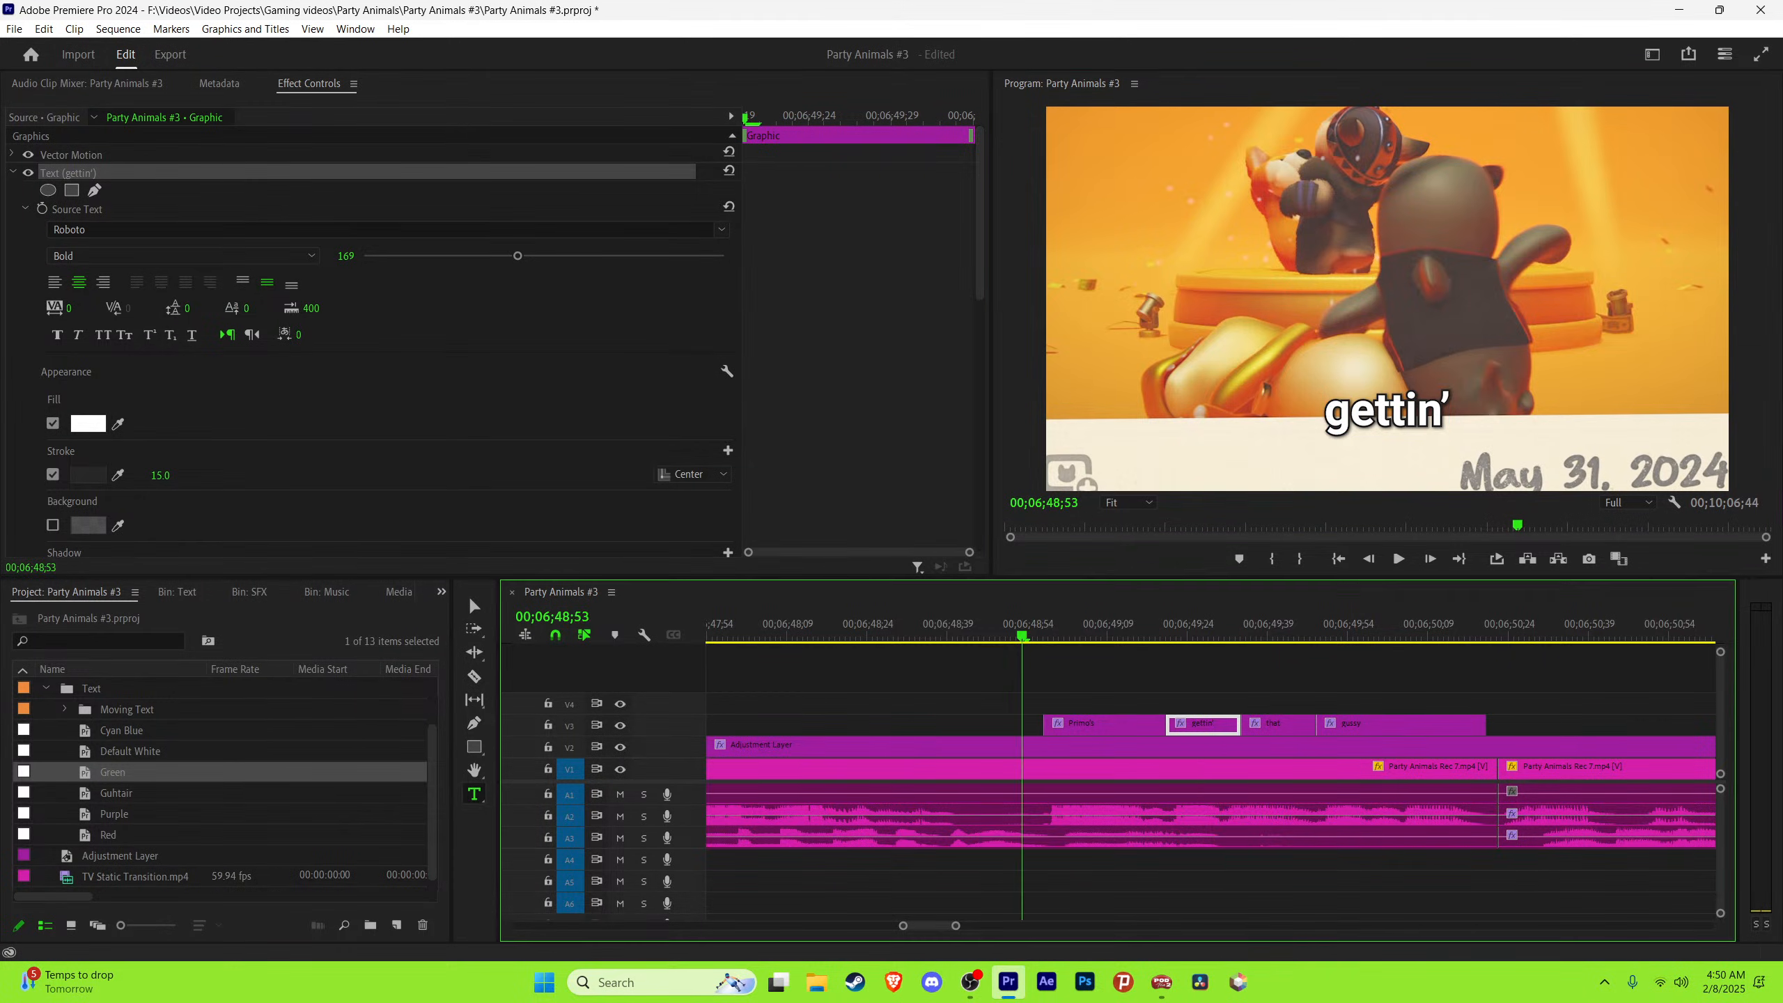
pyautogui.click(474, 605)
pyautogui.press('space')
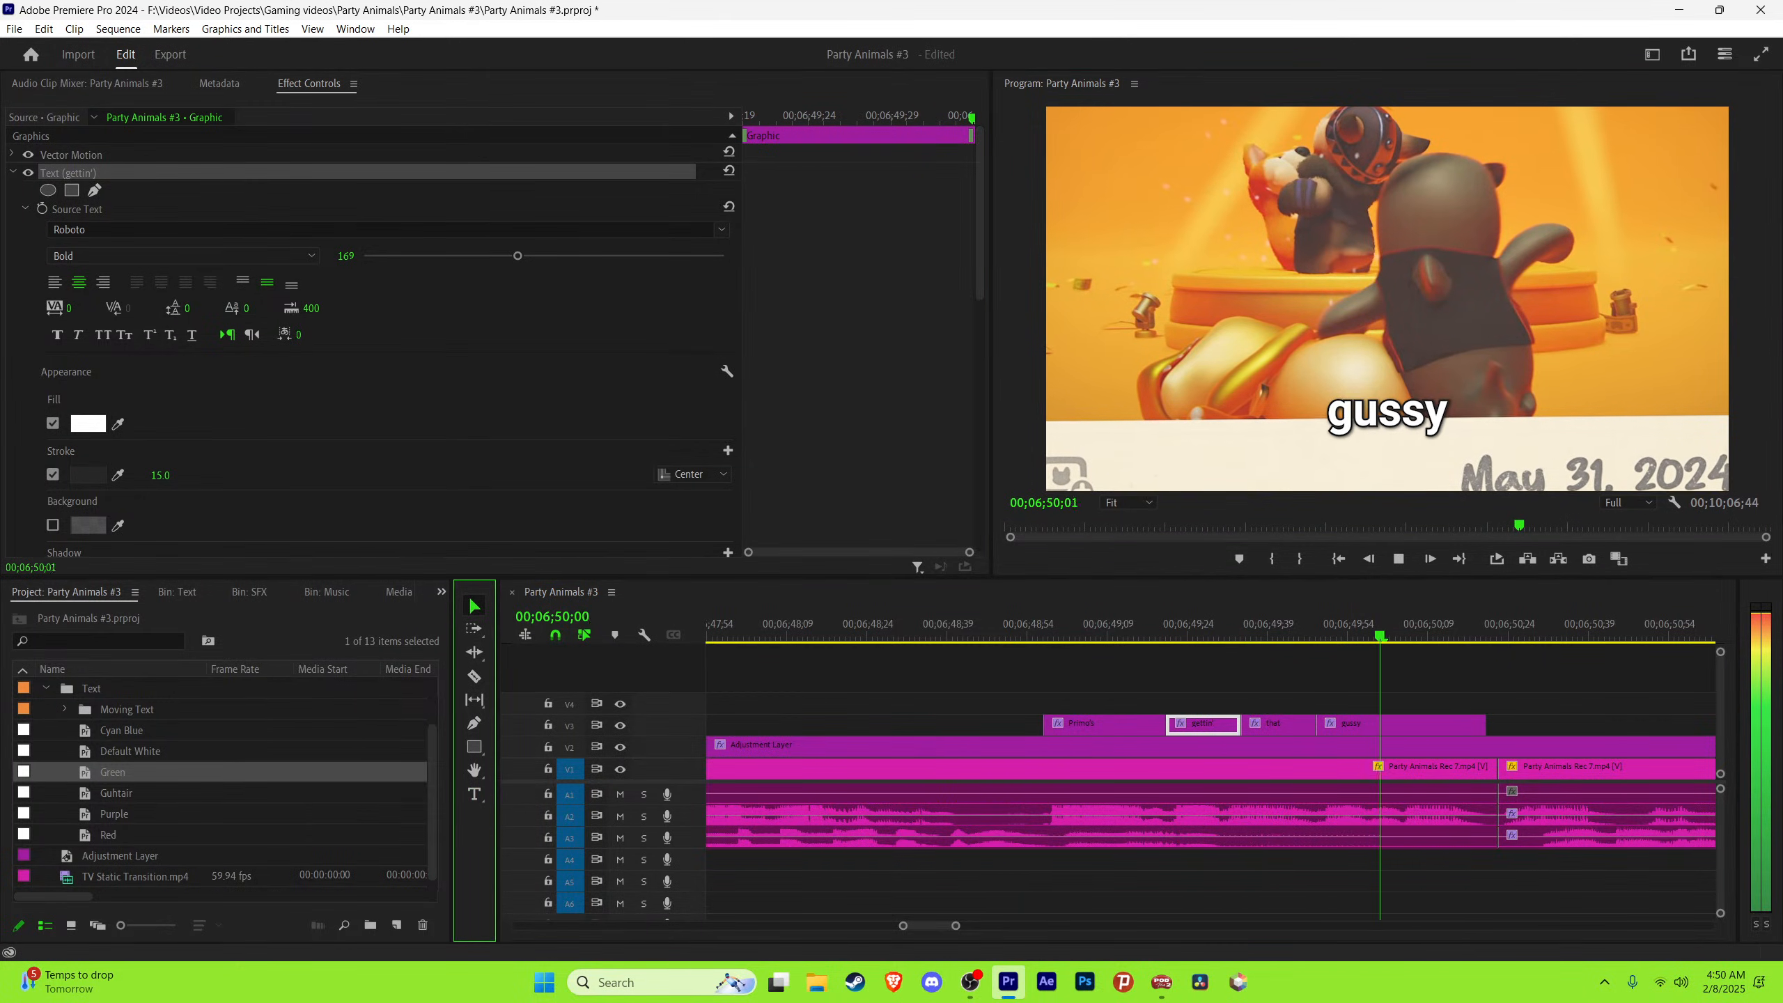
pyautogui.press('space')
pyautogui.click(1429, 675)
pyautogui.hotkey('ctrl', 's')
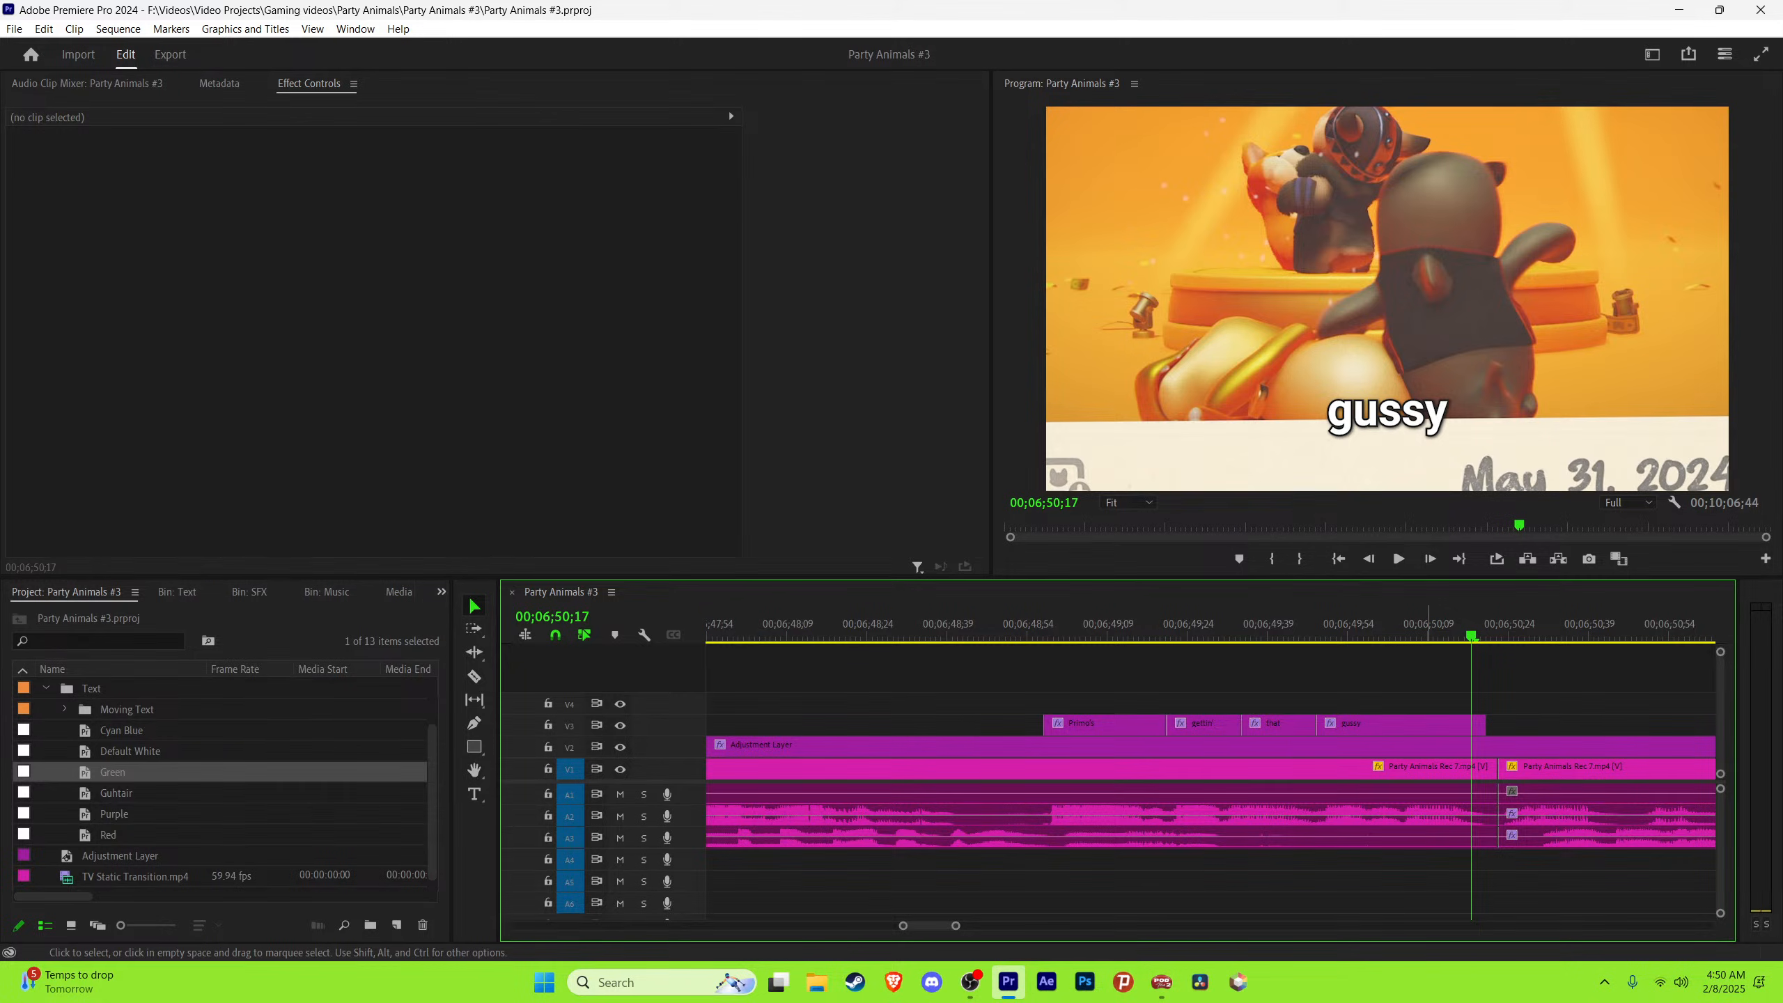
# Step: Play onward into the Beast Soccer introduction to find the next spoken line, and return to 00;06;52;42
pyautogui.press('space')
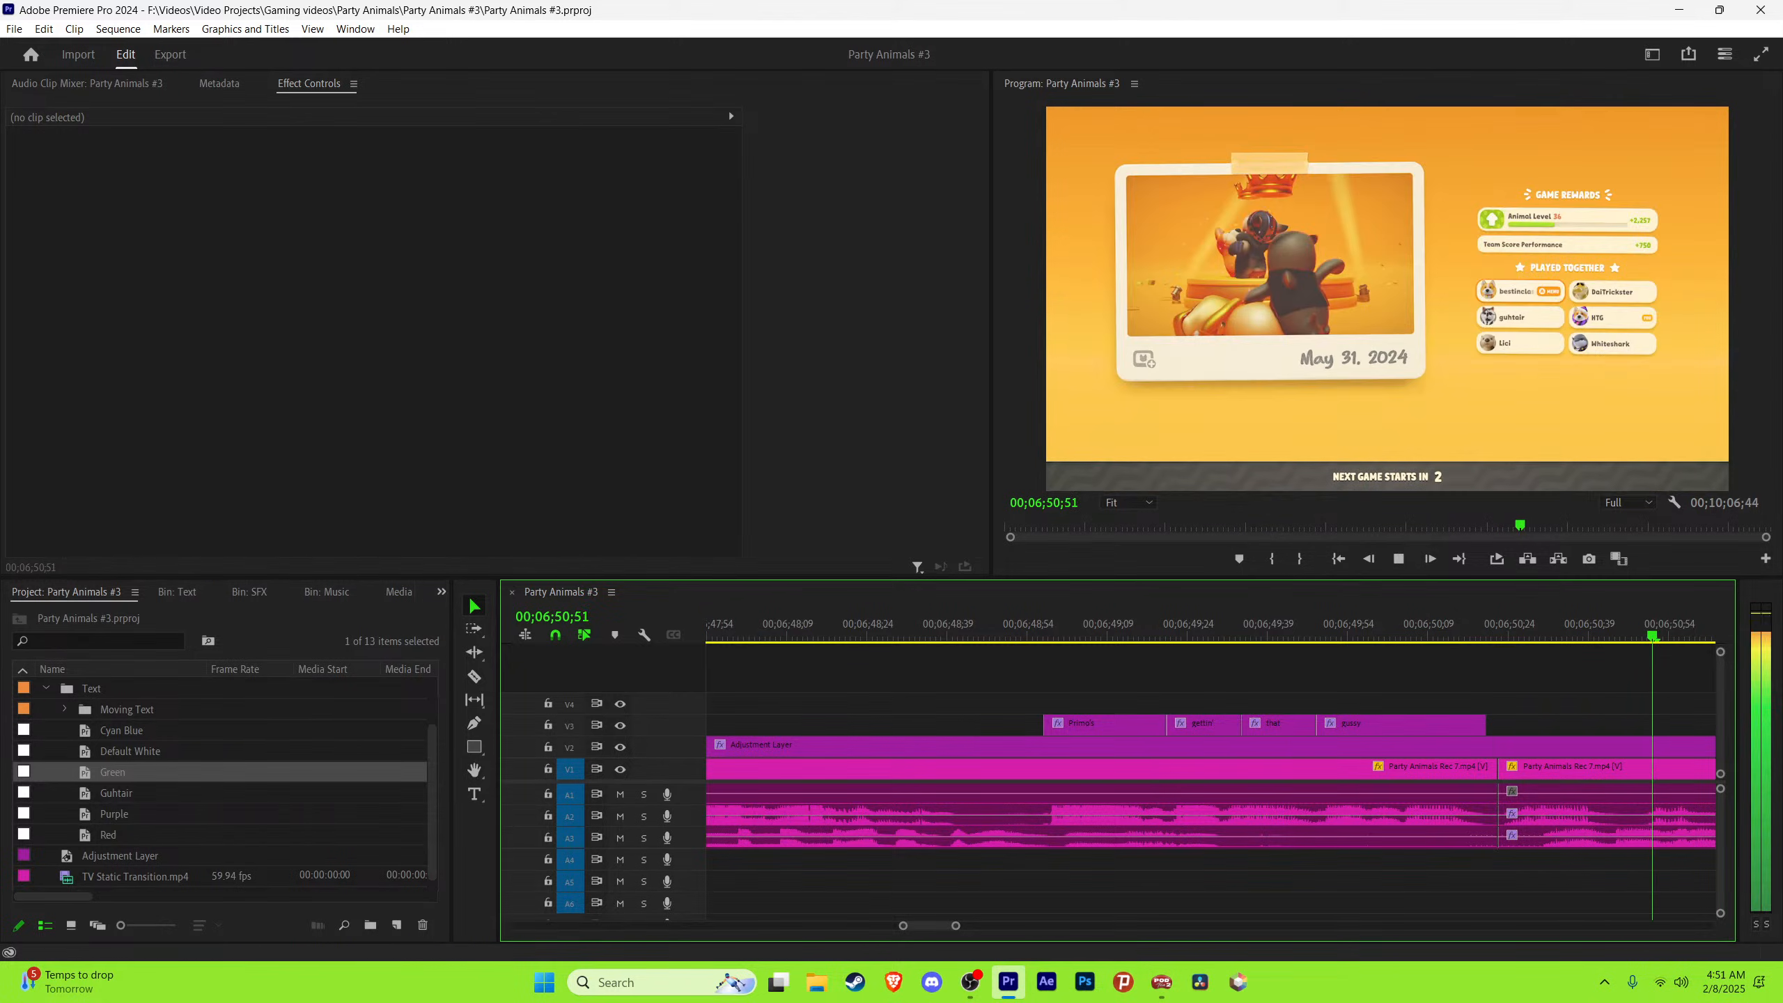
pyautogui.press('-')
pyautogui.press('-')
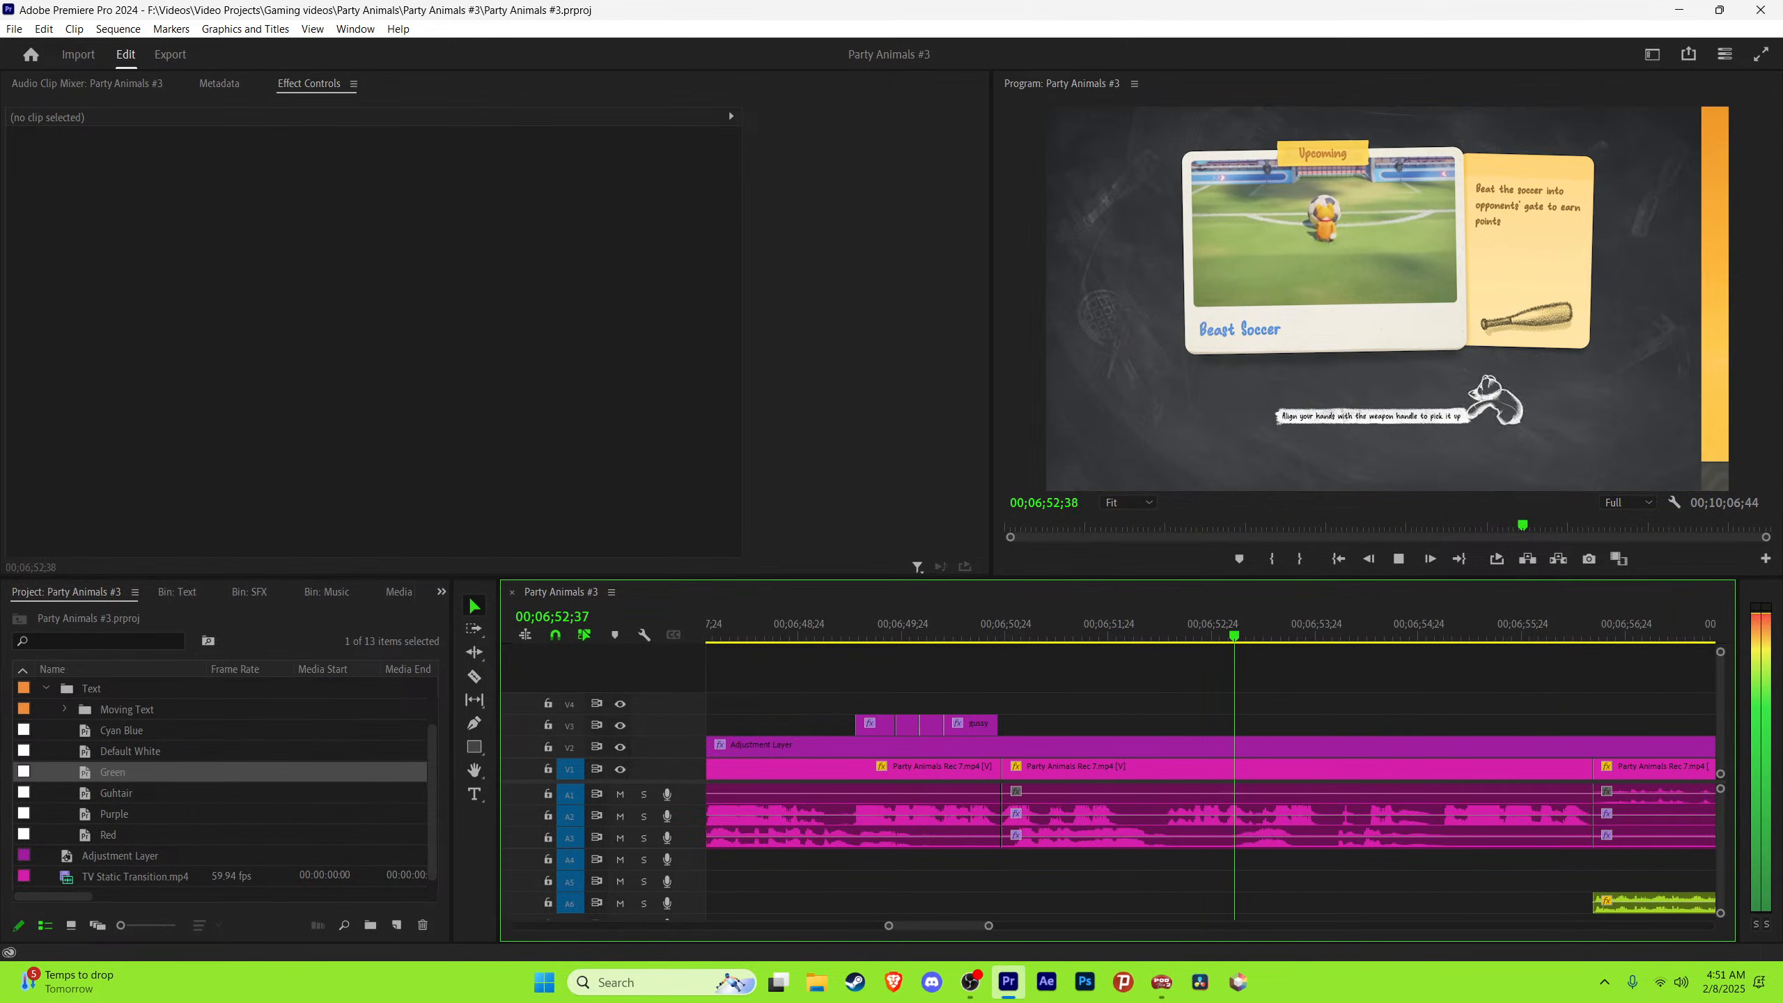
pyautogui.press('-')
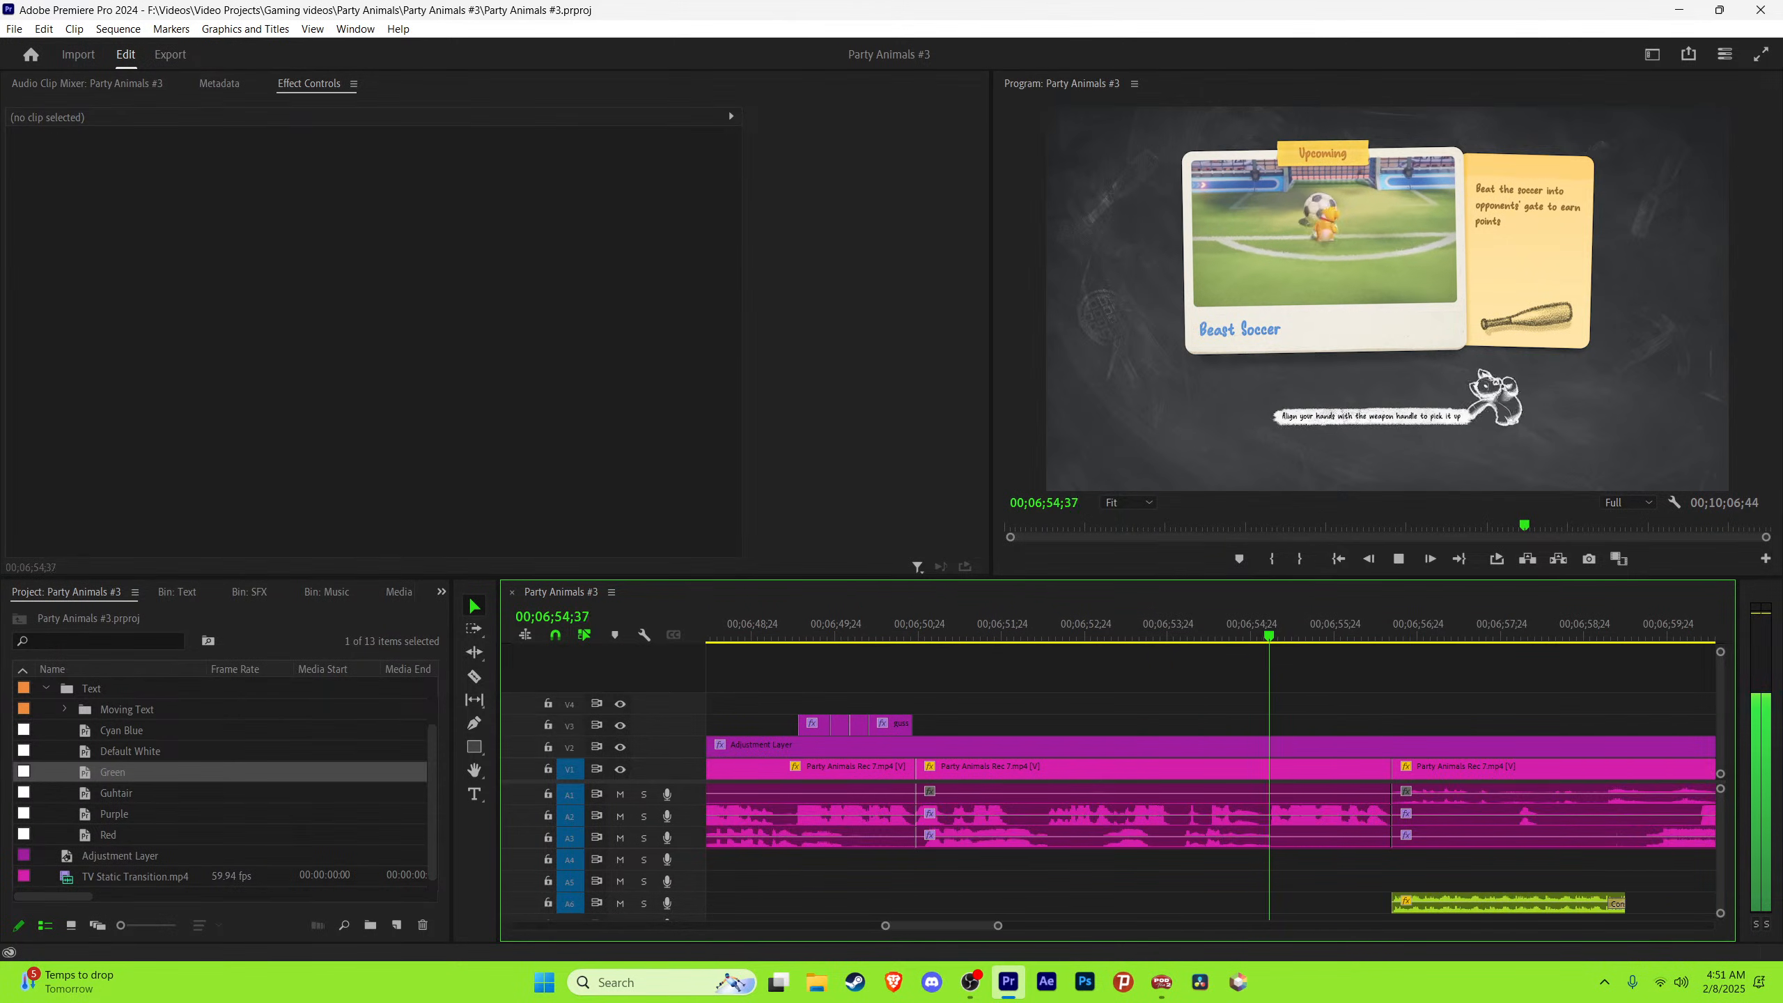
pyautogui.click(1108, 624)
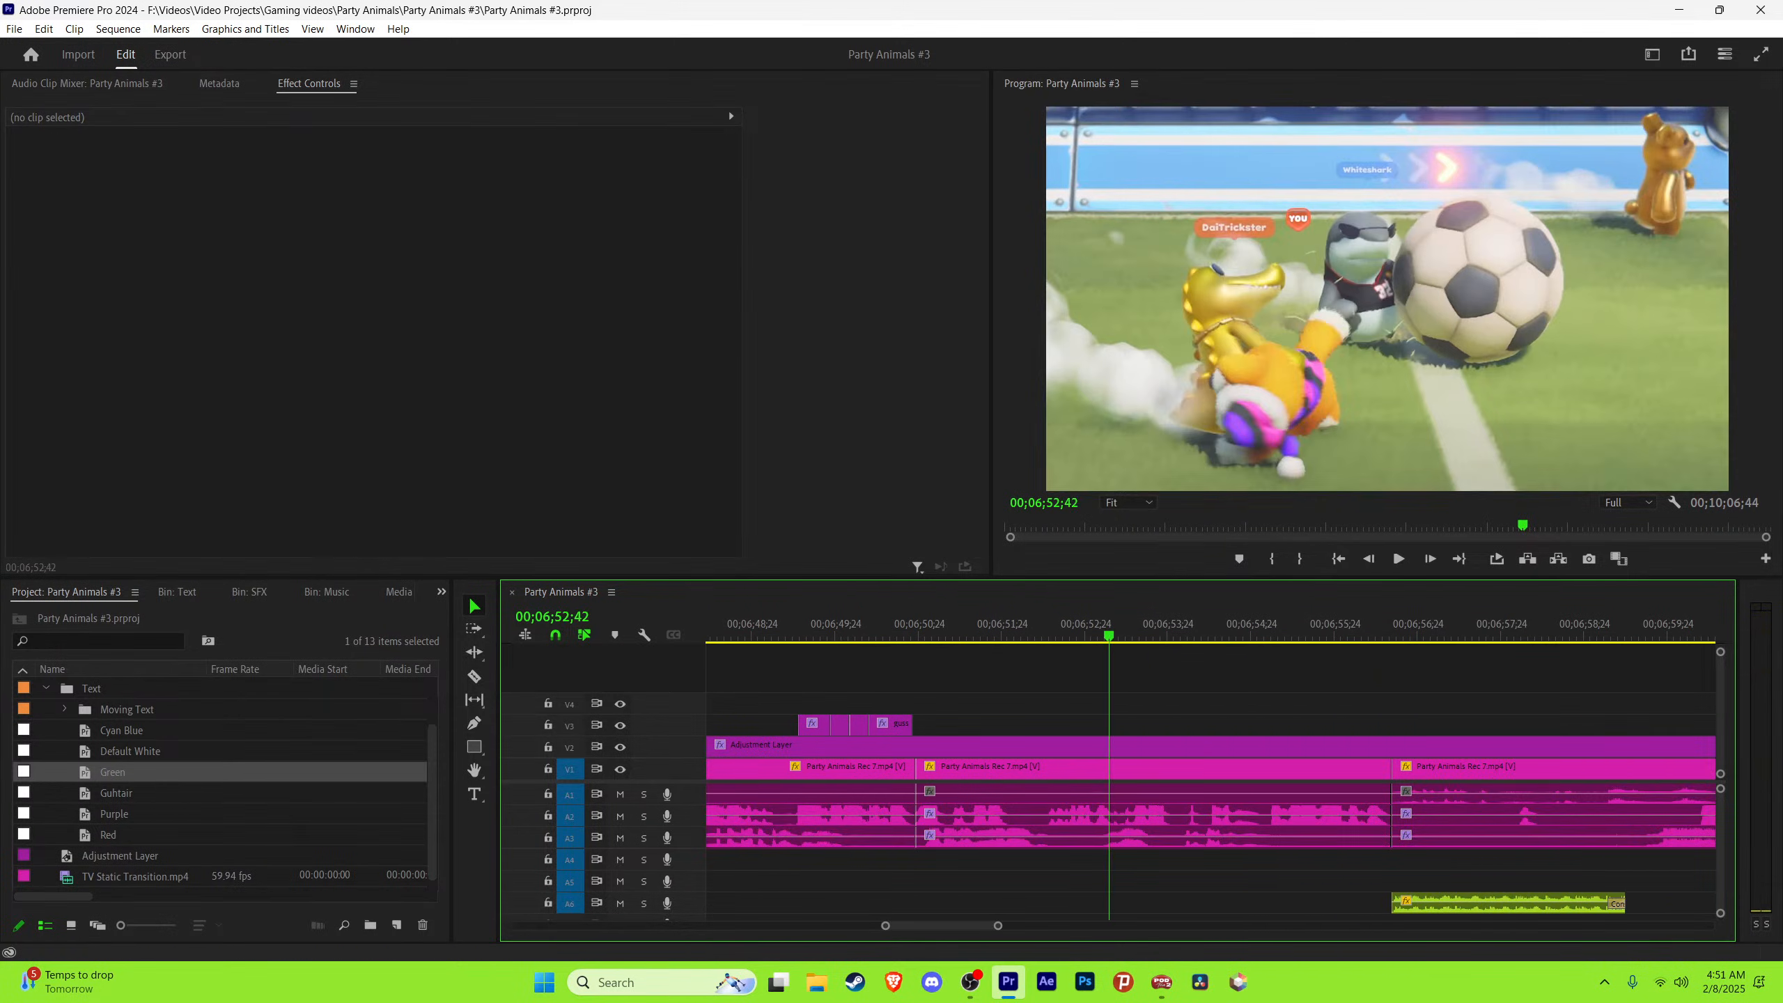
# Step: Play through the Beast Soccer introduction to find the next spoken line and place the playhead at its start, 00;06;53;38
pyautogui.click(1179, 624)
pyautogui.press('space')
pyautogui.press('=')
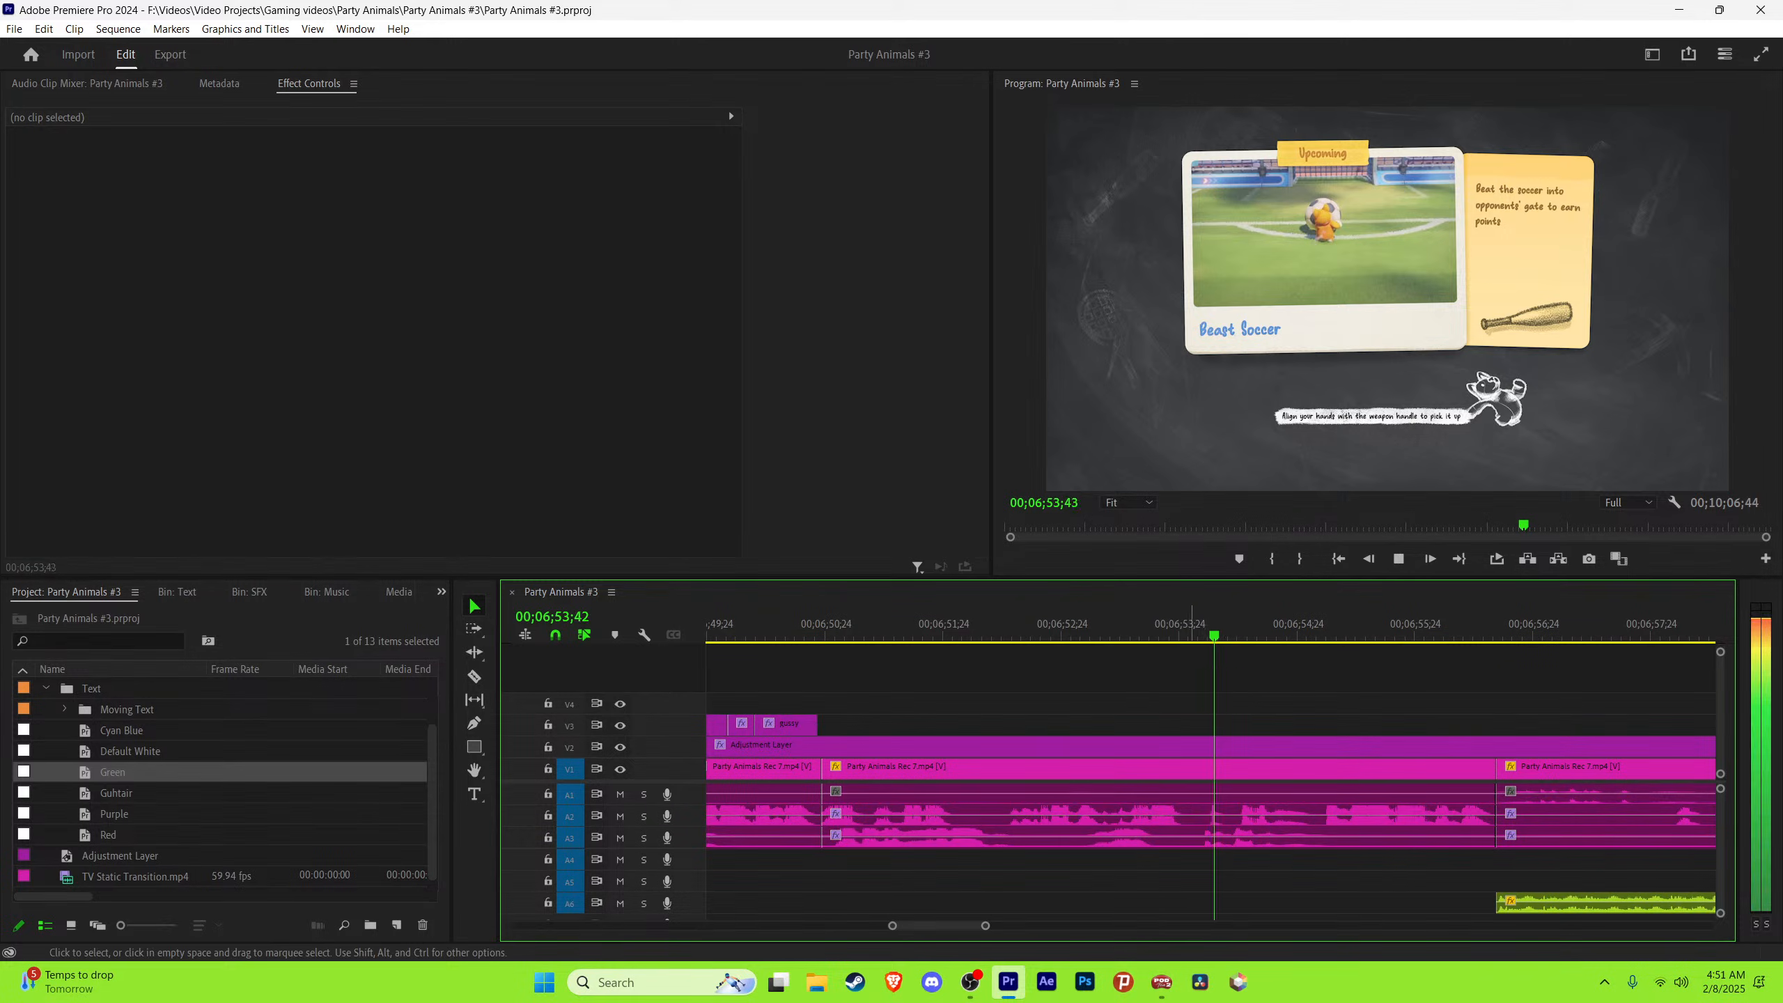
pyautogui.press('space')
pyautogui.press('=')
pyautogui.press('=')
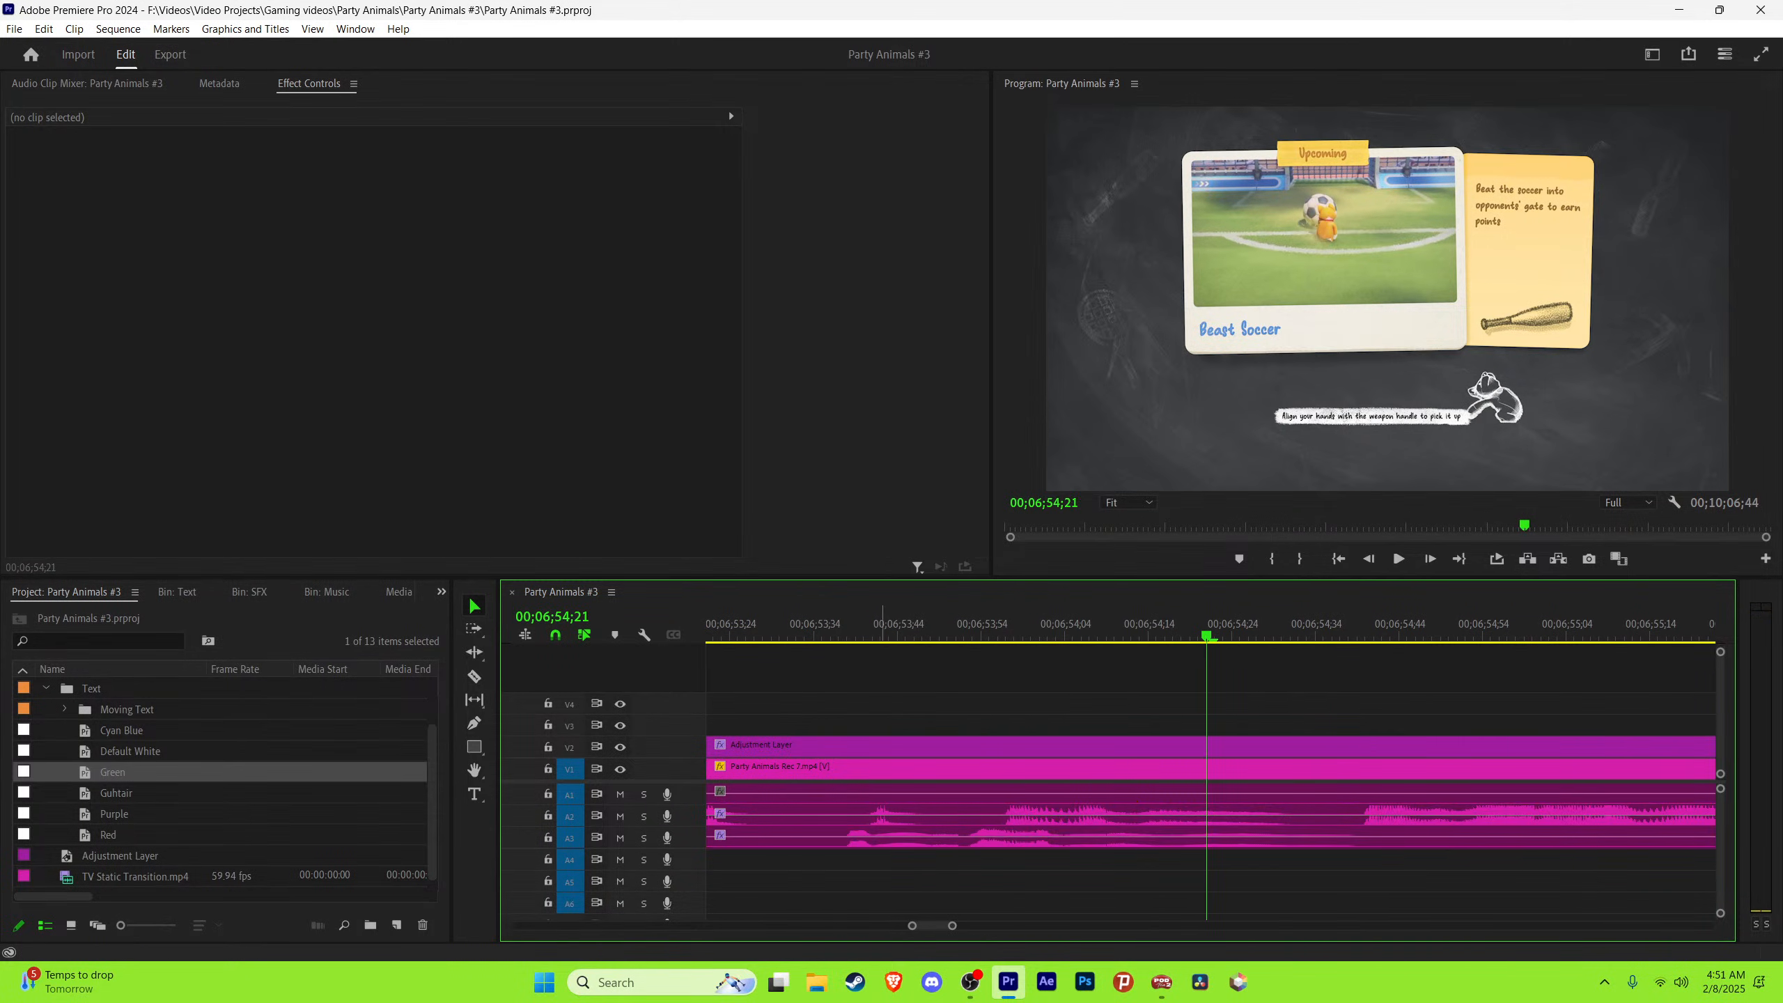
pyautogui.click(863, 624)
pyautogui.press('Left')
pyautogui.press('Left')
pyautogui.press('Left')
pyautogui.press('Right')
pyautogui.press('-')
pyautogui.press('-')
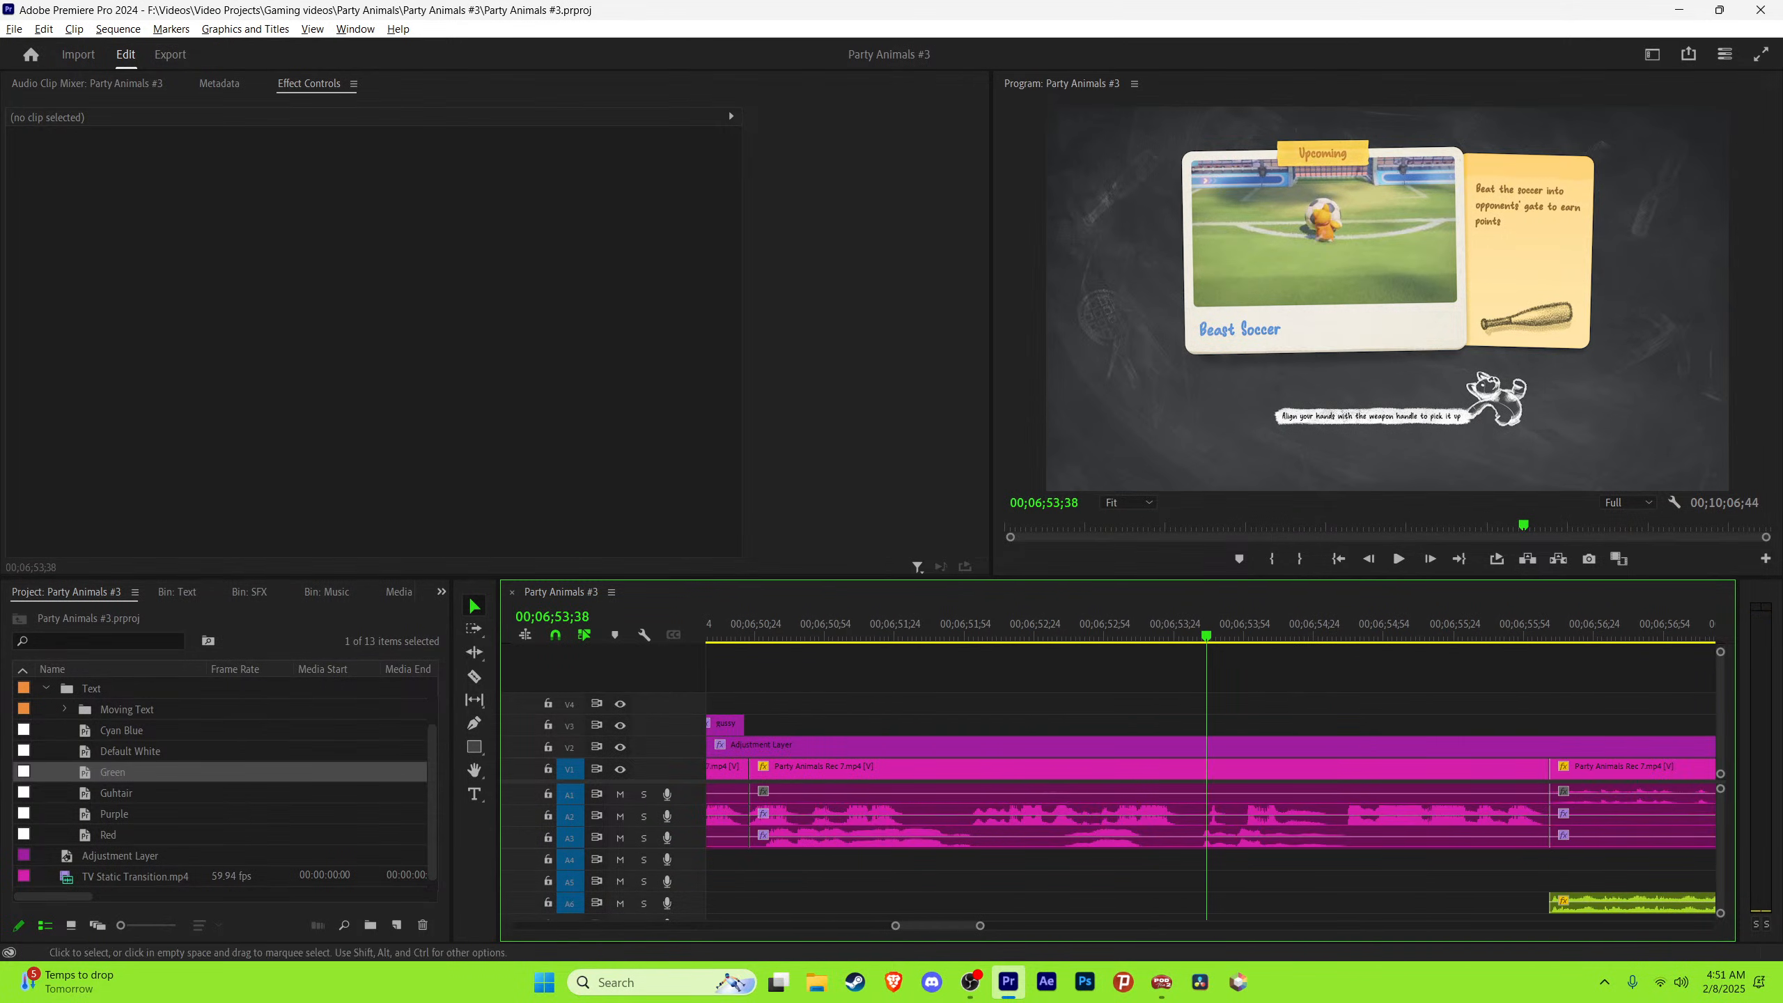
# Step: Copy the "gussy" caption to 00;06;53;38 on the same track and apply the Cyan Blue text style to the copy
pyautogui.moveTo(721, 725); pyautogui.dragTo(1259, 727)
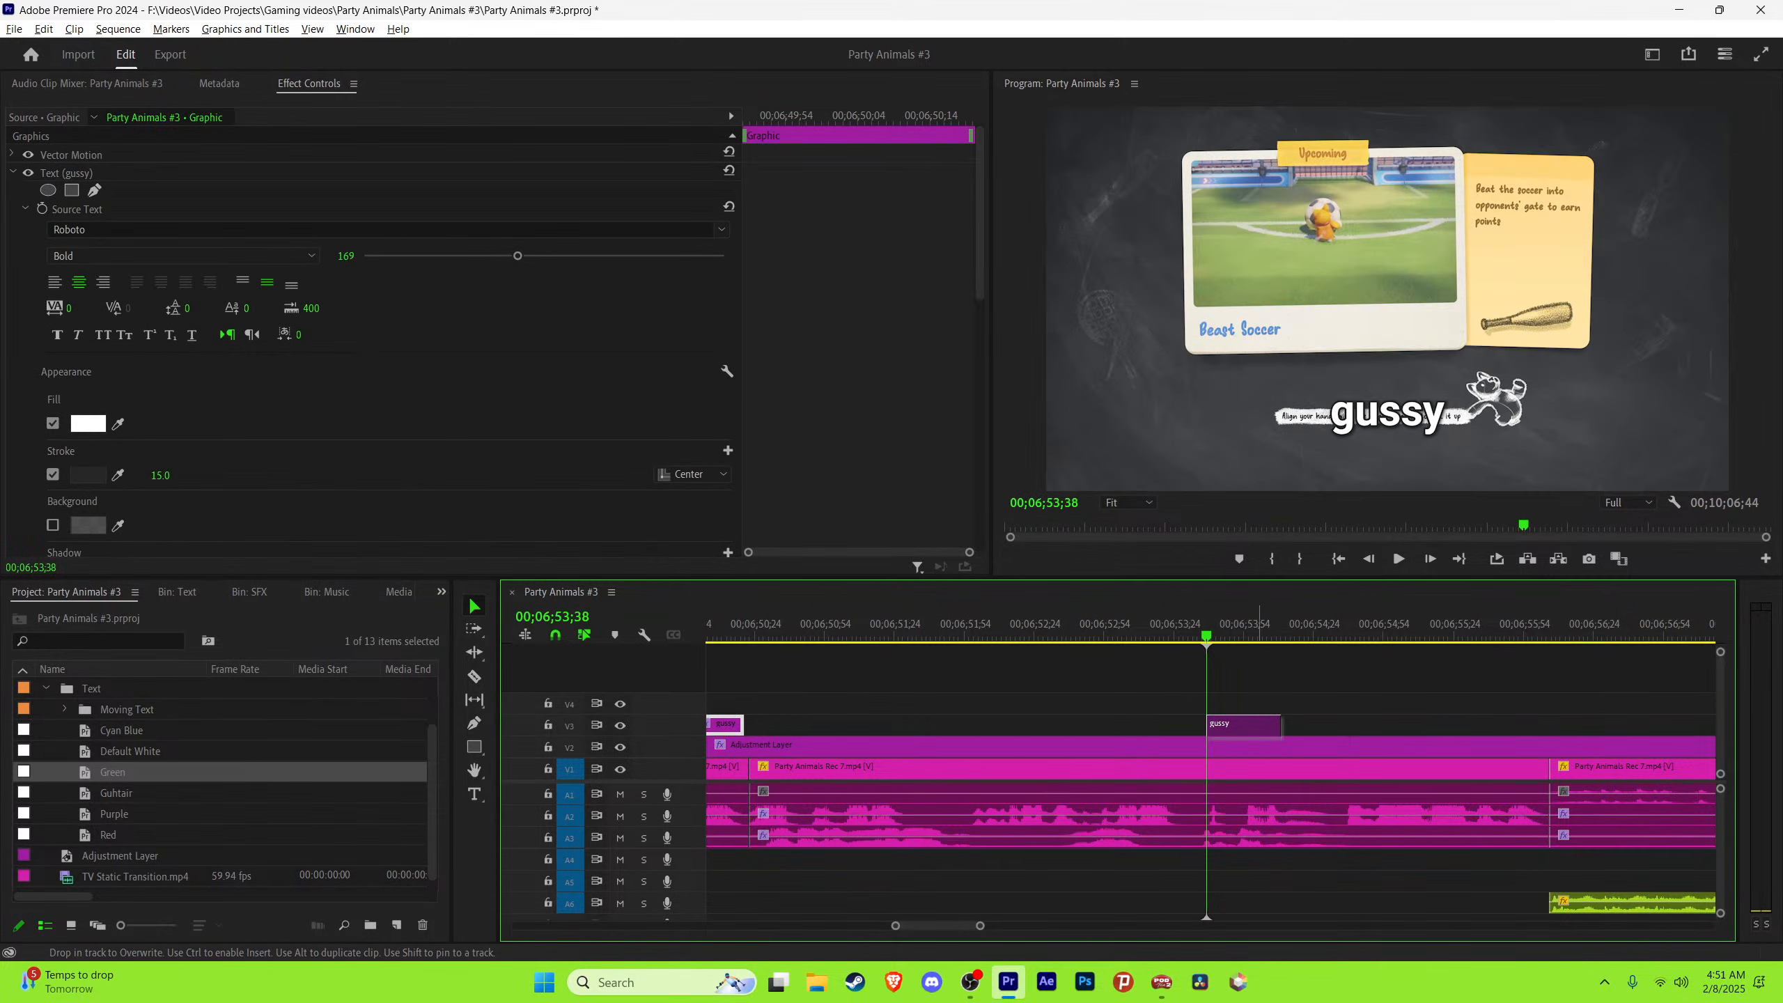
pyautogui.click(121, 731)
pyautogui.moveTo(121, 731); pyautogui.dragTo(1243, 726)
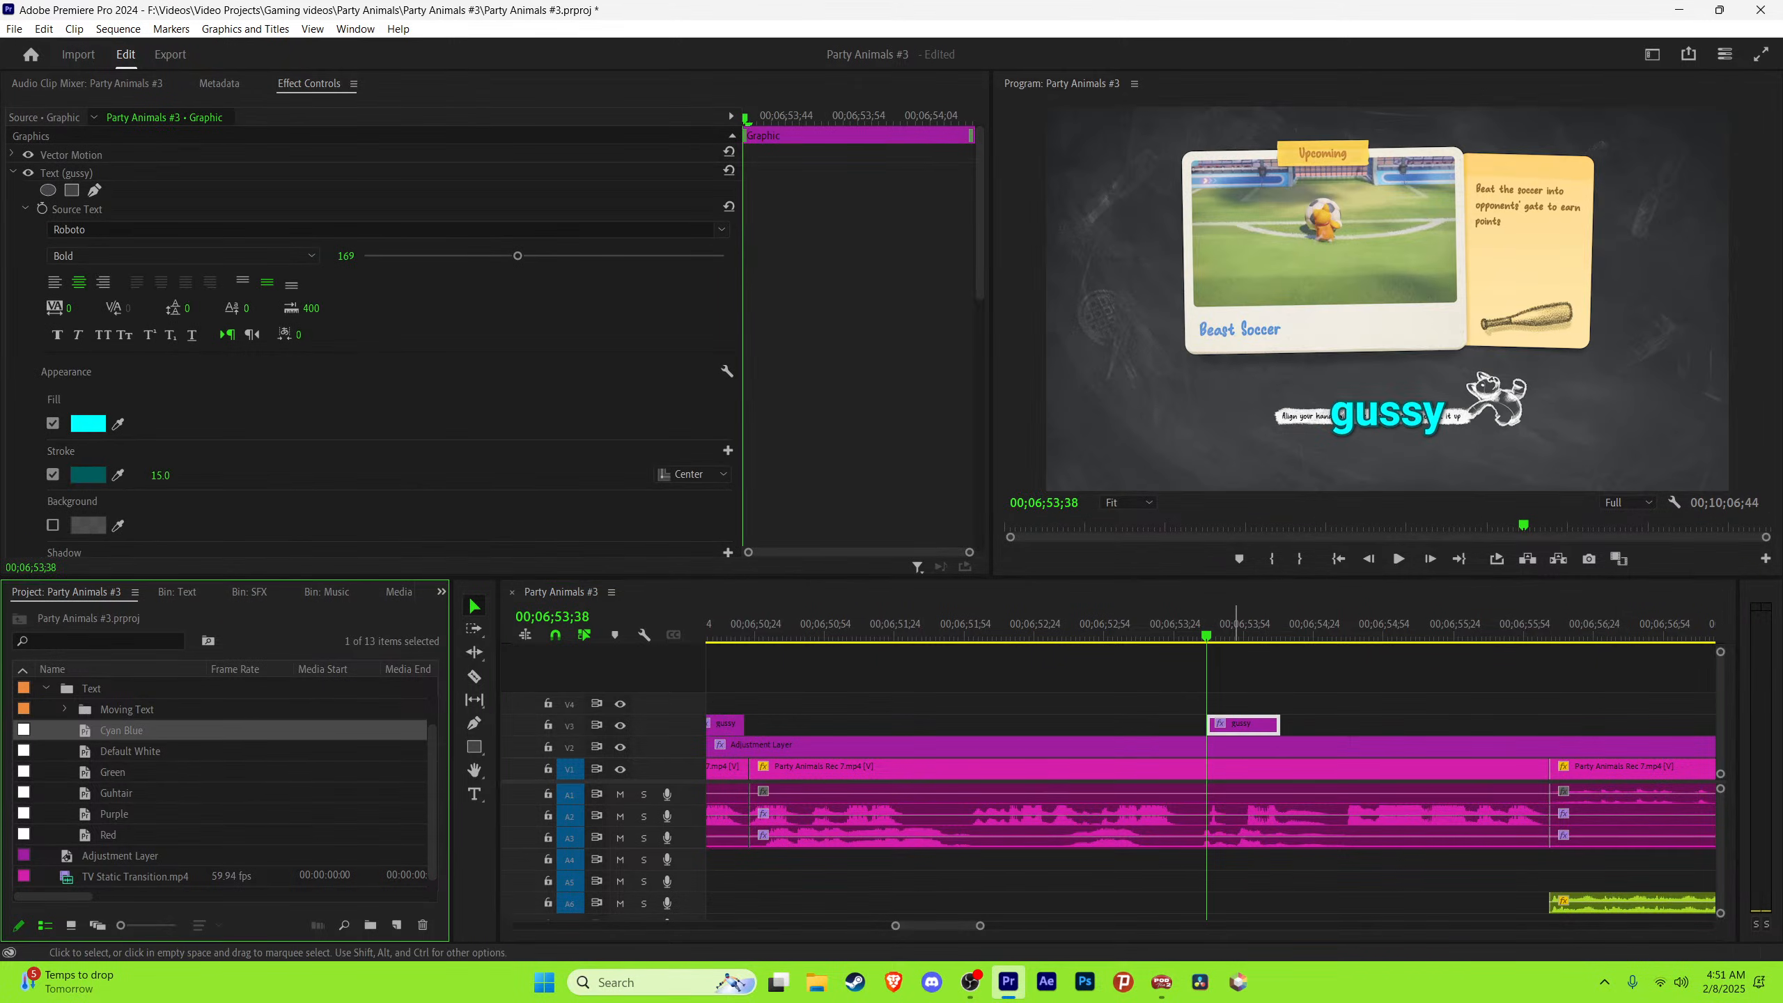
# Step: Change the text of the cyan caption at 00;06;53;38 to "What does"
pyautogui.press('t')
pyautogui.doubleClick(1426, 416)
pyautogui.write('What does')
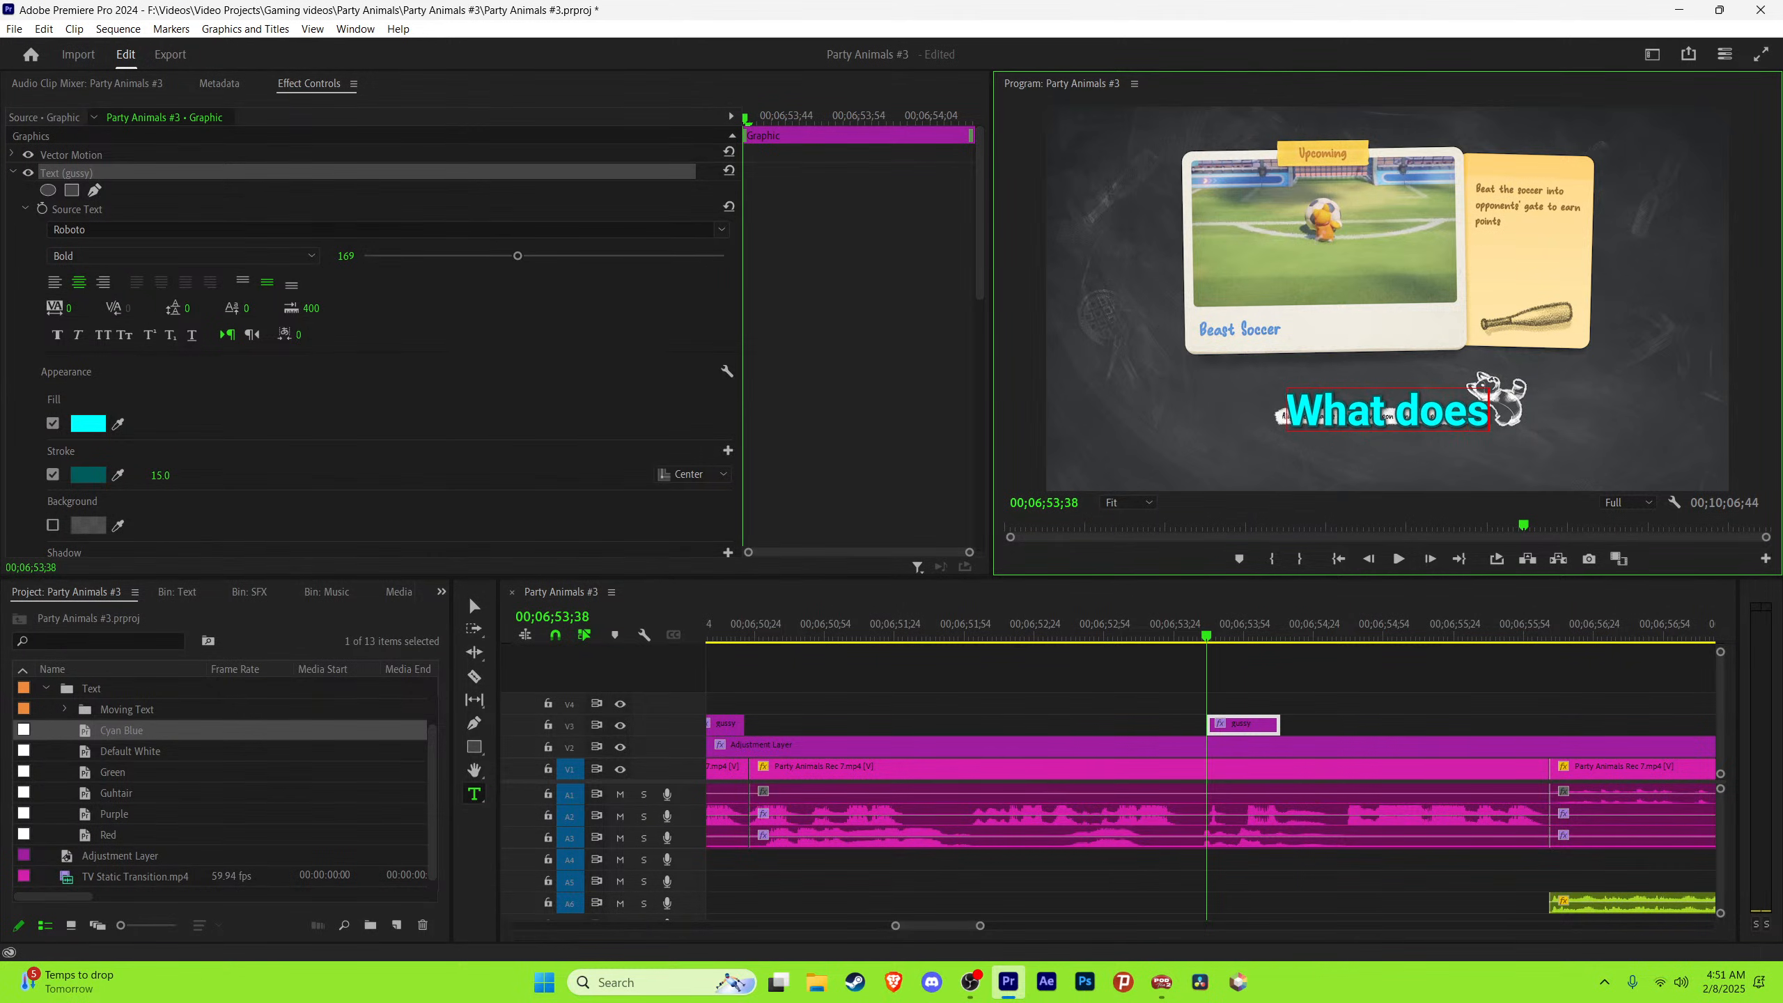
pyautogui.press('Escape')
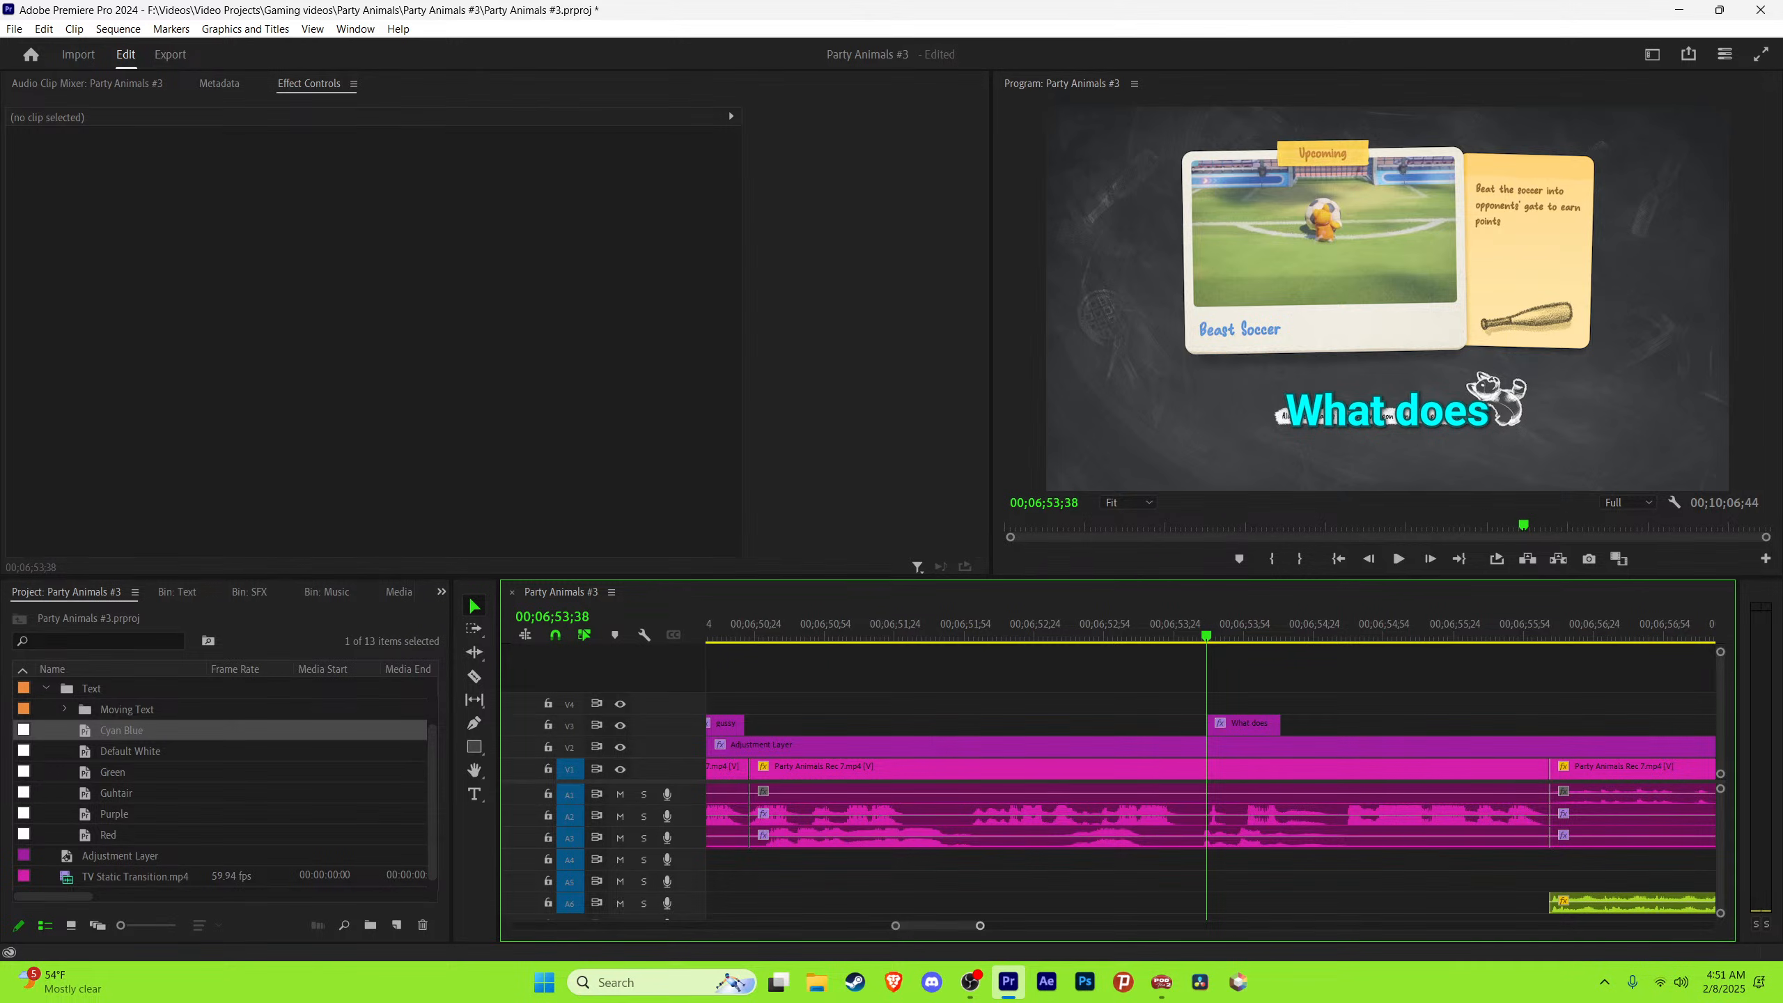
# Step: Play the "What does" caption to time its words and overlay a duplicate of it starting at 00;06;53;52
pyautogui.press('=')
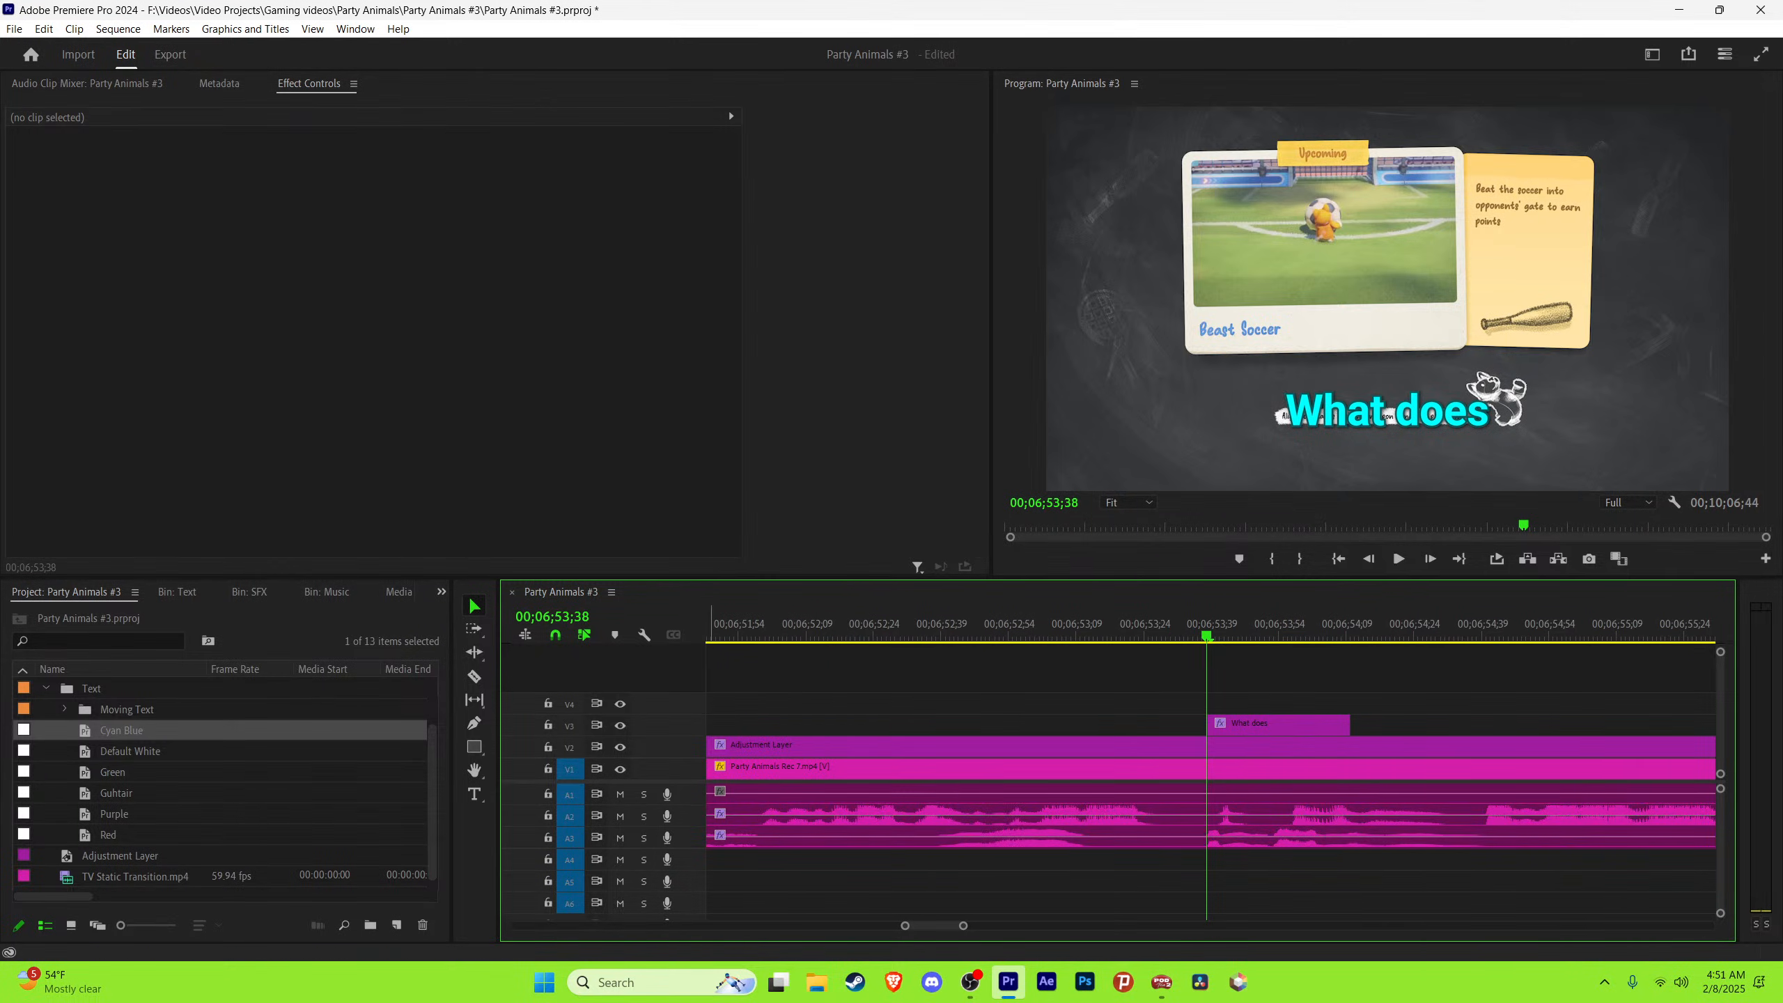
pyautogui.press('space')
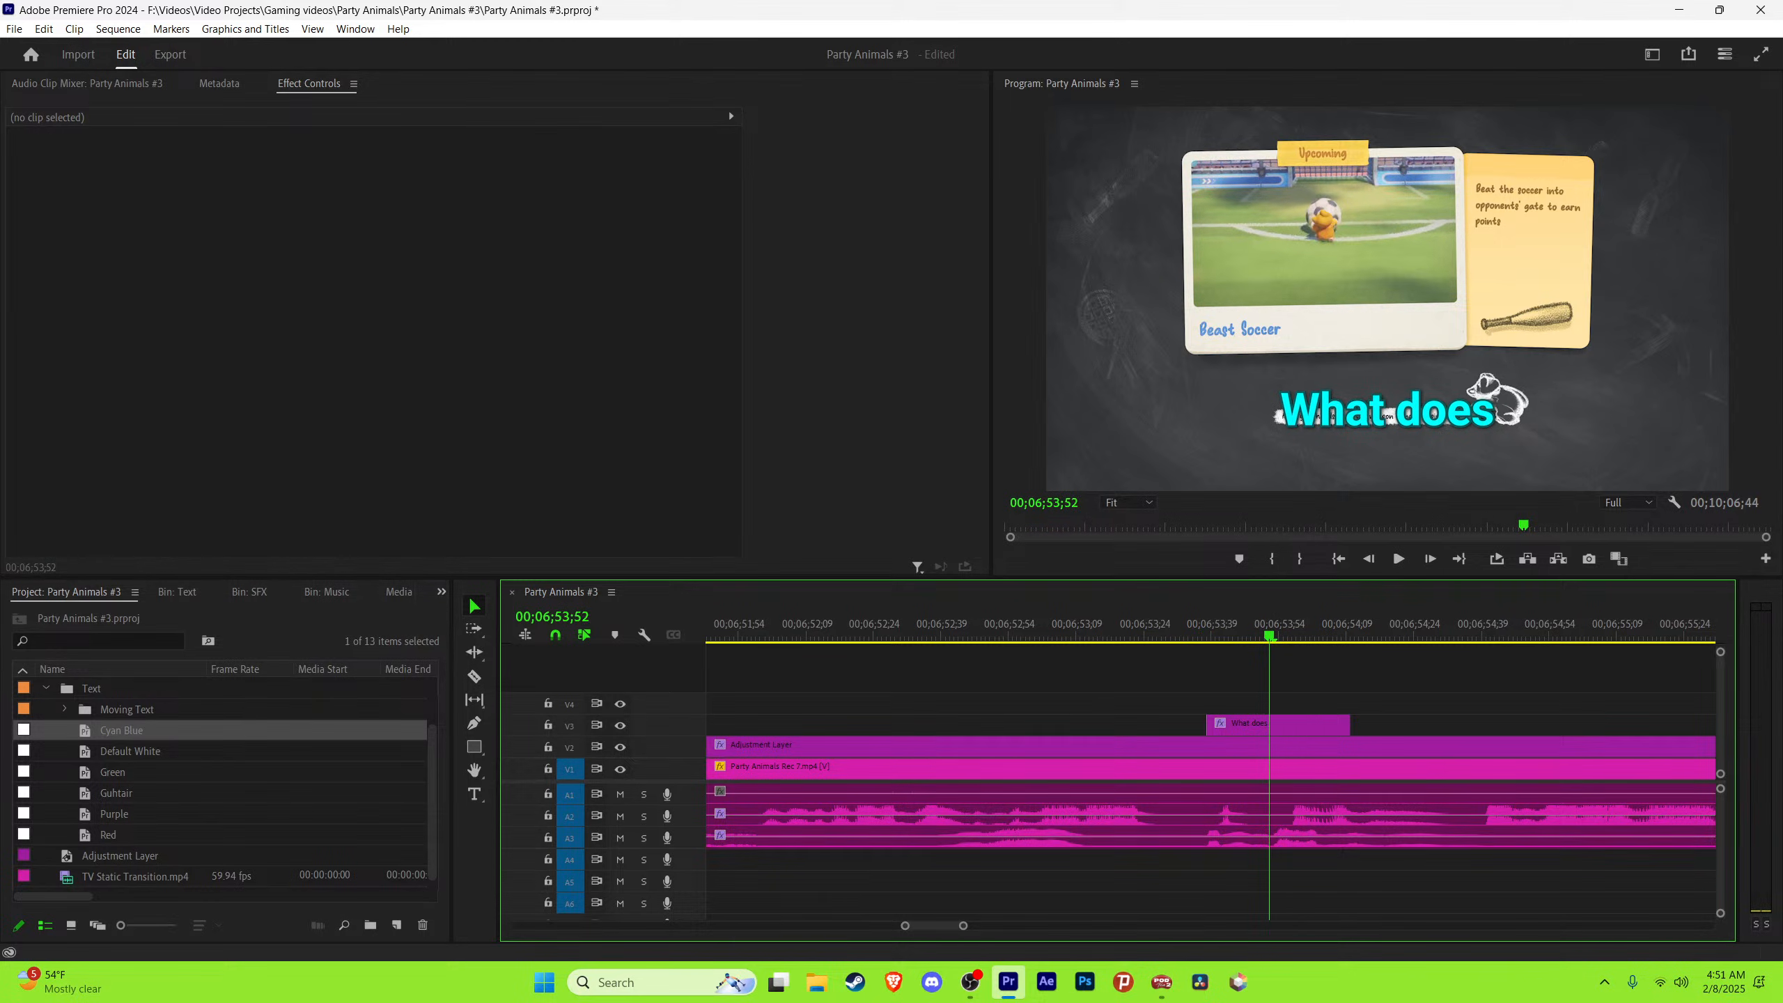
pyautogui.click(1269, 626)
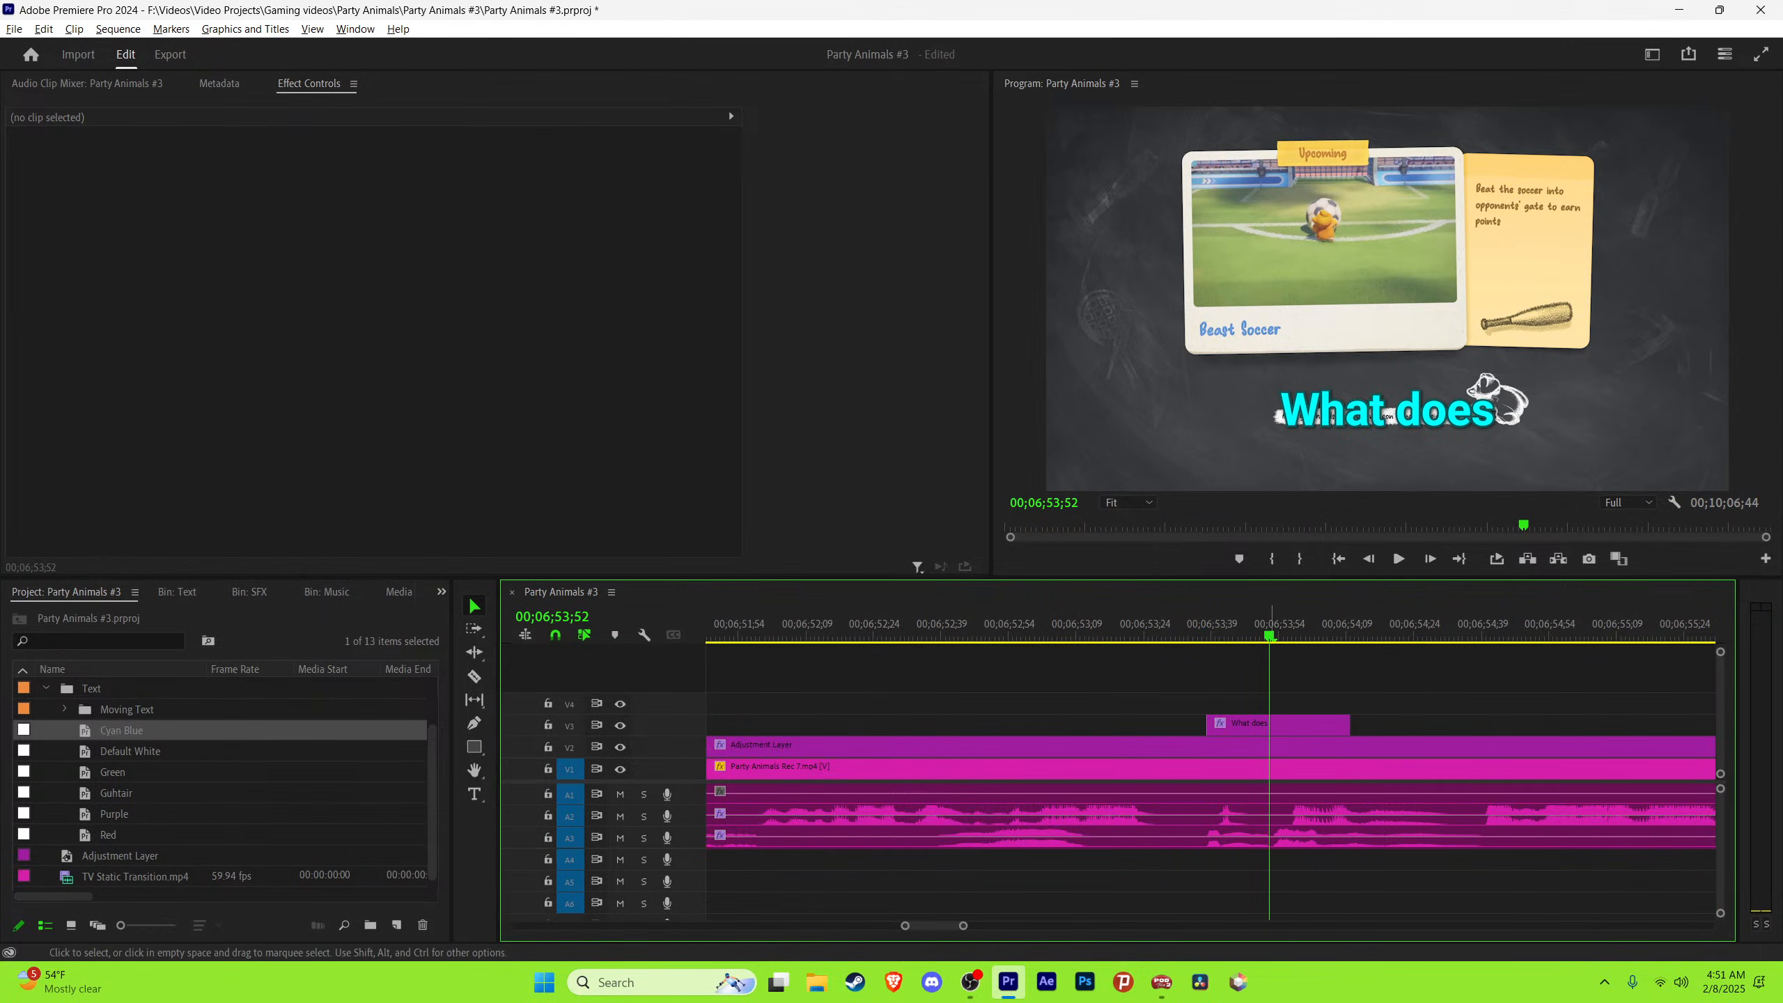
pyautogui.moveTo(1261, 726); pyautogui.dragTo(1324, 727)
pyautogui.press('space')
pyautogui.press('space')
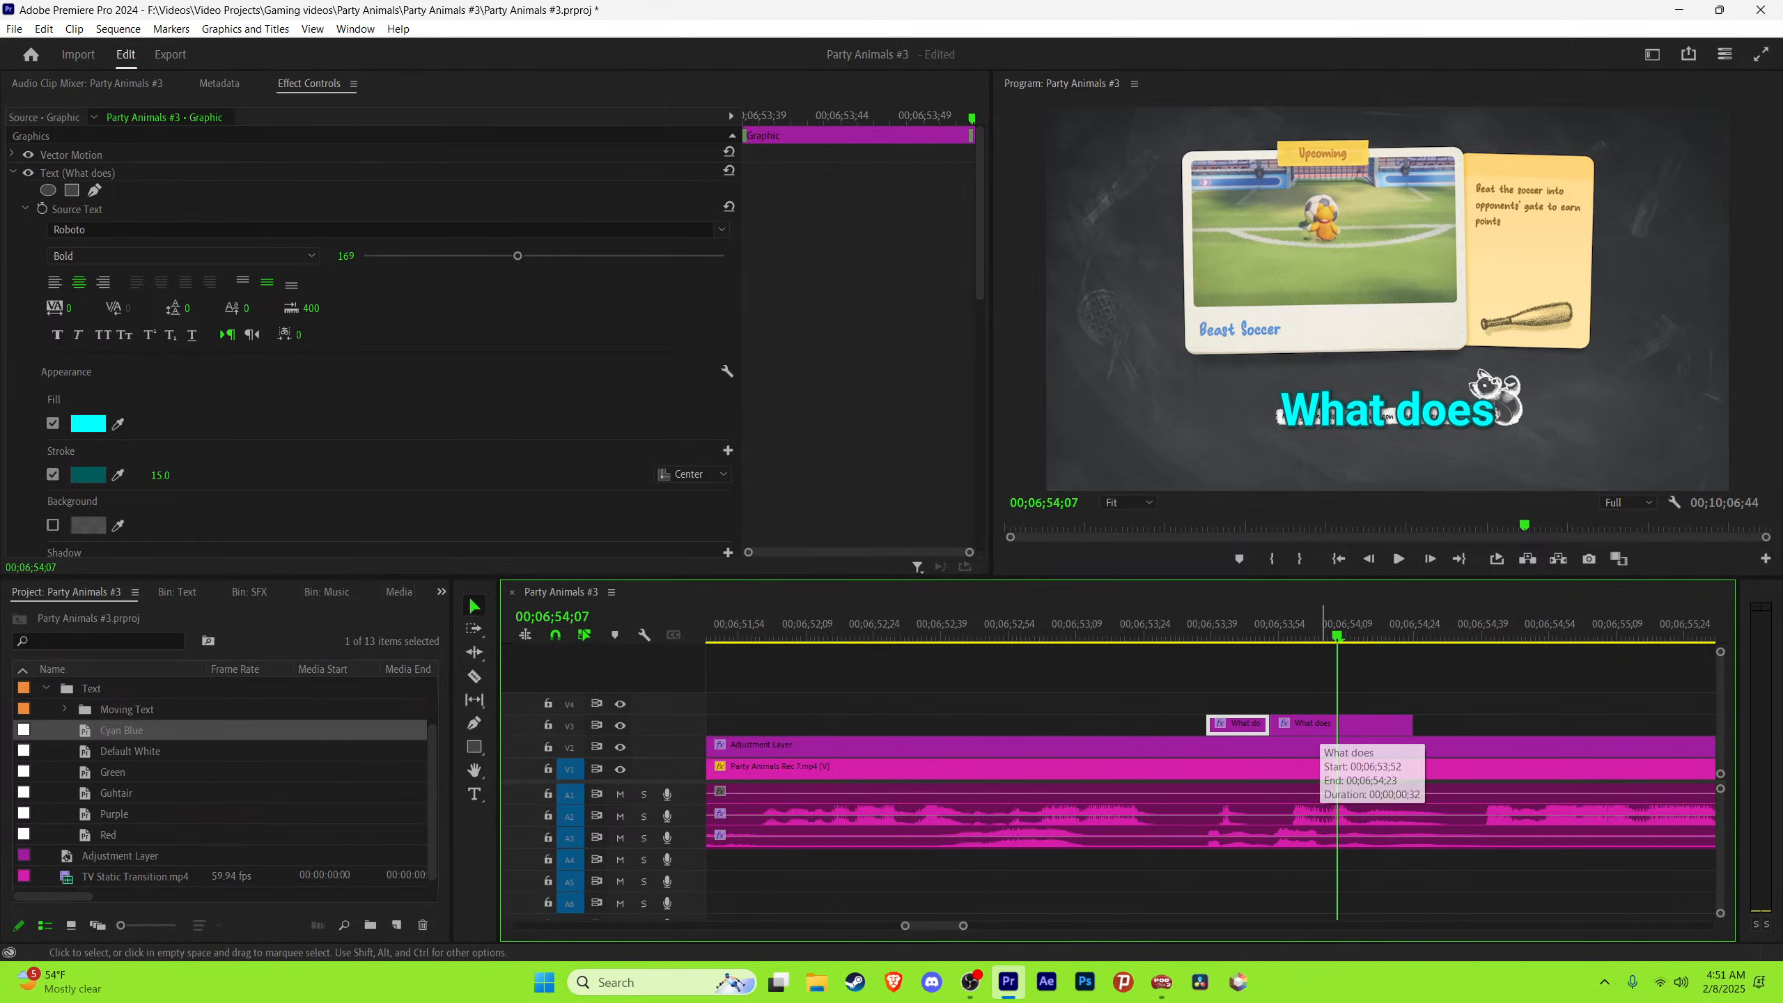
# Step: Replace the text of the duplicated cyan caption with "that mean"
pyautogui.press('t')
pyautogui.tripleClick(1388, 409)
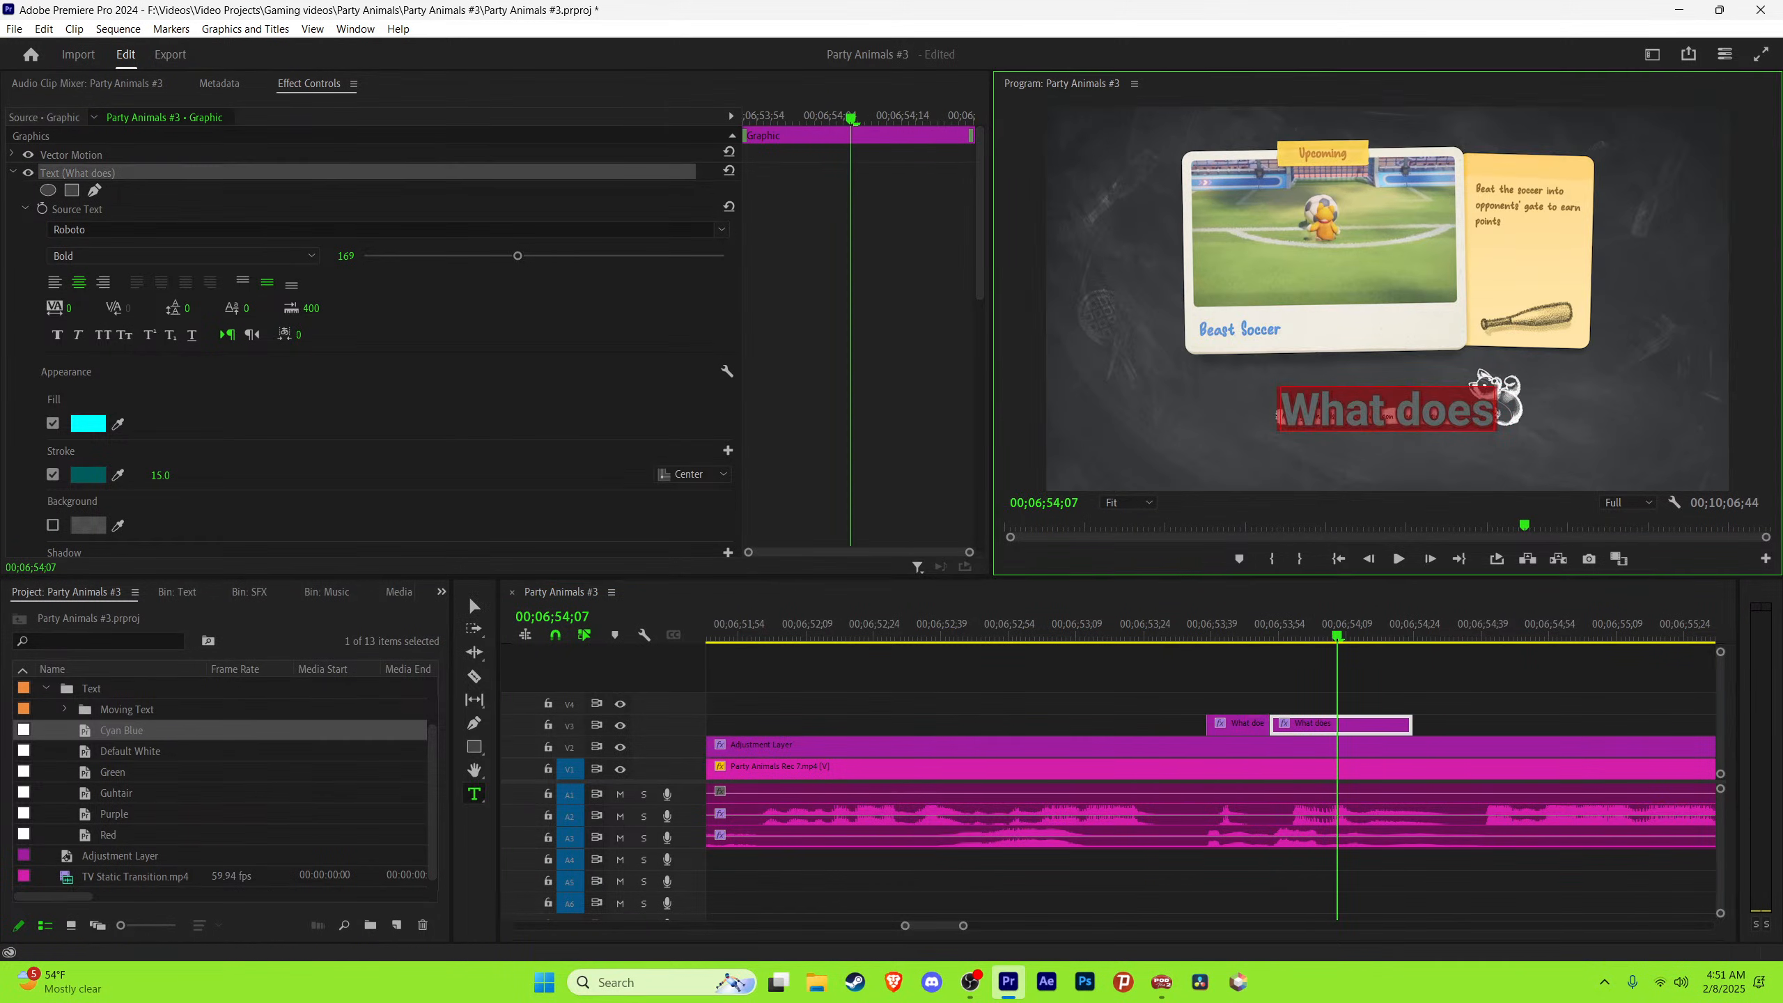
pyautogui.write('that m')
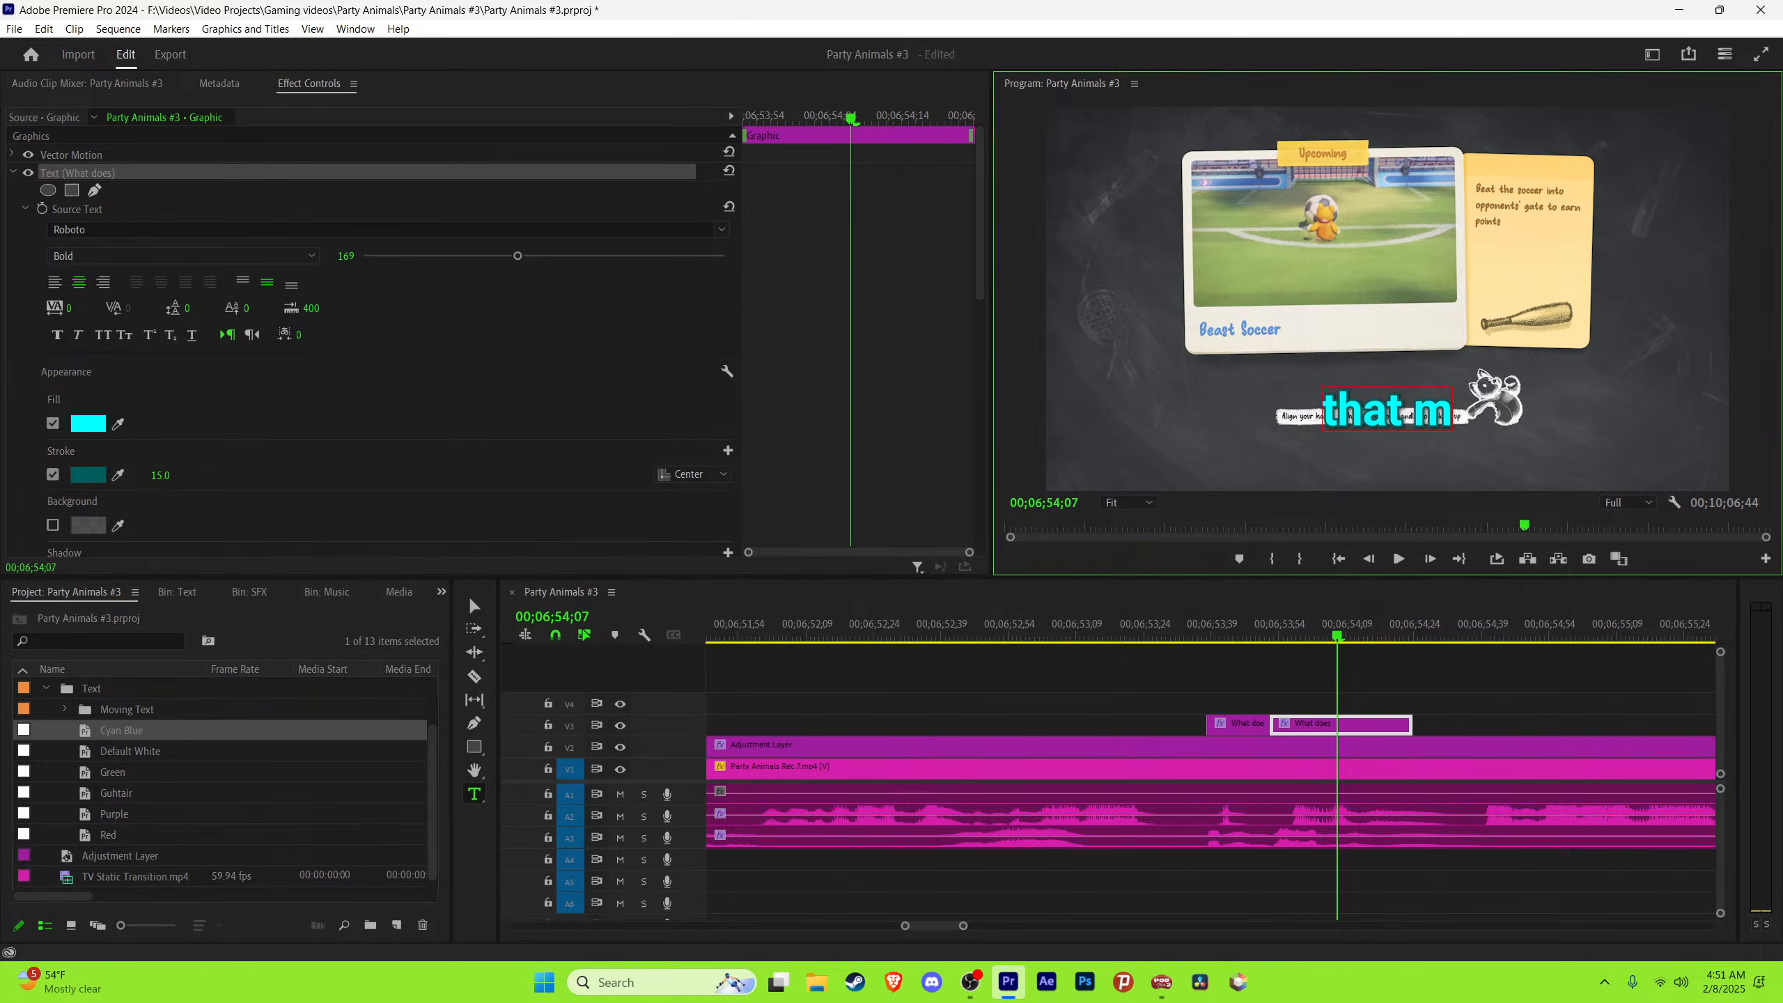
pyautogui.write('ean')
pyautogui.press('Escape')
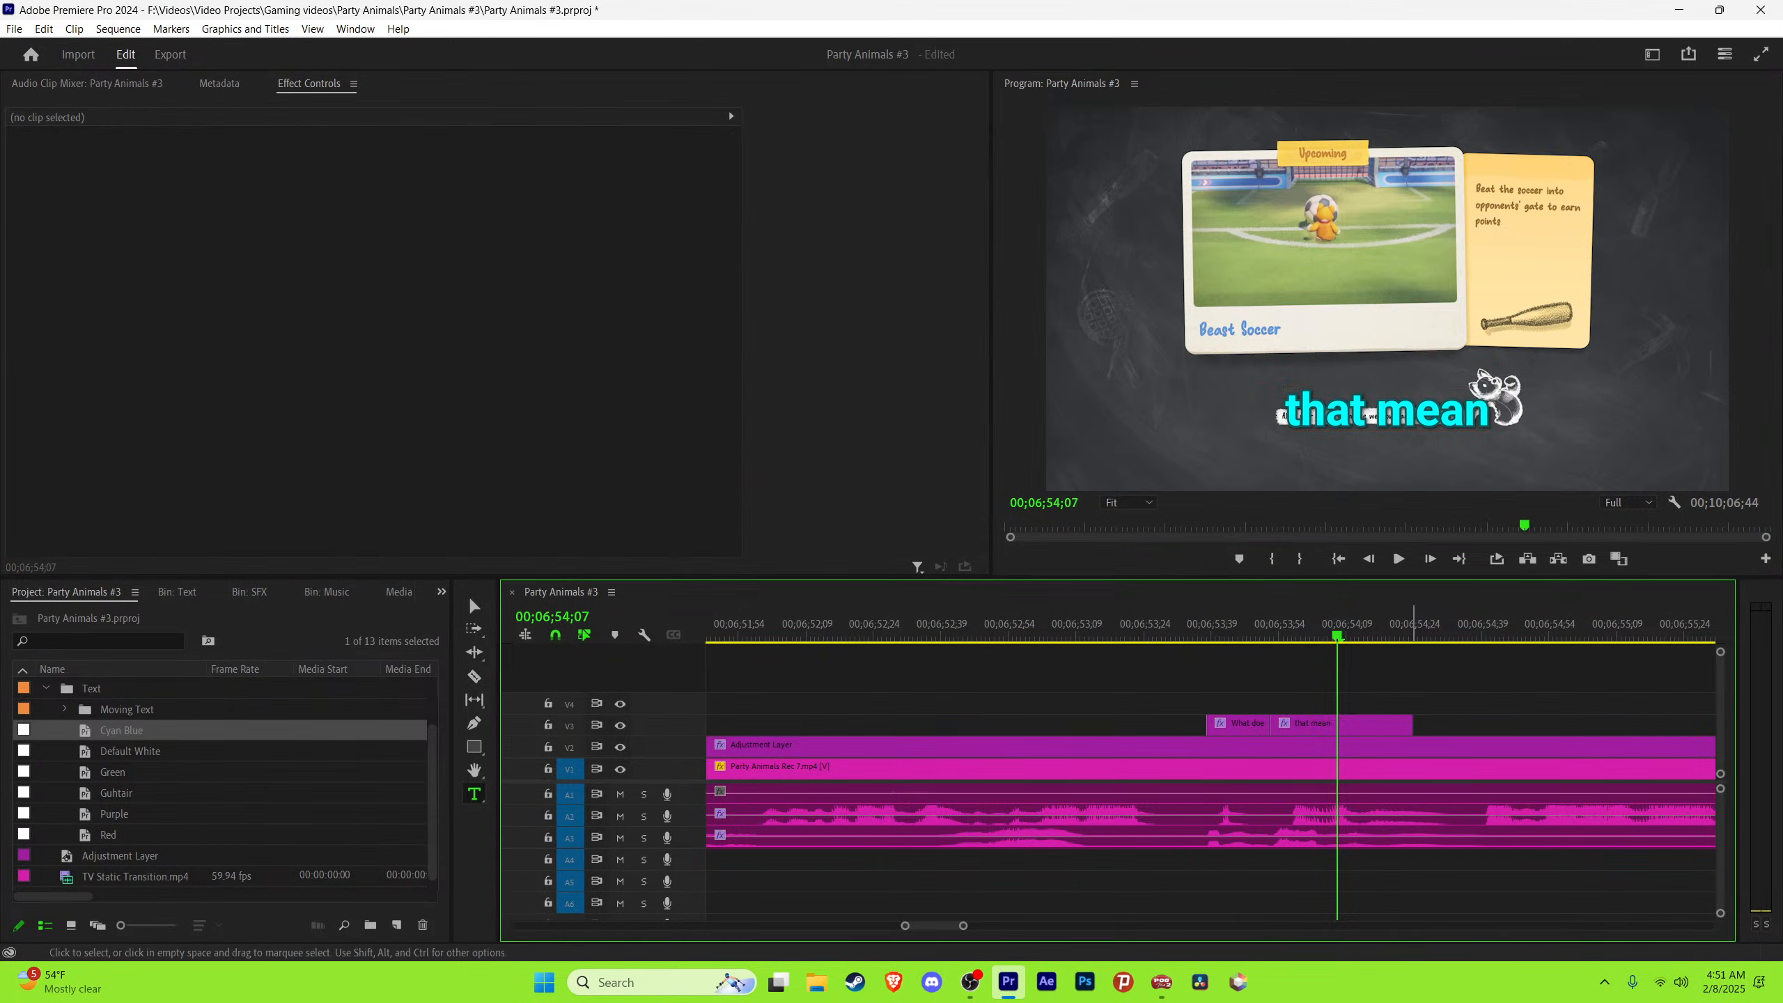
# Step: Extend the "that mean" caption so it ends at 00;06;54;39, just before the next spoken line
pyautogui.press('space')
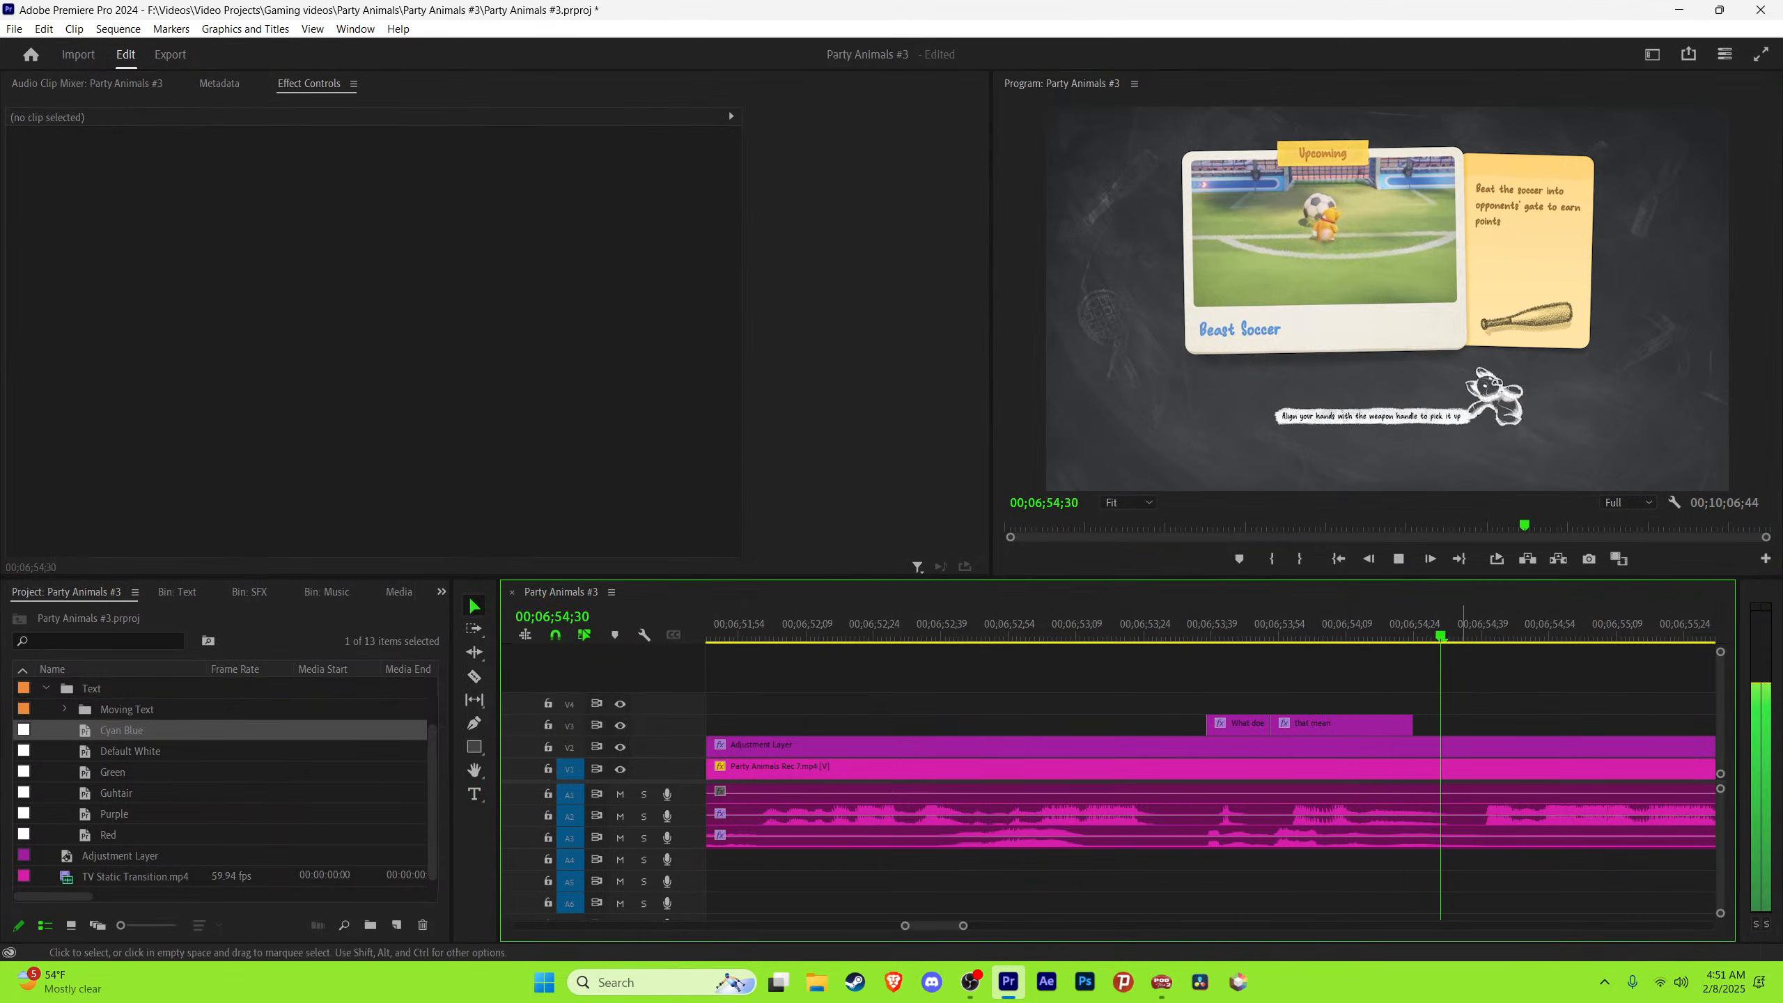
pyautogui.moveTo(1414, 725); pyautogui.dragTo(1486, 726)
pyautogui.press('space')
pyautogui.press('space')
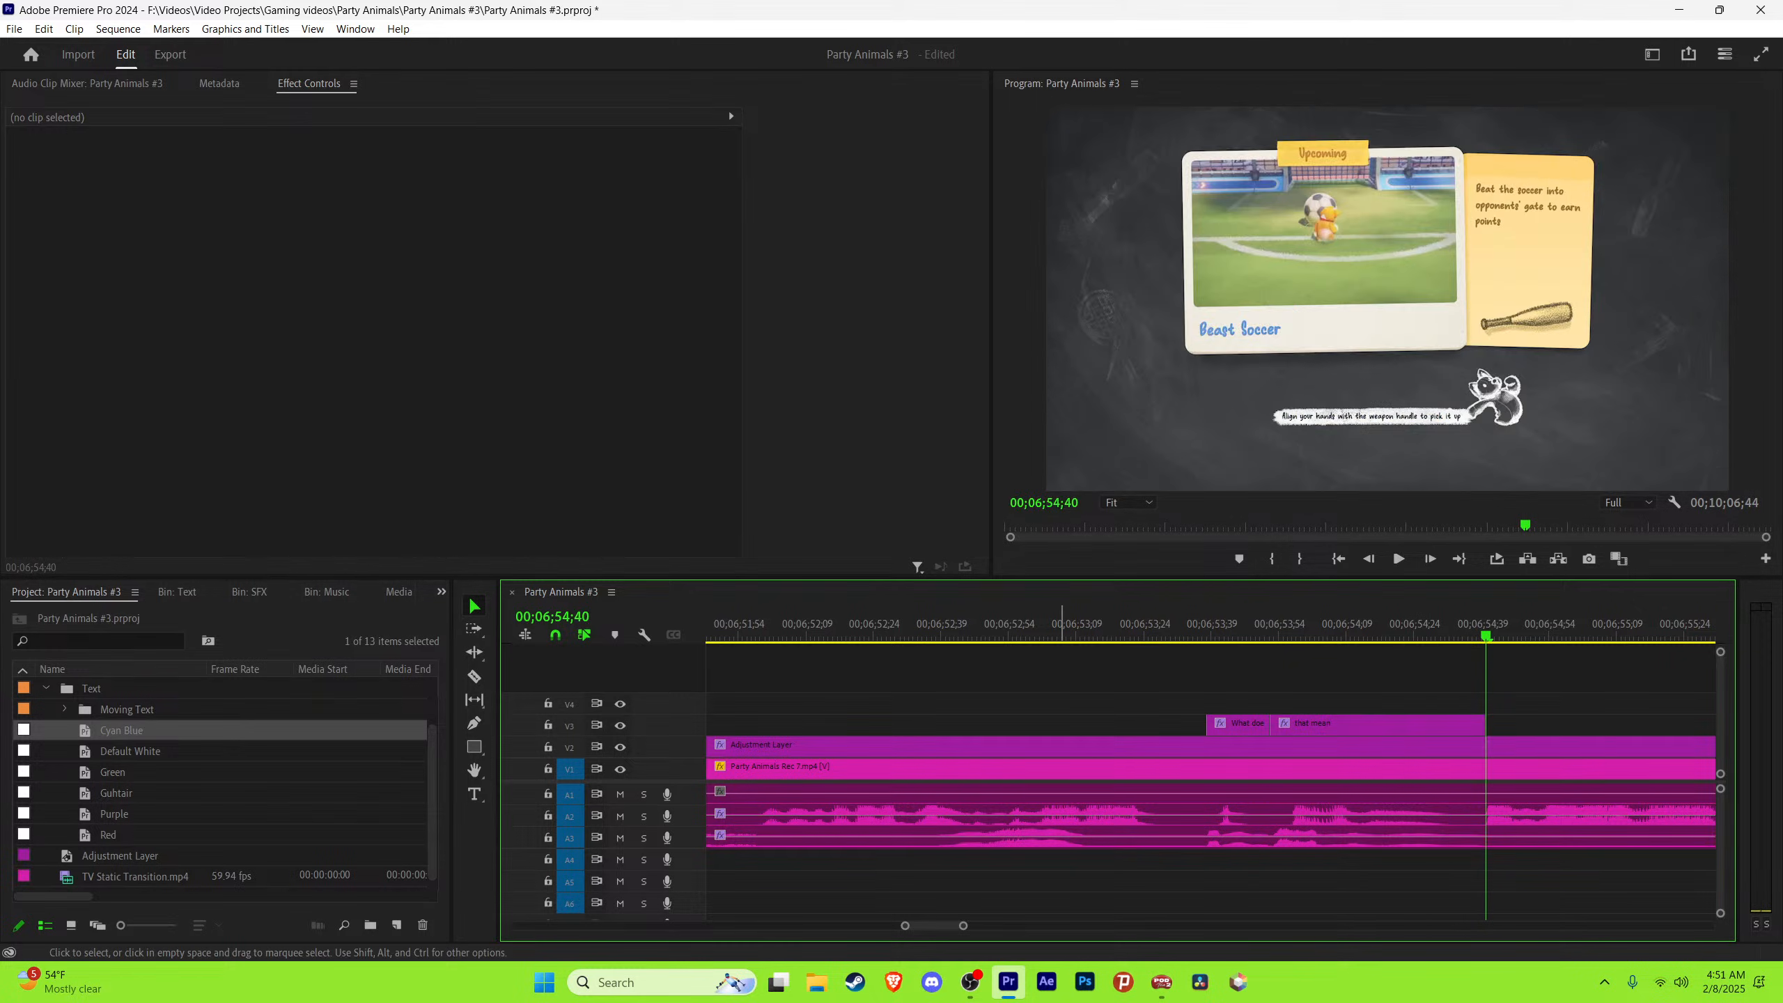
pyautogui.press('=')
pyautogui.press('=')
pyautogui.press('-')
pyautogui.press('-')
pyautogui.press('Left')
pyautogui.hotkey('ctrl', 'alt', 'w')
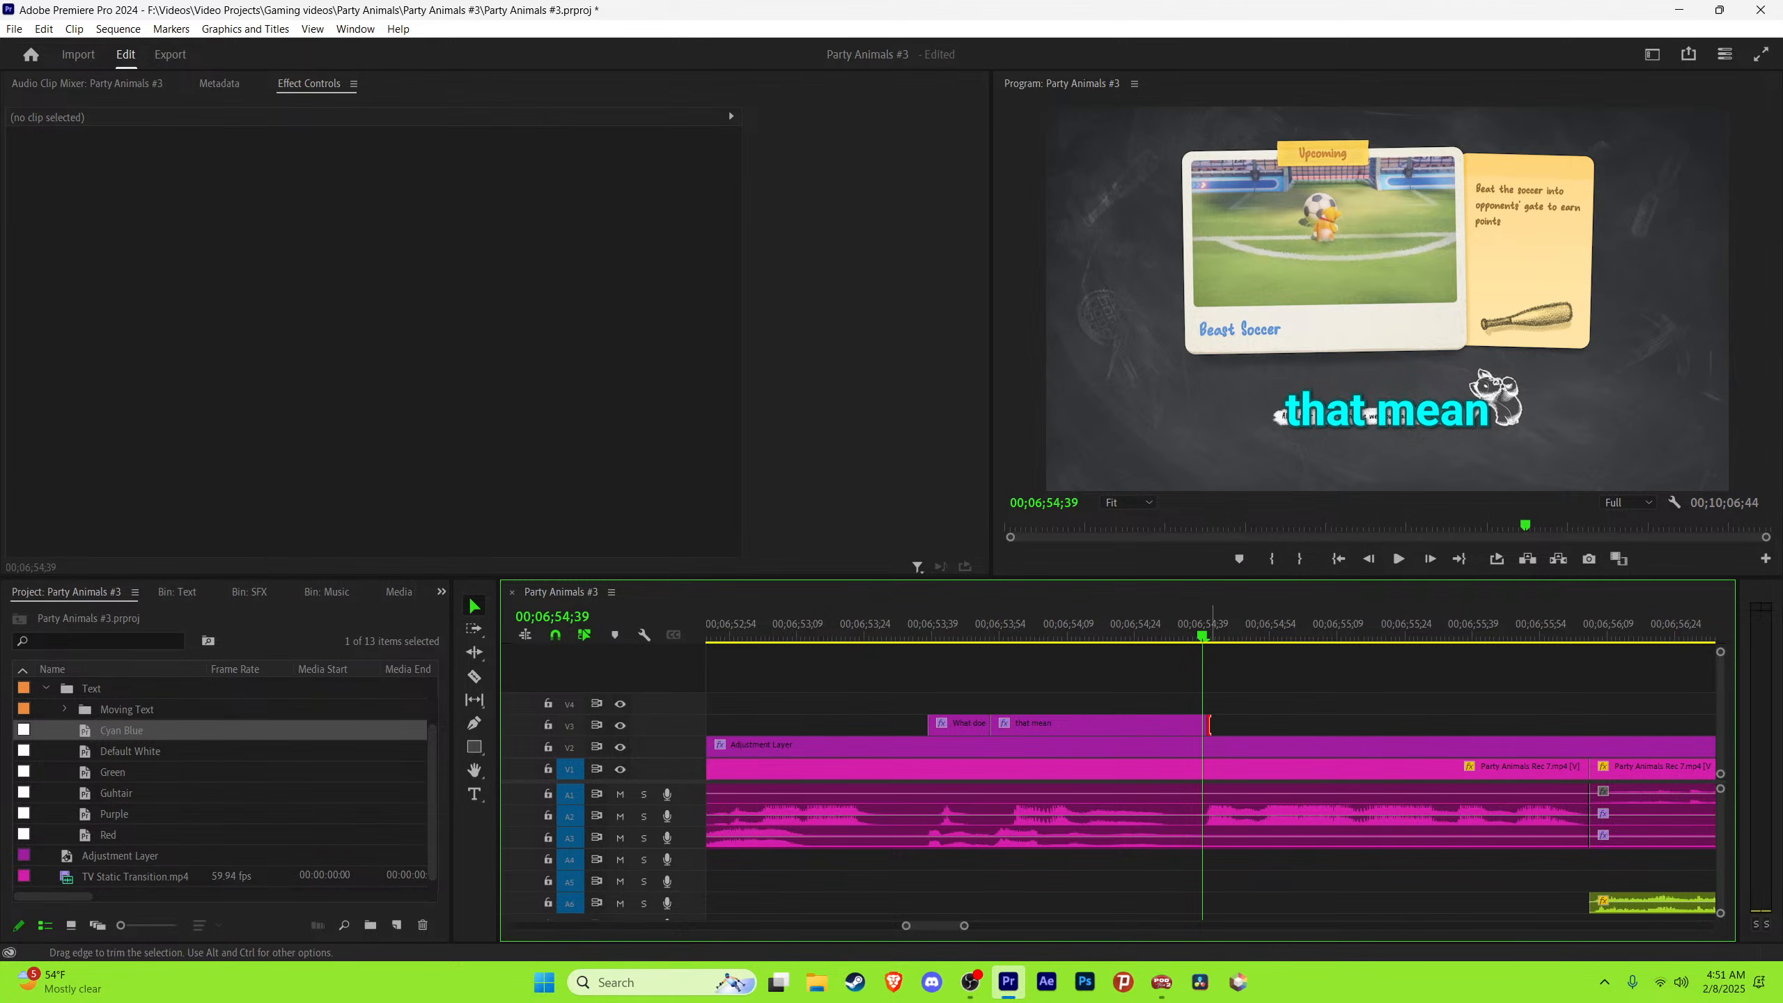
# Step: Paste the white "Get it" caption at 00;06;54;39 and place it on V3 directly after "that mean"
pyautogui.hotkey('ctrl', 'v')
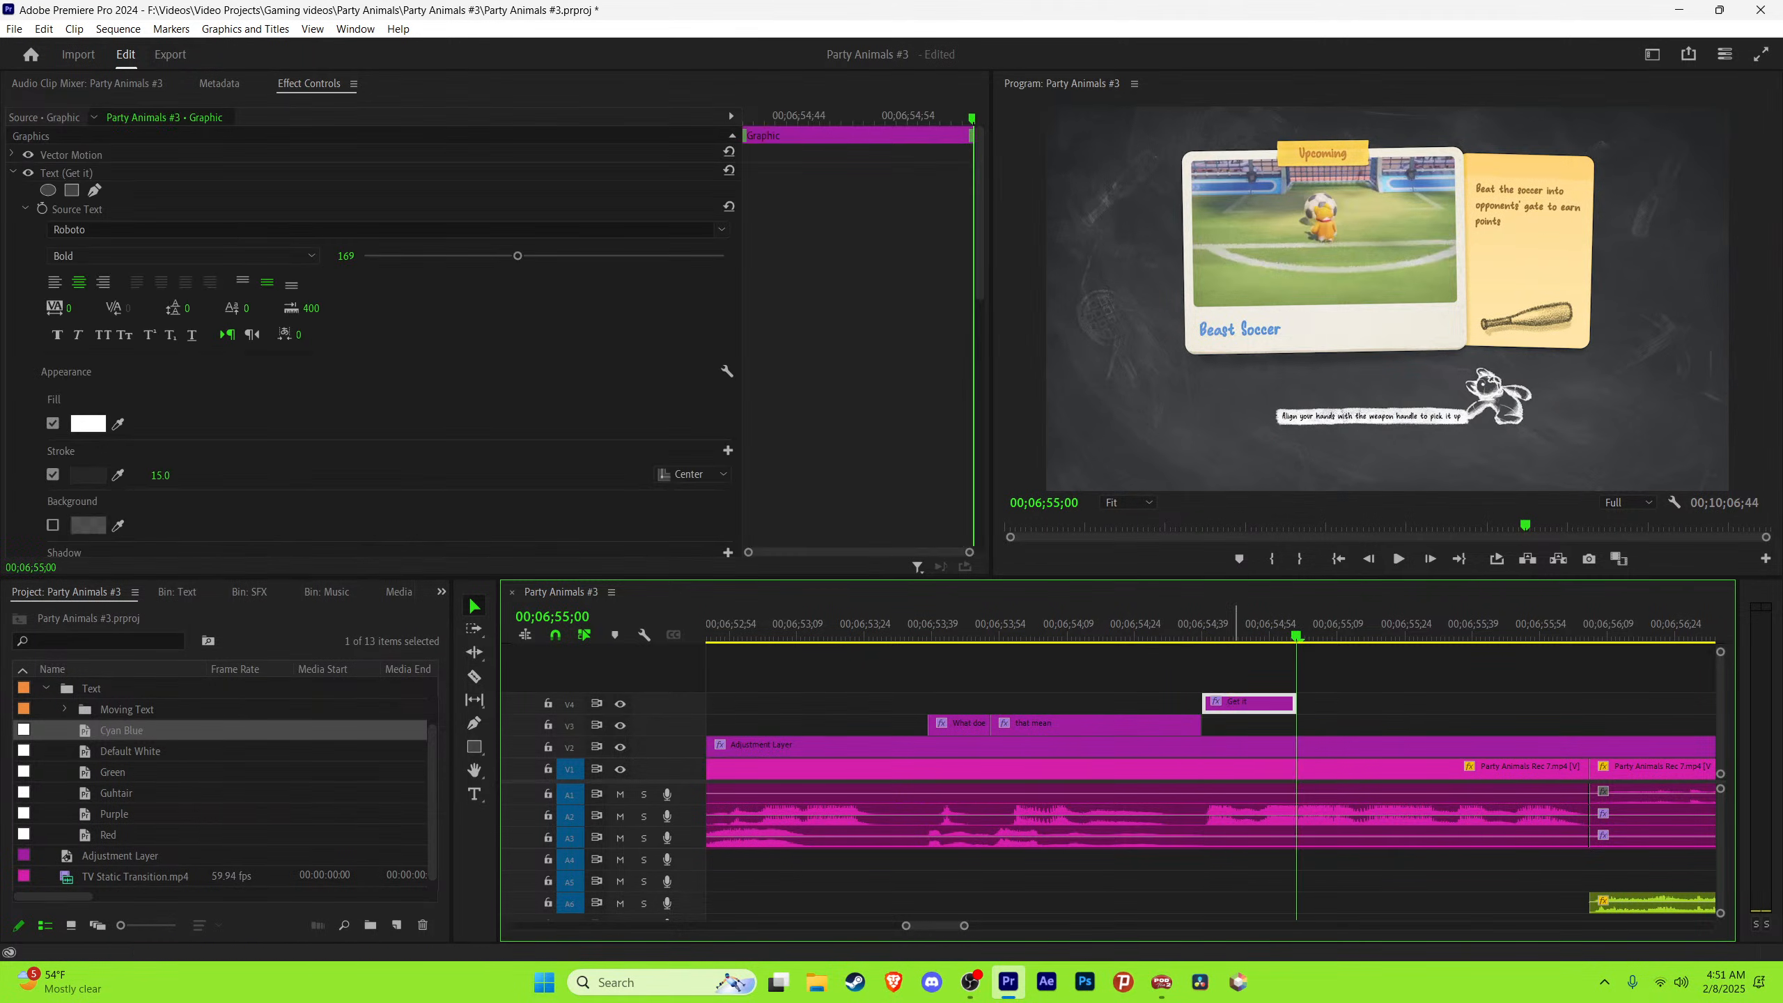
pyautogui.press('Up')
pyautogui.press('Right')
pyautogui.press('Right')
pyautogui.press('Right')
pyautogui.press('Right')
pyautogui.press('Right')
pyautogui.press('Right')
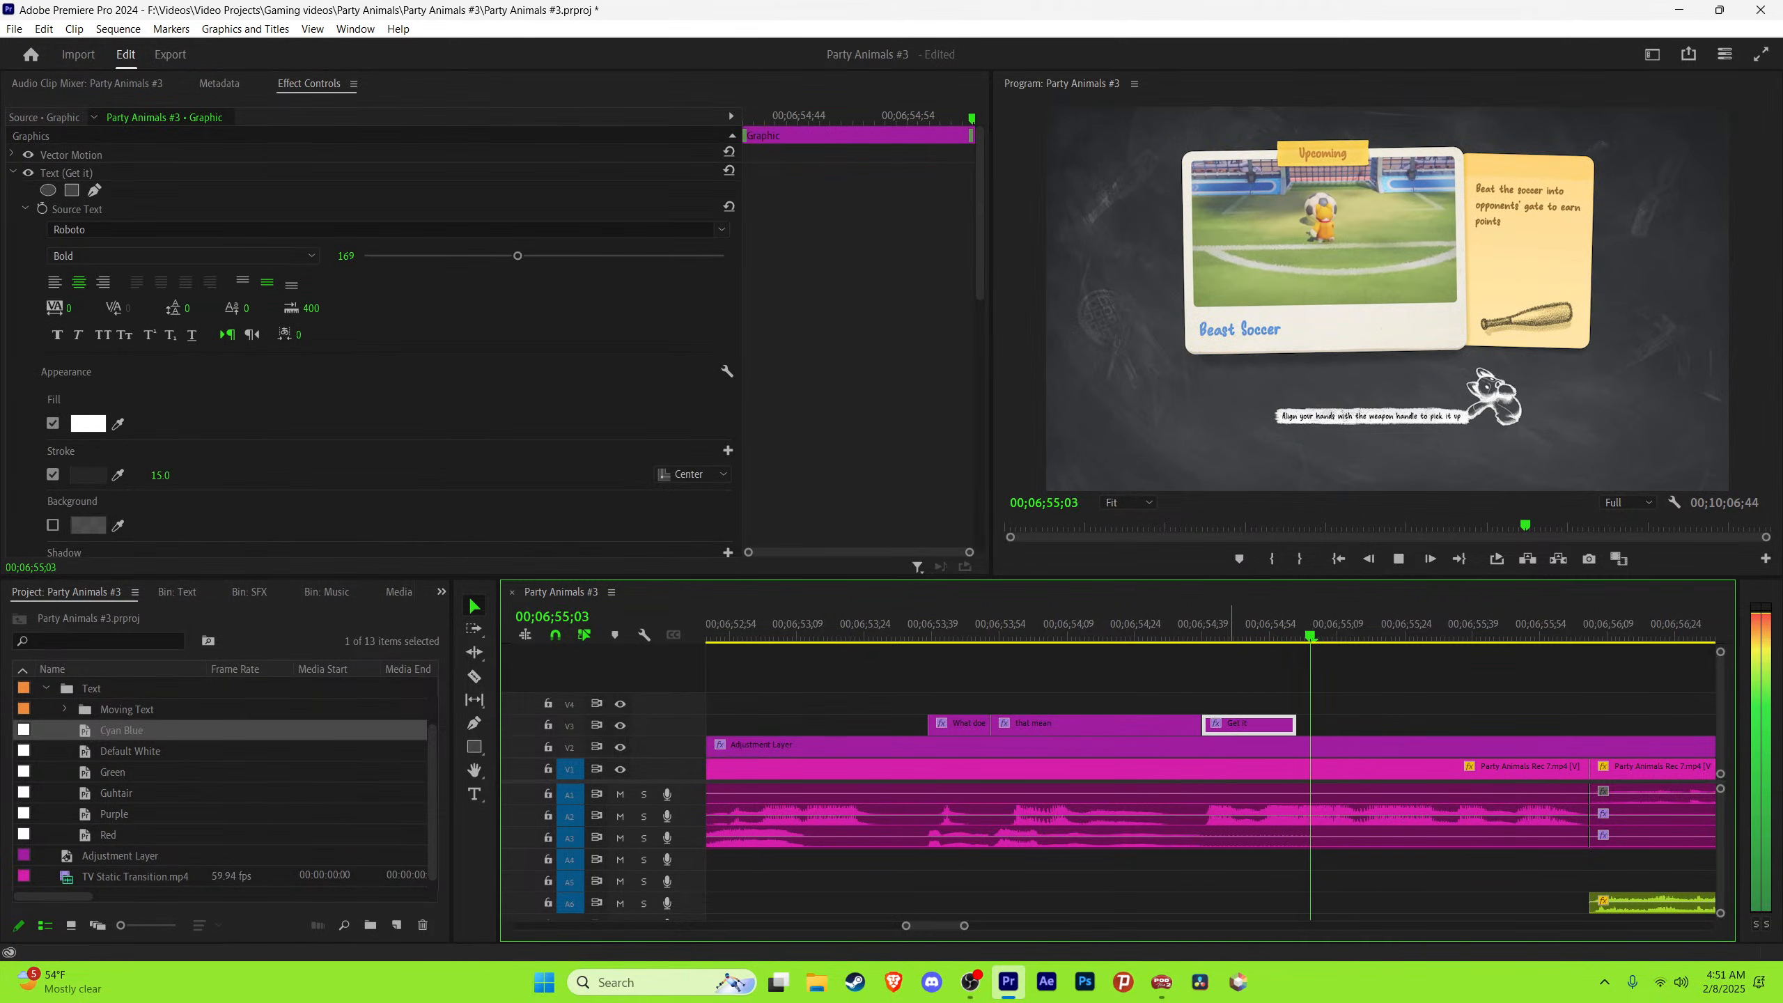
# Step: Replace the text of the pasted "Get it" caption with "He's gettin'"
pyautogui.press('t')
pyautogui.click(1388, 409)
pyautogui.hotkey('ctrl', 'a')
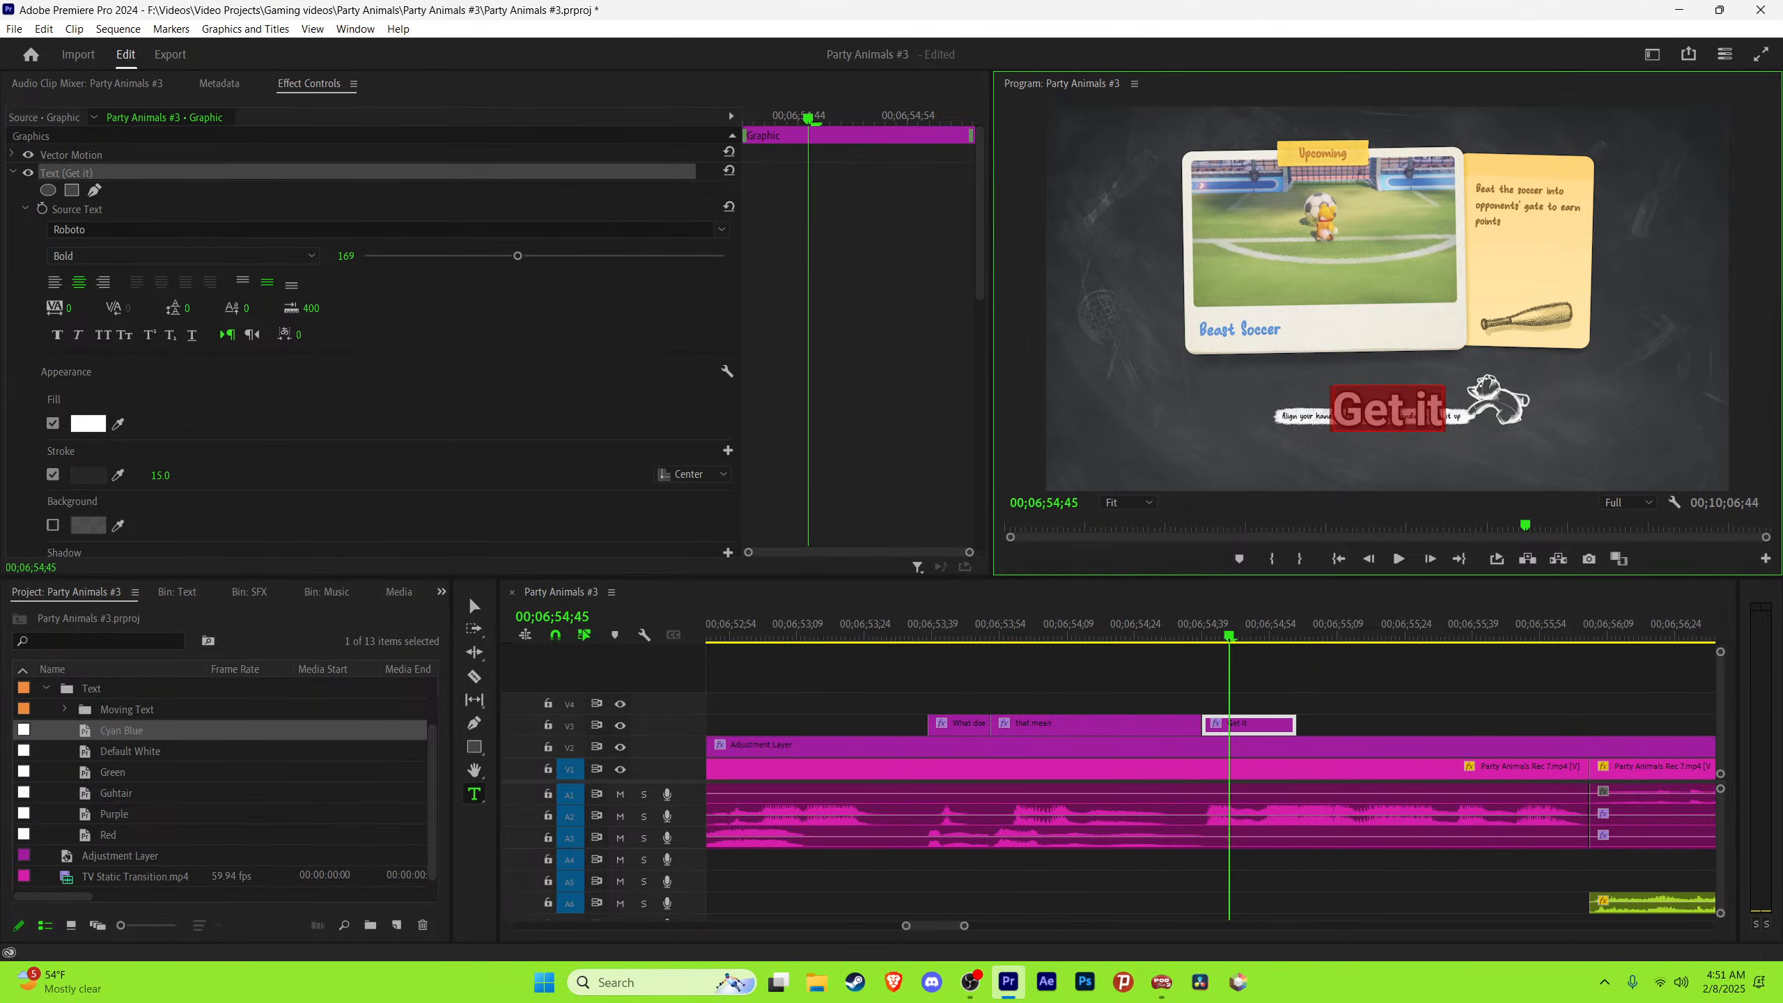
pyautogui.write('He')
pyautogui.write("'s gettin")
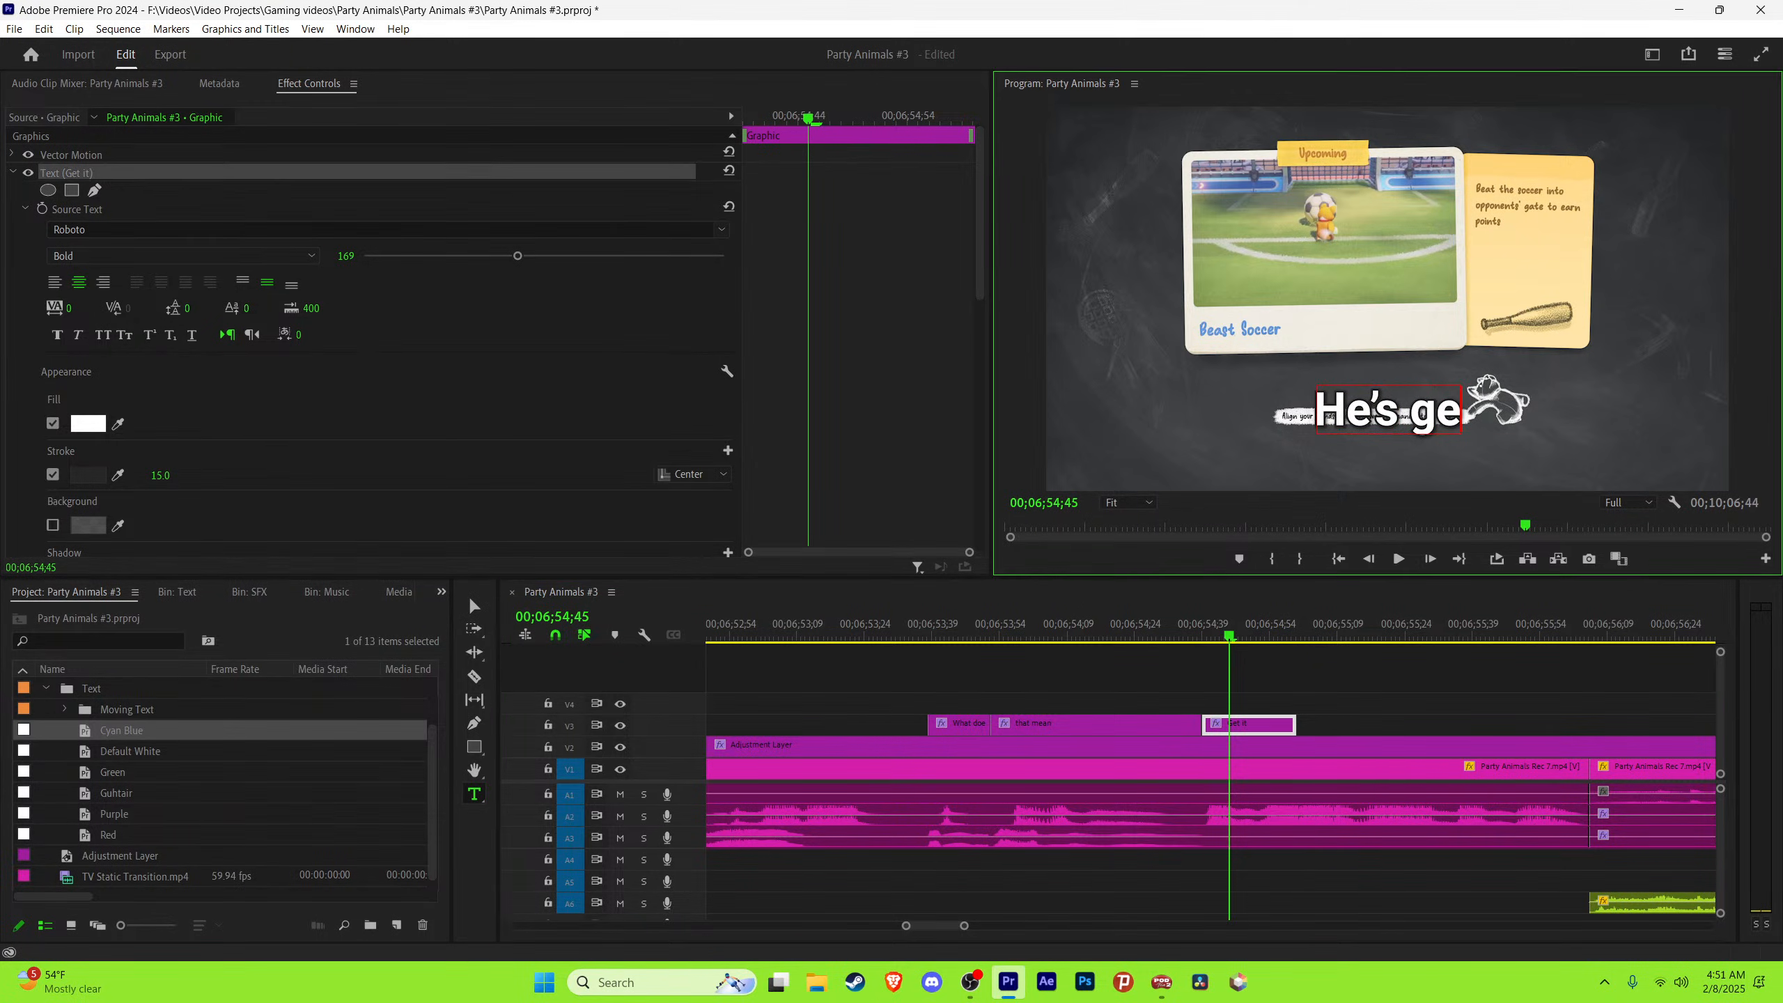
pyautogui.write("'")
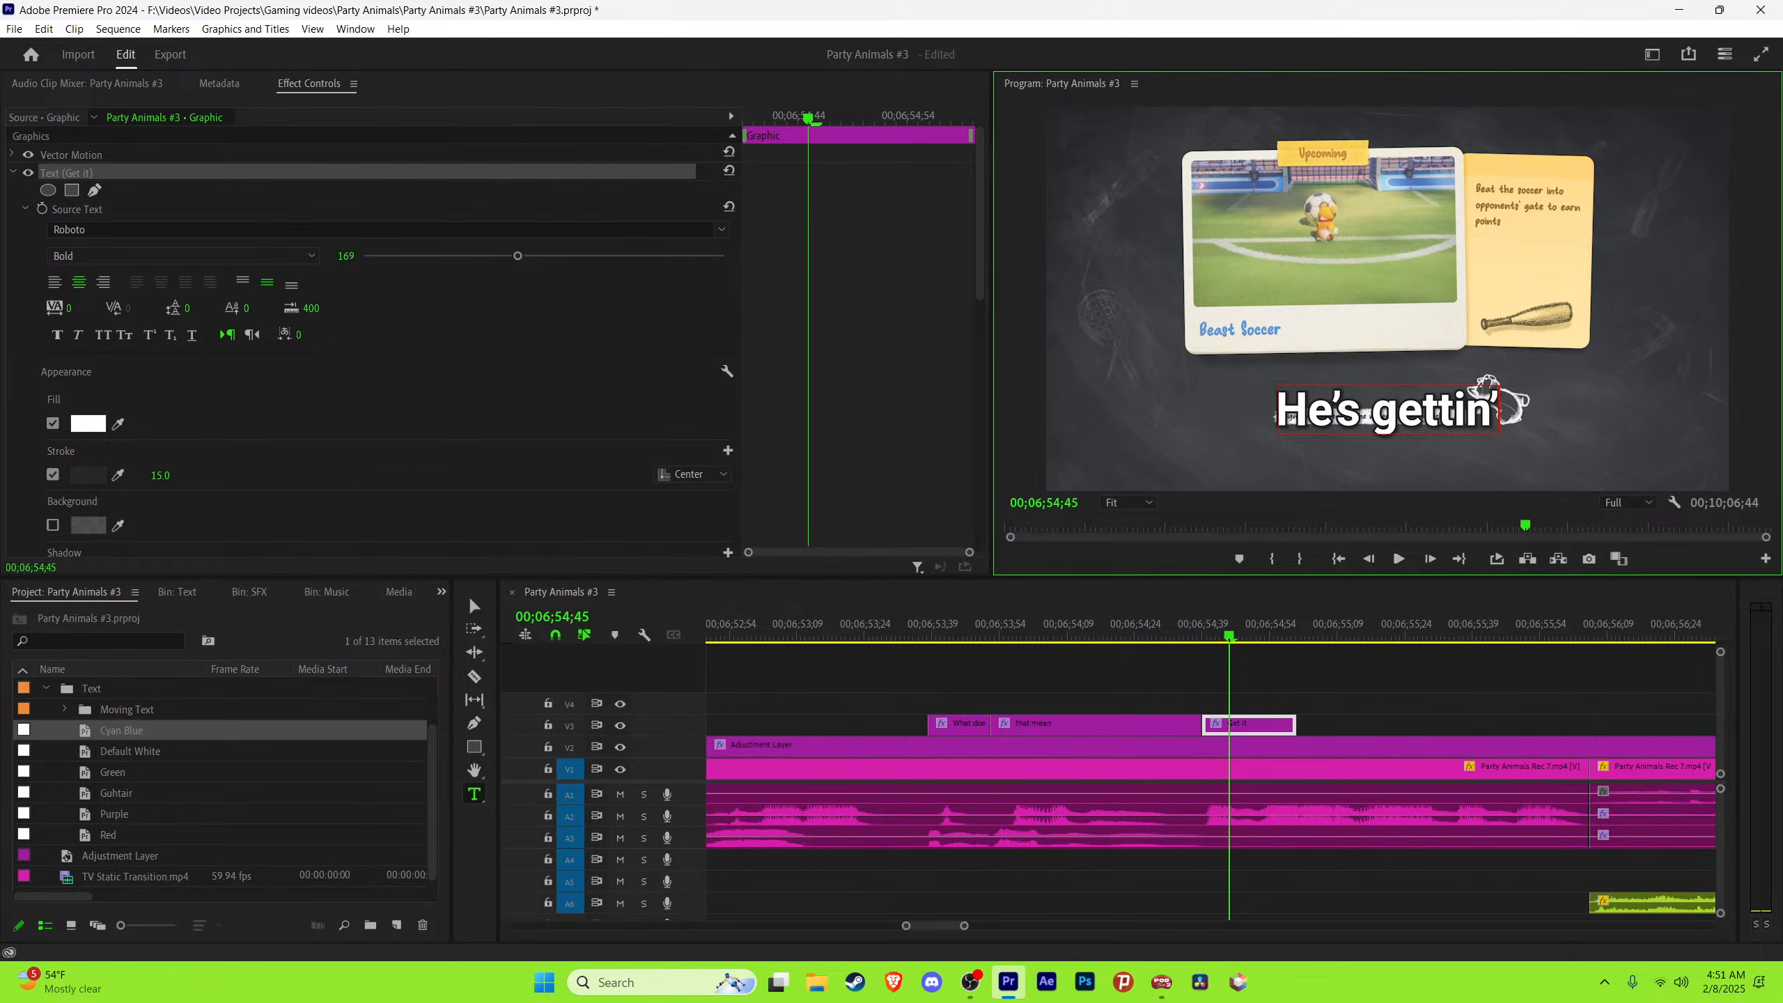
pyautogui.press('Escape')
# Step: Extend the "He's gettin'" caption to end at 00;06;55;05 and place a duplicate directly after it
pyautogui.press('space')
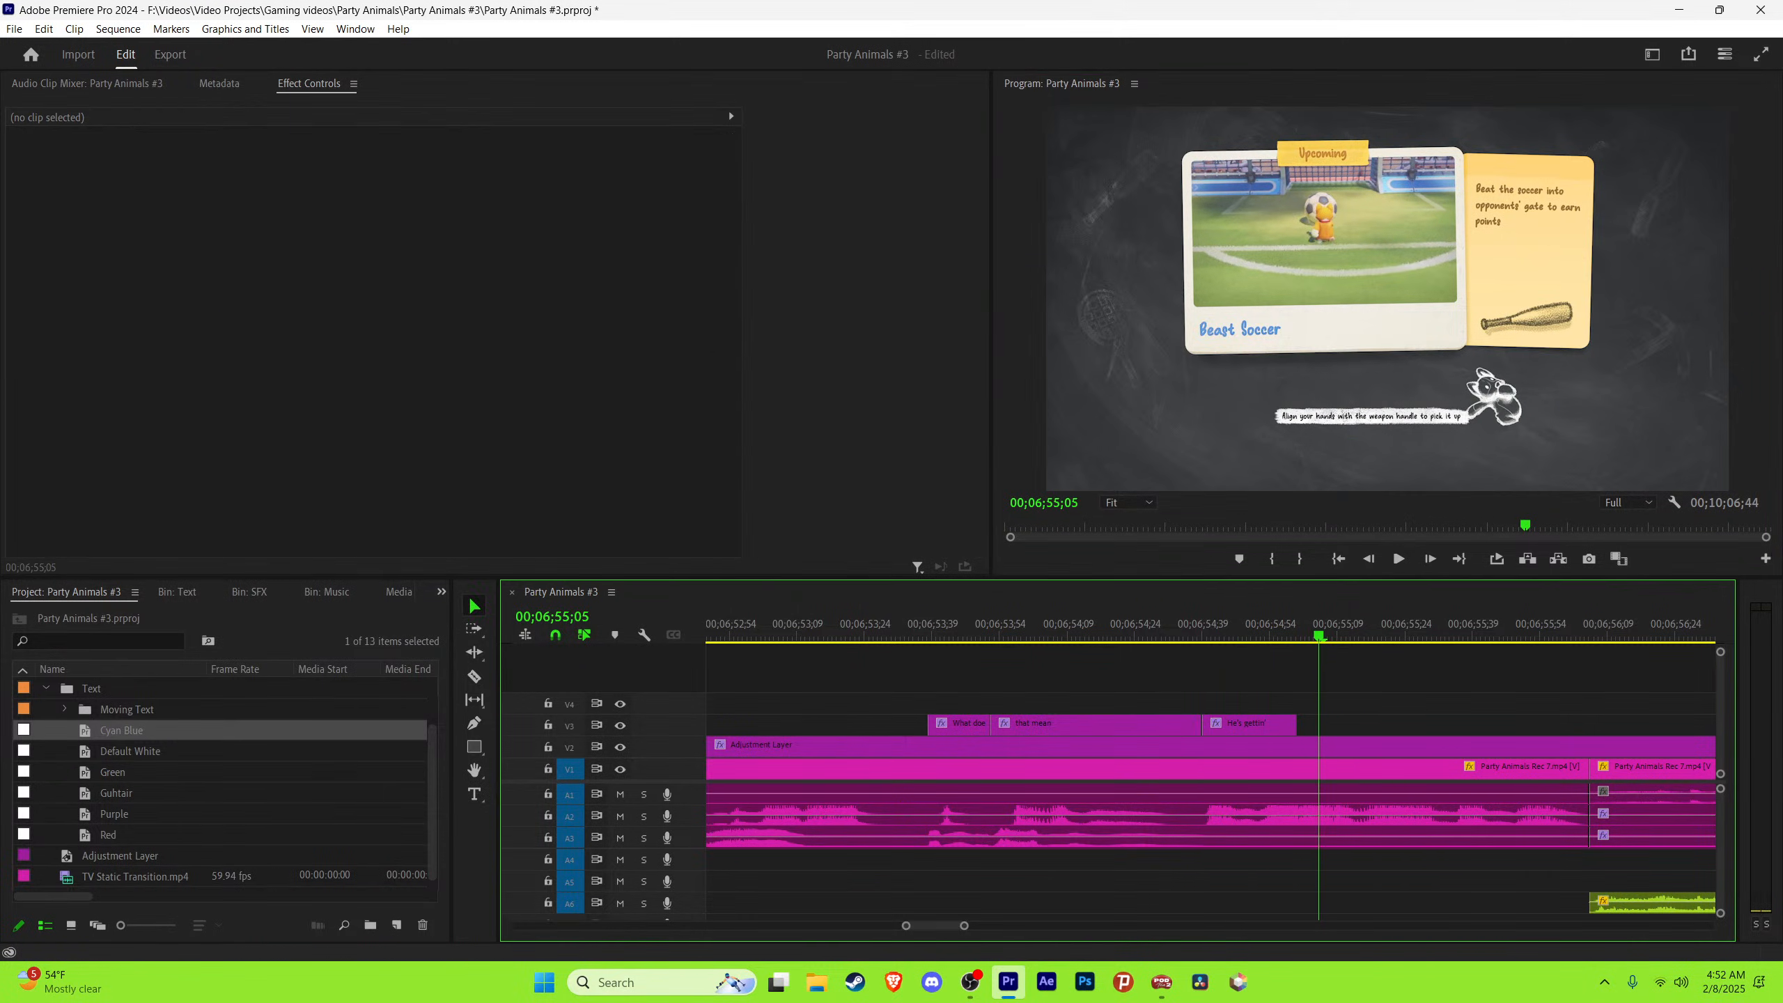
pyautogui.press('space')
pyautogui.moveTo(1295, 725); pyautogui.dragTo(1320, 725)
pyautogui.moveTo(1258, 725); pyautogui.dragTo(1365, 726)
pyautogui.click(1368, 624)
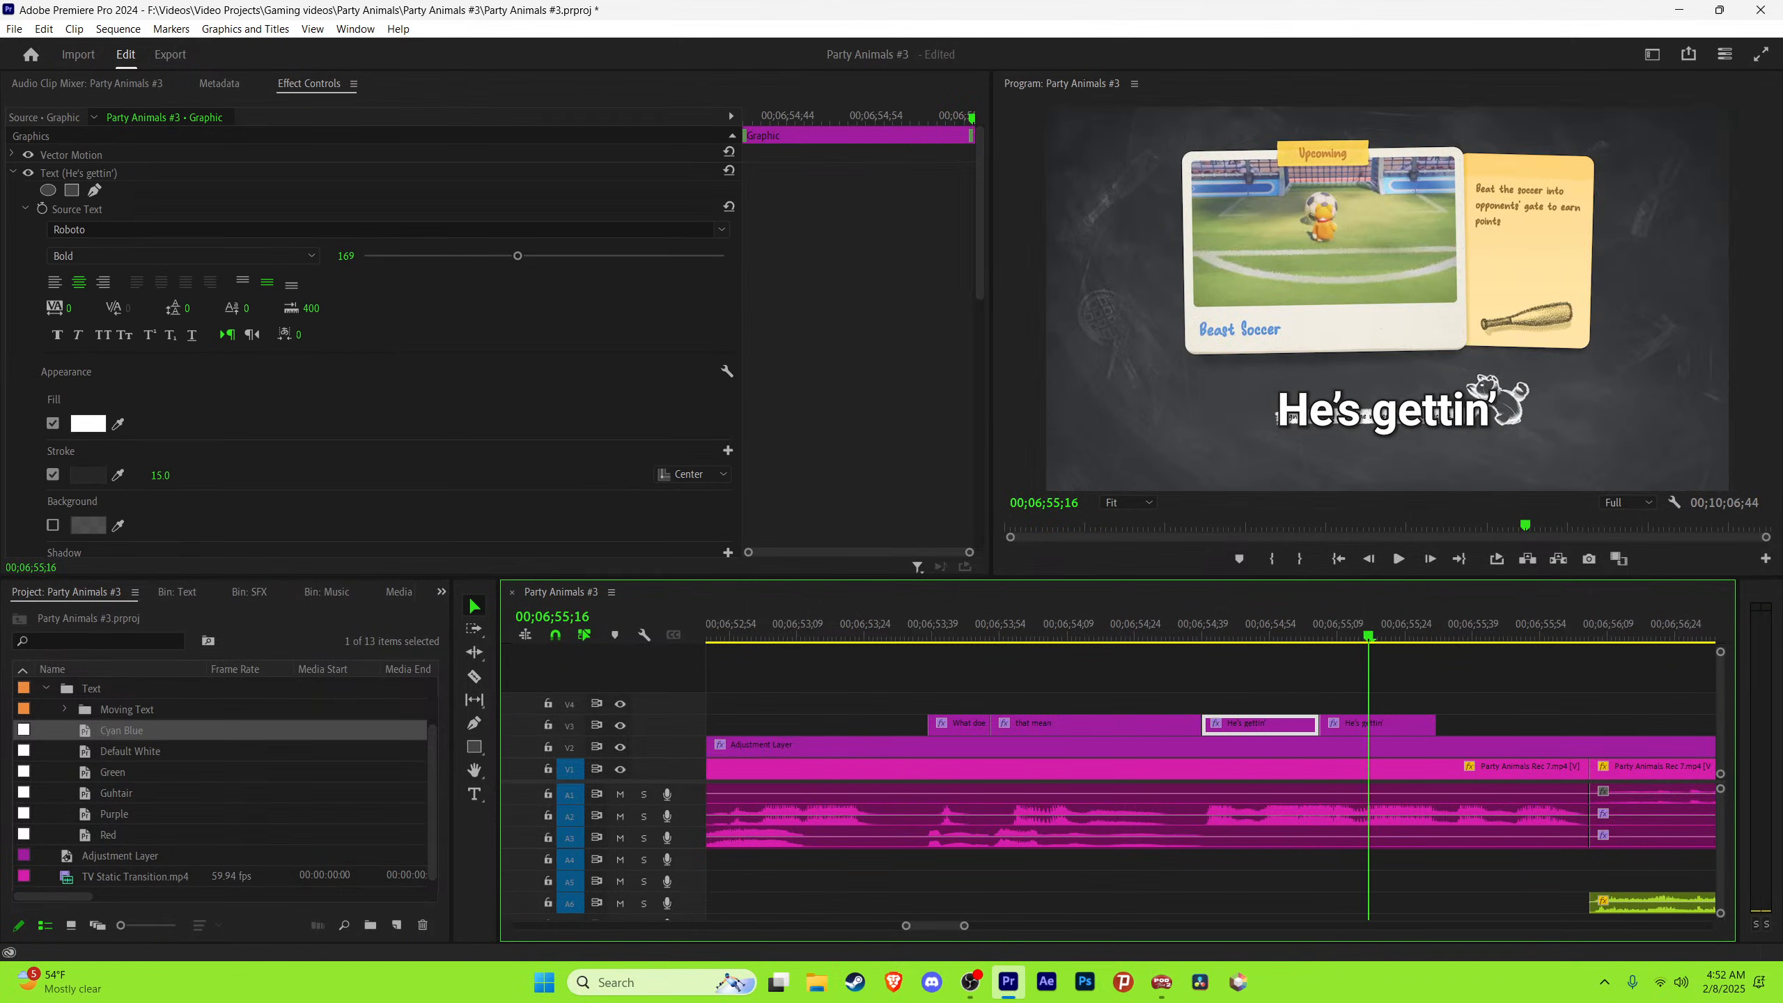
# Step: Replace the text of the duplicated "He's gettin'" caption with "that"
pyautogui.press('t')
pyautogui.moveTo(1499, 411); pyautogui.dragTo(1276, 411)
pyautogui.write('that')
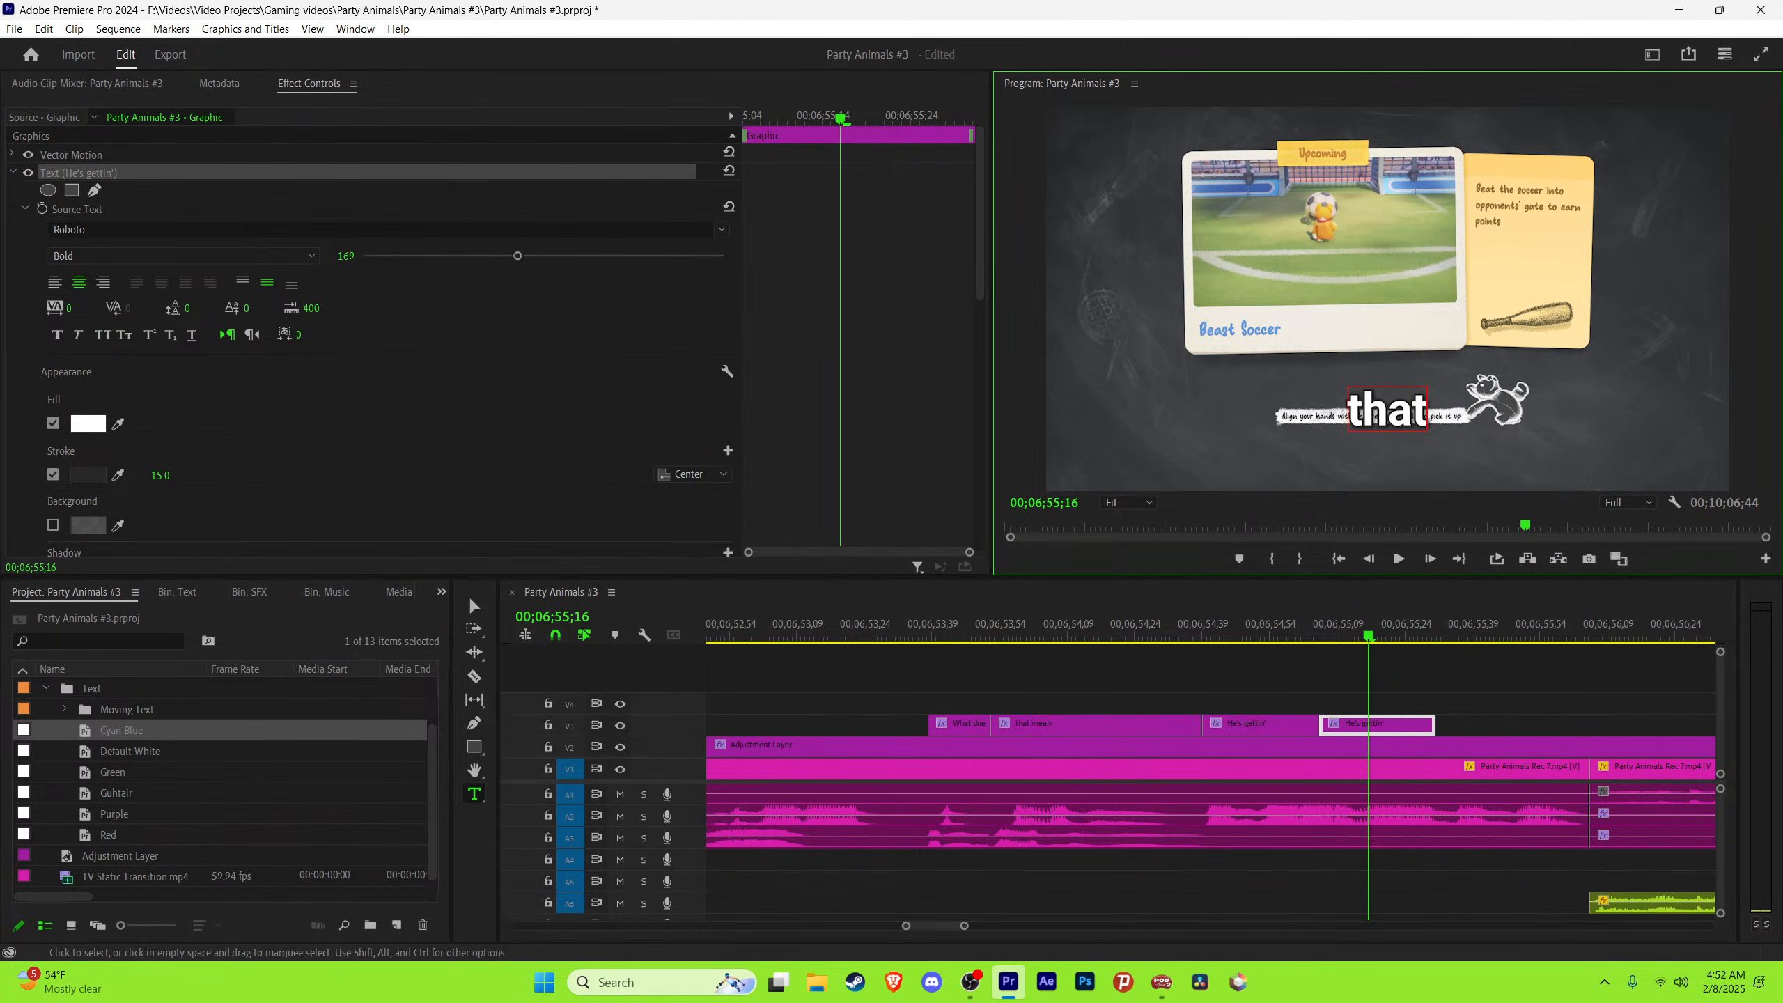
pyautogui.press('Escape')
# Step: Play the "that" caption to time the word and overlay a duplicate of it starting at about 00;06;55;15
pyautogui.press('space')
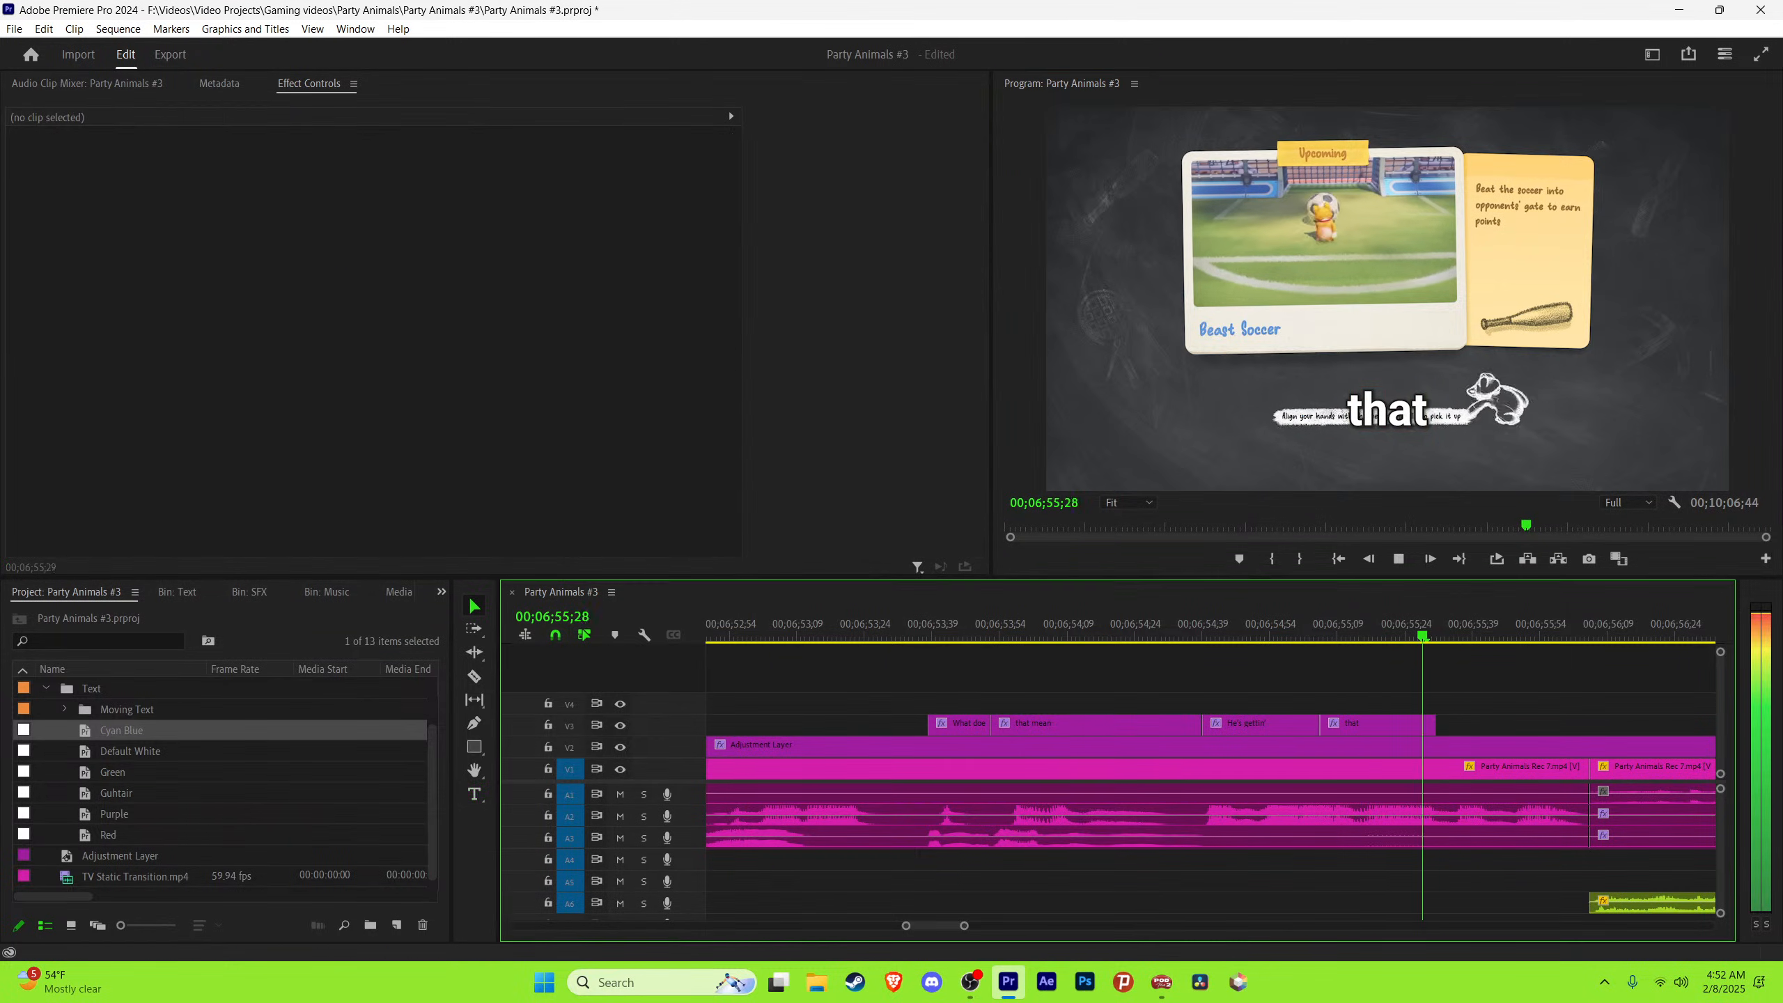
pyautogui.press('space')
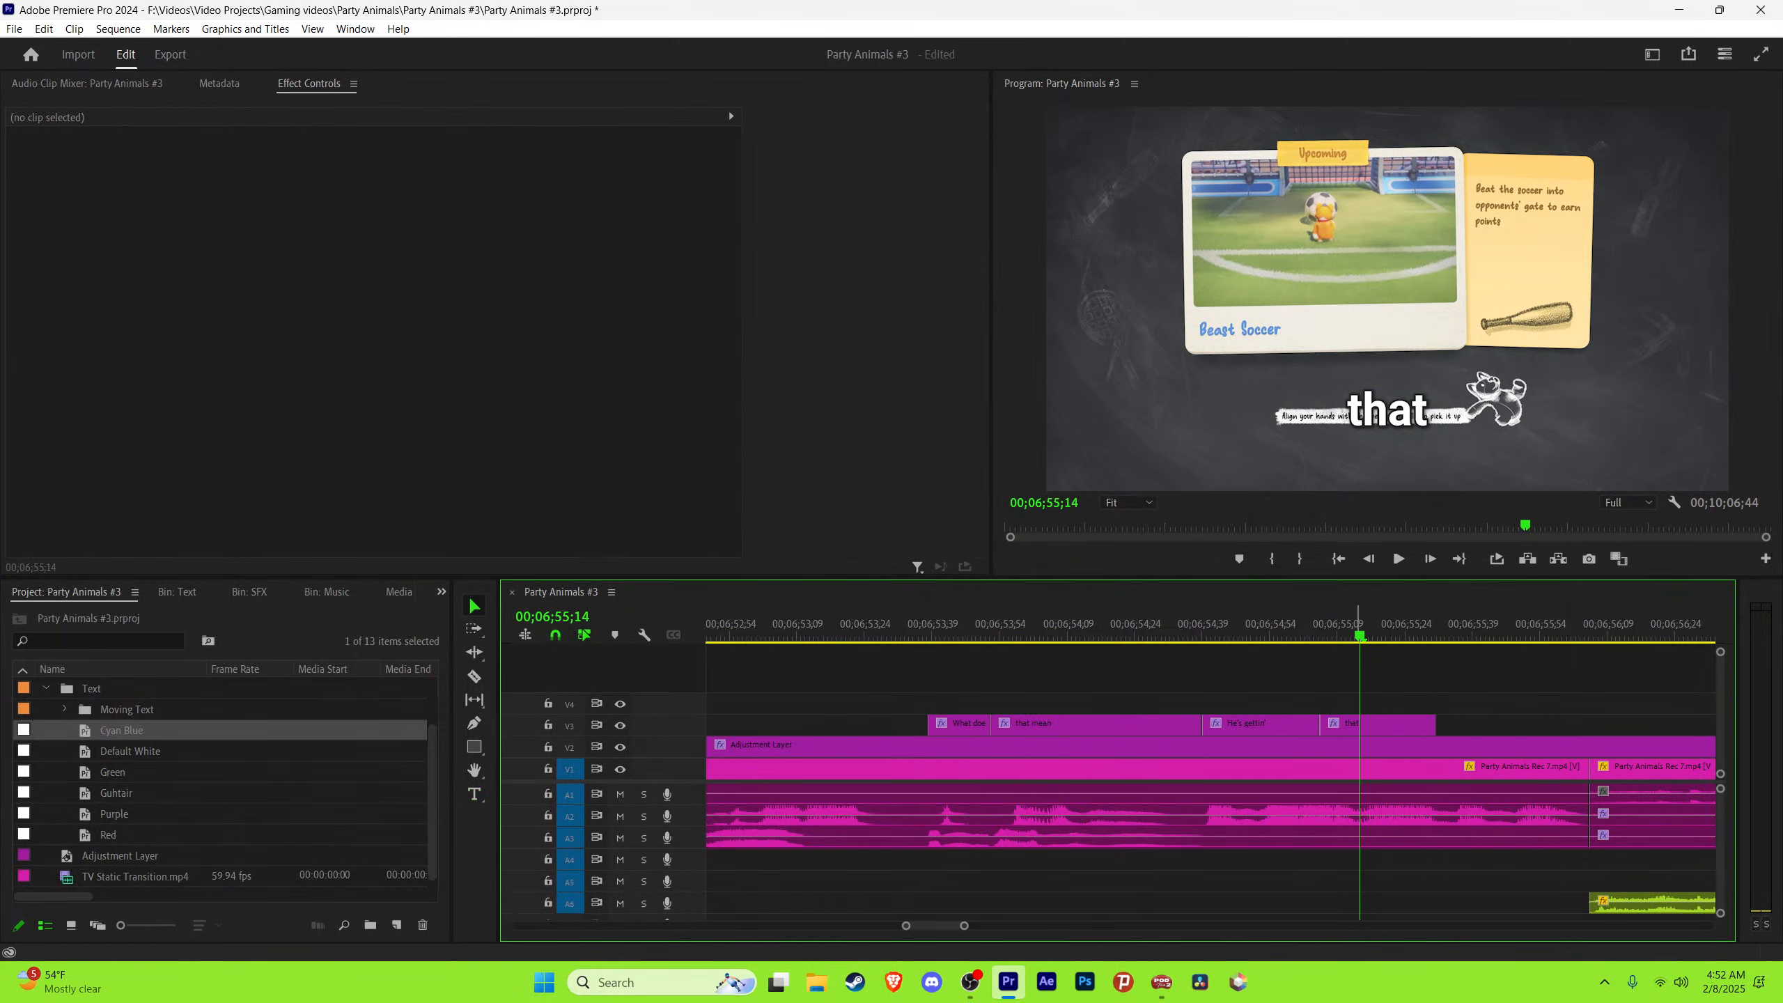
pyautogui.press('space')
pyautogui.press('space')
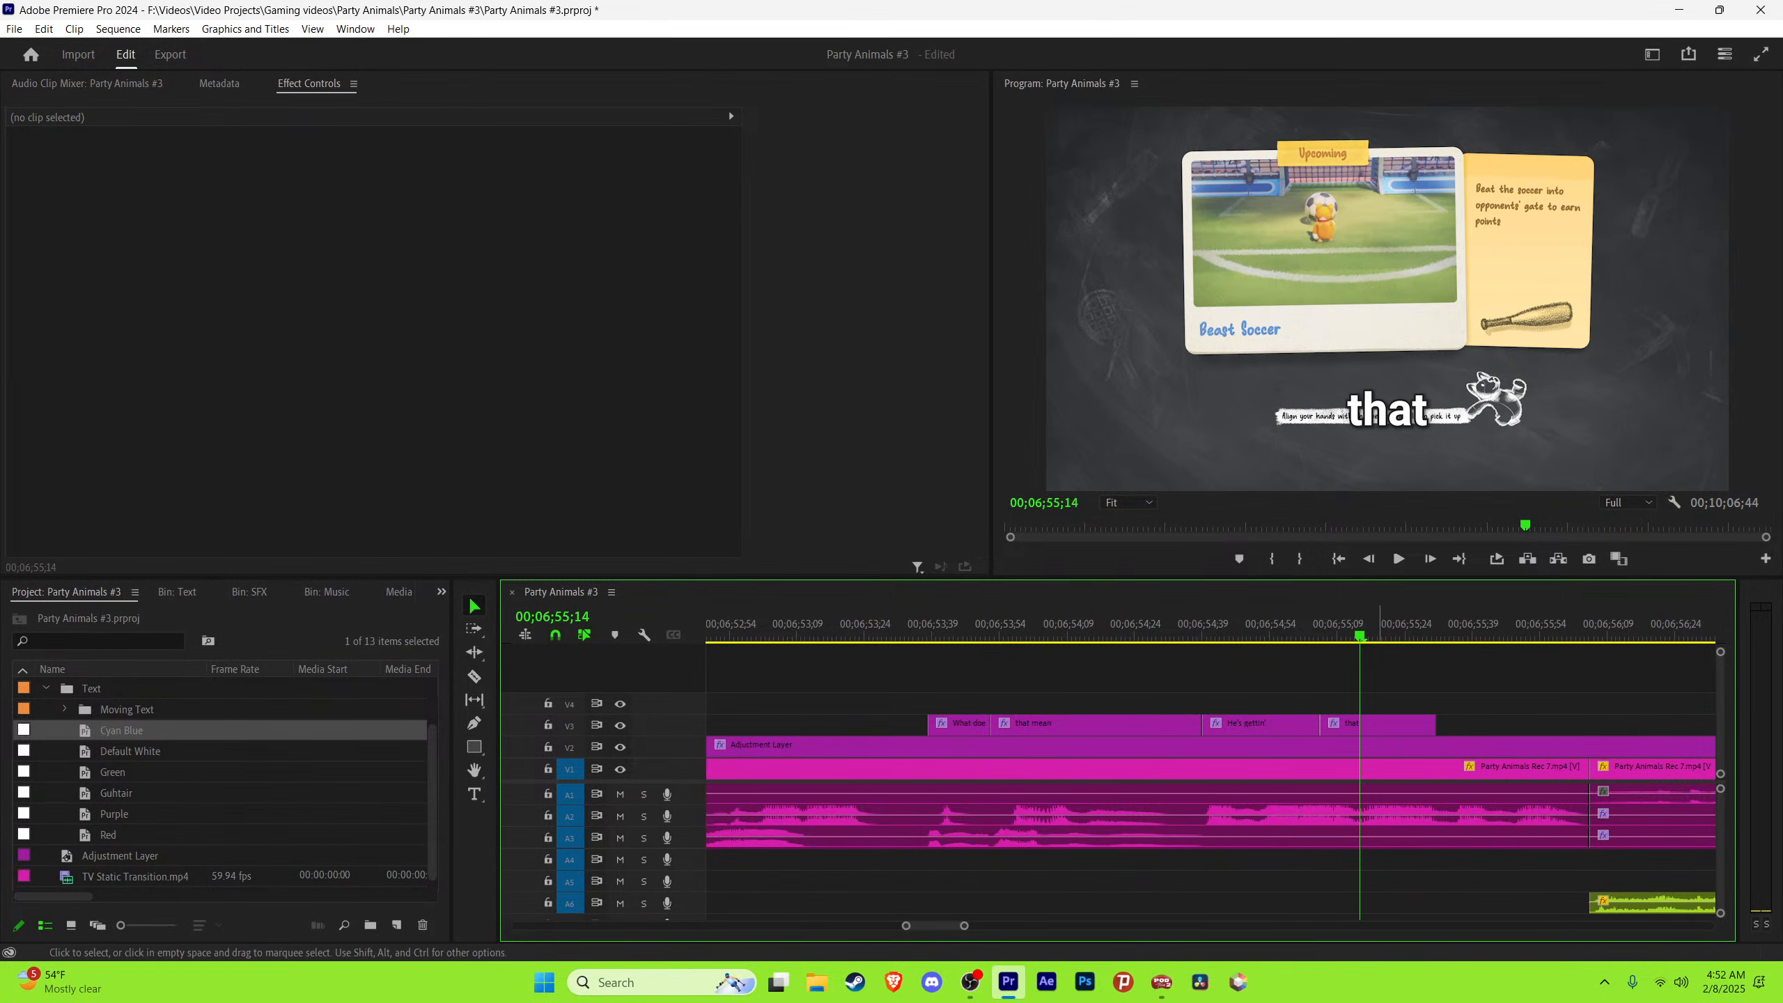
pyautogui.moveTo(1351, 726); pyautogui.dragTo(1398, 725)
pyautogui.moveTo(1403, 625); pyautogui.dragTo(1396, 625)
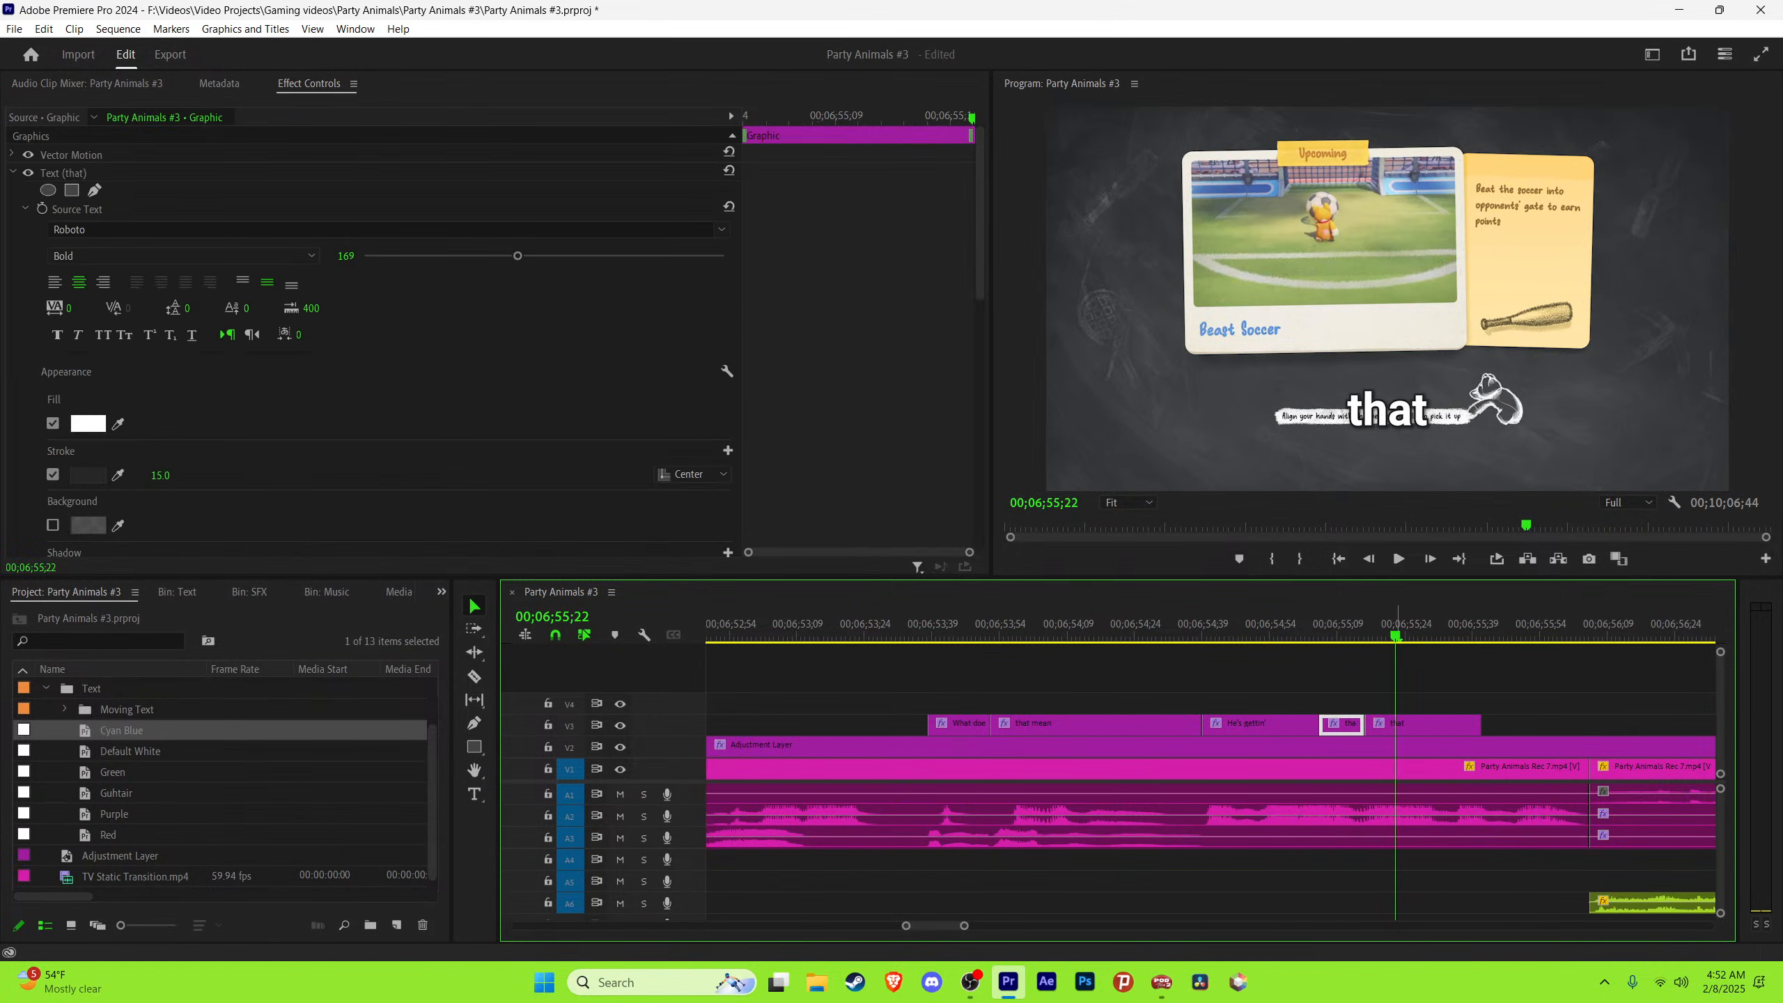
# Step: Replace the text of the duplicated "that" caption with "aligussy"
pyautogui.press('t')
pyautogui.doubleClick(1388, 410)
pyautogui.write('al')
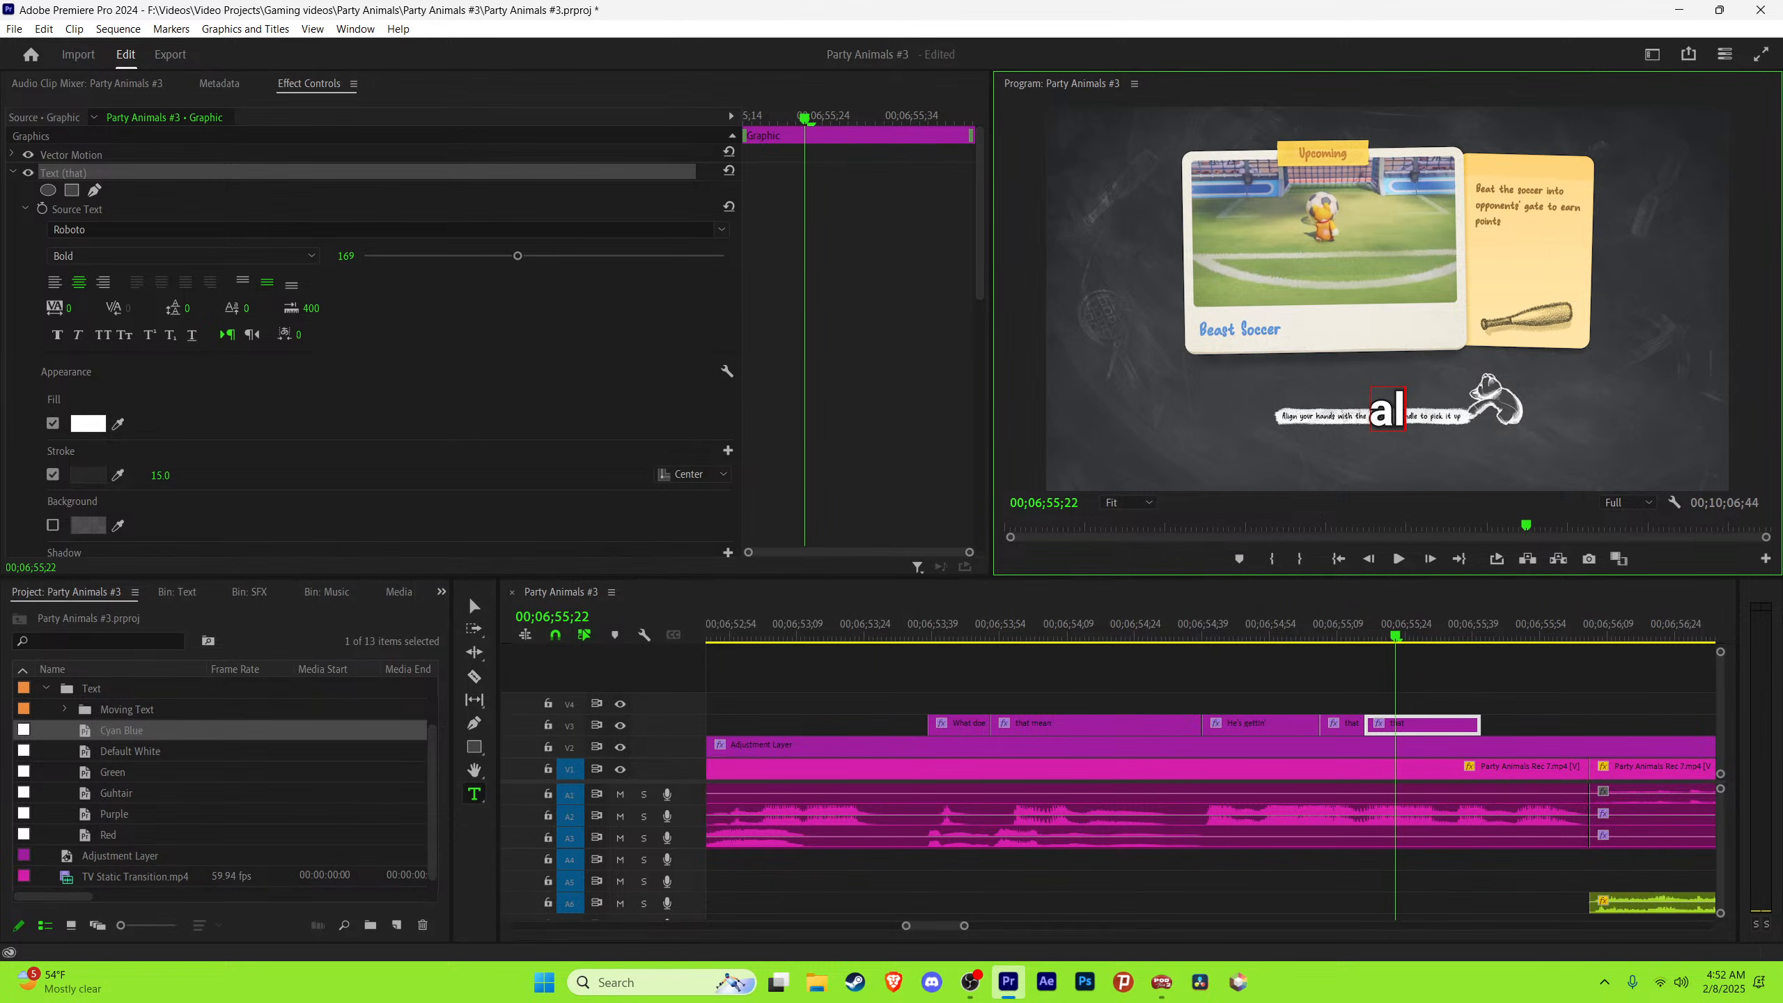
pyautogui.write('iguss')
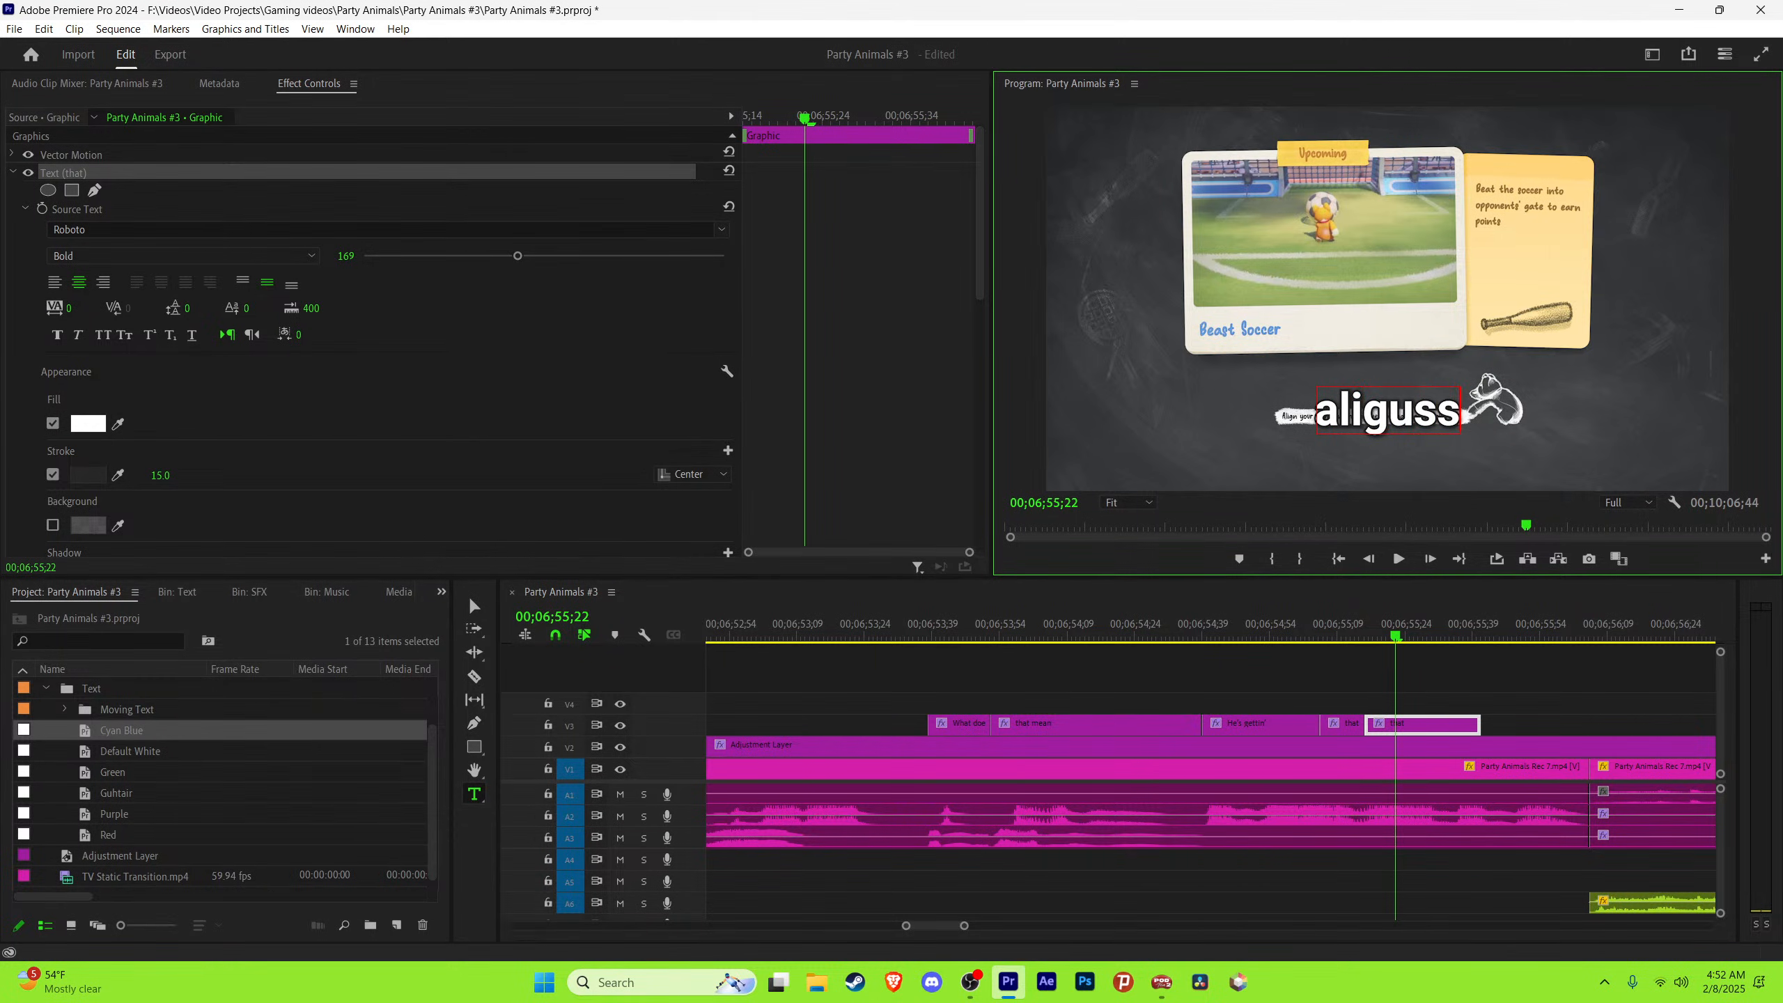
pyautogui.write('y')
pyautogui.press('Escape')
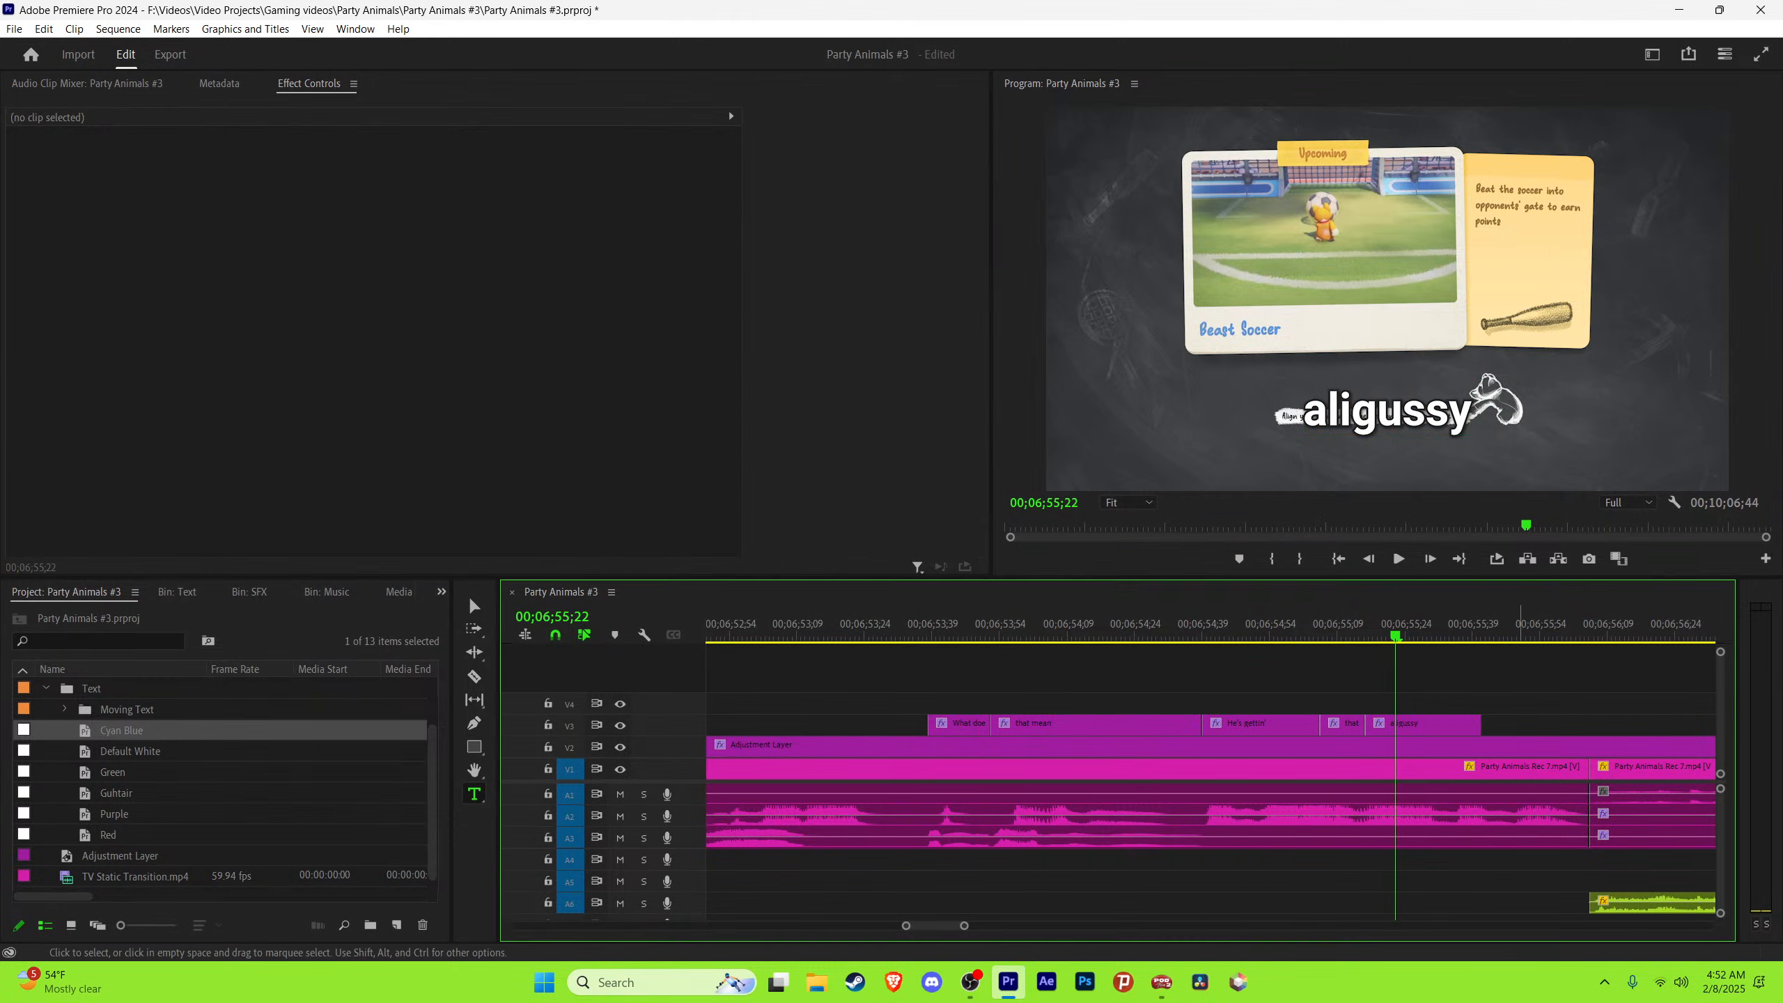
# Step: Extend the "aligussy" caption to the video cut at 00;06;56;05, save the project, and play onward
pyautogui.press('space')
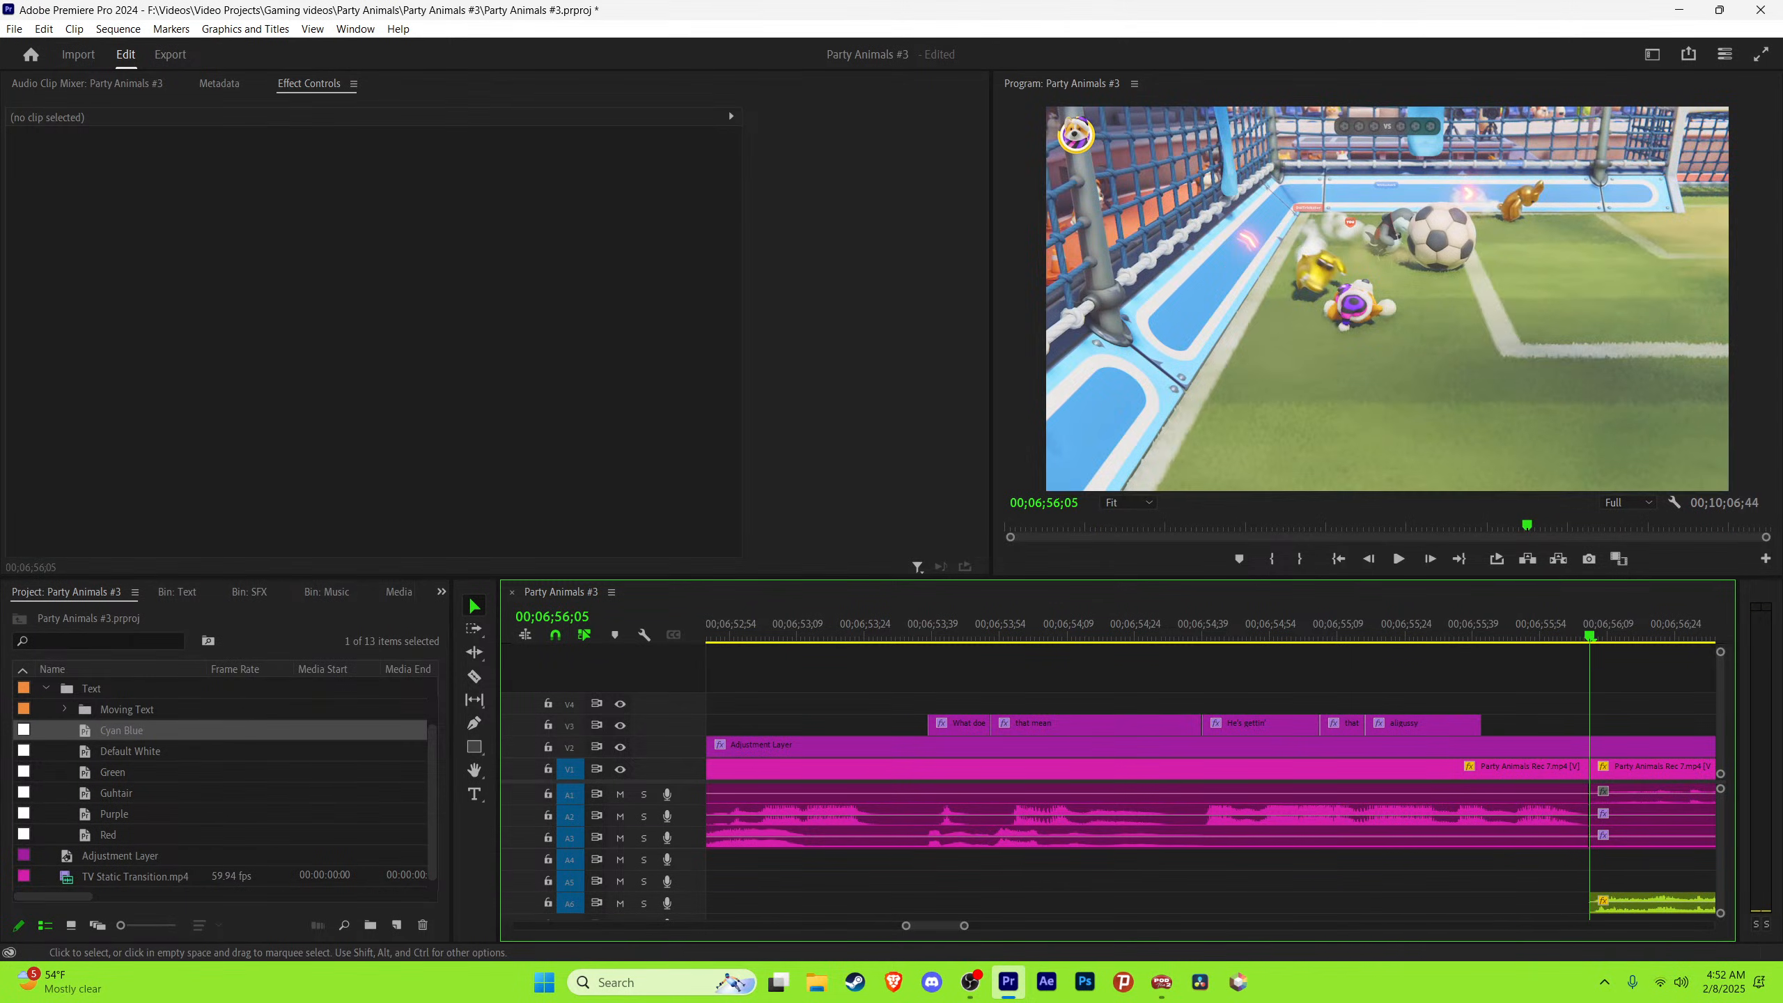
pyautogui.moveTo(1480, 724); pyautogui.dragTo(1588, 724)
pyautogui.hotkey('ctrl', 's')
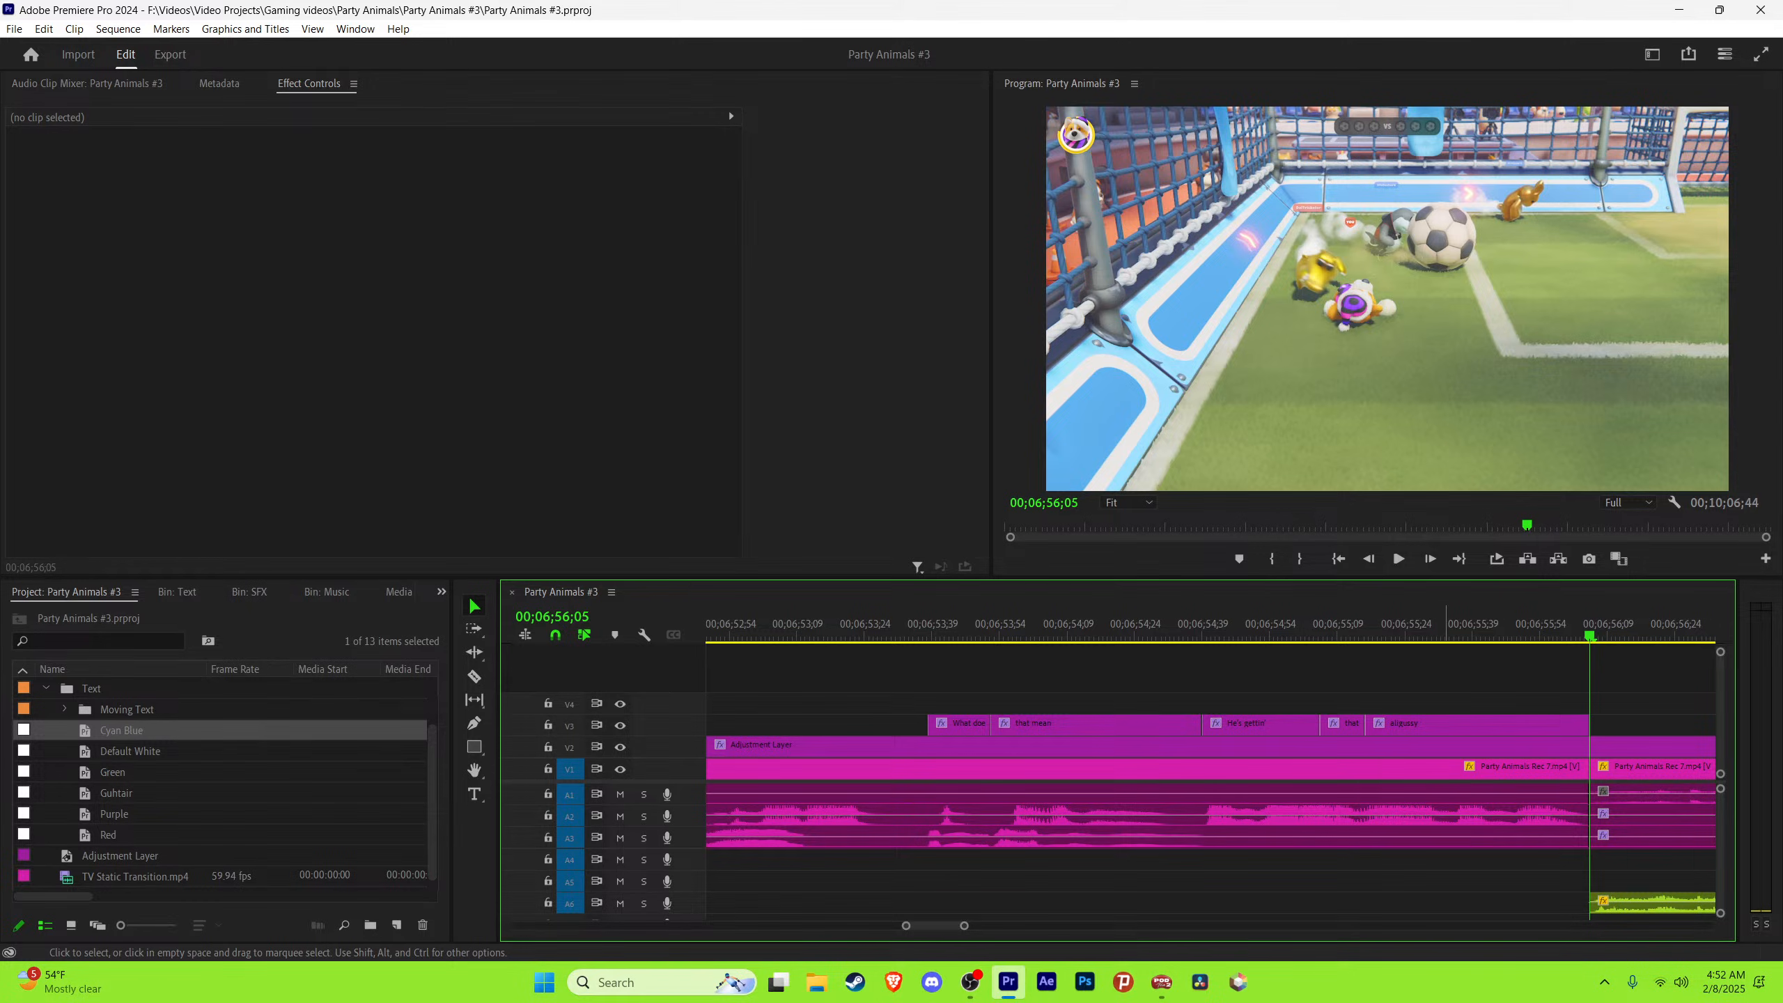
pyautogui.press('Return')
pyautogui.press('-')
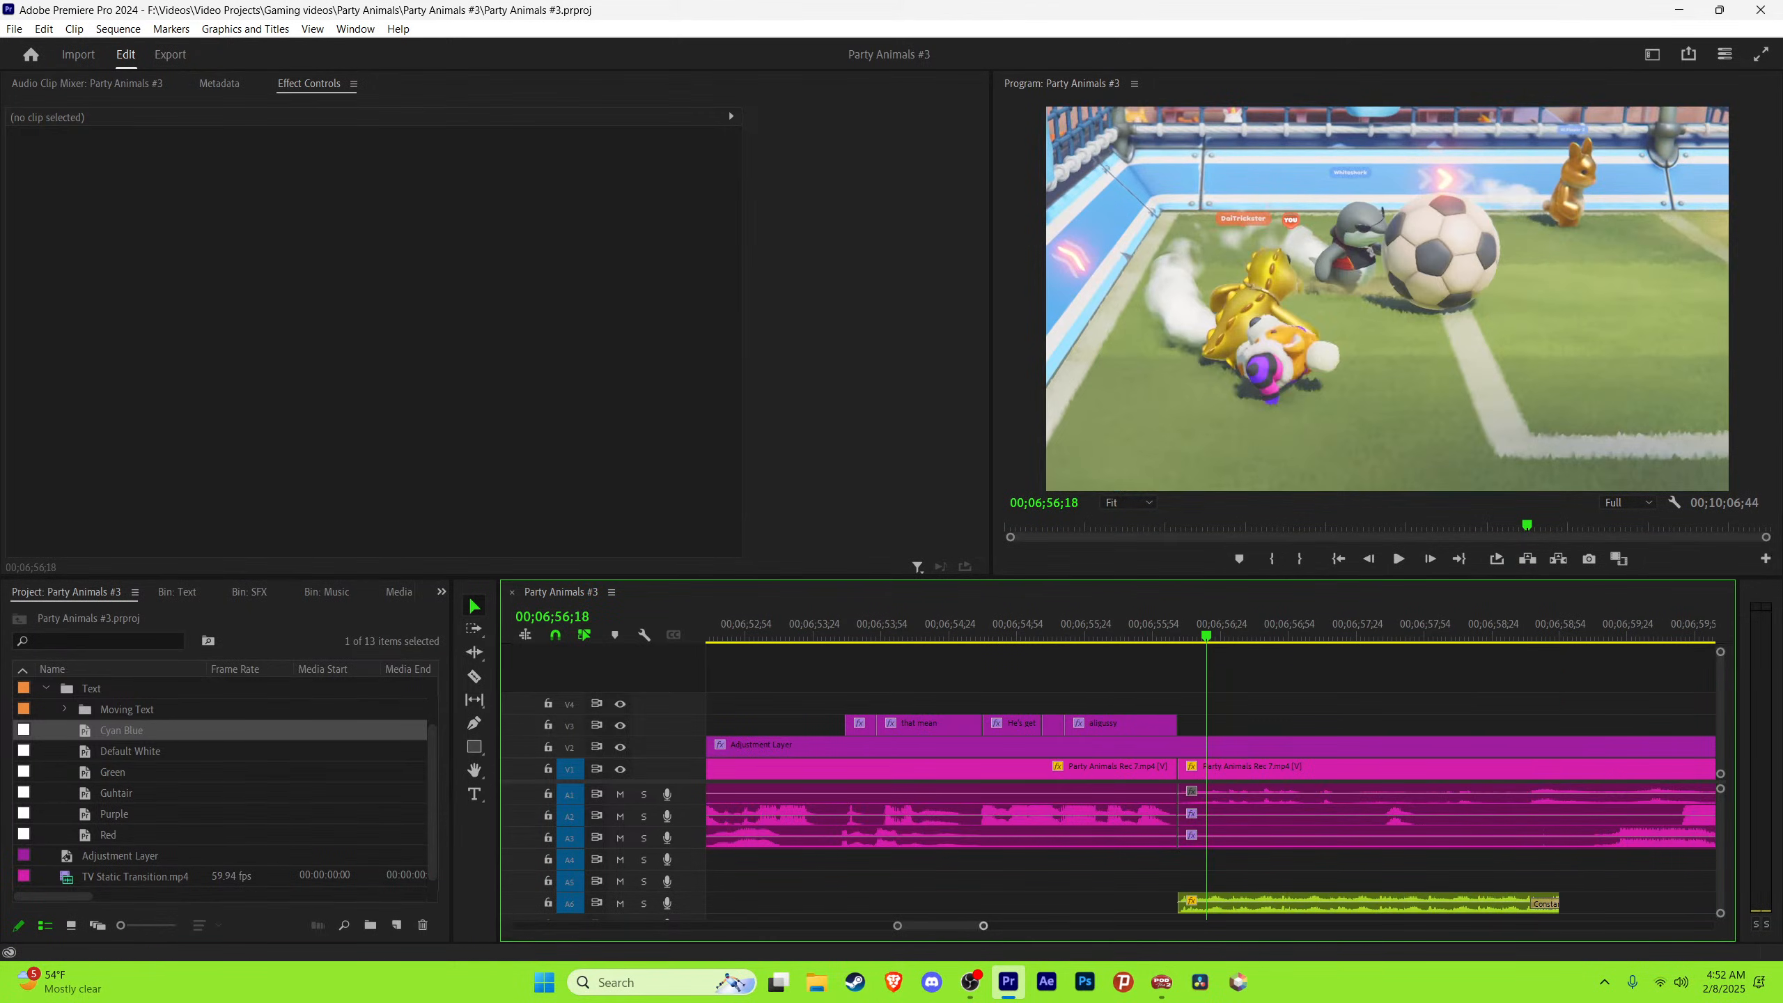
# Step: Play the footage after the "aligussy" caption to find the next spoken line, and save the project
pyautogui.press('-')
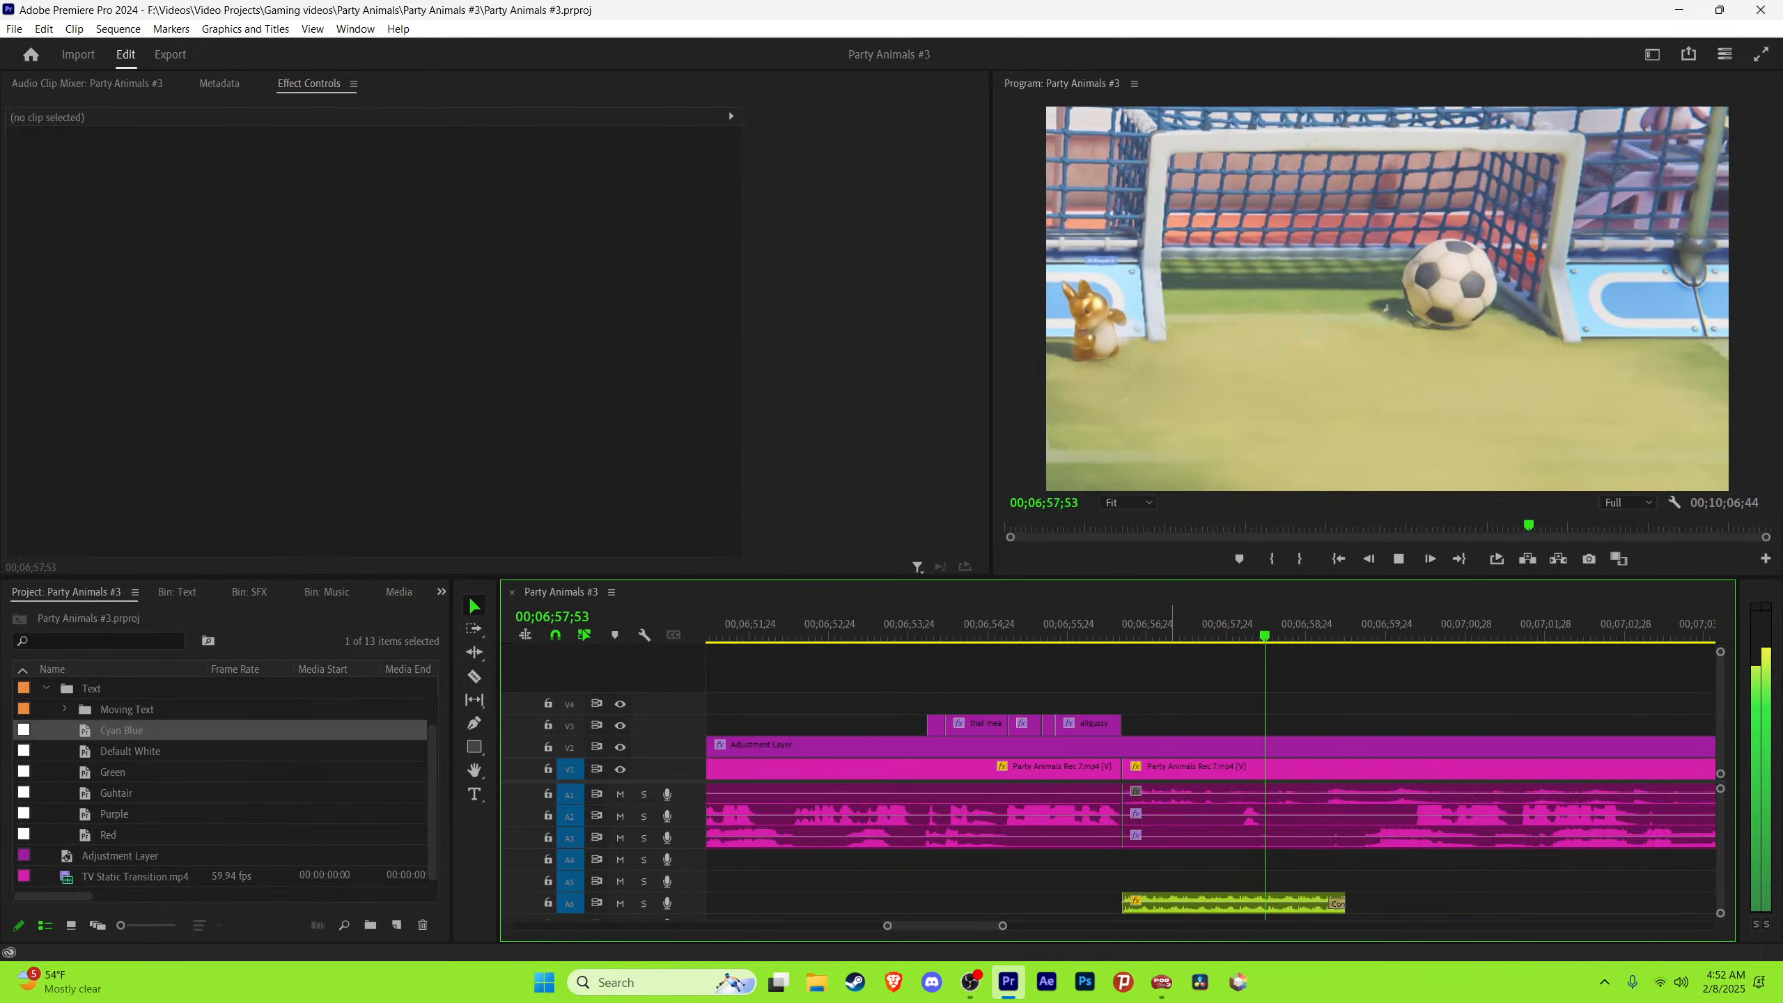
pyautogui.press('=')
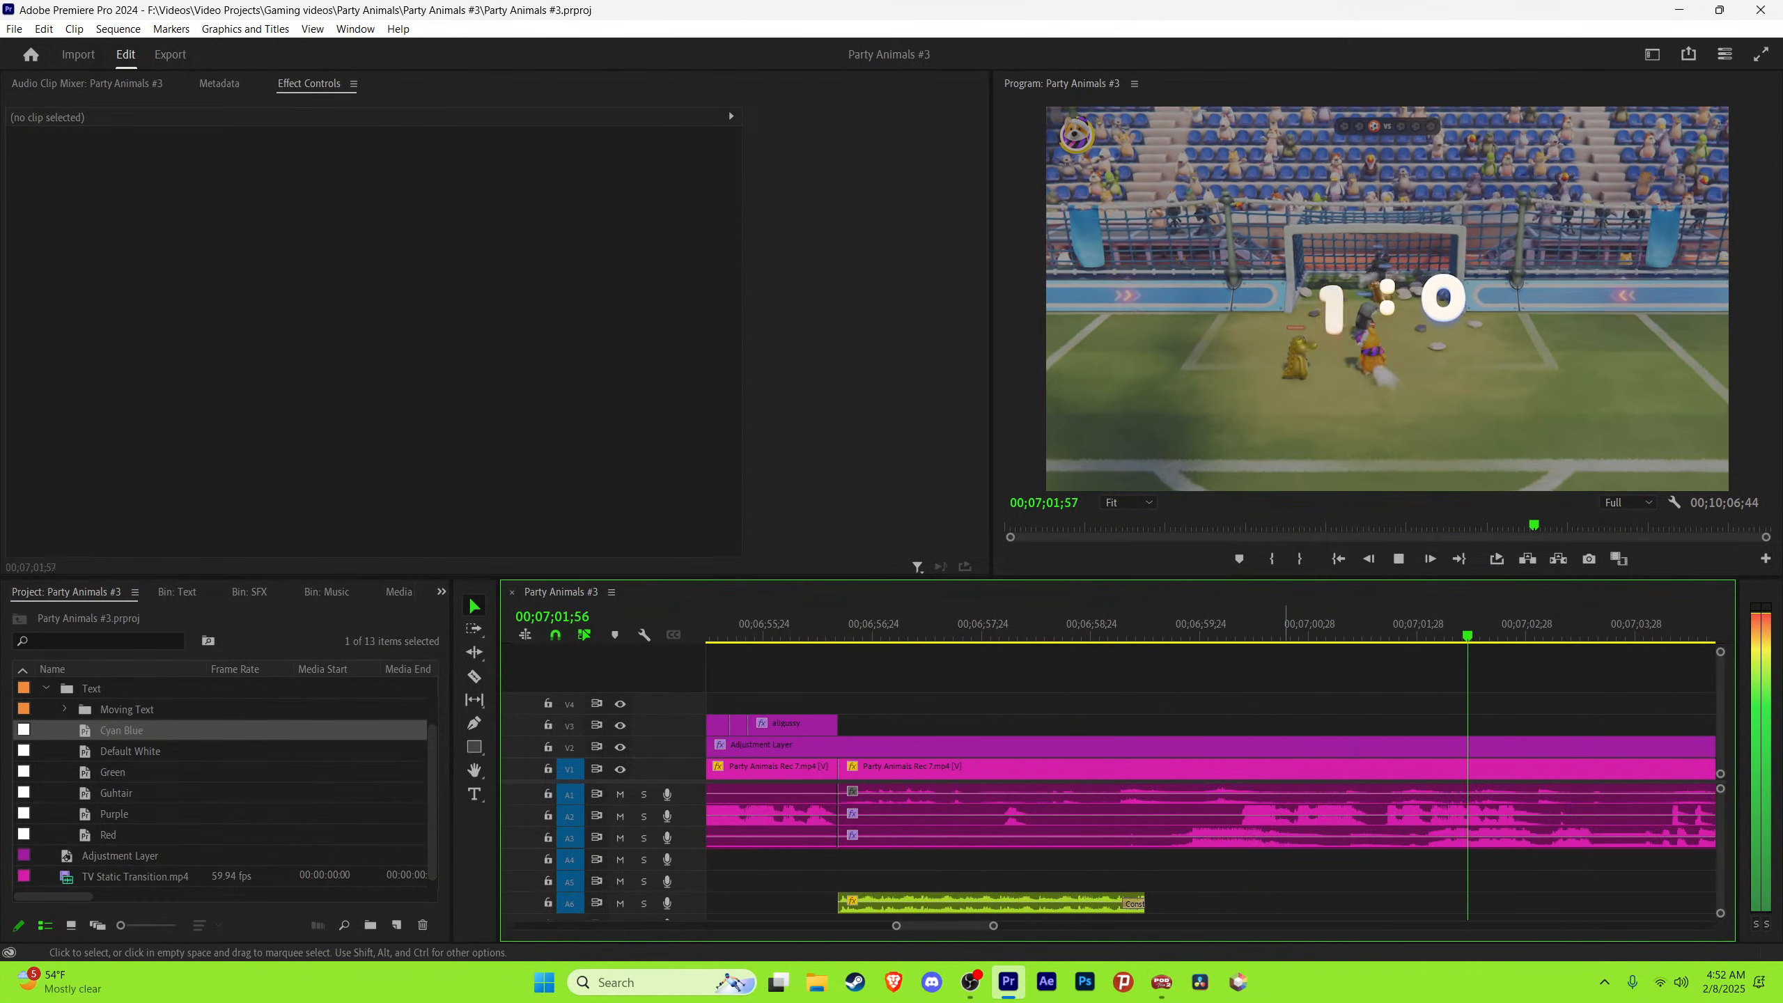
pyautogui.press('-')
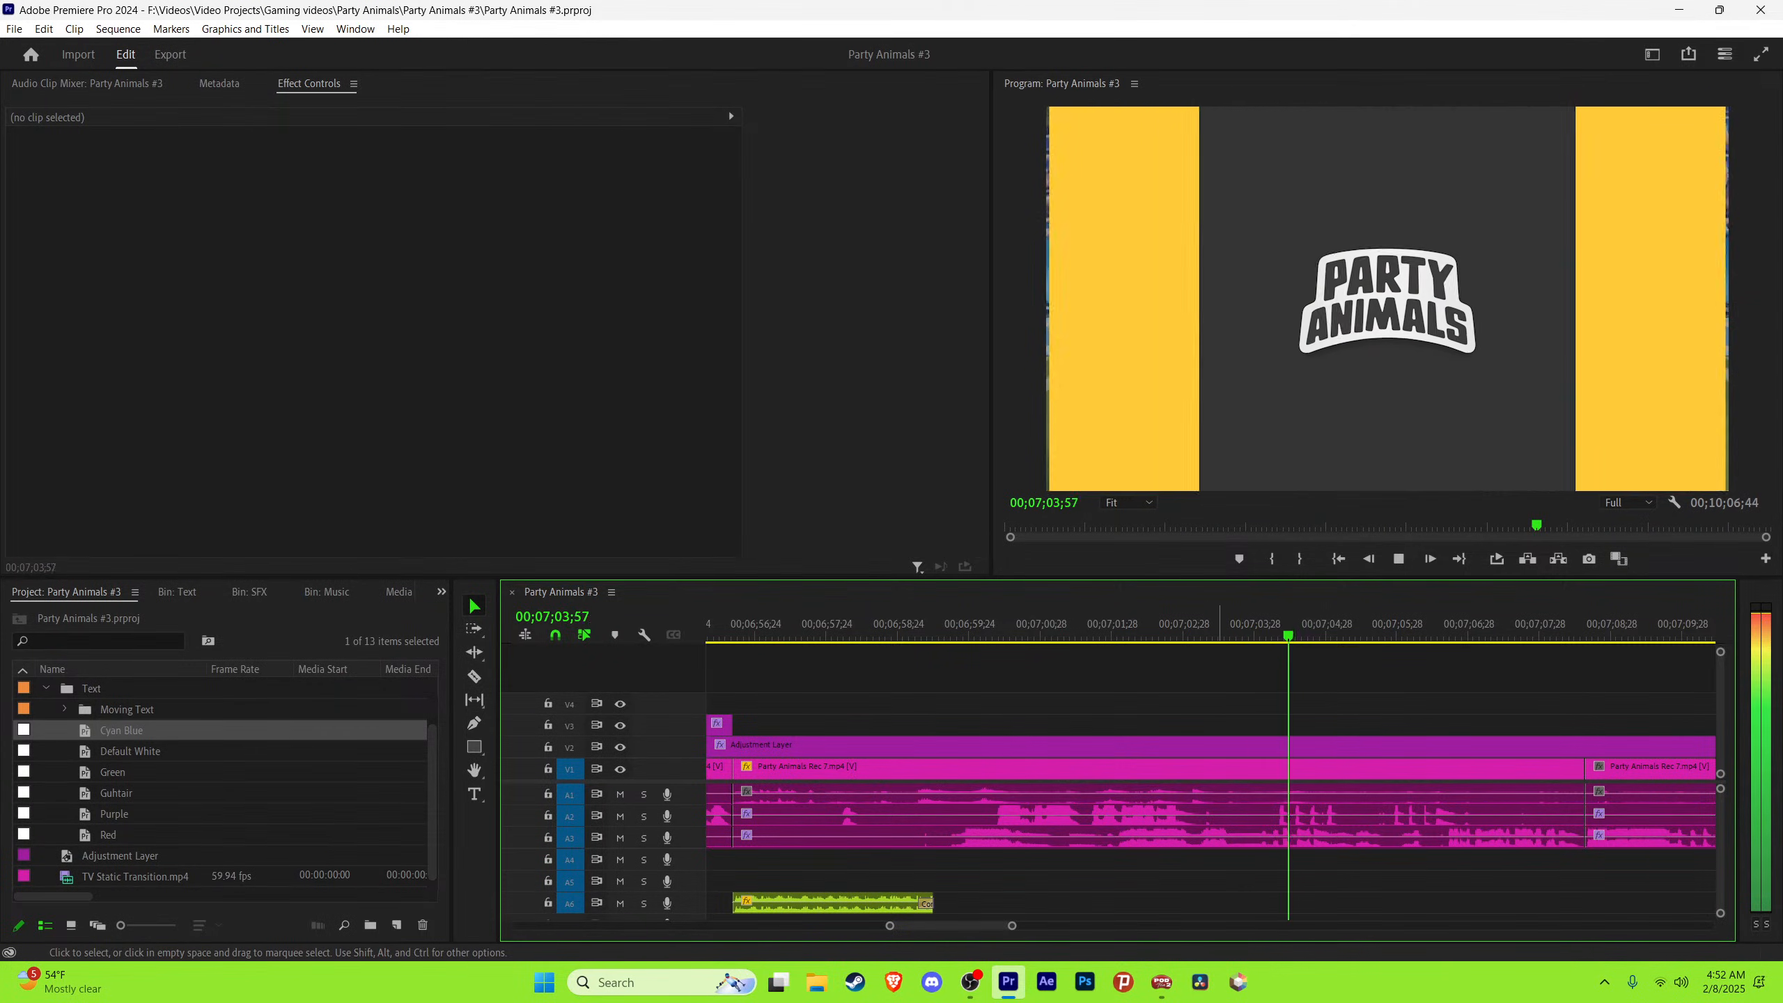
pyautogui.press('space')
pyautogui.moveTo(1199, 624); pyautogui.dragTo(1194, 623)
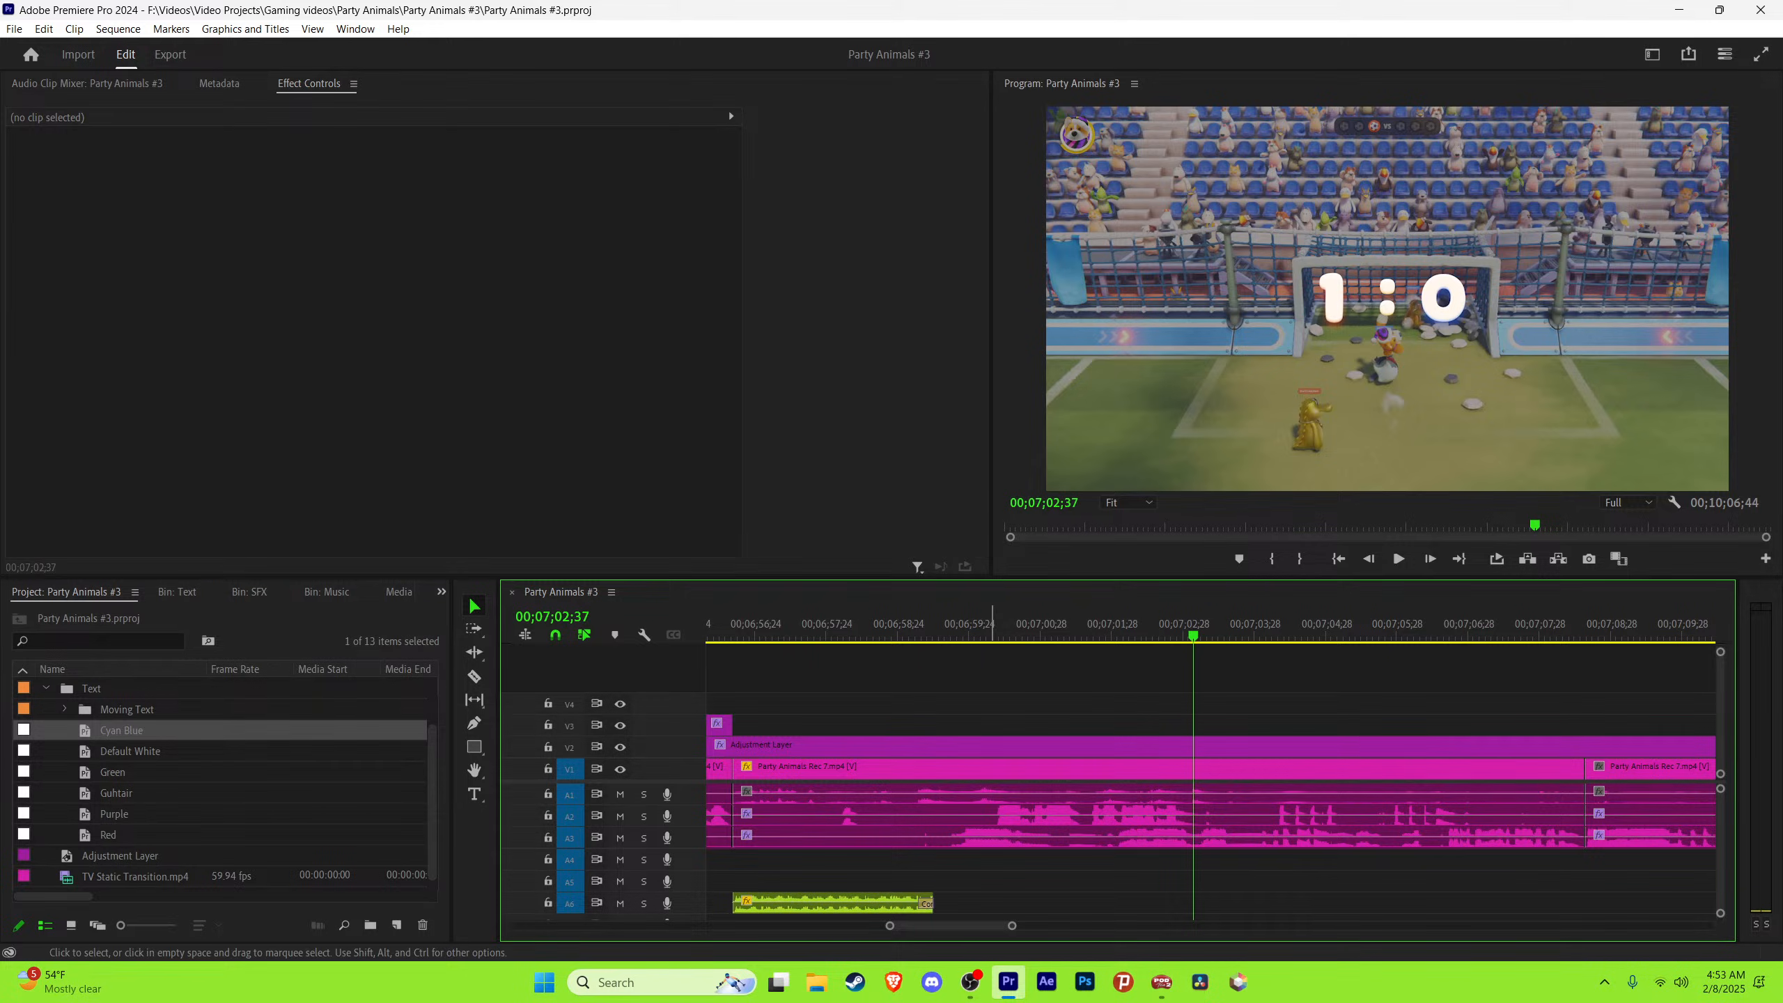
pyautogui.click(986, 624)
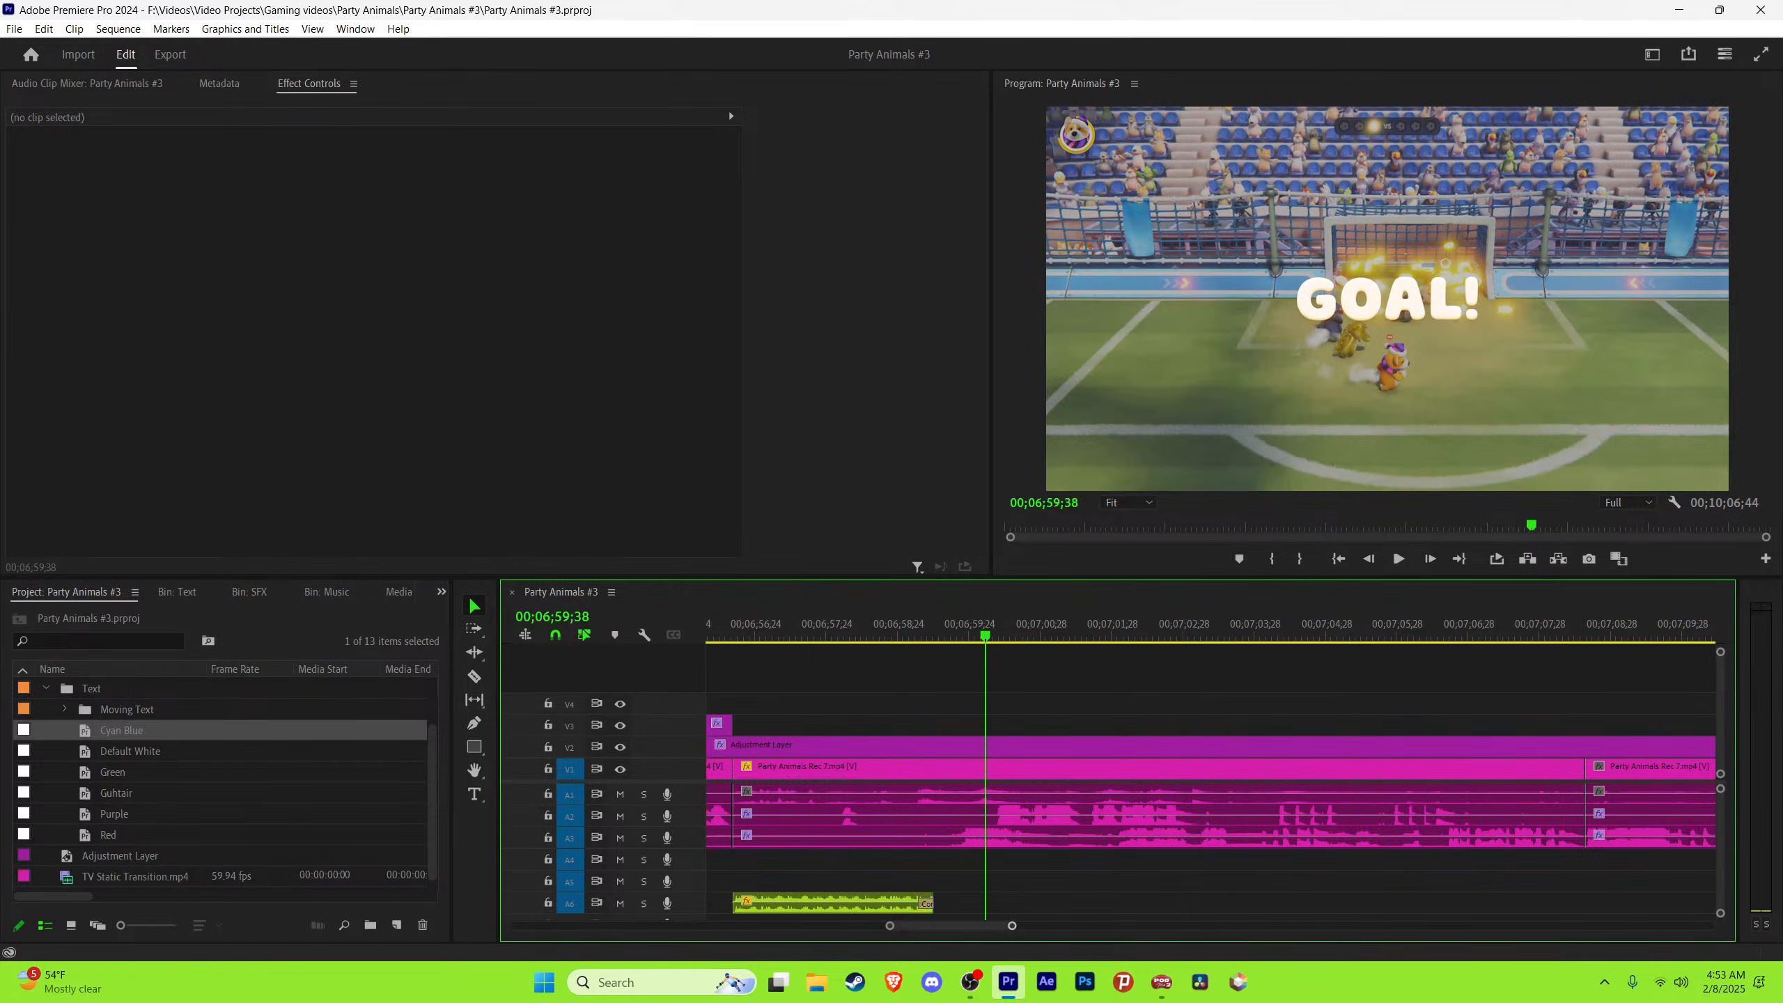
pyautogui.moveTo(1012, 925); pyautogui.dragTo(987, 925)
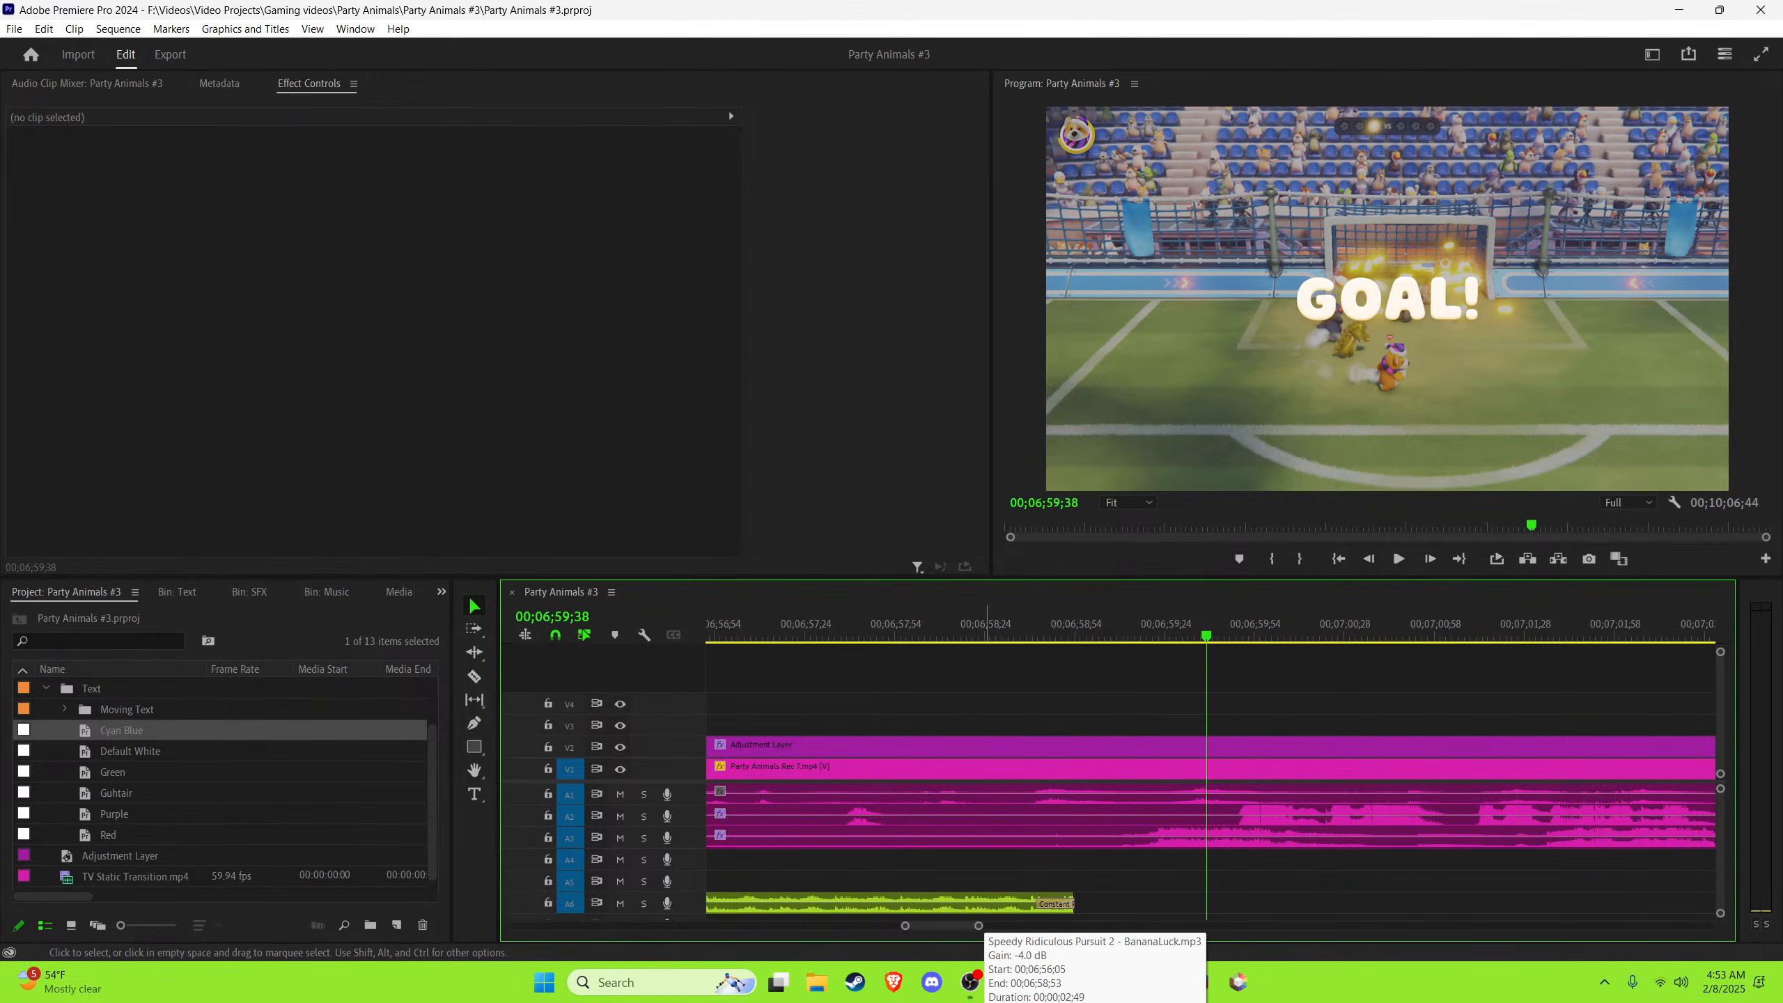
pyautogui.hotkey('ctrl', 's')
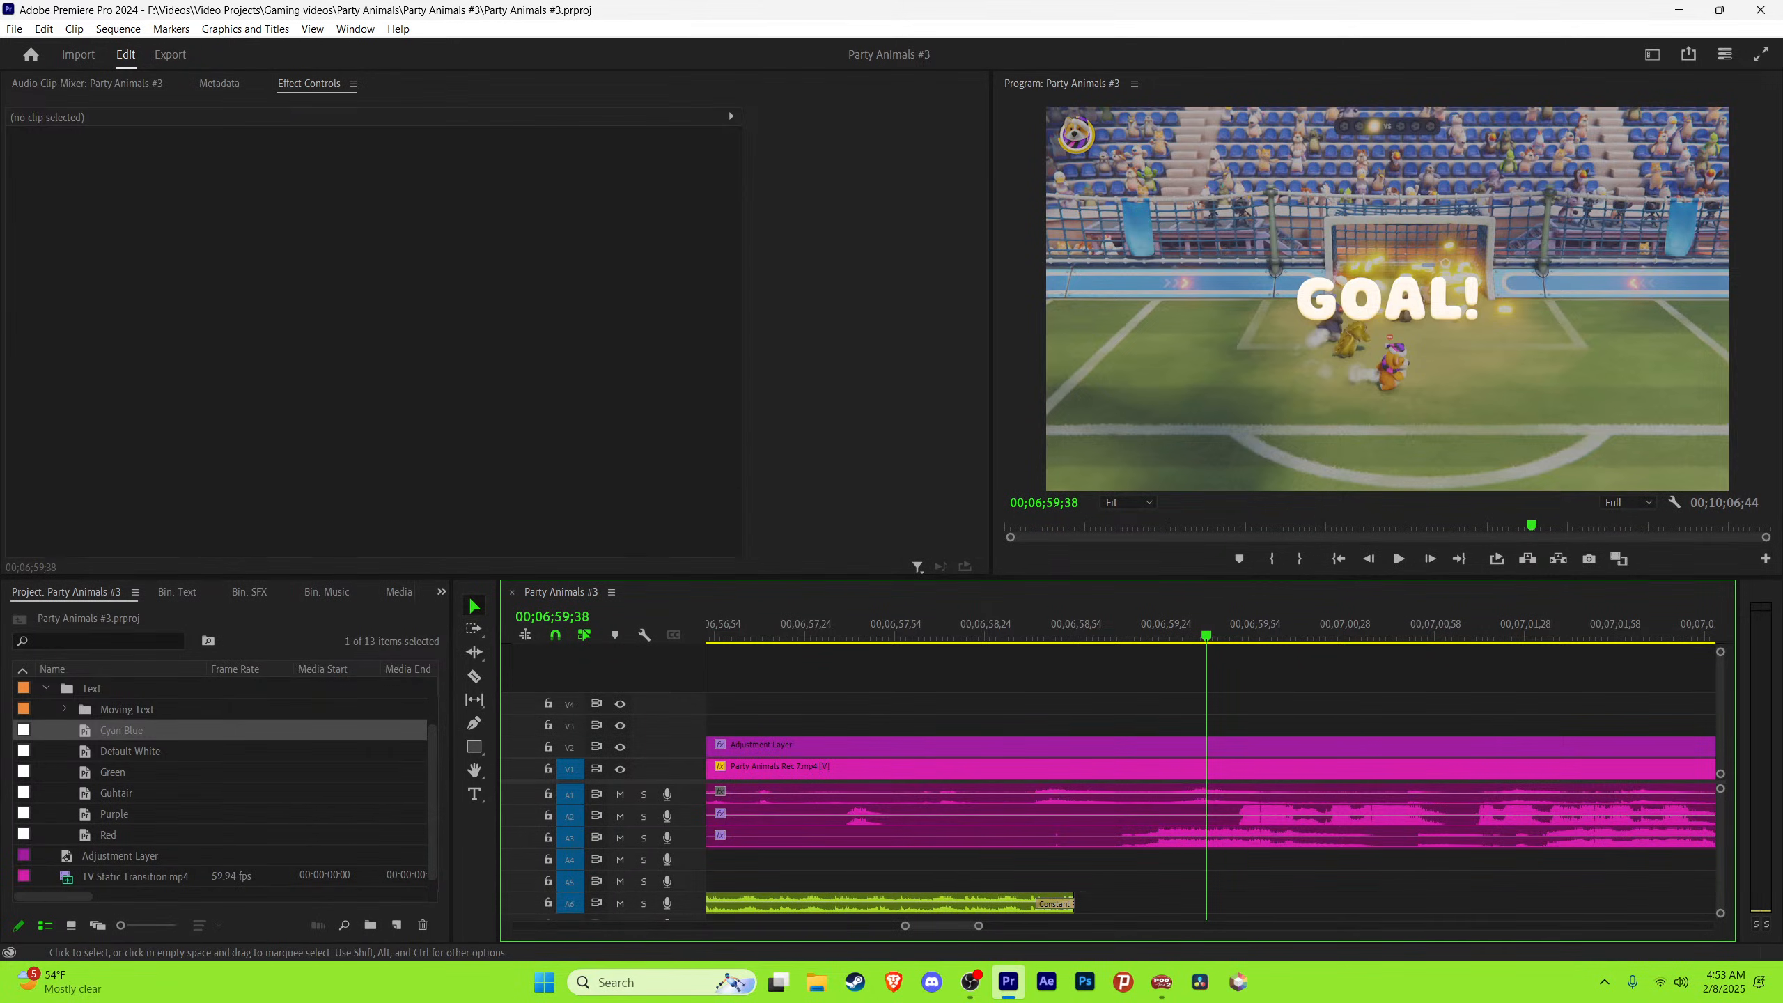
pyautogui.moveTo(979, 926)
pyautogui.mouseDown()
pyautogui.moveTo(959, 926)
pyautogui.moveTo(1004, 926)
pyautogui.mouseUp()
pyautogui.click(1282, 625)
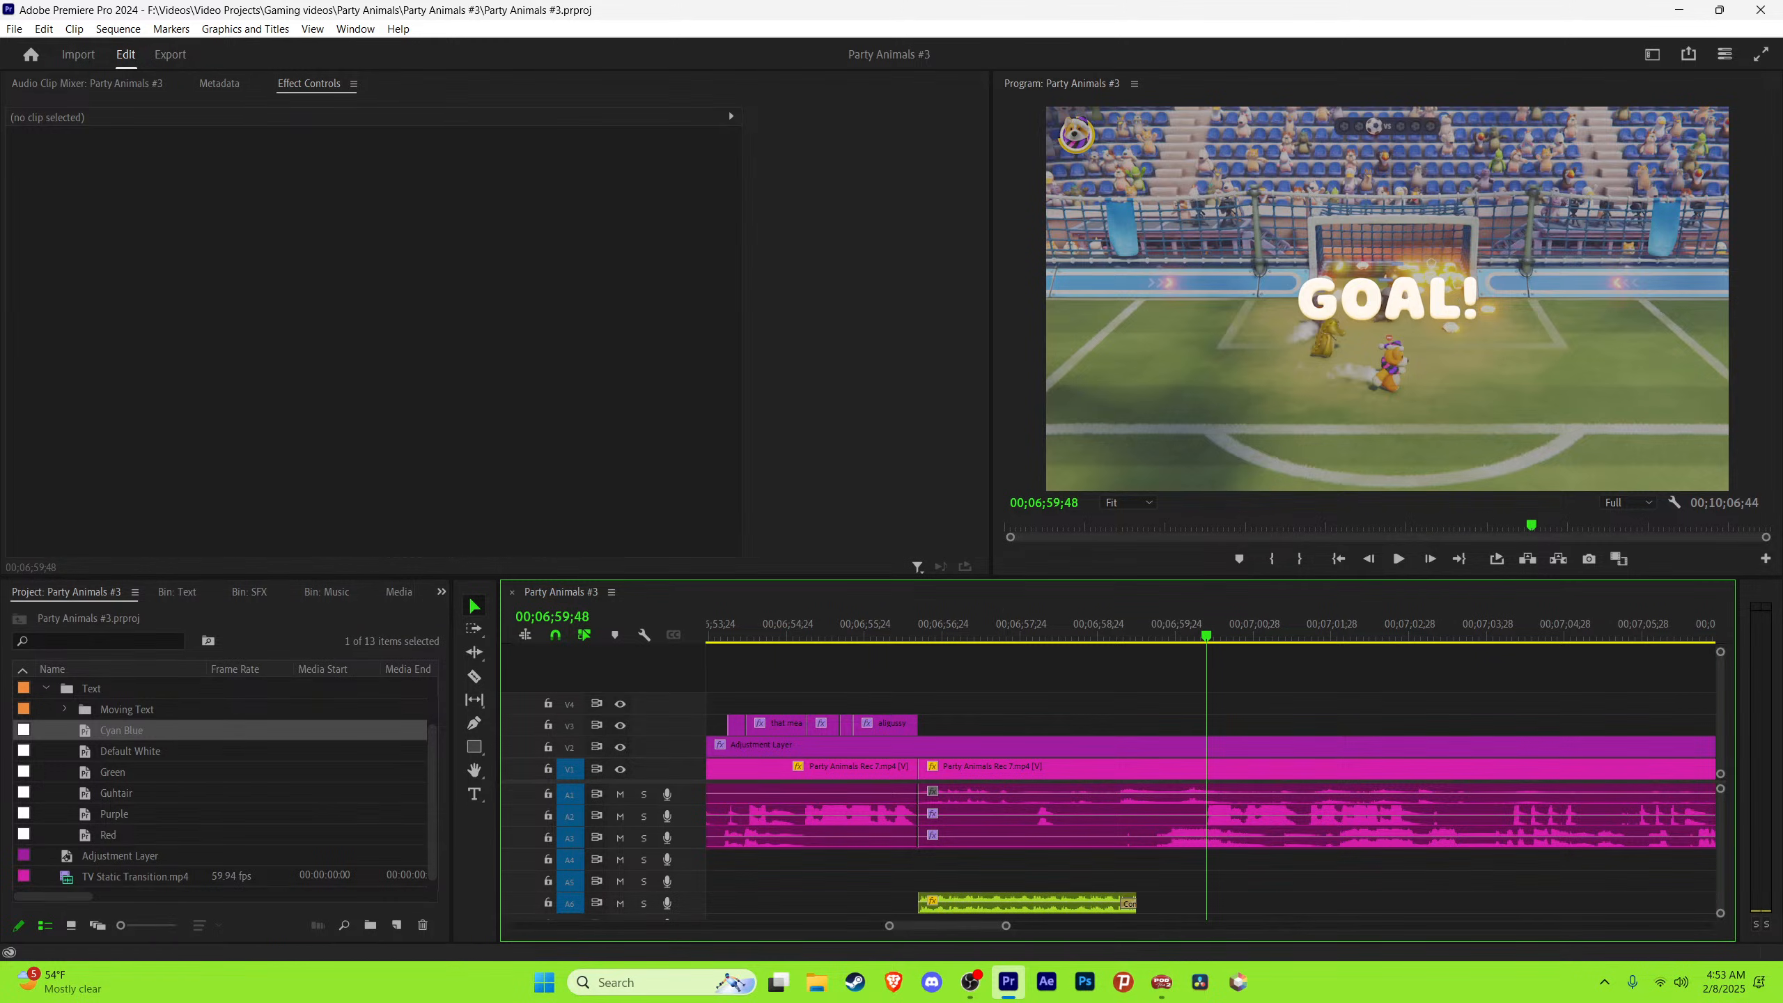
pyautogui.moveTo(1006, 926)
pyautogui.mouseDown()
pyautogui.moveTo(960, 926)
pyautogui.moveTo(980, 925)
pyautogui.mouseUp()
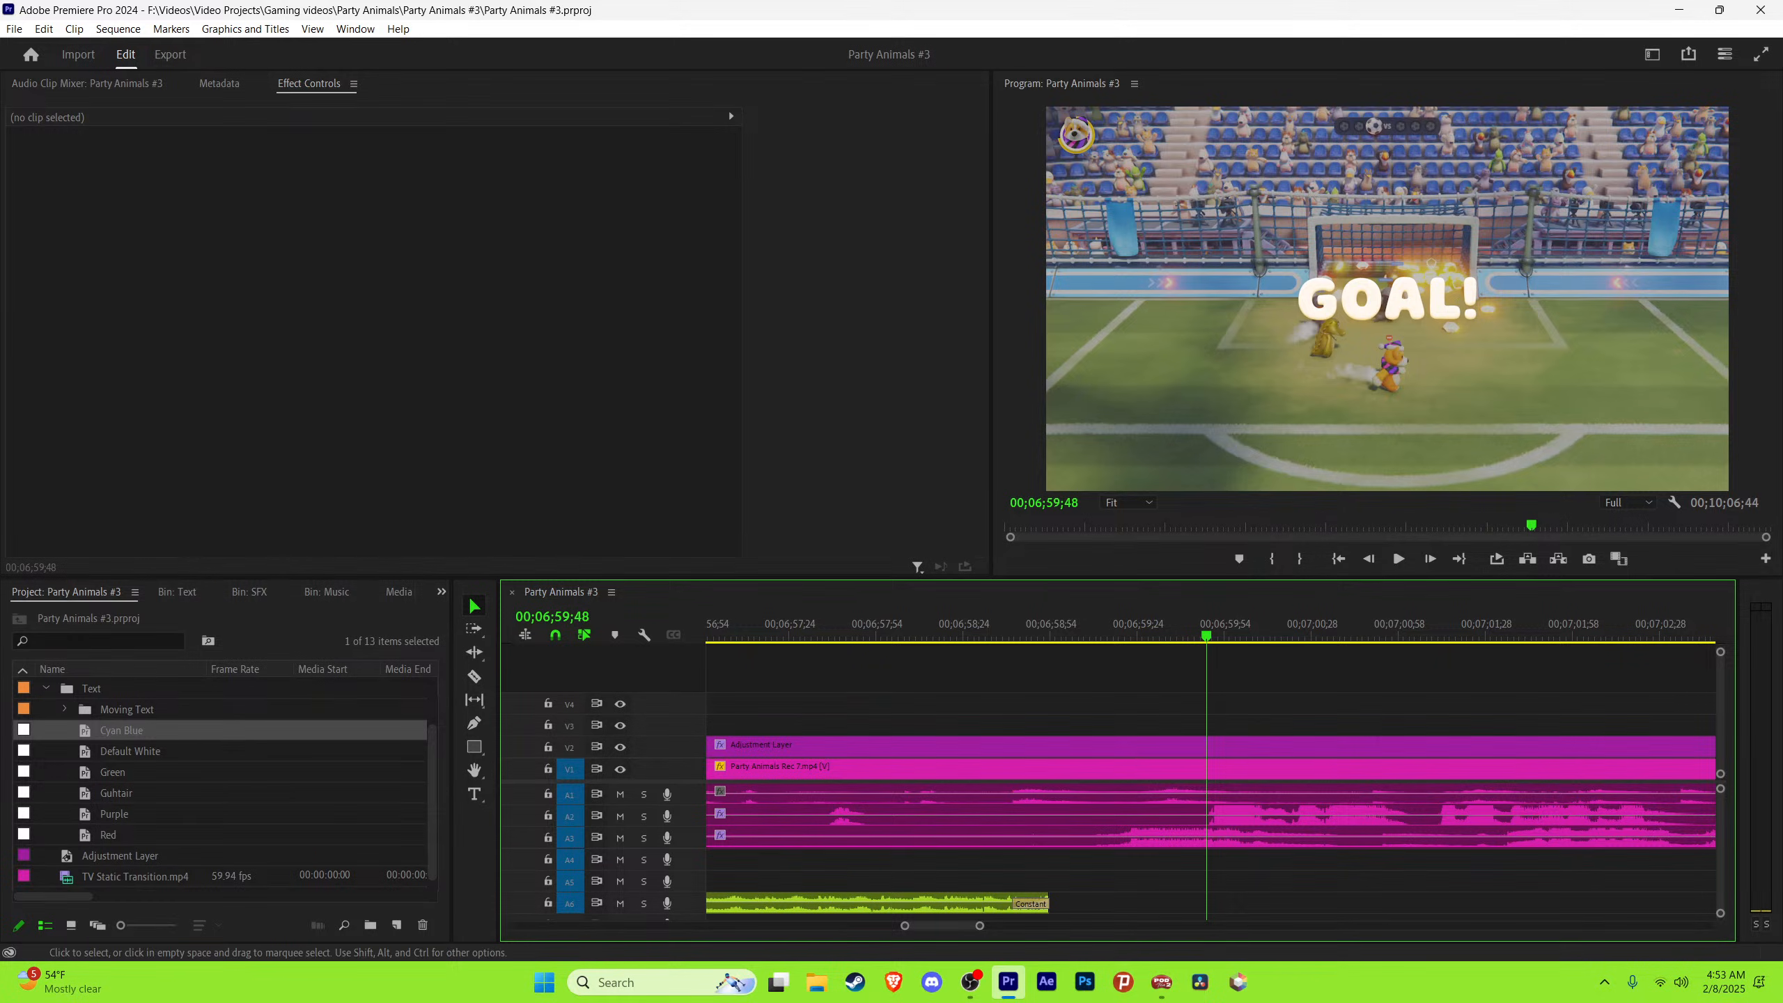
# Step: Paste the white "Get it" caption at about 00;06;59;48 and solo audio track A2 to listen to the speech
pyautogui.hotkey('ctrl', 'v')
pyautogui.press('space')
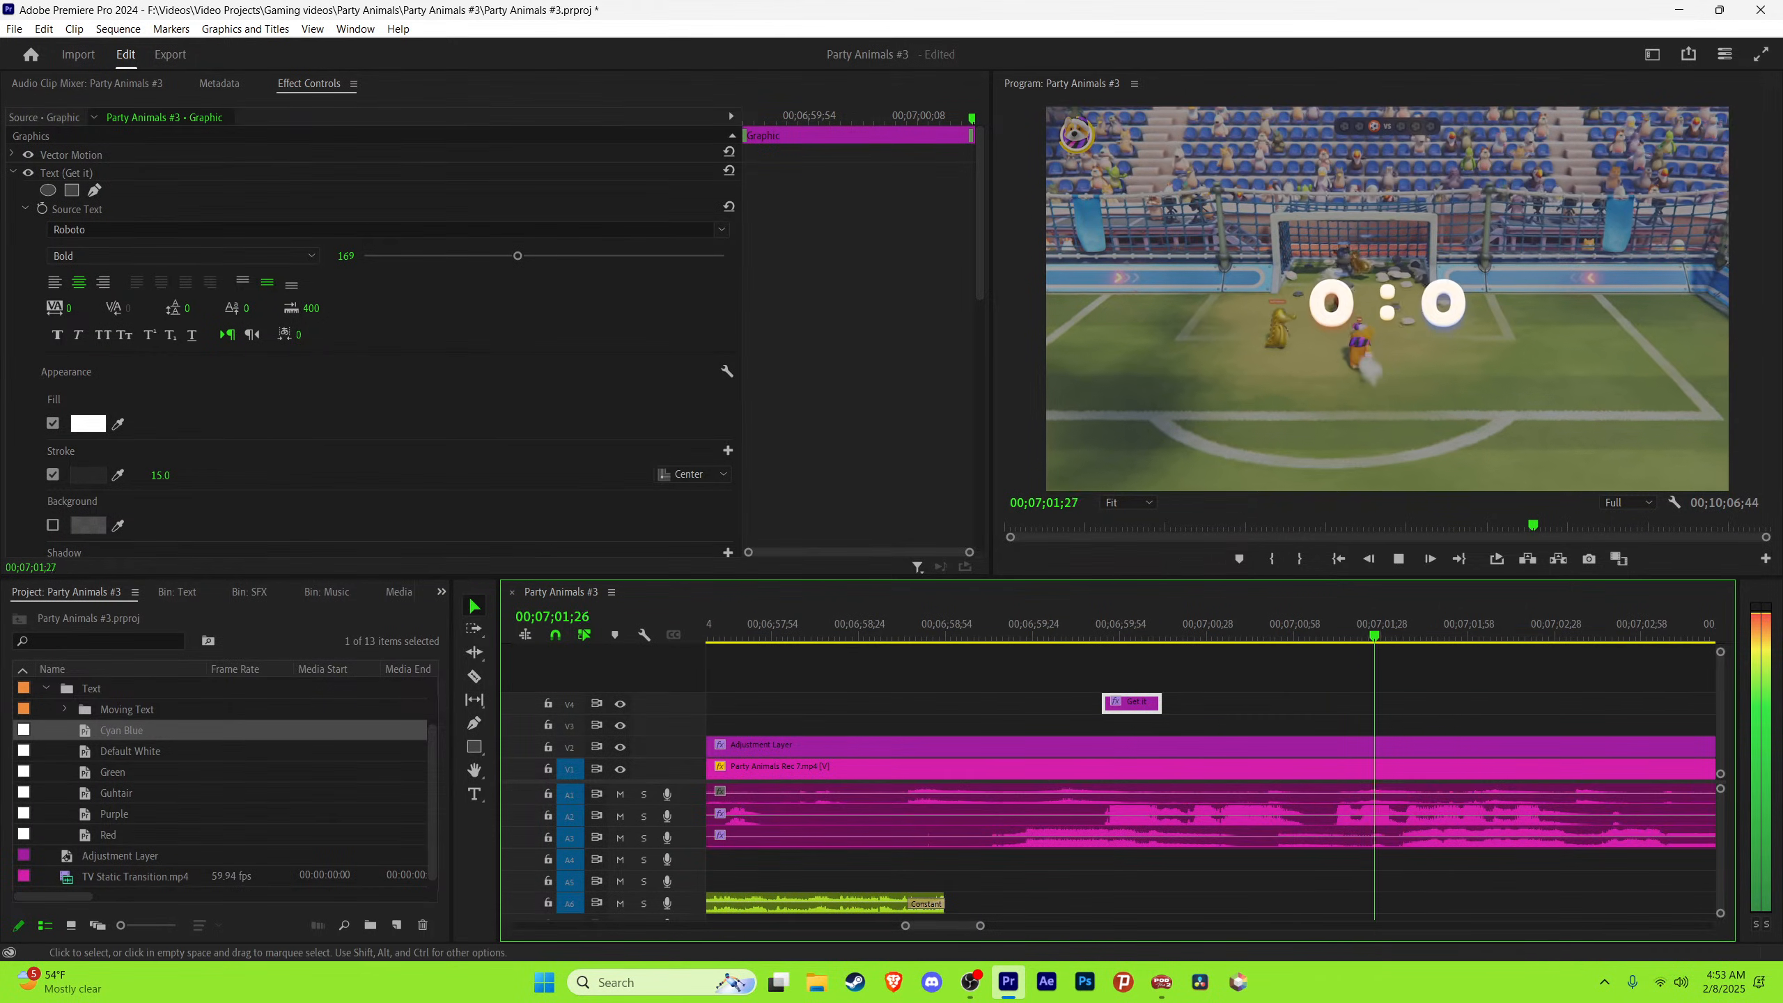
pyautogui.press('space')
pyautogui.click(1279, 625)
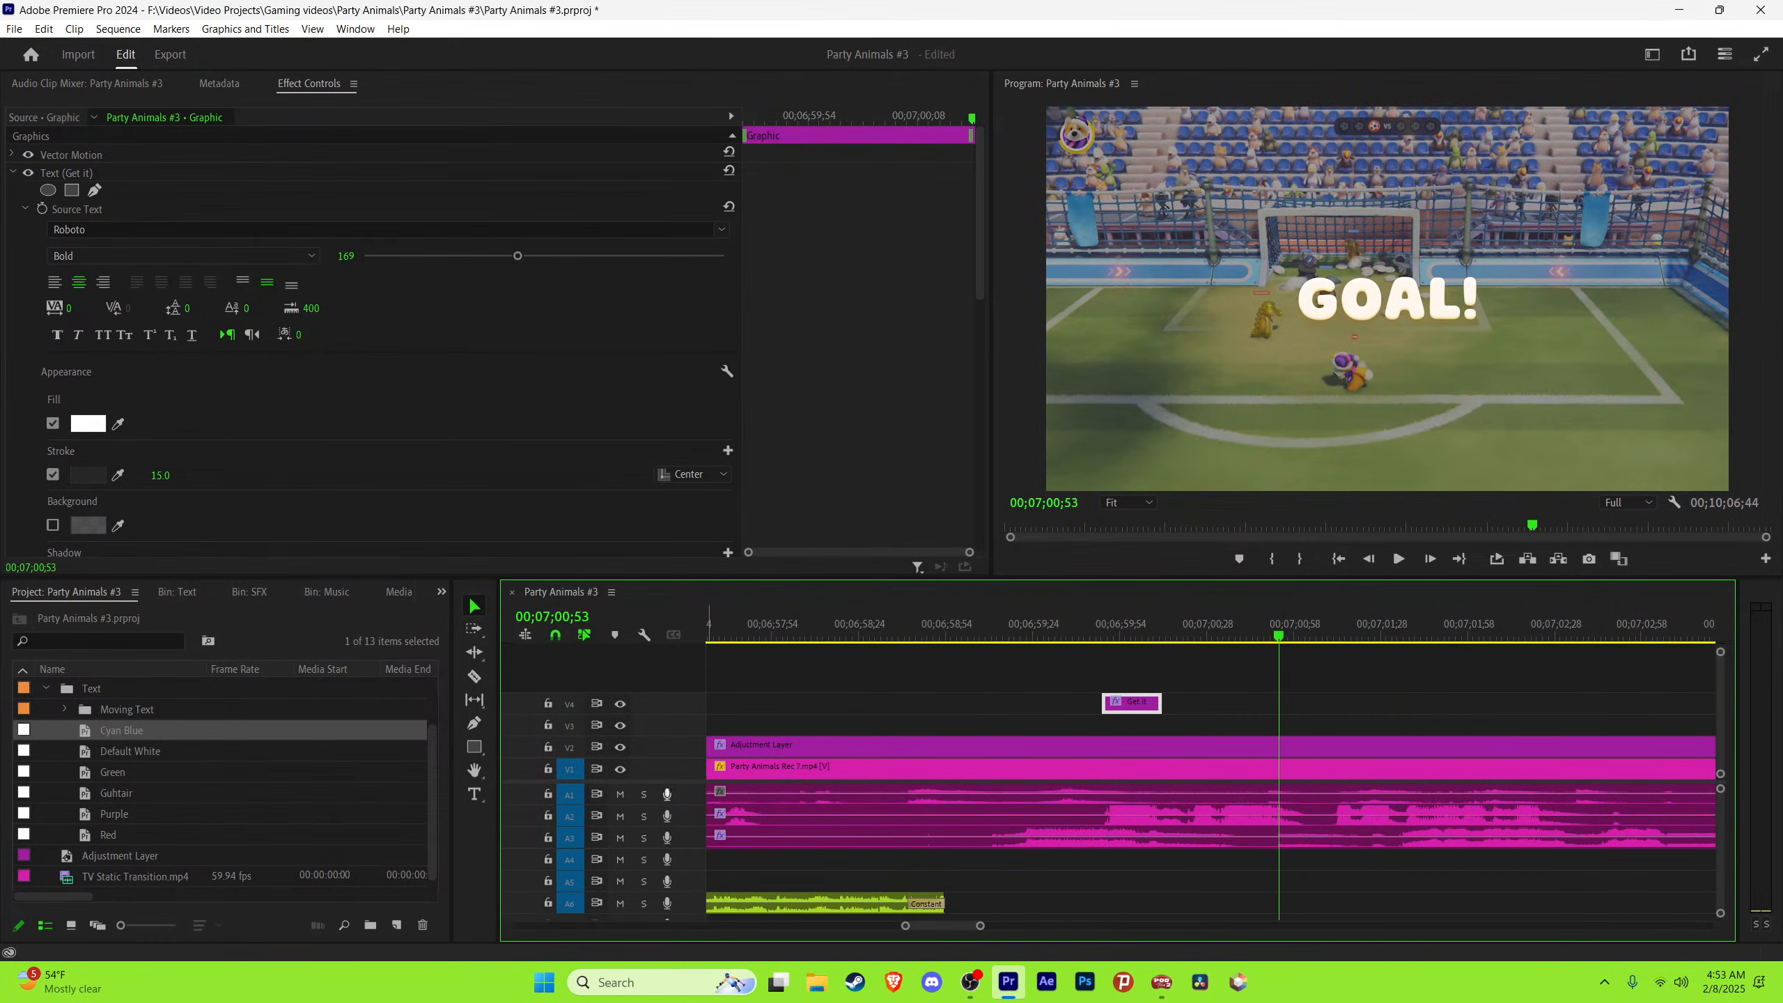
pyautogui.click(643, 815)
pyautogui.press('space')
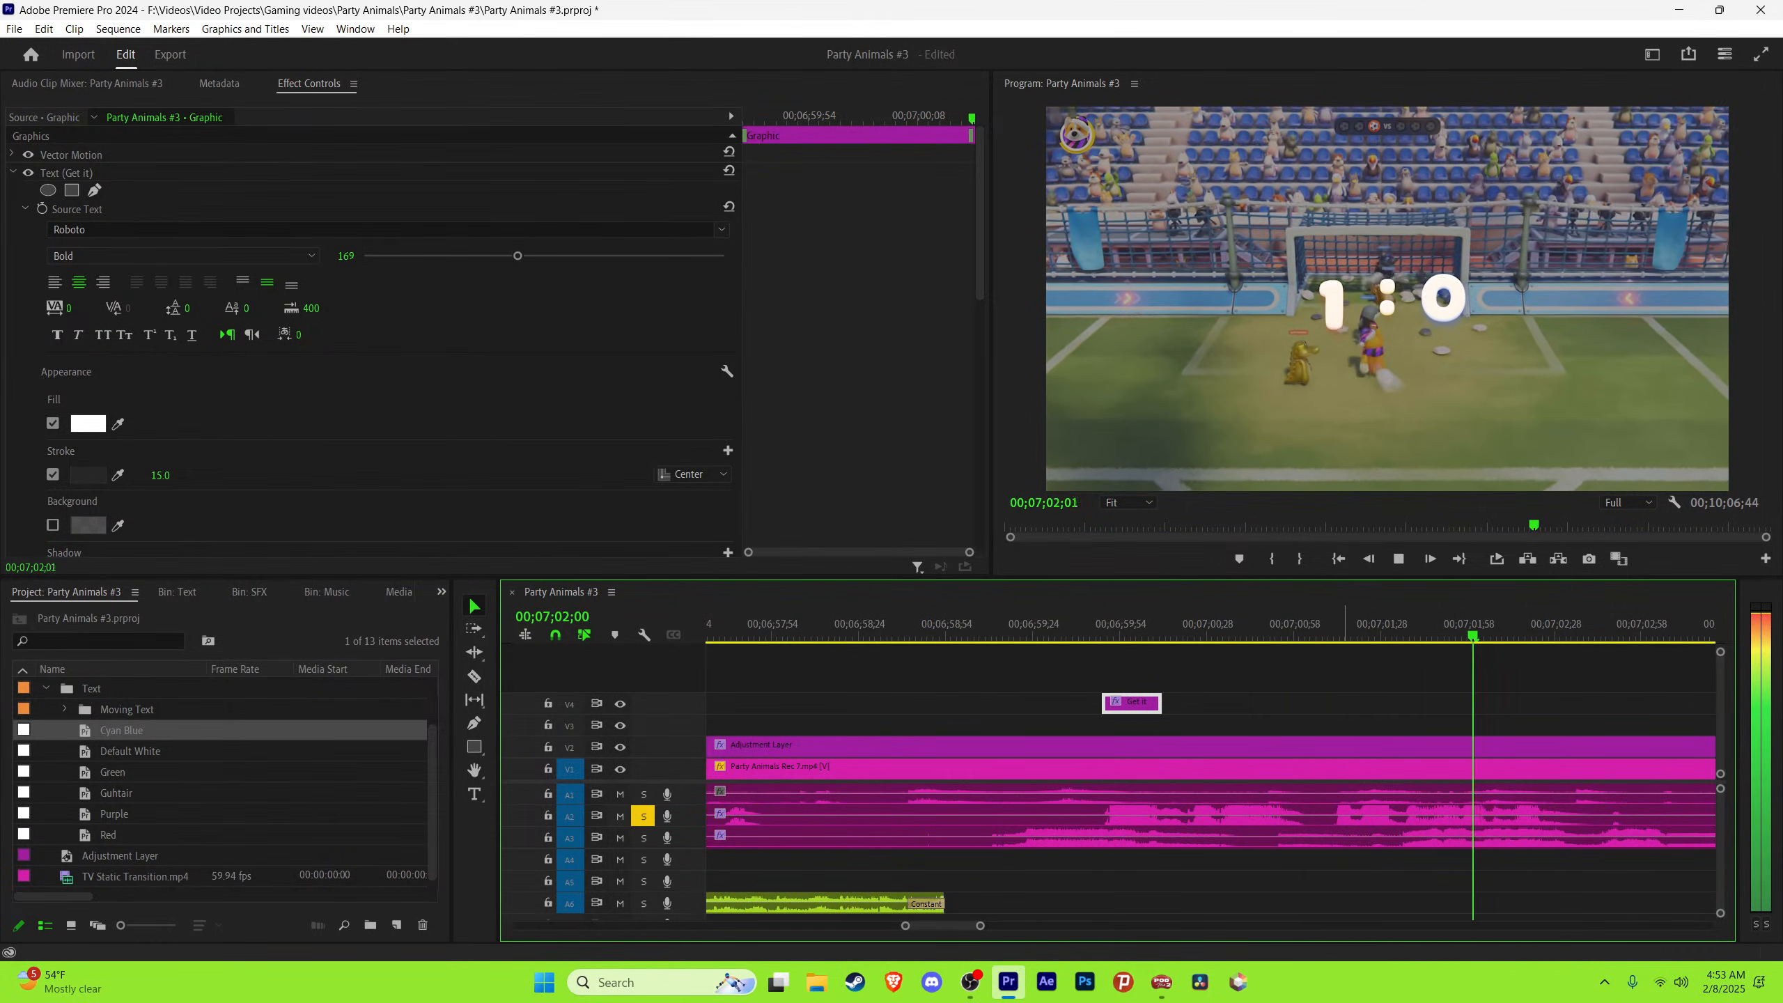
# Step: Move the pasted "Get it" caption to track V3, starting at 00;07;01;11
pyautogui.click(1337, 625)
pyautogui.press('Left')
pyautogui.press('Left')
pyautogui.press('=')
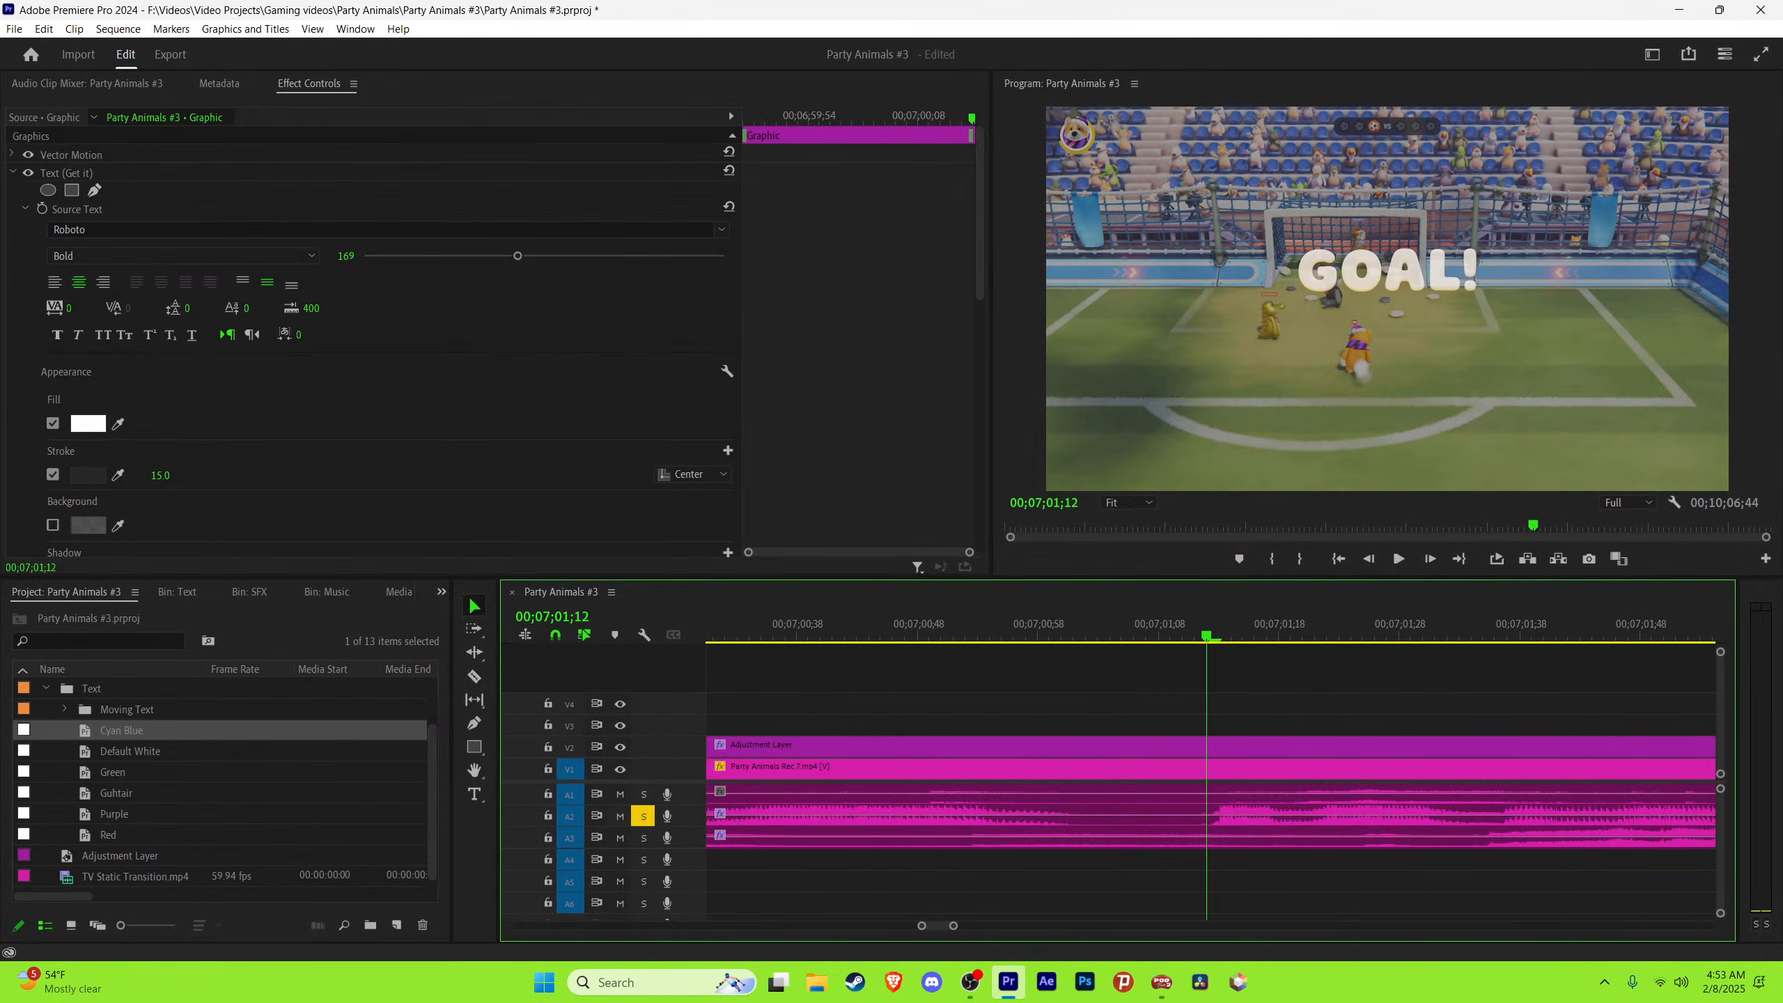
pyautogui.moveTo(787, 704); pyautogui.dragTo(1272, 725)
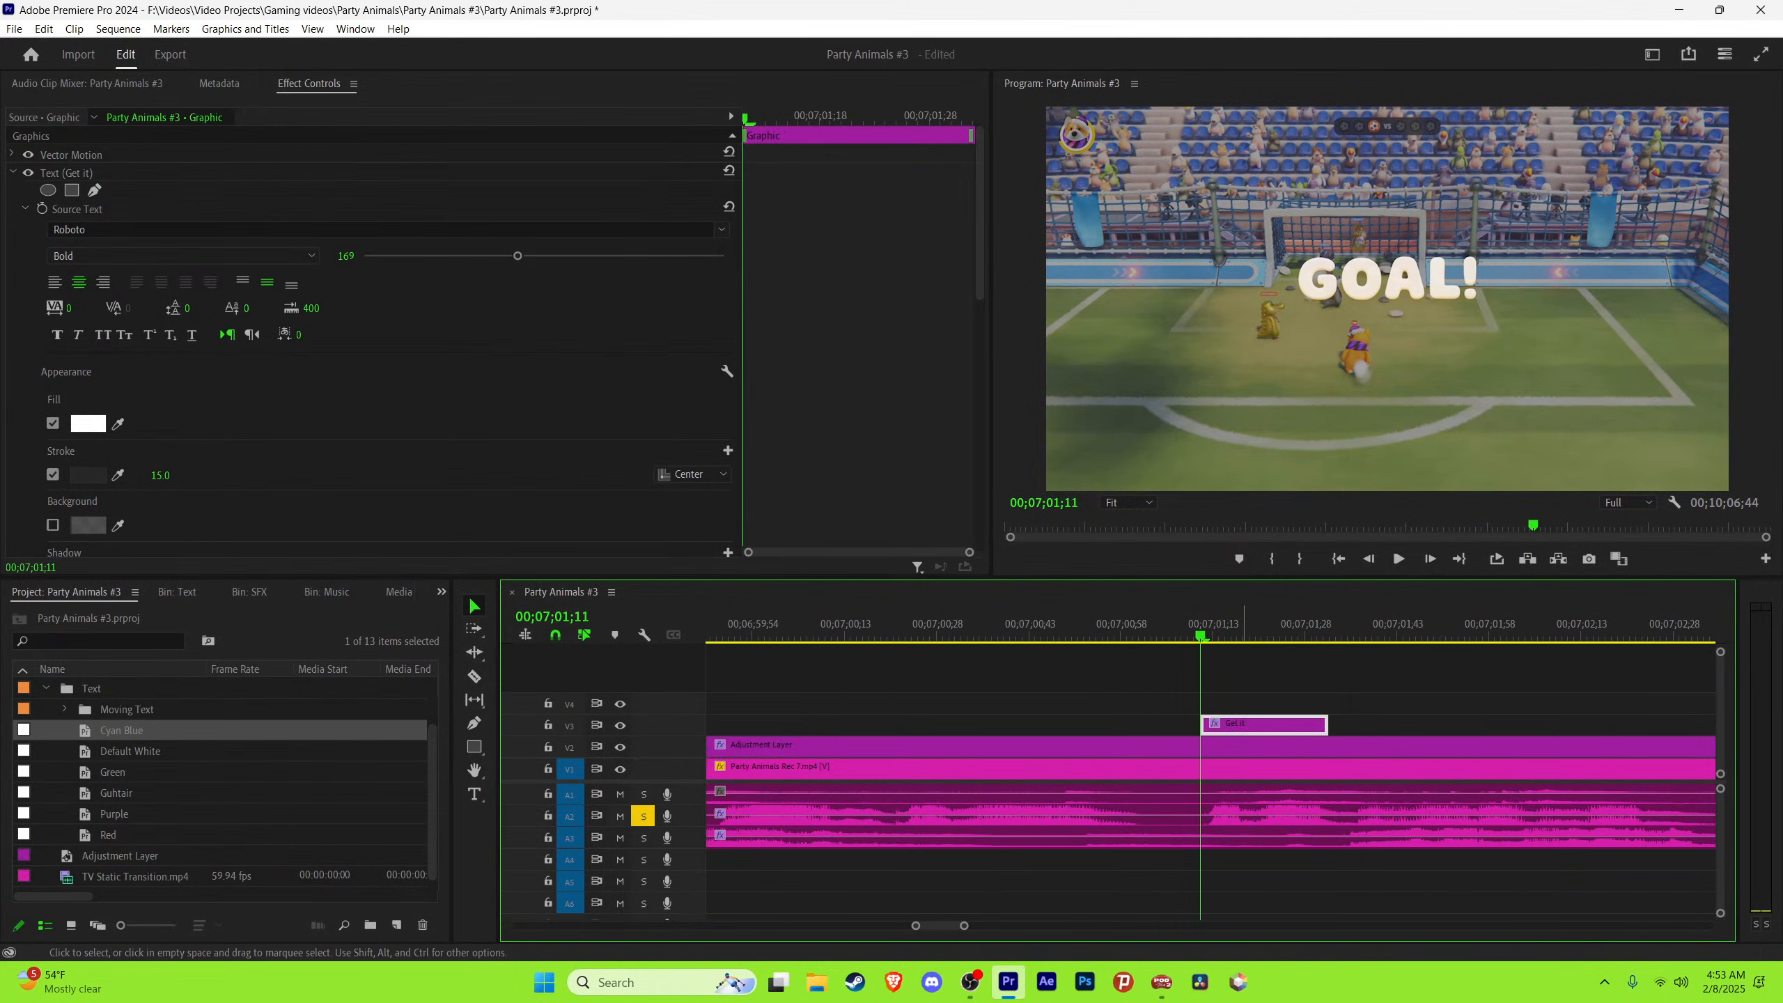
# Step: Replace the text of the "Get it" caption with "Good job"
pyautogui.press('t')
pyautogui.moveTo(1338, 411); pyautogui.dragTo(1429, 412)
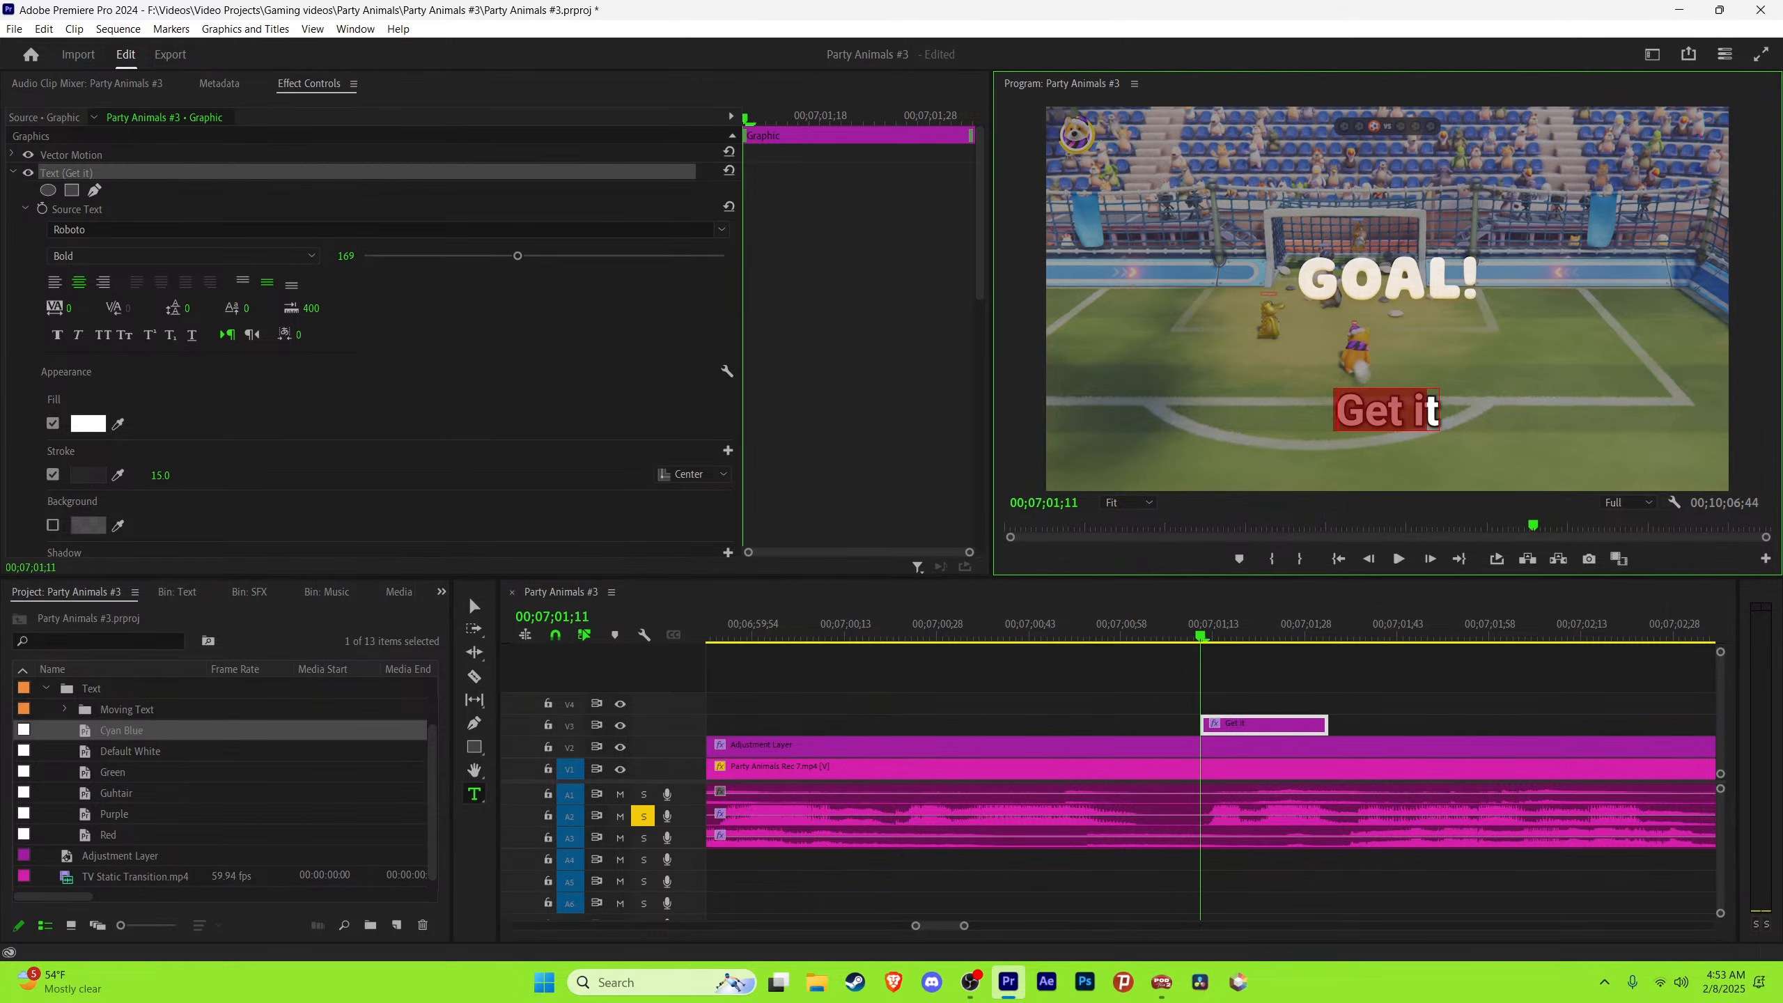
pyautogui.write('Gii')
pyautogui.press('BackSpace')
pyautogui.press('BackSpace')
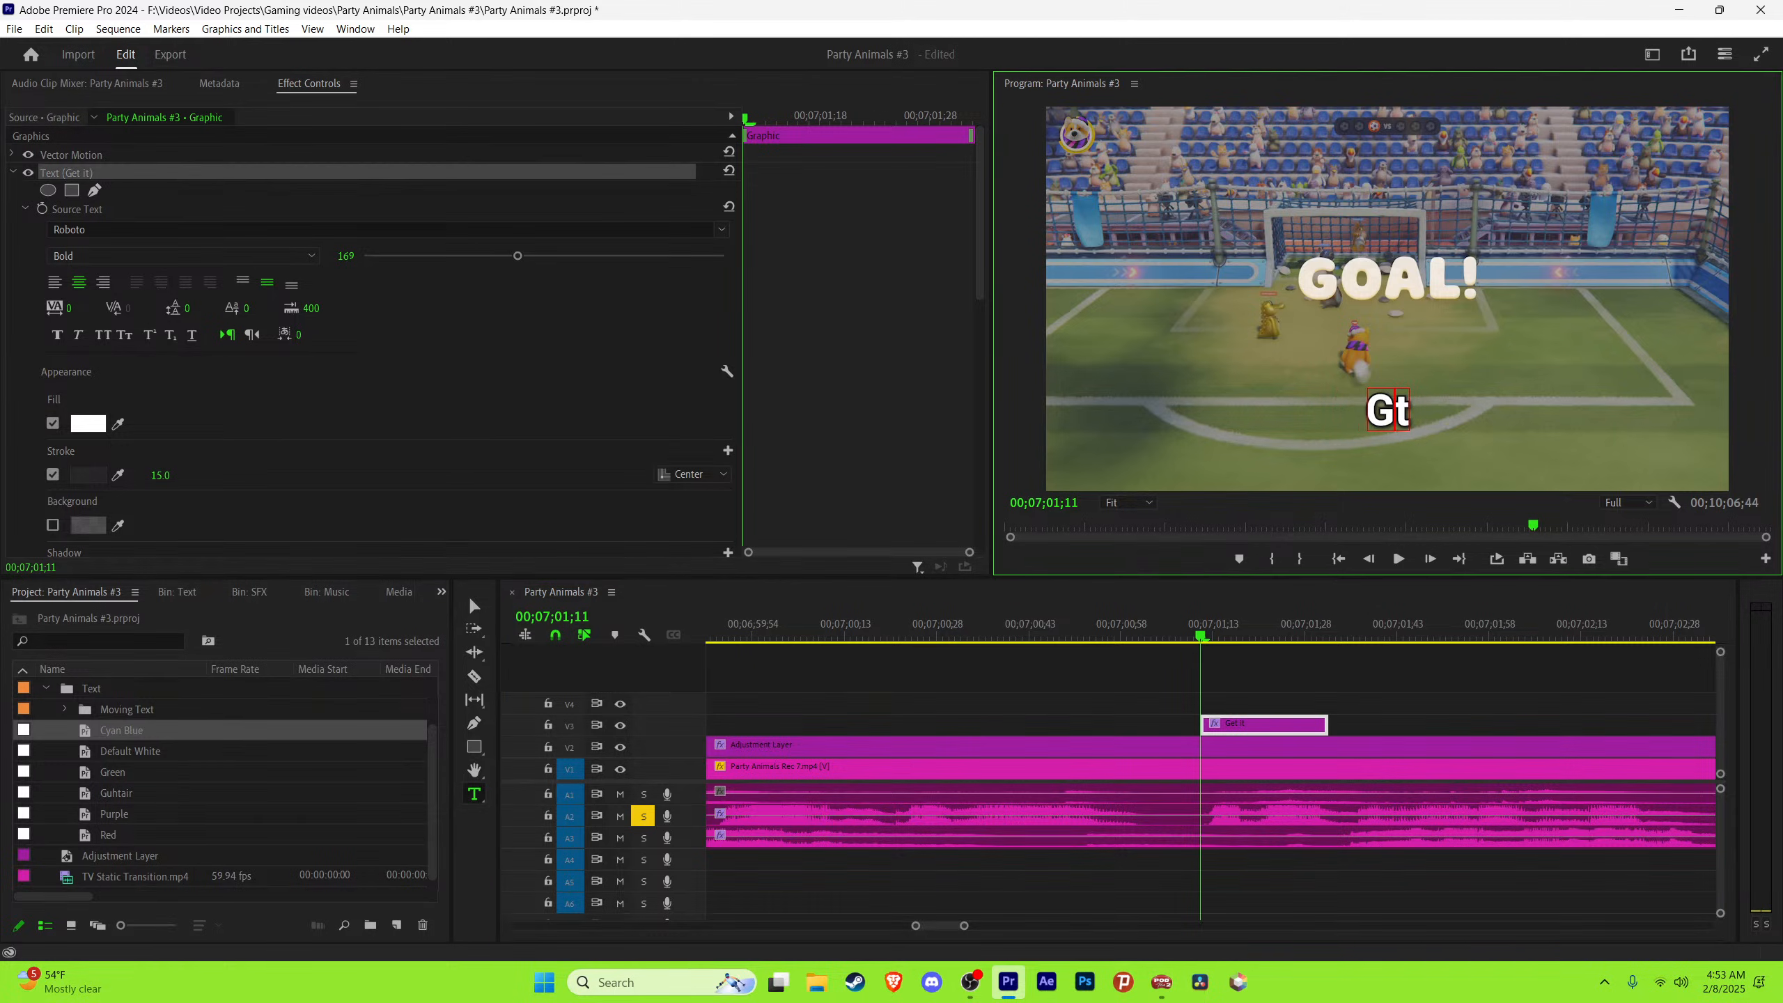
pyautogui.write('oo')
pyautogui.press('Delete')
pyautogui.write('d')
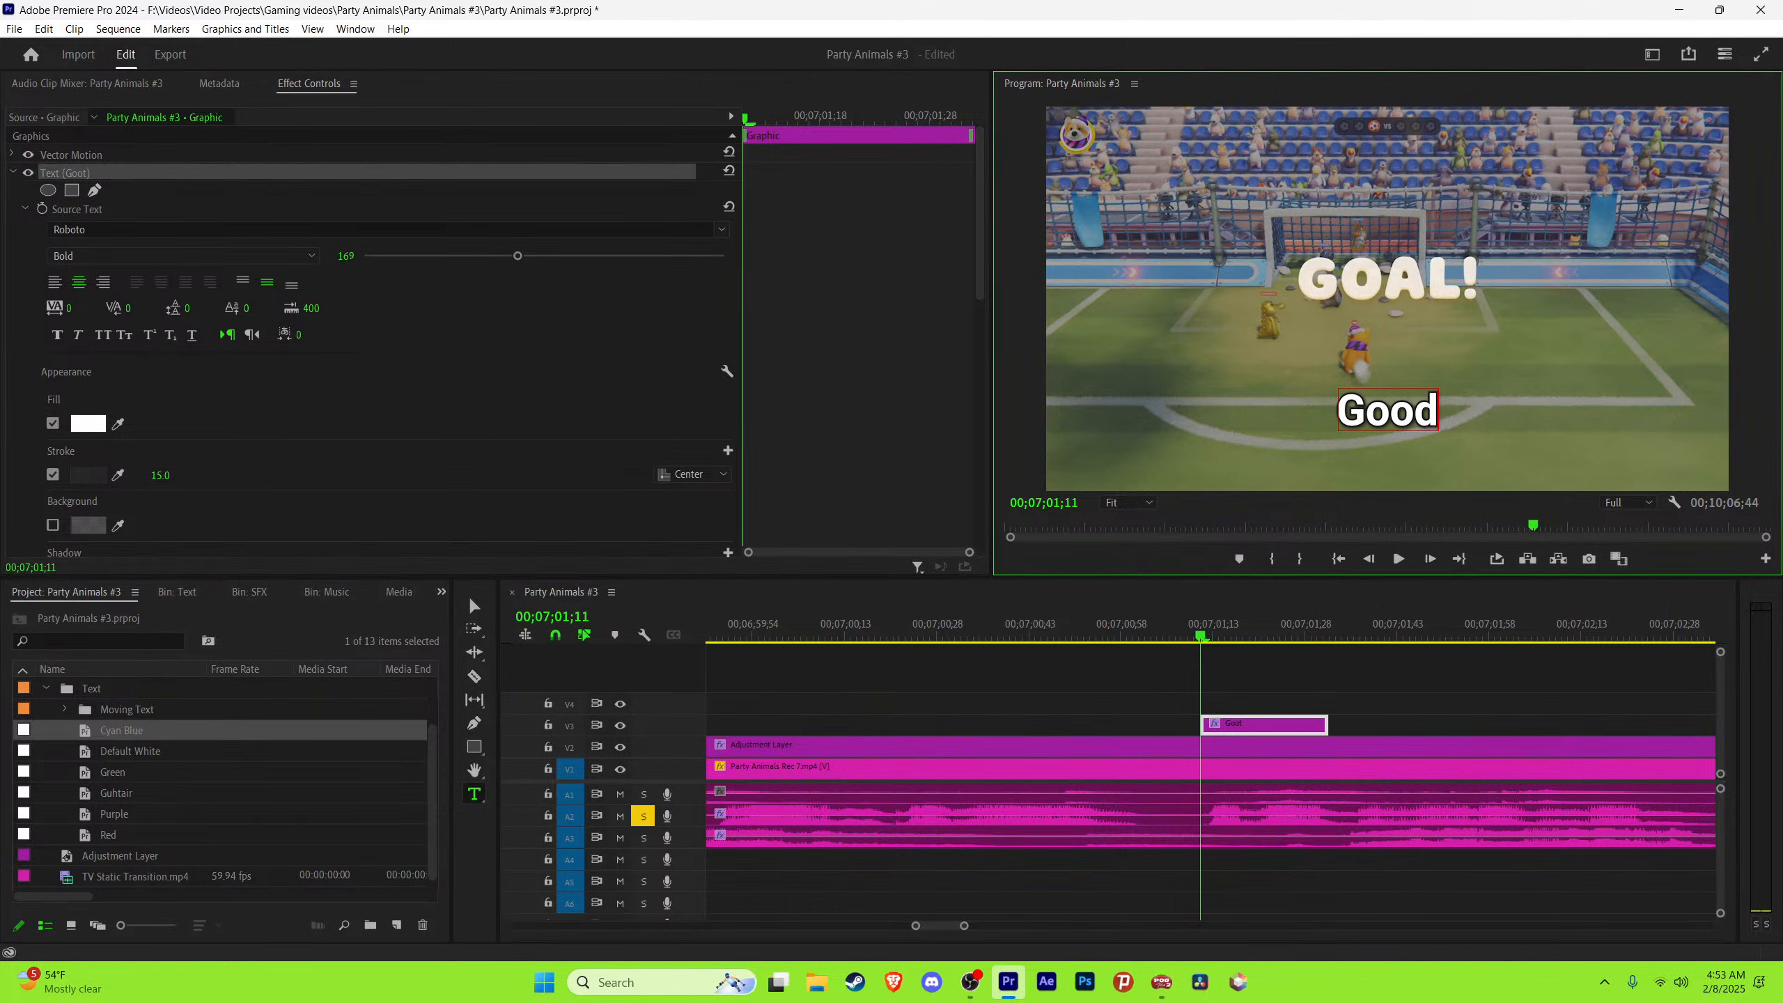
pyautogui.write(' job')
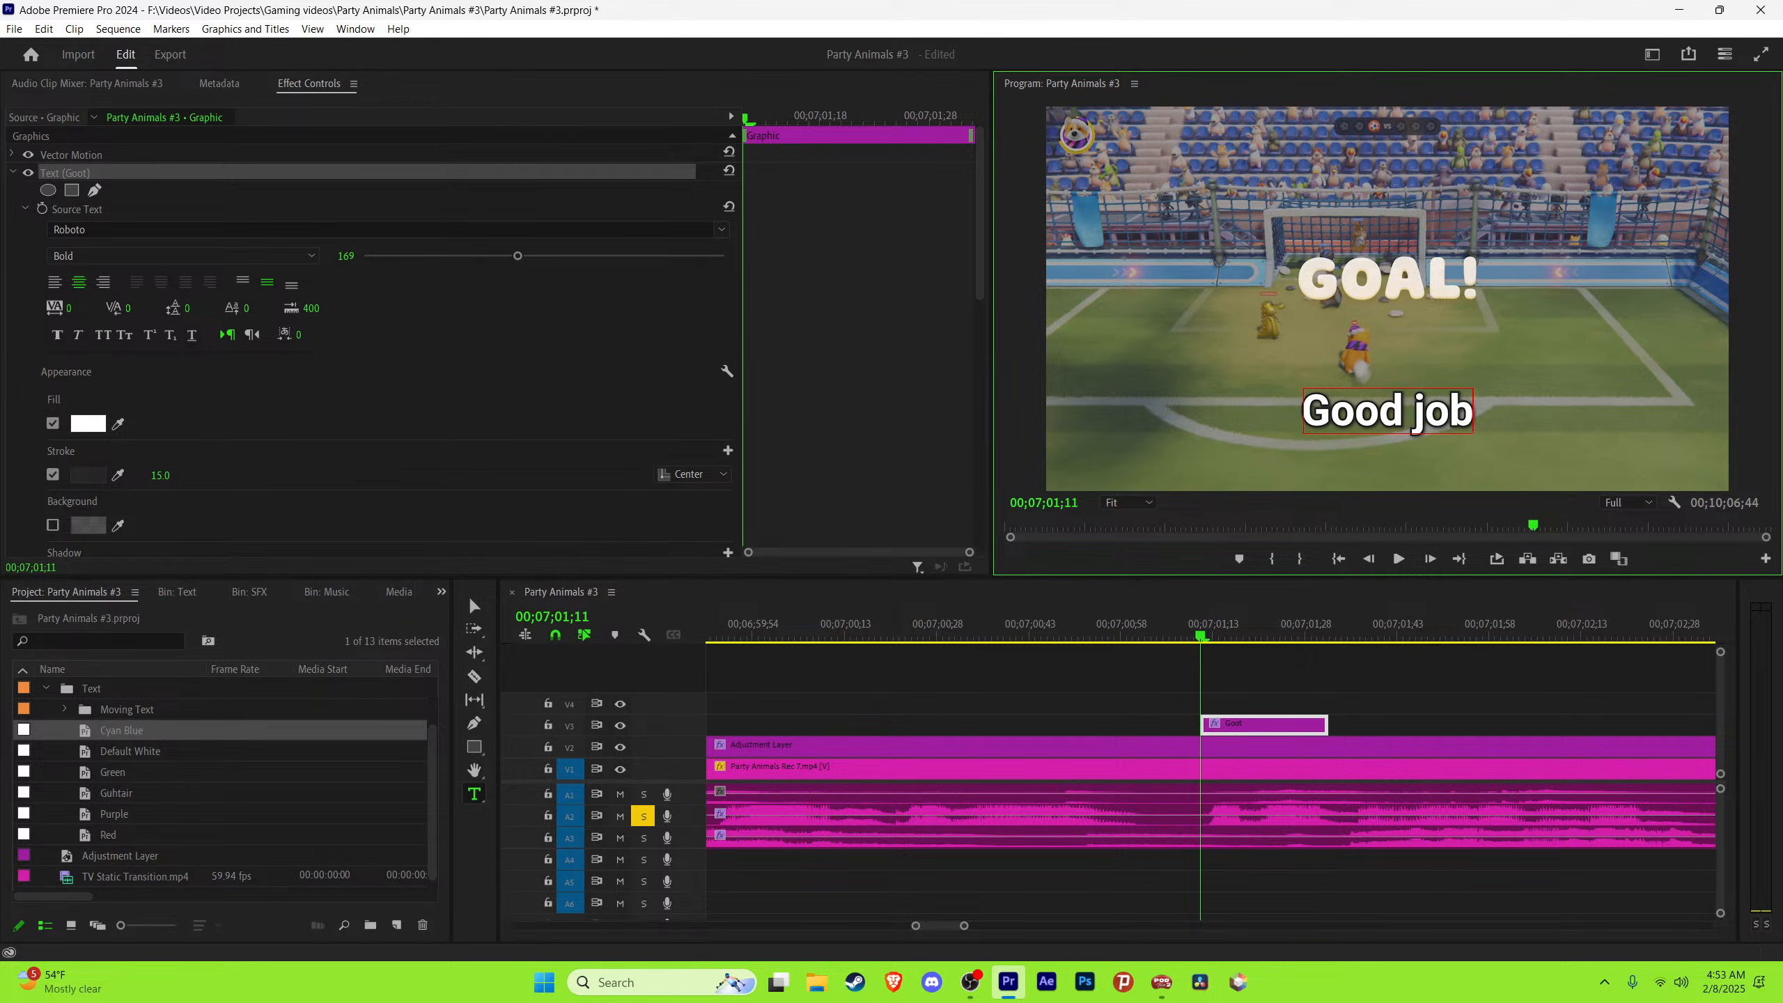
# Step: Extend the "Good job" caption to about 00;07;01;34 and place a duplicate of it directly after
pyautogui.click(1272, 677)
pyautogui.press('space')
pyautogui.press('space')
pyautogui.press('space')
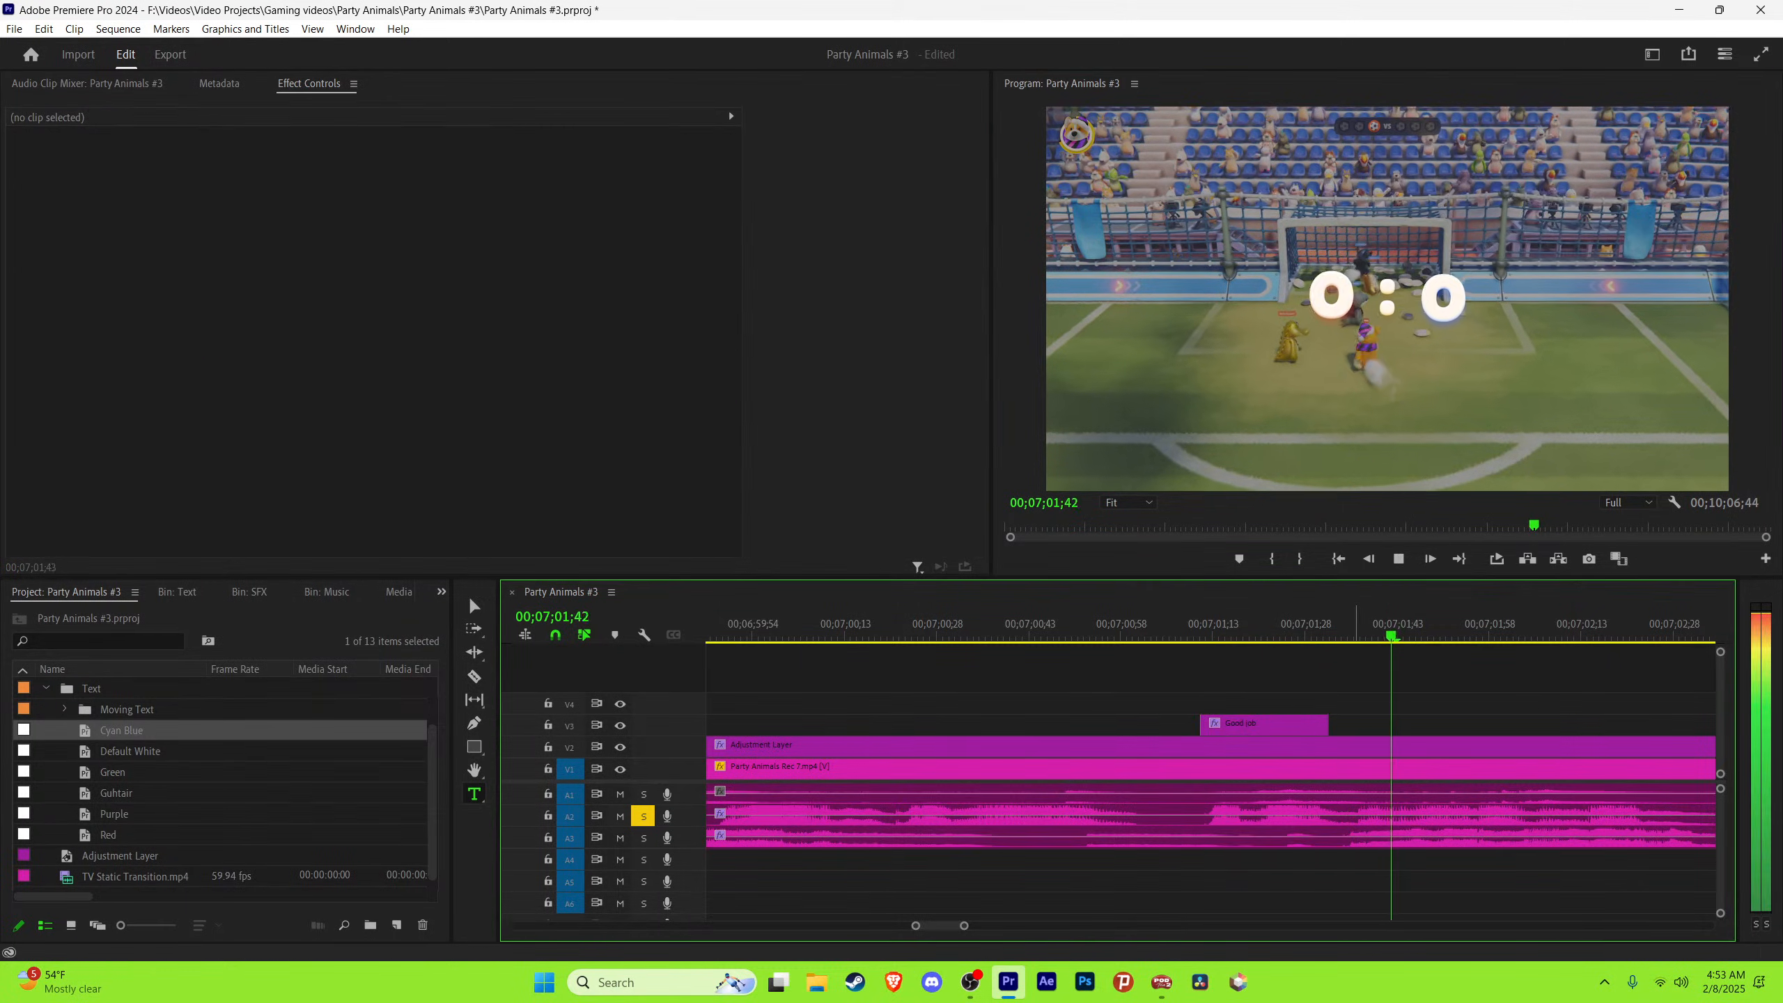
pyautogui.press('space')
pyautogui.press('space')
pyautogui.press('space')
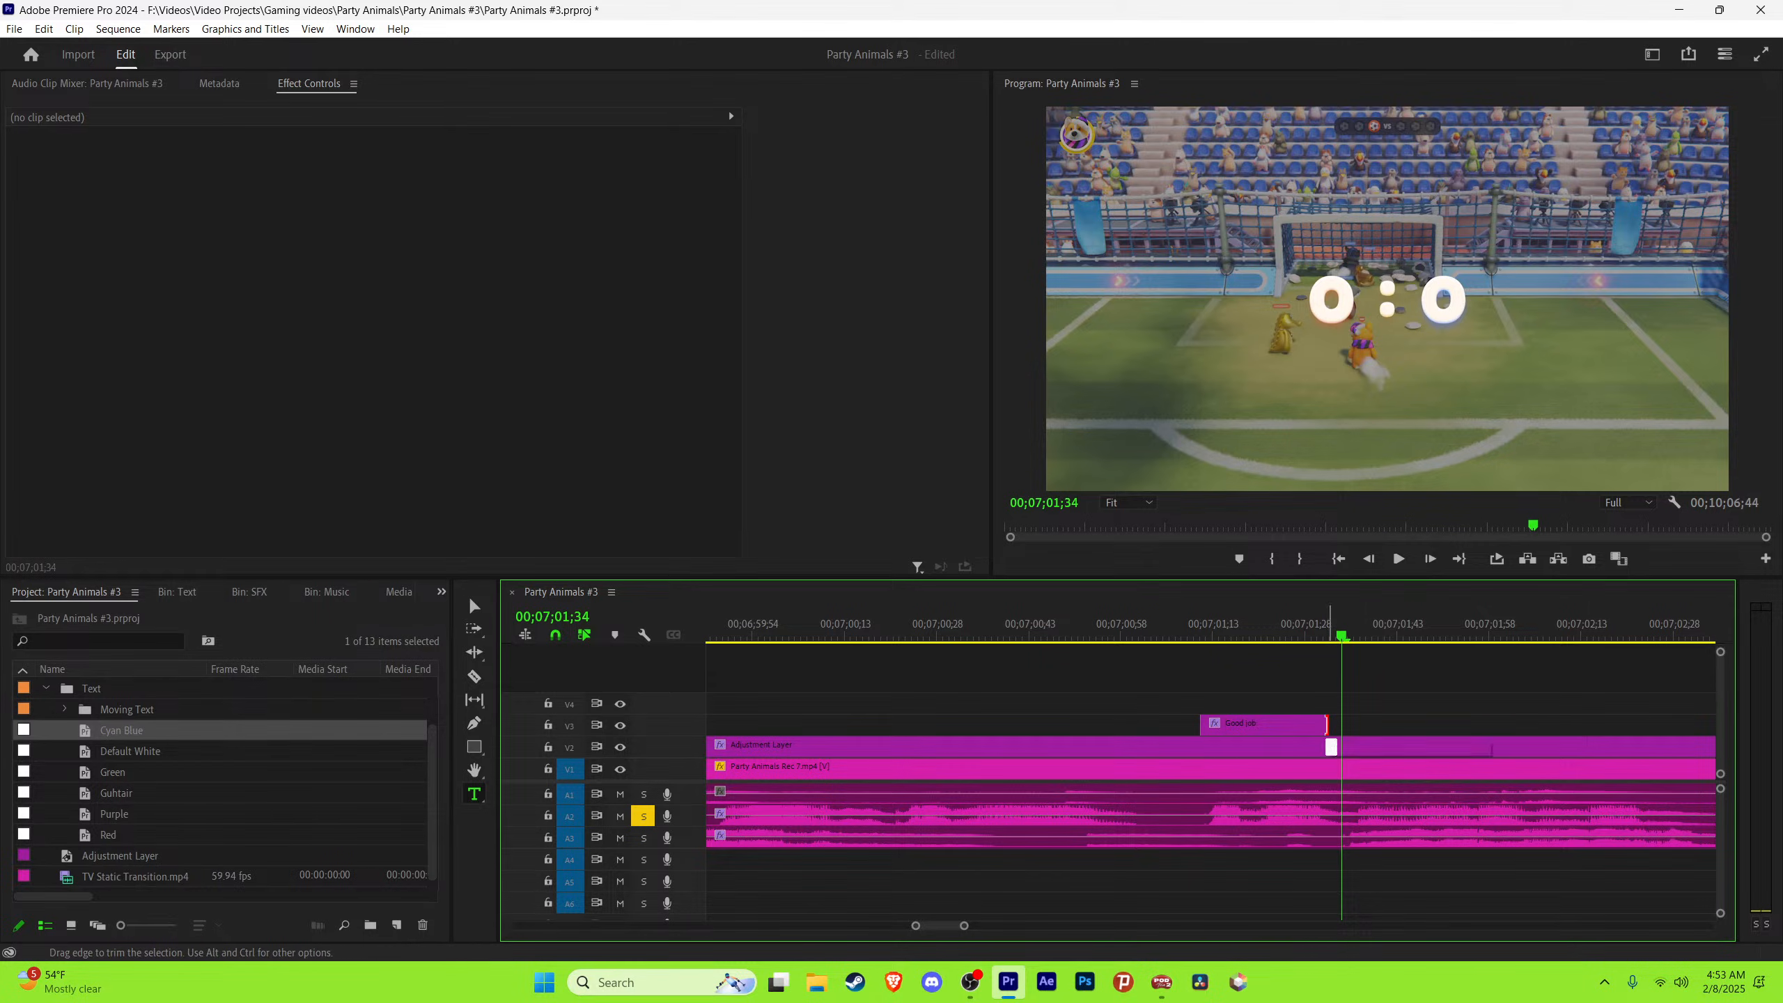
pyautogui.moveTo(1331, 725); pyautogui.dragTo(1436, 725)
pyautogui.press('space')
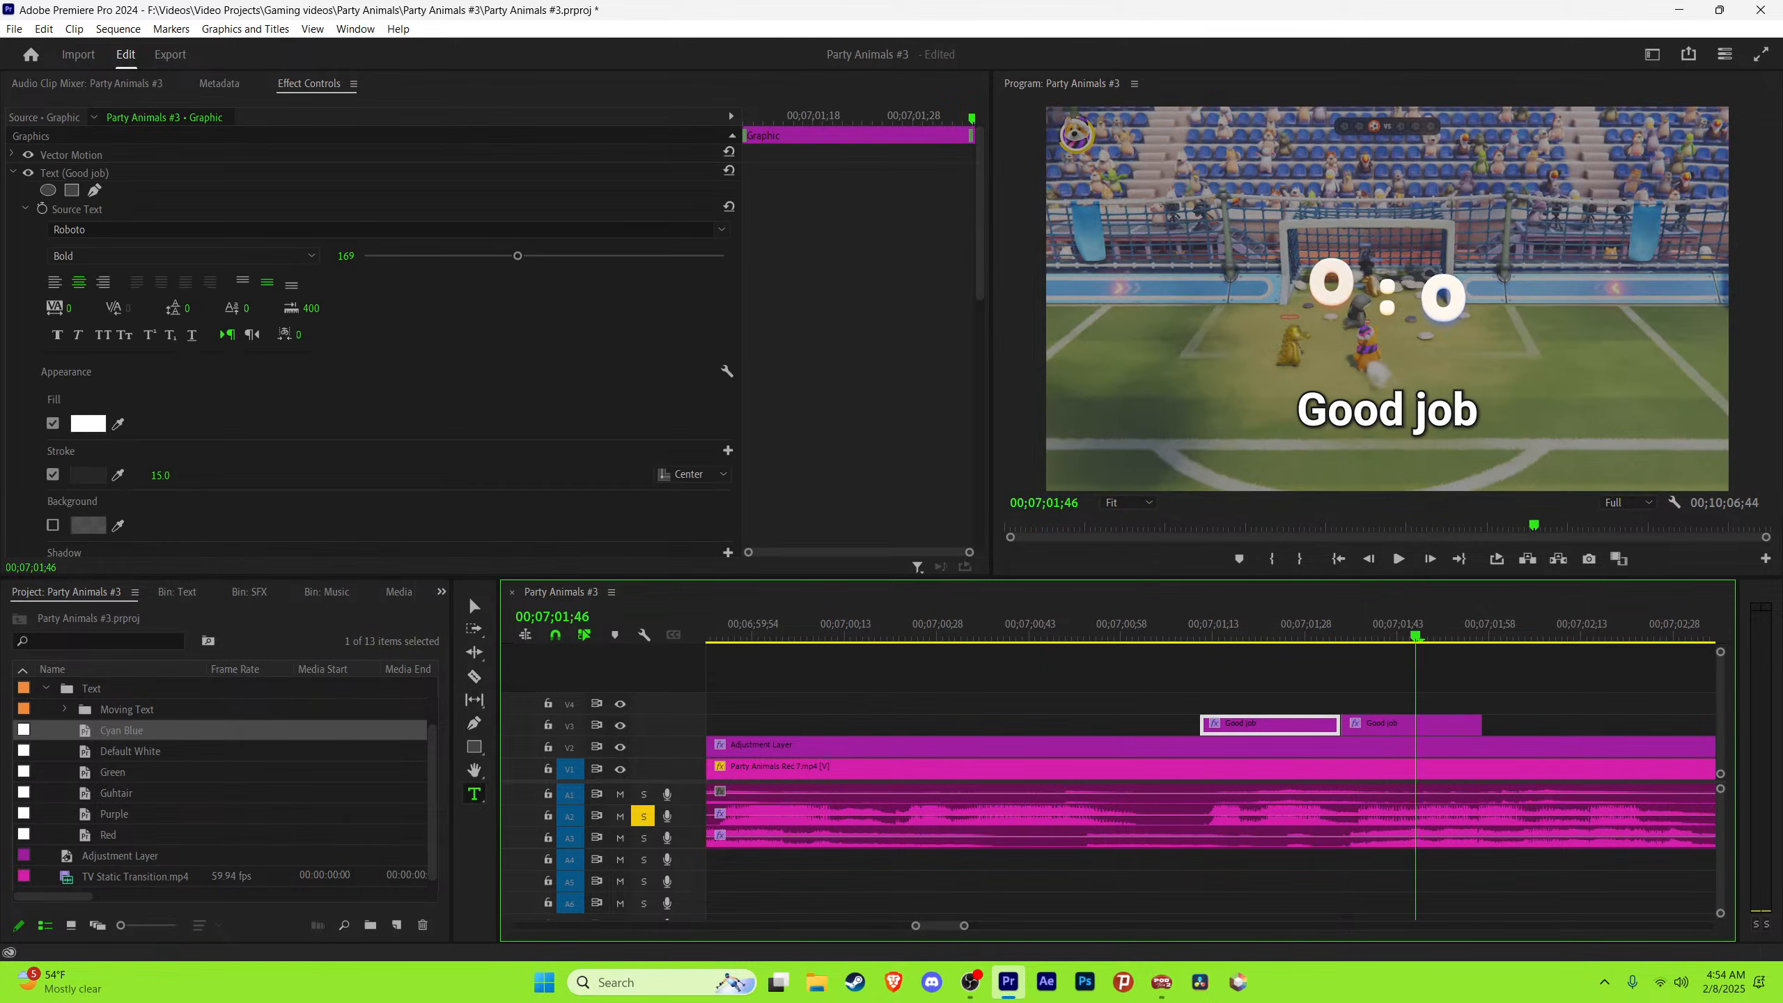
# Step: Replace the text of the duplicated "Good job" caption with "Primo"
pyautogui.click(1417, 429)
pyautogui.write('Primo')
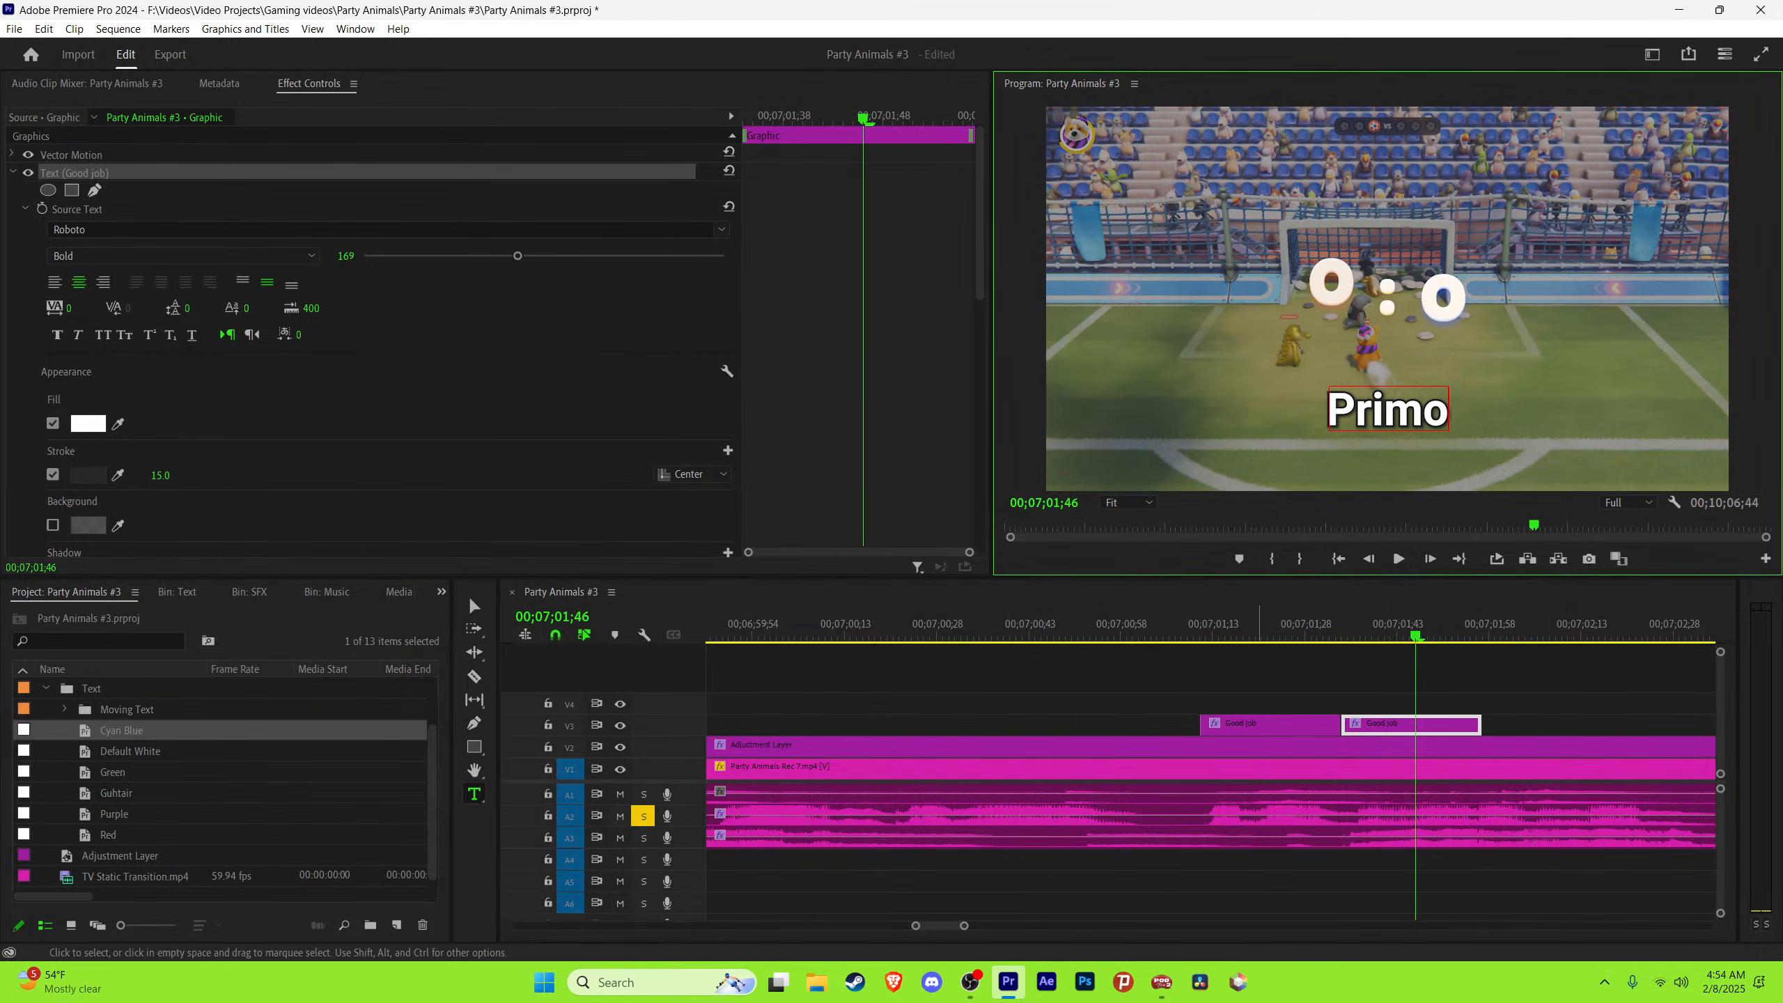
pyautogui.click(1490, 678)
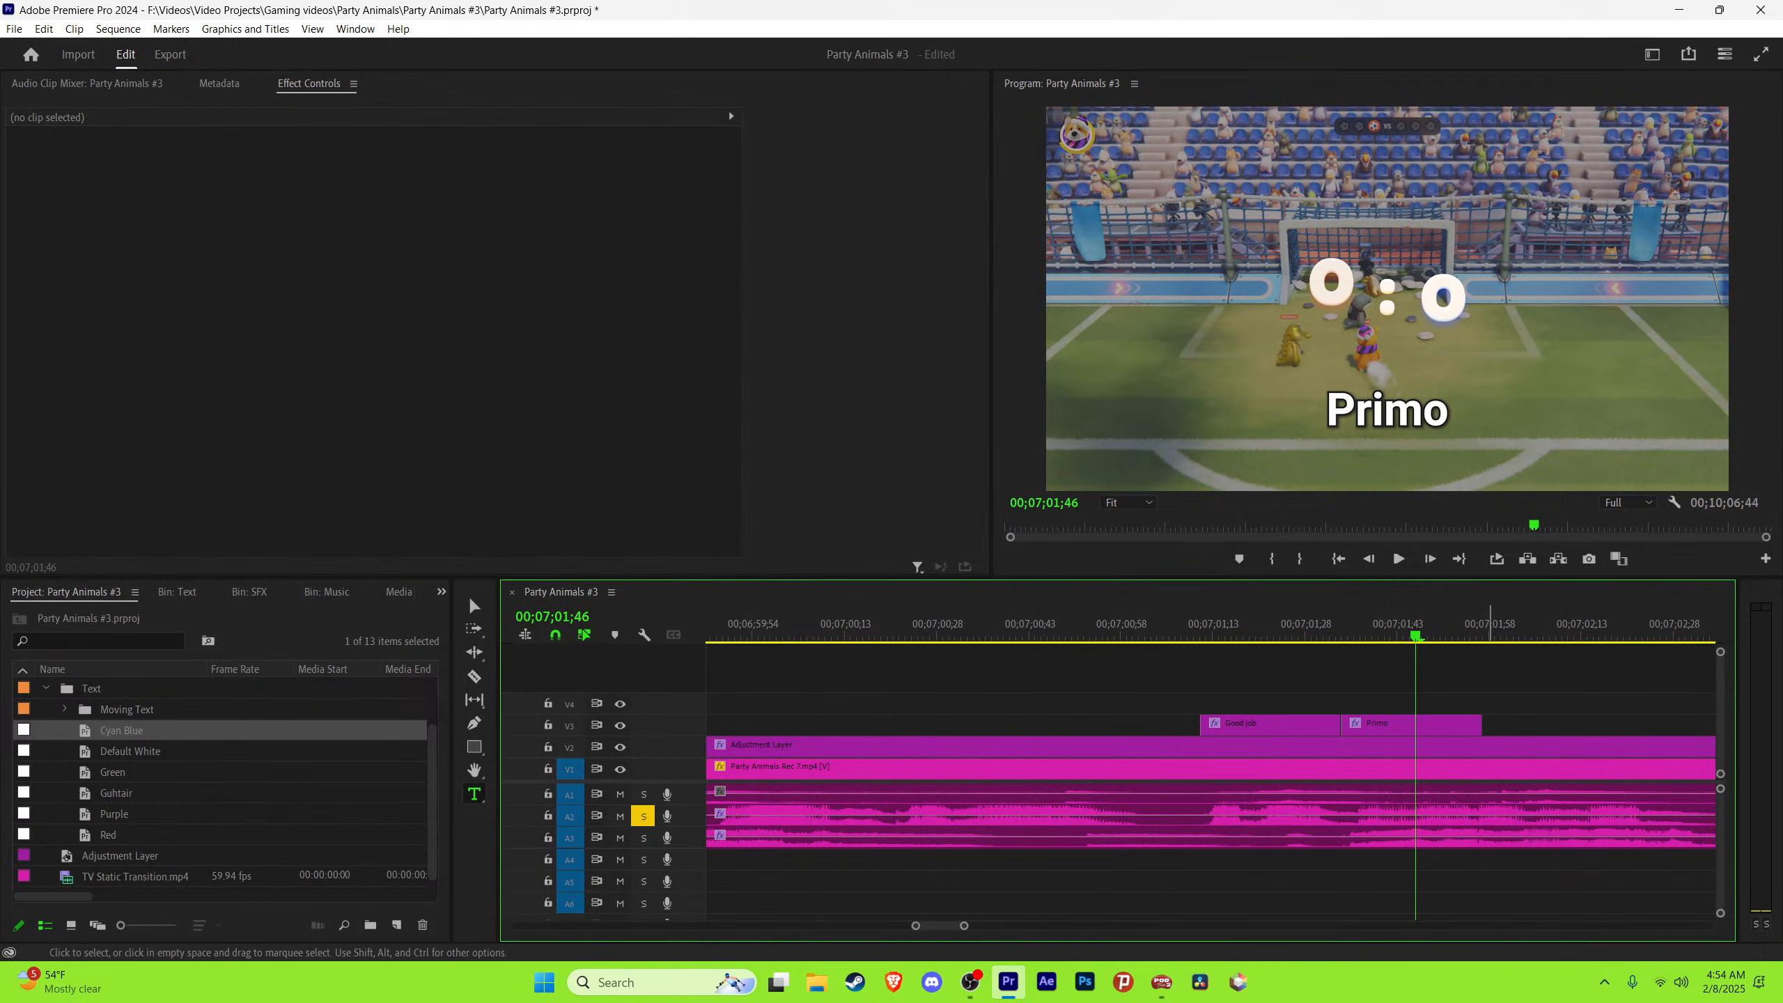
pyautogui.press('v')
# Step: Play the "Primo" caption to time the word and overlay a duplicate of it starting at about 00;07;01;51
pyautogui.press('space')
pyautogui.press('space')
pyautogui.scroll(-1, 1470, 678)
pyautogui.click(1348, 625)
pyautogui.press('space')
pyautogui.click(1330, 625)
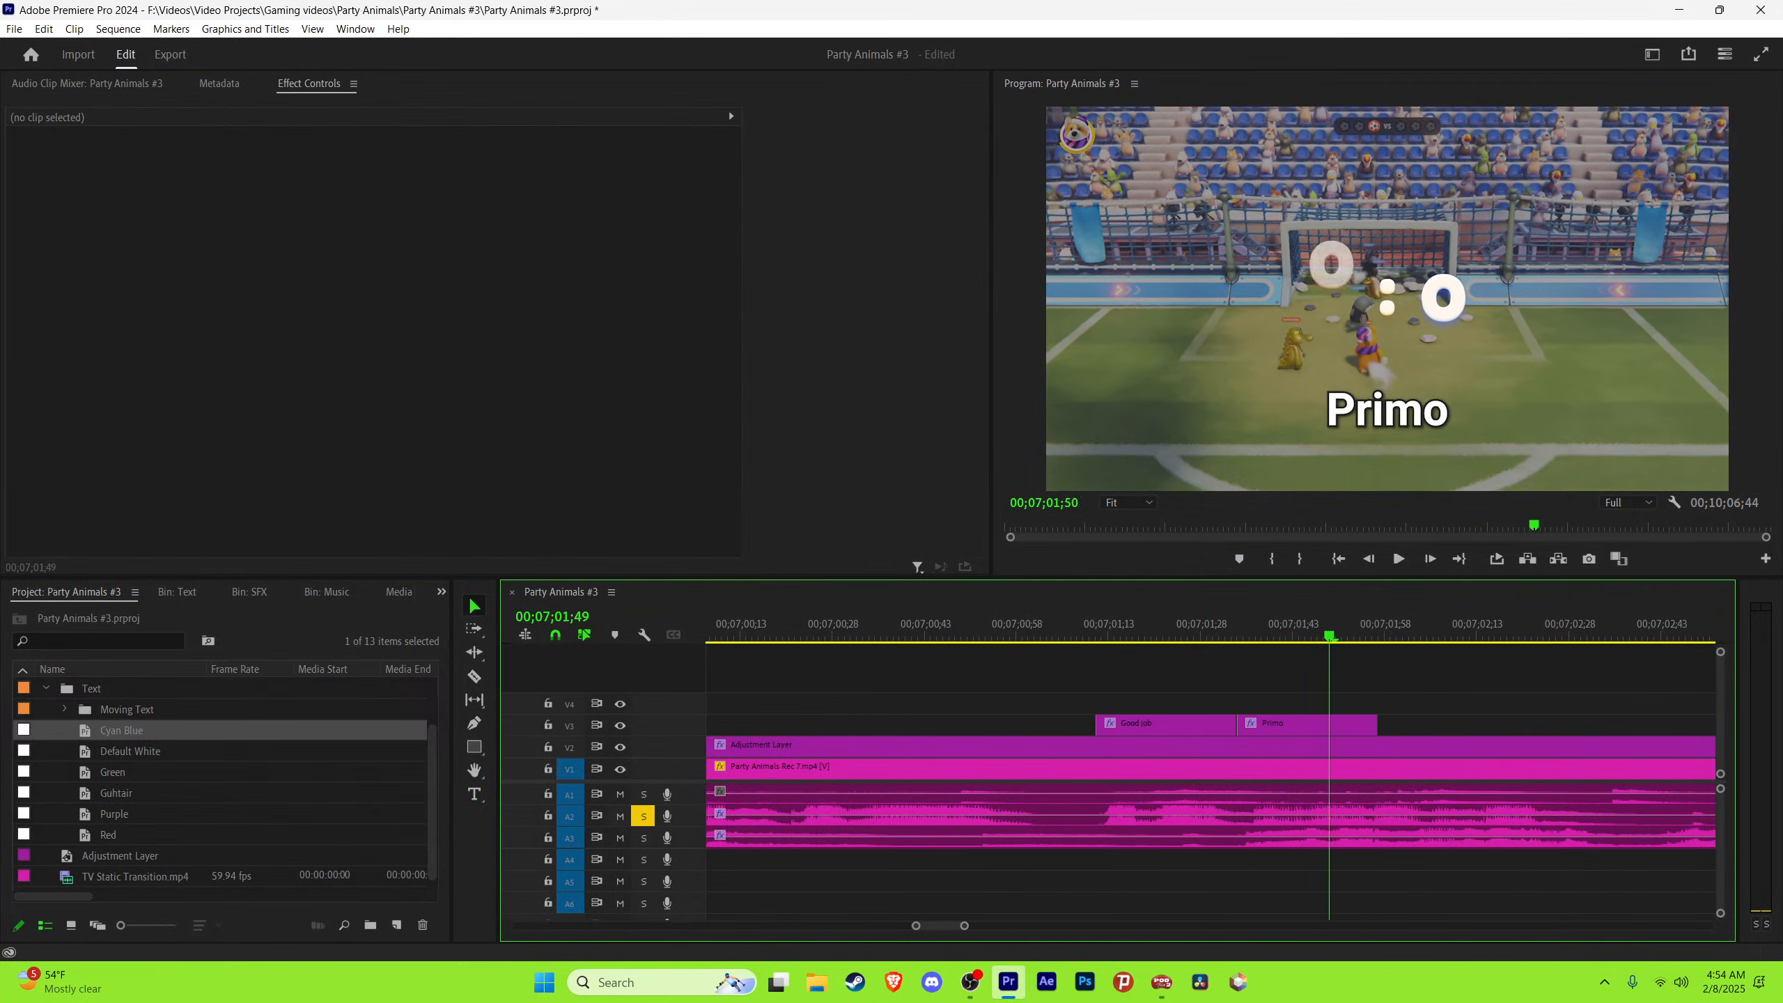
pyautogui.press('space')
pyautogui.click(1340, 625)
pyautogui.press('space')
pyautogui.click(1342, 625)
pyautogui.moveTo(1303, 725); pyautogui.dragTo(1408, 726)
# Step: Replace the text of the duplicated "Primo" caption with "You helped us out" and save the project
pyautogui.click(1396, 625)
pyautogui.press('t')
pyautogui.doubleClick(1388, 410)
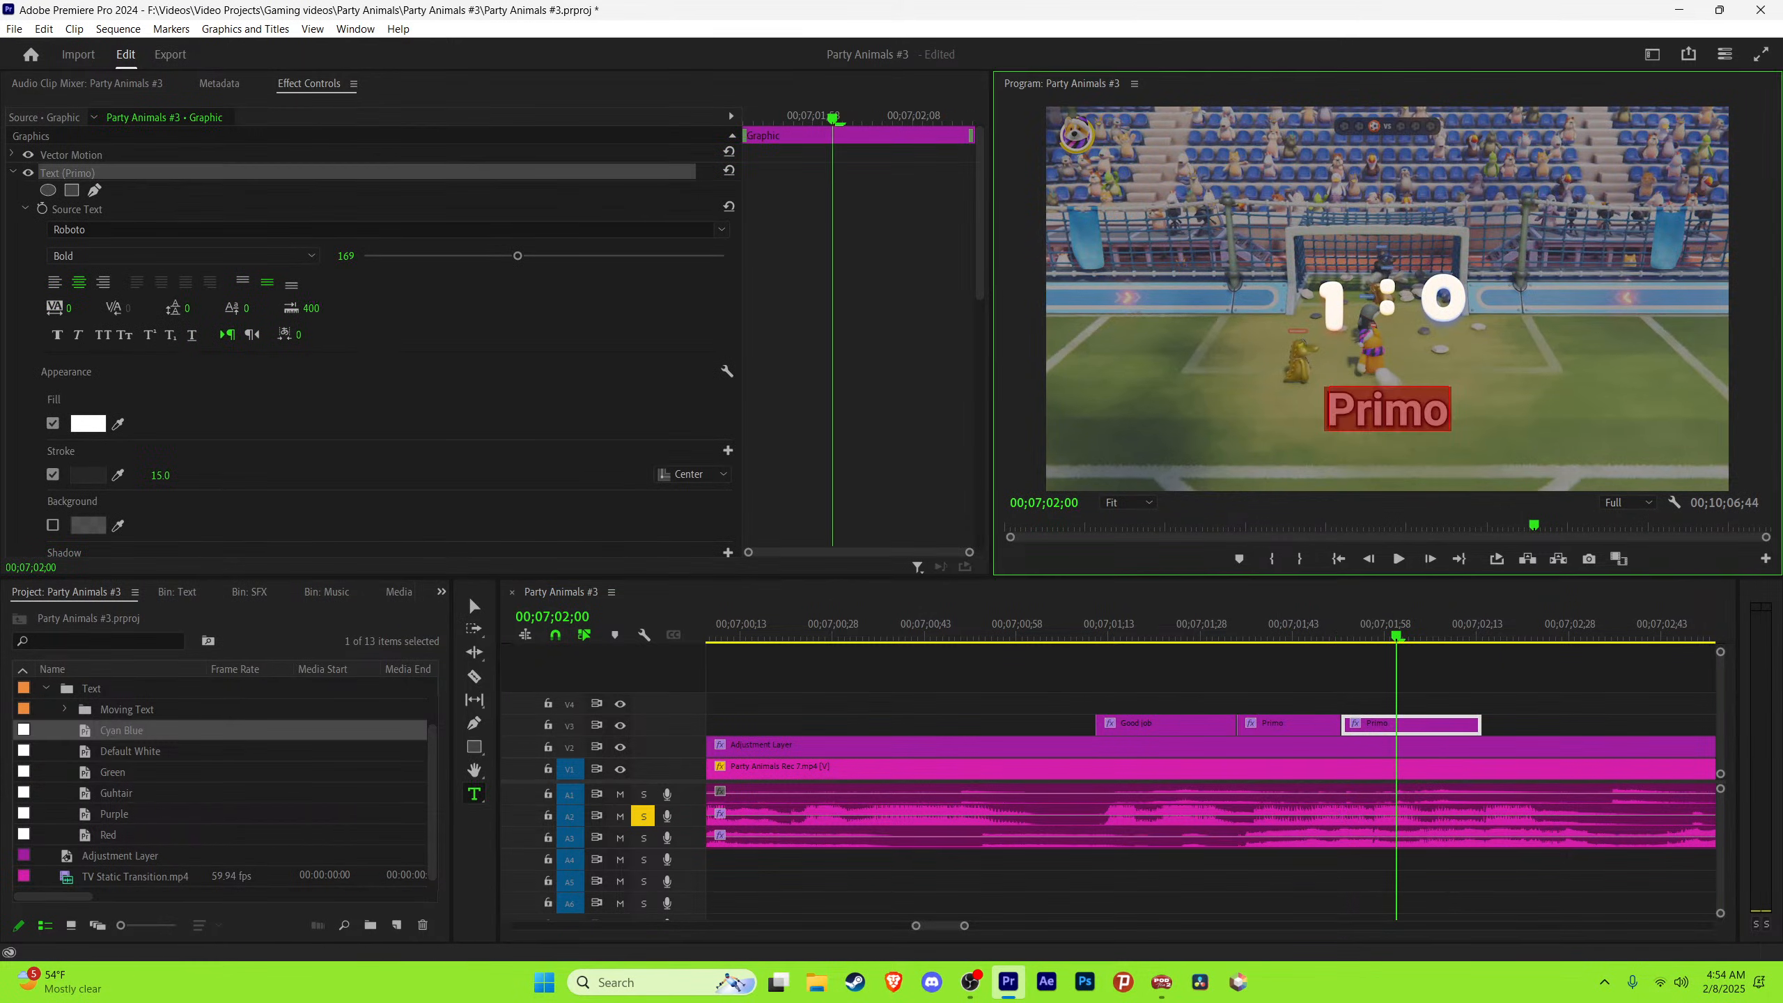
pyautogui.write('Yo')
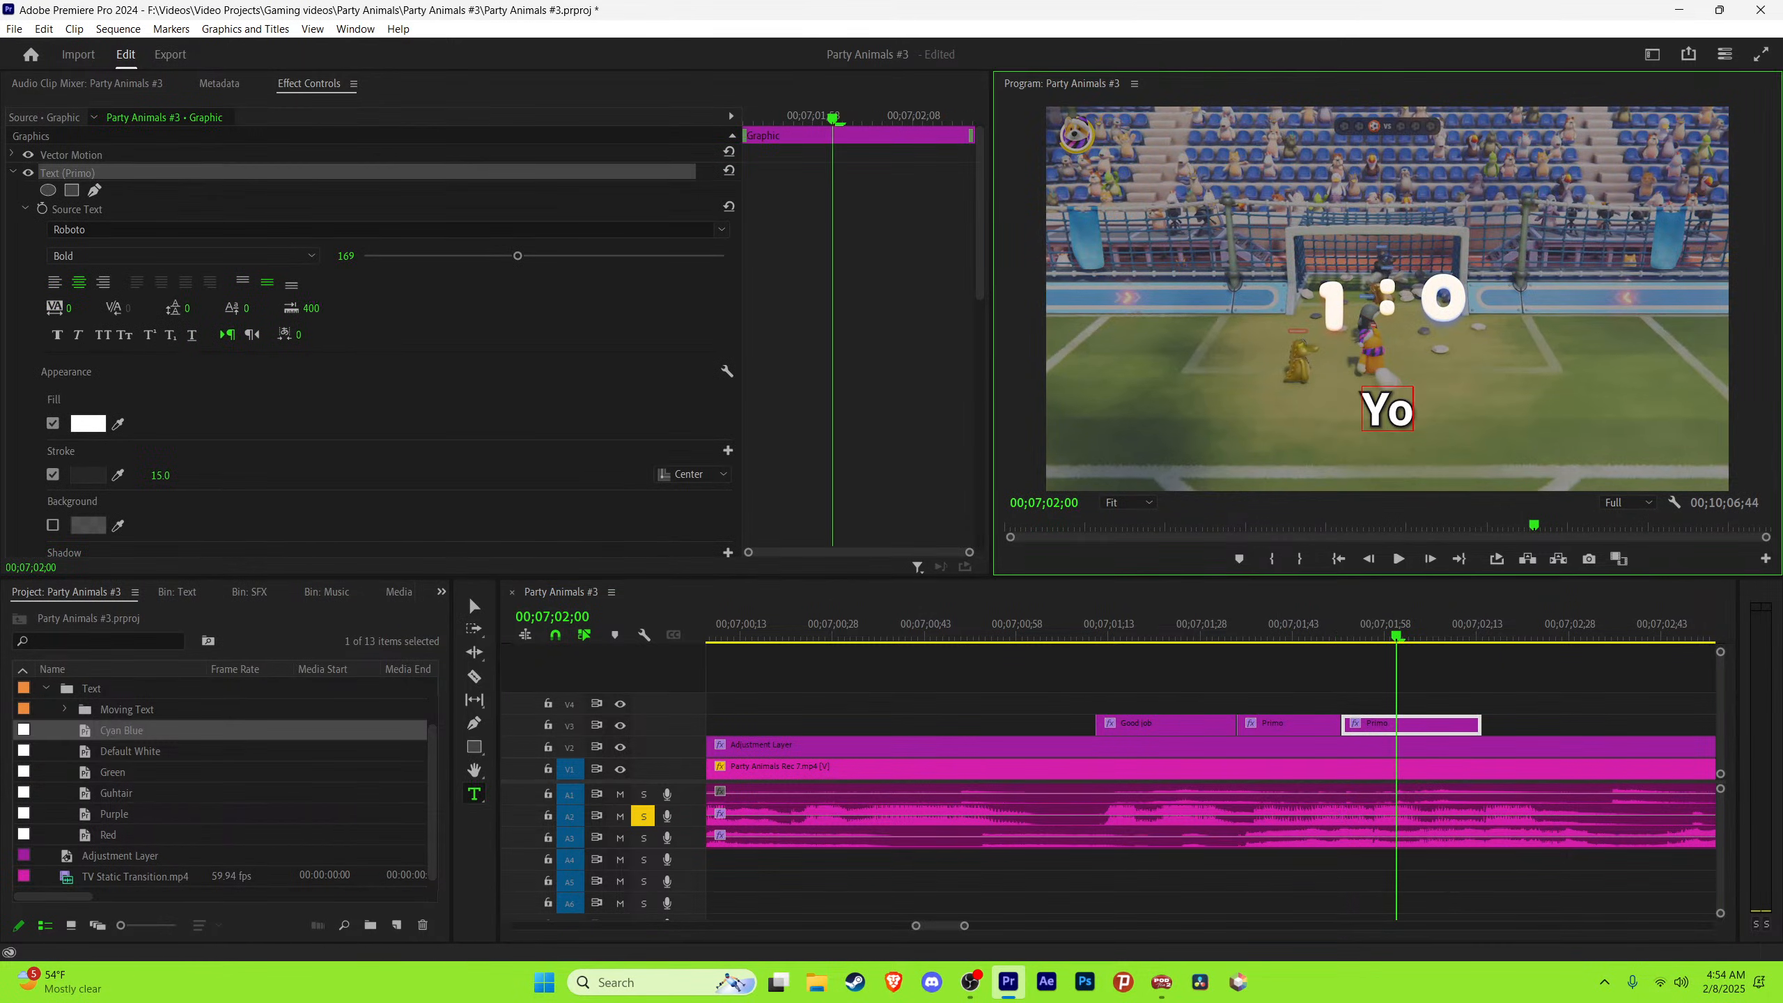
pyautogui.write('u helped')
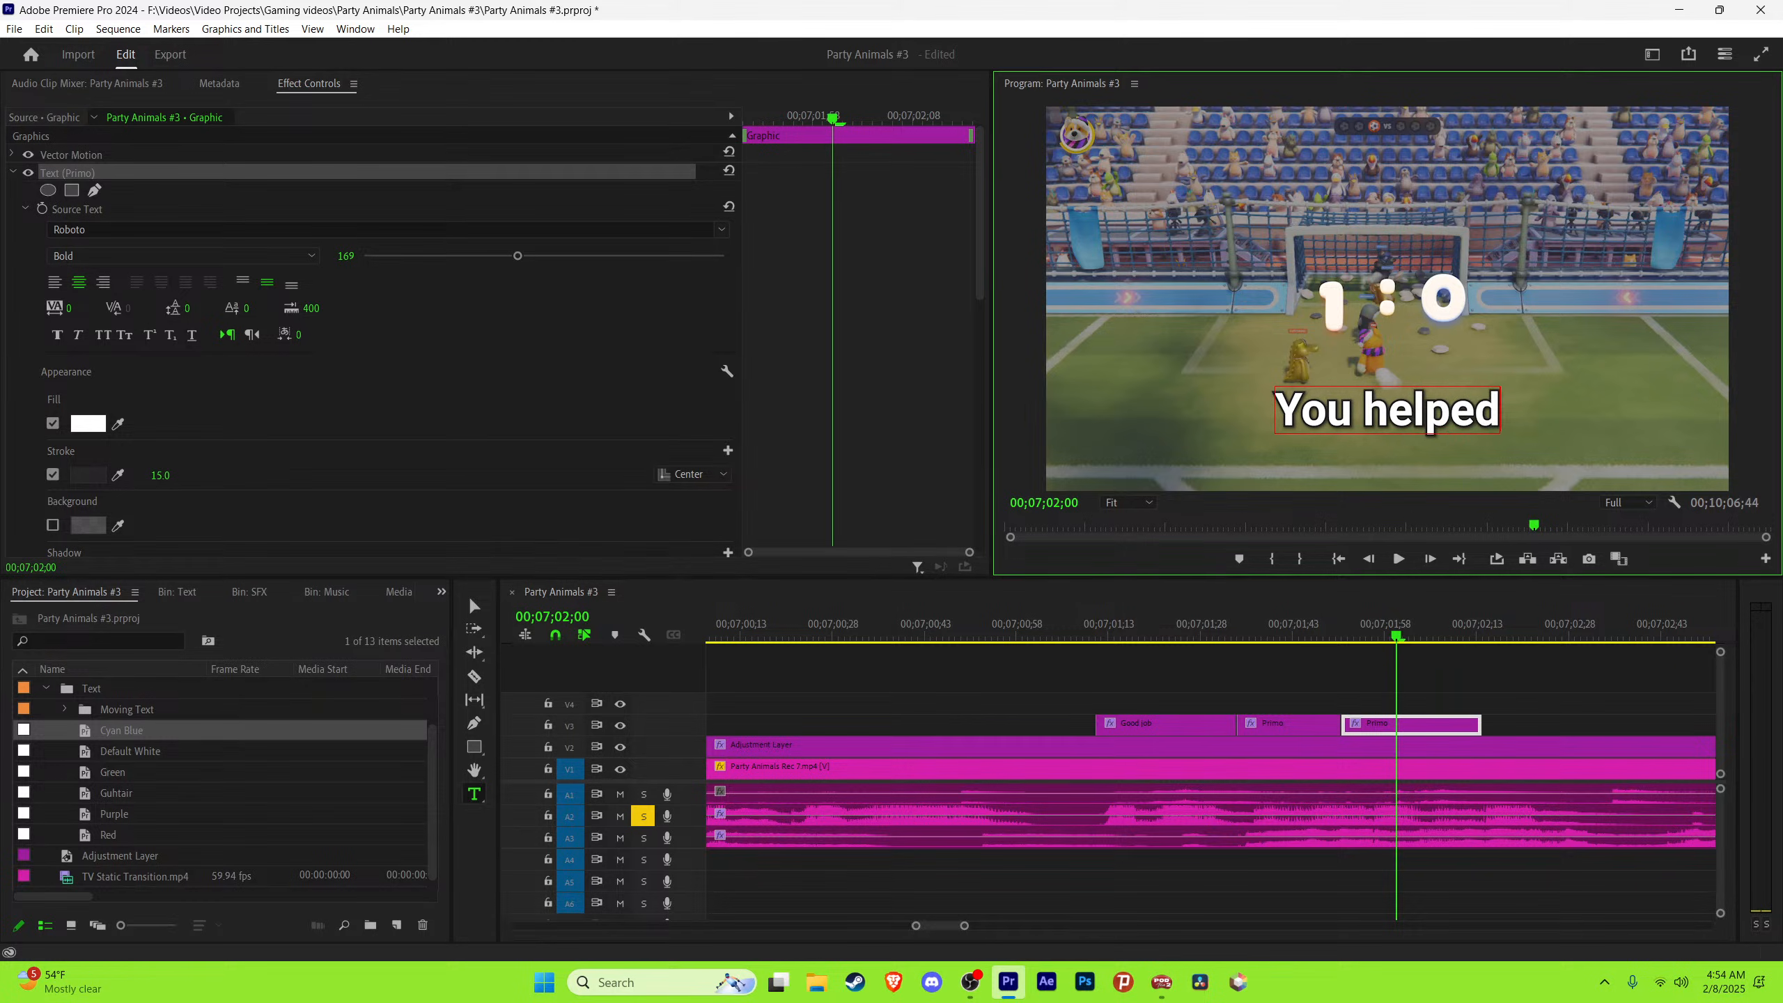
pyautogui.write(' us out')
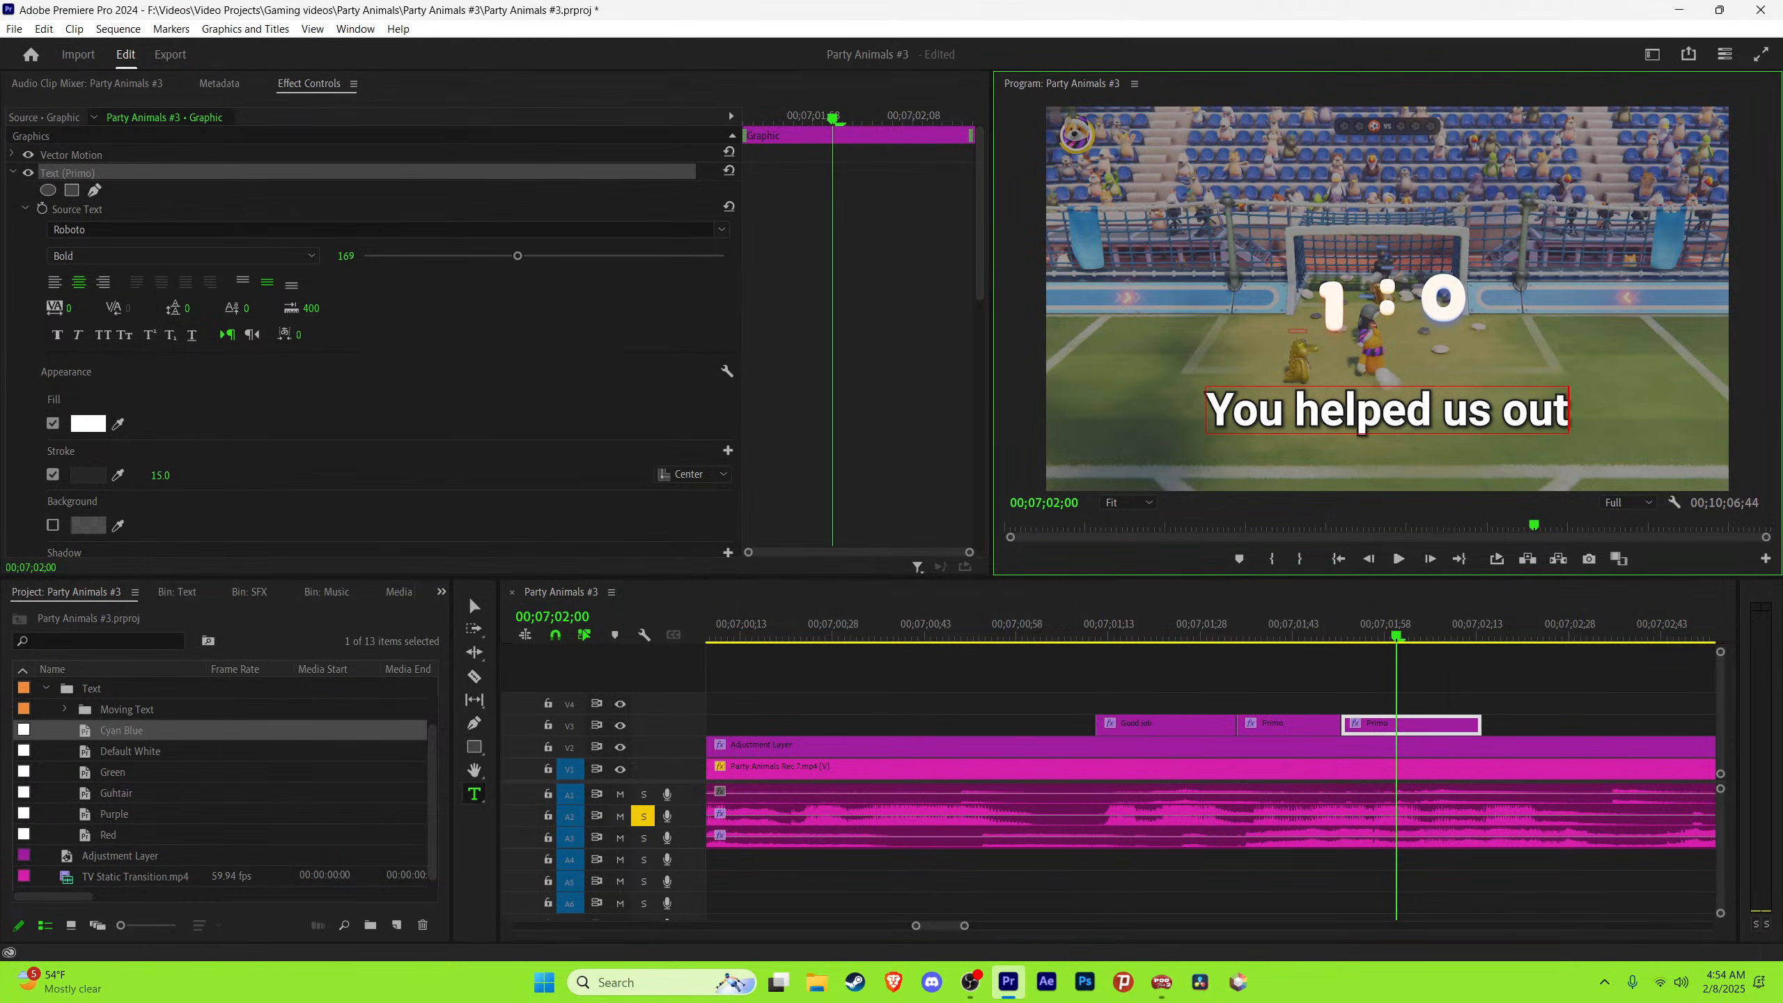
pyautogui.click(475, 606)
pyautogui.hotkey('ctrl', 's')
# Step: Extend the "You helped us out" caption to about 00;07;02;35 and turn off solo on audio track A2
pyautogui.scroll(-2, 1193, 731)
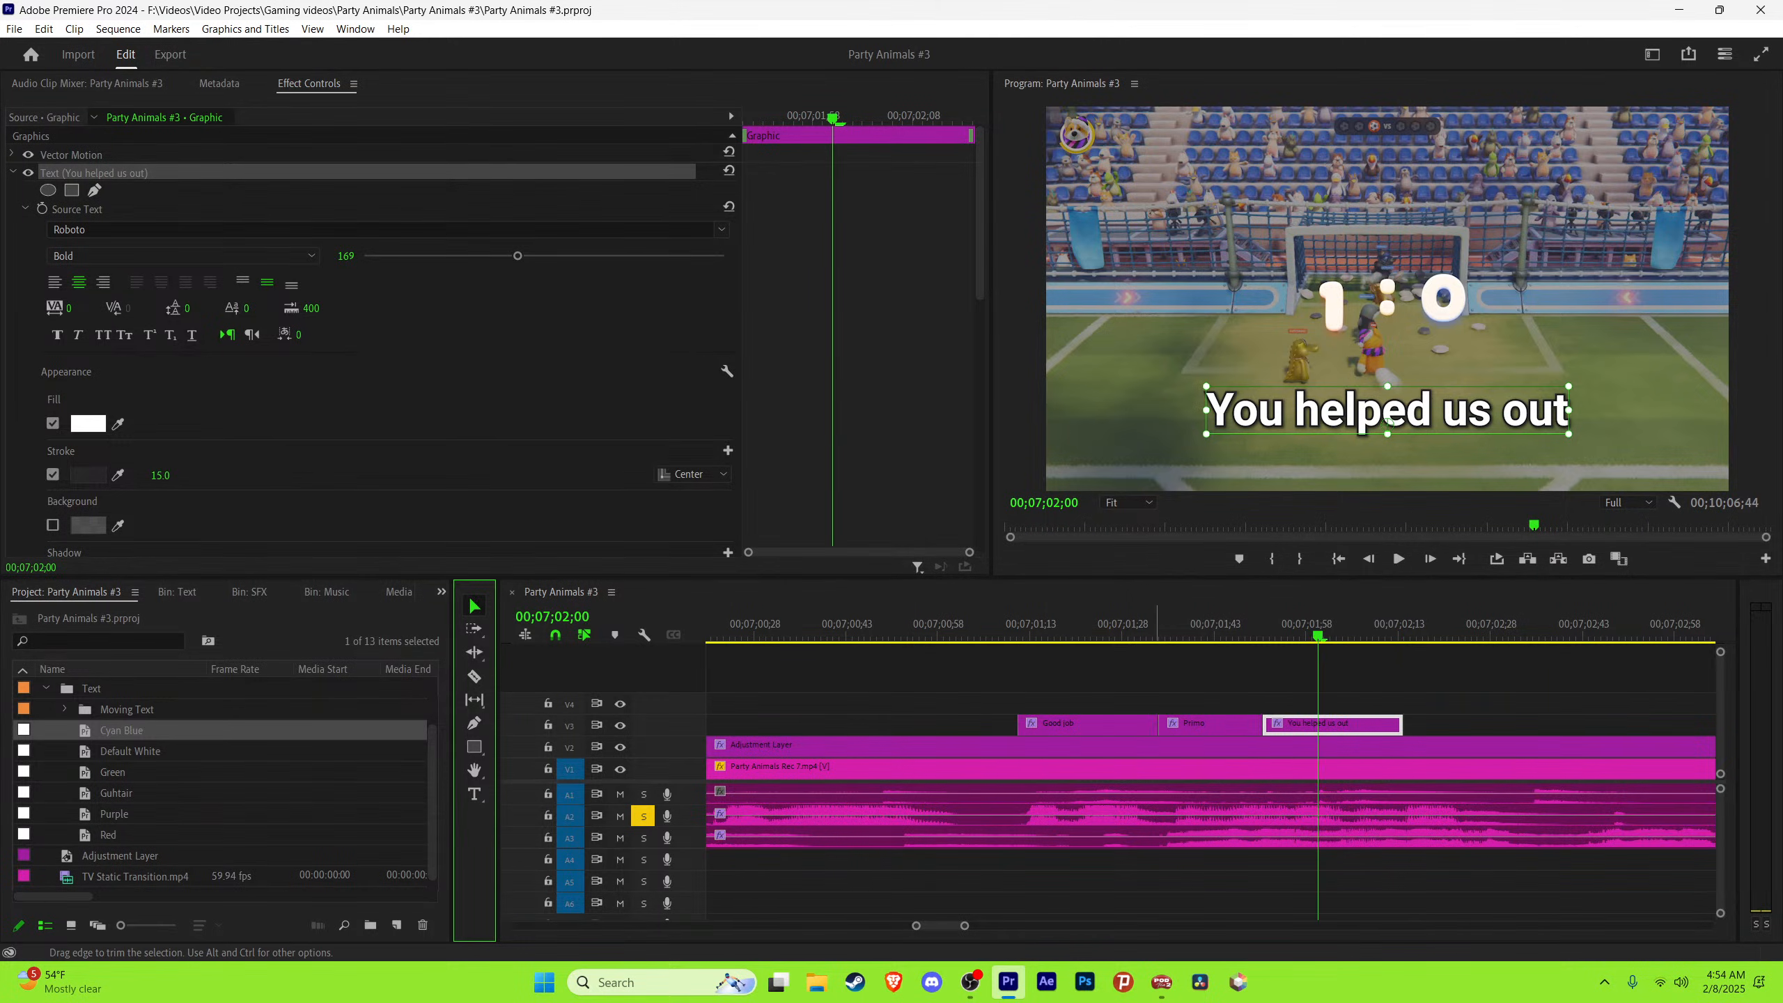
pyautogui.scroll(-2, 1142, 772)
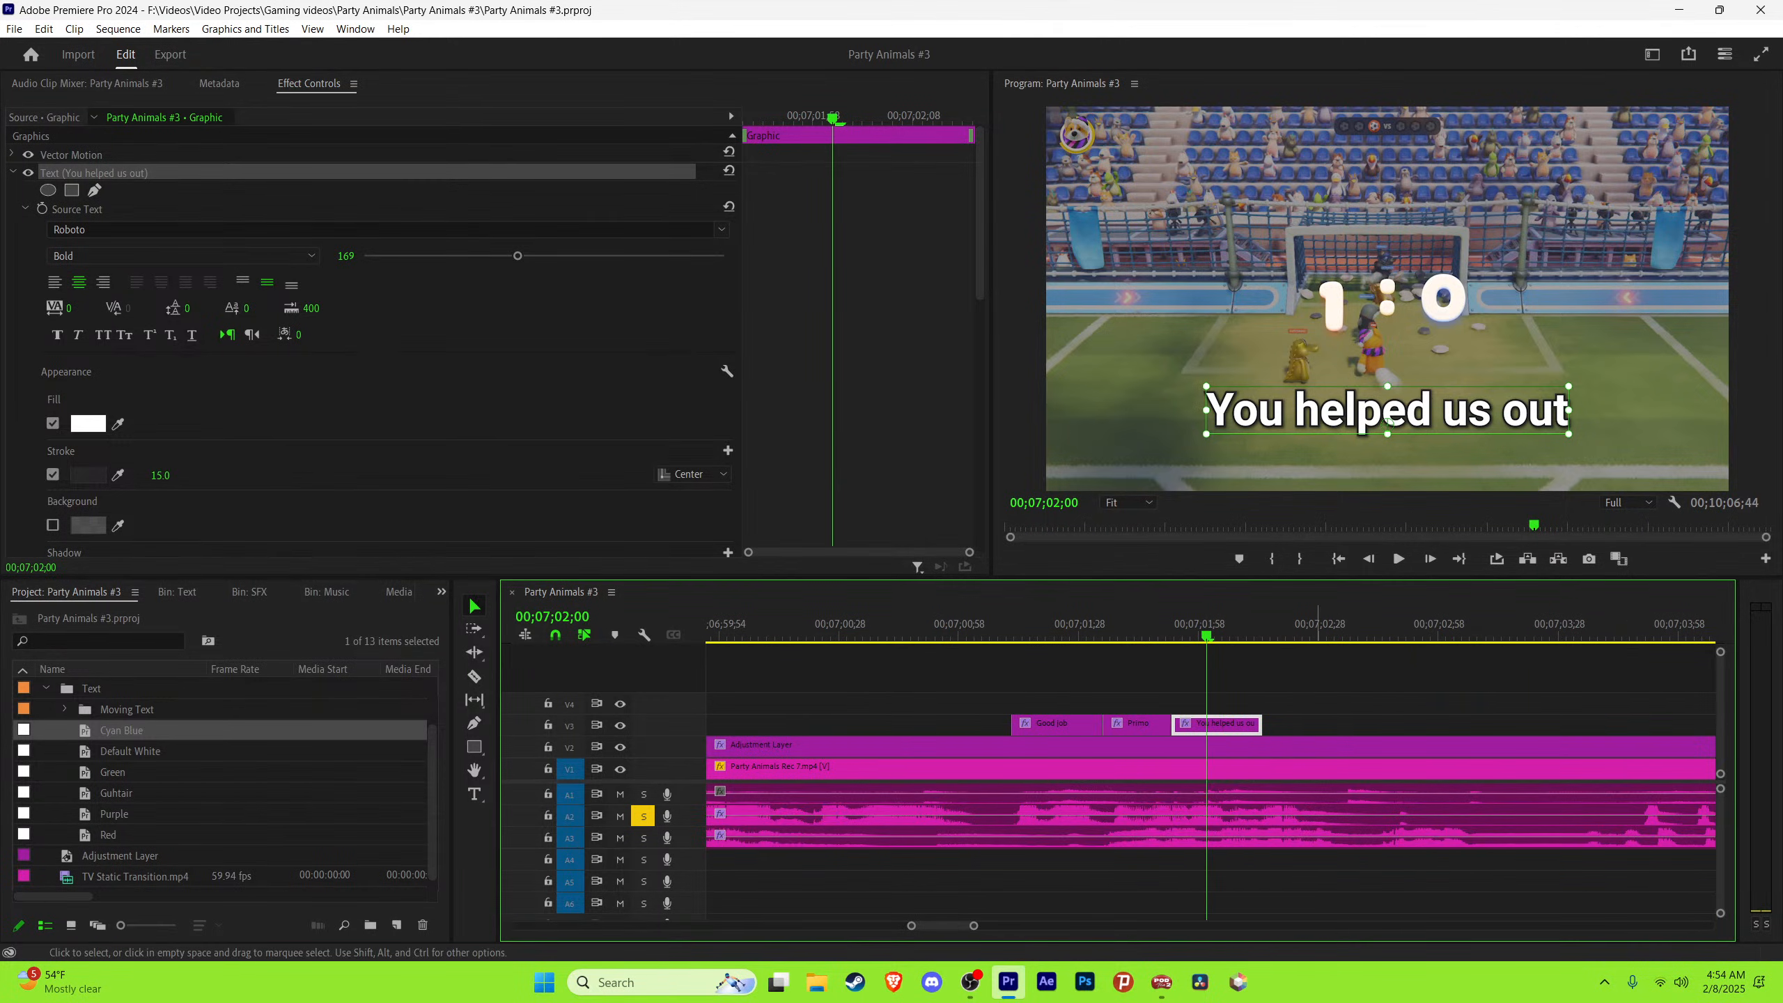
pyautogui.press('space')
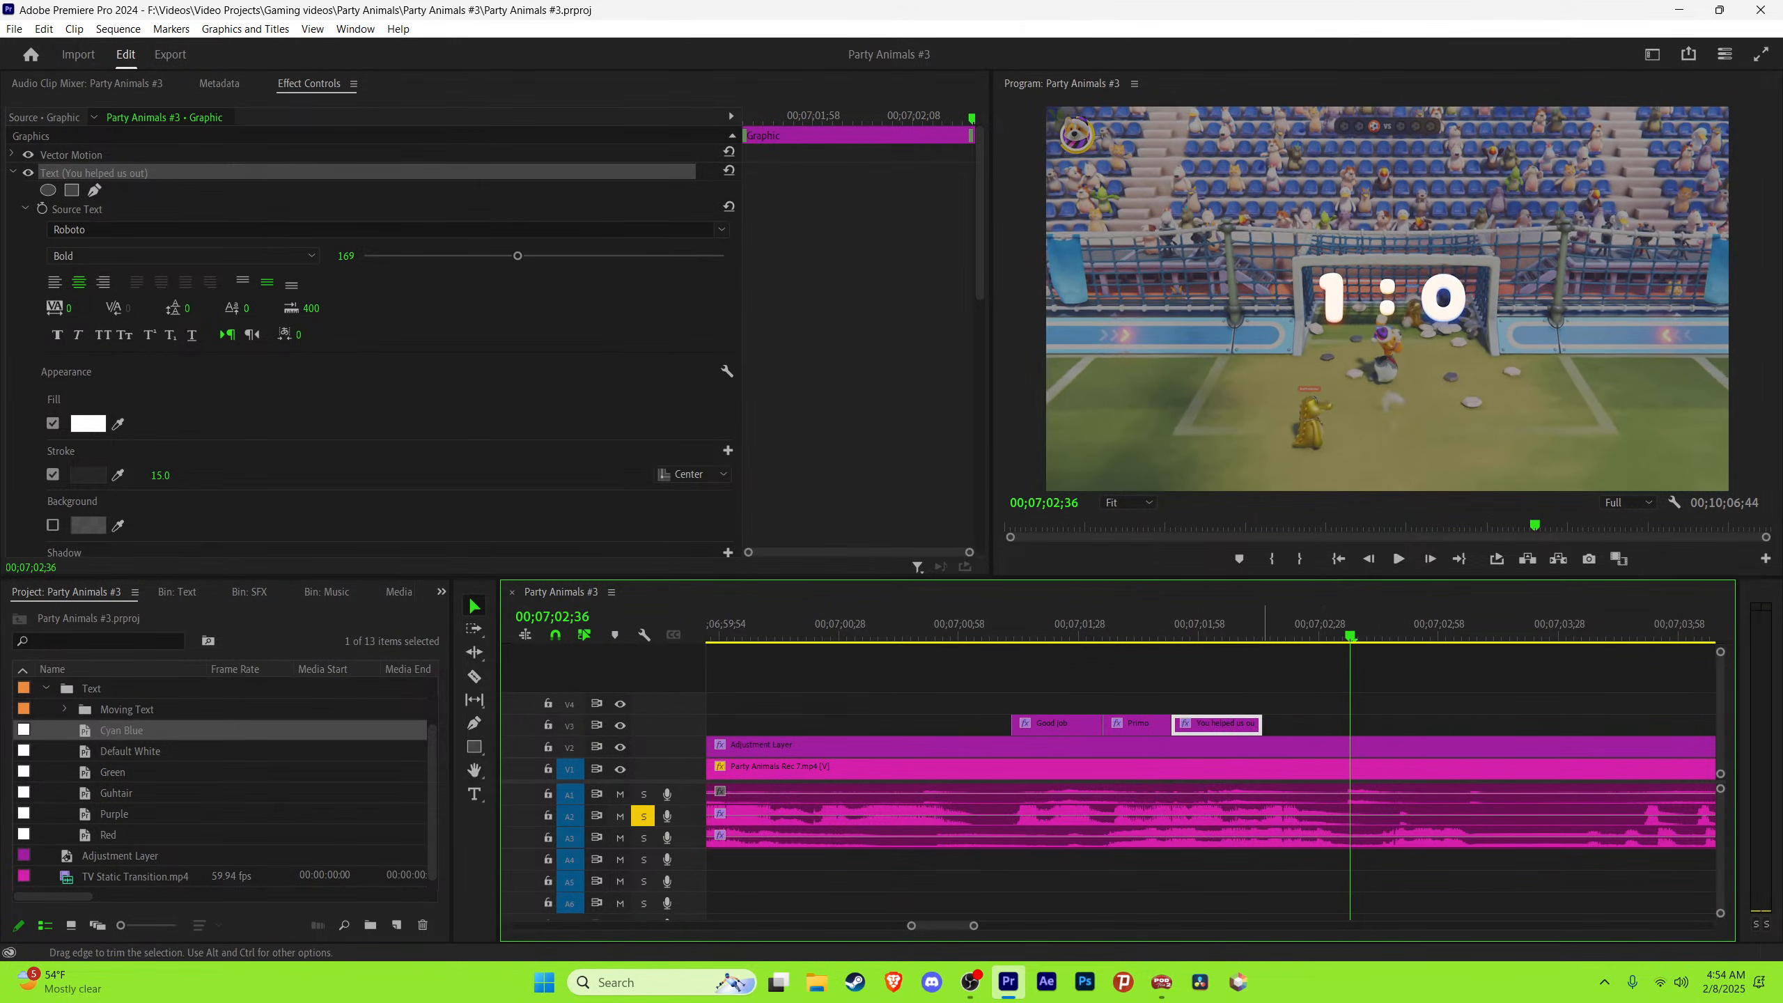
pyautogui.moveTo(1261, 726); pyautogui.dragTo(1347, 726)
pyautogui.click(643, 816)
# Step: Play the footage after the "You helped us out" caption to hear the following speech, and save the project
pyautogui.press('space')
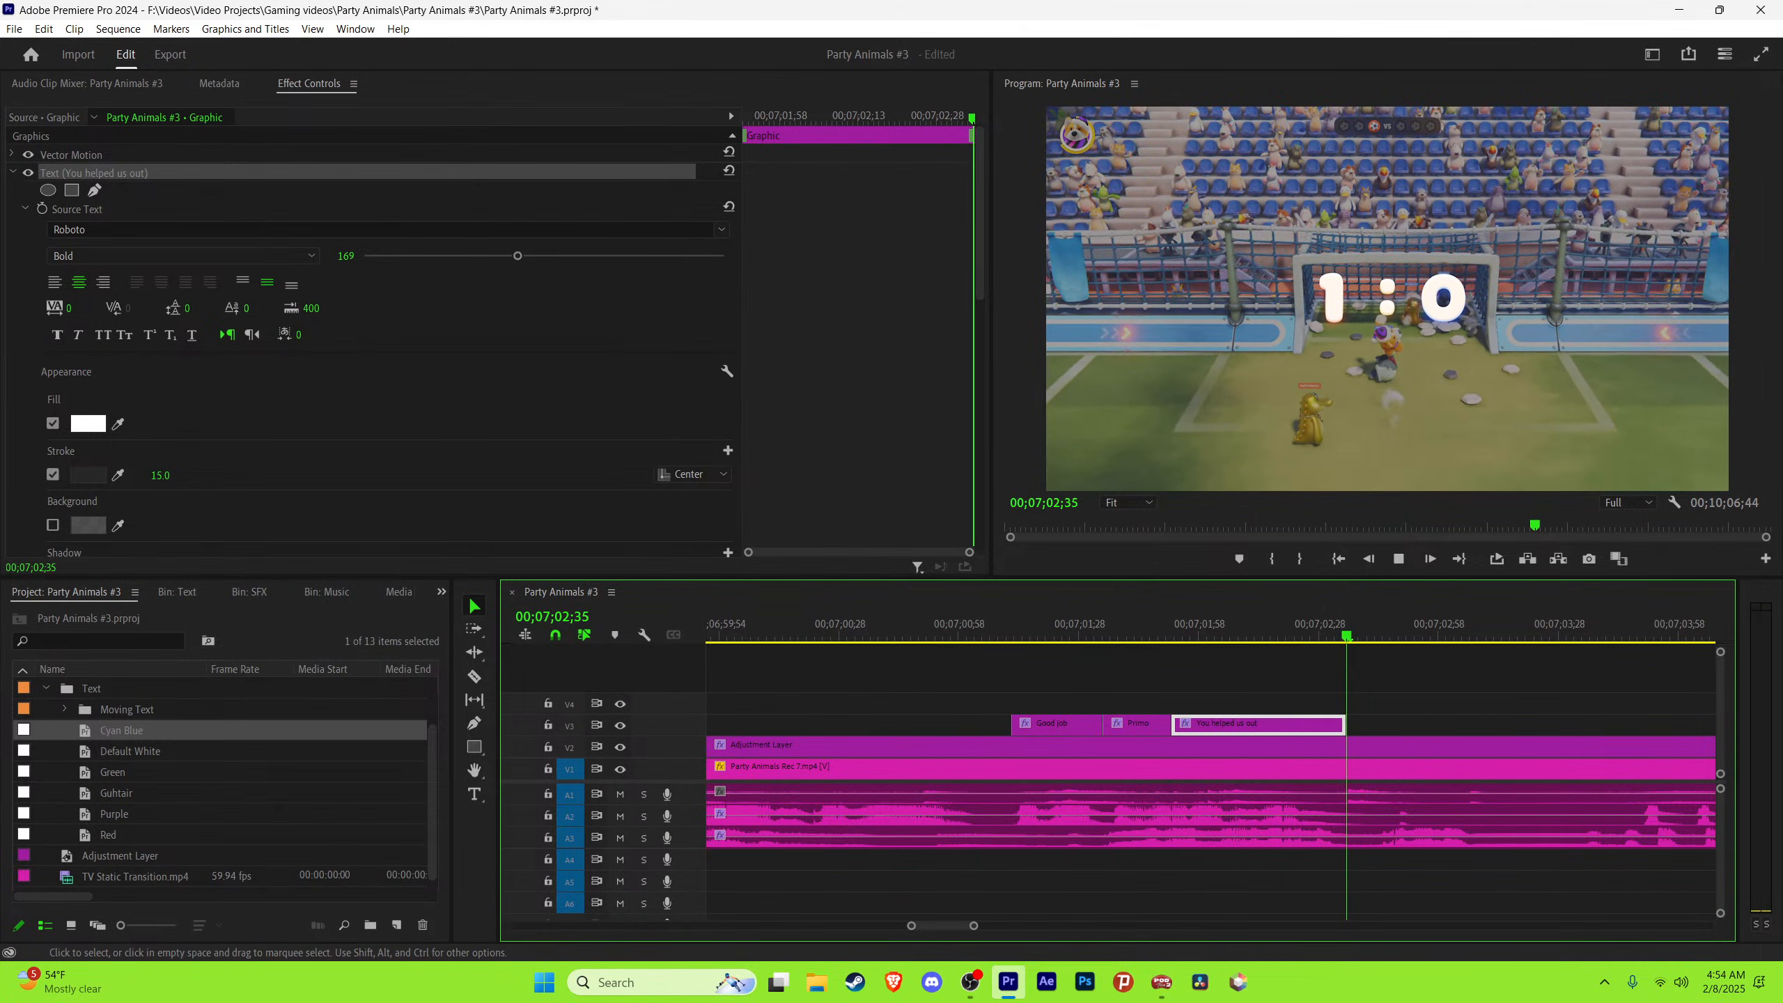
pyautogui.press('-')
pyautogui.press('-')
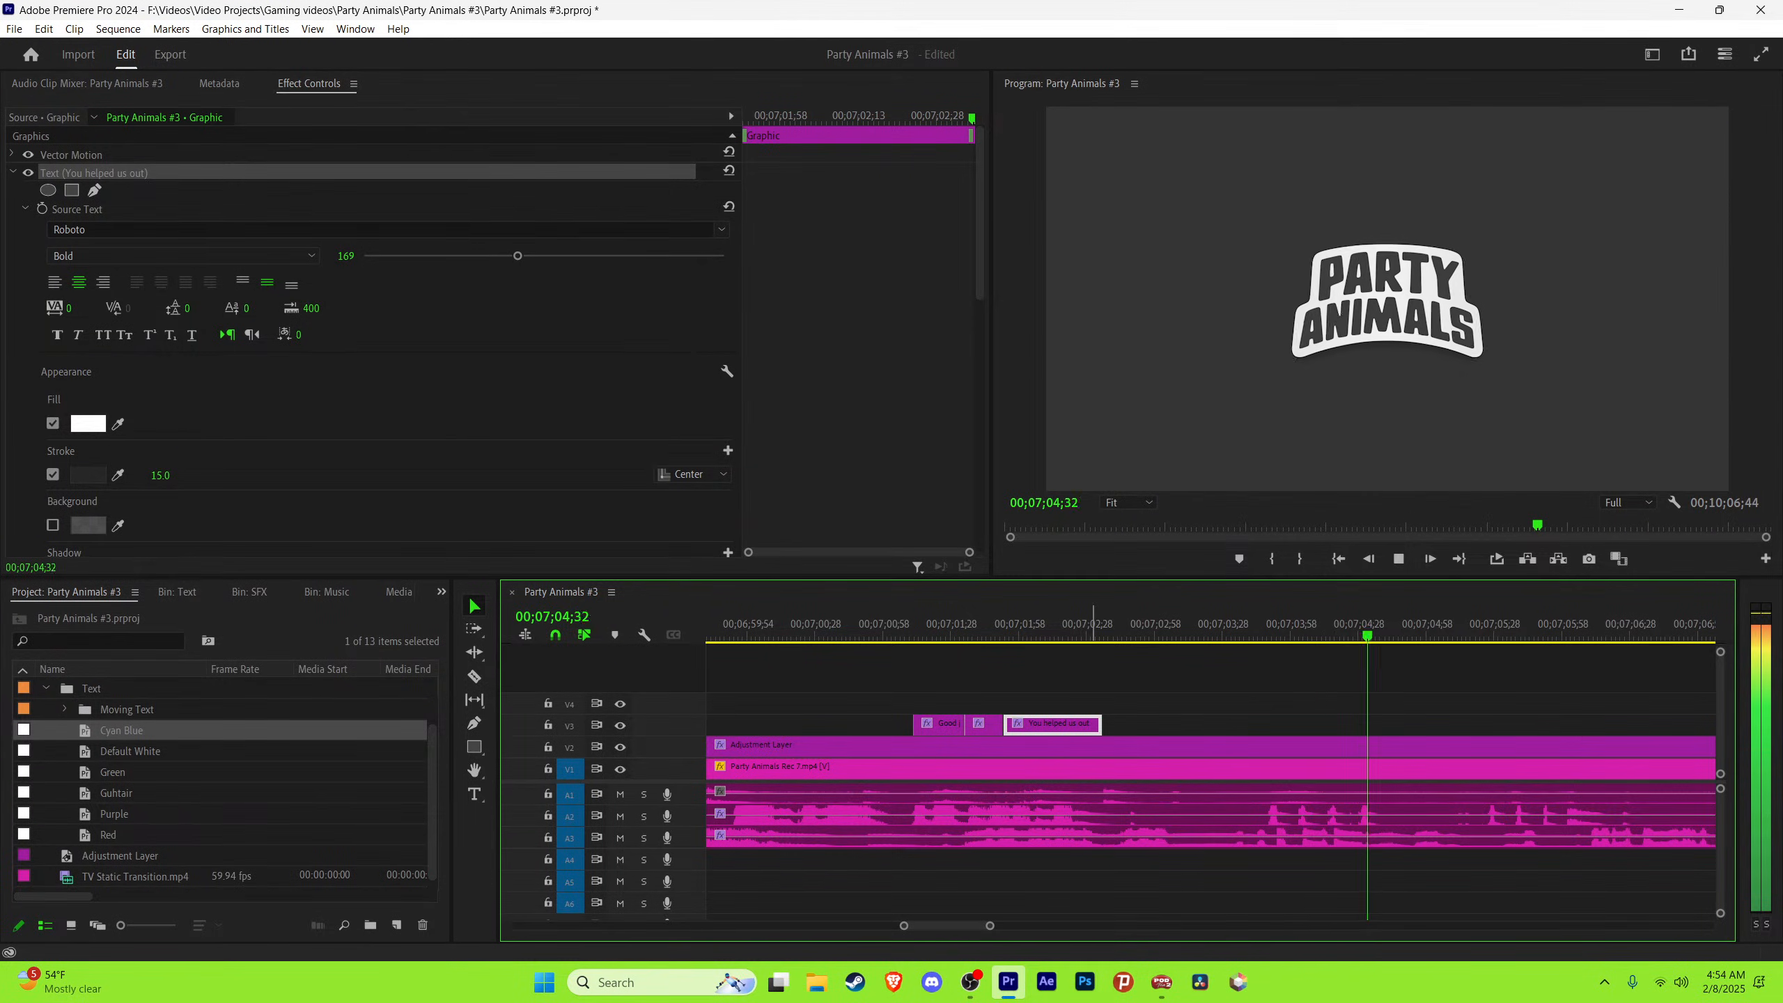
pyautogui.click(1094, 623)
pyautogui.press('space')
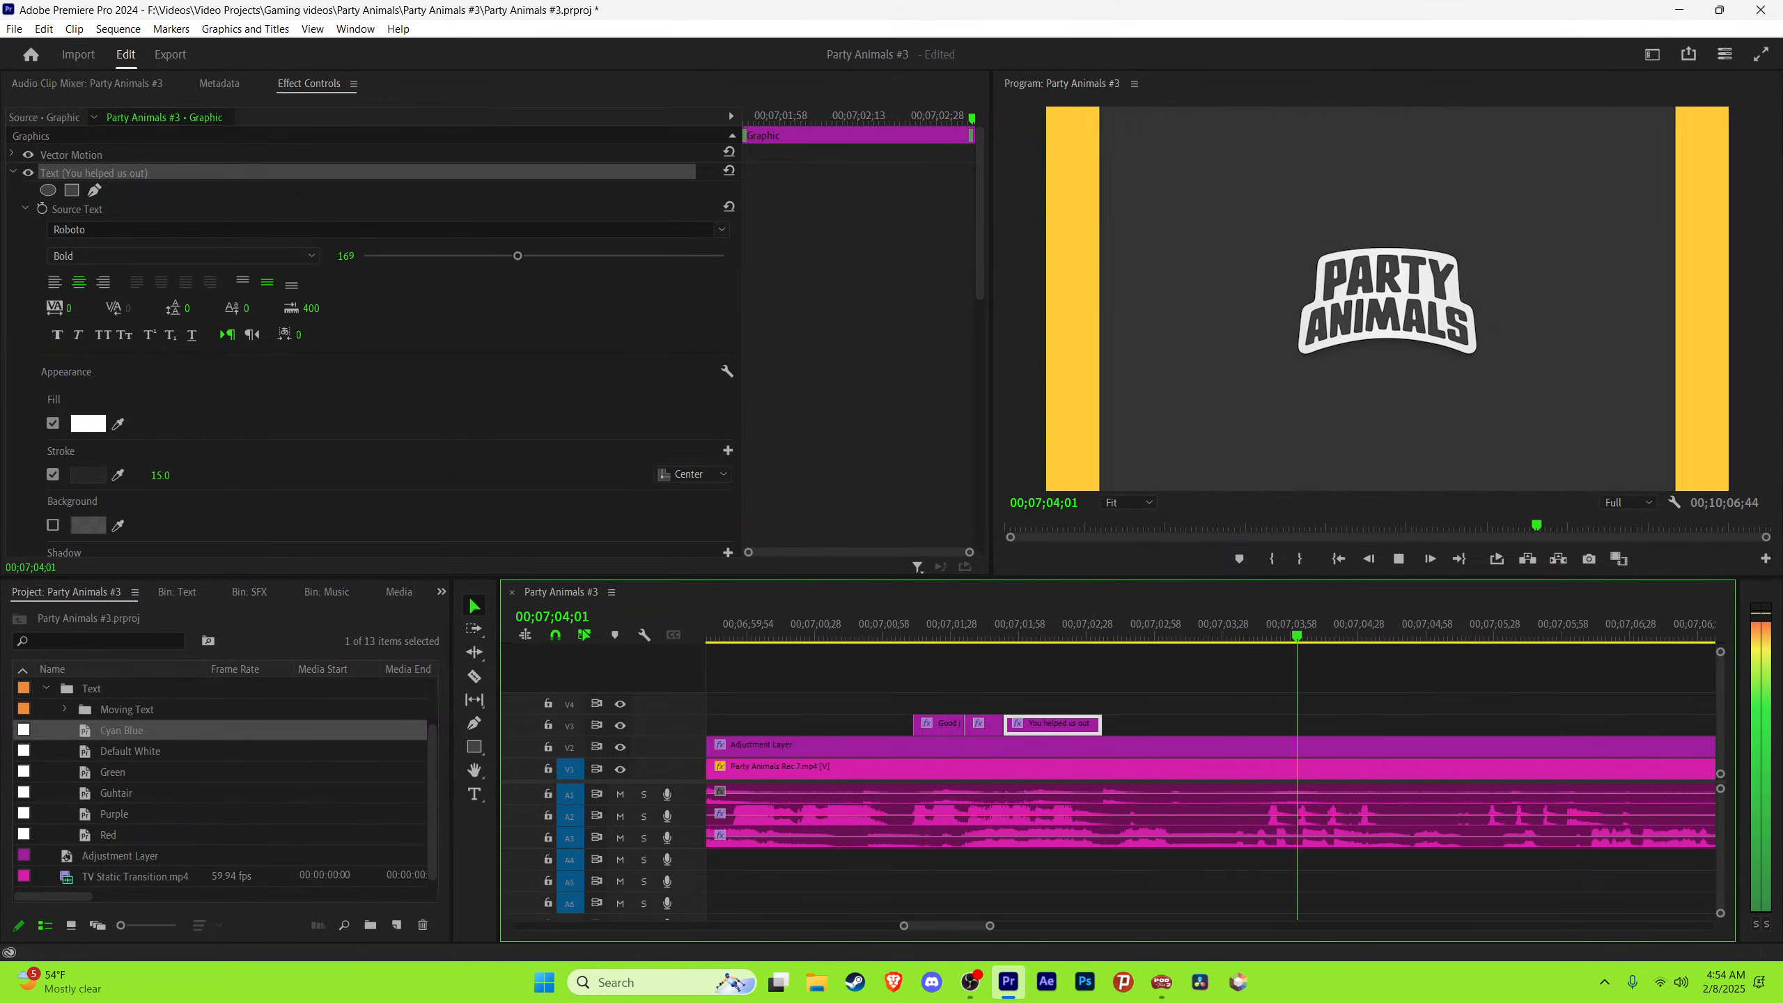
pyautogui.press('-')
pyautogui.hotkey('ctrl', 's')
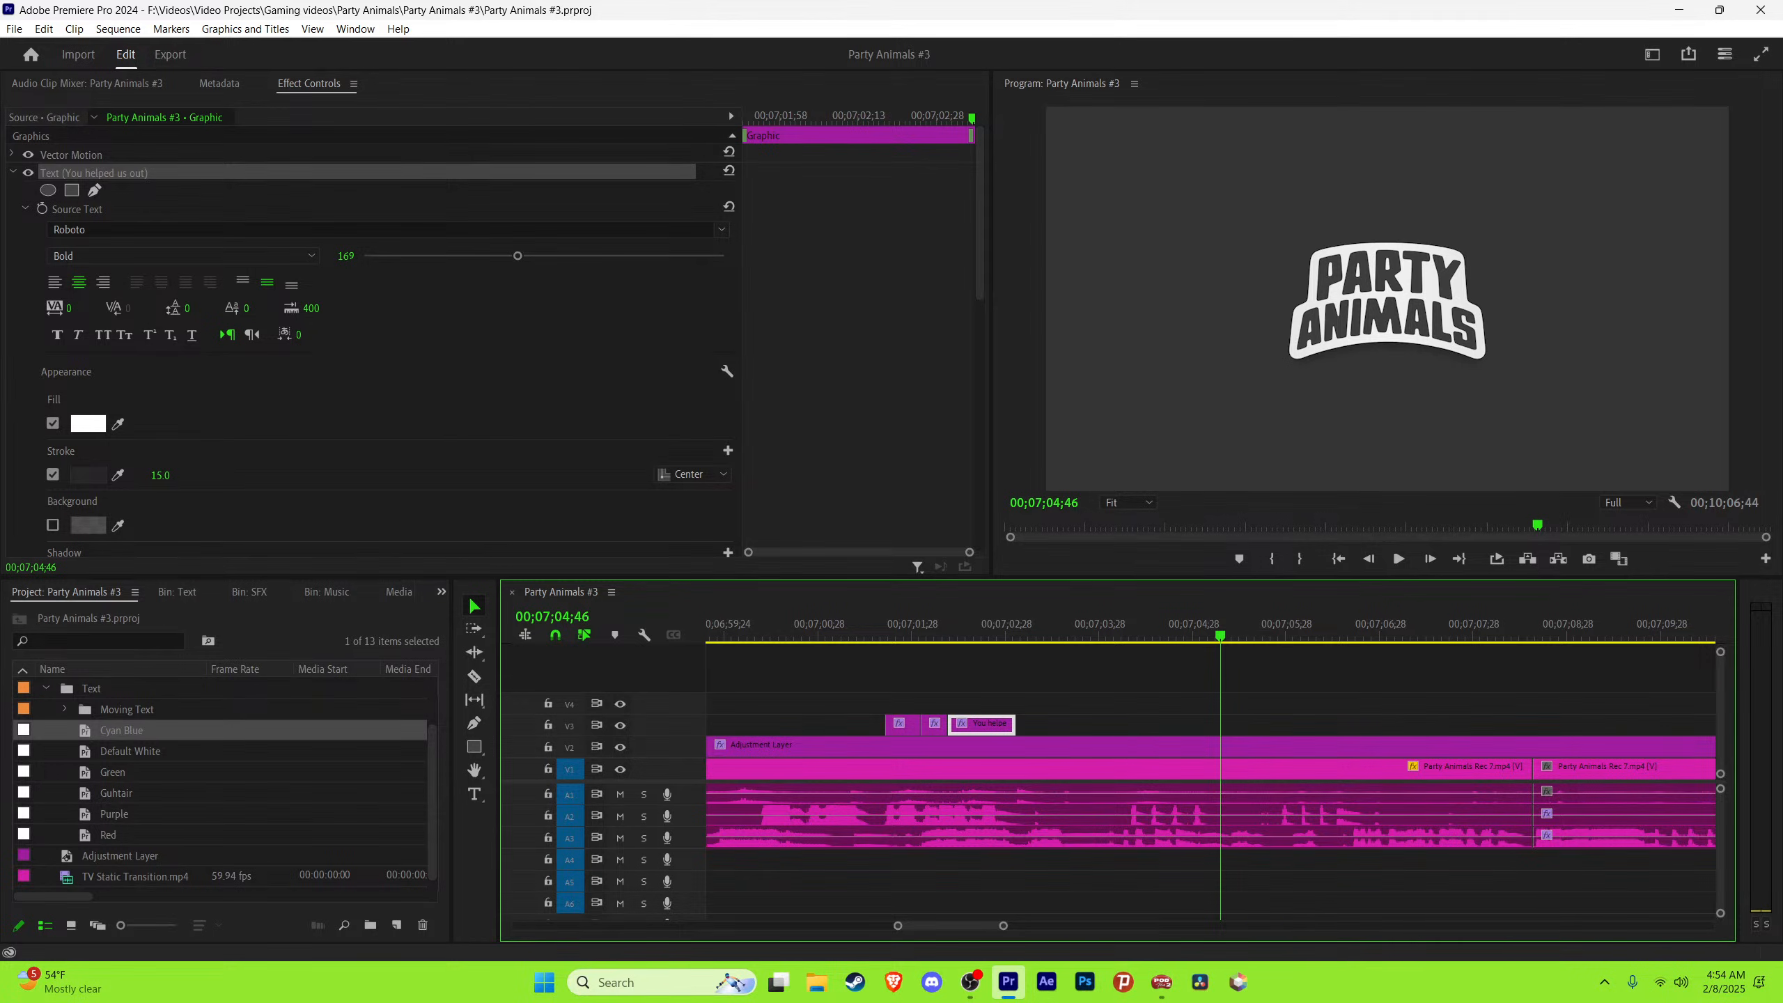
# Step: Save the project and play the footage from 00;07;04;46 to the TV static transition, listening for lines that need captions
pyautogui.hotkey('ctrl', 's')
pyautogui.click(1347, 694)
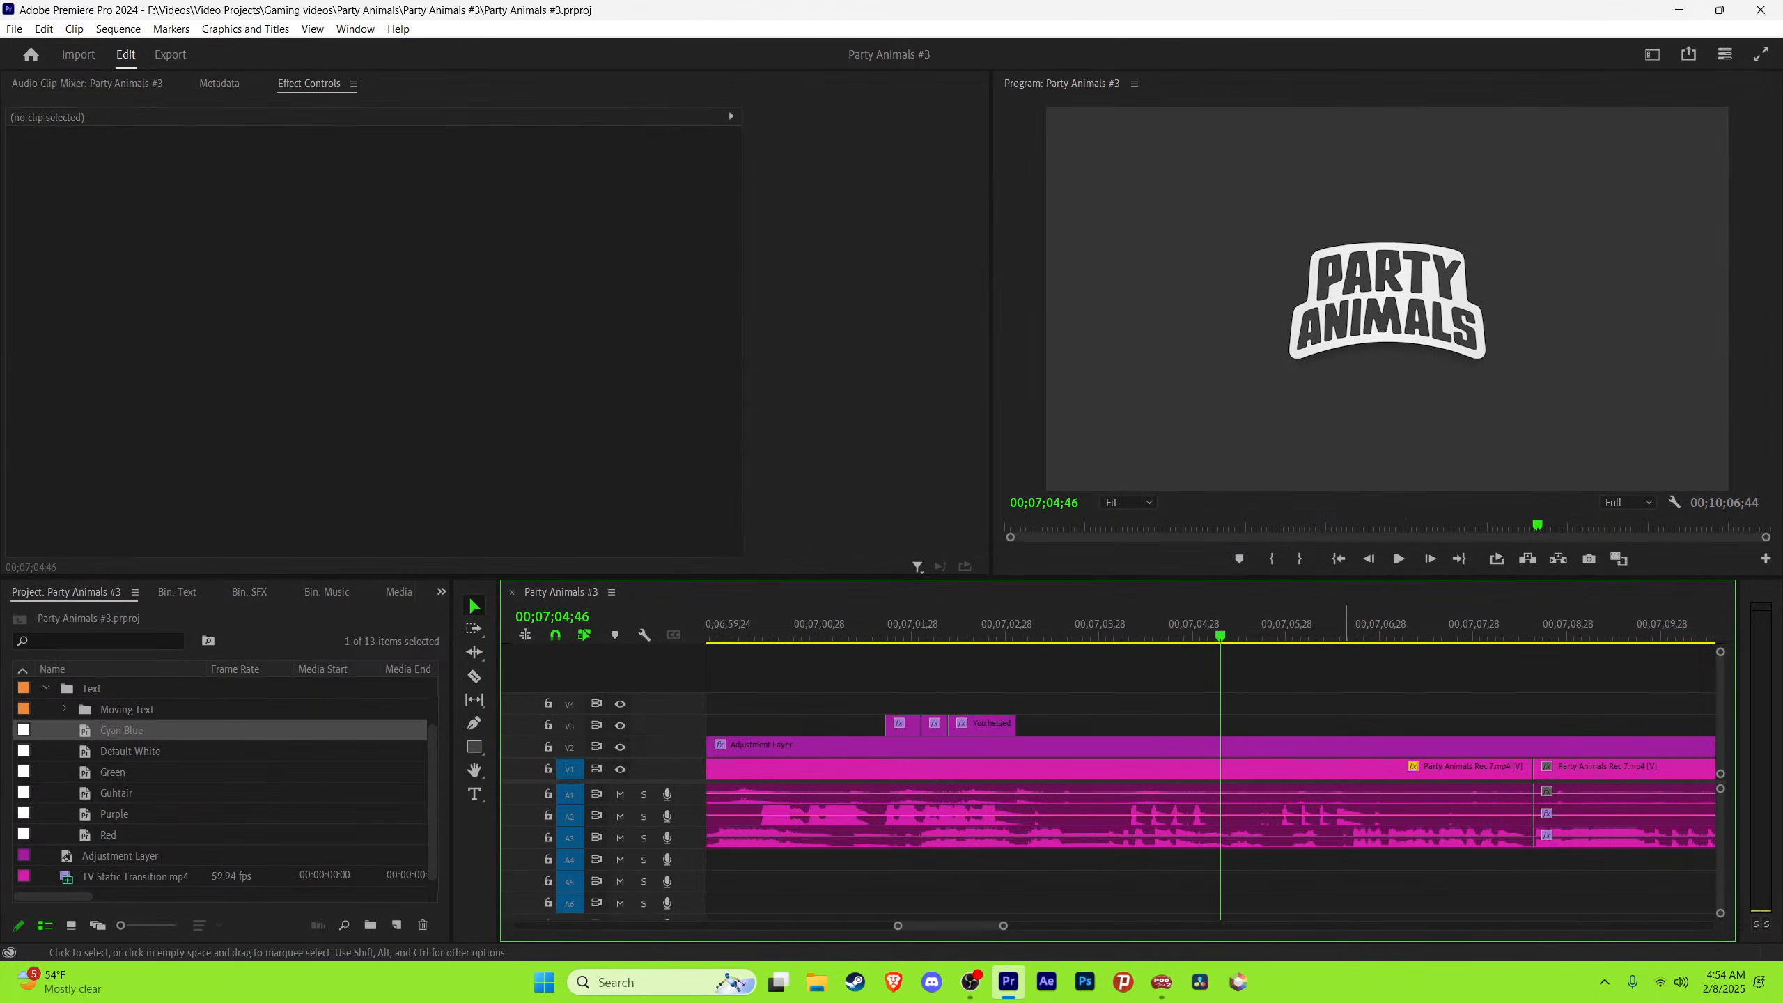
pyautogui.press('-')
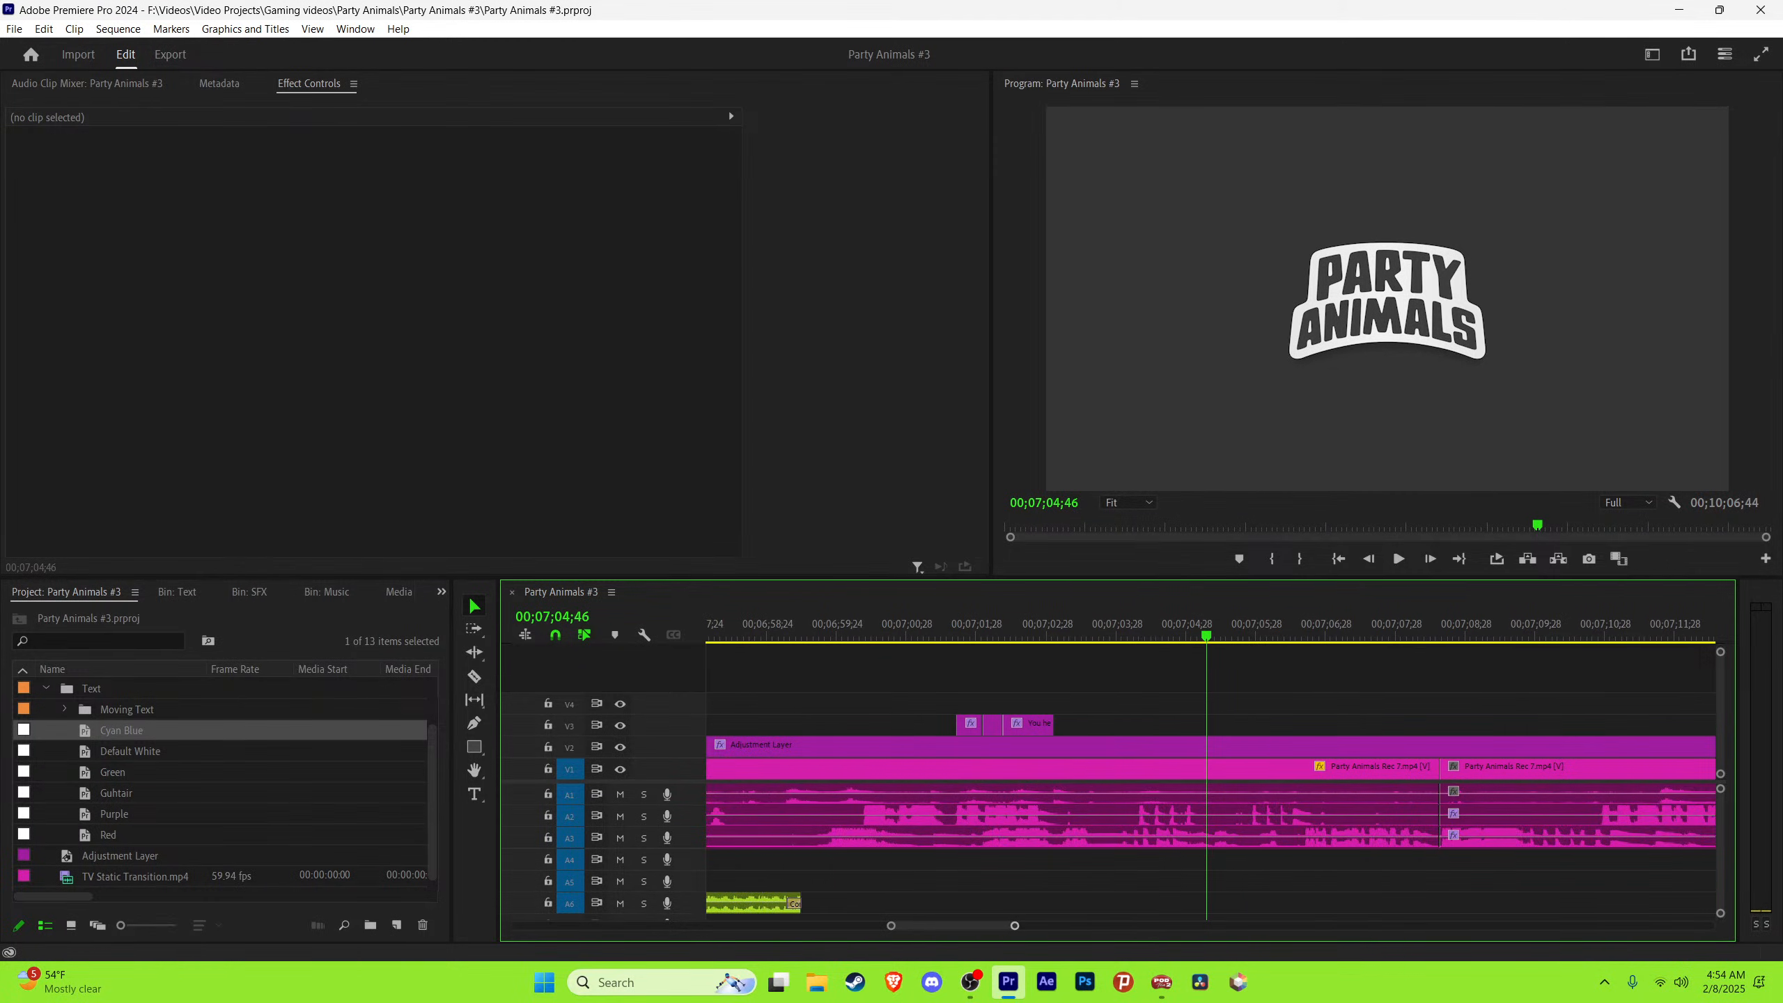
pyautogui.press('=')
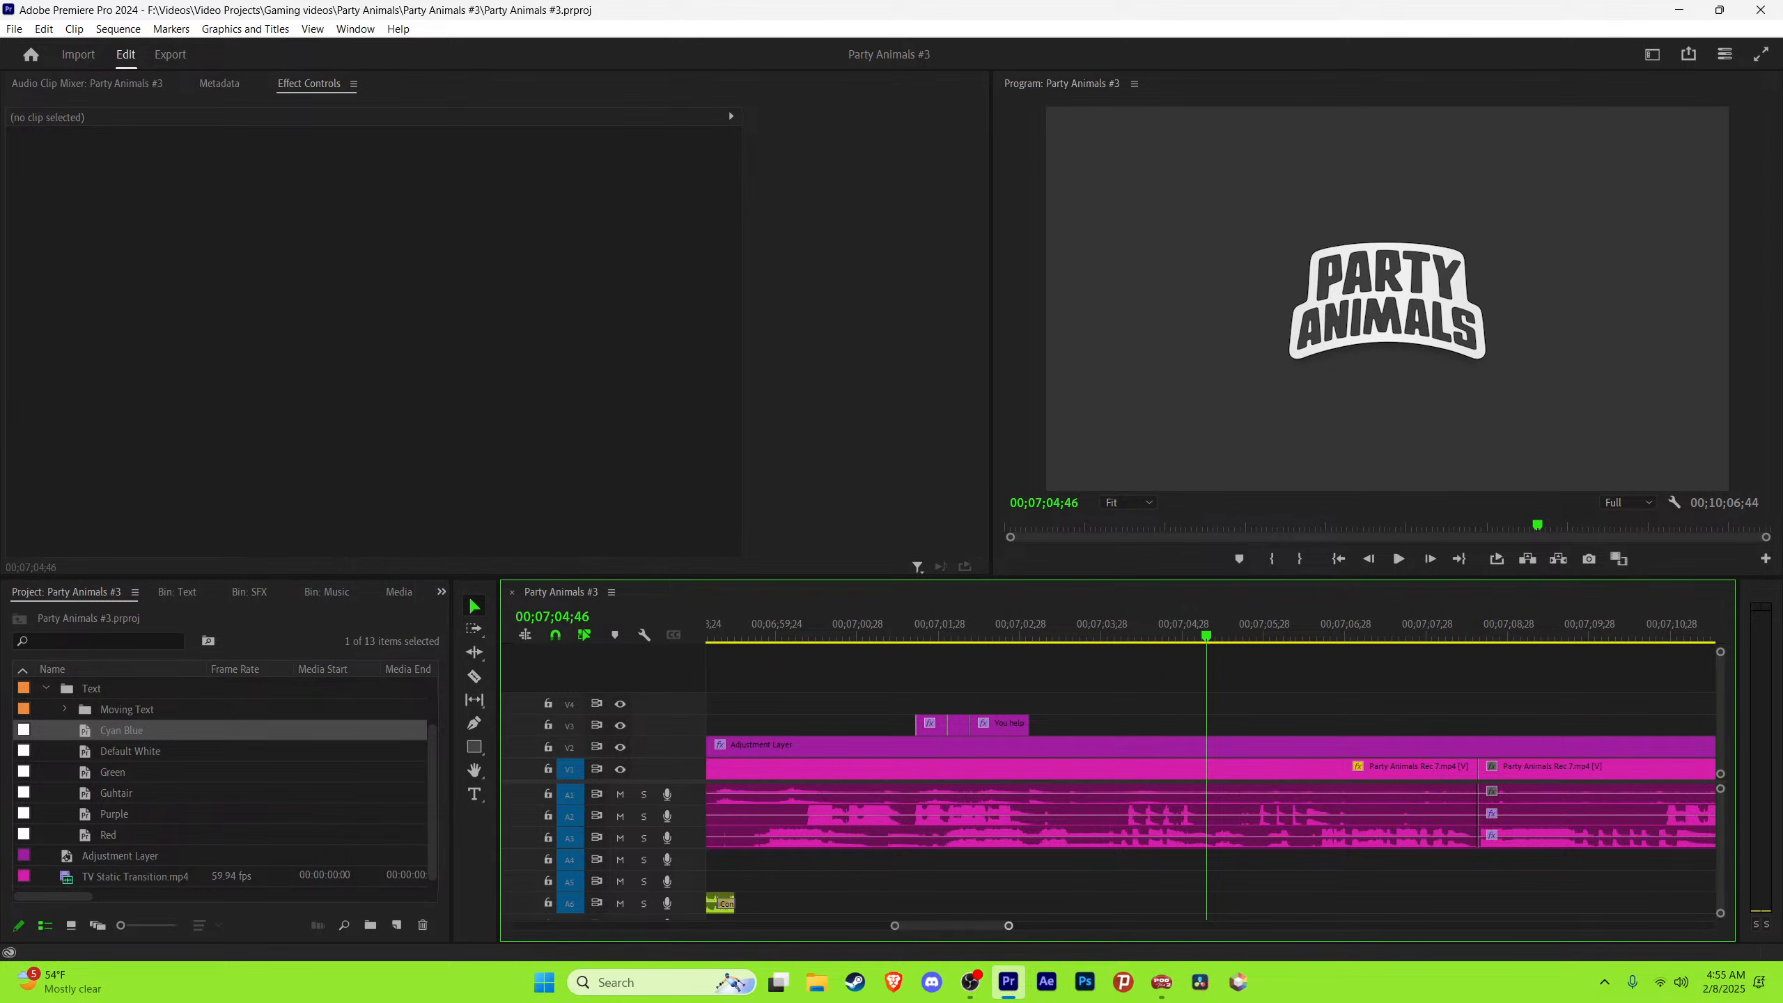
pyautogui.press('space')
pyautogui.press('-')
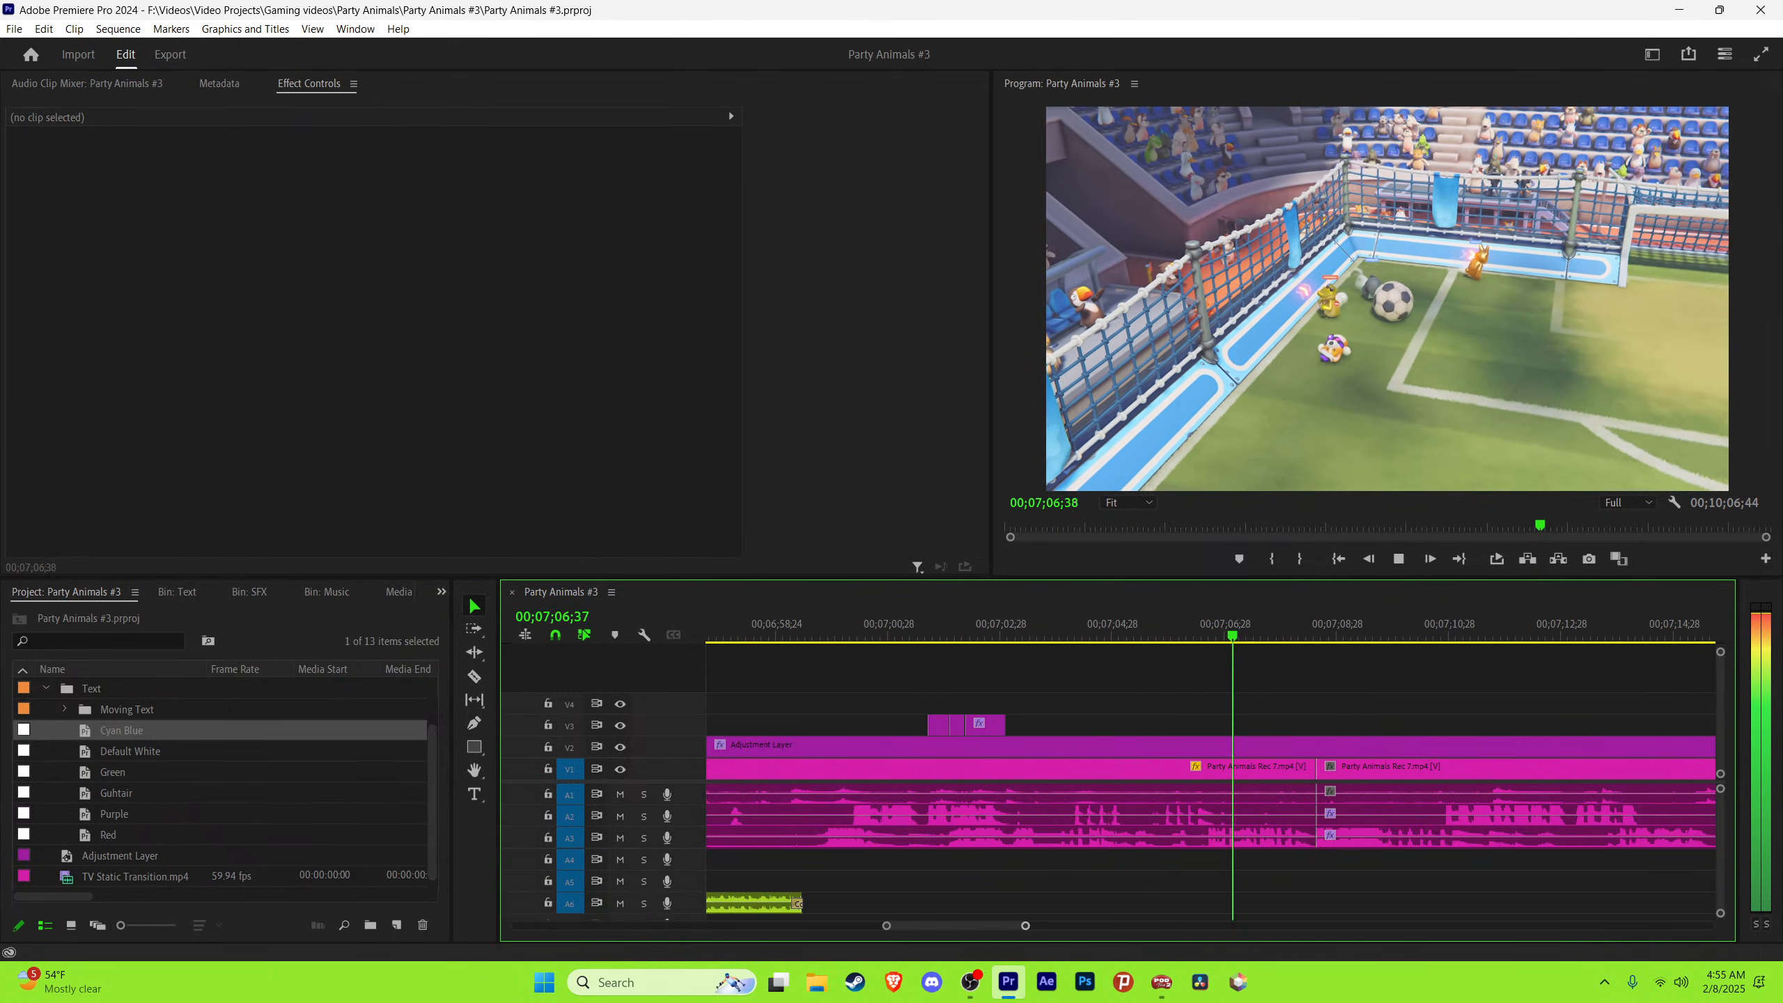
pyautogui.press('=')
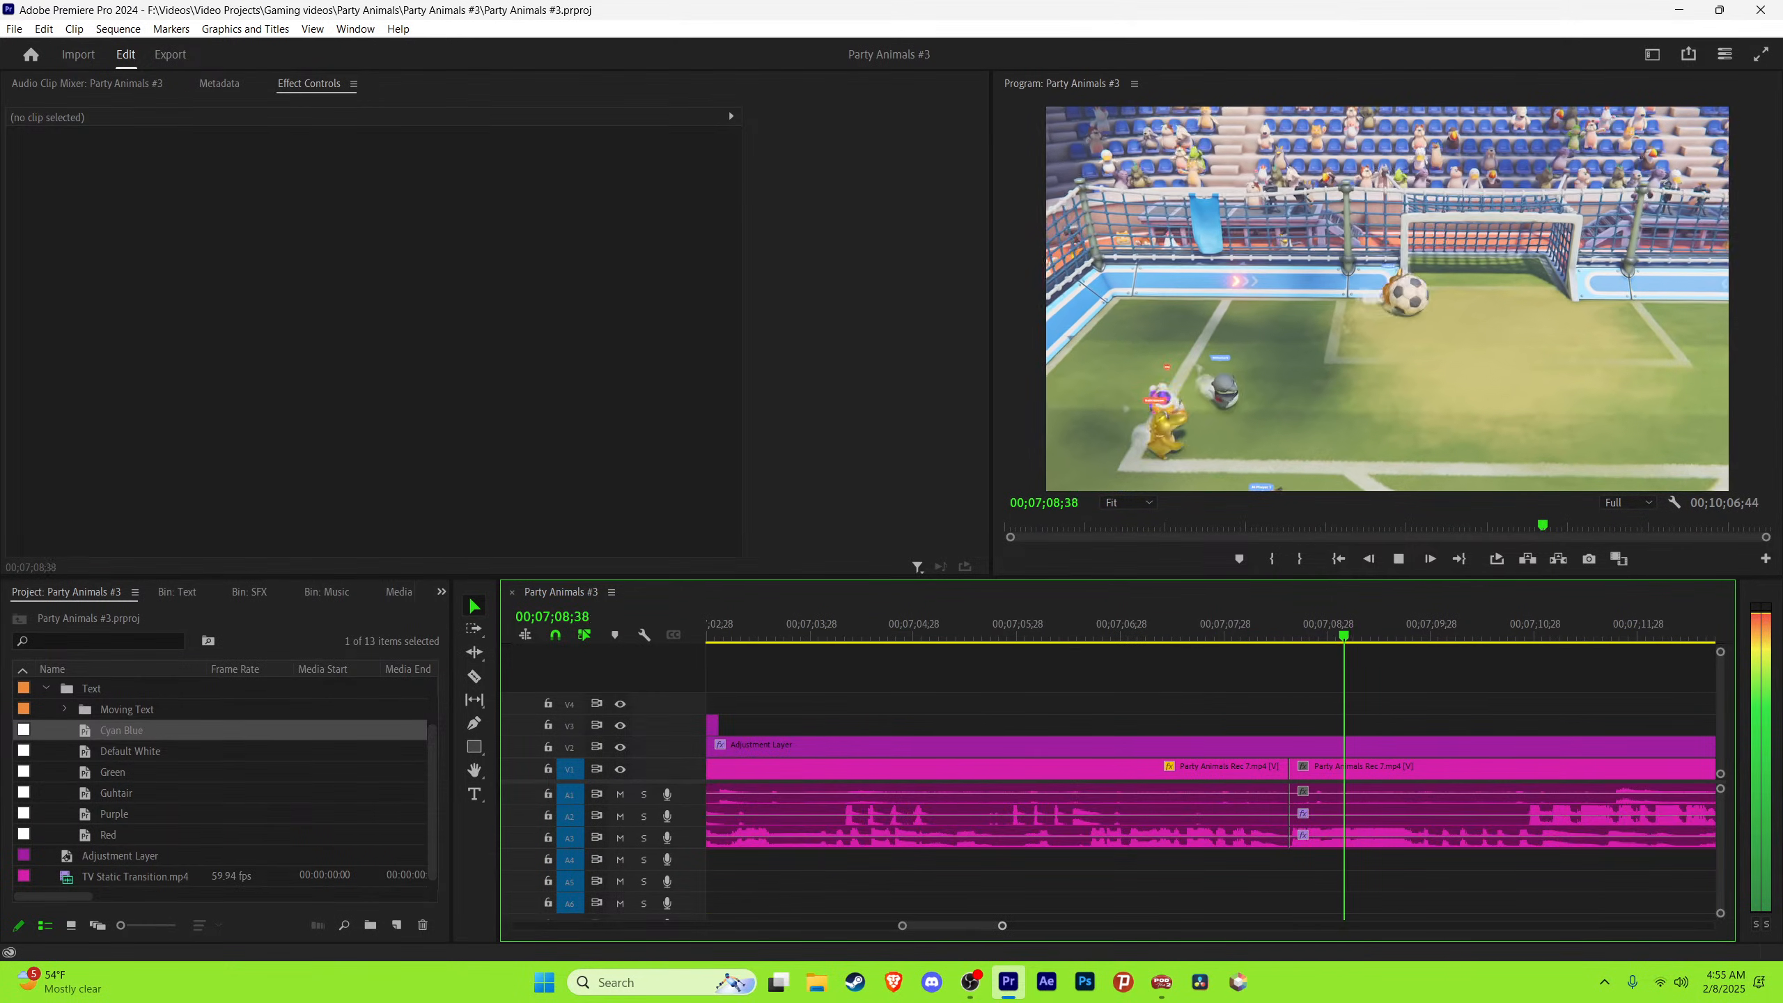
pyautogui.press('-')
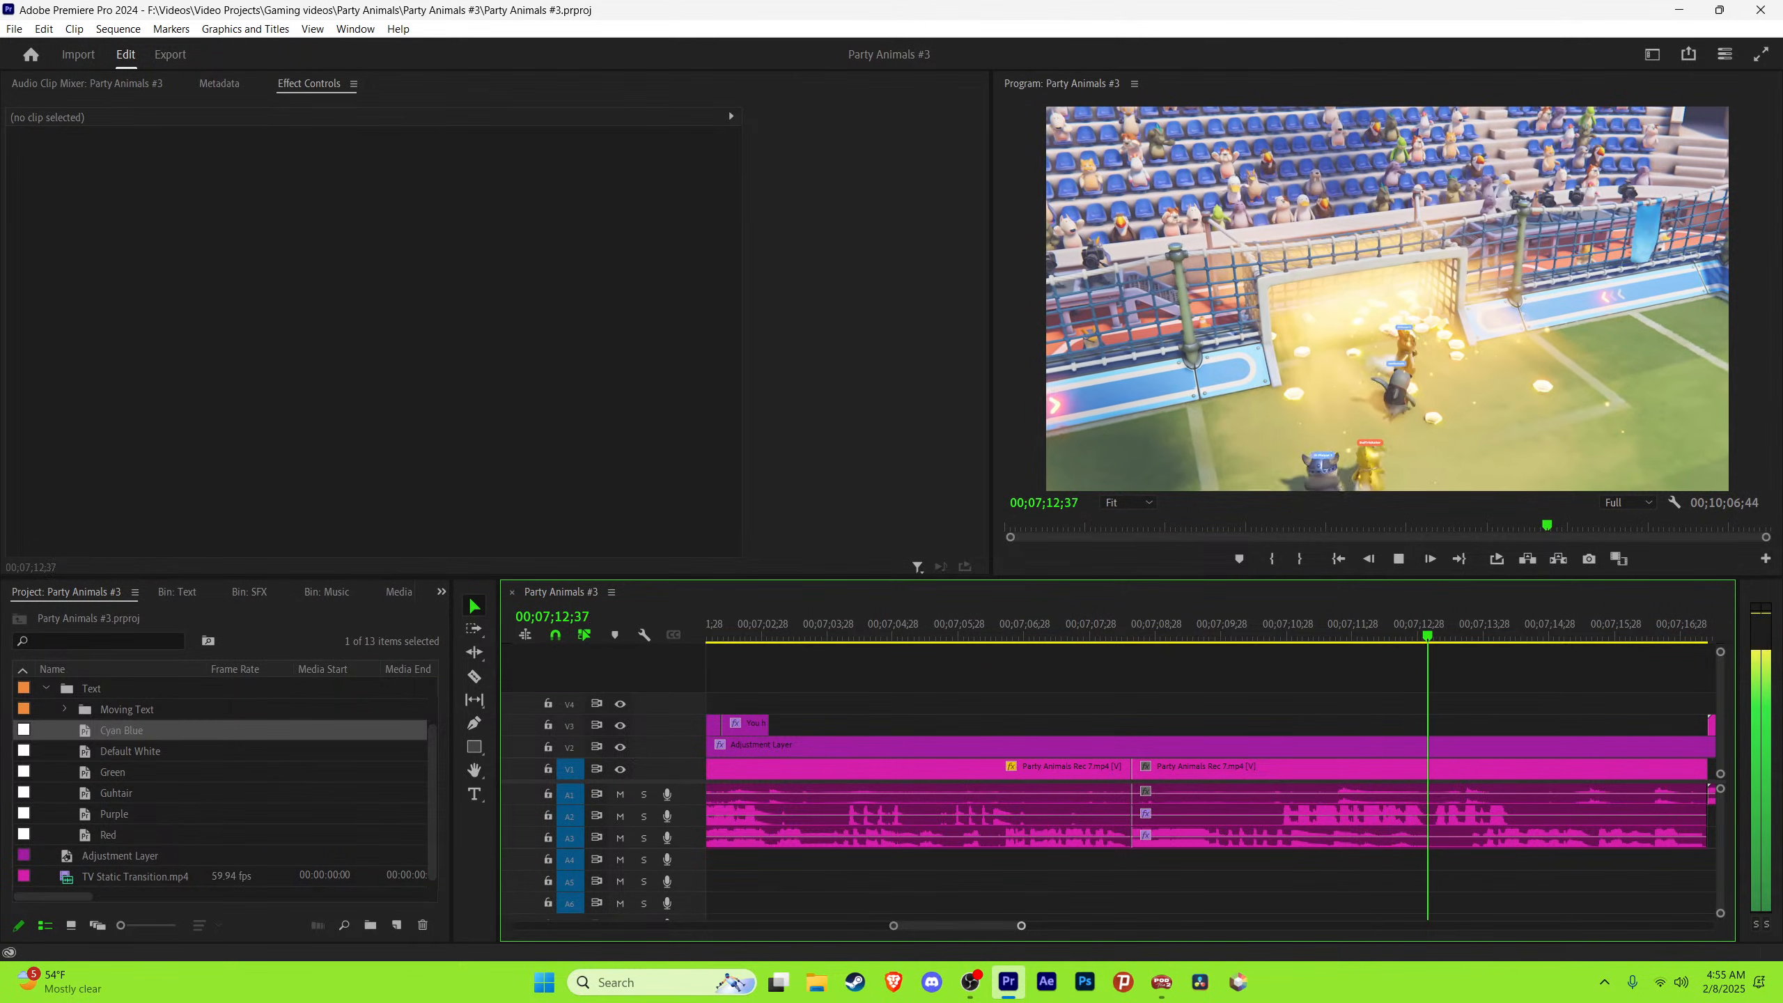
pyautogui.press('-')
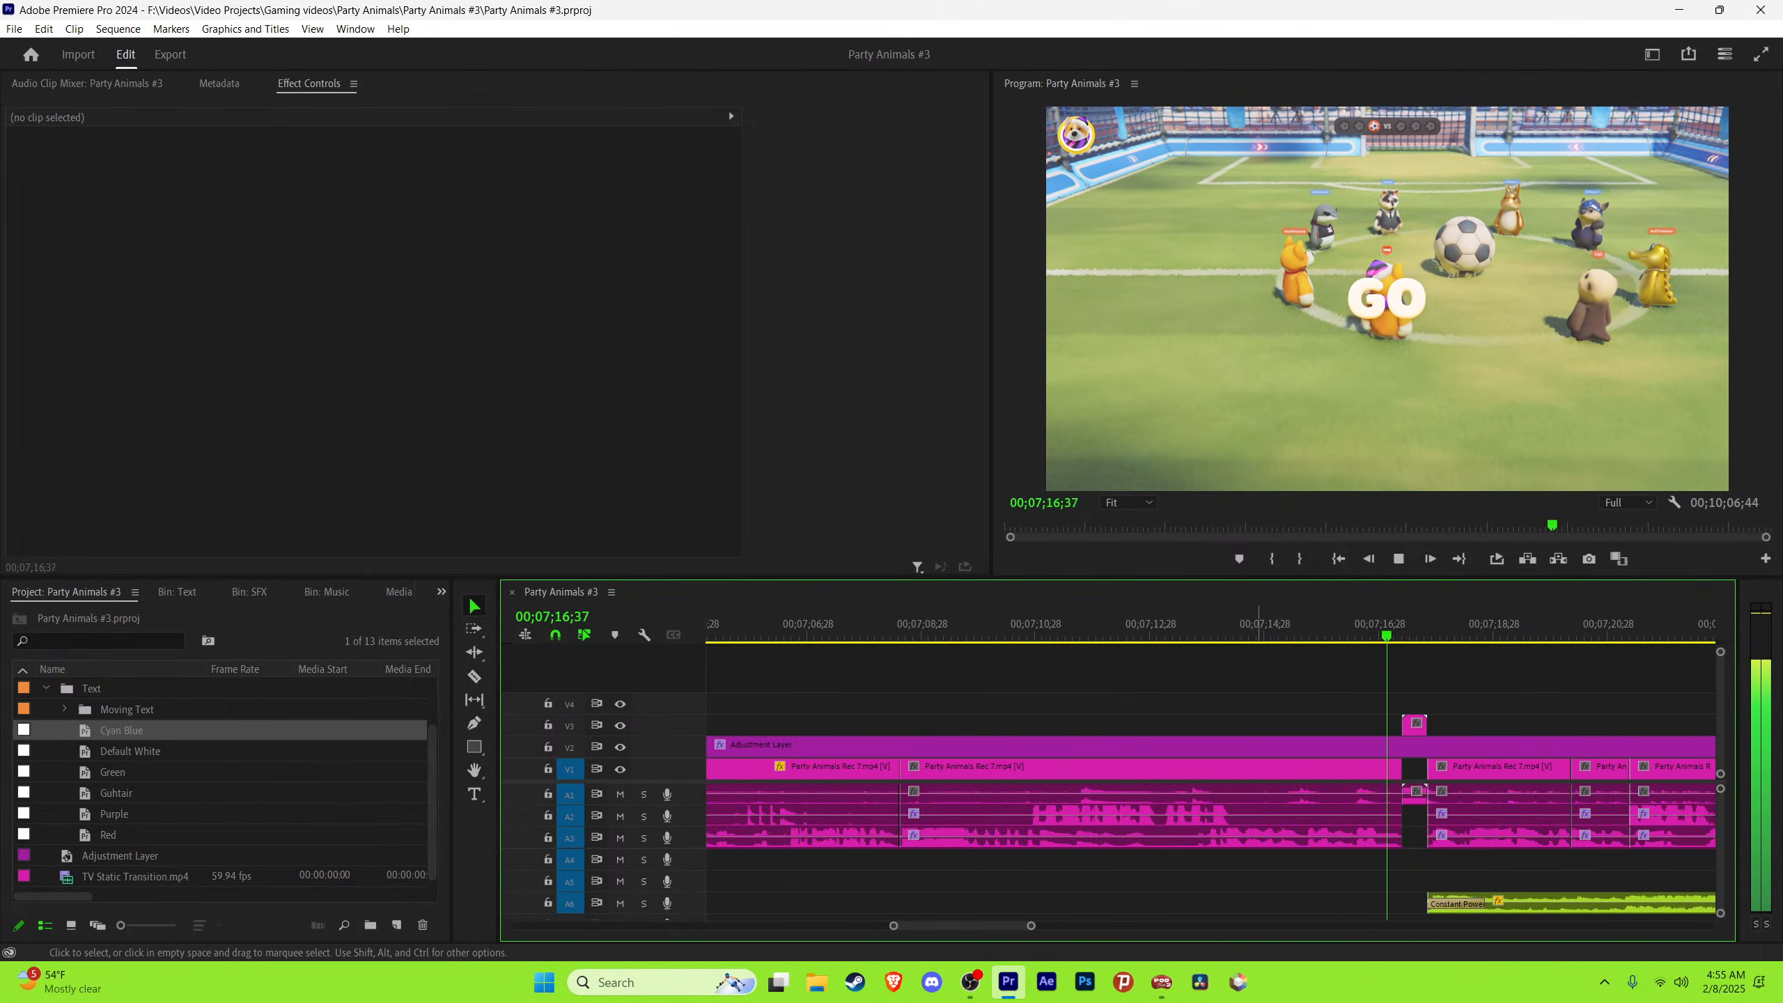
pyautogui.press('space')
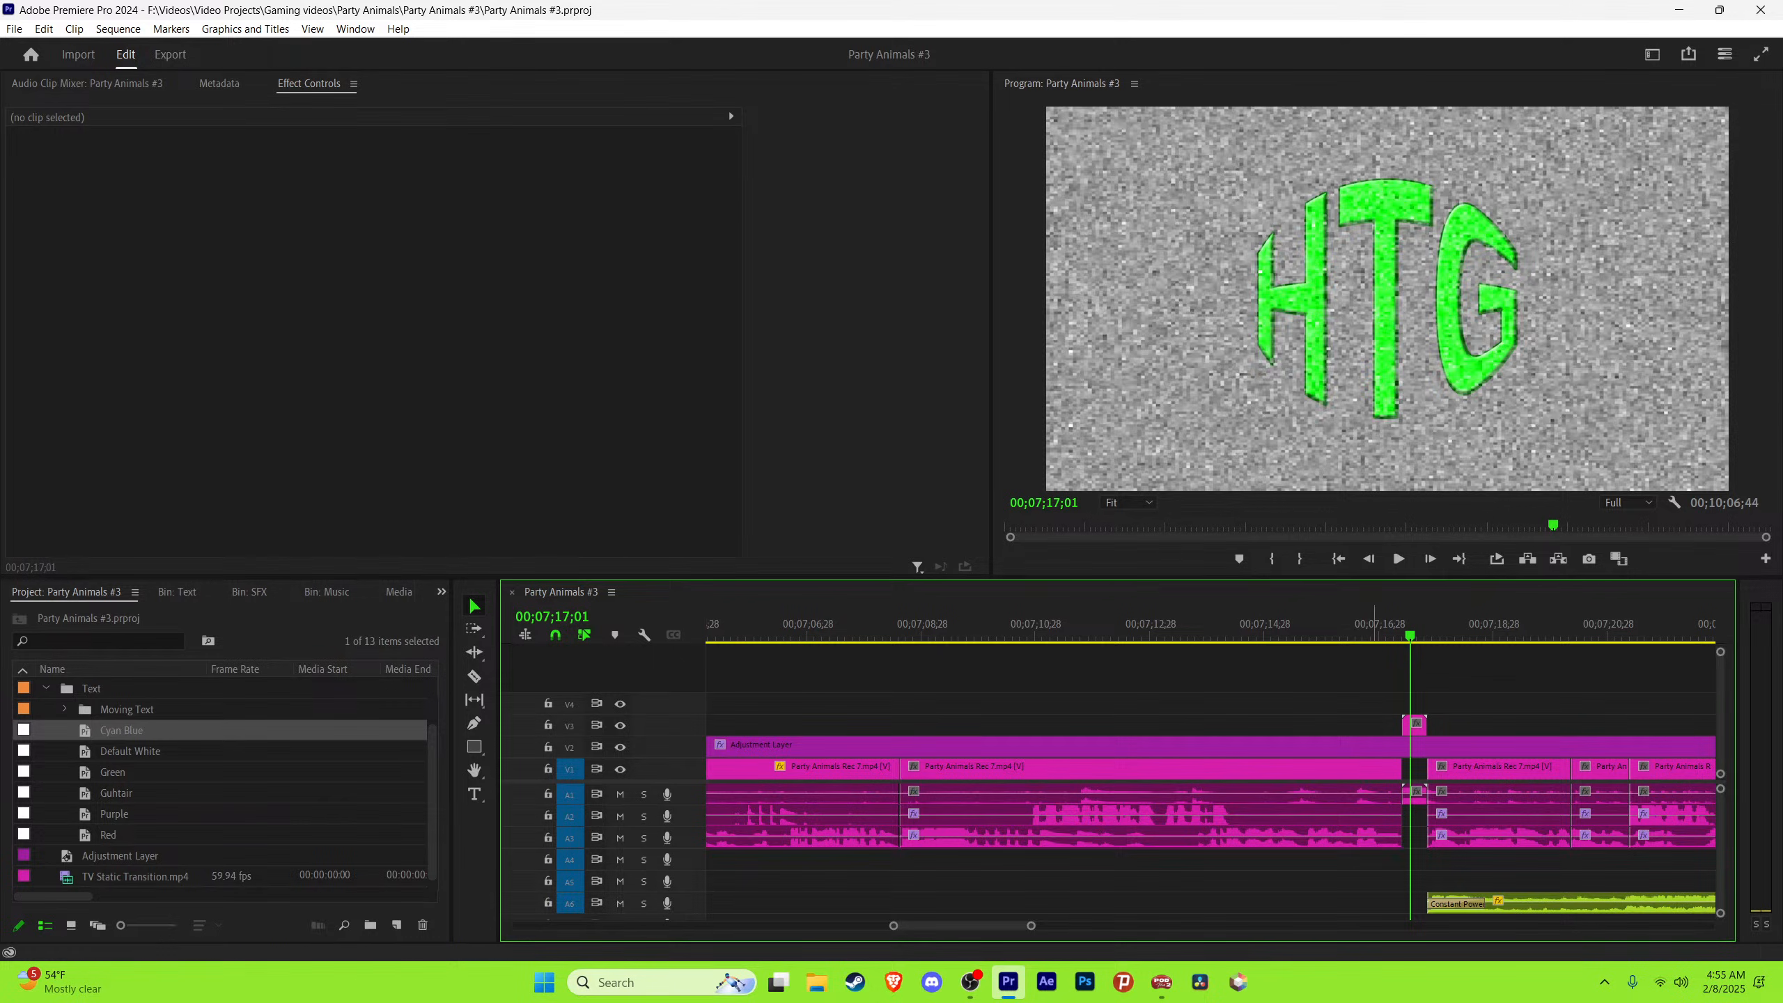
# Step: Play from just before the TV static transition, at 00;07;16;35, into the card-table scene to about 00;07;25;18 to hear the dialogue
pyautogui.moveTo(1389, 625)
pyautogui.mouseDown()
pyautogui.moveTo(1405, 624)
pyautogui.moveTo(1385, 625)
pyautogui.mouseUp()
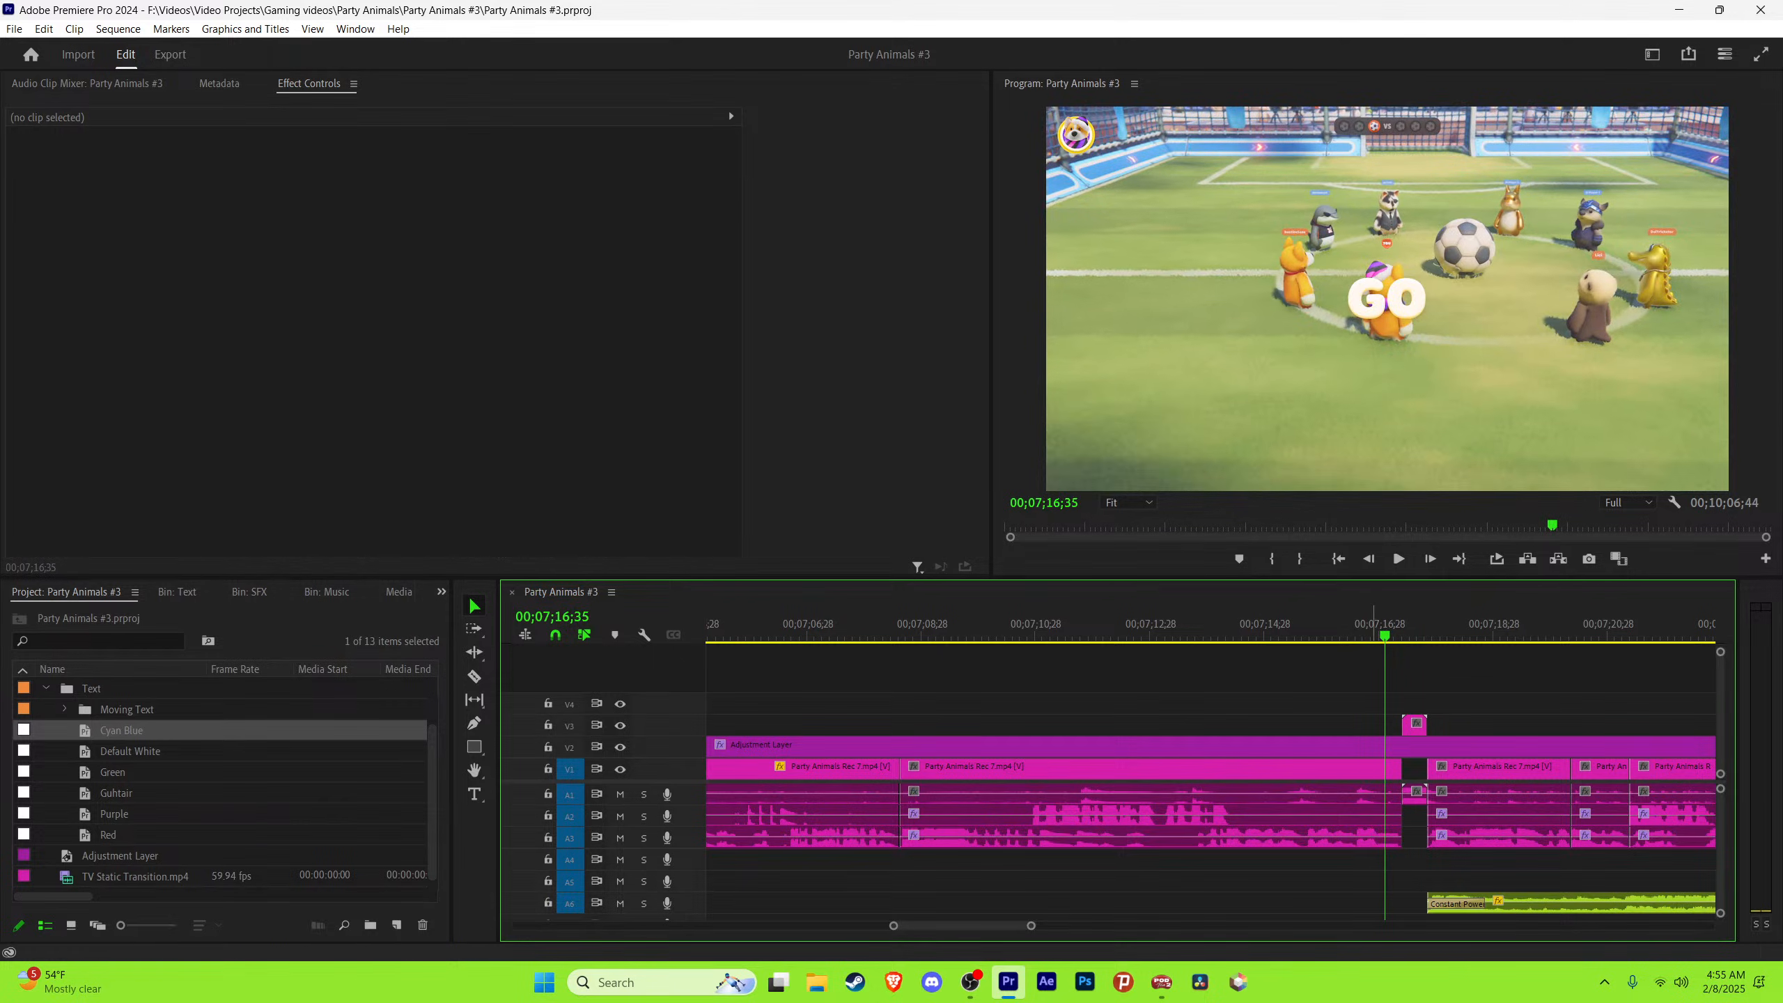
pyautogui.press('-')
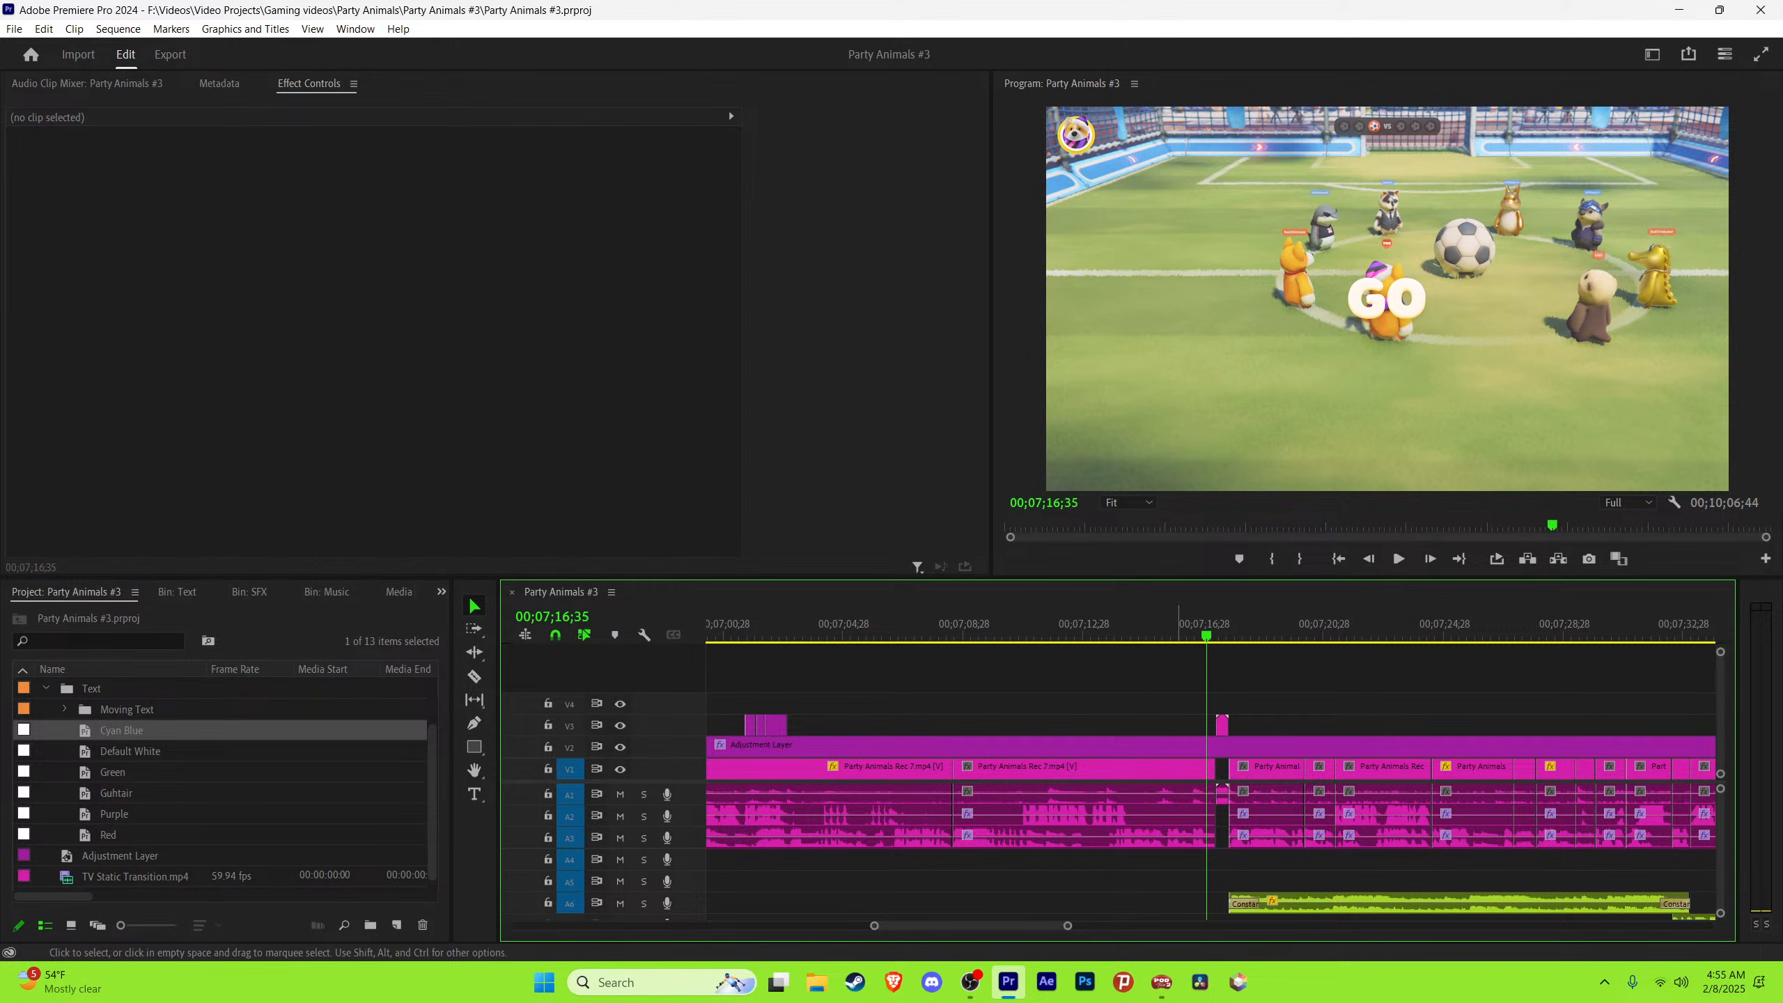
pyautogui.press('=')
pyautogui.press('=')
pyautogui.press('=')
pyautogui.press('=')
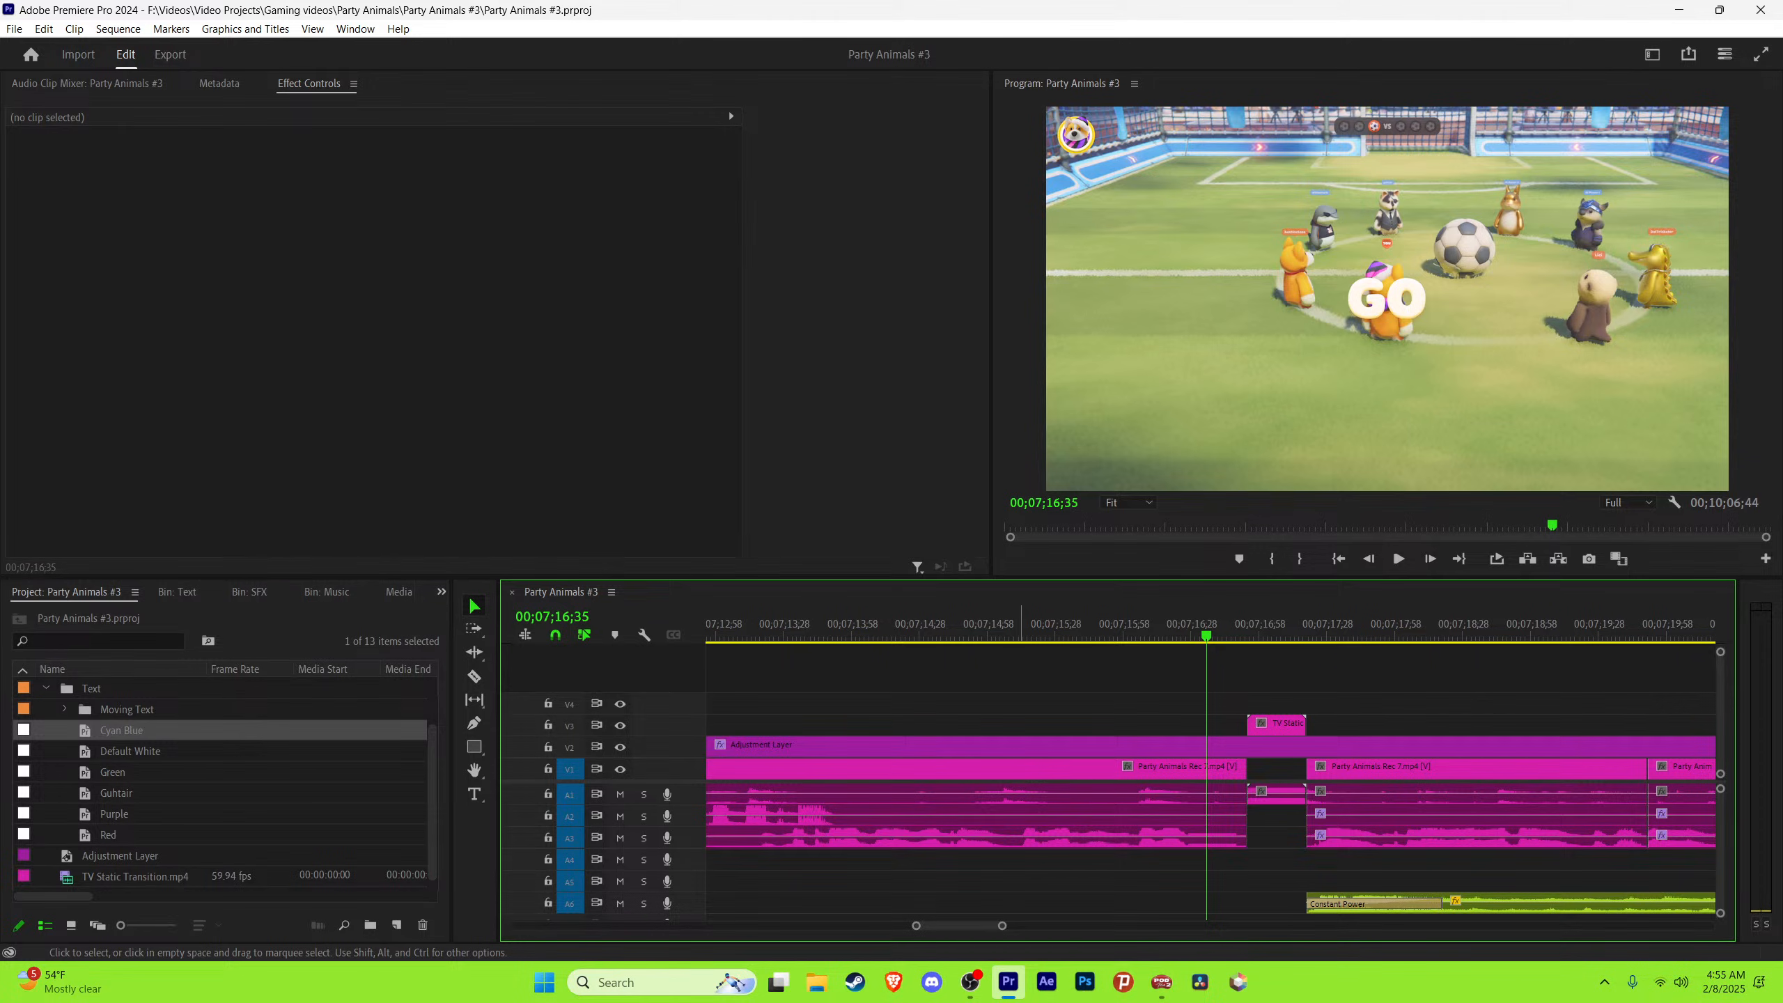
pyautogui.press('space')
pyautogui.press('-')
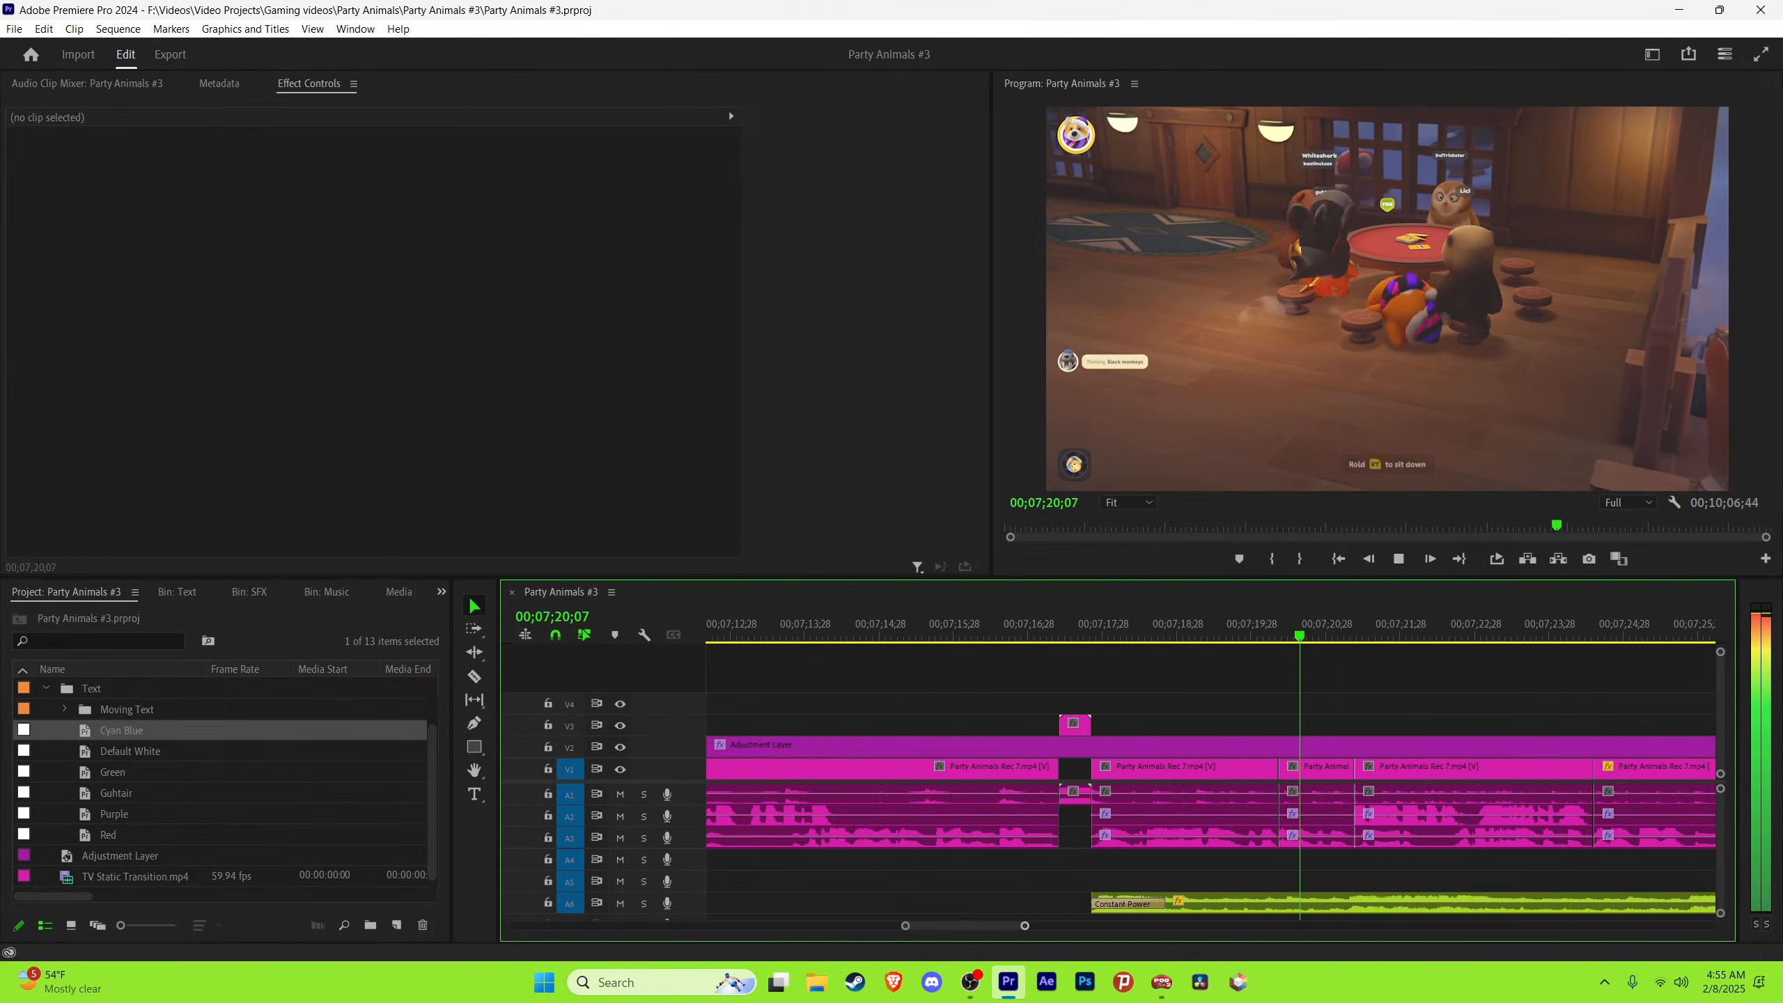
pyautogui.moveTo(1024, 926); pyautogui.dragTo(1019, 926)
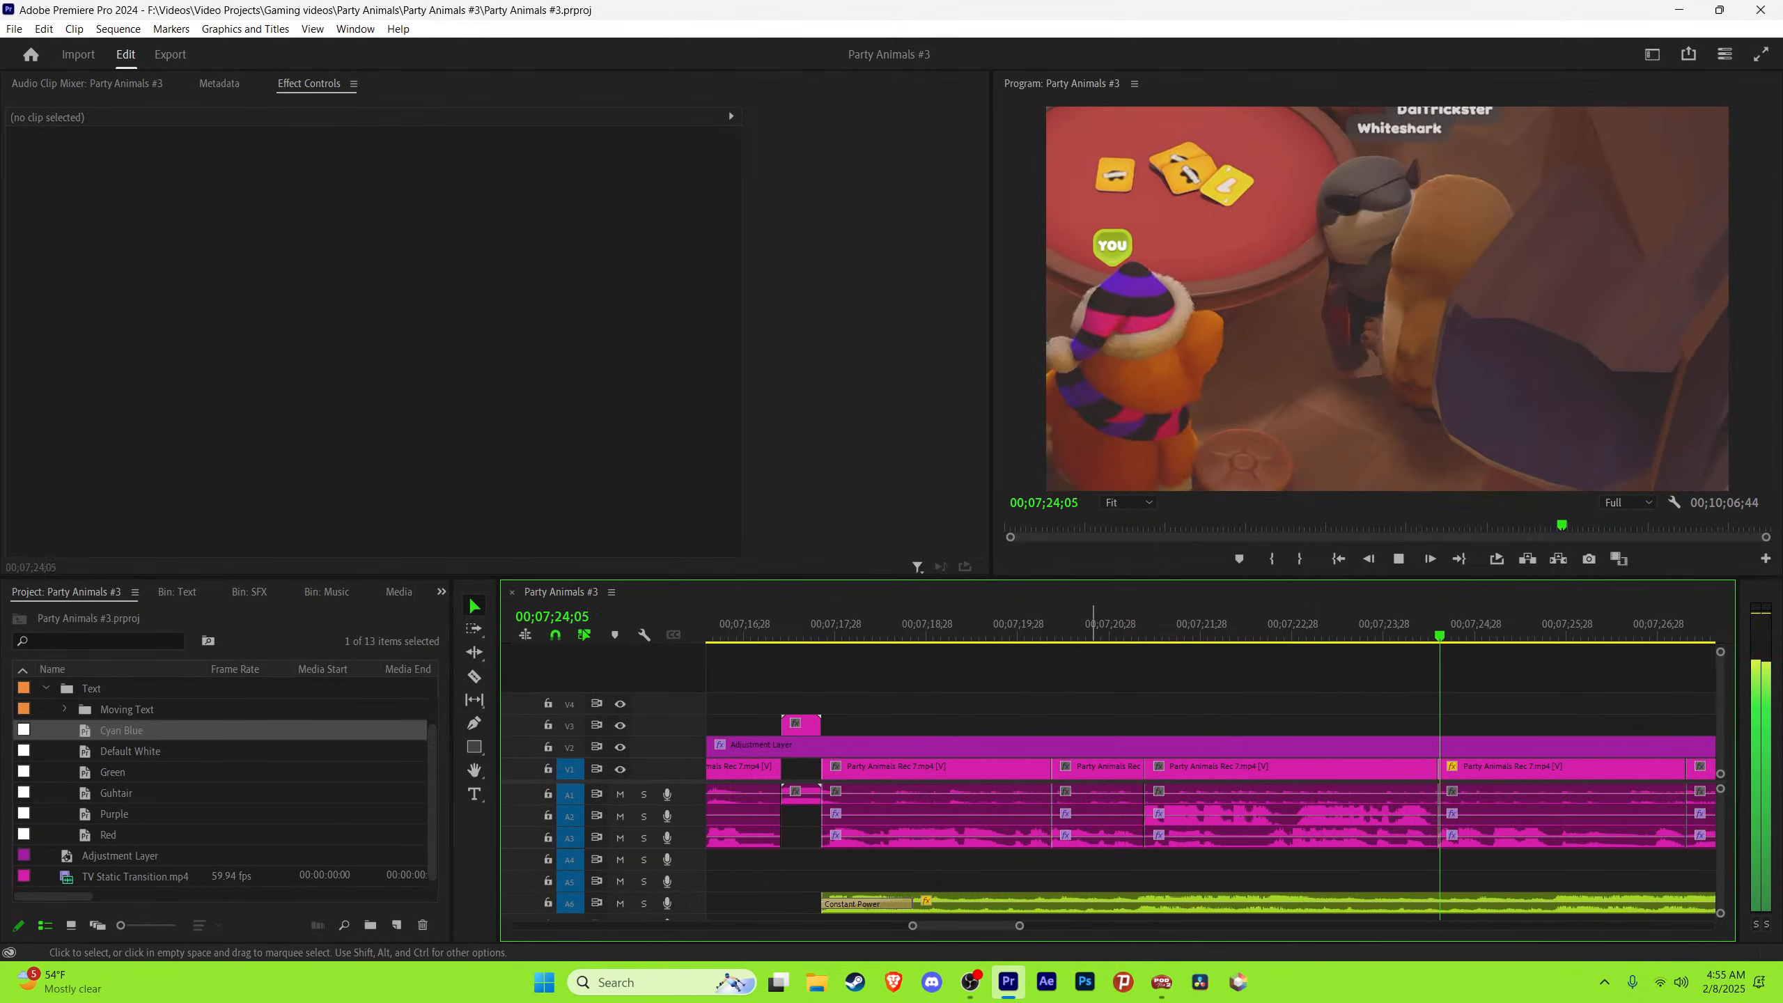
pyautogui.press('space')
# Step: Paste the copied "Get it" caption at 00;07;24;04, the start of the zoomed-in card-table clip, and apply the Green text style
pyautogui.click(1540, 767)
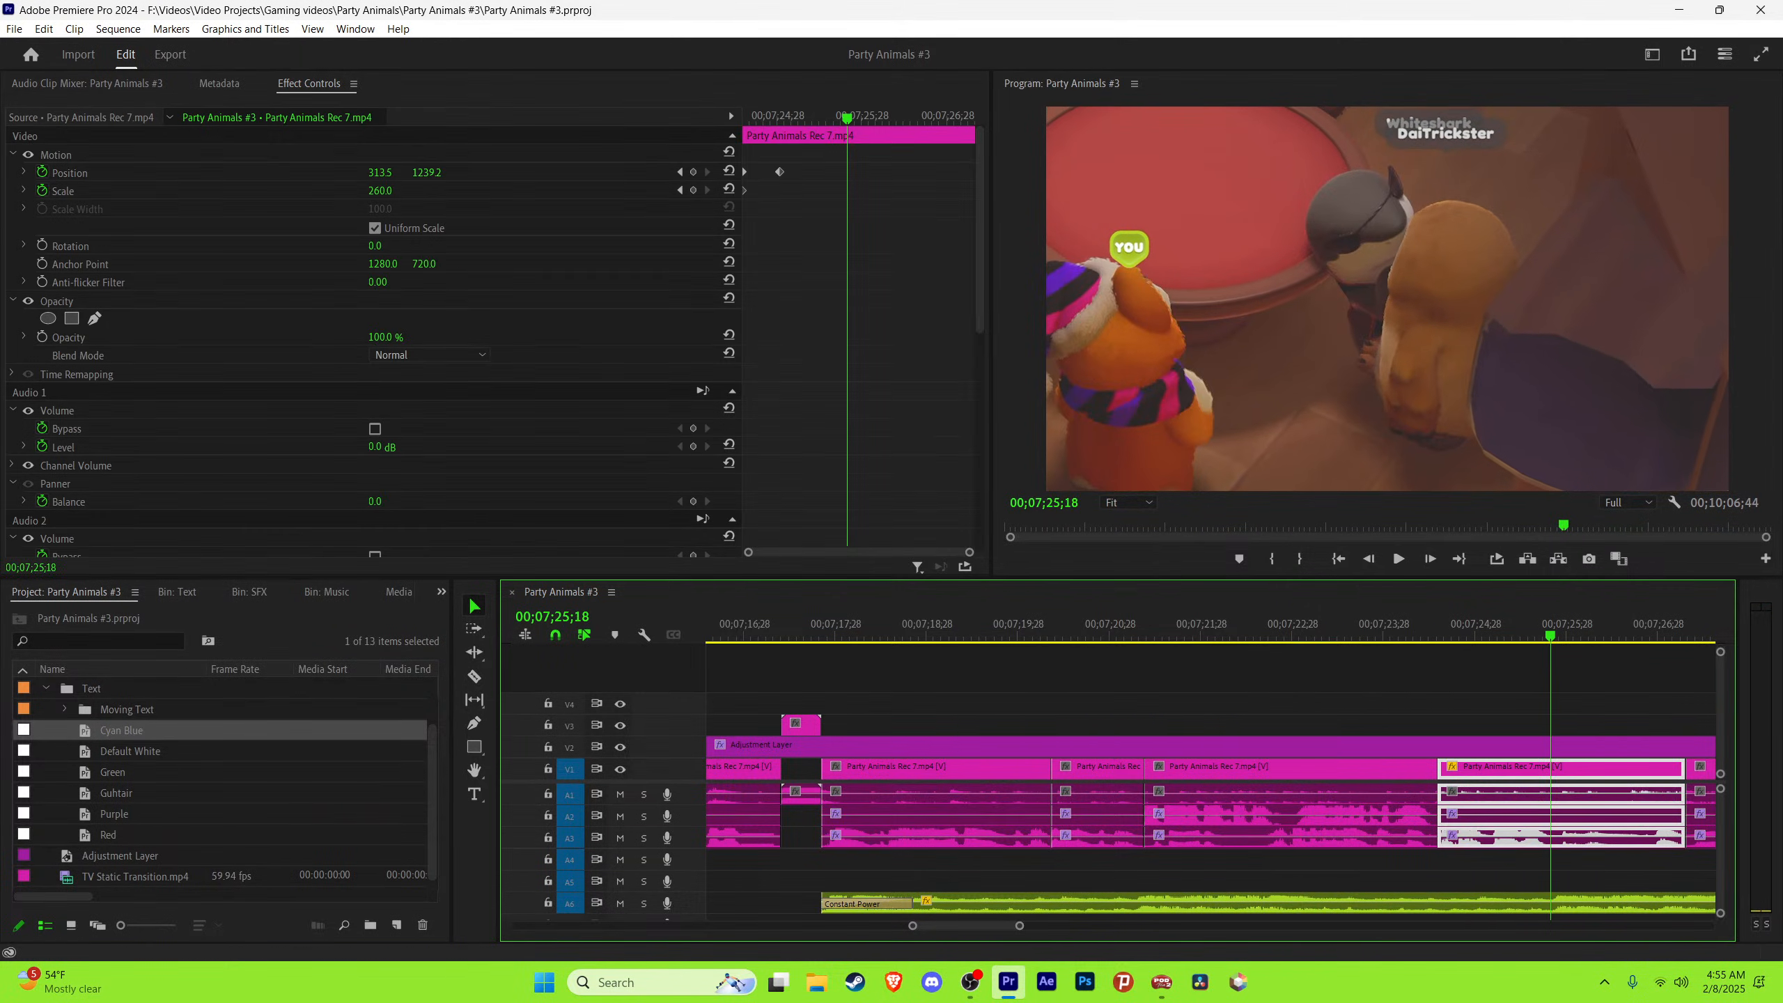
pyautogui.moveTo(845, 117); pyautogui.dragTo(743, 118)
pyautogui.click(1624, 674)
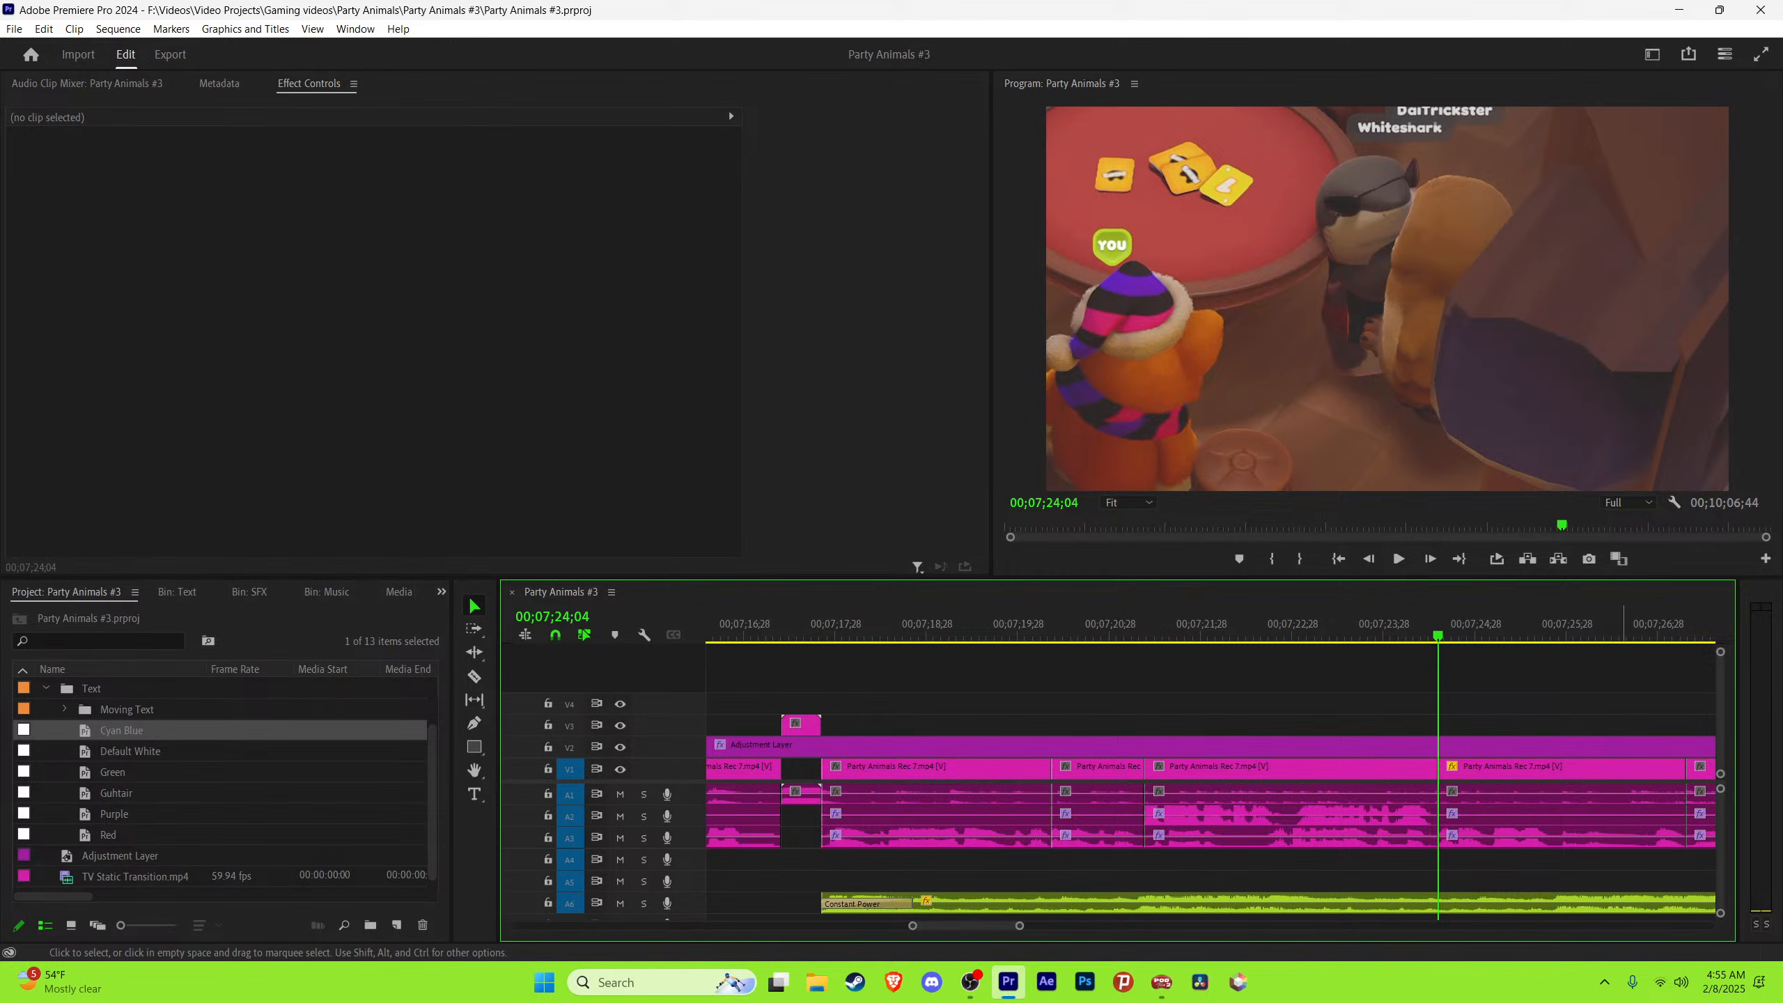
pyautogui.hotkey('ctrl', 'v')
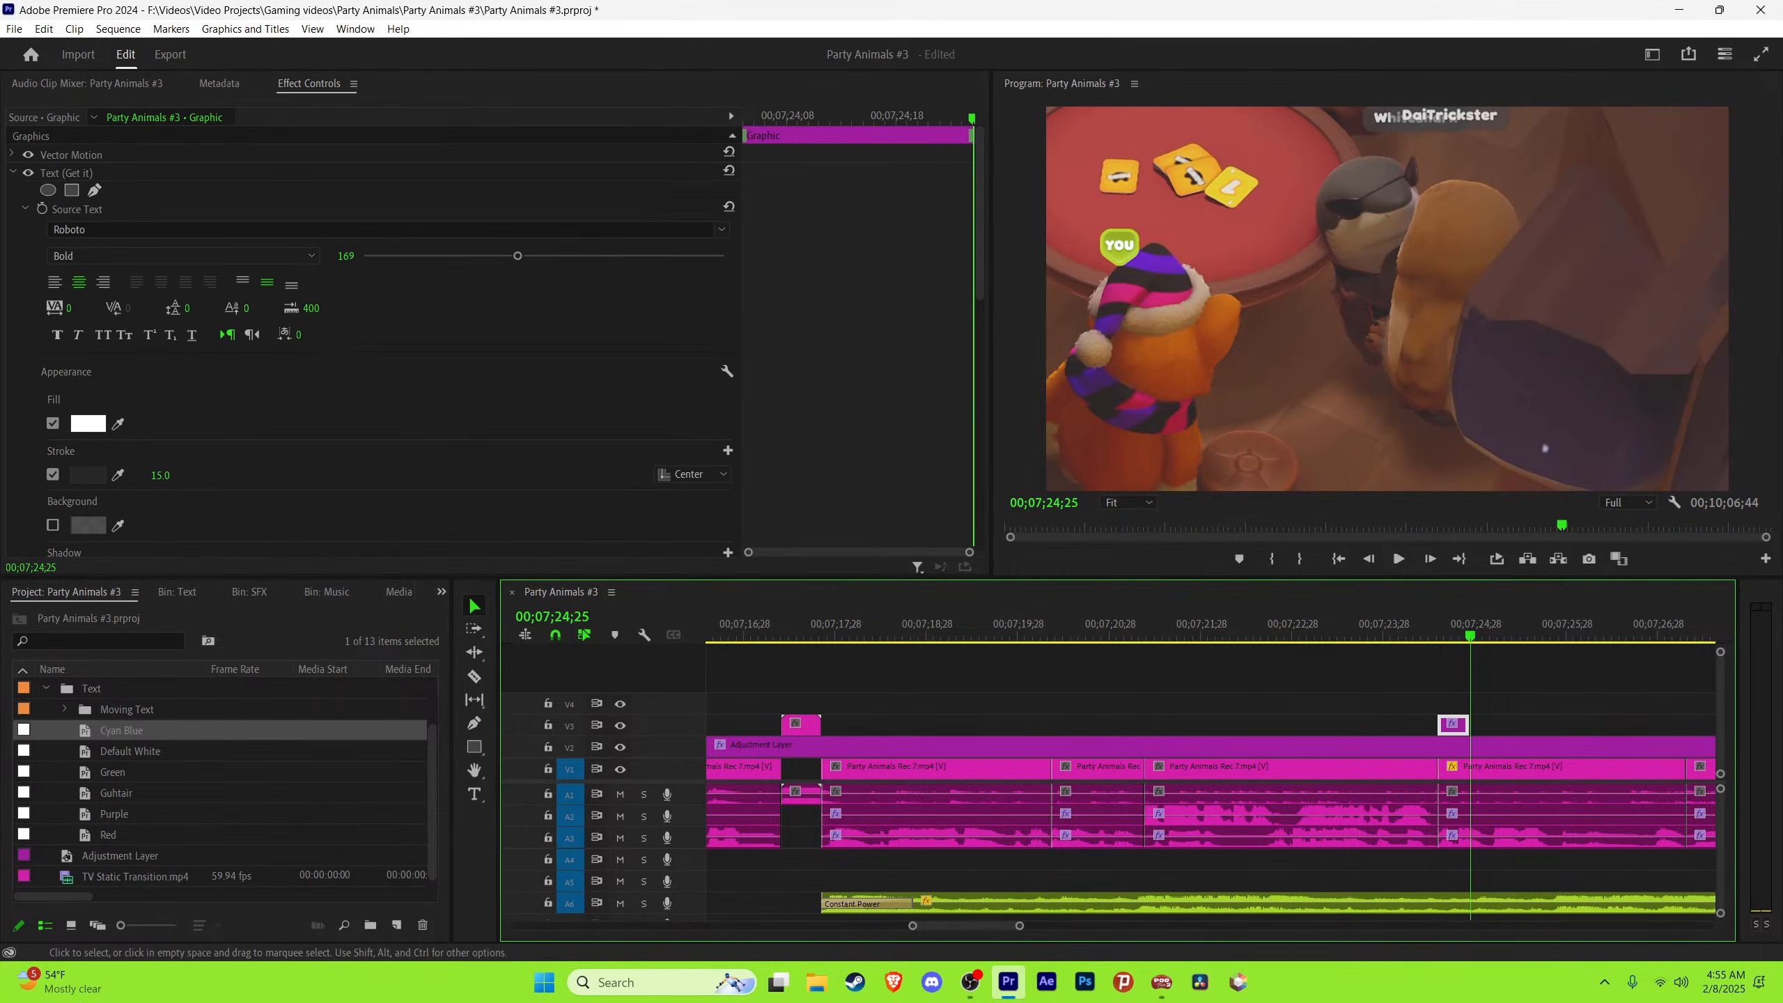
pyautogui.moveTo(112, 772); pyautogui.dragTo(1451, 725)
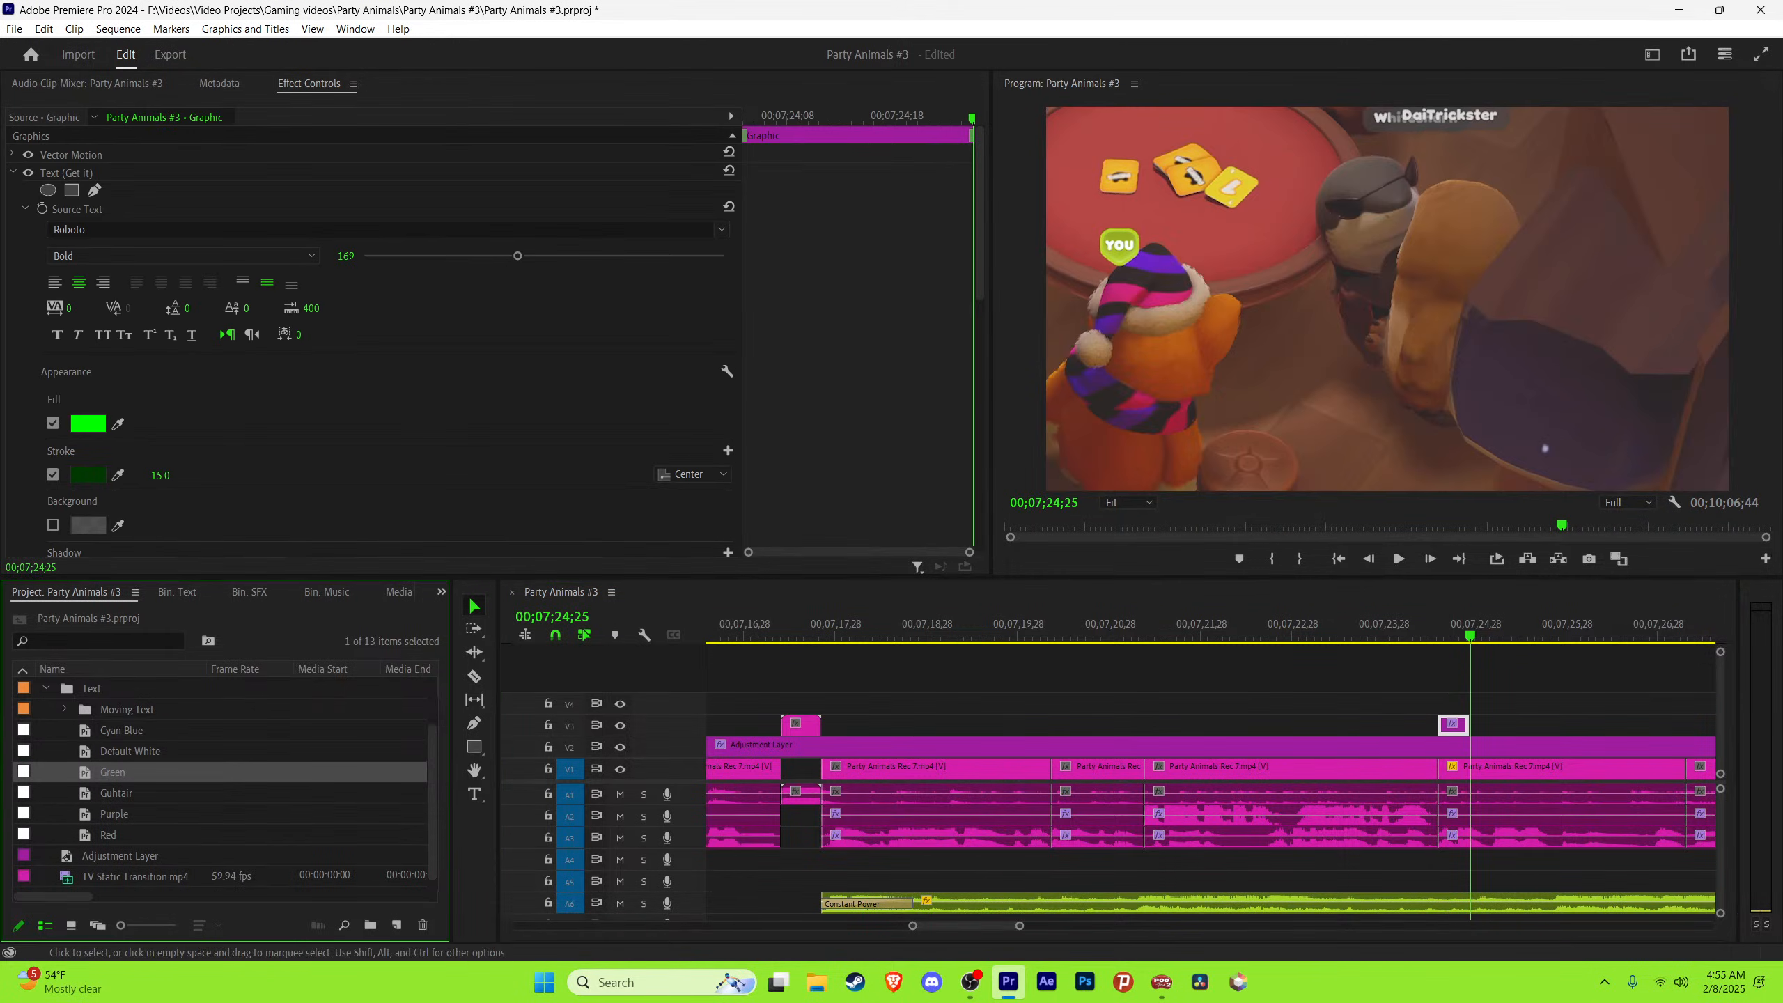
# Step: Replace the text of the green "Get it" caption with "I'm playing"
pyautogui.click(1454, 627)
pyautogui.press('t')
pyautogui.click(1388, 410)
pyautogui.hotkey('ctrl', 'a')
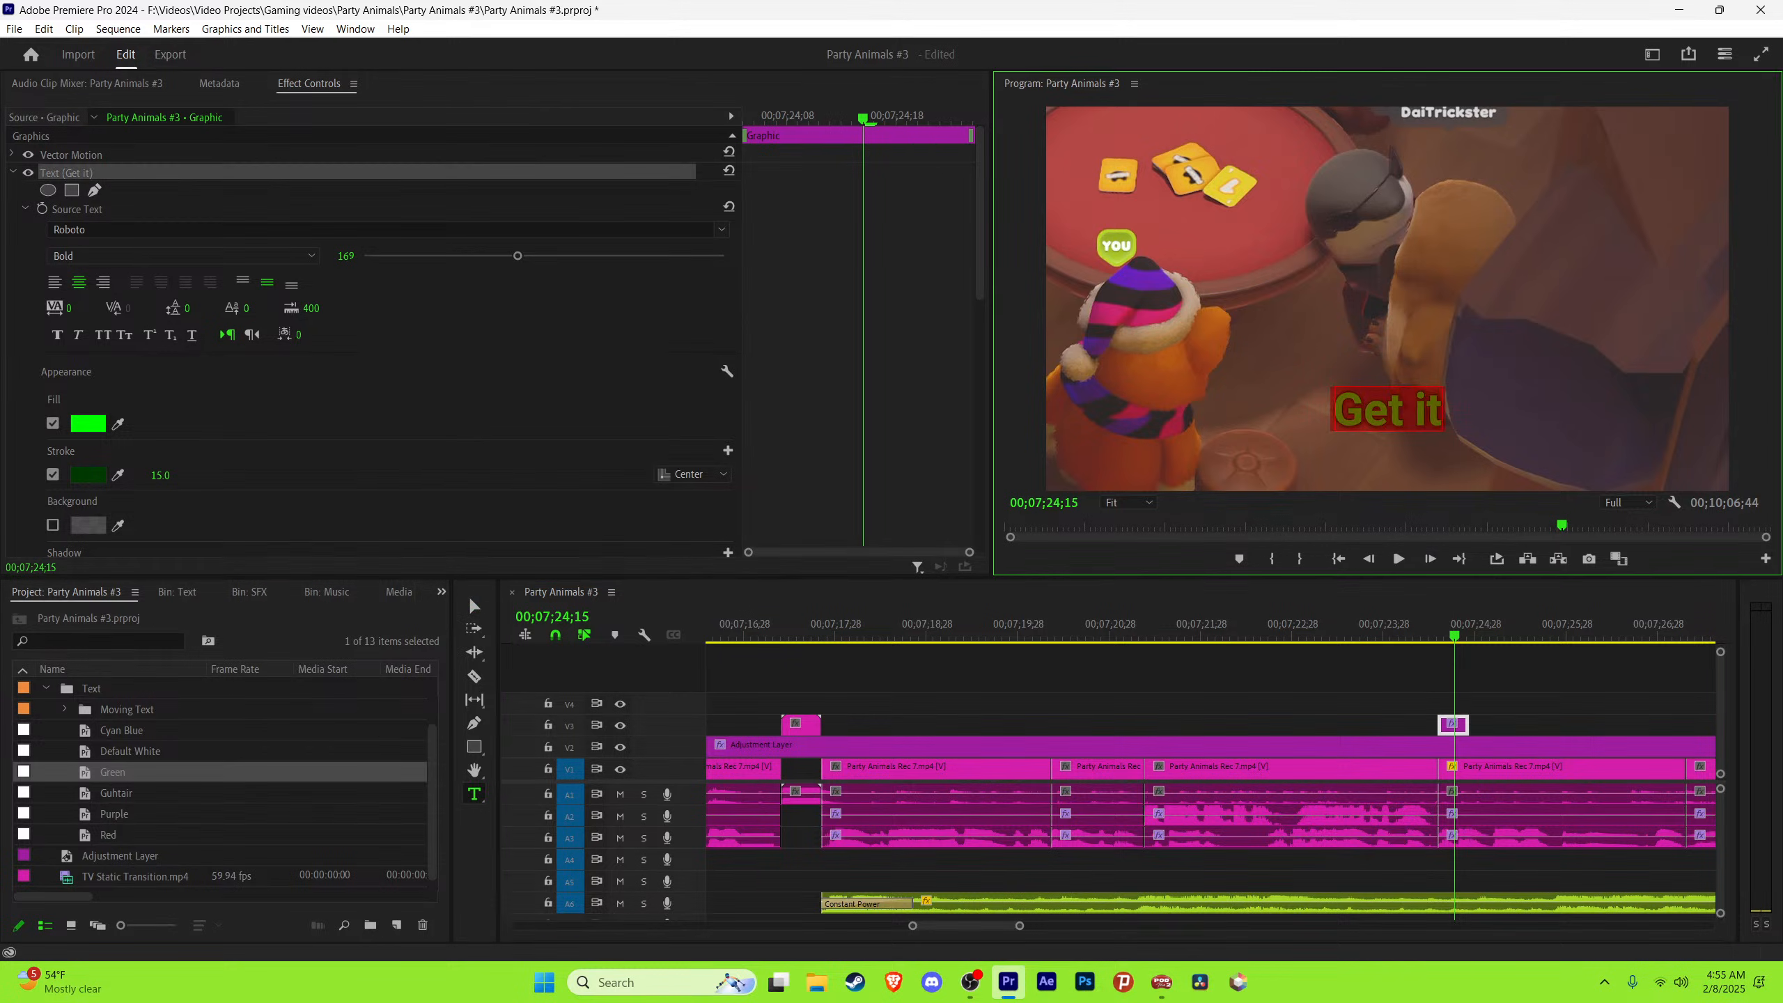
pyautogui.write("I'm pla")
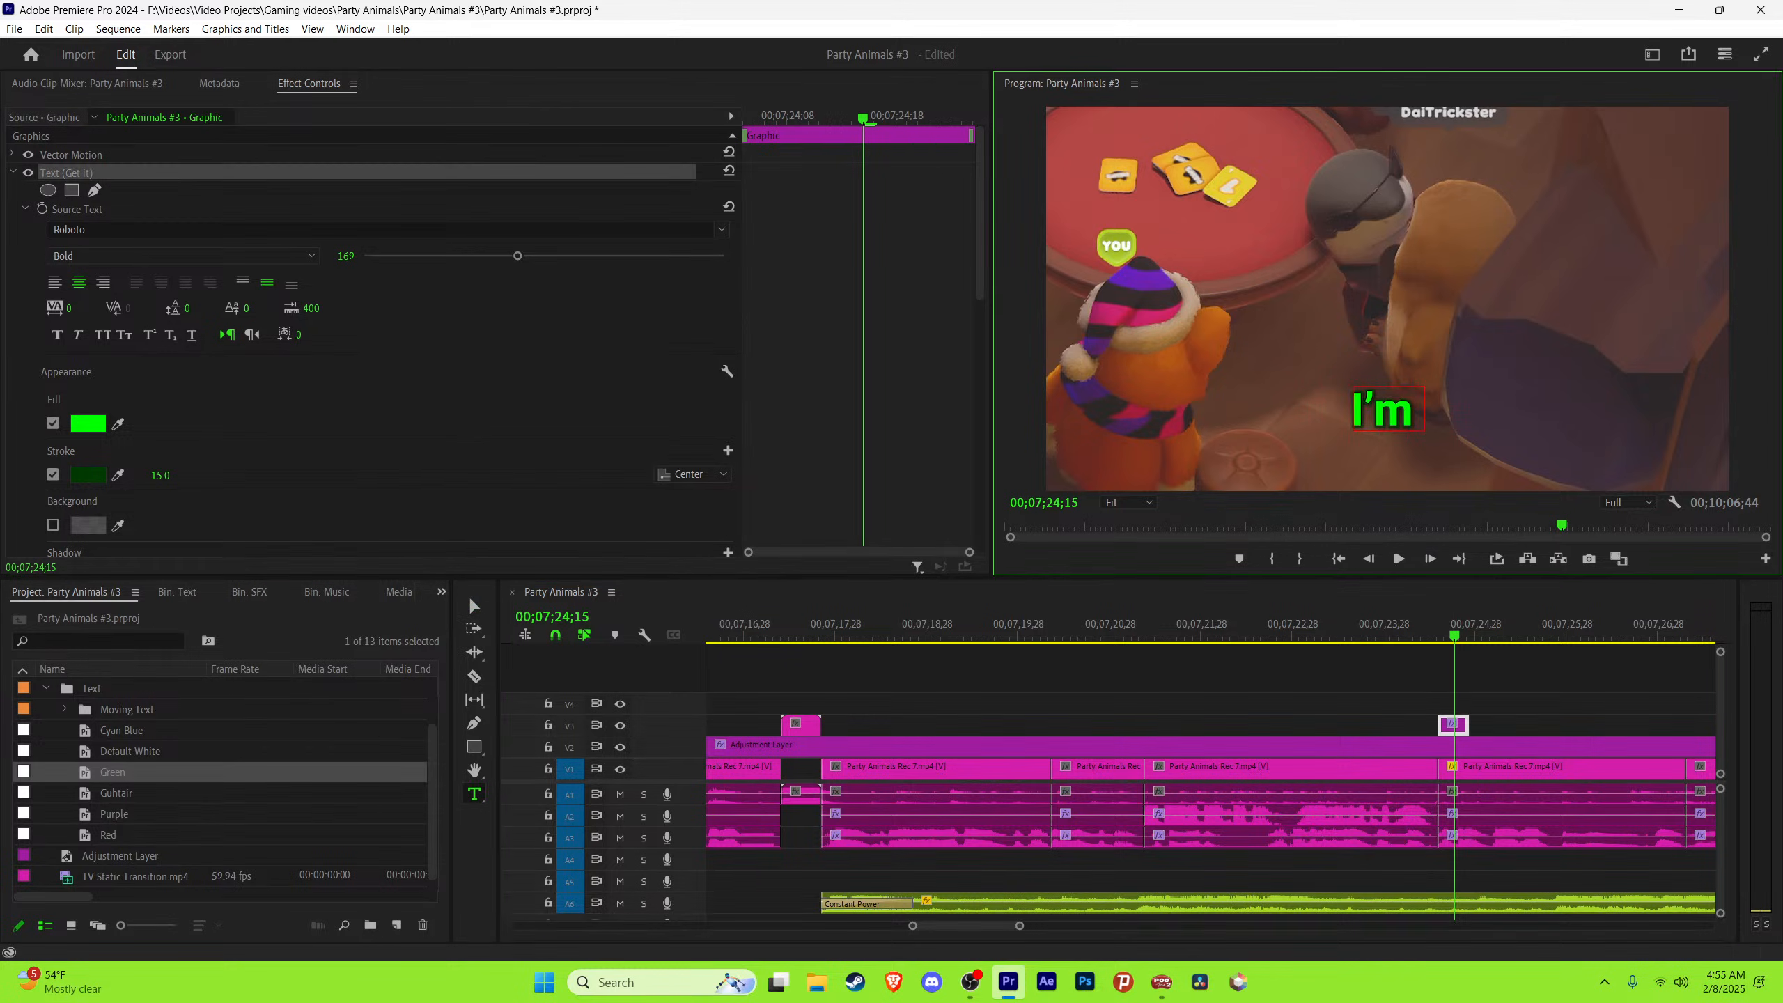
pyautogui.write('ng')
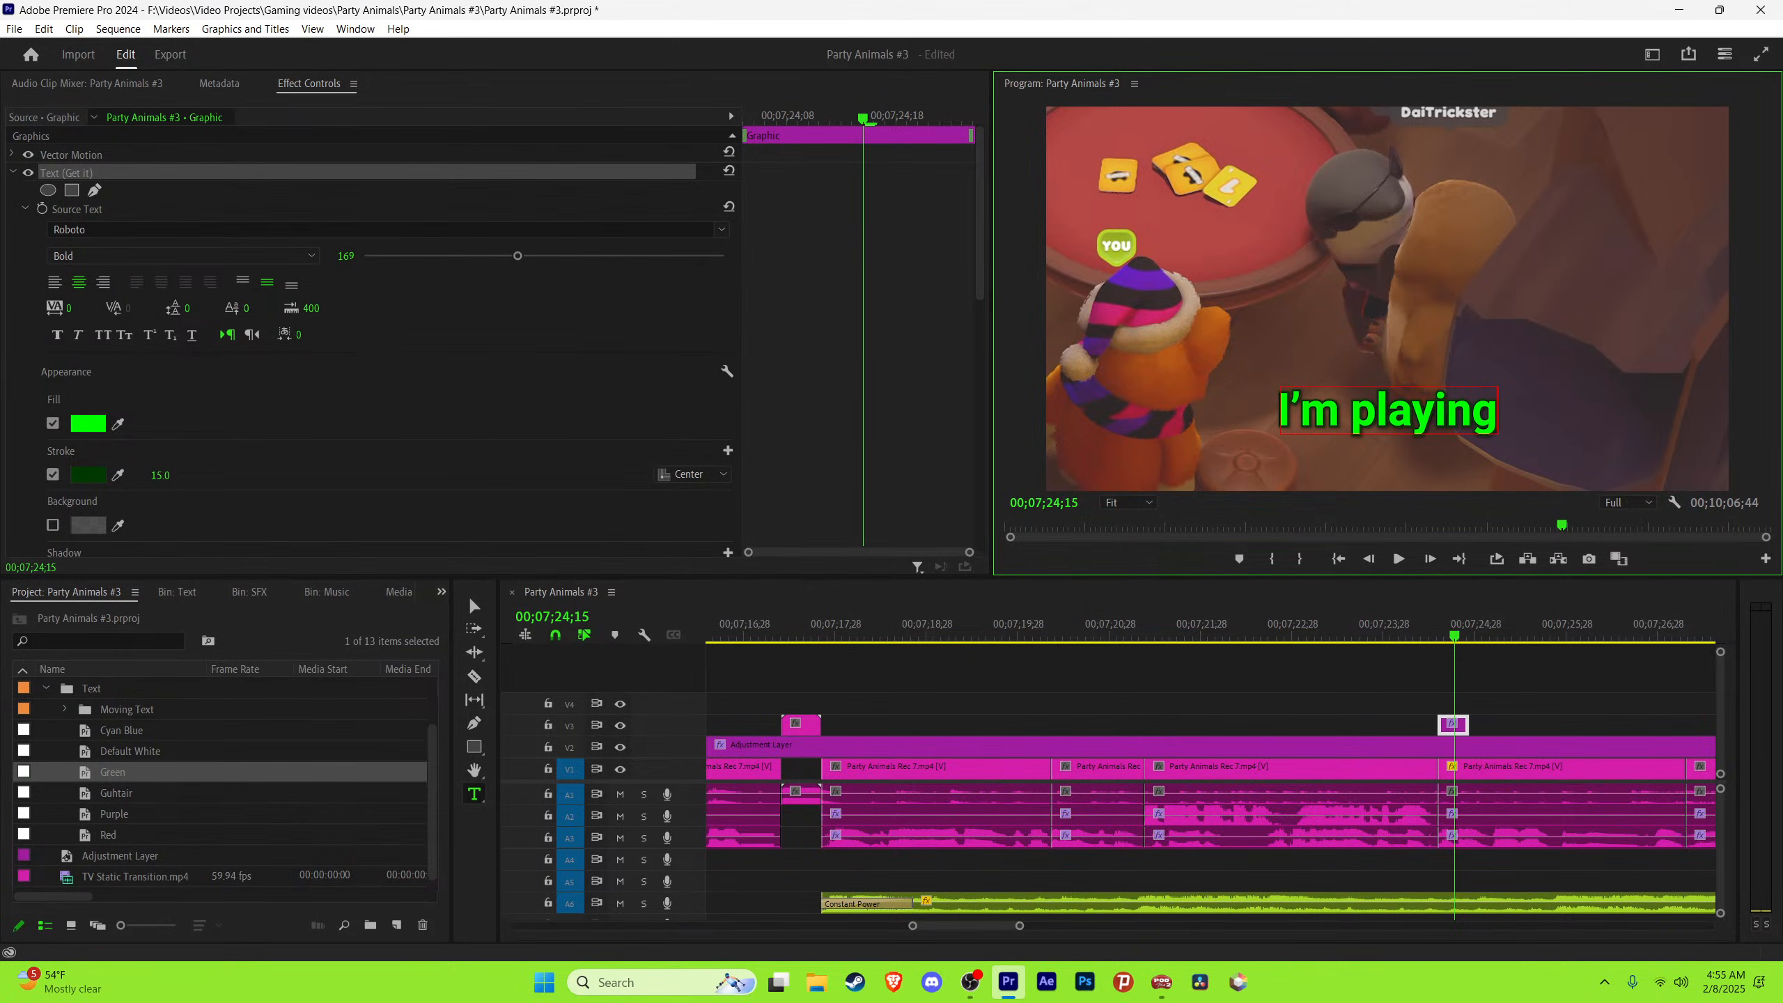
pyautogui.press('Escape')
# Step: Play the line to time it, extend the "I'm playing" caption to about 00;07;24;41 and place a duplicate directly after it
pyautogui.press('space')
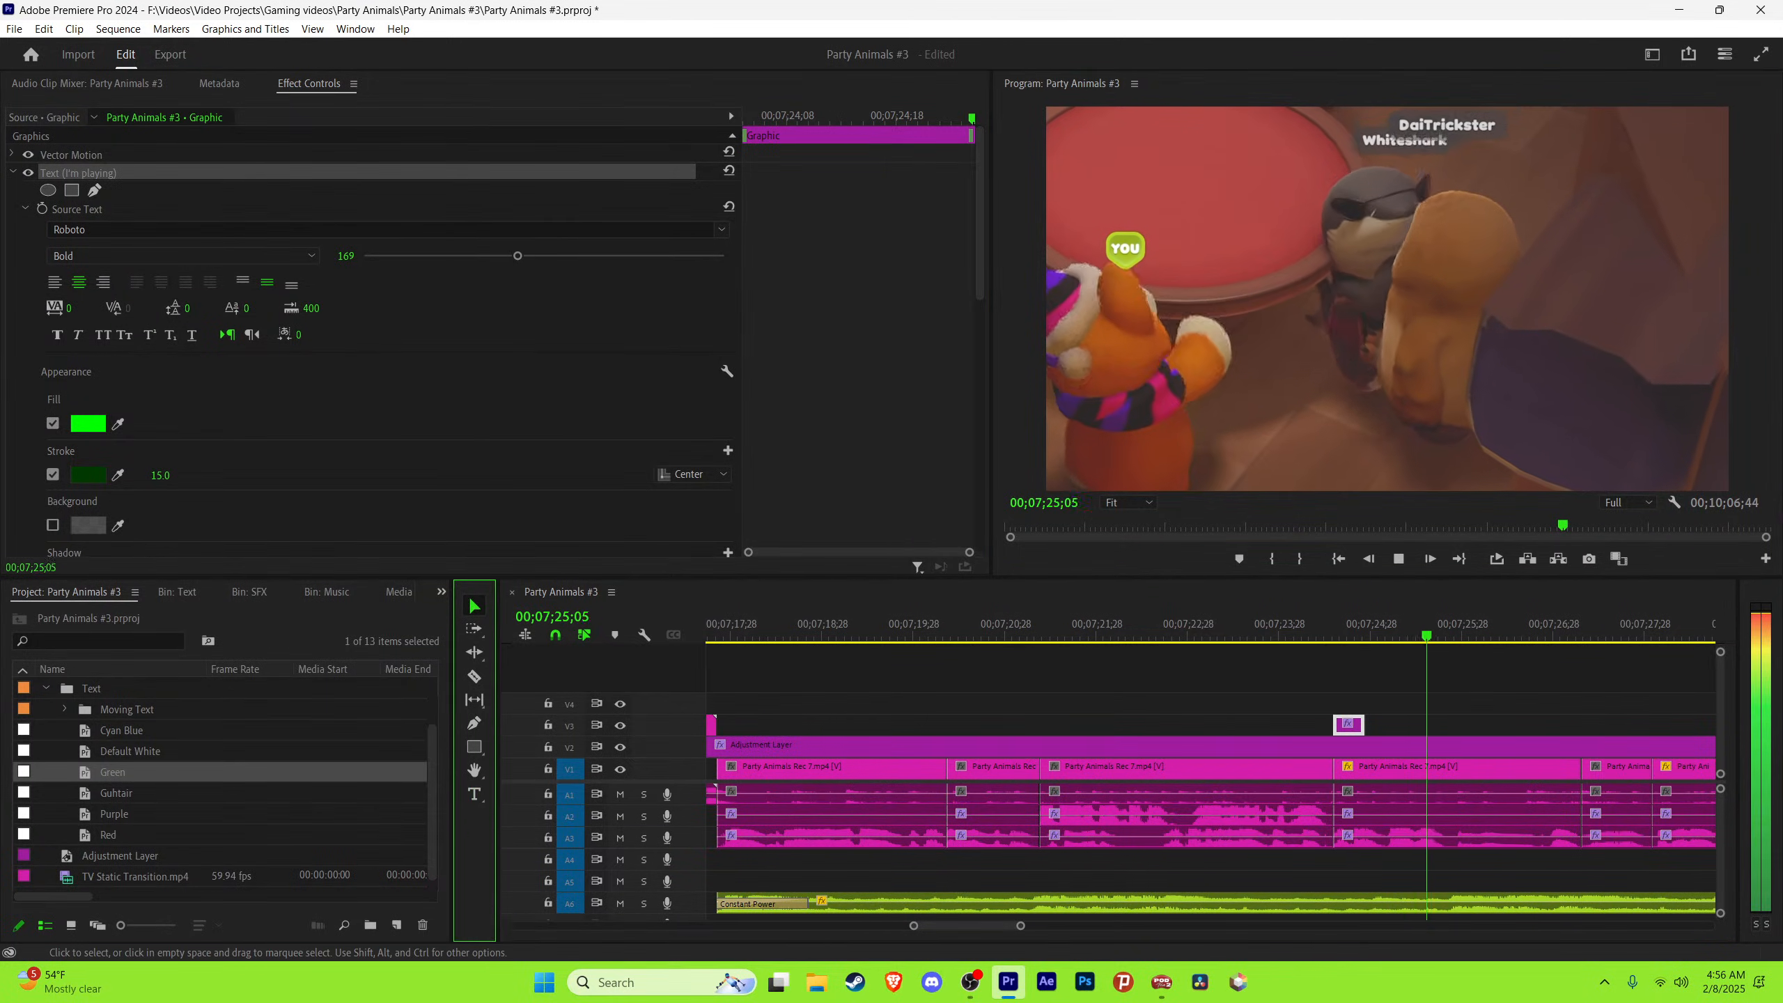
pyautogui.moveTo(1021, 926); pyautogui.dragTo(999, 926)
pyautogui.click(1101, 631)
pyautogui.press('space')
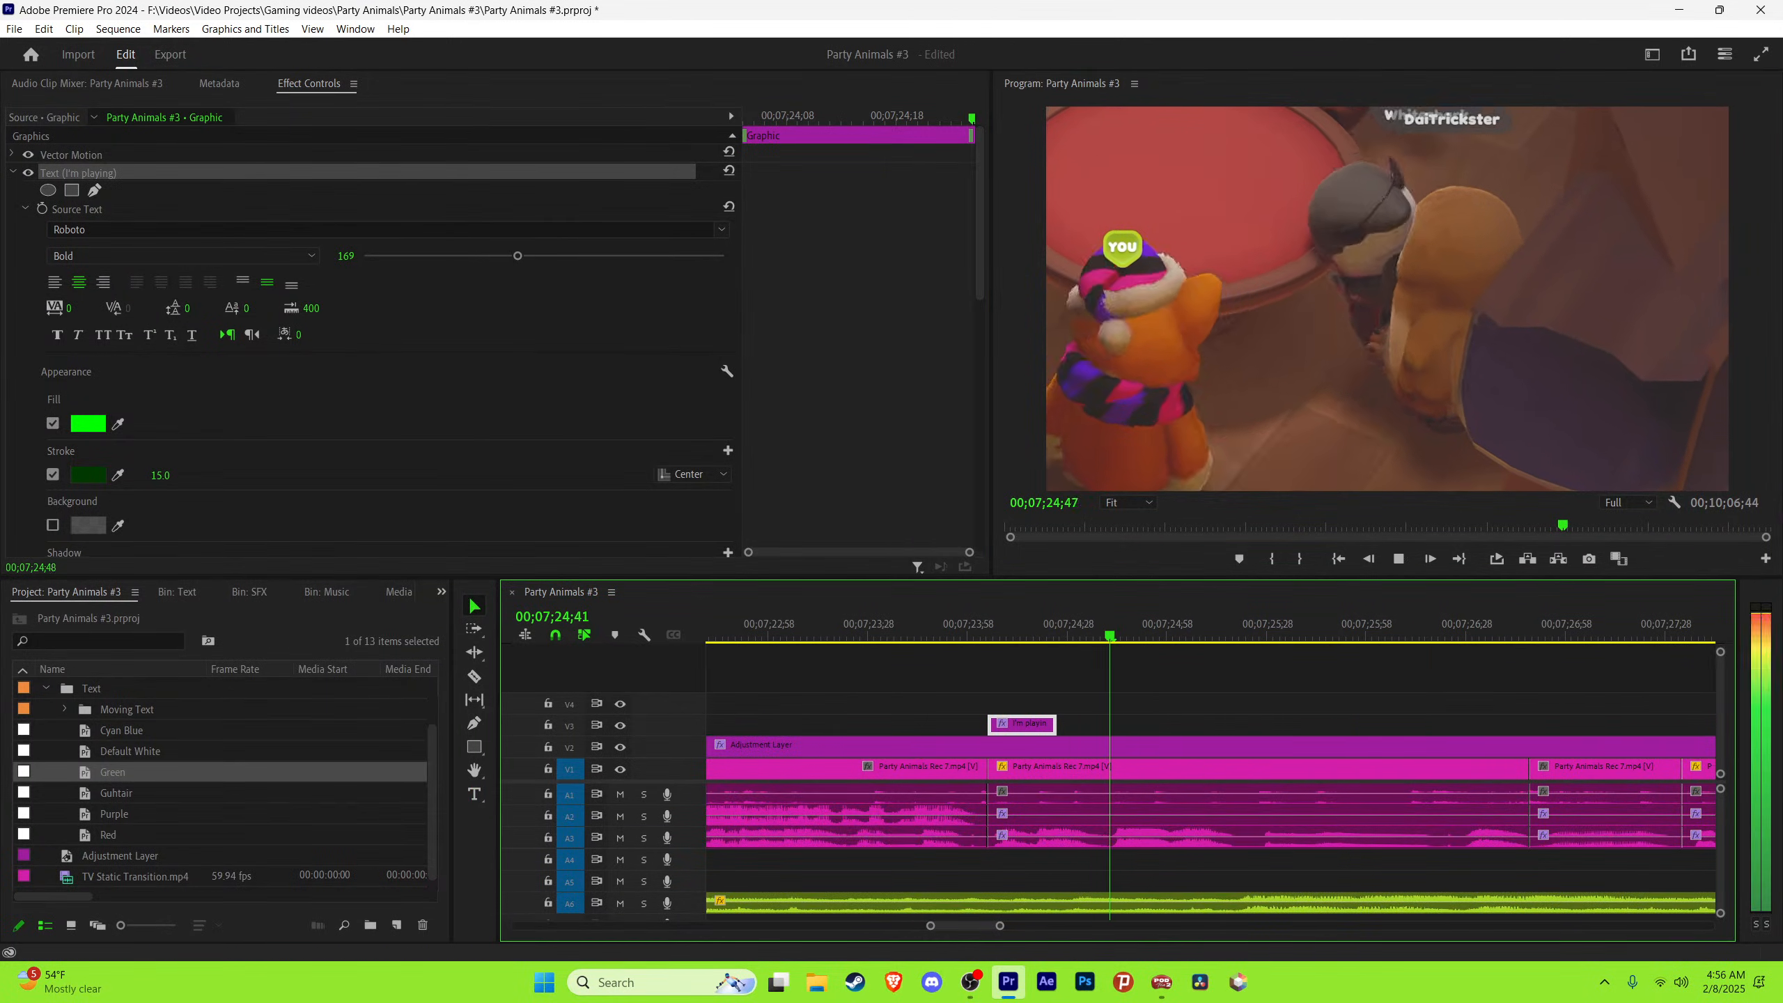
pyautogui.press('space')
pyautogui.moveTo(1057, 725); pyautogui.dragTo(1159, 725)
# Step: Replace the text of the duplicated "I'm playing" caption with "Whono" and extend it to about 00;07;25;20
pyautogui.click(1158, 632)
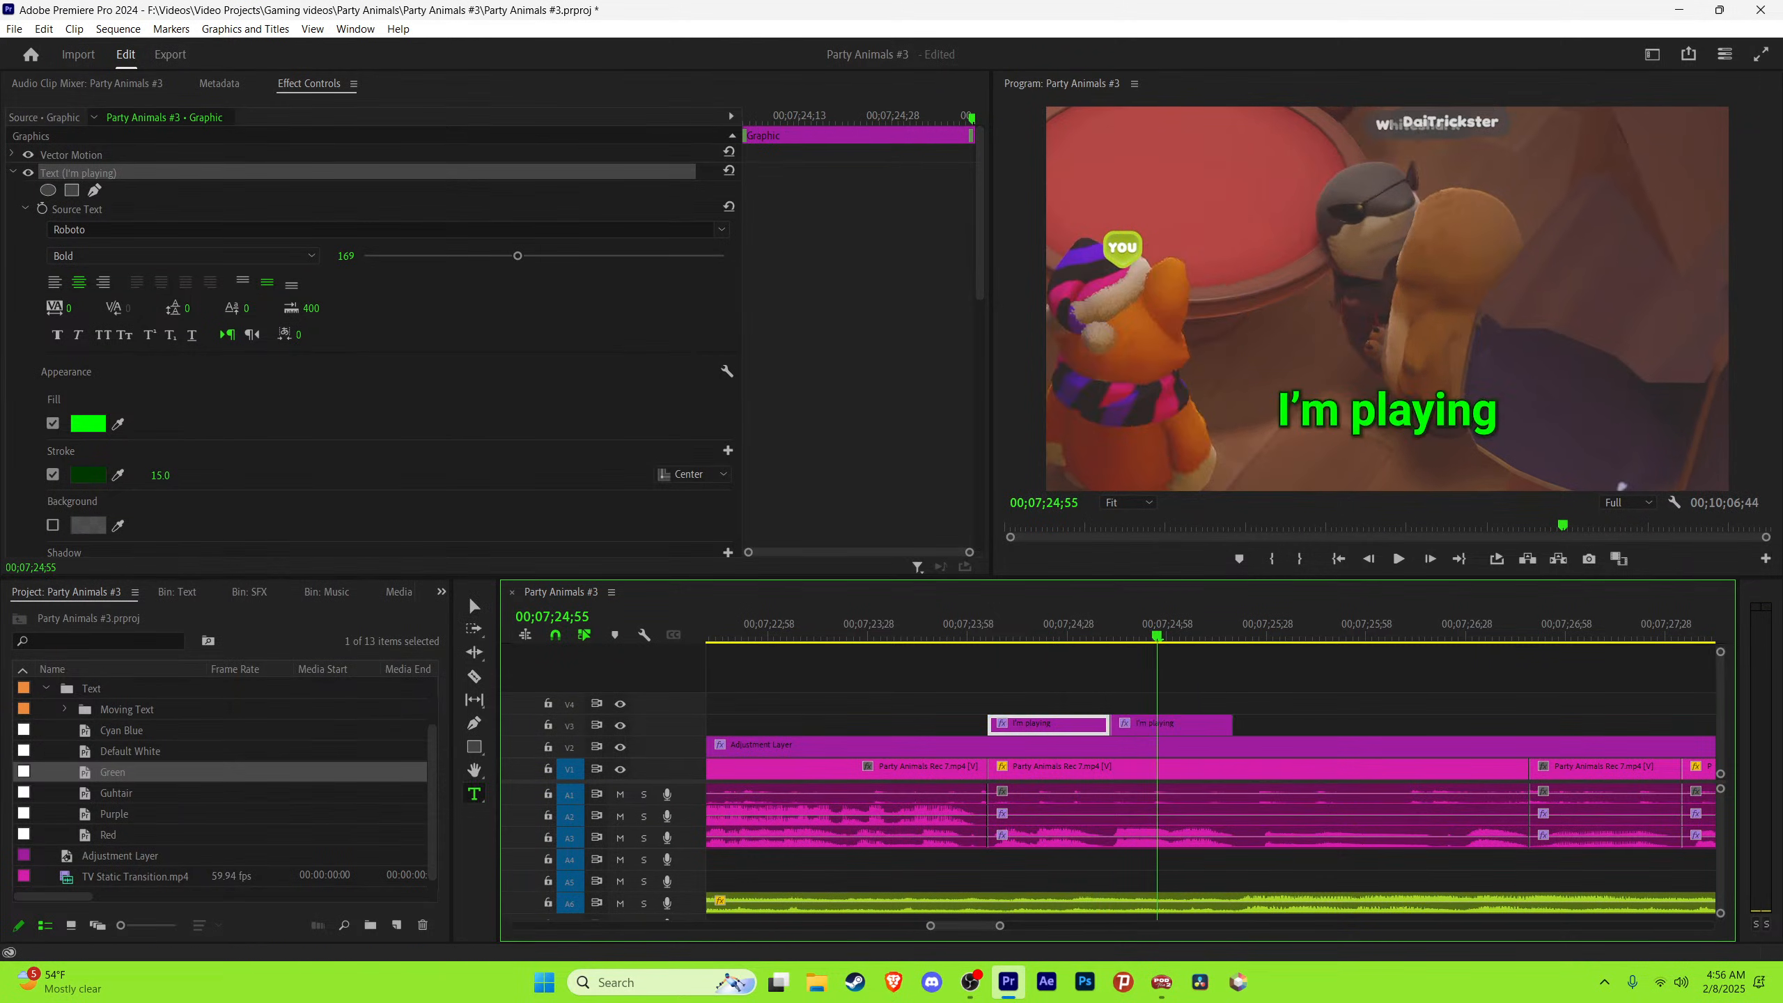
pyautogui.moveTo(1501, 414); pyautogui.dragTo(1274, 413)
pyautogui.write('Whono')
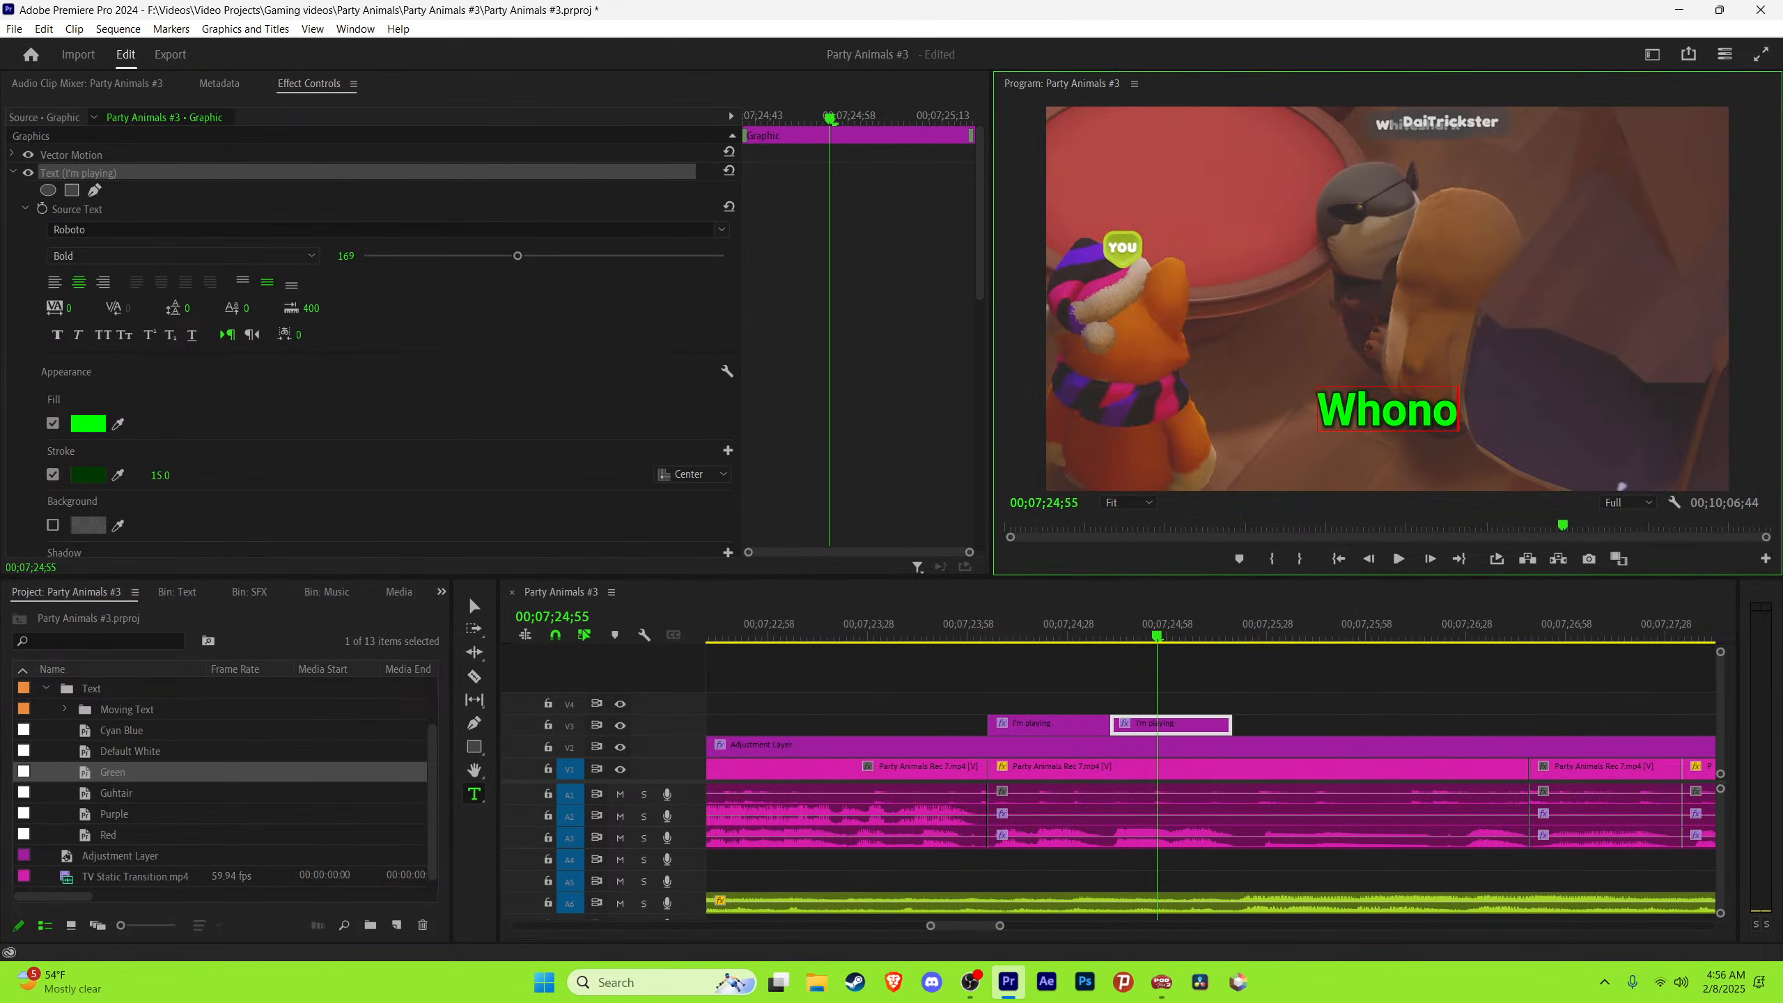
pyautogui.click(474, 606)
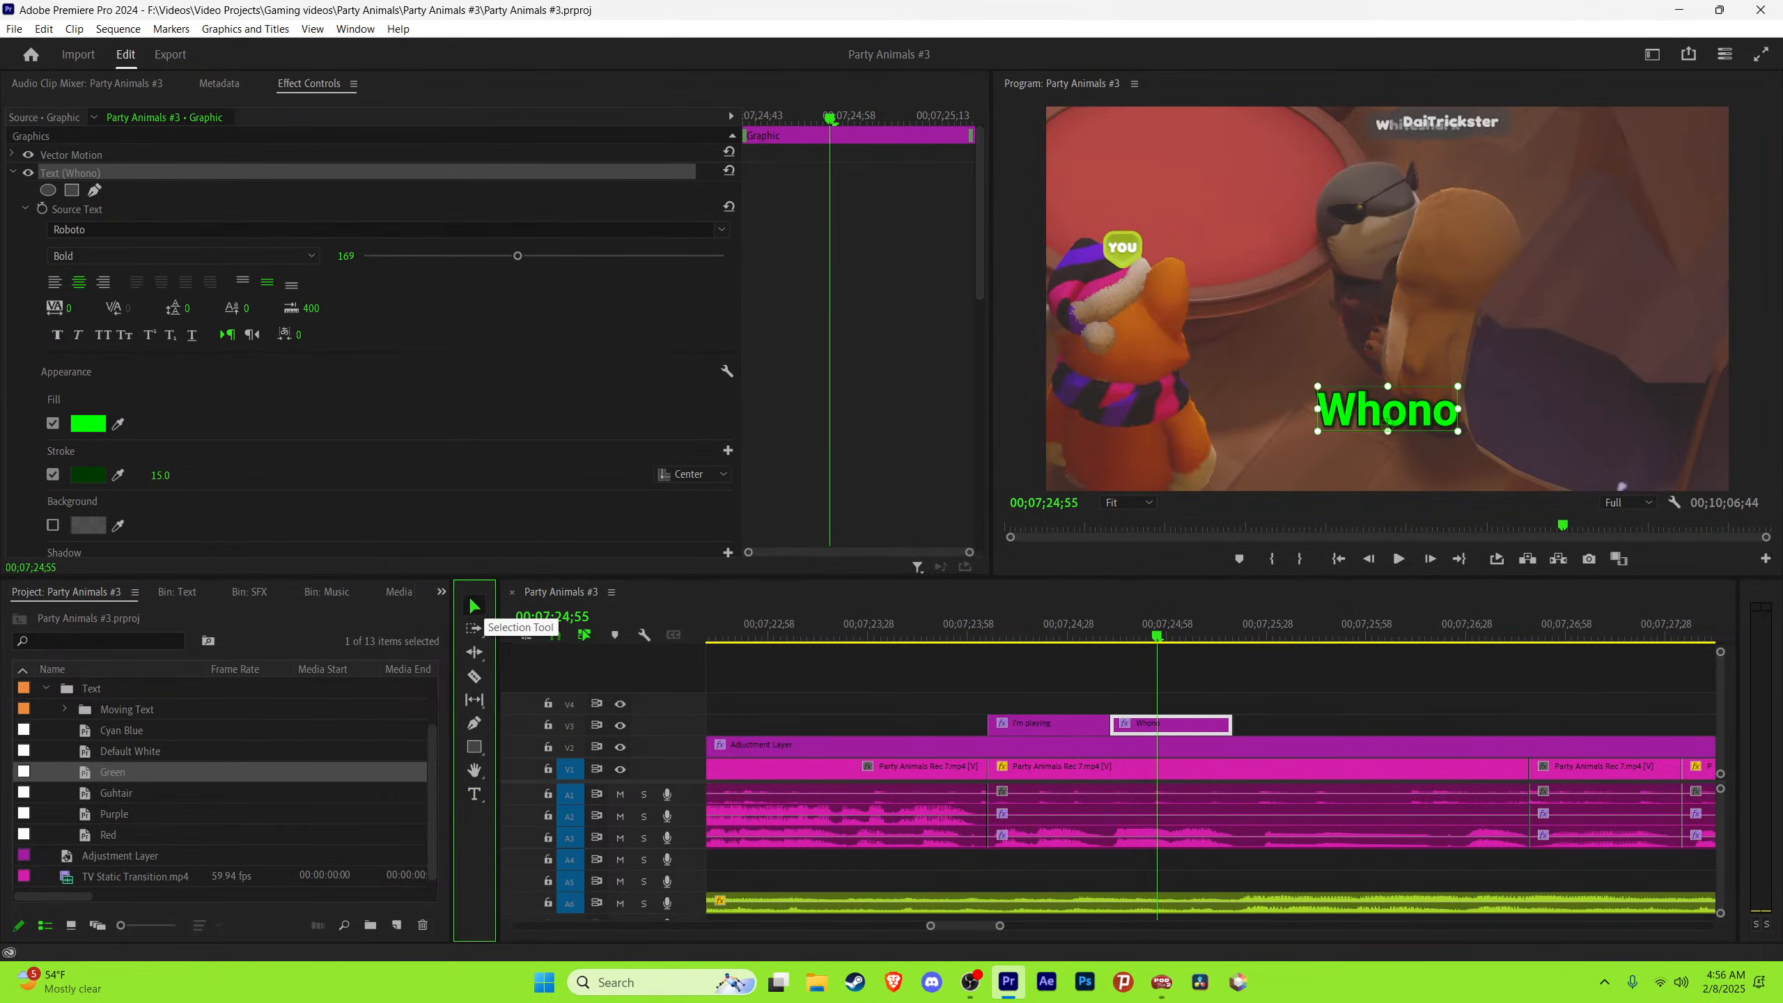
pyautogui.moveTo(1157, 636); pyautogui.dragTo(1237, 636)
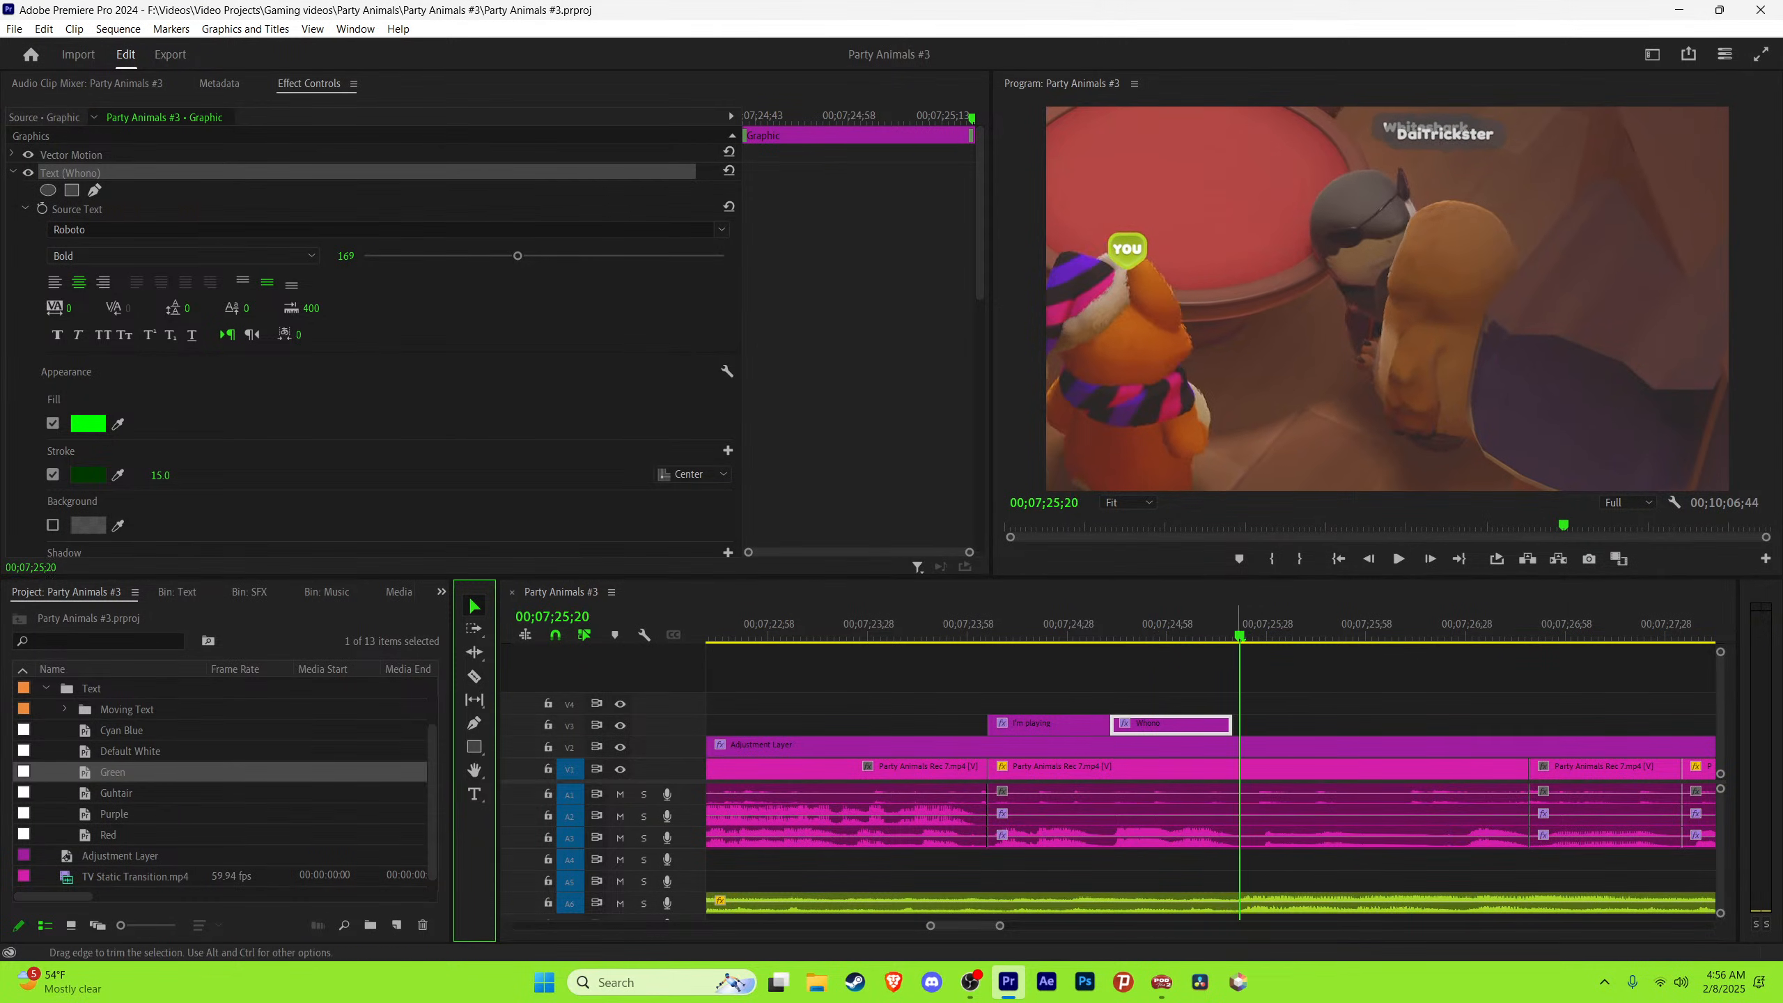
pyautogui.moveTo(1230, 725); pyautogui.dragTo(1234, 725)
# Step: Play on past the "Whono" caption and step by frames to the start of the next zoomed-in clip at 00;07;27;36
pyautogui.press('space')
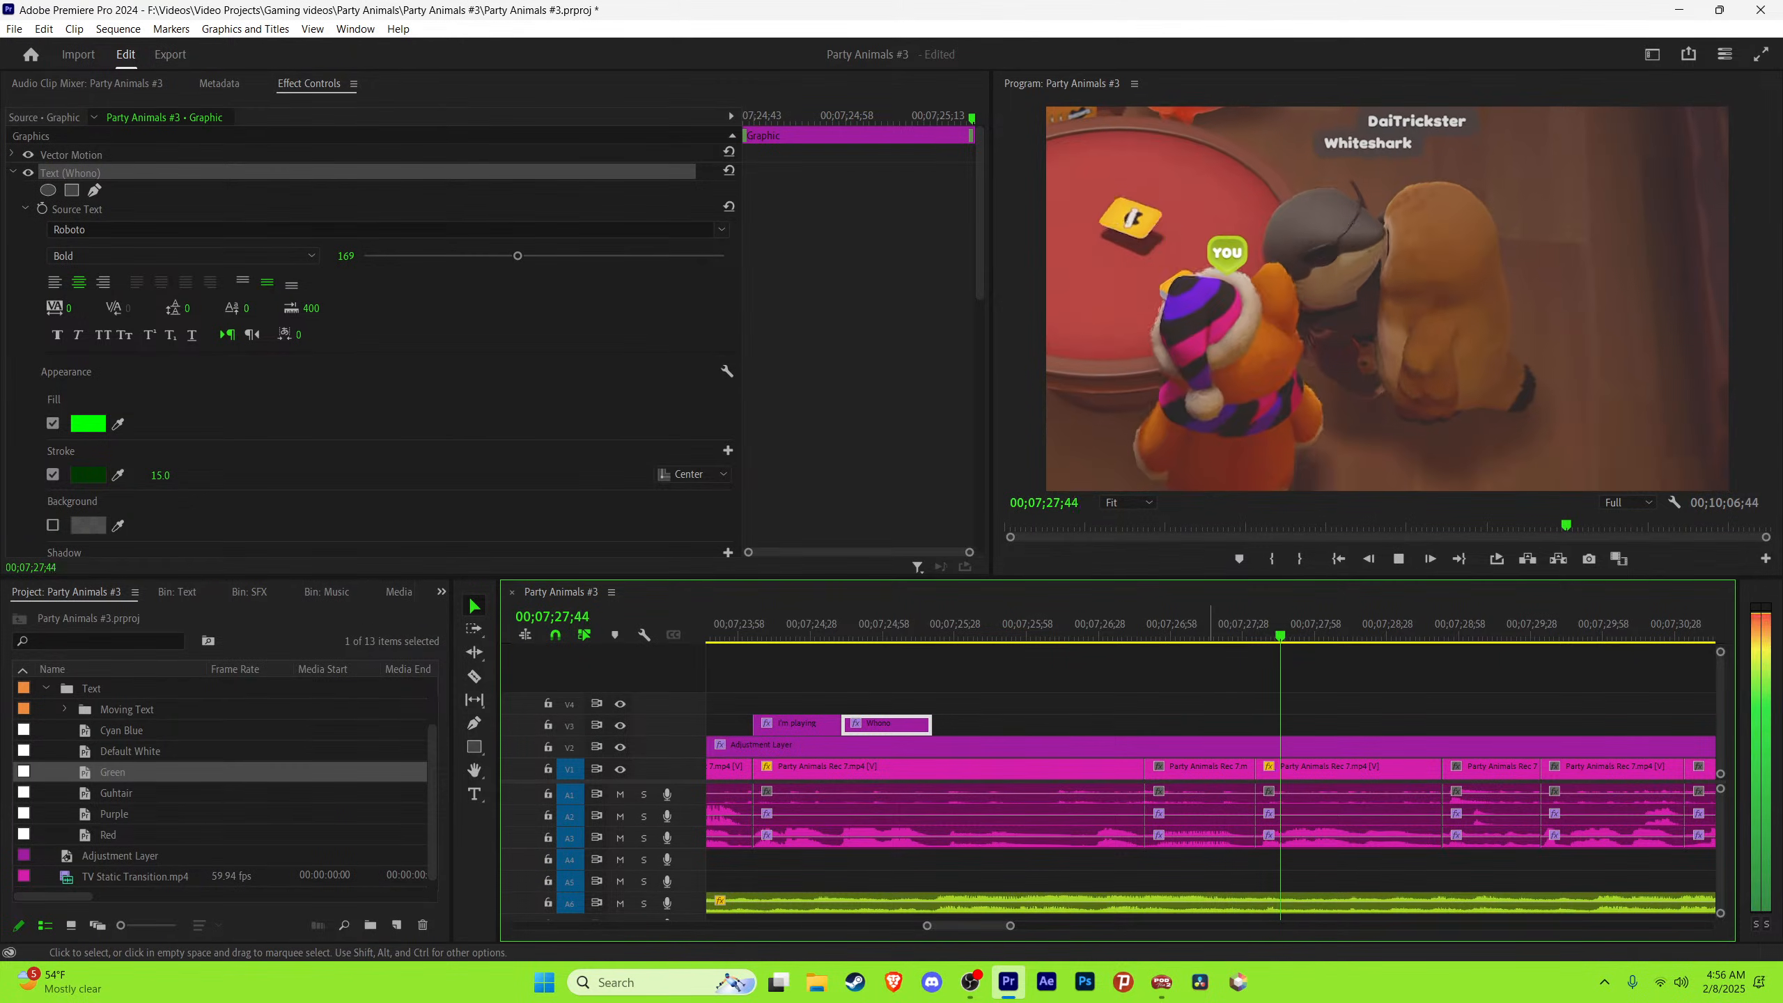
pyautogui.press('space')
pyautogui.moveTo(1248, 636); pyautogui.dragTo(1255, 636)
pyautogui.press('Left')
pyautogui.press('Right')
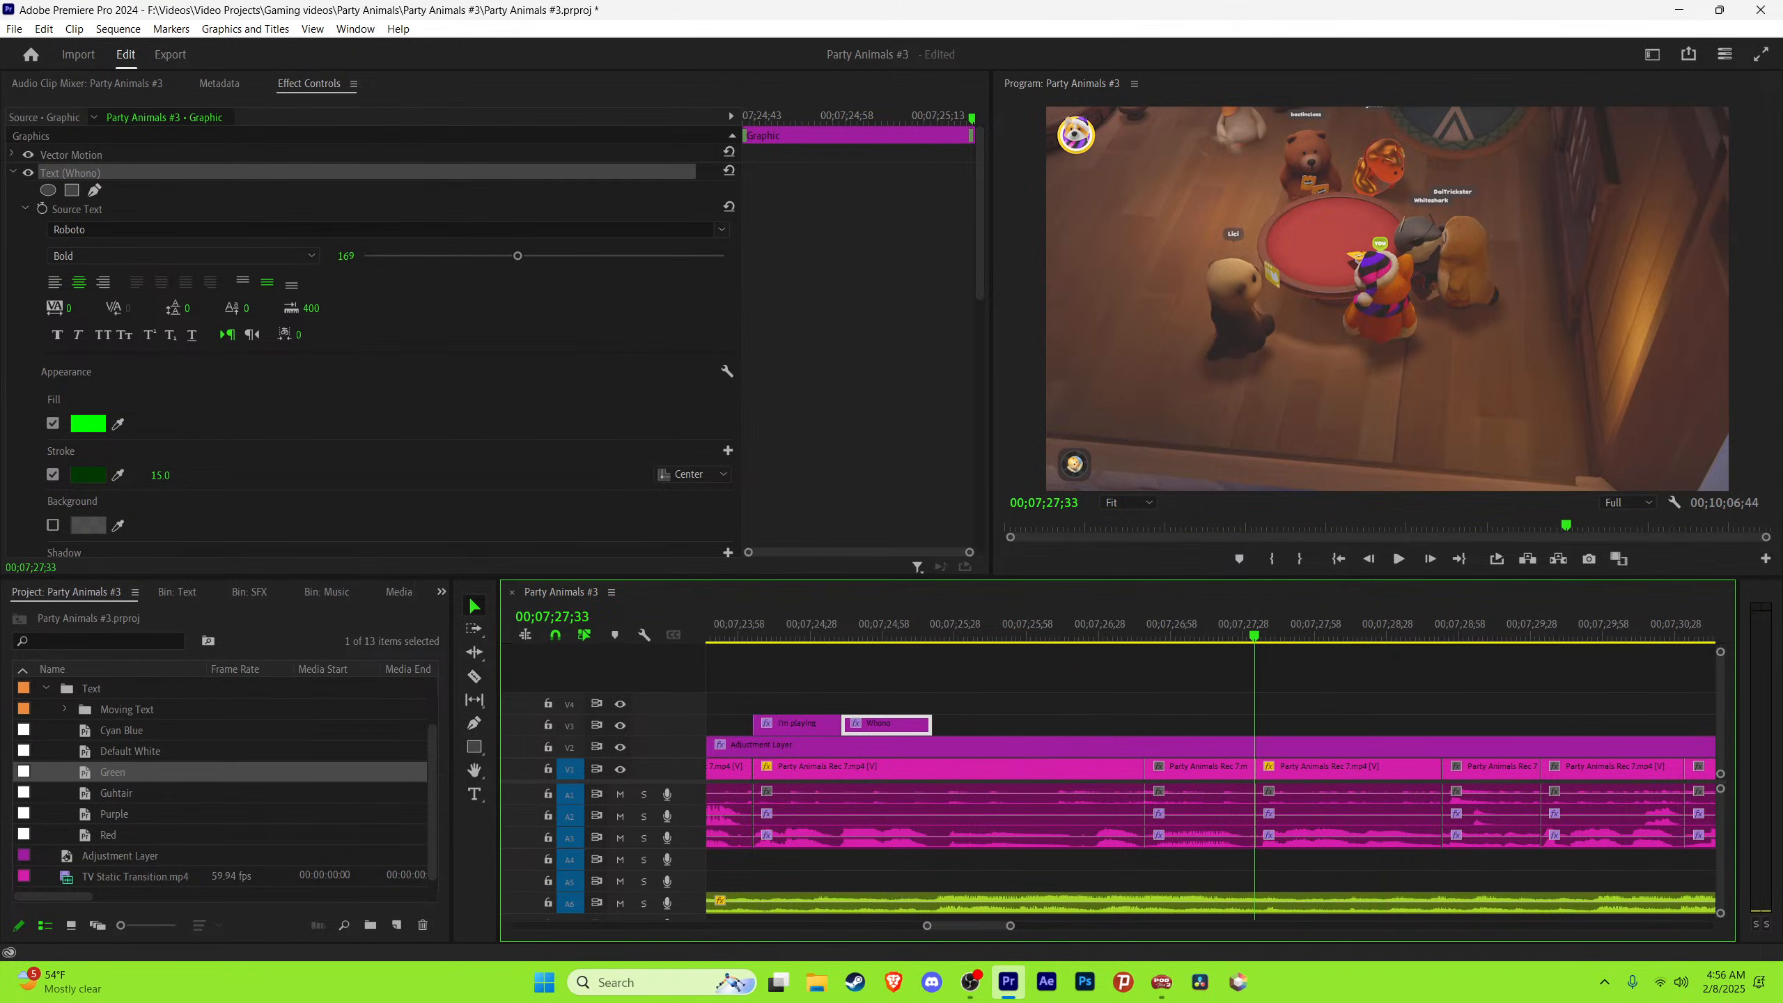
pyautogui.press('=')
pyautogui.press('=')
pyautogui.press('Right')
pyautogui.press('Right')
pyautogui.press('Right')
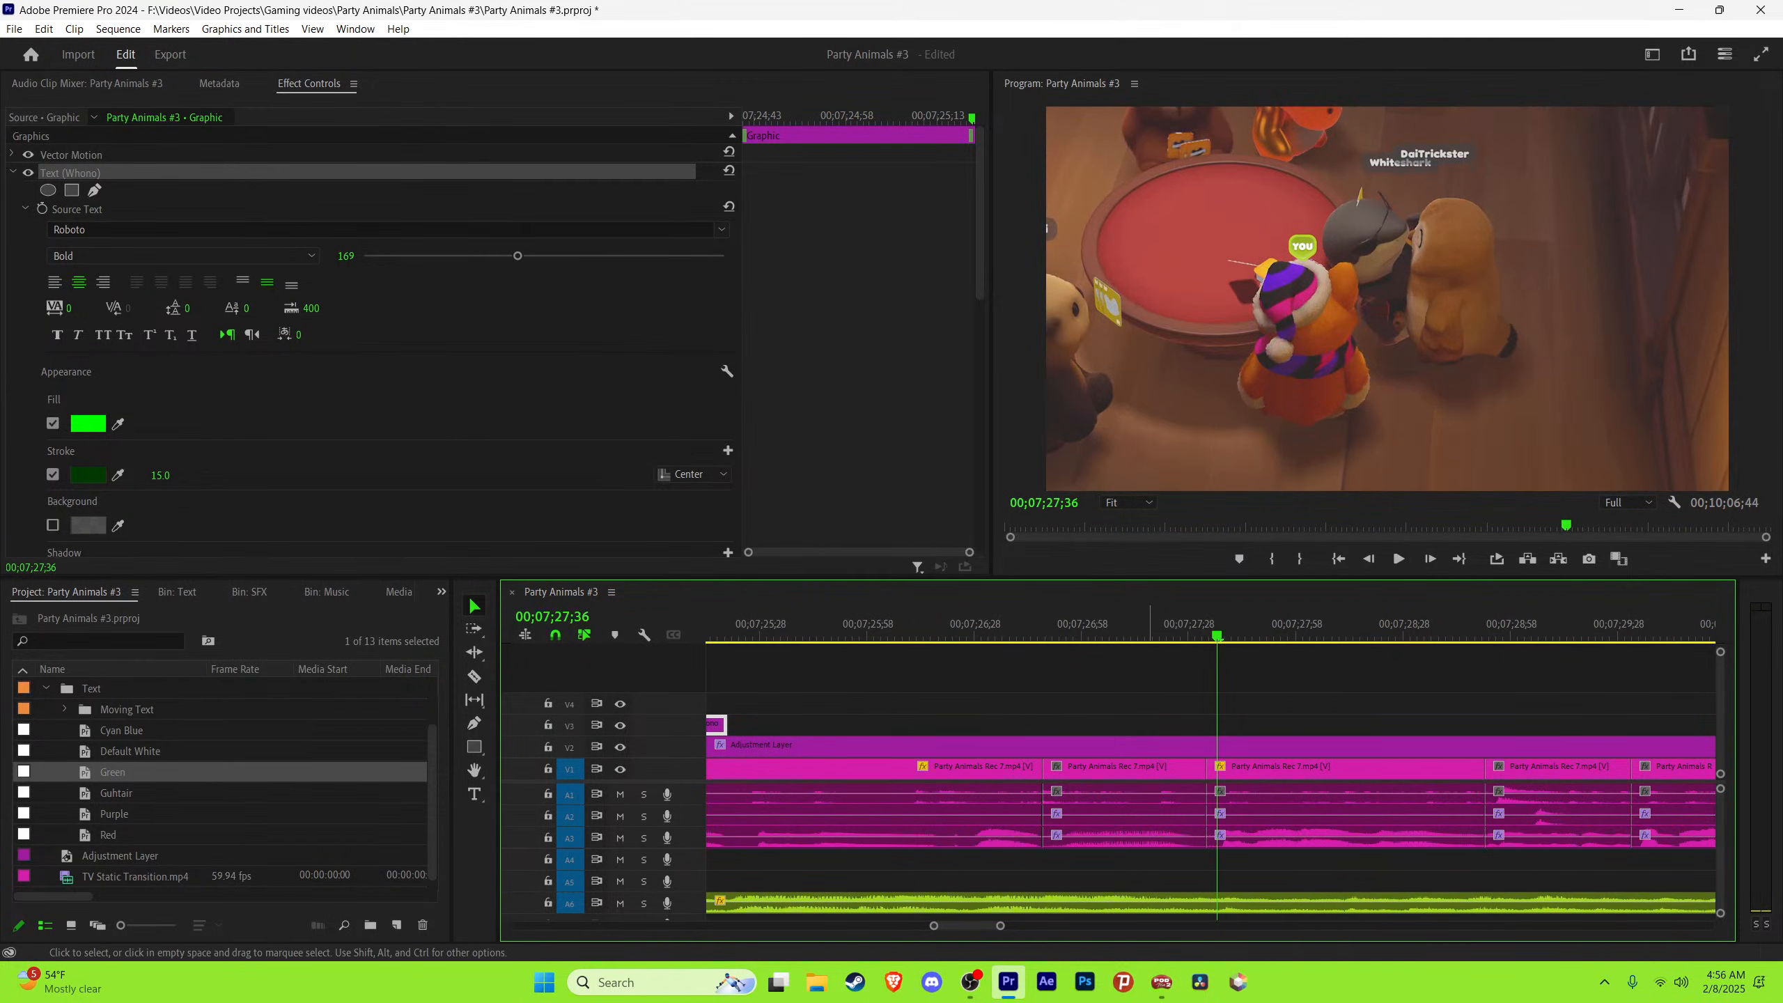
pyautogui.press('Left')
pyautogui.press('Left')
pyautogui.press('Right')
pyautogui.press('Right')
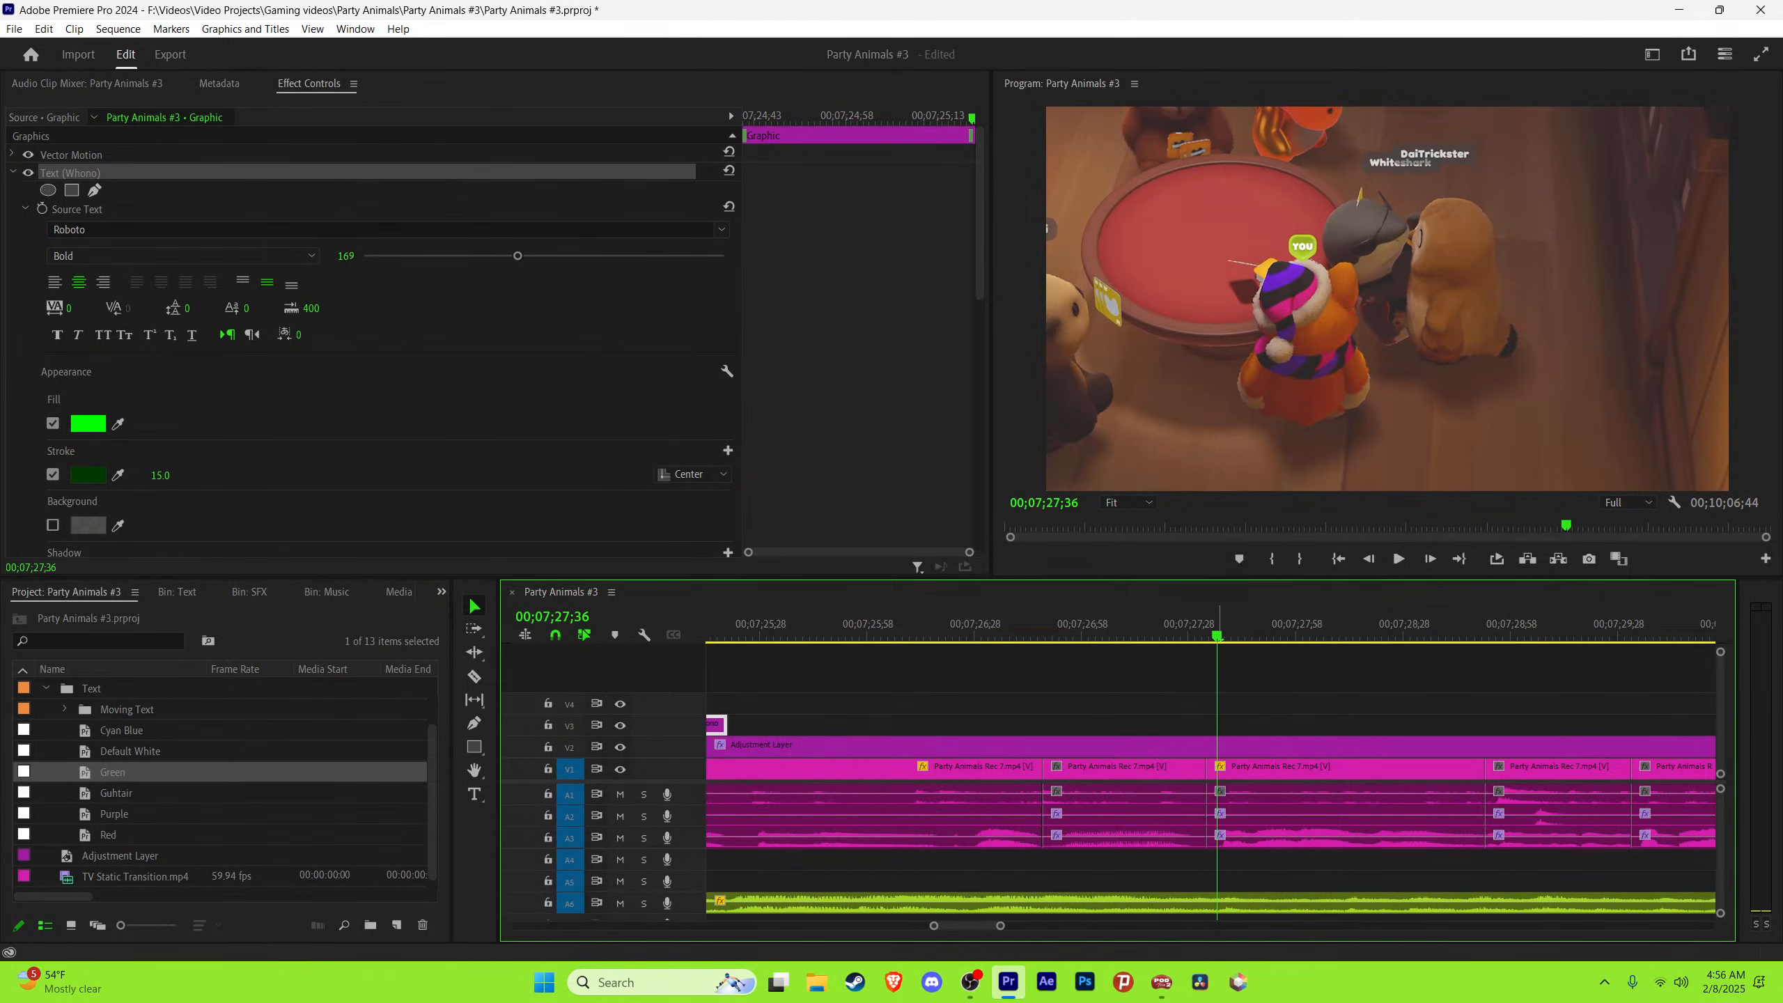
# Step: Place a duplicate of the "Whono" caption at 00;07;27;36 and apply the Red text style to it
pyautogui.press('-')
pyautogui.moveTo(945, 724); pyautogui.dragTo(1238, 724)
pyautogui.click(108, 835)
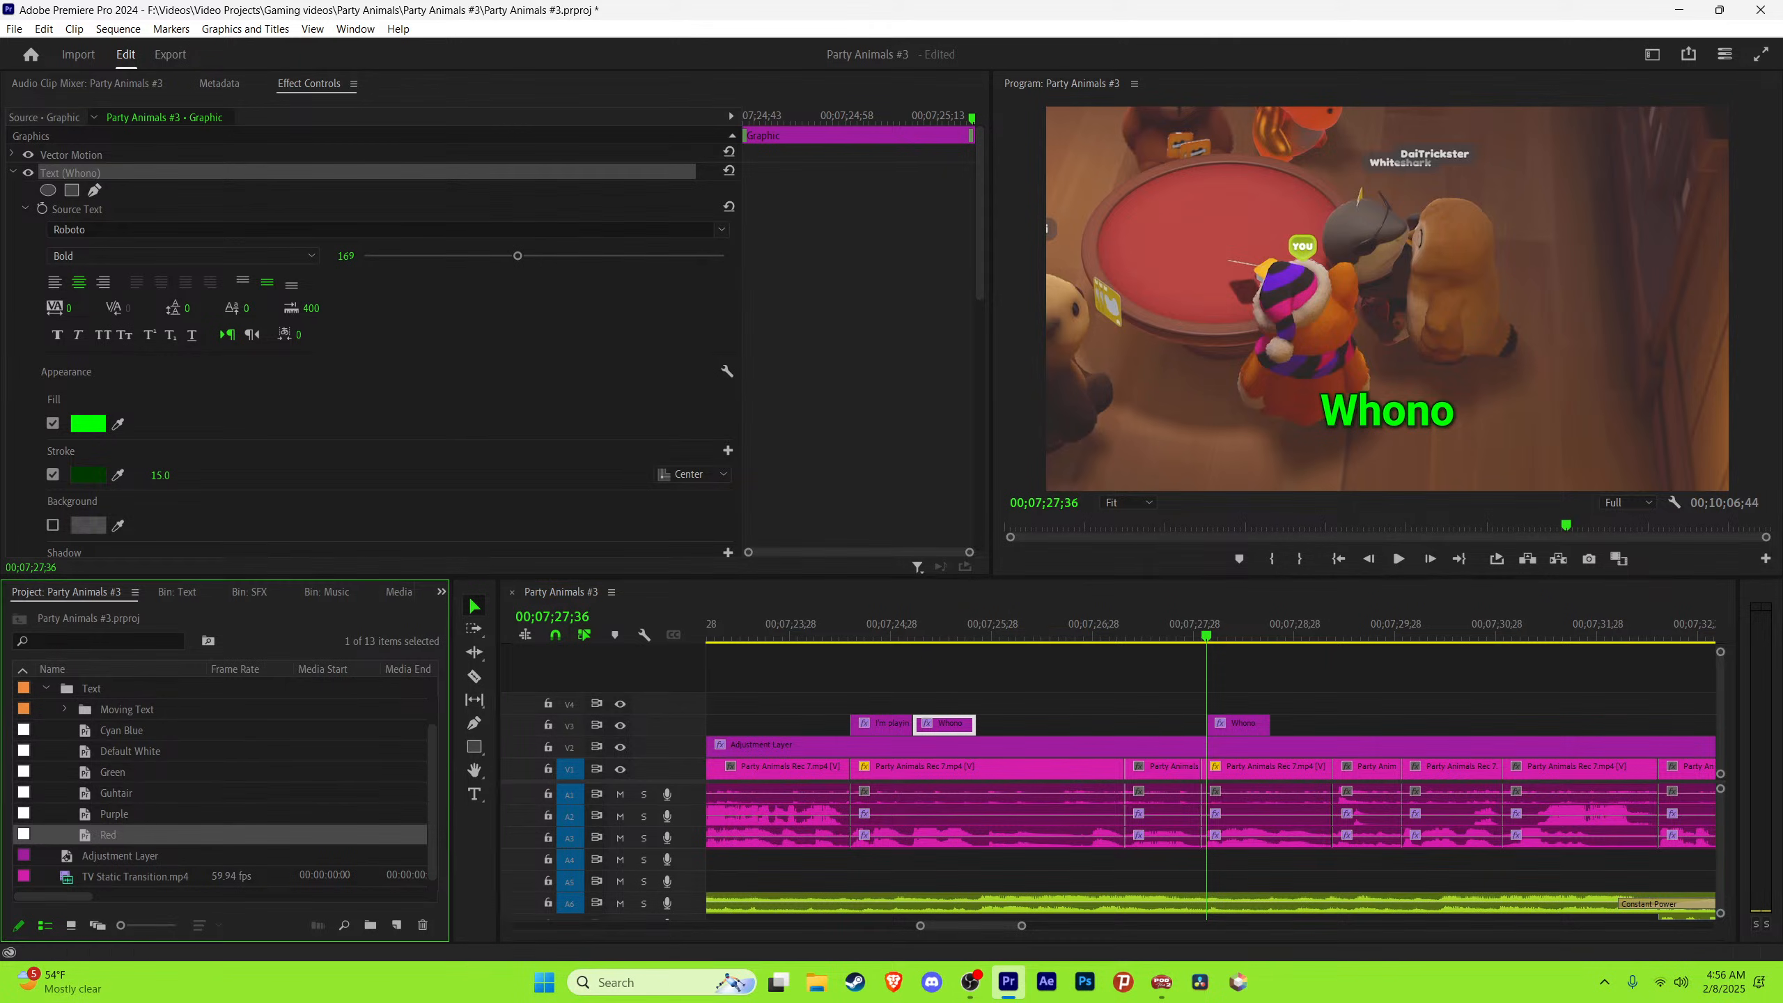
pyautogui.moveTo(945, 724); pyautogui.dragTo(1238, 724)
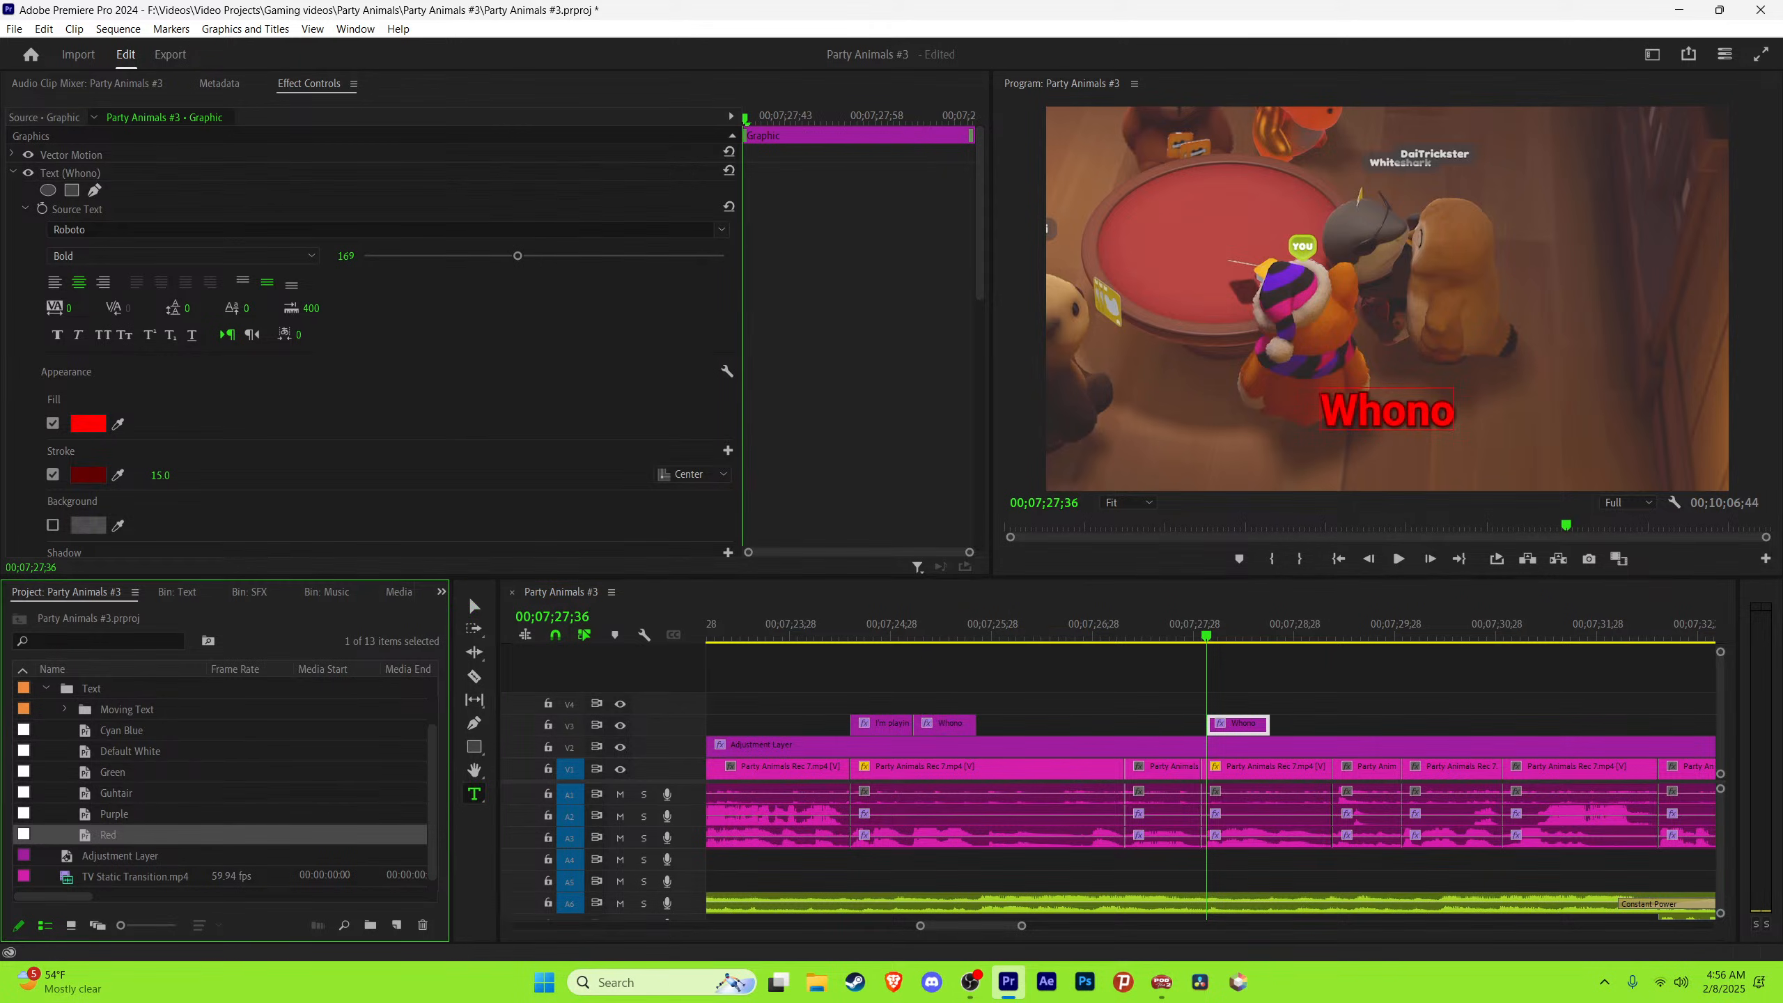
# Step: Replace the red caption's text with "That's so gay", extend it to about 00;07;28;49 and play the footage that follows
pyautogui.doubleClick(1388, 410)
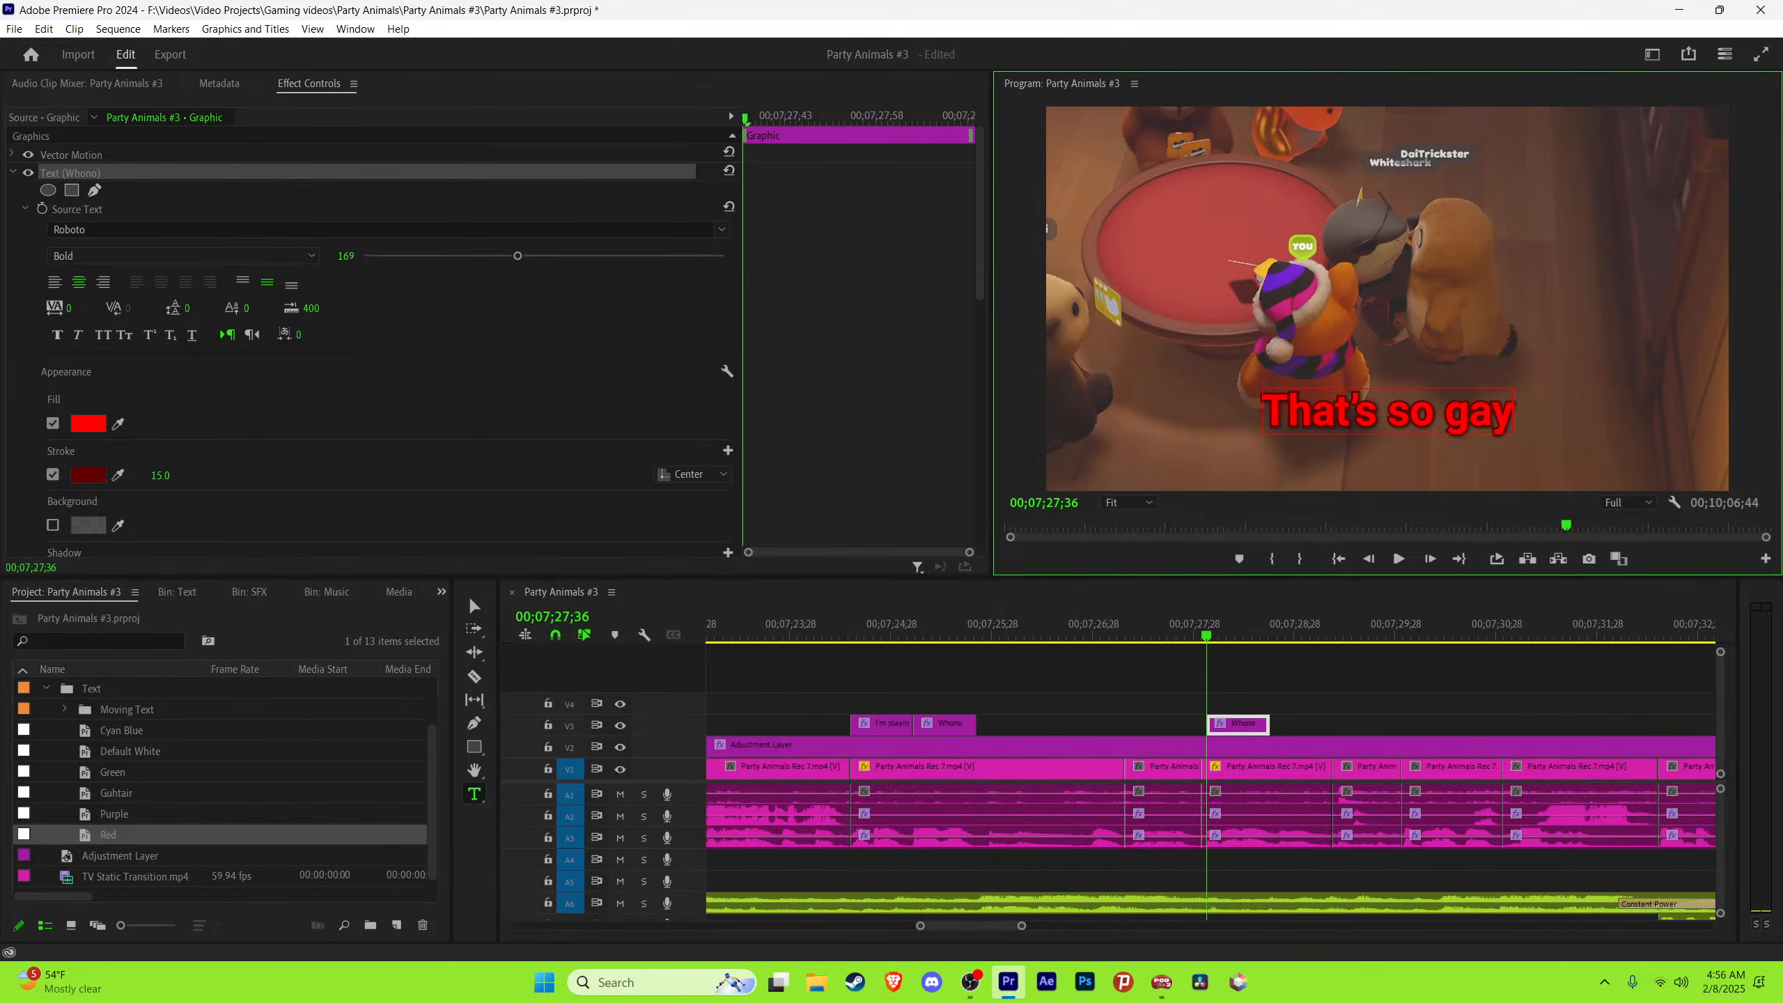
pyautogui.press('Escape')
pyautogui.press('space')
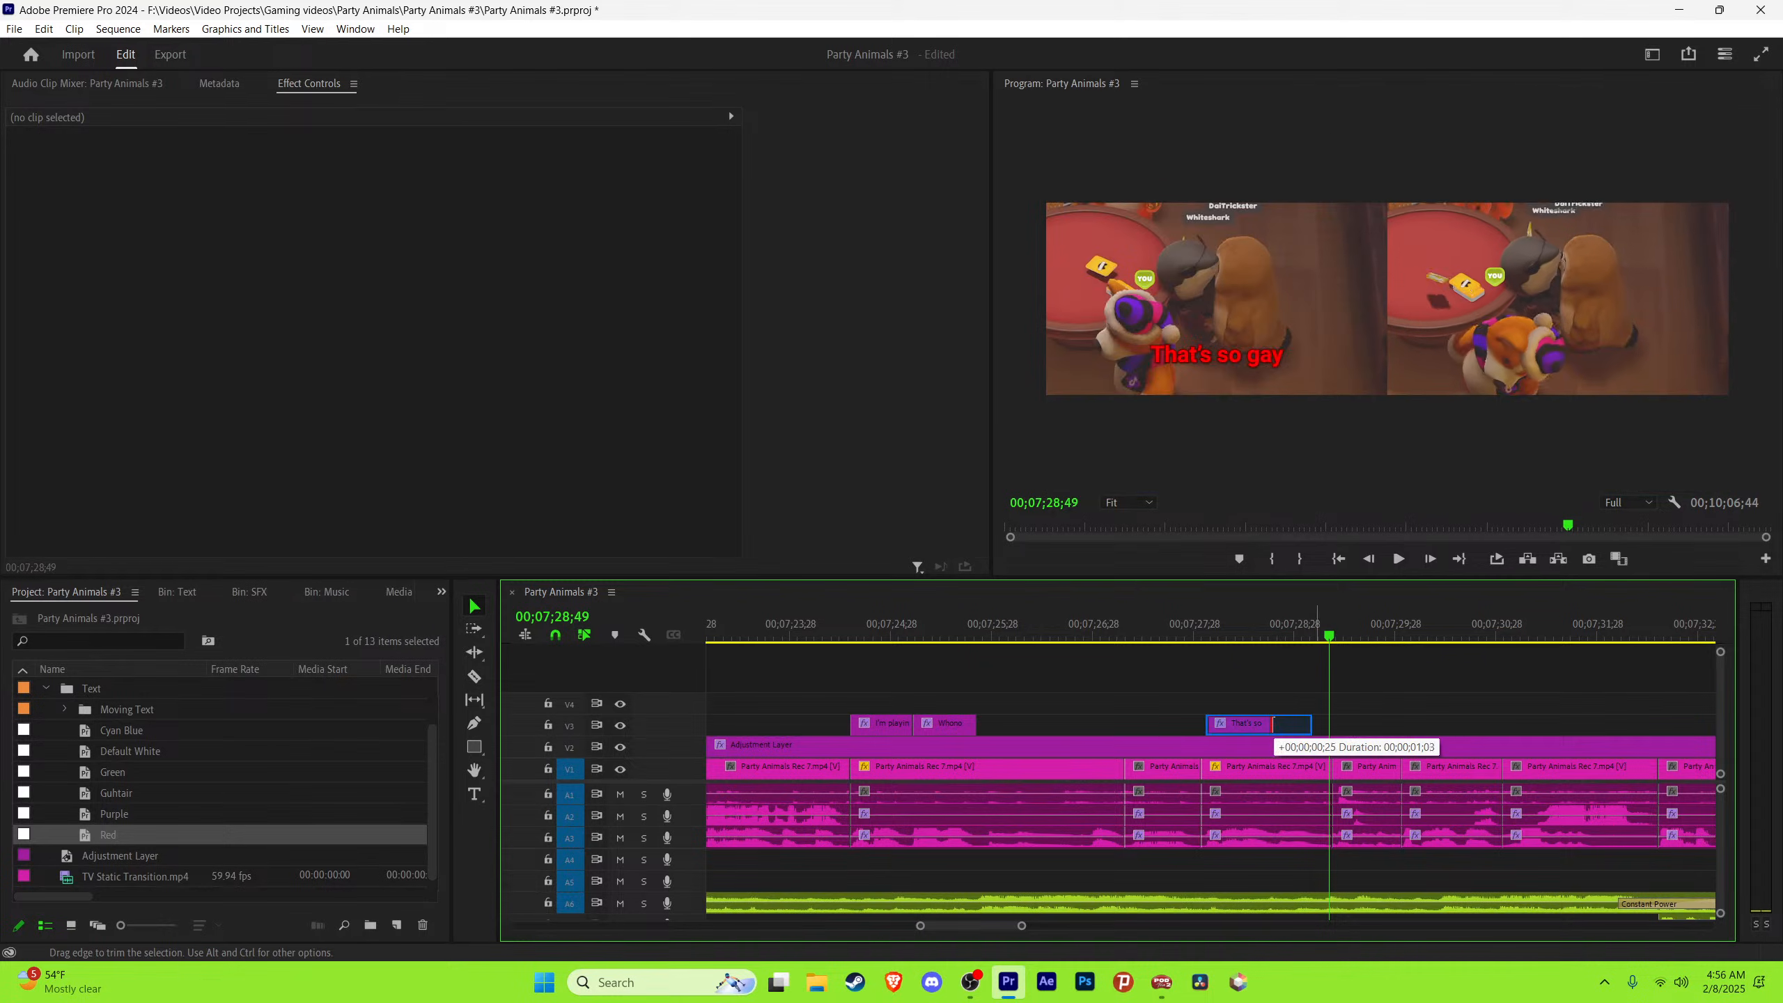
pyautogui.press('space')
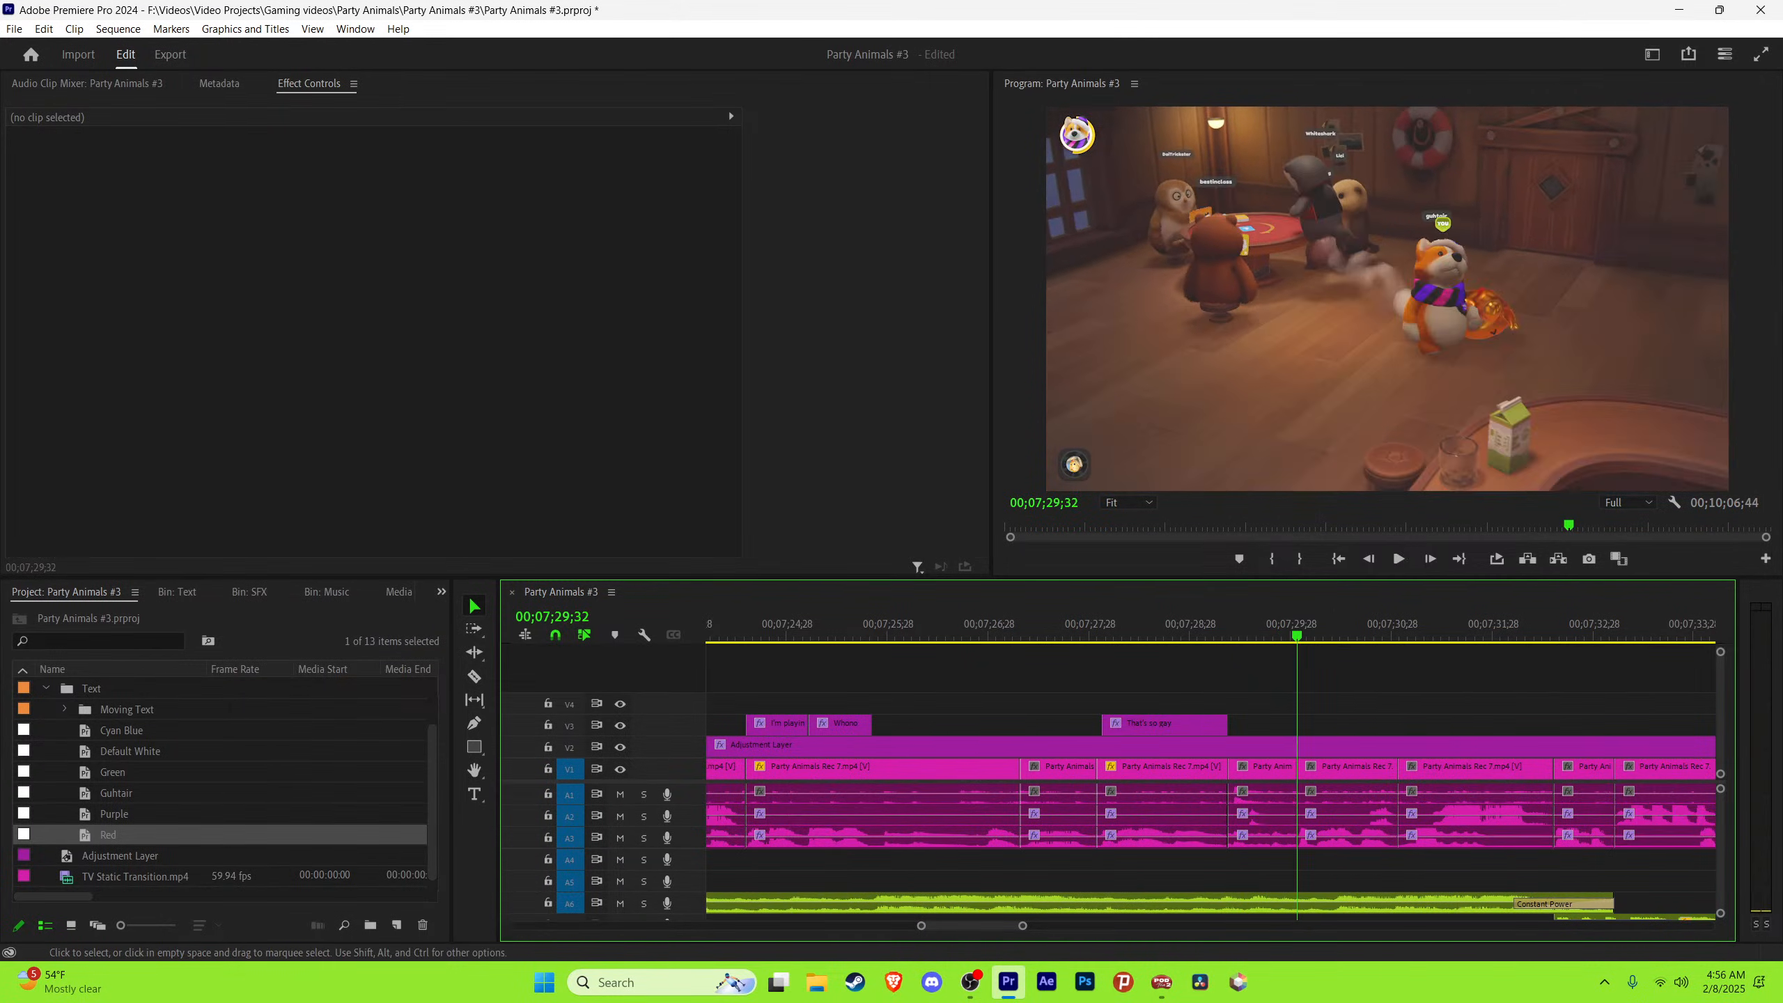
# Step: Save the project and replay the footage after the "That's so gay" caption to find the next spoken line
pyautogui.click(1123, 624)
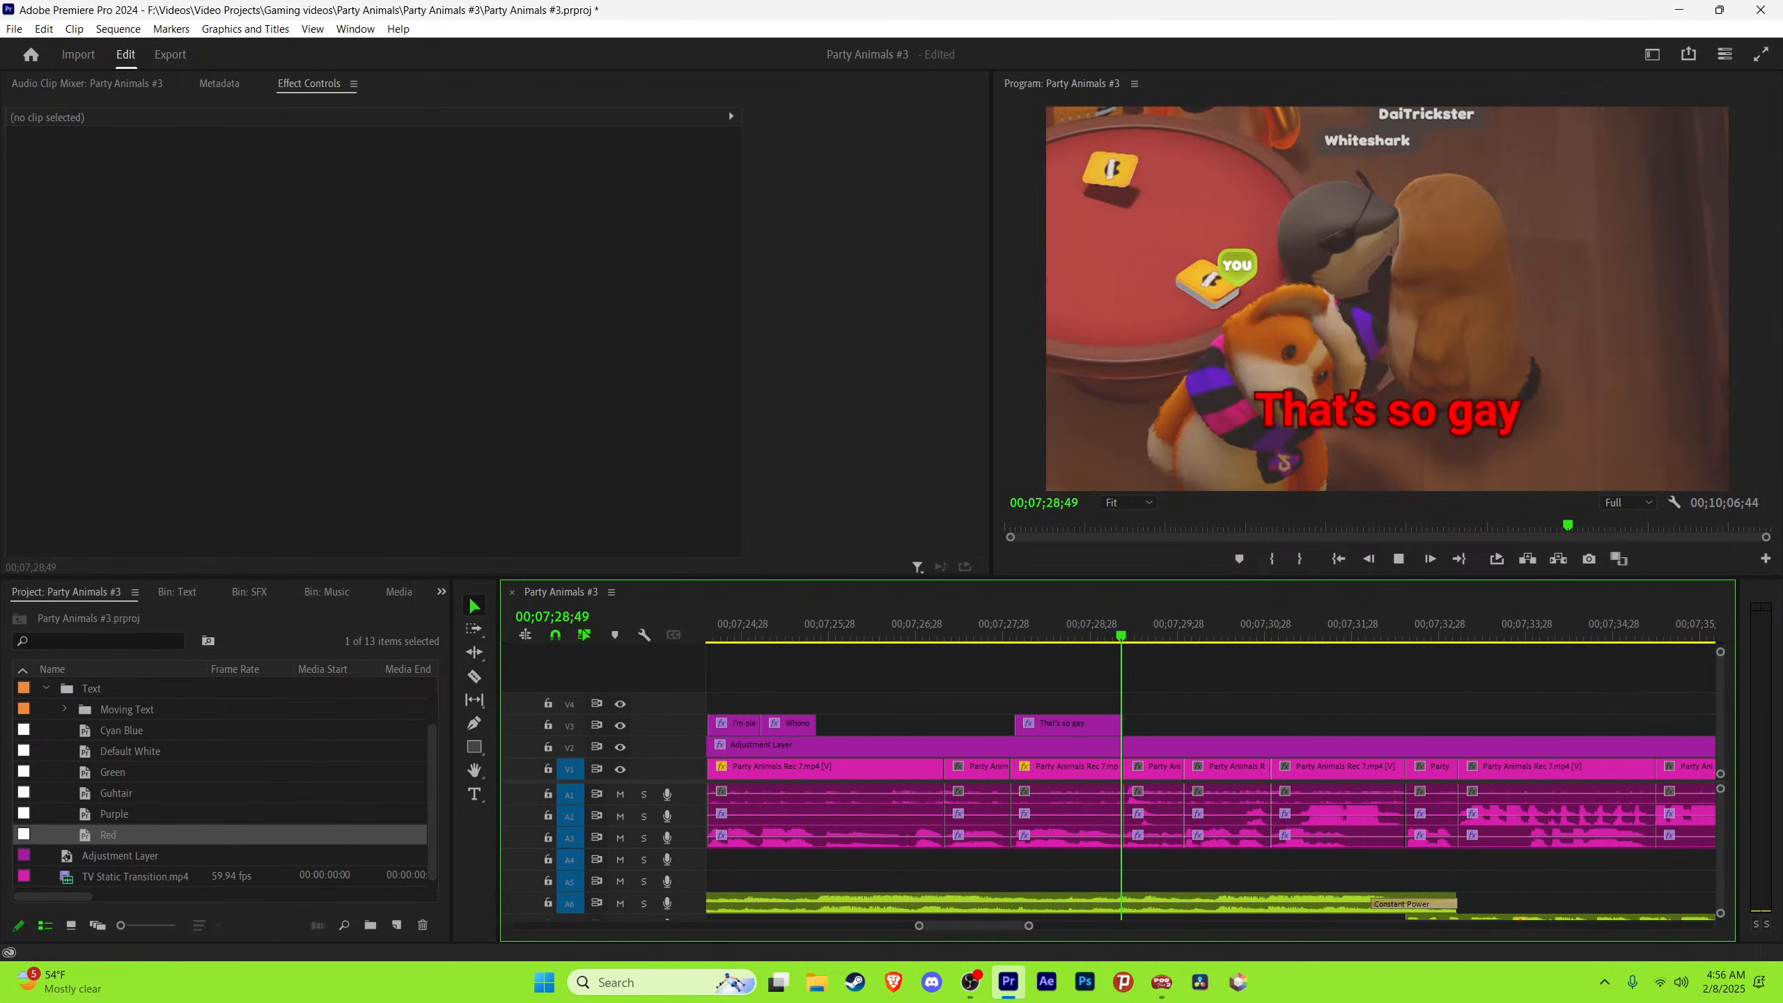
pyautogui.press('space')
pyautogui.hotkey('ctrl', 's')
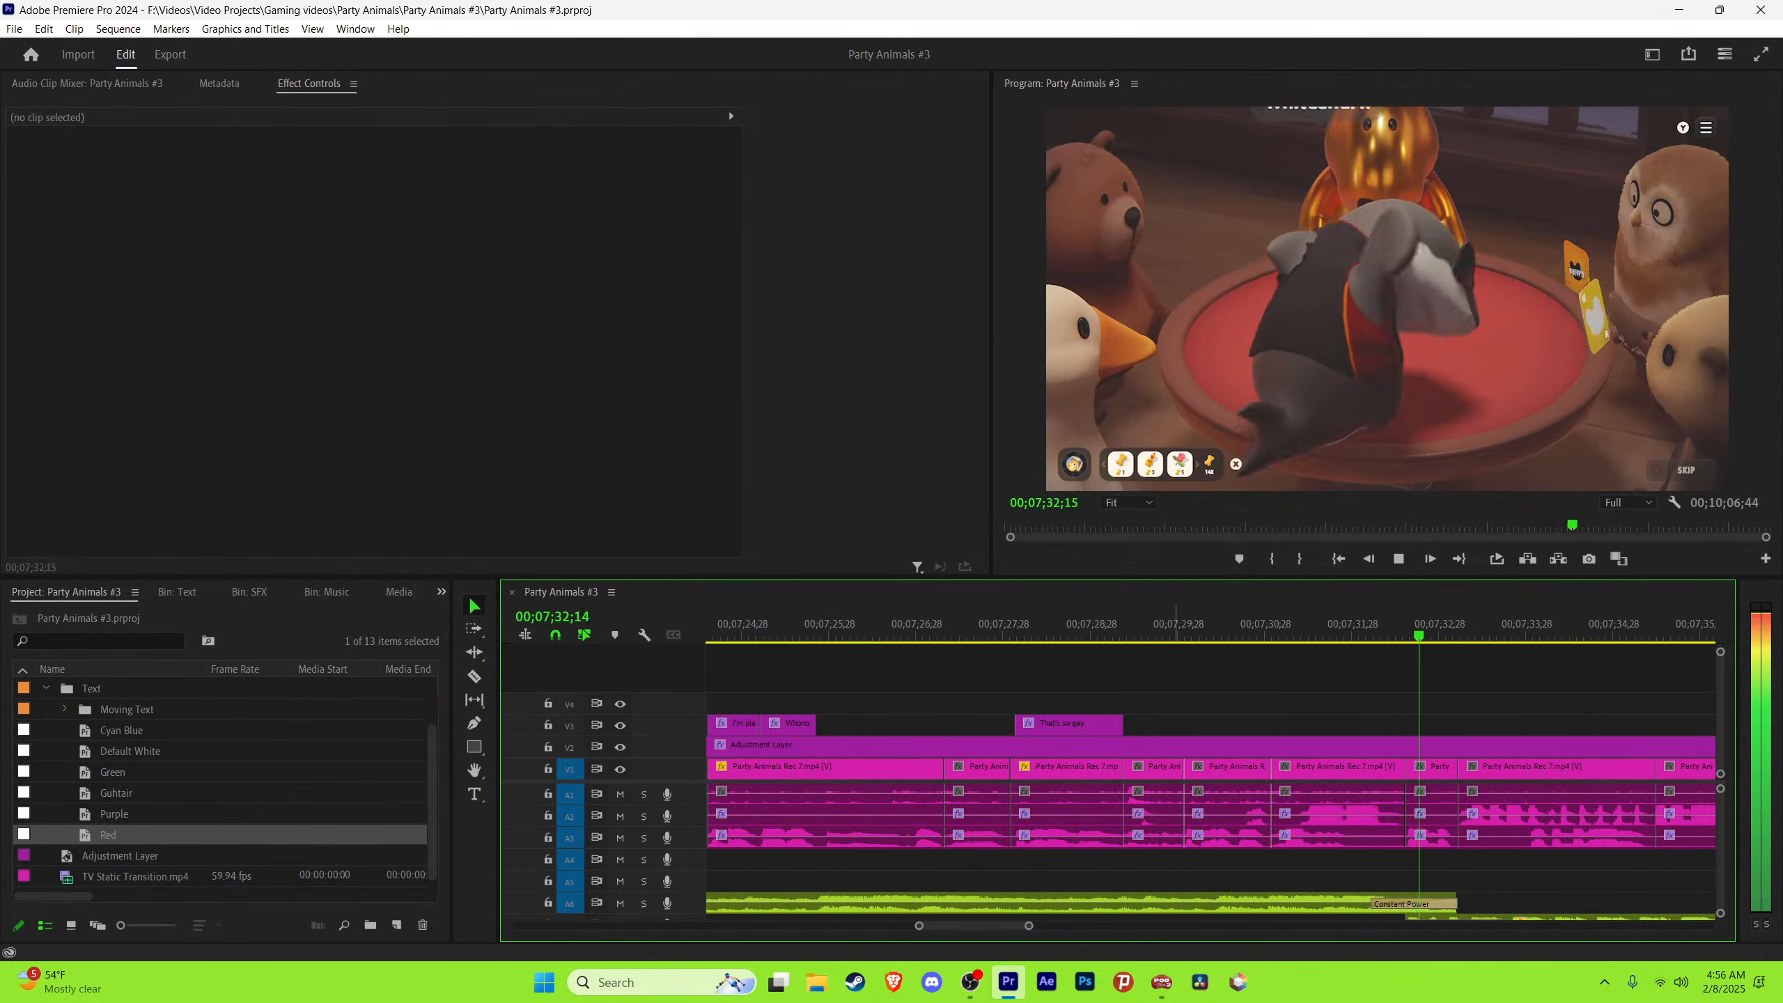
pyautogui.click(1184, 623)
pyautogui.press('space')
pyautogui.press('space')
pyautogui.press('=')
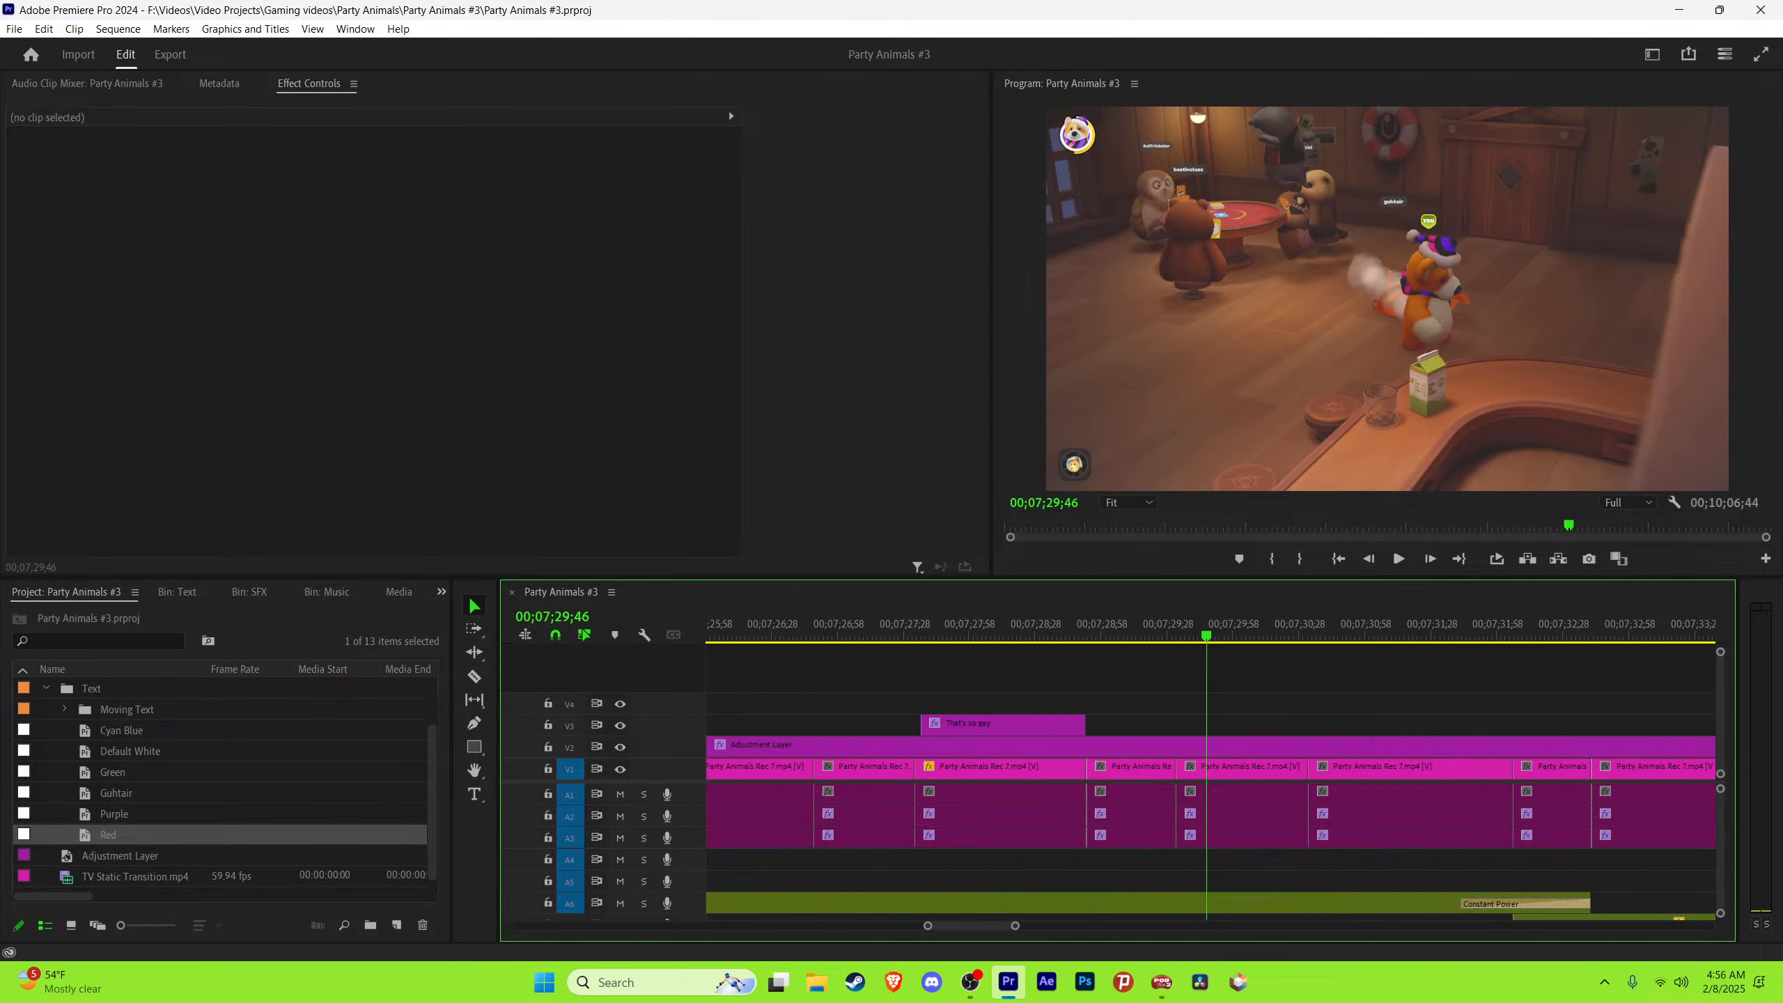
pyautogui.click(1159, 623)
pyautogui.press('space')
pyautogui.press('space')
# Step: Paste the copied "Get it" caption on V3 at 00;07;29;34 and apply the blue Guhtair text style to it
pyautogui.moveTo(1176, 624)
pyautogui.mouseDown()
pyautogui.moveTo(1193, 623)
pyautogui.moveTo(1178, 623)
pyautogui.mouseUp()
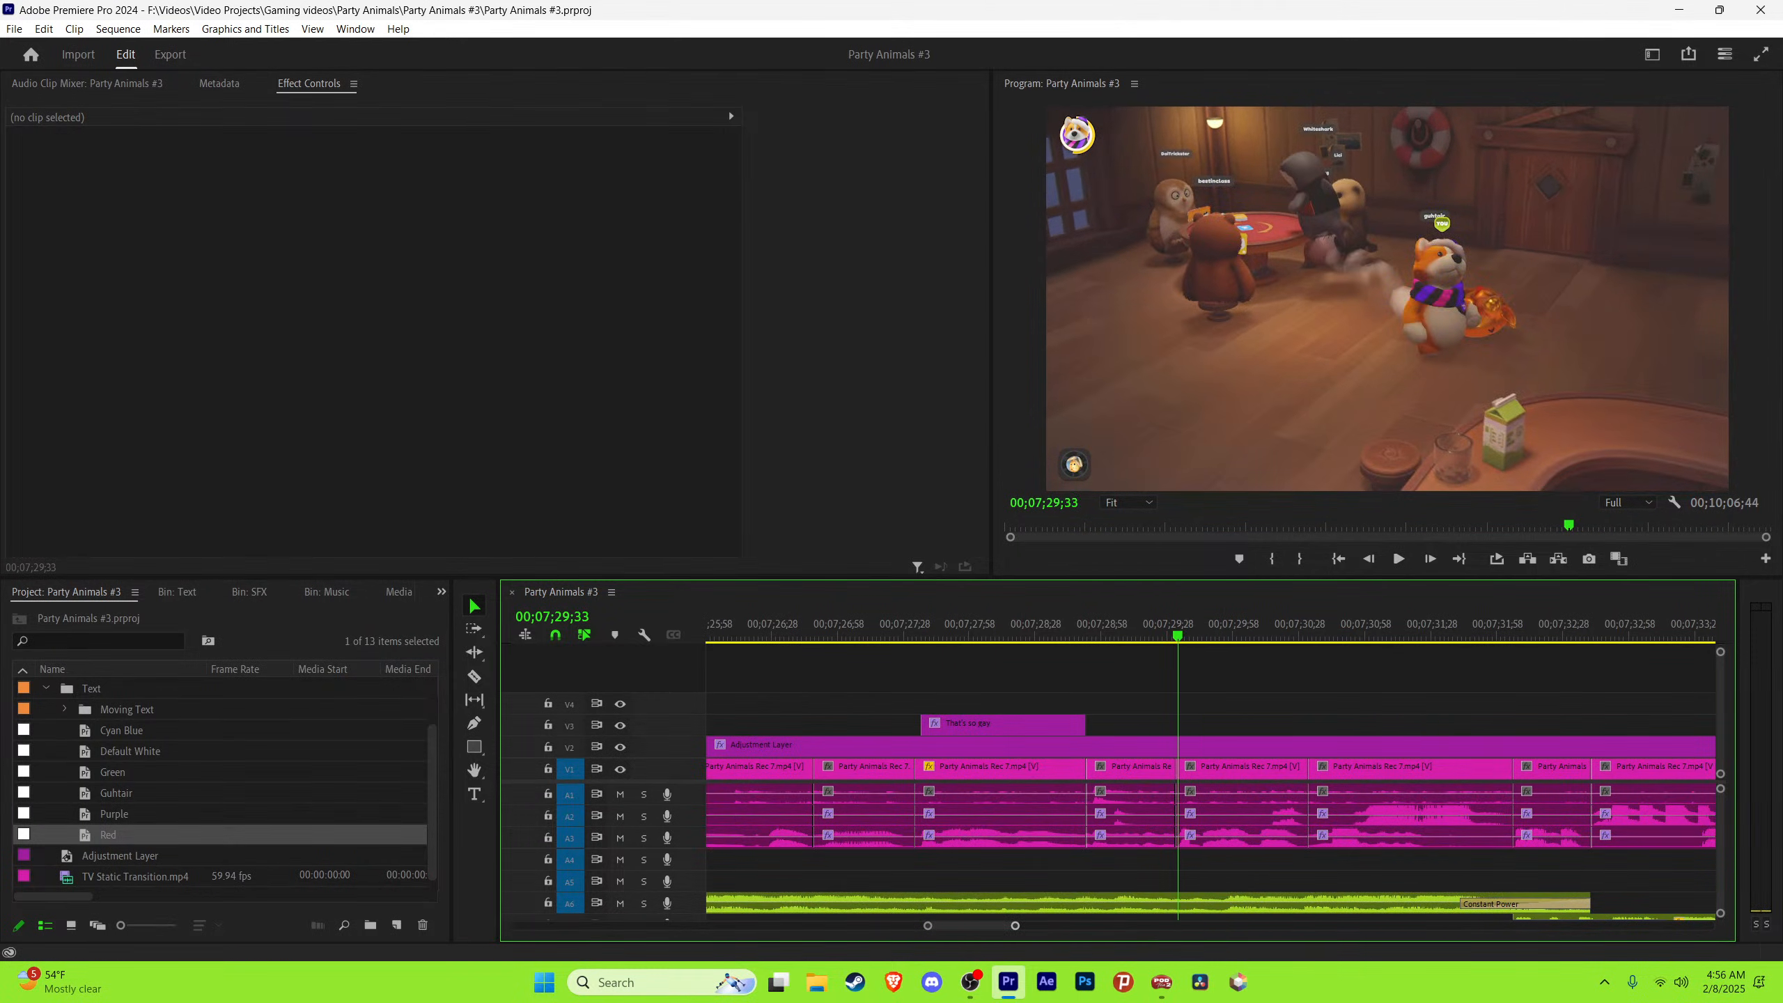
pyautogui.press('=')
pyautogui.press('=')
pyautogui.press('=')
pyautogui.press('Right')
pyautogui.press('-')
pyautogui.press('-')
pyautogui.click(1264, 769)
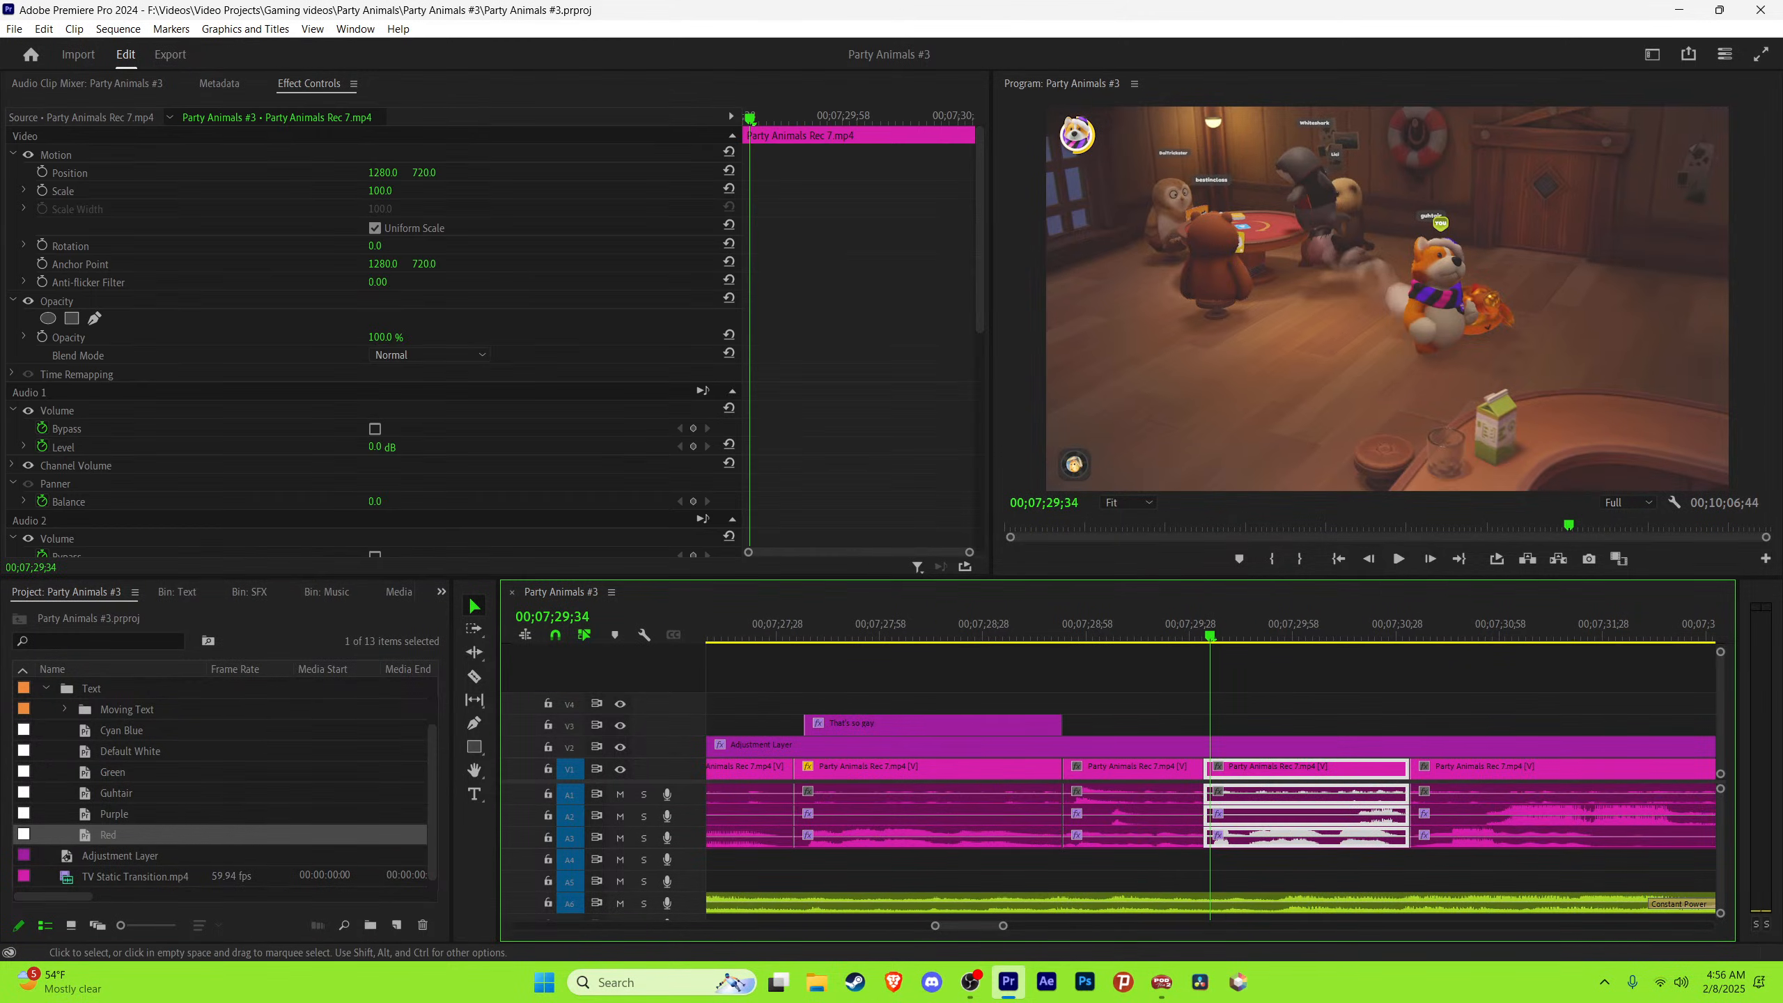
pyautogui.hotkey('ctrl', 'v')
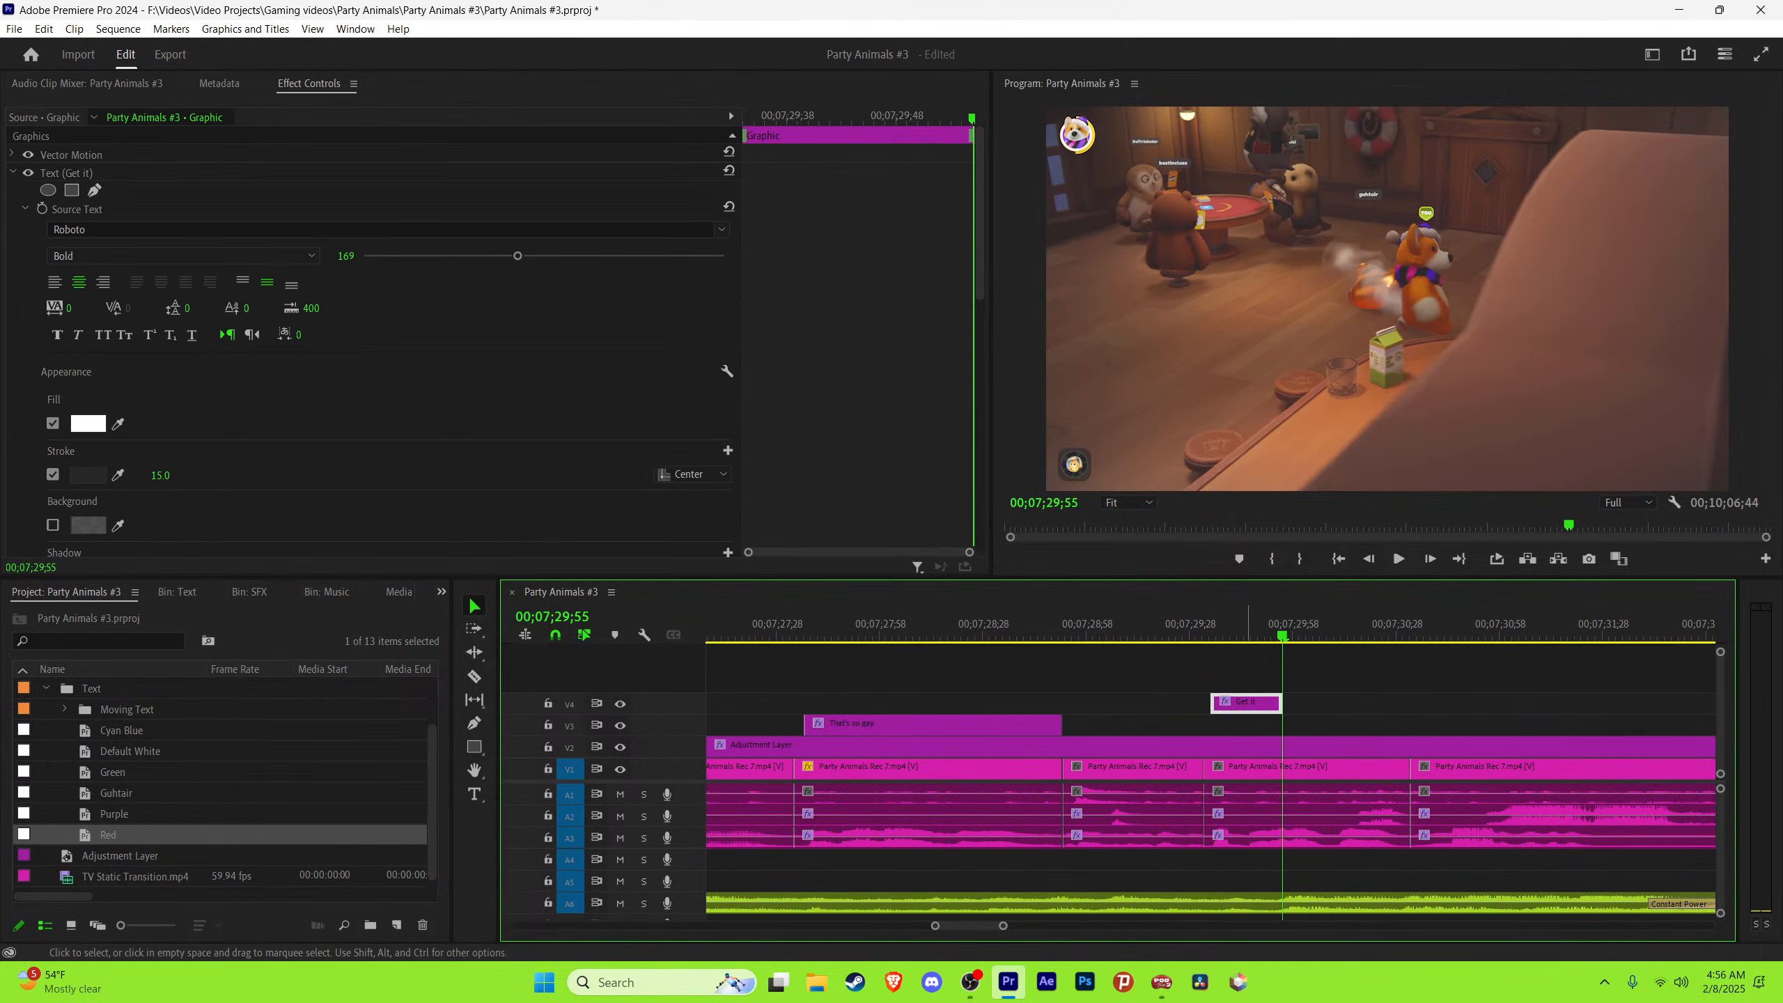
pyautogui.hotkey('alt', 'Down')
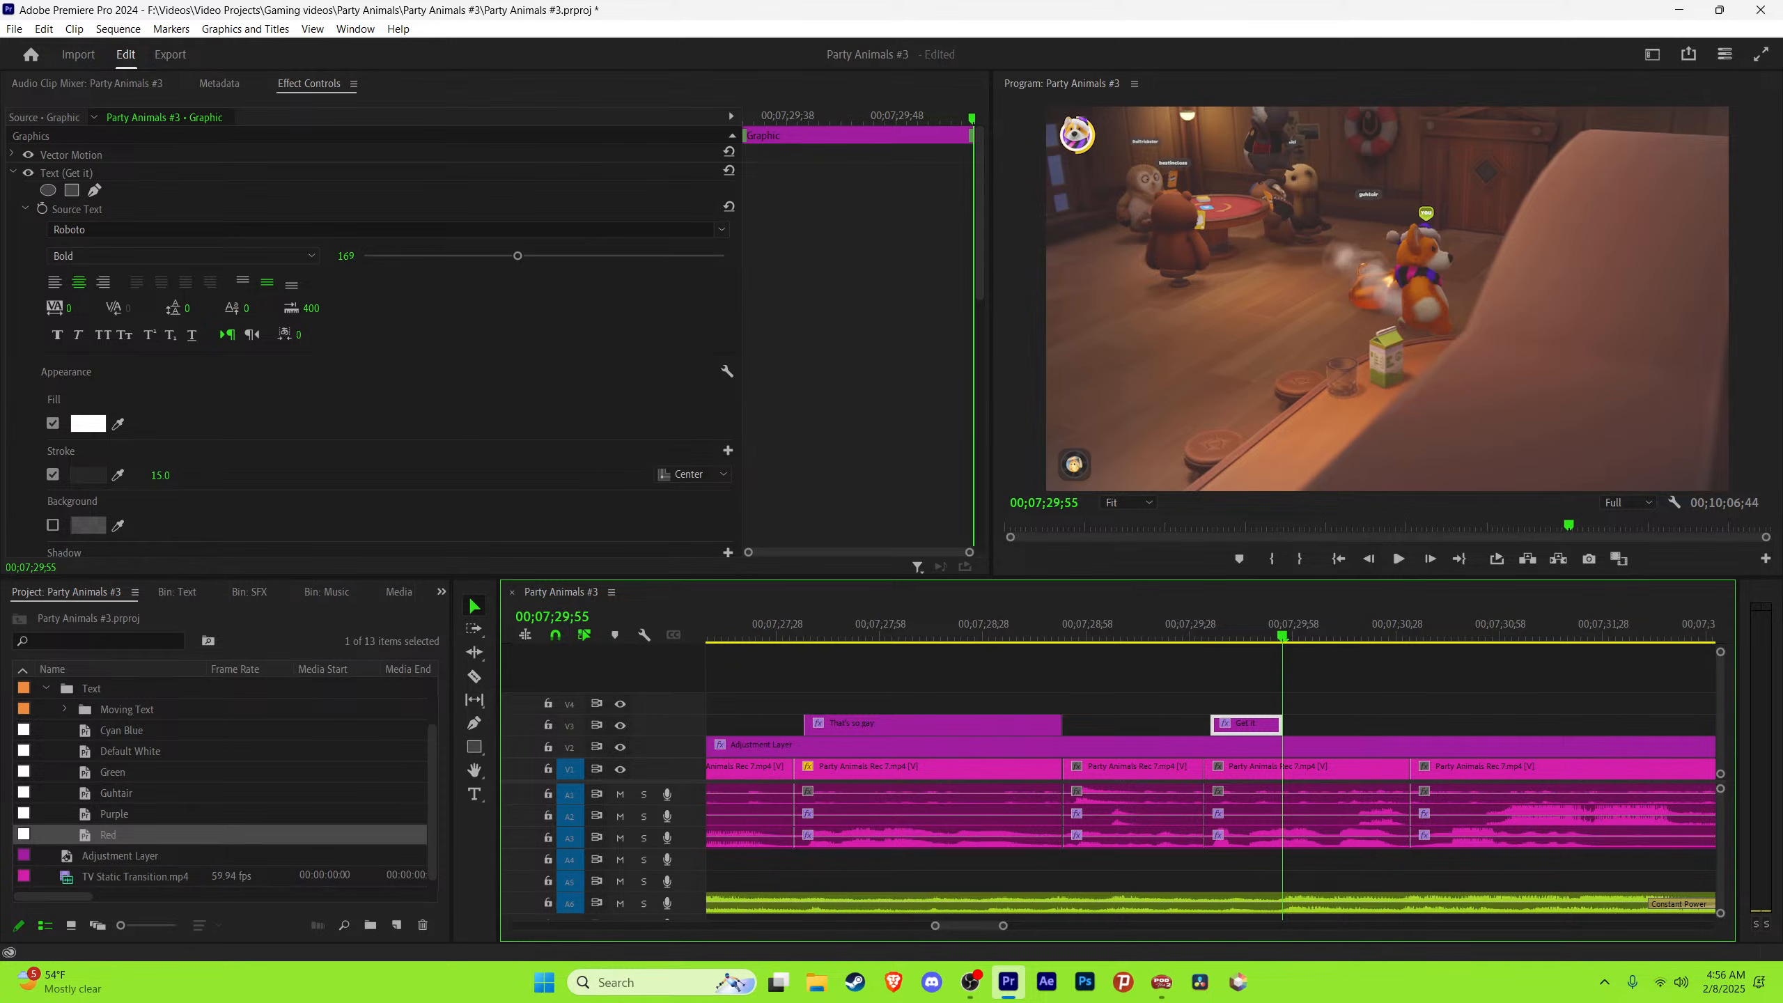
pyautogui.moveTo(116, 792); pyautogui.dragTo(169, 790)
# Step: Replace the blue caption's text with "They're"
pyautogui.click(1242, 623)
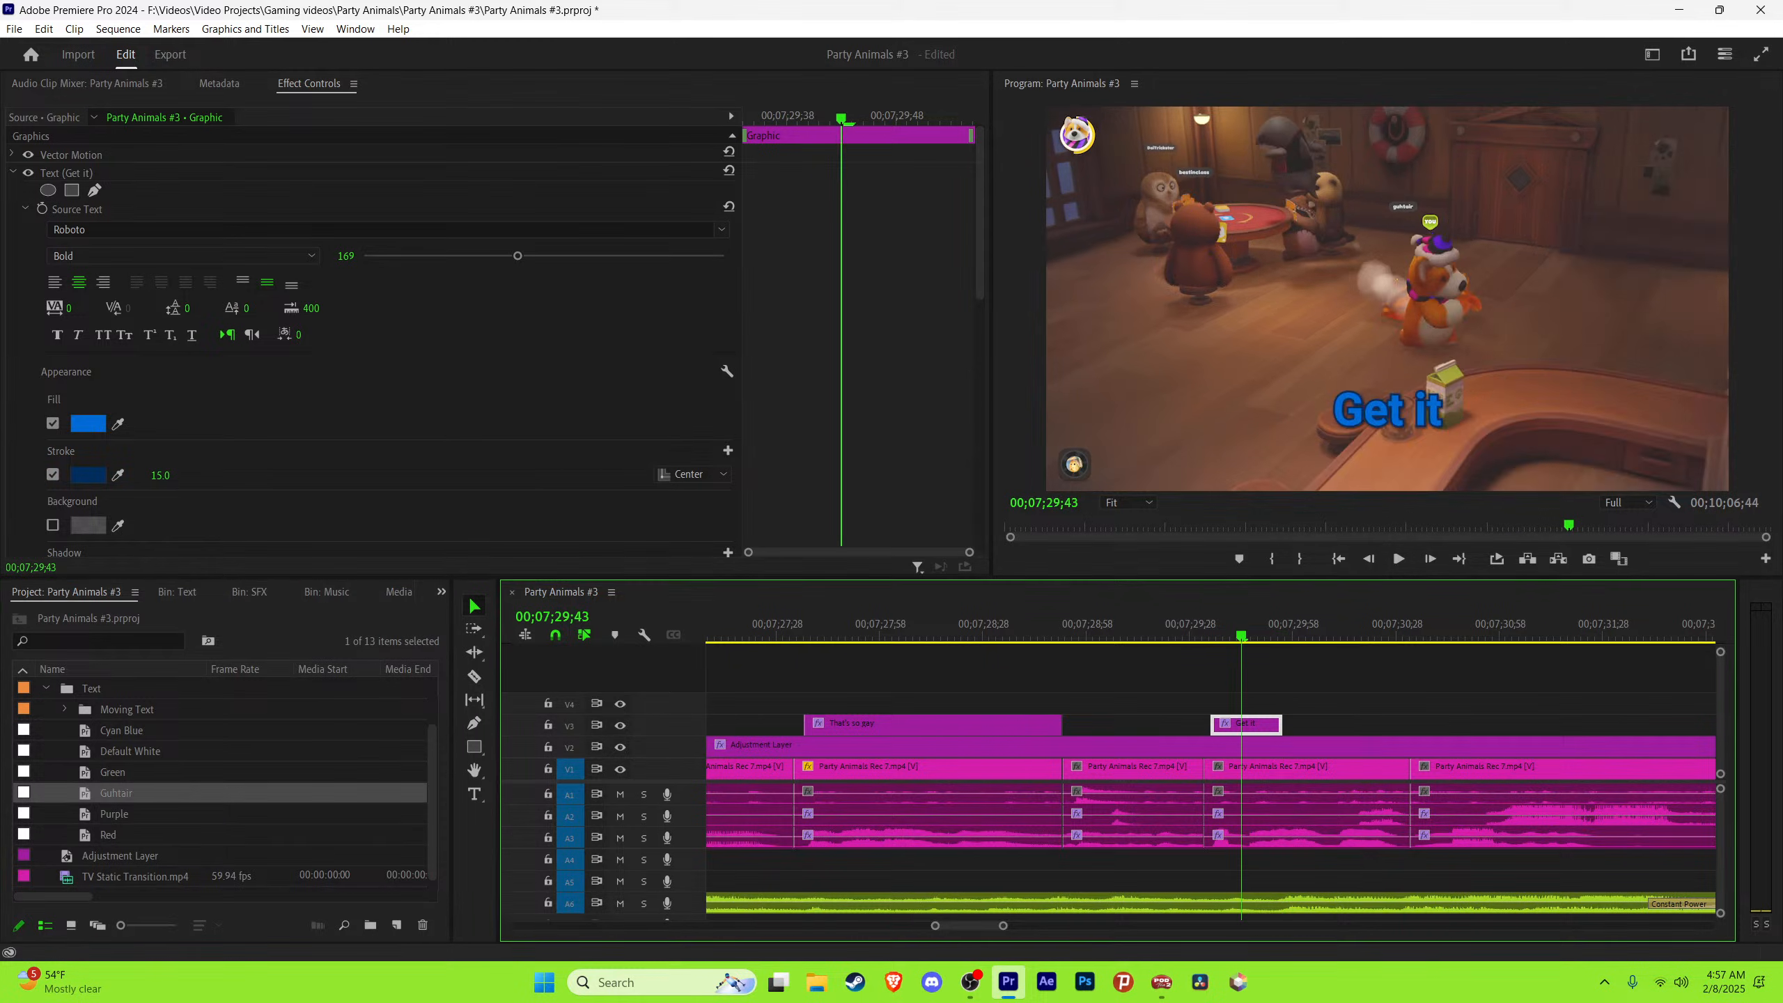
pyautogui.doubleClick(1389, 409)
pyautogui.write('They’re')
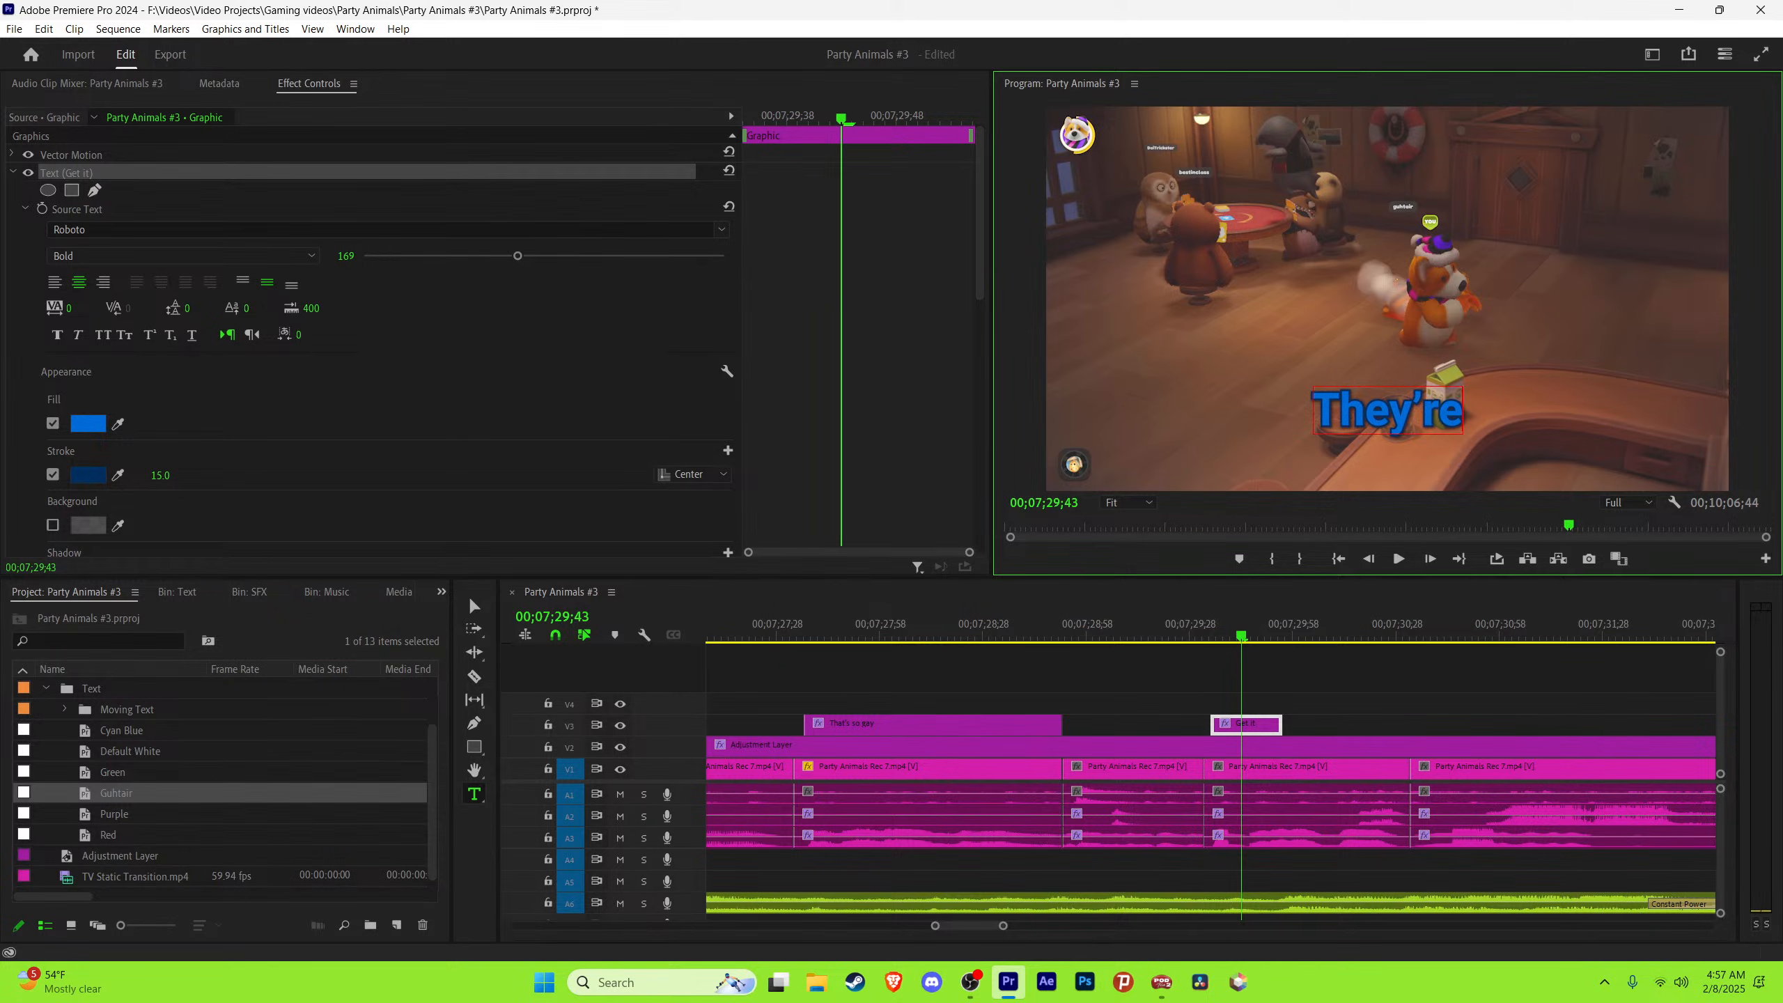
pyautogui.click(475, 605)
# Step: Extend the "They're" caption to about 00;07;30;25 and split it at 00;07;29;45, where the next words start
pyautogui.moveTo(1304, 623); pyautogui.dragTo(1252, 624)
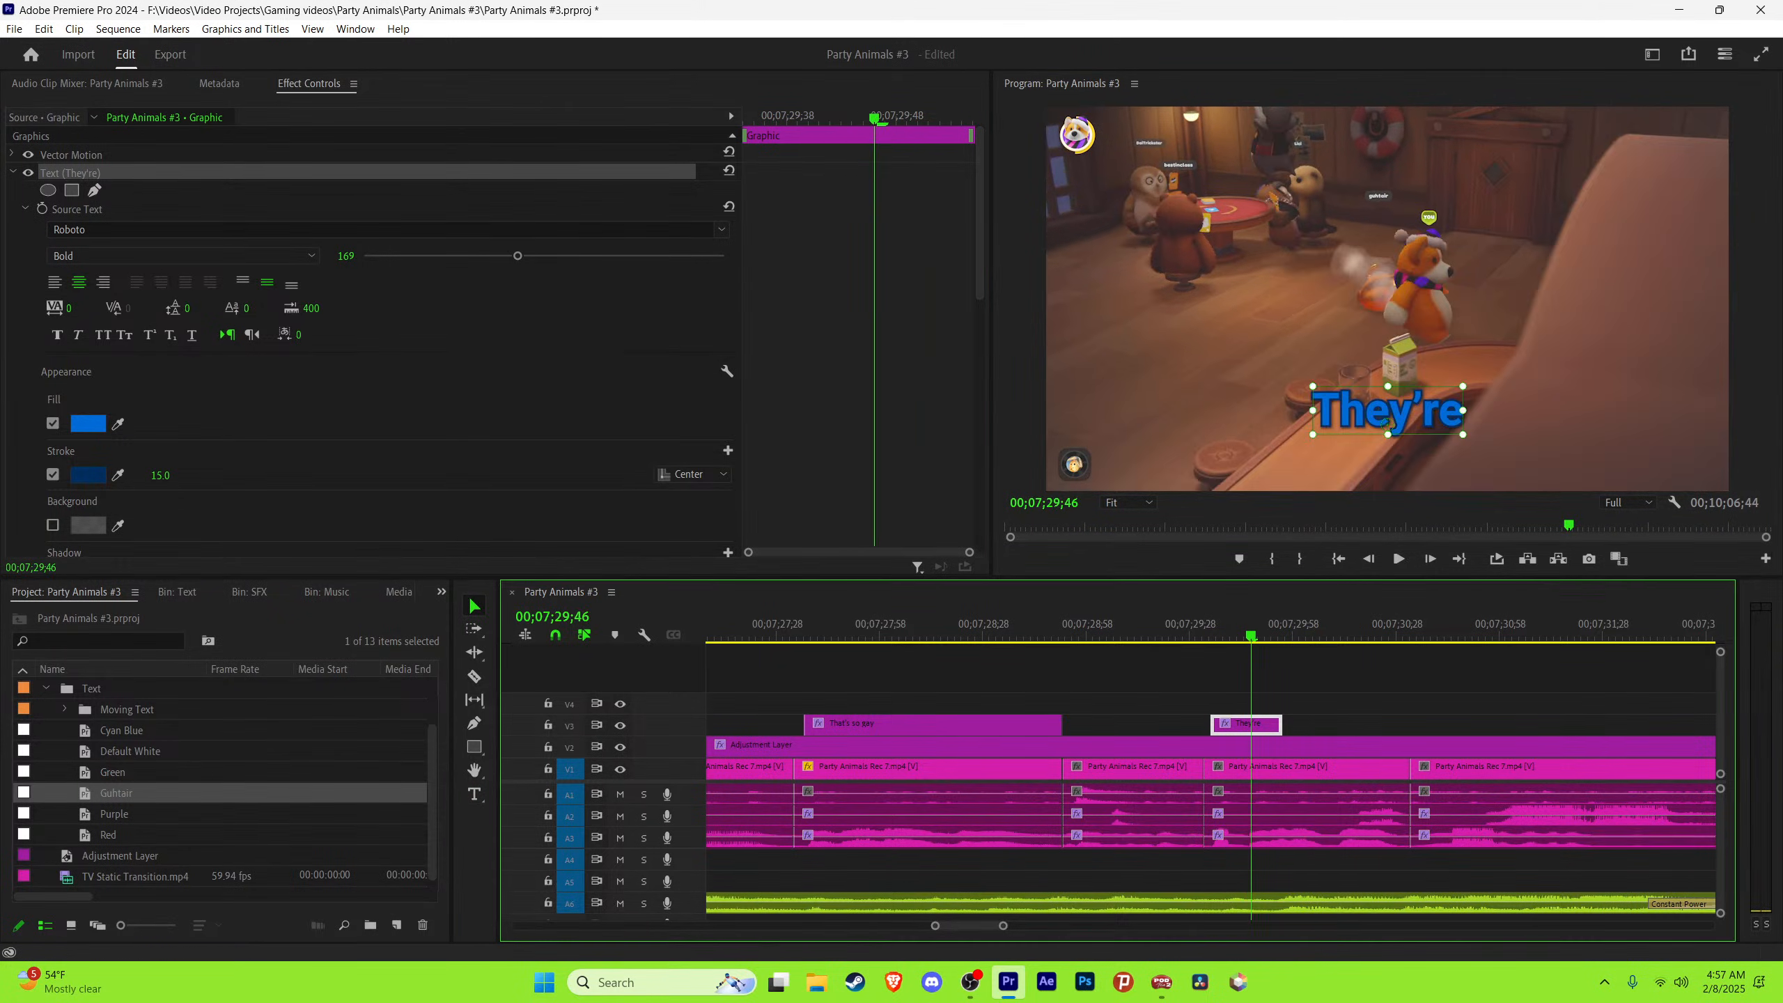
pyautogui.press('space')
pyautogui.click(1251, 624)
pyautogui.press('space')
pyautogui.click(1248, 624)
pyautogui.moveTo(1281, 726); pyautogui.dragTo(1386, 726)
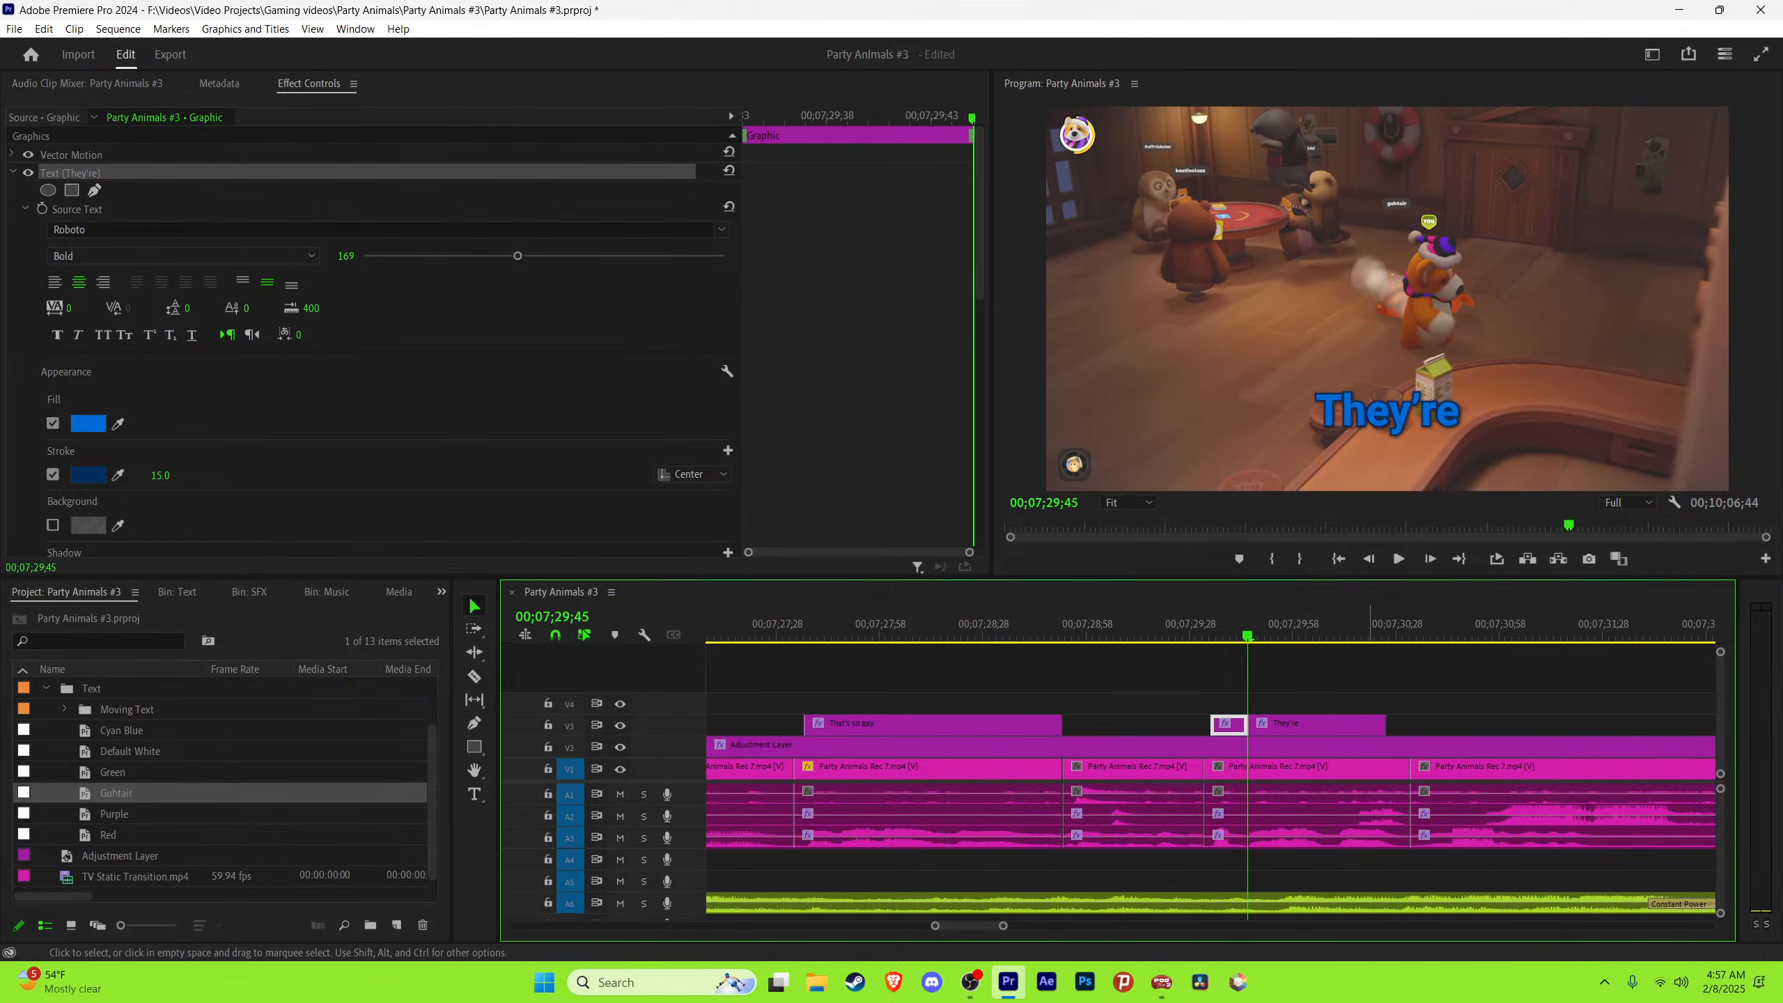
# Step: Replace the text of the second "They're" piece with "beating me"
pyautogui.press('space')
pyautogui.press('space')
pyautogui.press('t')
pyautogui.click(1388, 412)
pyautogui.hotkey('ctrl', 'a')
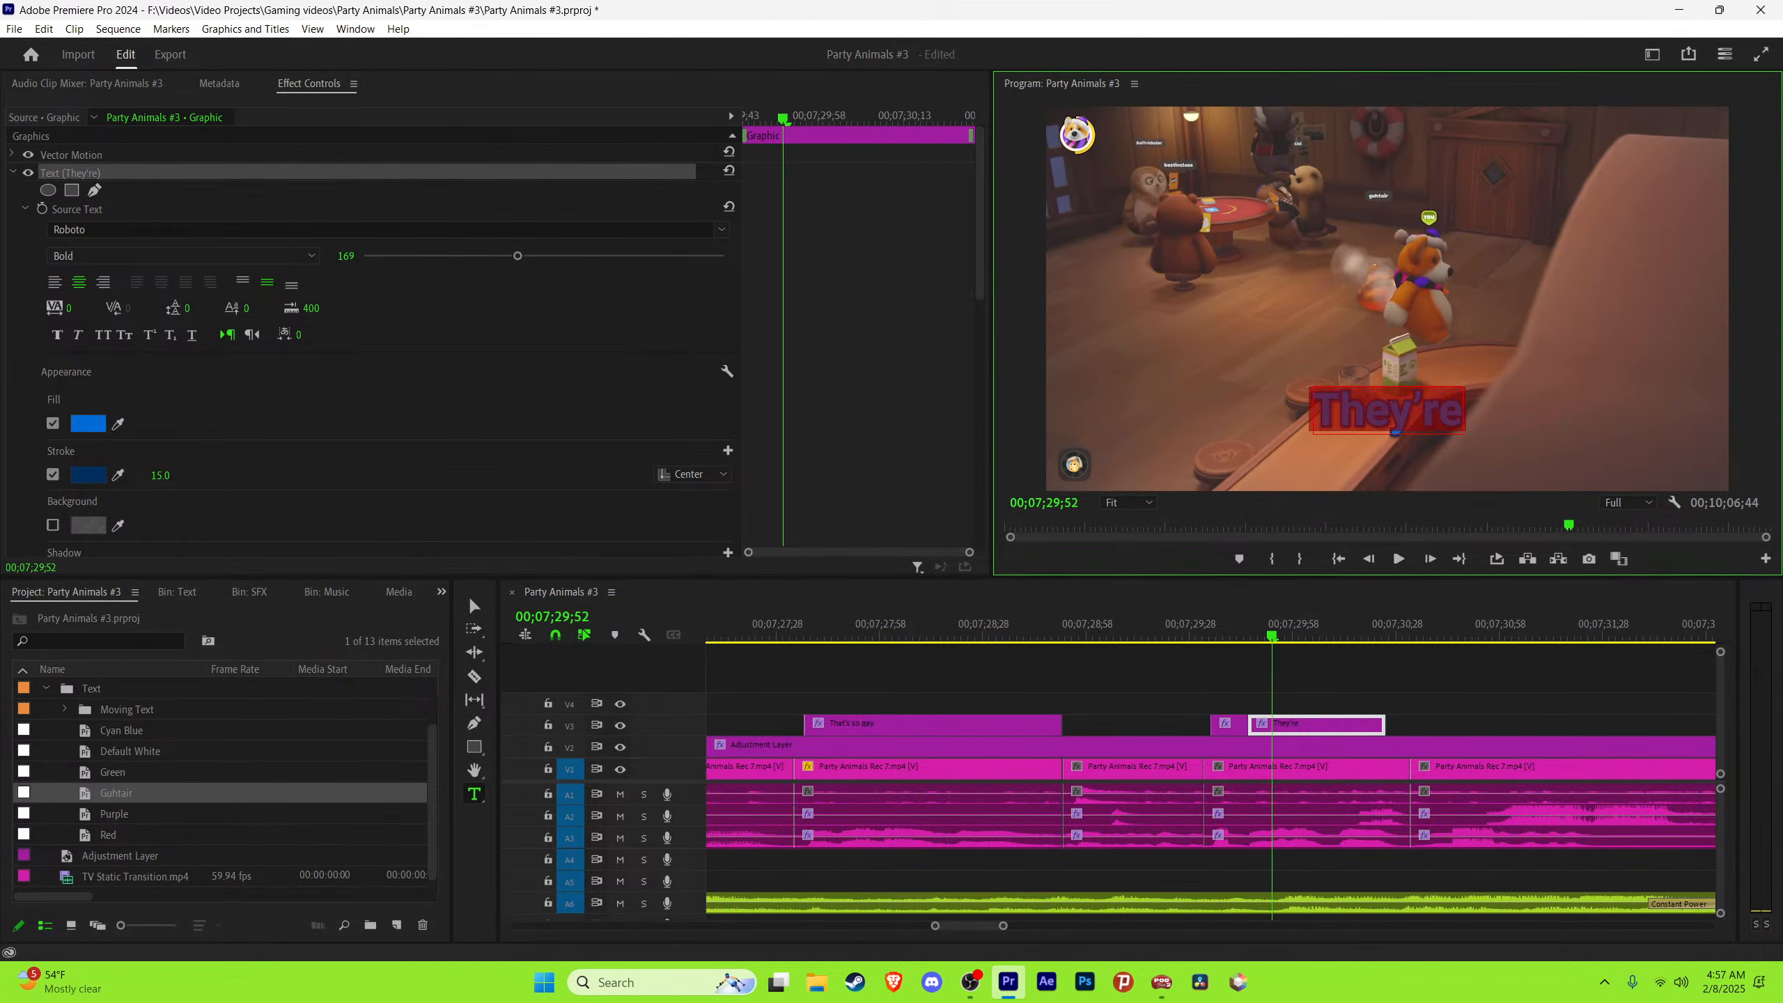
pyautogui.write('beating me')
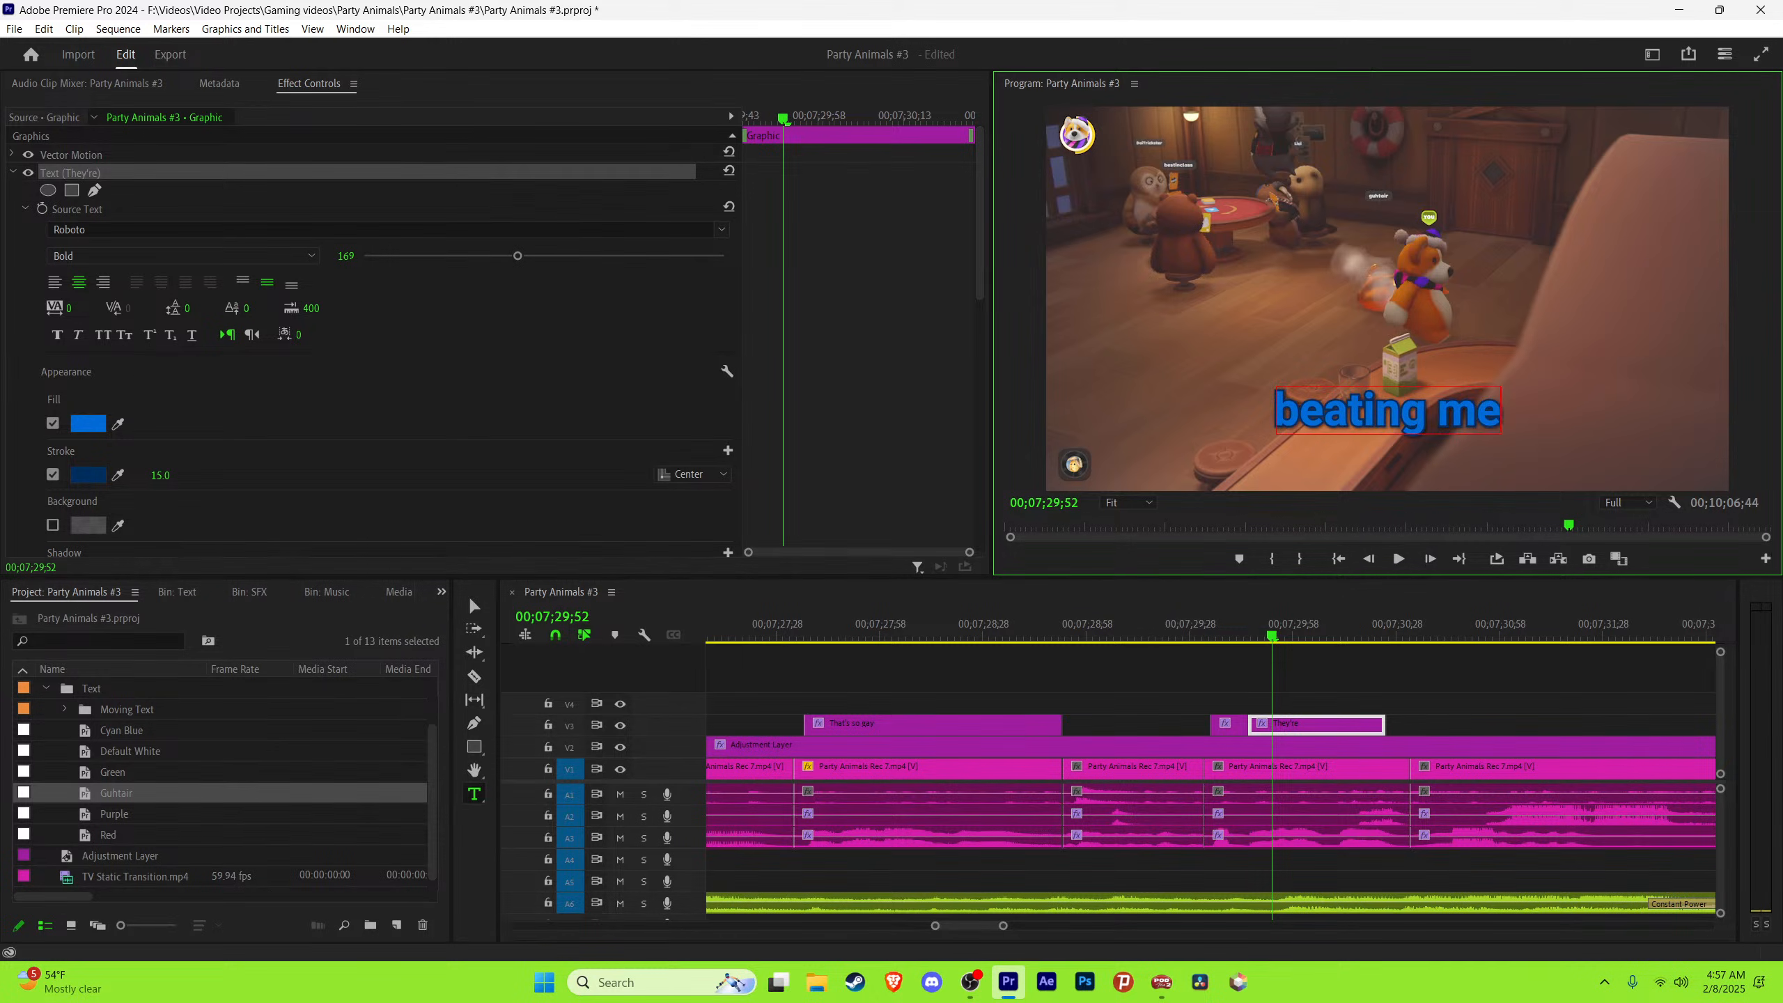
pyautogui.click(1399, 675)
pyautogui.press('v')
# Step: Play on to the next spoken line and paste the white "Get it" caption on V3 at 00;07;30;59
pyautogui.press('space')
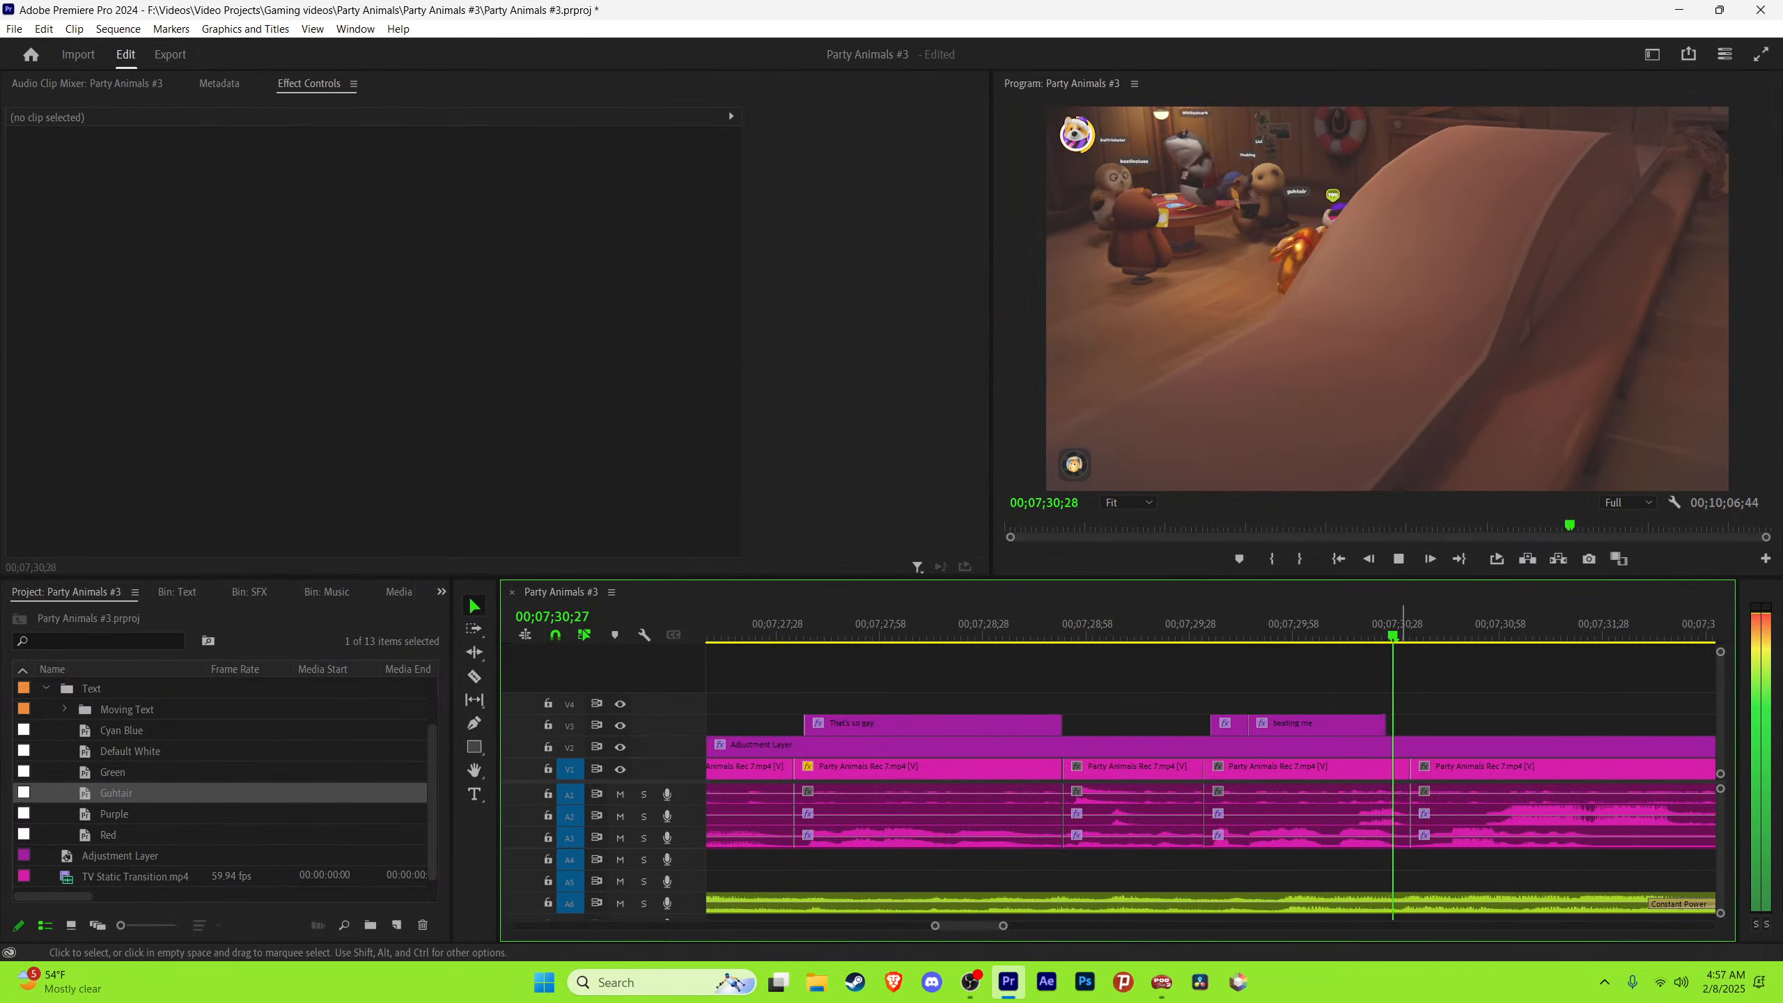
pyautogui.press('space')
pyautogui.press('space')
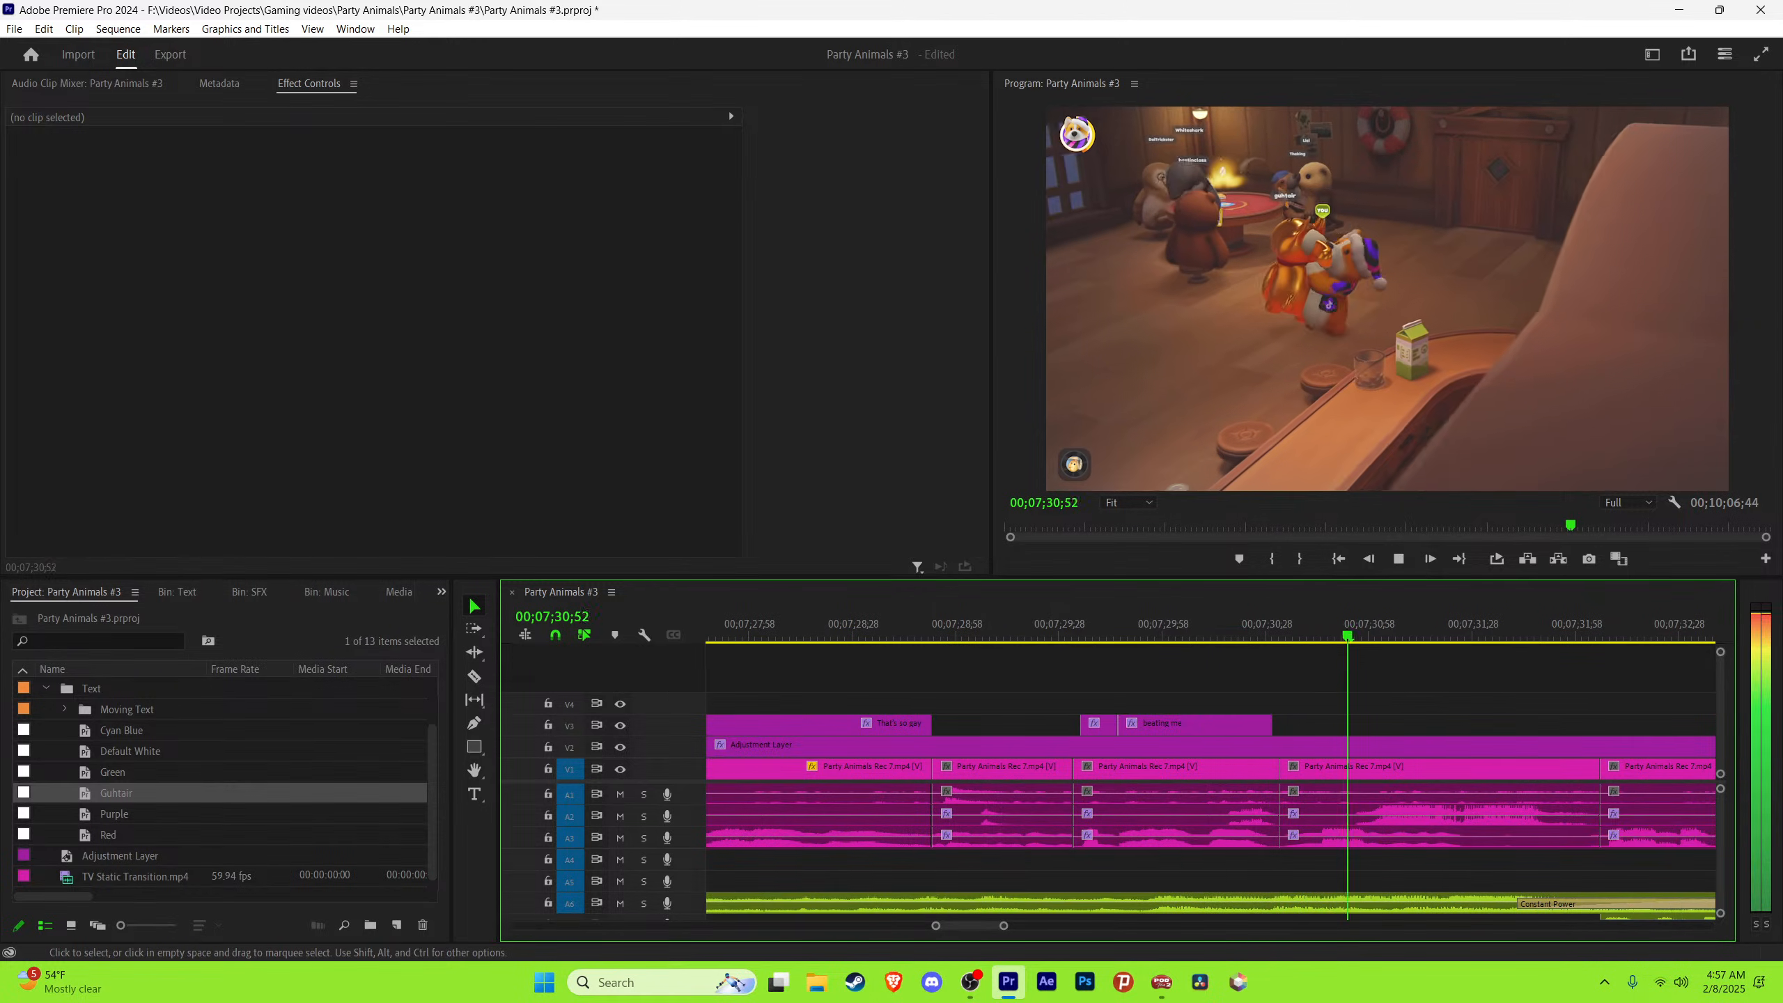
pyautogui.press('space')
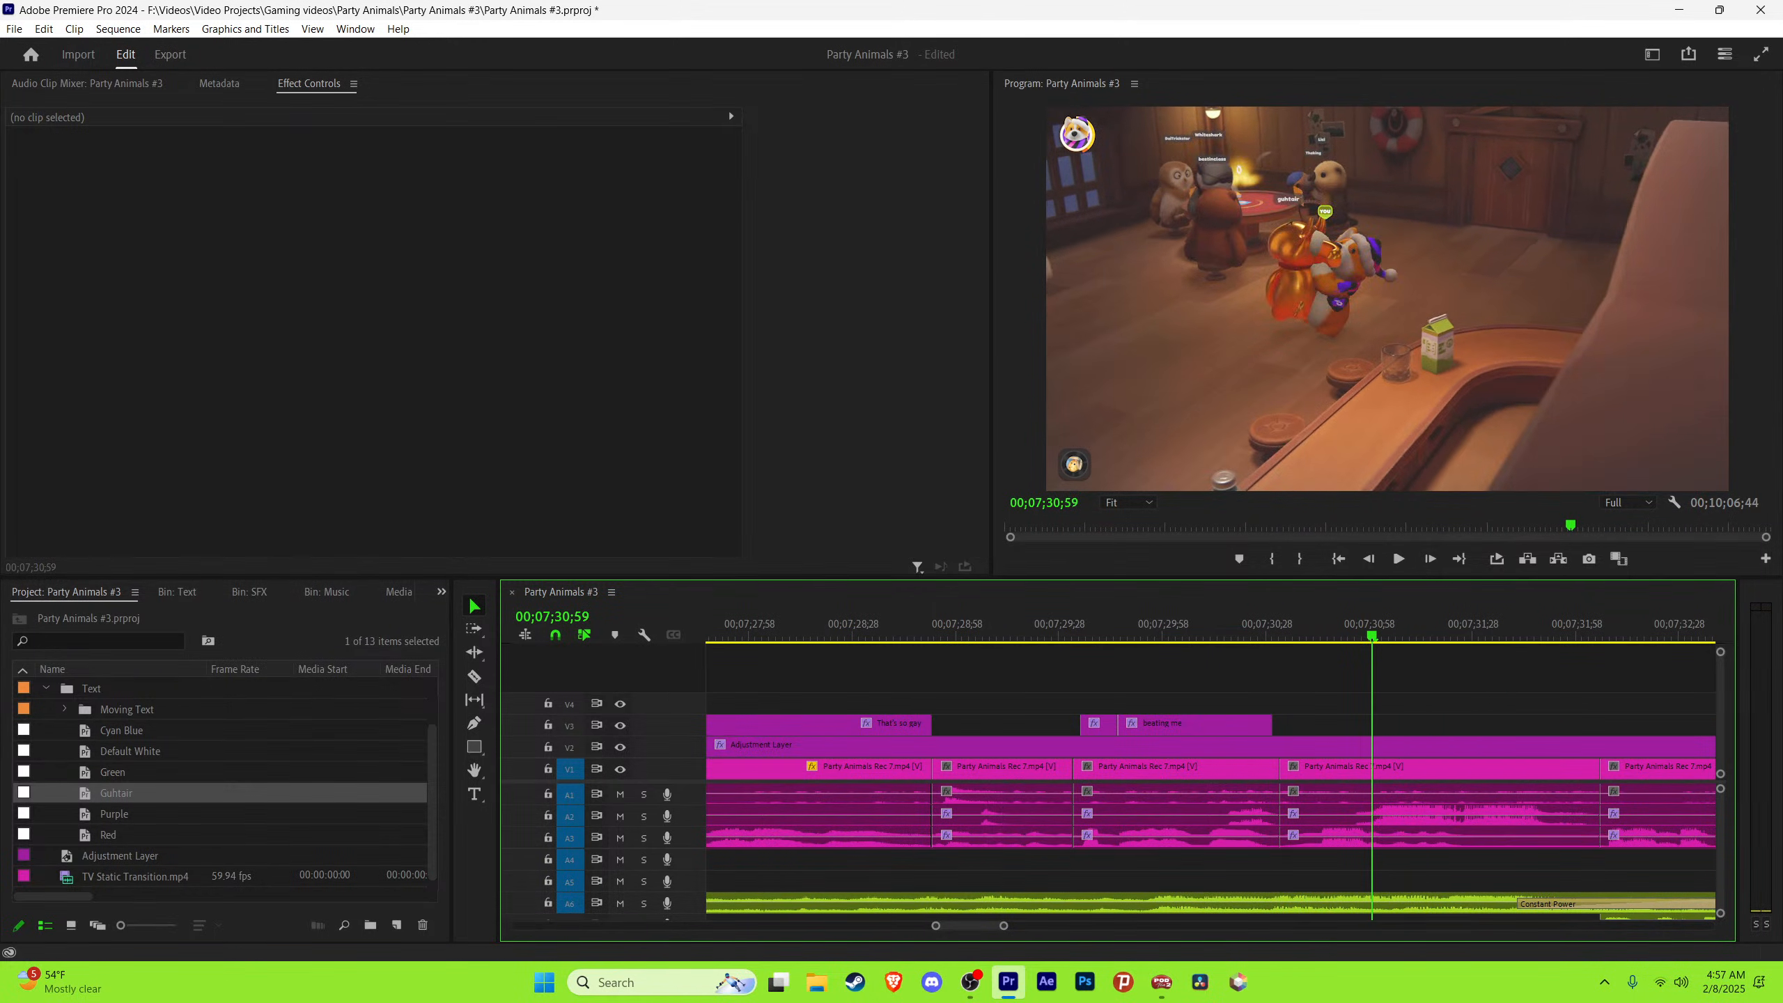
pyautogui.hotkey('ctrl', 'v')
pyautogui.click(1404, 625)
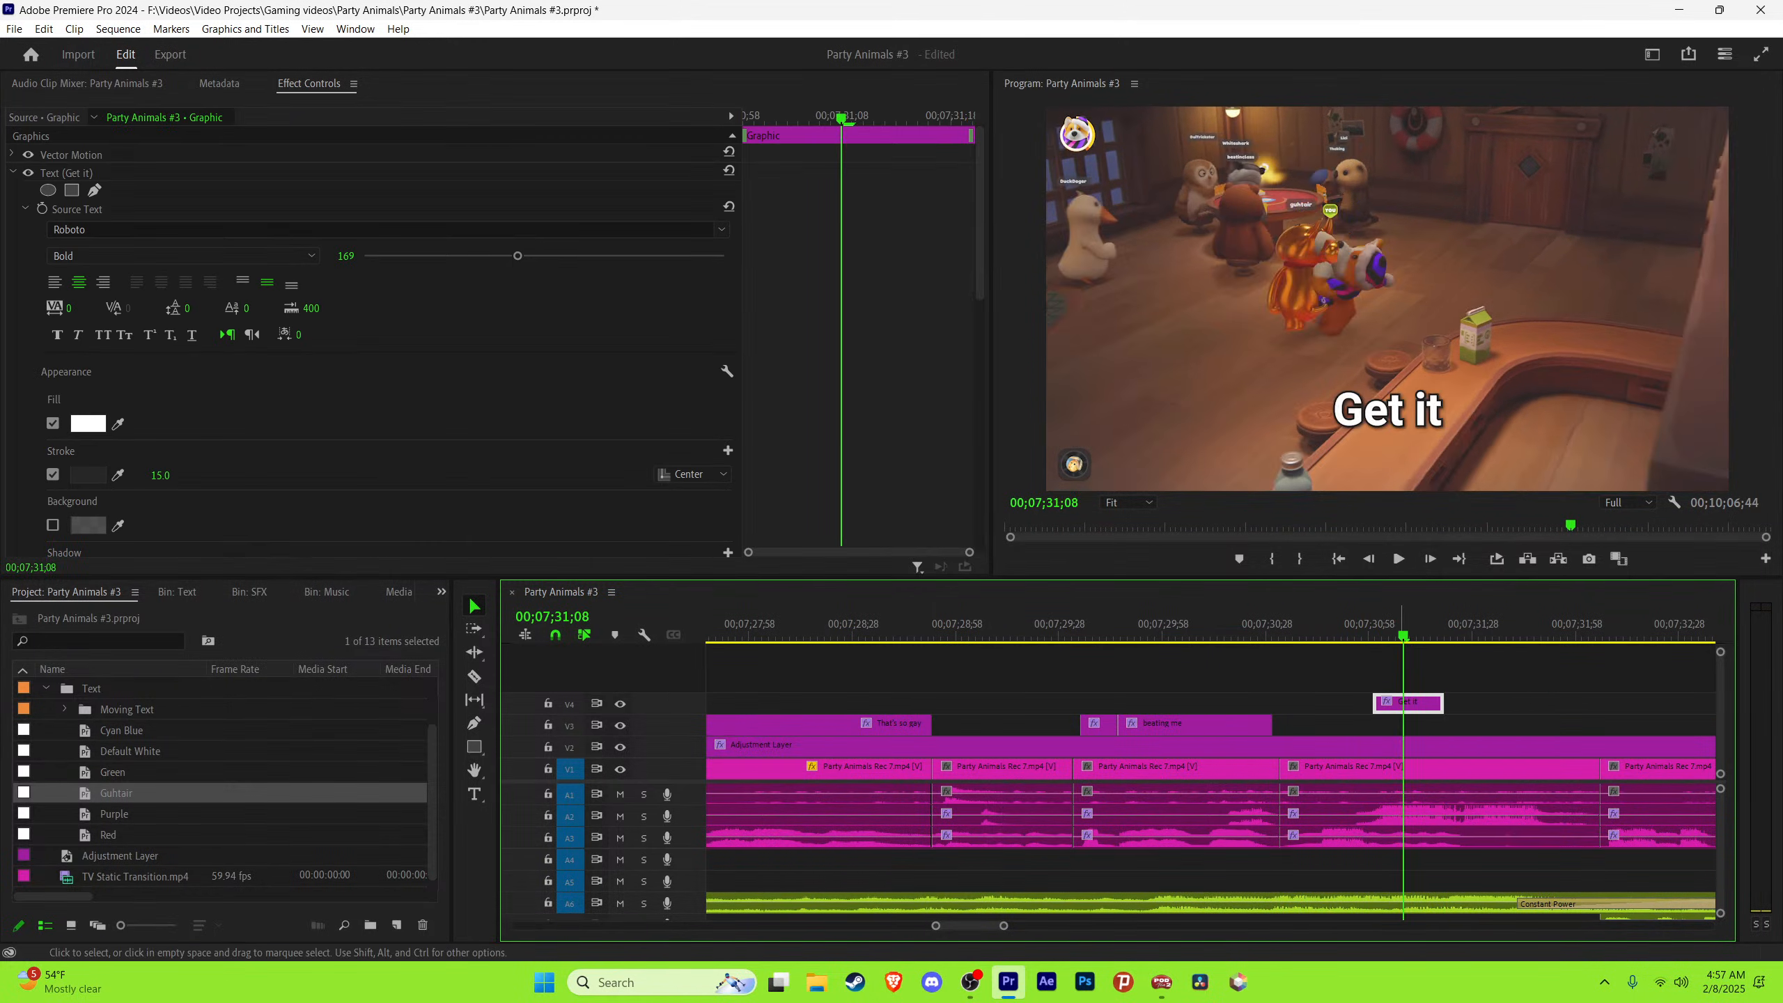
pyautogui.moveTo(1408, 703); pyautogui.dragTo(1408, 725)
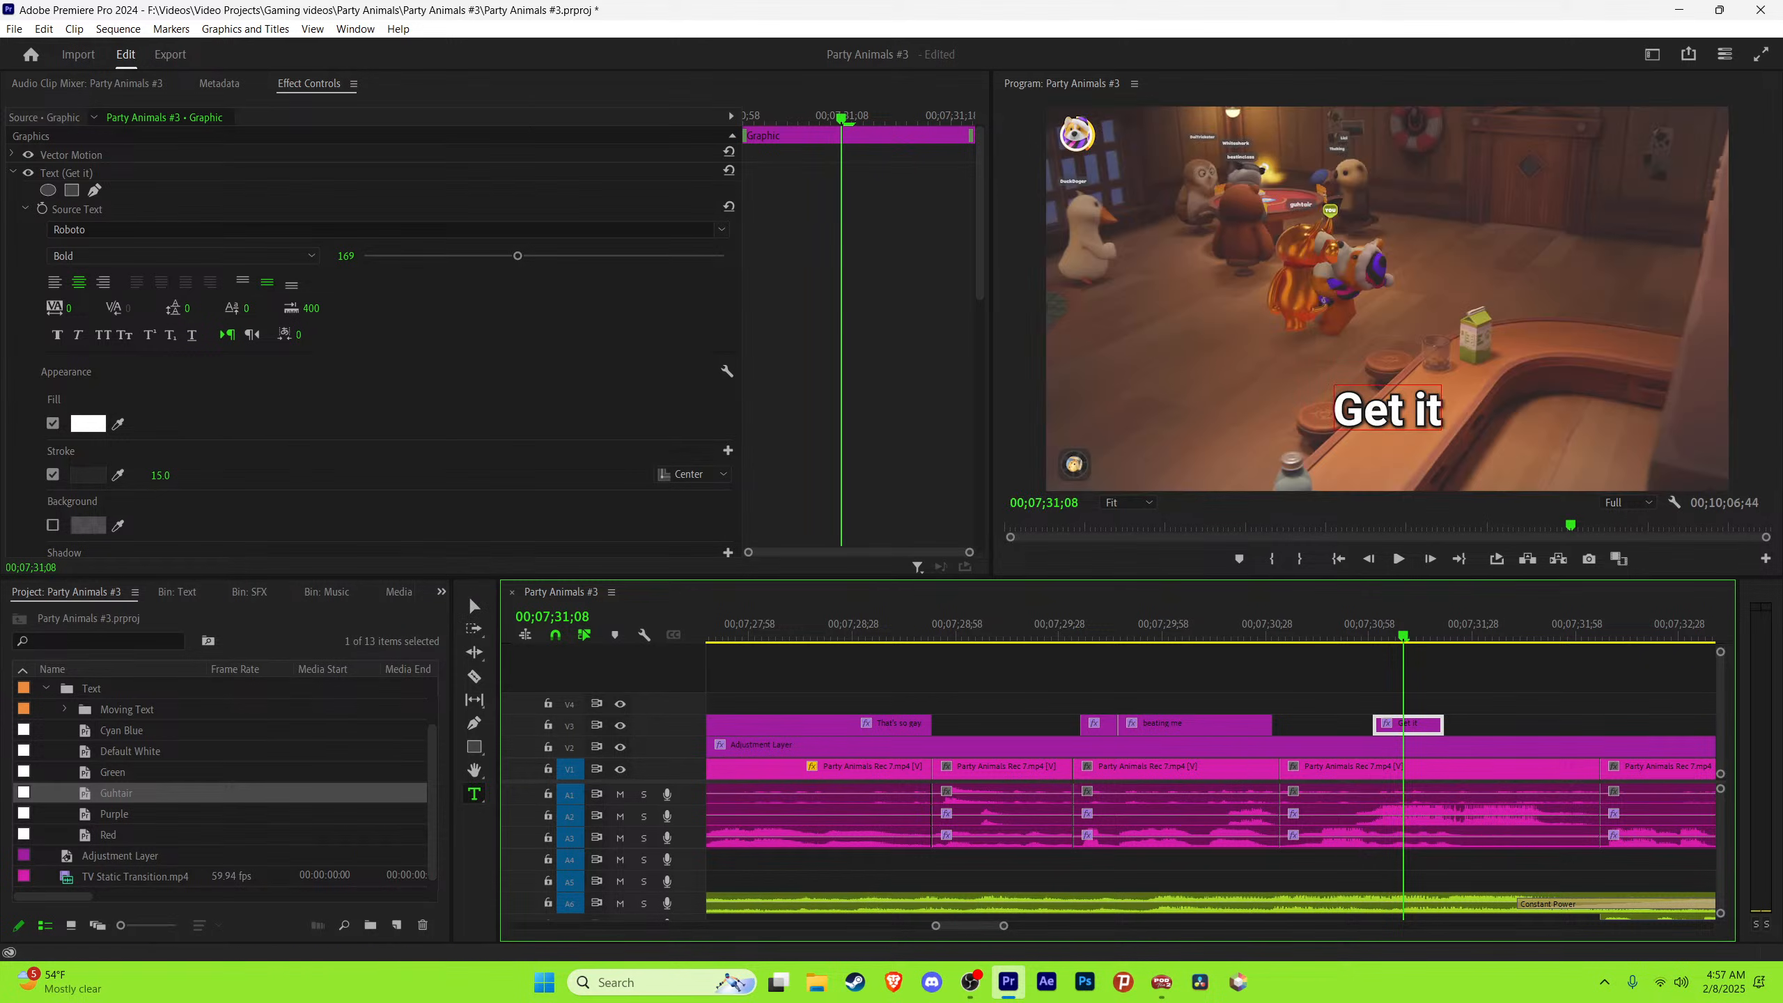
# Step: Replace the pasted white caption's text with "Yeah"
pyautogui.doubleClick(1388, 410)
pyautogui.write('Yeah')
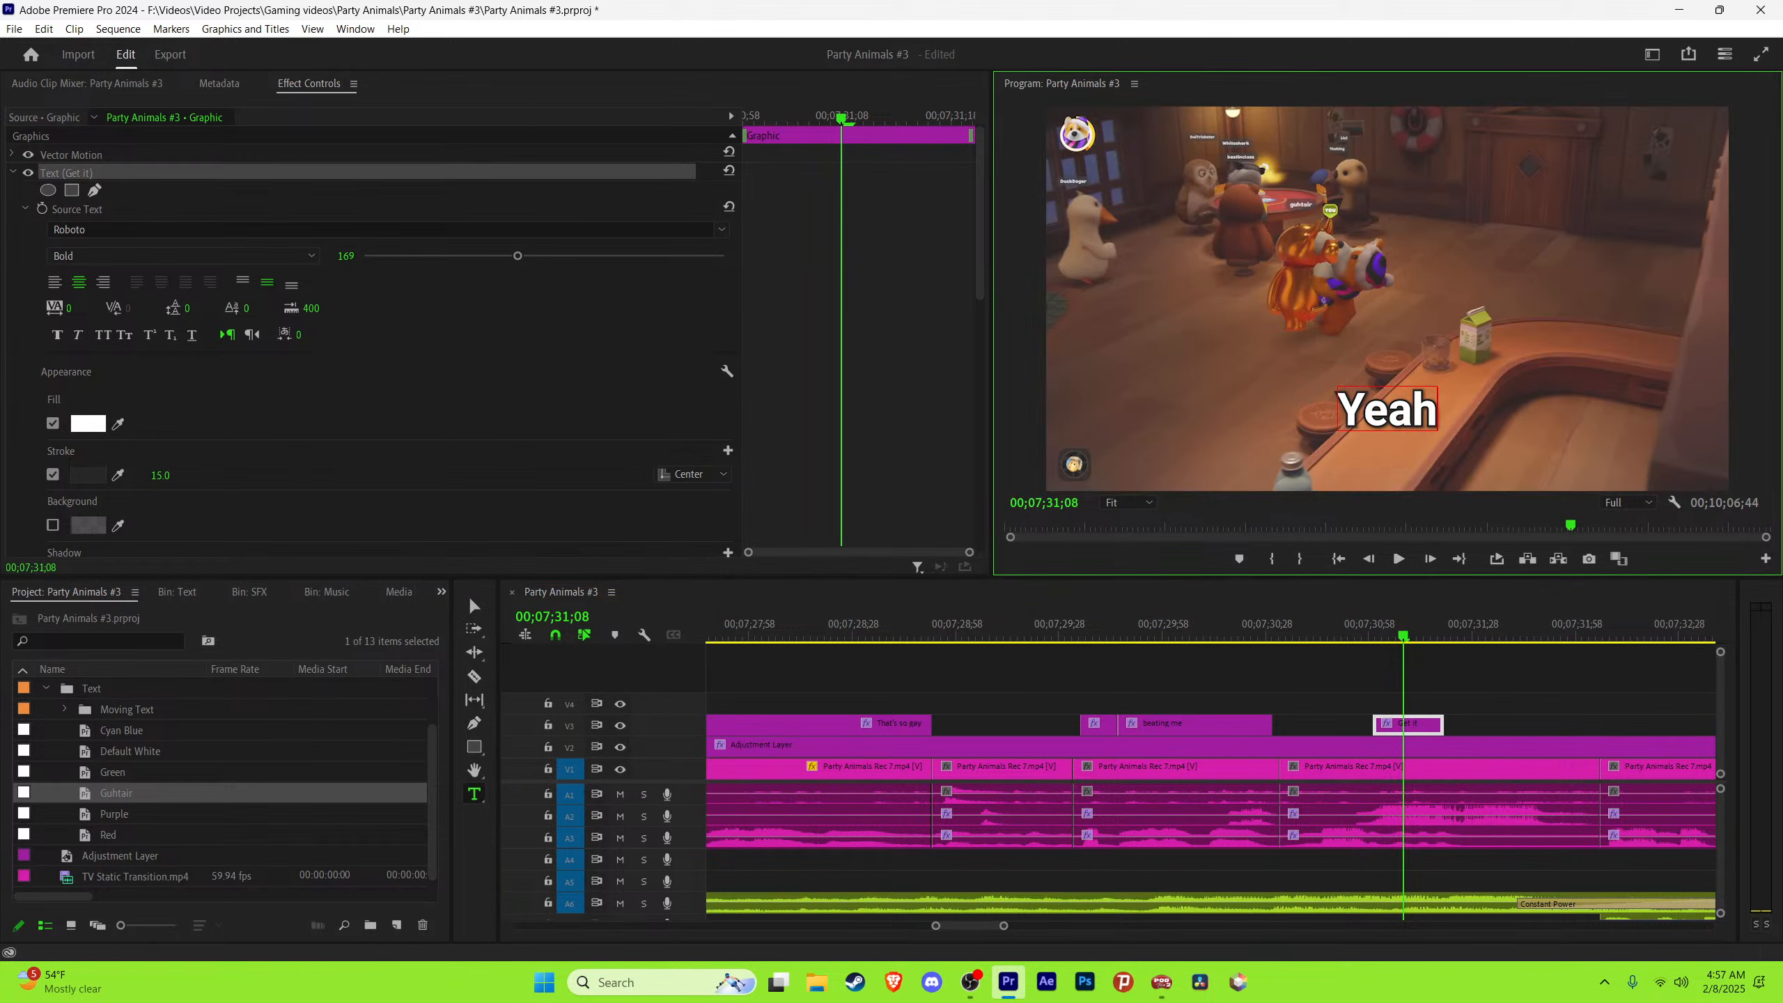
pyautogui.press('Escape')
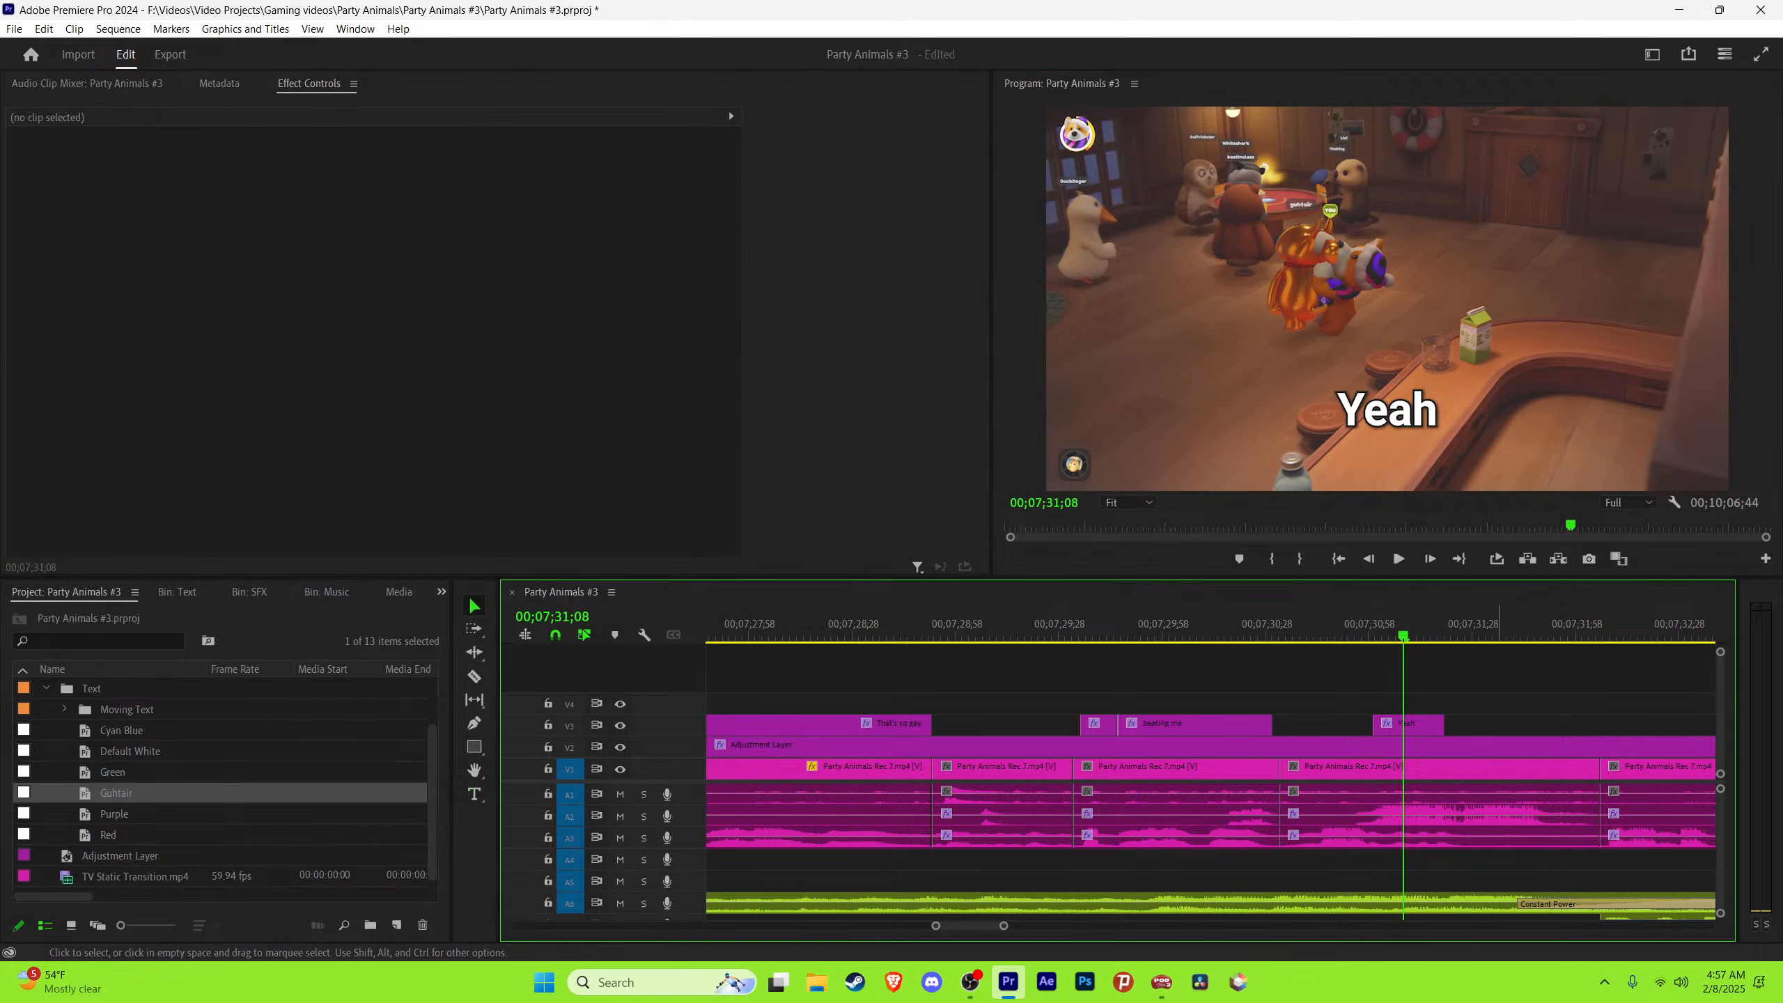
# Step: Extend the "Yeah" caption to about 00;07;32;03 and split it at about 00;07;31;25, following the audio
pyautogui.press('space')
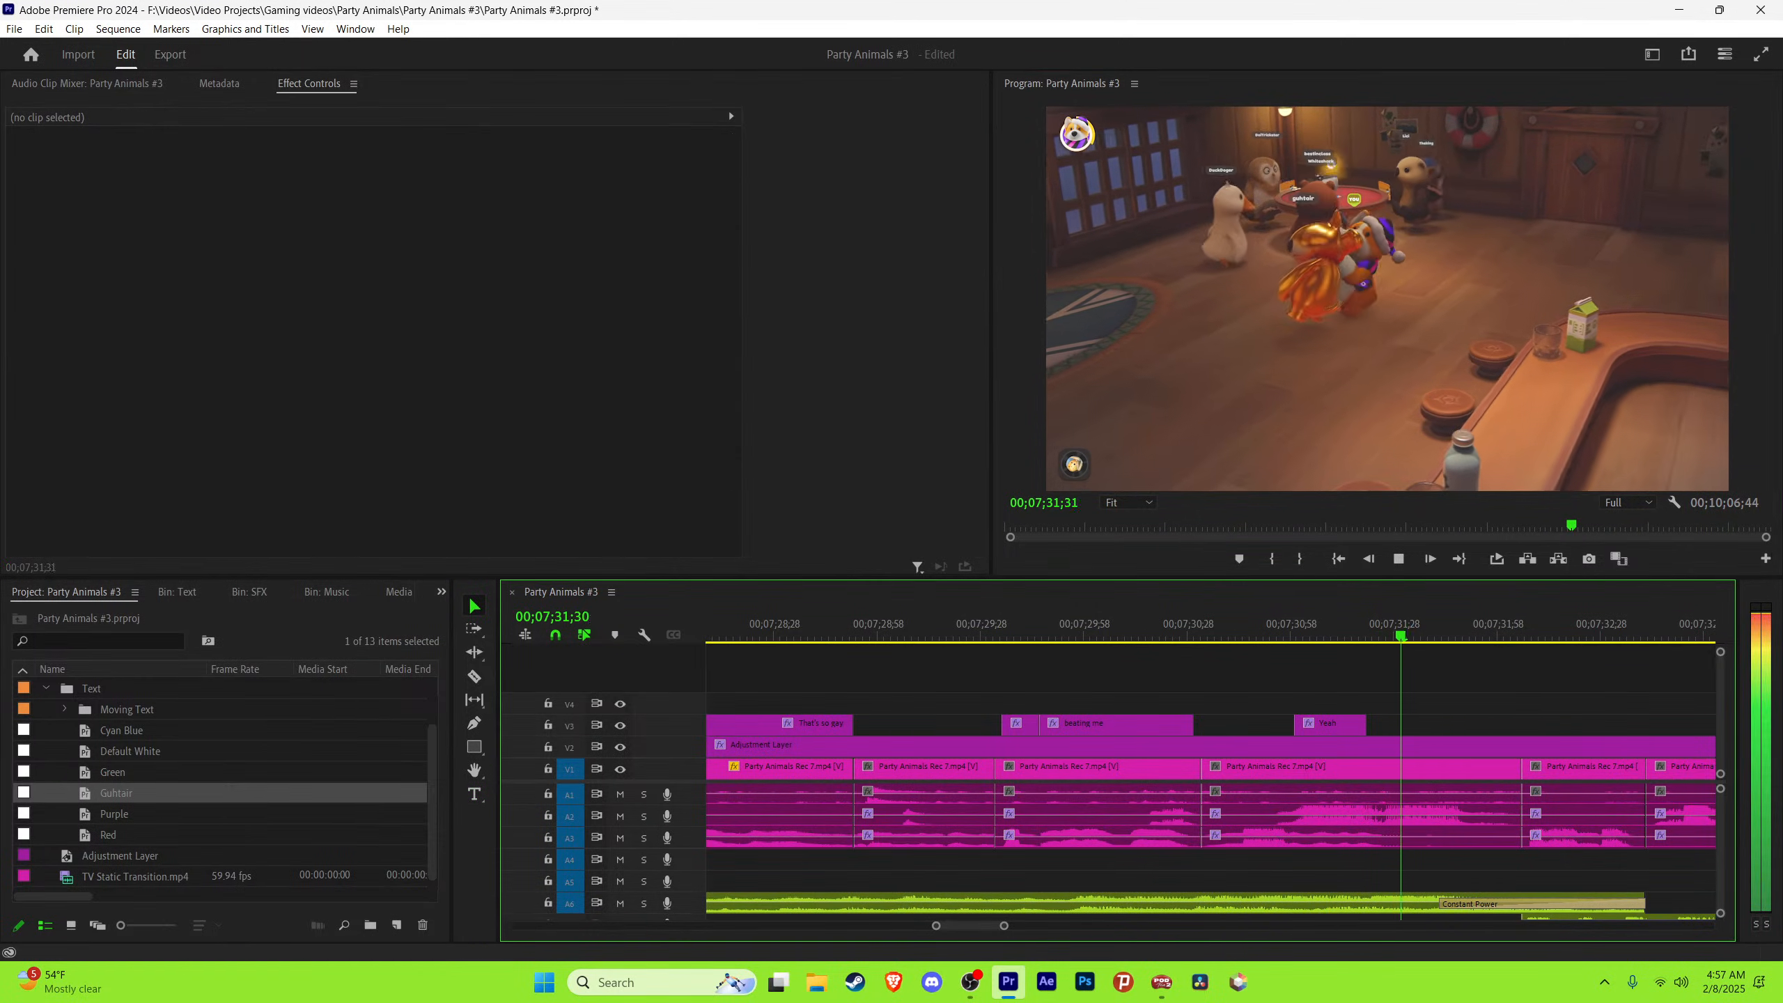
pyautogui.press('space')
pyautogui.moveTo(1365, 723); pyautogui.dragTo(1514, 725)
pyautogui.hotkey('alt', 'space')
pyautogui.press('Escape')
pyautogui.press('space')
pyautogui.press('space')
pyautogui.press('Right')
pyautogui.press('Right')
pyautogui.press('Right')
pyautogui.press('Left')
# Step: Replace the text of the second "Yeah" piece with "Off"
pyautogui.click(1435, 626)
pyautogui.press('t')
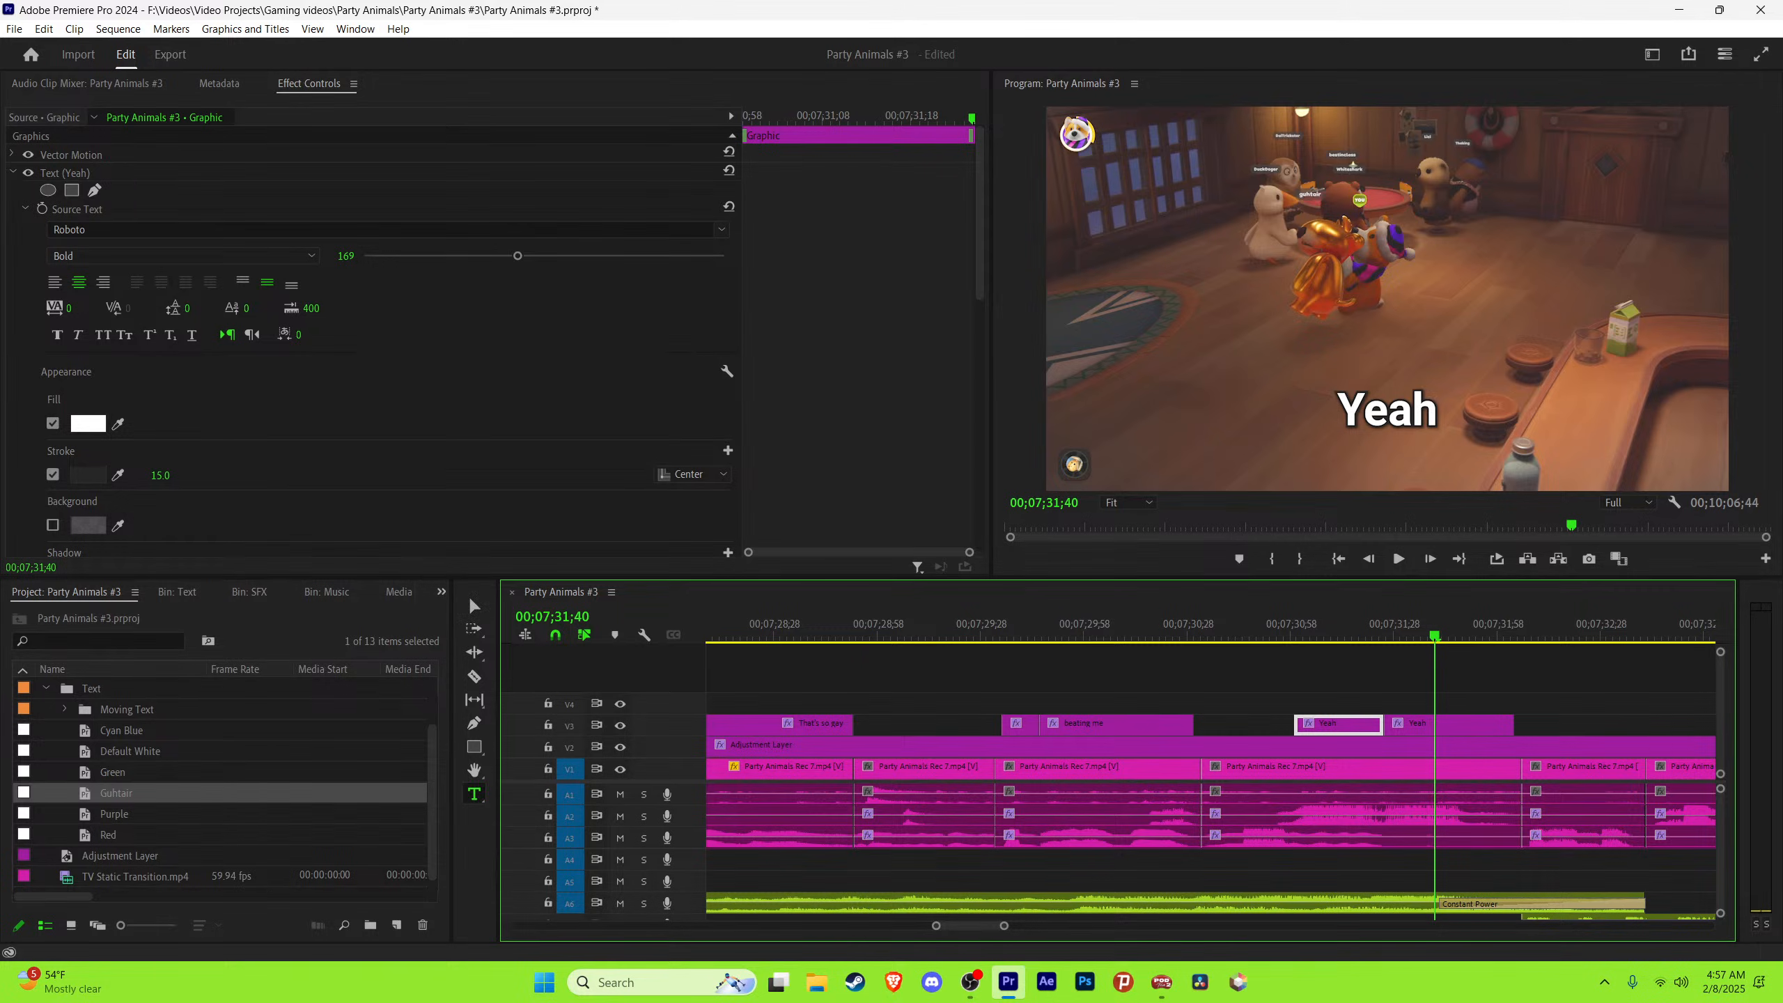
pyautogui.doubleClick(1387, 409)
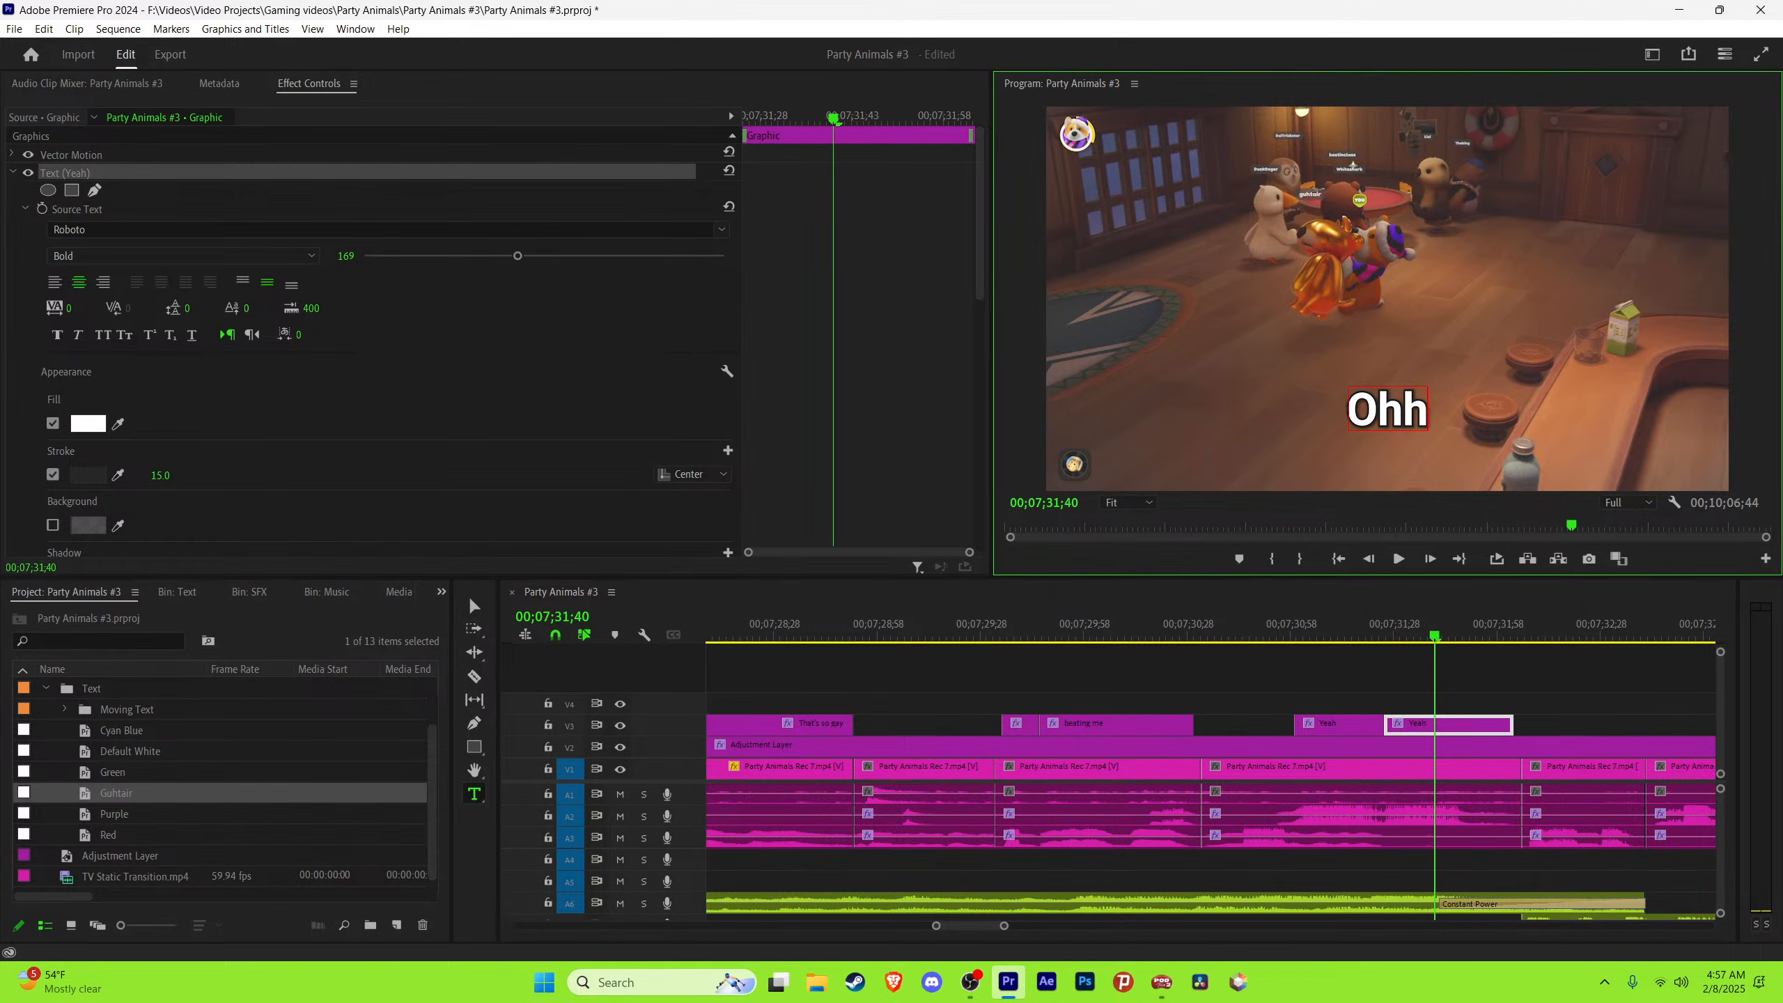
pyautogui.click(474, 606)
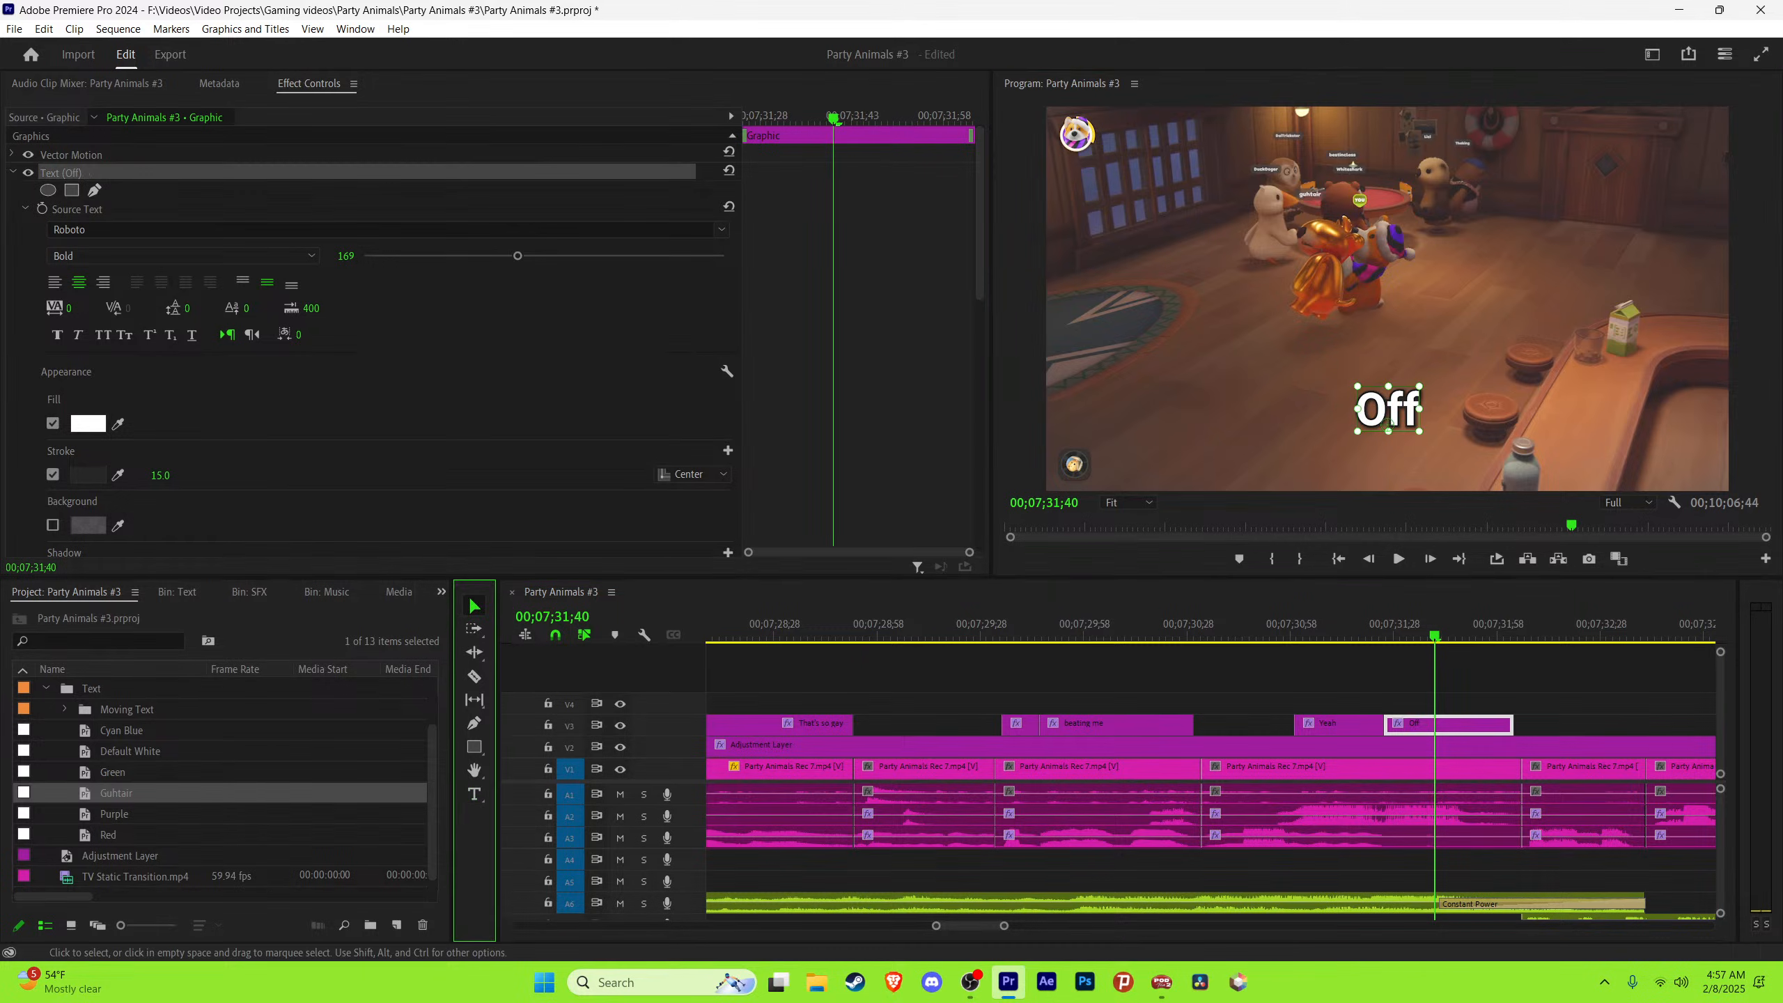
# Step: Save the project and trim the end of the "Off" caption to about 00;07;32;01
pyautogui.hotkey('ctrl', 's')
pyautogui.scroll(-2, 1211, 772)
pyautogui.press('space')
pyautogui.press('space')
pyautogui.moveTo(1381, 725); pyautogui.dragTo(1376, 725)
# Step: Play the footage past the "Off" caption, save the project and return to the card-table clip's next line at 00;07;32;07
pyautogui.click(1216, 627)
pyautogui.press('space')
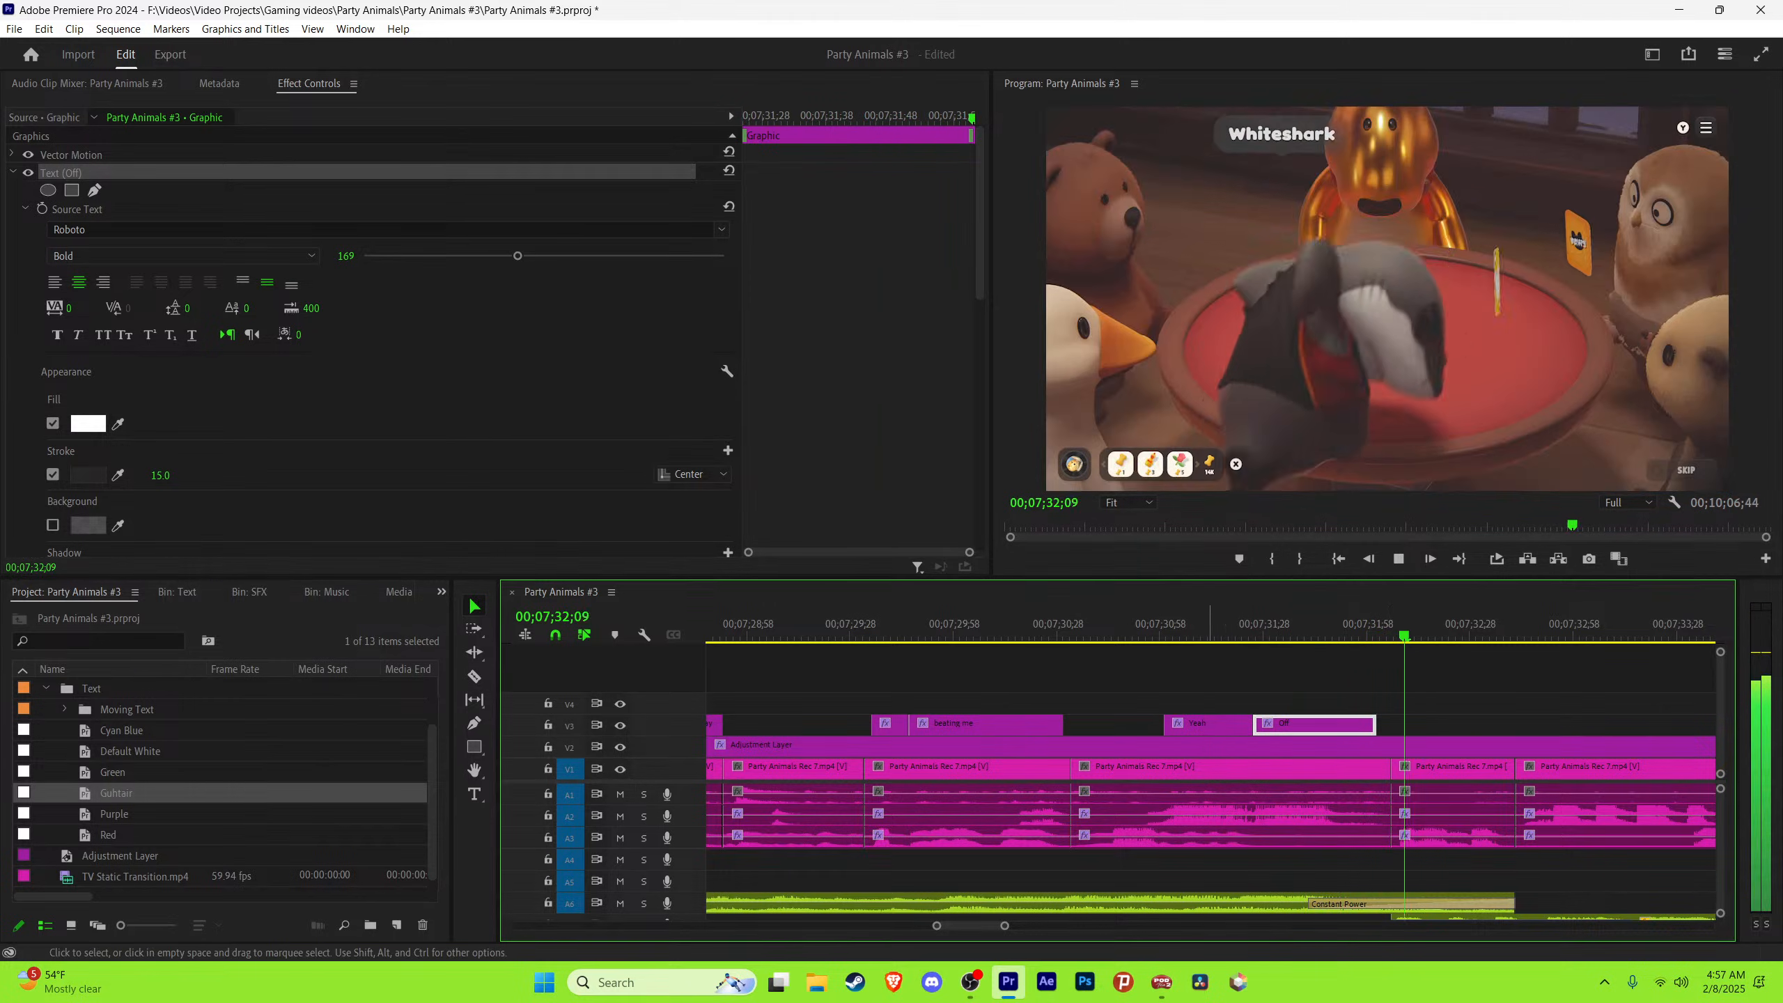
pyautogui.press('-')
pyautogui.hotkey('ctrl', 's')
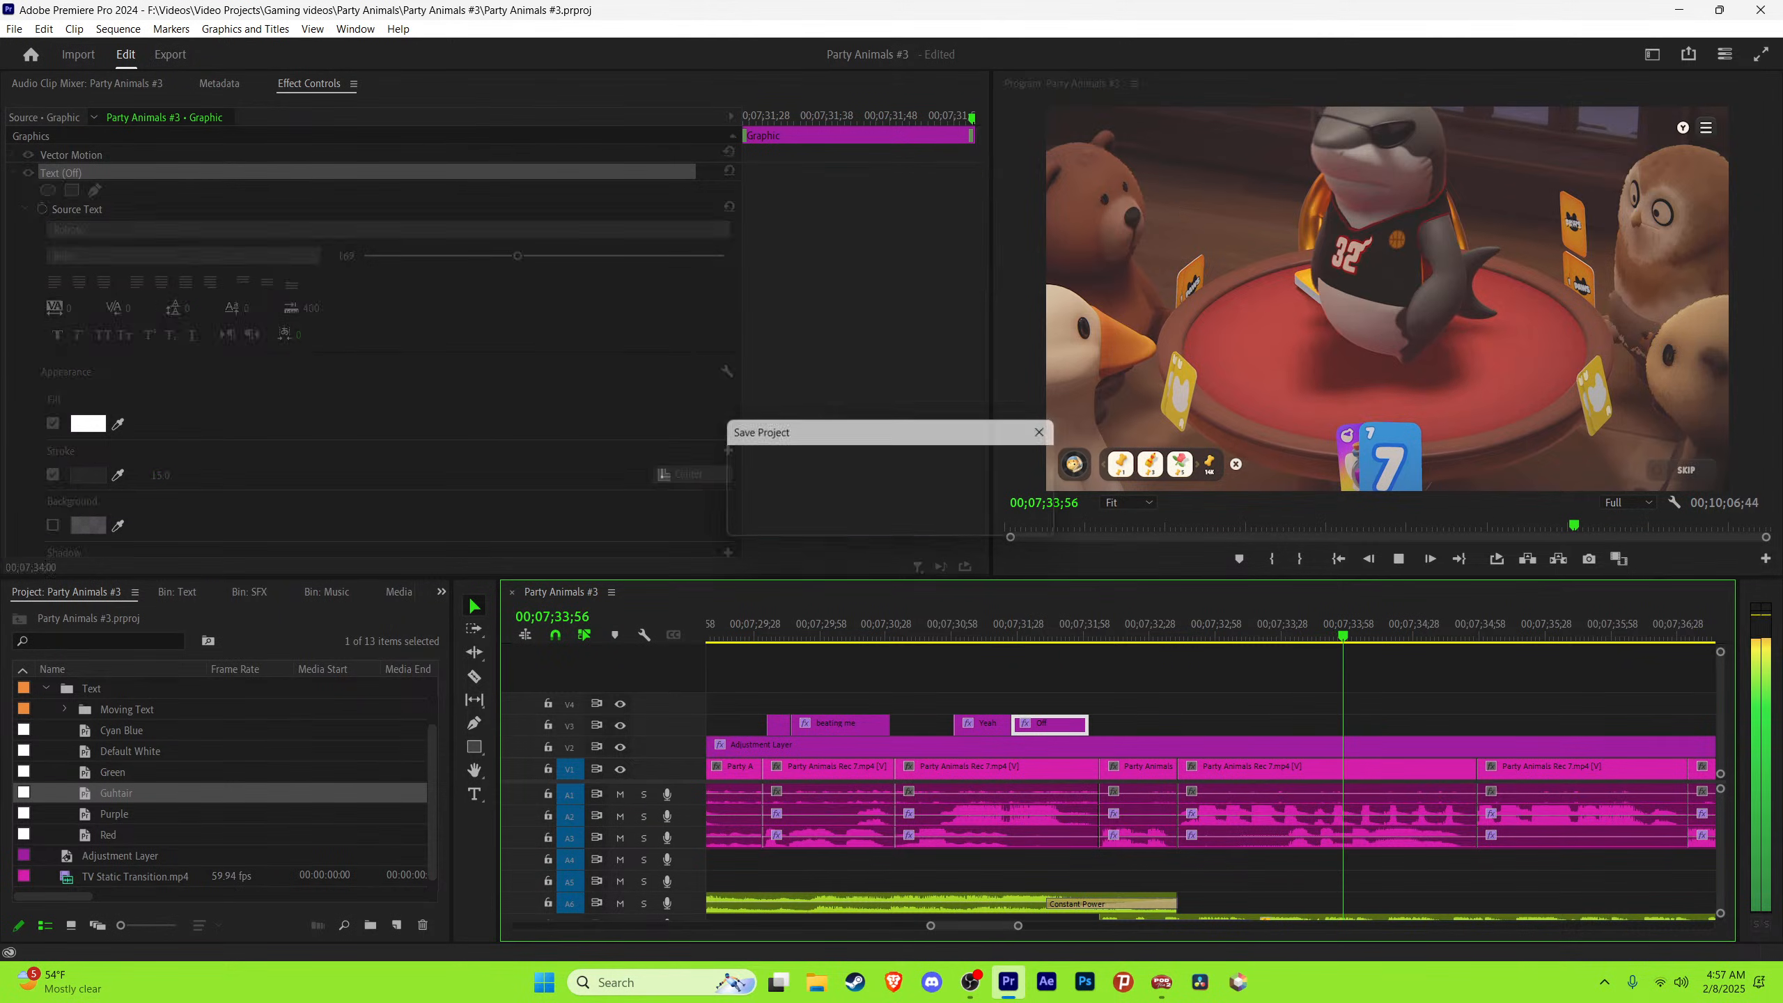
pyautogui.press('-')
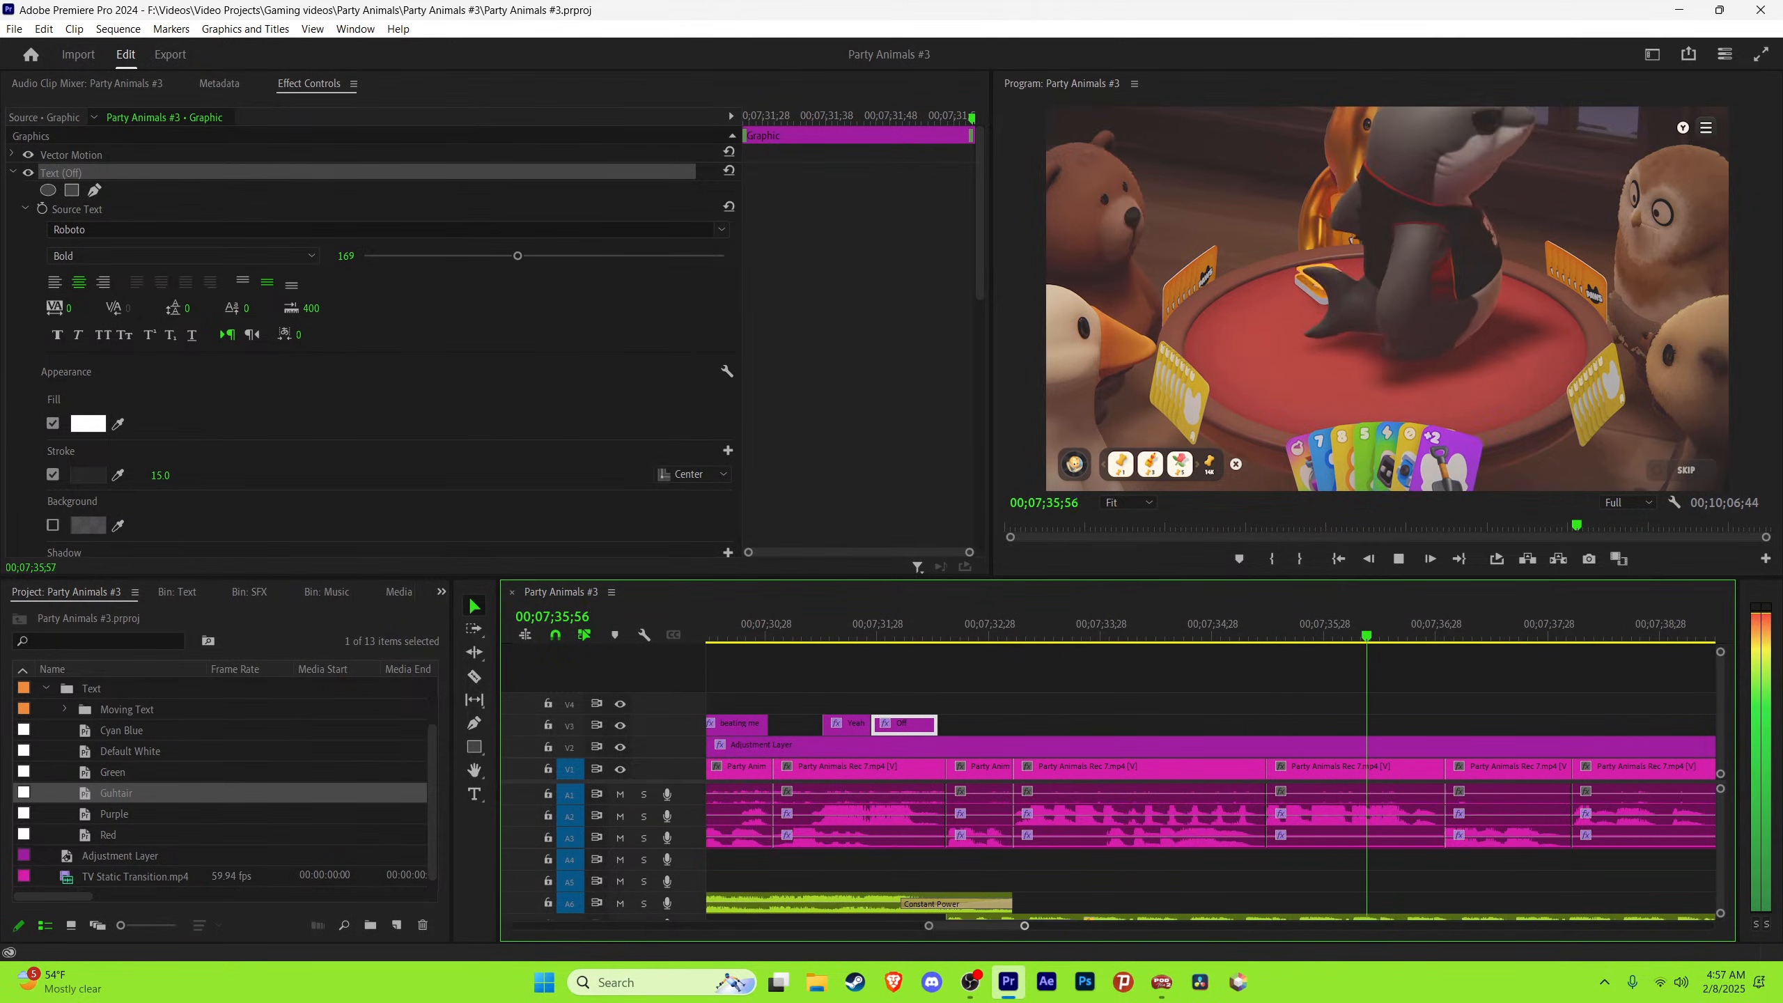
pyautogui.press('-')
pyautogui.press('space')
pyautogui.click(927, 626)
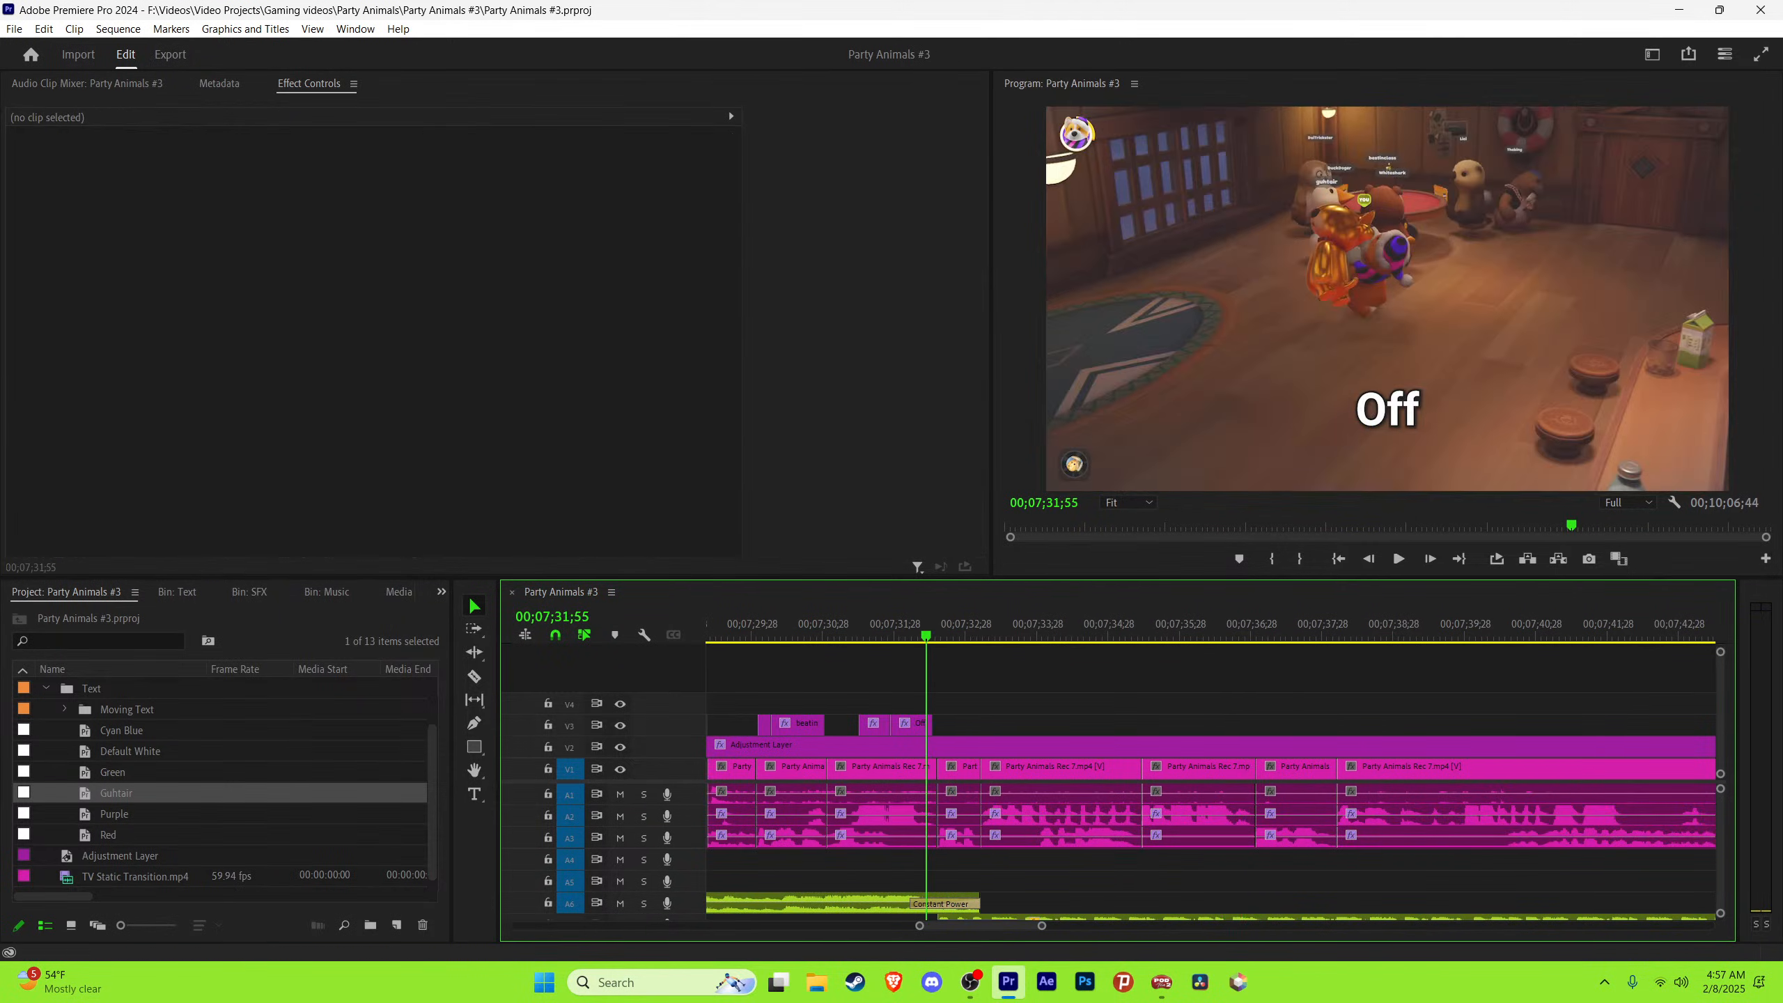
pyautogui.press('=')
pyautogui.press('=')
pyautogui.press('space')
pyautogui.press('space')
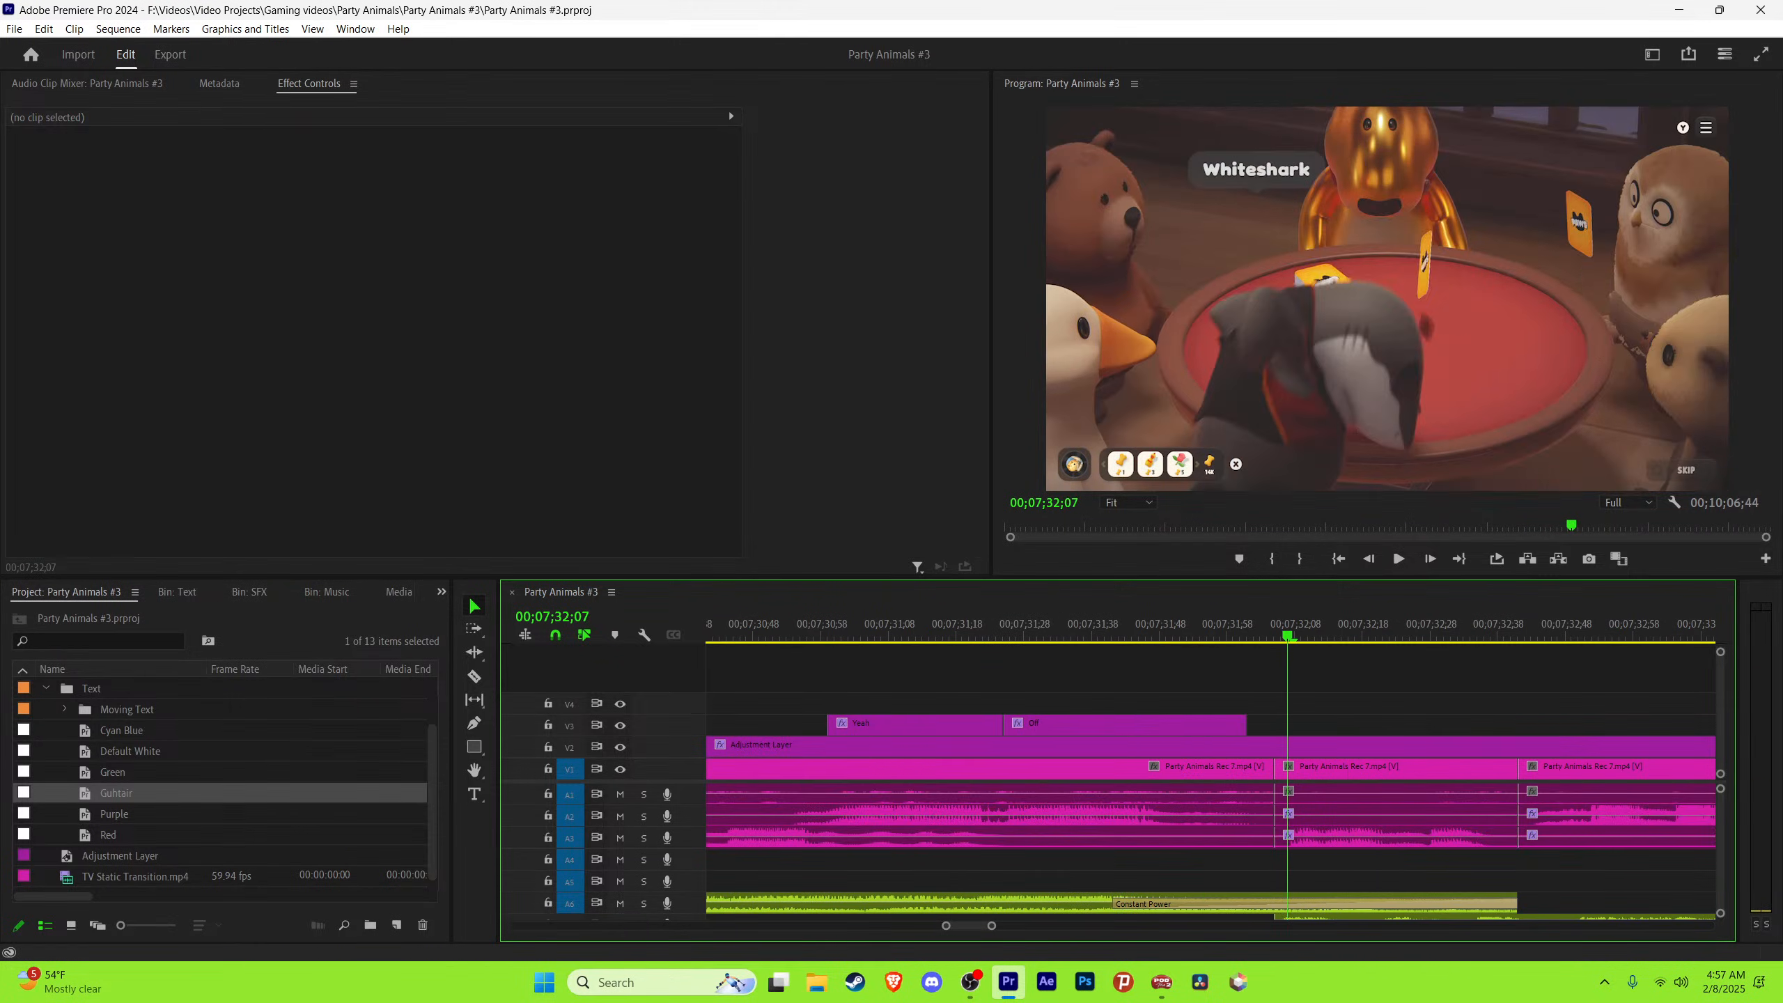
# Step: Place a duplicate of the "Off" caption on V3 at 00;07;32;07, over the card-table clip
pyautogui.press('-')
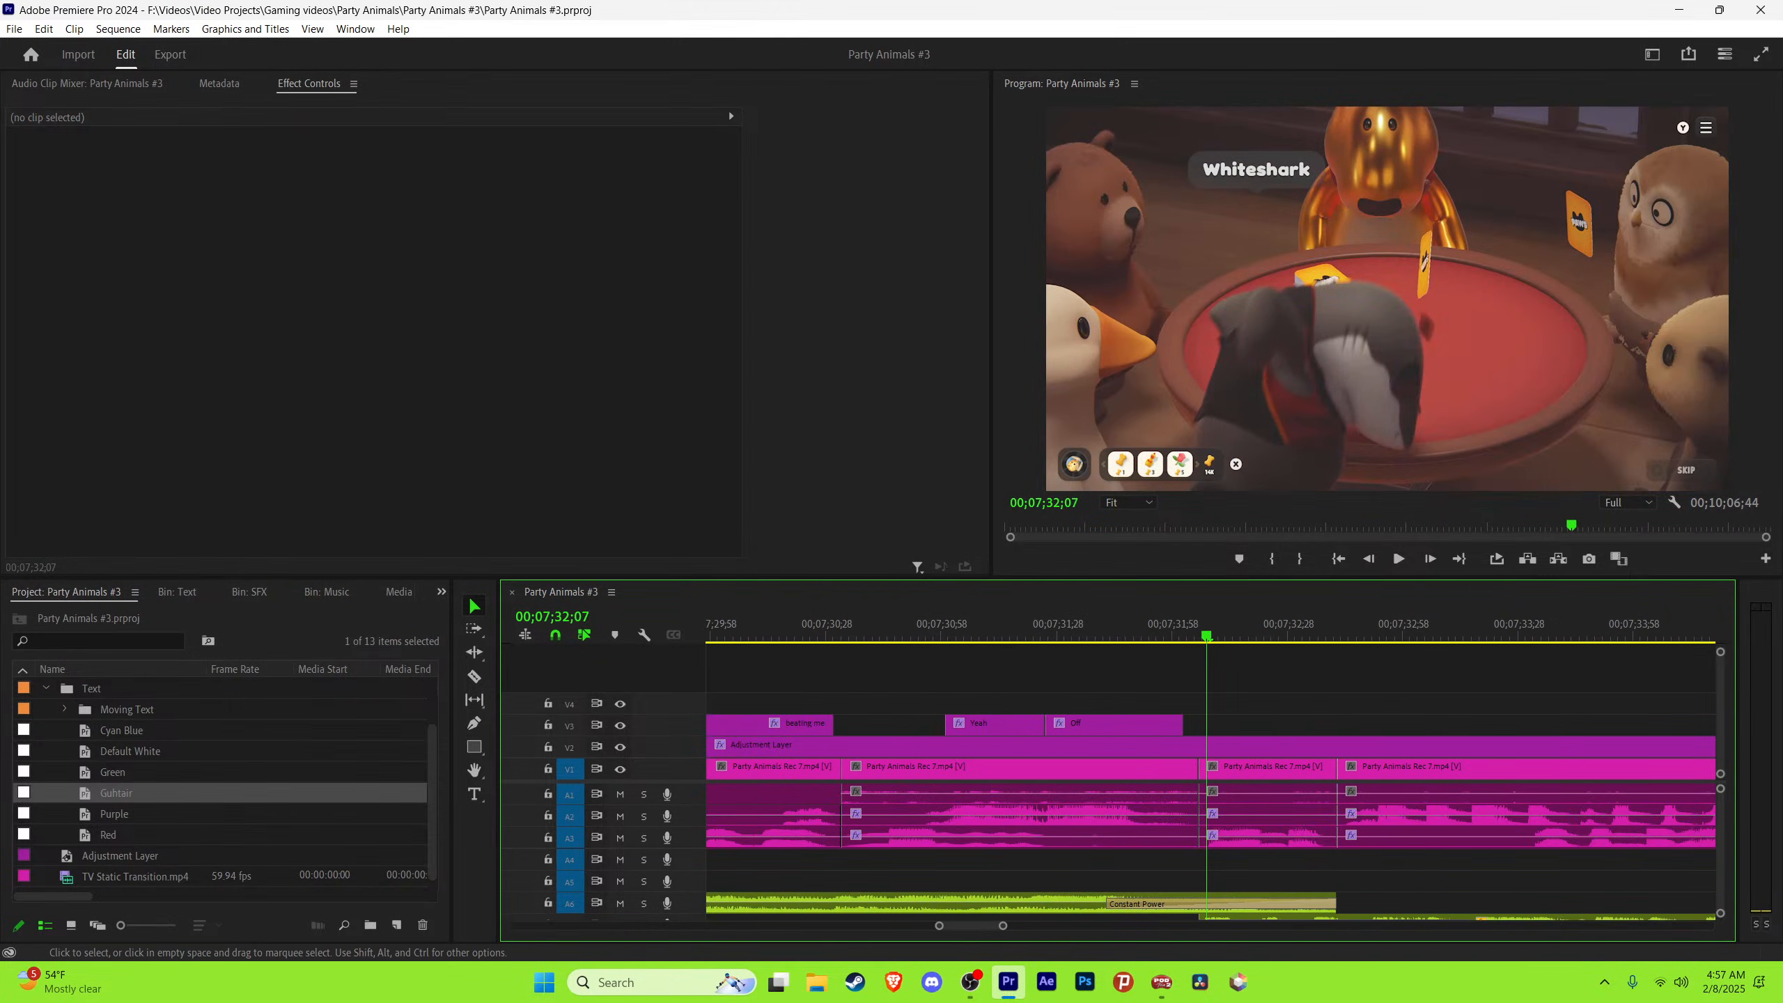
pyautogui.hotkey('ctrl', 'v')
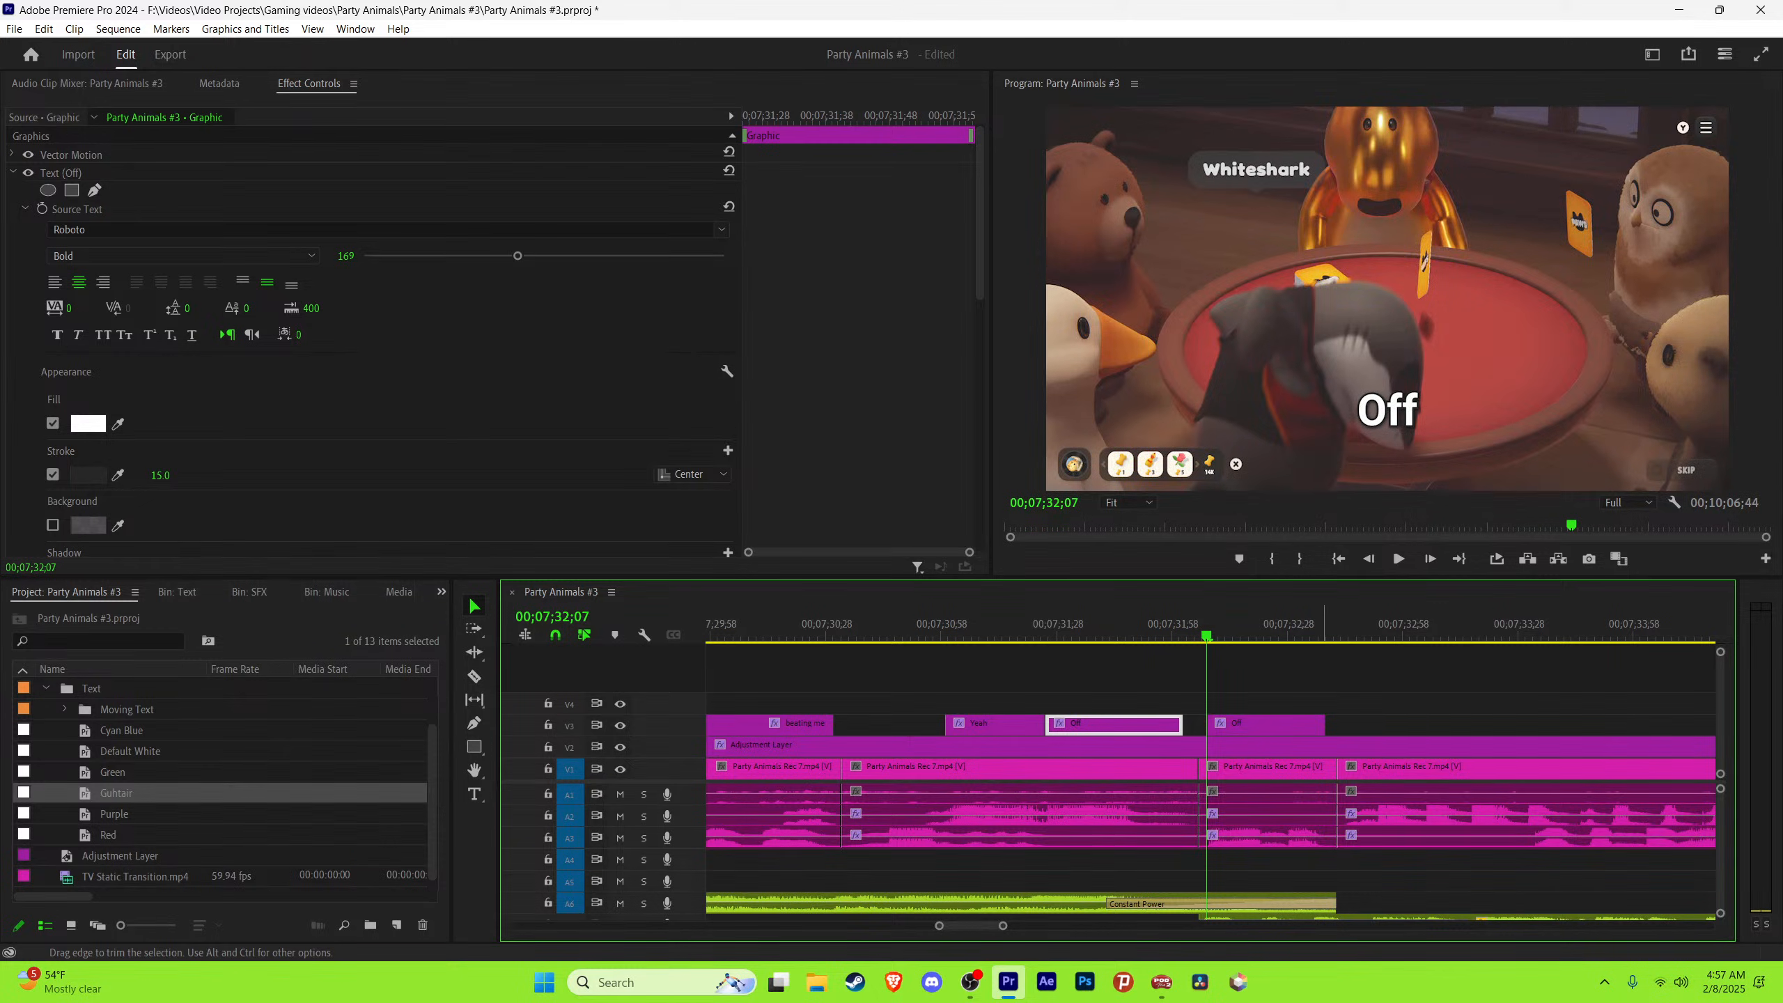
pyautogui.click(1248, 623)
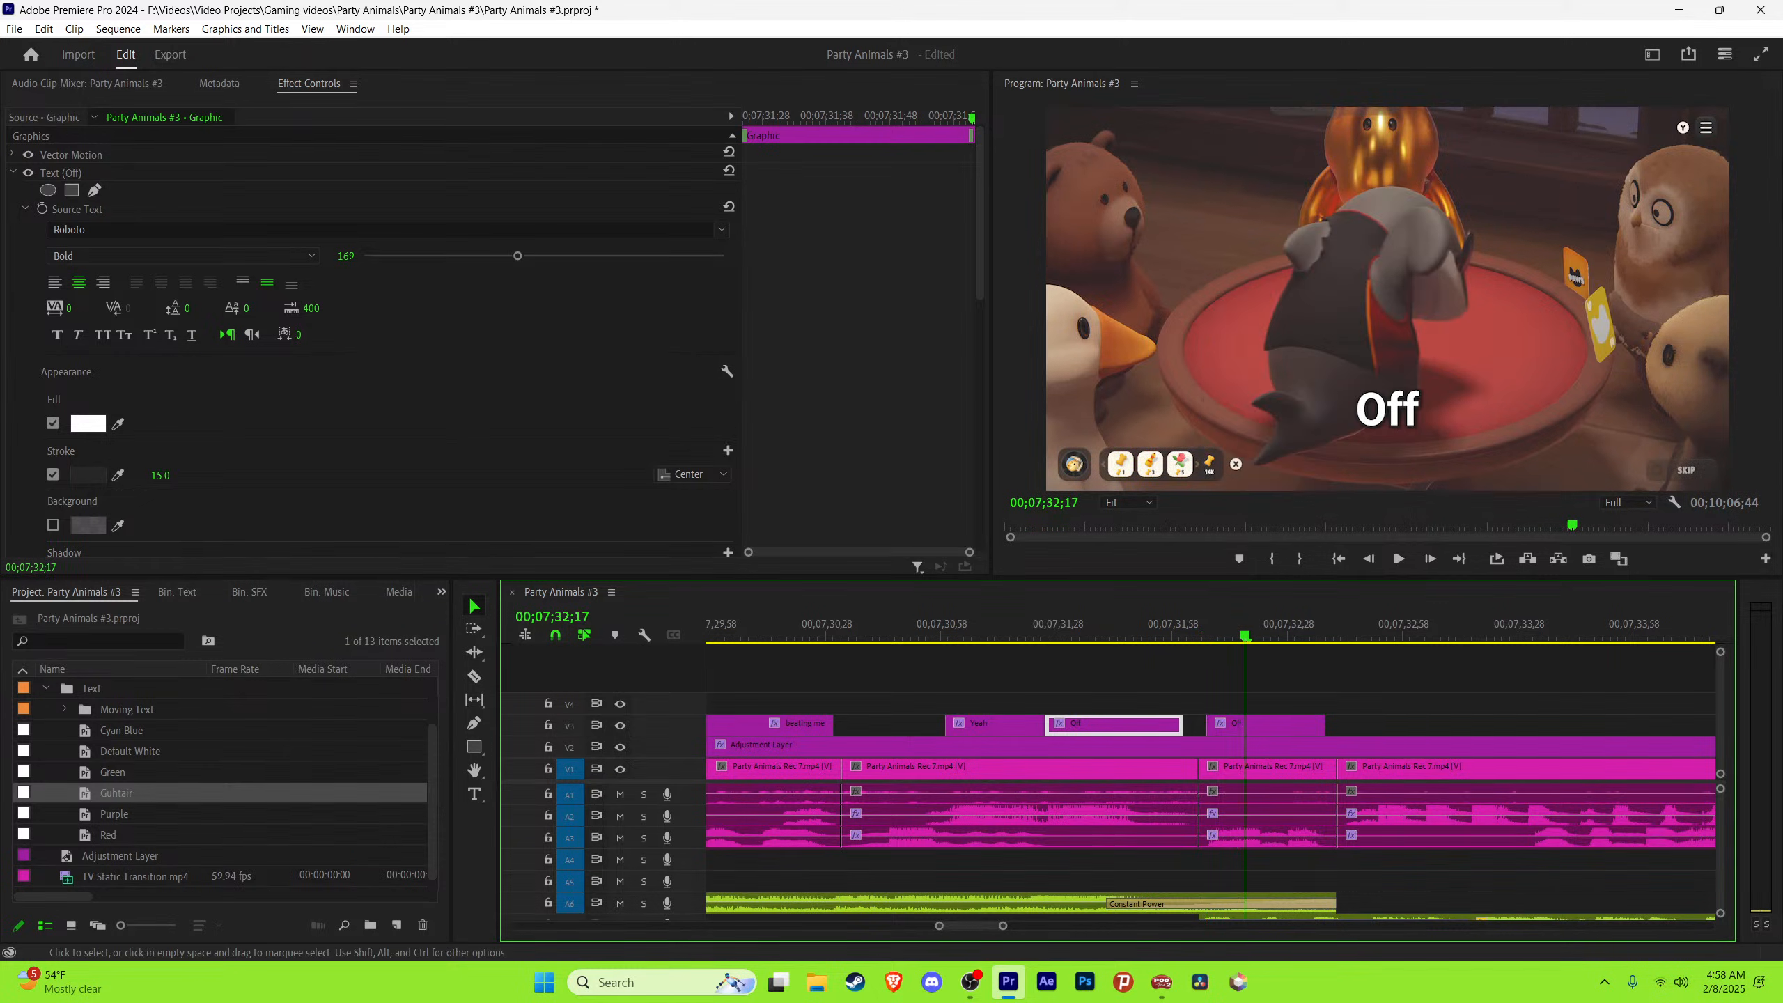
pyautogui.press('-')
pyautogui.press('-')
pyautogui.press('-')
pyautogui.press('-')
pyautogui.press('-')
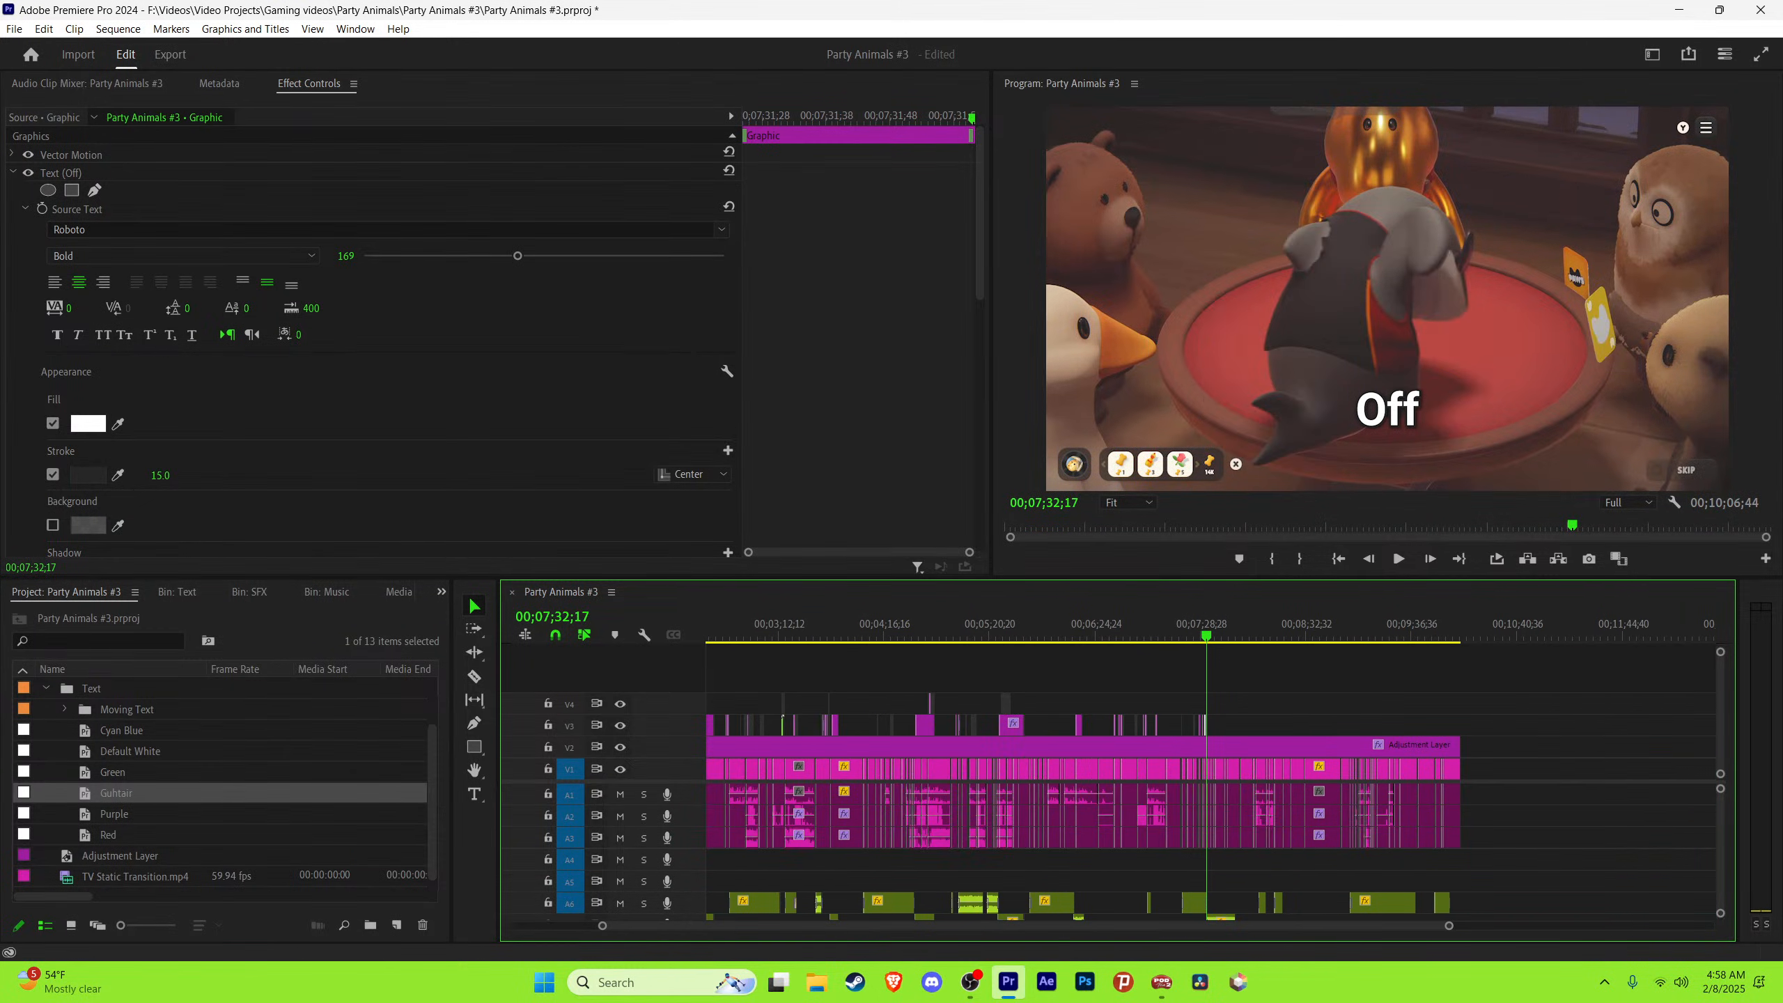
pyautogui.press('=')
pyautogui.press('=')
pyautogui.press('=')
pyautogui.press('=')
pyautogui.press('=')
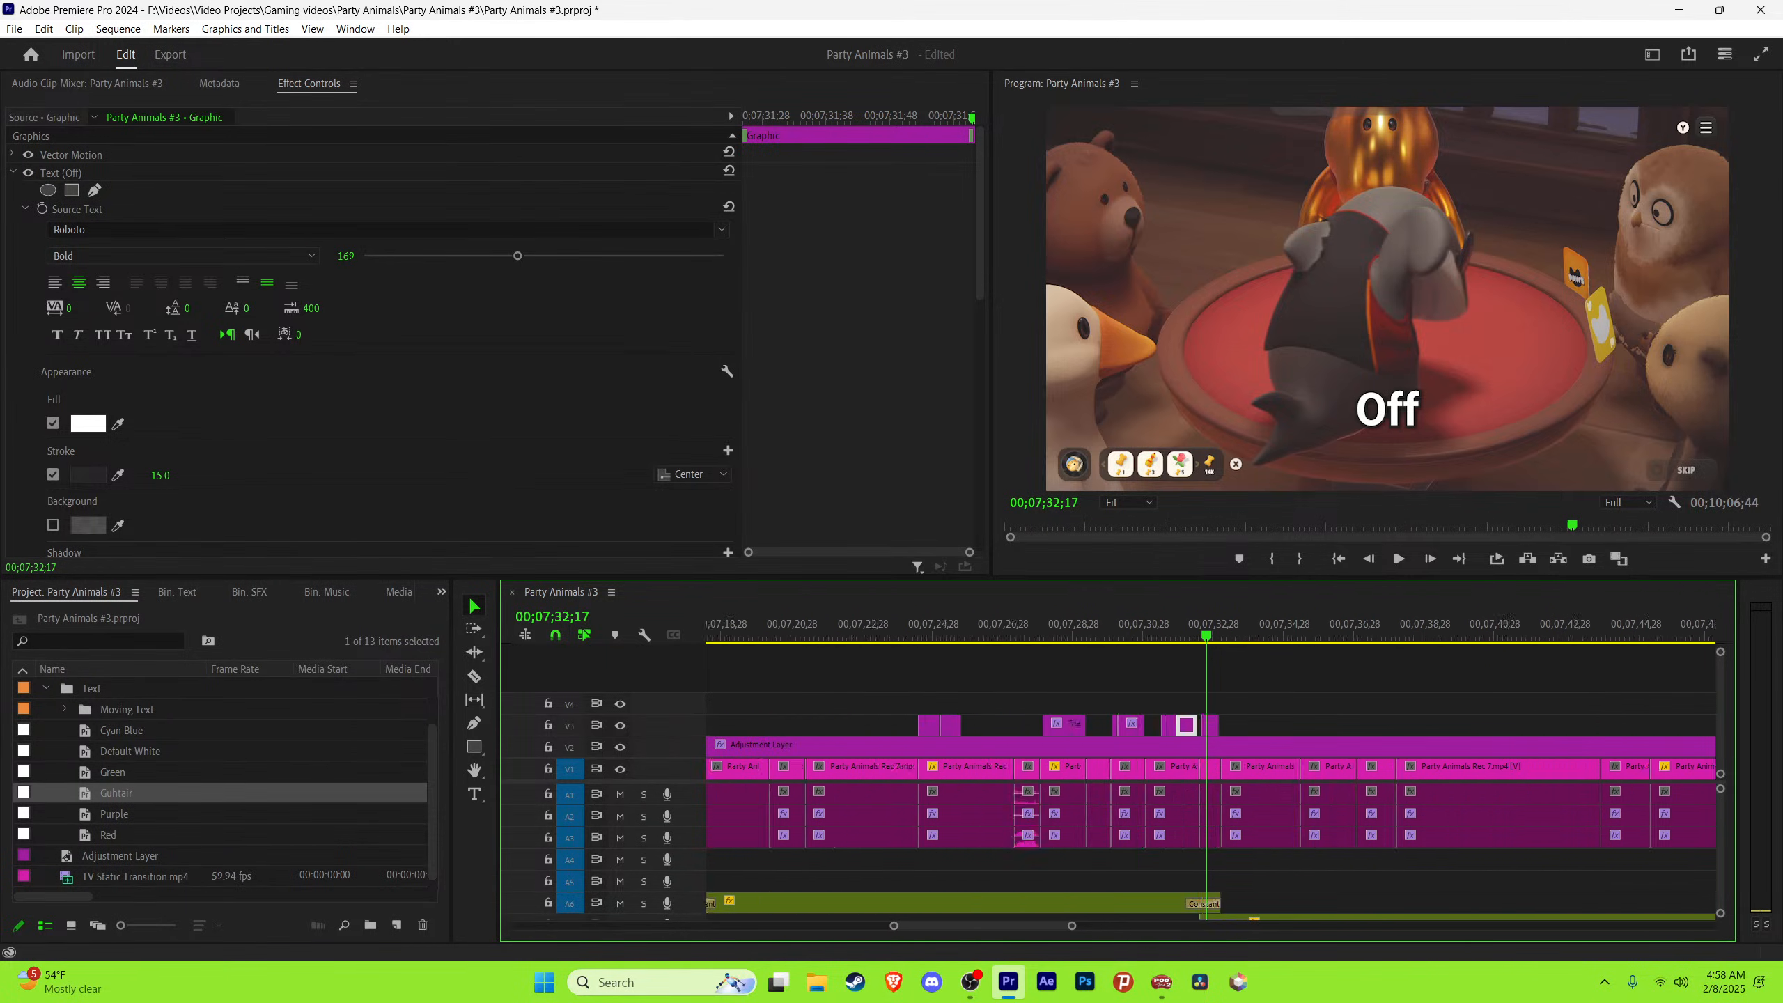
pyautogui.press('=')
pyautogui.press('=')
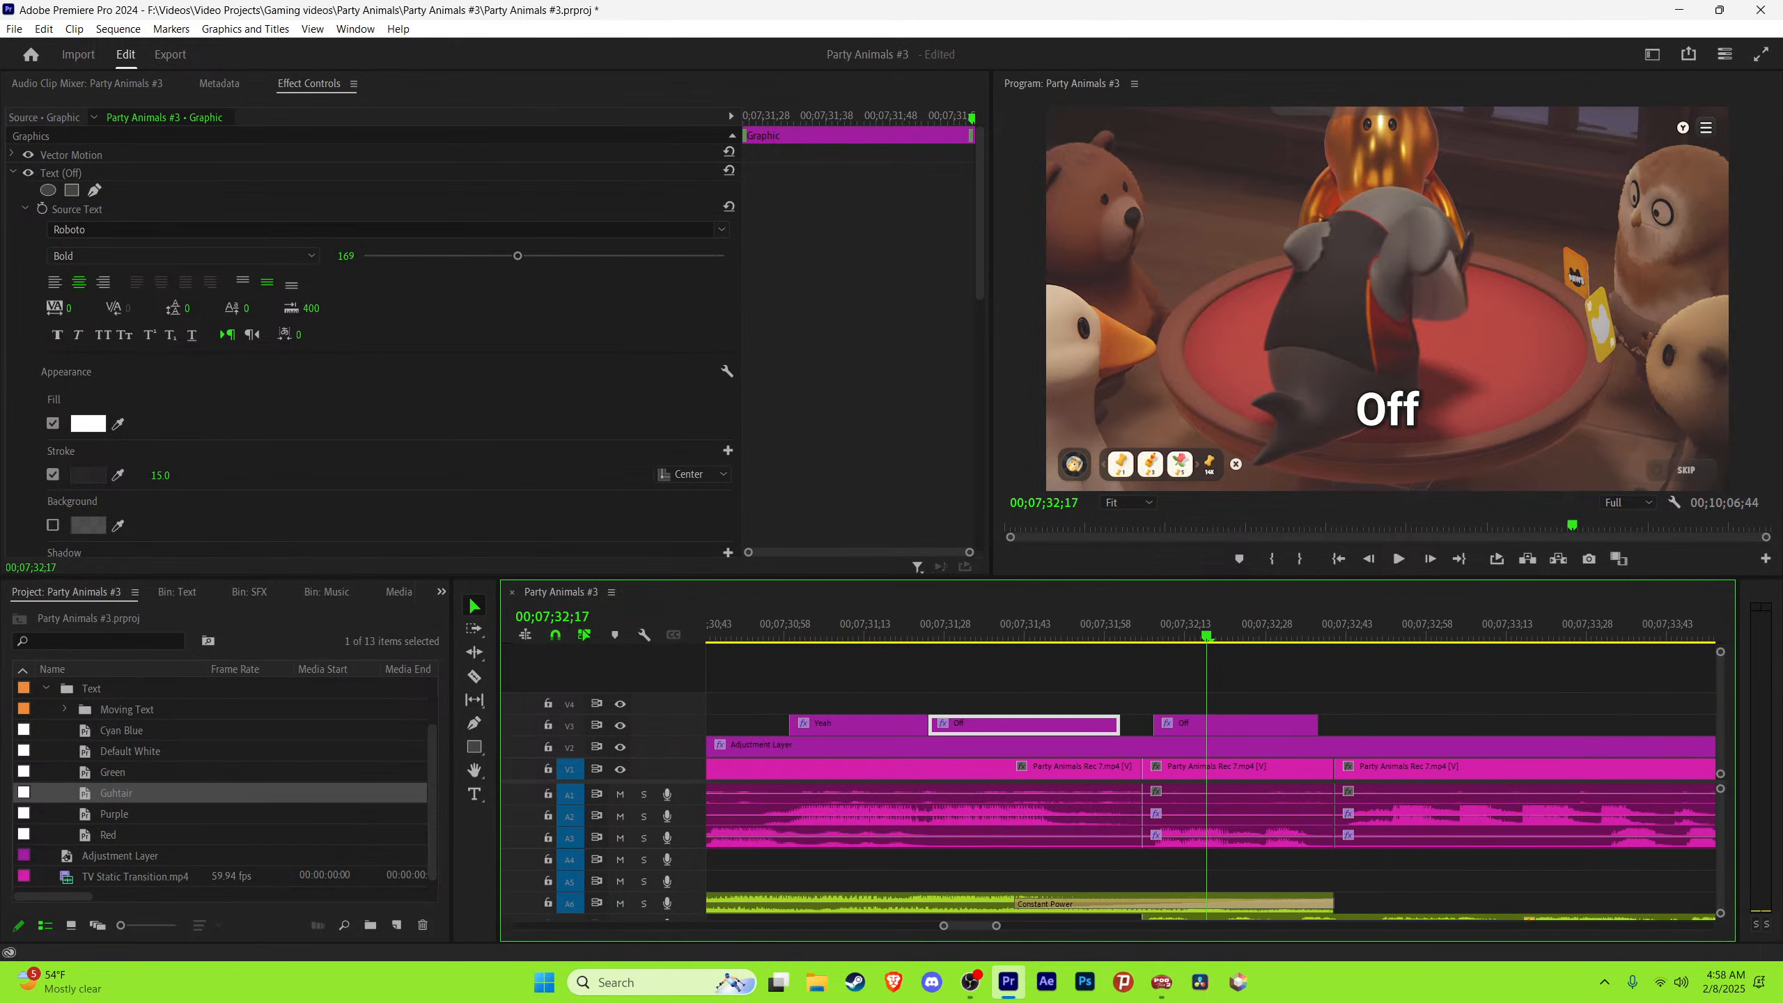
# Step: Apply the Green text style to the duplicated "Off" caption over the card-table clip
pyautogui.click(112, 772)
pyautogui.moveTo(112, 772); pyautogui.dragTo(1180, 726)
pyautogui.click(1182, 624)
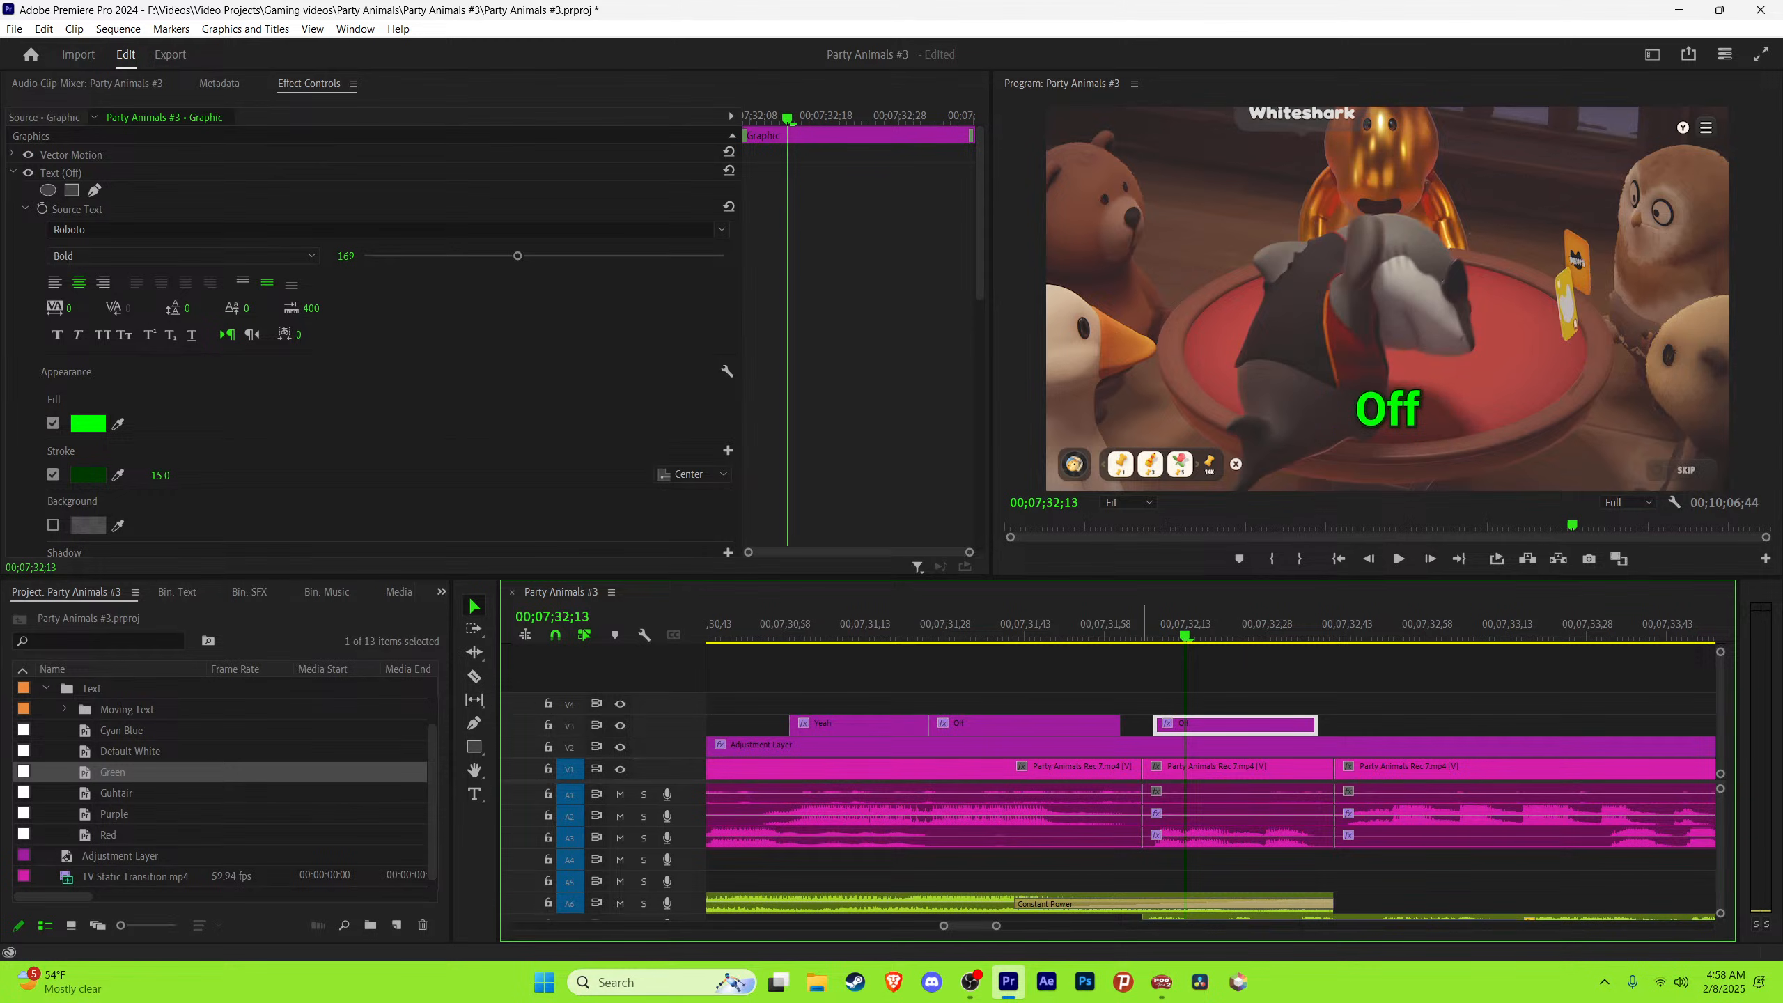
# Step: Replay the card-table line and replace the green caption's text with "Where do"
pyautogui.click(1144, 624)
pyautogui.press('space')
pyautogui.press('space')
pyautogui.click(1387, 409)
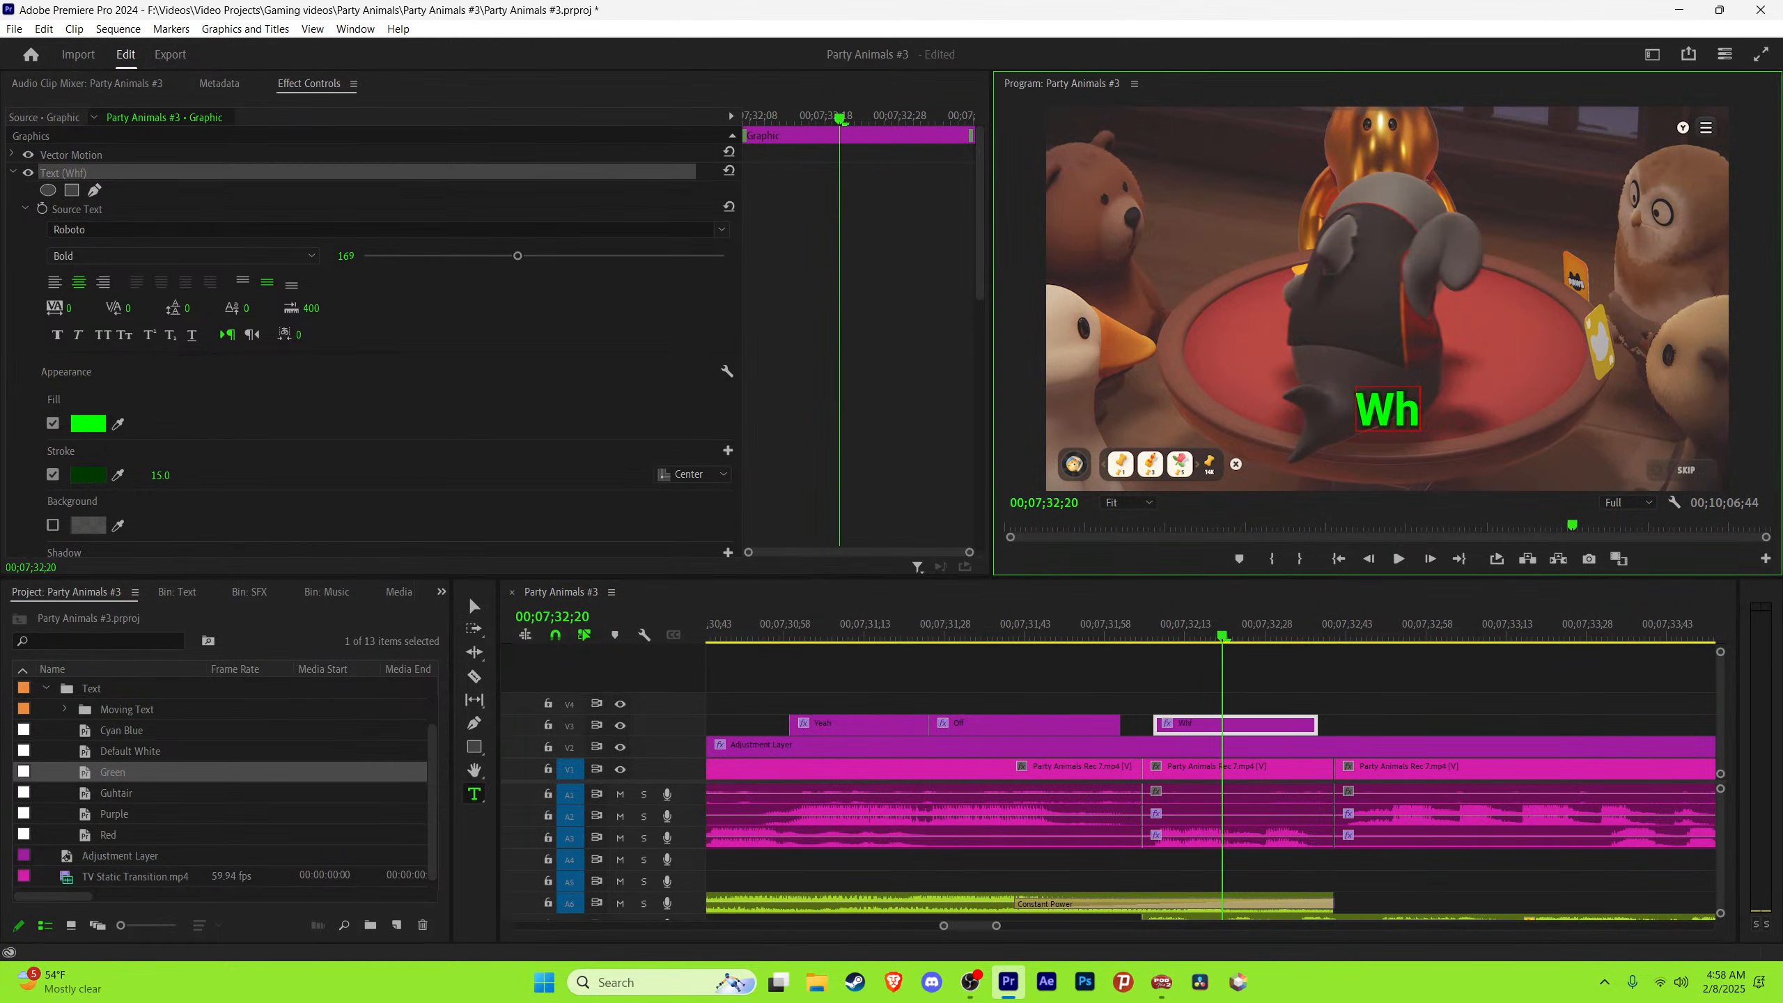
pyautogui.write('Where do')
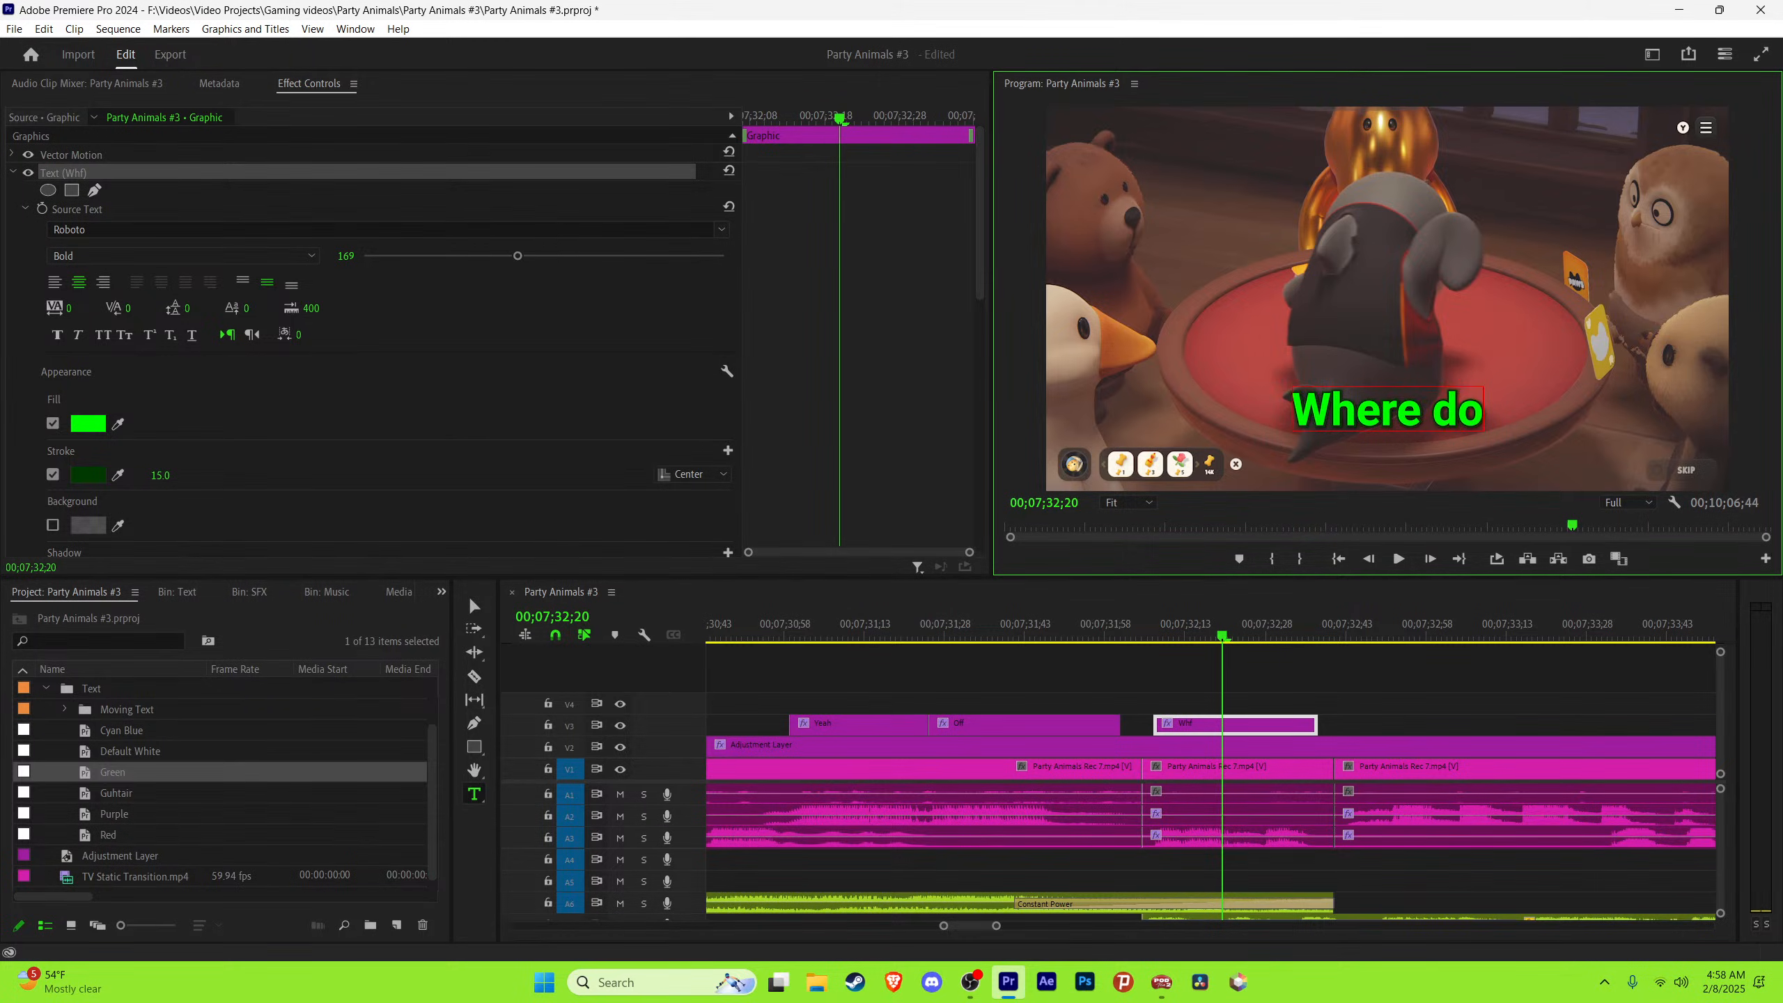
pyautogui.click(474, 605)
# Step: Replay the "Where do" caption repeatedly and settle the playhead at 00;07;32;15 to locate the next words
pyautogui.press('space')
pyautogui.press('space')
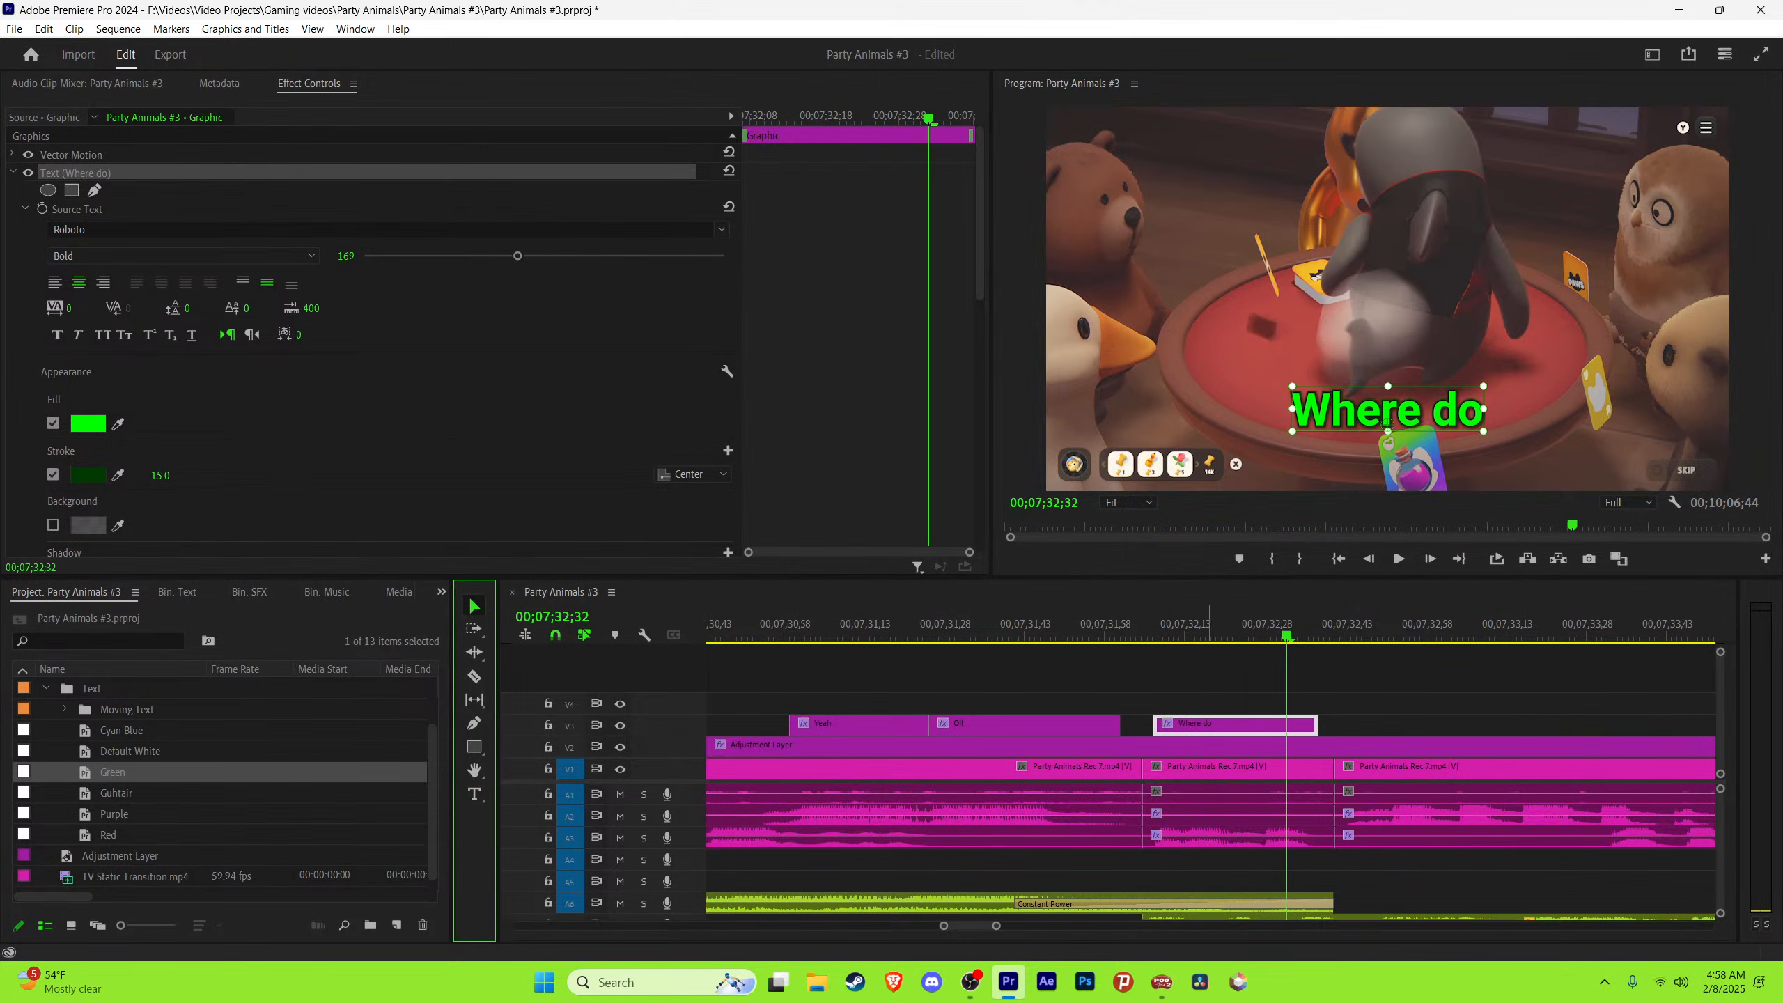
pyautogui.moveTo(1207, 624); pyautogui.dragTo(1185, 623)
pyautogui.press('space')
pyautogui.click(1195, 624)
pyautogui.press('space')
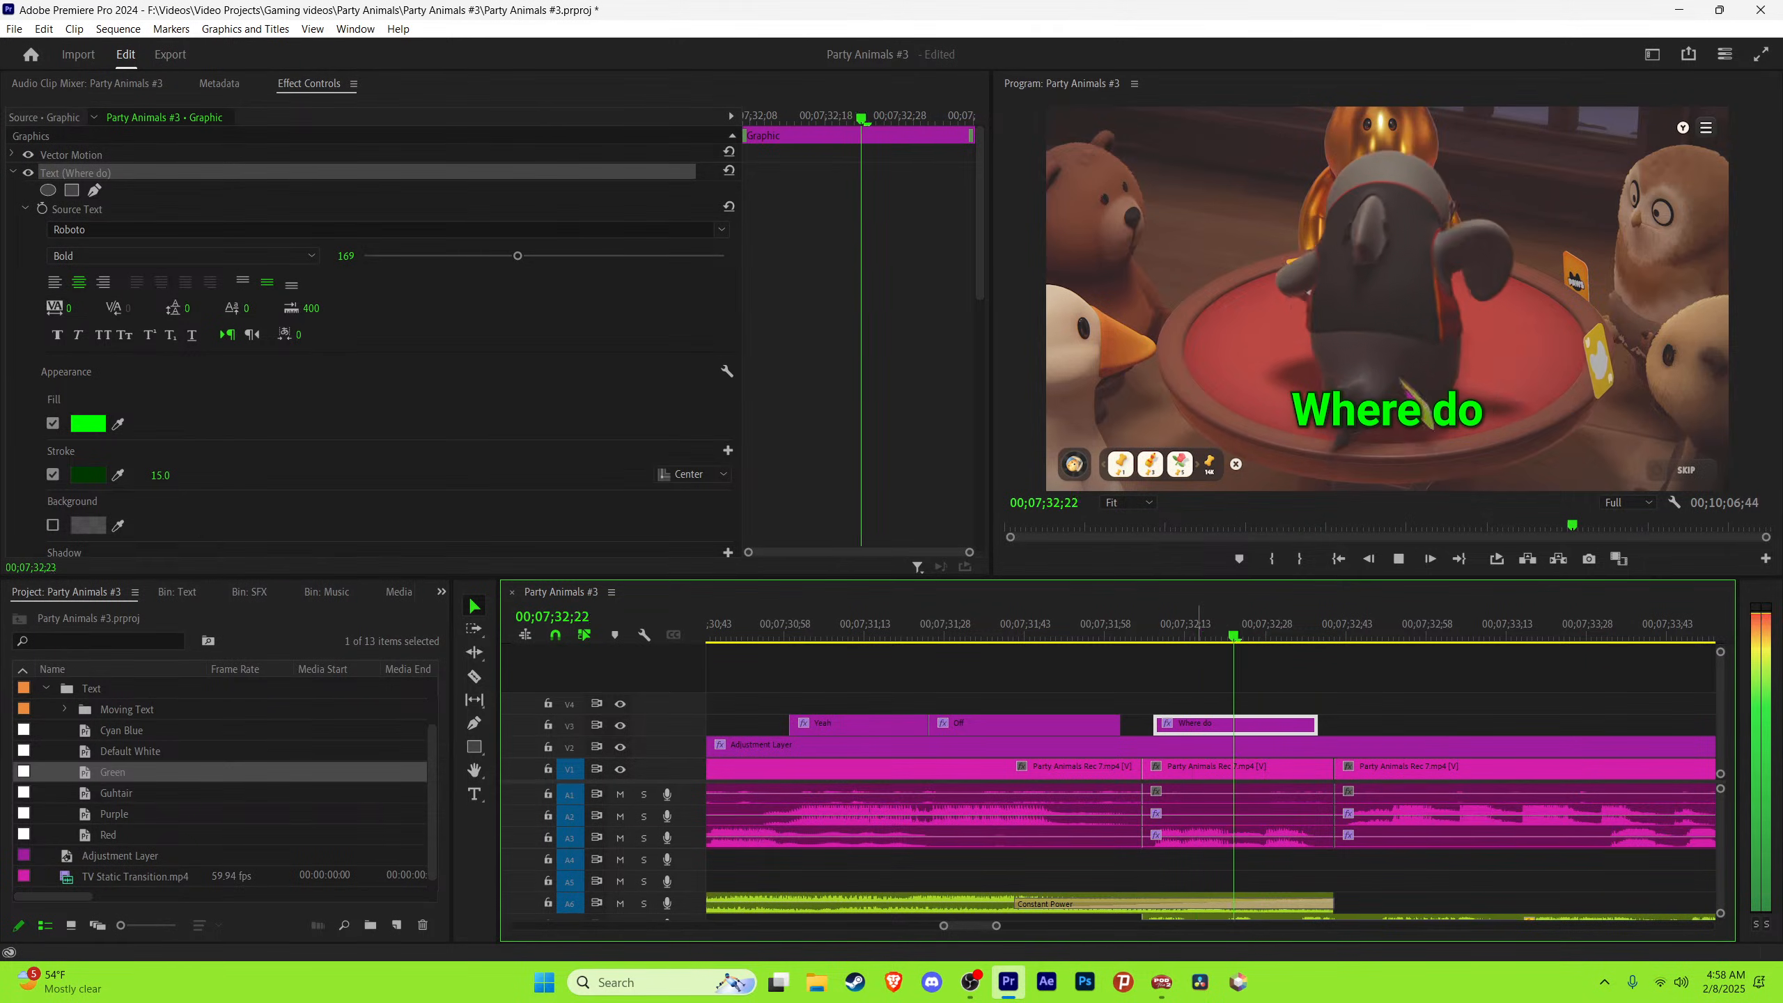
pyautogui.click(1195, 623)
pyautogui.press('space')
pyautogui.click(1194, 623)
pyautogui.press('Left')
pyautogui.press('Right')
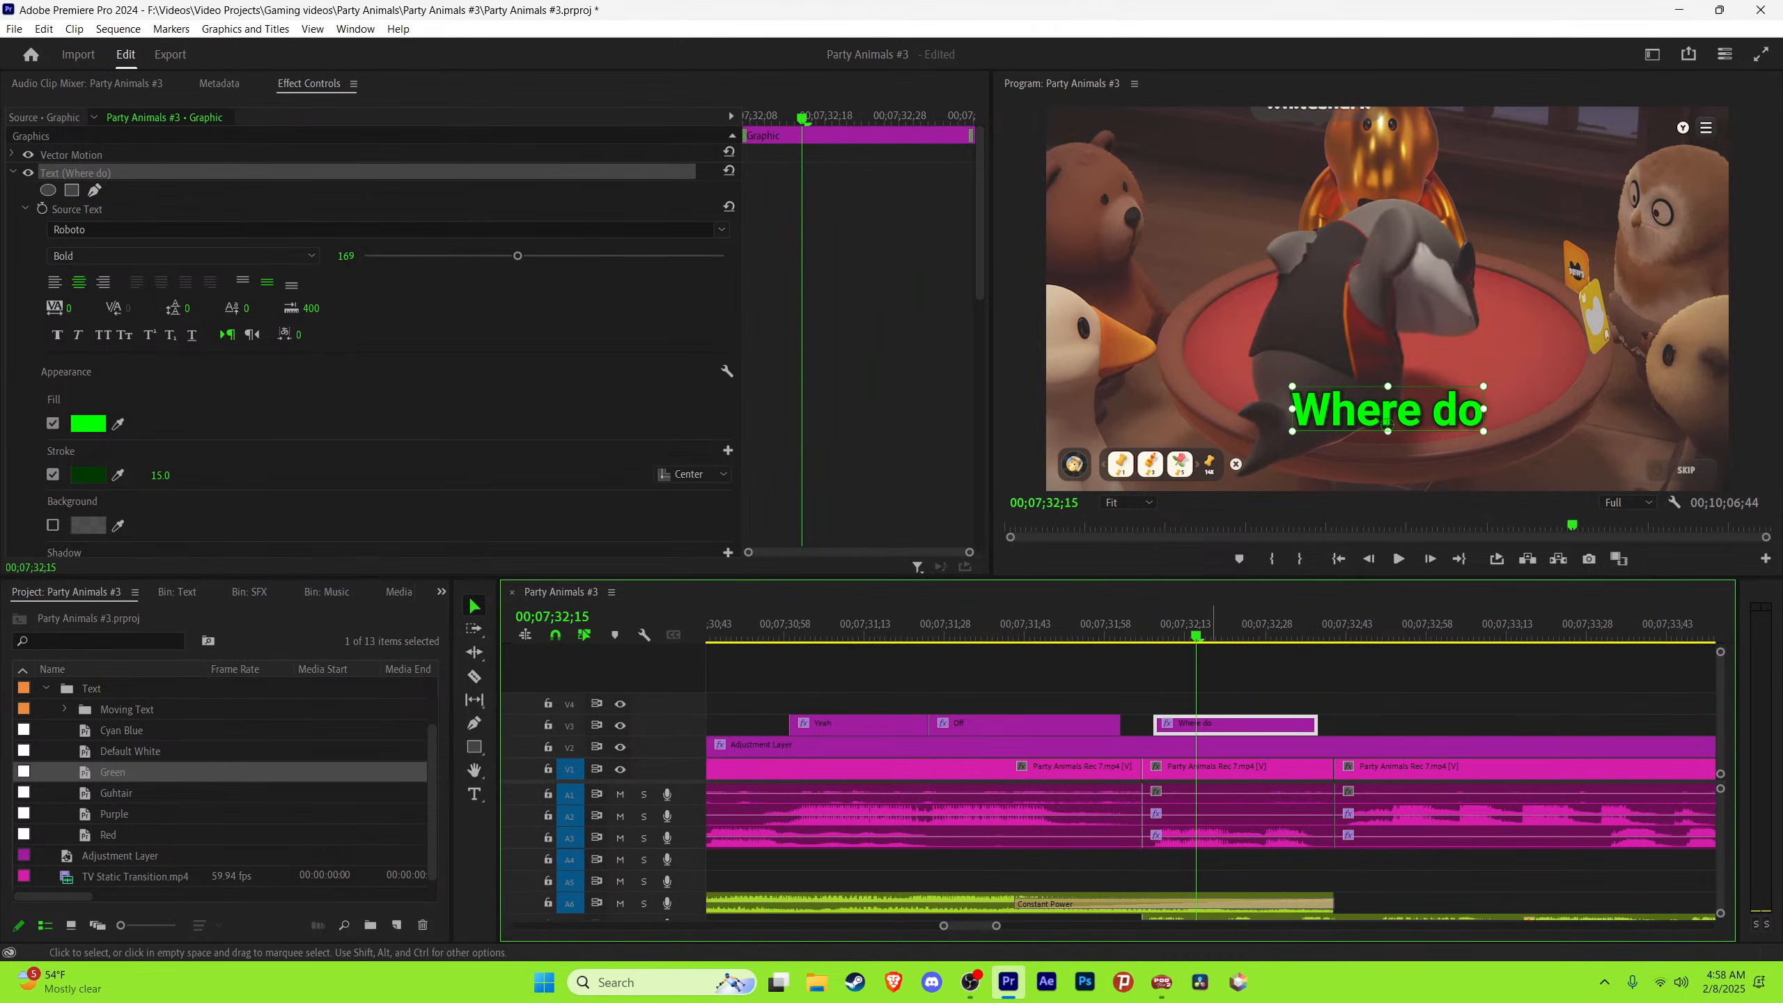
# Step: Place a duplicate of the "Where do" caption at 00;07;32;15 and trim its end to the end of the card-table clip
pyautogui.keyDown('alt'); pyautogui.moveTo(1180, 725); pyautogui.dragTo(1223, 725); pyautogui.keyUp('alt')
pyautogui.moveTo(1358, 726); pyautogui.dragTo(1334, 726)
pyautogui.press('space')
# Step: Replace the duplicated caption's text with "I sit" and save the project
pyautogui.doubleClick(1388, 410)
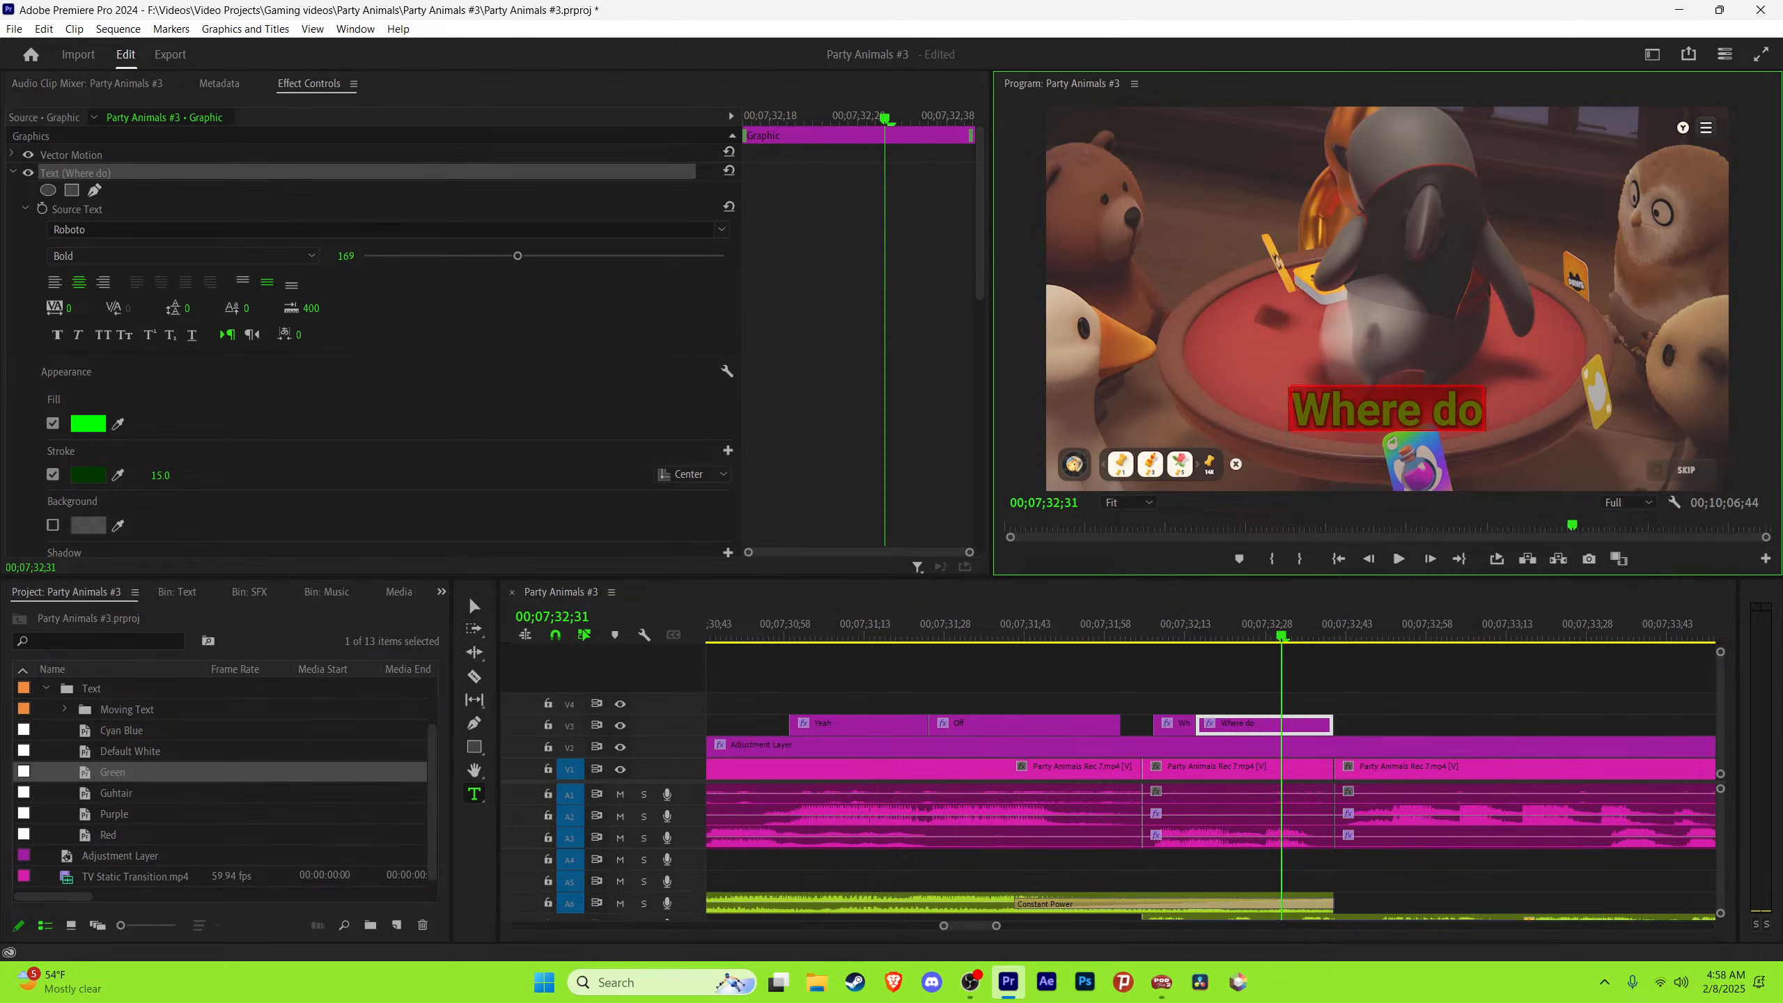
pyautogui.press('BackSpace')
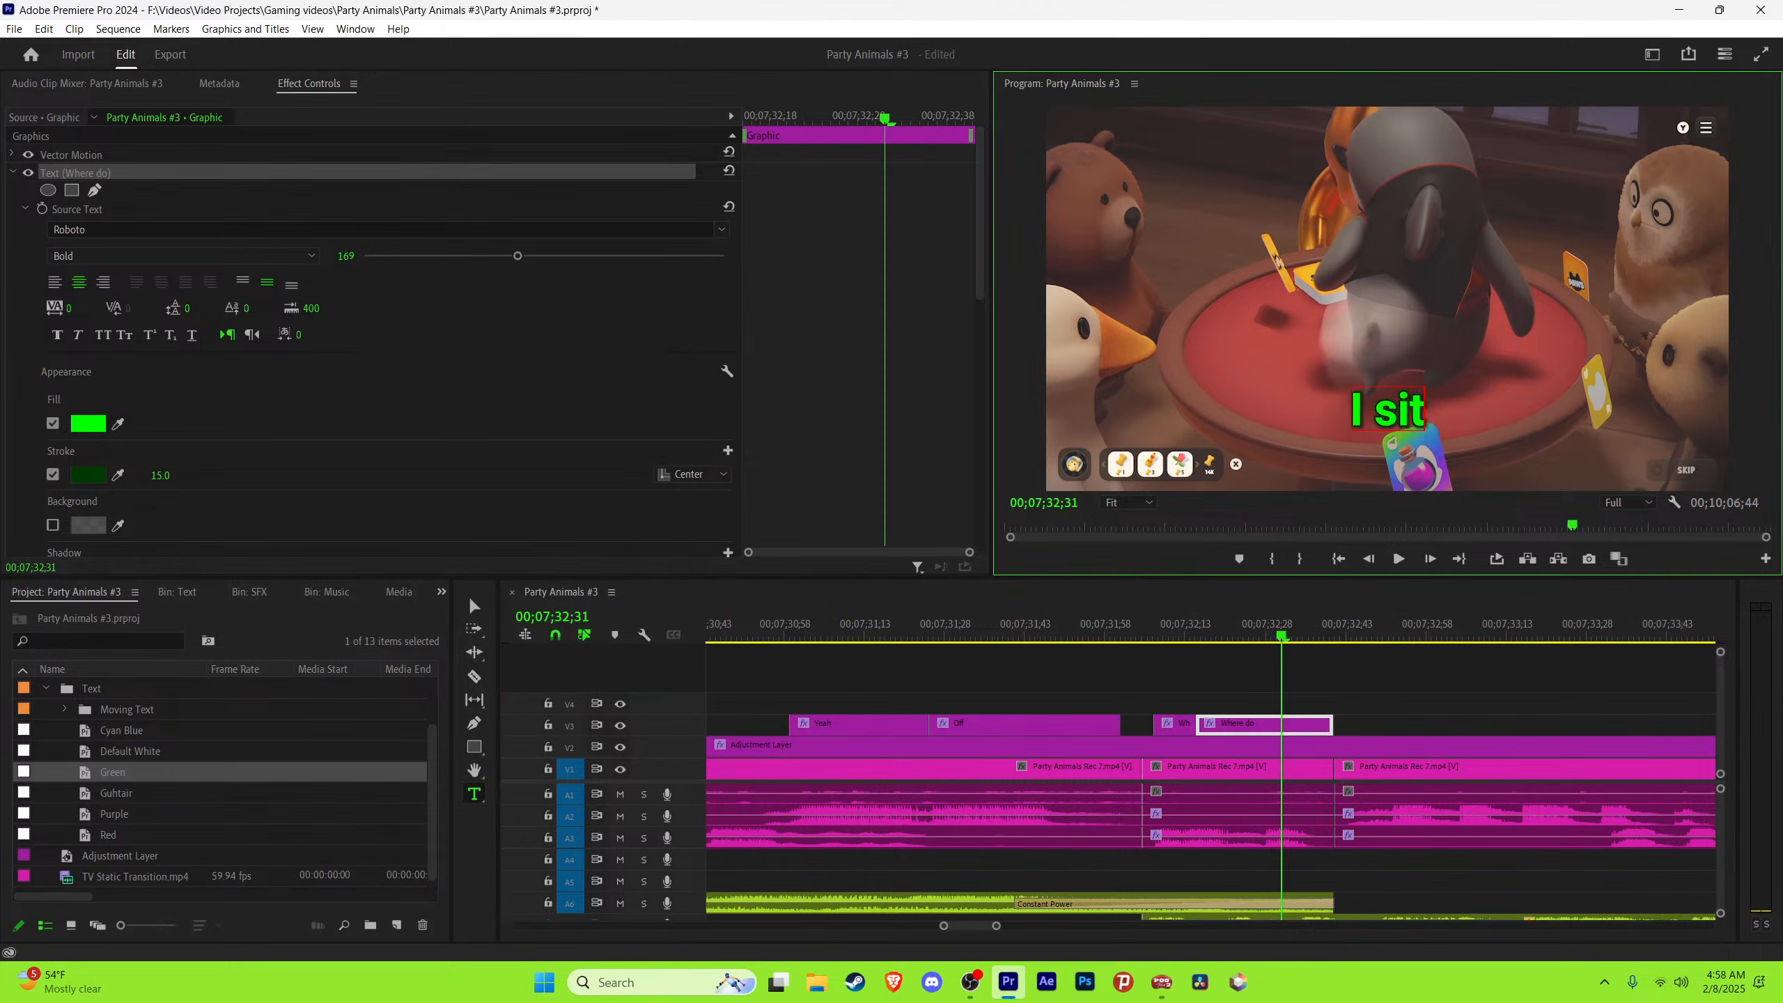
pyautogui.click(474, 606)
pyautogui.hotkey('ctrl', 's')
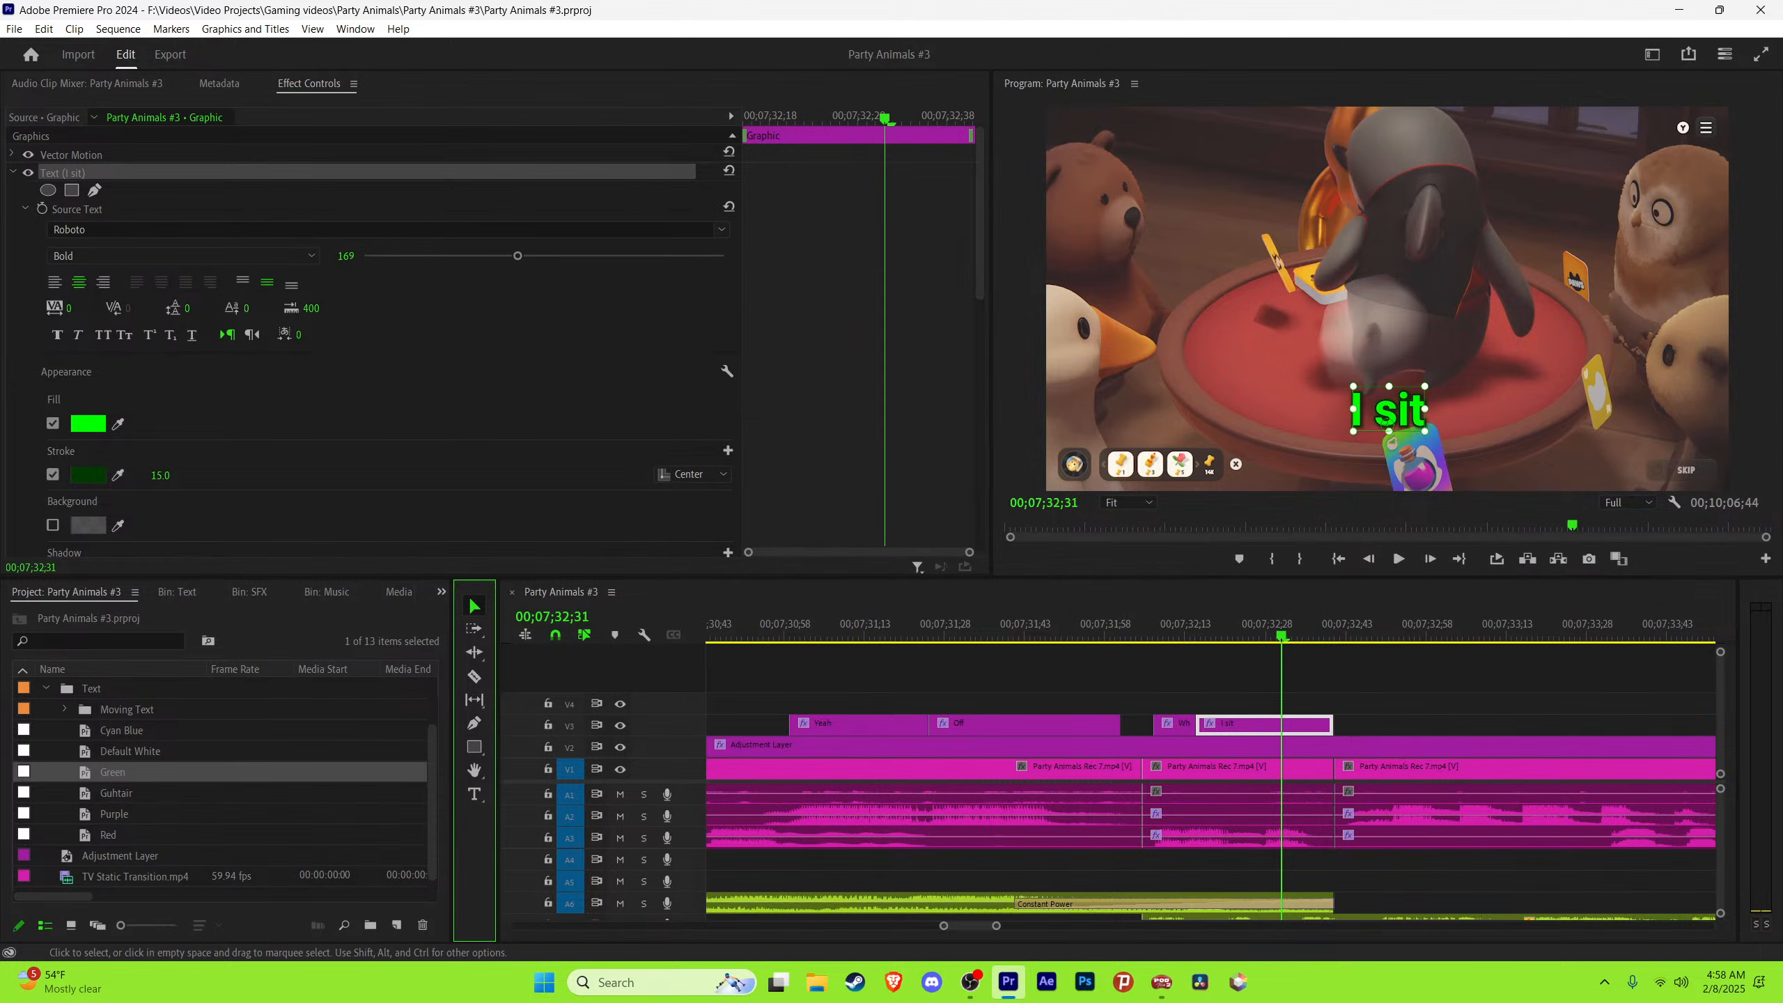
# Step: Replay the "Where do" and "I sit" captions and undo the split back to a single "Where do" caption
pyautogui.click(1127, 626)
pyautogui.click(1226, 671)
pyautogui.press('space')
pyautogui.press('space')
pyautogui.press('Up')
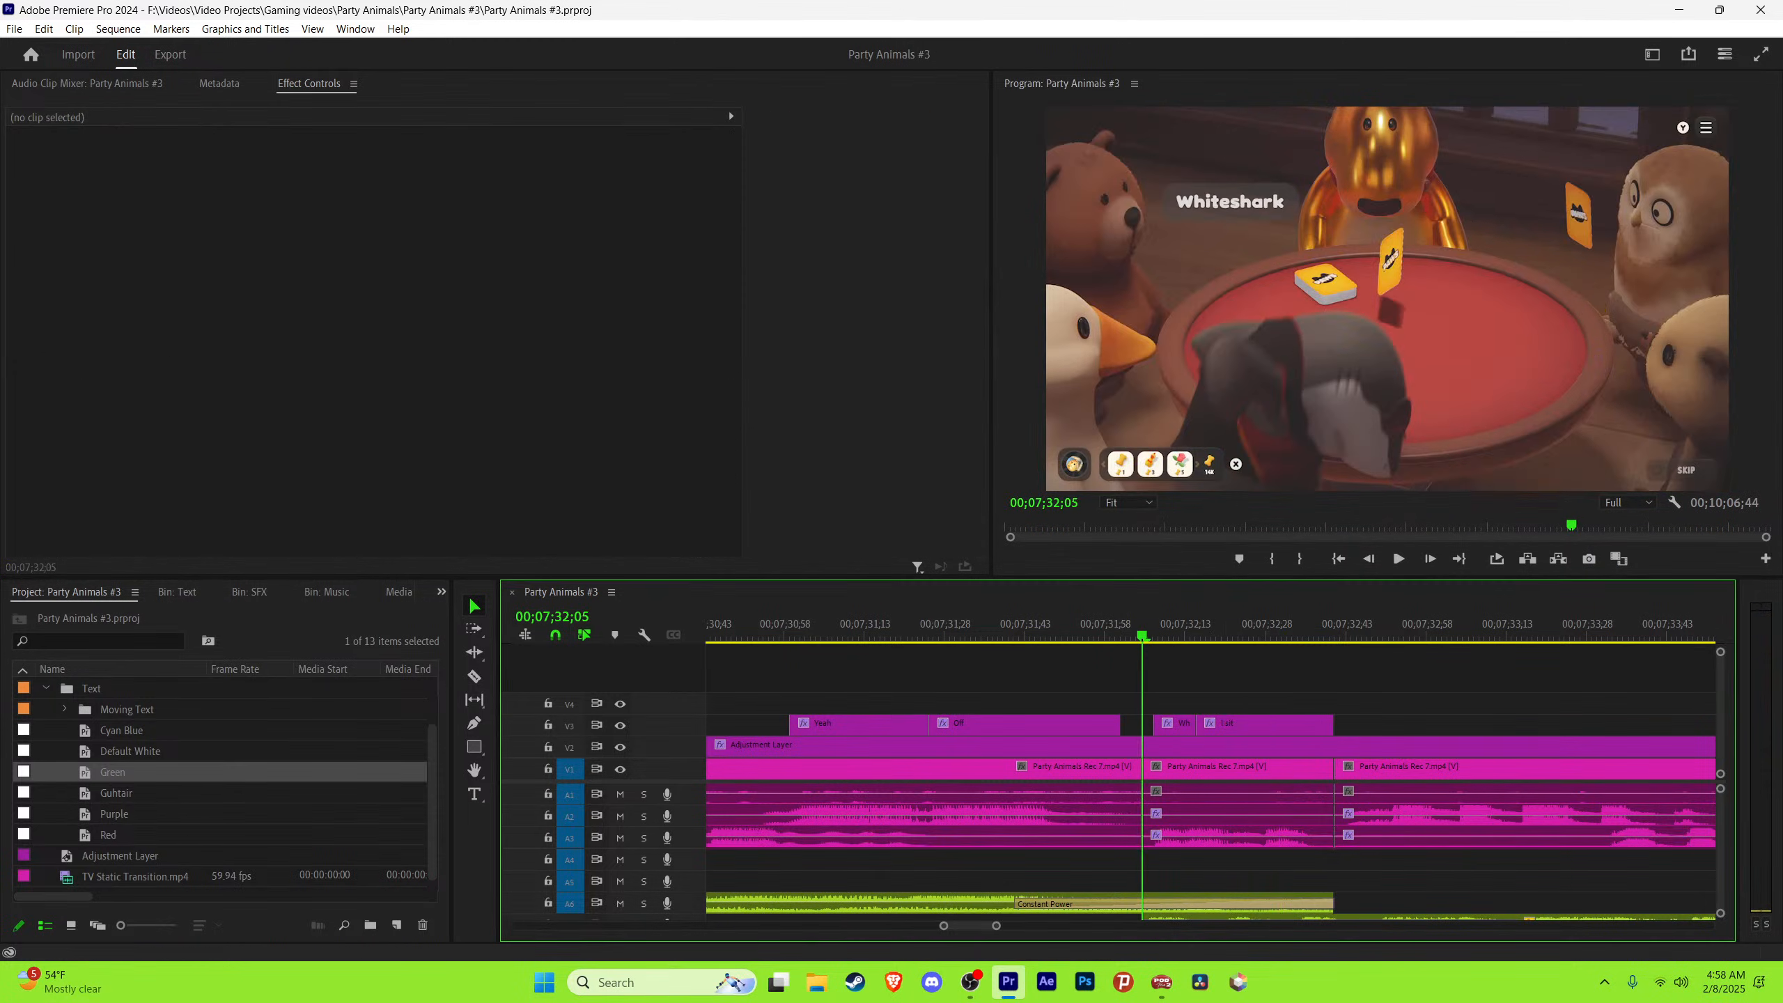
pyautogui.press('space')
pyautogui.click(1244, 724)
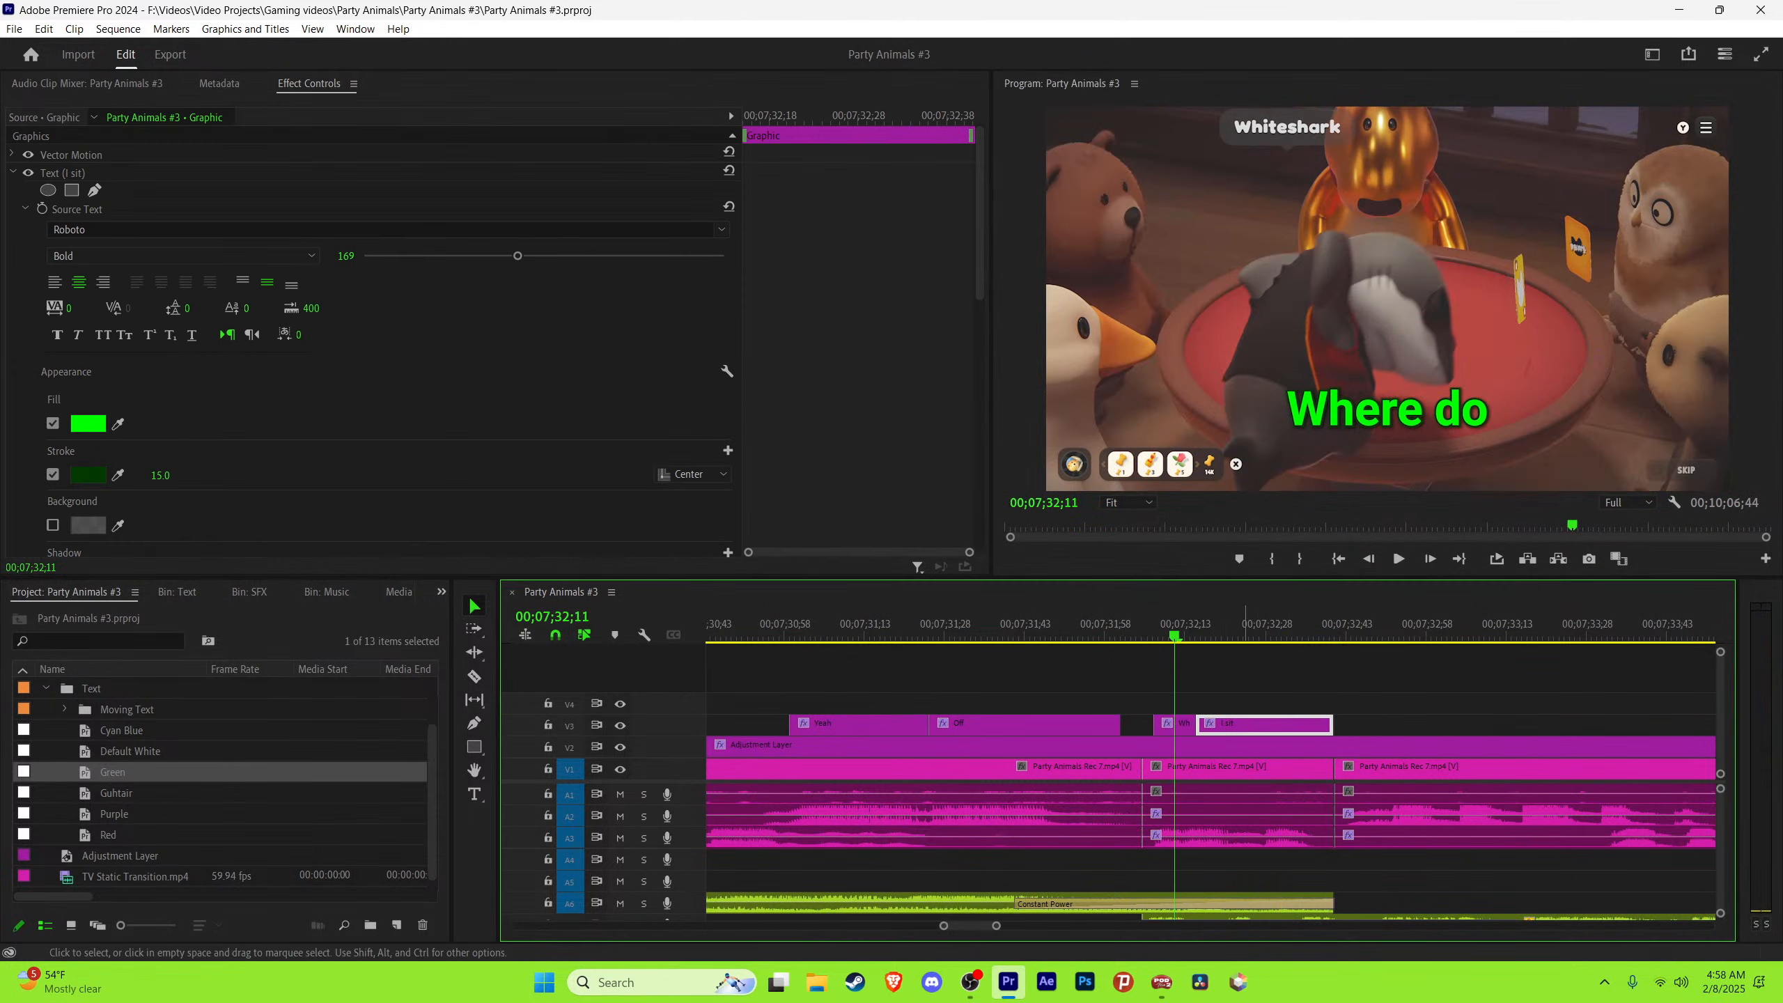
pyautogui.hotkey('ctrl', 'z')
# Step: Extend the green caption's text to "Where do I do" and save the project
pyautogui.click(1234, 627)
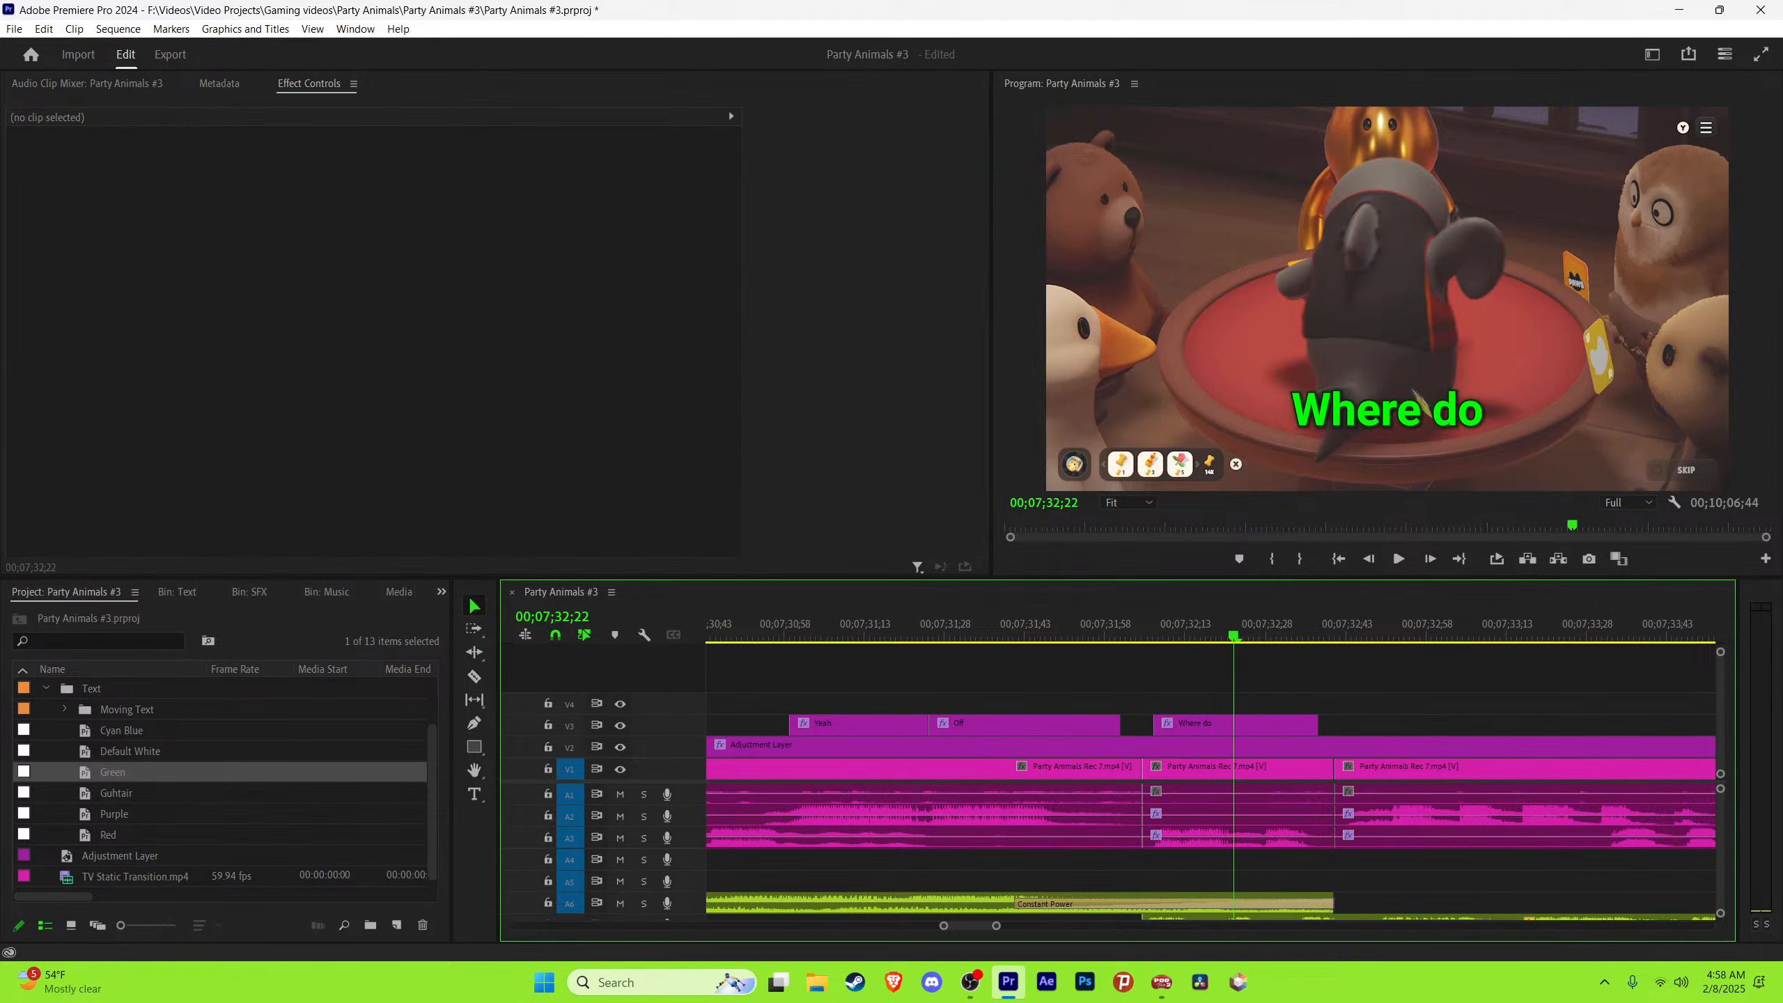
pyautogui.click(1420, 403)
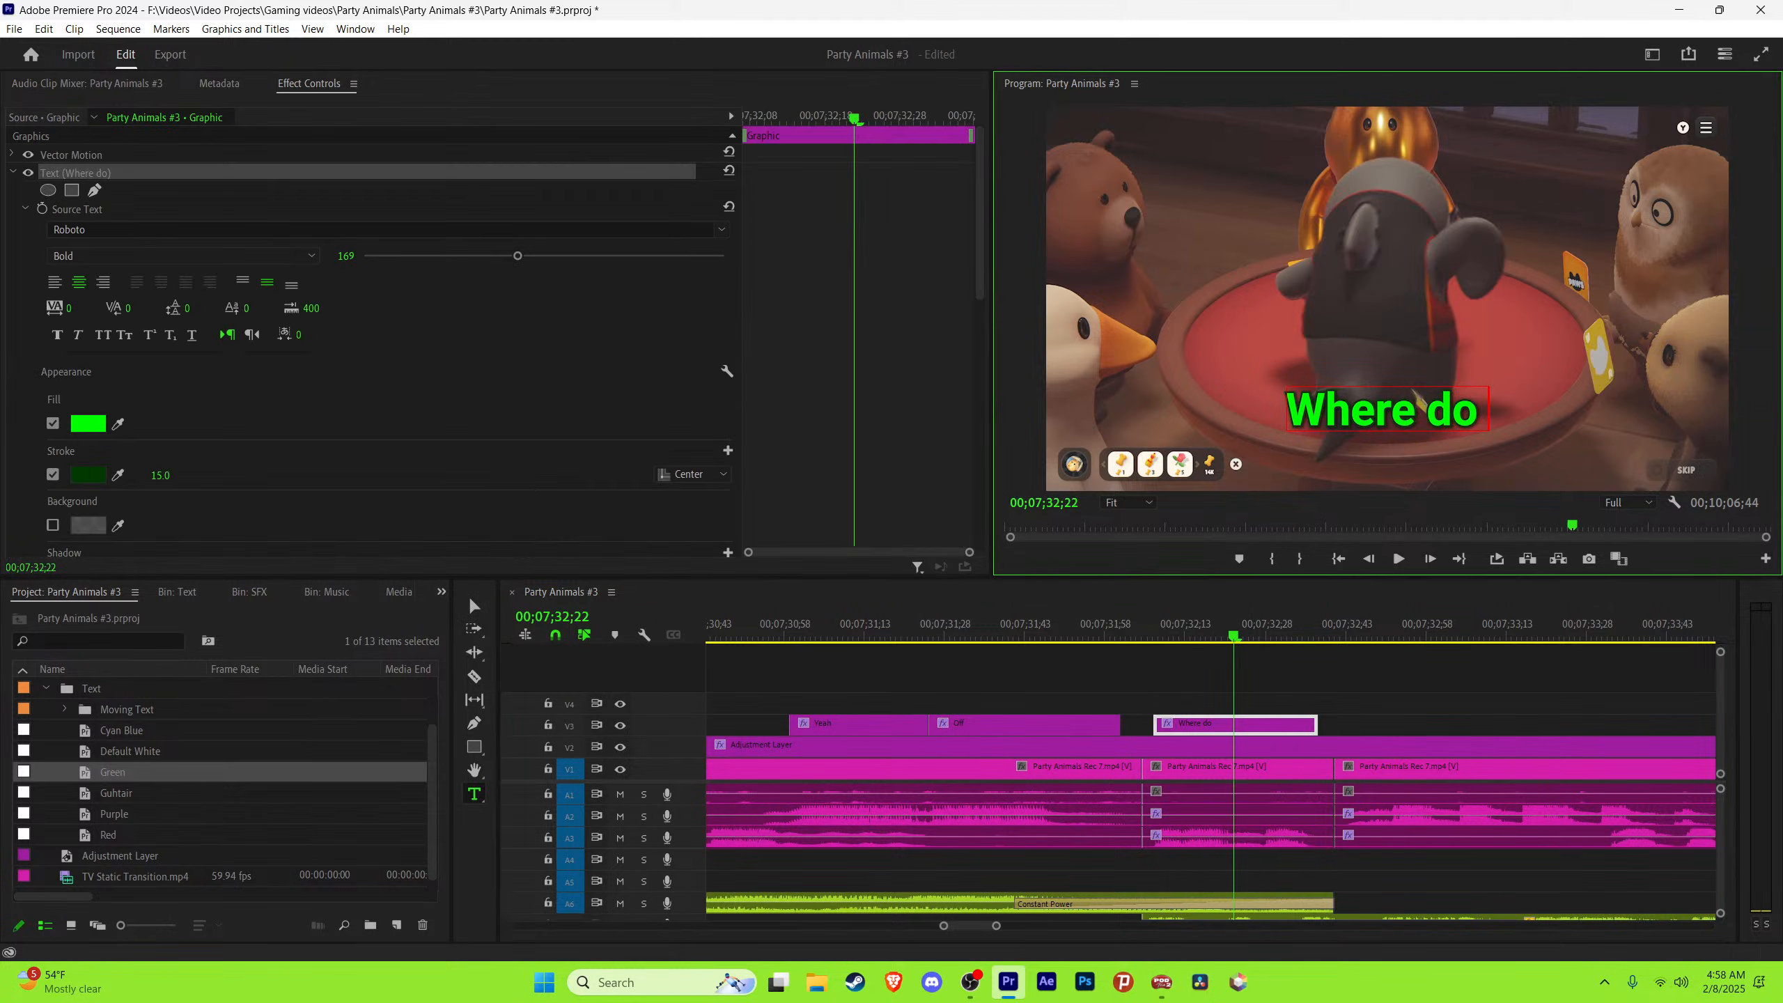
pyautogui.press('BackSpace')
pyautogui.write('I do')
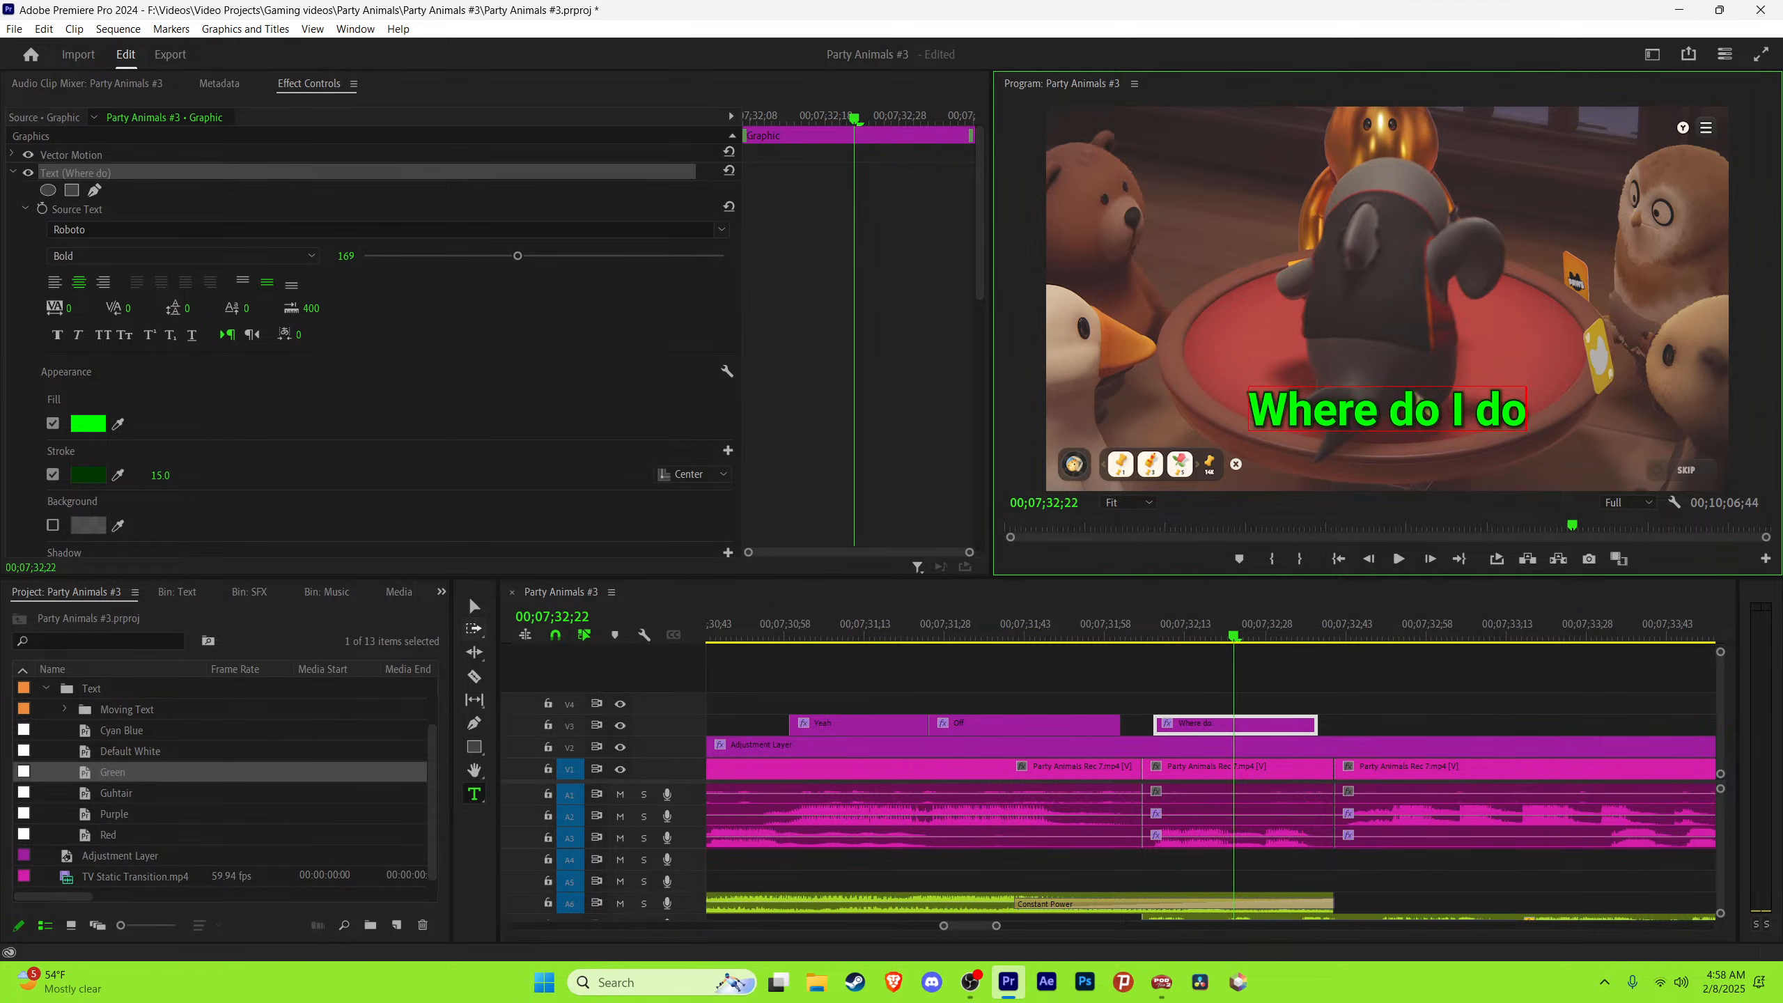
pyautogui.click(474, 606)
pyautogui.hotkey('ctrl', 's')
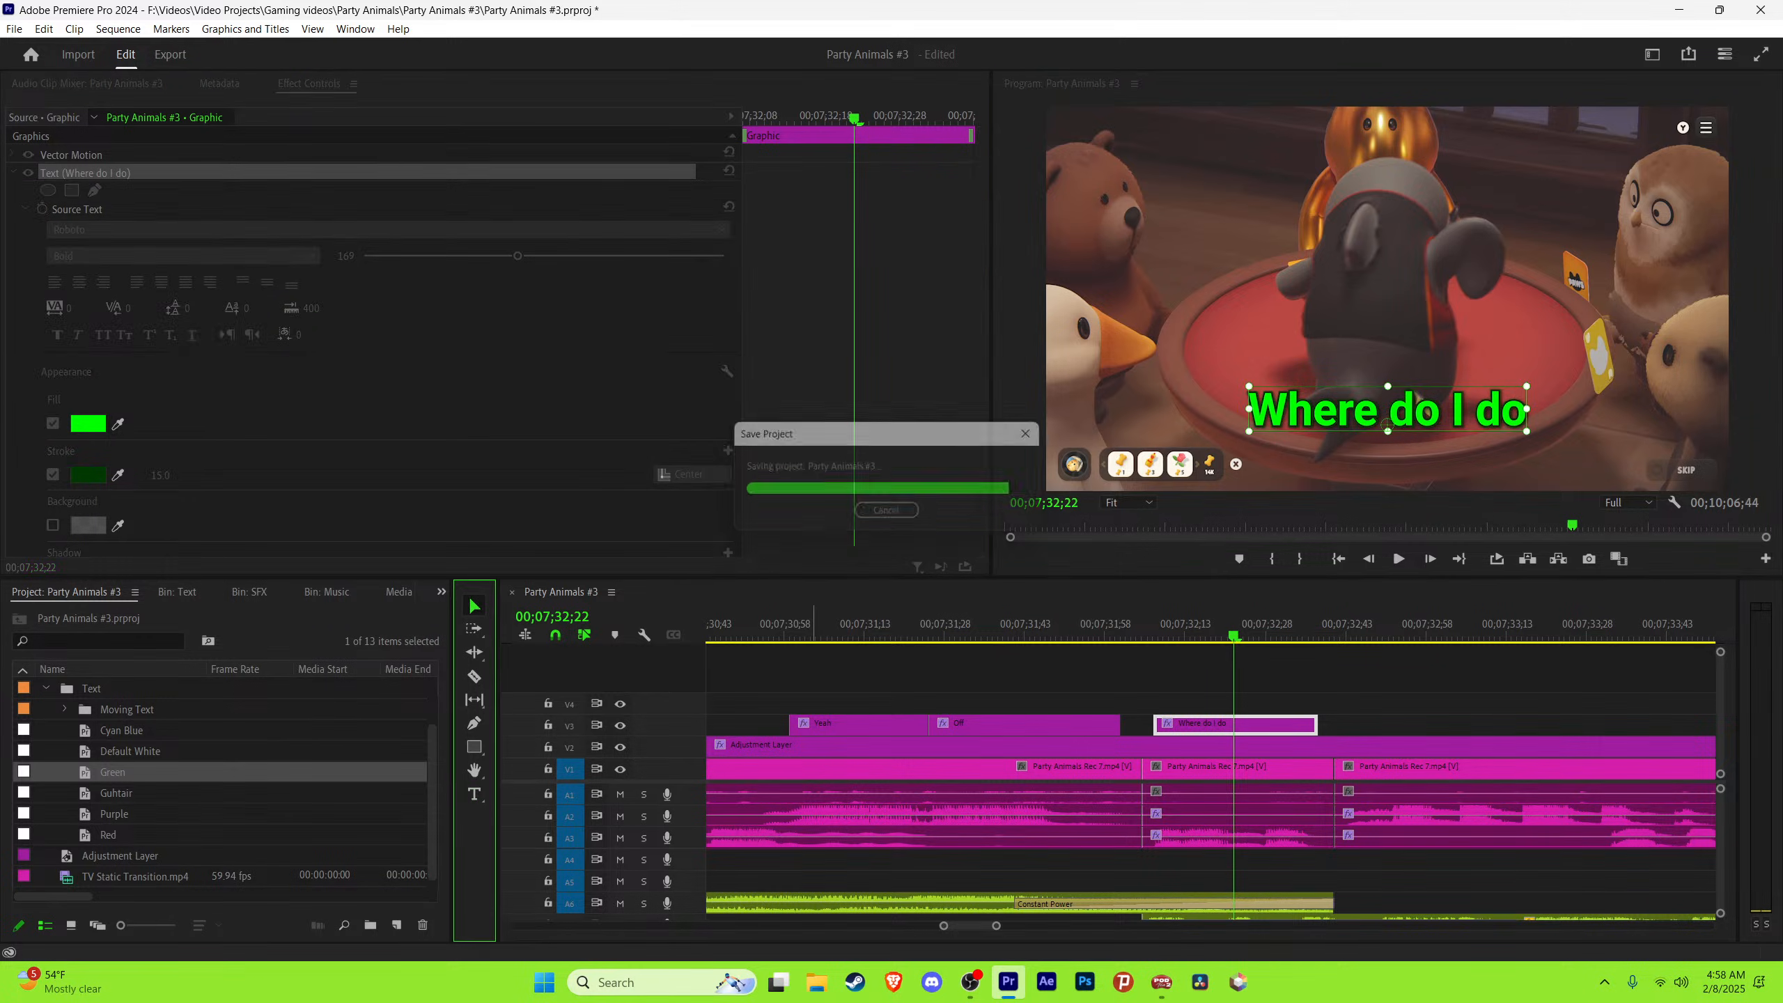
# Step: Extend the end of the "Where do I do" caption to the end of the card-table clip
pyautogui.press('space')
pyautogui.press('space')
pyautogui.press('Left')
pyautogui.press('Left')
pyautogui.press('Right')
pyautogui.moveTo(1212, 724); pyautogui.dragTo(1227, 724)
pyautogui.hotkey('shift', 'k')
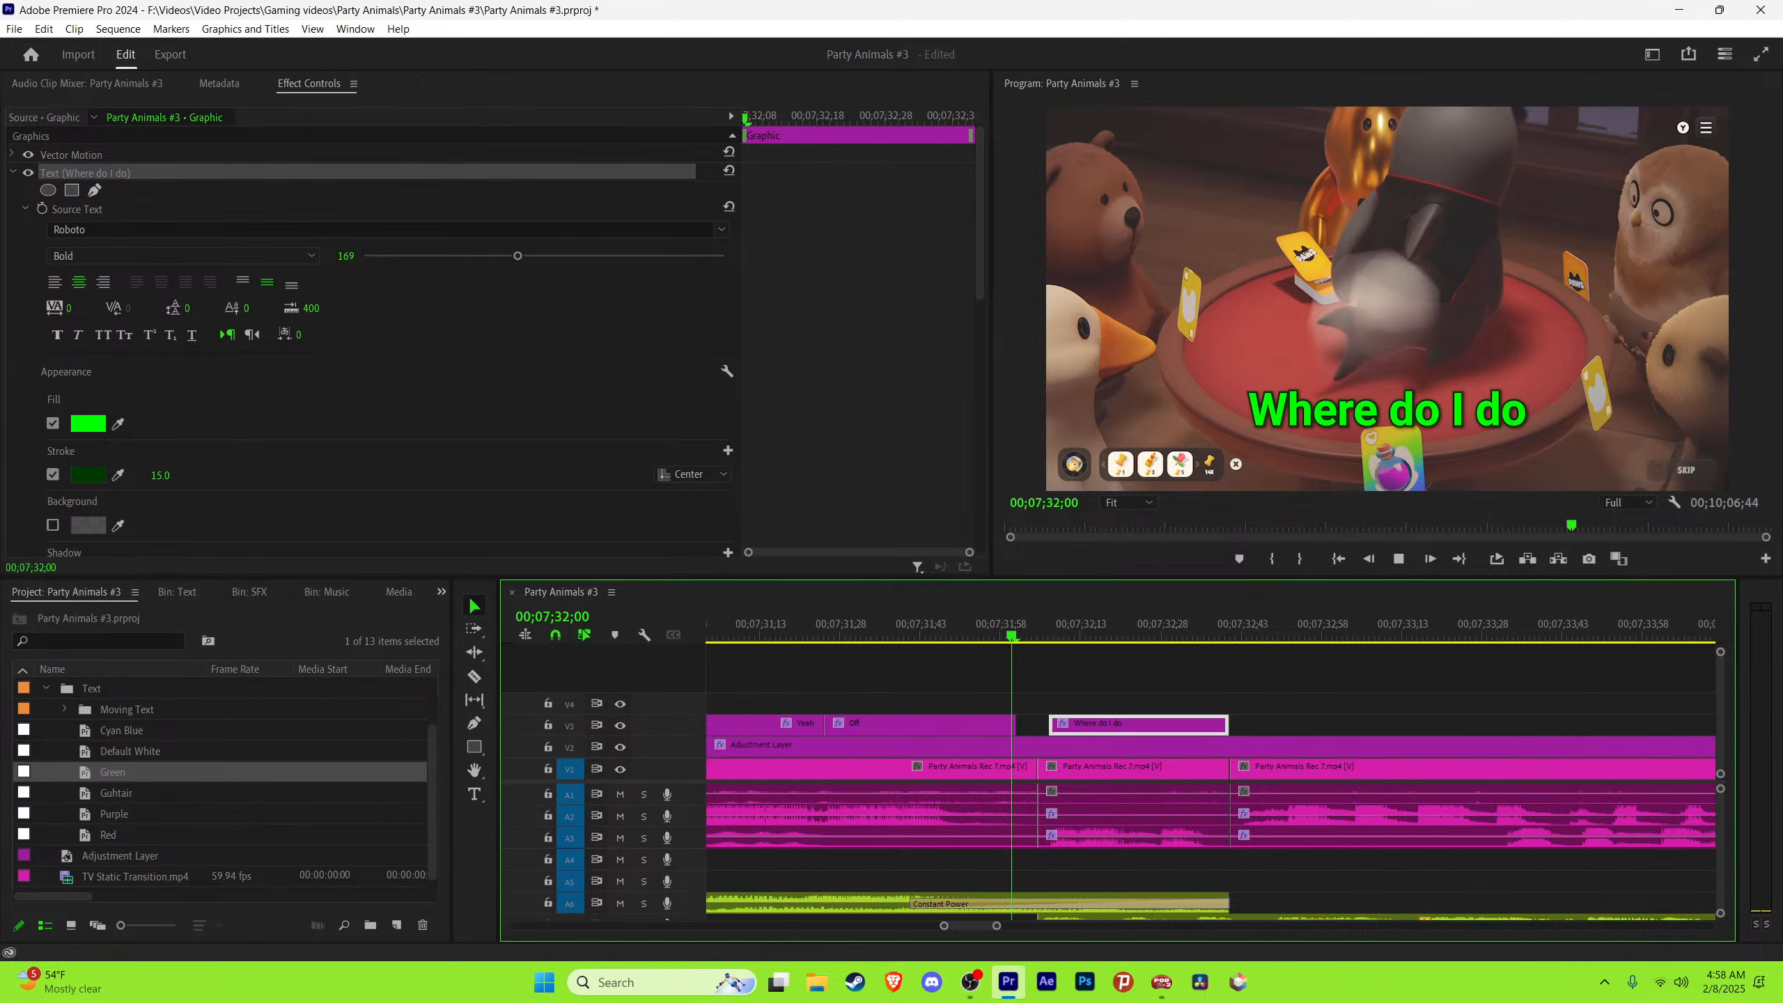
# Step: Check the lengthened caption's timing against the card-table clip and save the project
pyautogui.press('space')
pyautogui.press('=')
pyautogui.press('=')
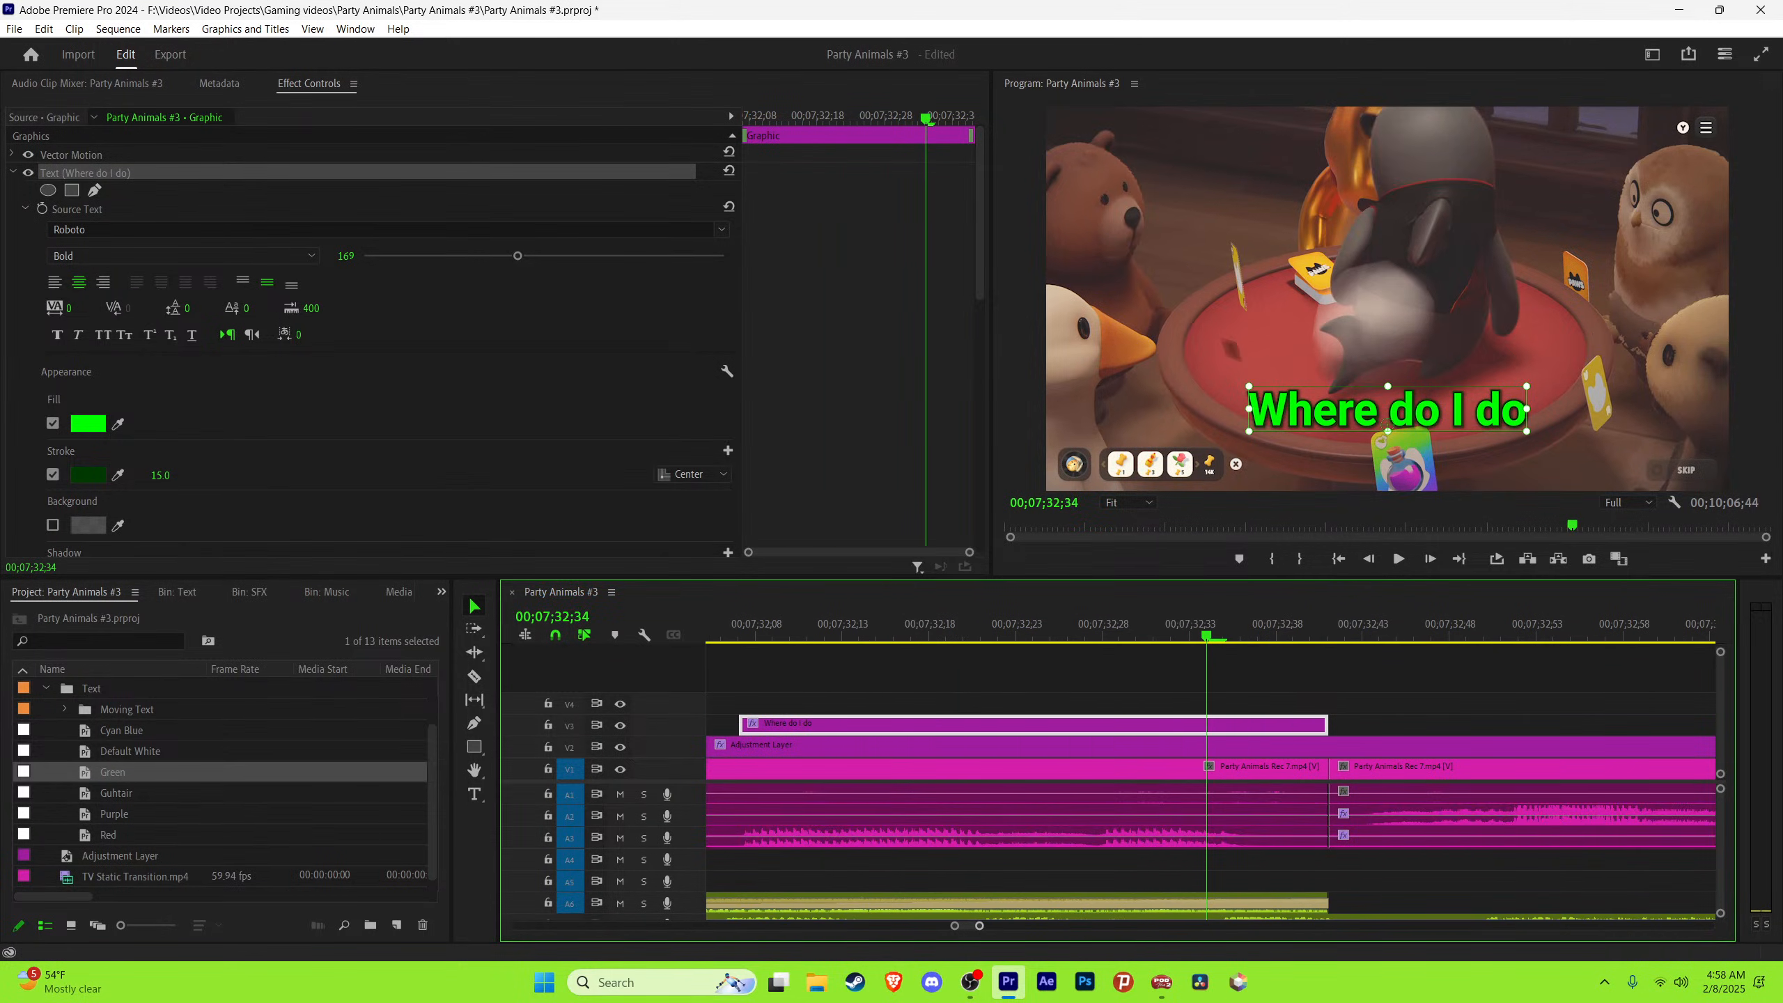
pyautogui.hscroll(-2, 1212, 773)
pyautogui.press('-')
pyautogui.press('-')
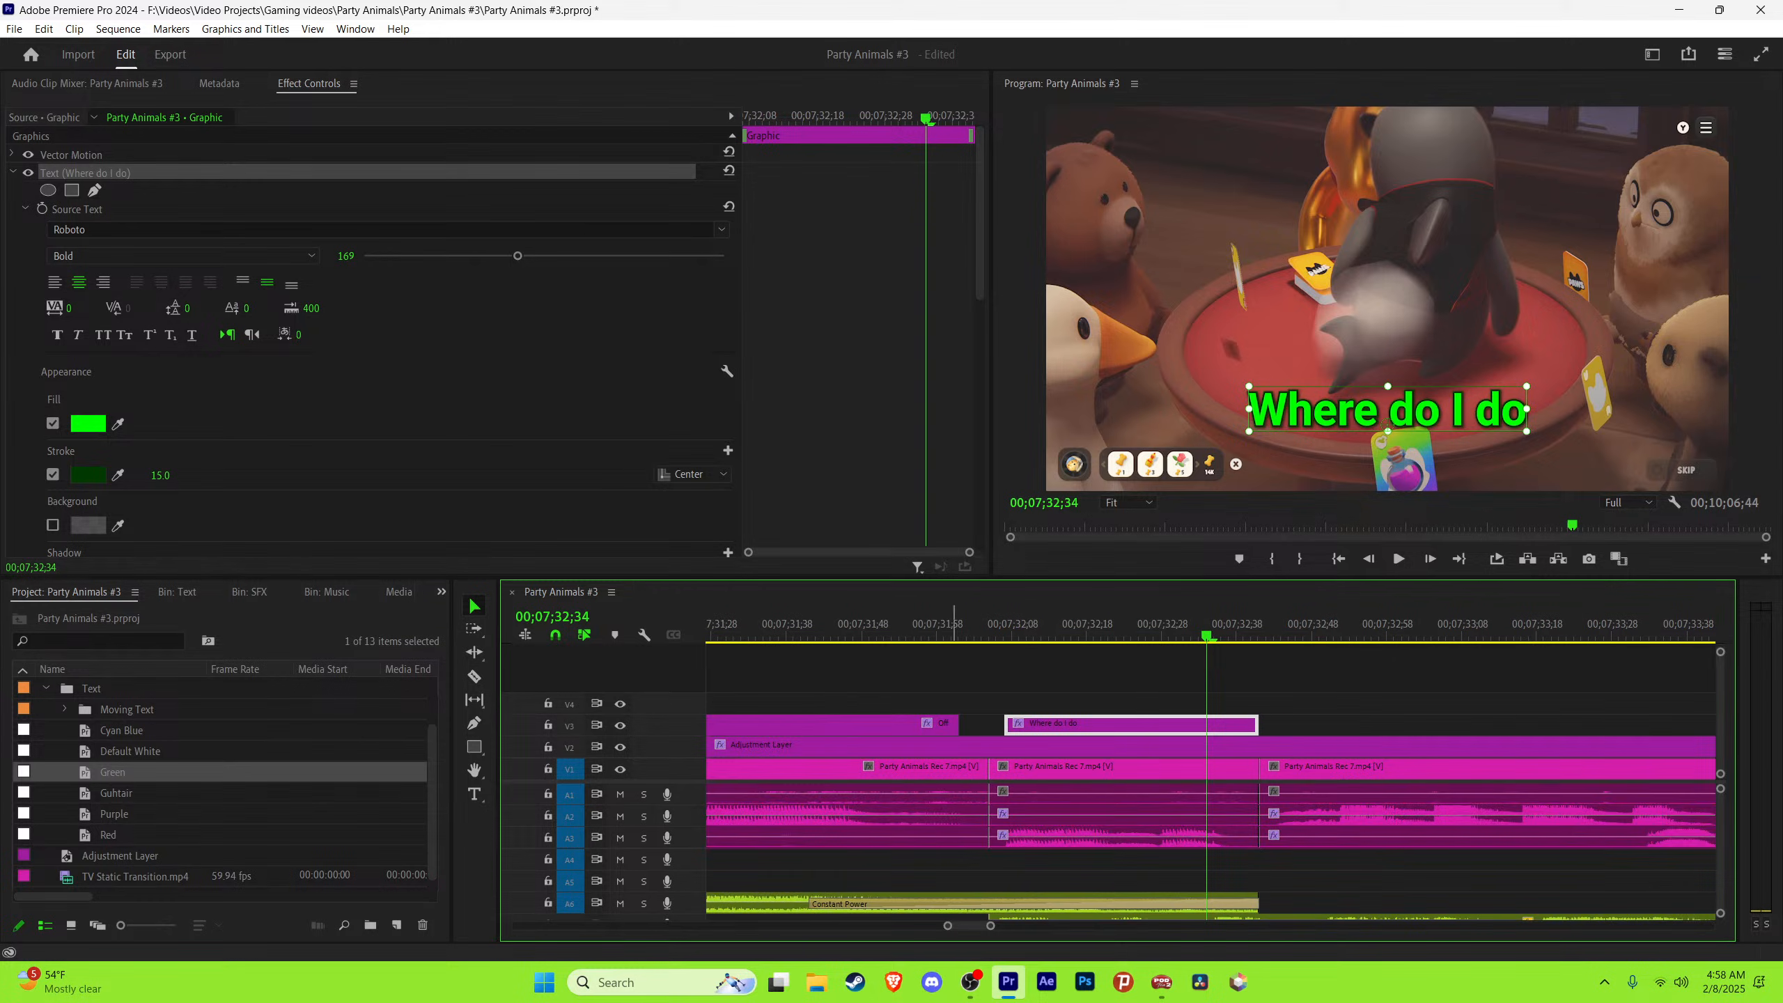
pyautogui.click(951, 625)
pyautogui.hotkey('ctrl', 's')
# Step: Change the caption's last word so it reads "Where do I sit", save the project and return to 00;07;32;07
pyautogui.click(1110, 667)
pyautogui.press('space')
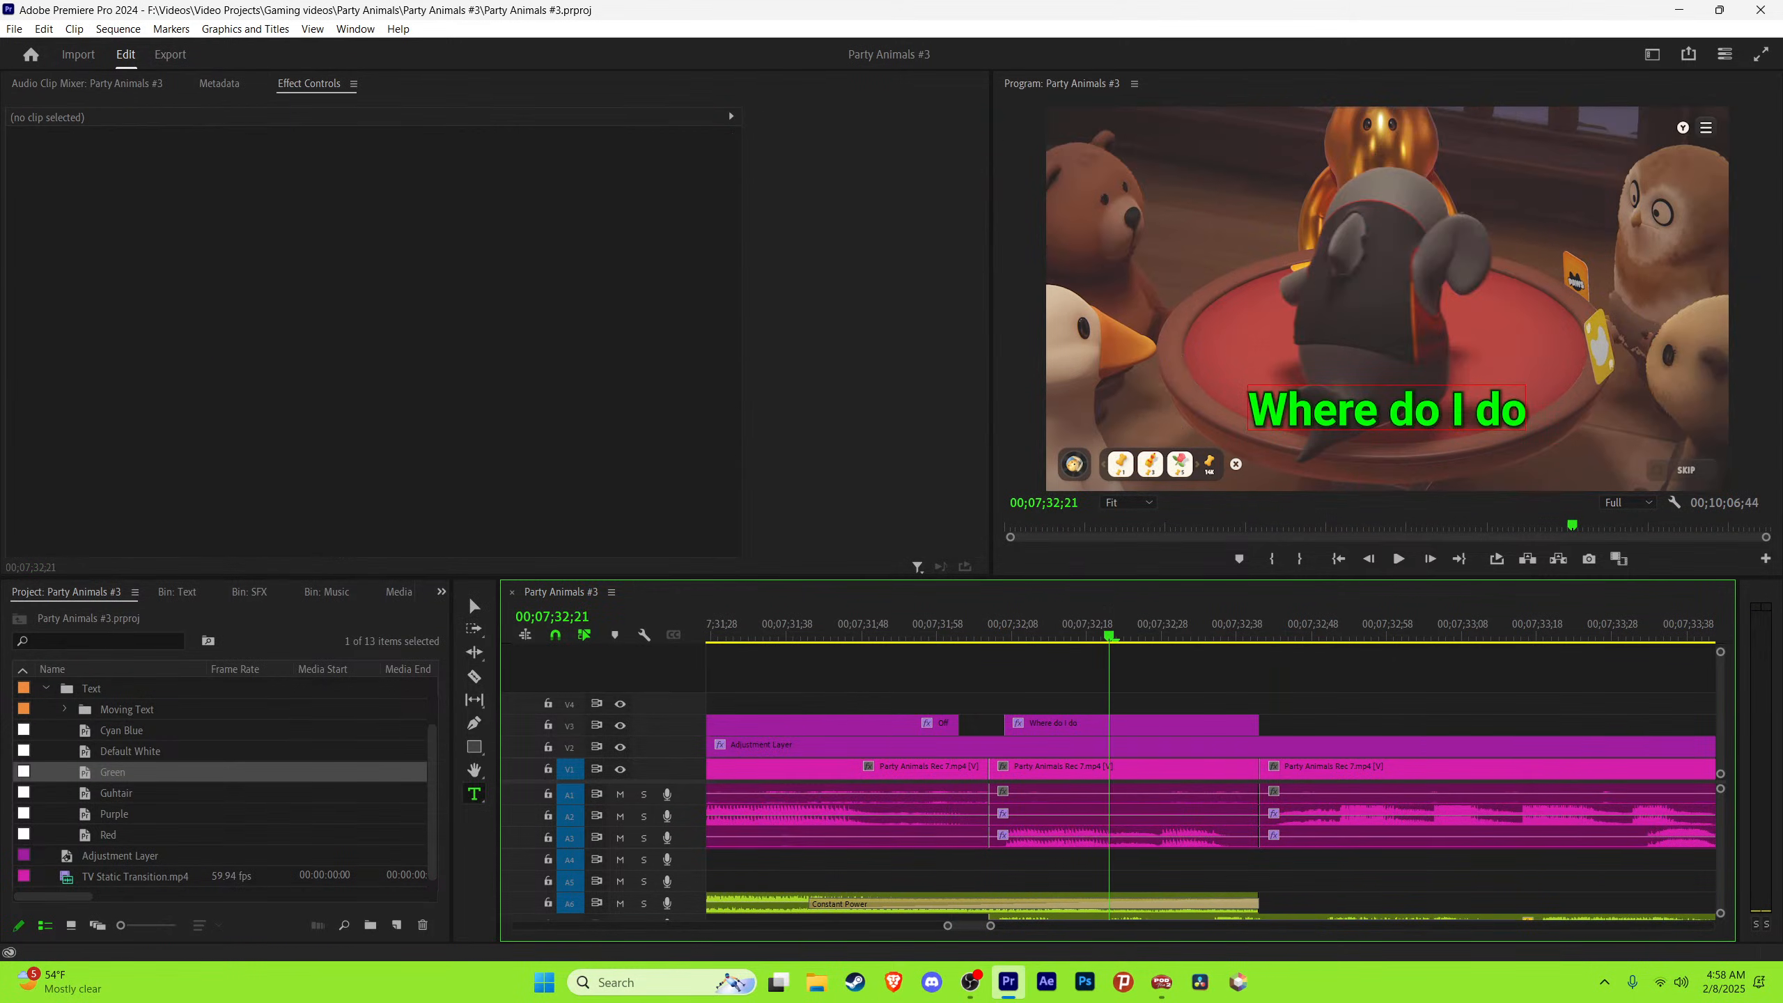
pyautogui.doubleClick(1501, 410)
pyautogui.write('sit')
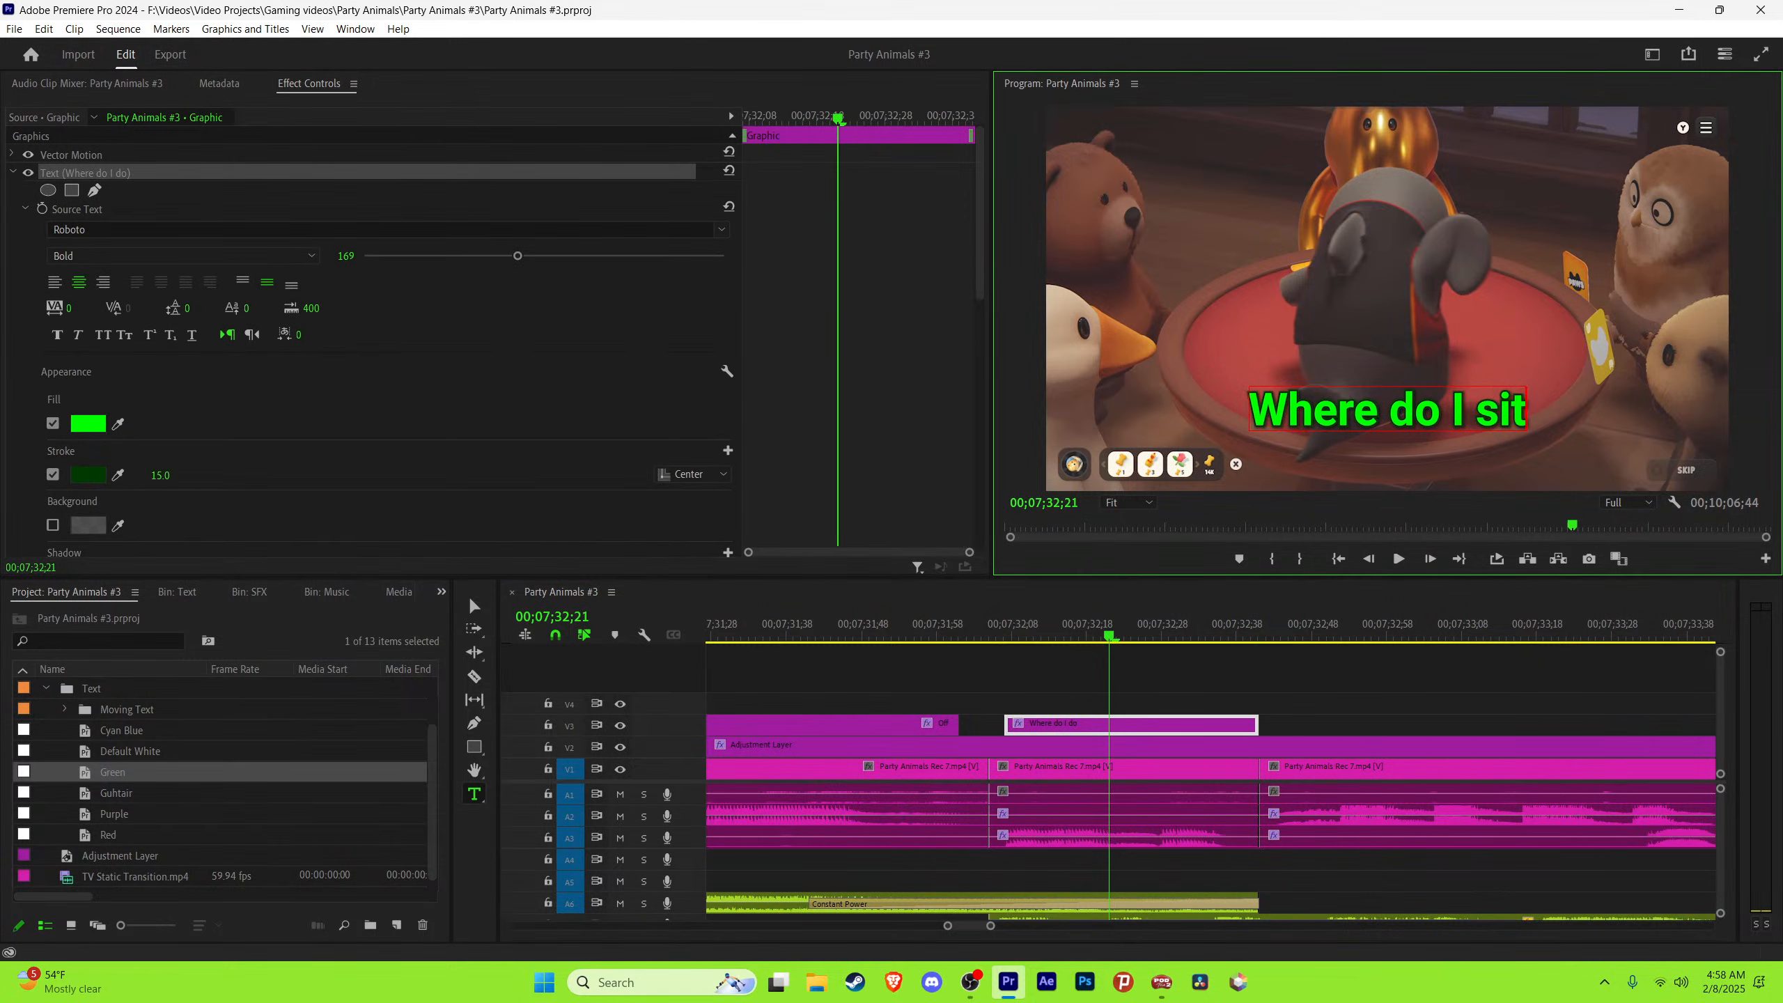
pyautogui.press('Escape')
pyautogui.press('v')
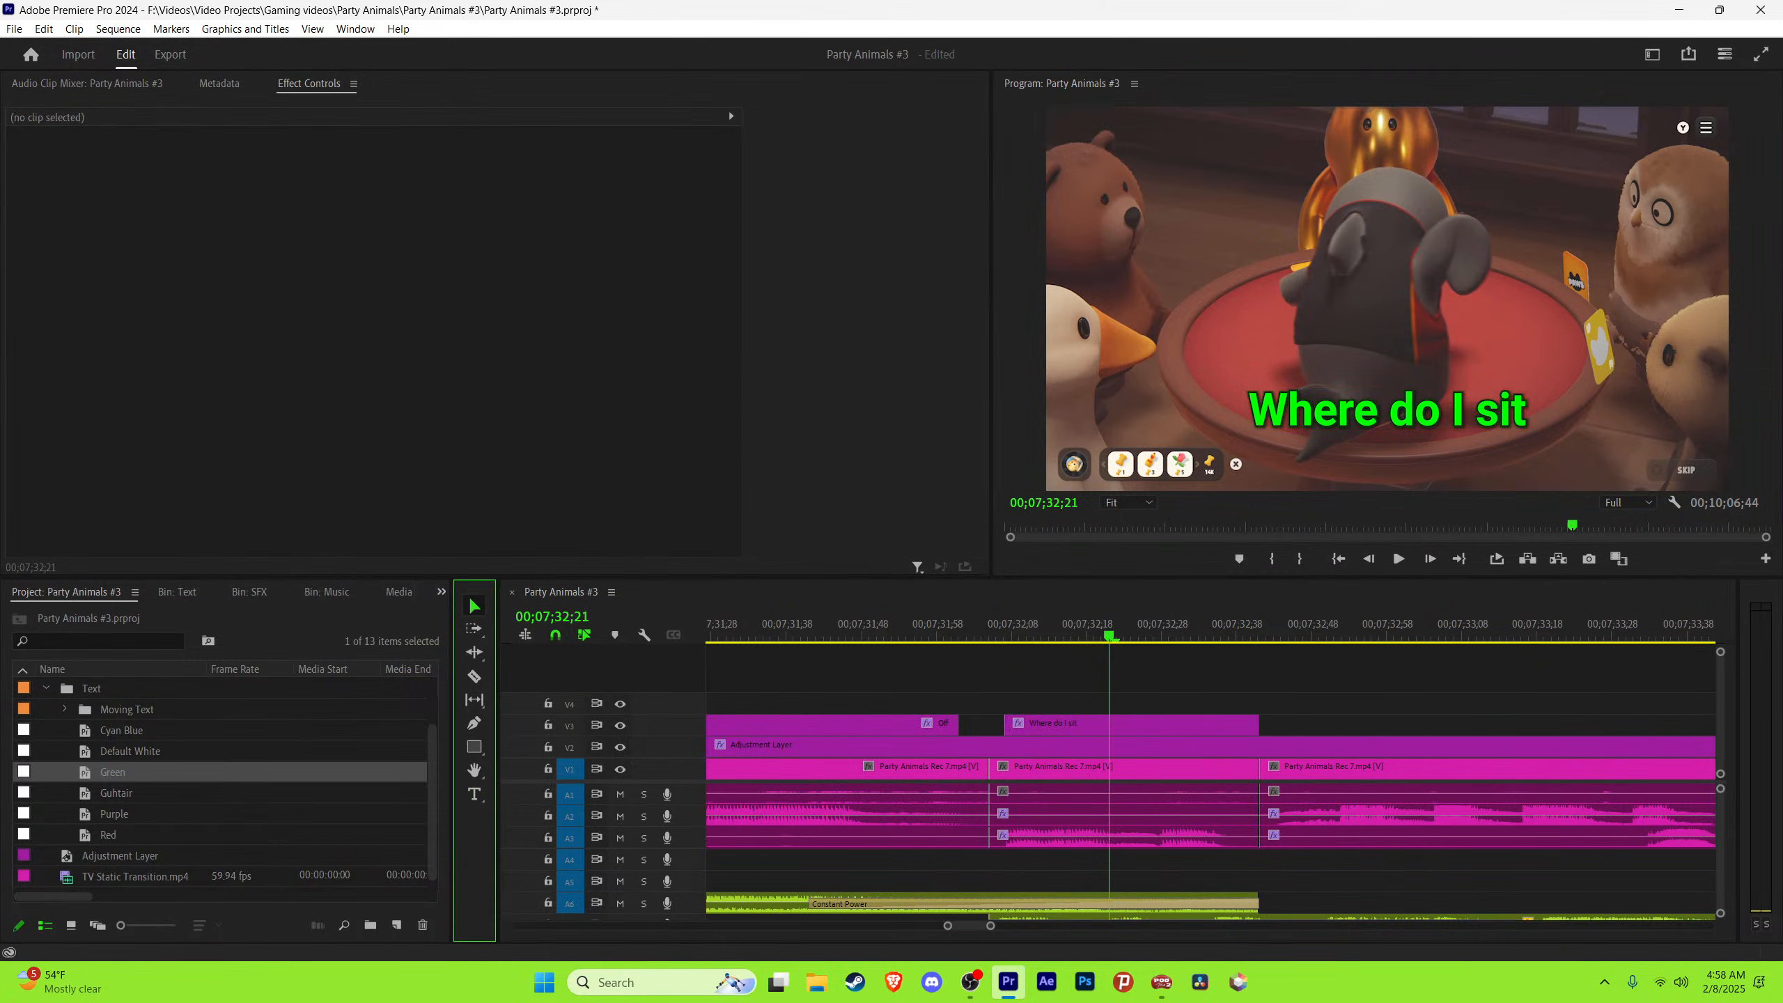
pyautogui.hotkey('ctrl', 's')
pyautogui.click(1006, 624)
pyautogui.hotkey('ctrl', 's')
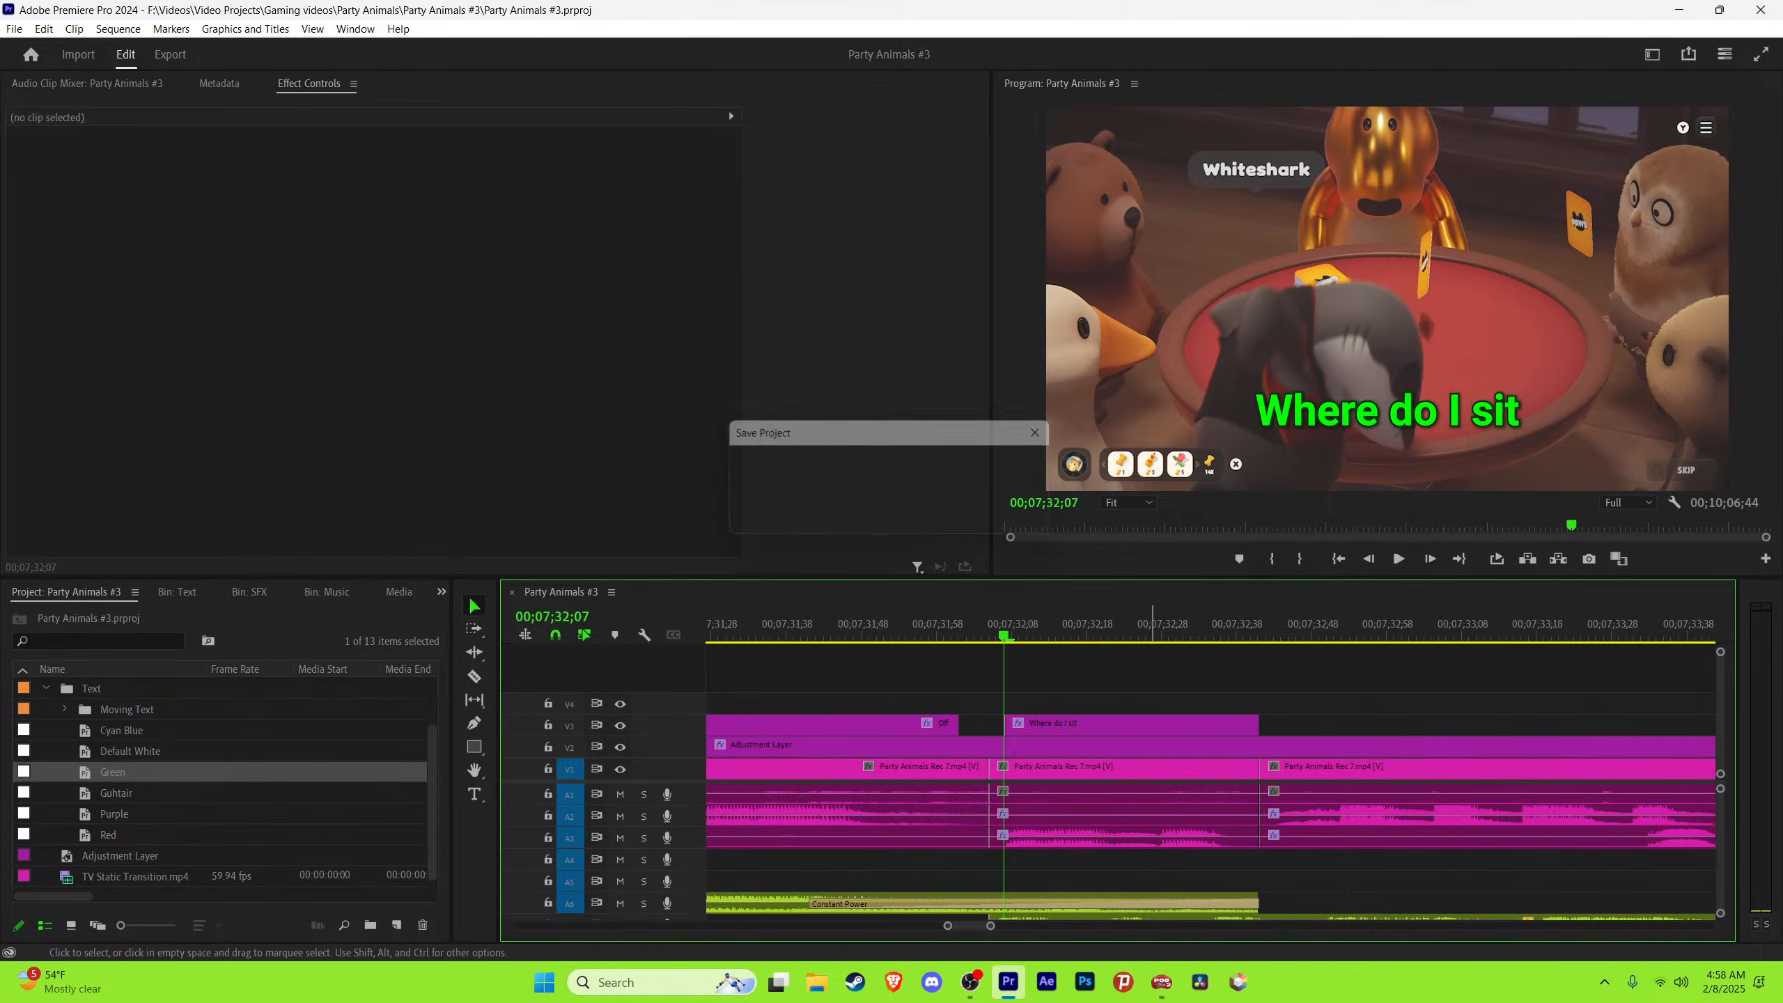
# Step: Play the footage from 00;07;32;07 through to 00;07;36;30 to find the next line to caption
pyautogui.press('-')
pyautogui.press('-')
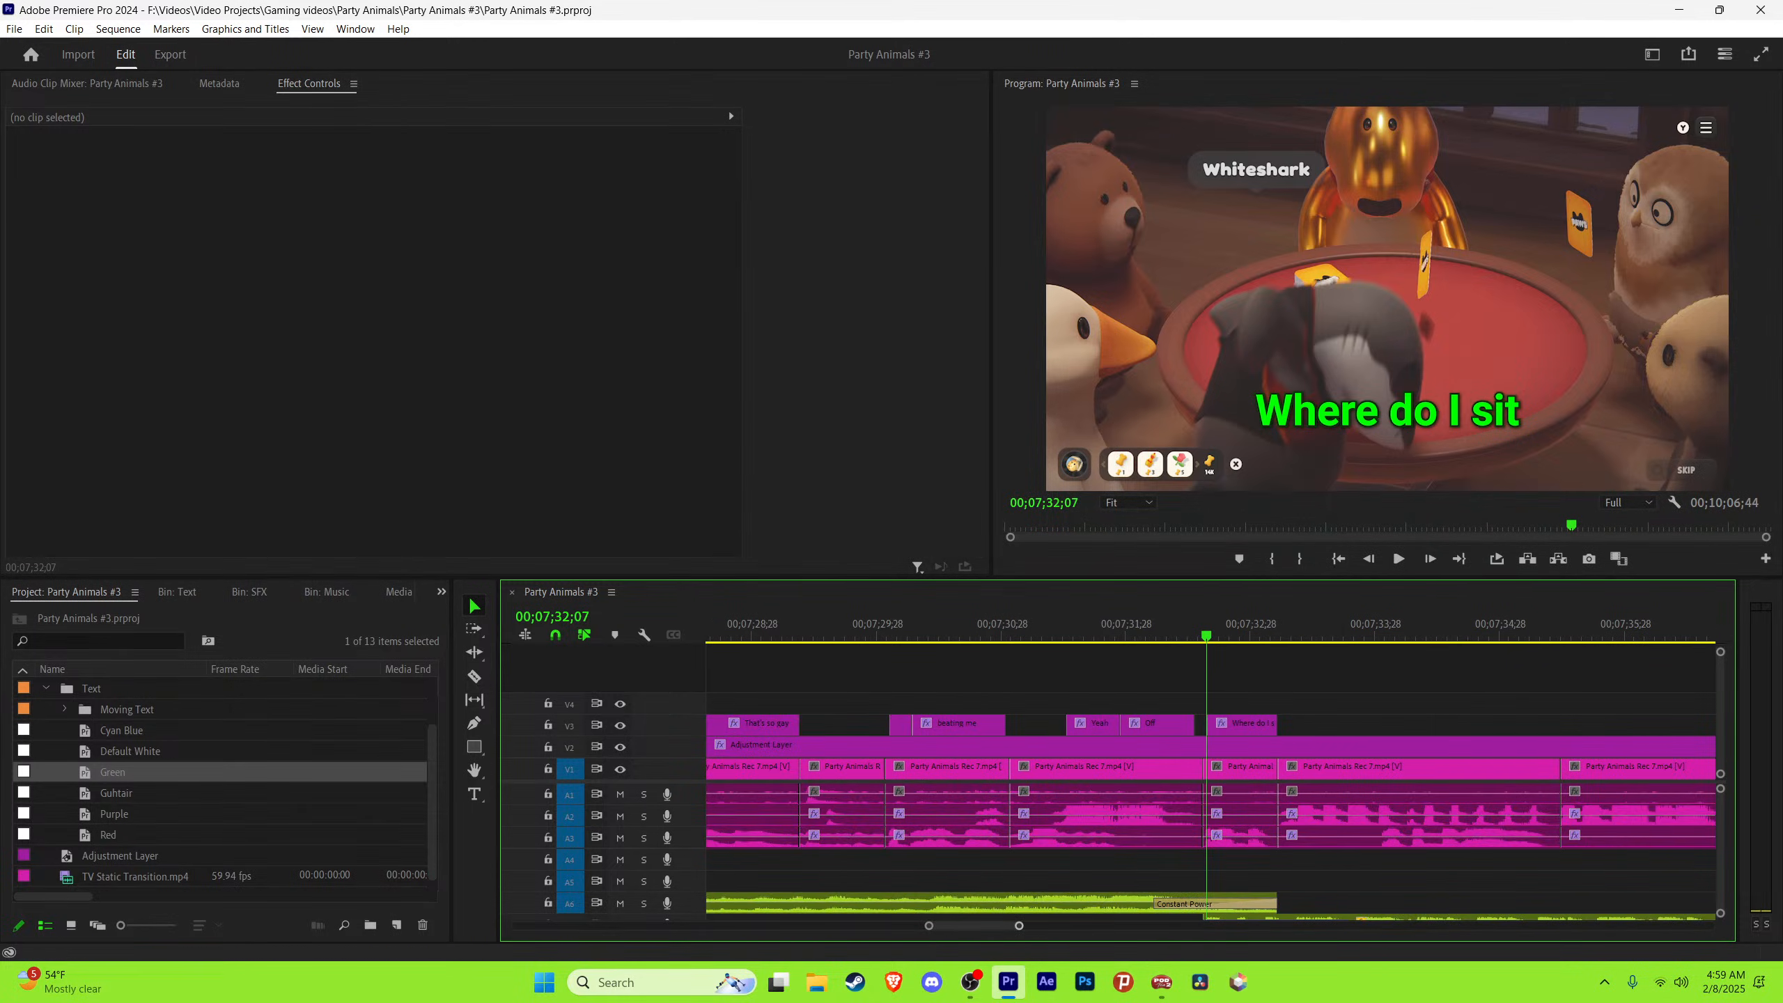
pyautogui.press('=')
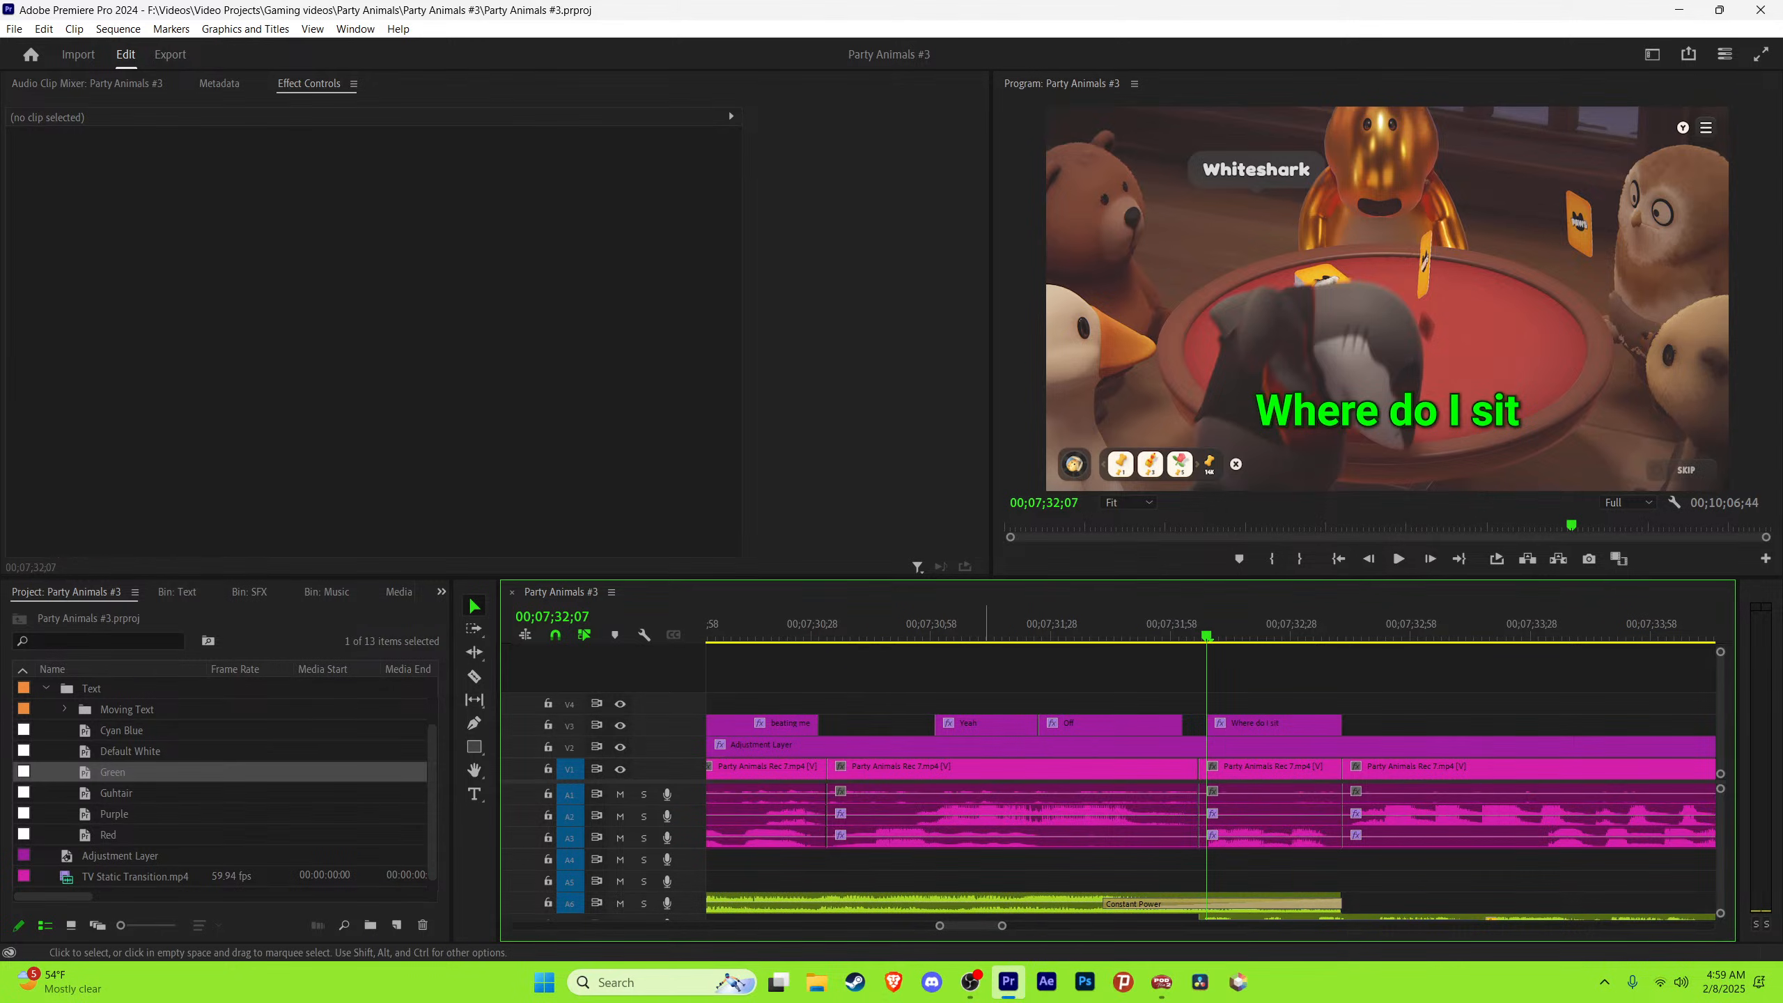
pyautogui.press('space')
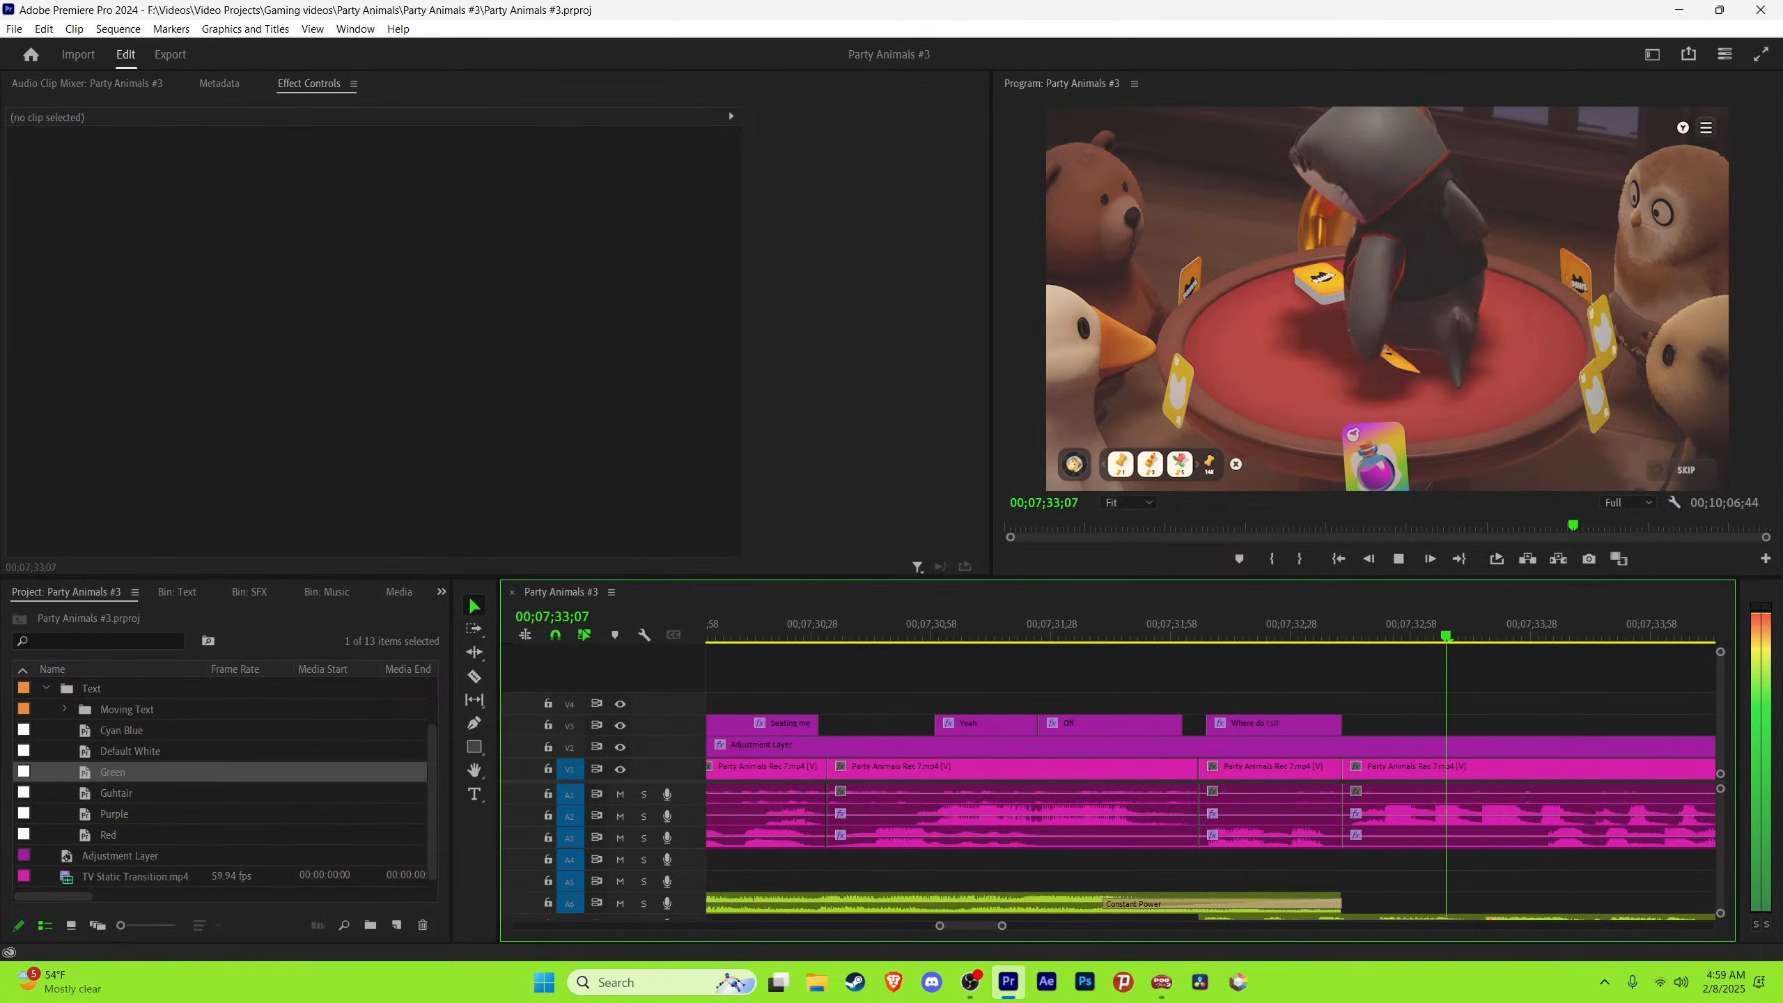
pyautogui.press('-')
pyautogui.press('=')
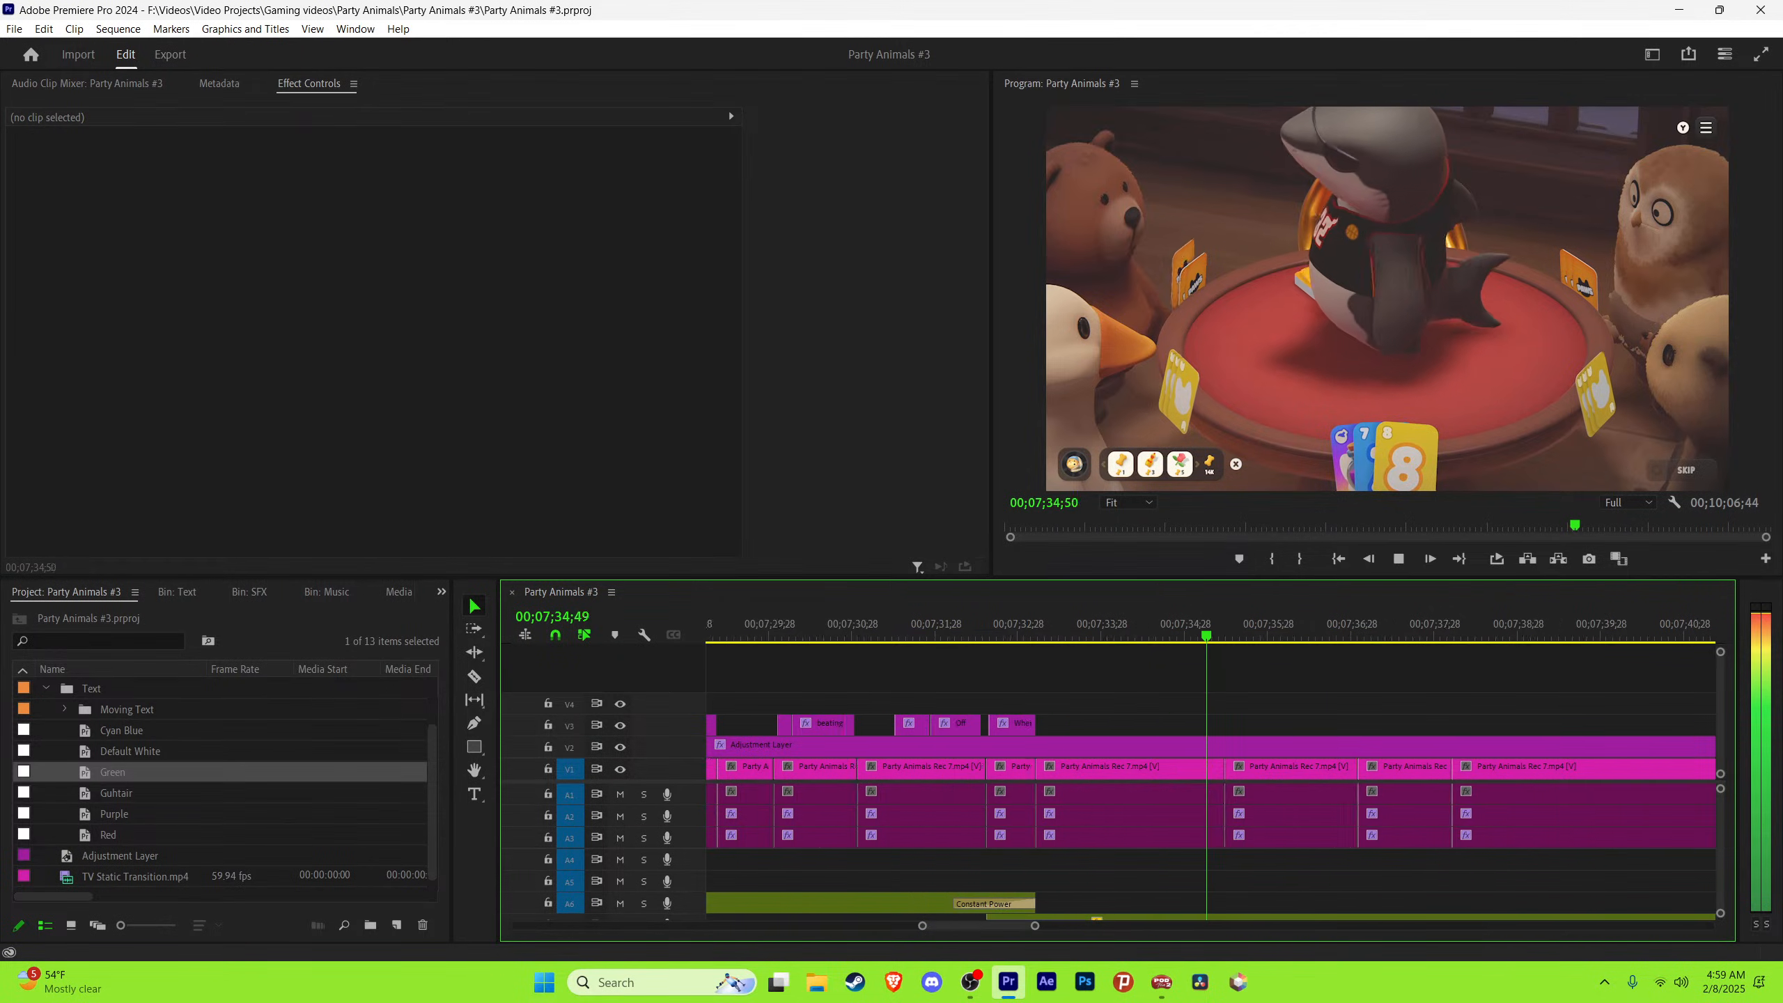
pyautogui.press('space')
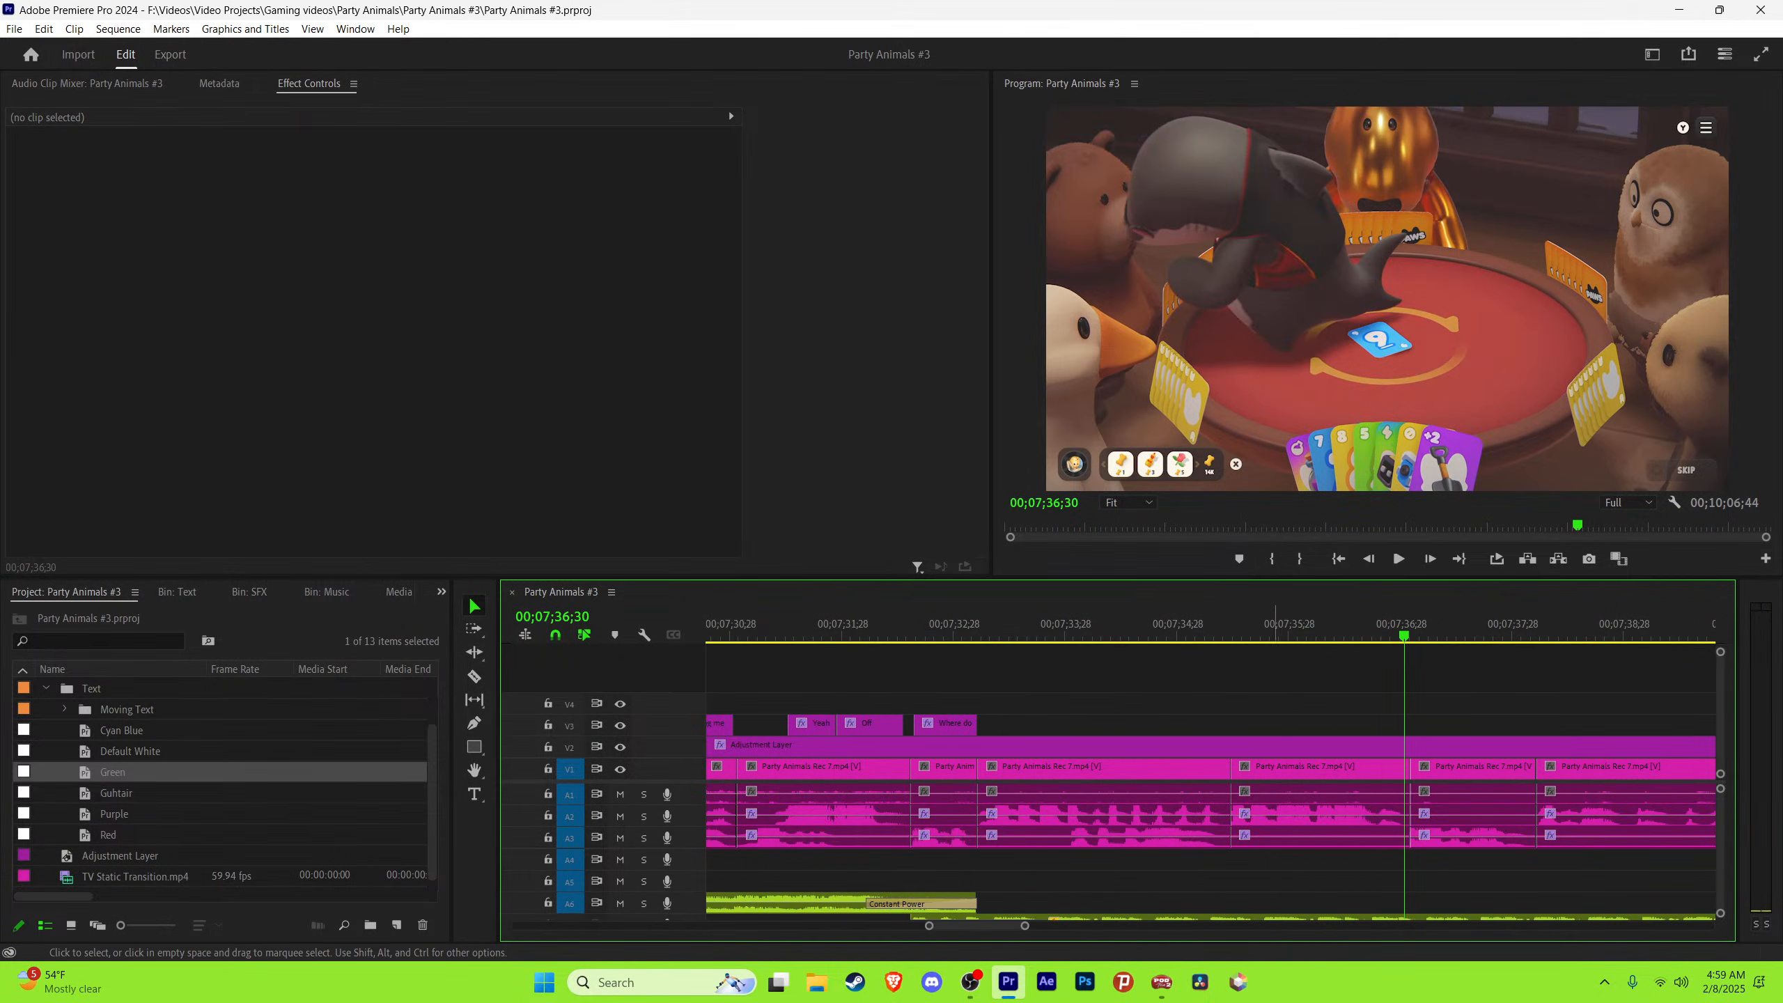
# Step: Paste the copied "Get it" caption at 00;07;34;57, the start of the next line's clip, and move it to V3
pyautogui.press('d')
pyautogui.press('Up')
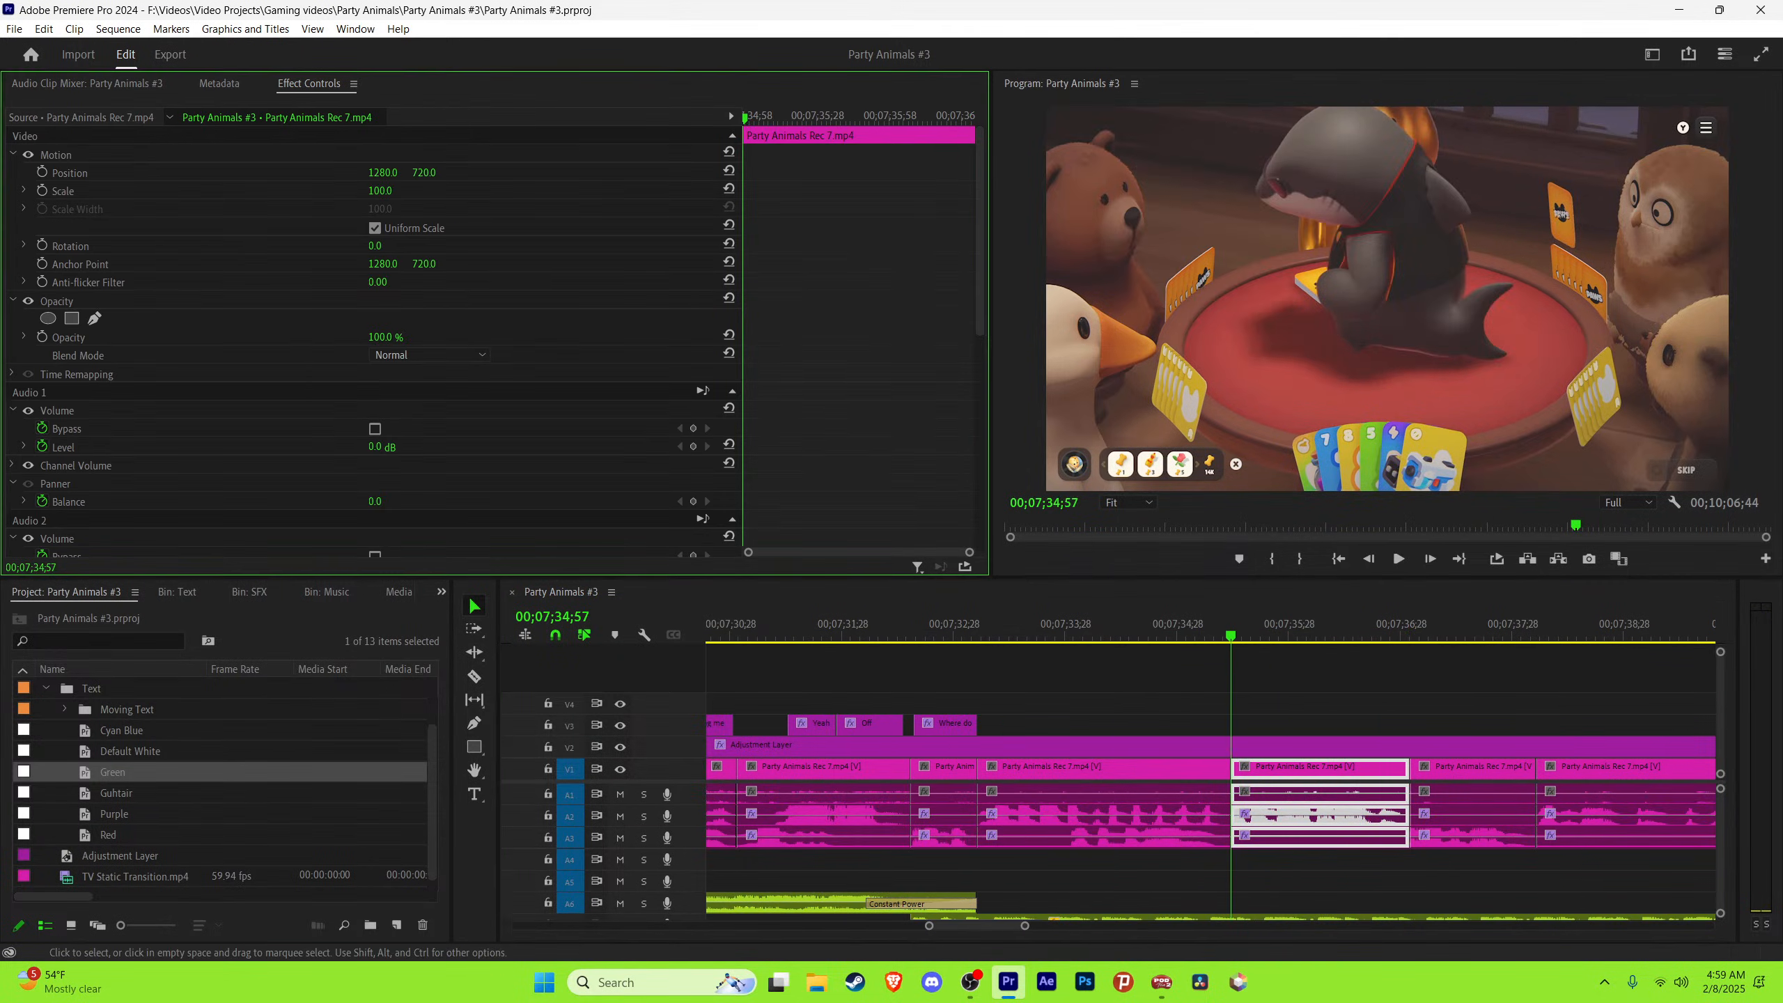
pyautogui.click(1364, 671)
pyautogui.hotkey('ctrl', 'v')
pyautogui.press('Left')
pyautogui.press('Left')
pyautogui.press('Left')
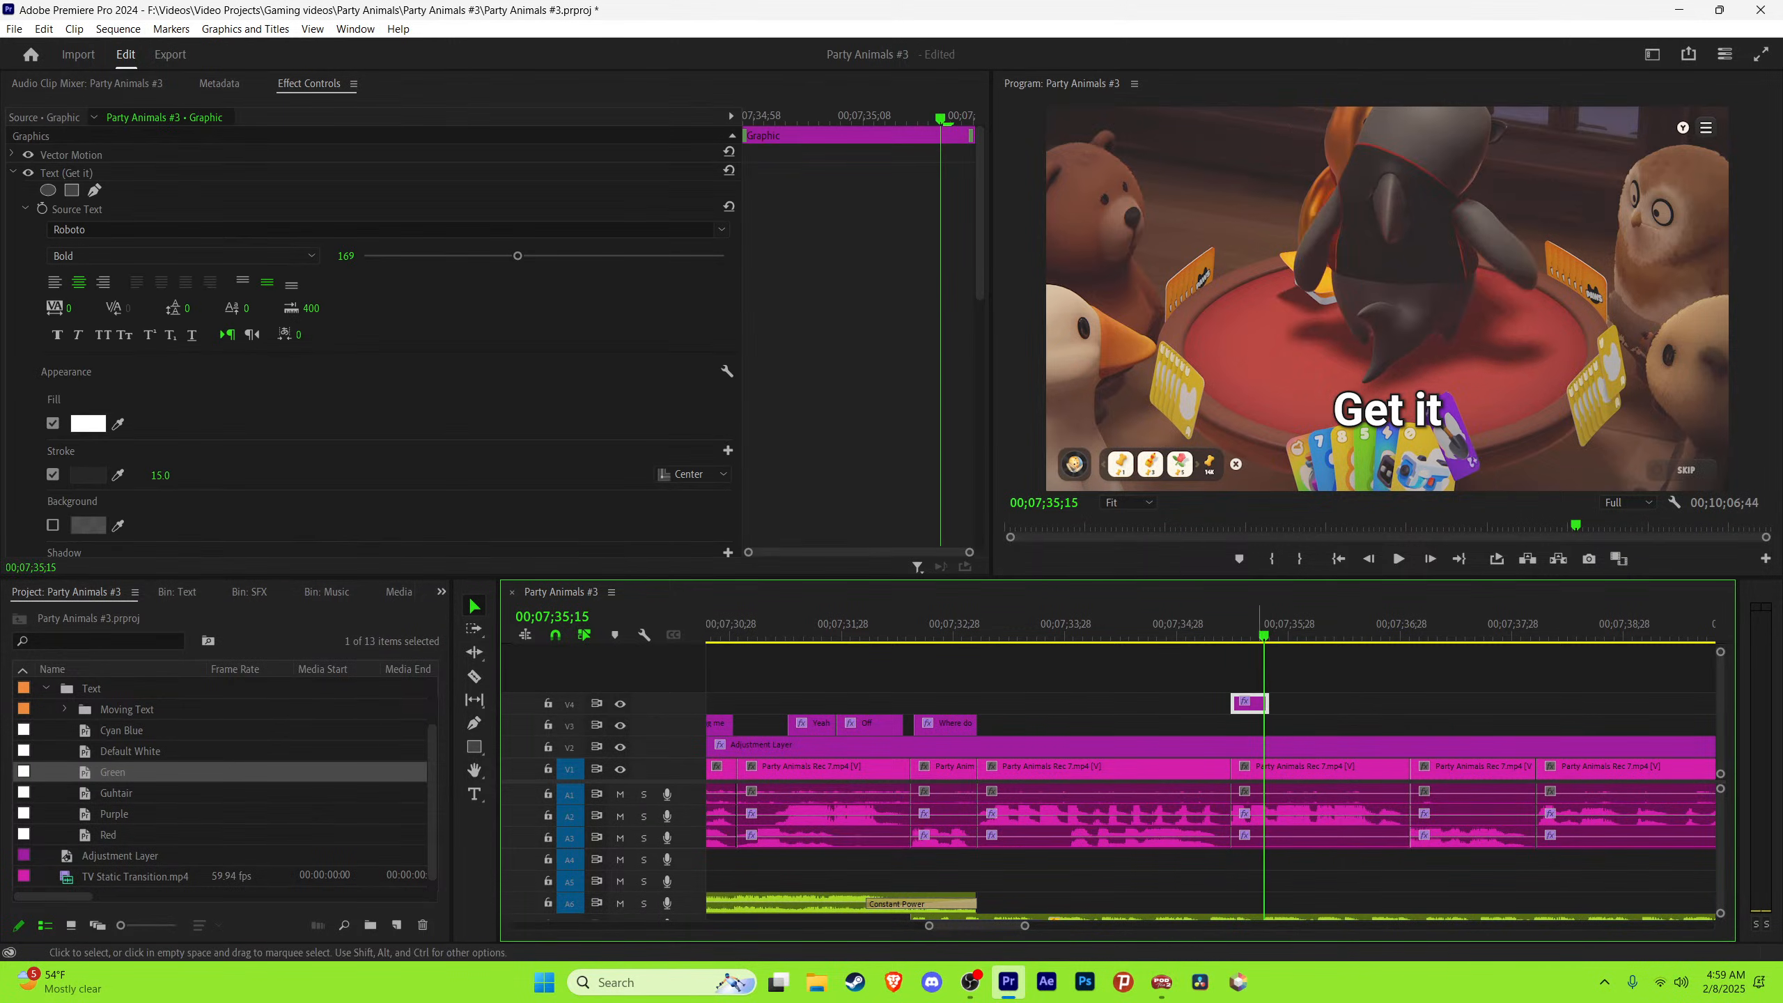
pyautogui.moveTo(1258, 705); pyautogui.dragTo(1255, 726)
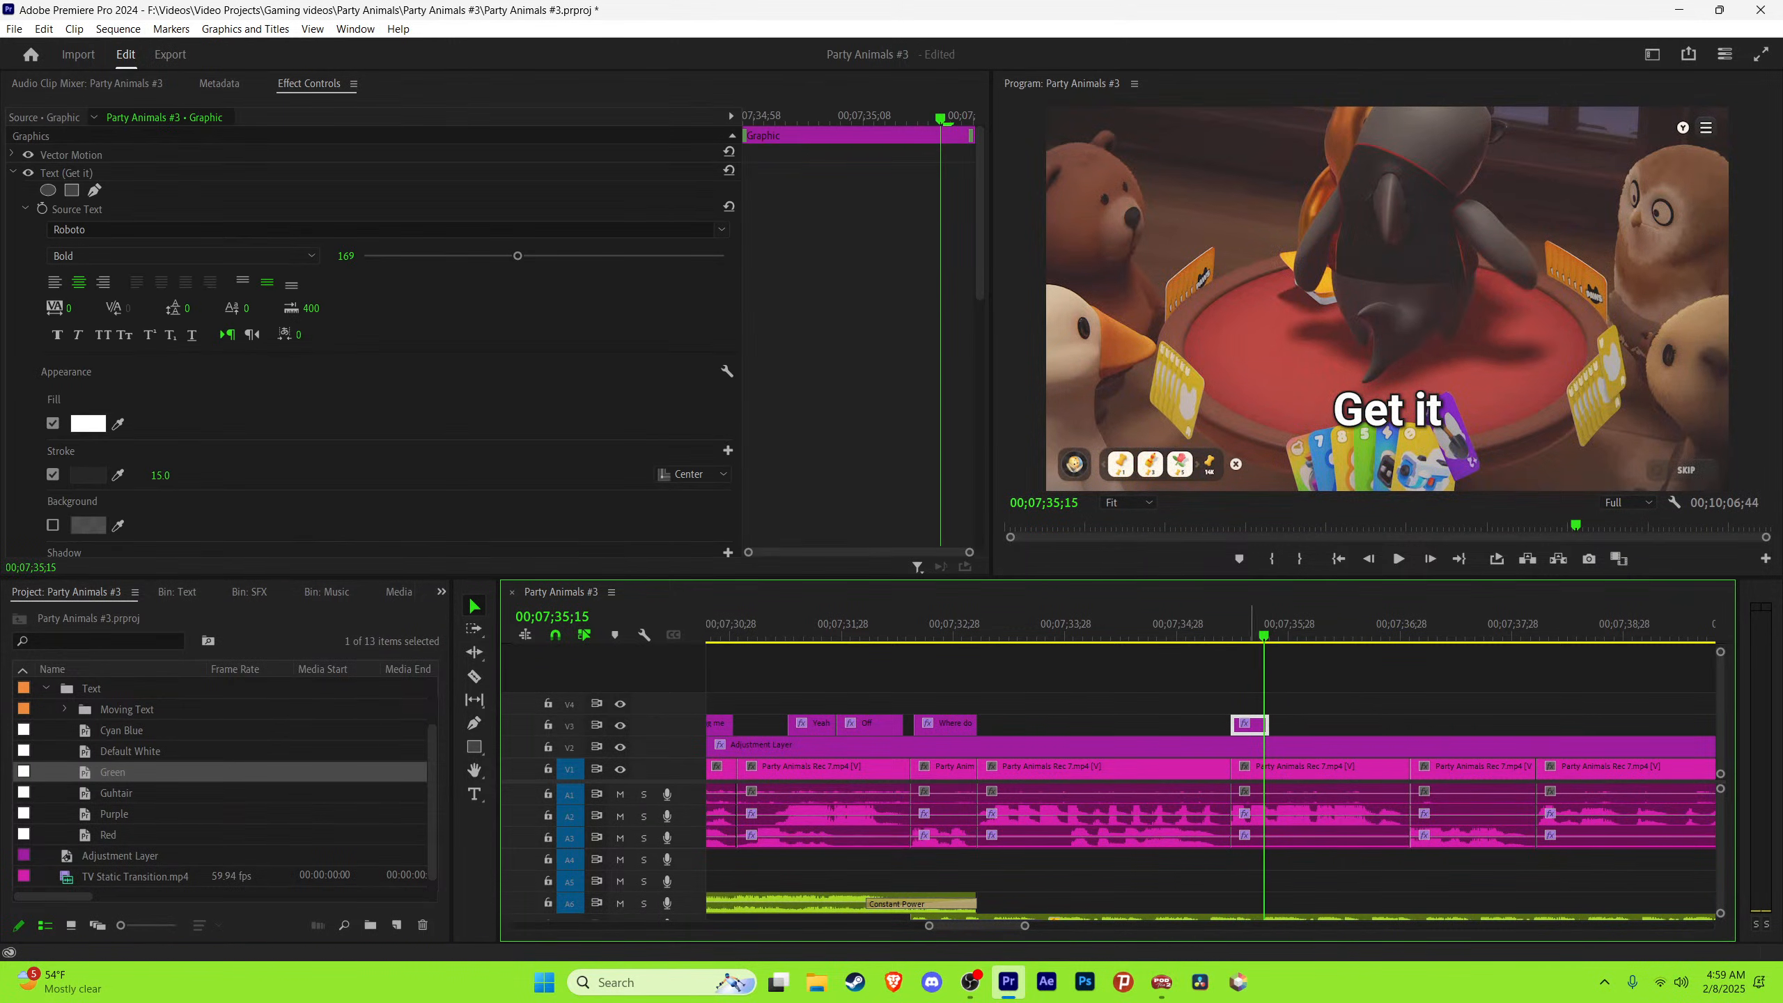
# Step: Replace the text of the pasted "Get it" caption with "Take that"
pyautogui.press('Up')
pyautogui.press('t')
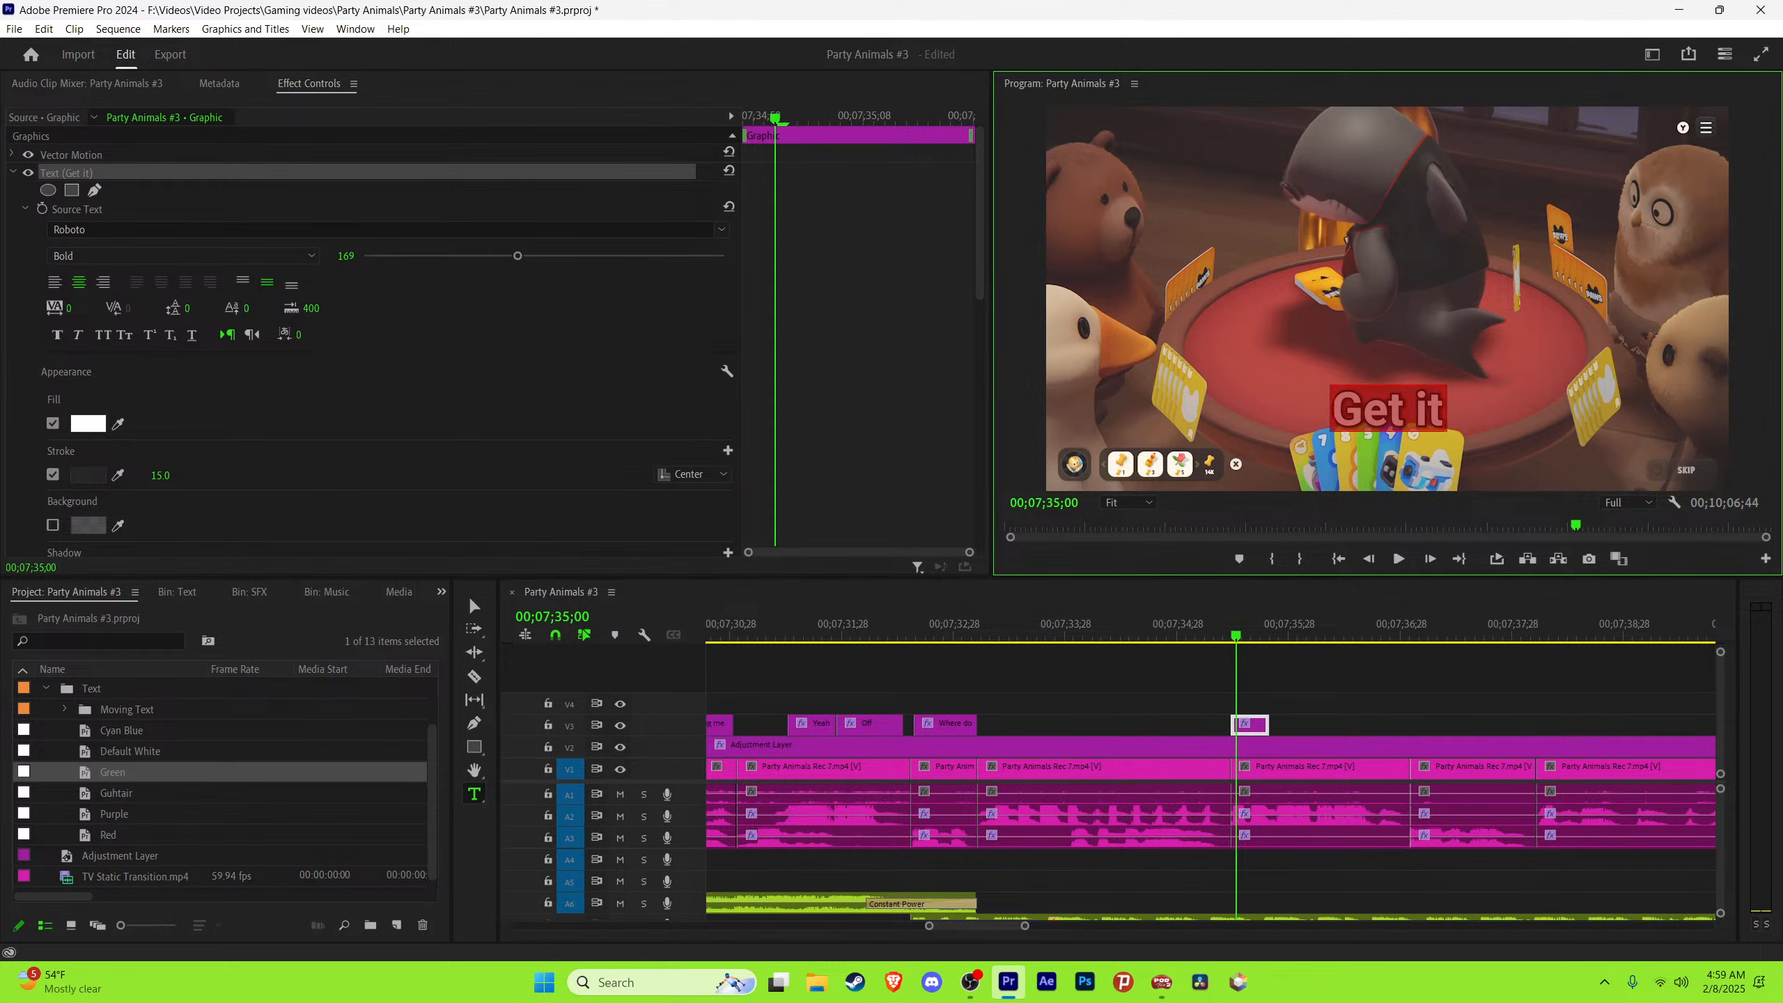
pyautogui.write('Take that')
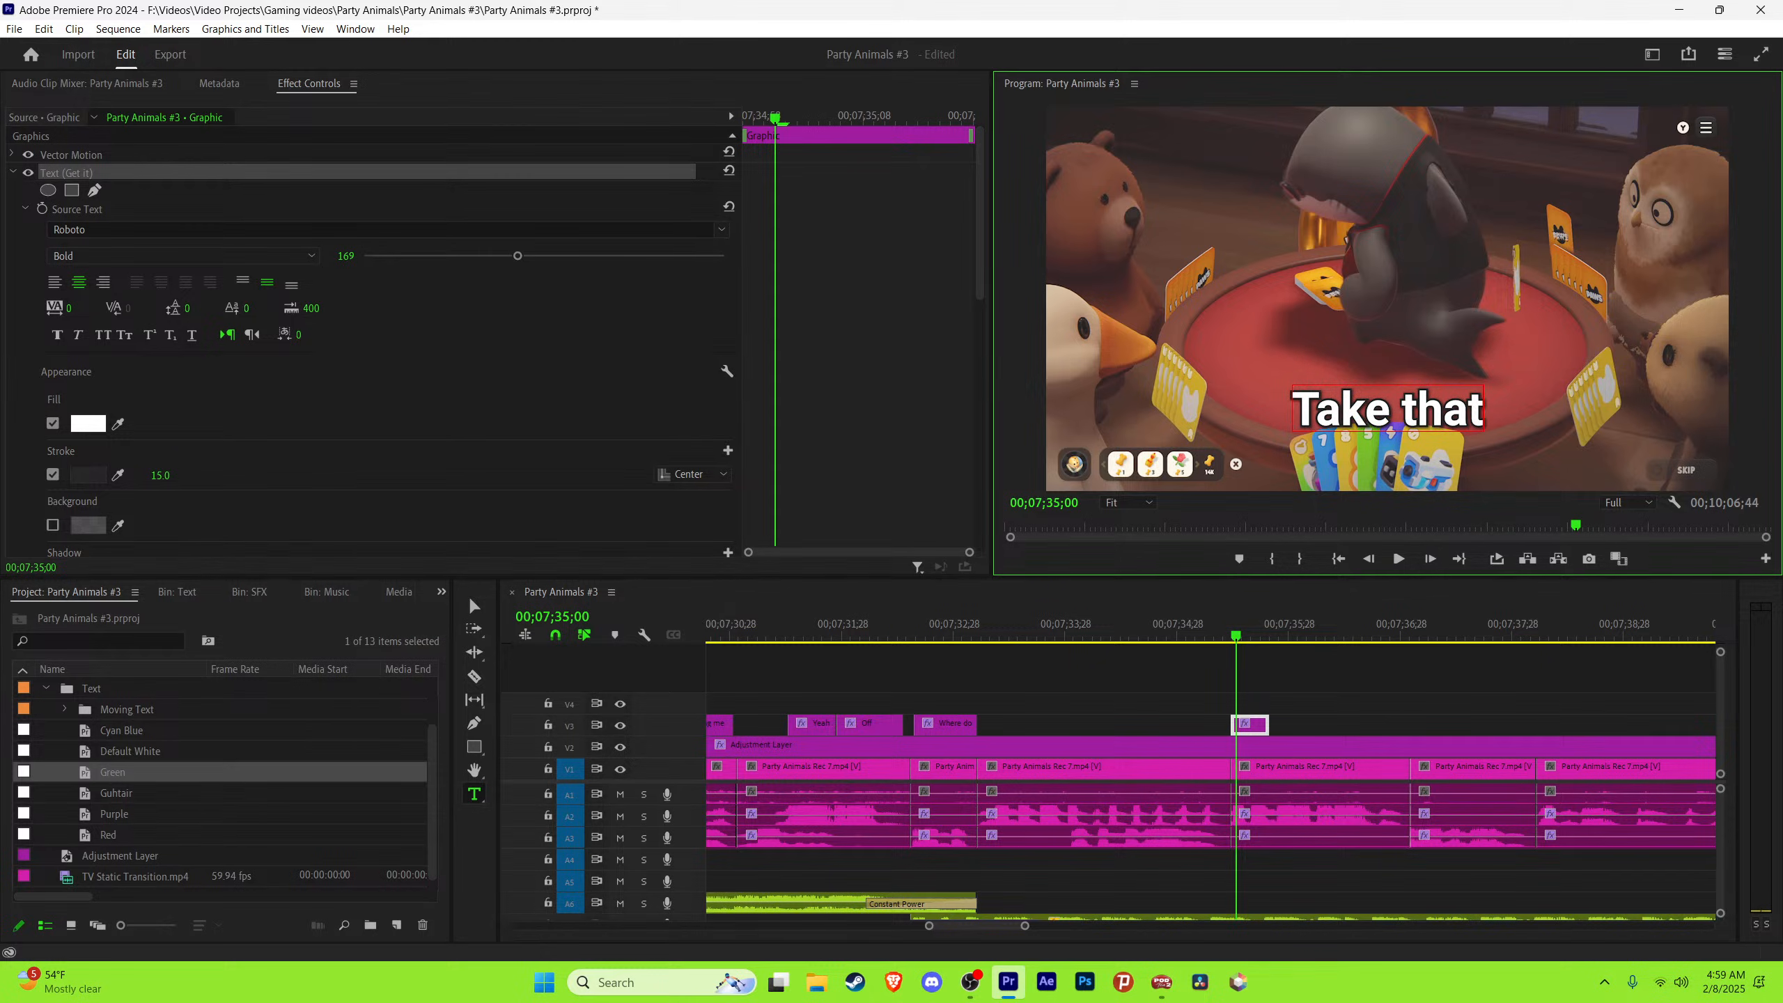
pyautogui.click(1084, 681)
# Step: Place a duplicate of the "Take that" caption on V3 directly after it at 00;07;35;18 and play the footage
pyautogui.hotkey('shift', 'Down')
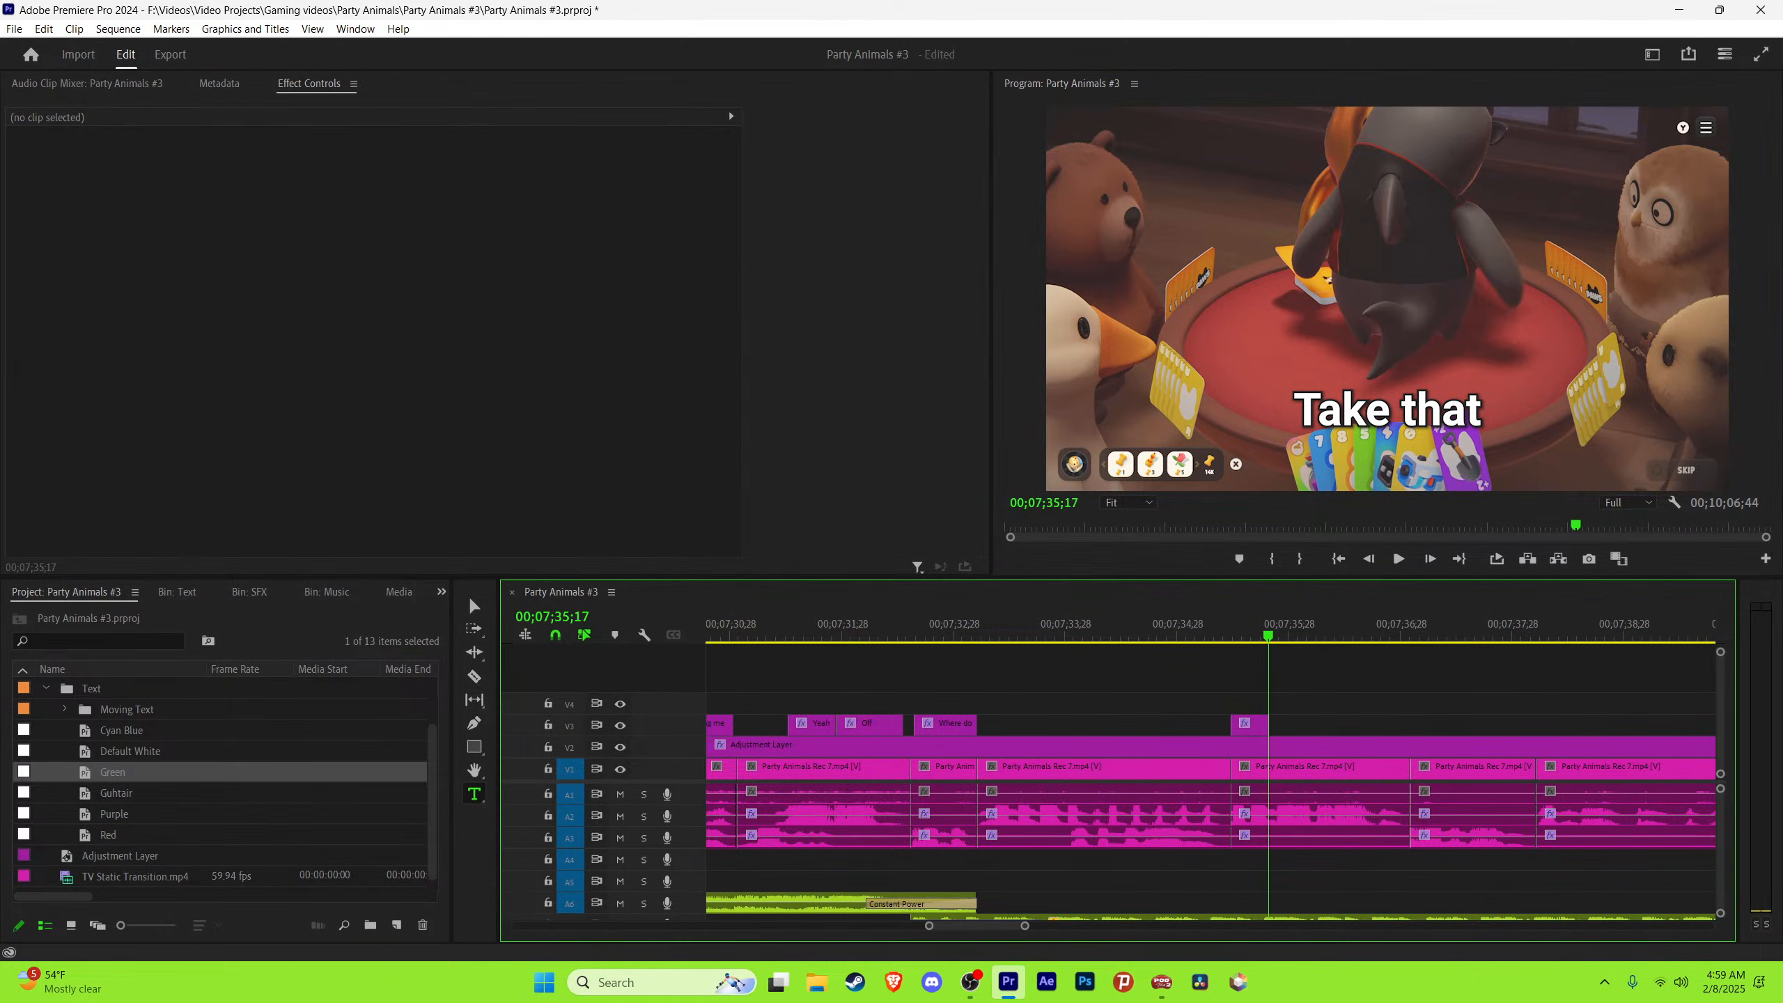
pyautogui.press('=')
pyautogui.press('Right')
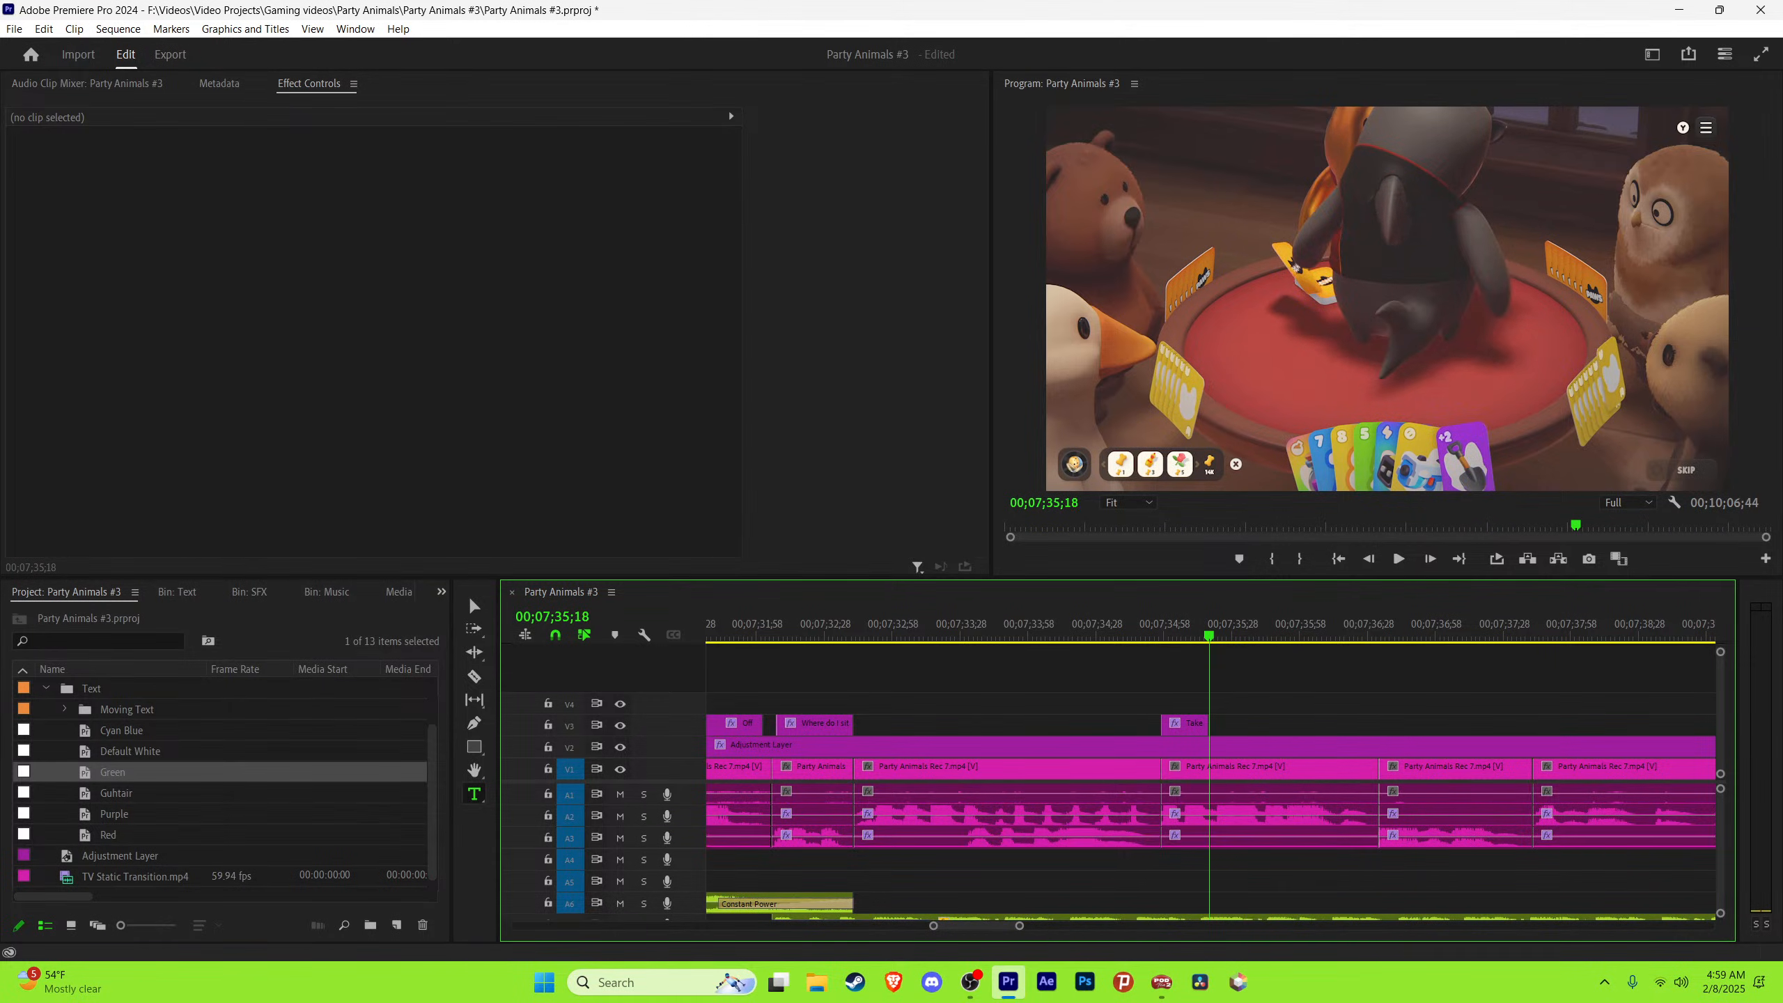
pyautogui.press('Right')
pyautogui.press('Left')
pyautogui.press('Left')
pyautogui.press('Right')
pyautogui.moveTo(1189, 724); pyautogui.dragTo(1237, 724)
pyautogui.press('space')
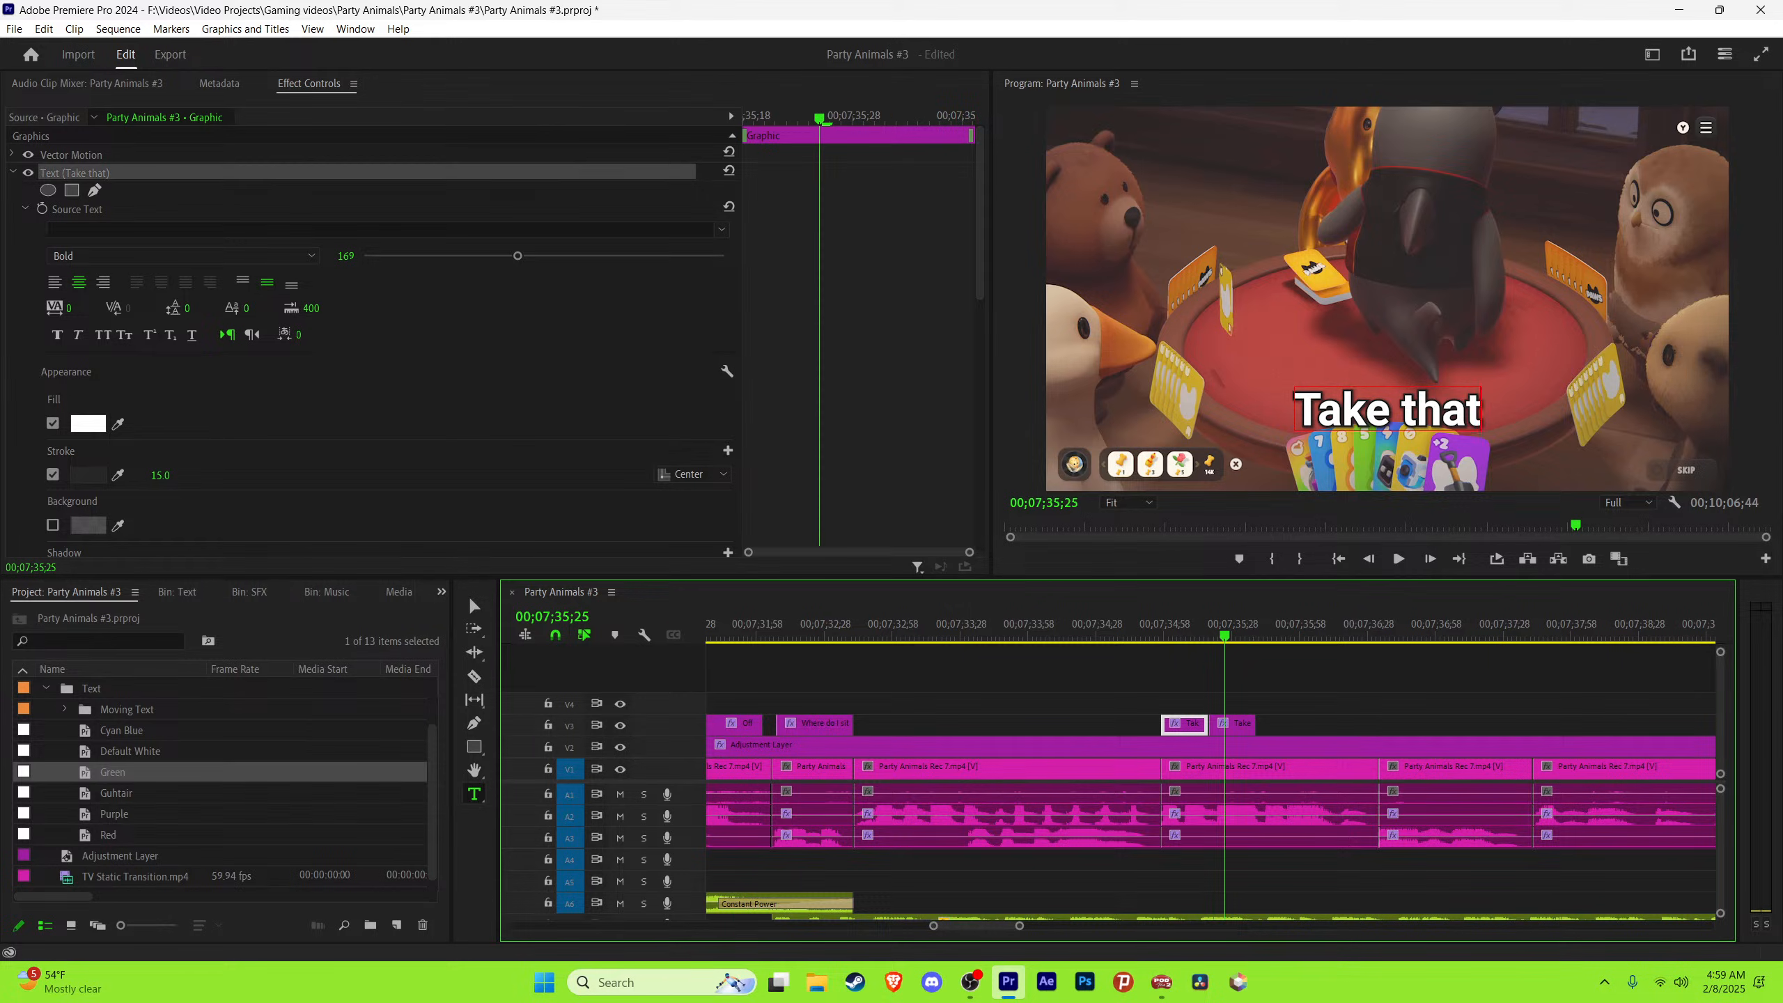
# Step: Replace the text of the duplicated "Take that" caption with "shirt off" and play the footage past it
pyautogui.doubleClick(1387, 409)
pyautogui.write('shirt of')
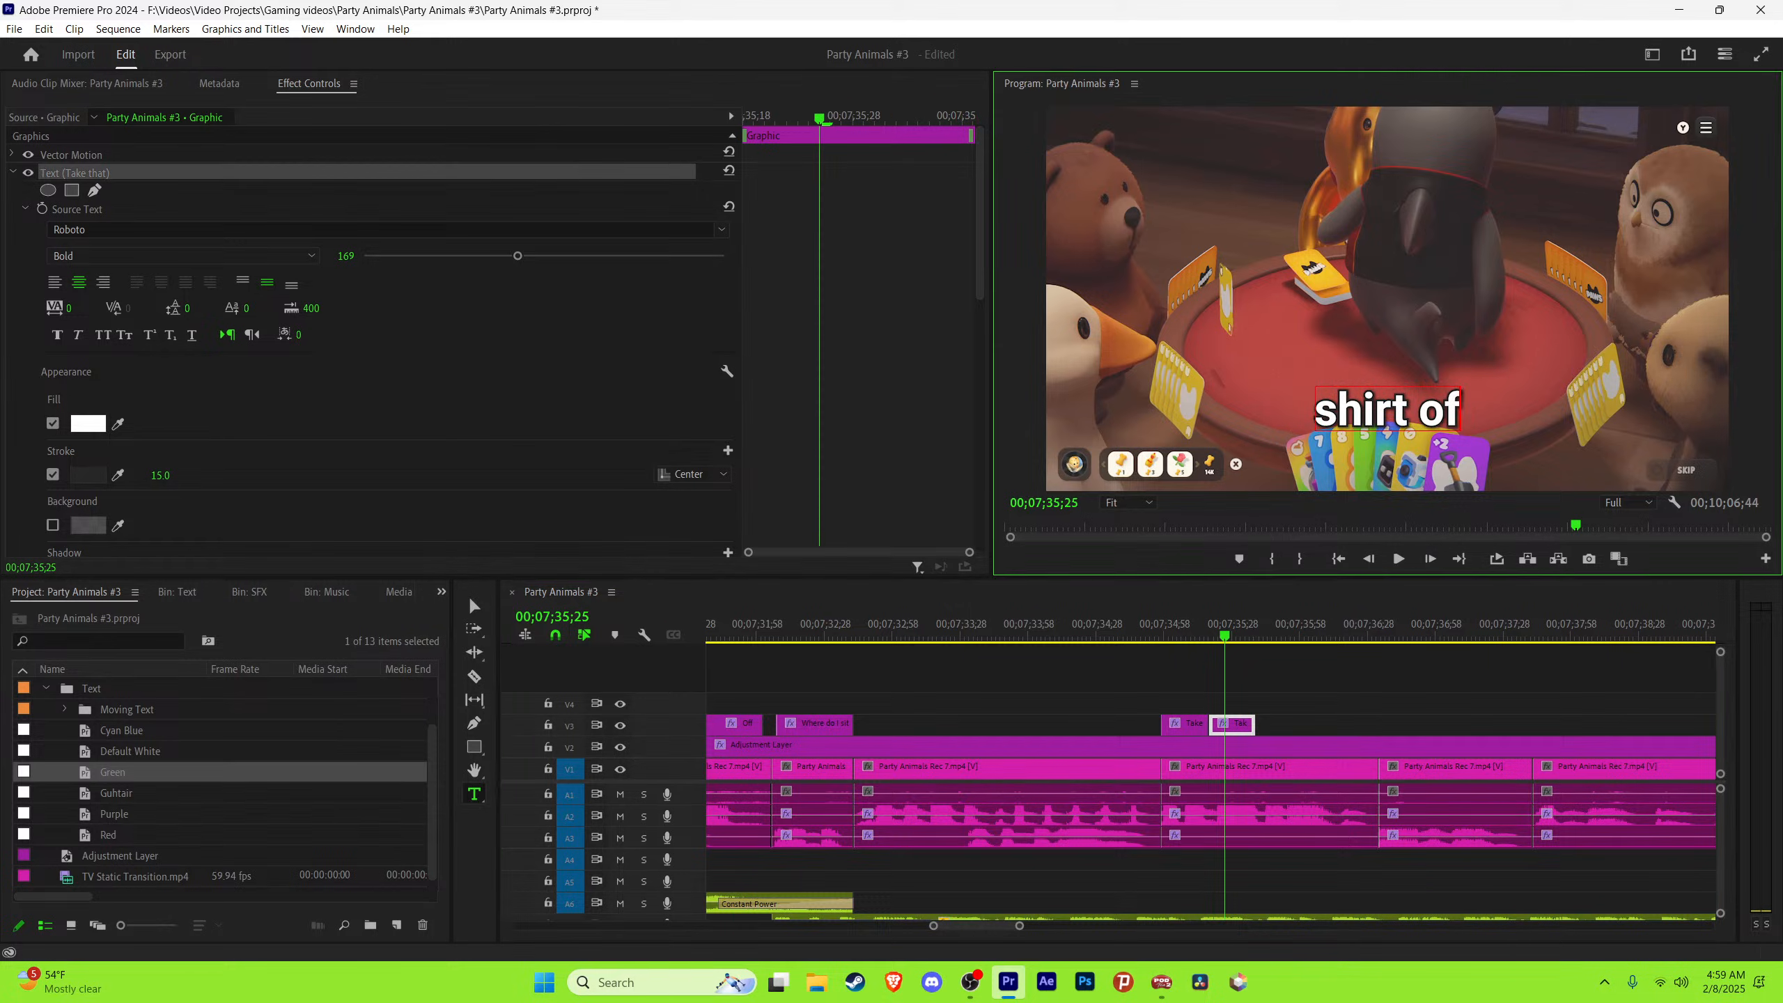
pyautogui.write('f')
pyautogui.press('Escape')
pyautogui.press('space')
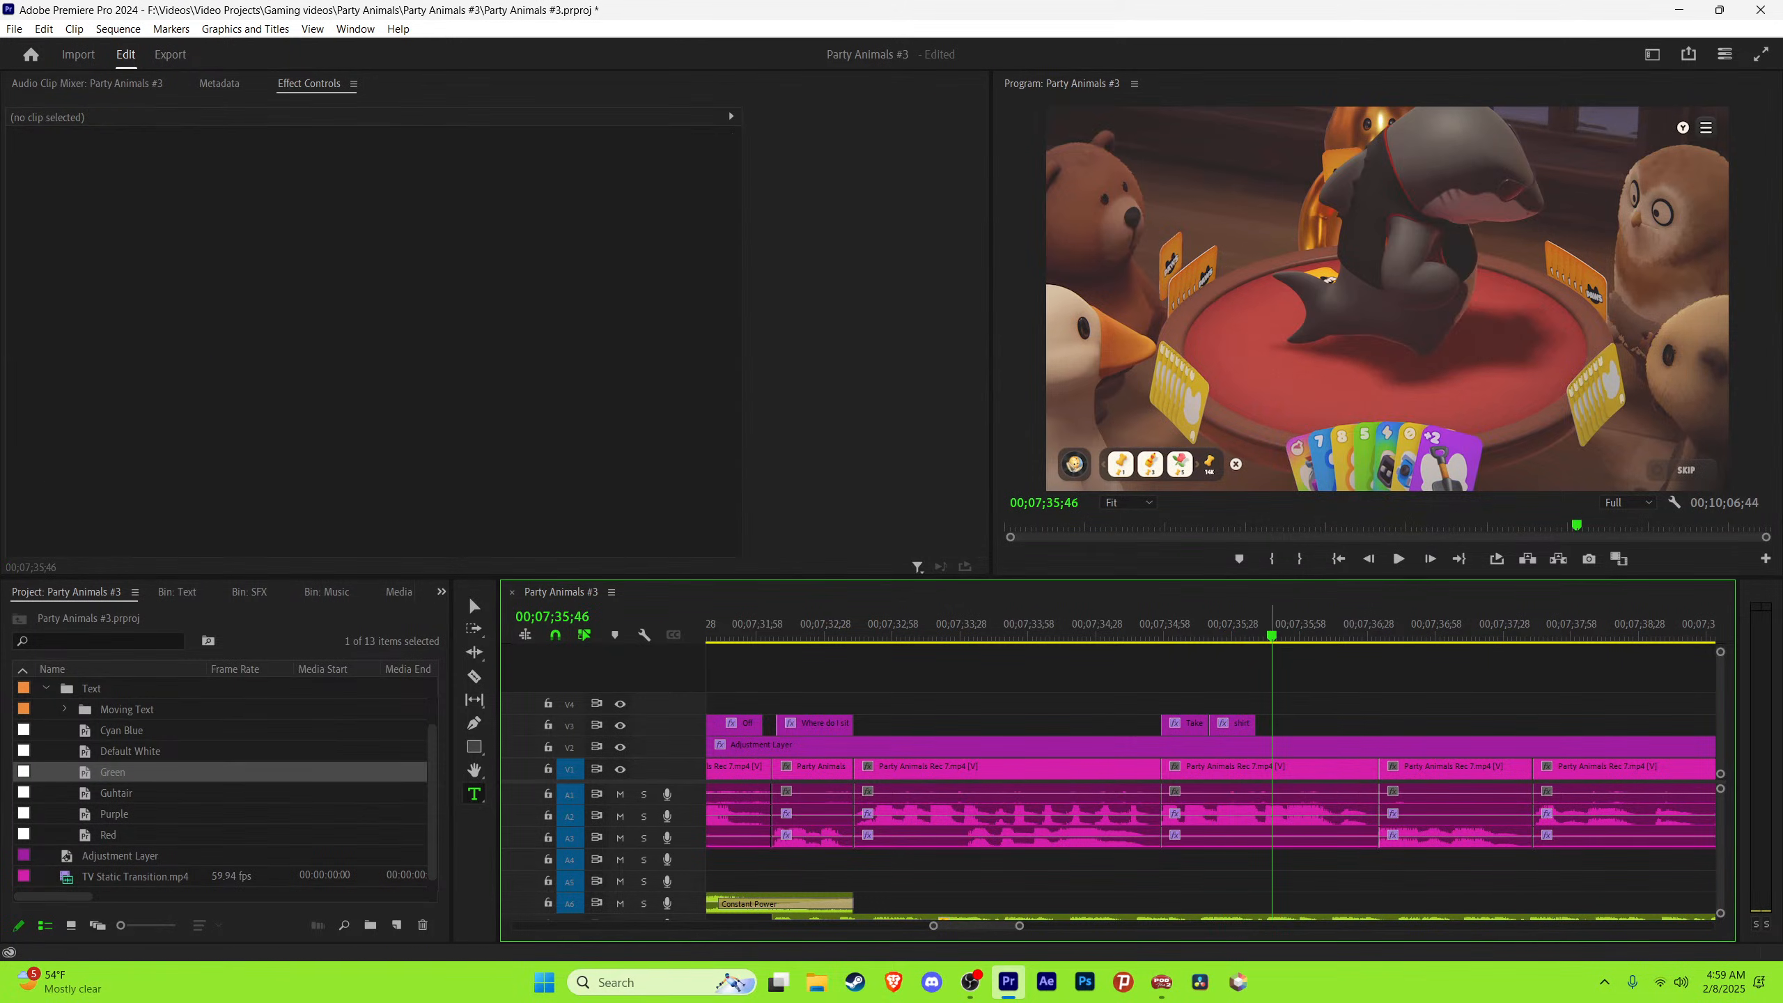
# Step: Extend the "shirt off" caption to end at 00;07;35;44 and place a duplicate directly after it on V3
pyautogui.click(1266, 625)
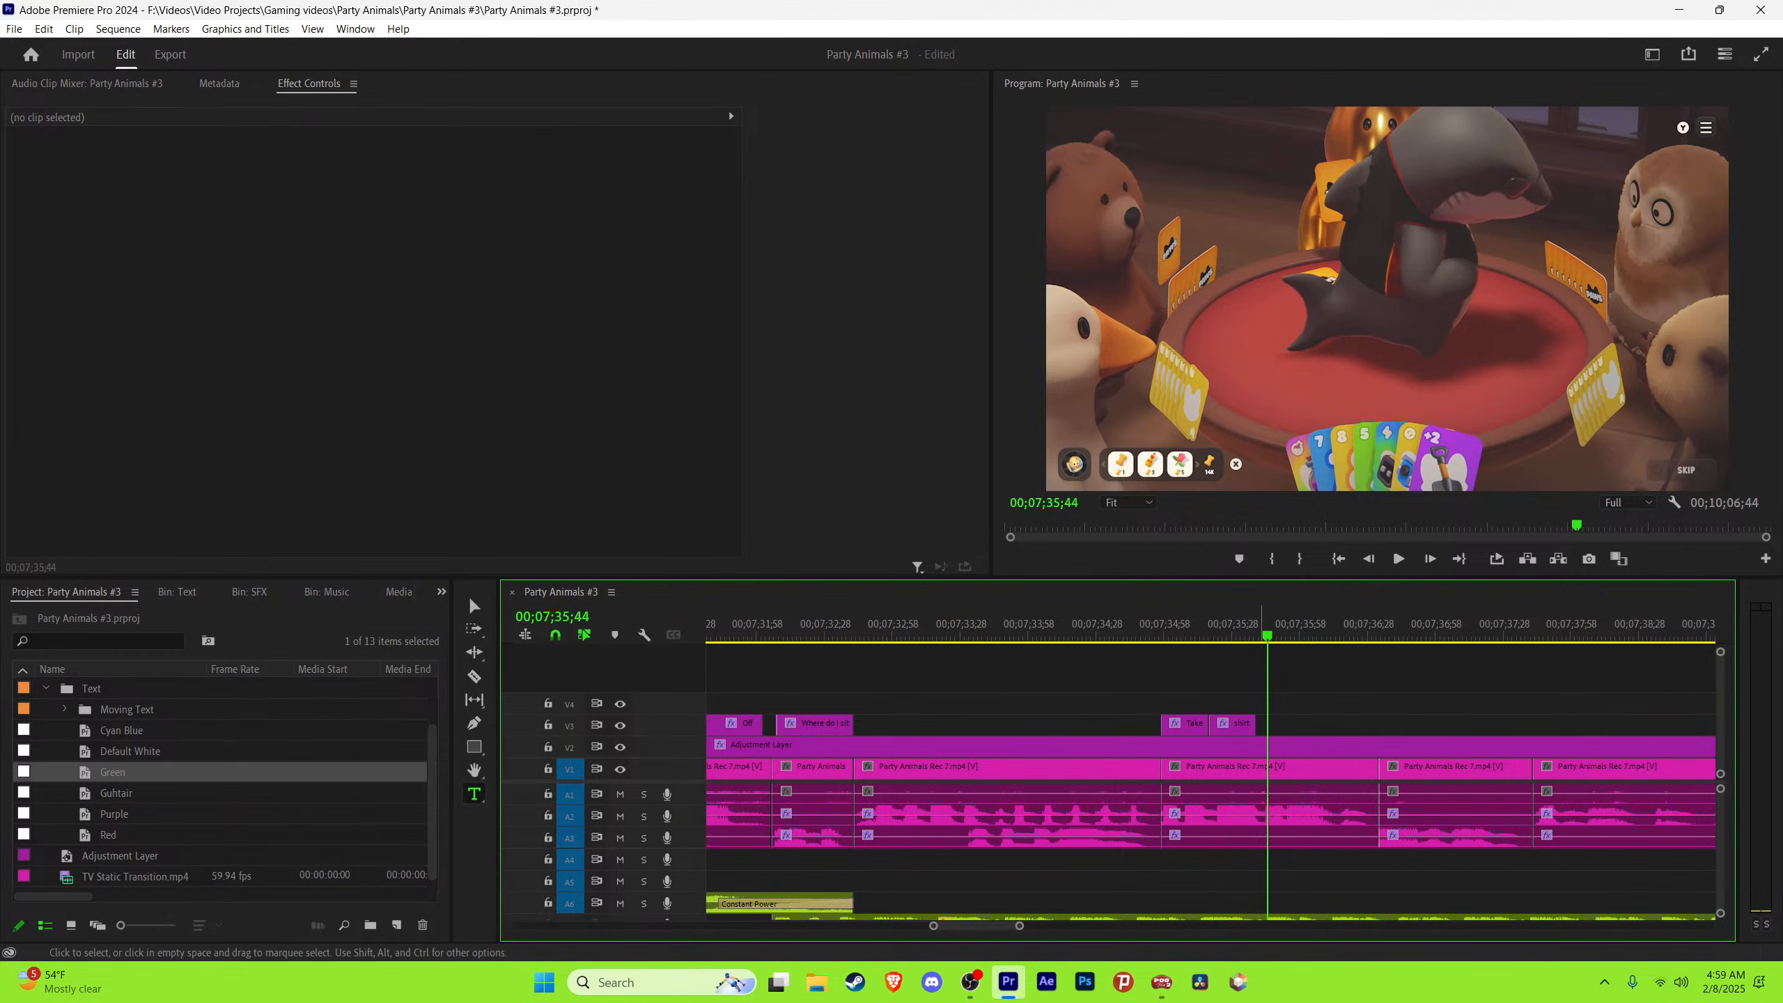
pyautogui.moveTo(1255, 725); pyautogui.dragTo(1298, 725)
pyautogui.press('space')
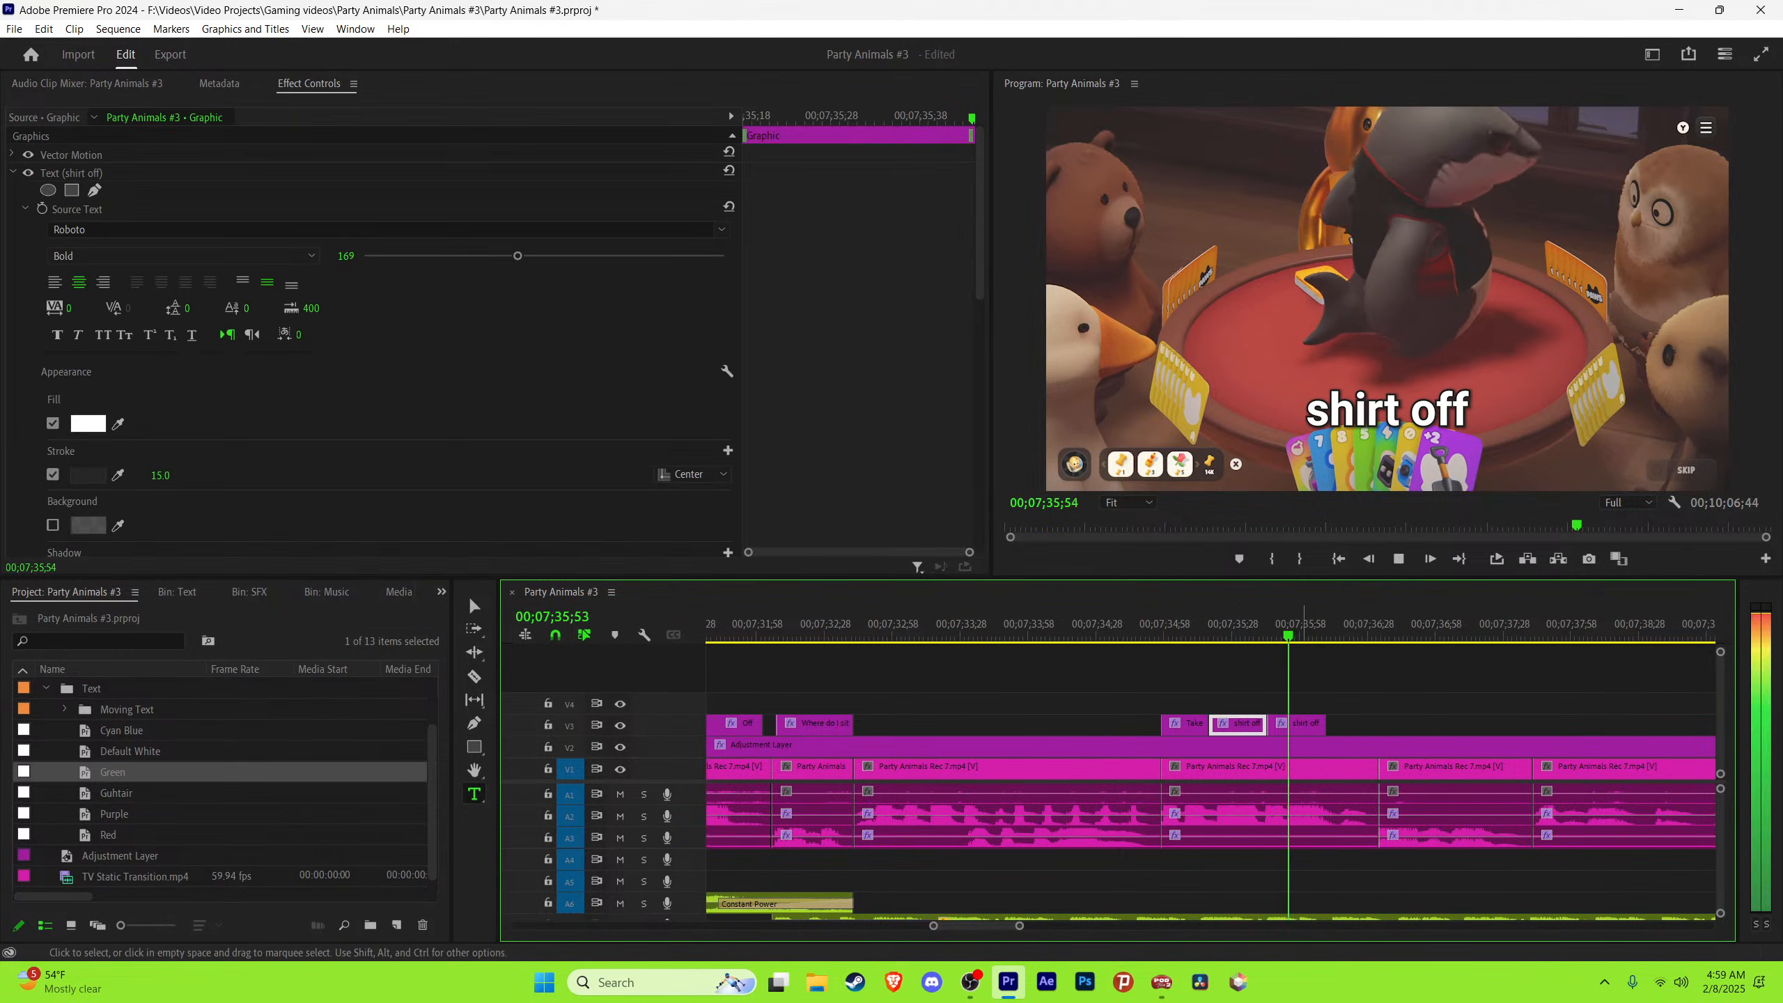
# Step: Replace the duplicated "shirt off" caption's text with "and dance" and extend its end by 20 frames to 00;07;36;30
pyautogui.press('space')
pyautogui.click(1388, 411)
pyautogui.hotkey('ctrl', 'a')
pyautogui.write('a')
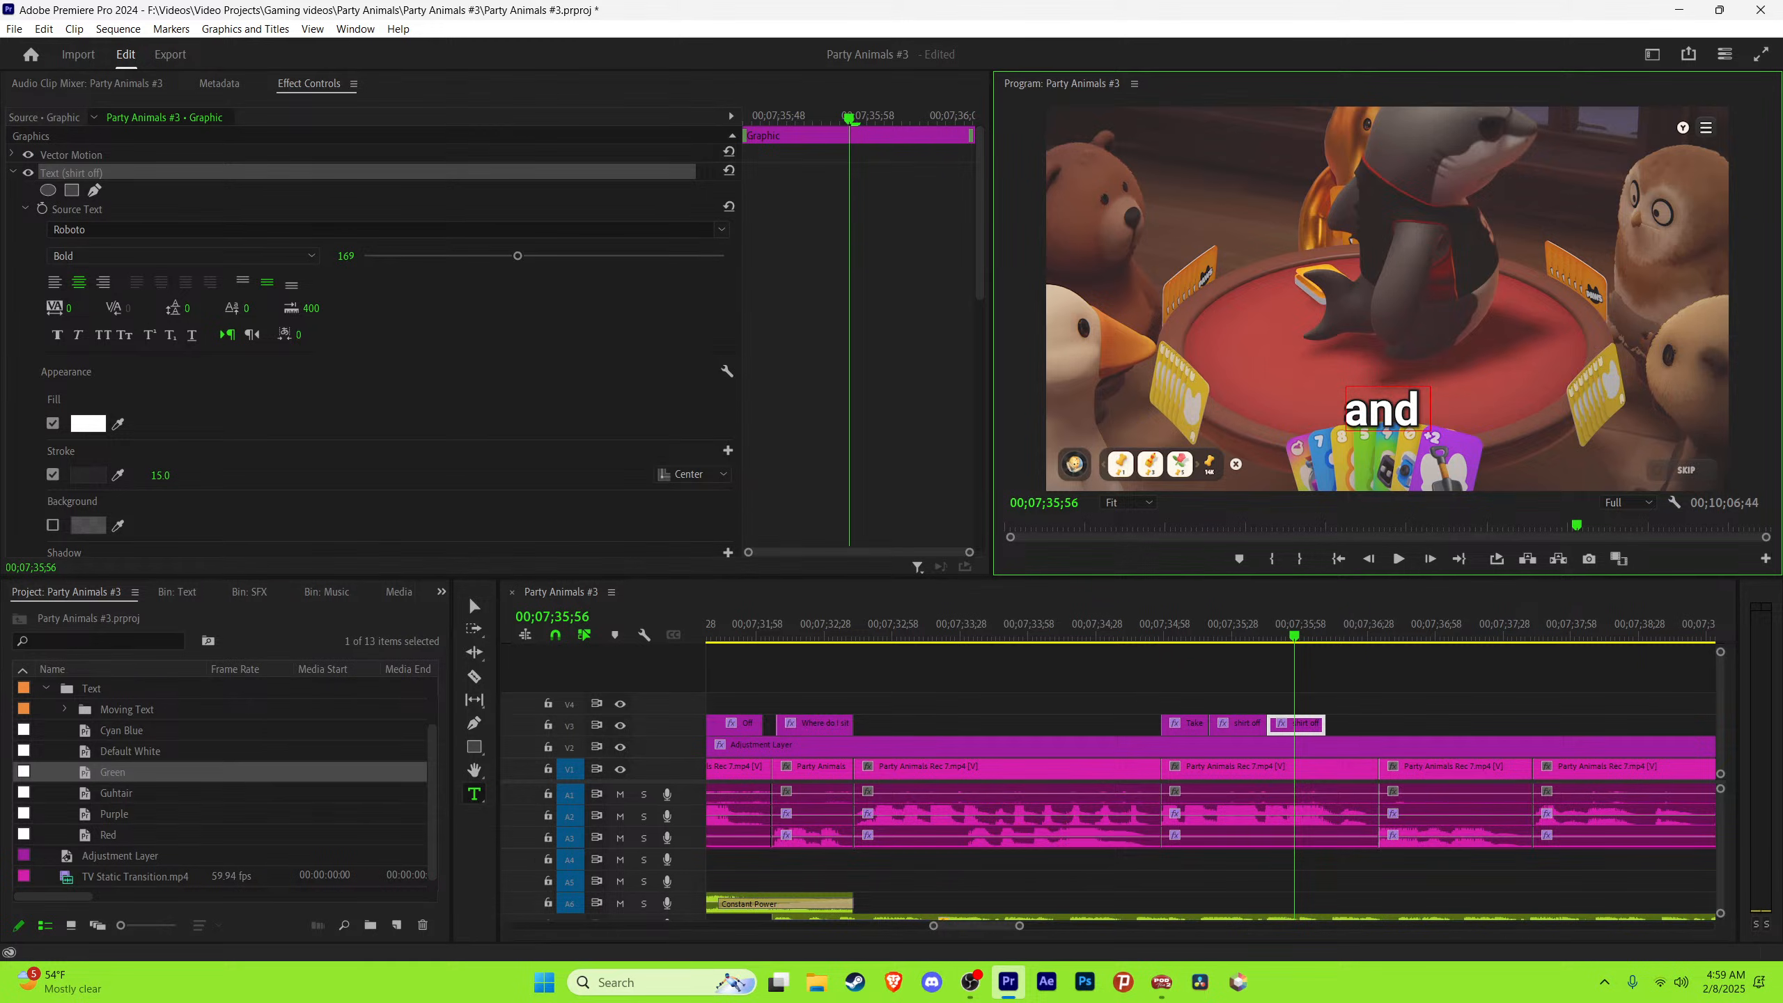
pyautogui.write('nd da')
pyautogui.press('BackSpace')
pyautogui.write('dance')
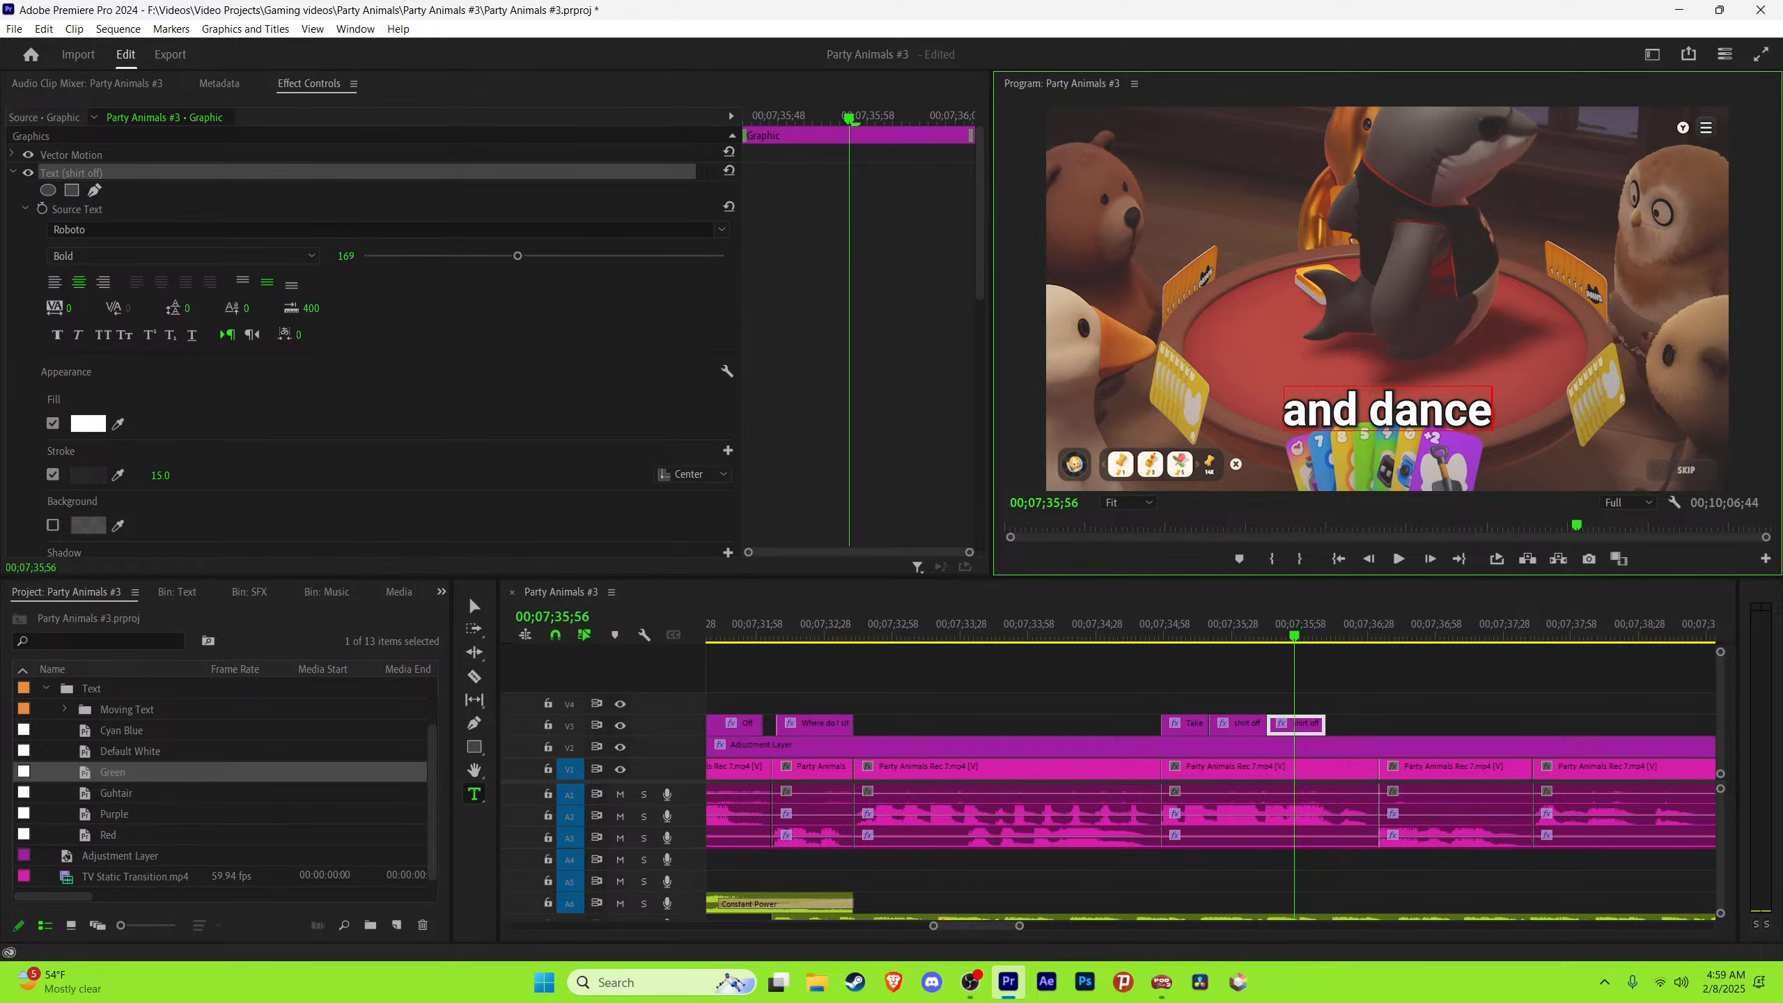
pyautogui.press('Escape')
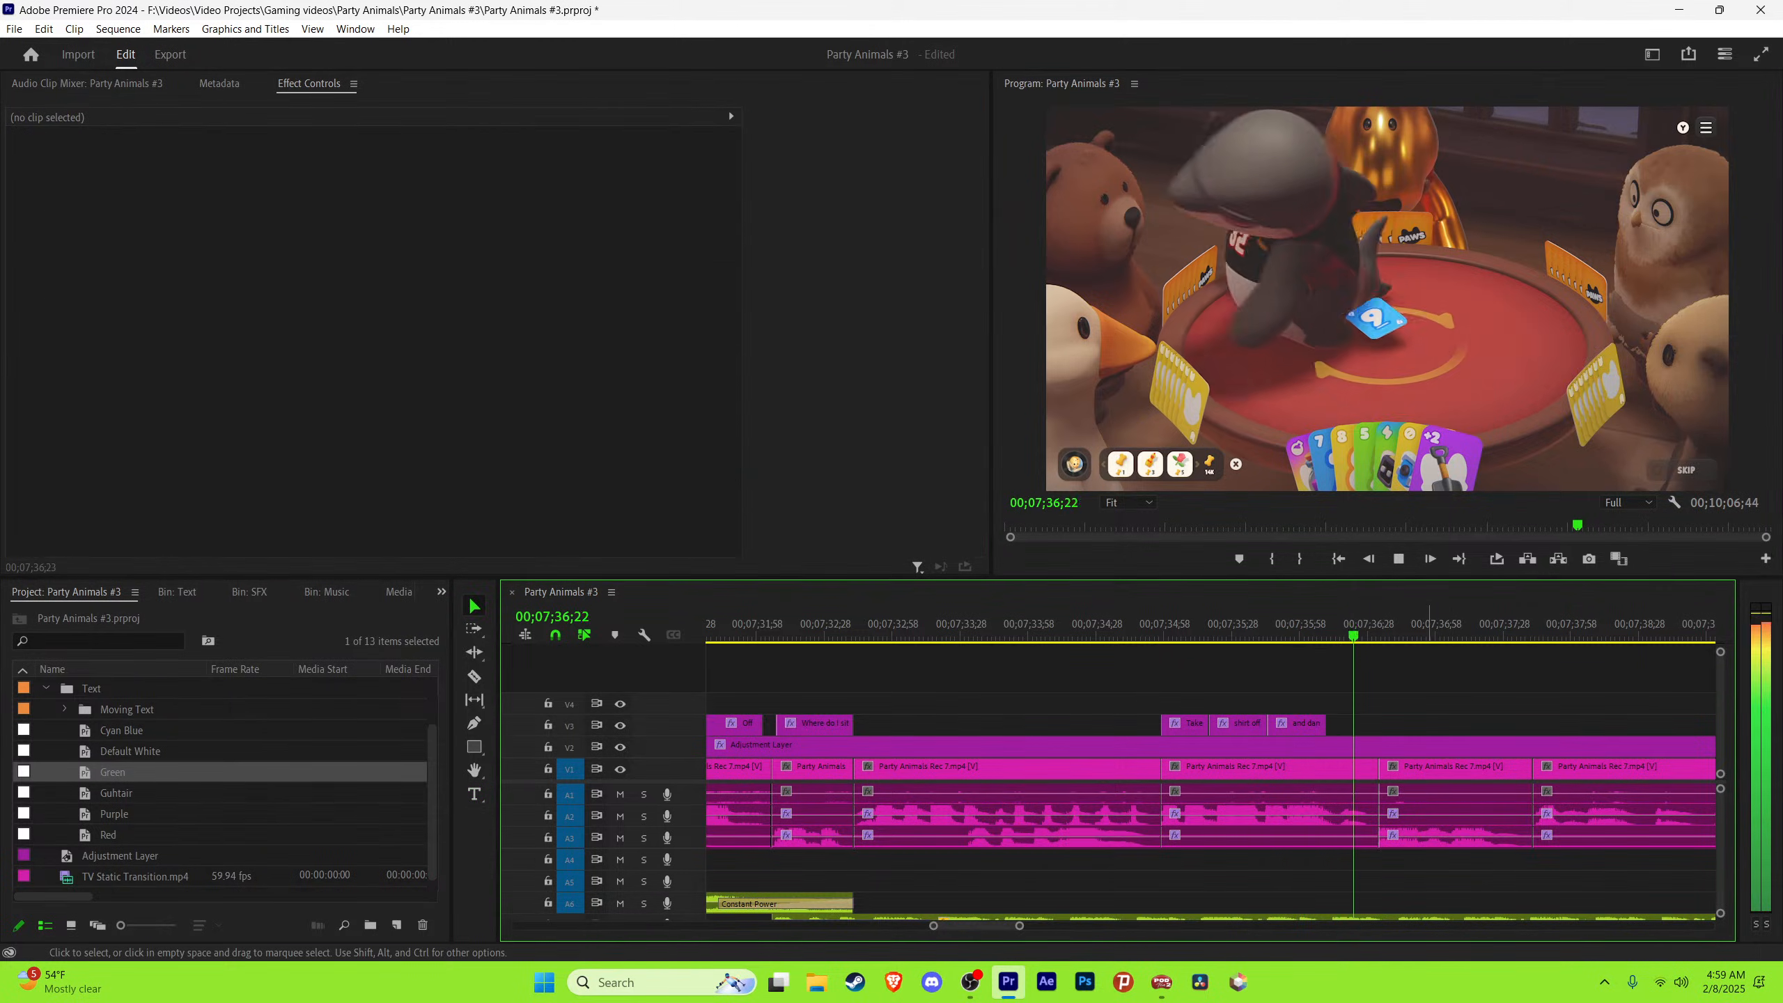
pyautogui.press('space')
pyautogui.moveTo(1326, 724); pyautogui.dragTo(1345, 724)
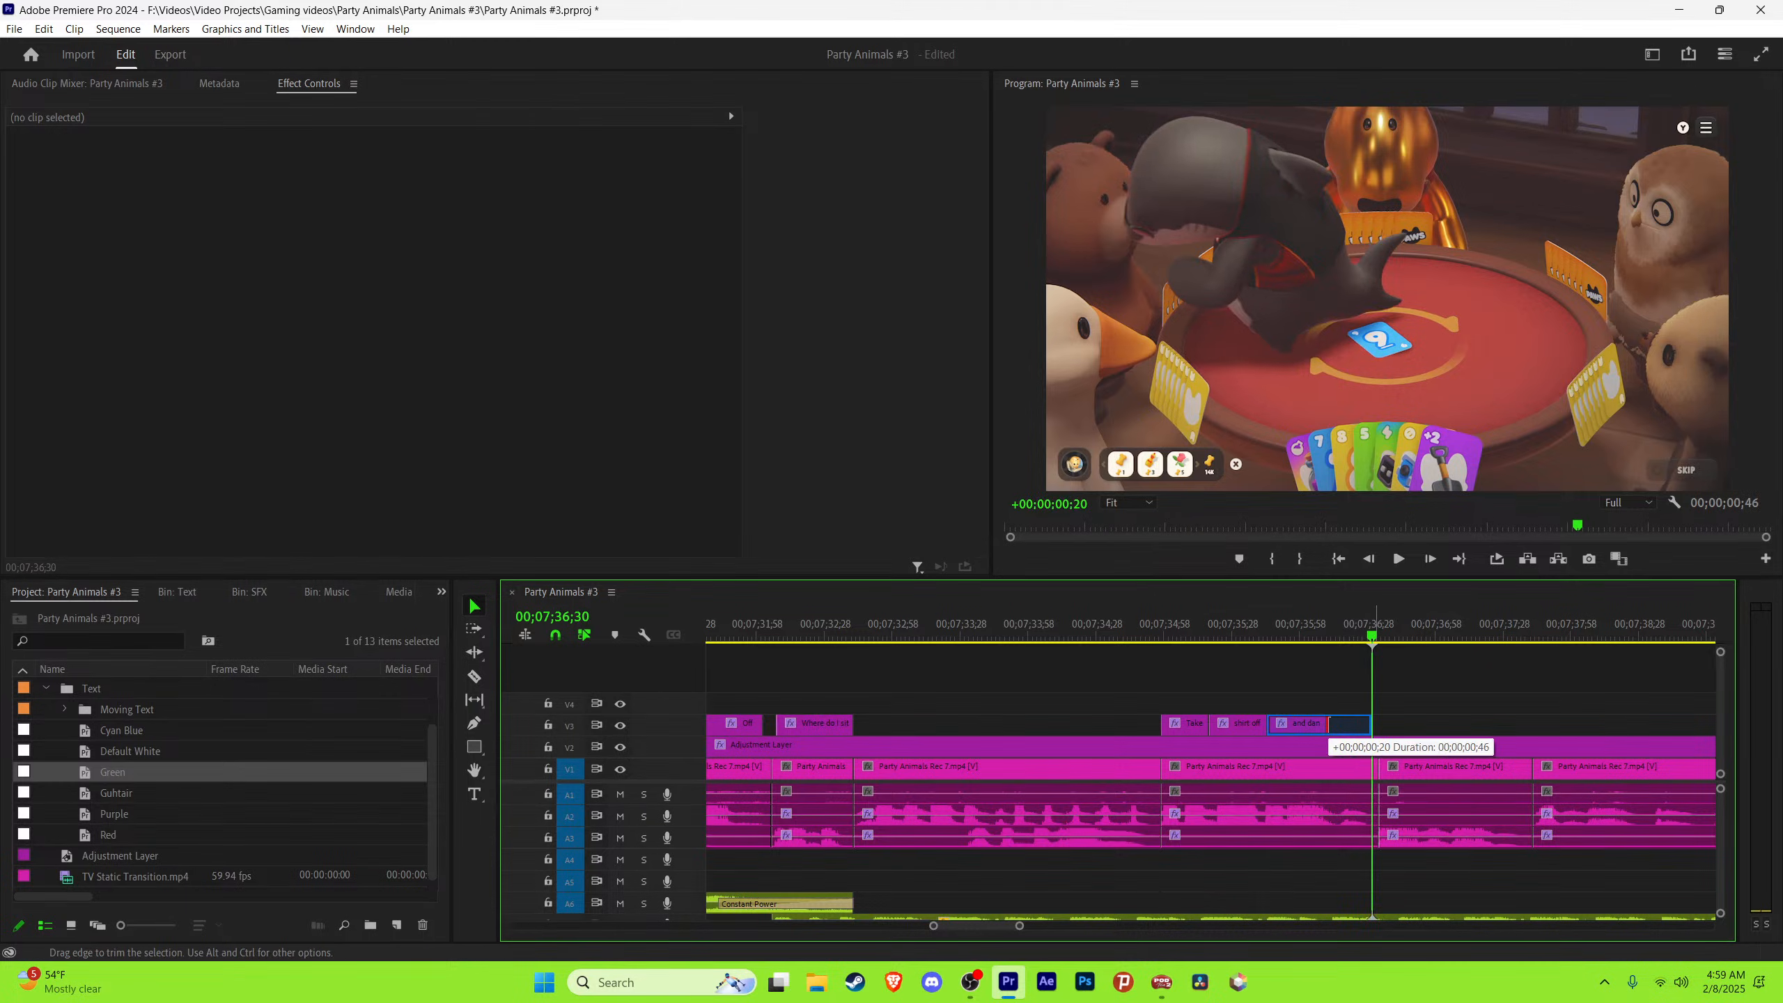
# Step: Play the footage onward from 00;07;36;30 to find the next line to caption, and save the project
pyautogui.press('space')
pyautogui.press('-')
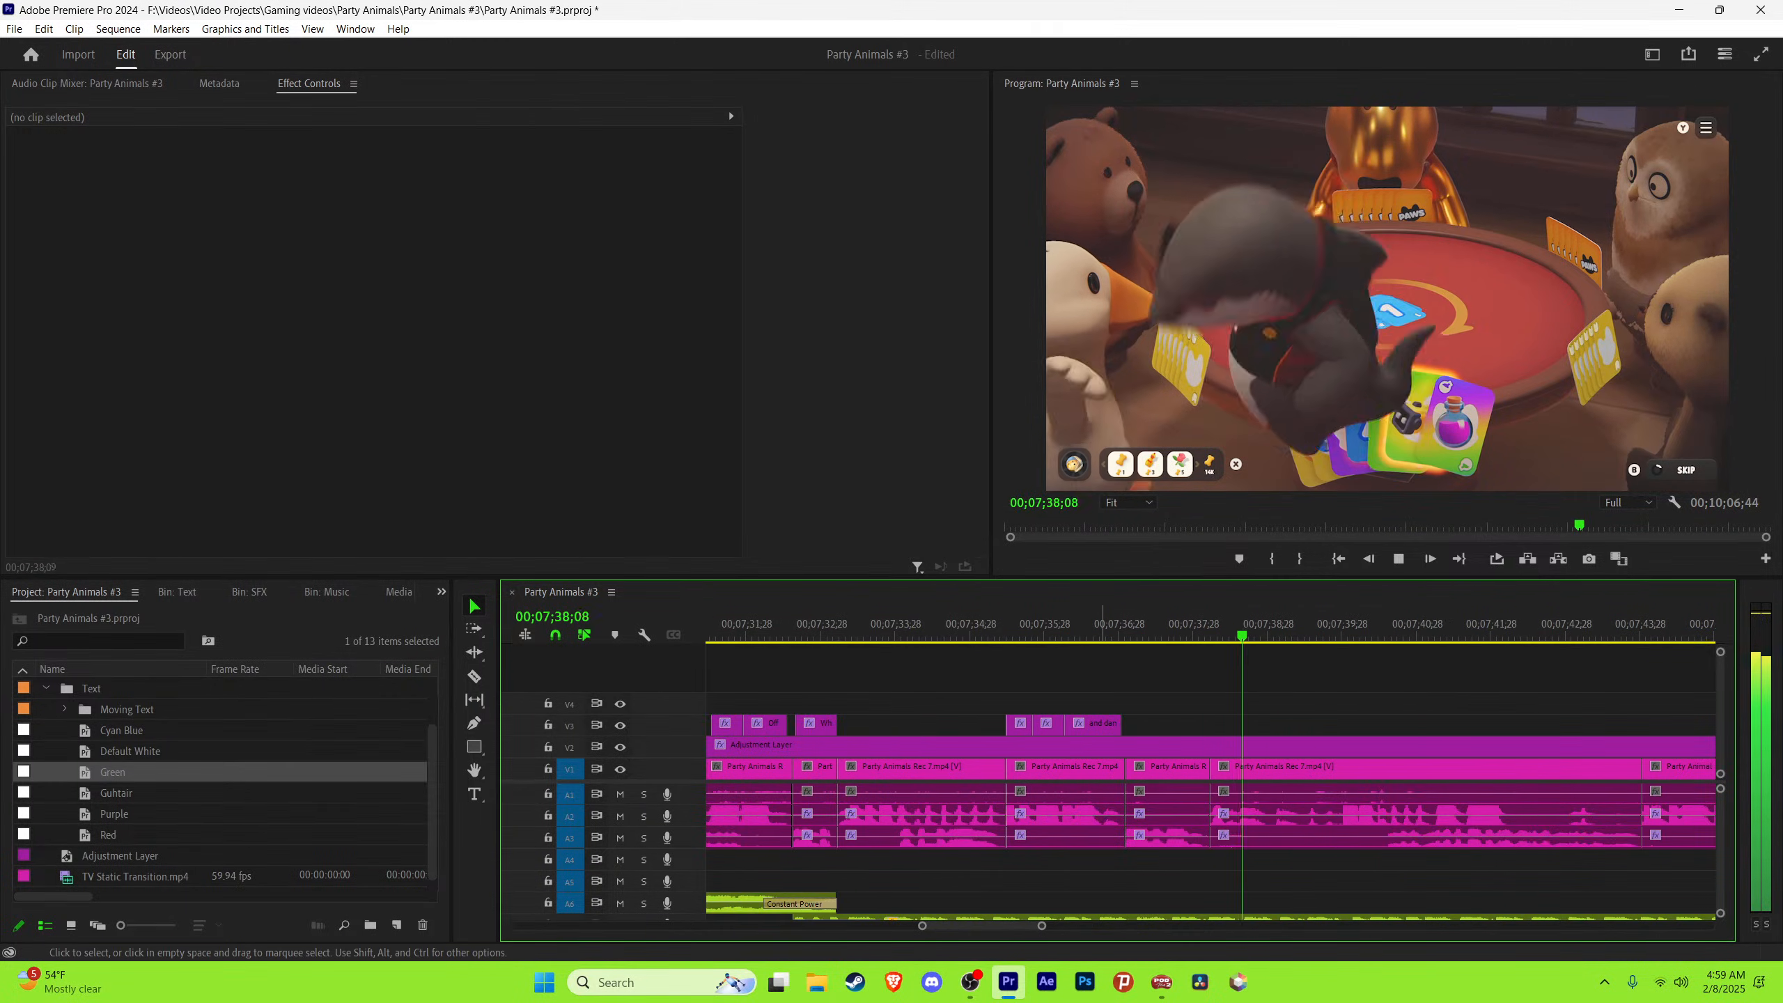
pyautogui.press('-')
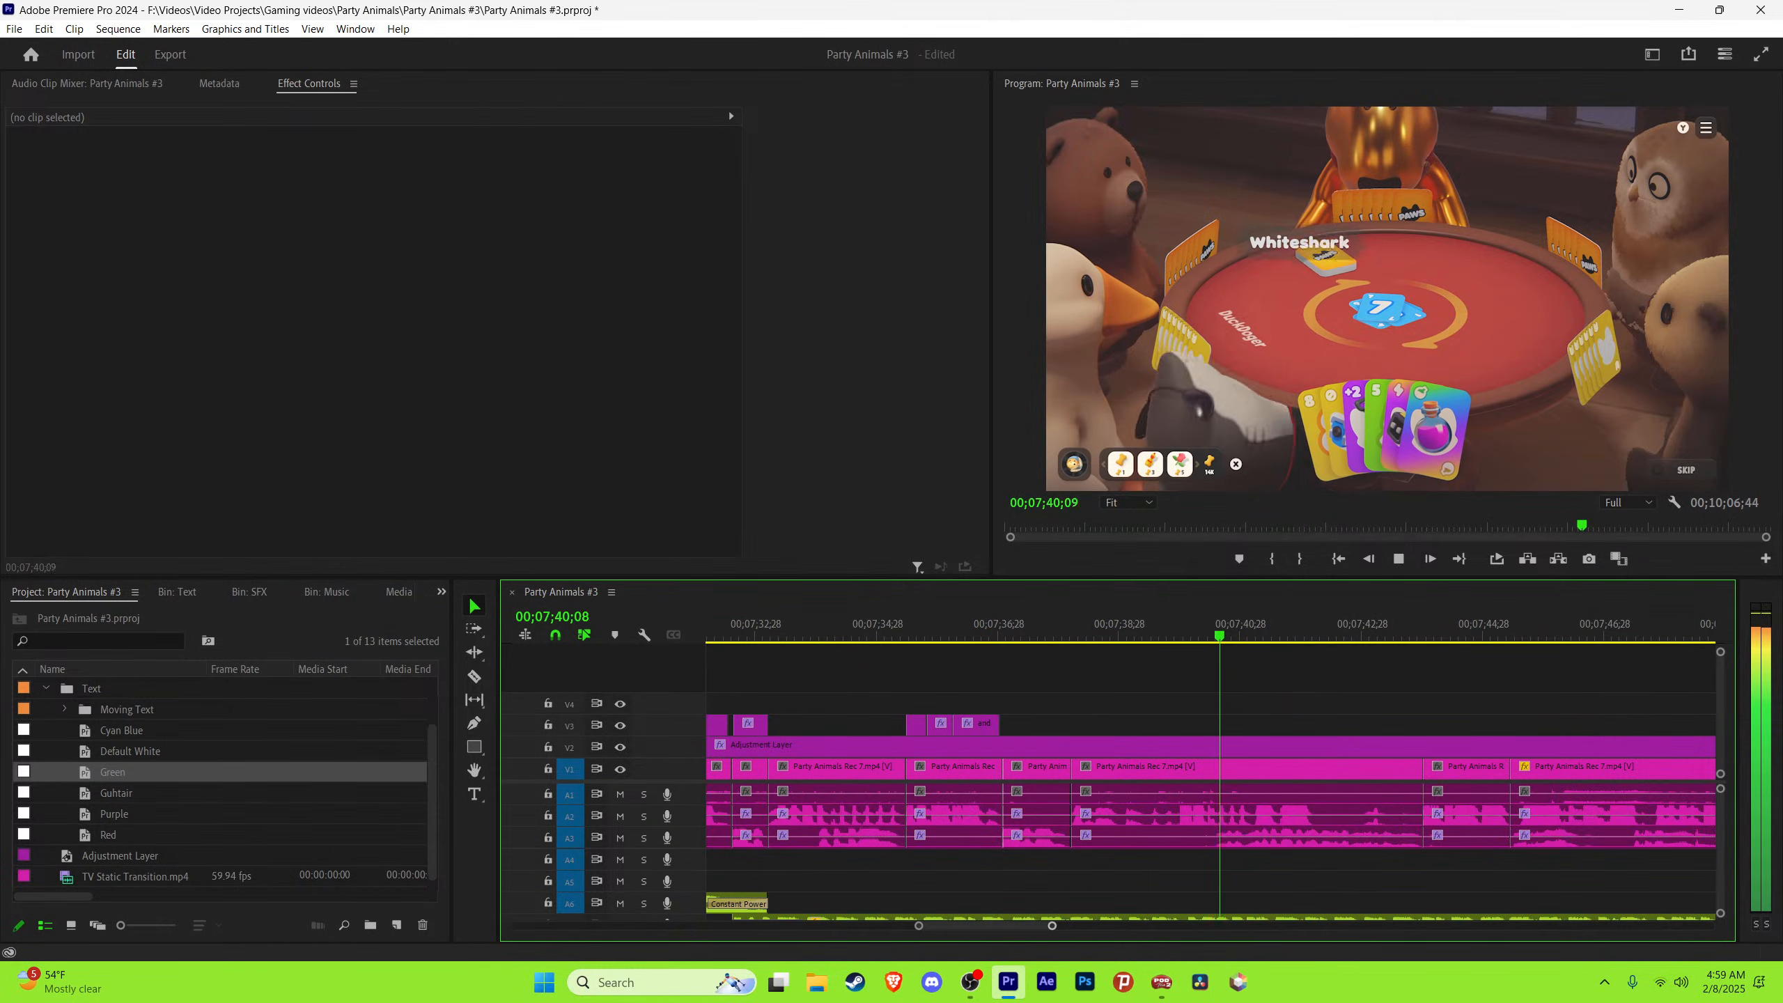
pyautogui.hotkey('ctrl', 's')
pyautogui.press('=')
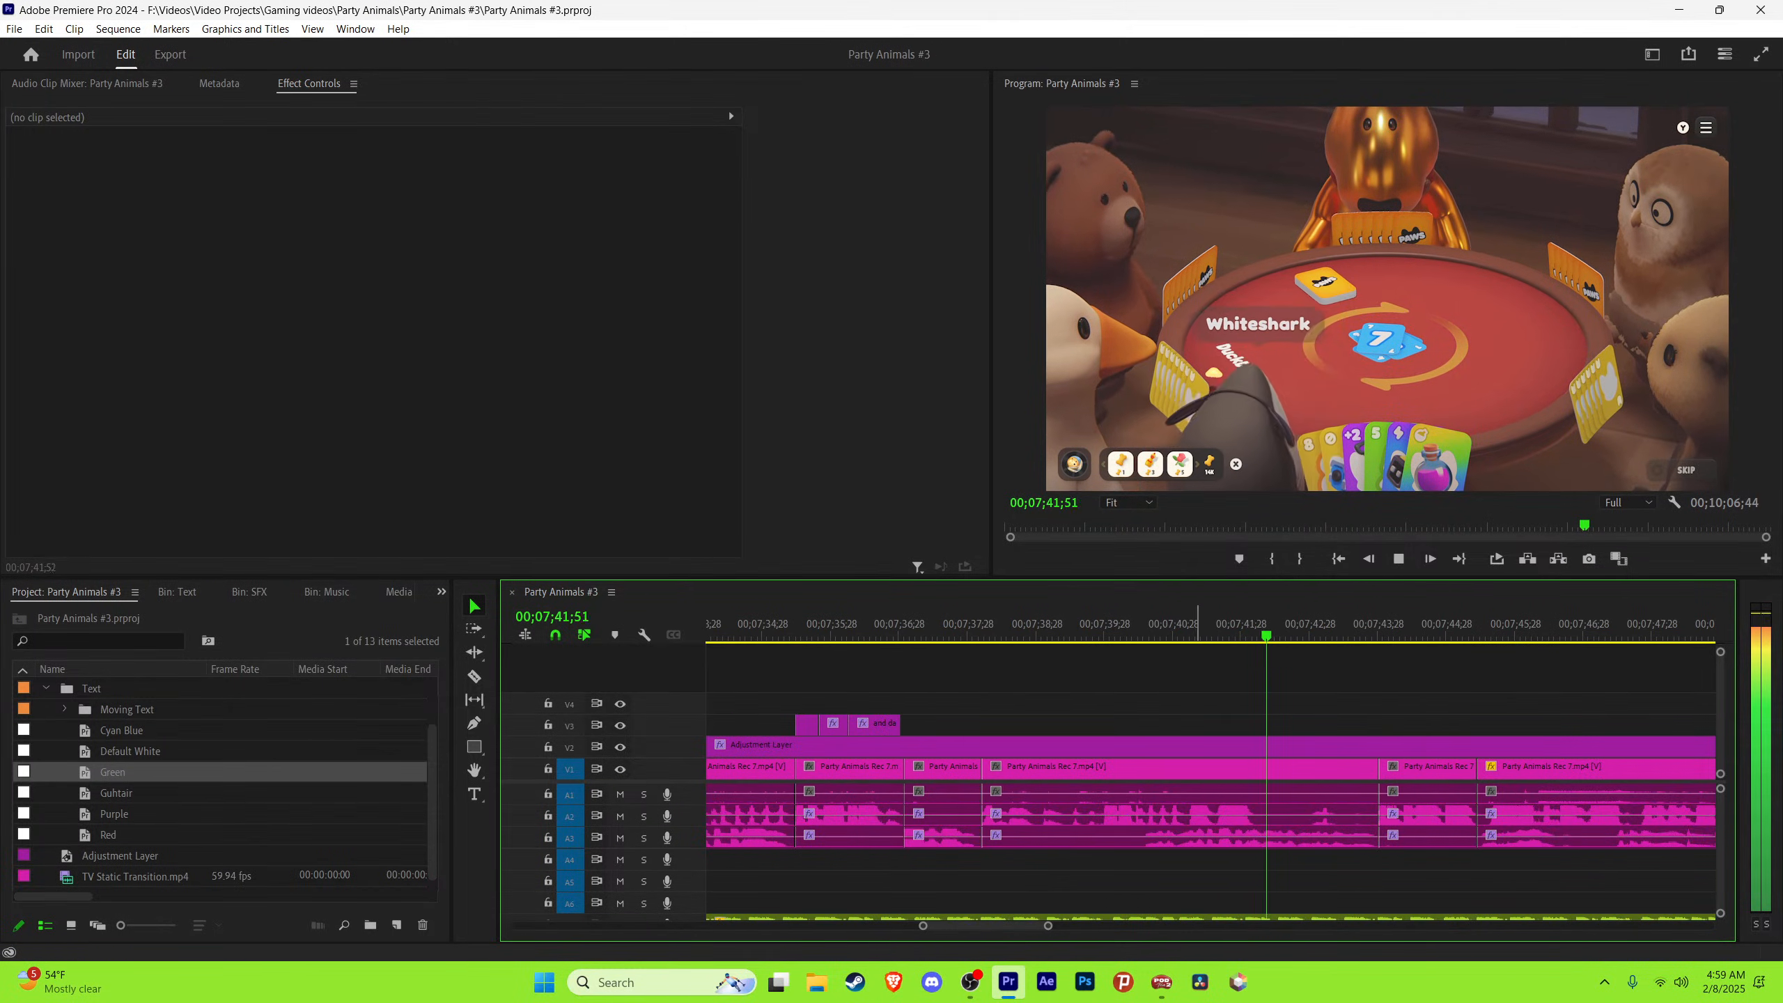
pyautogui.press('space')
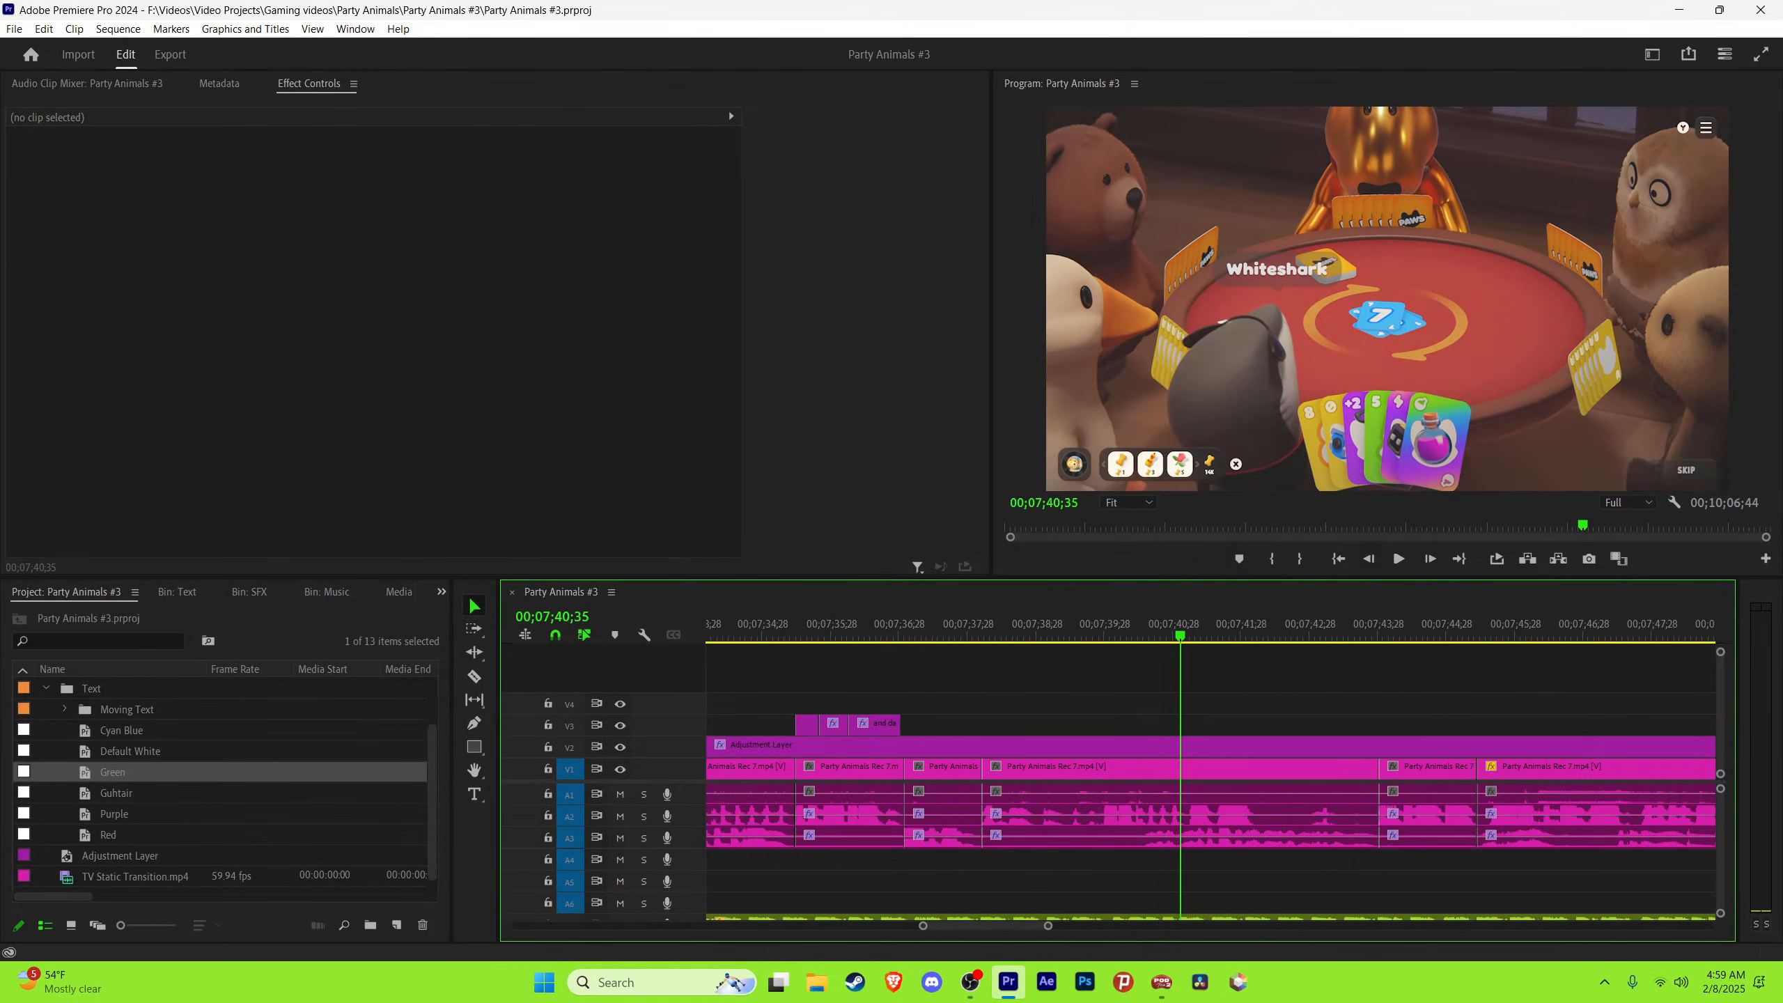
# Step: Locate the start of the next spoken line at 00;07;40;38 and paste the copied "Get it" caption there on V3
pyautogui.press('Left')
pyautogui.press('Left')
pyautogui.press('Left')
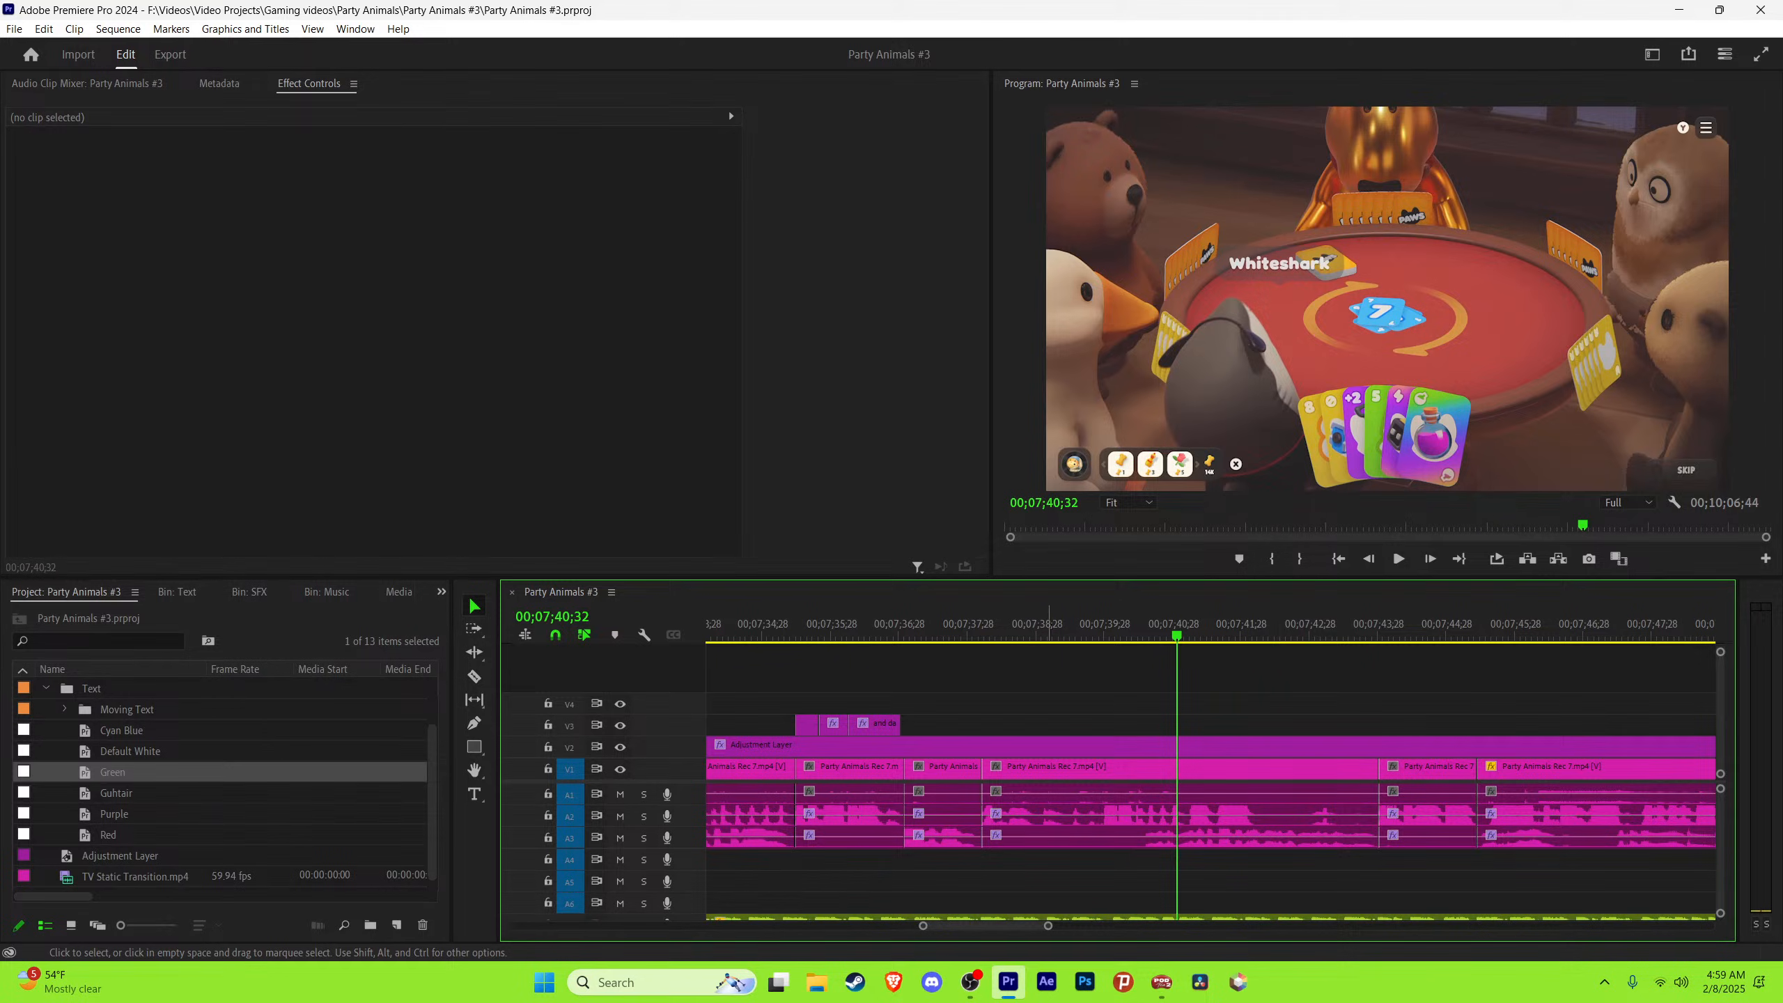
pyautogui.press('=')
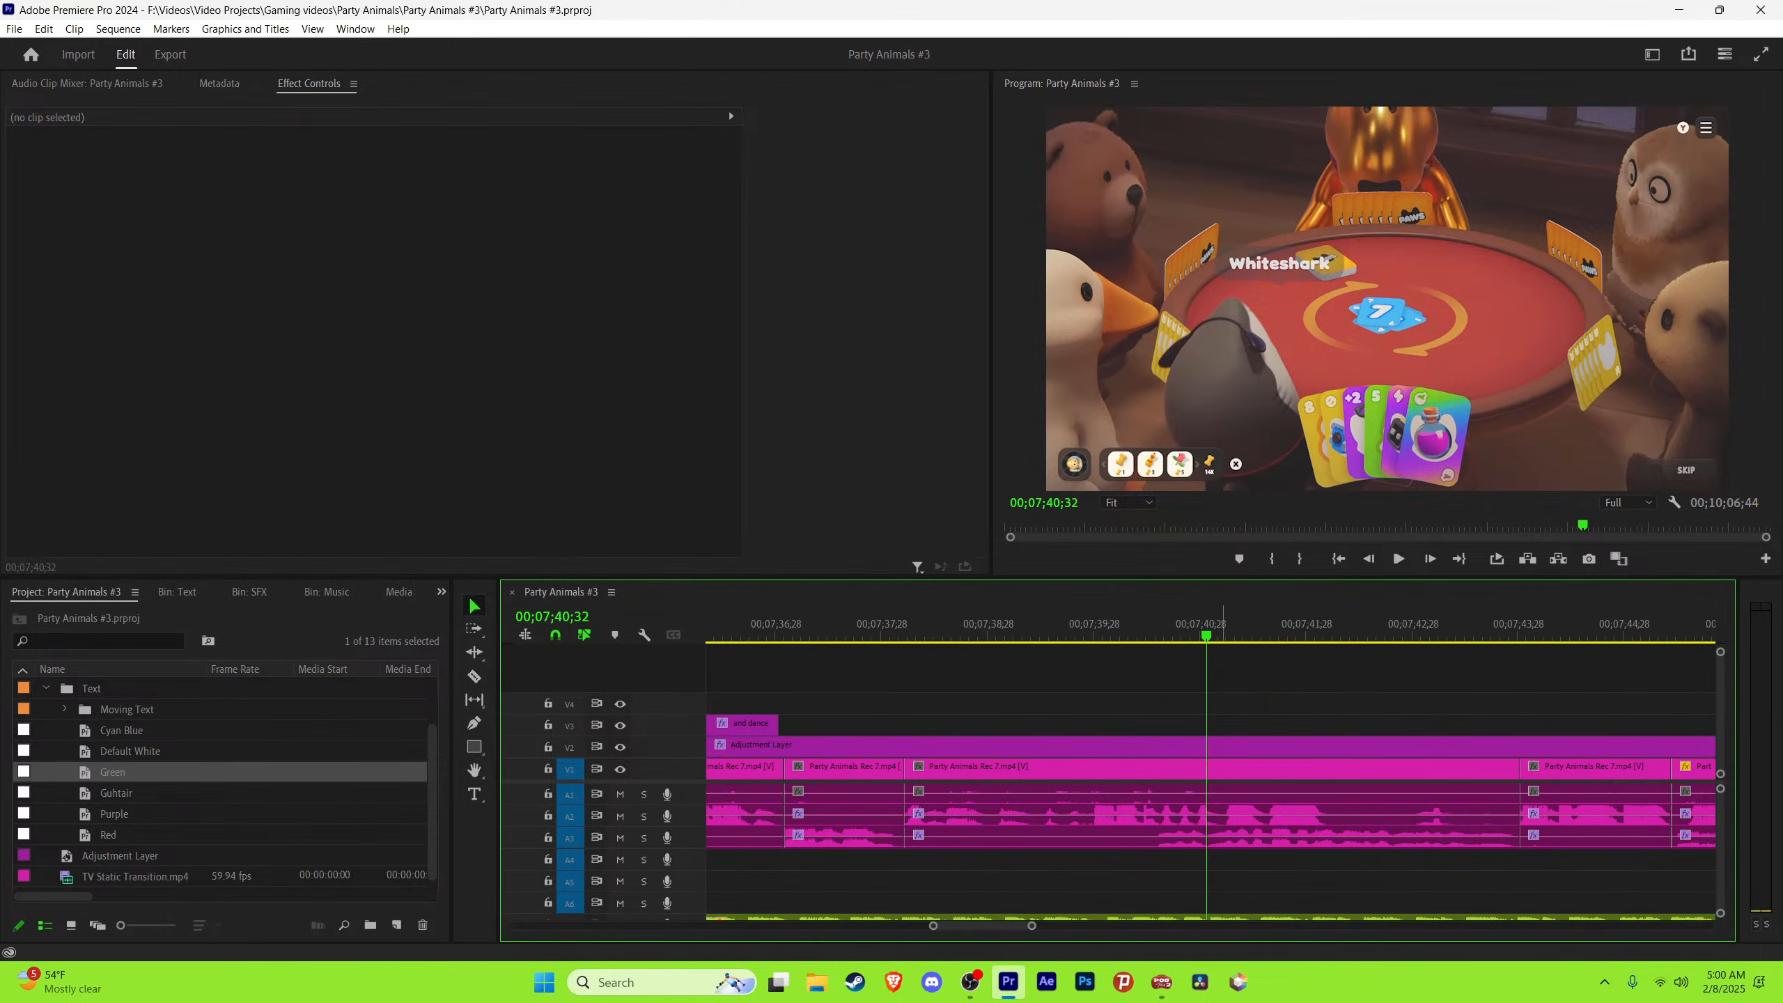
pyautogui.click(1218, 624)
pyautogui.press('space')
pyautogui.click(1217, 624)
pyautogui.press('space')
pyautogui.click(1217, 624)
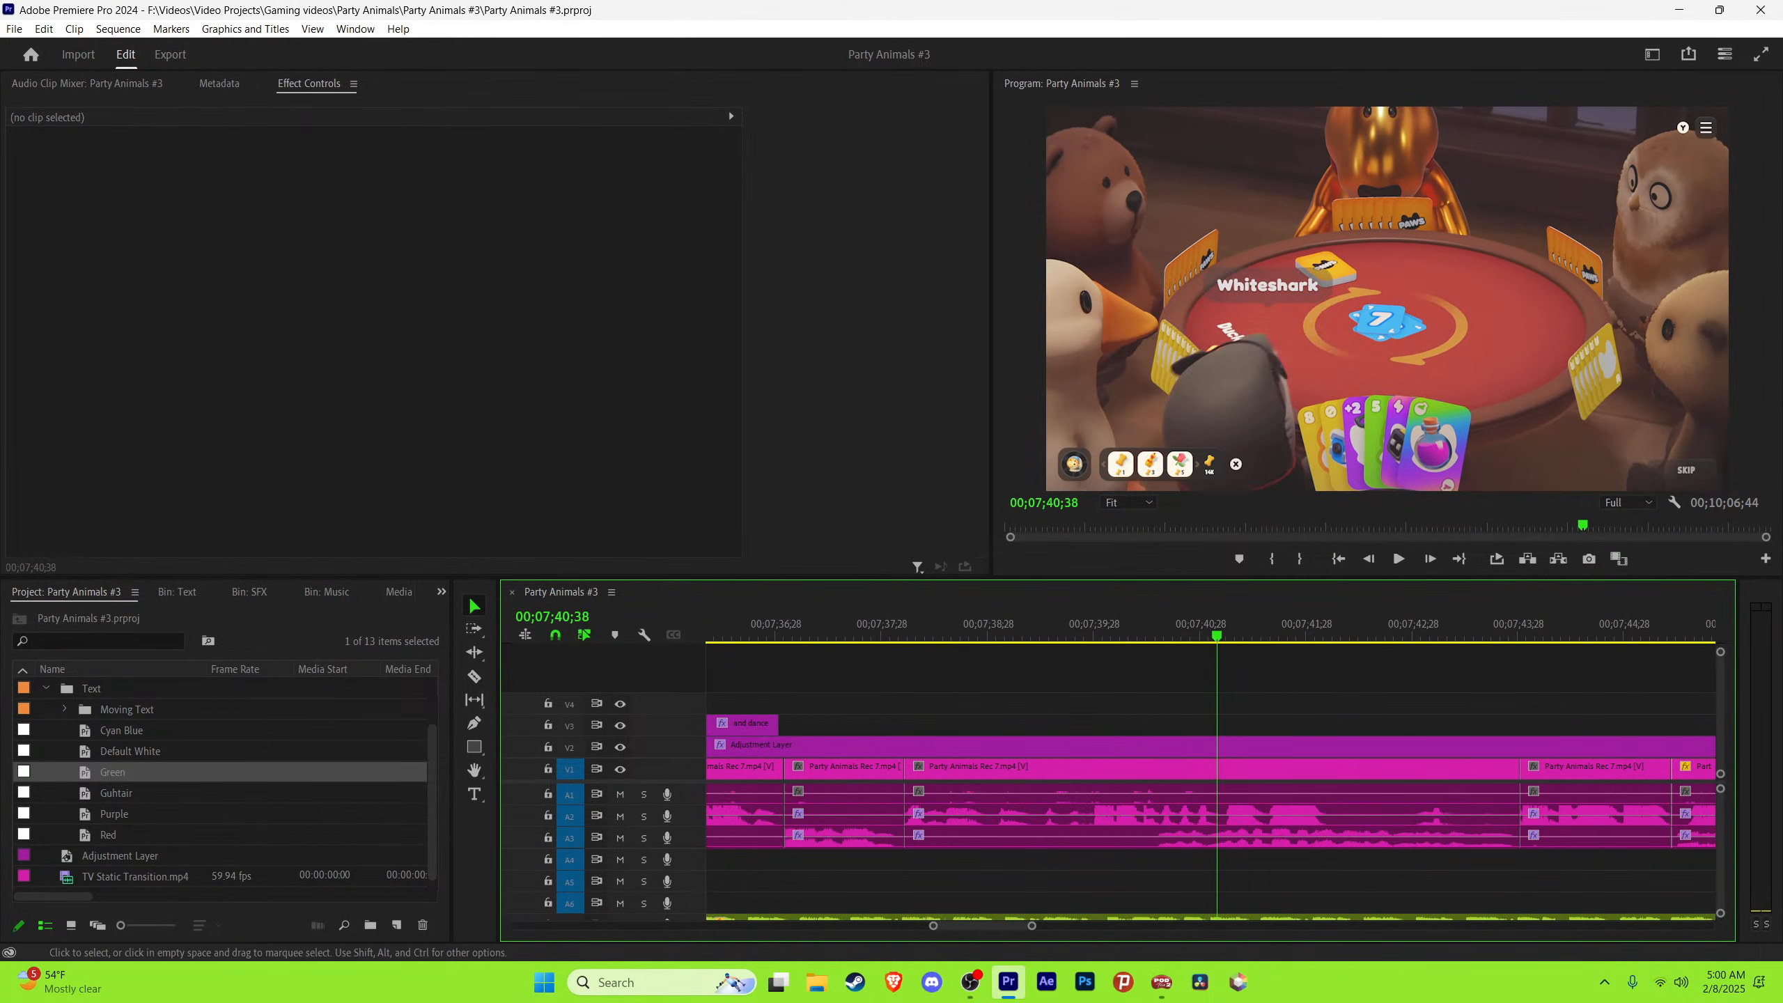
pyautogui.hotkey('ctrl', 'v')
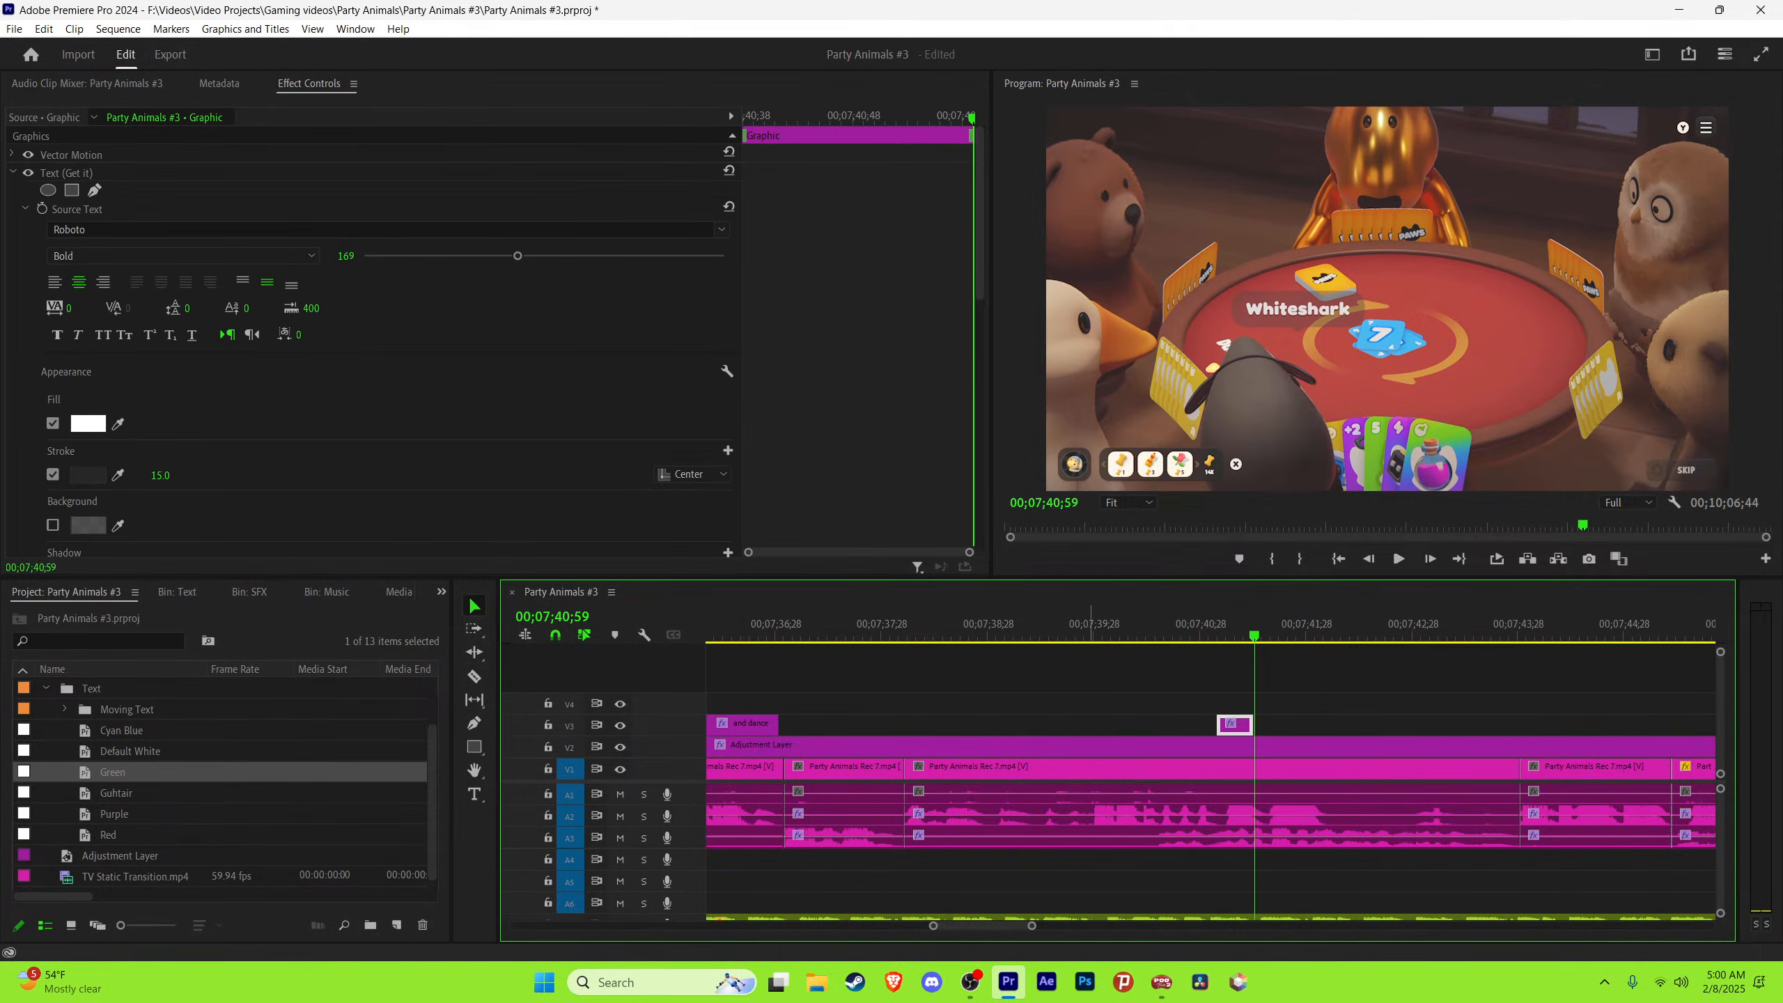
# Step: Replay the line around the pasted "Get it" caption and apply the Red text style to that caption
pyautogui.click(1090, 624)
pyautogui.press('space')
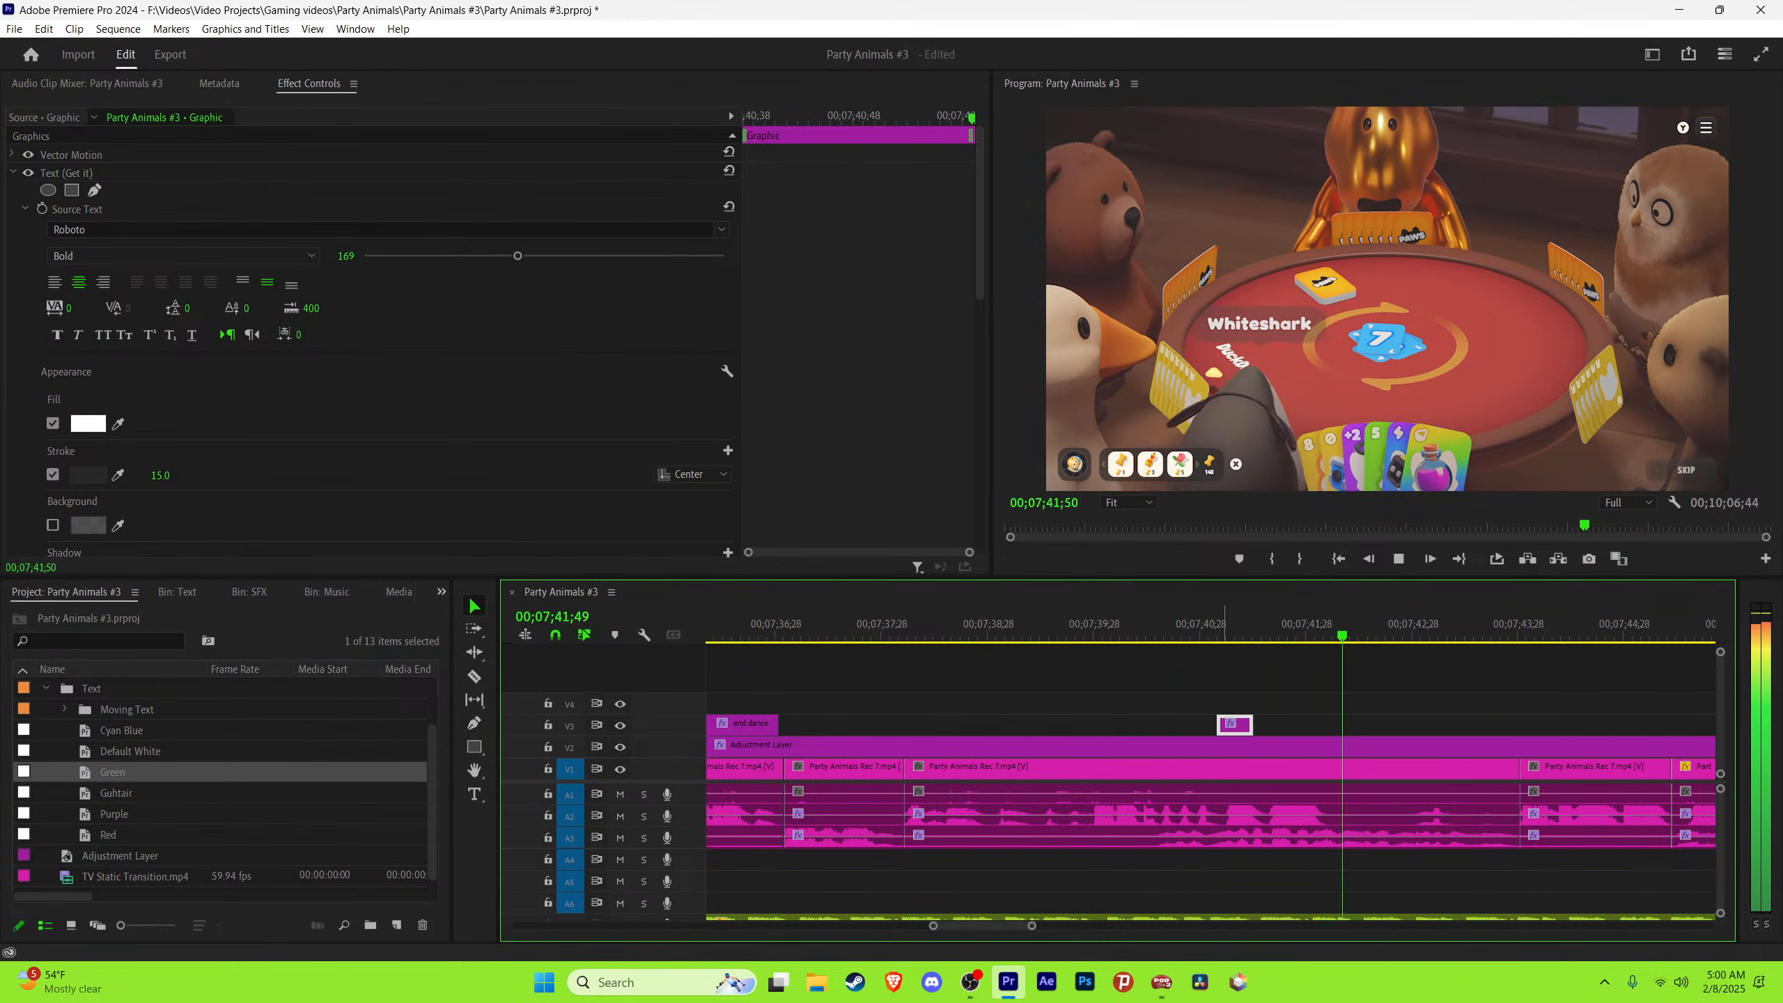
pyautogui.moveTo(1229, 623); pyautogui.dragTo(1221, 623)
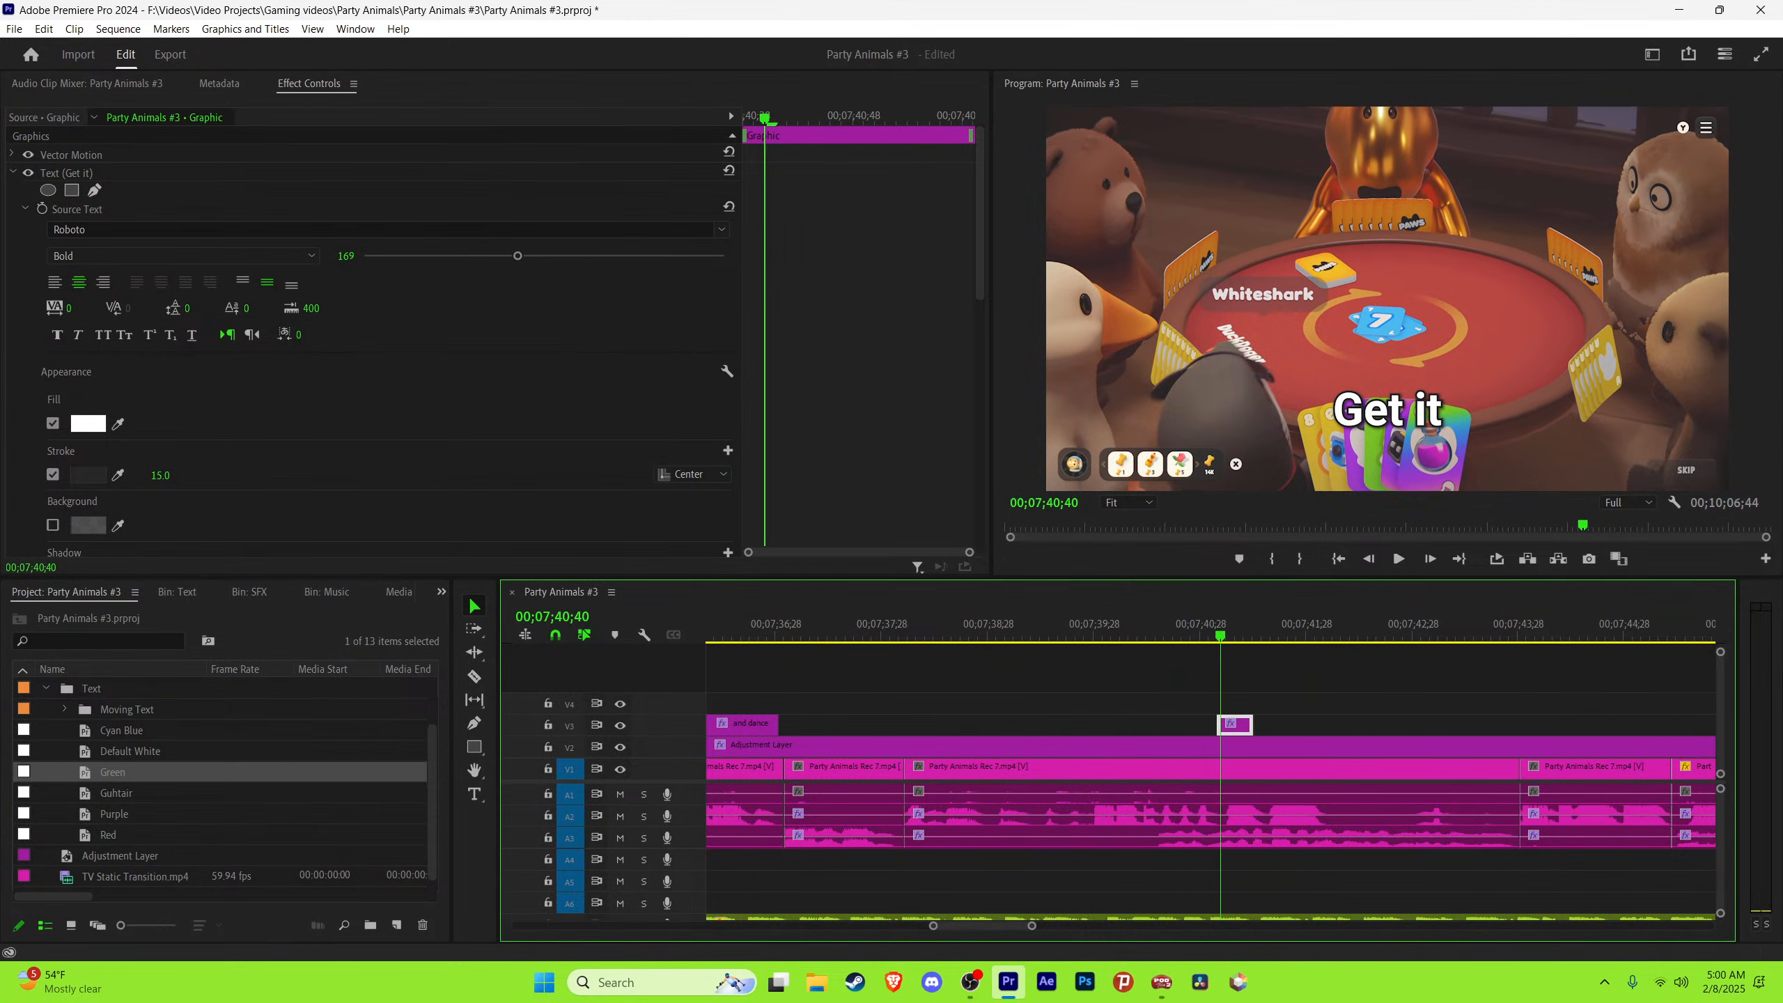
pyautogui.click(108, 835)
pyautogui.moveTo(108, 835); pyautogui.dragTo(1235, 725)
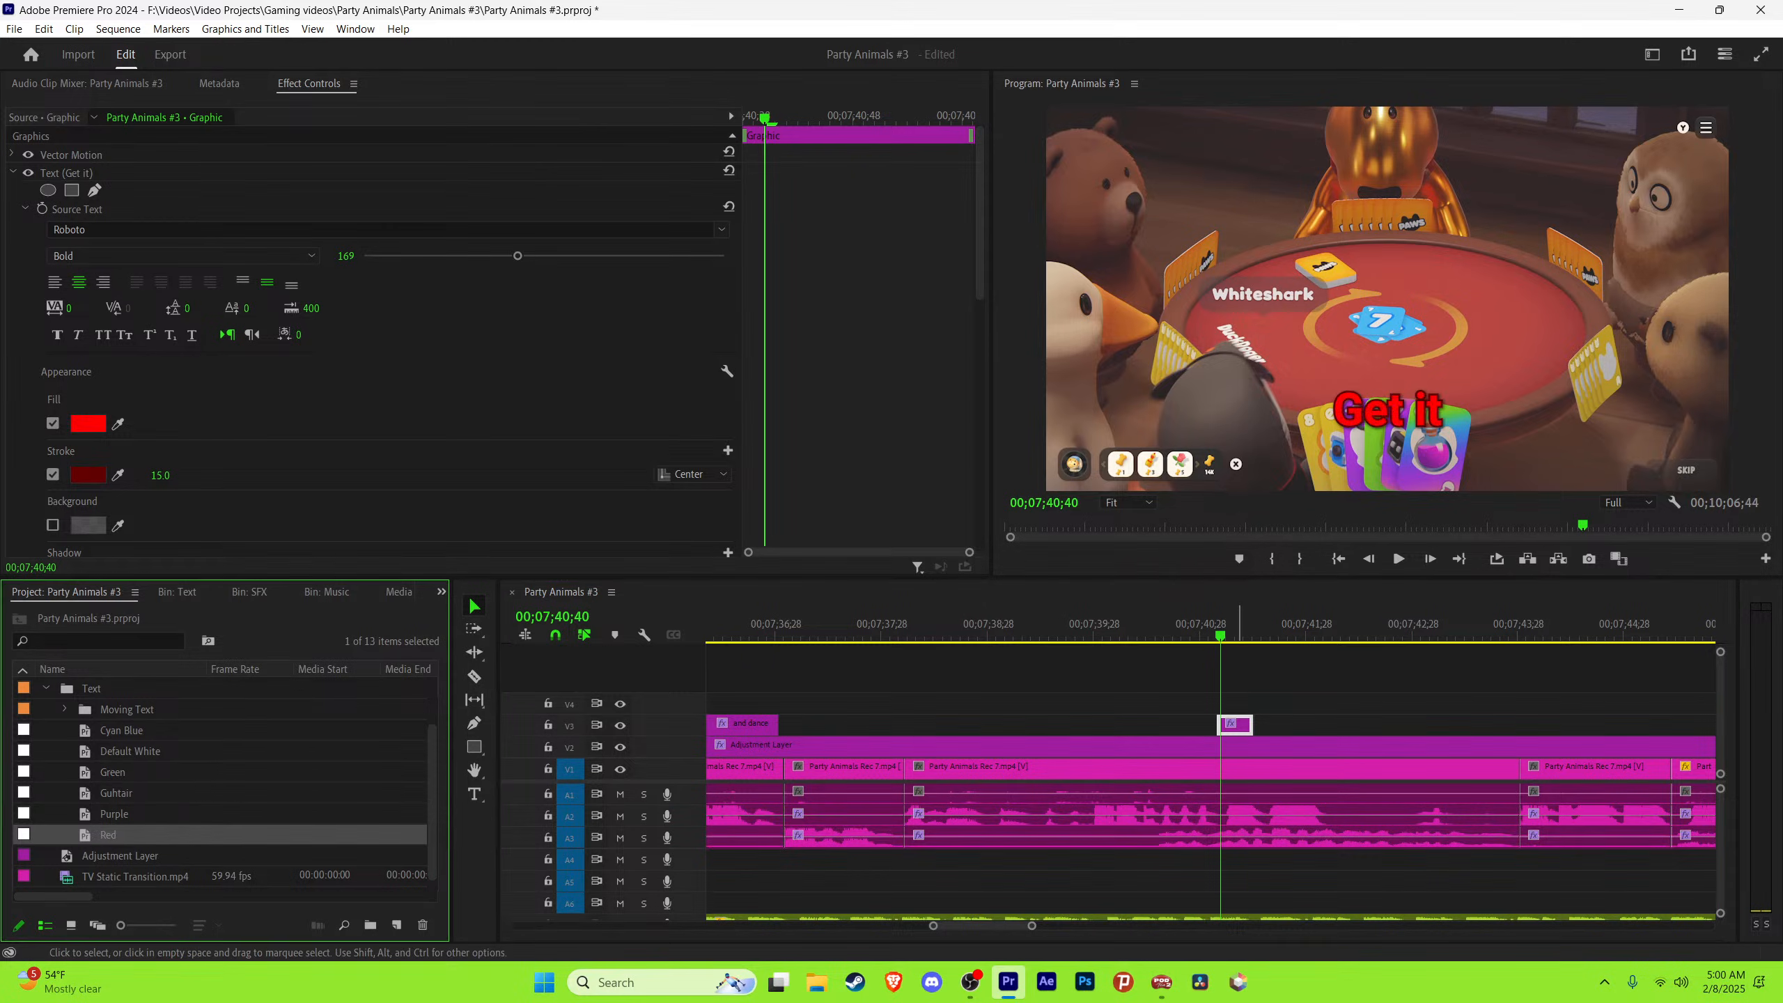
# Step: Replace the text of the red "Get it" caption with "You look like"
pyautogui.click(1383, 411)
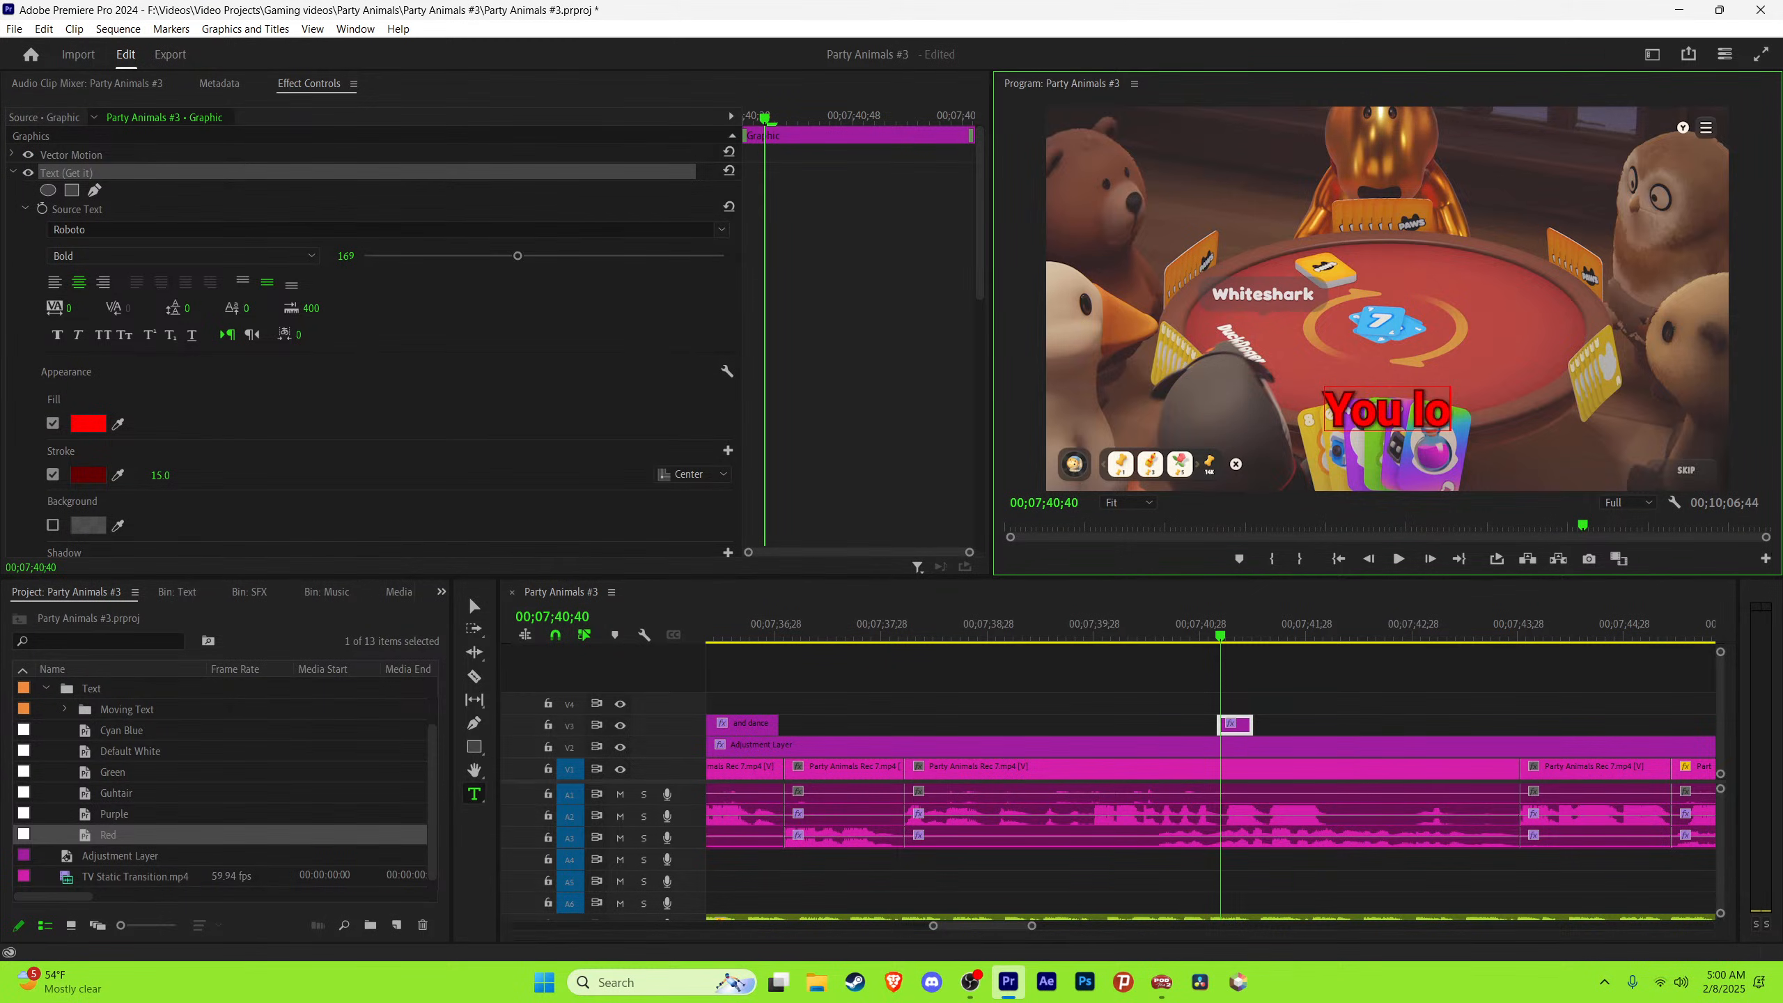
pyautogui.write('You look like')
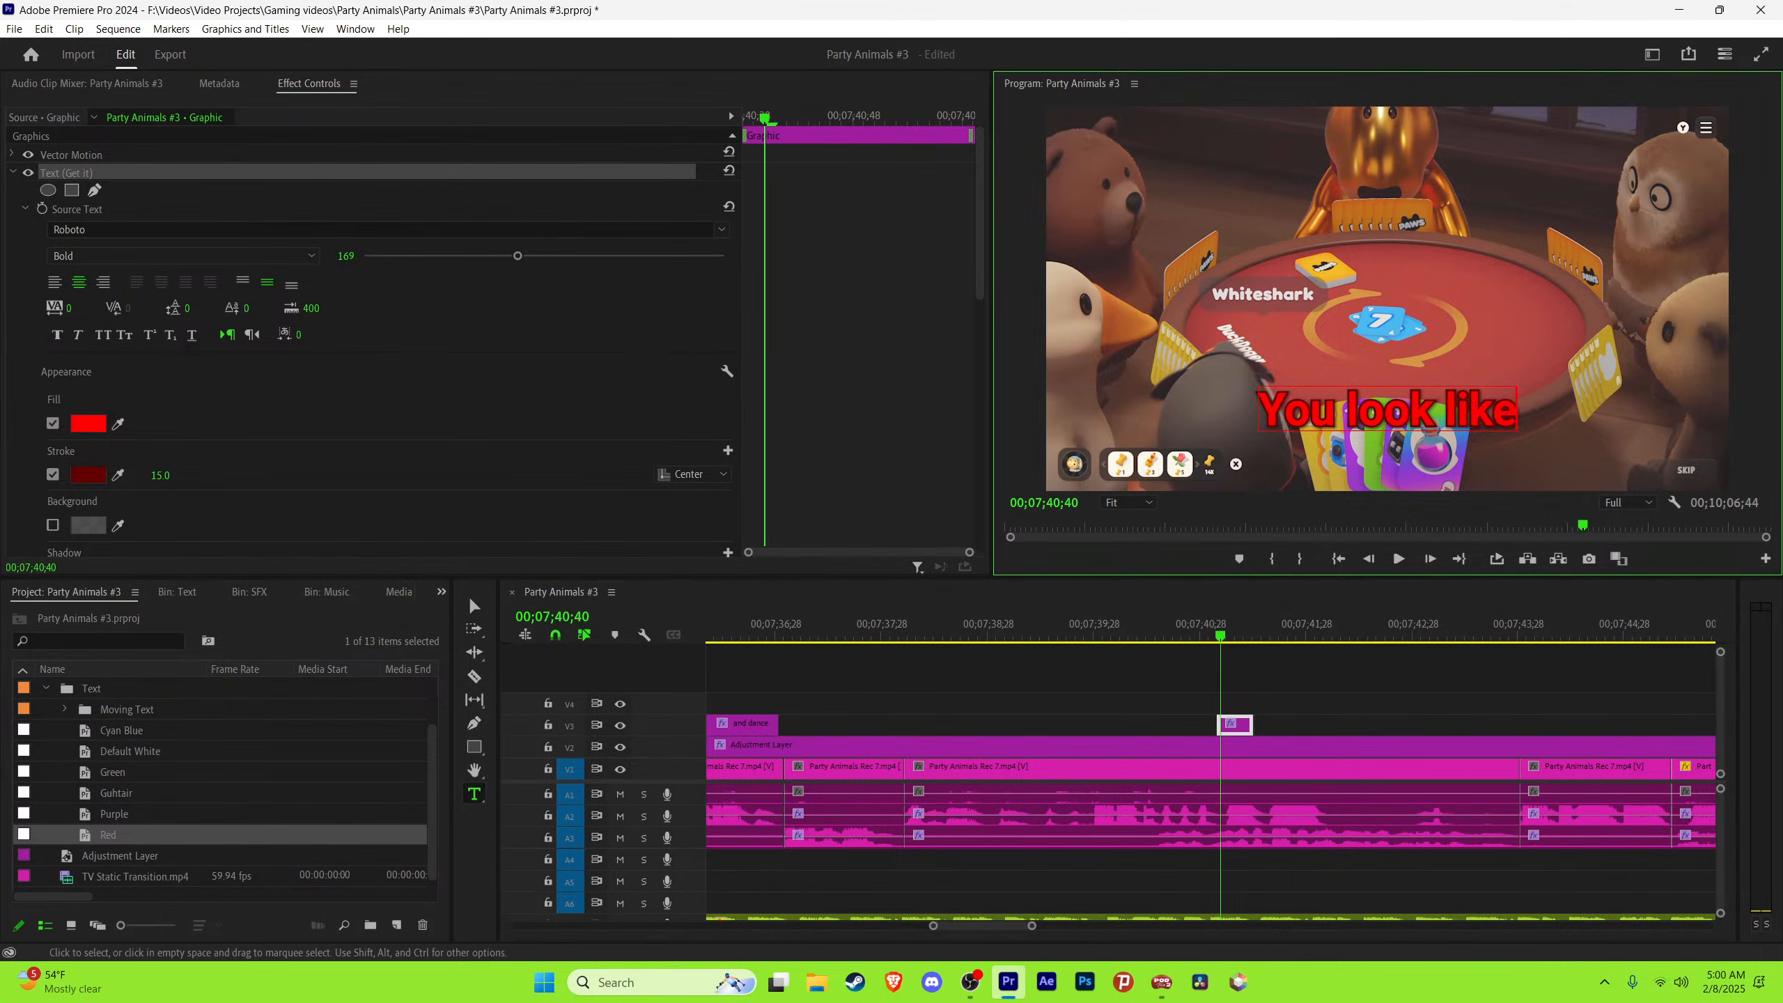
pyautogui.press('Escape')
# Step: Trim the "You look like" caption to end at 00;07;40;58 and place a duplicate directly after it on V3
pyautogui.press('space')
pyautogui.press('=')
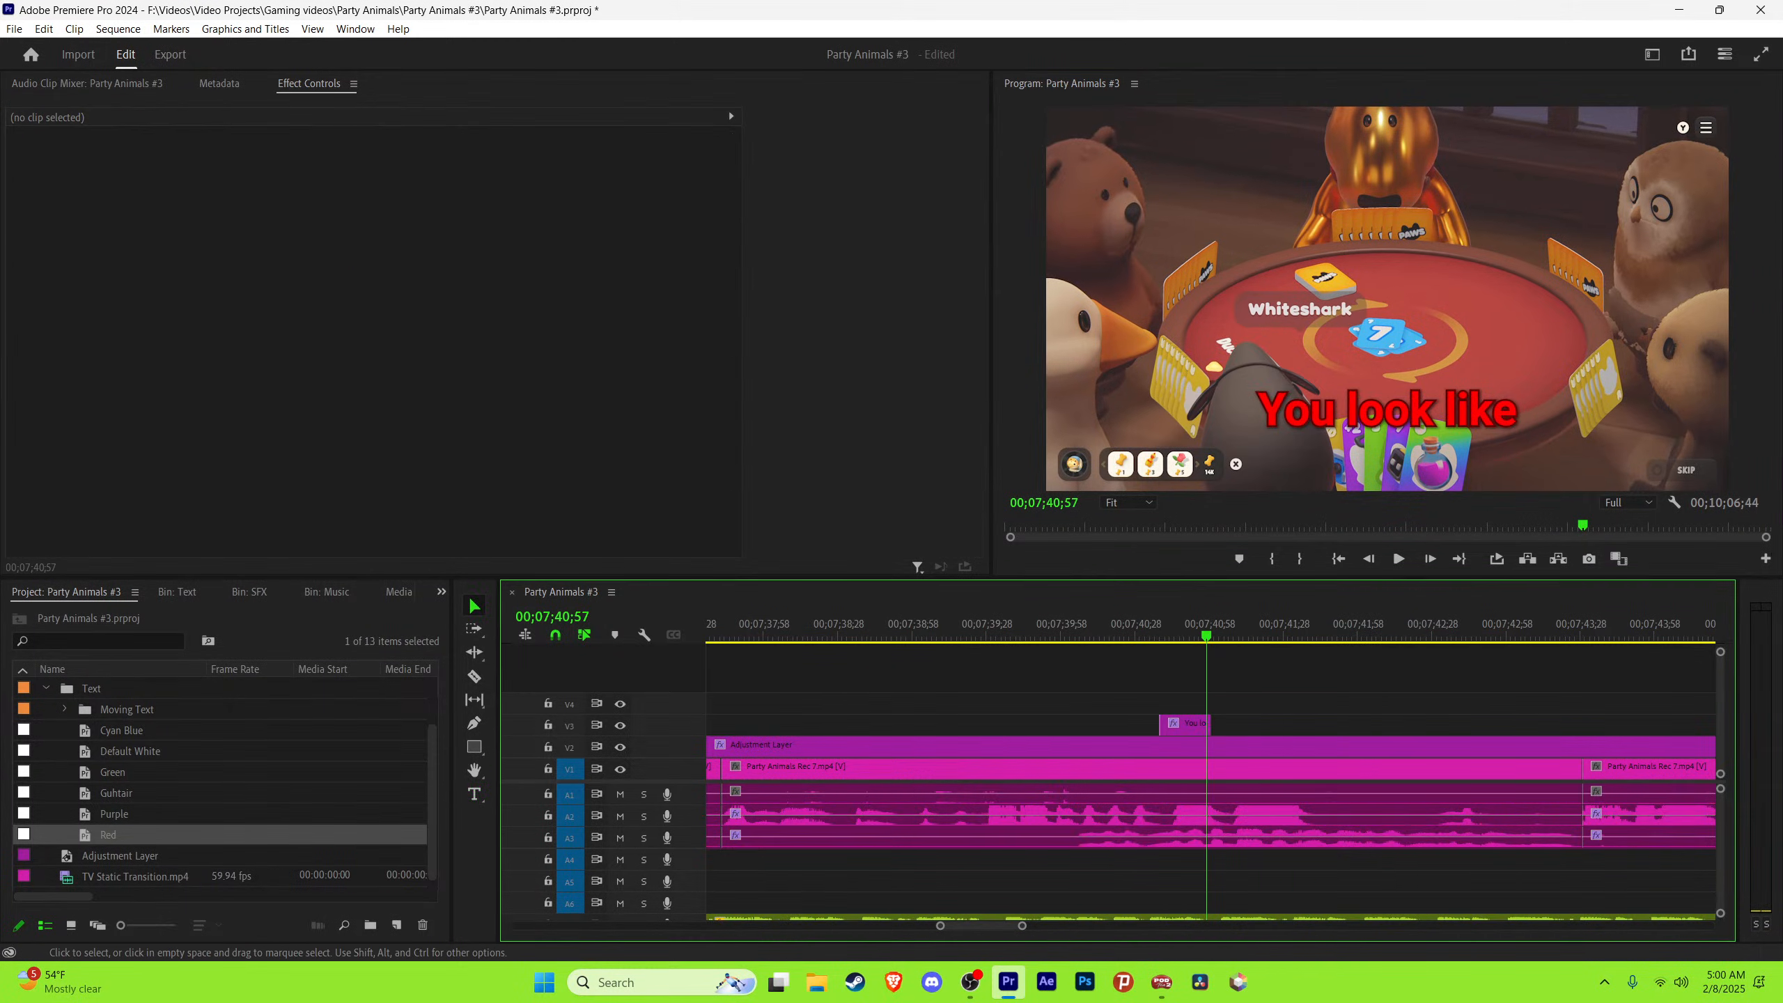
pyautogui.moveTo(1206, 616)
pyautogui.mouseDown()
pyautogui.moveTo(1230, 615)
pyautogui.moveTo(1208, 613)
pyautogui.mouseUp()
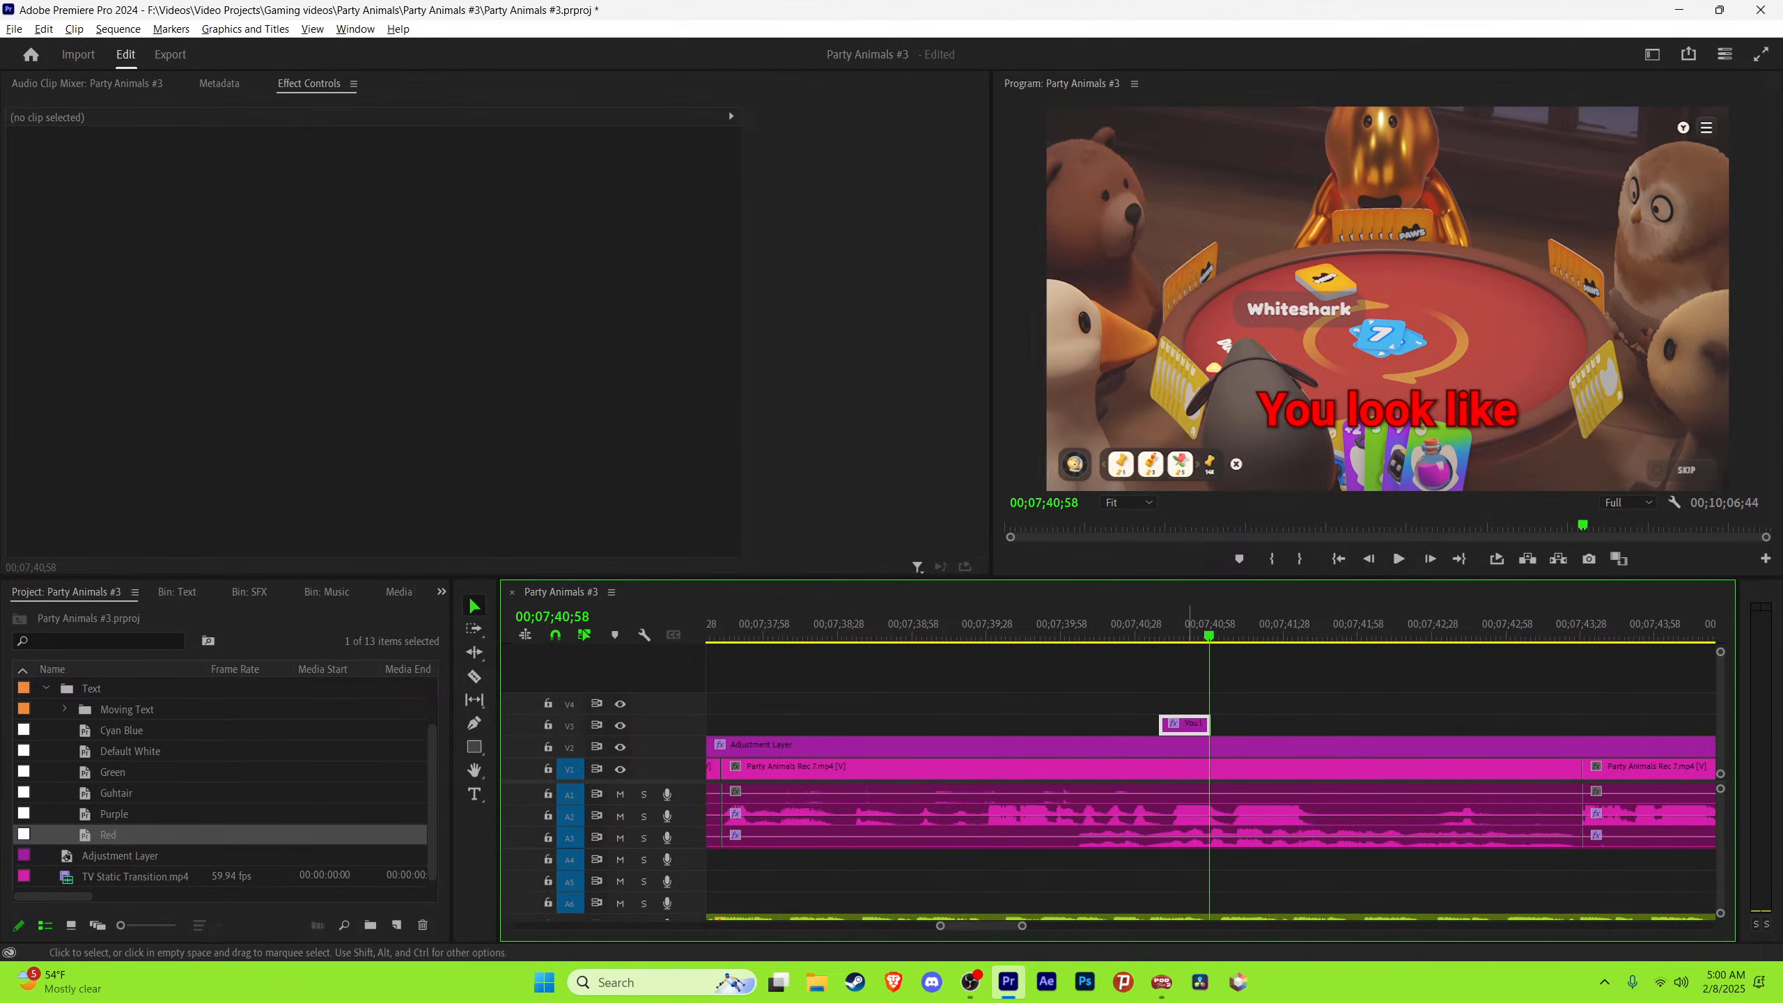
pyautogui.moveTo(1189, 725); pyautogui.dragTo(1240, 725)
pyautogui.moveTo(1224, 616)
pyautogui.mouseDown()
pyautogui.moveTo(1254, 616)
pyautogui.moveTo(1226, 616)
pyautogui.mouseUp()
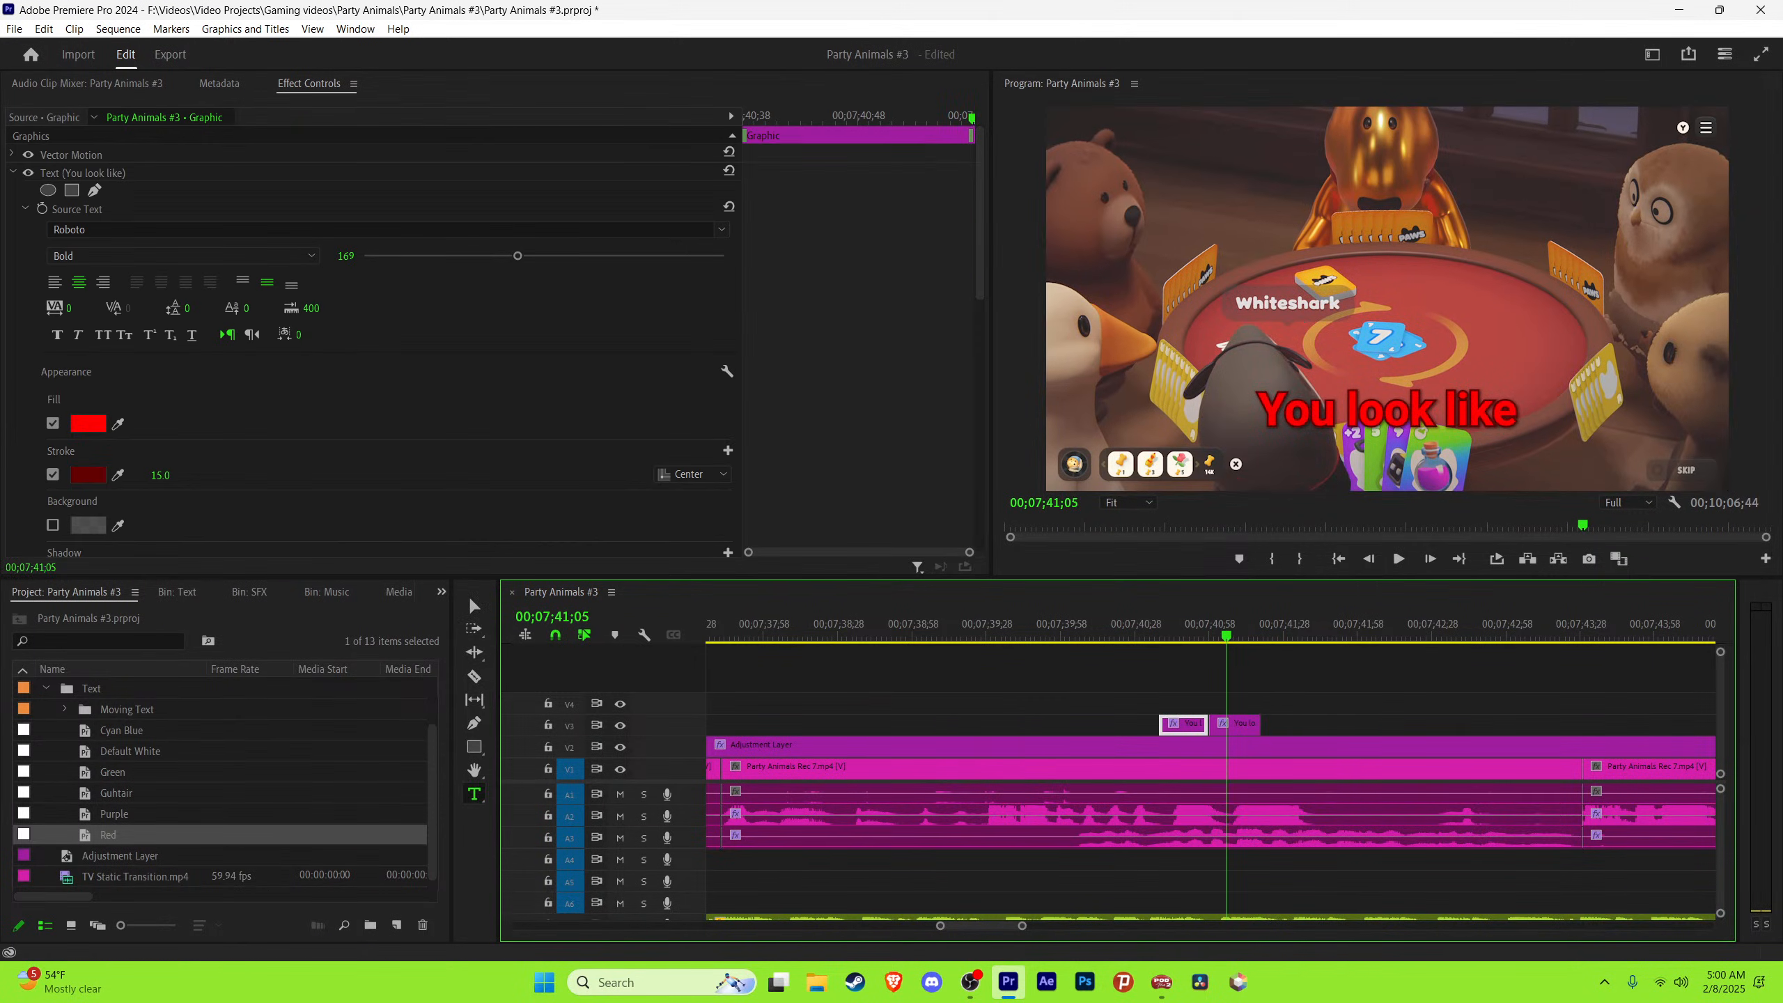
# Step: Replace the duplicated "You look like" caption's text with "that dog" and save the project
pyautogui.tripleClick(1481, 410)
pyautogui.write('that d')
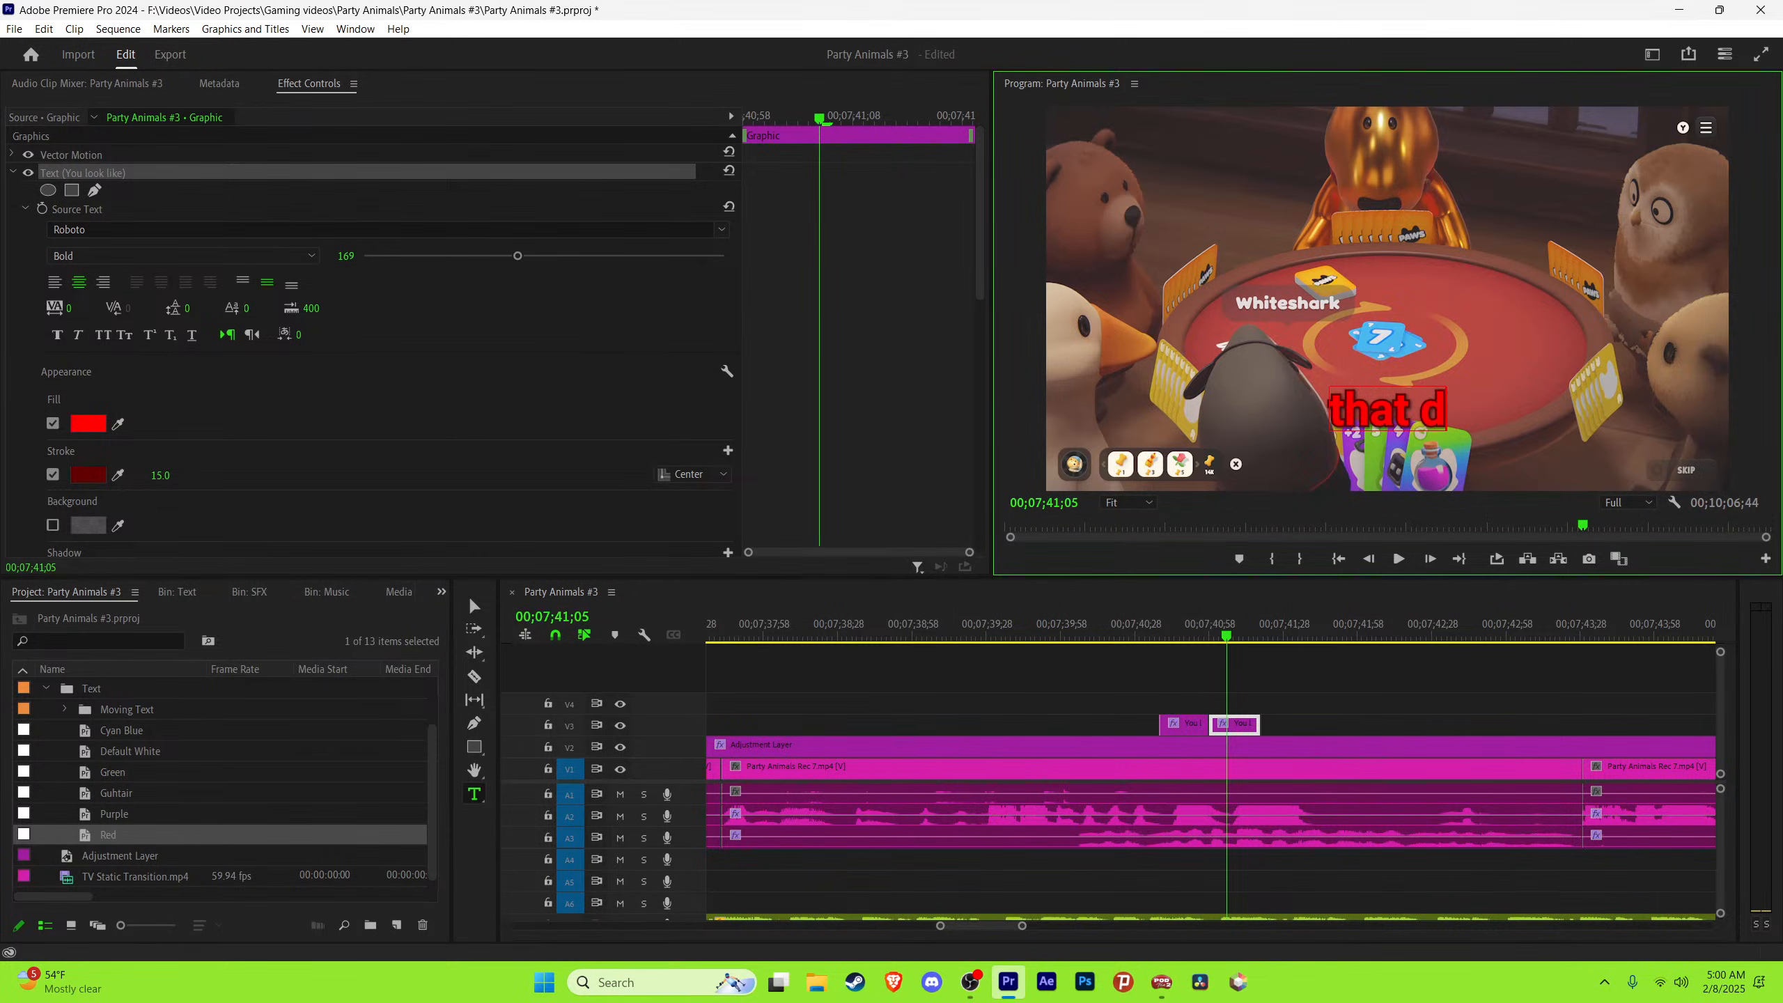
pyautogui.write('og')
pyautogui.click(1395, 691)
pyautogui.hotkey('ctrl', 's')
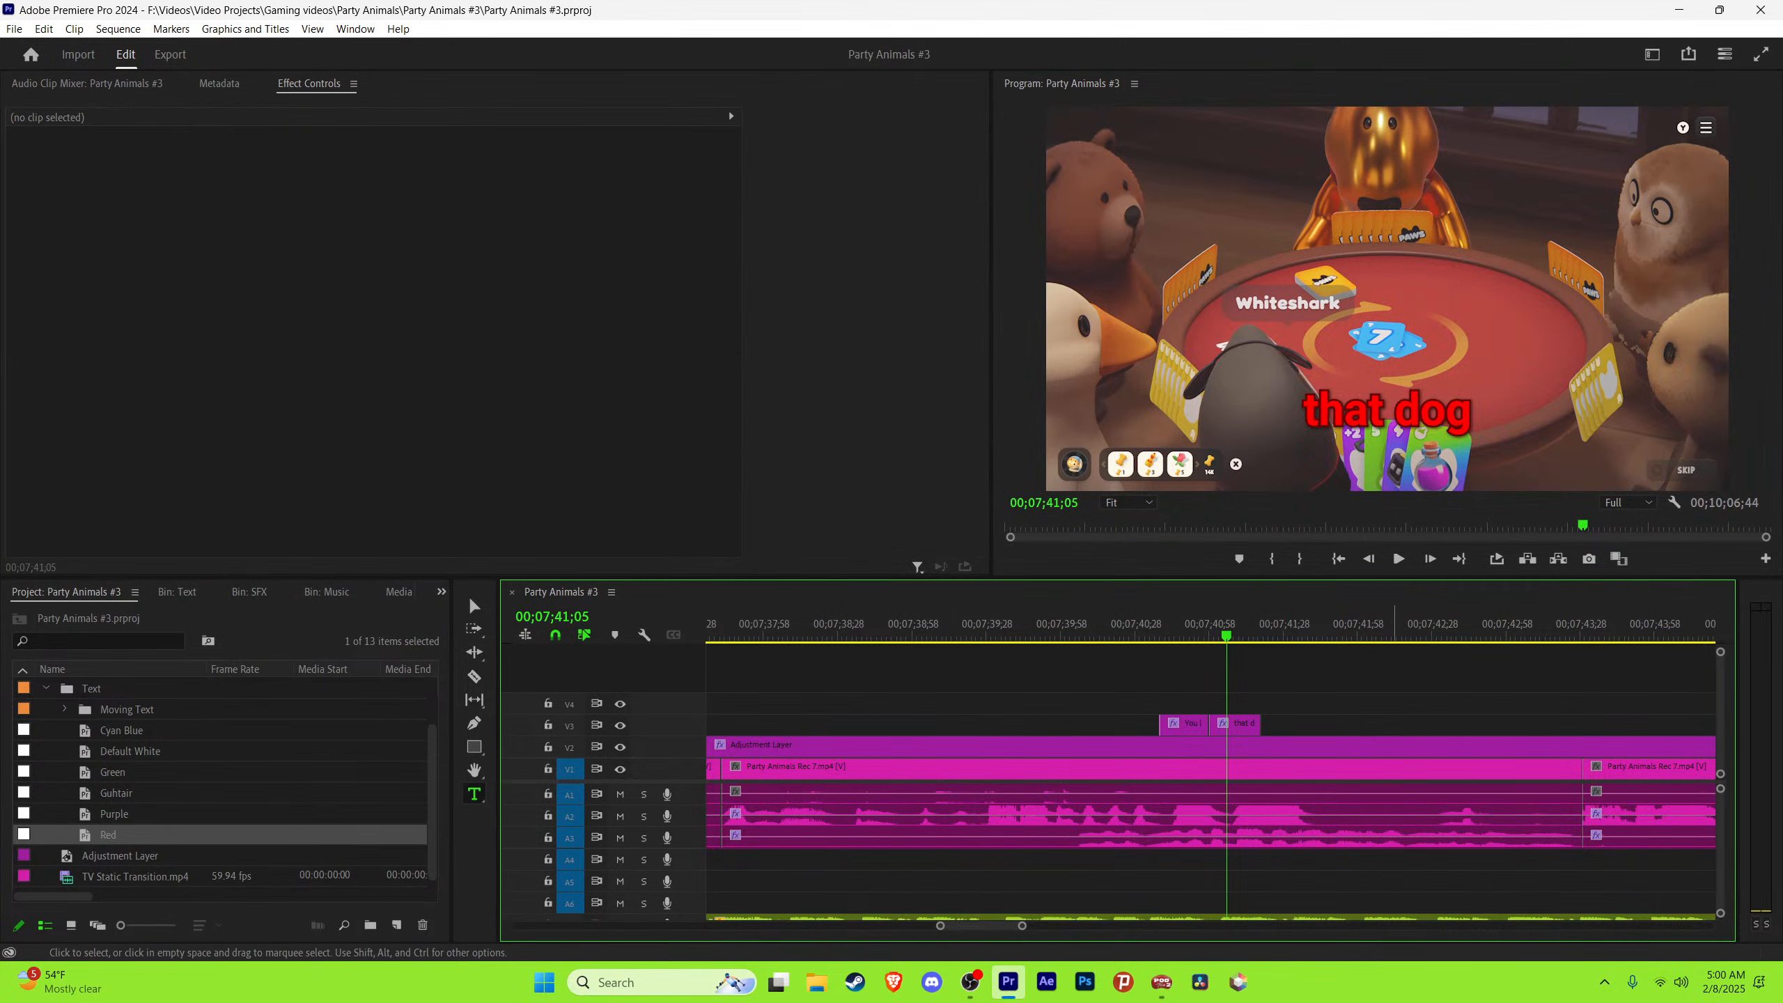
# Step: Extend the "that dog" caption to the end of its spoken words and place a duplicate directly after it on V3
pyautogui.press('space')
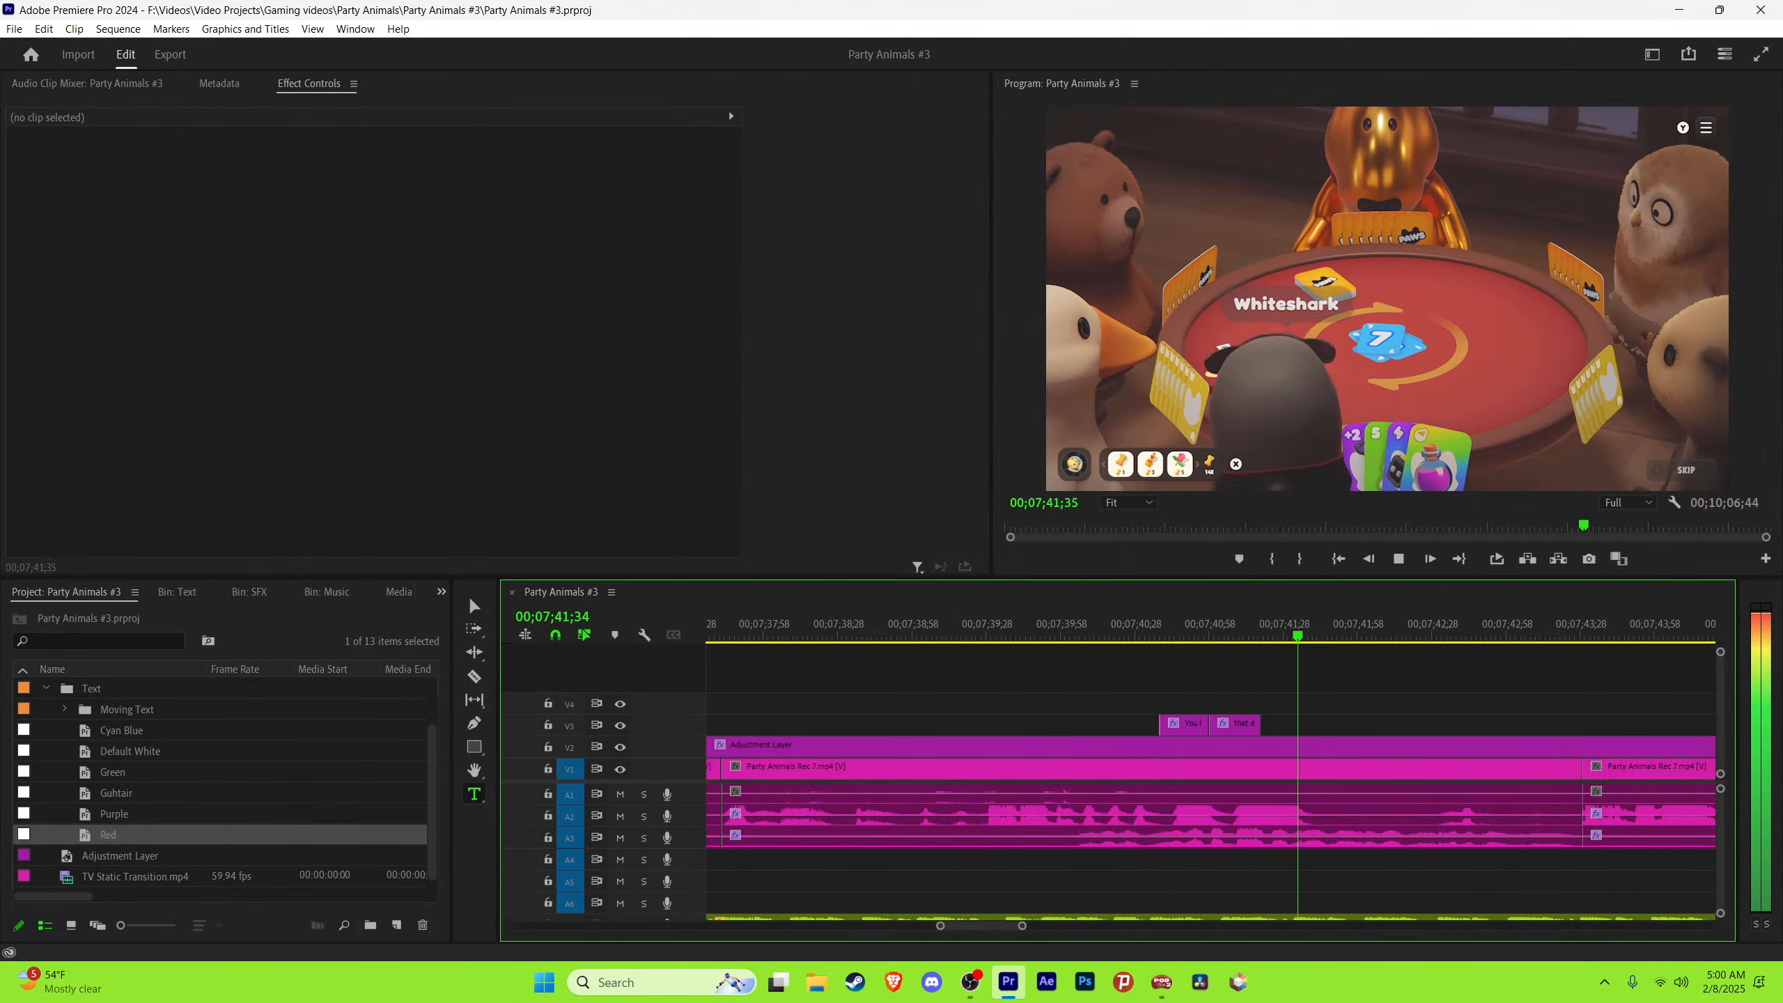
pyautogui.click(1262, 624)
pyautogui.press('space')
pyautogui.click(1269, 623)
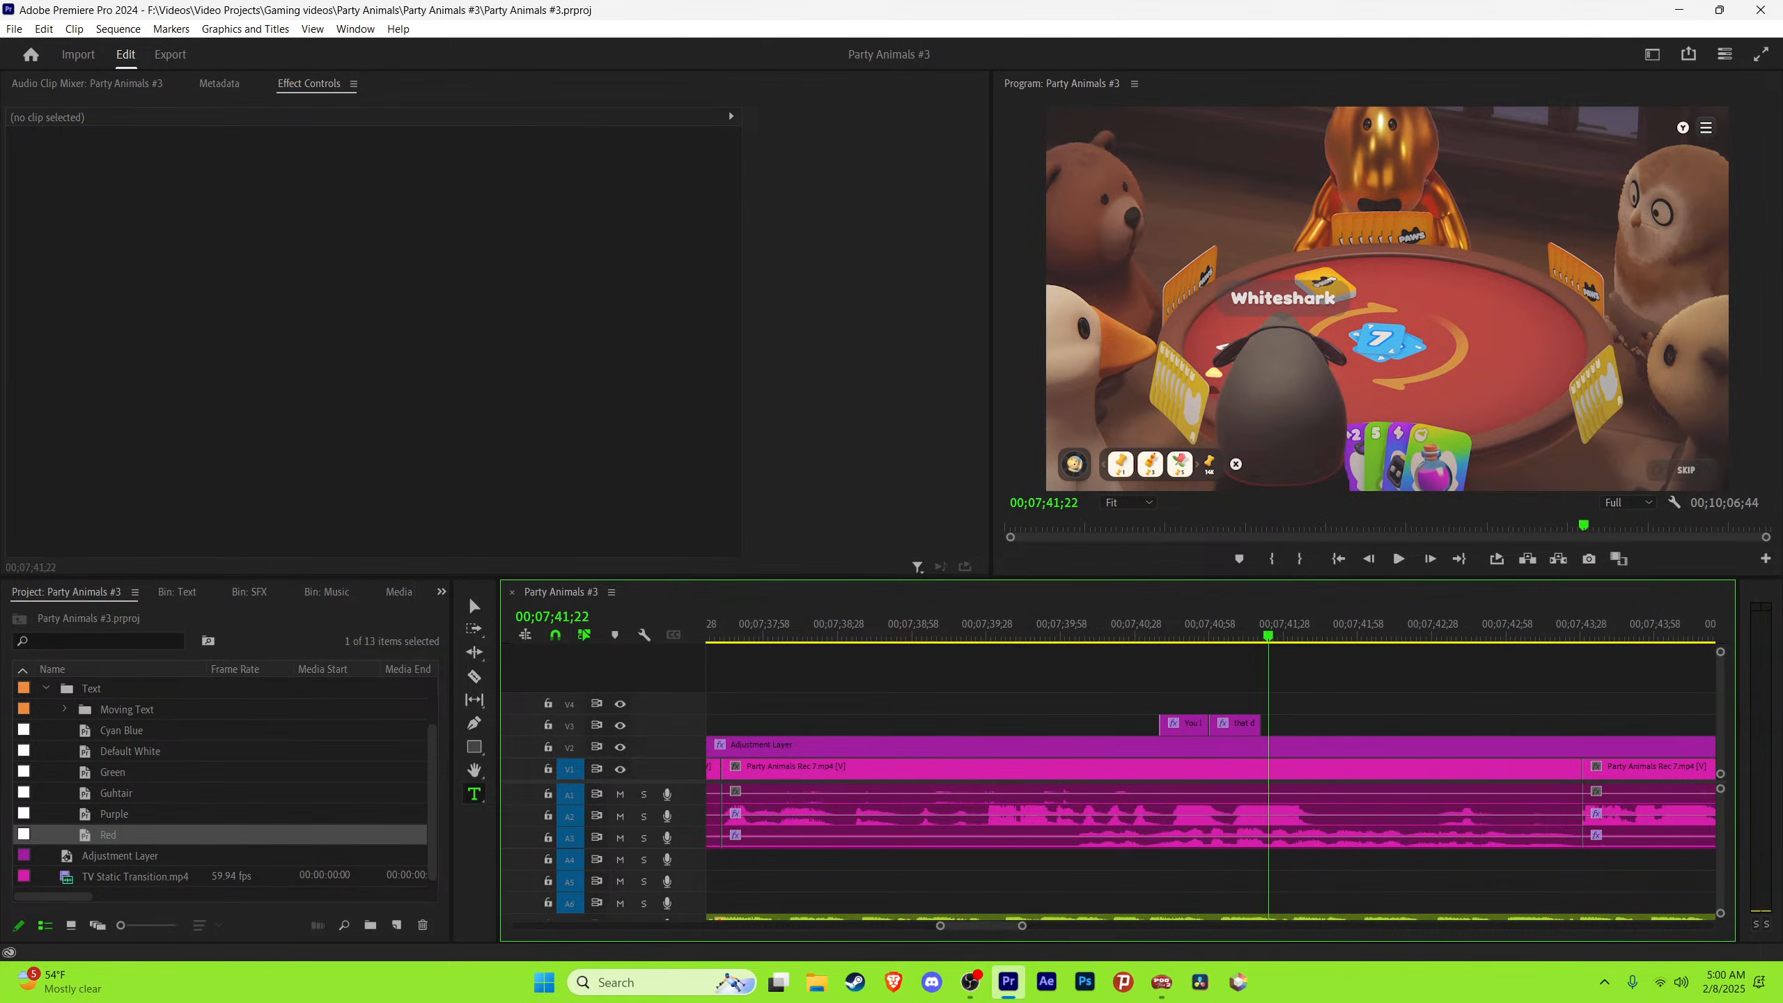
pyautogui.press('space')
pyautogui.click(1272, 624)
pyautogui.press('space')
pyautogui.moveTo(1273, 623); pyautogui.dragTo(1272, 624)
pyautogui.hotkey('ctrl', 'v')
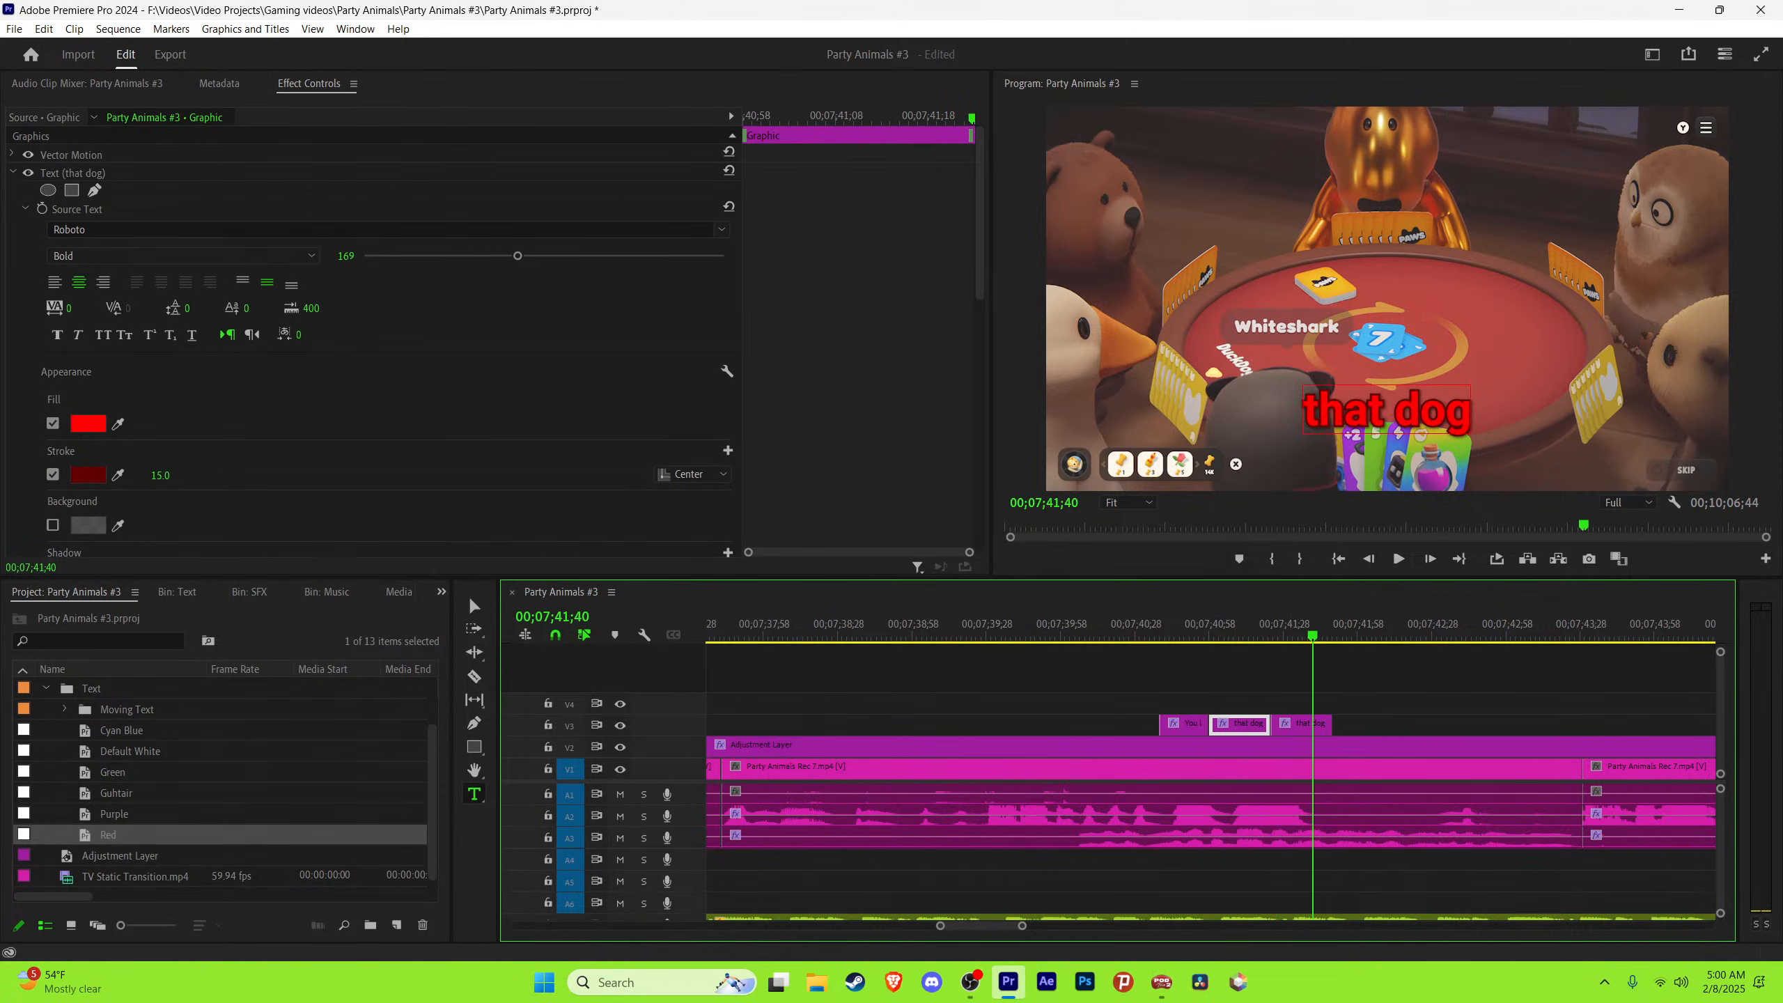
# Step: Change the duplicated "that dog" caption's text to "that was" and play the footage past it
pyautogui.write('was')
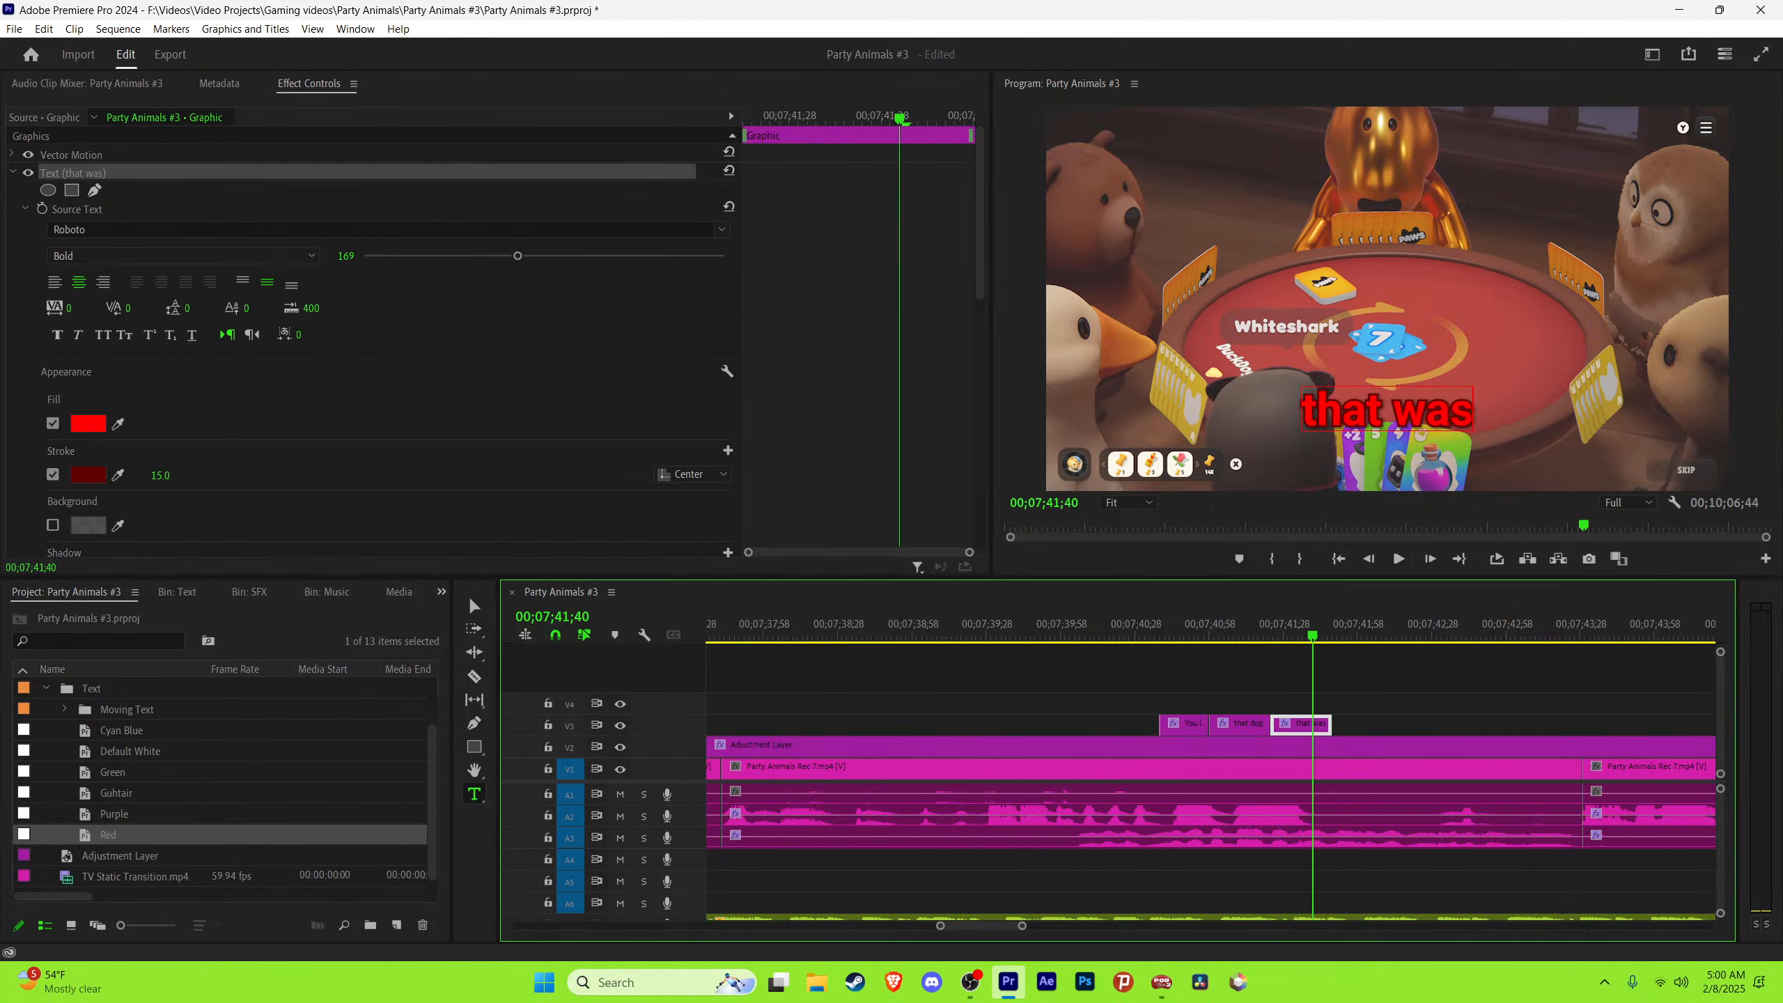
pyautogui.press('space')
pyautogui.press('space')
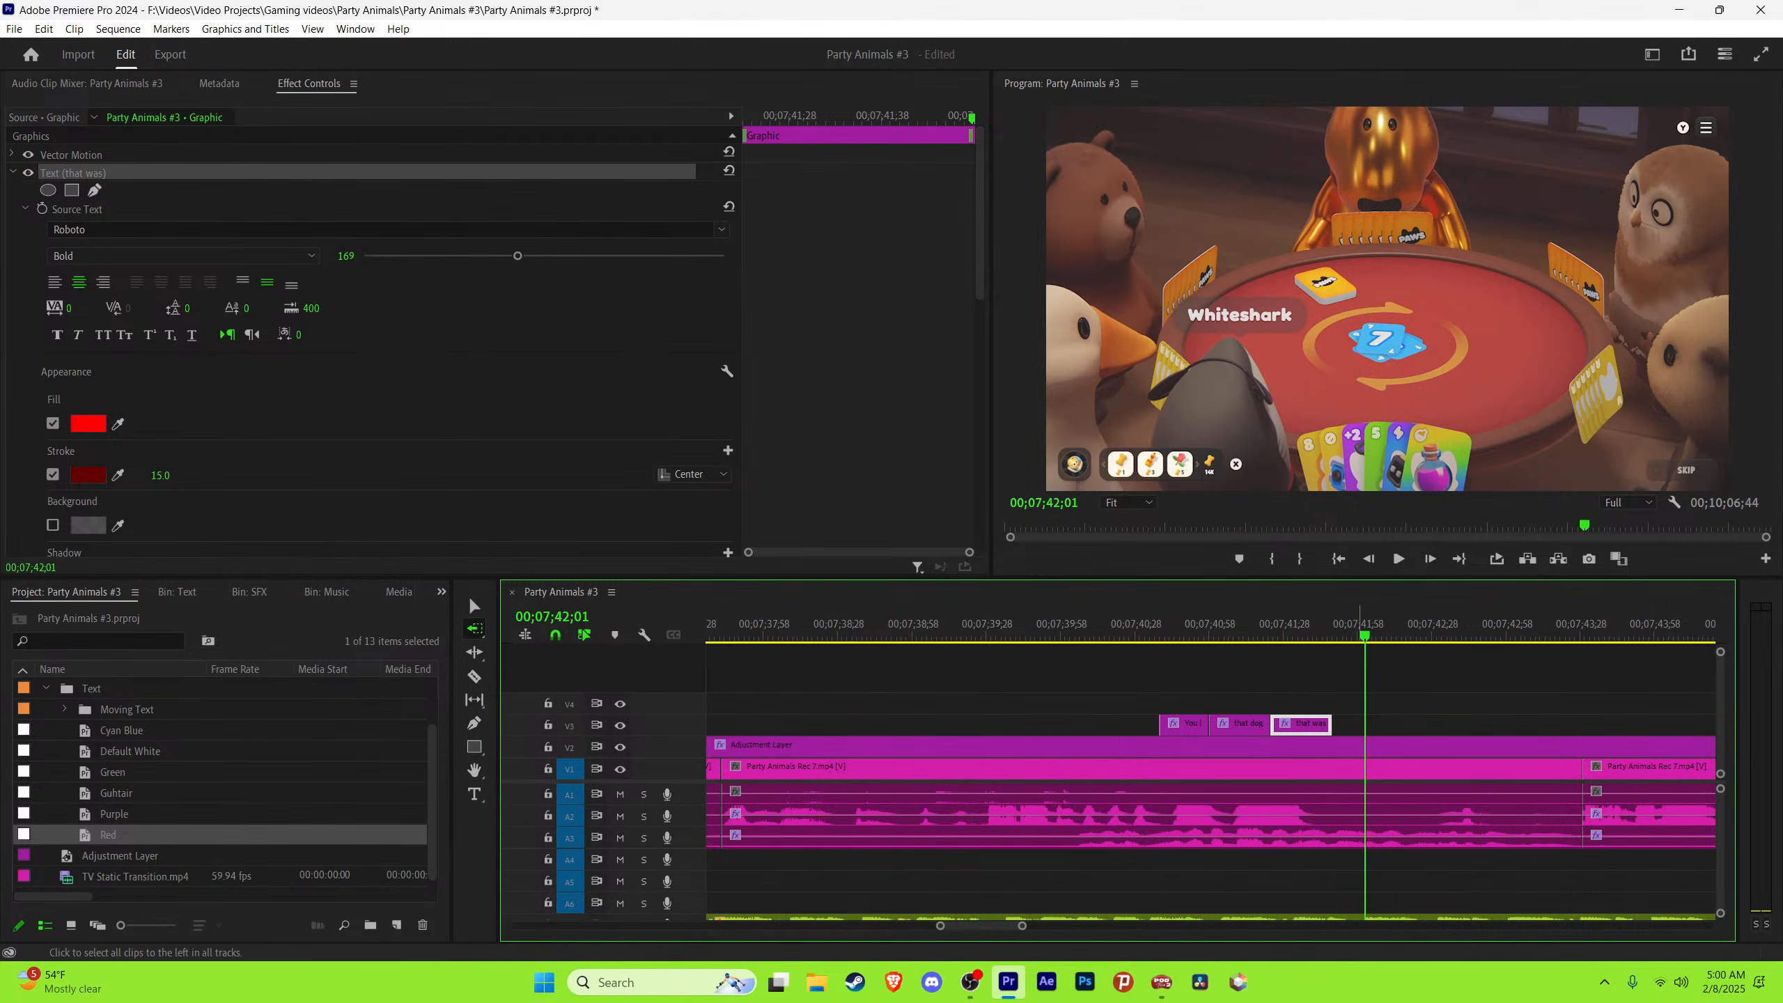
# Step: Shorten the "that was" caption to end at about 00;07;41;40 and place a duplicate directly after it on V3
pyautogui.moveTo(1394, 624); pyautogui.dragTo(1312, 625)
pyautogui.press('space')
pyautogui.press('space')
pyautogui.press('space')
pyautogui.keyDown('alt'); pyautogui.moveTo(1299, 725); pyautogui.dragTo(1339, 726); pyautogui.keyUp('alt')
# Step: Replace the text of the duplicated "that was" caption with "sneezing" and play the footage past it
pyautogui.press('space')
pyautogui.press('space')
pyautogui.press('t')
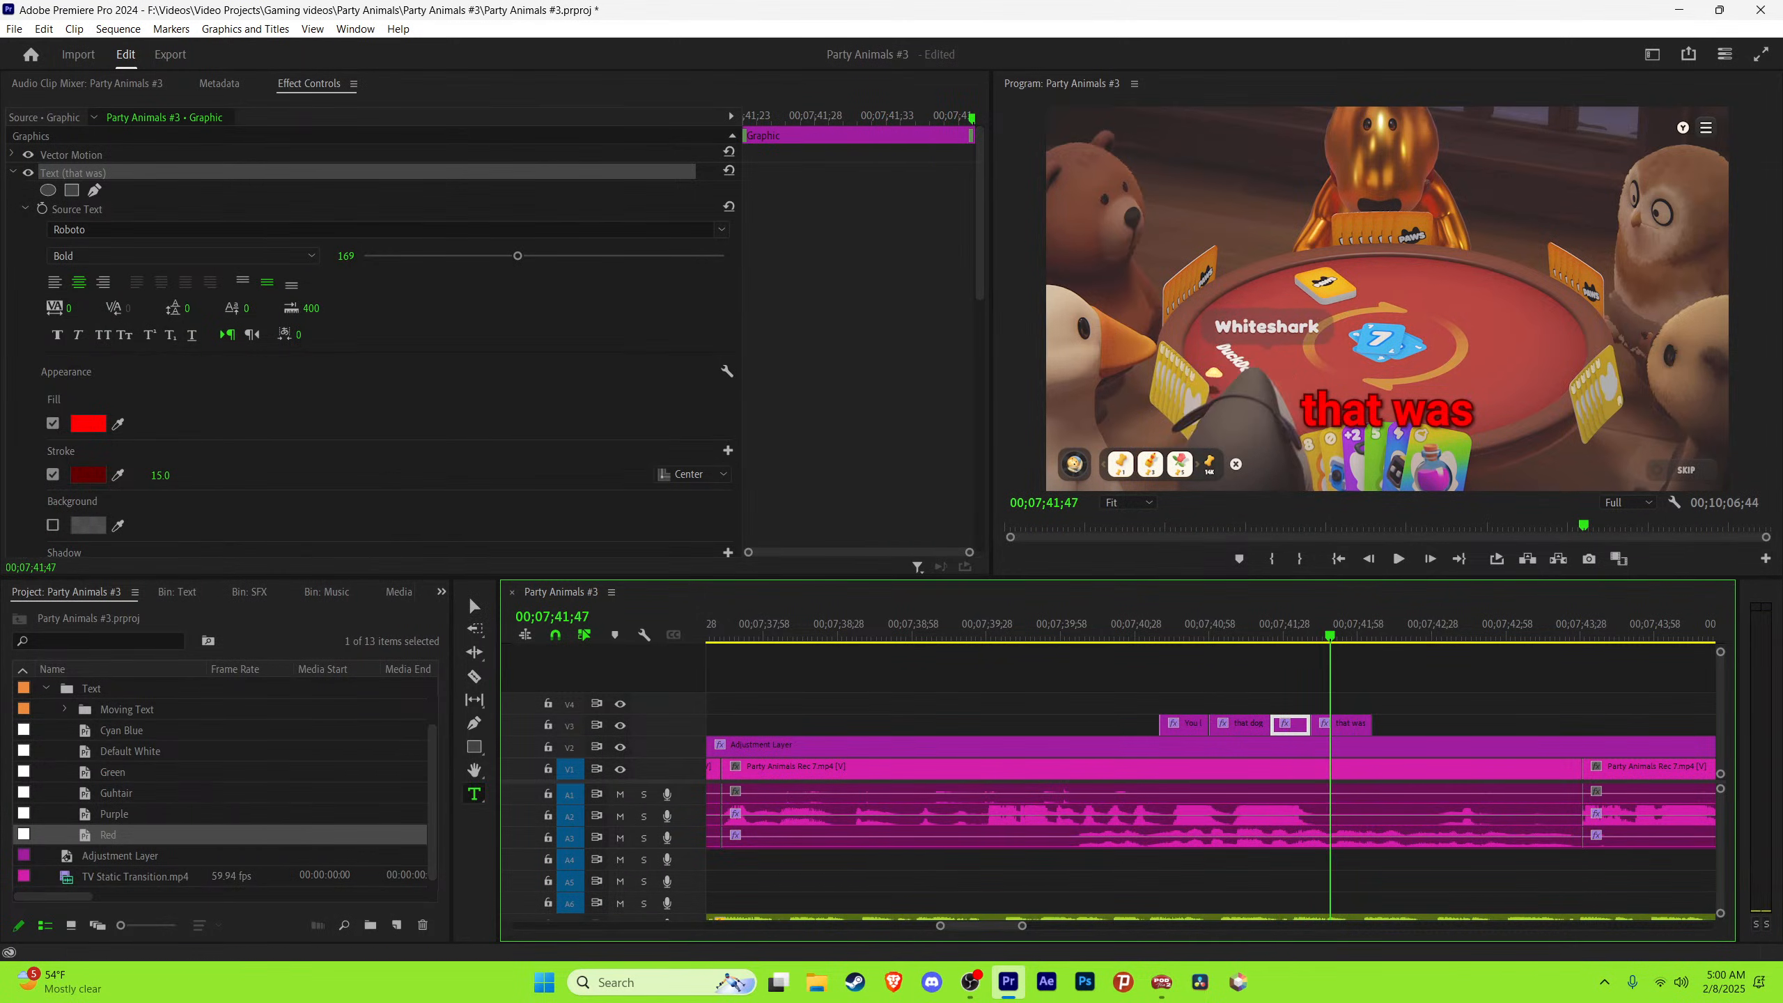
pyautogui.click(1387, 410)
pyautogui.hotkey('ctrl', 'a')
pyautogui.write('s')
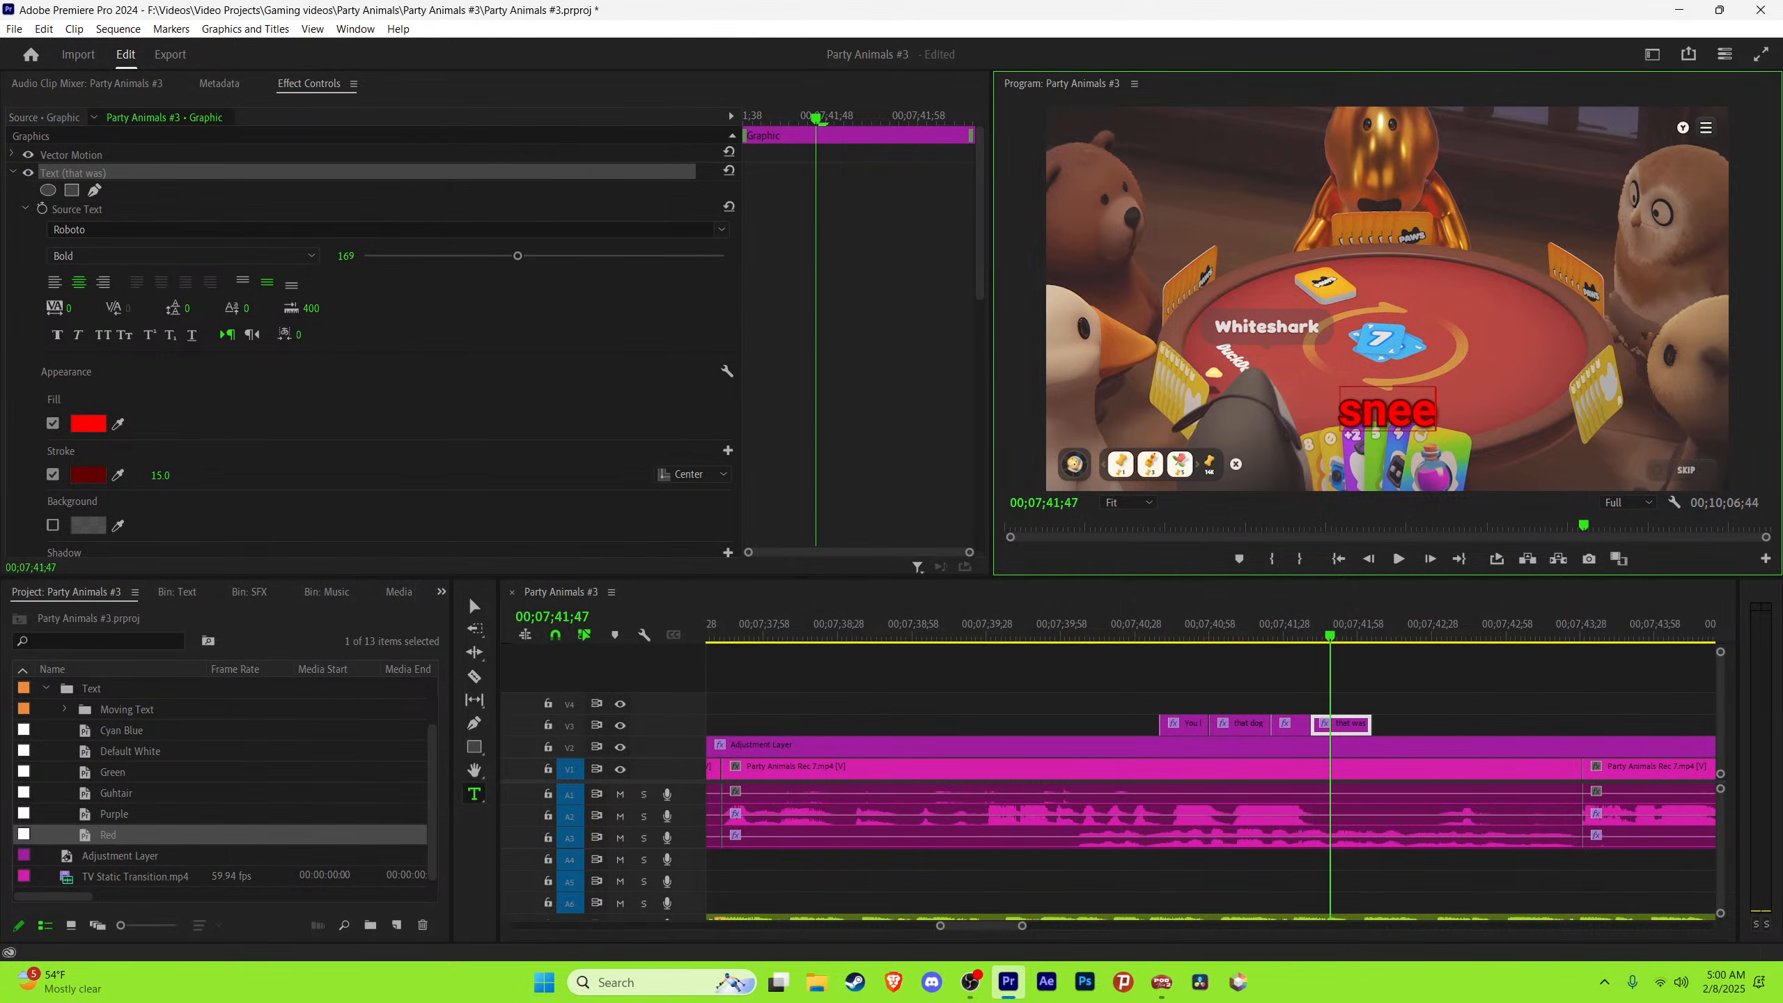
pyautogui.write('neezing')
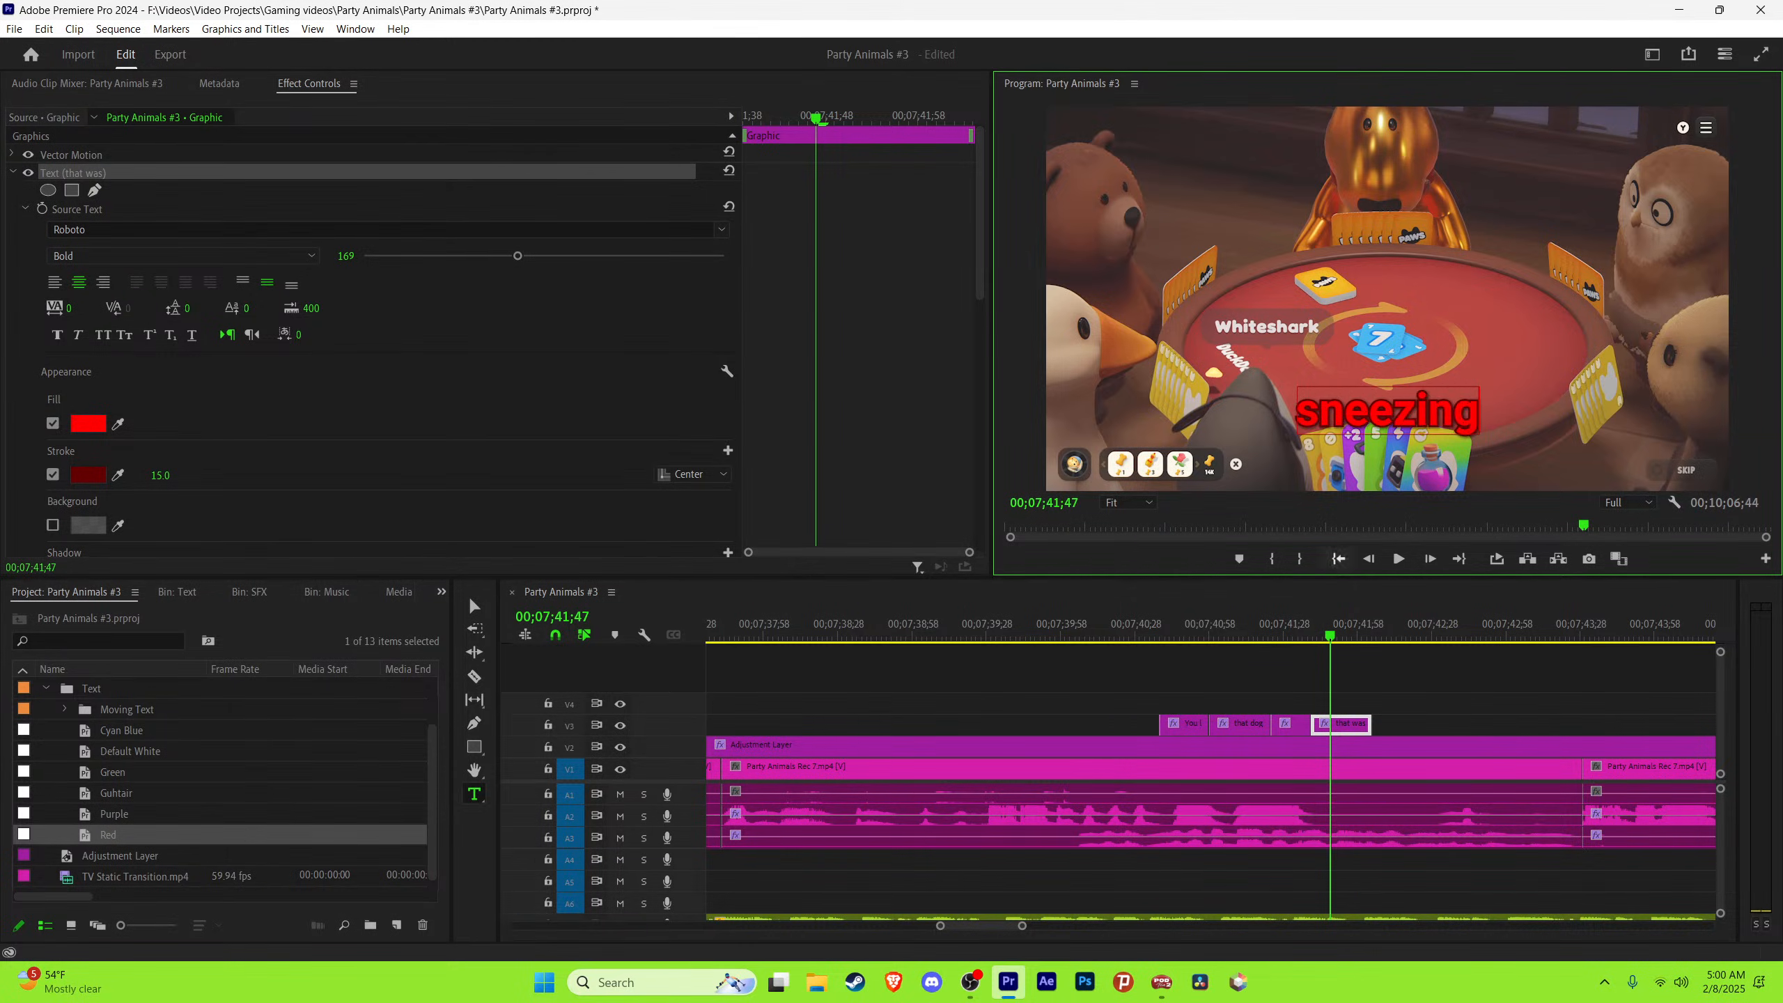
pyautogui.click(1391, 678)
pyautogui.press('space')
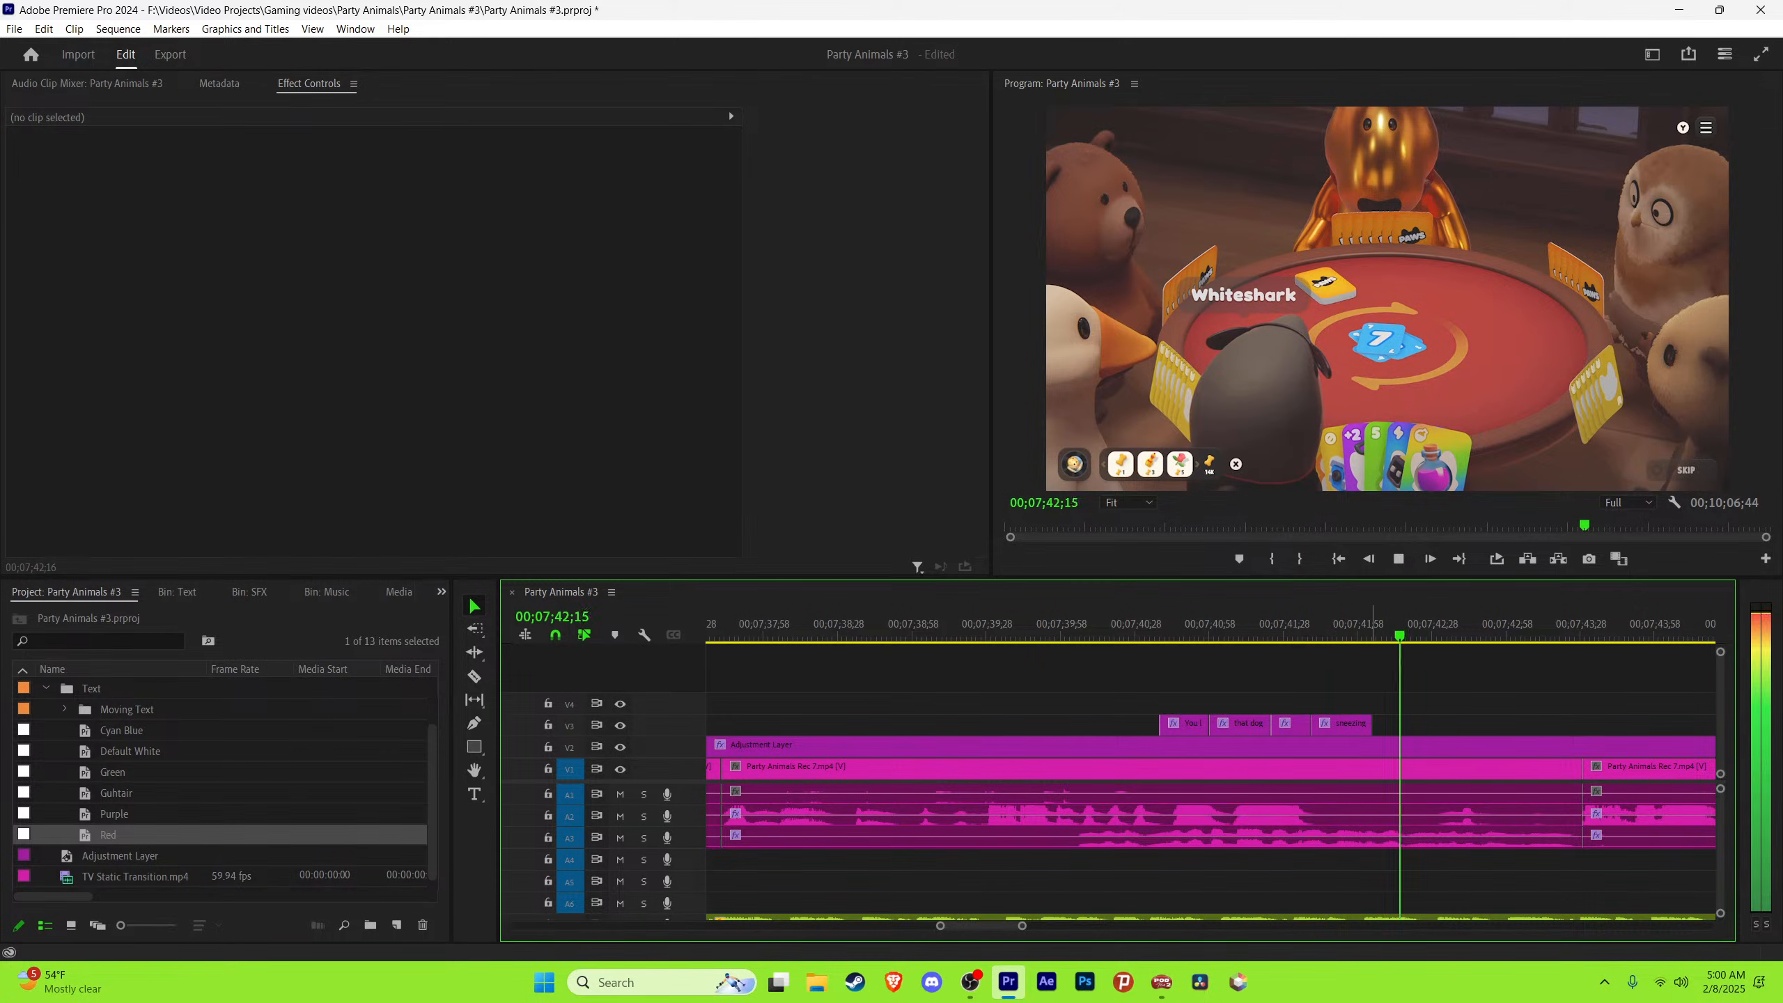
# Step: Extend the "sneezing" caption to end at 00;07;42;08 and place a duplicate directly after it on V3
pyautogui.press('space')
pyautogui.press('Left')
pyautogui.press('Left')
pyautogui.press('Left')
pyautogui.press('Left')
pyautogui.press('Left')
pyautogui.press('Left')
pyautogui.press('Left')
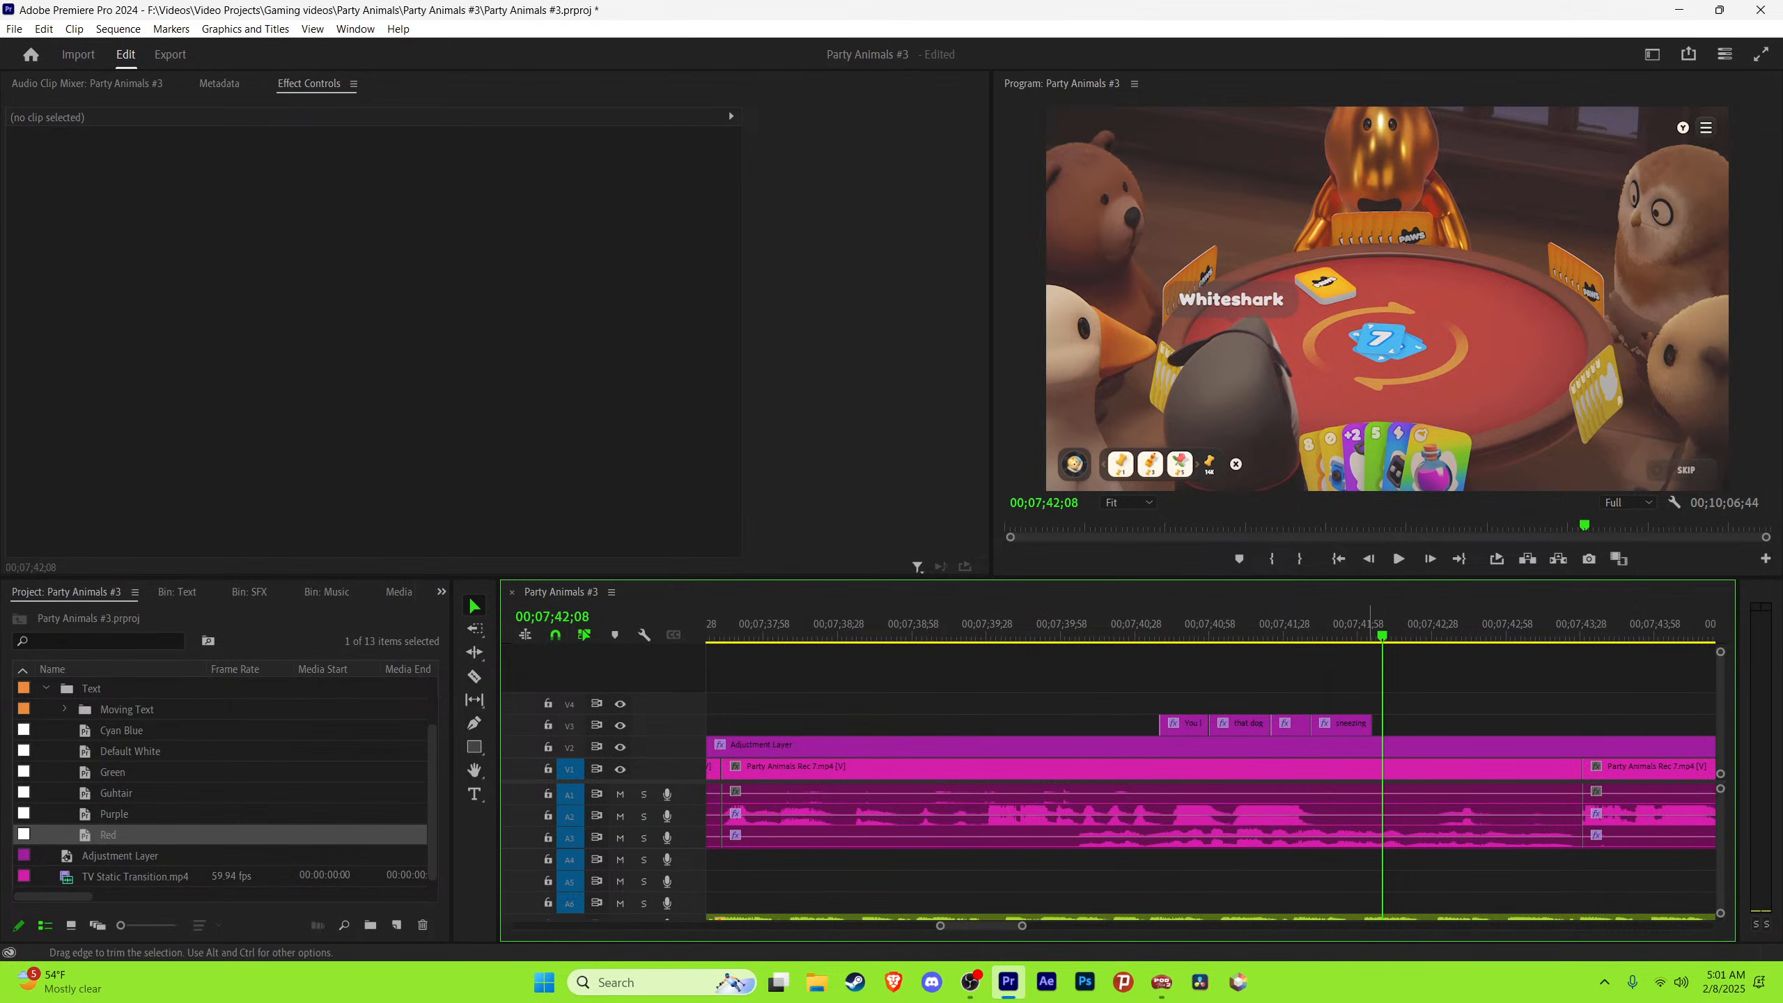
pyautogui.moveTo(1372, 724); pyautogui.dragTo(1415, 725)
# Step: Replace the text of the duplicated "sneezing" caption with "like" and play the footage through it
pyautogui.press('space')
pyautogui.press('space')
pyautogui.press('t')
pyautogui.doubleClick(1388, 412)
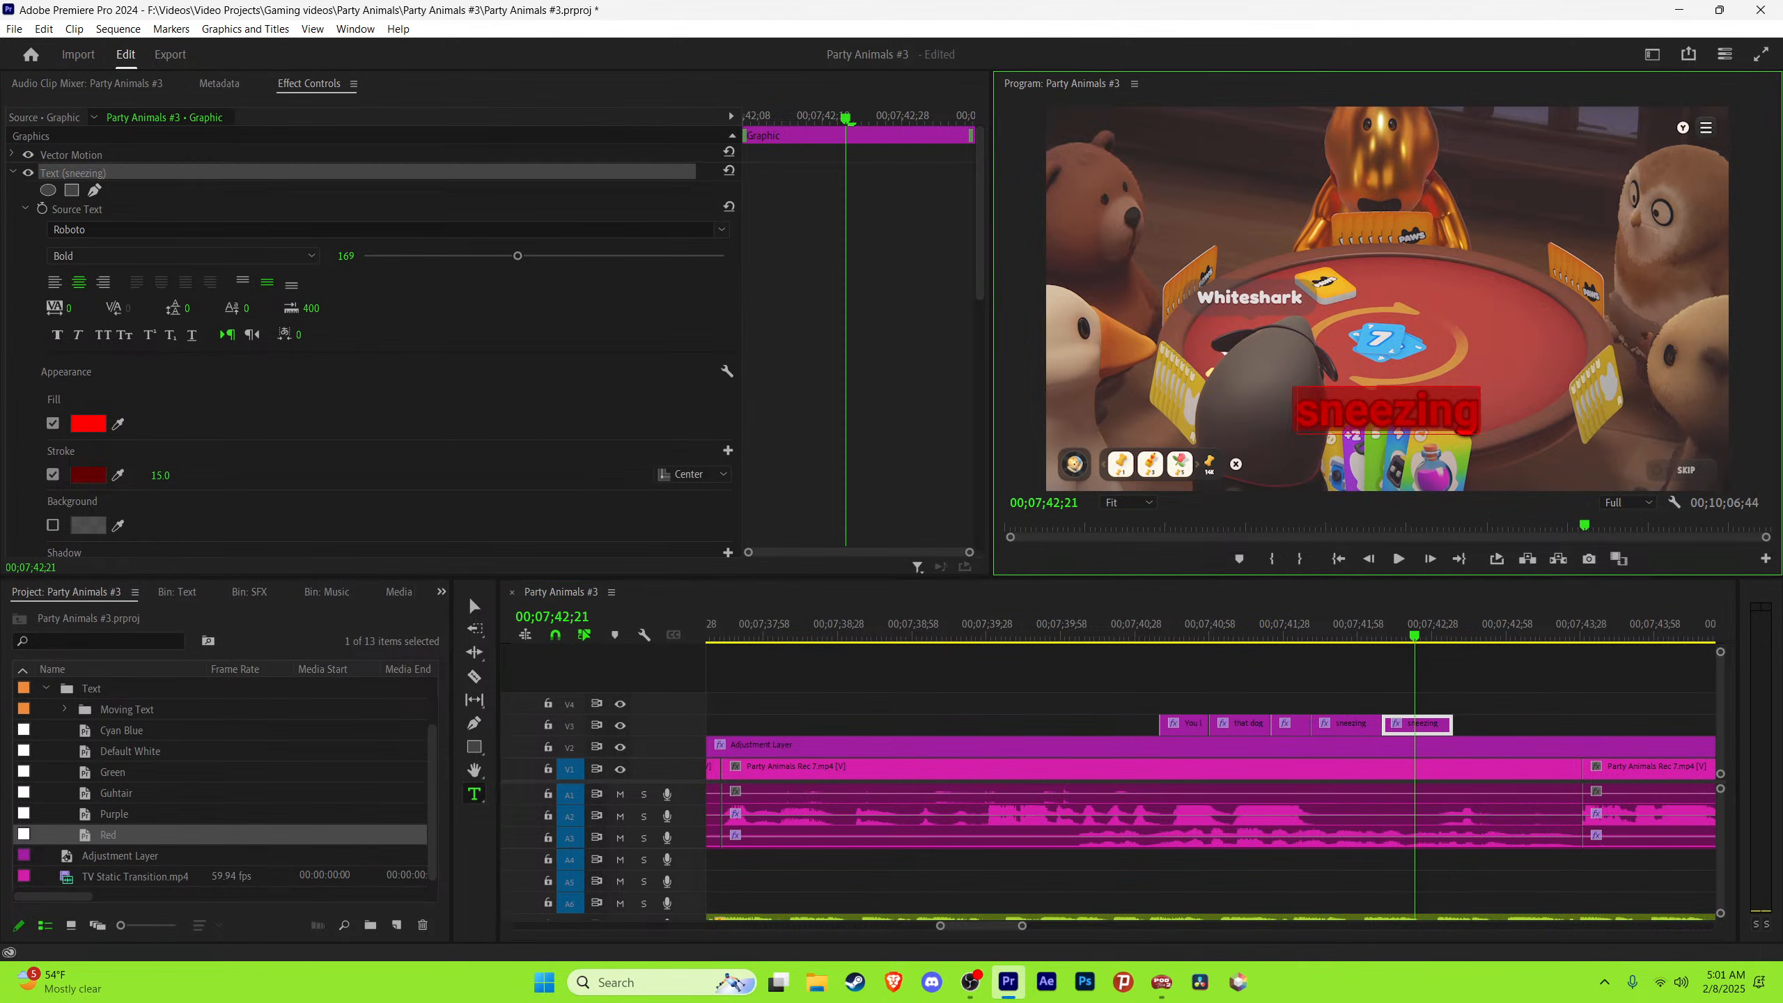
pyautogui.write('like')
pyautogui.click(1446, 675)
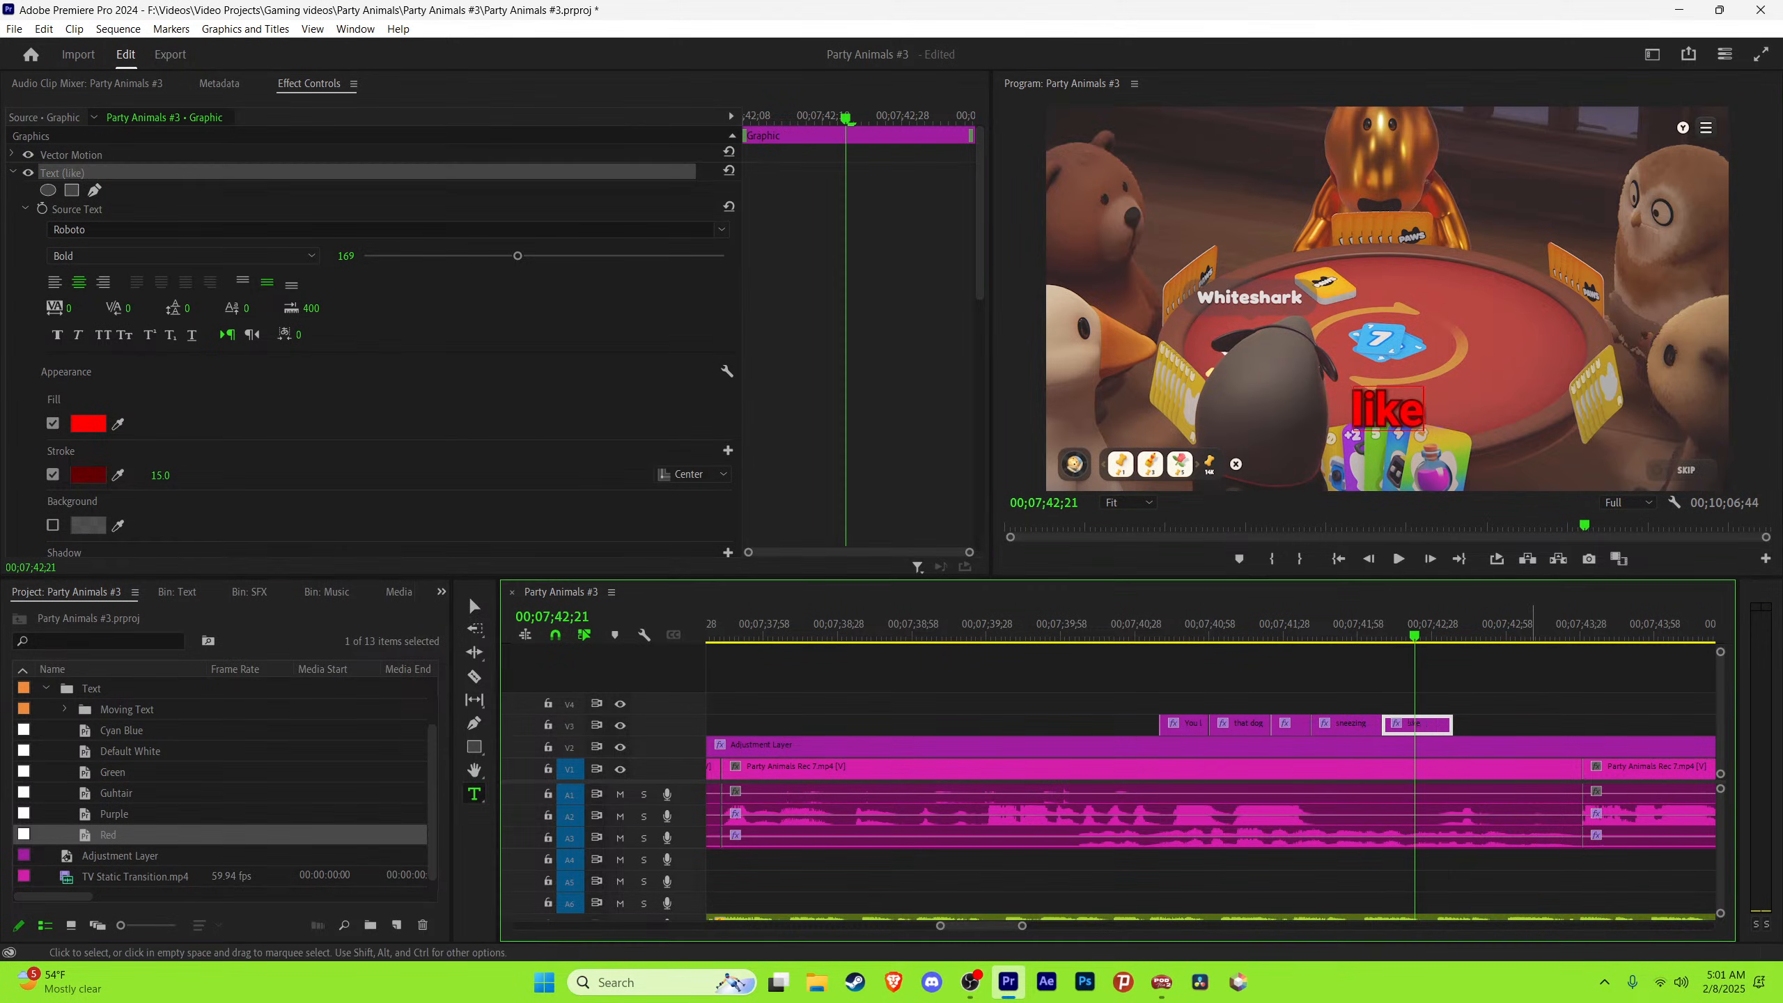
pyautogui.press('v')
pyautogui.moveTo(1415, 623)
pyautogui.mouseDown()
pyautogui.moveTo(1449, 624)
pyautogui.moveTo(1418, 623)
pyautogui.mouseUp()
pyautogui.click(1418, 624)
pyautogui.press('space')
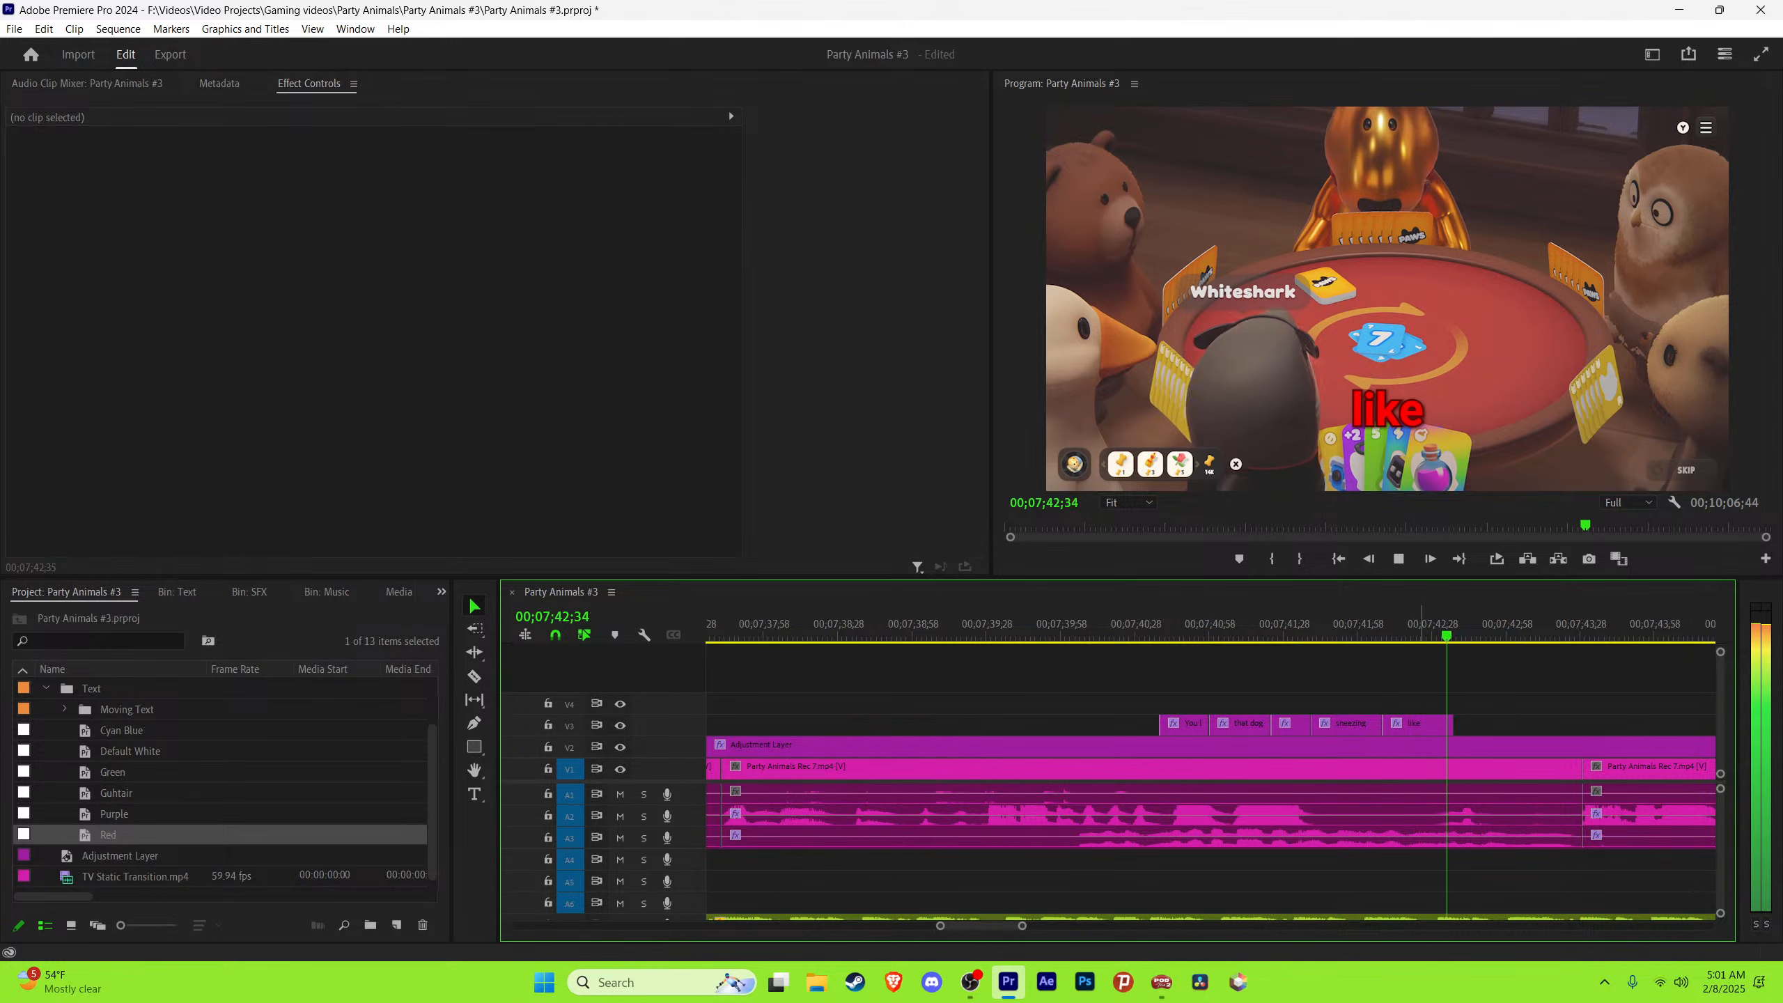
# Step: Shorten the "like" caption to end at about 00;07;42;22 and place a duplicate directly after it on V3
pyautogui.click(1418, 623)
pyautogui.press('space')
pyautogui.click(1416, 623)
pyautogui.press('Right')
pyautogui.keyDown('alt'); pyautogui.moveTo(1430, 724); pyautogui.dragTo(1464, 725); pyautogui.keyUp('alt')
pyautogui.press('space')
pyautogui.moveTo(1464, 623); pyautogui.dragTo(1441, 624)
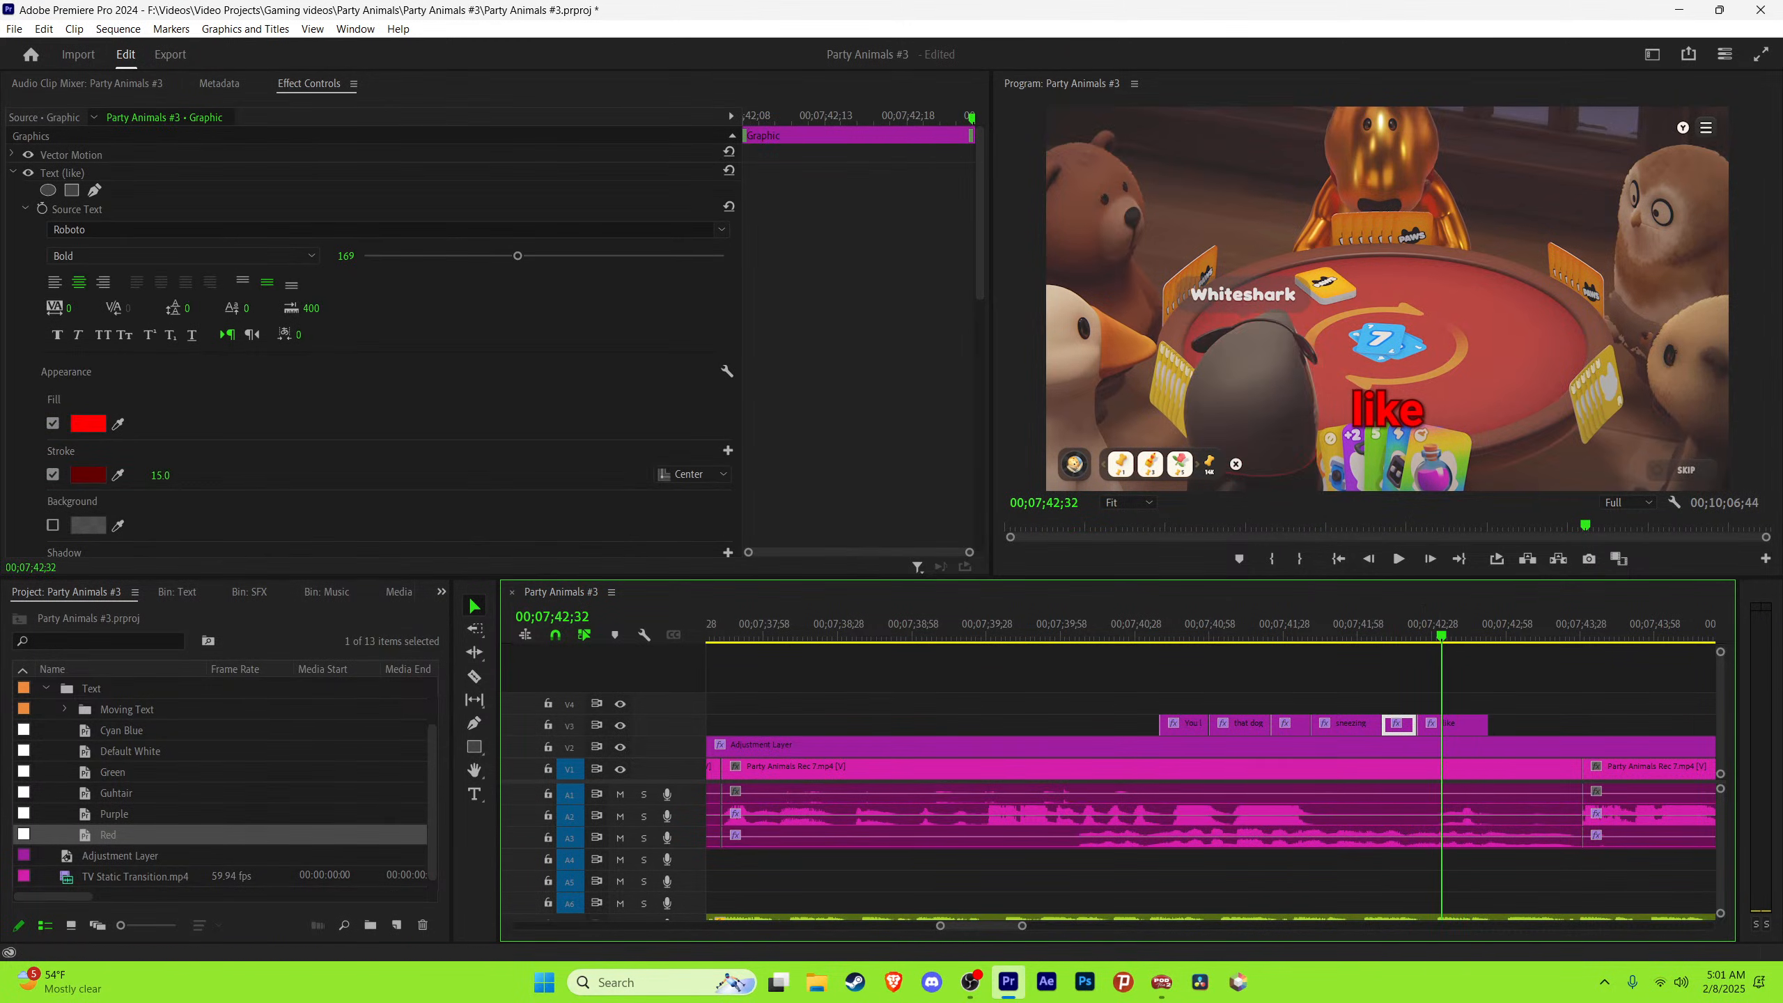
# Step: Replace the text of the duplicated "like" caption with "800" and play it against the speech
pyautogui.press('t')
pyautogui.click(1388, 415)
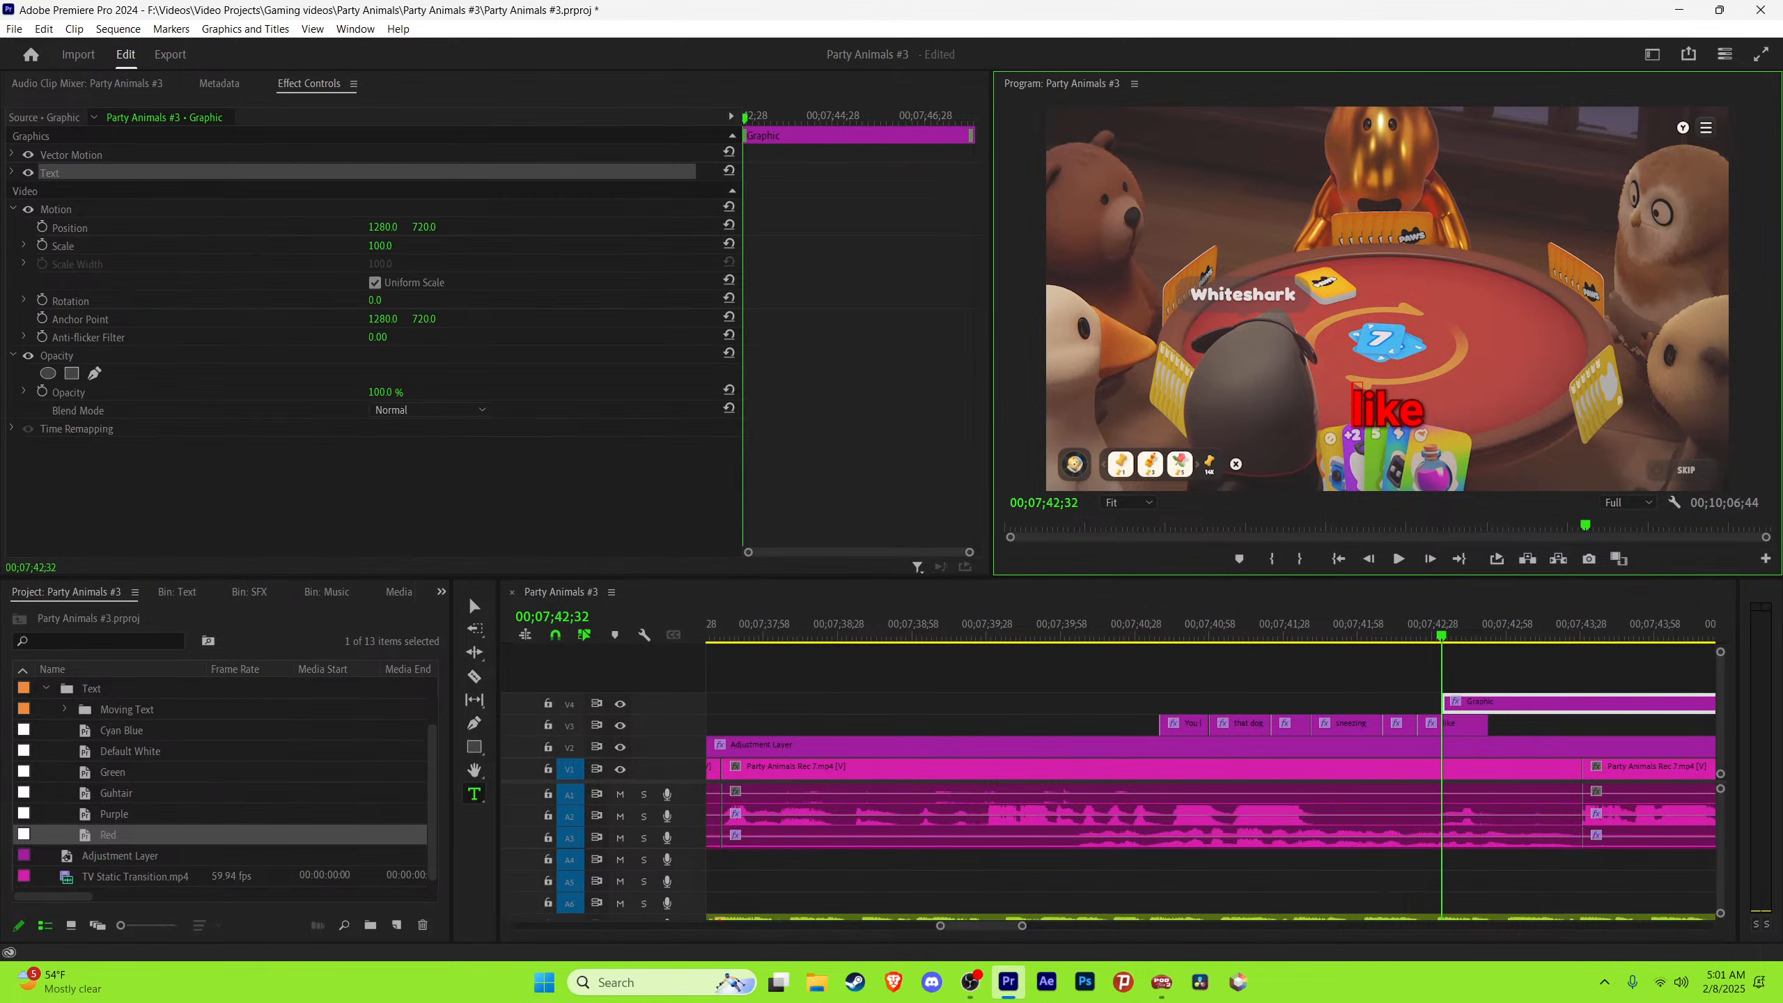
pyautogui.hotkey('ctrl', 'z')
pyautogui.doubleClick(1389, 411)
pyautogui.press('BackSpace')
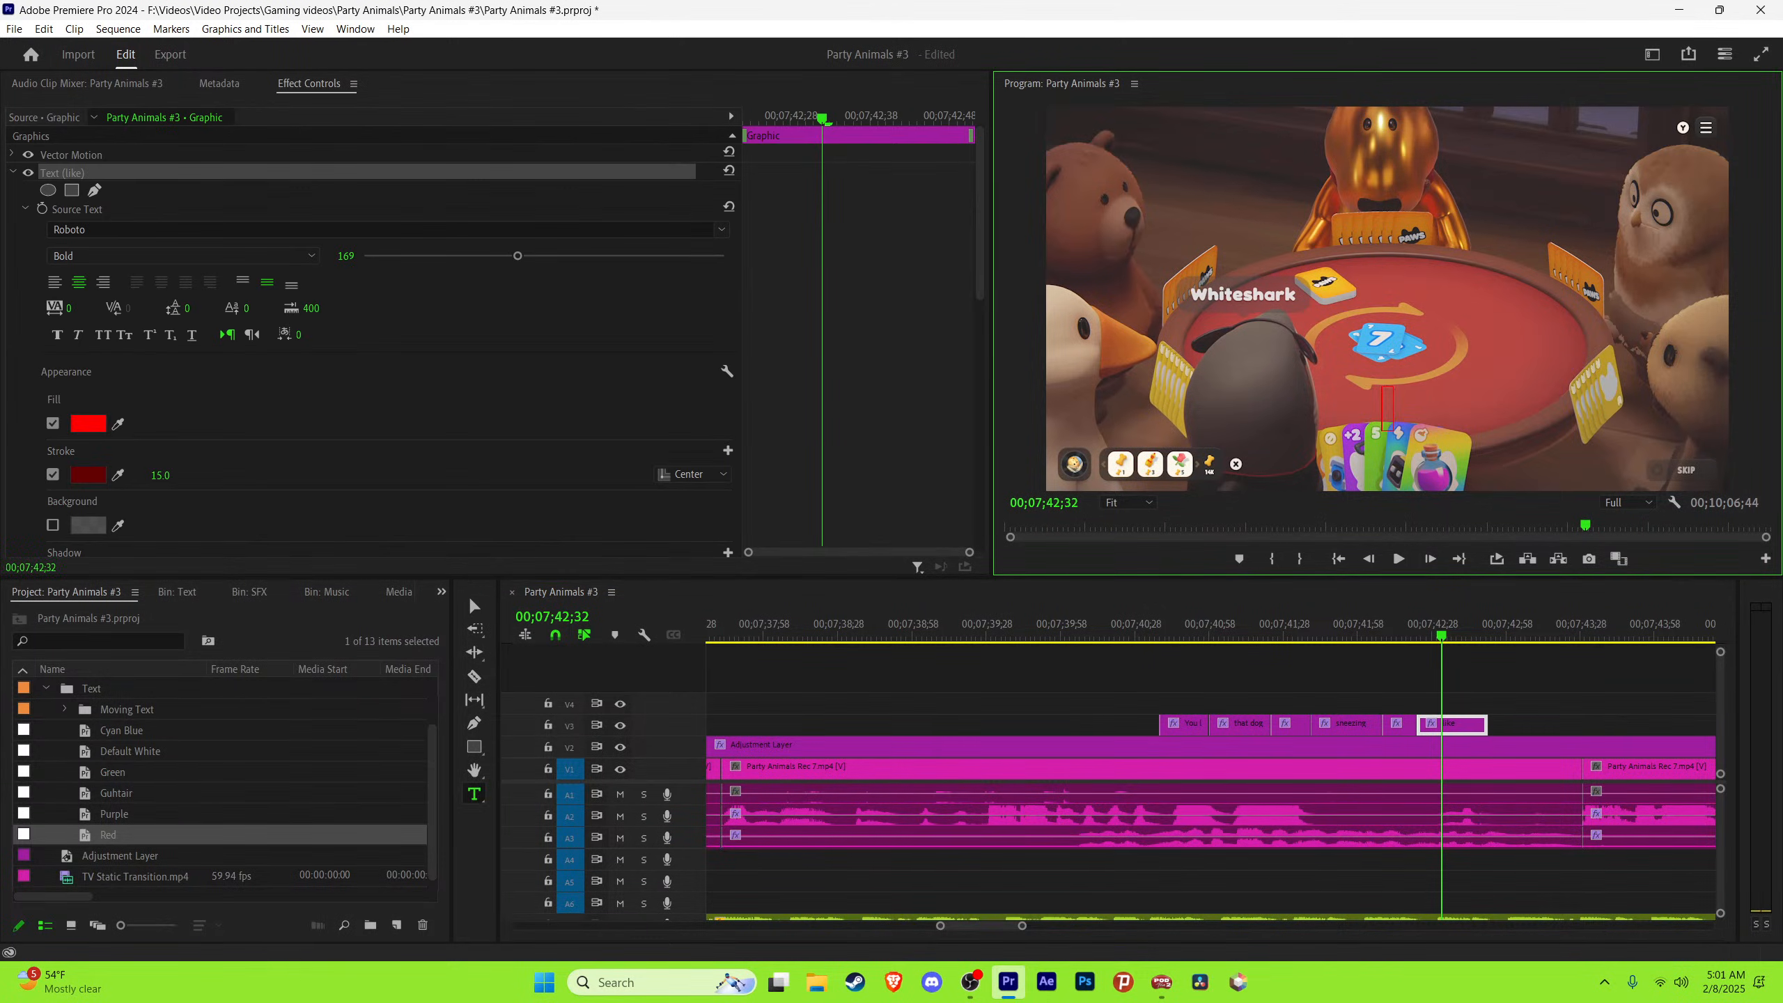
pyautogui.write('800t')
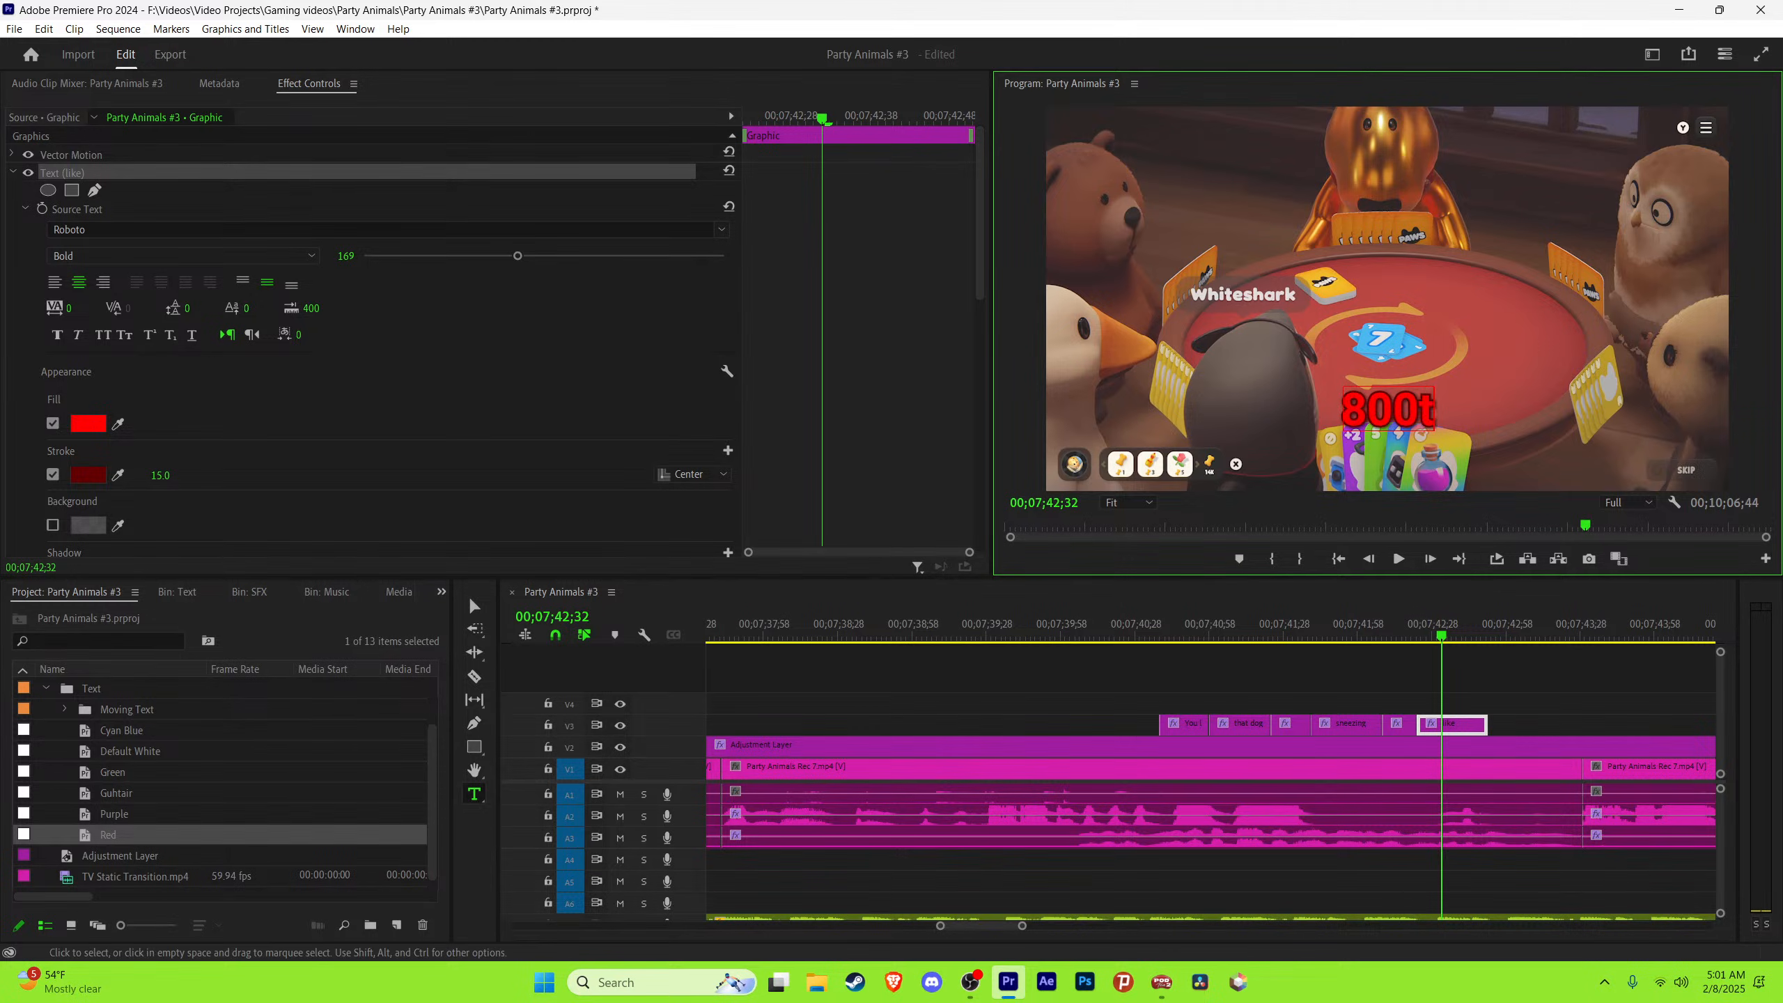
pyautogui.write('v')
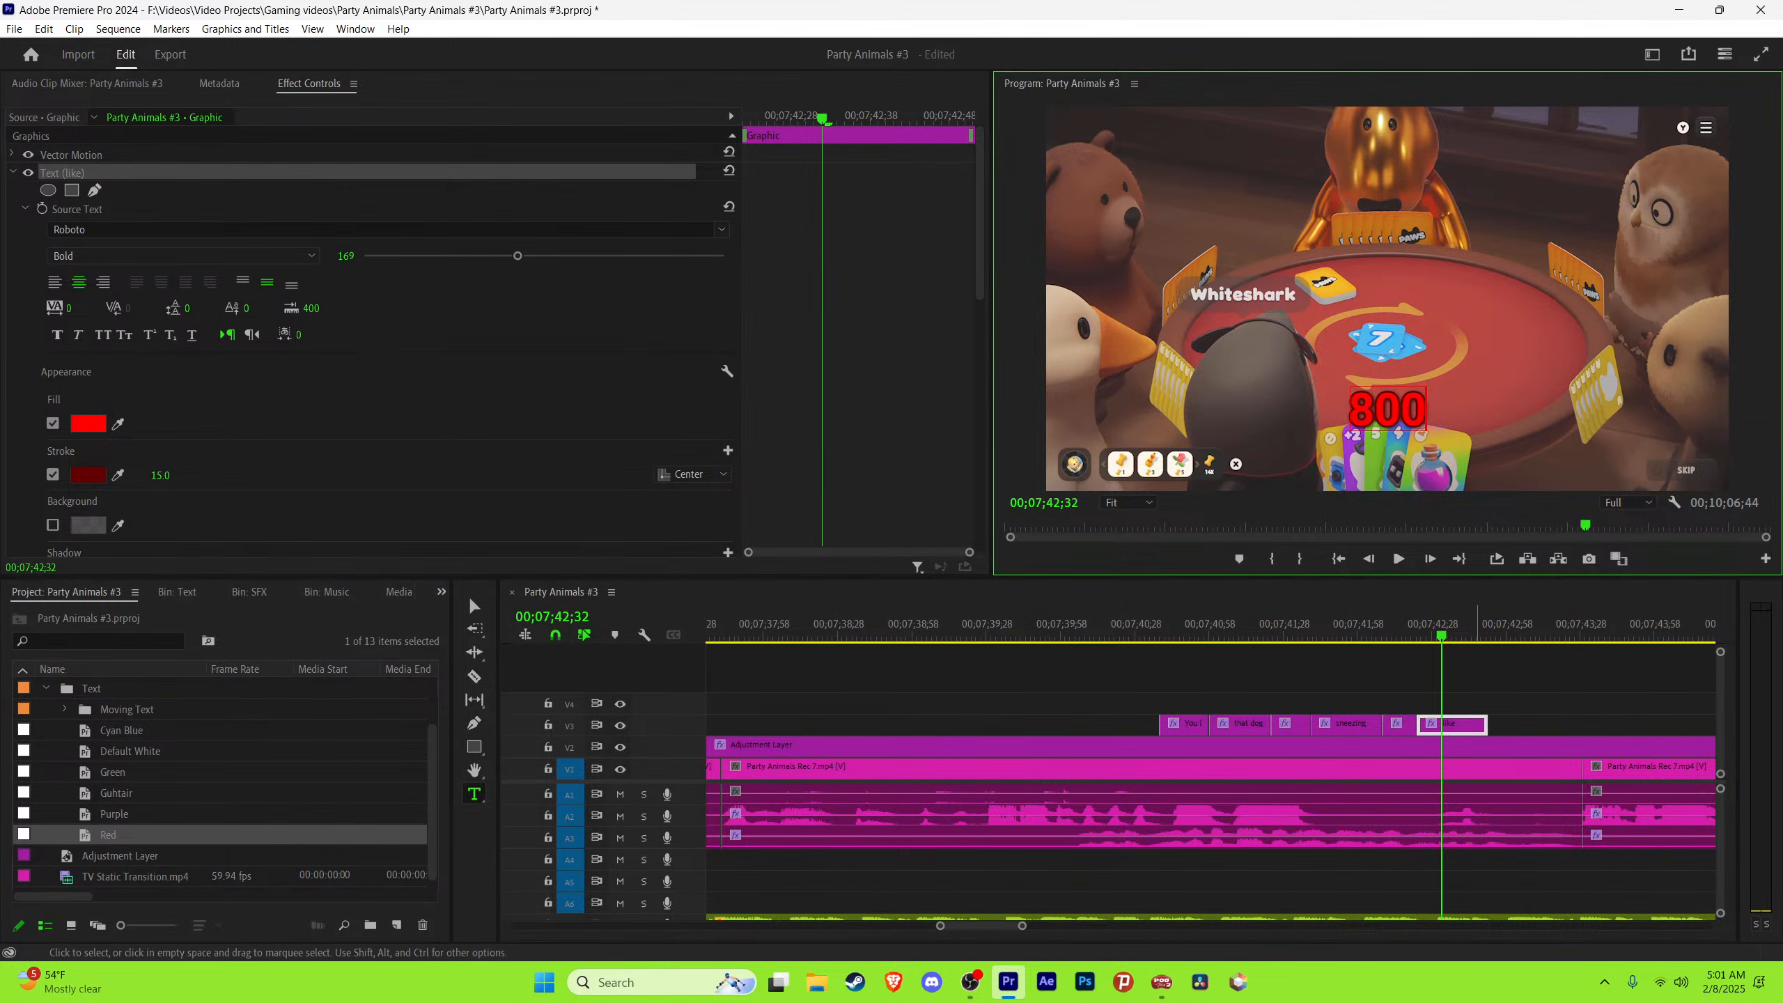
pyautogui.click(1479, 671)
pyautogui.press('v')
pyautogui.press('space')
pyautogui.click(1462, 625)
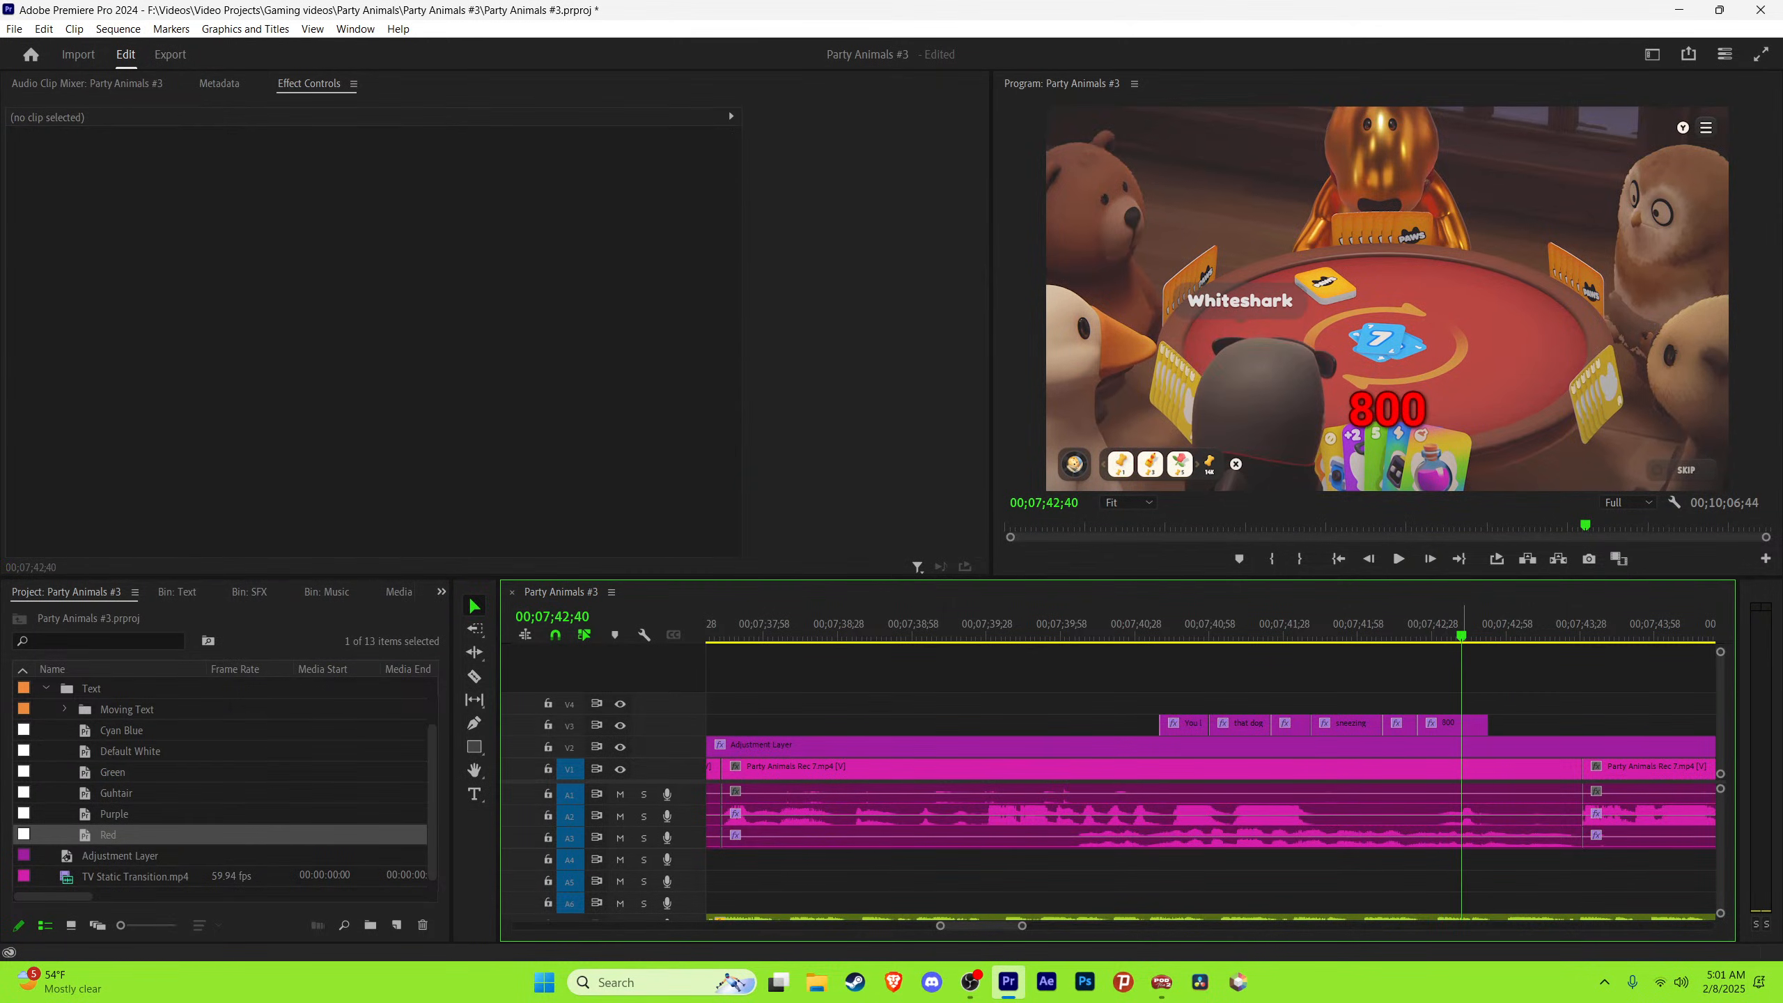
# Step: Expand the "800" caption's text to "800 times" and play the footage on from 00;07;42;46
pyautogui.press('space')
pyautogui.moveTo(1462, 625); pyautogui.dragTo(1477, 625)
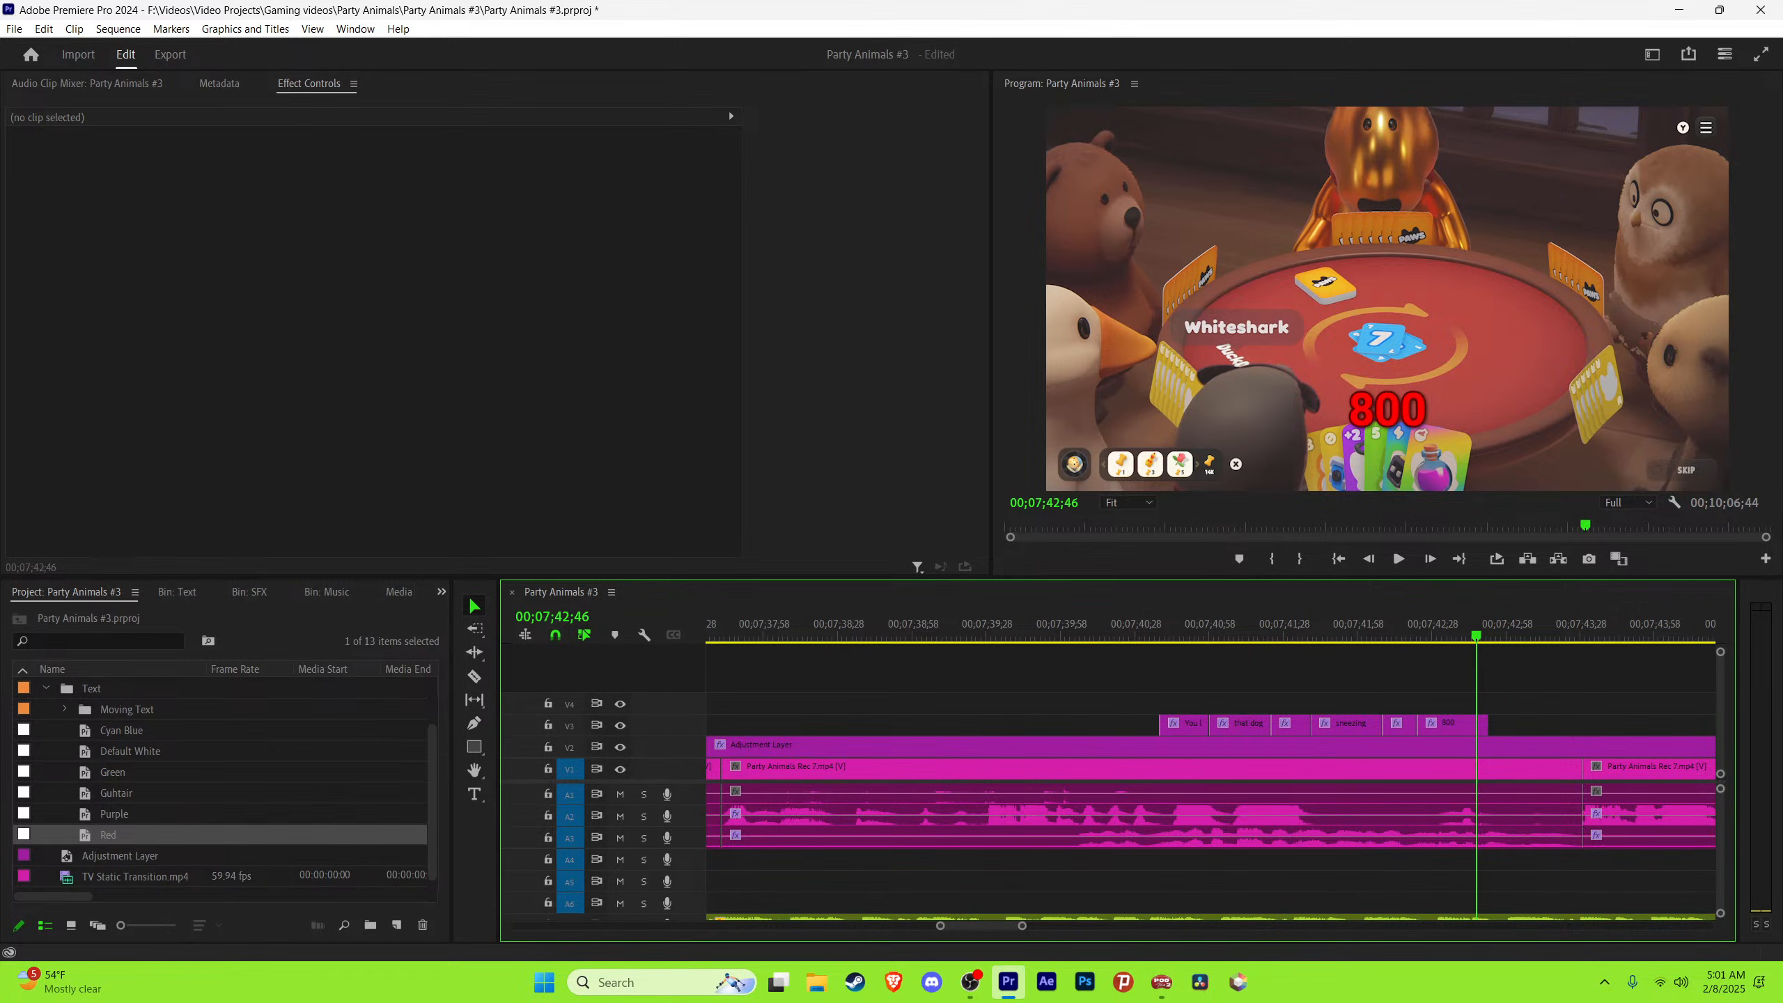
pyautogui.click(1418, 410)
pyautogui.write('times')
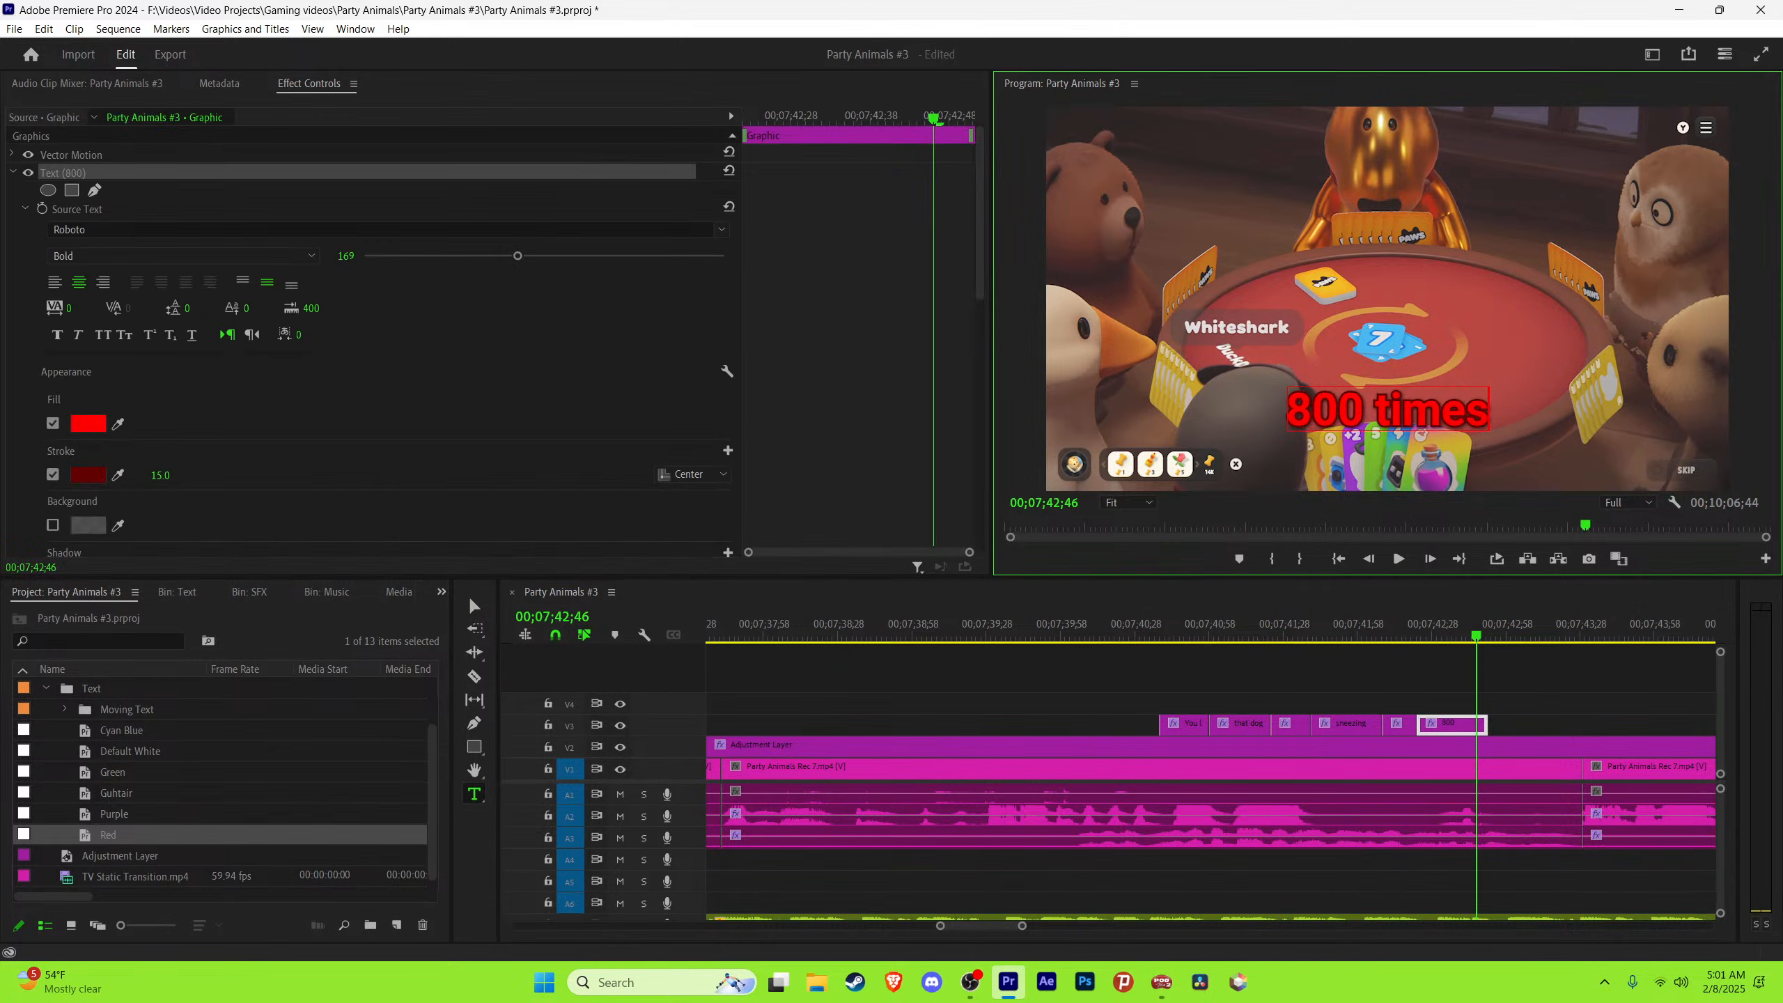
pyautogui.click(1510, 671)
pyautogui.press('v')
pyautogui.press('space')
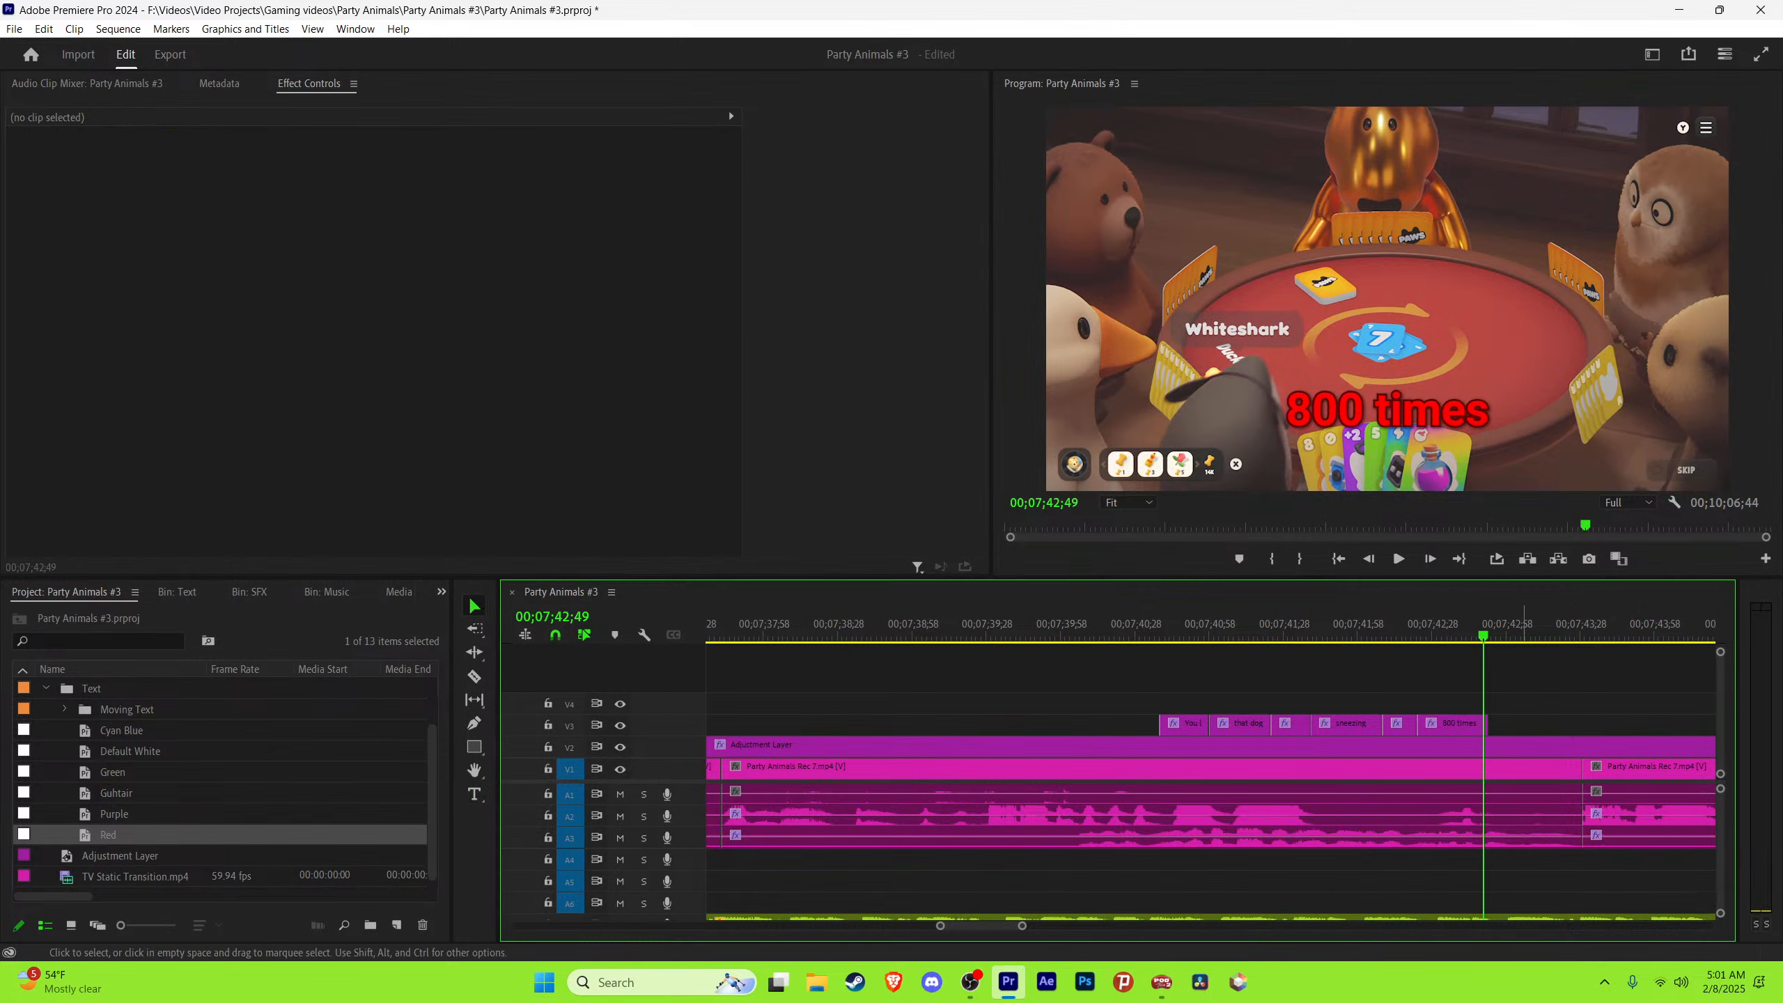
# Step: Extend the "800 times" caption to the end of its spoken words and place a duplicate directly after it, up to the V1 cut
pyautogui.press('space')
pyautogui.moveTo(1515, 625); pyautogui.dragTo(1518, 625)
pyautogui.press('space')
pyautogui.moveTo(1486, 725); pyautogui.dragTo(1507, 725)
pyautogui.moveTo(1508, 725); pyautogui.dragTo(1517, 725)
pyautogui.keyDown('alt'); pyautogui.moveTo(1498, 725); pyautogui.dragTo(1584, 725); pyautogui.keyUp('alt')
# Step: Replace the text of the duplicated "800 times" caption with "in a row" and save the project
pyautogui.press('space')
pyautogui.doubleClick(1389, 409)
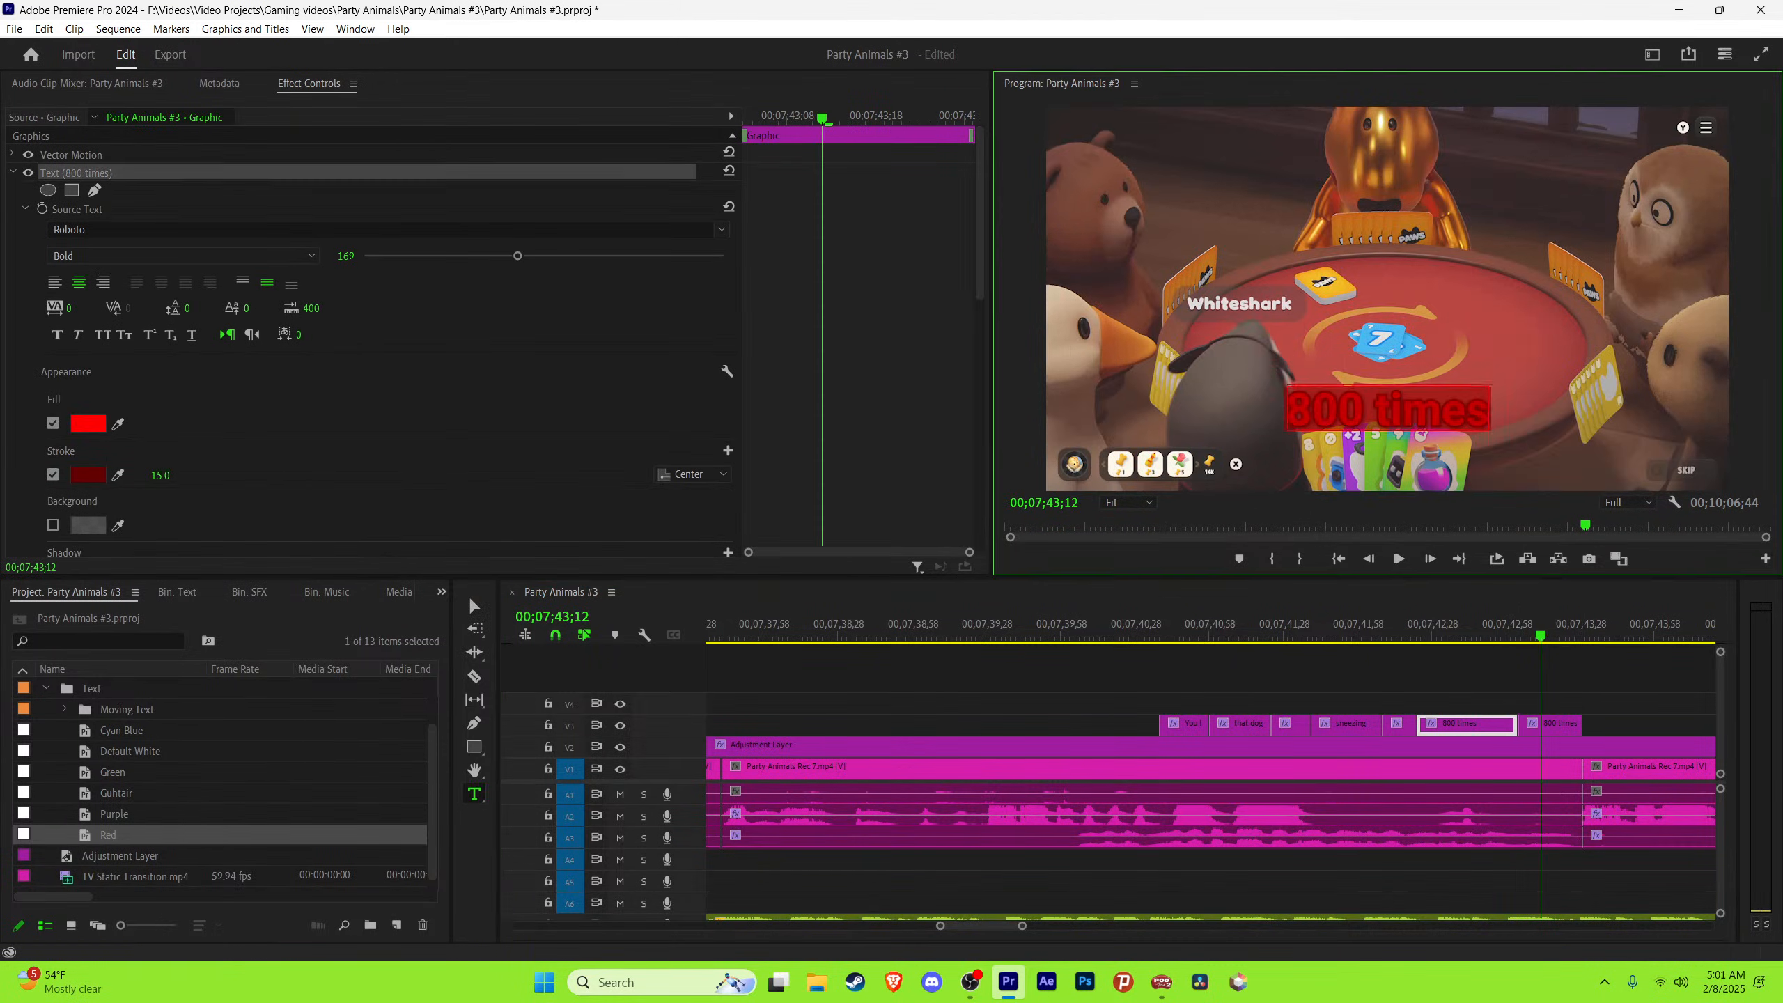
pyautogui.write('in a rw')
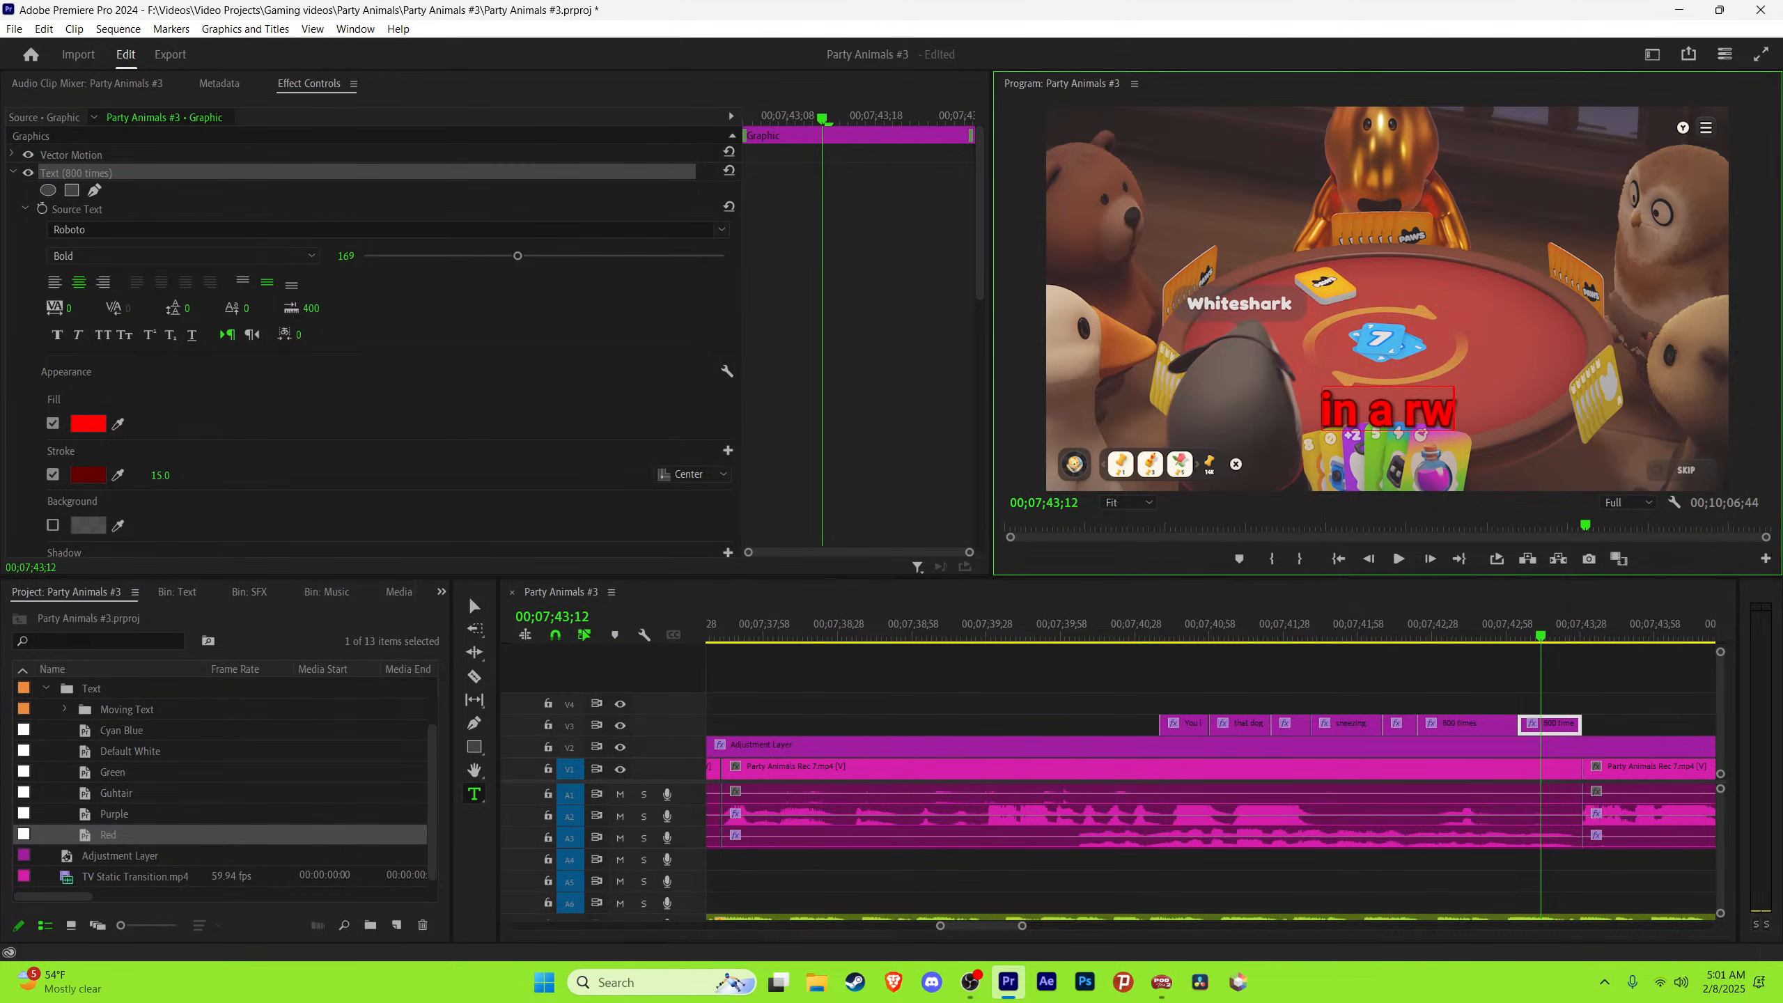
pyautogui.click(475, 606)
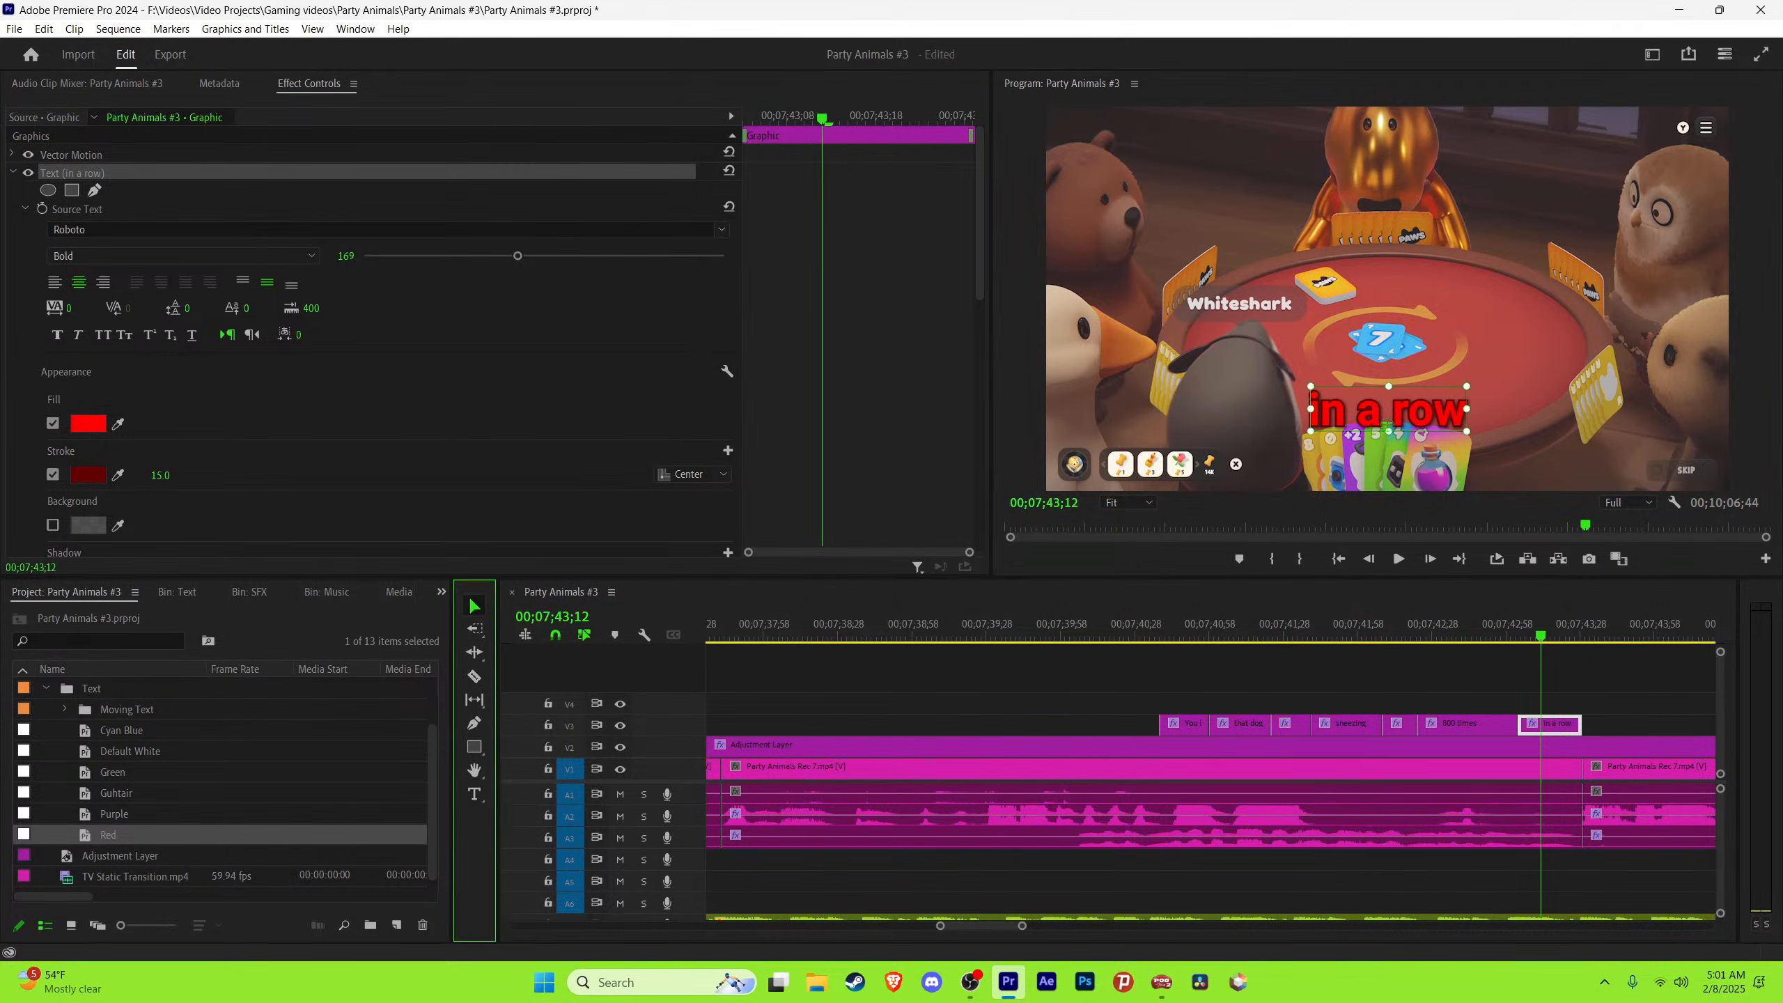
pyautogui.hotkey('ctrl', 's')
# Step: Play the footage after the "in a row" caption to locate the start of the next line needing a caption
pyautogui.scroll(-2, 1211, 780)
pyautogui.press('space')
pyautogui.press('space')
pyautogui.press('Right')
pyautogui.press('space')
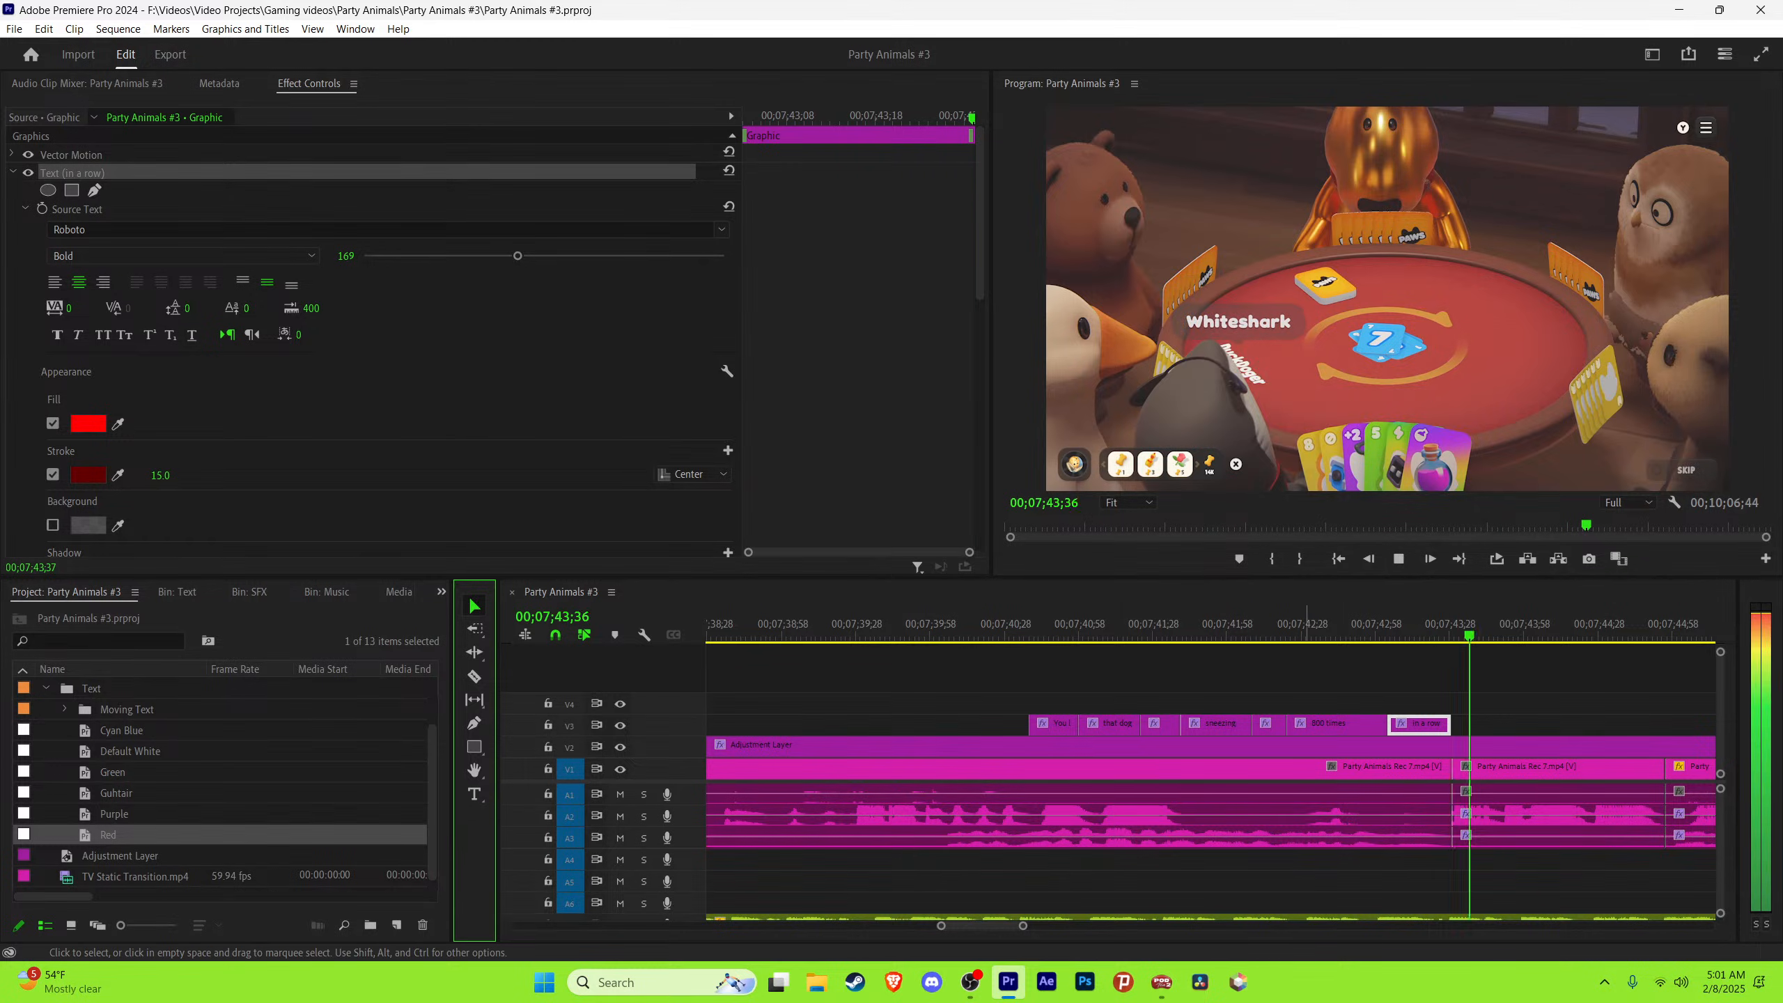
pyautogui.press('space')
pyautogui.press('-')
pyautogui.press('space')
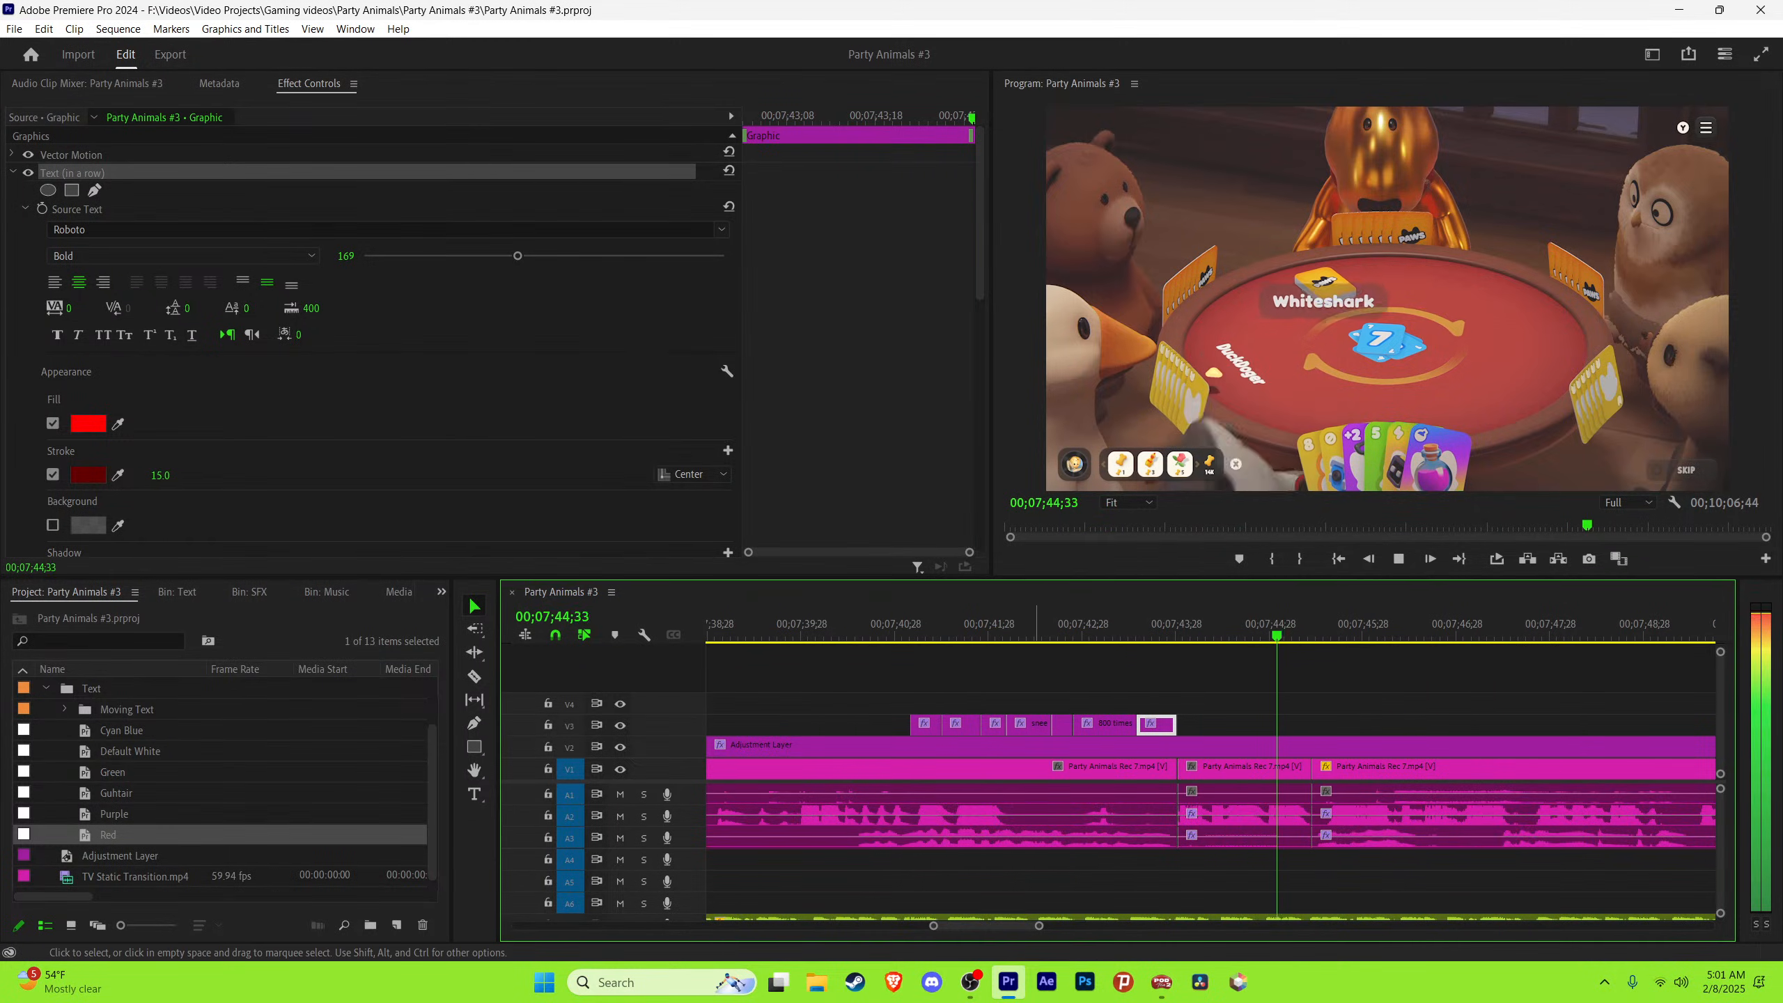
pyautogui.press('-')
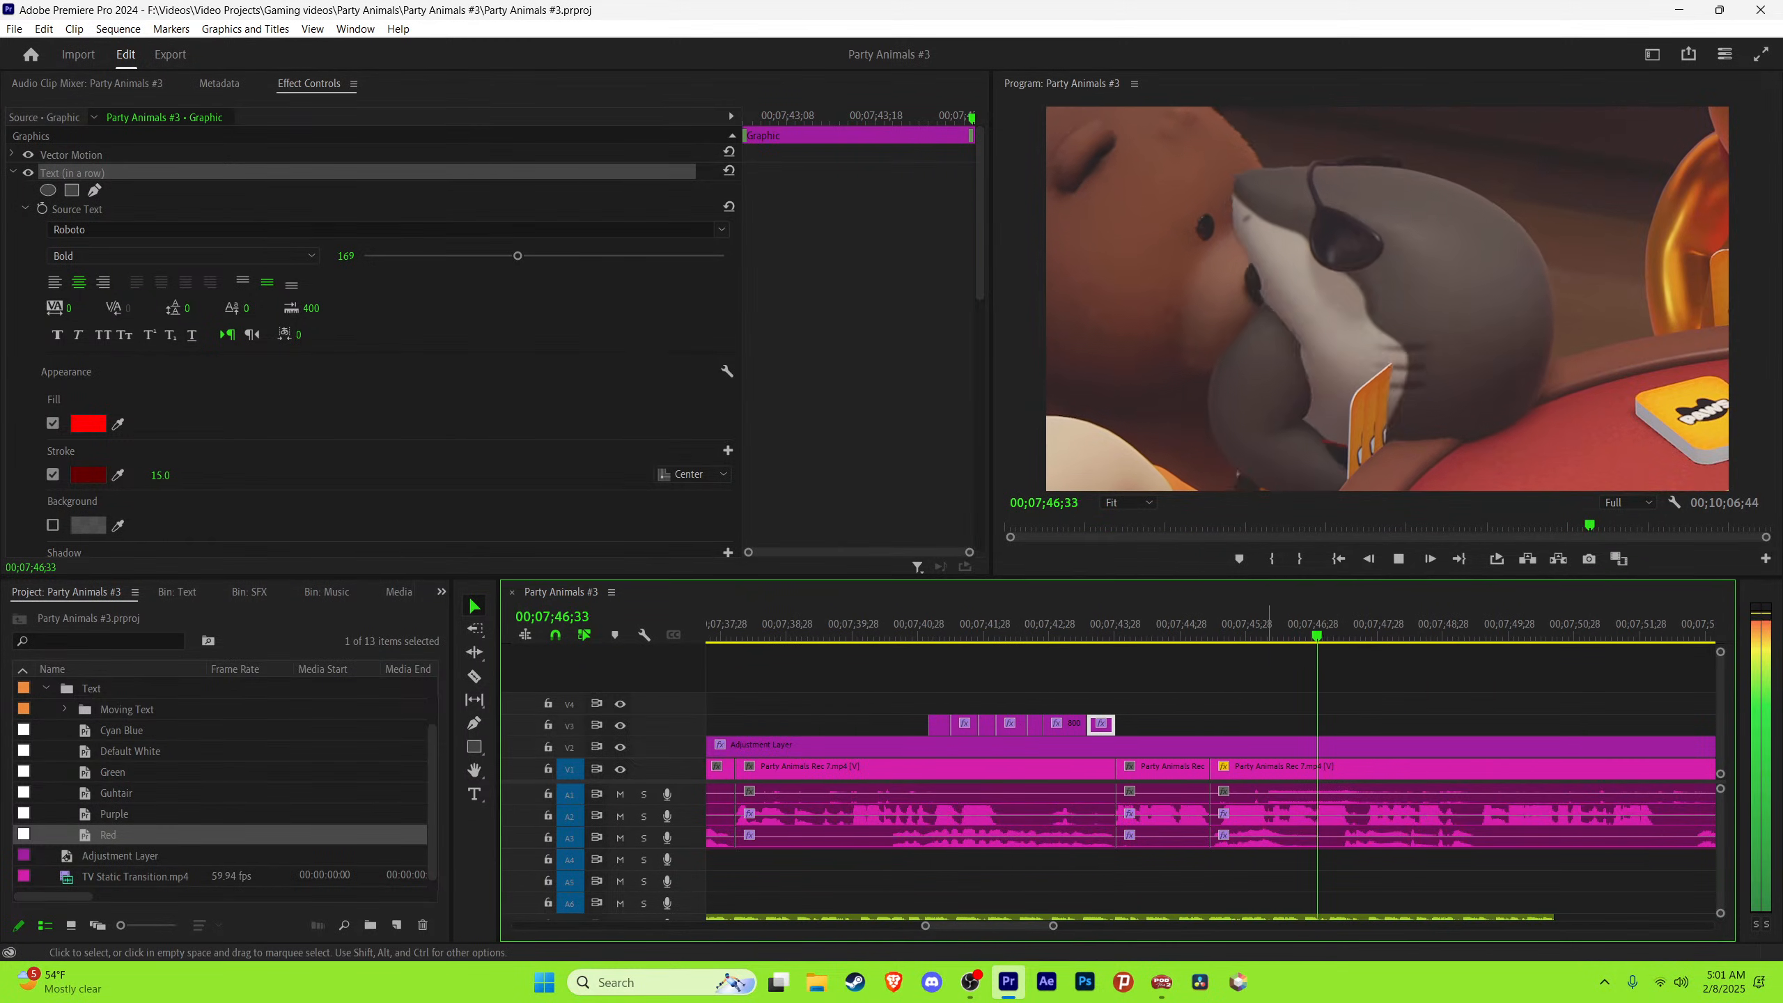
pyautogui.press('=')
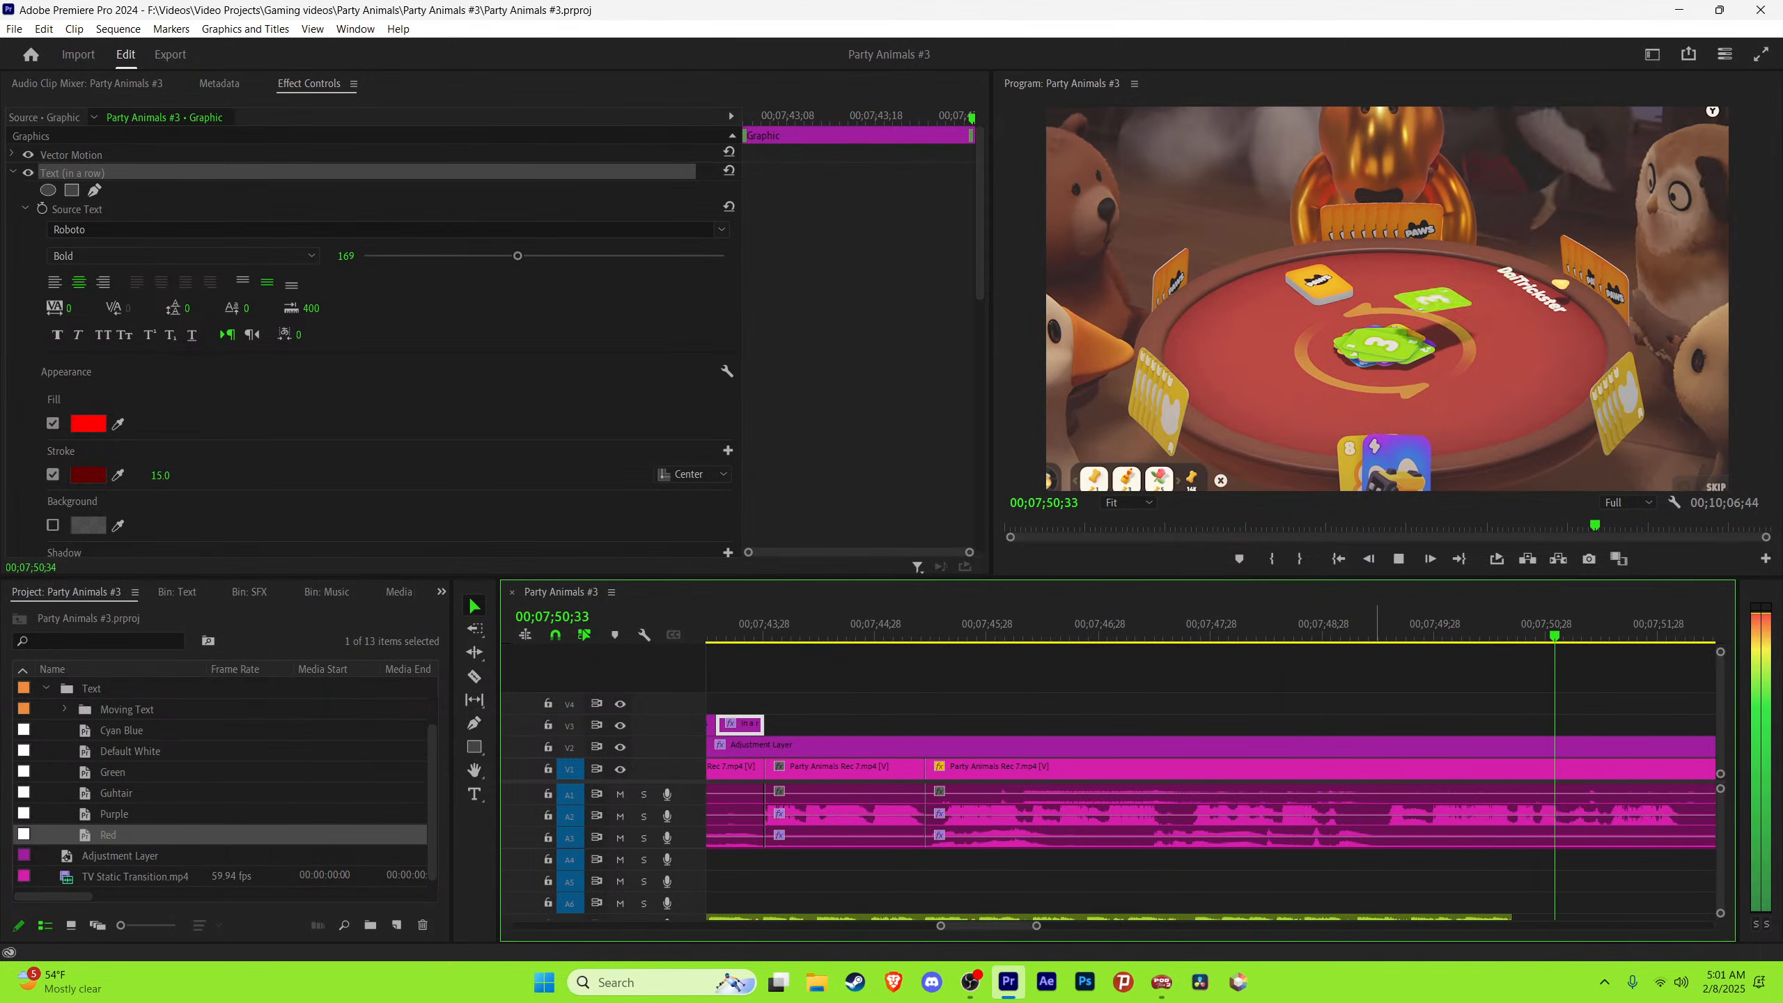
pyautogui.press('space')
pyautogui.press('space')
pyautogui.press('=')
pyautogui.press('=')
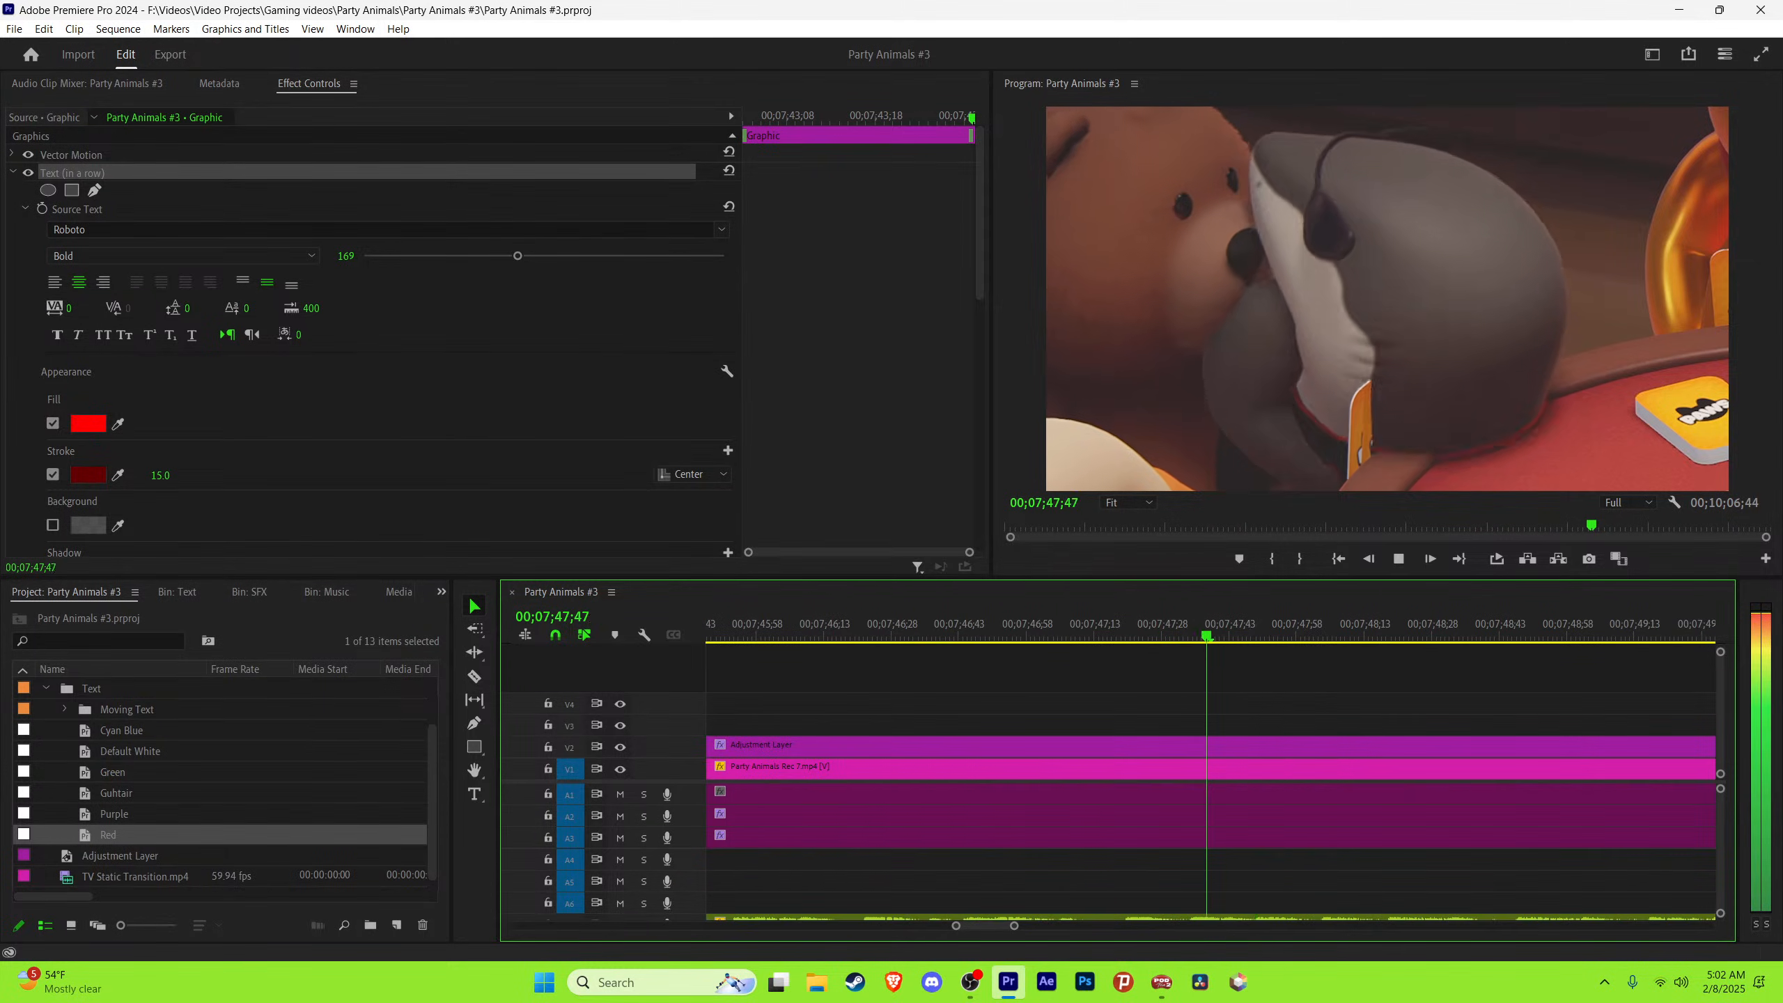
pyautogui.press('space')
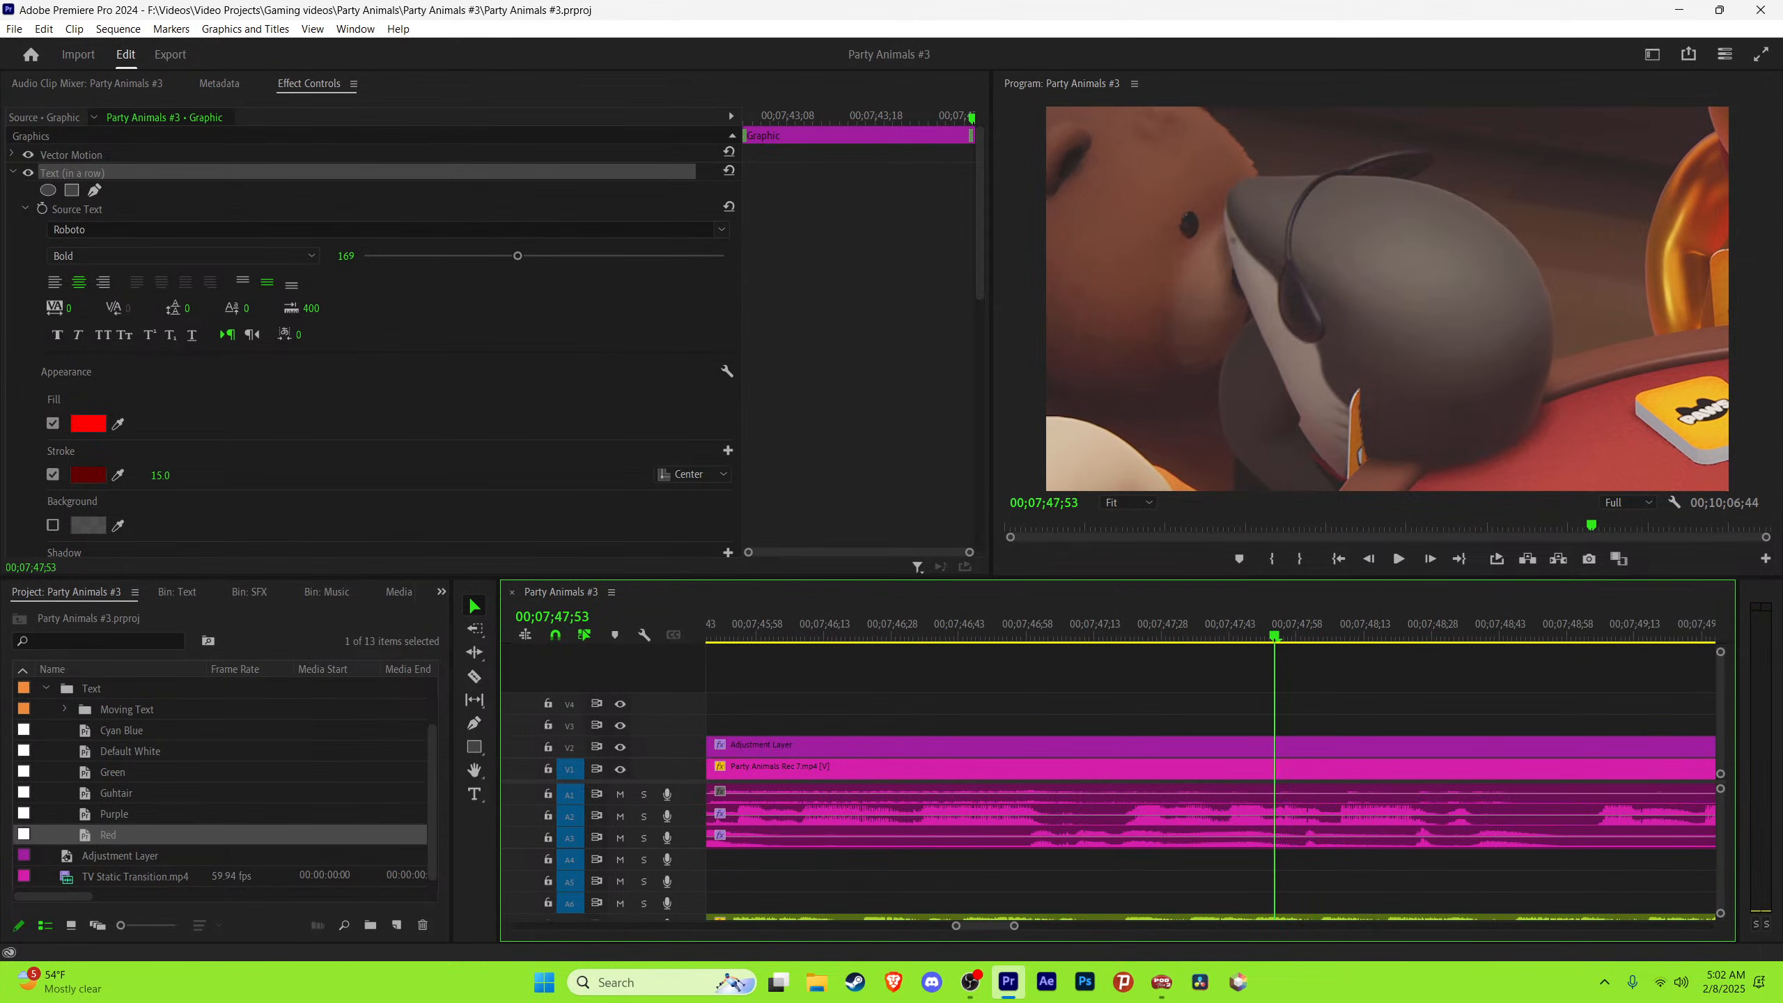
pyautogui.press('space')
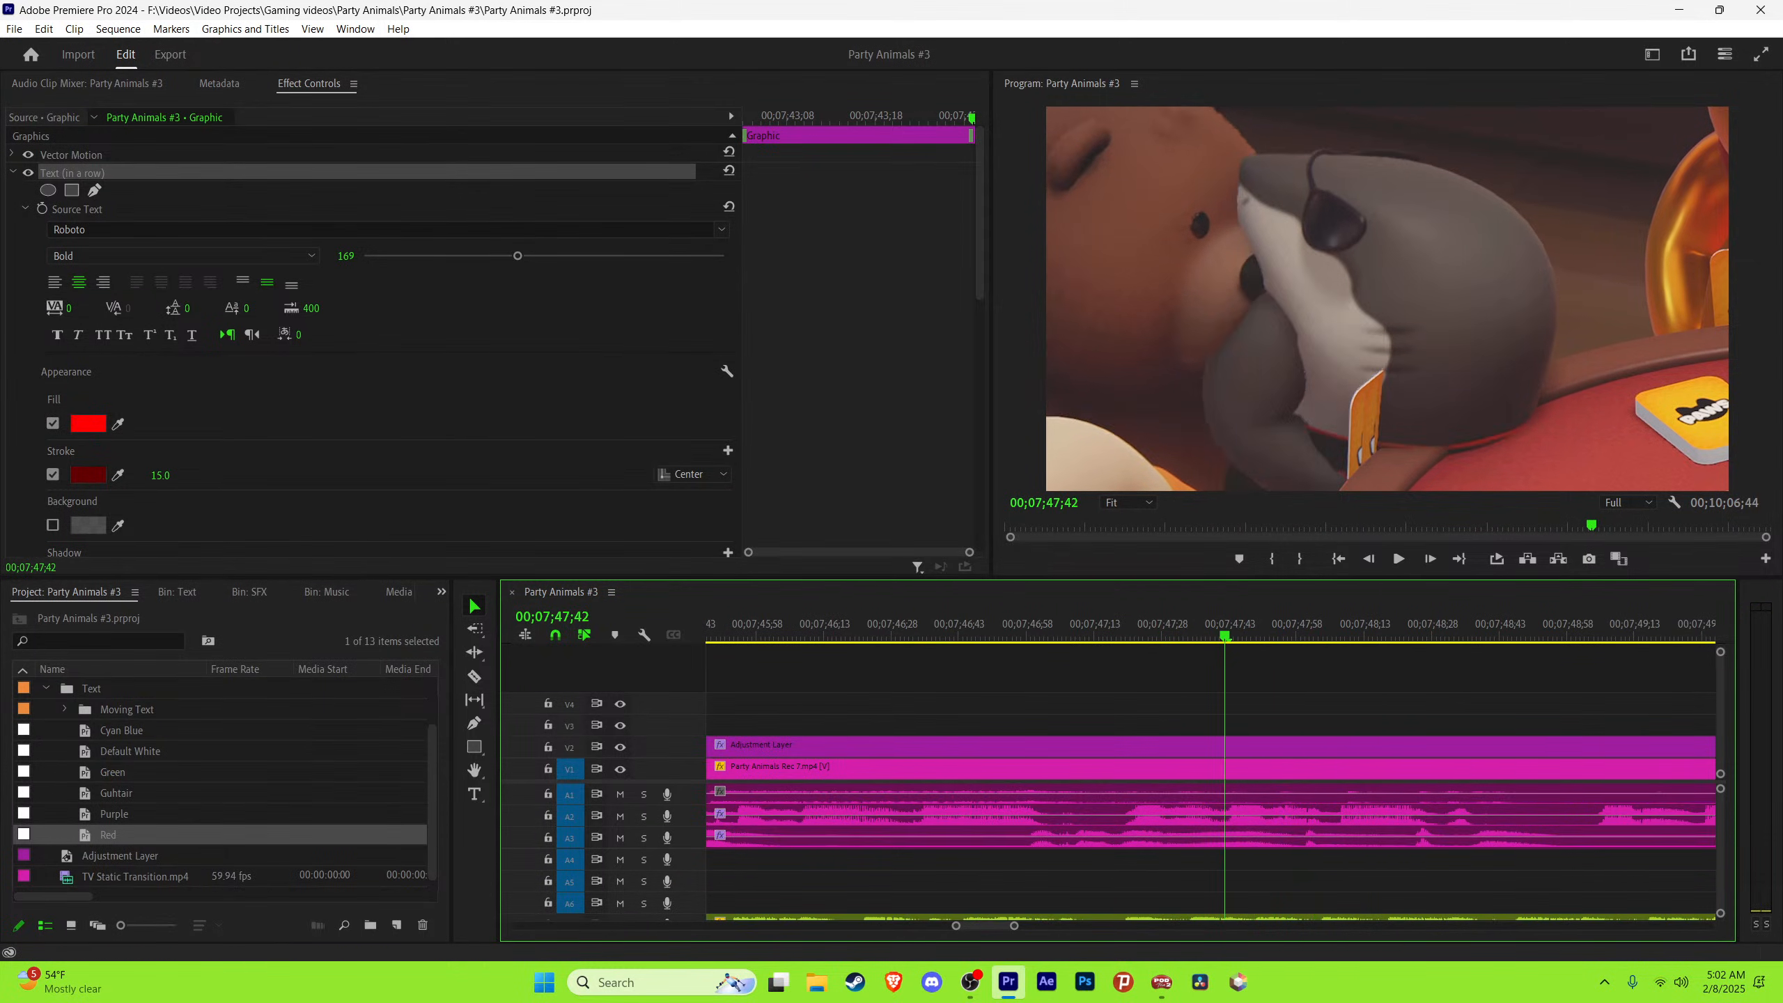
# Step: Paste the white "Get it" caption at 00;07;47;42 and place it on V3
pyautogui.hotkey('ctrl', 'v')
pyautogui.press('Left')
pyautogui.press('Left')
pyautogui.press('Left')
pyautogui.press('Left')
pyautogui.press('Left')
pyautogui.press('Left')
pyautogui.press('Left')
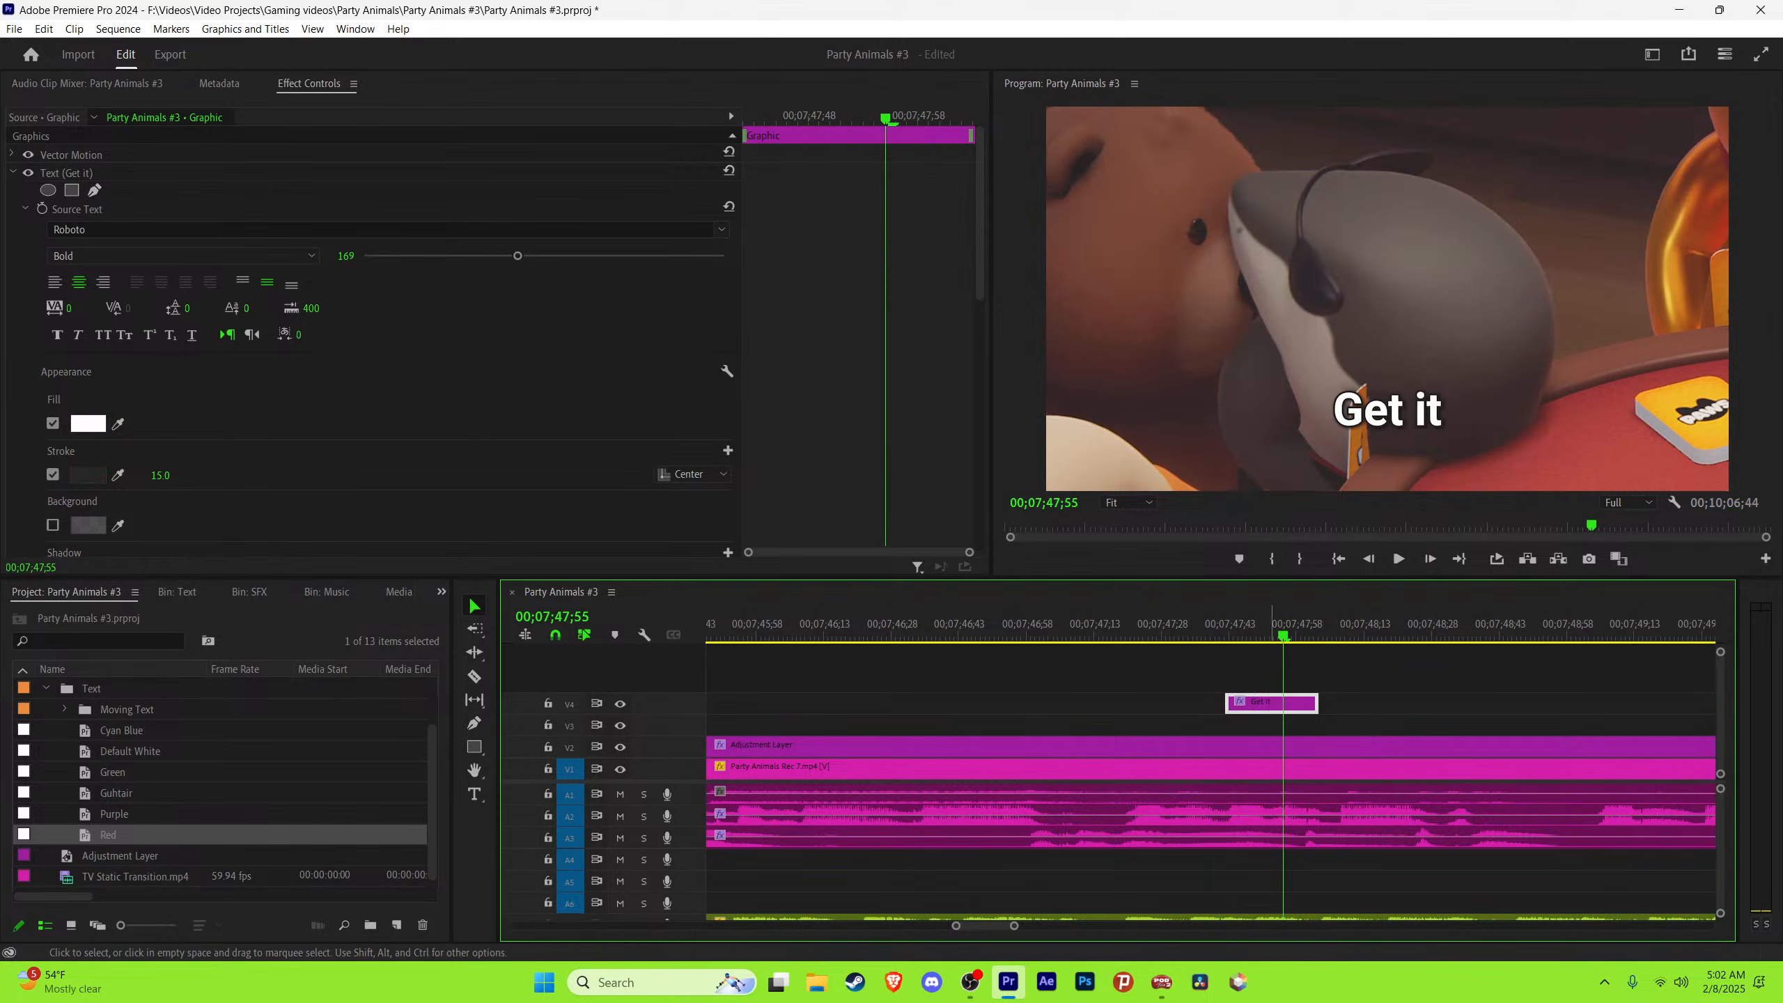
# Step: Replace the pasted "Get it" caption's text with "This is hot"
pyautogui.press('t')
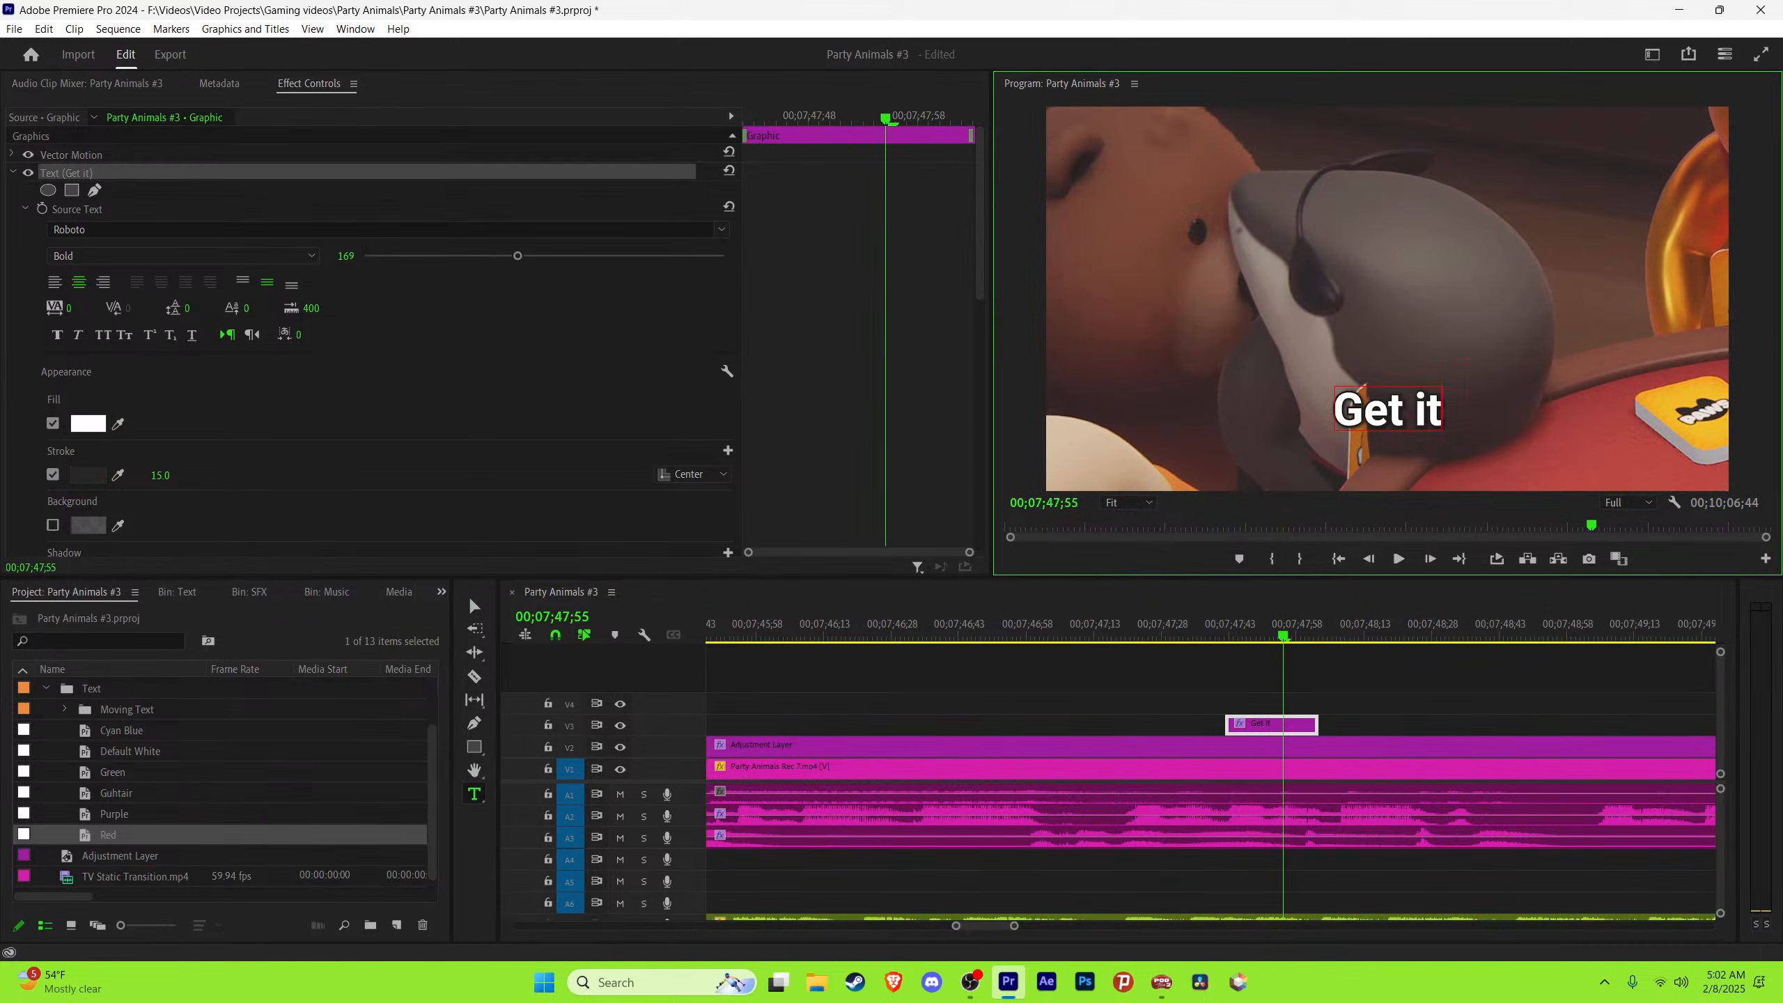
pyautogui.write('This')
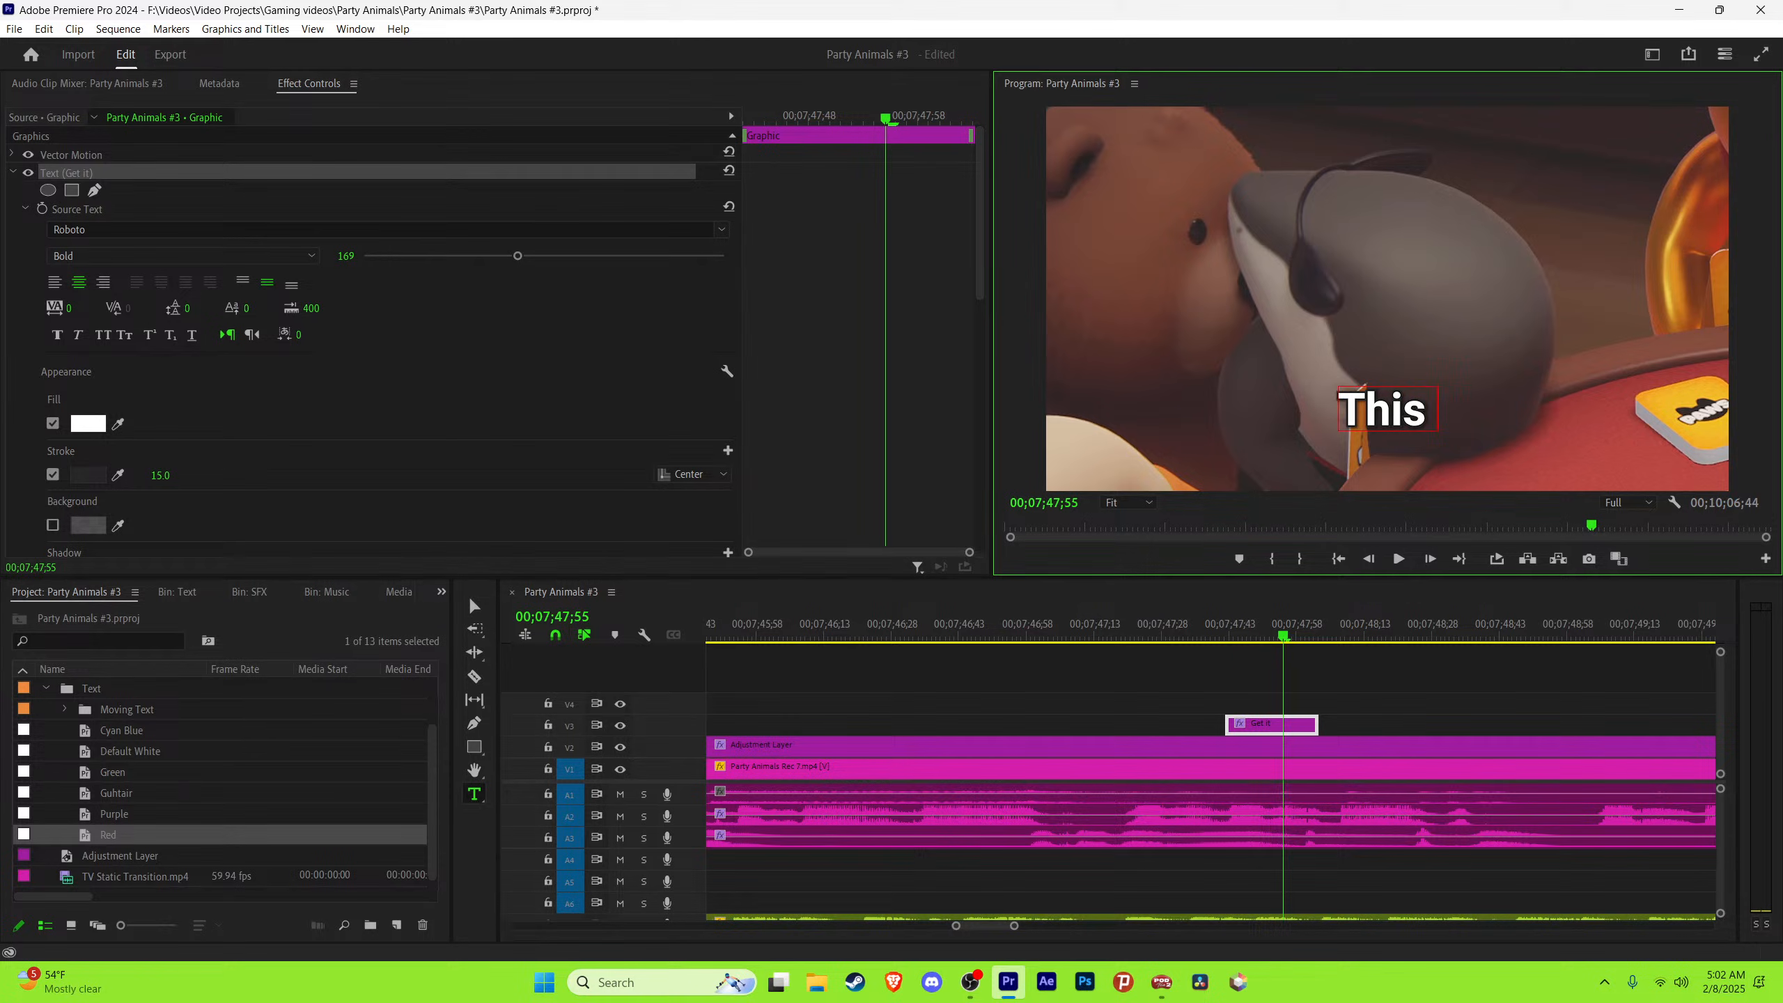
pyautogui.write(' is hot')
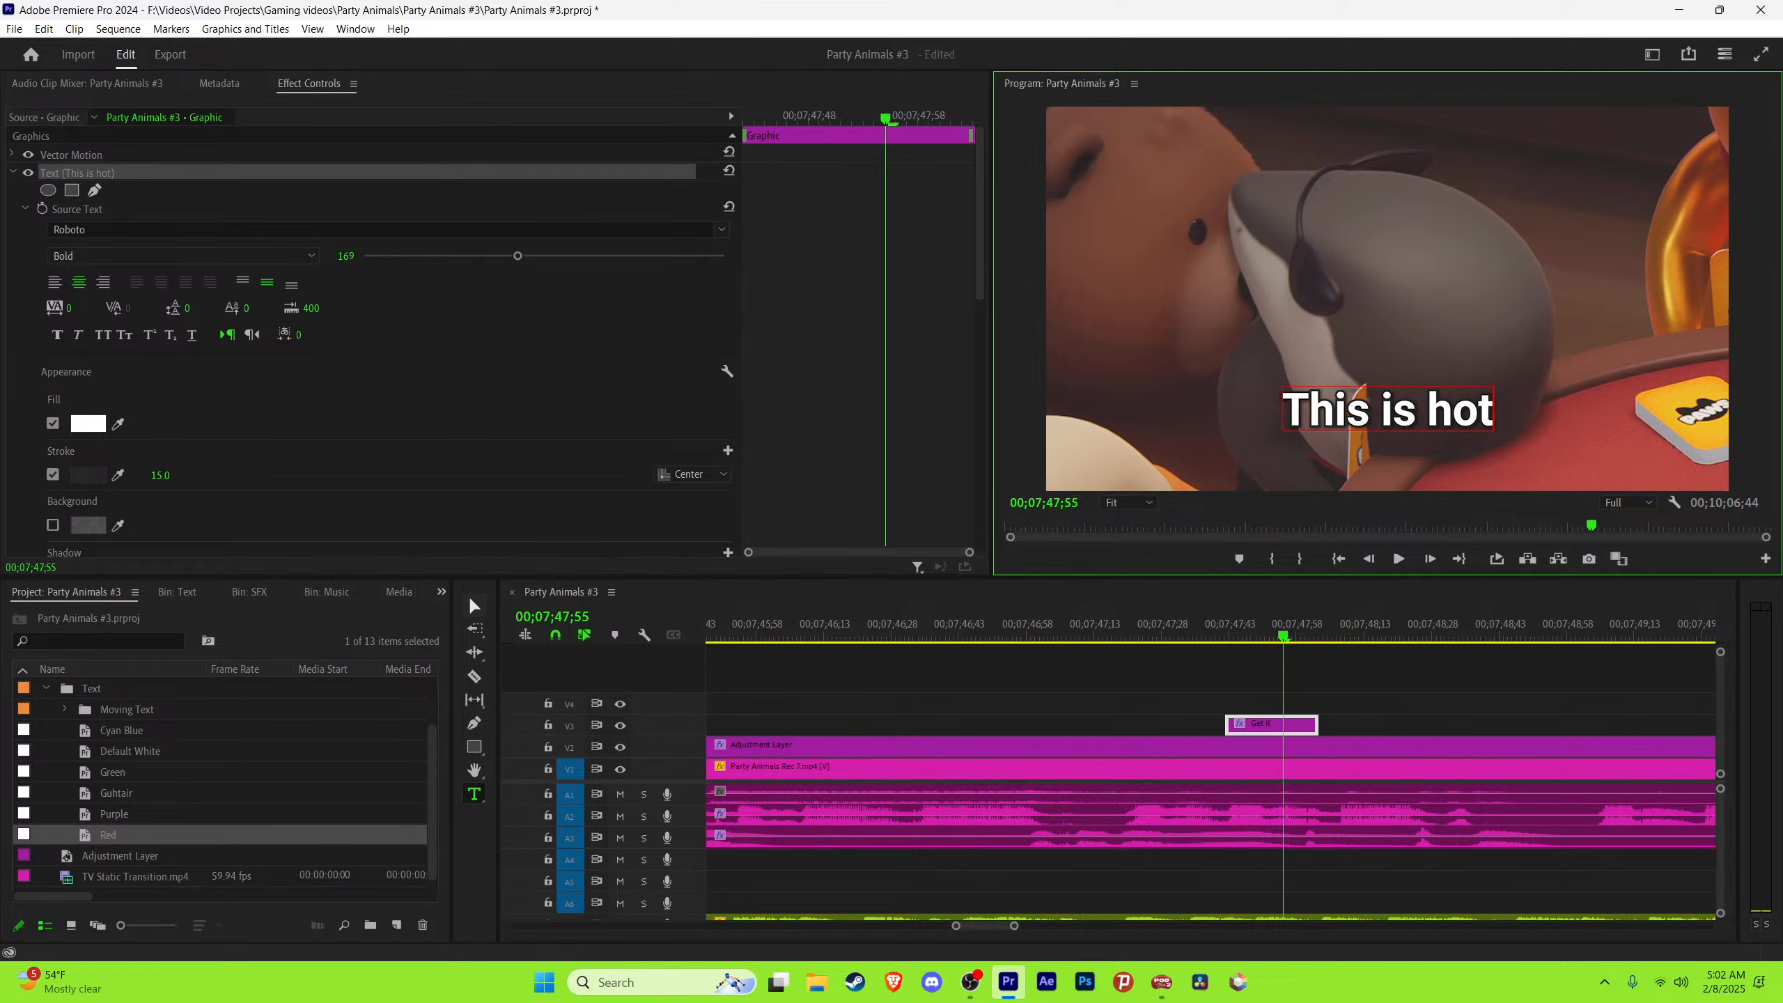
pyautogui.click(474, 606)
# Step: Play to the end of the spoken words and extend the "This is hot" caption to 00;07;48;38
pyautogui.press('space')
pyautogui.scroll(-1, 1264, 745)
pyautogui.press('space')
pyautogui.press('Right')
pyautogui.press('Right')
pyautogui.press('Right')
pyautogui.press('Right')
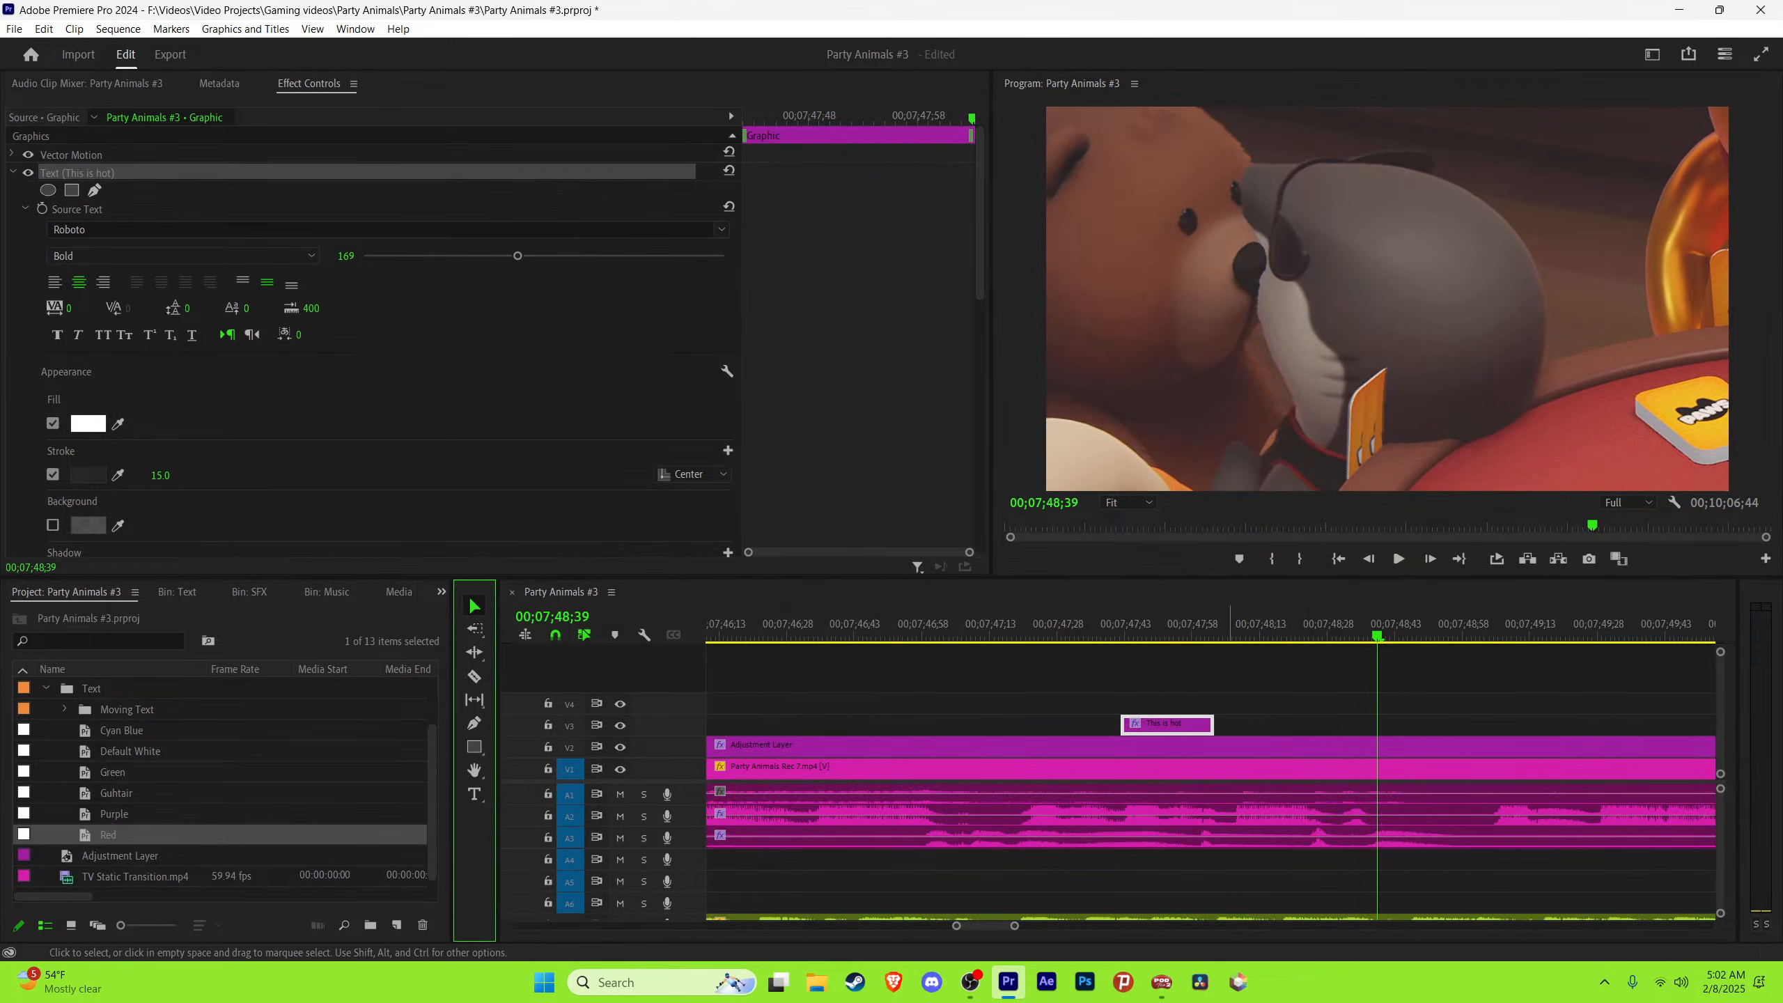
pyautogui.press('Left')
pyautogui.moveTo(1212, 726); pyautogui.dragTo(1366, 726)
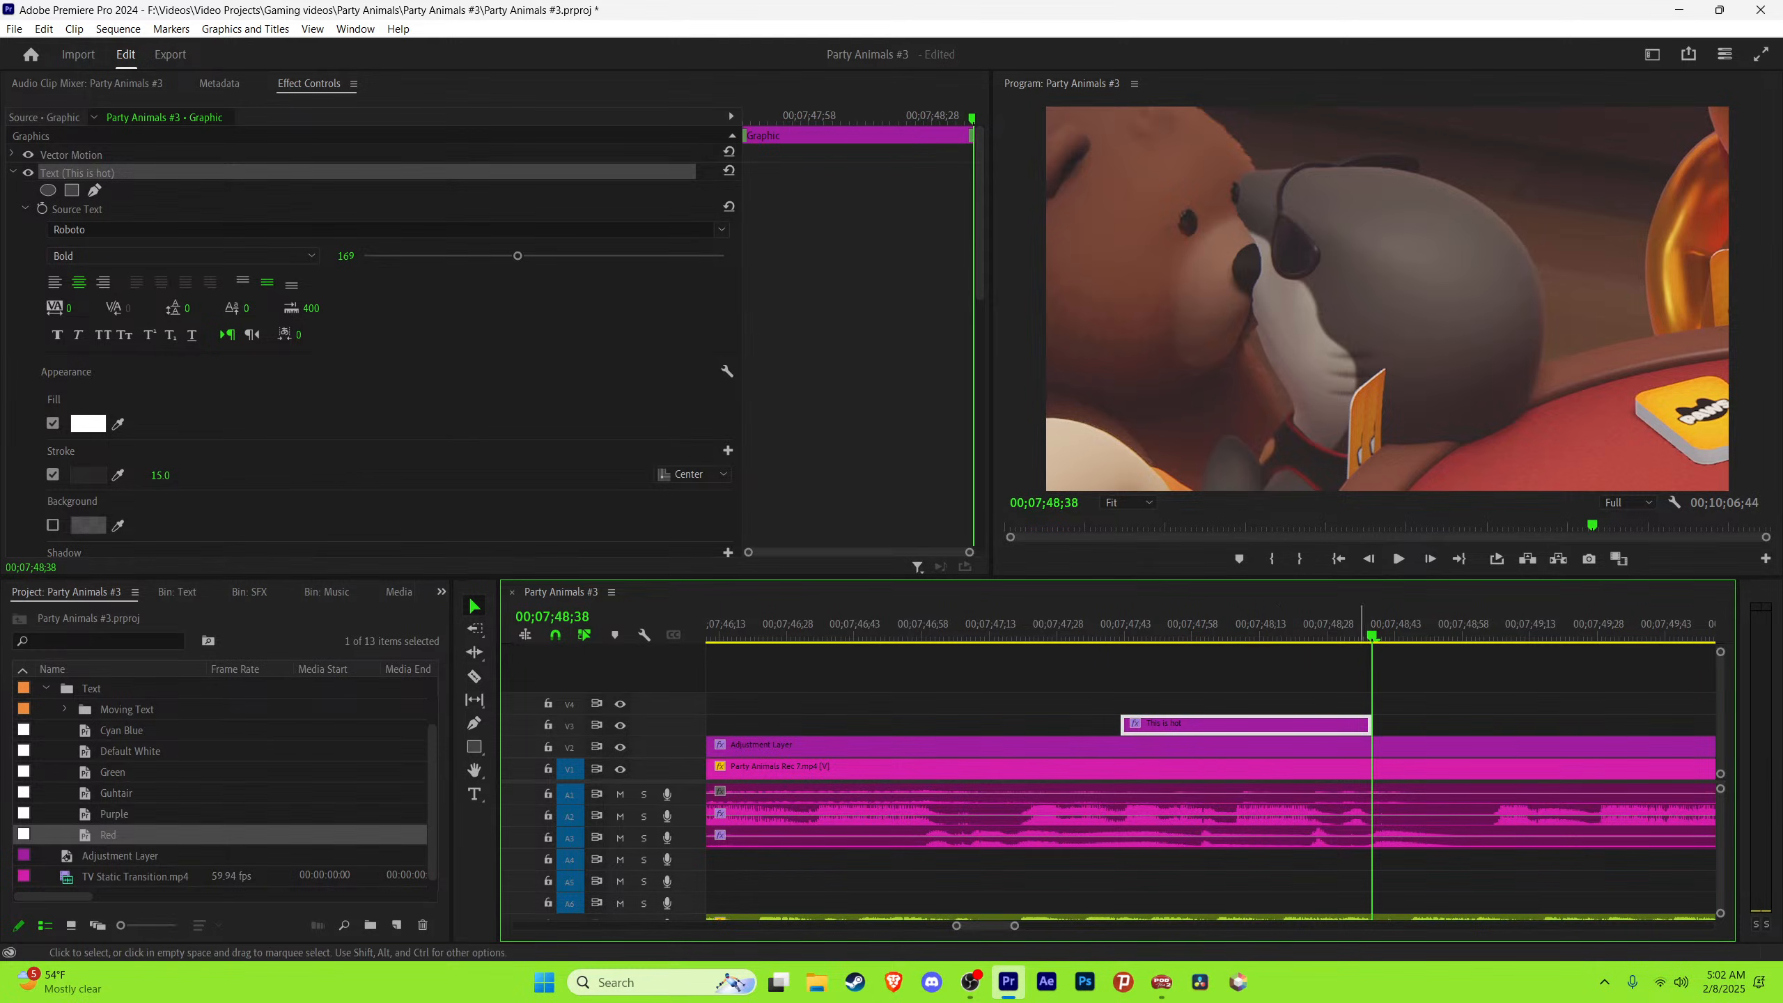
# Step: Find where the following line starts and place a duplicate of the "This is hot" caption on V3 at 00;07;49;04
pyautogui.press('space')
pyautogui.press('-')
pyautogui.press('space')
pyautogui.click(1165, 624)
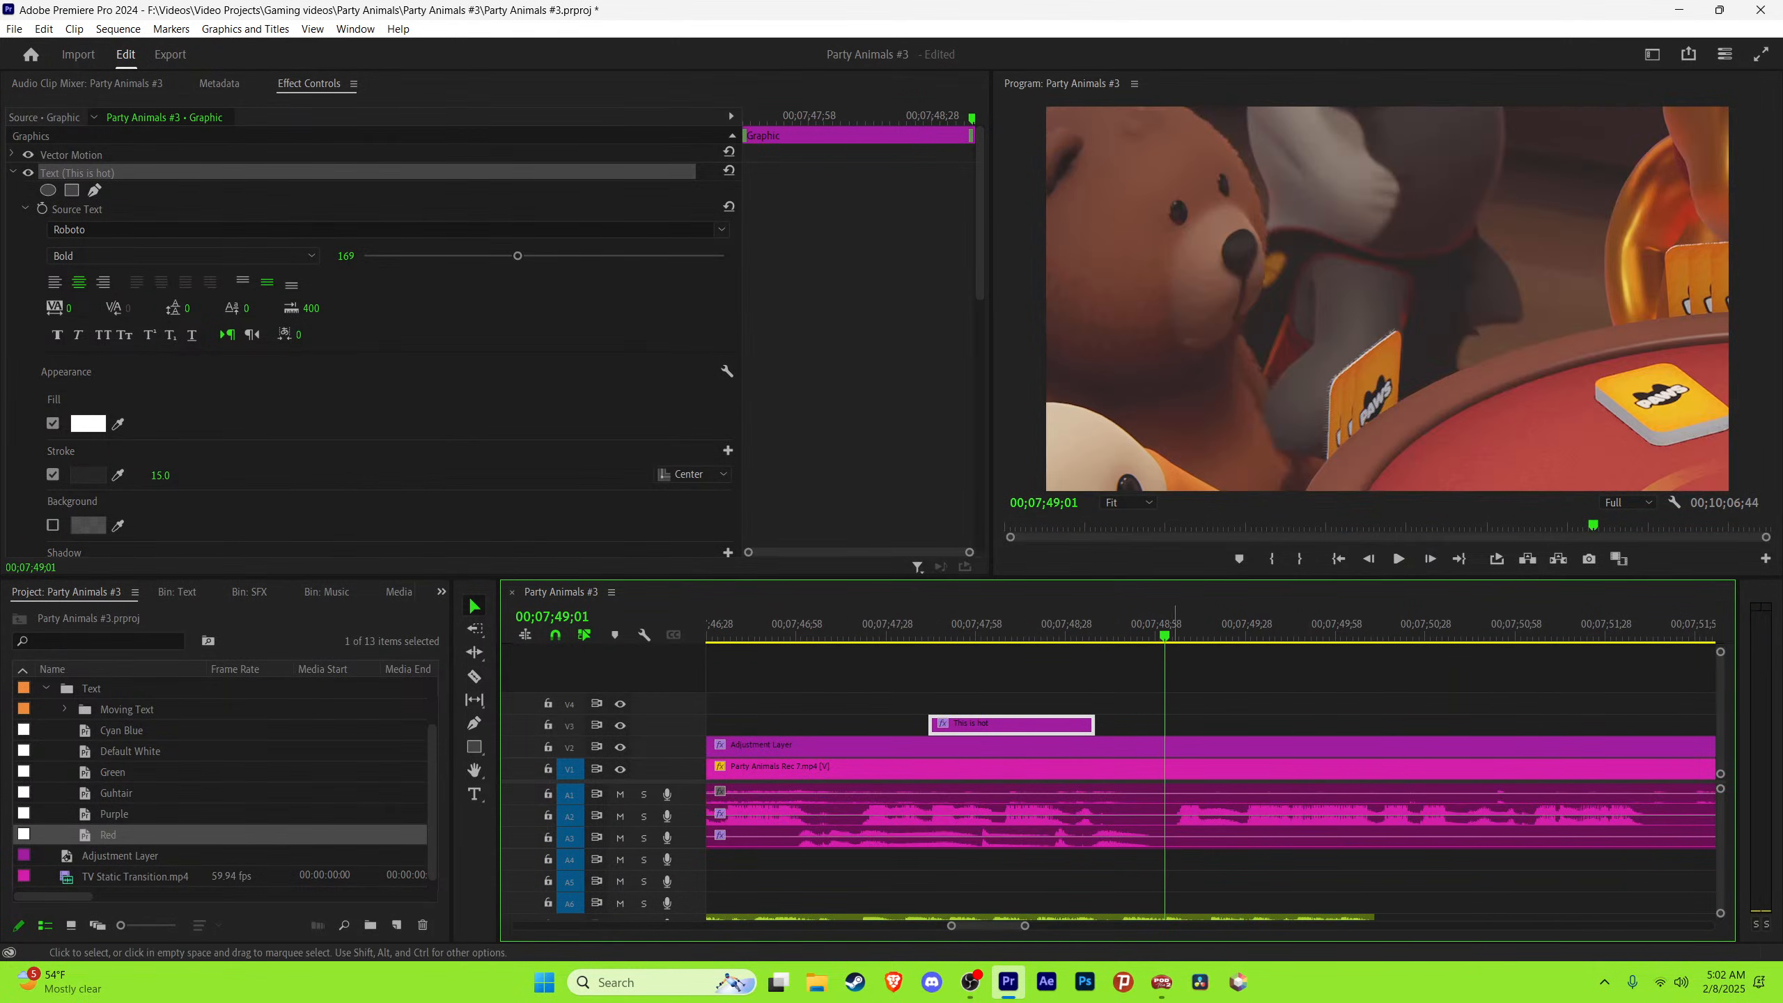
pyautogui.press('Right')
pyautogui.press('Right')
pyautogui.press('Right')
pyautogui.press('=')
pyautogui.press('=')
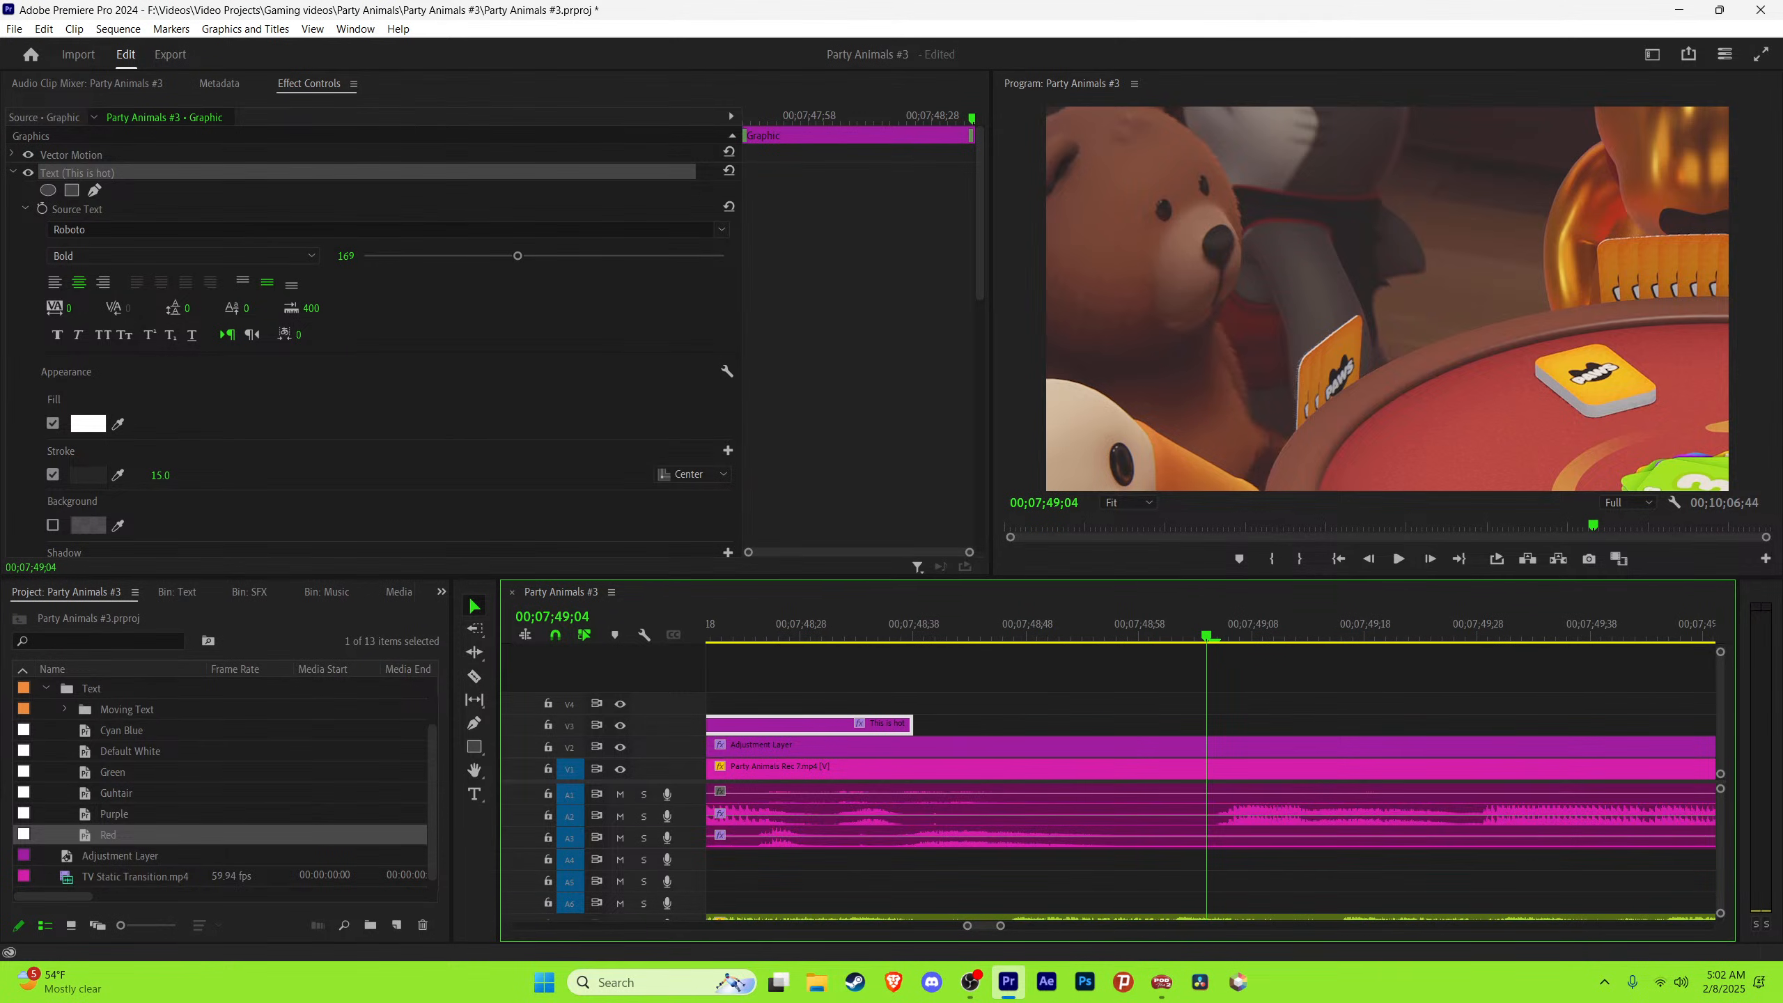
pyautogui.press('-')
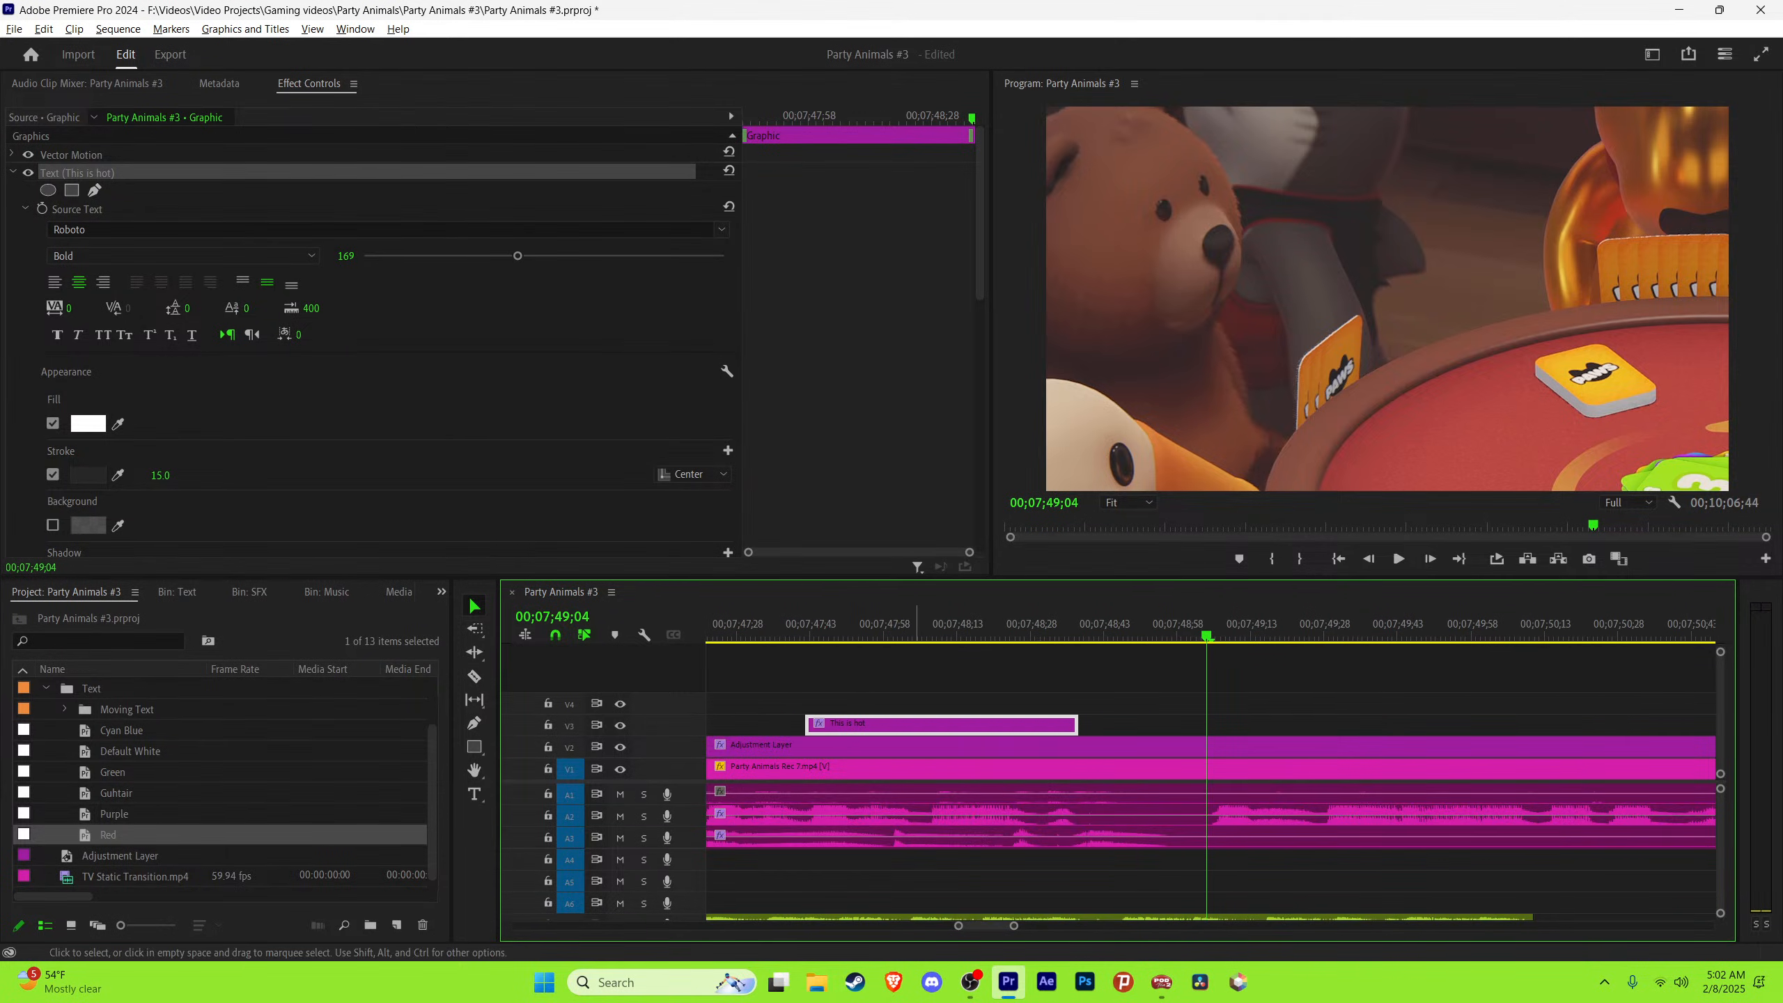
pyautogui.keyDown('alt'); pyautogui.moveTo(917, 725); pyautogui.dragTo(1319, 725); pyautogui.keyUp('alt')
# Step: Shorten the second "This is hot" caption to end at about 00;07;49;47, place another duplicate directly after it, and play on
pyautogui.press('-')
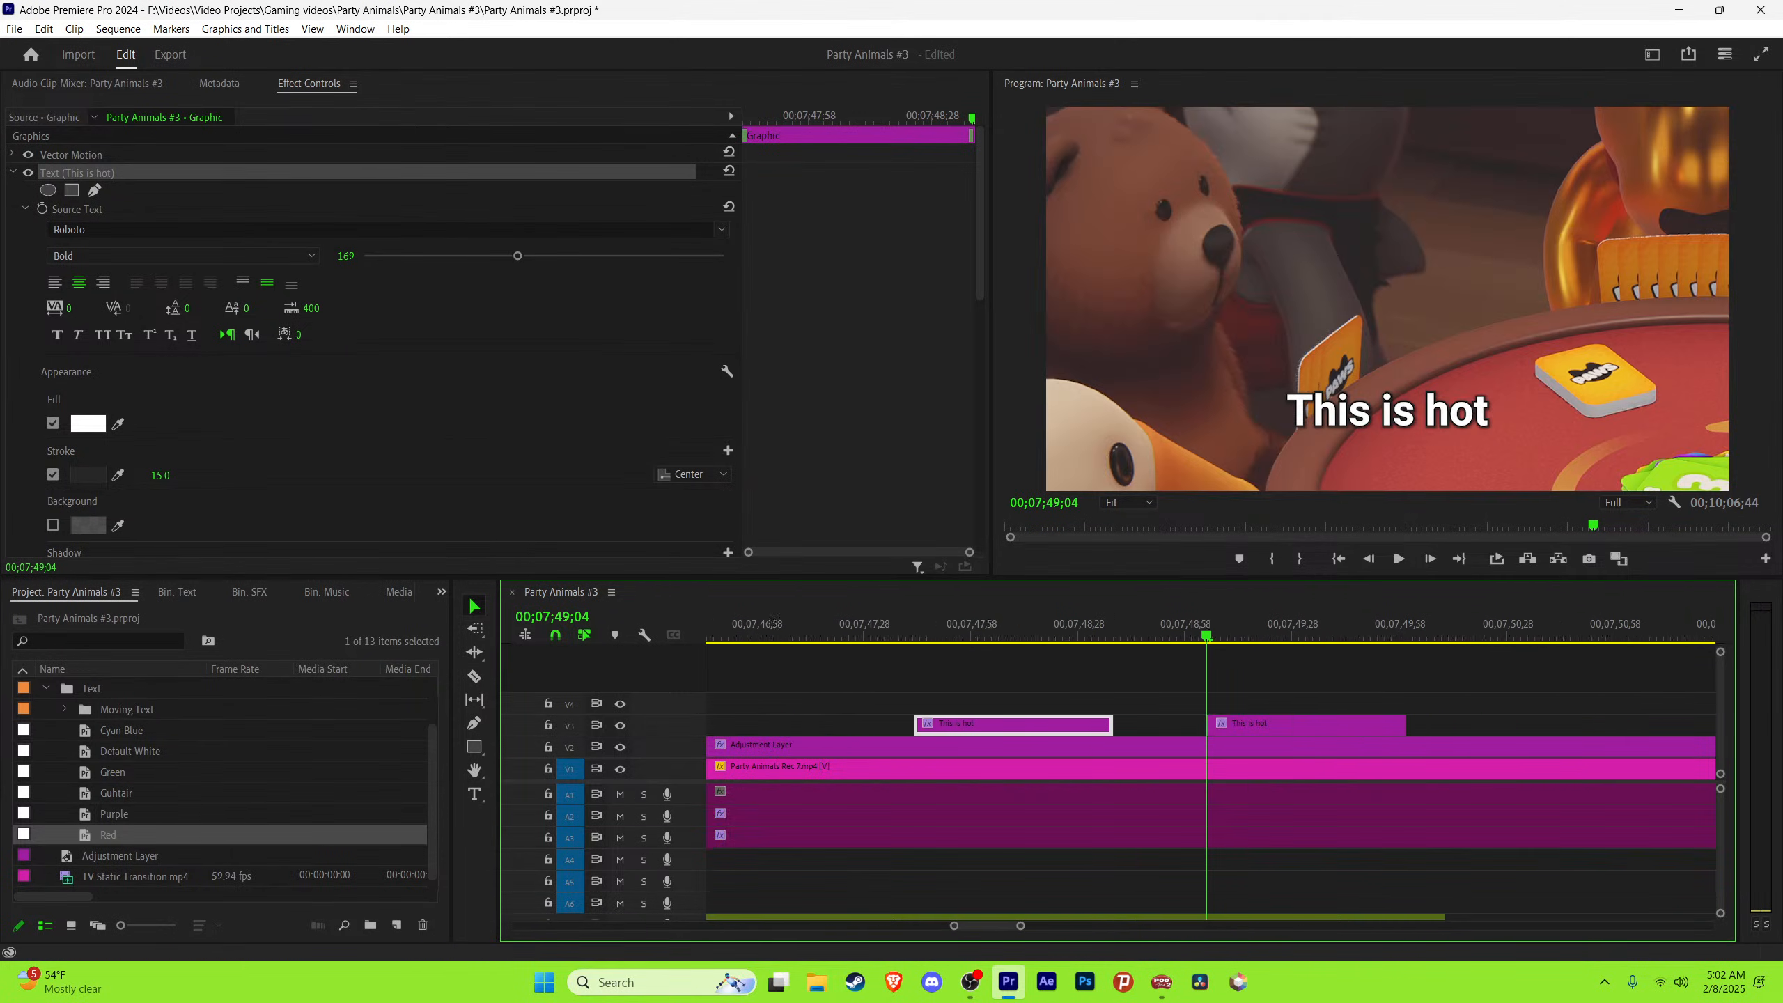
pyautogui.press('-')
pyautogui.press('space')
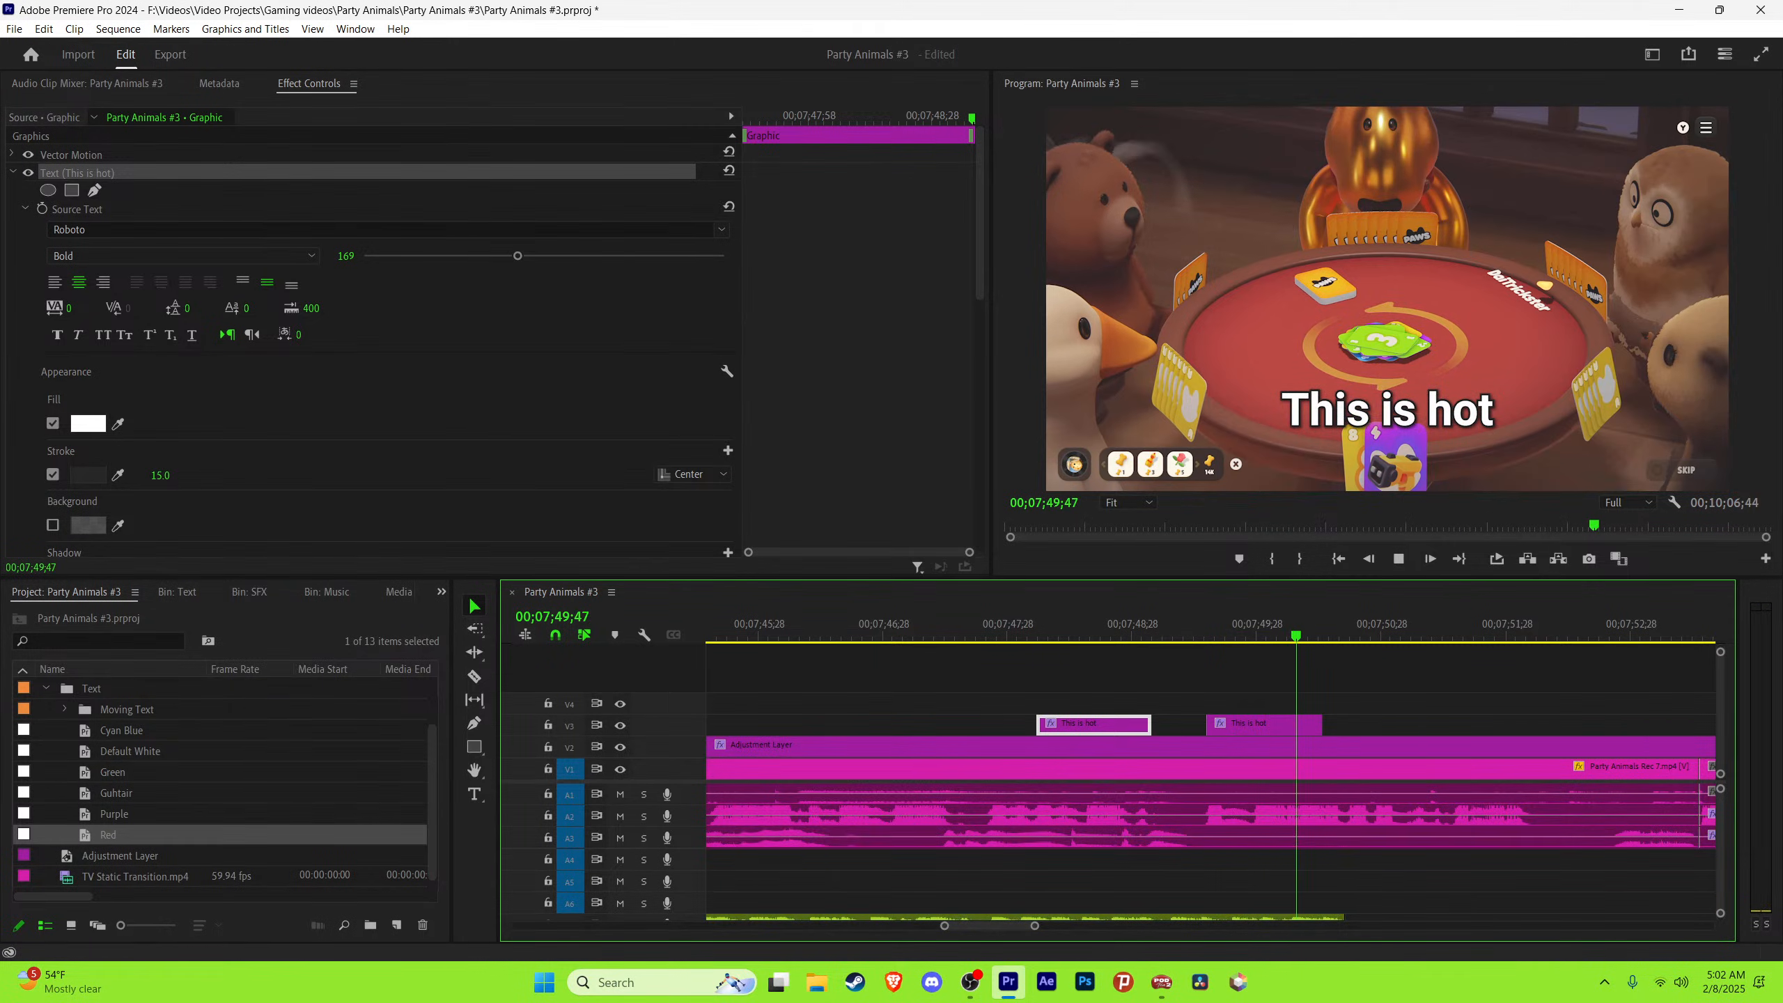
pyautogui.press('space')
pyautogui.keyDown('alt'); pyautogui.moveTo(1256, 725); pyautogui.dragTo(1346, 725); pyautogui.keyUp('alt')
pyautogui.press('space')
pyautogui.press('space')
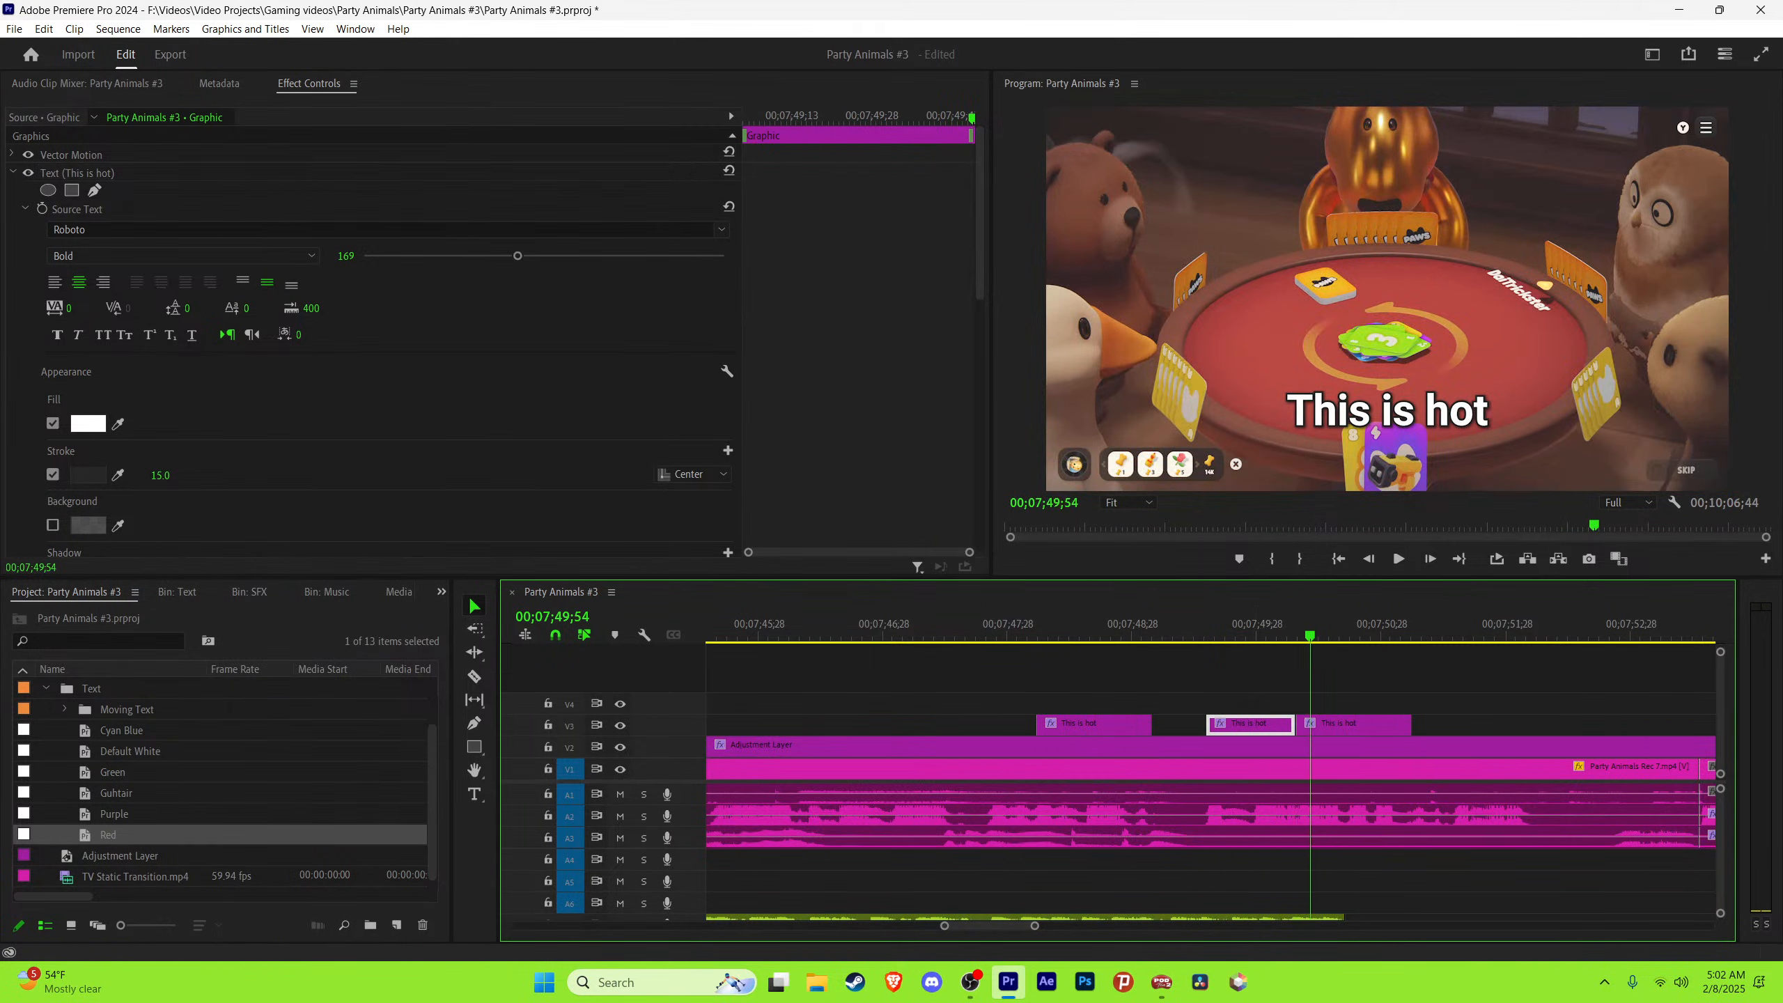
# Step: Replace the third "This is hot" caption's text with "I'm gonna" and save the project
pyautogui.click(1389, 408)
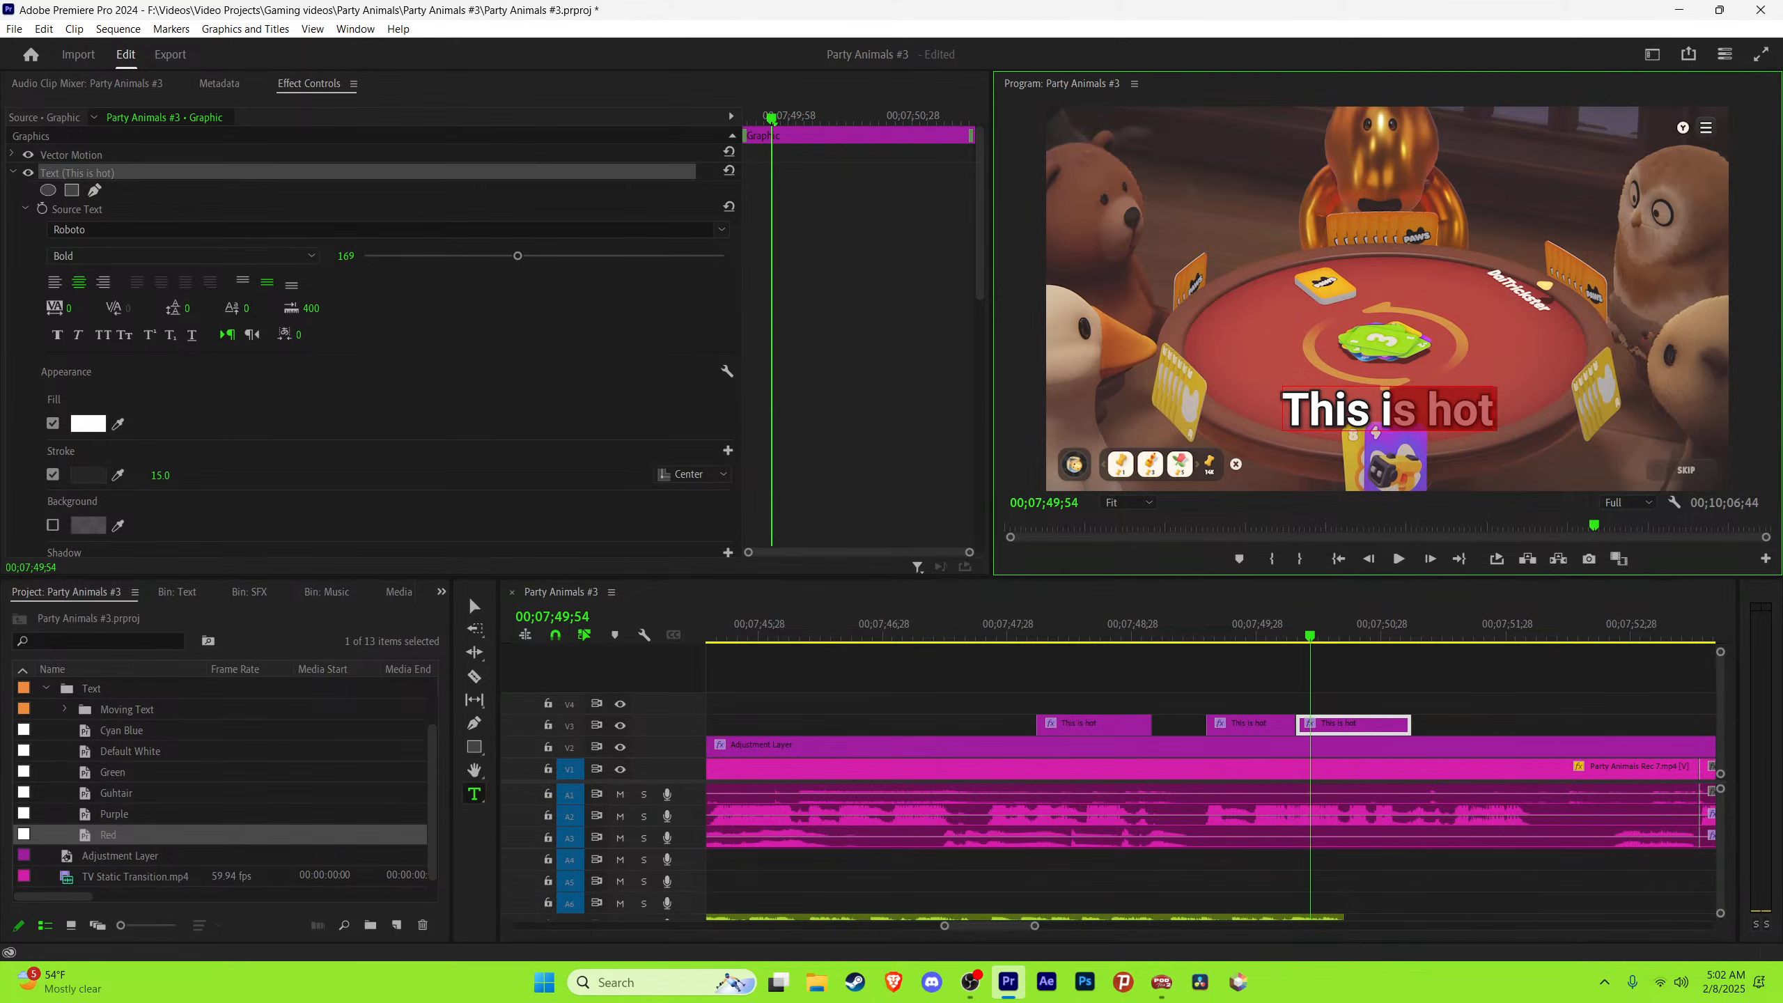
pyautogui.hotkey('ctrl', 'a')
pyautogui.press('BackSpace')
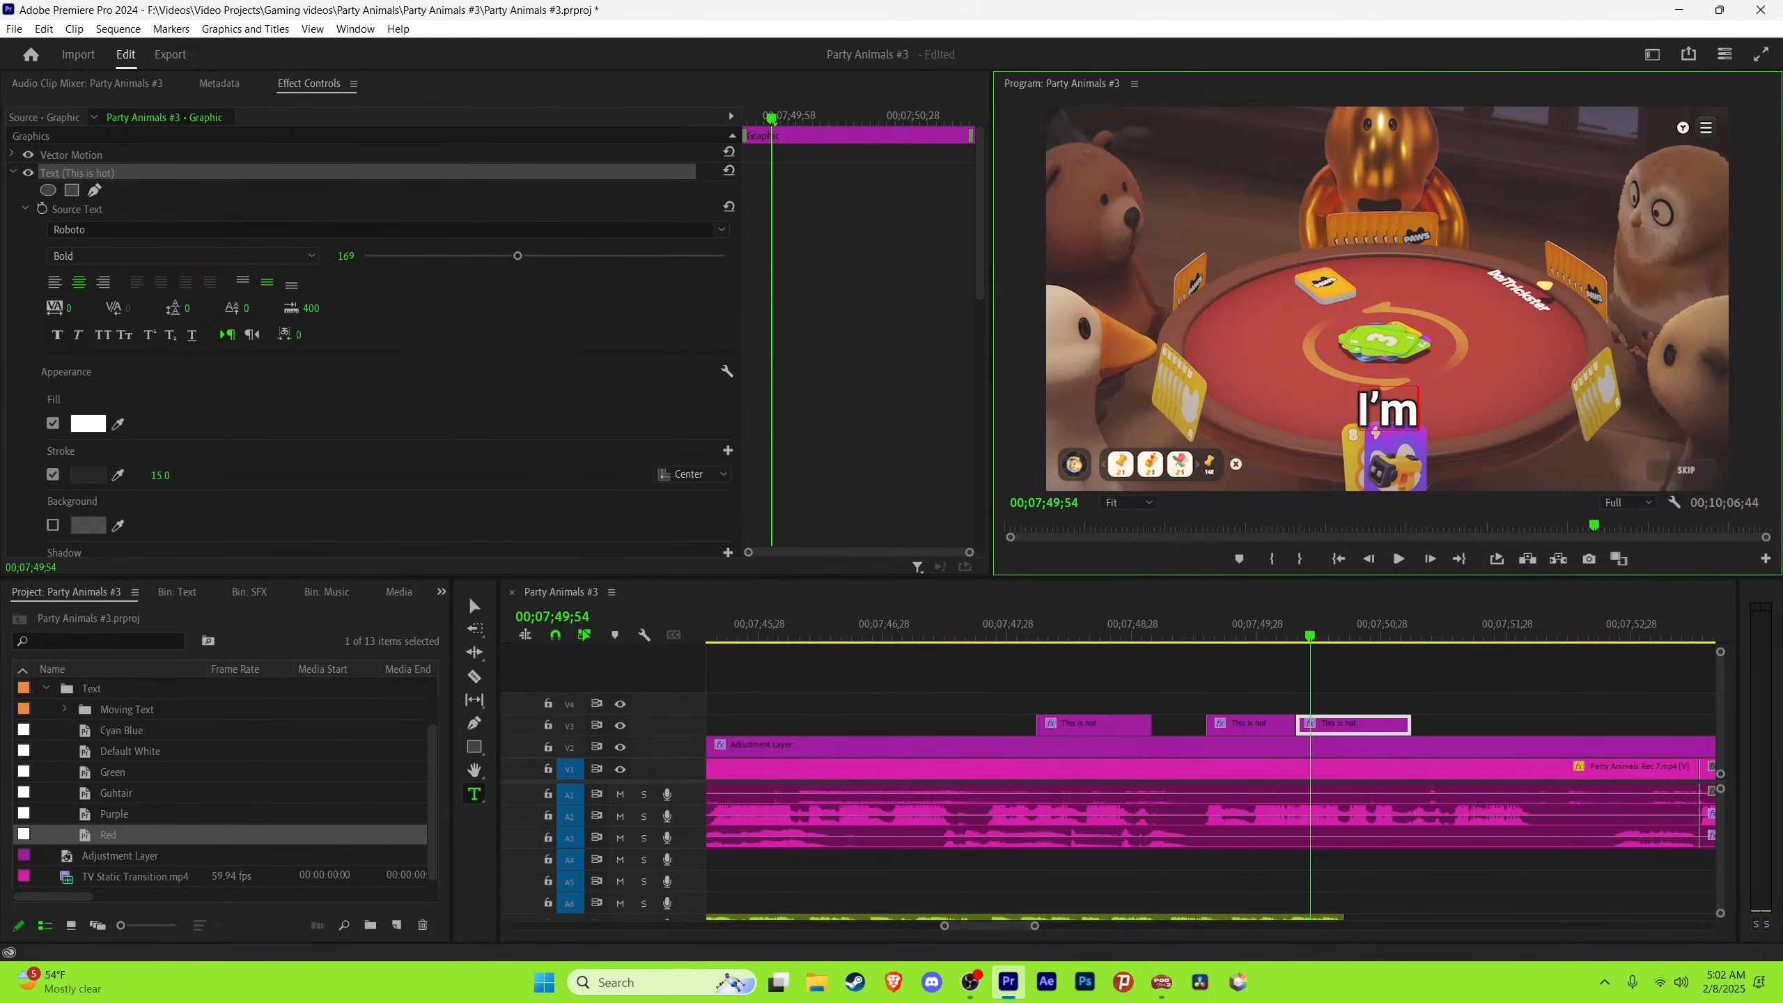
pyautogui.write("I'm gonna")
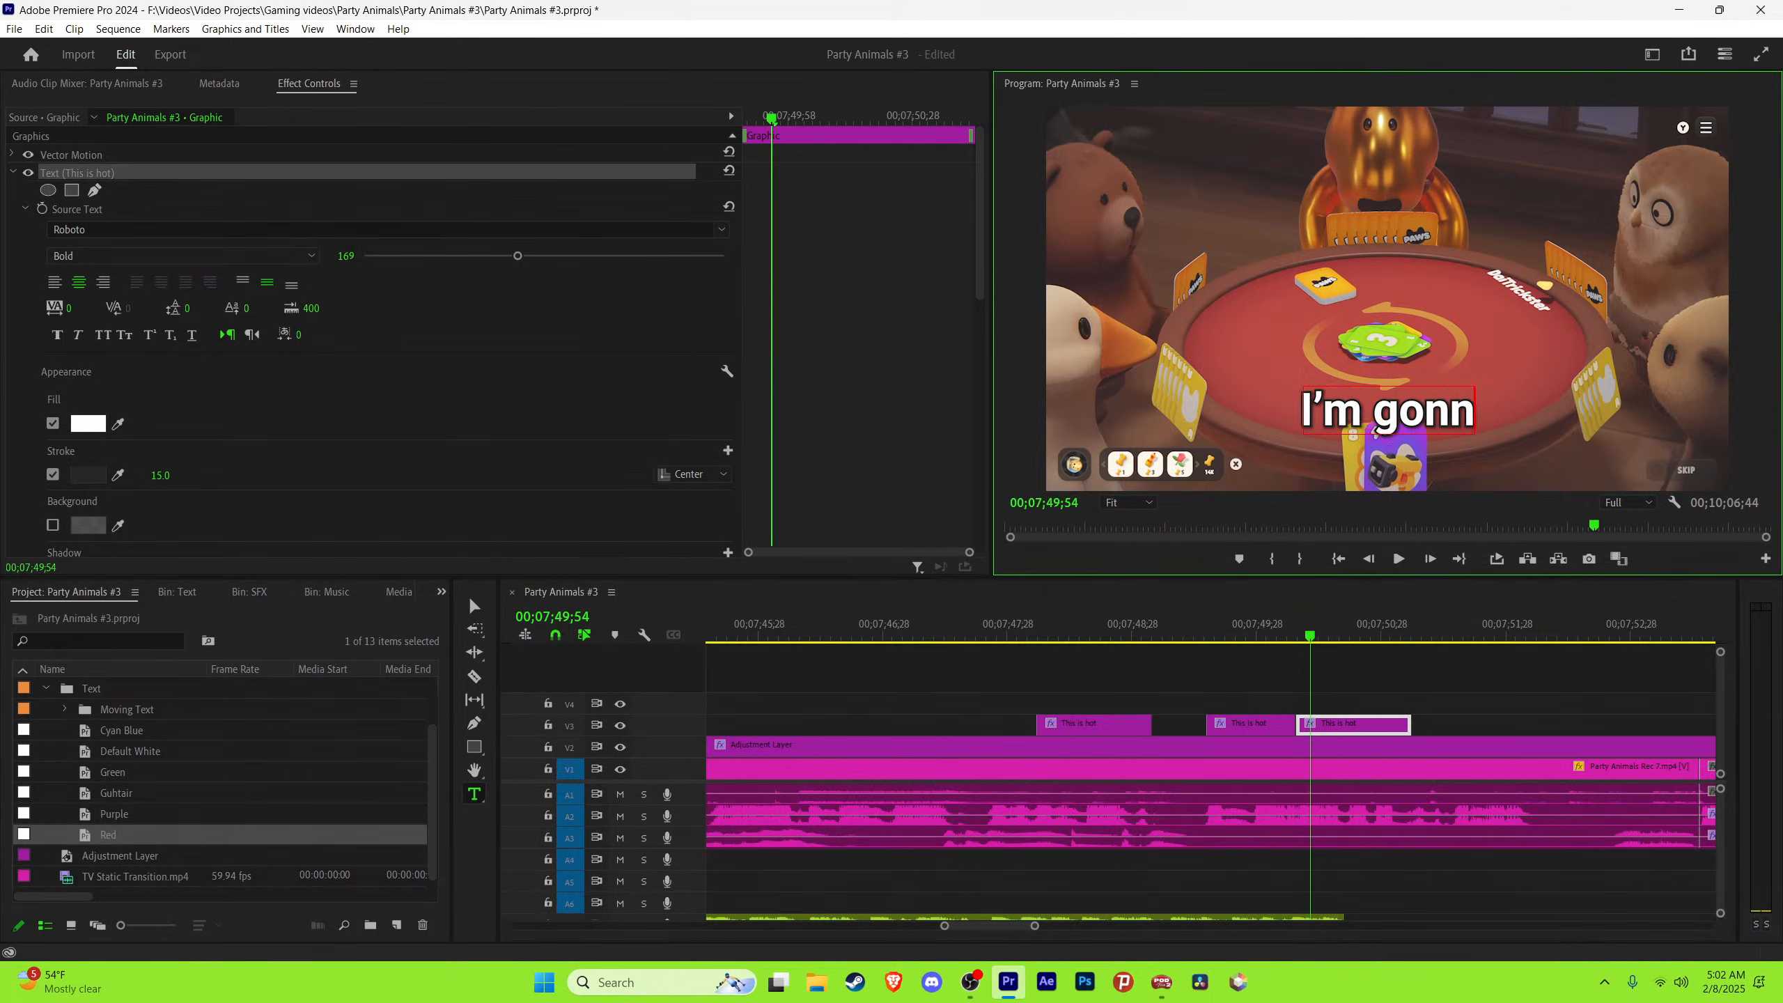
pyautogui.press('Escape')
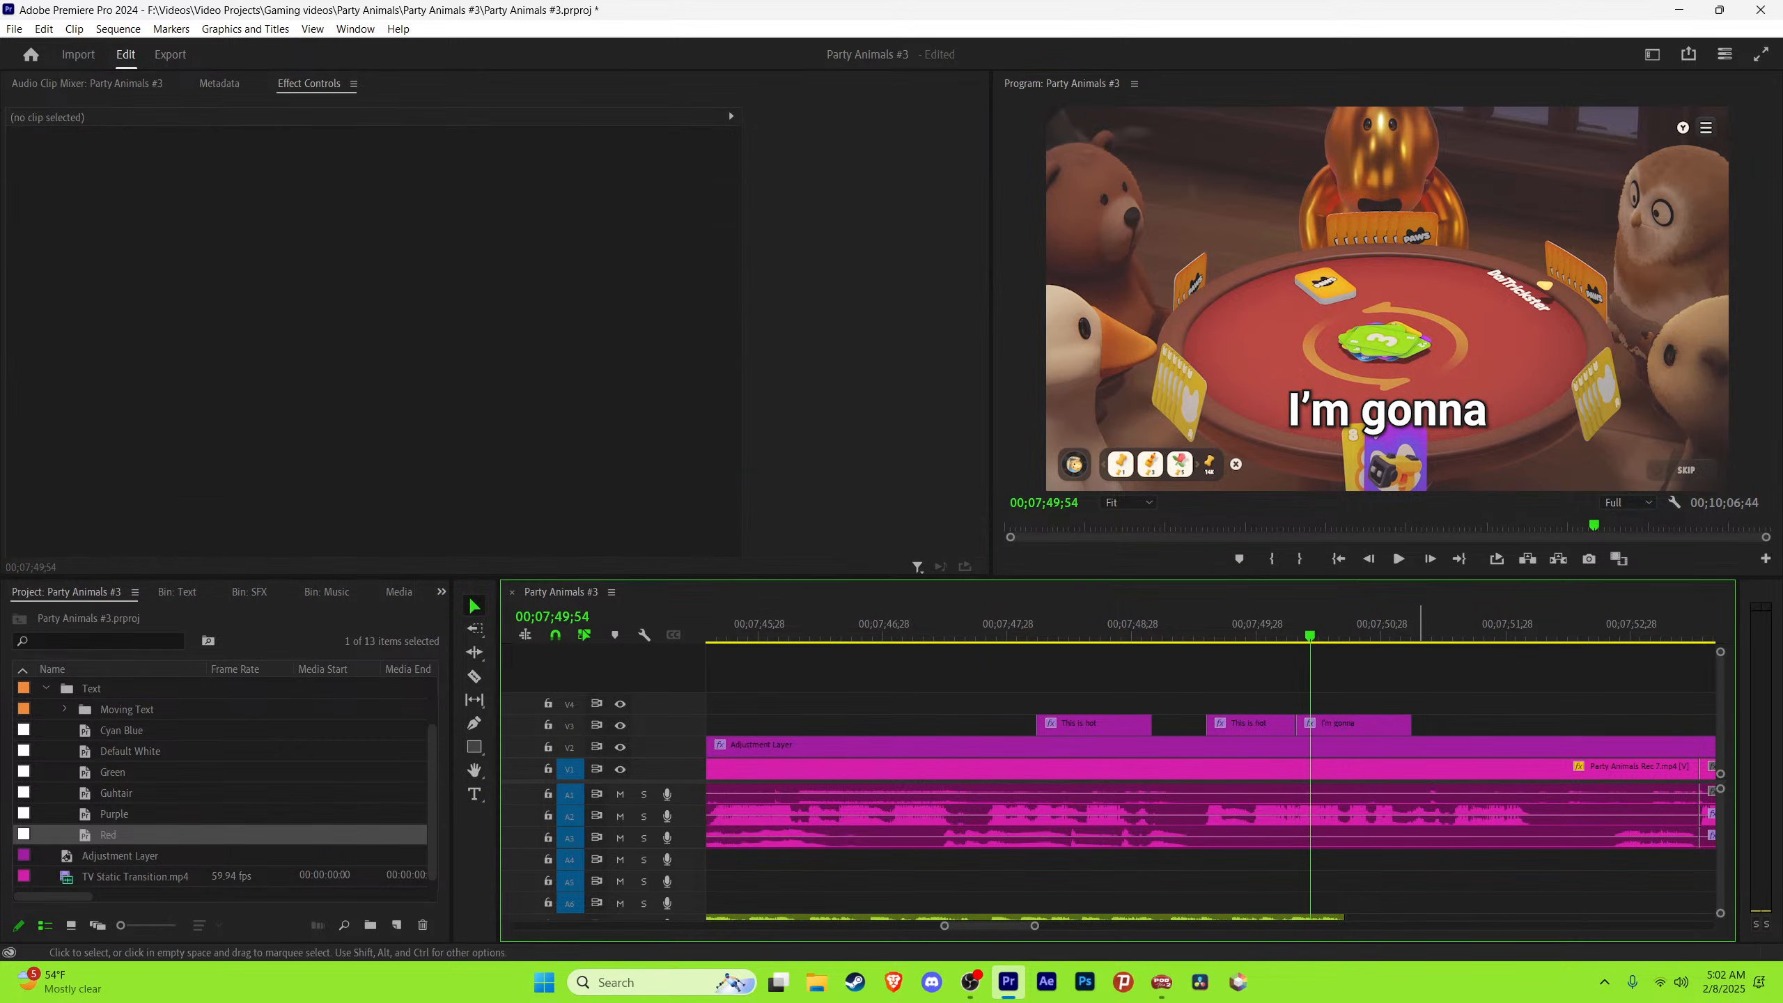
pyautogui.hotkey('ctrl', 's')
# Step: Play the spoken words and shorten the "I'm gonna" caption to end at about 00;07;50;11
pyautogui.click(1407, 769)
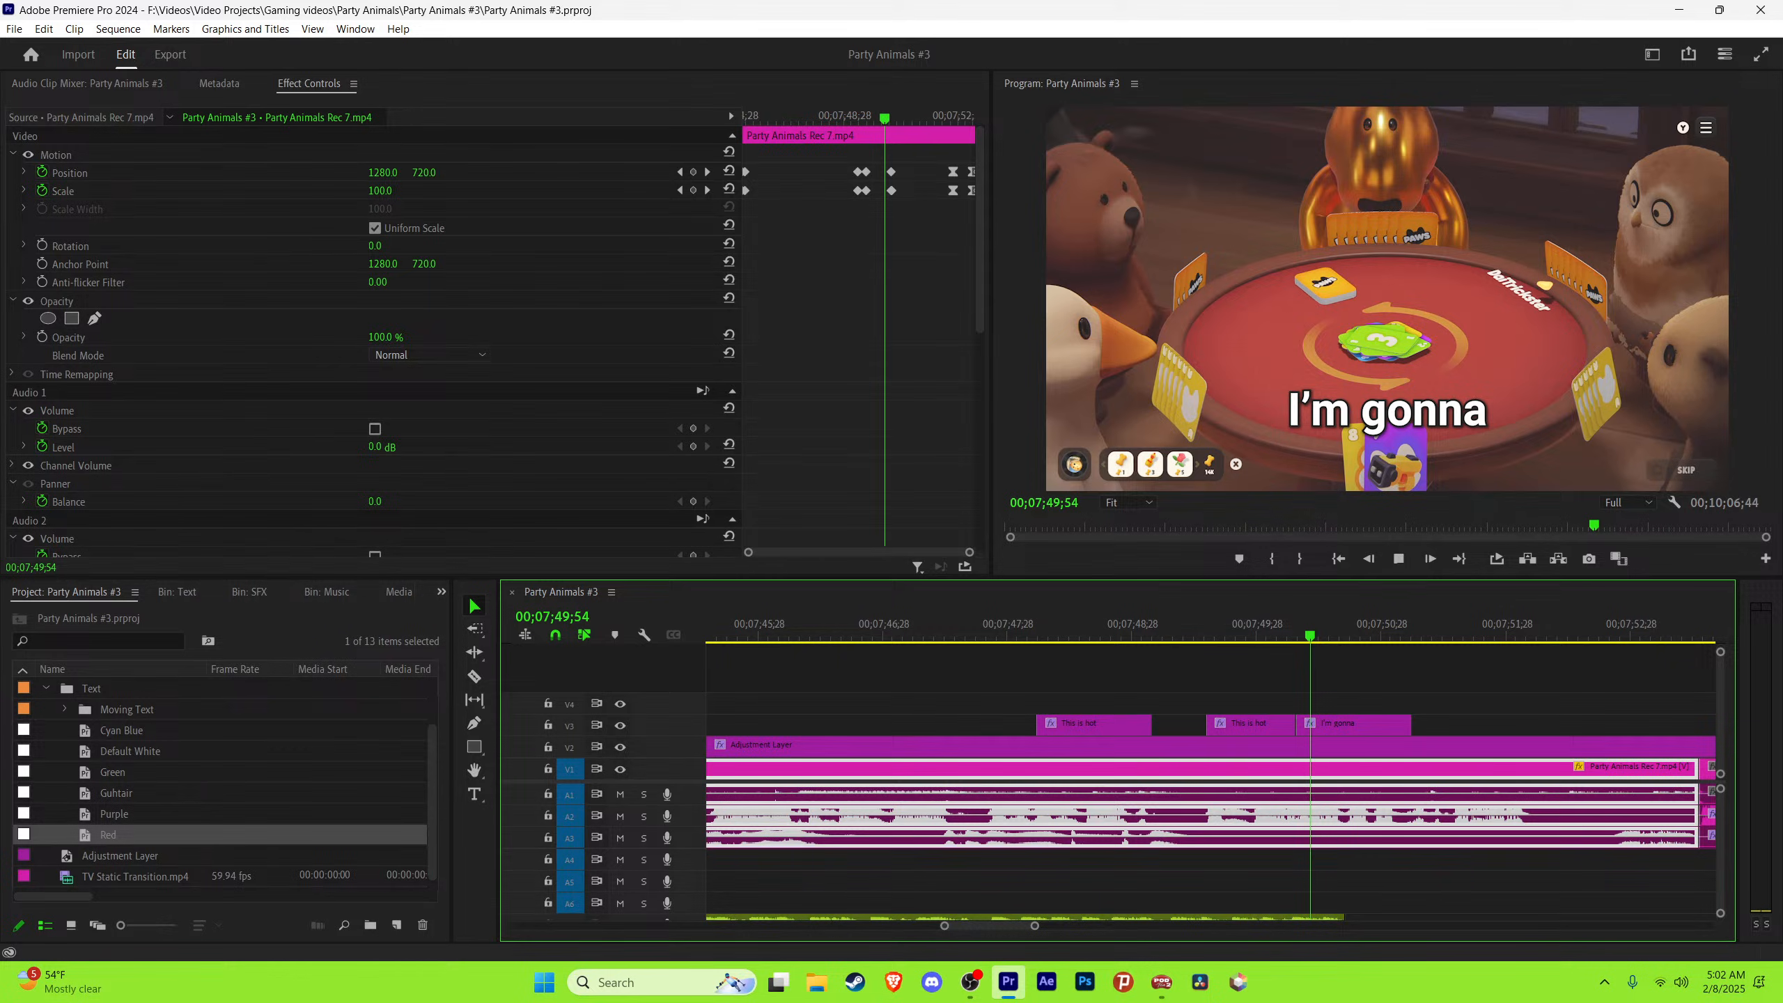
pyautogui.press('space')
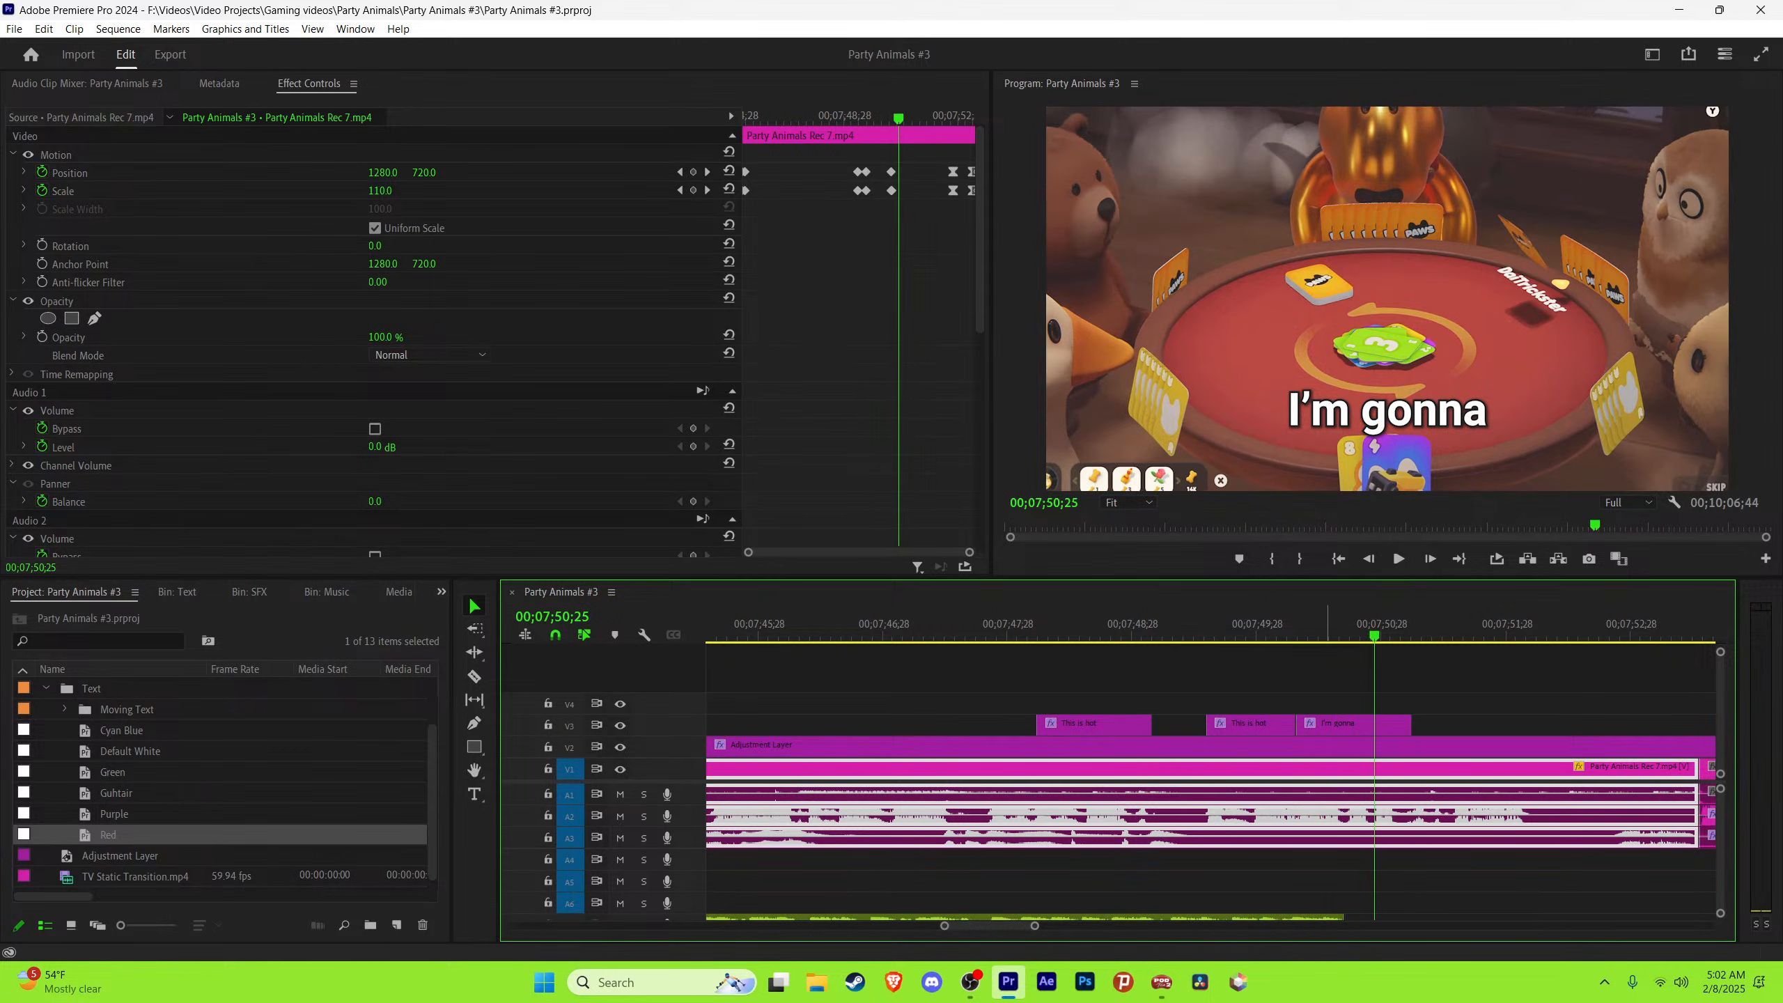
pyautogui.click(1327, 625)
pyautogui.click(1405, 678)
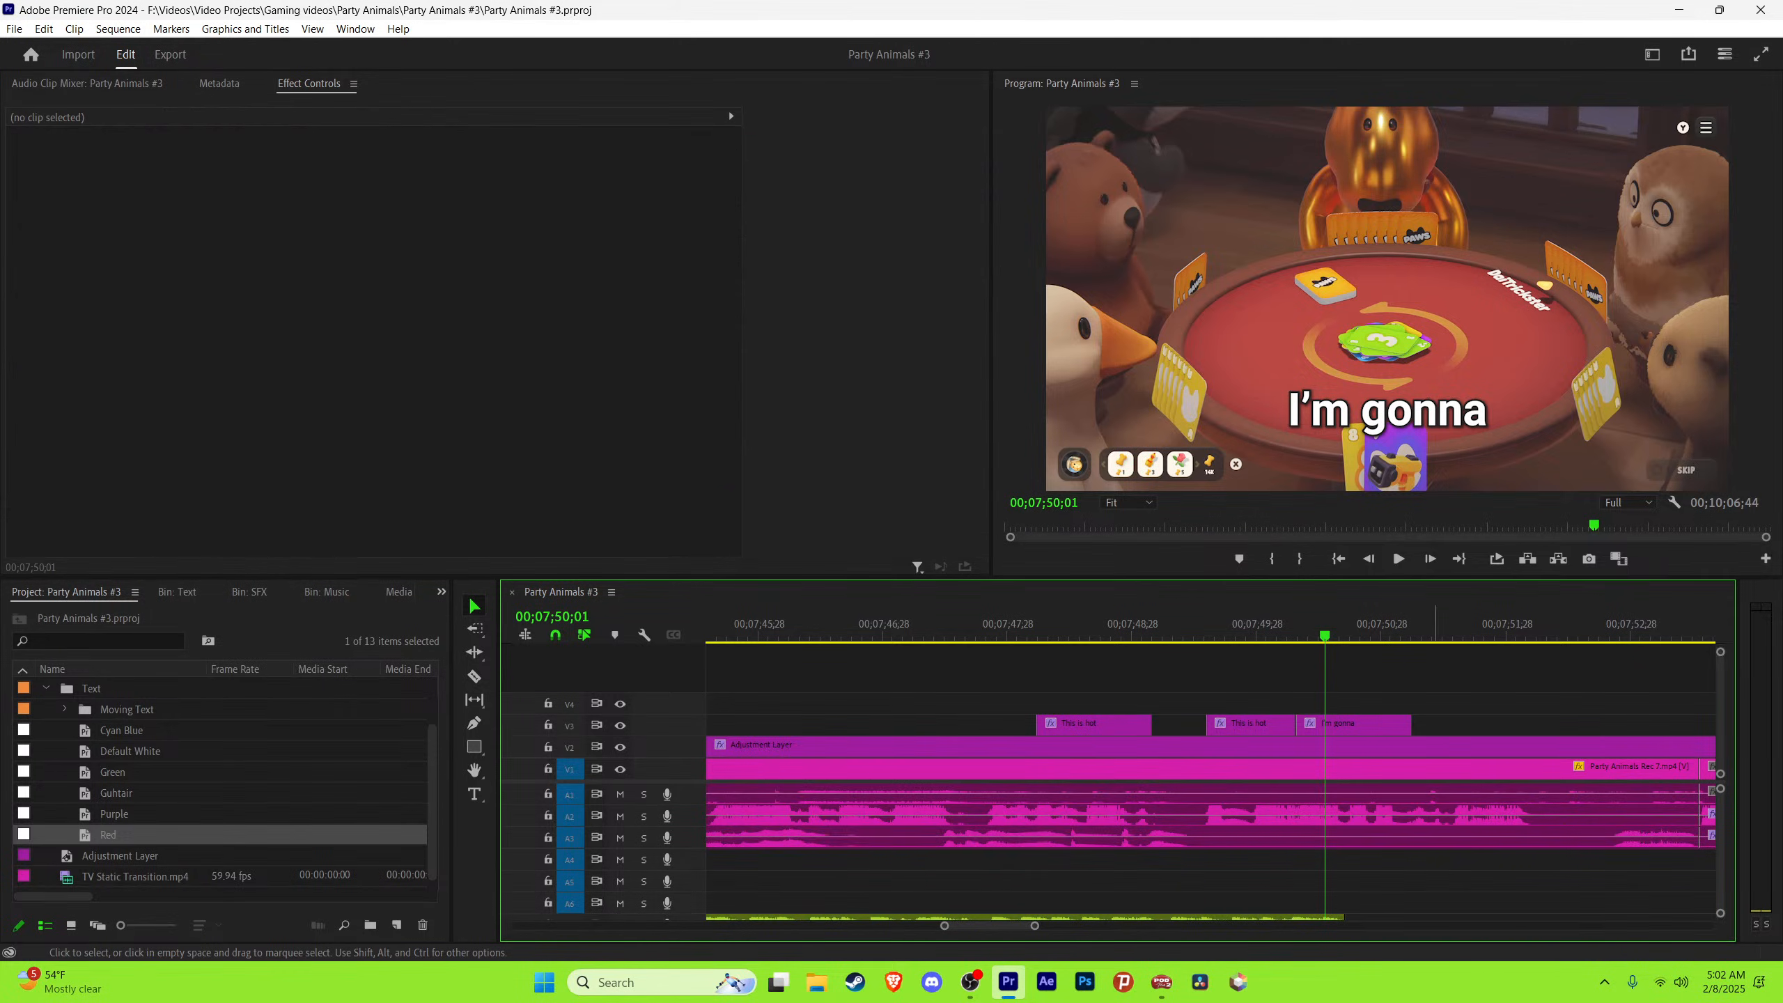
pyautogui.moveTo(1410, 724); pyautogui.dragTo(1345, 724)
# Step: Check where the following words start and place a duplicate of the "I'm gonna" caption on V3 at 00;07;50;11
pyautogui.press('space')
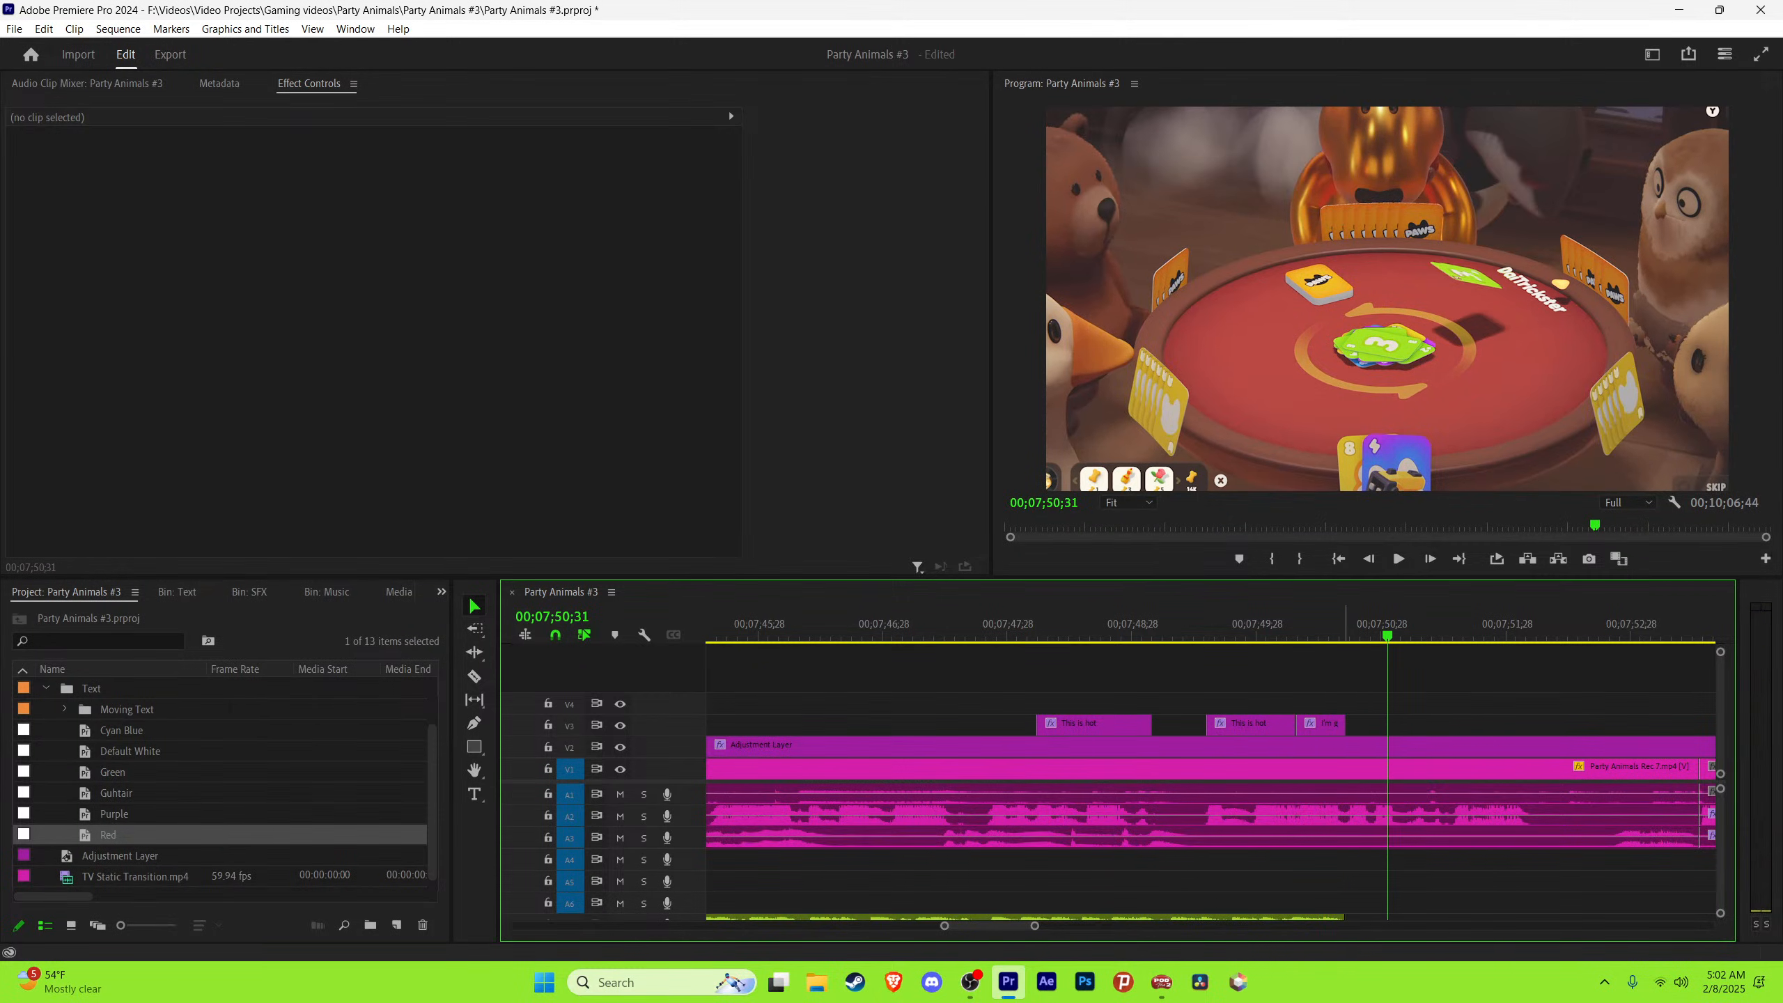
pyautogui.click(1342, 624)
pyautogui.press('space')
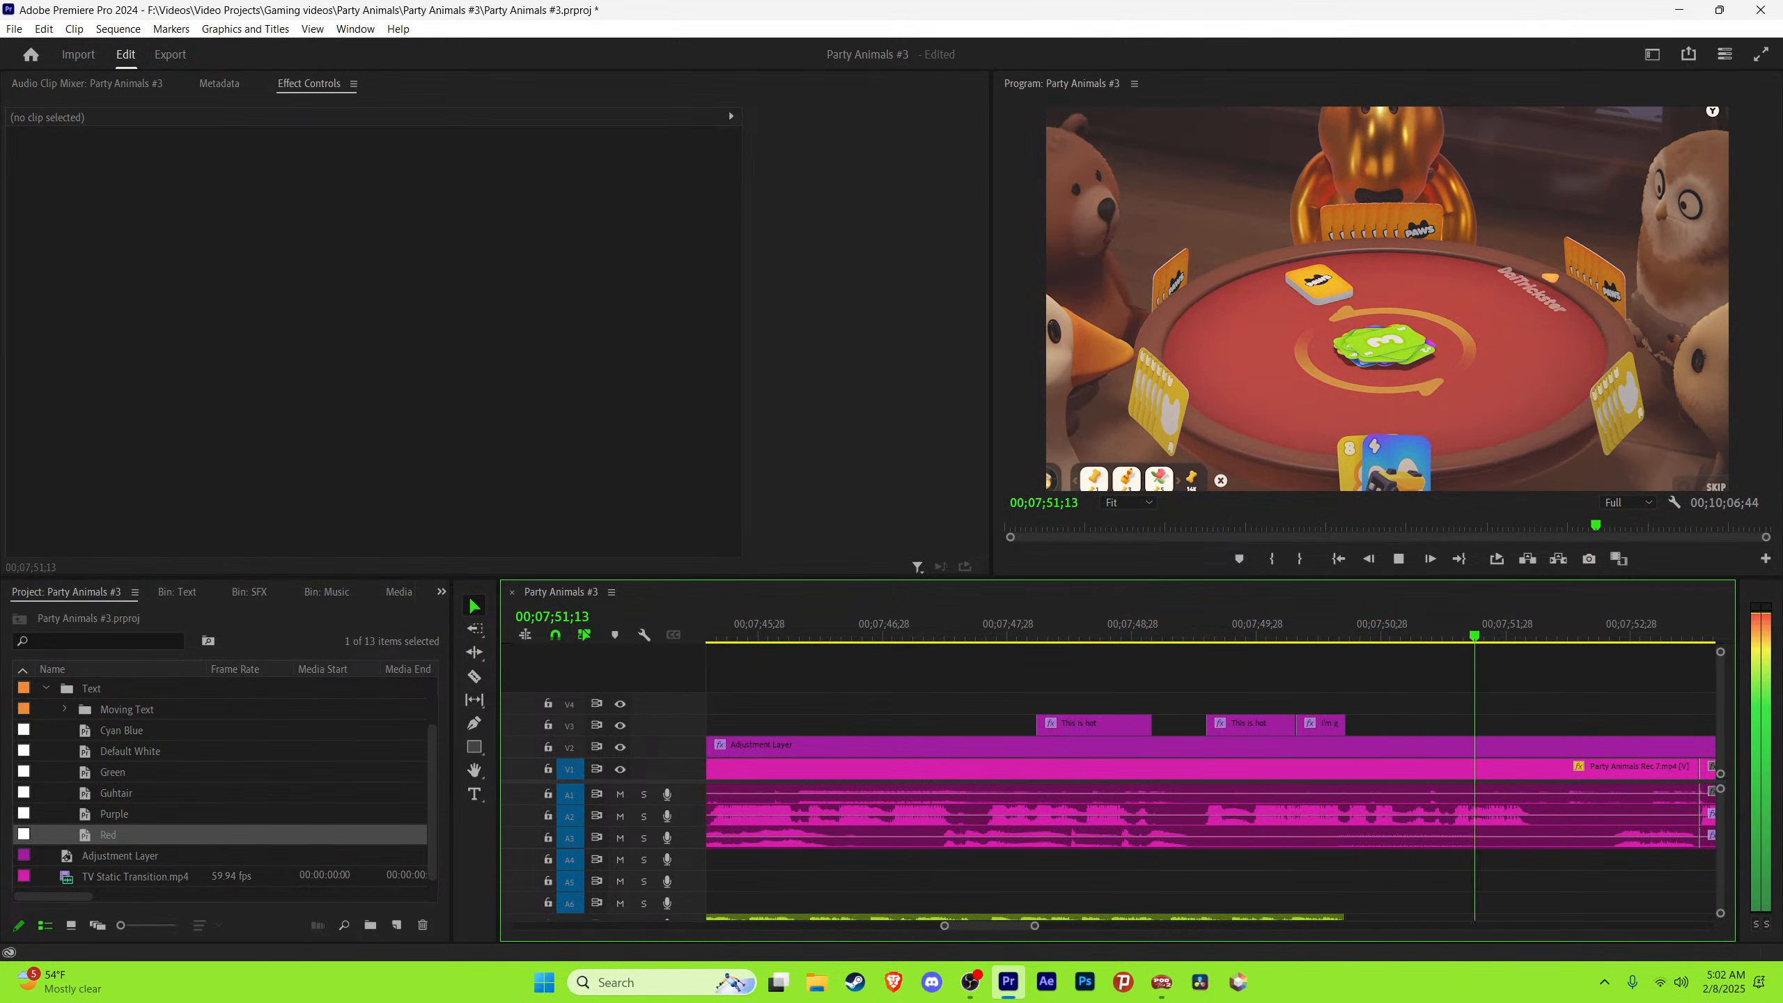
pyautogui.press('space')
pyautogui.click(1341, 625)
pyautogui.press('Right')
pyautogui.press('Right')
pyautogui.press('Right')
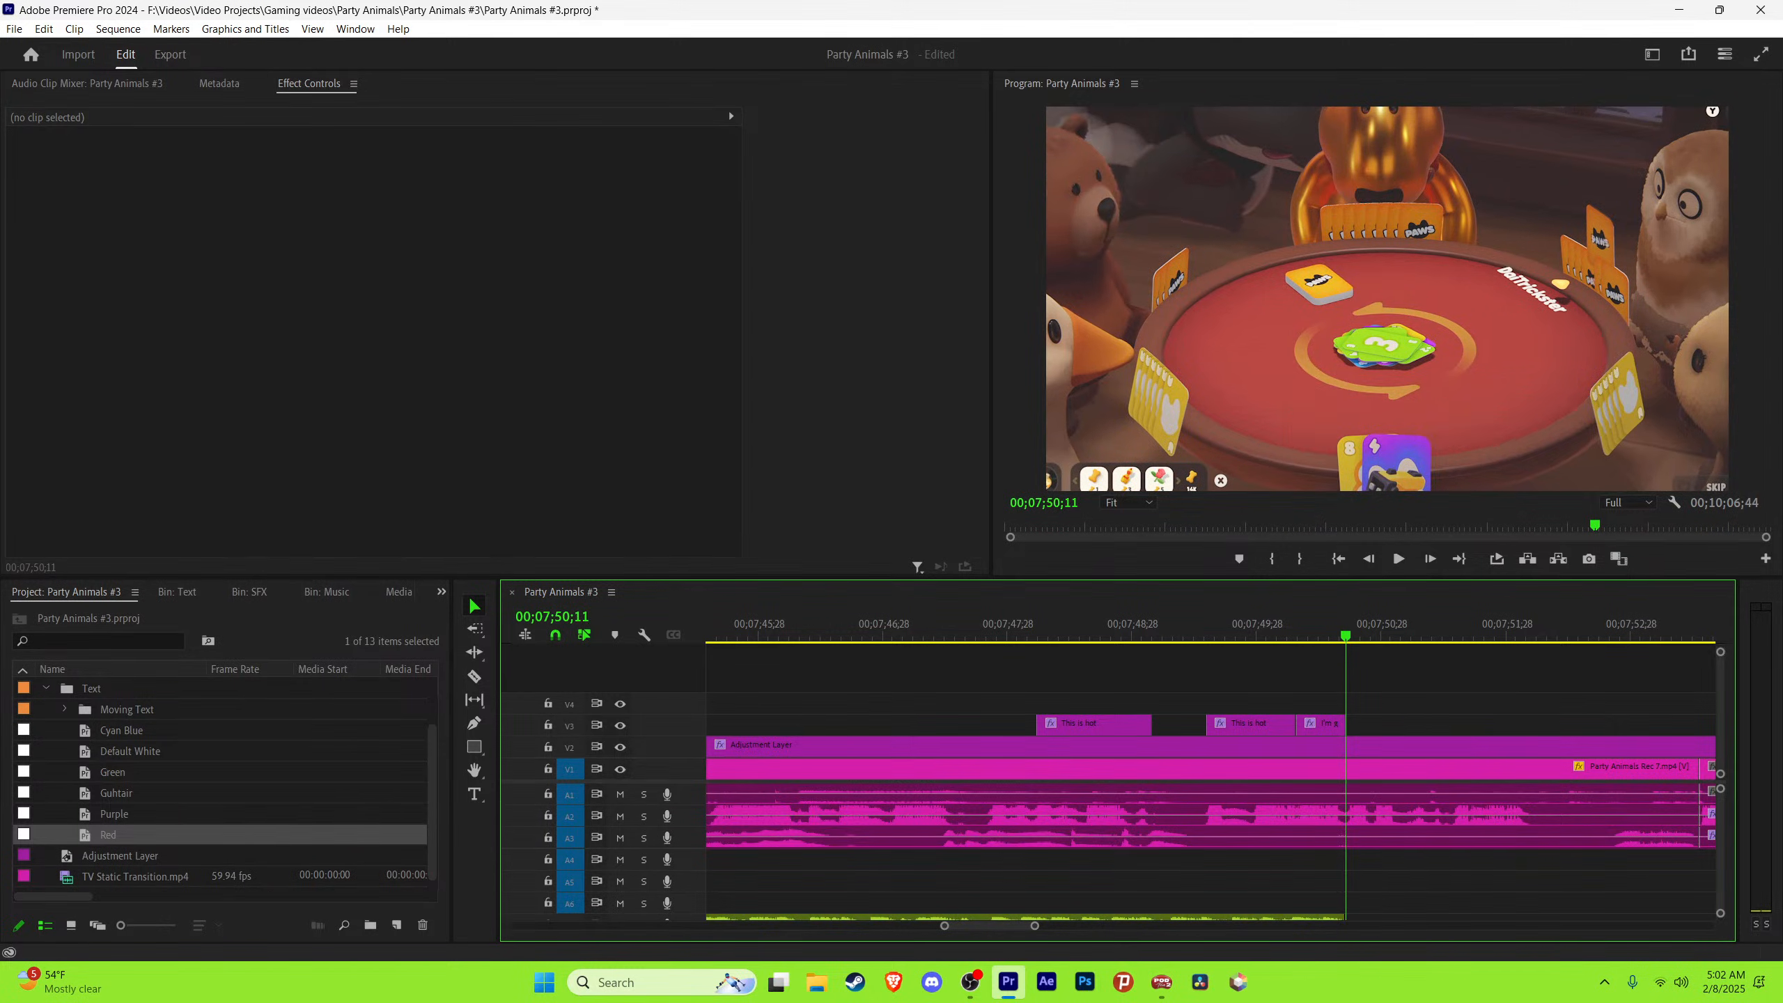
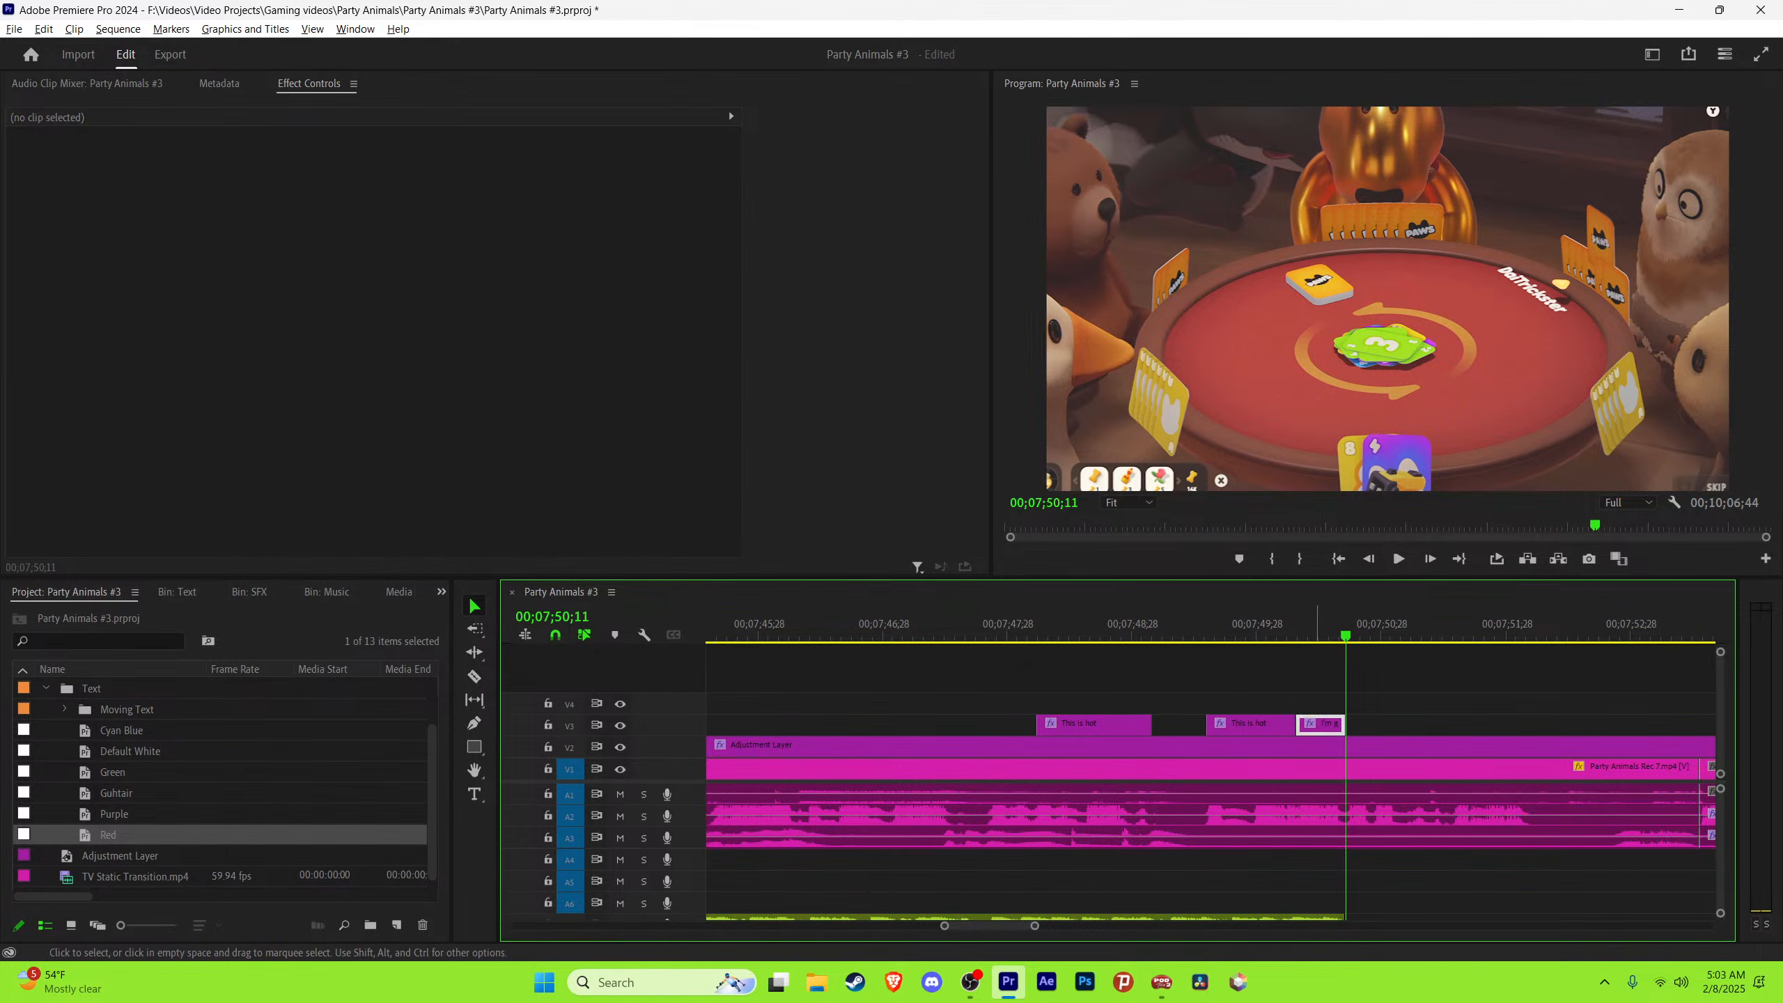
pyautogui.moveTo(1318, 725); pyautogui.dragTo(1363, 725)
# Step: Replace the duplicated "I'm gonna" caption's text with "jack off to"
pyautogui.moveTo(1334, 625)
pyautogui.mouseDown()
pyautogui.moveTo(1318, 625)
pyautogui.moveTo(1359, 625)
pyautogui.mouseUp()
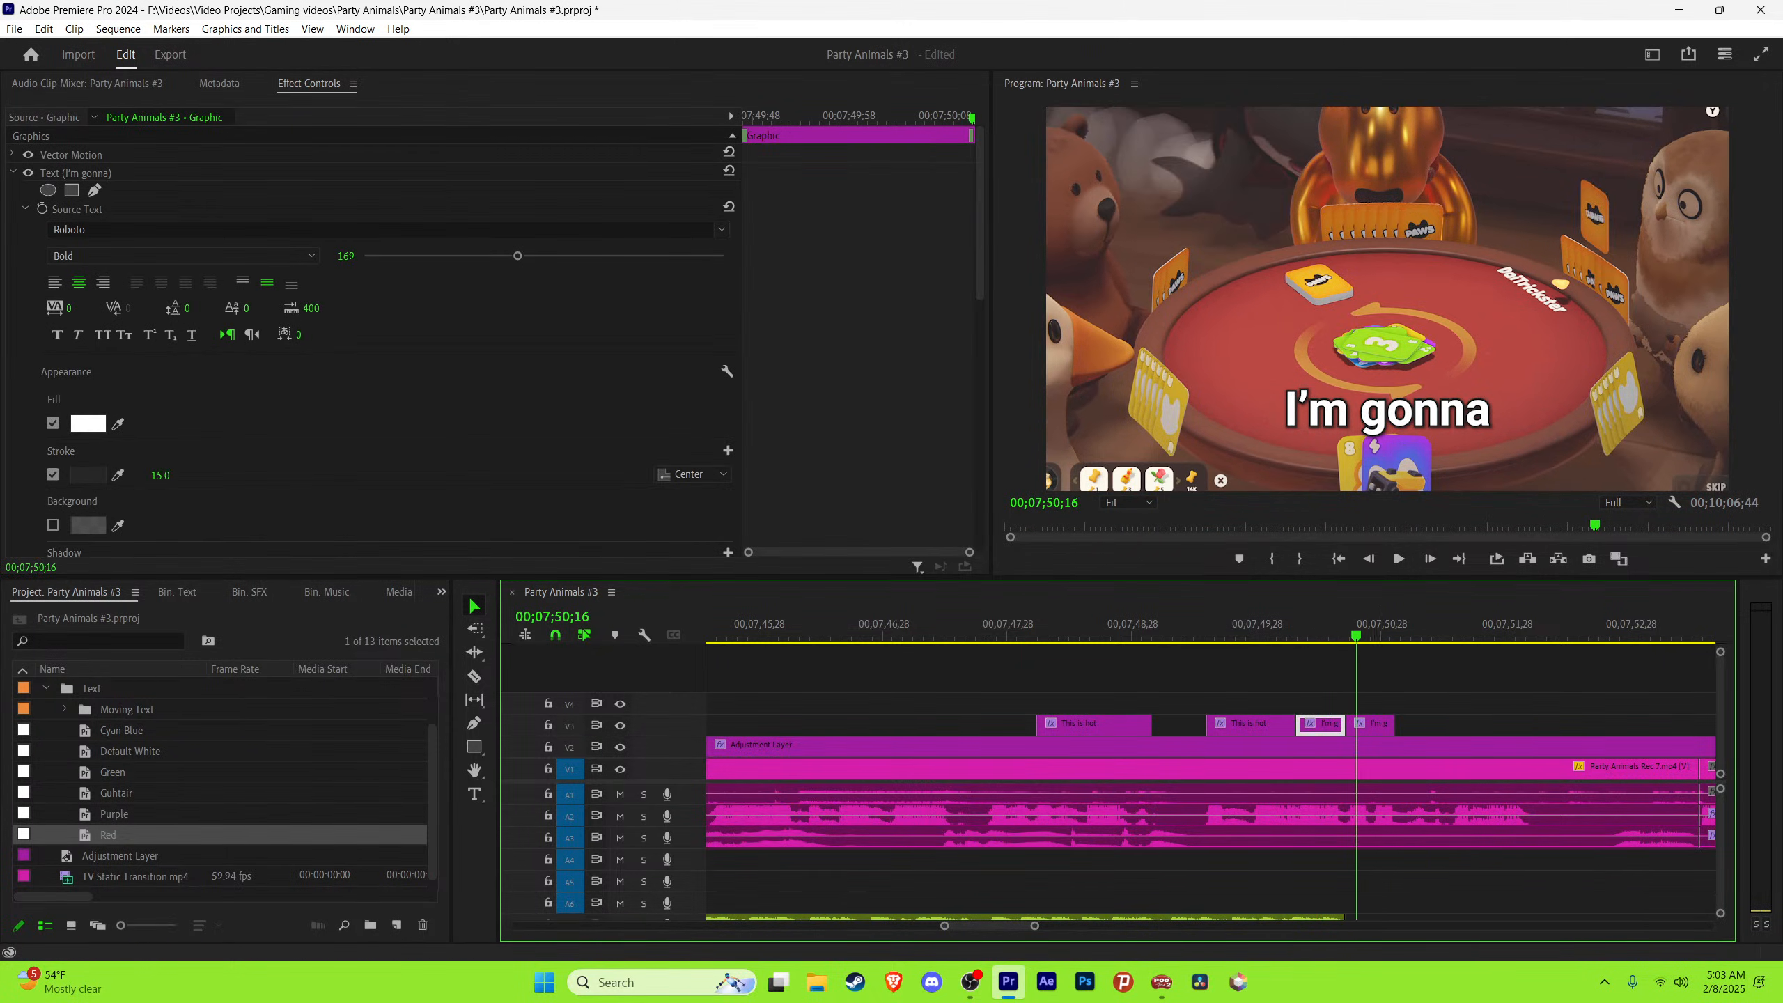
pyautogui.click(1387, 411)
pyautogui.hotkey('ctrl', 'a')
pyautogui.write('ja')
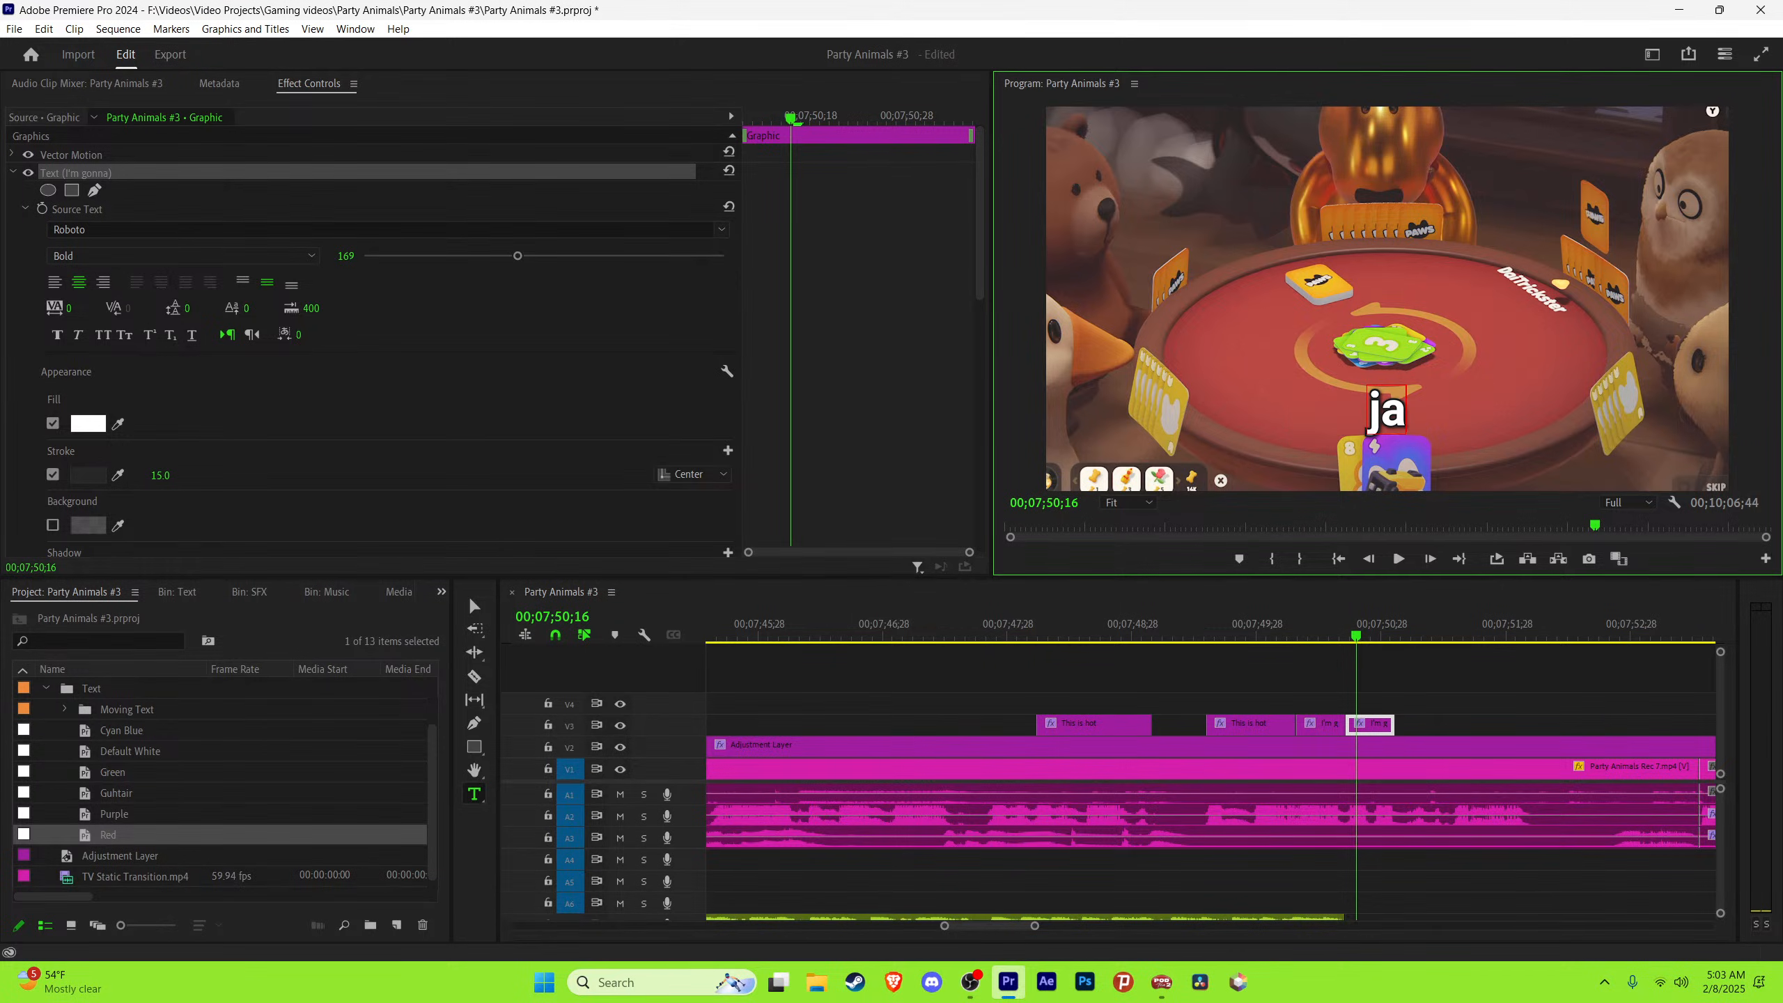
pyautogui.write('ck off to')
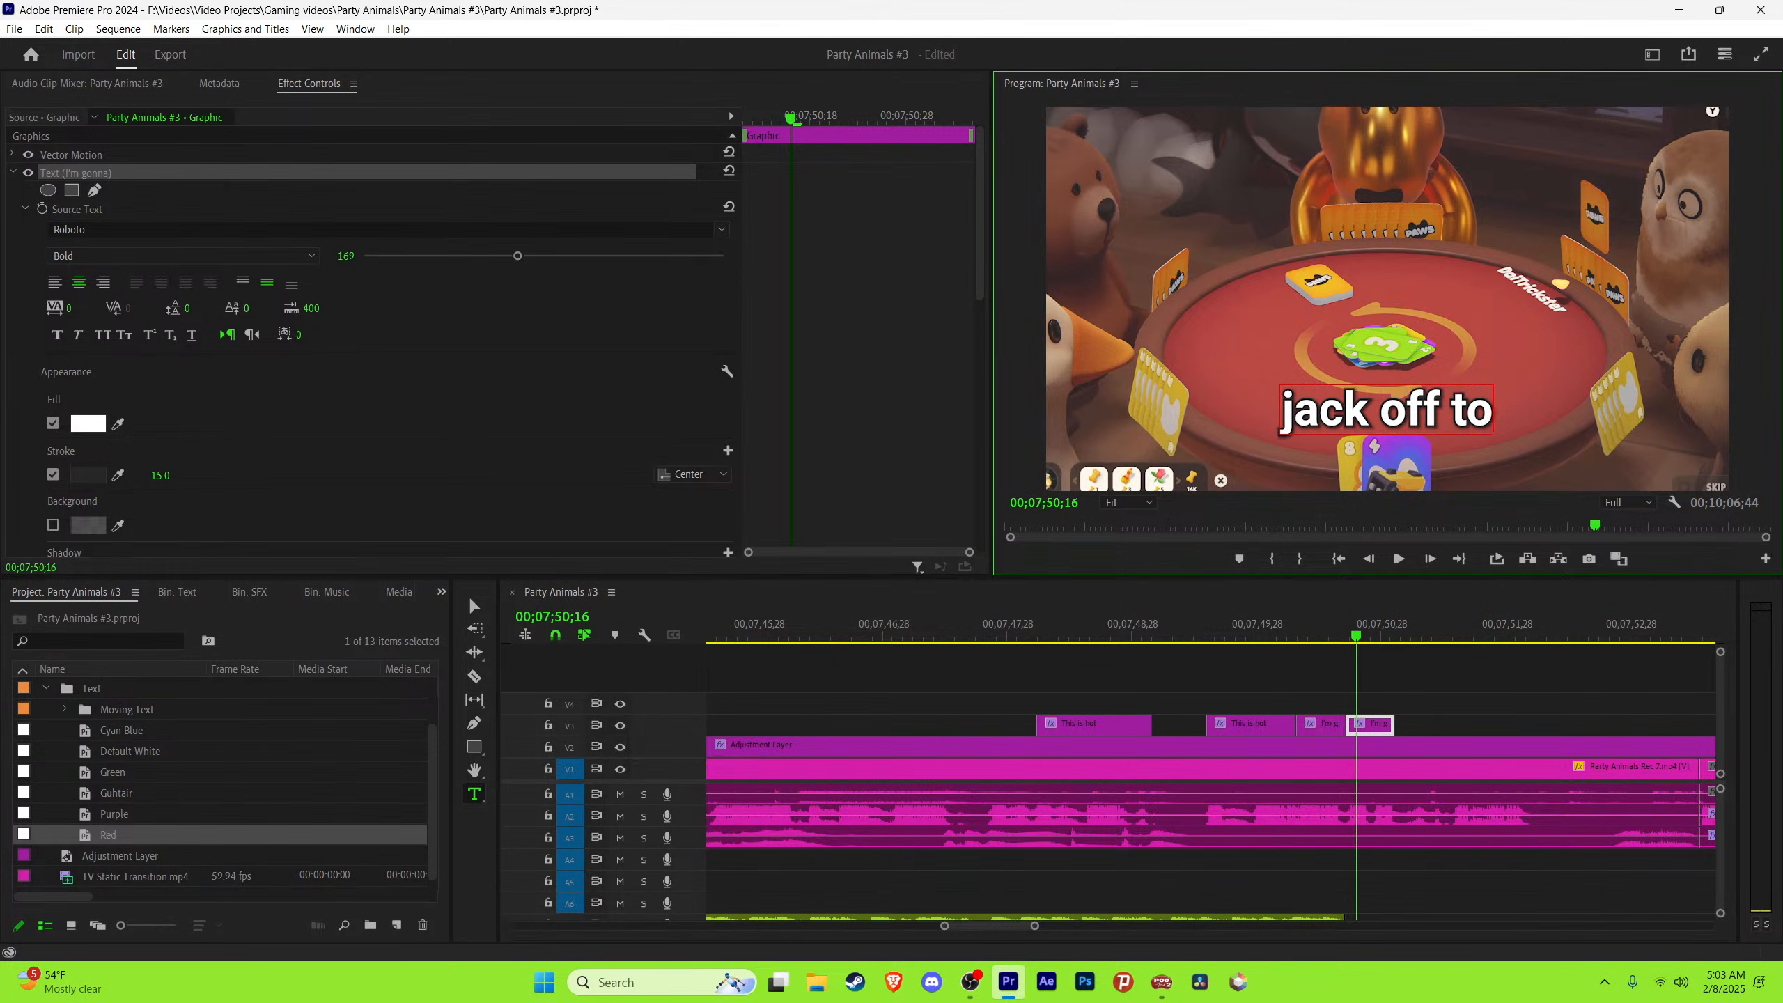
pyautogui.click(1447, 685)
pyautogui.press('v')
# Step: Play to the end of the spoken words, extend the "jack off to" caption to 00;07;50;44 and place a duplicate directly after it
pyautogui.press('space')
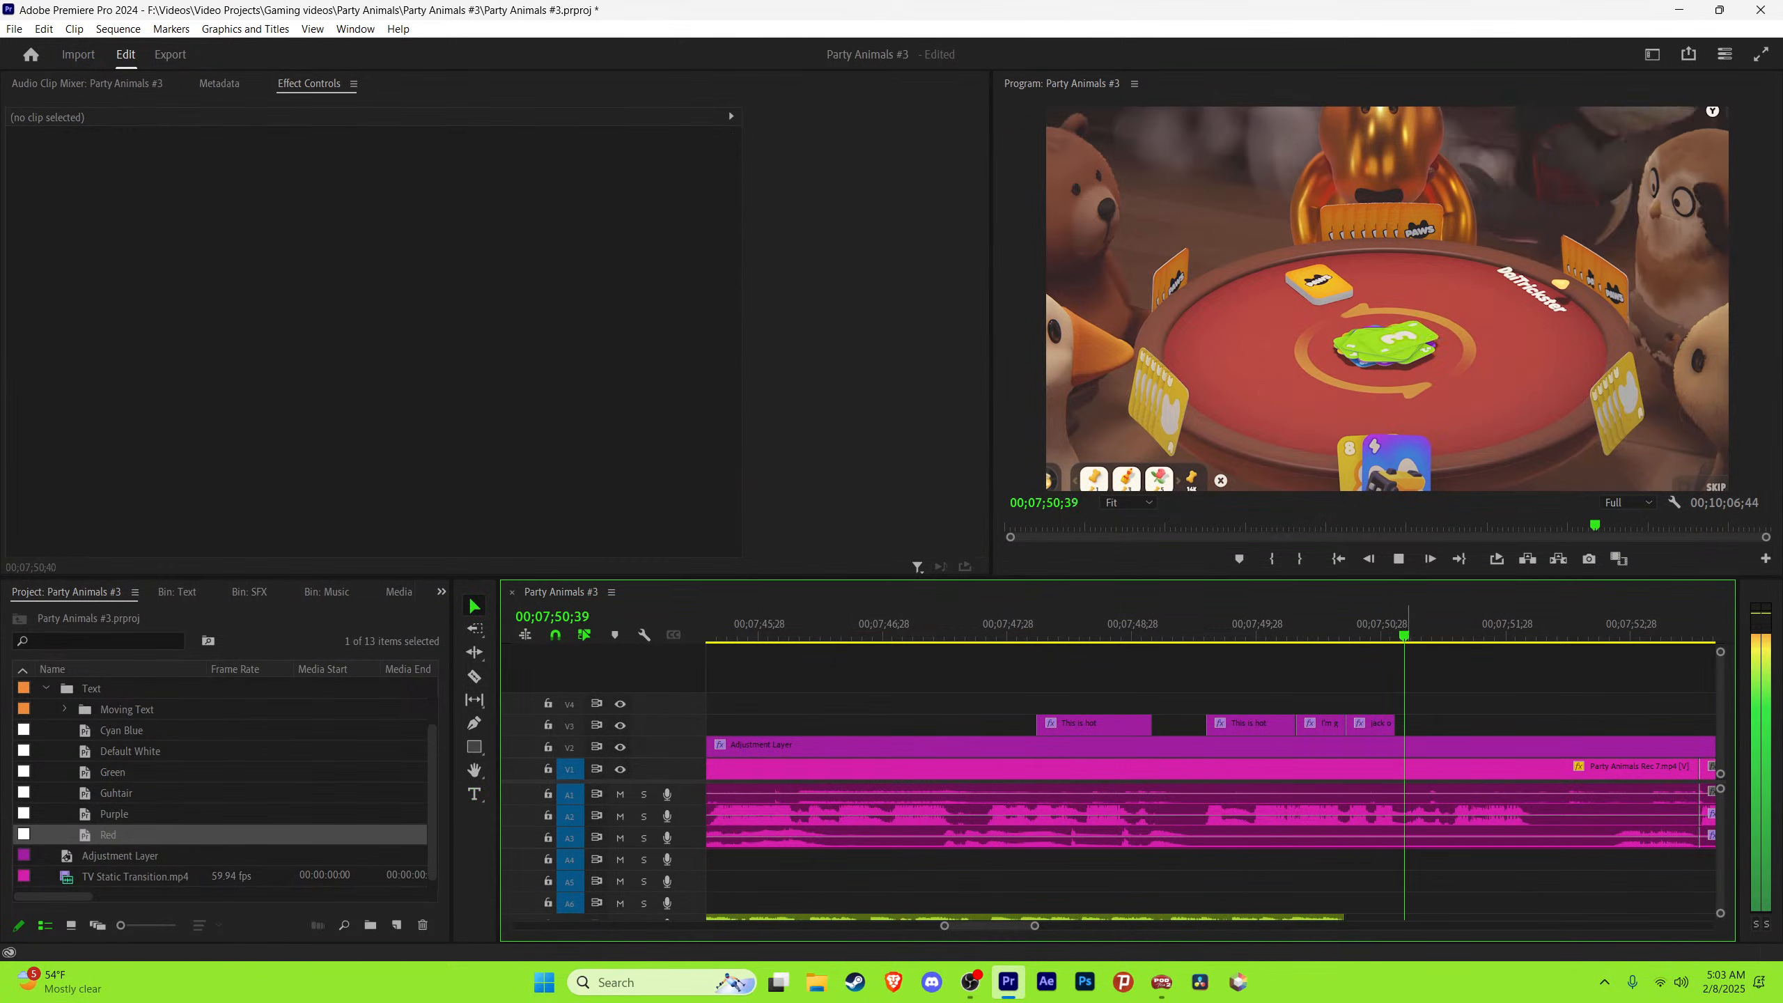
pyautogui.press('space')
pyautogui.press('space')
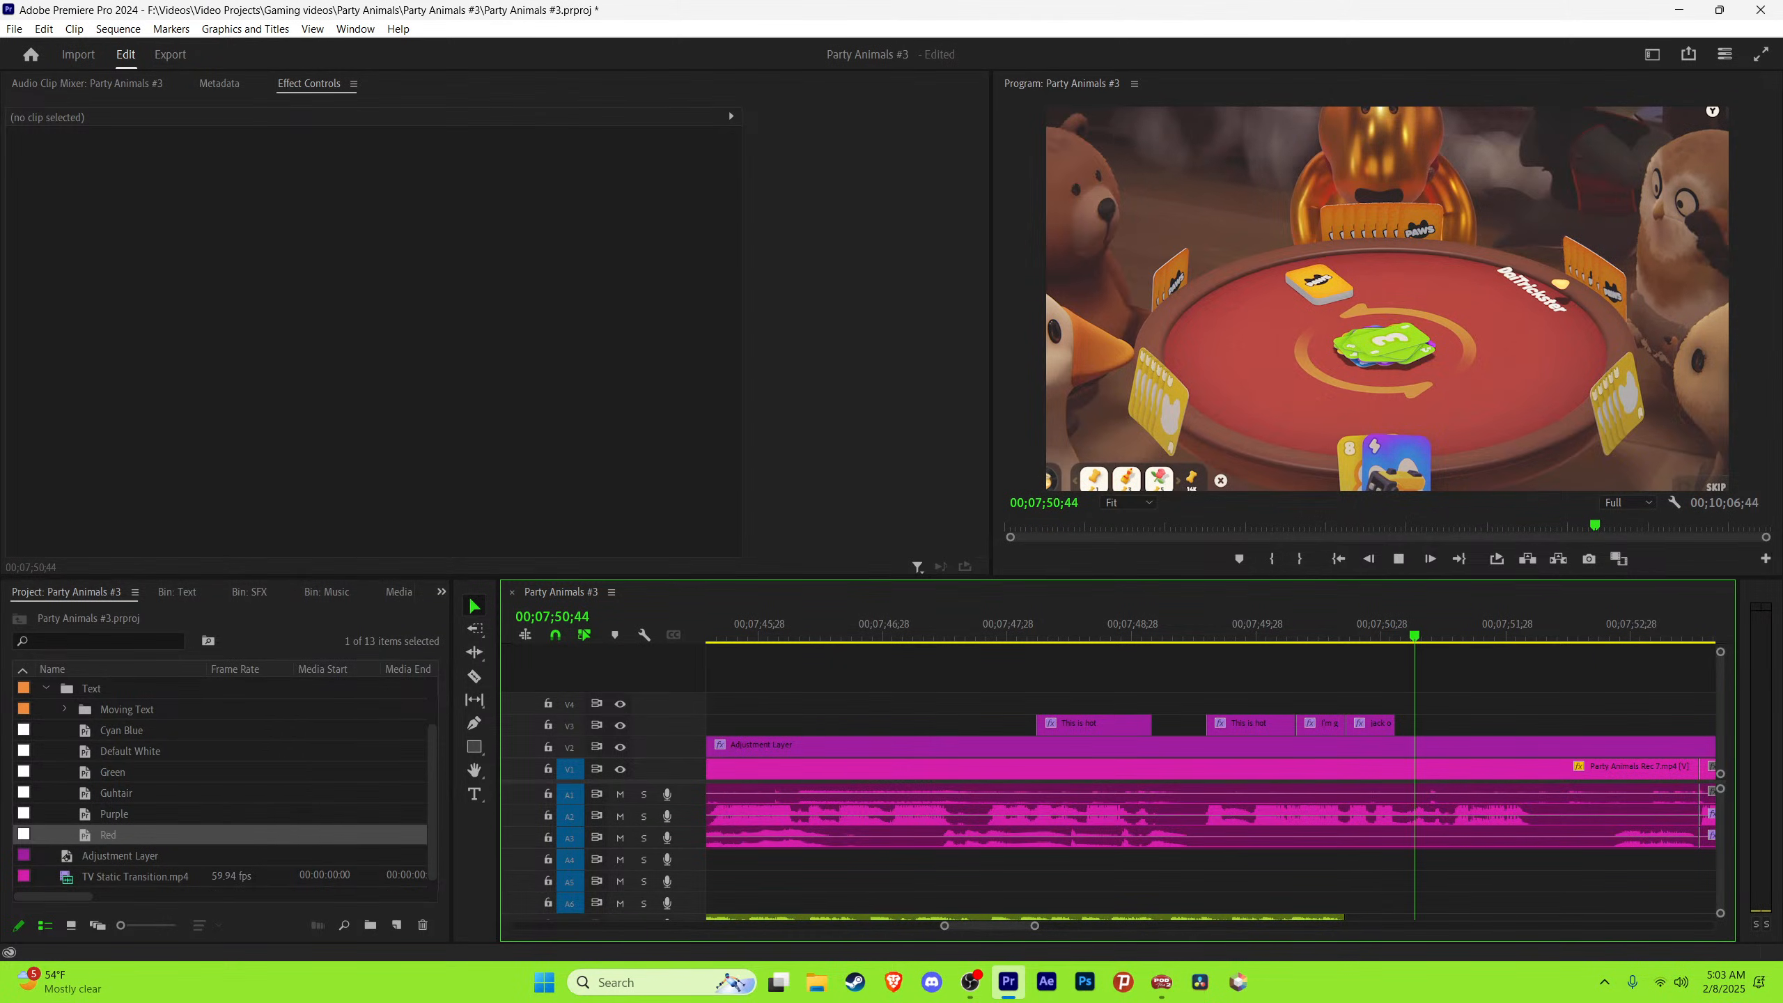
pyautogui.press('space')
pyautogui.moveTo(1394, 725); pyautogui.dragTo(1440, 723)
pyautogui.press('space')
pyautogui.press('space')
# Step: Replace the duplicated "jack off to" caption's text with "this recording"
pyautogui.click(1405, 411)
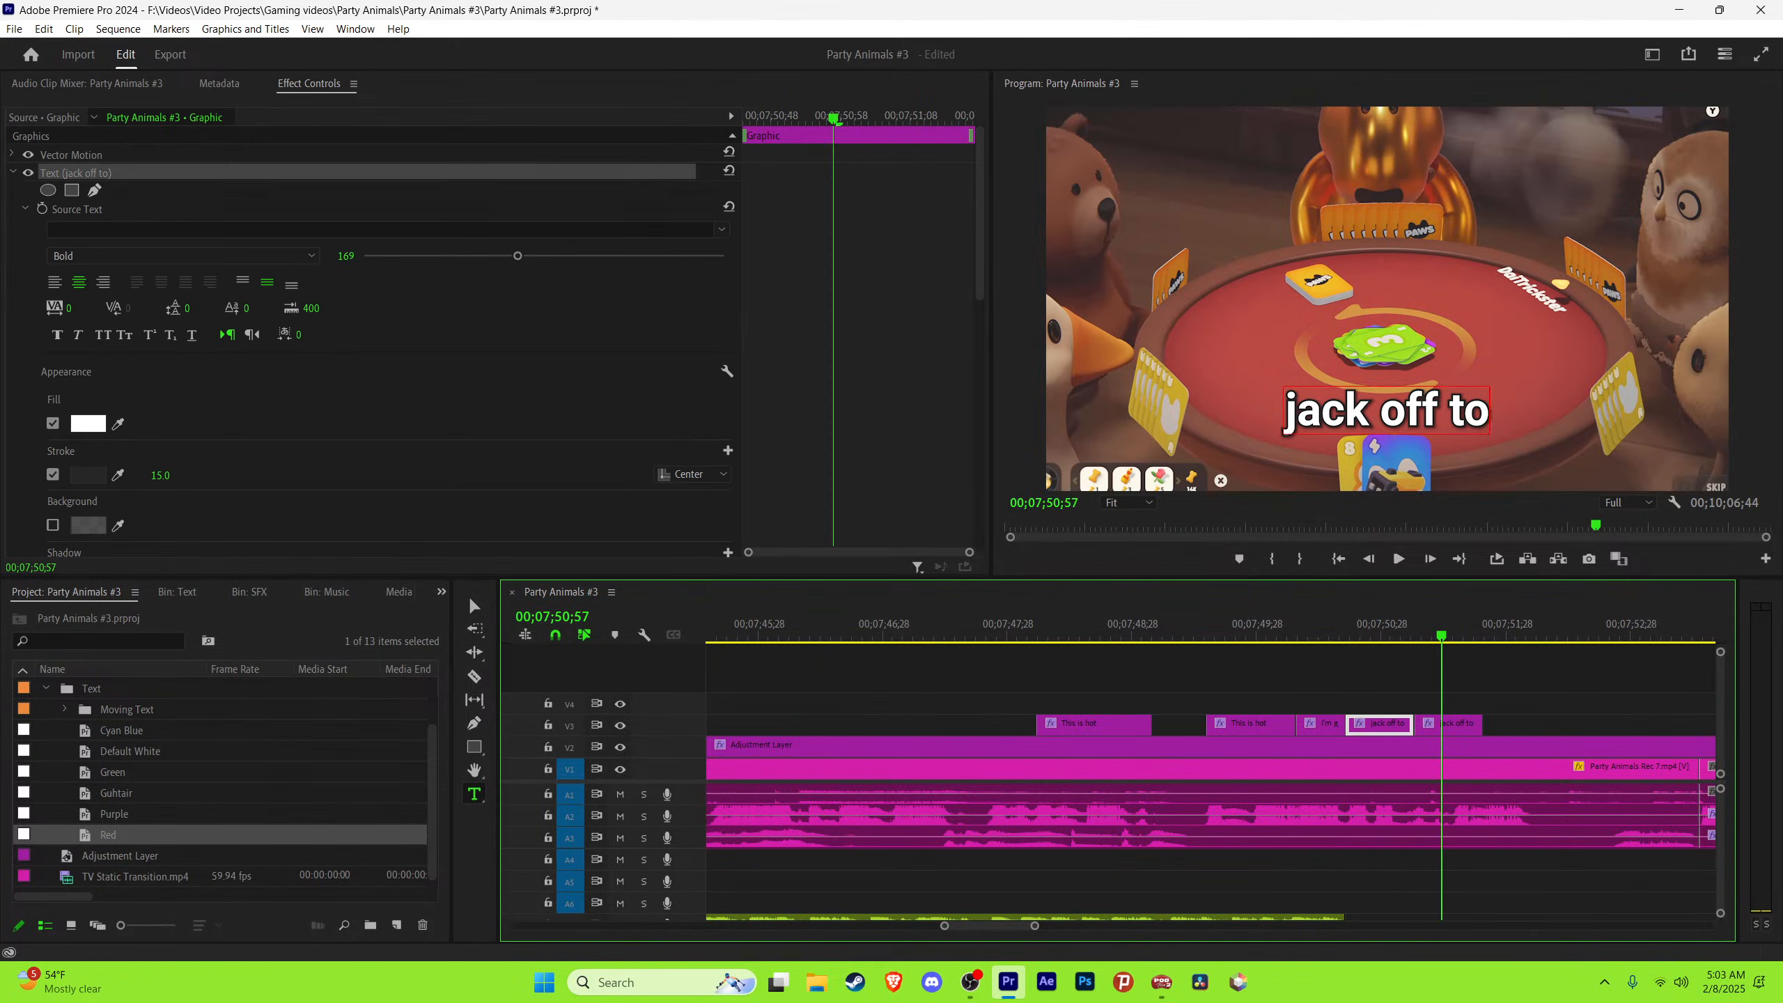
pyautogui.hotkey('ctrl', 'a')
pyautogui.write('this re')
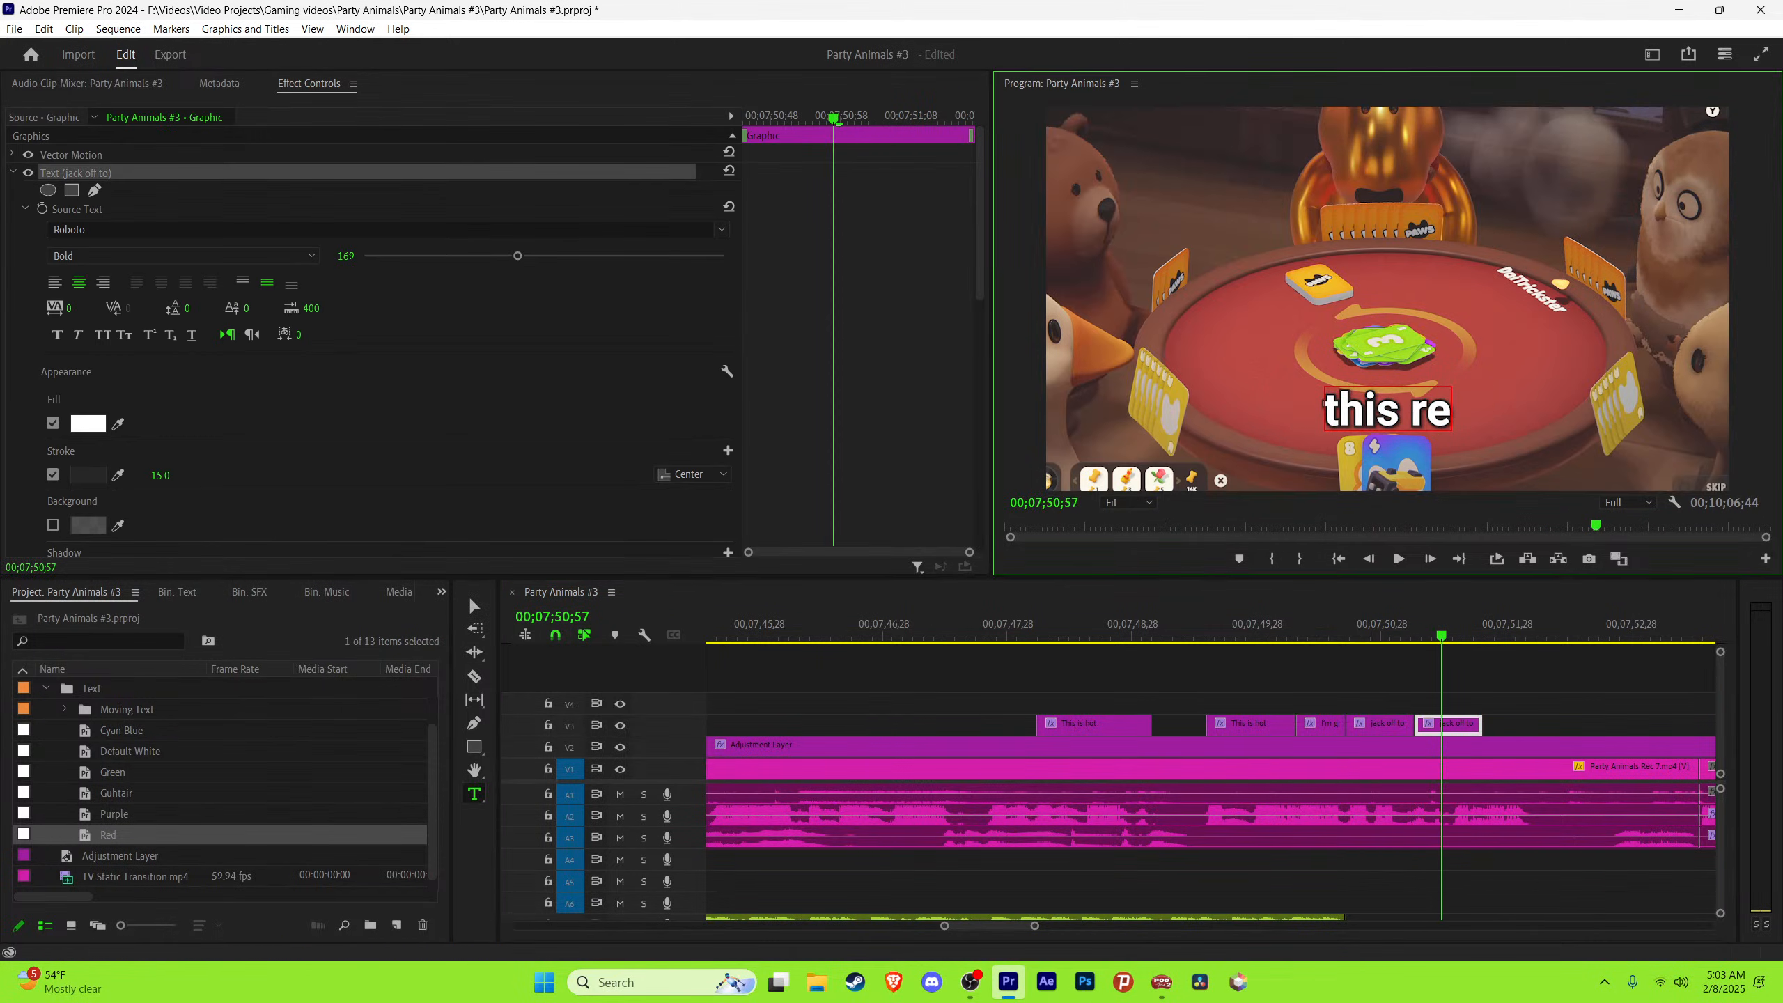
pyautogui.write('cordingv')
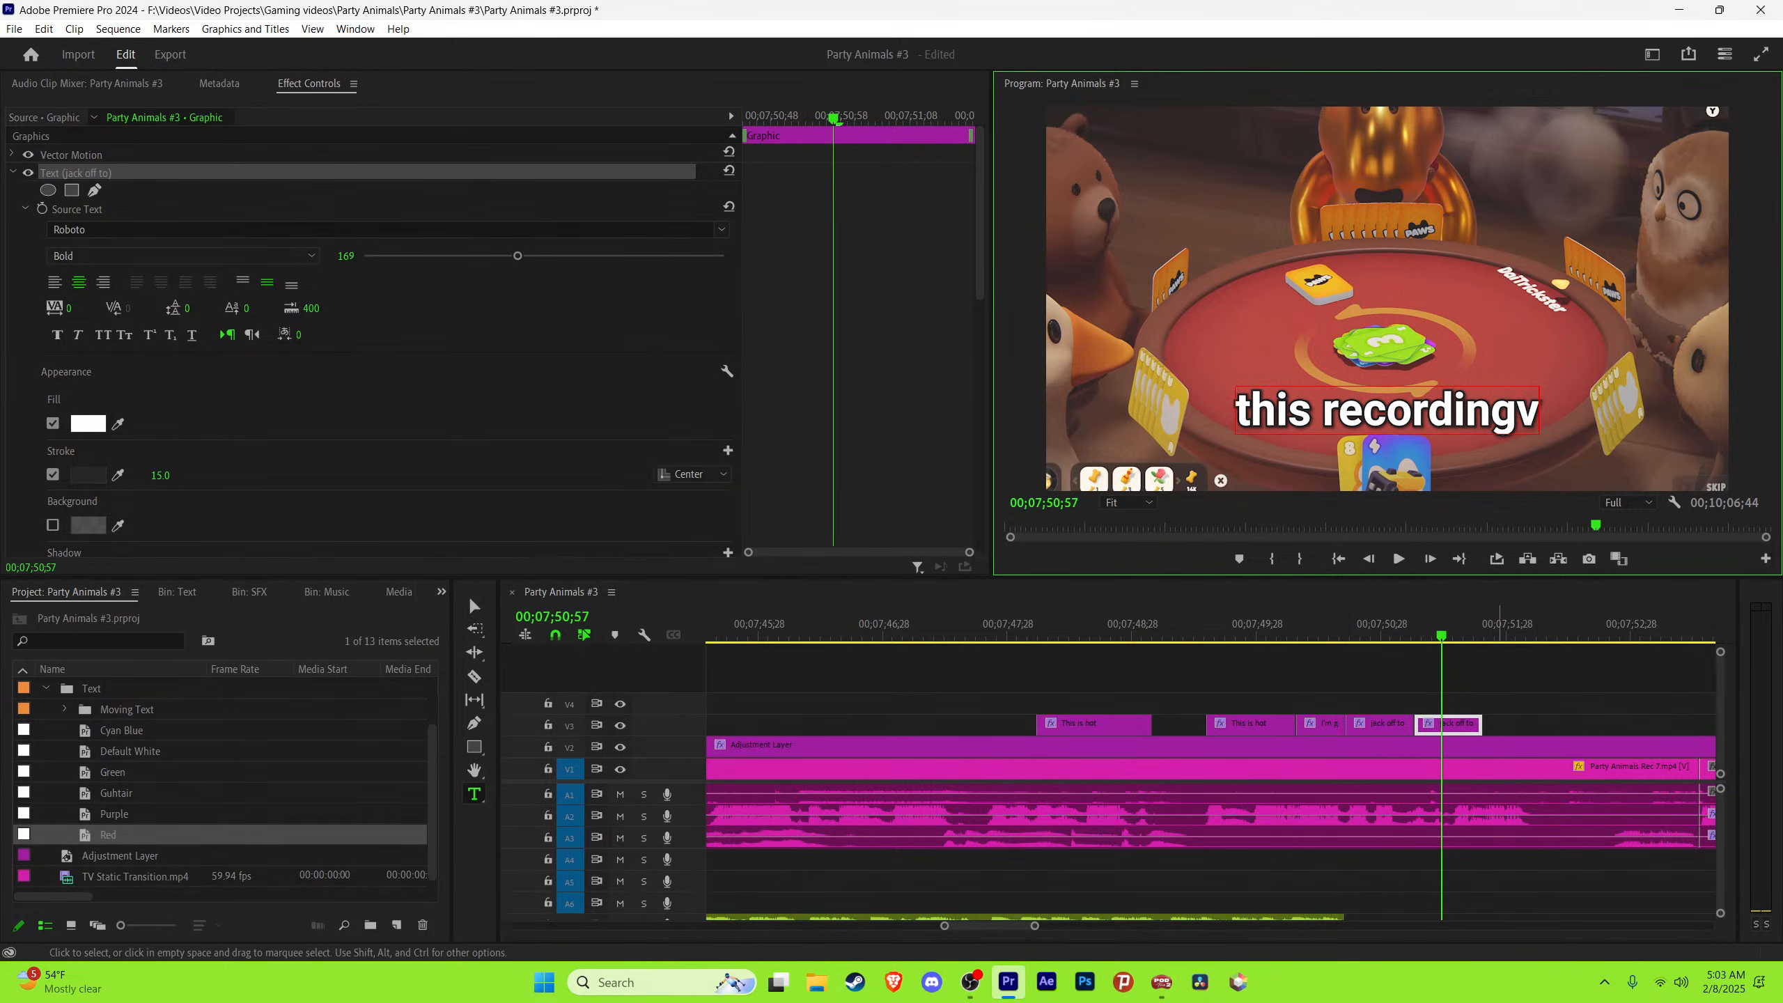
pyautogui.press('BackSpace')
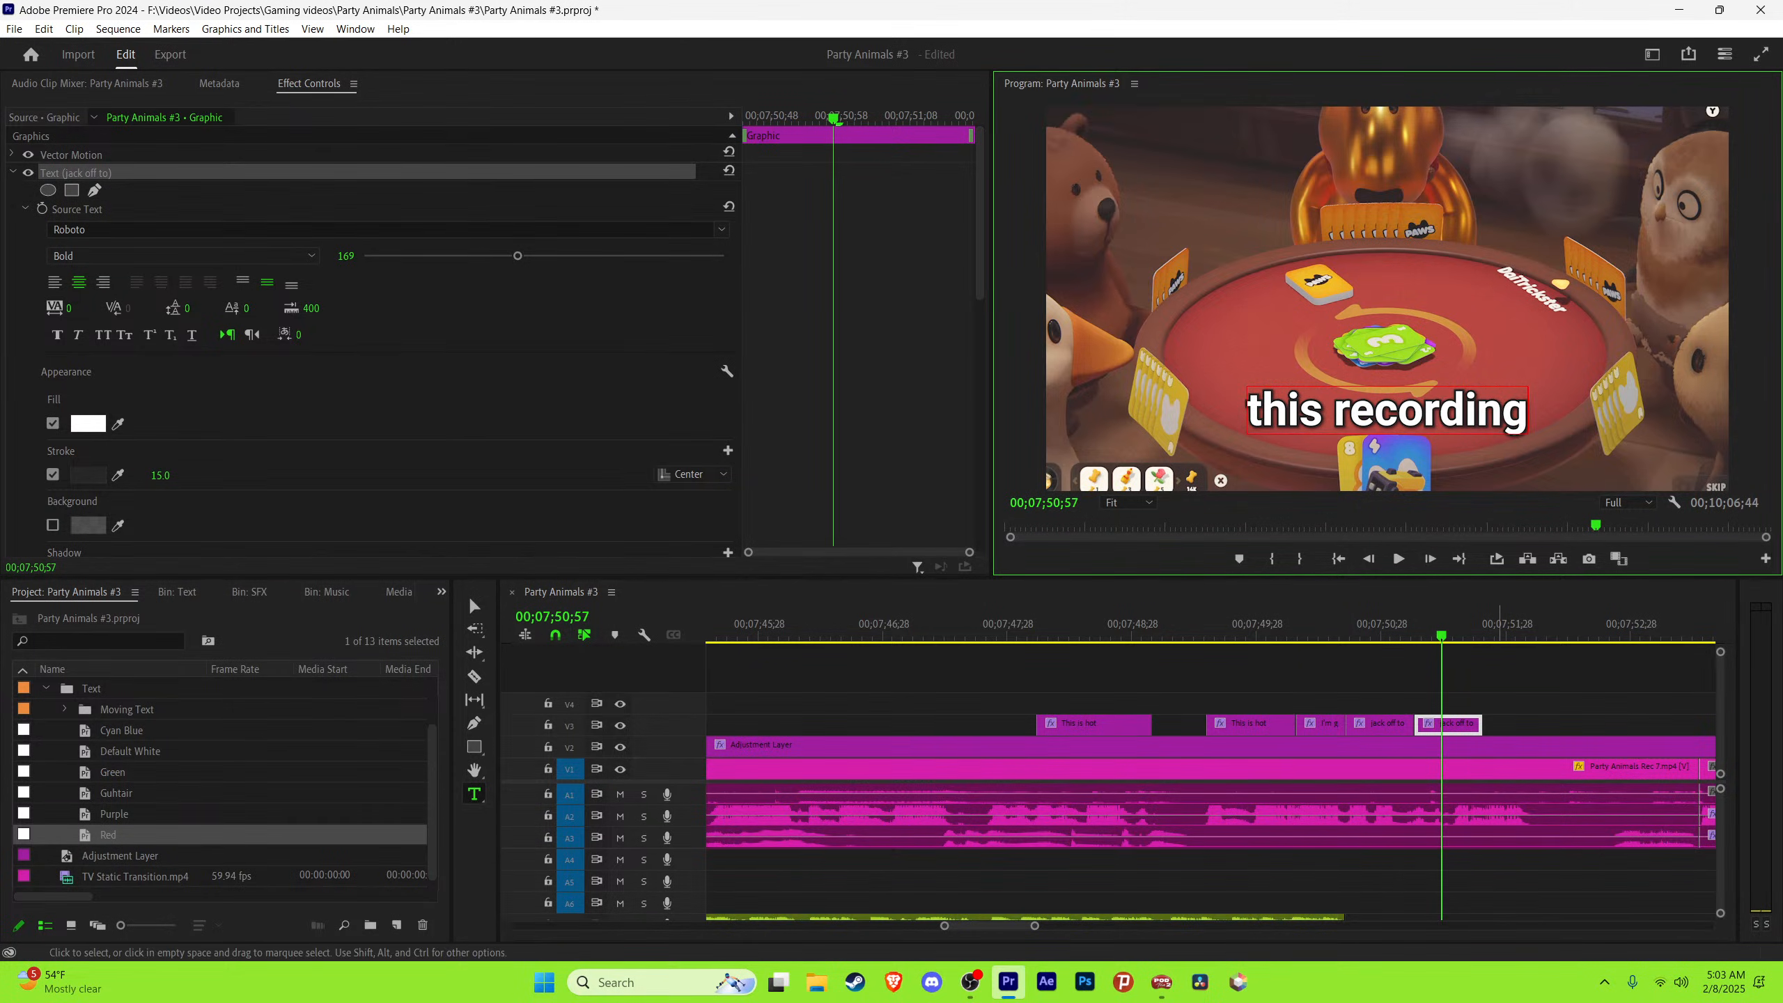
pyautogui.press('Escape')
# Step: Play on, extend the "this recording" caption to 00;07;51;18 and place a duplicate of the "jack off to" caption directly after it
pyautogui.press('space')
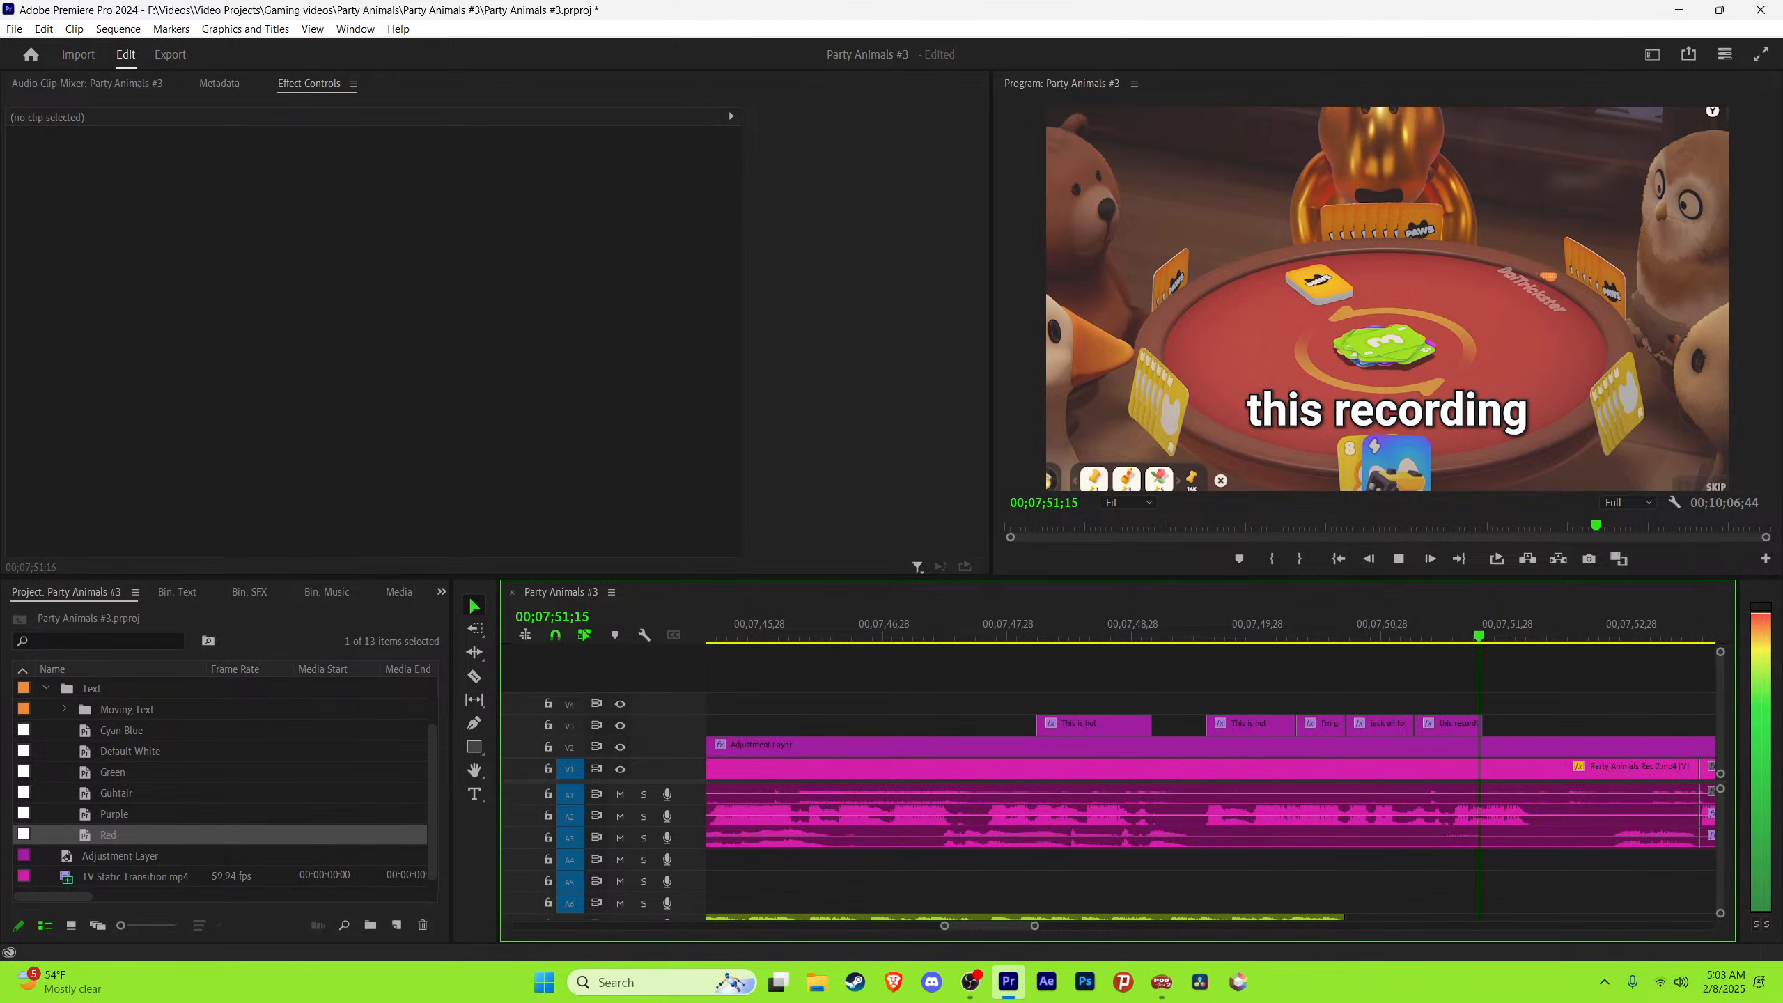
pyautogui.press('space')
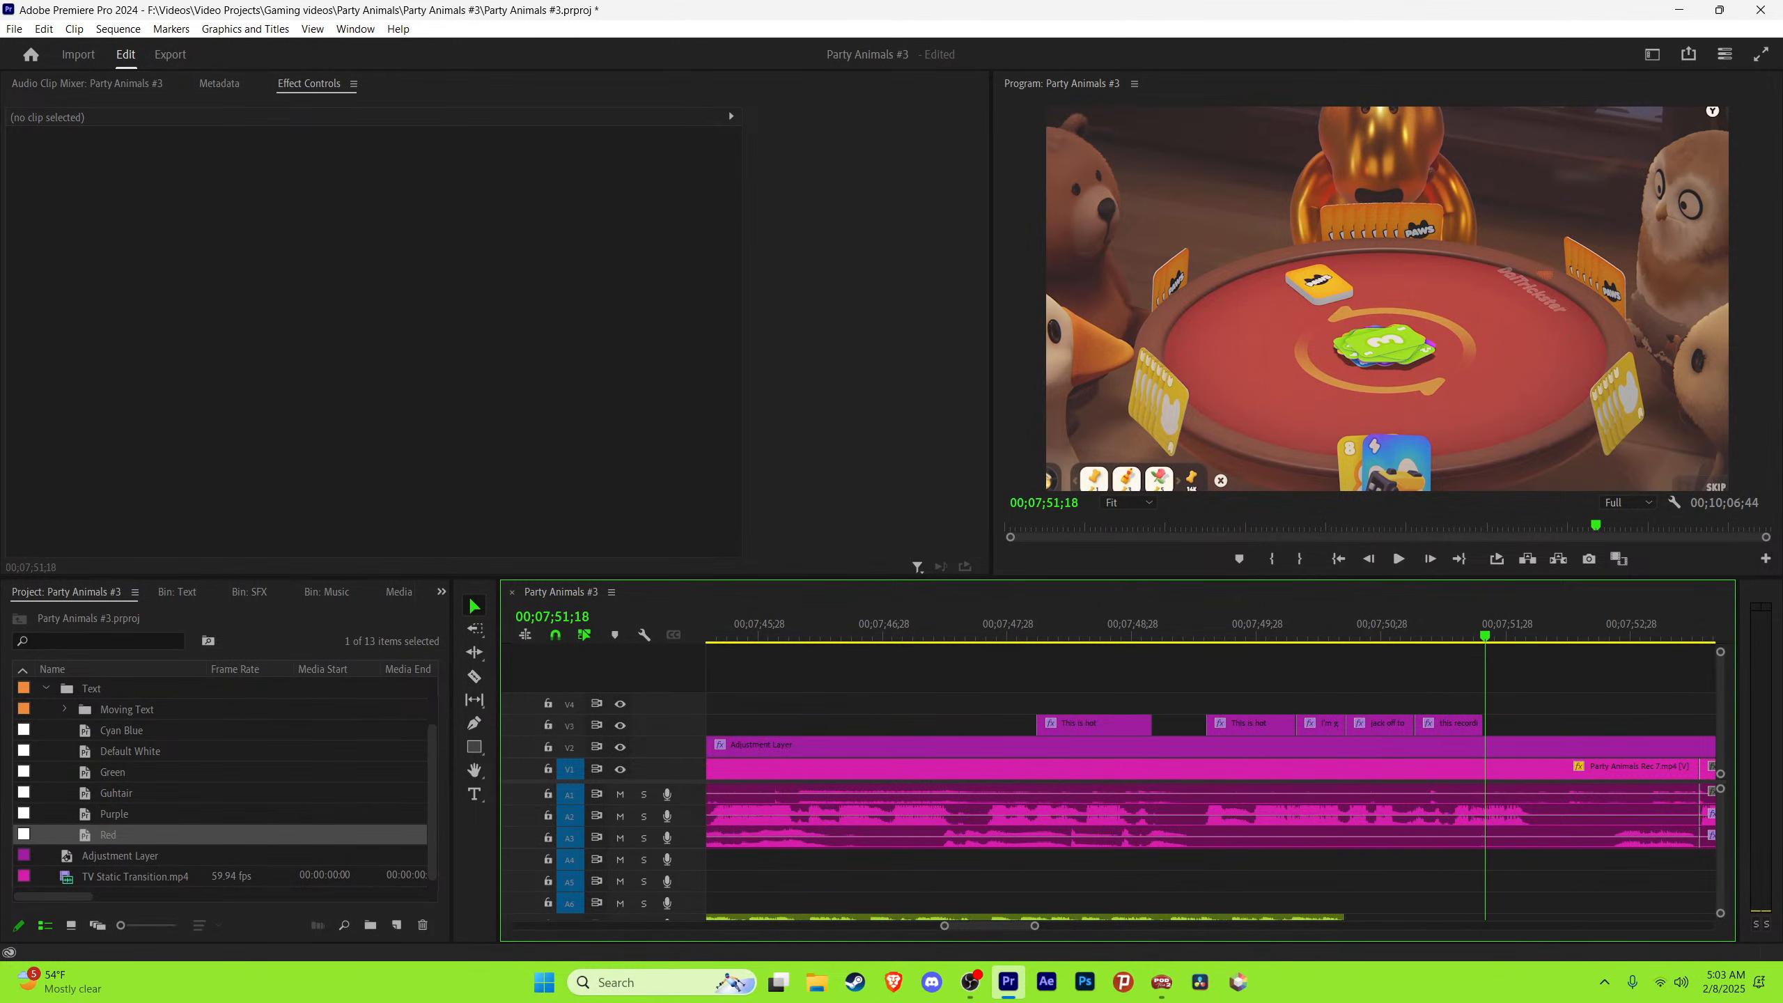
pyautogui.press('=')
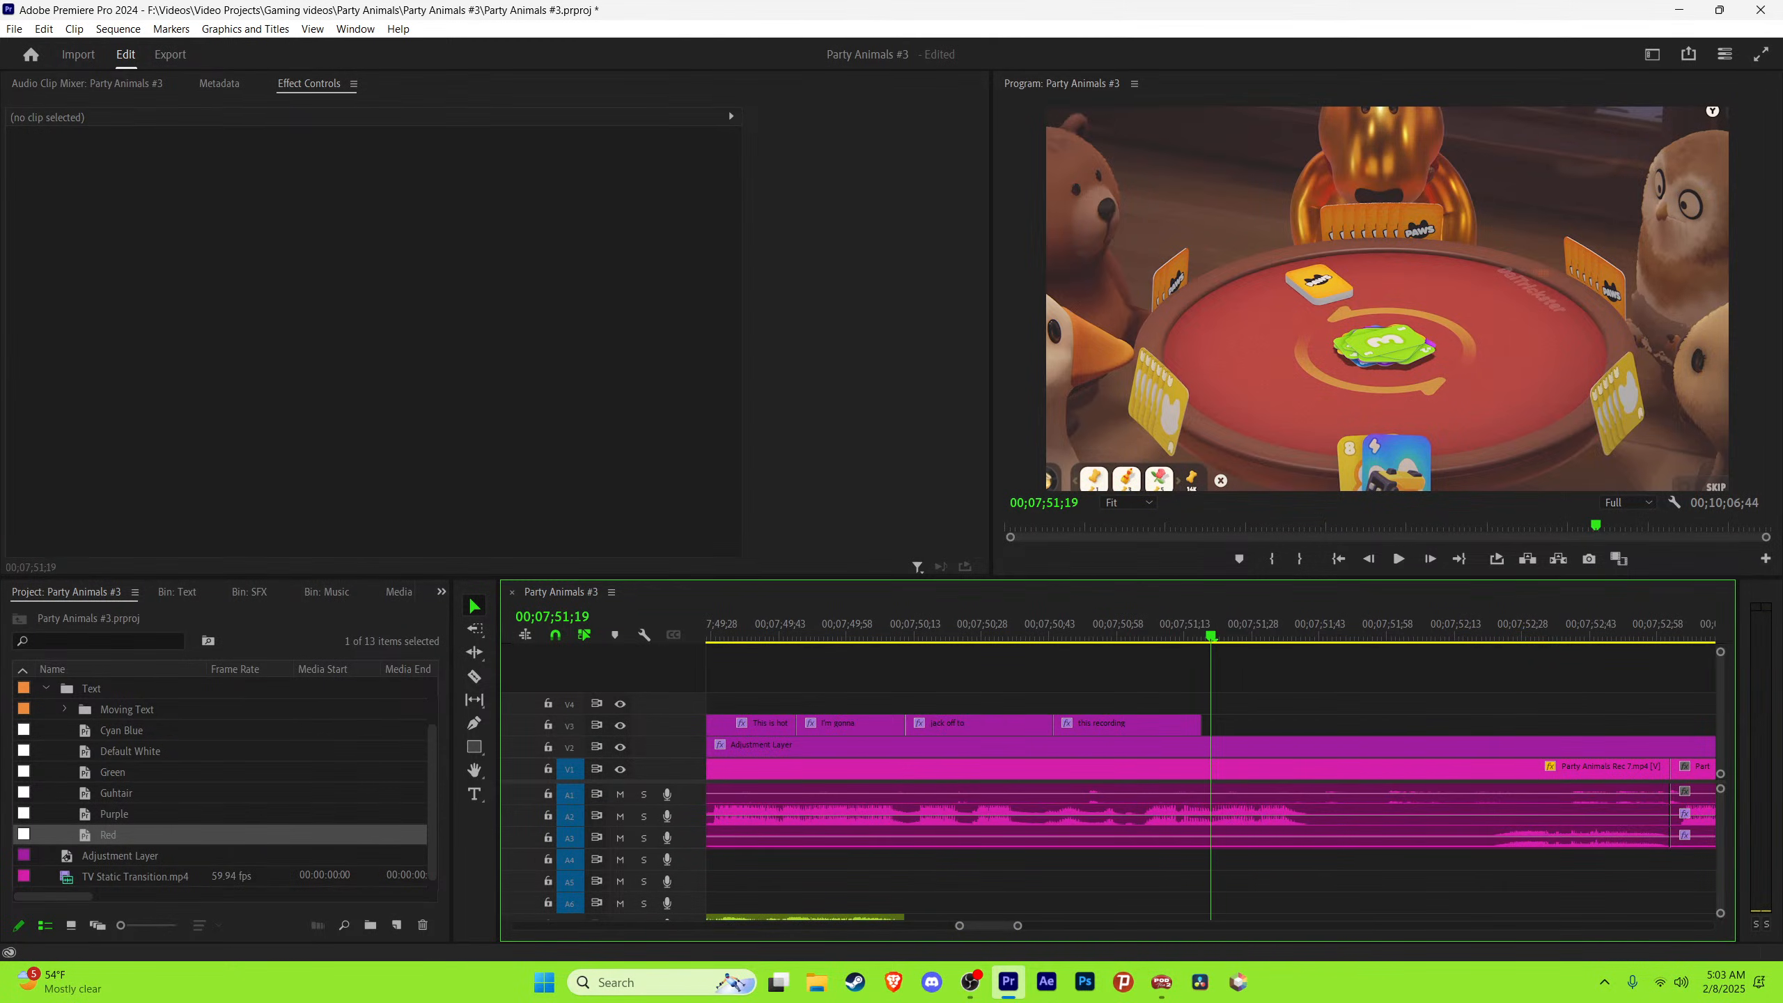
pyautogui.moveTo(1200, 726); pyautogui.dragTo(1207, 726)
pyautogui.hotkey('ctrl', 'v')
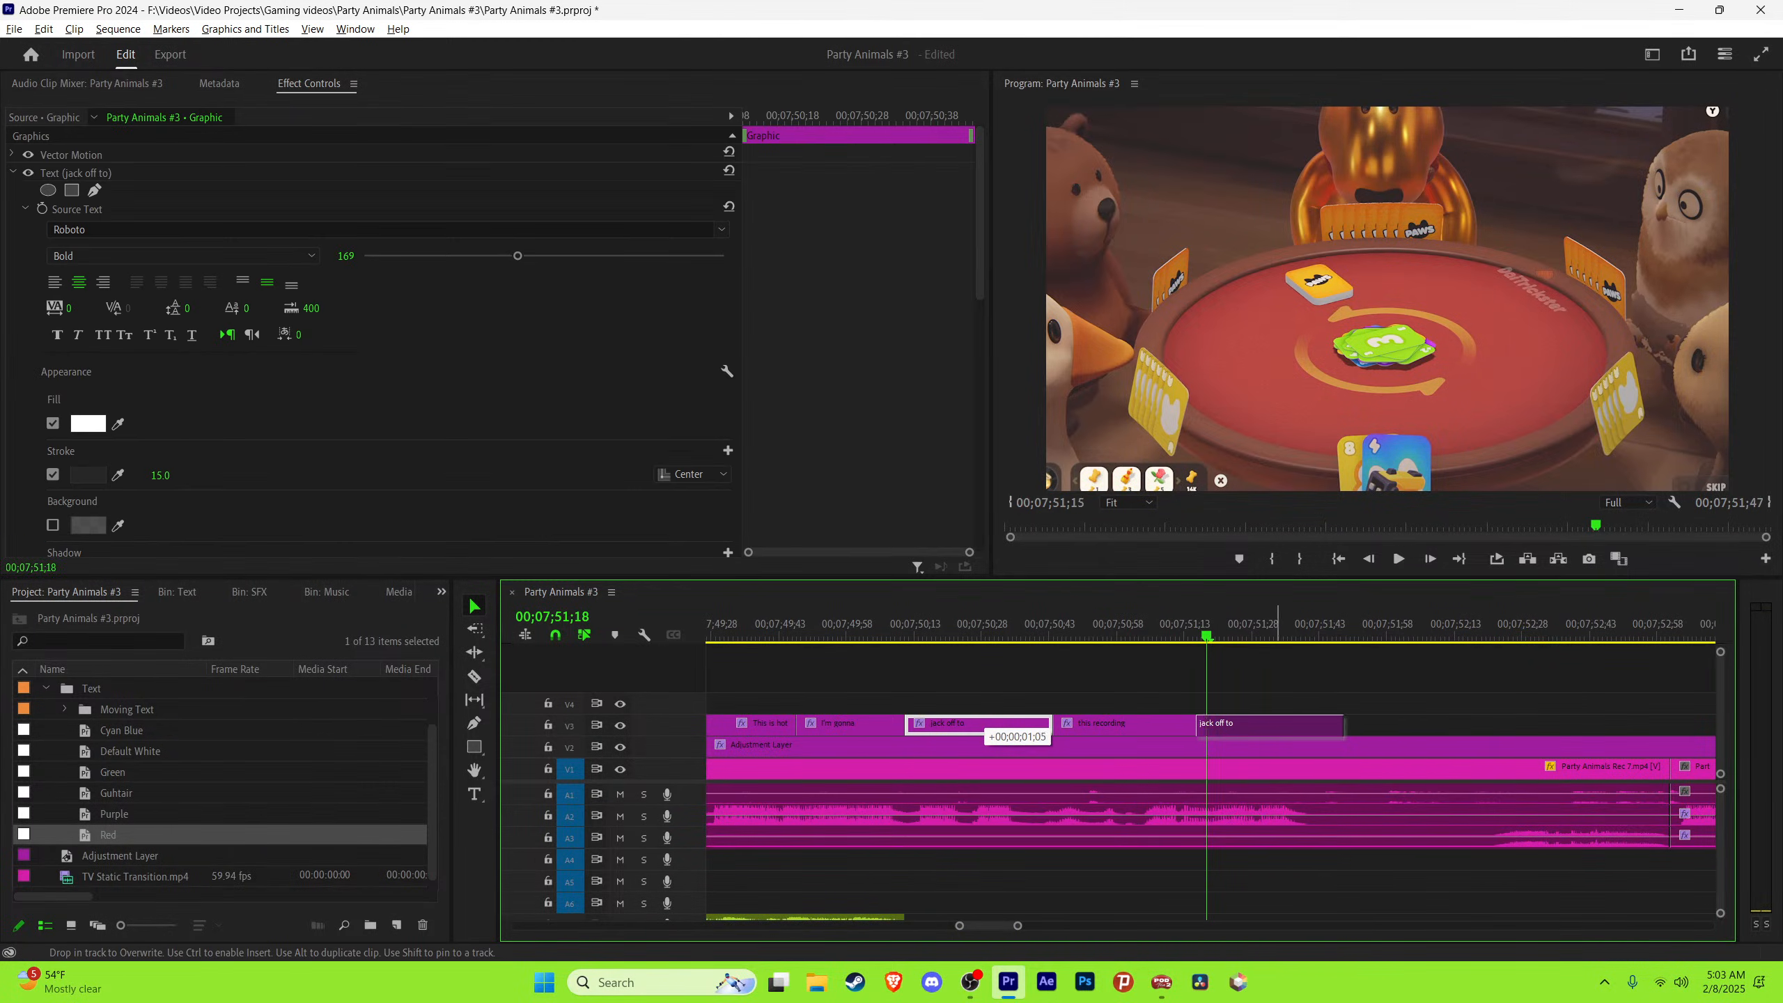
# Step: Replace the text of the "jack off to" duplicate at 00;07;51;18 with "later"
pyautogui.click(1259, 622)
pyautogui.moveTo(1490, 411); pyautogui.dragTo(1282, 411)
pyautogui.write(';l')
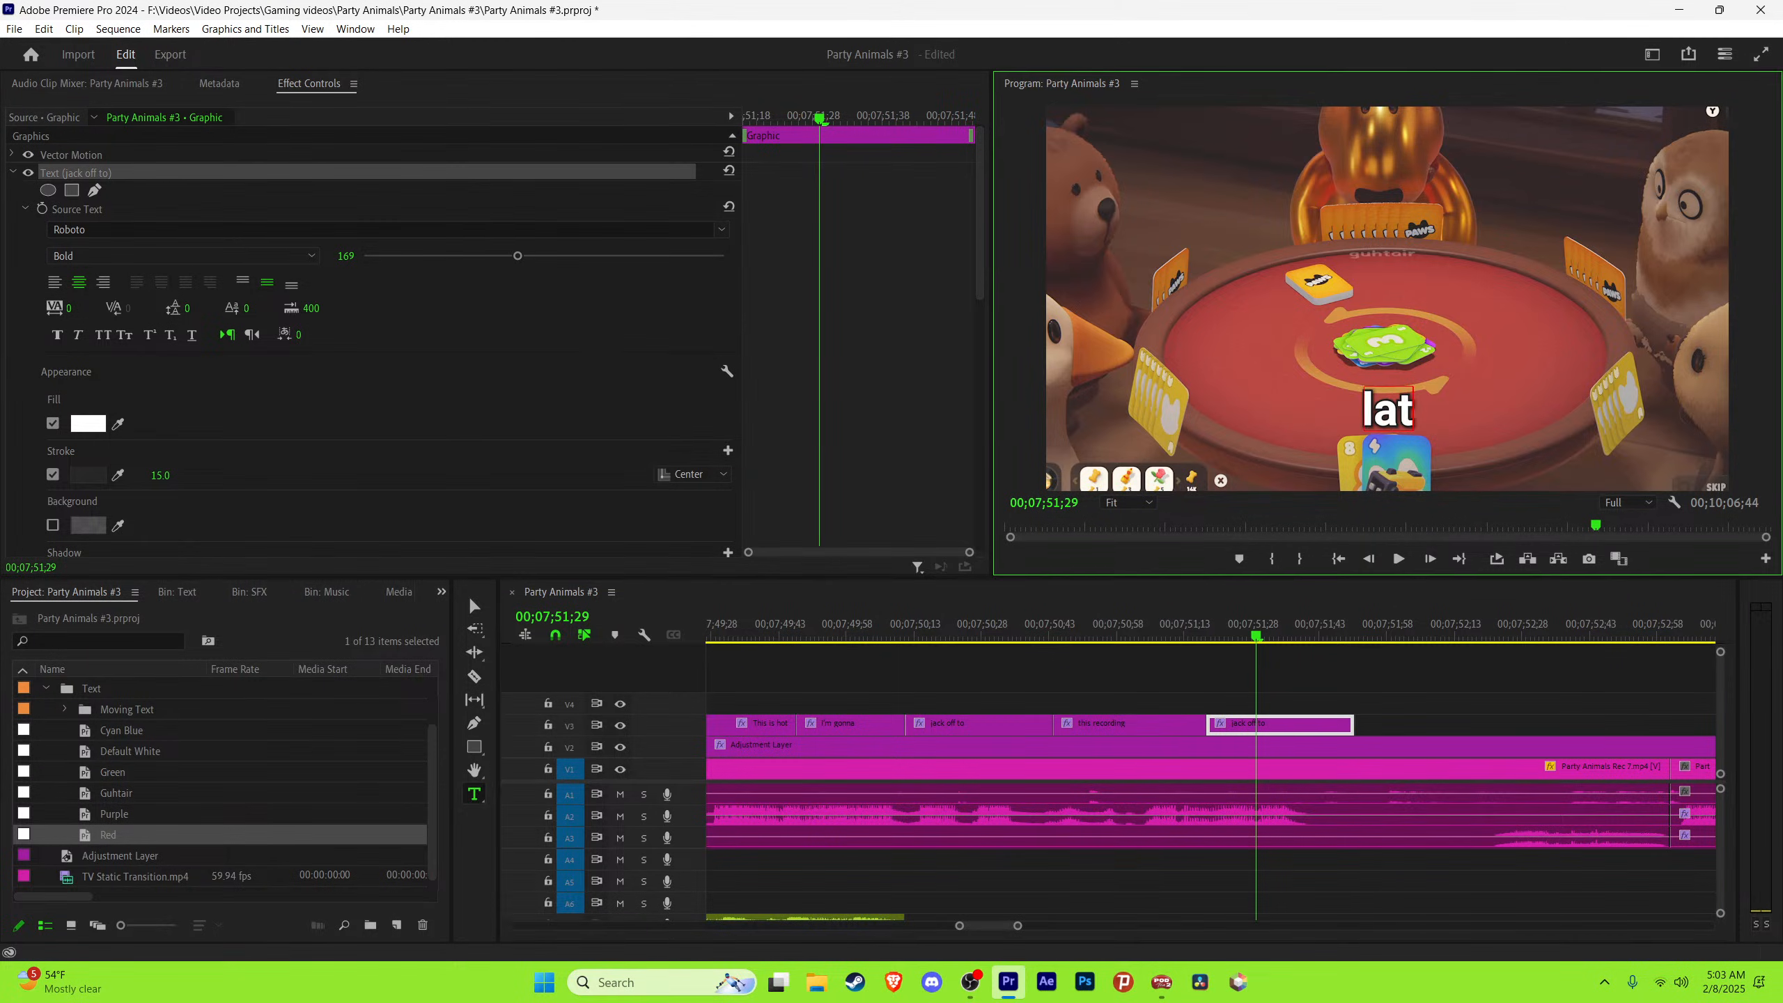
pyautogui.click(1408, 724)
pyautogui.press('v')
# Step: Play to the end of the spoken word, shorten the "later" caption to end at 00;07;51;41 and save the project
pyautogui.press('space')
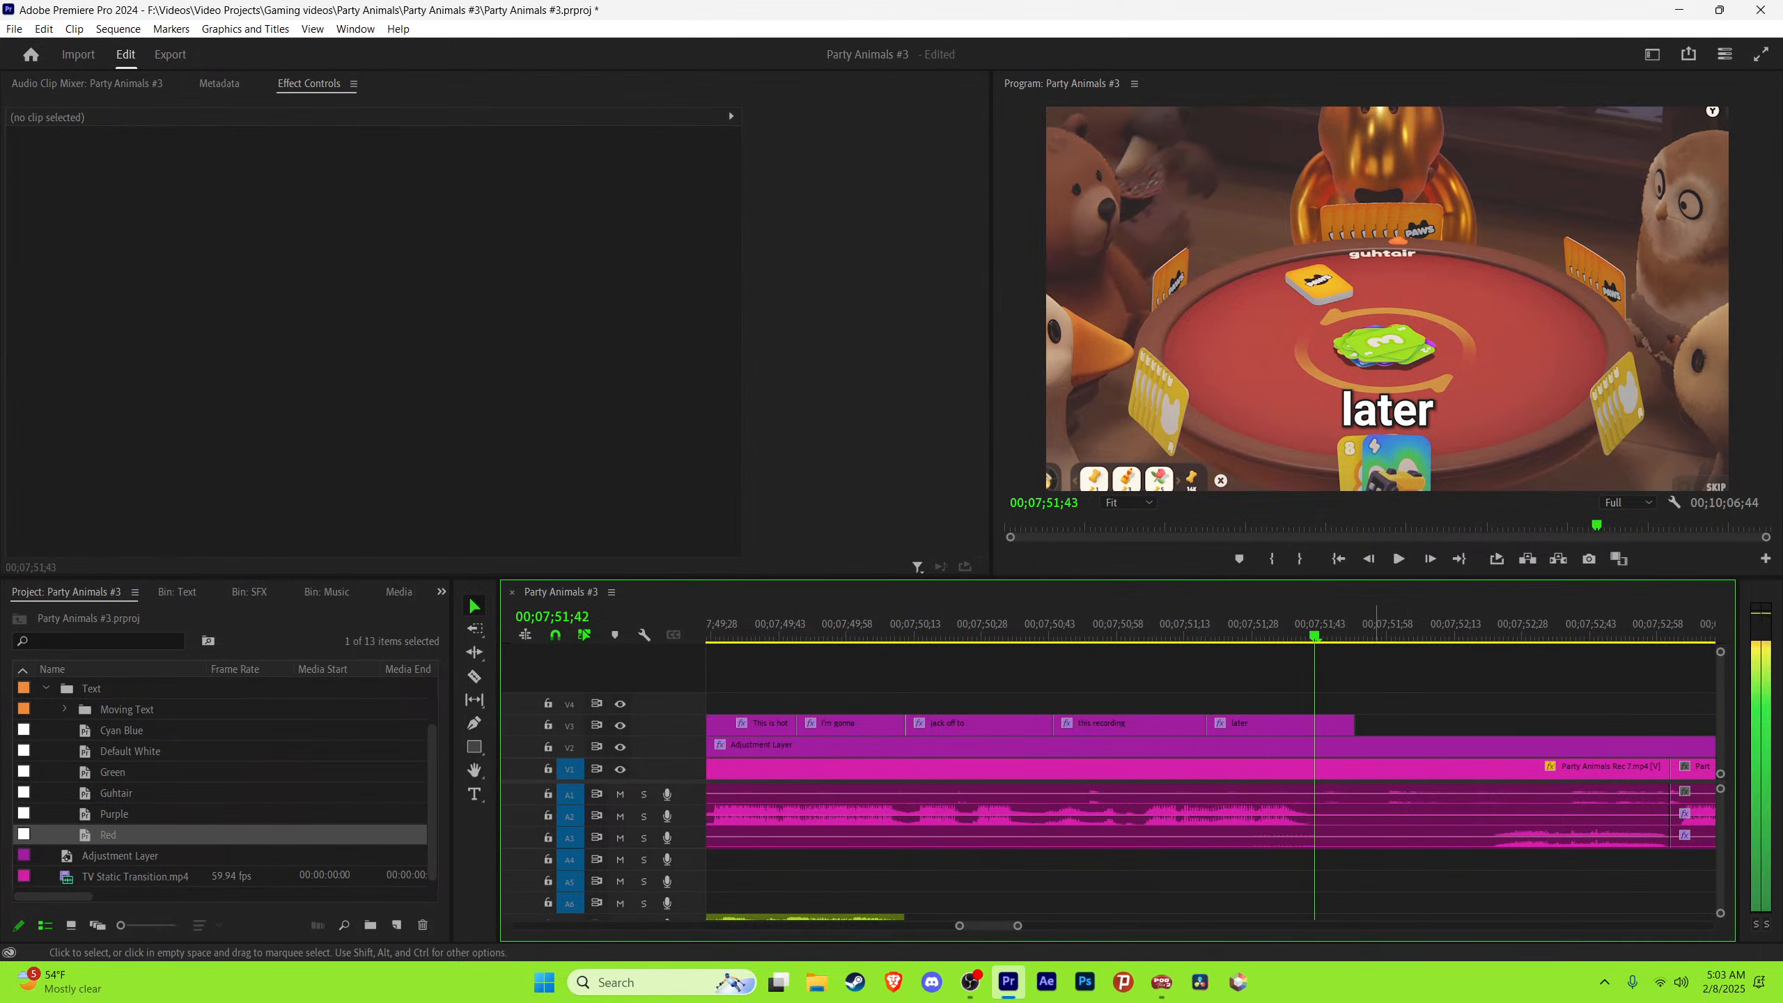
pyautogui.press('space')
pyautogui.press('Left')
pyautogui.press('Left')
pyautogui.moveTo(1353, 726); pyautogui.dragTo(1309, 725)
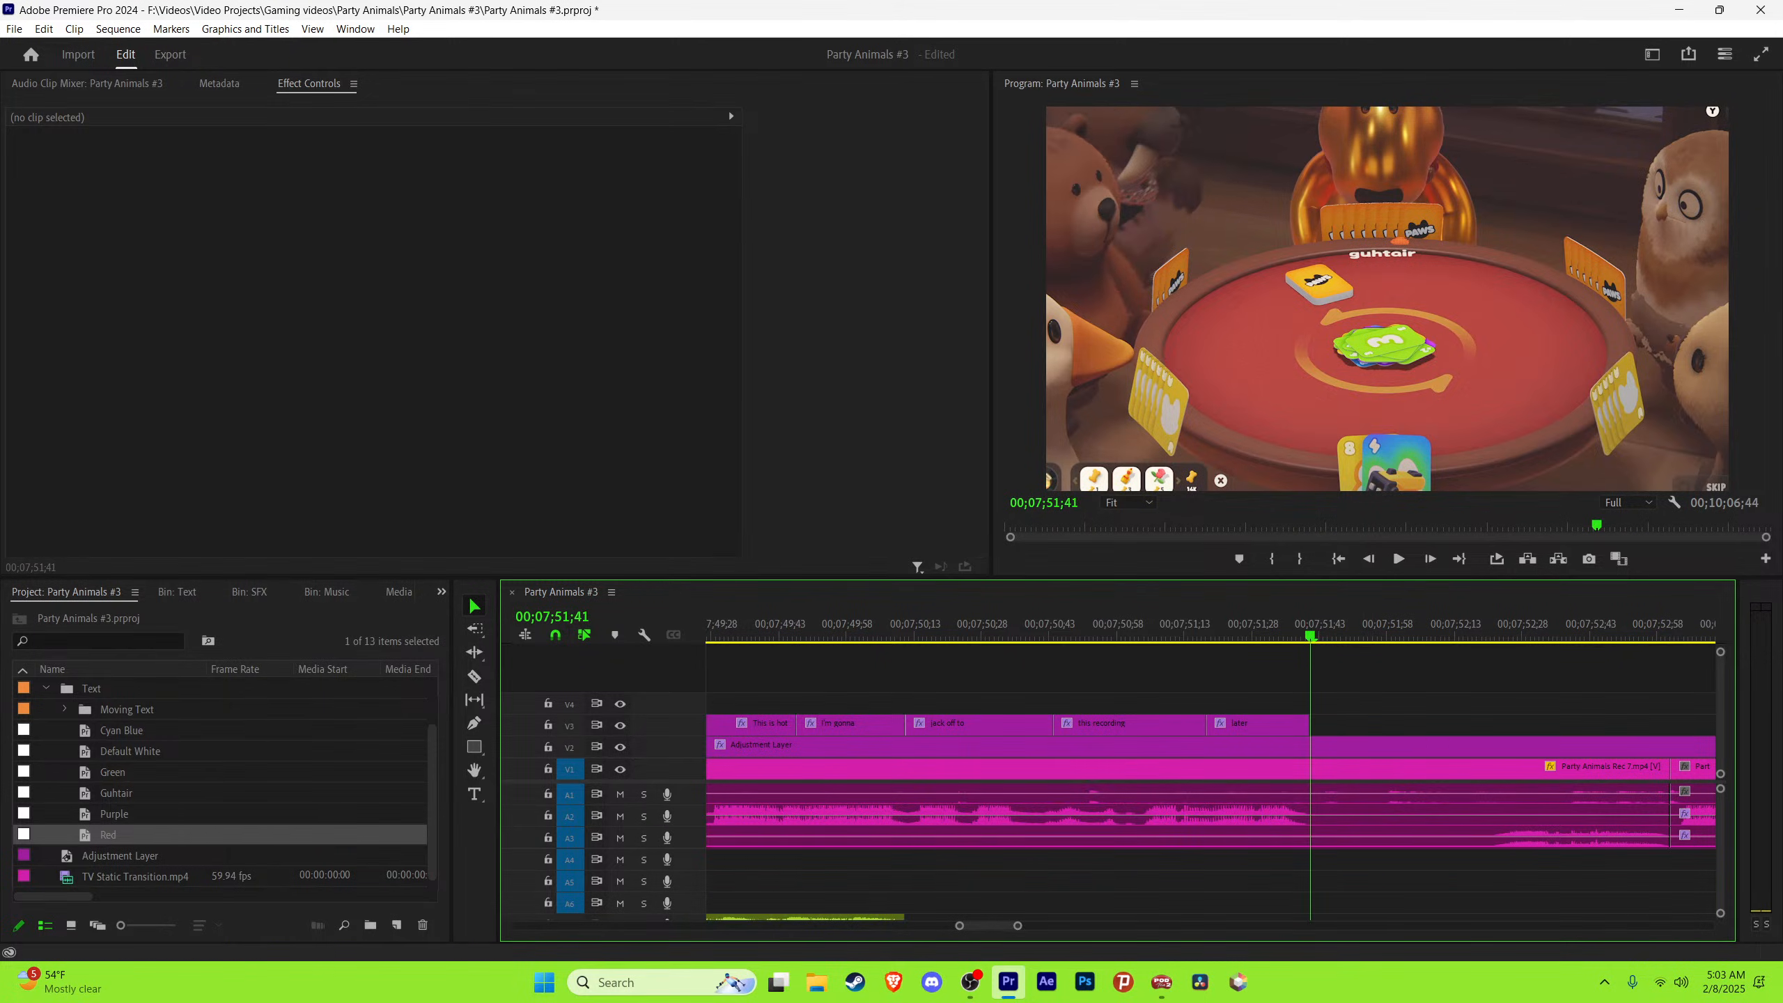
pyautogui.hotkey('ctrl', 's')
# Step: Play the footage from 00;07;51;41 to about 00;08;04;34 and listen for the next line to caption
pyautogui.press('-')
pyautogui.press('-')
pyautogui.press('space')
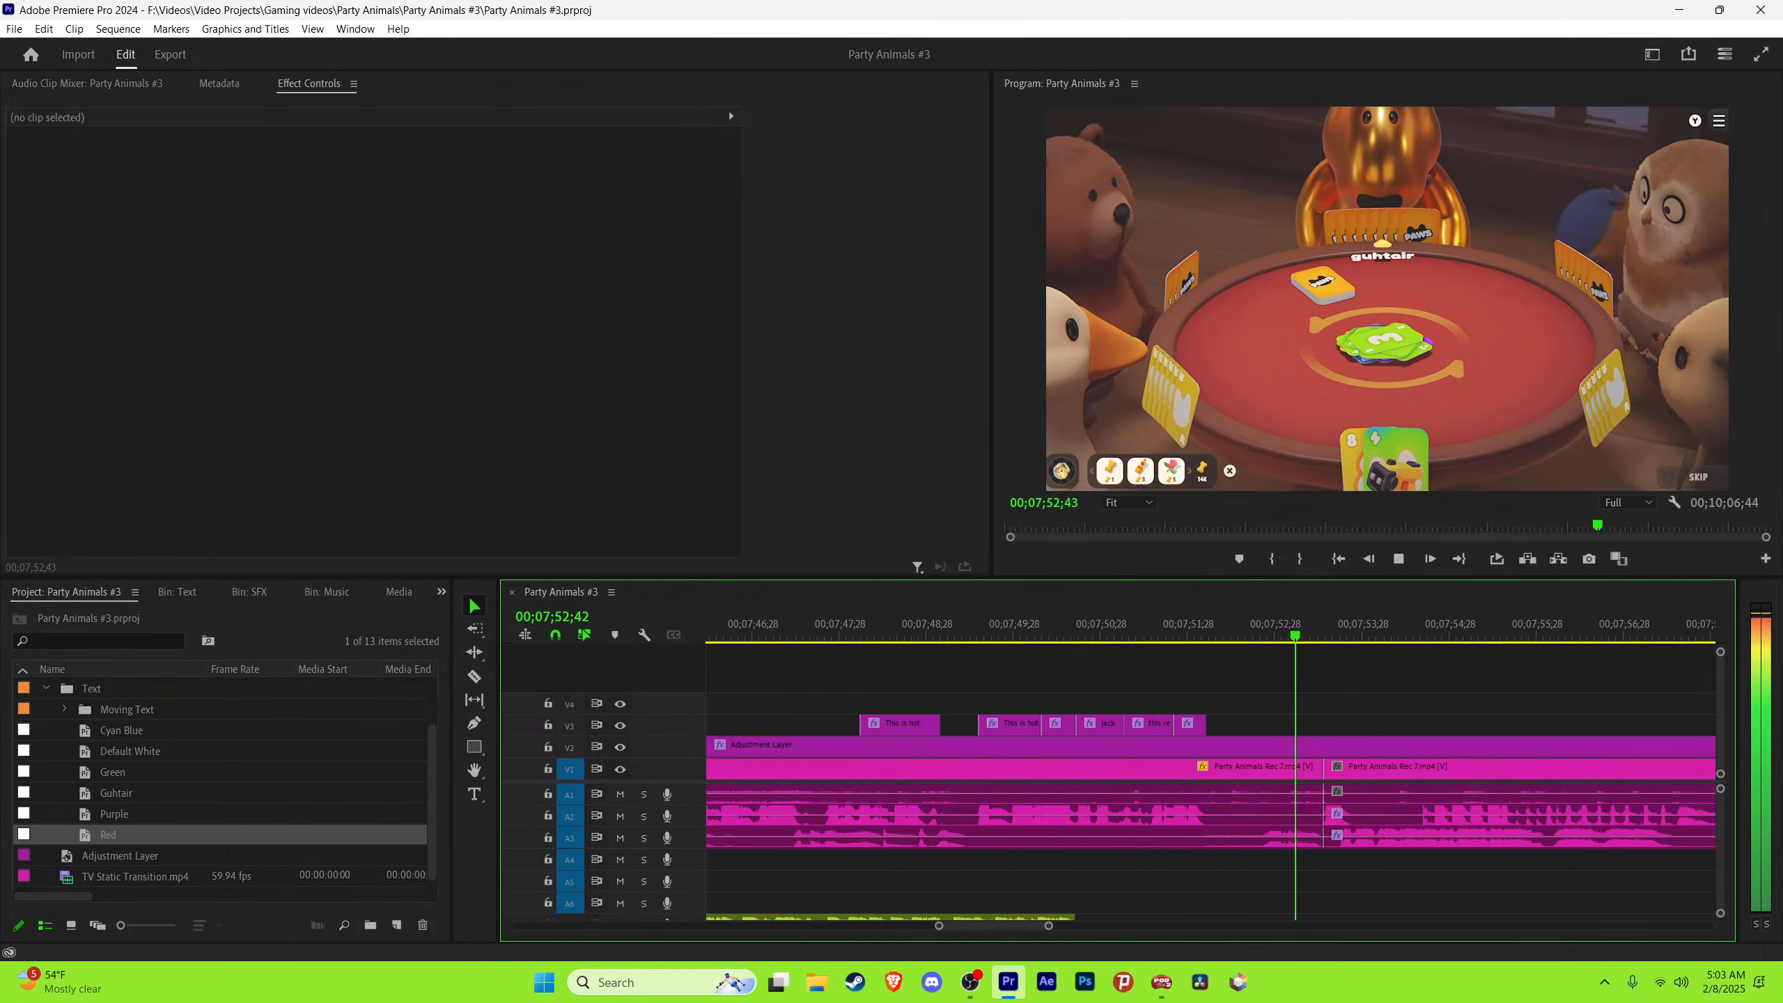
pyautogui.press('-')
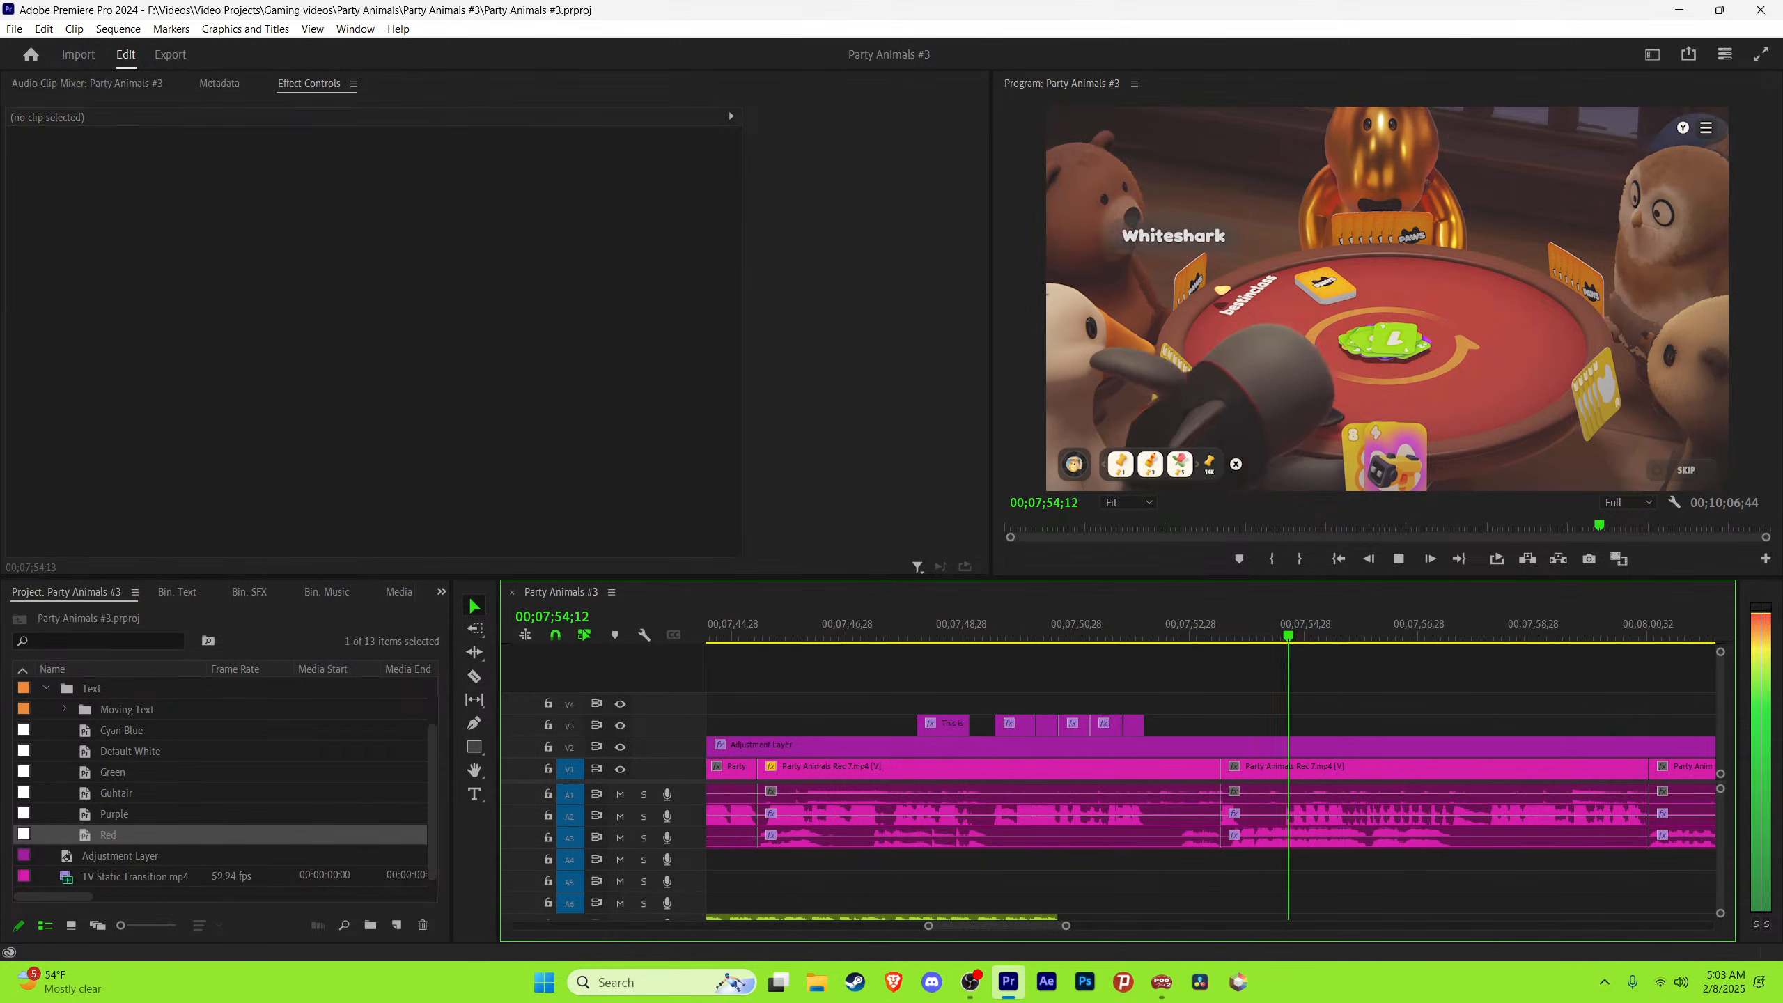
pyautogui.press('-')
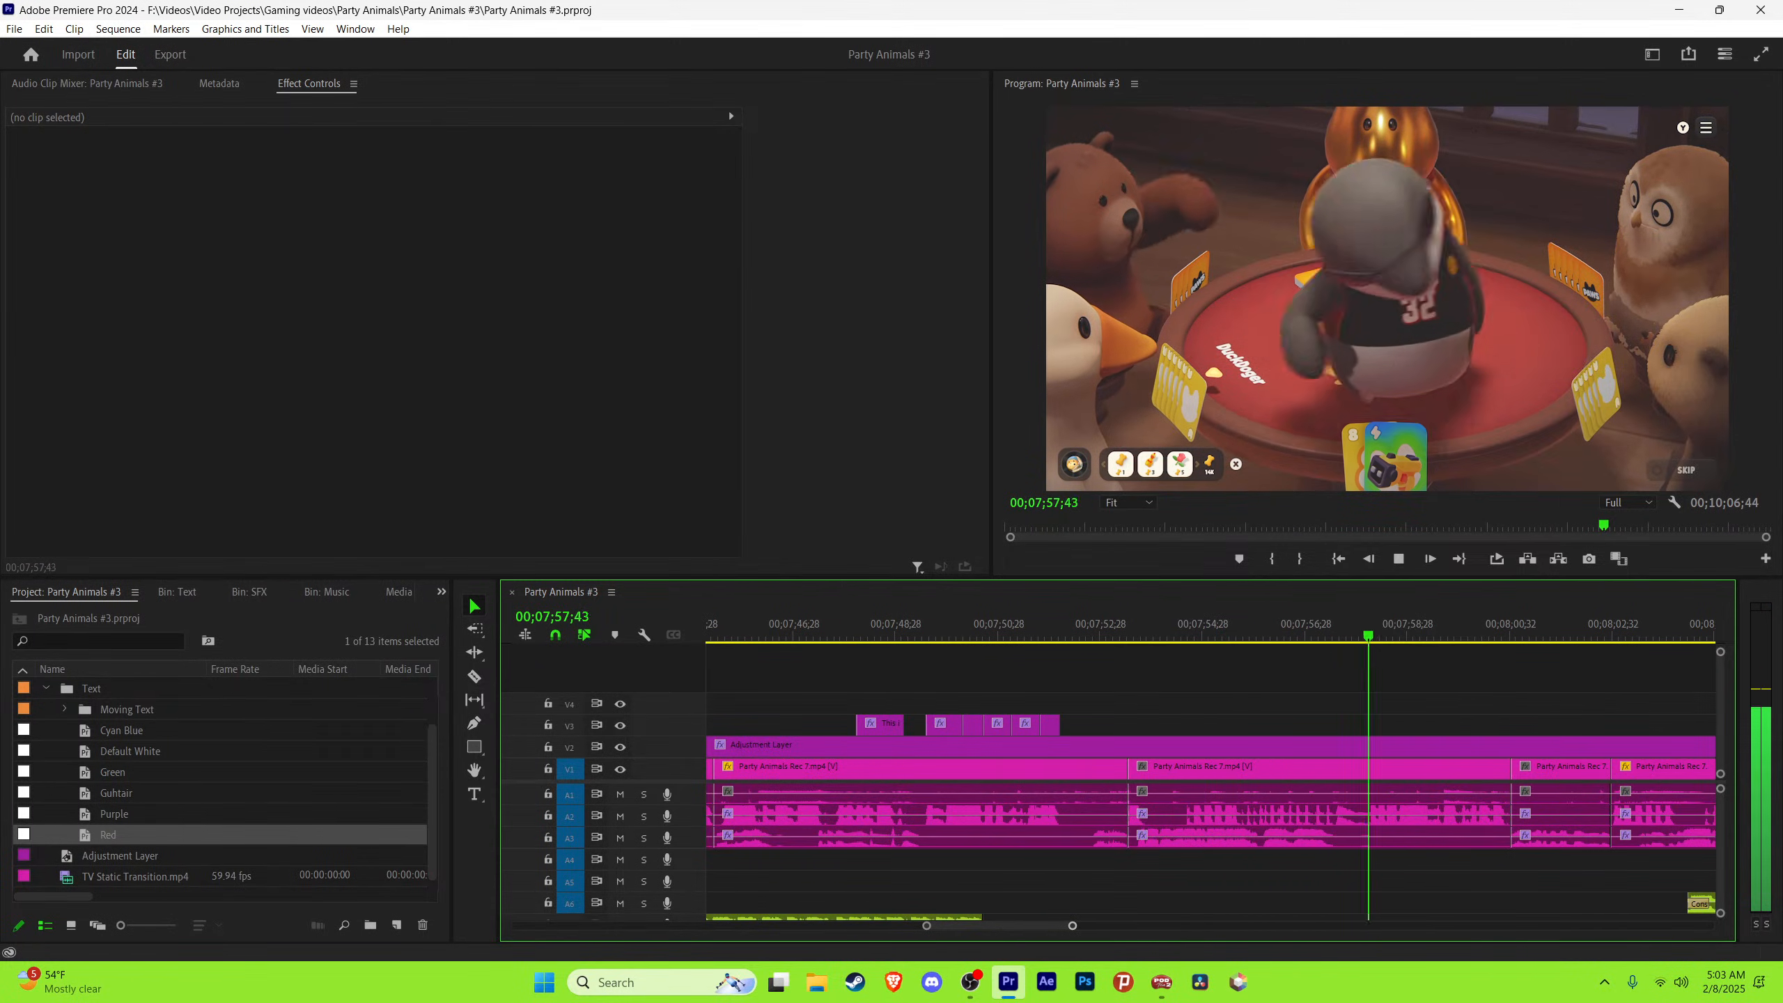
pyautogui.click(1103, 622)
pyautogui.press('space')
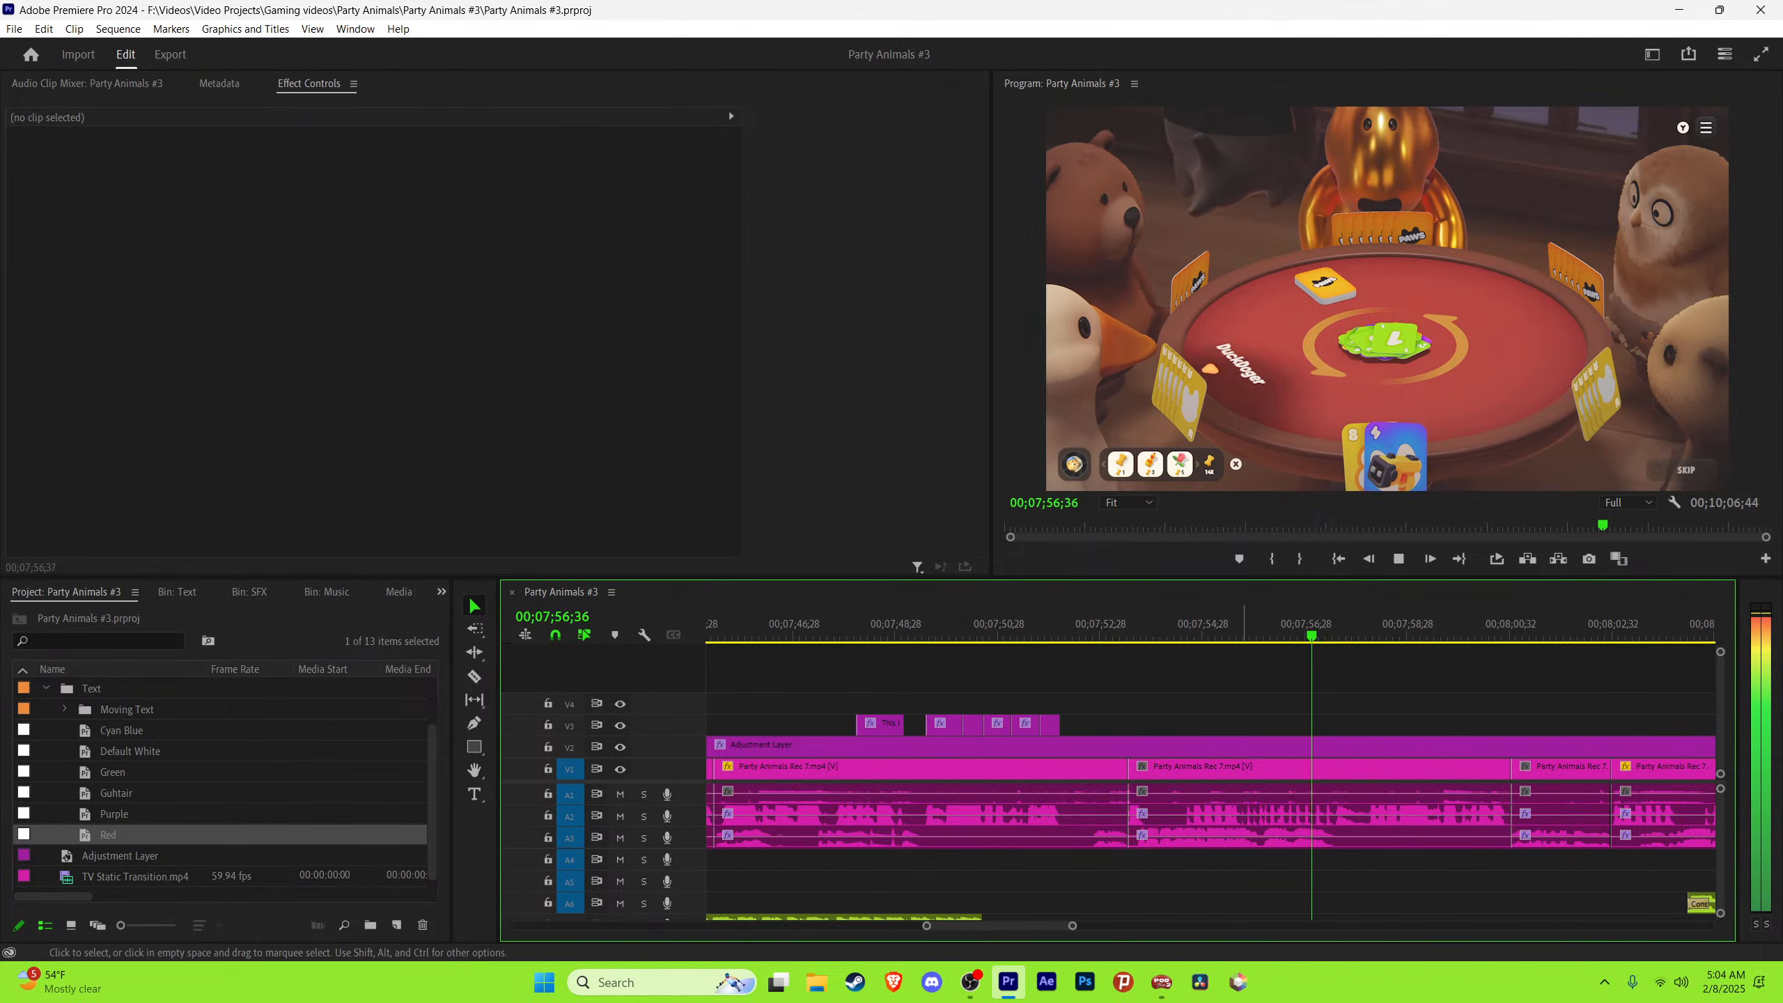
pyautogui.press('-')
pyautogui.press('=')
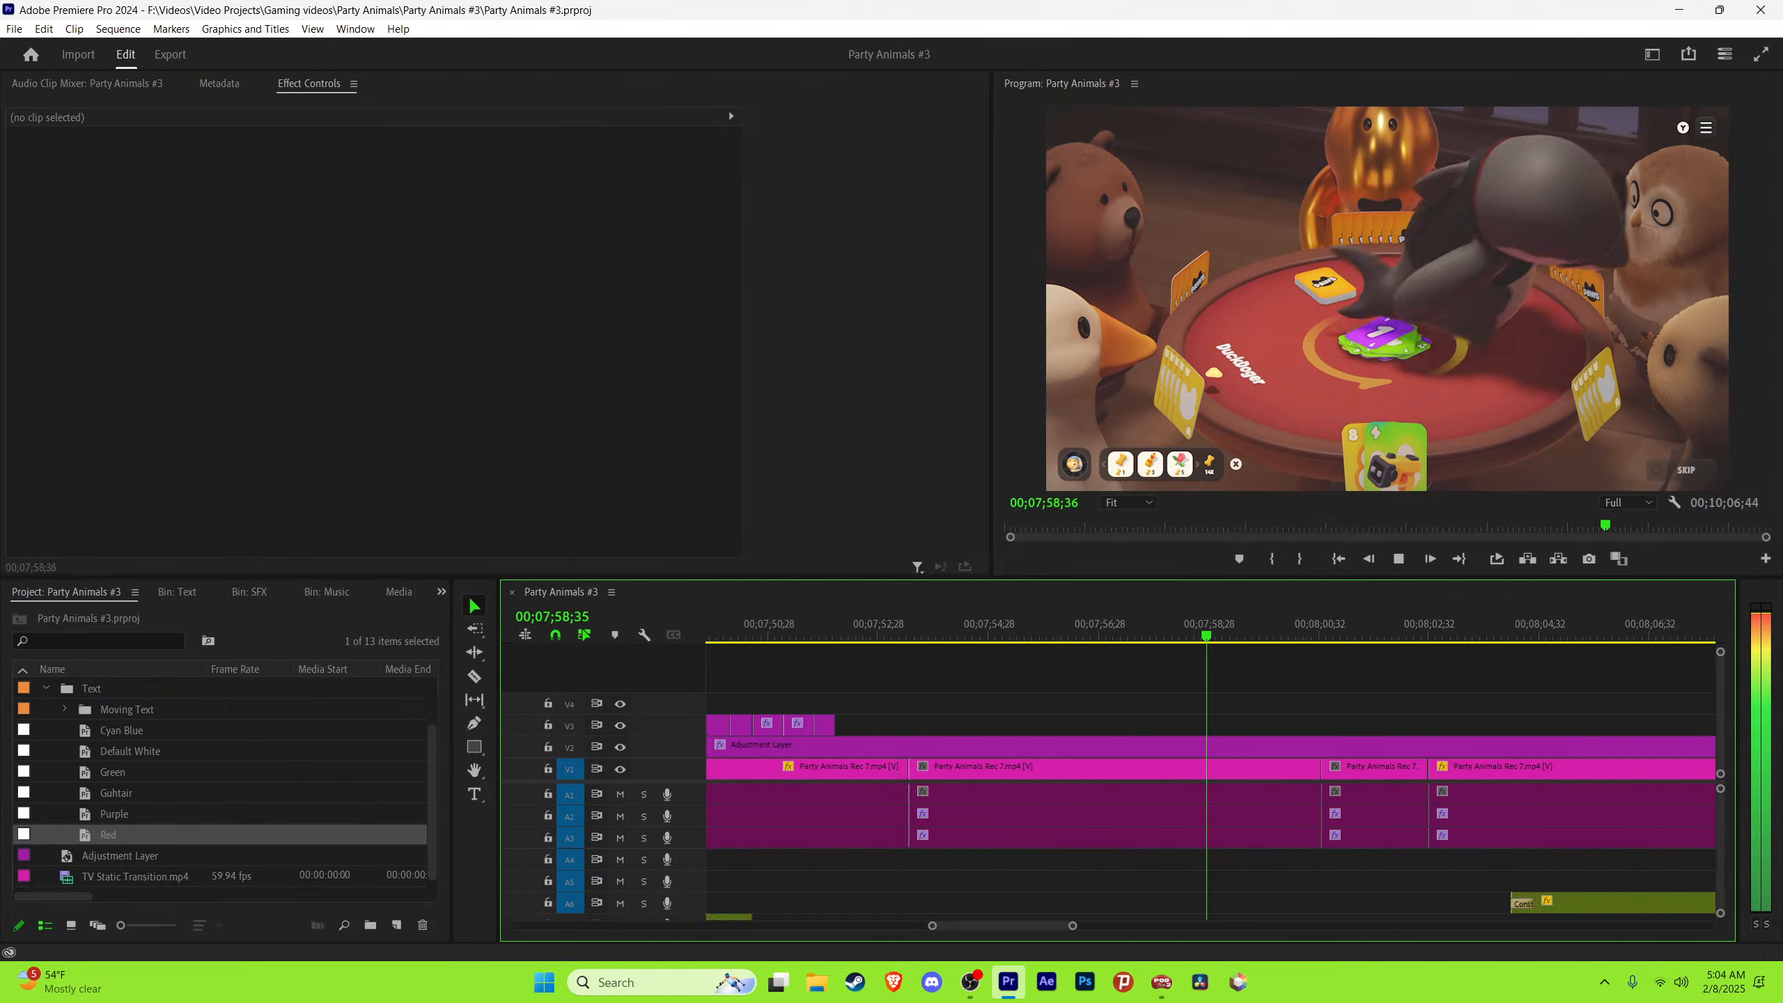
pyautogui.press('-')
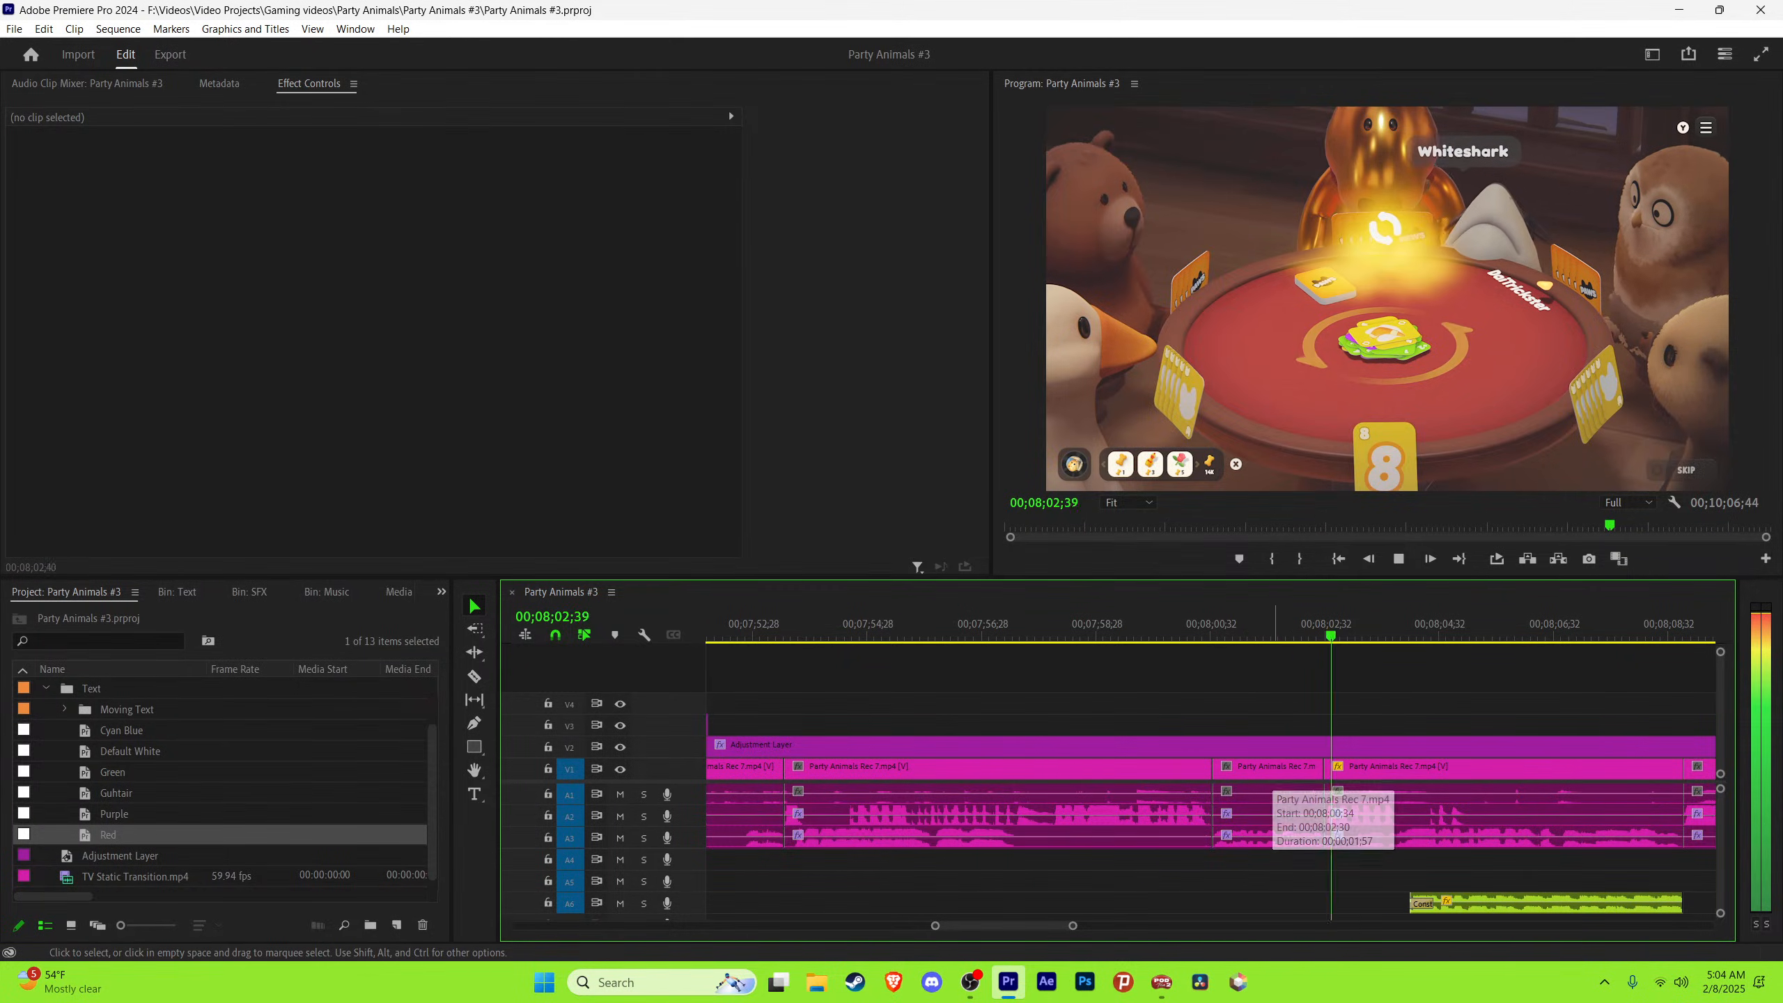
pyautogui.press('space')
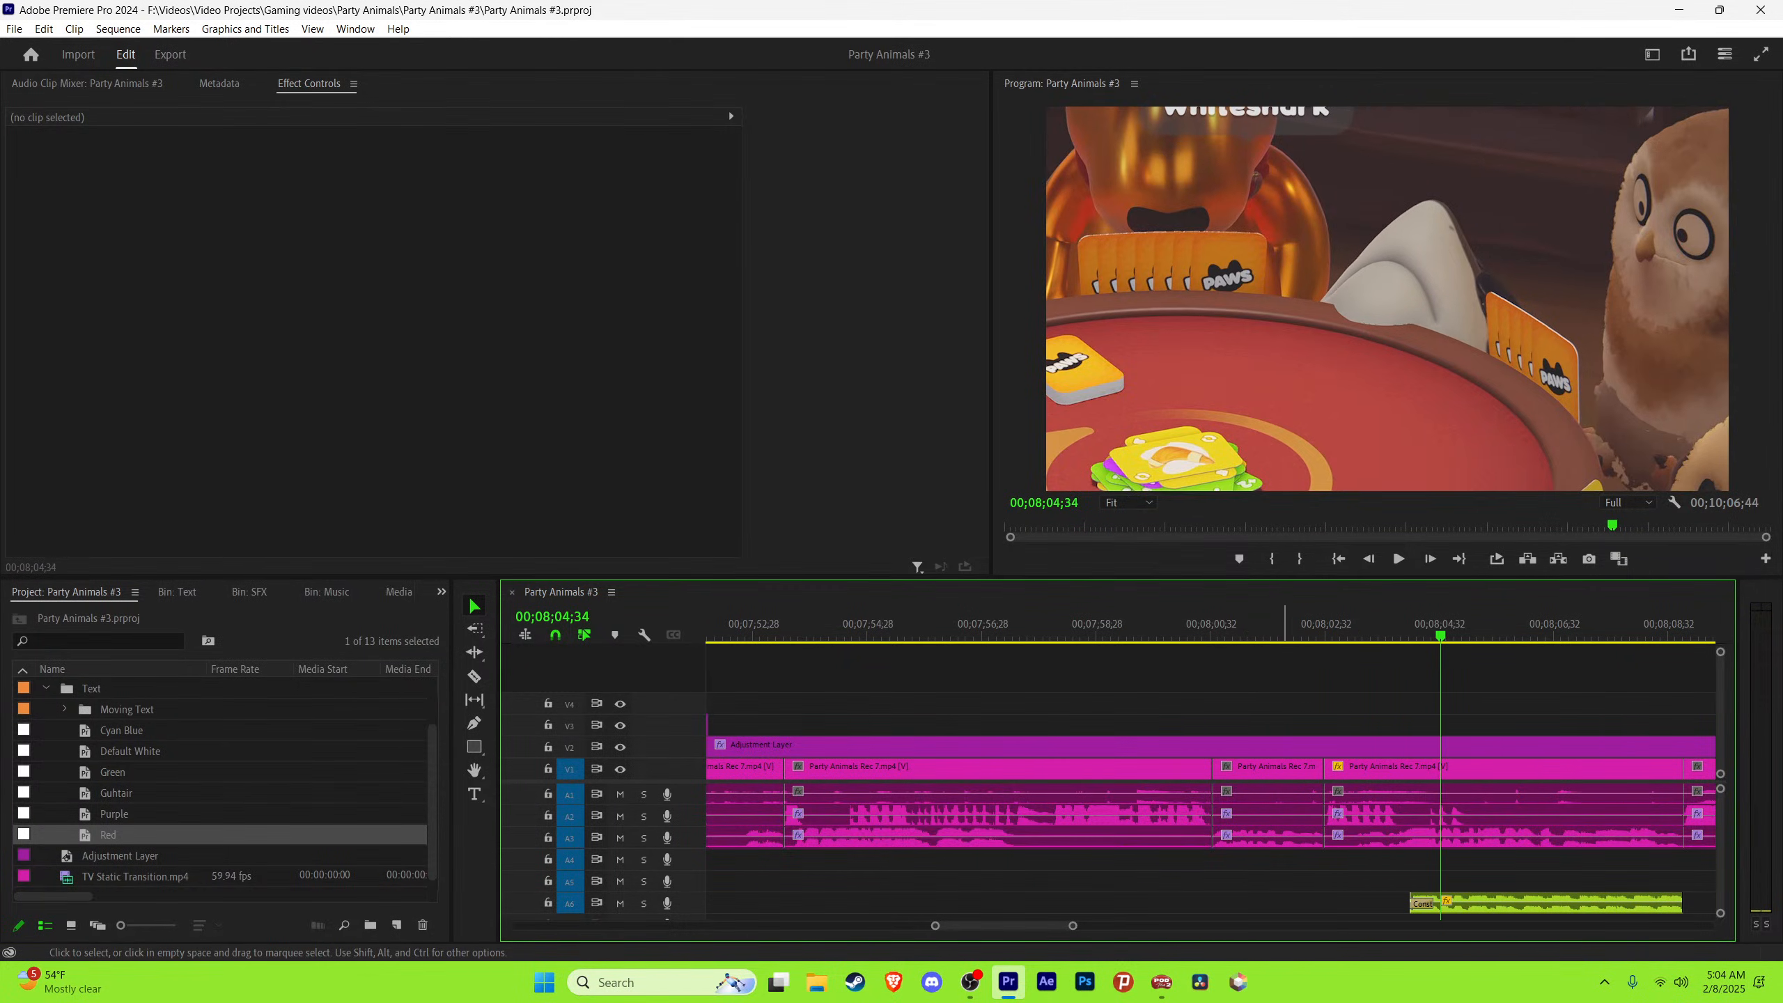
# Step: Paste the caption at the start of the clip at 00;08;00;34, move it down to track V3 and apply the Red style
pyautogui.click(1268, 767)
pyautogui.moveTo(817, 117); pyautogui.dragTo(743, 118)
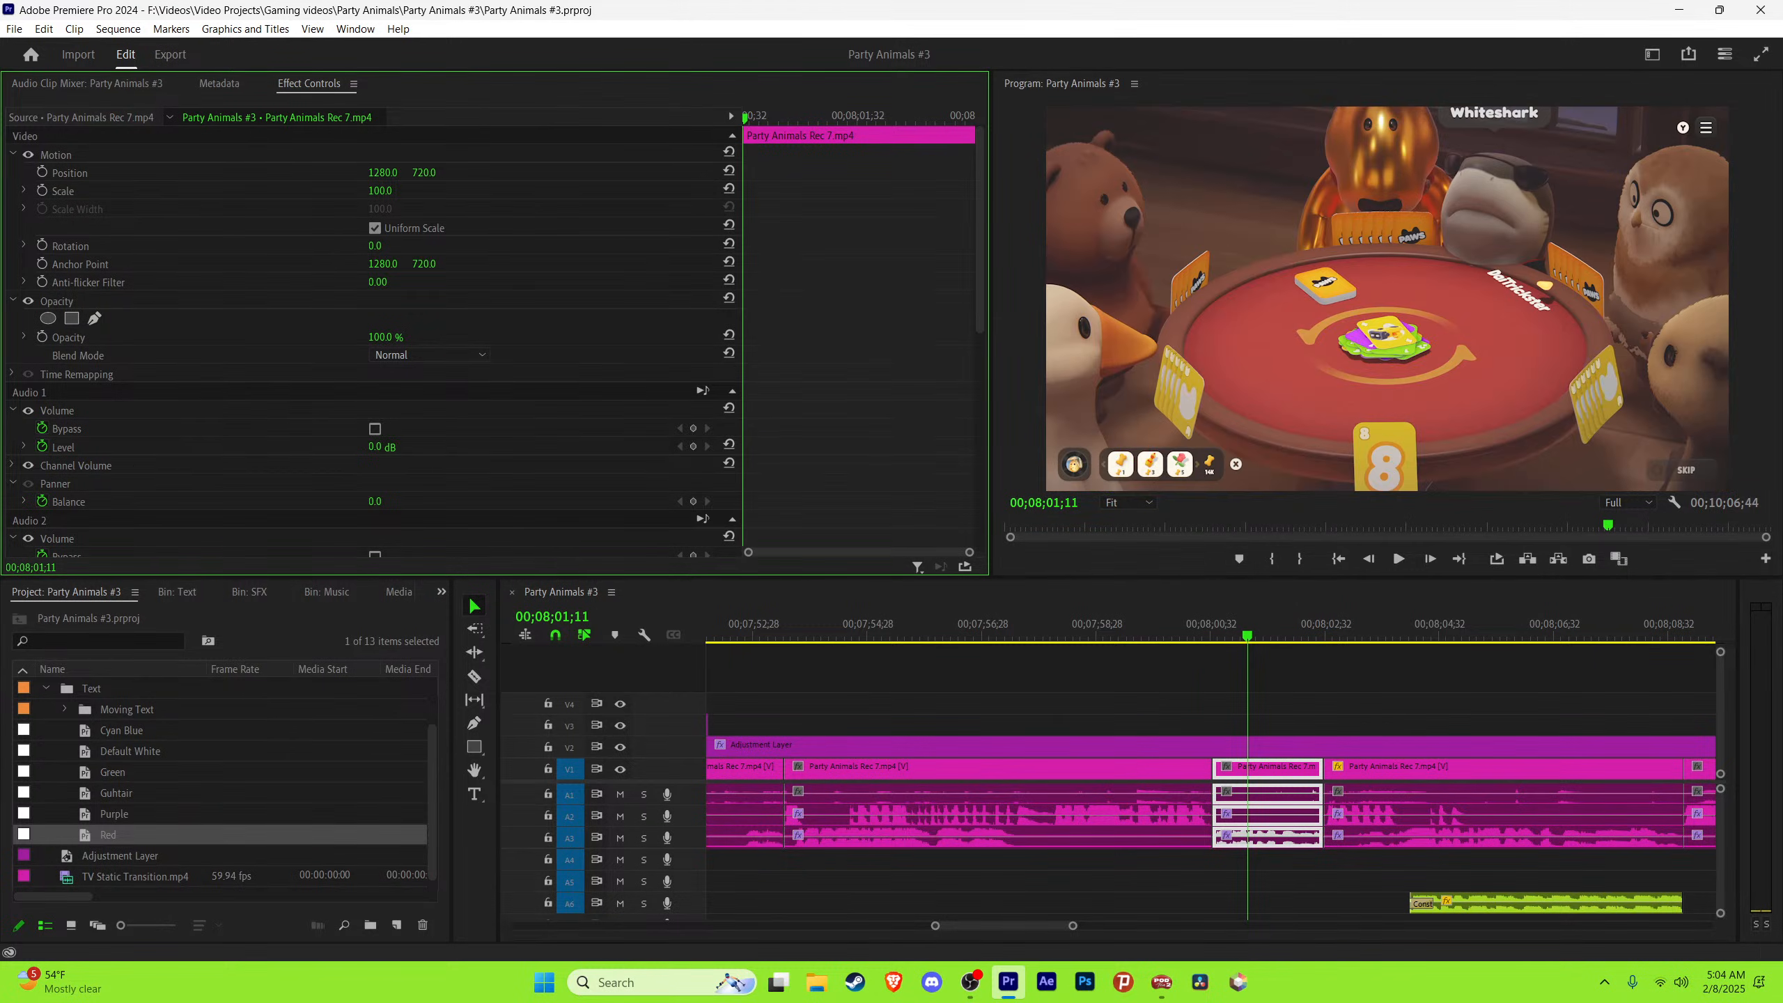
pyautogui.press('space')
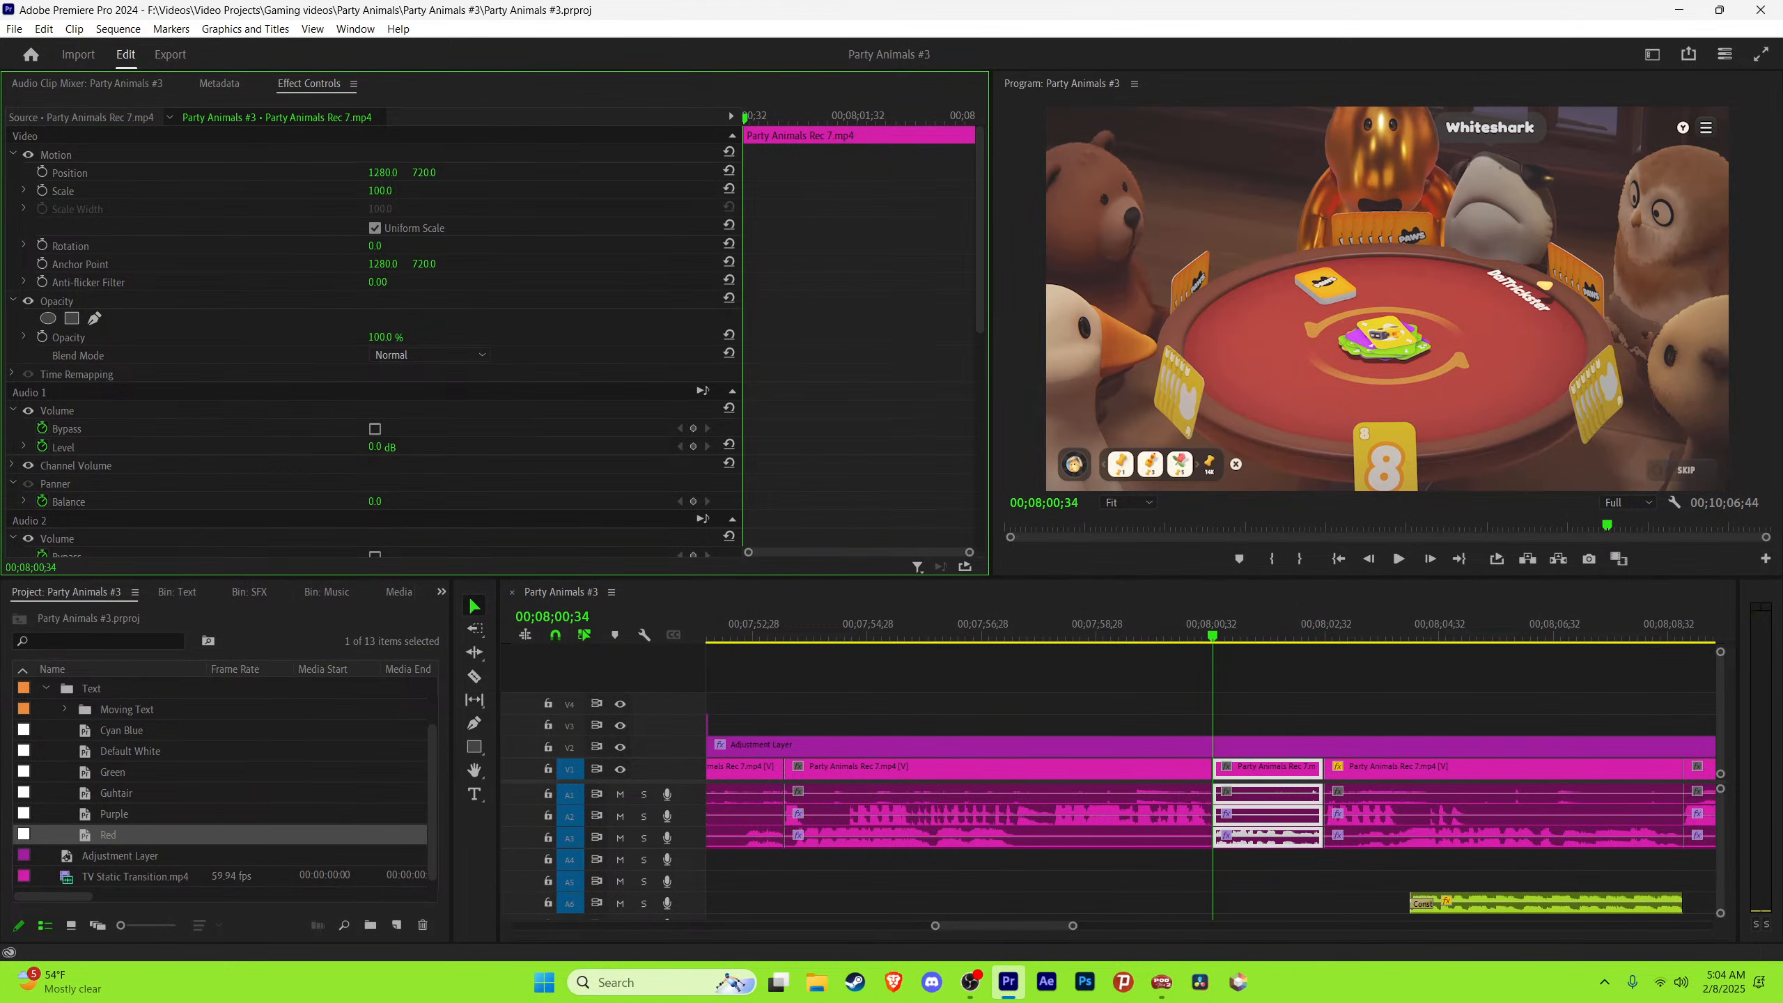
pyautogui.scroll(3, 1221, 779)
pyautogui.press('space')
pyautogui.press('space')
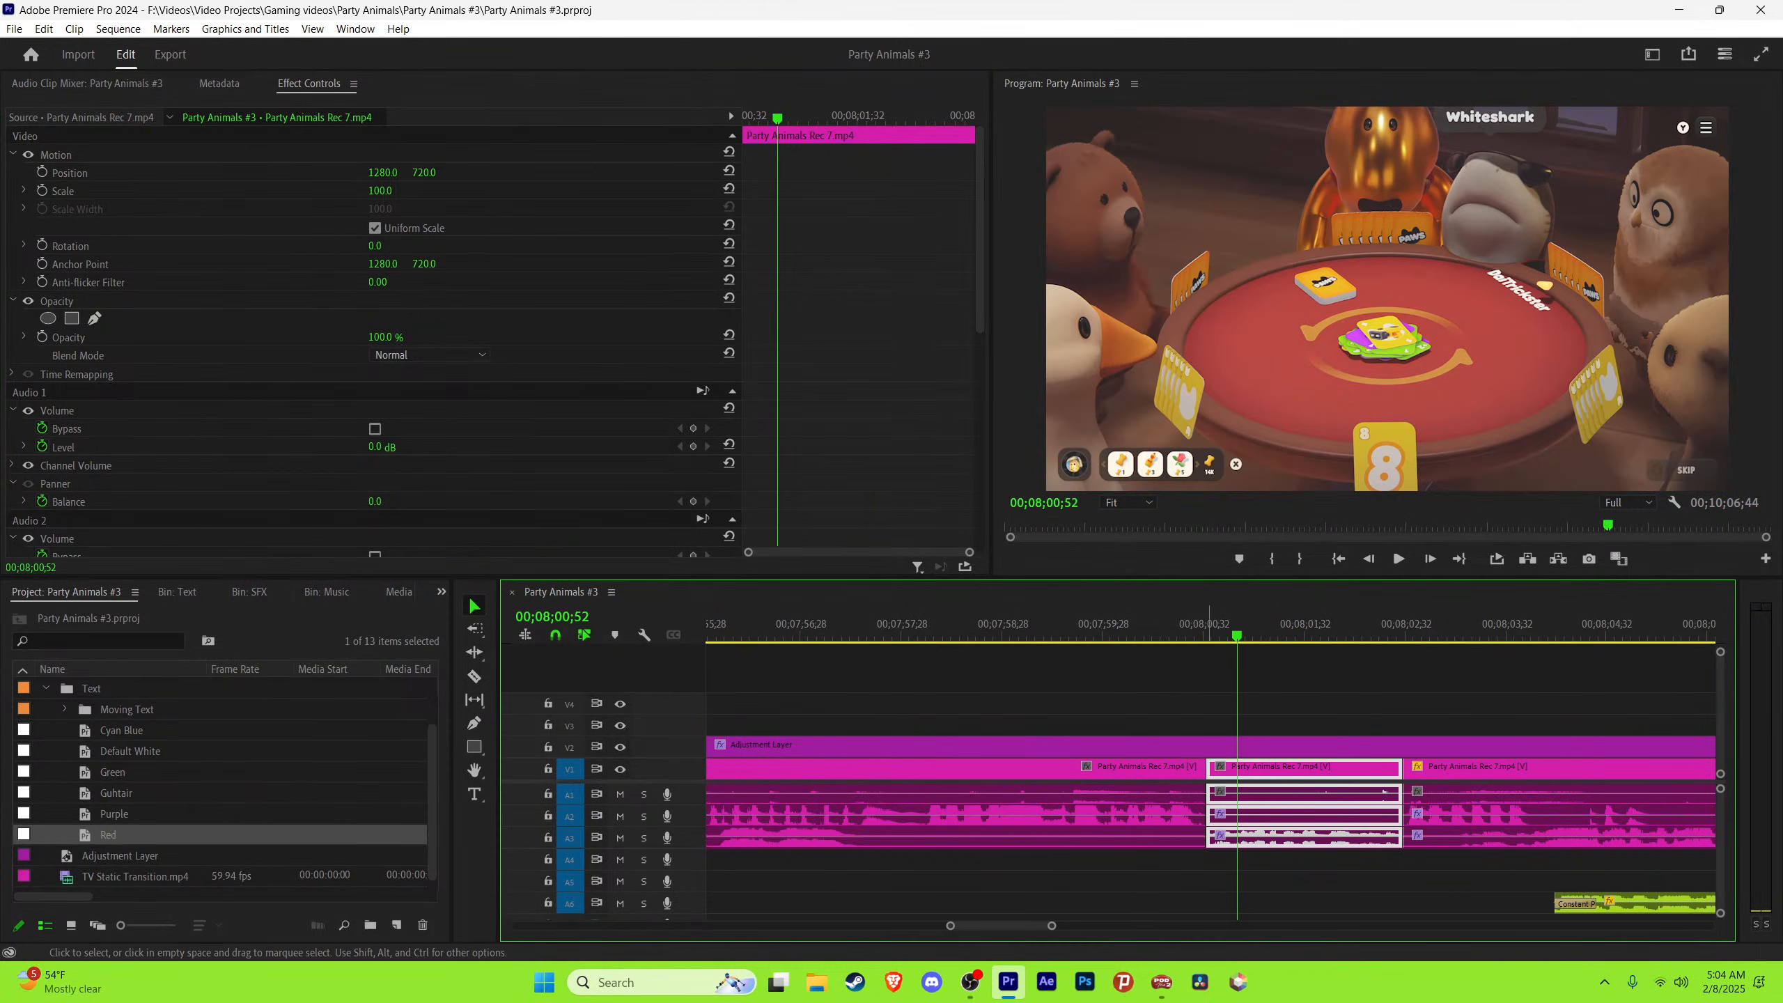
pyautogui.moveTo(778, 118); pyautogui.dragTo(742, 117)
pyautogui.click(1314, 699)
pyautogui.hotkey('ctrl', 'v')
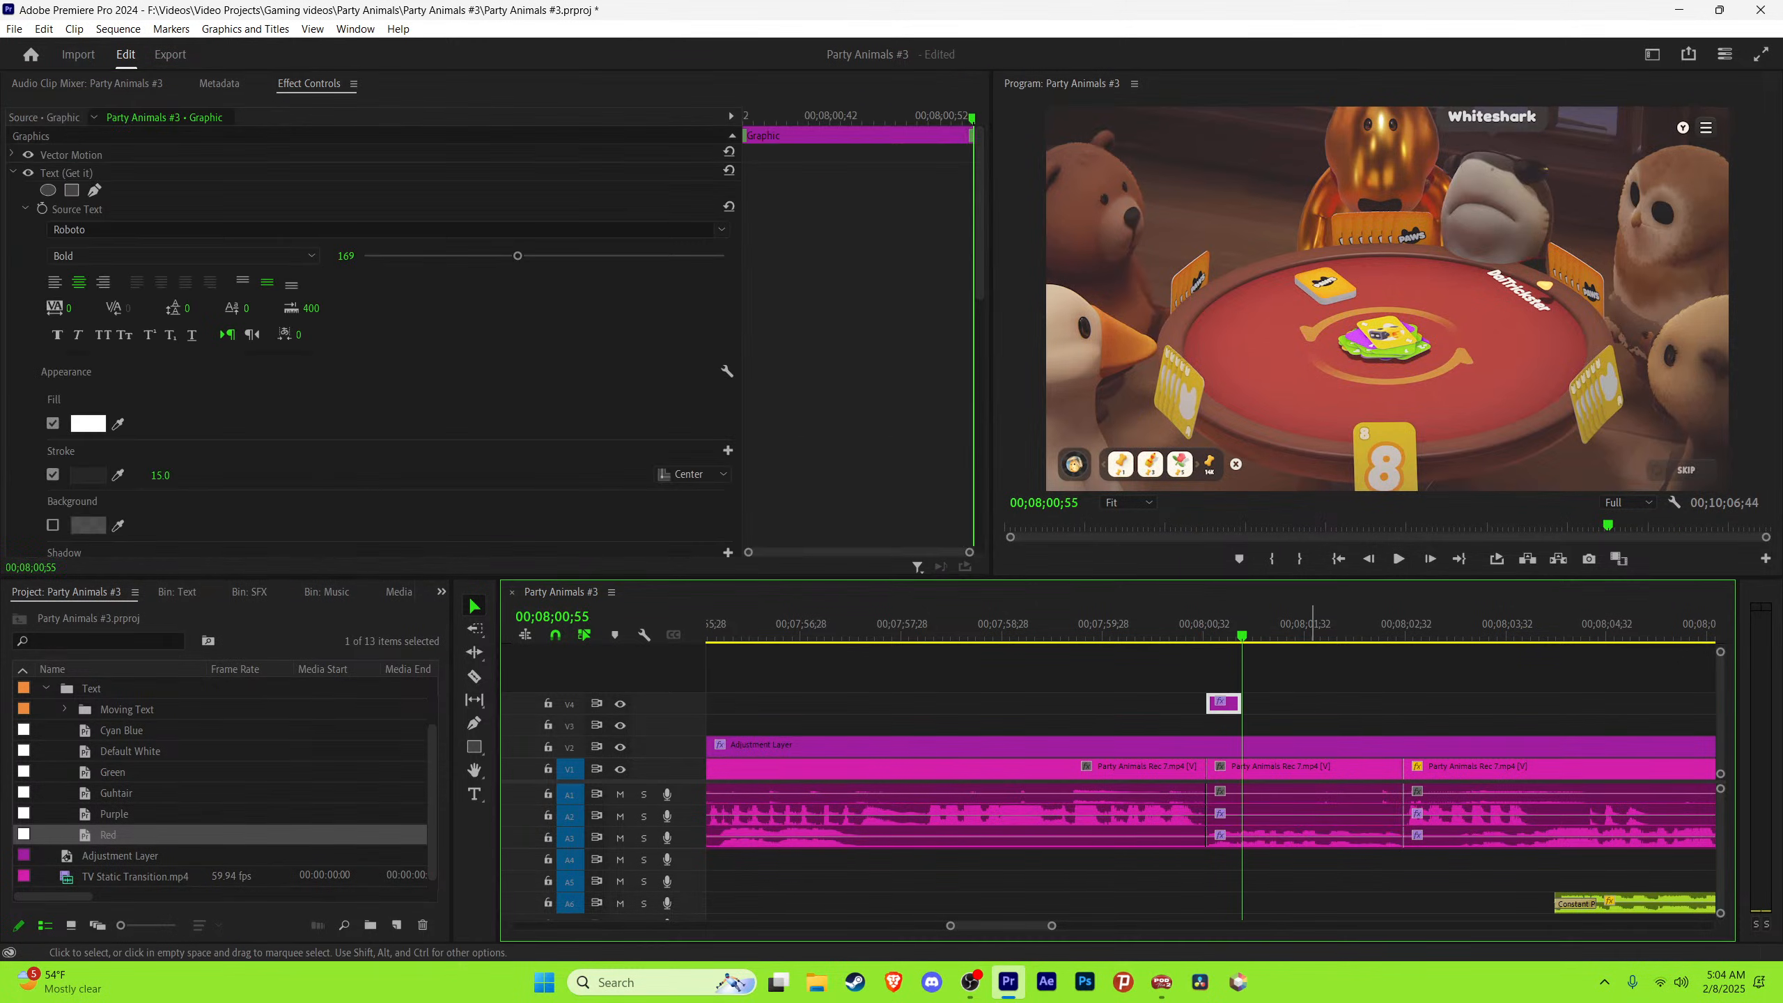
pyautogui.moveTo(1224, 703); pyautogui.dragTo(1223, 725)
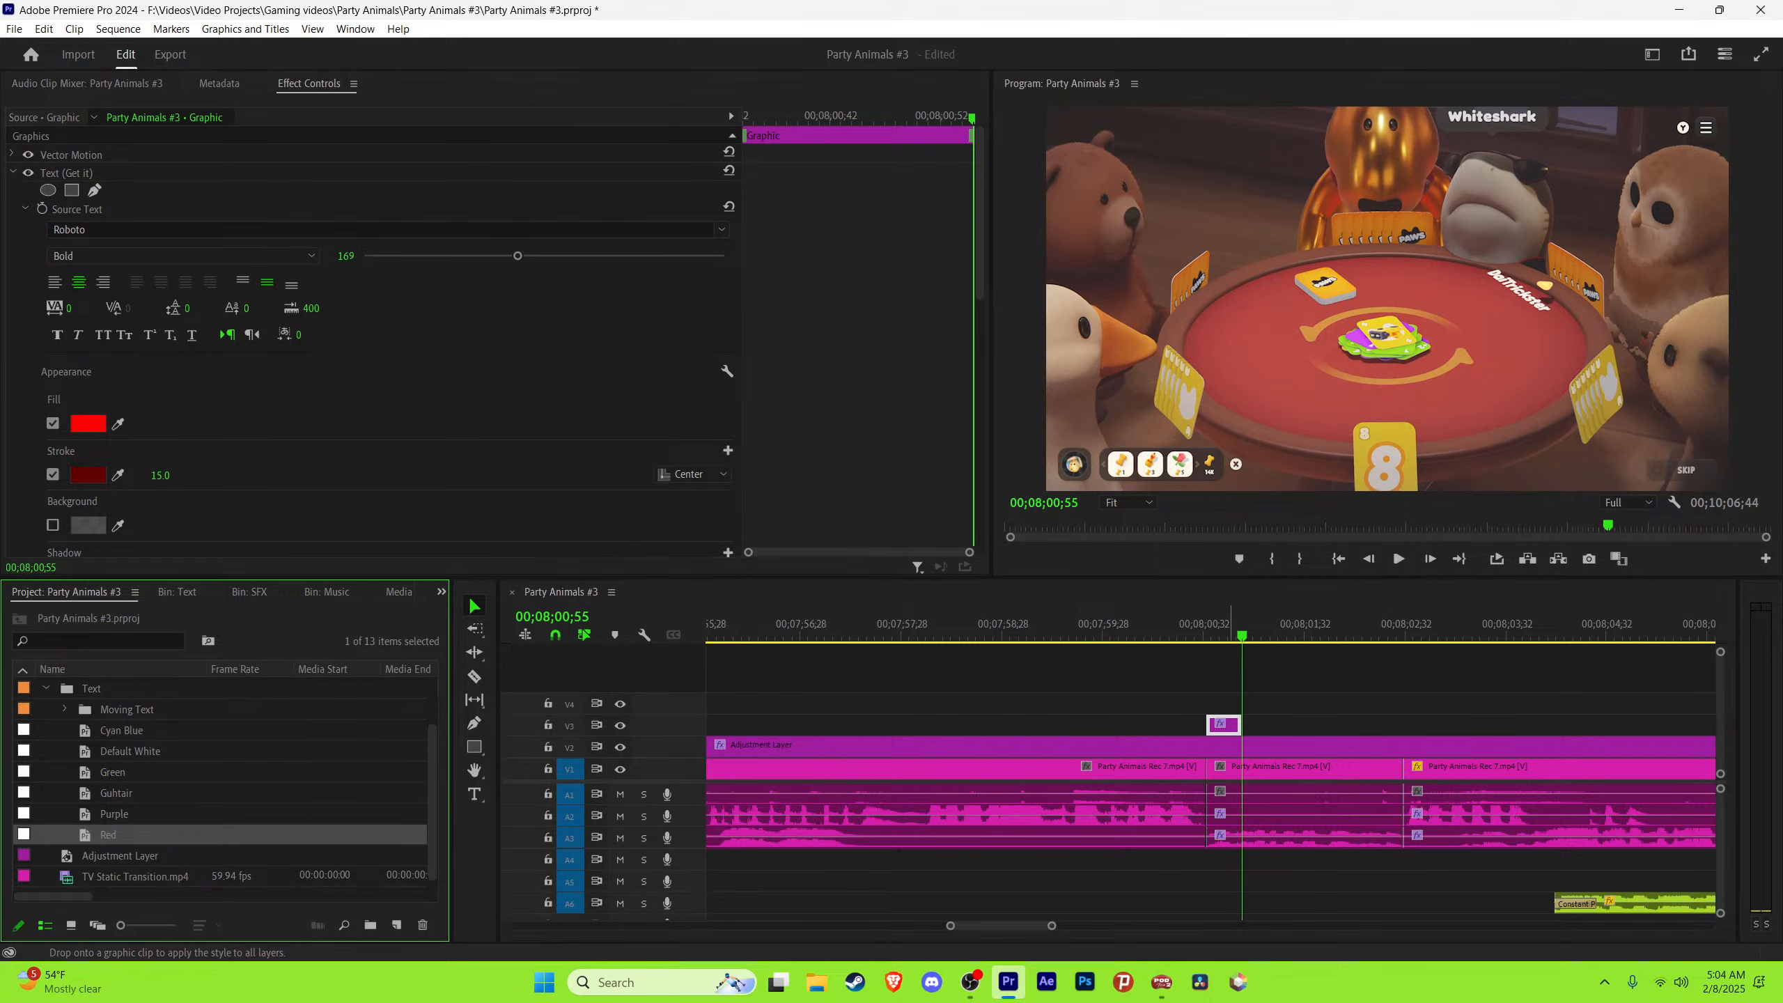
# Step: Replace the text of the pasted caption at 00;08;00;34 with "I think" and extend the caption to 00;08;00;59
pyautogui.moveTo(1218, 625)
pyautogui.mouseDown()
pyautogui.moveTo(1198, 625)
pyautogui.moveTo(1217, 625)
pyautogui.mouseUp()
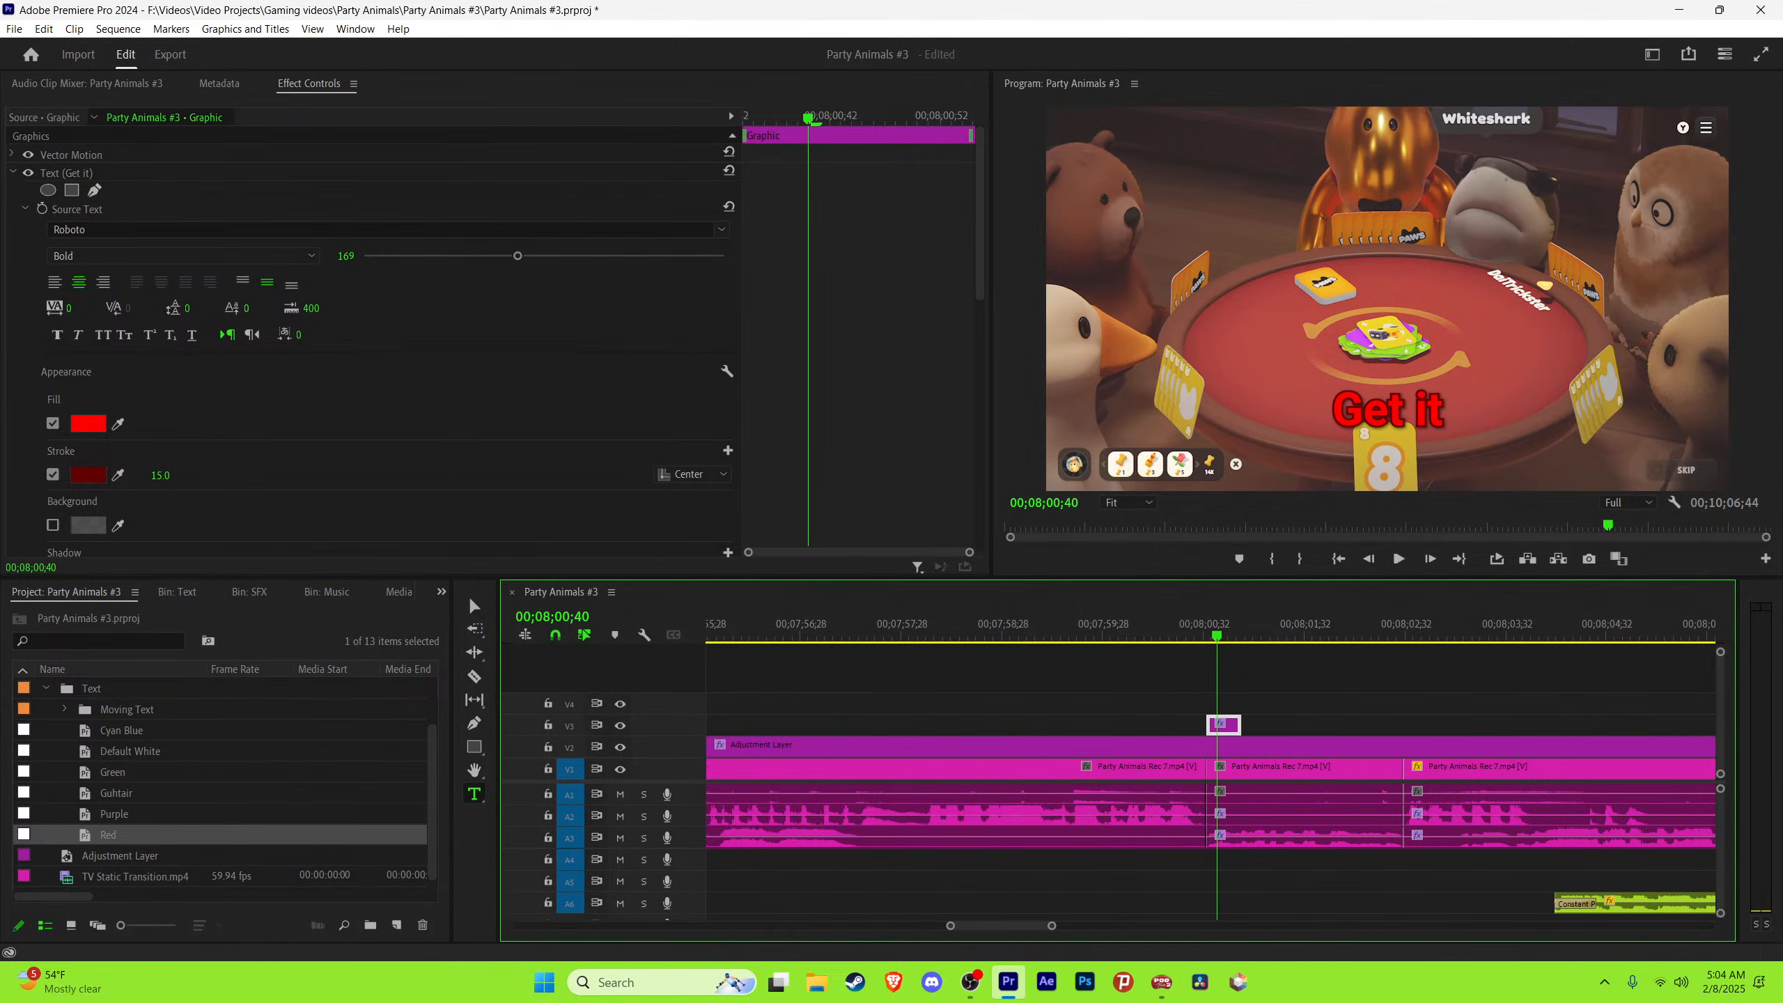
pyautogui.doubleClick(1389, 410)
pyautogui.write('I t')
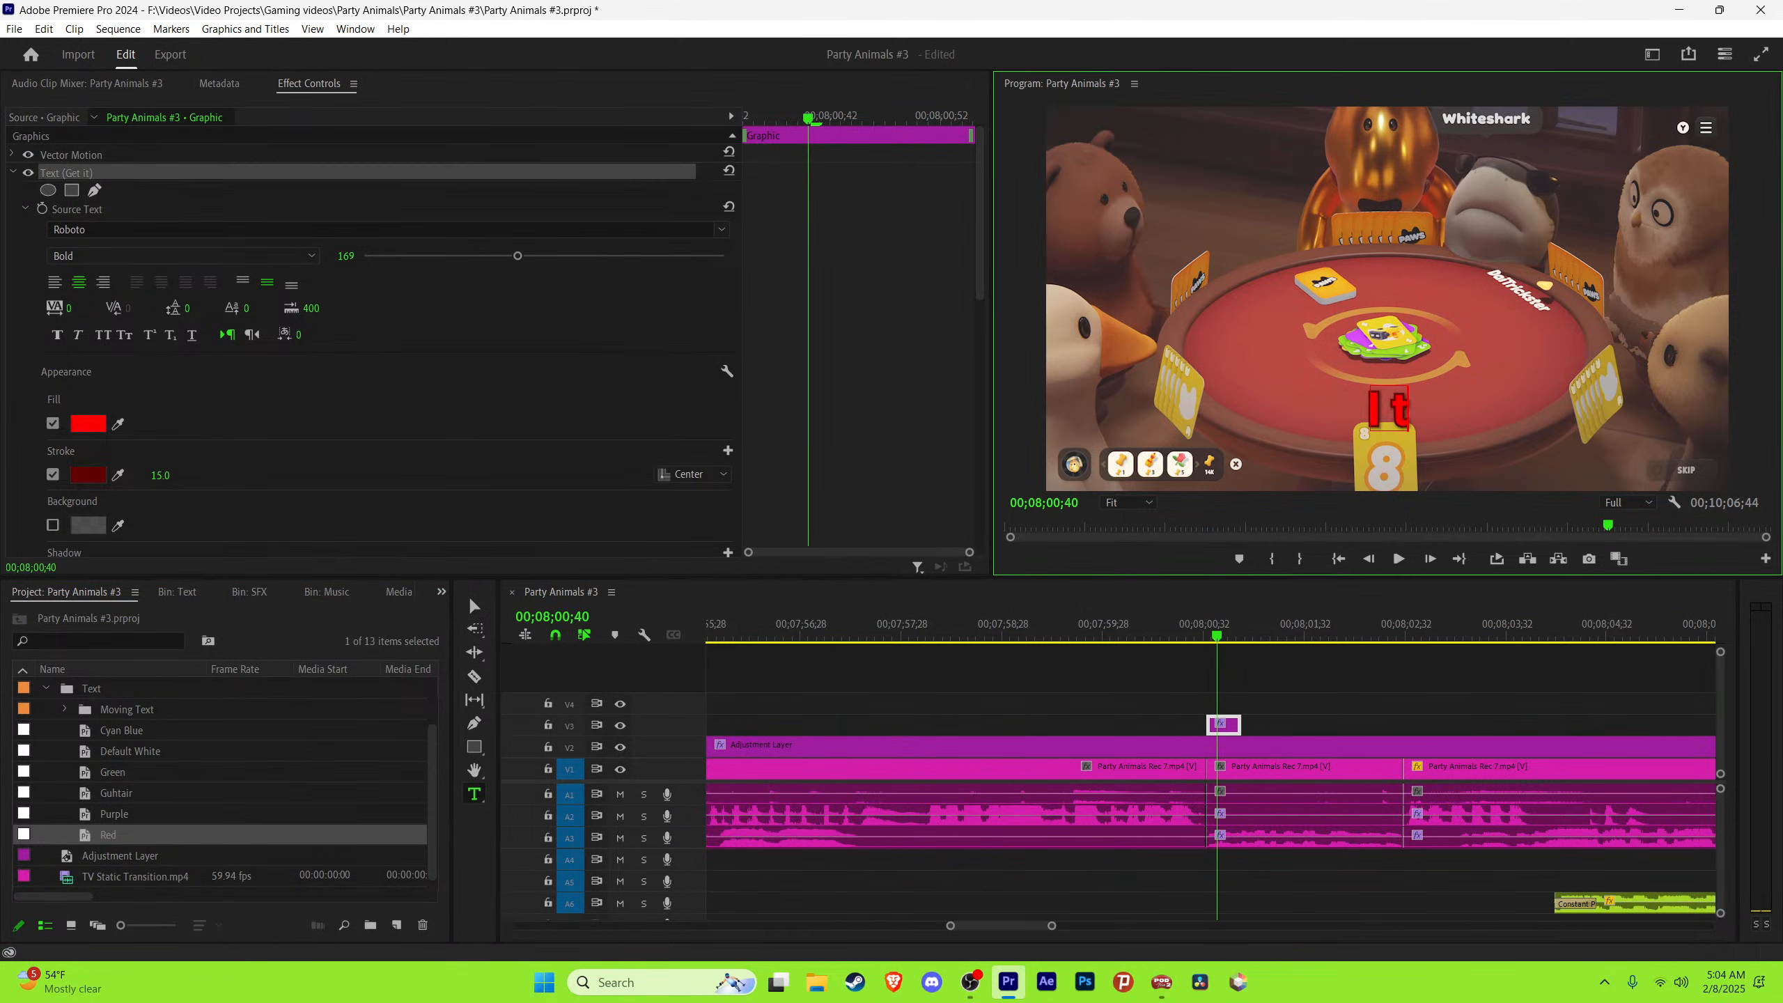
pyautogui.write('hink')
pyautogui.click(1264, 676)
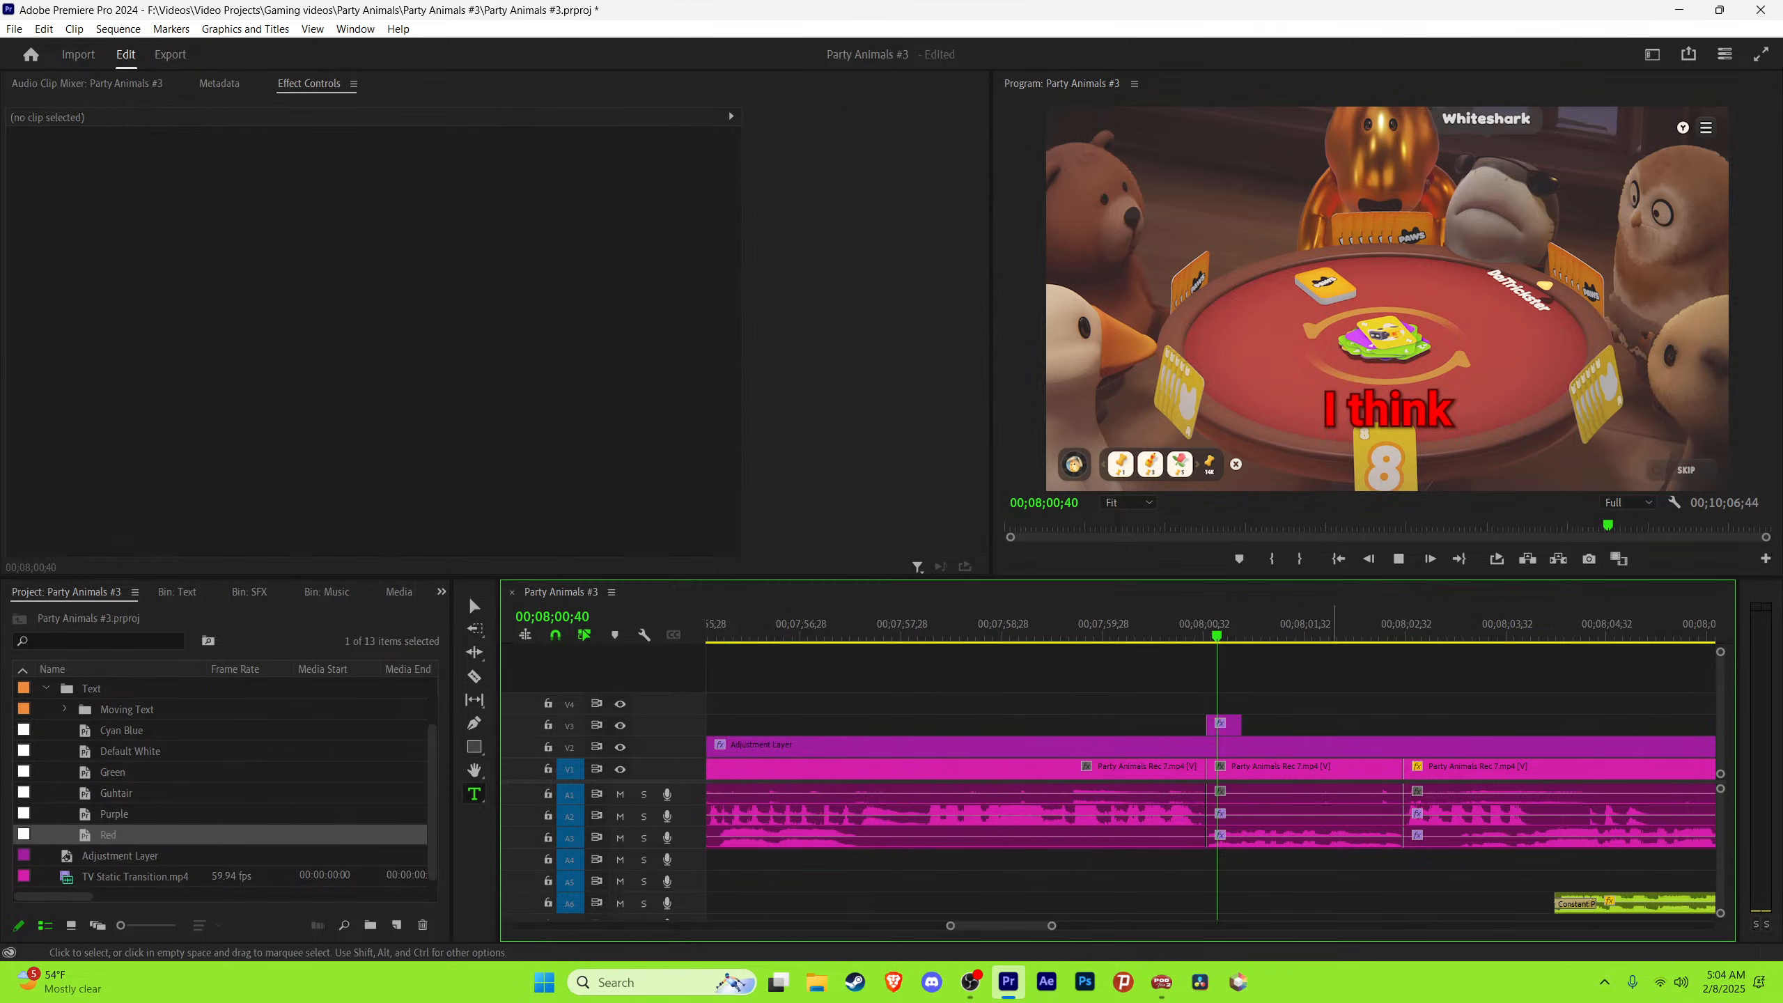
pyautogui.moveTo(1218, 635); pyautogui.dragTo(1247, 635)
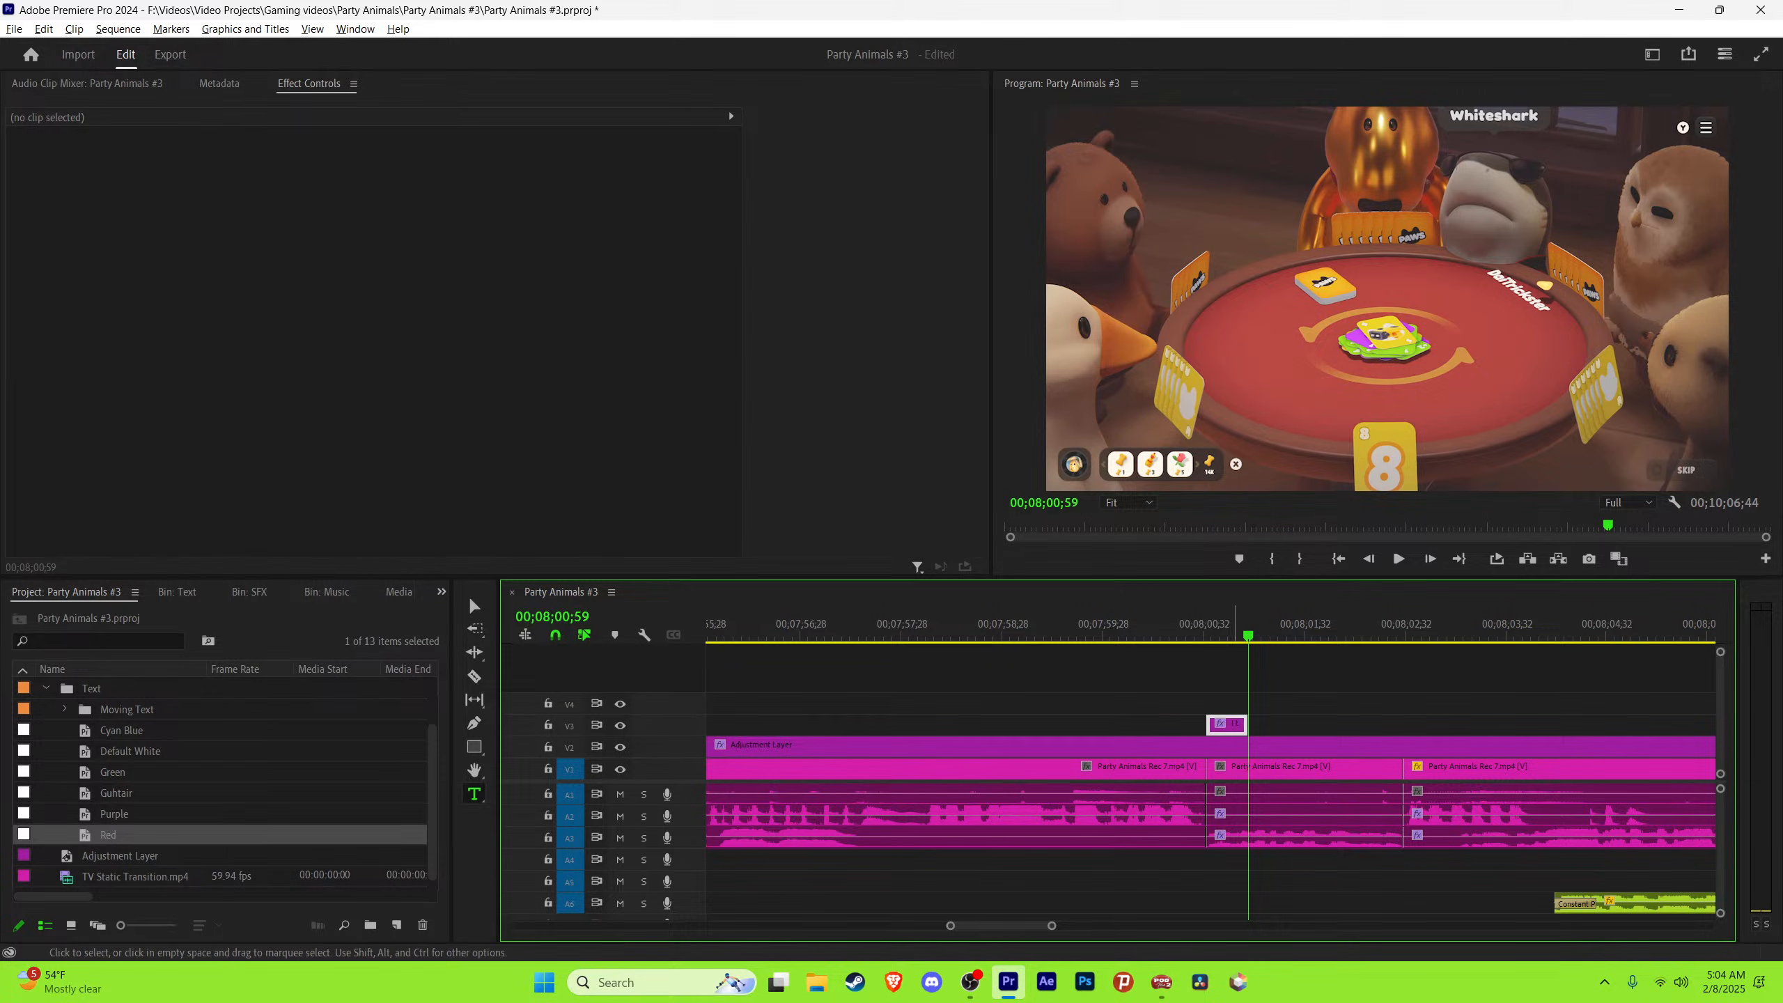
pyautogui.moveTo(1236, 725); pyautogui.dragTo(1272, 725)
pyautogui.press('space')
pyautogui.press('space')
pyautogui.click(1252, 631)
pyautogui.press('Left')
pyautogui.press('Left')
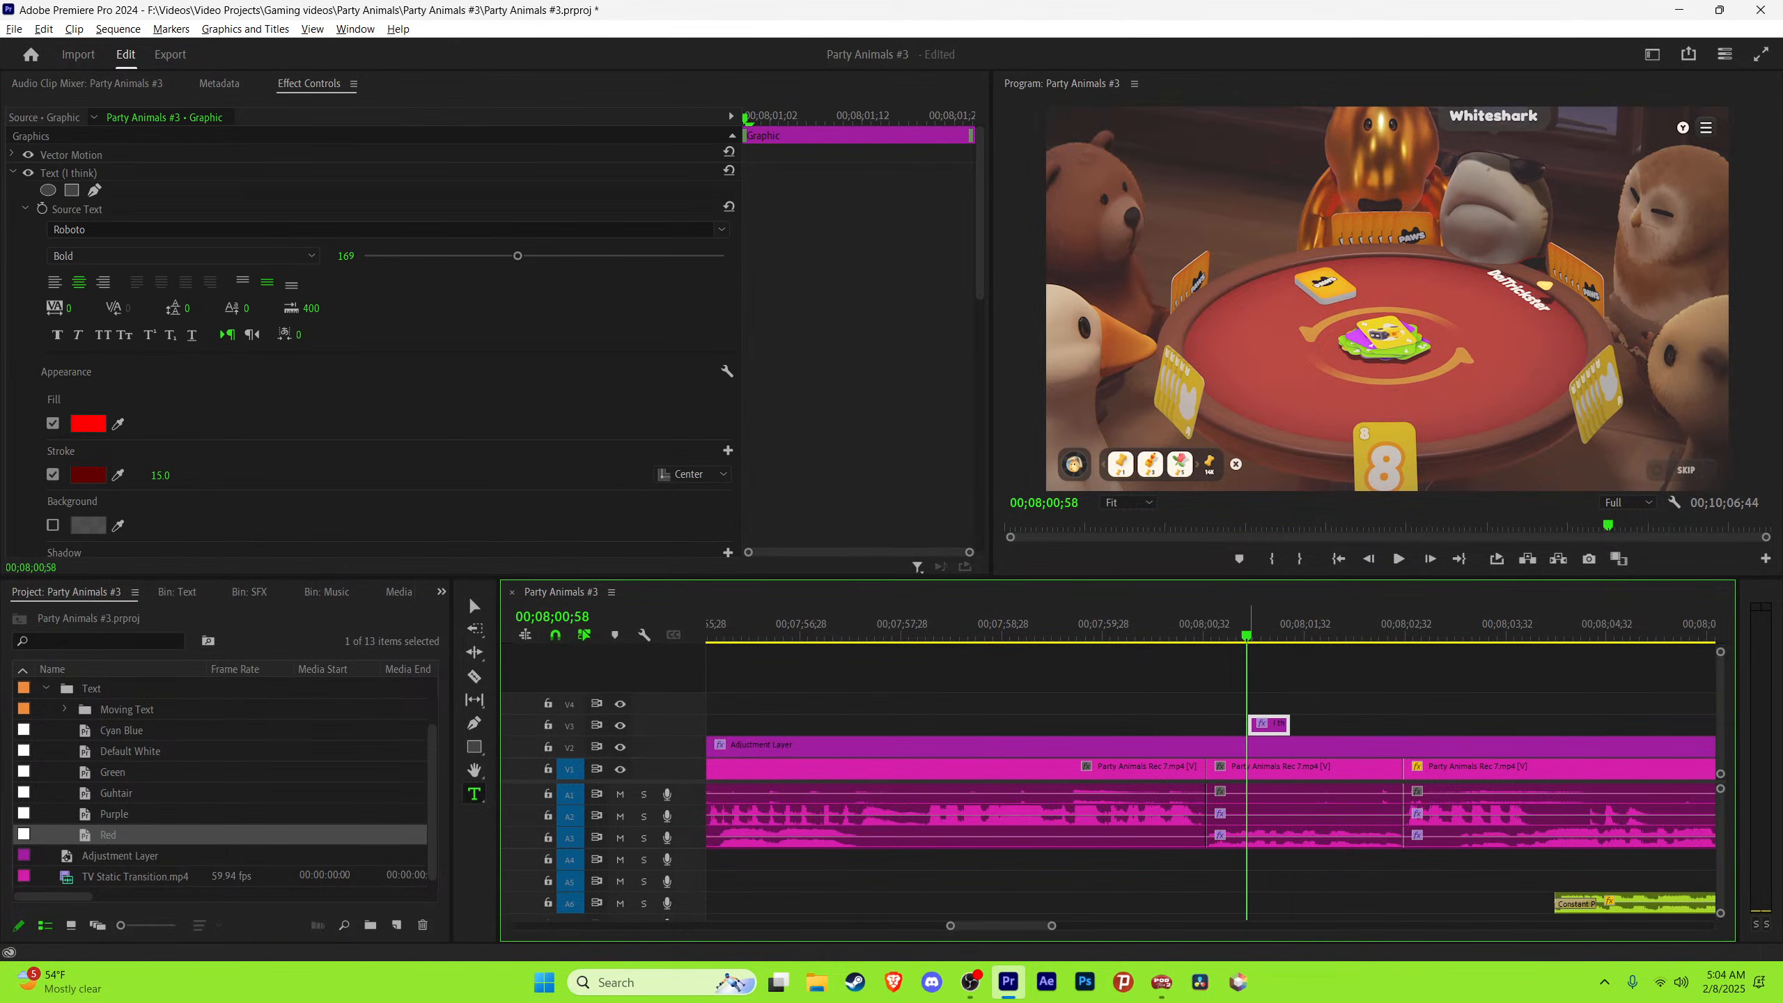
pyautogui.press('Right')
pyautogui.press('Left')
pyautogui.press('Right')
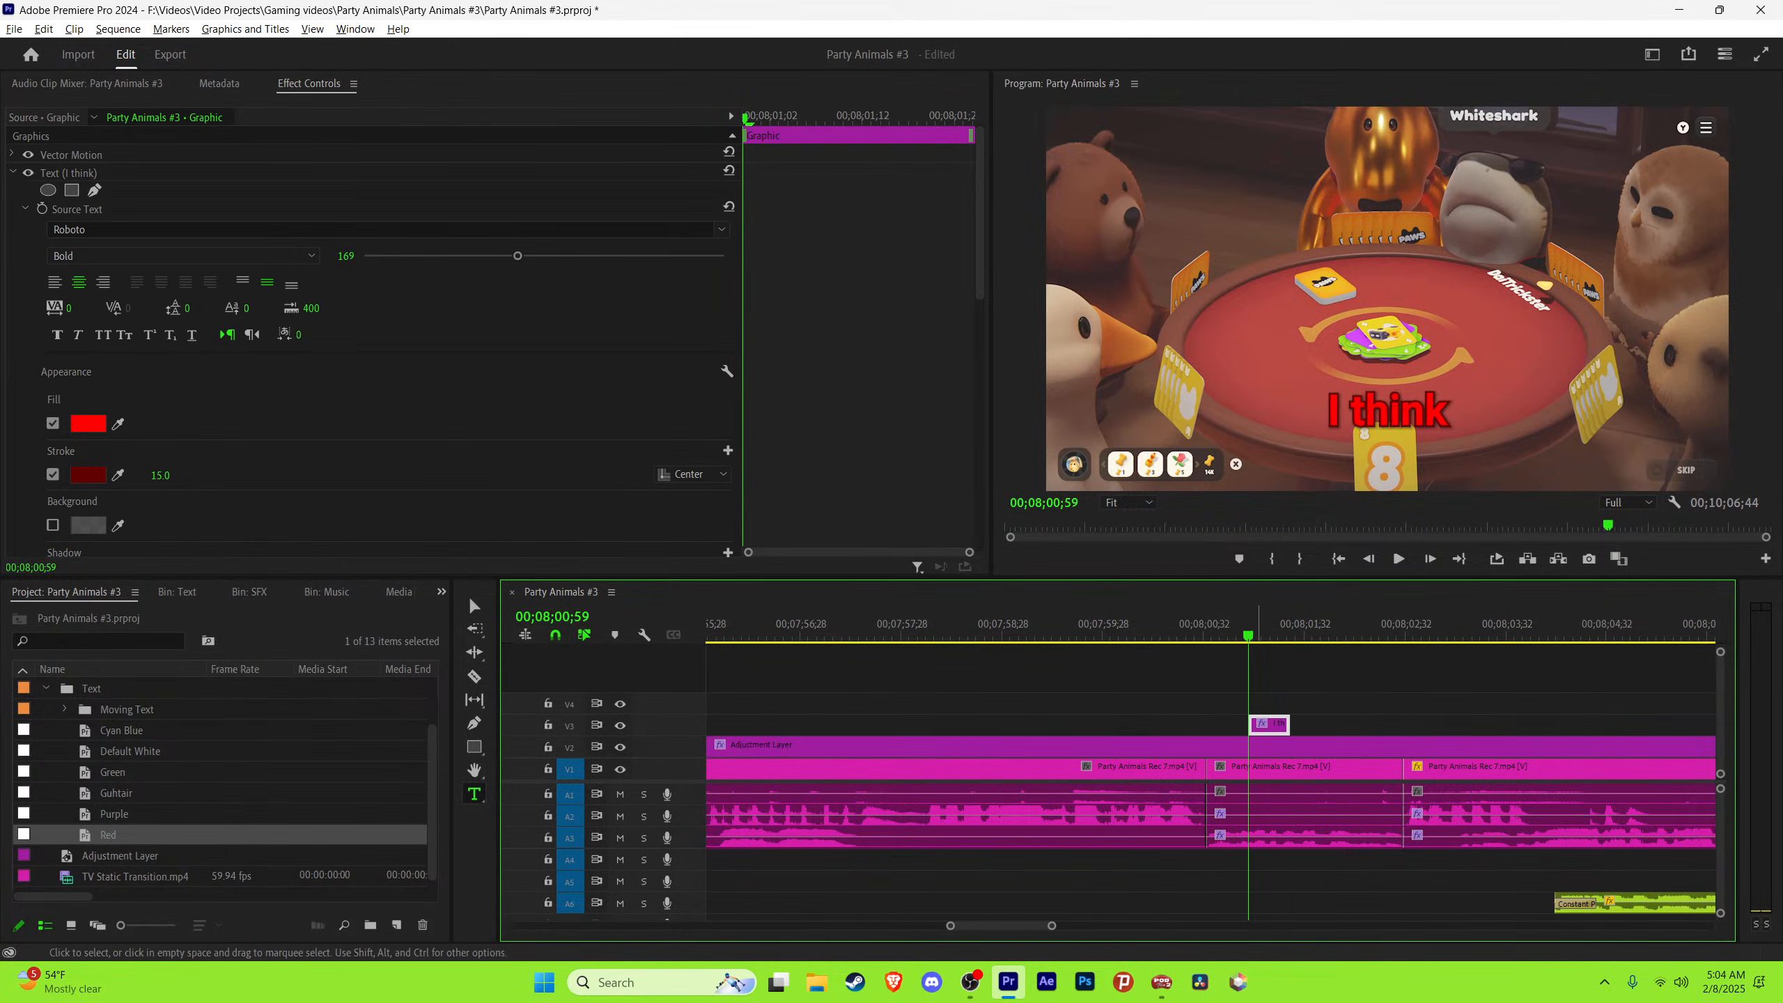
pyautogui.hotkey('ctrl', 'z')
# Step: Place a duplicate of the "I think" caption directly after it on V3, play on and go to 00;08;01;03
pyautogui.keyDown('alt'); pyautogui.moveTo(1227, 725); pyautogui.dragTo(1281, 727); pyautogui.keyUp('alt')
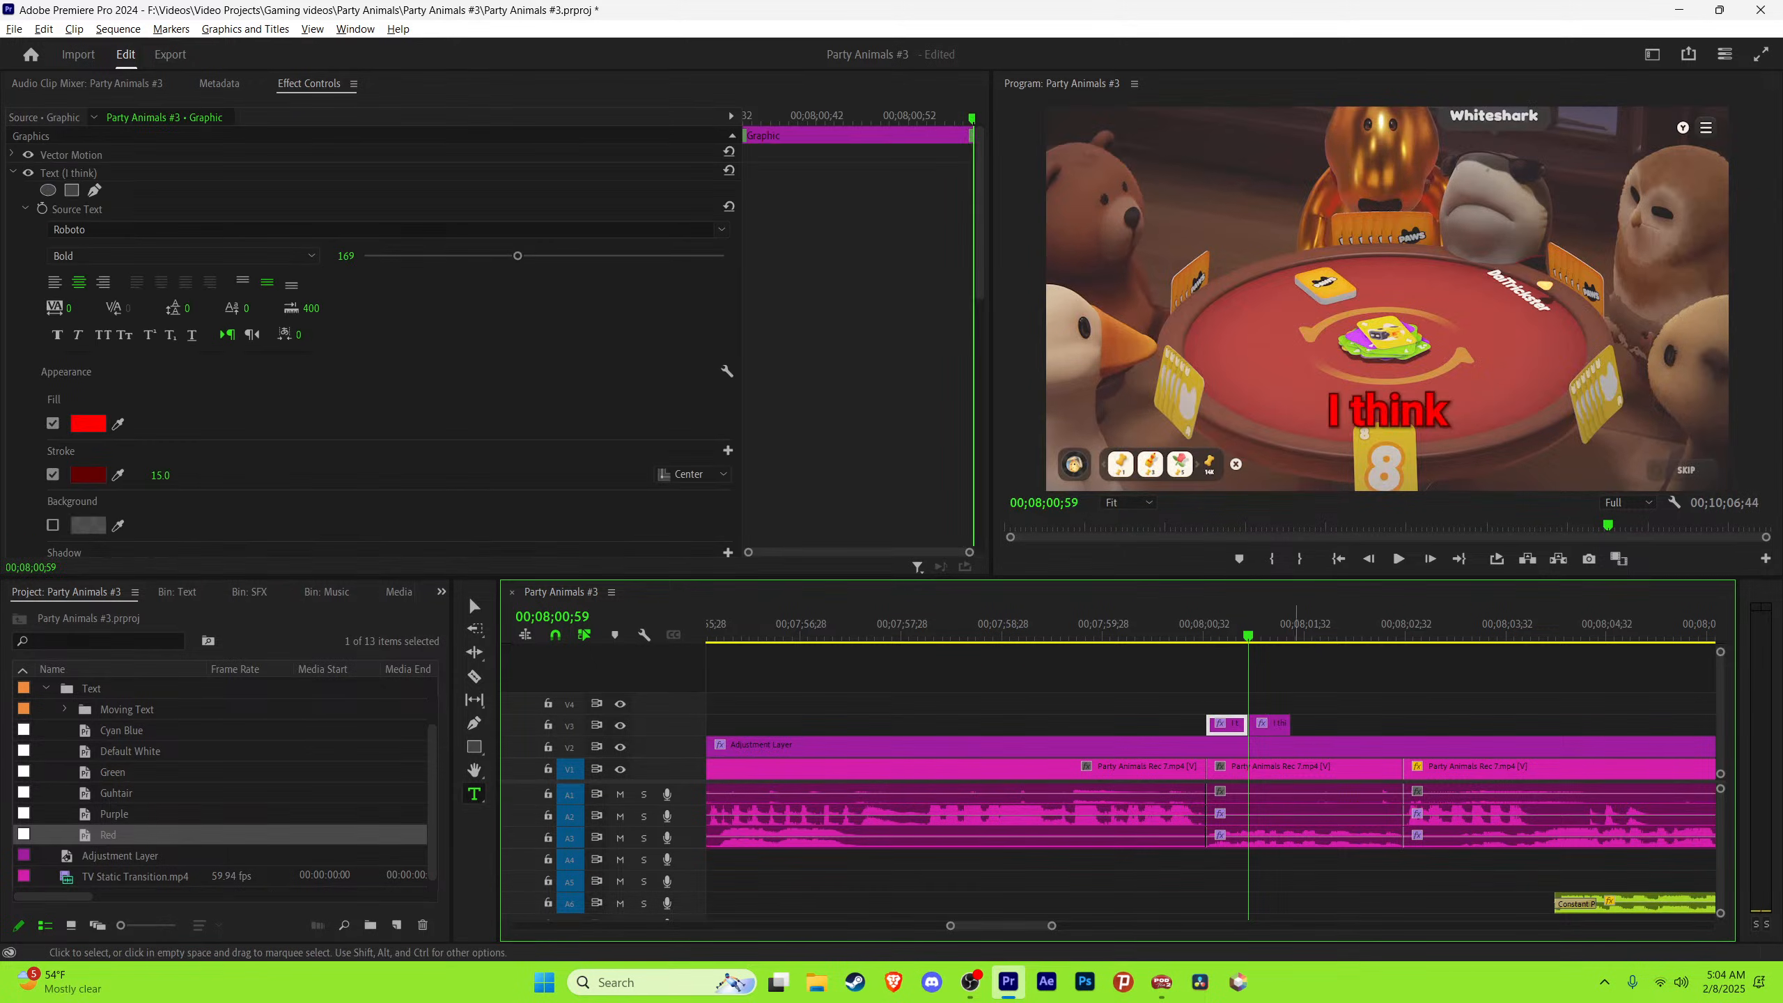
pyautogui.press('space')
pyautogui.press('space')
pyautogui.click(1256, 624)
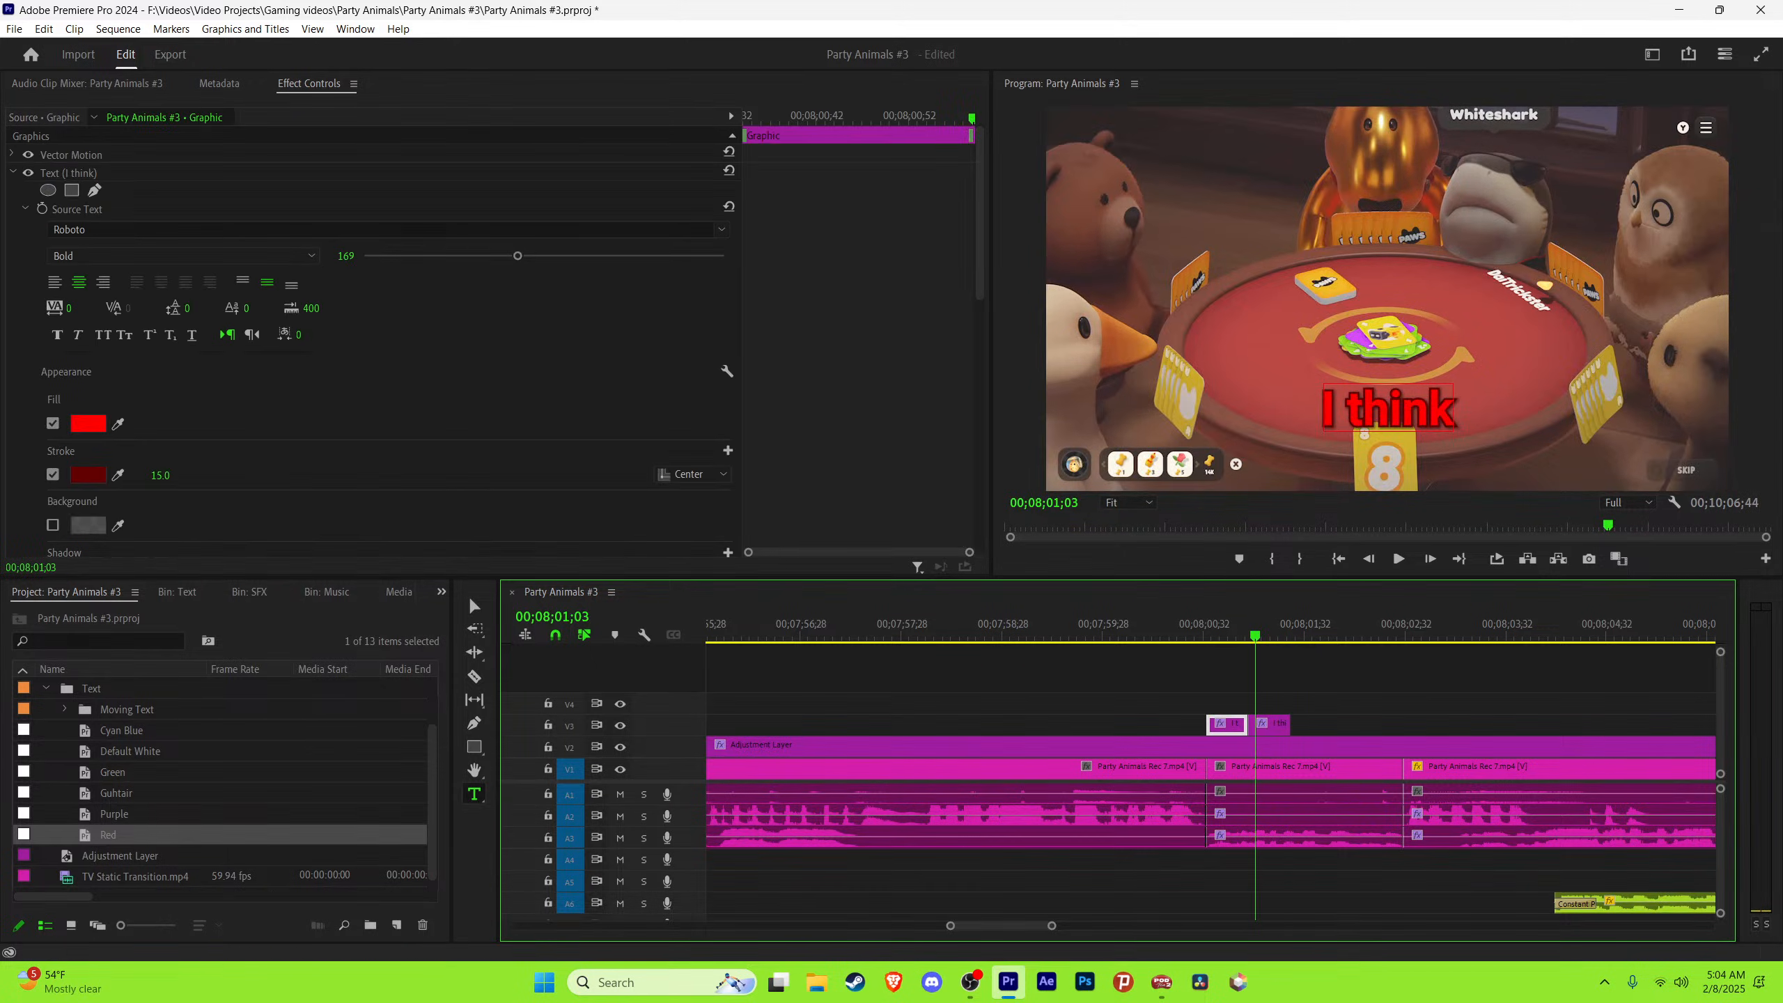
# Step: Replace the text of the second red caption, at 00;08;01;03, with "I'm overdo"
pyautogui.click(1390, 409)
pyautogui.hotkey('ctrl', 'a')
pyautogui.write('I')
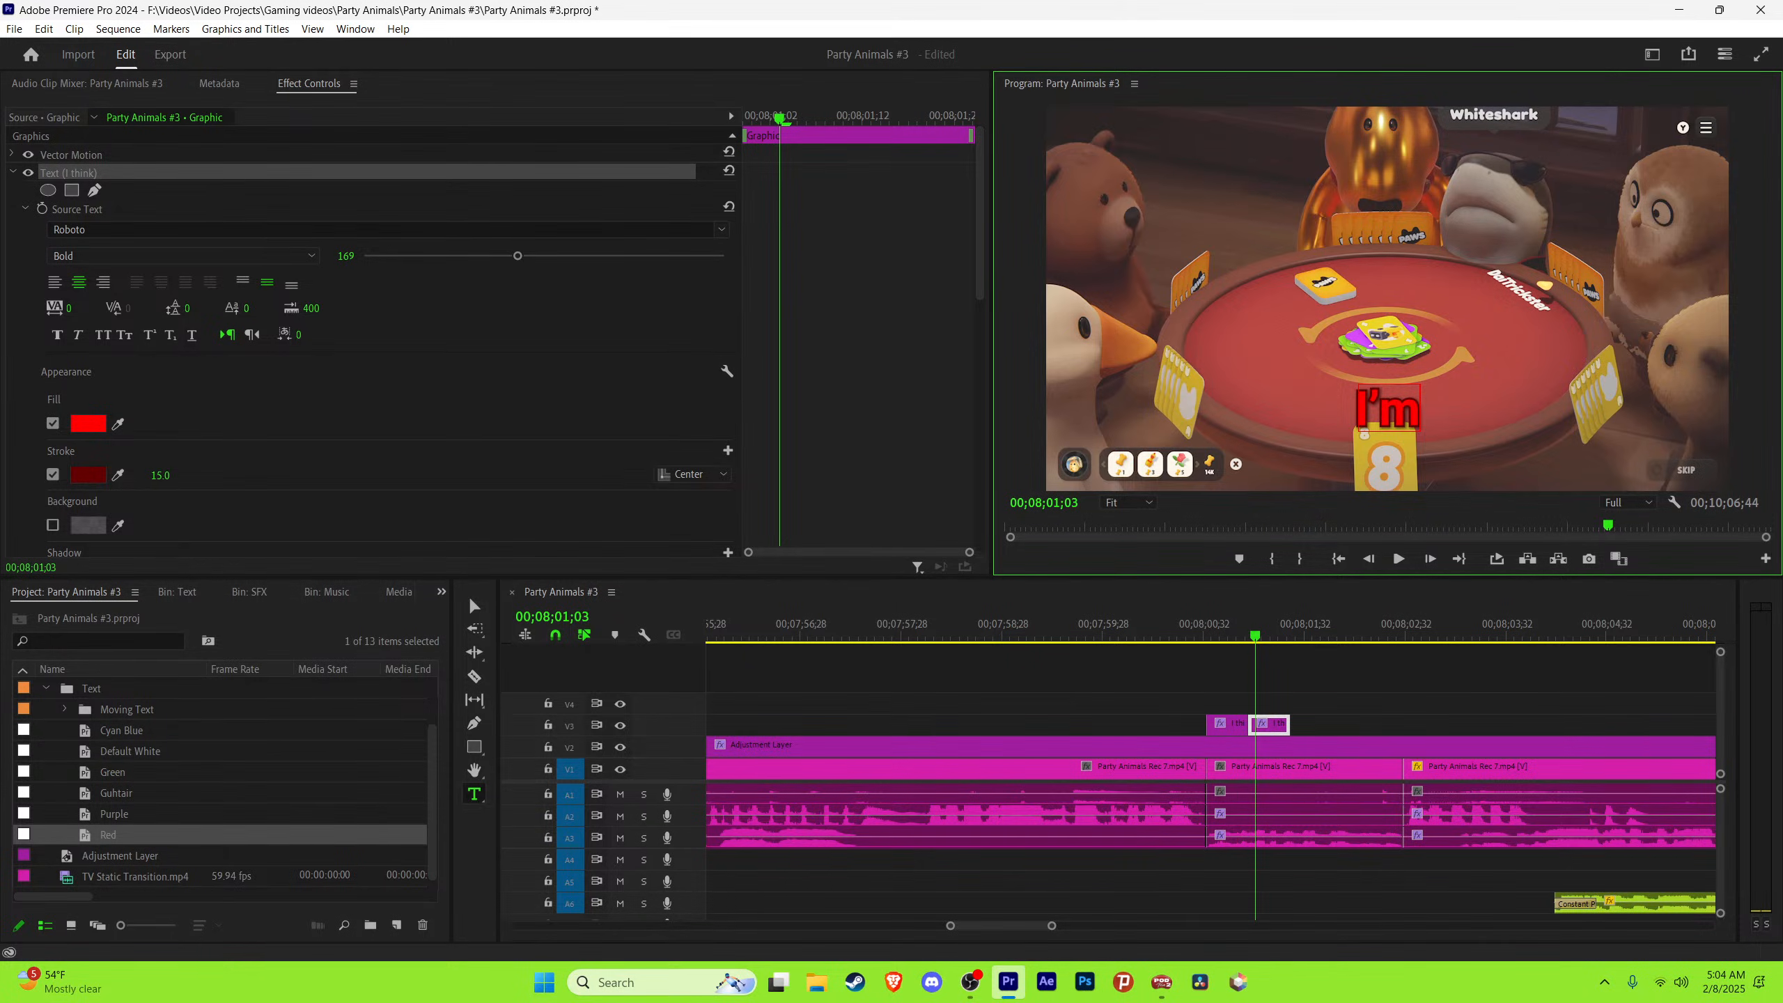
pyautogui.write("'m overdo")
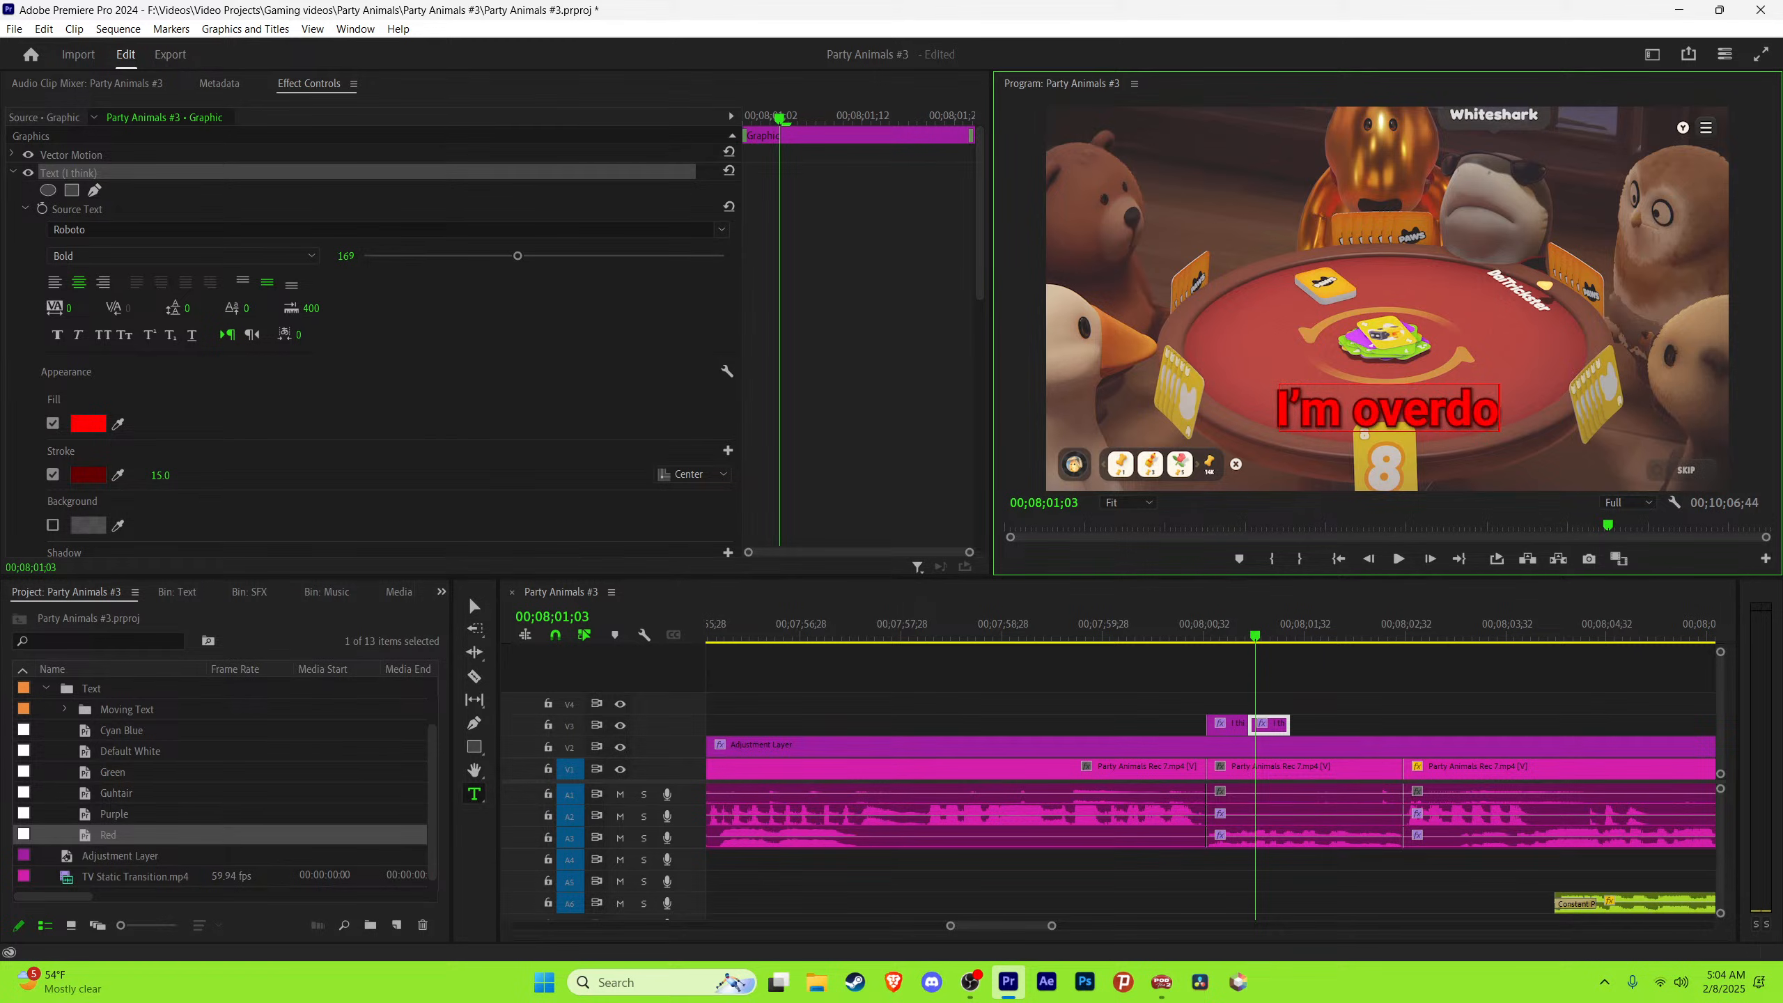
pyautogui.click(1335, 675)
# Step: Extend the "I'm overdo" caption to about 00;08;01;30, matching the speech, and place a copy directly after it
pyautogui.press('v')
pyautogui.press('space')
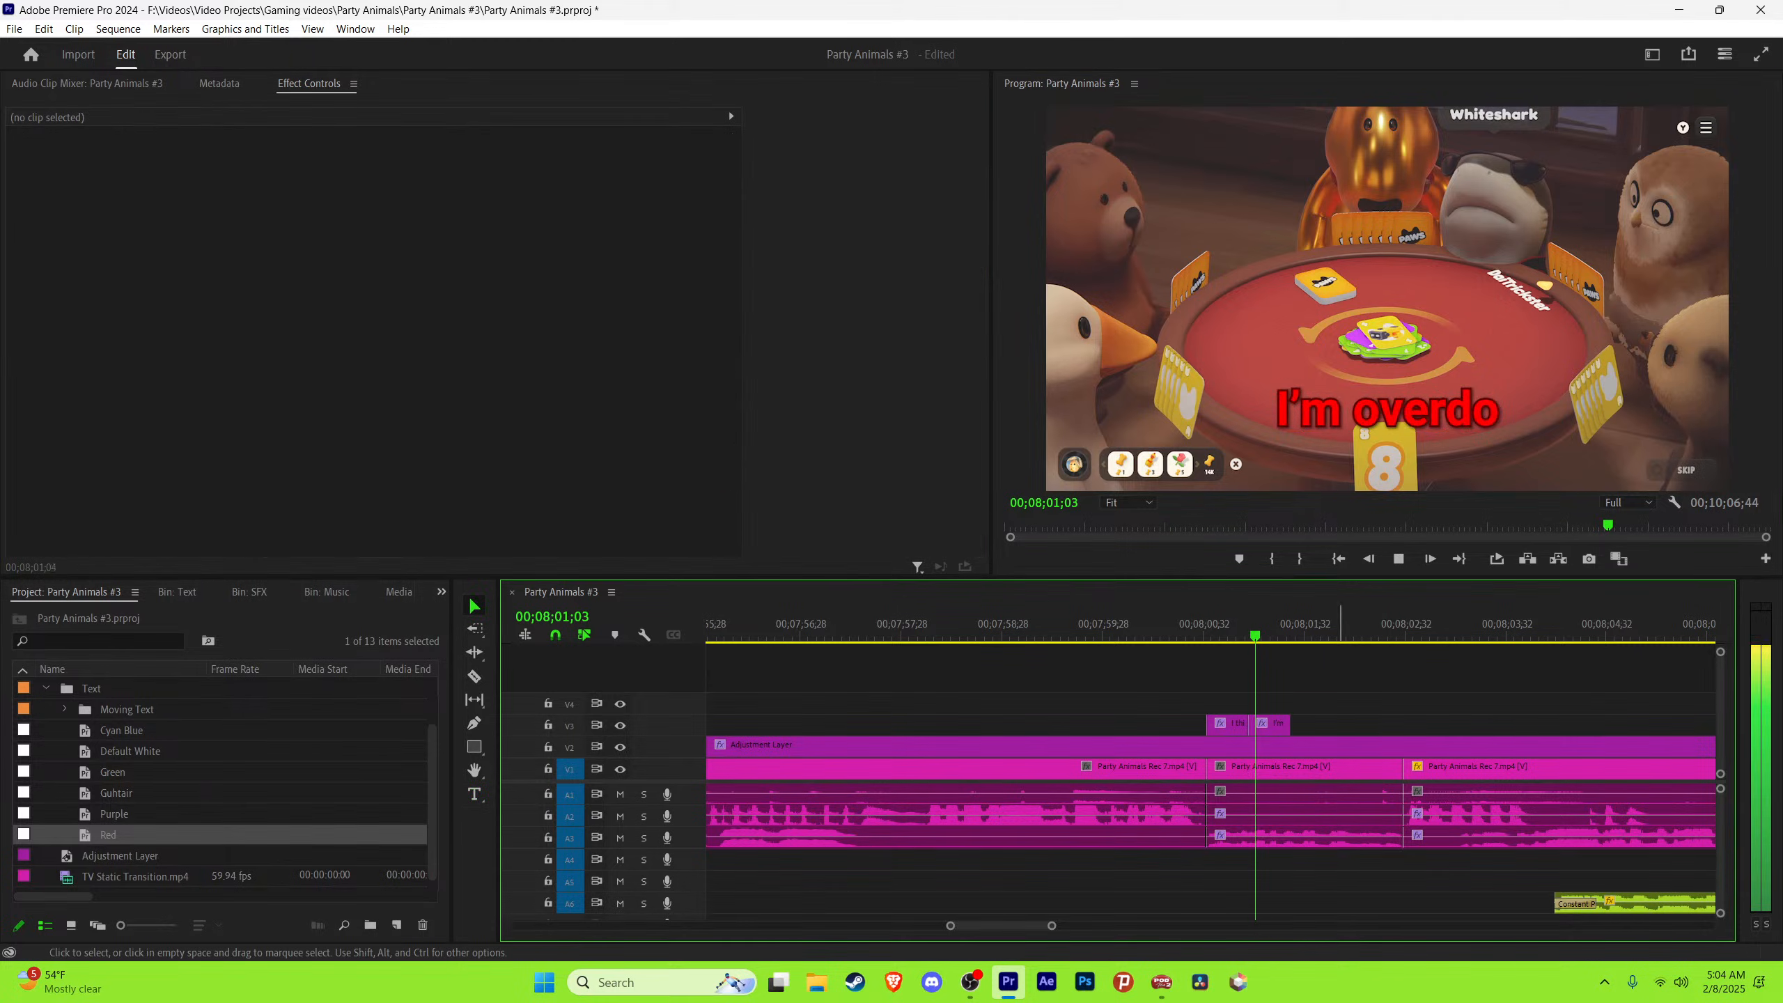
pyautogui.press('space')
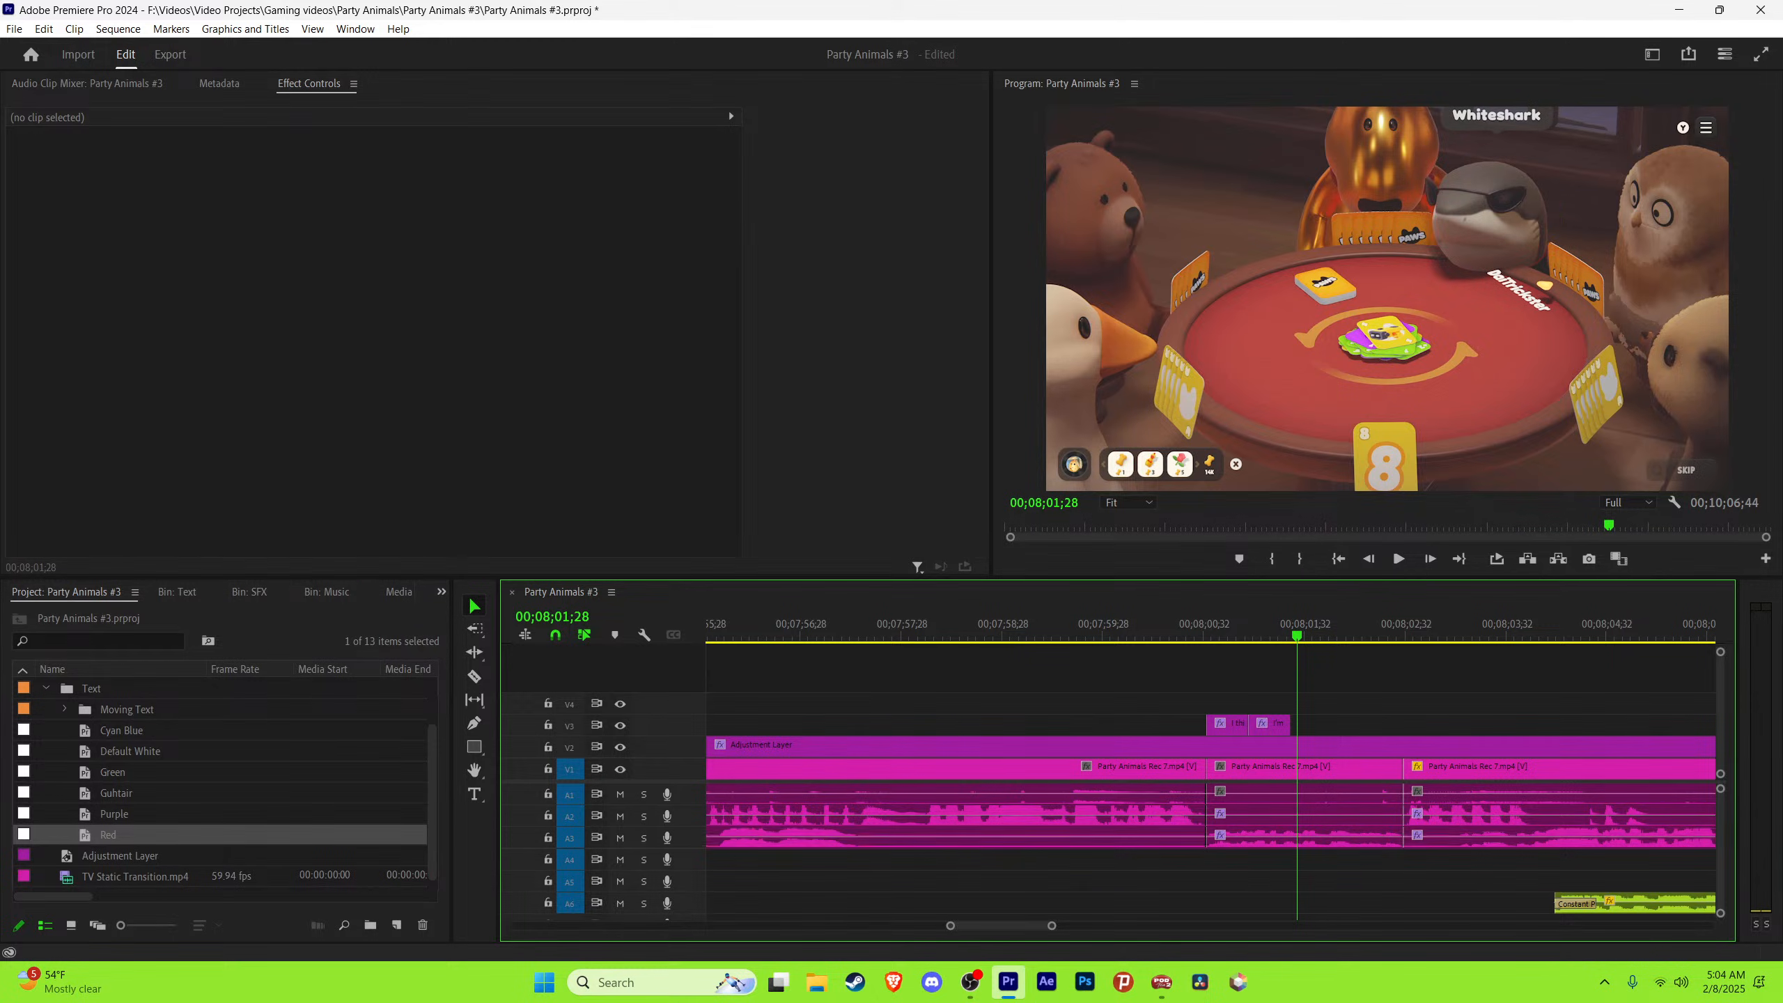
pyautogui.moveTo(1289, 724); pyautogui.dragTo(1338, 725)
pyautogui.press('Right')
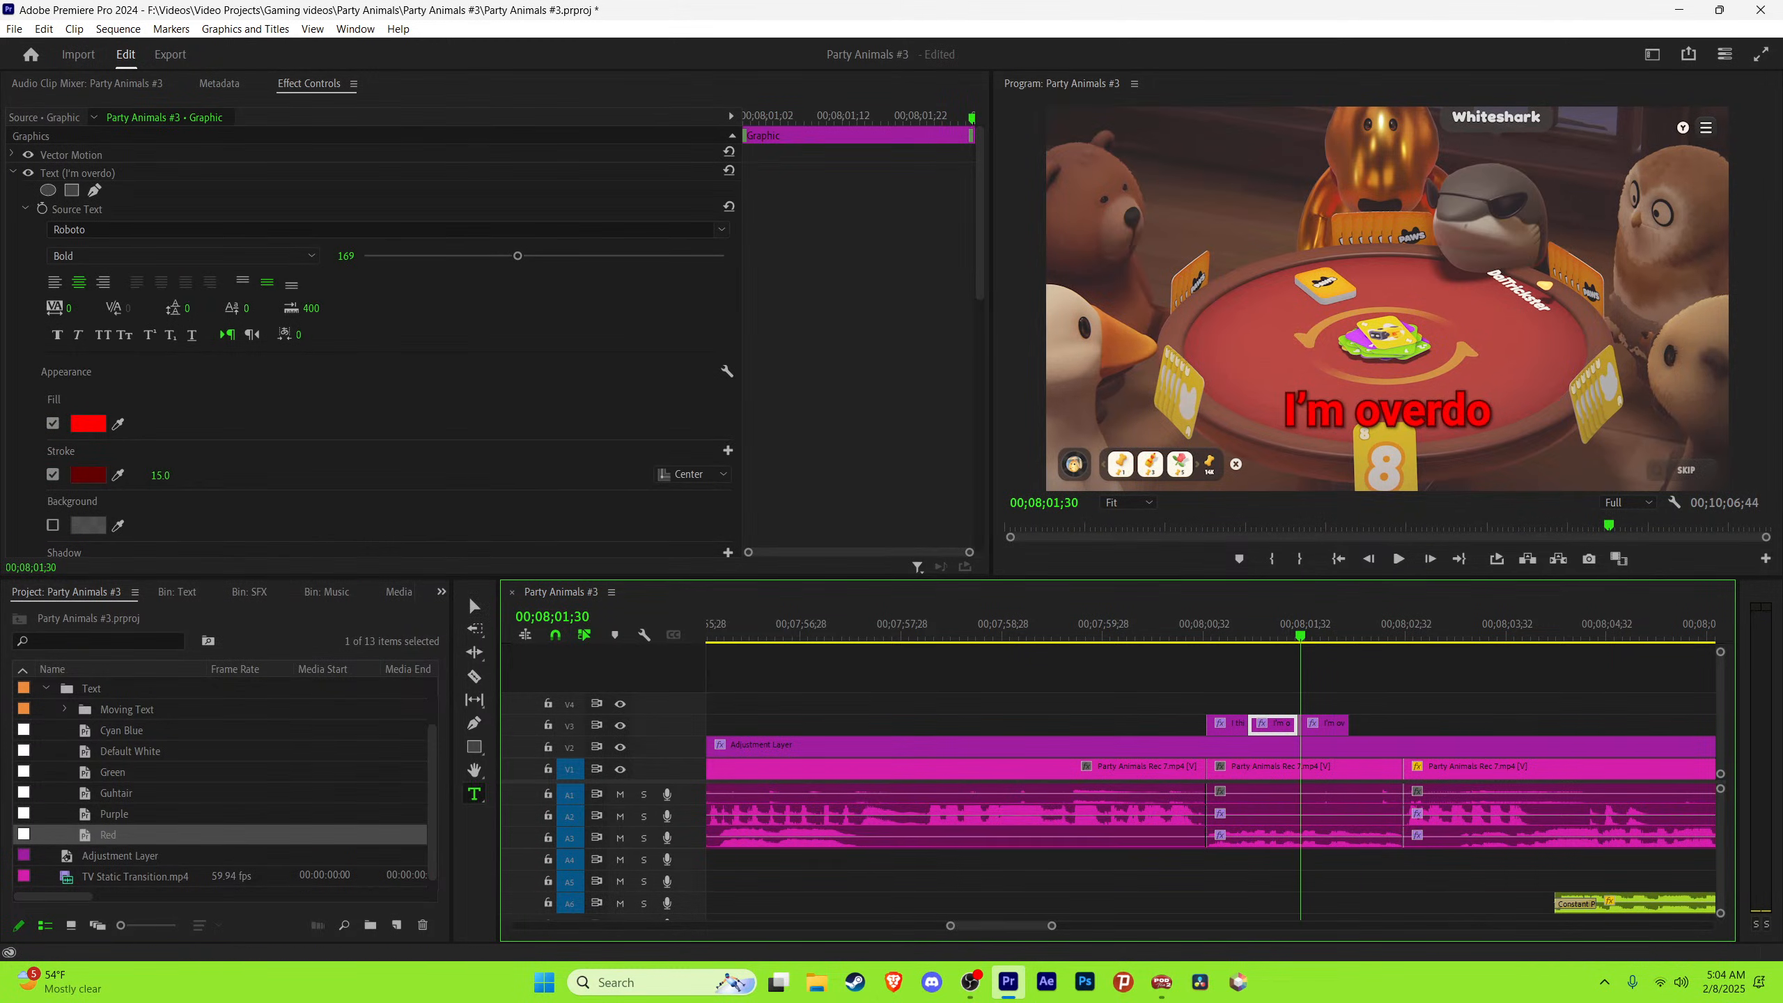
# Step: Replace the text of the copied caption at 00;08;01;30 with "for a" and deselect it
pyautogui.moveTo(1494, 411); pyautogui.dragTo(1283, 411)
pyautogui.write('for a')
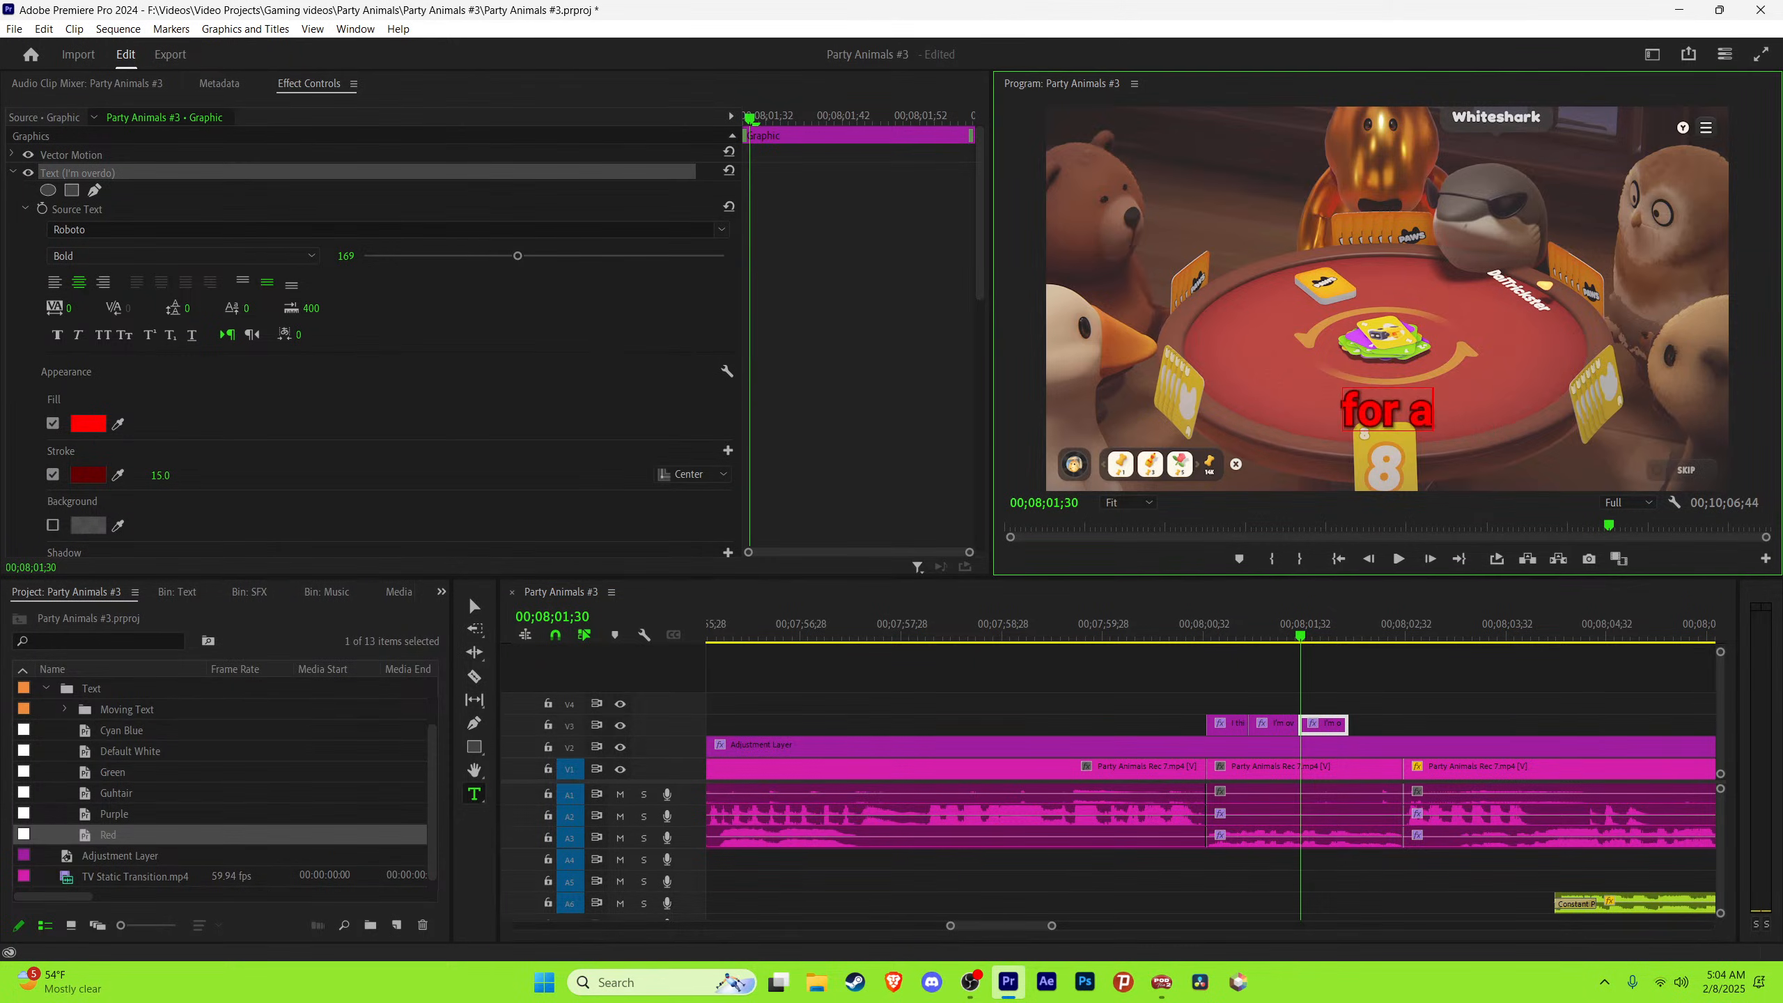
pyautogui.write('v')
pyautogui.click(1429, 688)
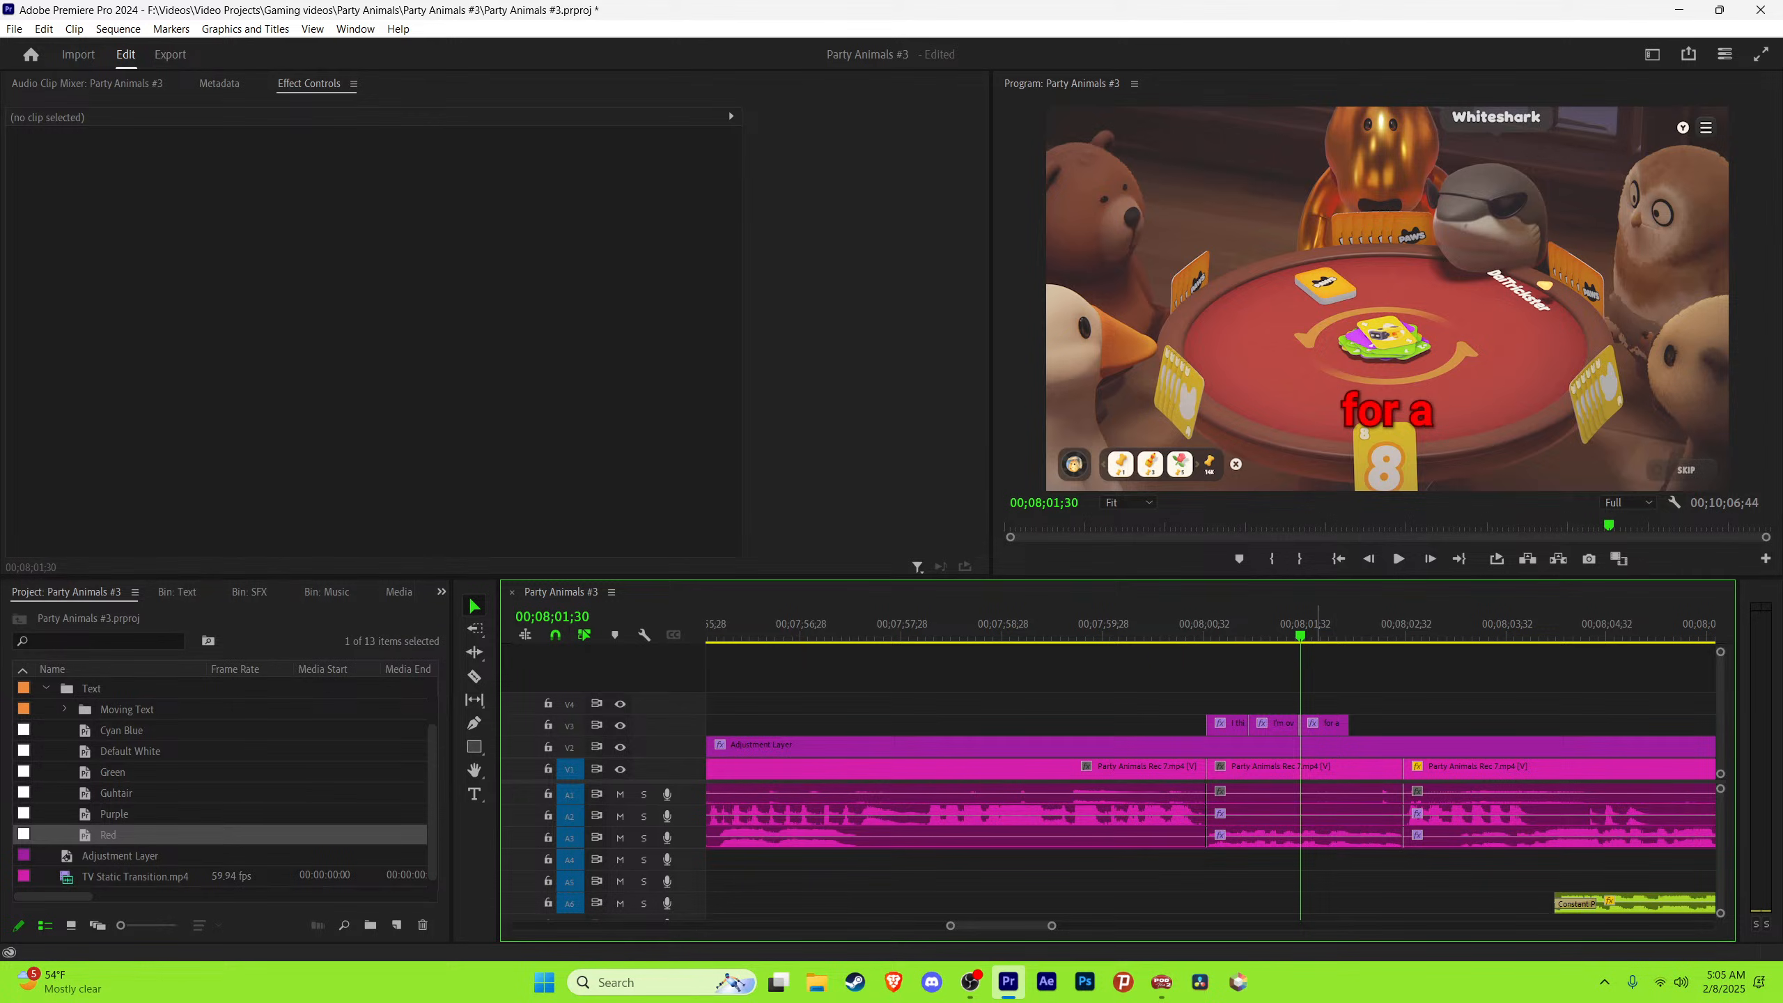
pyautogui.moveTo(1331, 625); pyautogui.dragTo(1328, 625)
pyautogui.moveTo(1327, 726); pyautogui.dragTo(1356, 726)
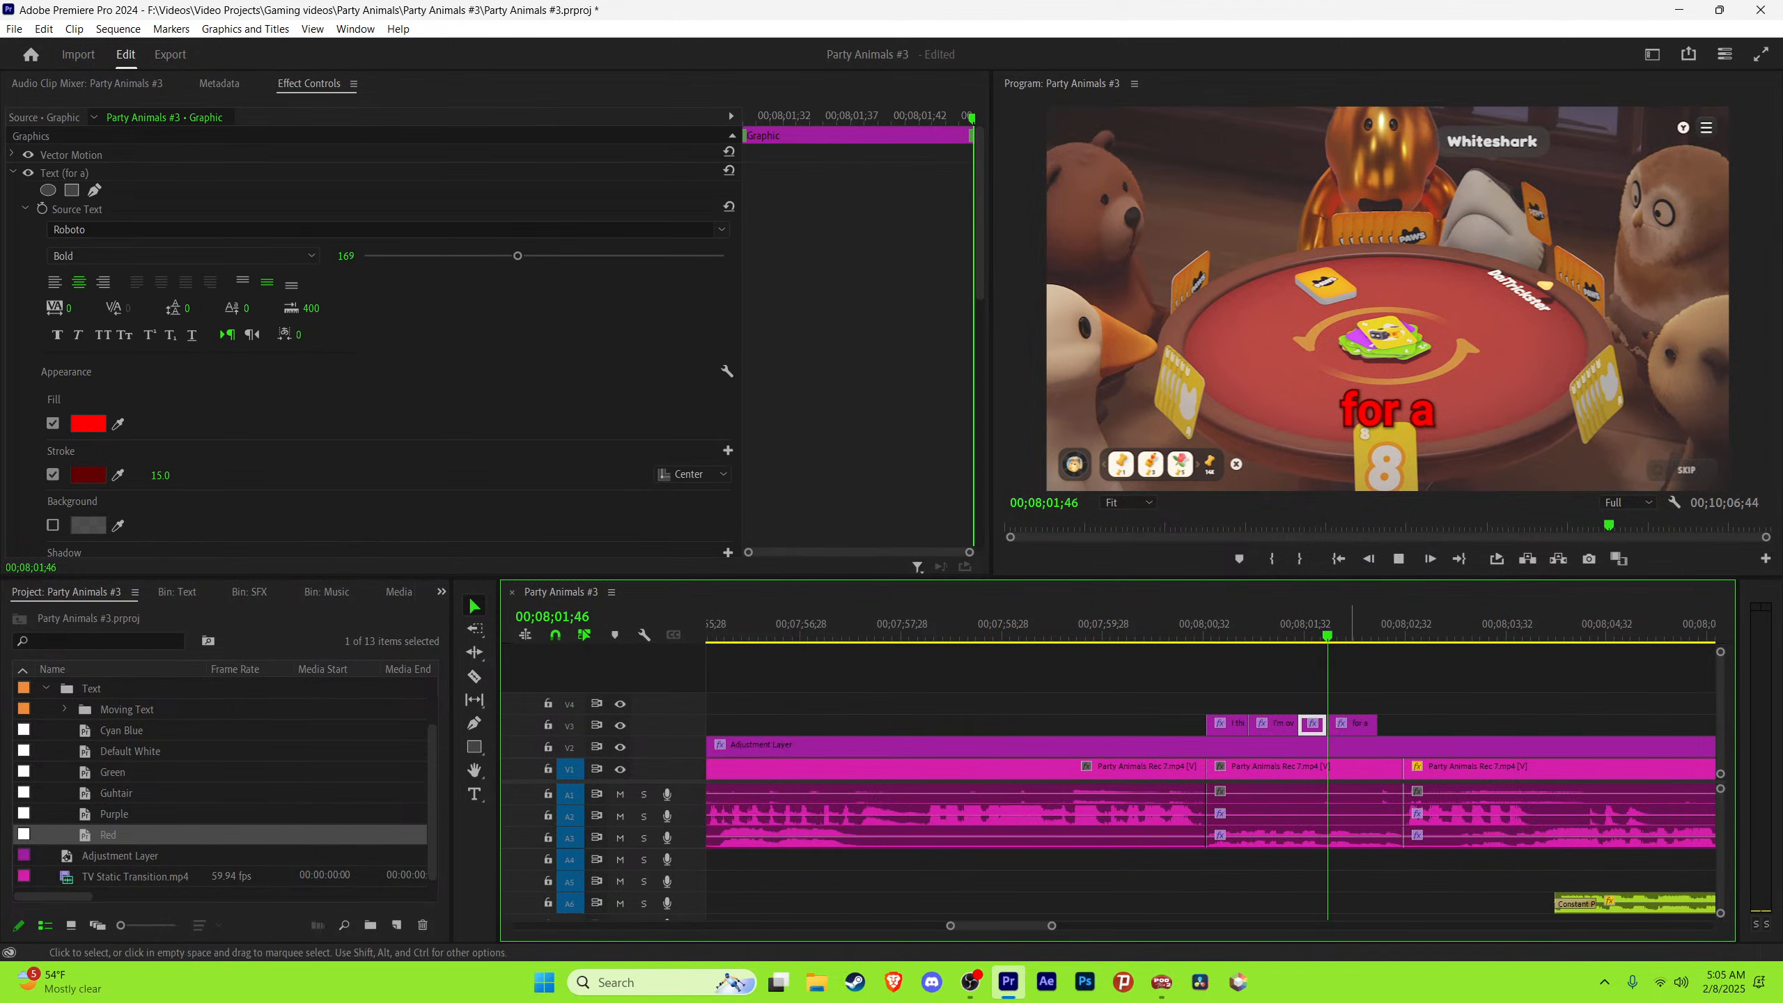
pyautogui.moveTo(1351, 625); pyautogui.dragTo(1323, 625)
pyautogui.hotkey('ctrl', 'z')
# Step: Shorten the "for a" caption to end at 00;08;01;48 and place a copy directly after it
pyautogui.press('=')
pyautogui.press('=')
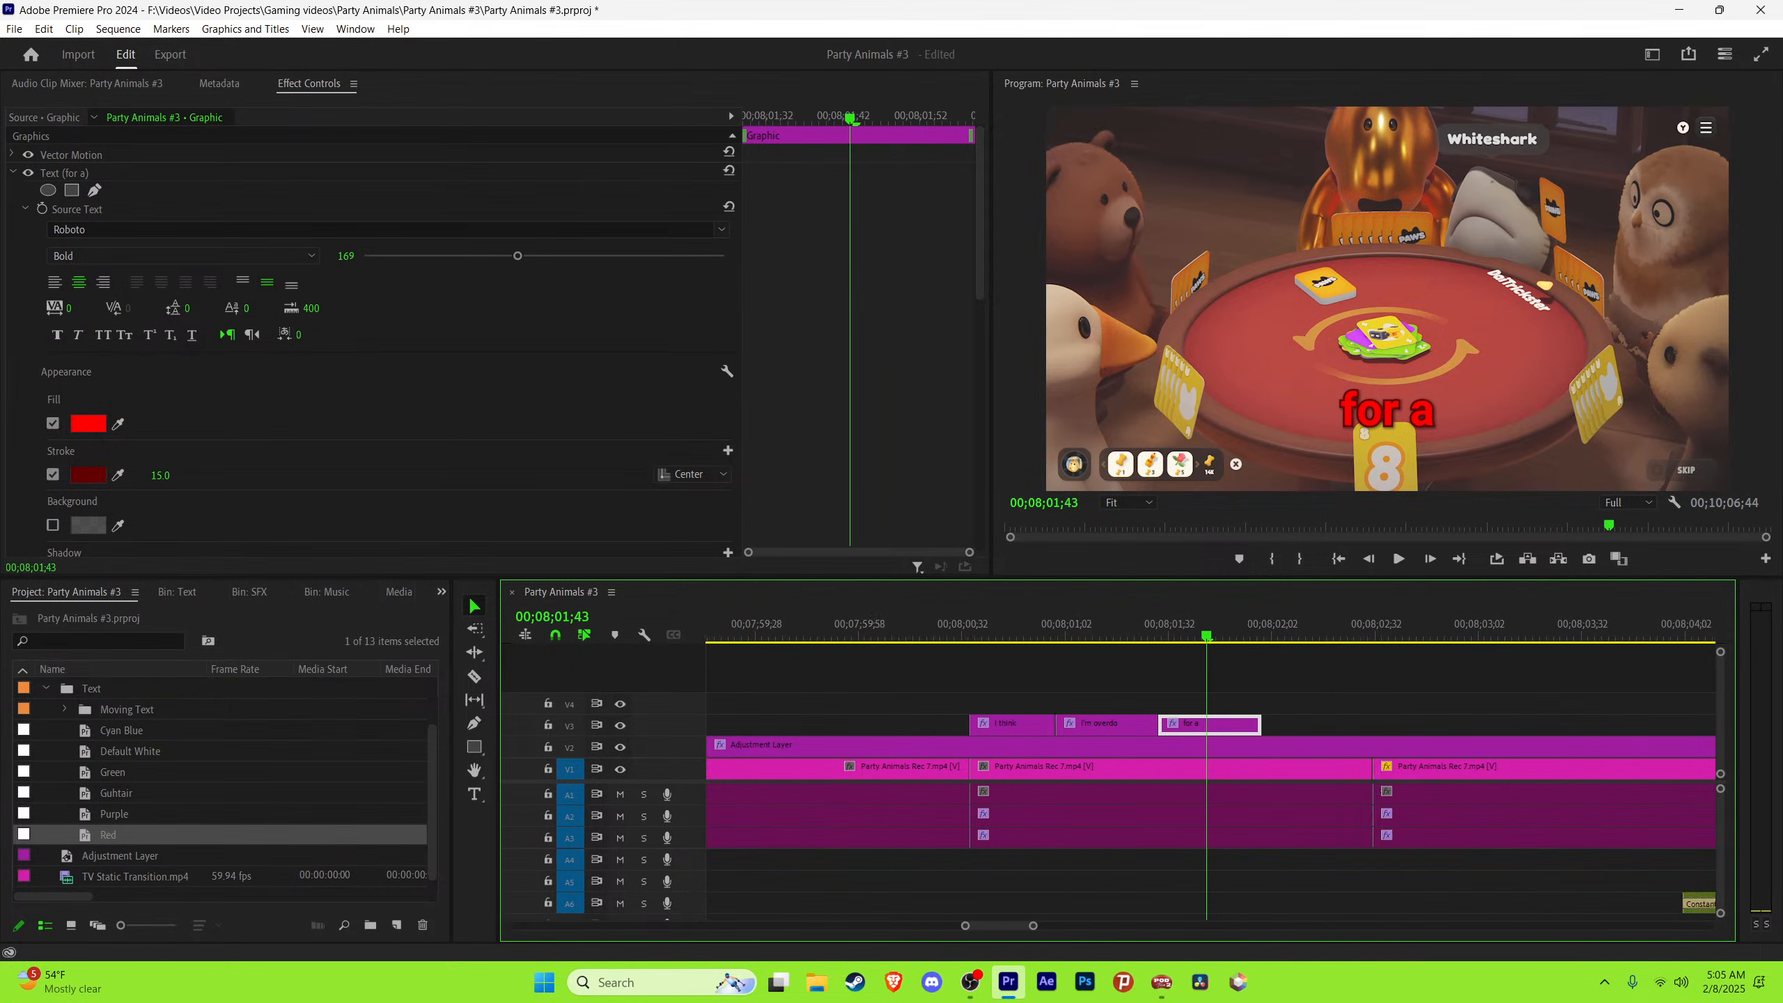
pyautogui.moveTo(1208, 625); pyautogui.dragTo(1227, 624)
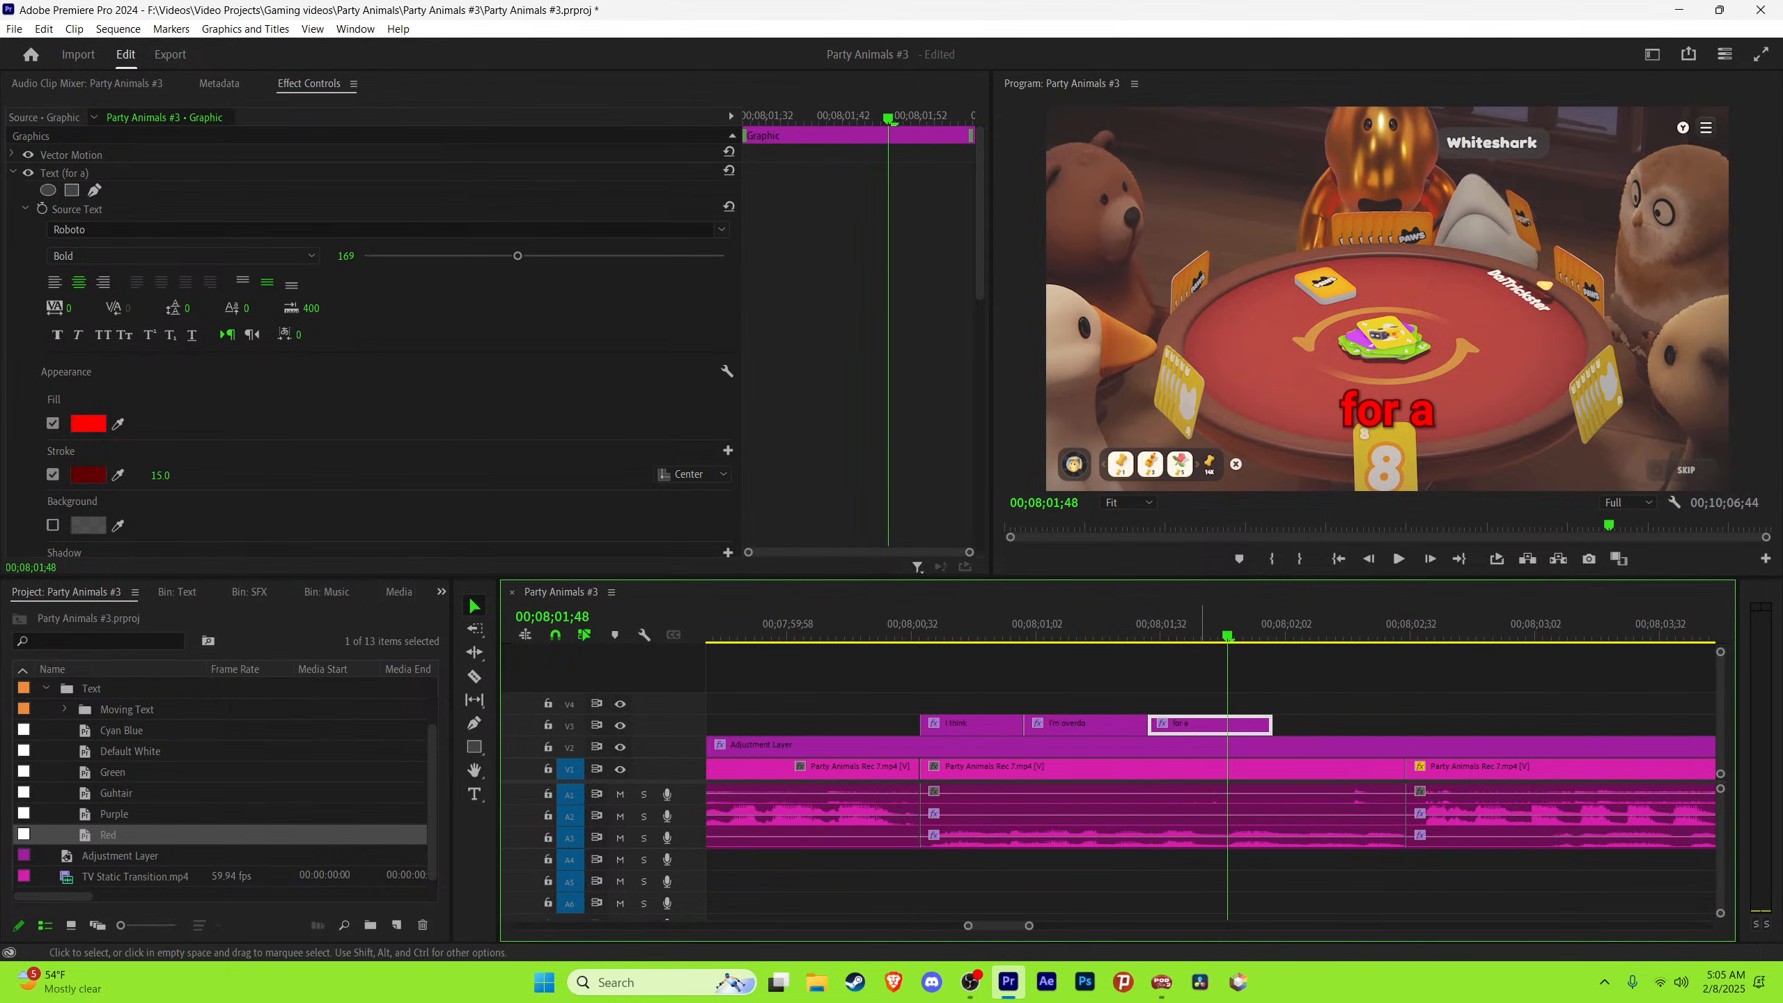
pyautogui.moveTo(1193, 724); pyautogui.dragTo(1273, 723)
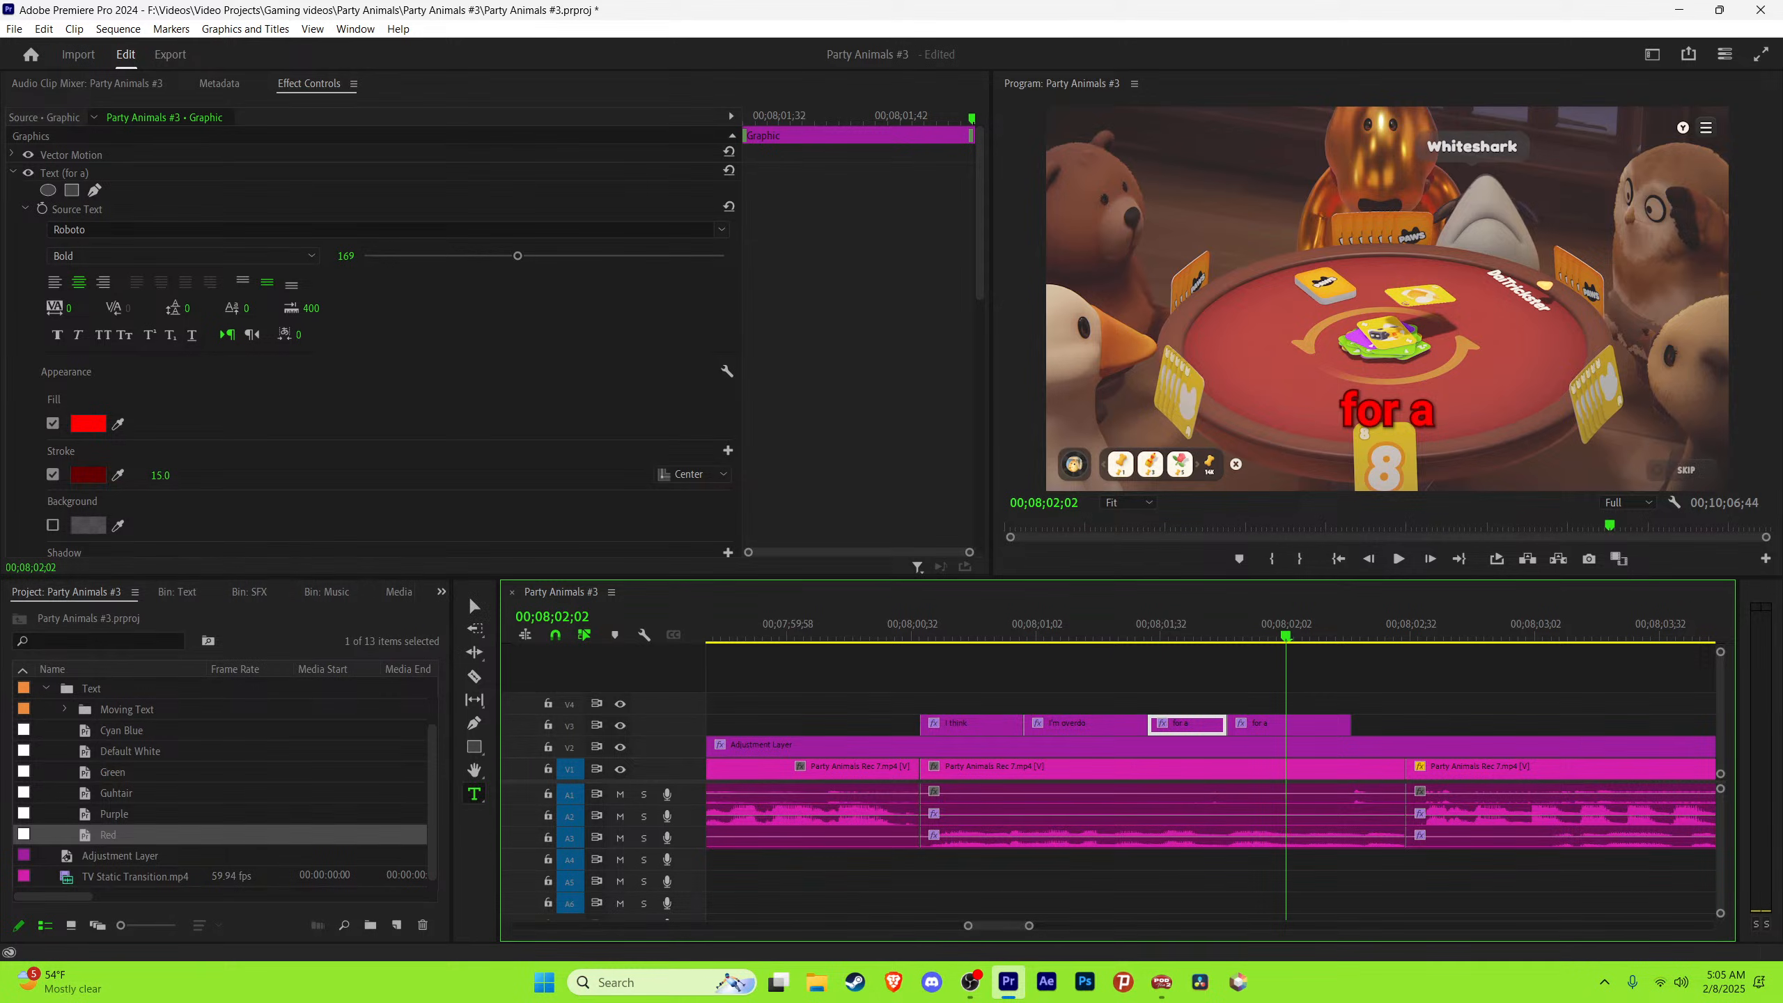
# Step: Replace the text of the last copied caption with "brain bleach"
pyautogui.click(1387, 410)
pyautogui.write('br')
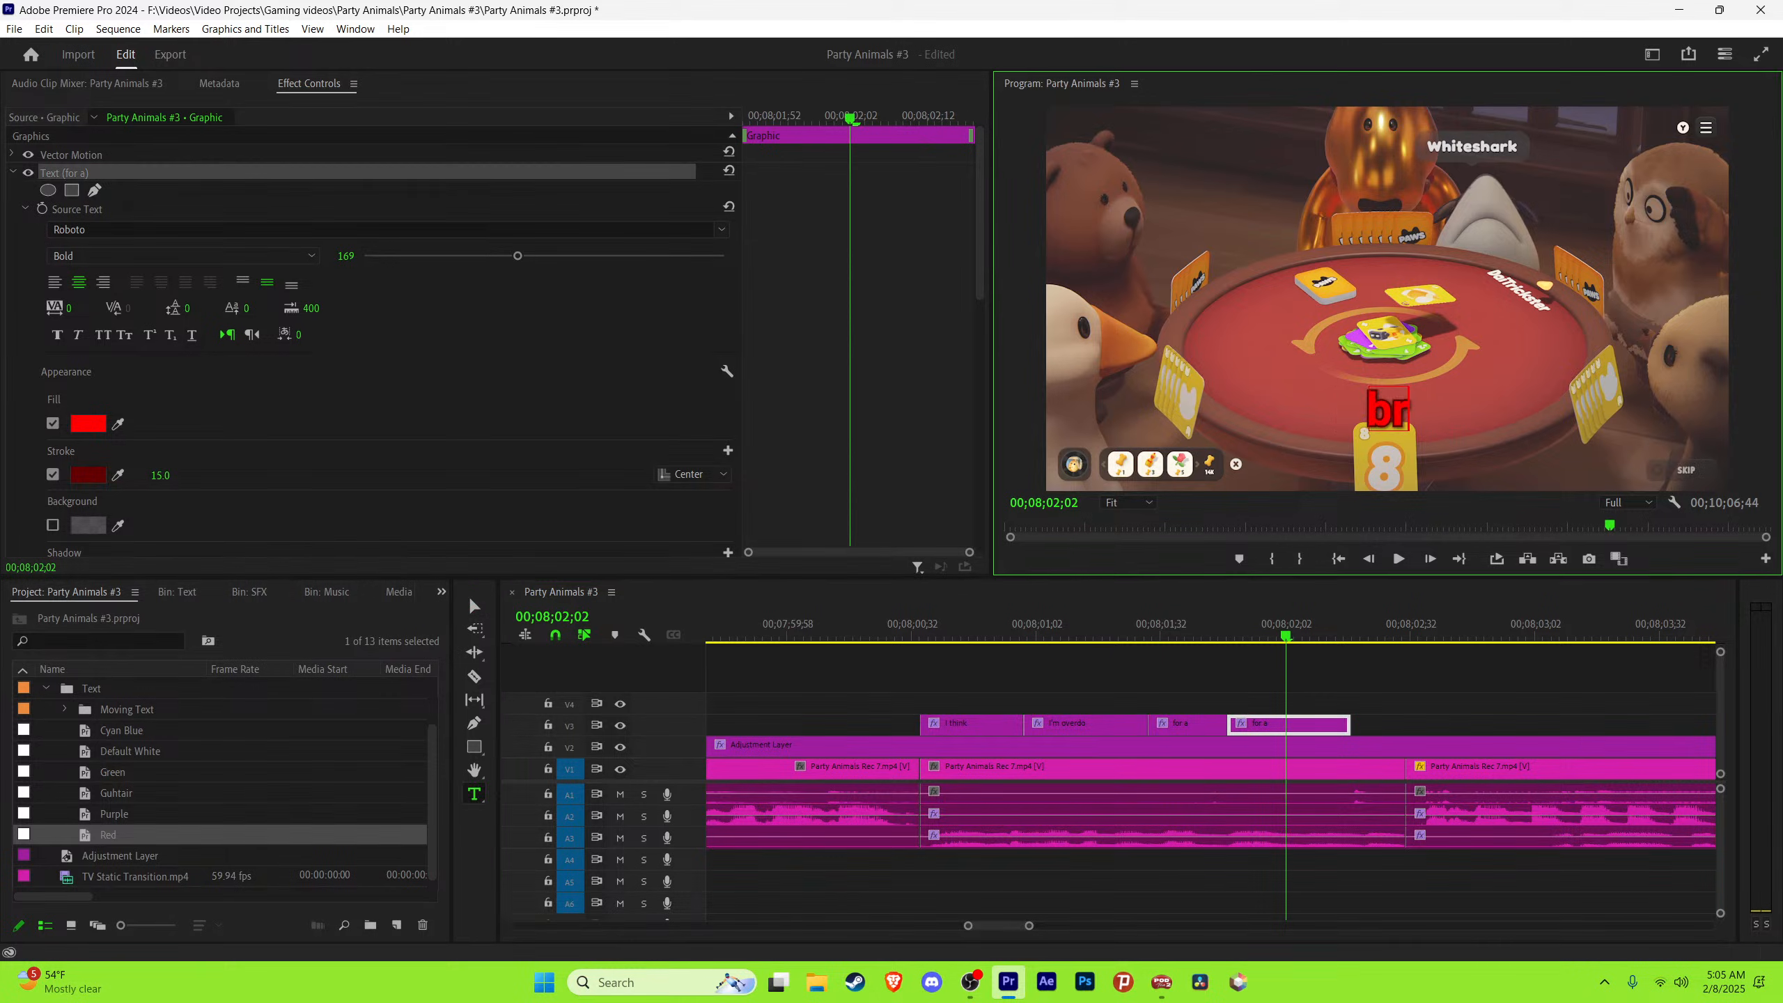
pyautogui.write('ain bleach')
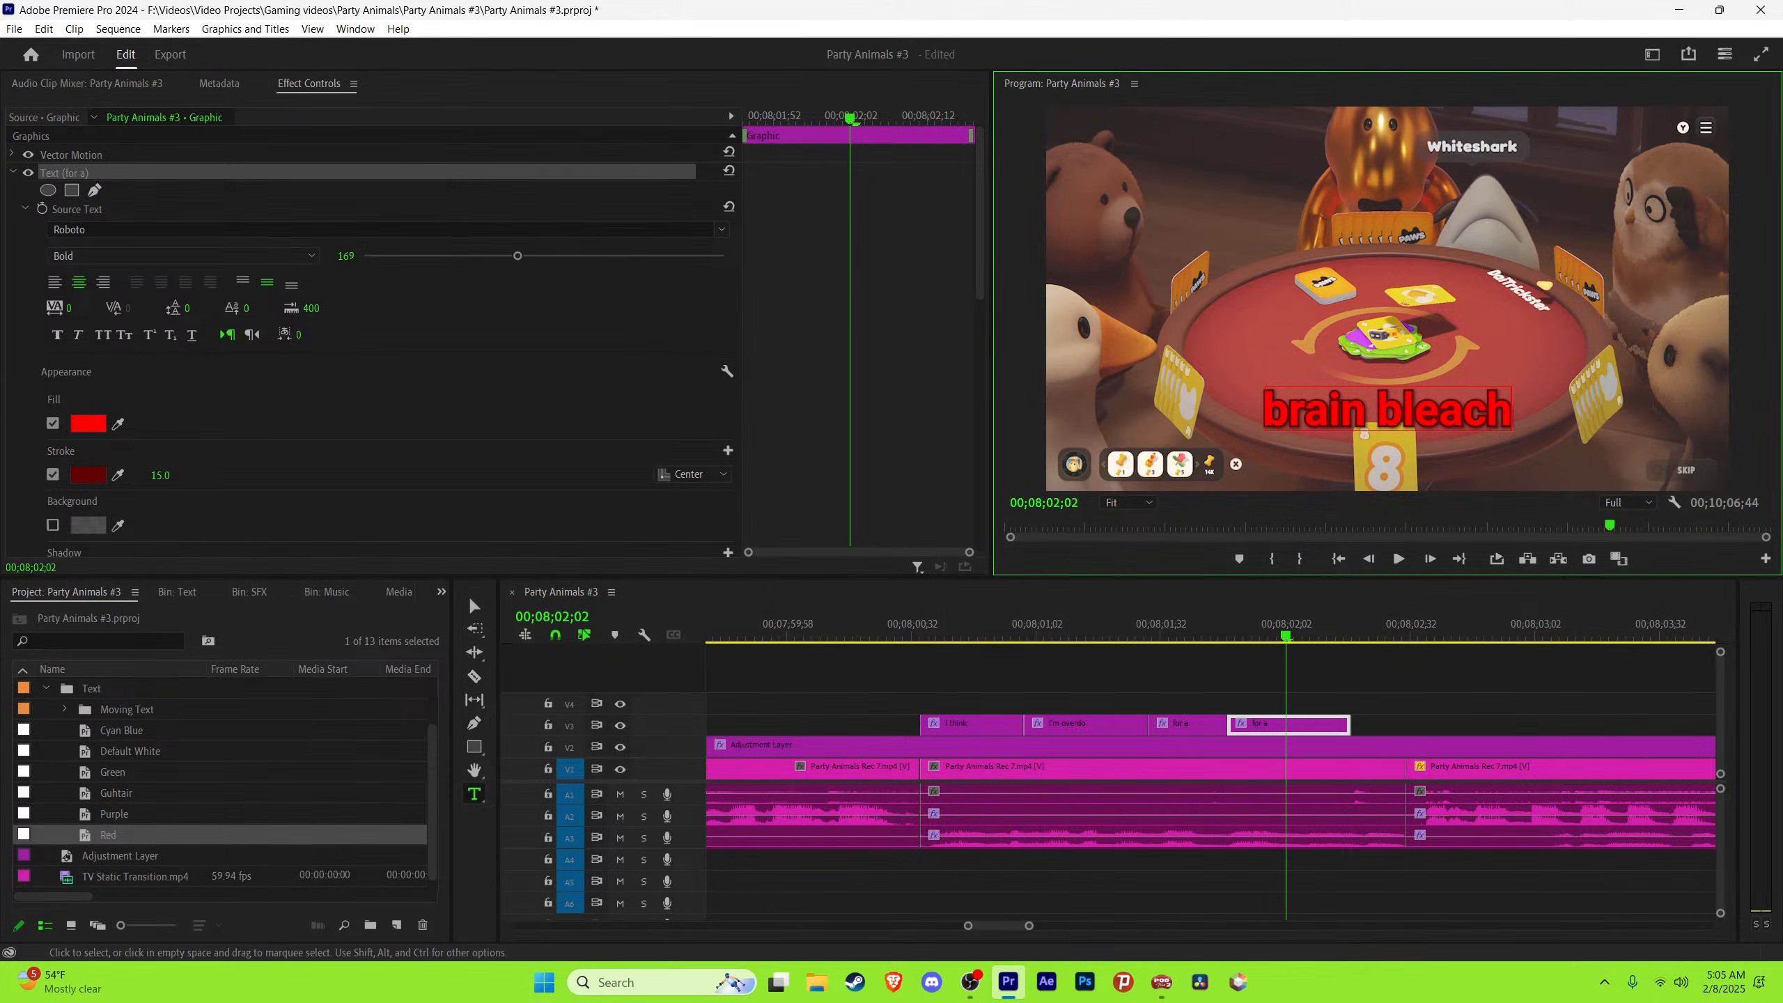
pyautogui.press('Escape')
# Step: Extend the "brain bleach" caption to the end of the video clip beneath it at 00;08;02;31 and save the project
pyautogui.press('space')
pyautogui.press('space')
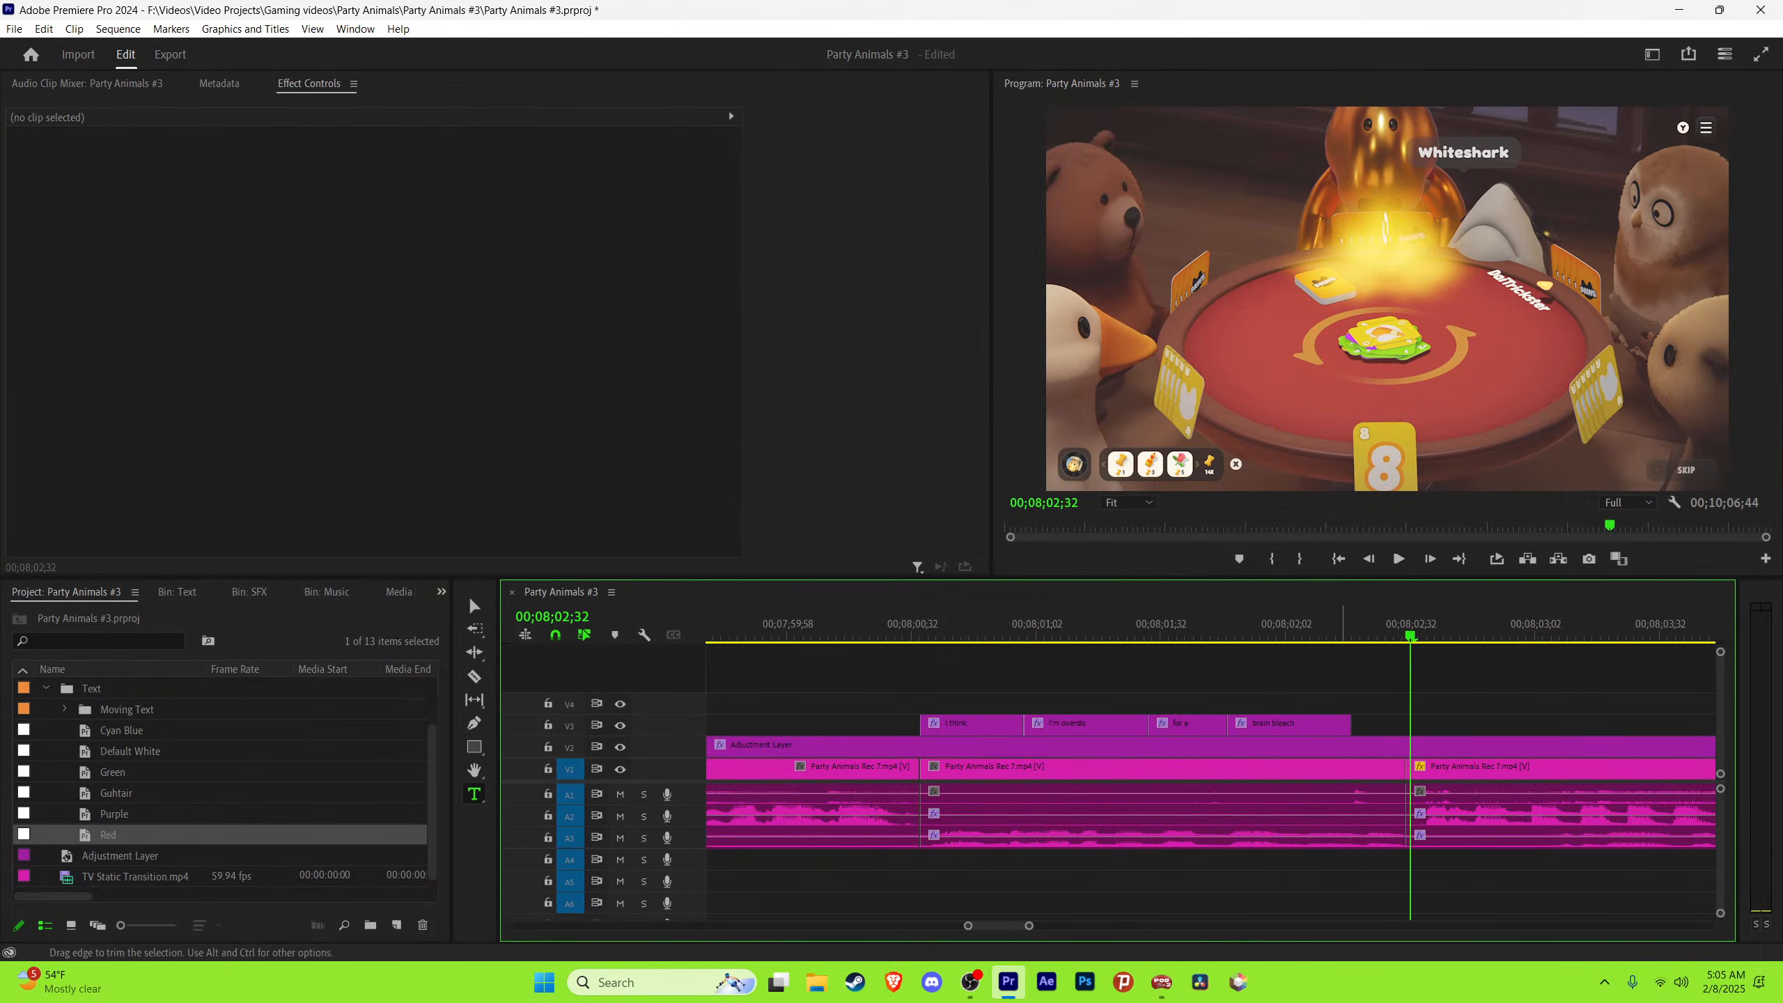
pyautogui.moveTo(1349, 724); pyautogui.dragTo(1405, 724)
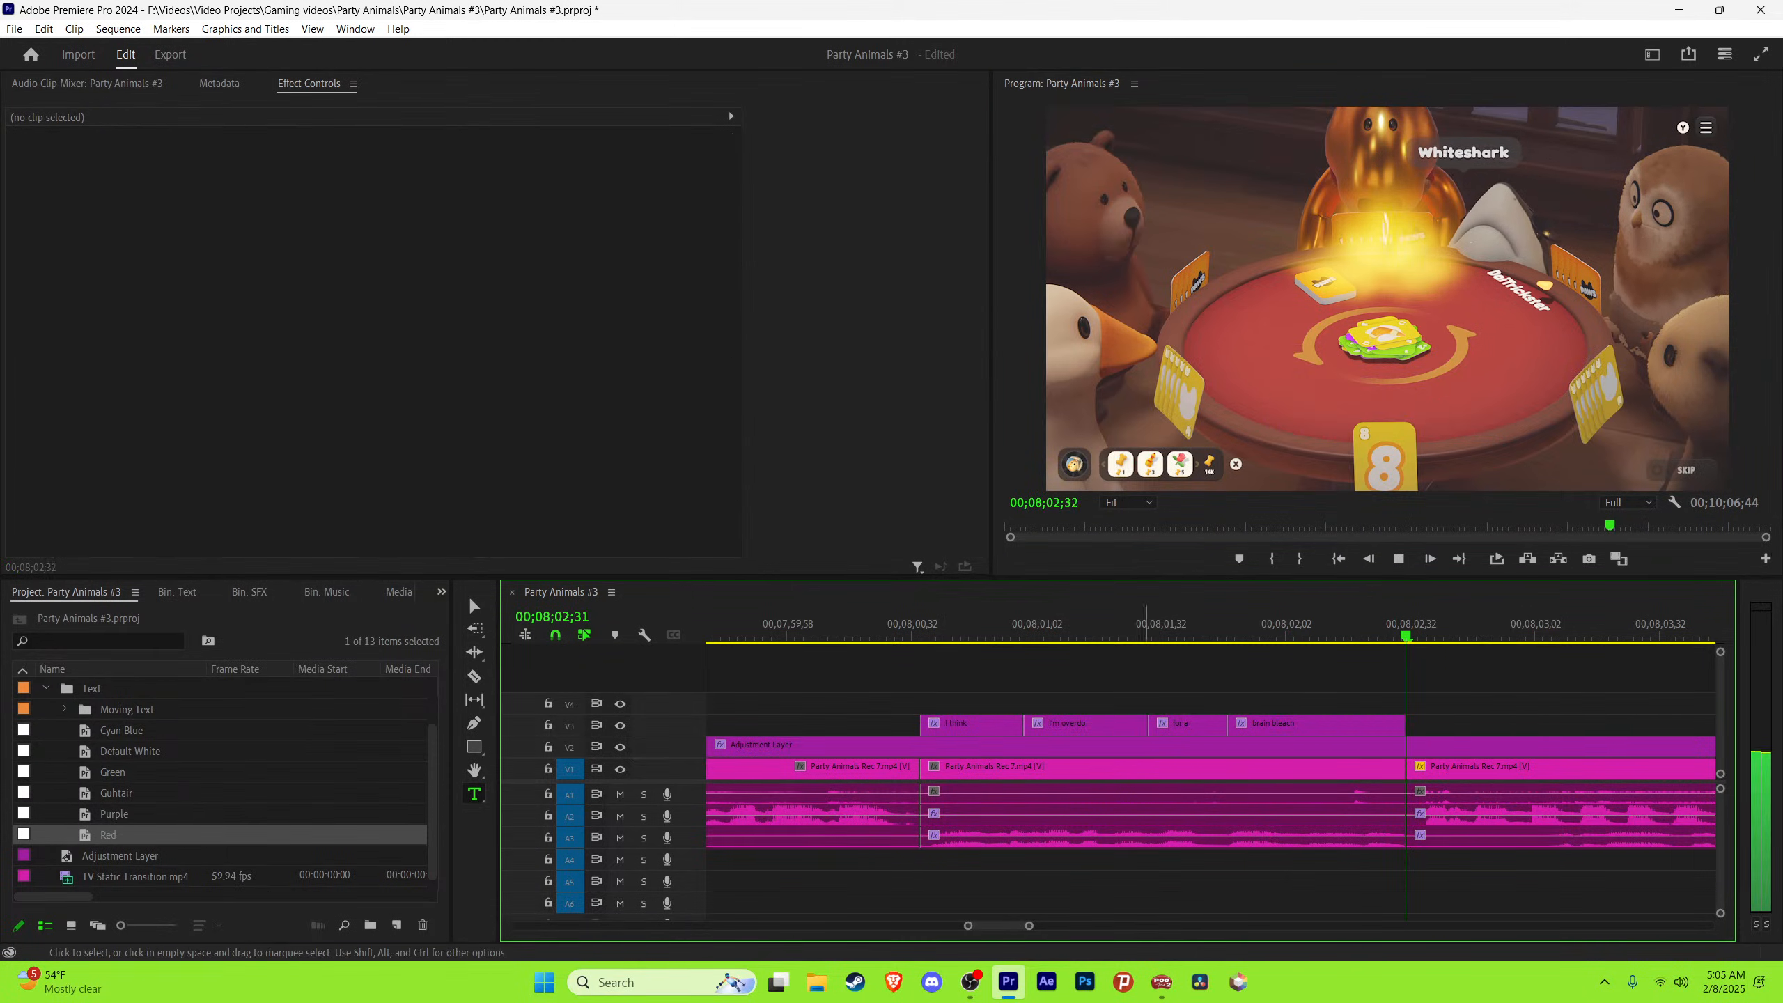
pyautogui.press('space')
pyautogui.press('-')
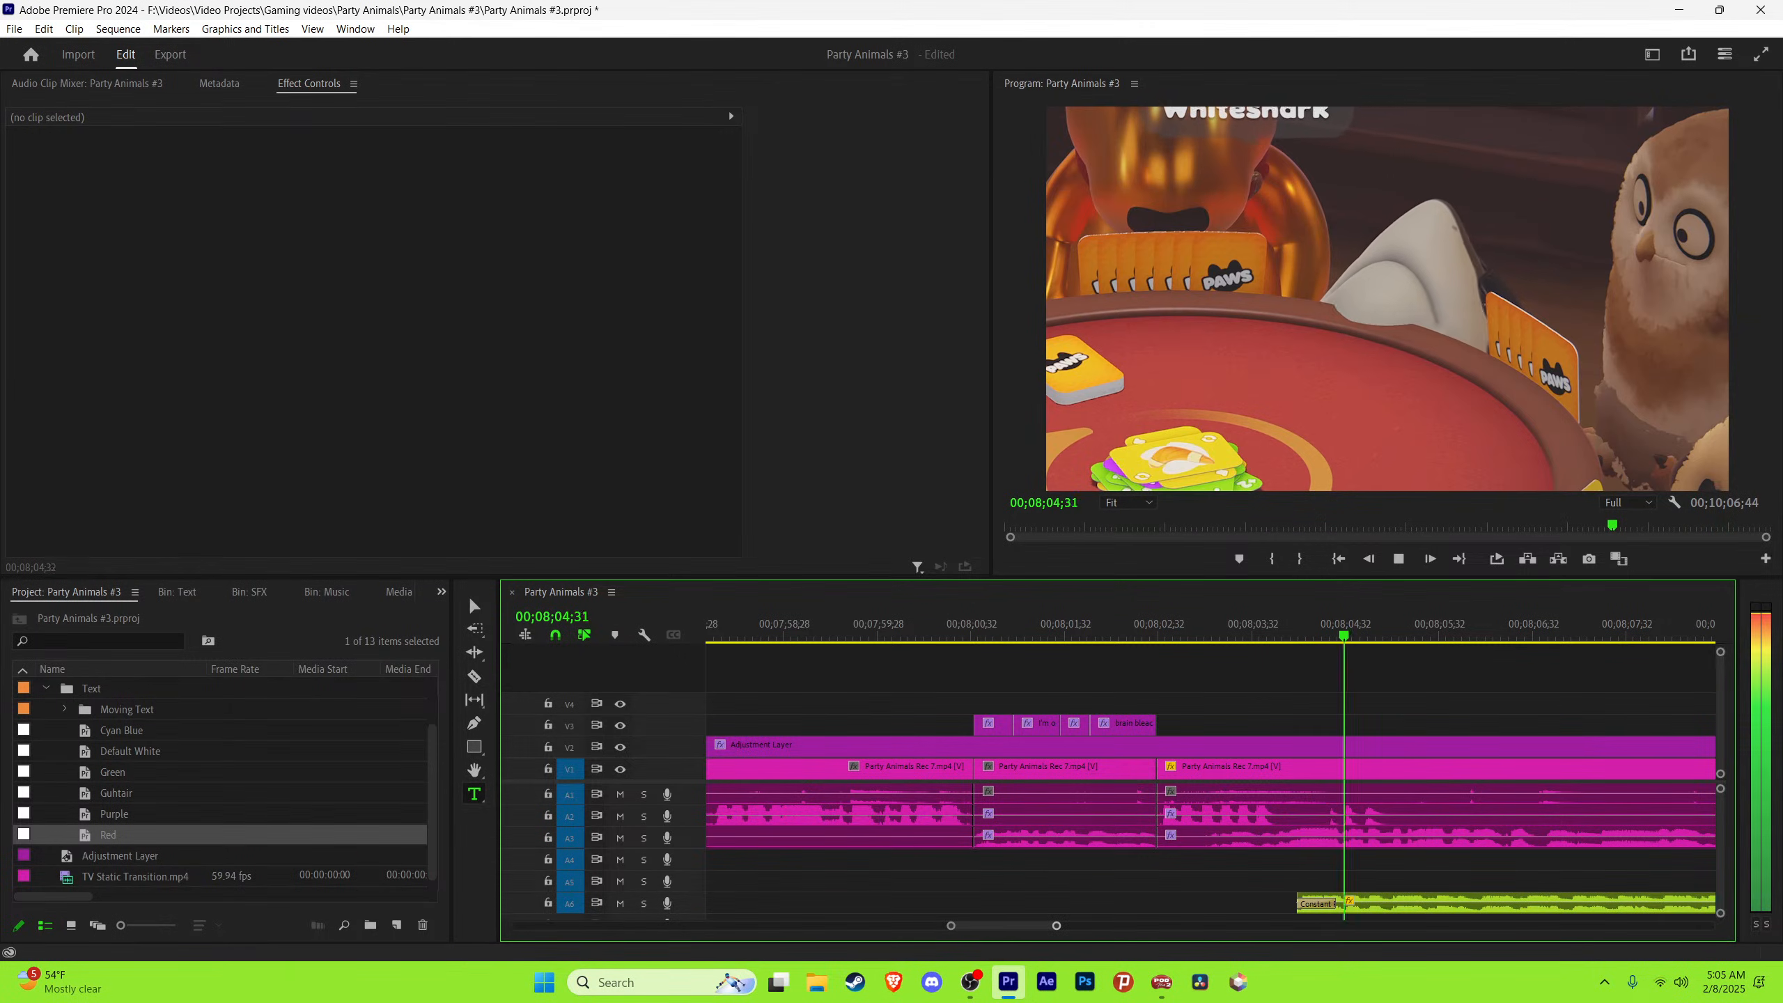
pyautogui.press('-')
pyautogui.hotkey('ctrl', 's')
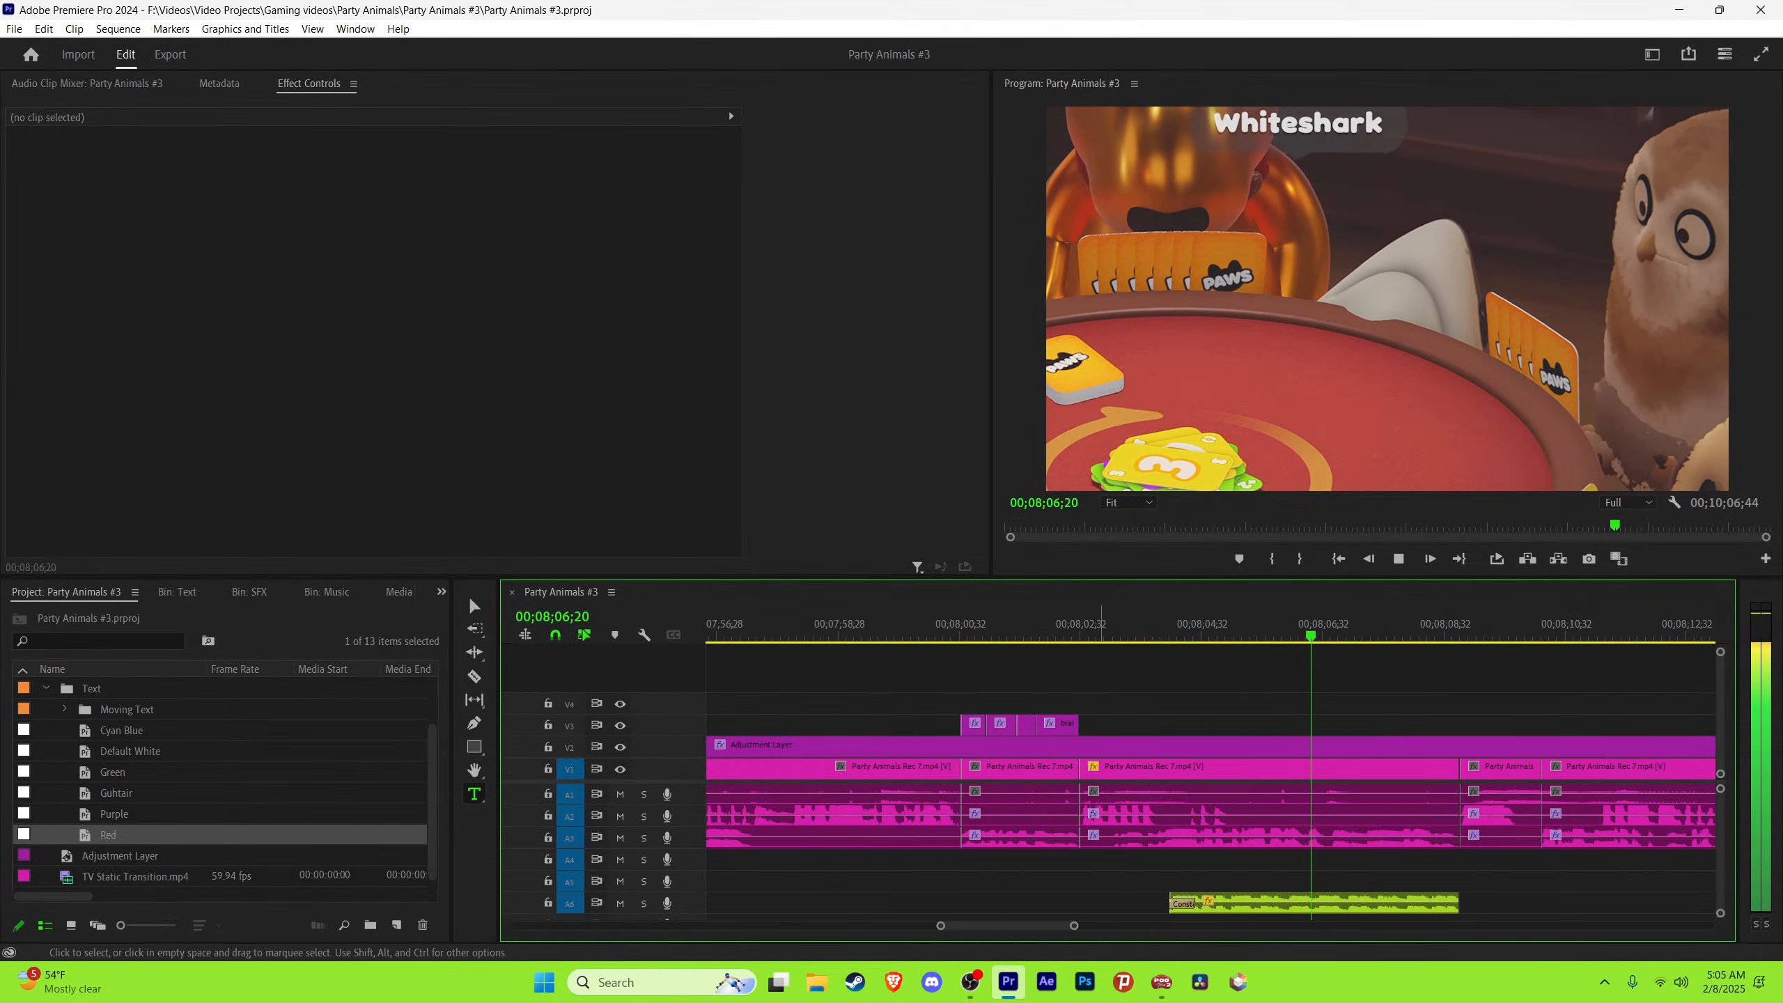
# Step: Play back the footage following the new captions to about 00;08;14 and listen for dialogue that needs captions
pyautogui.press('=')
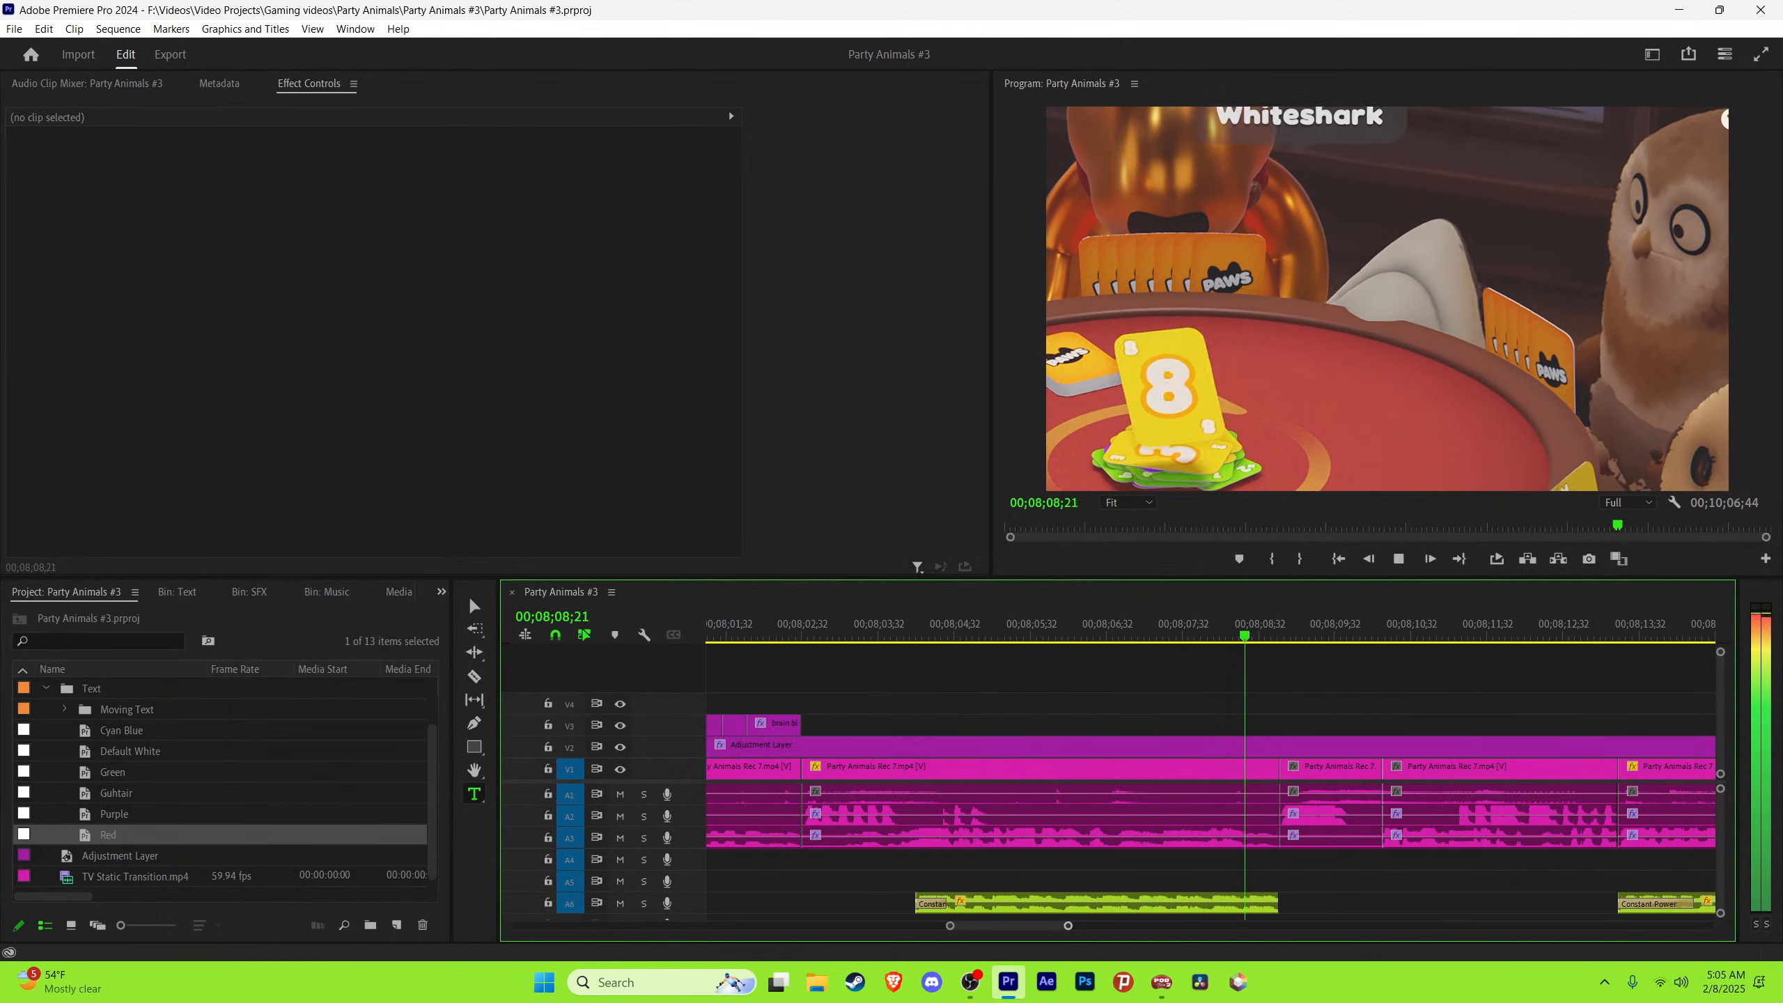
pyautogui.press('-')
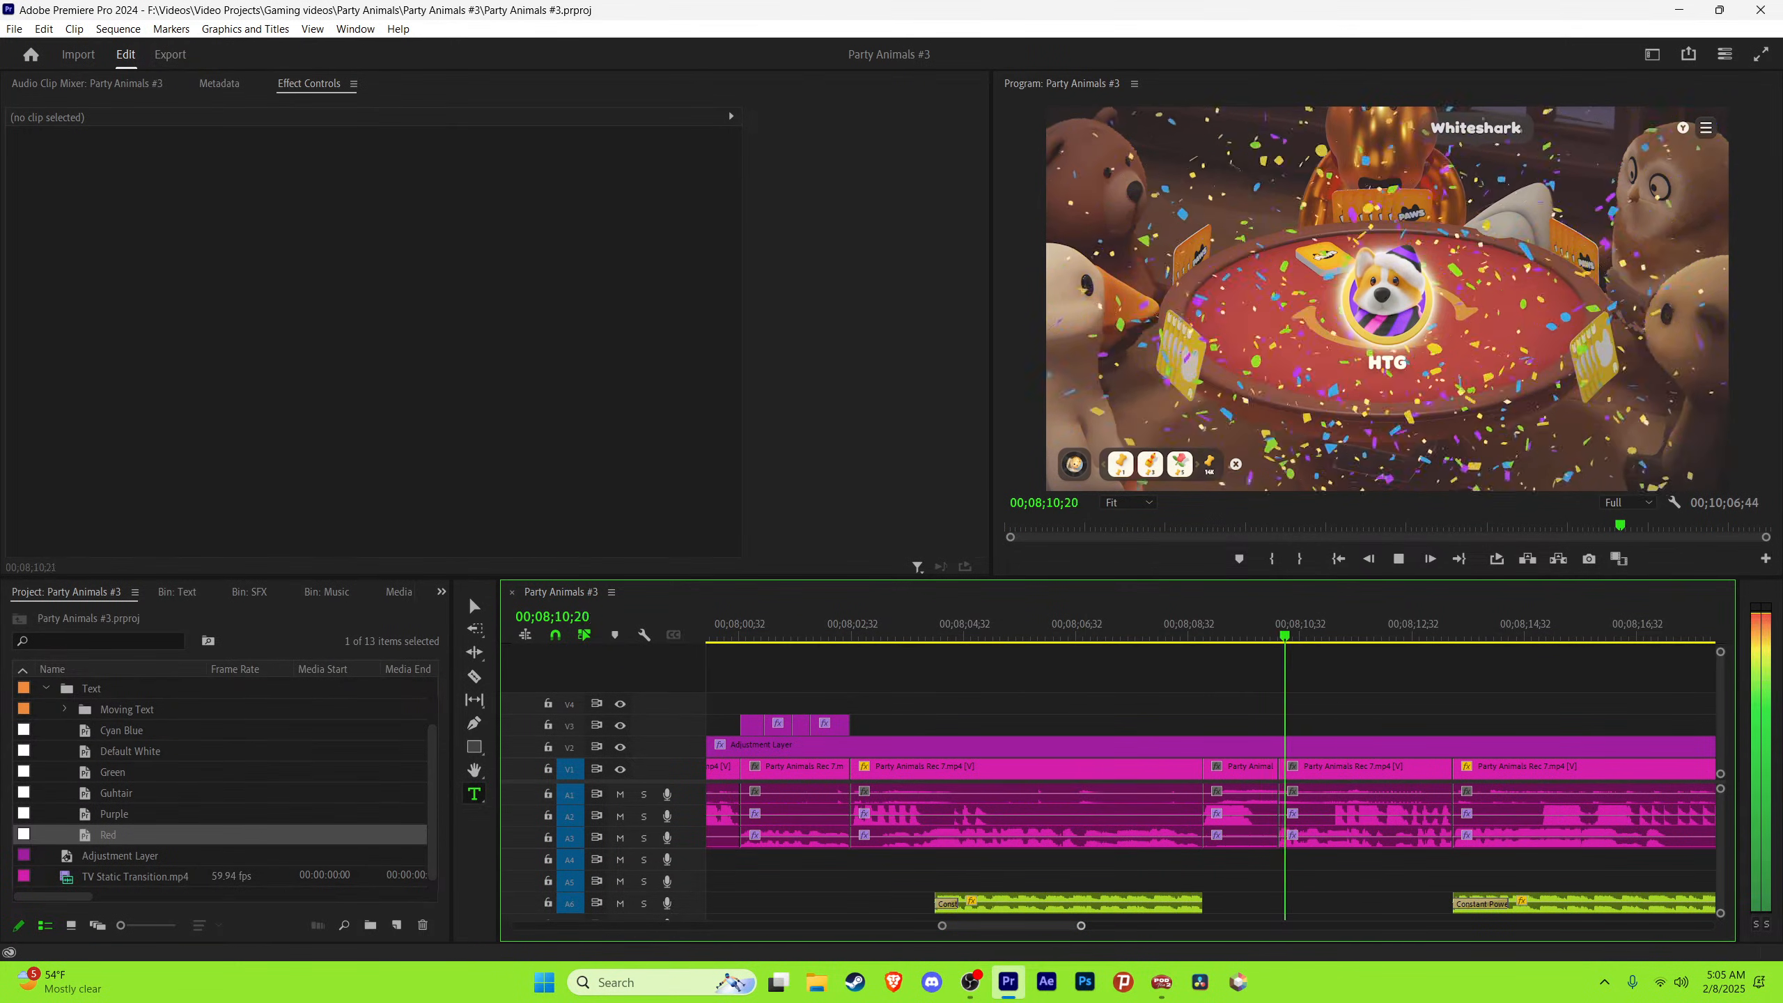
pyautogui.press('-')
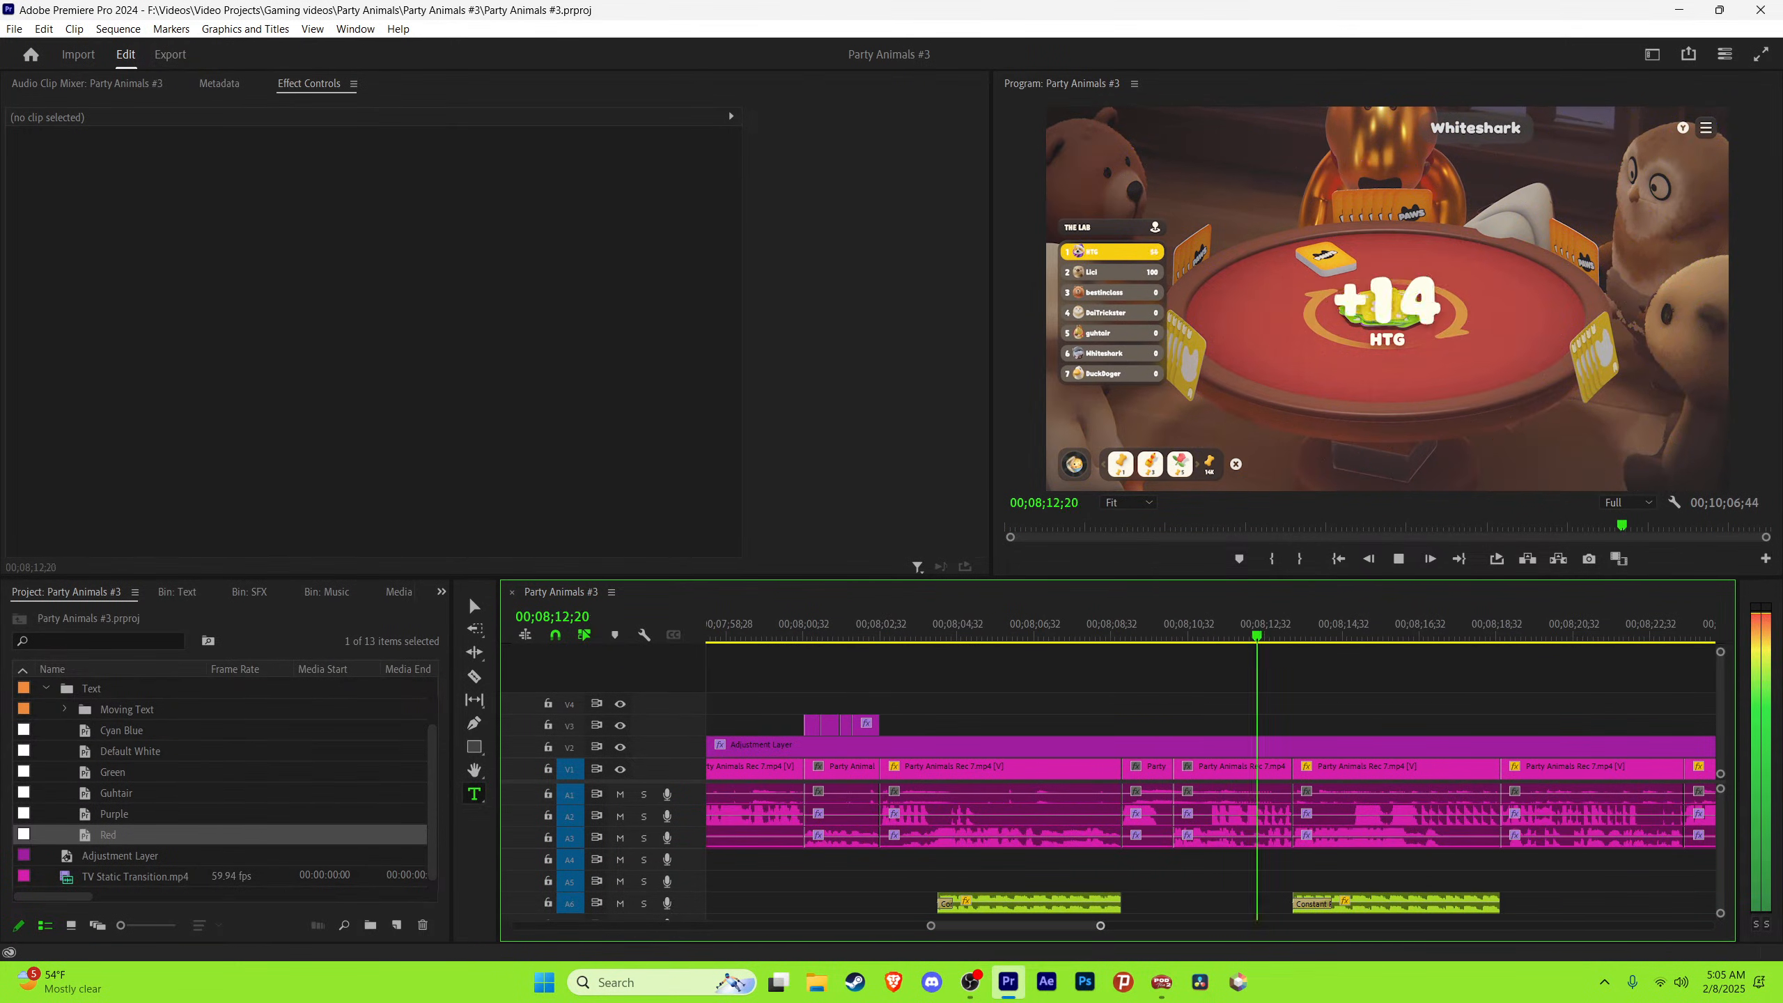
pyautogui.press('-')
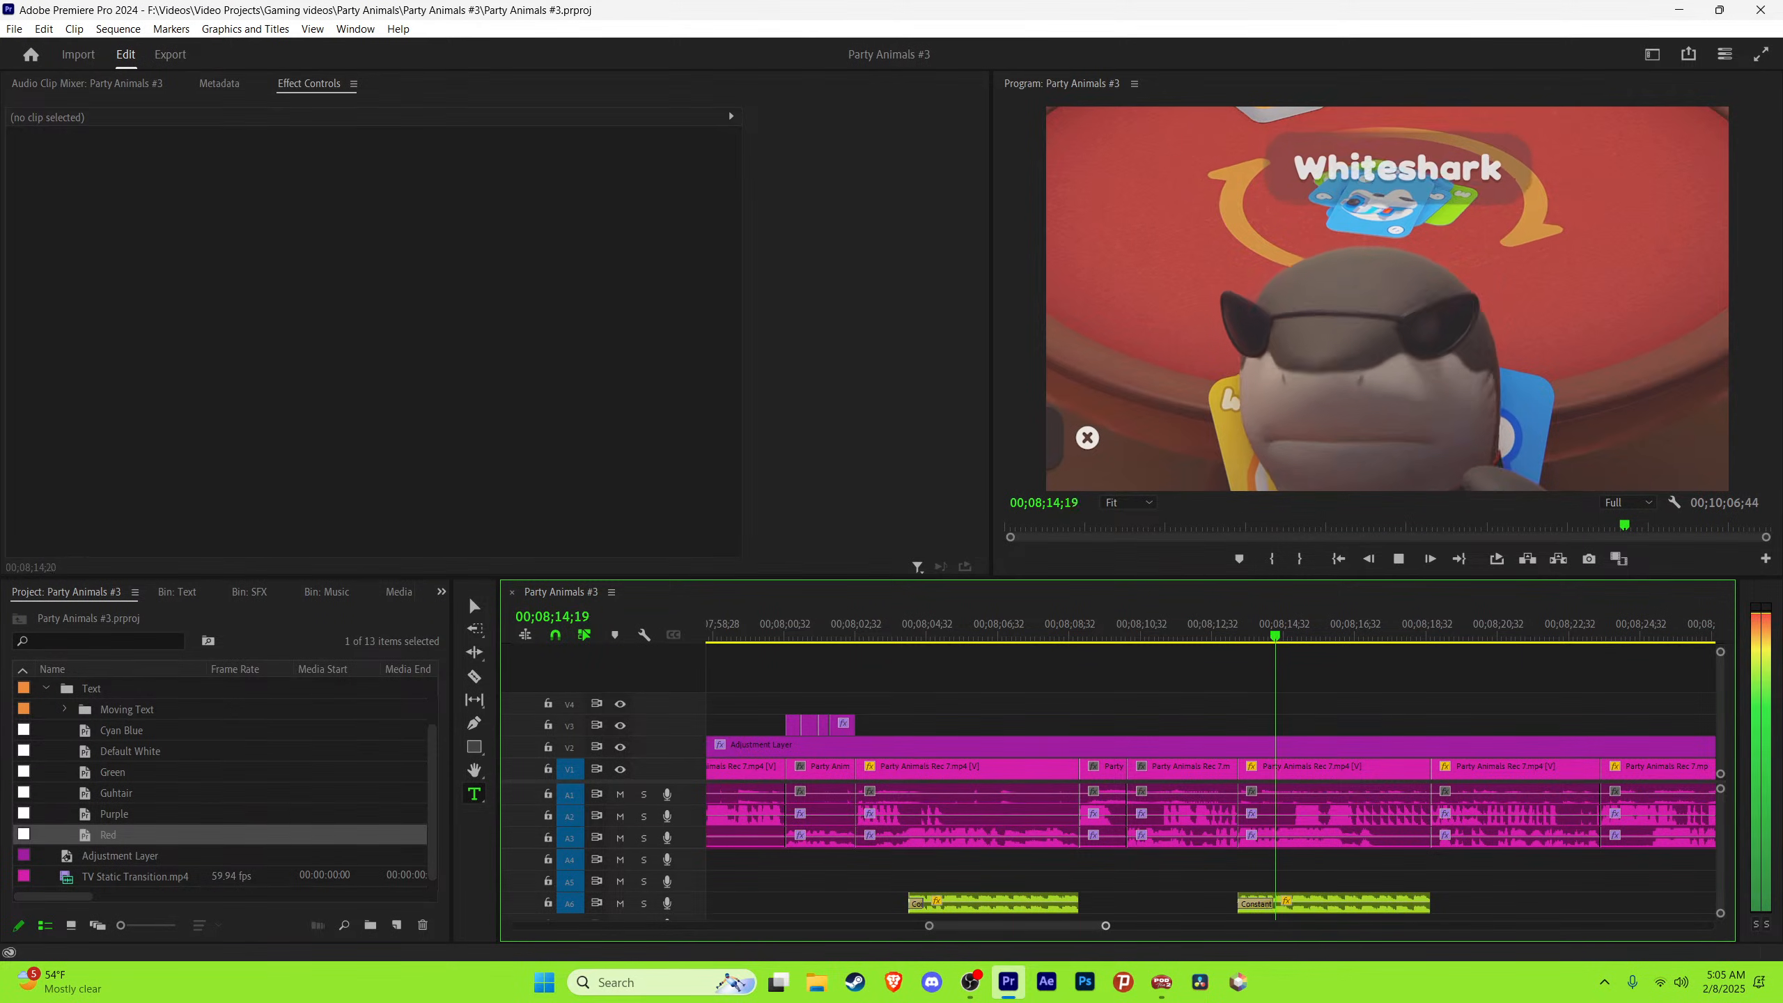
pyautogui.press('-')
pyautogui.press('space')
# Step: Replay the sequence from the end of the "brain bleach" caption to check the transition into the following clip
pyautogui.click(892, 623)
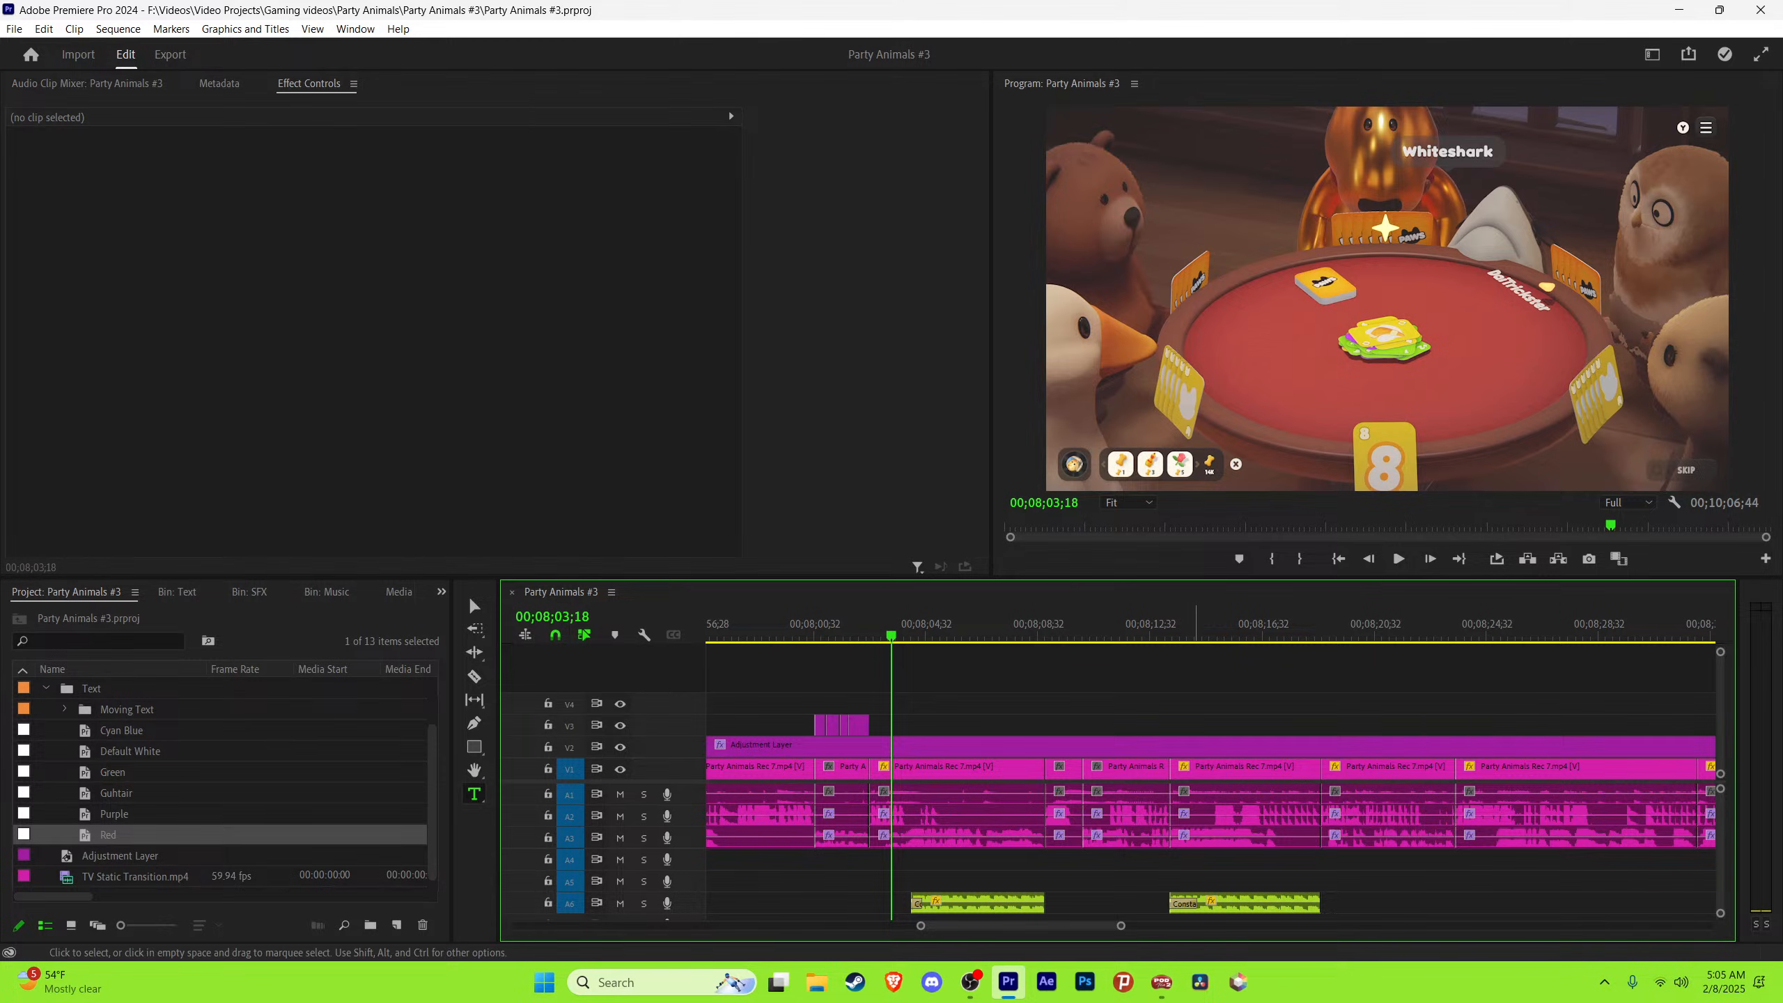
pyautogui.scroll(1, 1210, 780)
pyautogui.press('=')
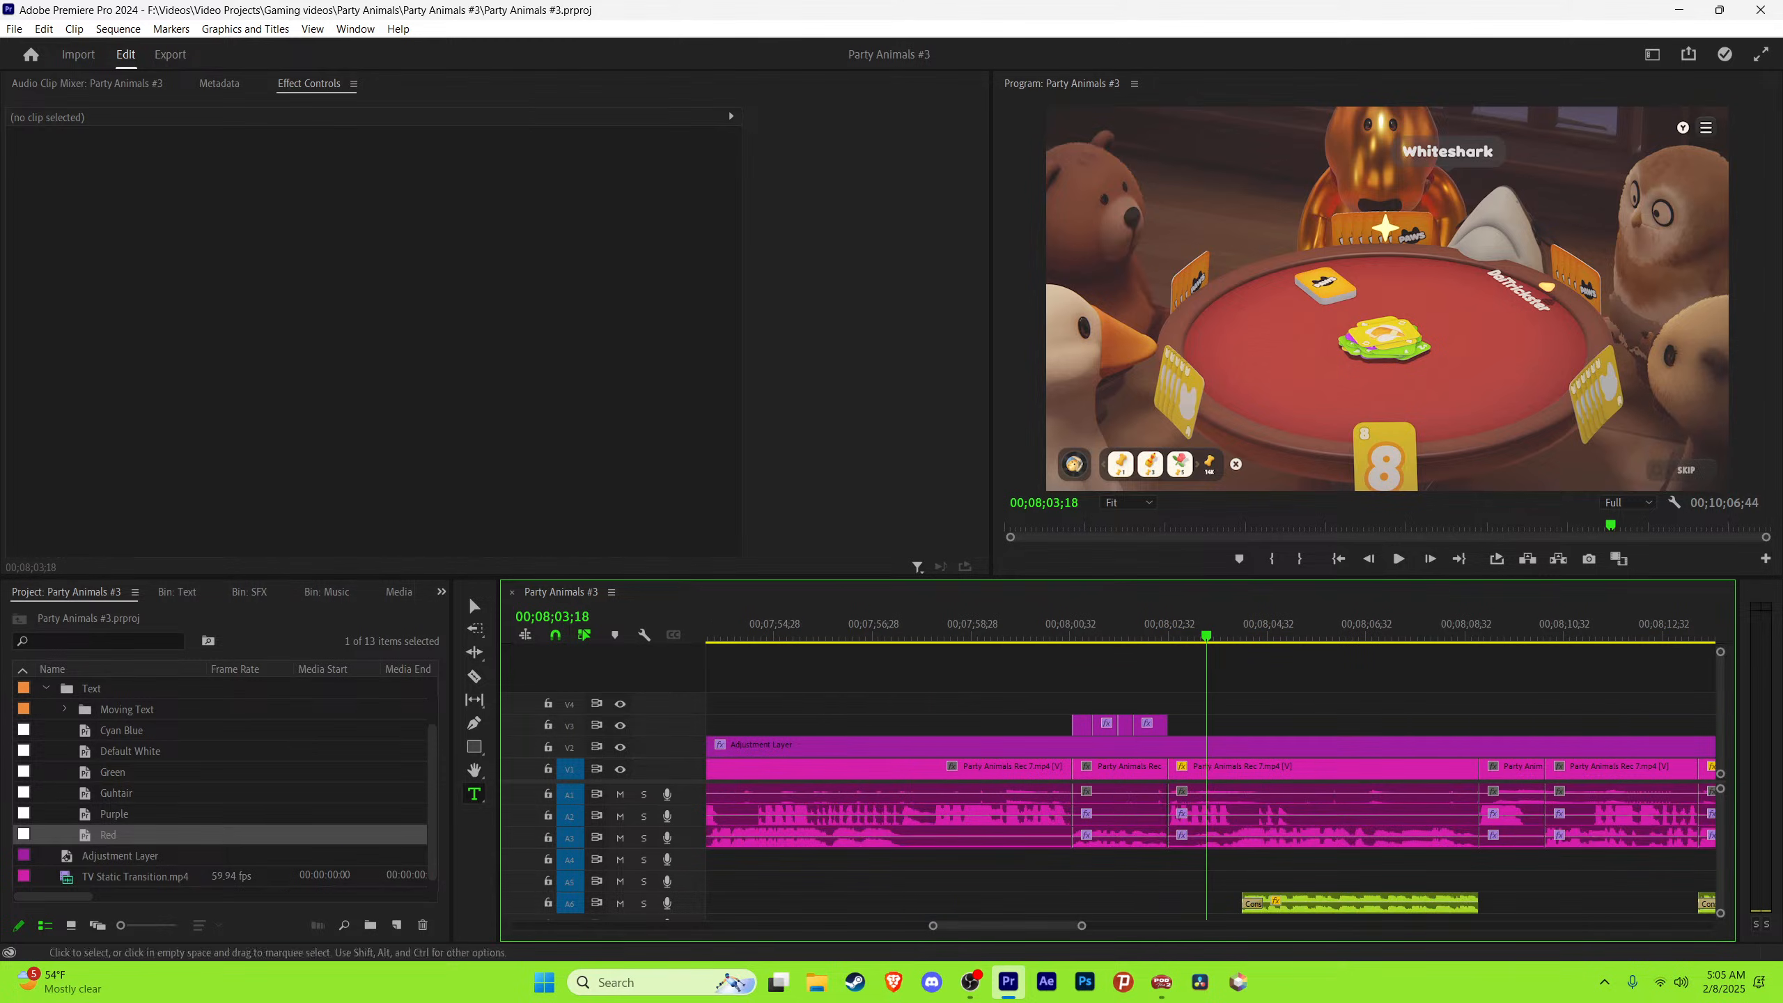
pyautogui.hotkey('ctrl', 's')
pyautogui.click(1163, 624)
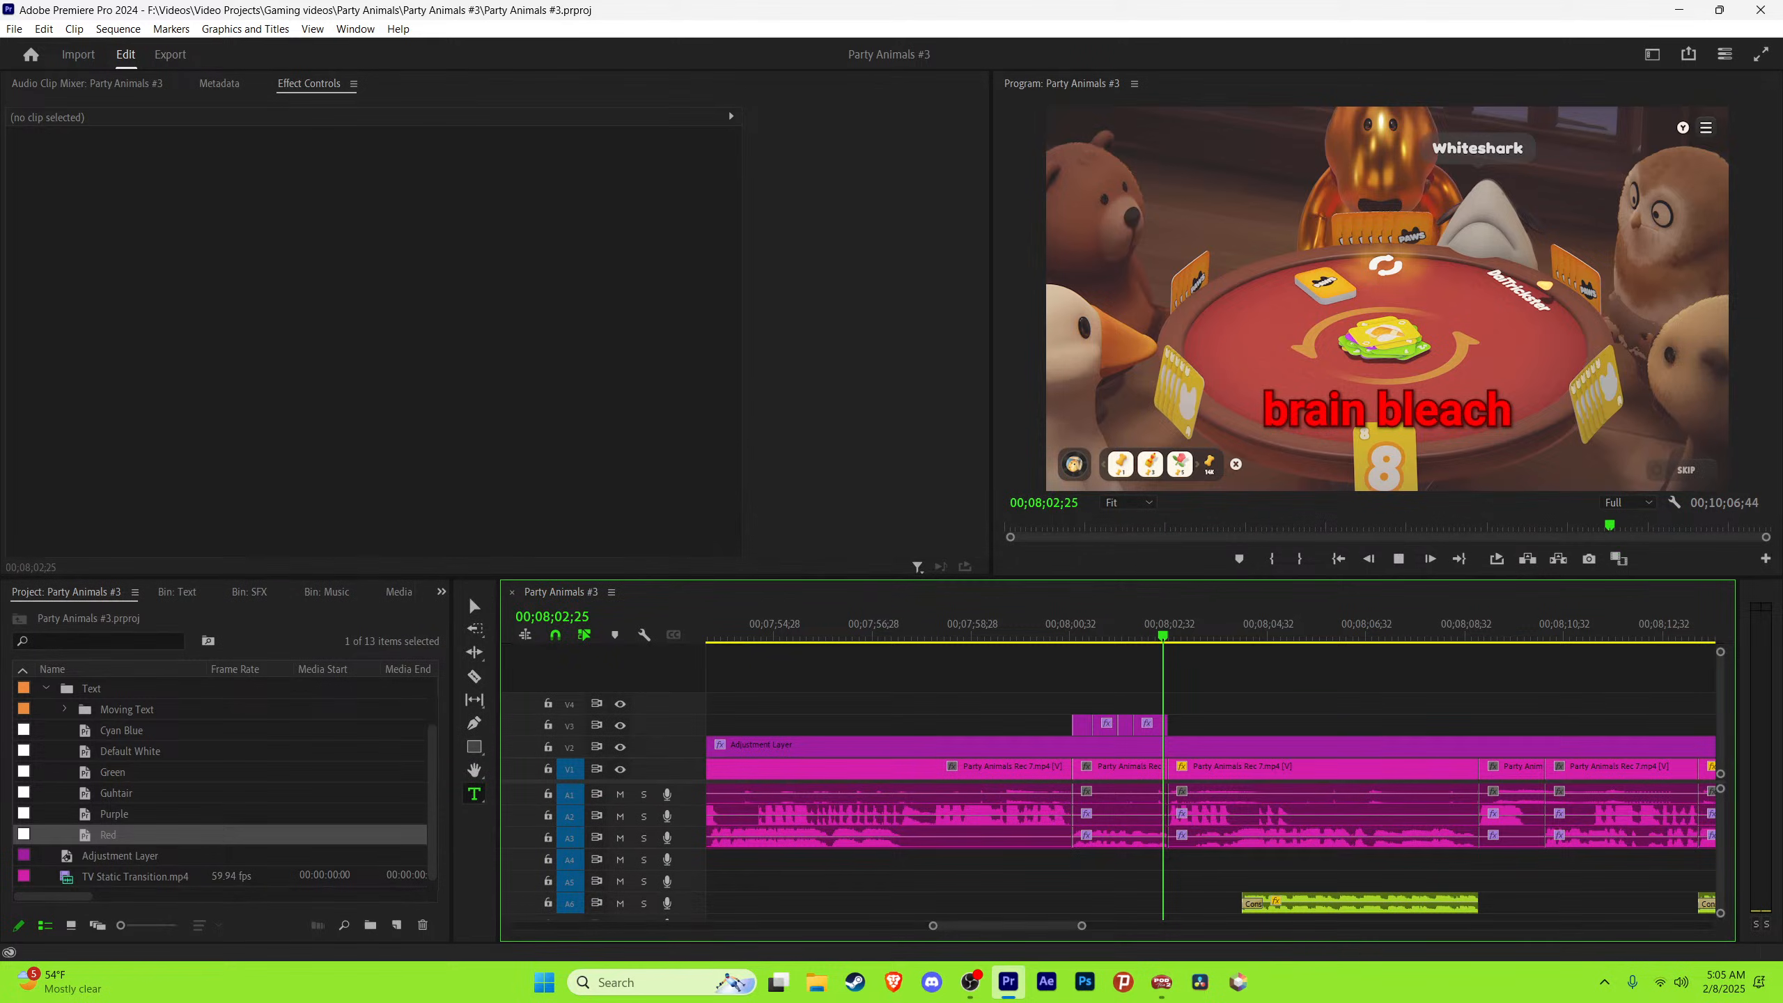
pyautogui.press('space')
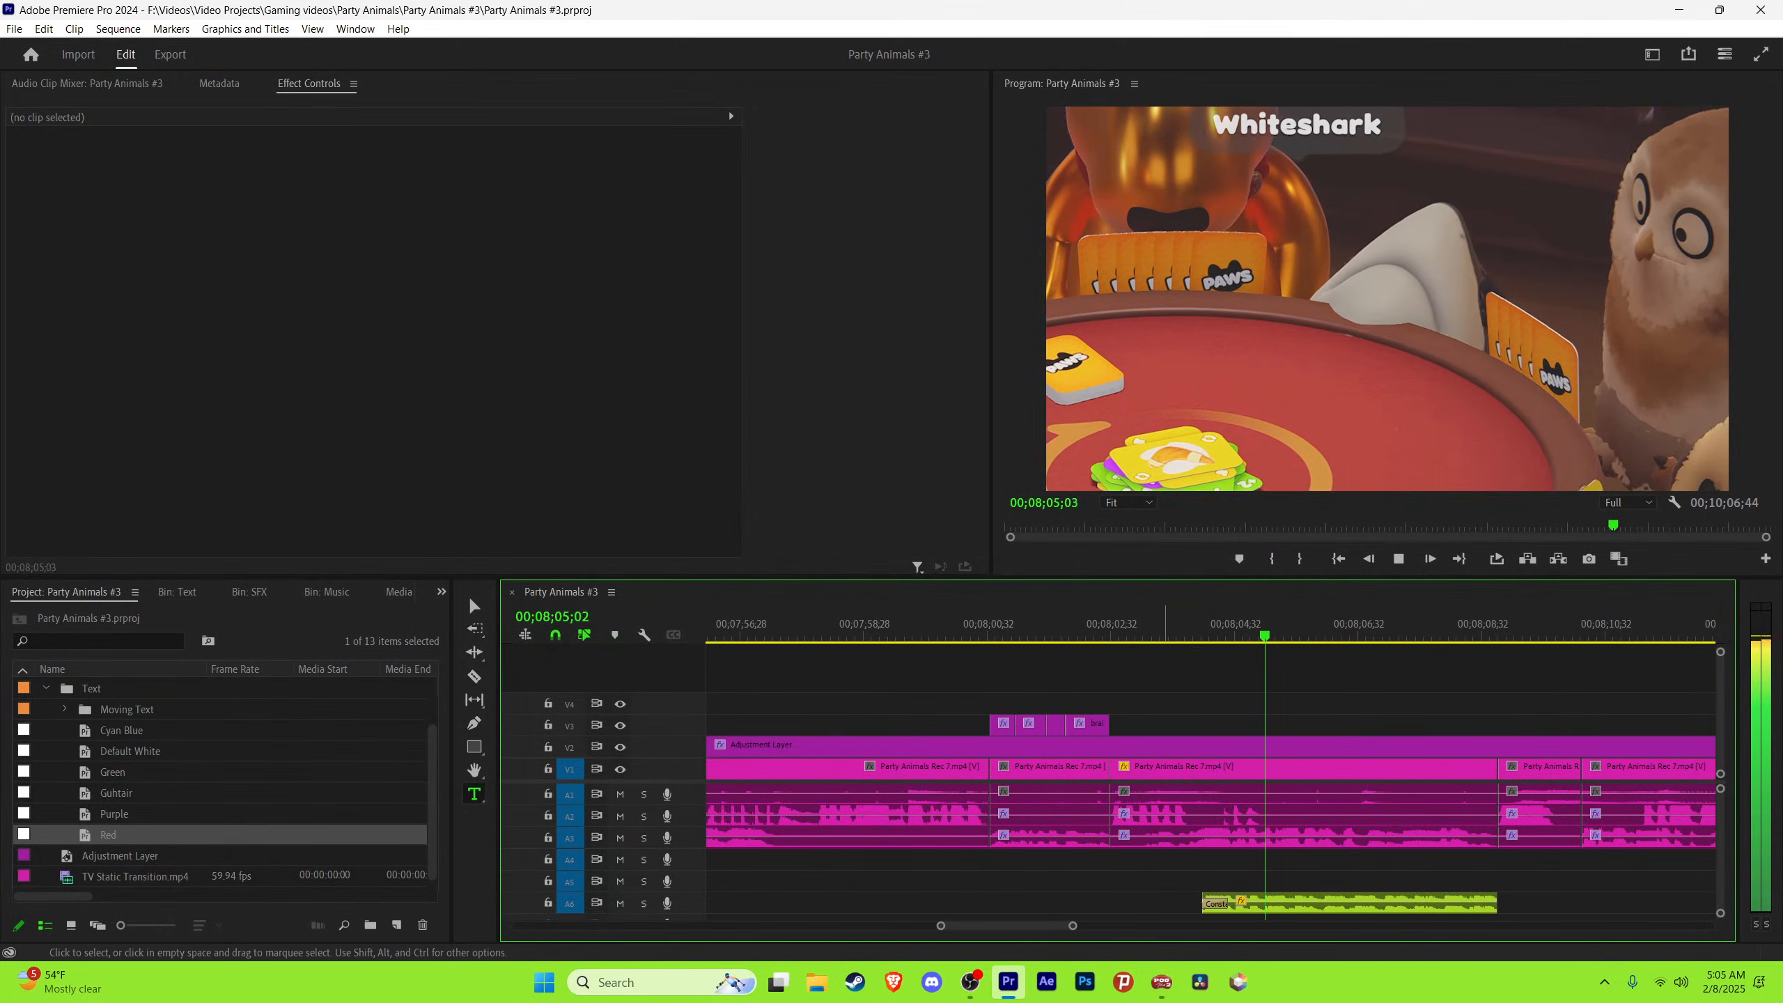
pyautogui.click(1104, 623)
pyautogui.press('space')
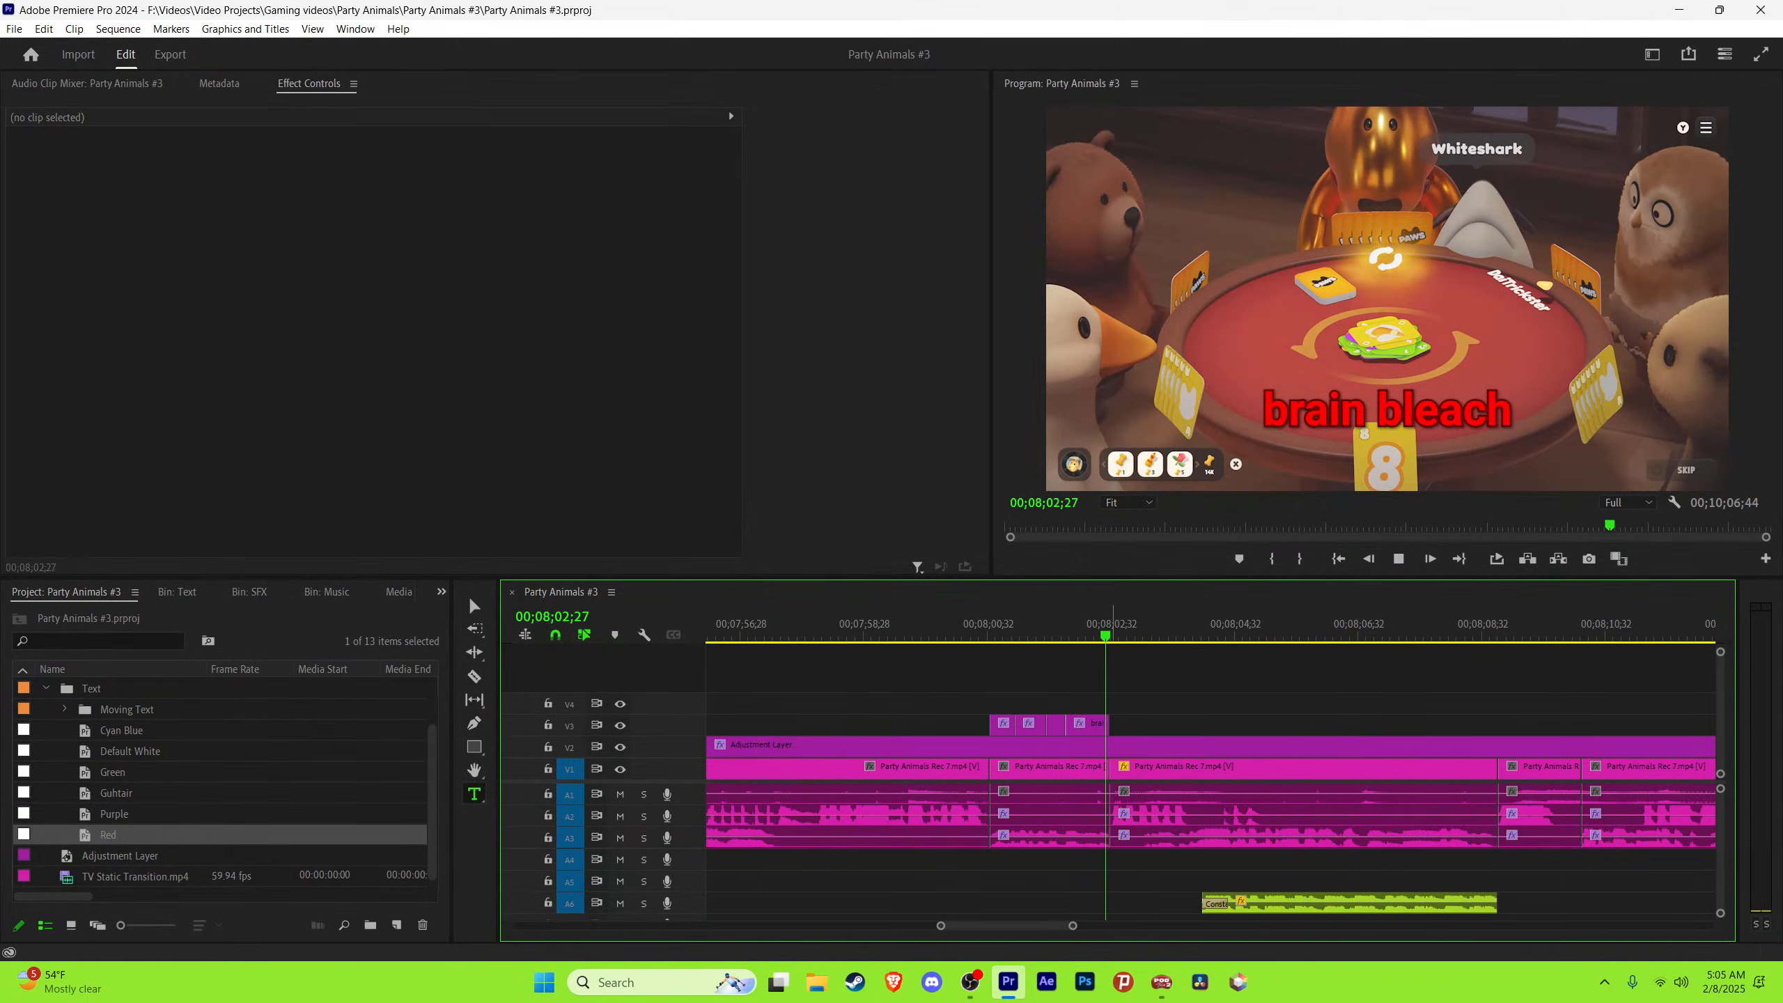
# Step: Play the section from about 00;08;03;50 to locate where the next spoken line begins
pyautogui.click(1189, 624)
pyautogui.press('Right')
pyautogui.press('Right')
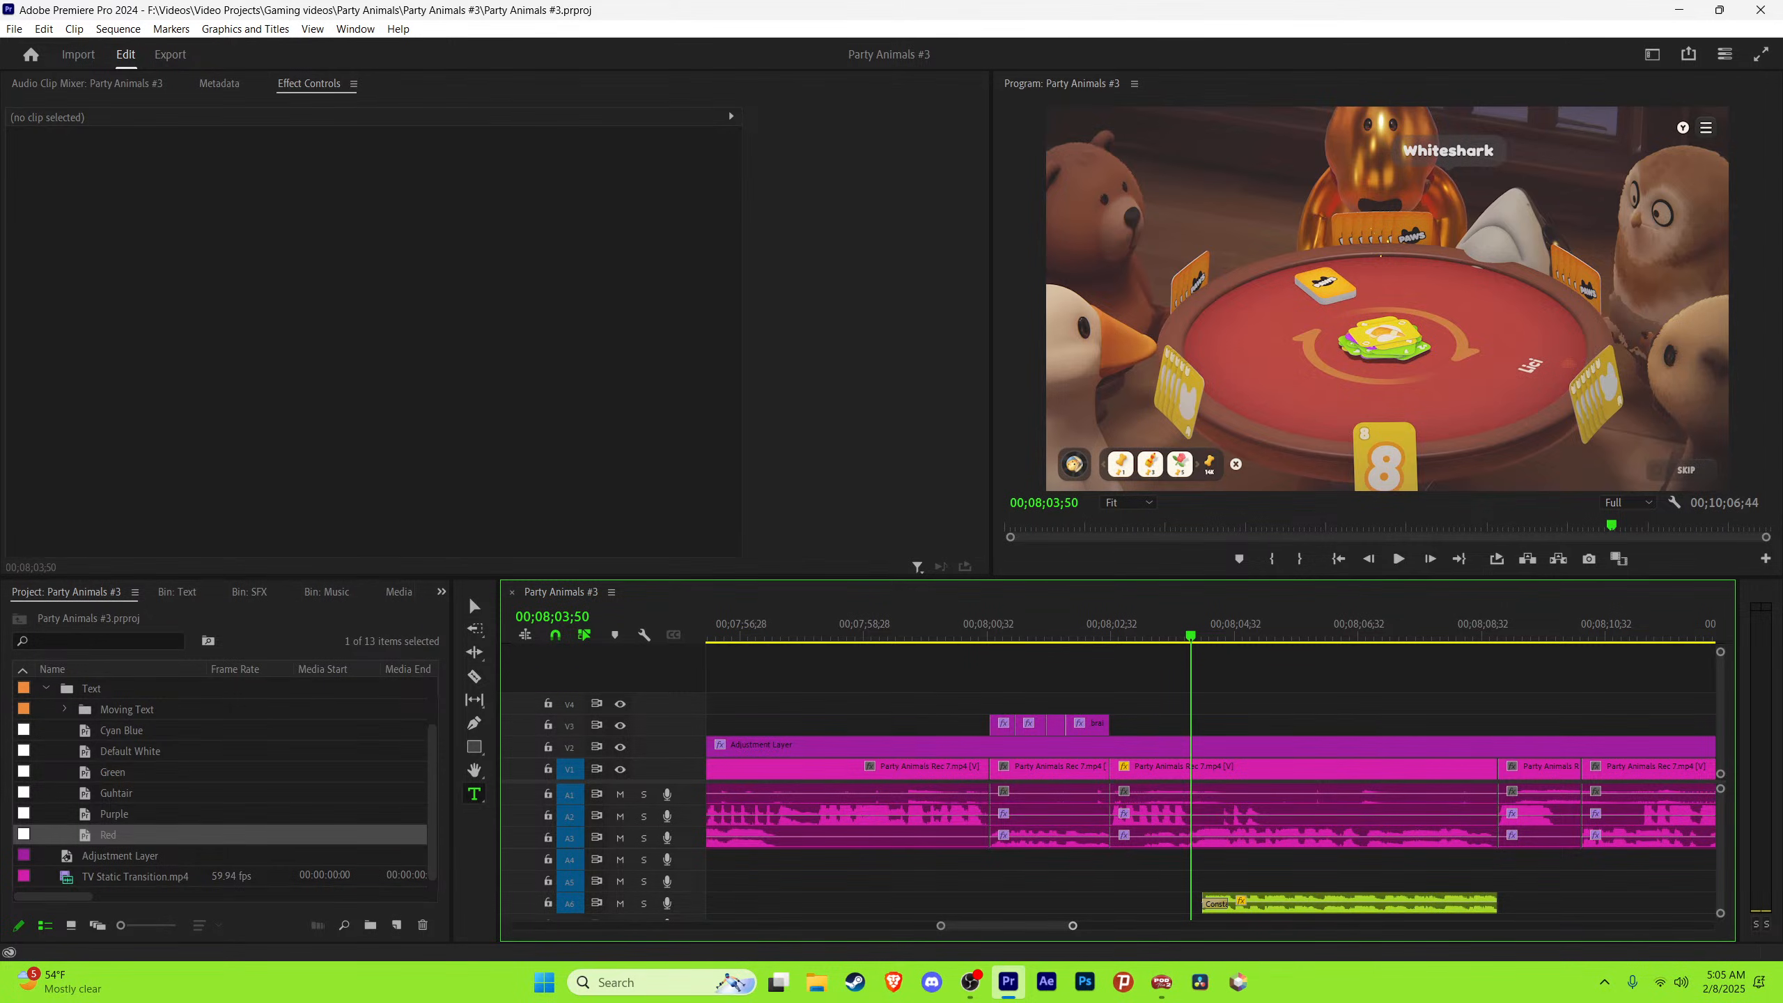
pyautogui.scroll(2, 1186, 681)
pyautogui.press('space')
pyautogui.press('space')
pyautogui.press('space')
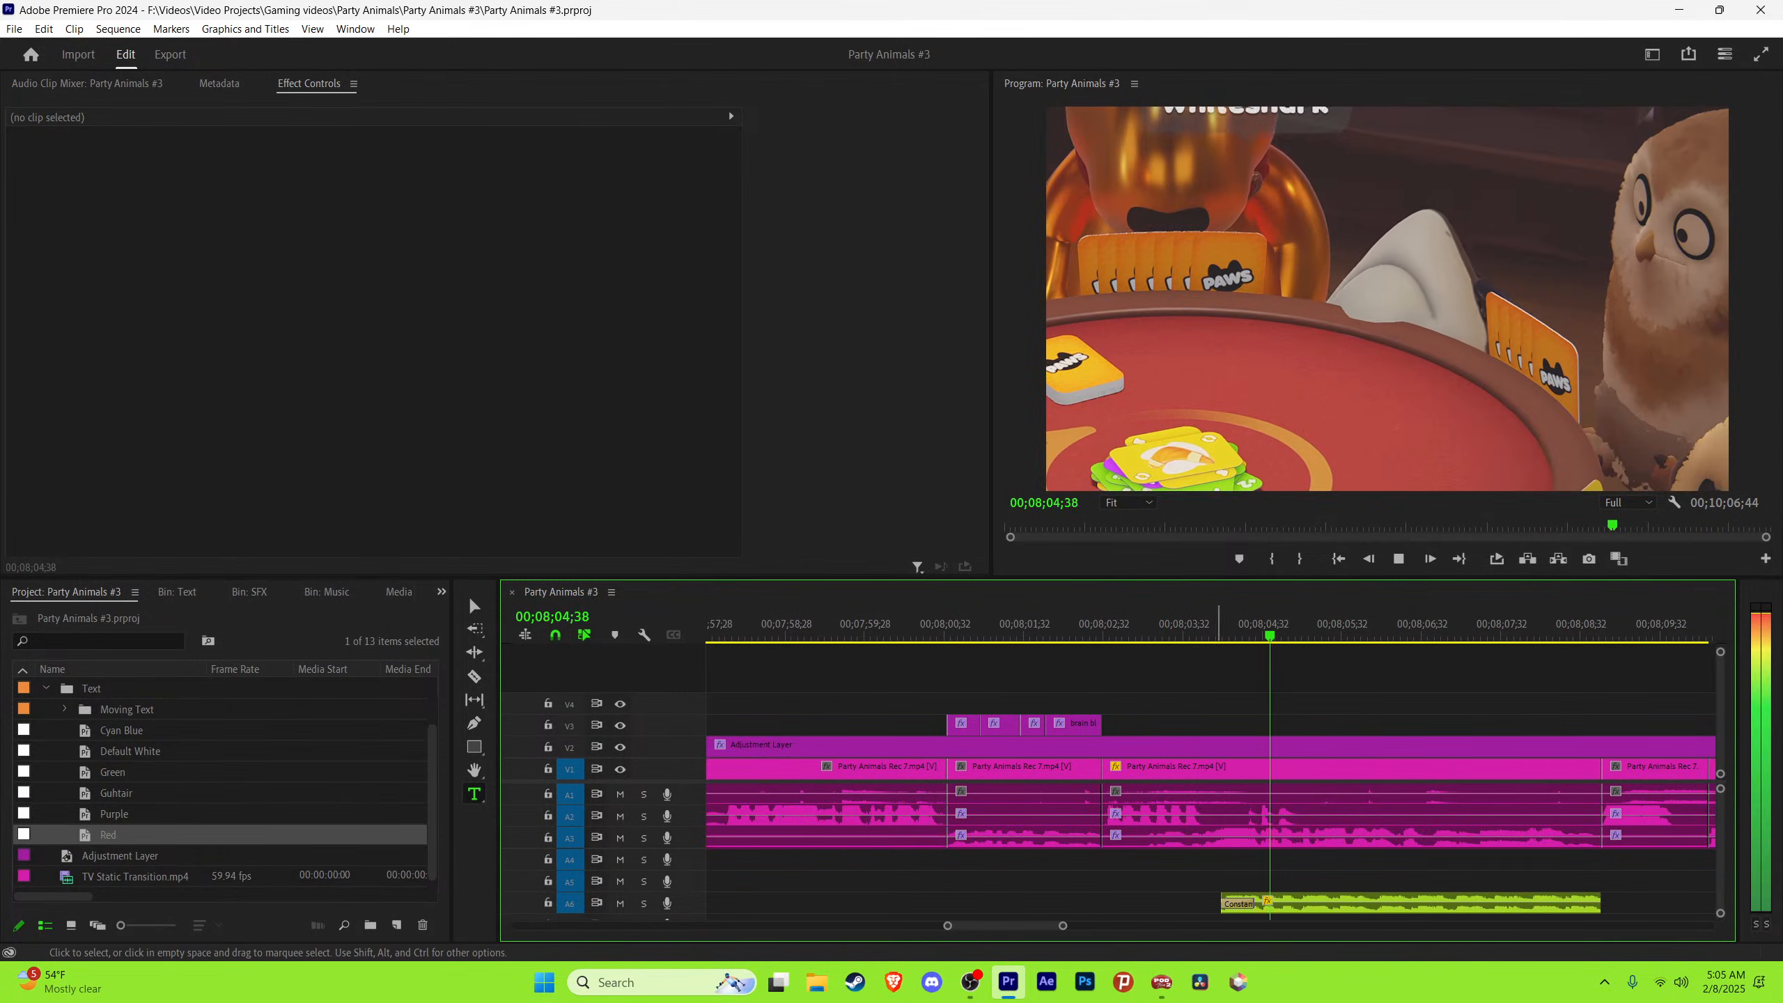
pyautogui.press('-')
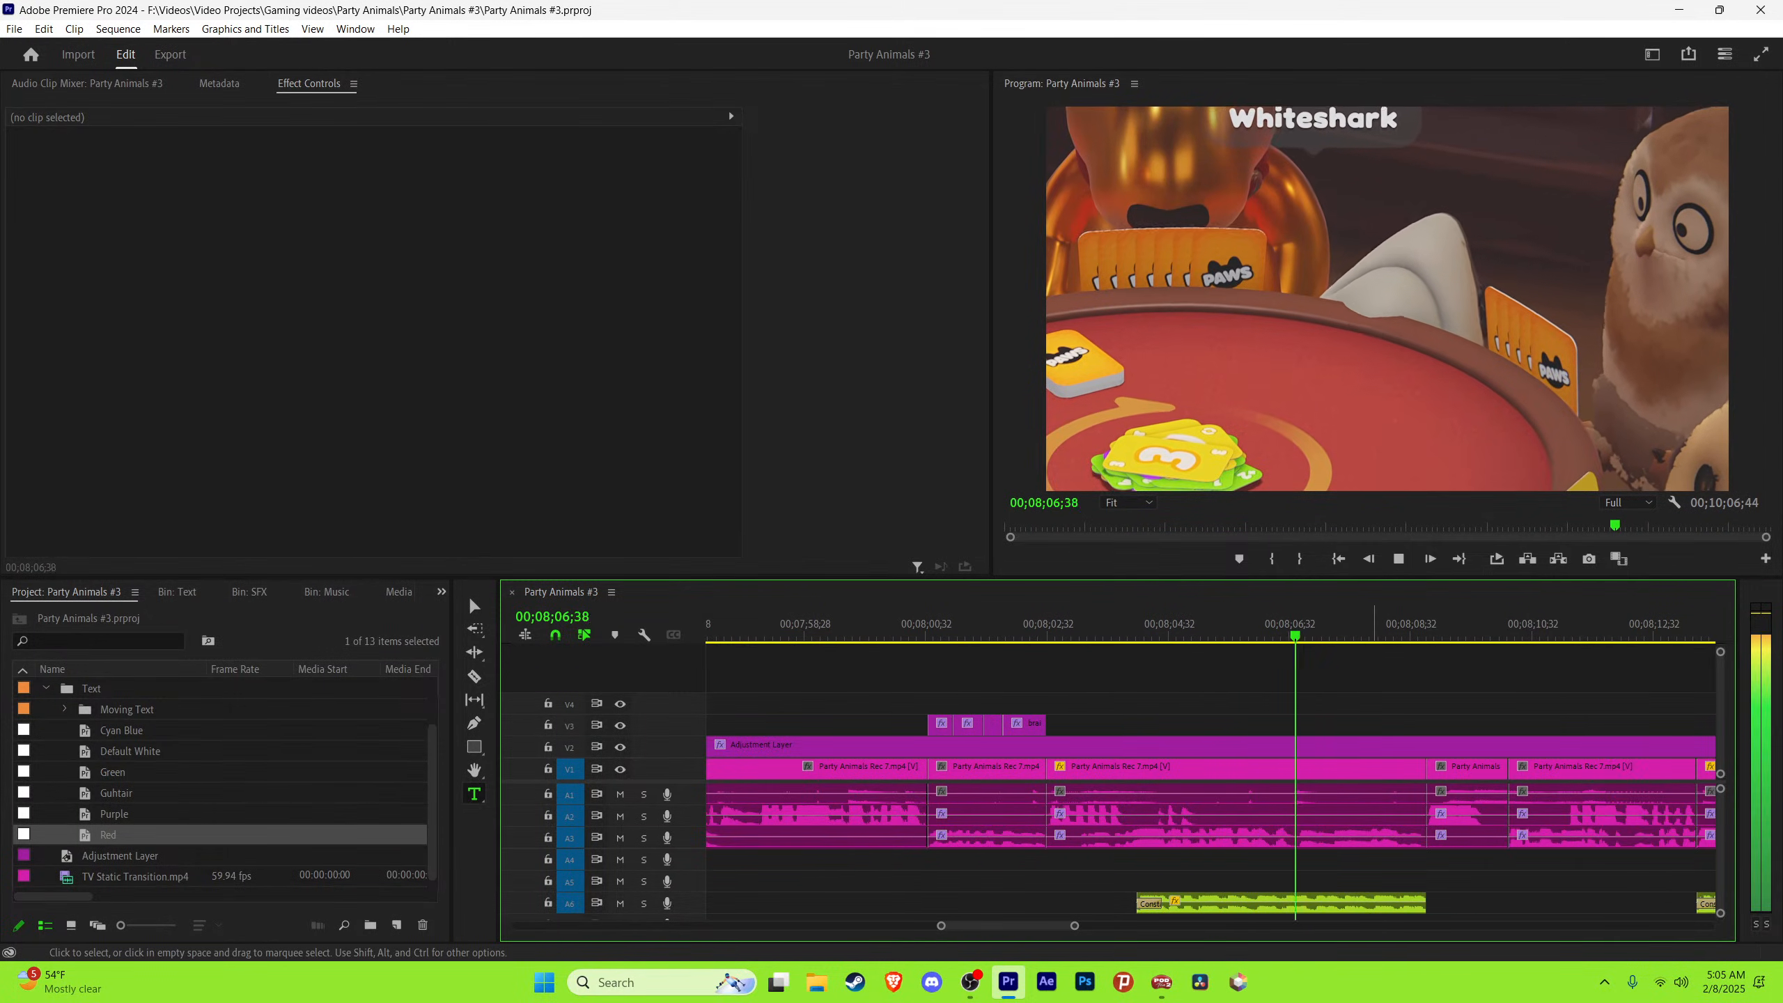
pyautogui.press('-')
pyautogui.click(1023, 627)
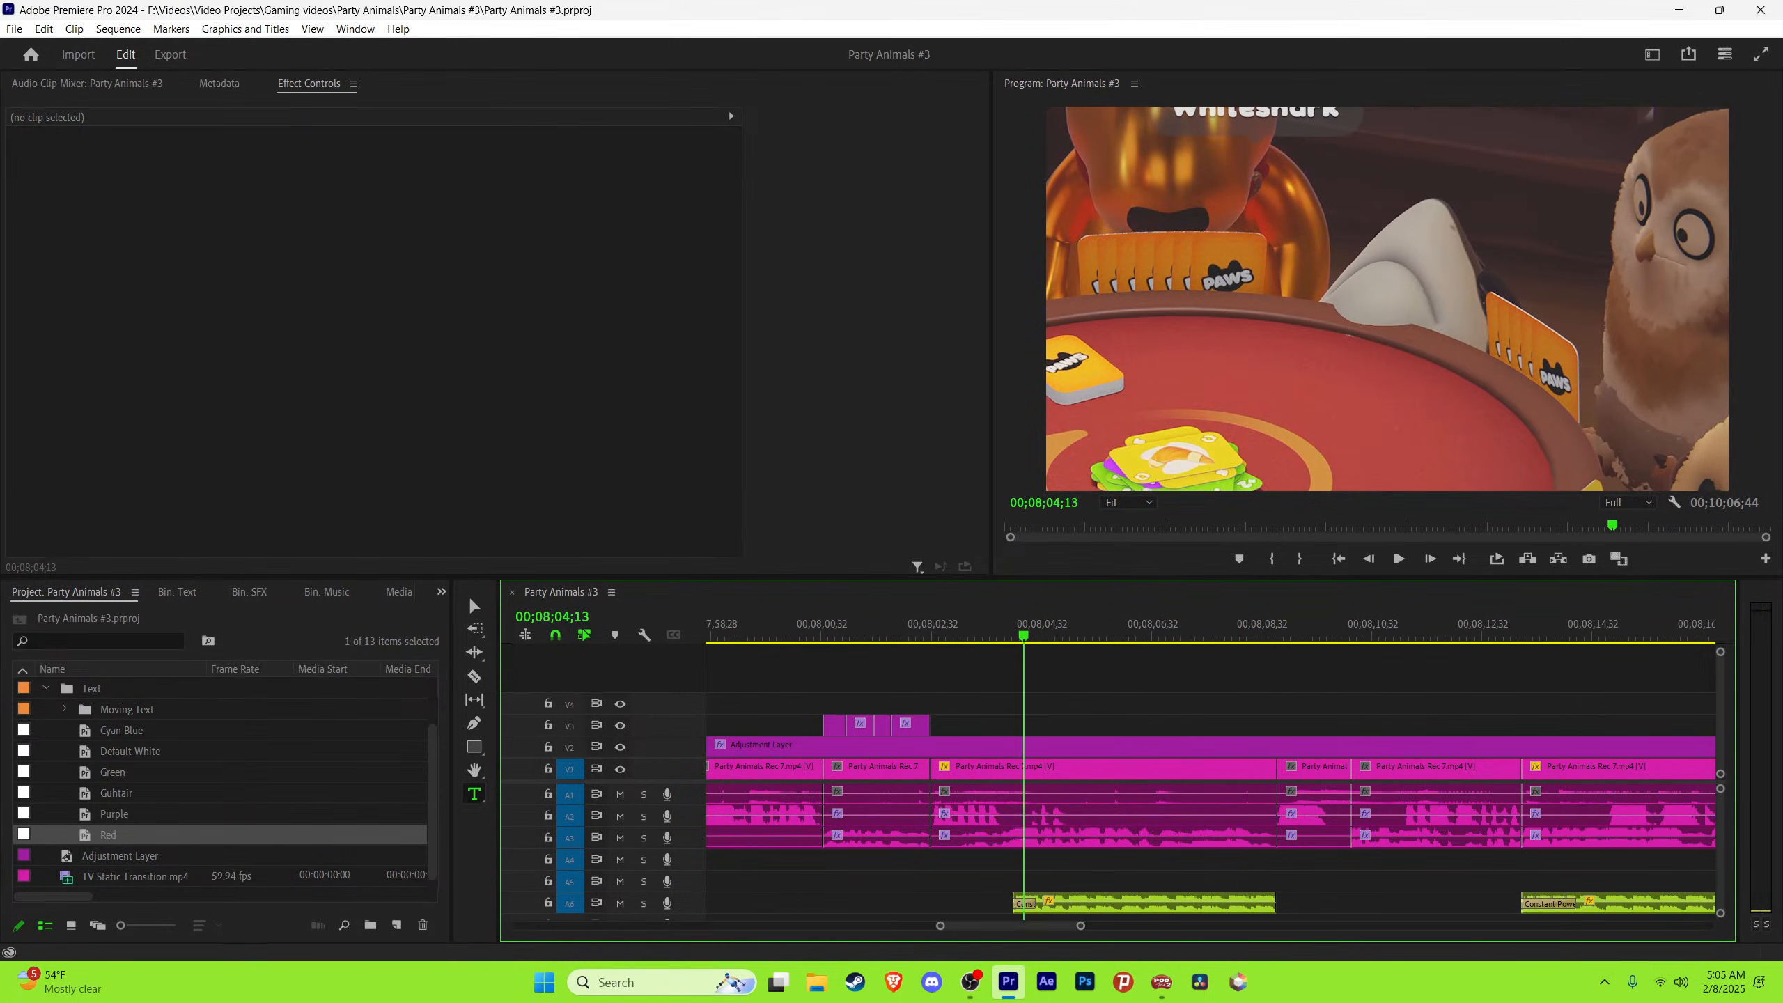
# Step: Paste the white "Get it" caption at 00;08;04;03 and move it down onto track V3
pyautogui.press('=')
pyautogui.click(1192, 627)
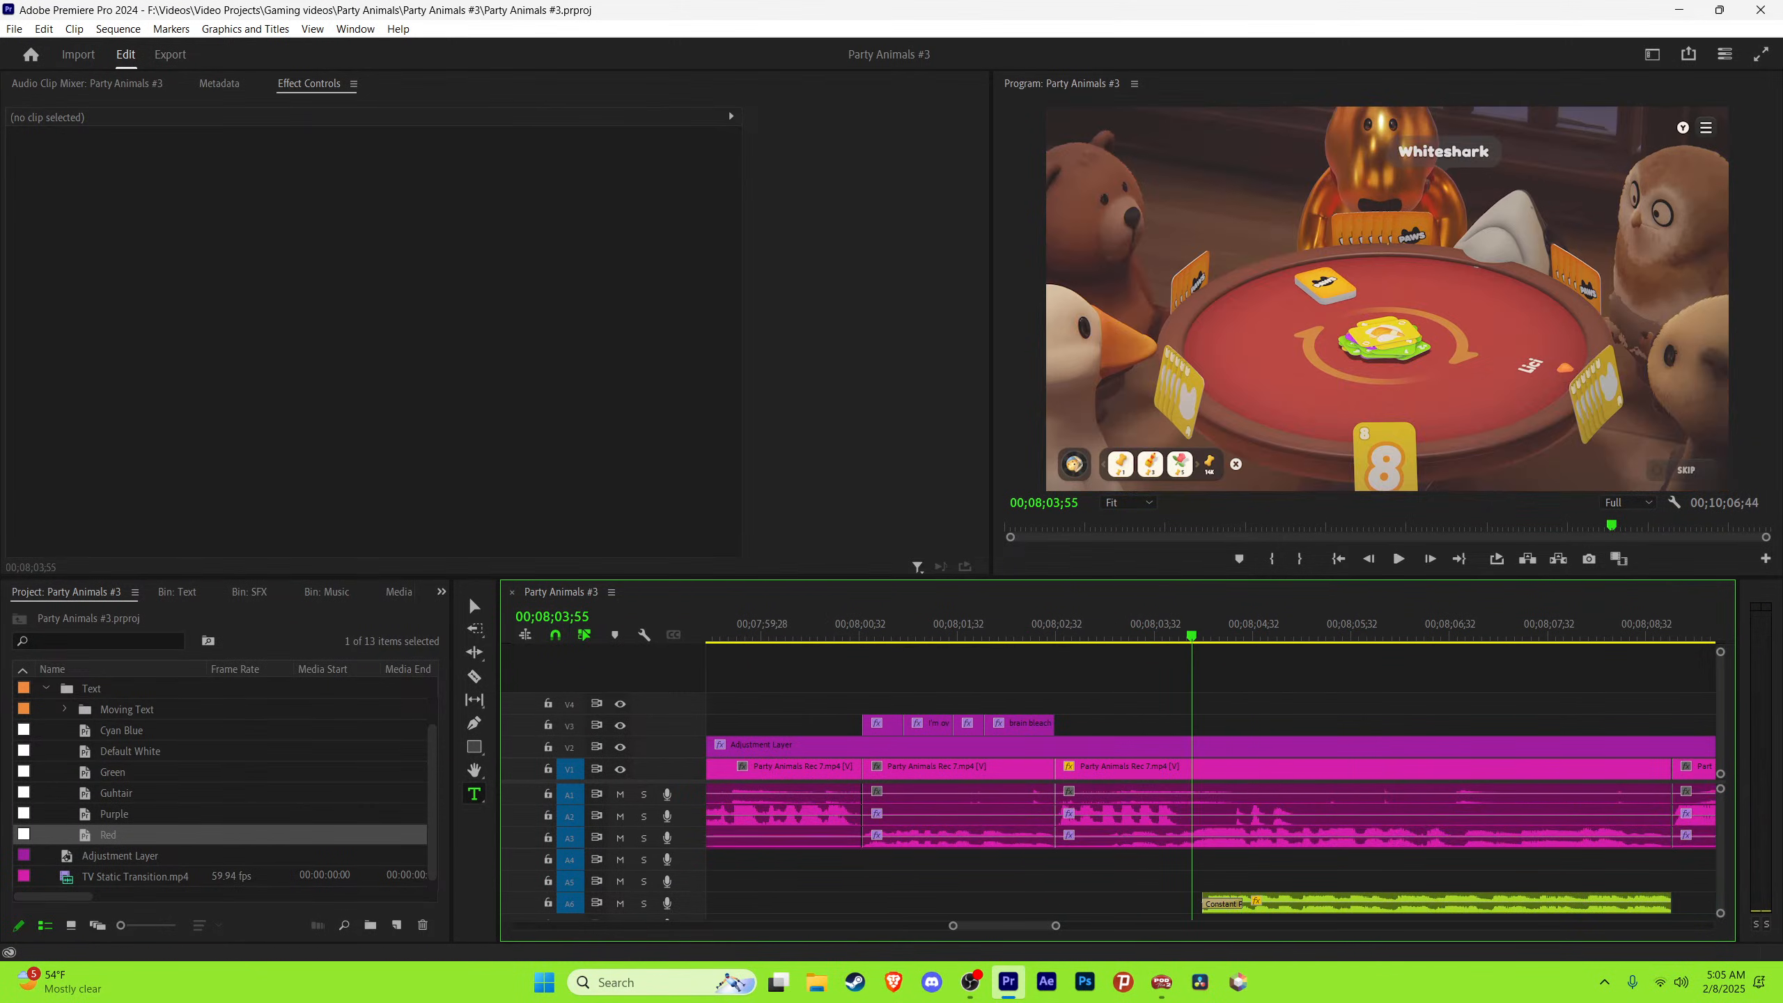
pyautogui.press('space')
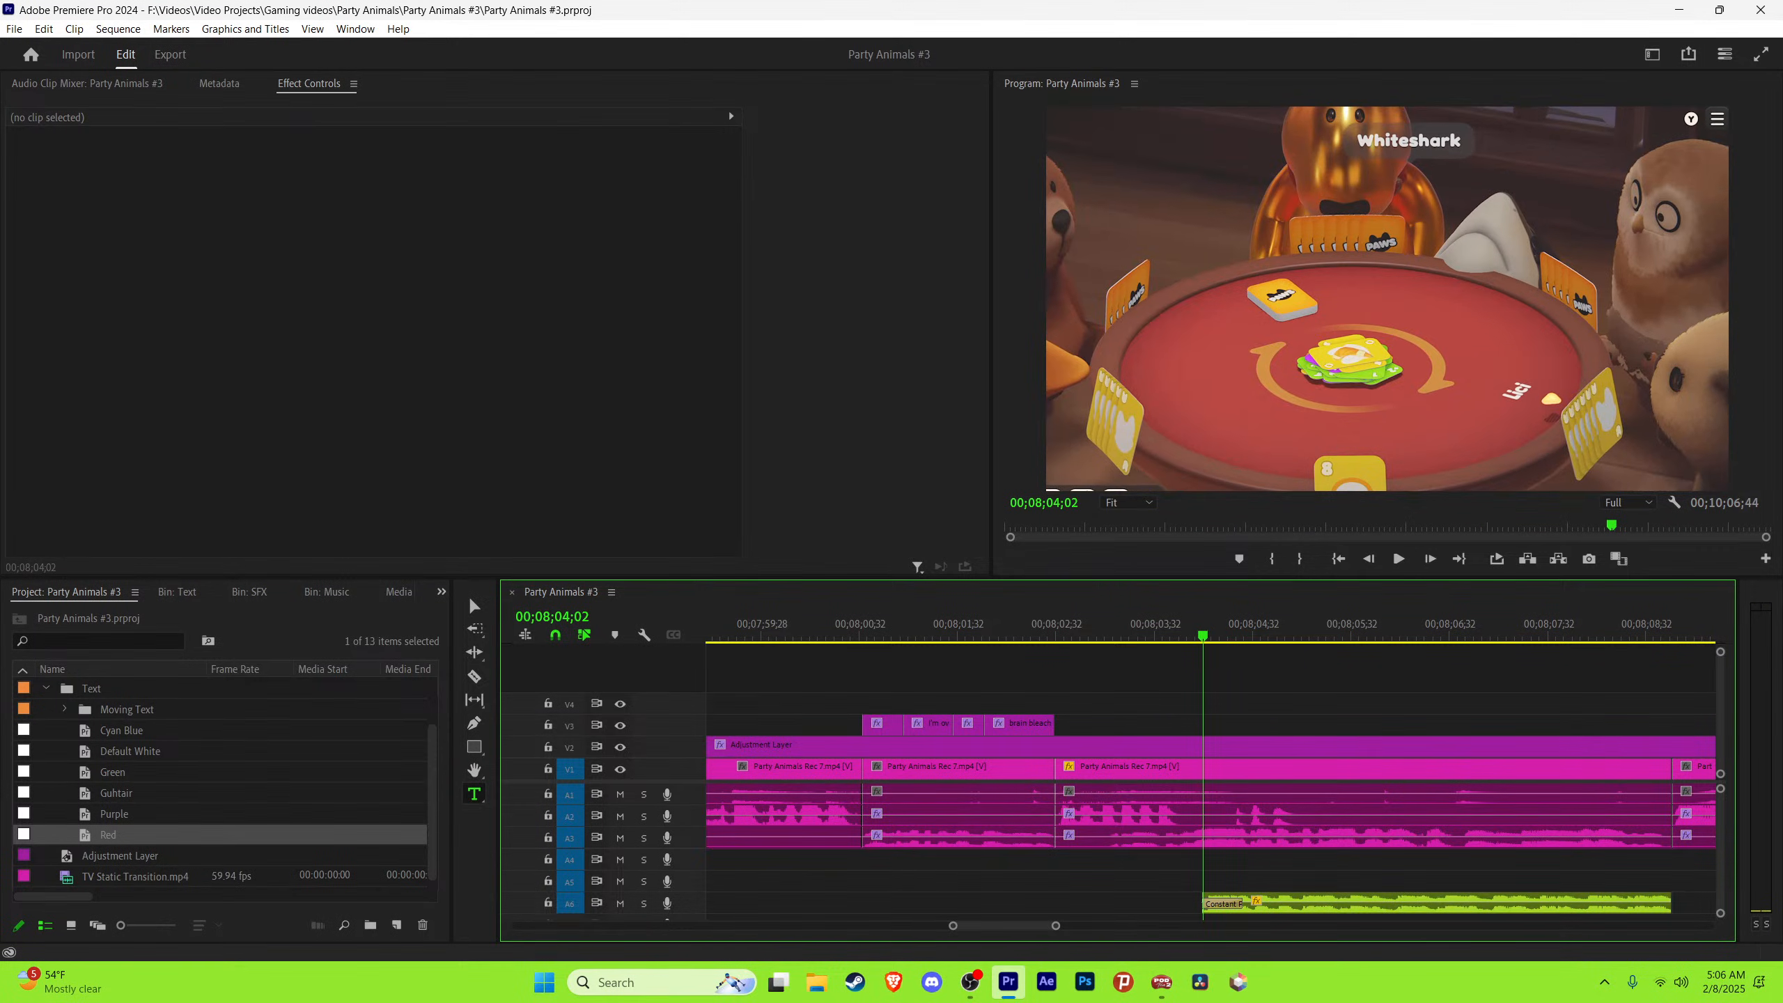
pyautogui.press('space')
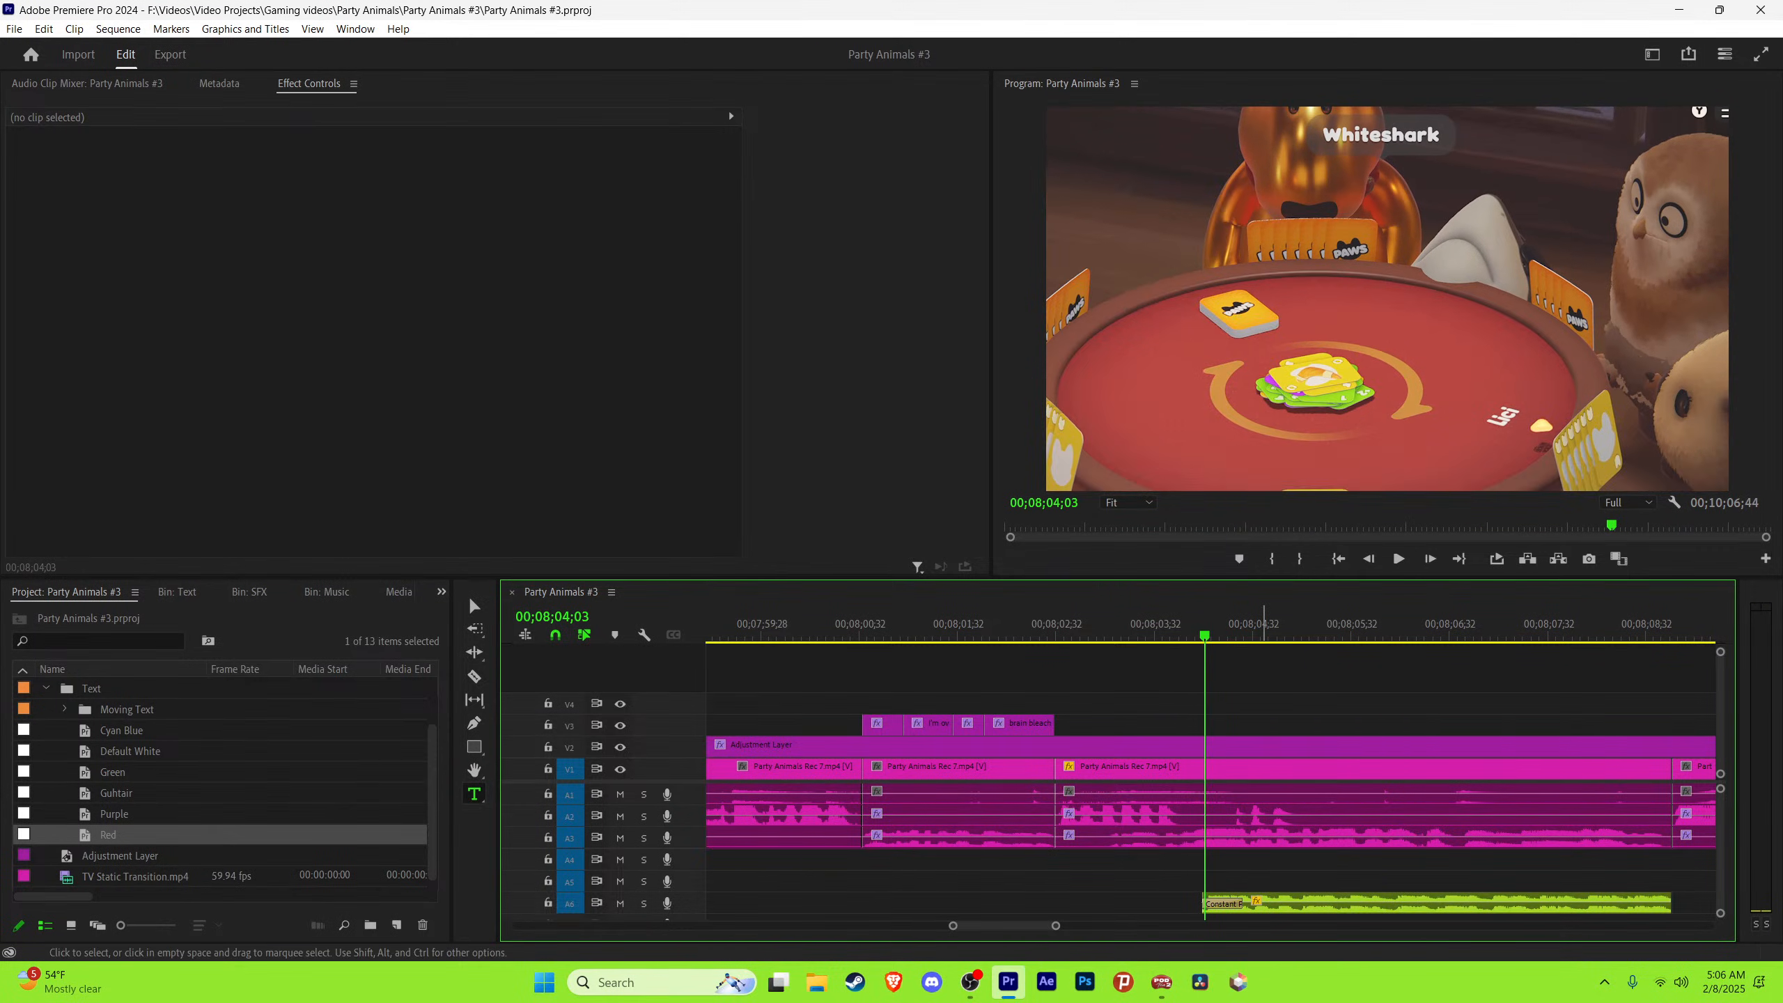
pyautogui.click(474, 605)
pyautogui.click(1124, 675)
pyautogui.hotkey('ctrl', 'v')
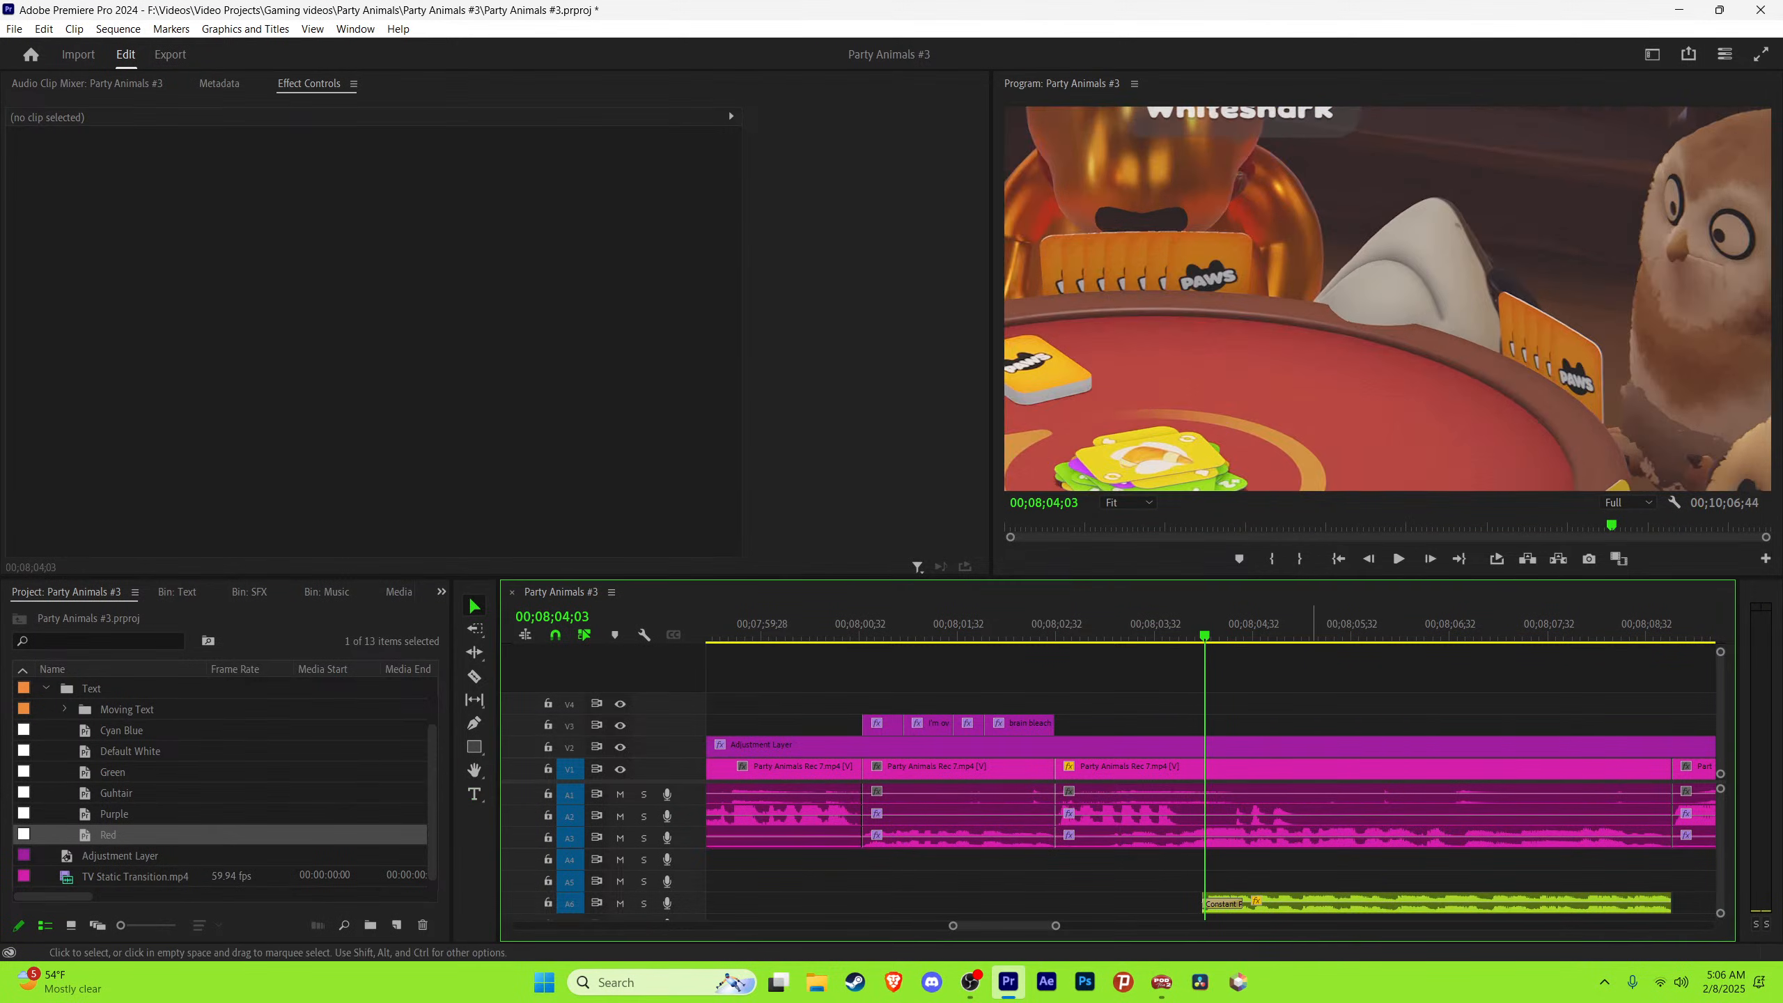
pyautogui.moveTo(1225, 704); pyautogui.dragTo(1225, 726)
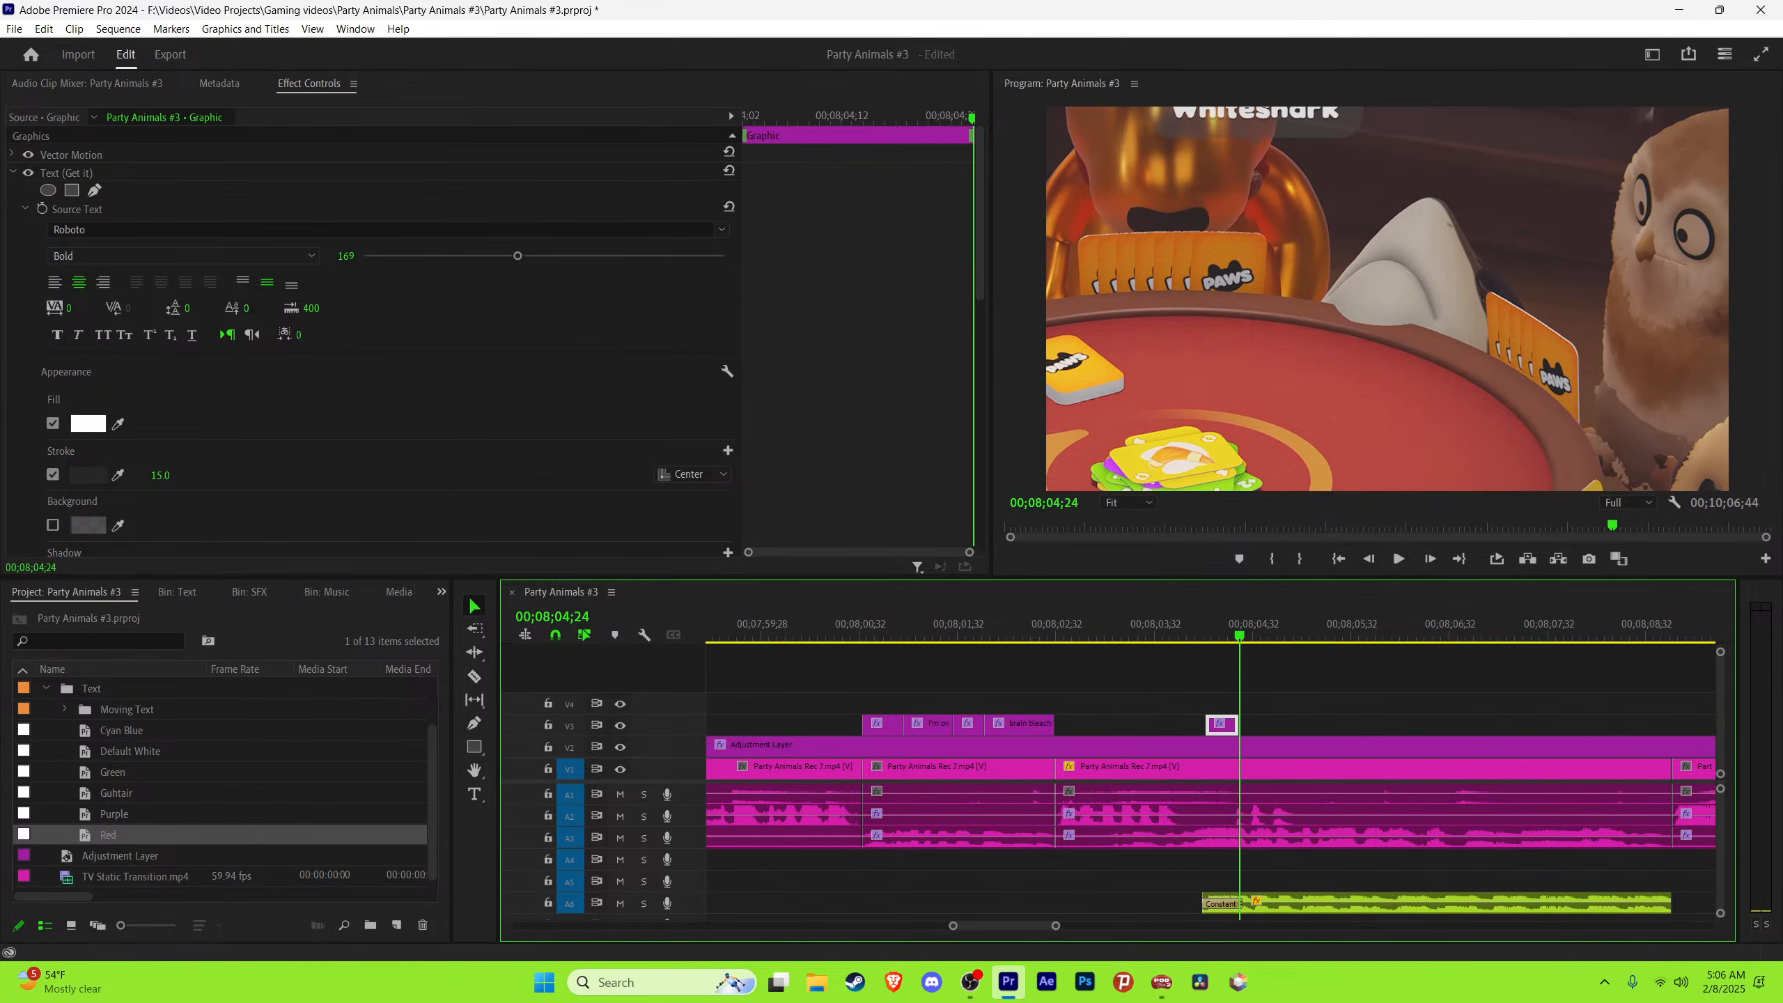
# Step: Apply the Green text style to the new caption on V3, change its text to "Oh" and save the project
pyautogui.click(112, 772)
pyautogui.click(1215, 625)
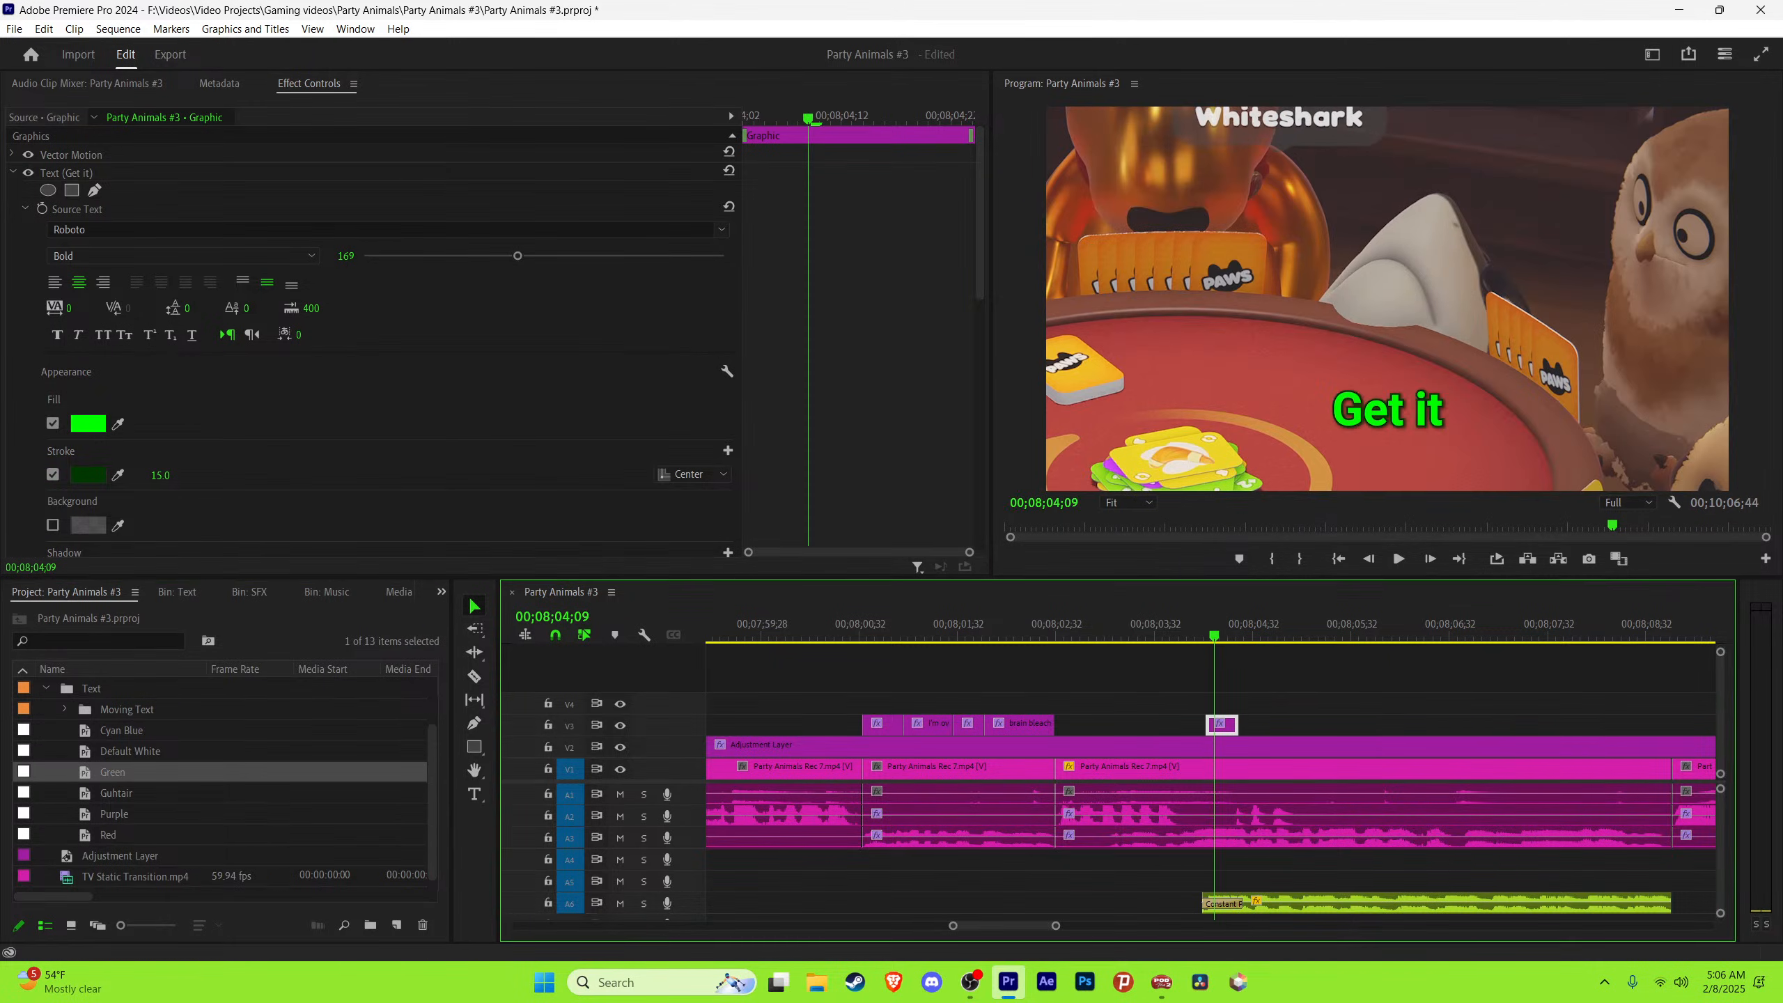
pyautogui.tripleClick(1388, 410)
pyautogui.write('Ohv')
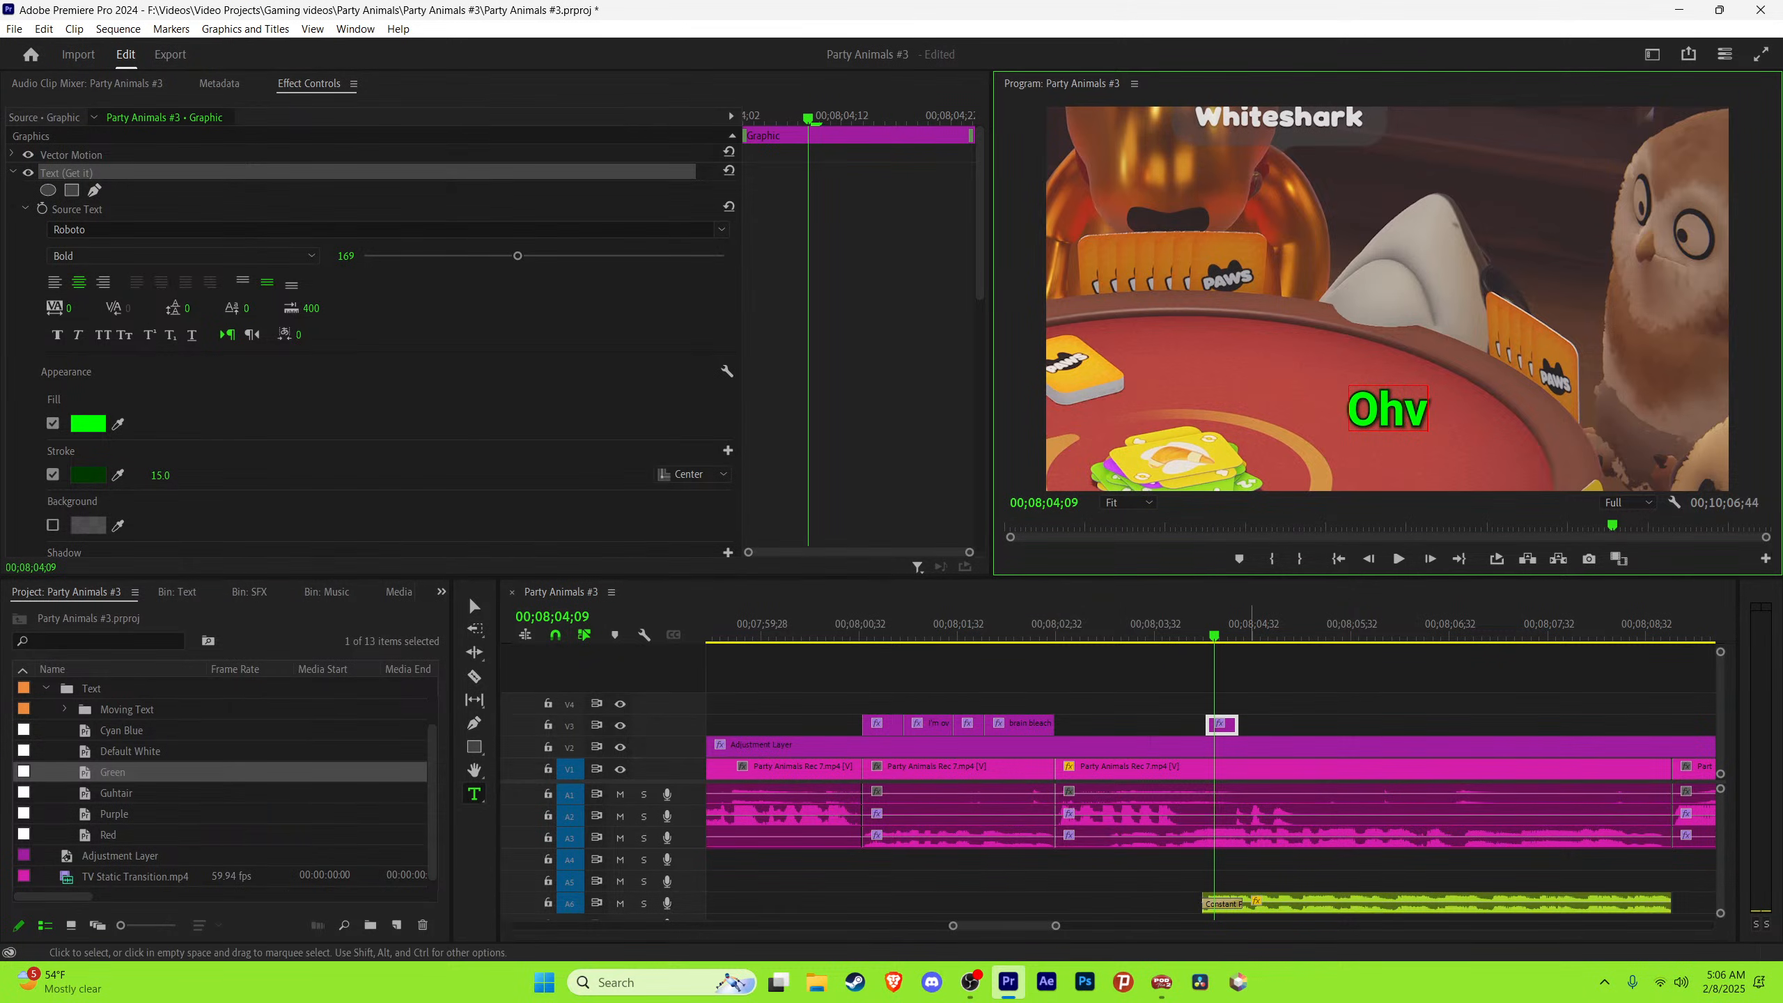
pyautogui.click(1370, 695)
pyautogui.press('v')
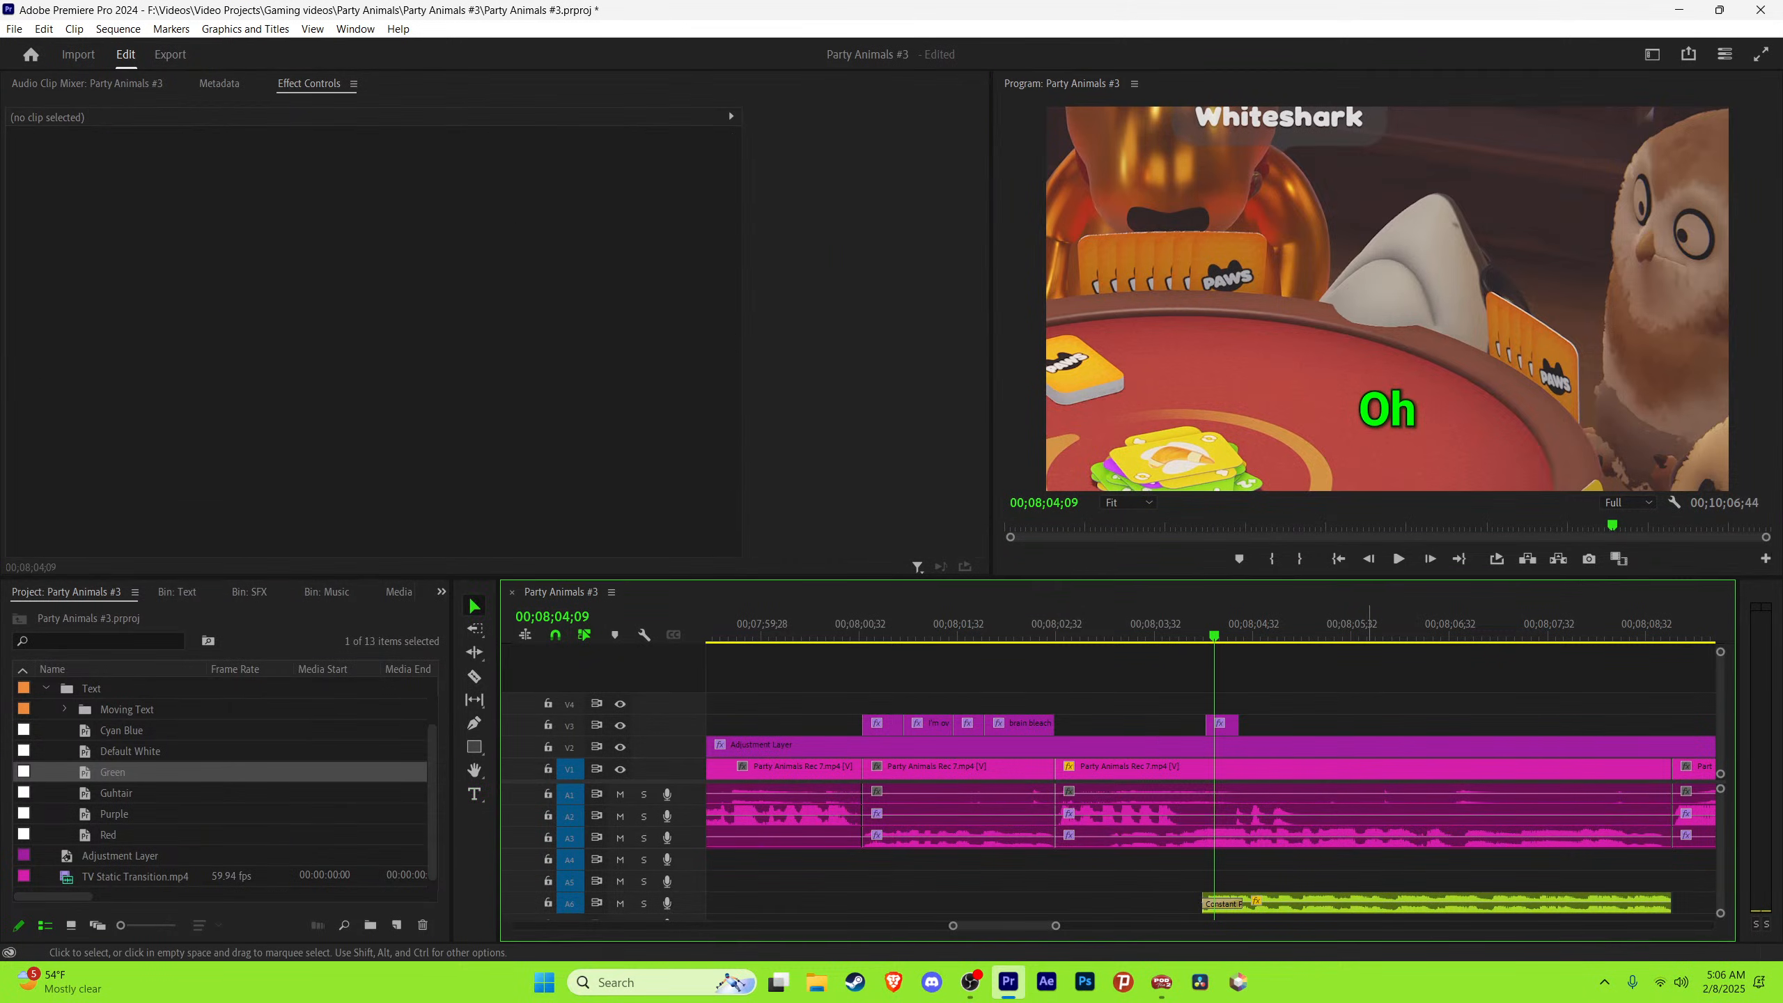
pyautogui.hotkey('ctrl', 's')
# Step: Play past the "Oh" caption and step frame by frame around 00;08;04;24 to locate where the following words begin
pyautogui.press('=')
pyautogui.press('space')
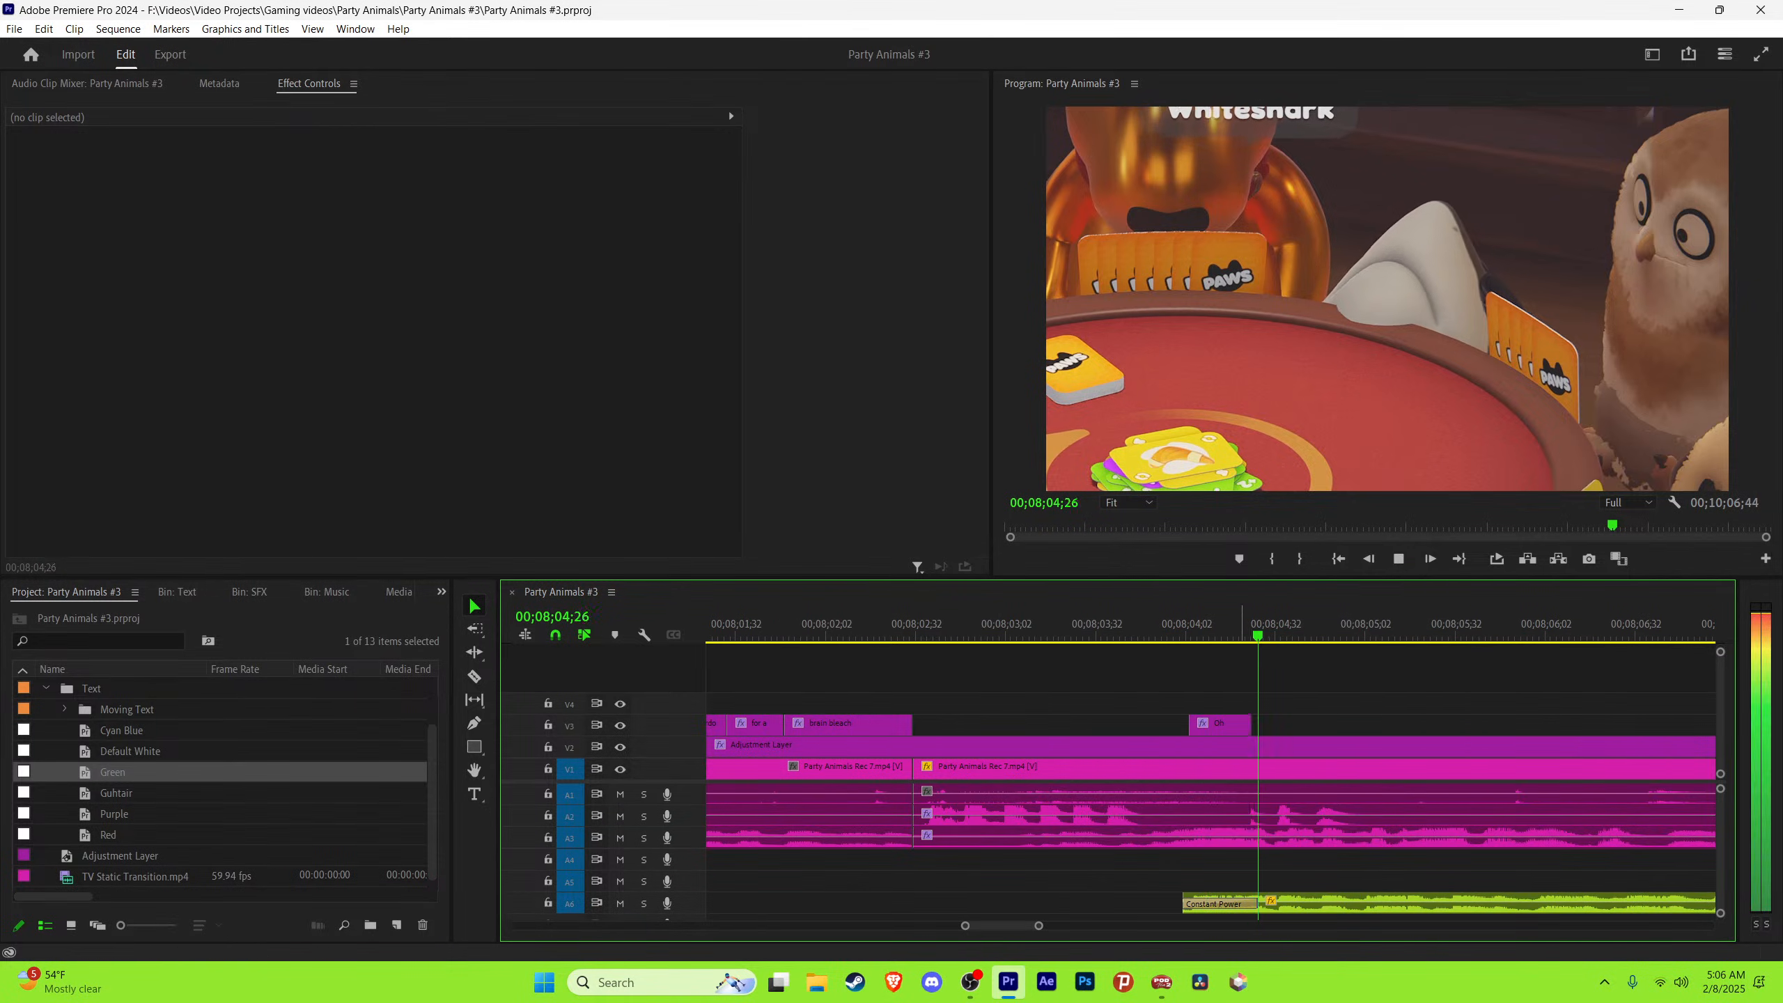
pyautogui.moveTo(1258, 625); pyautogui.dragTo(1255, 624)
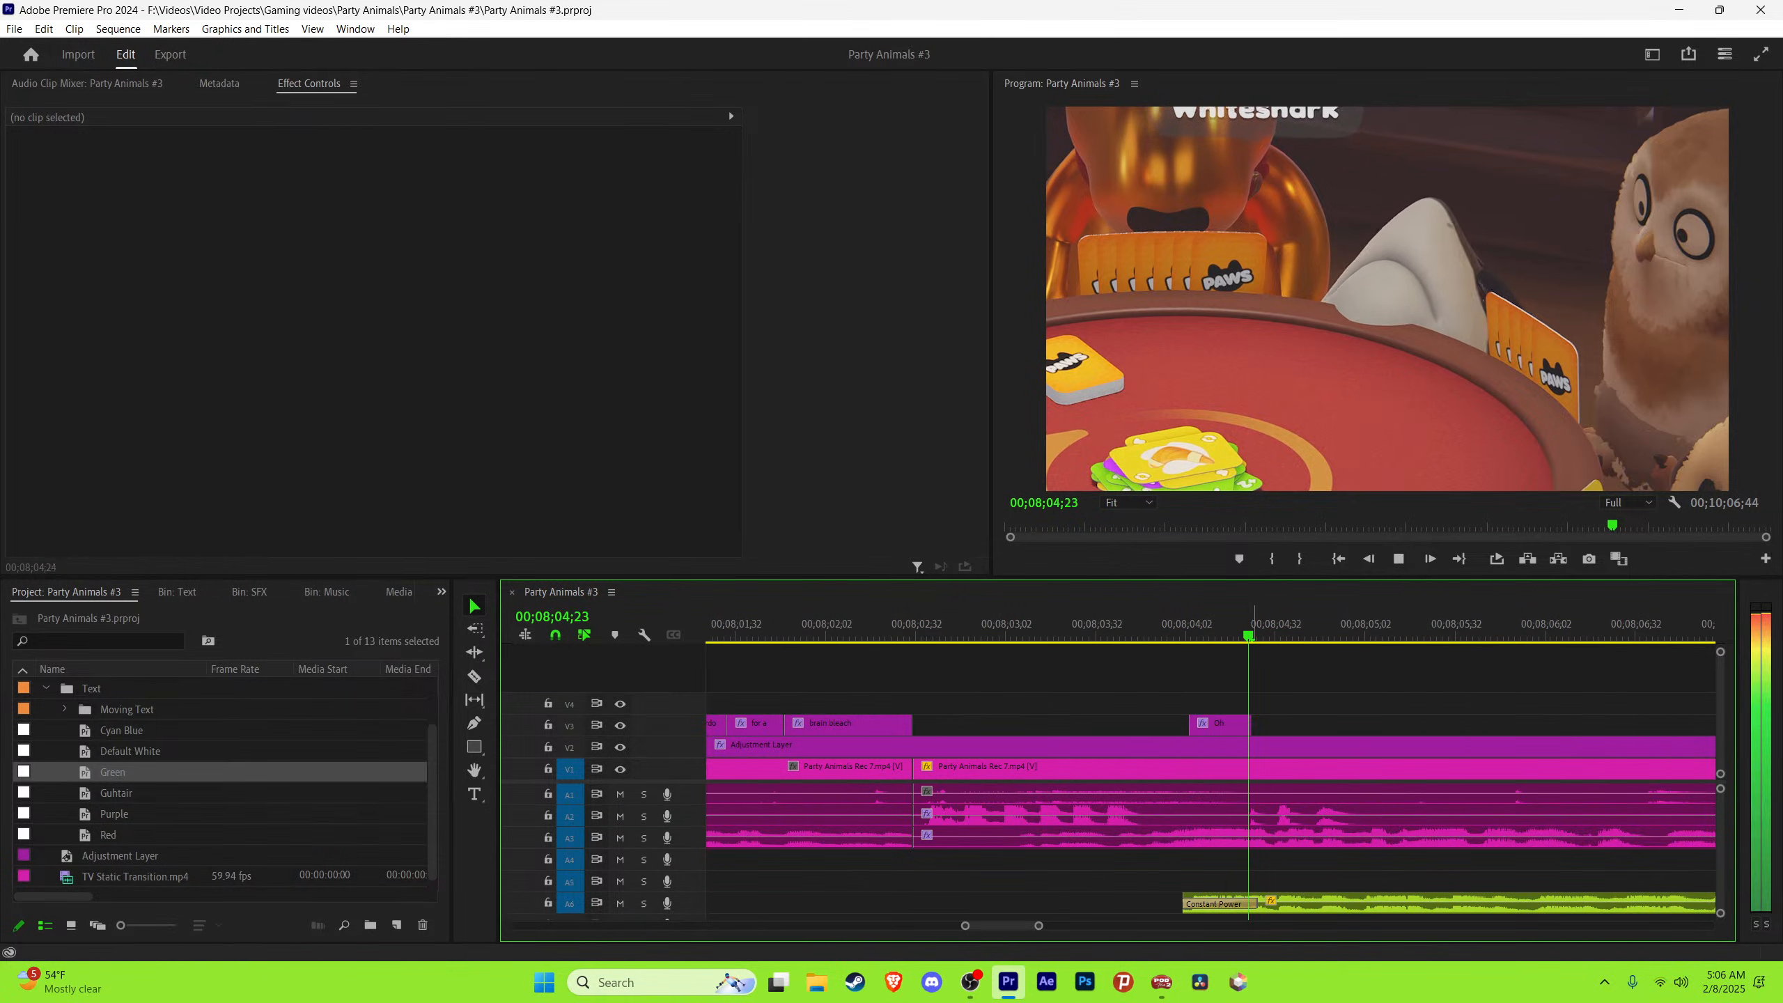
pyautogui.press('space')
pyautogui.moveTo(1226, 724); pyautogui.dragTo(1283, 725)
pyautogui.hotkey('ctrl', 'z')
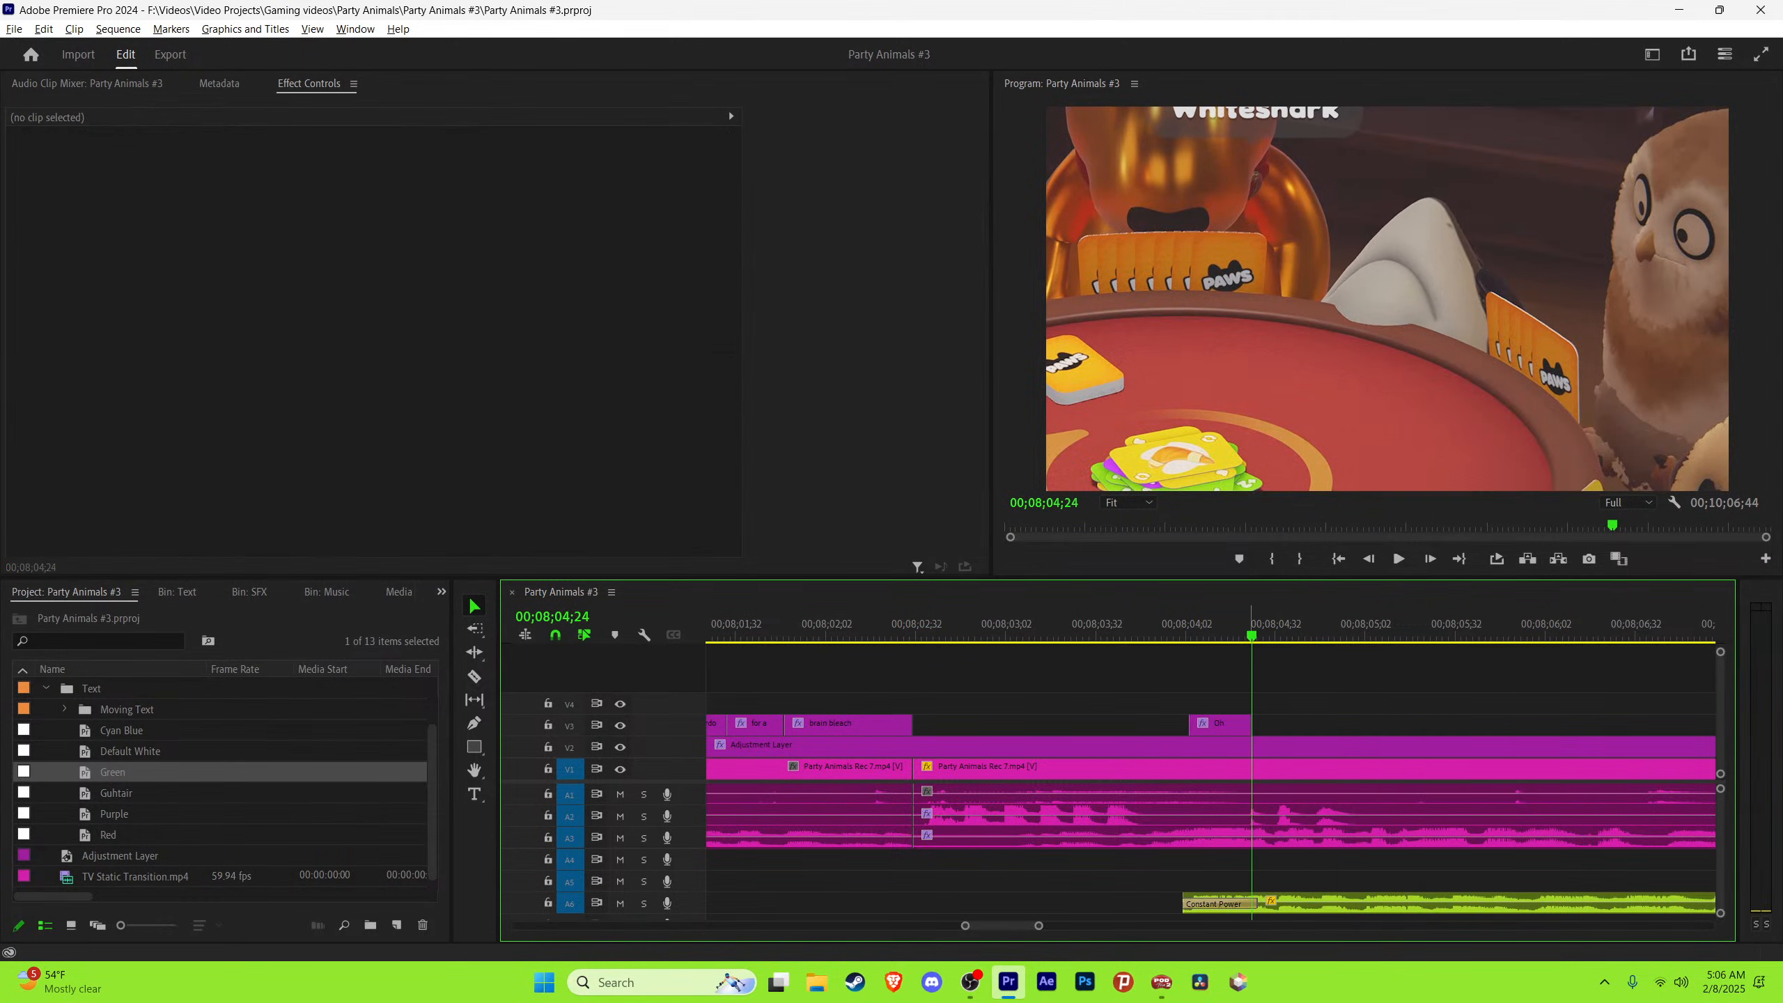
pyautogui.press('Right')
pyautogui.press('Left')
pyautogui.press('Left')
pyautogui.press('Right')
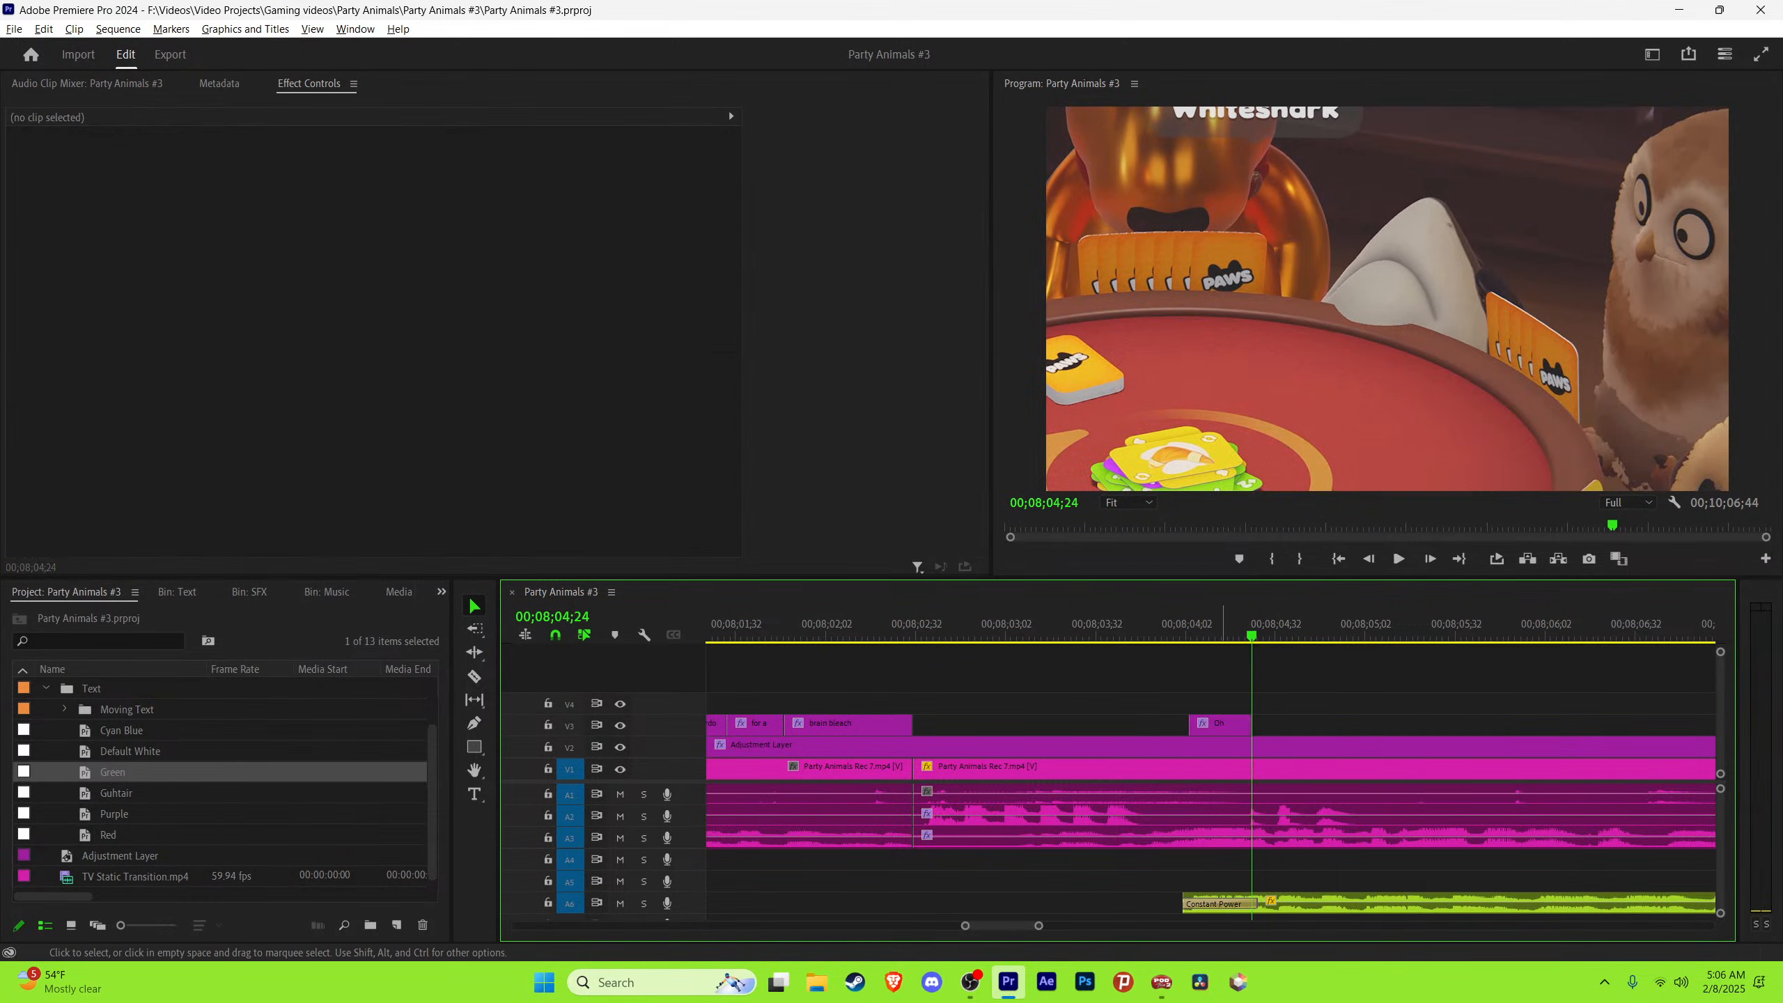
# Step: Duplicate the "Oh" caption directly after itself on V3 and change the copy's text to "The table's"
pyautogui.moveTo(1224, 724); pyautogui.dragTo(1282, 725)
pyautogui.press('space')
pyautogui.press('space')
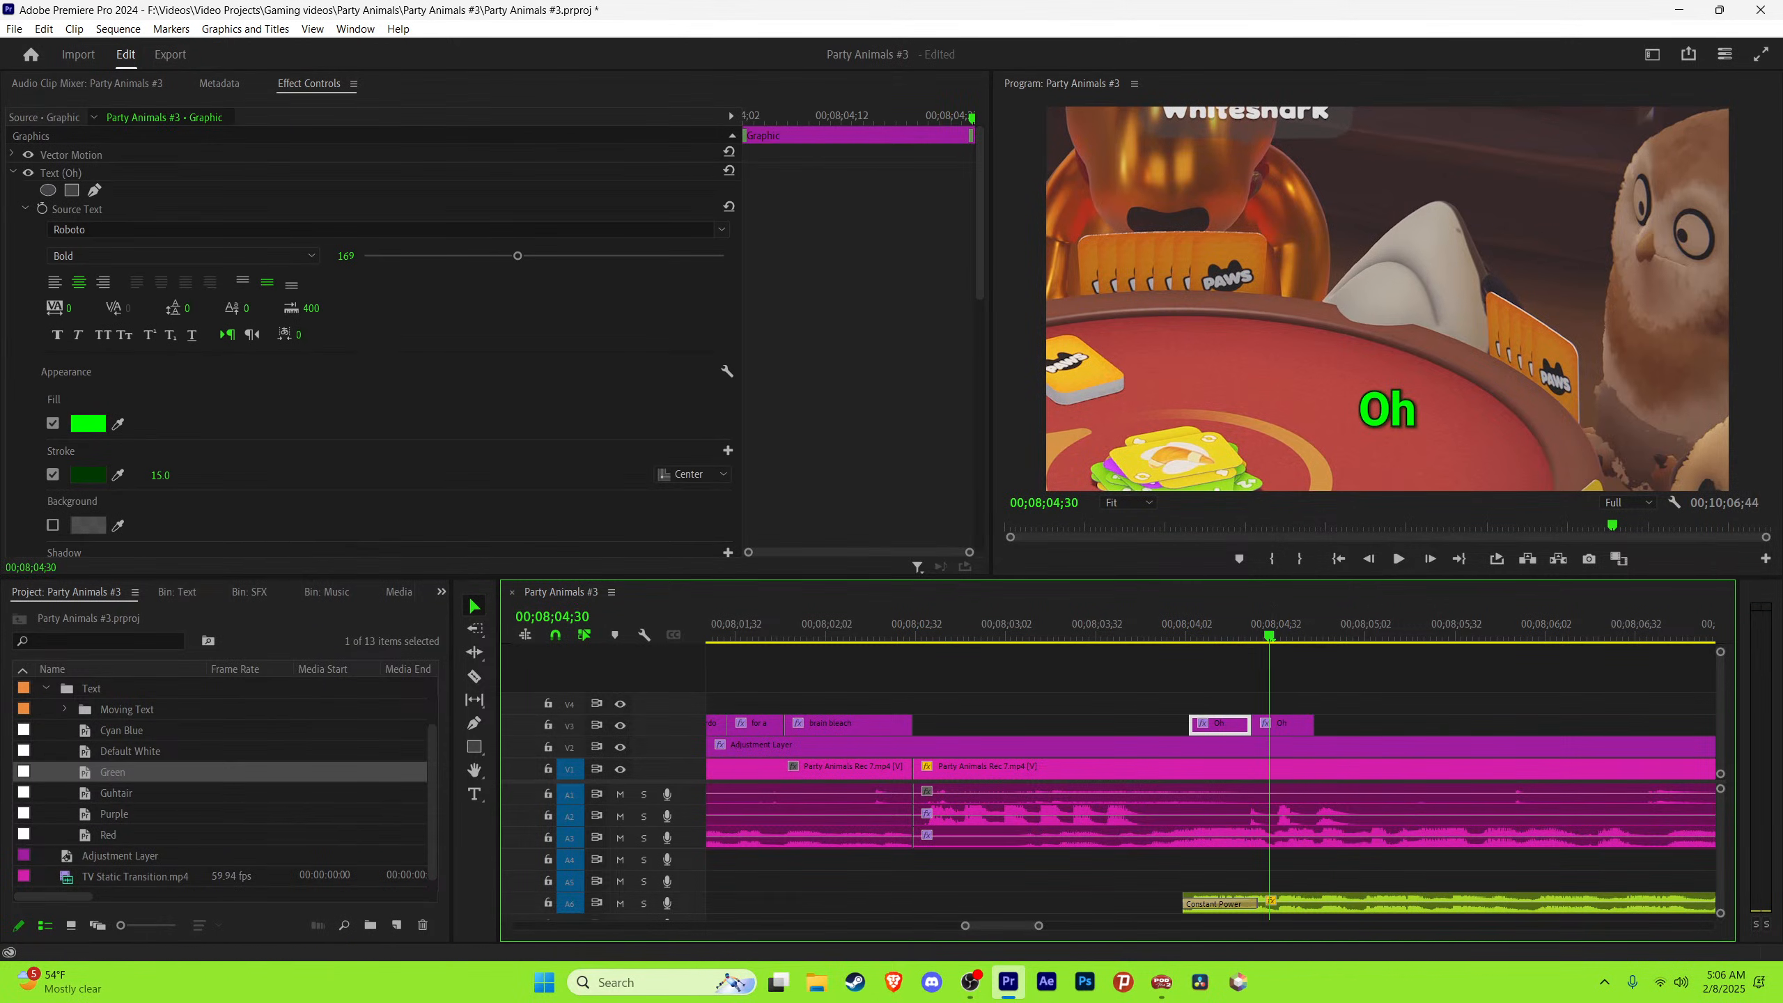
pyautogui.click(1387, 410)
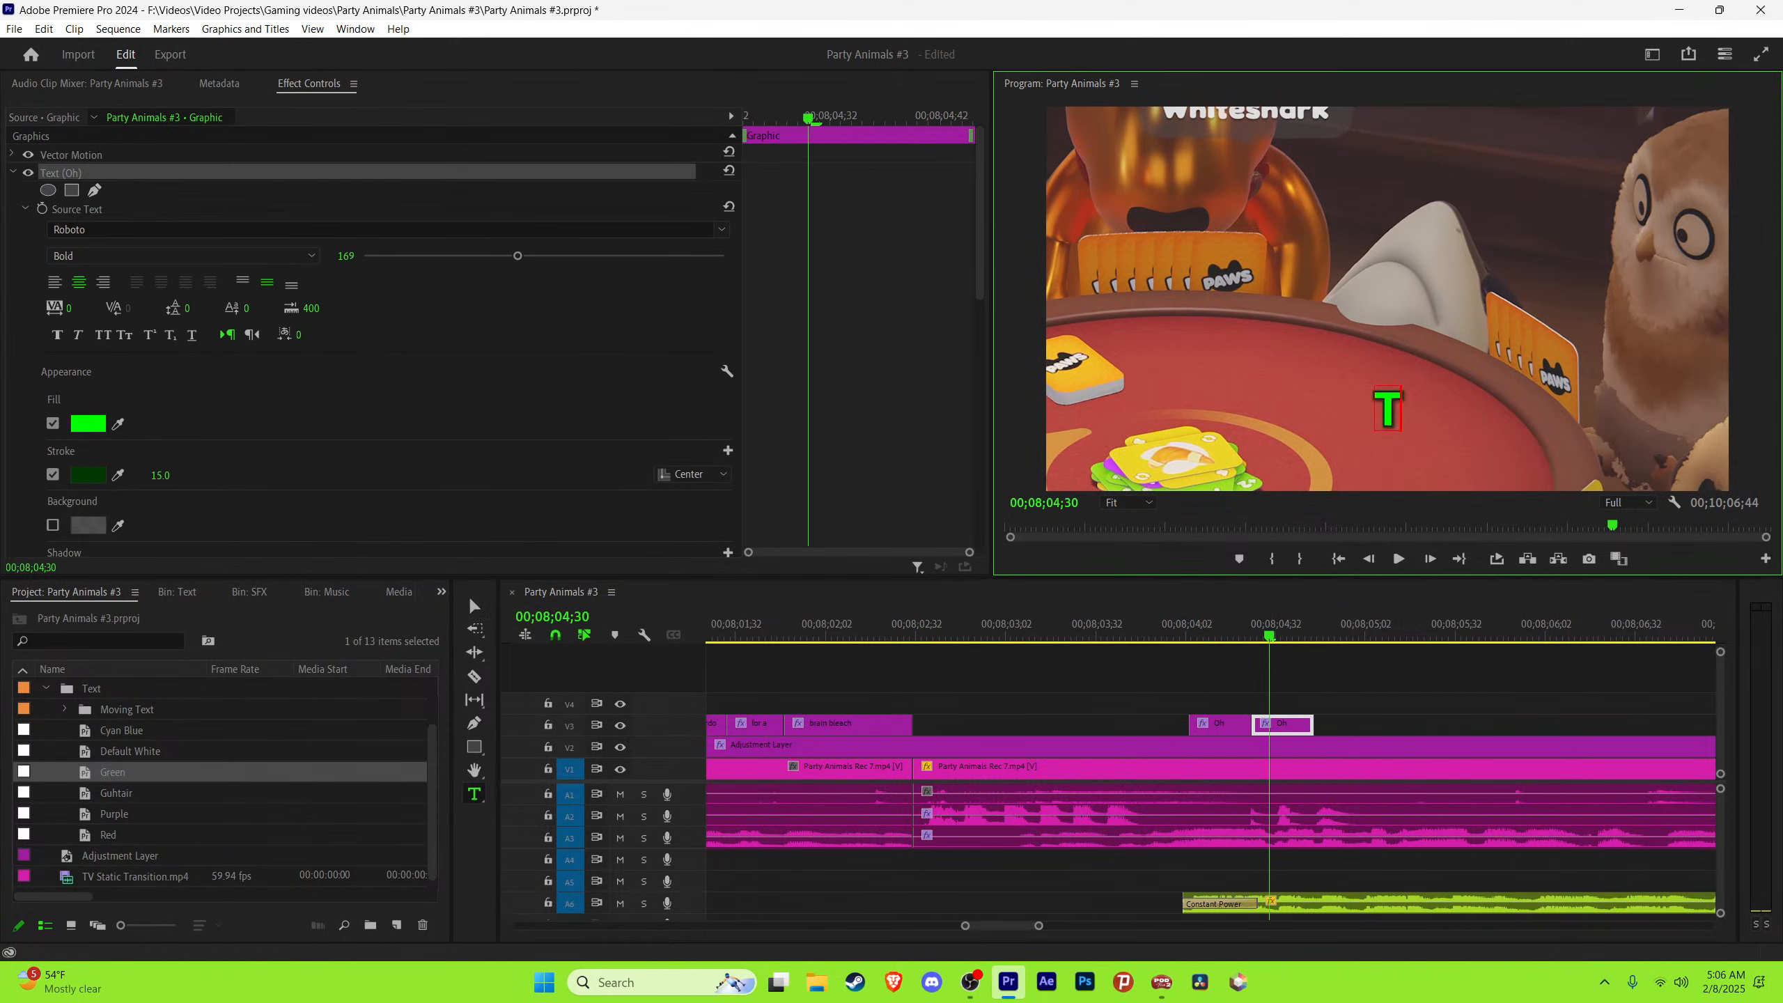
pyautogui.write('The tan')
pyautogui.press('BackSpace')
pyautogui.write('bl')
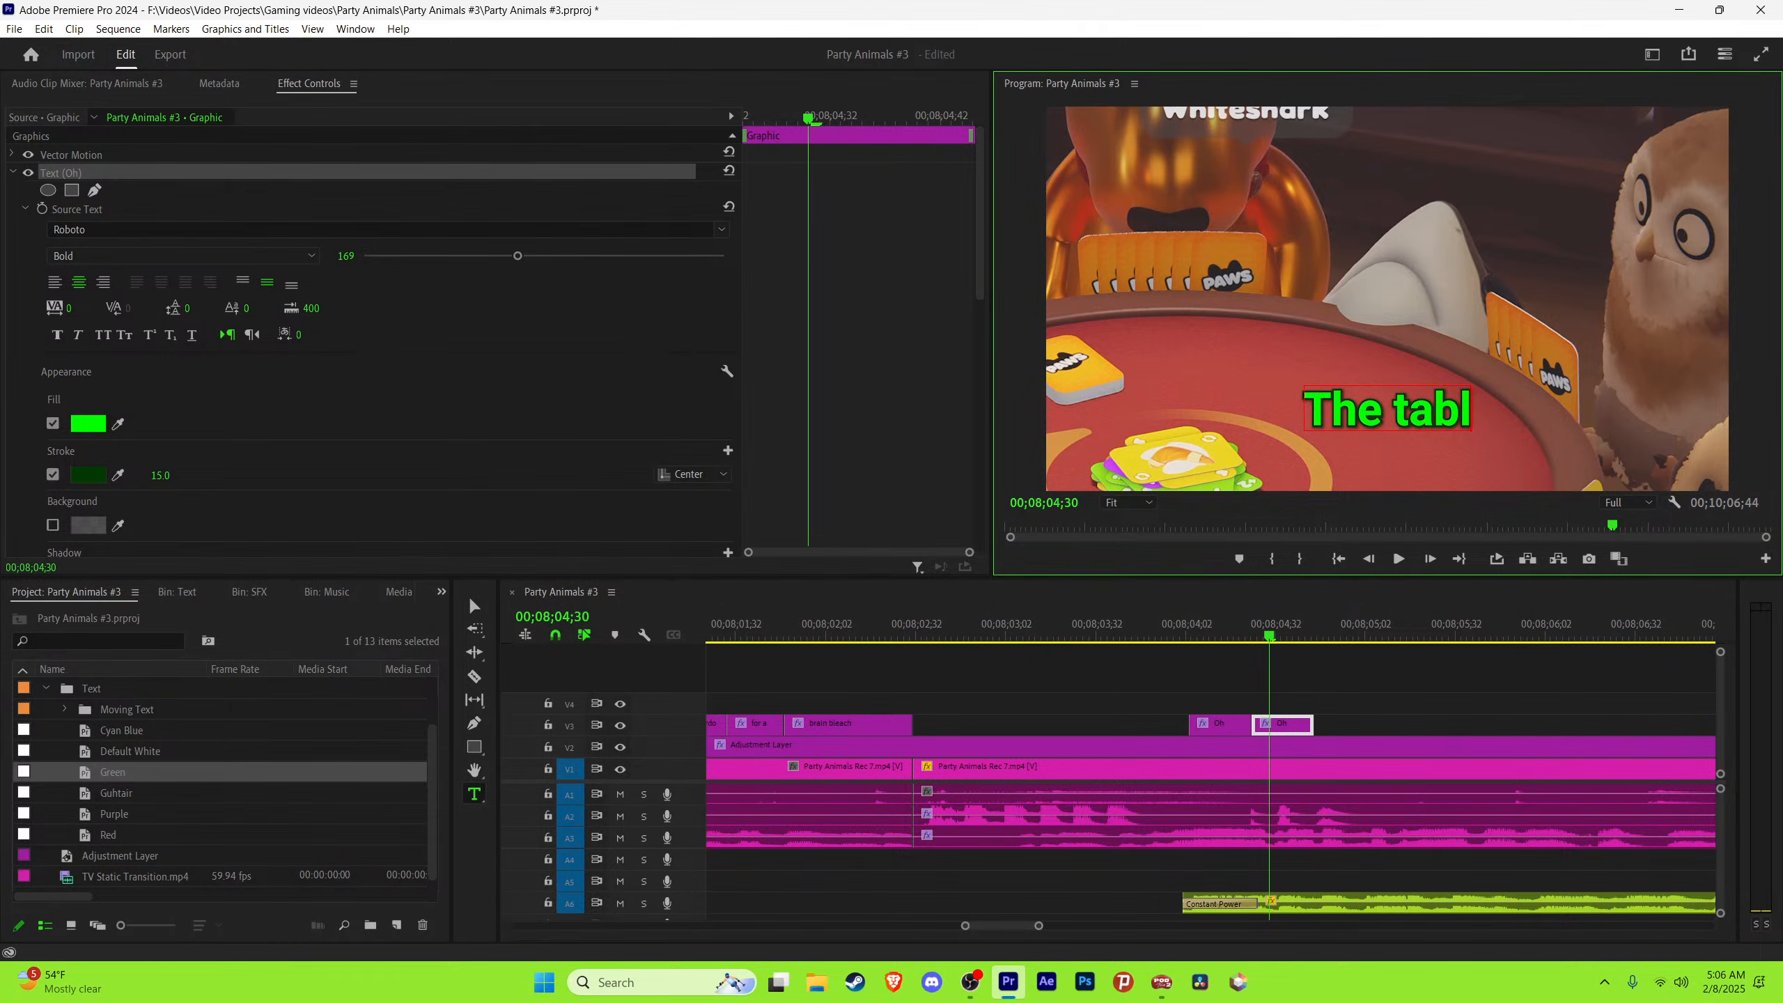
pyautogui.write("e's")
pyautogui.click(1409, 678)
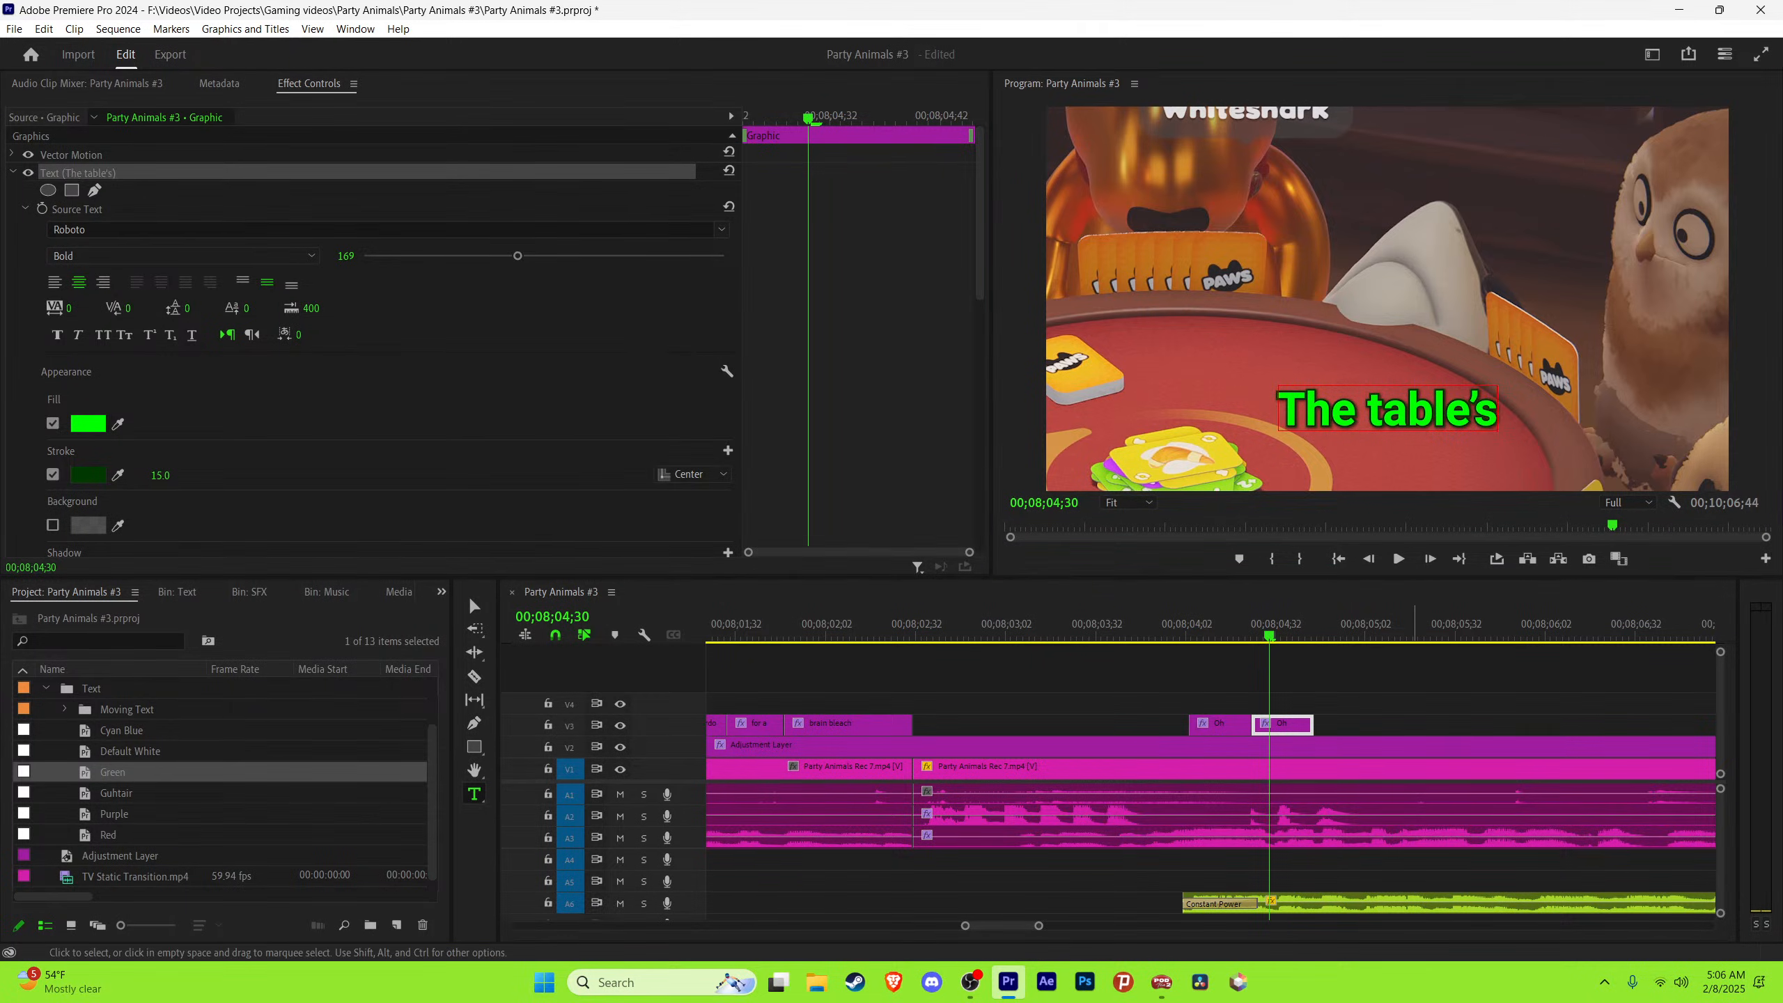
pyautogui.press('v')
# Step: Play the dialogue following "The table's" and extend that caption's end to about 00;08;04;58
pyautogui.press('space')
pyautogui.press('space')
pyautogui.press('space')
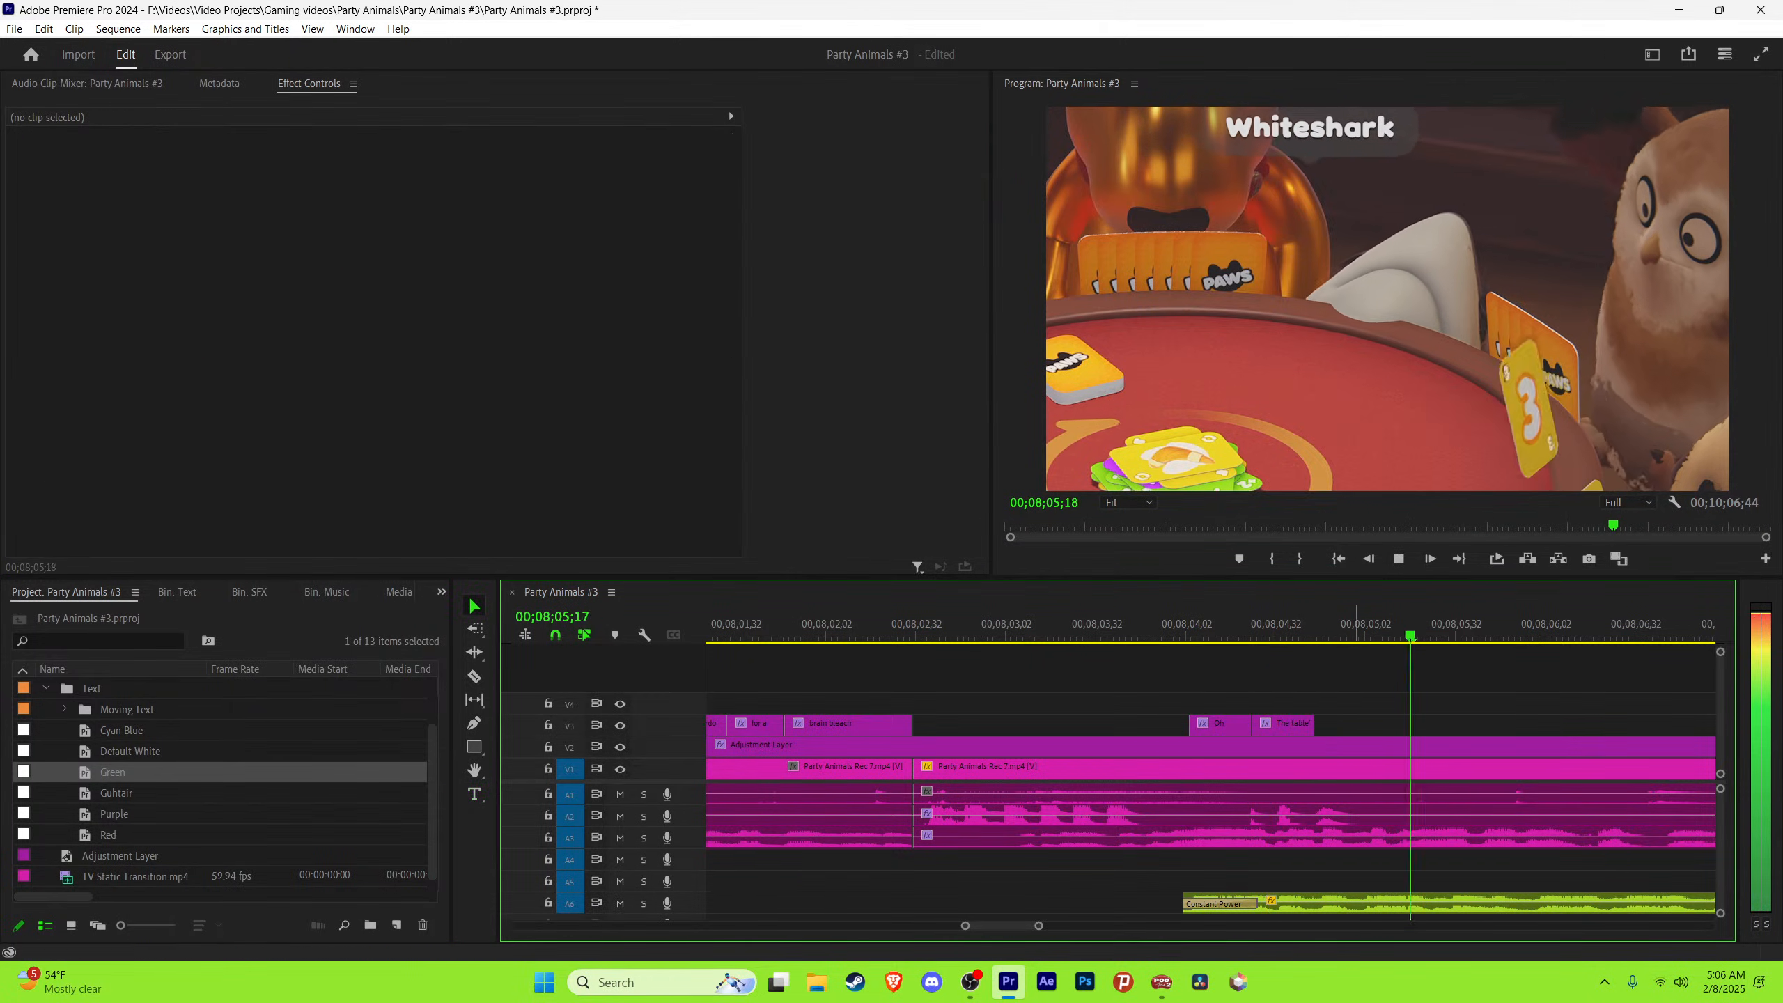
pyautogui.click(1347, 636)
pyautogui.click(1350, 636)
pyautogui.press('space')
pyautogui.click(1350, 636)
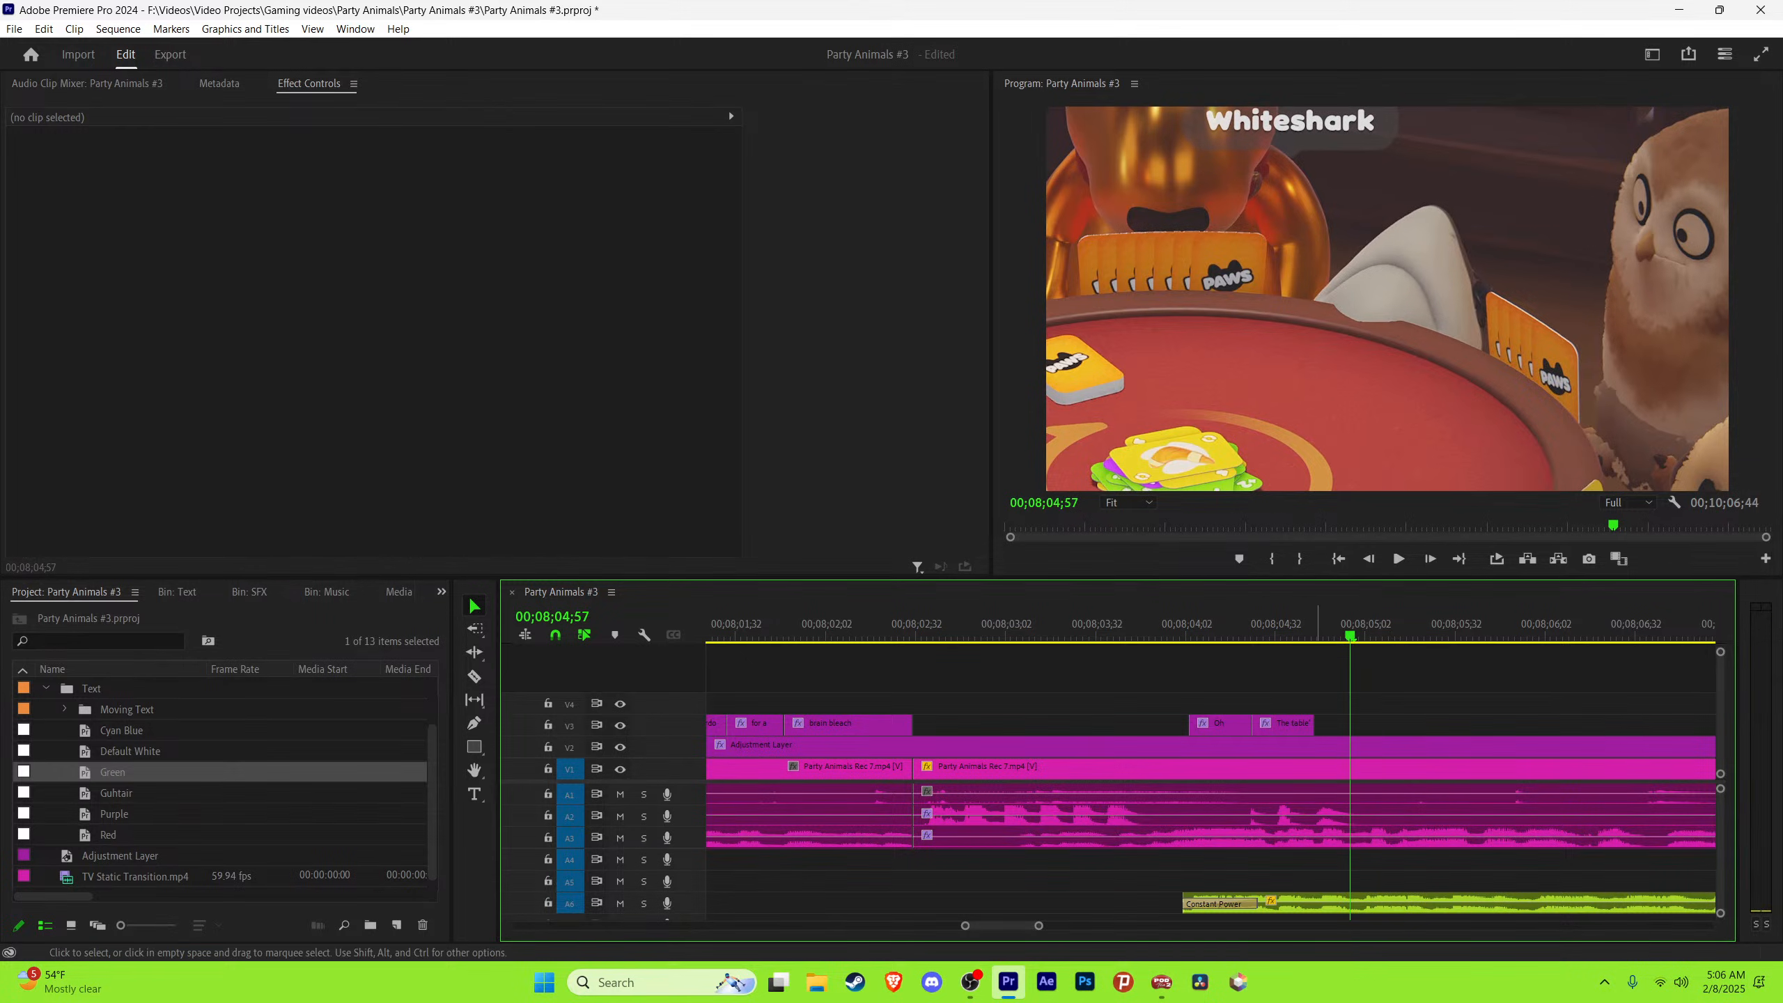
pyautogui.press('Right')
pyautogui.moveTo(1352, 727); pyautogui.dragTo(1353, 728)
# Step: Duplicate "The table's" caption directly after itself and change the copy's text to "suckin' me off"
pyautogui.moveTo(1292, 721); pyautogui.dragTo(1395, 722)
pyautogui.click(1398, 634)
pyautogui.press('t')
pyautogui.tripleClick(1387, 412)
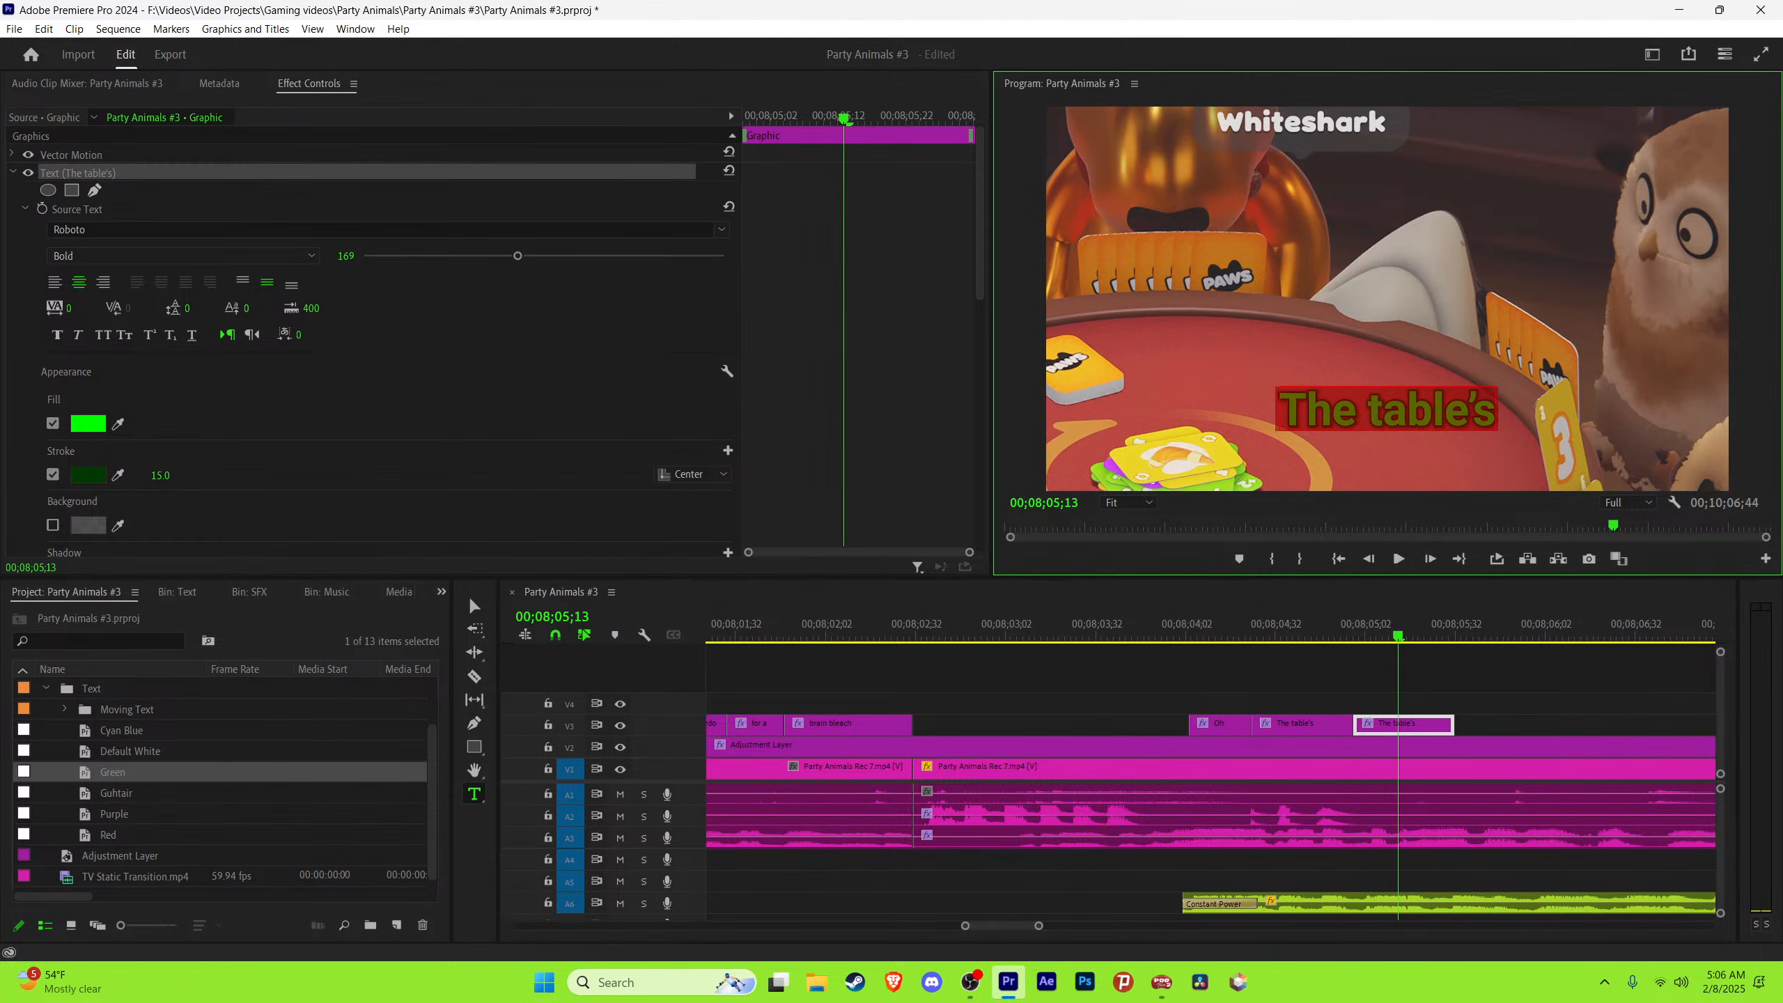
pyautogui.write('Suckin;')
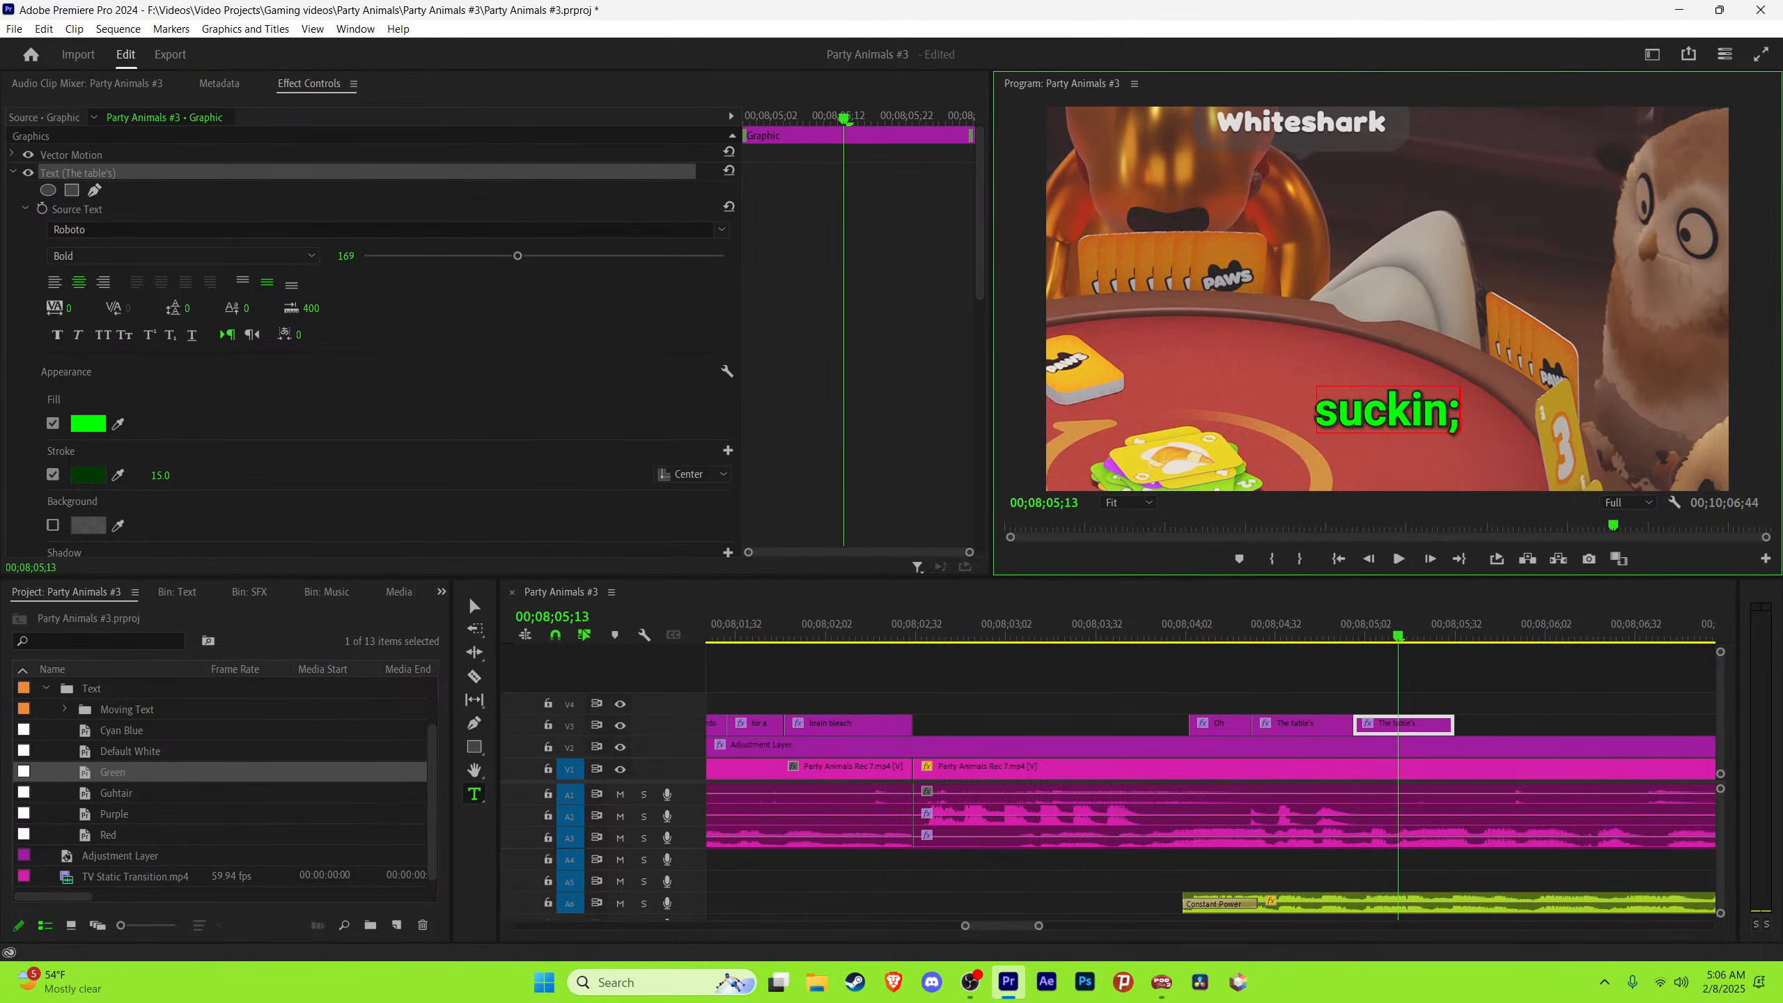
pyautogui.write(' me off')
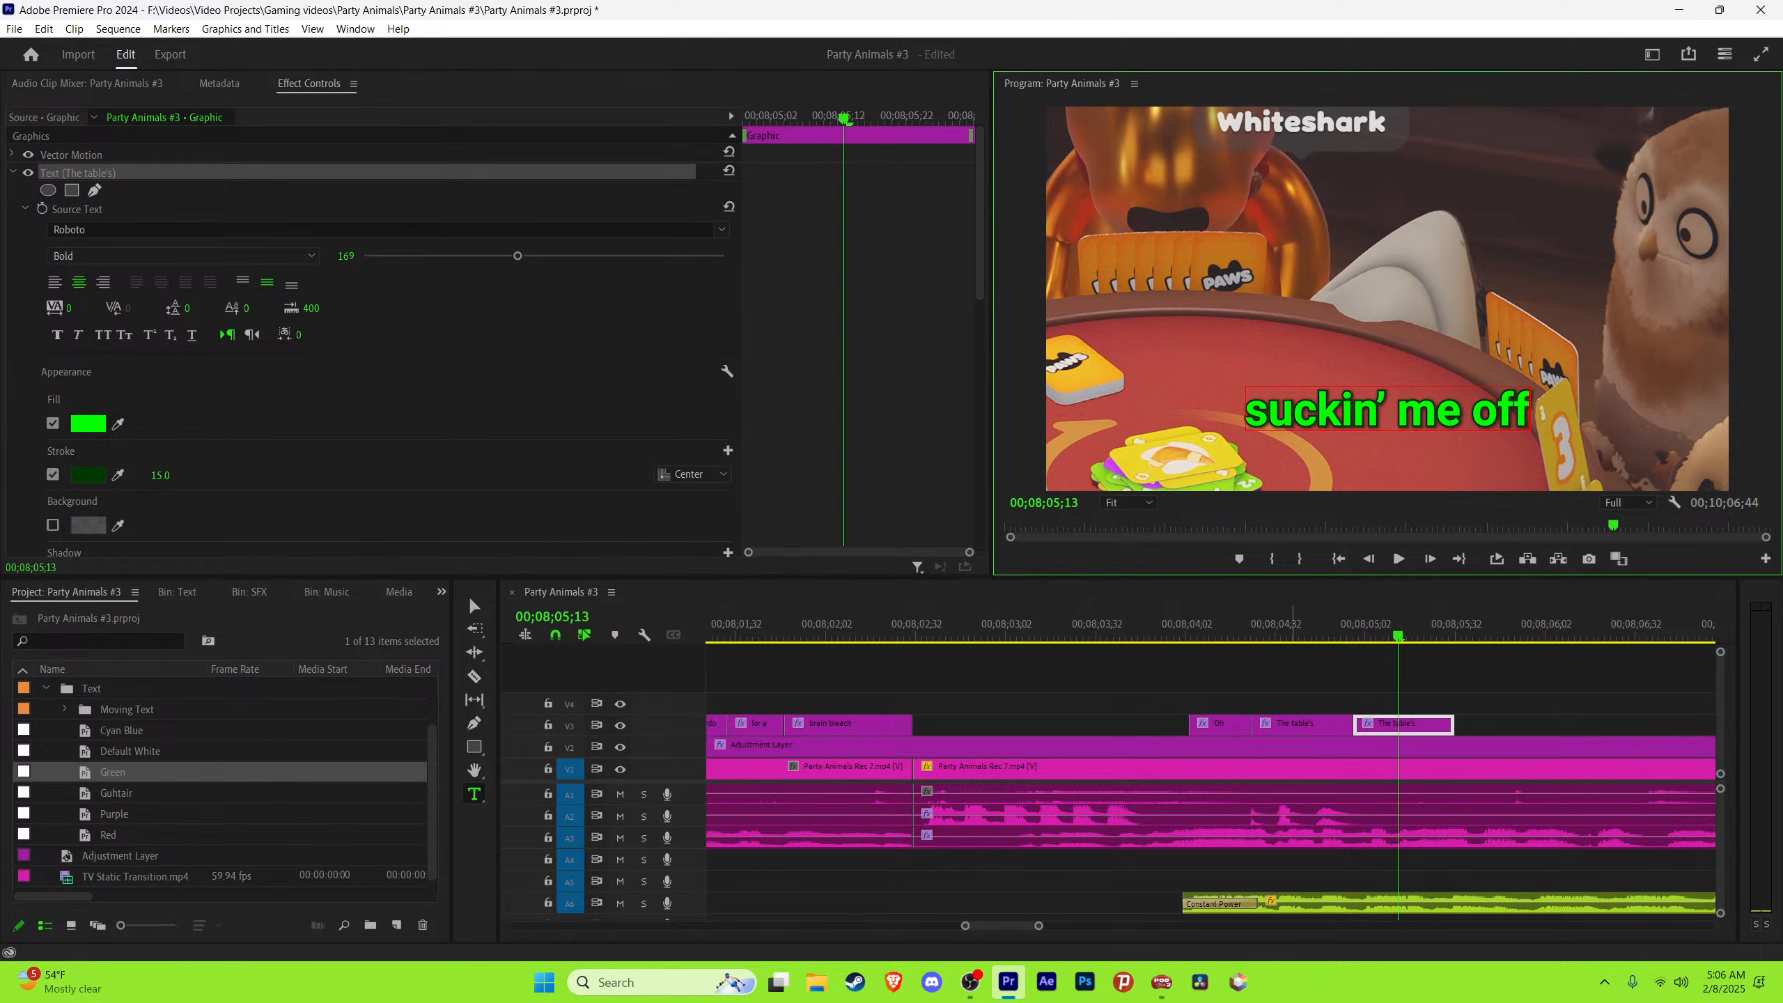
pyautogui.click(1508, 621)
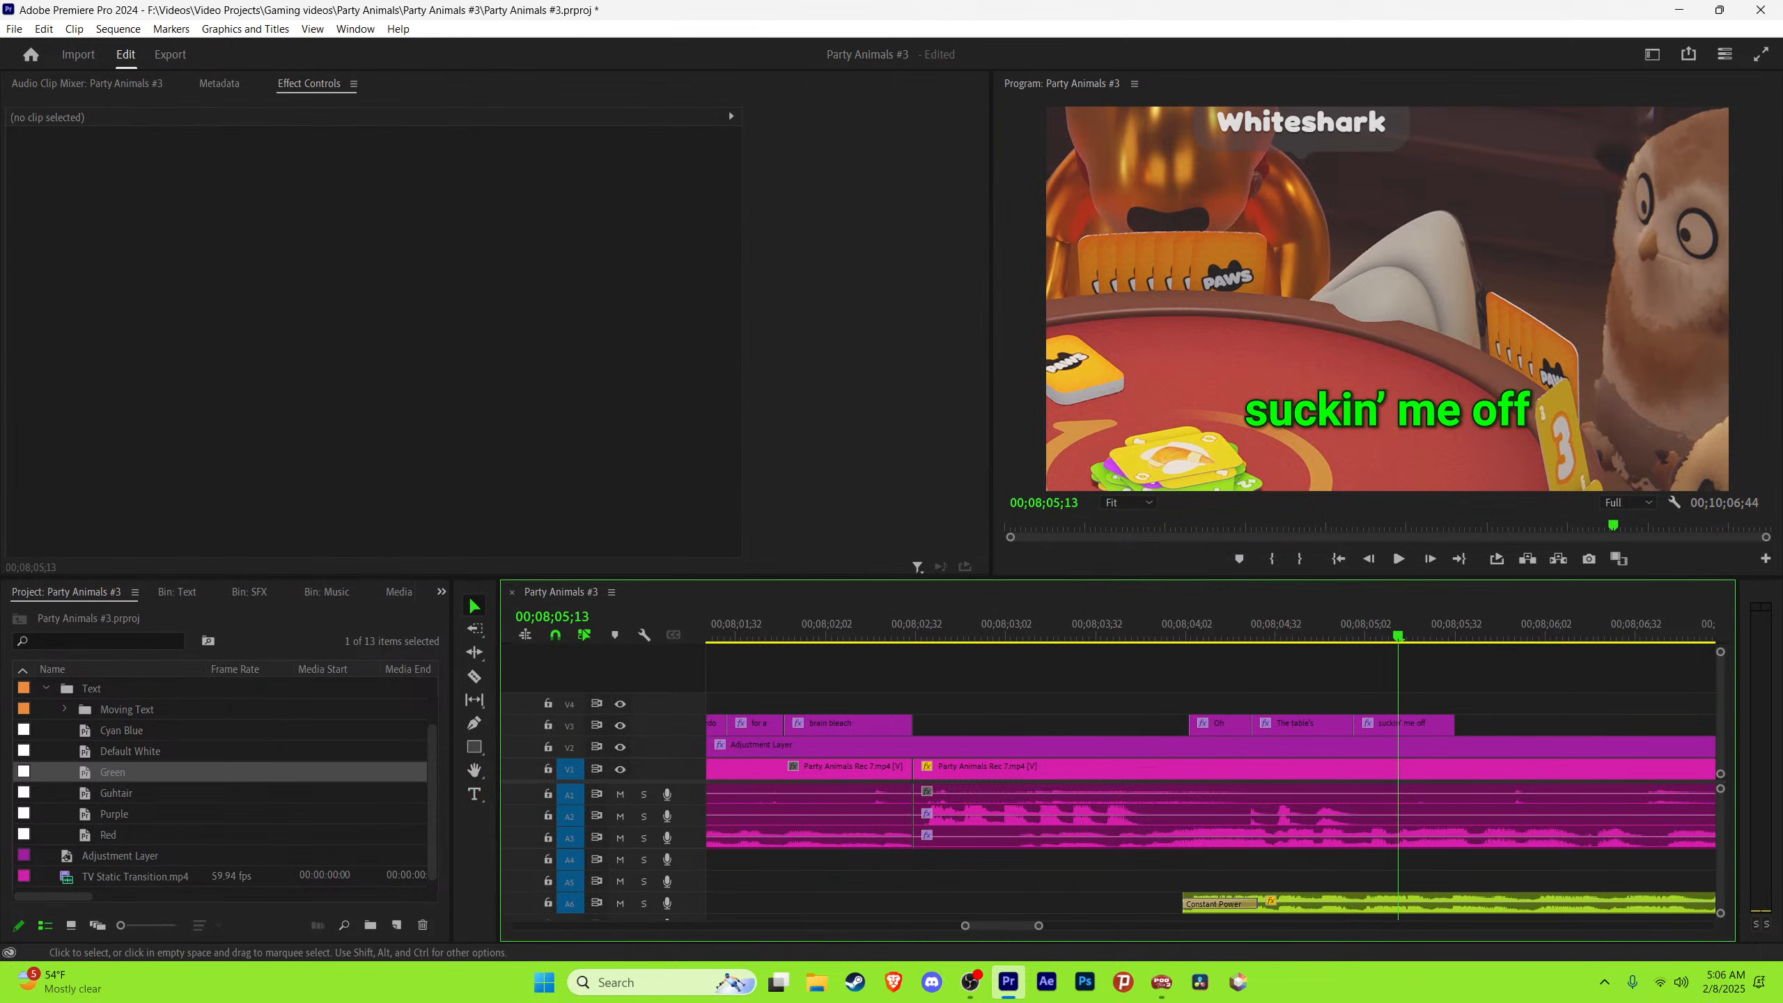
# Step: Extend the "suckin' me off" caption to about 00;08;05;41 and duplicate it directly after as a "right now" caption
pyautogui.press('space')
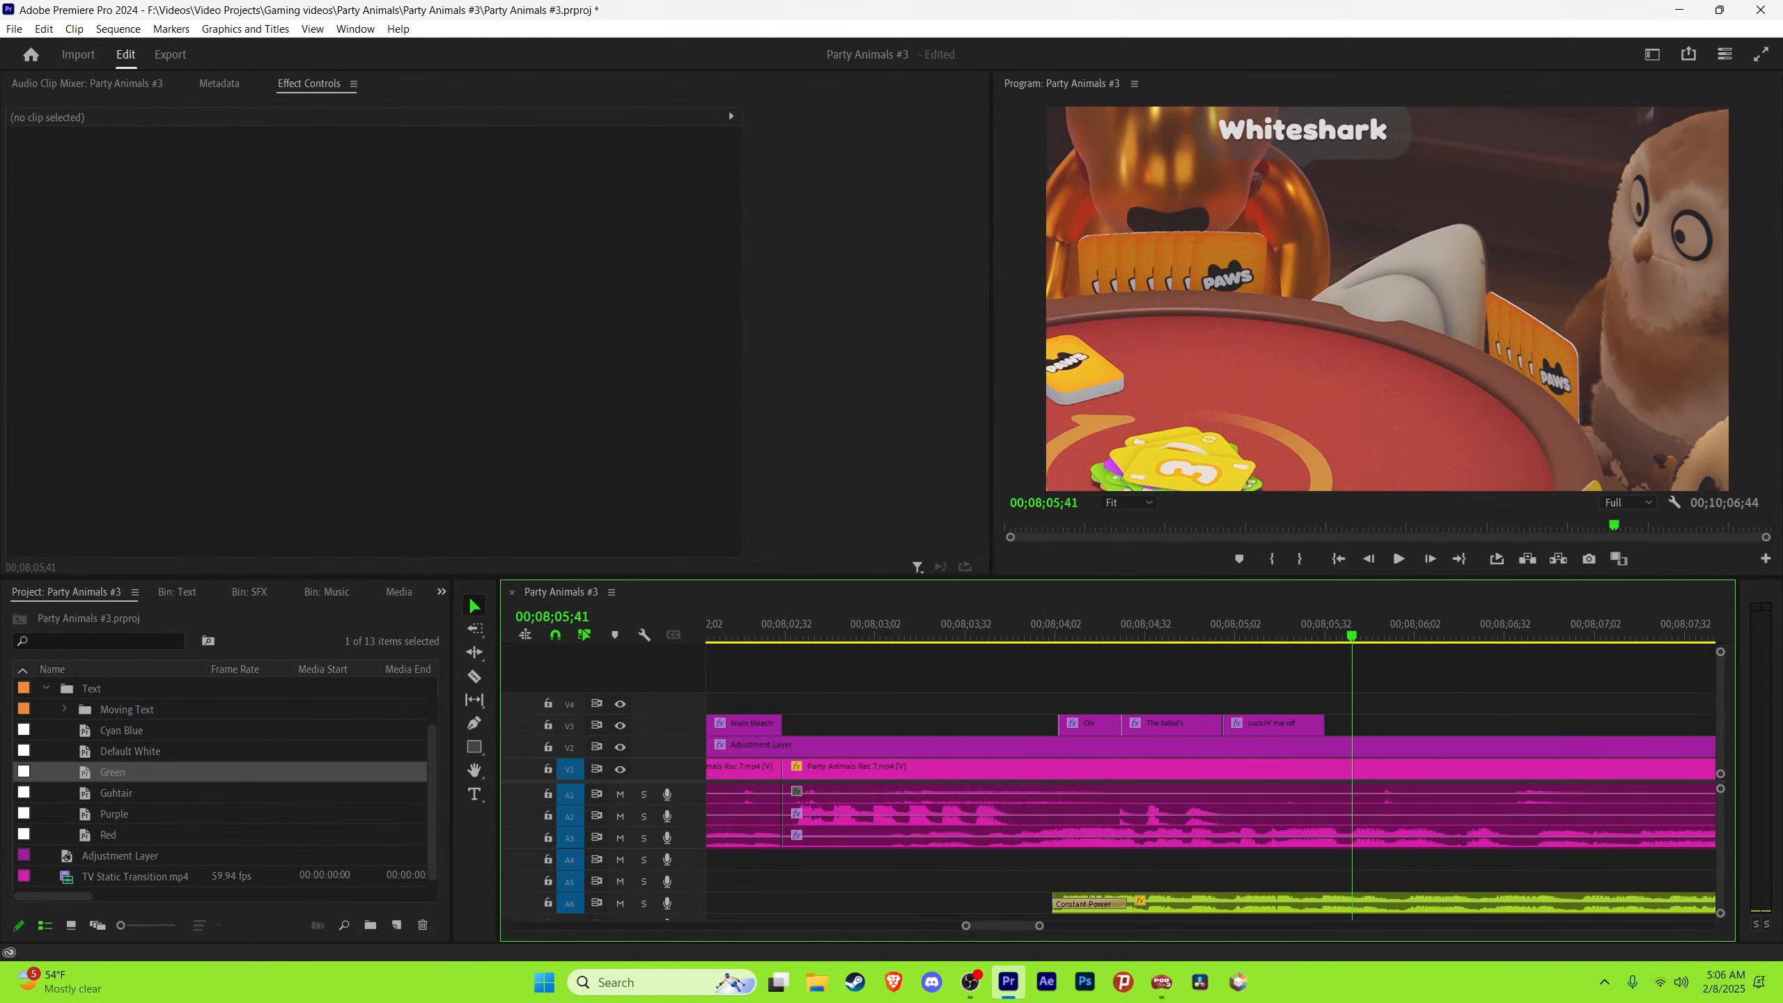
pyautogui.moveTo(1322, 726); pyautogui.dragTo(1405, 725)
pyautogui.press('space')
pyautogui.press('space')
pyautogui.moveTo(1519, 411); pyautogui.dragTo(1267, 412)
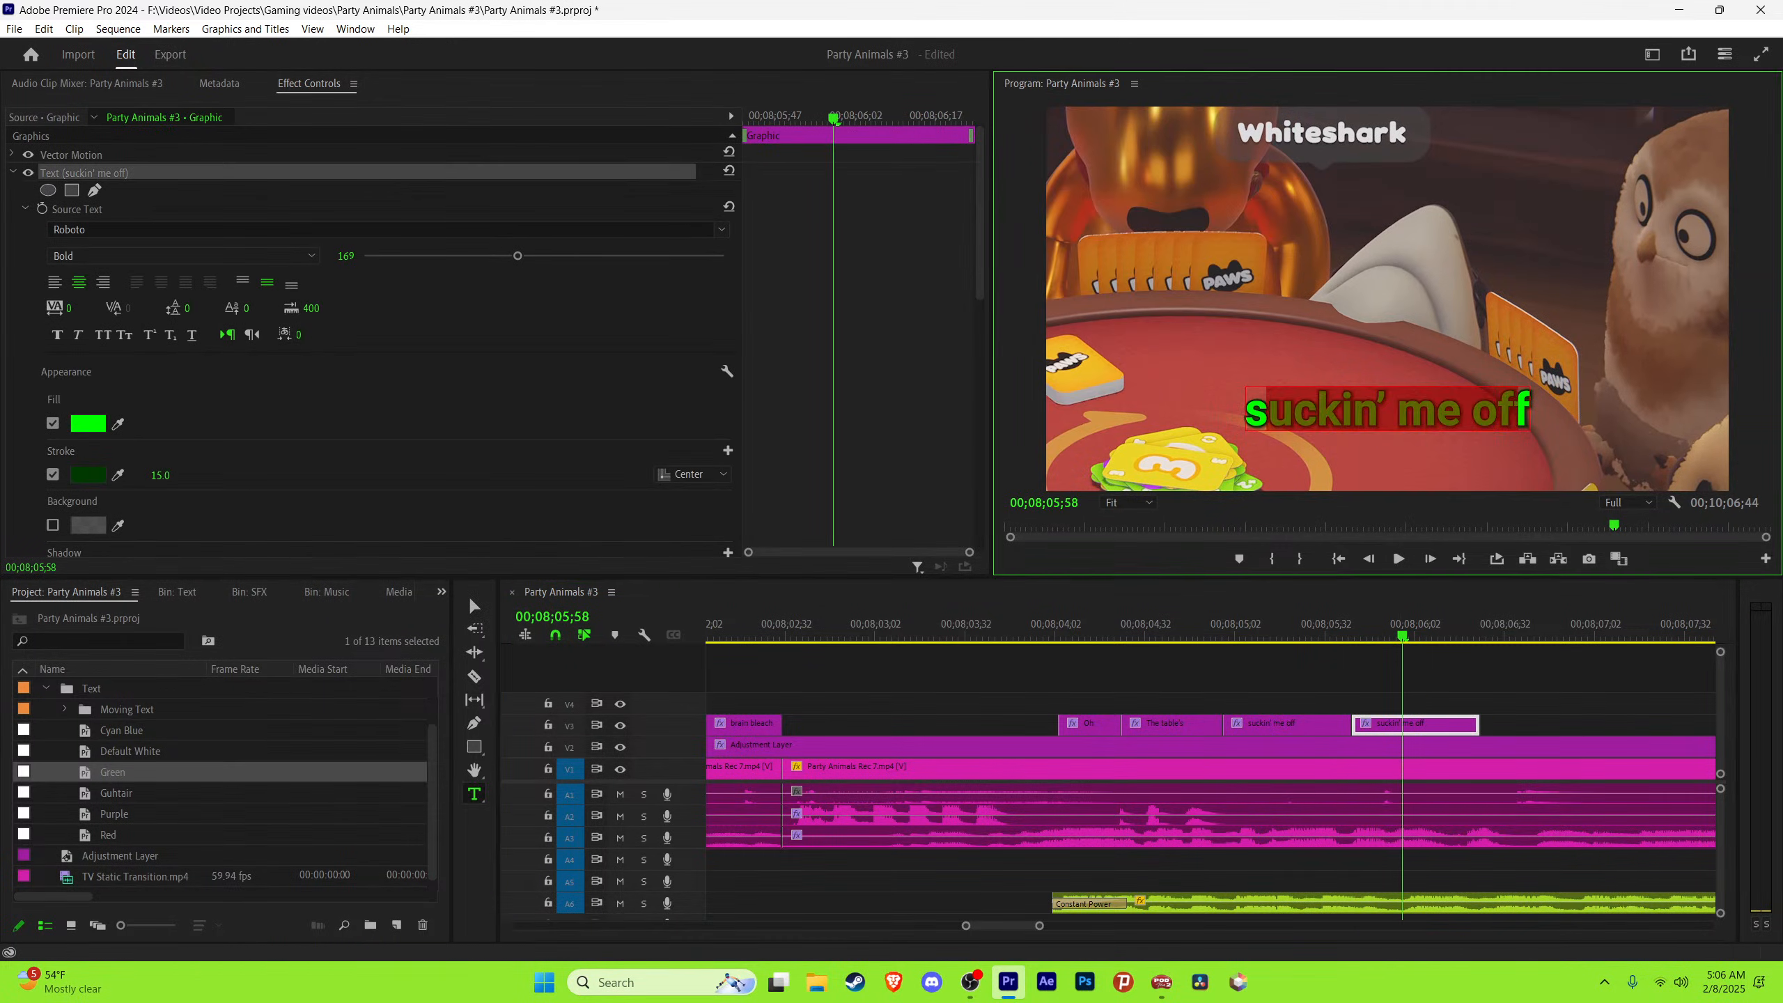
pyautogui.press('BackSpace')
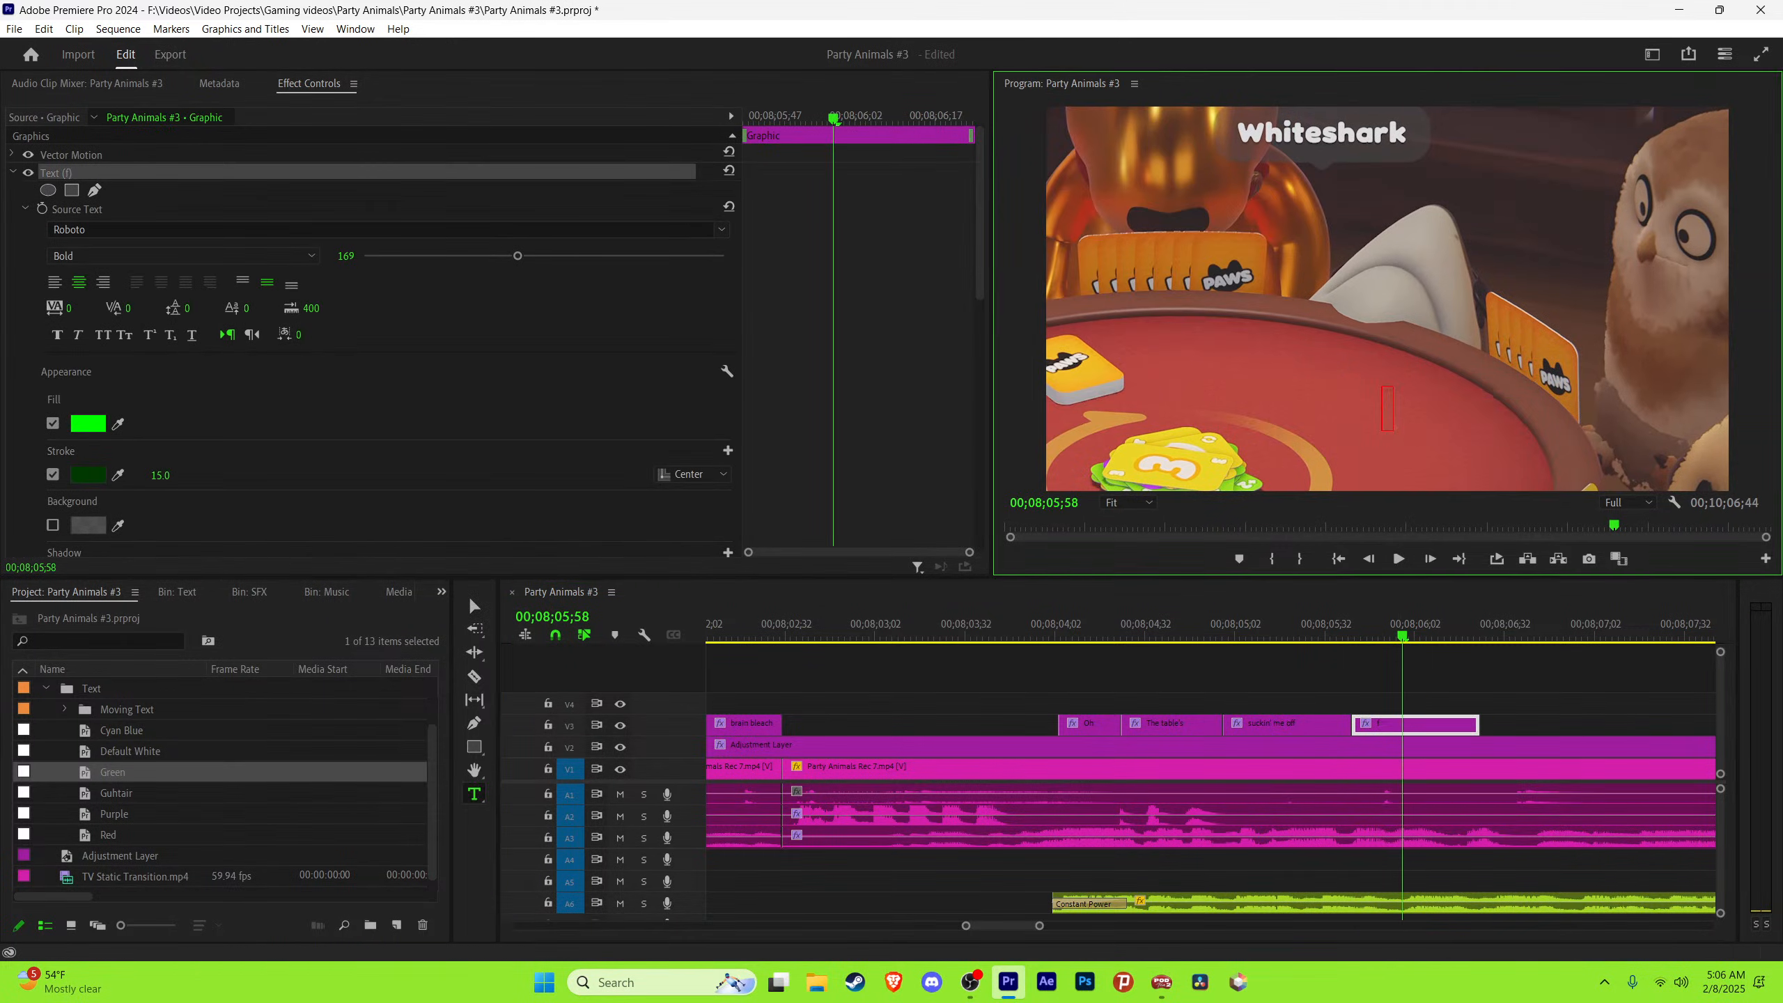
pyautogui.write('right now')
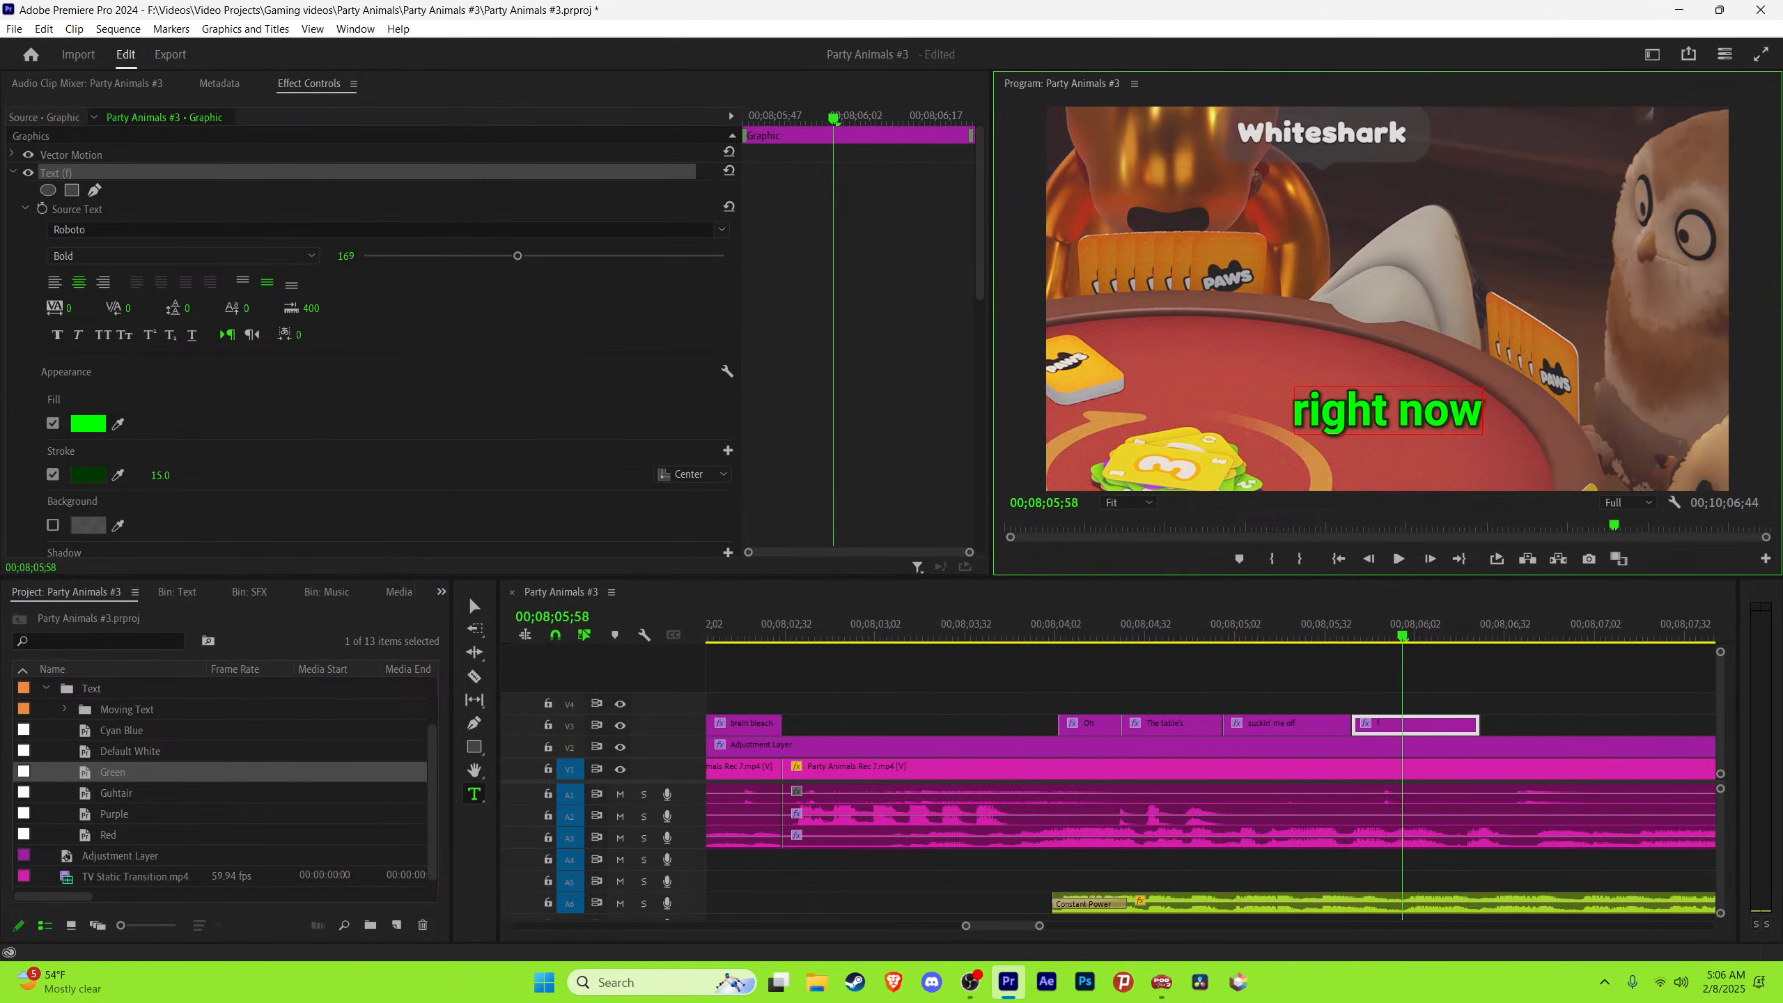
pyautogui.press('Escape')
# Step: Play through the "right now" caption and trim its end back to about 00;08;06;13
pyautogui.press('space')
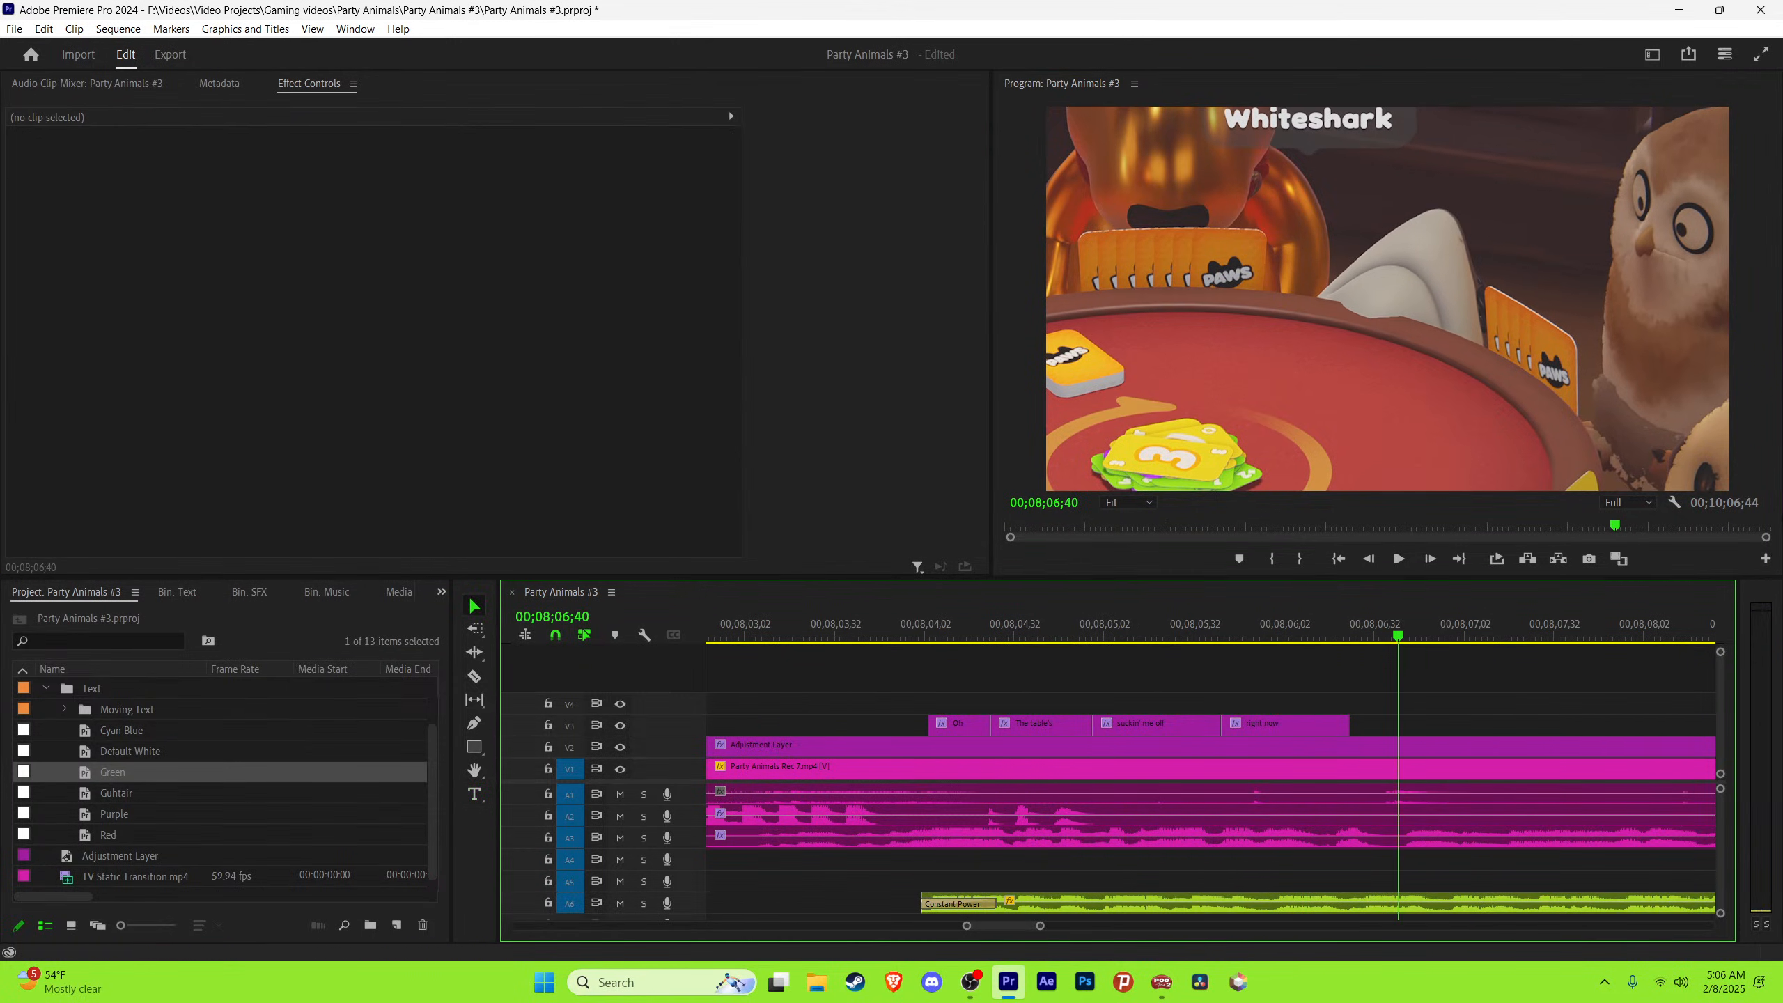
pyautogui.press('space')
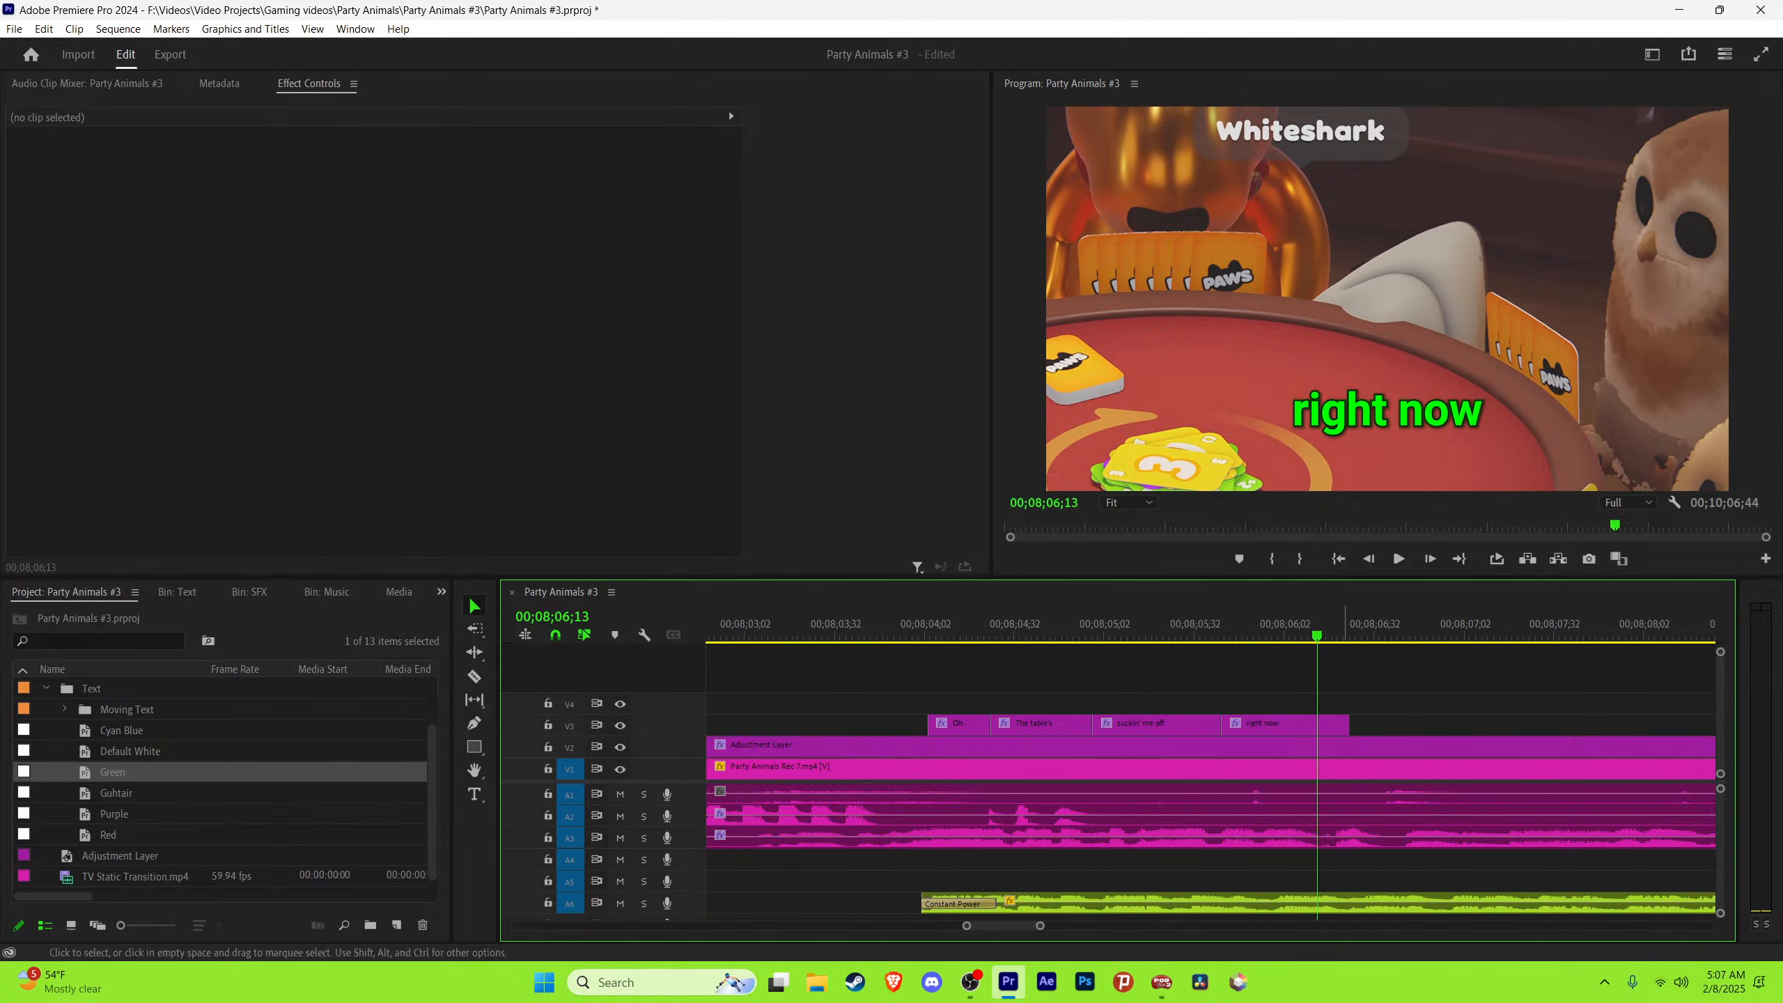
pyautogui.moveTo(1348, 725); pyautogui.dragTo(1318, 725)
# Step: Paste a copy of the "right now" caption on V3 at 00;08;06;19 and play the section to hear its timing
pyautogui.press('Right')
pyautogui.press('Right')
pyautogui.press('Right')
pyautogui.press('Right')
pyautogui.press('Right')
pyautogui.press('Right')
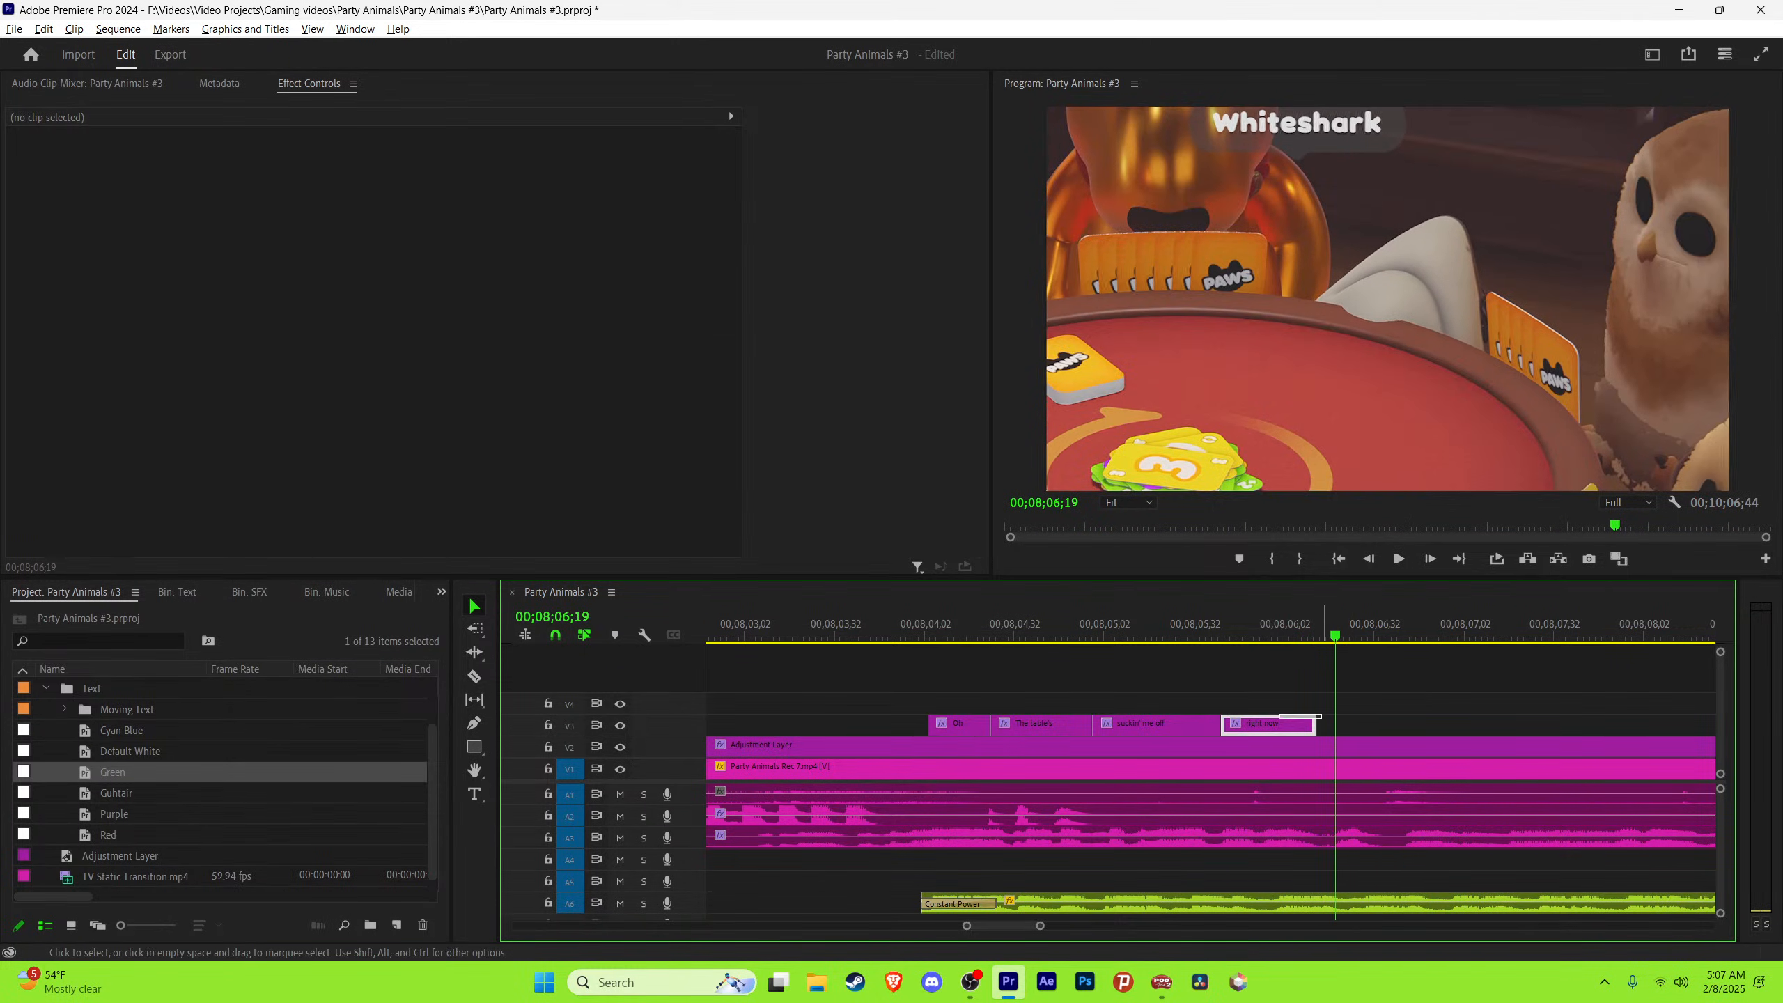
pyautogui.hotkey('ctrl', 'c')
pyautogui.hotkey('ctrl', 'v')
pyautogui.press('space')
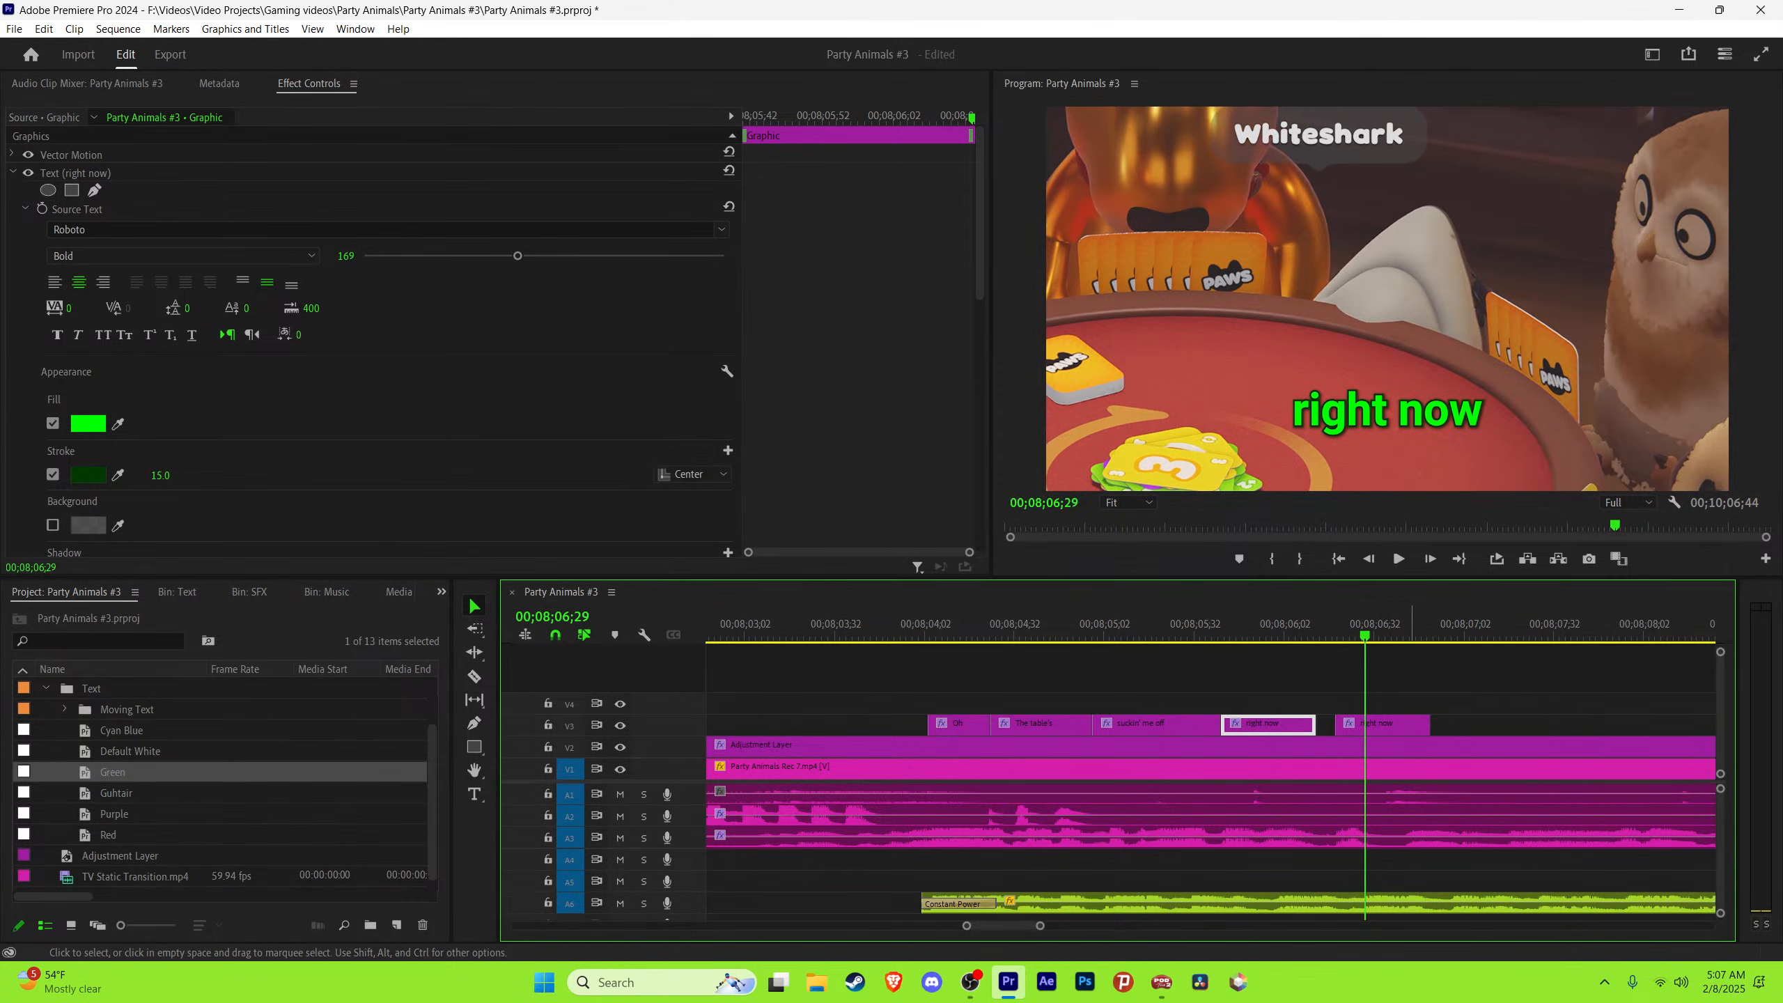
# Step: Trim the pasted caption's end to about 00;08;06;32 and change its text to "Uh"
pyautogui.press('Right')
pyautogui.press('Right')
pyautogui.press('Right')
pyautogui.click(1420, 725)
pyautogui.moveTo(1429, 724); pyautogui.dragTo(1373, 724)
pyautogui.hotkey('shift', 'Left')
pyautogui.hotkey('shift', 'Left')
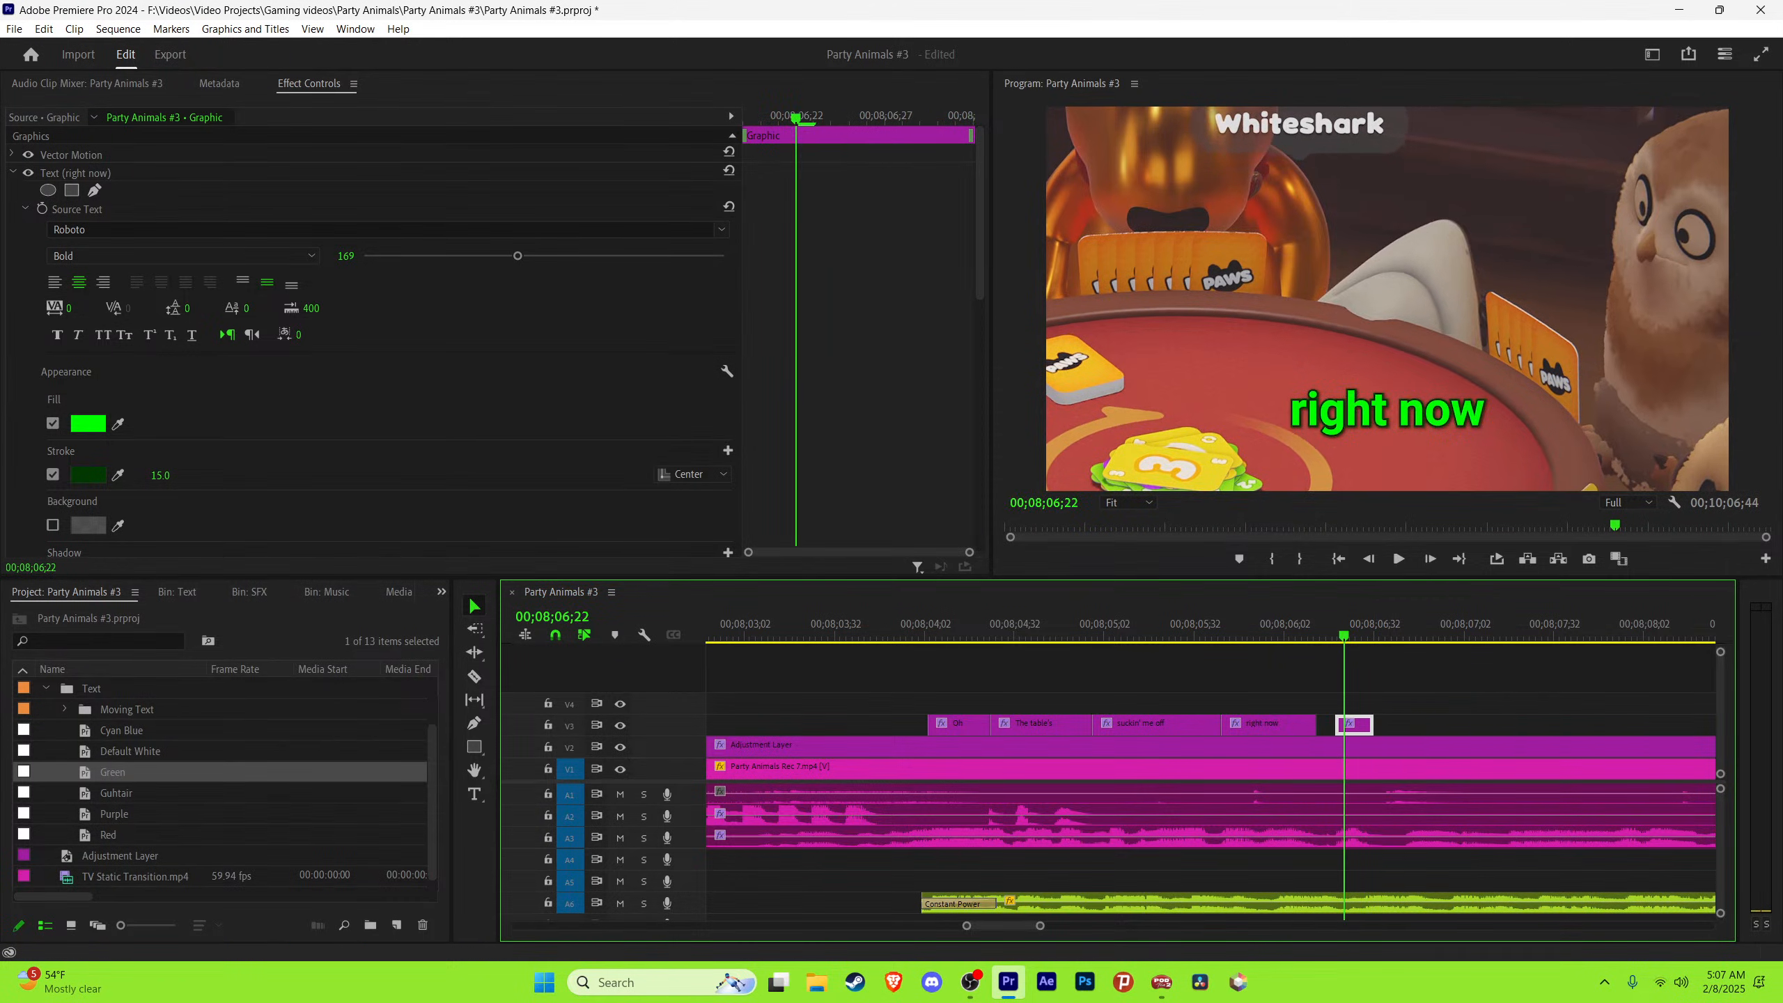
pyautogui.tripleClick(1387, 410)
pyautogui.write('U')
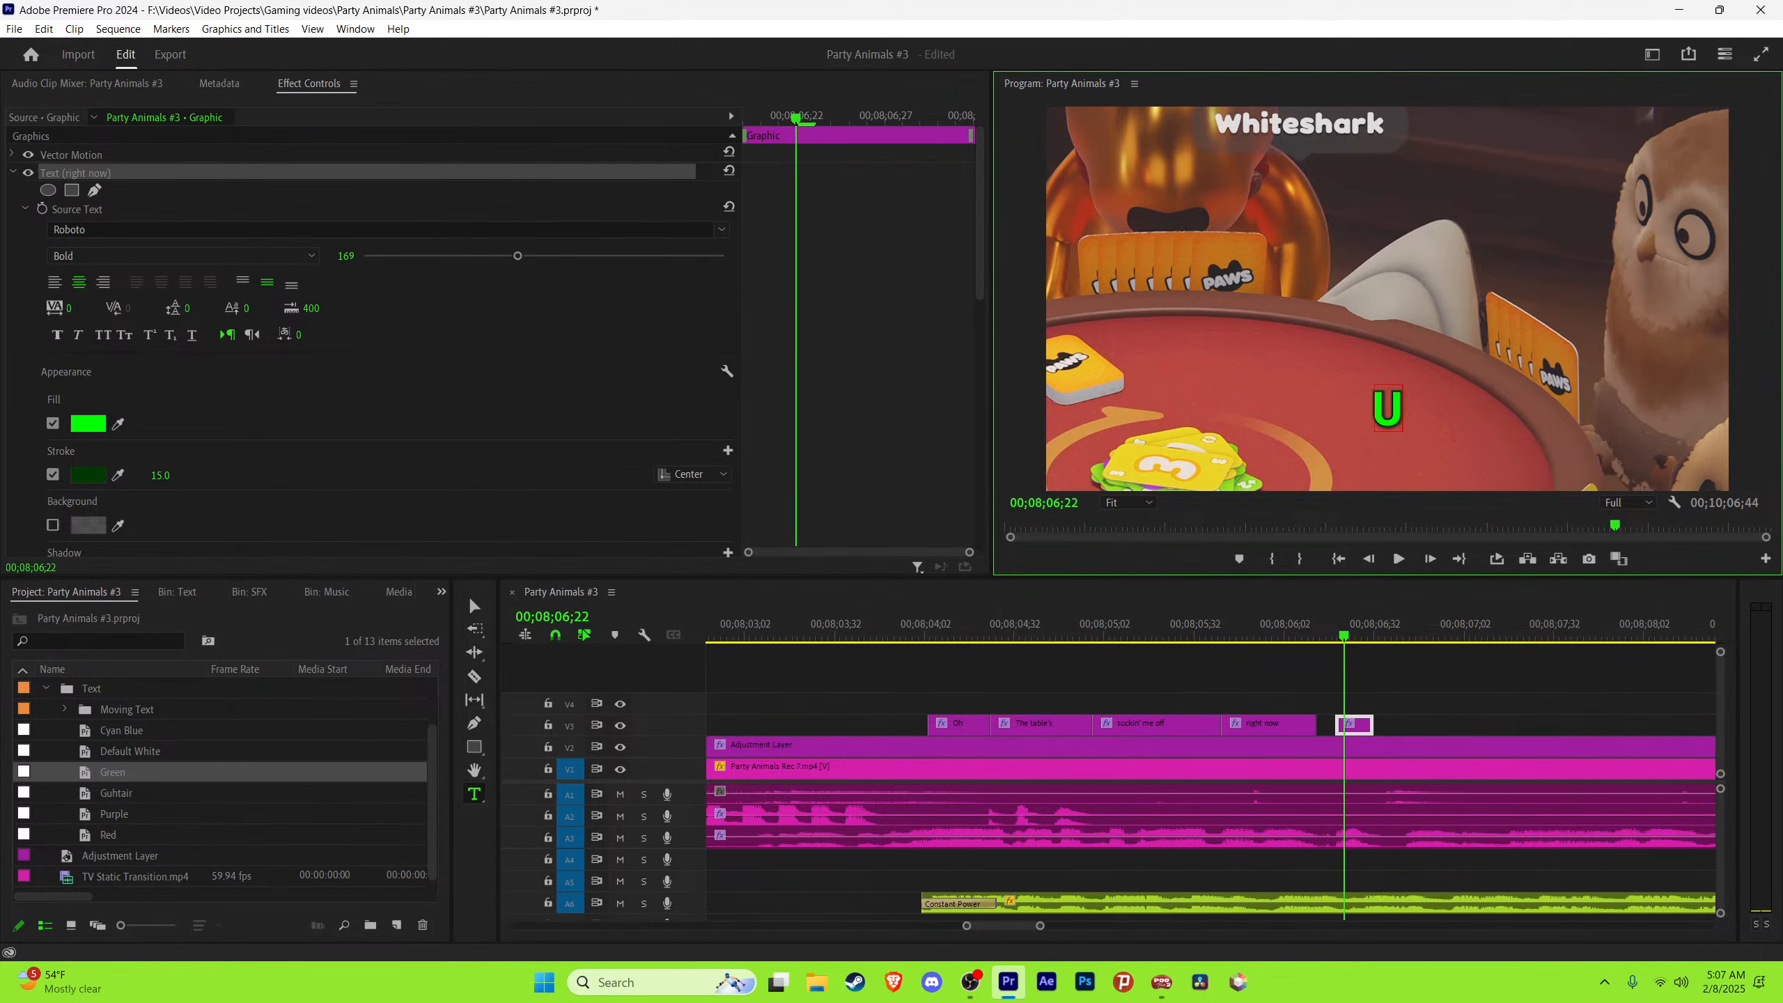
pyautogui.click(475, 605)
# Step: Extend the "Uh" caption to 00;08;06;34 and add a four-frame Cross Dissolve at its end
pyautogui.press('space')
pyautogui.press('space')
pyautogui.press('Left')
pyautogui.press('Left')
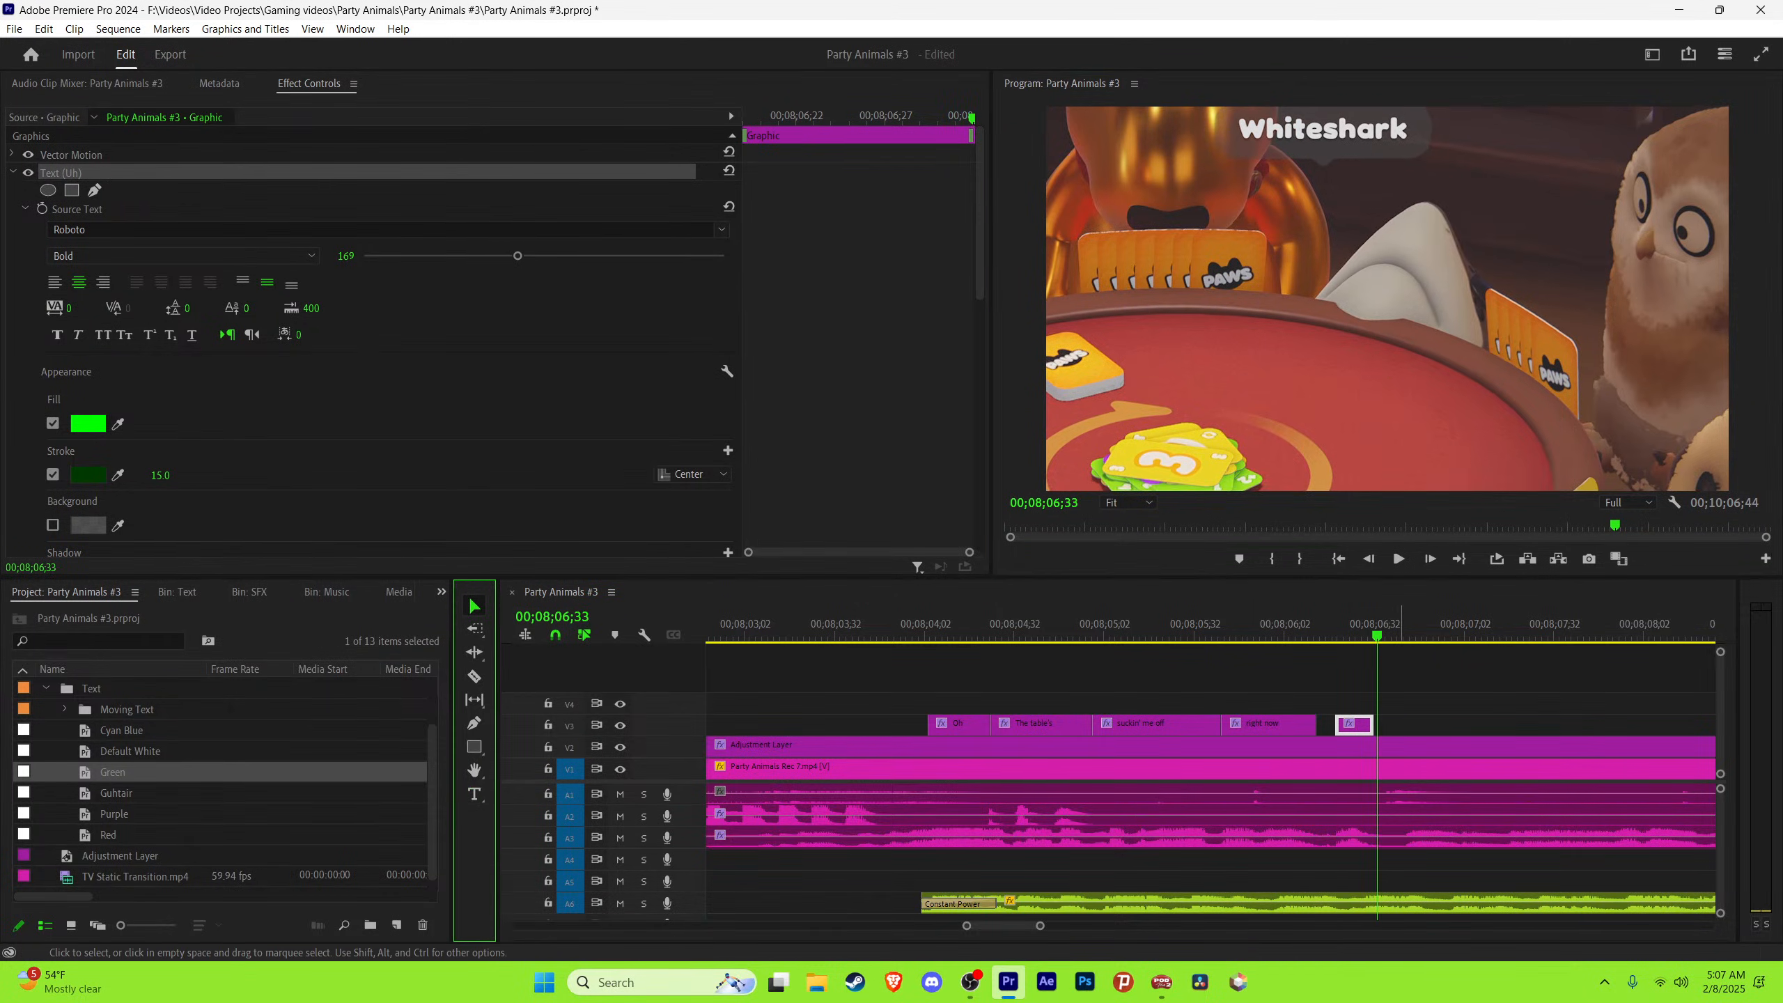
pyautogui.moveTo(1372, 725); pyautogui.dragTo(1380, 725)
pyautogui.rightClick(1380, 725)
pyautogui.click(1475, 833)
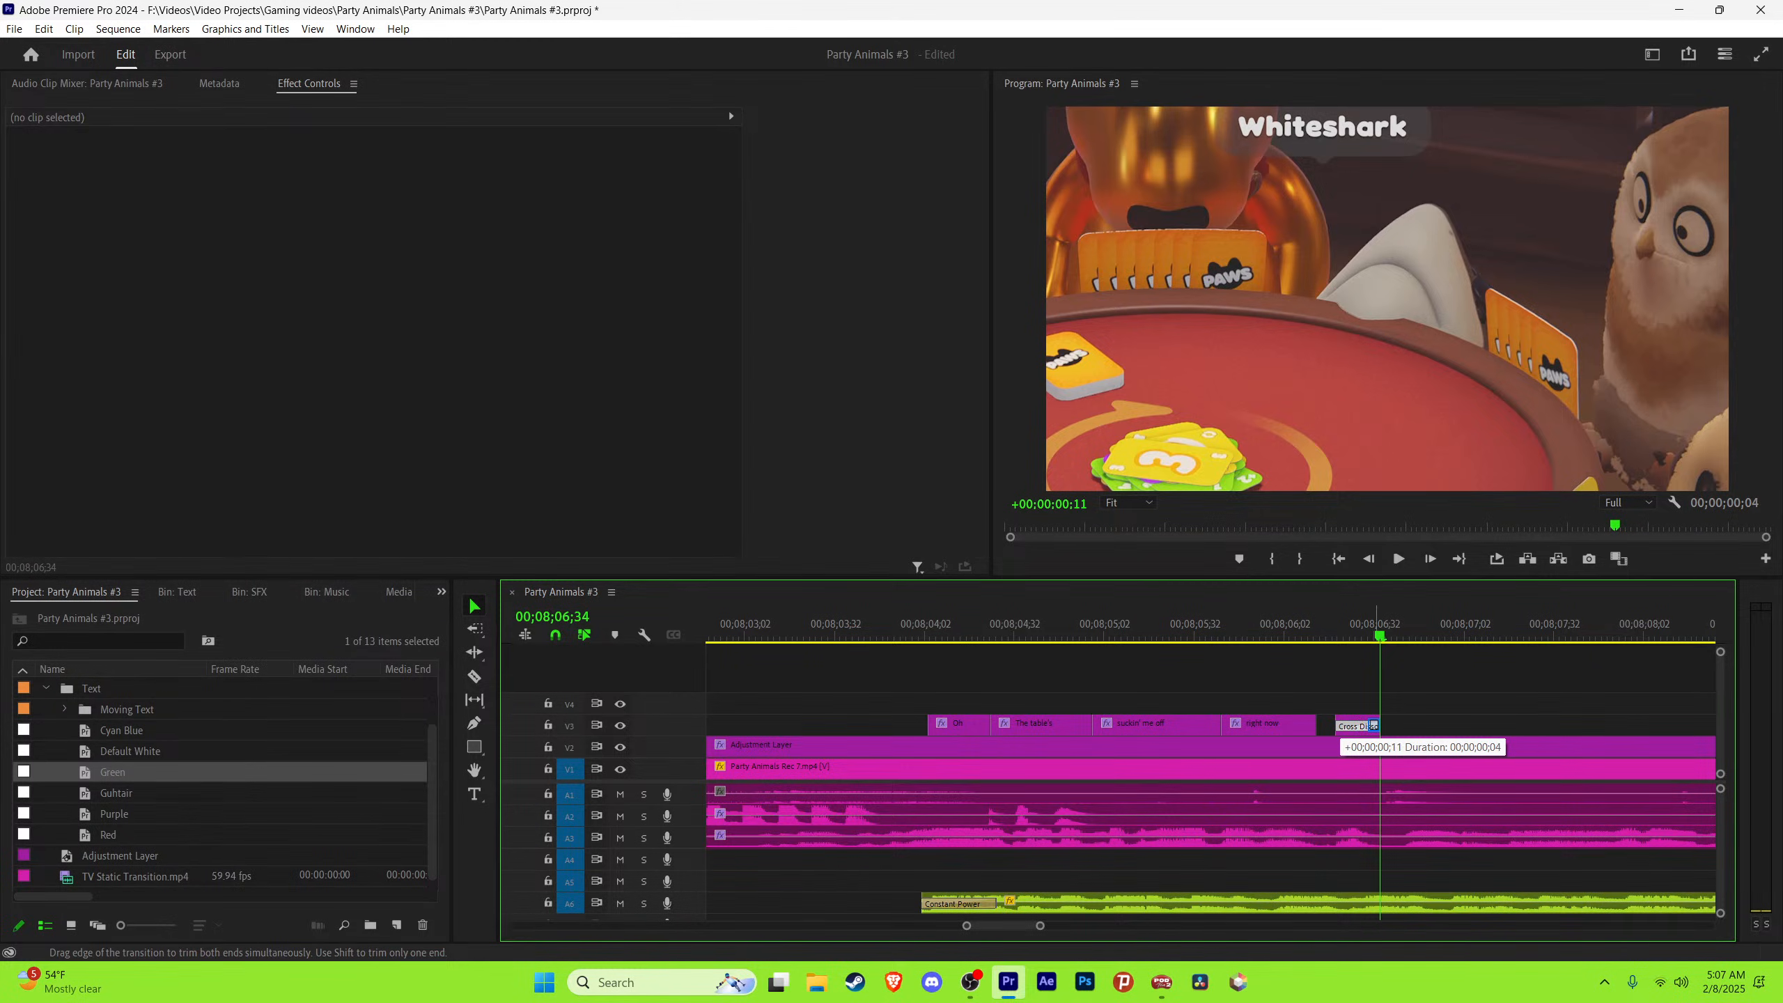
pyautogui.moveTo(1375, 725); pyautogui.dragTo(1376, 726)
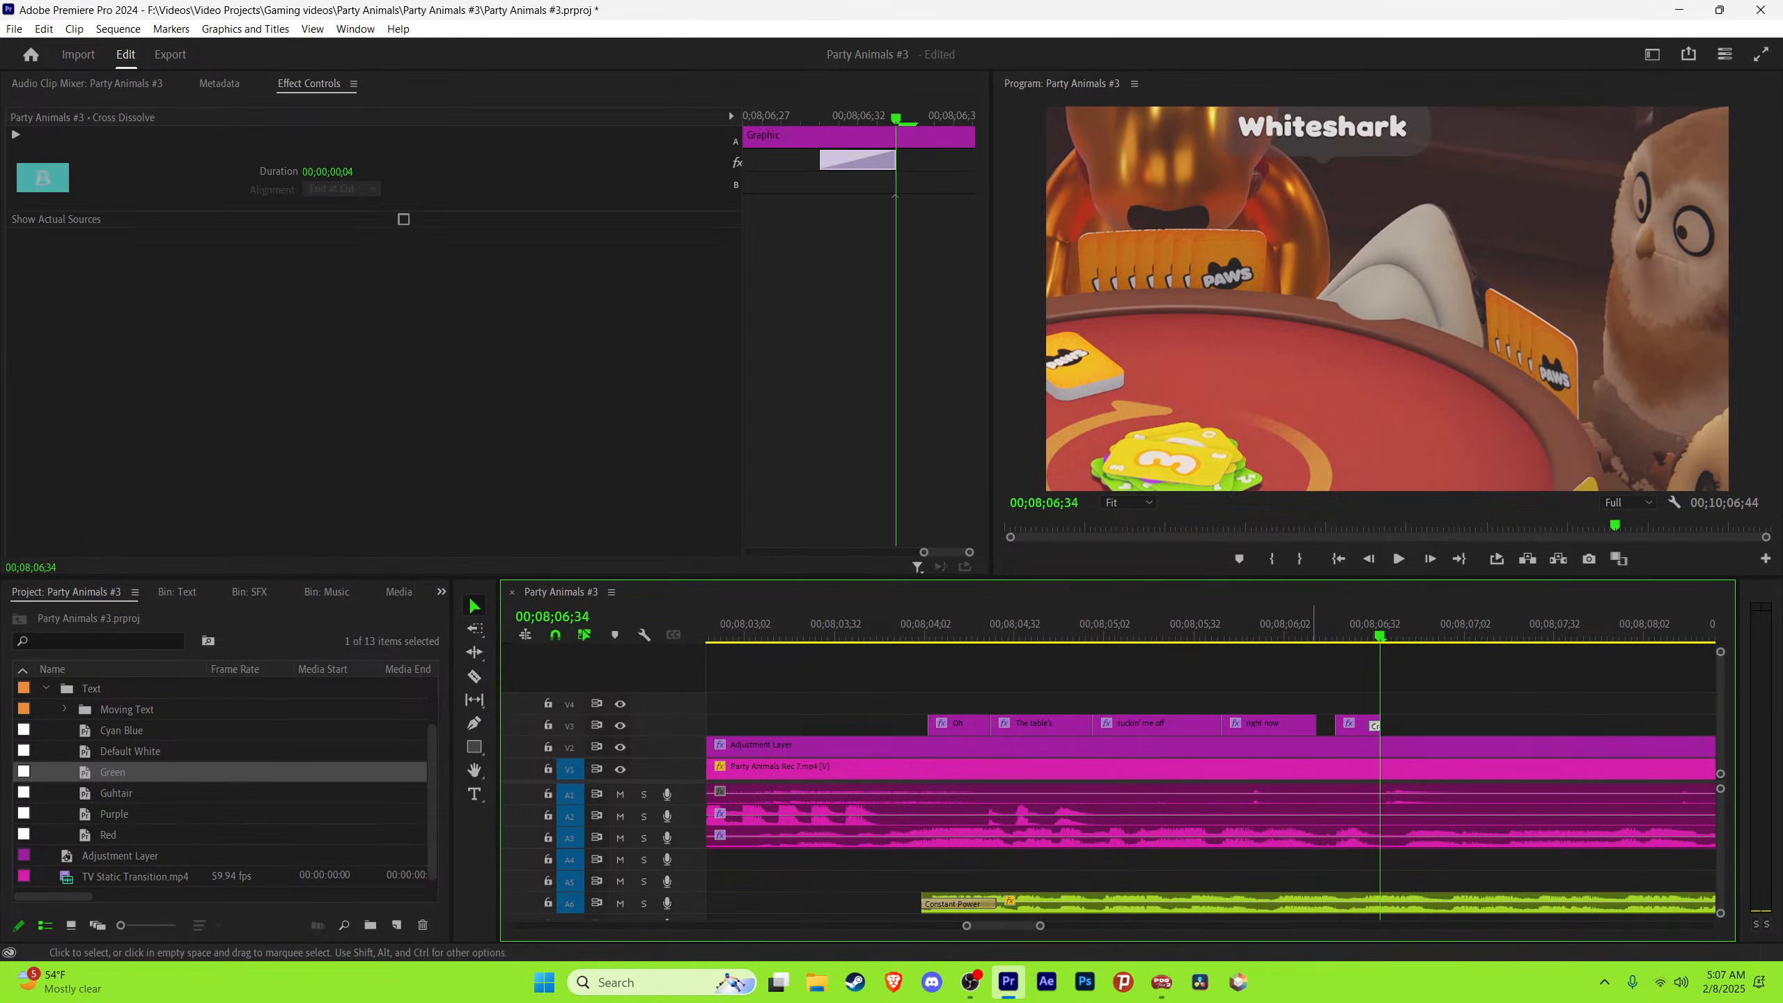
# Step: Replay the "Uh" caption, save the project and trim the caption's end back to about 00;08;06;32
pyautogui.hotkey('shift', 'Left')
pyautogui.hotkey('shift', 'Left')
pyautogui.hotkey('shift', 'Left')
pyautogui.hotkey('shift', 'Left')
pyautogui.press('space')
pyautogui.hotkey('ctrl', 's')
pyautogui.hotkey('shift', 'Up')
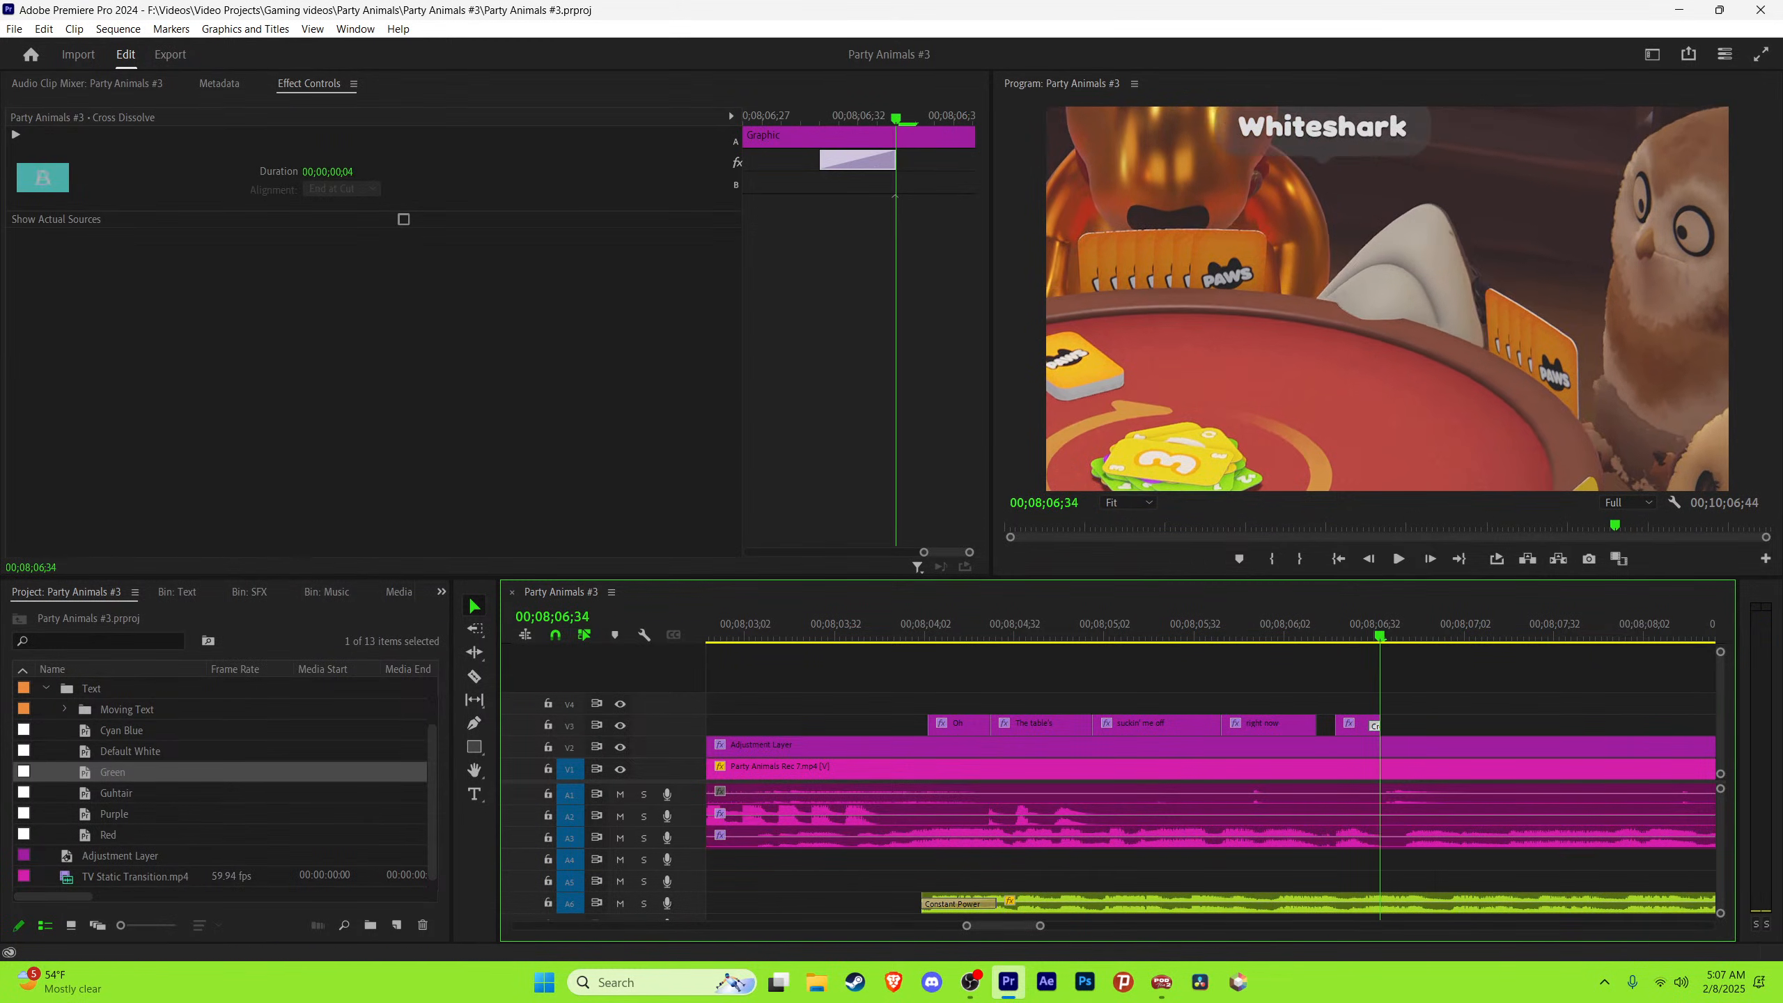
pyautogui.press('Left')
pyautogui.press('Left')
pyautogui.moveTo(1383, 725); pyautogui.dragTo(1374, 726)
# Step: Play back the shortened "Uh" caption with its dissolve and save the project
pyautogui.hotkey('shift', 'Left')
pyautogui.hotkey('shift', 'Left')
pyautogui.hotkey('shift', 'Left')
pyautogui.hotkey('shift', 'Left')
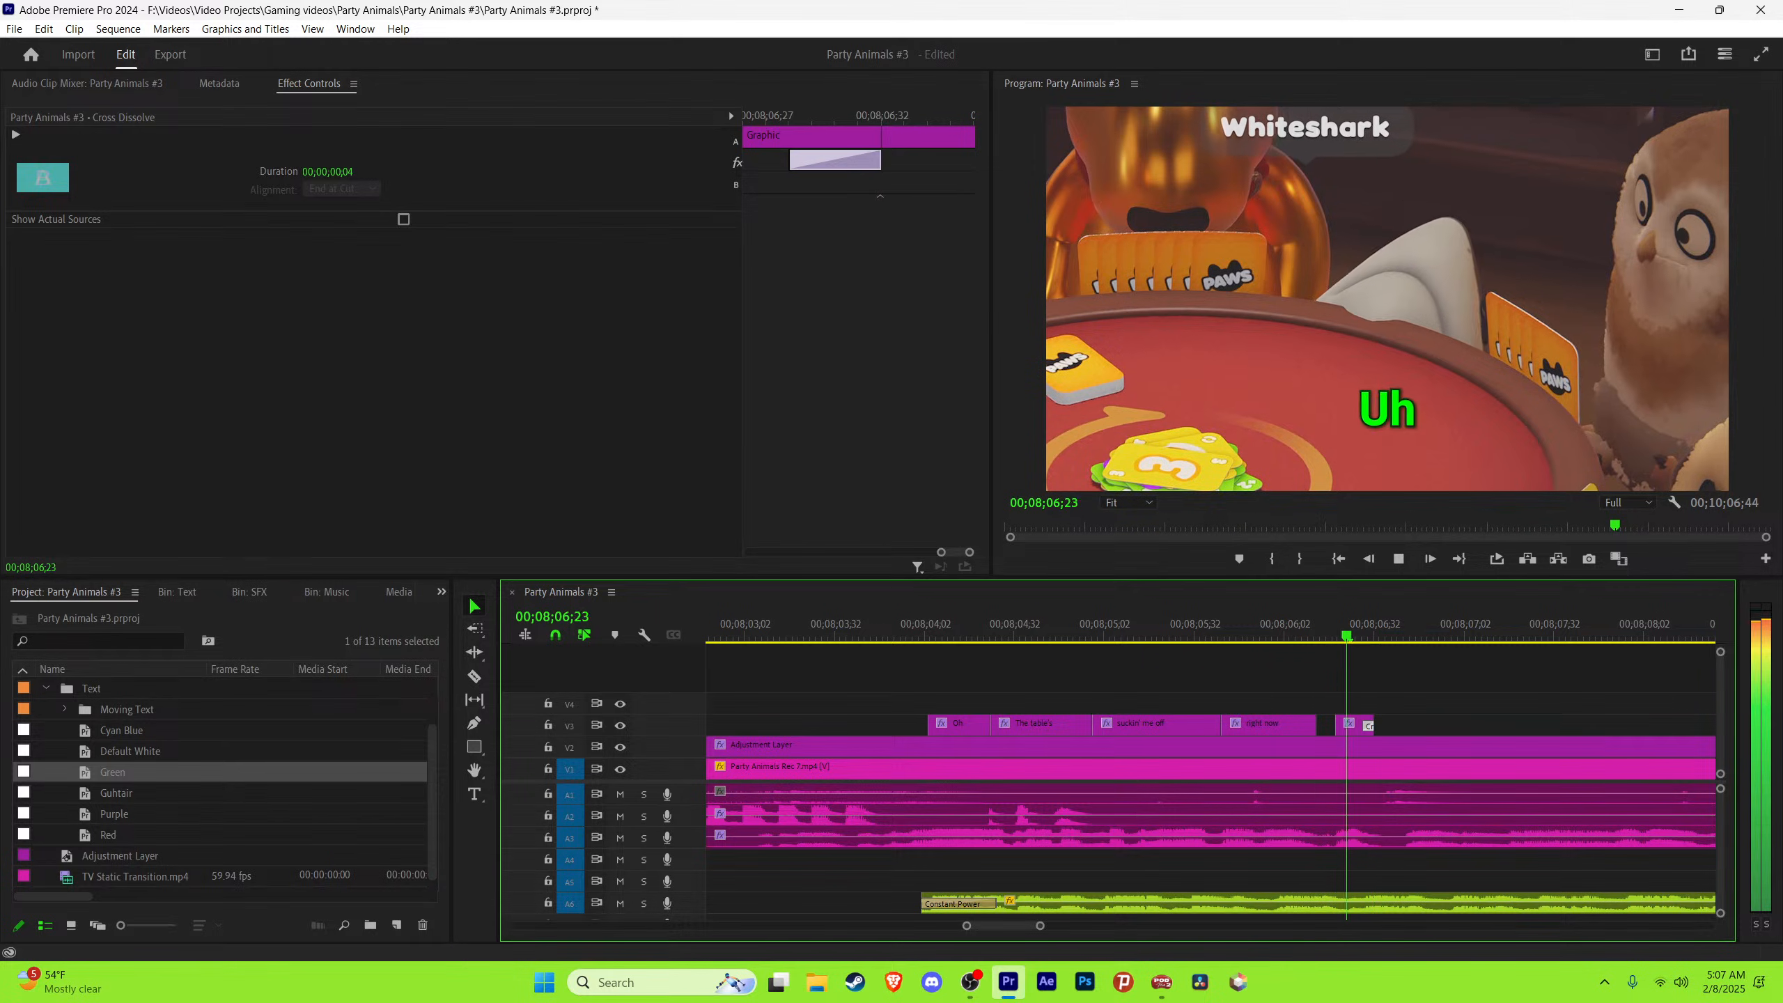
pyautogui.press('space')
pyautogui.press('space')
pyautogui.hotkey('shift', 'Up')
pyautogui.hotkey('shift', 'Up')
pyautogui.press('space')
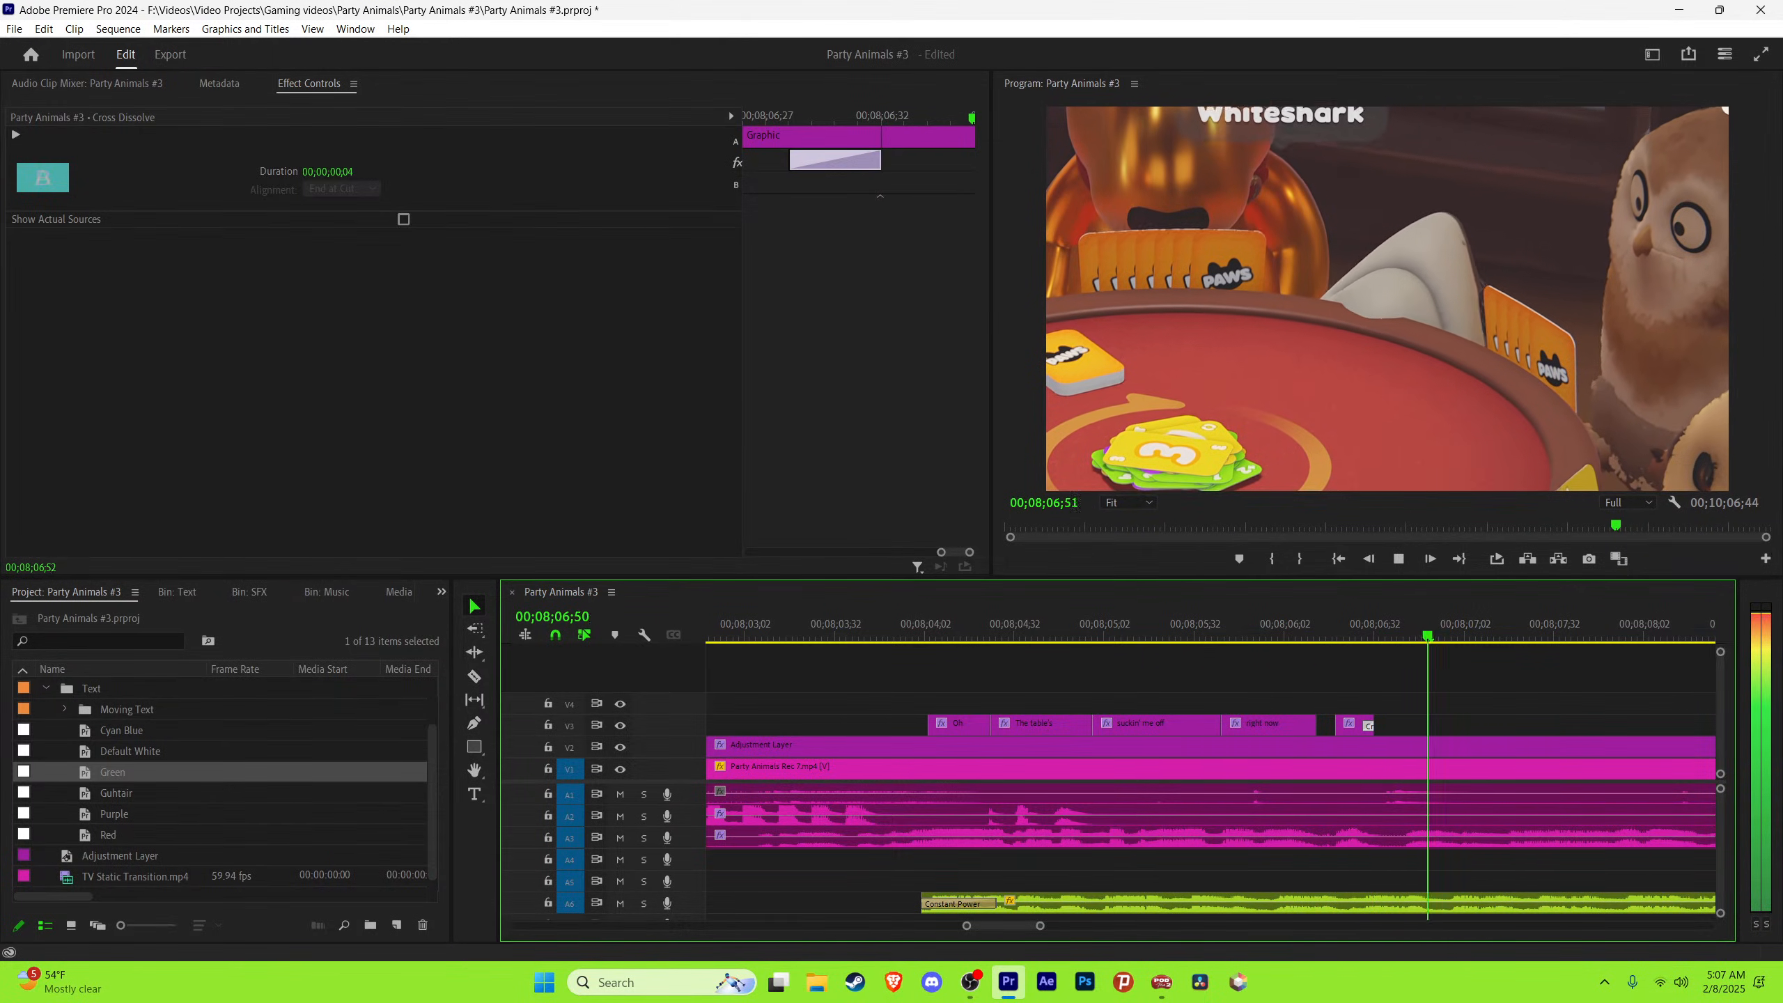
pyautogui.press('space')
pyautogui.hotkey('ctrl', 's')
# Step: Inspect the "Uh" caption's start against the audio waveform and replay the section from within the "right now" caption
pyautogui.hotkey('shift', 'Up')
pyautogui.hotkey('shift', 'Up')
pyautogui.press('=')
pyautogui.press('=')
pyautogui.press('=')
pyautogui.press('=')
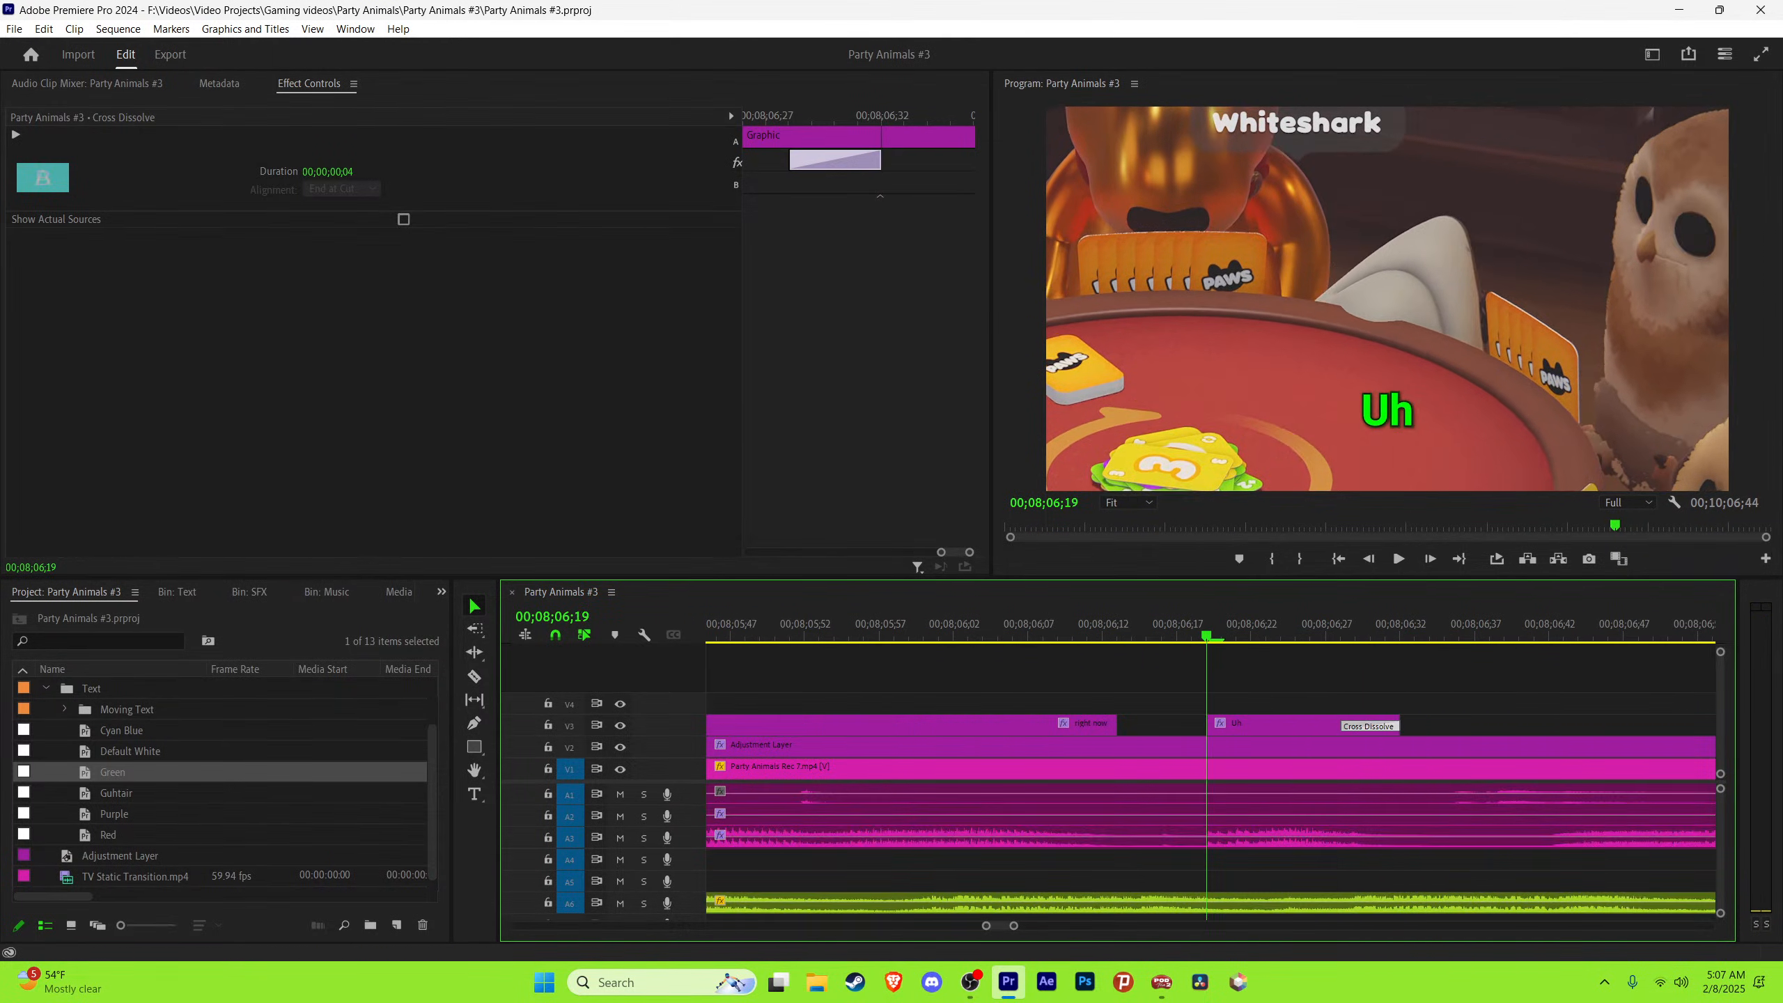
pyautogui.press('-')
pyautogui.press('-')
pyautogui.press('-')
pyautogui.hotkey('shift', 'Down')
pyautogui.hotkey('shift', 'Left')
pyautogui.hotkey('shift', 'Left')
pyautogui.hotkey('shift', 'Left')
pyautogui.hotkey('shift', 'Left')
pyautogui.hotkey('shift', 'Left')
pyautogui.hotkey('shift', 'Left')
pyautogui.press('space')
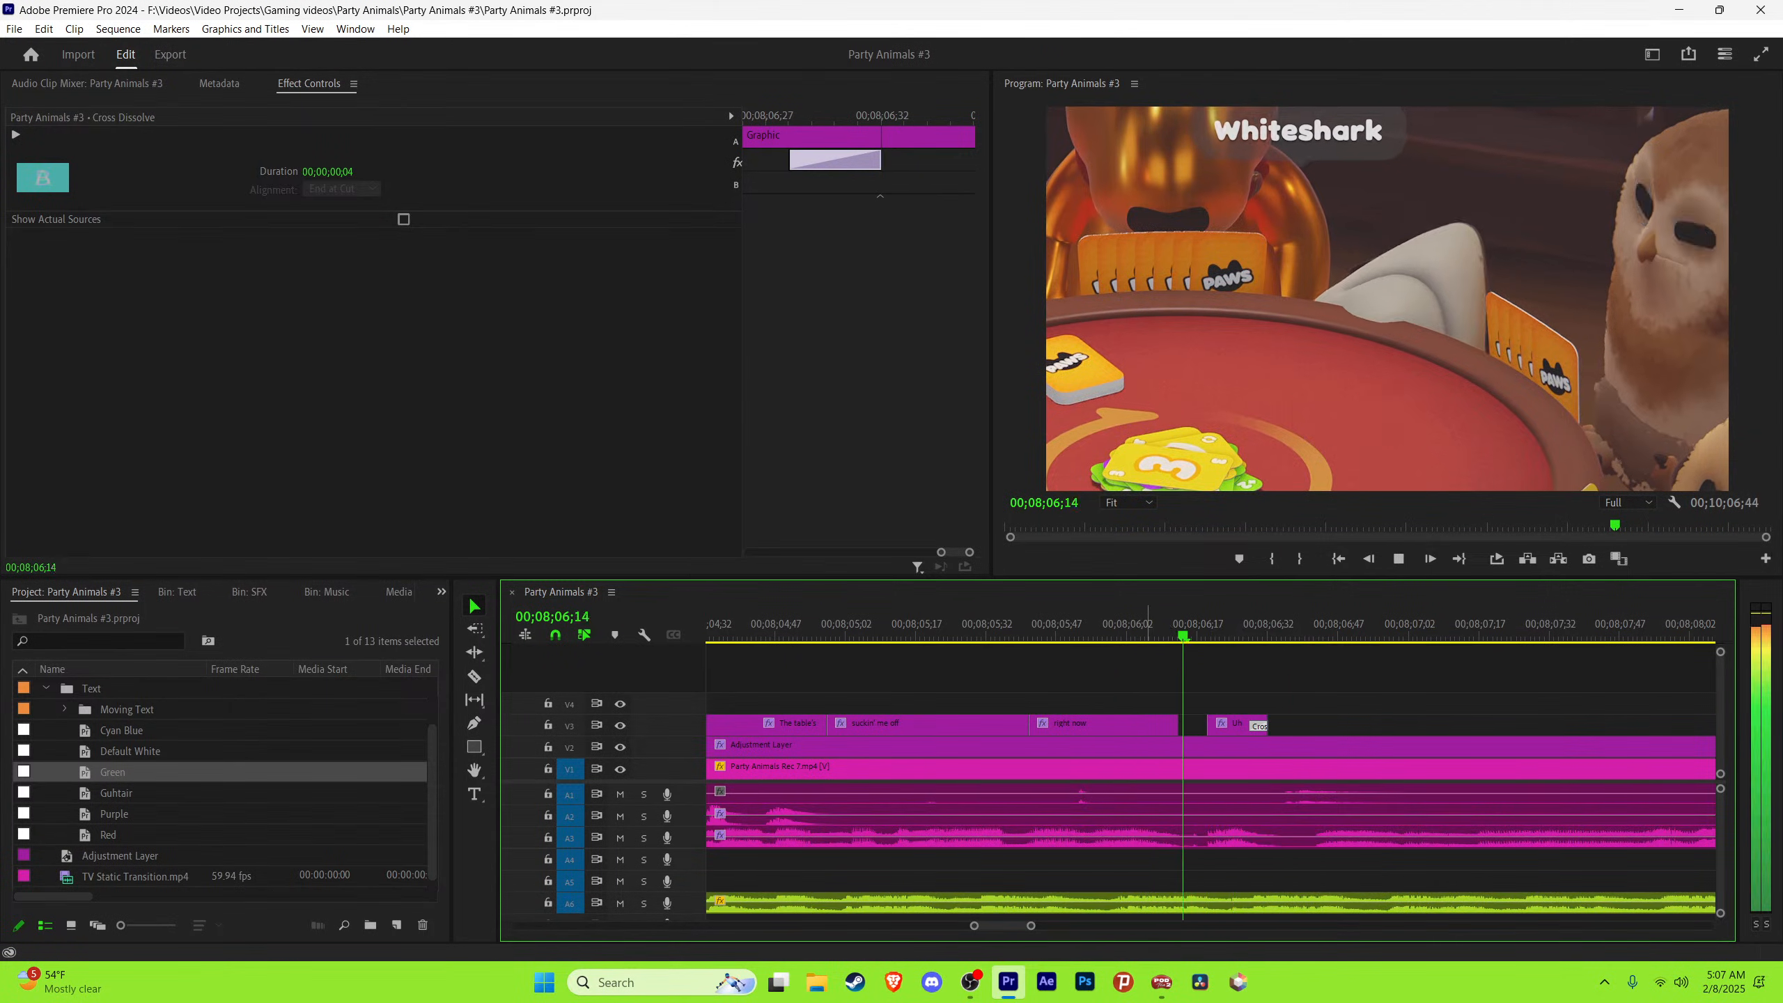
# Step: Save the project and play on past the "Uh" caption to hear the following line of dialogue
pyautogui.press('space')
pyautogui.hotkey('ctrl', 's')
pyautogui.press('space')
pyautogui.press('-')
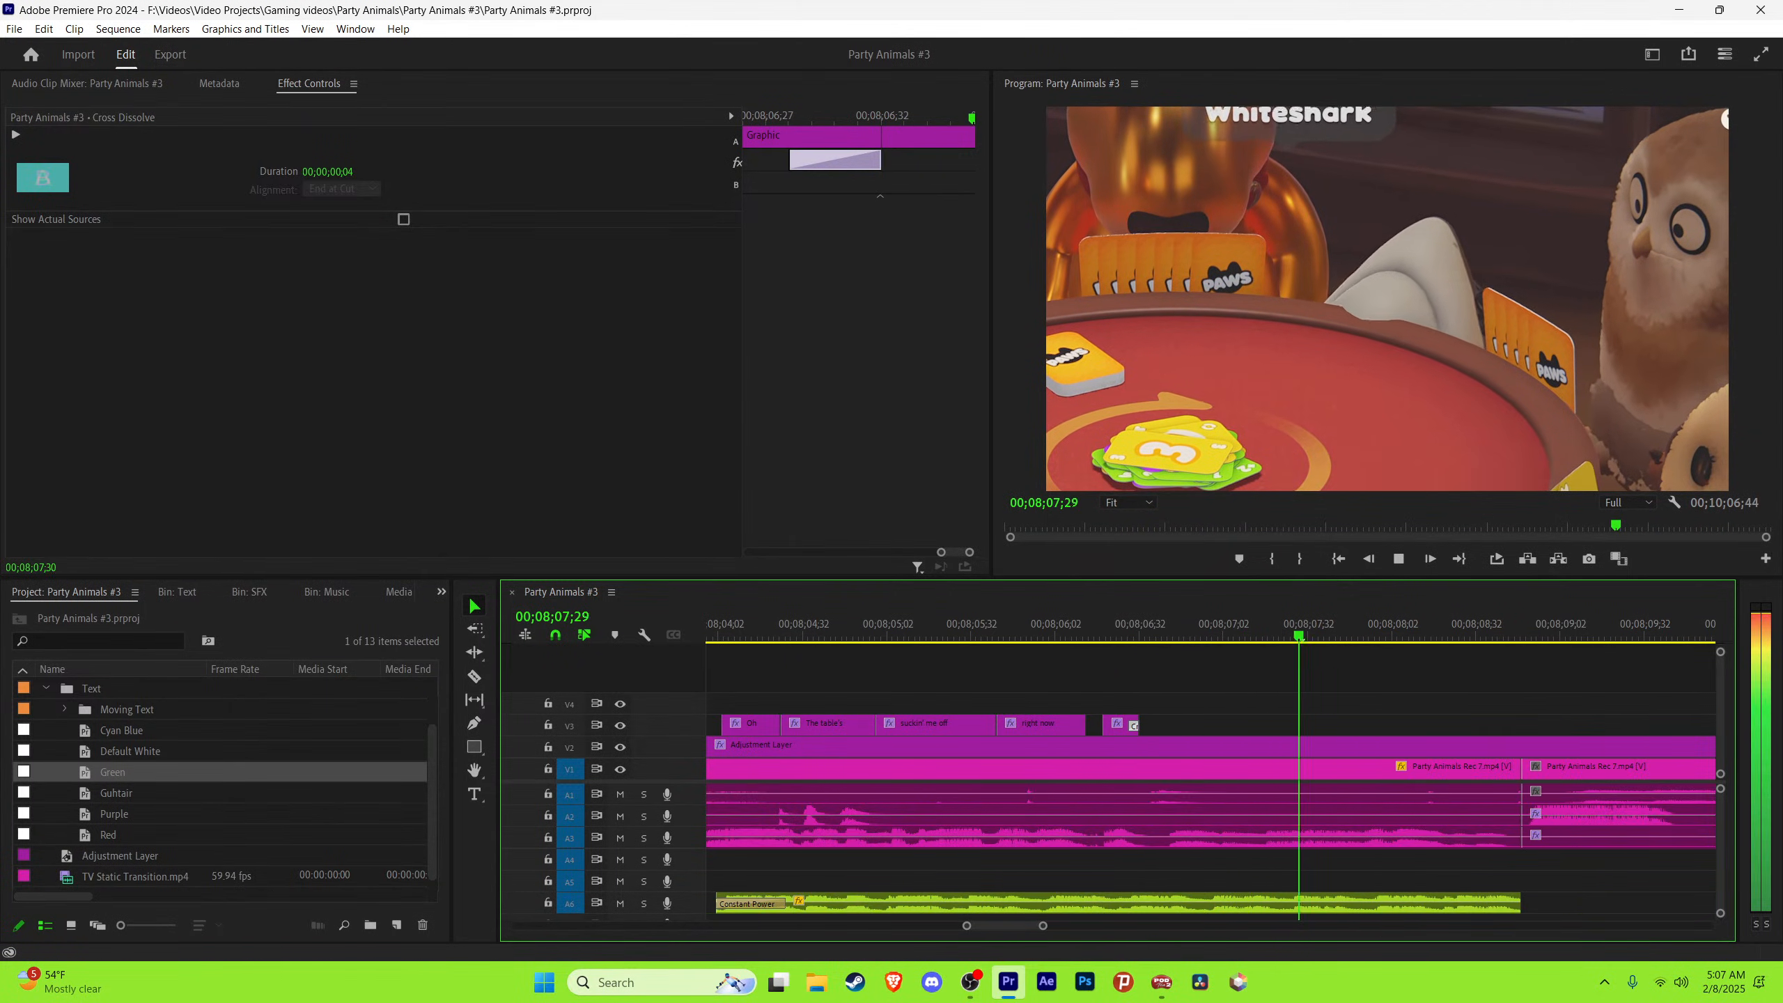
pyautogui.press('space')
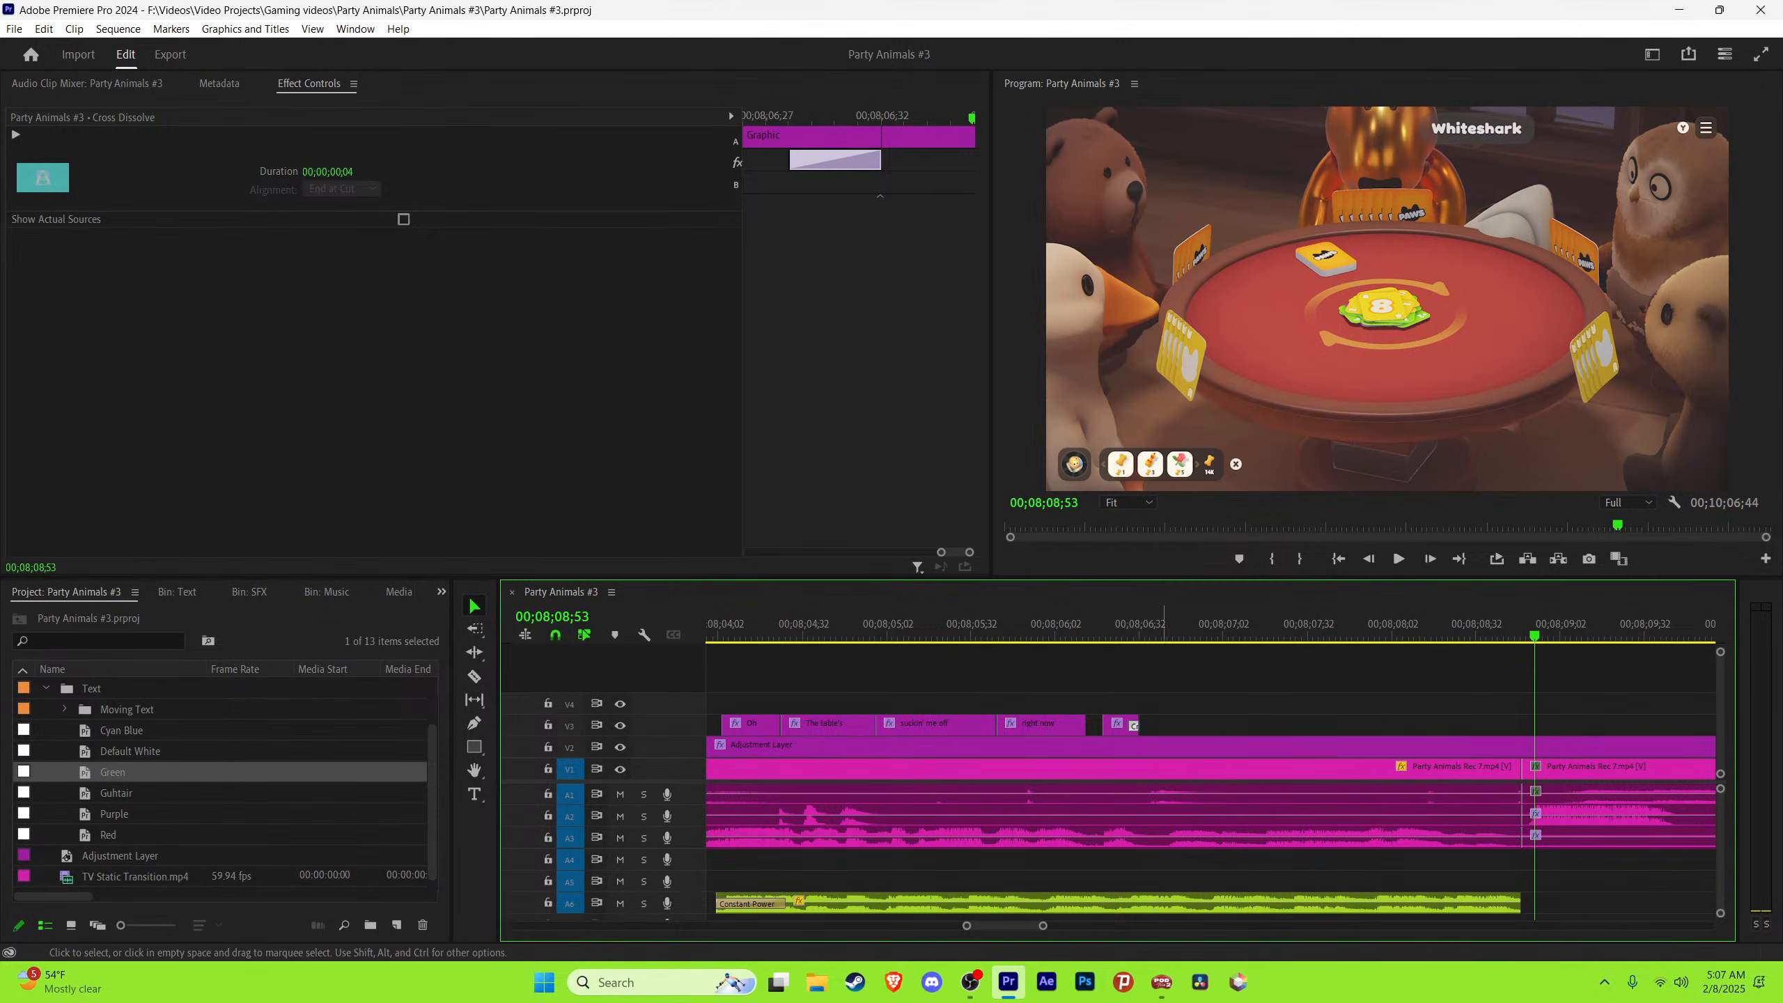
# Step: Paste the copied "Get it" caption at 00;08;06;43, move it down to track V3 and apply the Cyan Blue text style
pyautogui.click(1173, 624)
pyautogui.press('space')
pyautogui.click(1173, 623)
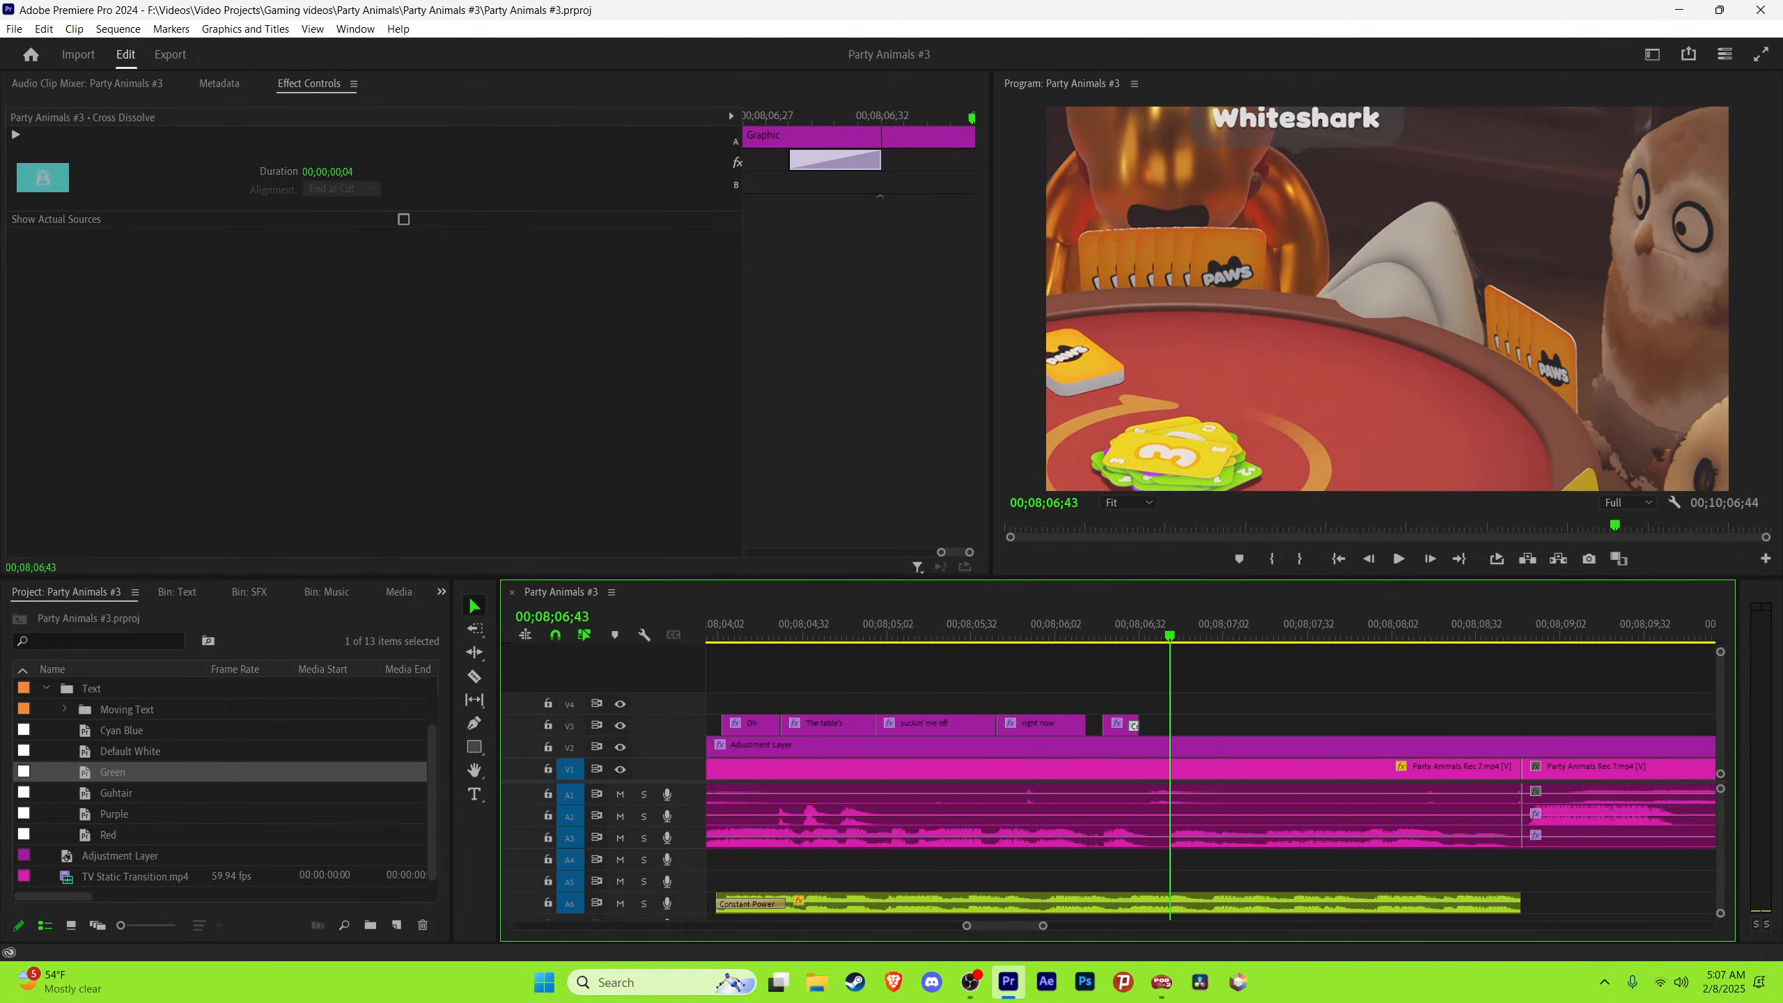
pyautogui.press('space')
pyautogui.click(1173, 623)
pyautogui.hotkey('ctrl', 'v')
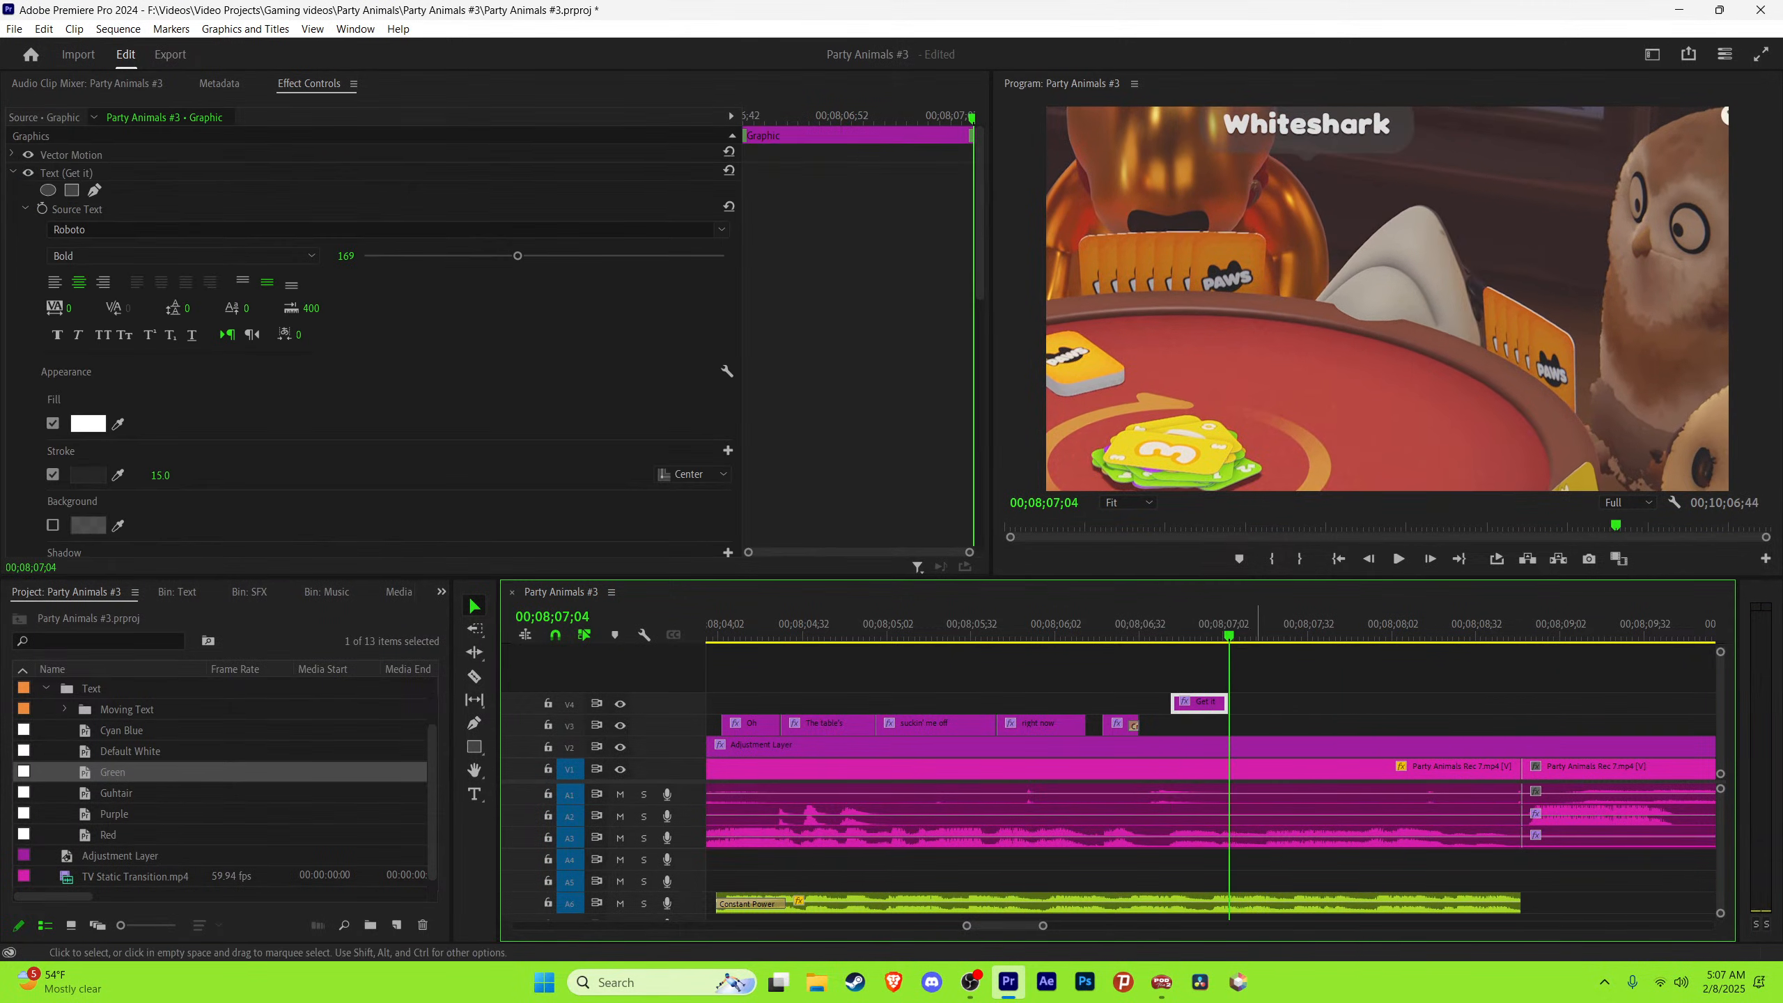
pyautogui.moveTo(1195, 702); pyautogui.dragTo(1196, 724)
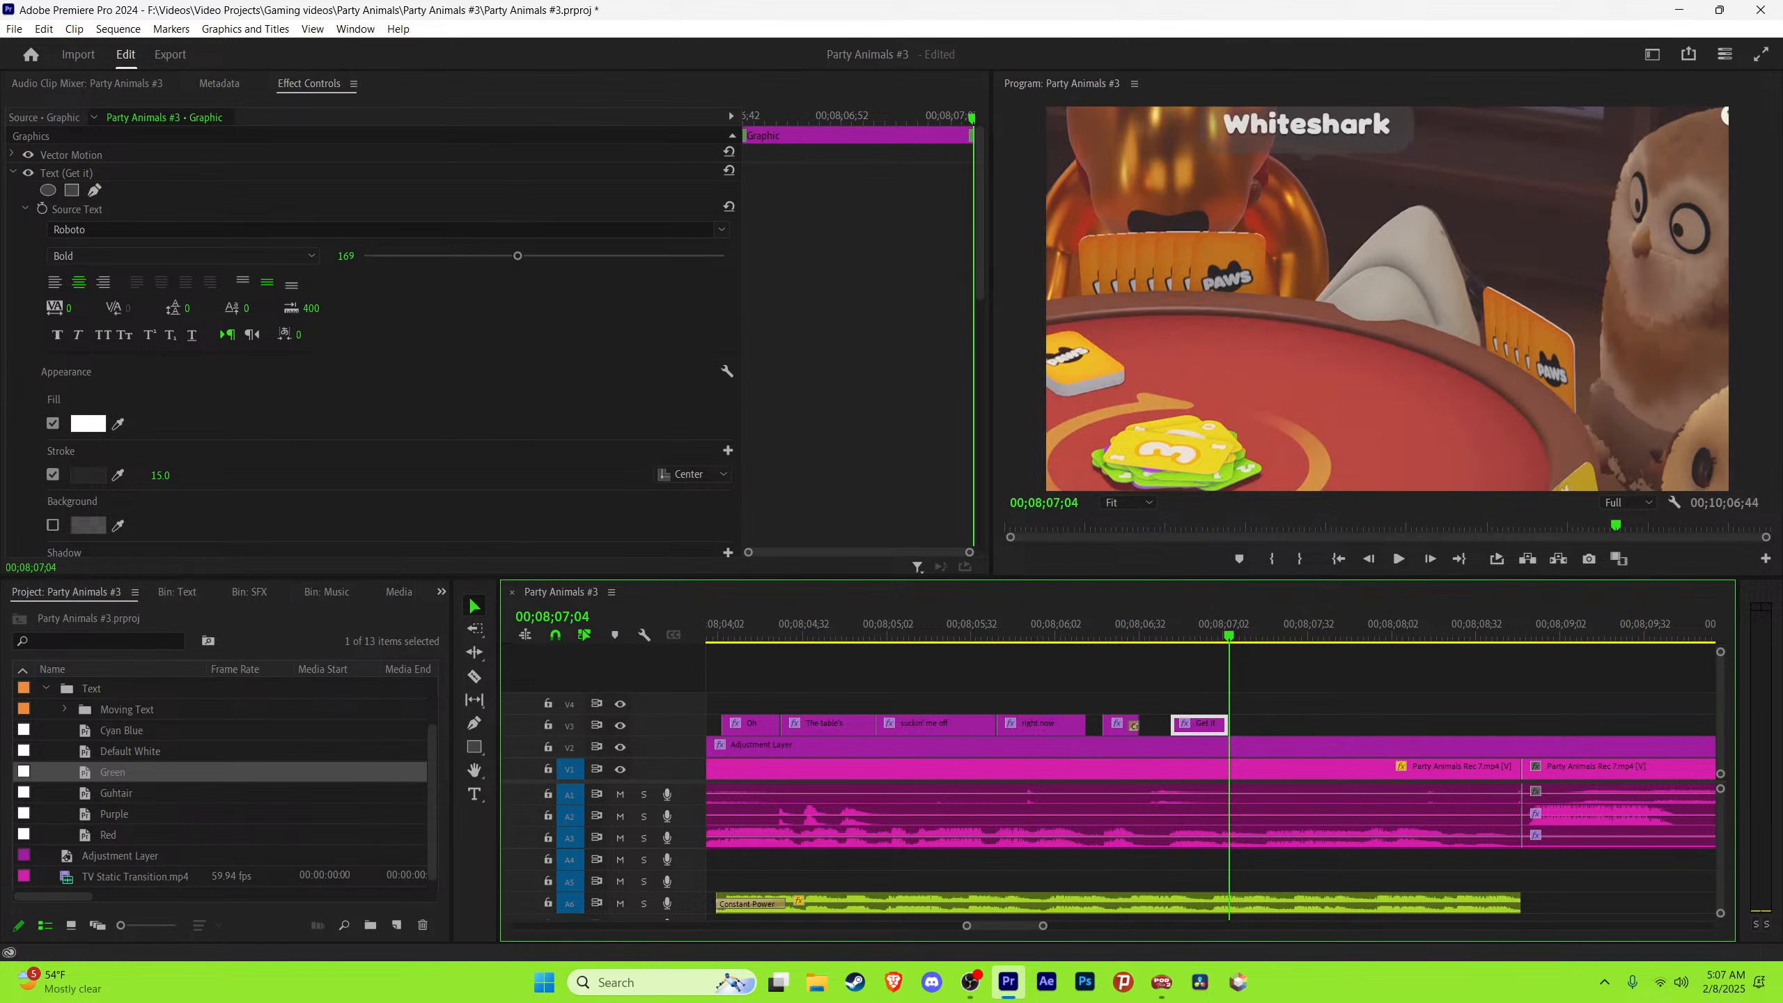
pyautogui.moveTo(121, 731); pyautogui.dragTo(1199, 725)
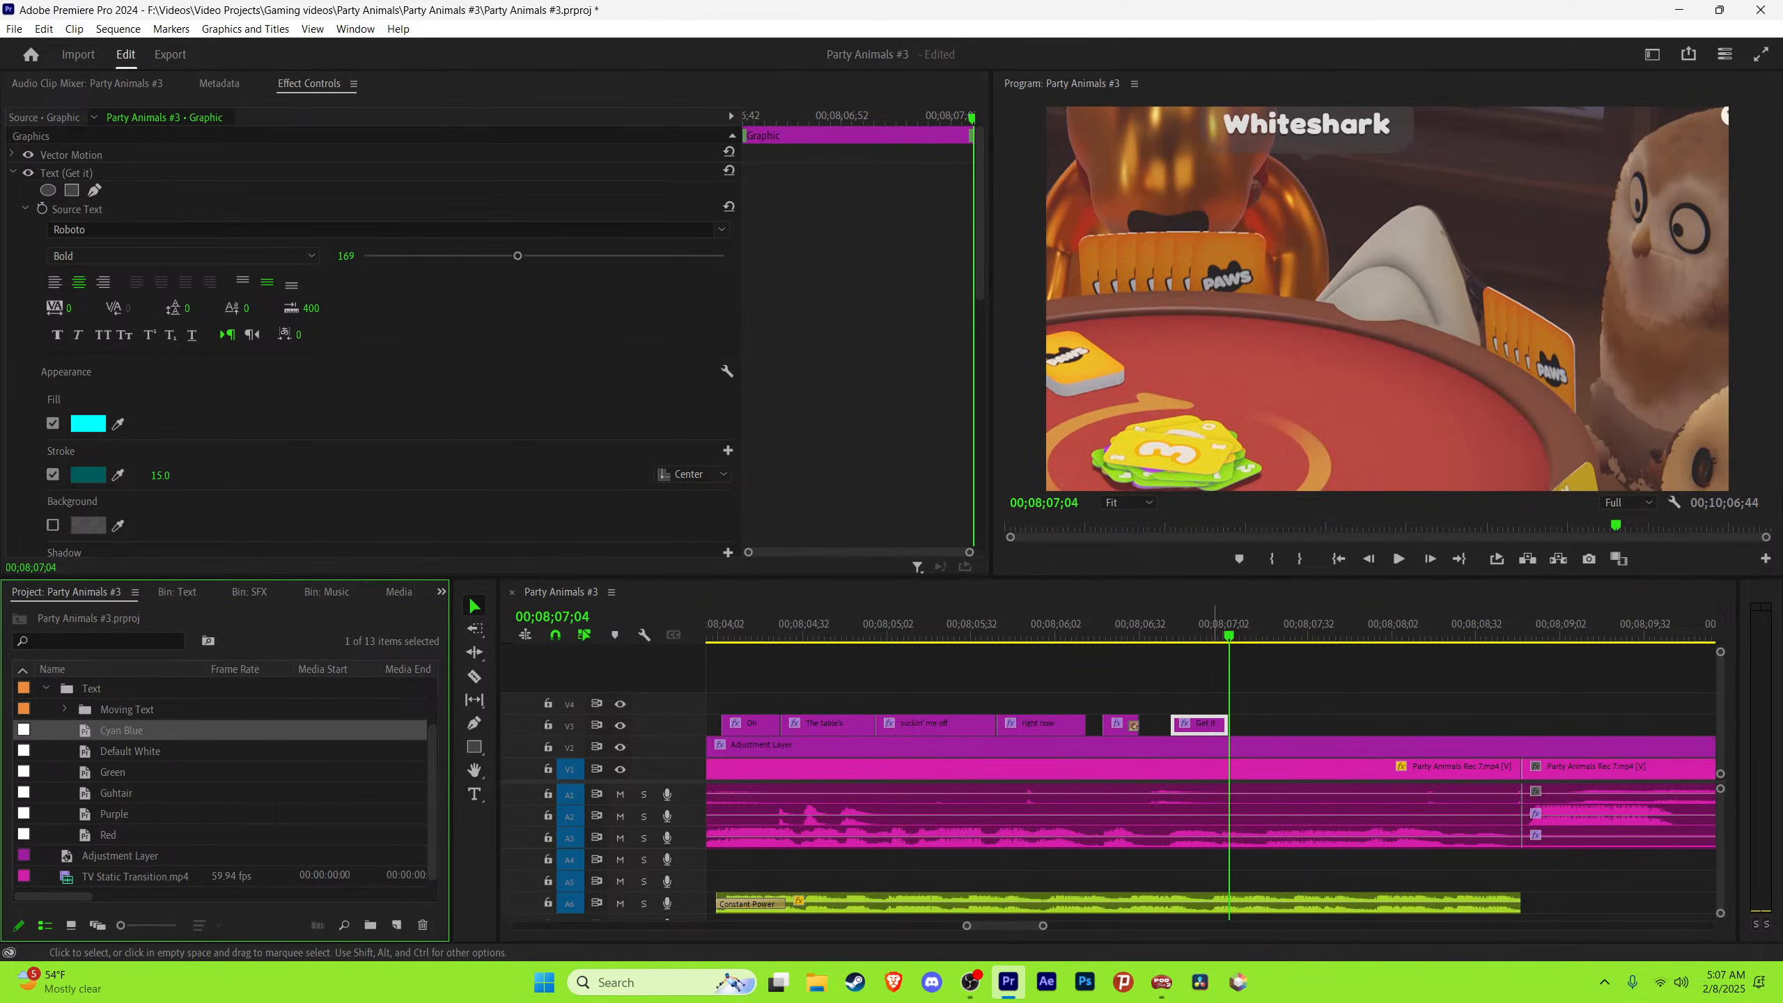
# Step: Change the pasted cyan caption's text to "Oh my God" and save the project
pyautogui.click(1204, 623)
pyautogui.moveTo(1433, 411); pyautogui.dragTo(1362, 411)
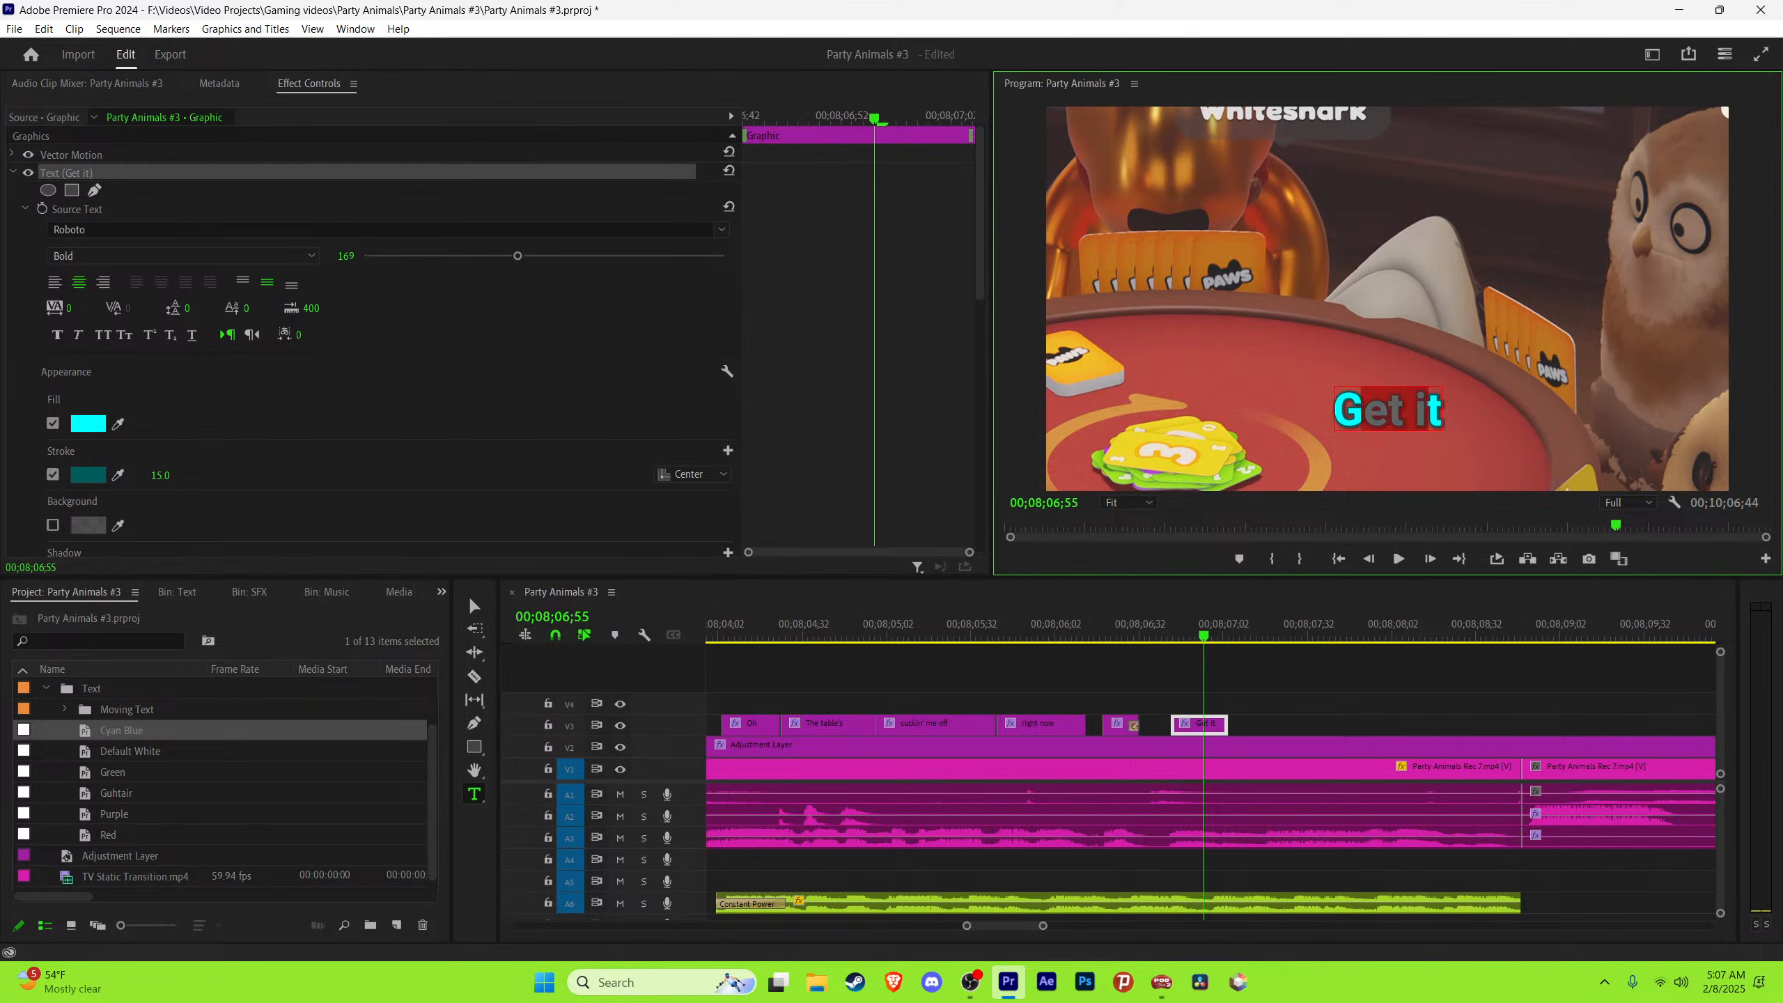
pyautogui.hotkey('ctrl', 'a')
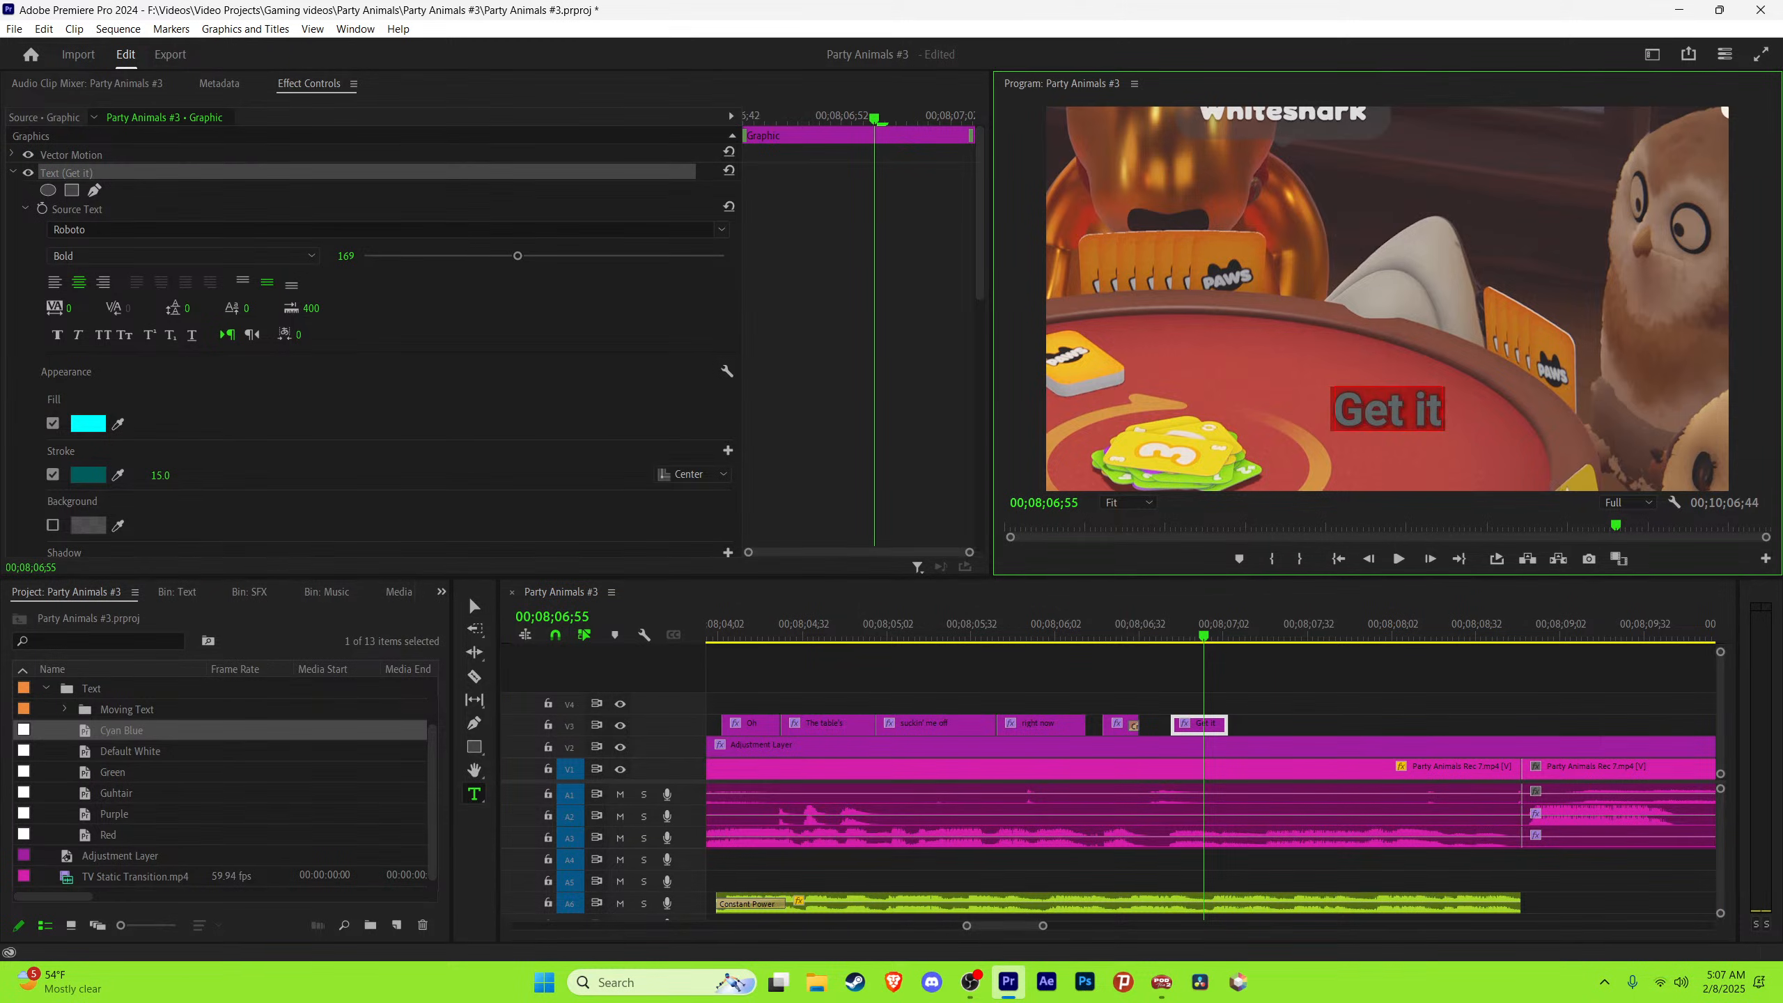
pyautogui.write('Oh my God')
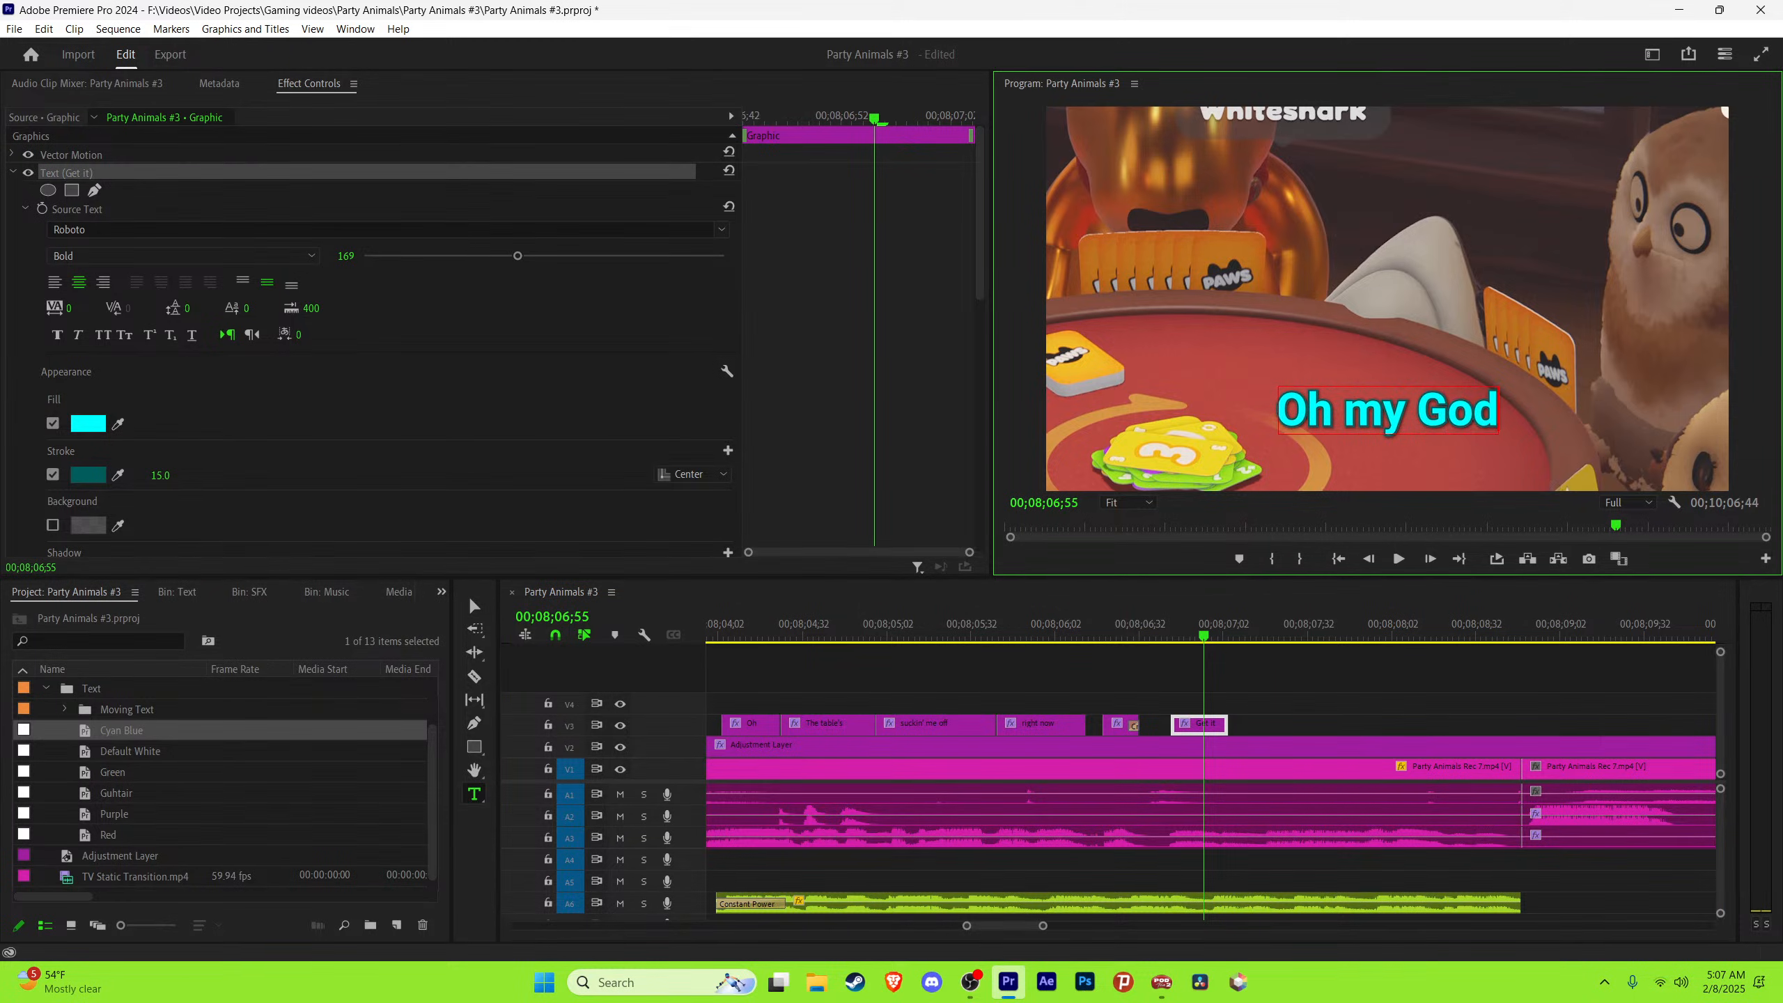
pyautogui.press('Escape')
pyautogui.hotkey('ctrl', 's')
# Step: Extend the "Oh my God" caption's end to about 00;08;08;02 and replay it from just before its start
pyautogui.press('space')
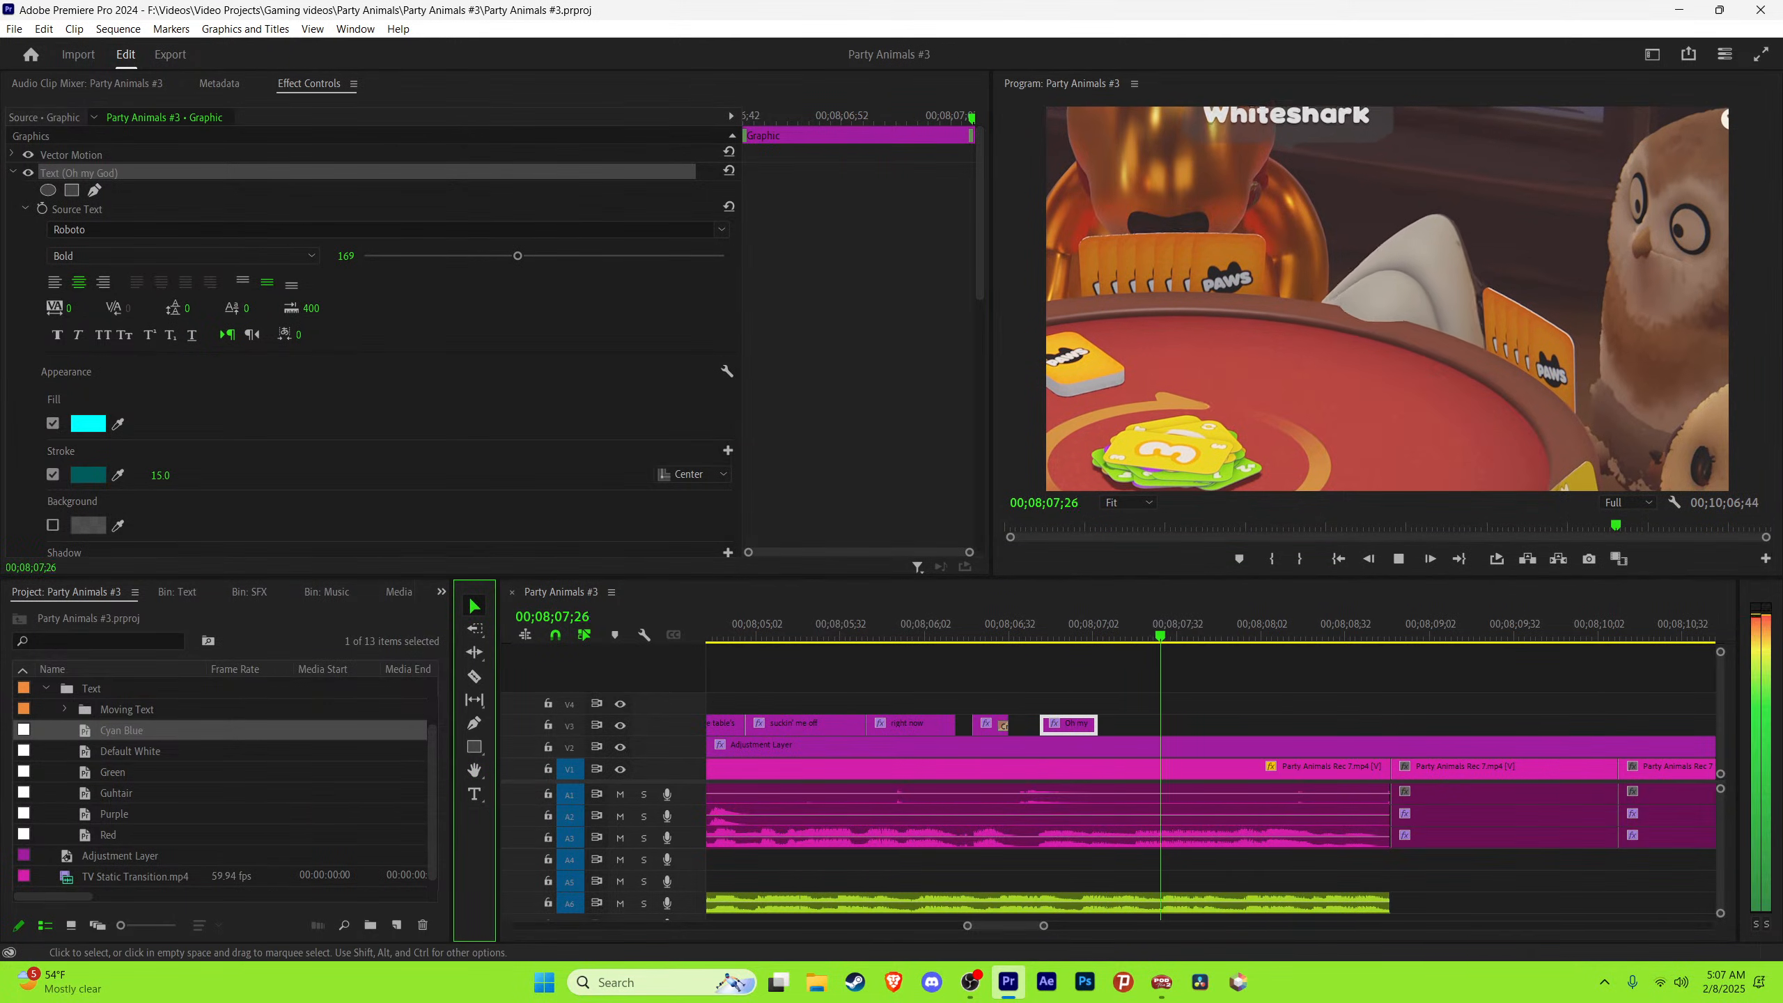
pyautogui.moveTo(1096, 724); pyautogui.dragTo(1259, 724)
pyautogui.press('space')
pyautogui.click(1031, 624)
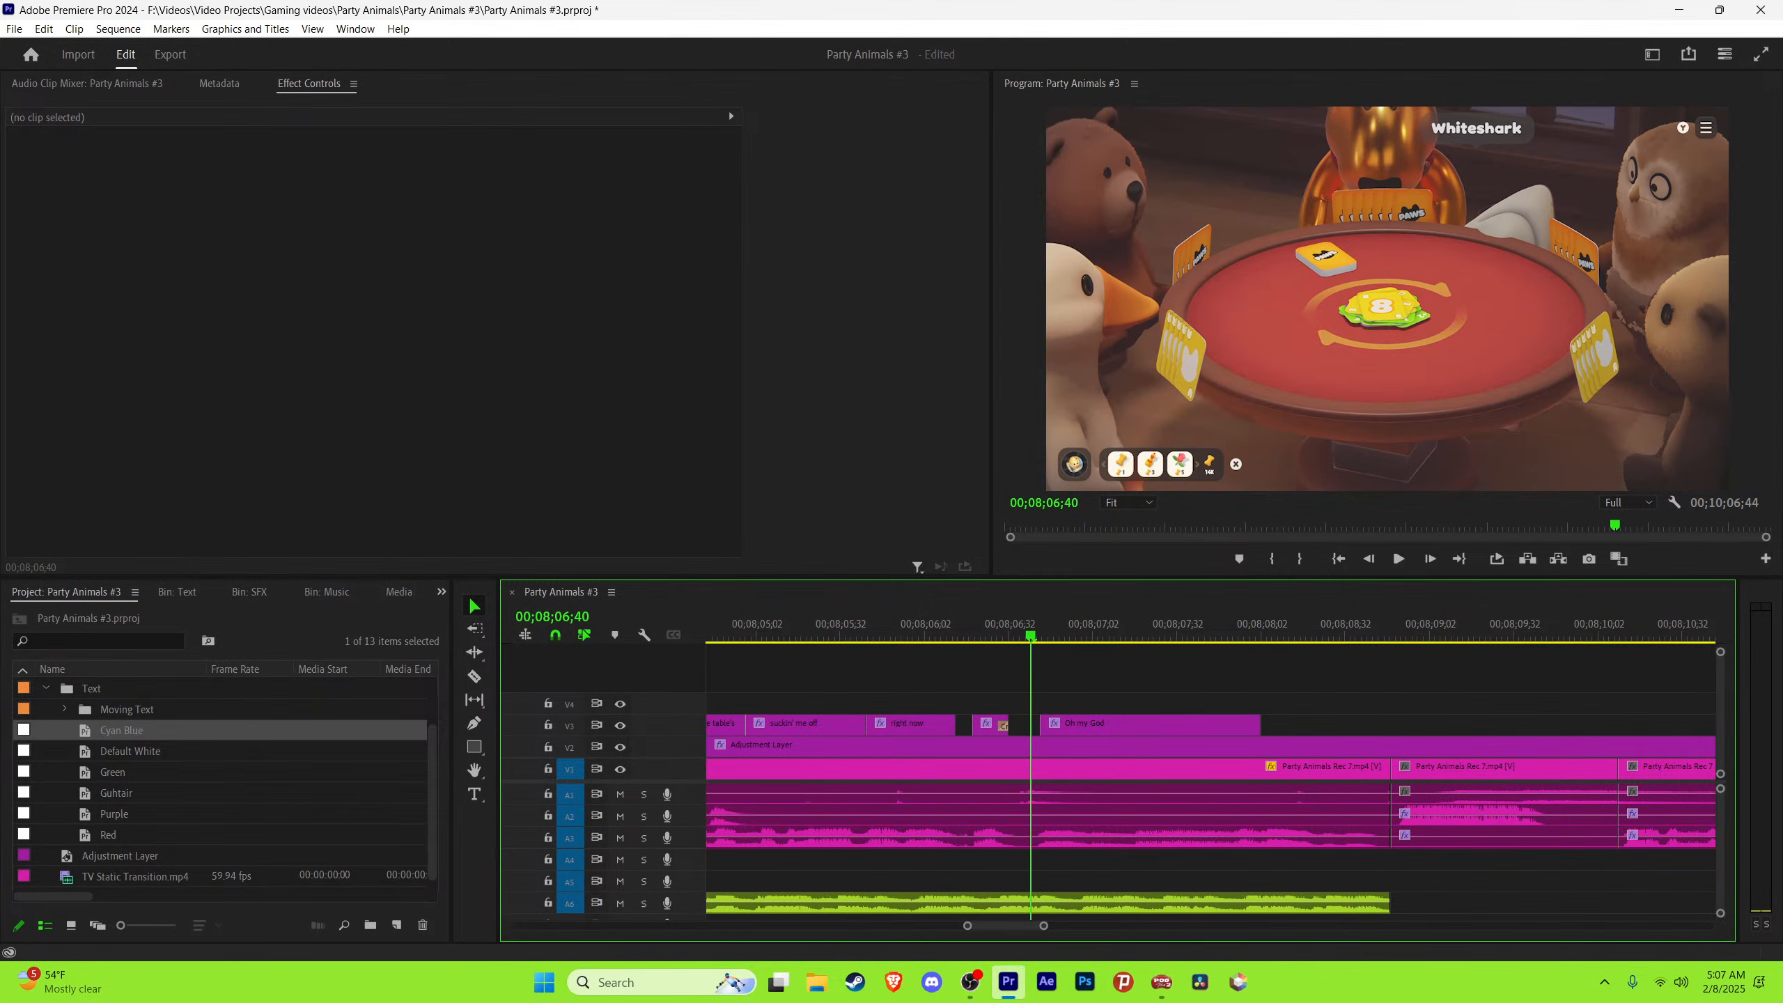
pyautogui.press('space')
pyautogui.press('space')
# Step: Move the "Oh my God" caption beside the owl using Vector Motion, at position about 2083.3, 504.5
pyautogui.click(1141, 725)
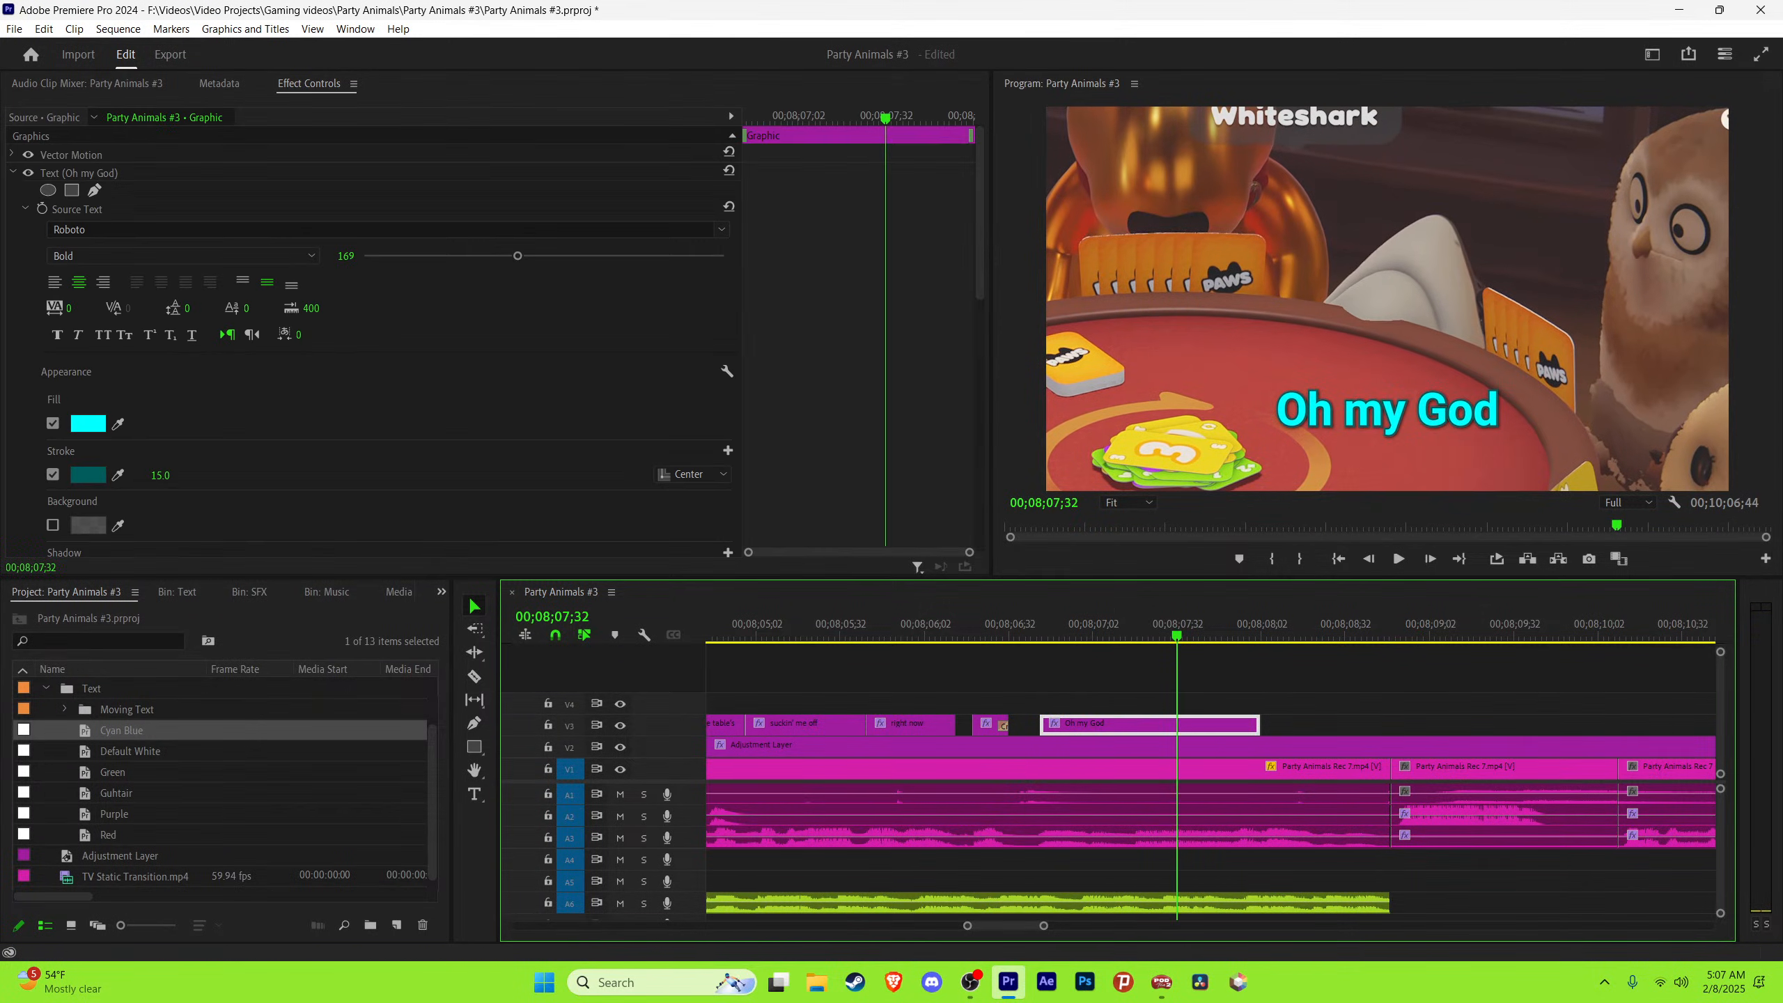
pyautogui.click(745, 118)
pyautogui.hotkey('ctrl', 's')
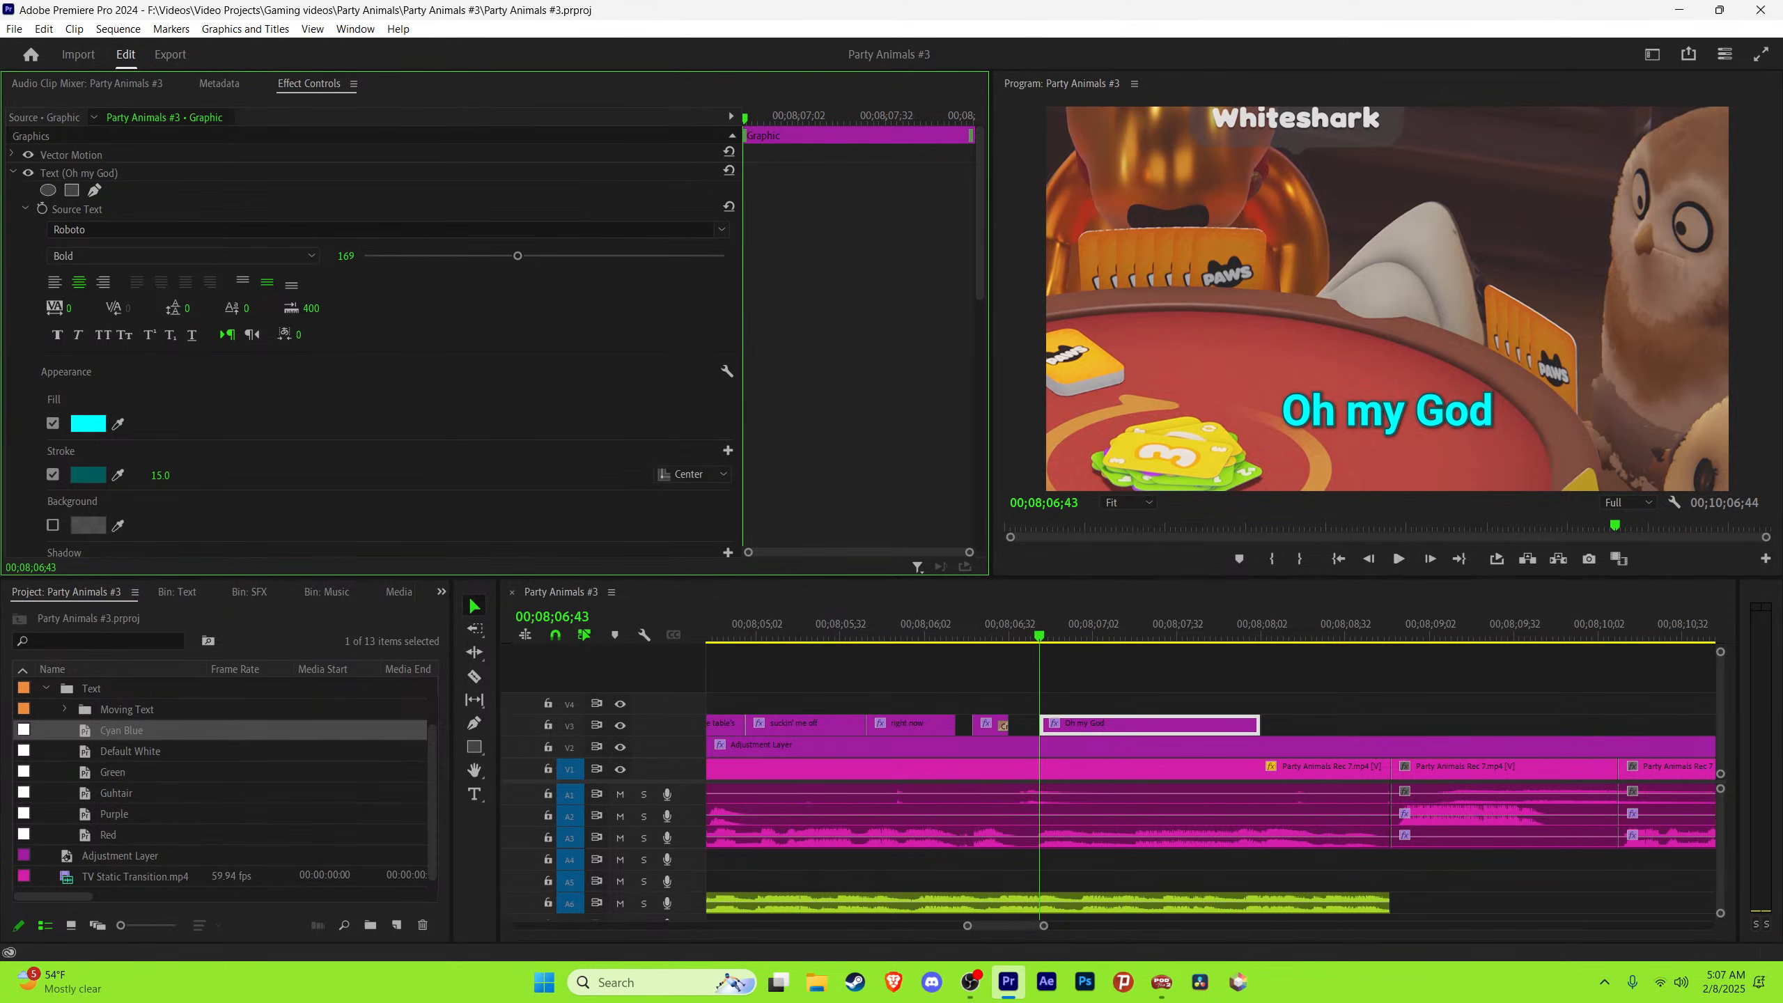
pyautogui.click(13, 172)
pyautogui.click(71, 155)
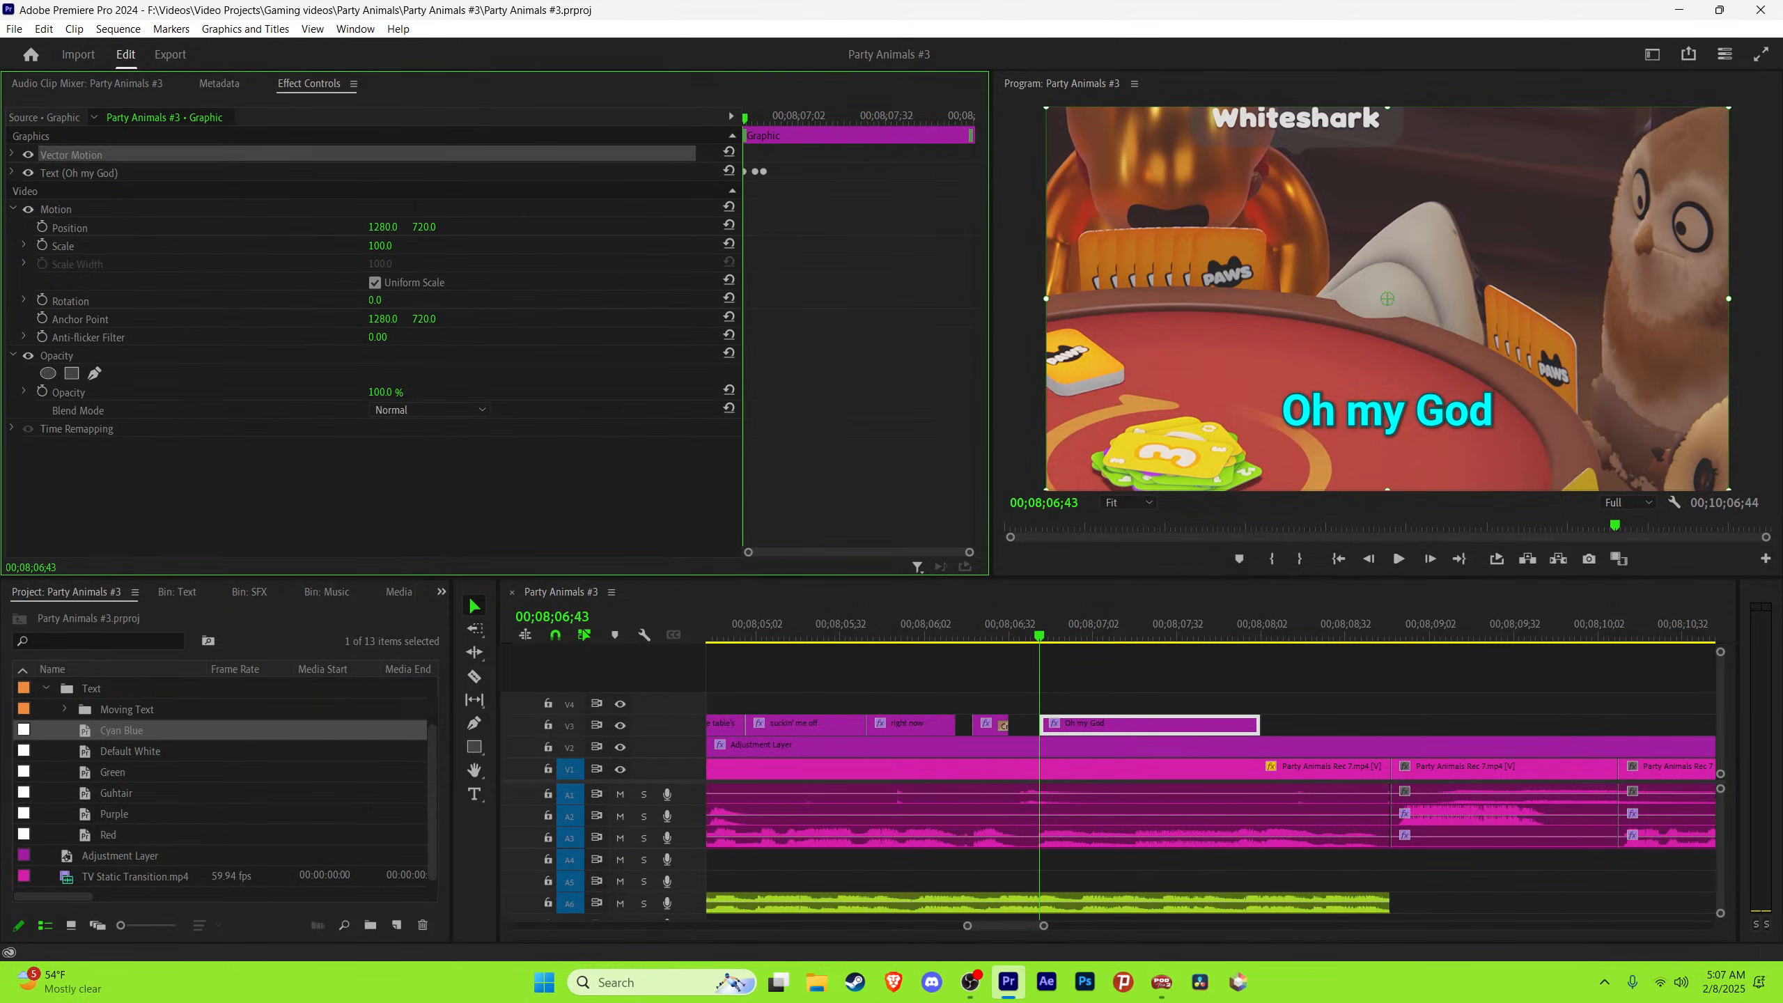
pyautogui.click(11, 154)
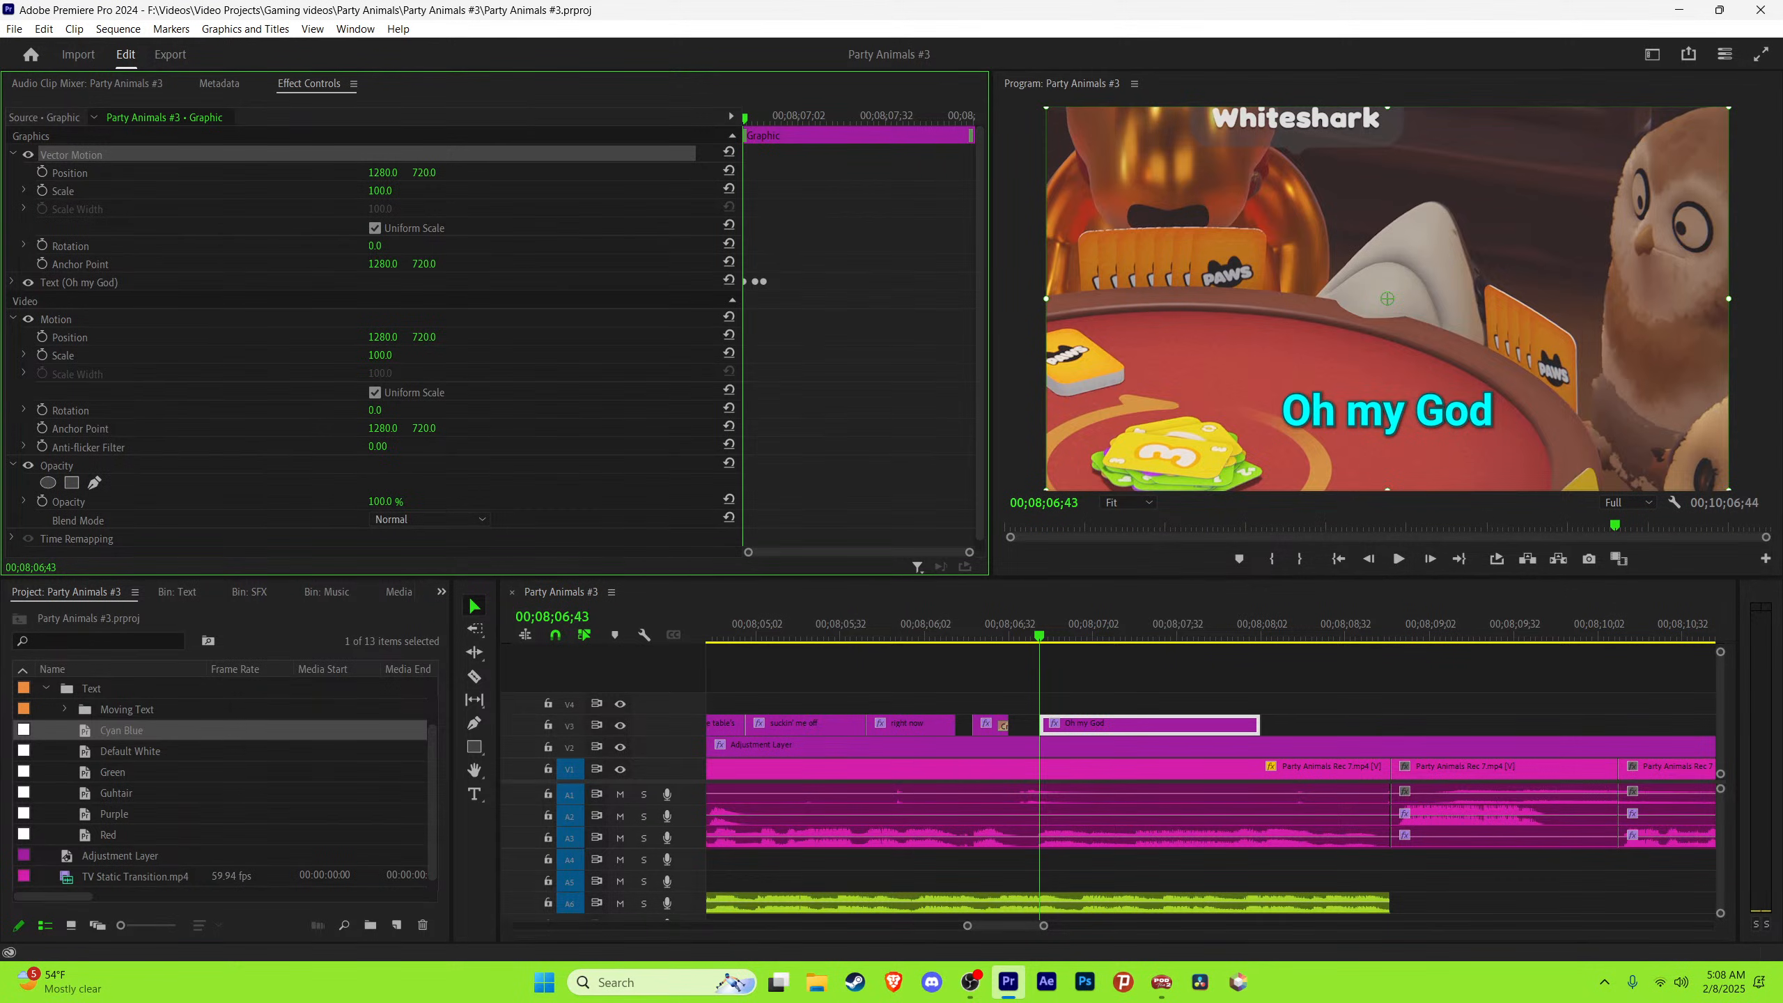
pyautogui.moveTo(1388, 411); pyautogui.dragTo(1600, 352)
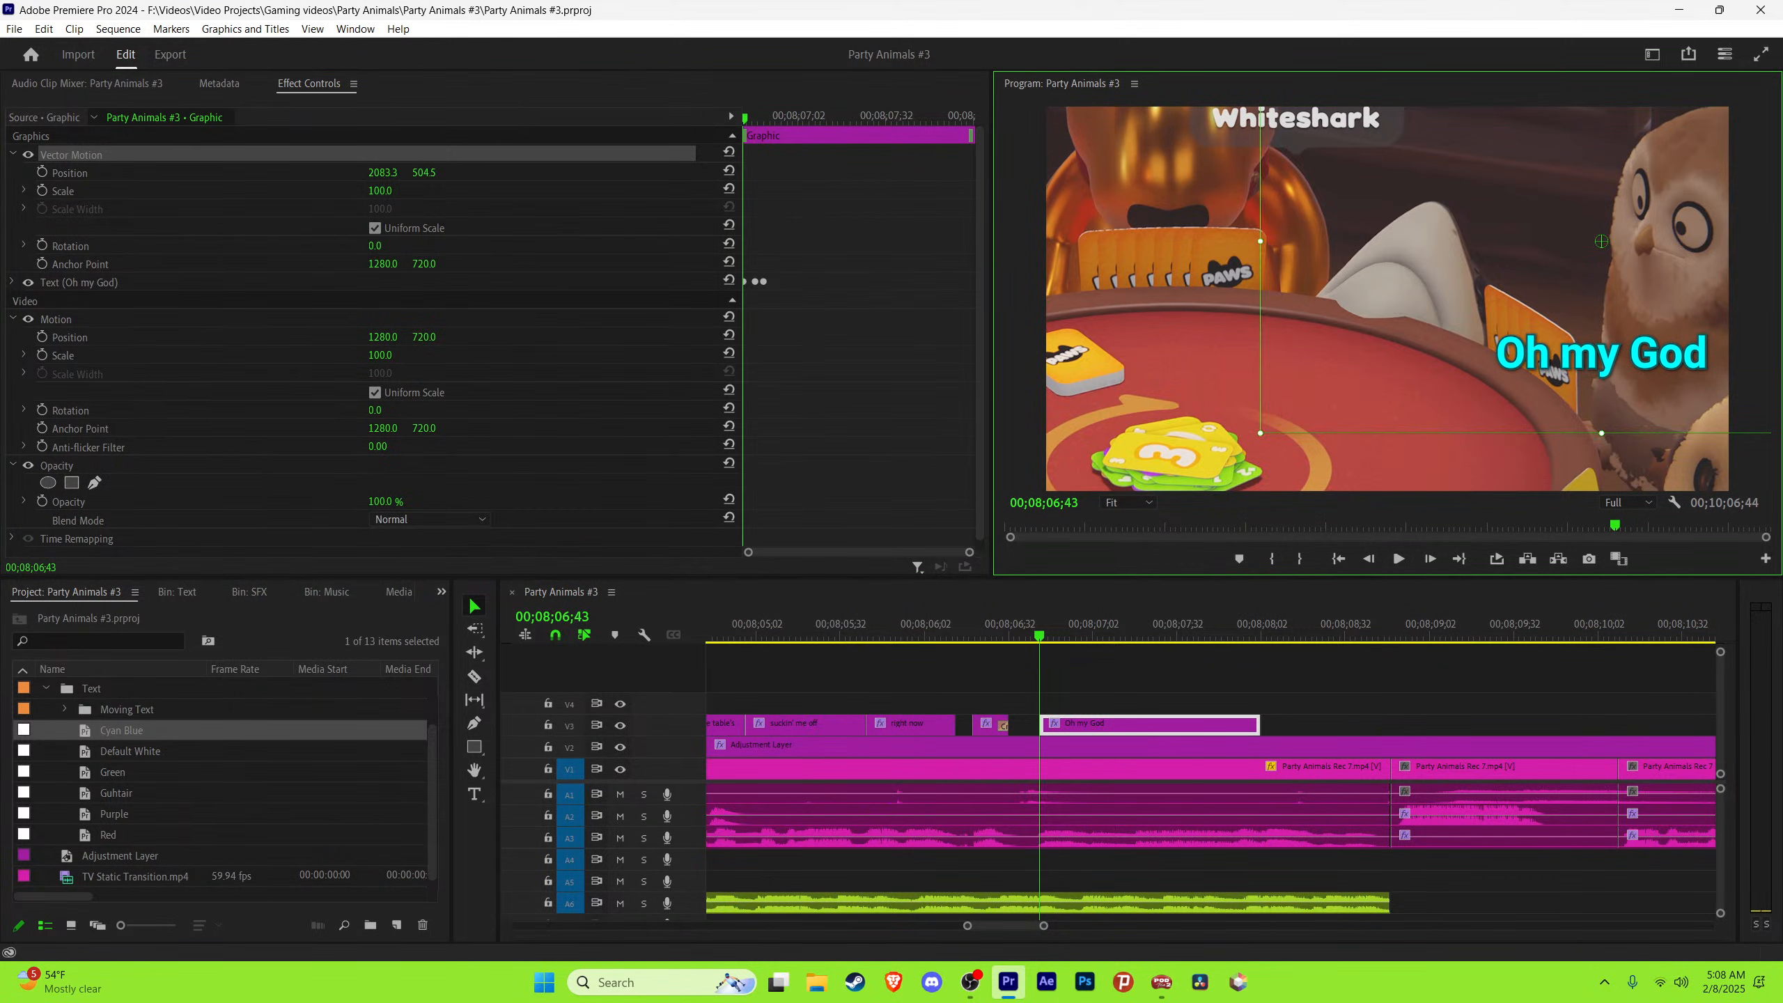
# Step: Replay the repositioned "Oh my God" caption from within the "Uh" caption and save the project
pyautogui.press('space')
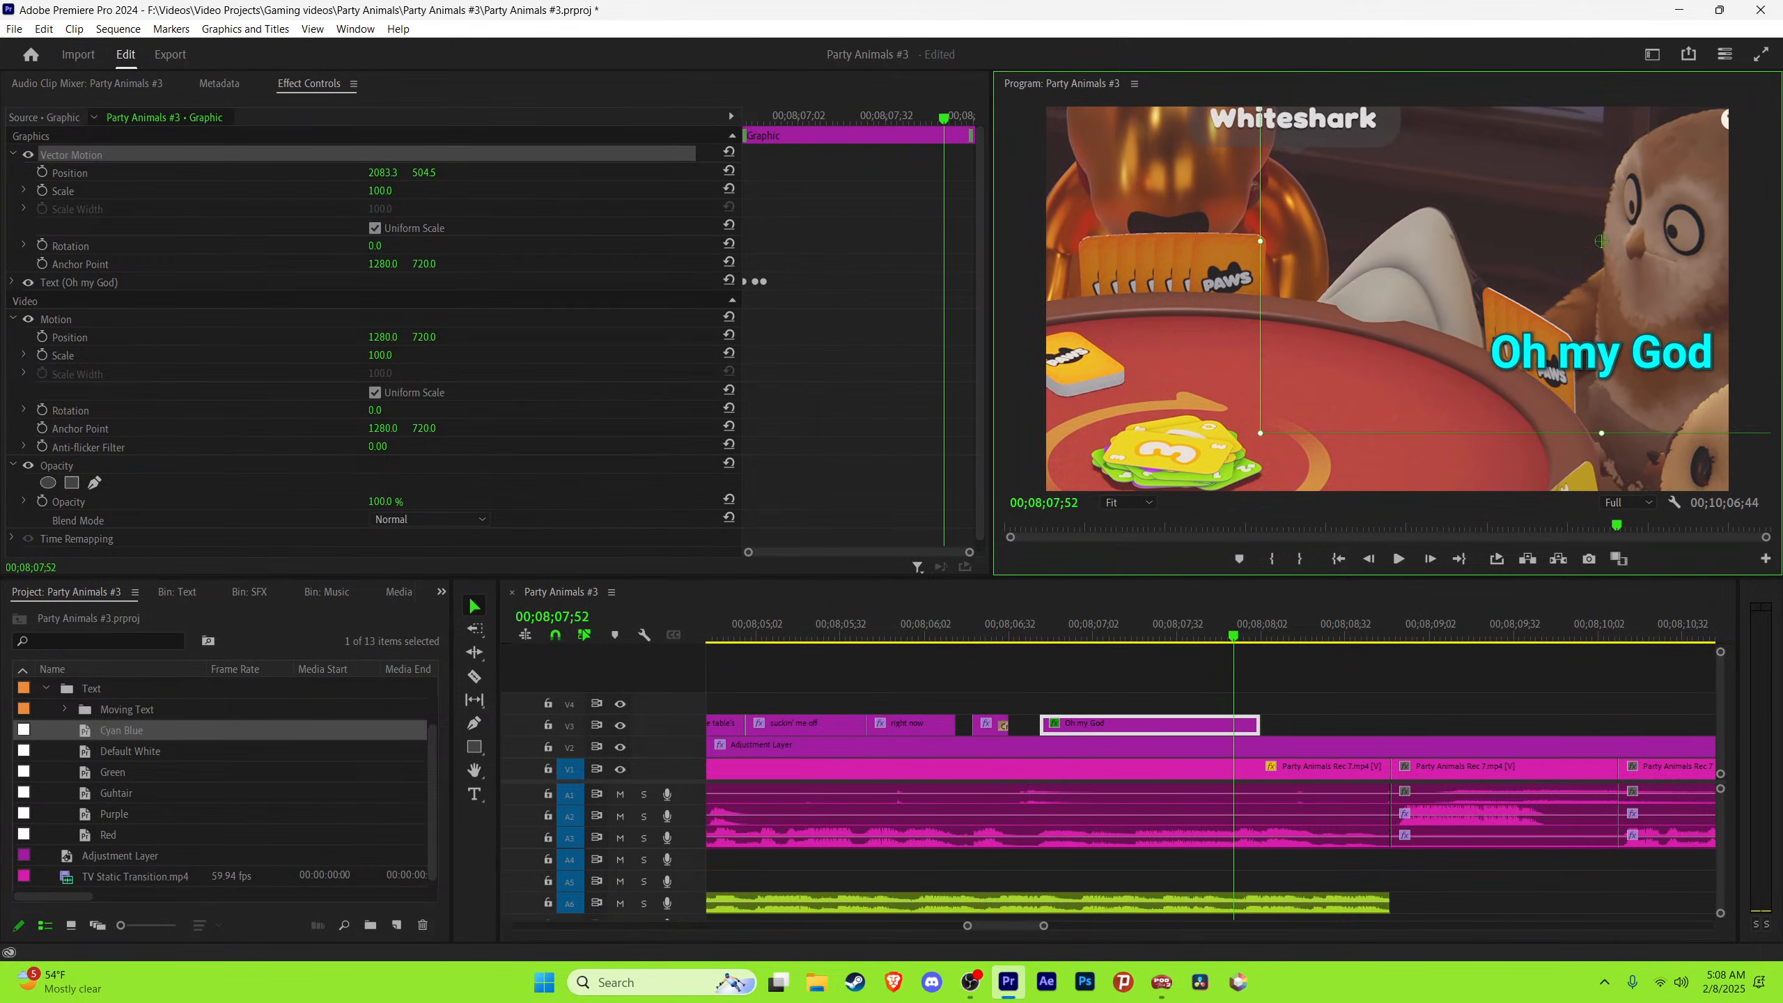
pyautogui.press('space')
pyautogui.click(984, 626)
pyautogui.hotkey('ctrl', 's')
pyautogui.hotkey('ctrl', 'shift', 'a')
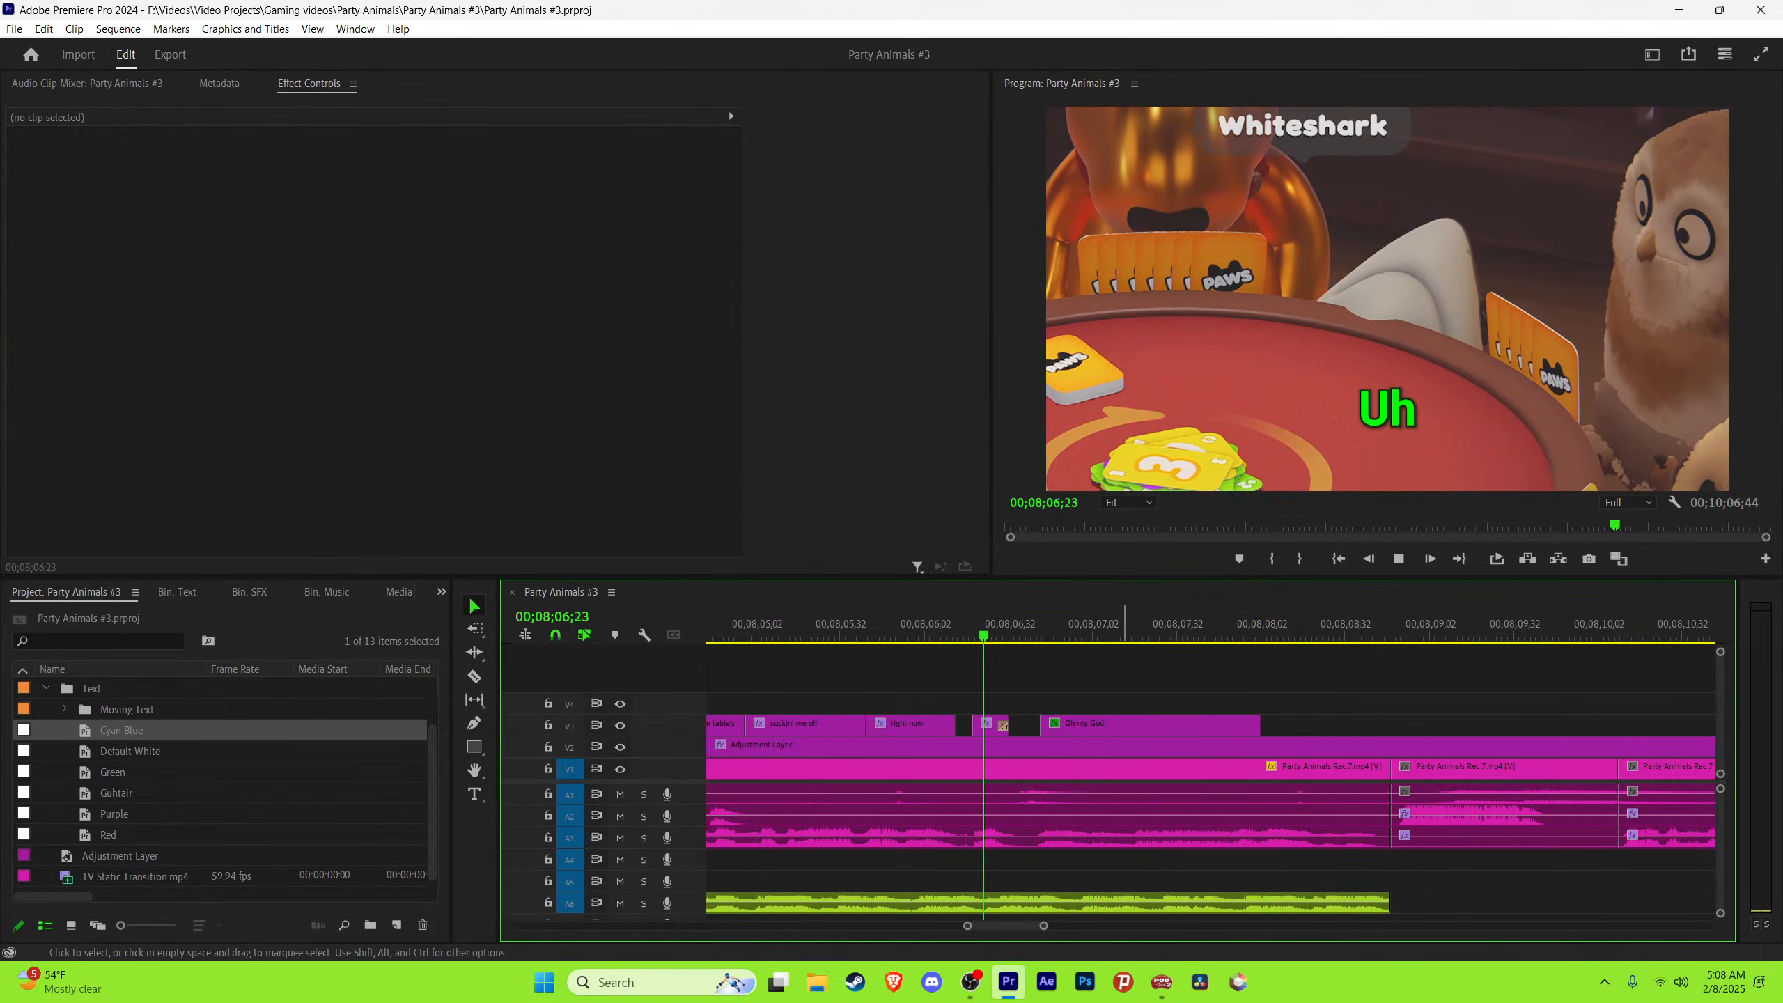
pyautogui.press('space')
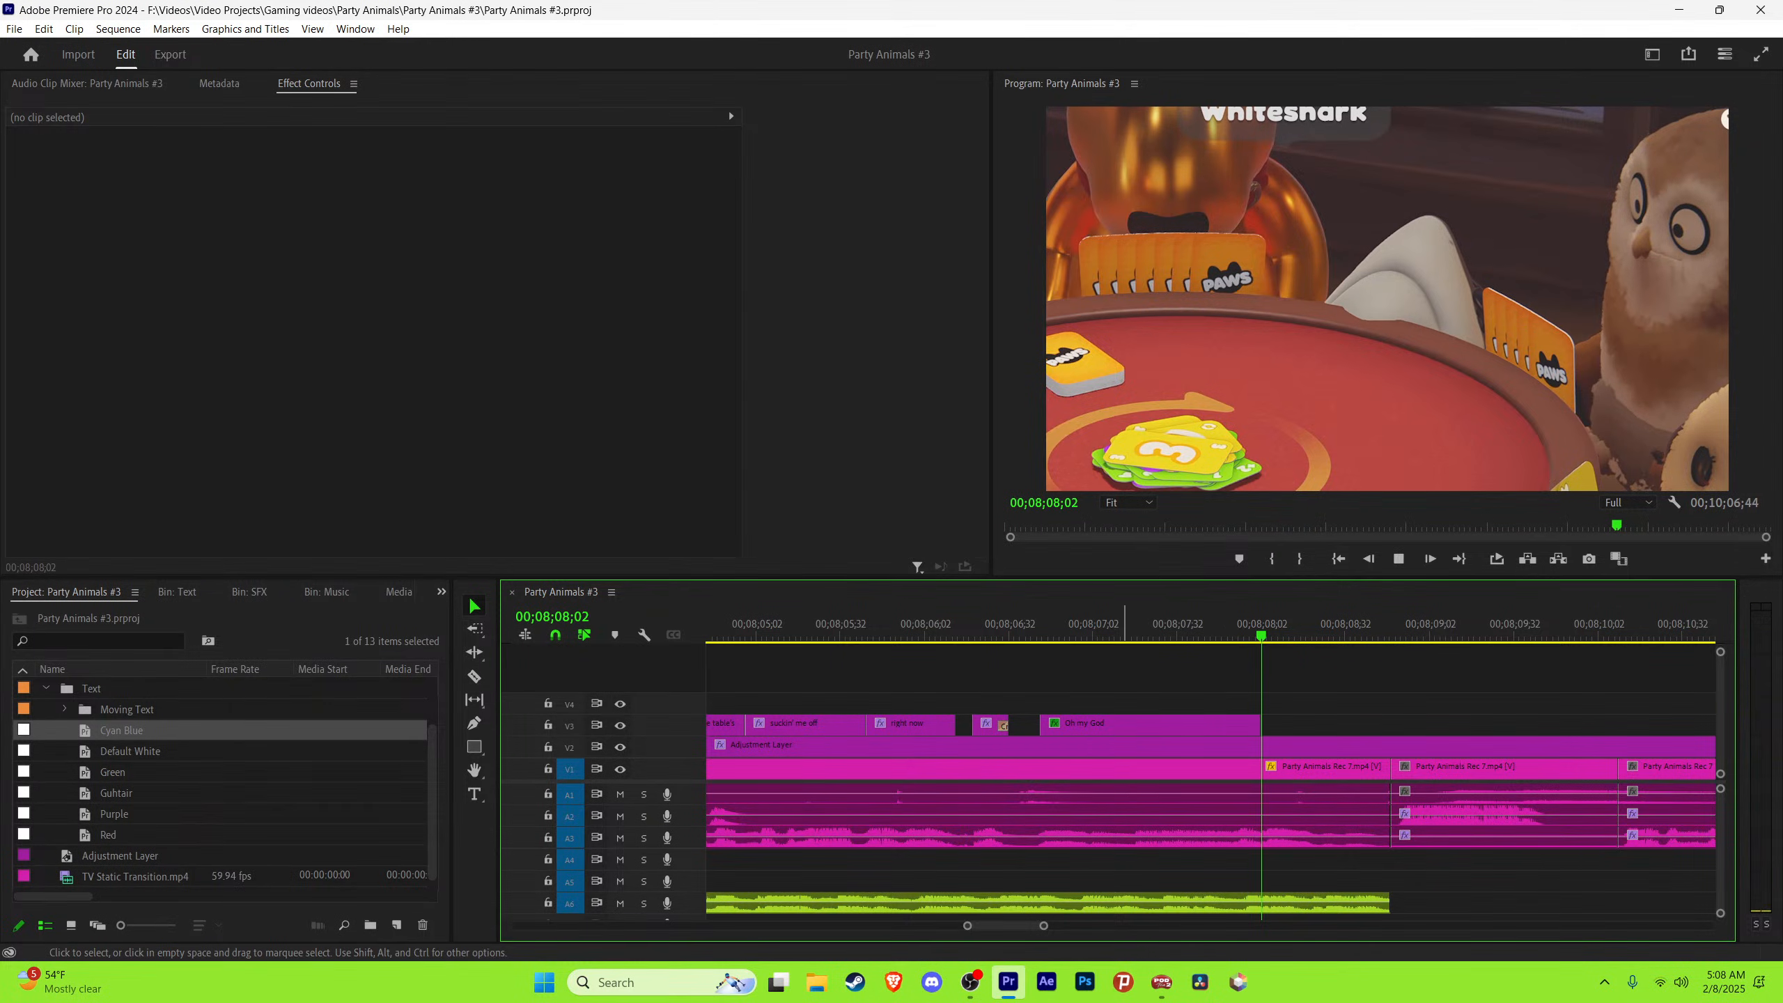
# Step: Play through the following clips to find the next dialogue, saving the project, and return to the edit point at 00;08;13;12
pyautogui.press('-')
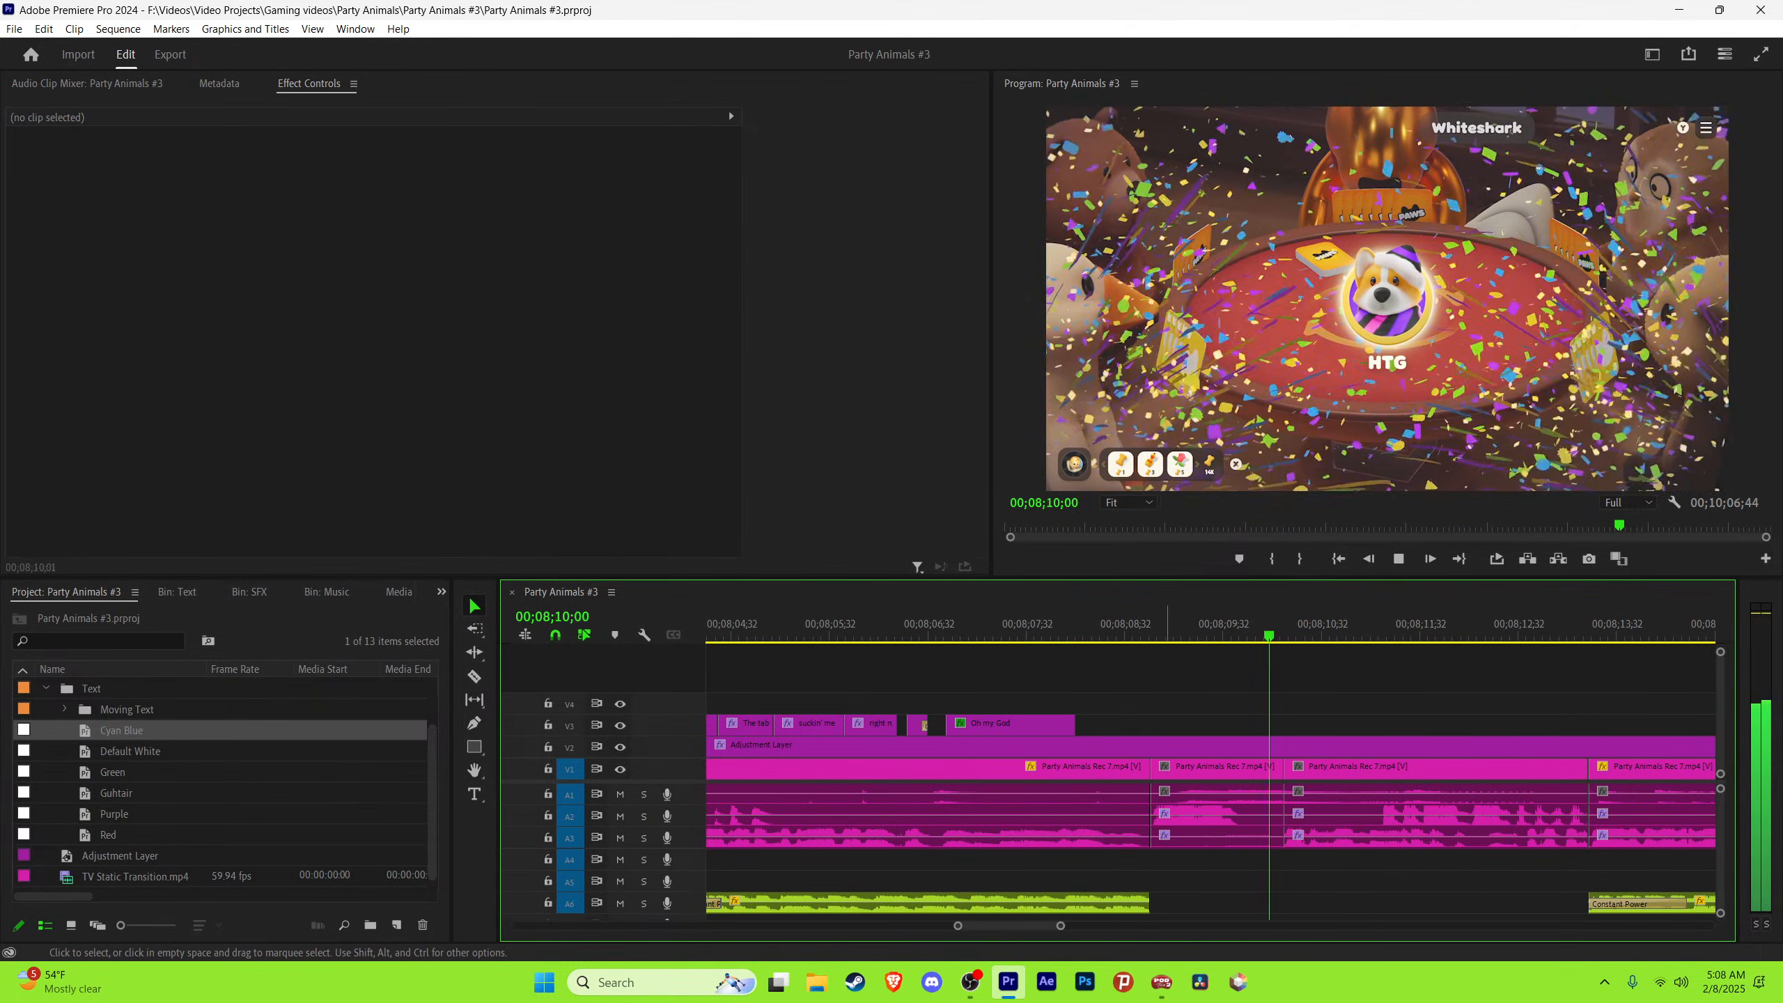
pyautogui.hotkey('ctrl', 's')
pyautogui.press('-')
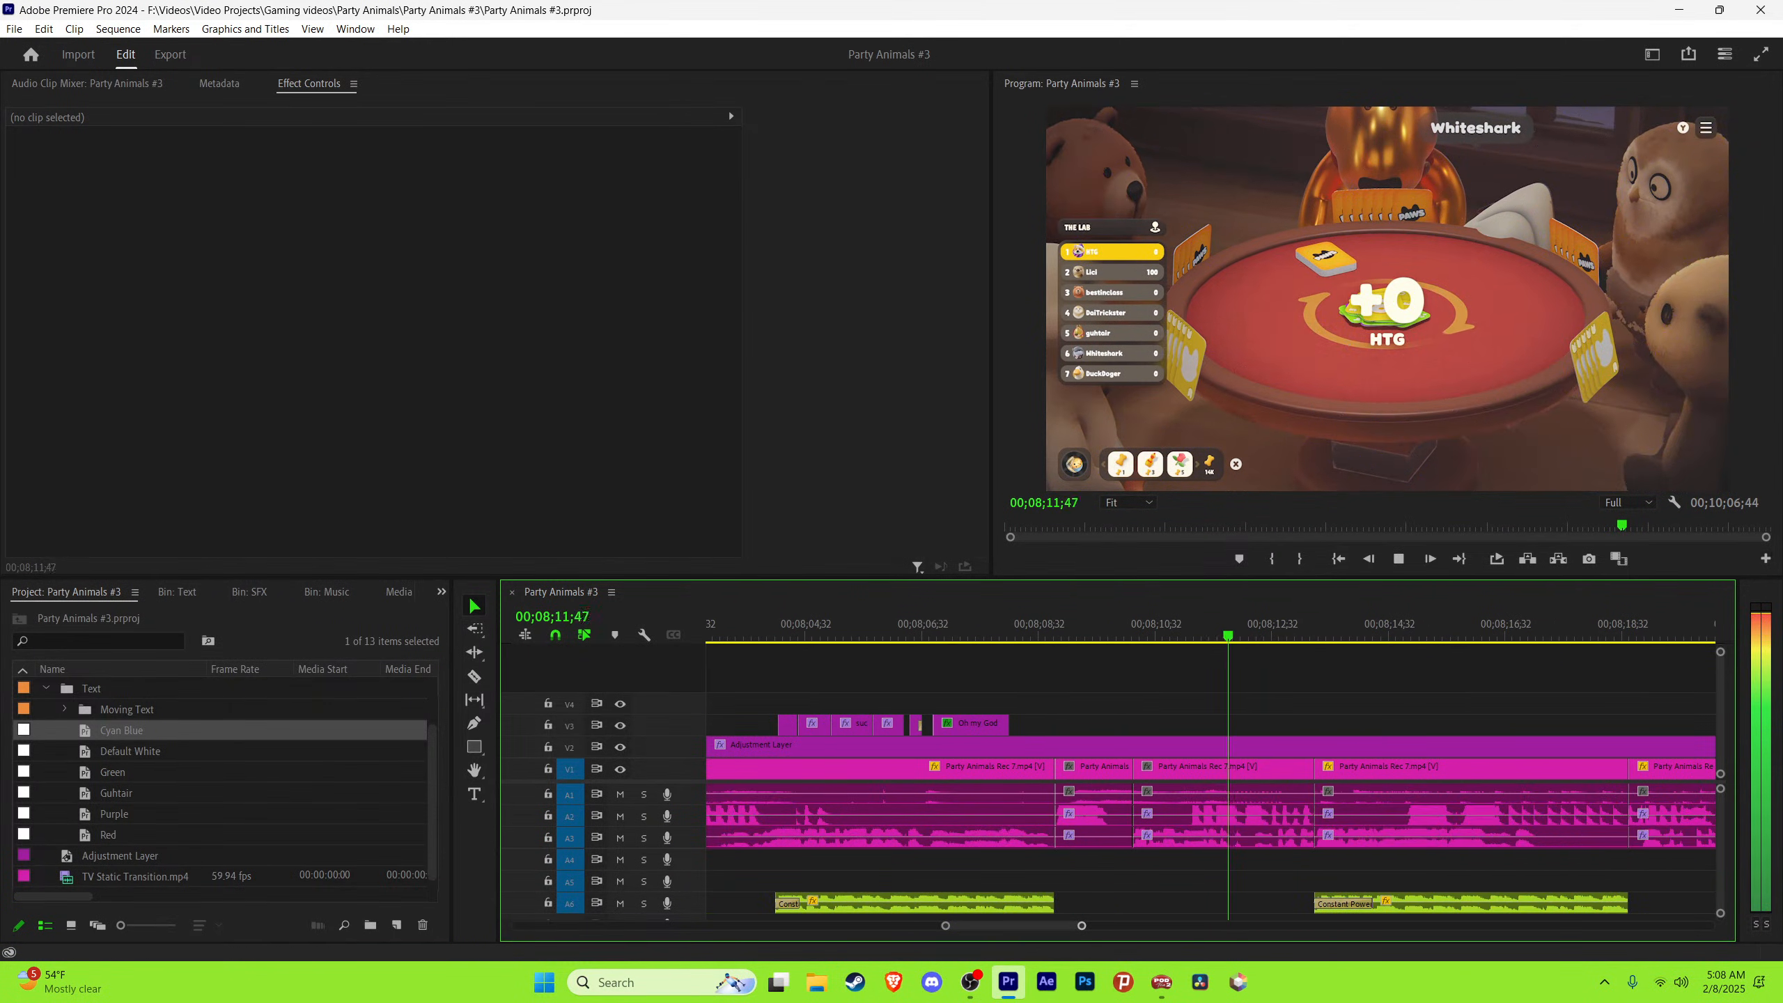
pyautogui.hotkey('ctrl', 's')
pyautogui.press('-')
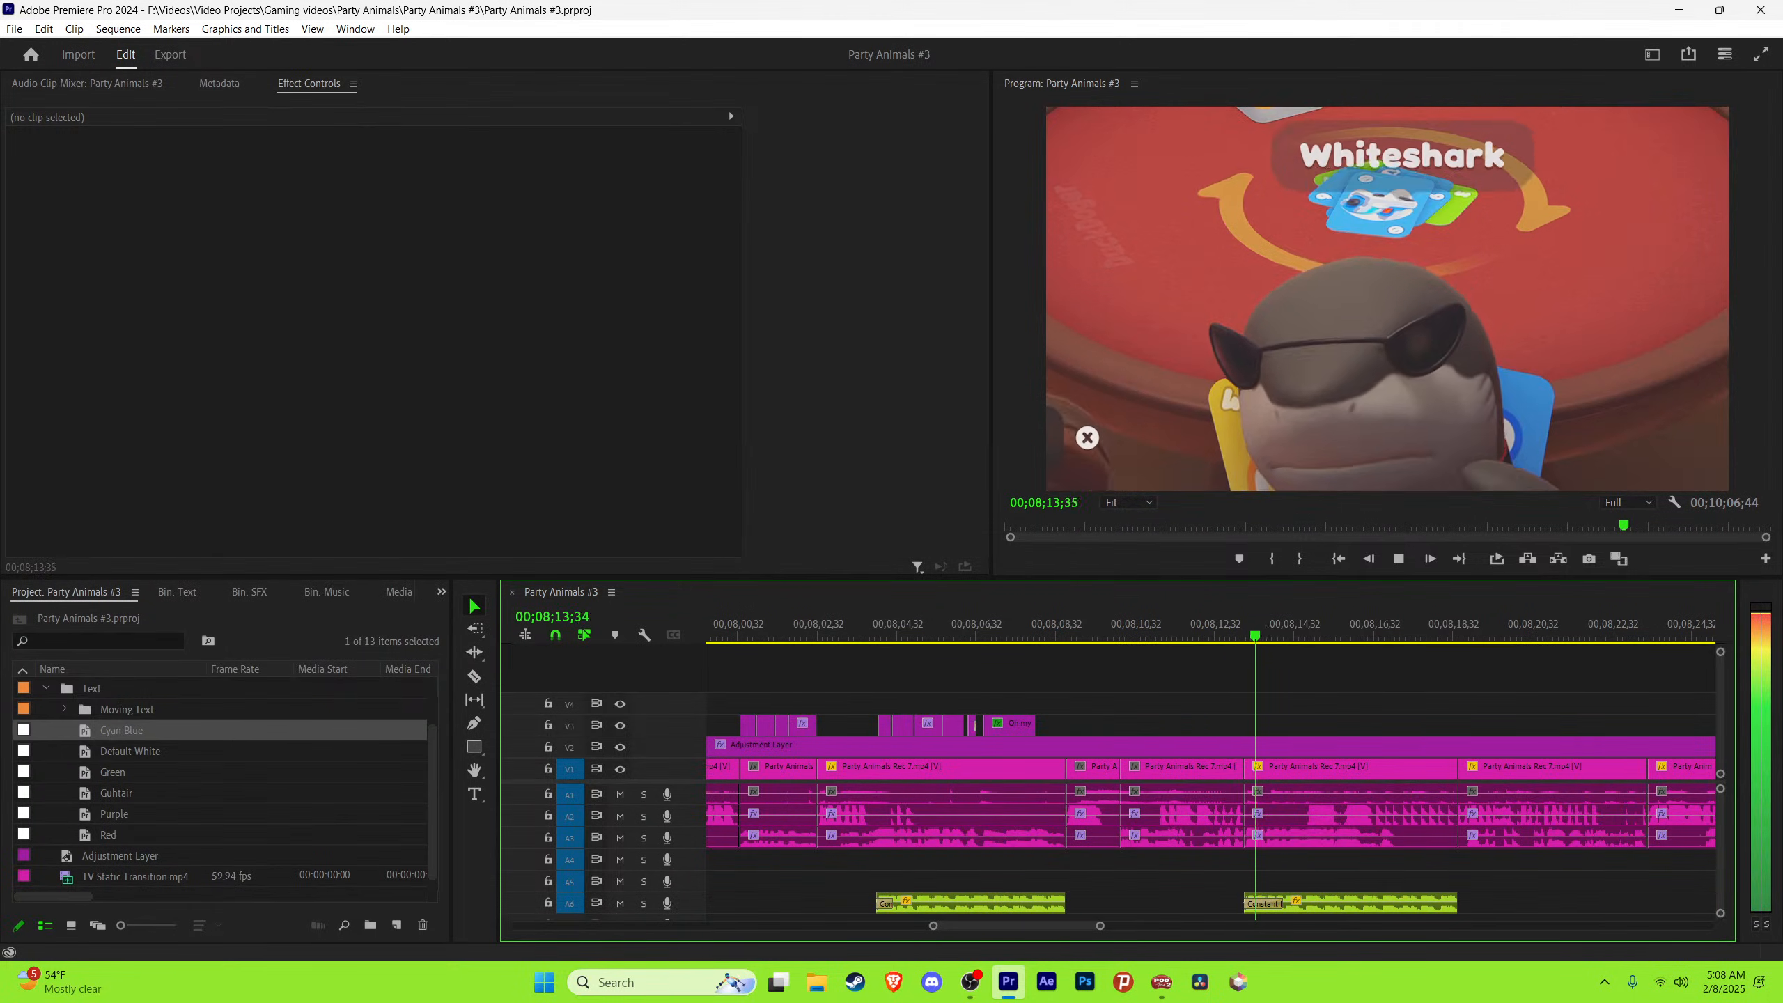
pyautogui.press('=')
pyautogui.press('Up')
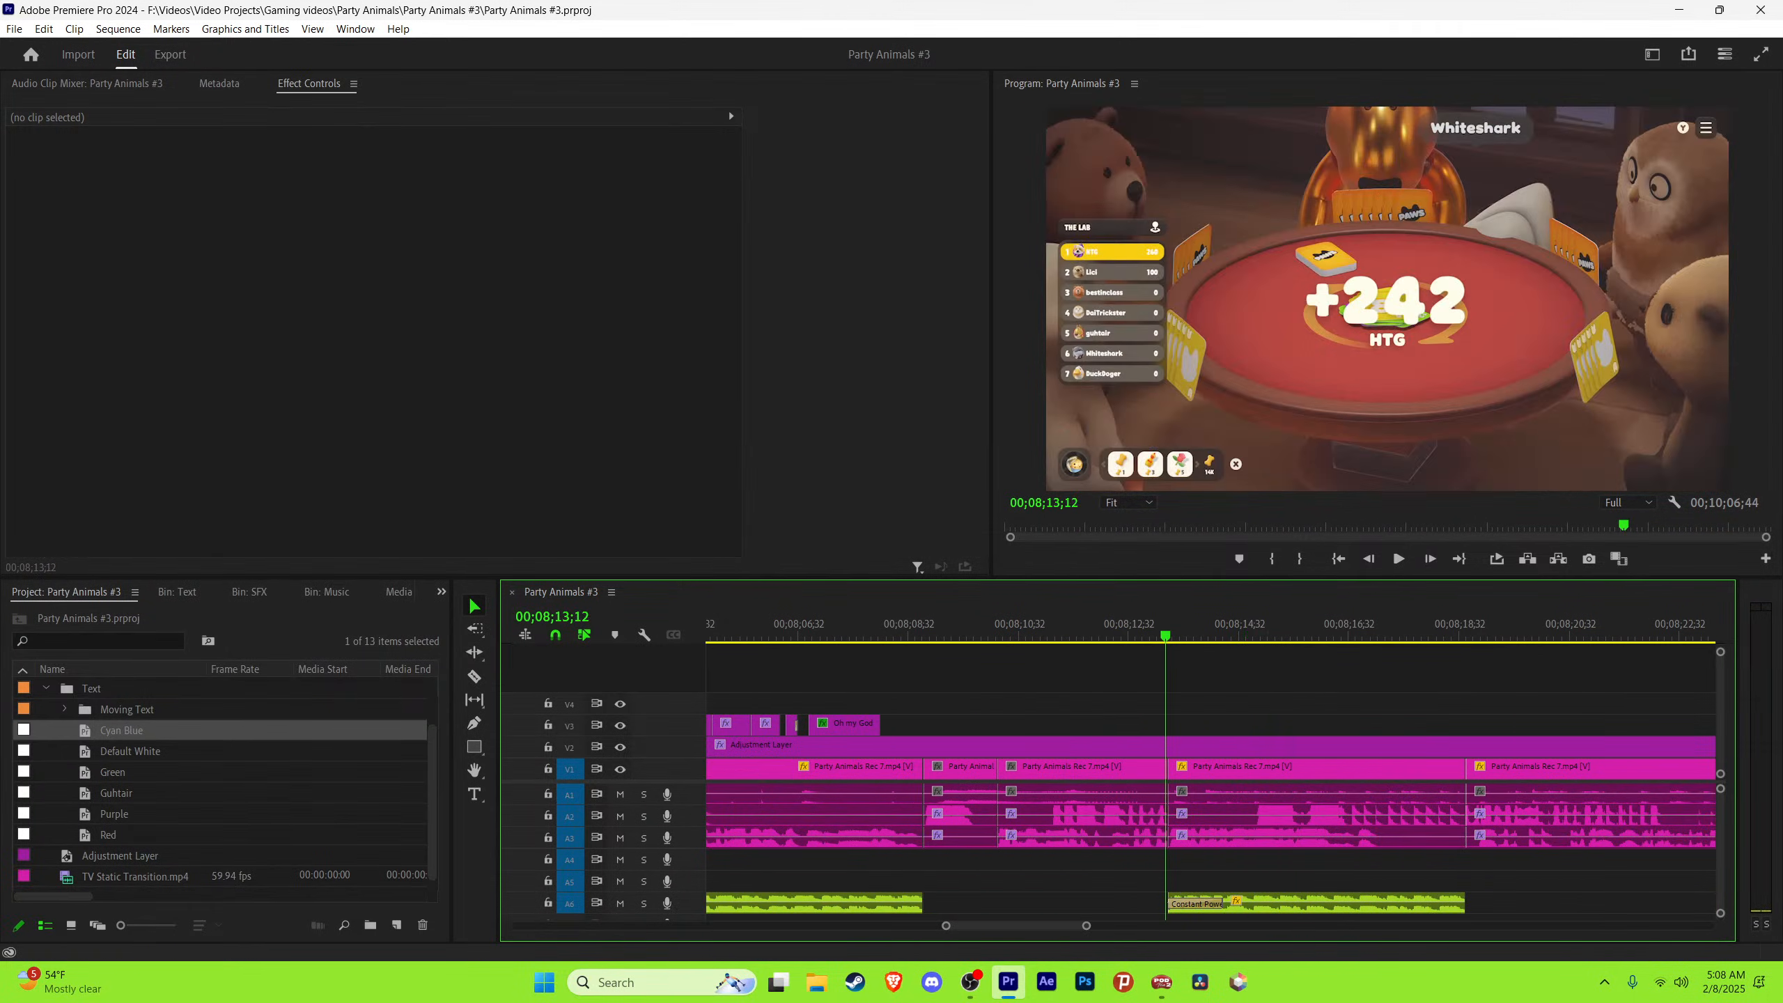
# Step: Listen to the clip after 00;08;13;12 with track A3 briefly soloed, return to the clip's start and save the project
pyautogui.press('space')
pyautogui.click(643, 838)
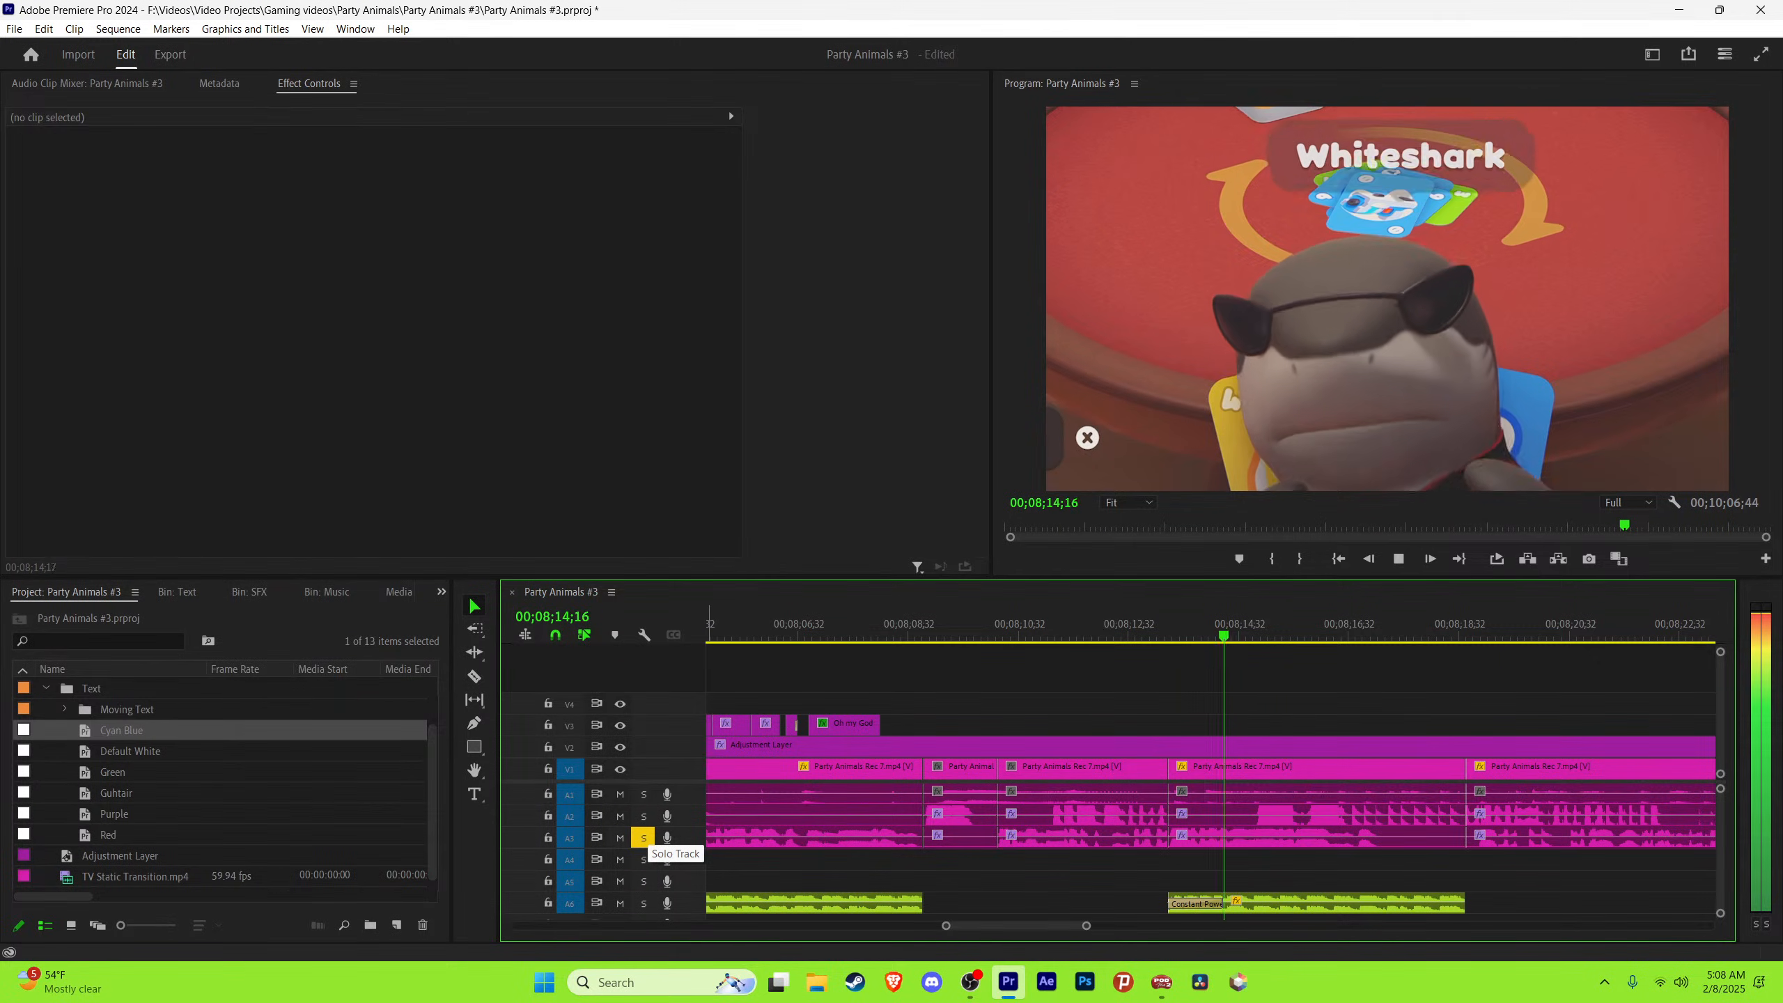
pyautogui.click(643, 837)
pyautogui.press('space')
pyautogui.click(1220, 820)
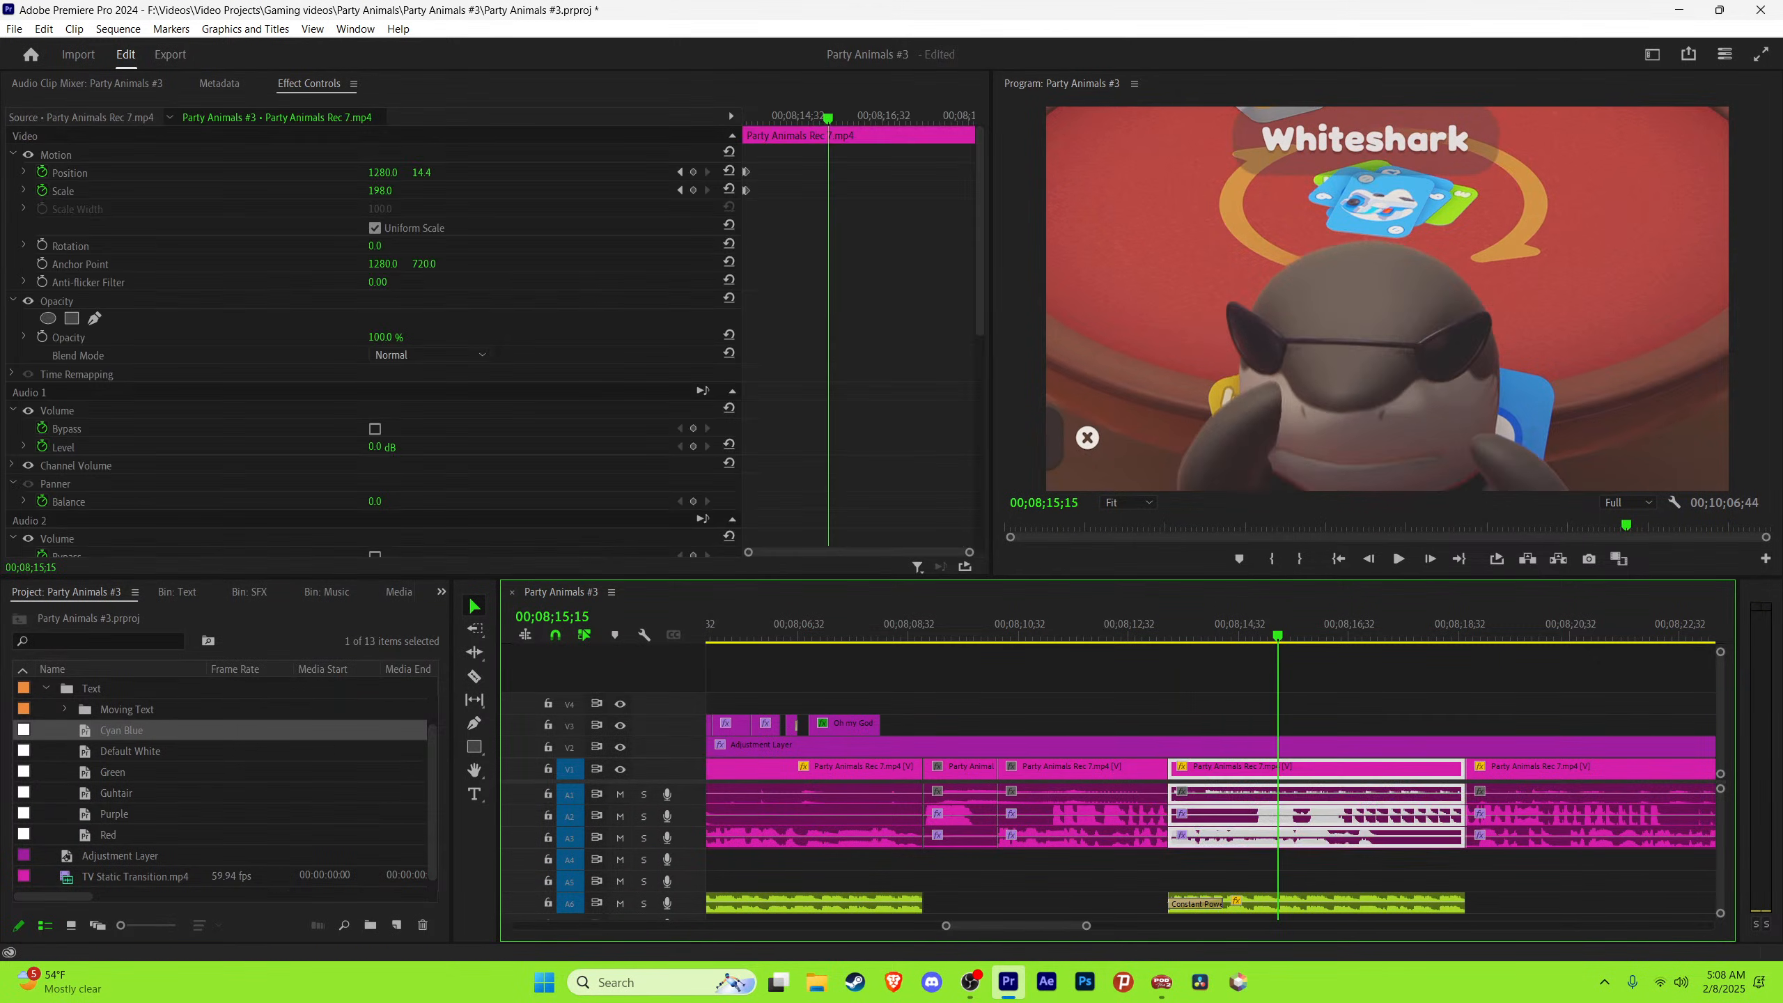
pyautogui.press('Up')
pyautogui.hotkey('ctrl', 's')
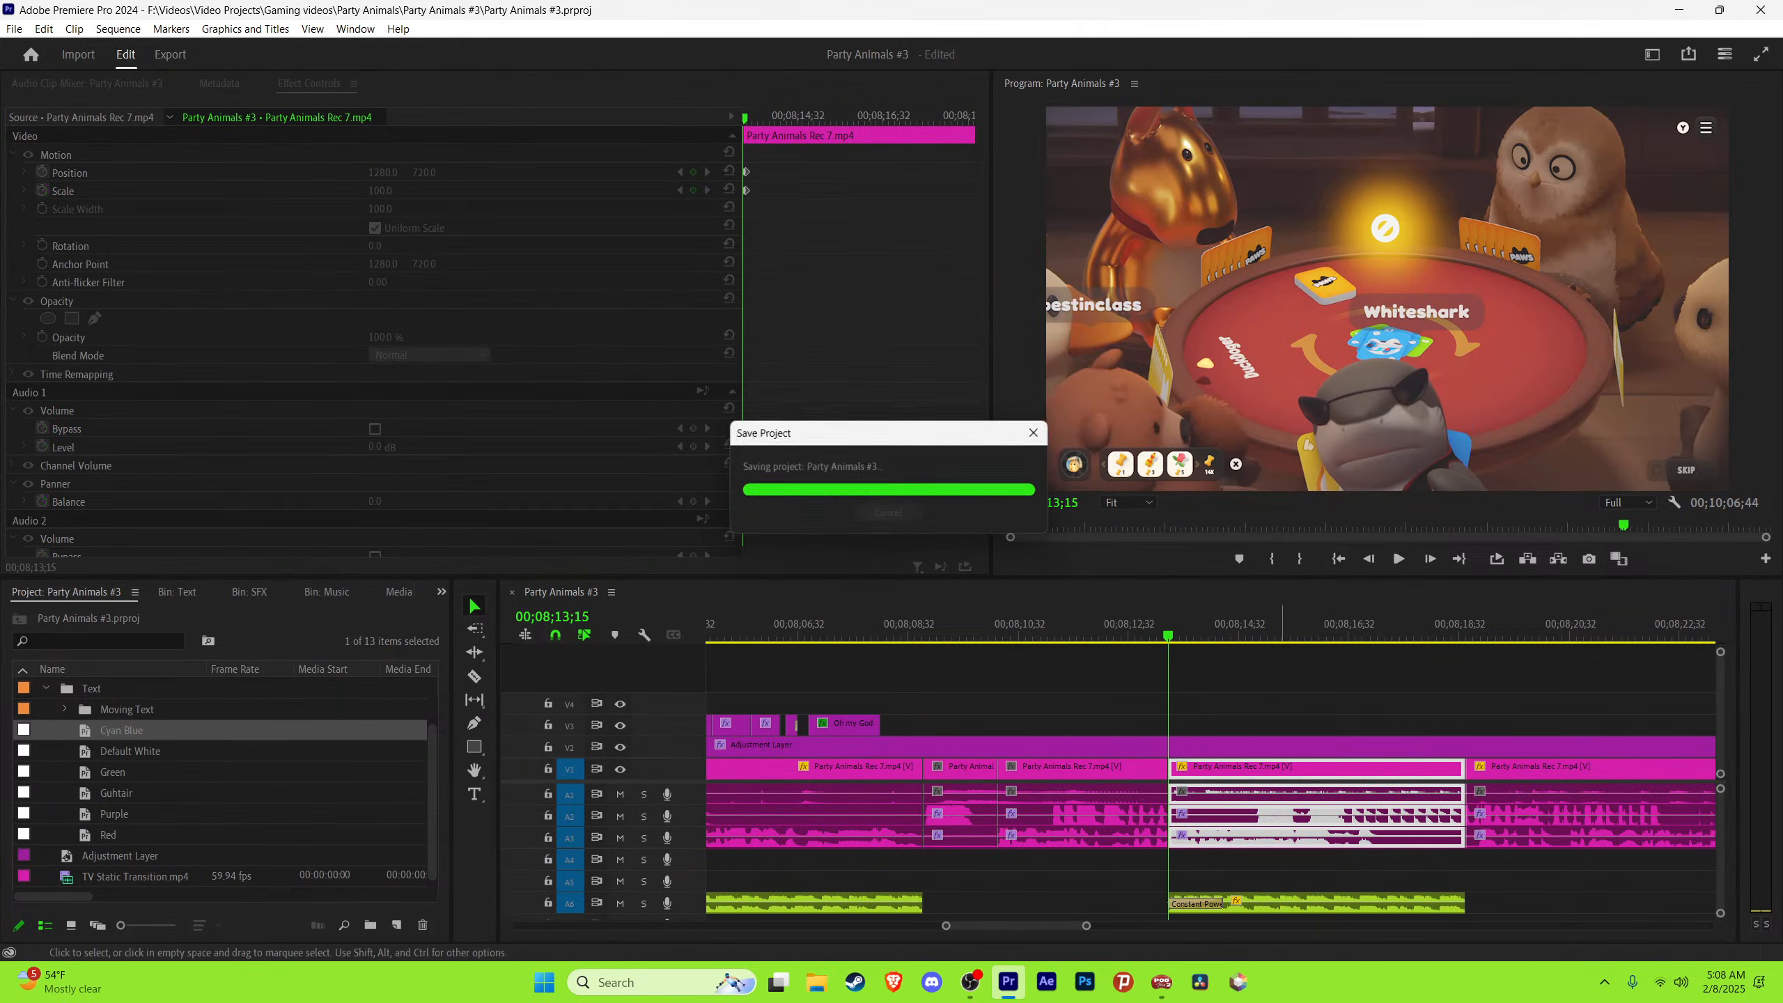
# Step: Paste the copied "Get it" caption at 00;08;13;18, move it down to track V3 and apply the Green text style
pyautogui.click(1284, 870)
pyautogui.press('=')
pyautogui.press('=')
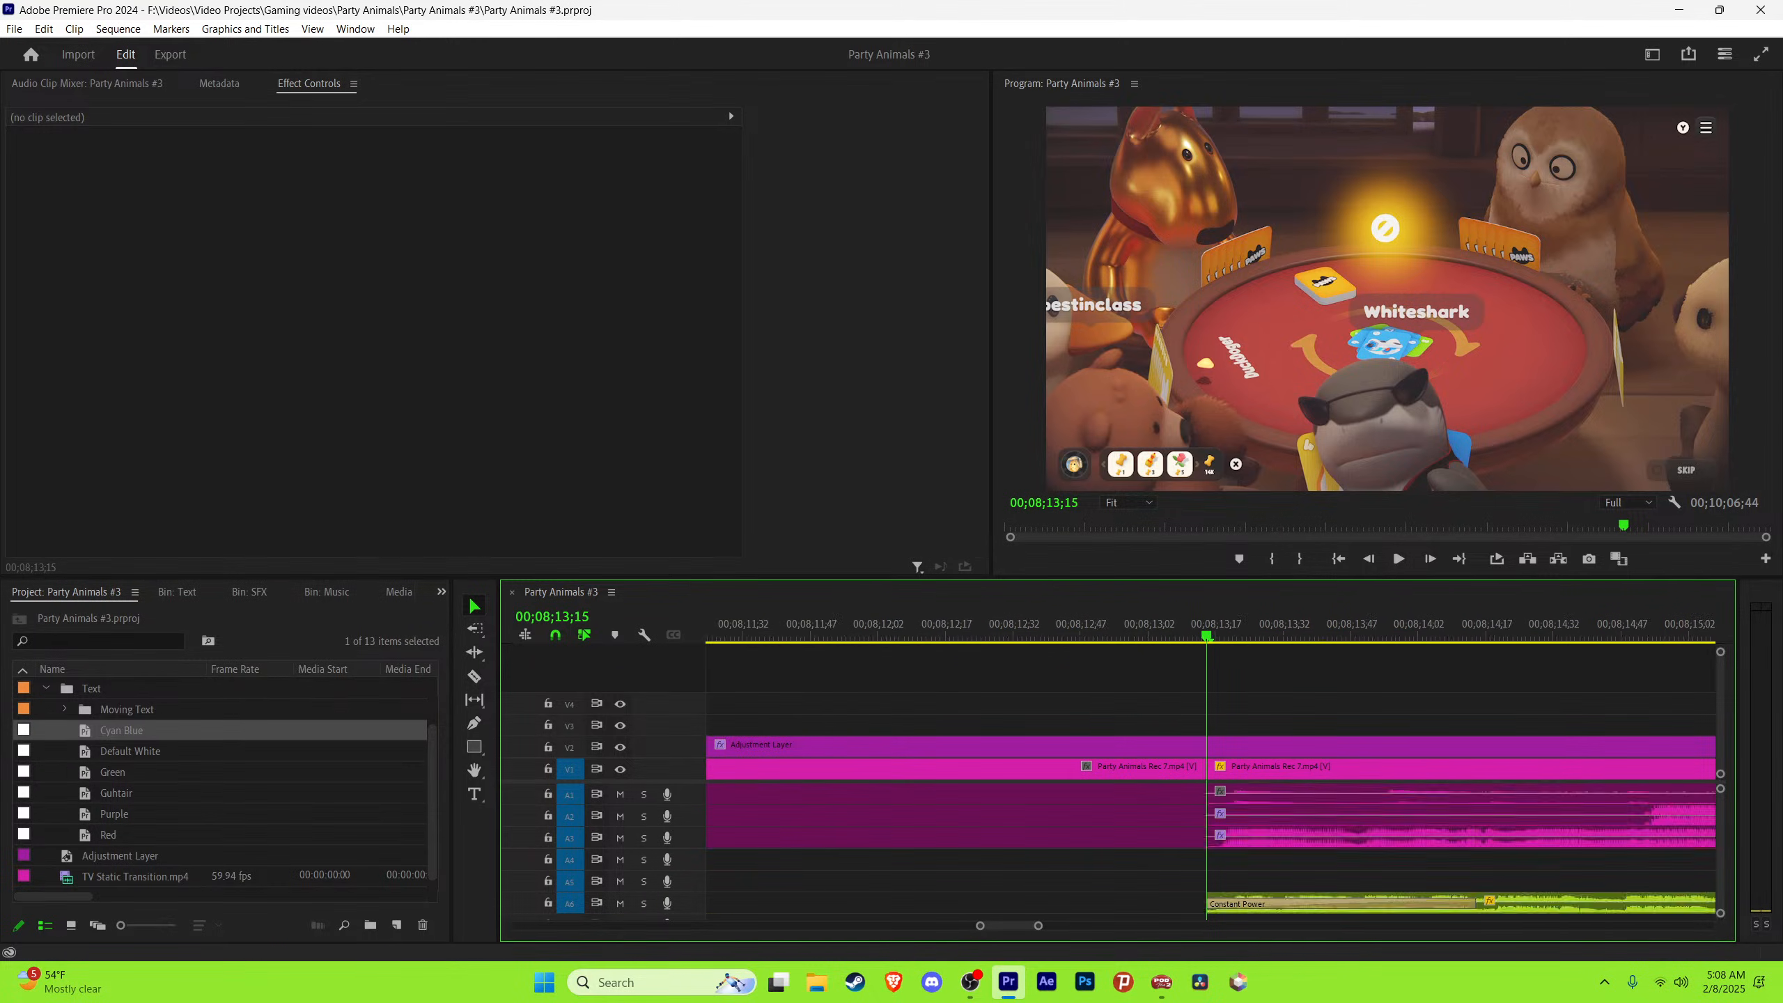
pyautogui.press('Right')
pyautogui.press('Right')
pyautogui.press('Right')
pyautogui.press('Left')
pyautogui.press('Right')
pyautogui.press('-')
pyautogui.press('-')
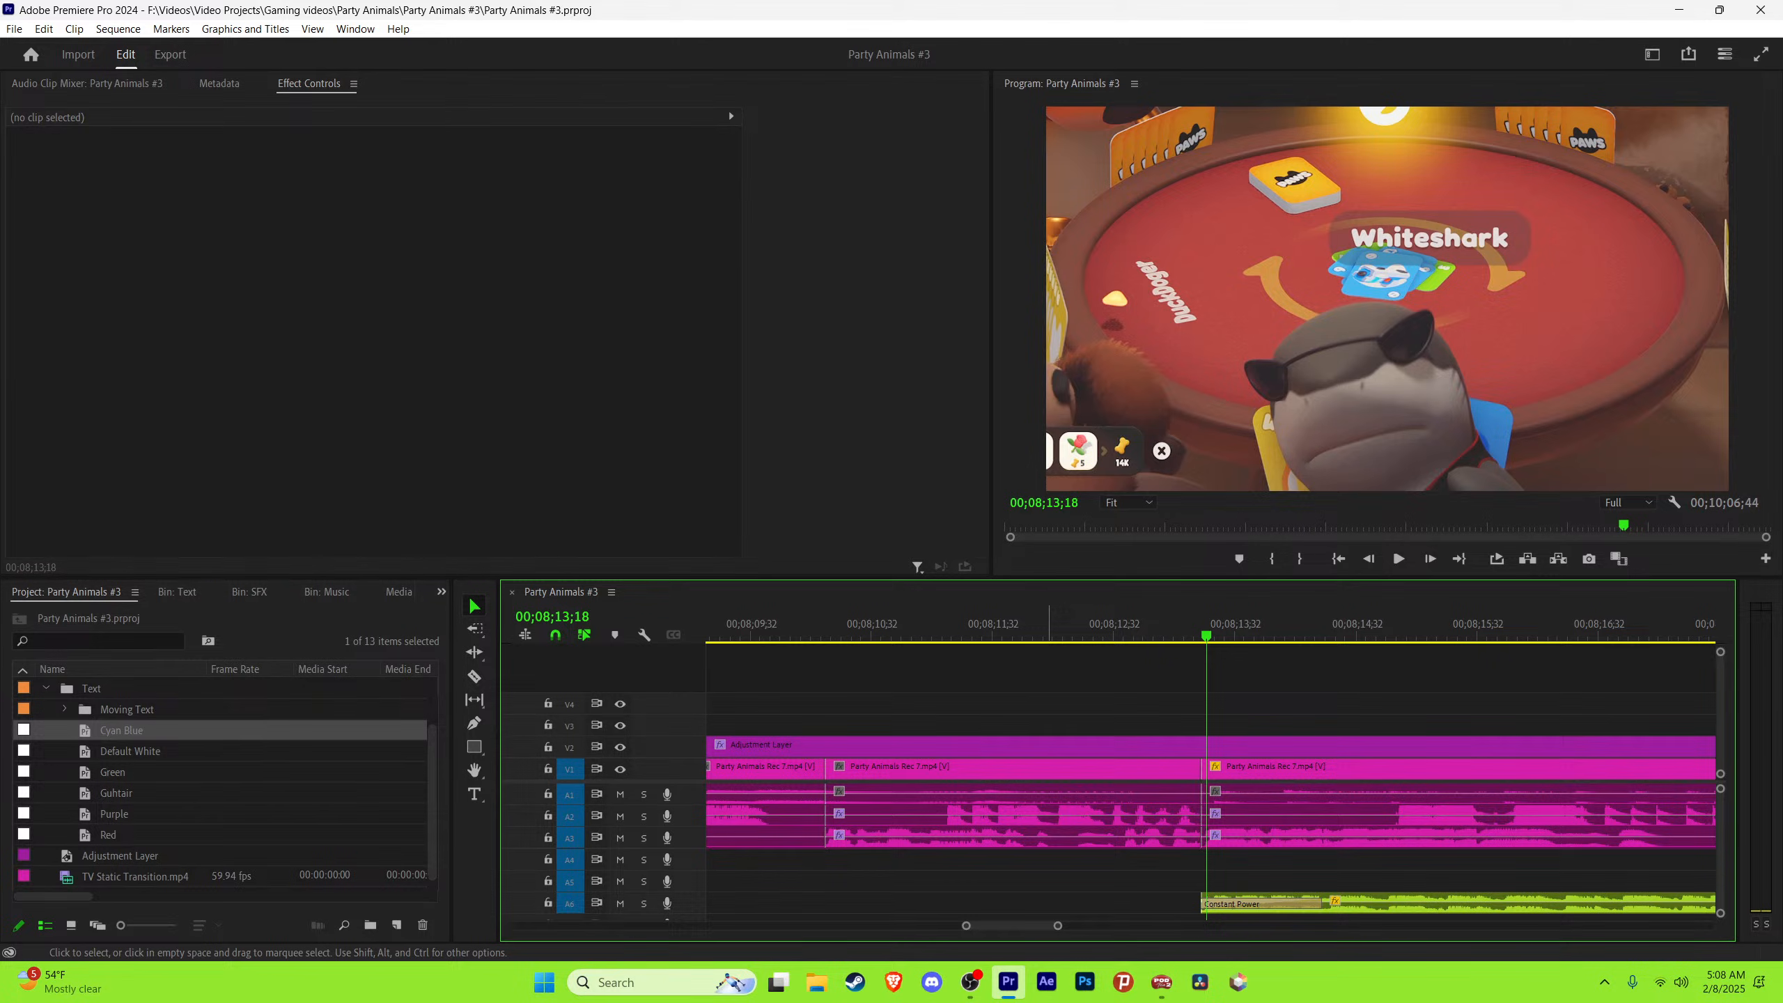
pyautogui.hotkey('ctrl', 'v')
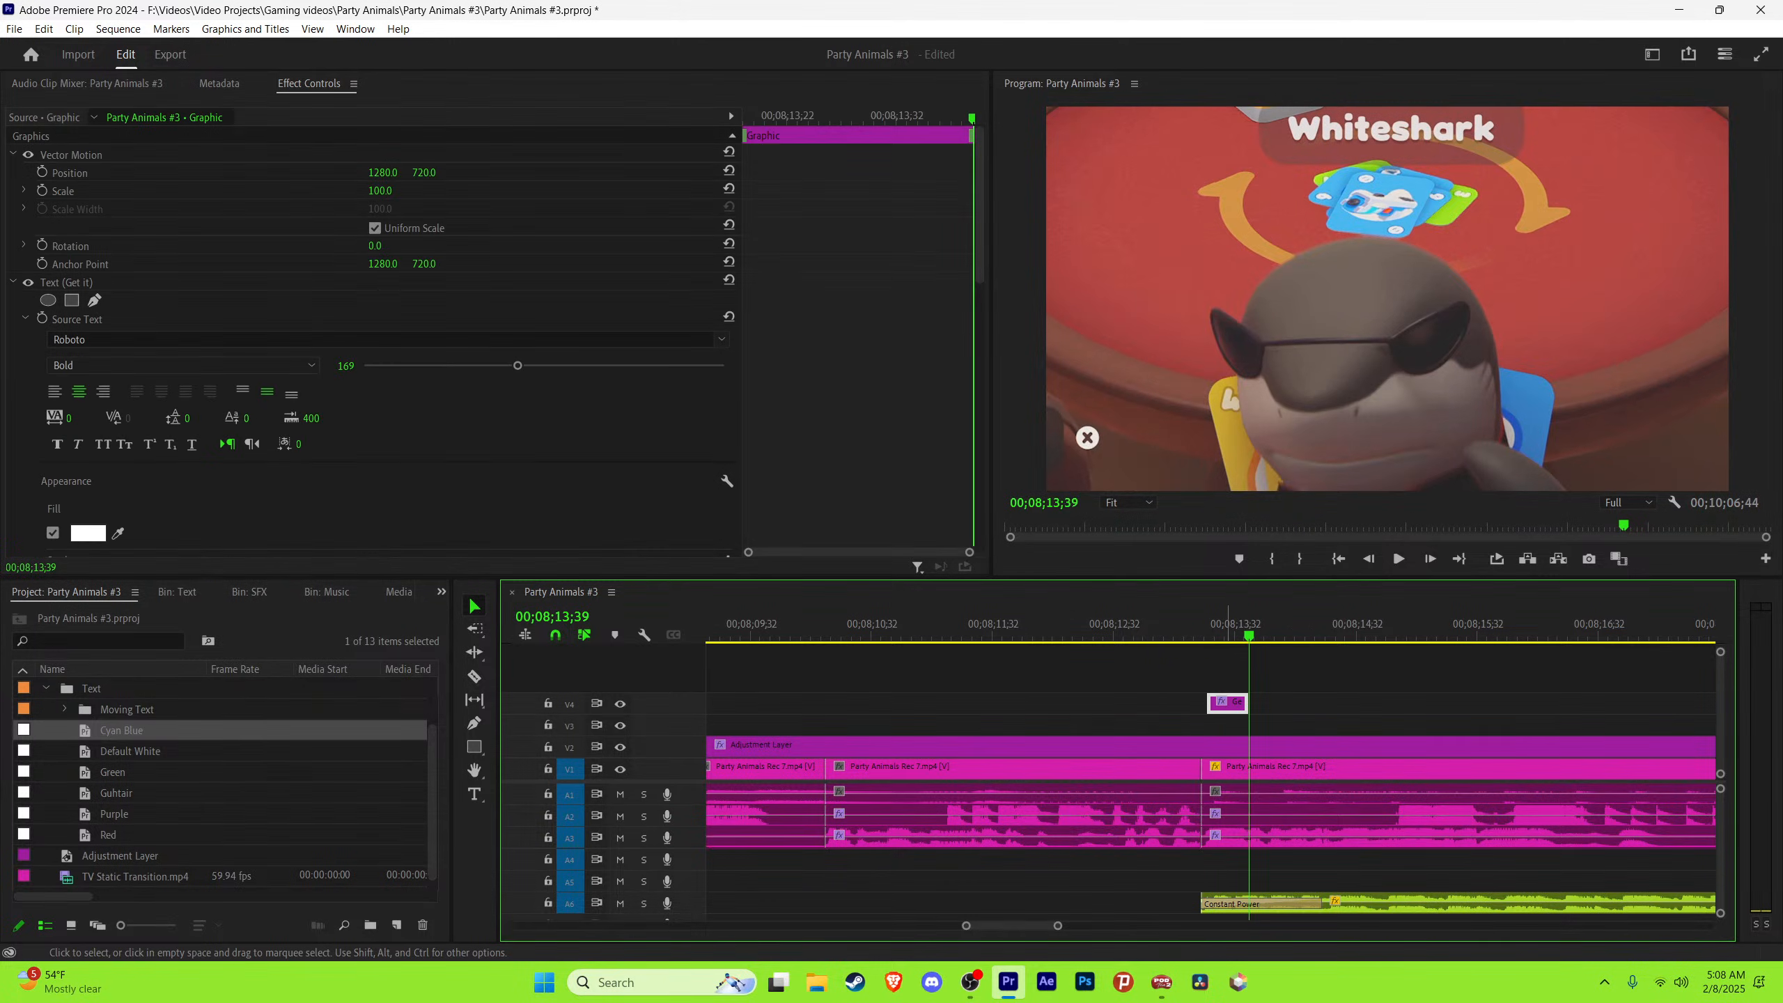
pyautogui.hotkey('alt', 'Down')
pyautogui.click(112, 772)
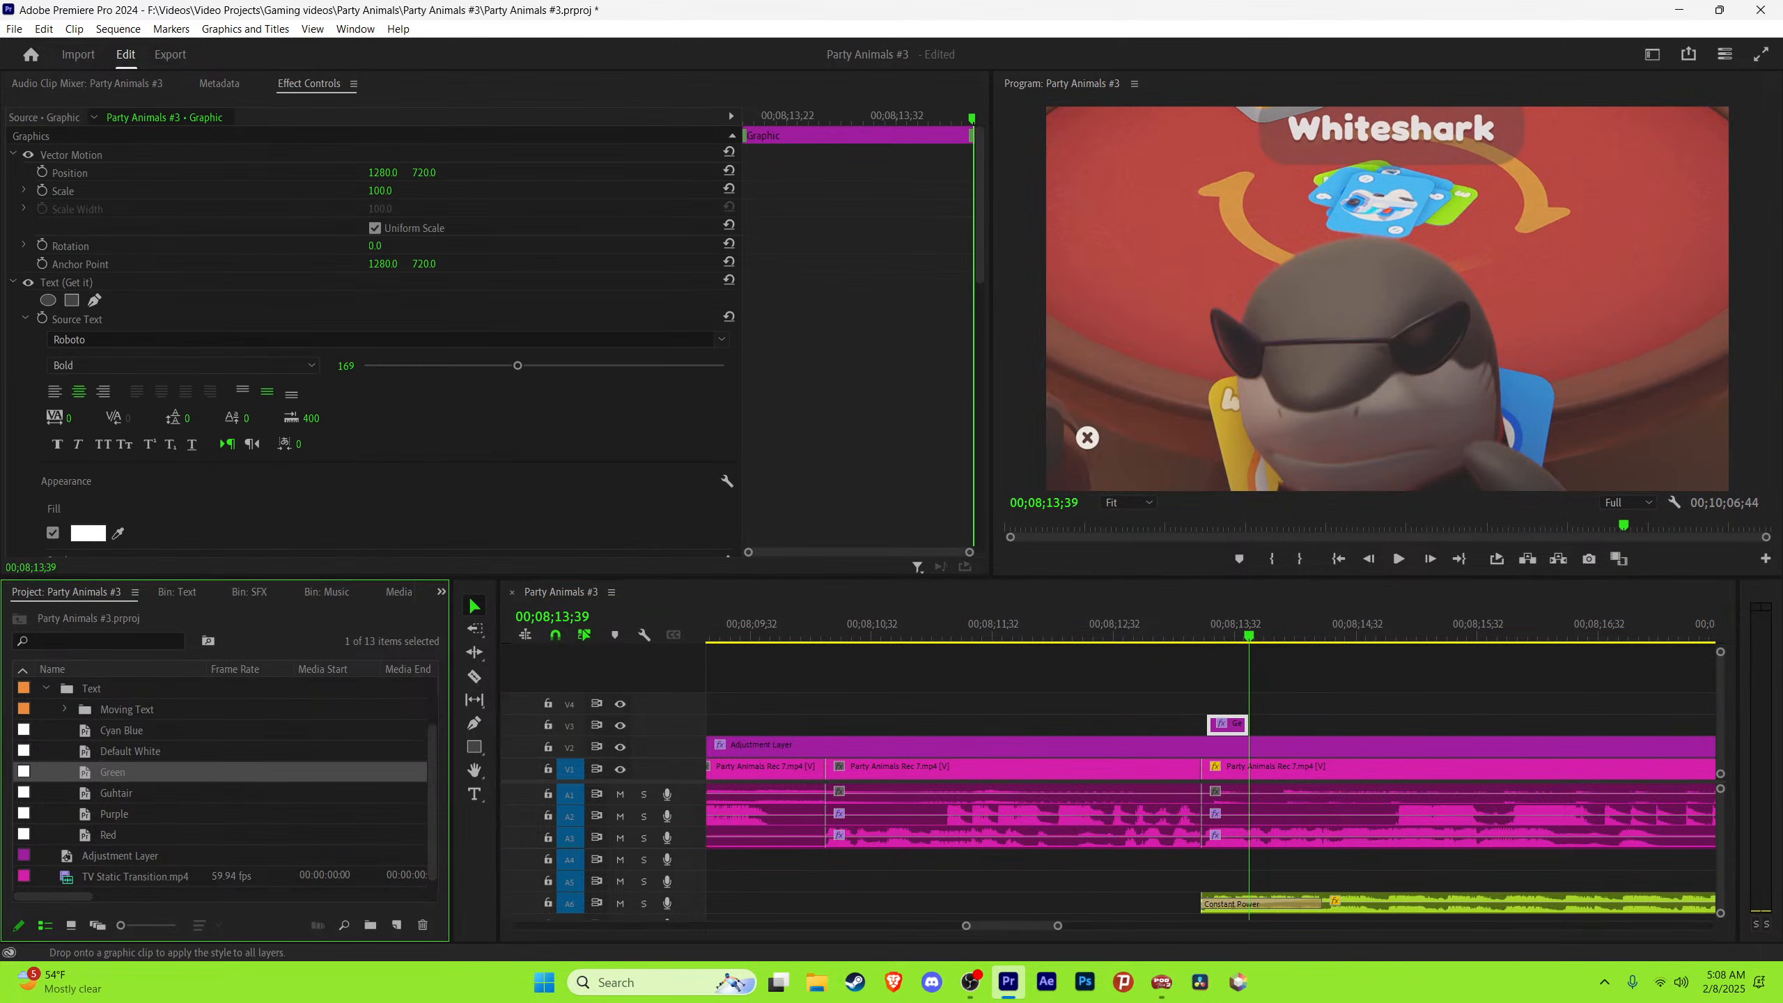
# Step: Change the green caption's text to "Oh yeah", save the project and play it back
pyautogui.click(1223, 633)
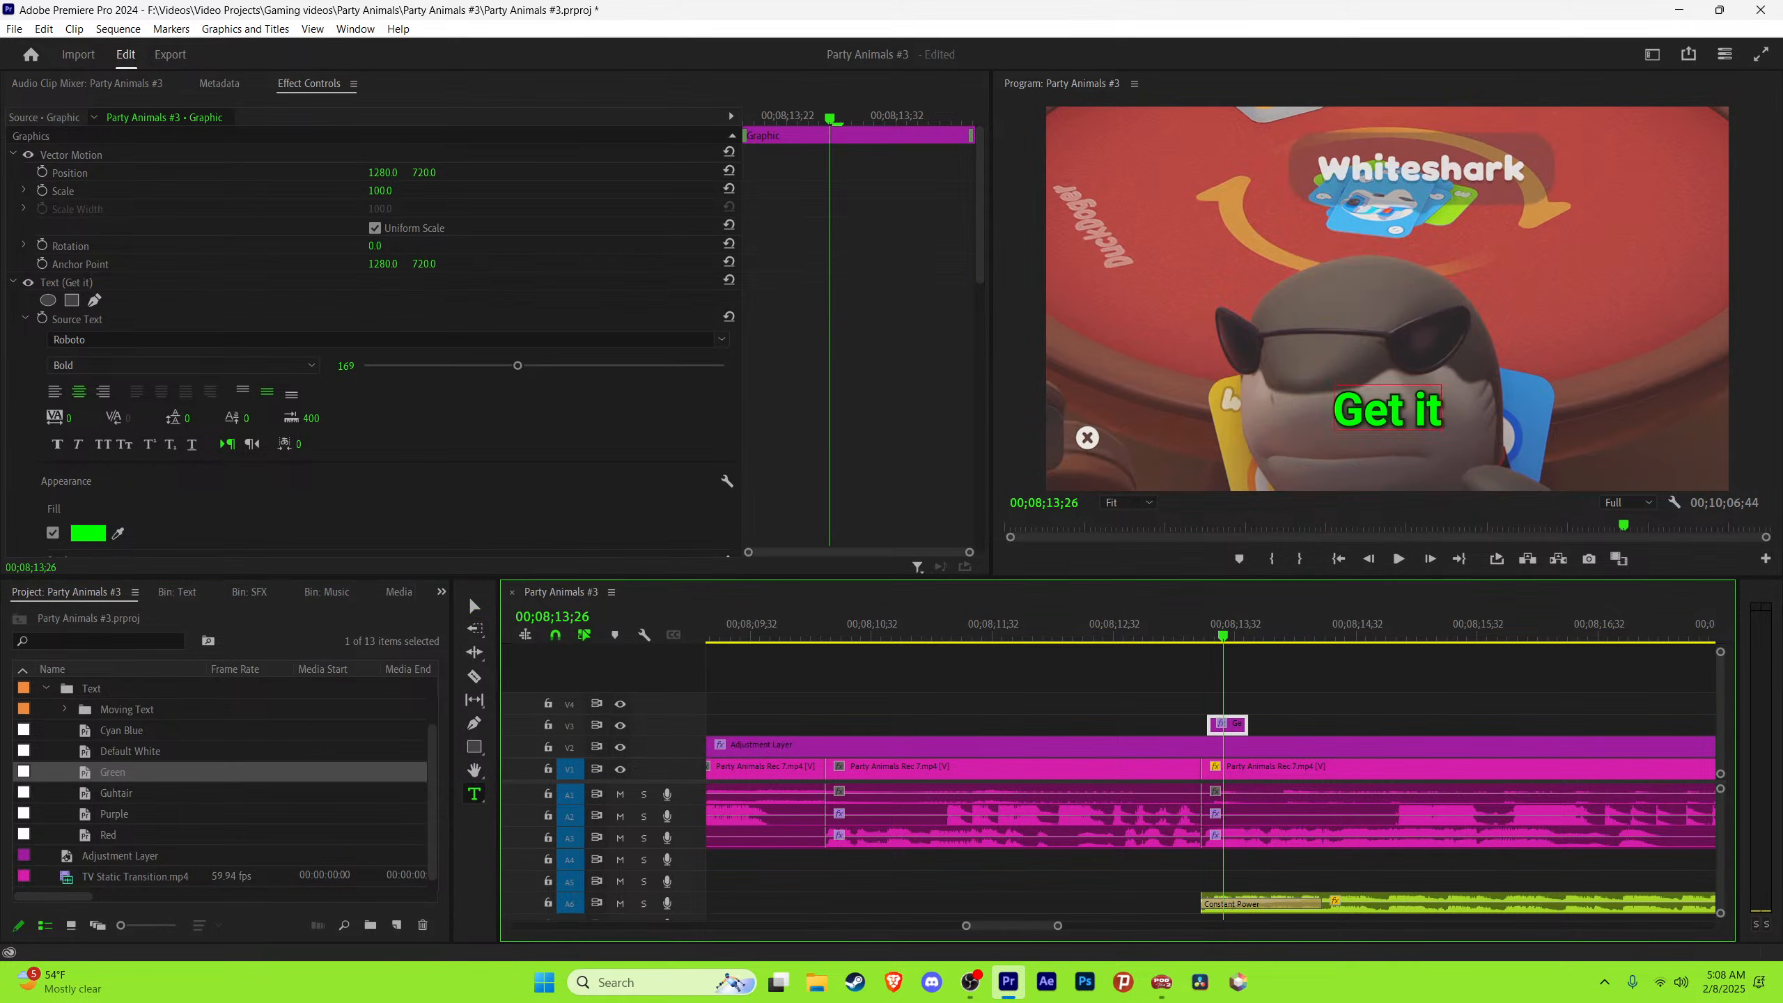
pyautogui.doubleClick(1388, 410)
pyautogui.write('0')
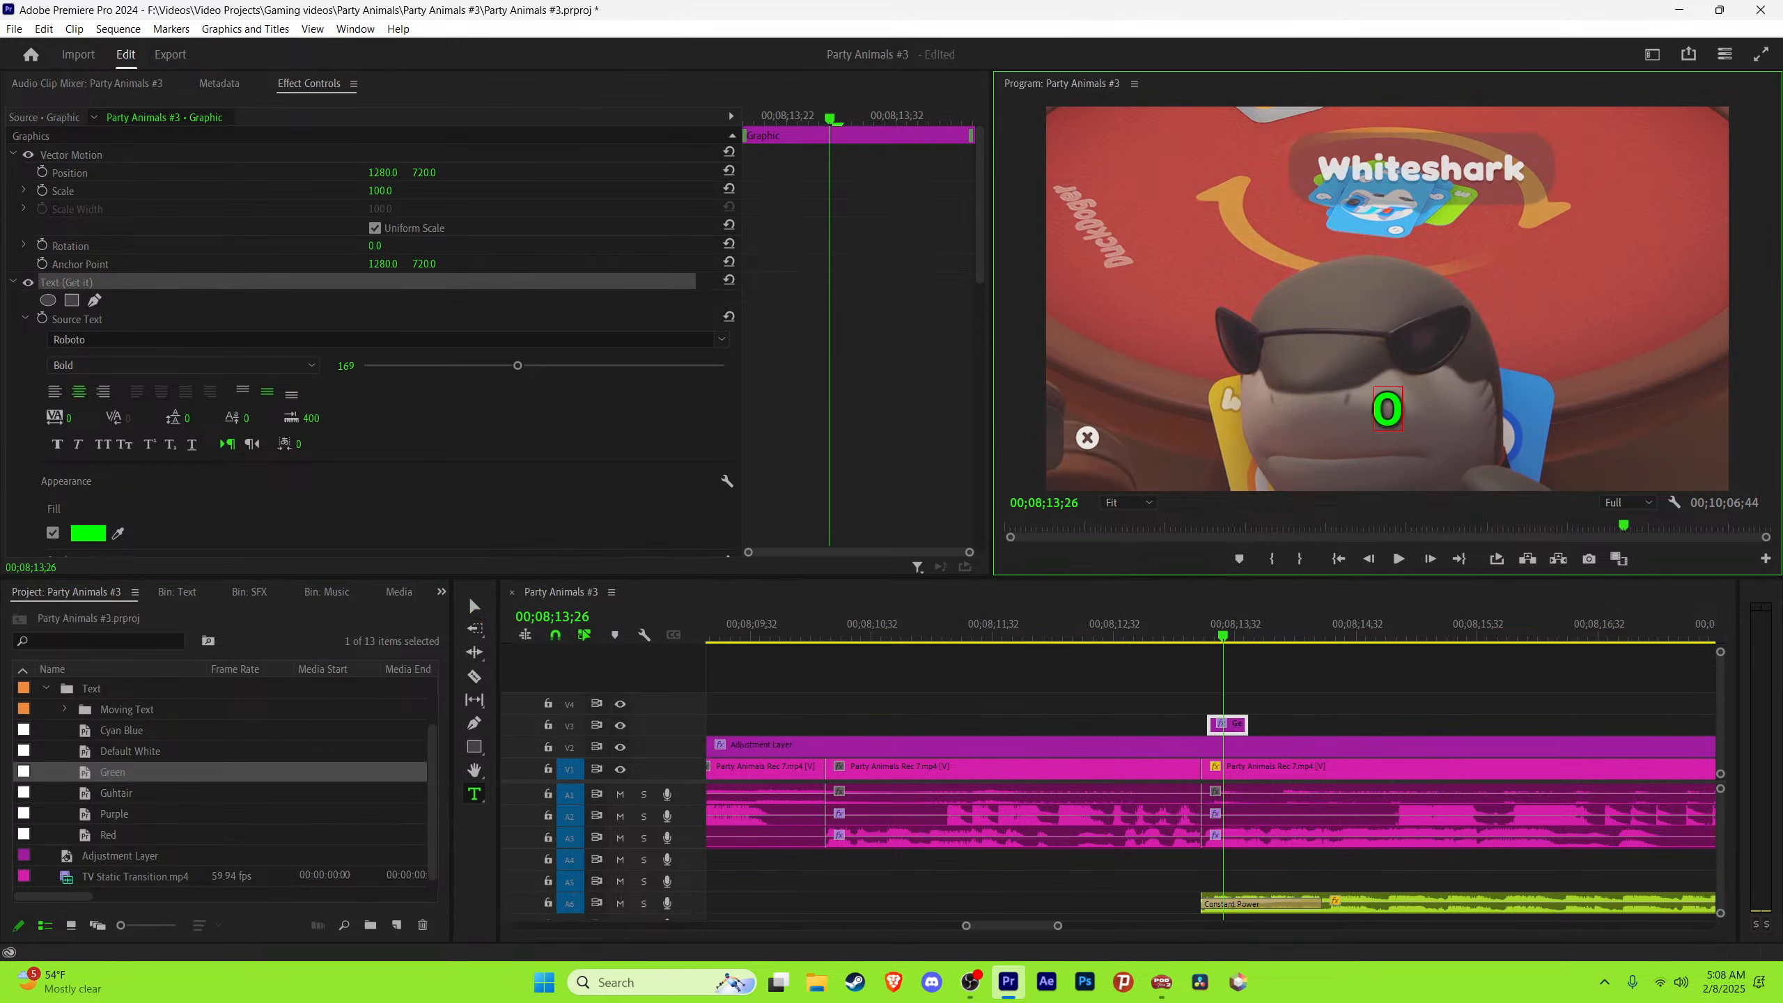
pyautogui.write('h')
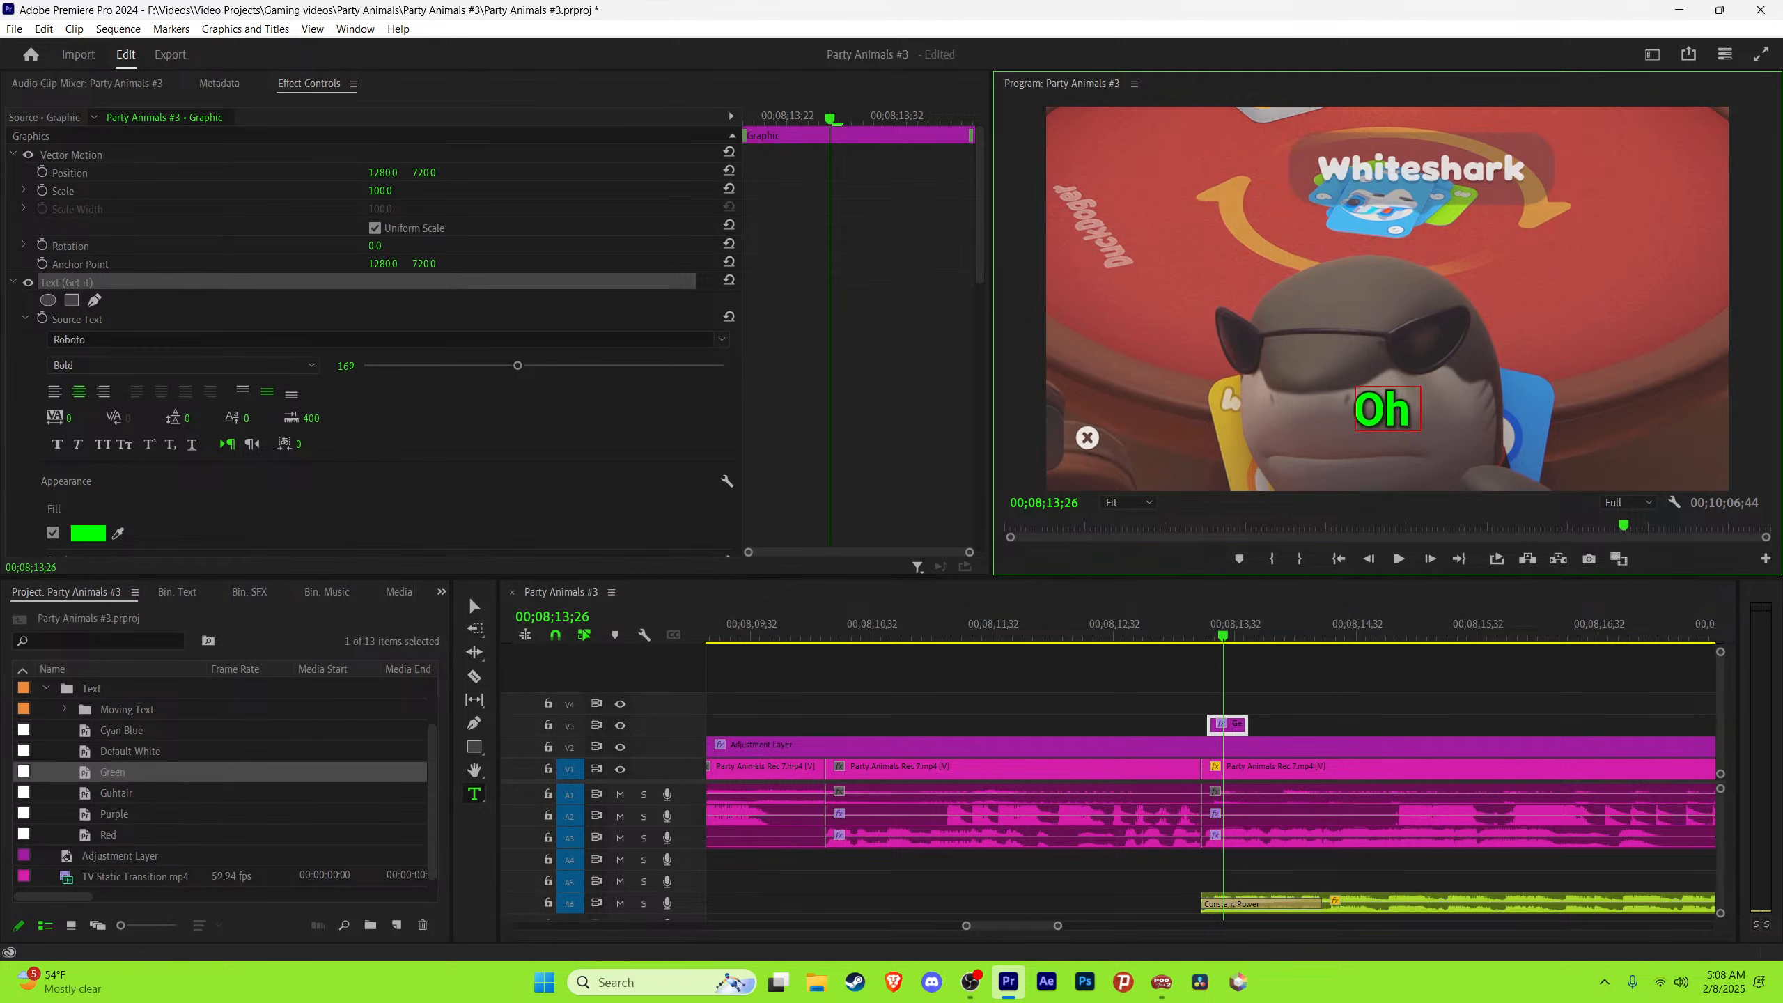
pyautogui.write(' yeag')
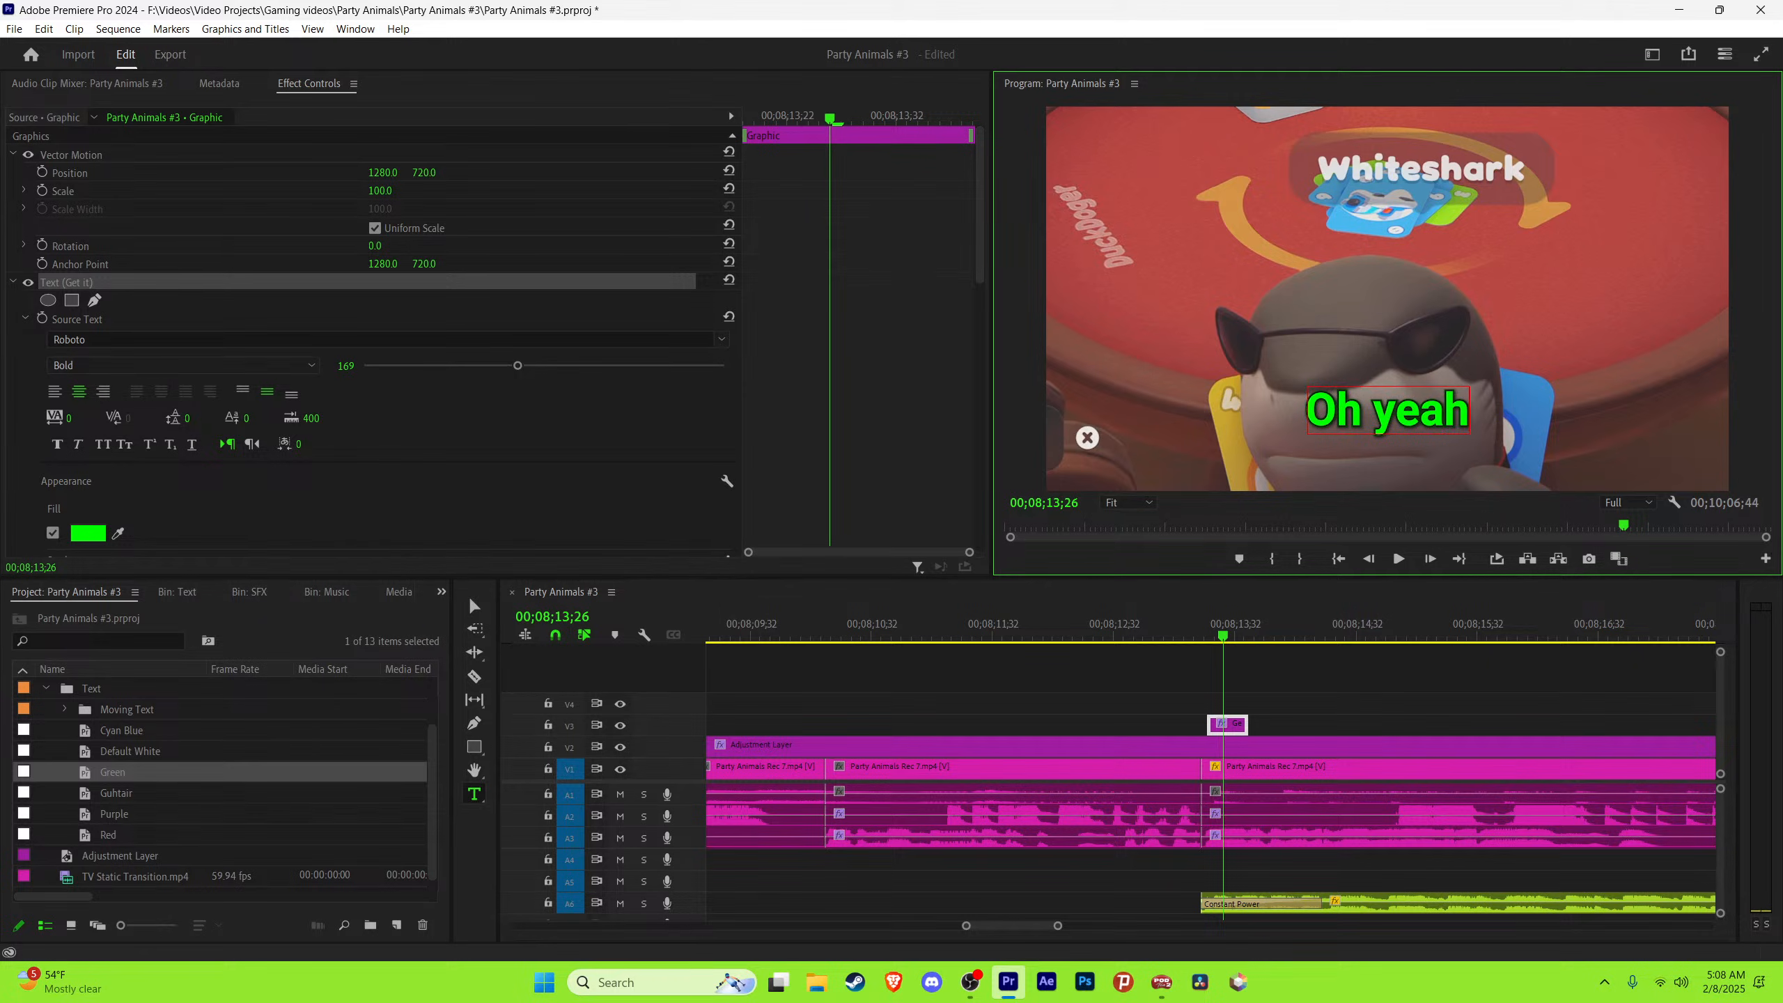
pyautogui.press('Escape')
pyautogui.hotkey('ctrl', 's')
pyautogui.press('space')
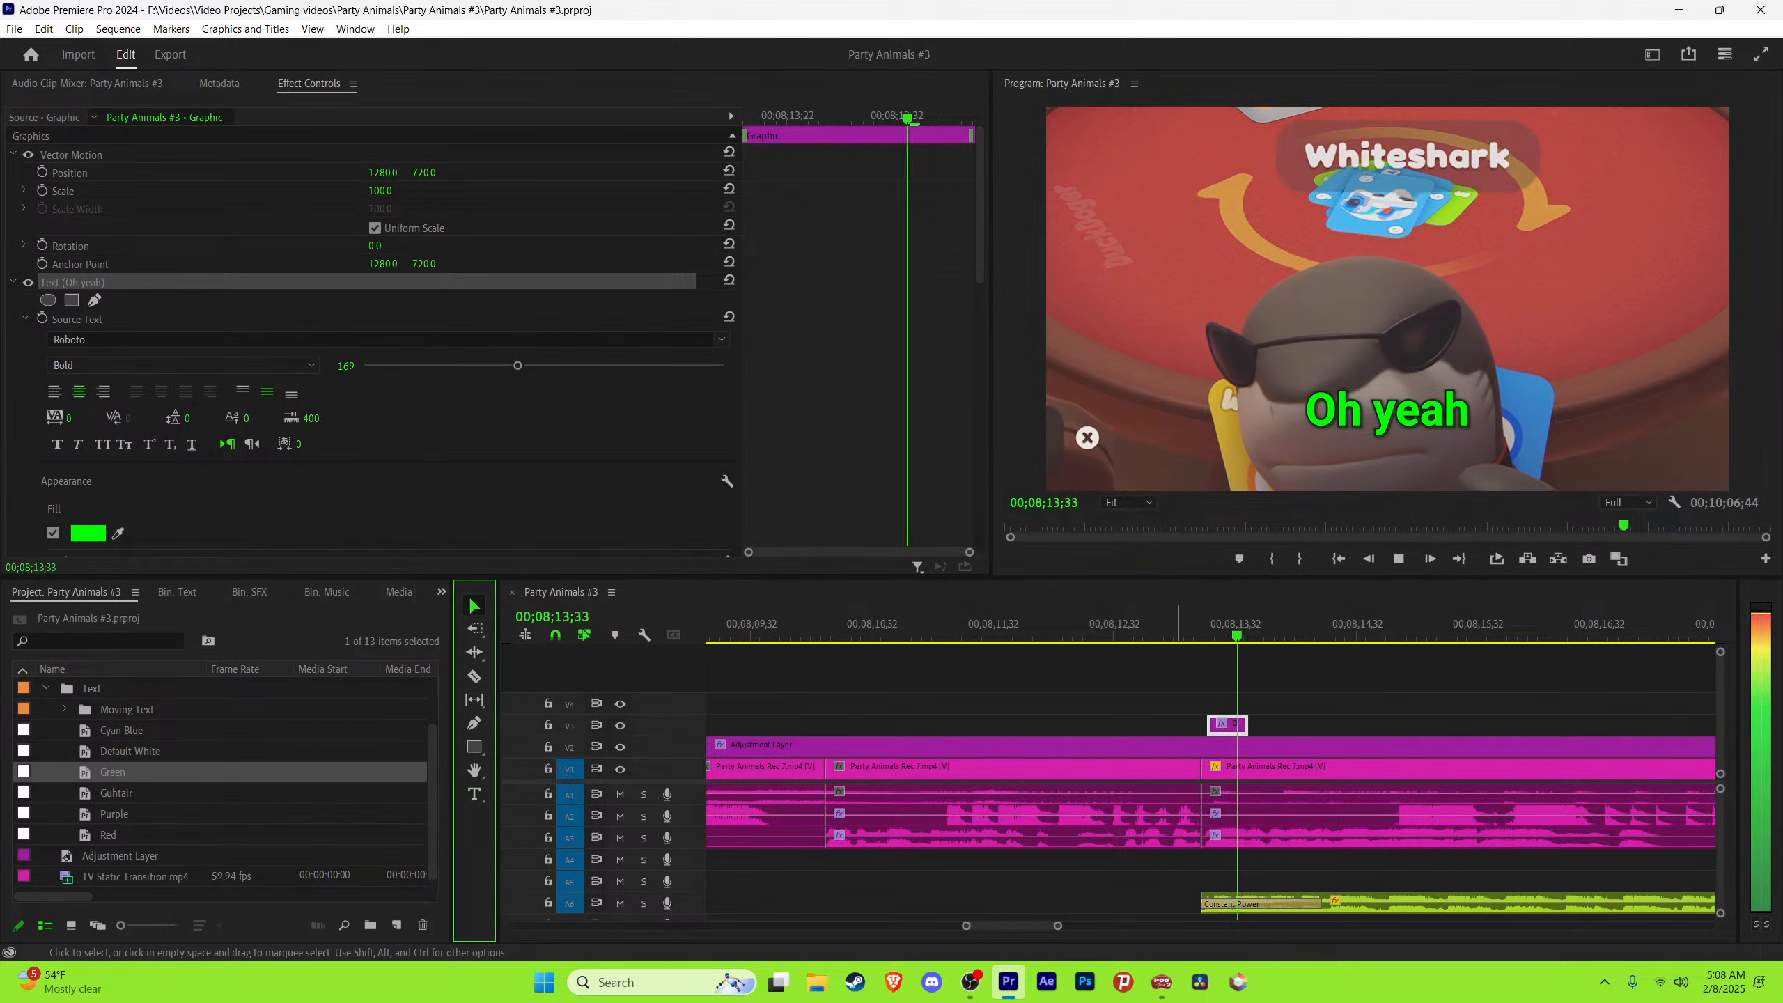
# Step: Raise the "Oh yeah" caption by setting its Vector Motion vertical position to 193
pyautogui.moveTo(1209, 624)
pyautogui.mouseDown()
pyautogui.moveTo(1250, 623)
pyautogui.moveTo(1209, 624)
pyautogui.mouseUp()
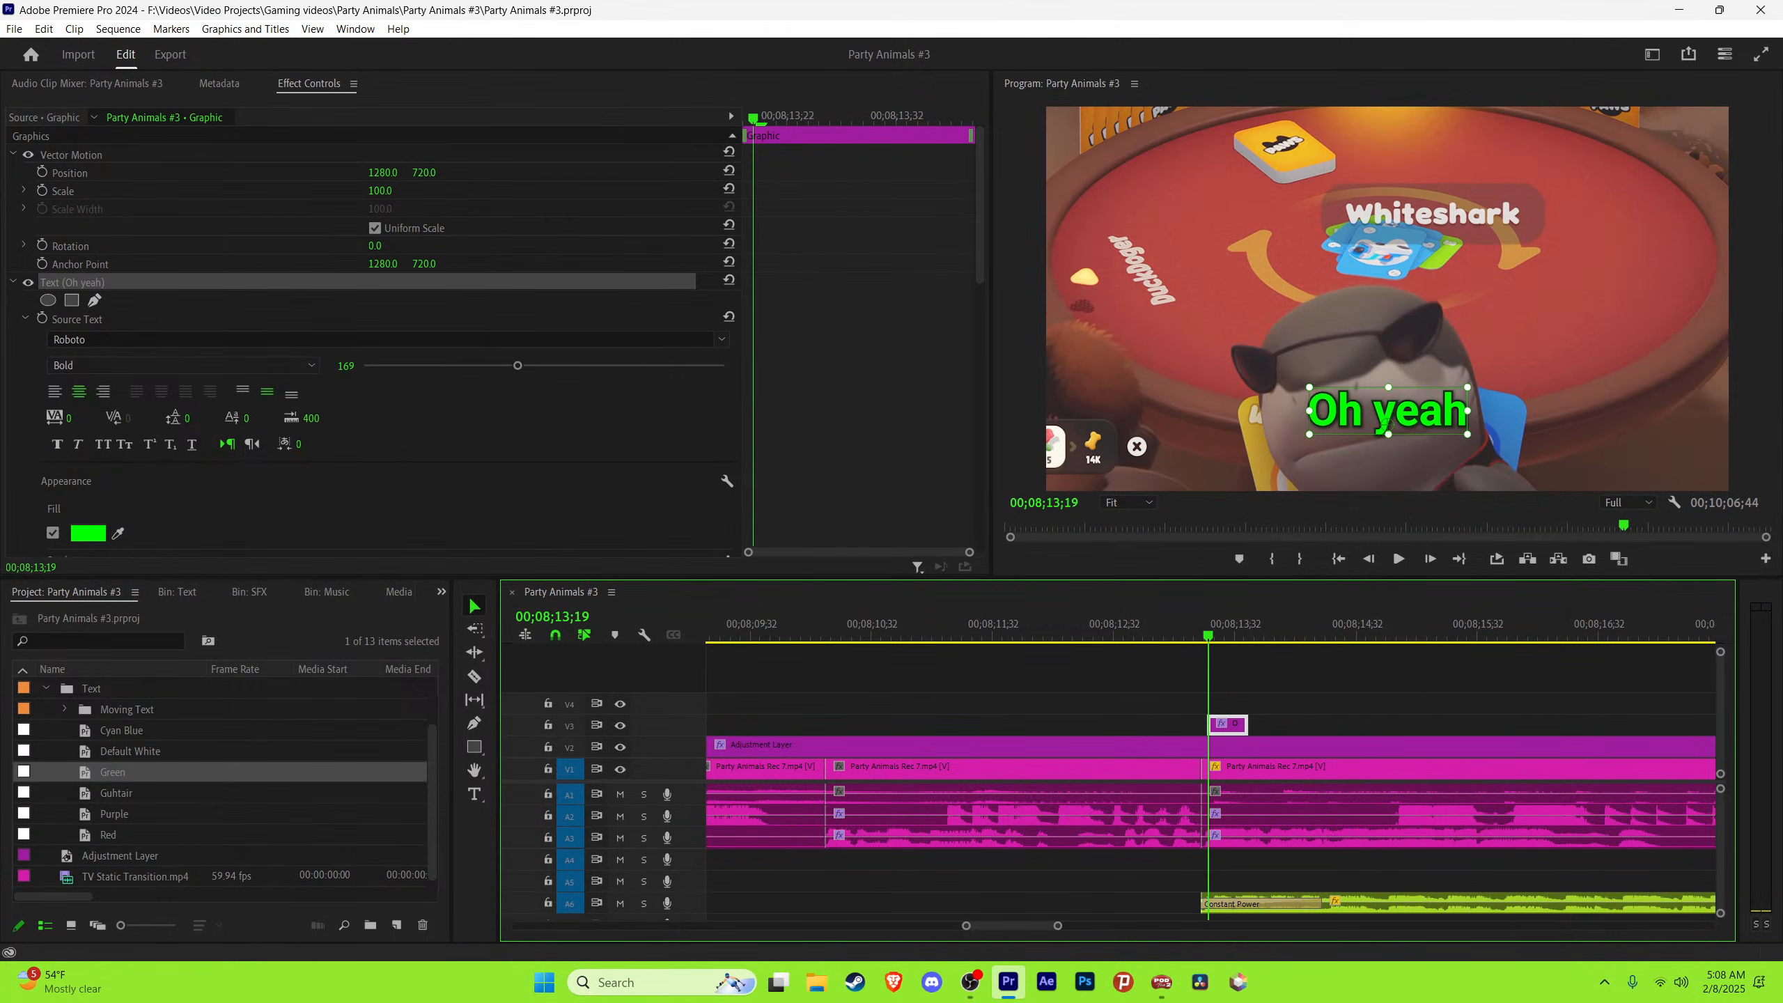
pyautogui.moveTo(755, 118); pyautogui.dragTo(745, 117)
pyautogui.click(71, 155)
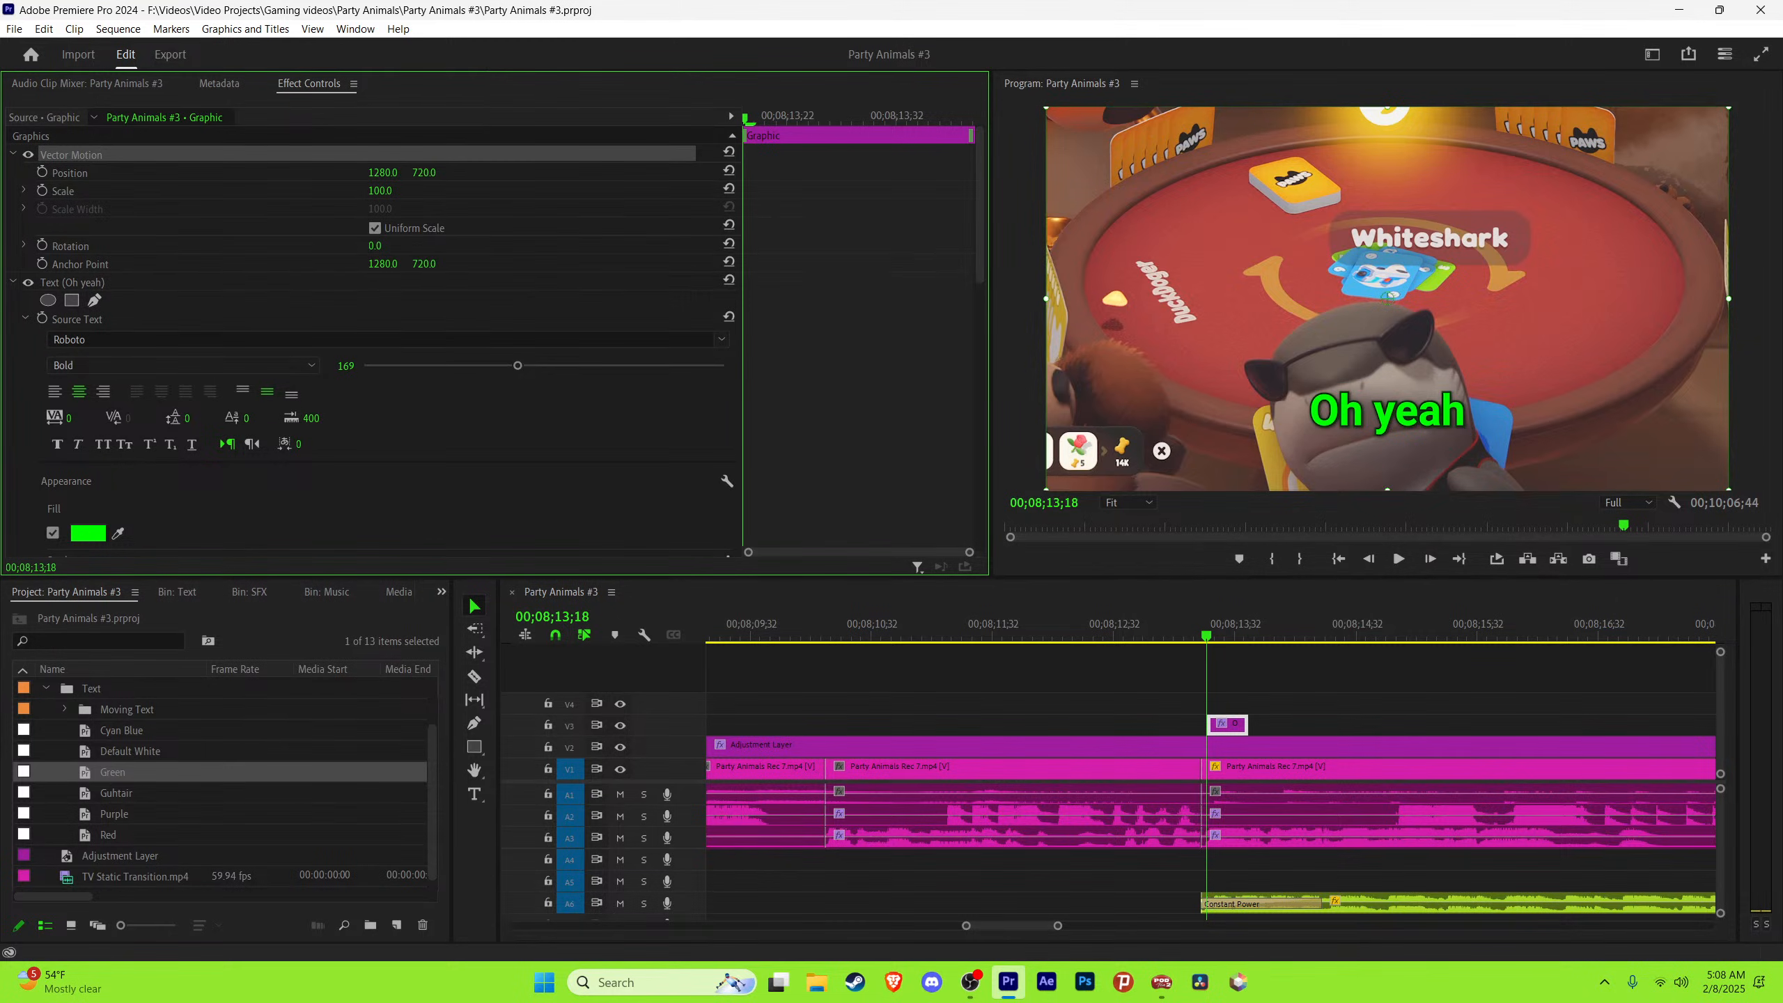
pyautogui.moveTo(424, 172); pyautogui.dragTo(113, 173)
pyautogui.press('space')
pyautogui.press('space')
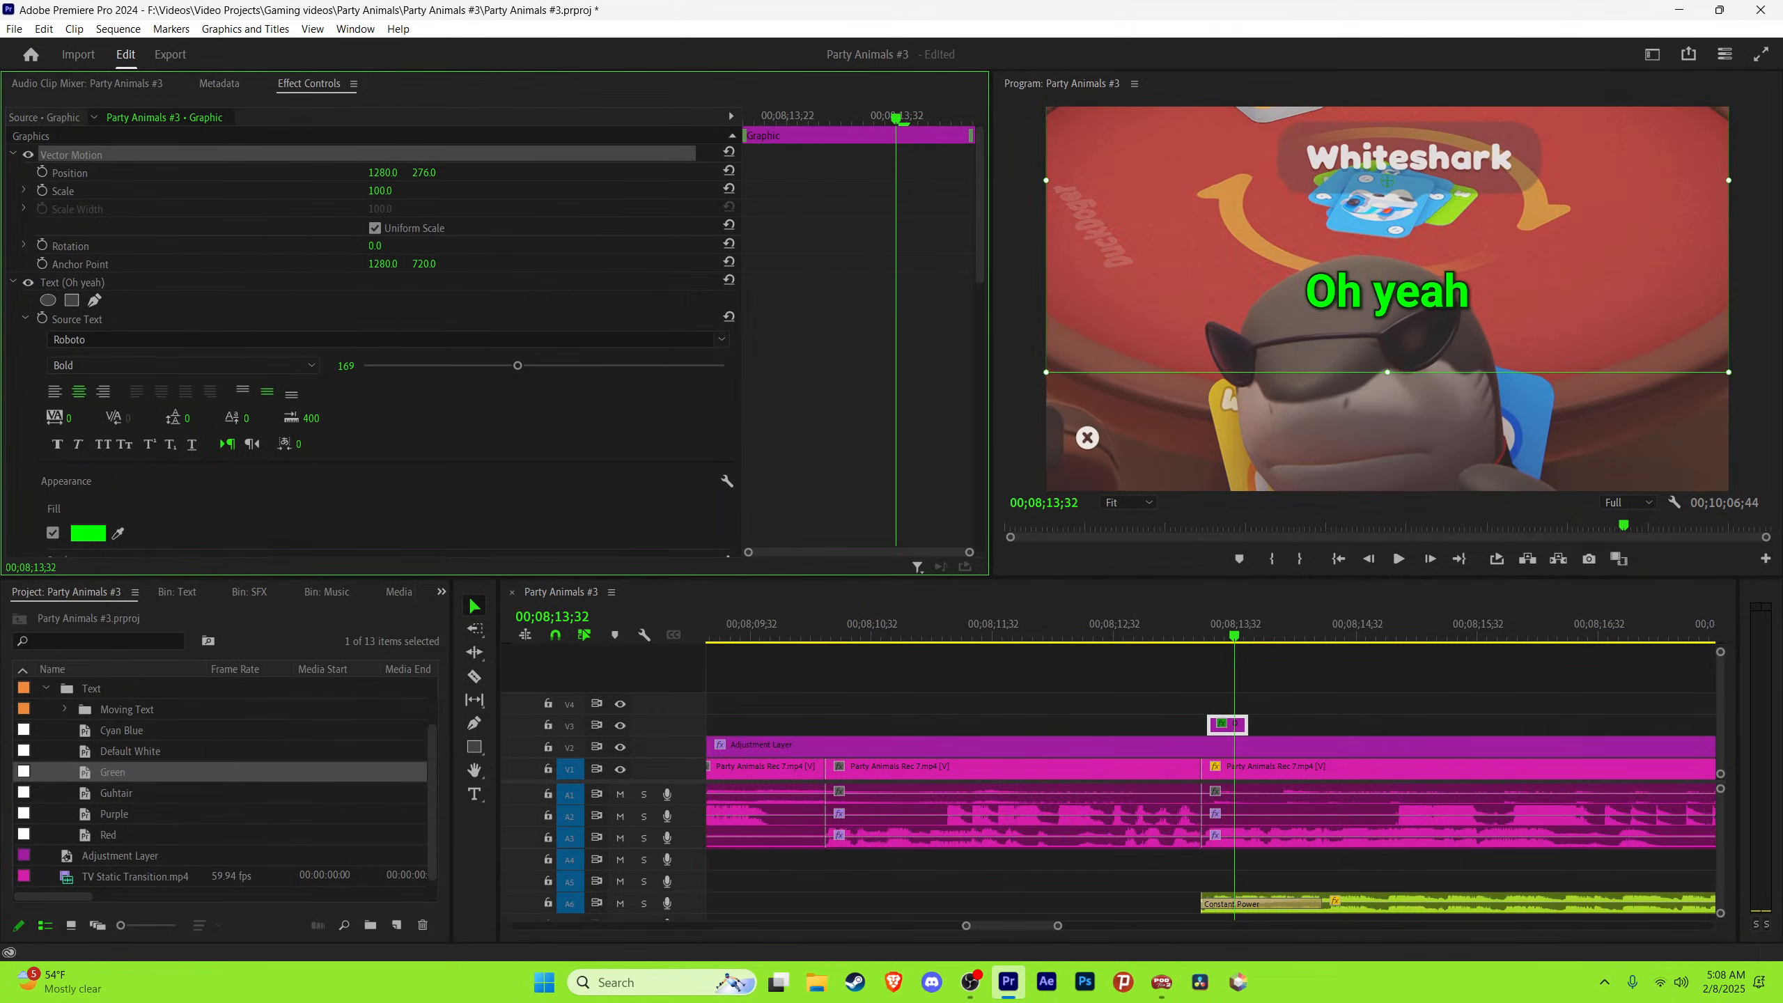
pyautogui.moveTo(425, 172); pyautogui.dragTo(366, 173)
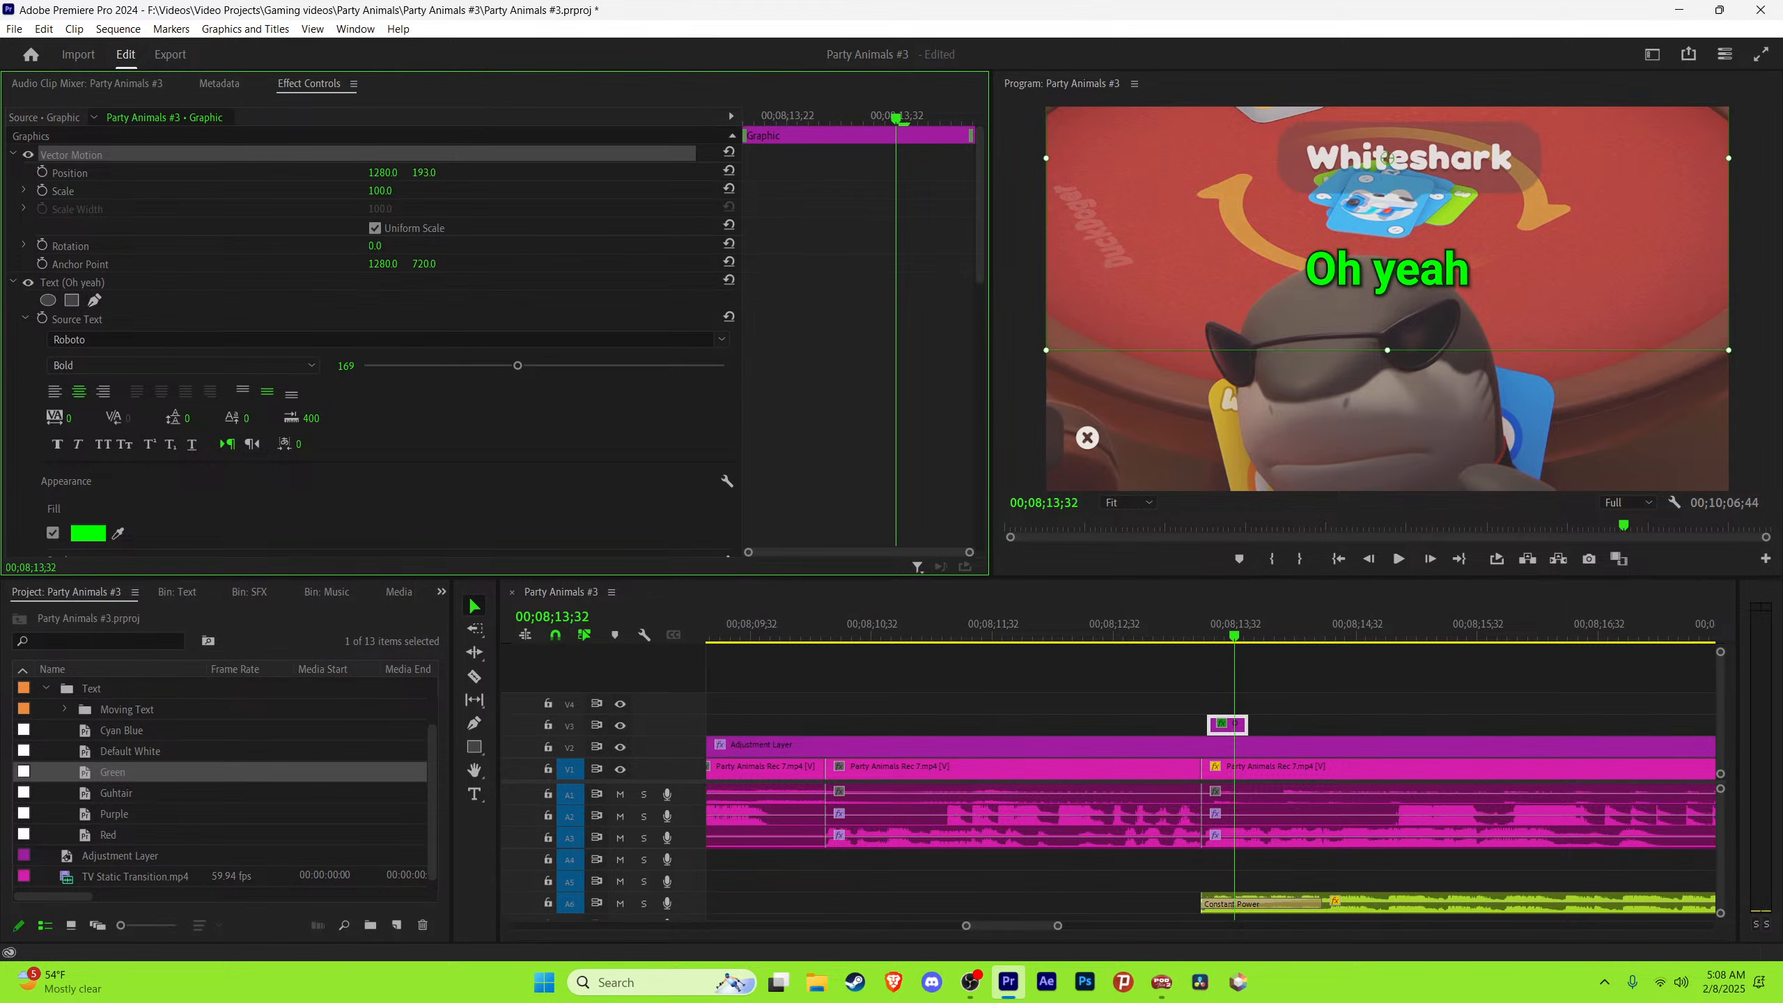
# Step: Play the "Oh yeah" caption back from 00;08;13;07 and place a copy of it on V3 starting at 00;08;13;39
pyautogui.click(1186, 624)
pyautogui.click(1363, 703)
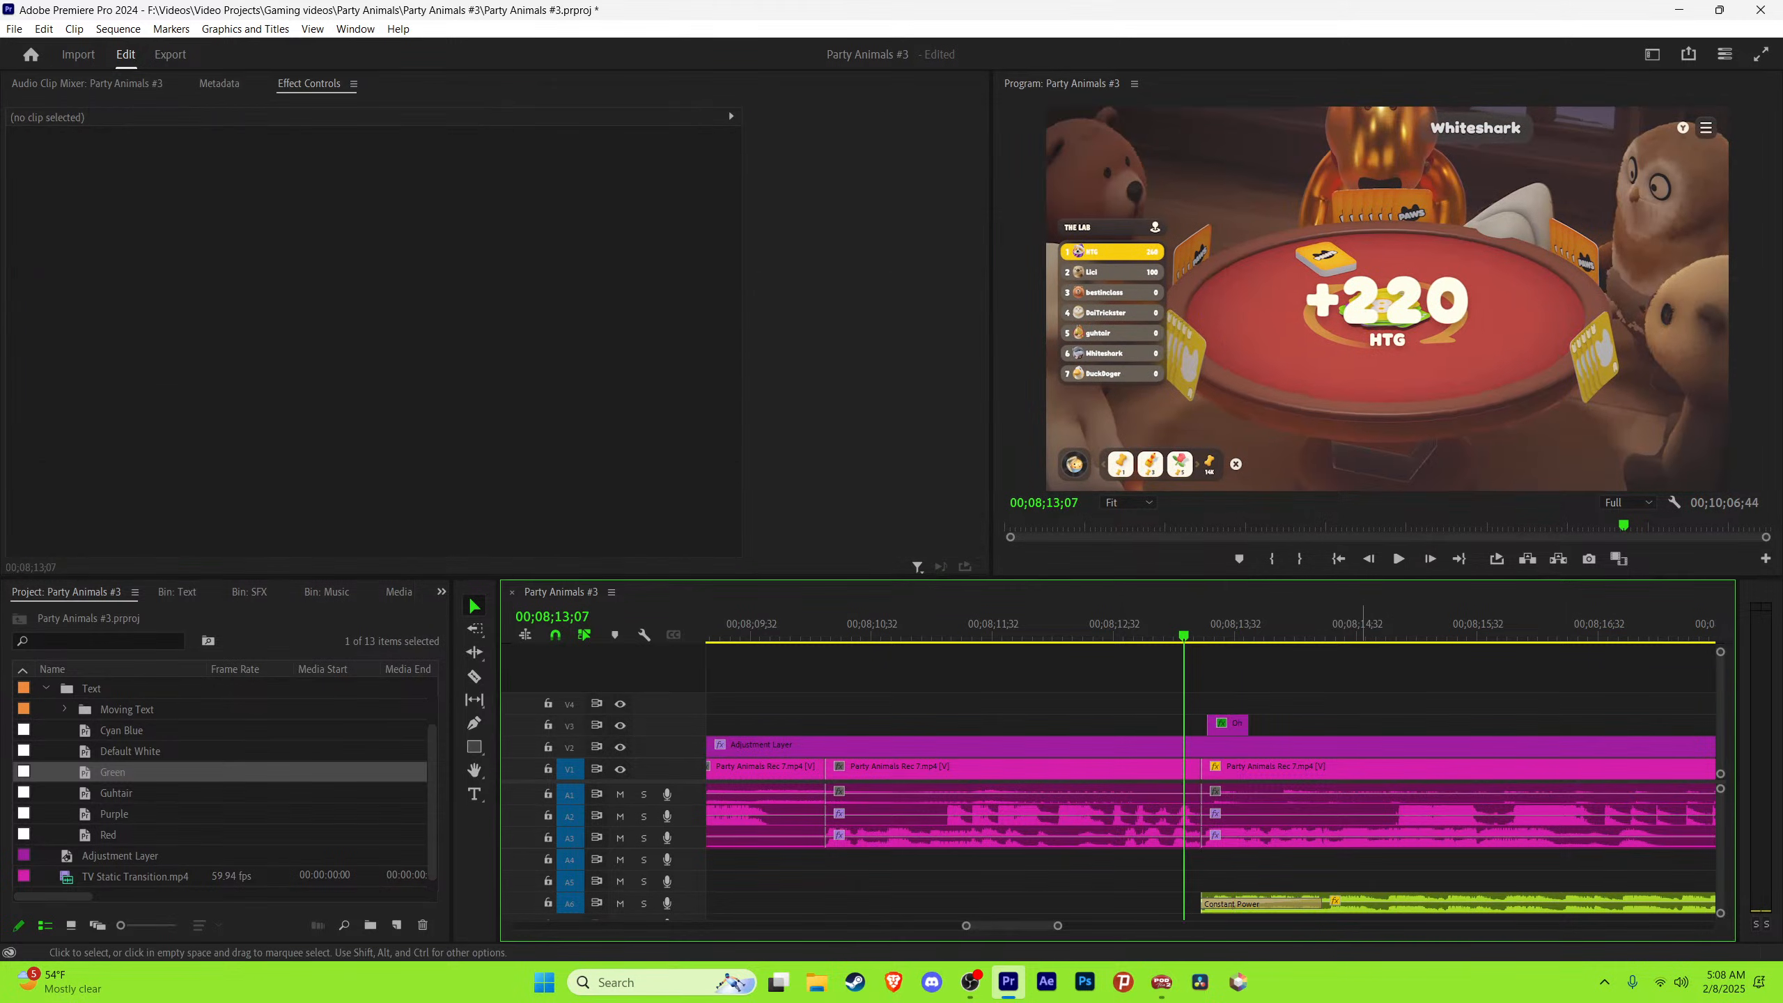
pyautogui.press('space')
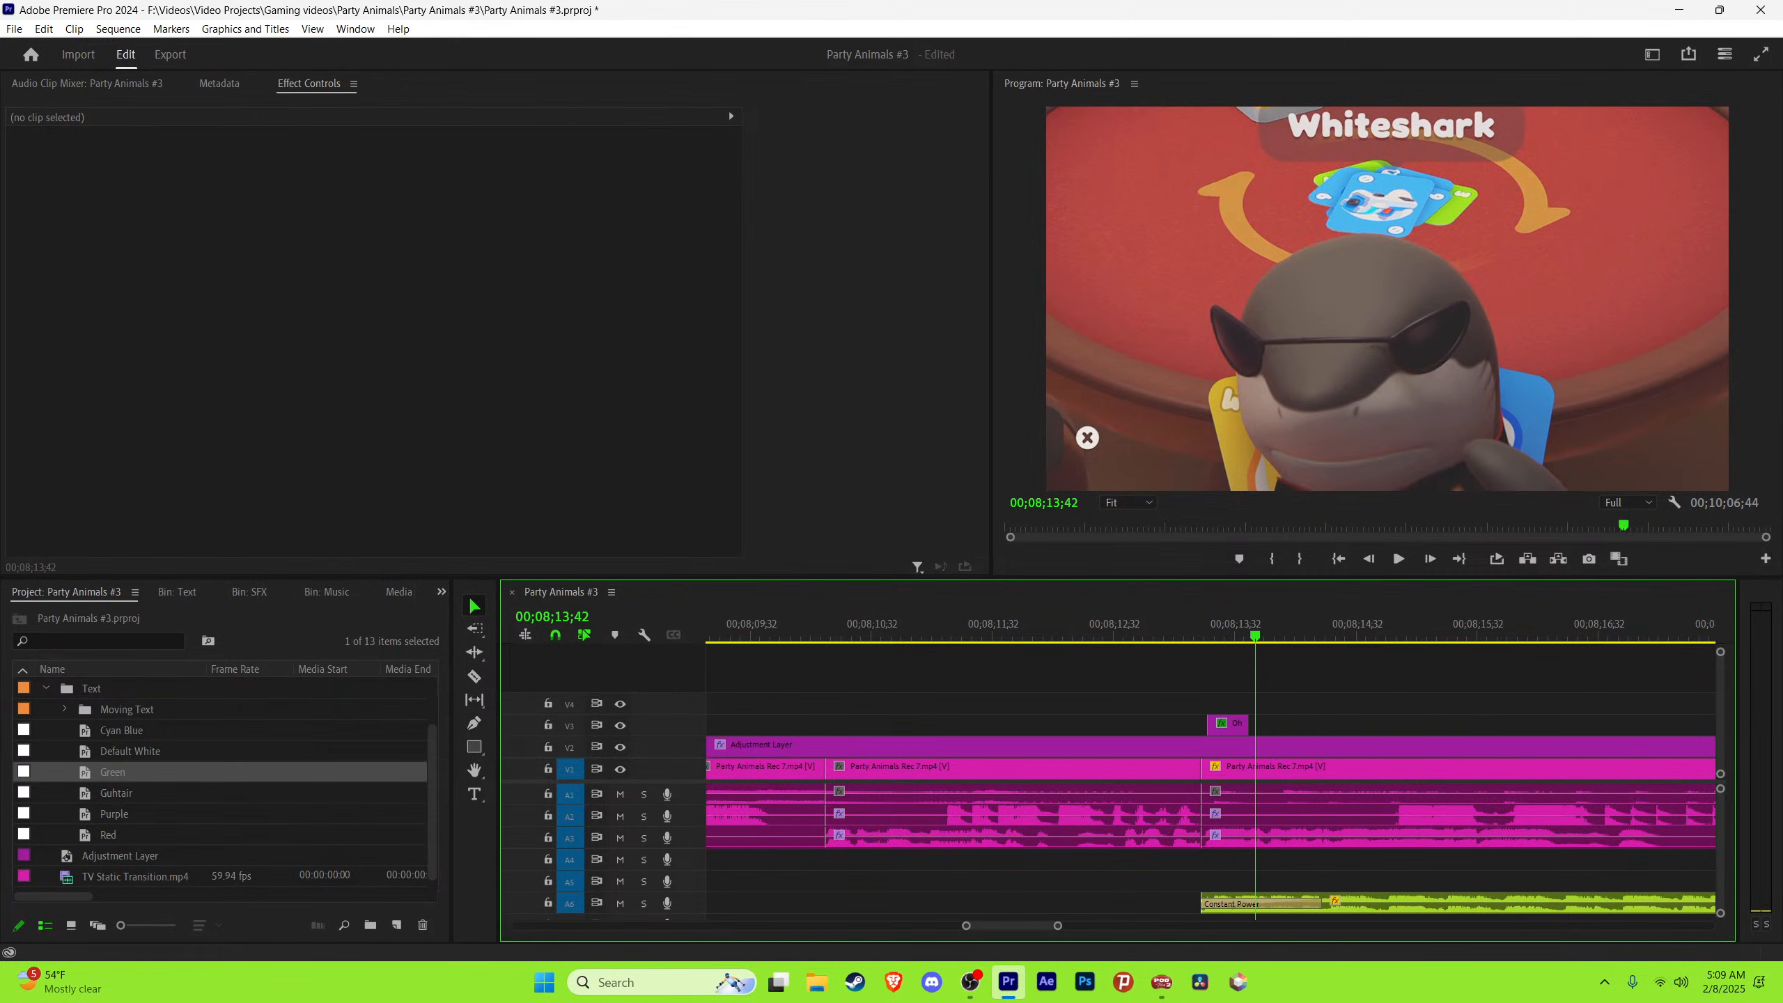
pyautogui.press('space')
pyautogui.press('Left')
pyautogui.press('Right')
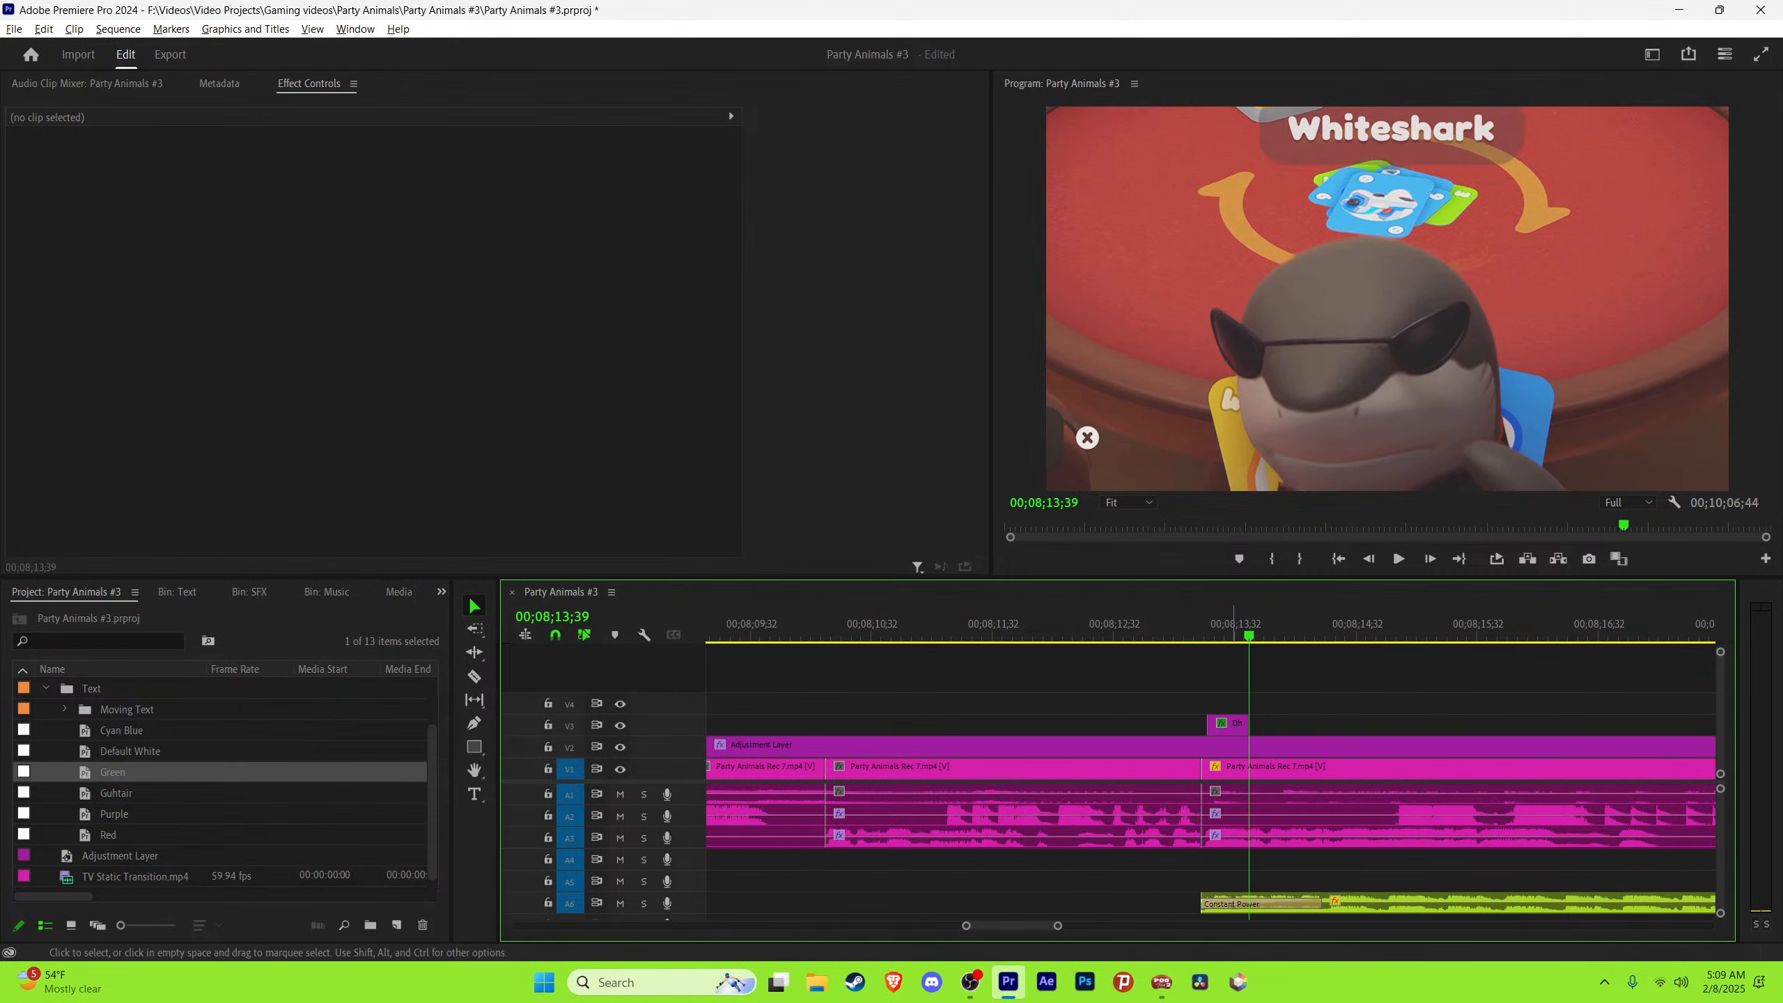
pyautogui.moveTo(1228, 728); pyautogui.dragTo(1268, 728)
# Step: Replace the copied green caption's text with the name of the player being addressed and play it back
pyautogui.click(1267, 628)
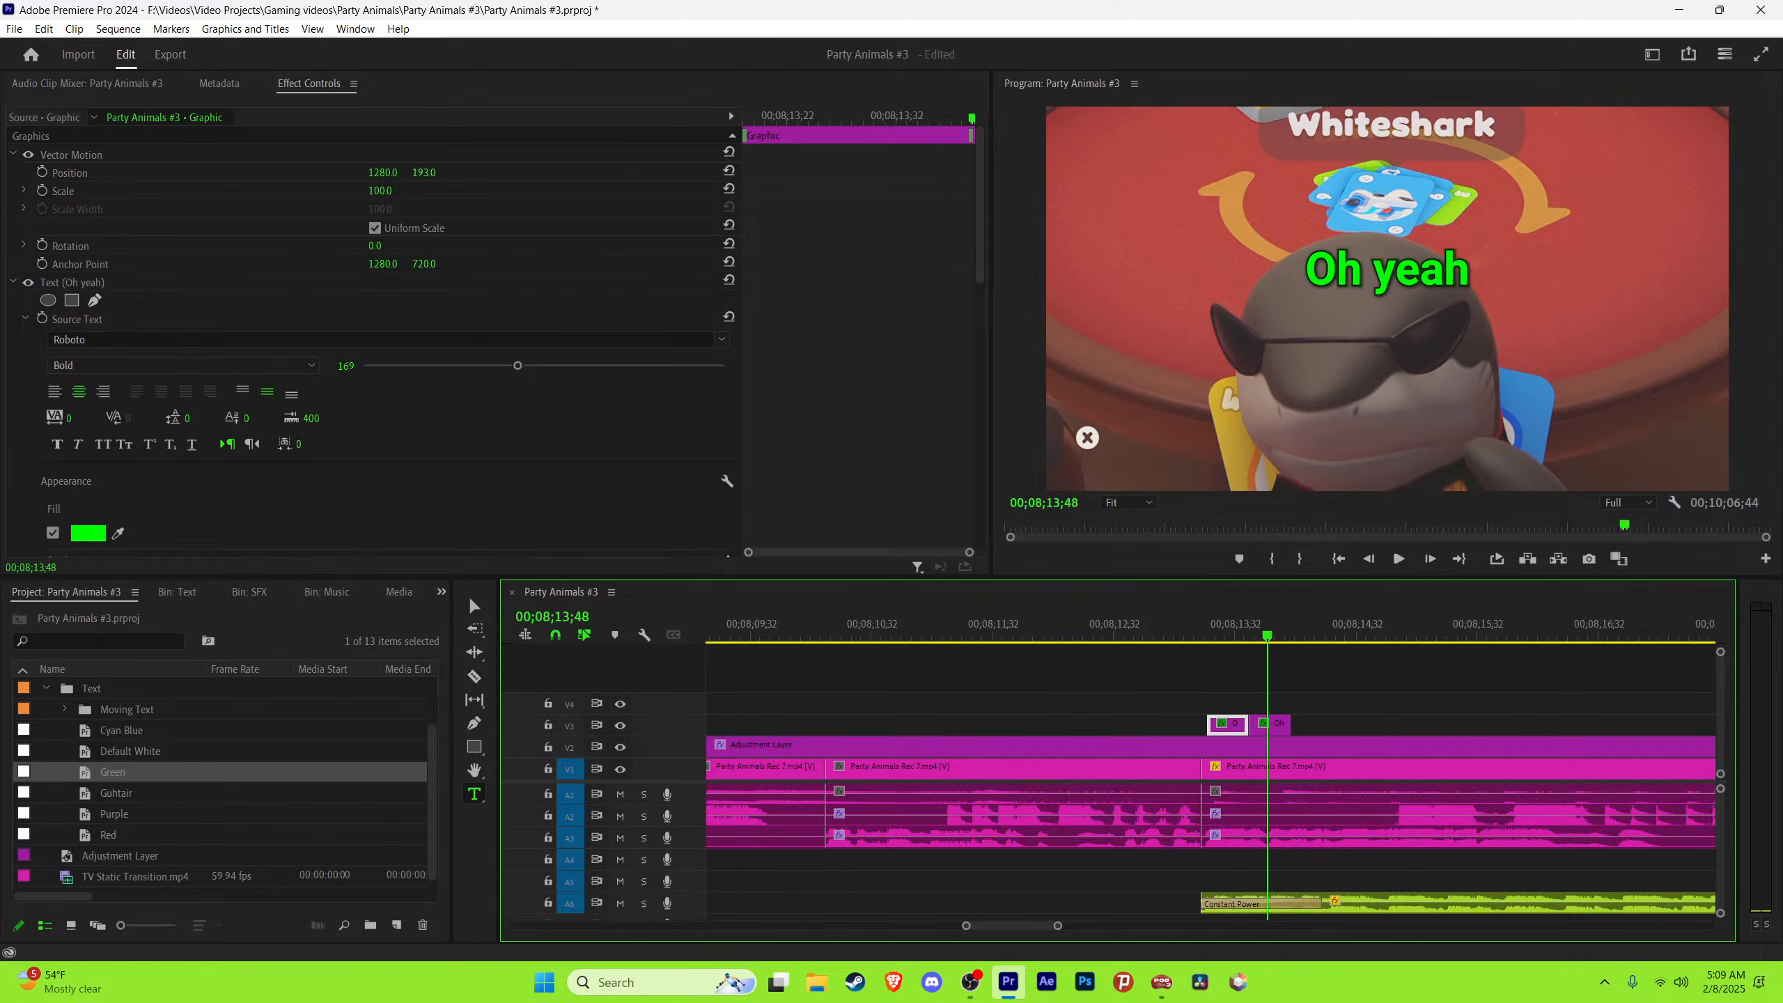
pyautogui.click(1388, 270)
pyautogui.hotkey('ctrl', 'a')
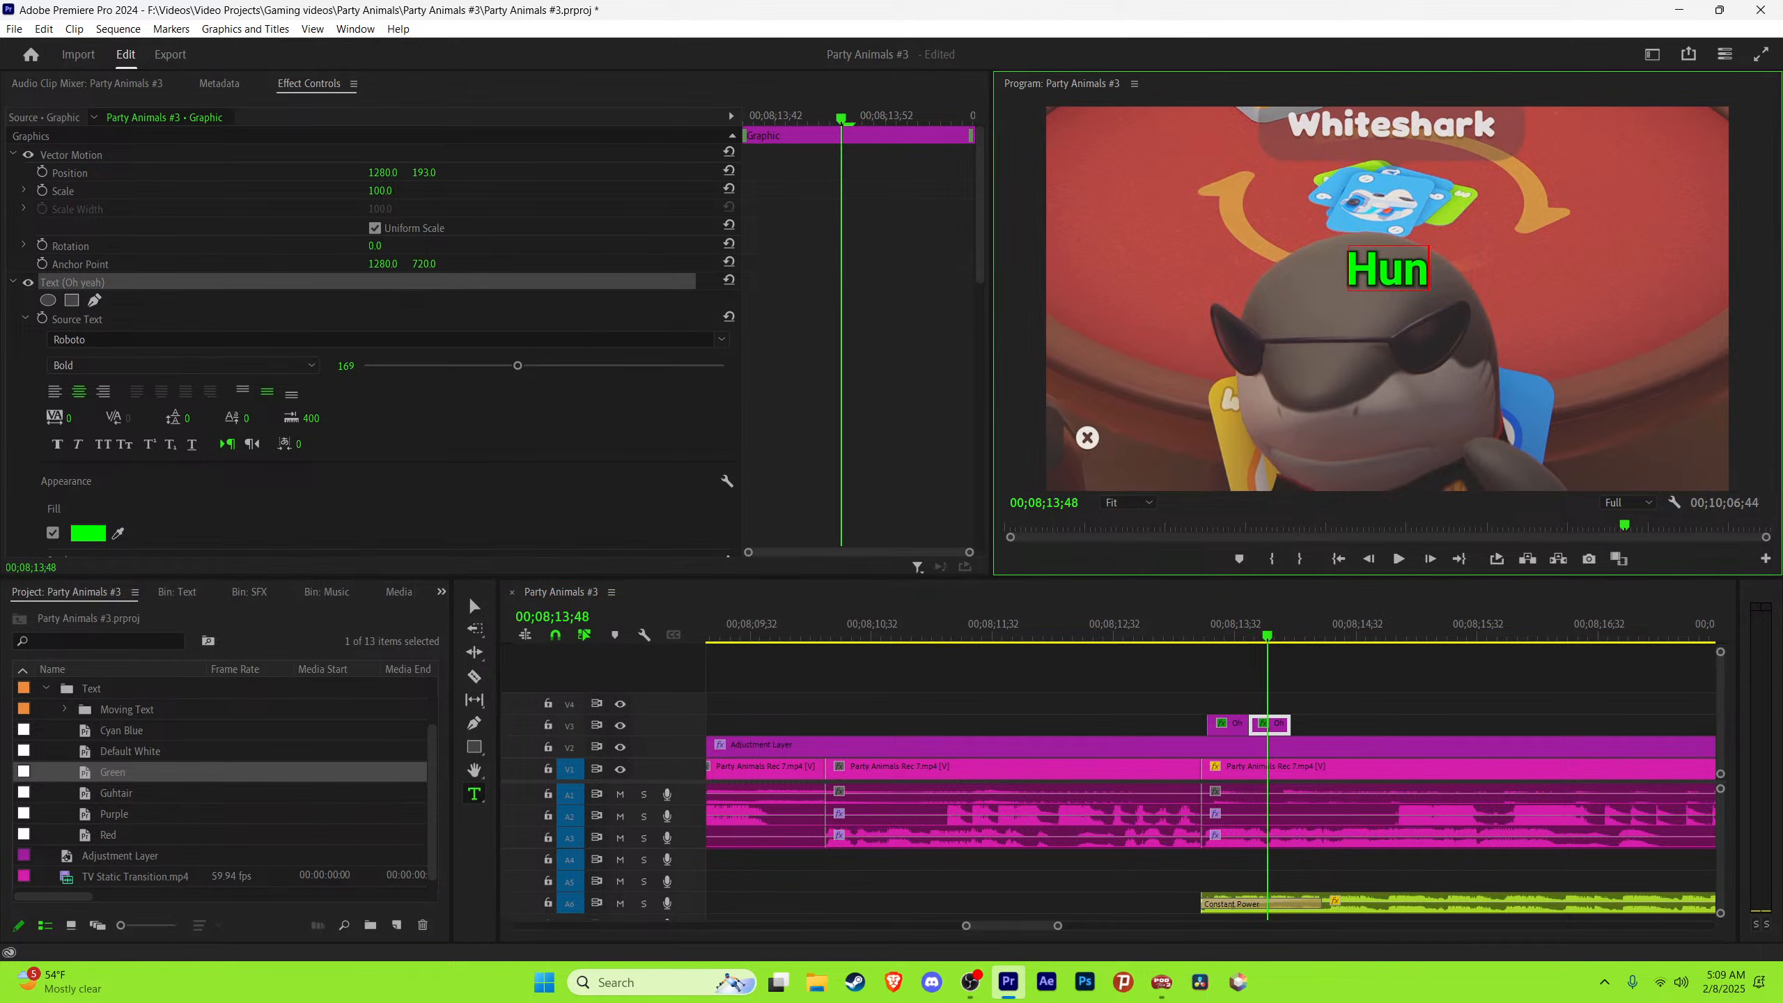
pyautogui.click(1397, 670)
pyautogui.press('v')
pyautogui.press('space')
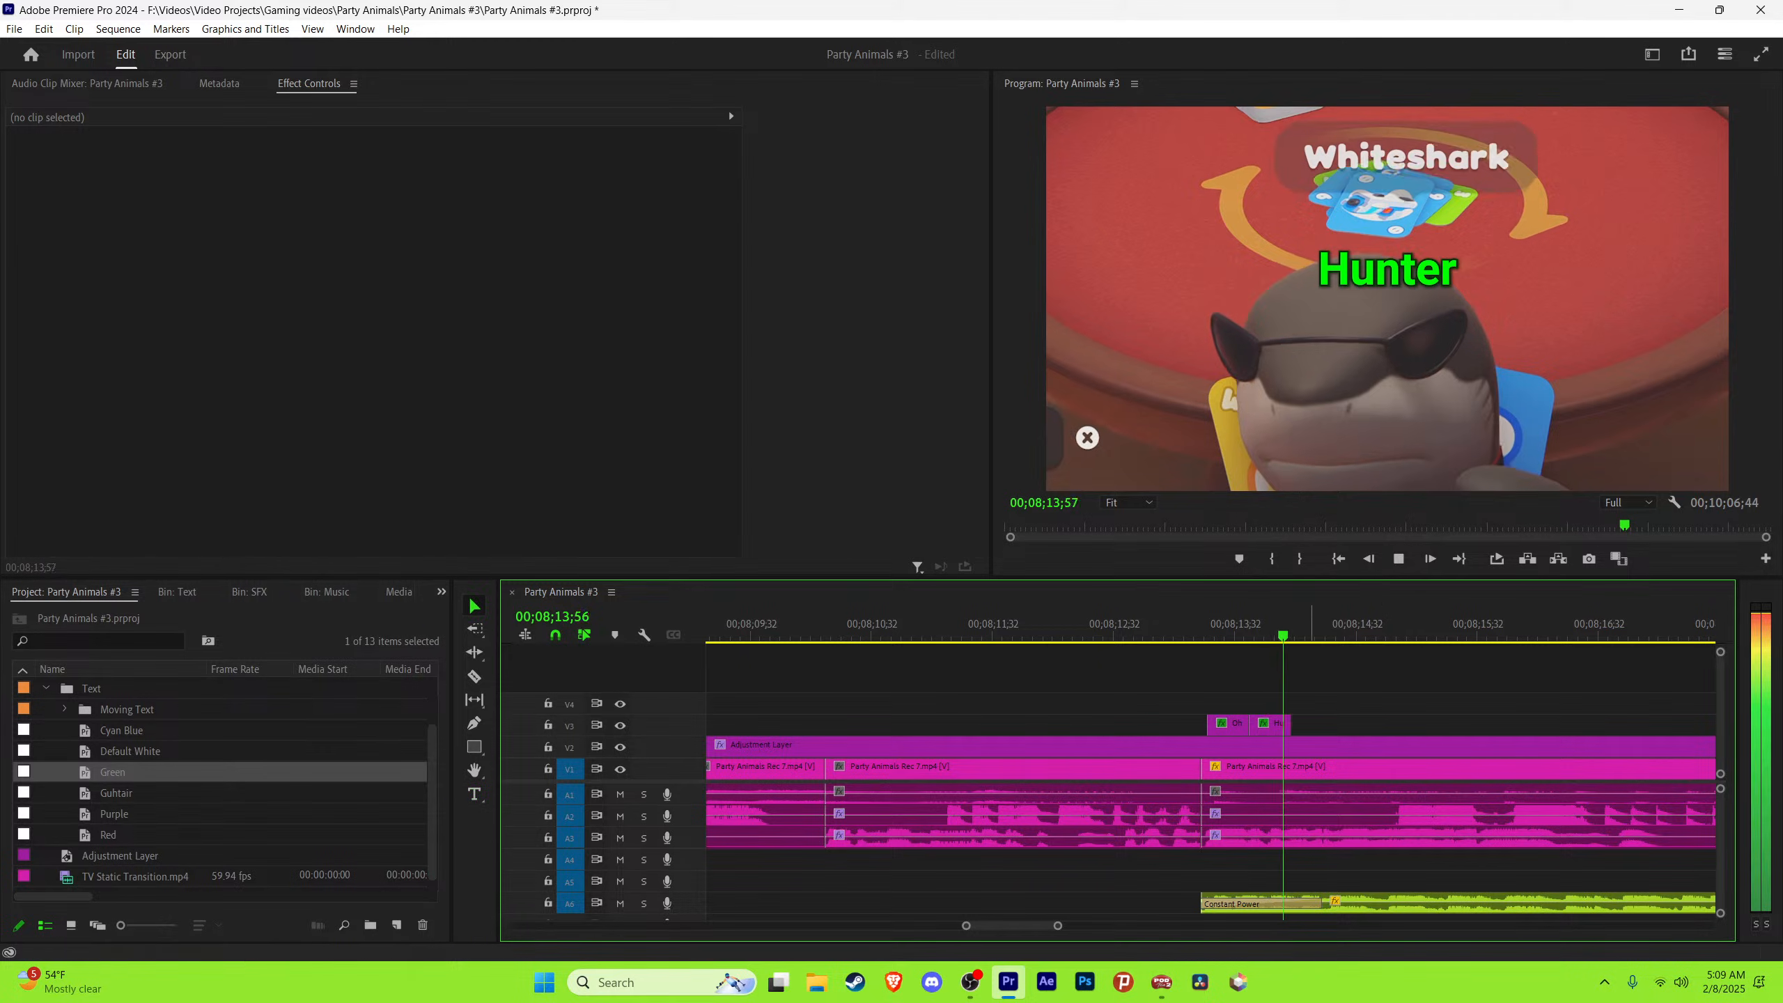
# Step: Replay the end of the name caption in short bursts to find where the next words begin, around 00;08;13;58
pyautogui.press('space')
pyautogui.press('Left')
pyautogui.press('Left')
pyautogui.press('Left')
pyautogui.press('space')
pyautogui.press('space')
pyautogui.hotkey('shift', 'Left')
pyautogui.hotkey('shift', 'Left')
pyautogui.hotkey('shift', 'Left')
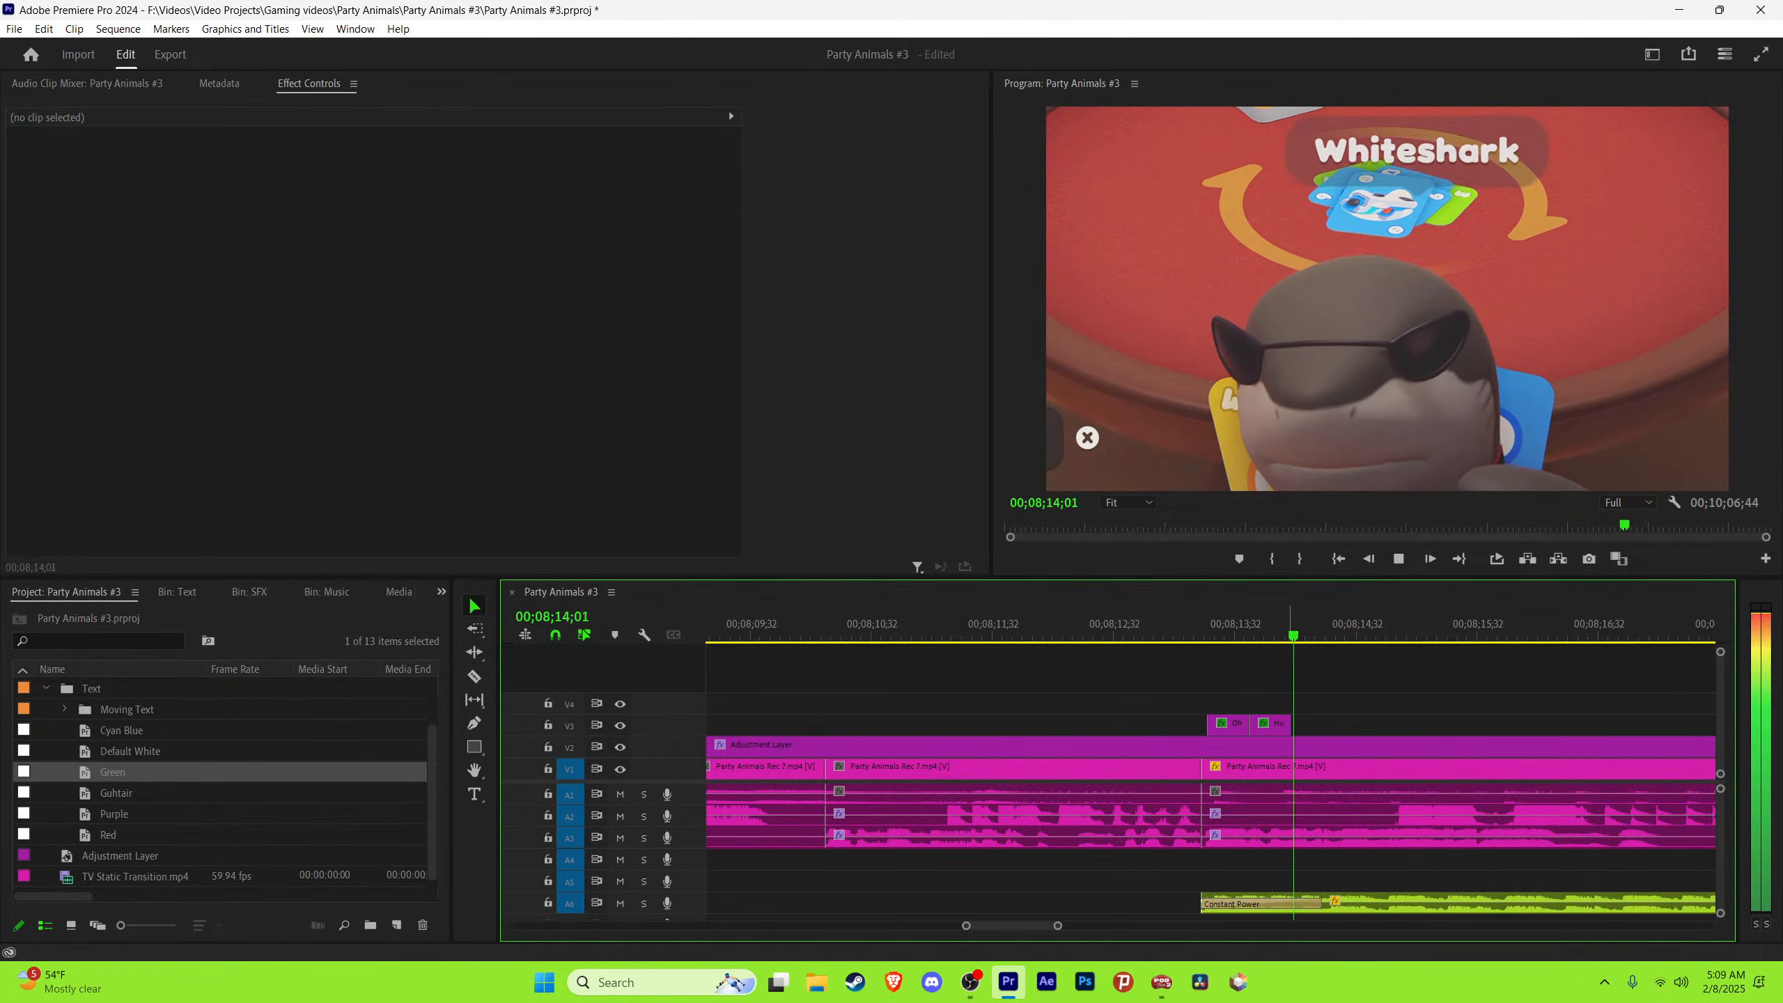
pyautogui.press('space')
pyautogui.press('space')
pyautogui.hotkey('shift', 'Left')
pyautogui.hotkey('shift', 'Left')
pyautogui.press('space')
pyautogui.press('space')
pyautogui.hotkey('shift', 'Left')
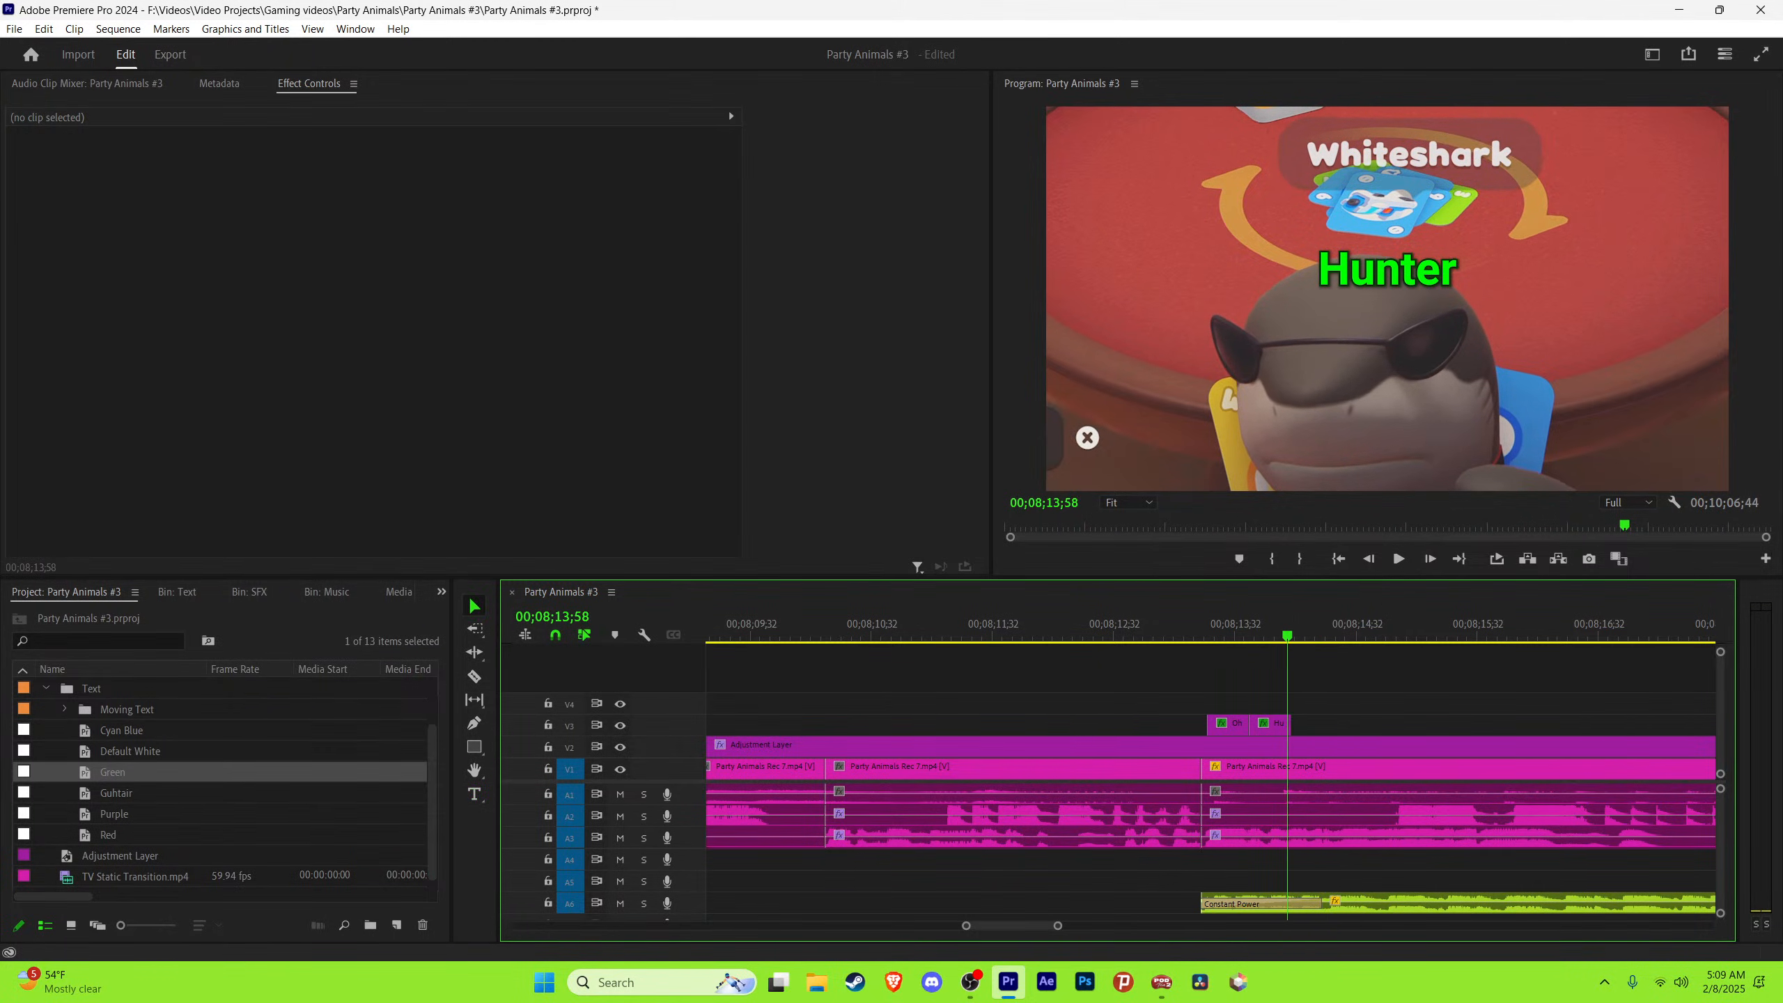
# Step: Place a copy of the name caption at 00;08;13;58, overlapping the original's end, and play to 00;08;14;11
pyautogui.press('Left')
pyautogui.press('Right')
pyautogui.keyDown('alt'); pyautogui.moveTo(1275, 726); pyautogui.dragTo(1311, 726); pyautogui.keyUp('alt')
pyautogui.press('space')
pyautogui.press('space')
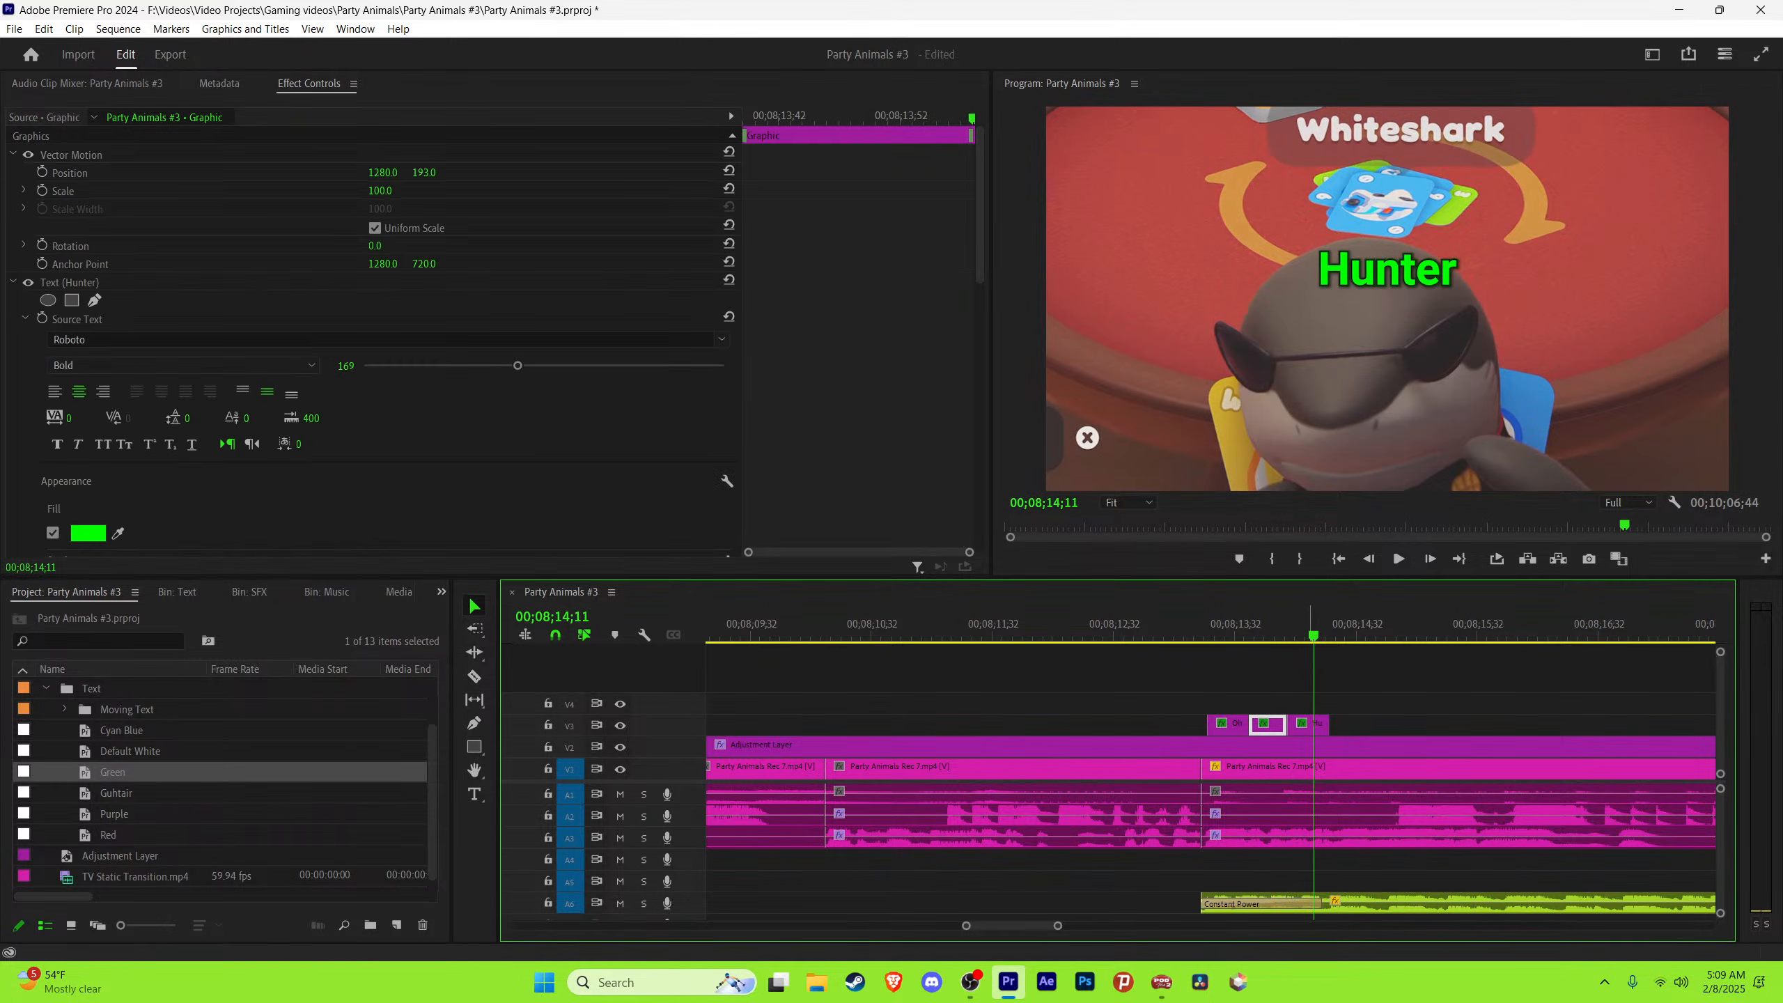
# Step: Change the new caption copy's text to "jack it off" and play it back
pyautogui.doubleClick(1388, 269)
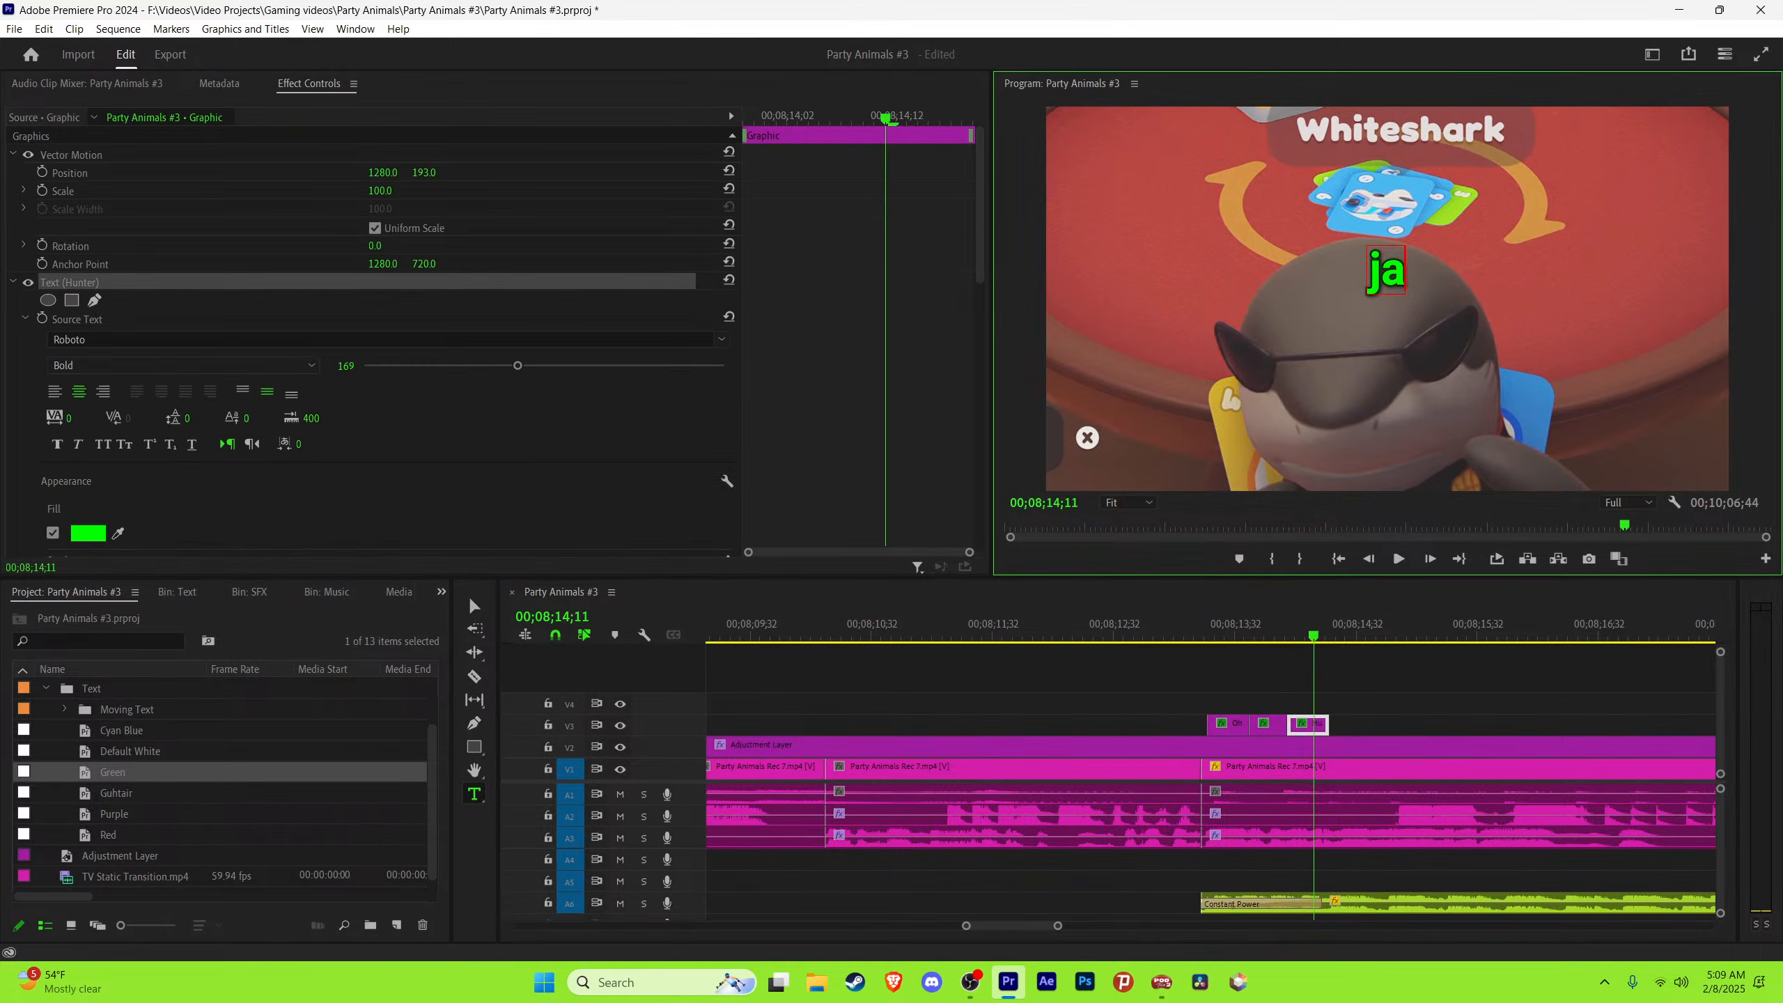
pyautogui.write('ff')
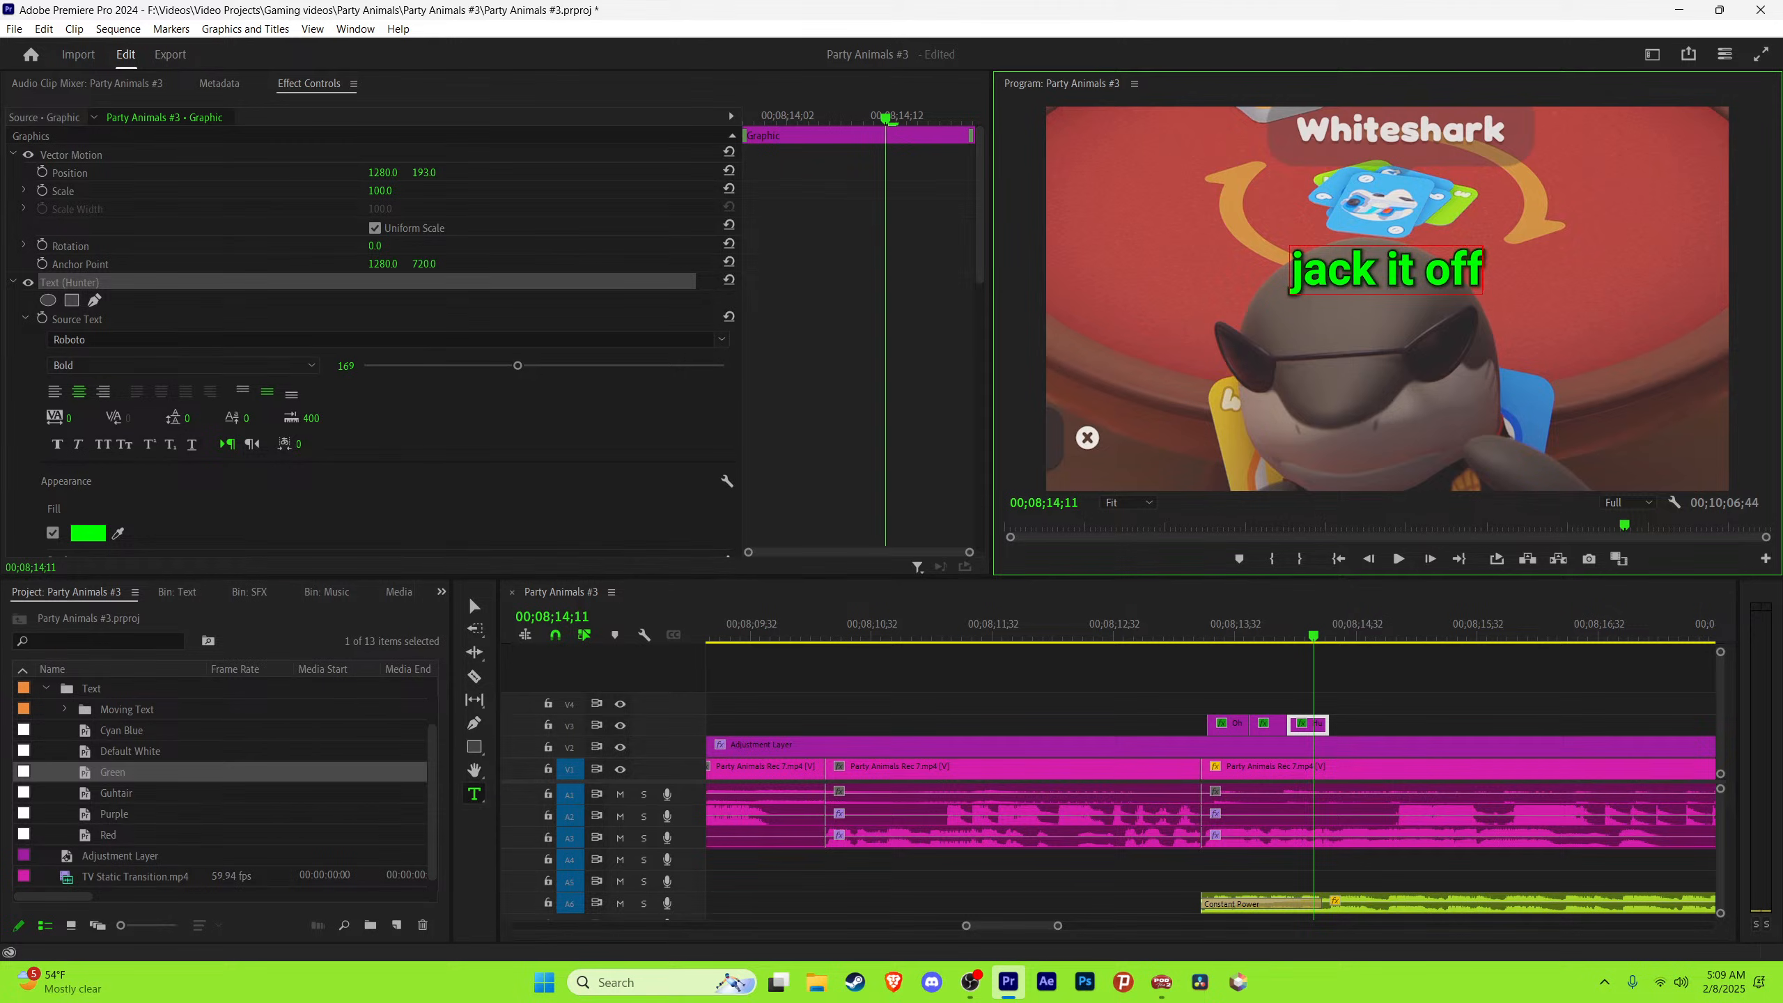
pyautogui.click(1406, 695)
pyautogui.press('v')
pyautogui.press('space')
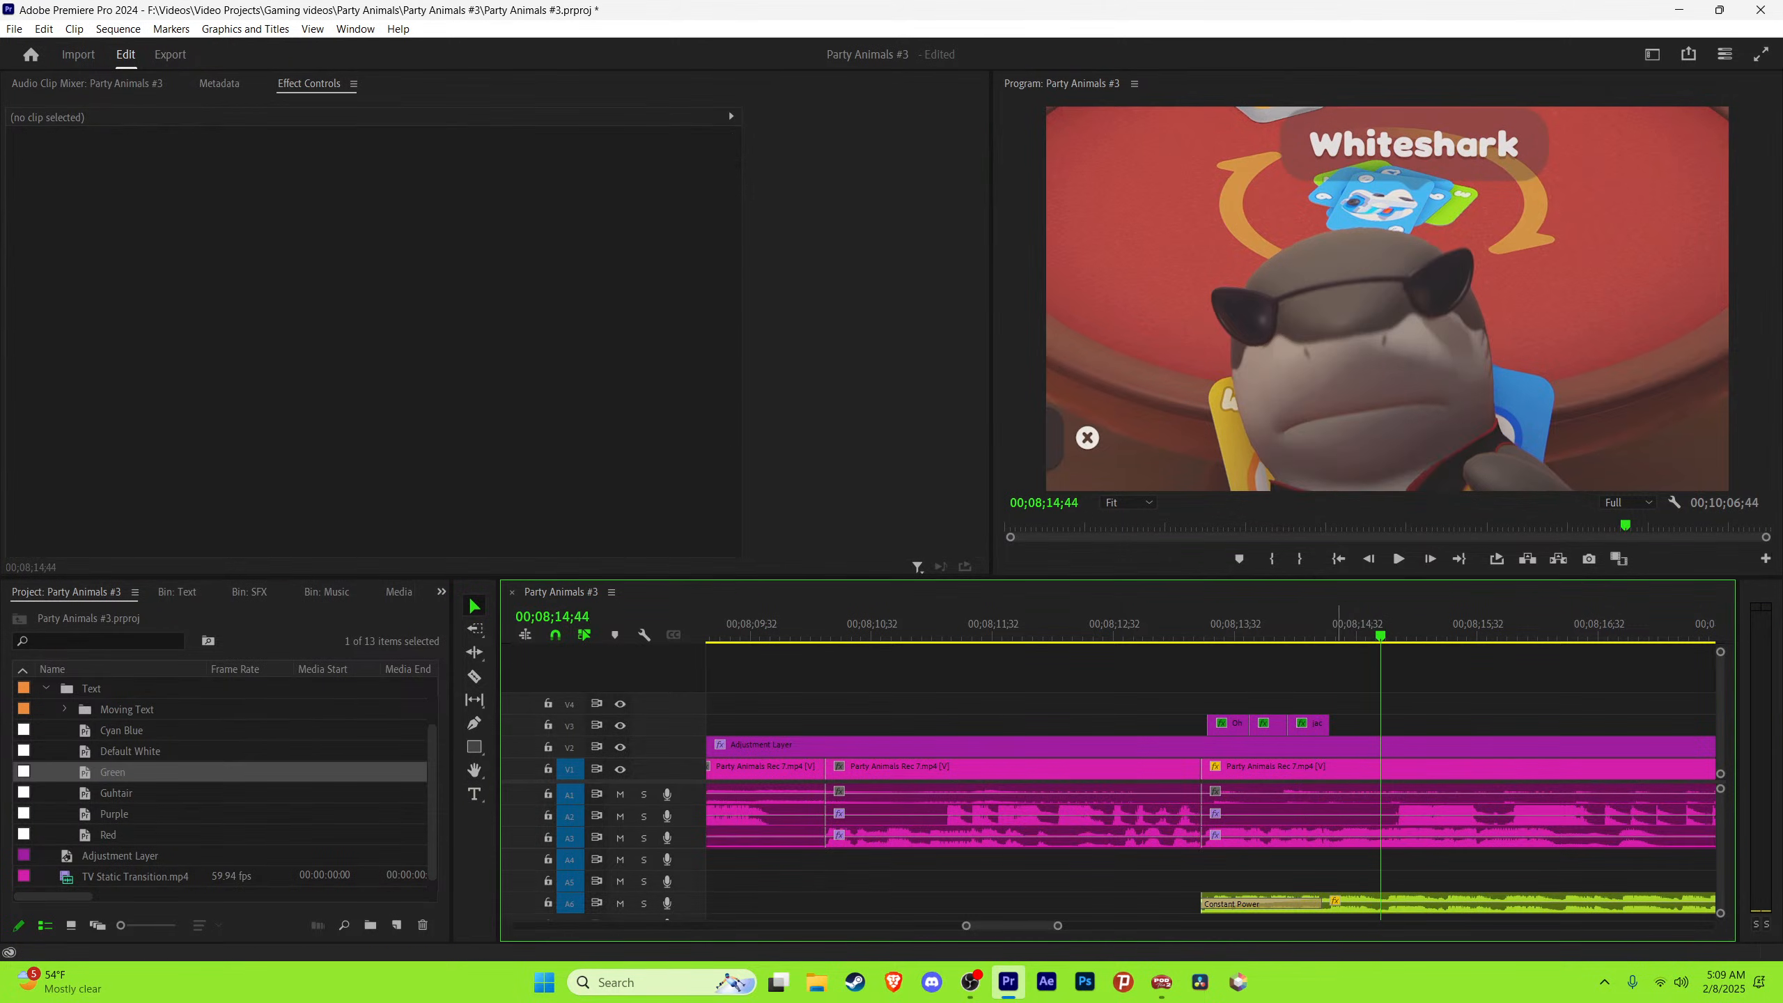
# Step: Step back to where the spoken phrase ends and extend the "jack it off" caption to about 00;08;14;26
pyautogui.press('space')
pyautogui.press('Left')
pyautogui.press('Left')
pyautogui.press('Left')
pyautogui.press('Left')
pyautogui.press('Left')
pyautogui.press('Left')
pyautogui.press('Left')
pyautogui.press('Left')
pyautogui.press('Left')
pyautogui.press('Left')
pyautogui.press('Left')
pyautogui.press('Left')
pyautogui.press('Left')
pyautogui.press('Left')
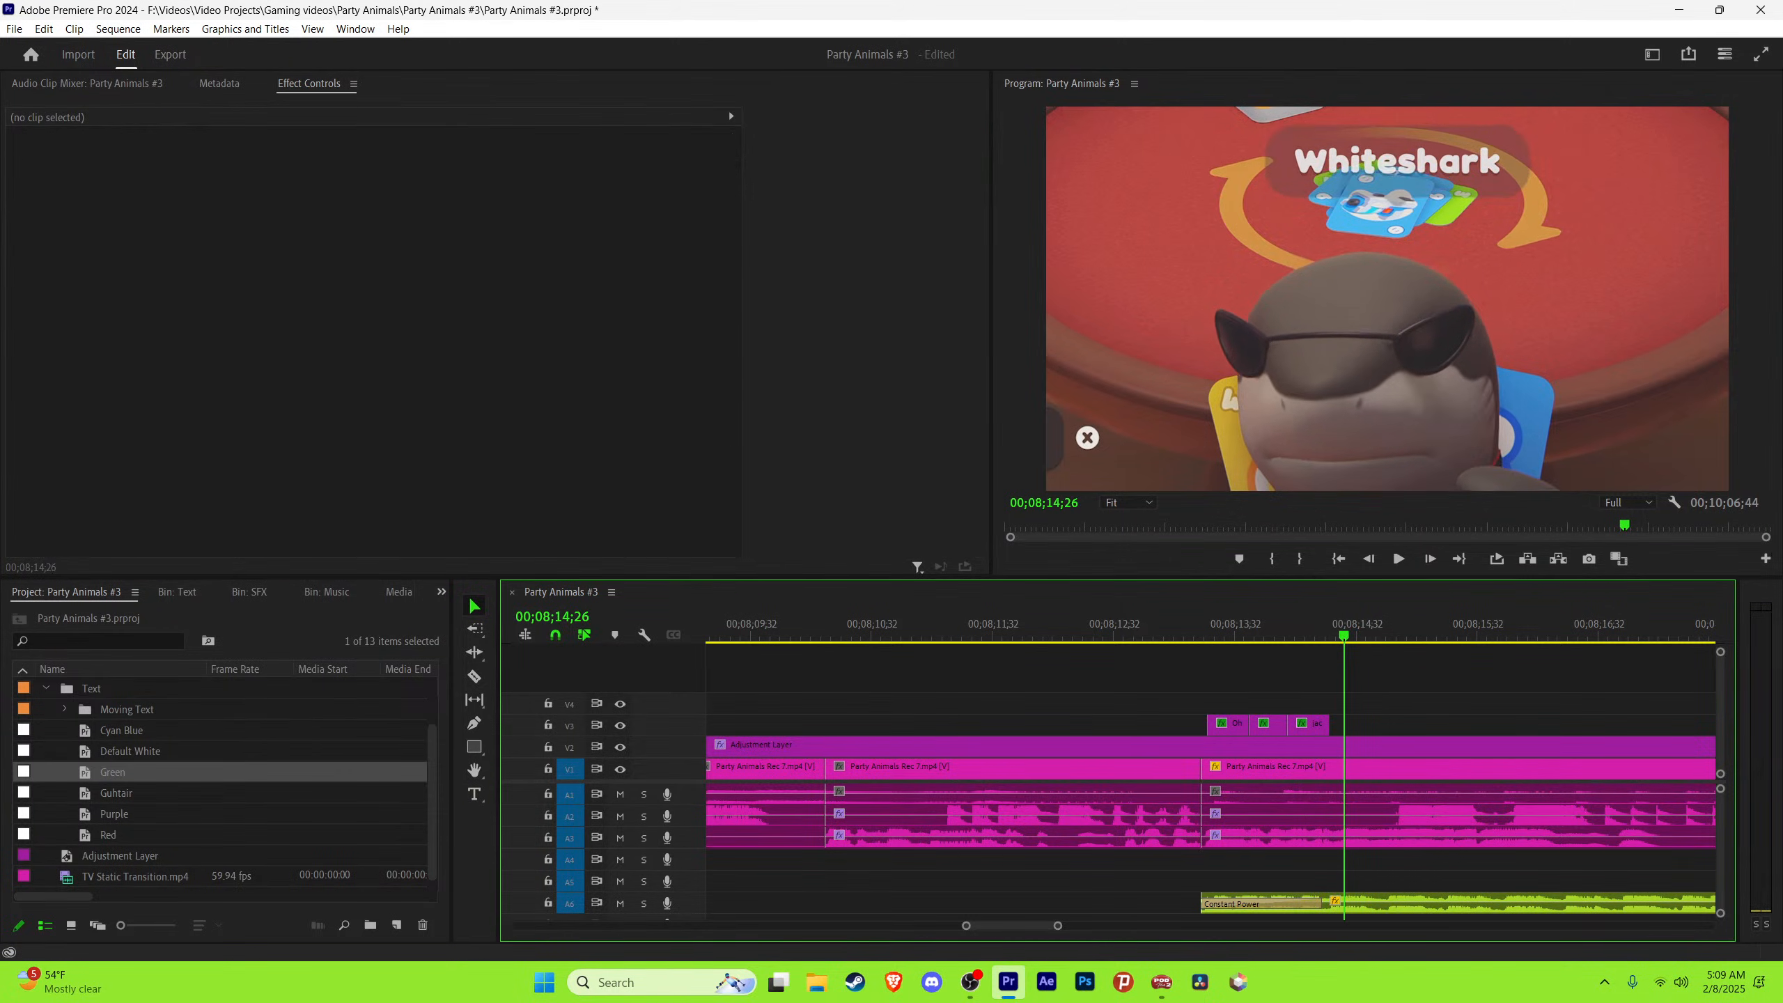
pyautogui.moveTo(1319, 726); pyautogui.dragTo(1340, 727)
# Step: Undo the last timeline change, duplicate the "jack it off" caption directly after the original and step to 00;08;14;39
pyautogui.hotkey('ctrl', 'z')
pyautogui.moveTo(1320, 727); pyautogui.dragTo(1375, 727)
pyautogui.press('Right')
pyautogui.press('Right')
pyautogui.press('Right')
pyautogui.press('Right')
pyautogui.press('Right')
pyautogui.press('Right')
pyautogui.press('Right')
pyautogui.press('Right')
pyautogui.press('Right')
pyautogui.press('Right')
pyautogui.press('Right')
pyautogui.press('Right')
pyautogui.press('Right')
pyautogui.press('Right')
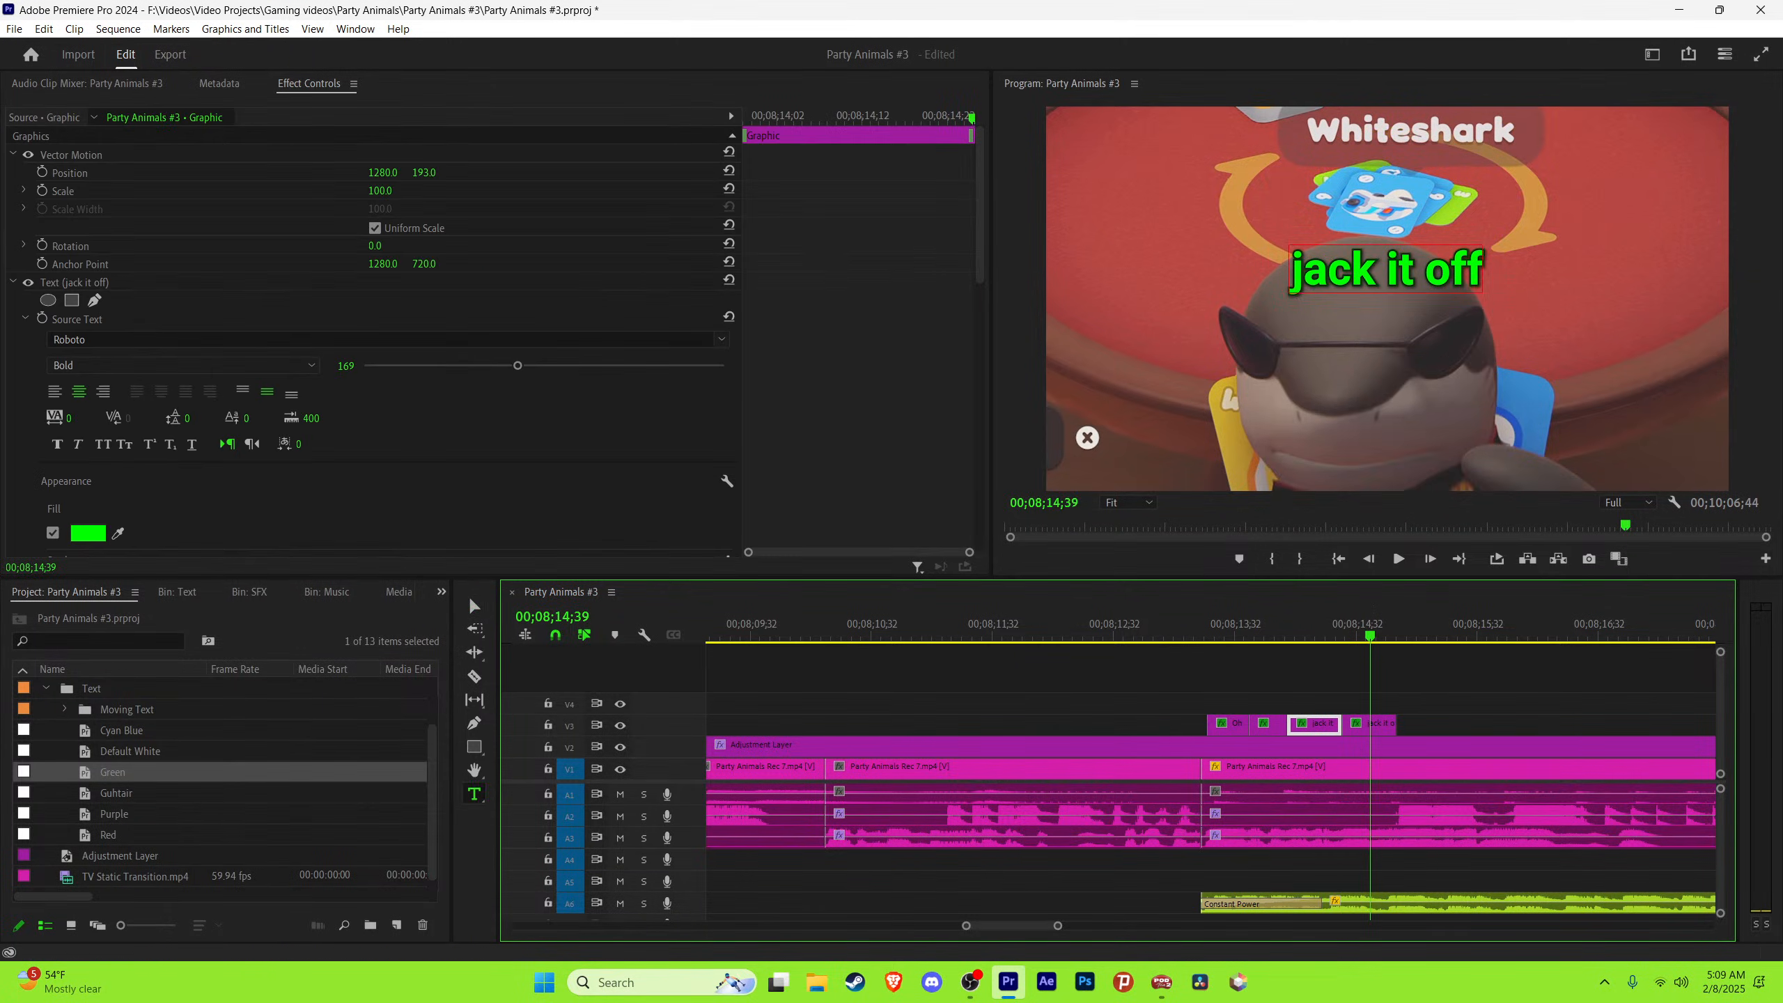
# Step: Change the text of the caption copy at 00;08;14;39 to "for me" and play it back
pyautogui.tripleClick(1387, 271)
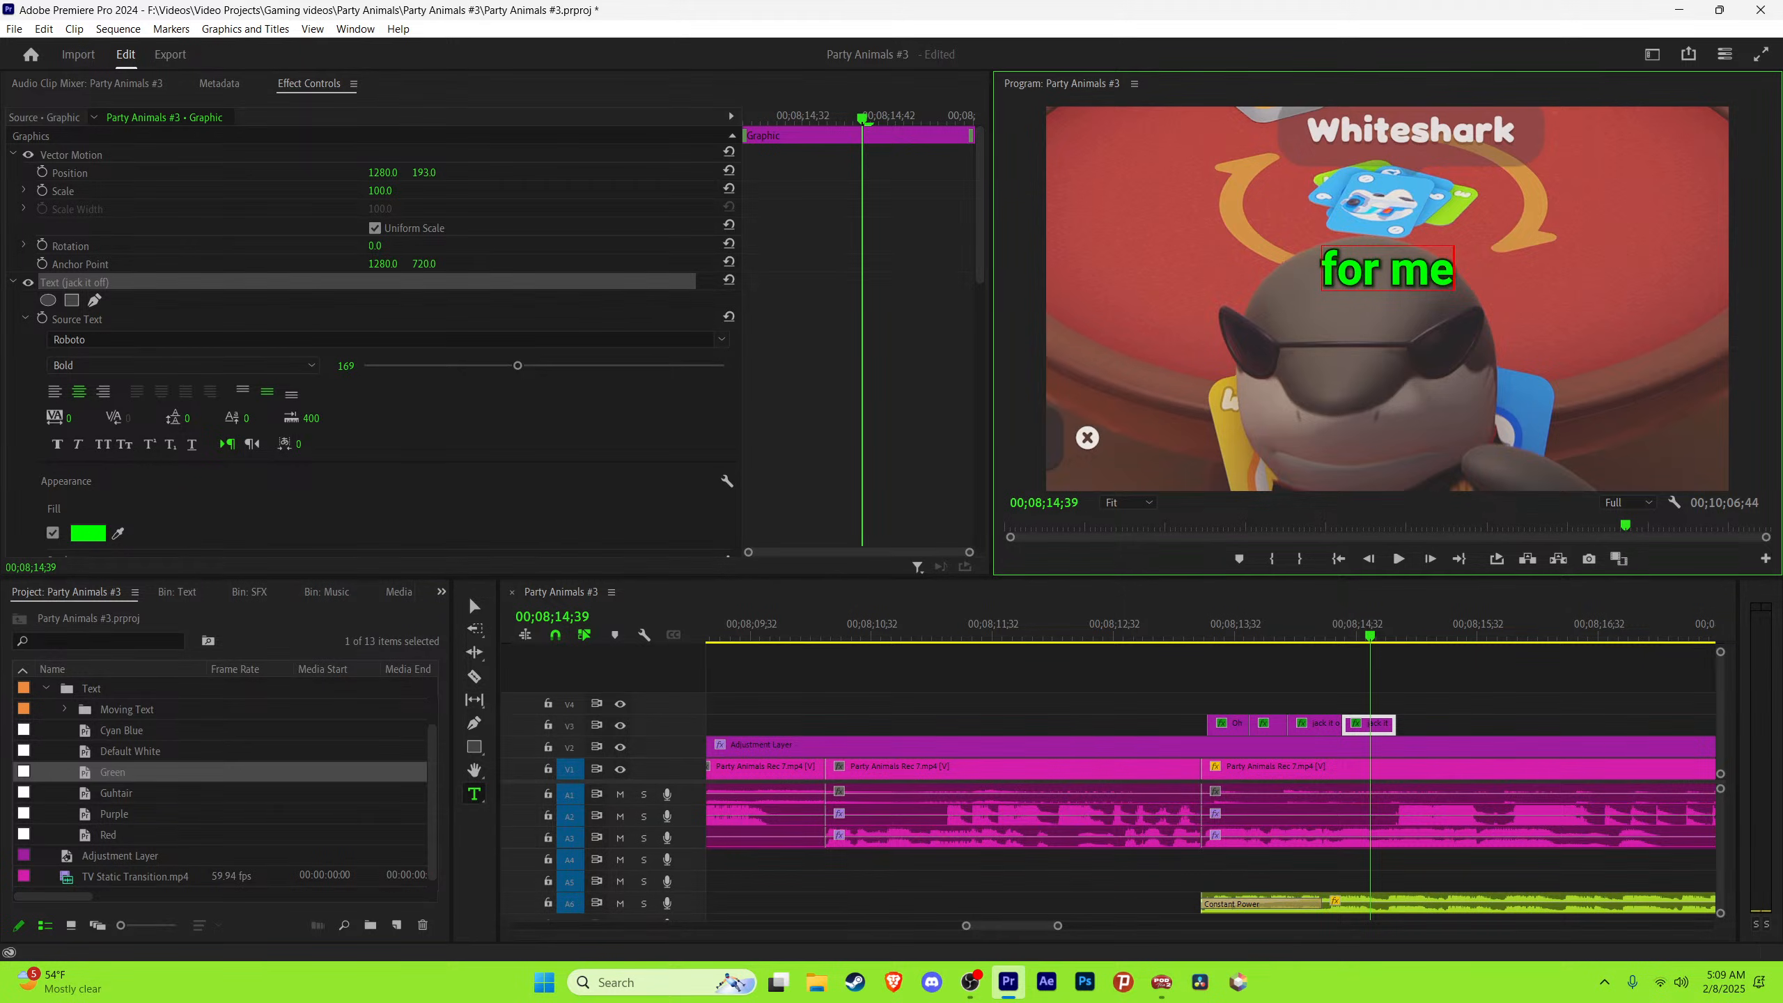
pyautogui.click(1342, 677)
pyautogui.press('v')
pyautogui.press('space')
pyautogui.press('space')
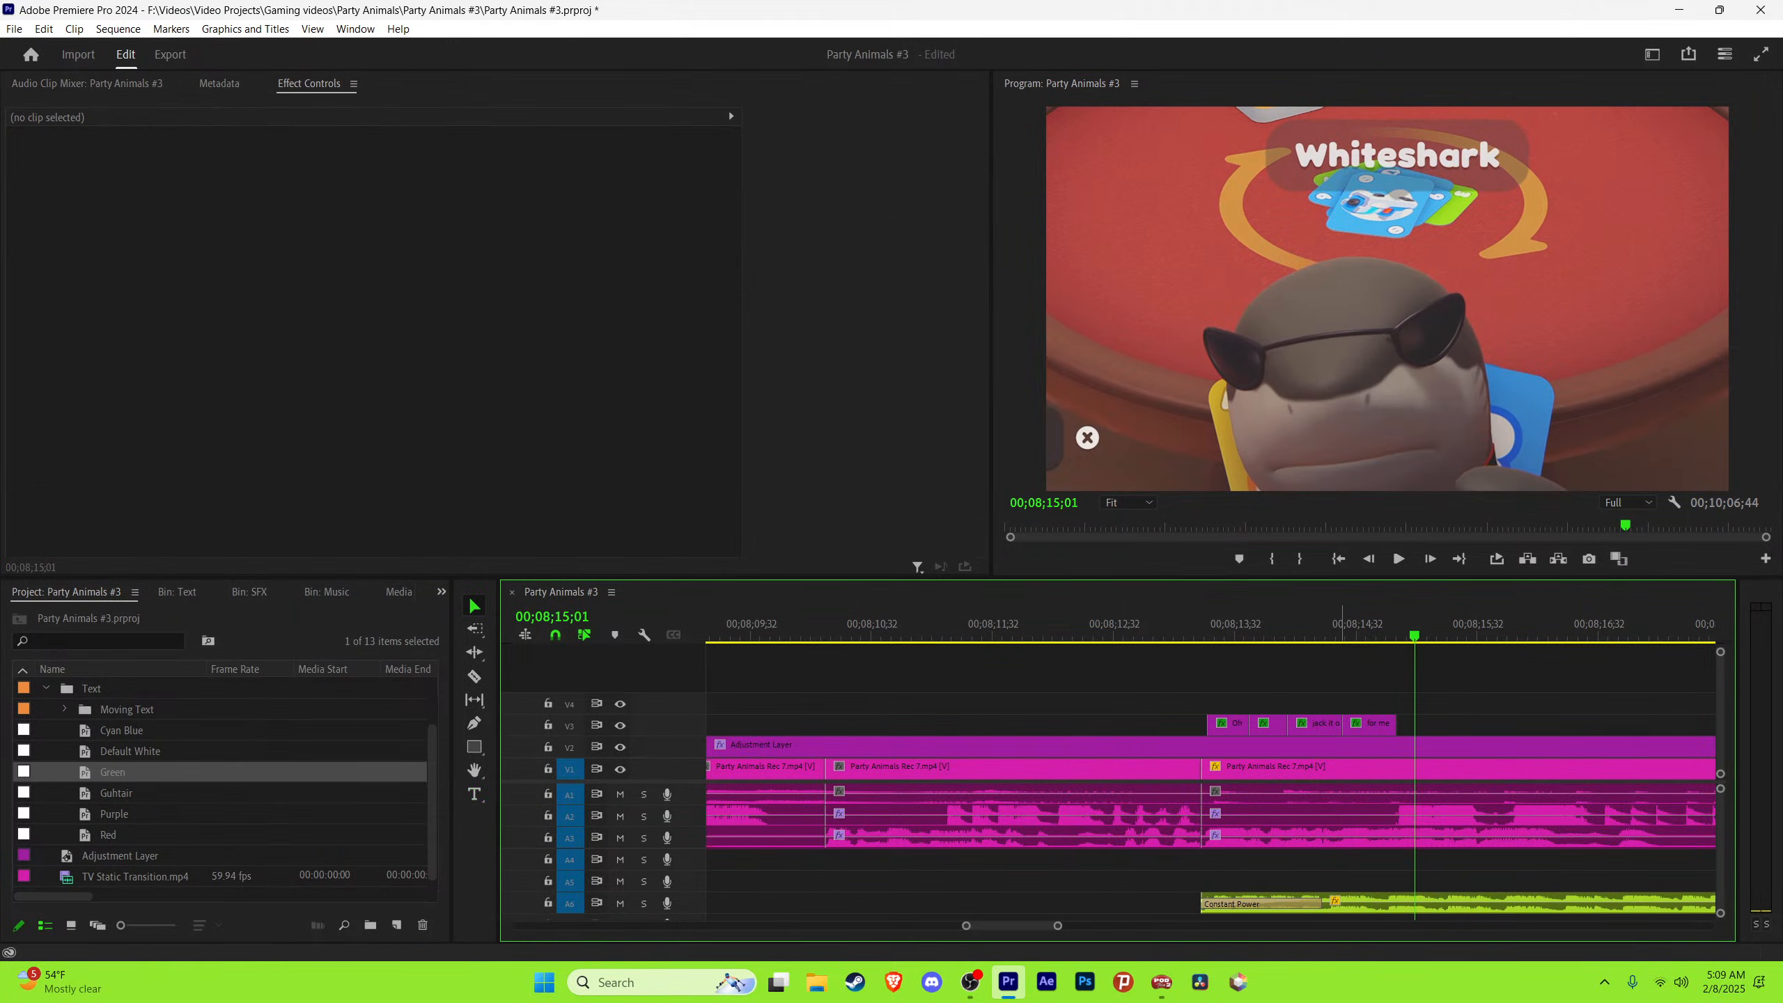
# Step: Replay the passage around the "for me" caption, play on through the clip and save the project
pyautogui.press('space')
pyautogui.press('space')
pyautogui.hotkey('shift', 'Left')
pyautogui.hotkey('shift', 'Left')
pyautogui.hotkey('shift', 'Left')
pyautogui.hotkey('shift', 'Left')
pyautogui.hotkey('shift', 'Left')
pyautogui.press('space')
pyautogui.press('space')
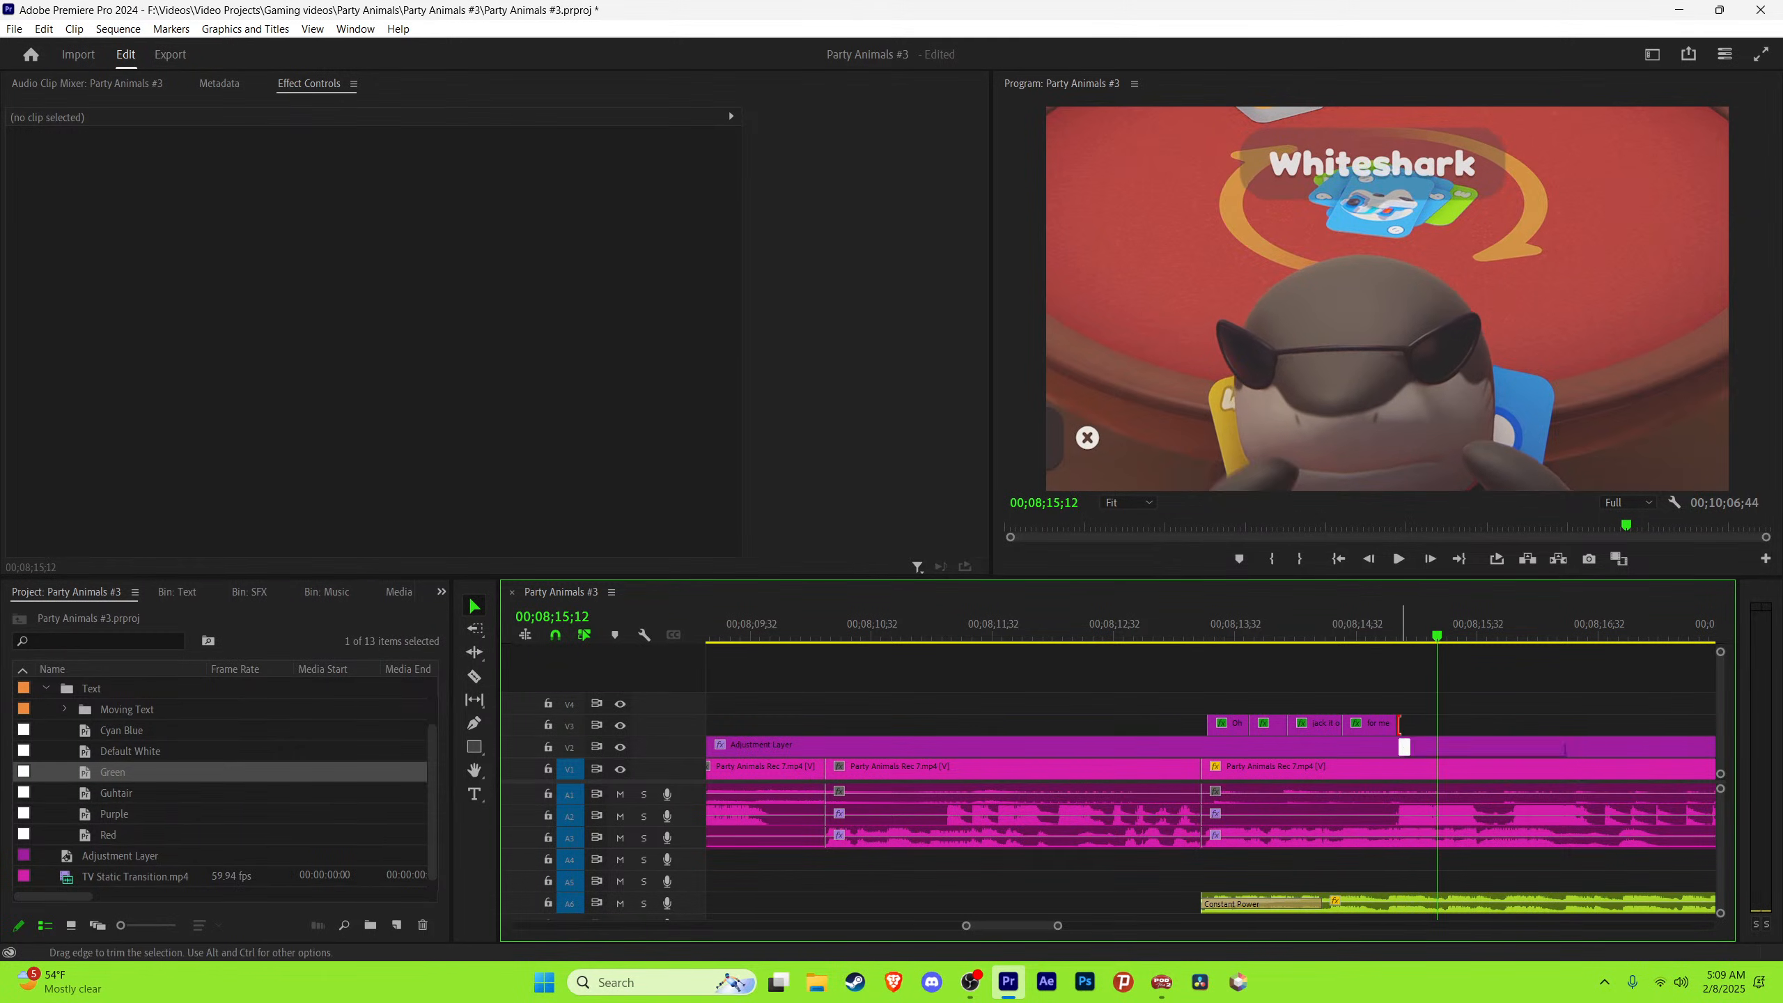
pyautogui.press('space')
pyautogui.press('-')
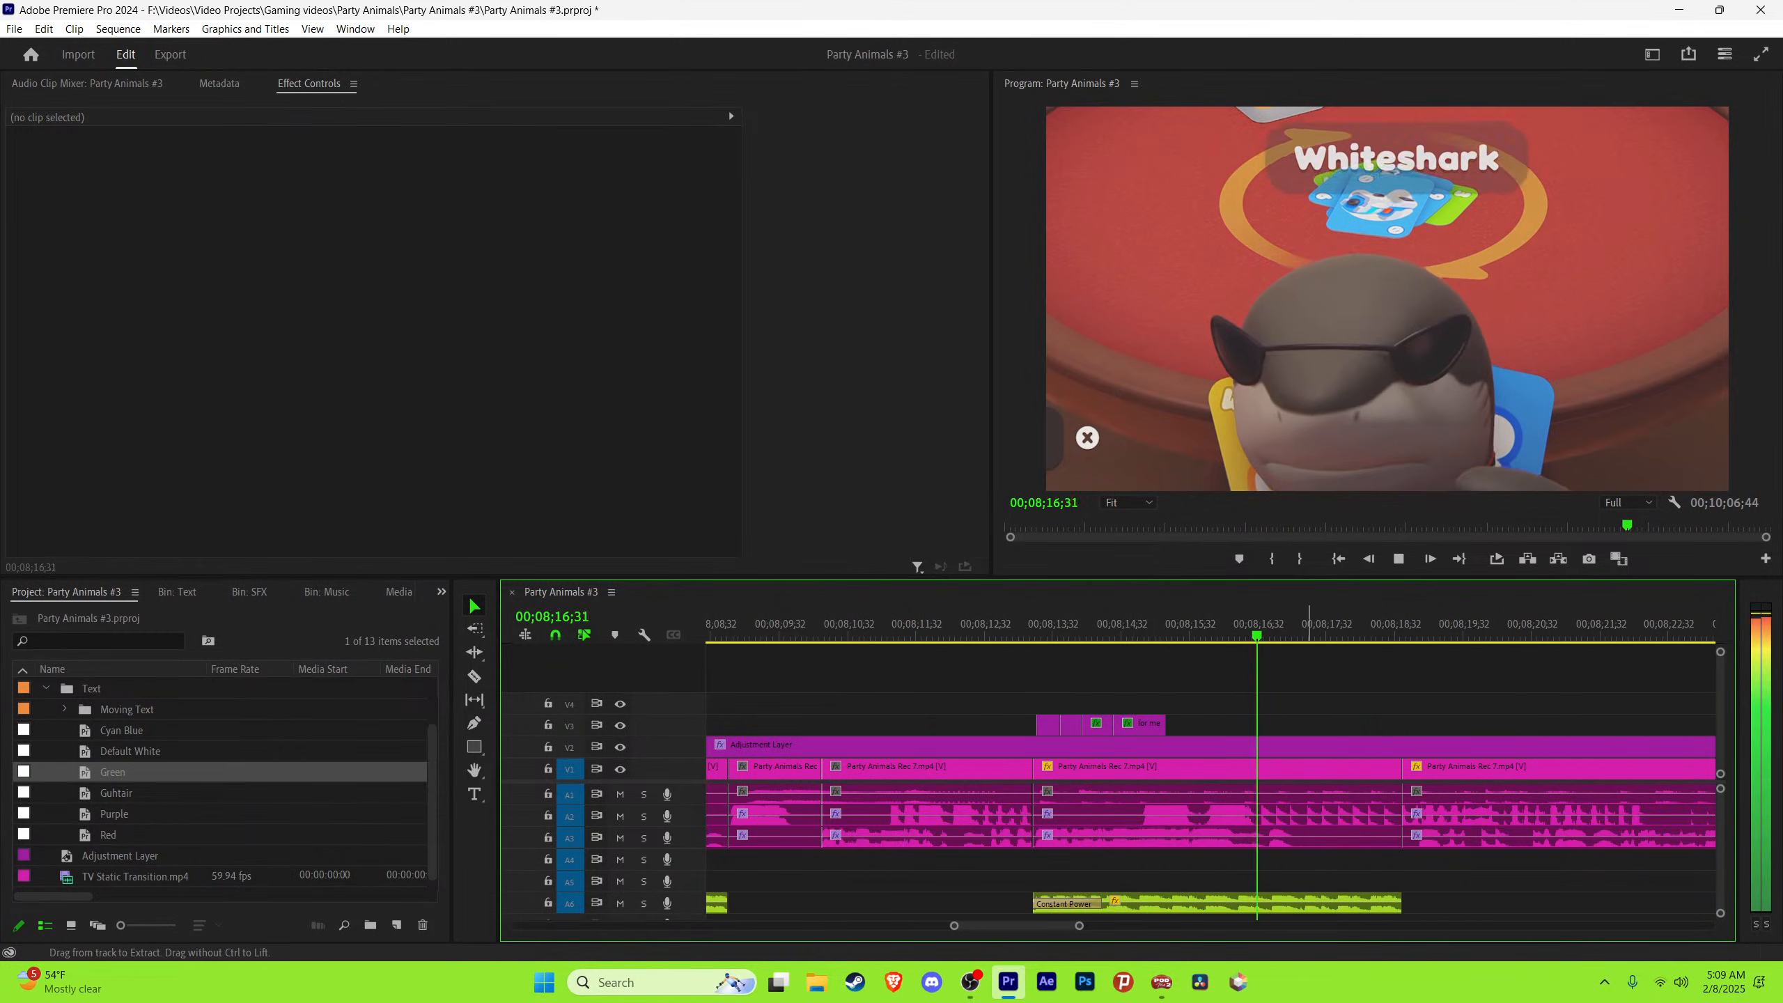
pyautogui.hotkey('ctrl', 's')
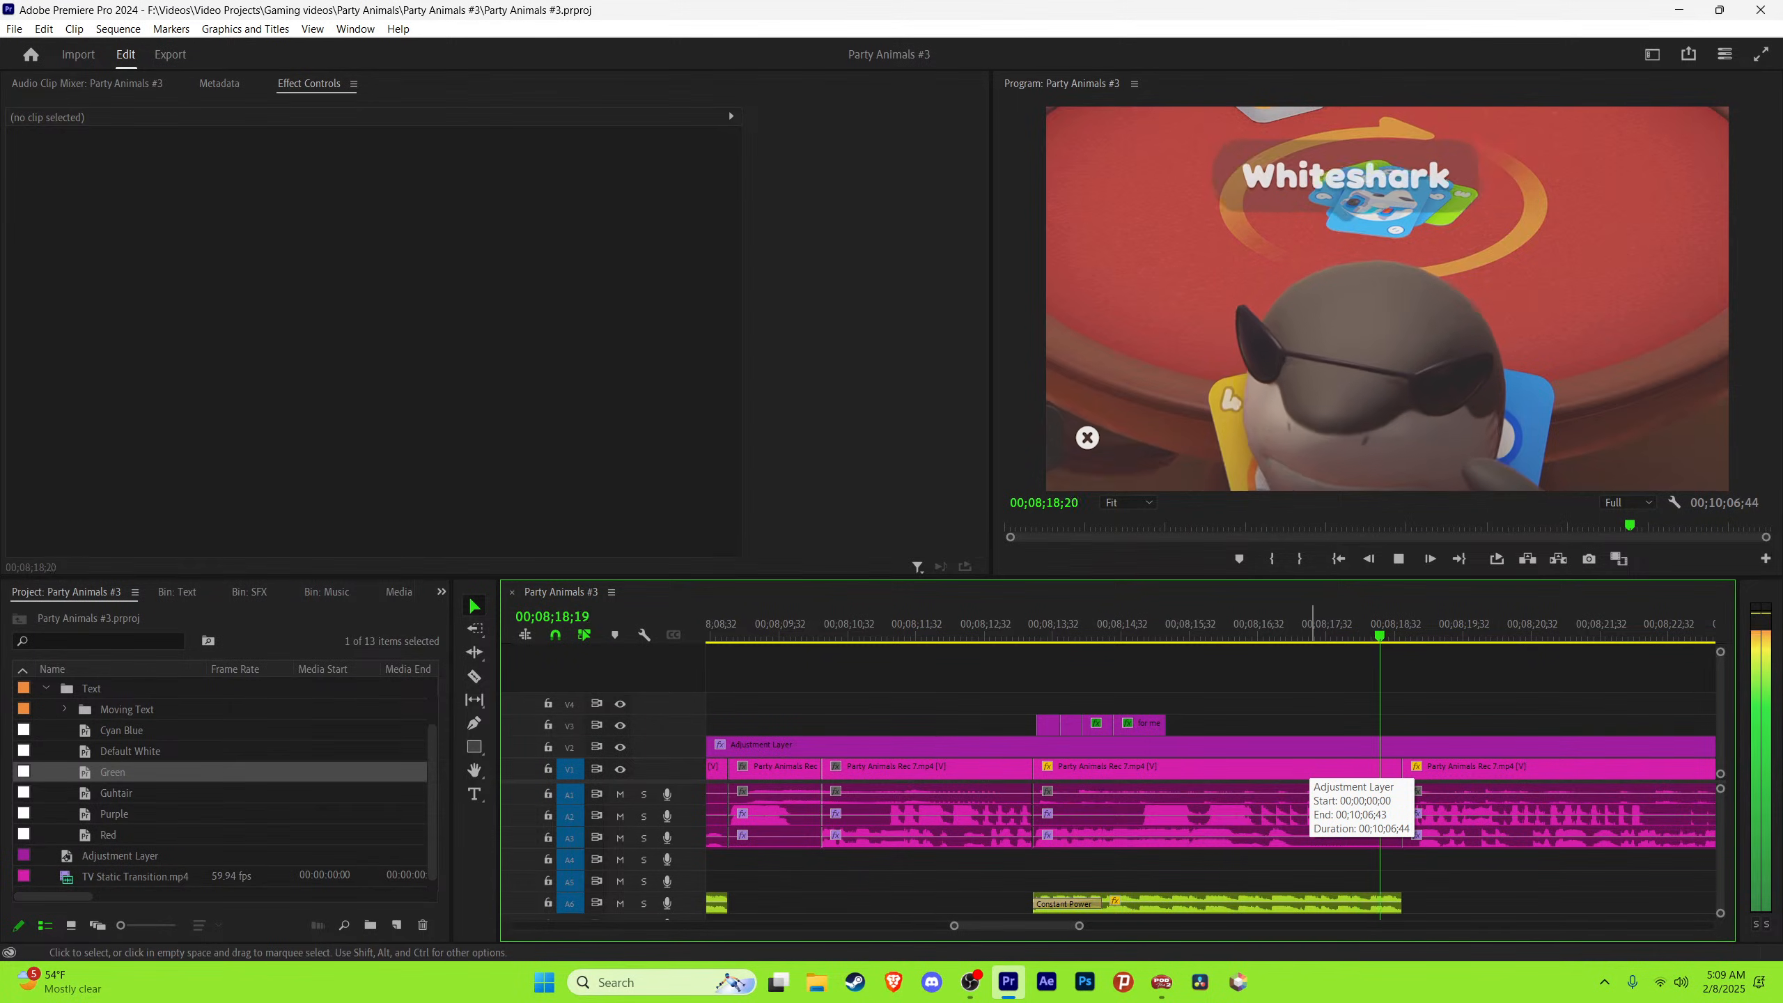
# Step: Listen again from several points between 00;08;15;08 and 00;08;16;05, playing on into the following clip for the next dialogue
pyautogui.click(1227, 625)
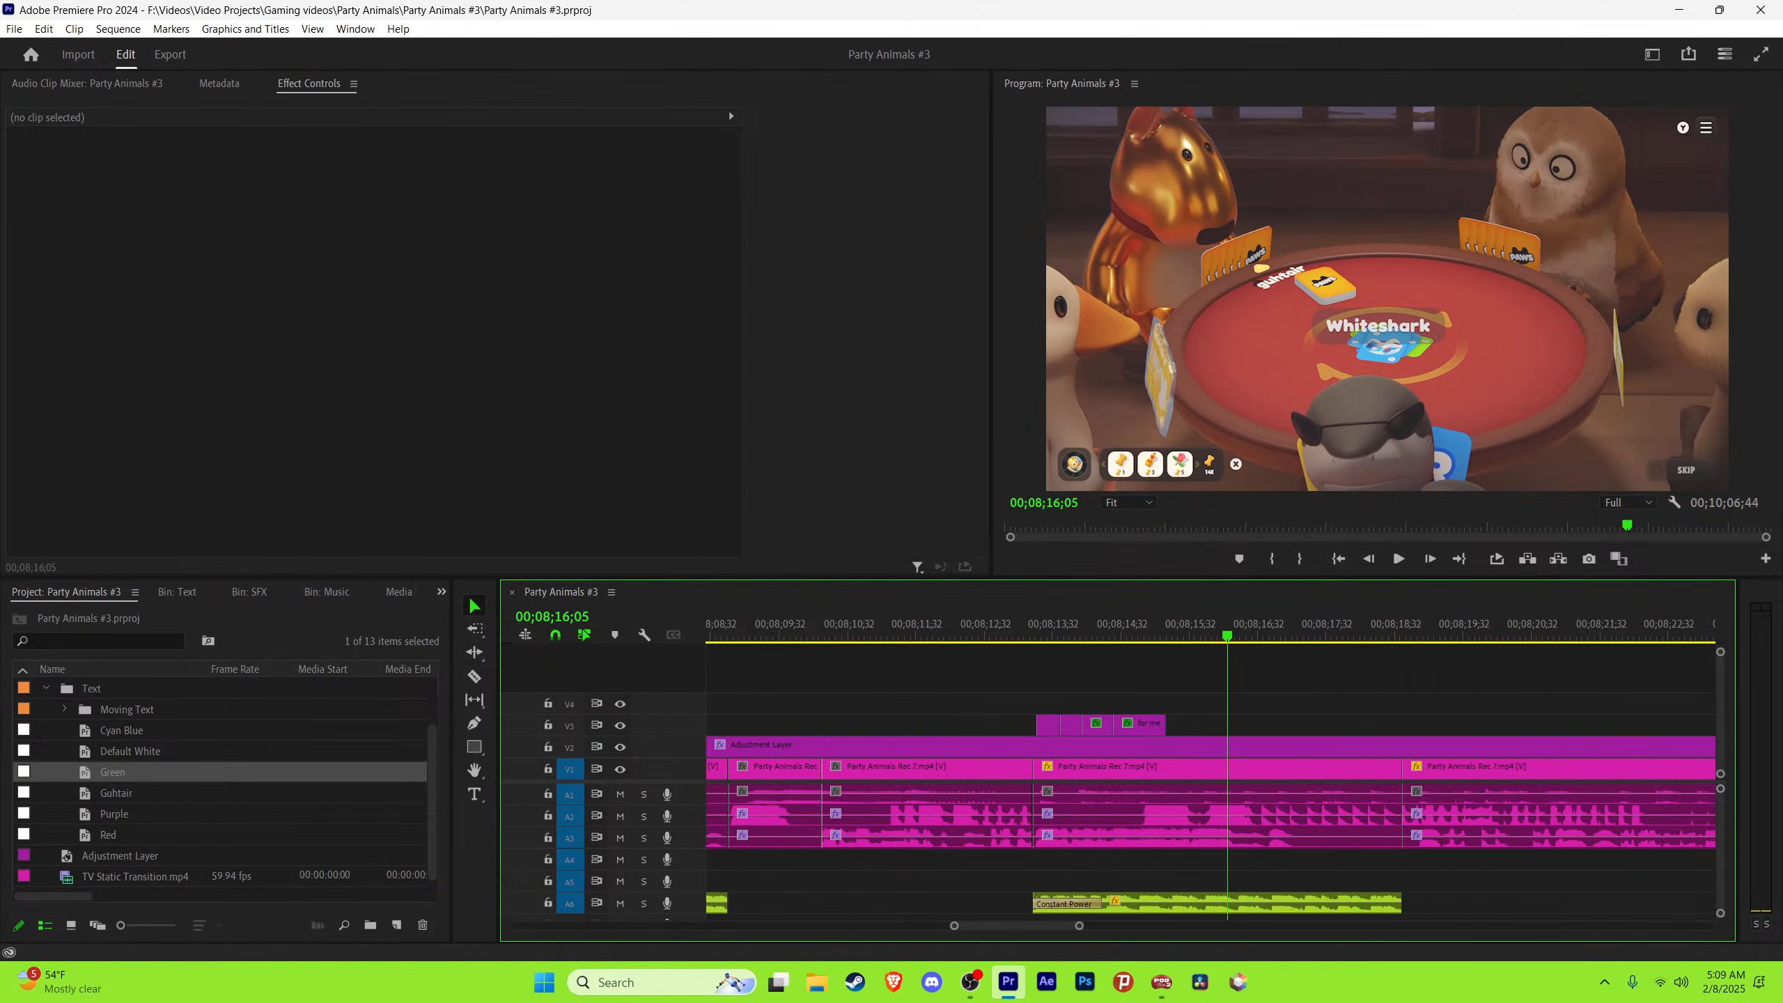
pyautogui.press('space')
pyautogui.click(1206, 625)
pyautogui.press('space')
pyautogui.click(1162, 625)
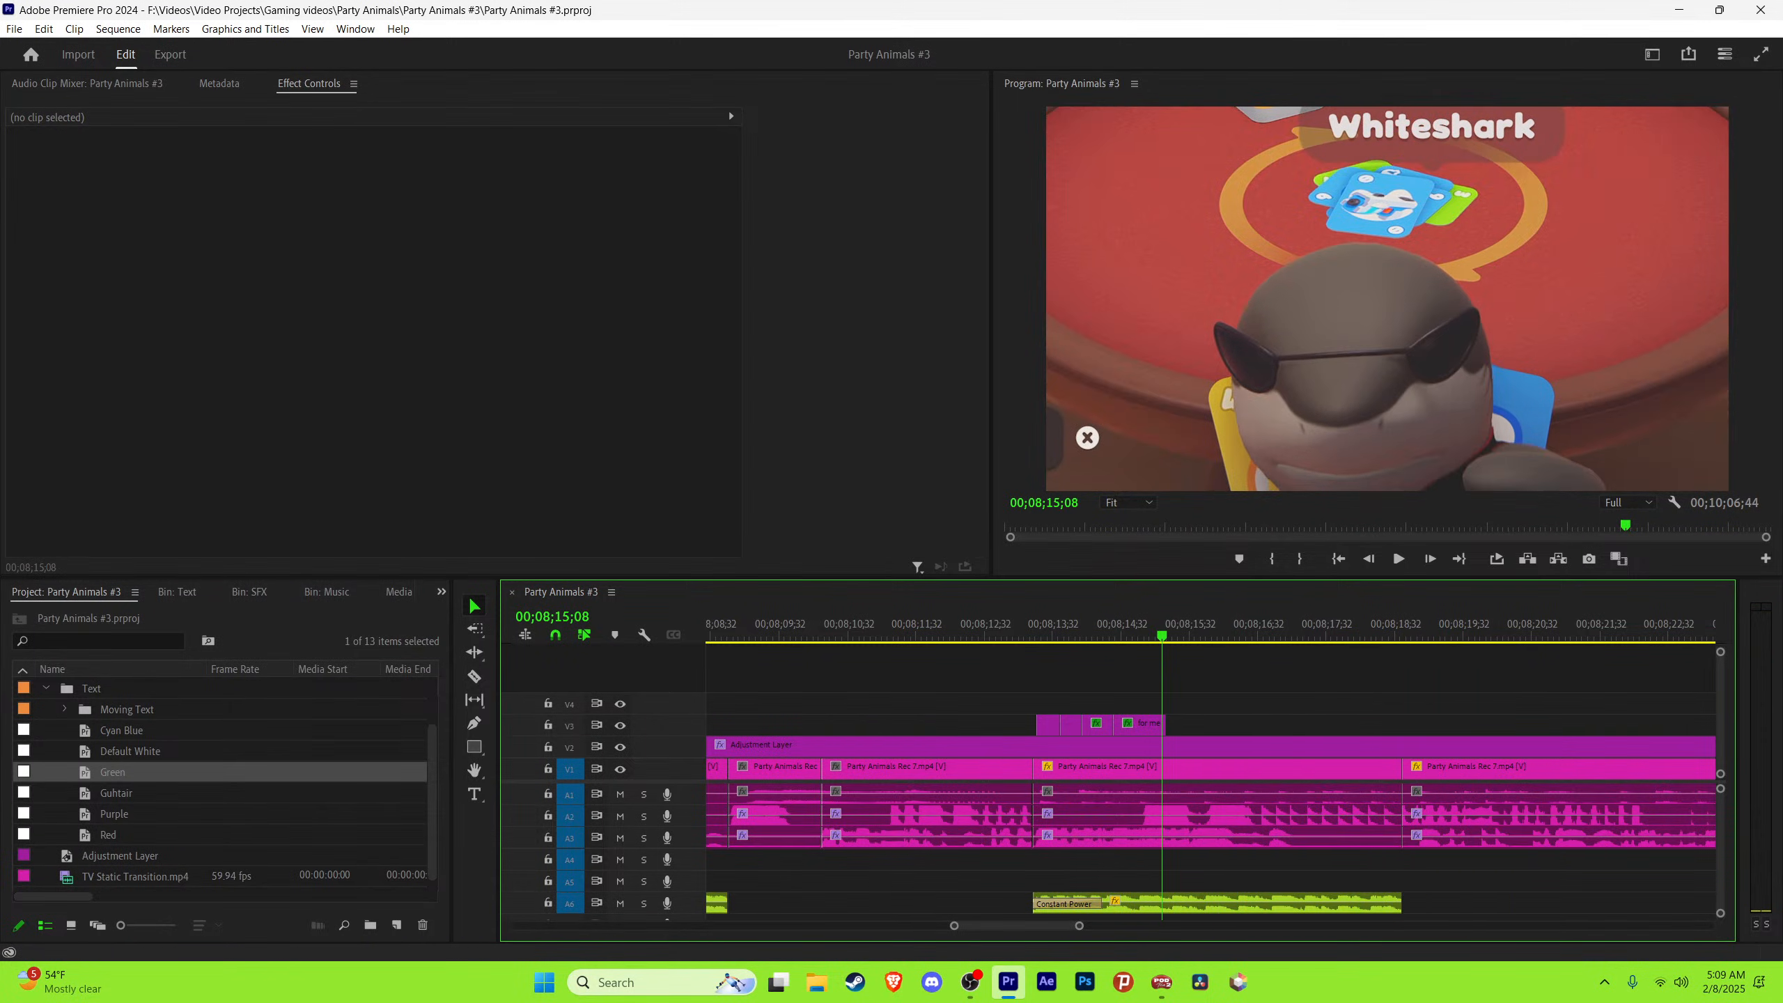
pyautogui.press('space')
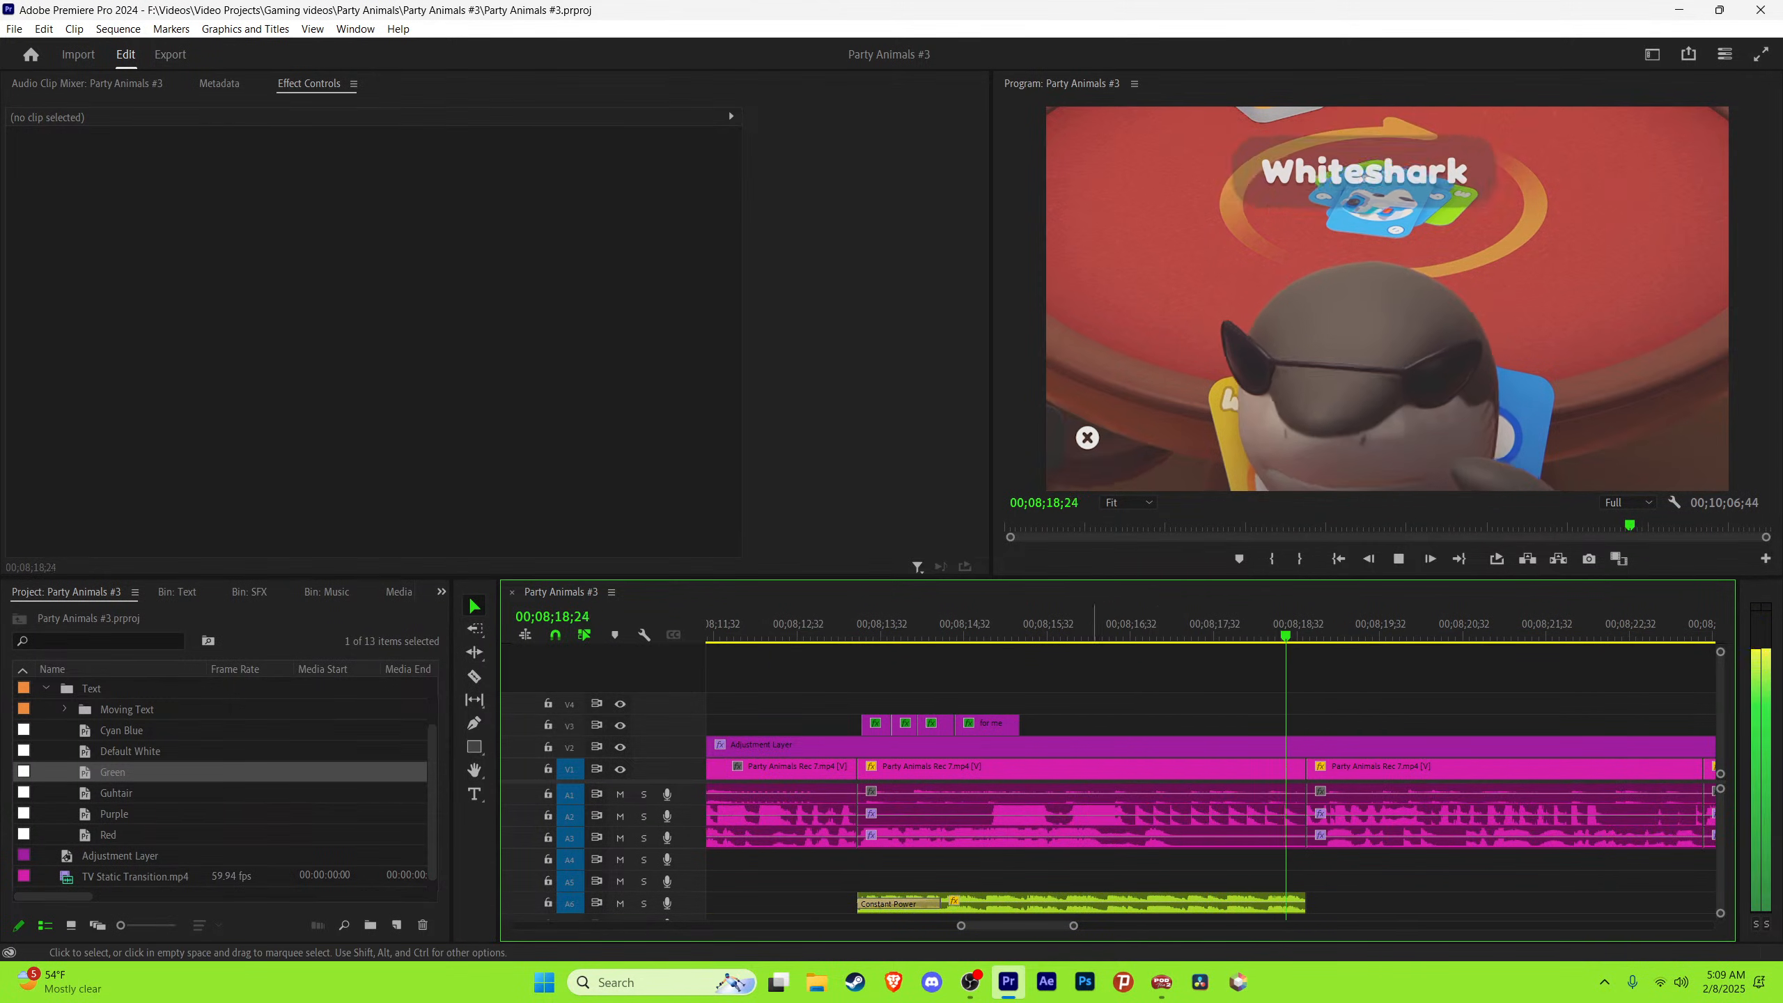
pyautogui.press('=')
pyautogui.press('space')
# Step: Go to the following clip's start at 00;08;18;39 and paste the copied "Get it" caption on V3
pyautogui.click(1219, 770)
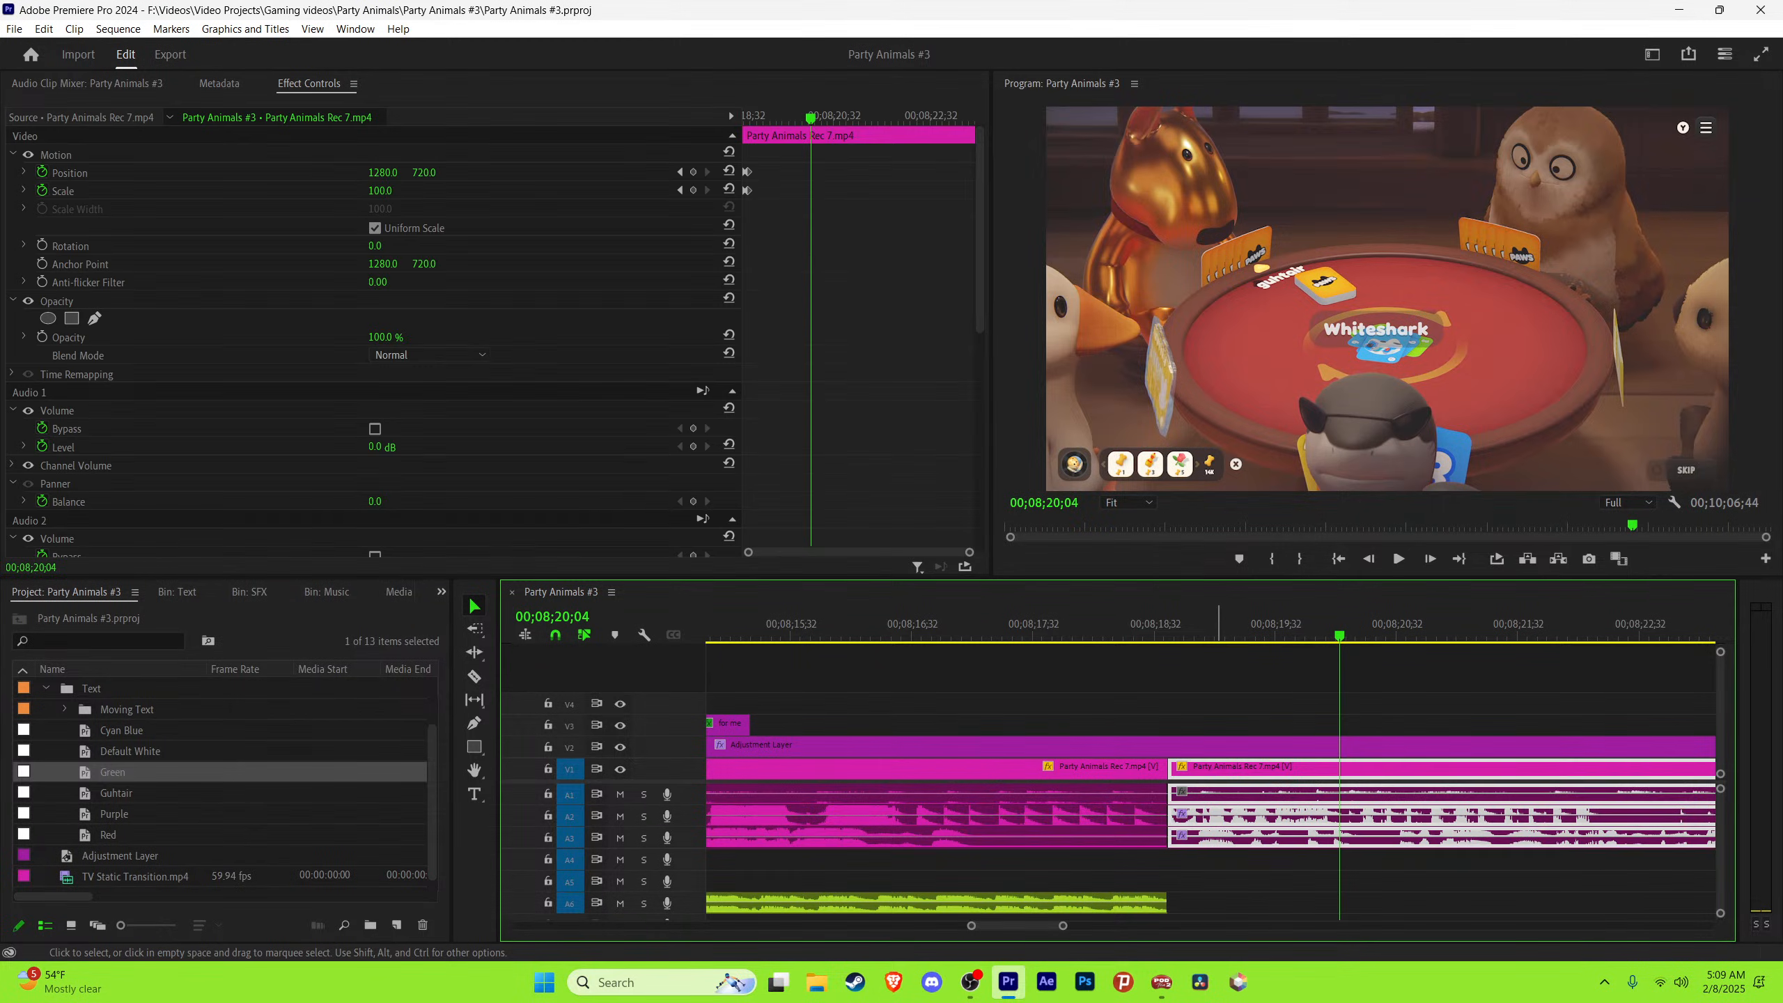
pyautogui.click(680, 190)
pyautogui.press('Up')
pyautogui.click(1293, 710)
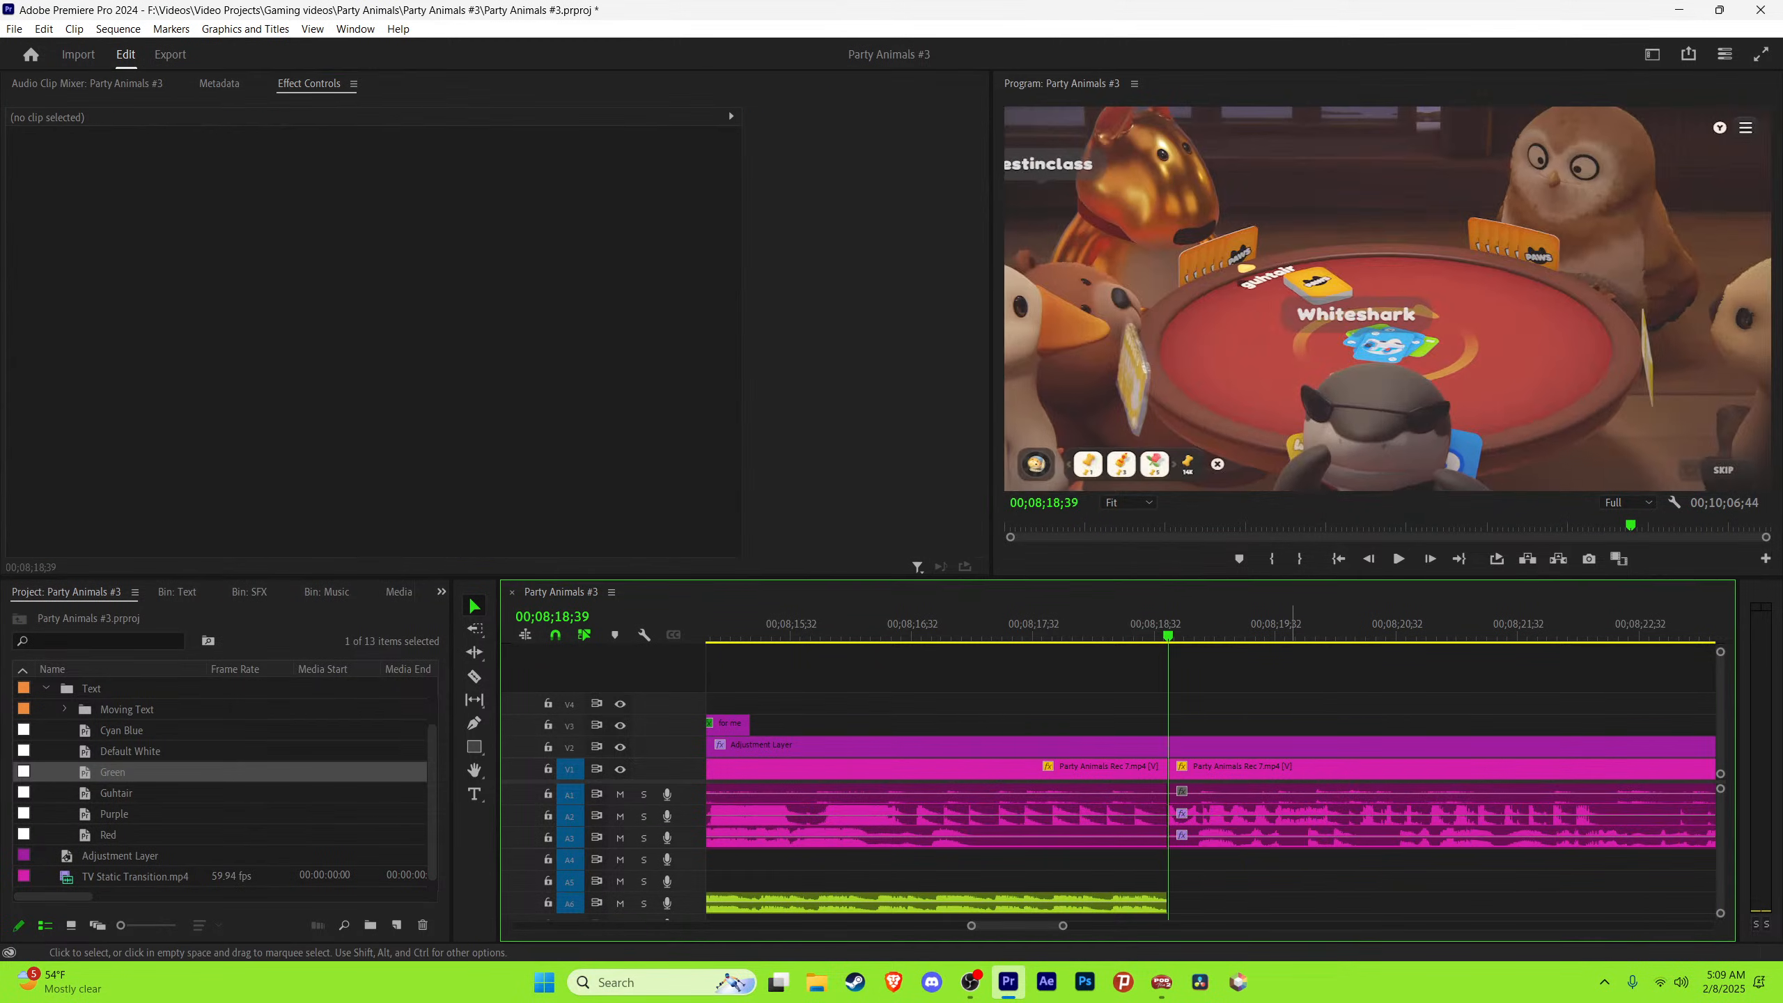
pyautogui.hotkey('ctrl', 'v')
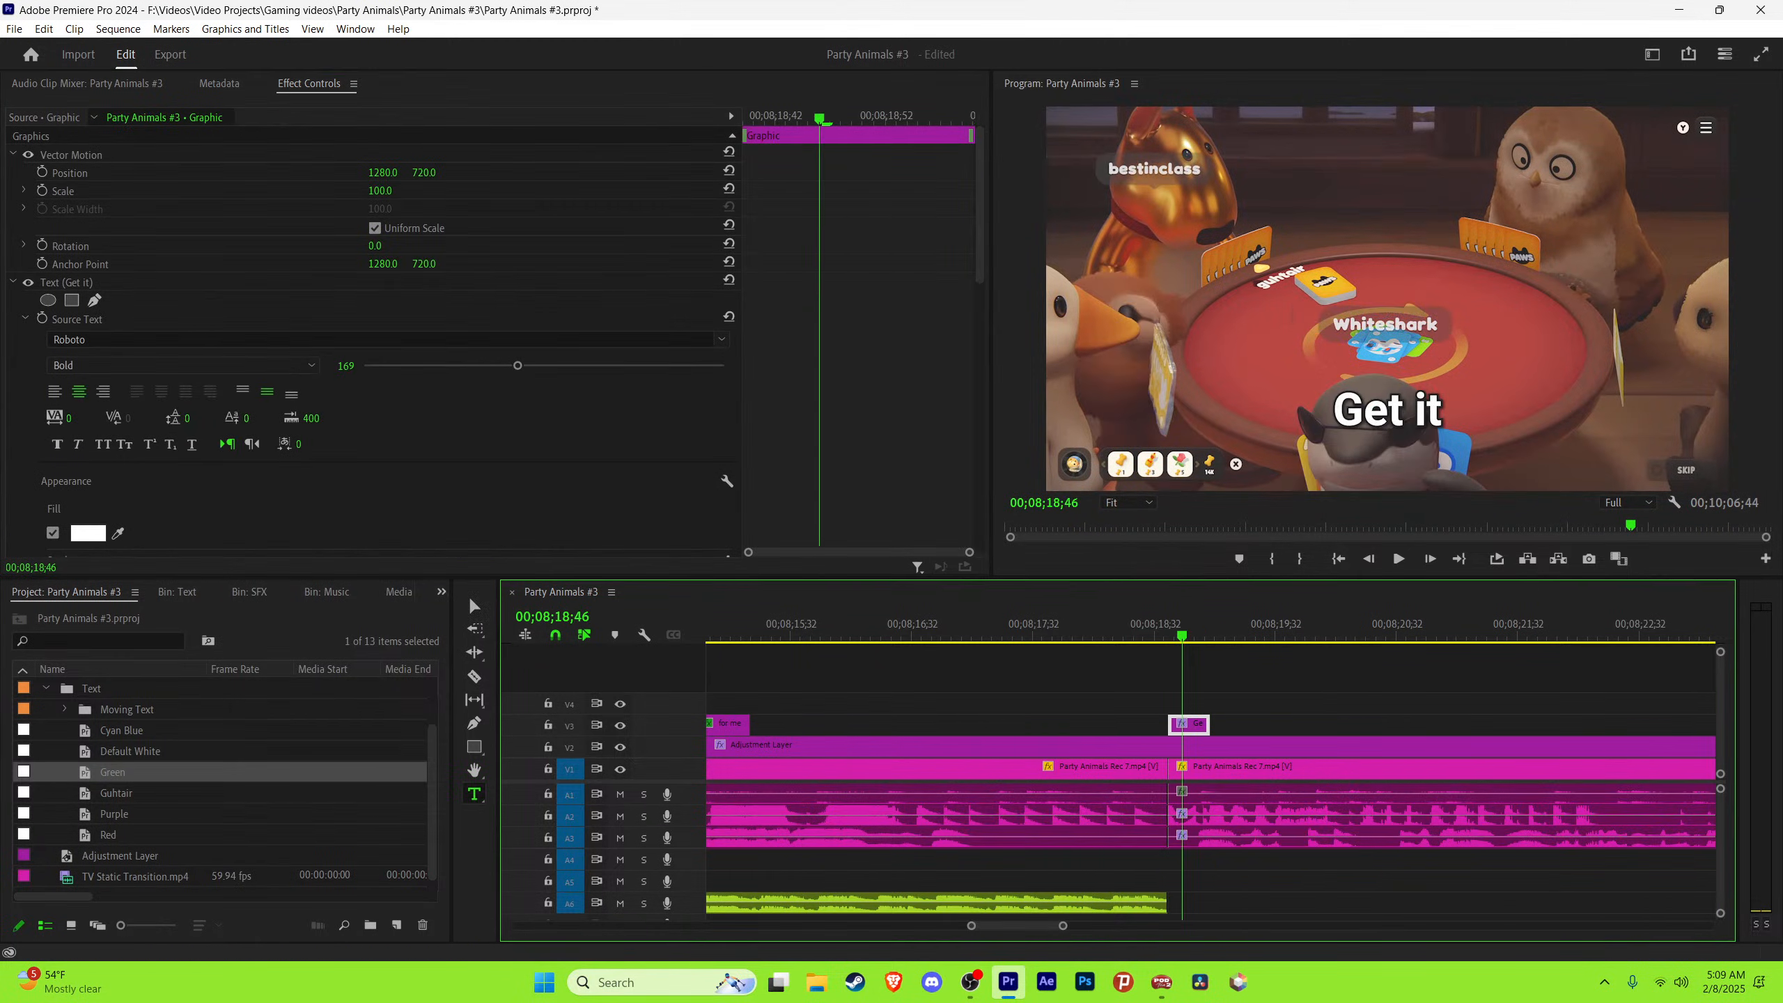
# Step: Change the pasted white caption's text to "This is gettin'" and play it back
pyautogui.click(1387, 409)
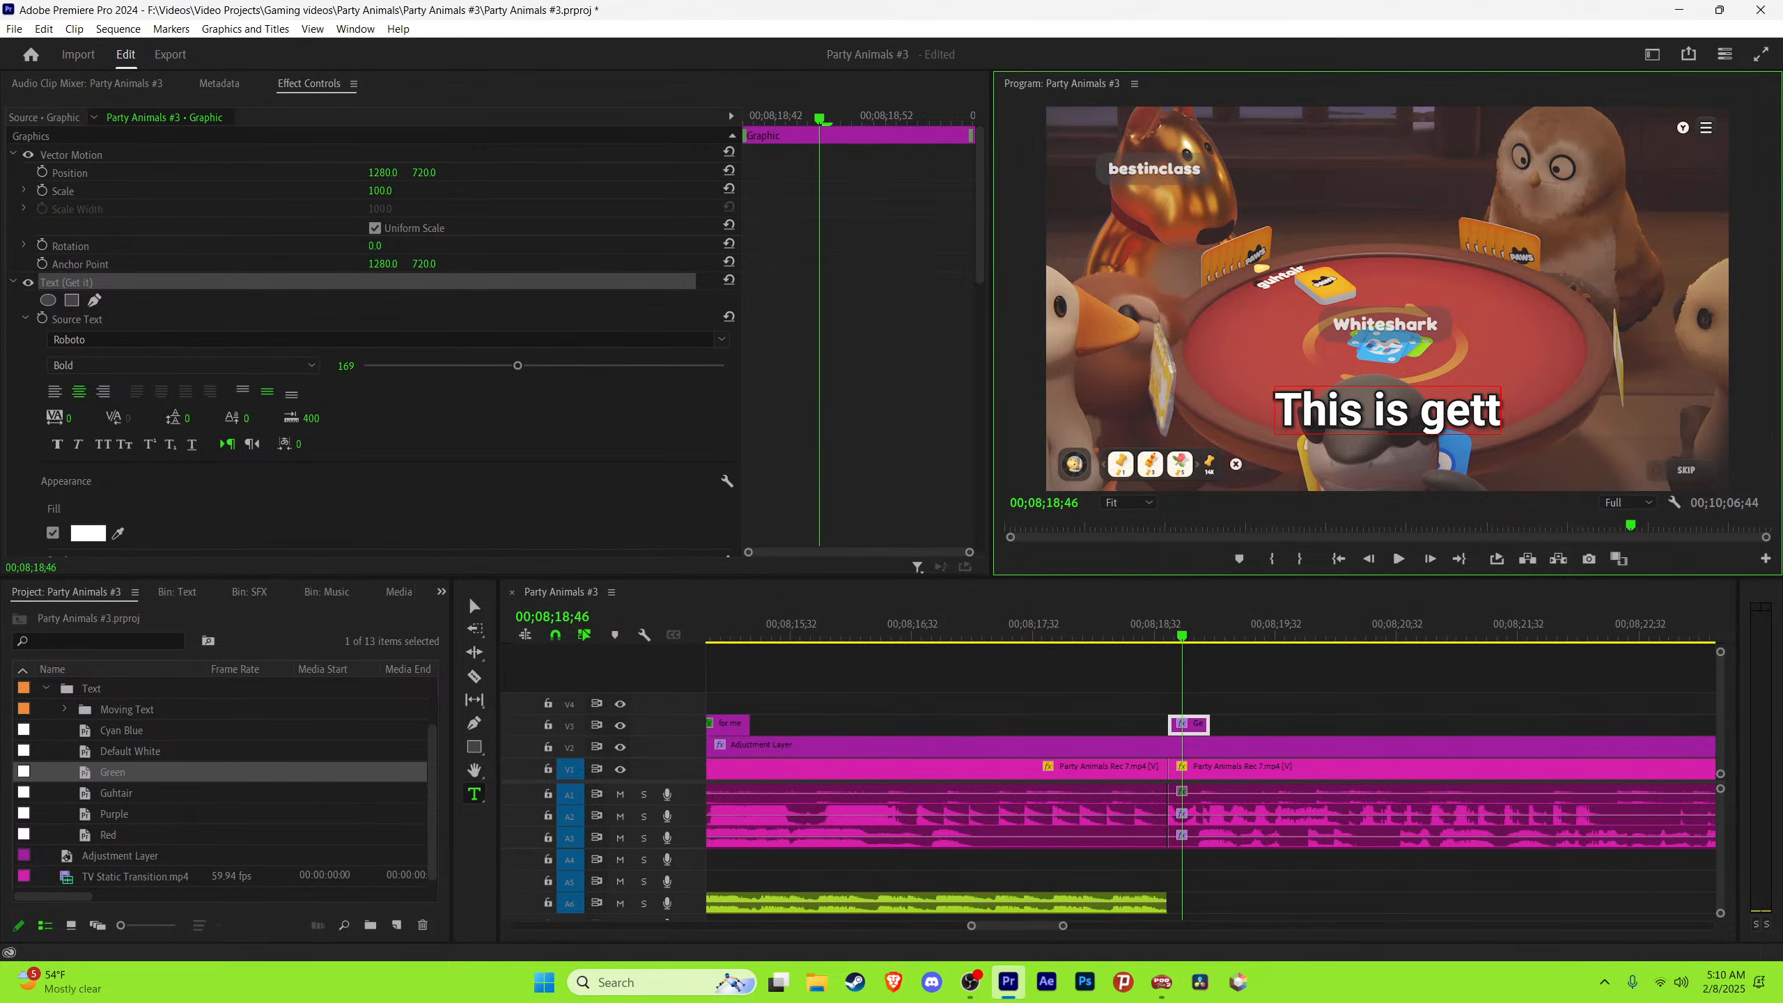
pyautogui.write("'")
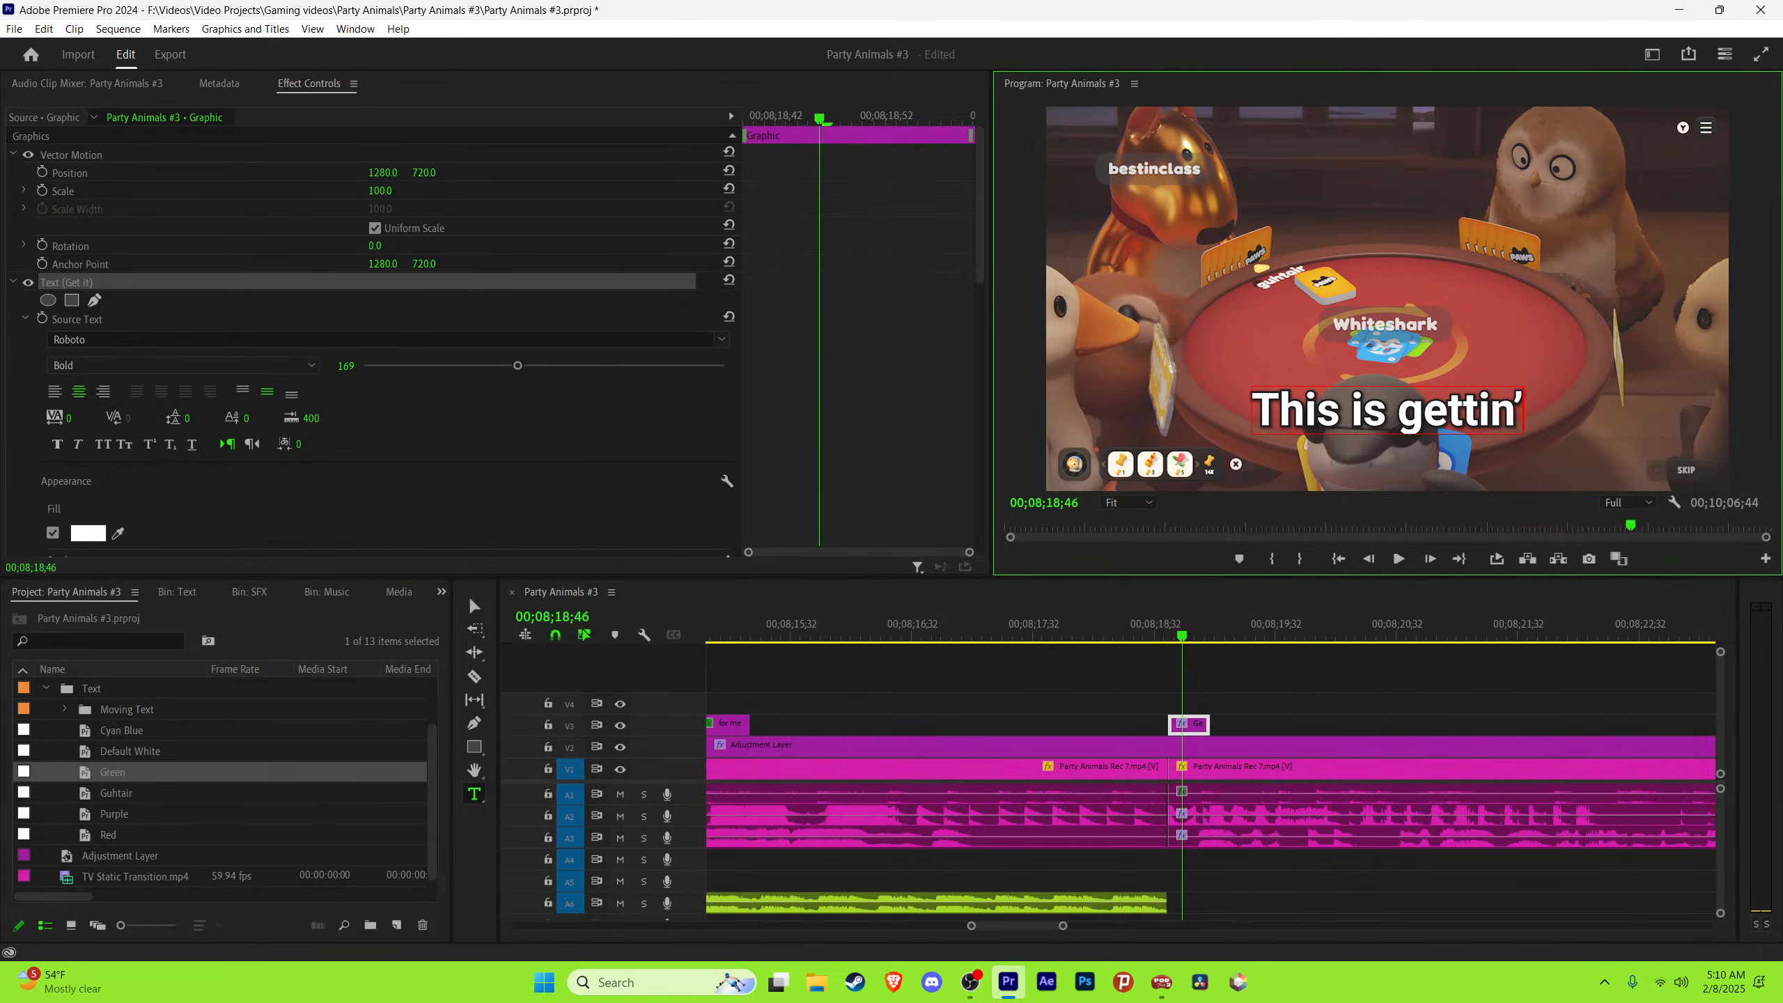
pyautogui.press('Escape')
pyautogui.press('space')
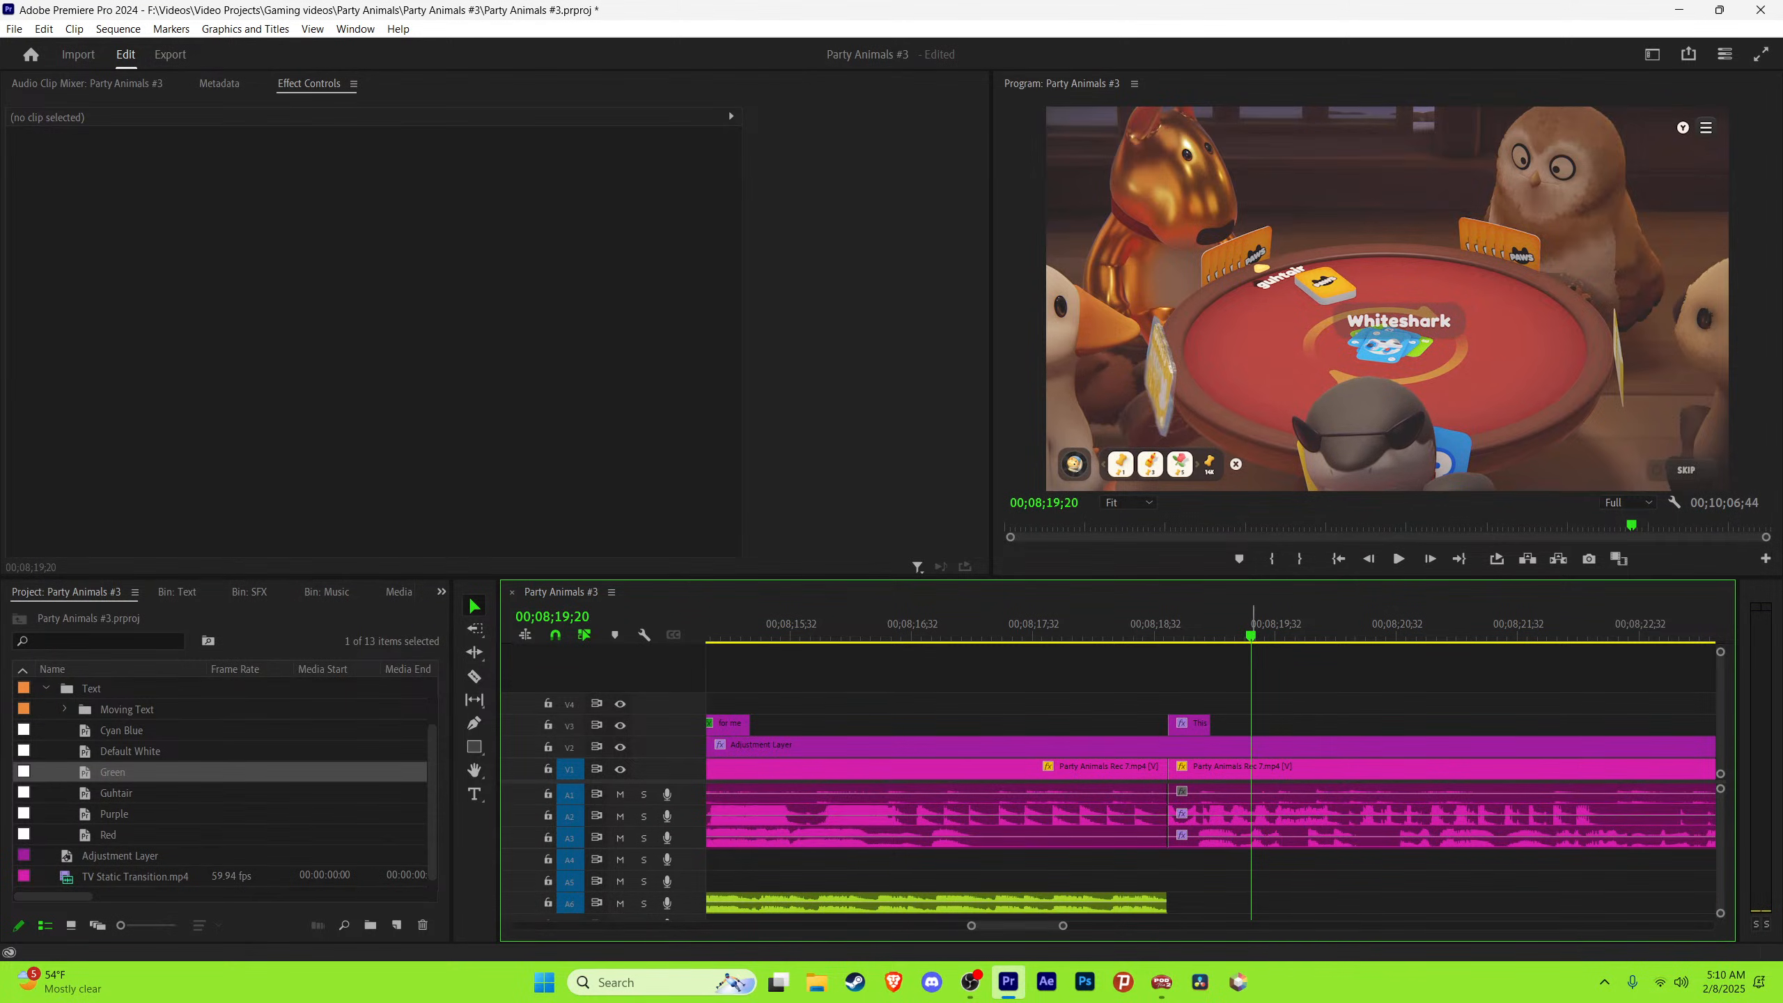
# Step: Extend the end of the "This is gettin'" caption to 00;08;19;19
pyautogui.press('Left')
pyautogui.moveTo(1215, 725); pyautogui.dragTo(1268, 725)
pyautogui.press('Left')
pyautogui.press('Left')
pyautogui.press('Left')
pyautogui.press('Right')
pyautogui.press('Right')
pyautogui.press('Right')
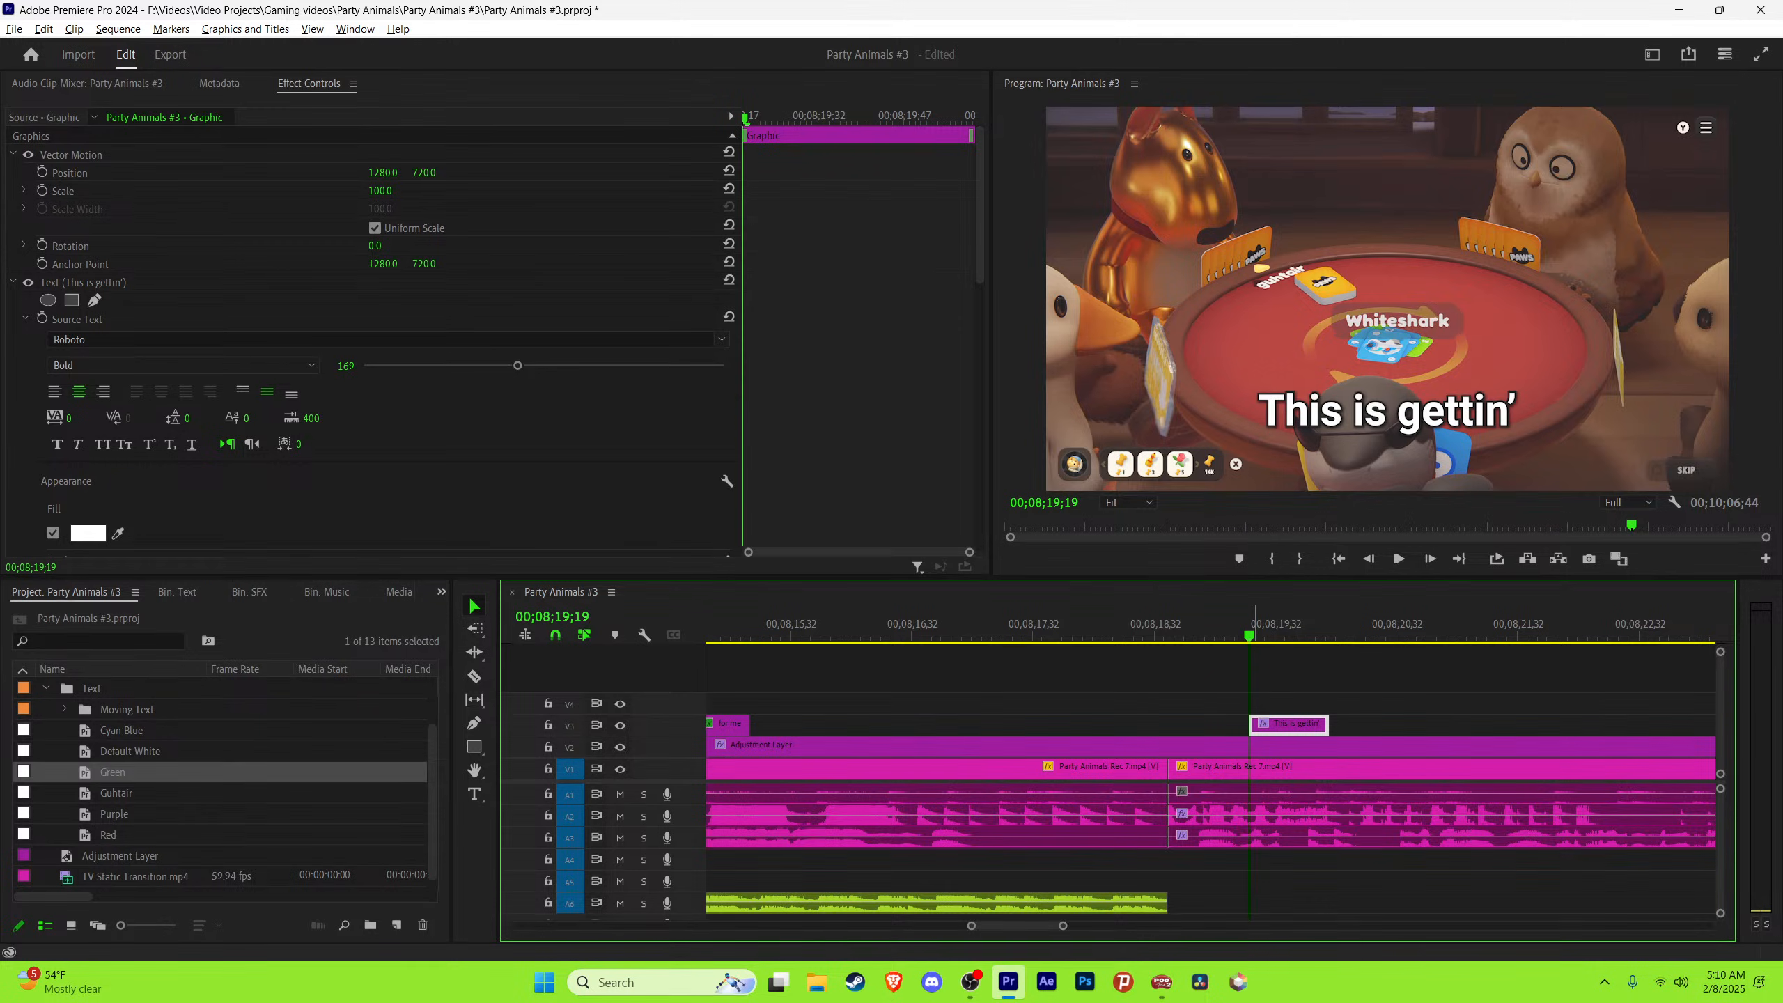
# Step: Undo the "This is gettin'" caption's shift, place a copy at 00;08;19;19 instead and play to 00;08;19;38
pyautogui.hotkey('ctrl', 'z')
pyautogui.moveTo(1208, 725); pyautogui.dragTo(1289, 725)
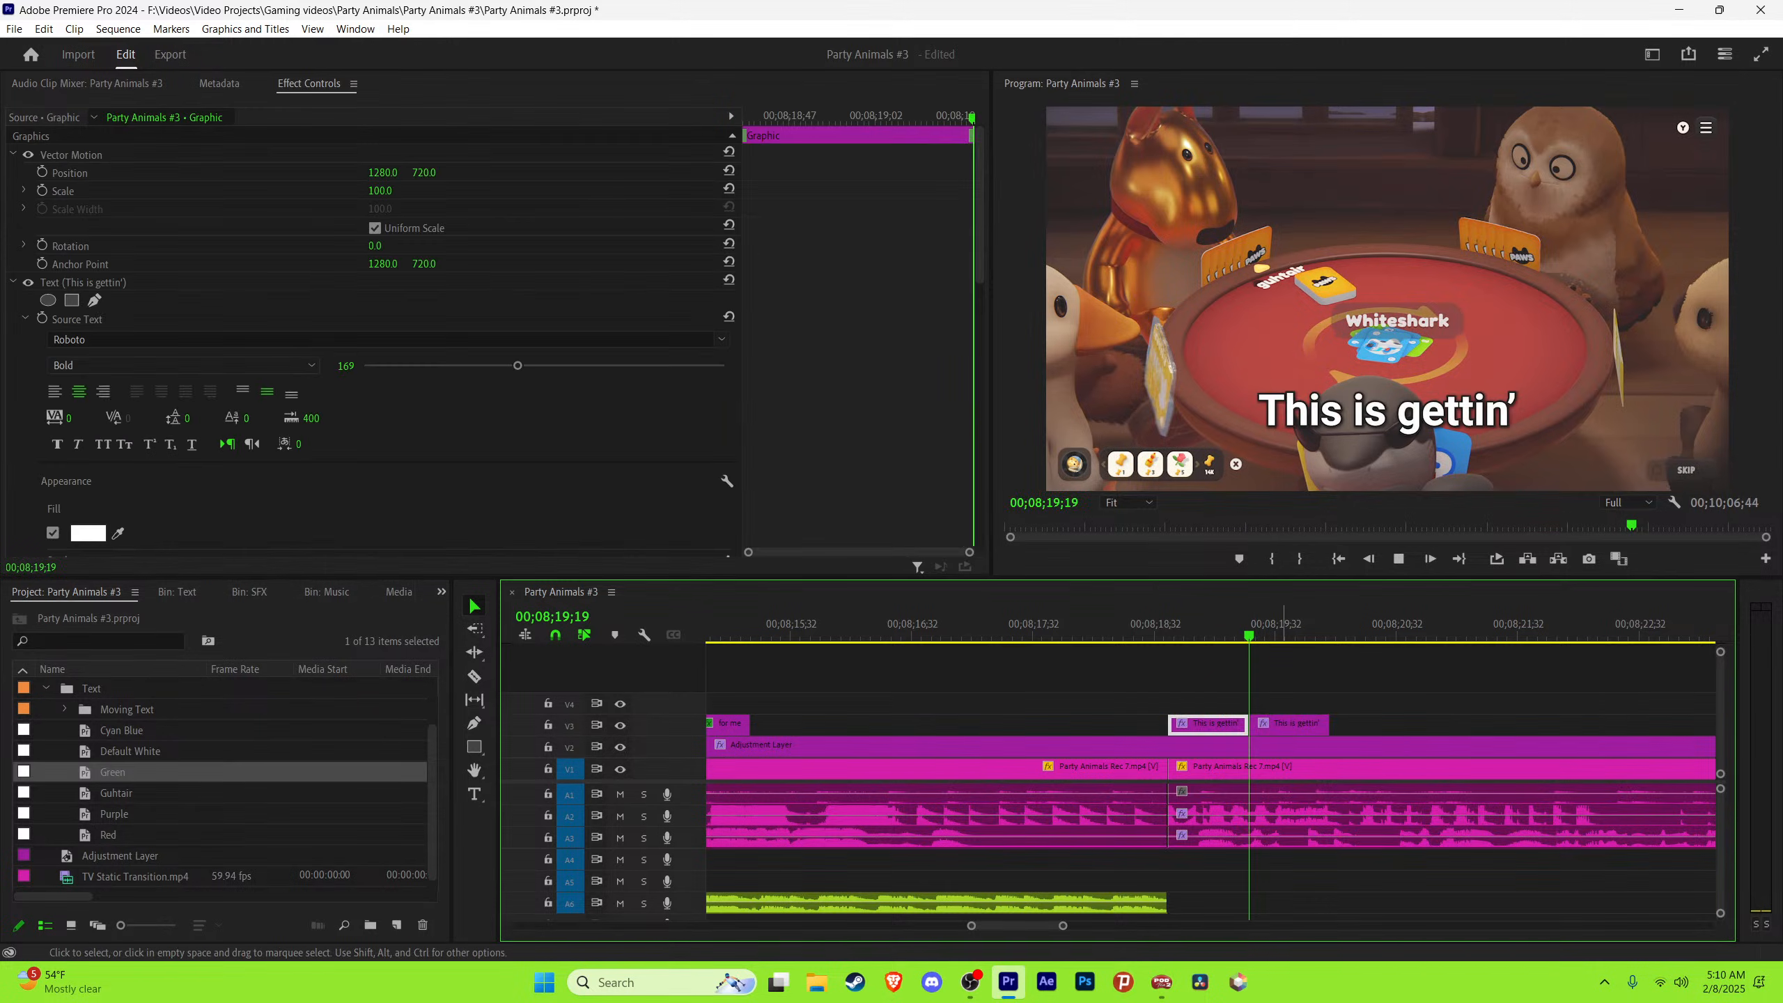
pyautogui.press('space')
pyautogui.press('space')
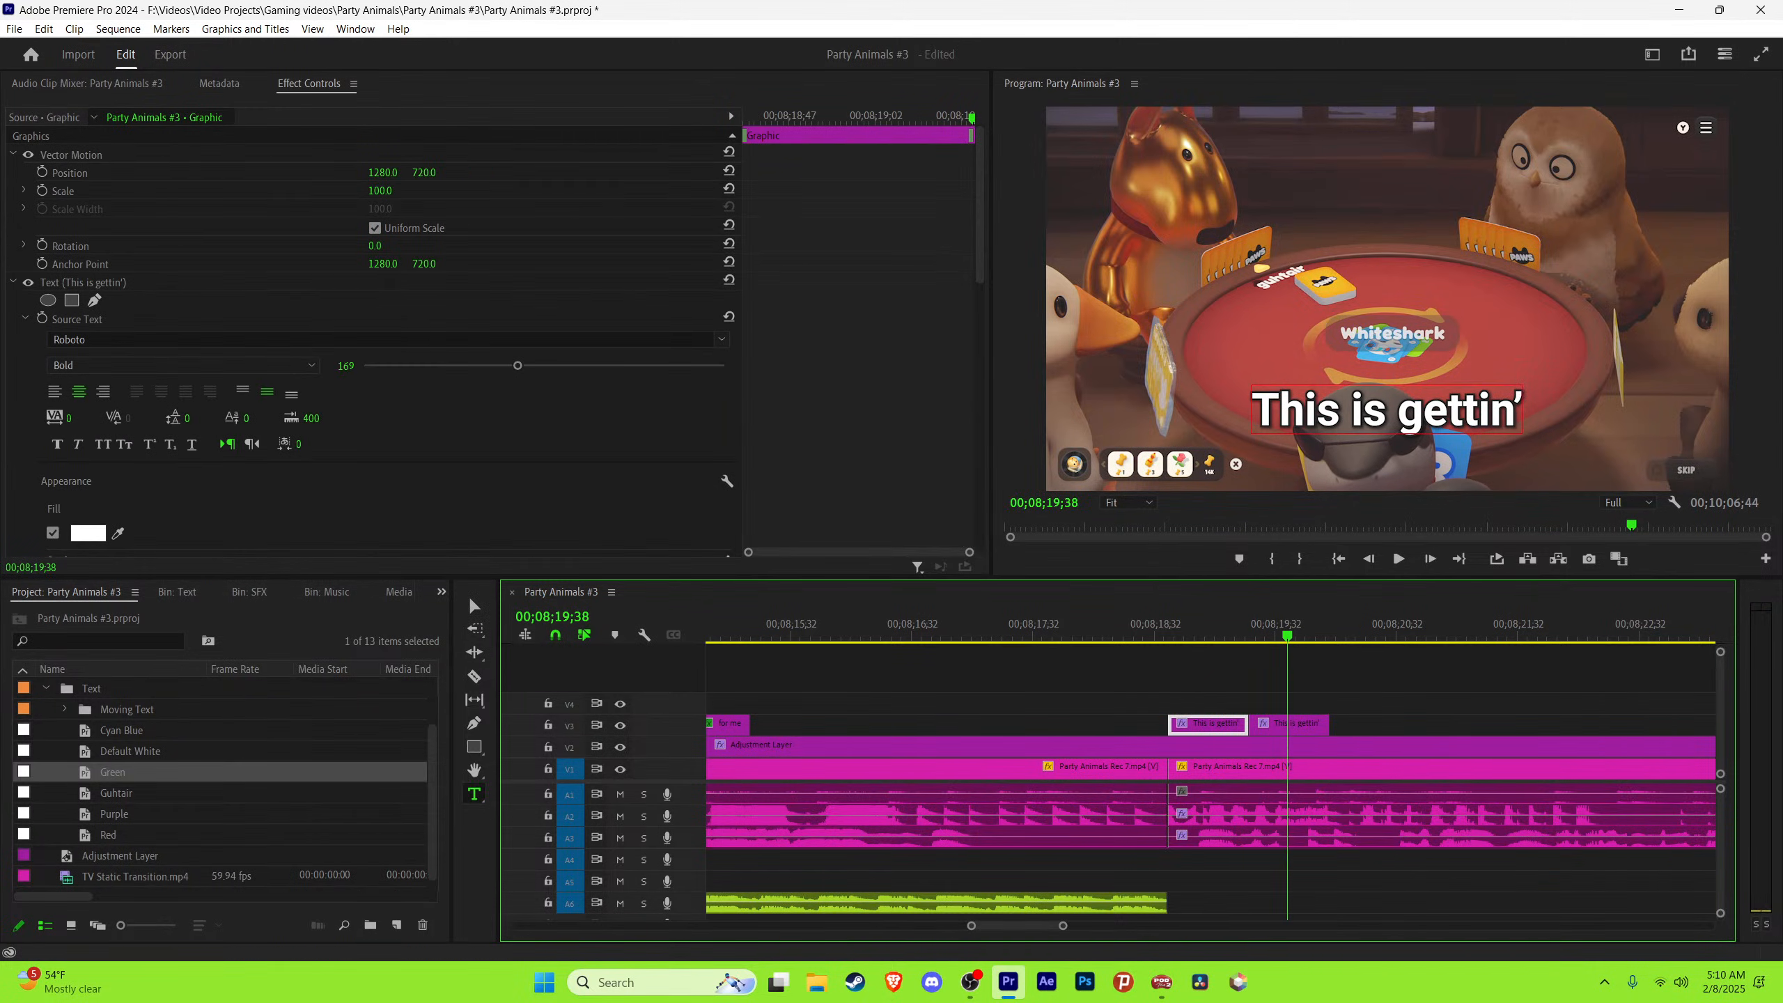
# Step: Change the text of the copied "This is gettin'" caption at 00;08;19;38 to "fuckin'"
pyautogui.click(1387, 410)
pyautogui.hotkey('ctrl', 'a')
pyautogui.write('f')
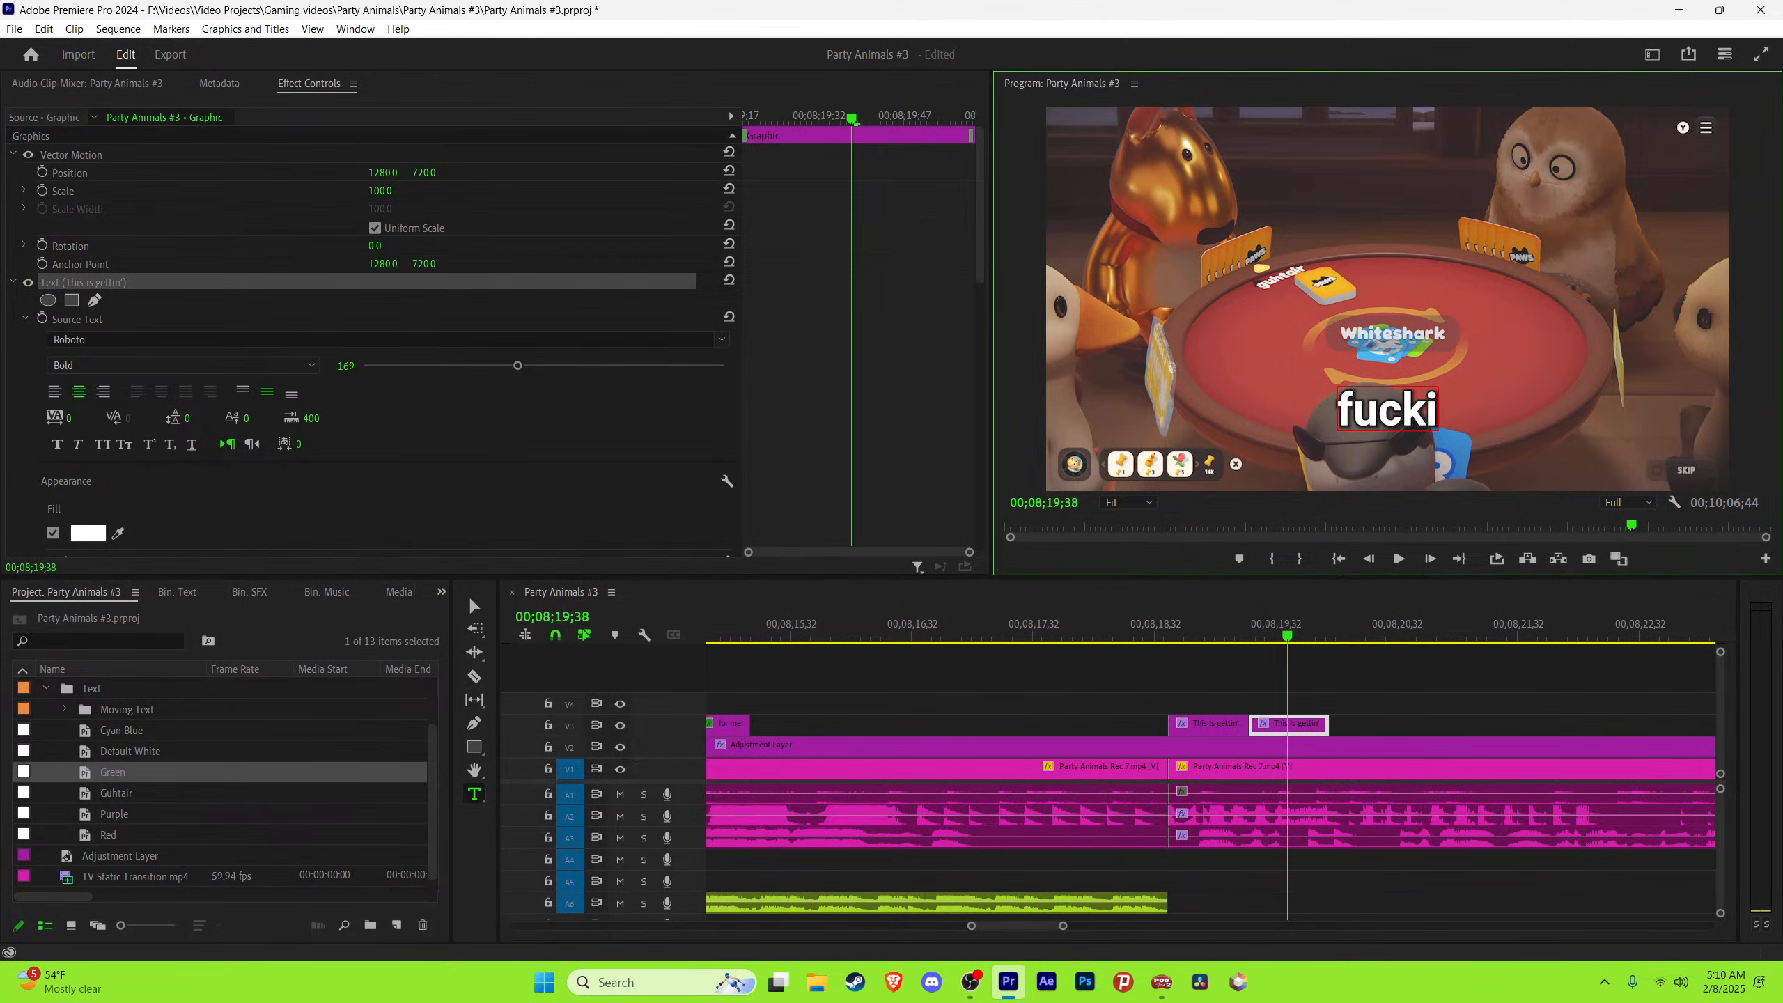
pyautogui.press('Escape')
pyautogui.press('Escape')
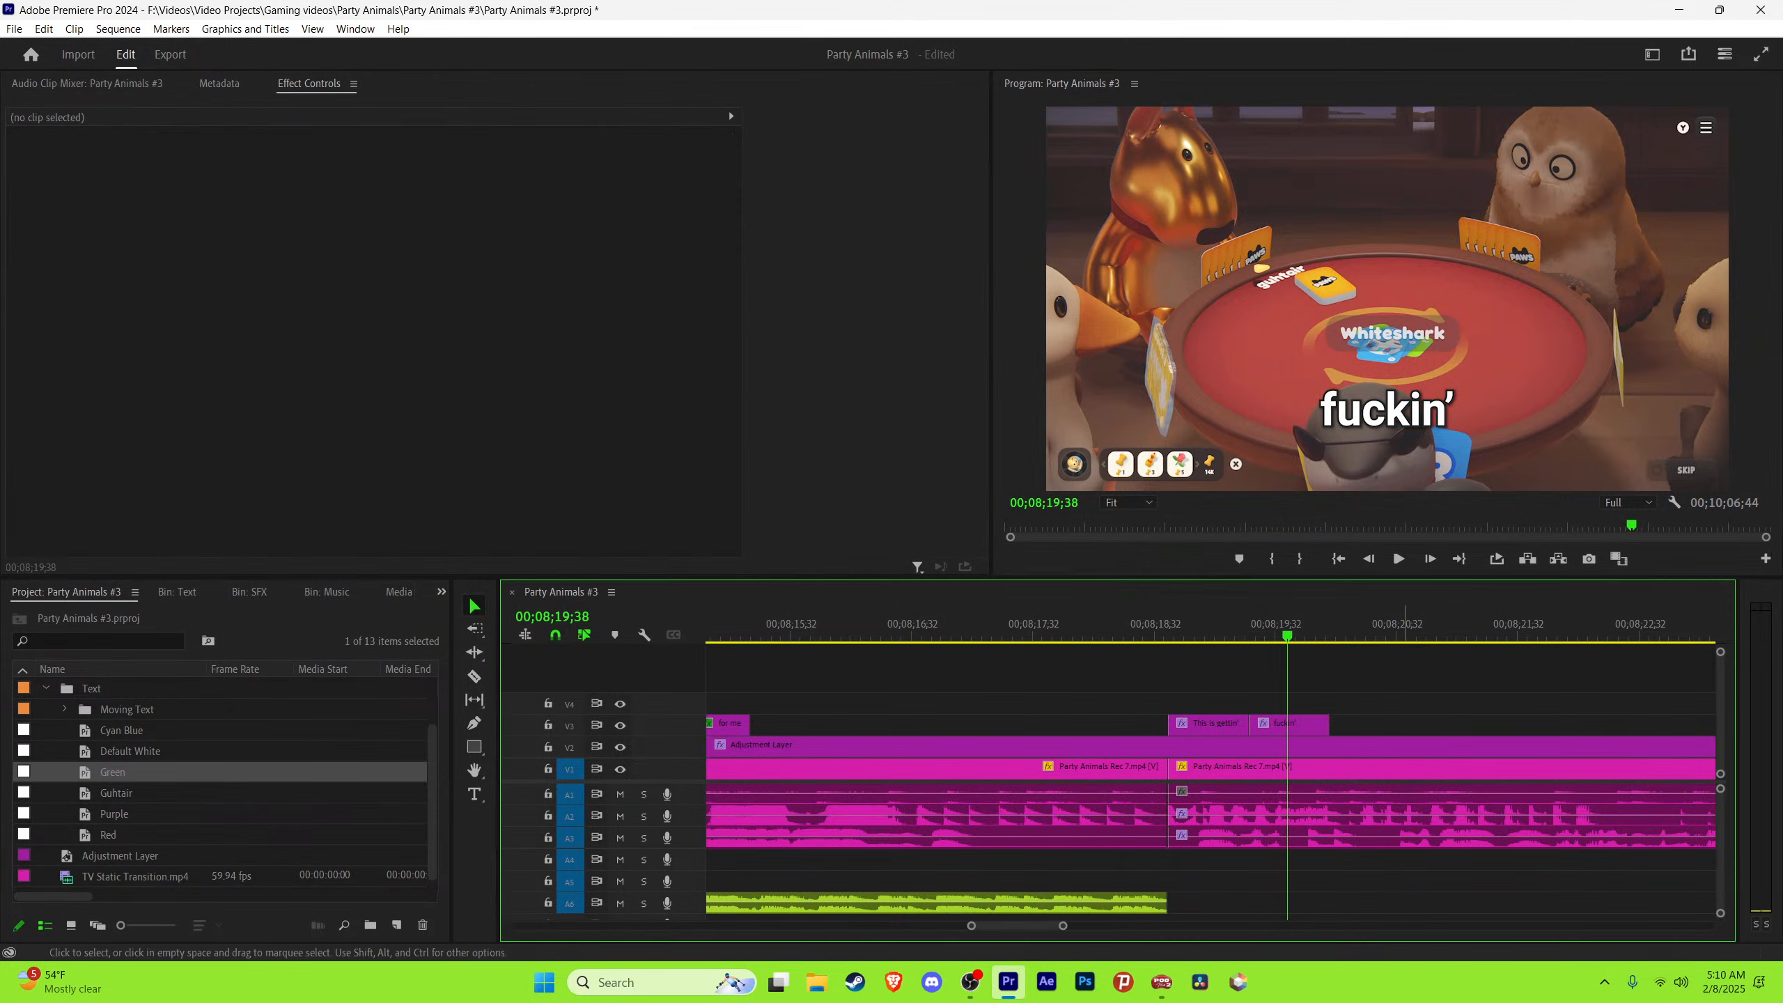
# Step: Find where the next word starts and place a copy of the "fuckin'" caption at 00;08;19;43 on V3
pyautogui.press('space')
pyautogui.moveTo(1303, 624); pyautogui.dragTo(1298, 624)
pyautogui.press('space')
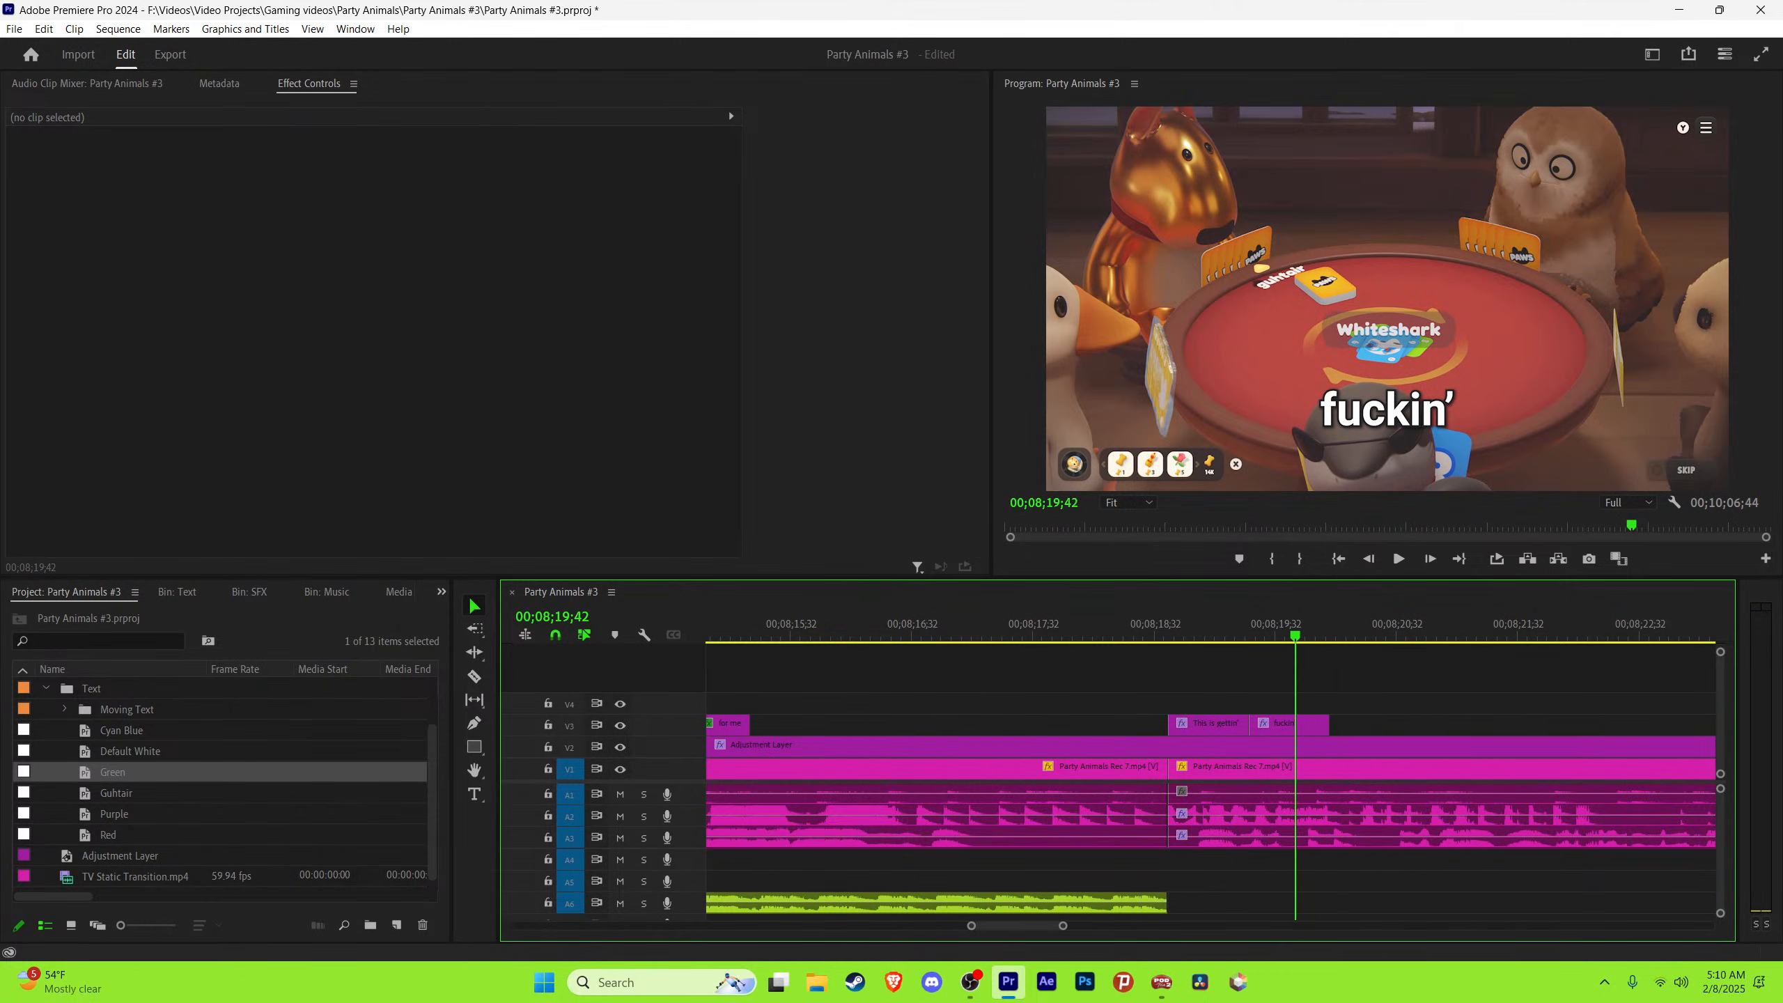
pyautogui.moveTo(1280, 725); pyautogui.dragTo(1349, 724)
pyautogui.click(1349, 705)
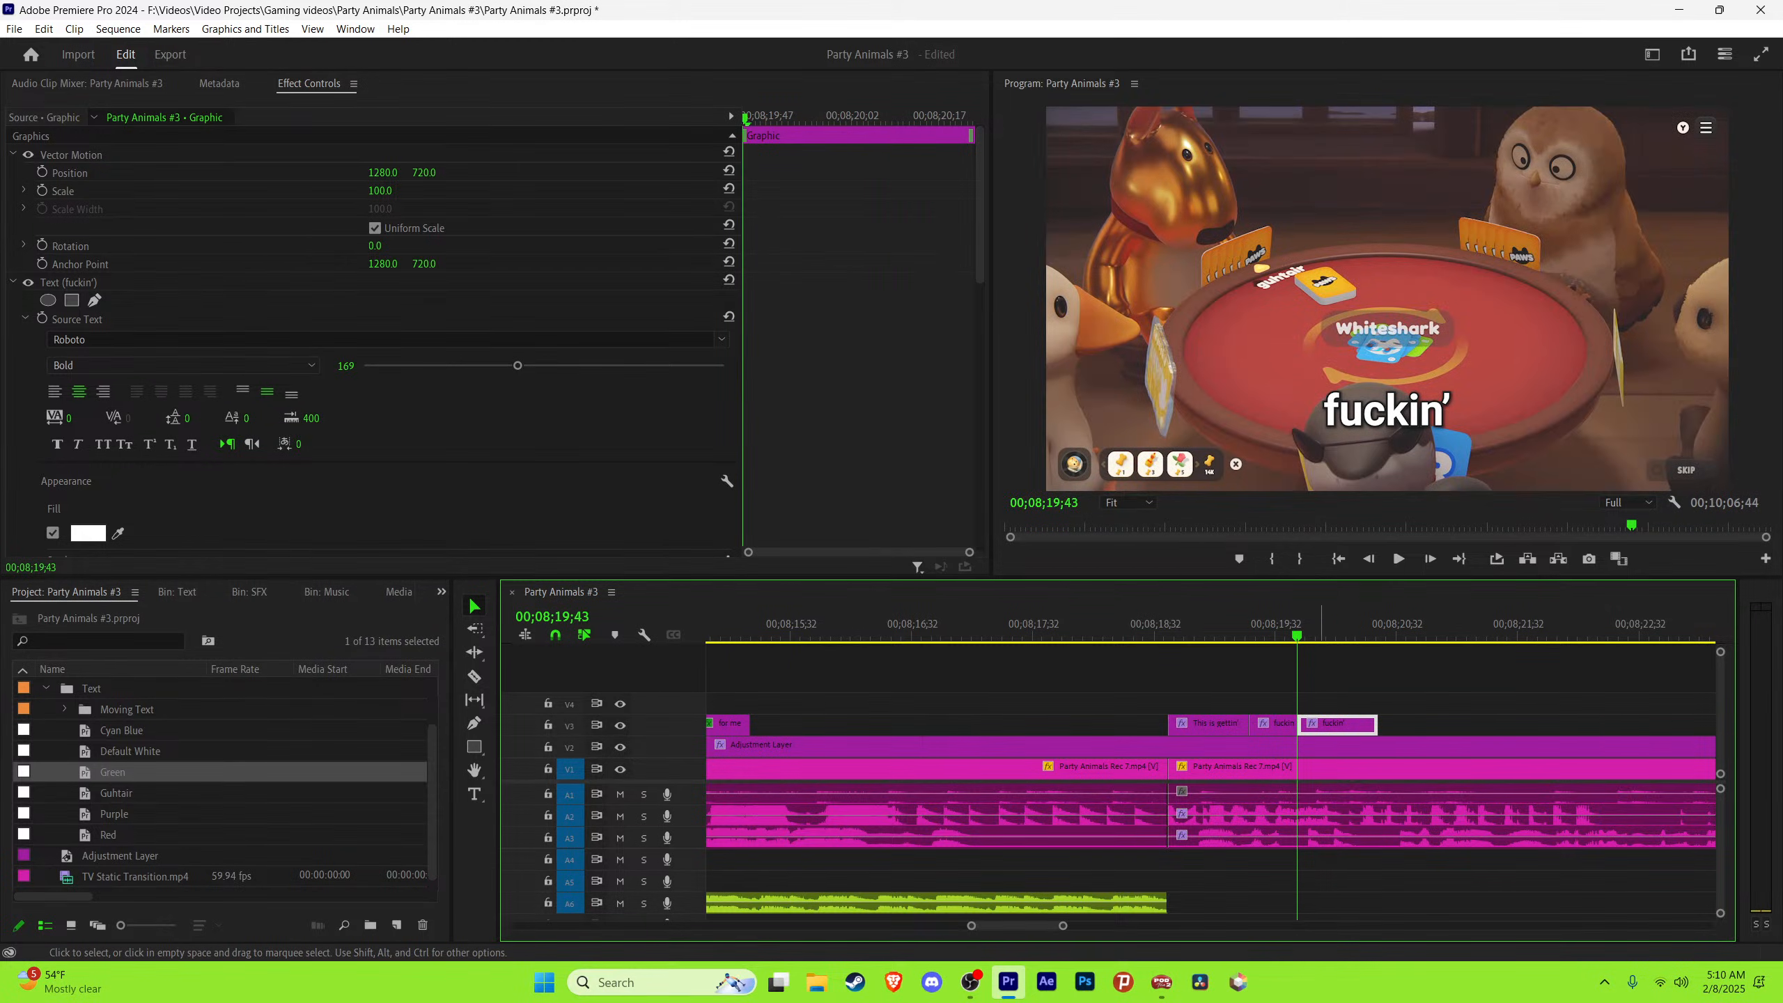
# Step: Play into the copied caption and change its text to "weird"
pyautogui.press('space')
pyautogui.press('space')
pyautogui.press('t')
pyautogui.click(1387, 410)
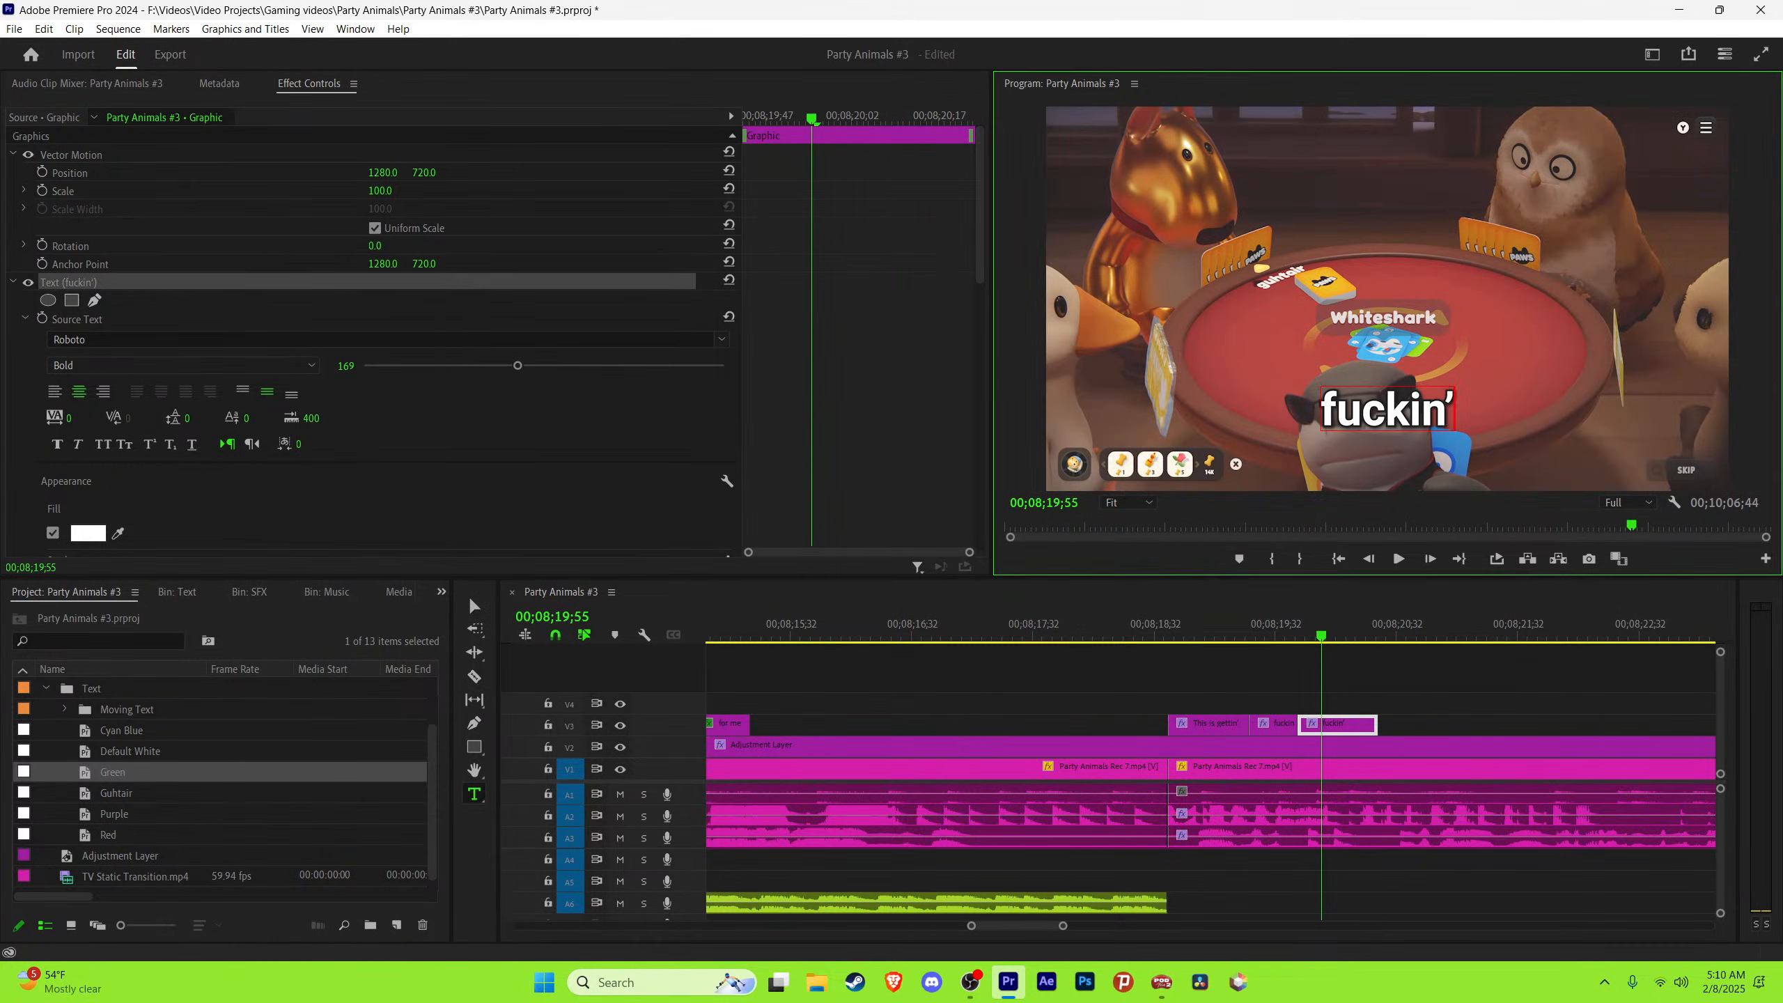
pyautogui.hotkey('ctrl', 'a')
pyautogui.write('weird')
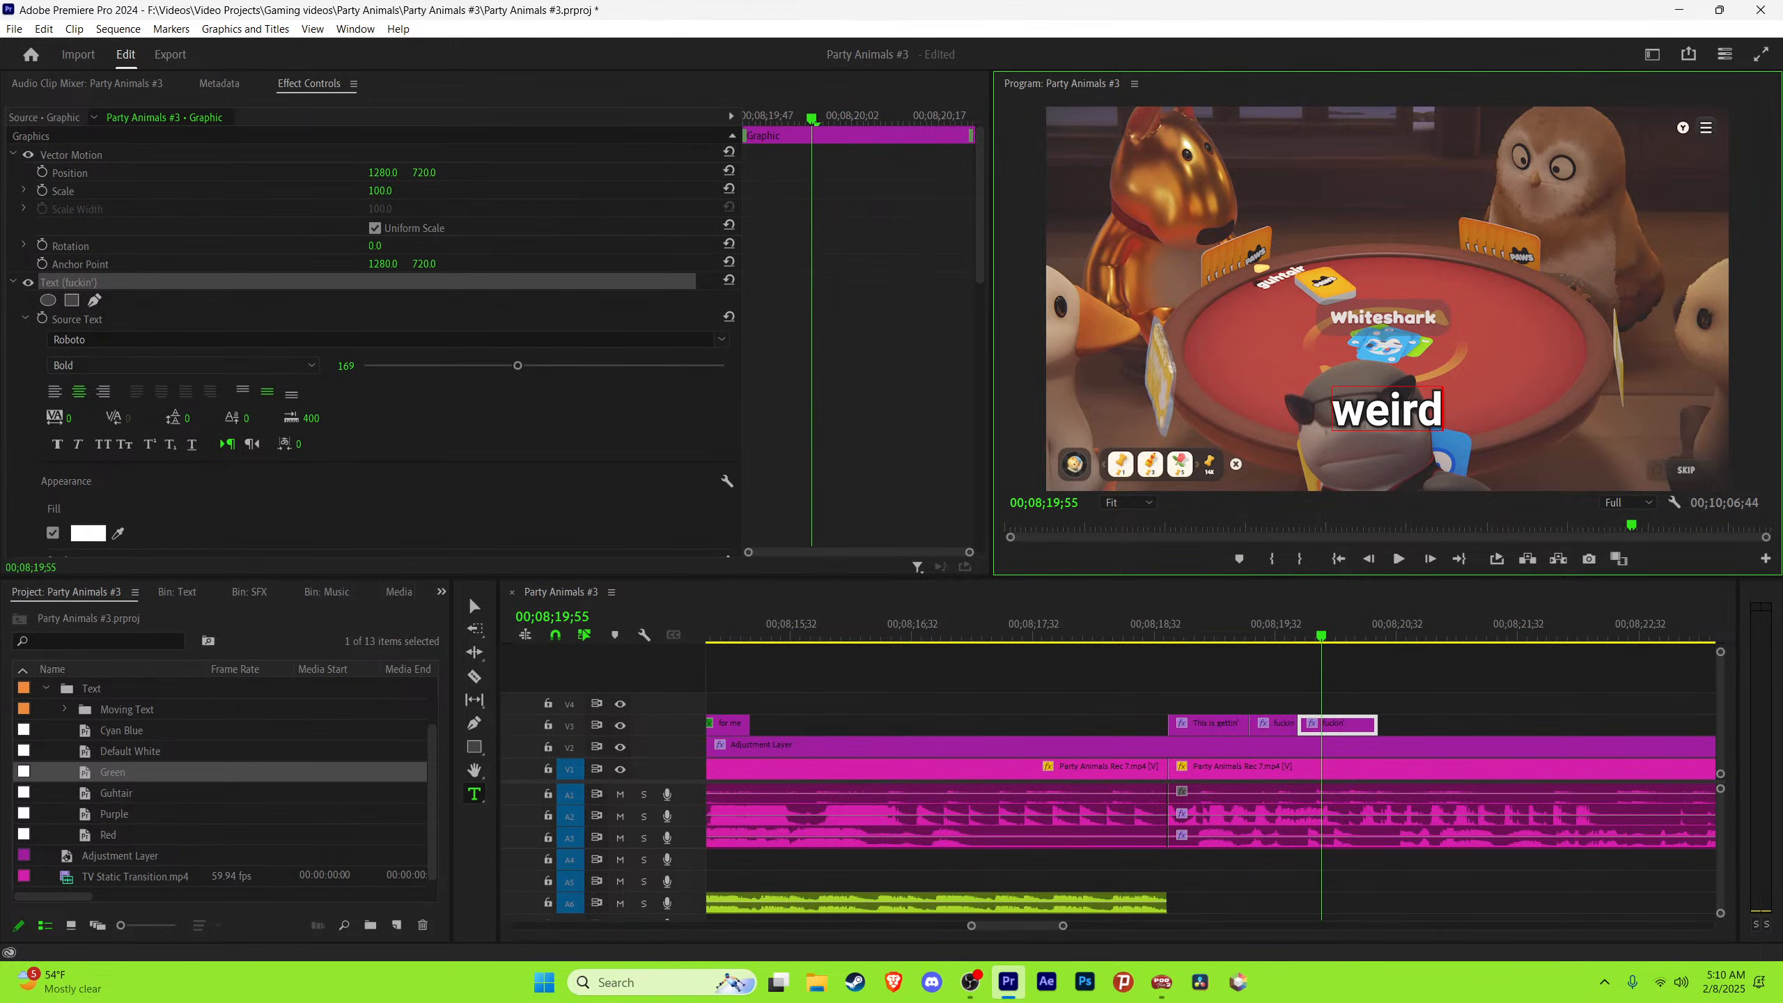
pyautogui.click(1360, 676)
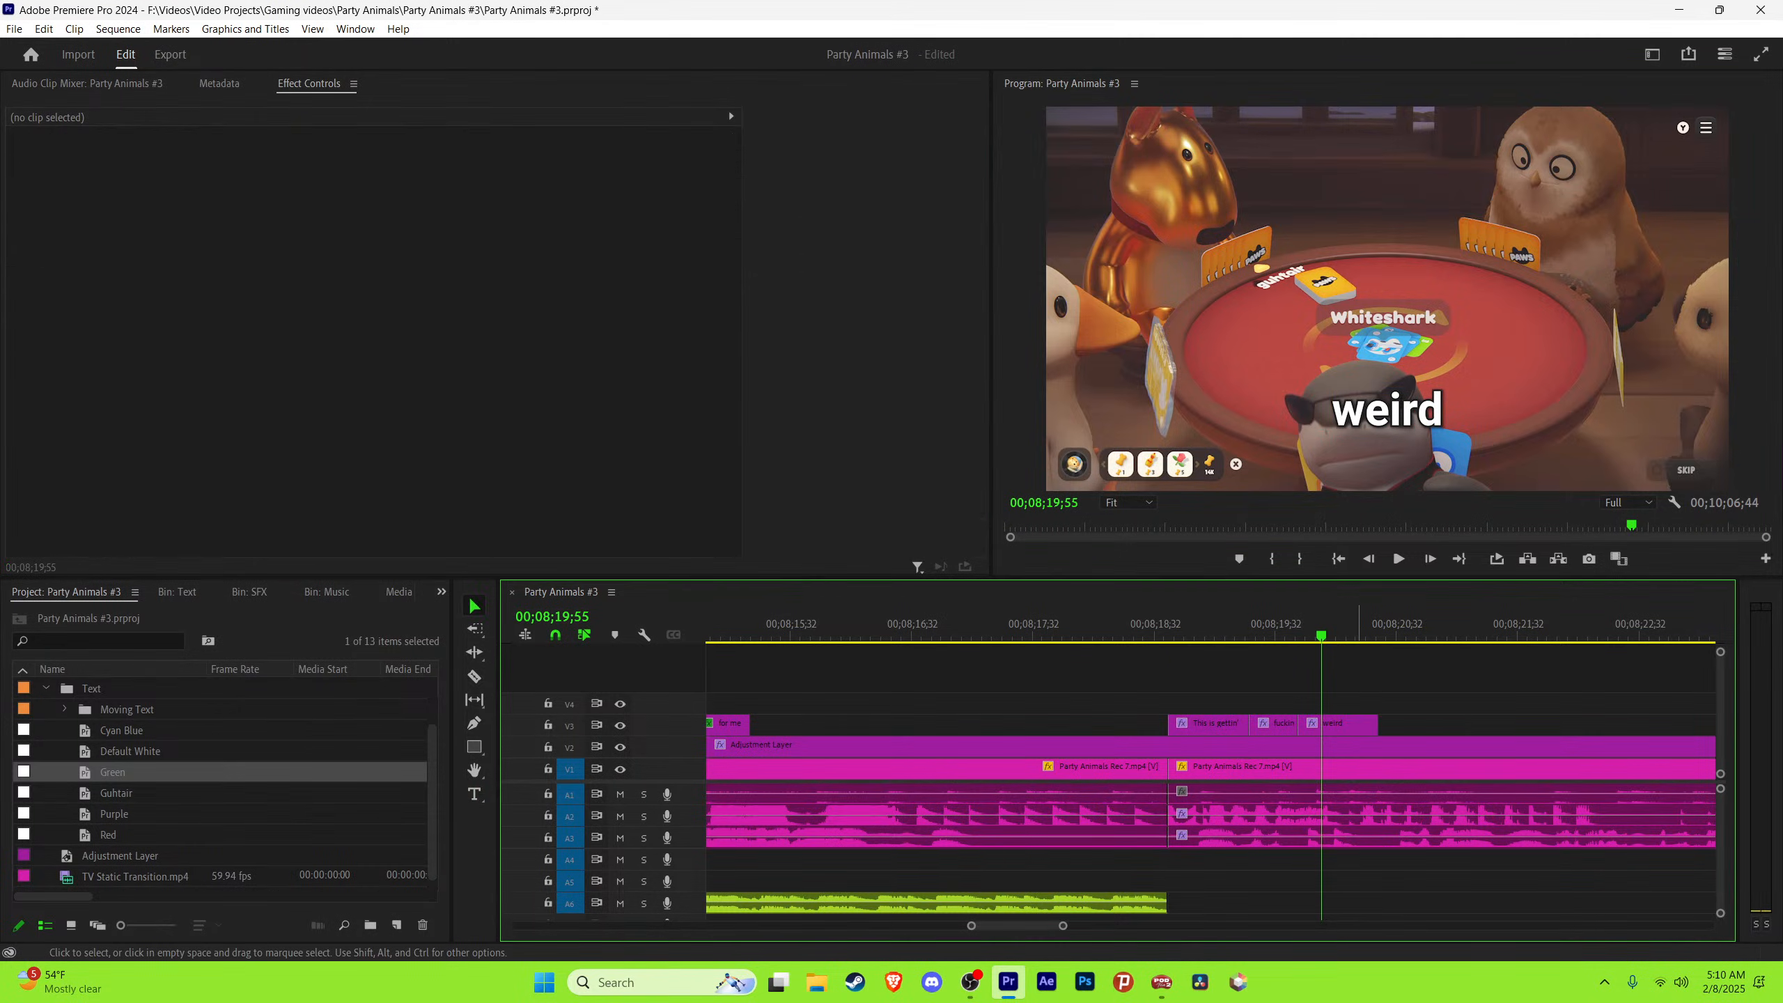
# Step: Play back the "weird" caption, trim its end to 00;08;20;07 and save the project
pyautogui.press('space')
pyautogui.press('space')
pyautogui.press('j')
pyautogui.press('k')
pyautogui.press('space')
pyautogui.press('space')
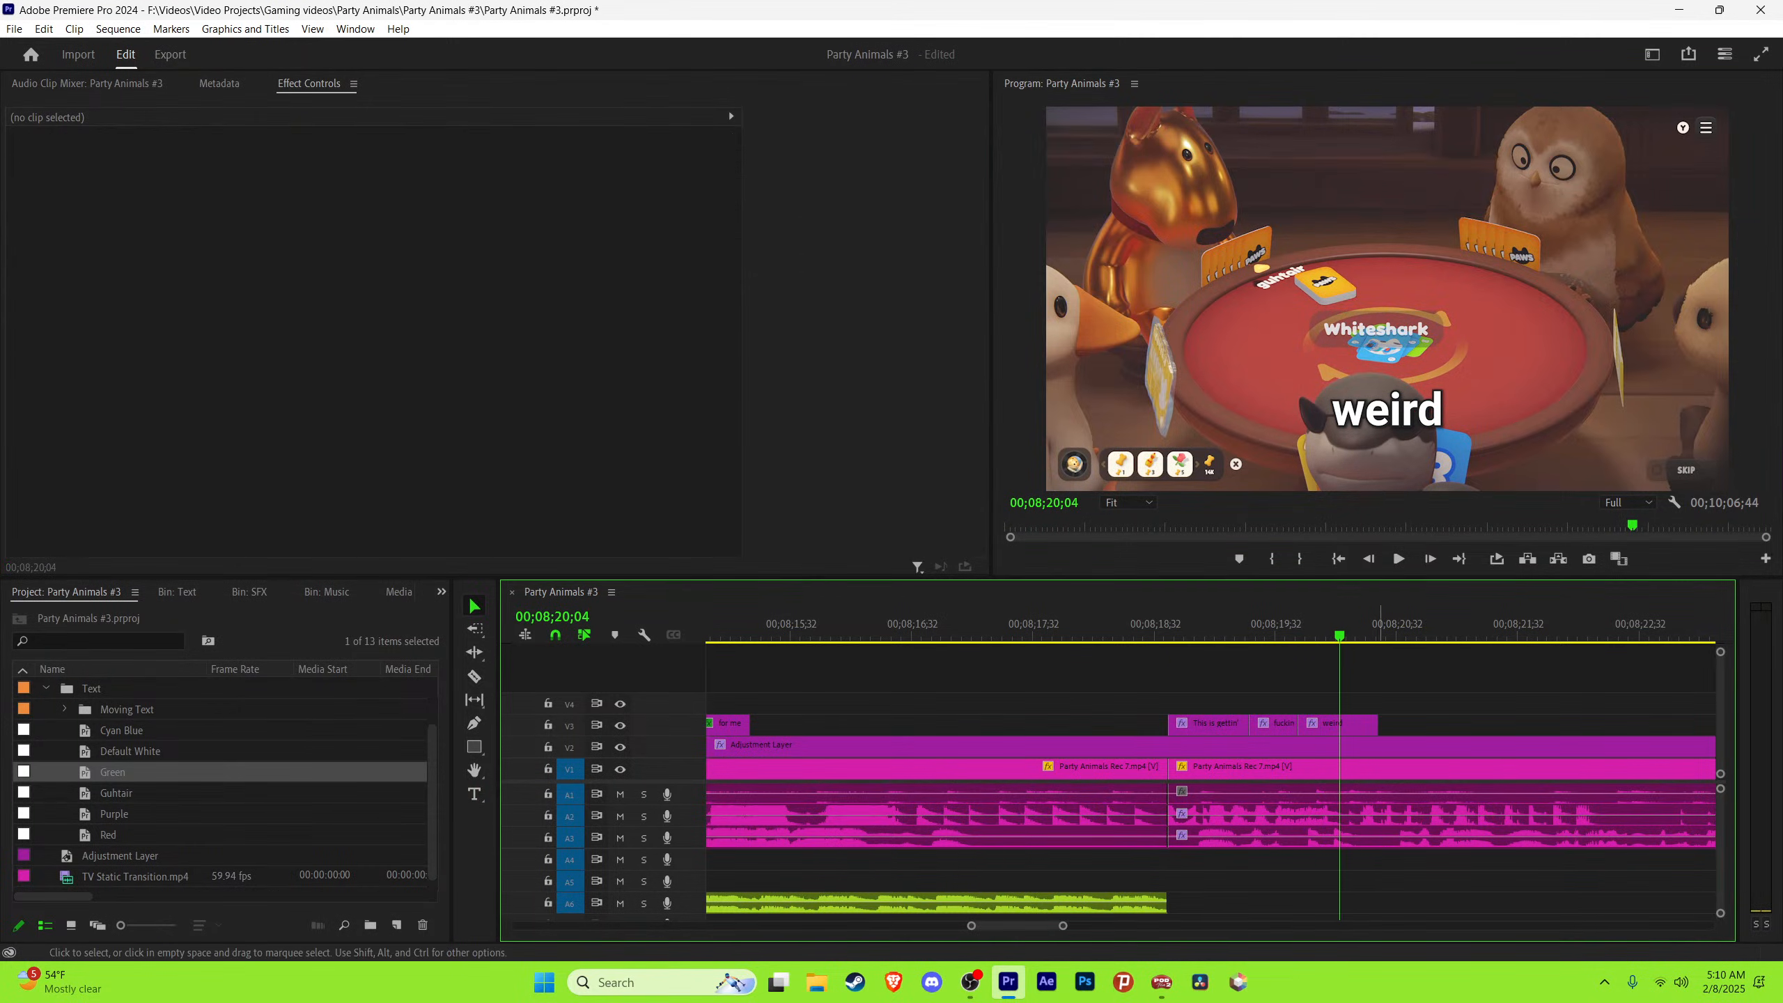
pyautogui.moveTo(1377, 724); pyautogui.dragTo(1346, 724)
pyautogui.hotkey('ctrl', 's')
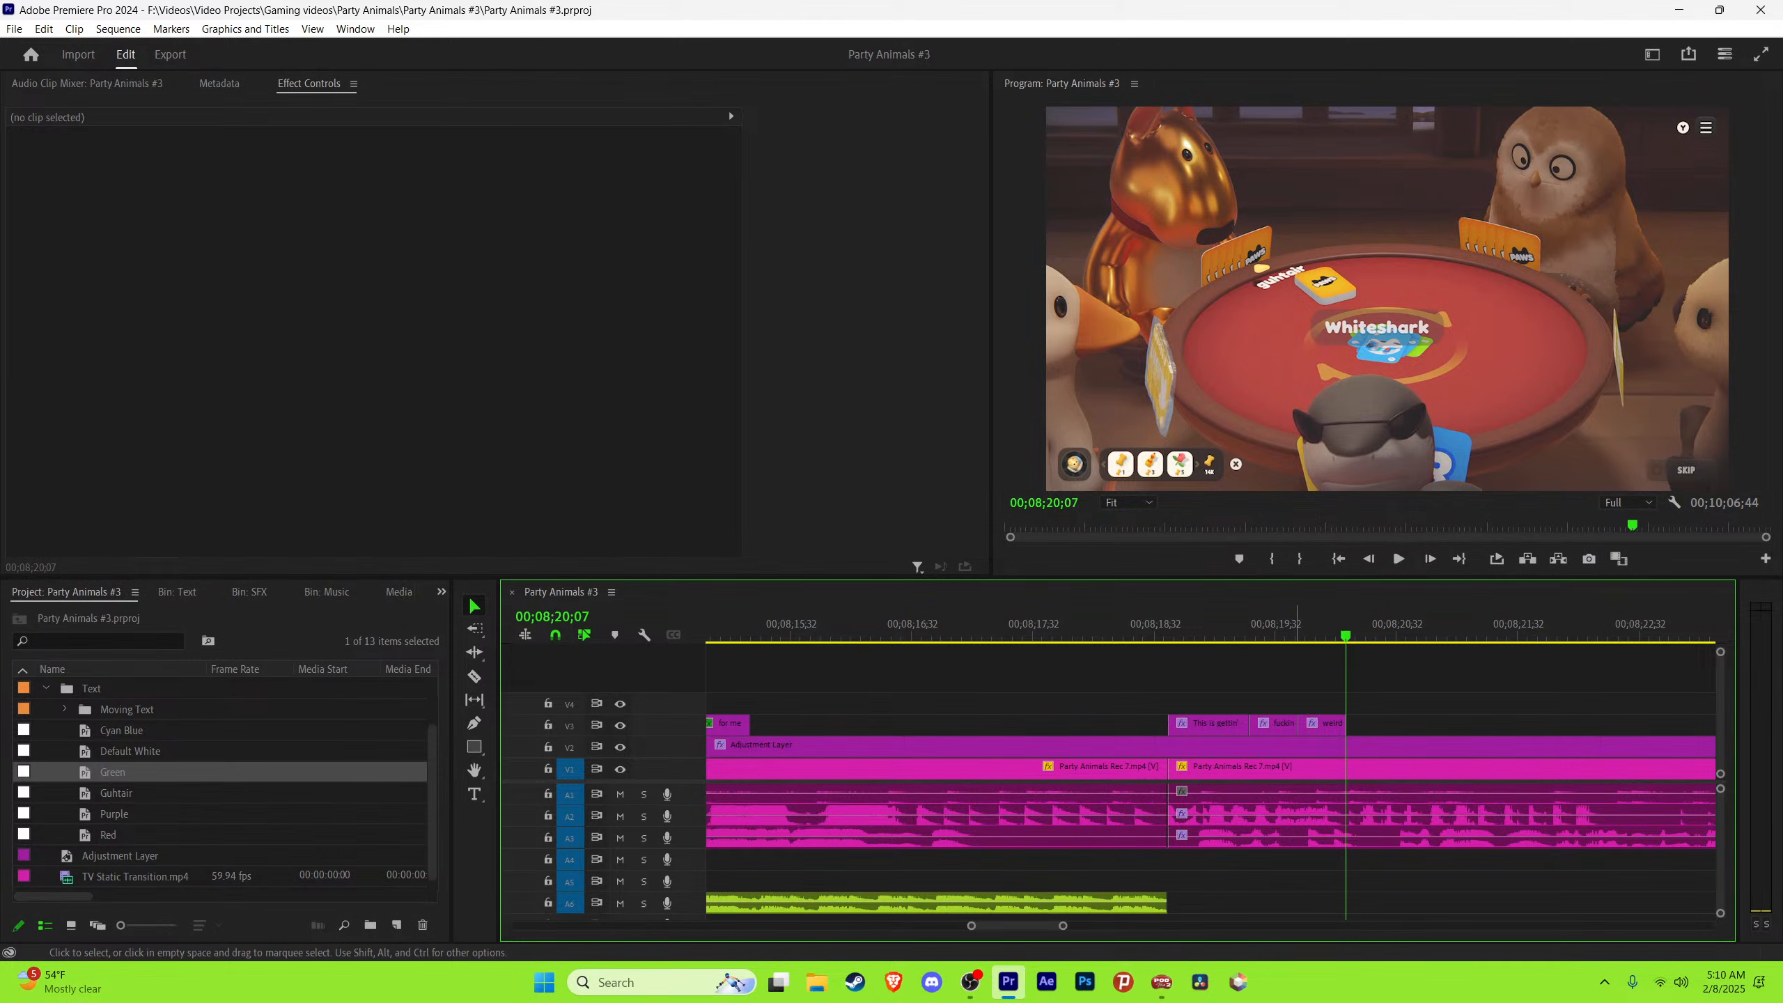
# Step: Play on from 00;08;20;07, save the project and set the playhead at 00;08;27;45, where the next utterance starts
pyautogui.press('space')
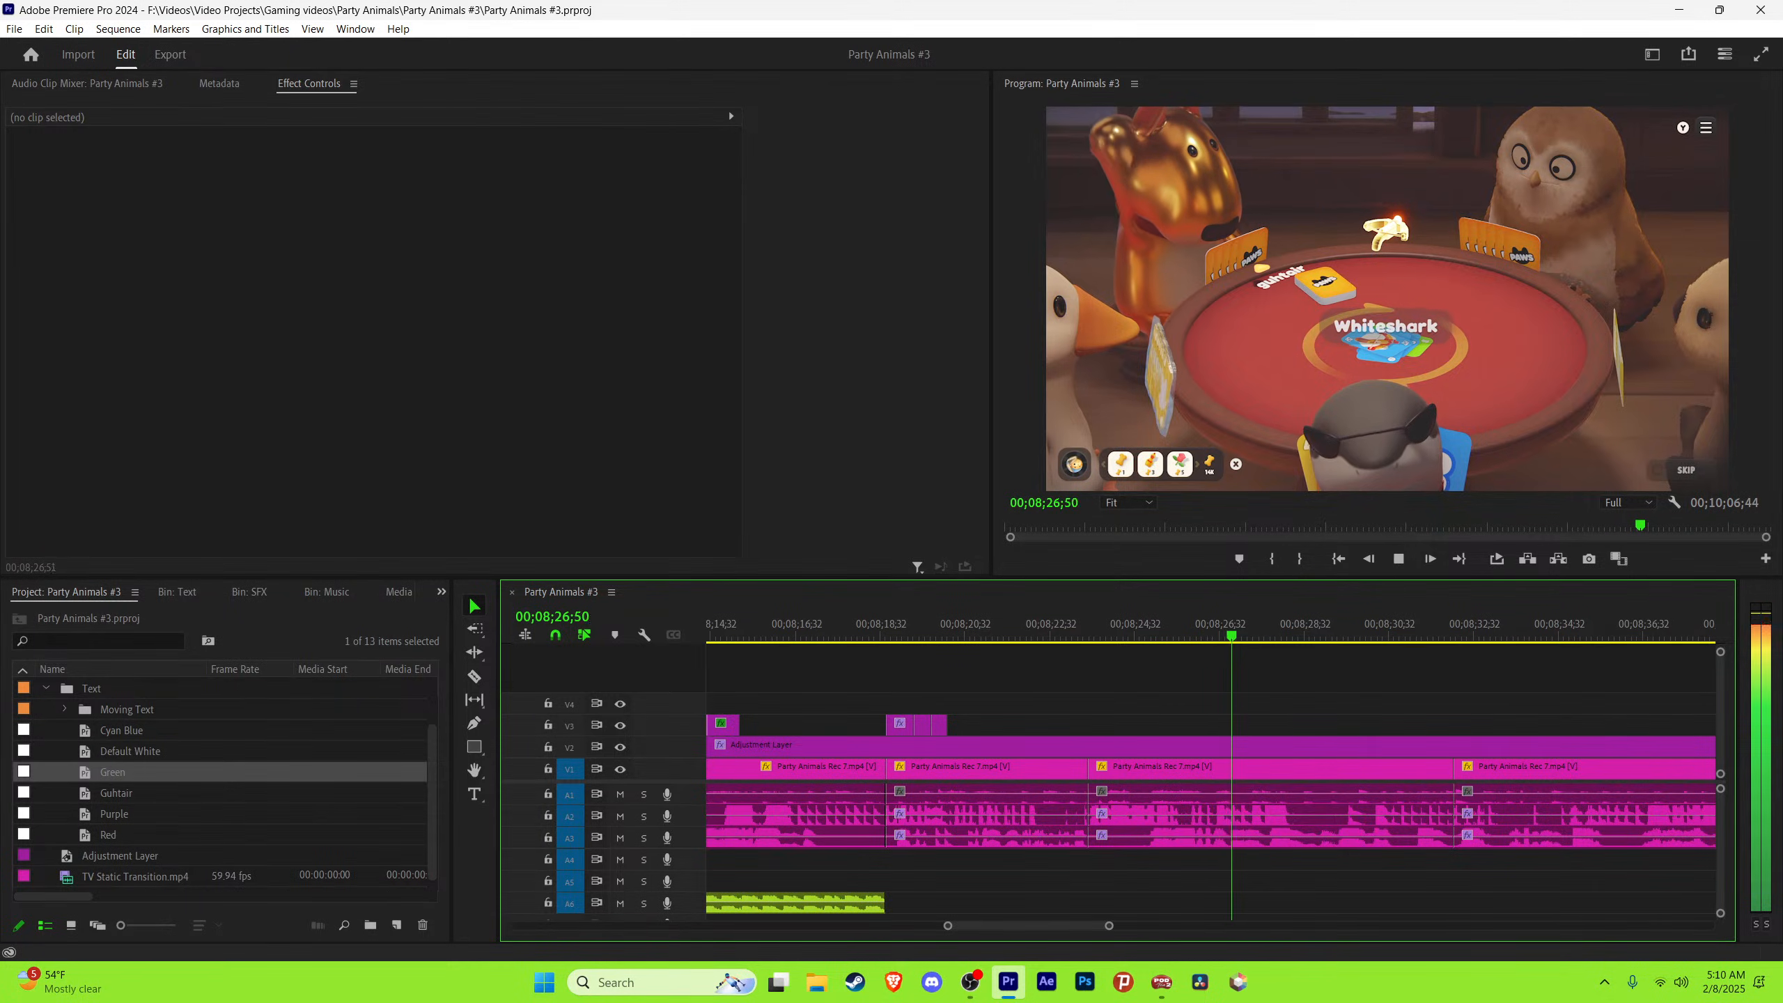
pyautogui.press('-')
pyautogui.press('=')
pyautogui.hotkey('ctrl', 's')
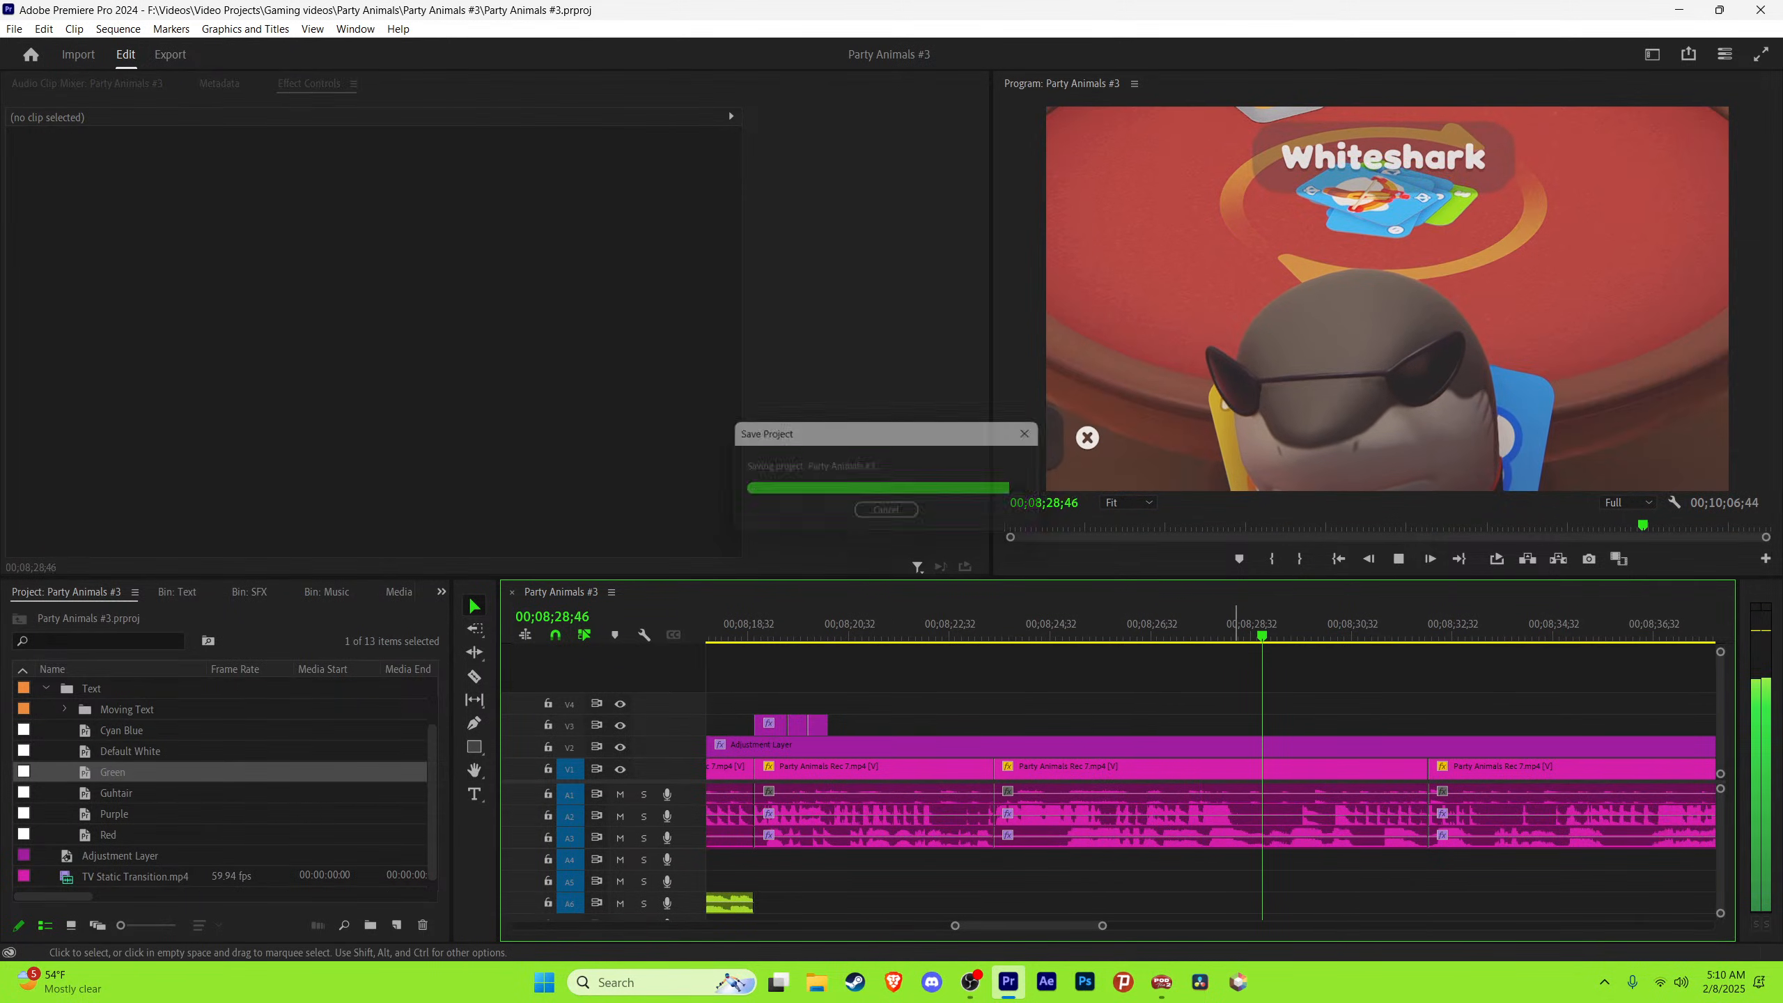
pyautogui.press('=')
pyautogui.press('Right')
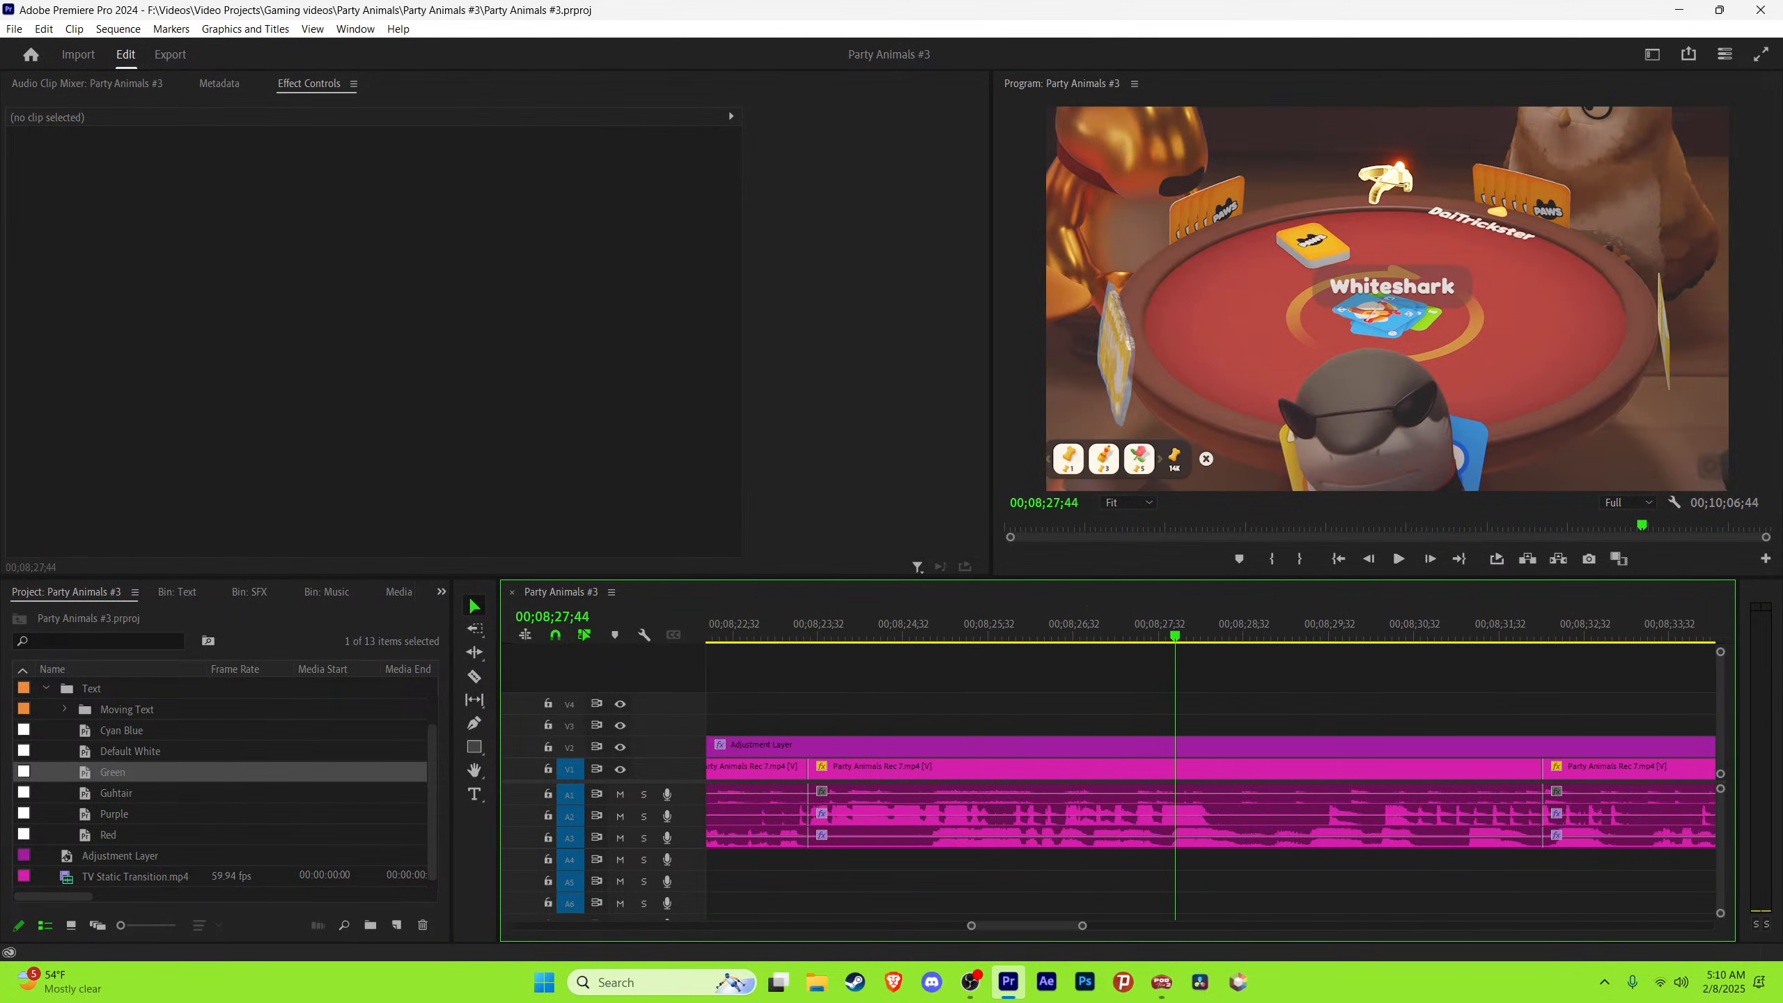
pyautogui.press('space')
pyautogui.press('space')
pyautogui.press('=')
pyautogui.click(1165, 623)
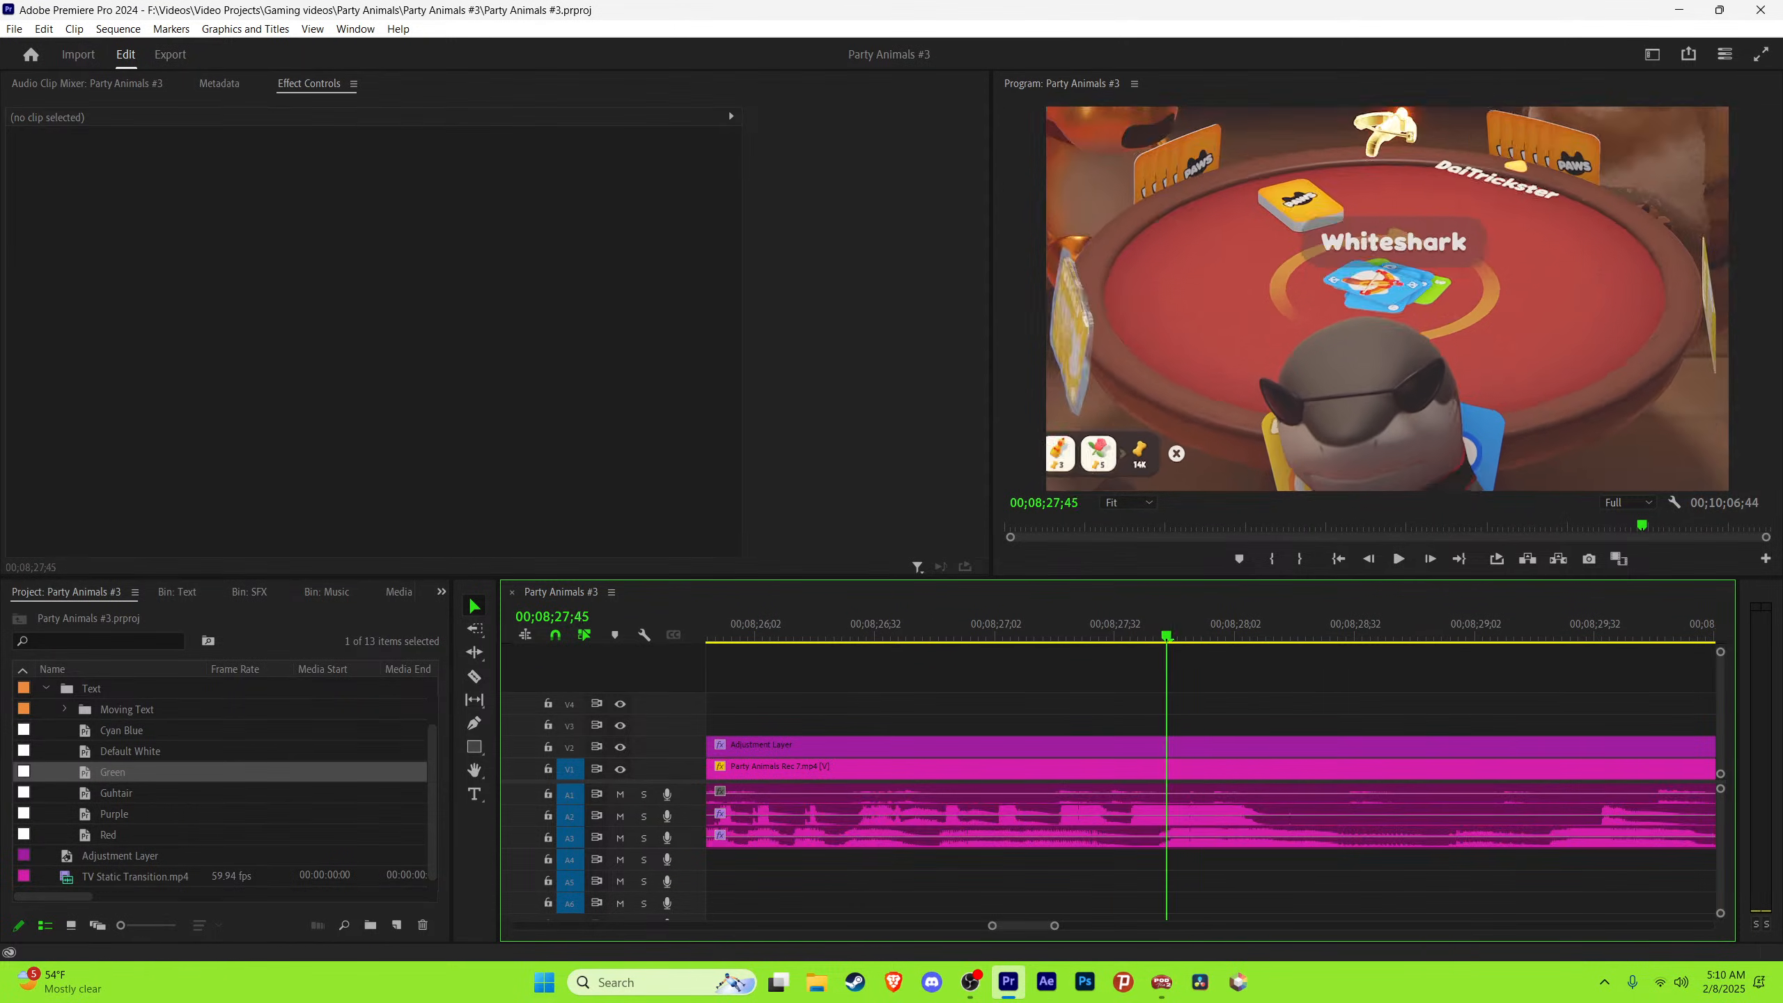
pyautogui.press('space')
pyautogui.press('space')
pyautogui.click(1165, 624)
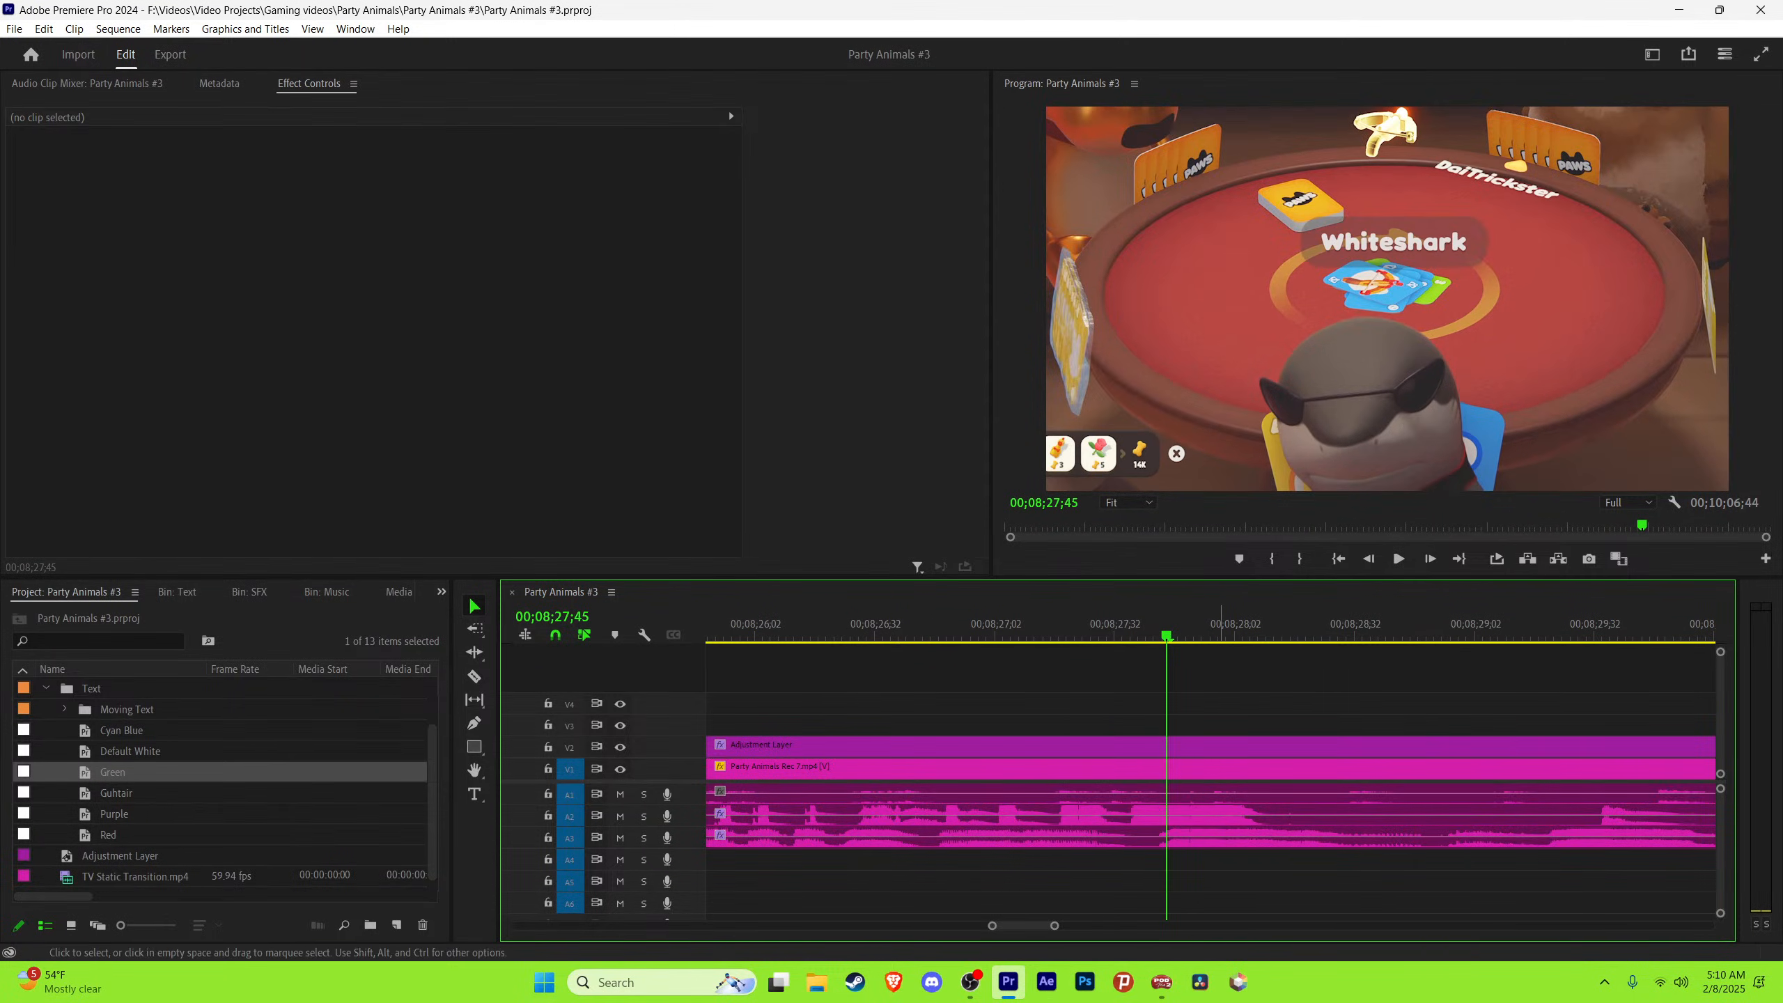
# Step: Copy the earlier green "for me" caption and paste it on V3 at 00;08;27;45
pyautogui.press('-')
pyautogui.press('-')
pyautogui.press('-')
pyautogui.press('-')
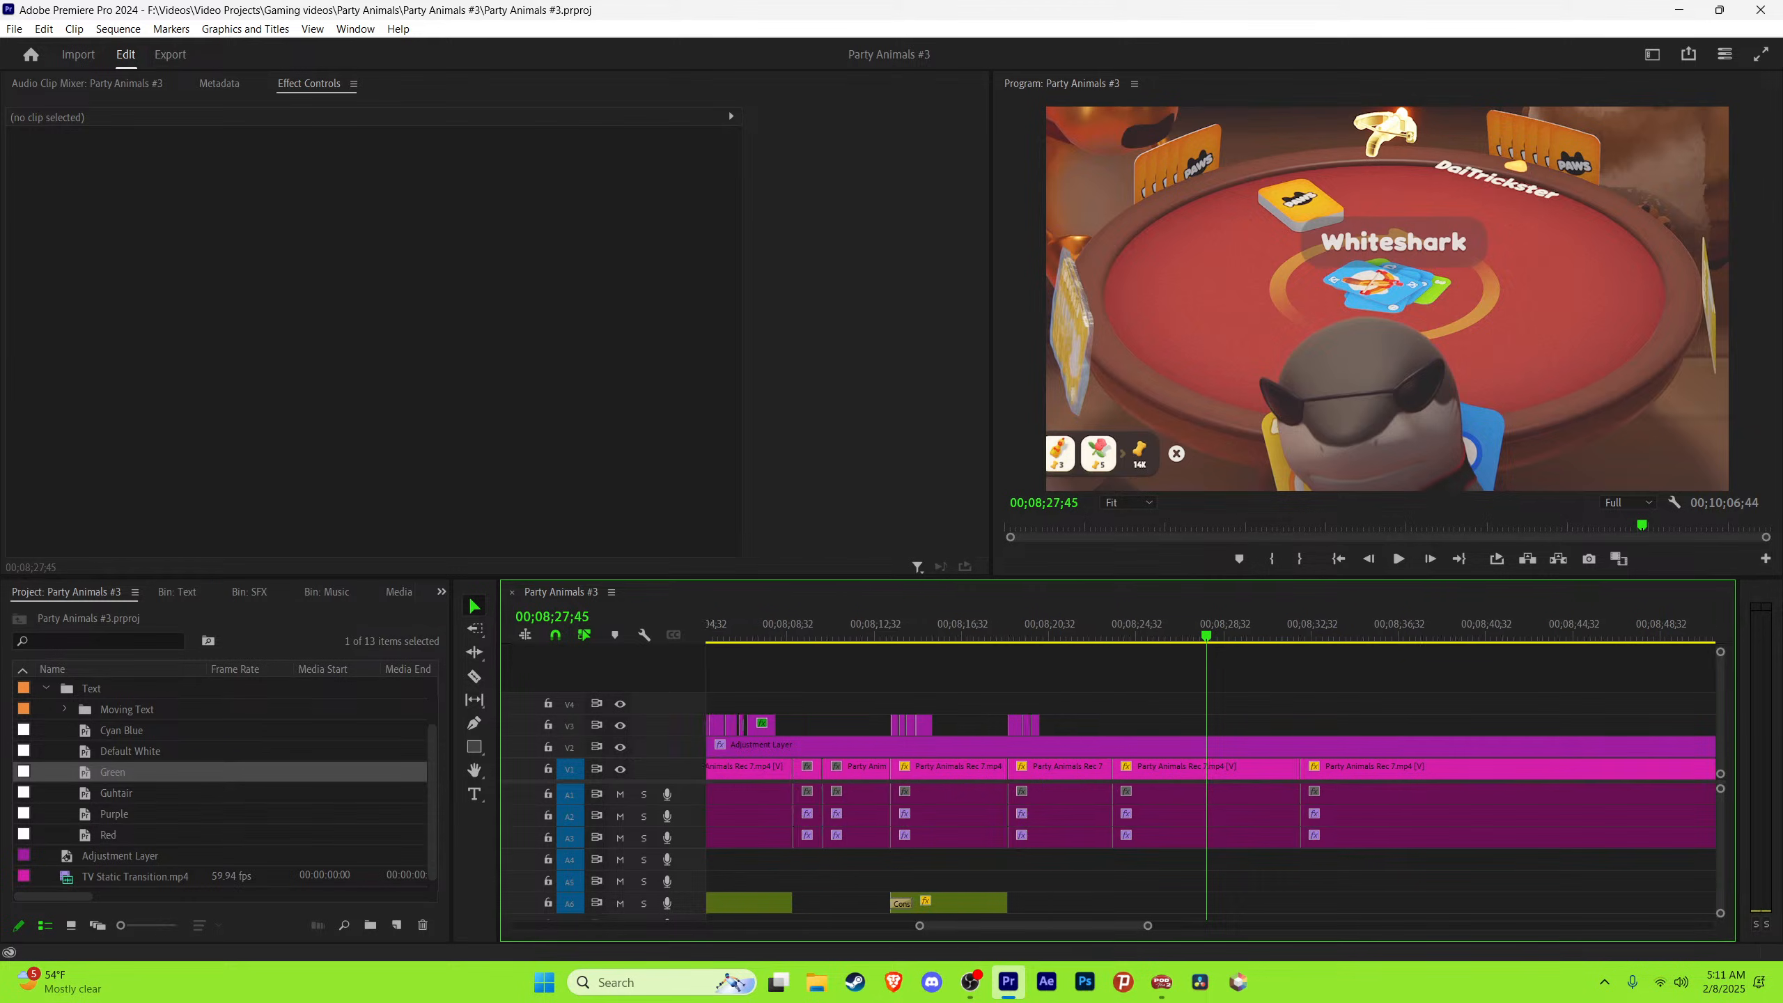
pyautogui.click(906, 724)
pyautogui.hotkey('ctrl', 'c')
pyautogui.hotkey('ctrl', 'v')
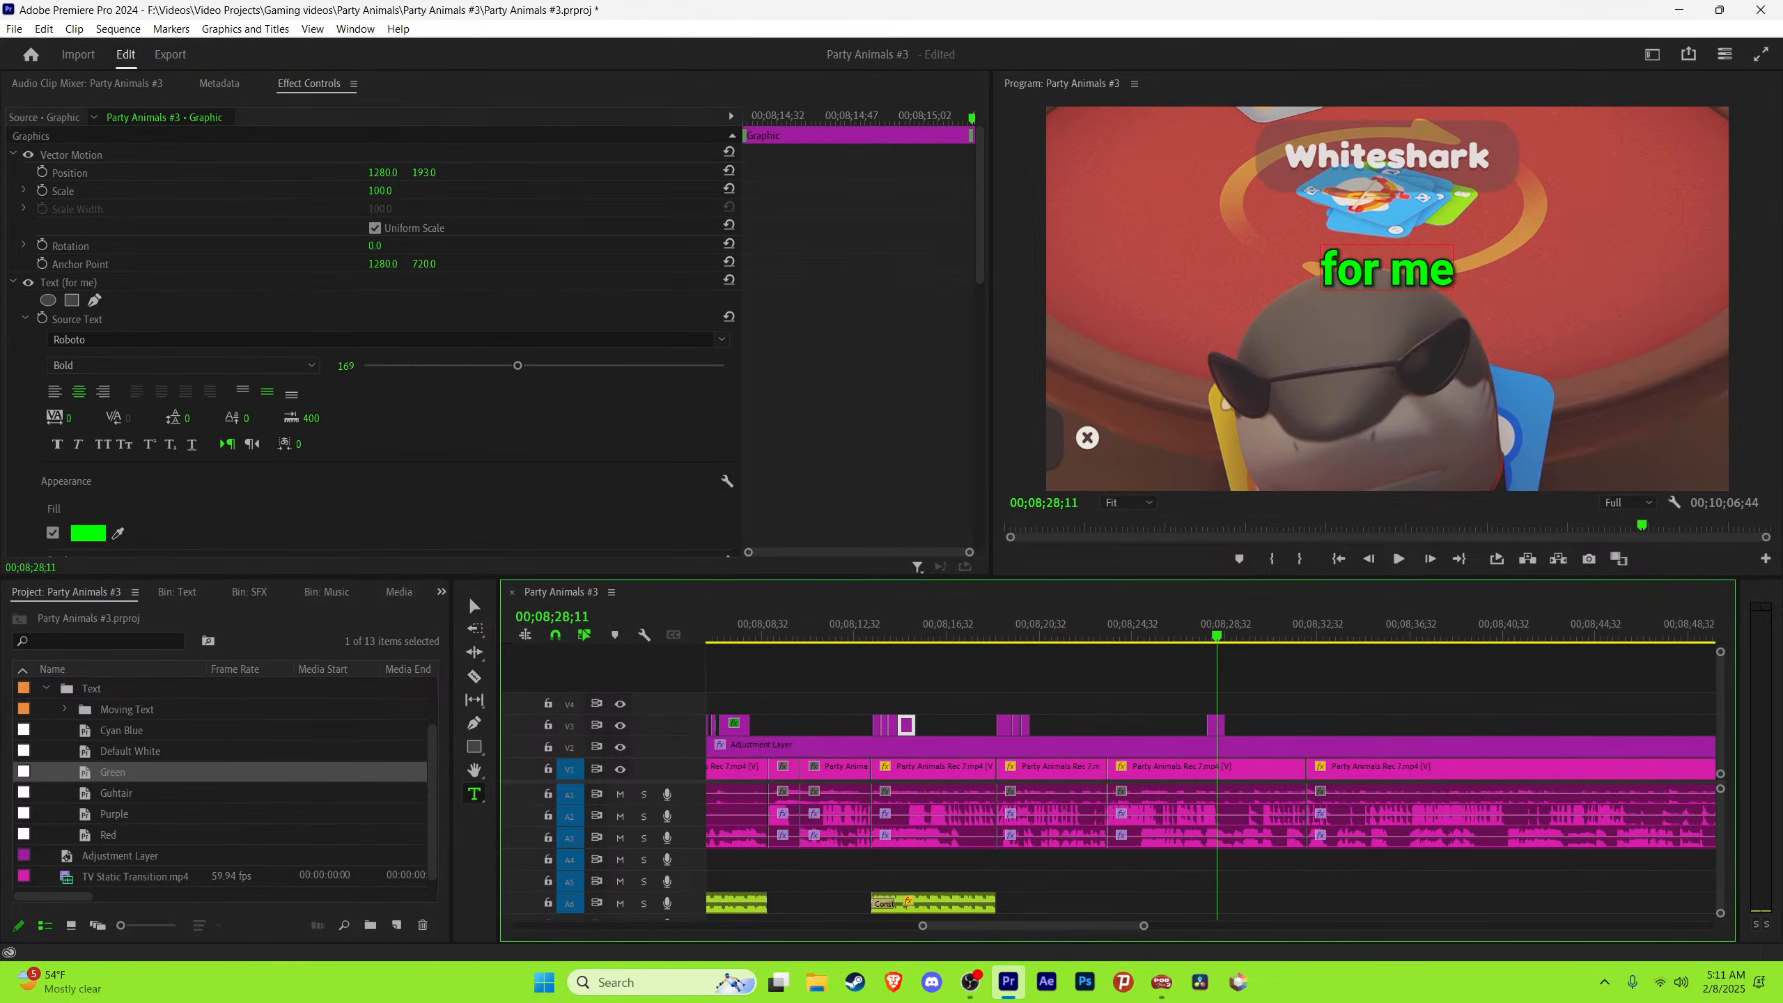
# Step: Change the pasted green caption's text to "Uh" and play it back to 00;08;28;28
pyautogui.click(1388, 270)
pyautogui.hotkey('ctrl', 'a')
pyautogui.write('U')
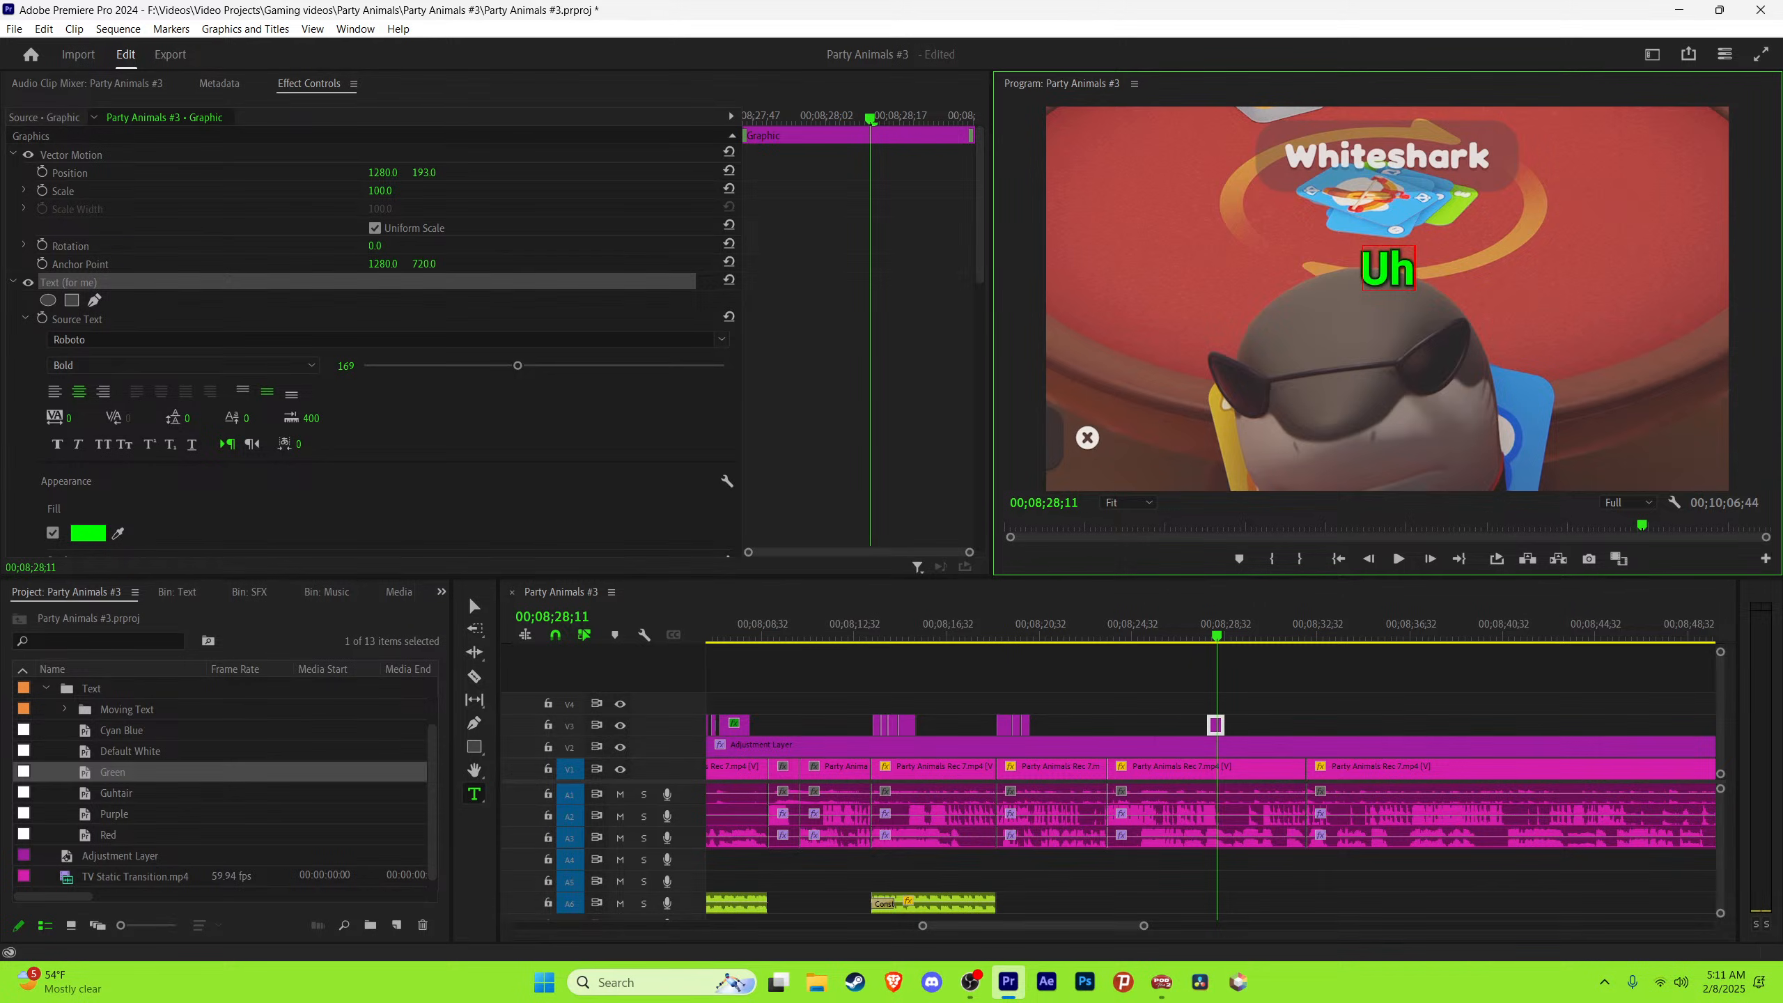
pyautogui.click(1264, 677)
pyautogui.press('v')
pyautogui.press('space')
pyautogui.press('space')
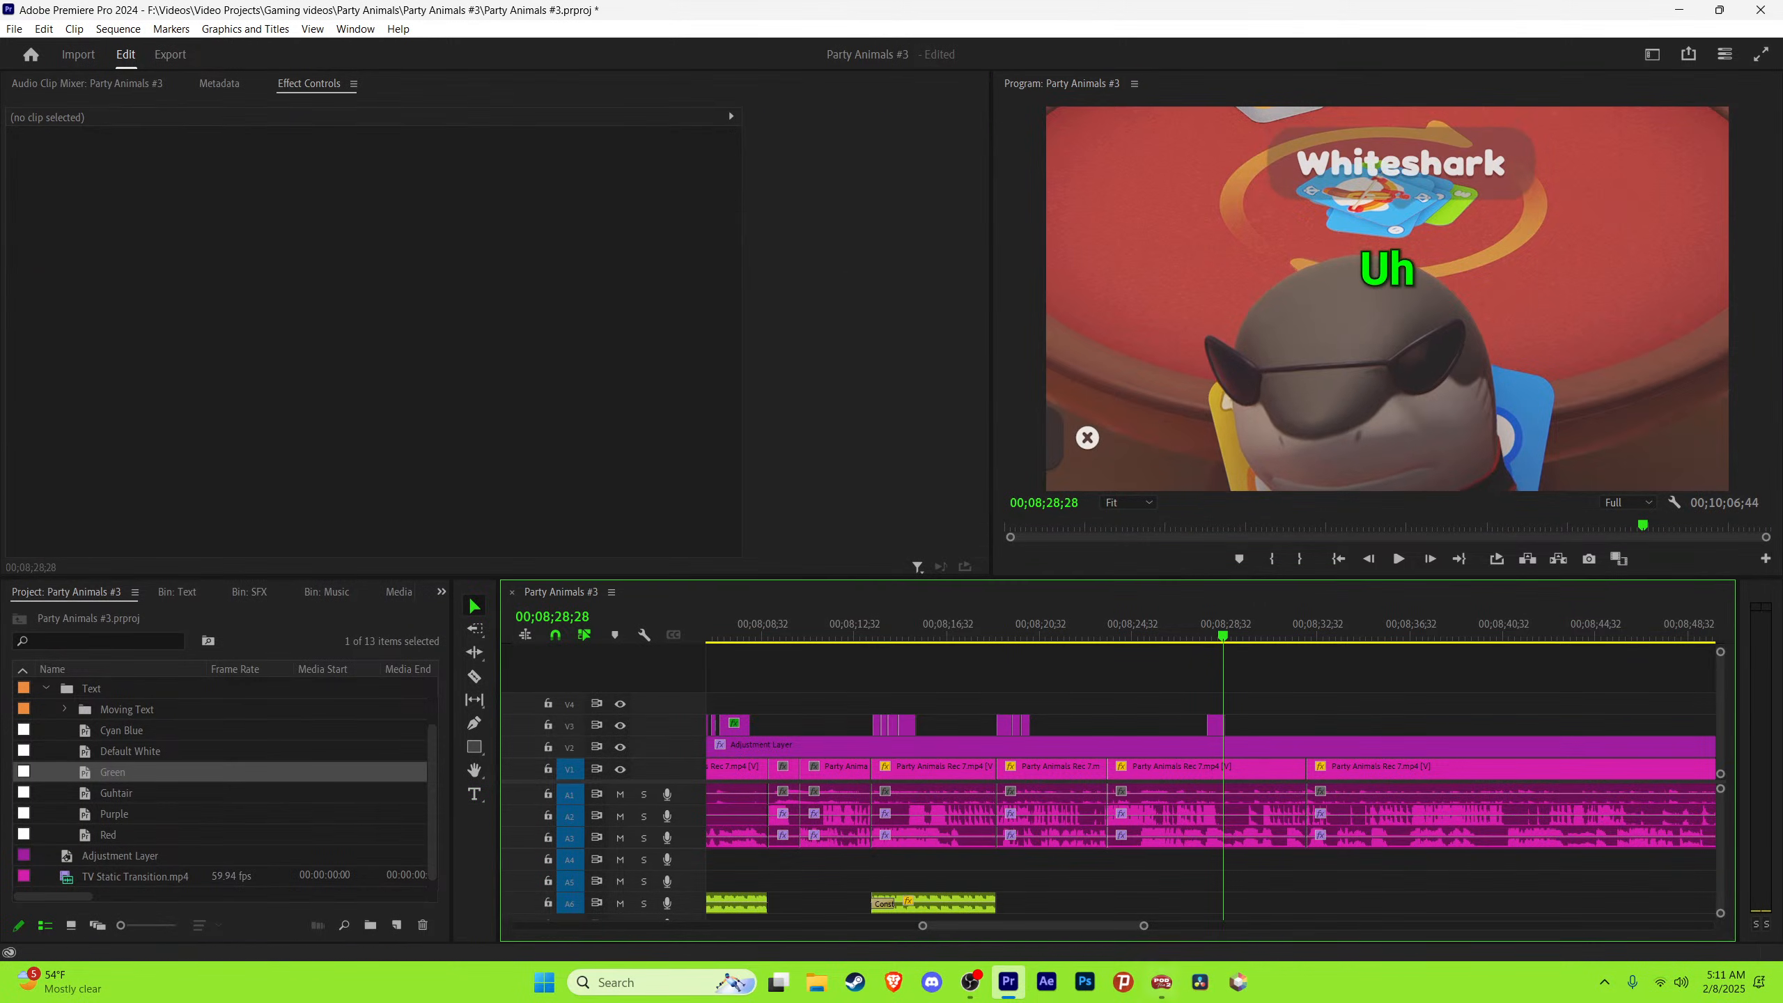
# Step: Add a Cross Dissolve at the end of the "Uh" caption and shorten it to 5 frames
pyautogui.press('=')
pyautogui.press('=')
pyautogui.moveTo(1208, 628); pyautogui.dragTo(1217, 628)
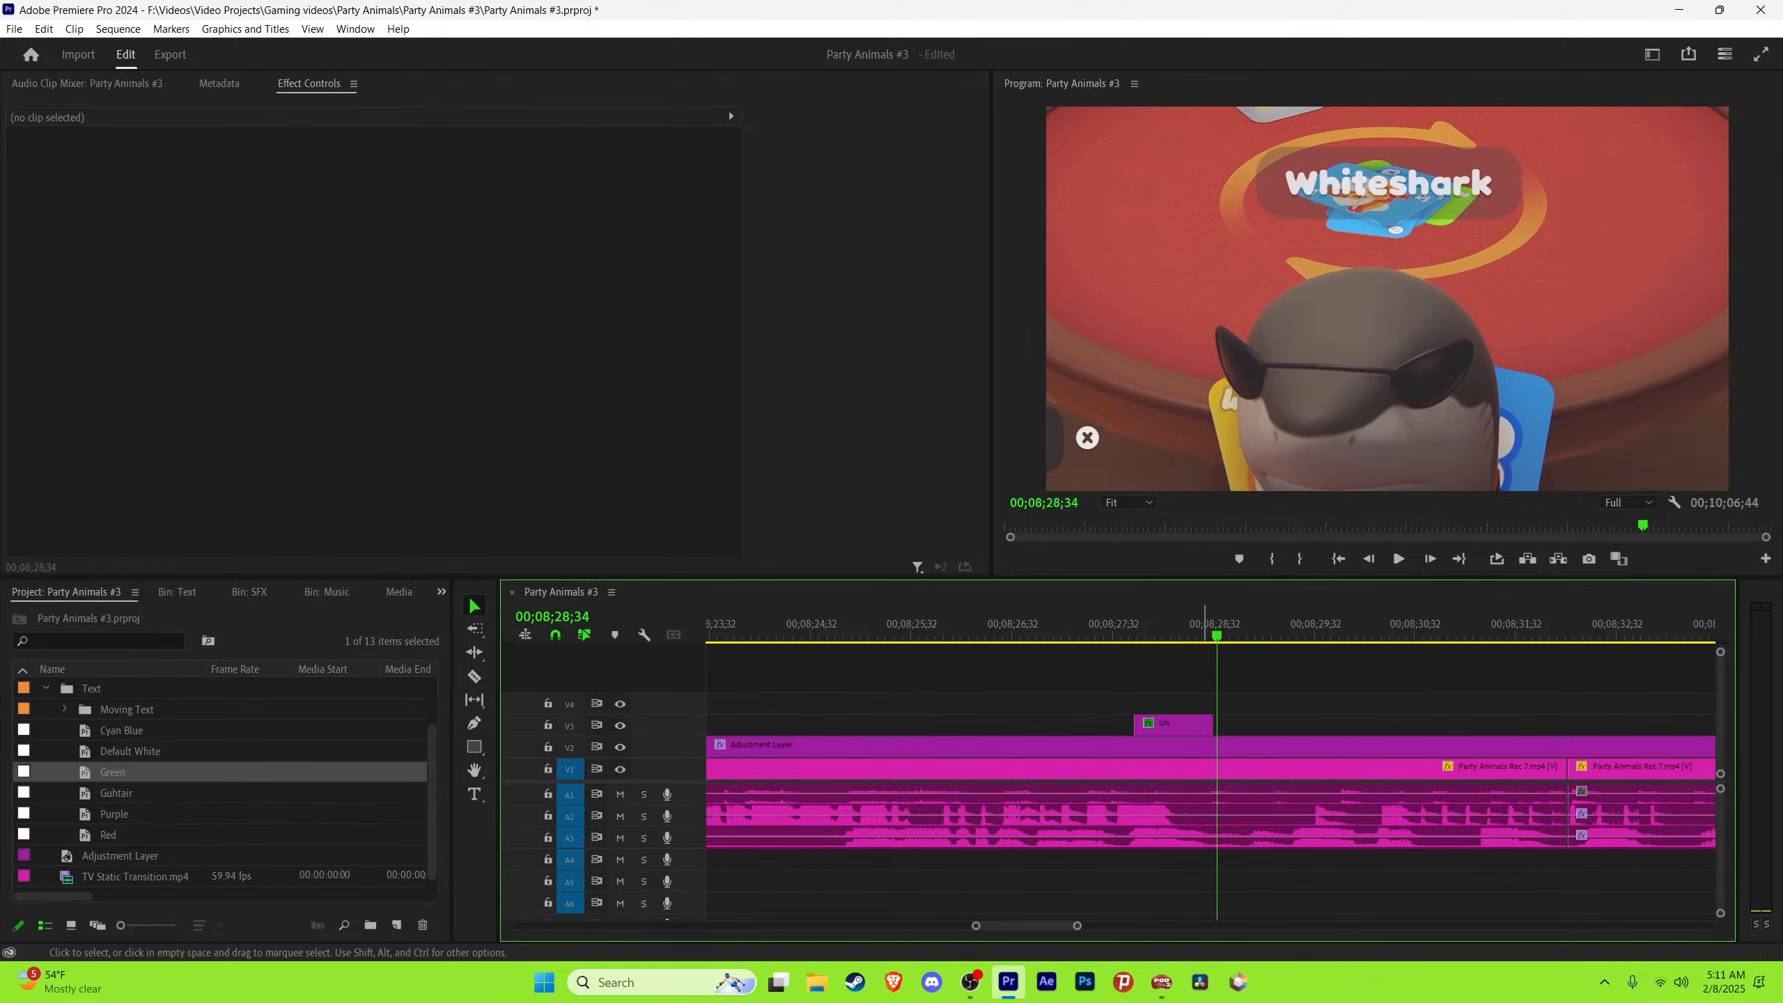
pyautogui.rightClick(1194, 724)
pyautogui.click(1263, 826)
pyautogui.moveTo(1200, 726); pyautogui.dragTo(1212, 727)
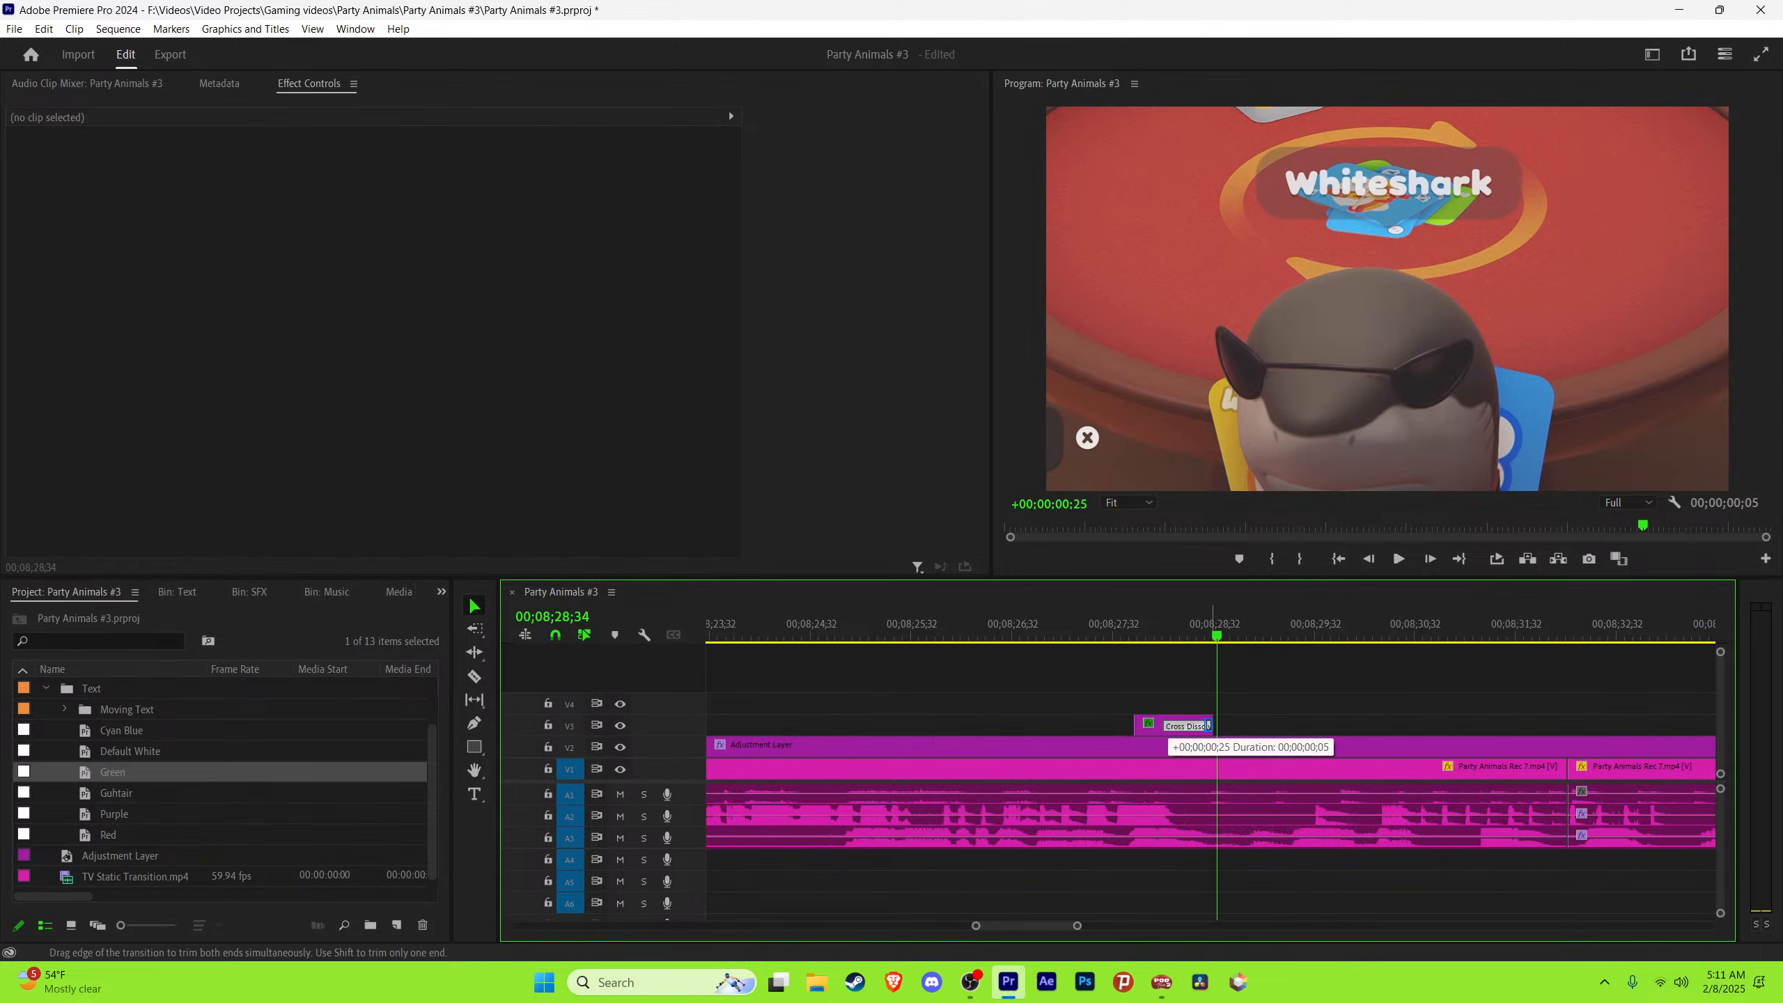
# Step: Play back the "Uh" fade-out, place a copy of the caption at the next utterance after 00;08;29 and play it
pyautogui.click(1130, 625)
pyautogui.press('space')
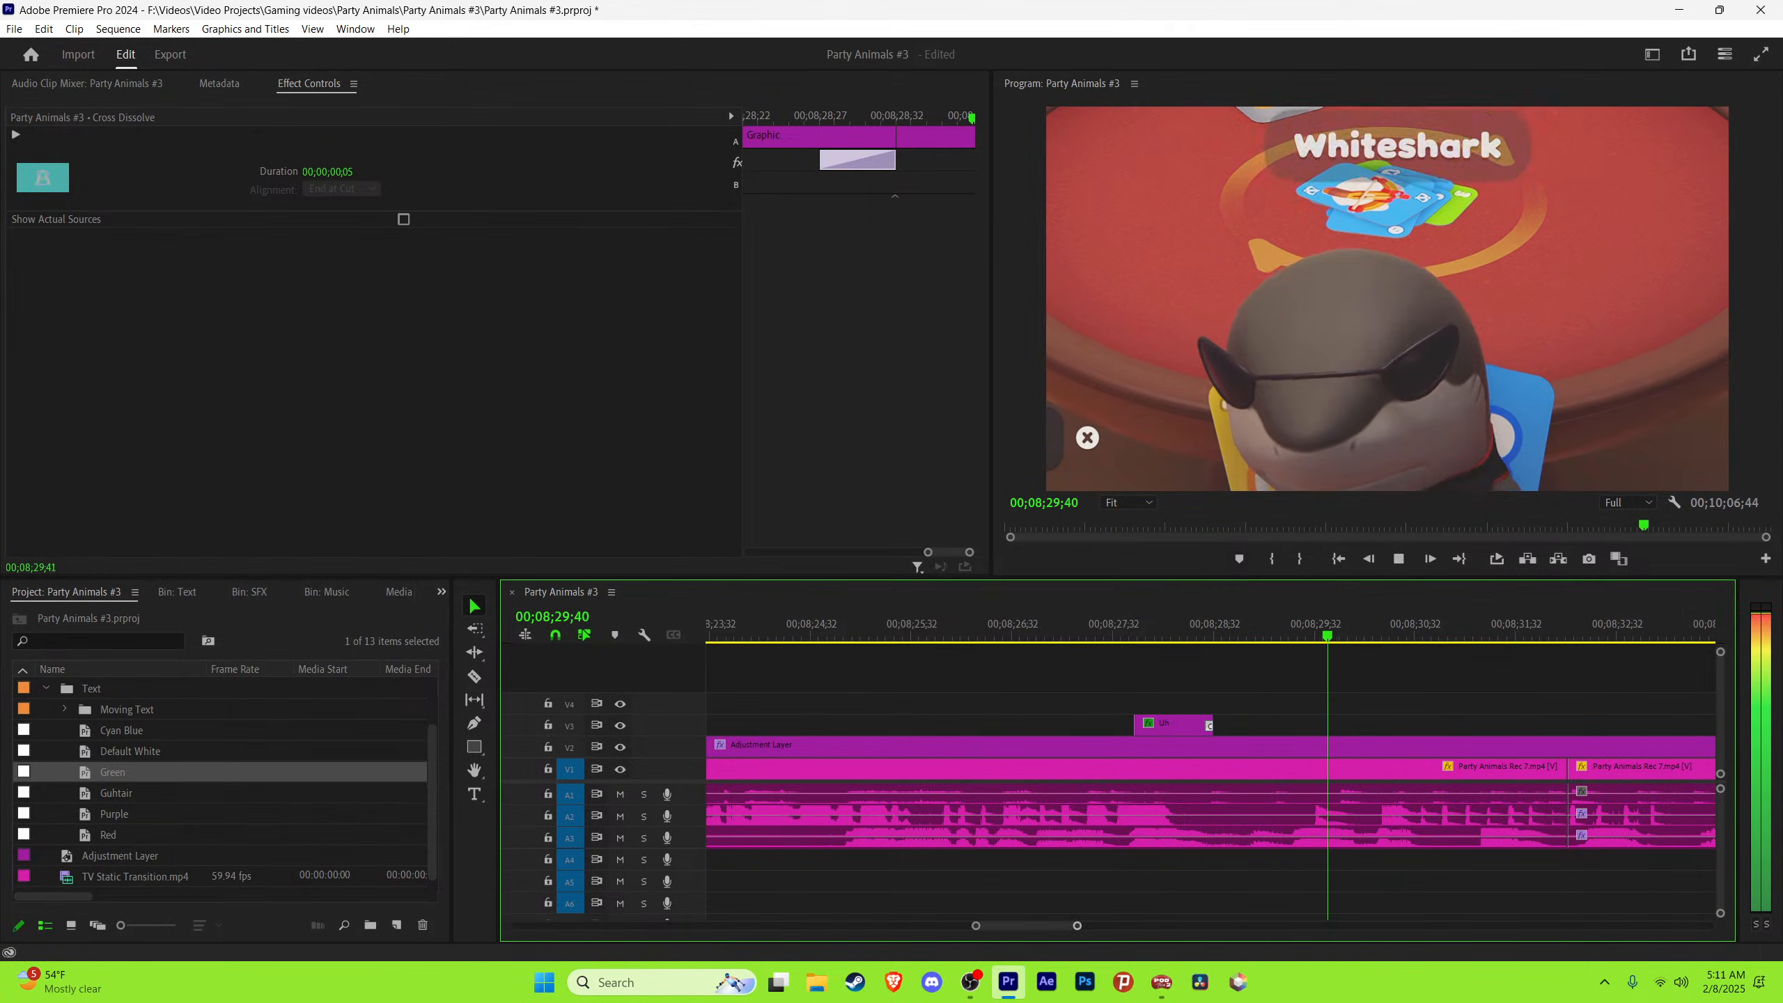
pyautogui.press('space')
pyautogui.click(1291, 625)
pyautogui.moveTo(1166, 725); pyautogui.dragTo(1318, 725)
pyautogui.press('space')
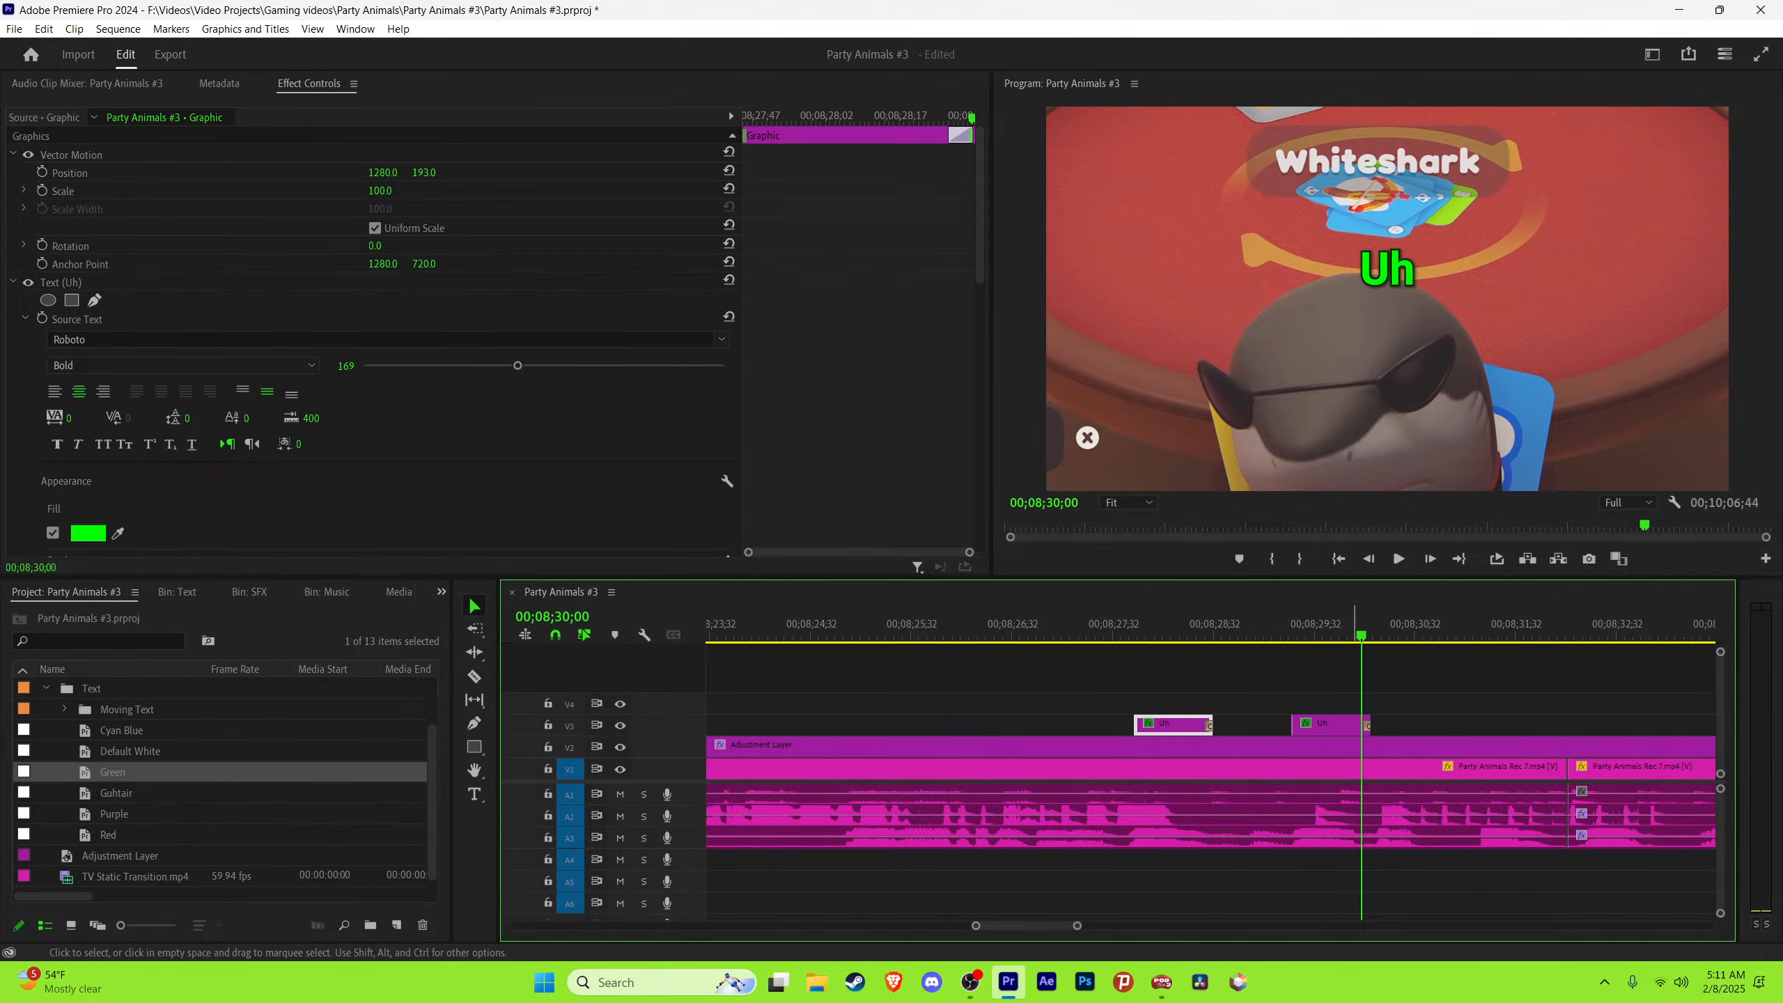
# Step: Trim the end of the second "Uh" caption to about 00;08;30;00, play it back and save the project
pyautogui.press('Left')
pyautogui.press('Left')
pyautogui.press('Left')
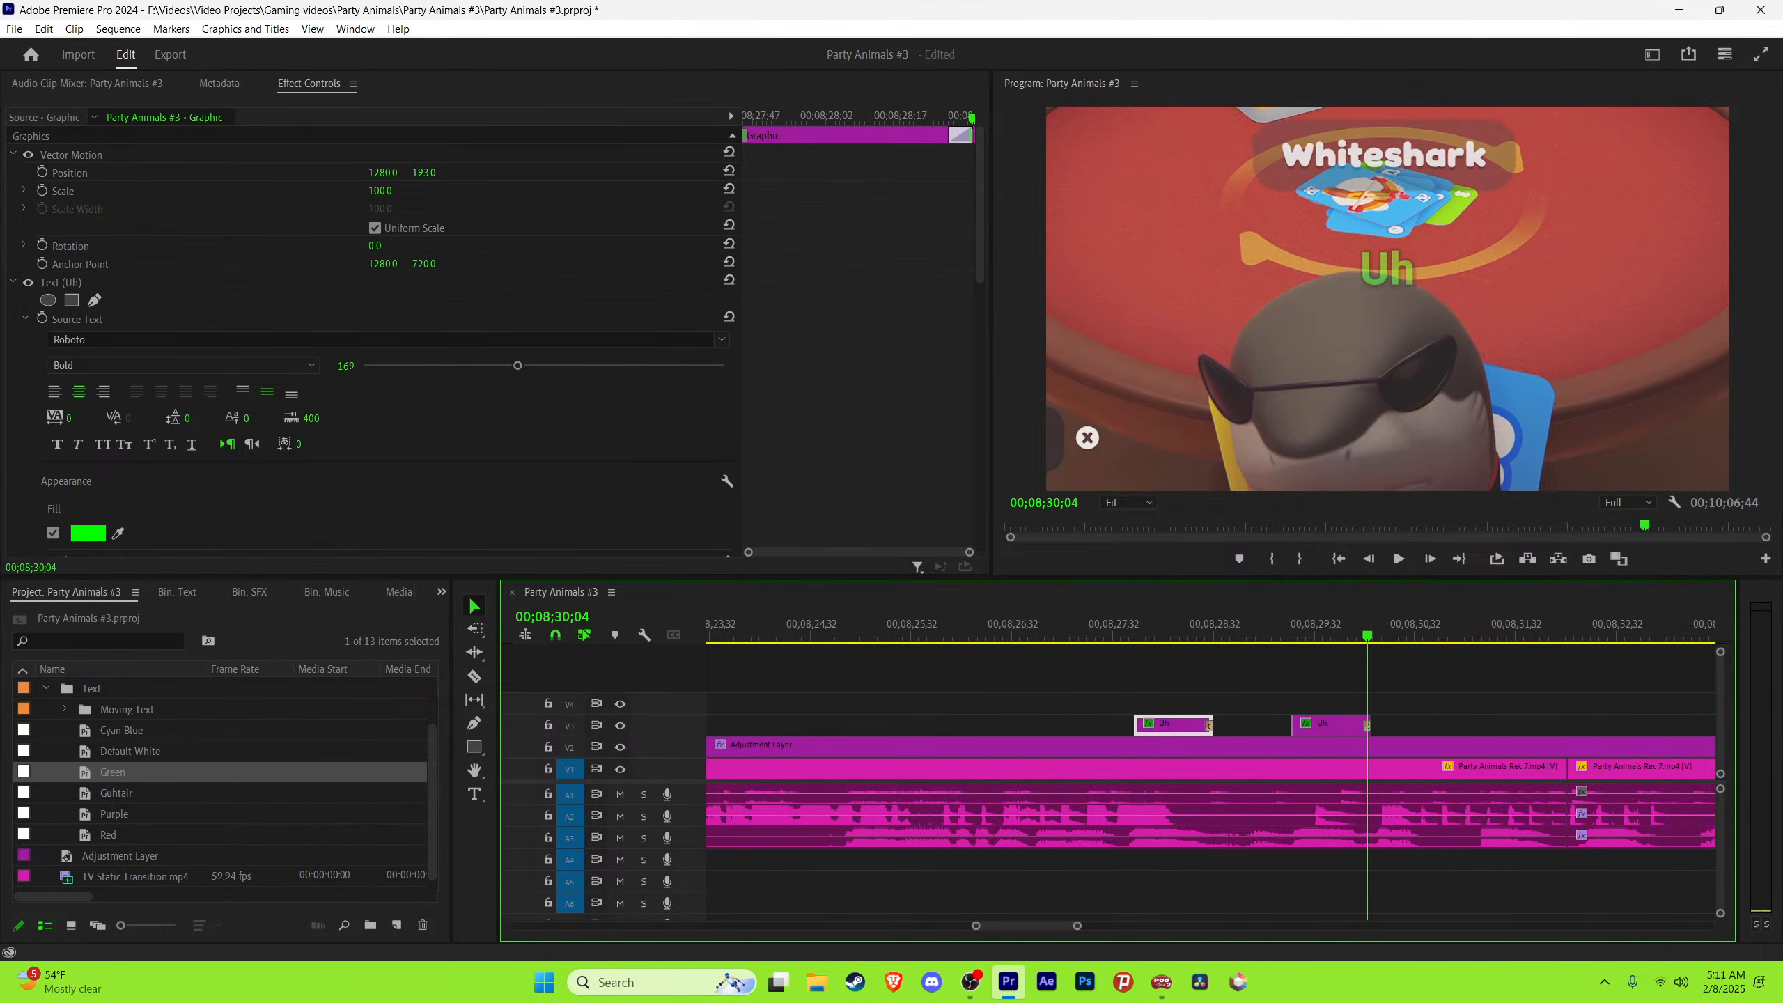
pyautogui.moveTo(1369, 725); pyautogui.dragTo(1362, 726)
pyautogui.press('j')
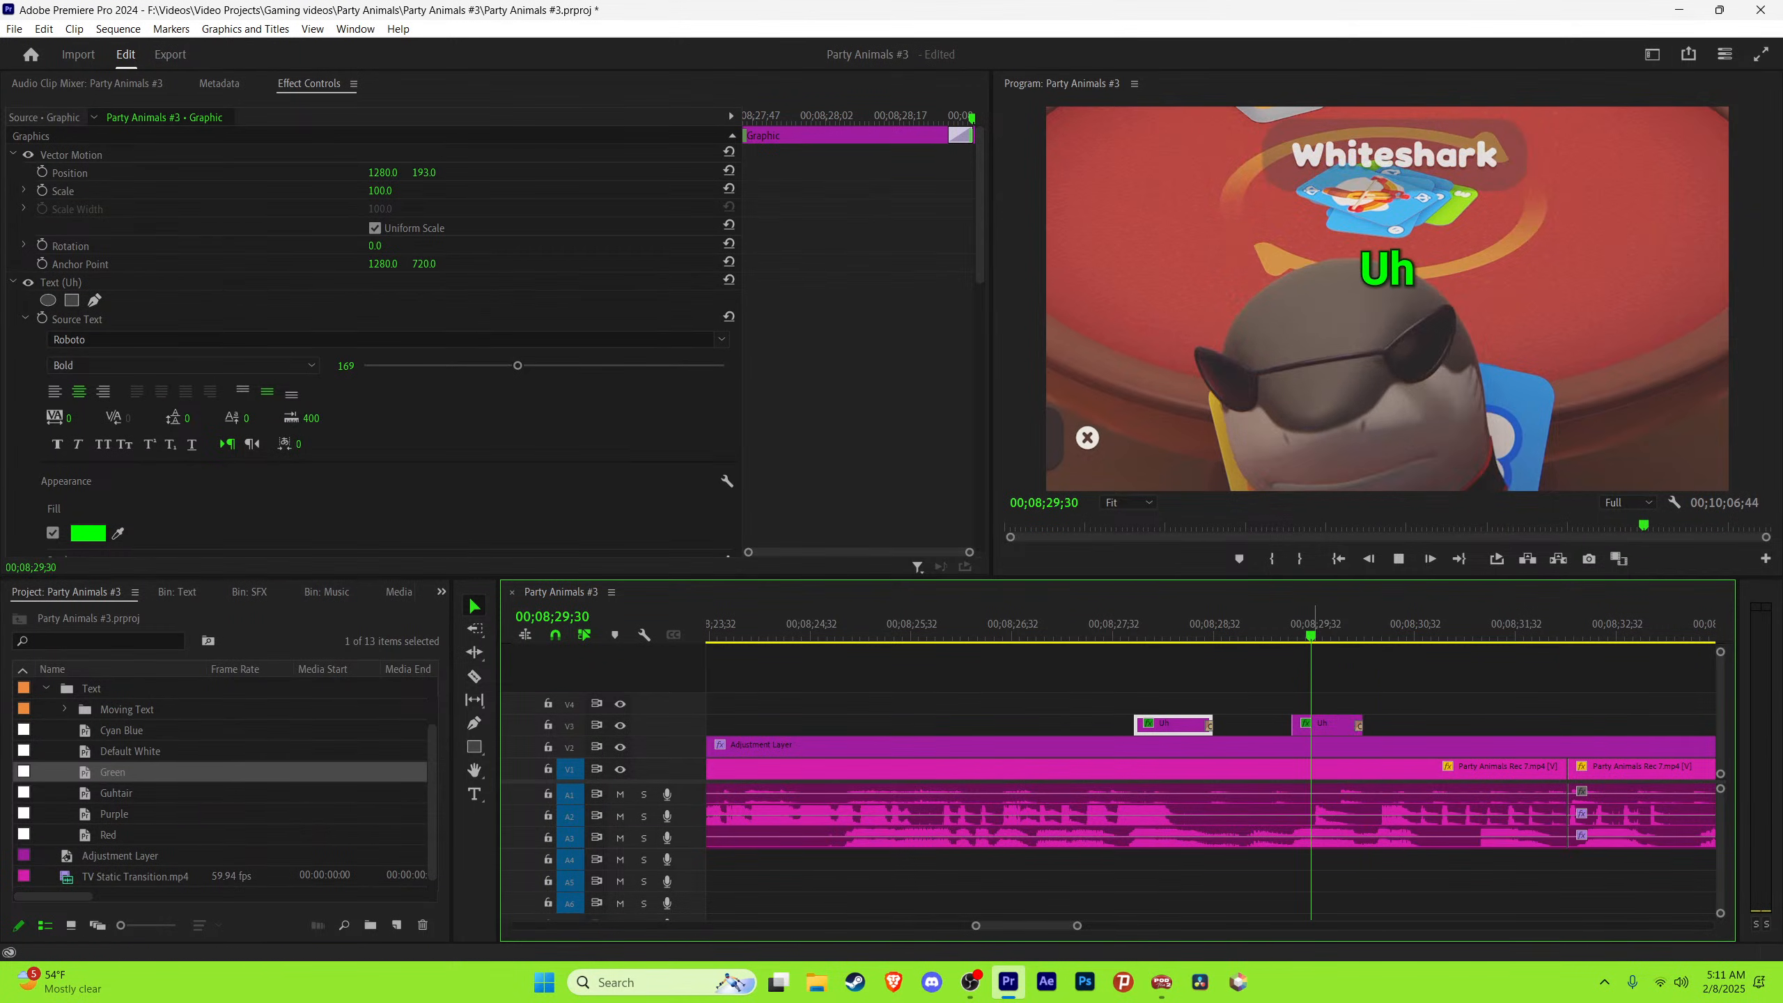
pyautogui.hotkey('ctrl', 's')
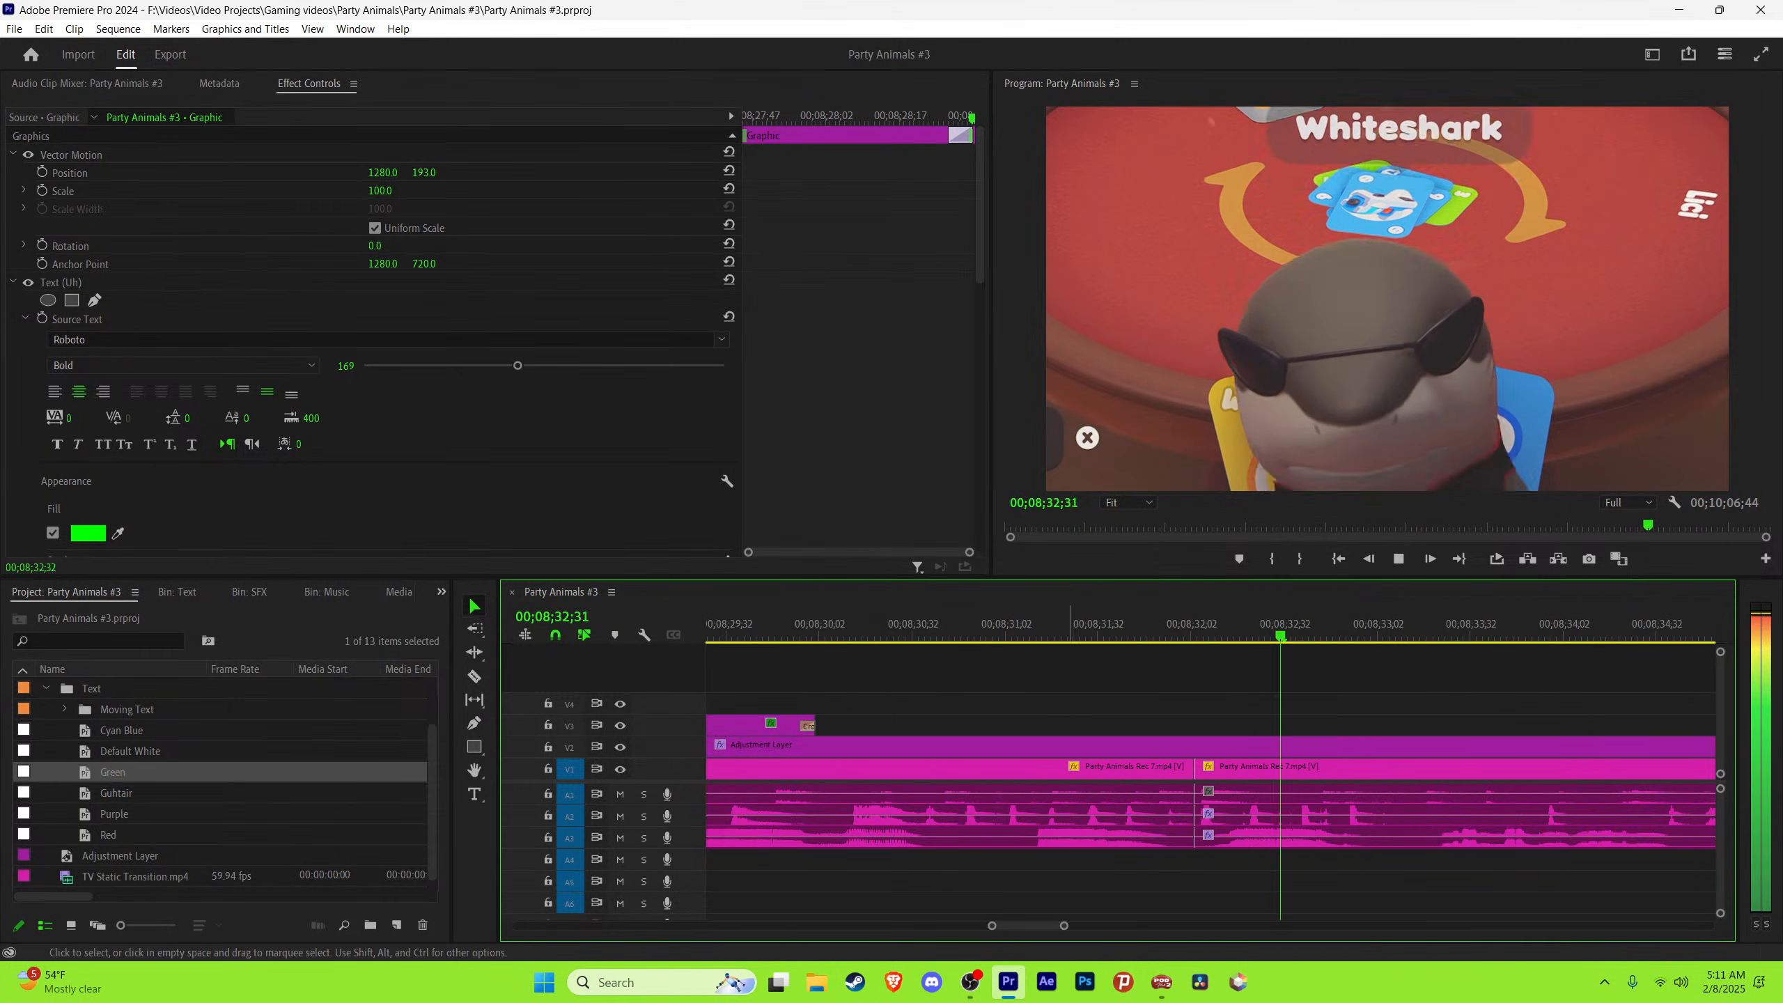
# Step: Place another copy of the "Uh" caption at 00;08;31;12, play it back and save the project
pyautogui.press('space')
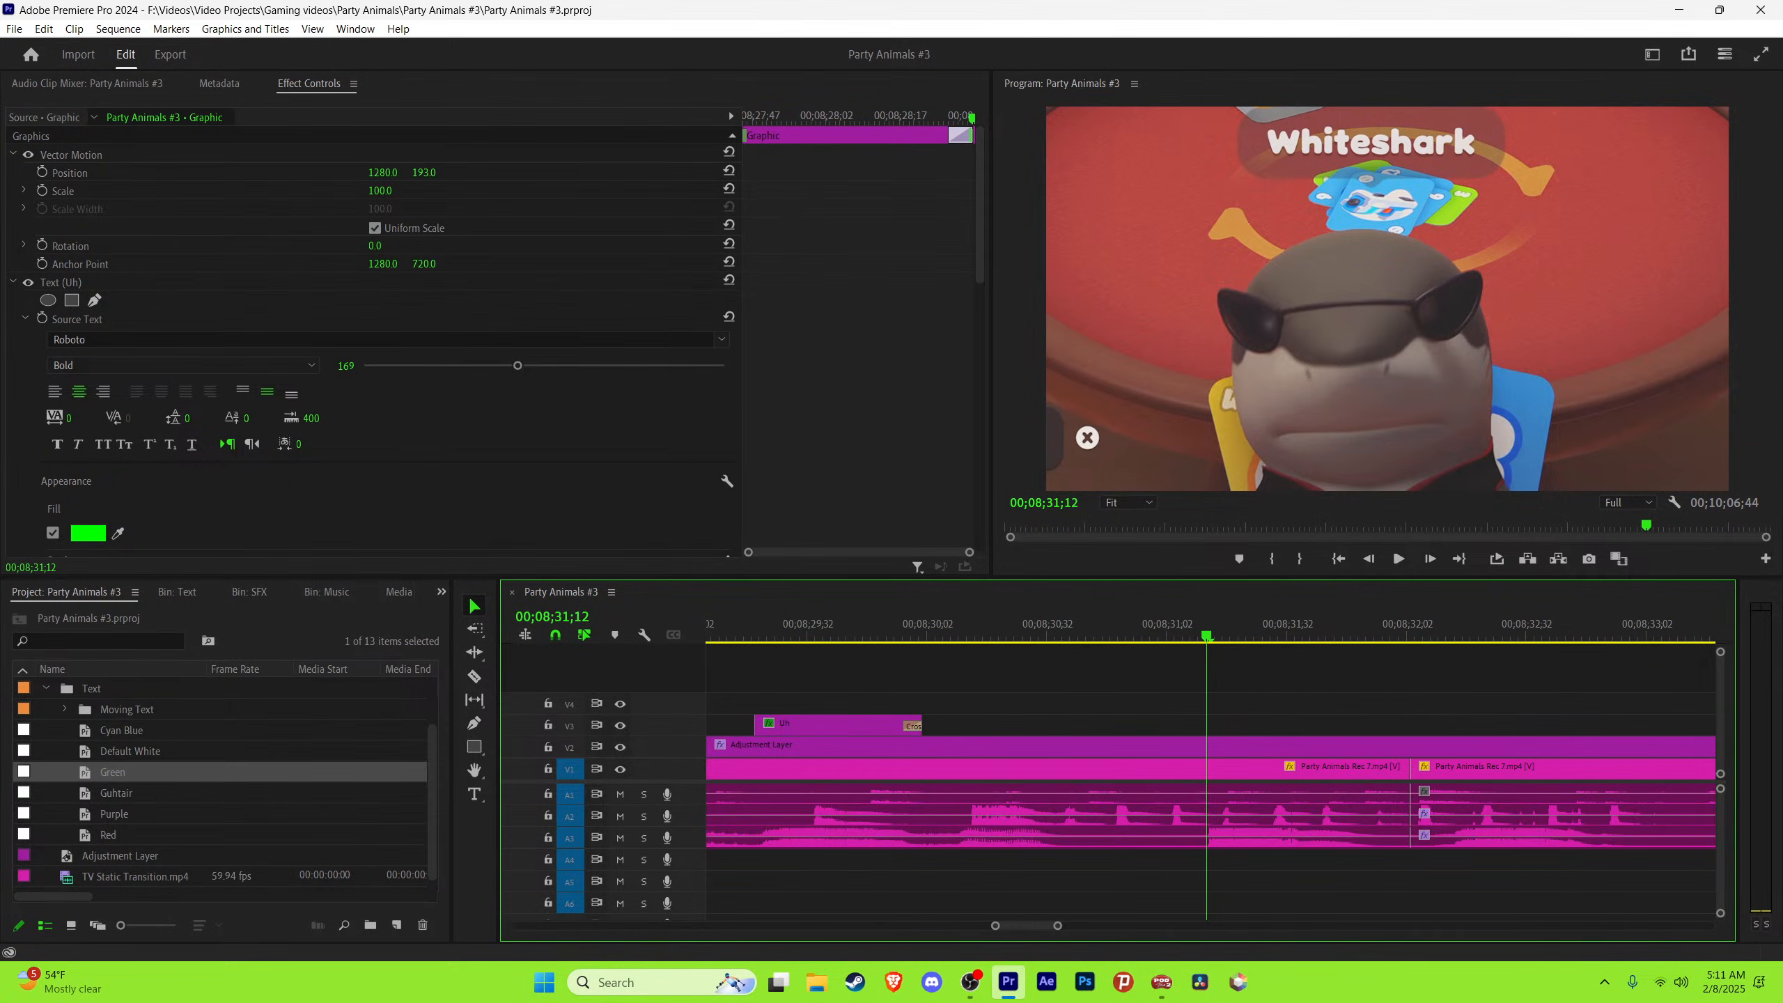
pyautogui.moveTo(818, 724); pyautogui.dragTo(1282, 724)
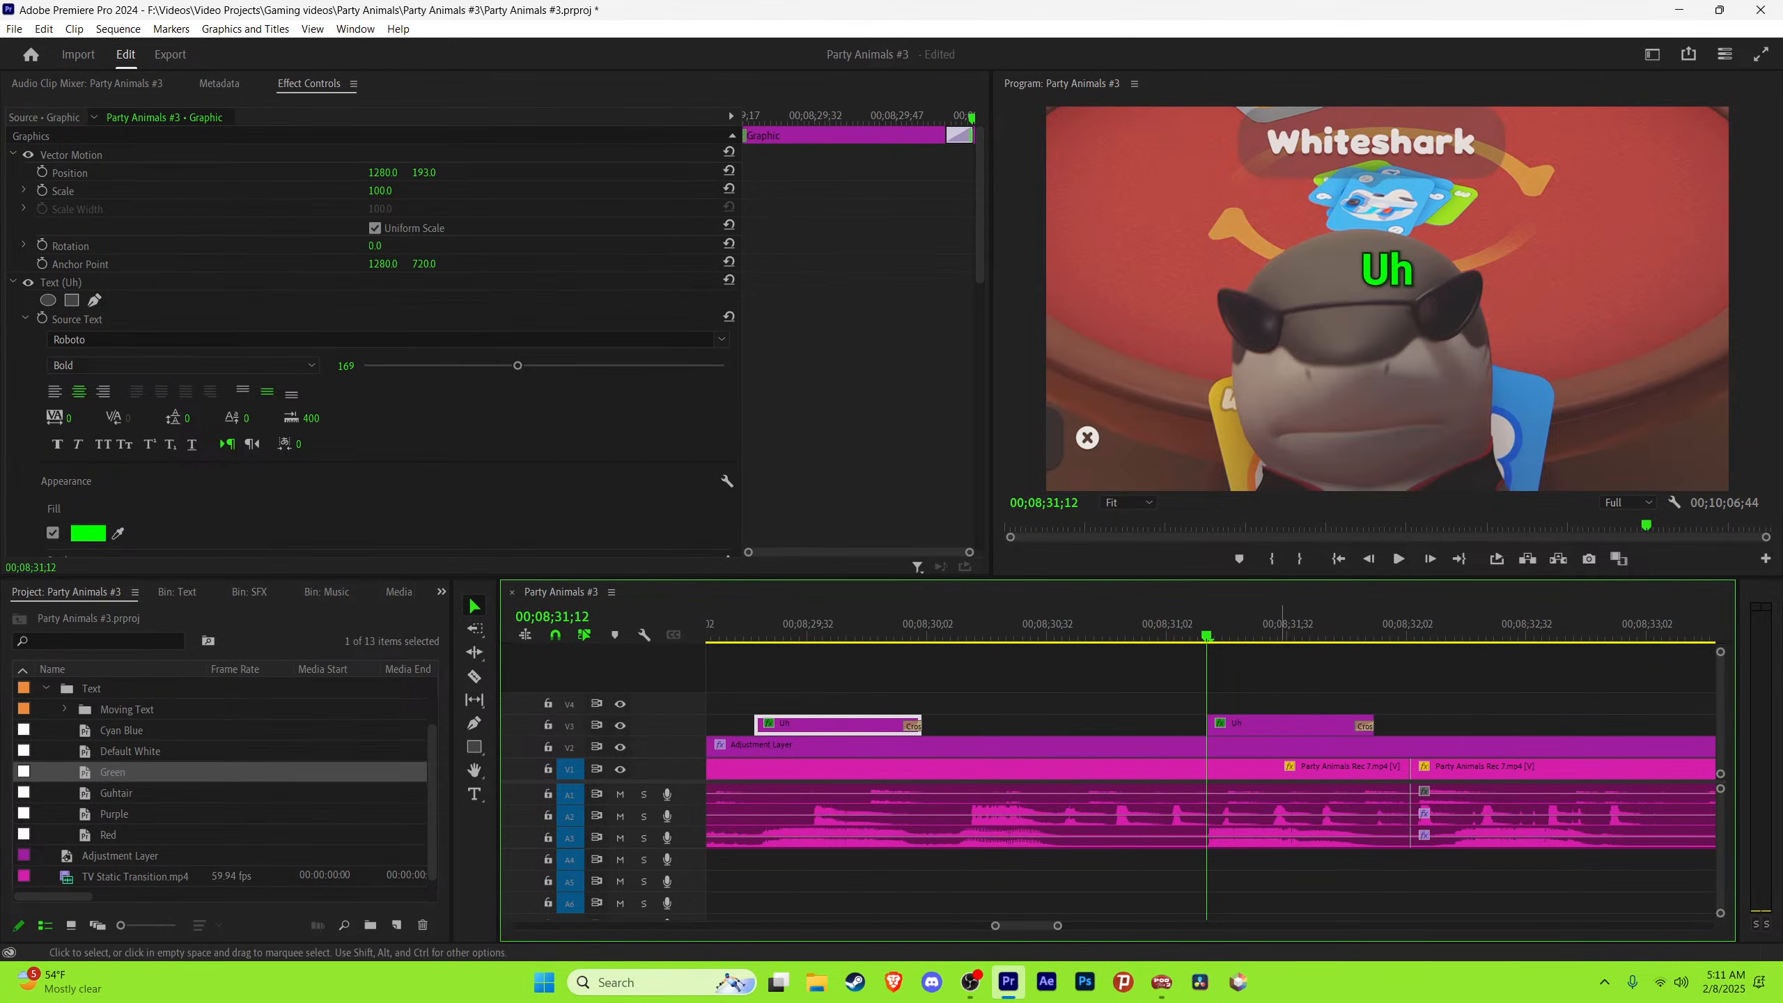
pyautogui.press('space')
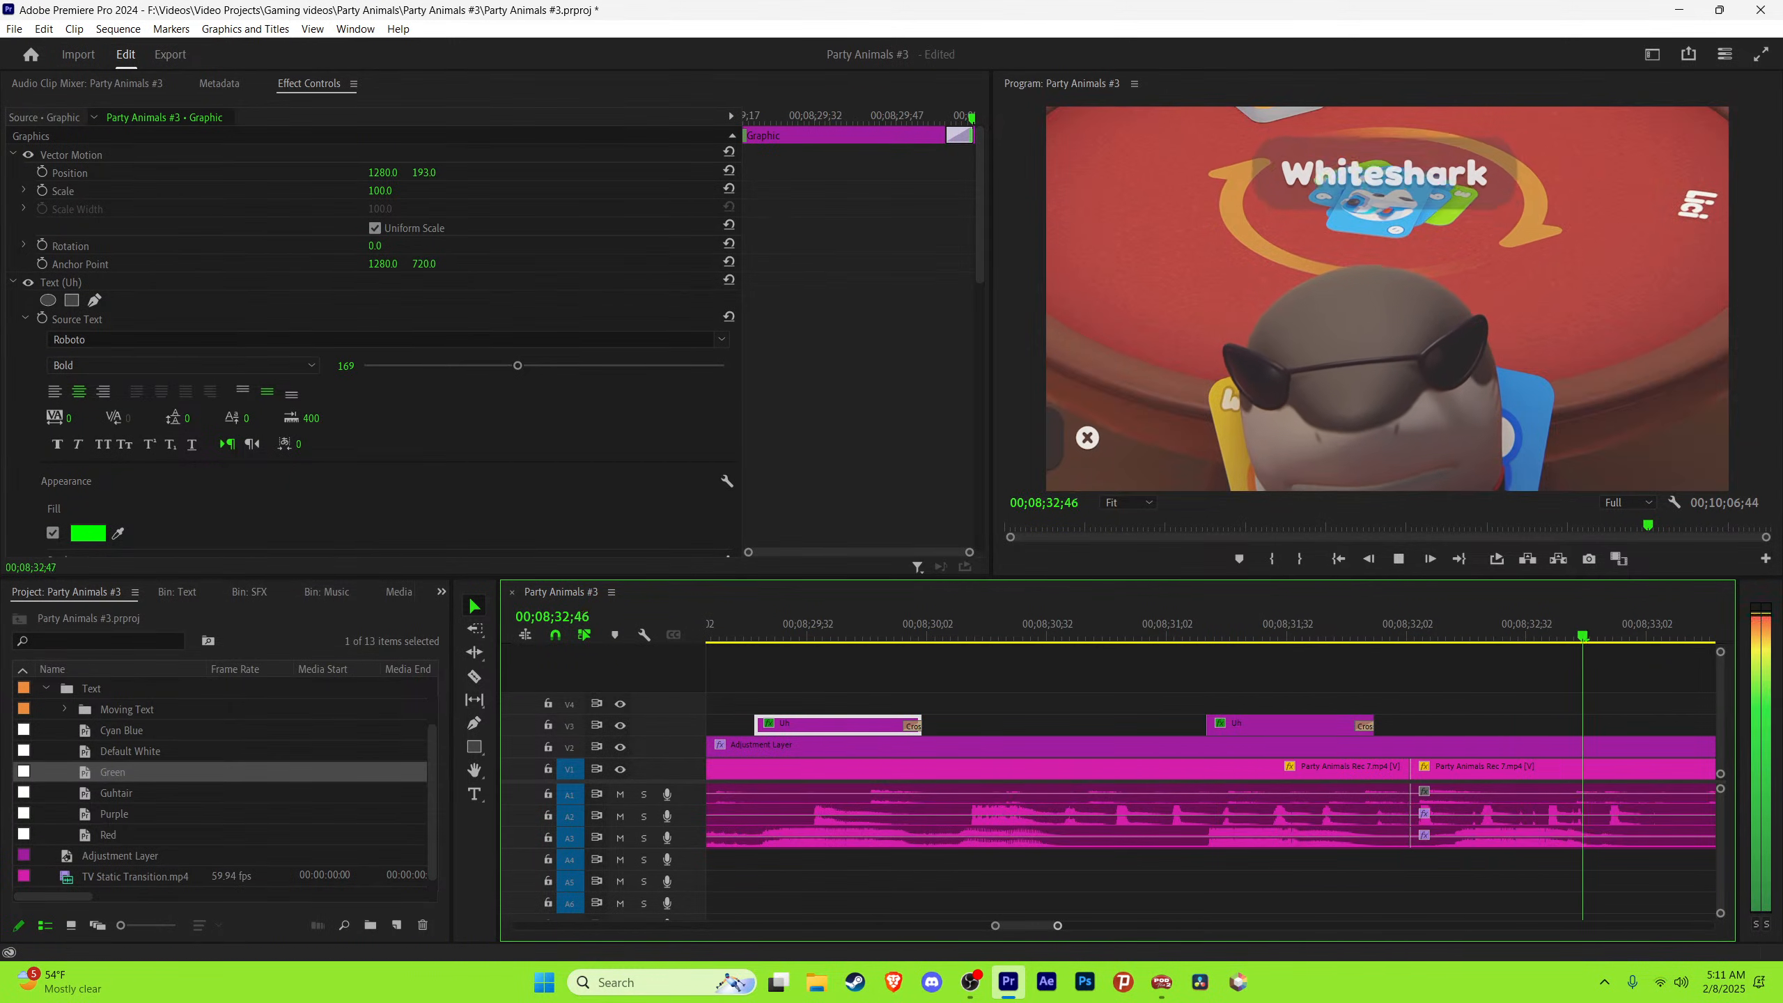
pyautogui.press('-')
pyautogui.hotkey('ctrl', 's')
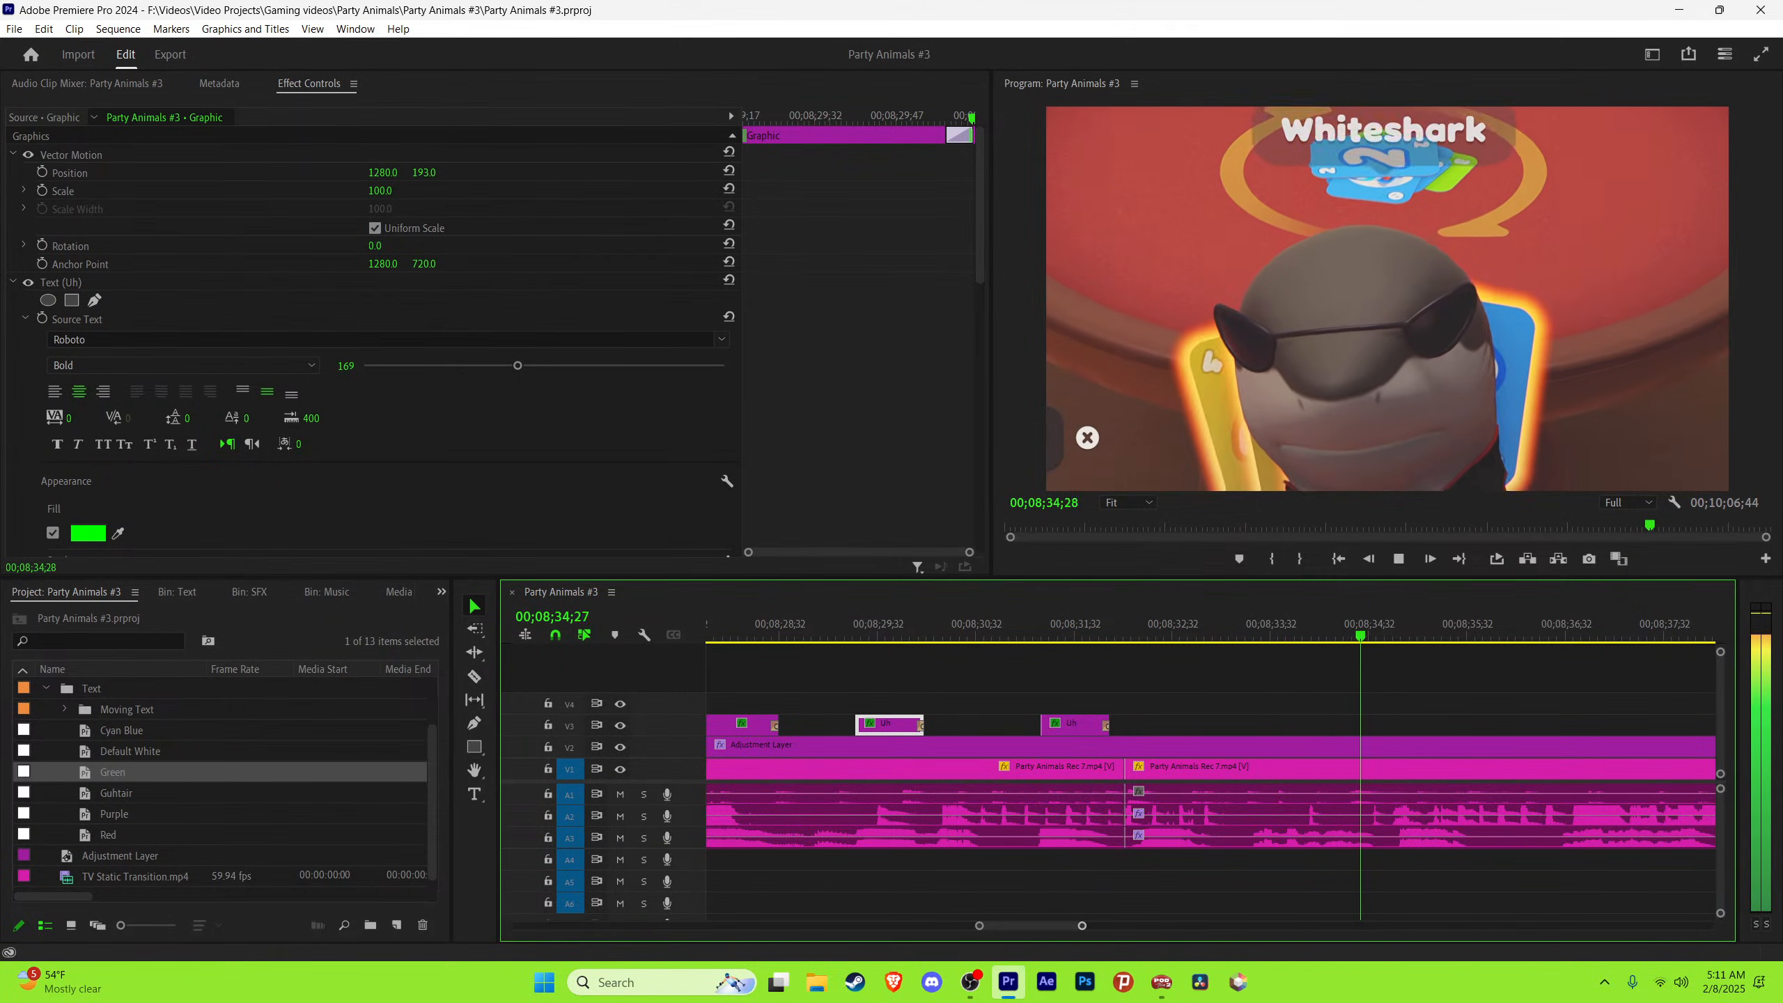
# Step: Play the sequence from about 00;08;34 to 00;08;55 to listen for dialogue that needs captions
pyautogui.press('-')
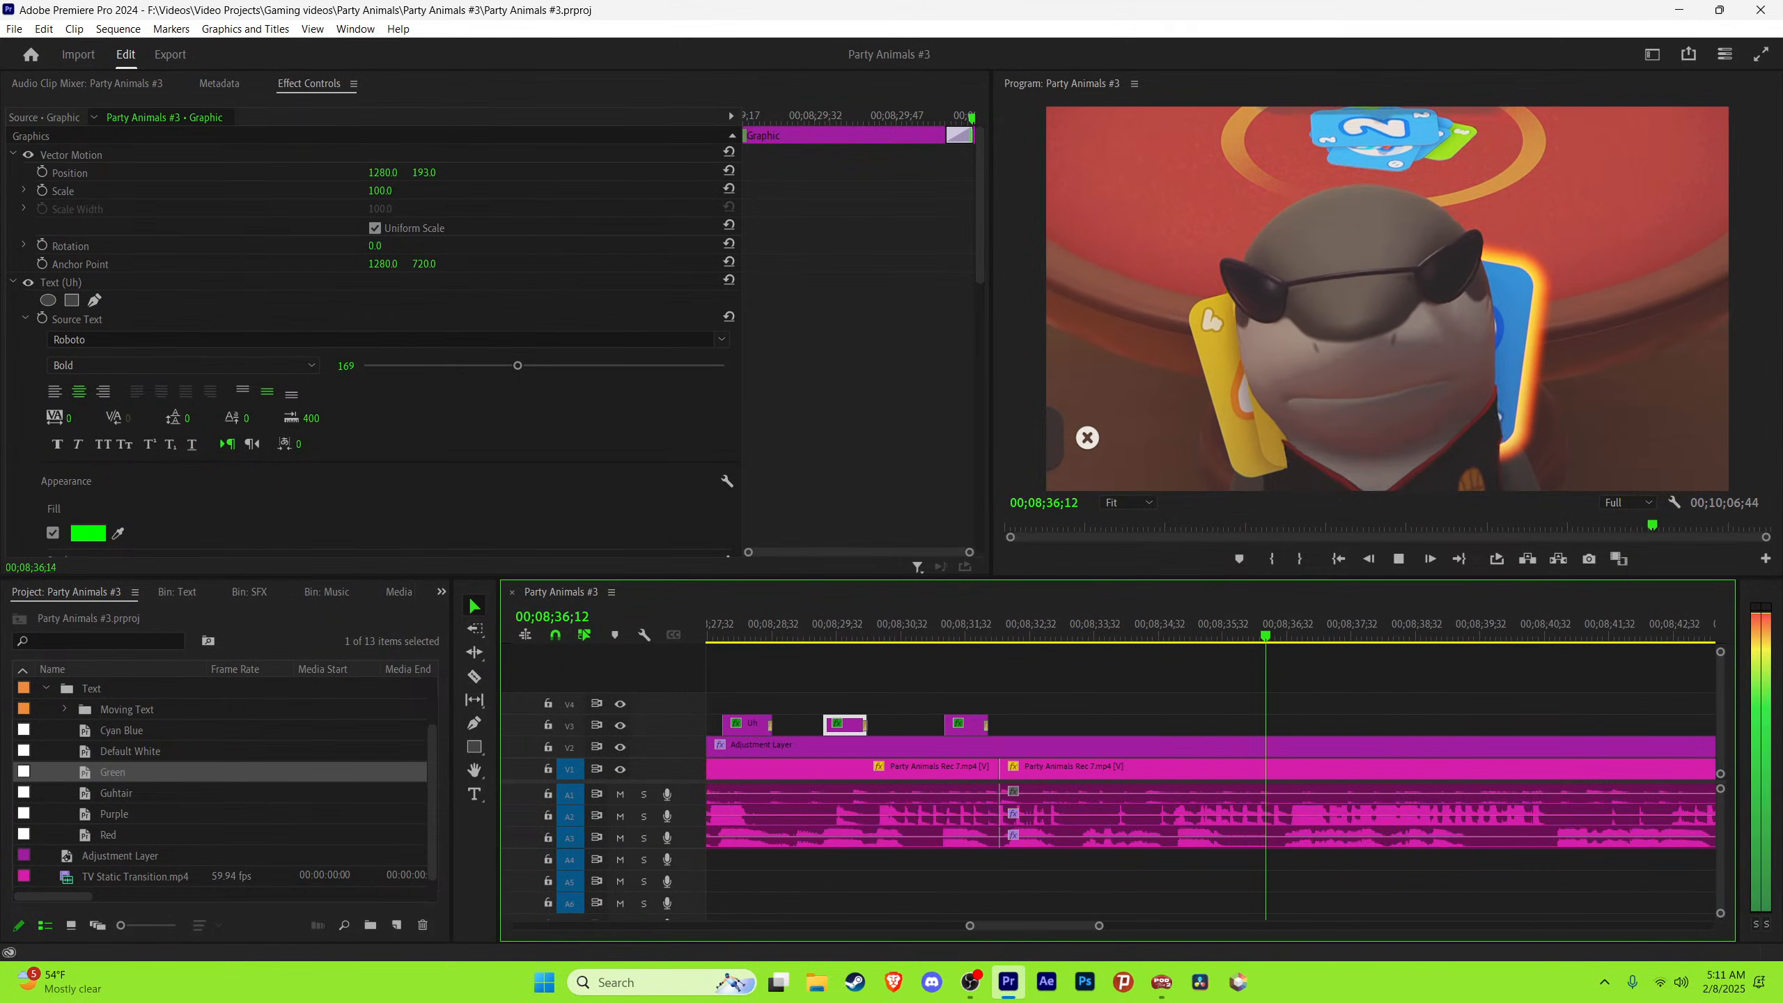
pyautogui.press('-')
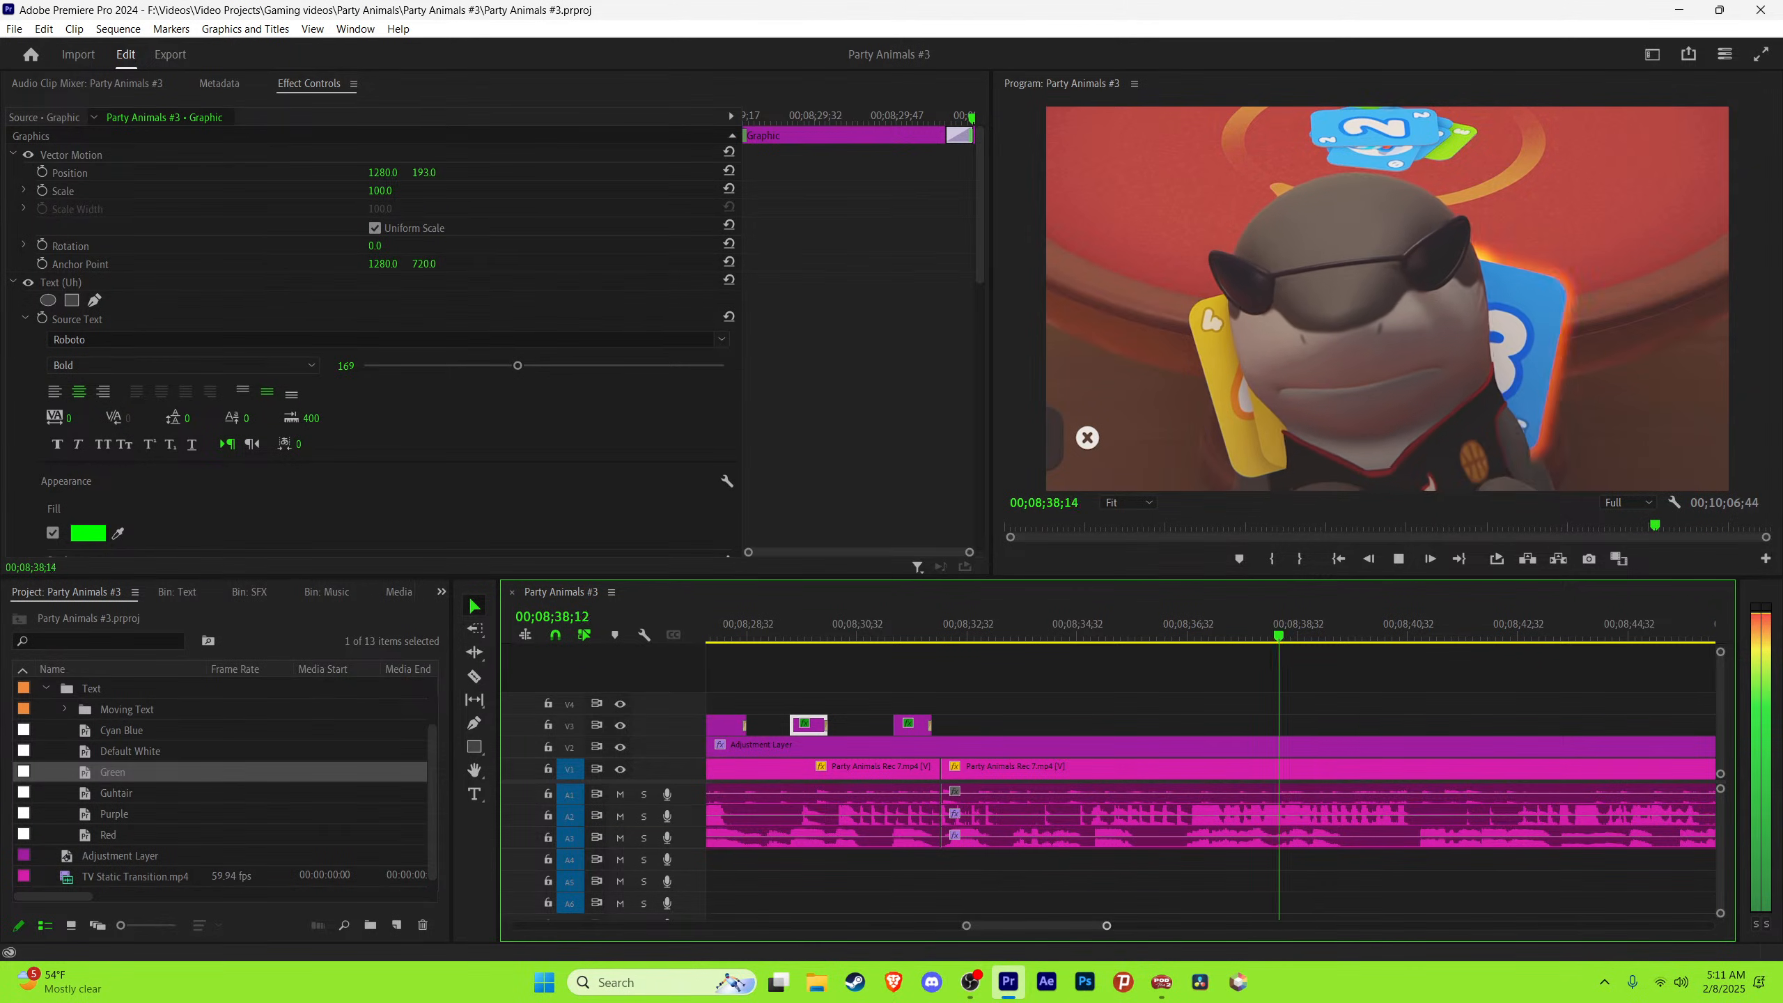
pyautogui.press('-')
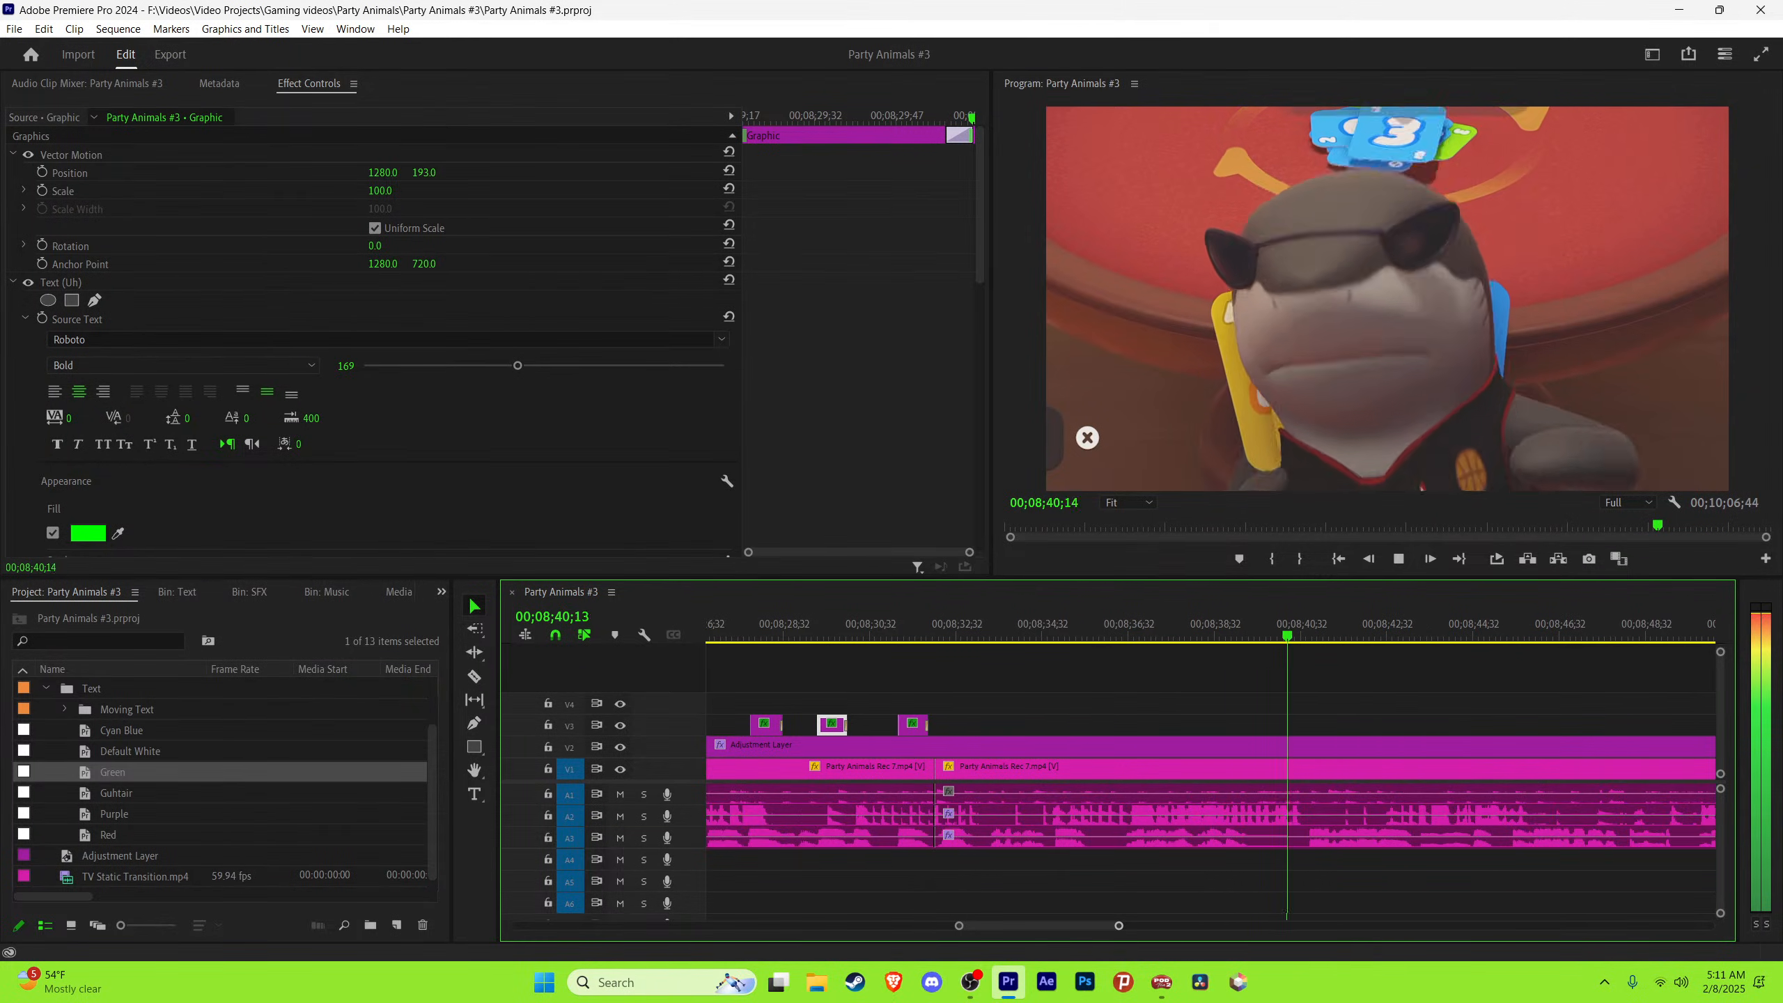
pyautogui.press('-')
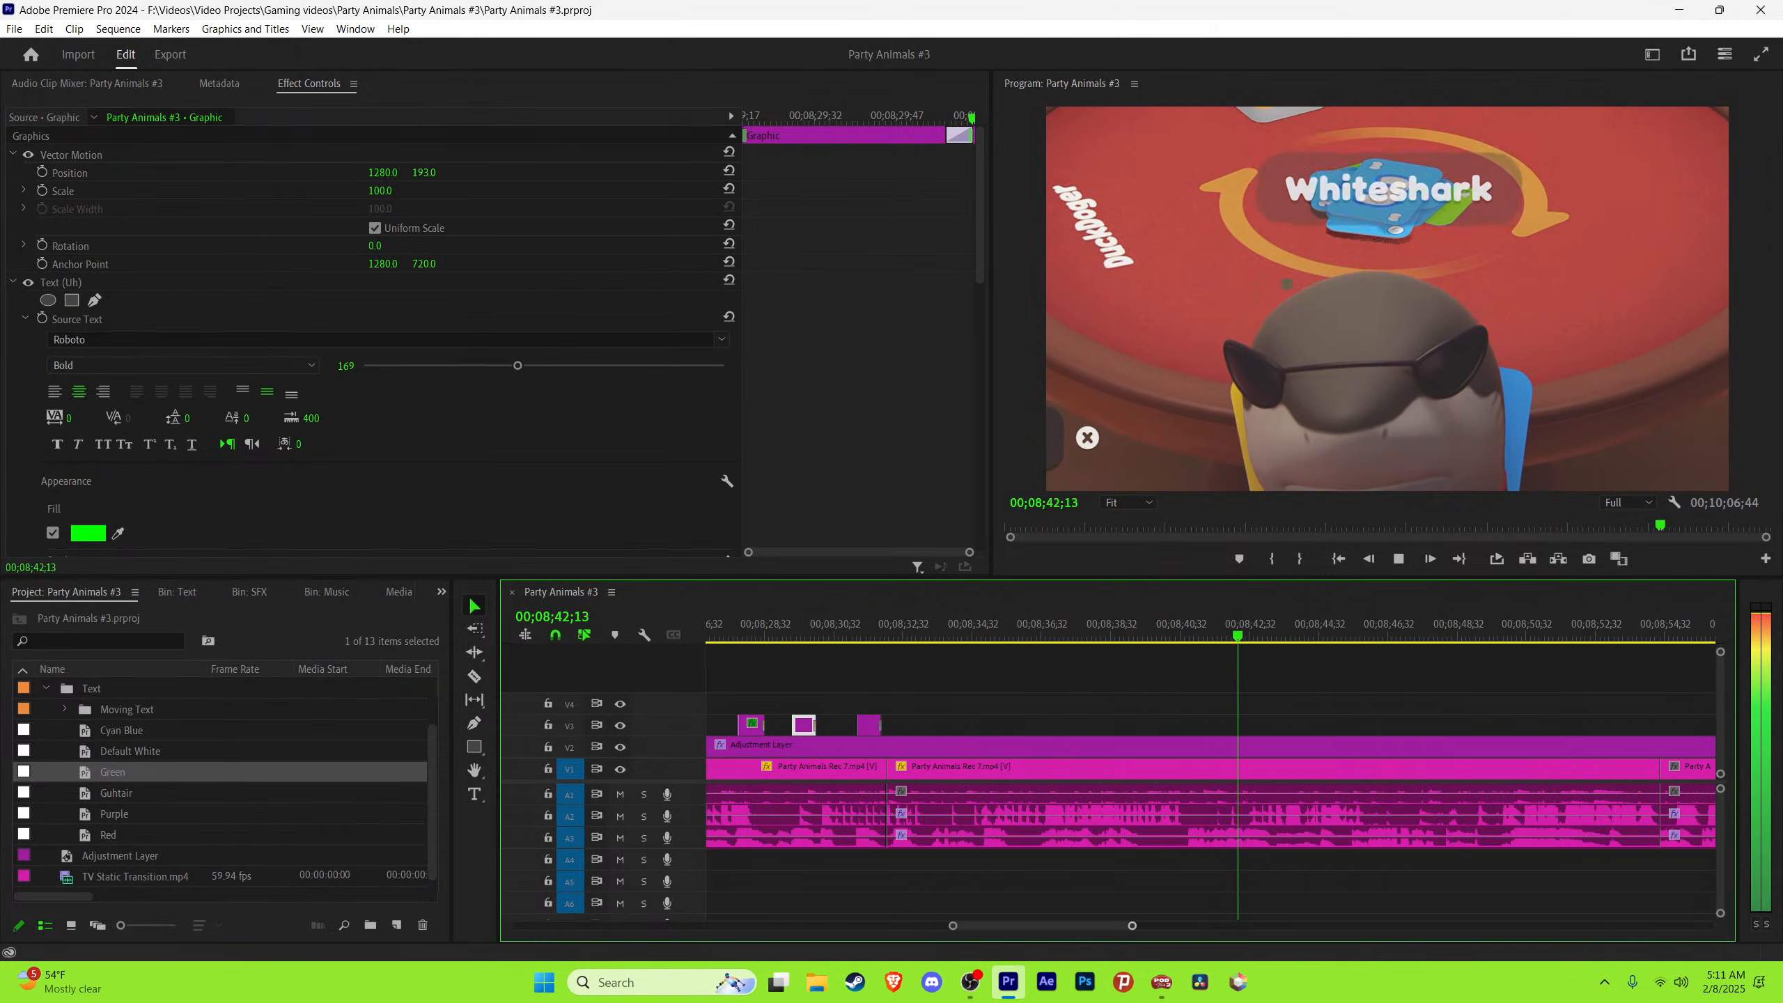
pyautogui.press('-')
pyautogui.press('=')
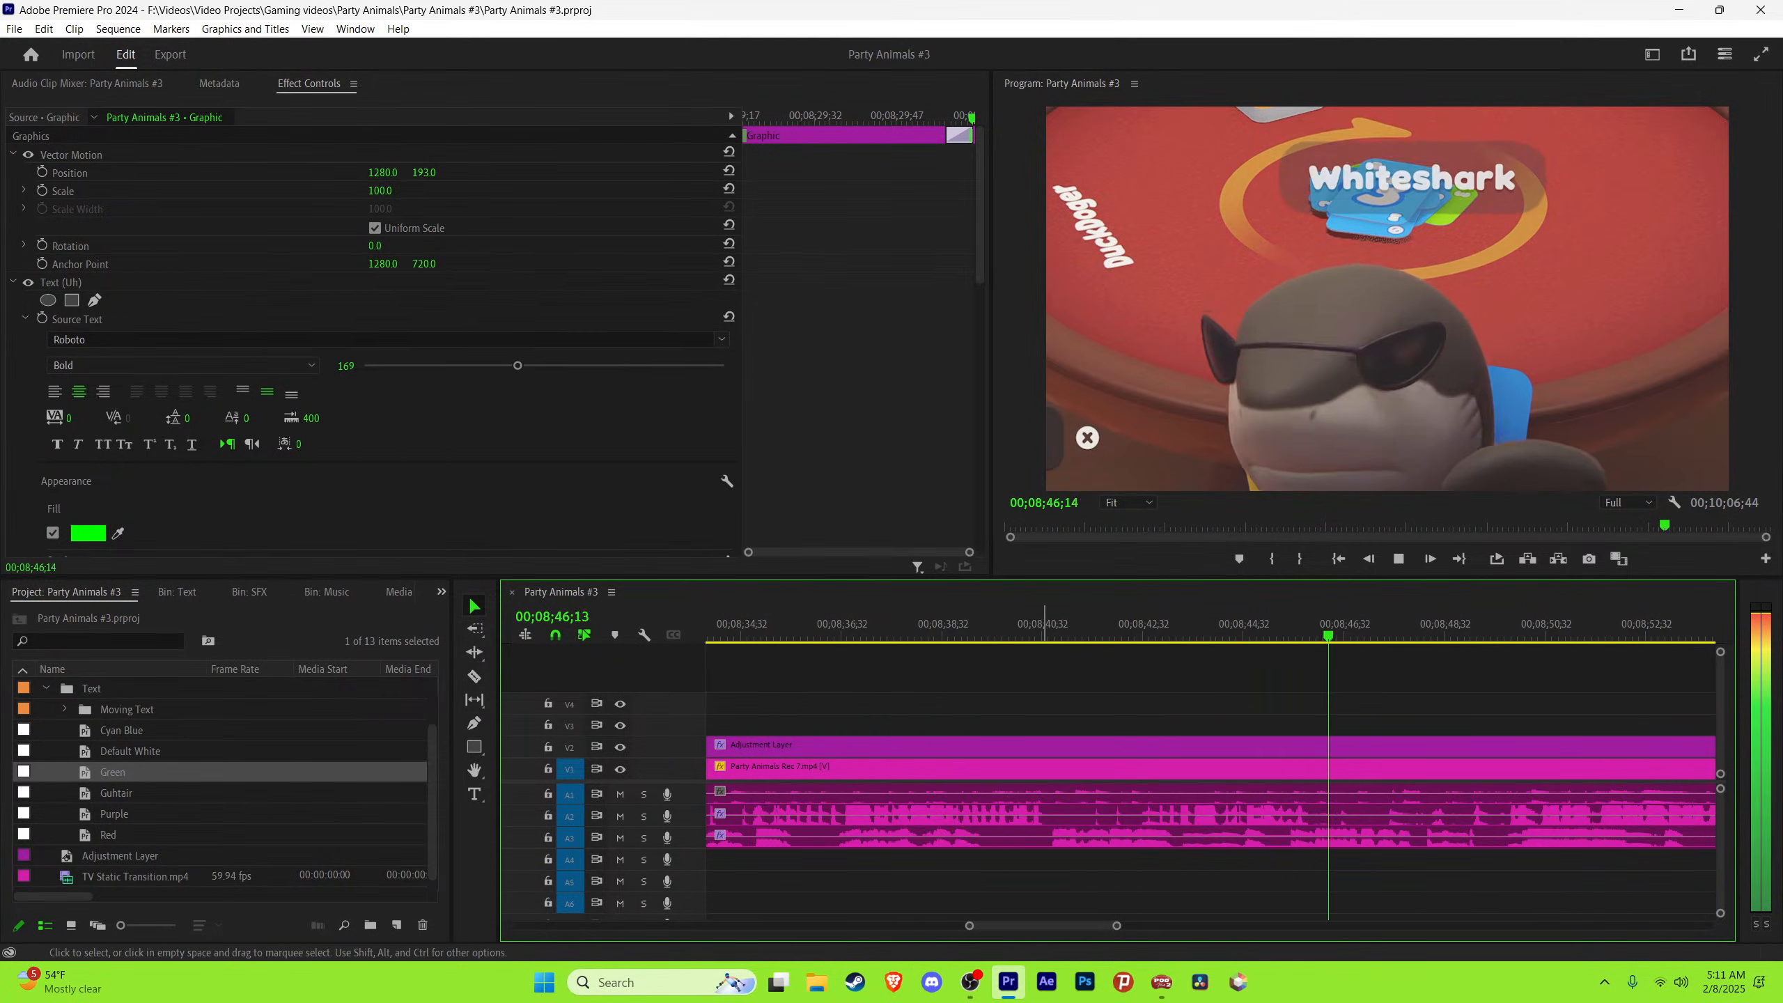
pyautogui.press('-')
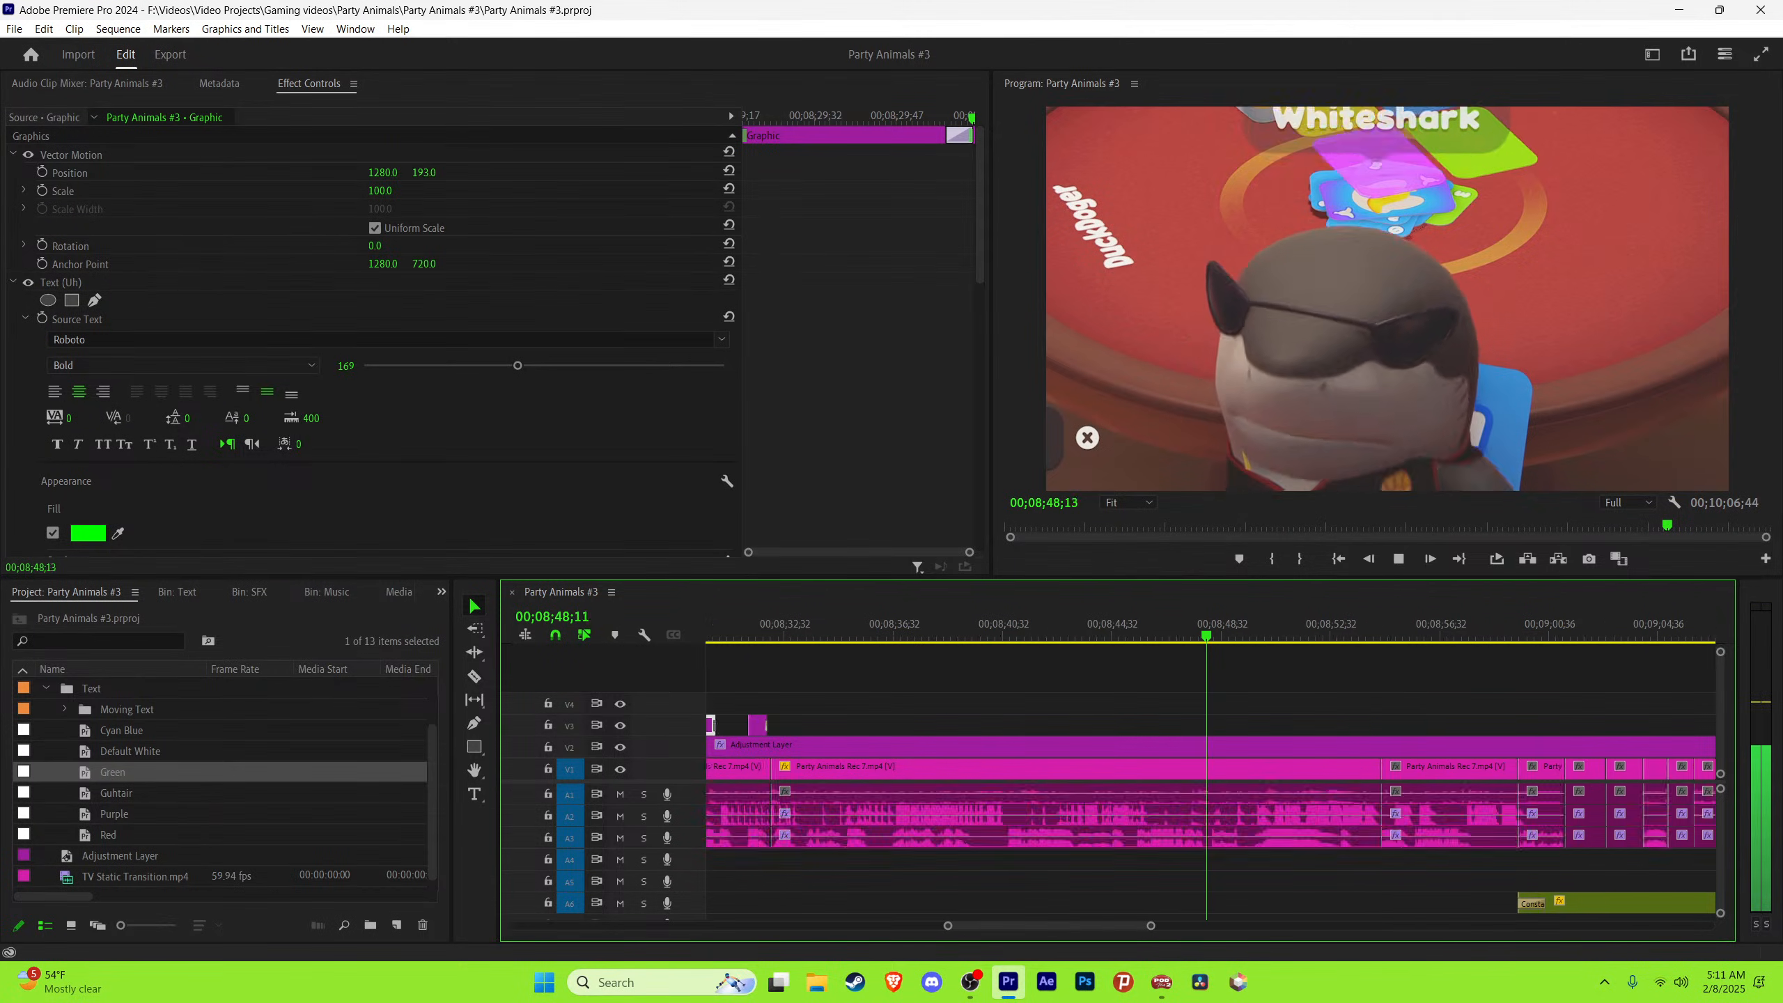
pyautogui.press('-')
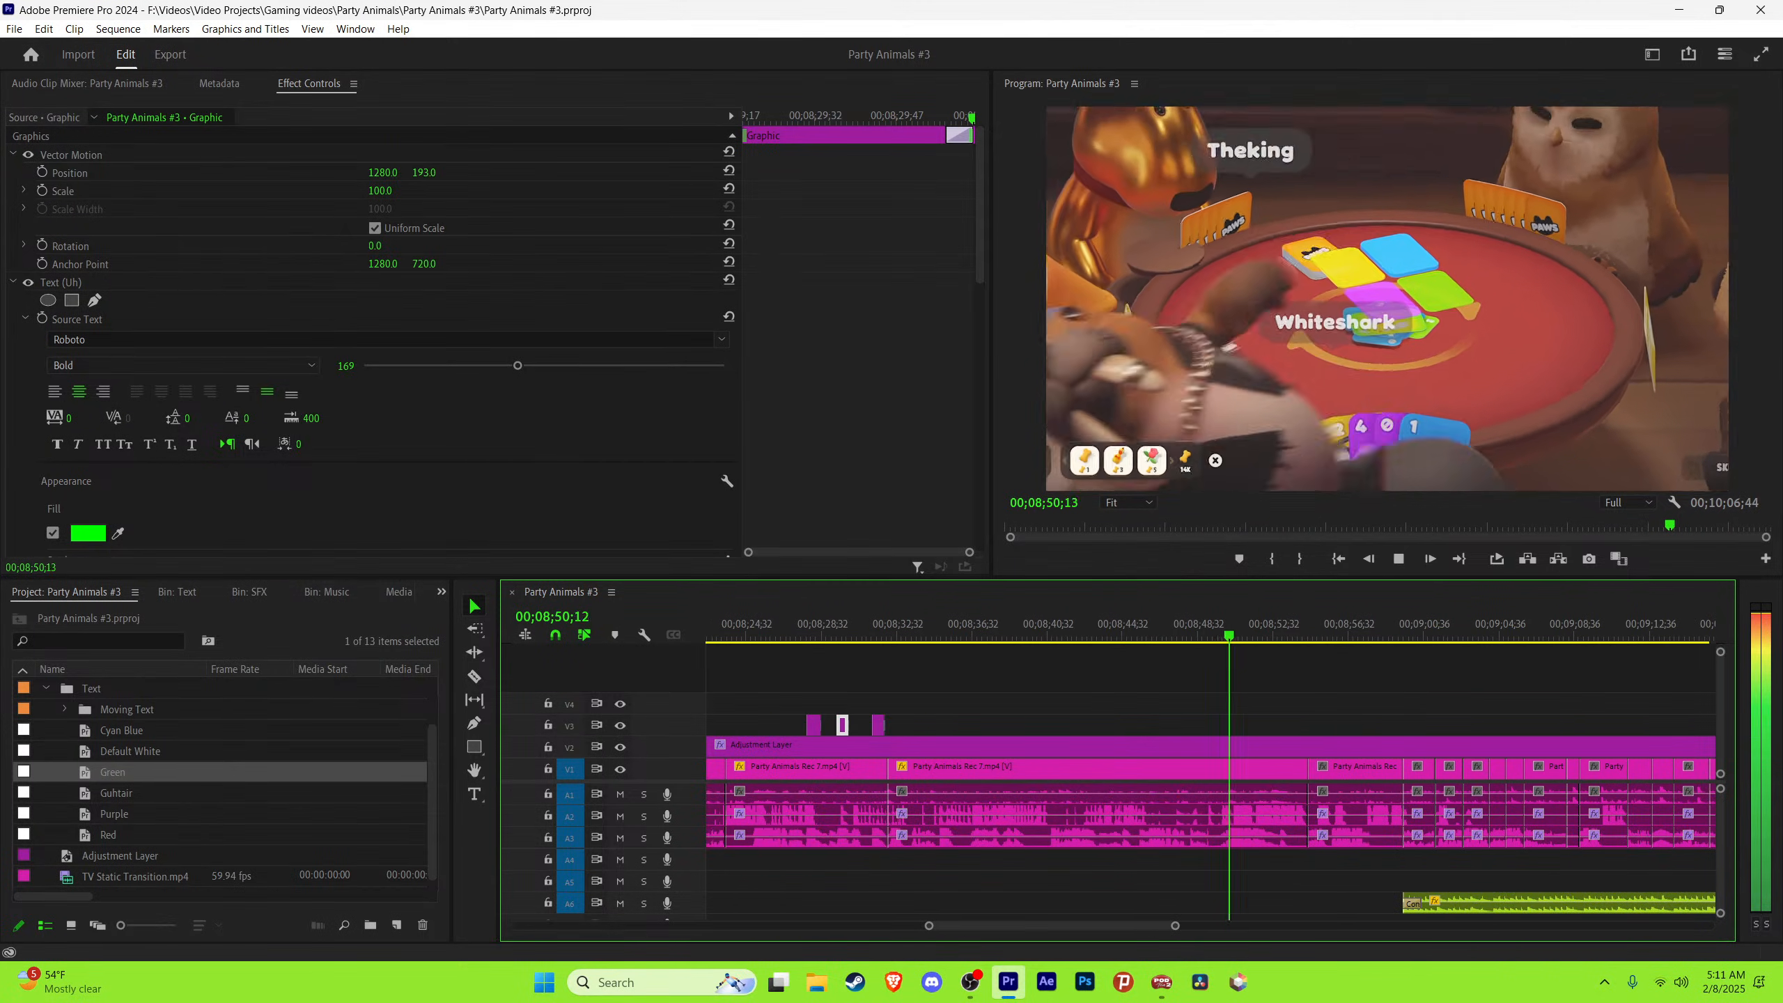
pyautogui.press('-')
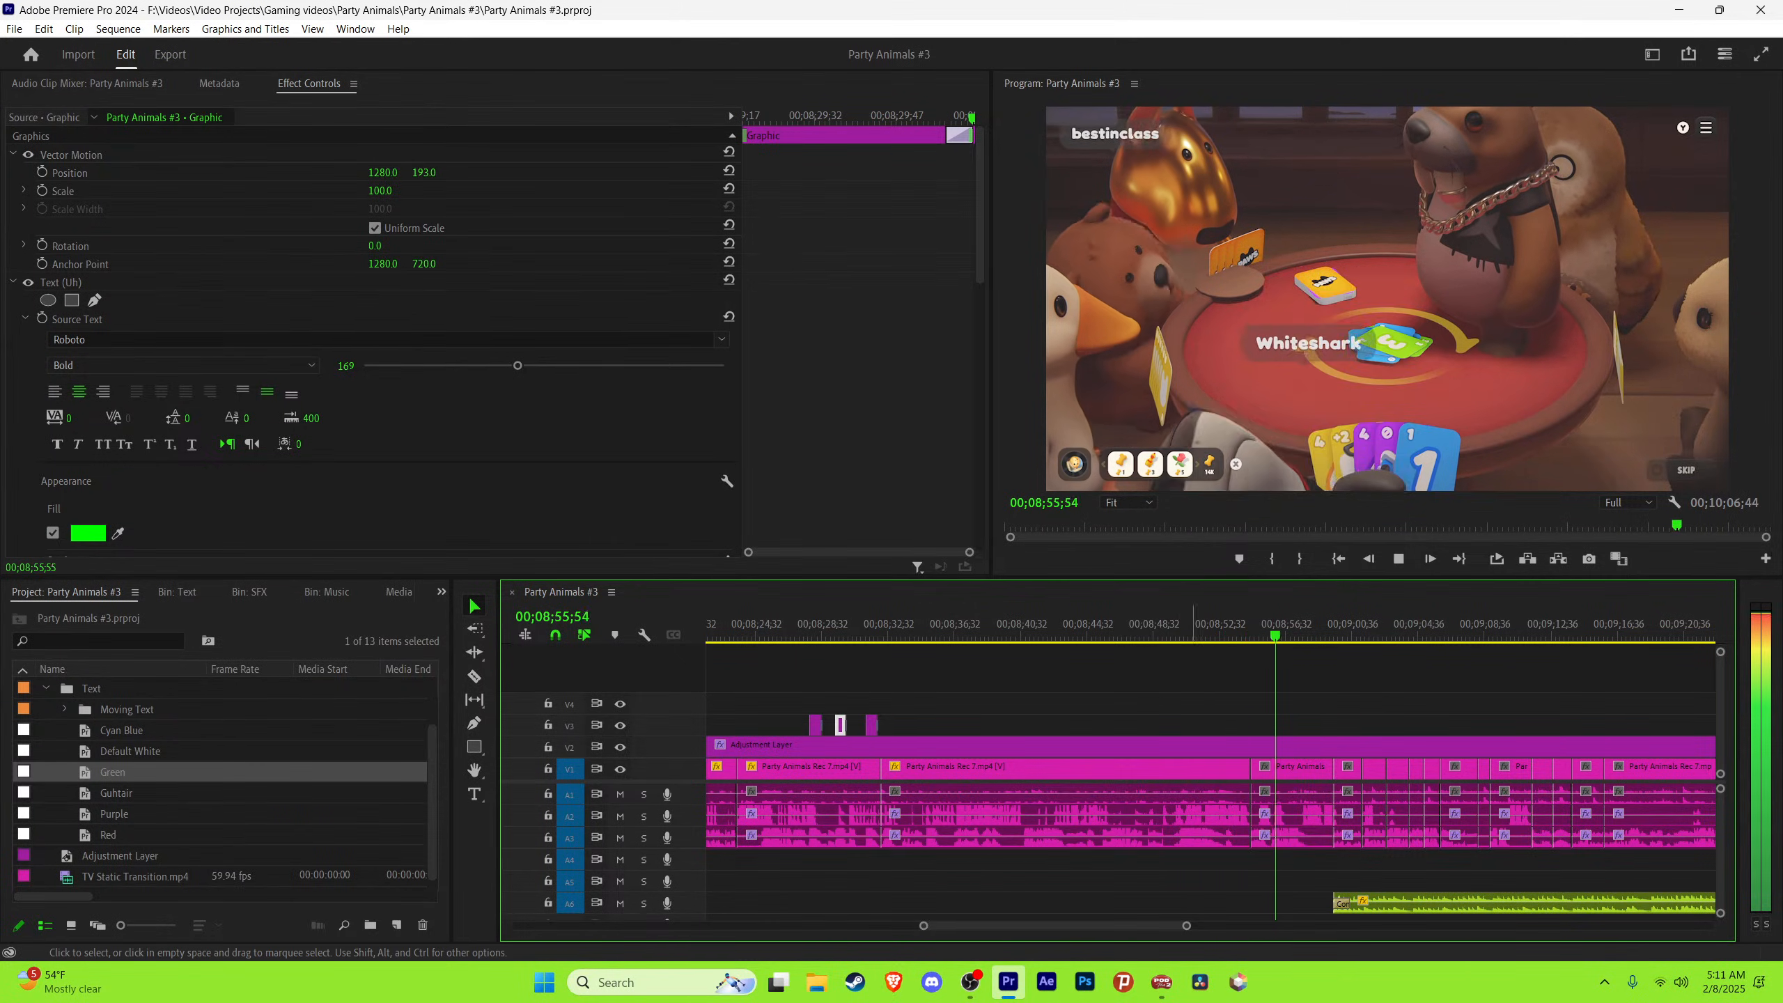
pyautogui.press('-')
# Step: Replay the sequence from 00;08;27;08 to about 00;08;47 to examine the dialogue after the "Uh" captions
pyautogui.click(781, 625)
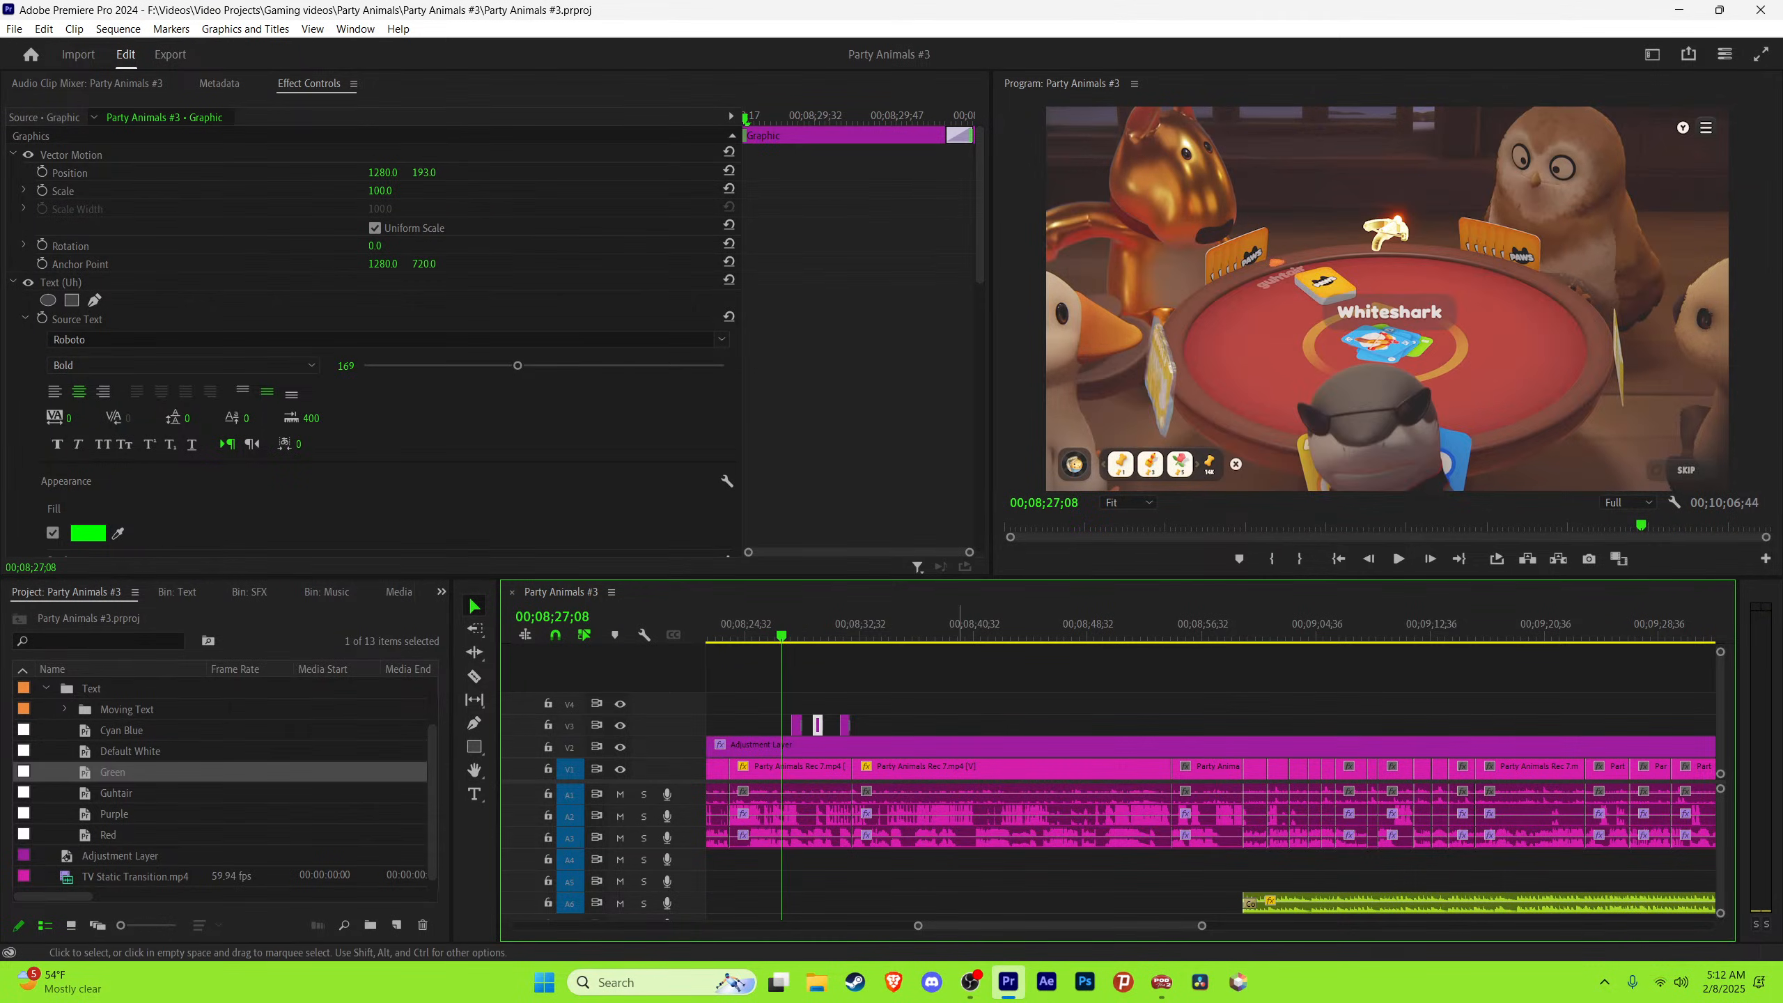
pyautogui.click(969, 698)
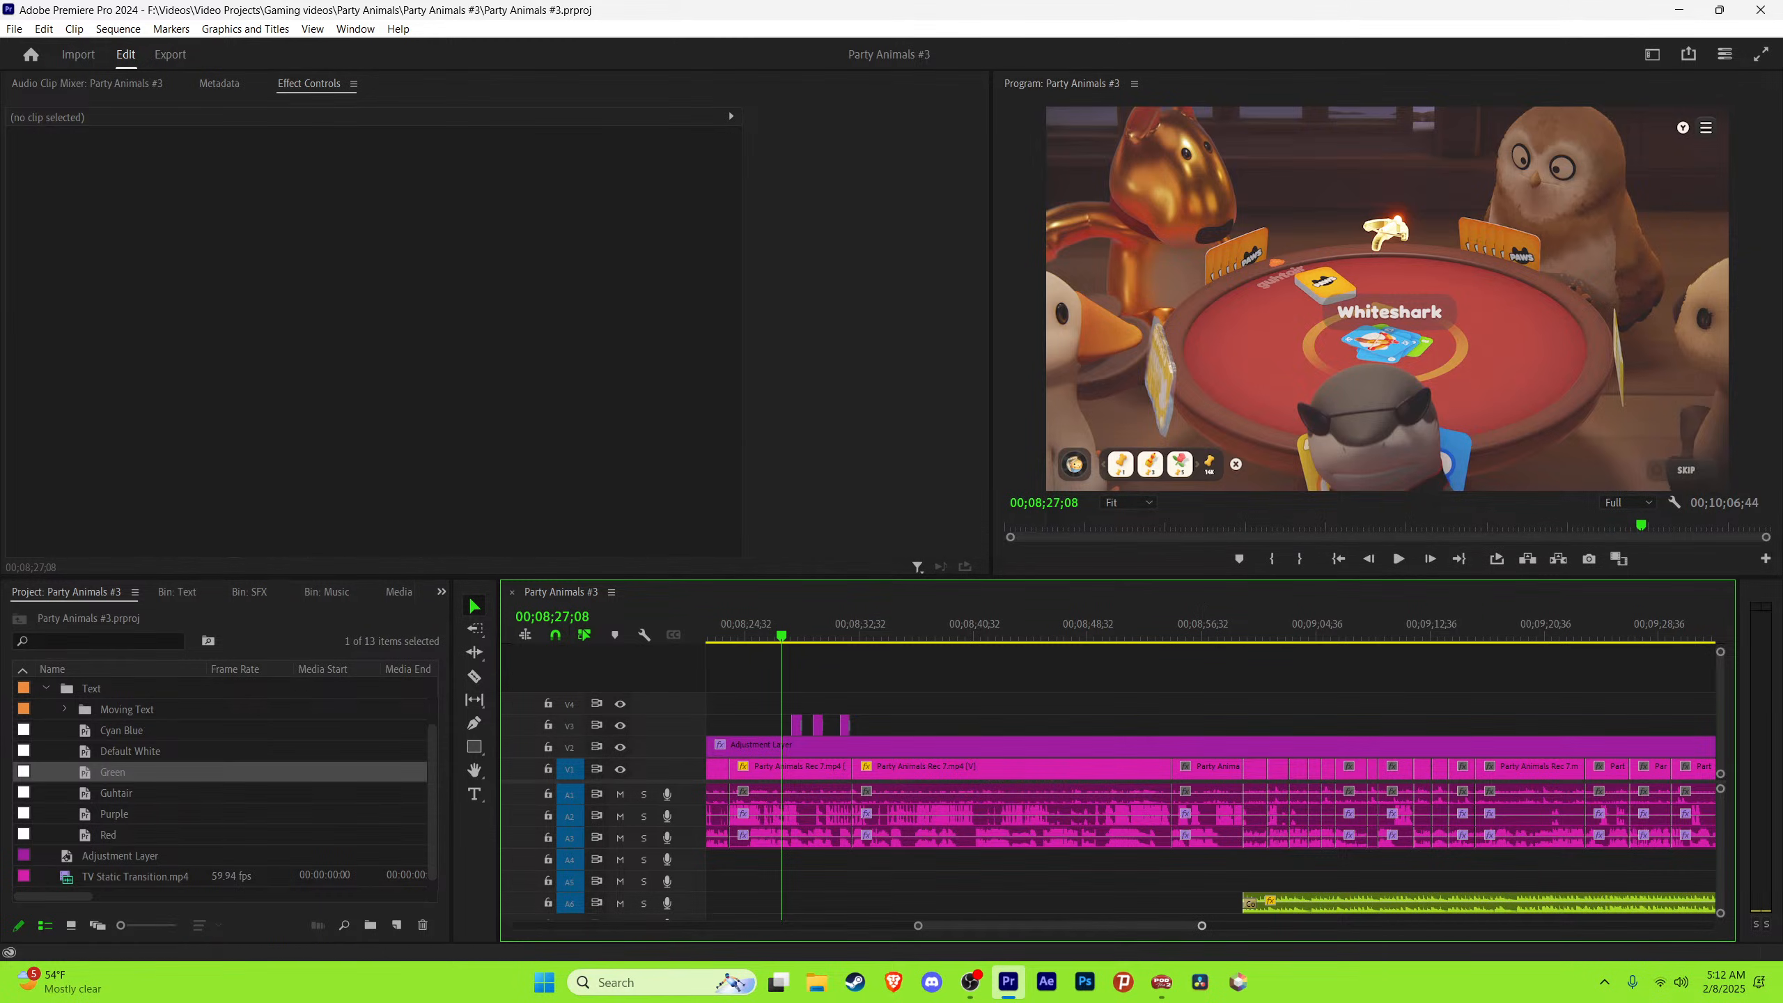
pyautogui.press('=')
pyautogui.press('space')
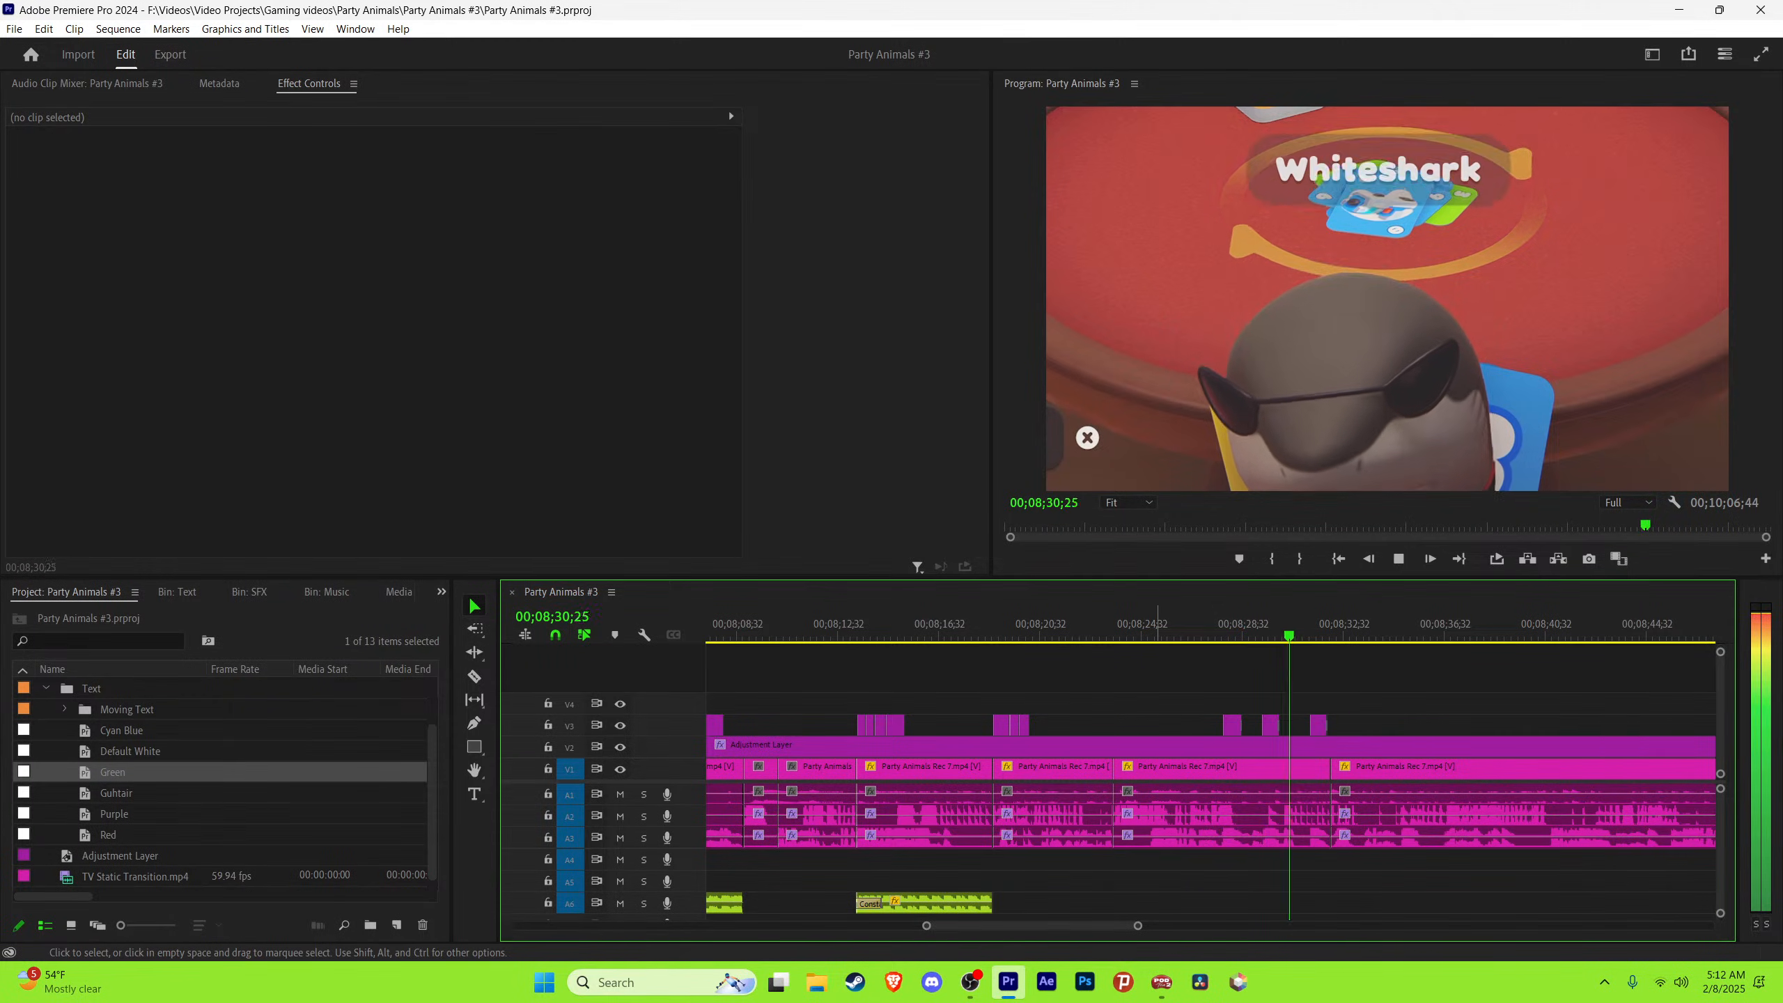
pyautogui.press('=')
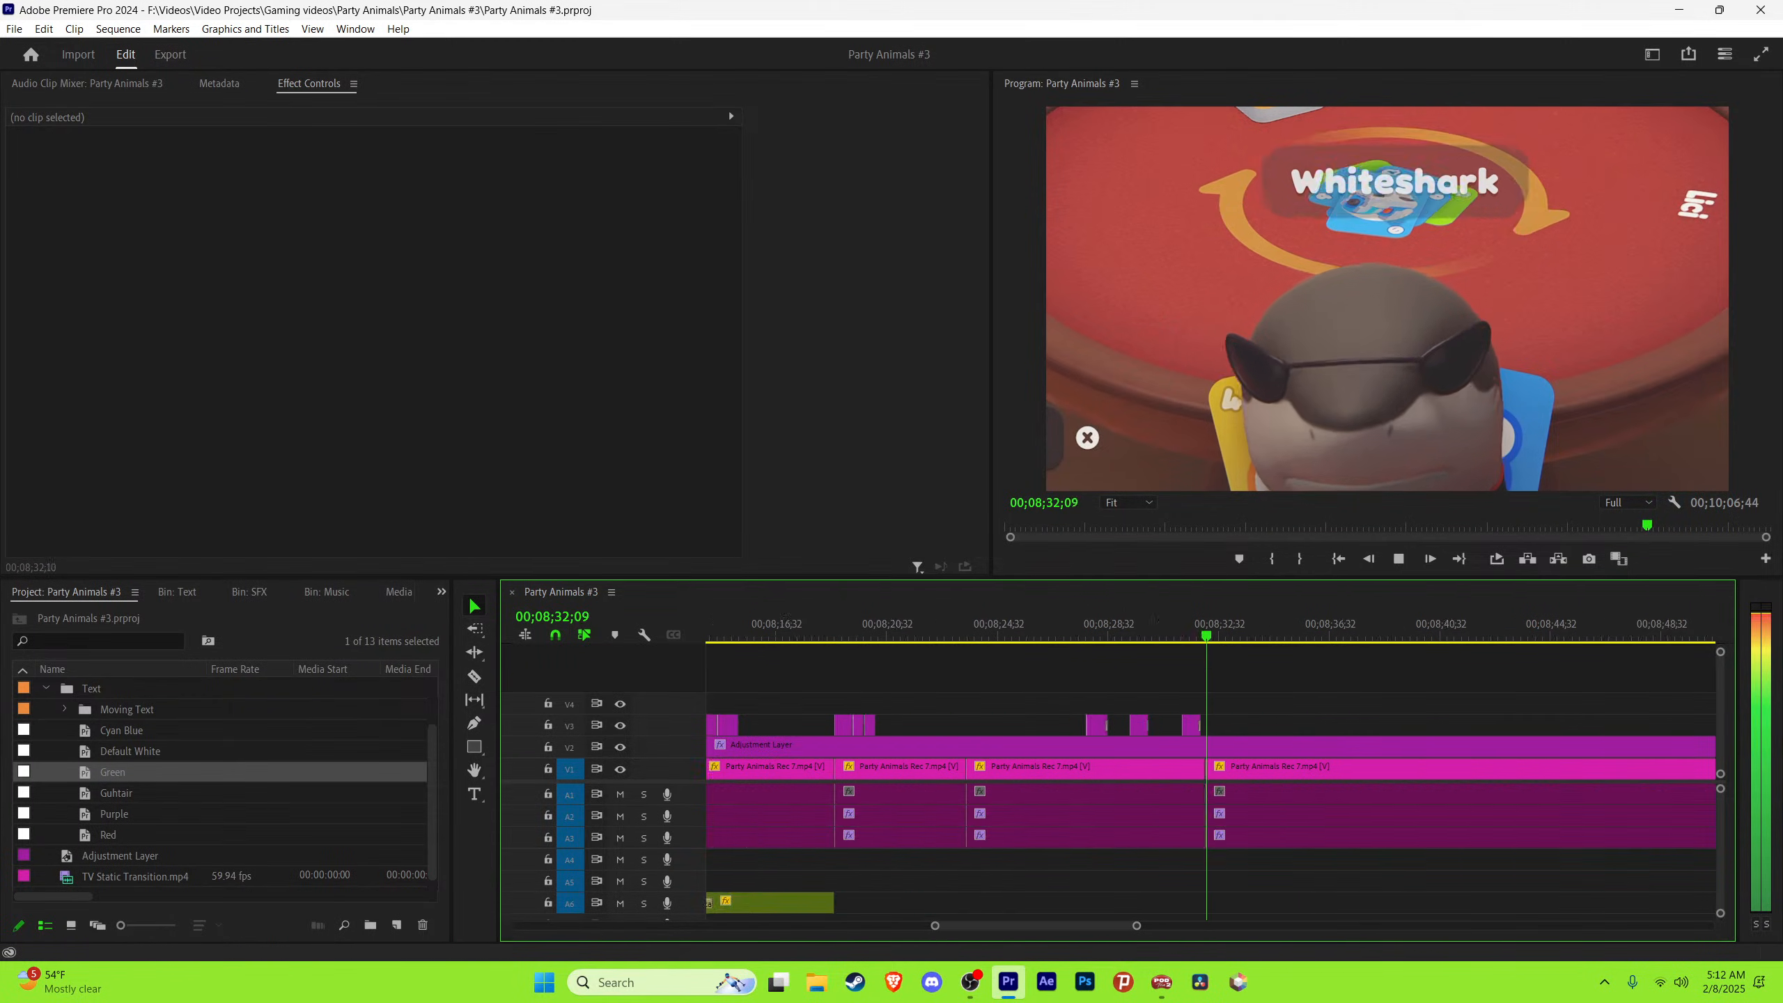
pyautogui.press('=')
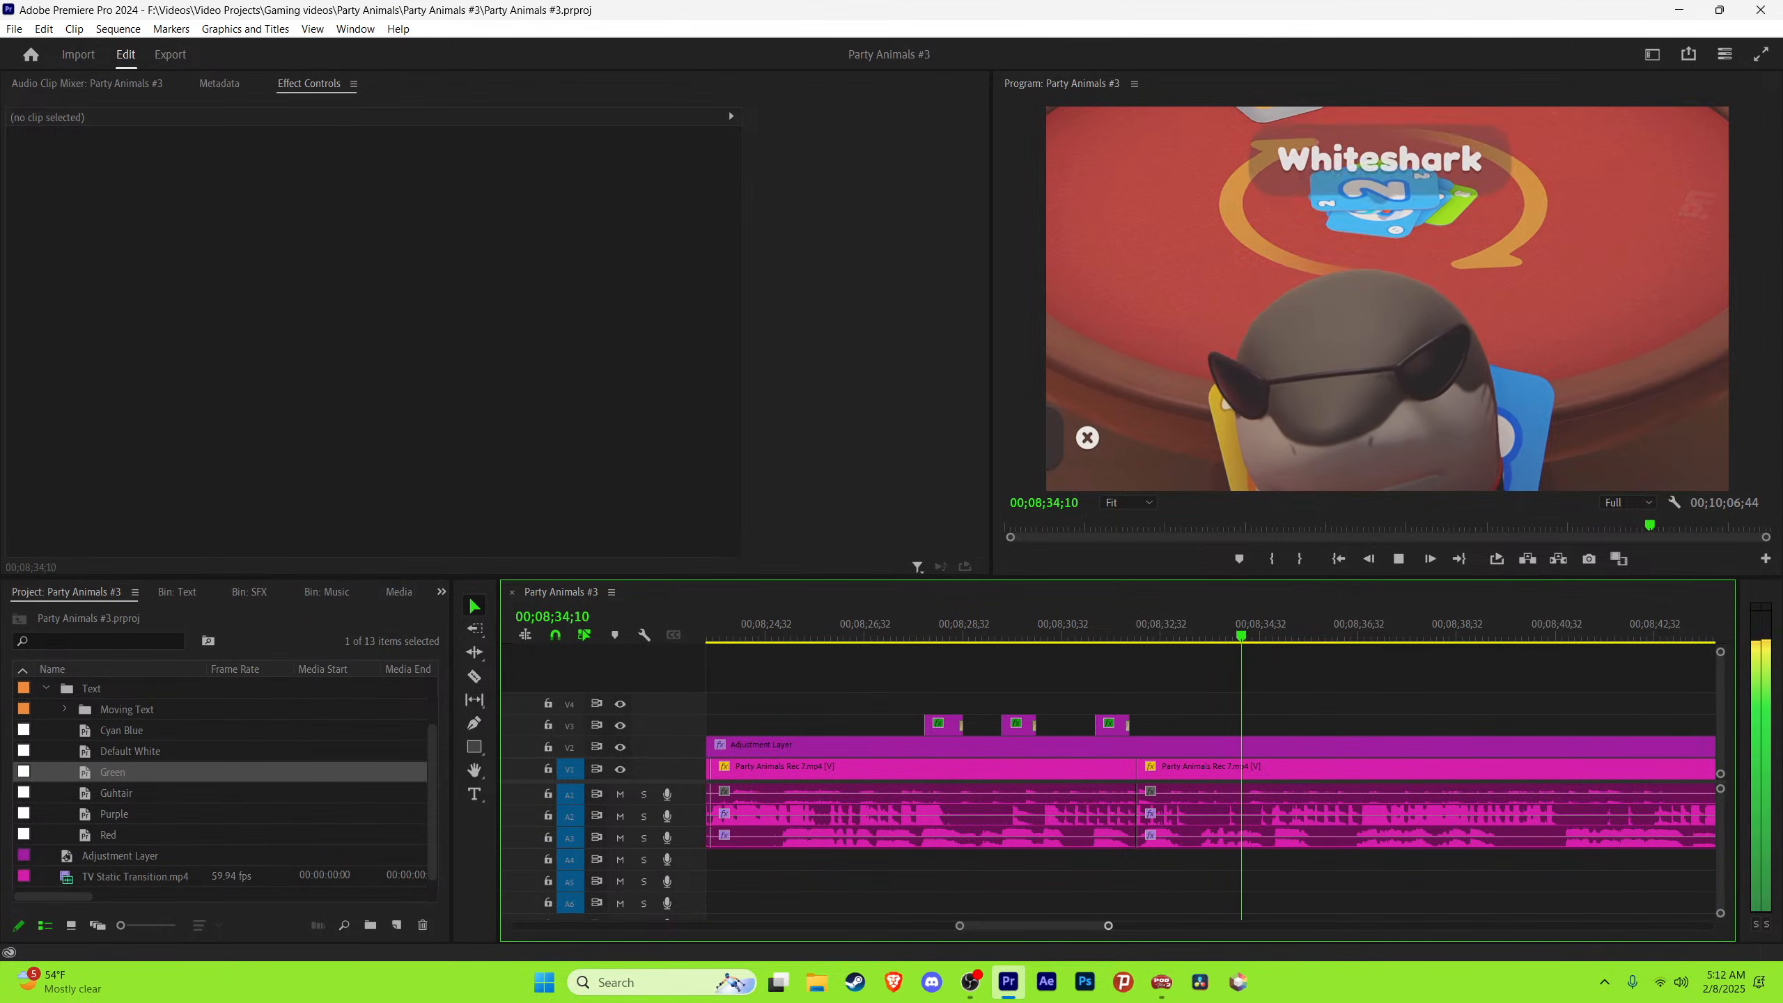
pyautogui.press('-')
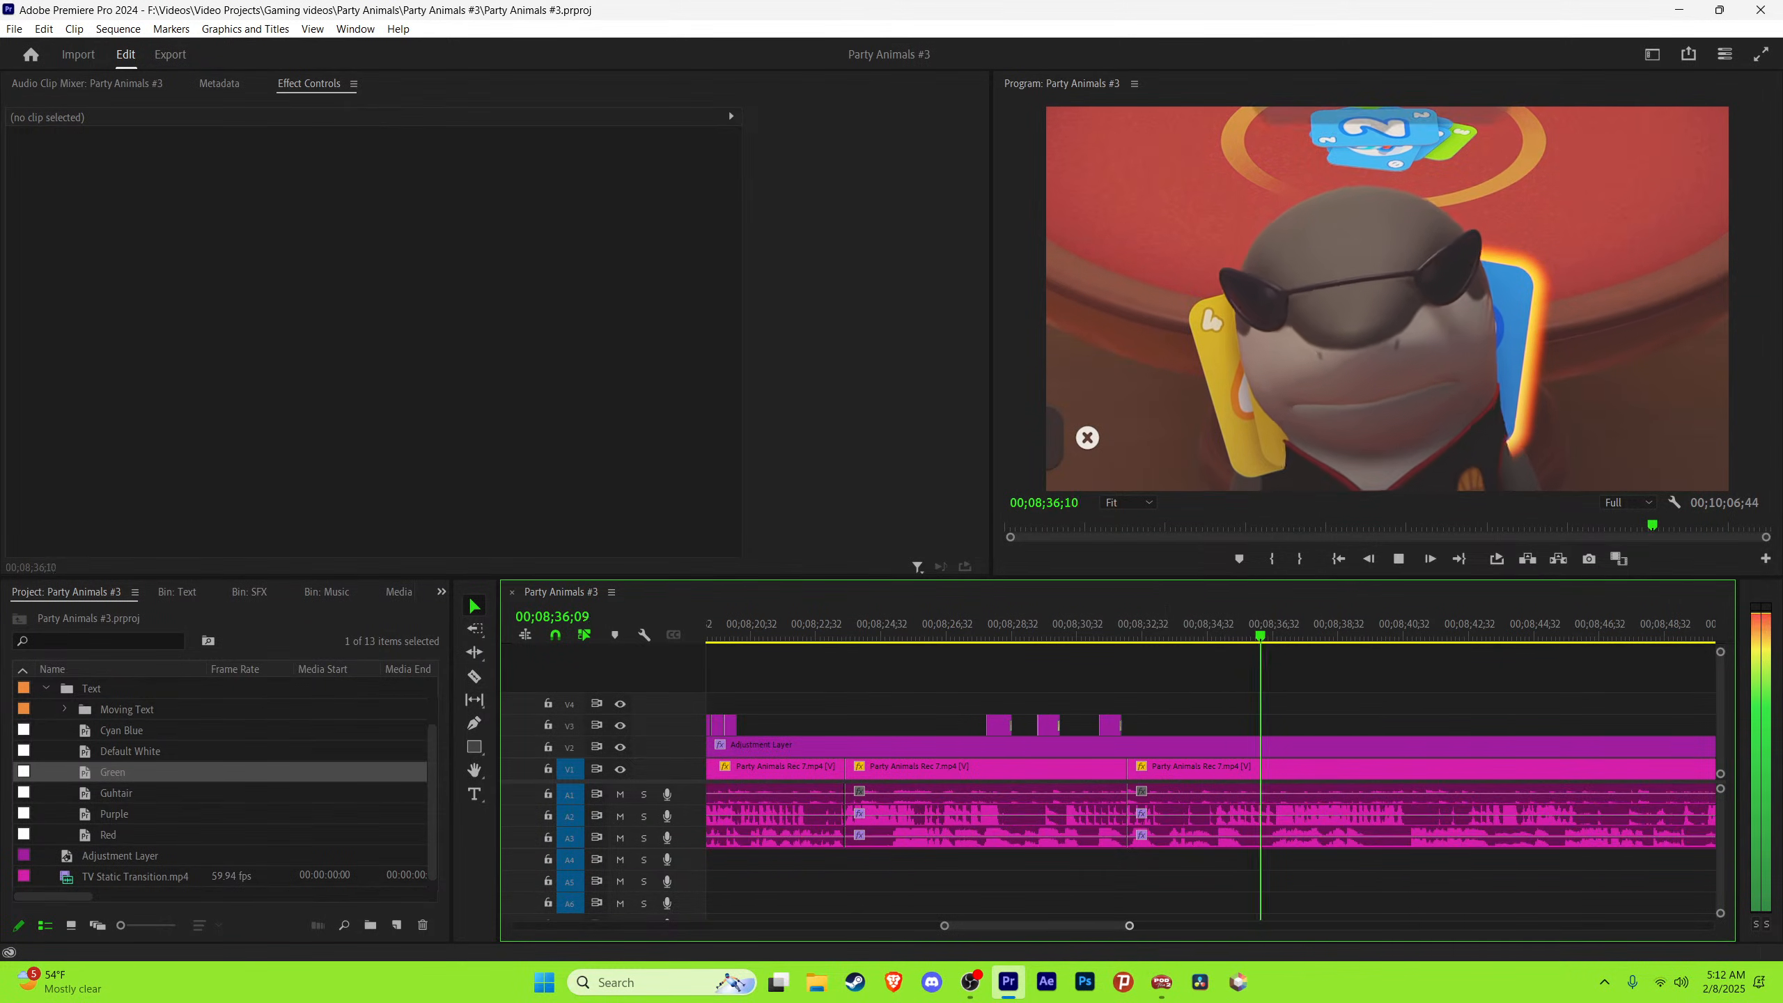
pyautogui.press('-')
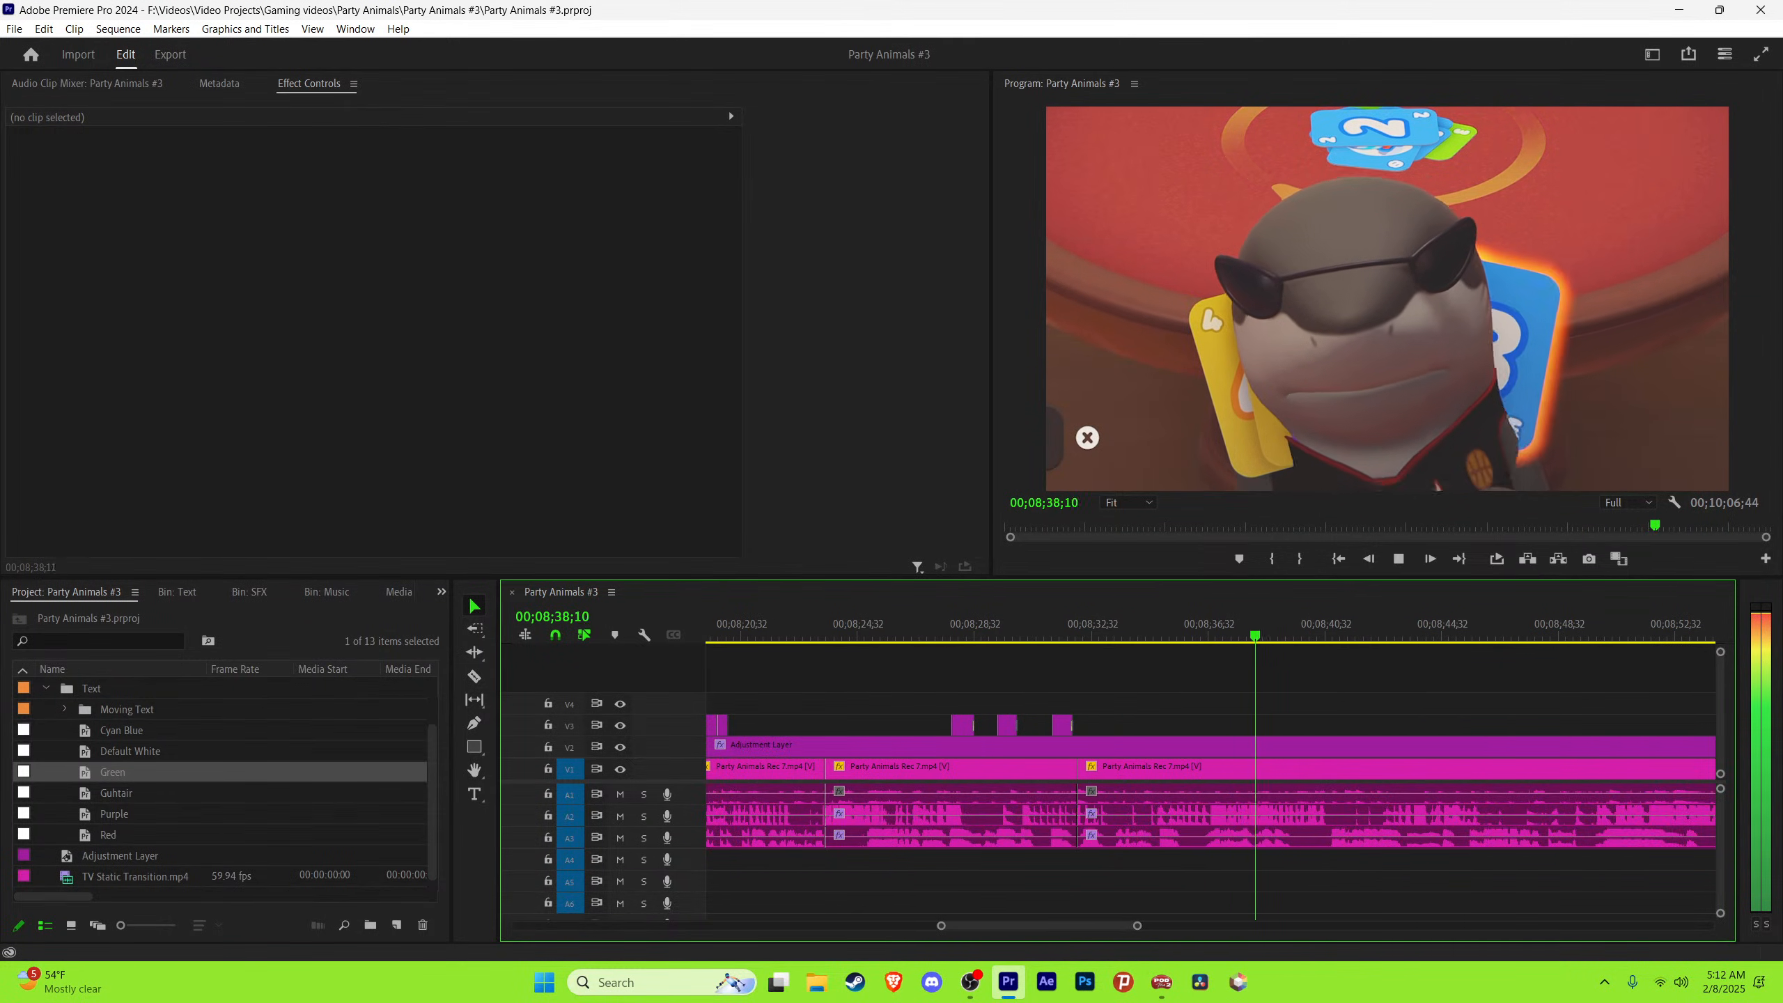
pyautogui.press('=')
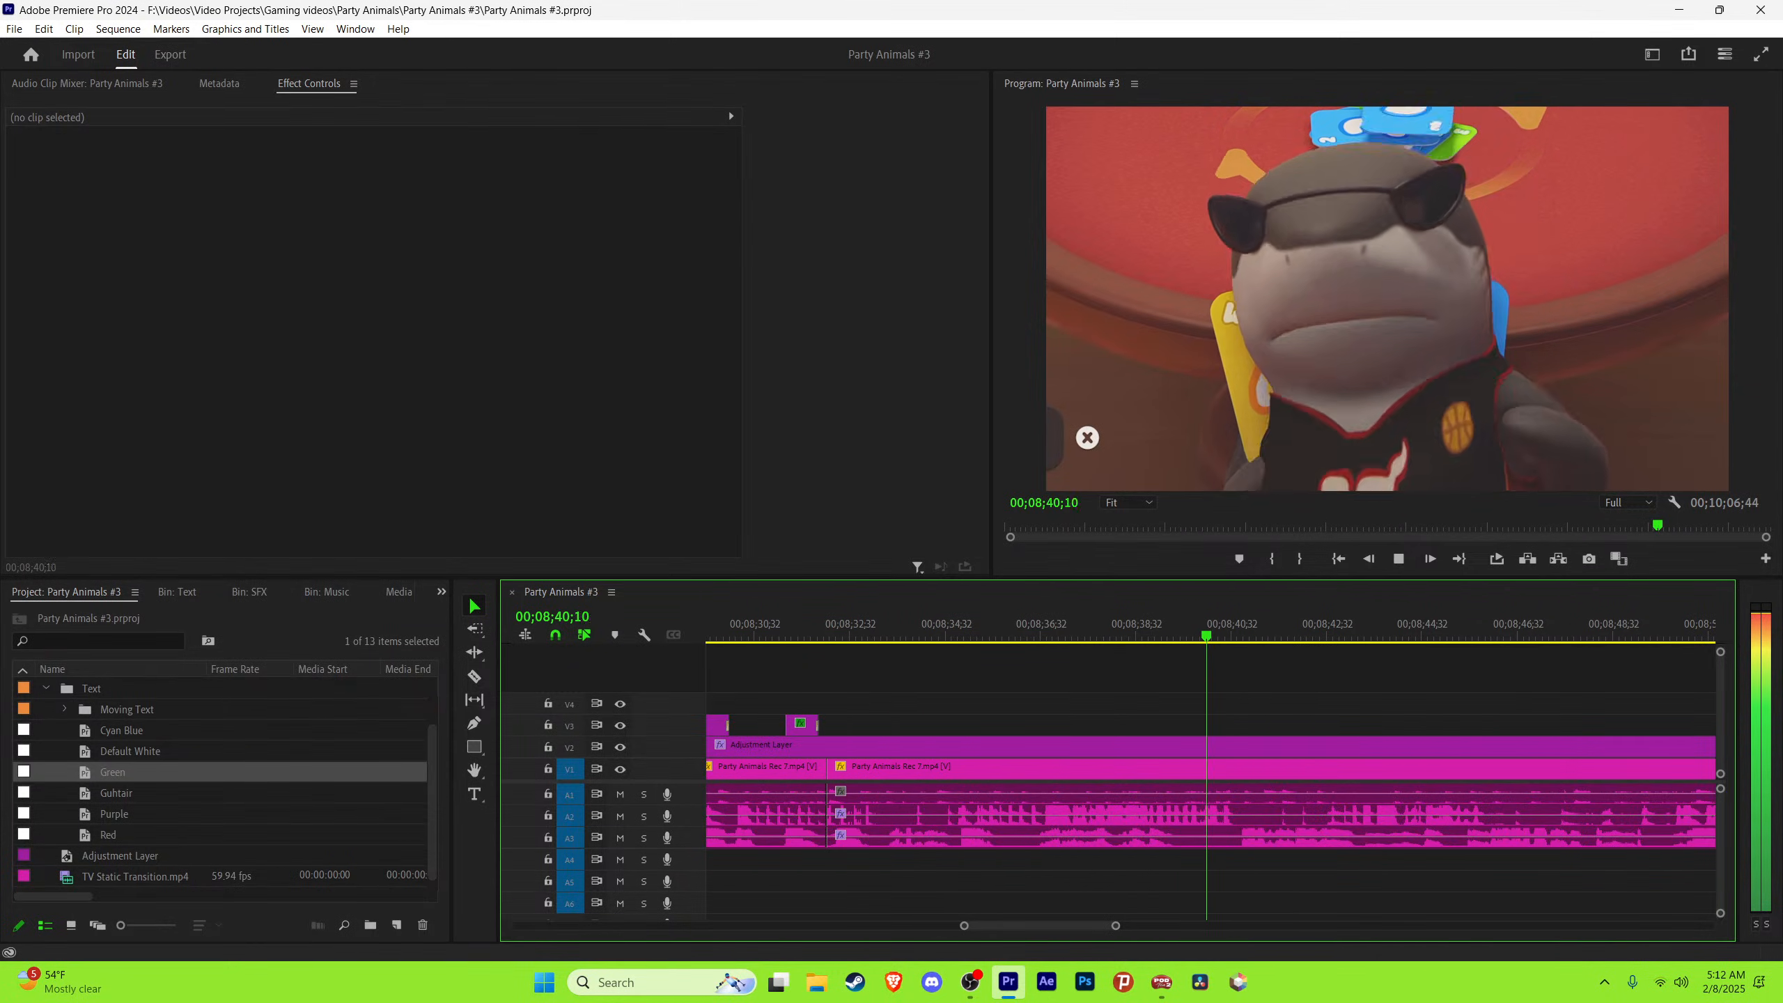
pyautogui.press('-')
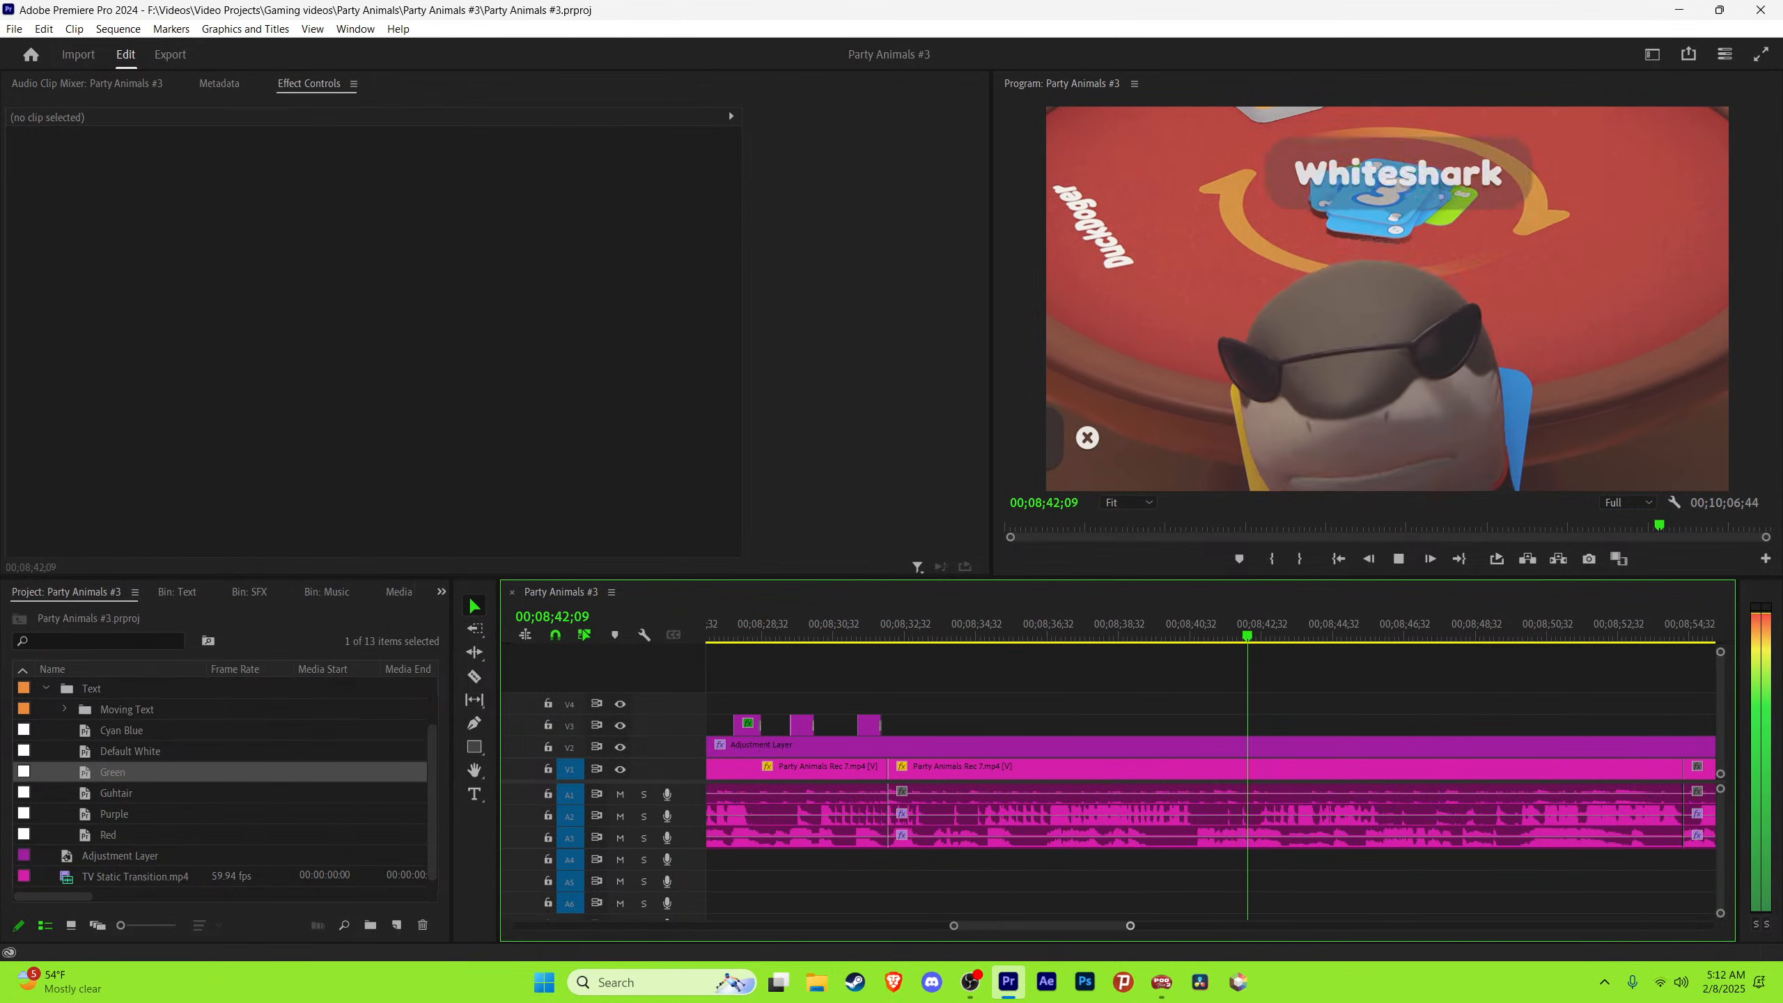
pyautogui.press('-')
pyautogui.press('=')
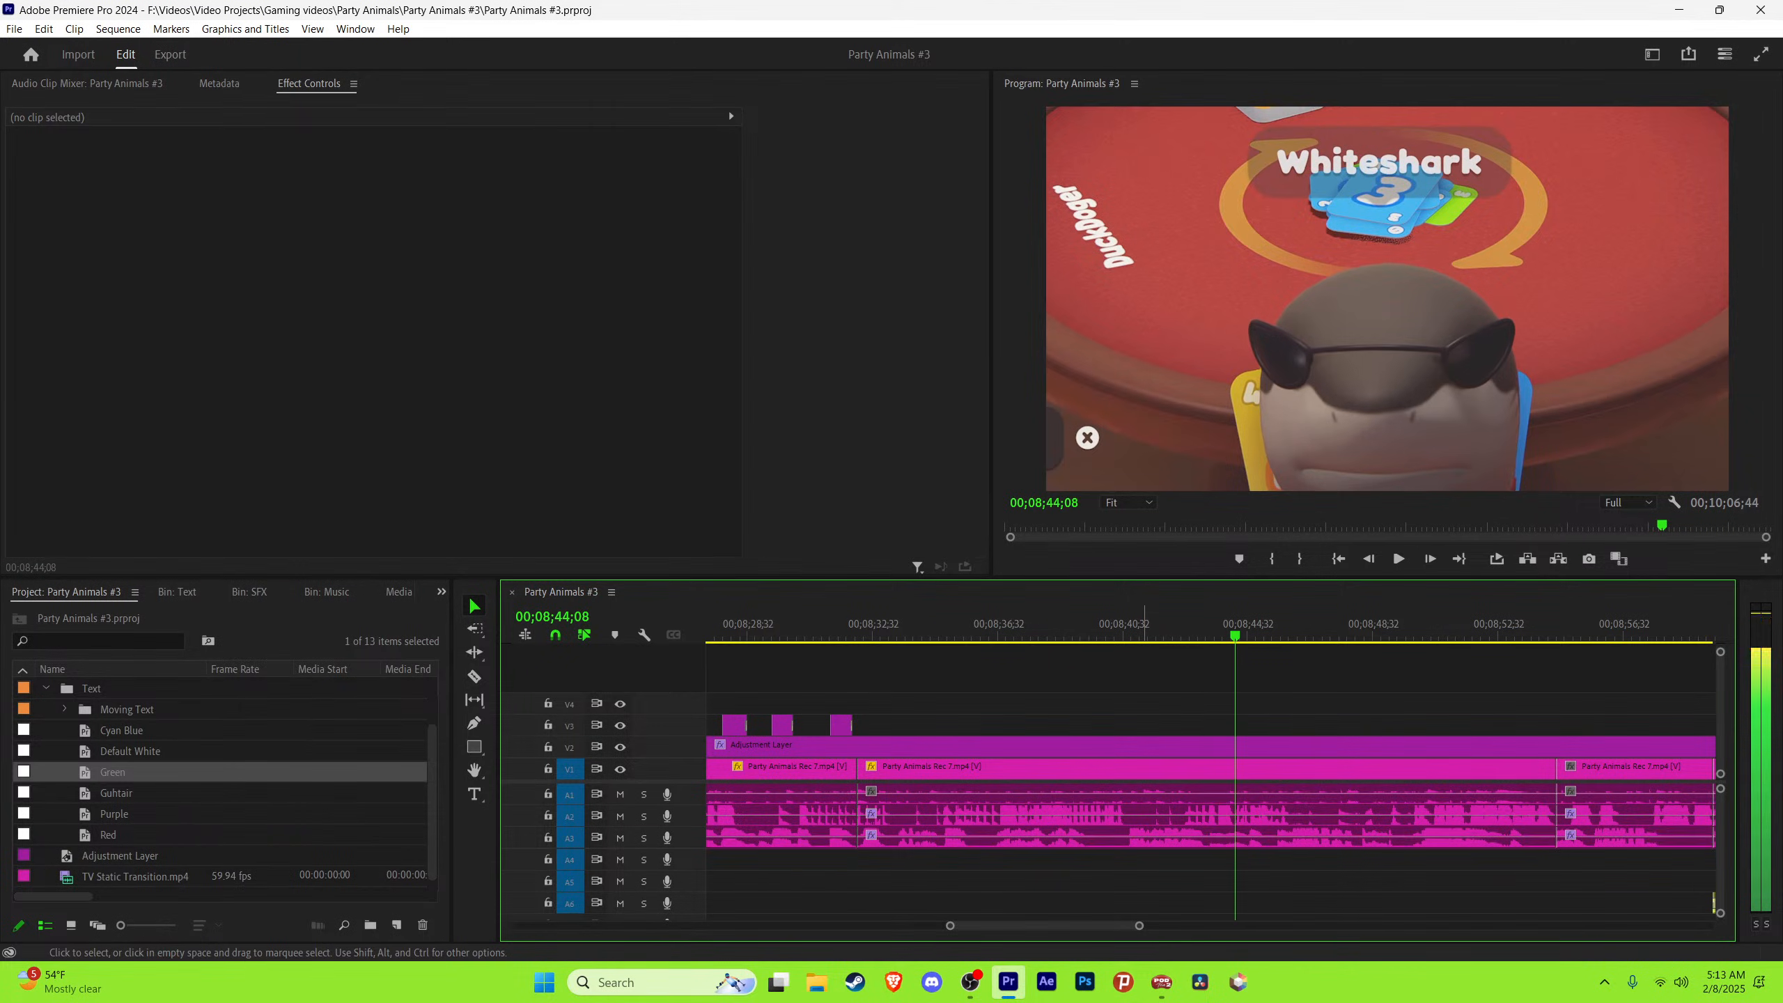
pyautogui.press('=')
pyautogui.press('=')
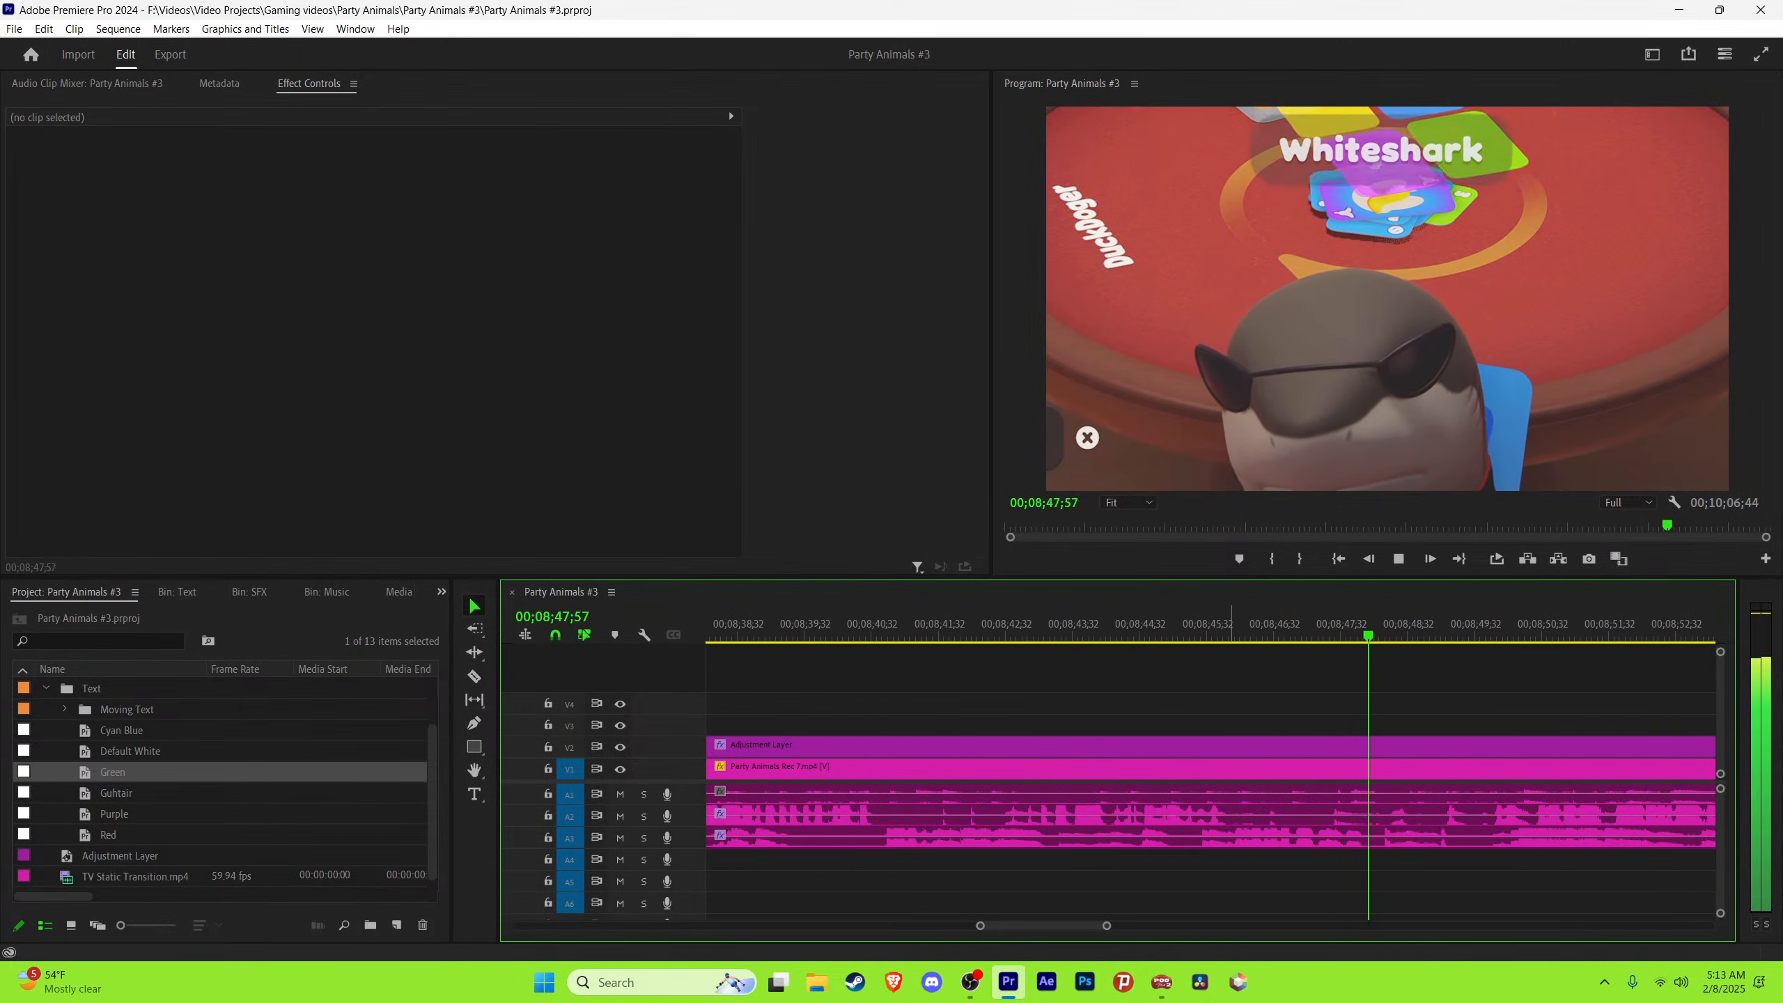
# Step: Replay the speech around 00;08;46 to find where the line starts and place the copied caption on track V3 at 00;08;45;56
pyautogui.click(1229, 623)
pyautogui.press('space')
pyautogui.click(1230, 623)
pyautogui.press('space')
pyautogui.click(1234, 624)
pyautogui.press('space')
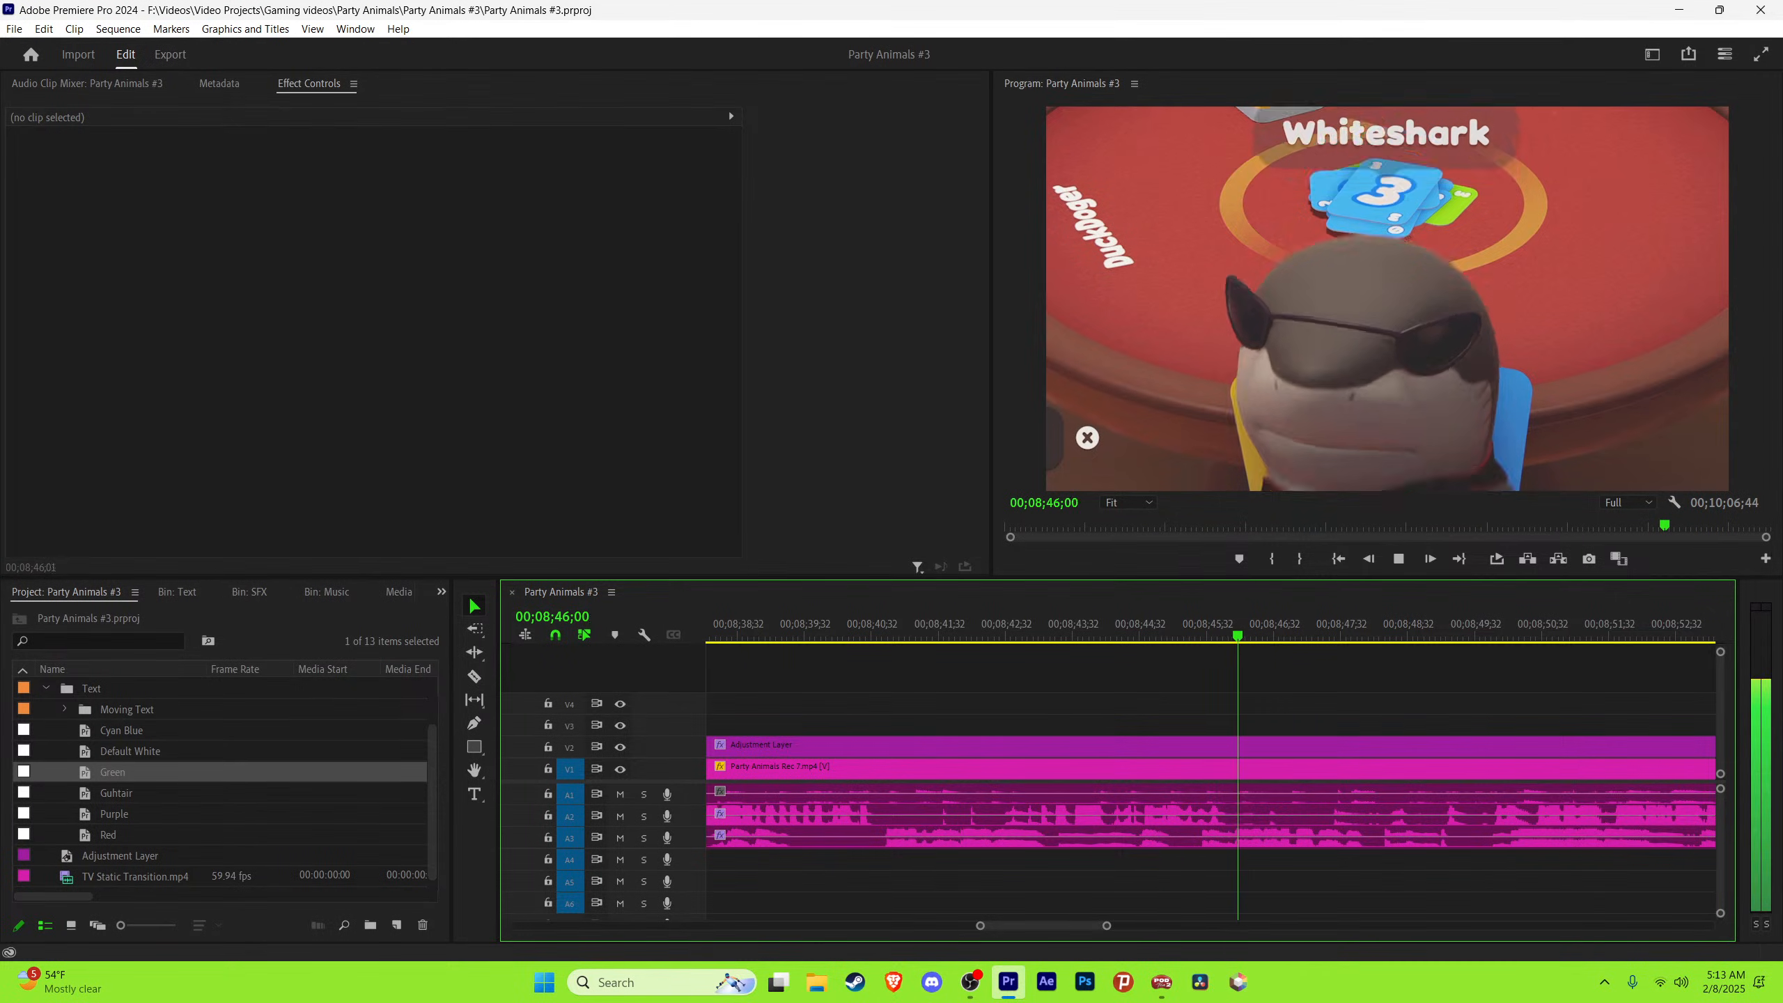
pyautogui.press('space')
pyautogui.press('Left')
pyautogui.press('Left')
pyautogui.press('Left')
pyautogui.press('Left')
pyautogui.hotkey('ctrl', 'v')
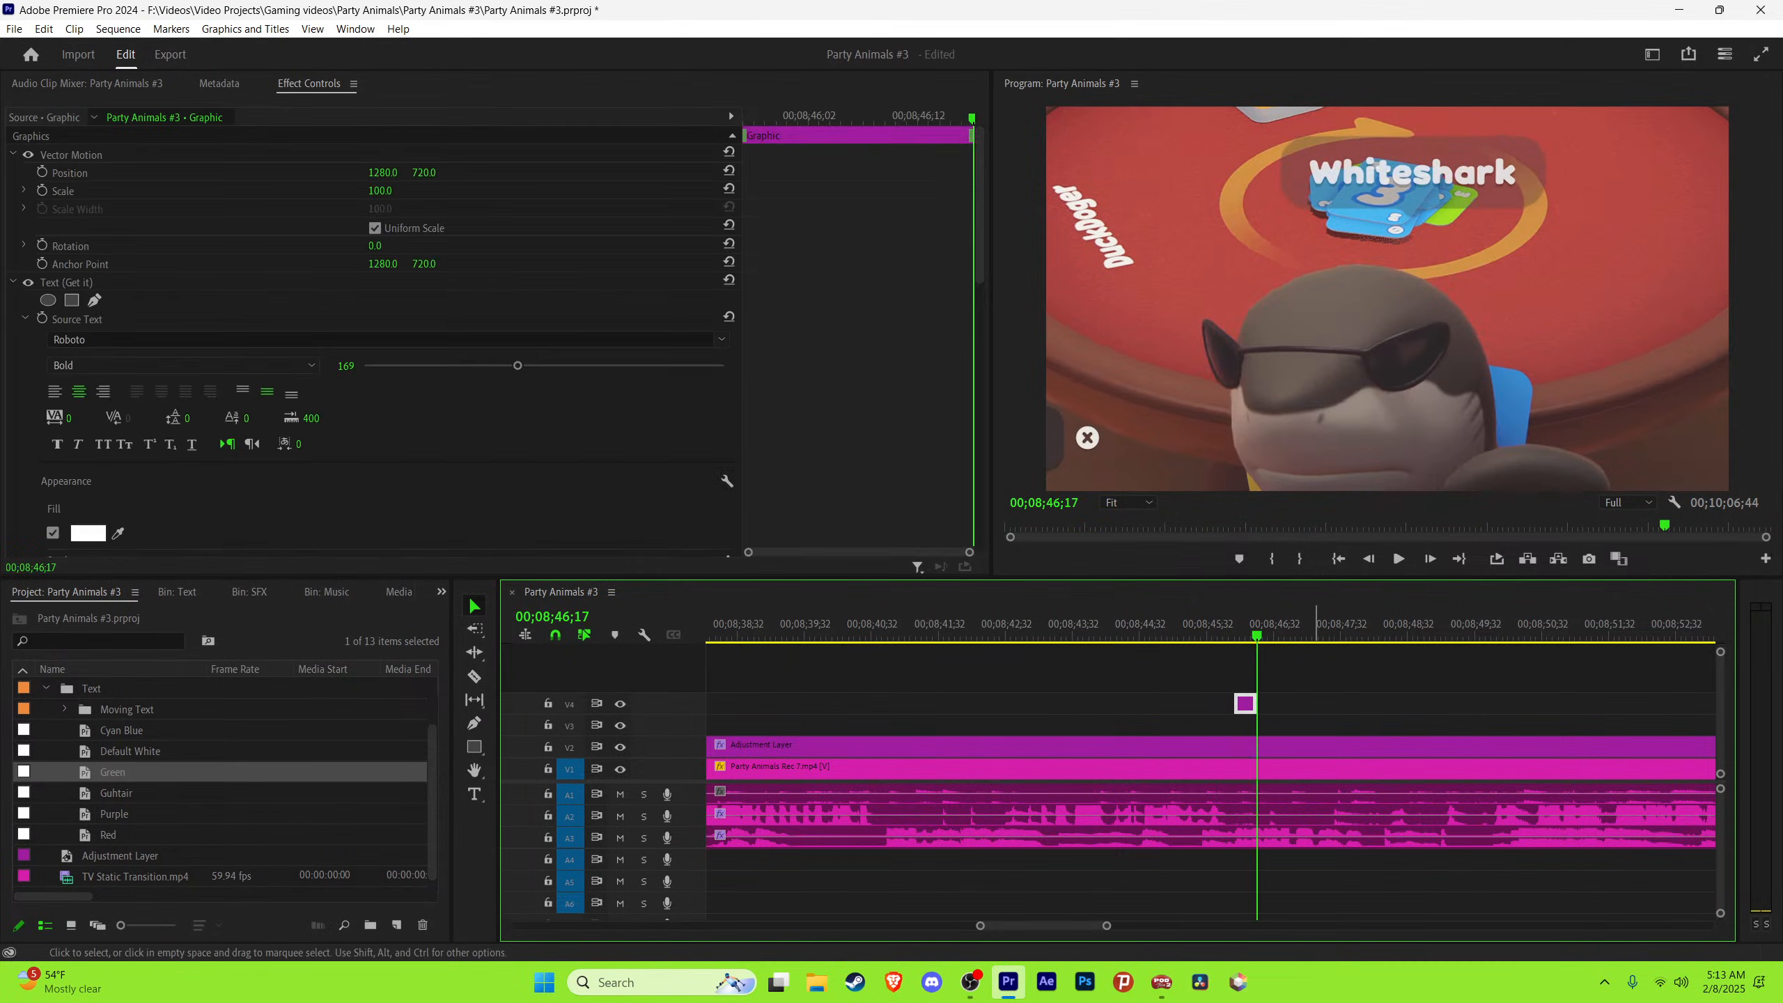
pyautogui.moveTo(1245, 703); pyautogui.dragTo(1252, 726)
# Step: Apply the Cyan Blue style to the pasted caption and change its text to "Bro"
pyautogui.click(121, 730)
pyautogui.click(1246, 633)
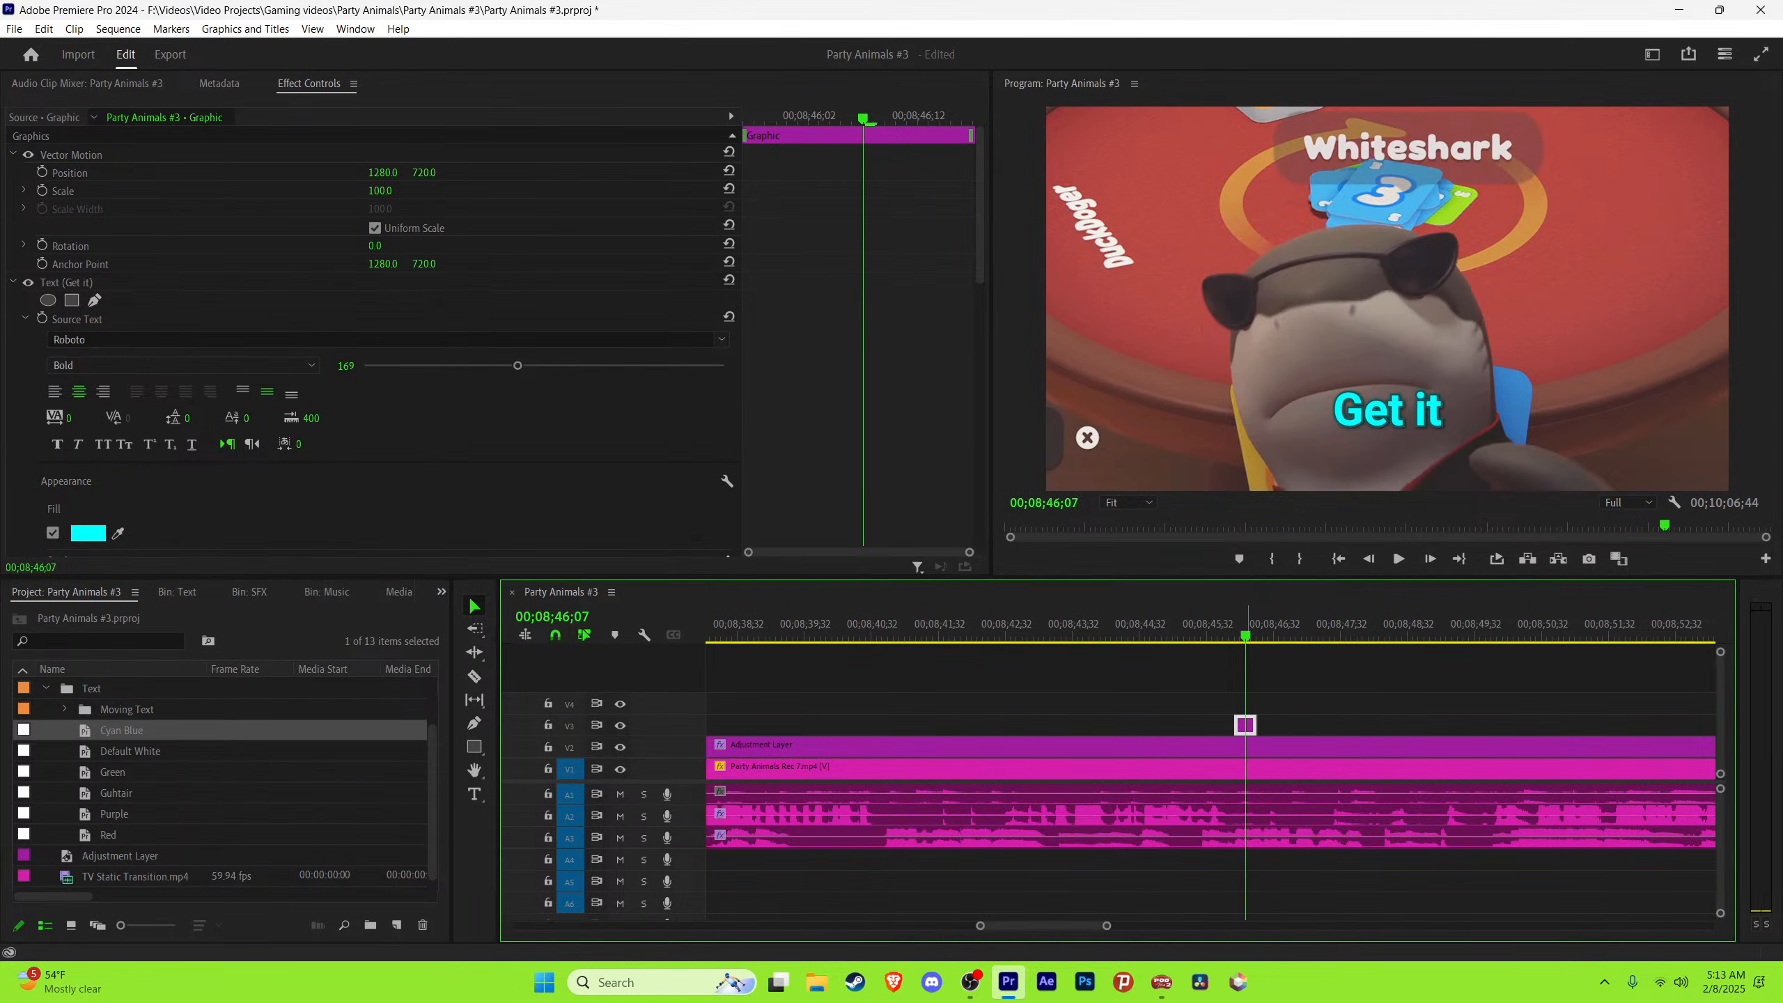
pyautogui.press('t')
pyautogui.click(1386, 409)
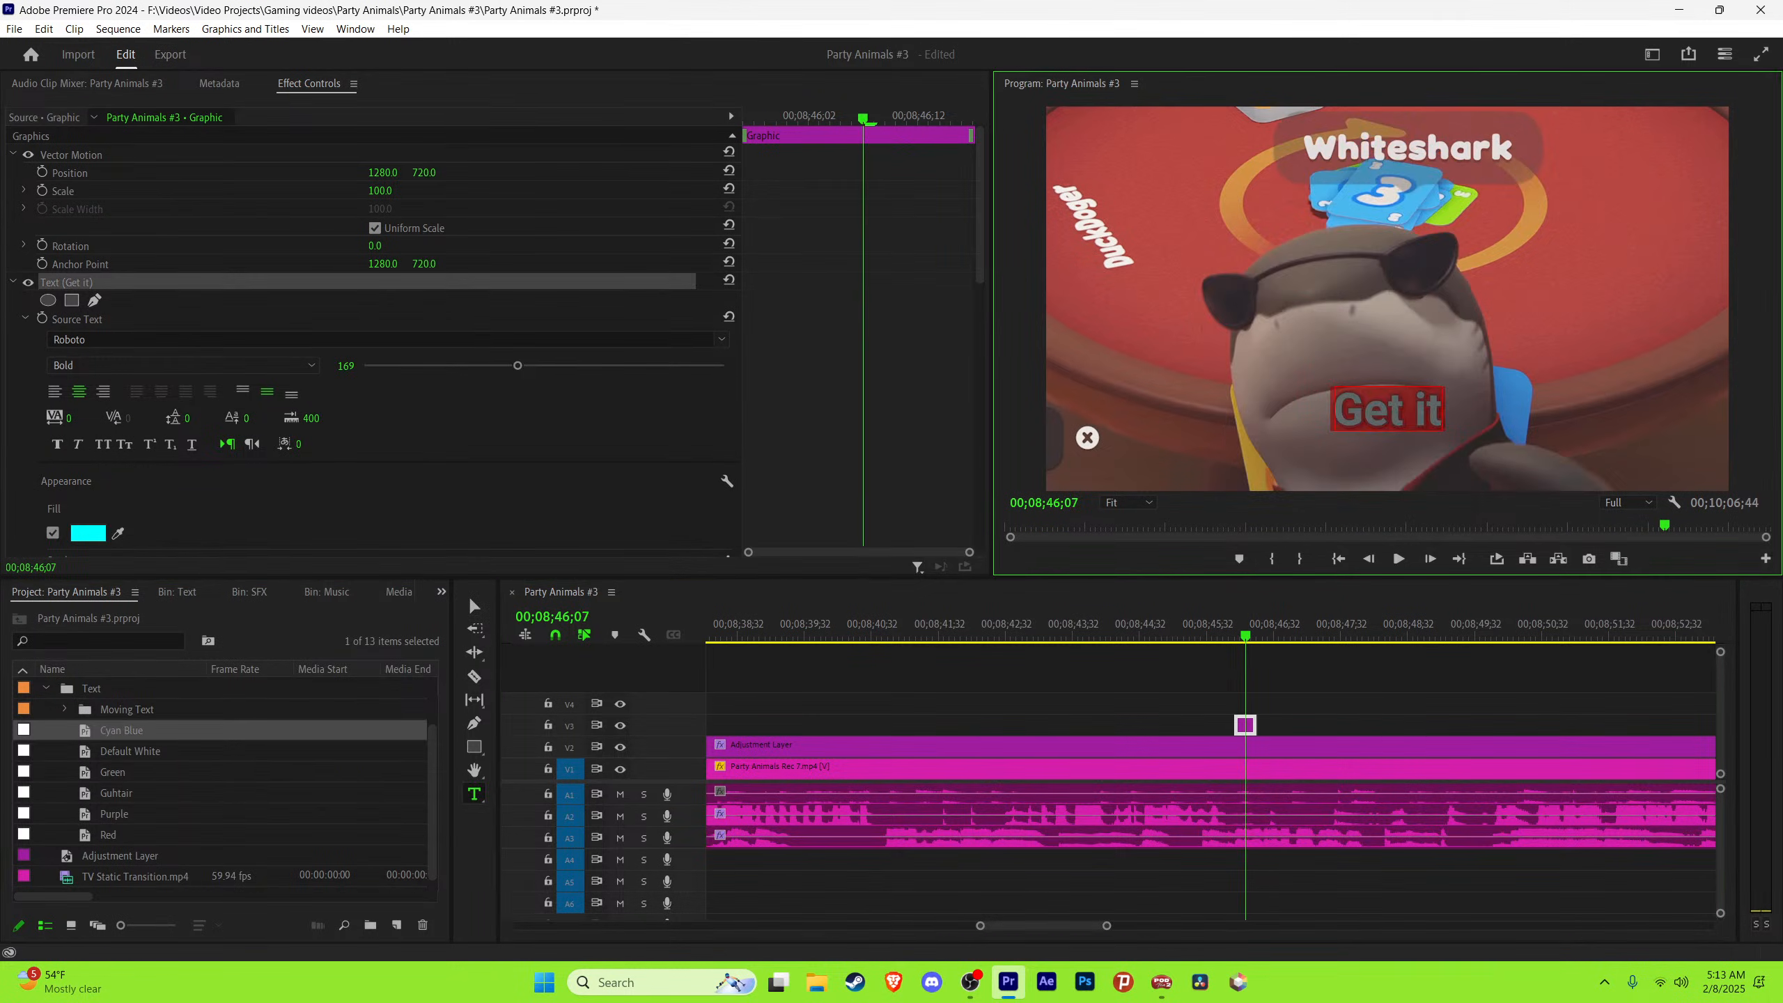
pyautogui.write('Bro')
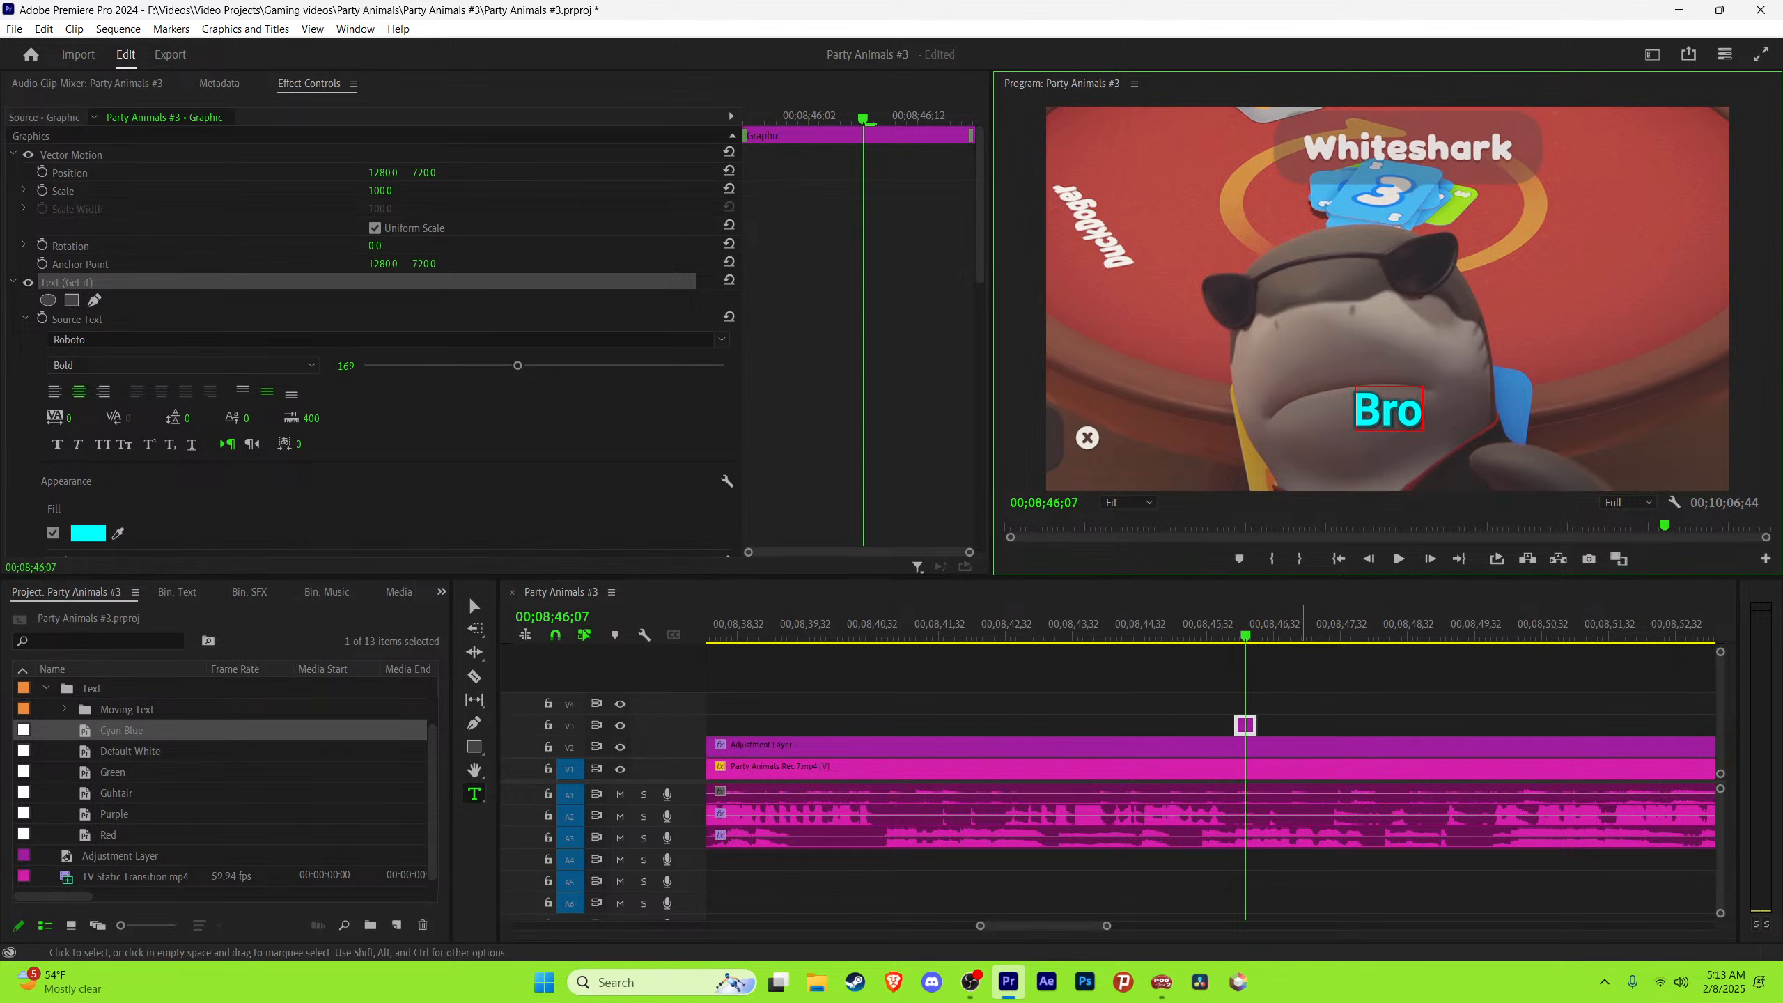
pyautogui.click(1216, 689)
pyautogui.press('v')
# Step: Play back the "Bro" caption, duplicate it at 00;08;46;10 and change the copy's text to "you're"
pyautogui.press('=')
pyautogui.press('=')
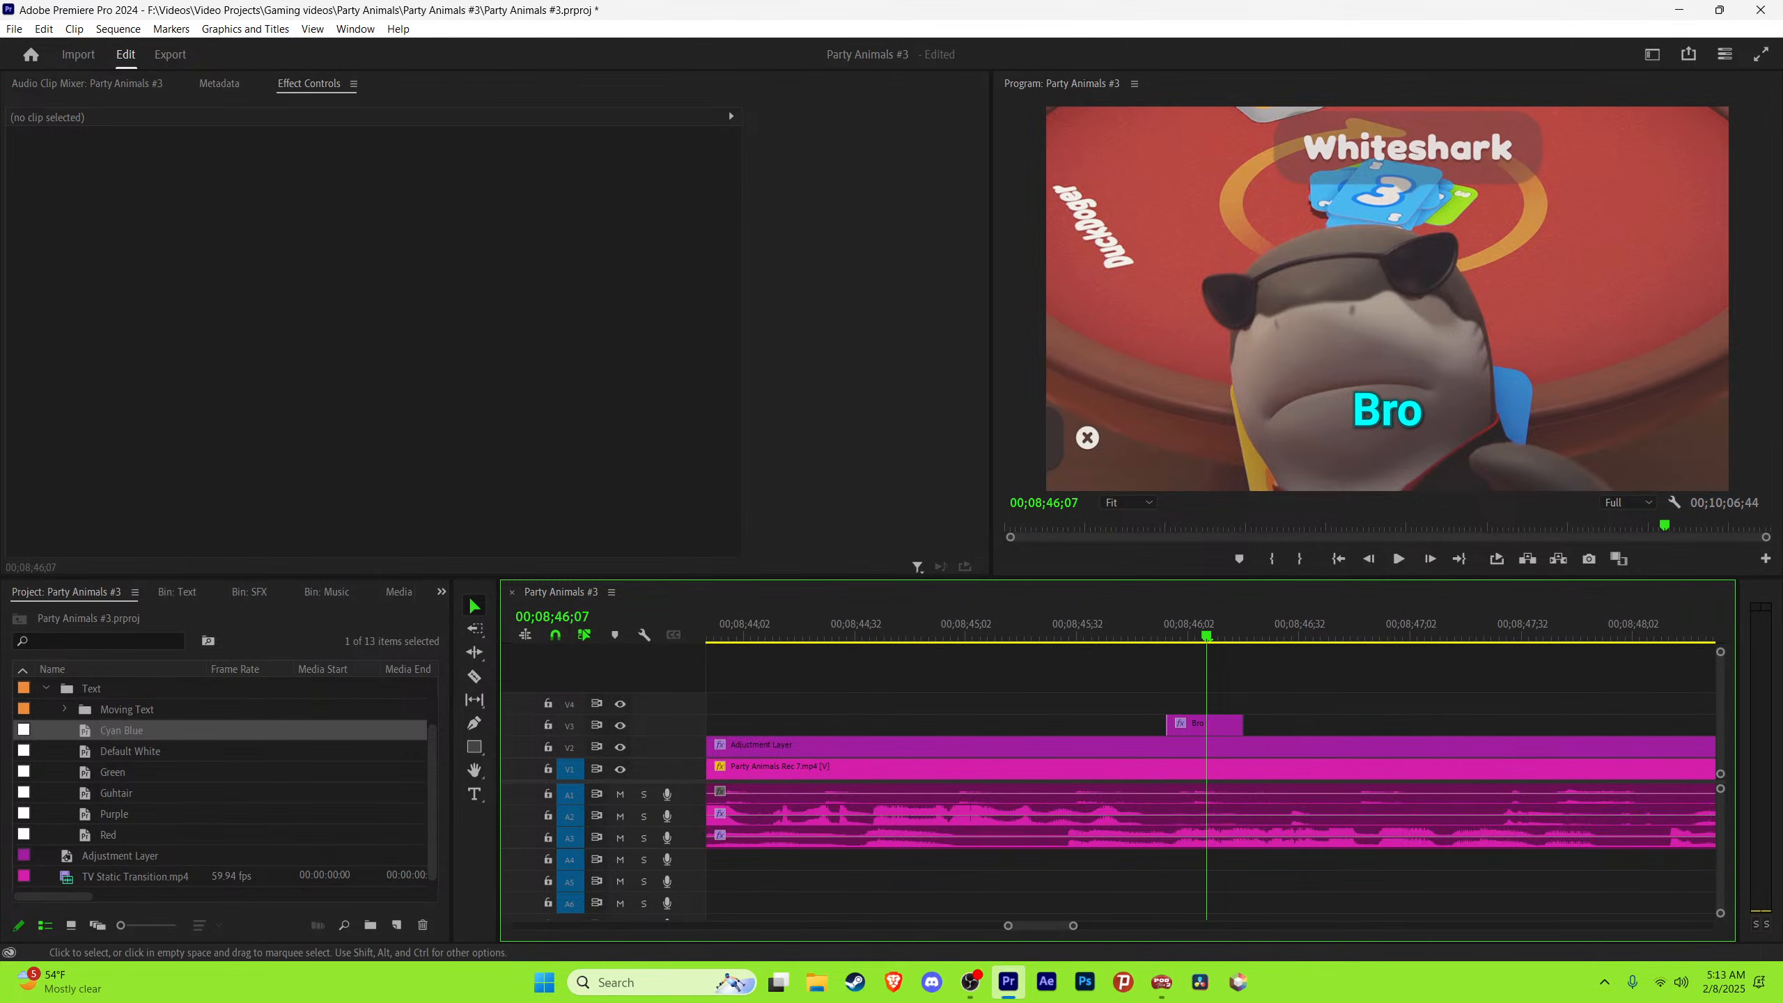
pyautogui.moveTo(1207, 628); pyautogui.dragTo(1165, 628)
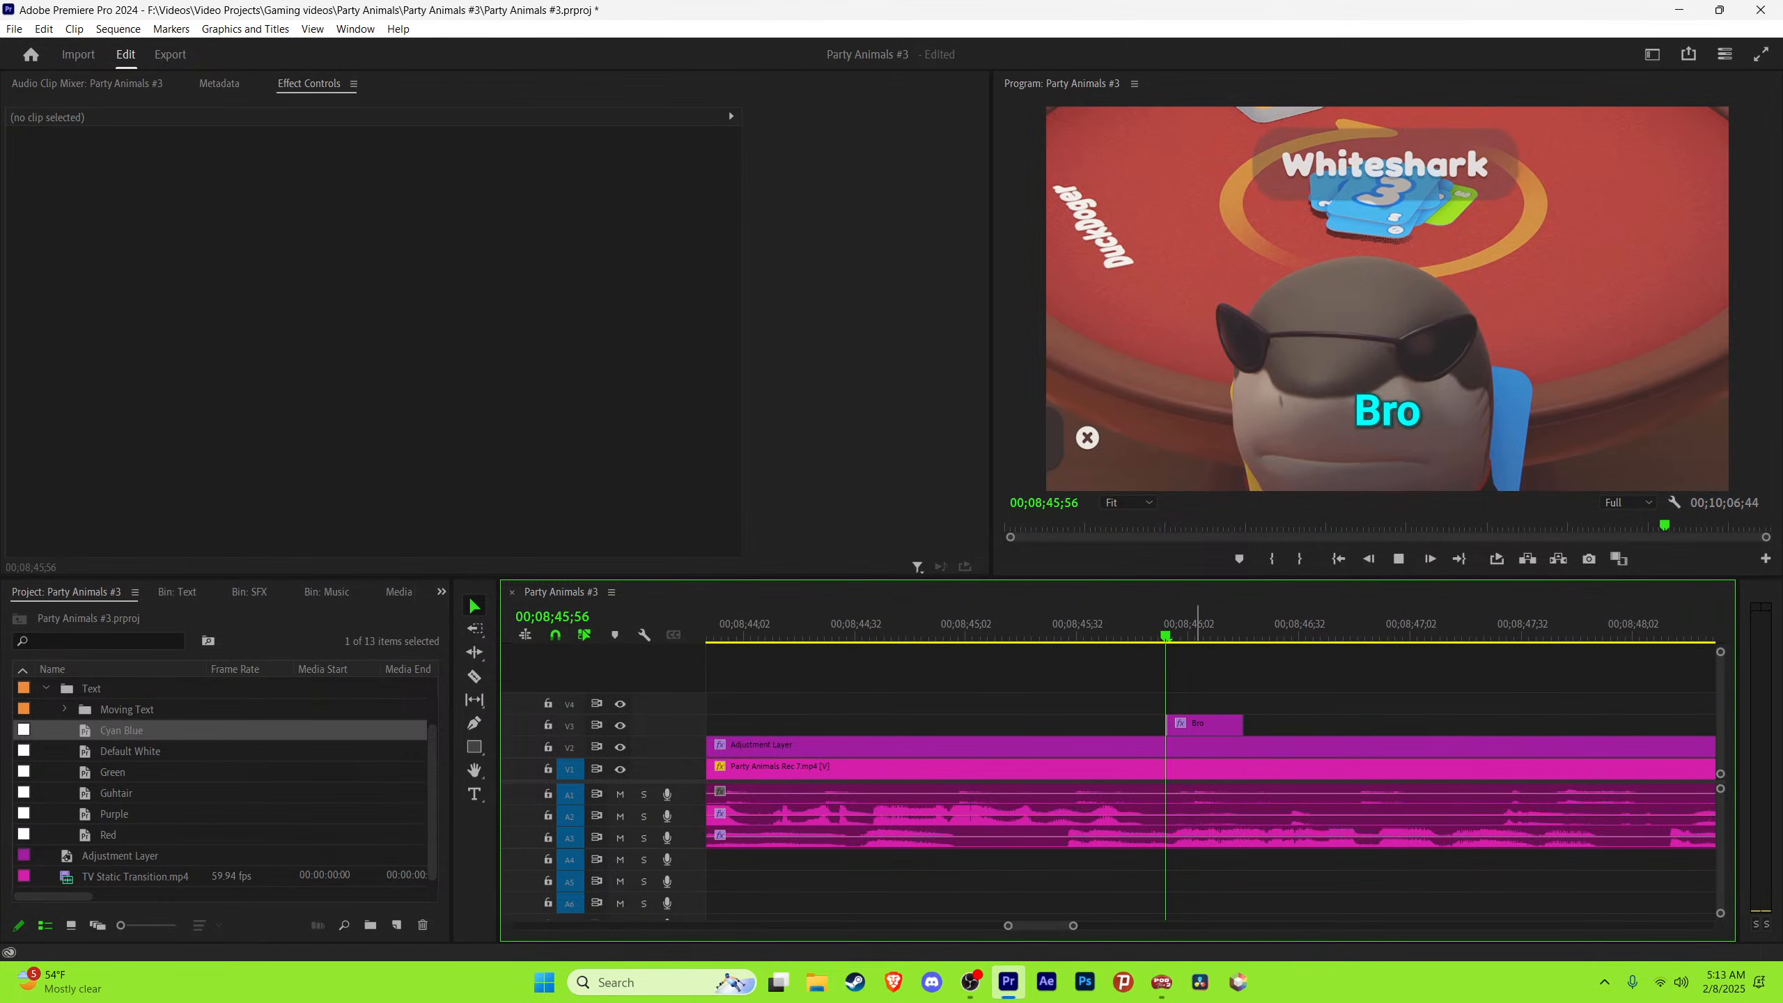
pyautogui.press('space')
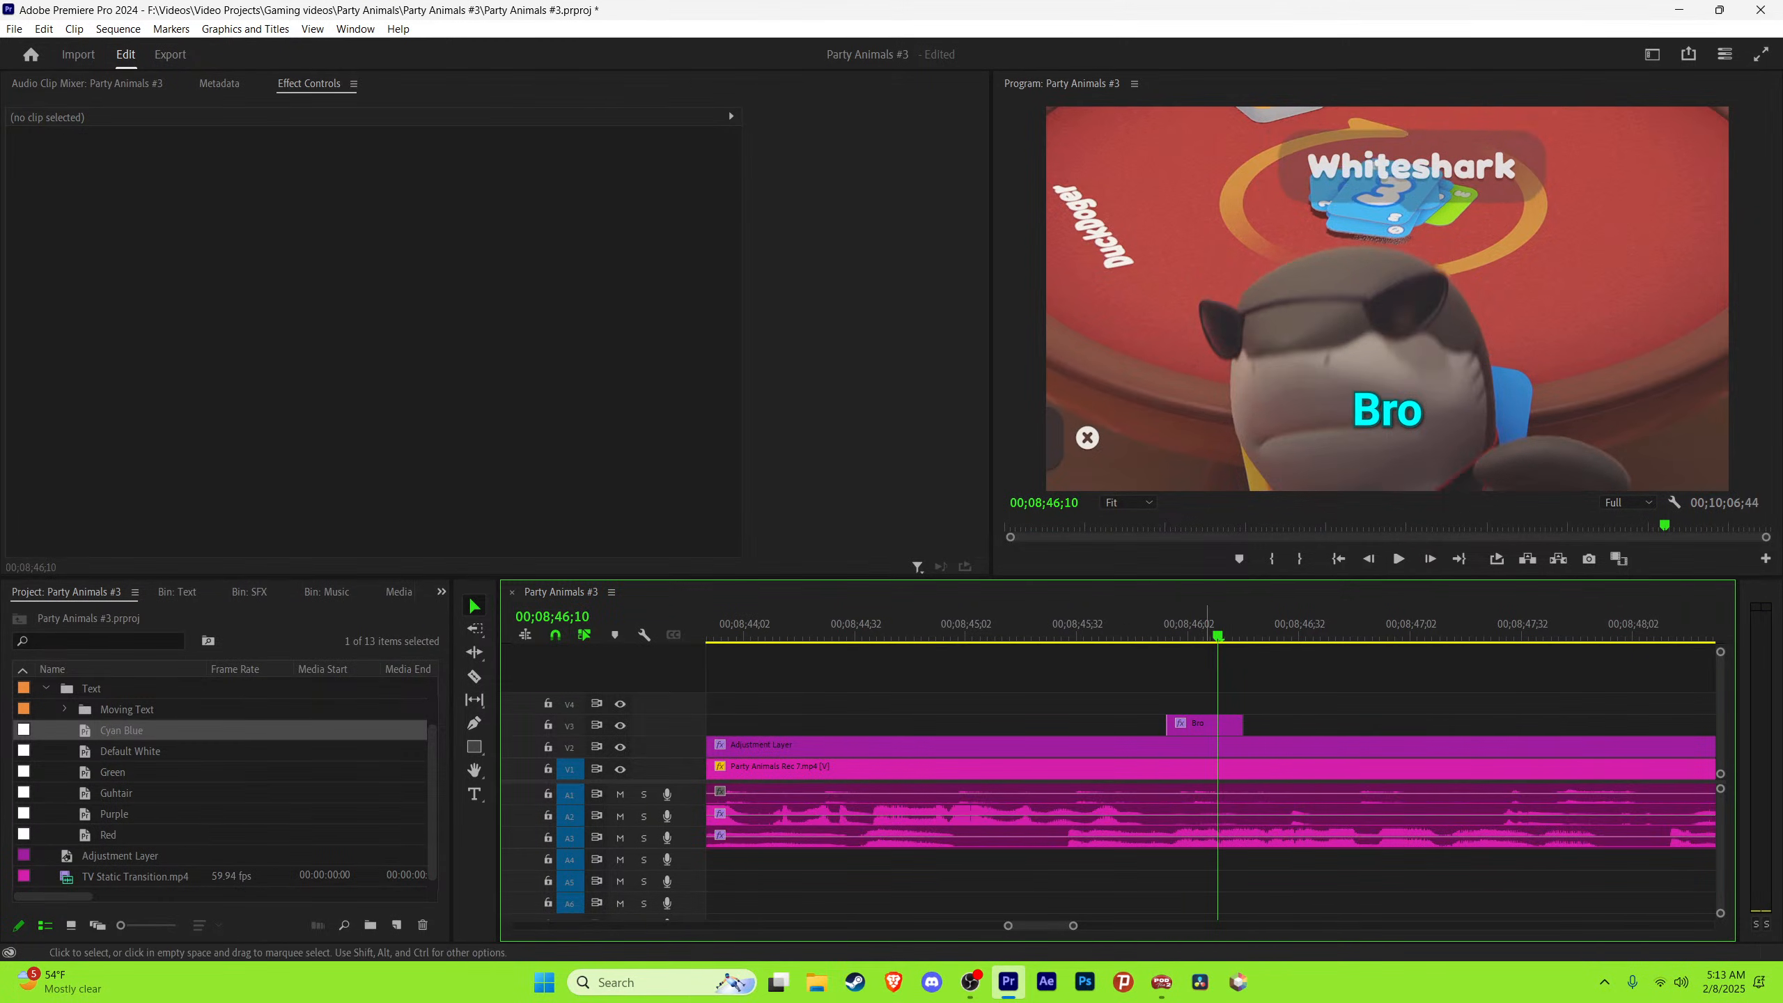
pyautogui.keyDown('alt'); pyautogui.moveTo(1200, 726); pyautogui.dragTo(1252, 725); pyautogui.keyUp('alt')
pyautogui.click(1251, 628)
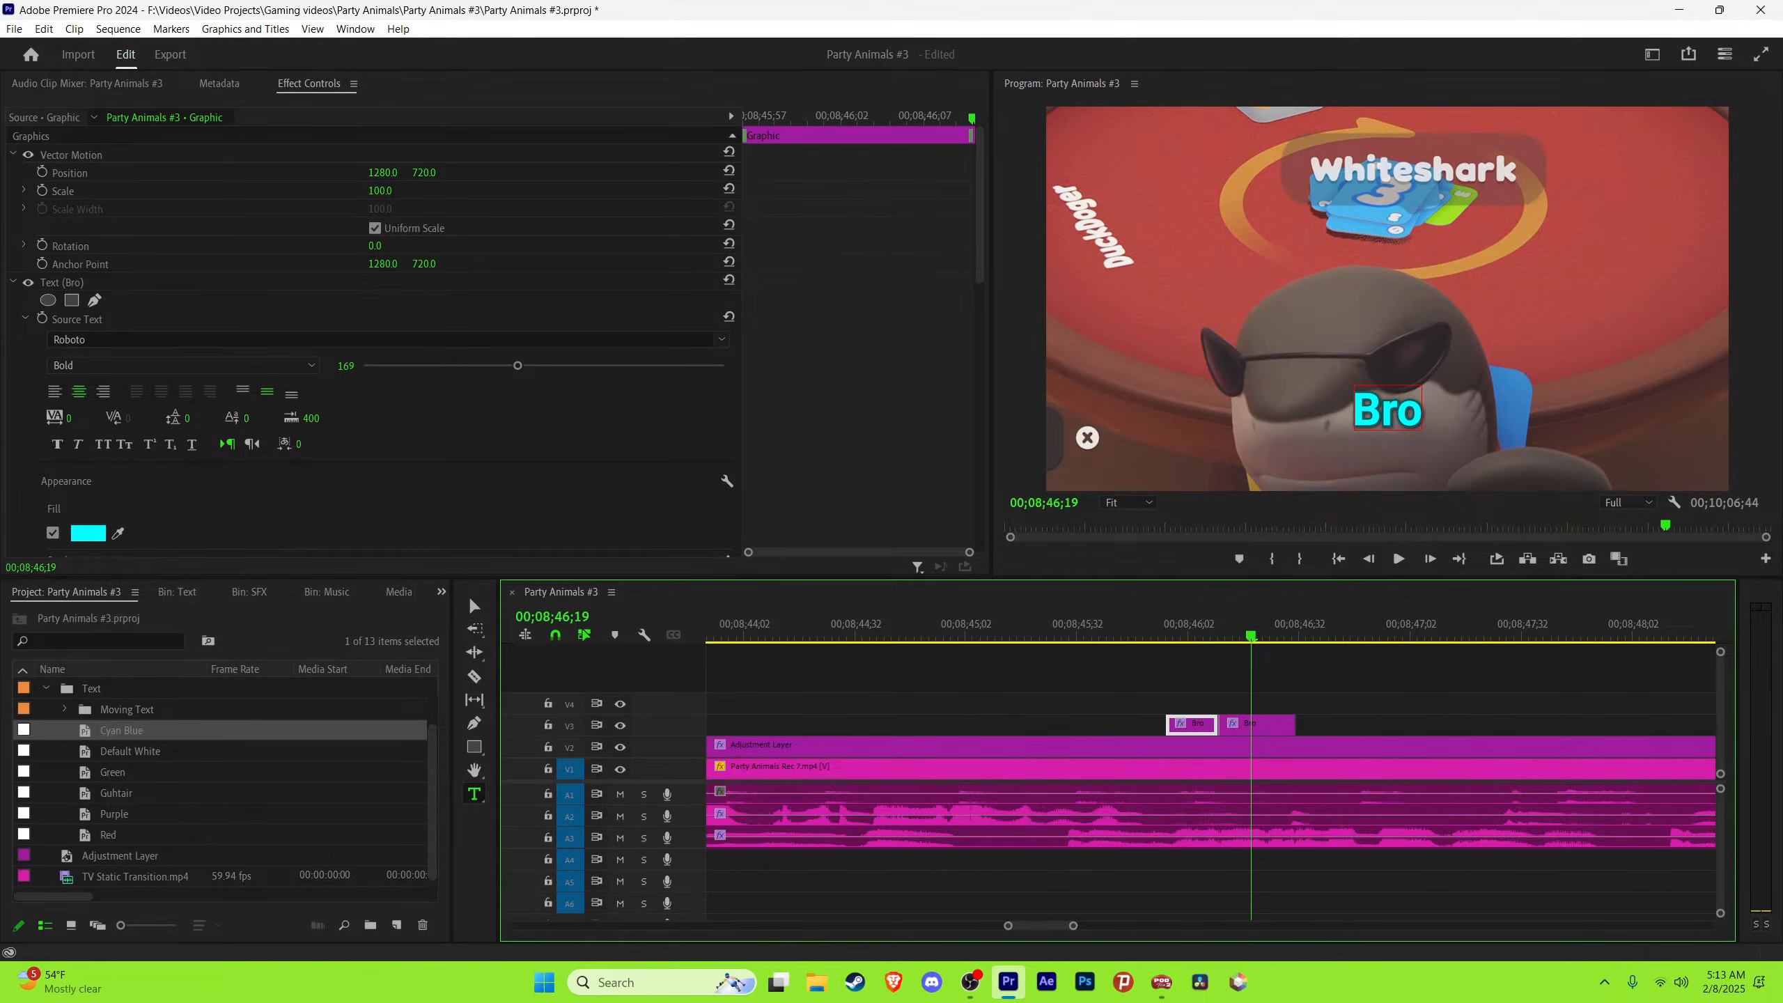
pyautogui.doubleClick(1388, 410)
pyautogui.write("you're")
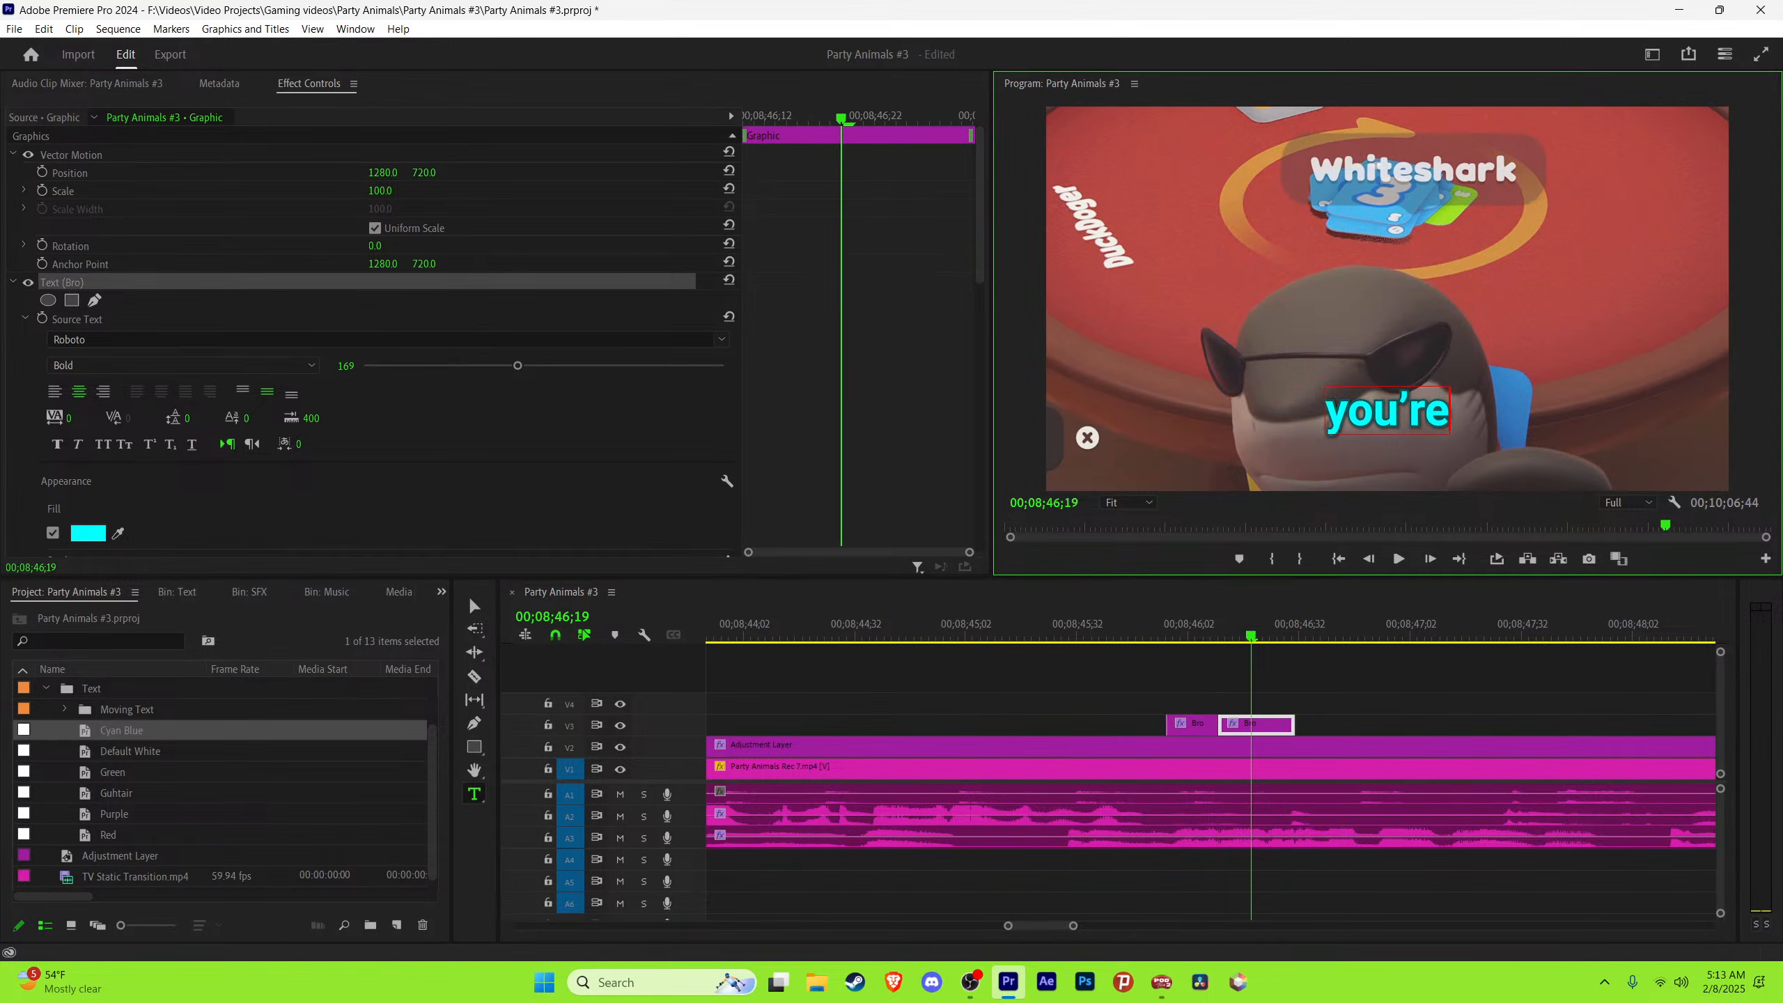
pyautogui.click(1477, 673)
# Step: Duplicate the "you're" caption at 00;08;46;25 and change the copy's text to "literally"
pyautogui.moveTo(1252, 628)
pyautogui.mouseDown()
pyautogui.moveTo(1341, 627)
pyautogui.moveTo(1274, 628)
pyautogui.mouseUp()
pyautogui.moveTo(1244, 726); pyautogui.dragTo(1300, 726)
pyautogui.click(1314, 636)
pyautogui.doubleClick(1333, 422)
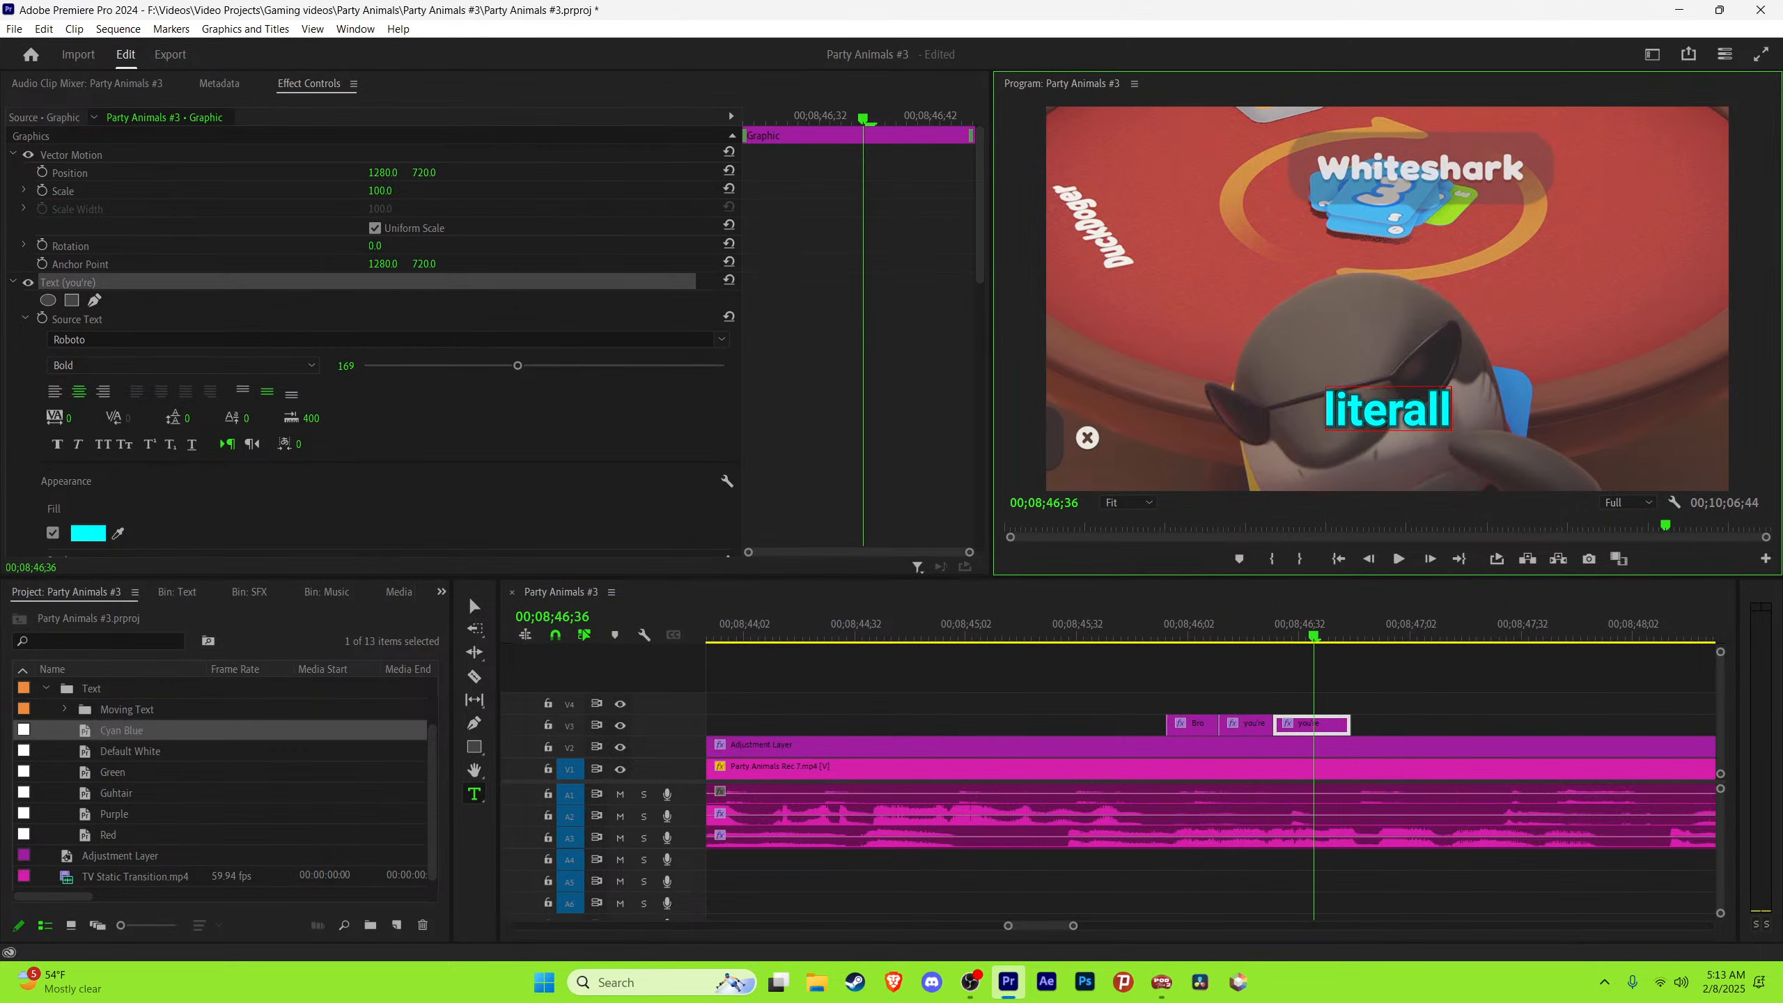
pyautogui.click(1335, 678)
pyautogui.press('v')
# Step: Play back the line and extend the end of the "literally" caption to 00;08;46;52
pyautogui.press('space')
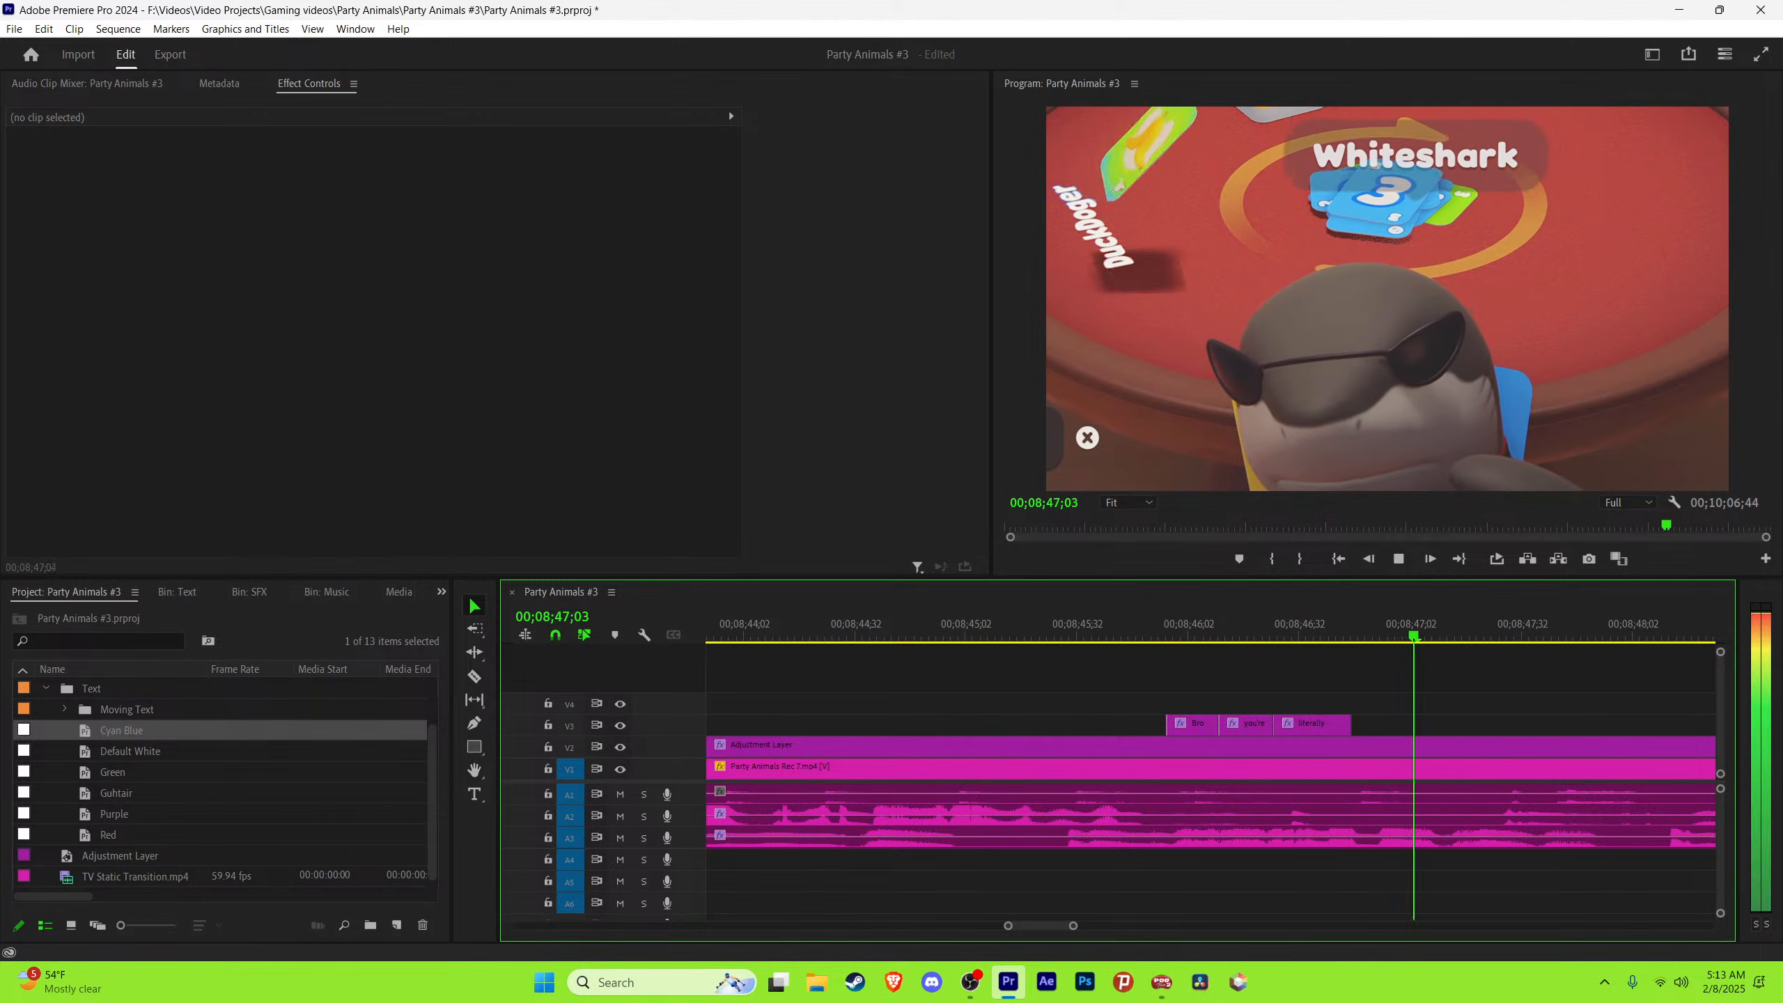
pyautogui.click(1369, 628)
pyautogui.moveTo(1369, 627); pyautogui.dragTo(1373, 627)
pyautogui.click(1338, 728)
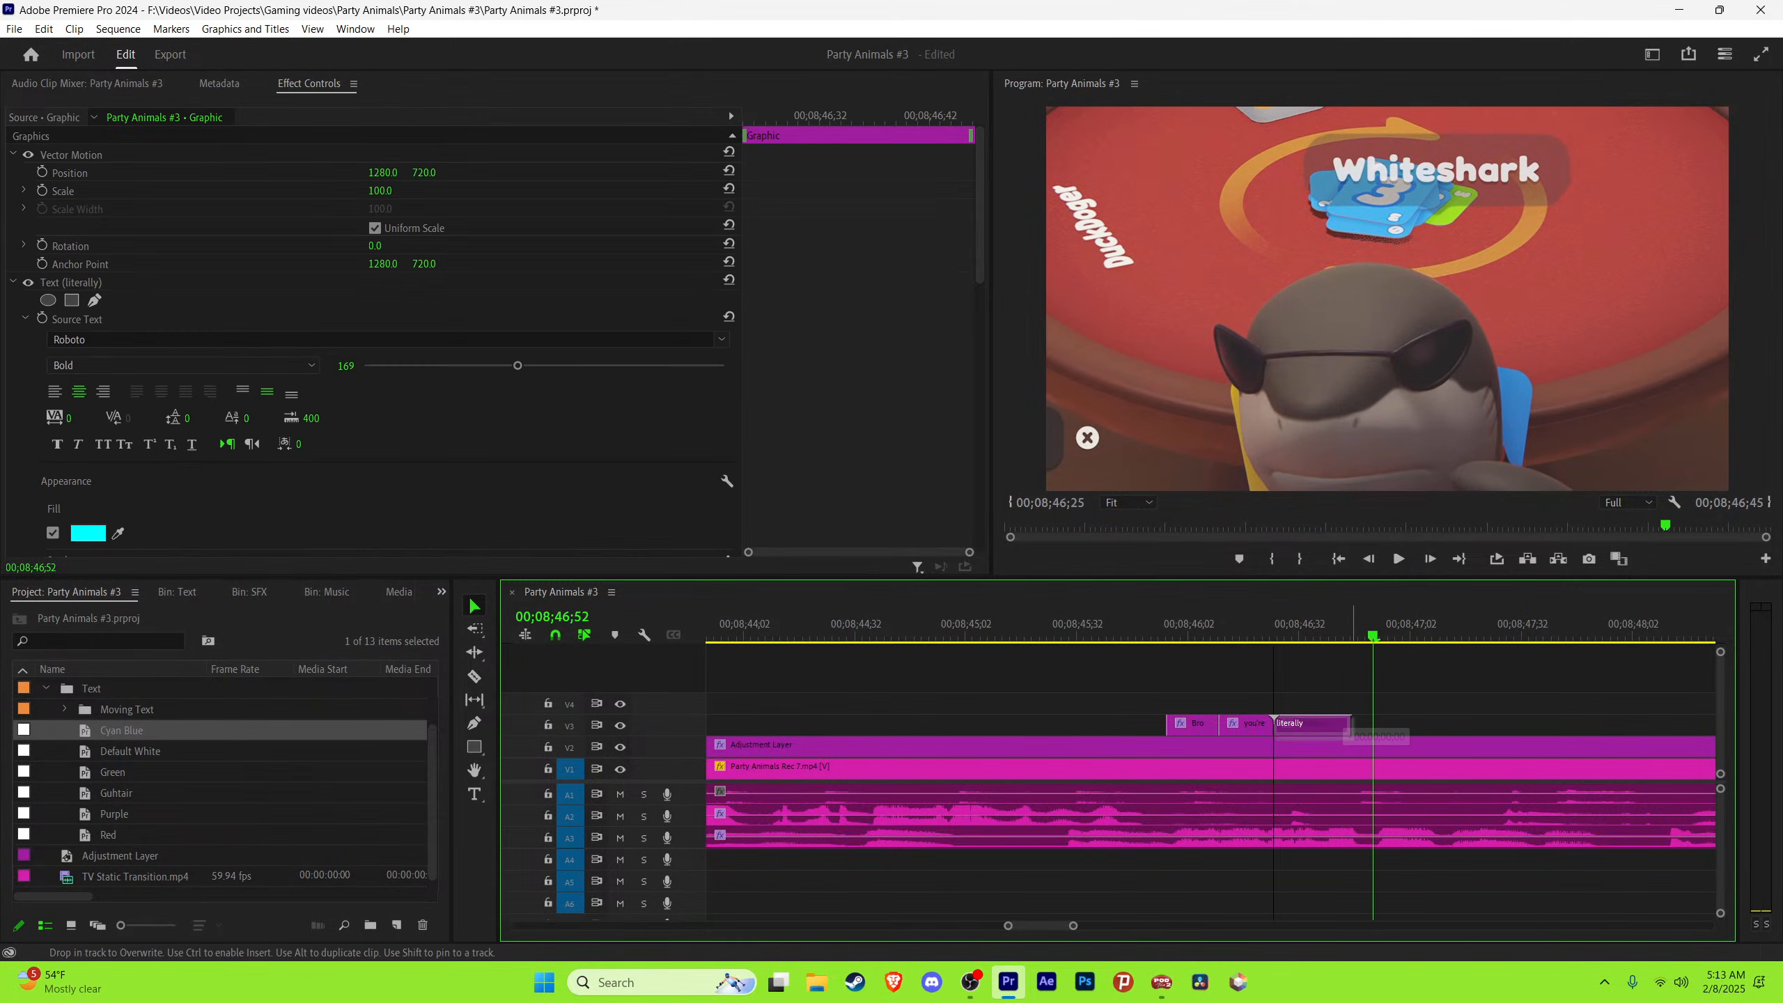
# Step: Duplicate the "literally" caption directly after itself and change the copy's text to "fucking"
pyautogui.moveTo(1350, 727); pyautogui.dragTo(1391, 728)
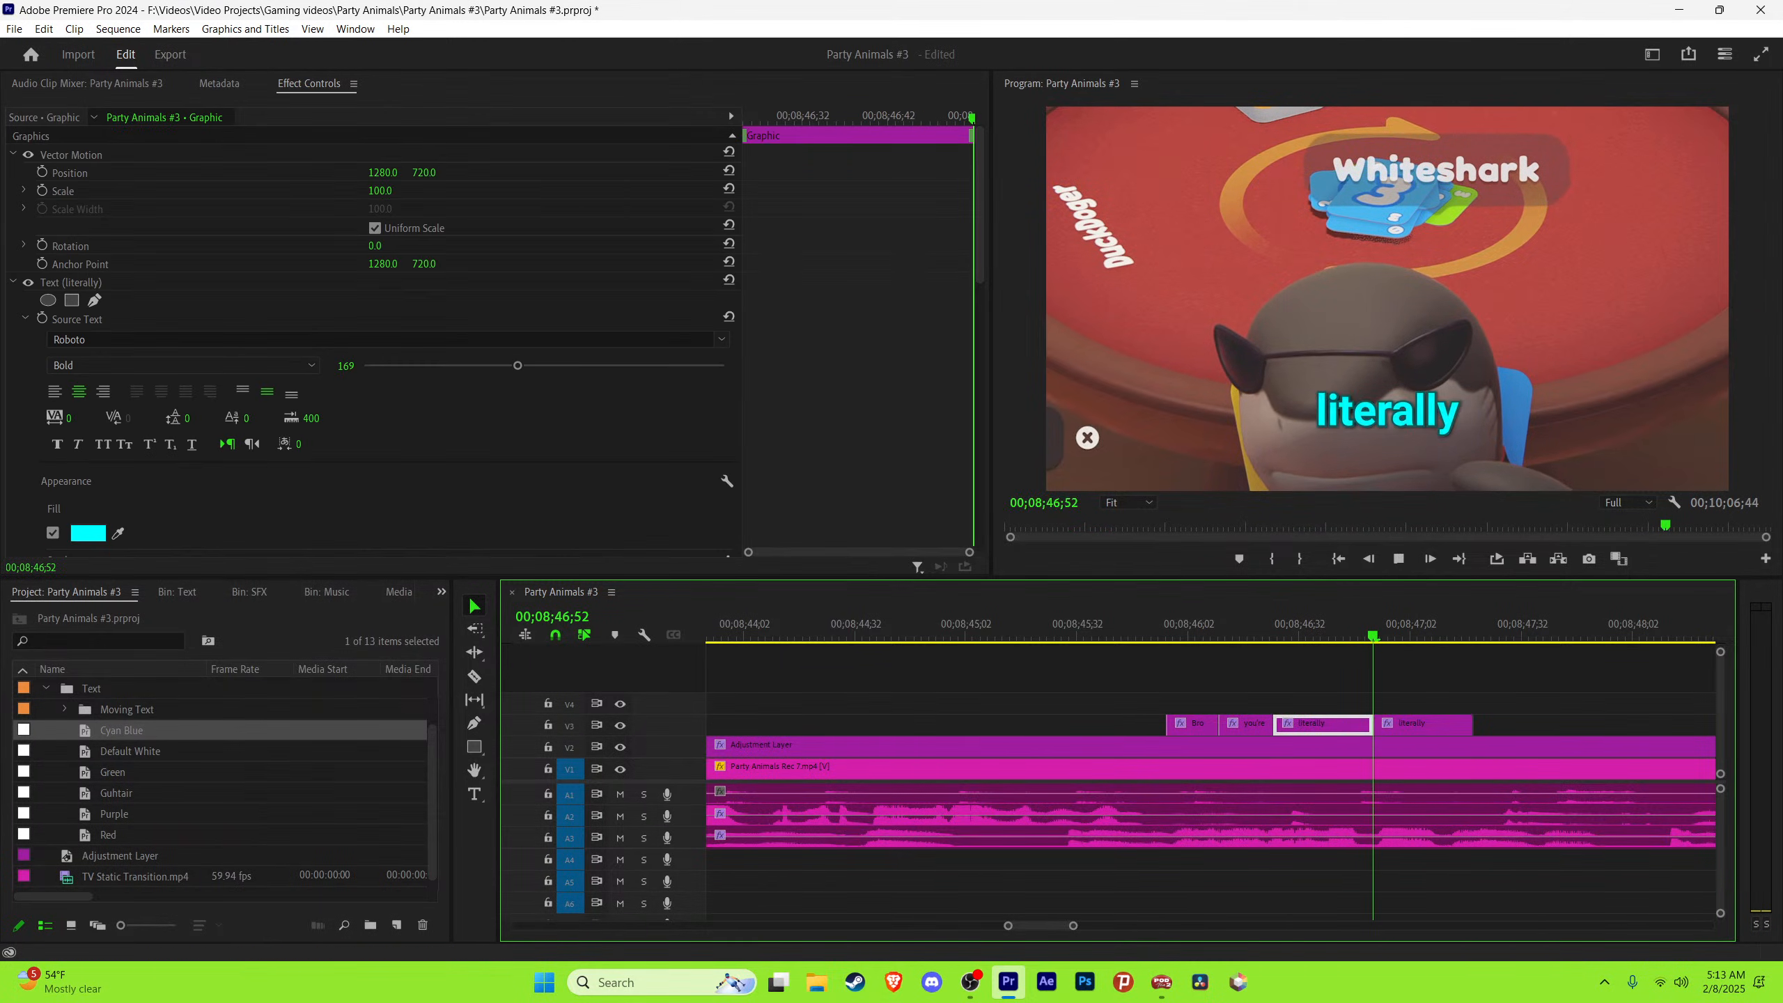
pyautogui.moveTo(1385, 628); pyautogui.dragTo(1400, 627)
pyautogui.click(1447, 432)
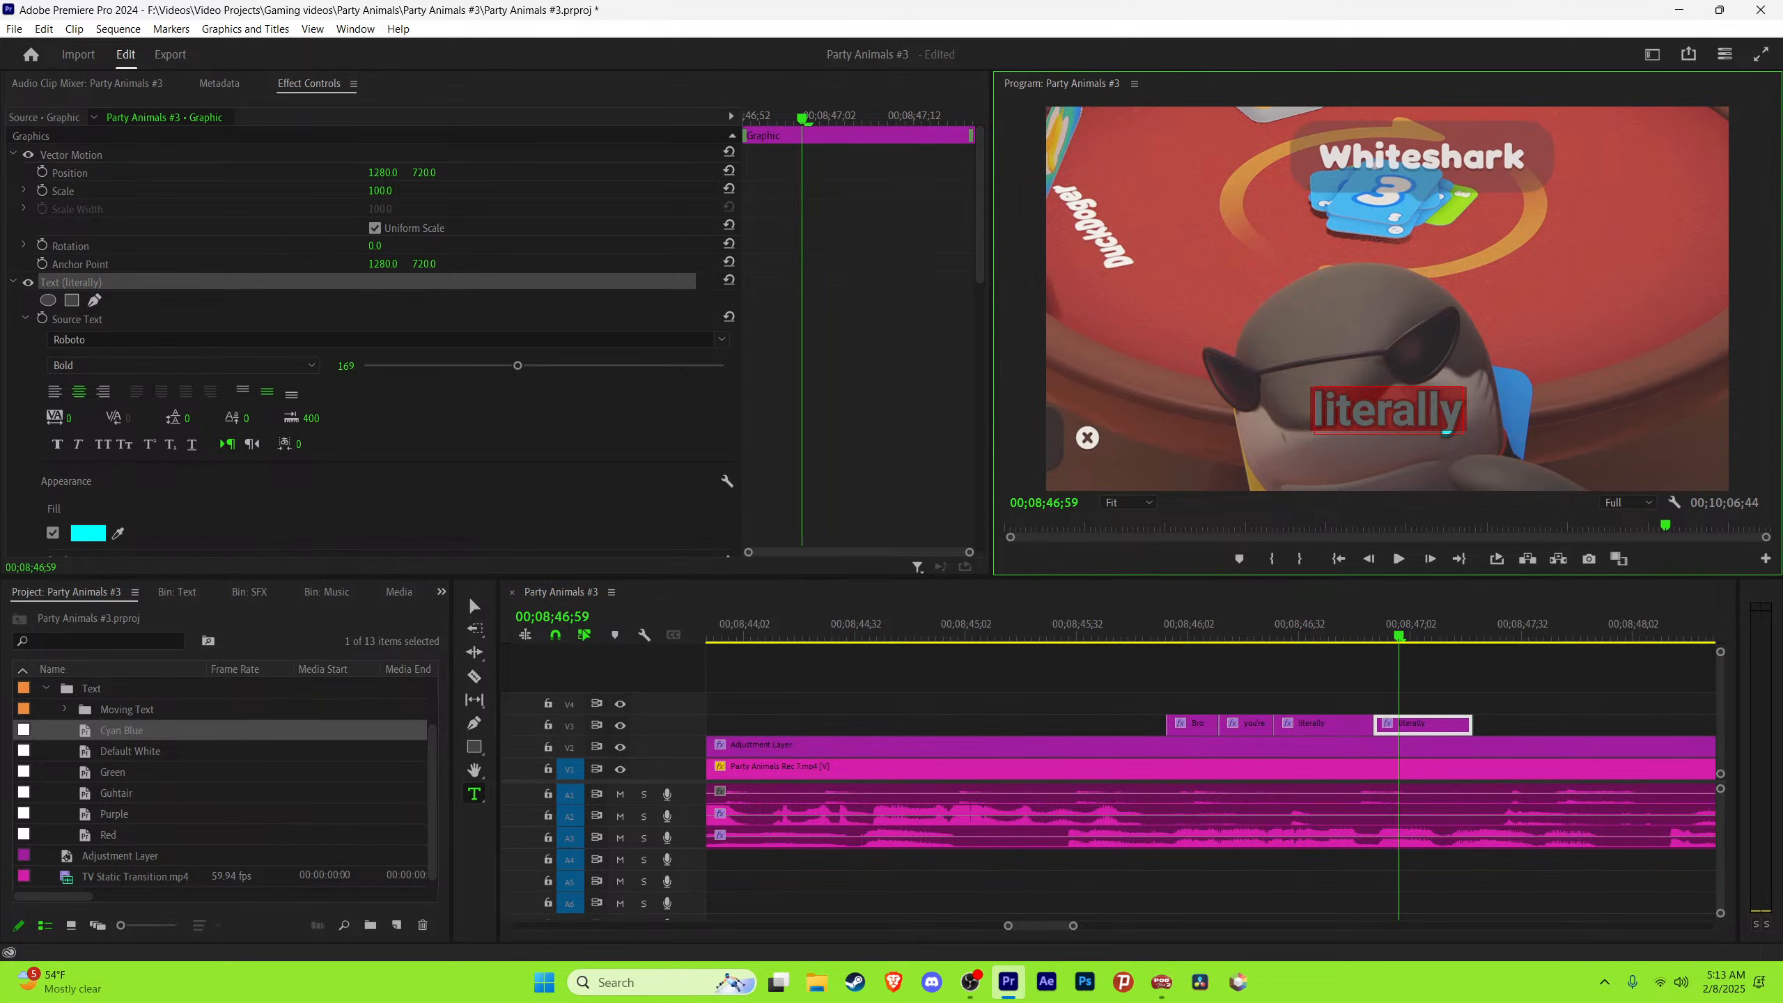
pyautogui.write('fucking')
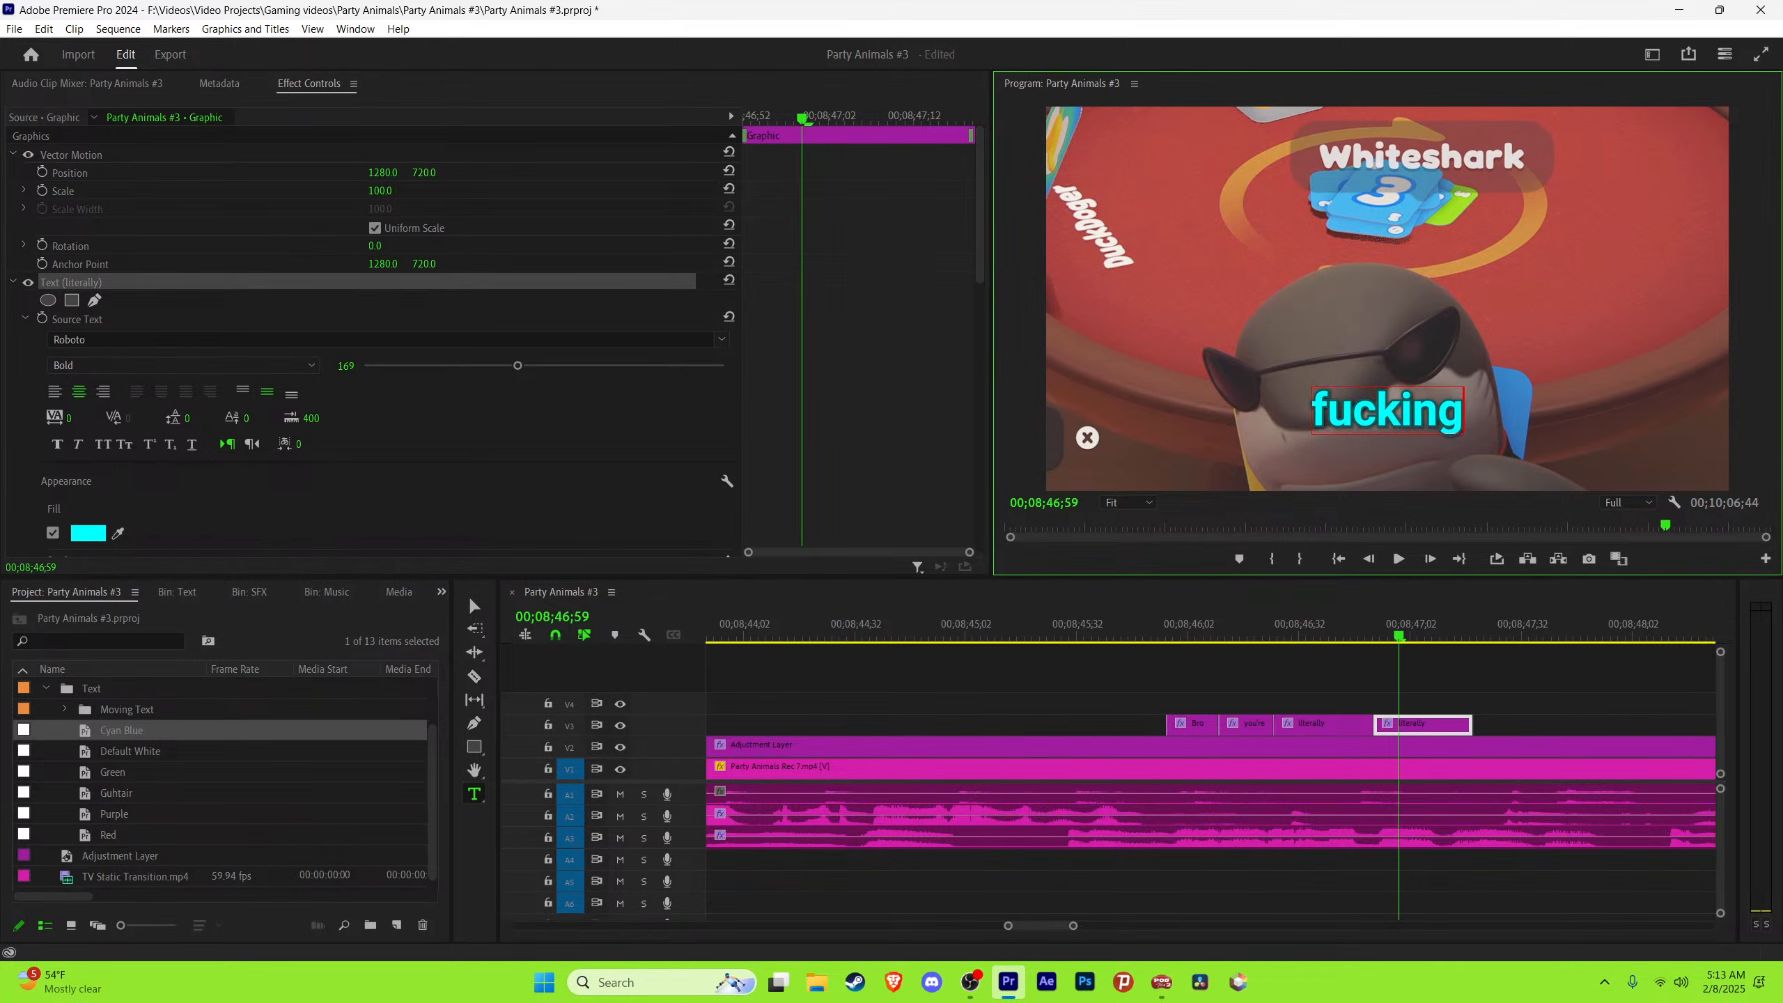
# Step: Duplicate the "fucking" caption at about 00;08;47;23, with the original extended up to it, and change the copy's text to the spoken first name
pyautogui.click(1479, 671)
pyautogui.press('space')
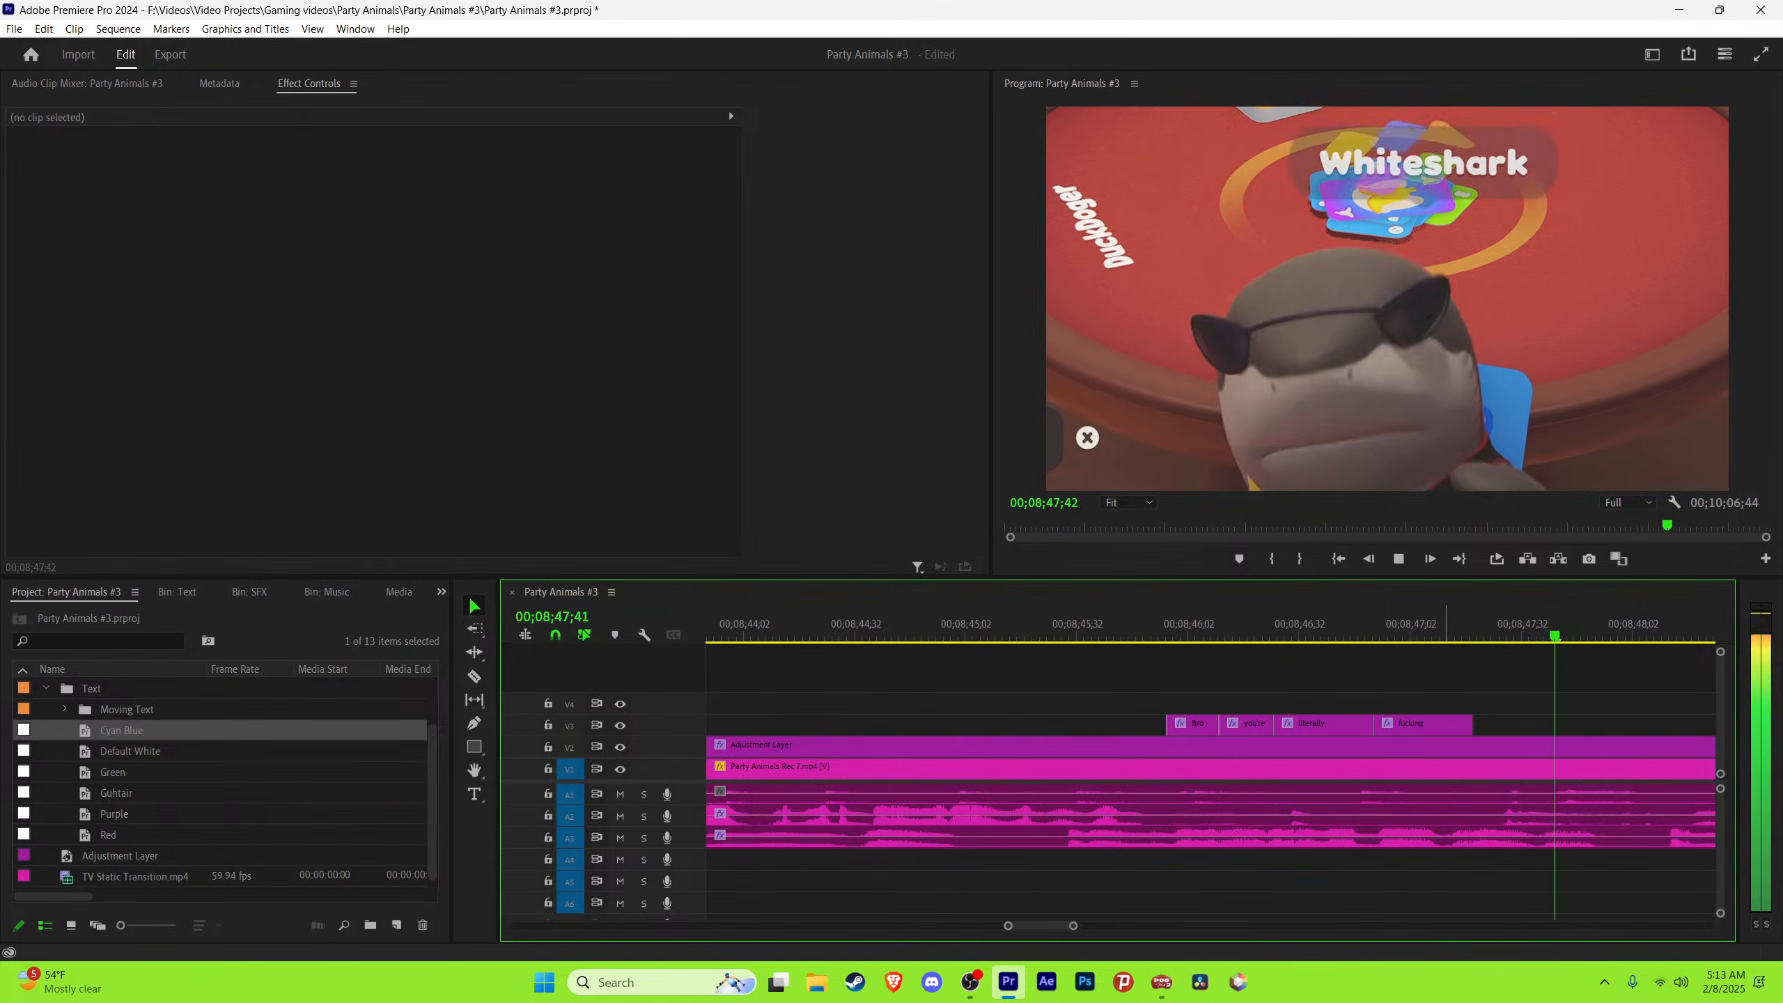
pyautogui.click(1469, 623)
pyautogui.moveTo(1469, 634)
pyautogui.mouseDown()
pyautogui.moveTo(1529, 635)
pyautogui.moveTo(1488, 635)
pyautogui.mouseUp()
pyautogui.moveTo(1376, 724); pyautogui.dragTo(1561, 726)
pyautogui.click(1525, 634)
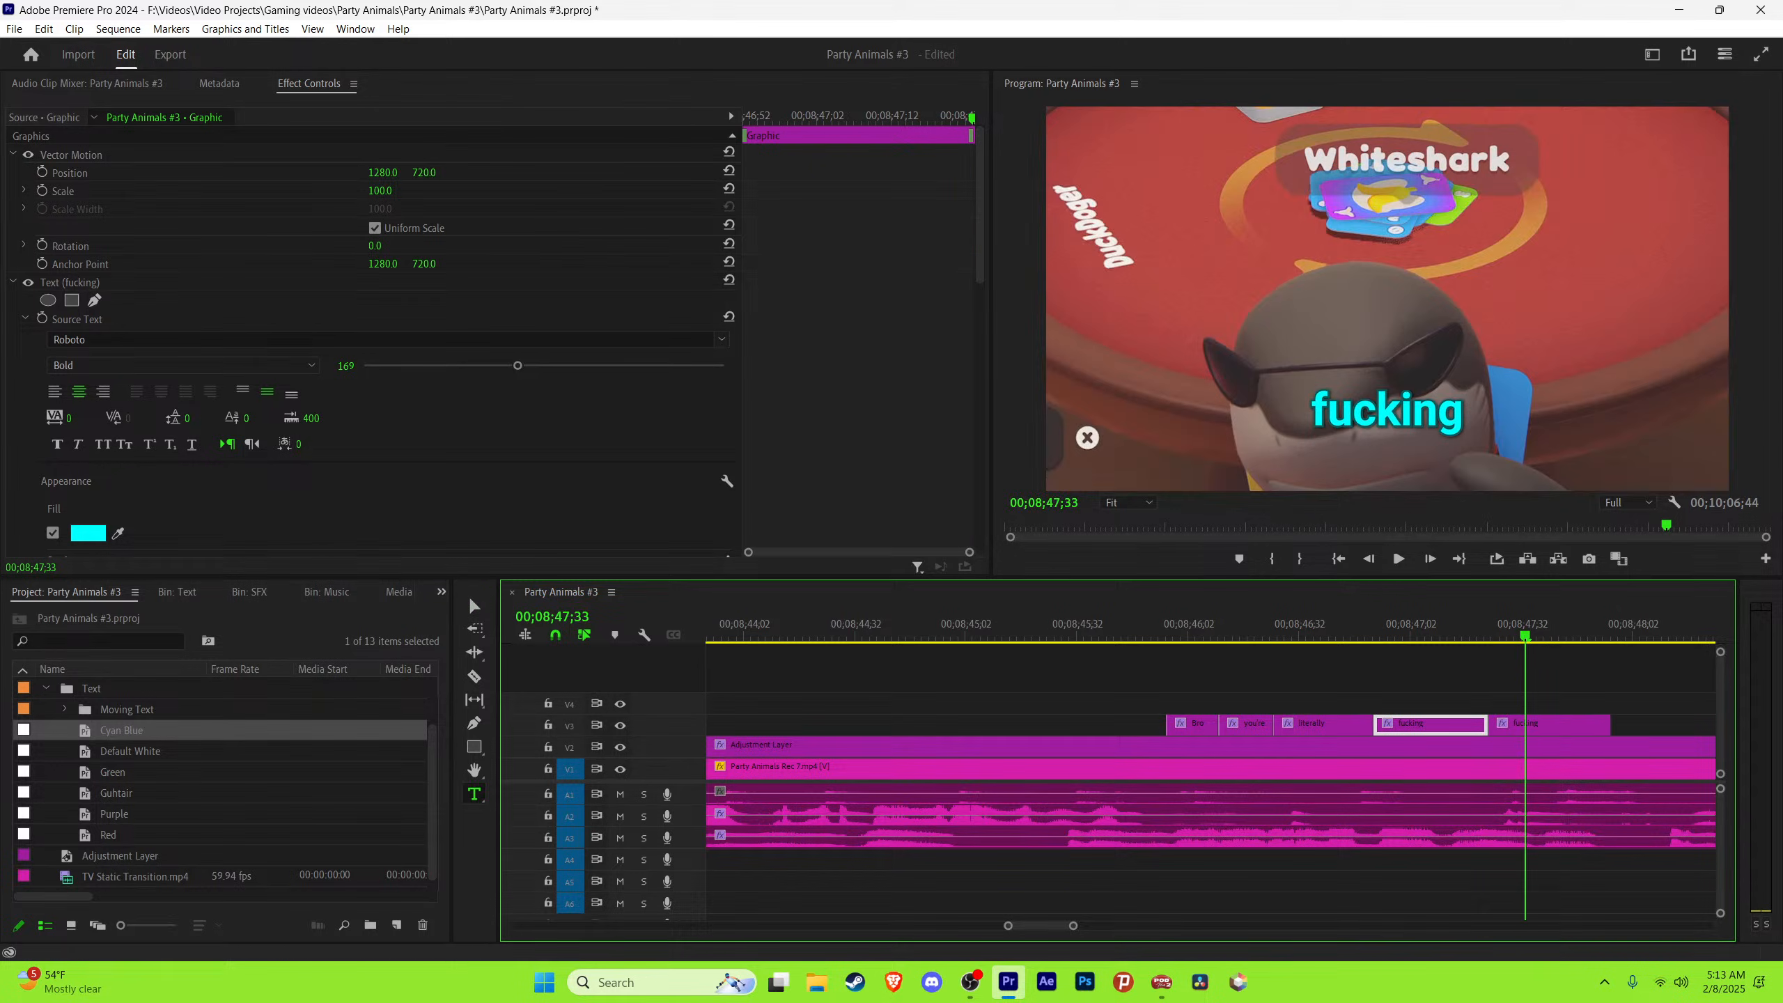
pyautogui.click(1450, 427)
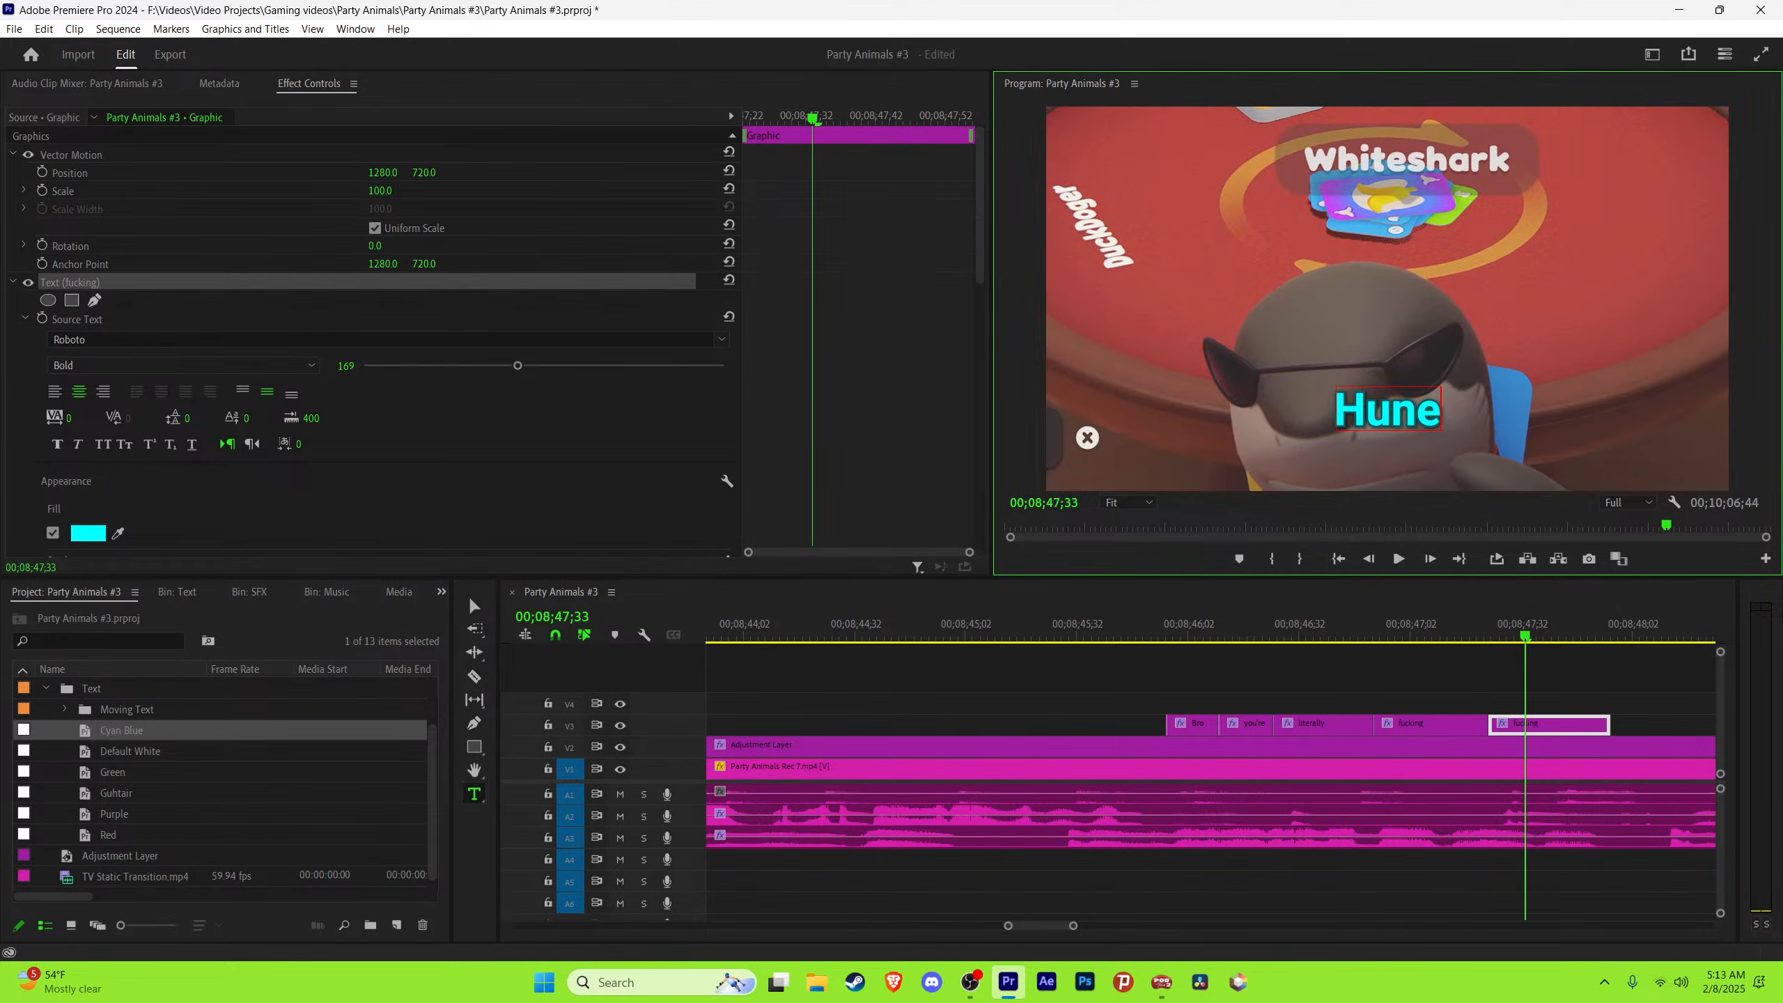
pyautogui.click(1631, 695)
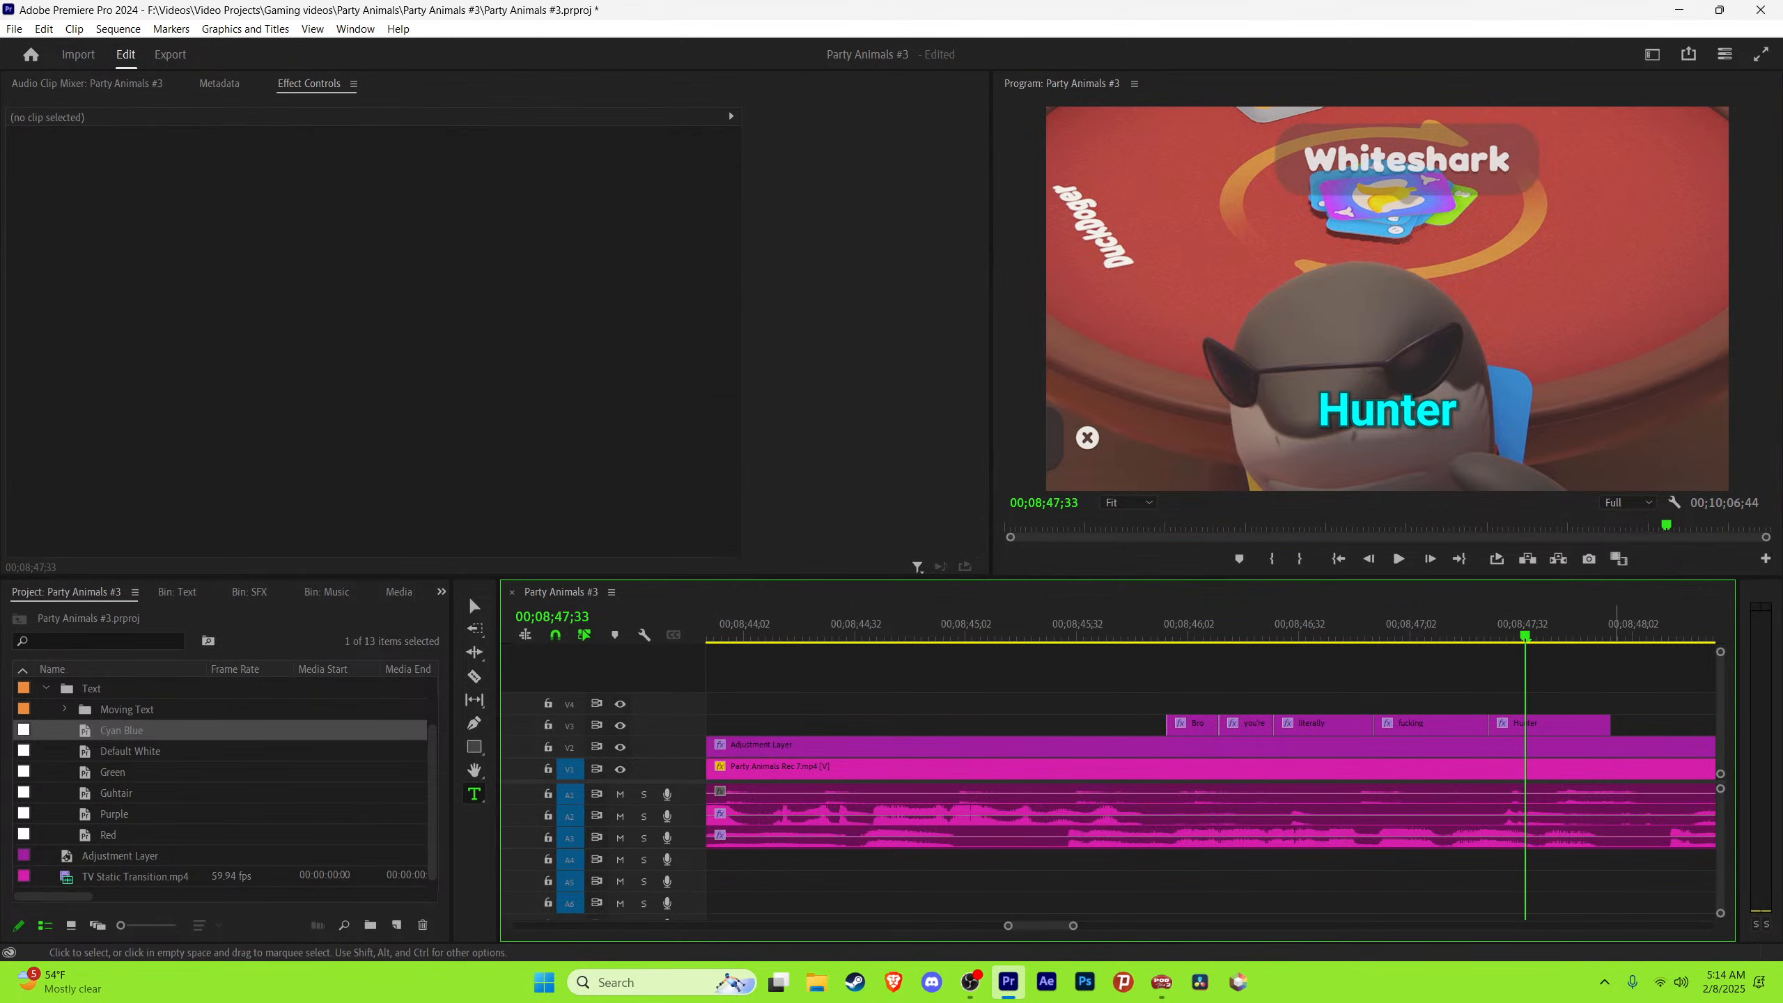
# Step: Play back the end of the finished cyan-blue line and save the project
pyautogui.press('space')
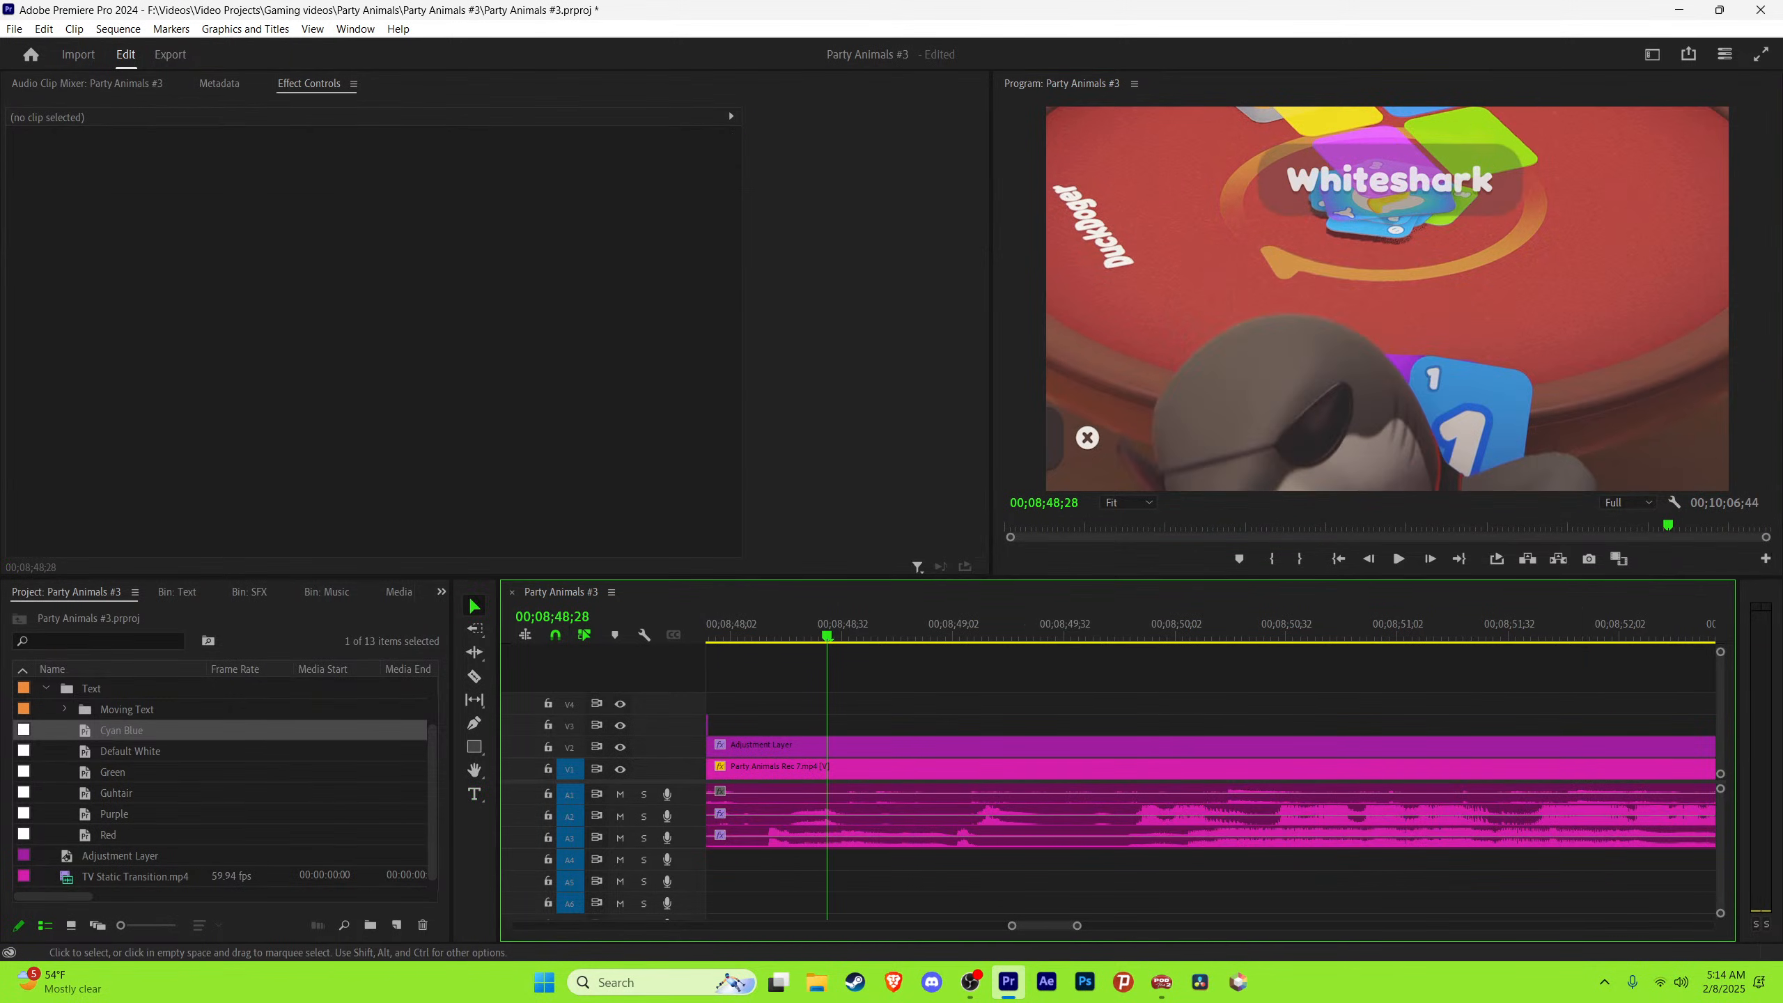
pyautogui.moveTo(890, 623); pyautogui.dragTo(883, 624)
pyautogui.moveTo(889, 726); pyautogui.dragTo(883, 727)
pyautogui.press('space')
pyautogui.press('-')
pyautogui.press('-')
pyautogui.hotkey('ctrl', 's')
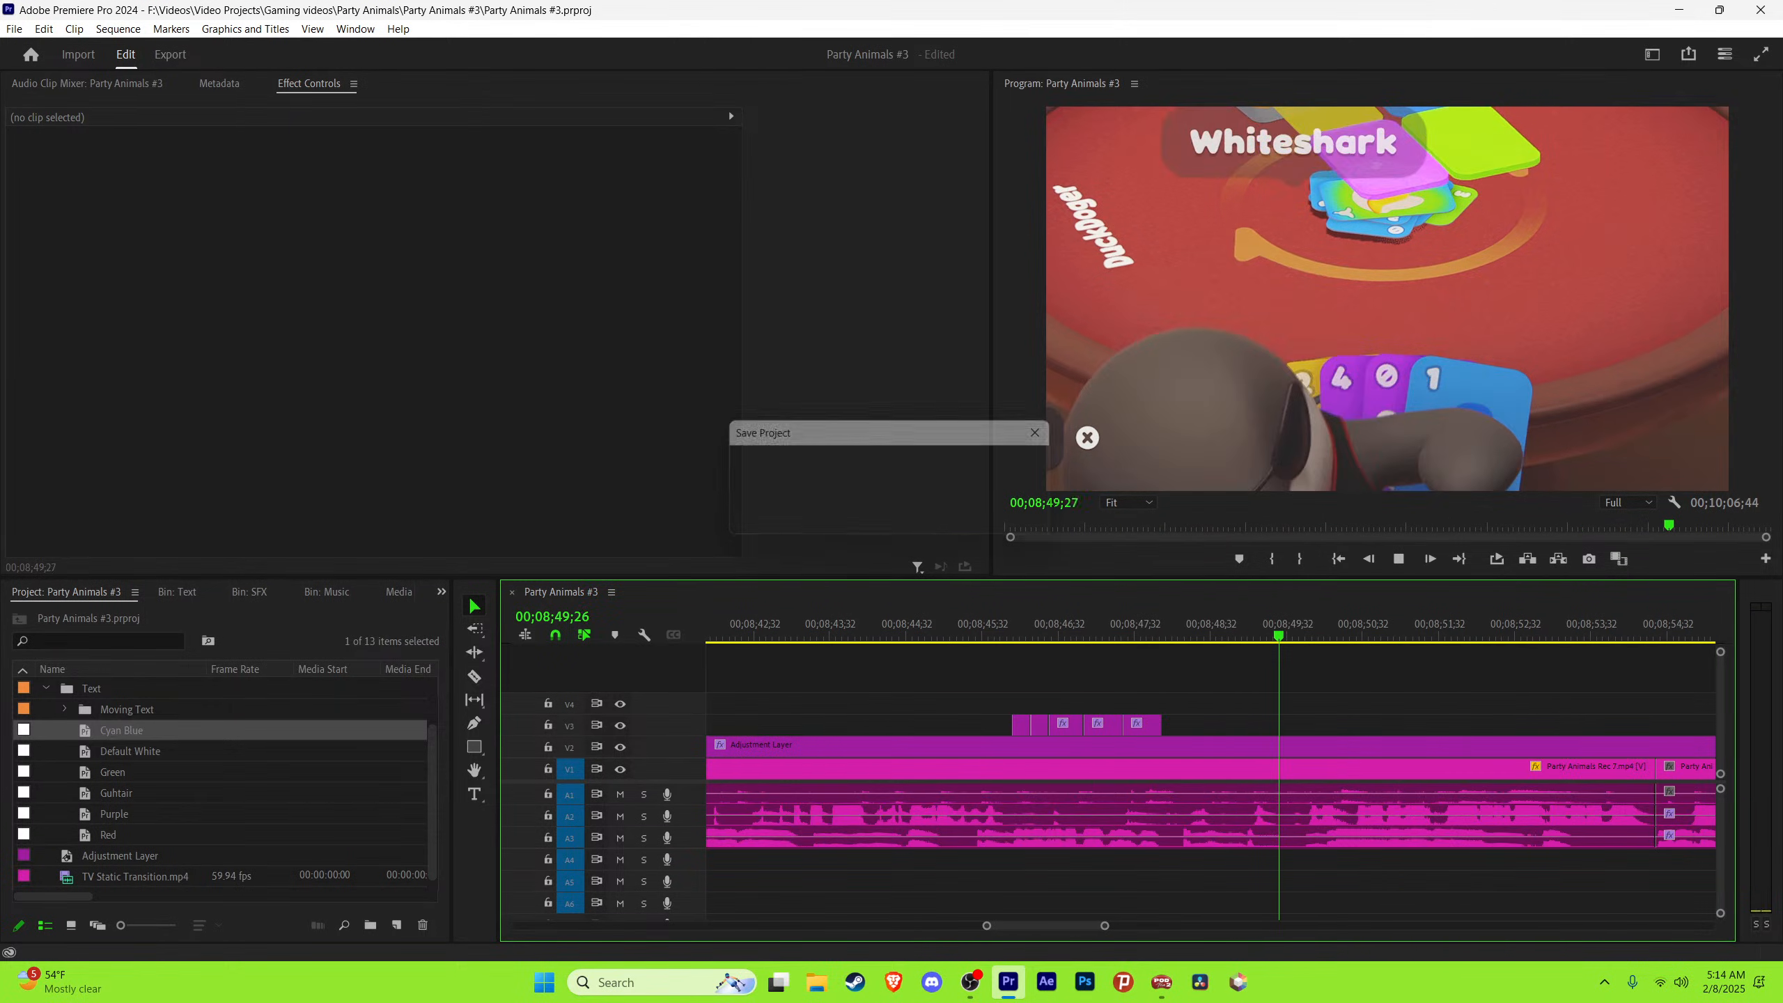
# Step: Play on to find the next line to caption, return the playhead to the cut at 00;08;59;25 and save the project
pyautogui.press('-')
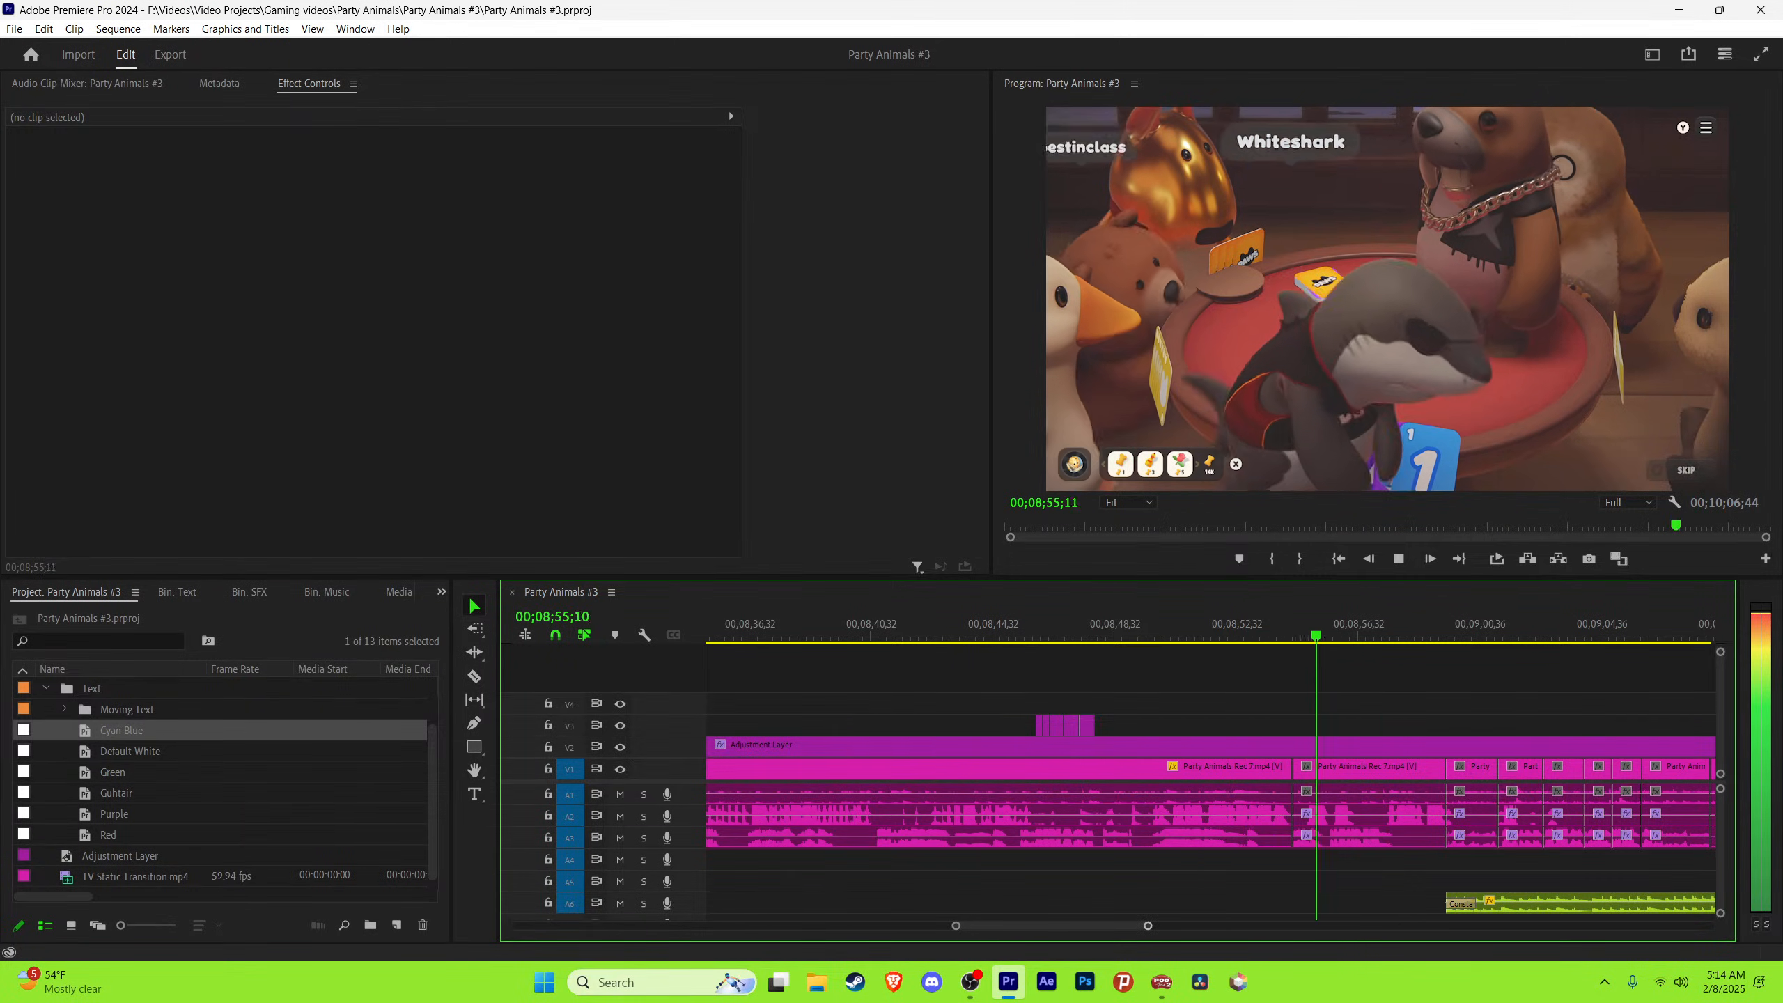
pyautogui.press('=')
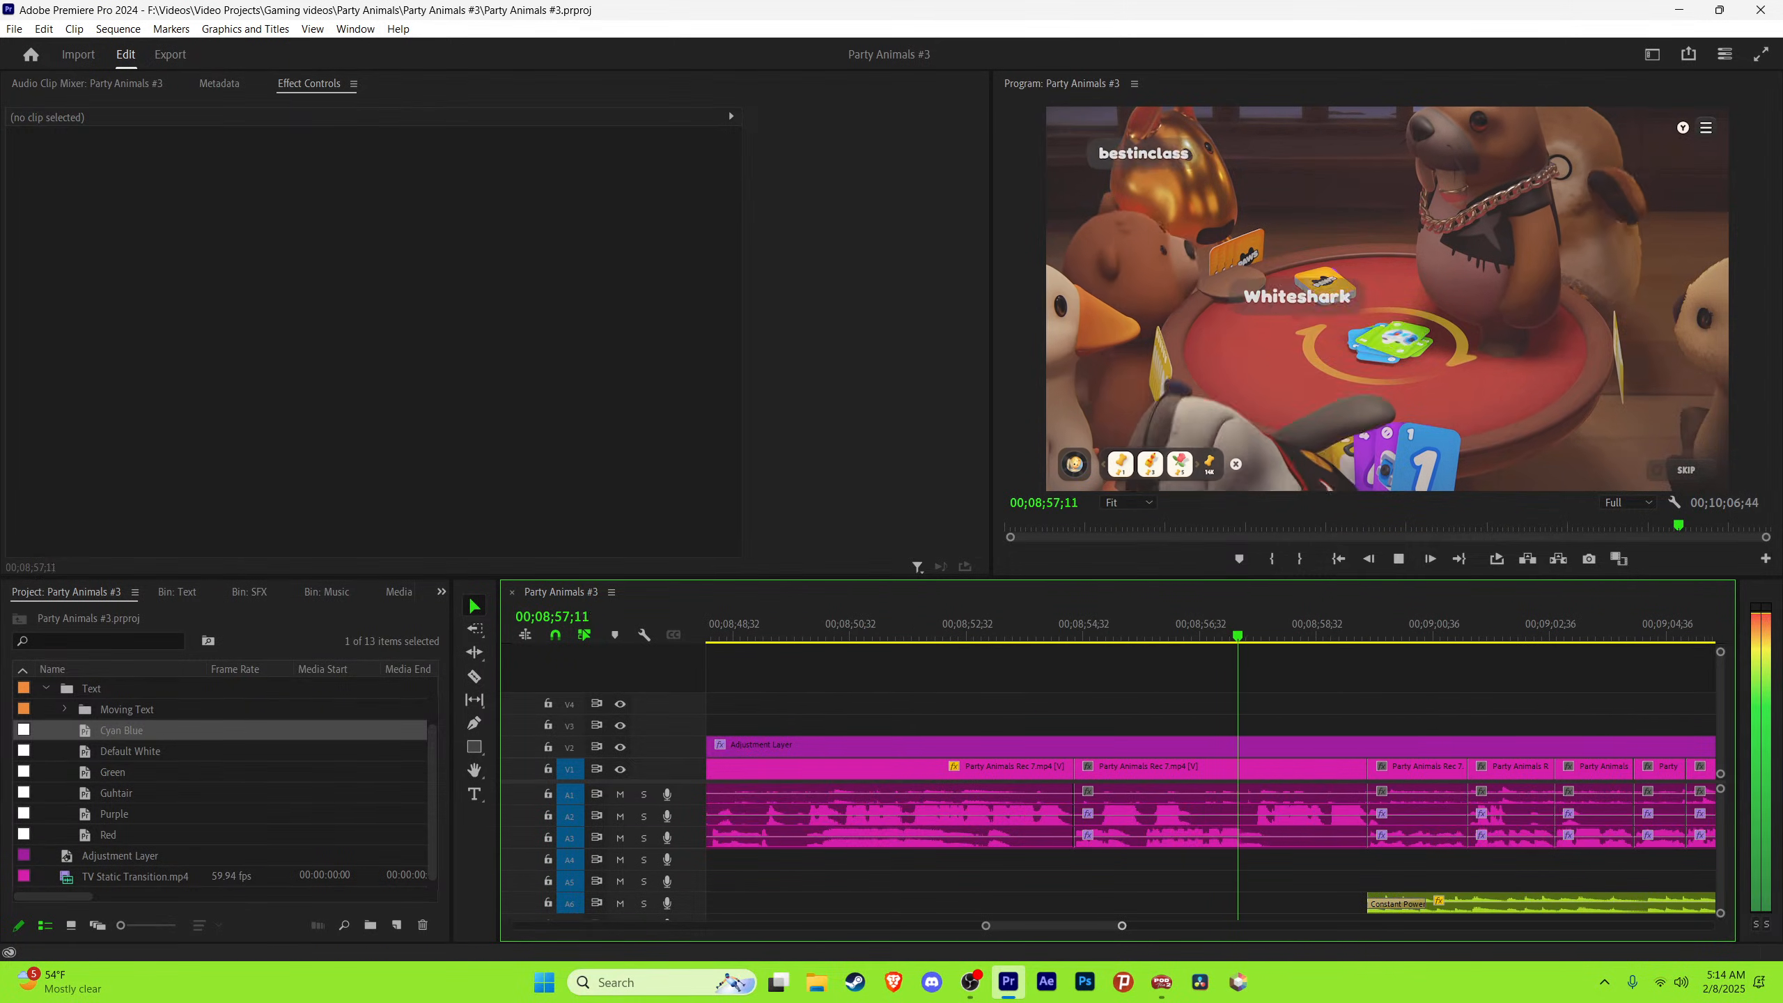
pyautogui.press('-')
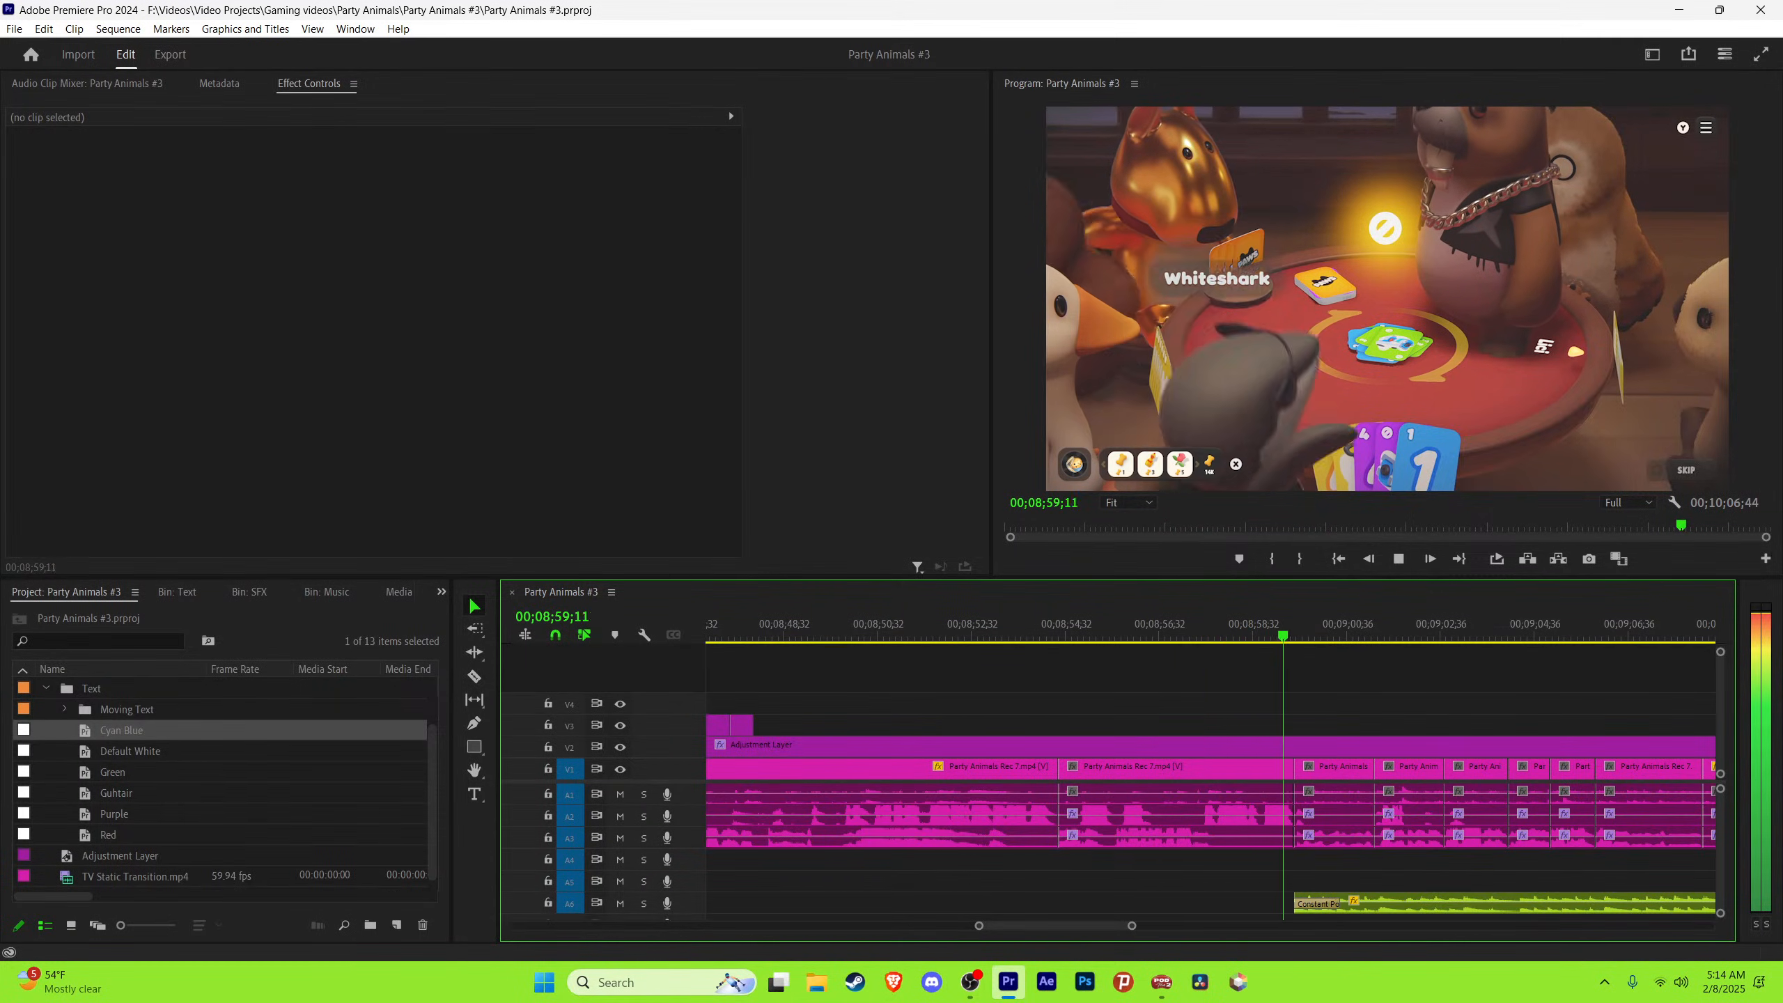
pyautogui.press('-')
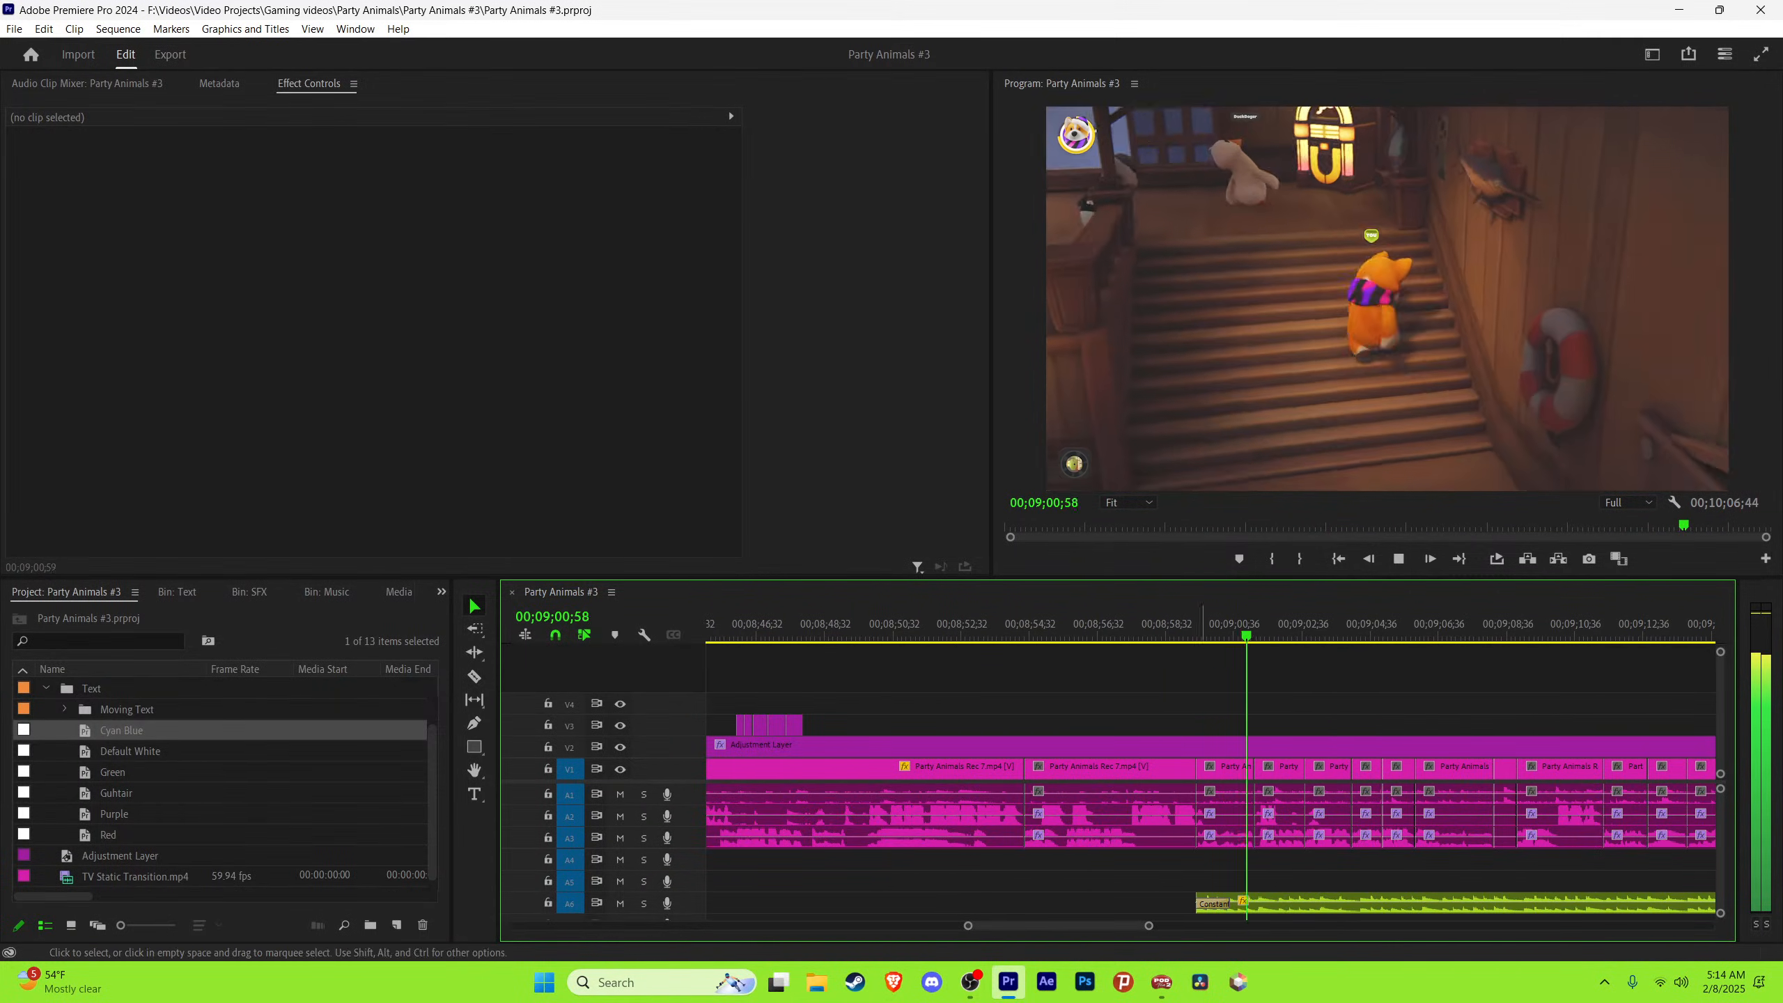
pyautogui.hotkey('ctrl', 's')
pyautogui.click(1225, 770)
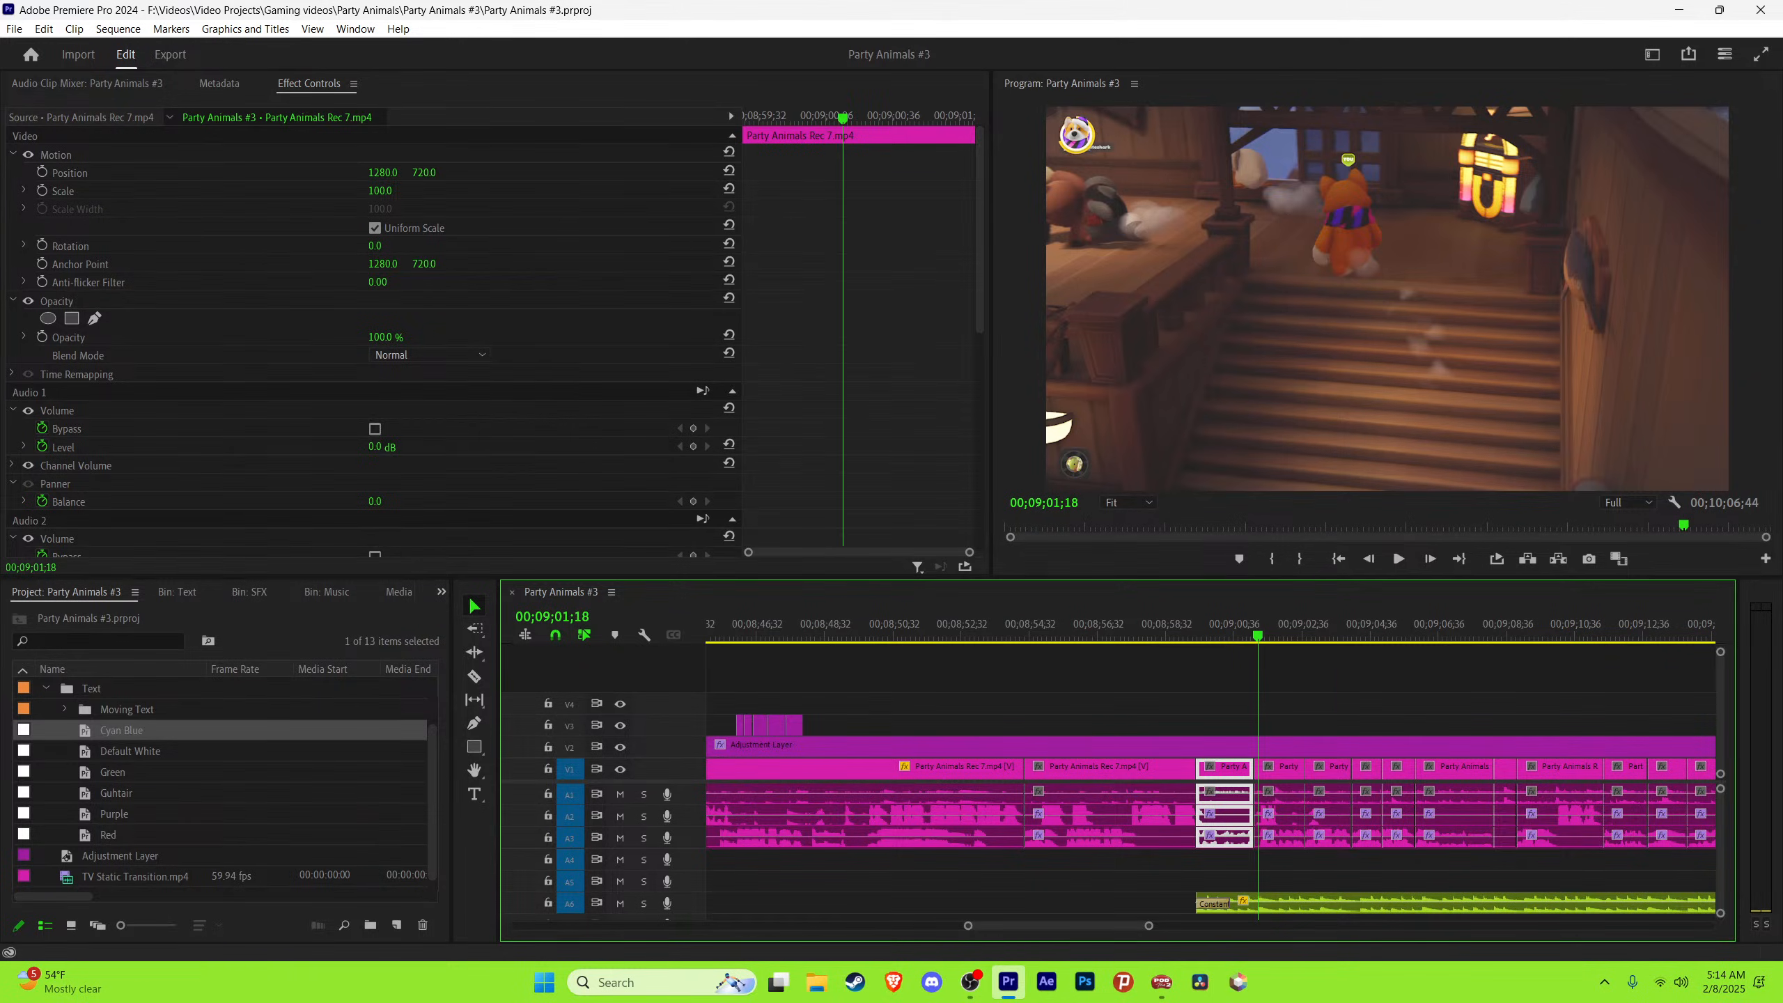
pyautogui.press('Up')
pyautogui.press('Up')
pyautogui.press('space')
pyautogui.press('space')
pyautogui.press('Up')
pyautogui.hotkey('shift', '5')
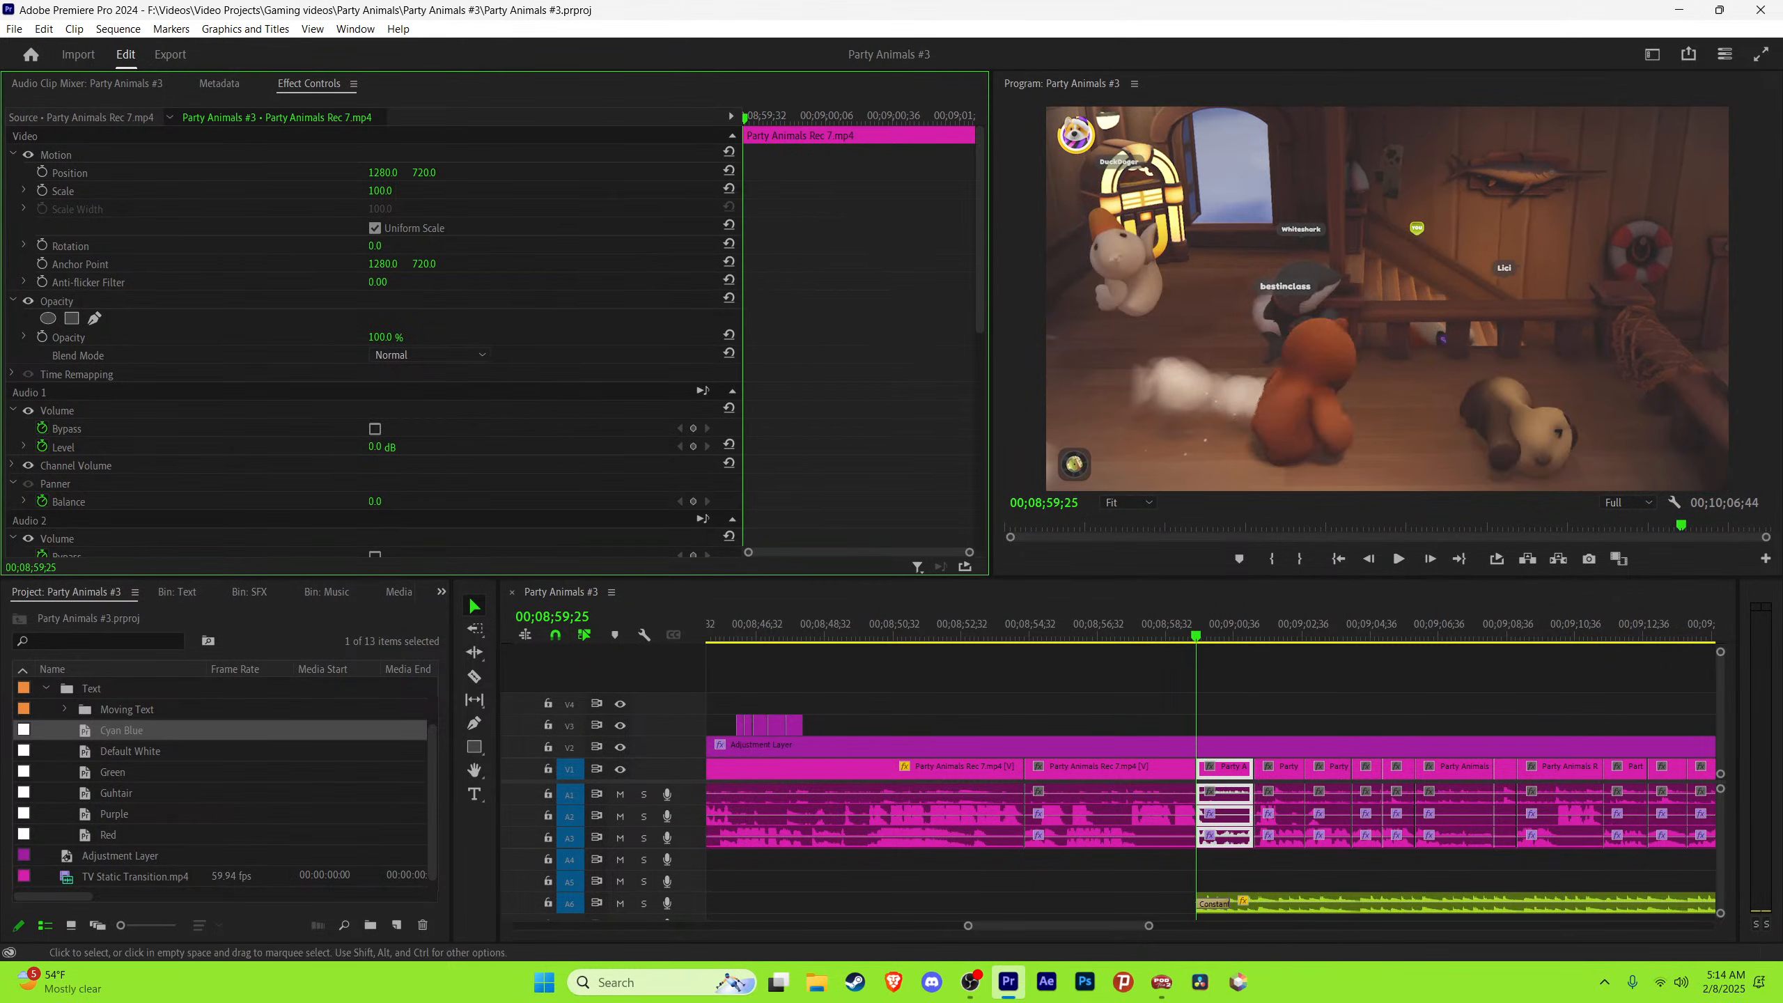
pyautogui.hotkey('ctrl', 's')
# Step: Paste the copied white caption at 00;08;59;25 and apply the Red text style to it
pyautogui.hotkey('shift', '3')
pyautogui.press('=')
pyautogui.click(1265, 685)
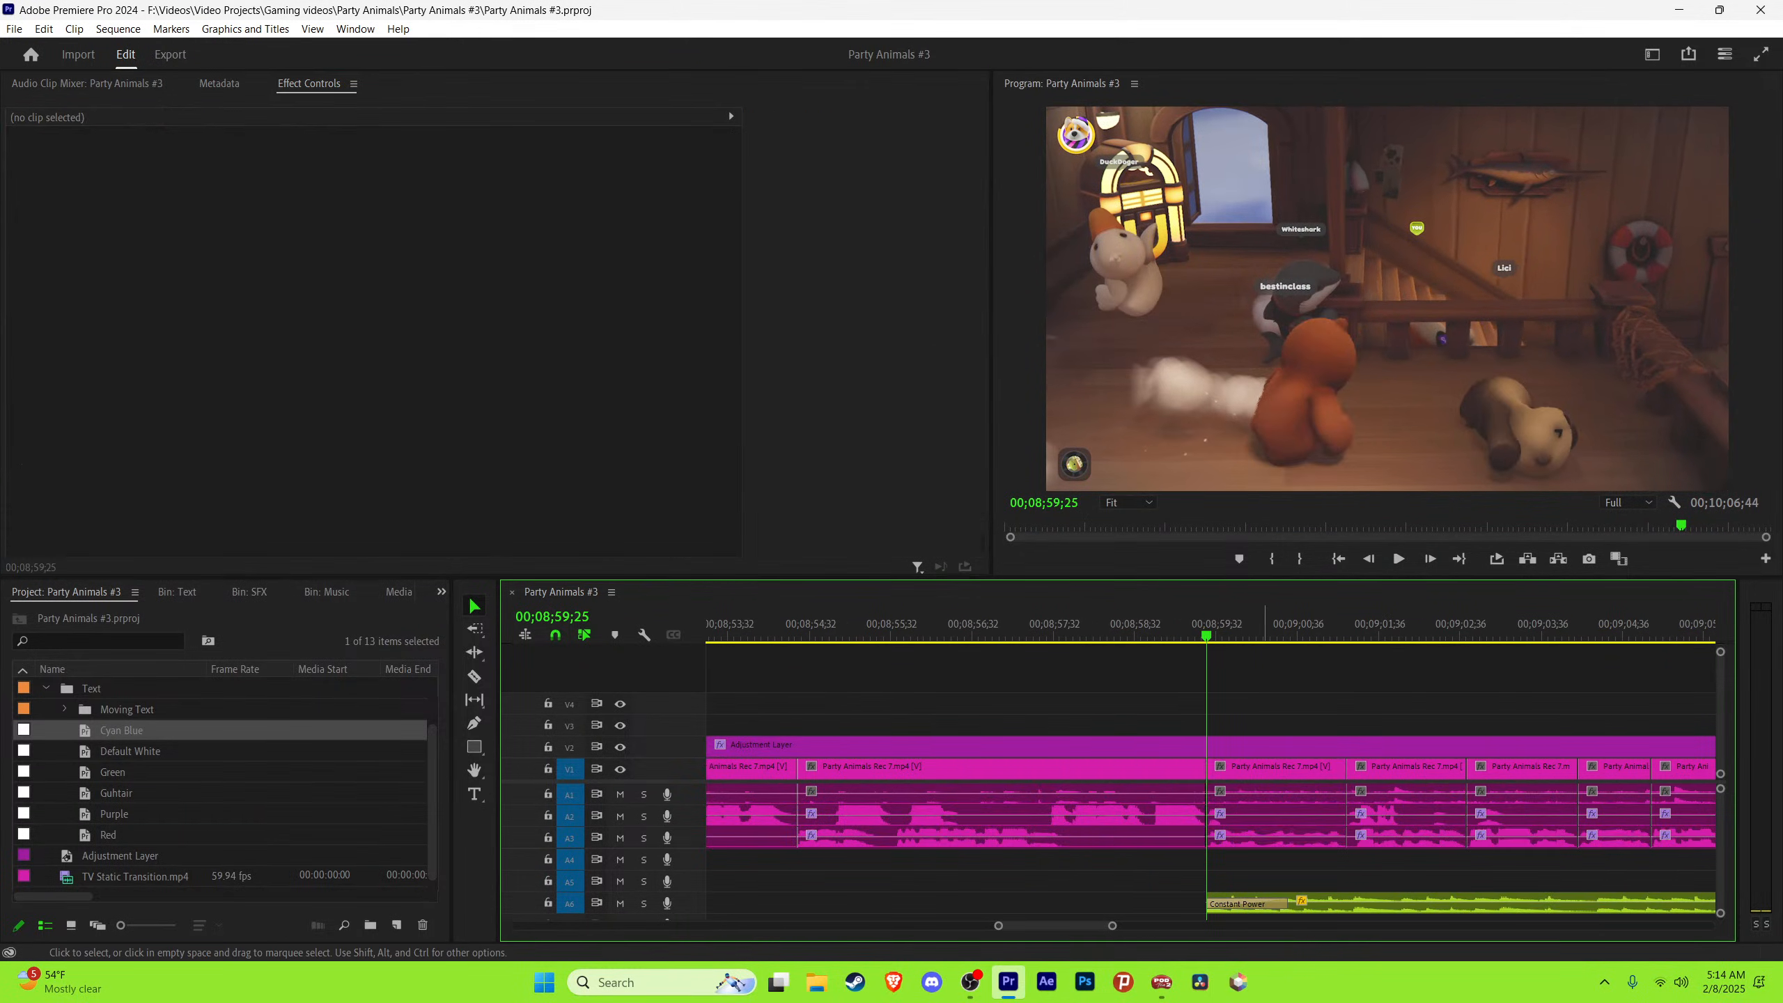
pyautogui.hotkey('ctrl', 'v')
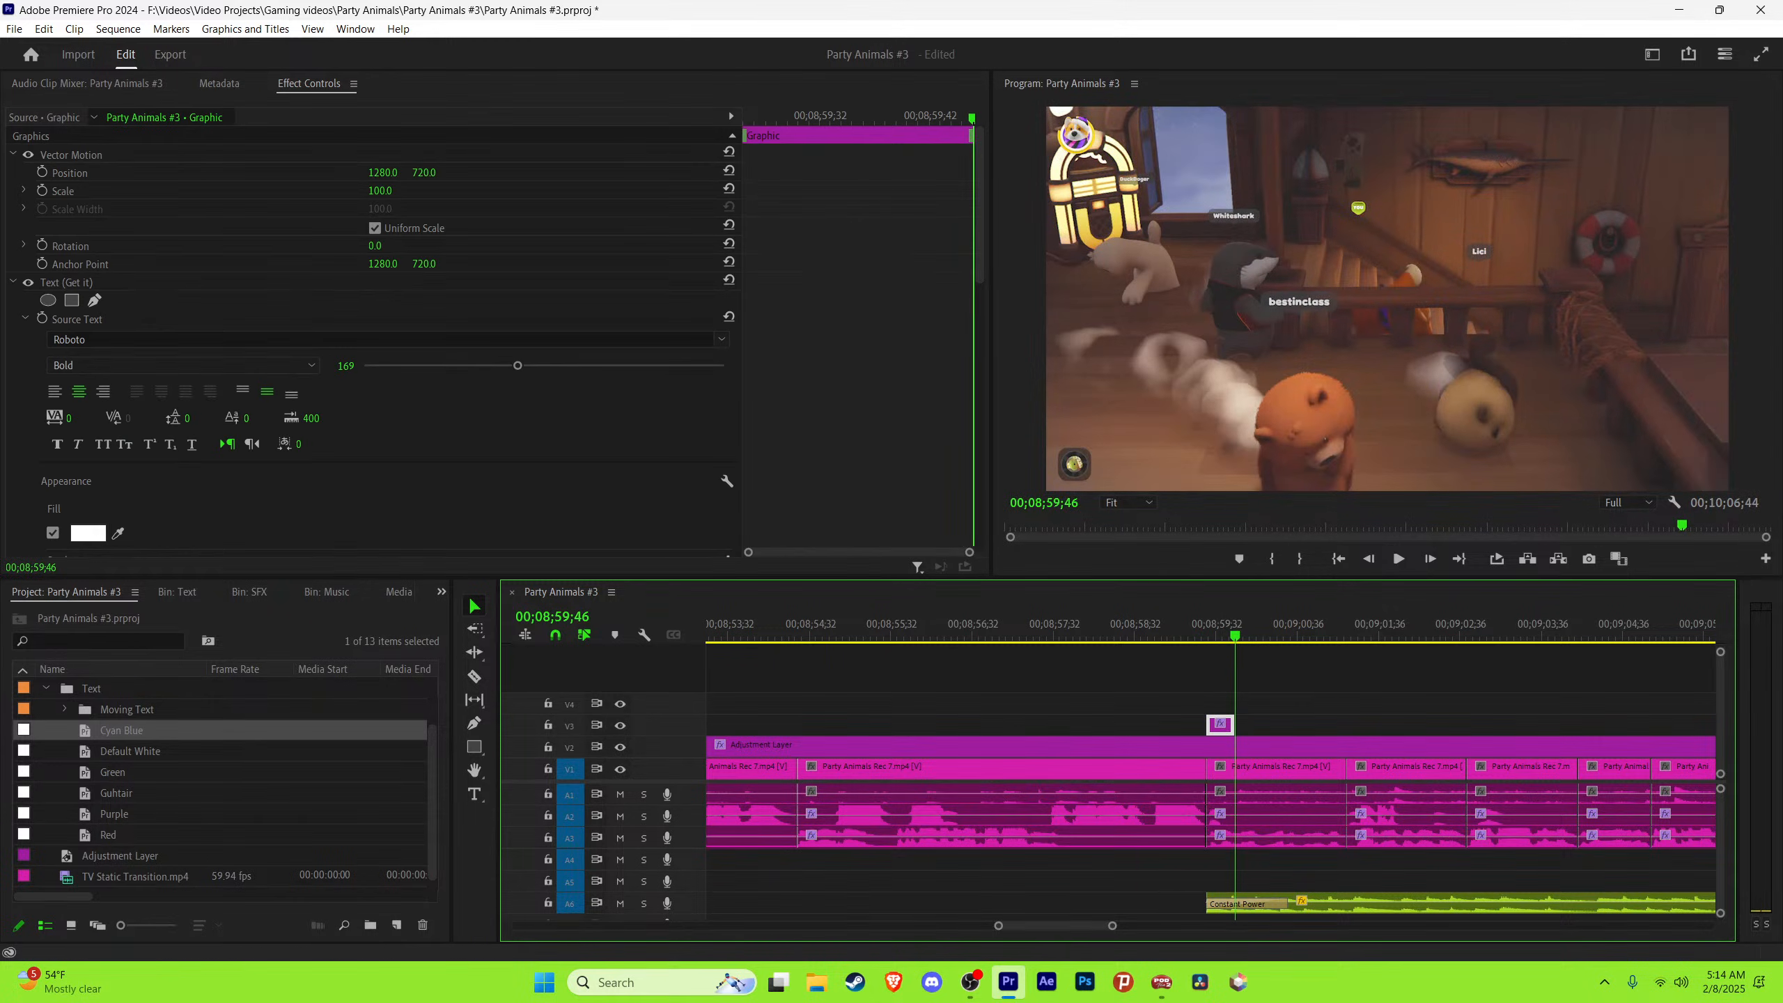
pyautogui.click(108, 835)
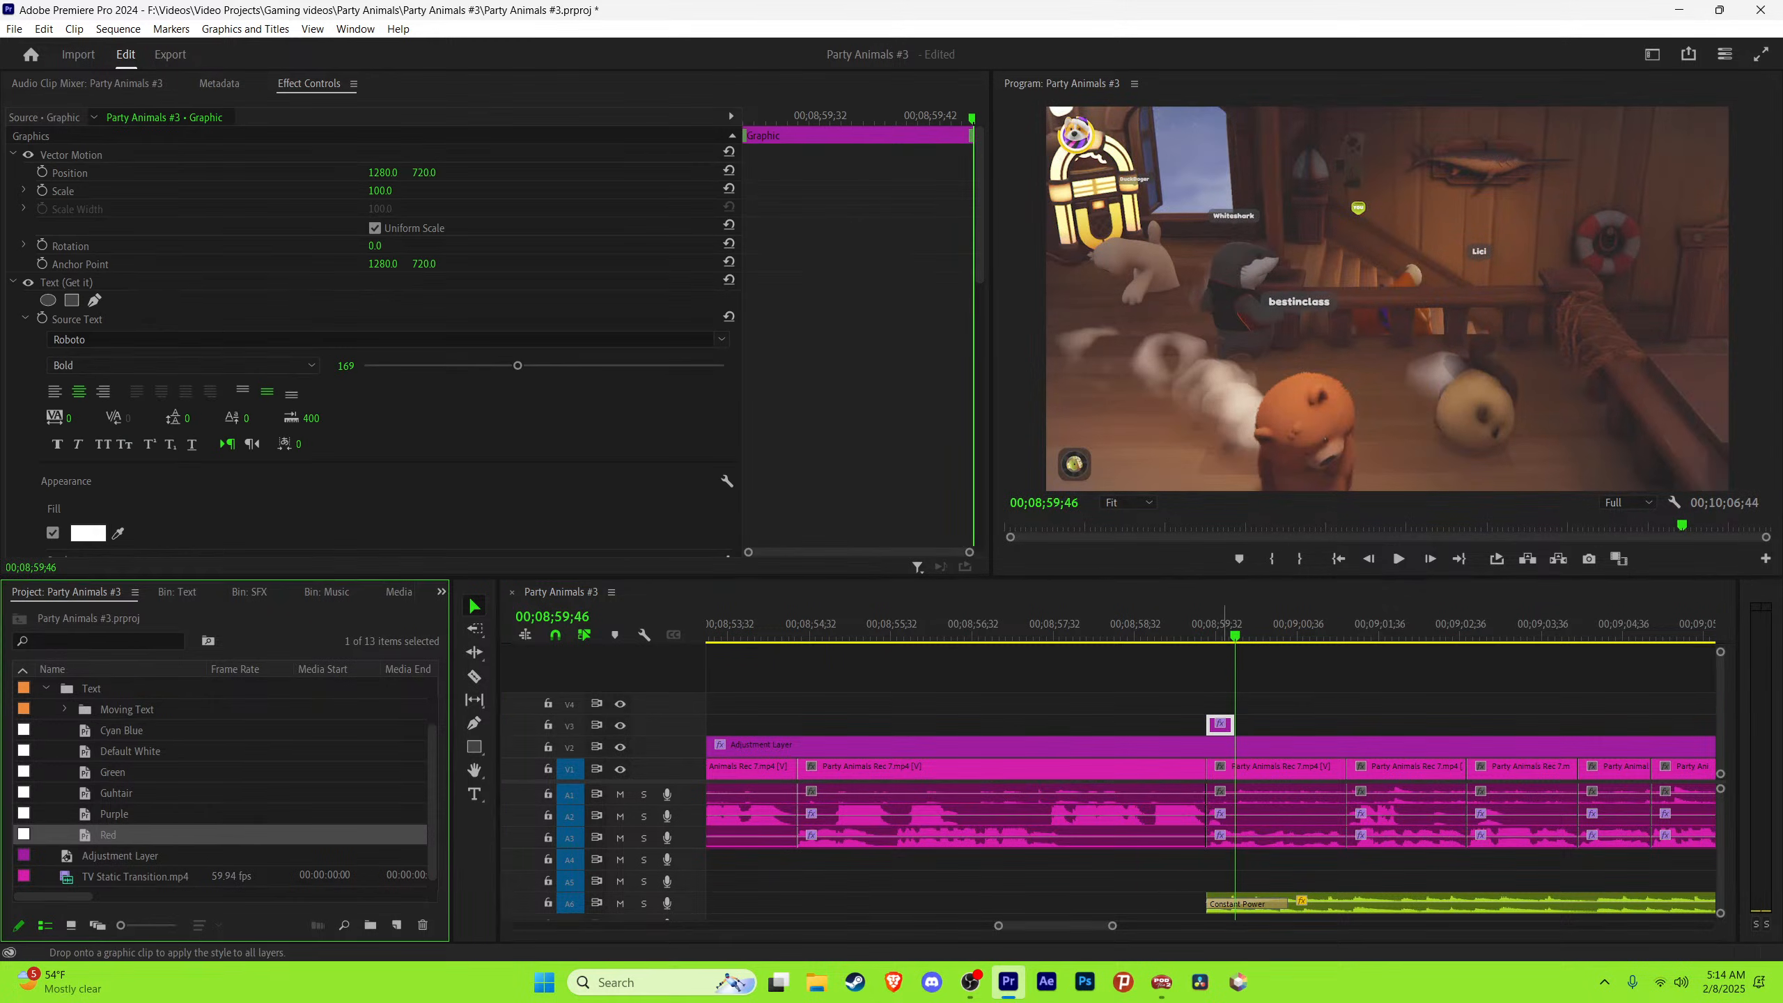
pyautogui.moveTo(108, 835); pyautogui.dragTo(1224, 726)
# Step: Change the red caption's text to "Hit my wife"
pyautogui.click(1221, 624)
pyautogui.doubleClick(1388, 410)
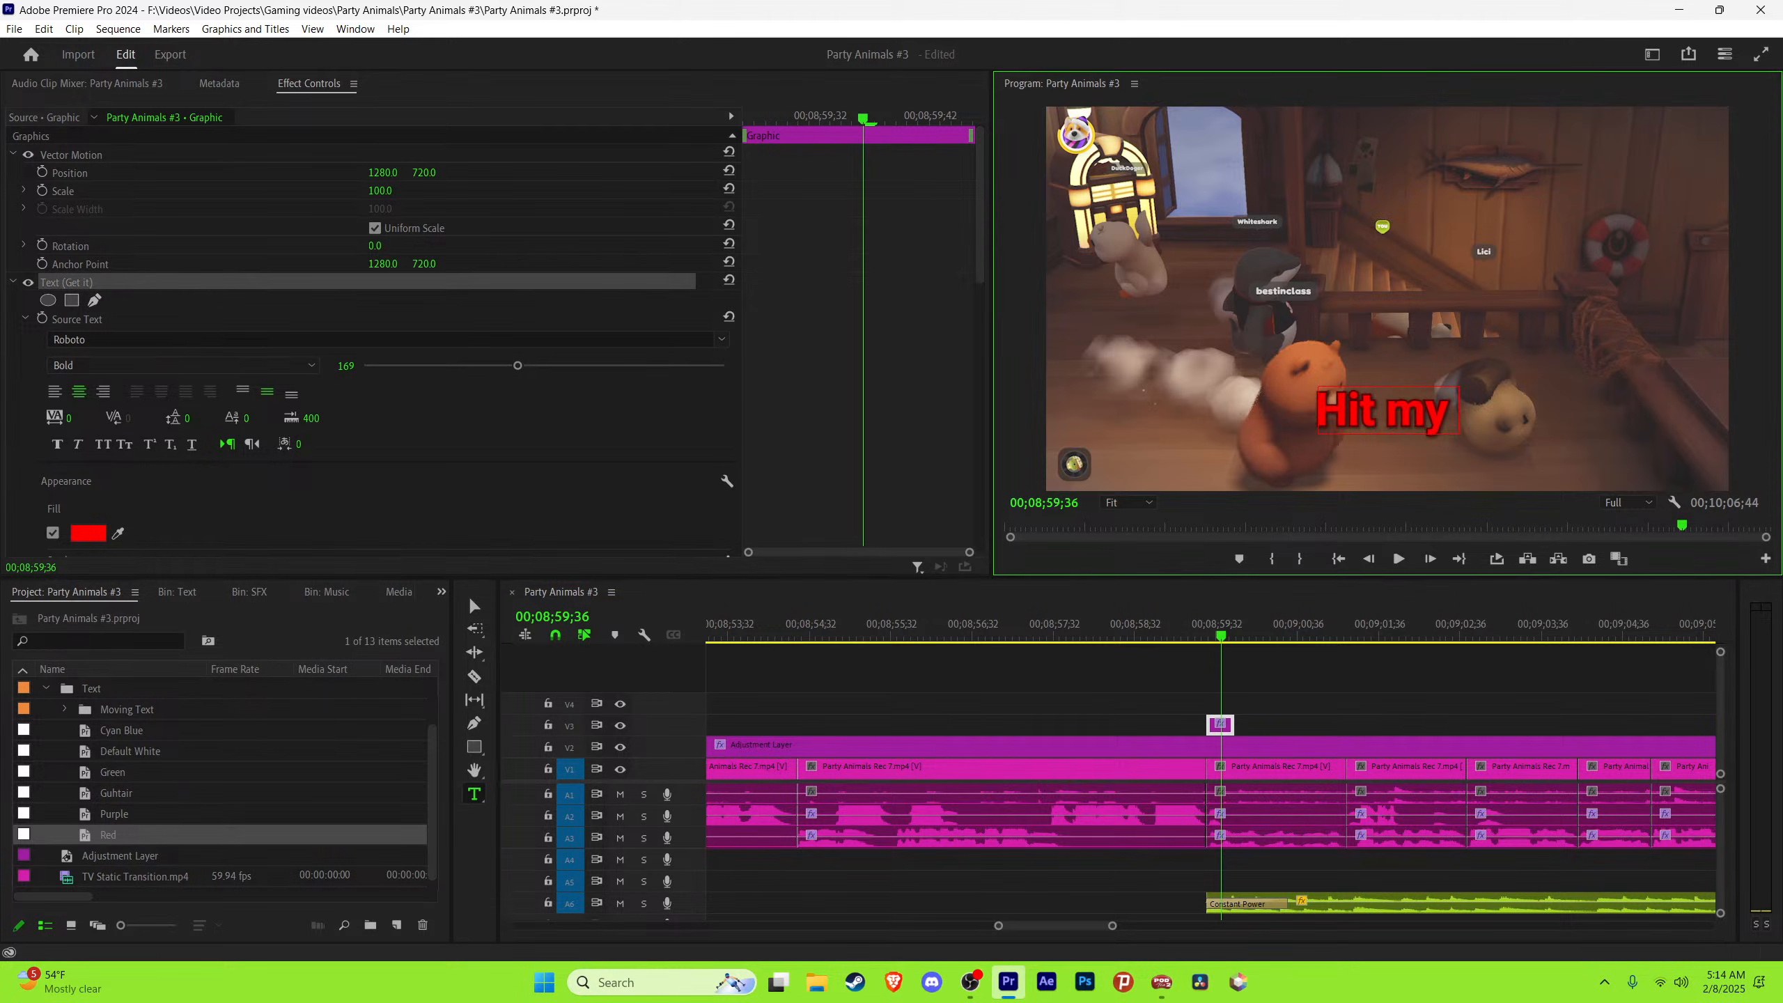
pyautogui.write('Hit my wife')
pyautogui.click(1263, 688)
pyautogui.press('v')
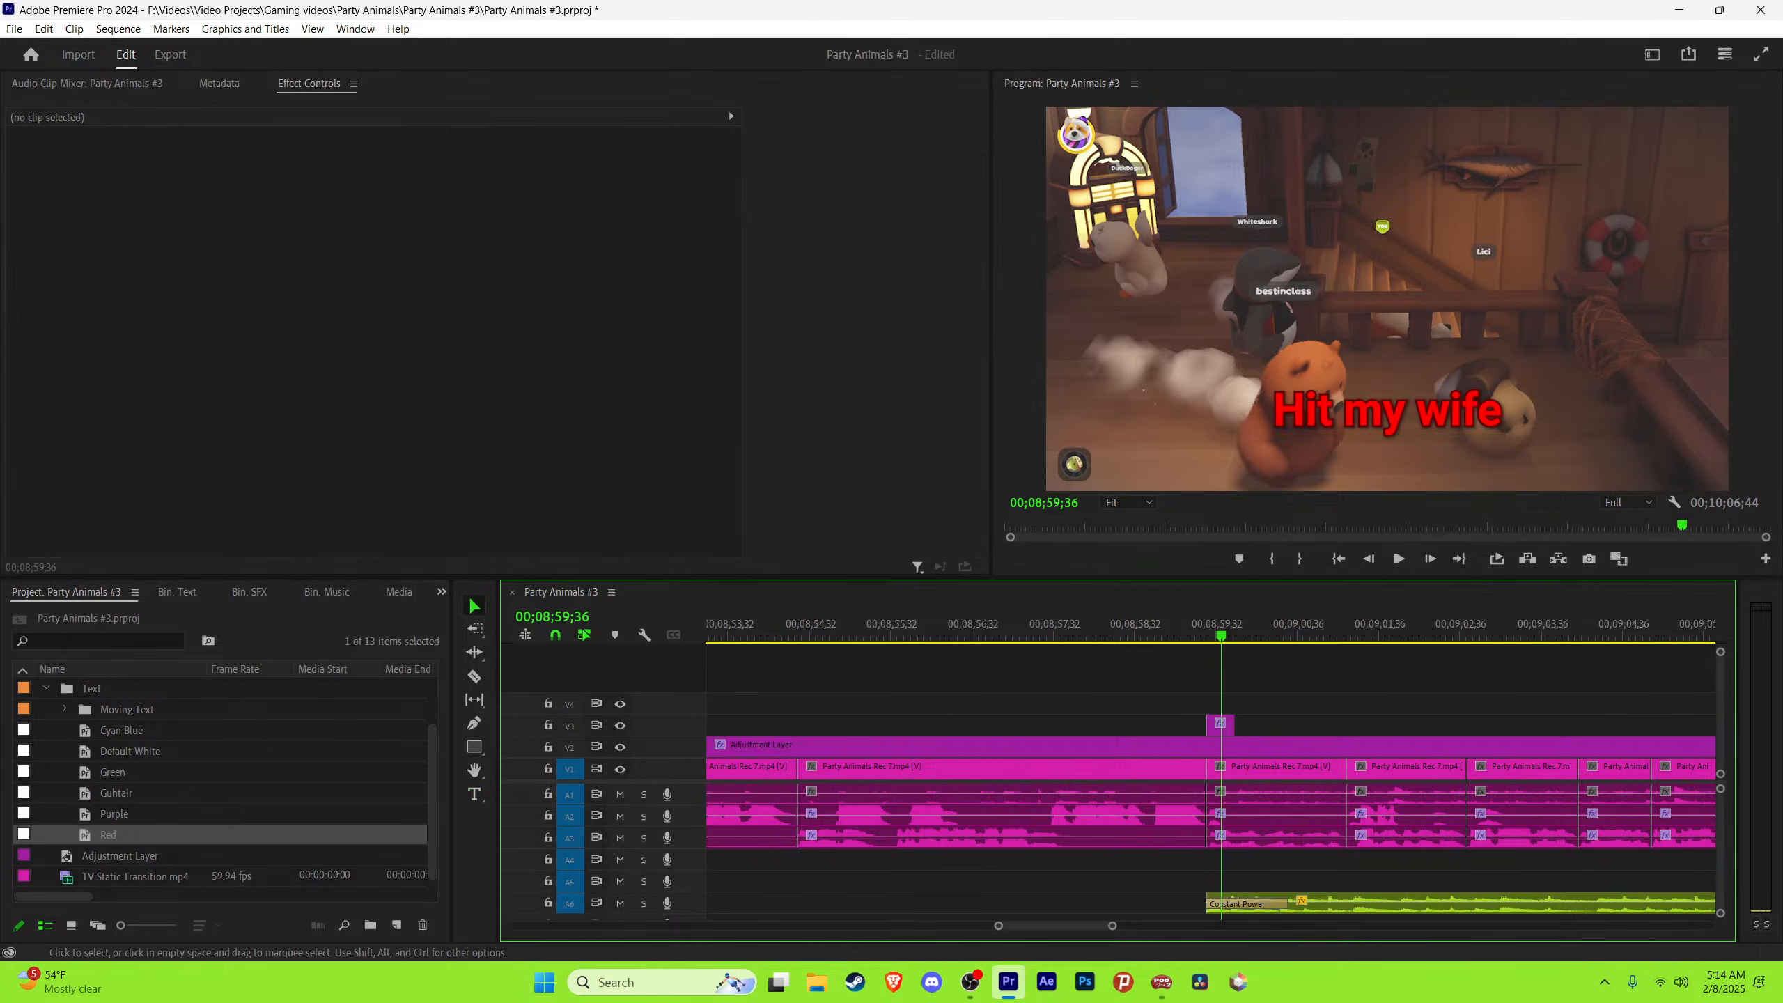
# Step: Shift the "Hit my wife" caption slightly later to match the speech and extend its end to 00;09;00;12
pyautogui.moveTo(1222, 623); pyautogui.dragTo(1250, 624)
pyautogui.press('=')
pyautogui.press('=')
pyautogui.press('=')
pyautogui.moveTo(1081, 624); pyautogui.dragTo(1077, 624)
pyautogui.press('space')
pyautogui.moveTo(1111, 725); pyautogui.dragTo(1120, 726)
pyautogui.press('space')
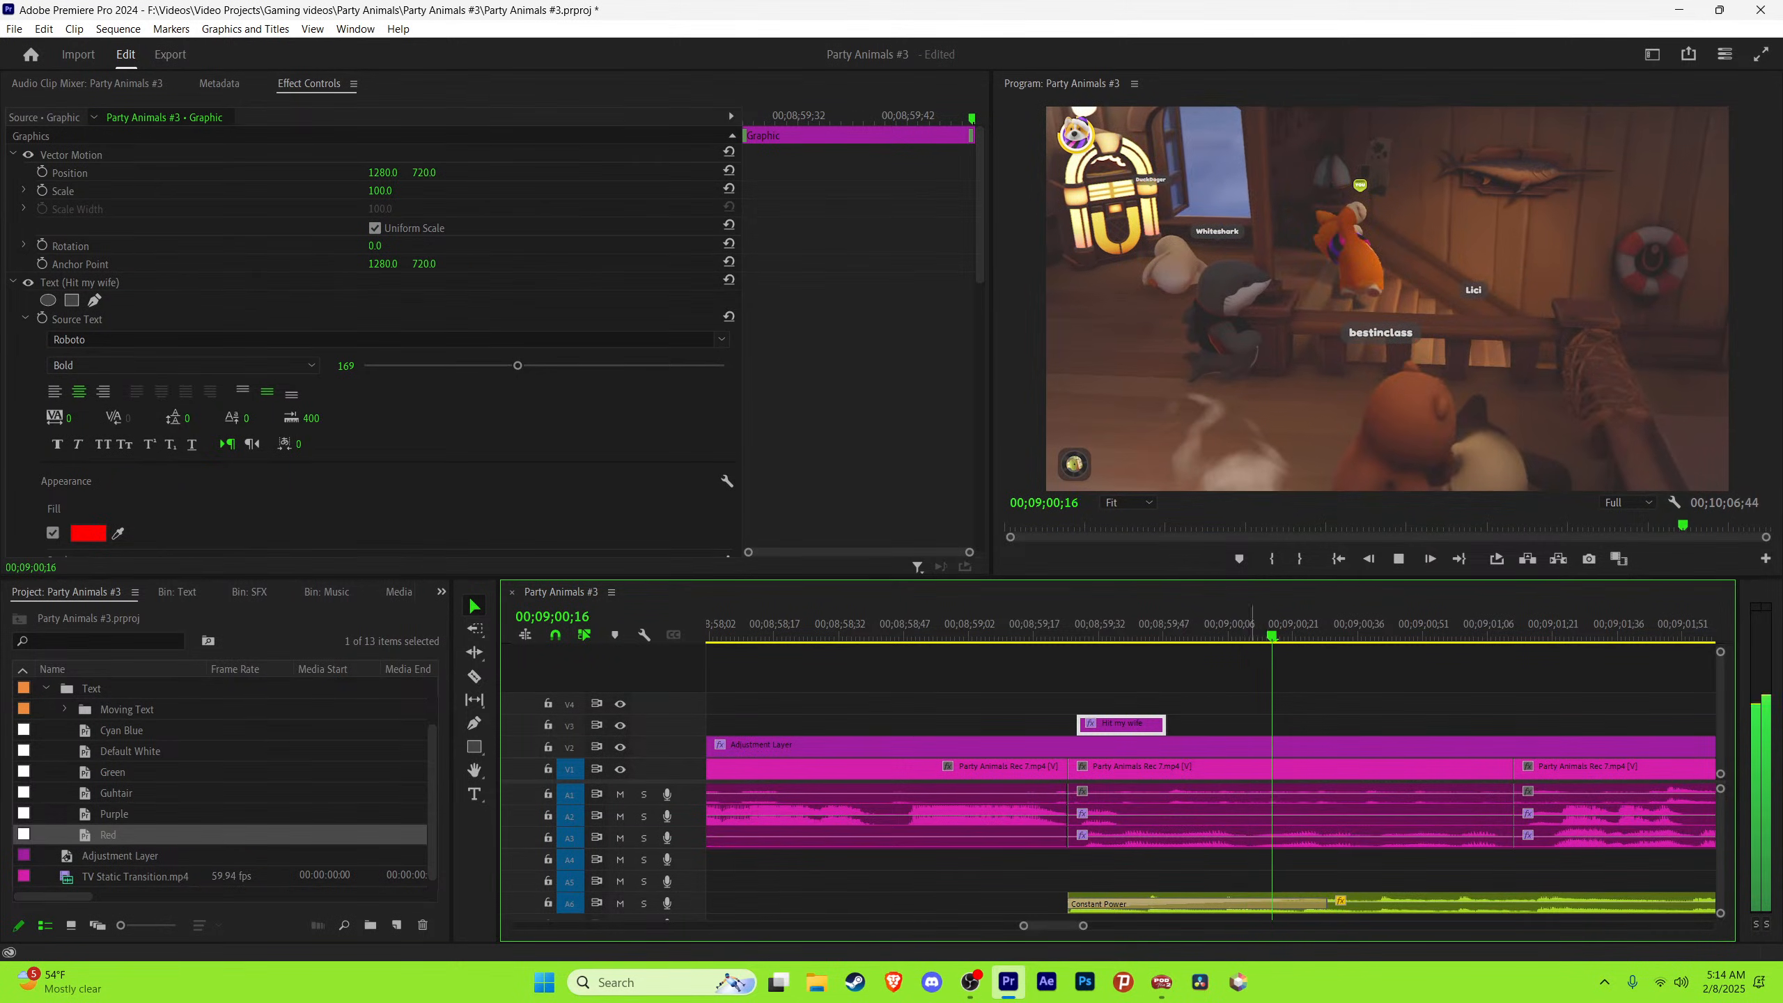
pyautogui.moveTo(1251, 625)
pyautogui.mouseDown()
pyautogui.moveTo(1292, 625)
pyautogui.moveTo(1255, 624)
pyautogui.mouseUp()
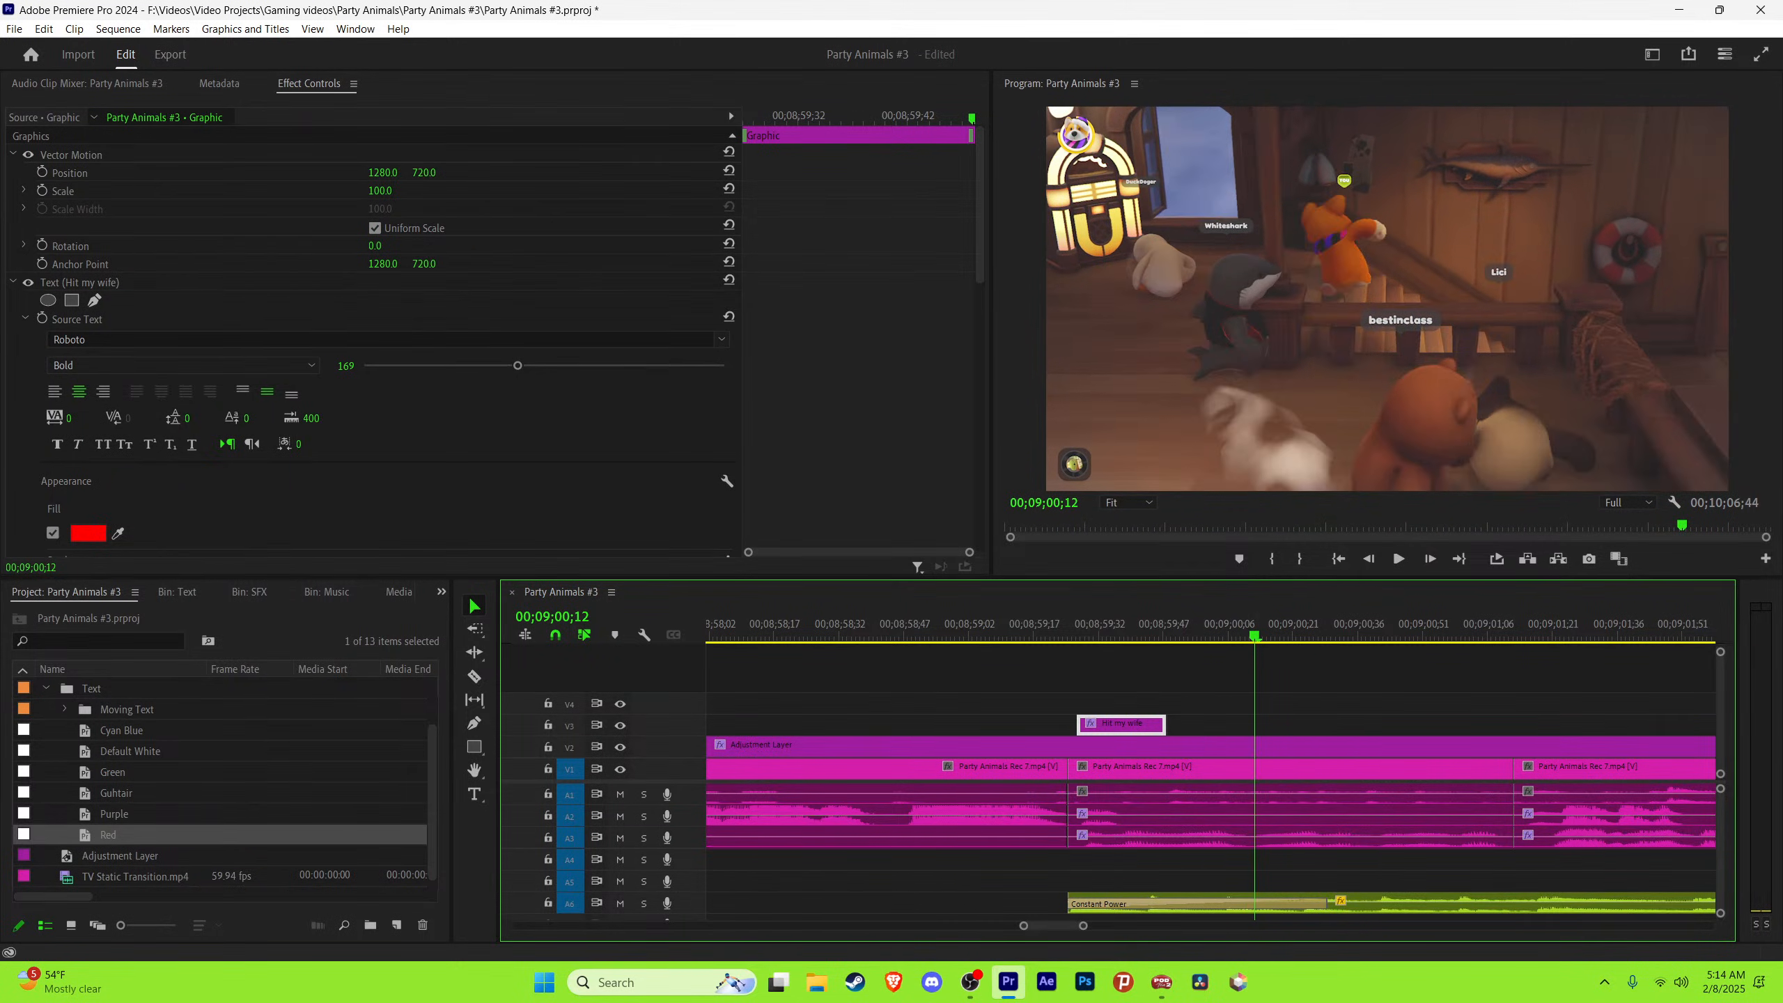
pyautogui.moveTo(1167, 725); pyautogui.dragTo(1256, 725)
# Step: Duplicate the "Hit my wife" caption directly after itself and change the copy's text to "cause I've"
pyautogui.moveTo(1171, 725); pyautogui.dragTo(1352, 725)
pyautogui.press('space')
pyautogui.press('space')
pyautogui.click(1284, 625)
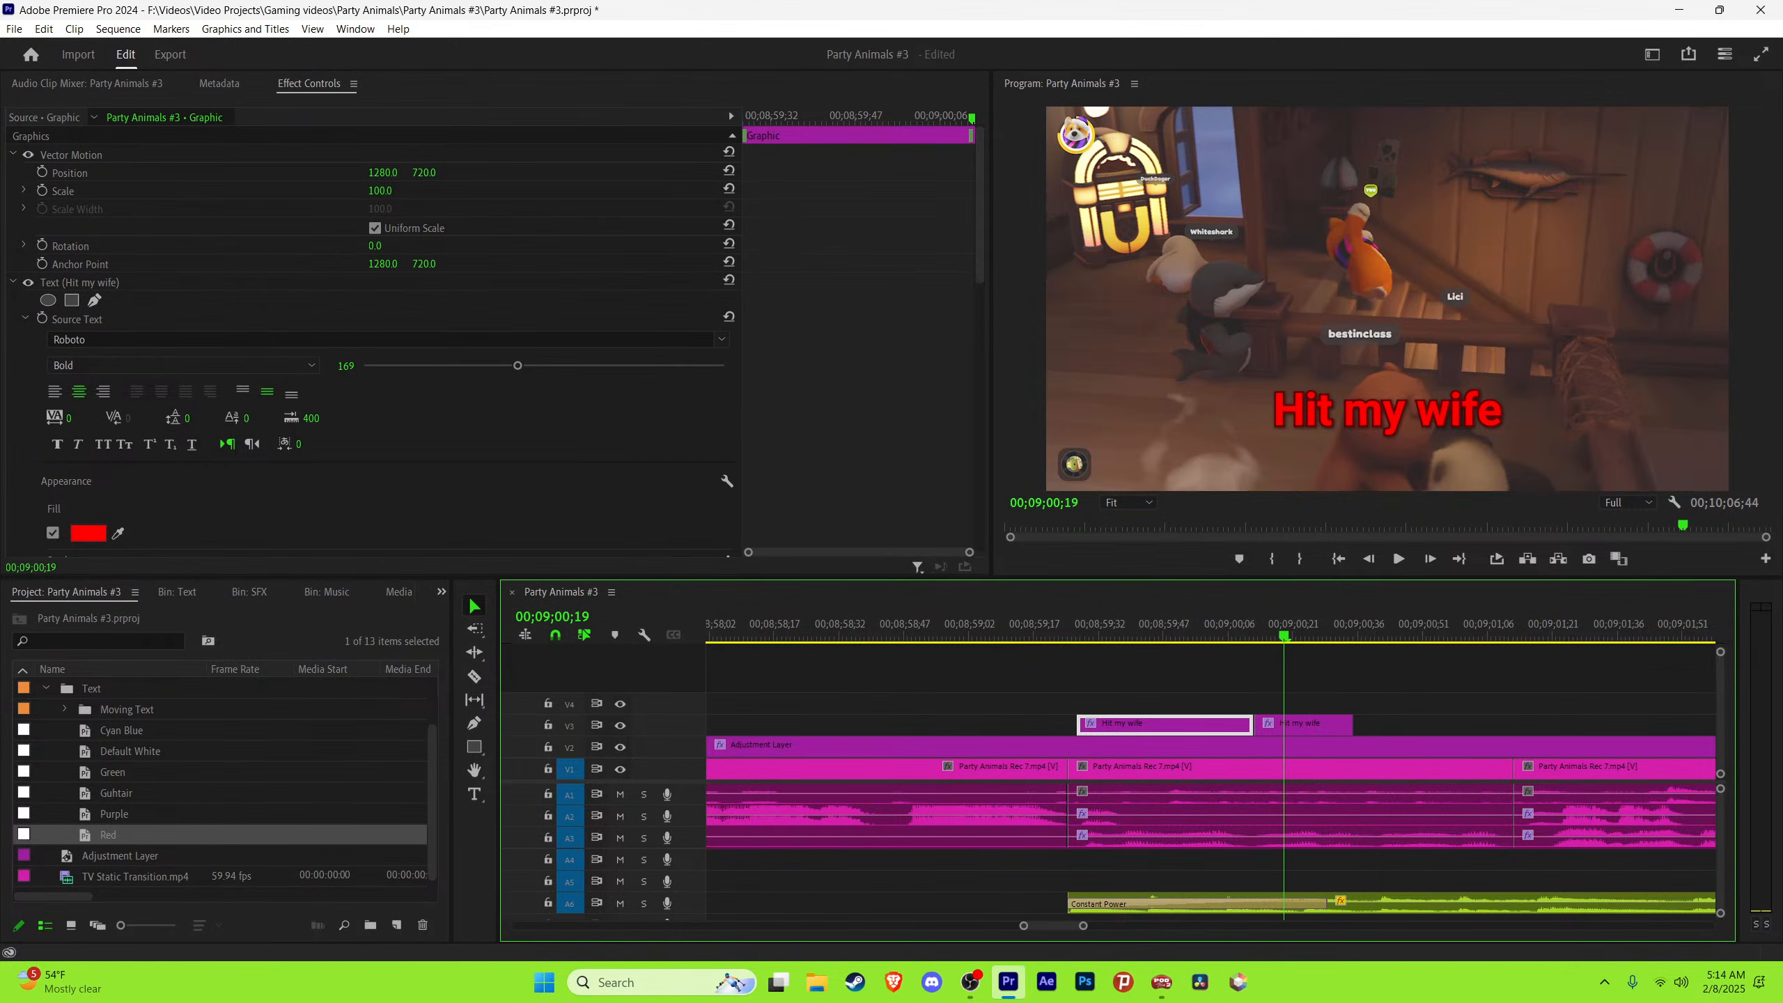
pyautogui.tripleClick(1389, 411)
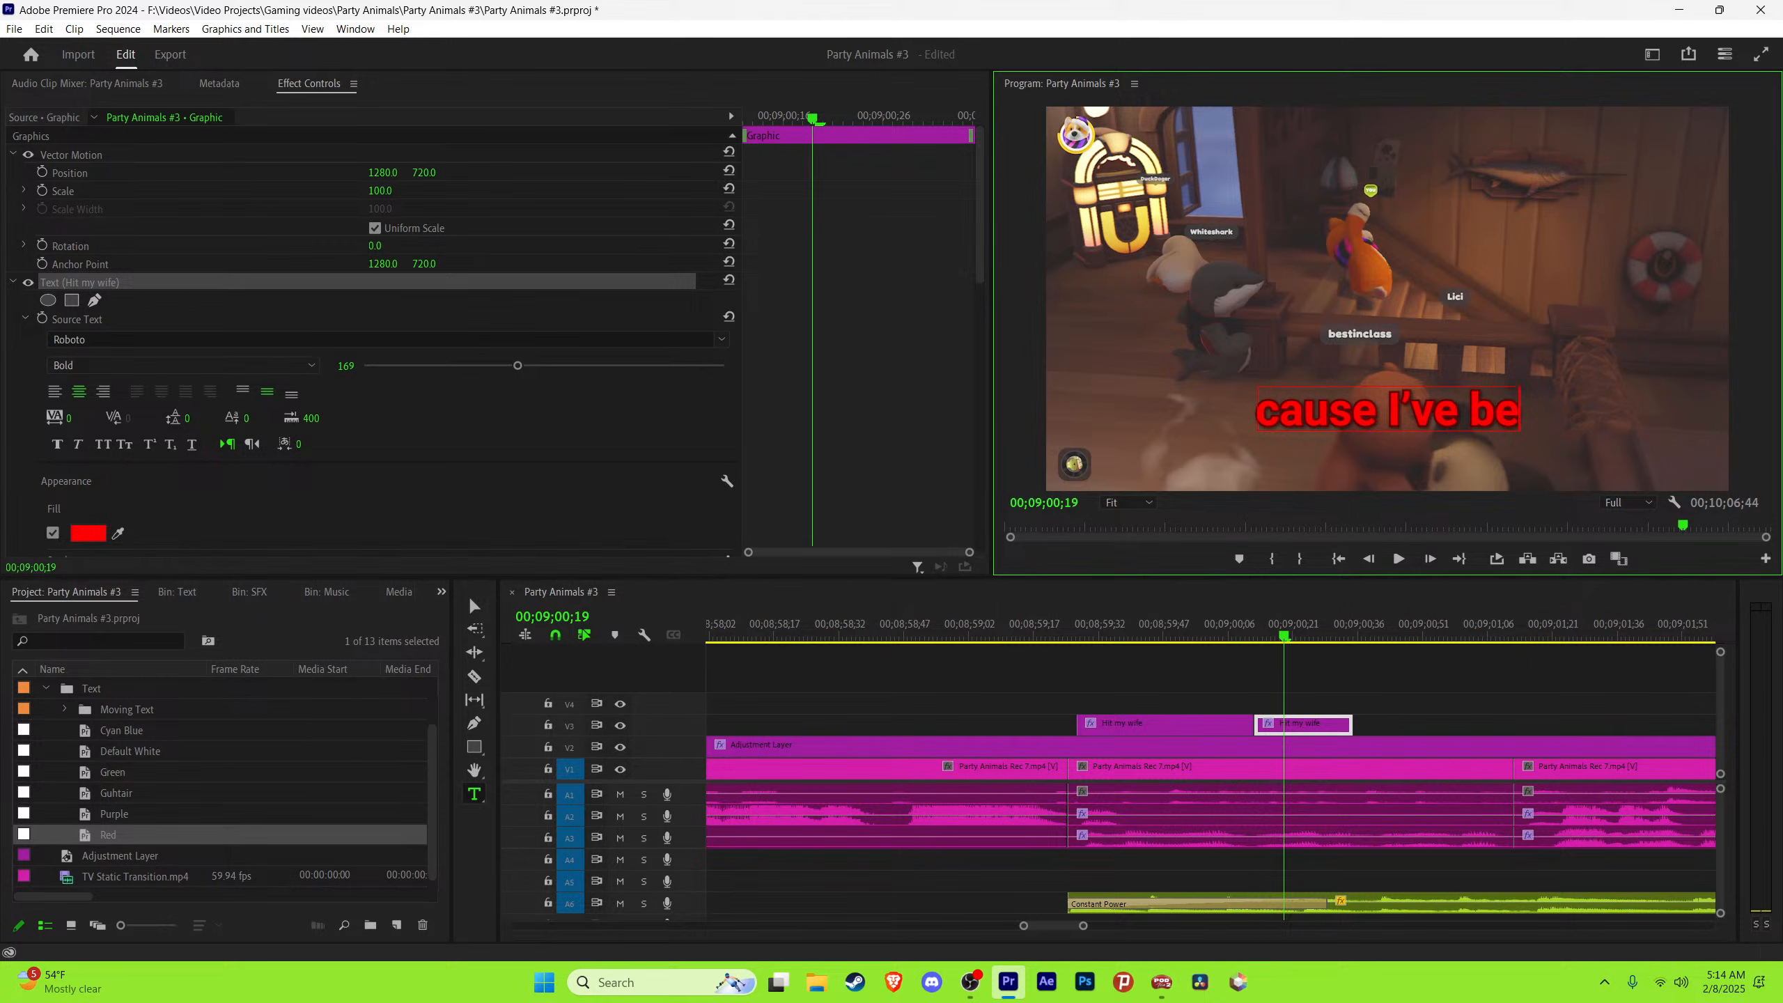
pyautogui.click(475, 605)
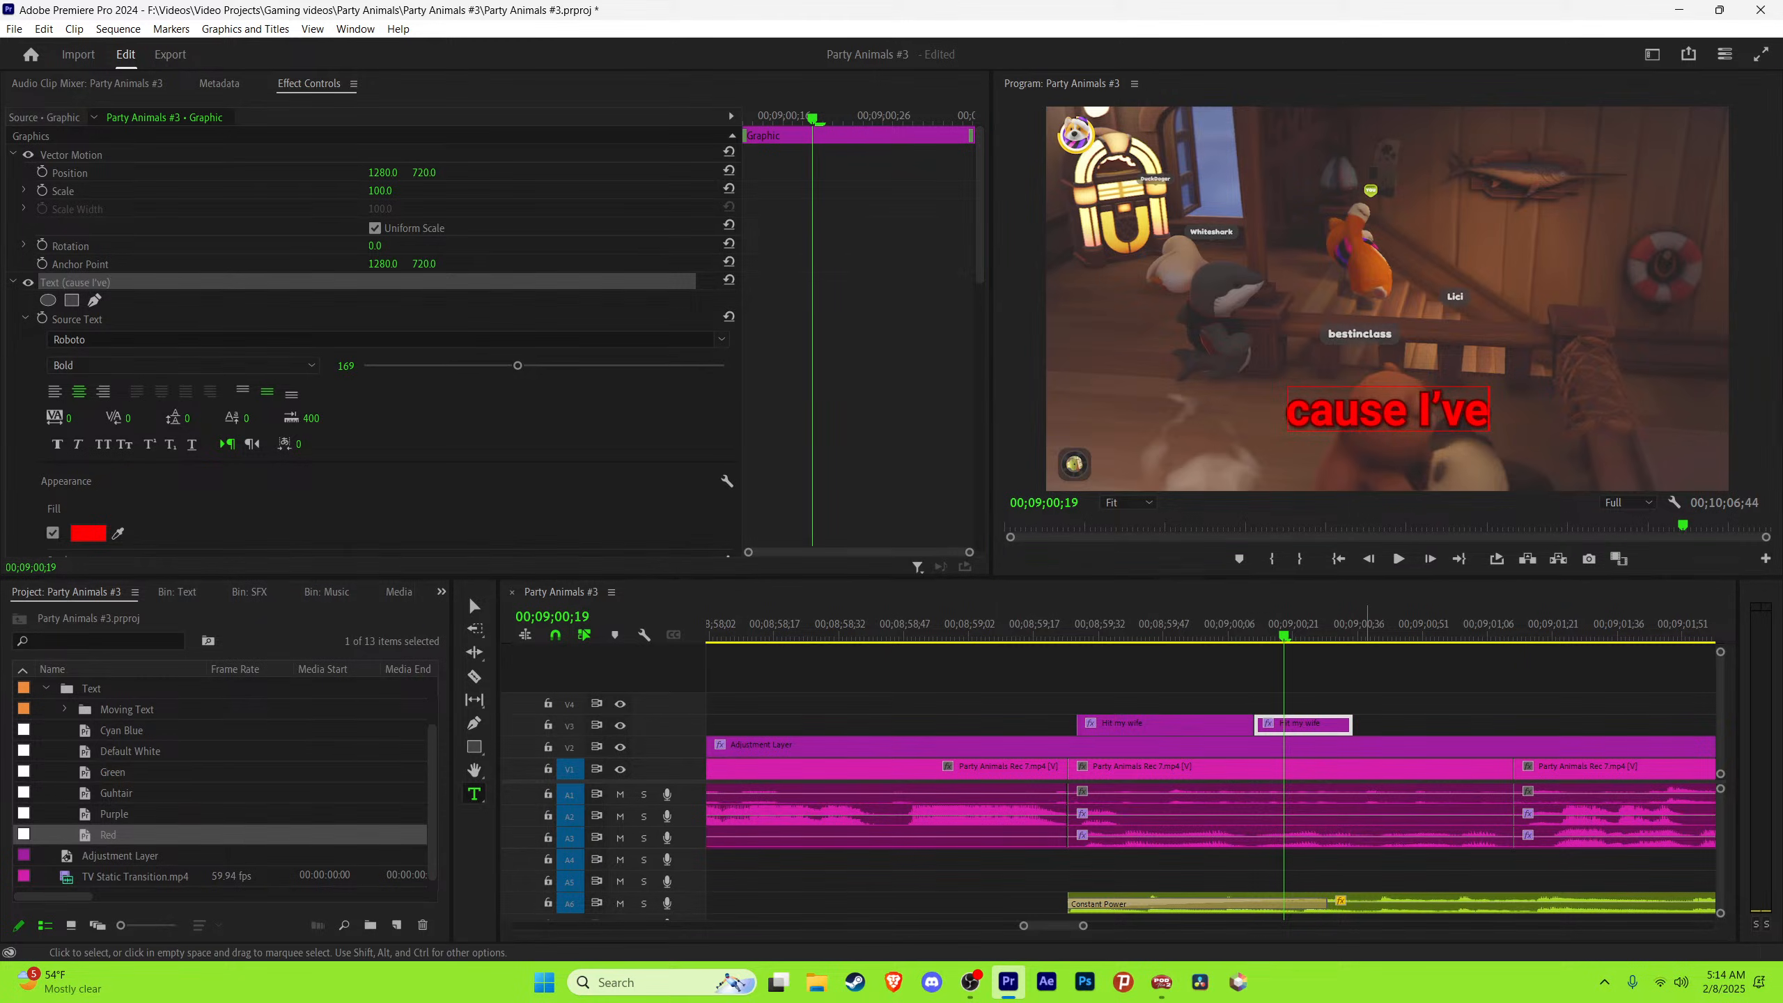
pyautogui.click(1291, 671)
# Step: Duplicate the "cause I've" caption at 00;09;00;29, change the copy's text to "been drinkin'" and save the project
pyautogui.moveTo(1284, 625); pyautogui.dragTo(1328, 625)
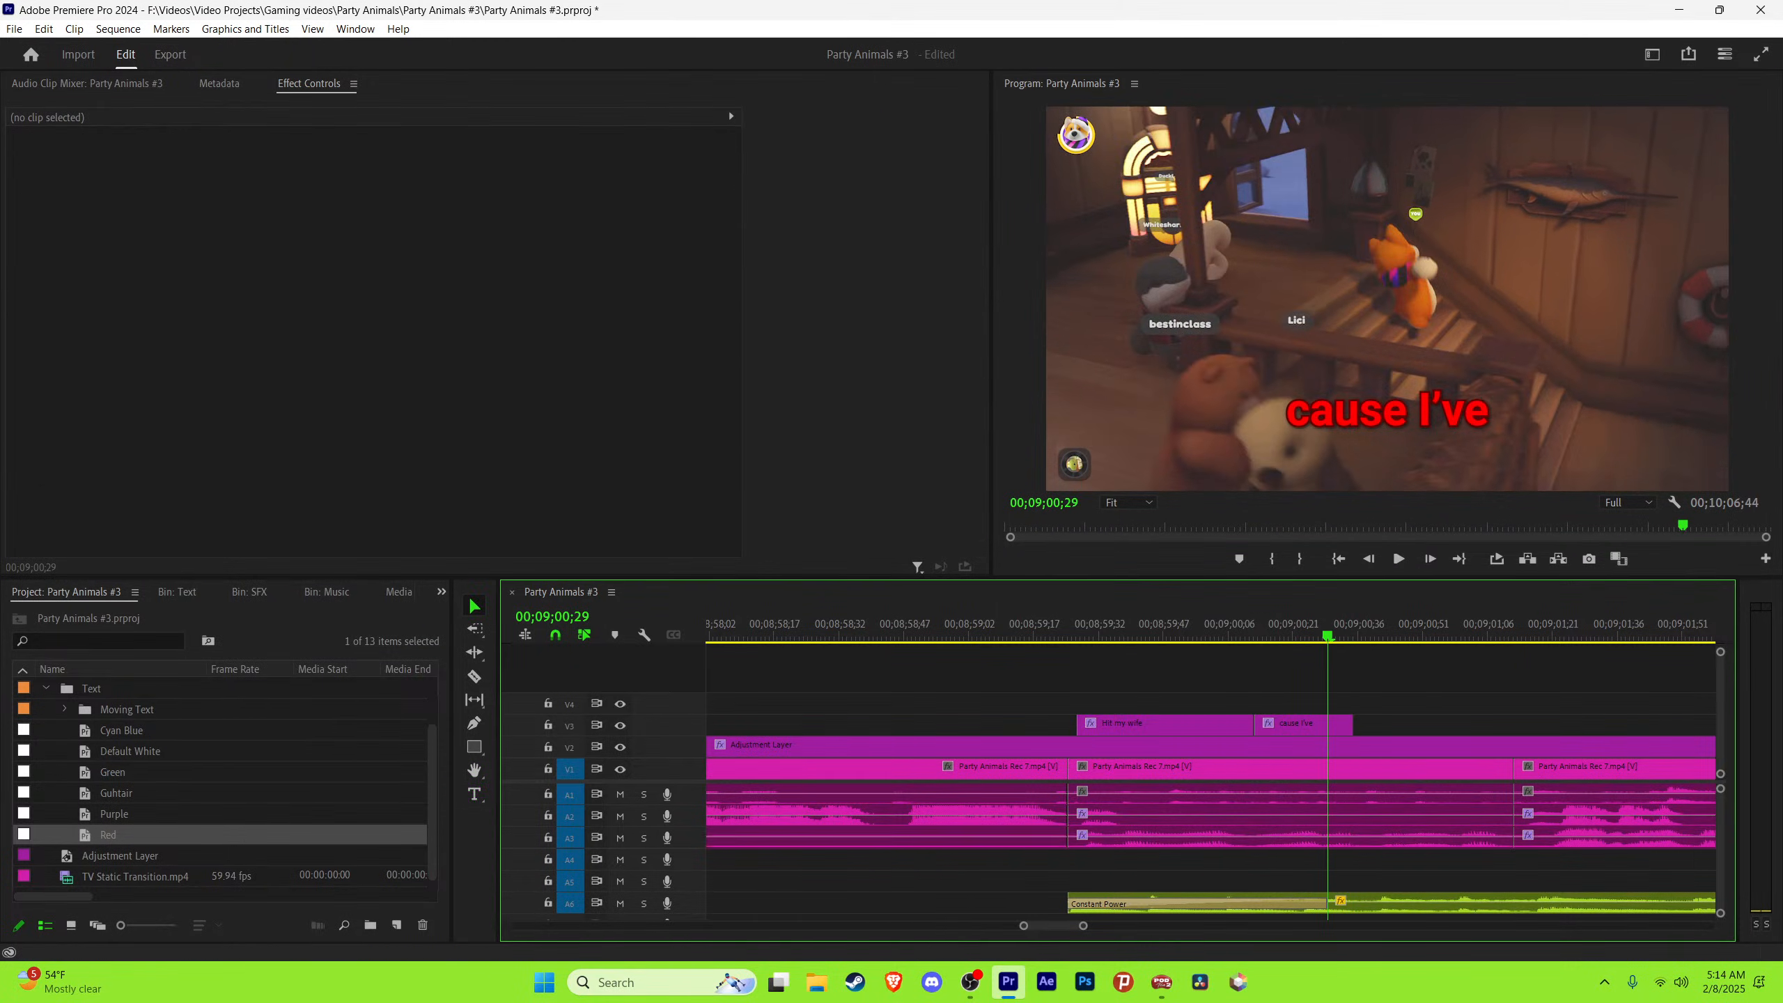
pyautogui.keyDown('alt'); pyautogui.moveTo(1302, 725); pyautogui.dragTo(1373, 725); pyautogui.keyUp('alt')
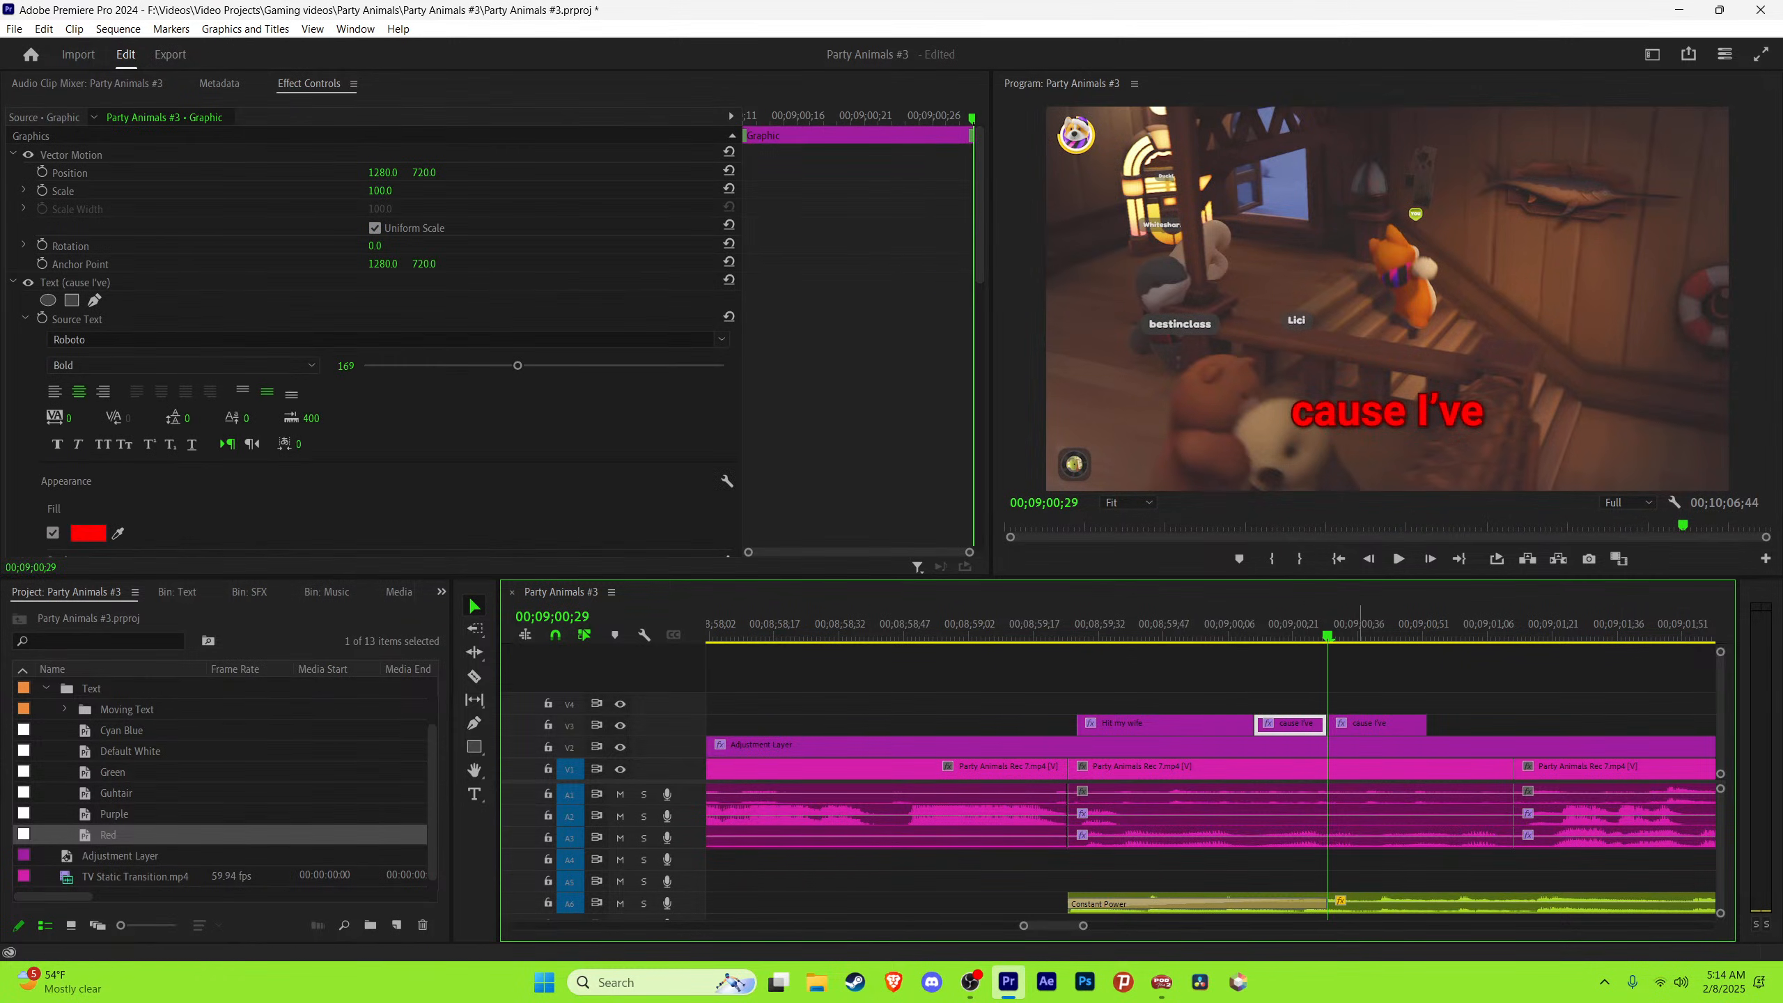
pyautogui.click(1358, 625)
pyautogui.press('t')
pyautogui.click(1388, 410)
pyautogui.hotkey('ctrl', 'a')
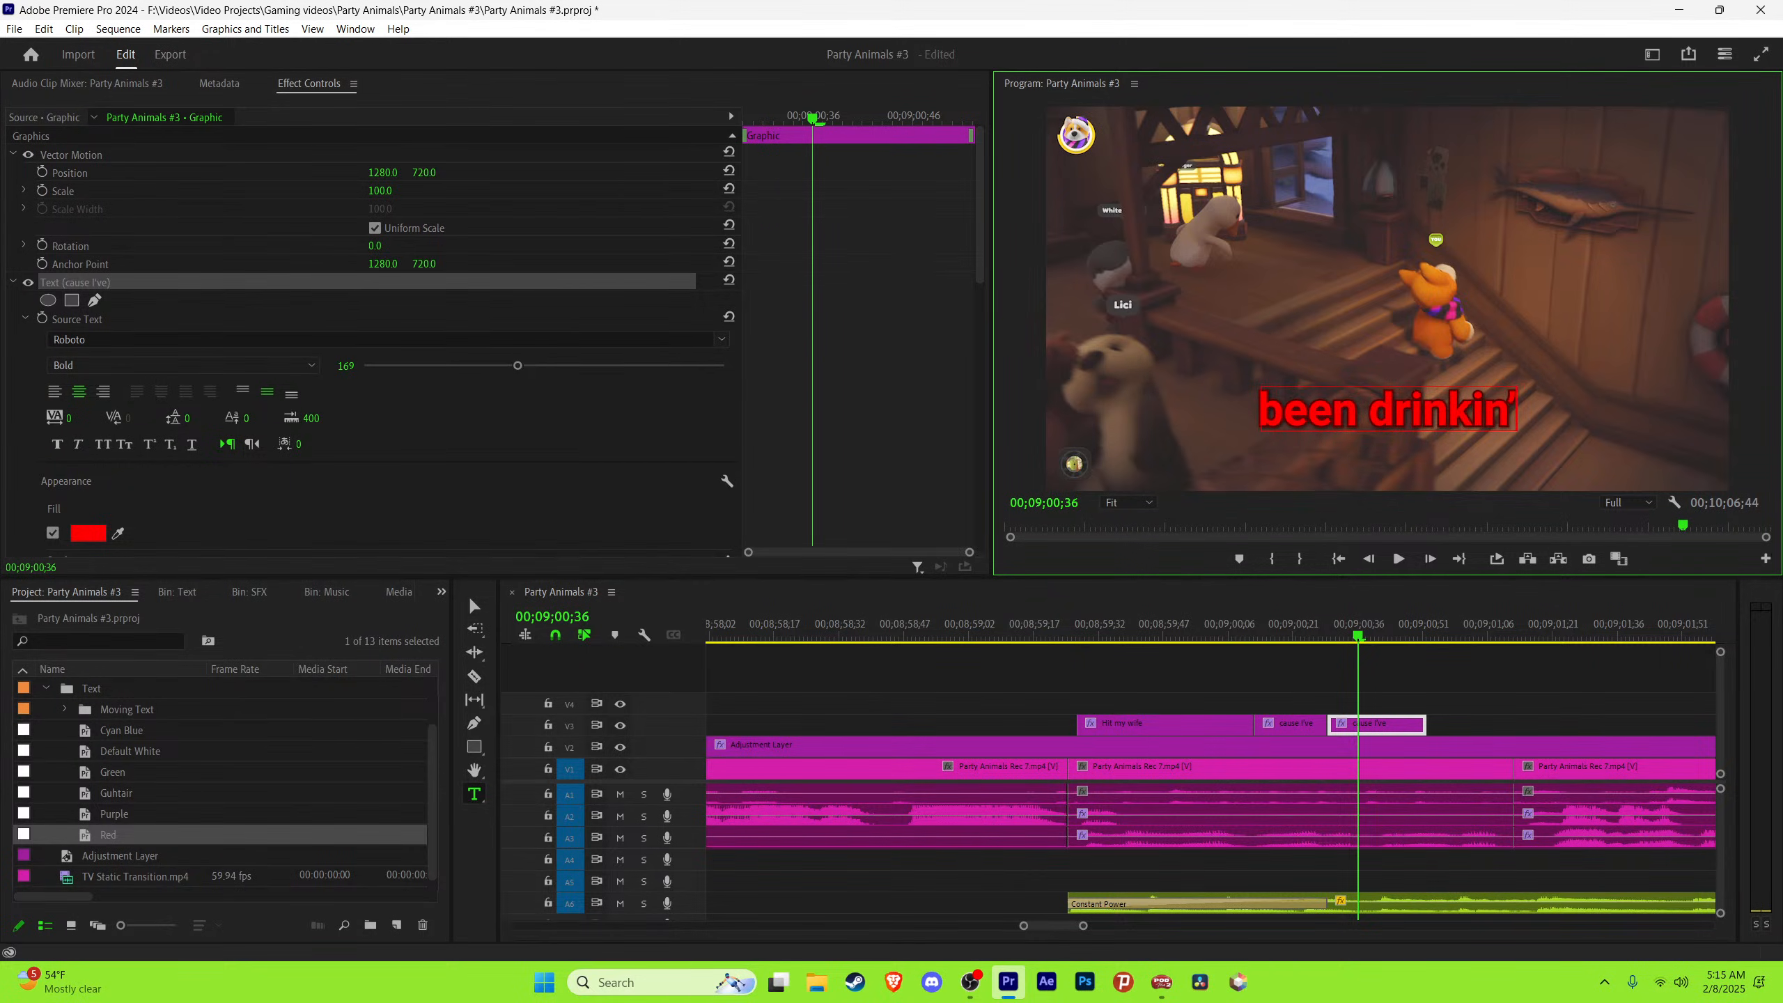
pyautogui.click(475, 606)
pyautogui.hotkey('ctrl', 's')
# Step: Play back the red captions and extend the end of the "been drinkin'" caption to about 00;09;01;09
pyautogui.click(1051, 624)
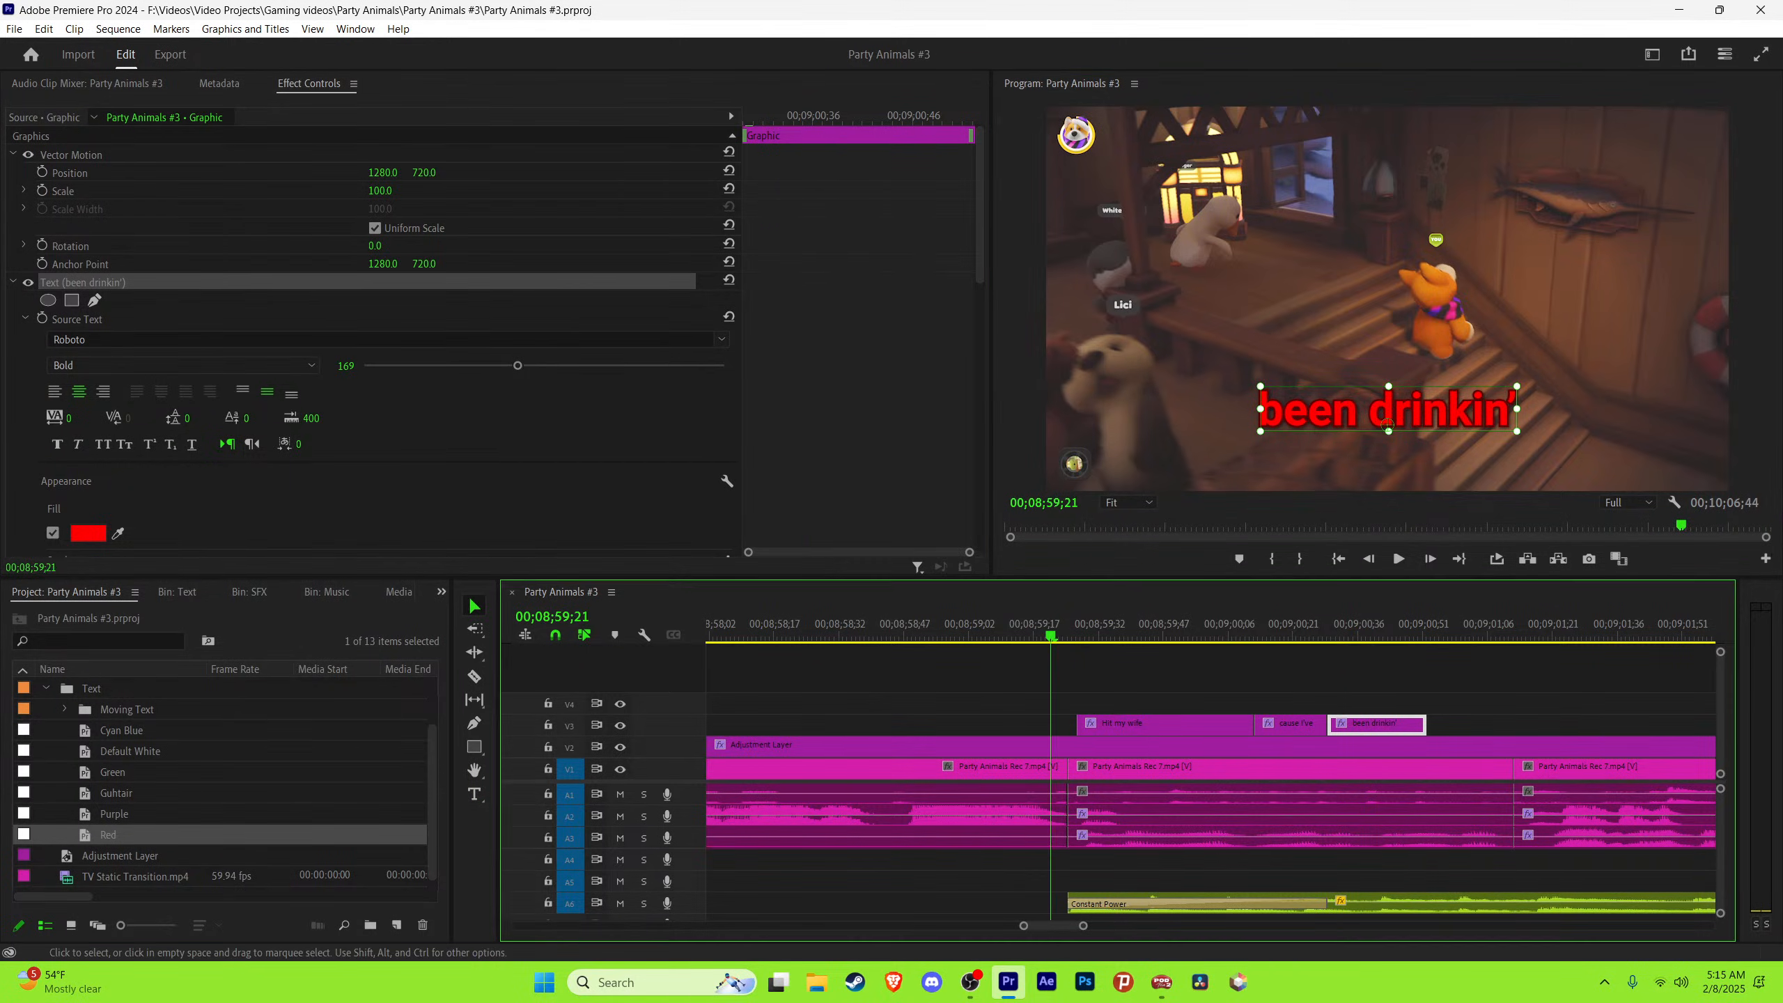
pyautogui.click(1168, 675)
pyautogui.press('space')
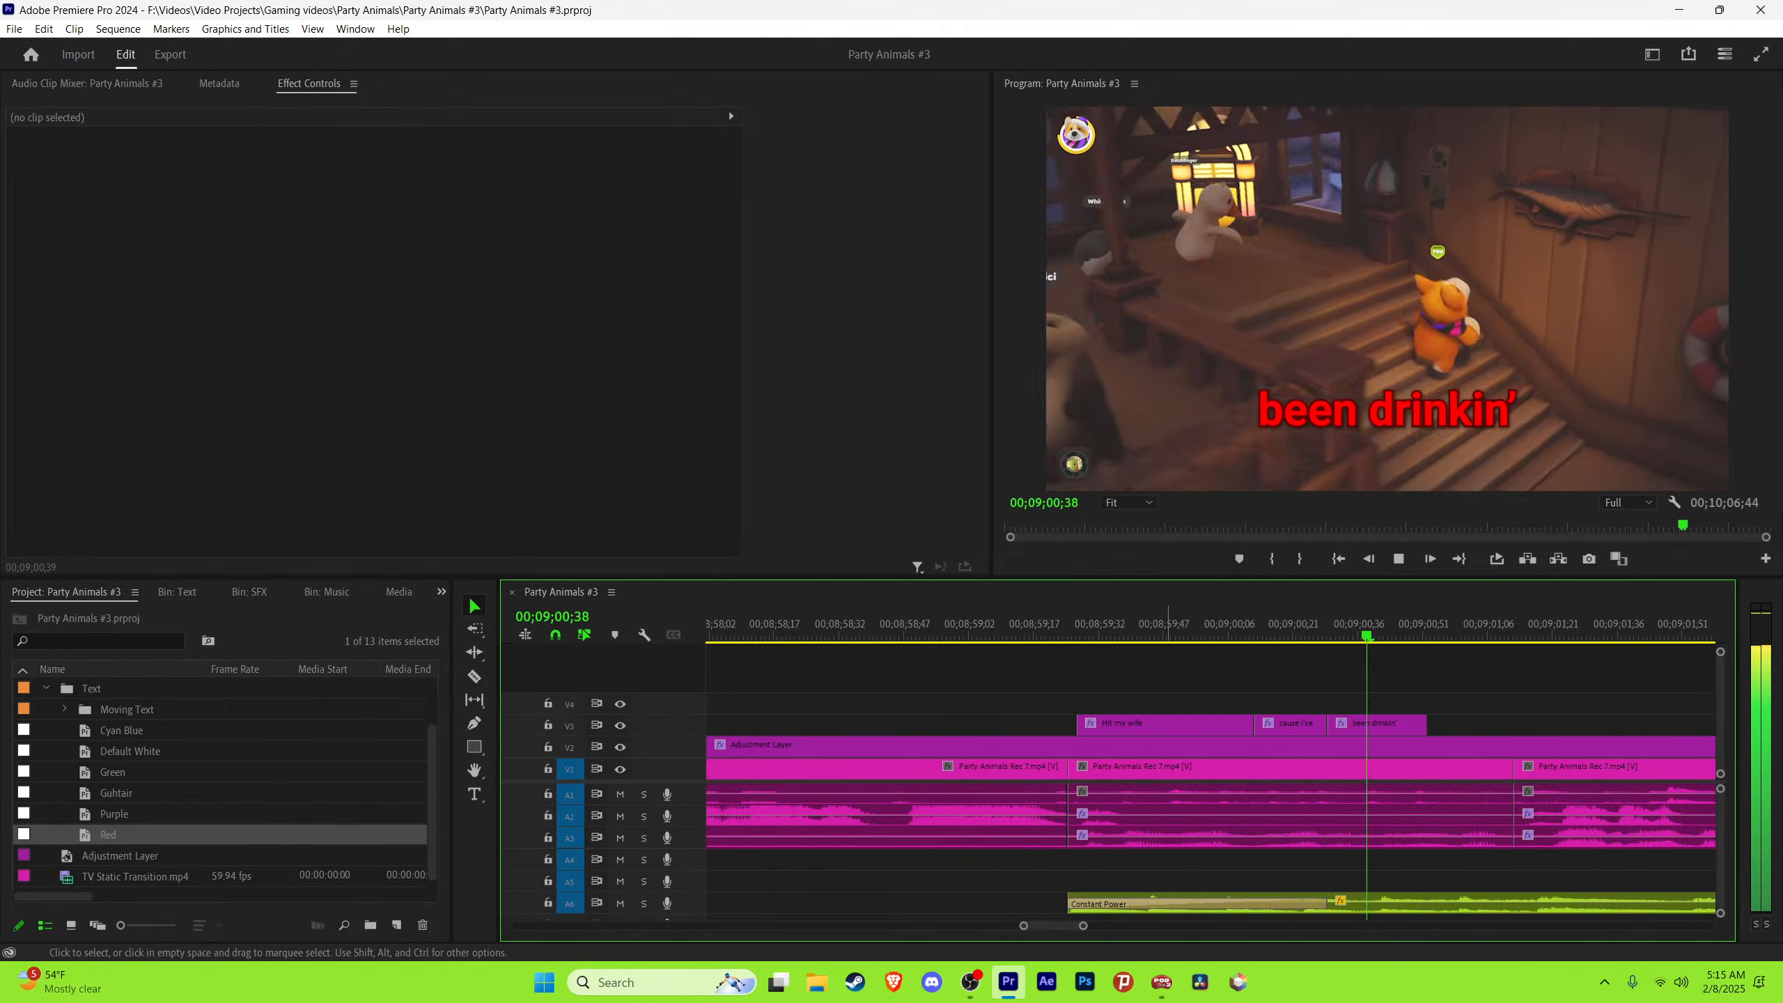
pyautogui.press('space')
pyautogui.click(1210, 624)
pyautogui.press('space')
pyautogui.press('space')
pyautogui.press('space')
pyautogui.press('space')
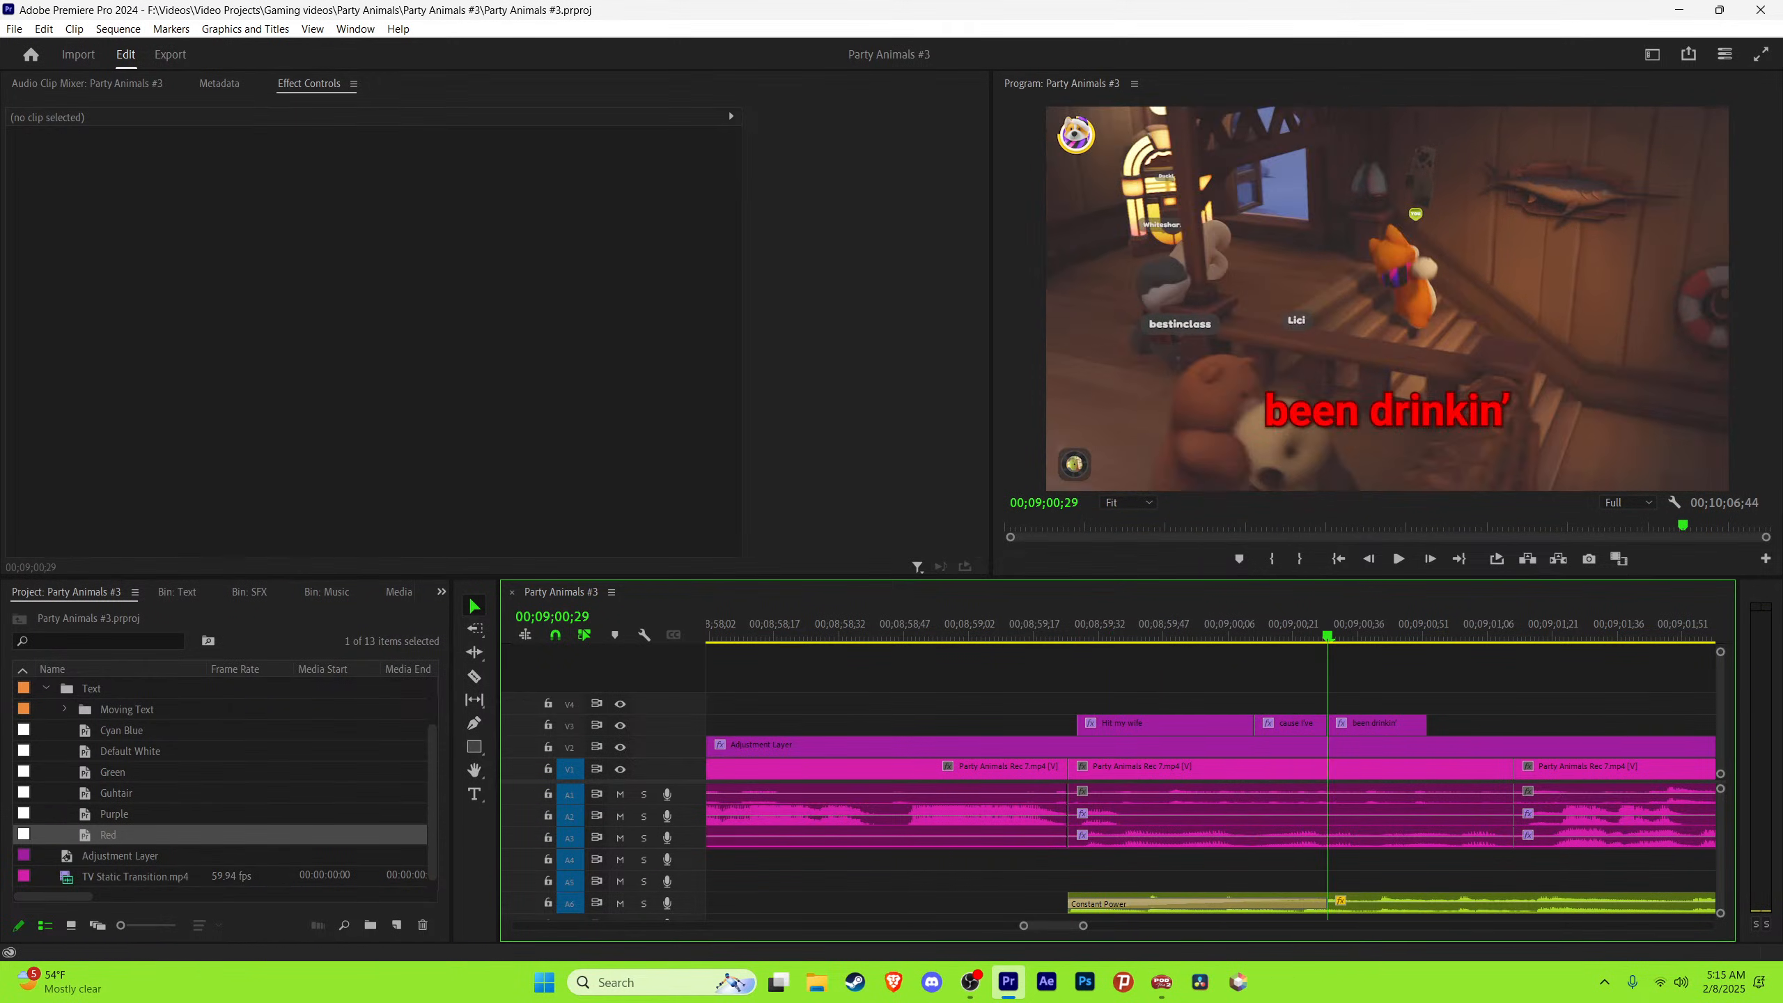
pyautogui.press('space')
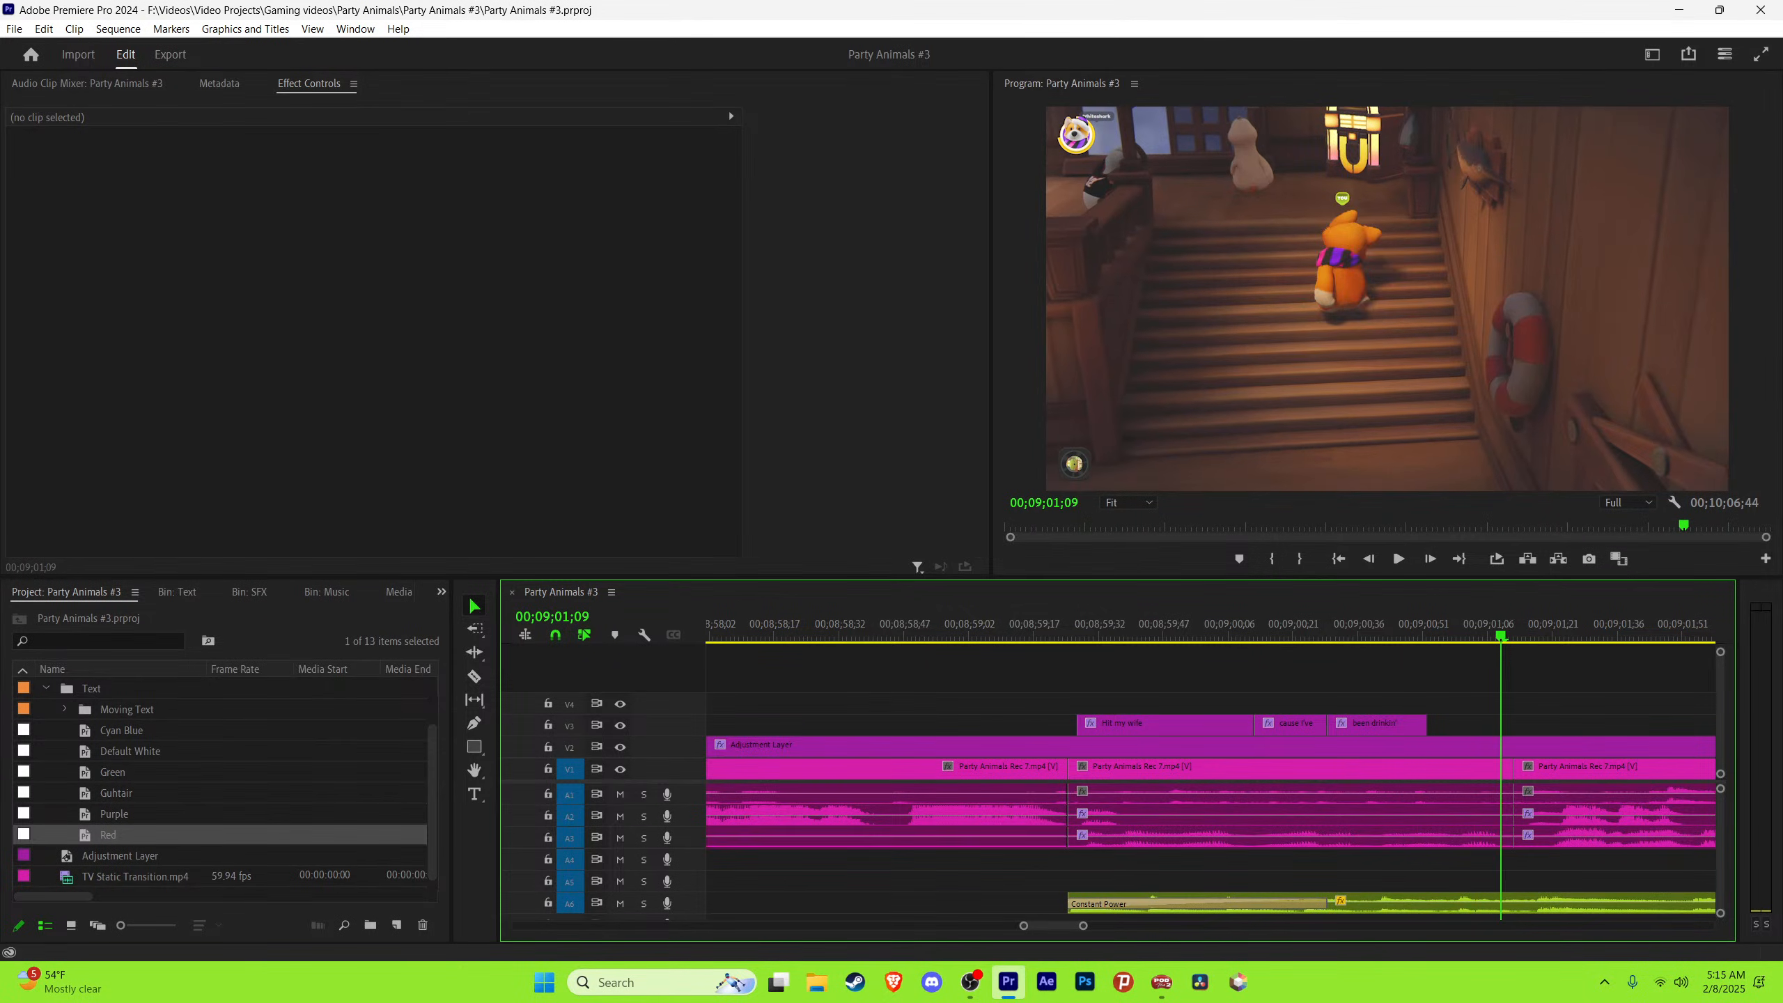
pyautogui.press('space')
pyautogui.moveTo(1426, 724); pyautogui.dragTo(1505, 724)
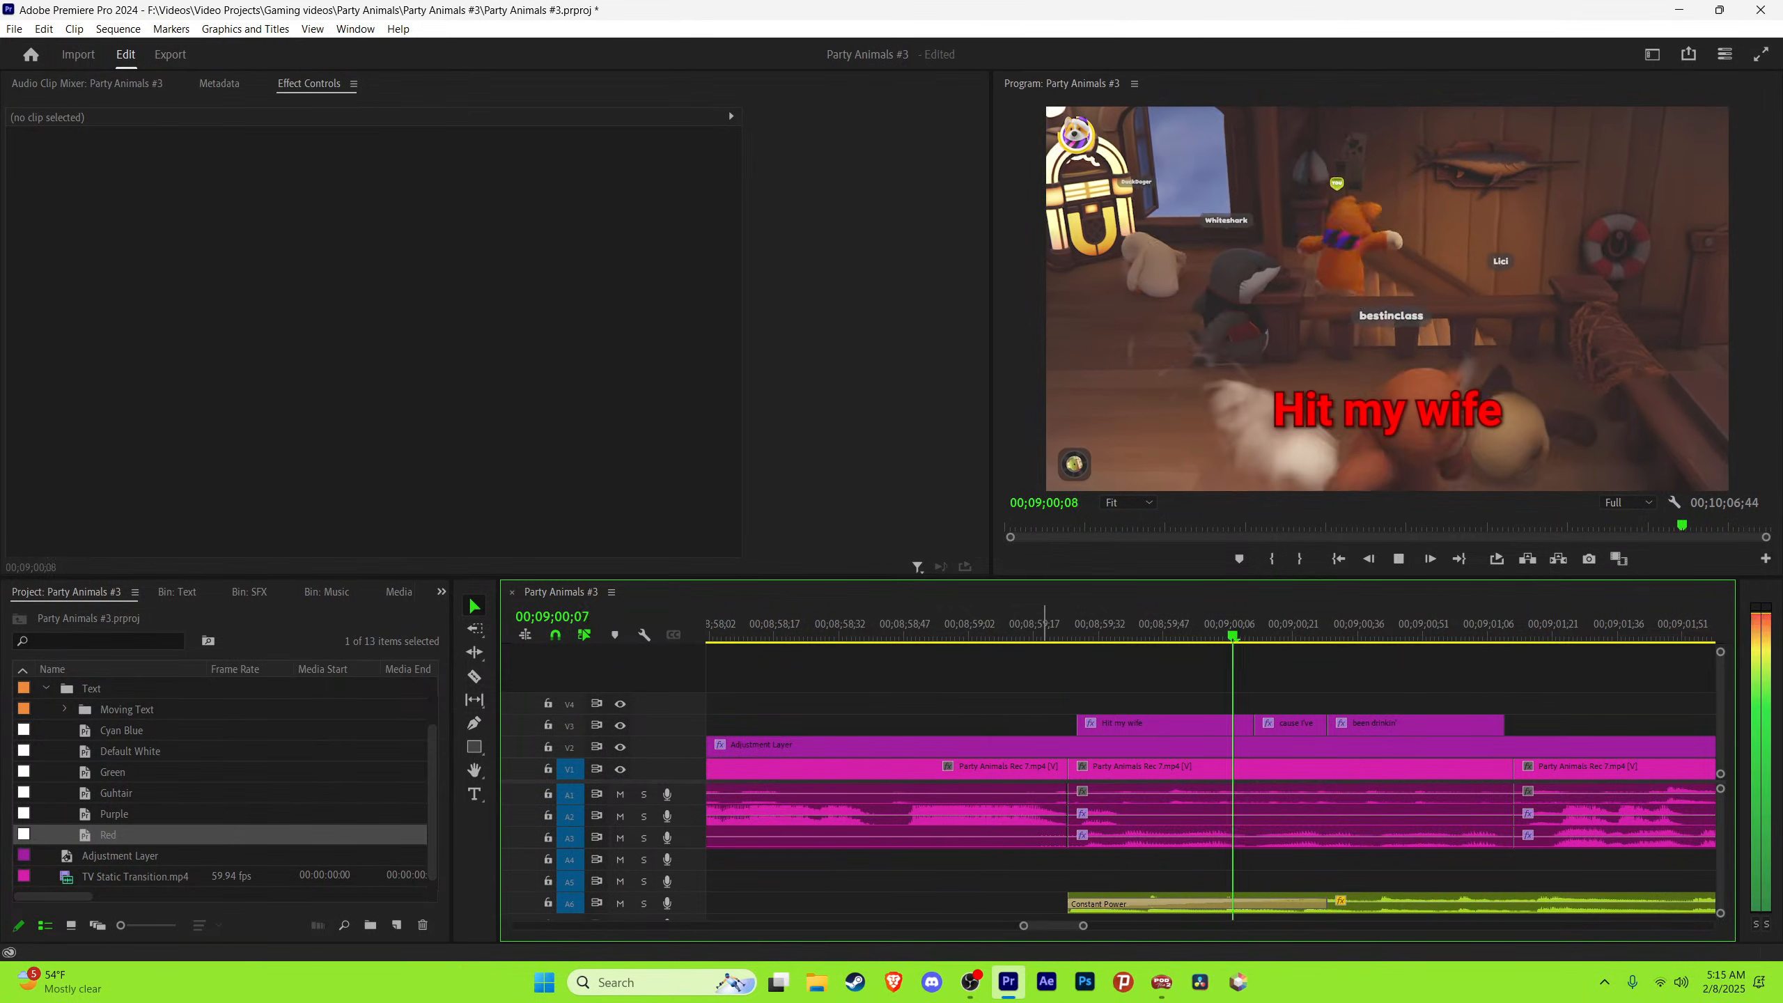
# Step: Play back the line, duplicate the "been drinkin'" caption at about 00;09;01;21 and change the copy's text to "Wife out"
pyautogui.press('space')
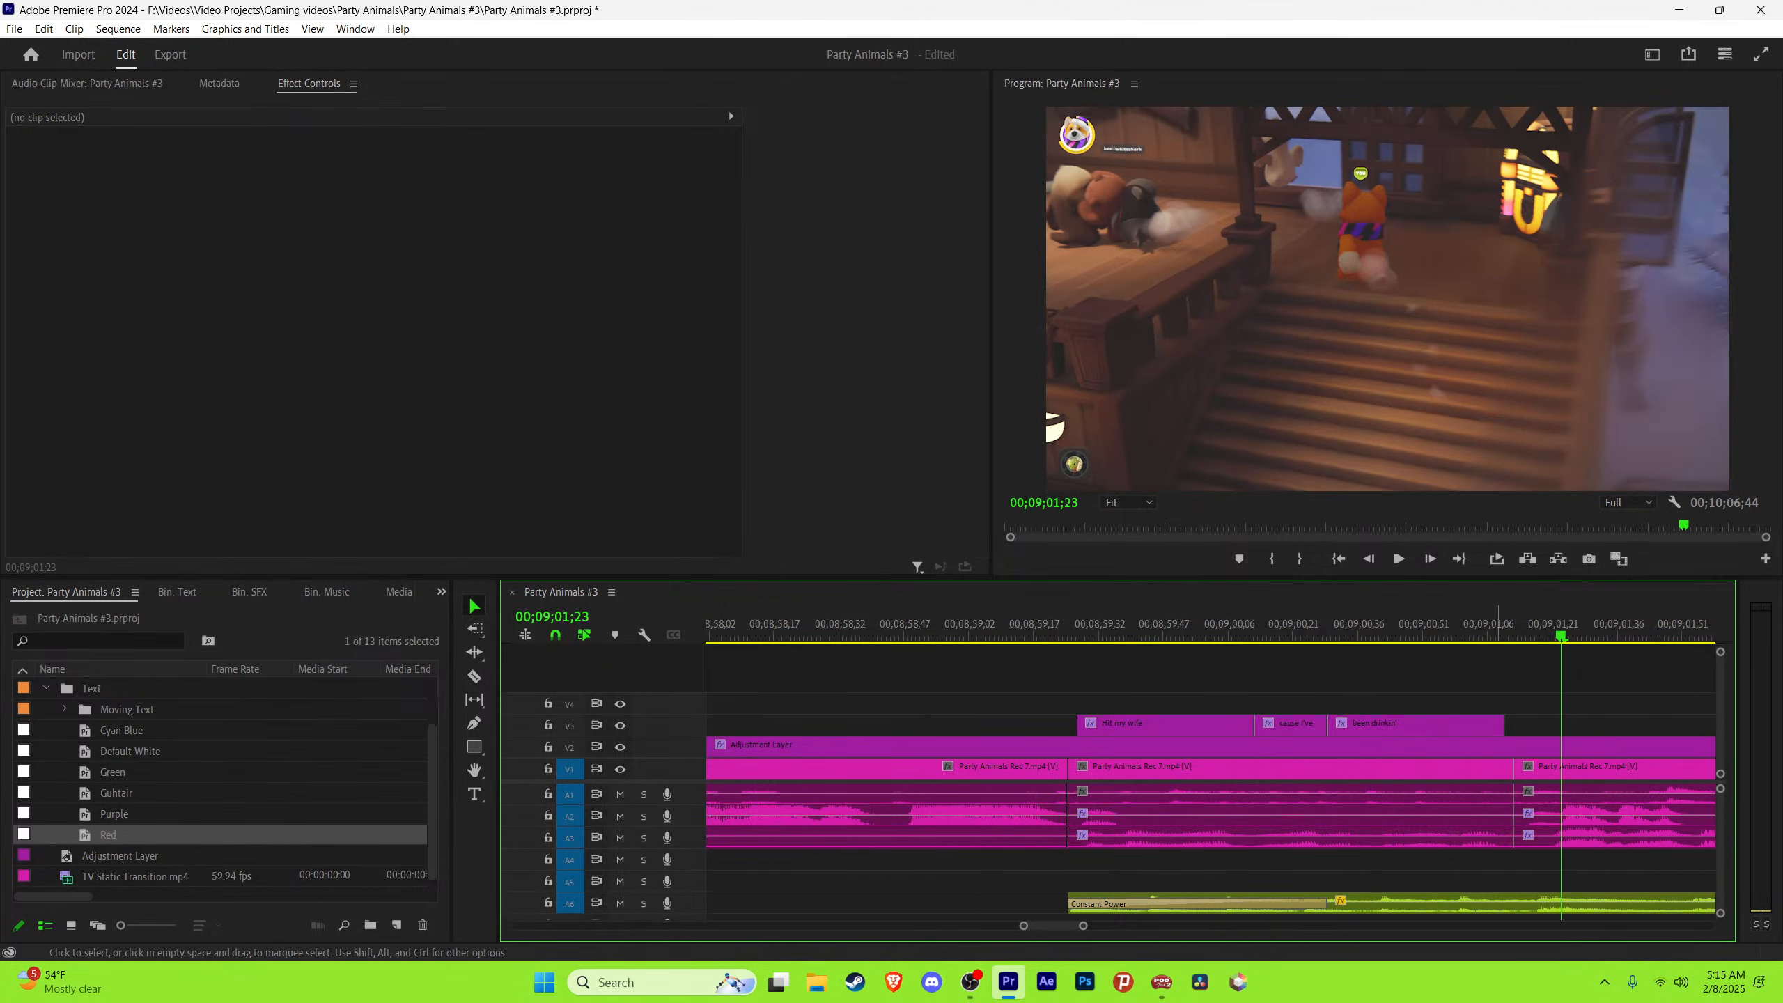
pyautogui.press('space')
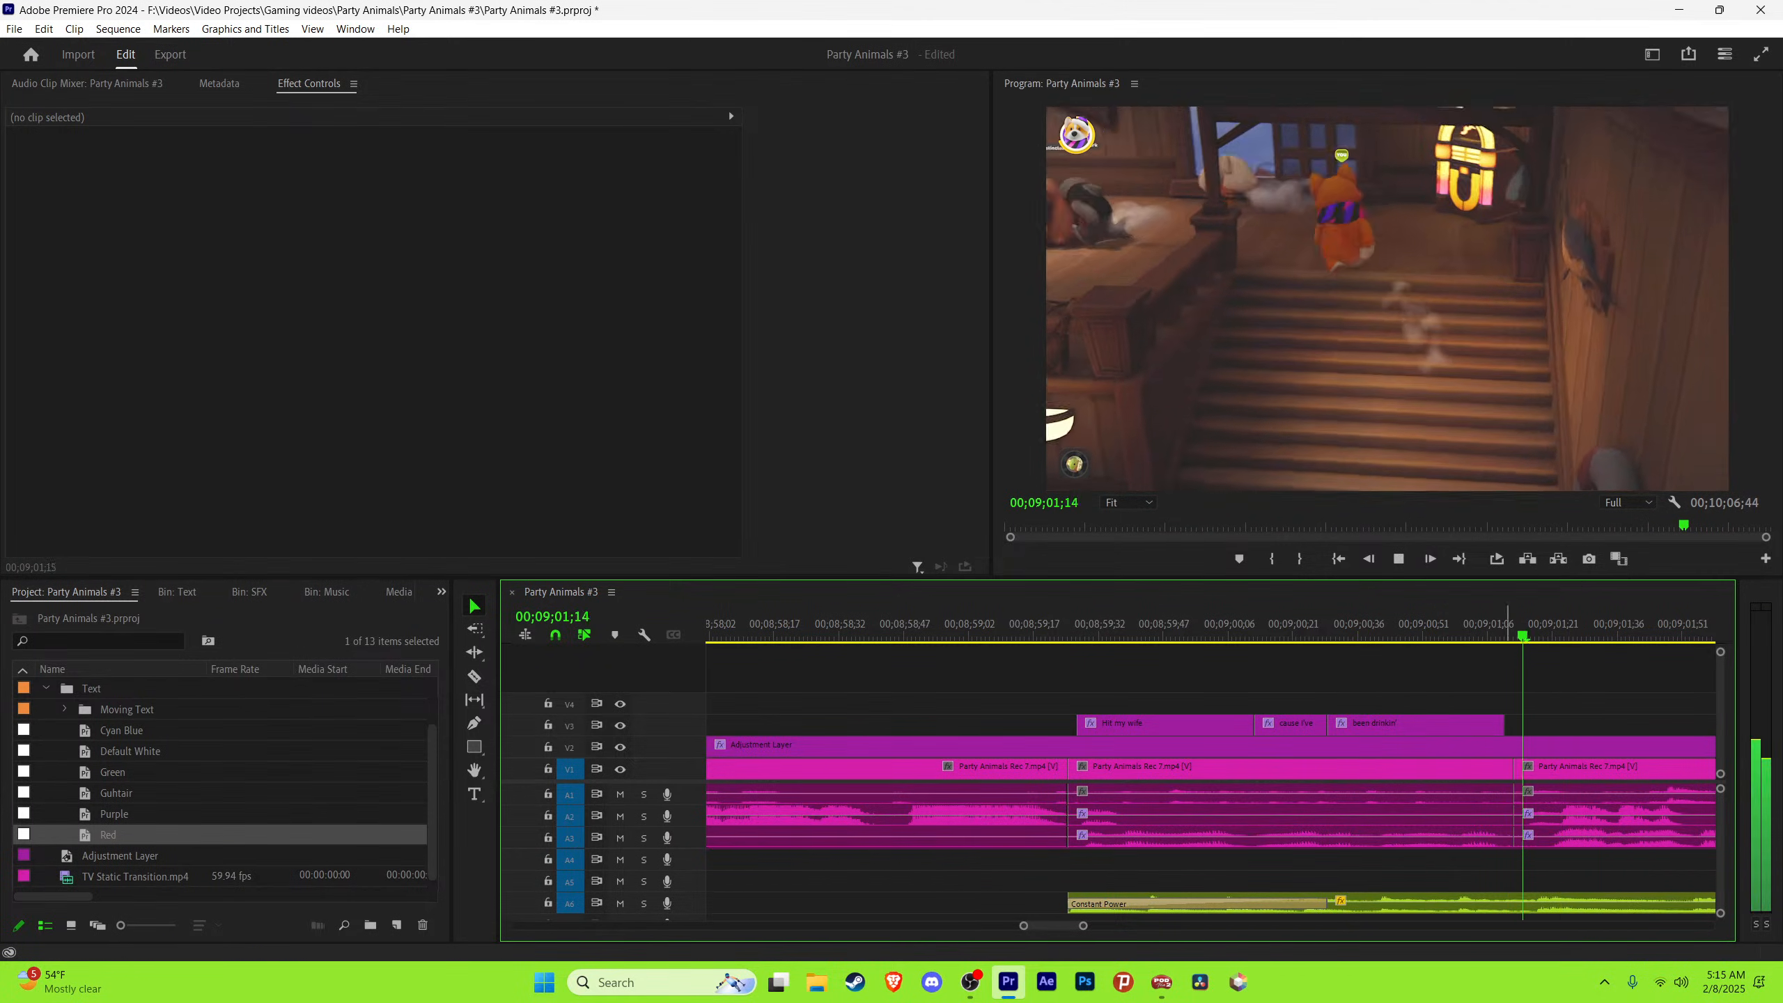
pyautogui.press('-')
pyautogui.press('space')
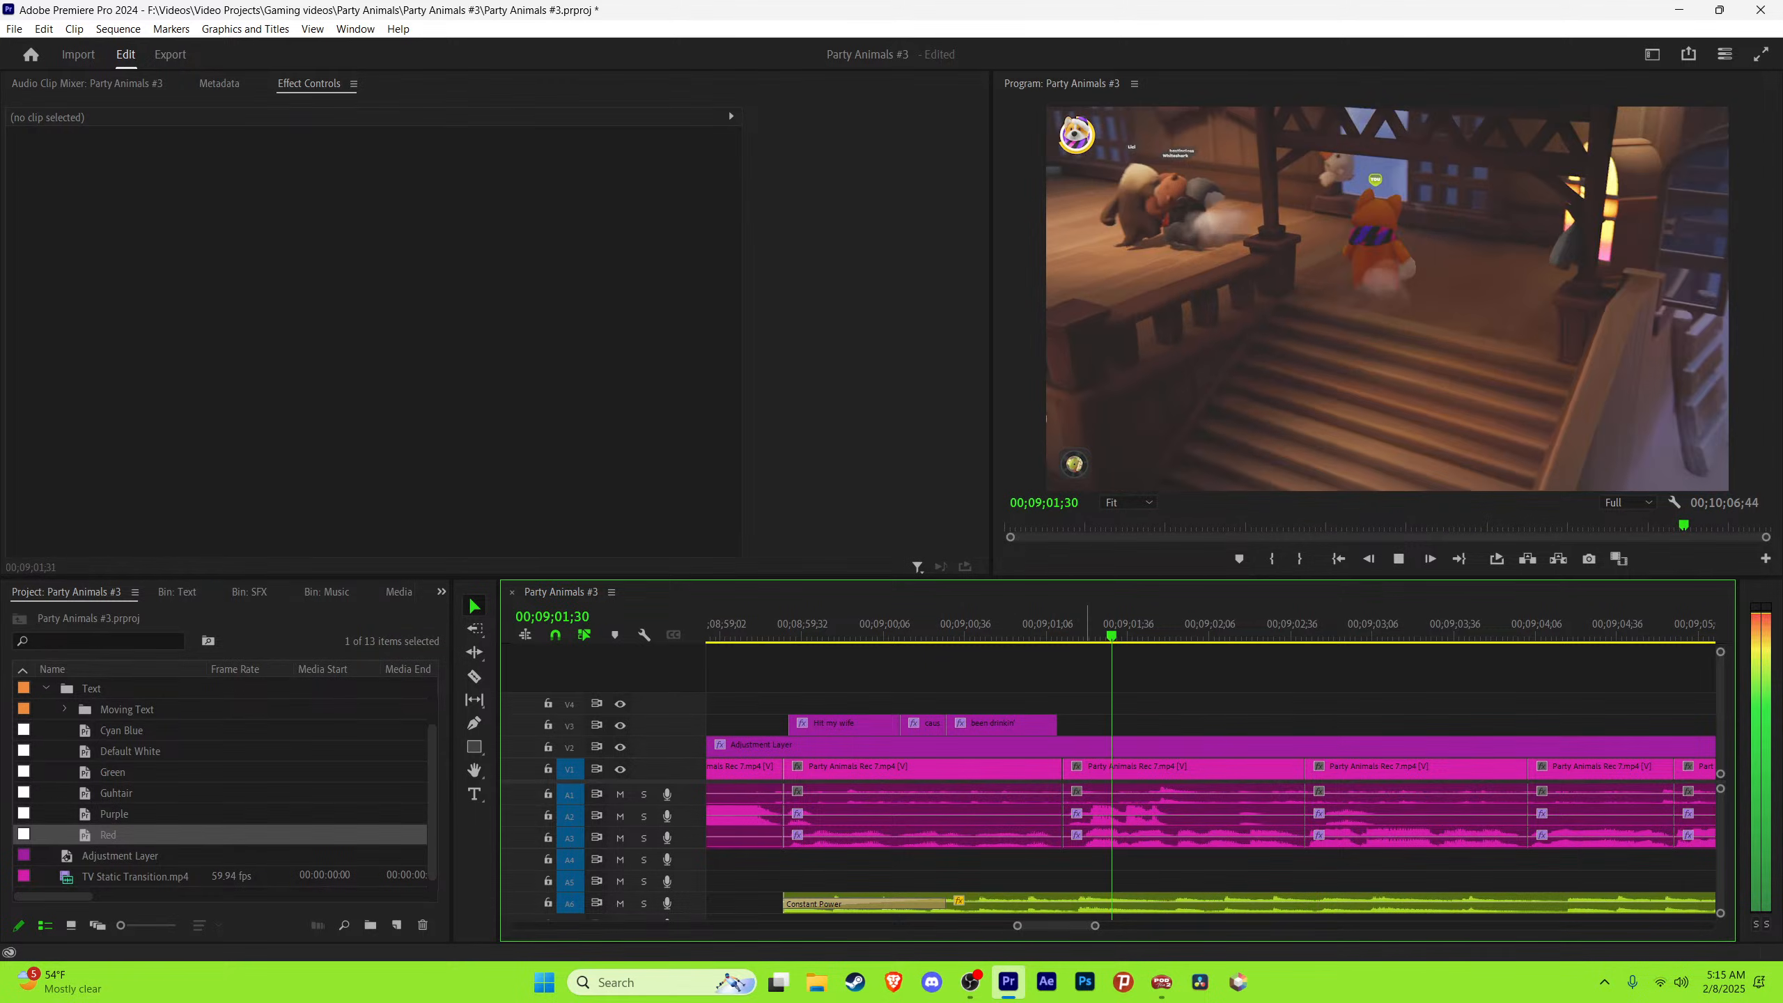
pyautogui.moveTo(1004, 726); pyautogui.dragTo(1141, 726)
pyautogui.click(1135, 623)
pyautogui.click(1492, 411)
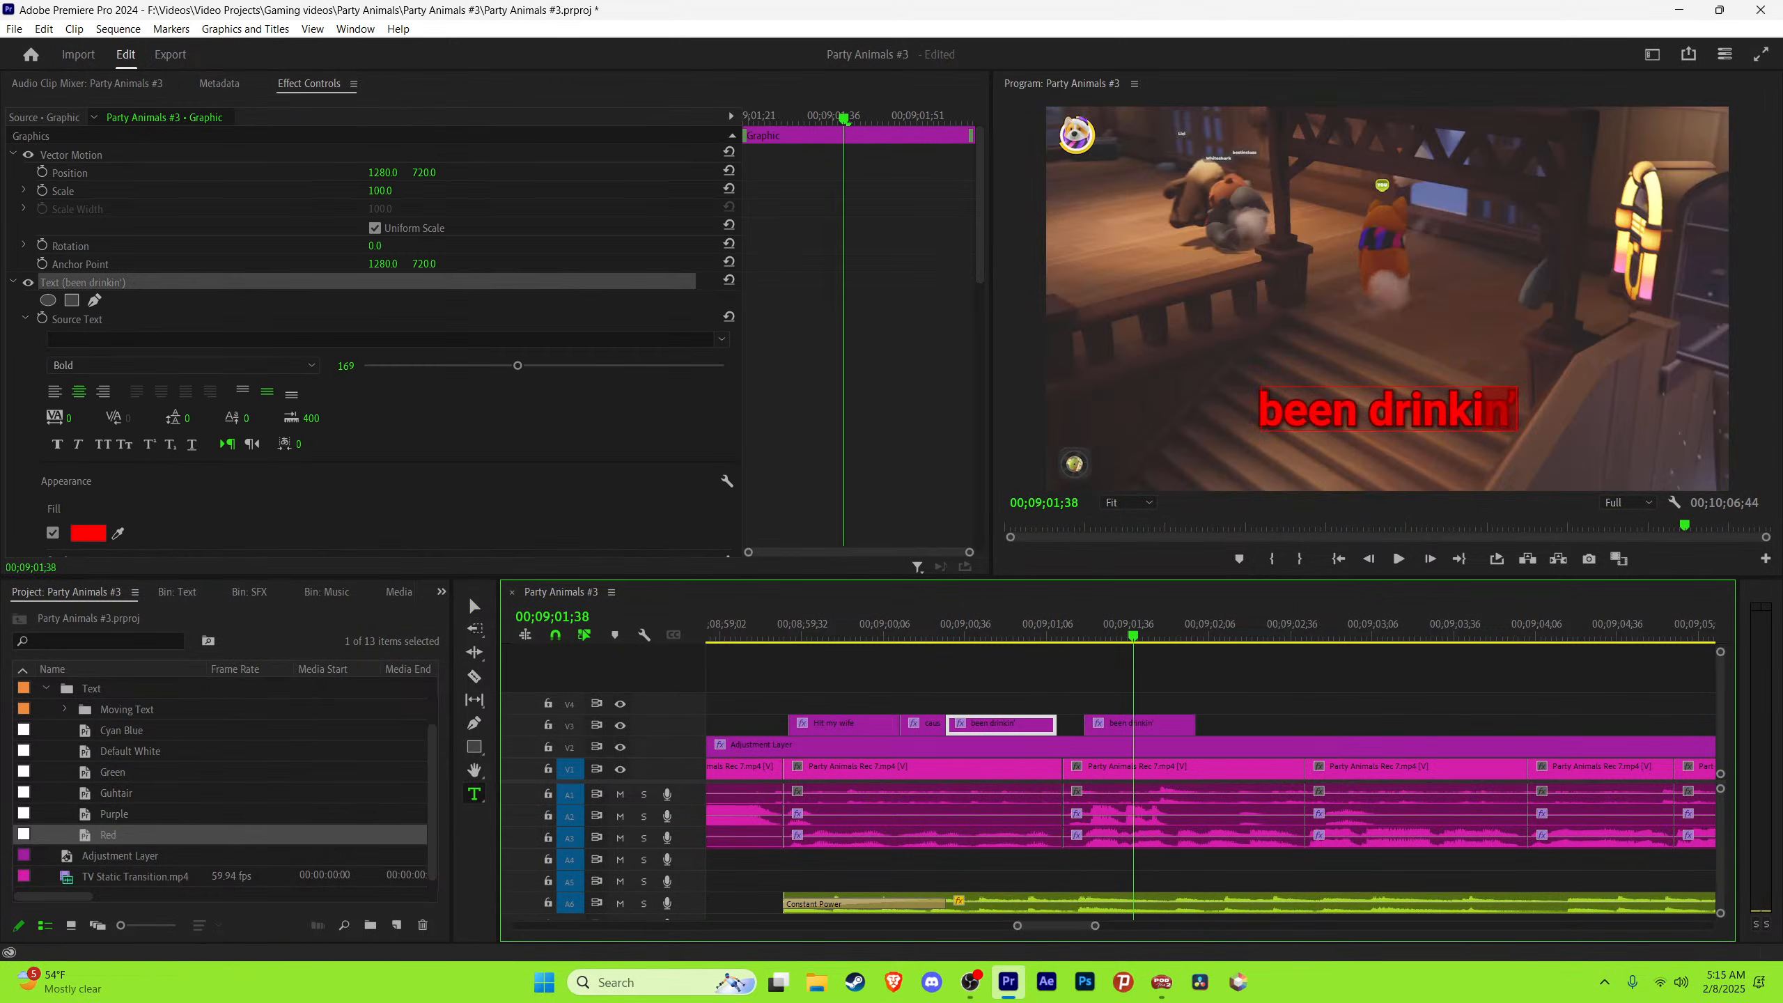
pyautogui.hotkey('ctrl', 'a')
pyautogui.write('Wife out')
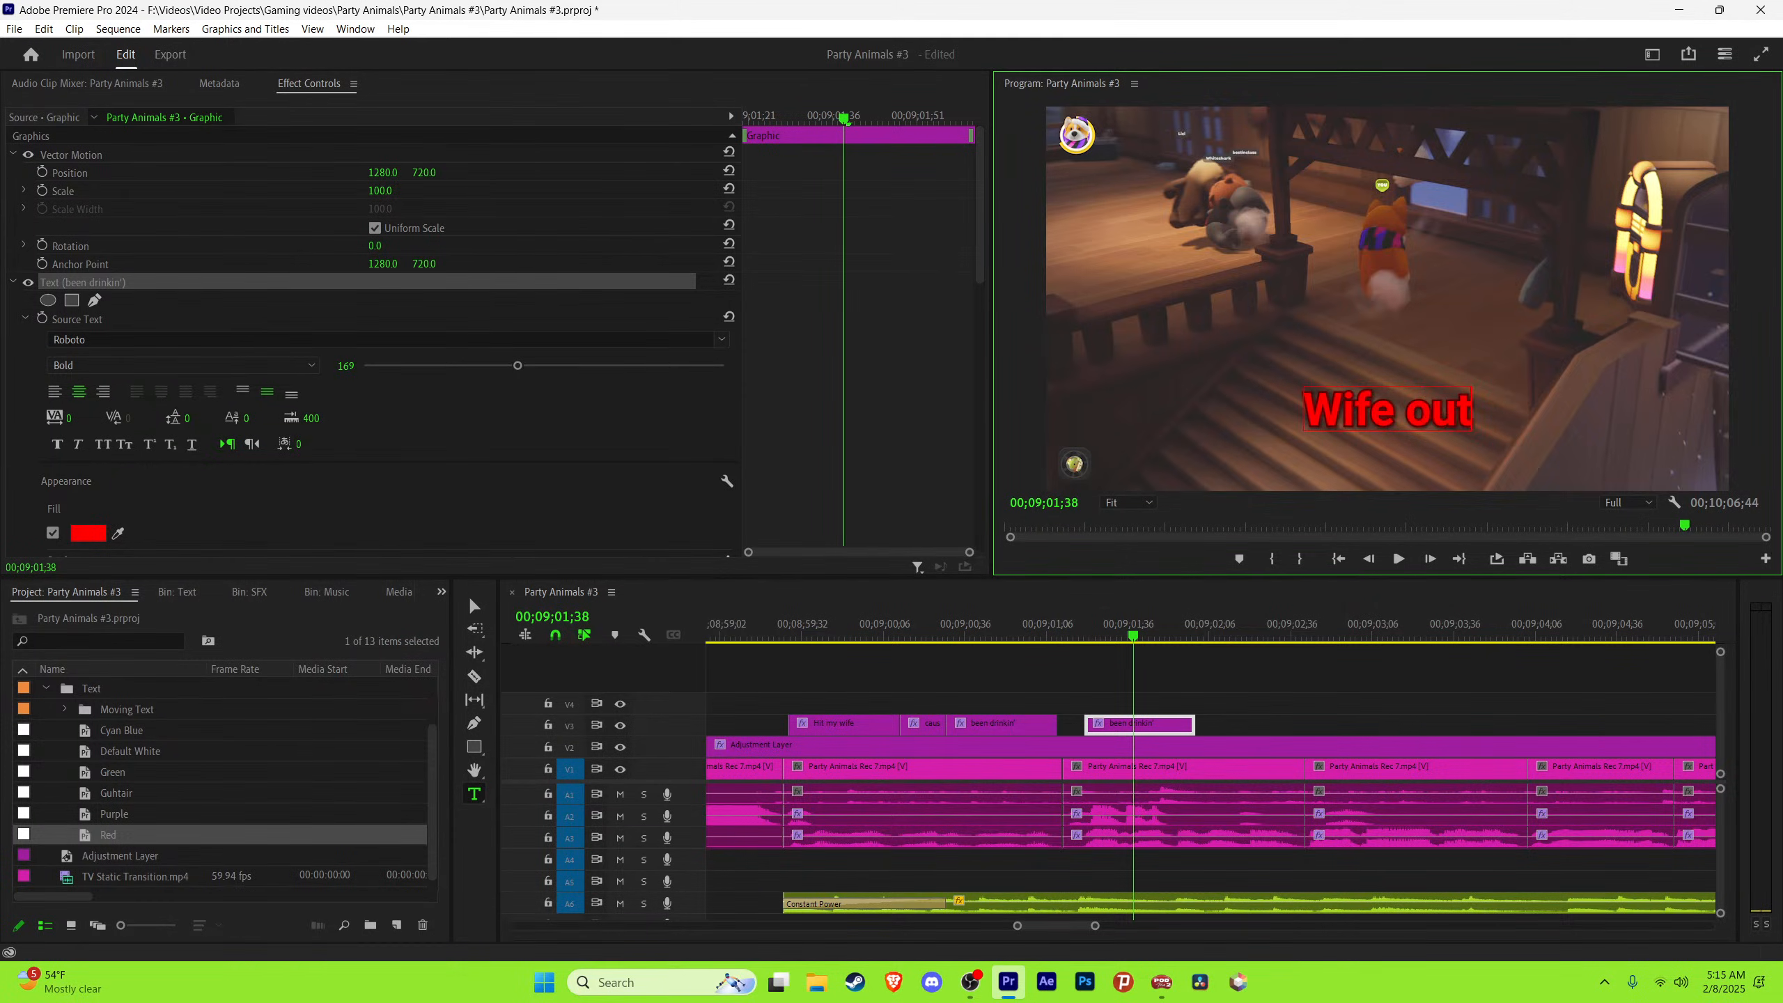
# Step: Play back the "Wife out" caption, duplicate it at about 00;09;01;54 and change the copy's text to "the window"
pyautogui.write('v')
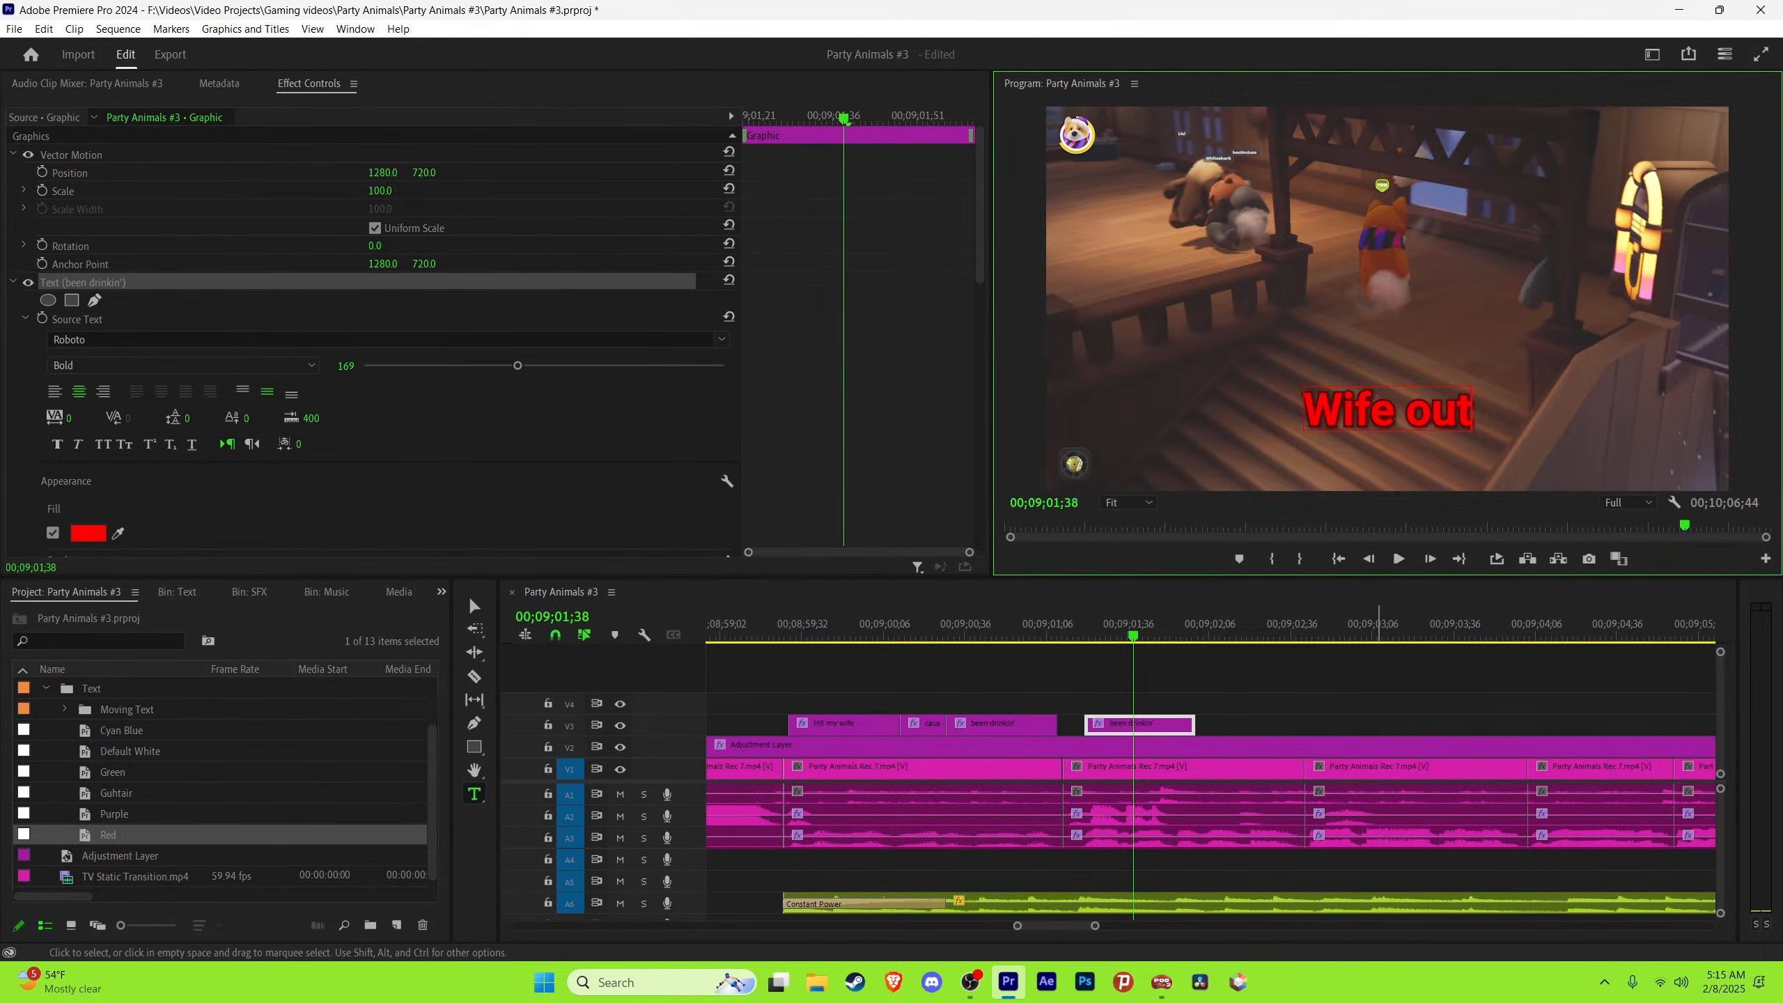
pyautogui.click(1382, 688)
pyautogui.press('=')
pyautogui.press('space')
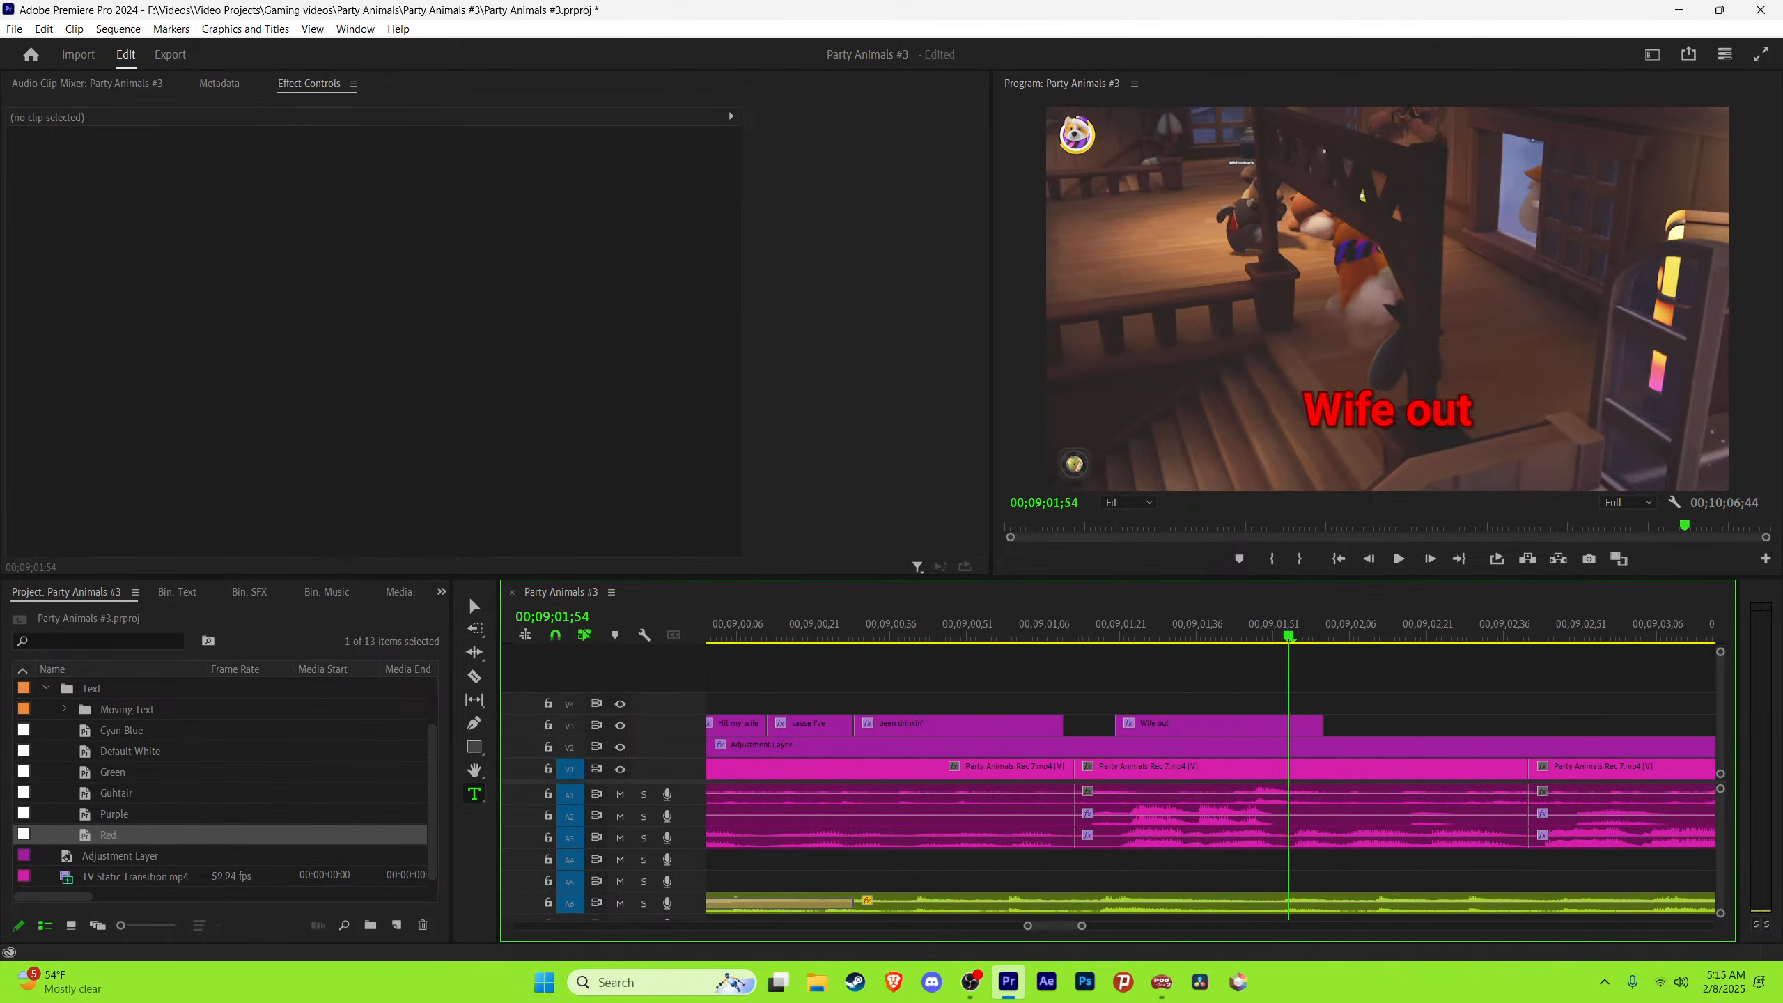
pyautogui.press('space')
pyautogui.press('Left')
pyautogui.moveTo(1228, 725); pyautogui.dragTo(1405, 725)
pyautogui.click(1371, 625)
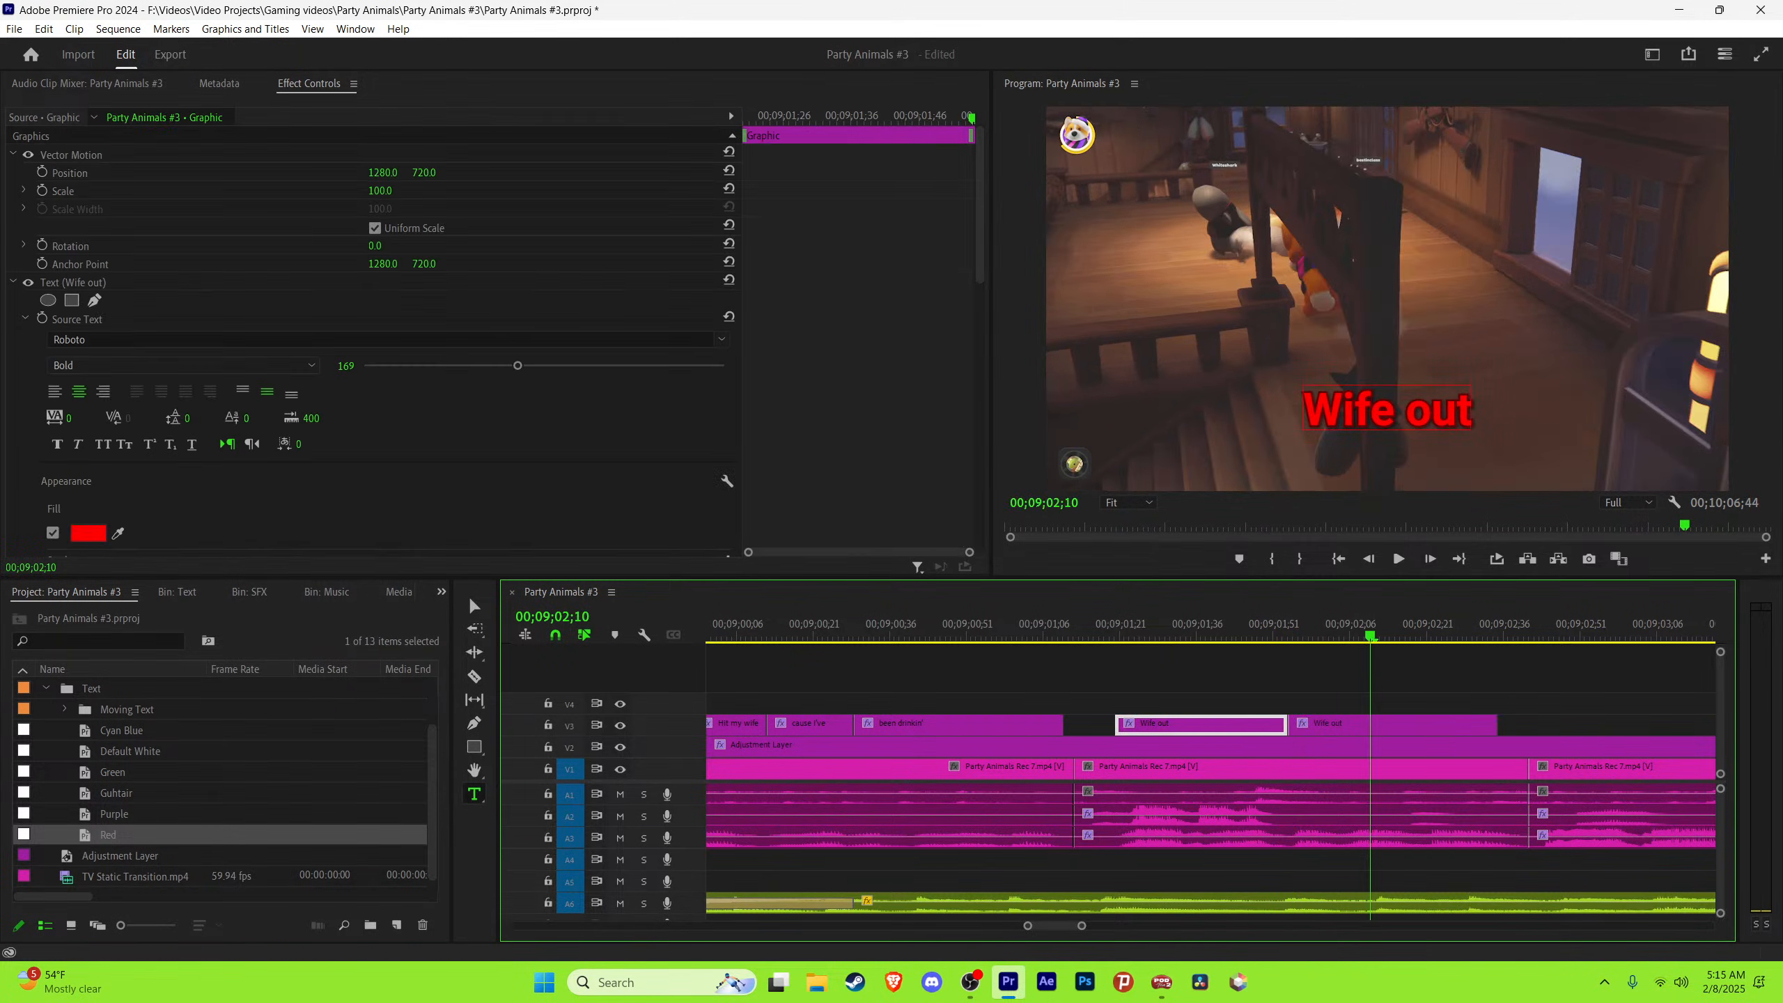
pyautogui.click(1388, 410)
pyautogui.hotkey('ctrl', 'a')
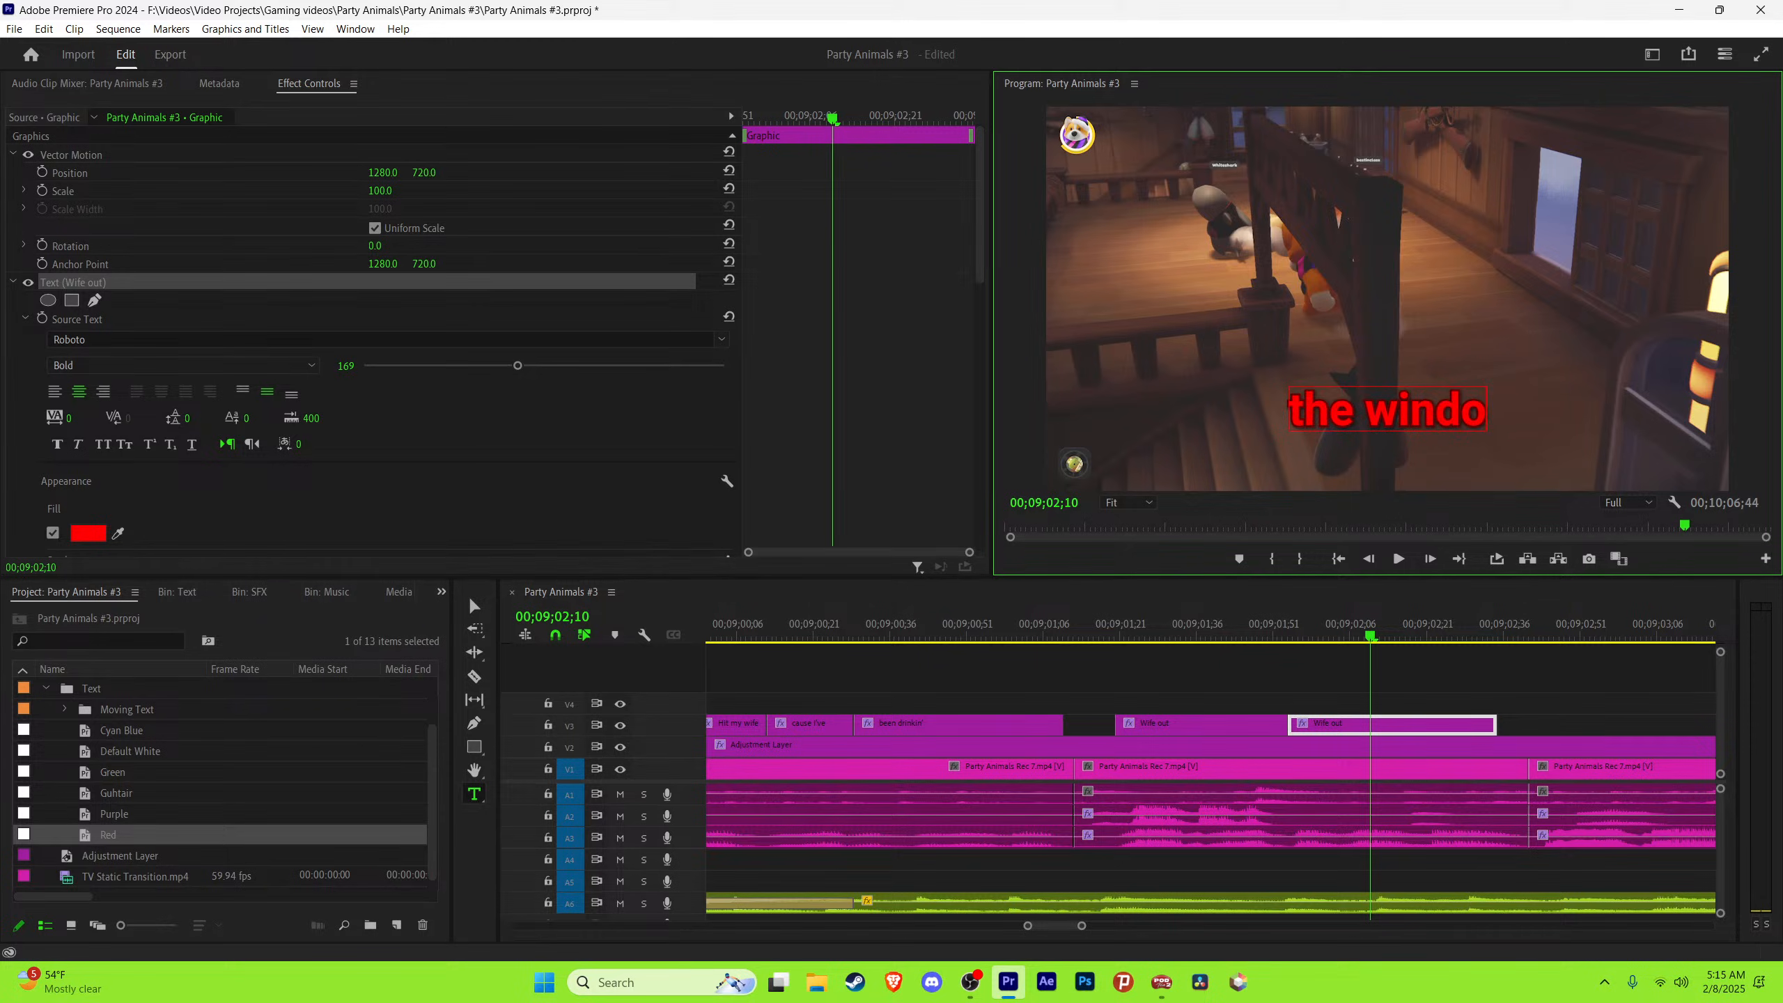
pyautogui.click(1504, 678)
pyautogui.press('v')
# Step: Play back the line, extend the end of the "the window" caption to about 00;09;02;41 and save the project
pyautogui.press('space')
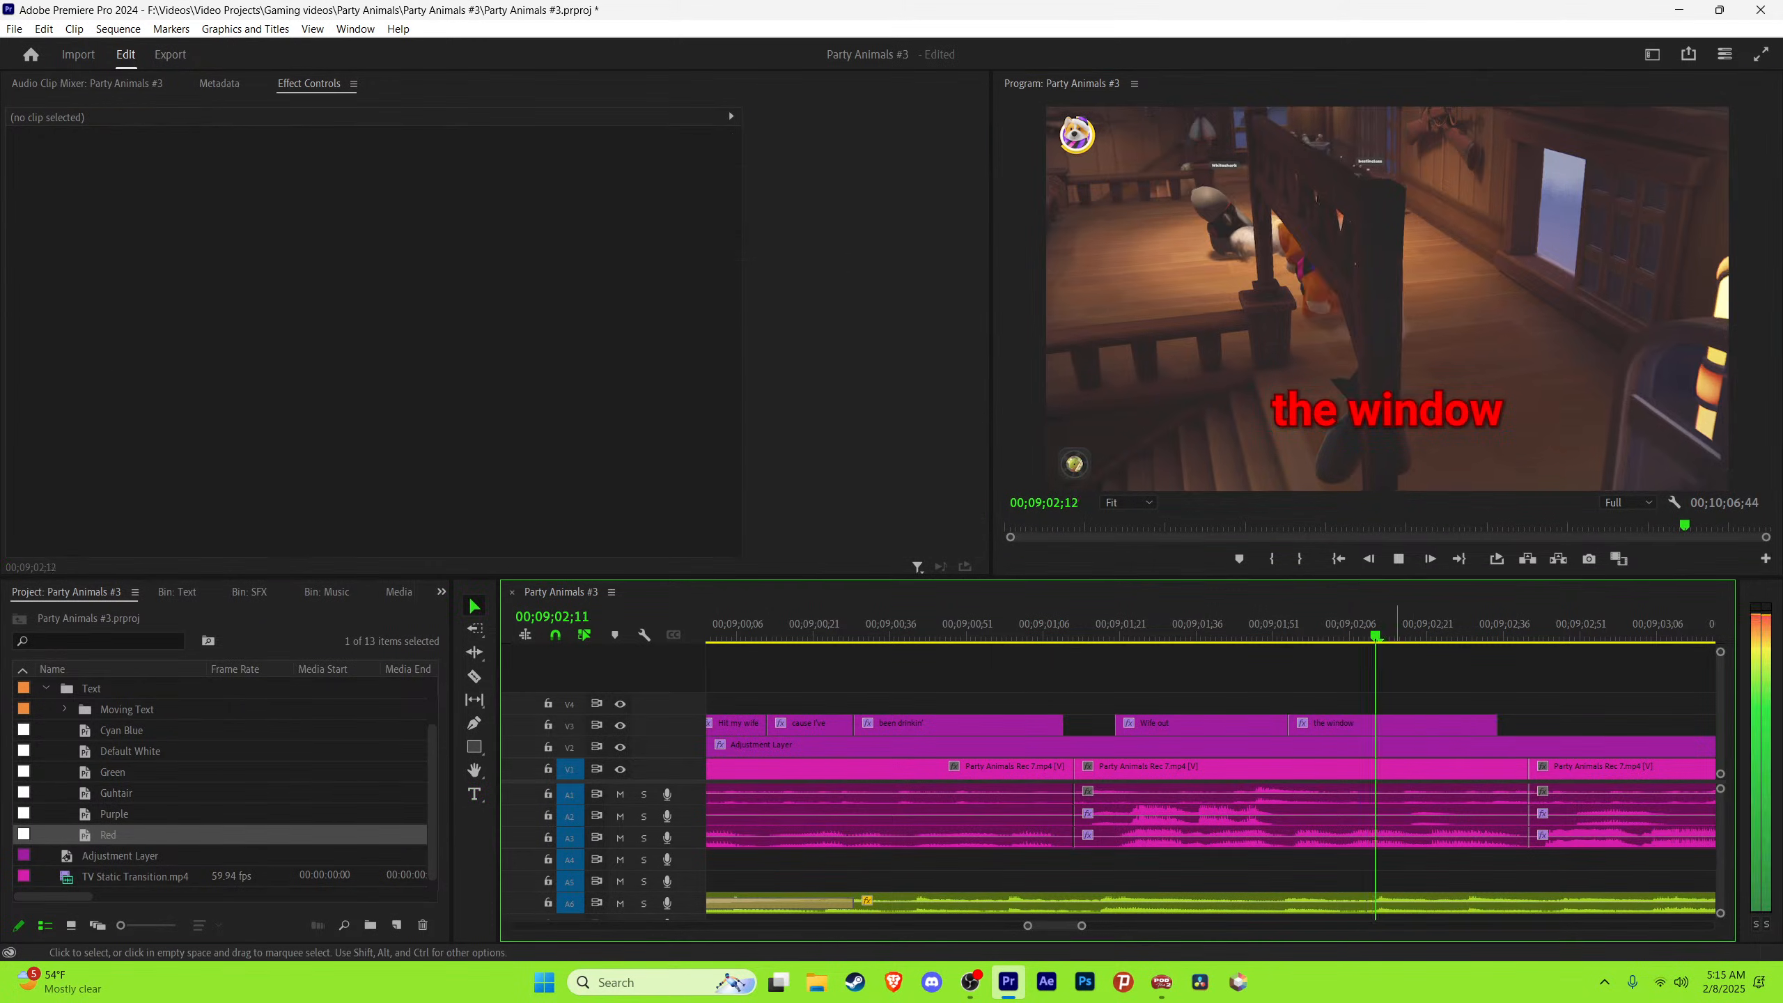
pyautogui.press('space')
pyautogui.press('Right')
pyautogui.hotkey('ctrl', 's')
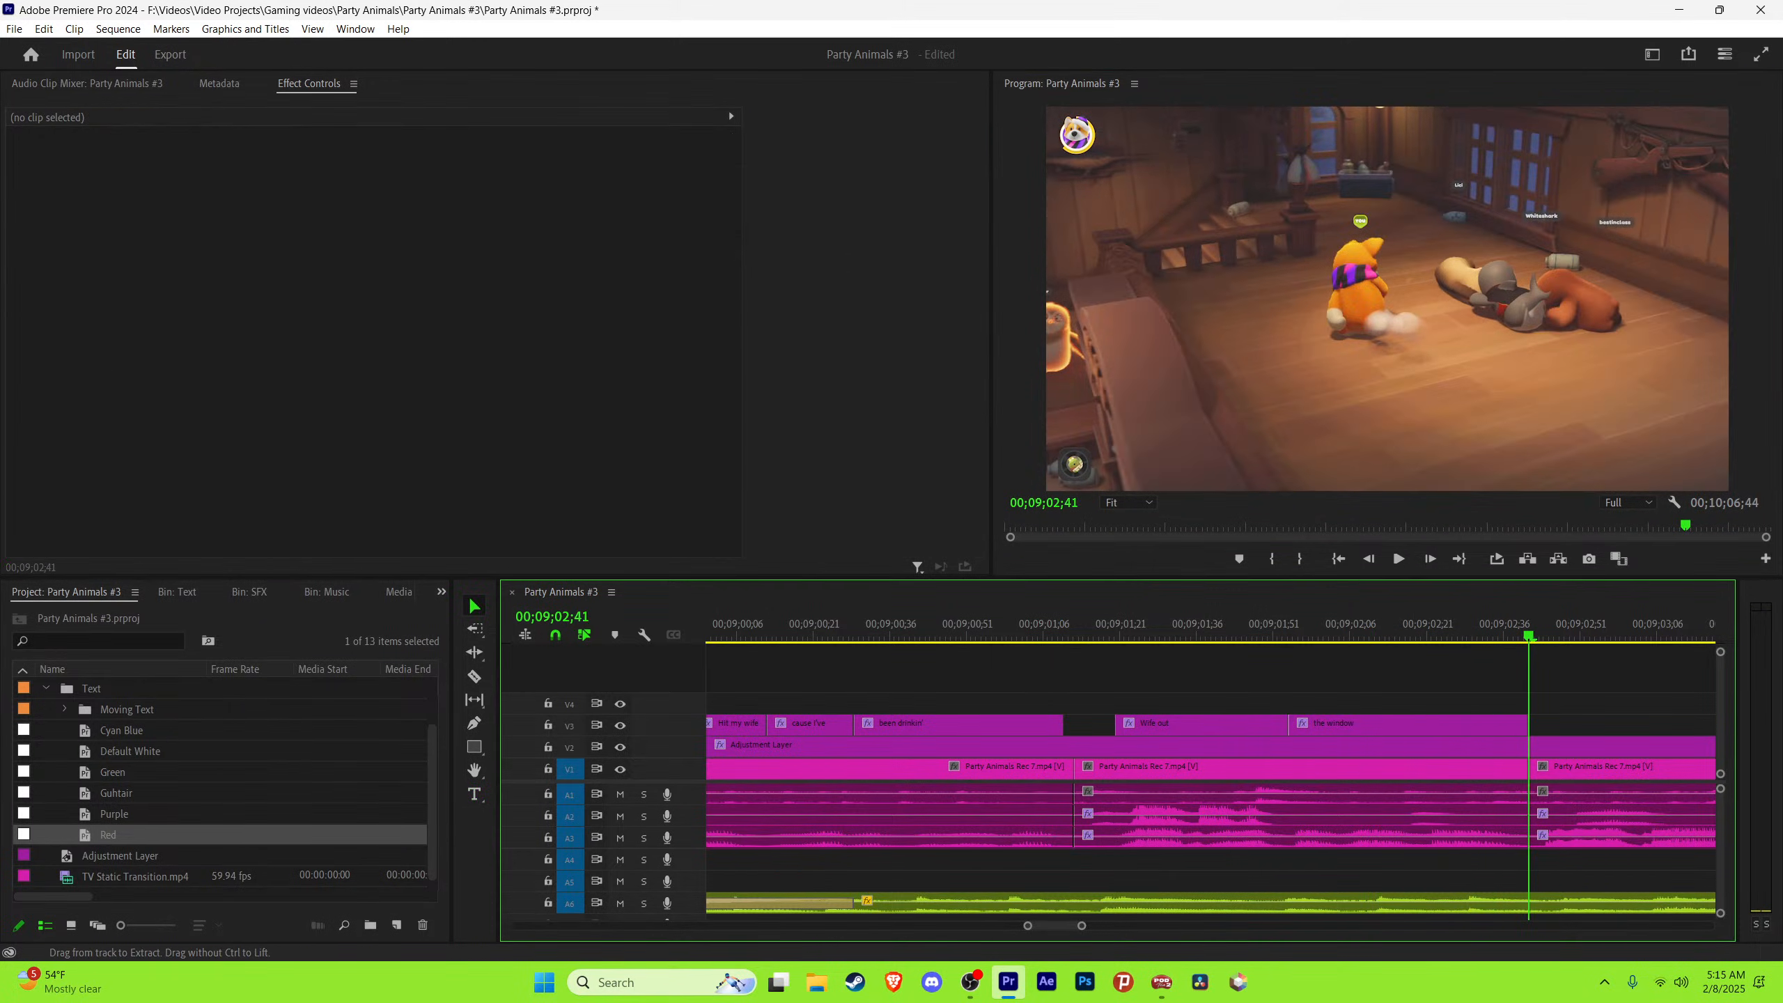
# Step: Play back and step through the frames just after the "the window" caption, around 00;09;02;44, to check for speech
pyautogui.press('space')
pyautogui.press('-')
pyautogui.press('space')
pyautogui.press('Up')
pyautogui.hotkey('shift', 'Right')
pyautogui.hotkey('shift', 'Right')
pyautogui.hotkey('shift', 'Right')
pyautogui.hotkey('shift', 'Right')
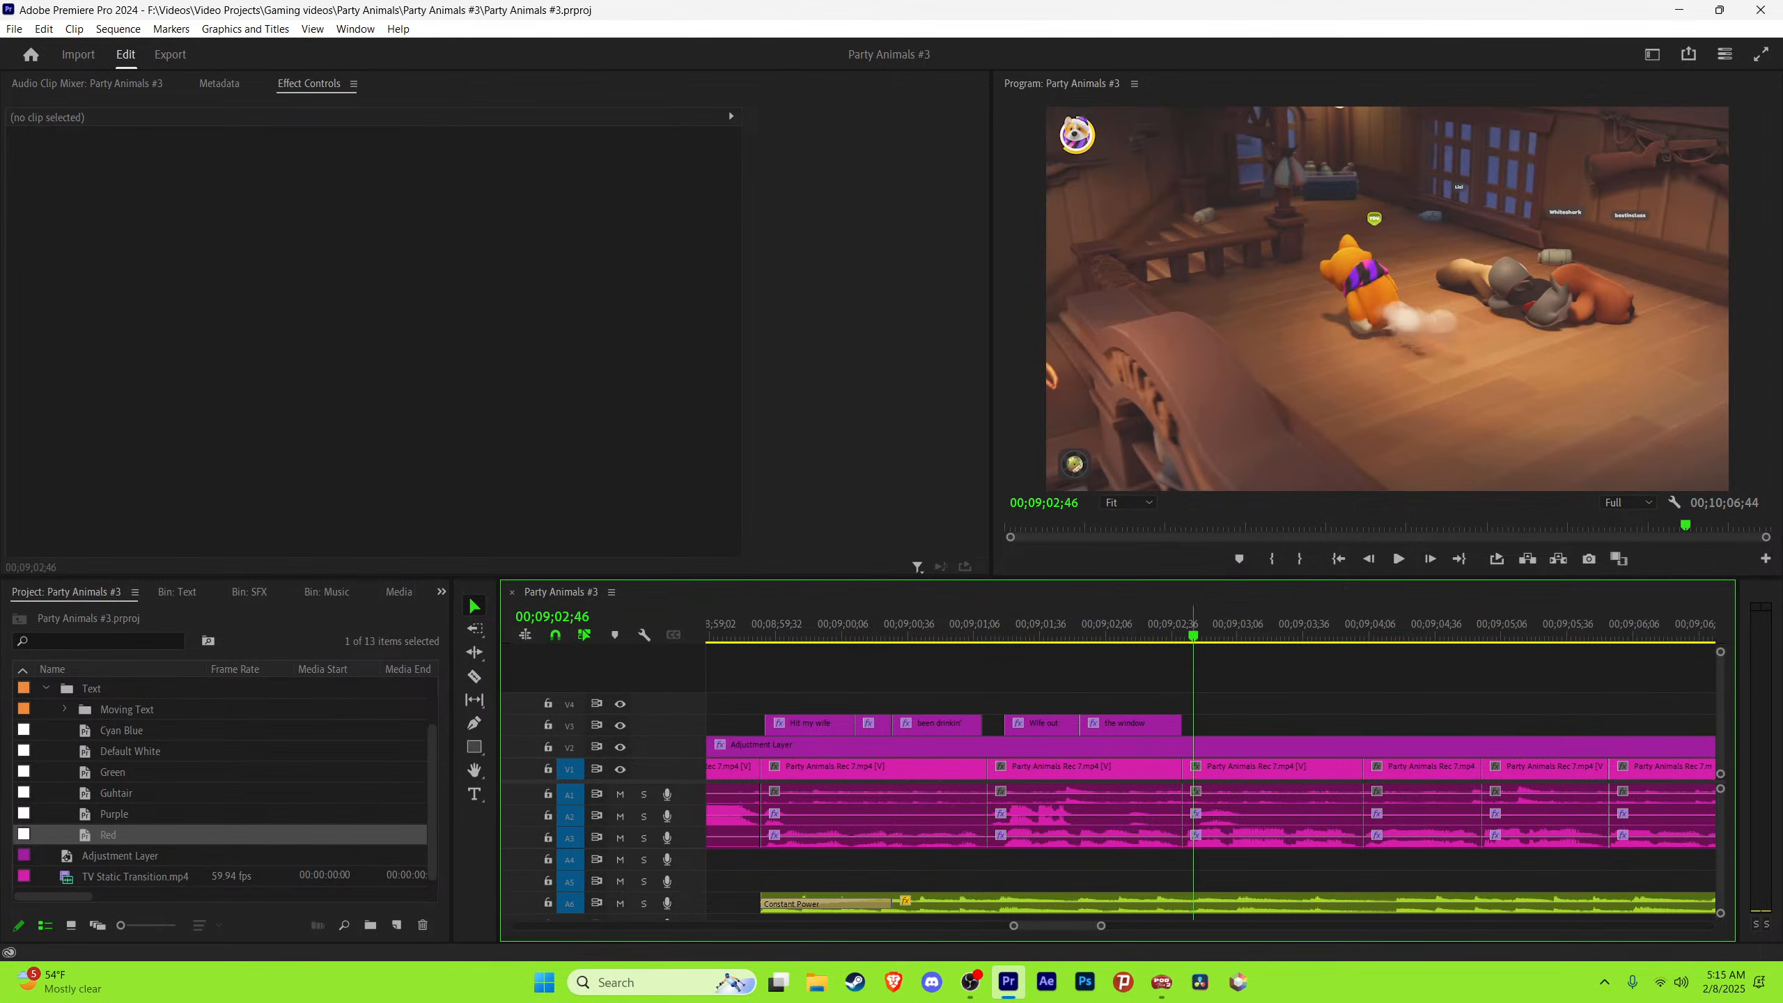
pyautogui.press('=')
pyautogui.press('=')
pyautogui.press('=')
pyautogui.press('Up')
pyautogui.press('space')
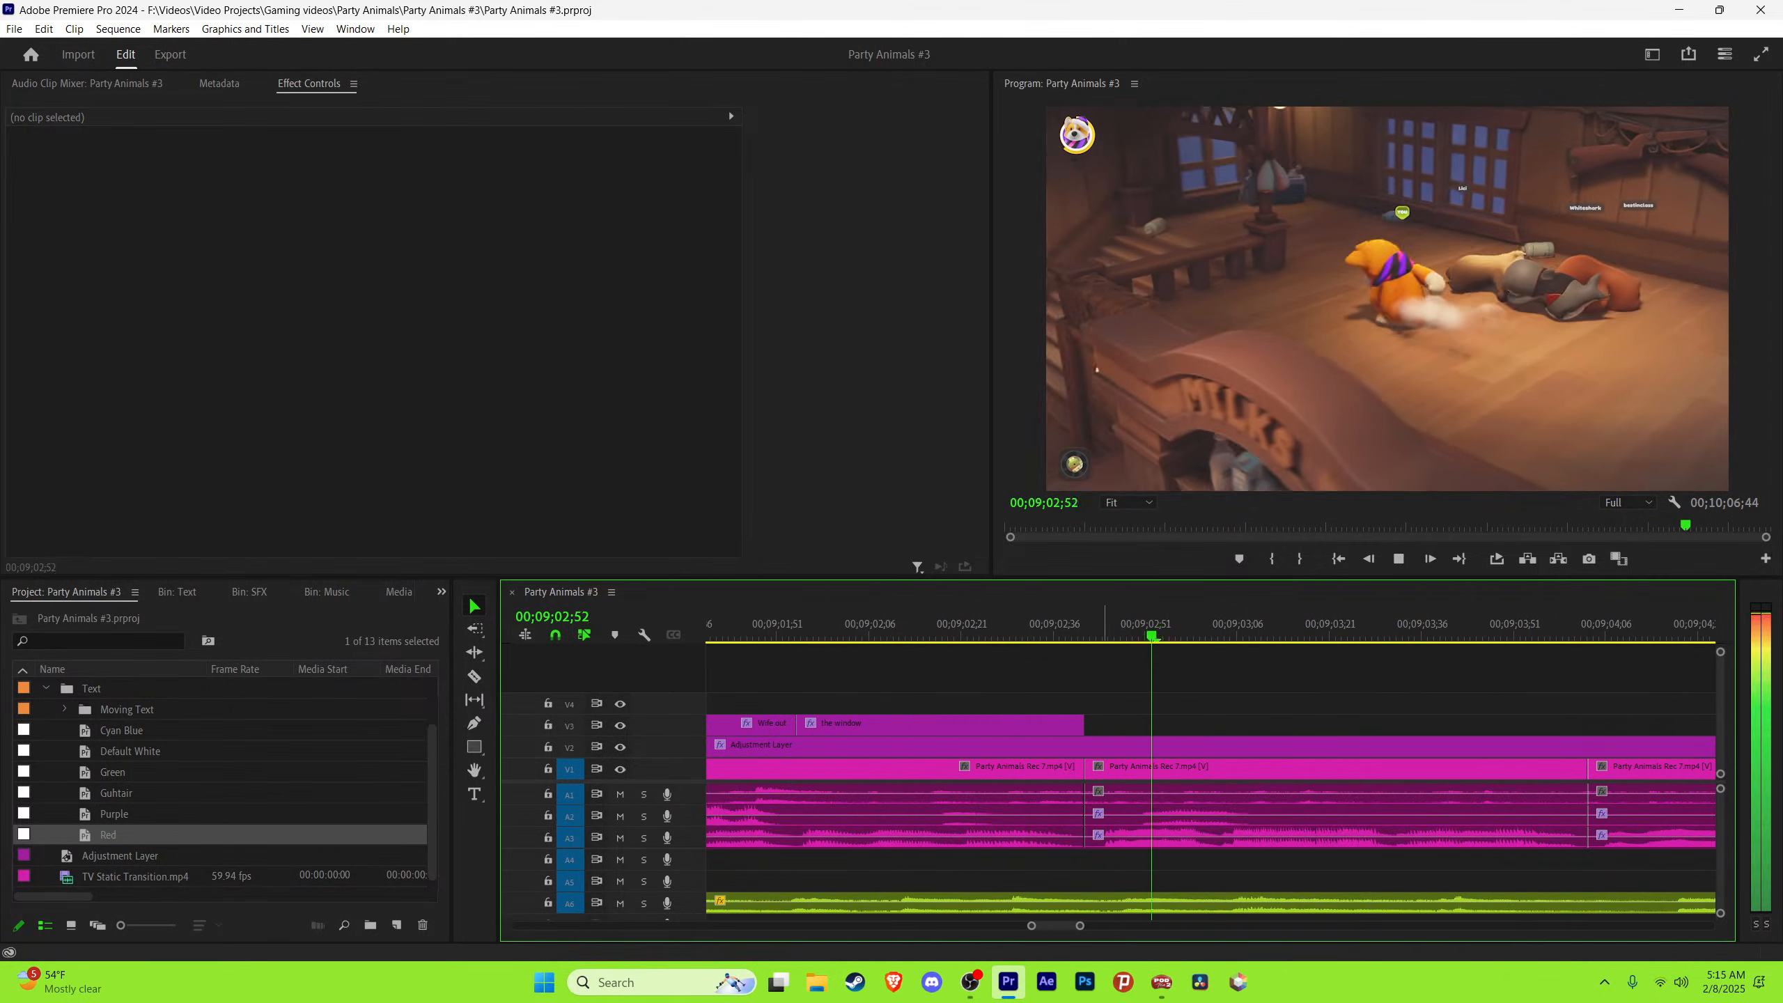
pyautogui.press('space')
pyautogui.press('Up')
pyautogui.press('Right')
pyautogui.press('Right')
pyautogui.press('Right')
pyautogui.press('Right')
pyautogui.press('-')
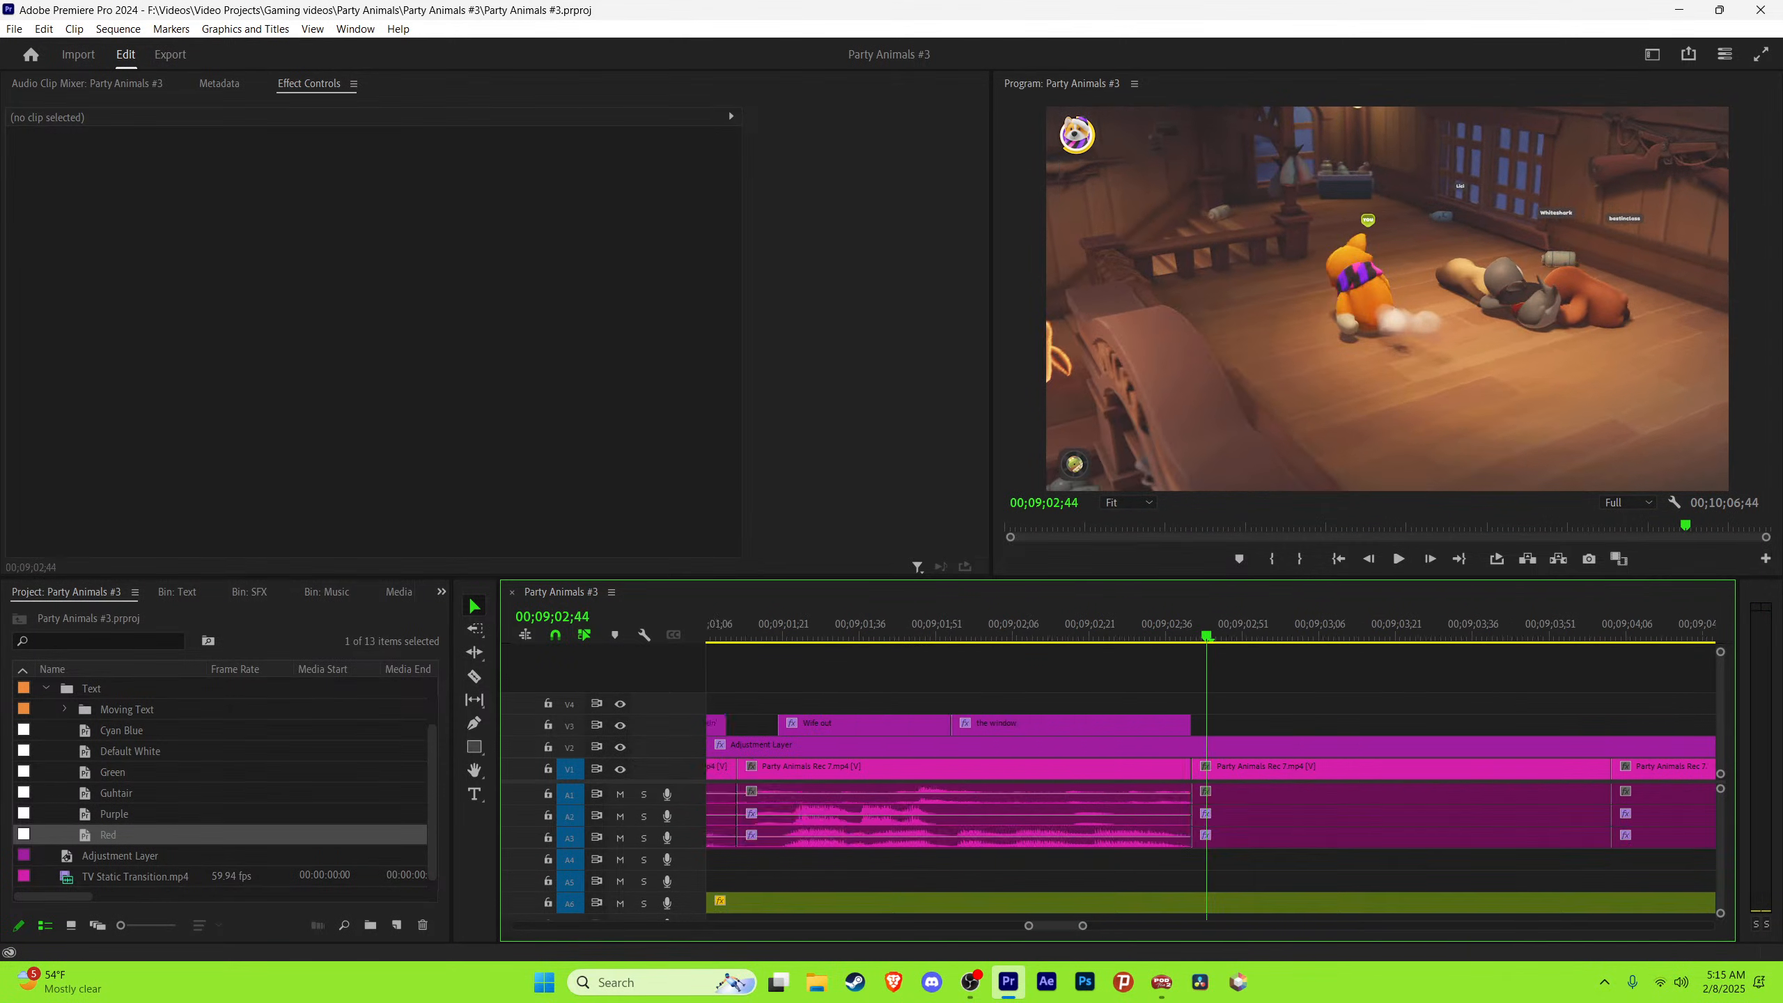
# Step: Play back the sequence from 00;09;02;44 to about 00;09;14;04 to find the next spoken line to caption
pyautogui.press('-')
pyautogui.press('space')
pyautogui.press('-')
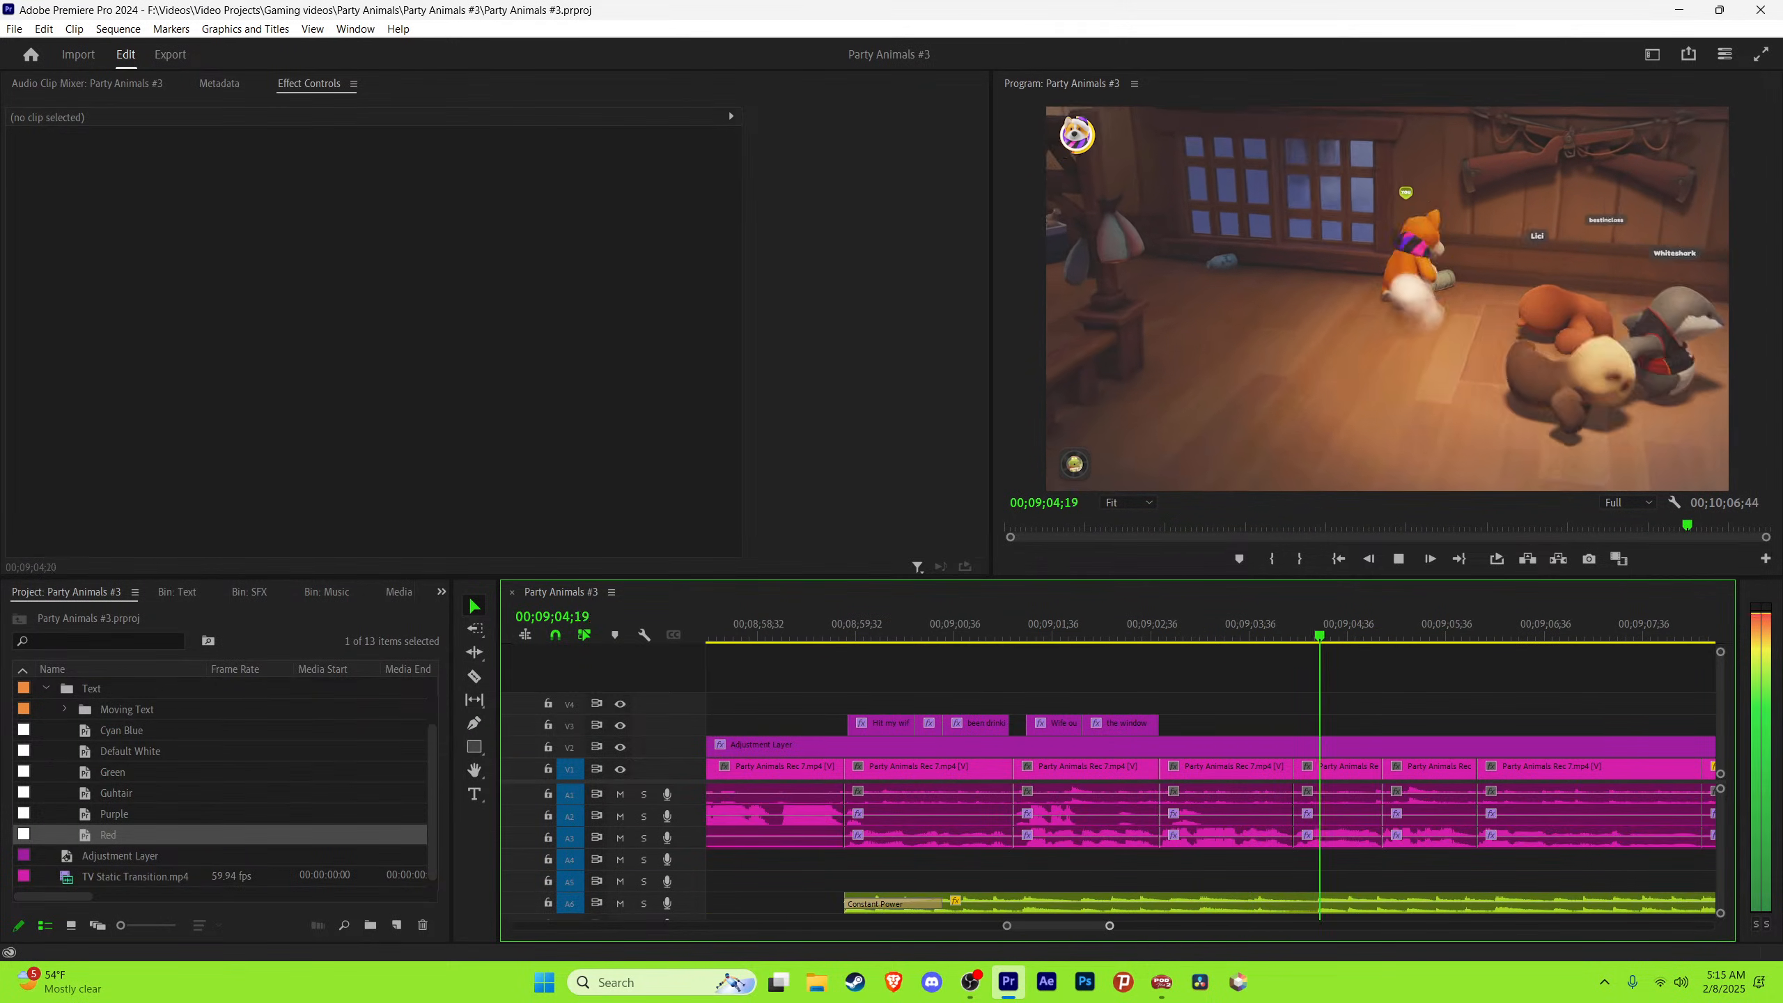
pyautogui.press('-')
pyautogui.press('-')
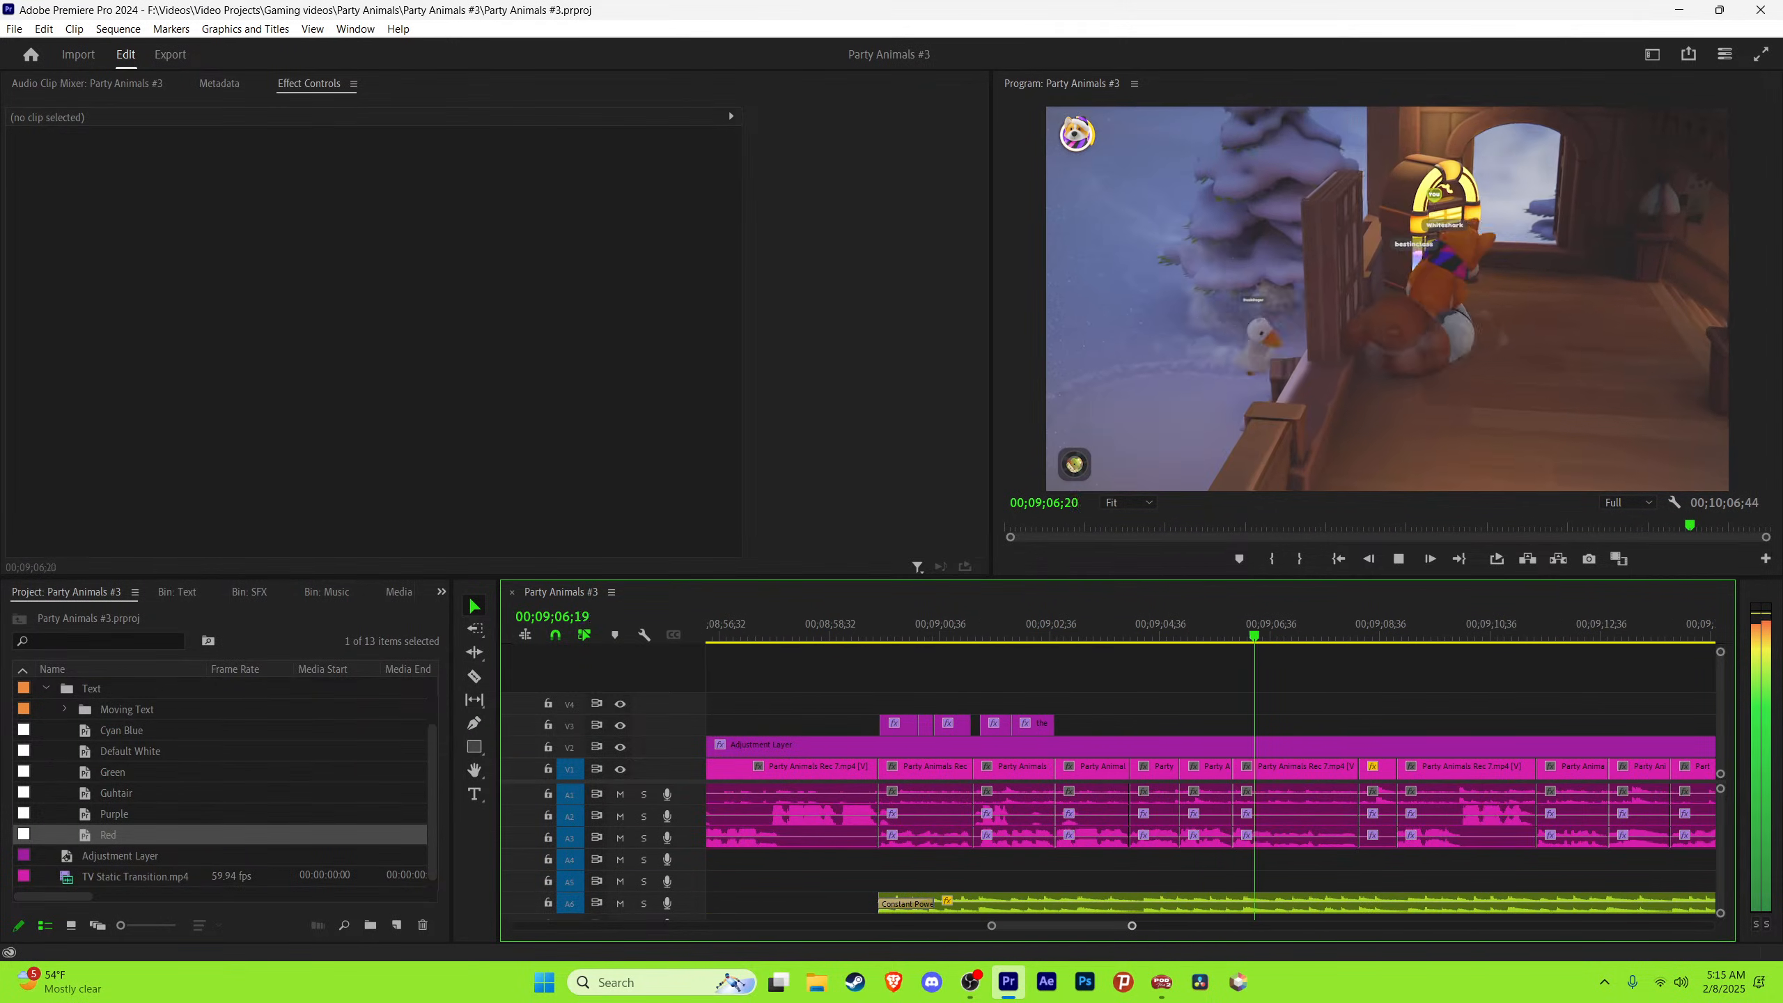
pyautogui.press('-')
pyautogui.scroll(-1, 796, 773)
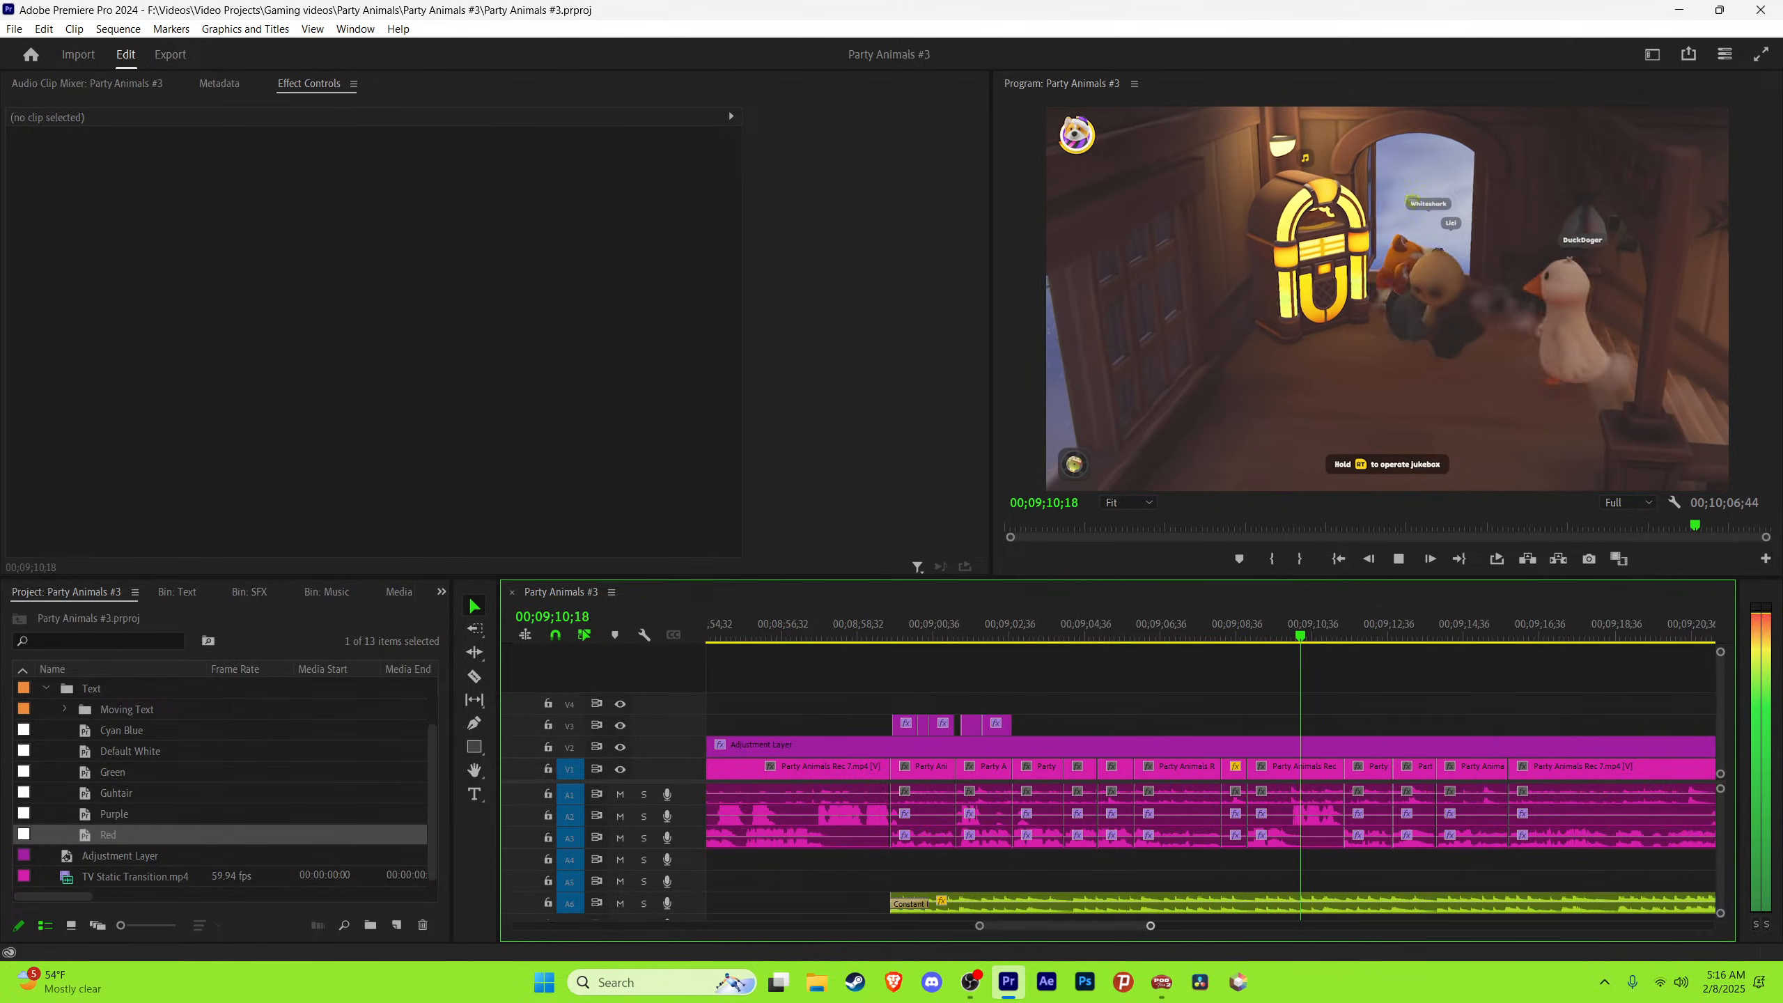
pyautogui.scroll(-2, 795, 773)
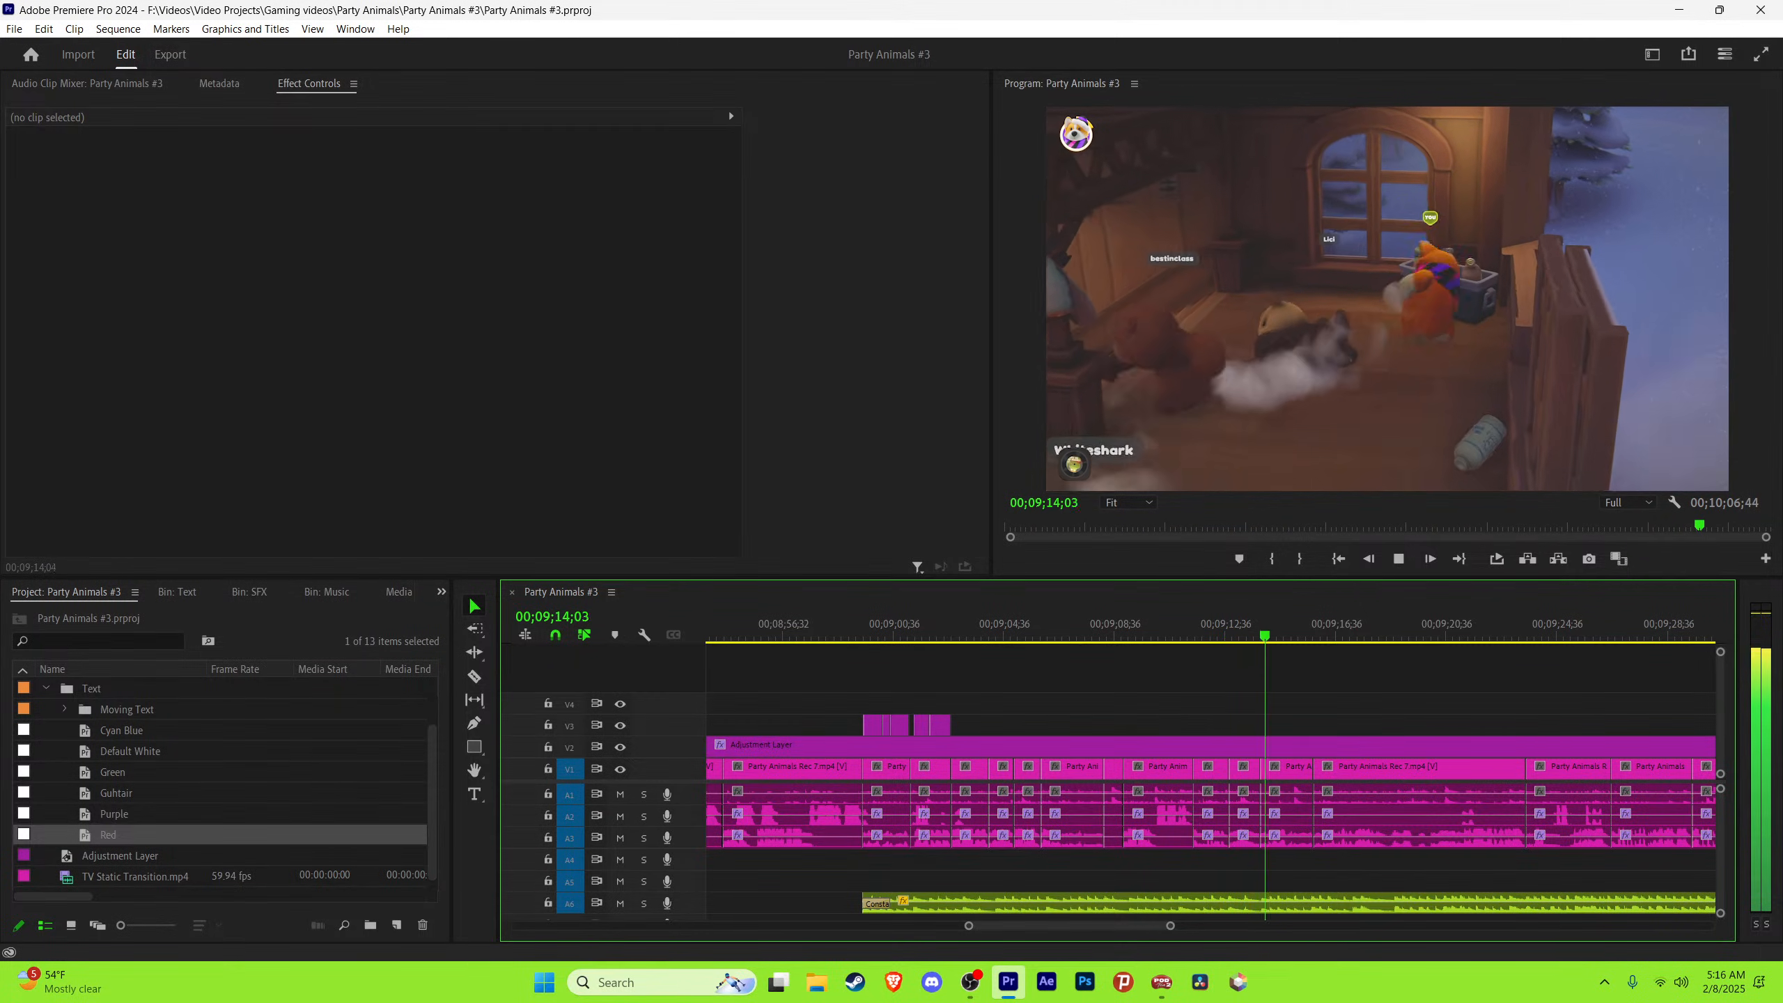
pyautogui.press('=')
pyautogui.click(1175, 637)
pyautogui.press('space')
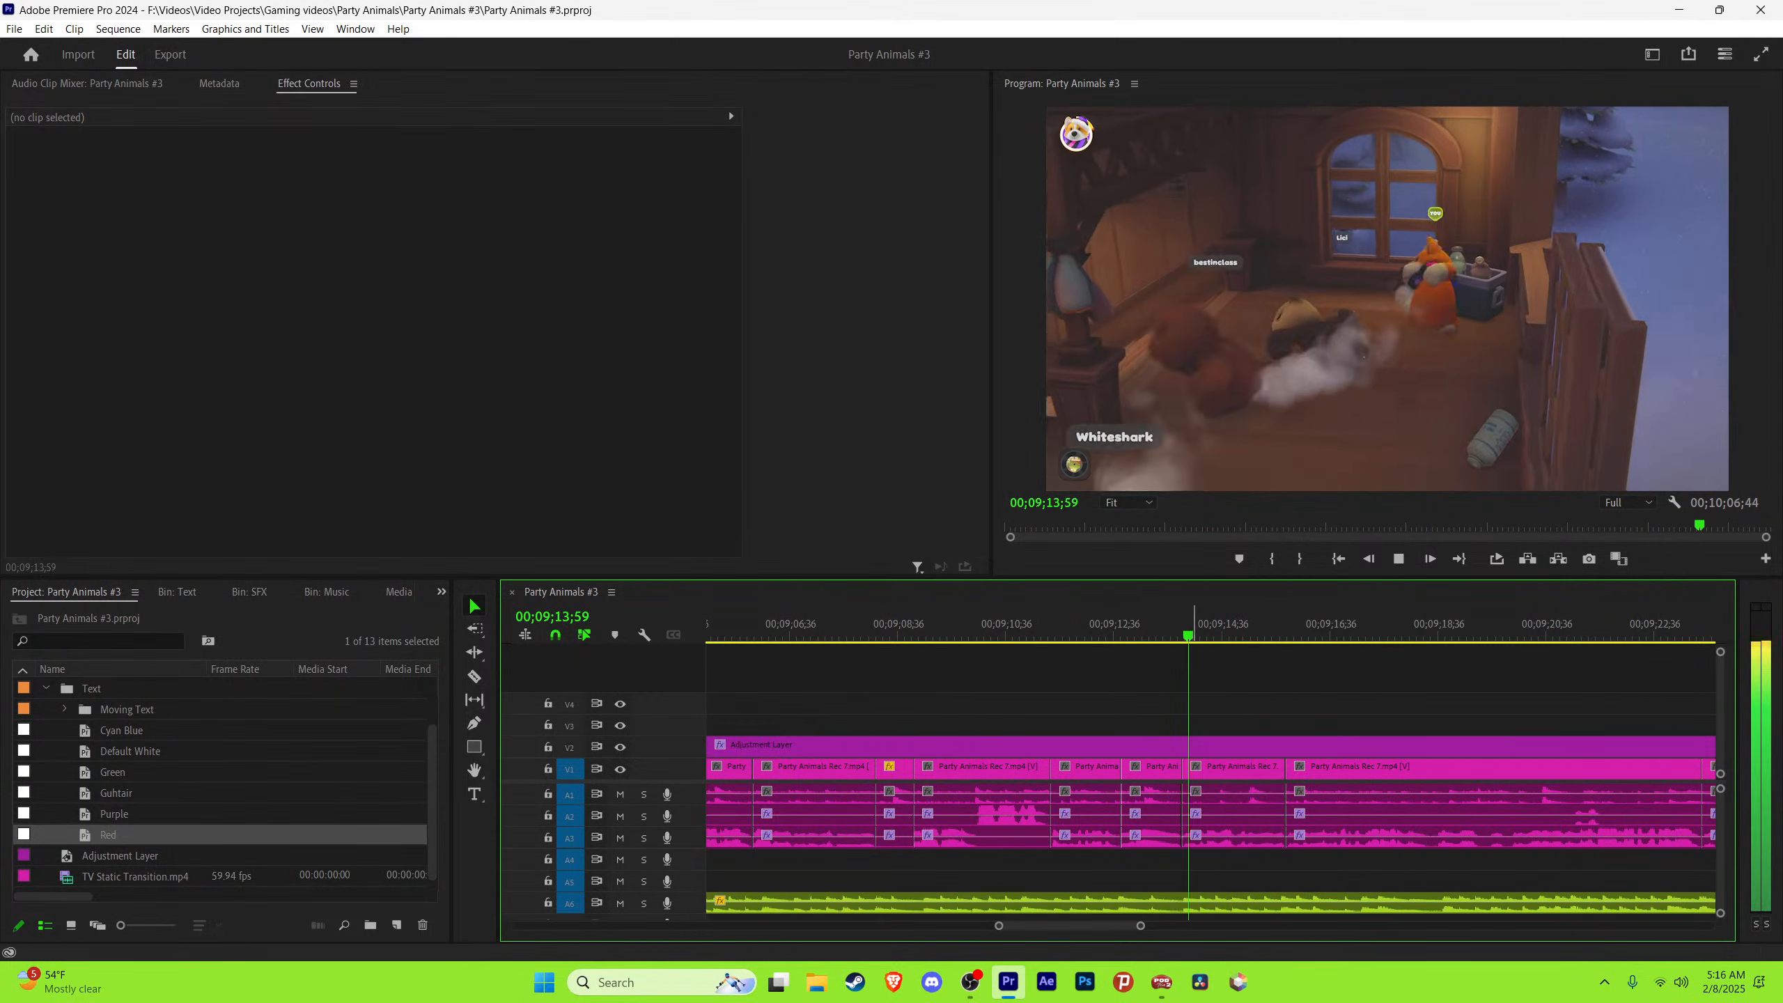
# Step: Paste the copied white "Get it" caption at 00;09;13;52 and place it on track V3
pyautogui.press('space')
pyautogui.click(1234, 770)
pyautogui.moveTo(806, 118); pyautogui.dragTo(745, 117)
pyautogui.click(1200, 703)
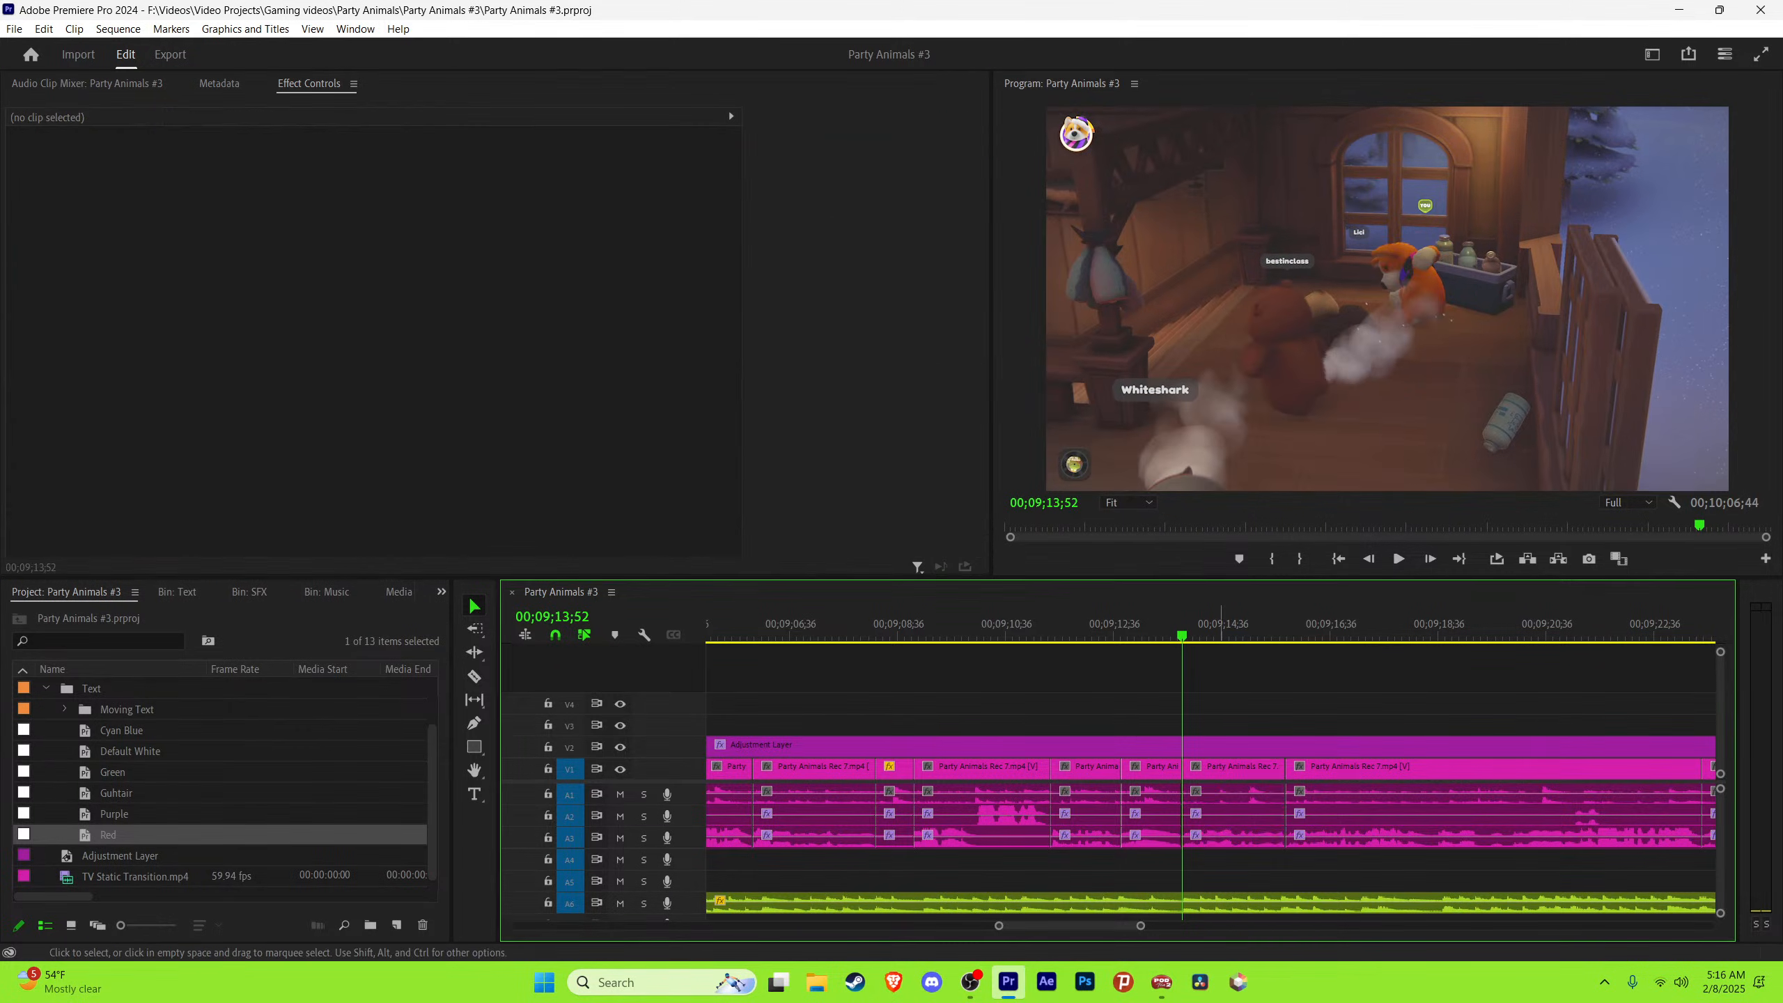
pyautogui.hotkey('ctrl', 'v')
pyautogui.moveTo(1191, 703); pyautogui.dragTo(1190, 727)
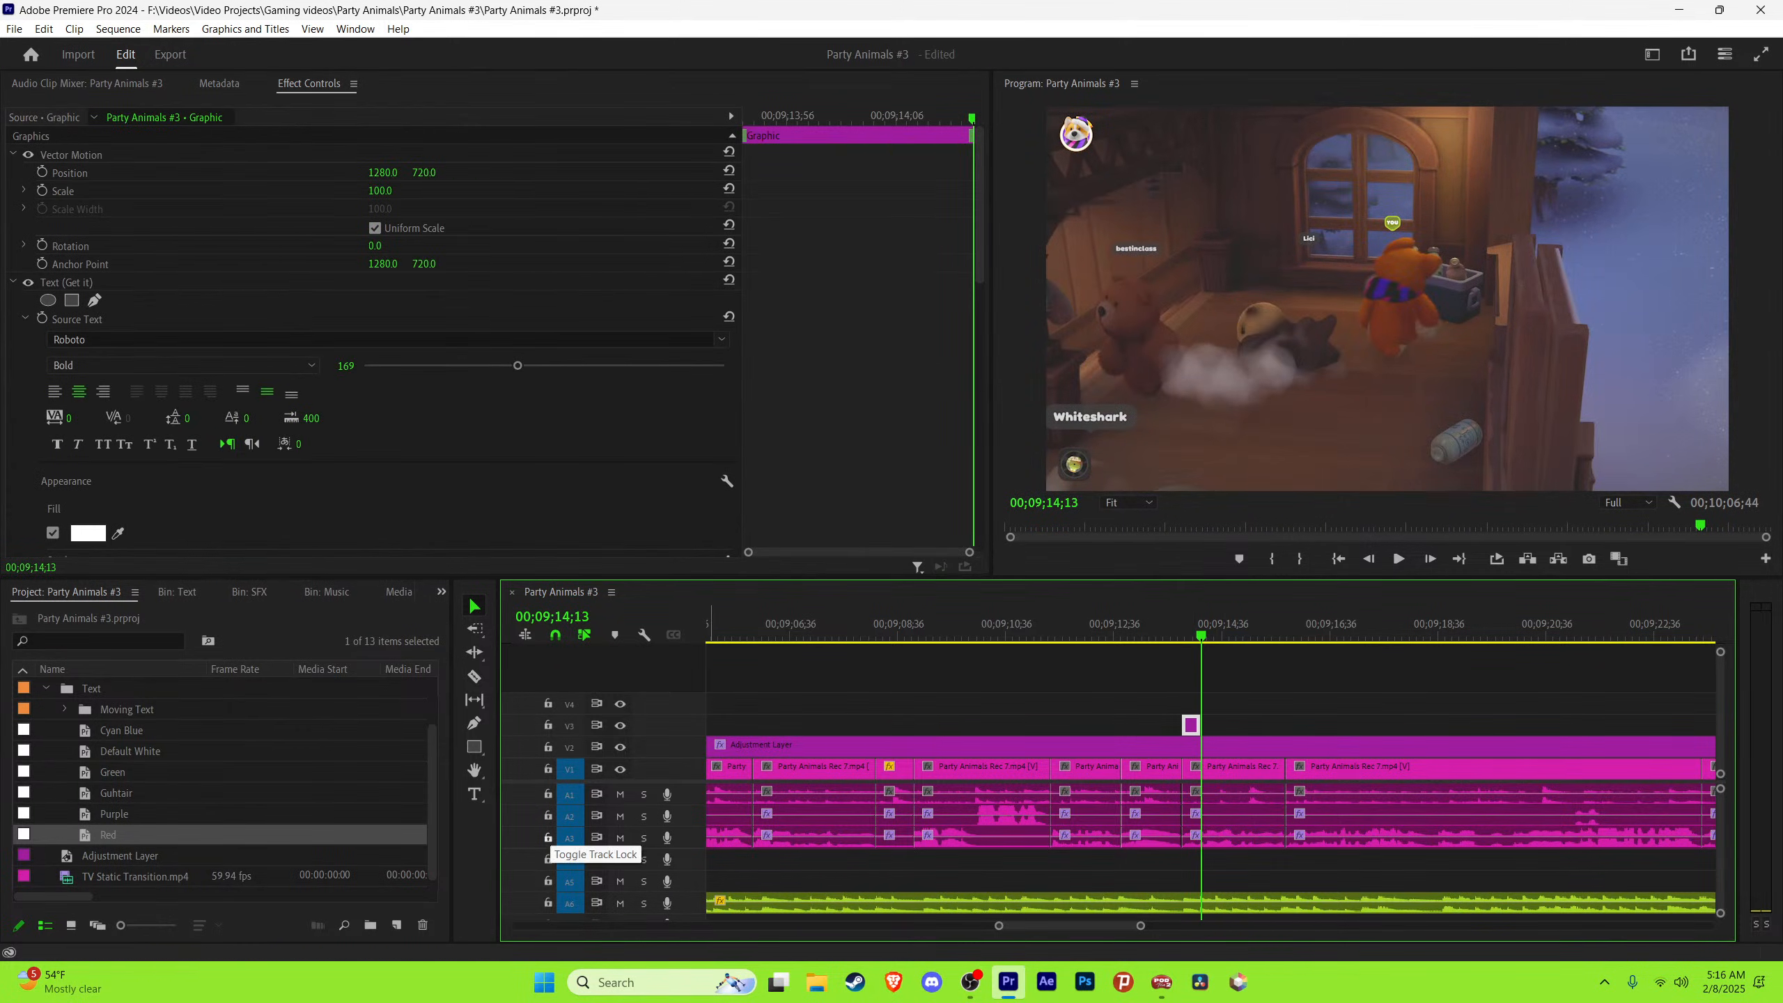
# Step: Apply the Red text style to the "Get it" caption and save the project
pyautogui.click(108, 835)
pyautogui.press('Tab')
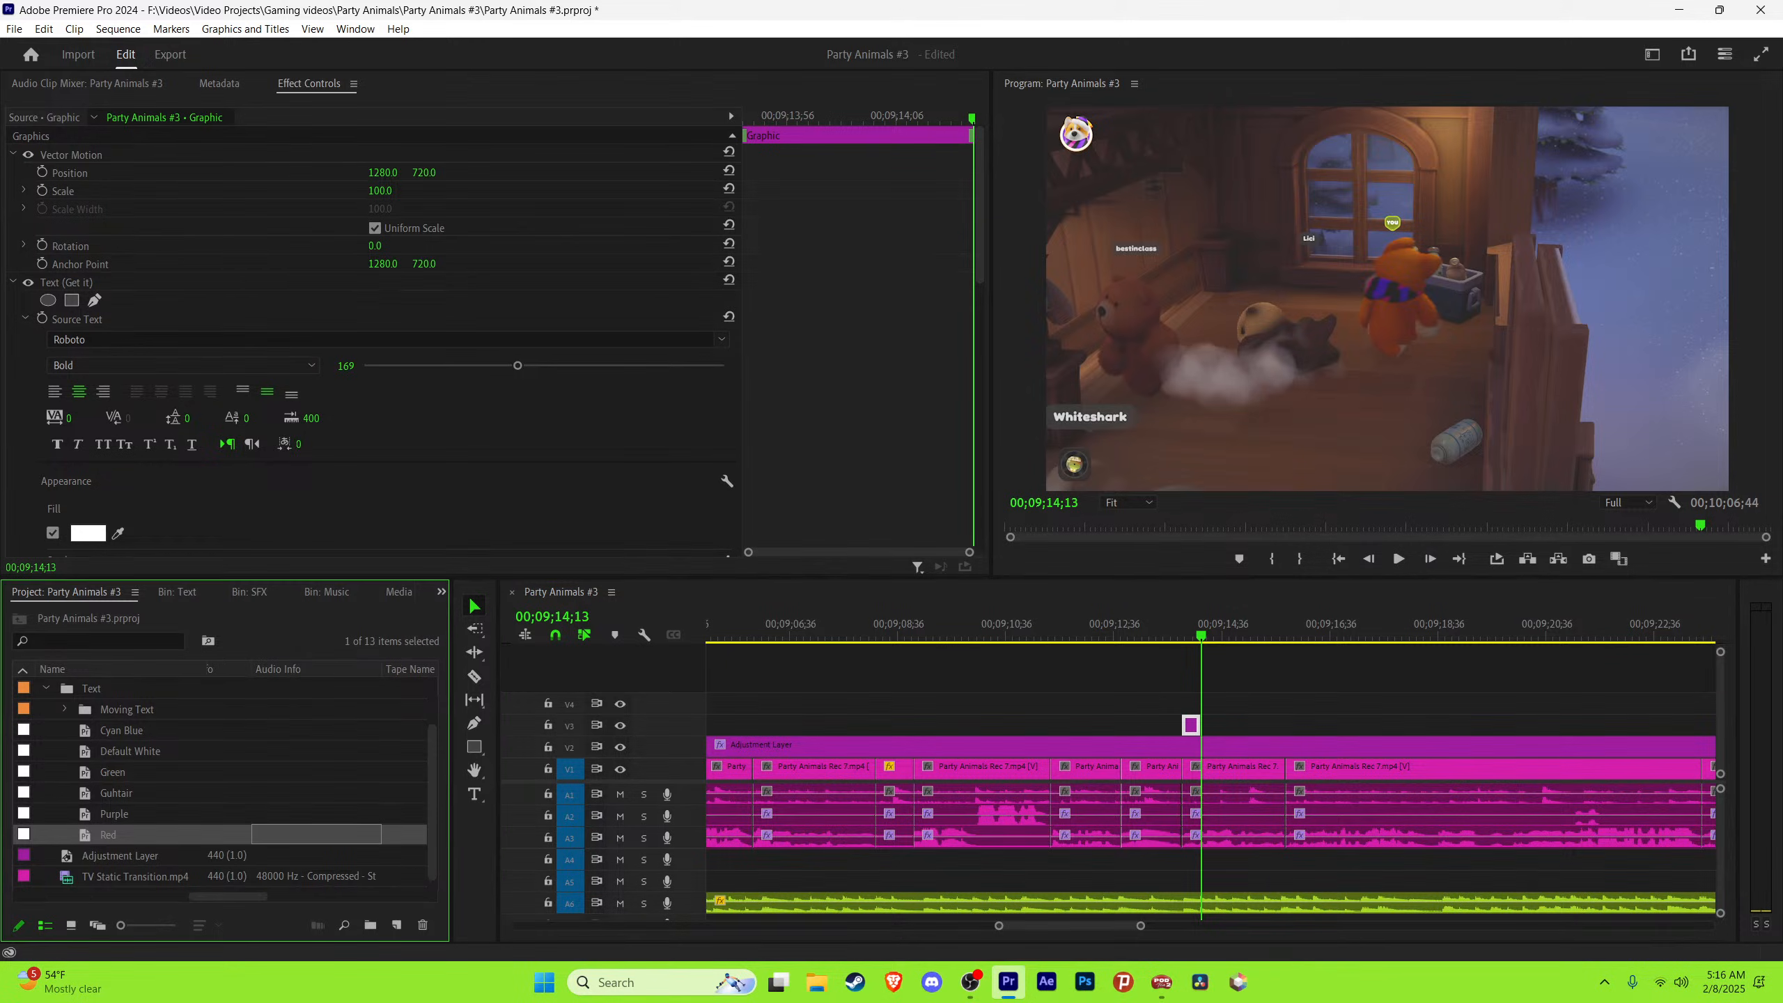
pyautogui.press('Tab')
pyautogui.moveTo(1157, 635); pyautogui.dragTo(1193, 635)
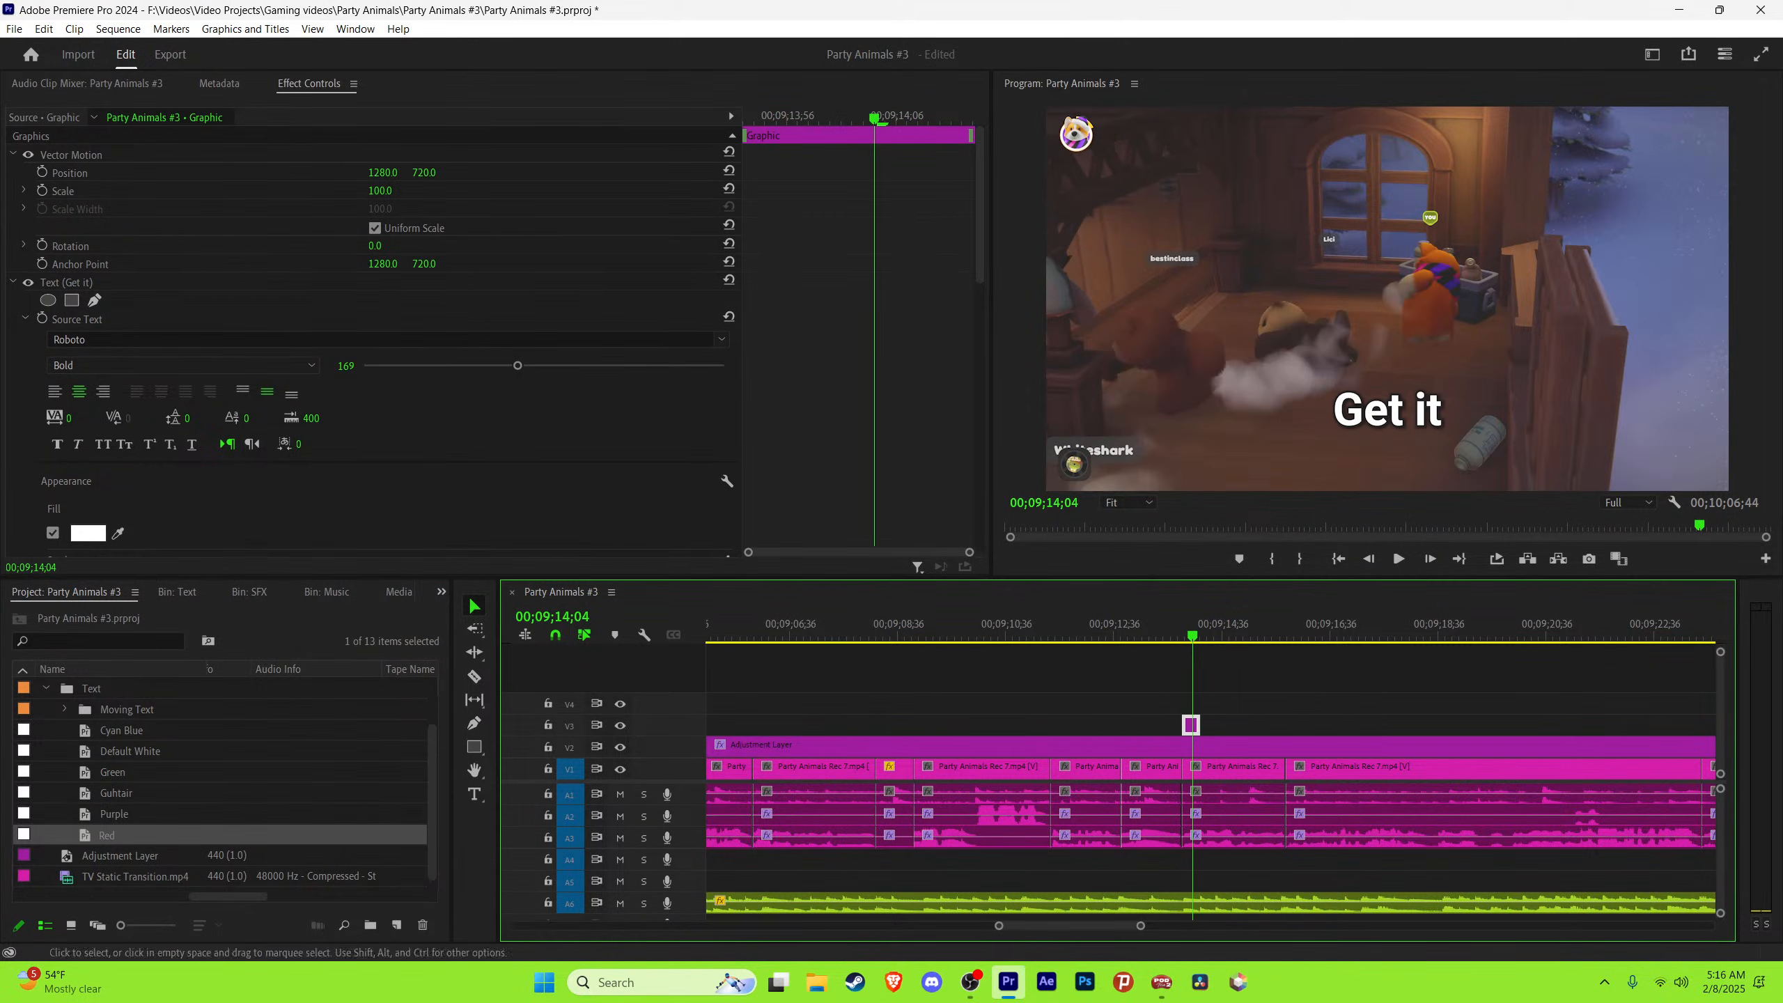
pyautogui.moveTo(108, 836); pyautogui.dragTo(1192, 726)
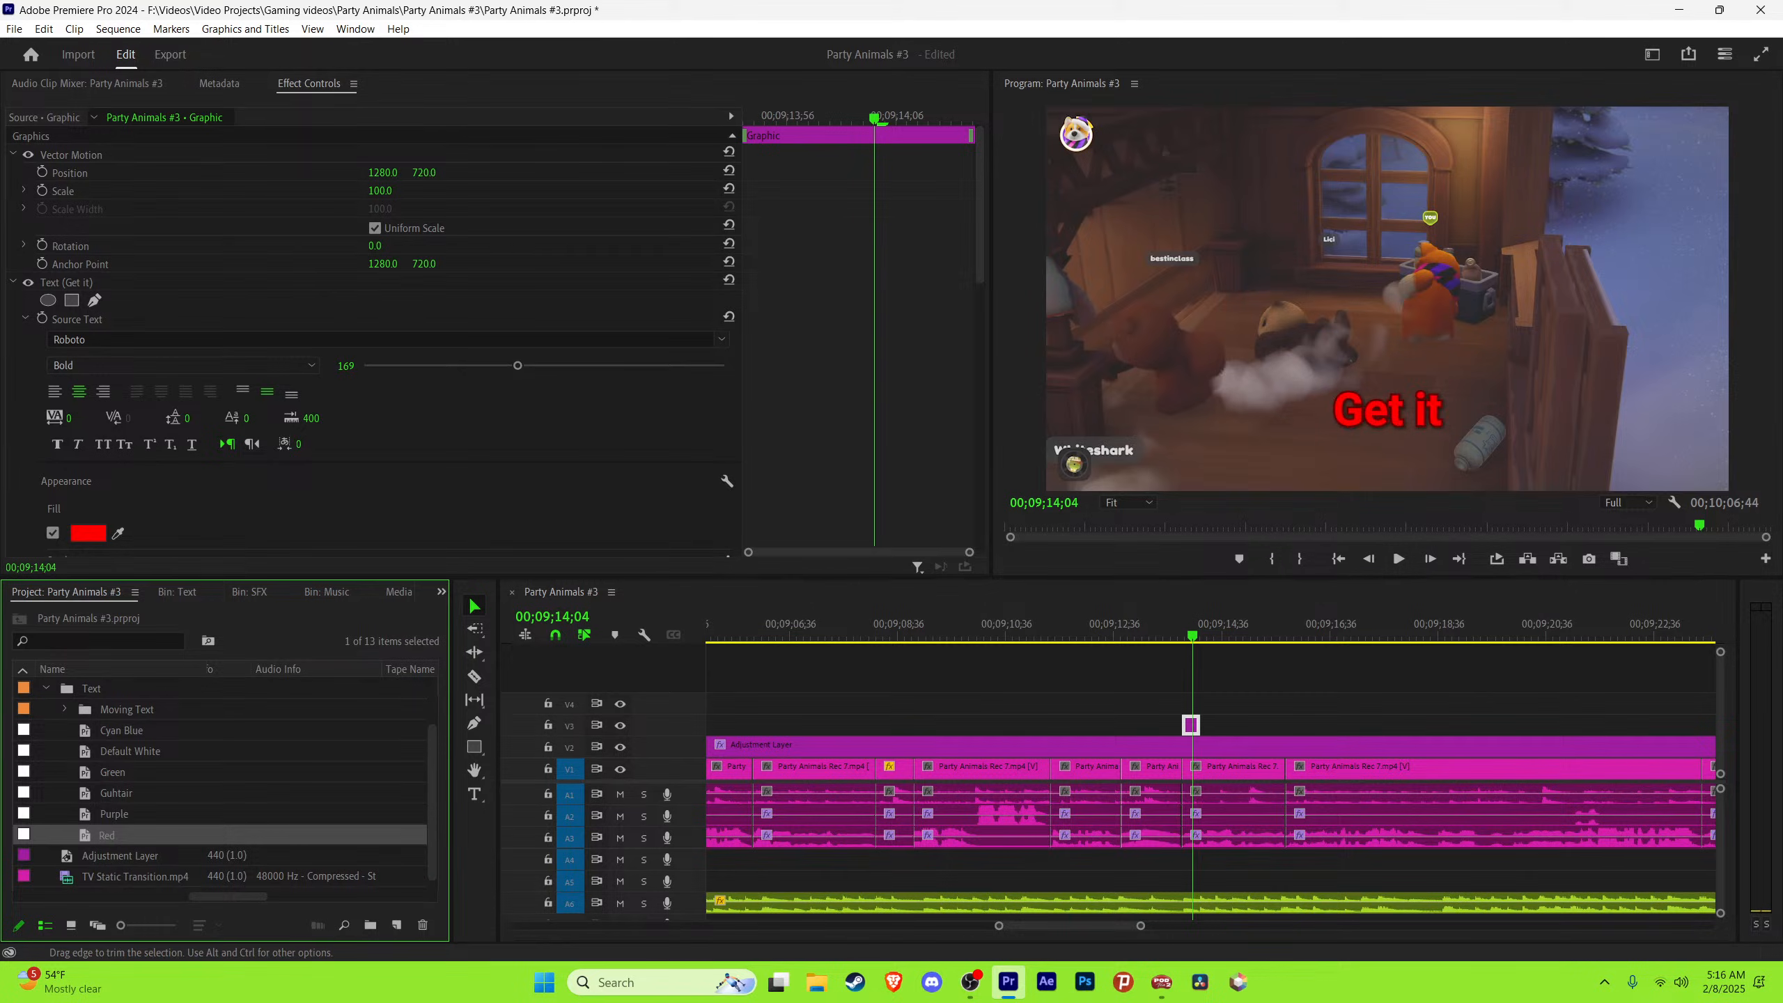
pyautogui.hotkey('ctrl', 's')
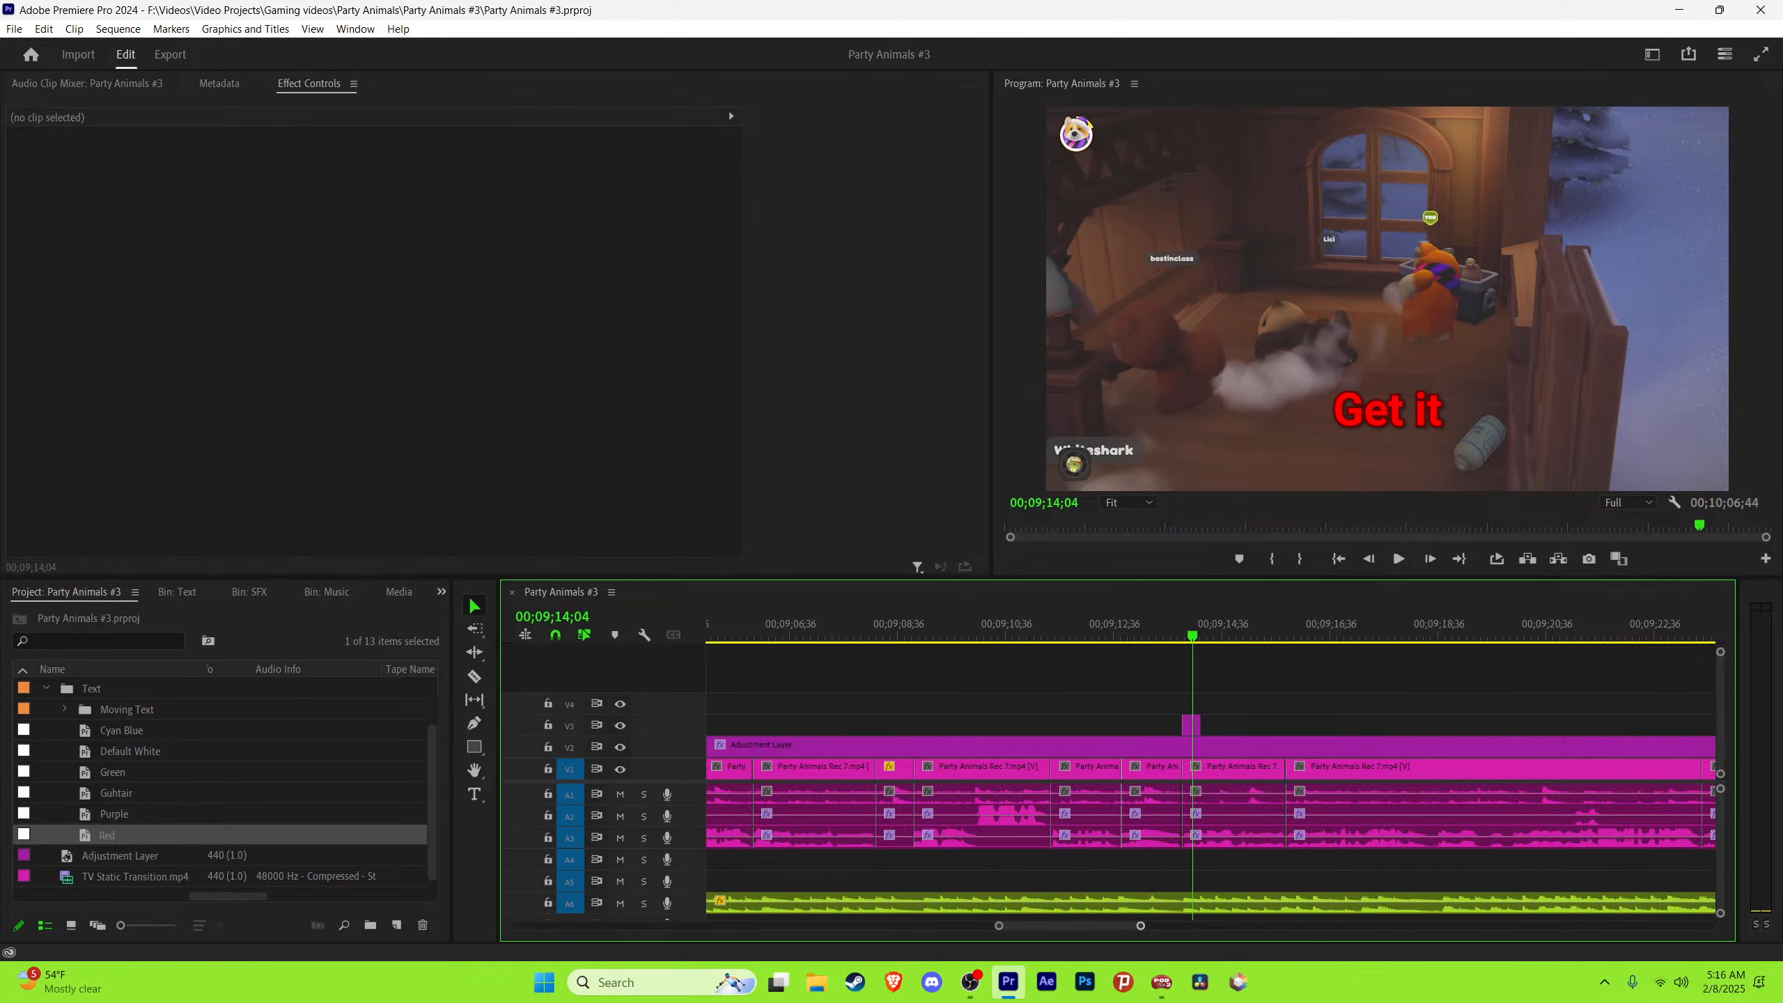
# Step: Play back the new red caption at 00;09;13;52 and change its text from "Get it" to "I'm gonna"
pyautogui.moveTo(1141, 926); pyautogui.dragTo(1091, 926)
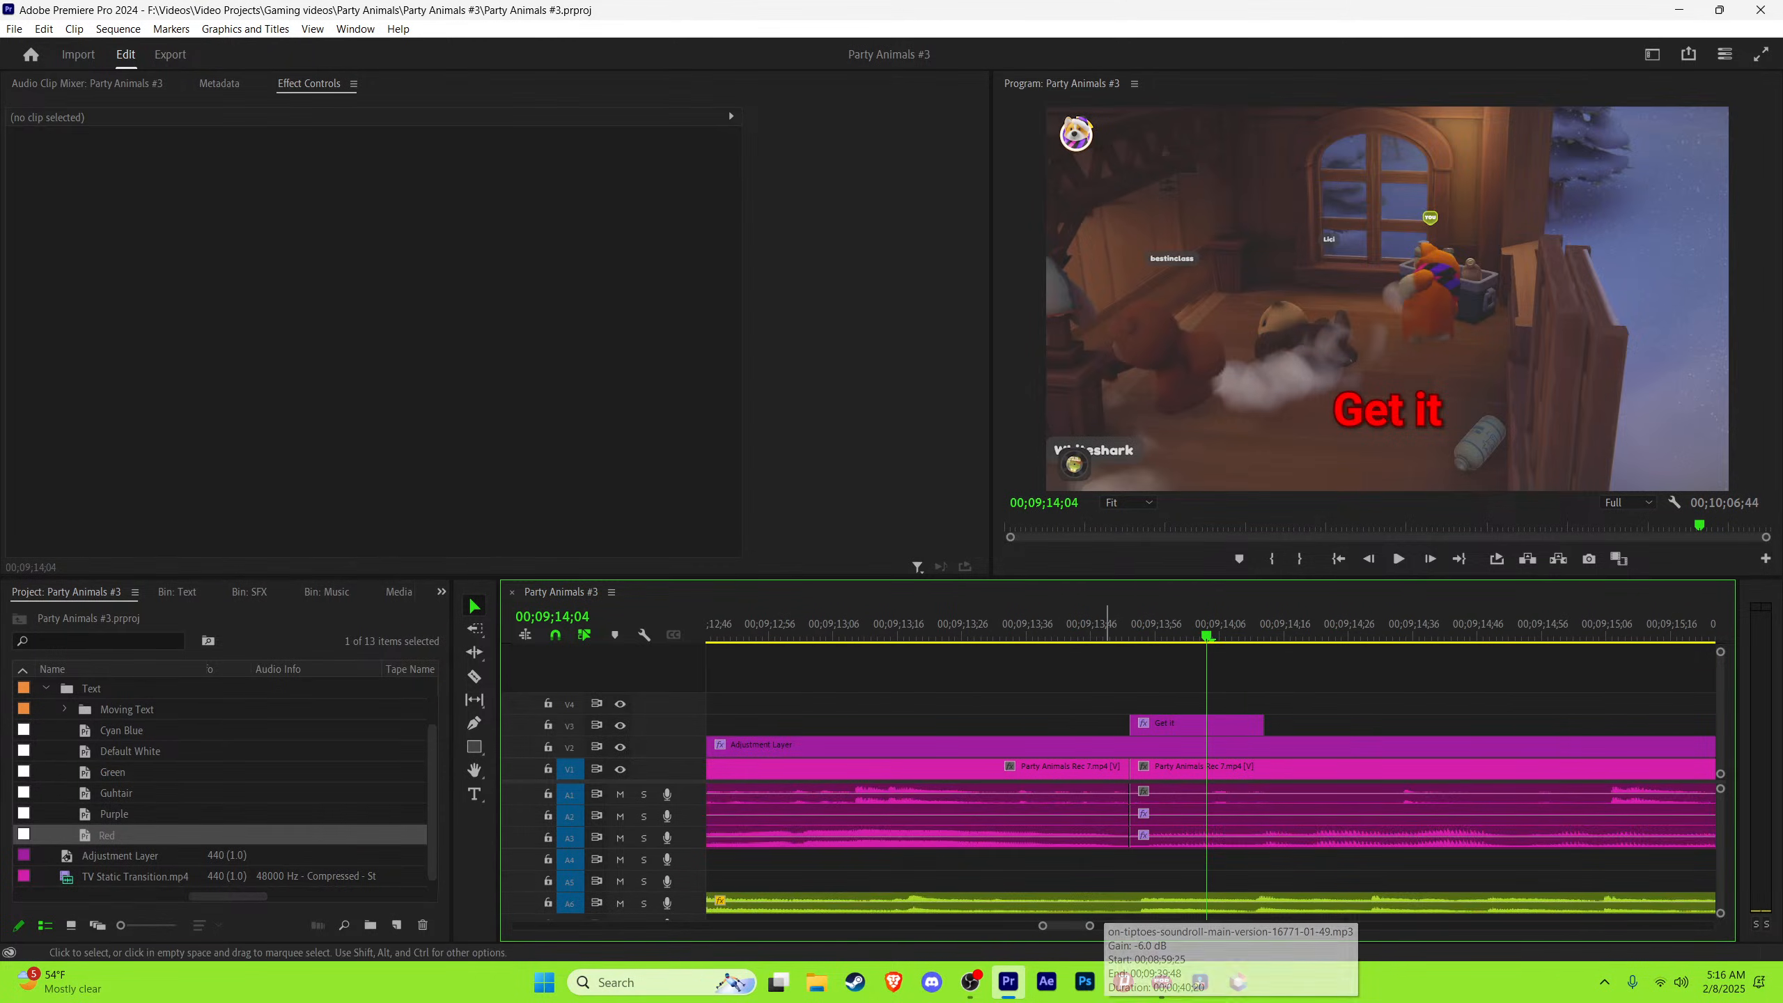
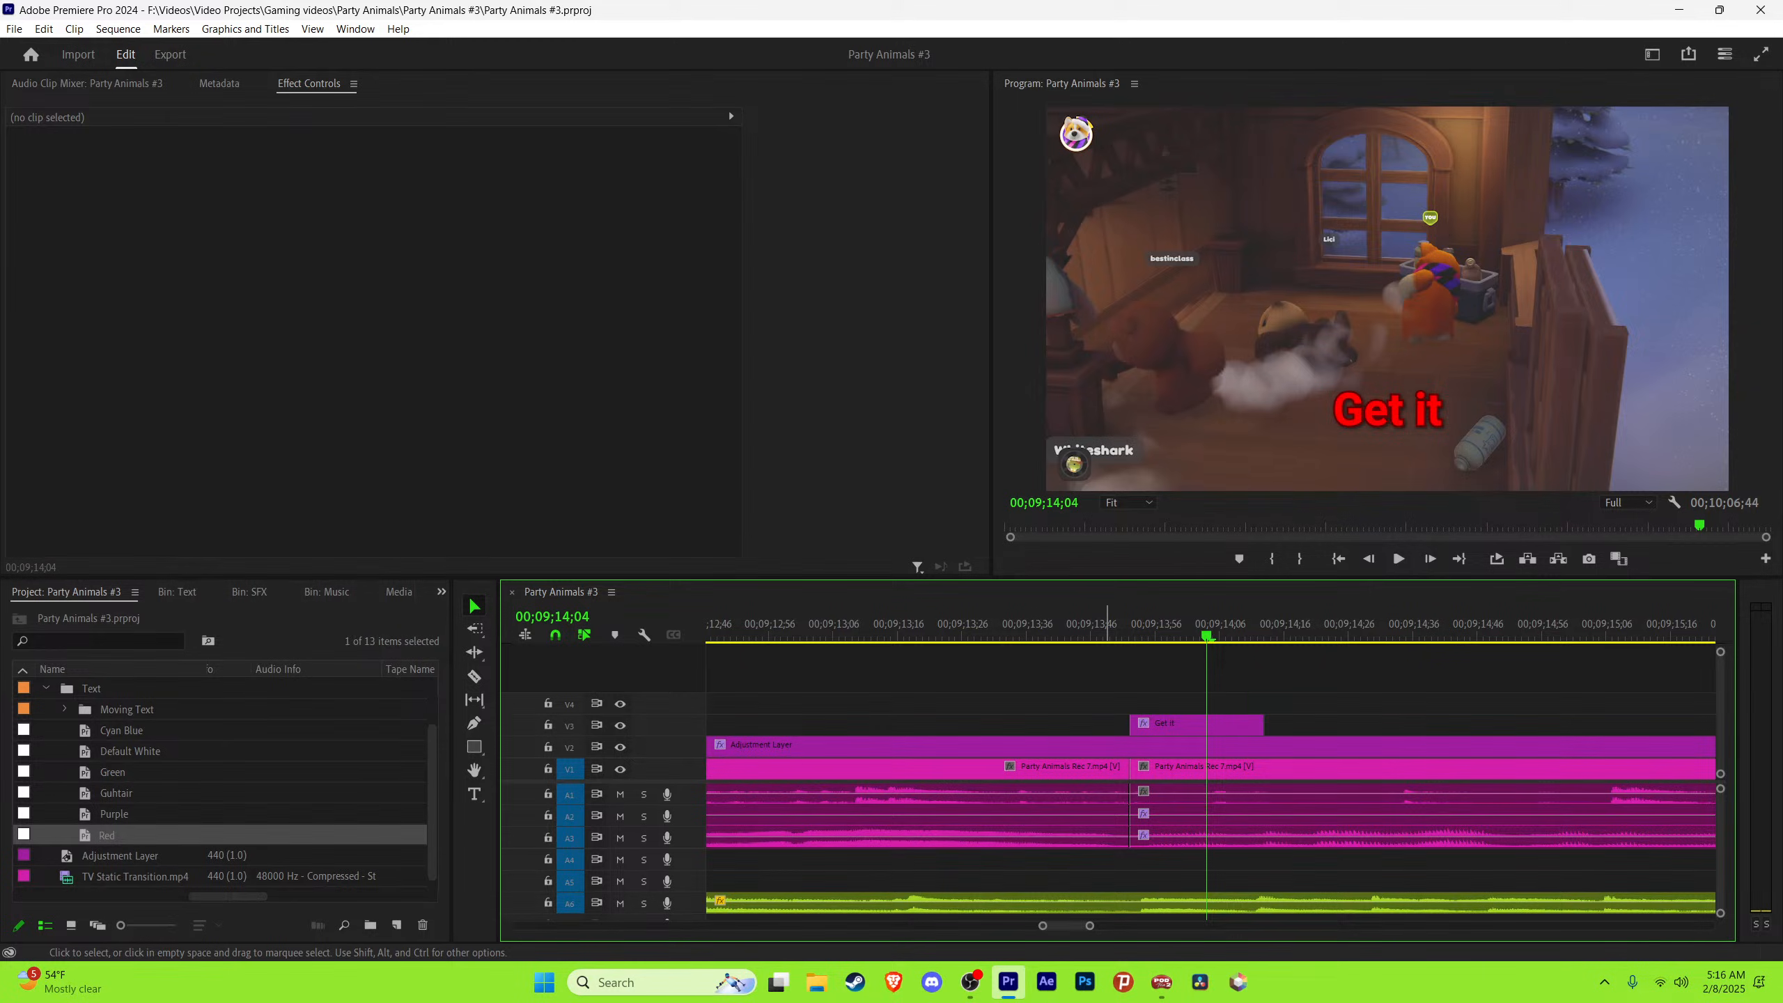
pyautogui.press('space')
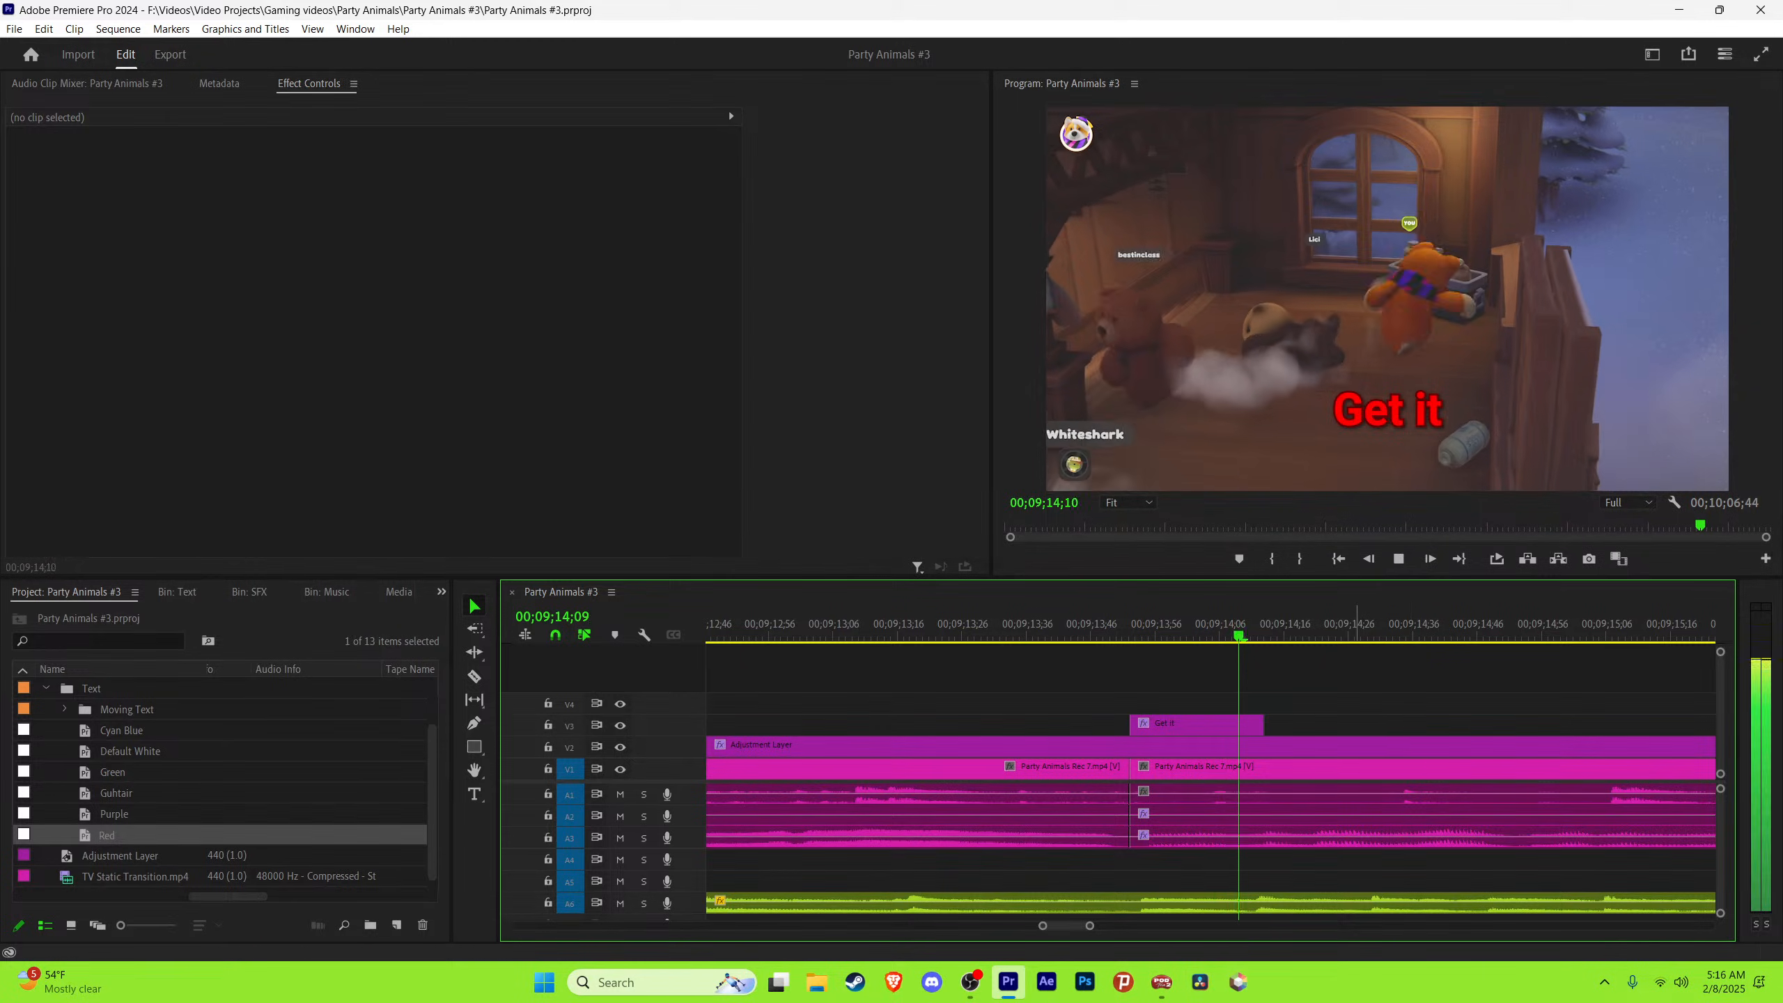
pyautogui.press('space')
pyautogui.click(1136, 624)
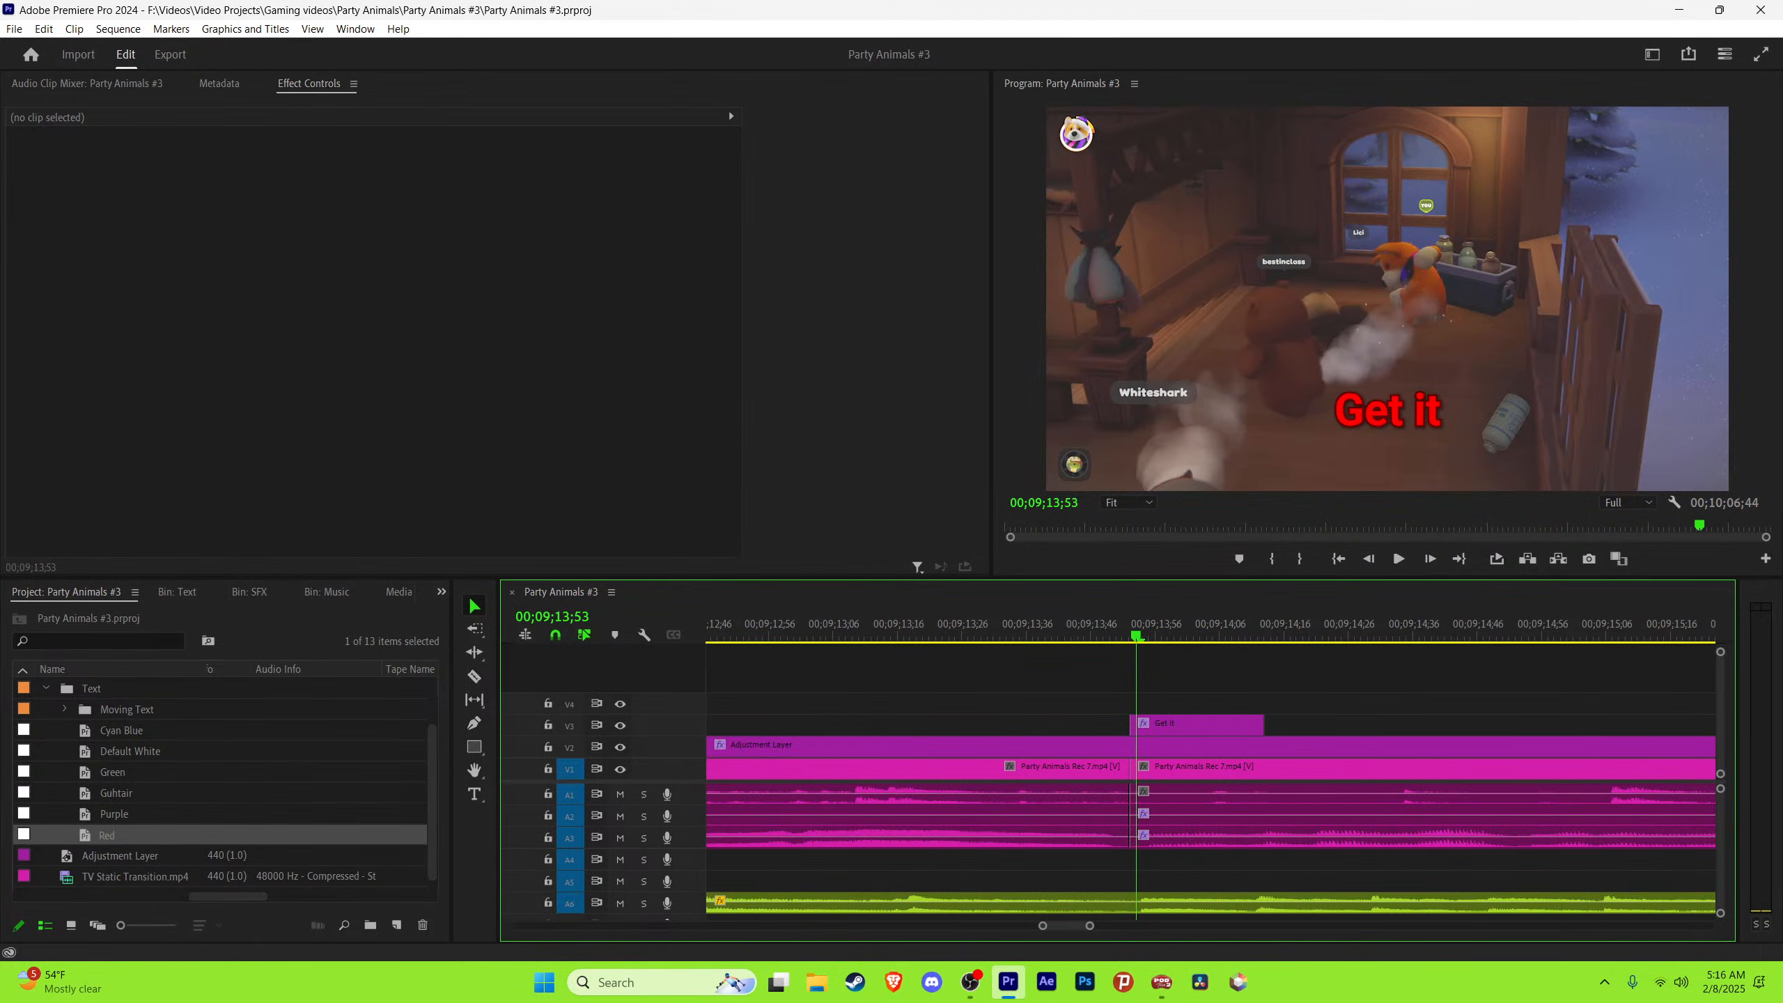
pyautogui.moveTo(1136, 634)
pyautogui.mouseDown()
pyautogui.moveTo(1201, 634)
pyautogui.moveTo(1130, 634)
pyautogui.mouseUp()
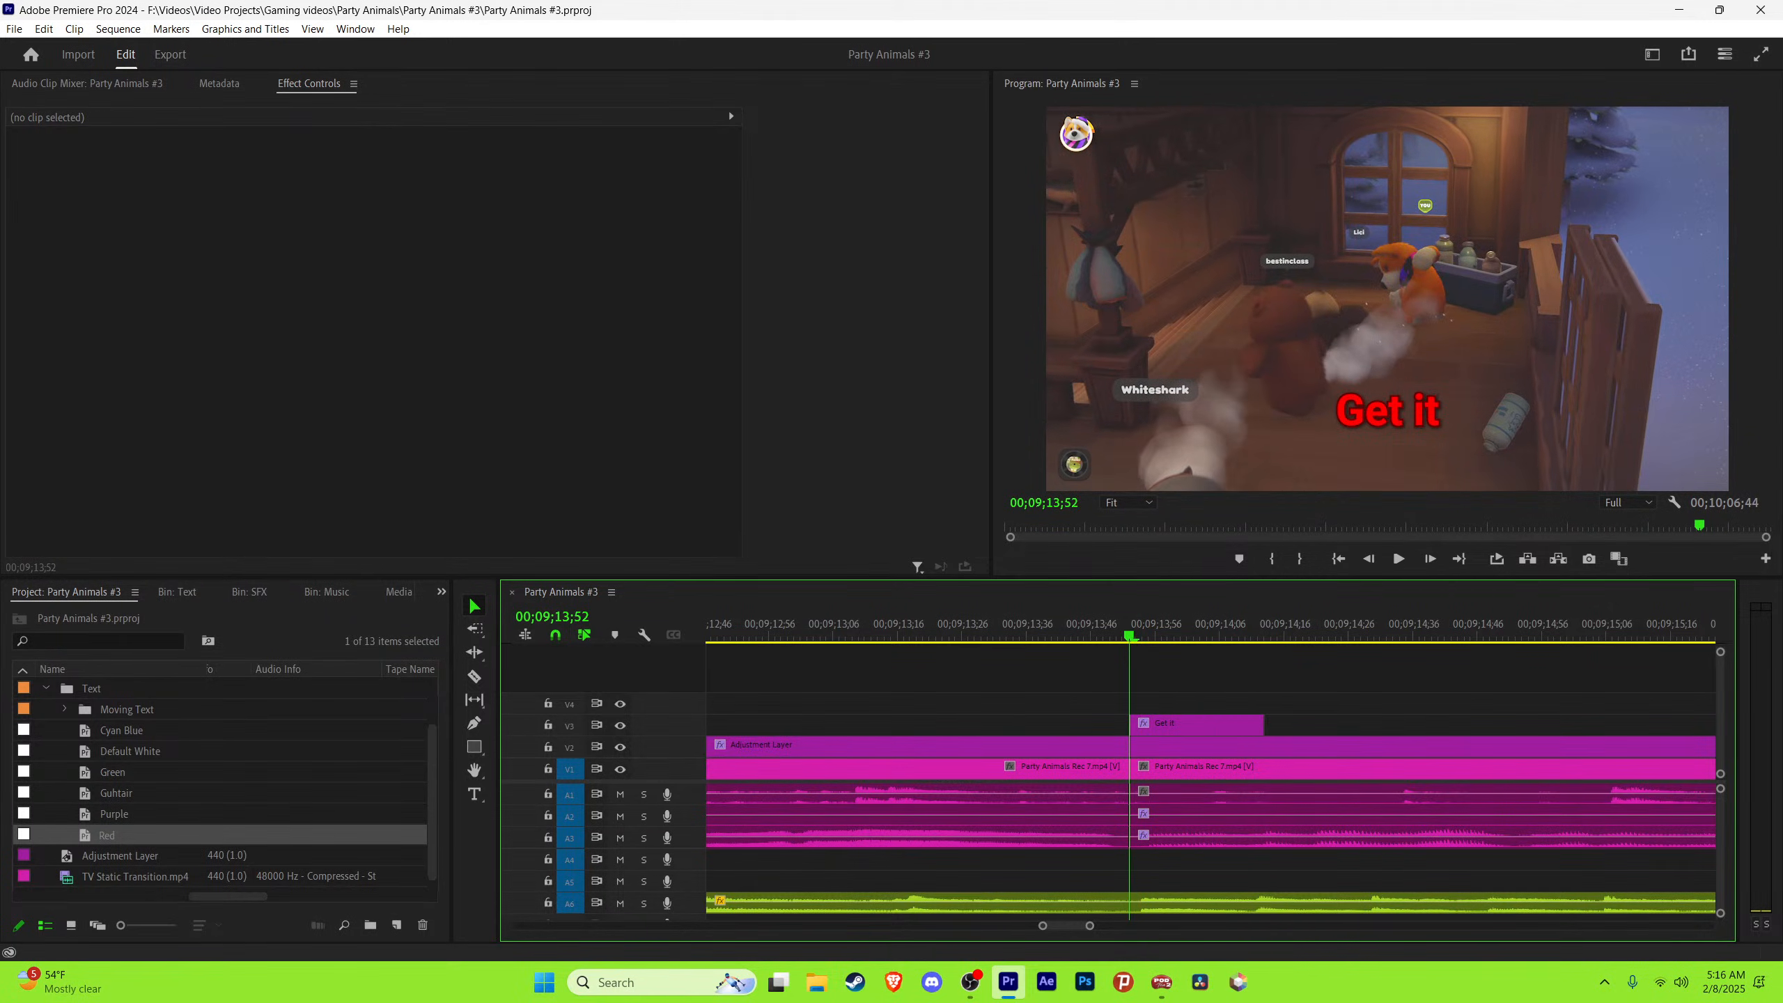
pyautogui.press('t')
pyautogui.click(1388, 411)
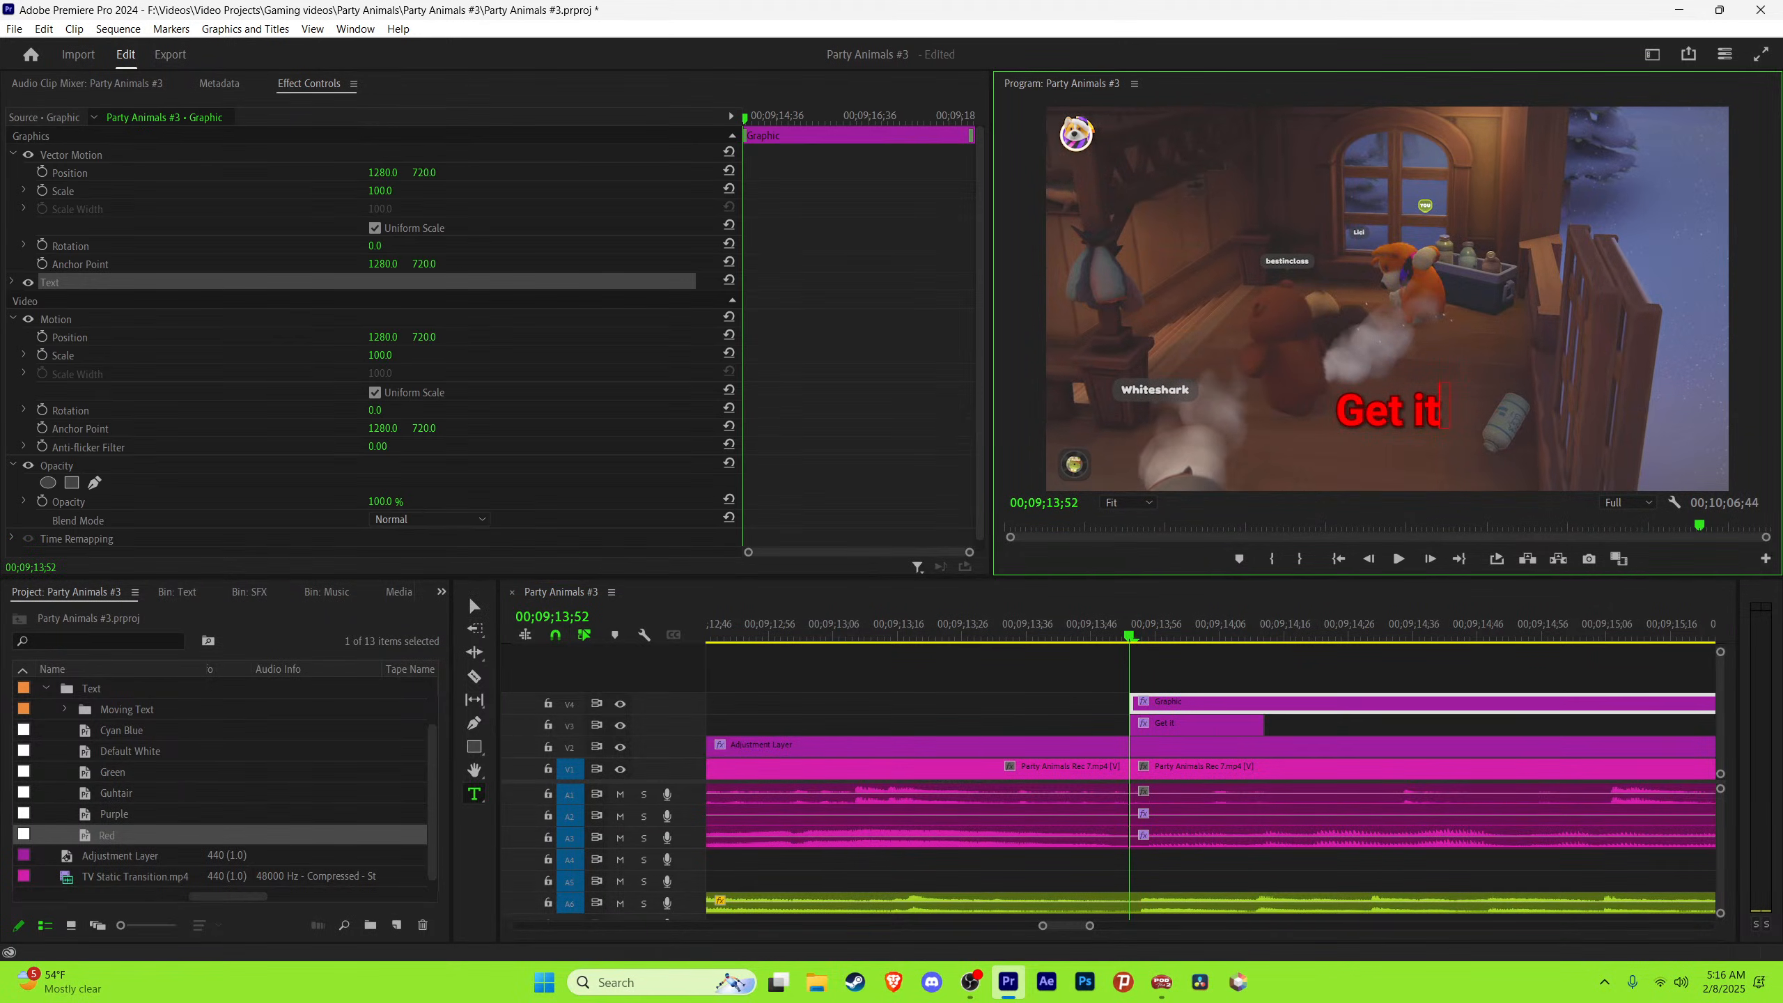
pyautogui.hotkey('ctrl', 'z')
pyautogui.click(1388, 411)
pyautogui.hotkey('ctrl', 'a')
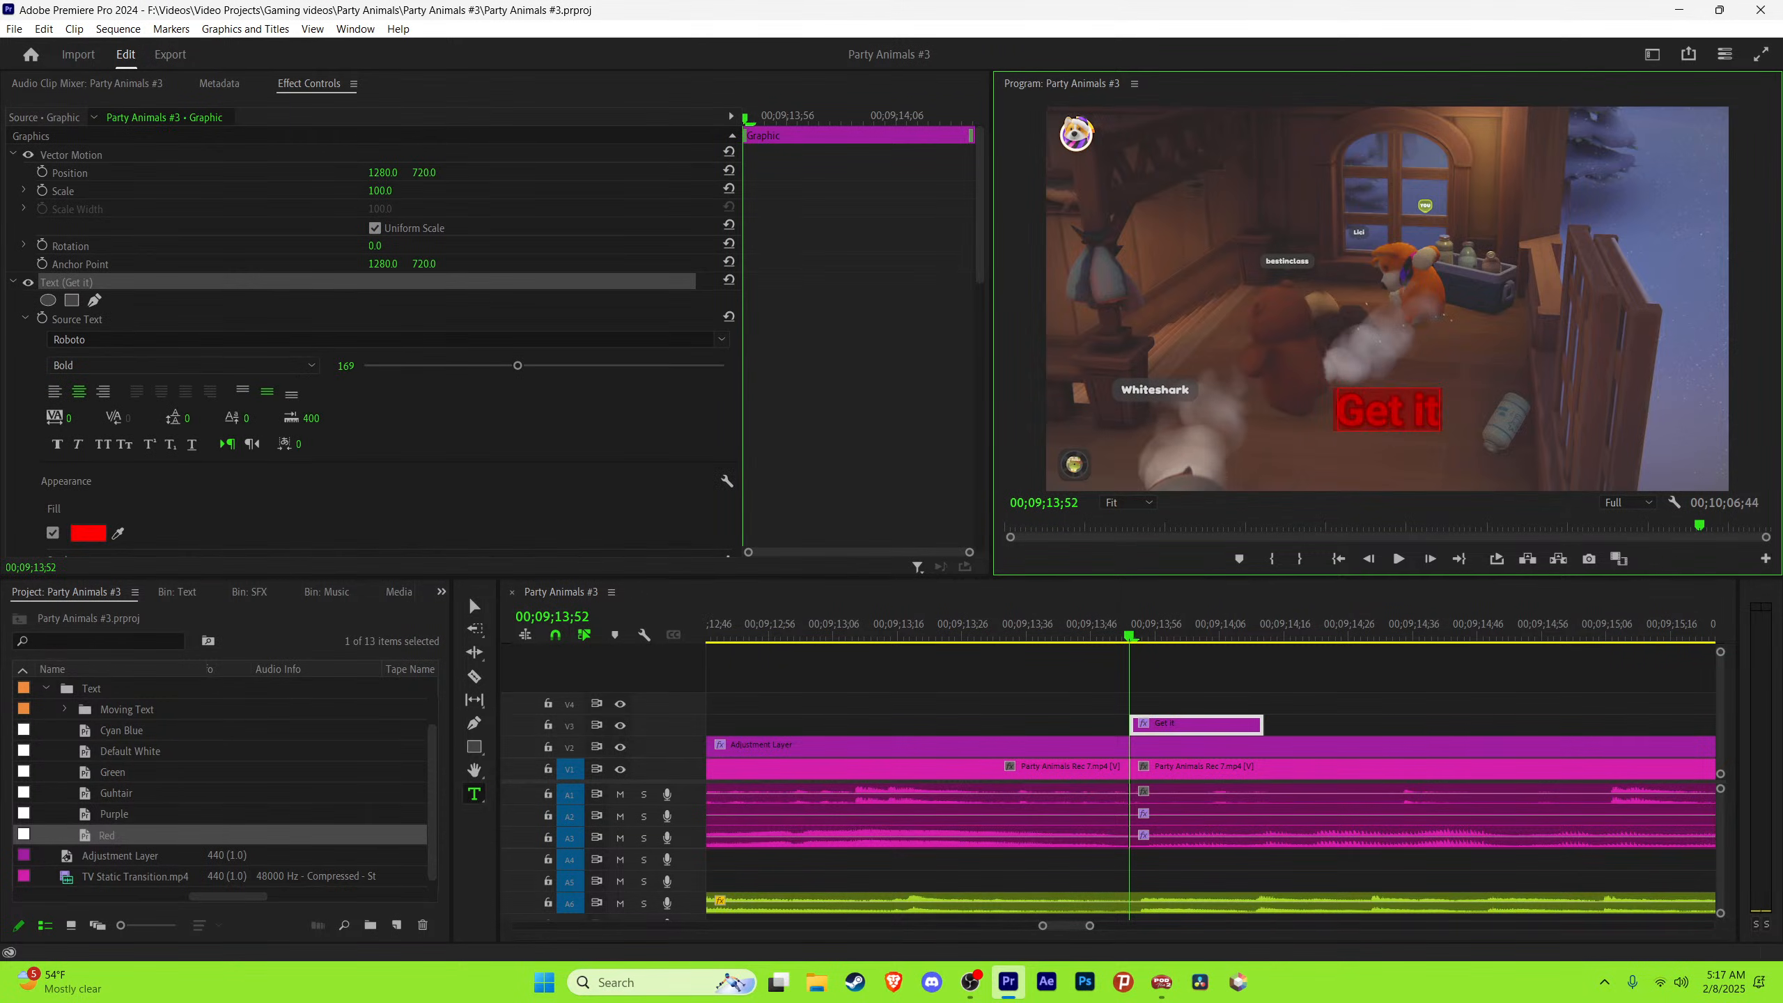
pyautogui.write("I'm gonna")
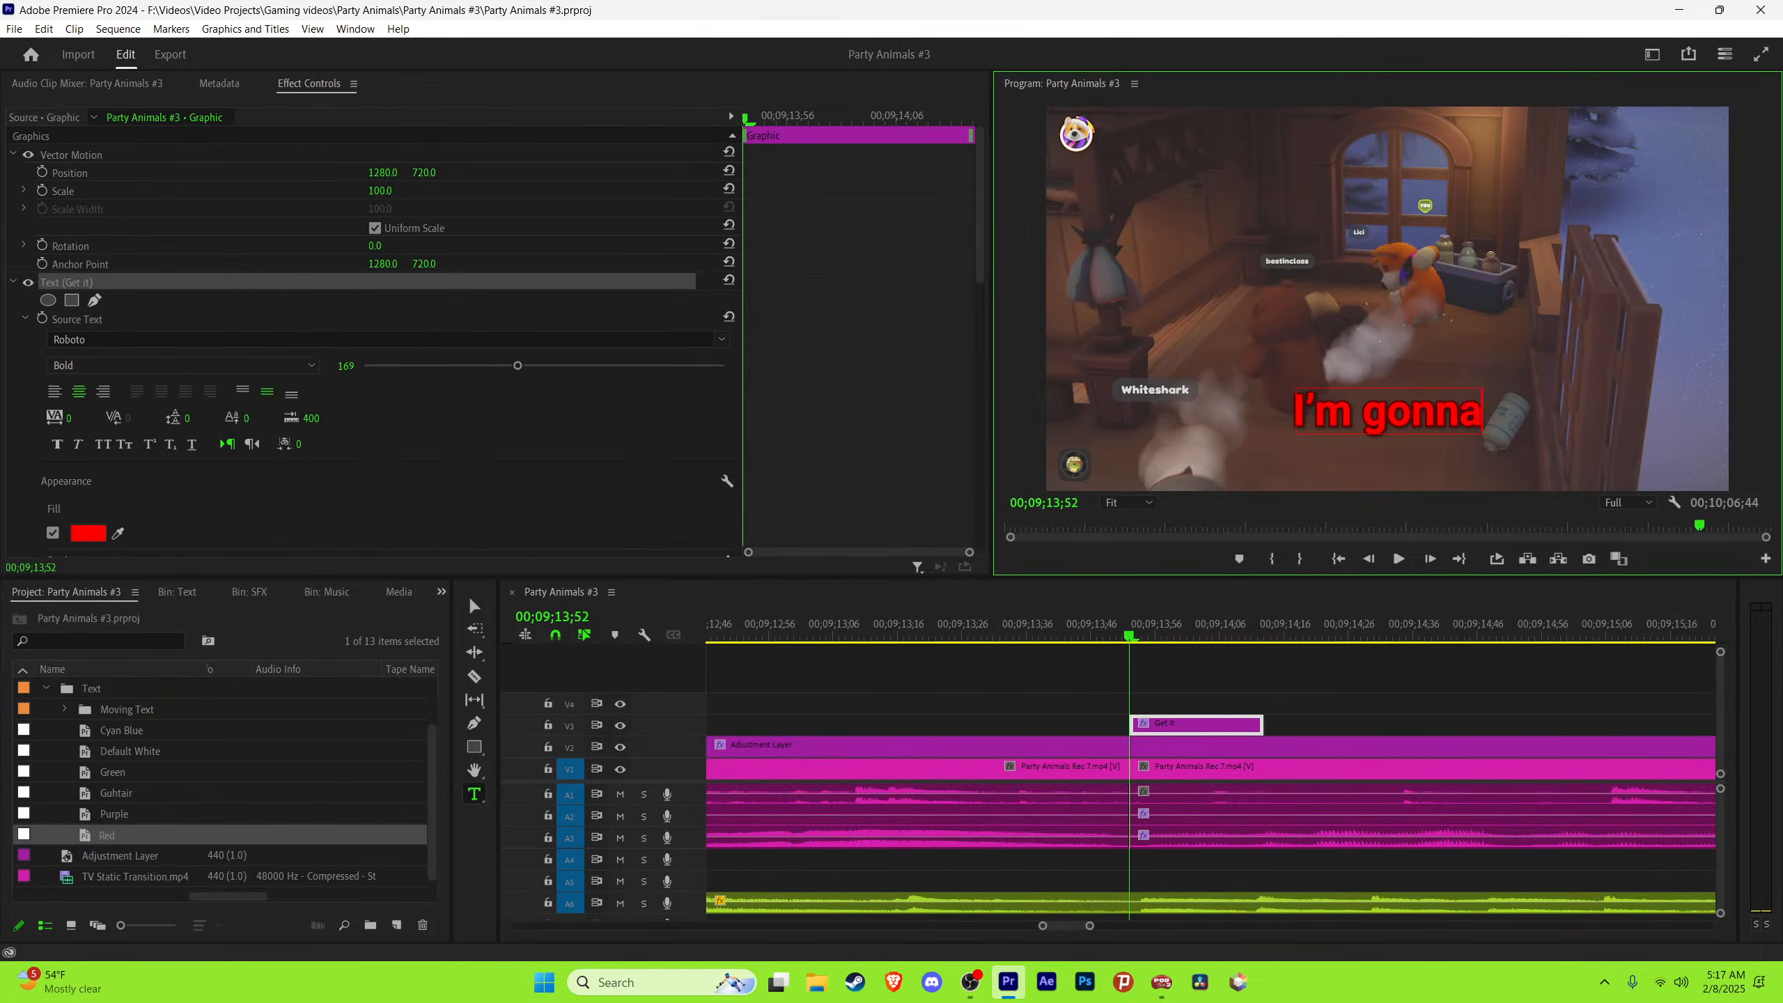
pyautogui.click(1211, 671)
pyautogui.press('v')
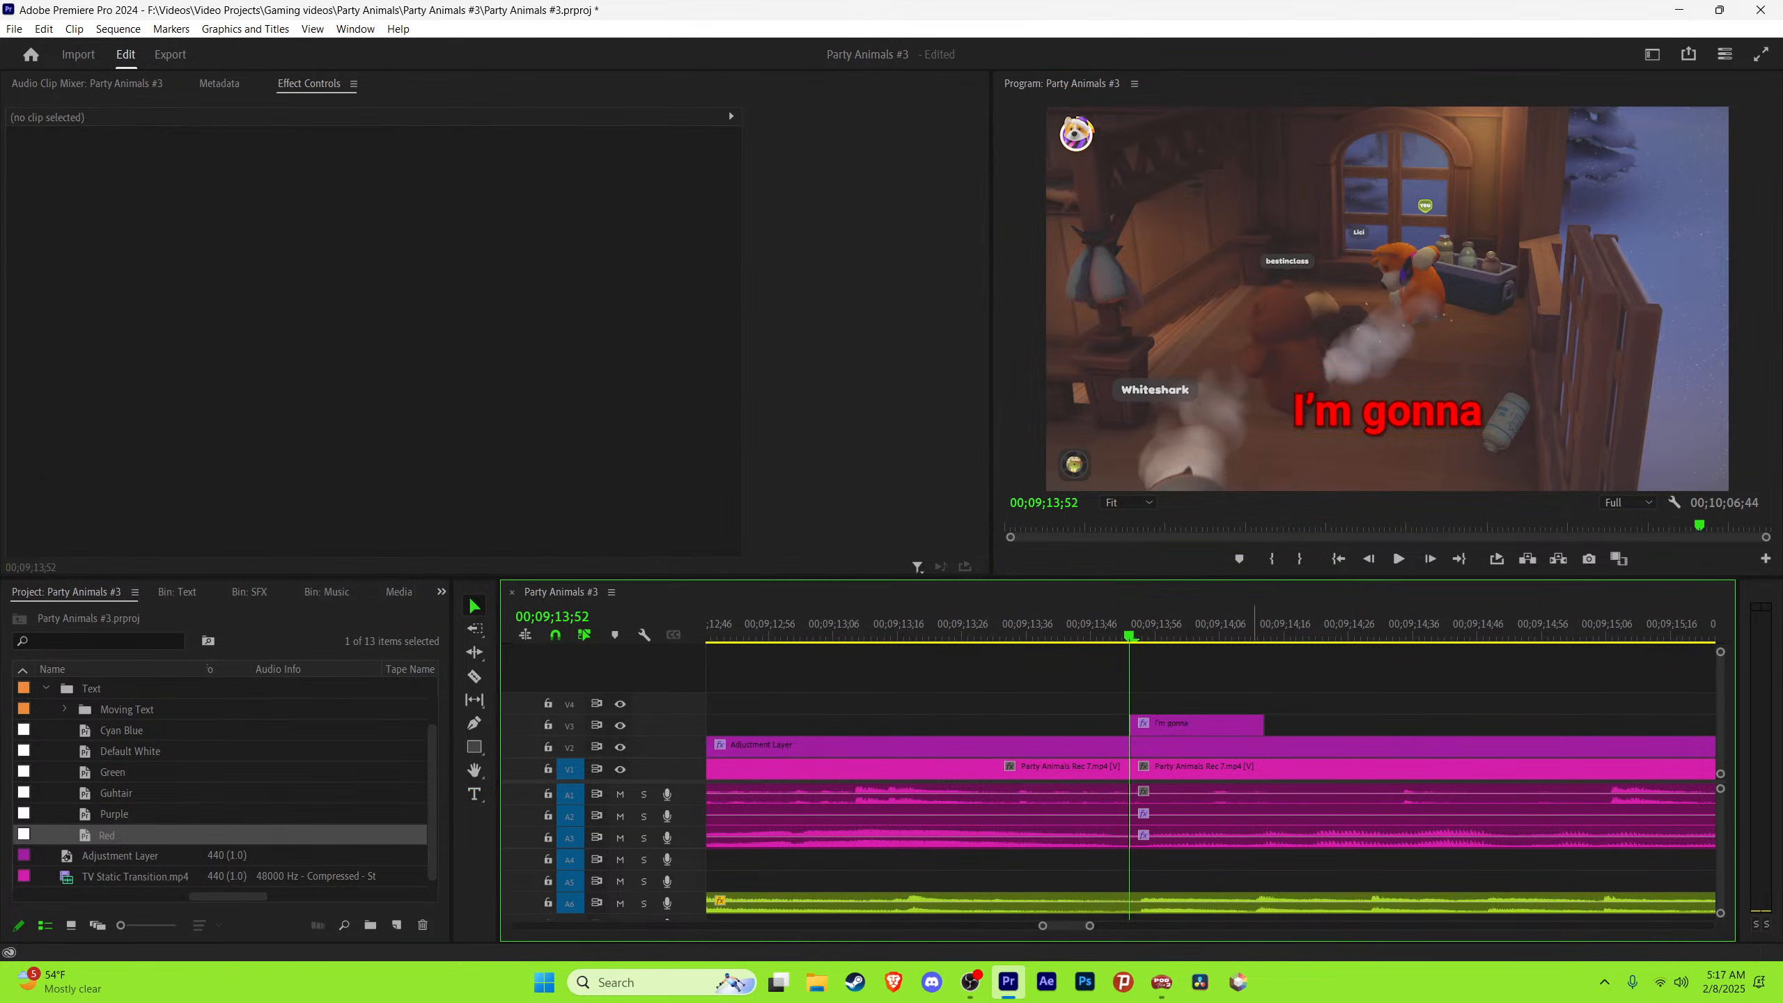
# Step: Duplicate the "I'm gonna" caption at about 00;09;14;10 and change the copy's text to "hit my wife"
pyautogui.press('space')
pyautogui.moveTo(1265, 636)
pyautogui.mouseDown()
pyautogui.moveTo(1283, 636)
pyautogui.moveTo(1246, 636)
pyautogui.mouseUp()
pyautogui.moveTo(1188, 726); pyautogui.dragTo(1305, 725)
pyautogui.click(1291, 636)
pyautogui.press('t')
pyautogui.click(1388, 411)
pyautogui.hotkey('ctrl', 'a')
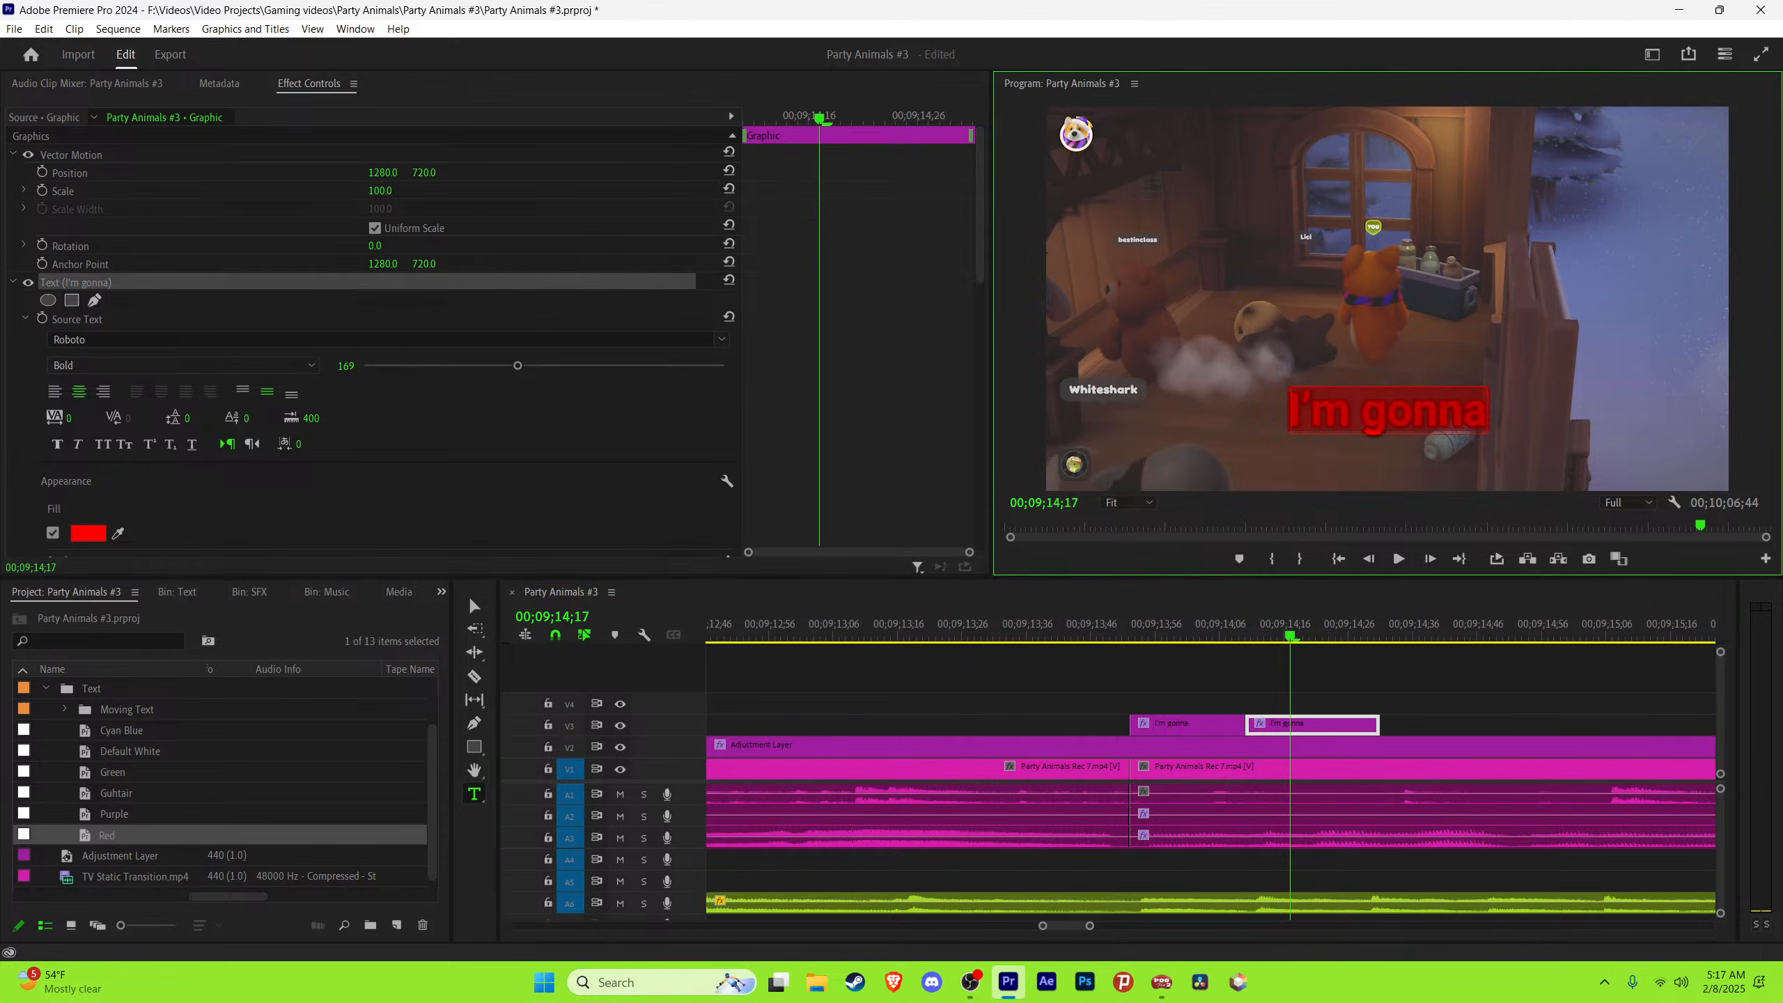
pyautogui.write('hit my w')
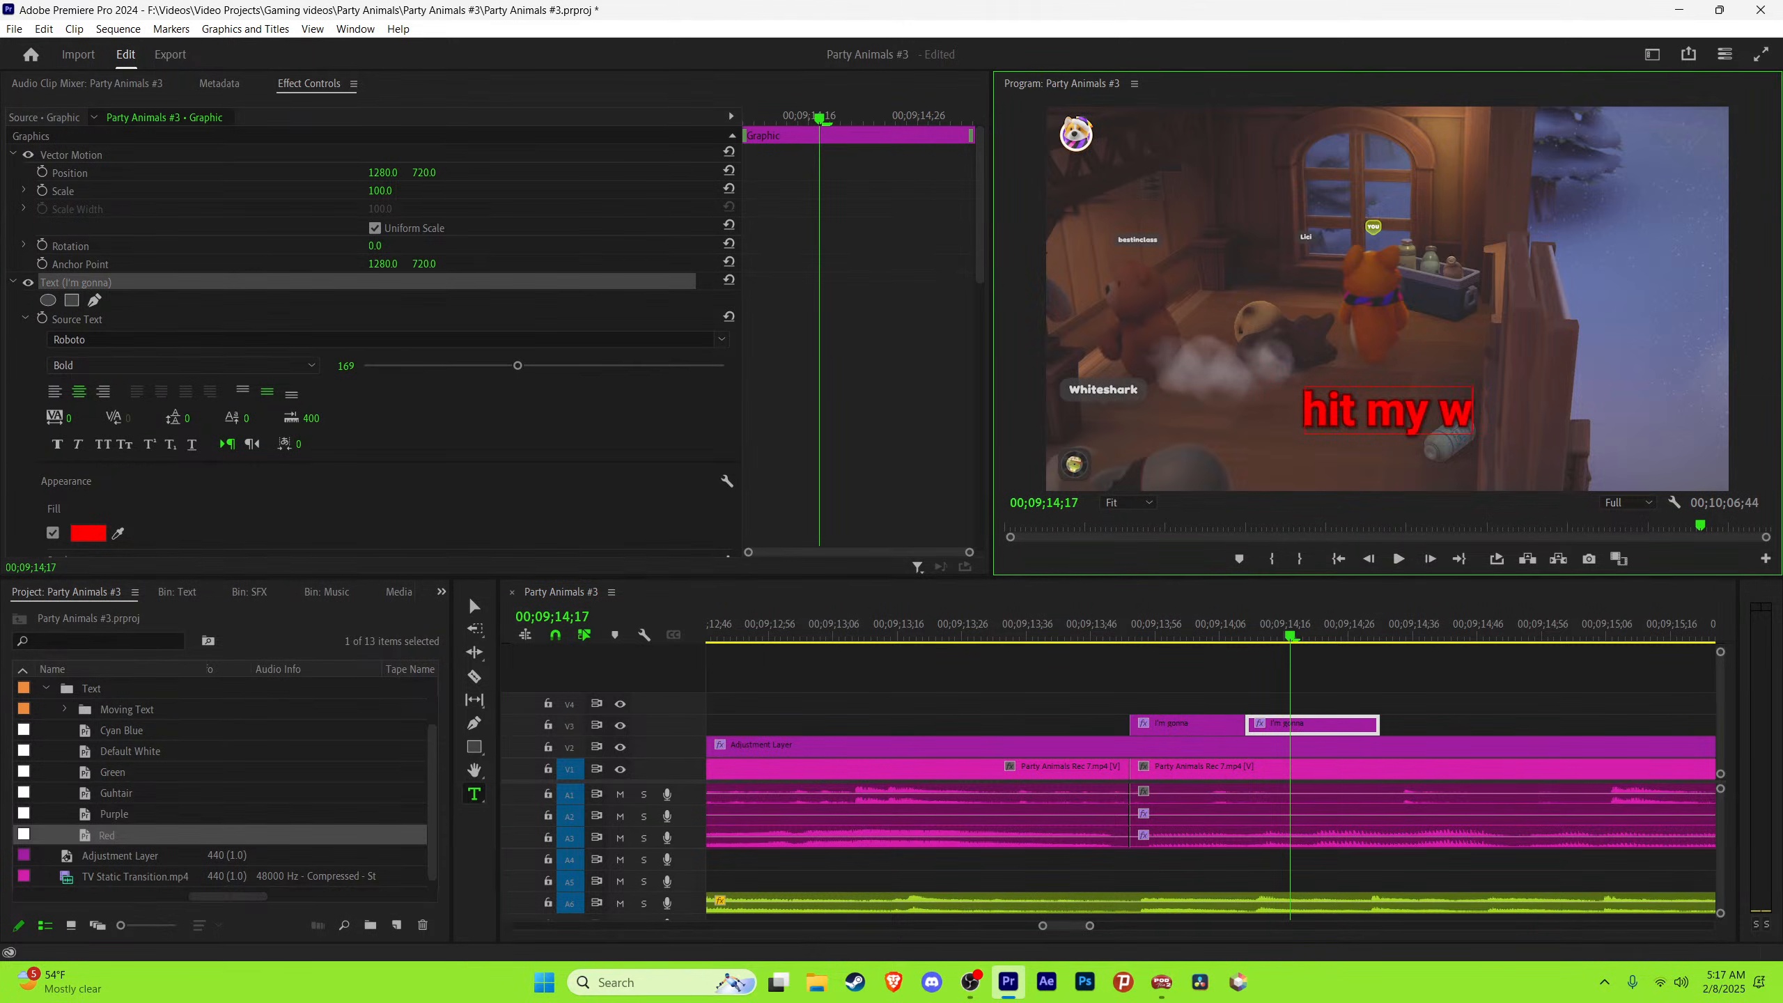
pyautogui.write('ife')
pyautogui.press('Escape')
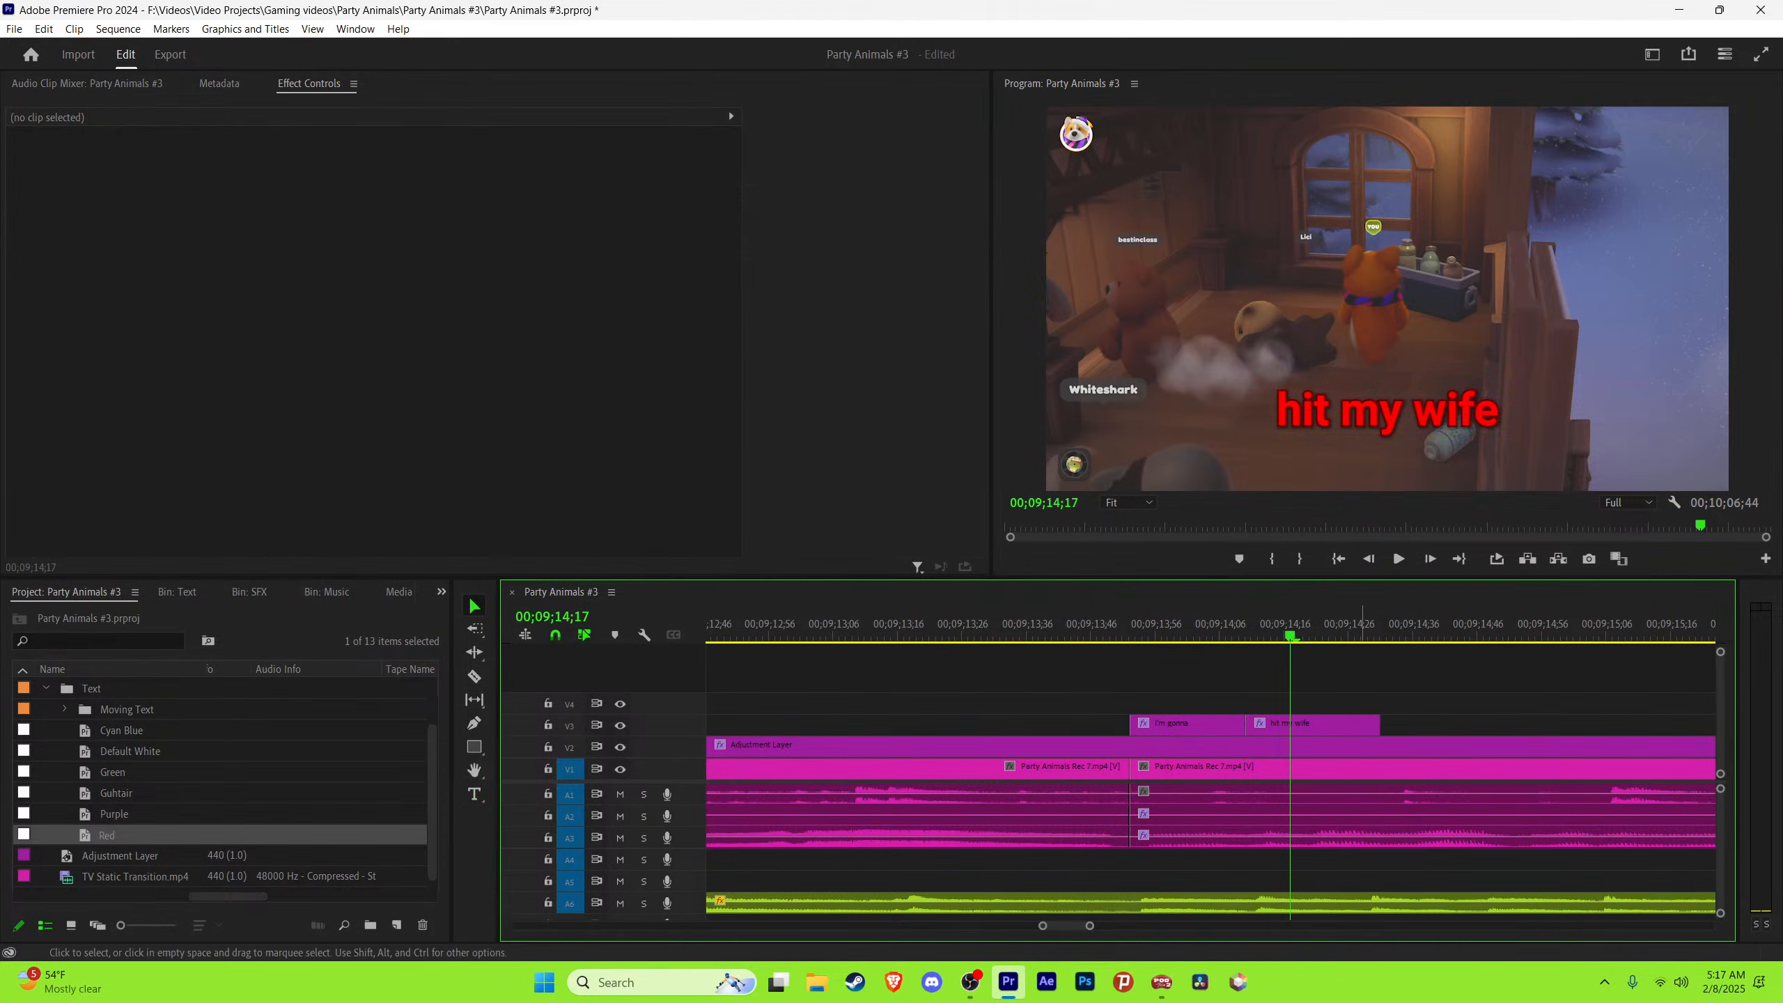
# Step: Extend the end of the "hit my wife" caption to about 00;09;14;51 and duplicate it directly after itself
pyautogui.press('space')
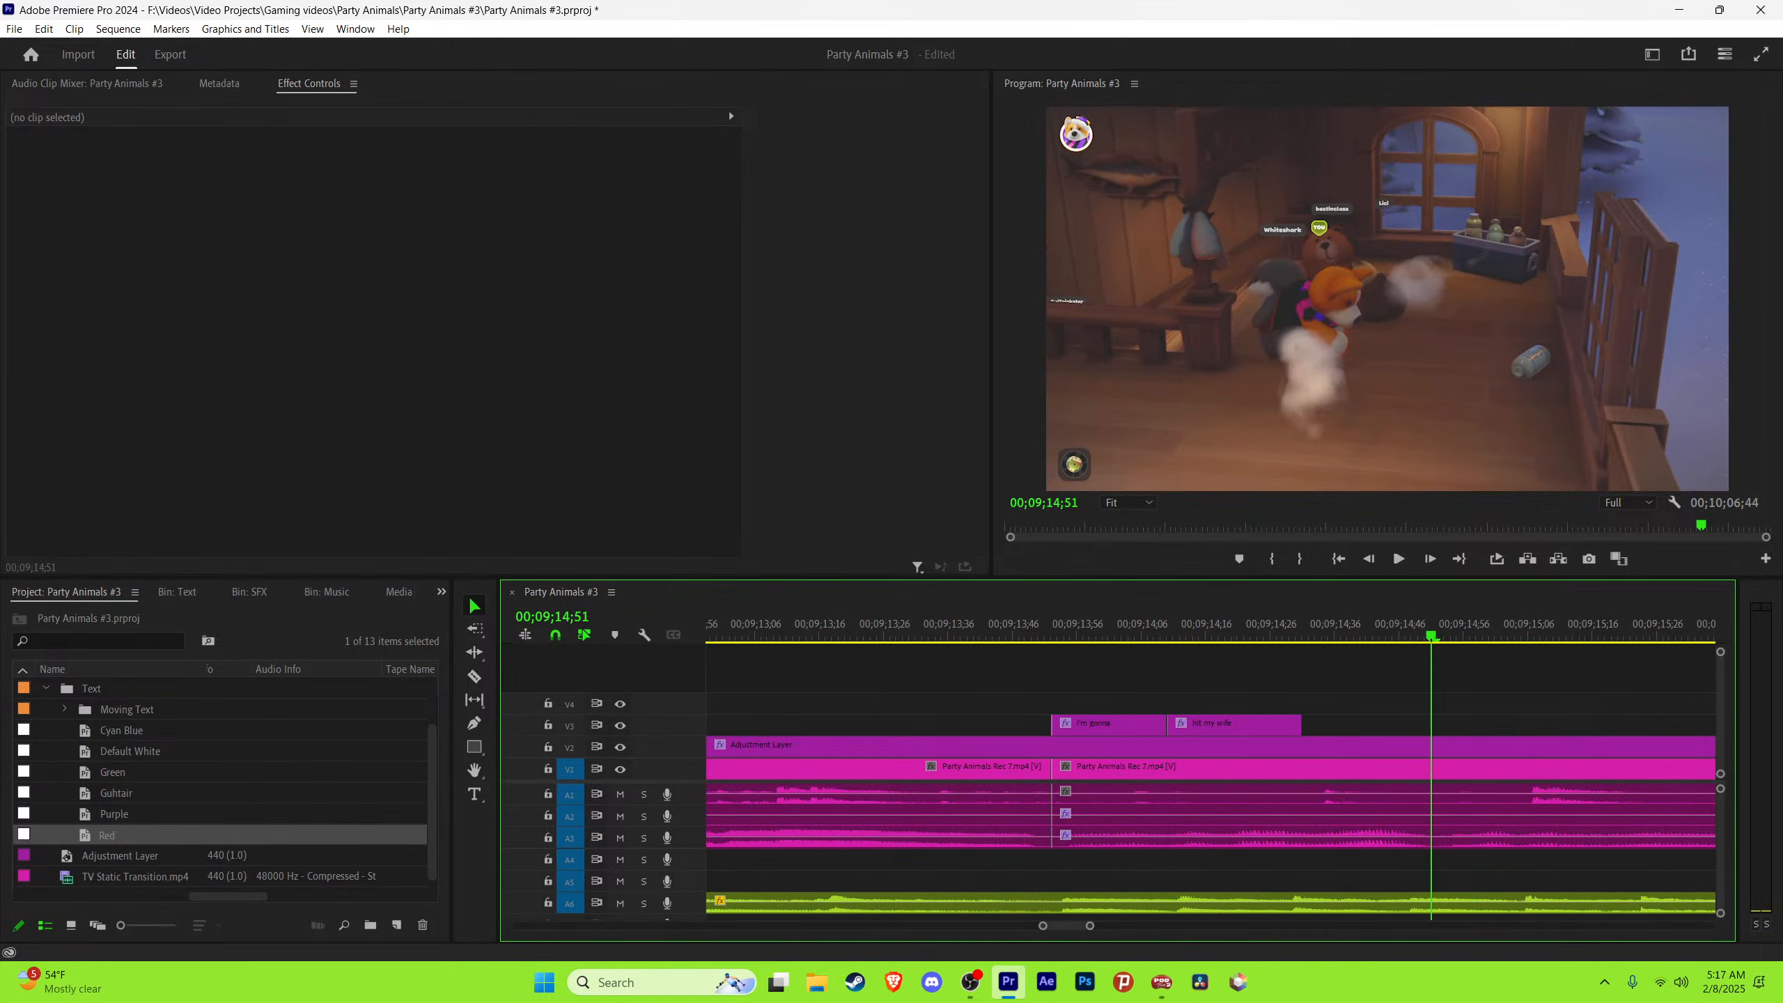
pyautogui.press('space')
pyautogui.moveTo(1301, 724); pyautogui.dragTo(1567, 726)
pyautogui.scroll(-3, 1545, 726)
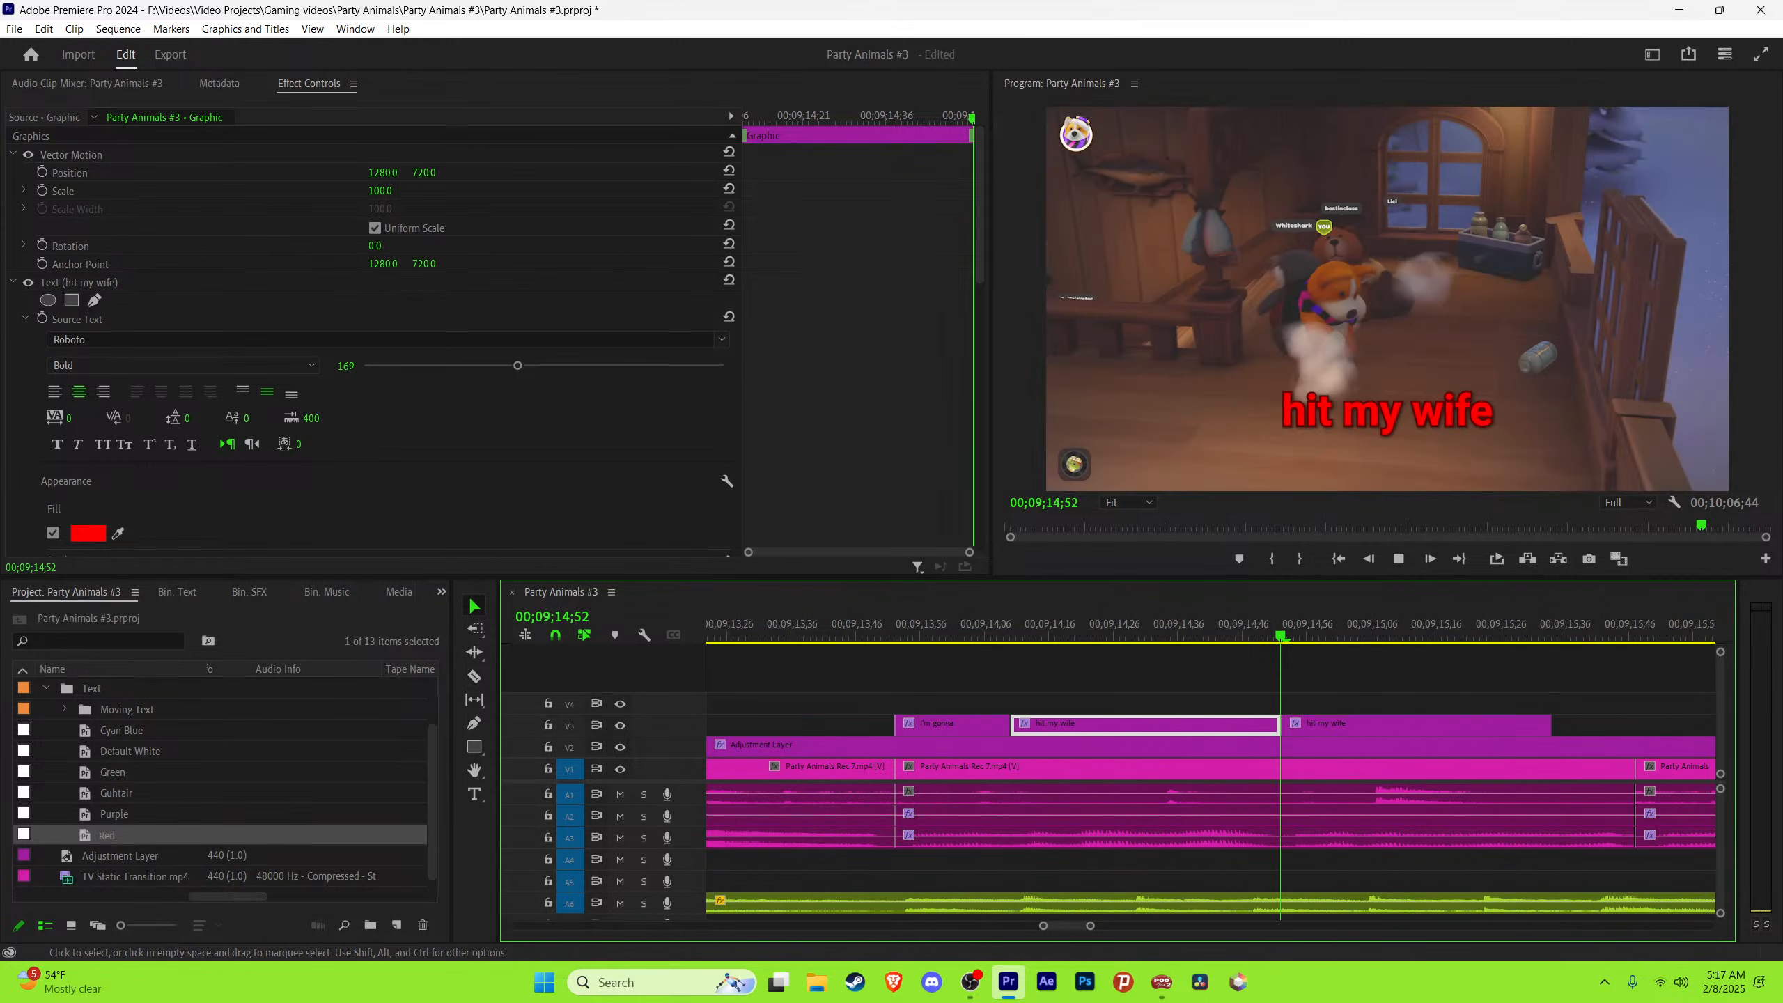
# Step: Change the text of the duplicated caption after "hit my wife" to "cause I've"
pyautogui.press('space')
pyautogui.click(1312, 623)
pyautogui.press('t')
pyautogui.click(1391, 411)
pyautogui.hotkey('ctrl', 'a')
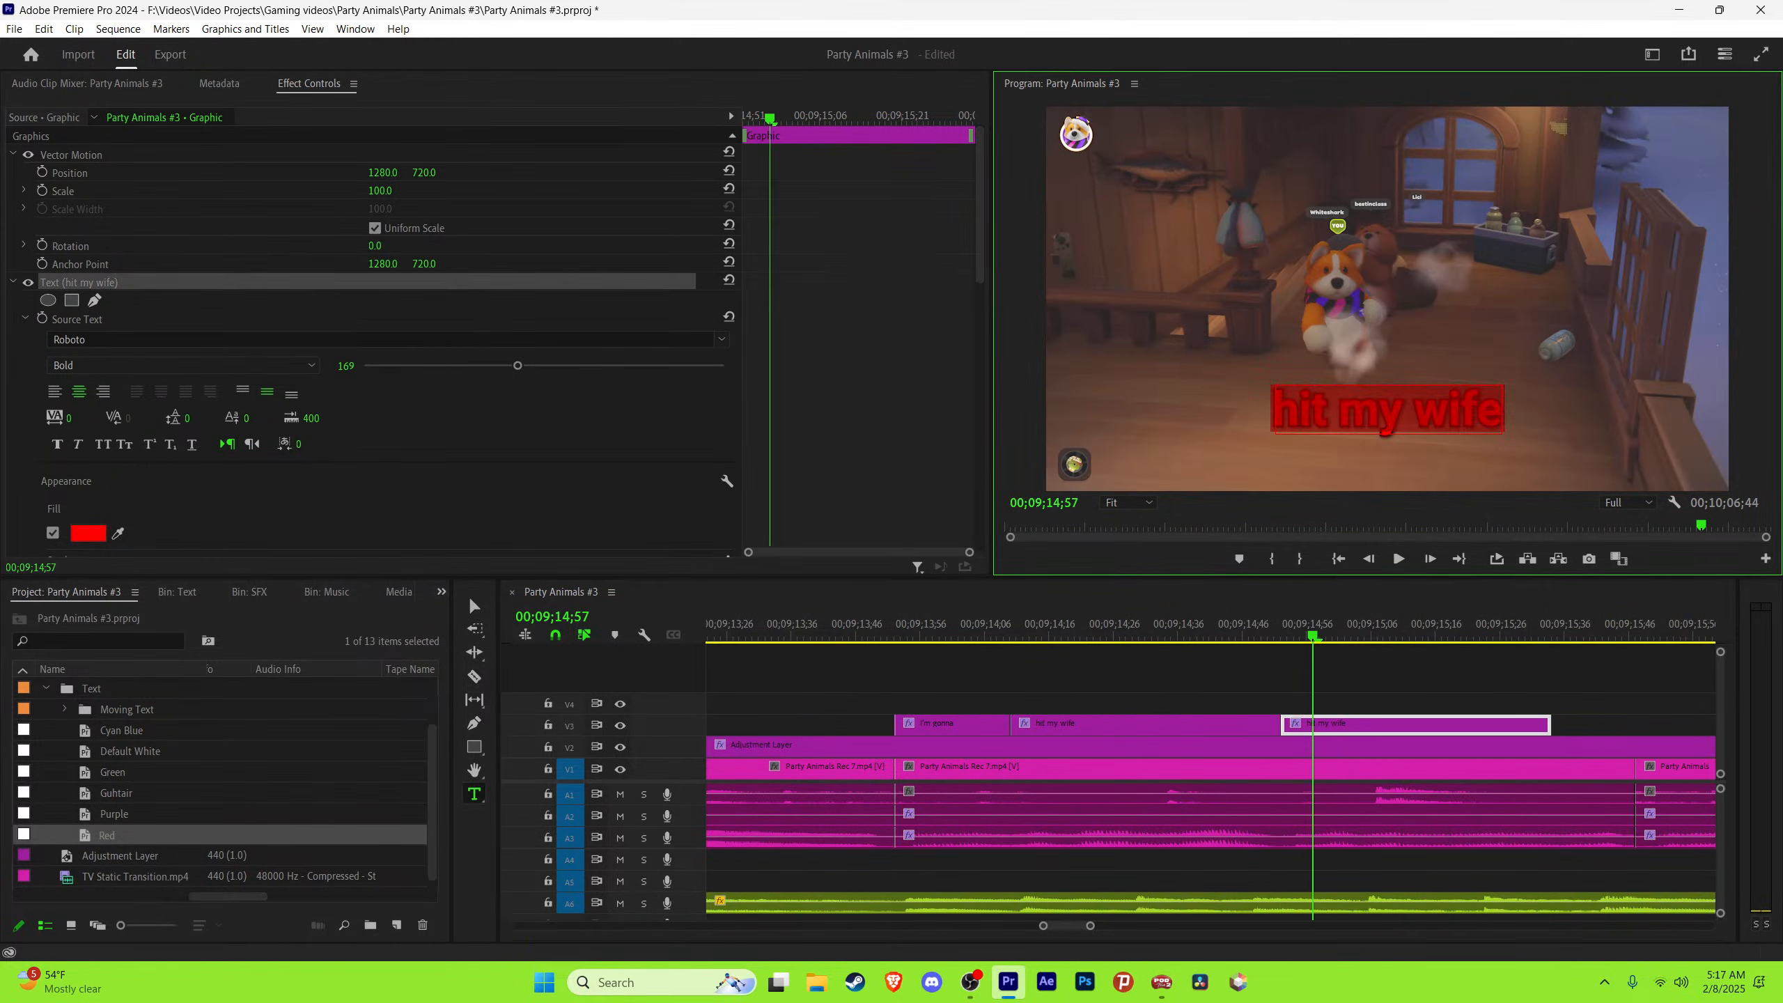
pyautogui.write('cause I’ve')
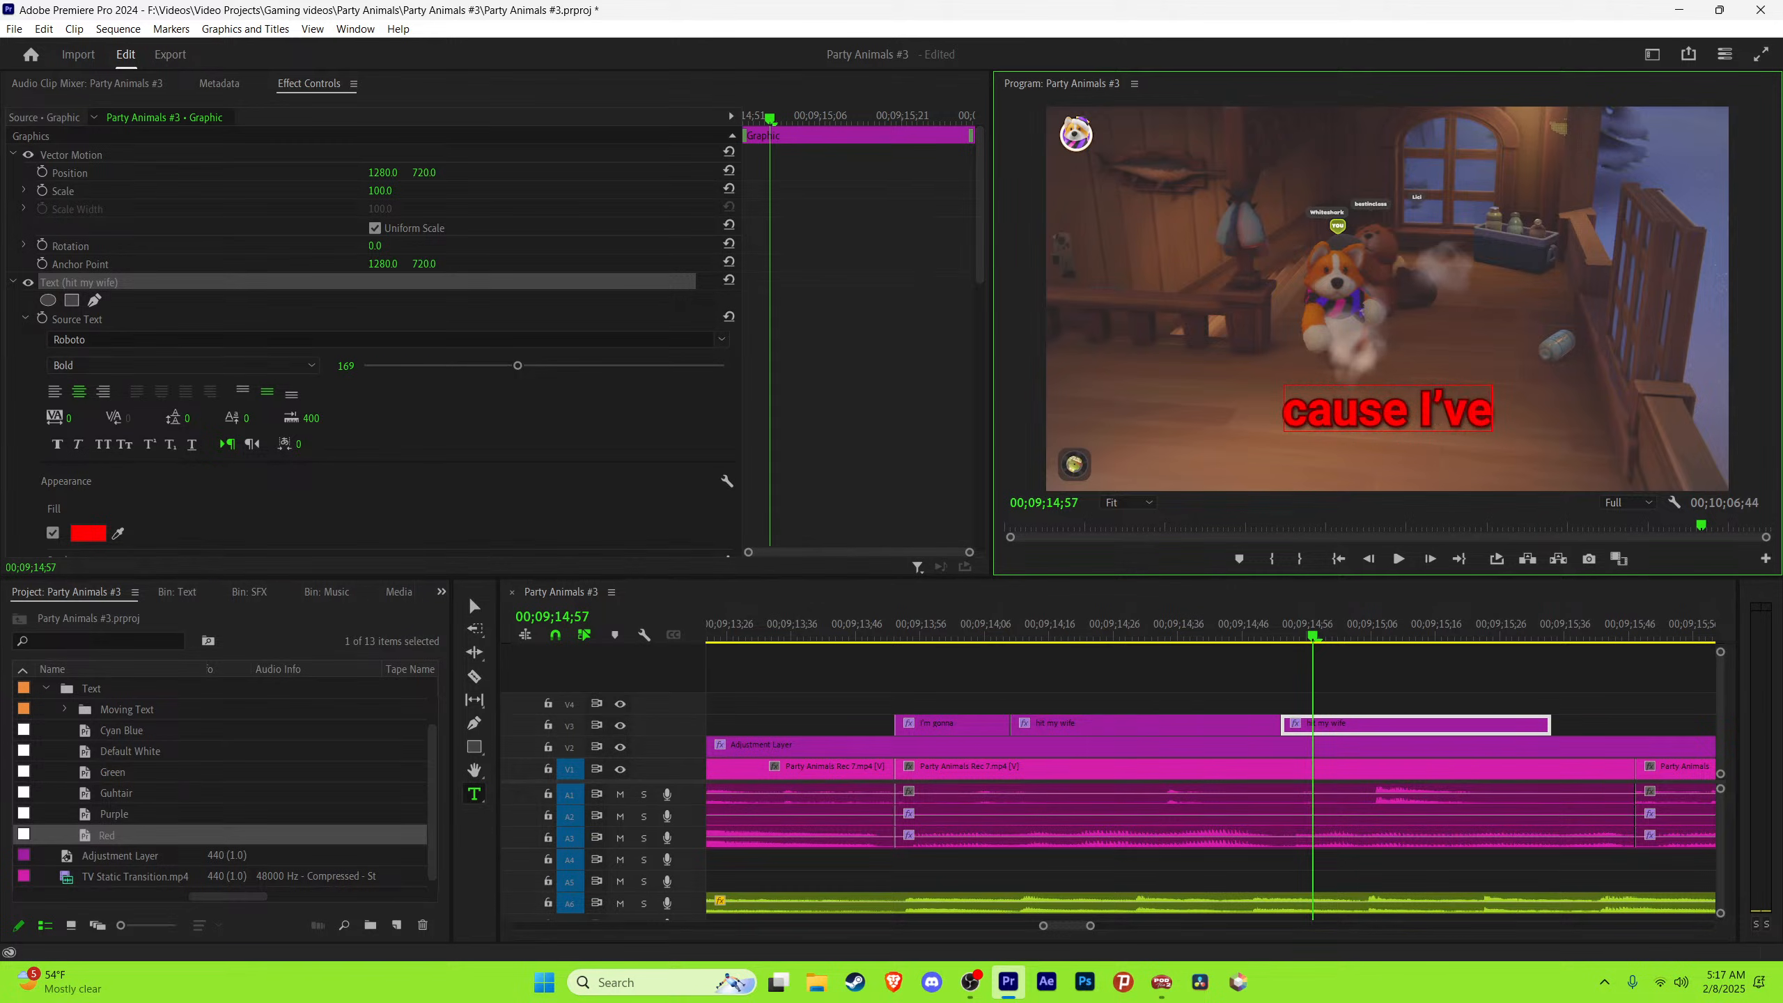
pyautogui.press('Escape')
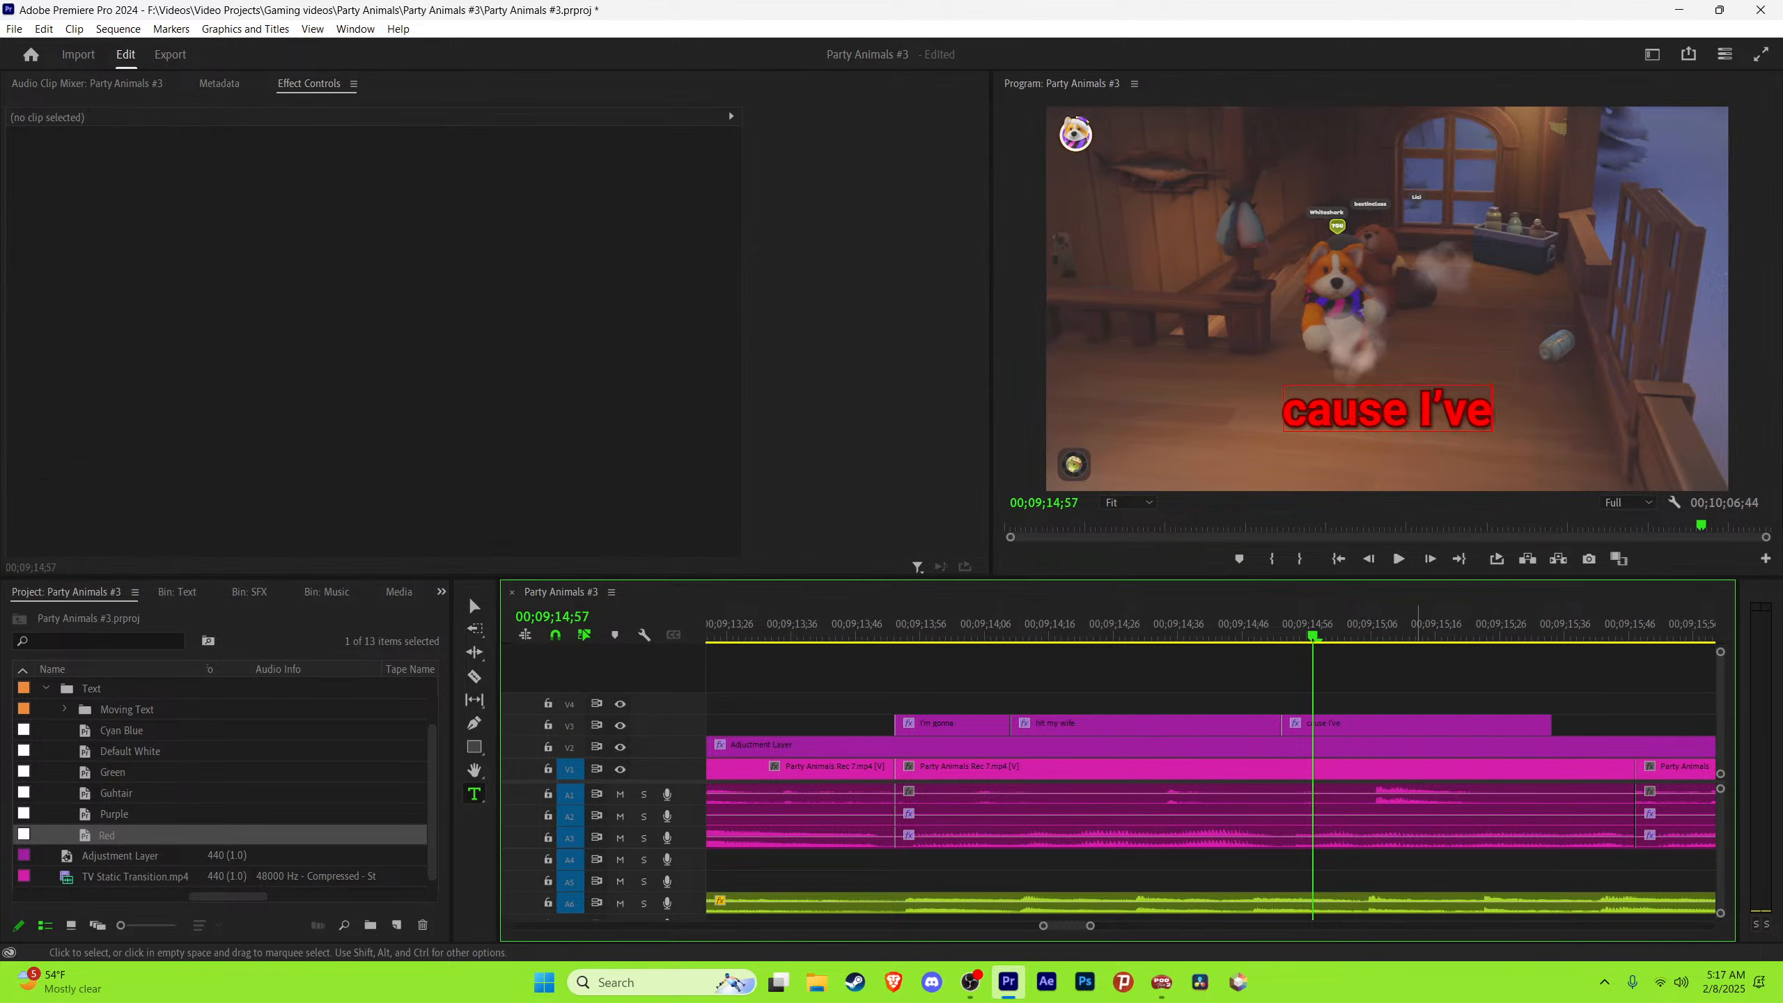
pyautogui.press('v')
# Step: Play back the "cause I've" caption and extend its text to "cause I've been"
pyautogui.press('space')
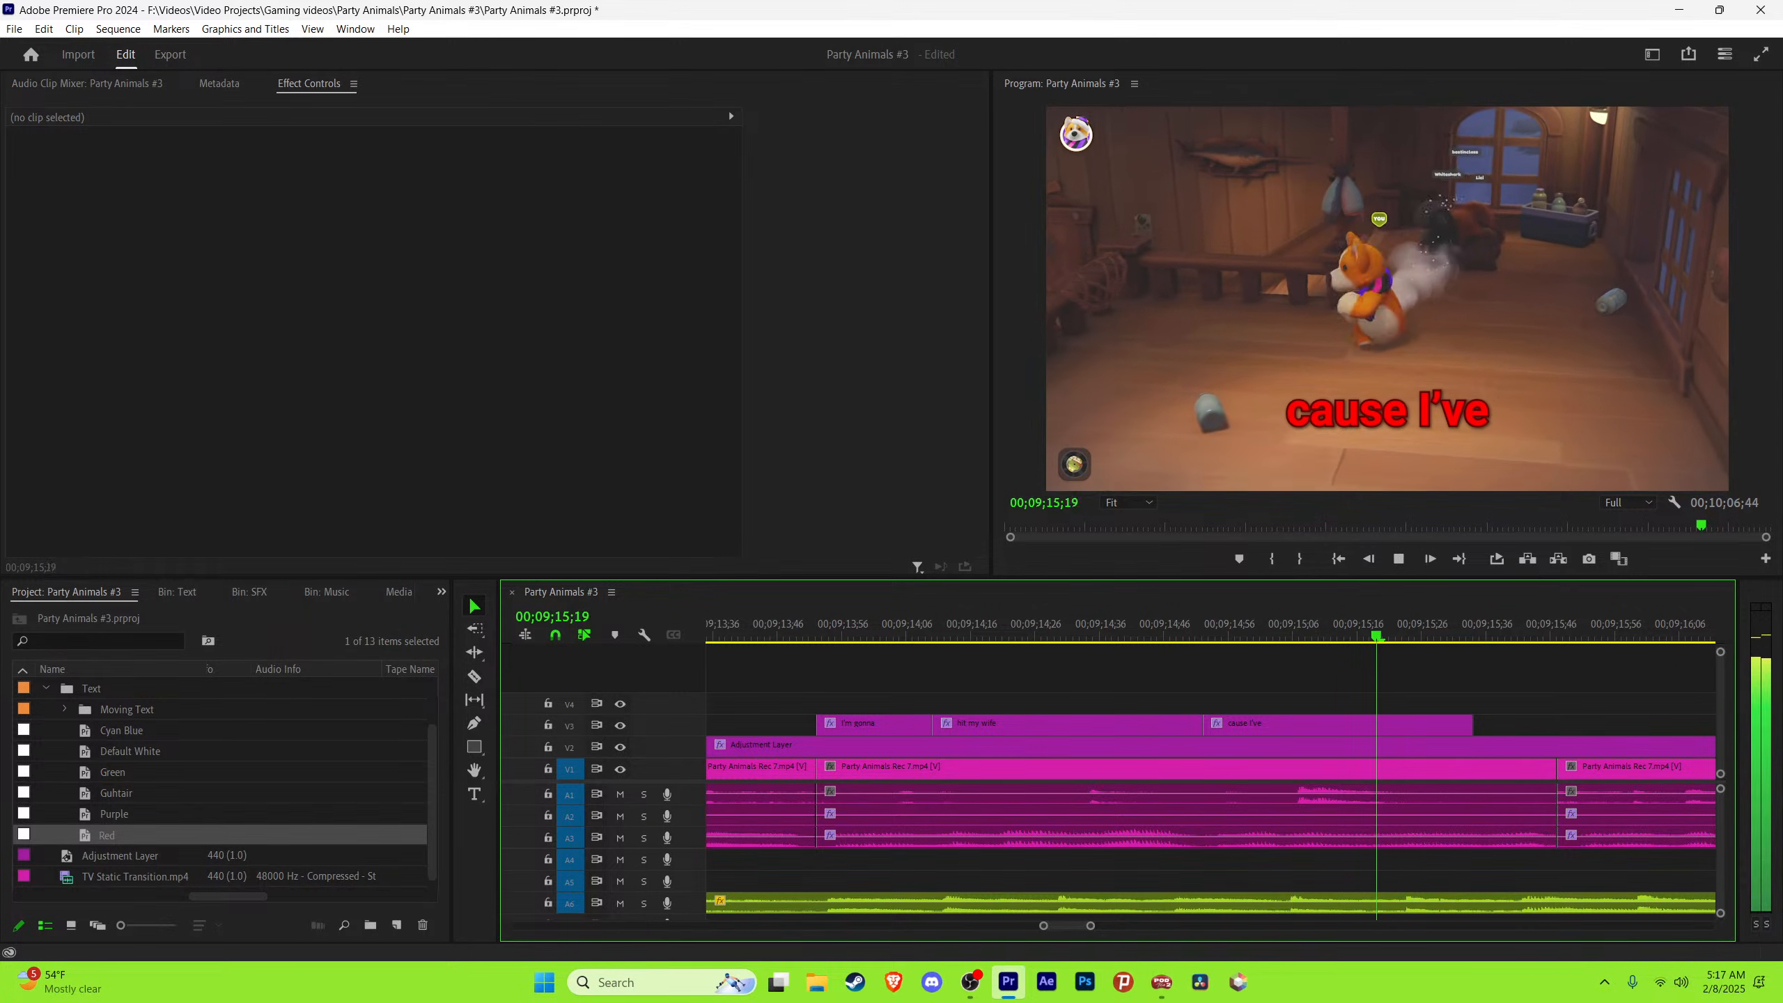
pyautogui.press('space')
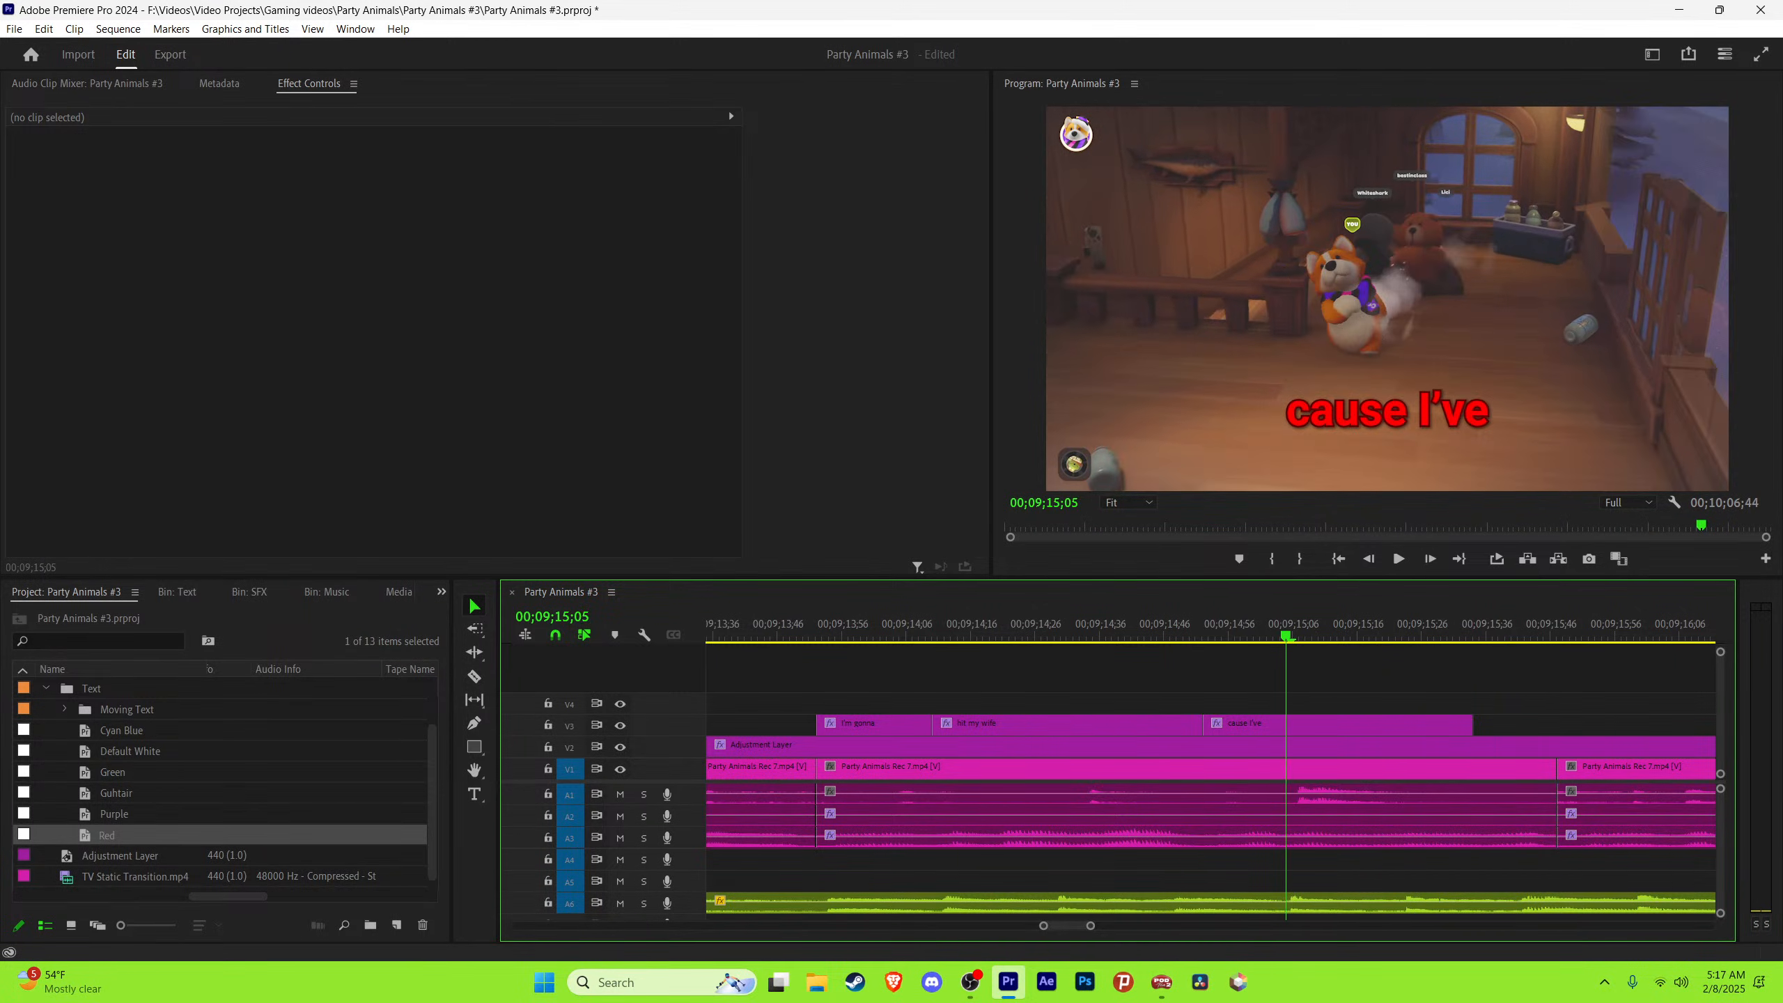
pyautogui.press('t')
pyautogui.click(1483, 411)
pyautogui.write('b')
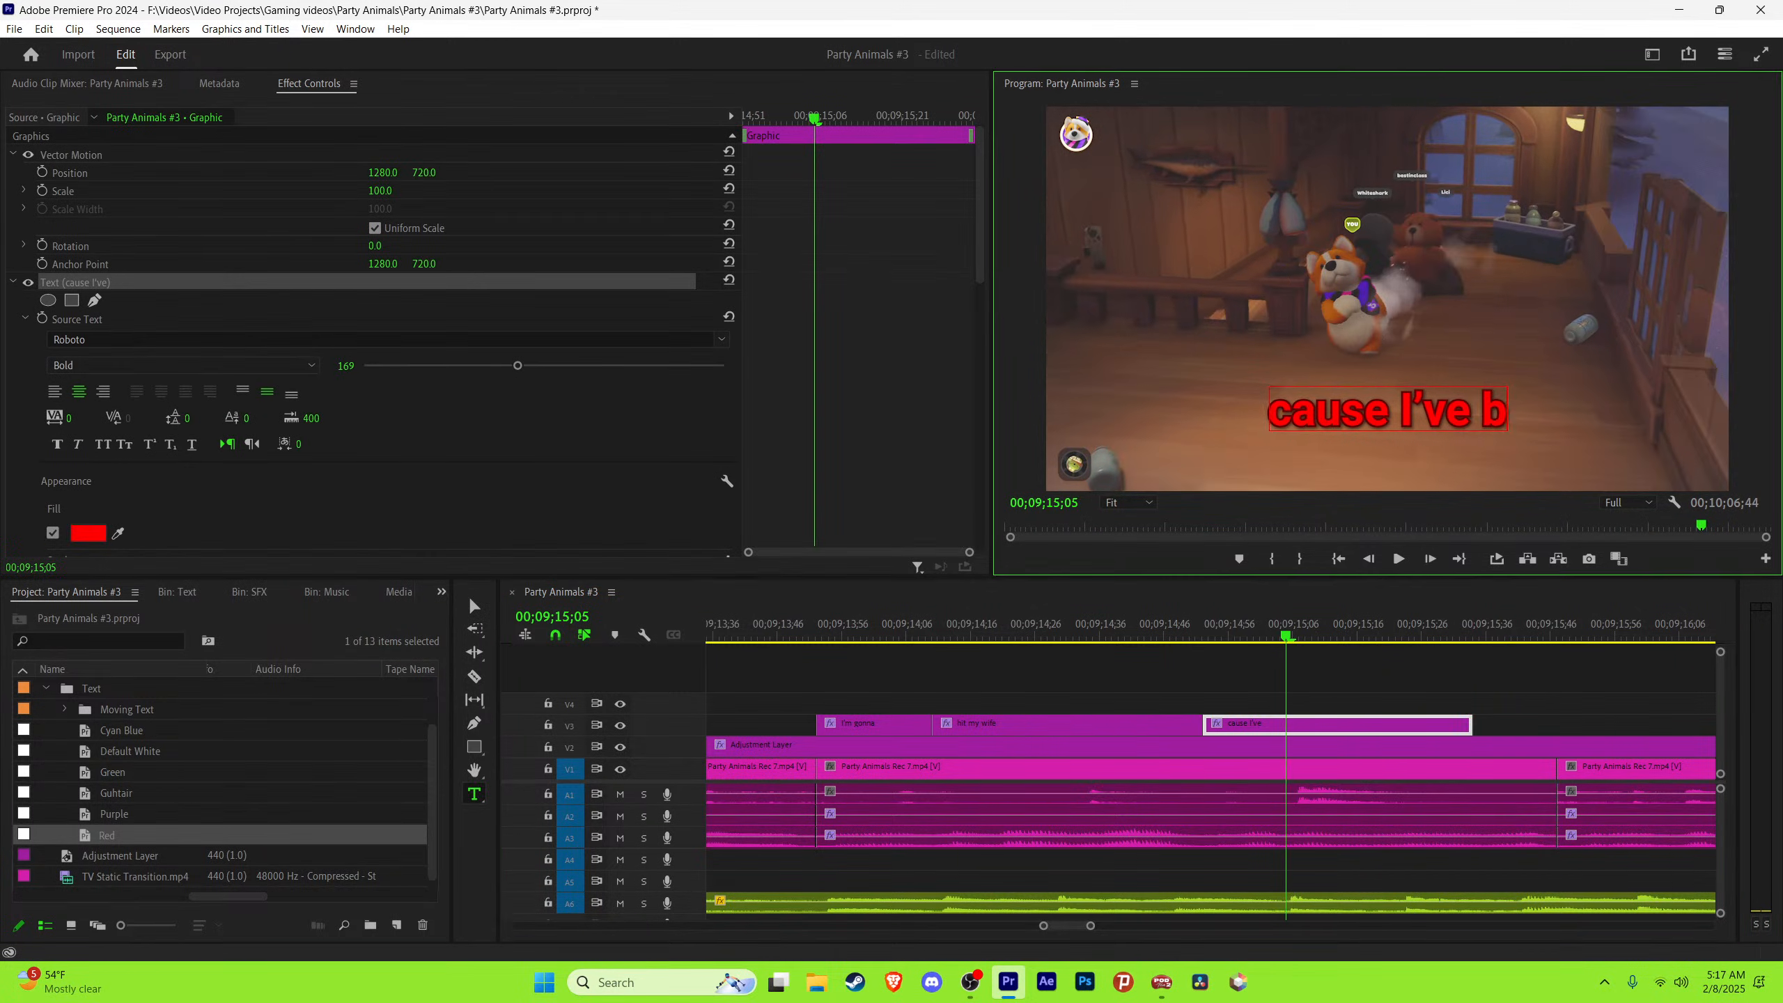
pyautogui.write('eenv')
pyautogui.press('BackSpace')
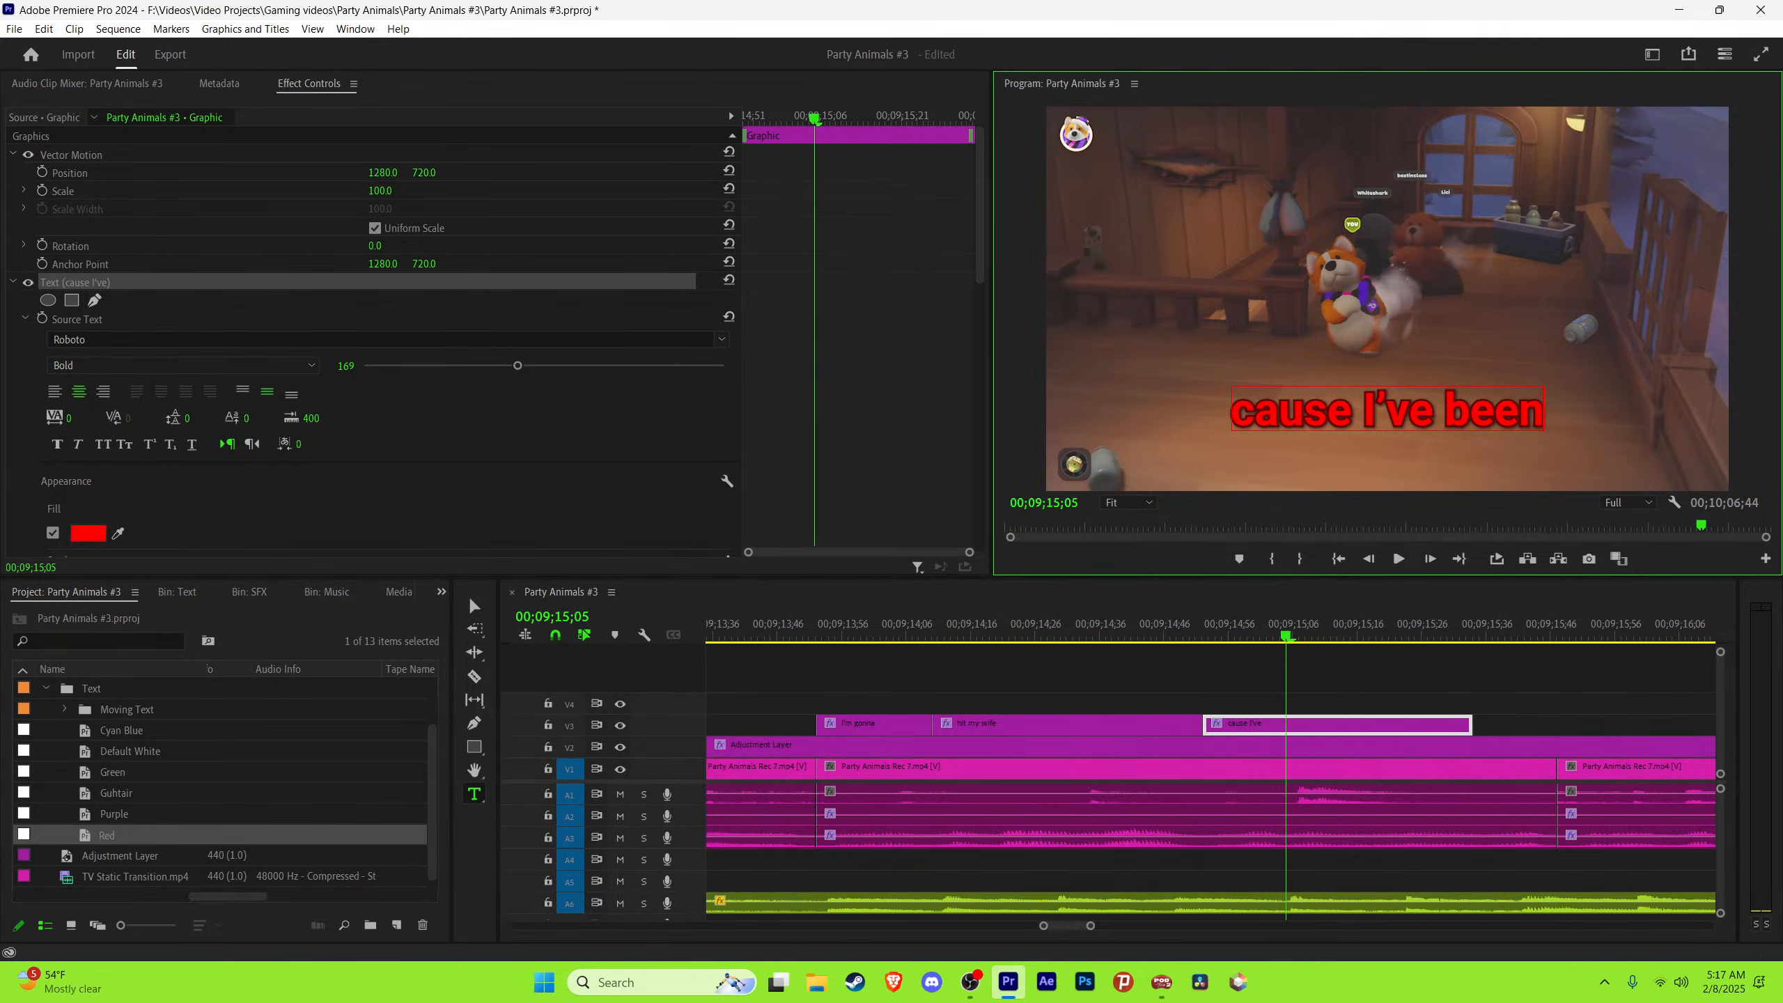
pyautogui.press('Escape')
# Step: Duplicate the "cause I've been" caption at 00;09;15;17, ending the copy at the next footage cut
pyautogui.press('space')
pyautogui.moveTo(1396, 635)
pyautogui.mouseDown()
pyautogui.moveTo(1441, 635)
pyautogui.moveTo(1344, 635)
pyautogui.moveTo(1363, 636)
pyautogui.mouseUp()
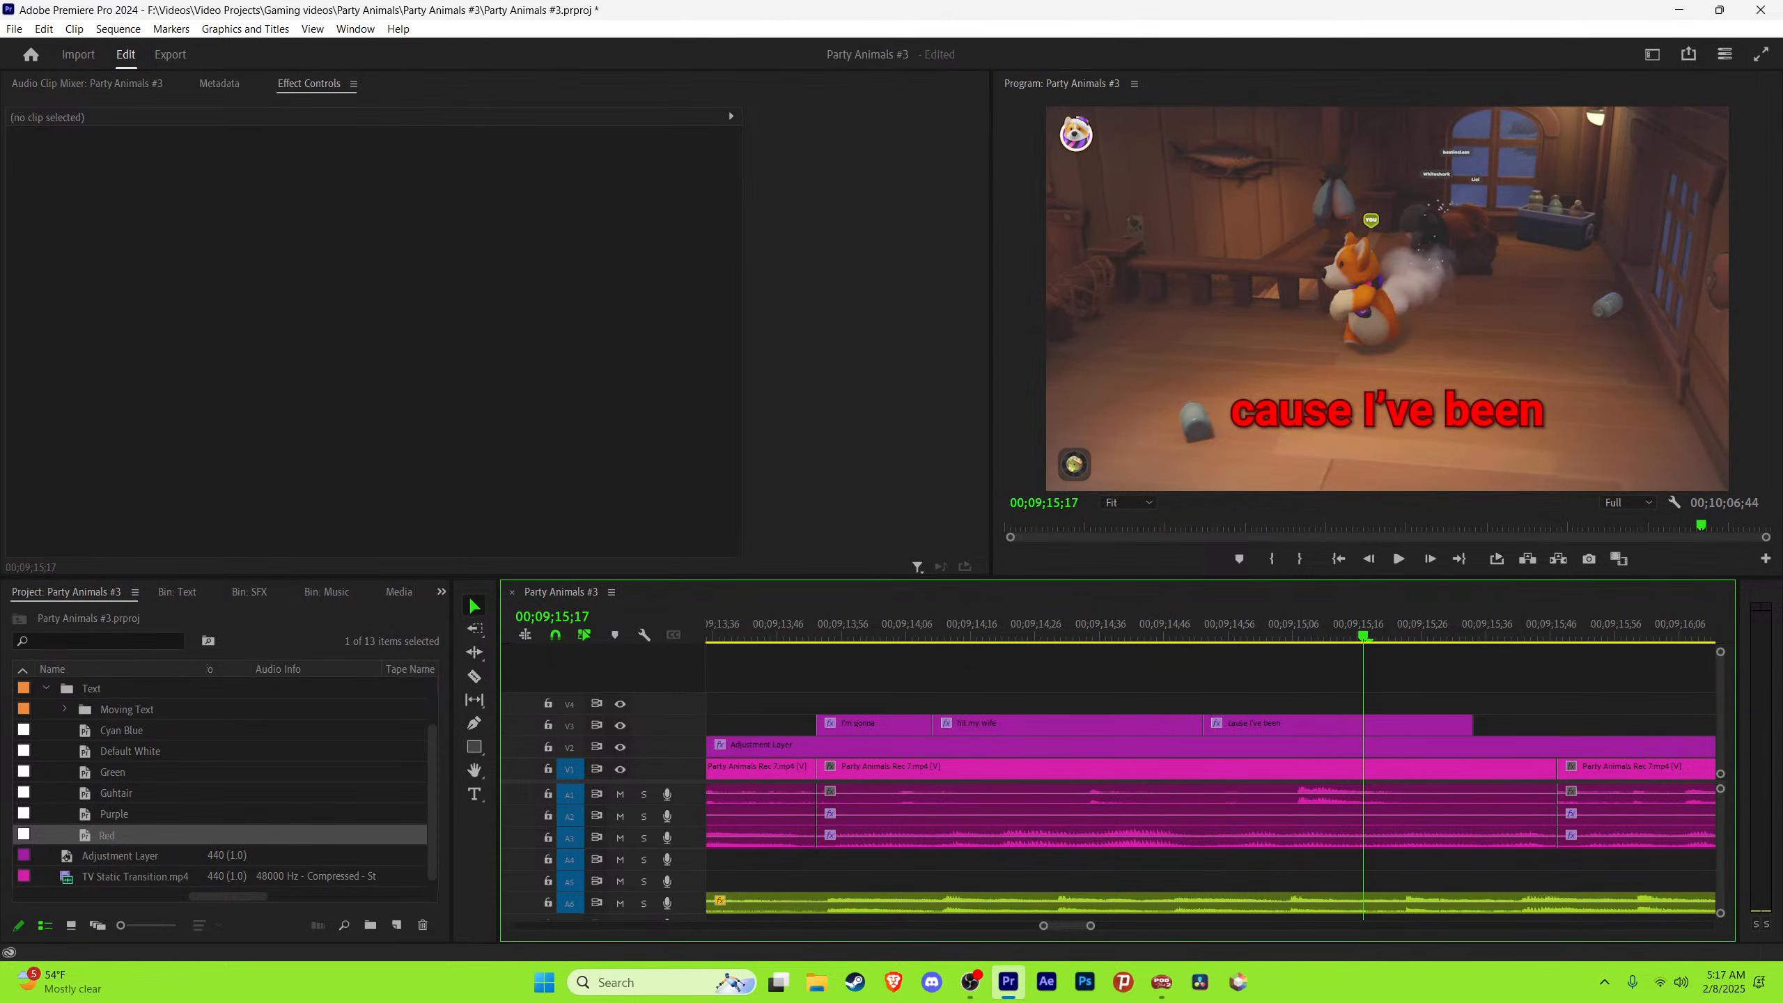
pyautogui.press('space')
pyautogui.press('space')
pyautogui.moveTo(1306, 725); pyautogui.dragTo(1362, 726)
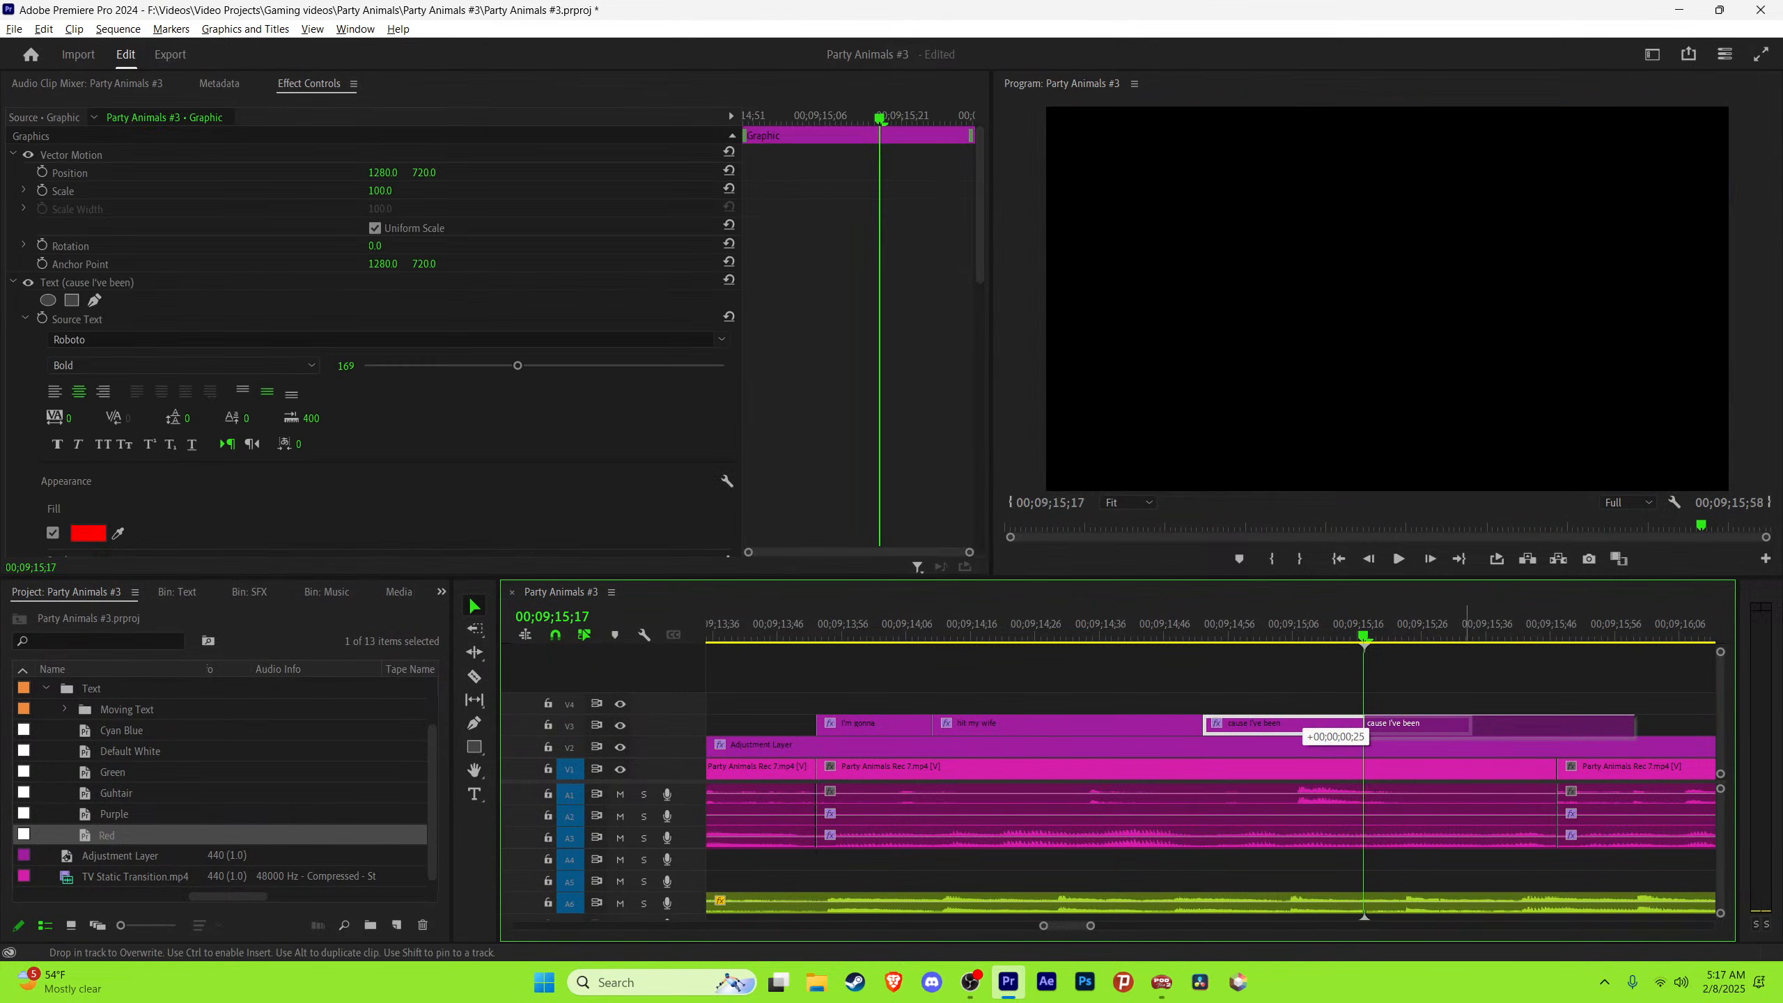
# Step: Change the duplicated caption's text to "drinkin'" and save the project
pyautogui.click(1460, 635)
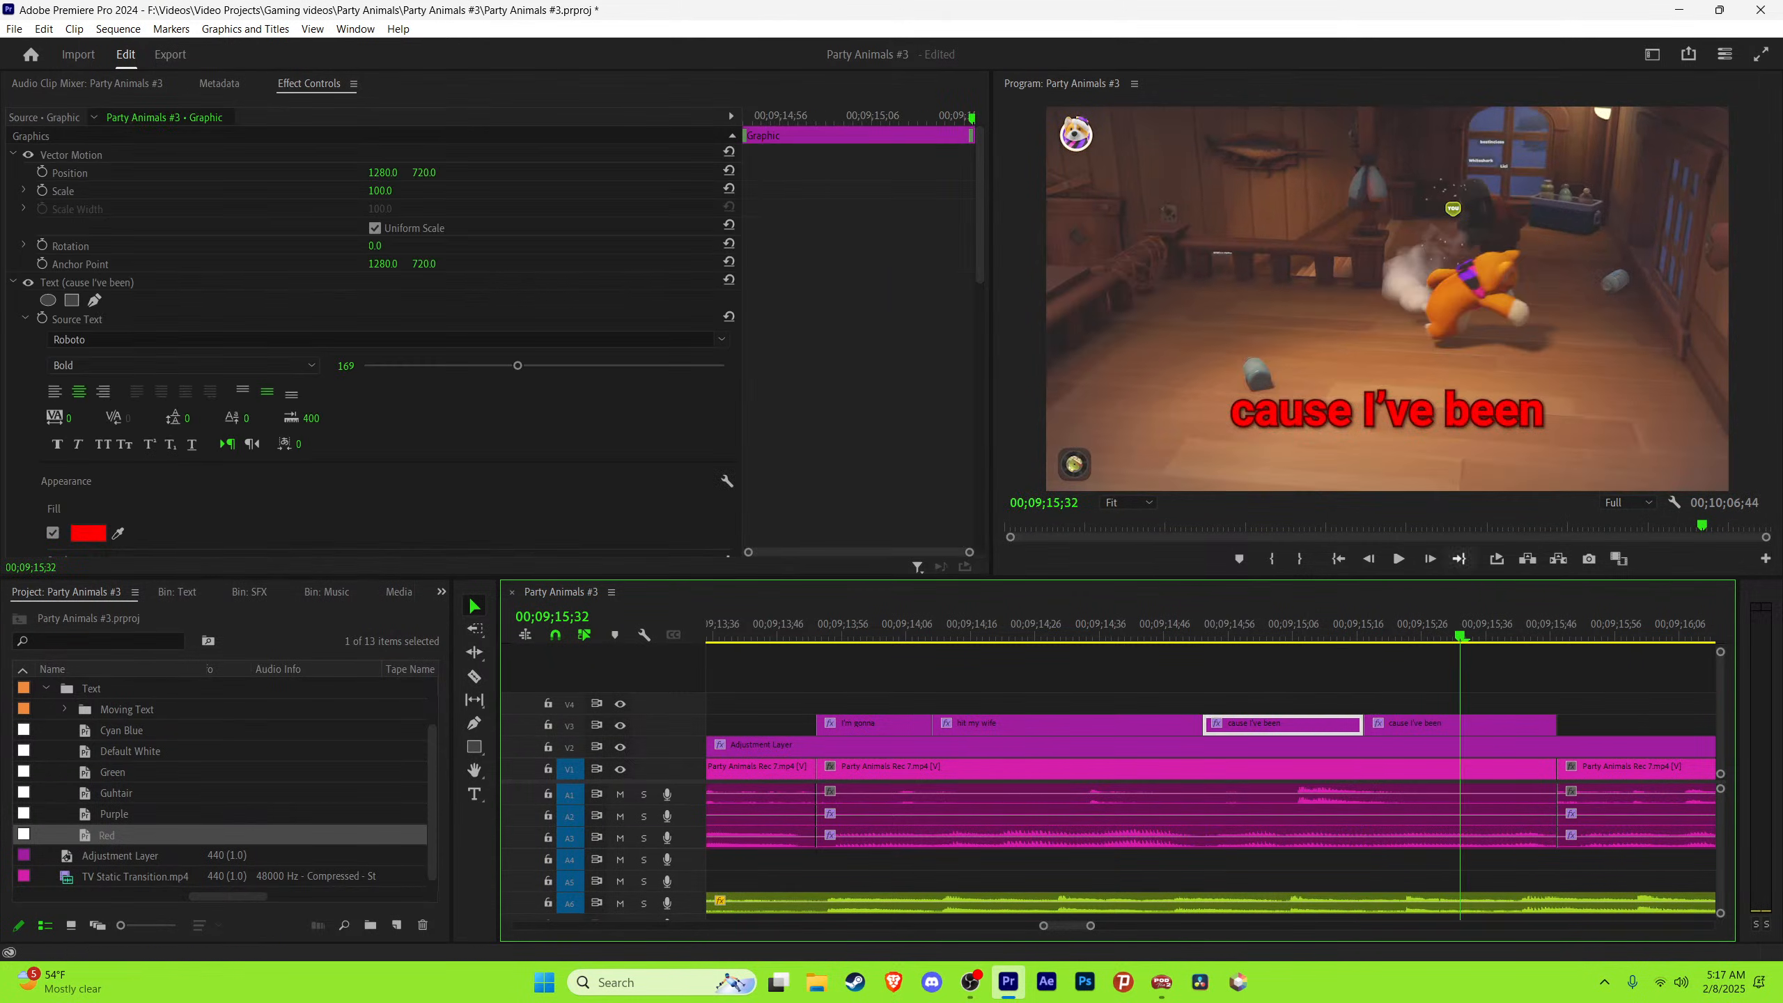
pyautogui.press('t')
pyautogui.click(1387, 410)
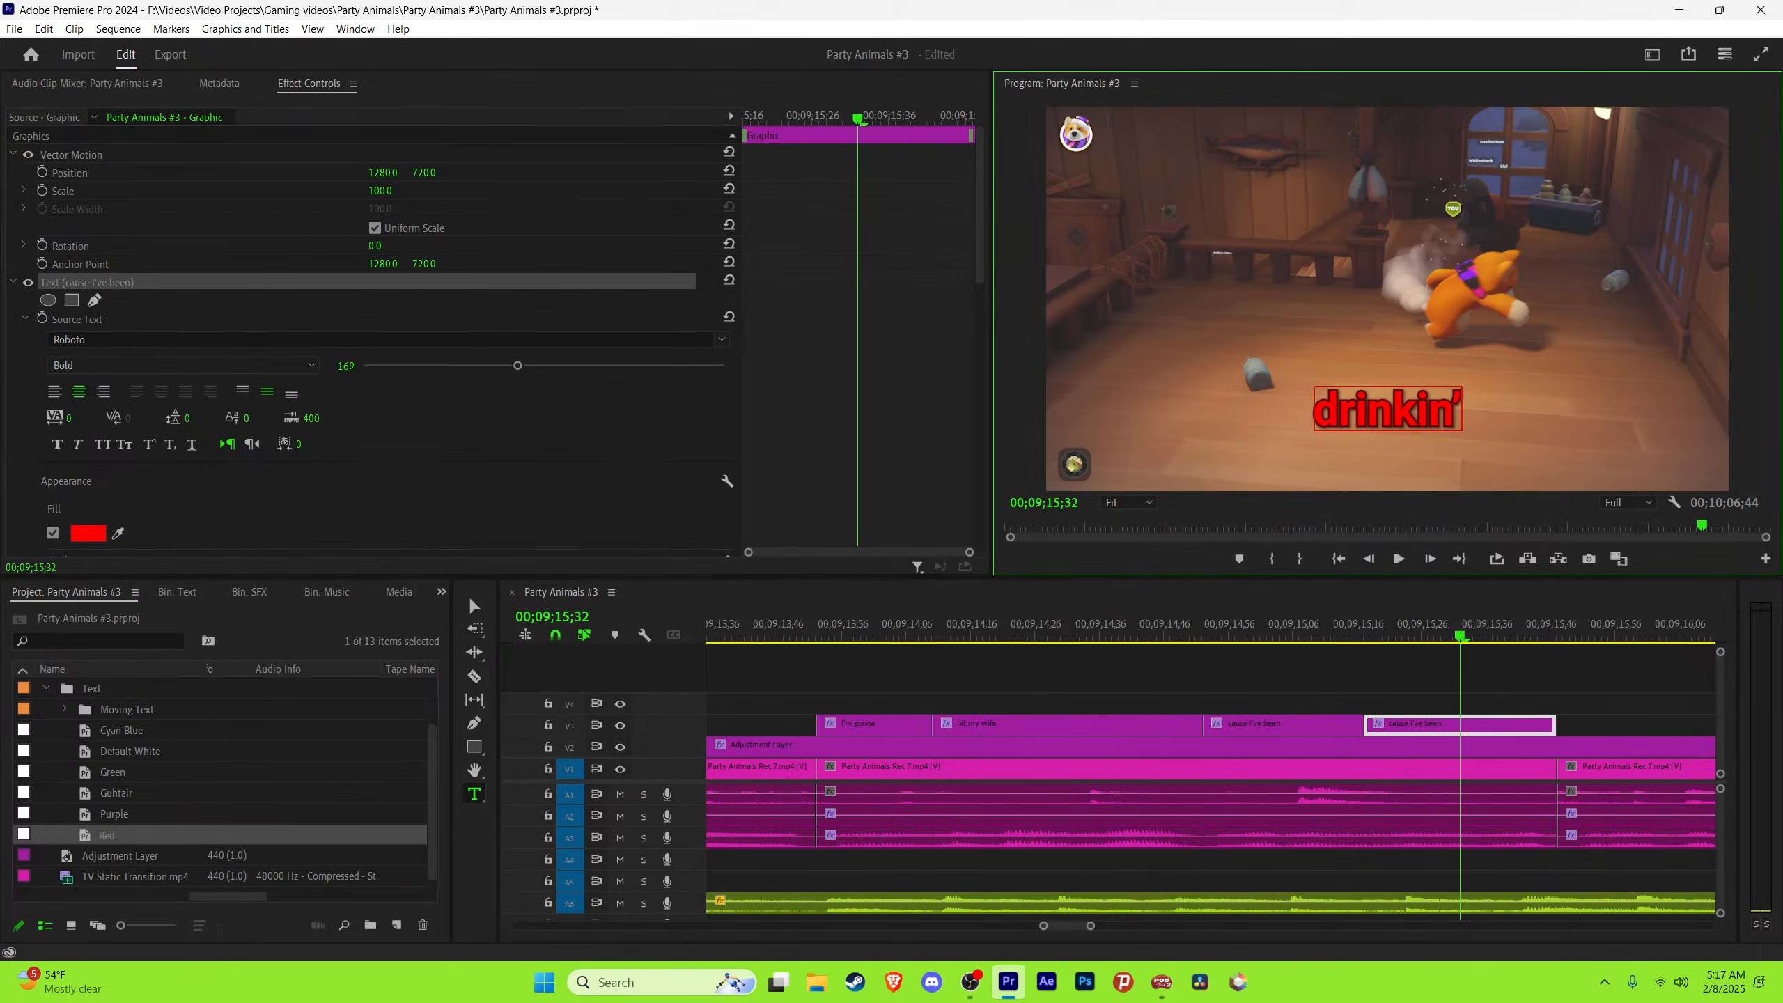
pyautogui.press('Escape')
# Step: Play back the footage from the "drinkin'" caption to about 00;09;41;16 to find the next line to caption
pyautogui.press('space')
pyautogui.press('-')
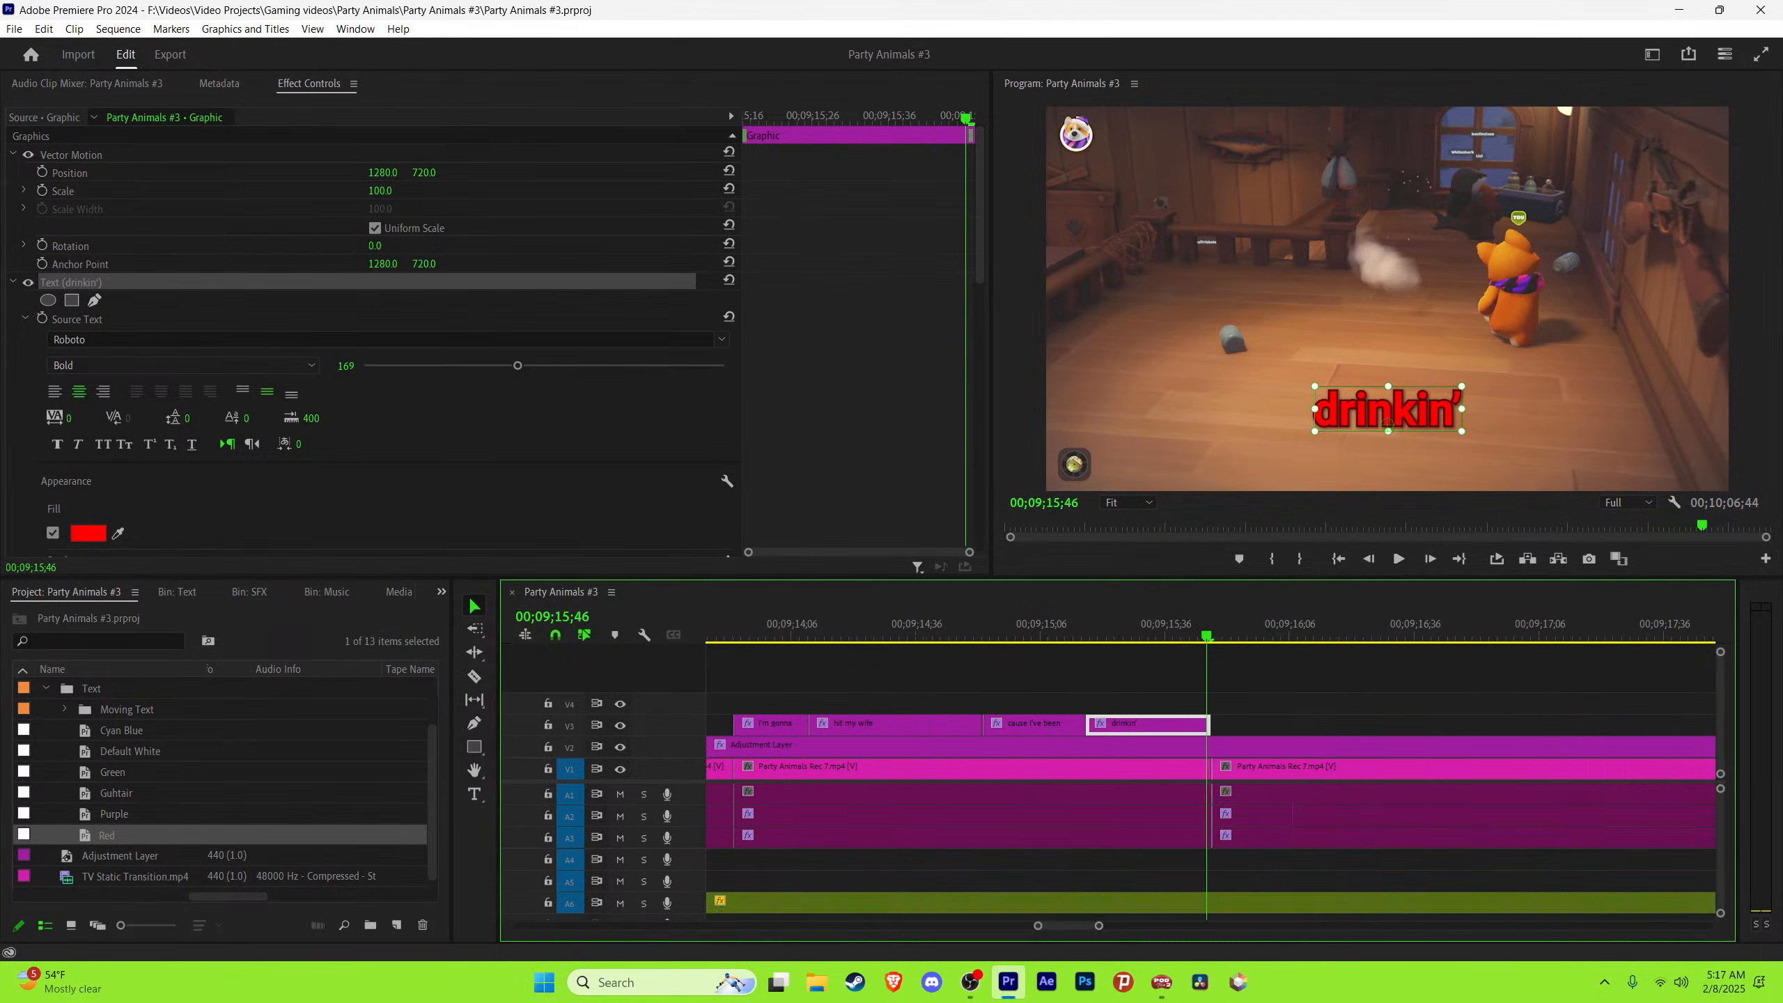
pyautogui.press('Up')
pyautogui.press('space')
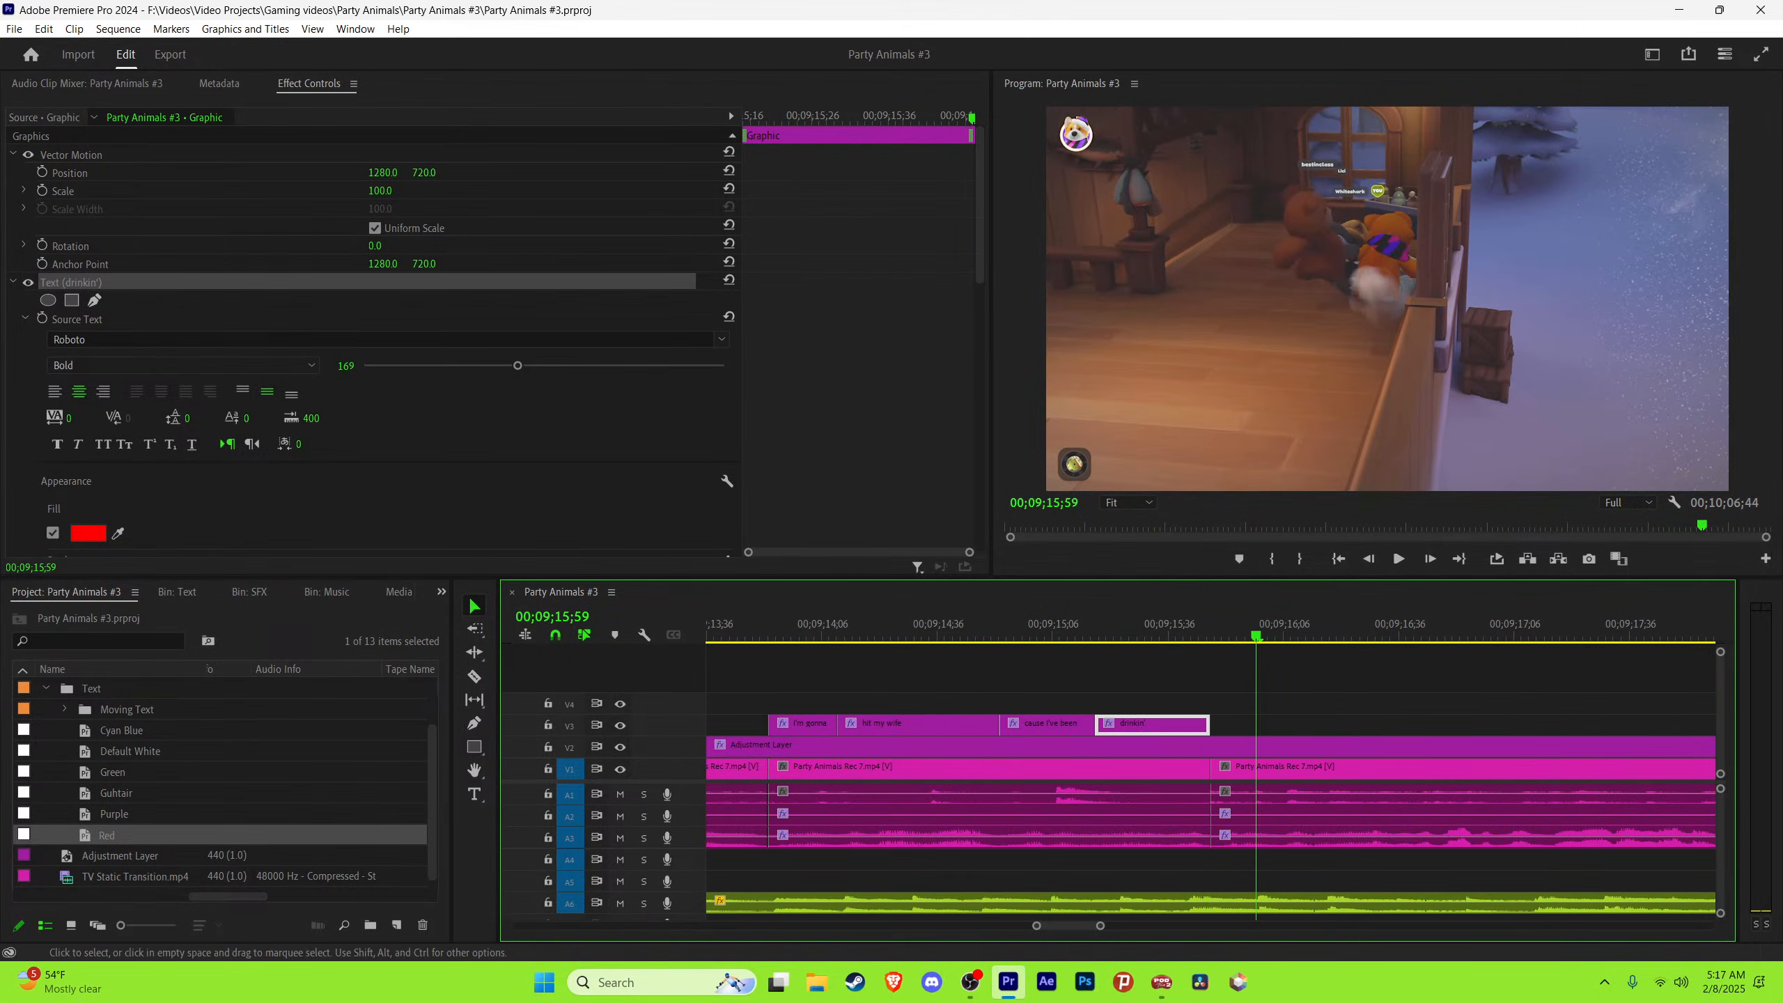
pyautogui.press('-')
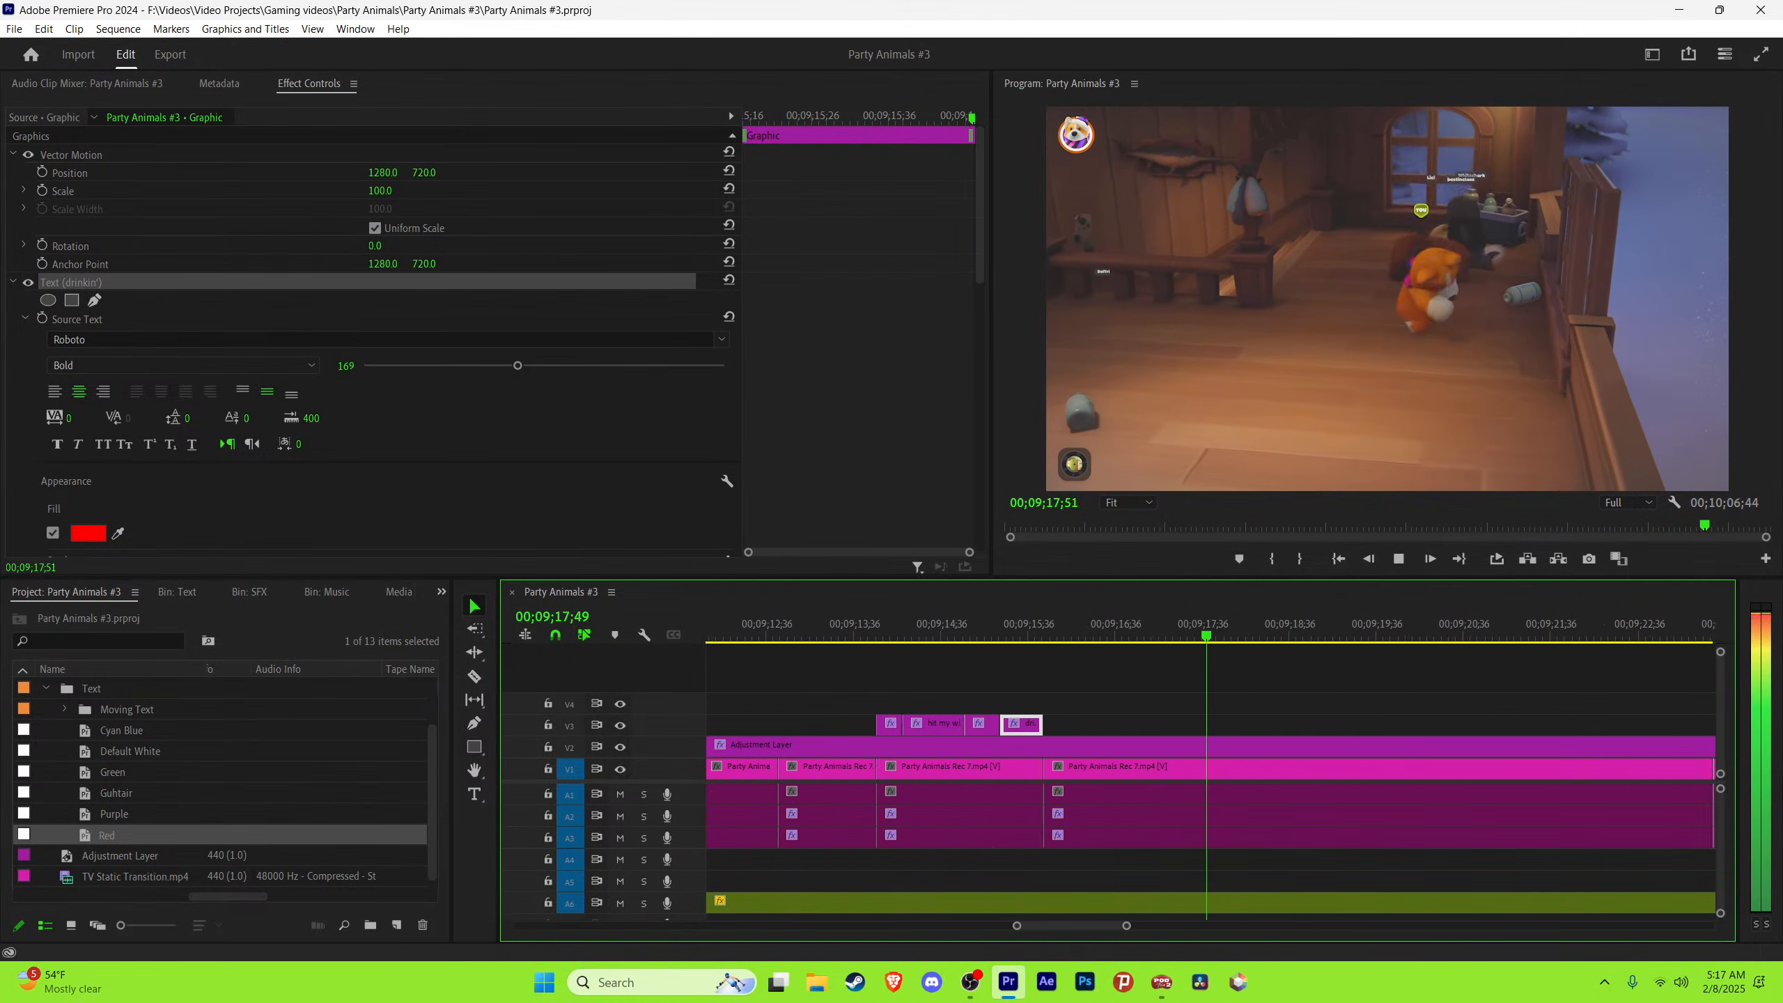
pyautogui.press('-')
pyautogui.press('-')
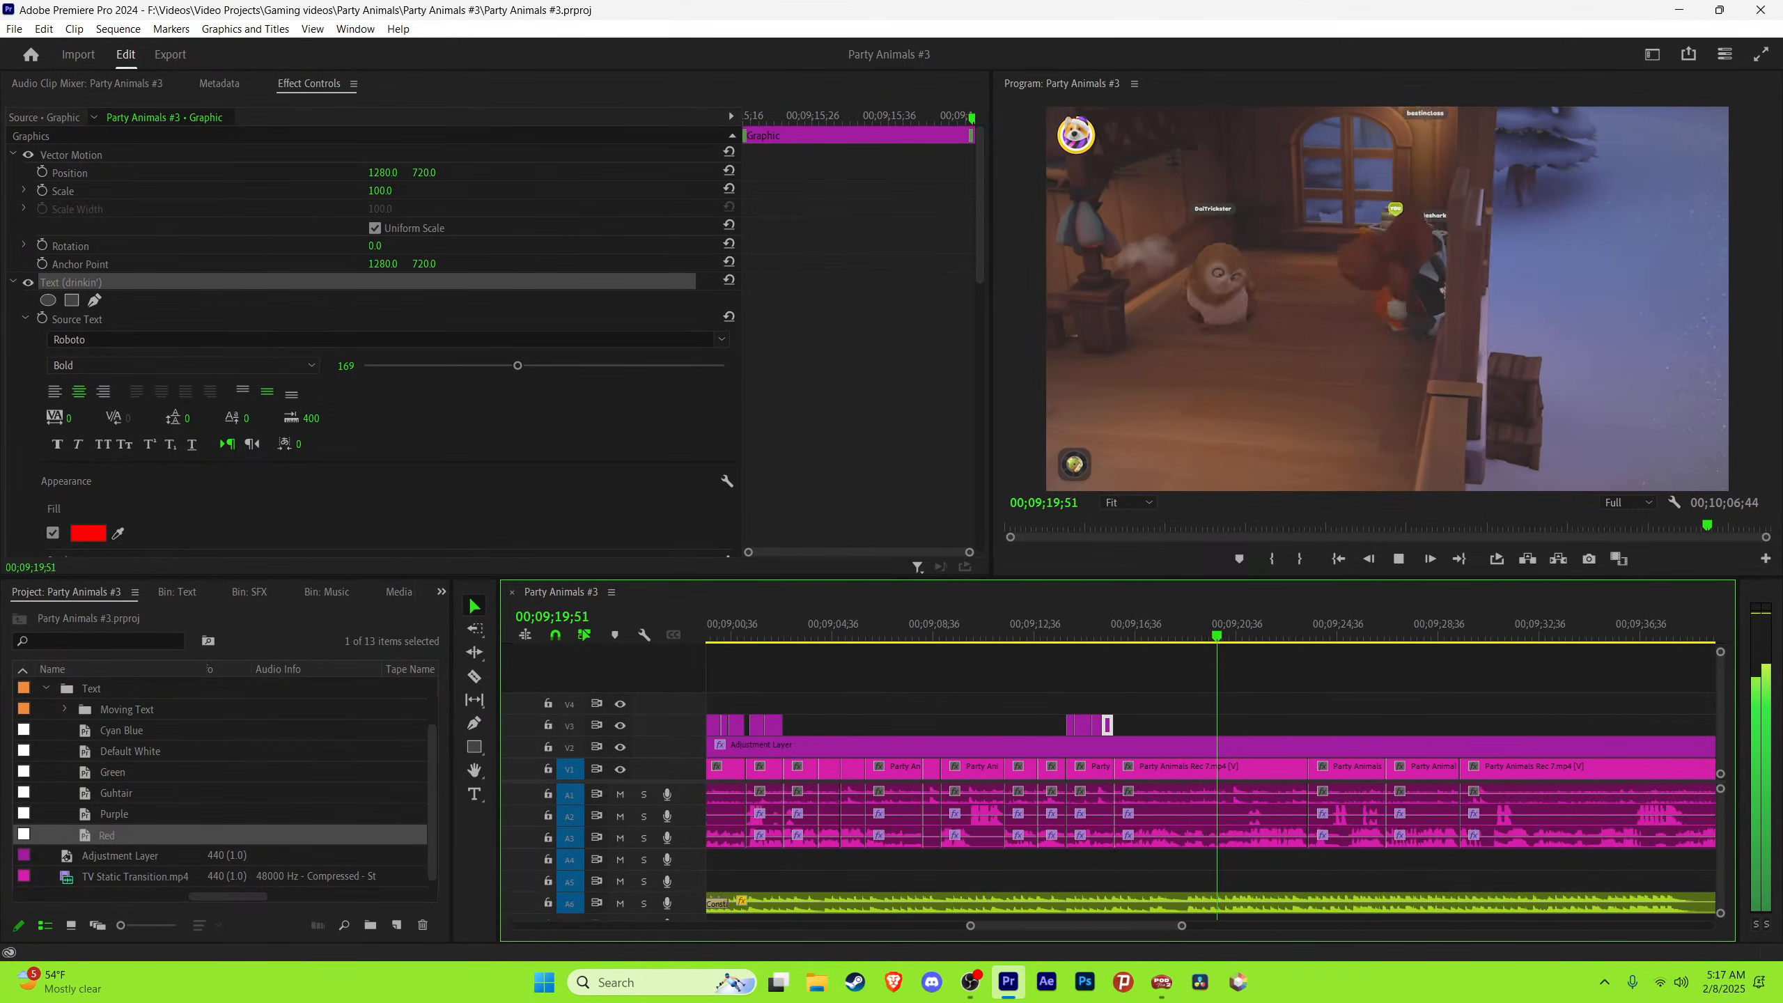
pyautogui.press('=')
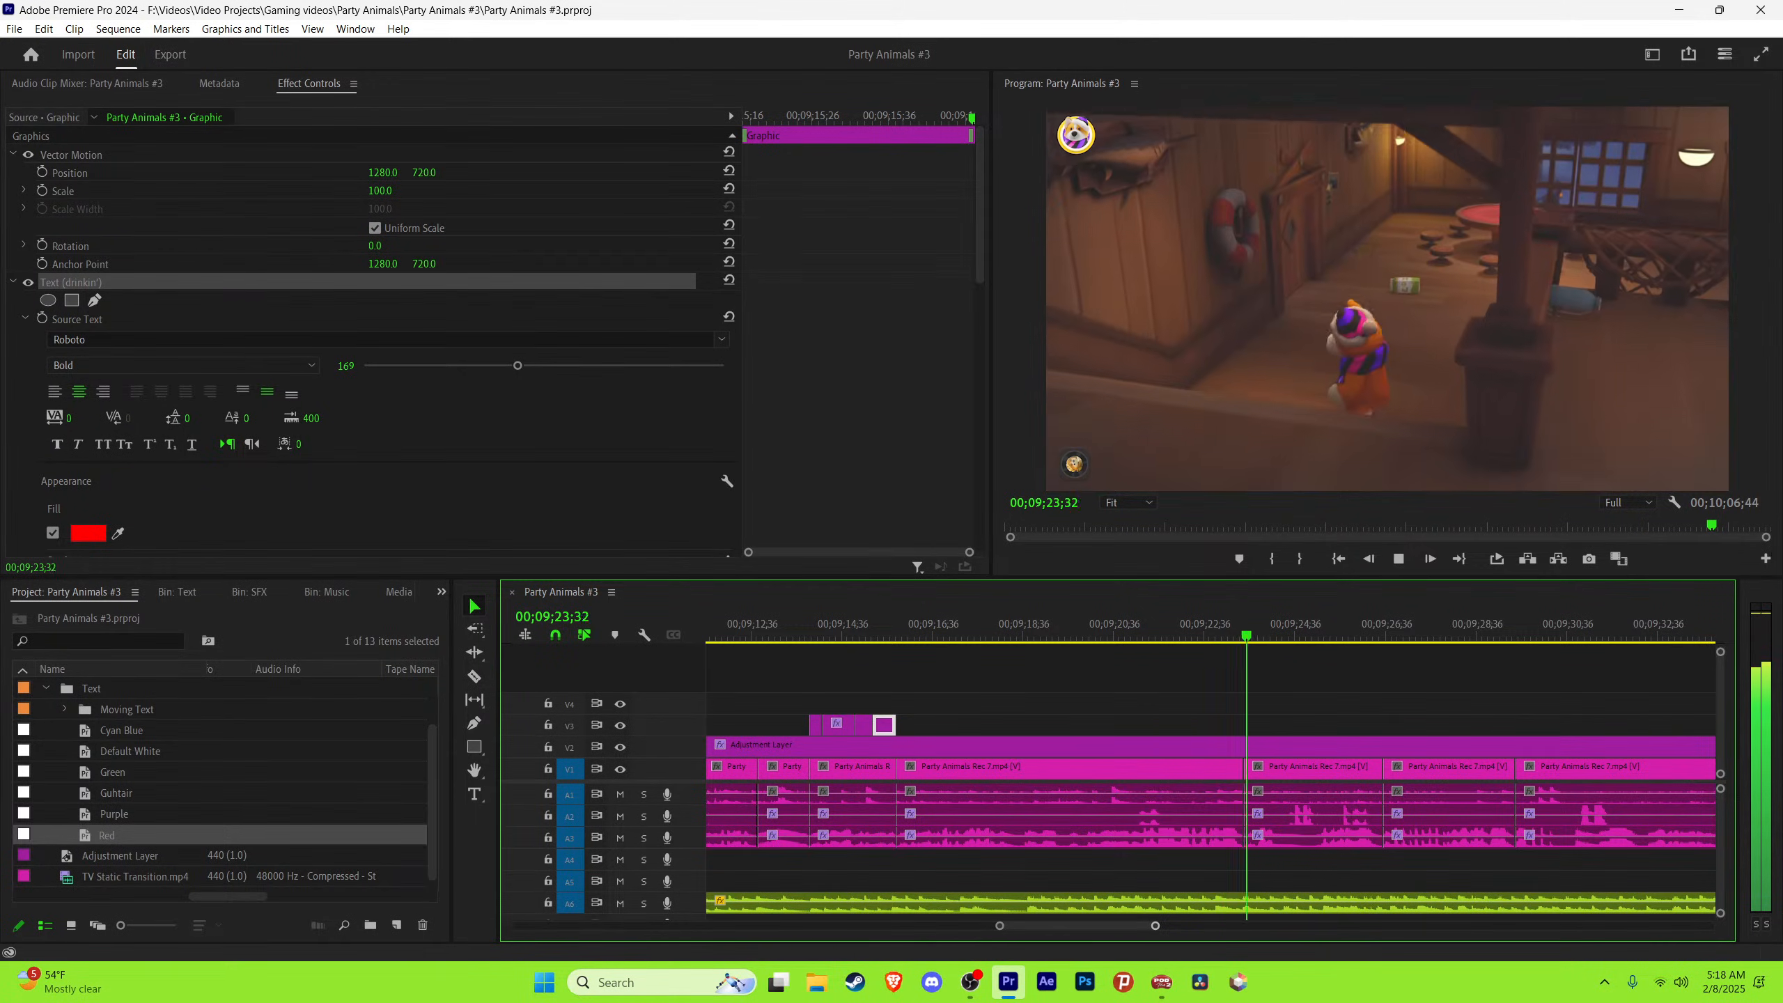
pyautogui.press('-')
pyautogui.press('=')
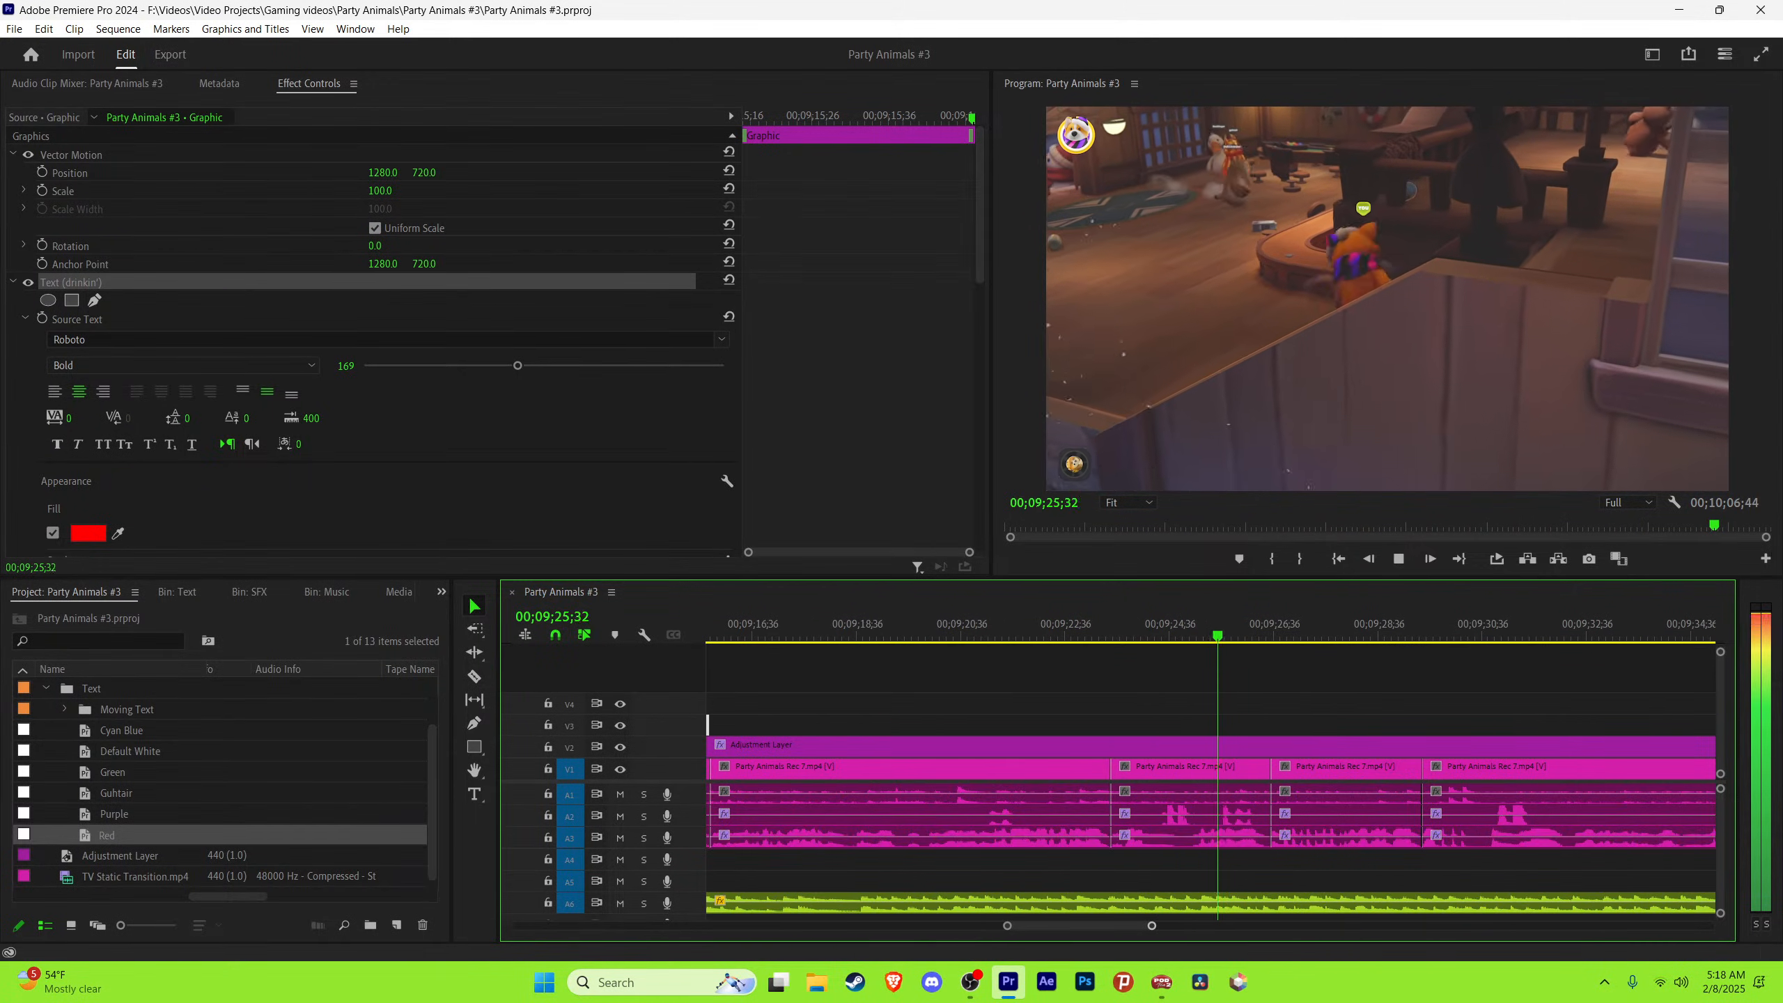
pyautogui.press('-')
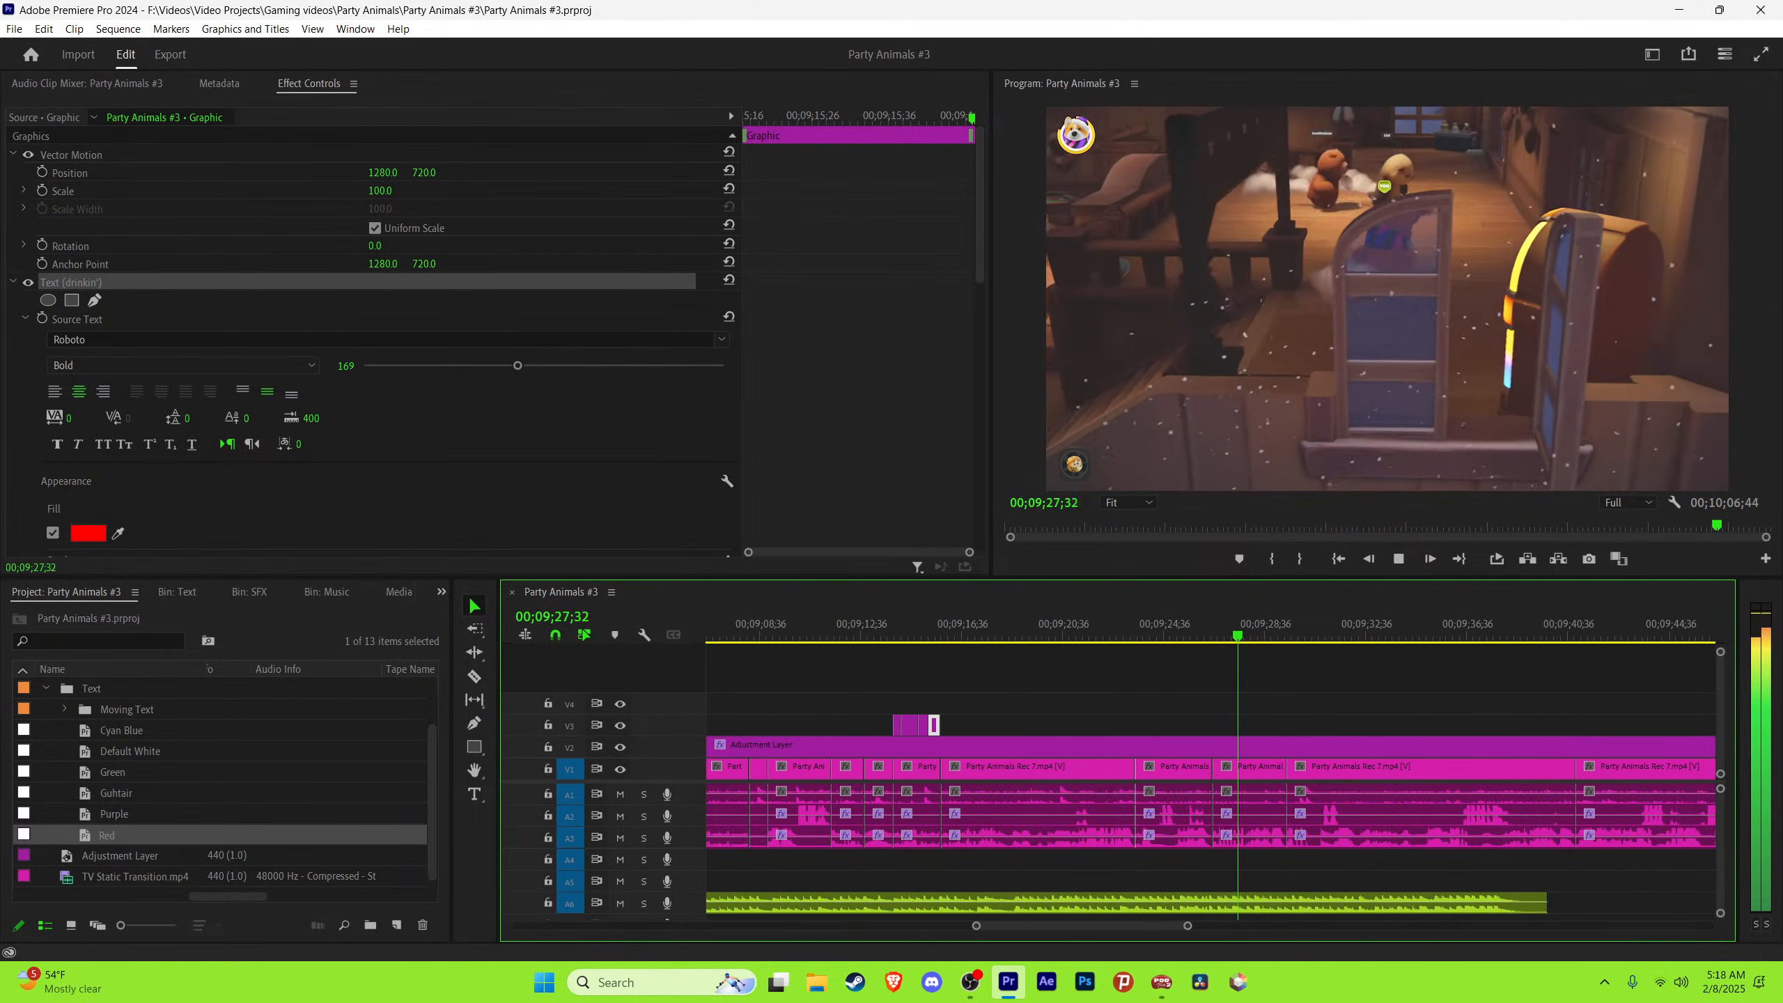
pyautogui.press('-')
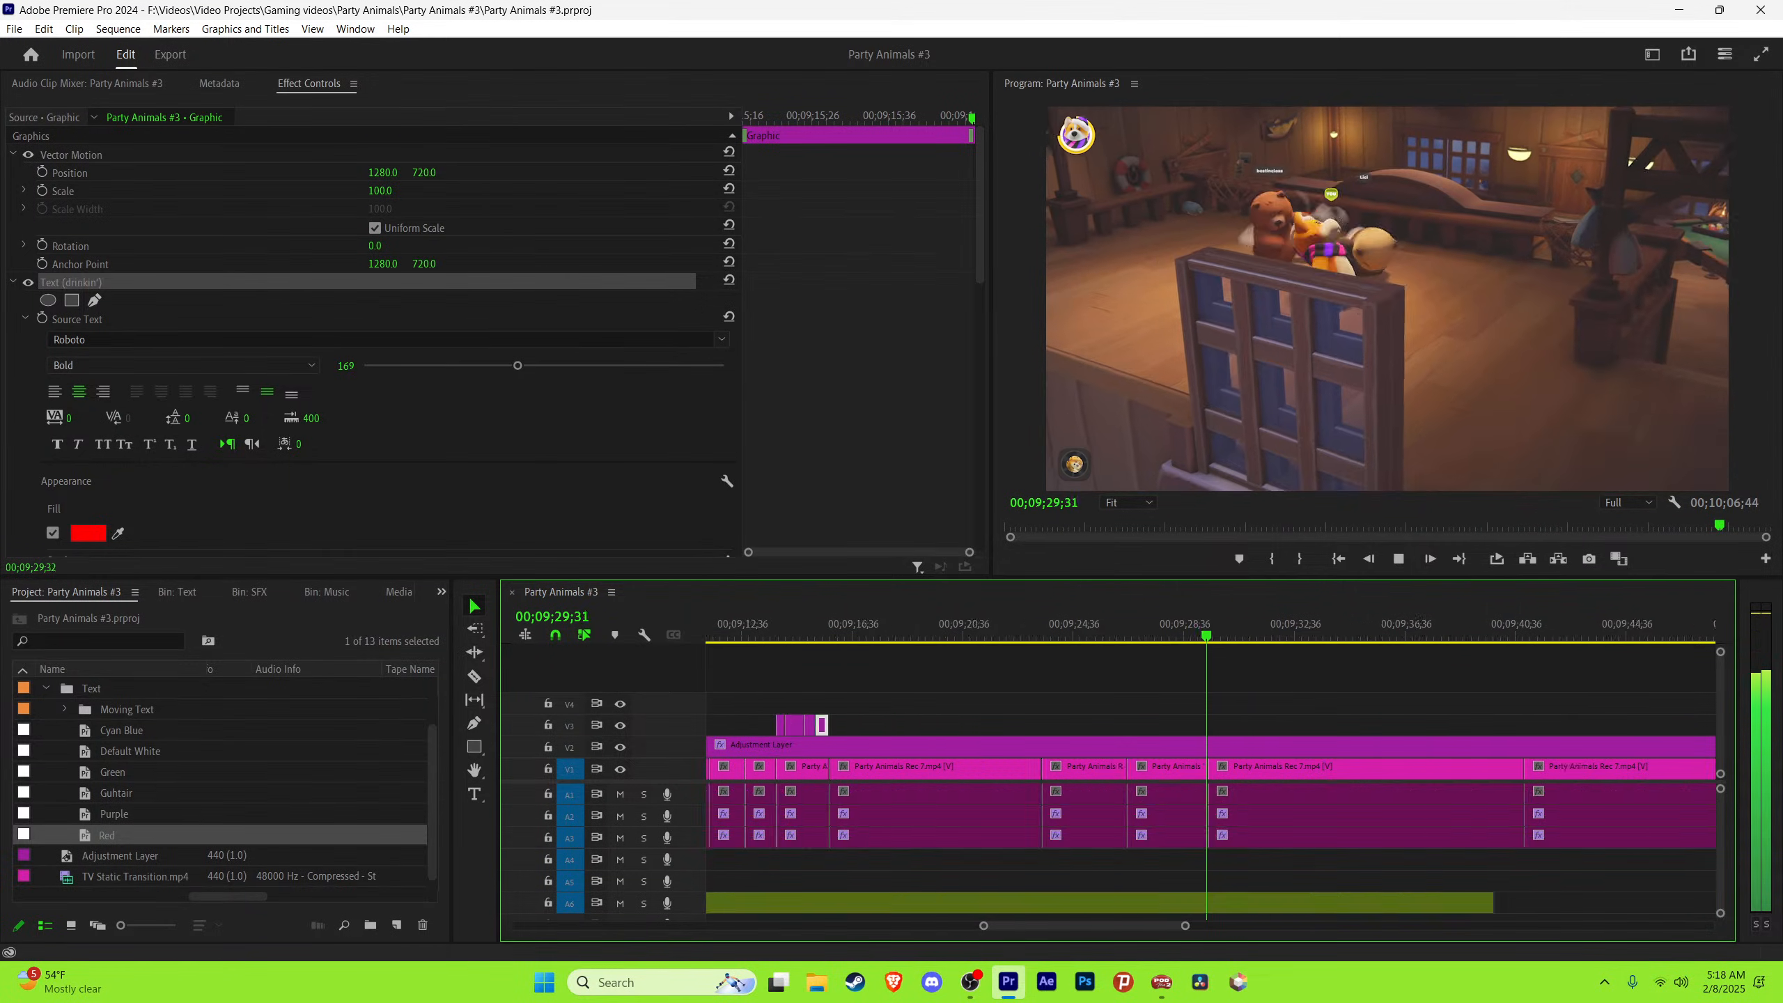
pyautogui.press('=')
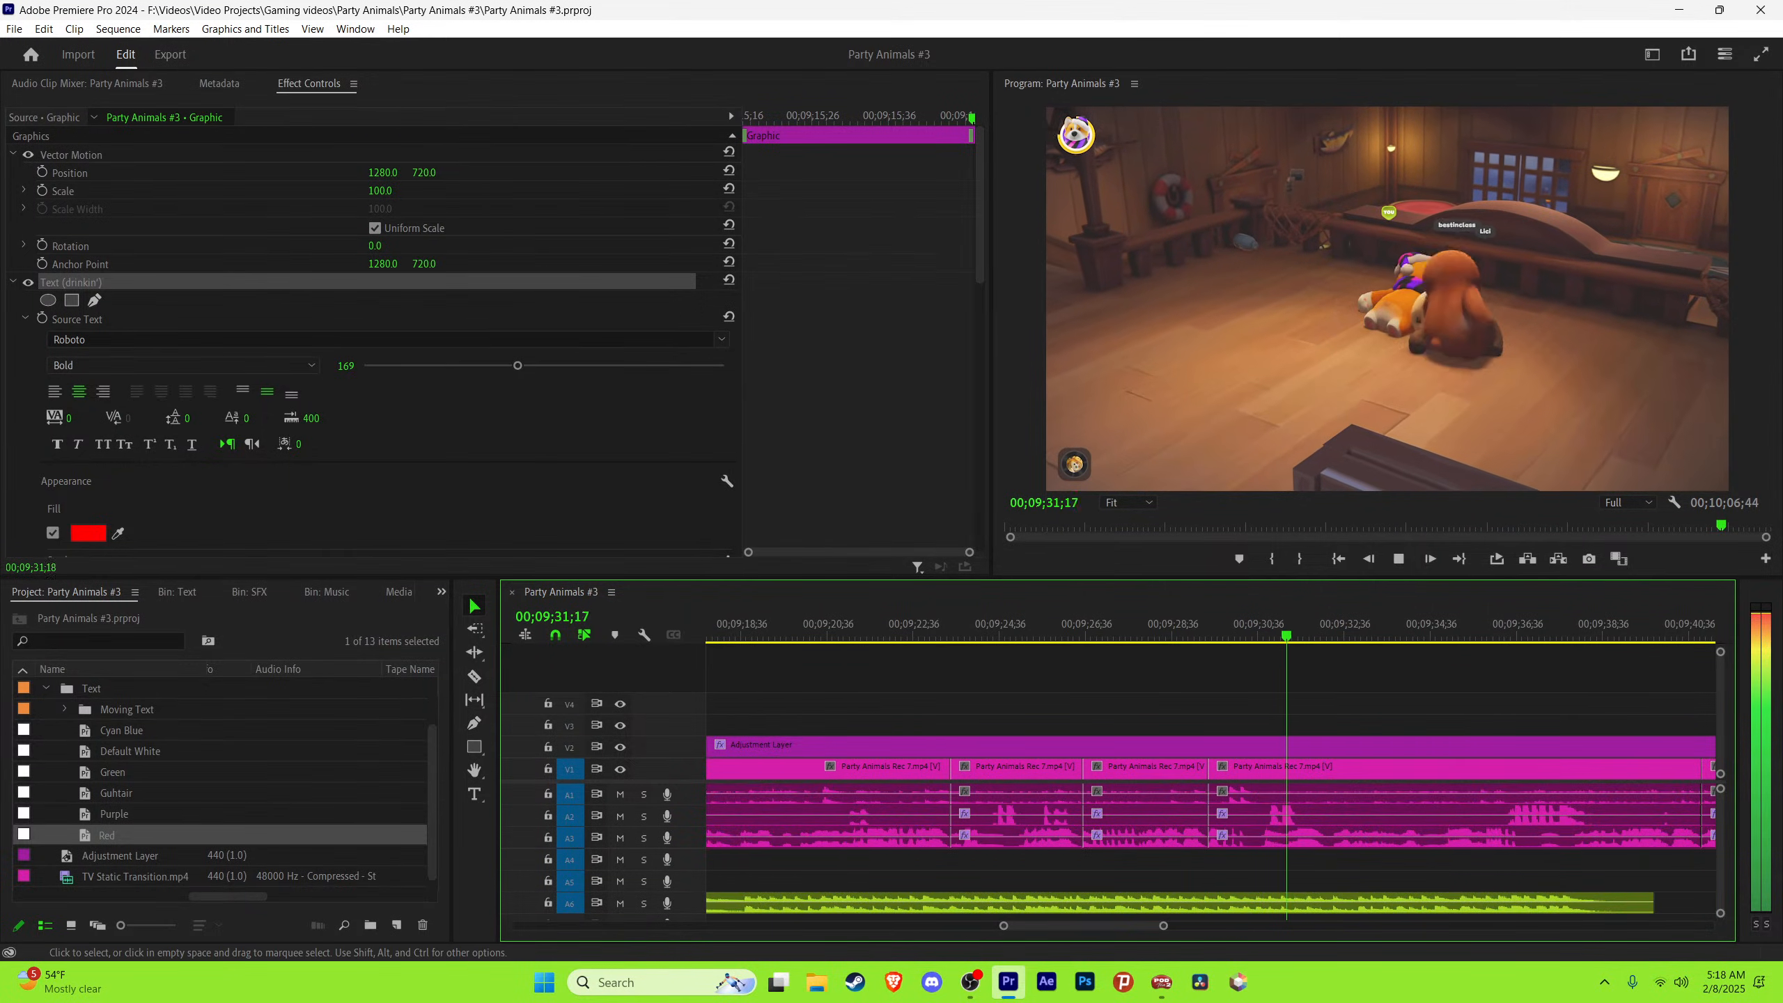
pyautogui.press('=')
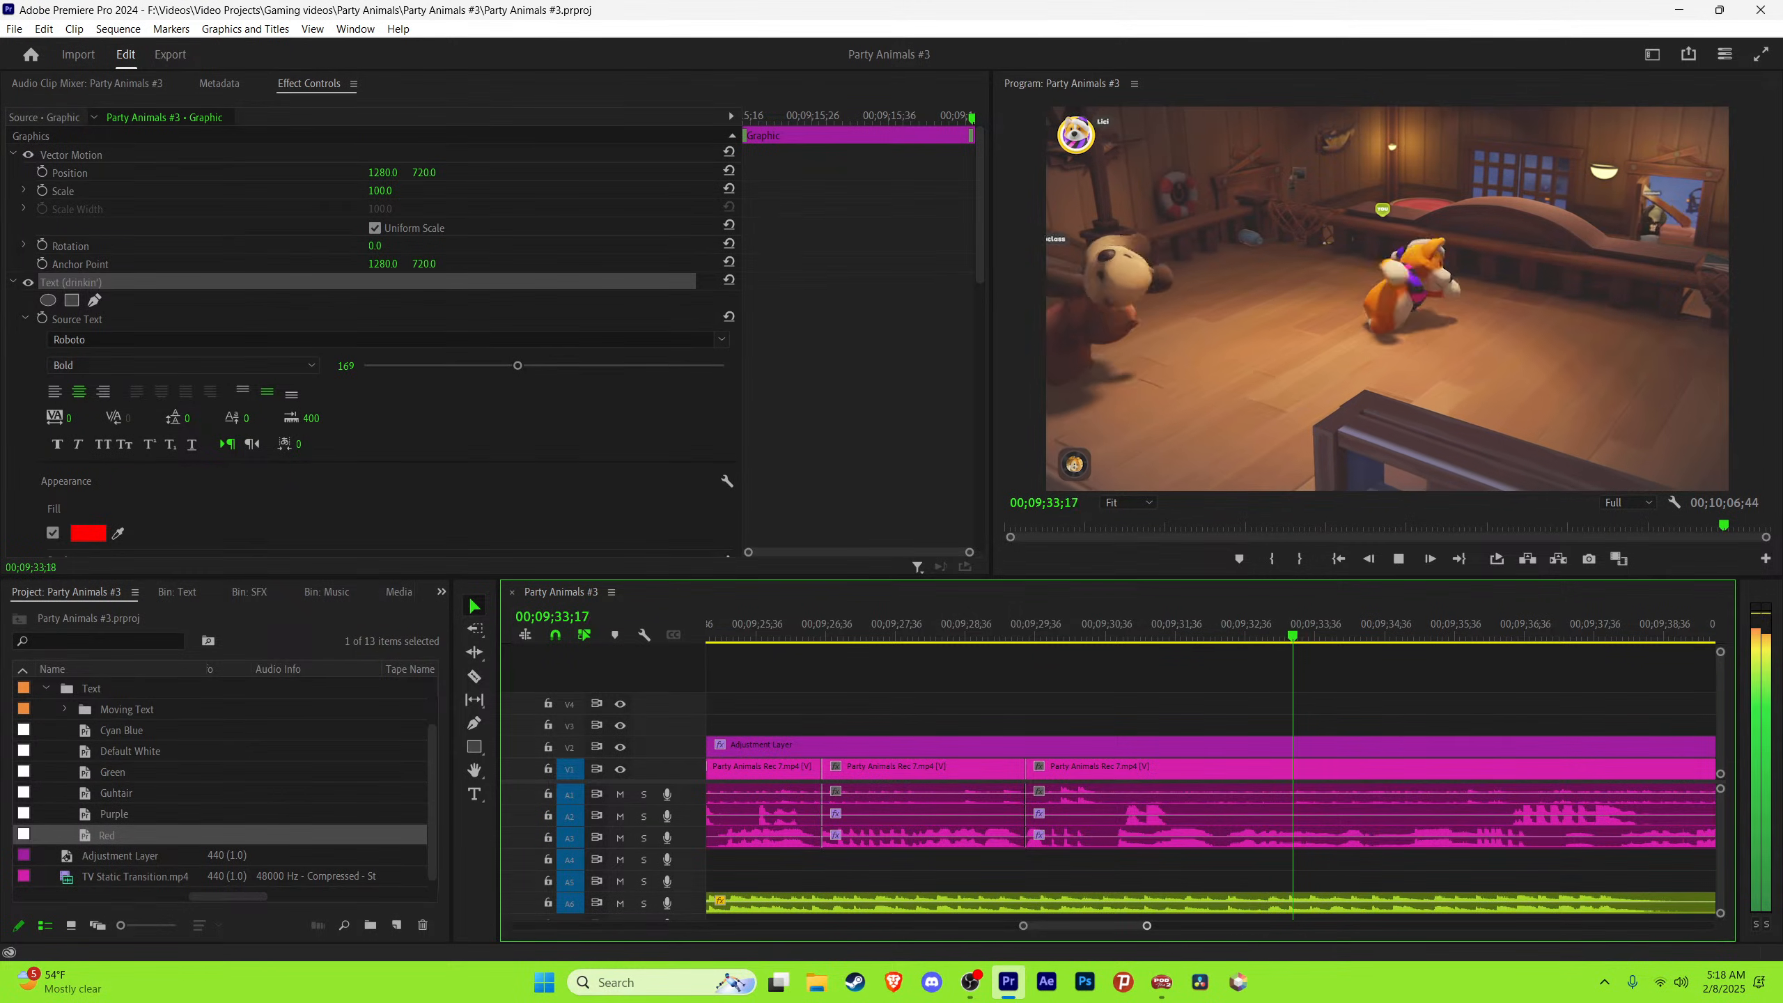
pyautogui.press('-')
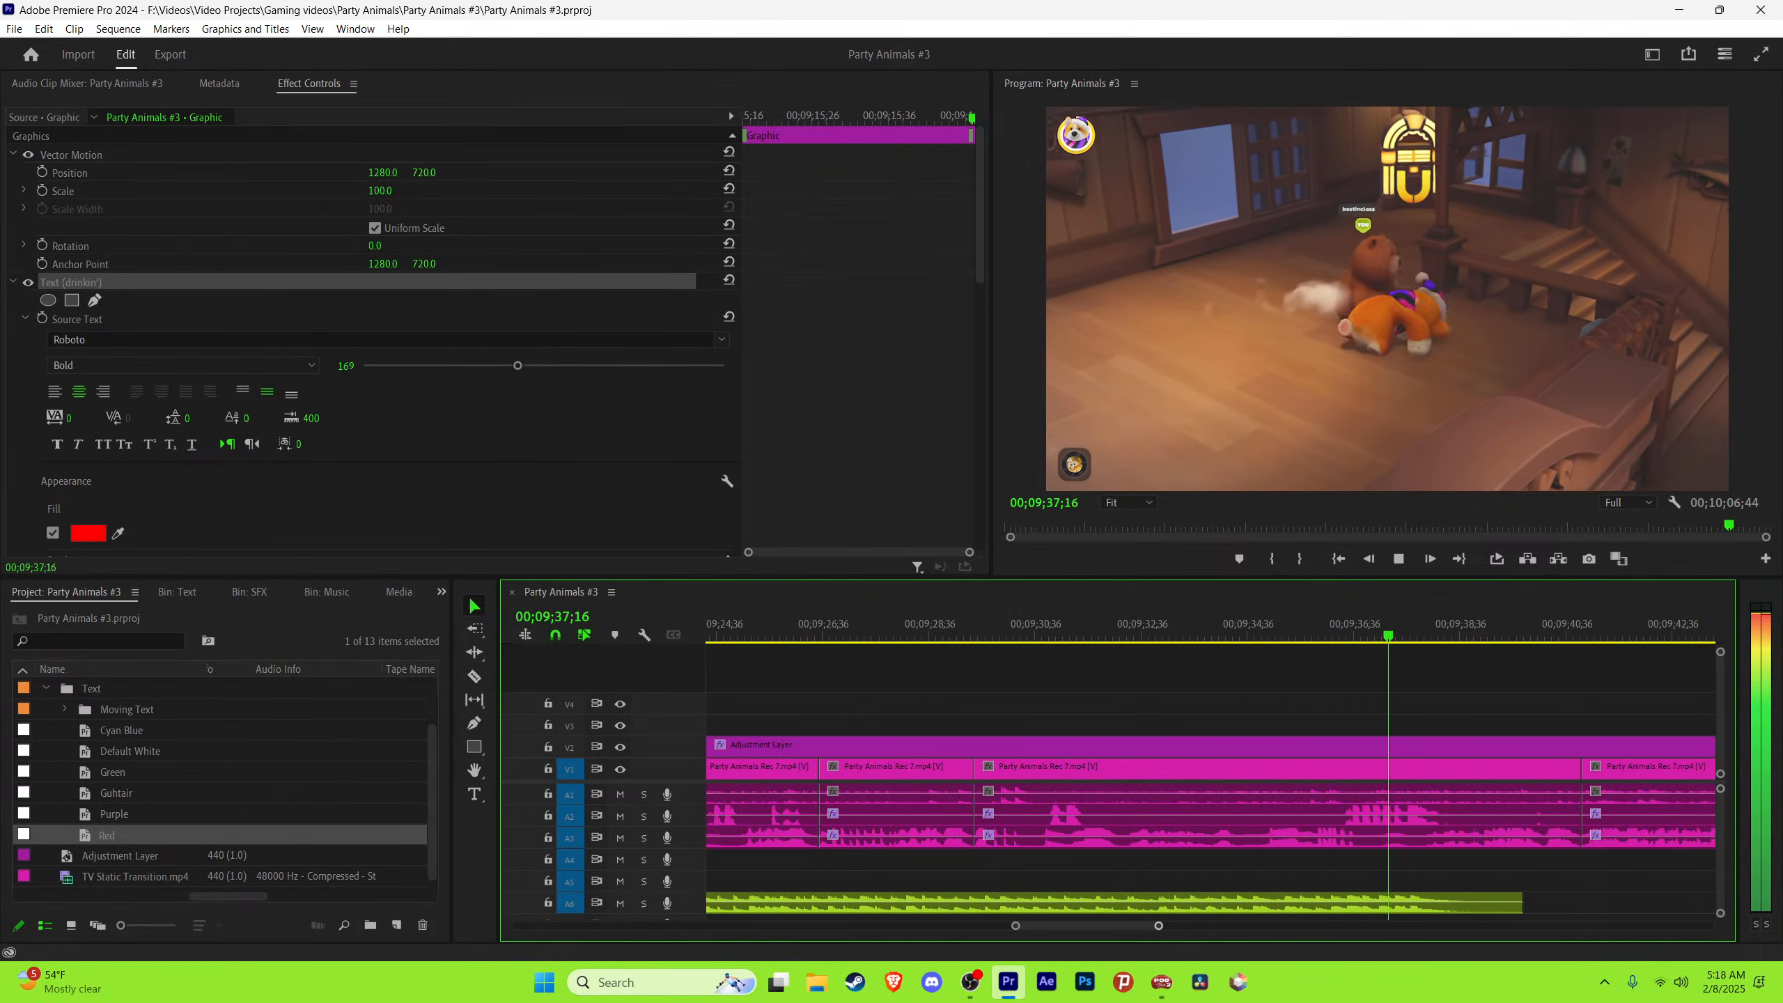
pyautogui.press('=')
pyautogui.press('=')
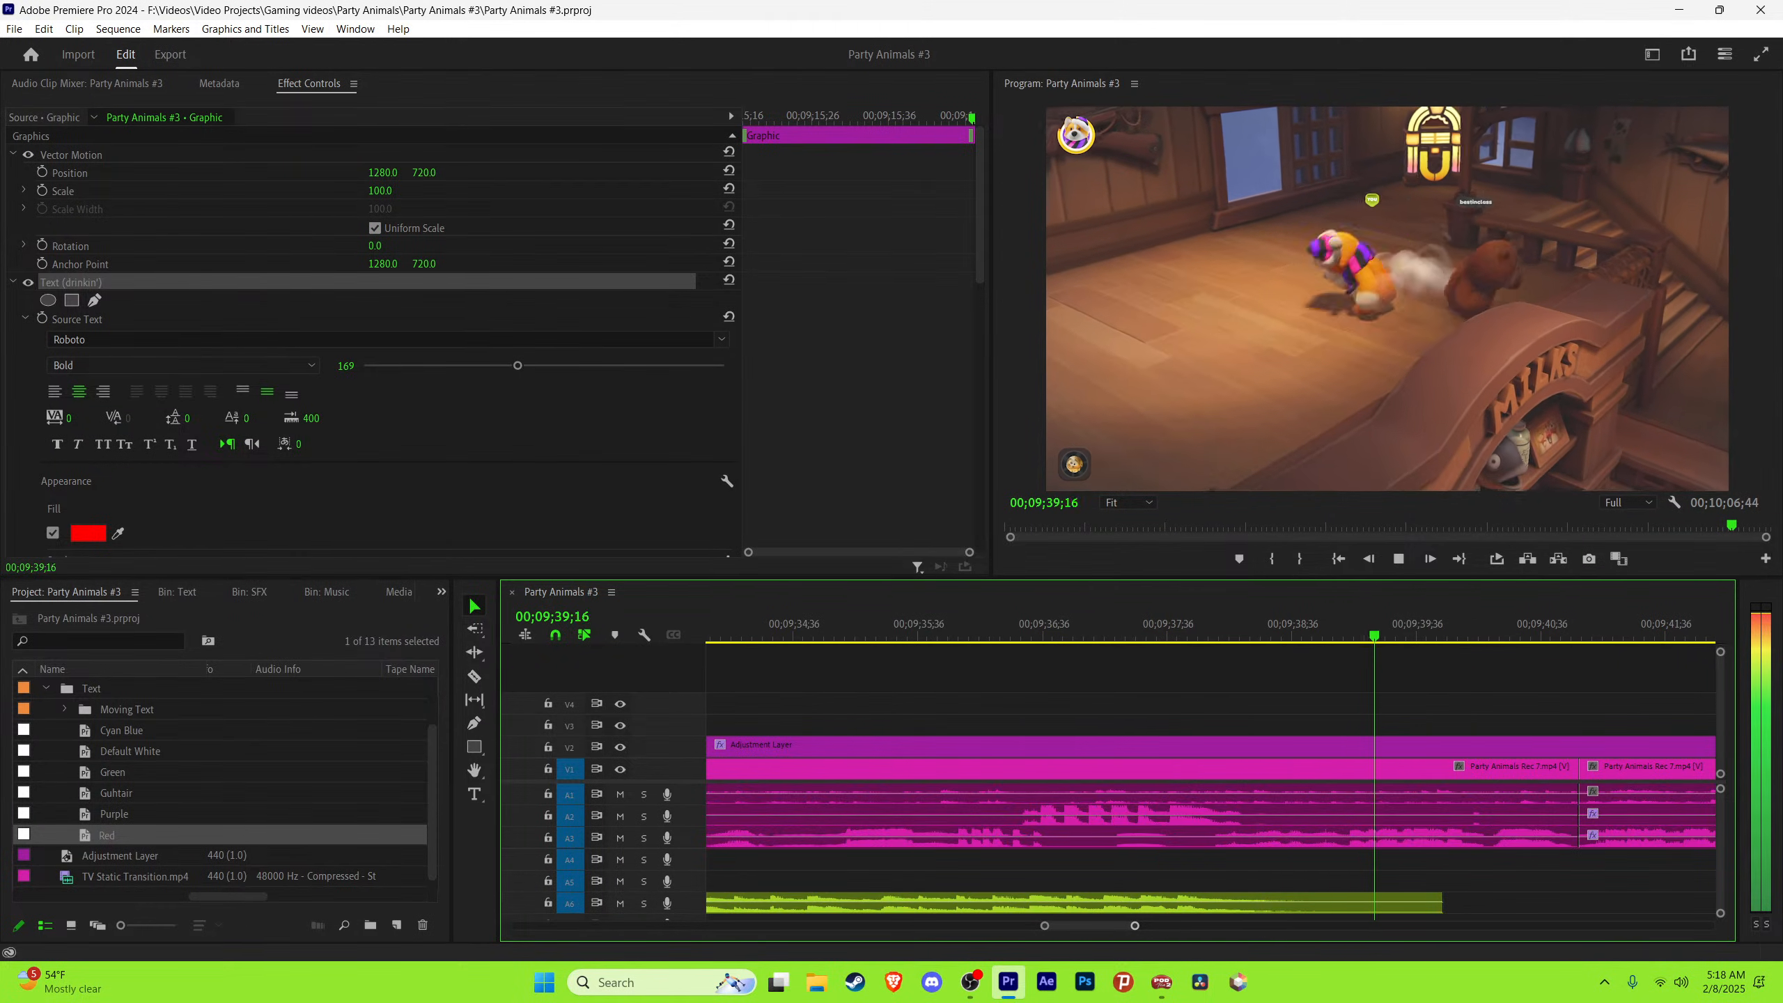
pyautogui.press('-')
pyautogui.press('-')
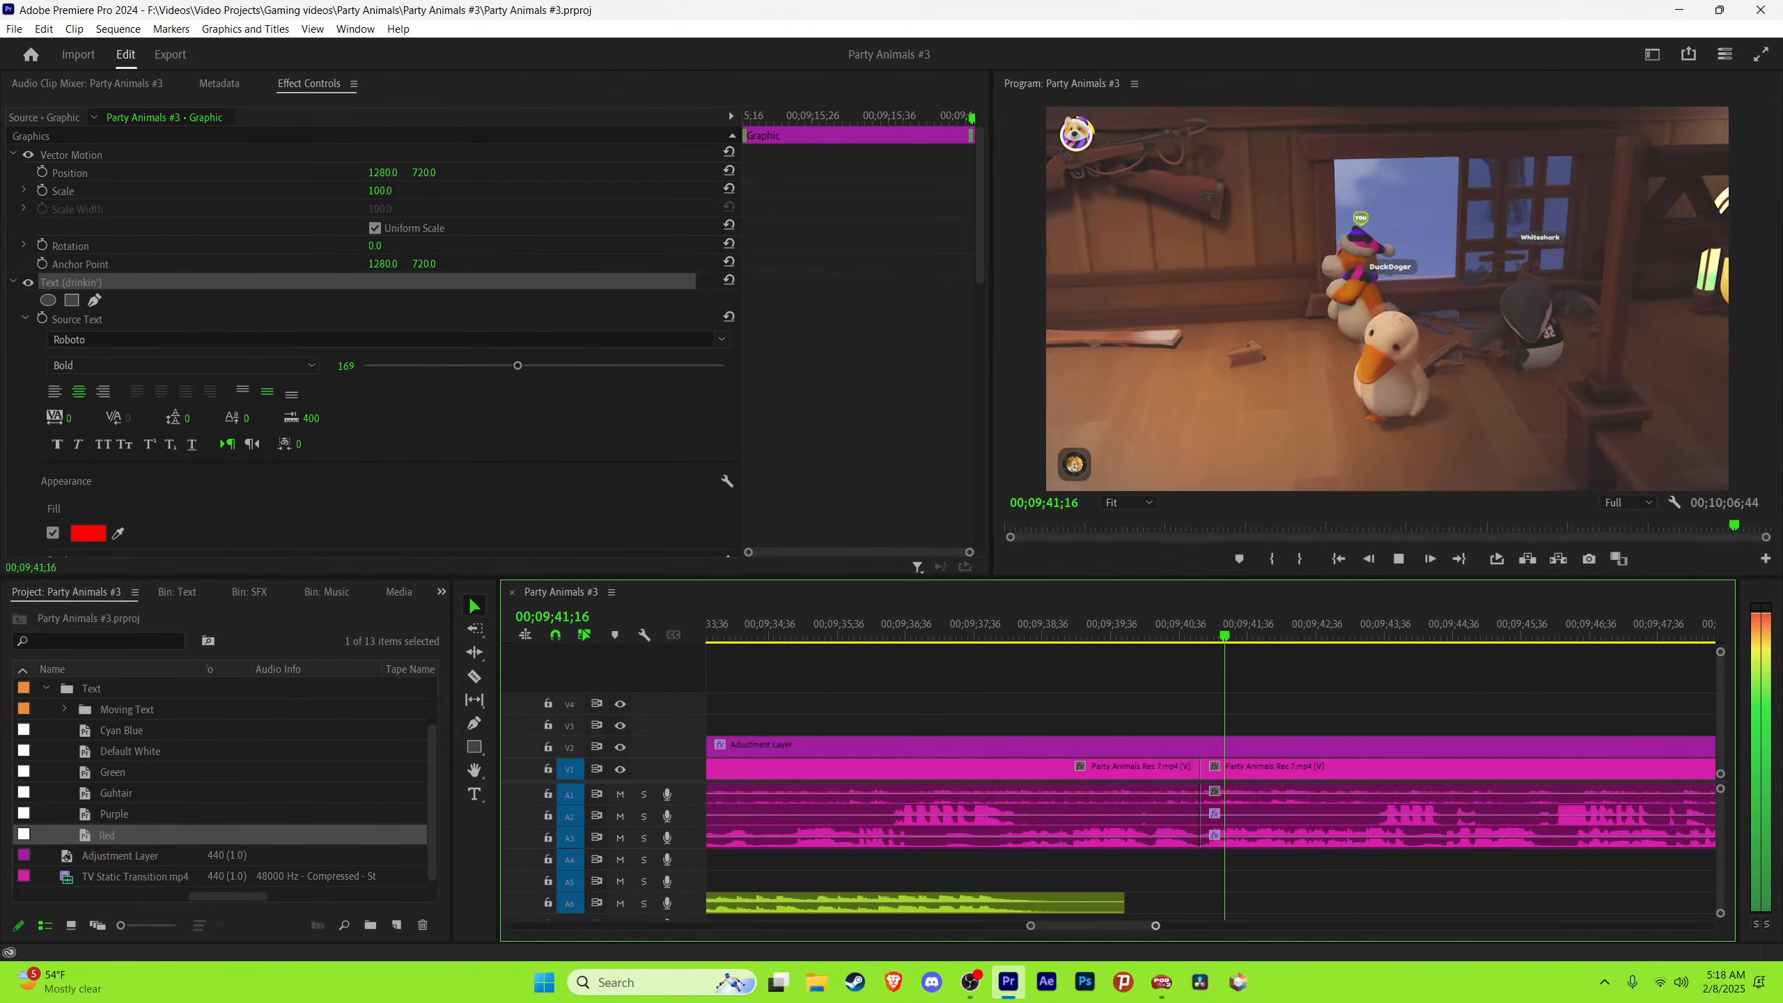
# Step: Paste the "Get it" caption onto track V3 at 00;09;40;54 and apply the Red text style to it
pyautogui.press('Up')
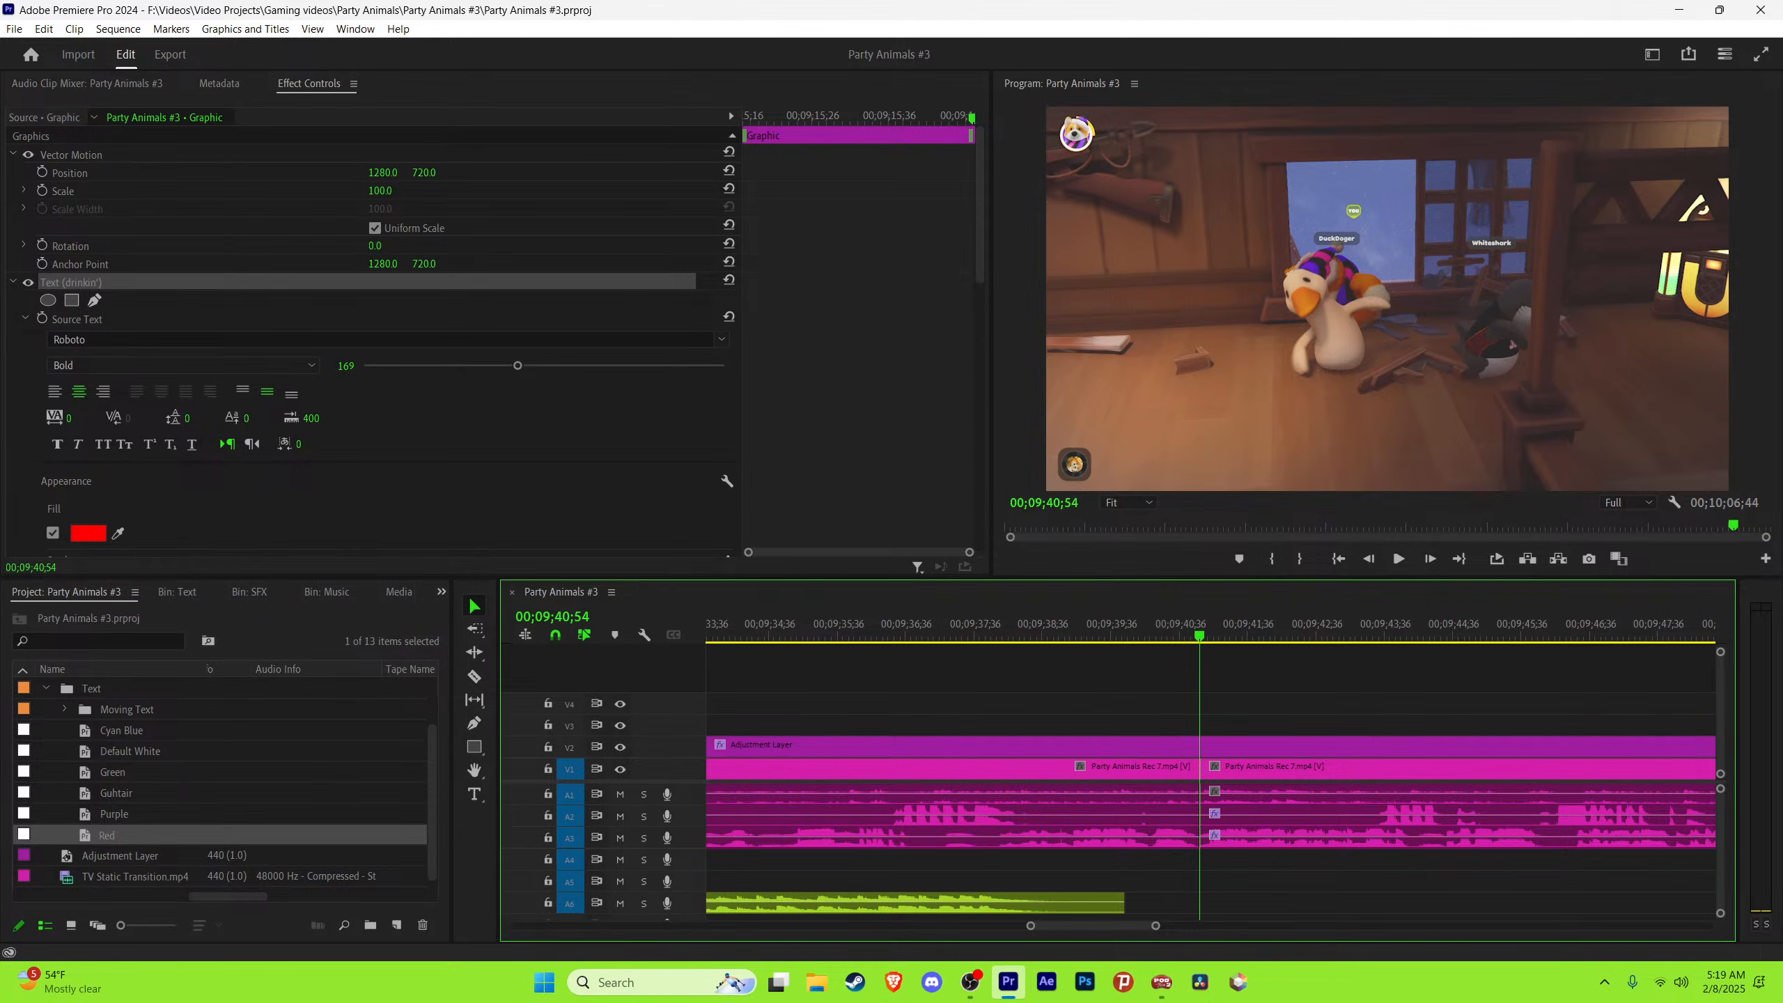
pyautogui.click(1399, 703)
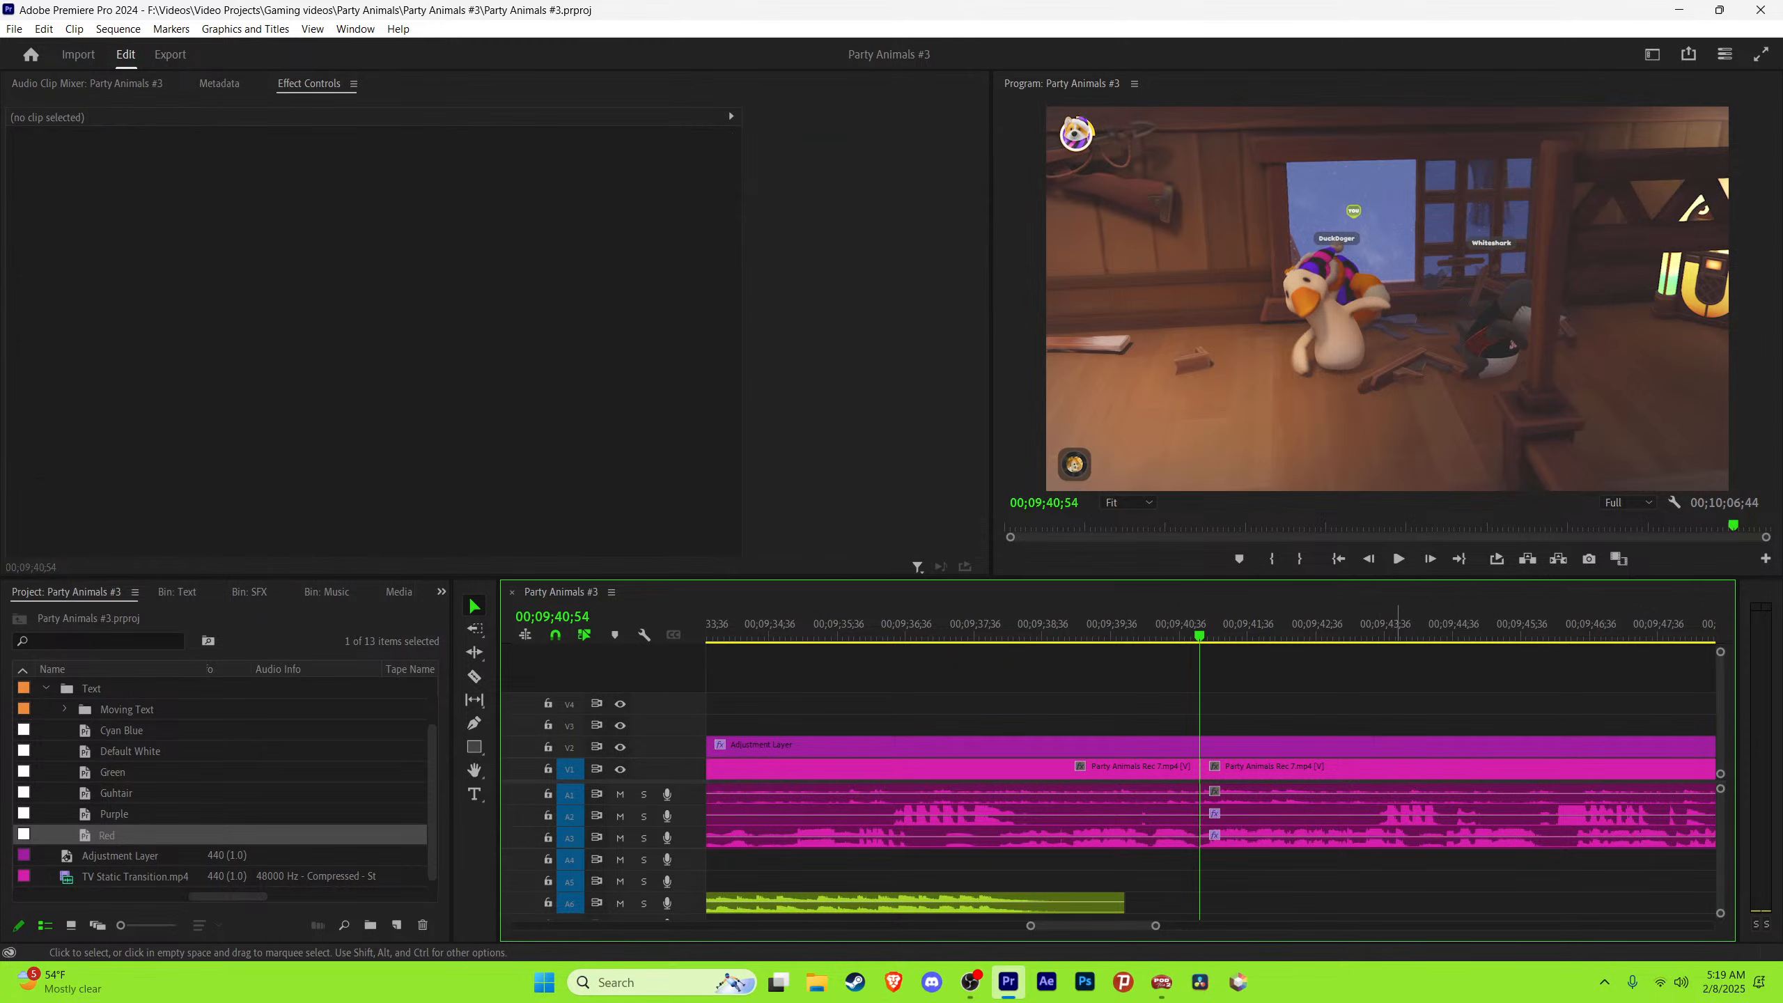
pyautogui.press('space')
pyautogui.press('space')
pyautogui.hotkey('ctrl', 'v')
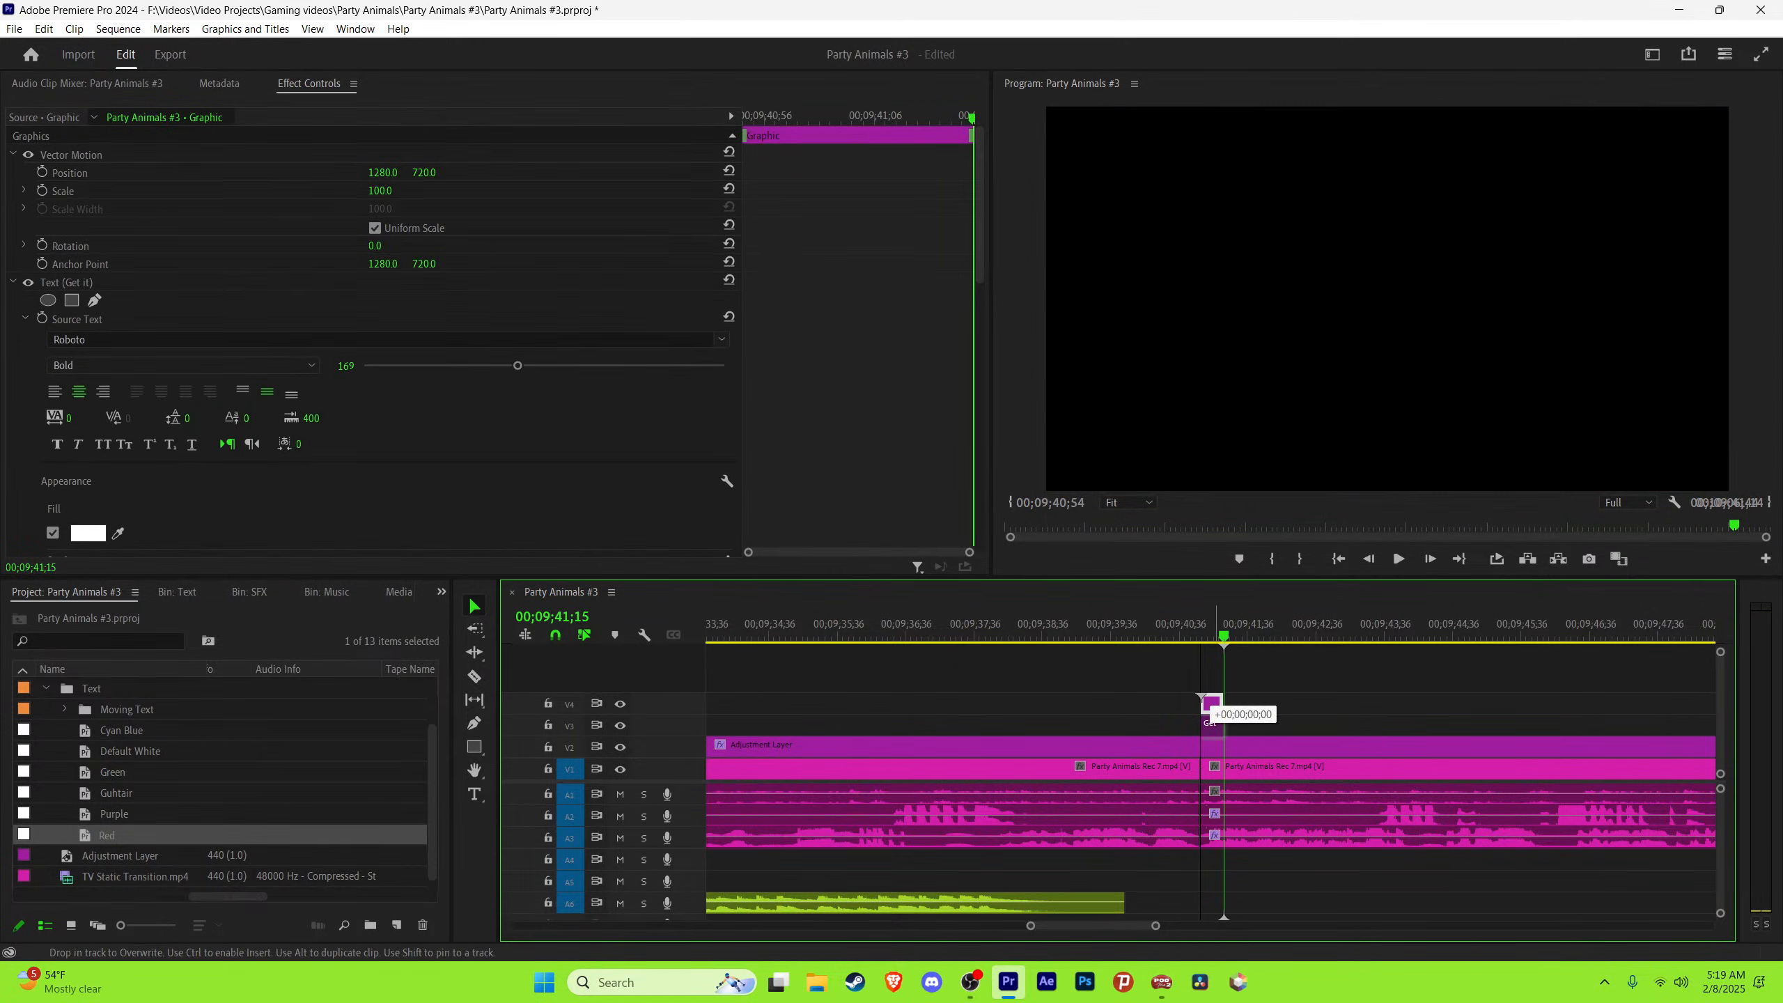
pyautogui.moveTo(107, 835); pyautogui.dragTo(1219, 725)
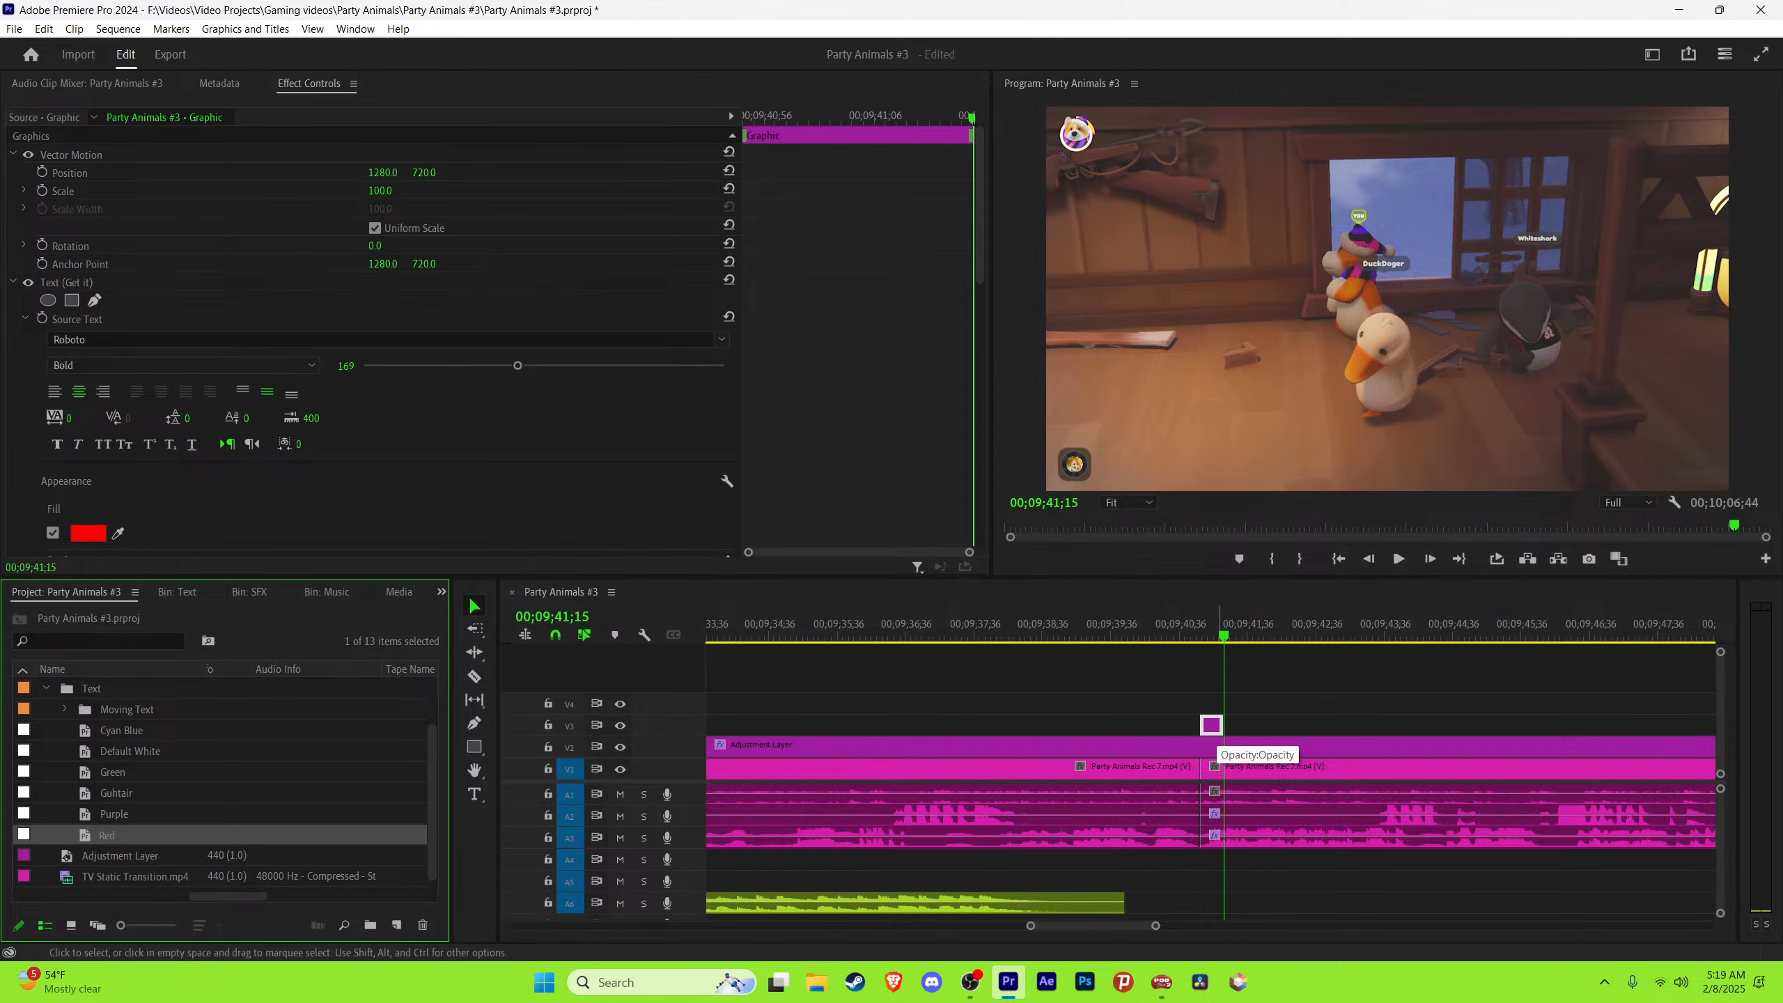
# Step: Change the new red caption's text from "Get it" to "Should've signed"
pyautogui.click(1207, 625)
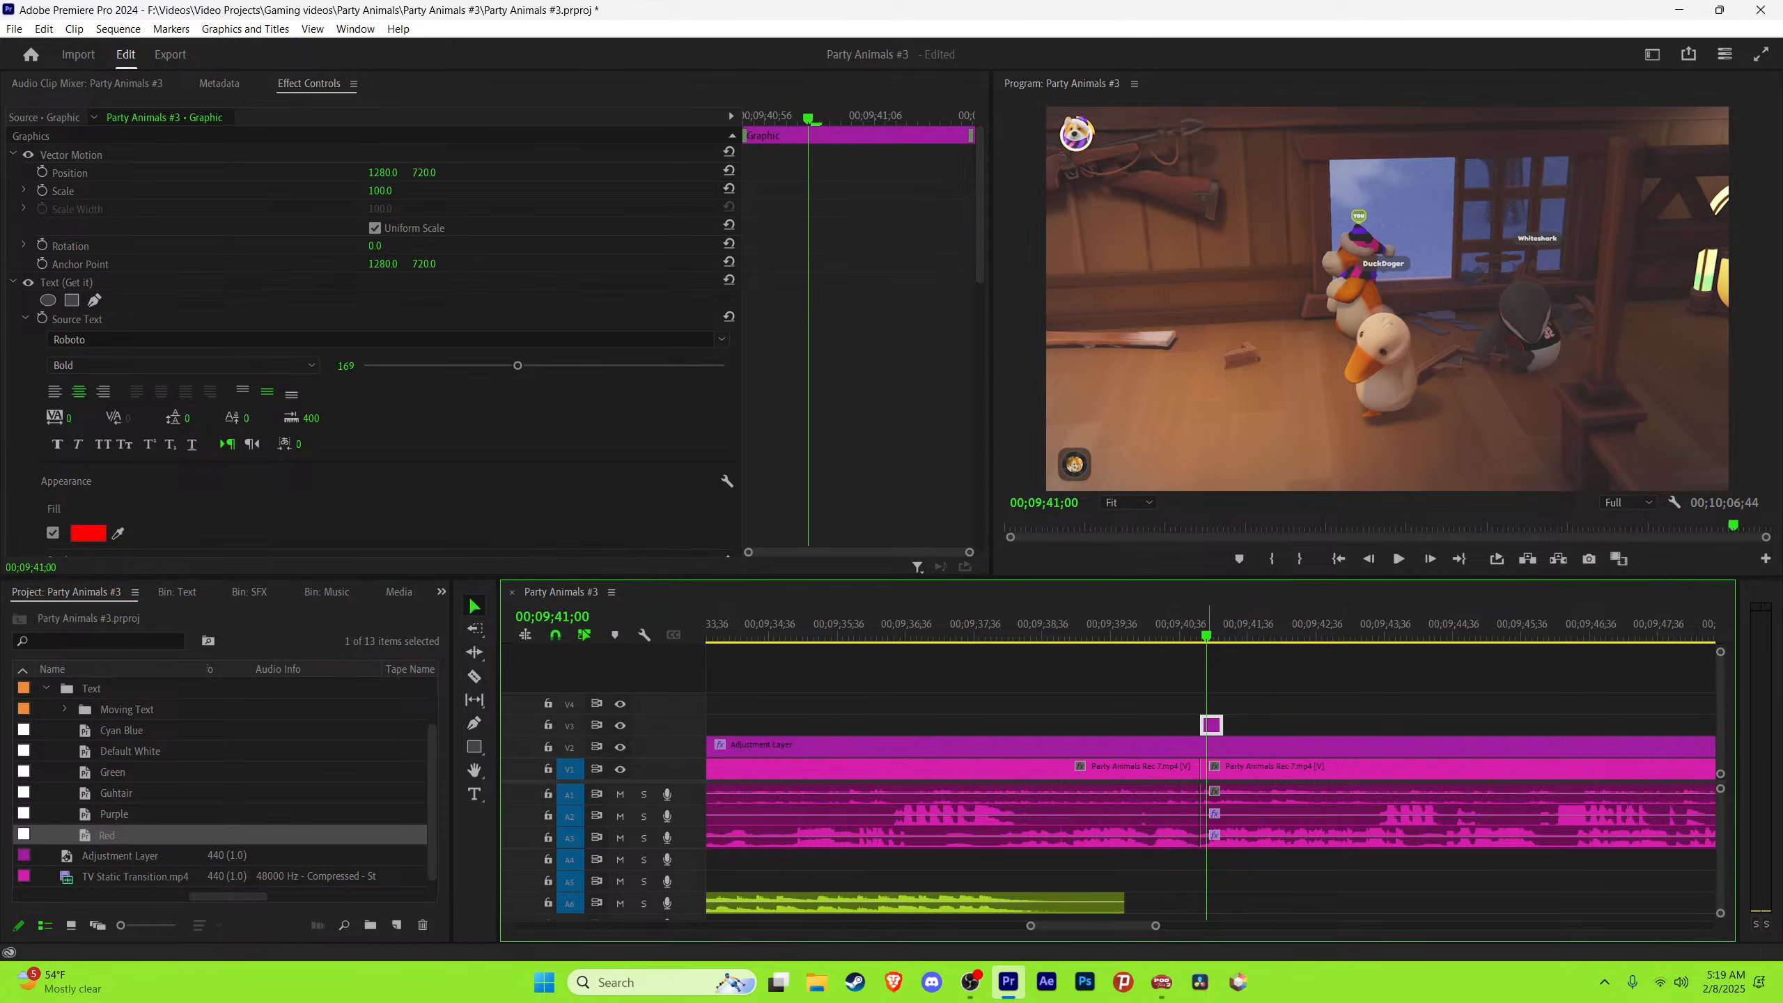
pyautogui.moveTo(1207, 625); pyautogui.dragTo(1212, 625)
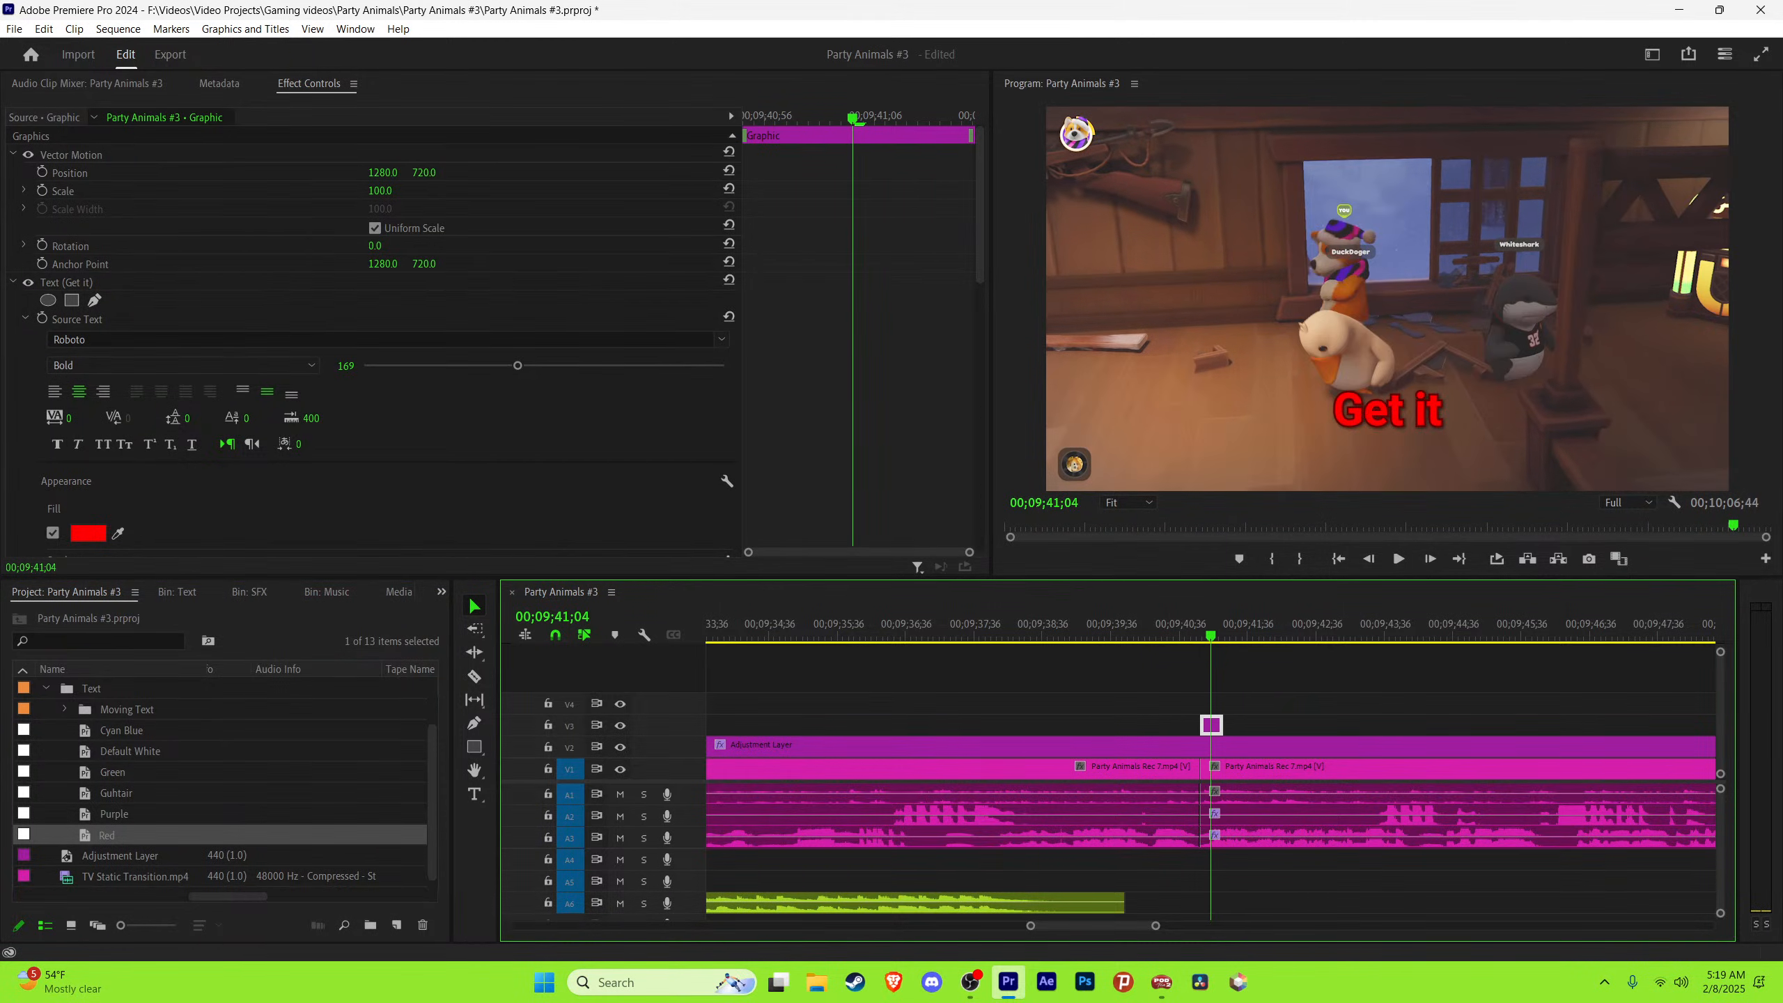
pyautogui.click(1381, 407)
pyautogui.write("Should'")
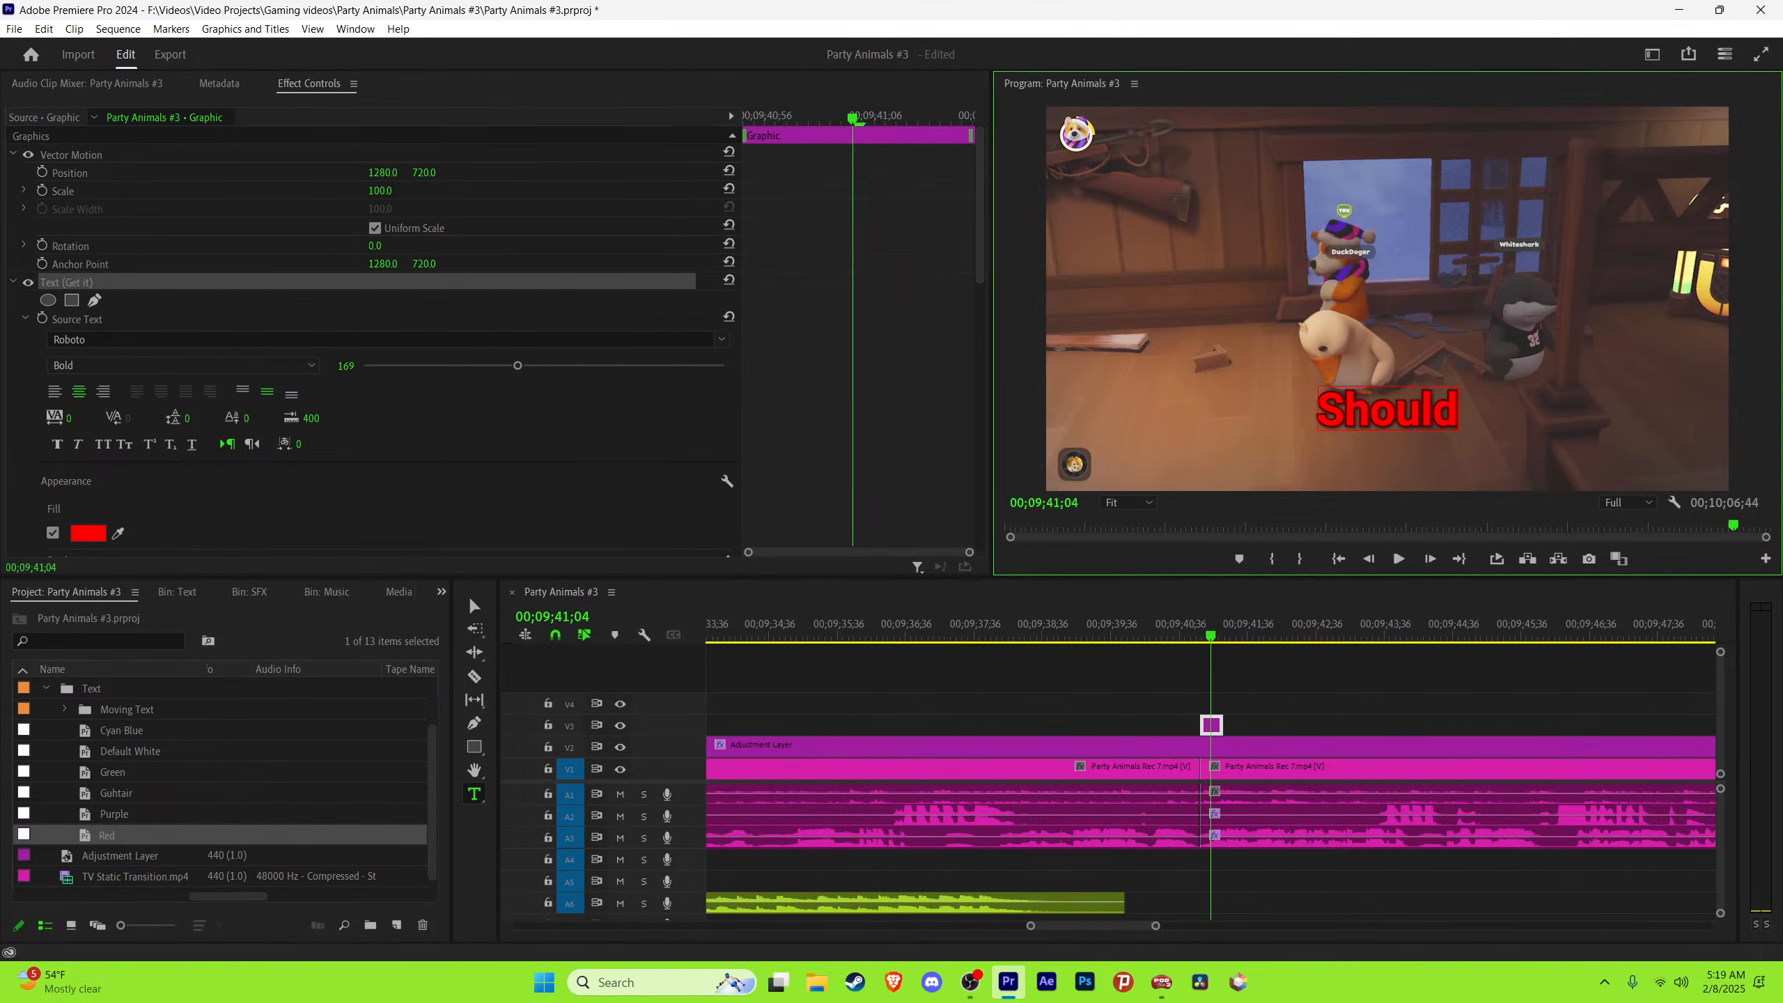
pyautogui.press('Return')
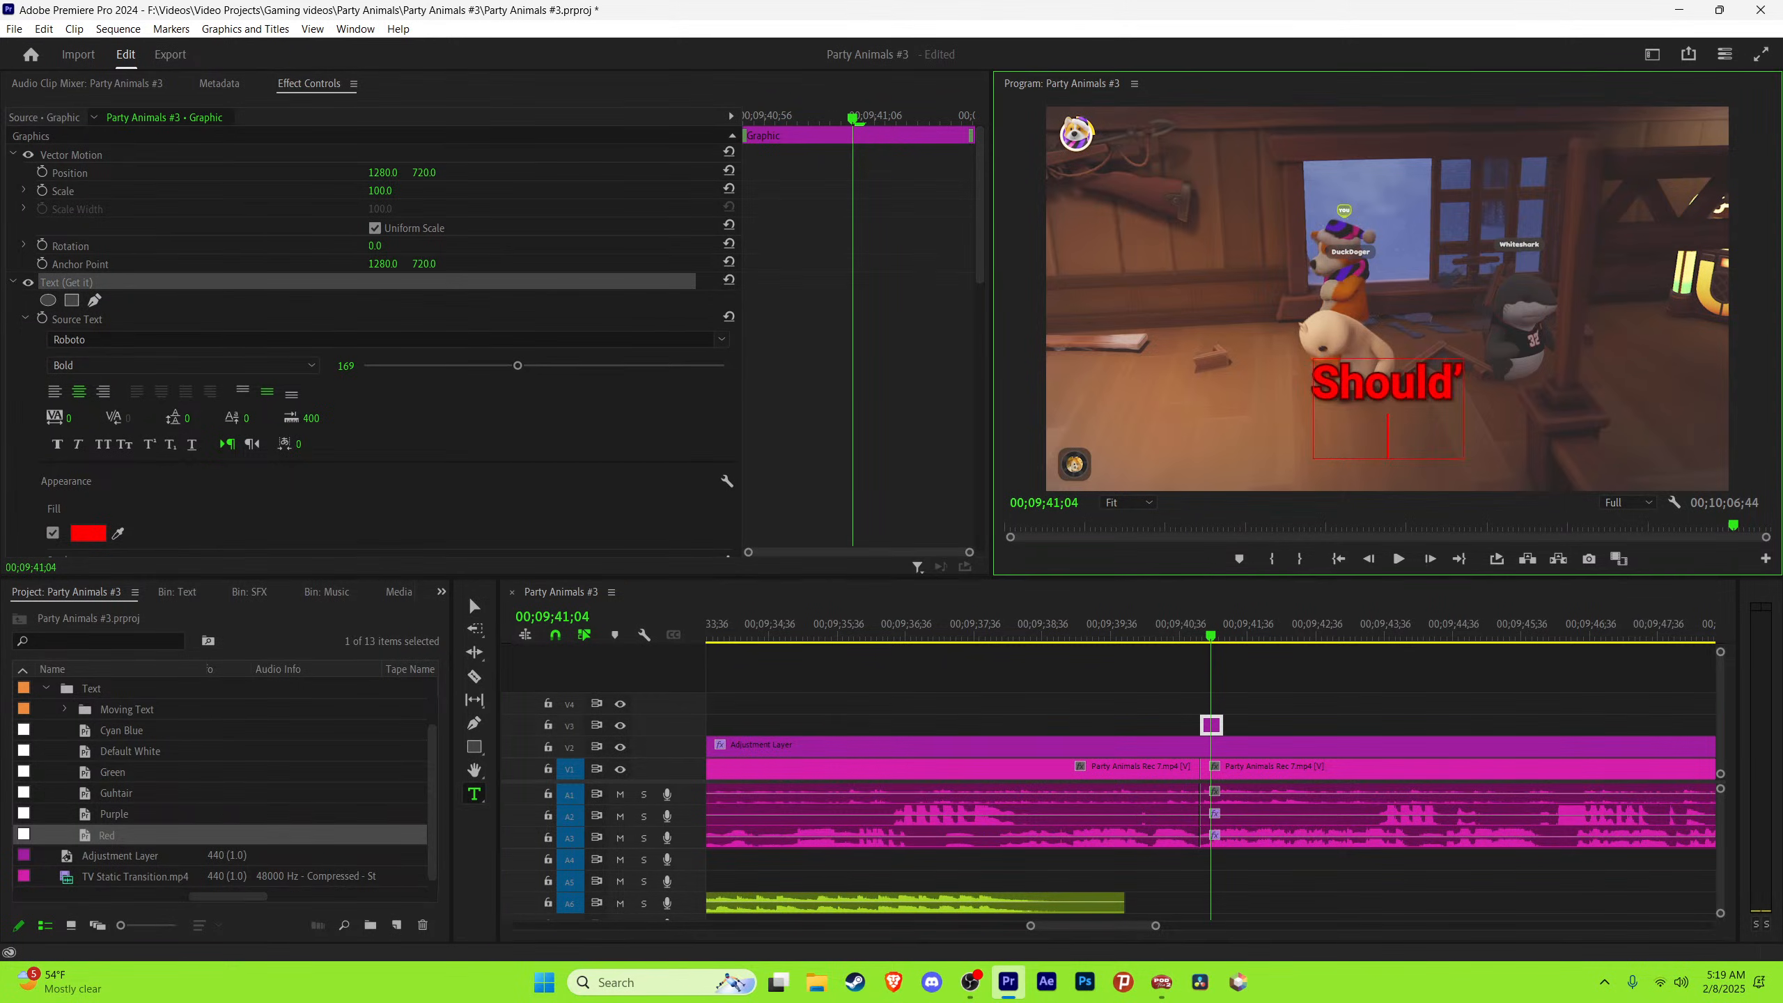
pyautogui.press('BackSpace')
pyautogui.write('ve signs')
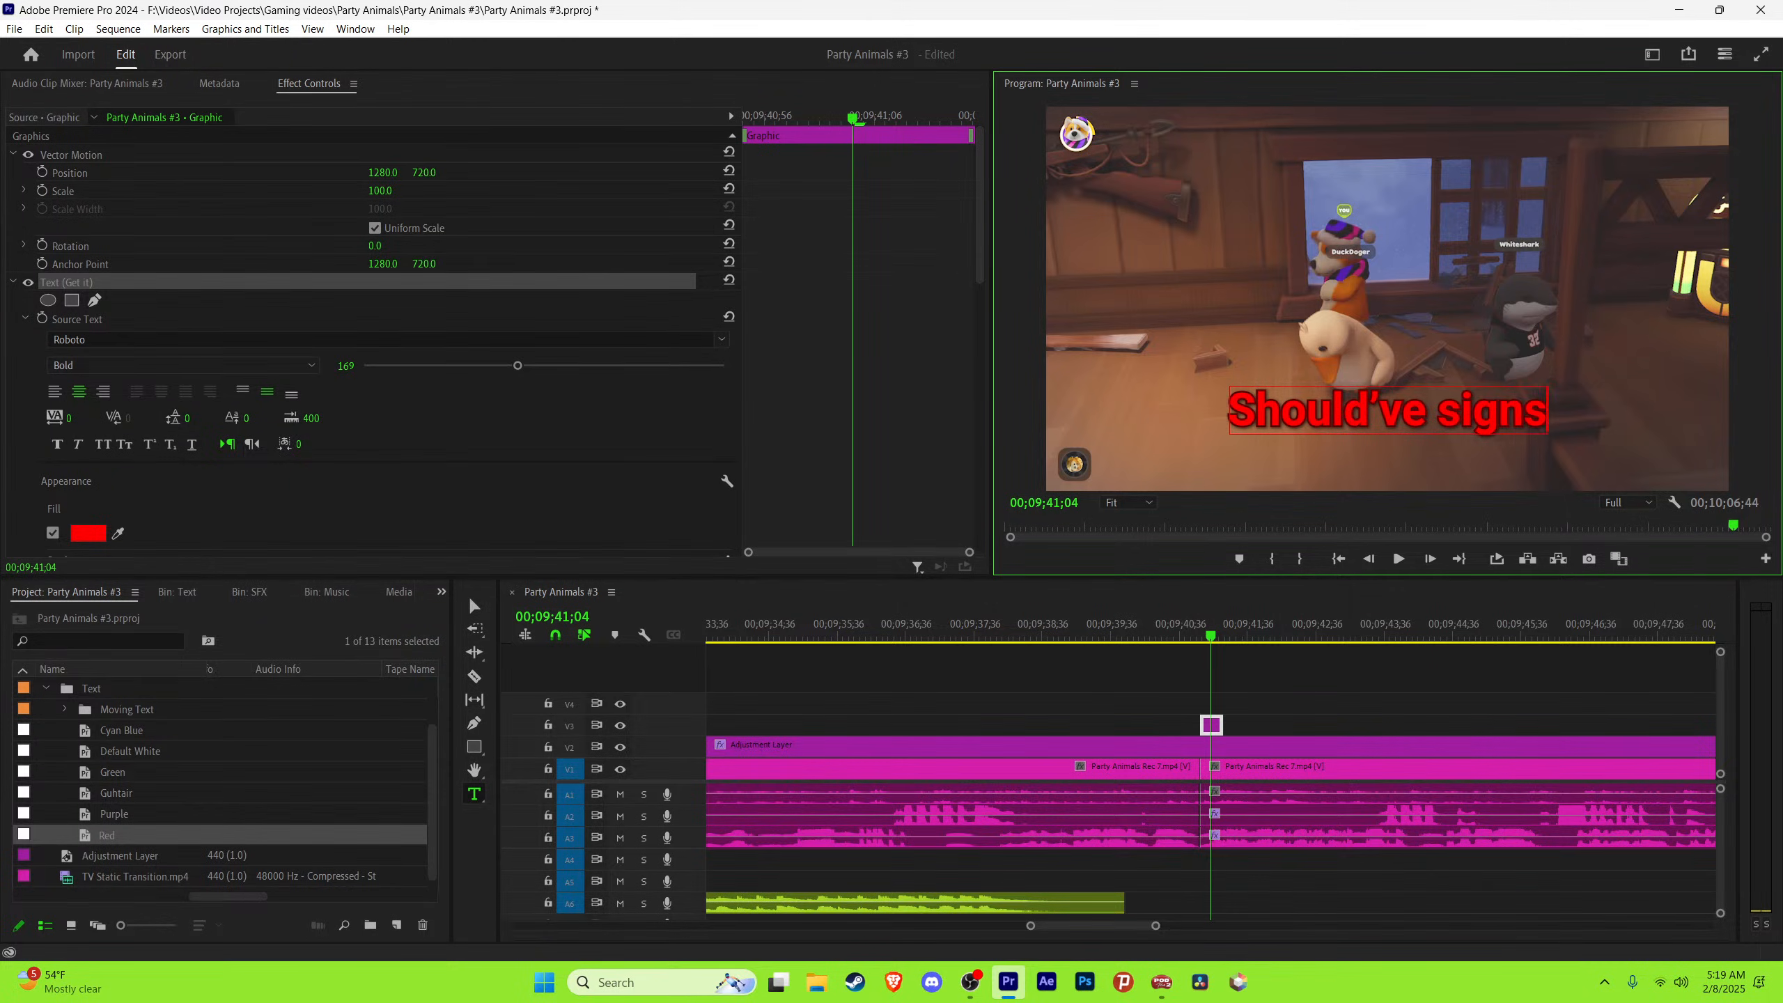
pyautogui.press('BackSpace')
pyautogui.write('ed')
pyautogui.click(1282, 685)
pyautogui.press('v')
# Step: Play back the "Should've signed" caption, extend its end to match the speech and duplicate it directly after itself
pyautogui.press('space')
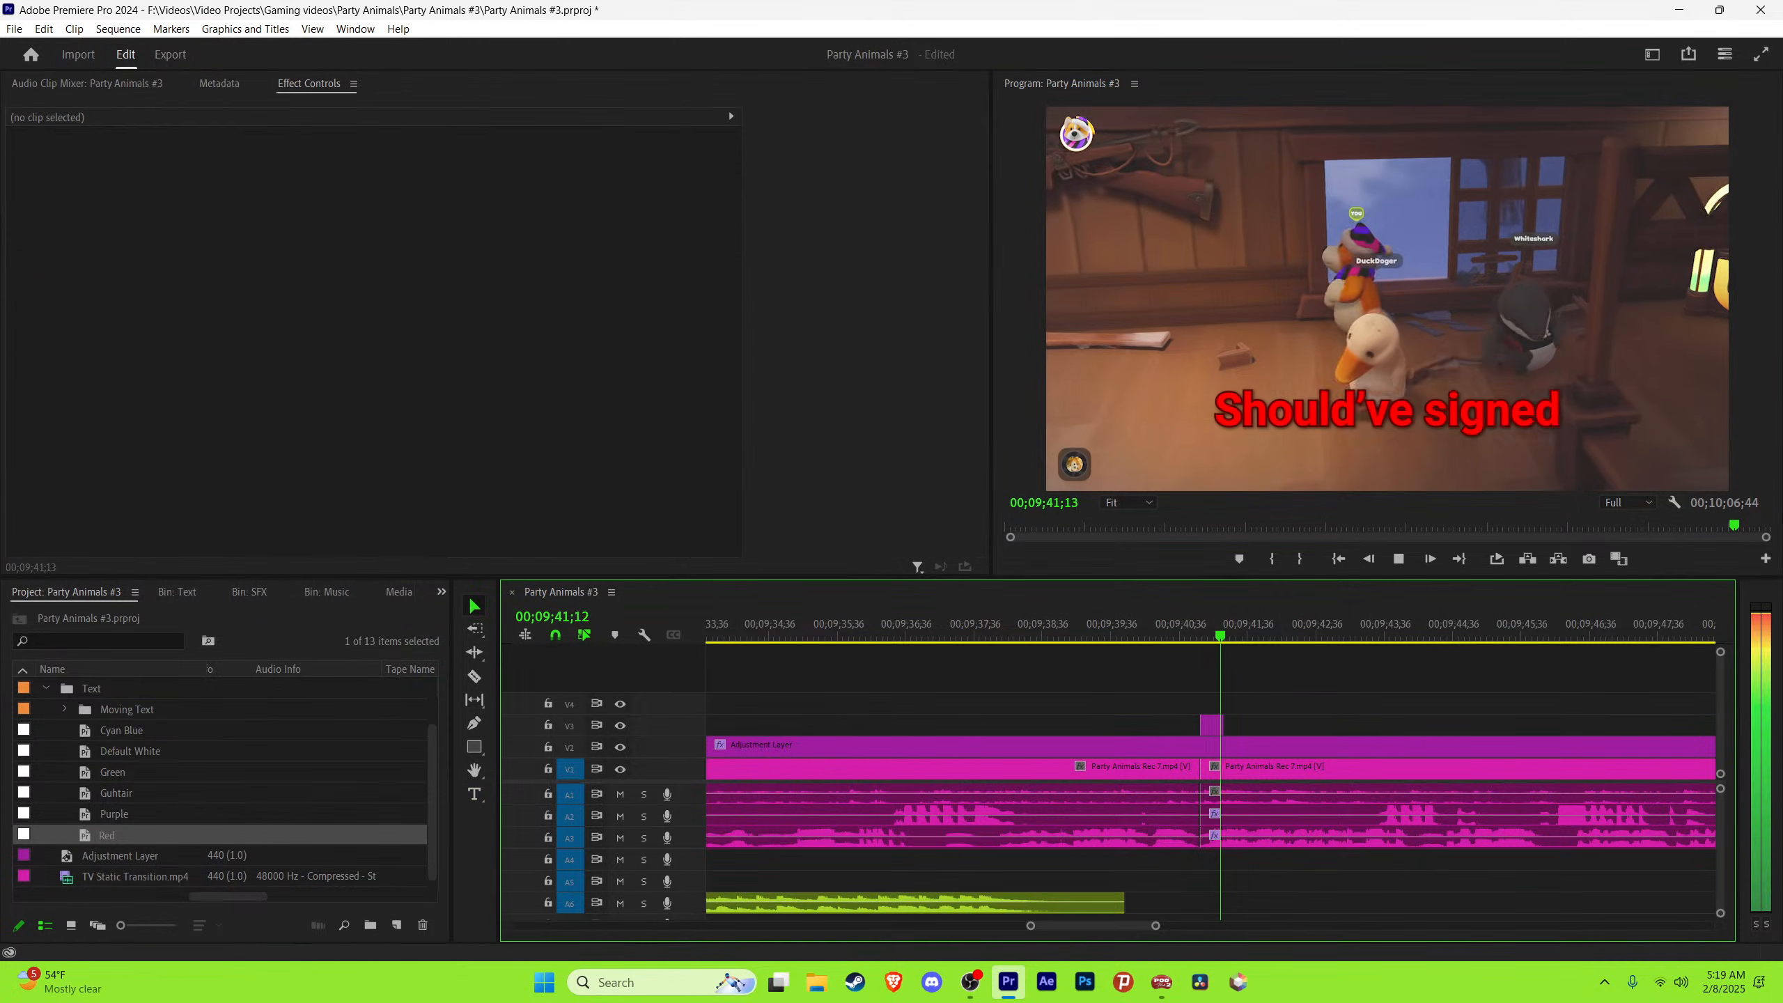
pyautogui.press('=')
pyautogui.moveTo(1209, 625); pyautogui.dragTo(1214, 624)
pyautogui.moveTo(1196, 725); pyautogui.dragTo(1246, 726)
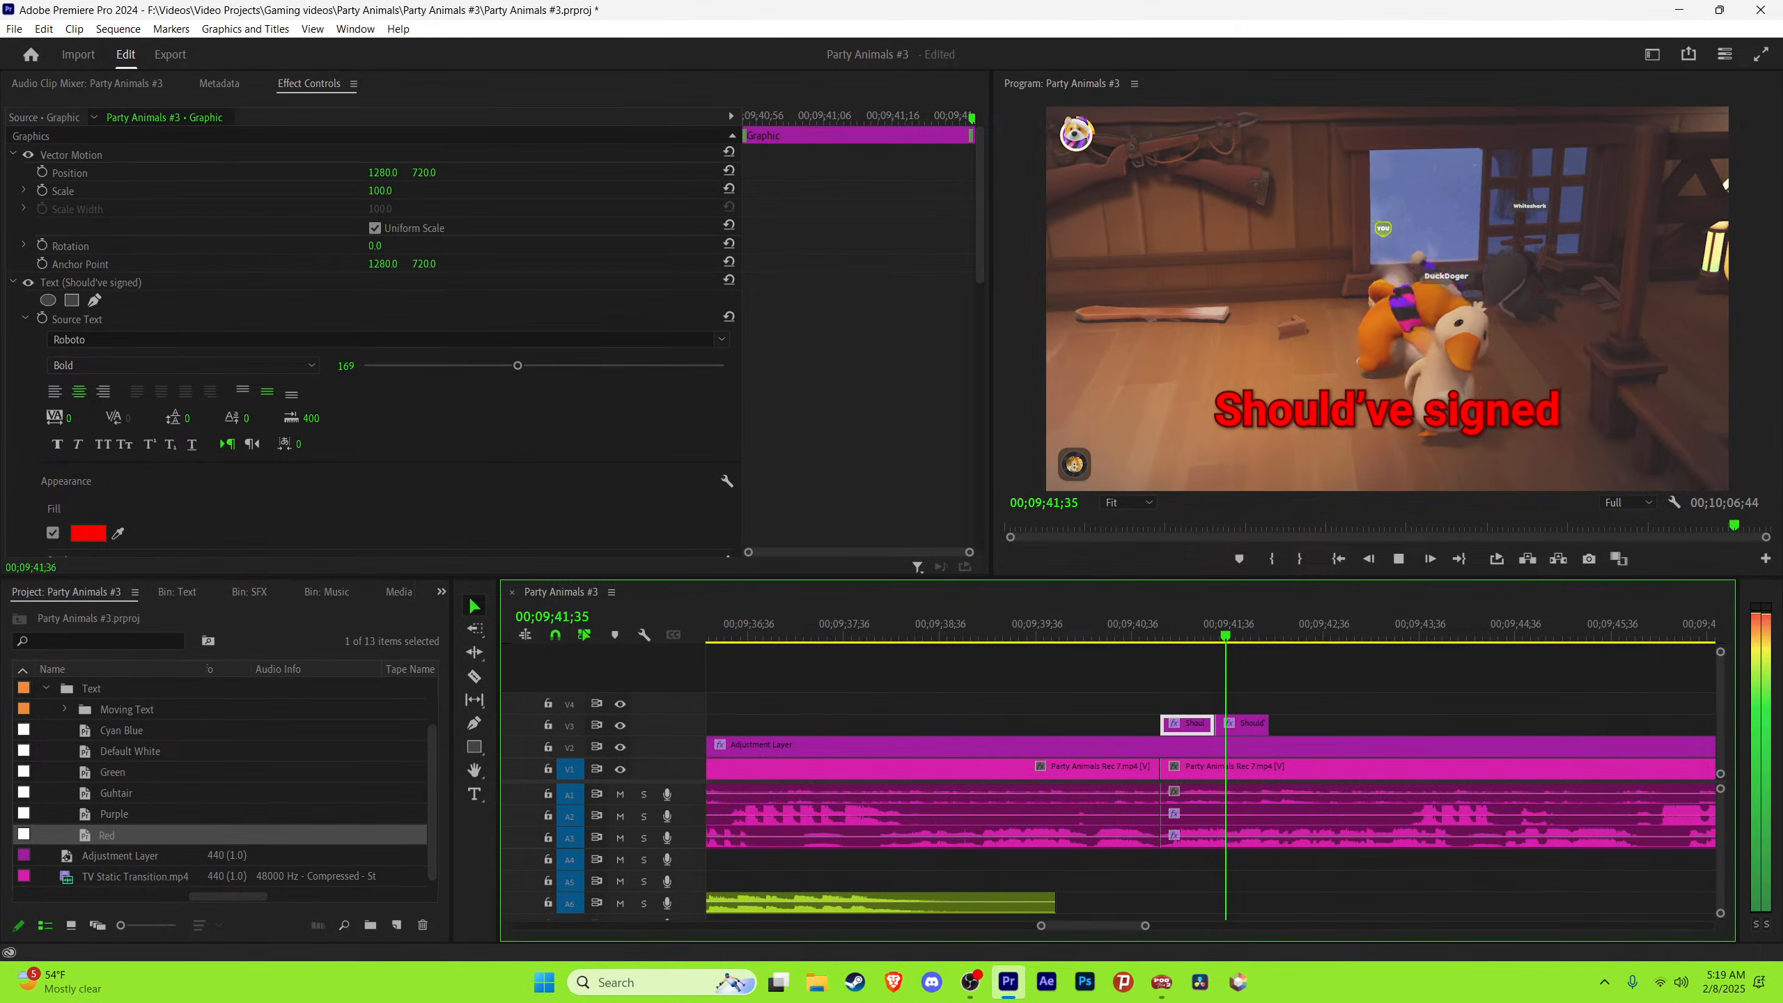
# Step: Change the duplicated red caption's text from "Should've signed" to "that prenup" and save the project
pyautogui.press('t')
pyautogui.doubleClick(1246, 723)
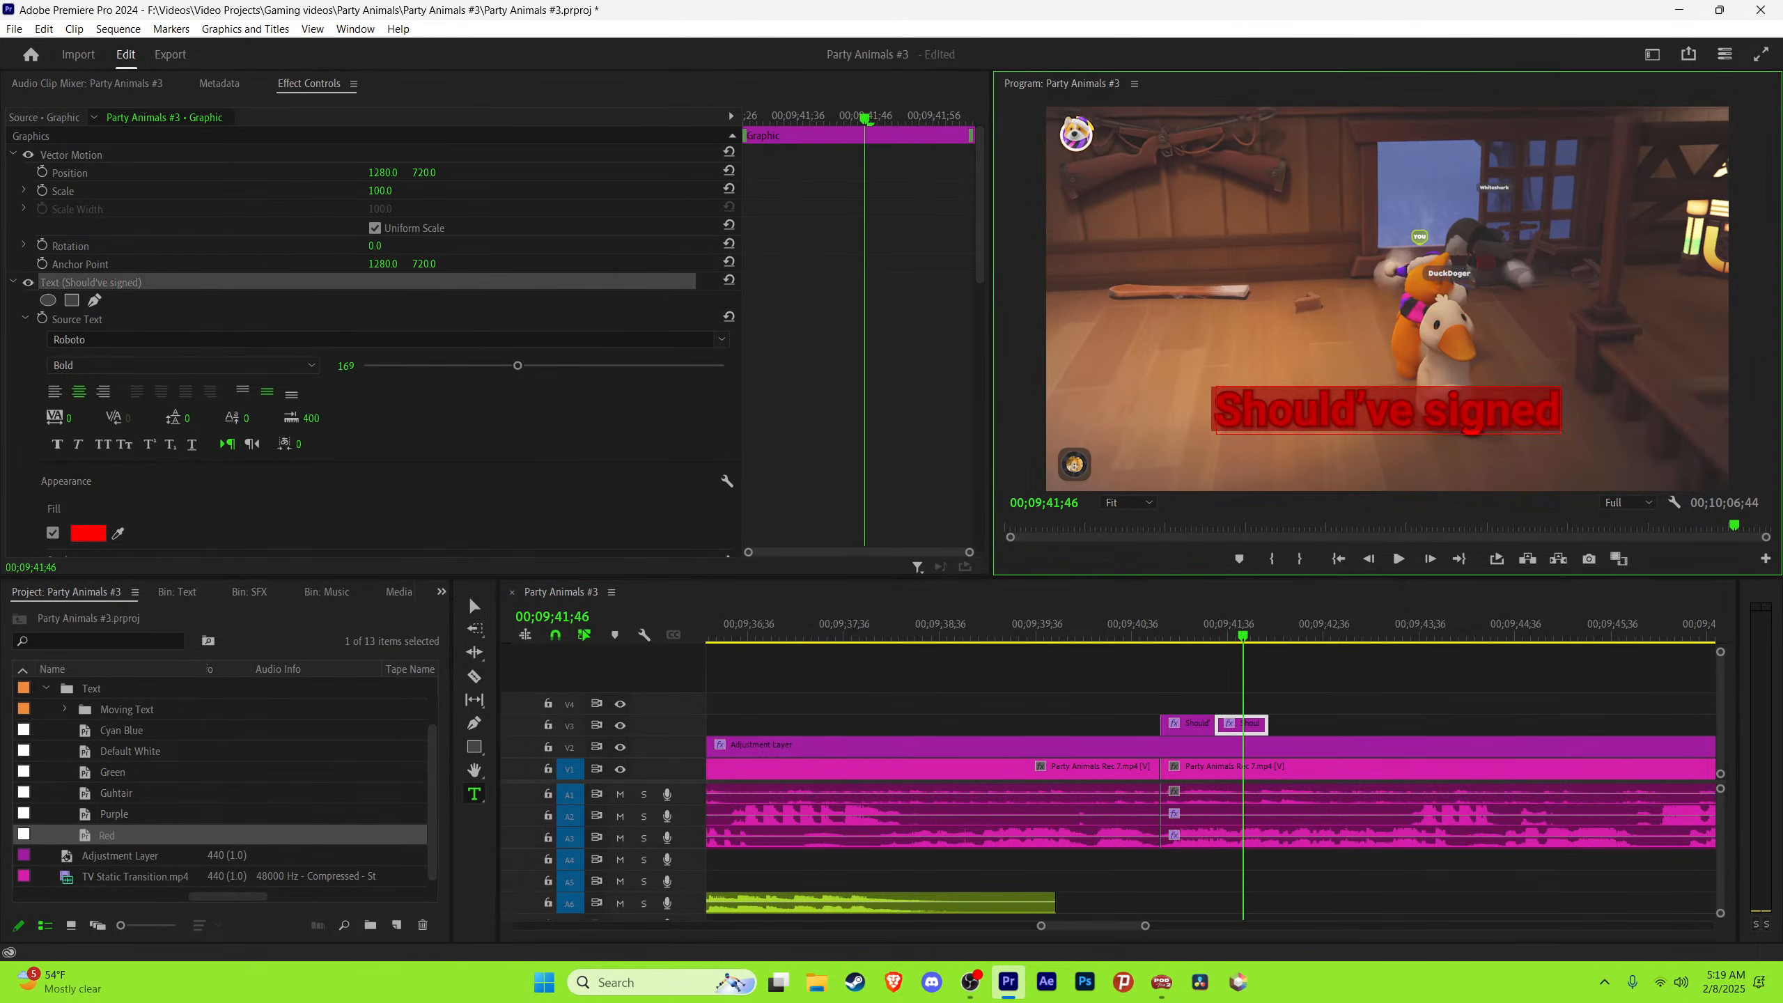
pyautogui.write('that')
pyautogui.write(' p[r')
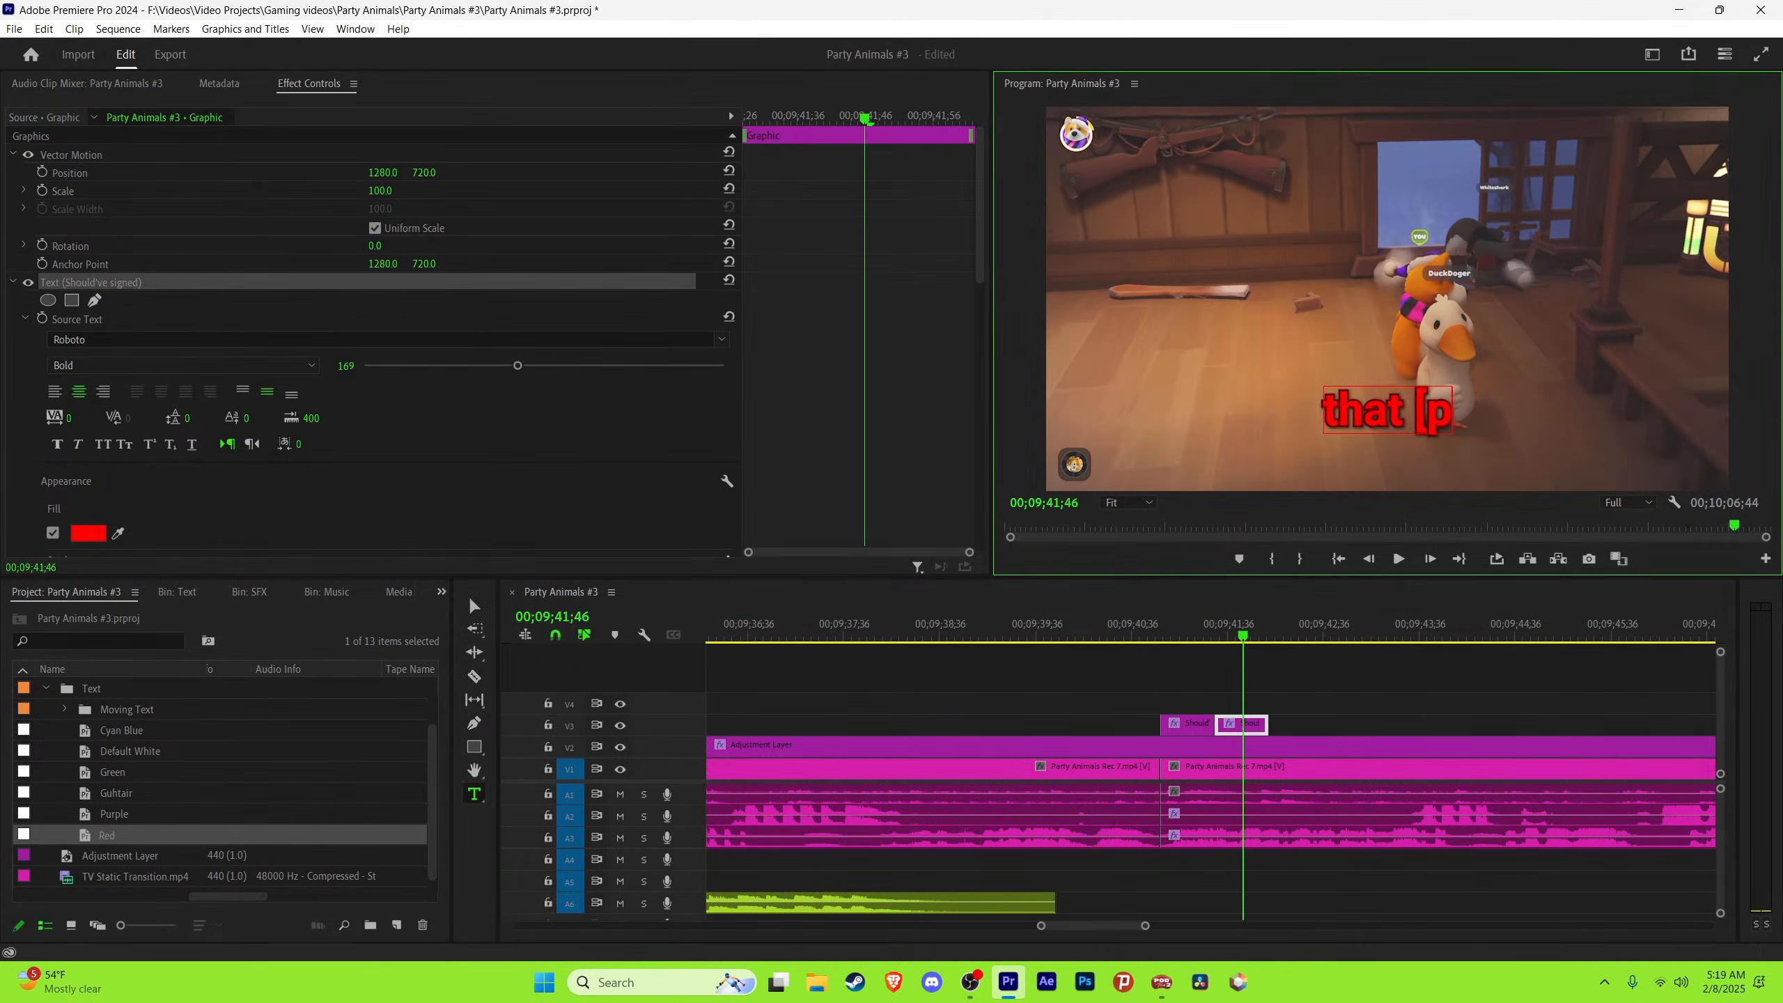
pyautogui.press('BackSpace')
pyautogui.press('BackSpace')
pyautogui.write('r')
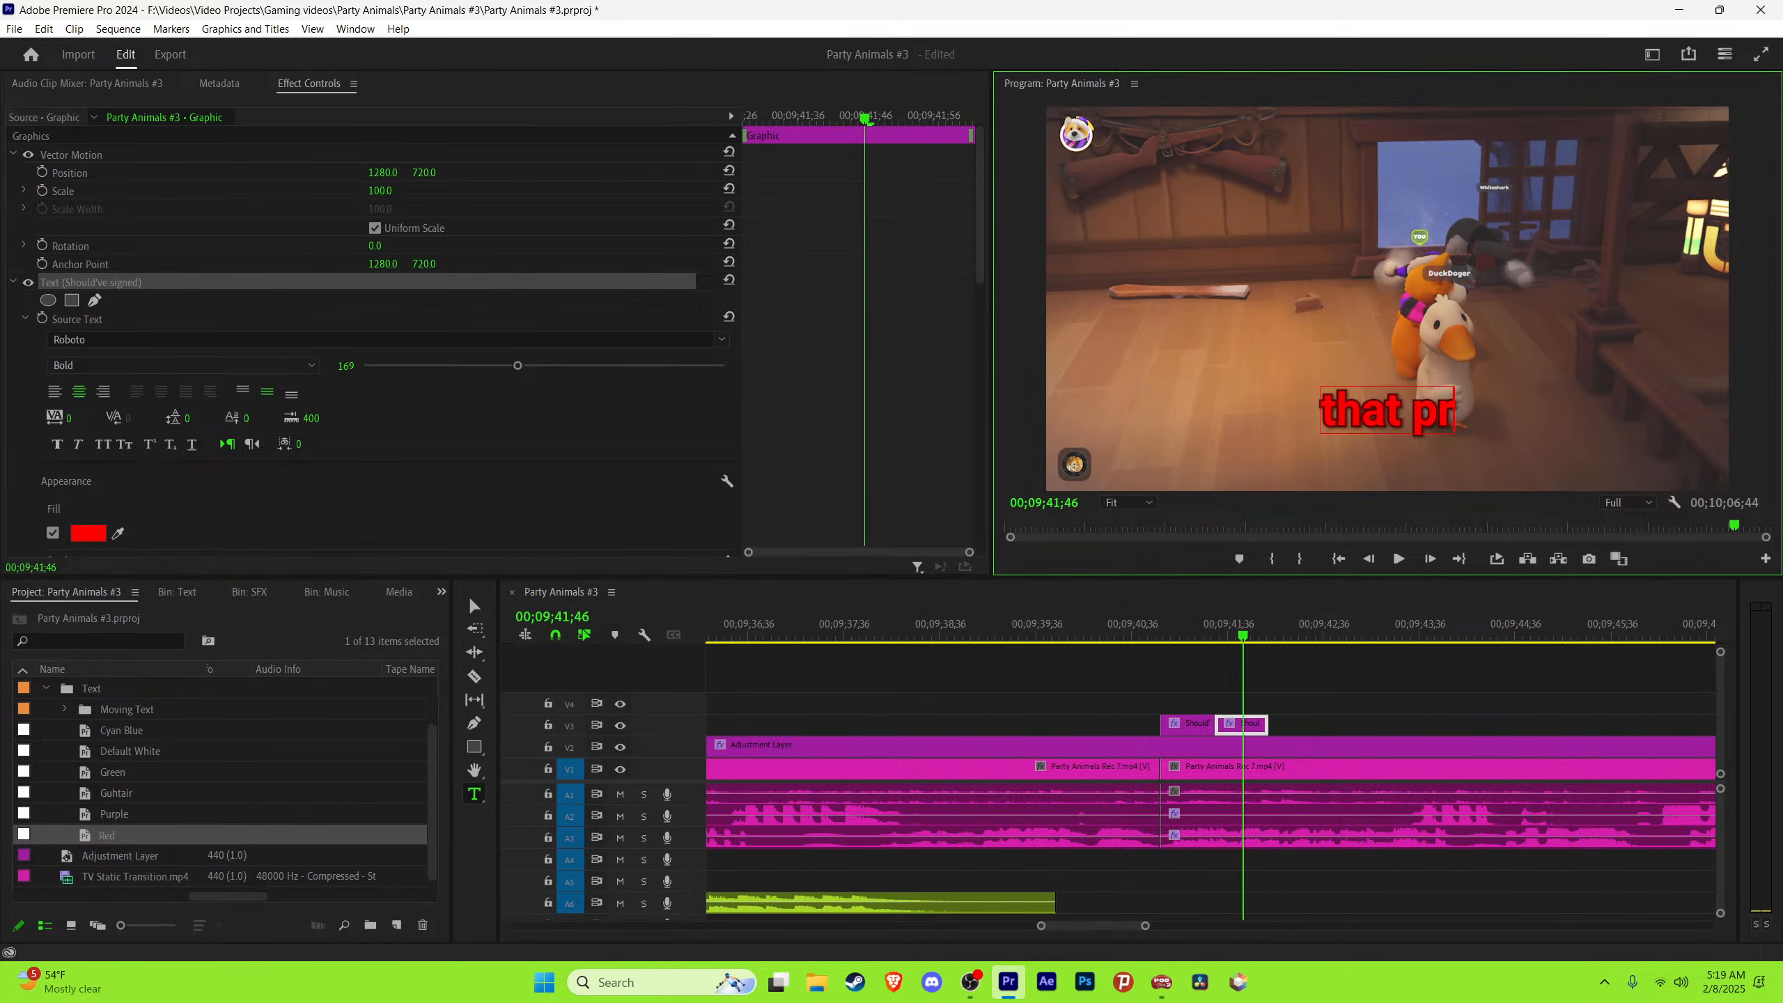
pyautogui.write('enup')
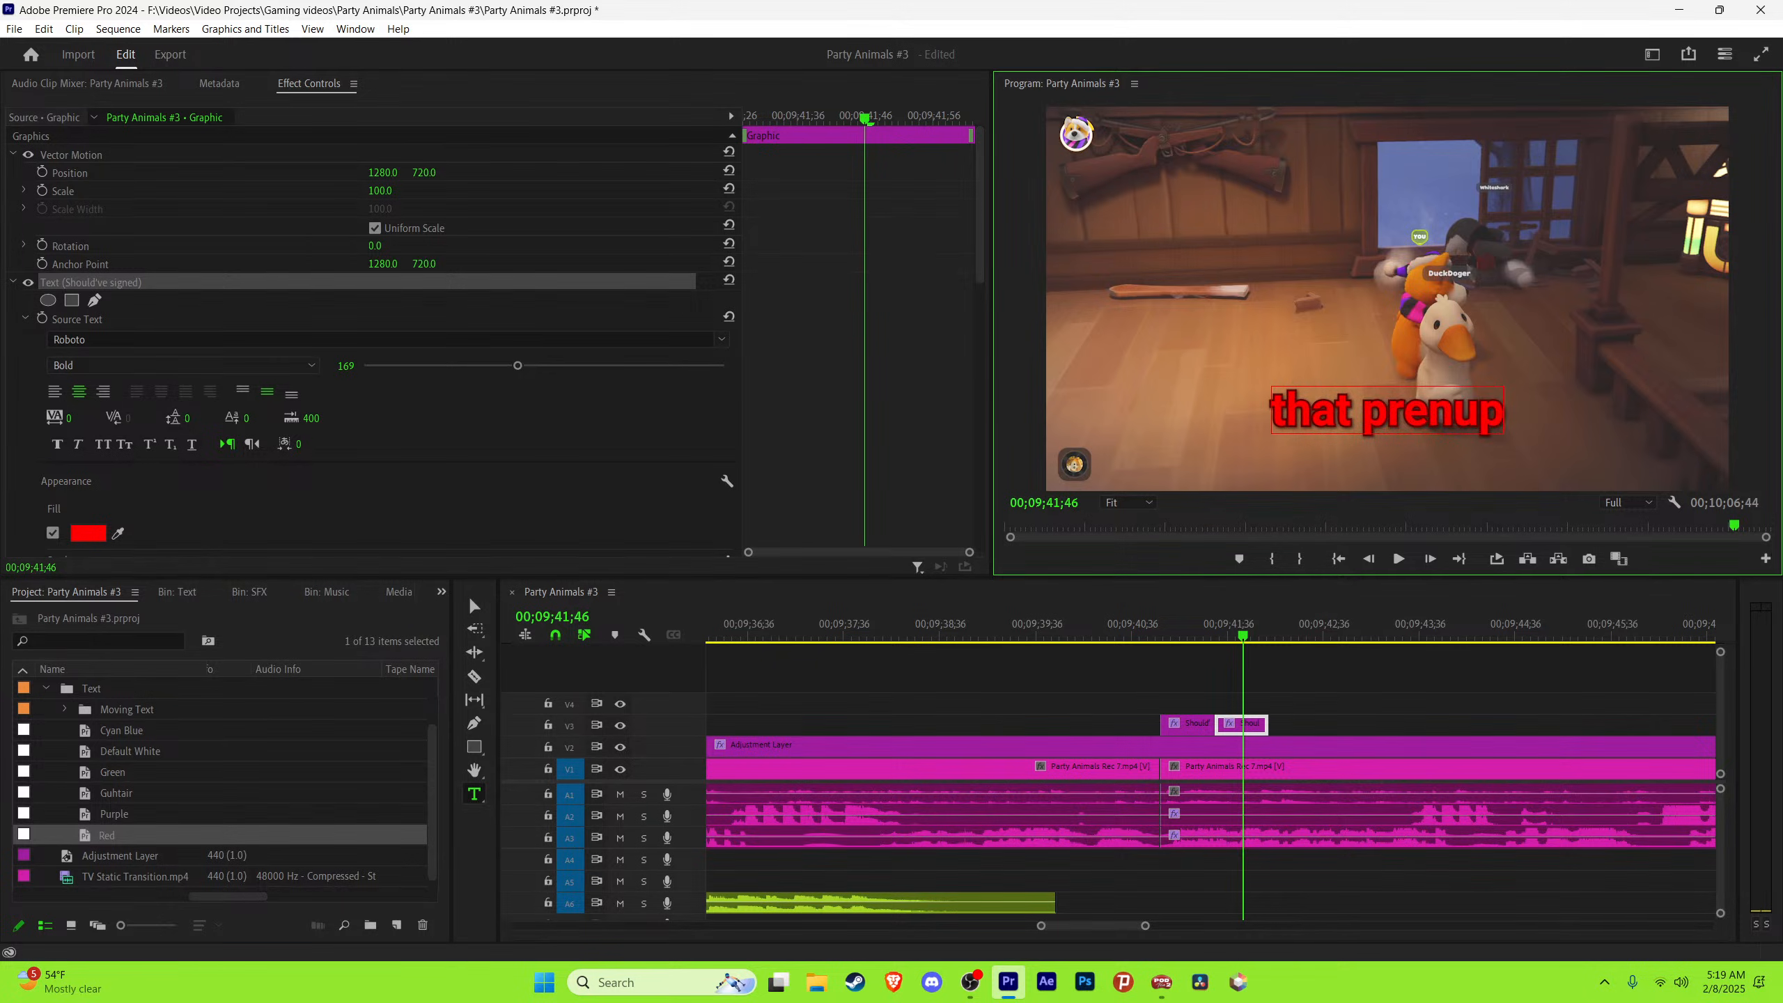
pyautogui.click(474, 606)
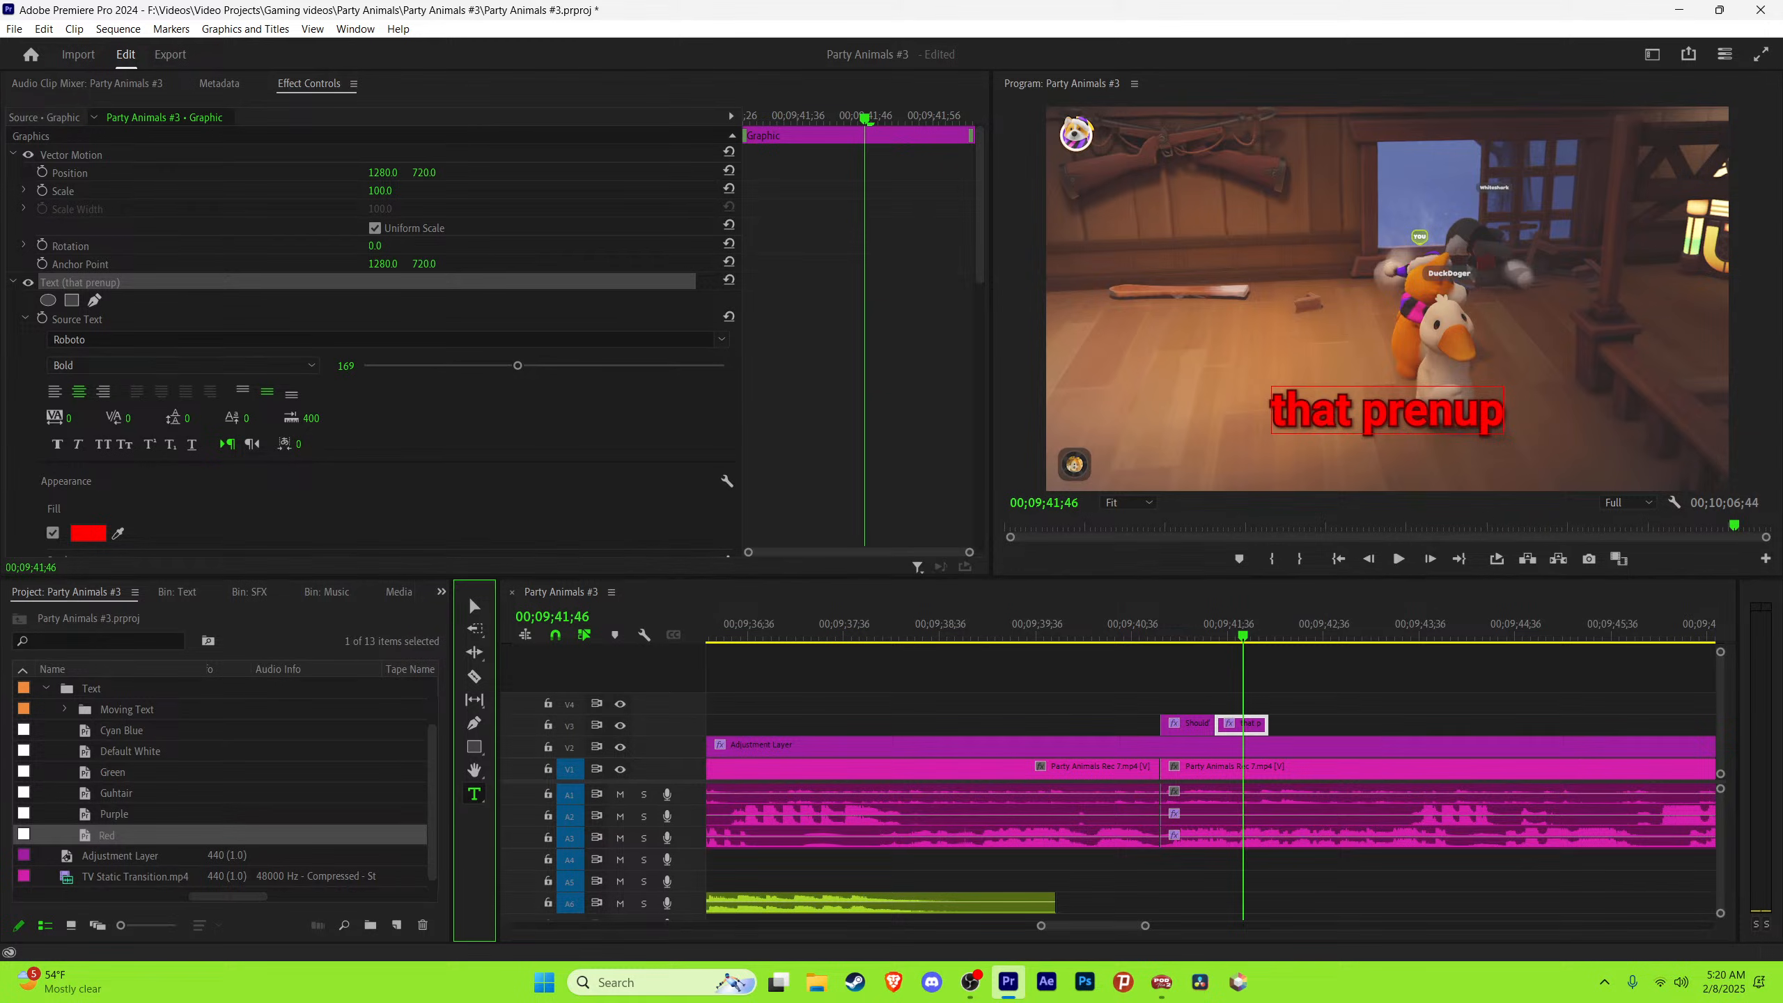
pyautogui.hotkey('ctrl', 's')
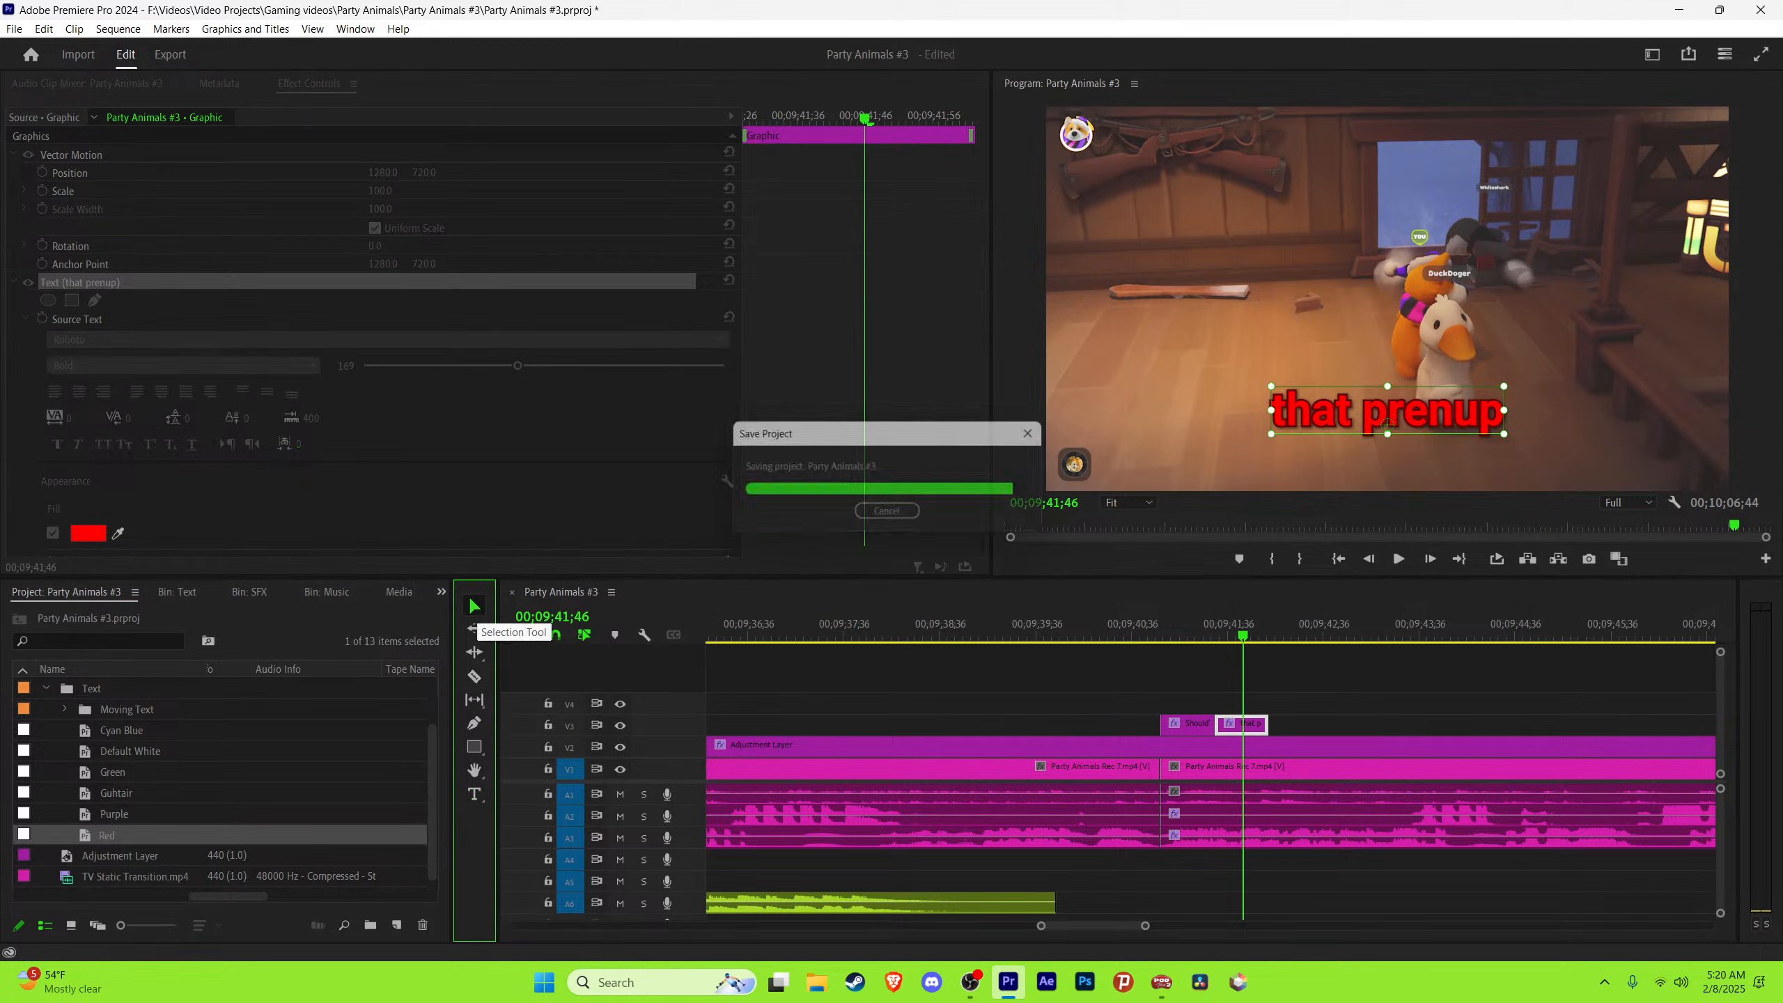
# Step: Play back the "that prenup" caption, extend its end to 00;09;42;16 and duplicate it directly after itself
pyautogui.press('space')
pyautogui.click(1288, 627)
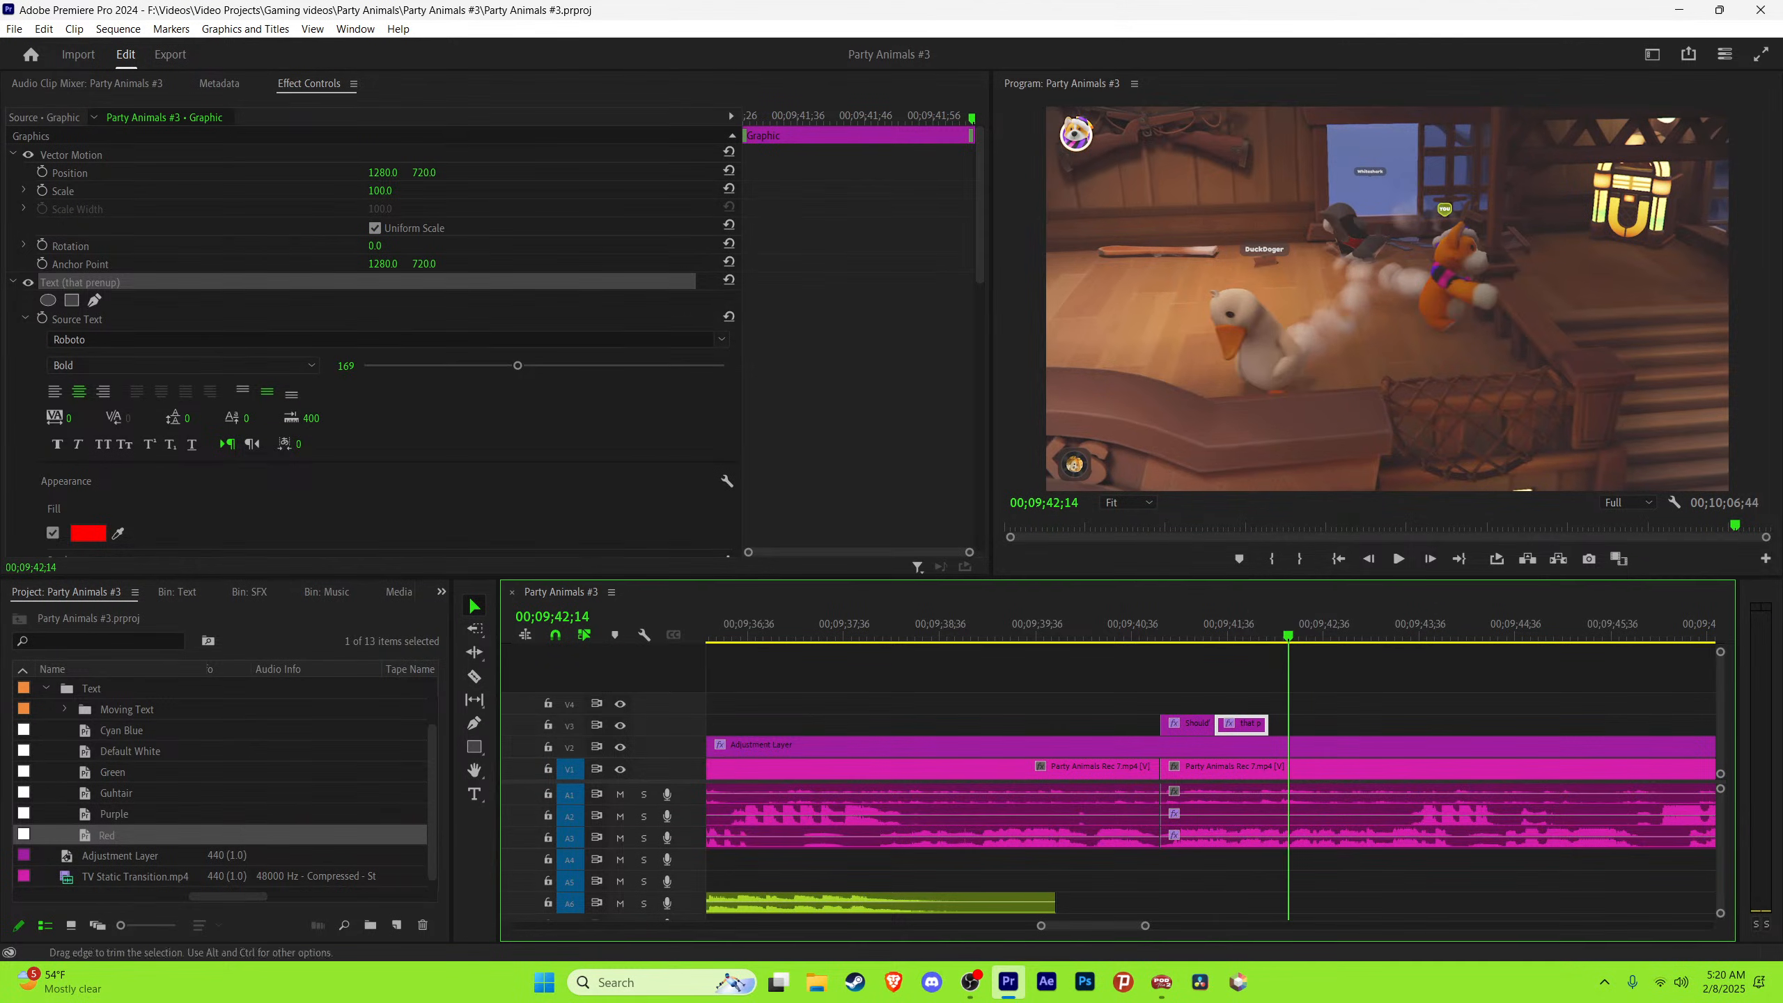
pyautogui.press('=')
pyautogui.press('Left')
pyautogui.press('Left')
pyautogui.press('Left')
pyautogui.press('Right')
pyautogui.press('Right')
pyautogui.press('Right')
pyautogui.press('Right')
pyautogui.press('Right')
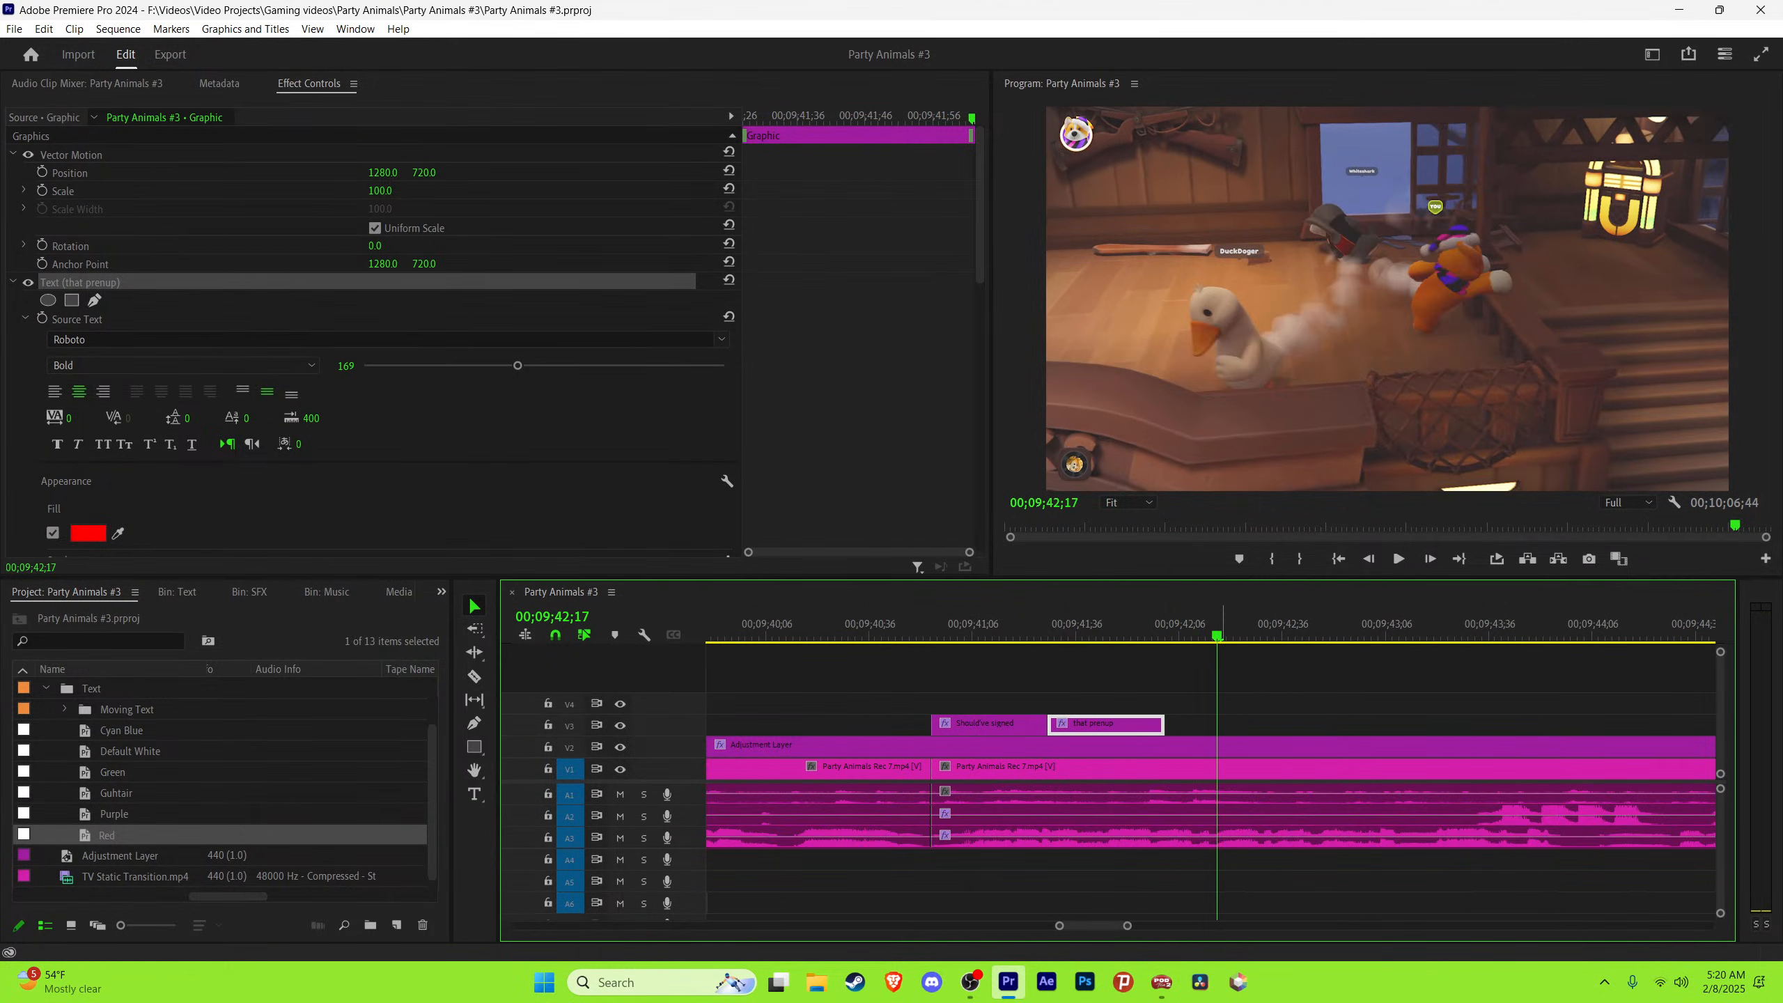
pyautogui.press('space')
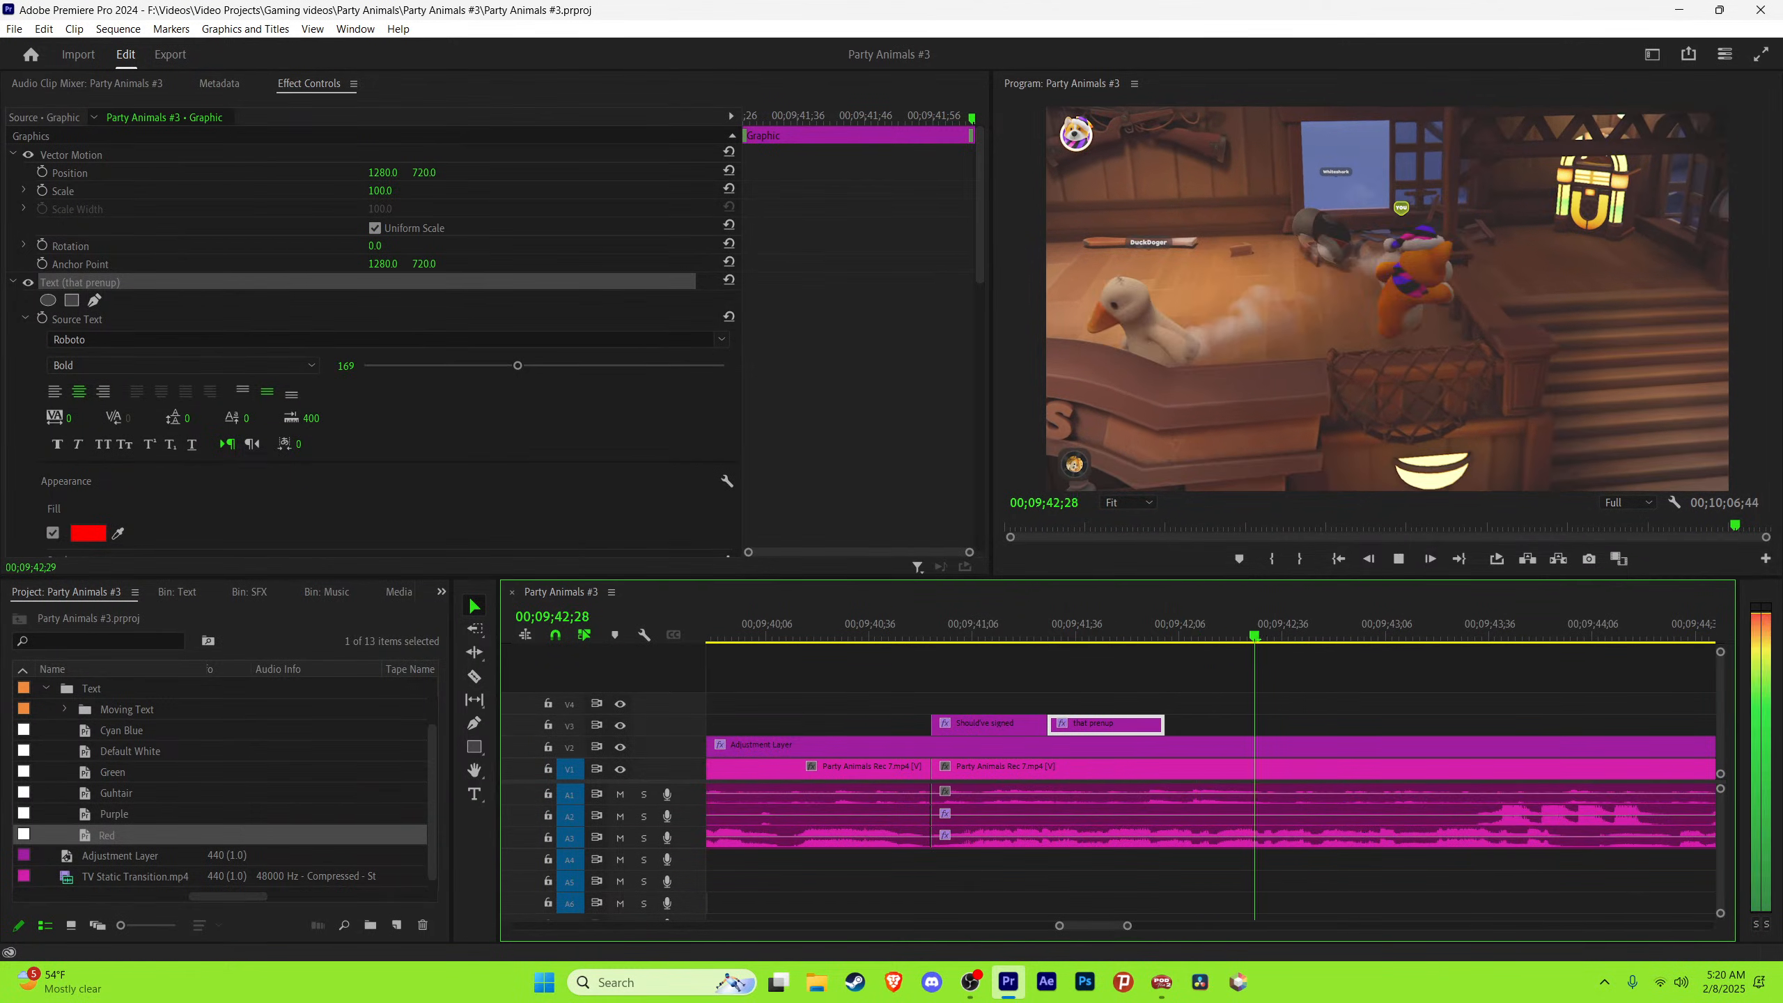
pyautogui.press('space')
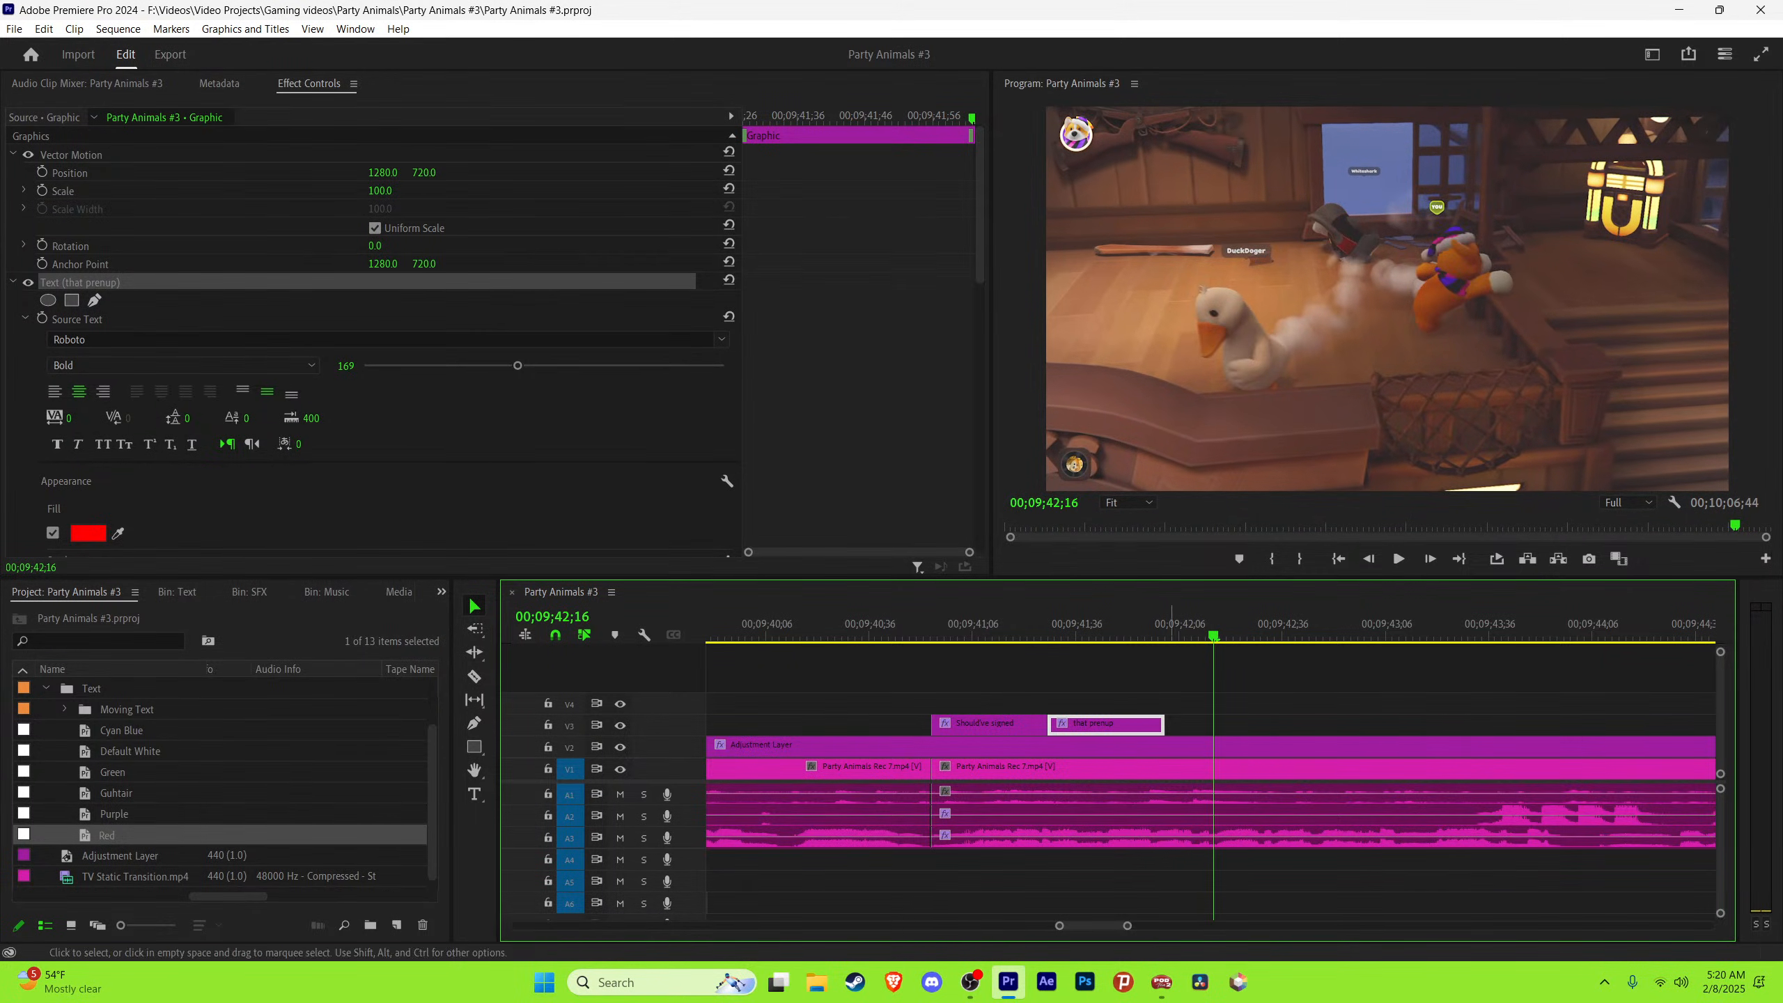
pyautogui.moveTo(1163, 724); pyautogui.dragTo(1299, 724)
# Step: Change the text of the second "that prenup" caption to "bitch"
pyautogui.press('space')
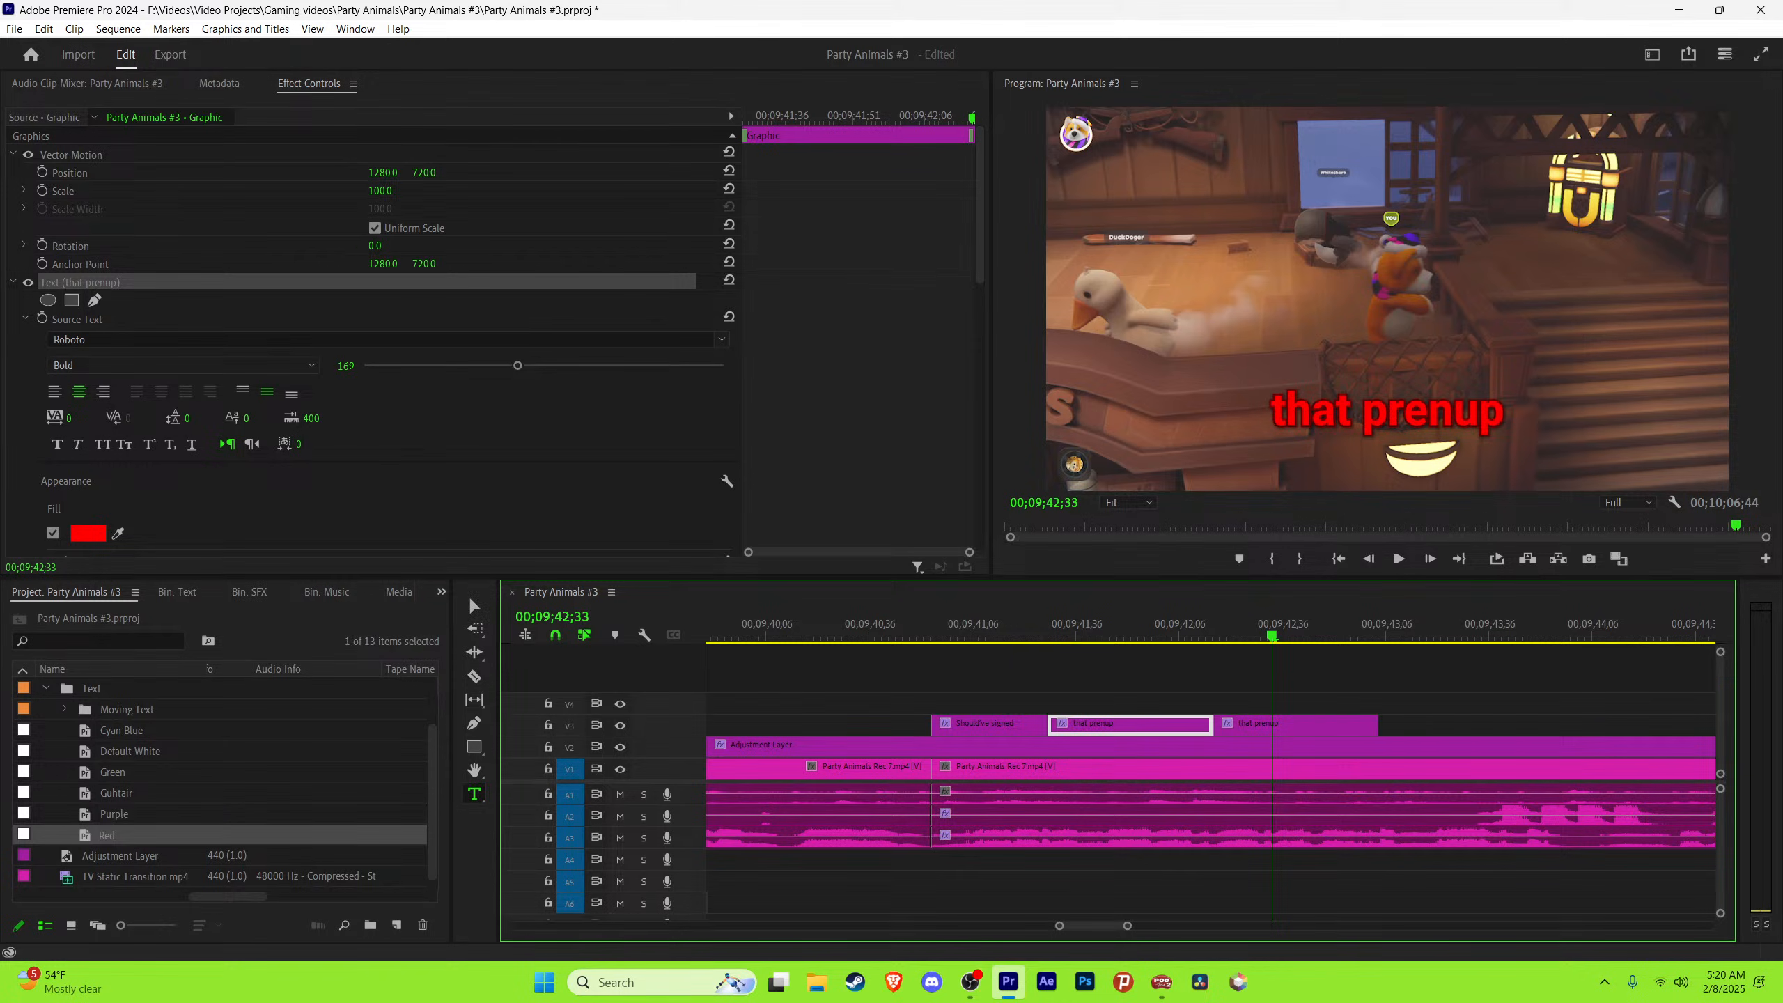
pyautogui.click(1452, 407)
pyautogui.hotkey('ctrl', 'a')
pyautogui.write('bi')
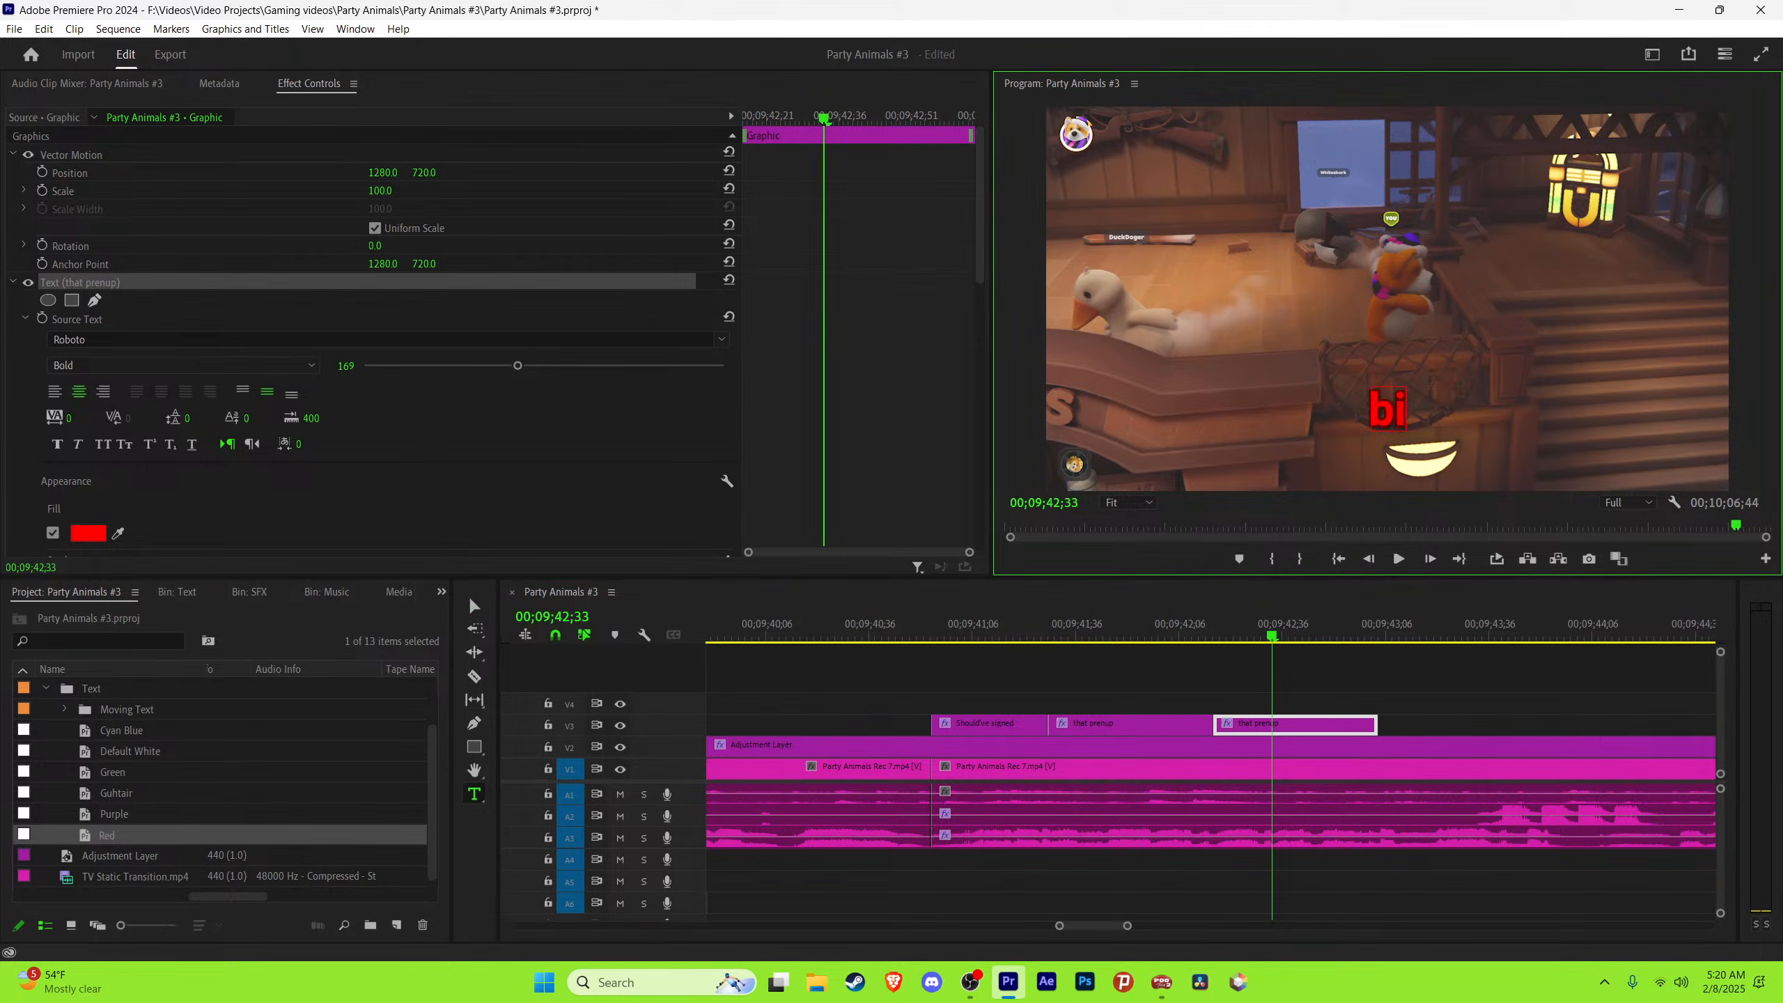
pyautogui.click(1397, 676)
pyautogui.press('v')
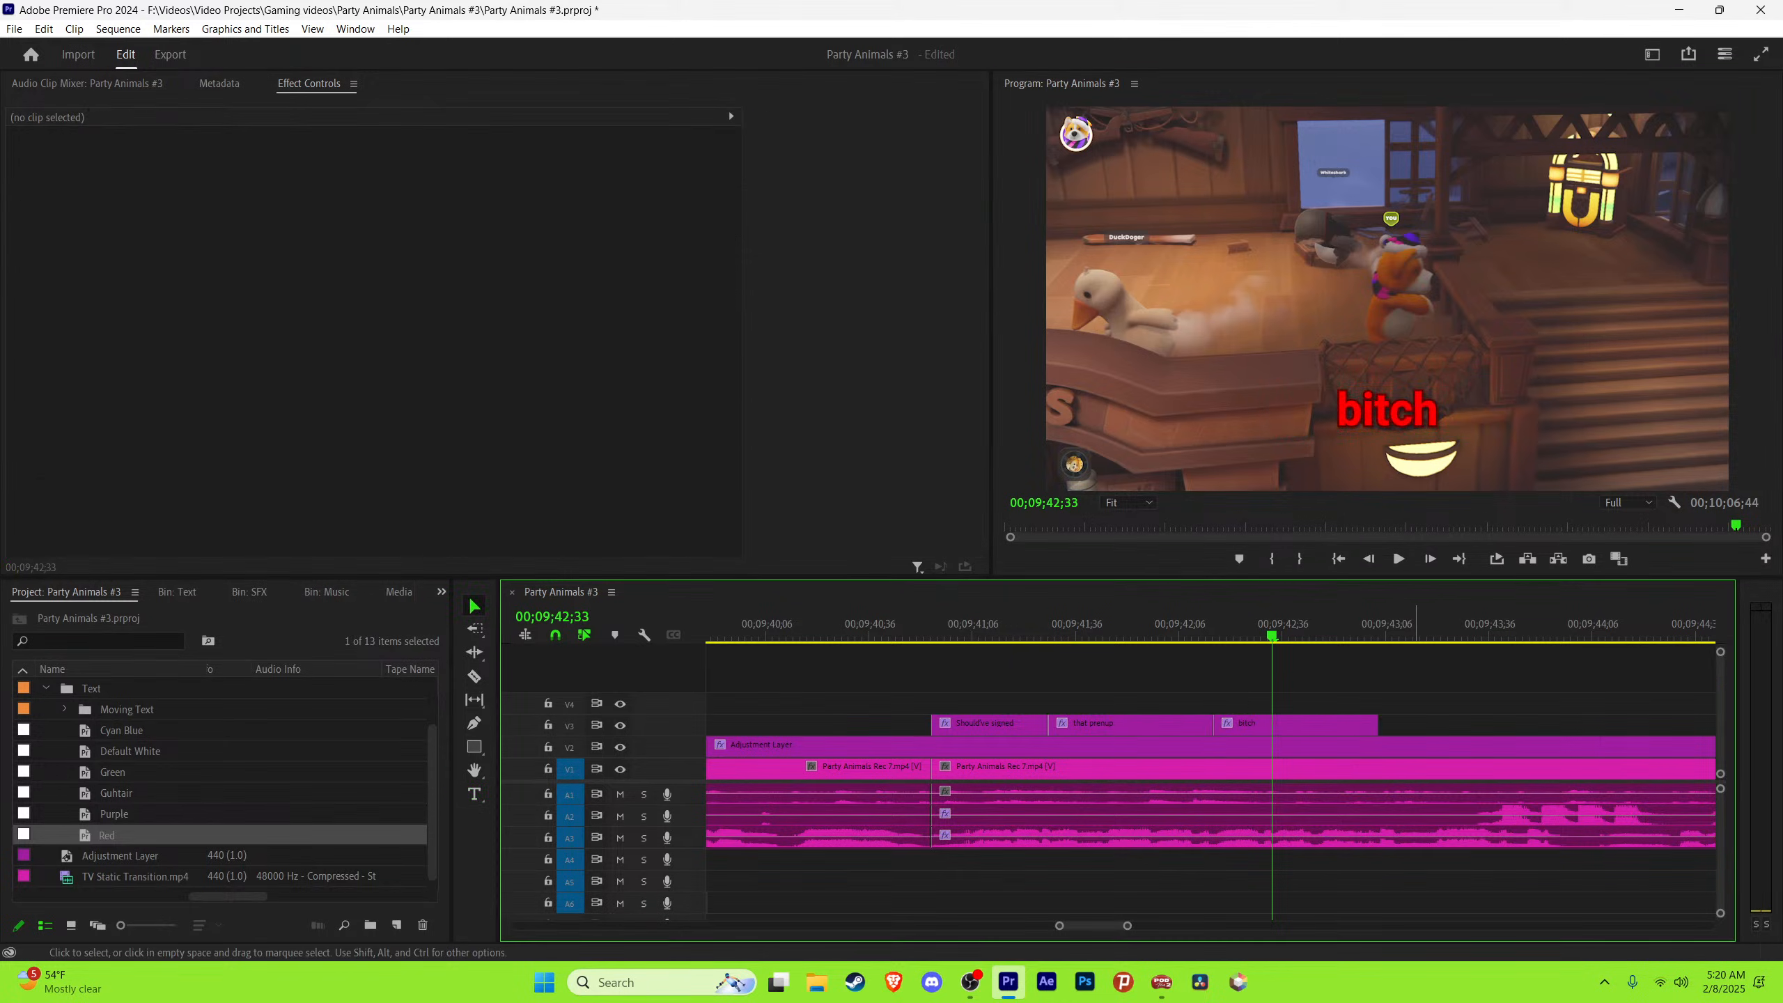
# Step: Play back the "bitch" caption, shorten its end to about 00;09;42;46 to match the speech and save the project
pyautogui.press('space')
pyautogui.press('space')
pyautogui.click(1314, 630)
pyautogui.click(1323, 629)
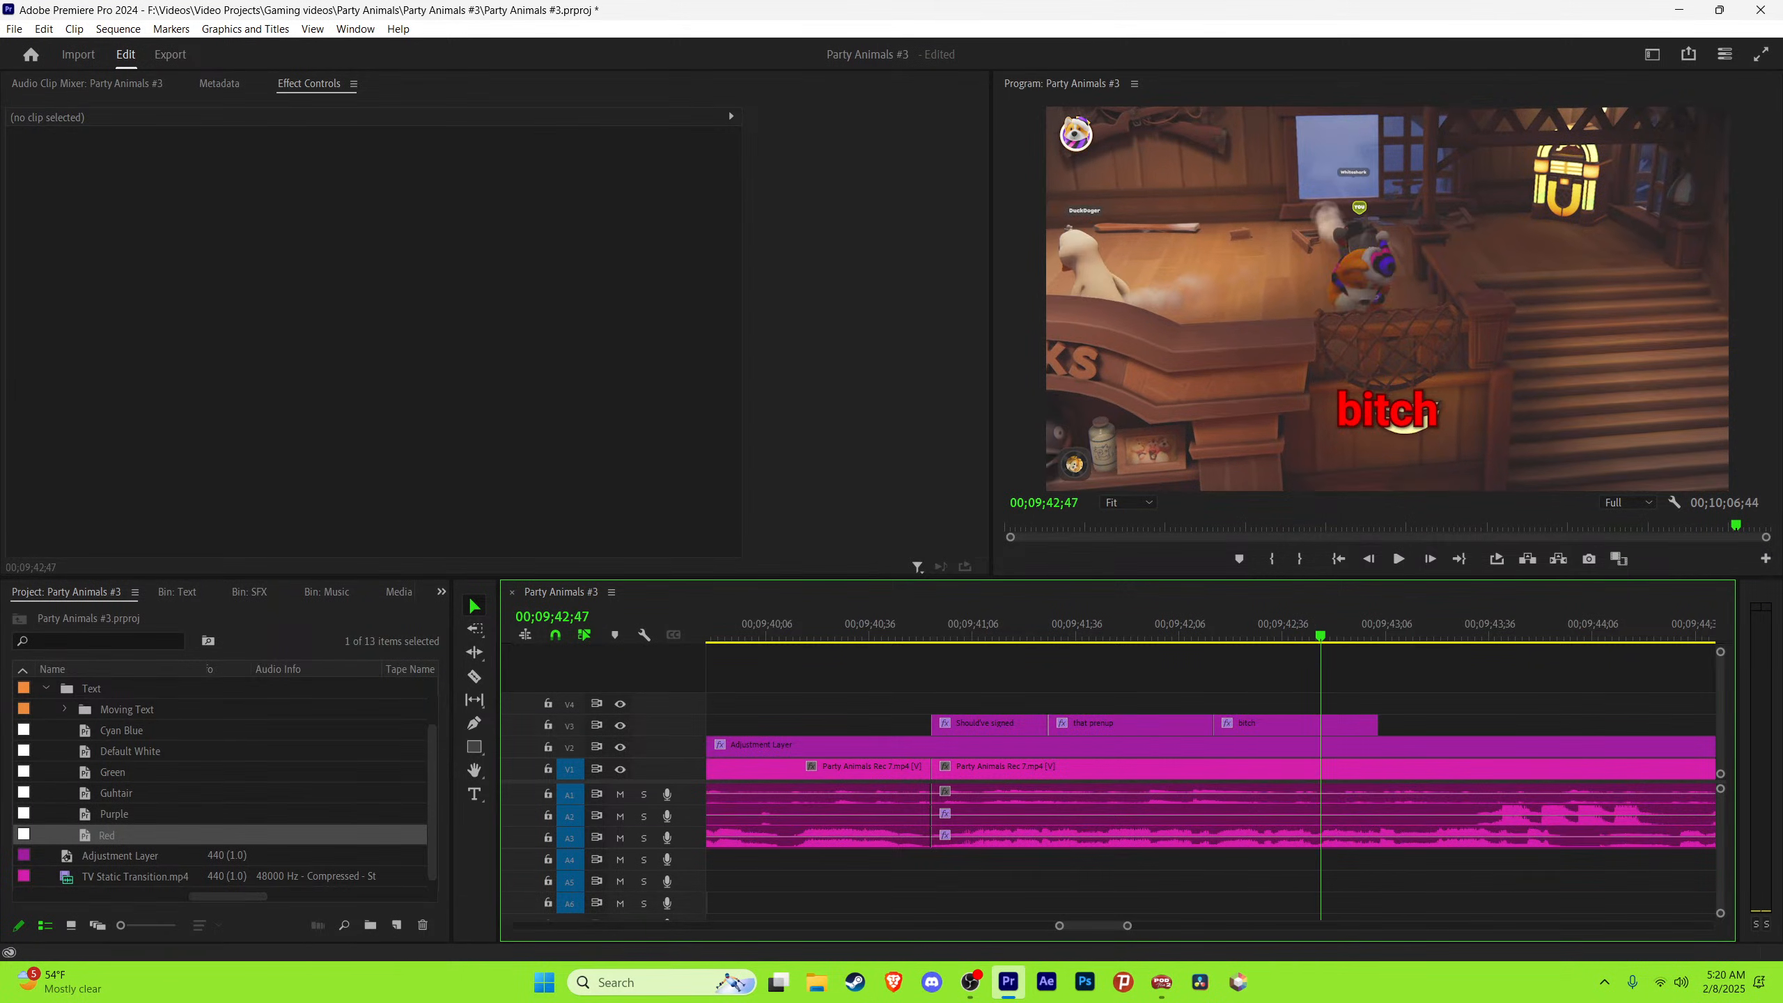
pyautogui.press('Left')
pyautogui.moveTo(1377, 725); pyautogui.dragTo(1317, 724)
pyautogui.hotkey('ctrl', 's')
# Step: Play back the footage from 00;09;42;46 to about 00;10;03;18 to find the next line to caption
pyautogui.press('space')
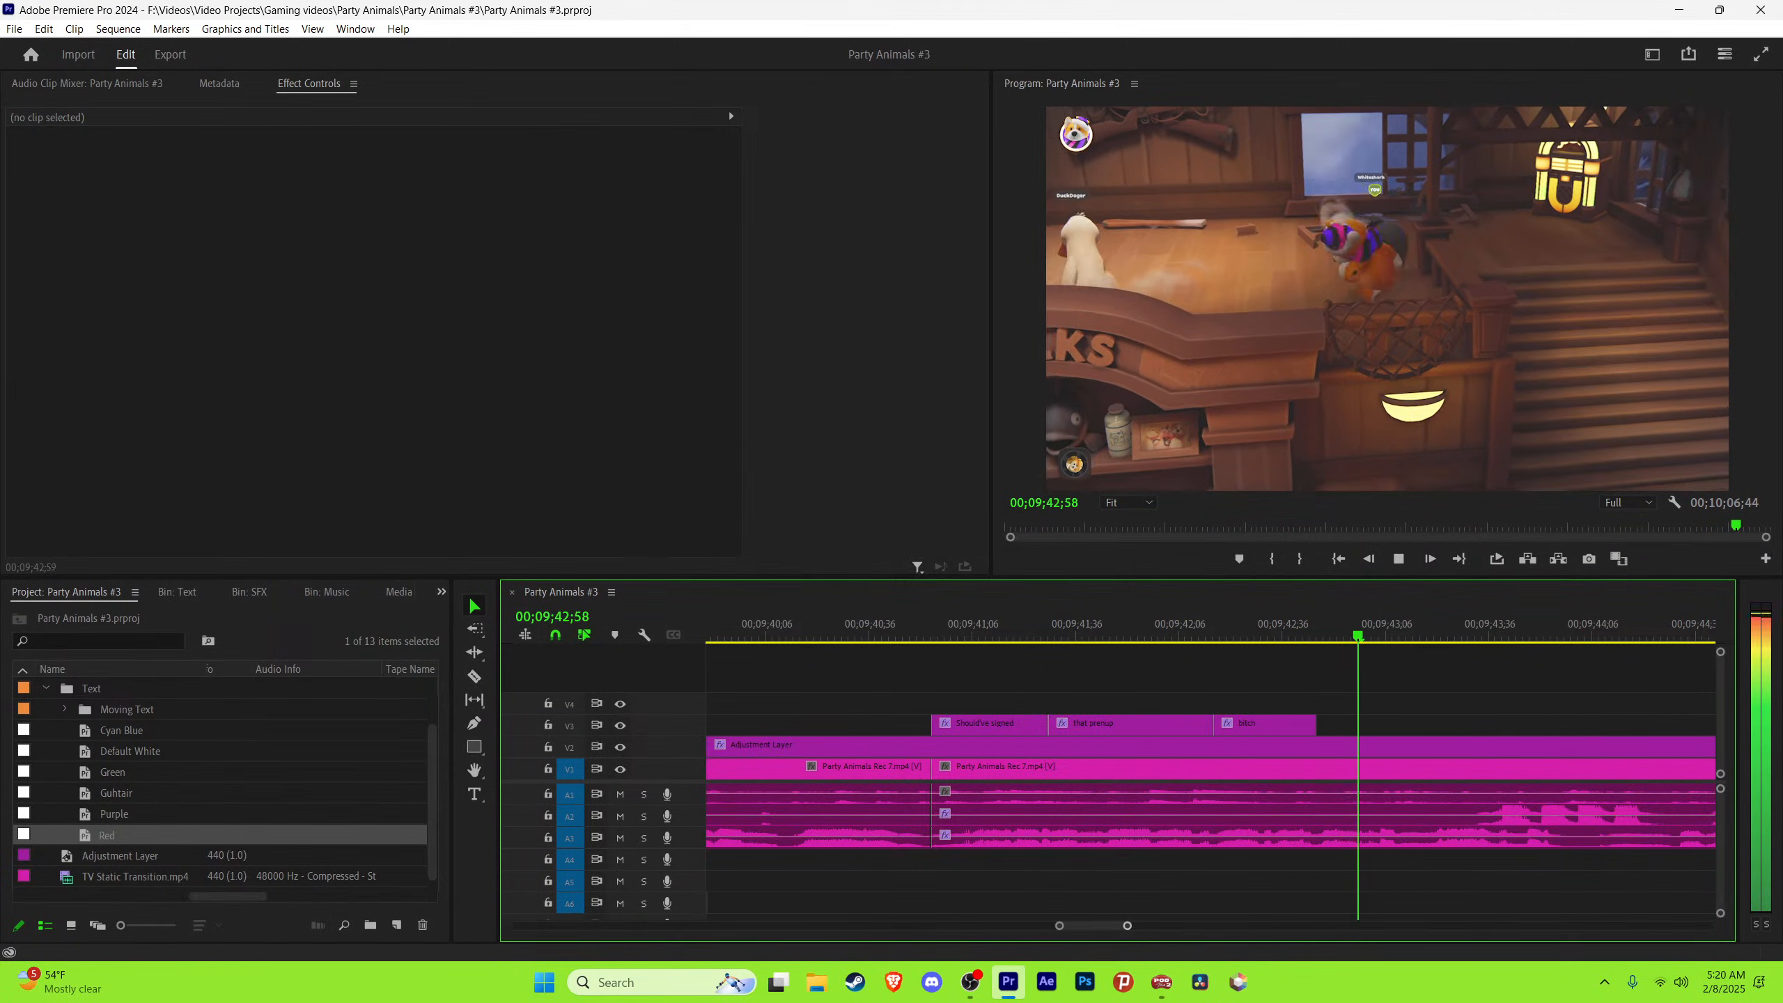
pyautogui.press('-')
pyautogui.hotkey('ctrl', 's')
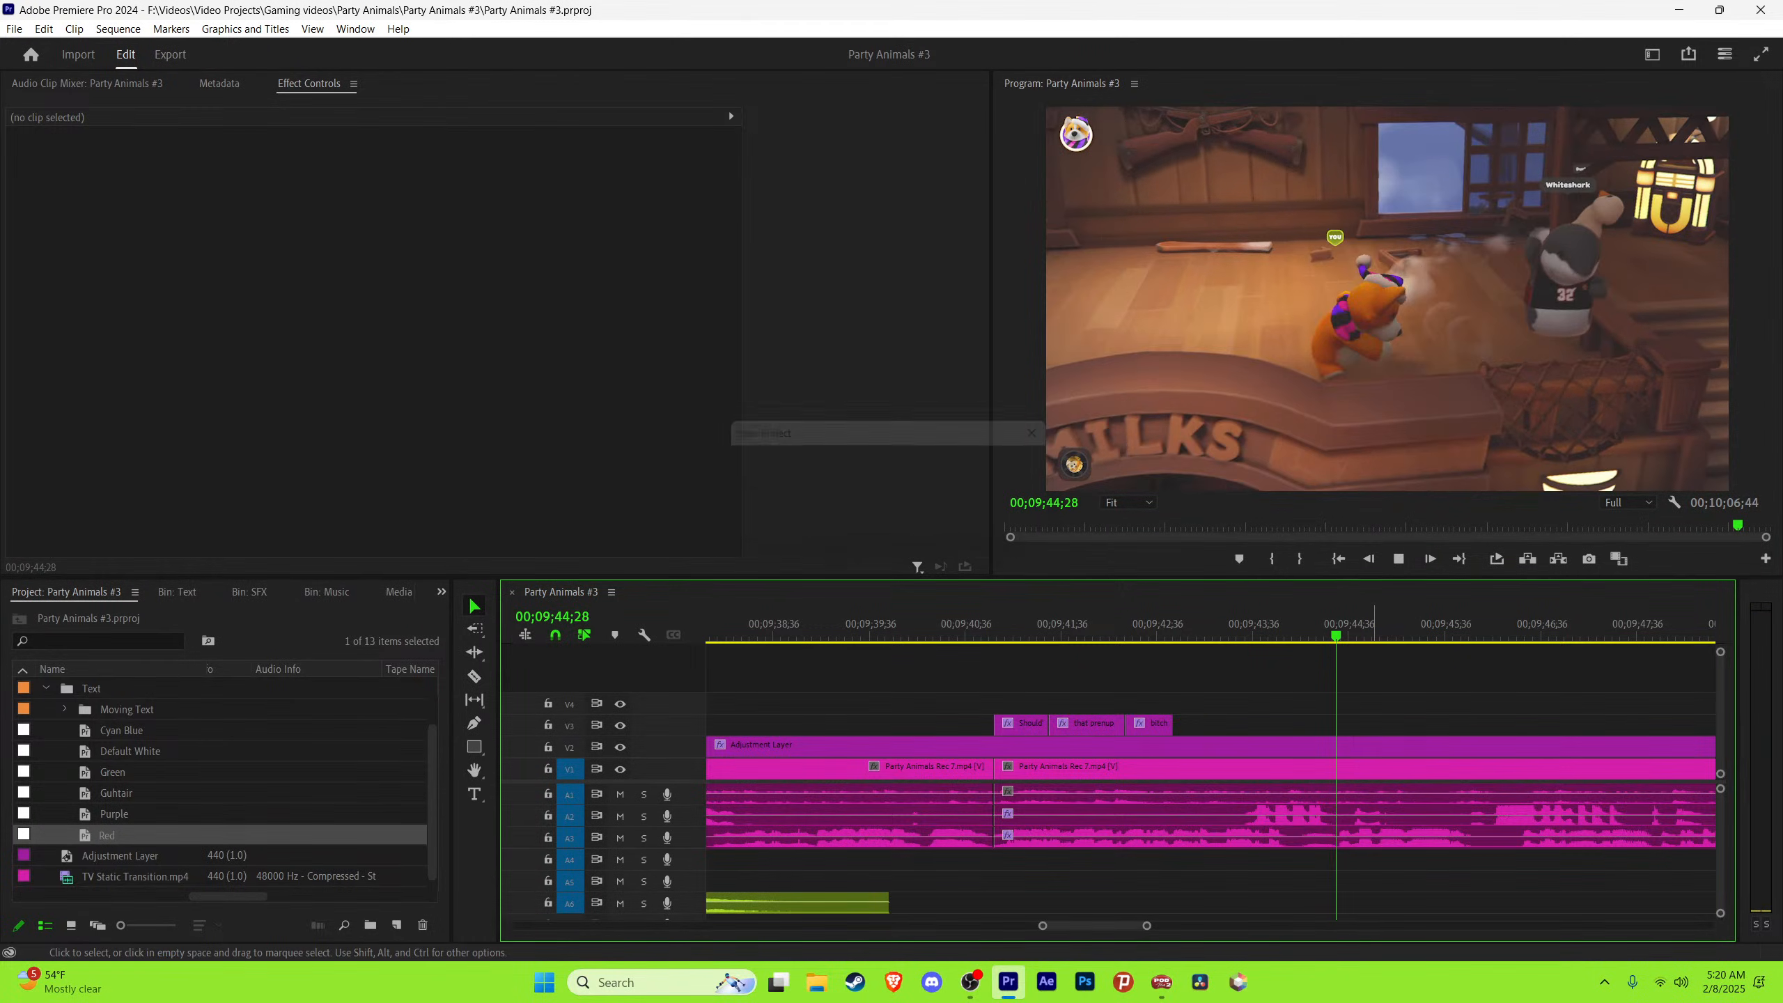
pyautogui.hotkey('ctrl', 's')
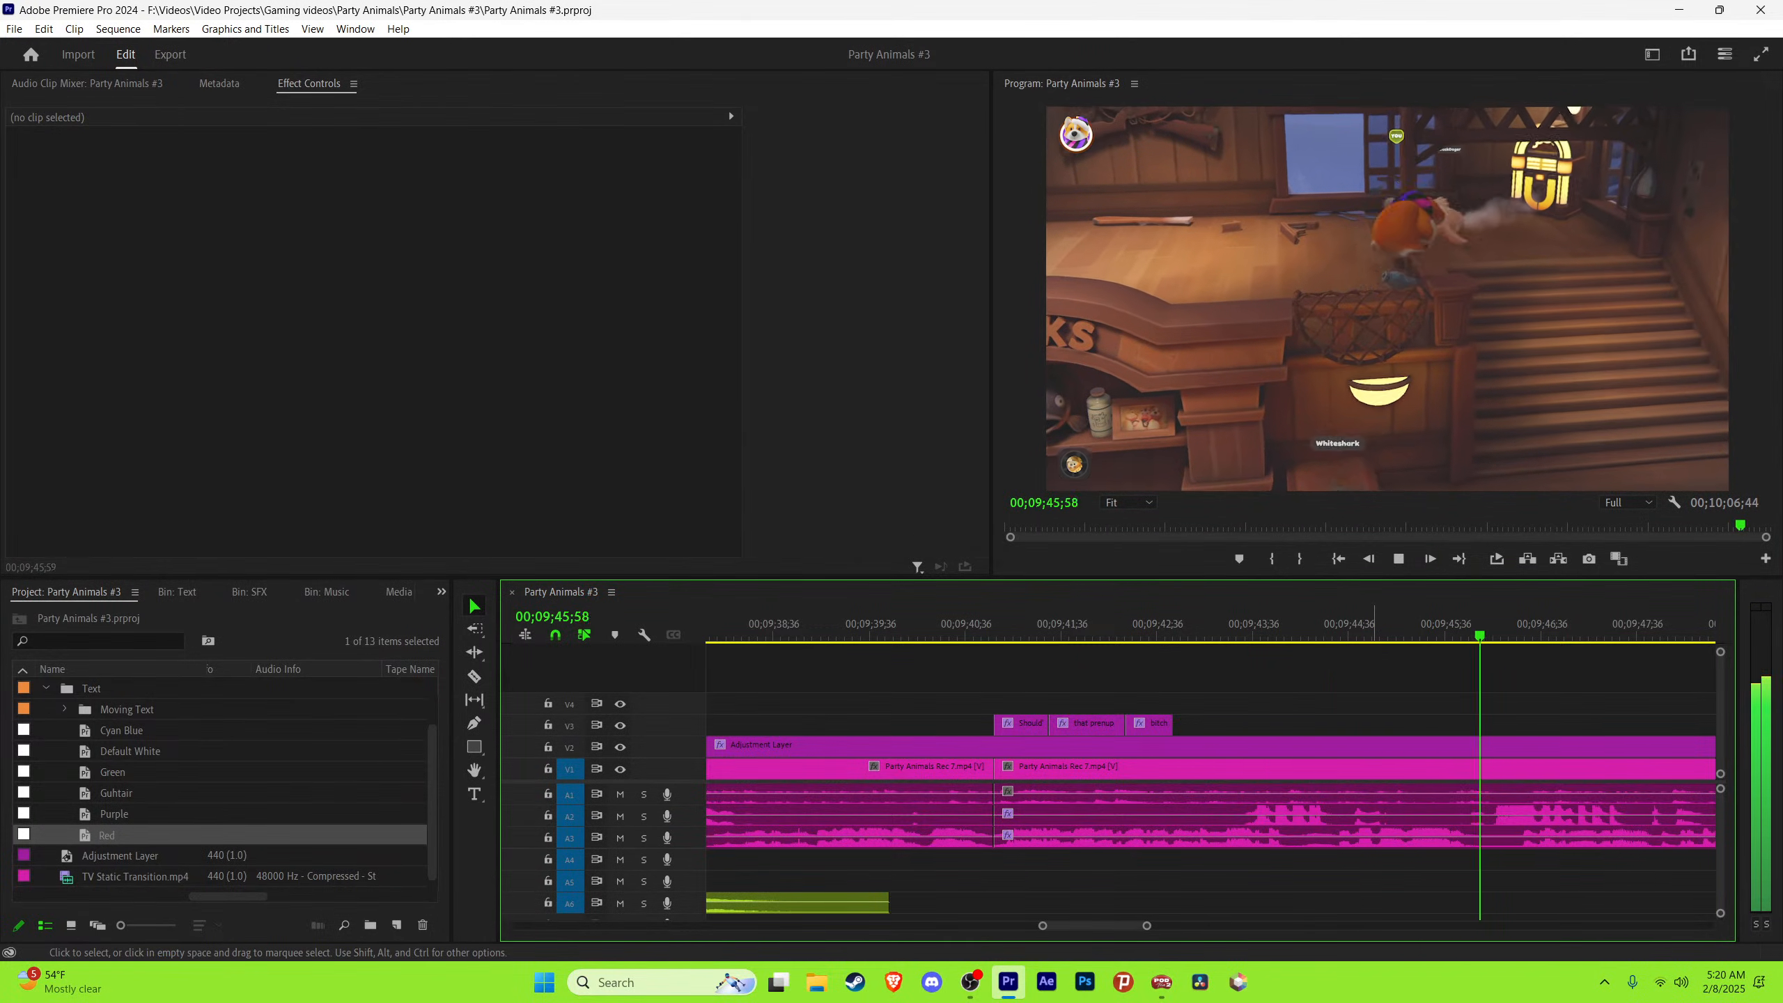
pyautogui.press('-')
pyautogui.press('-')
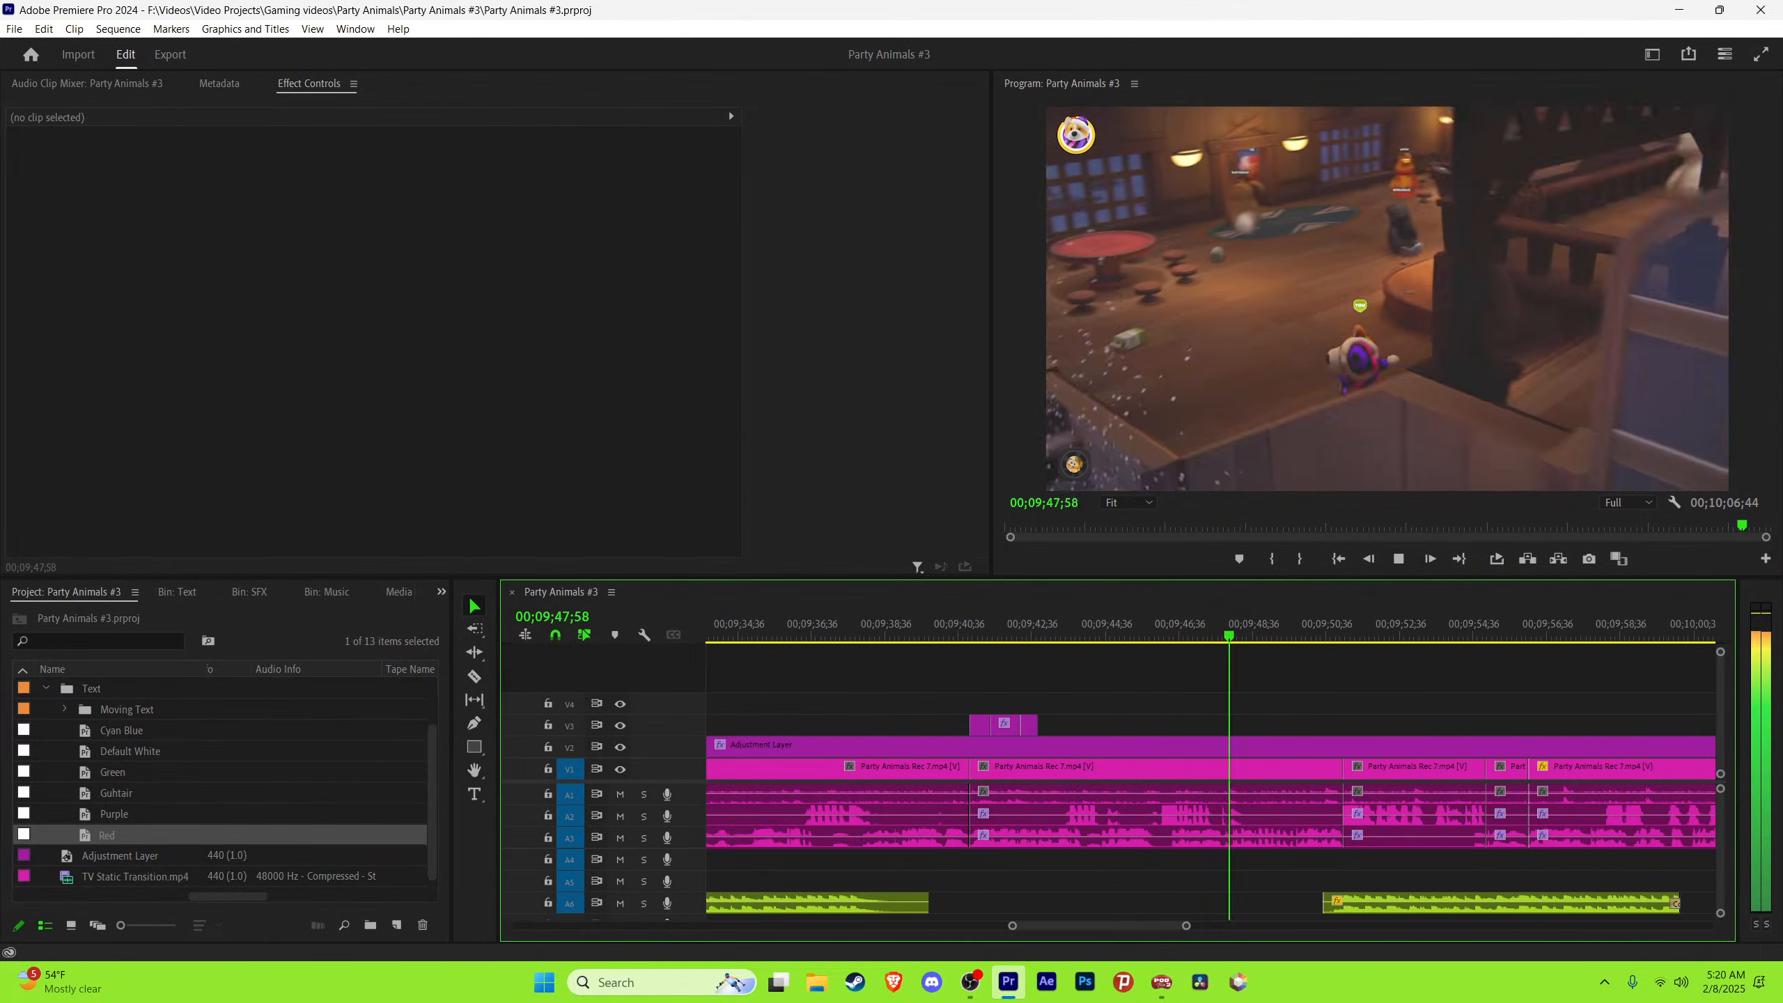
pyautogui.hotkey('ctrl', 's')
pyautogui.press('-')
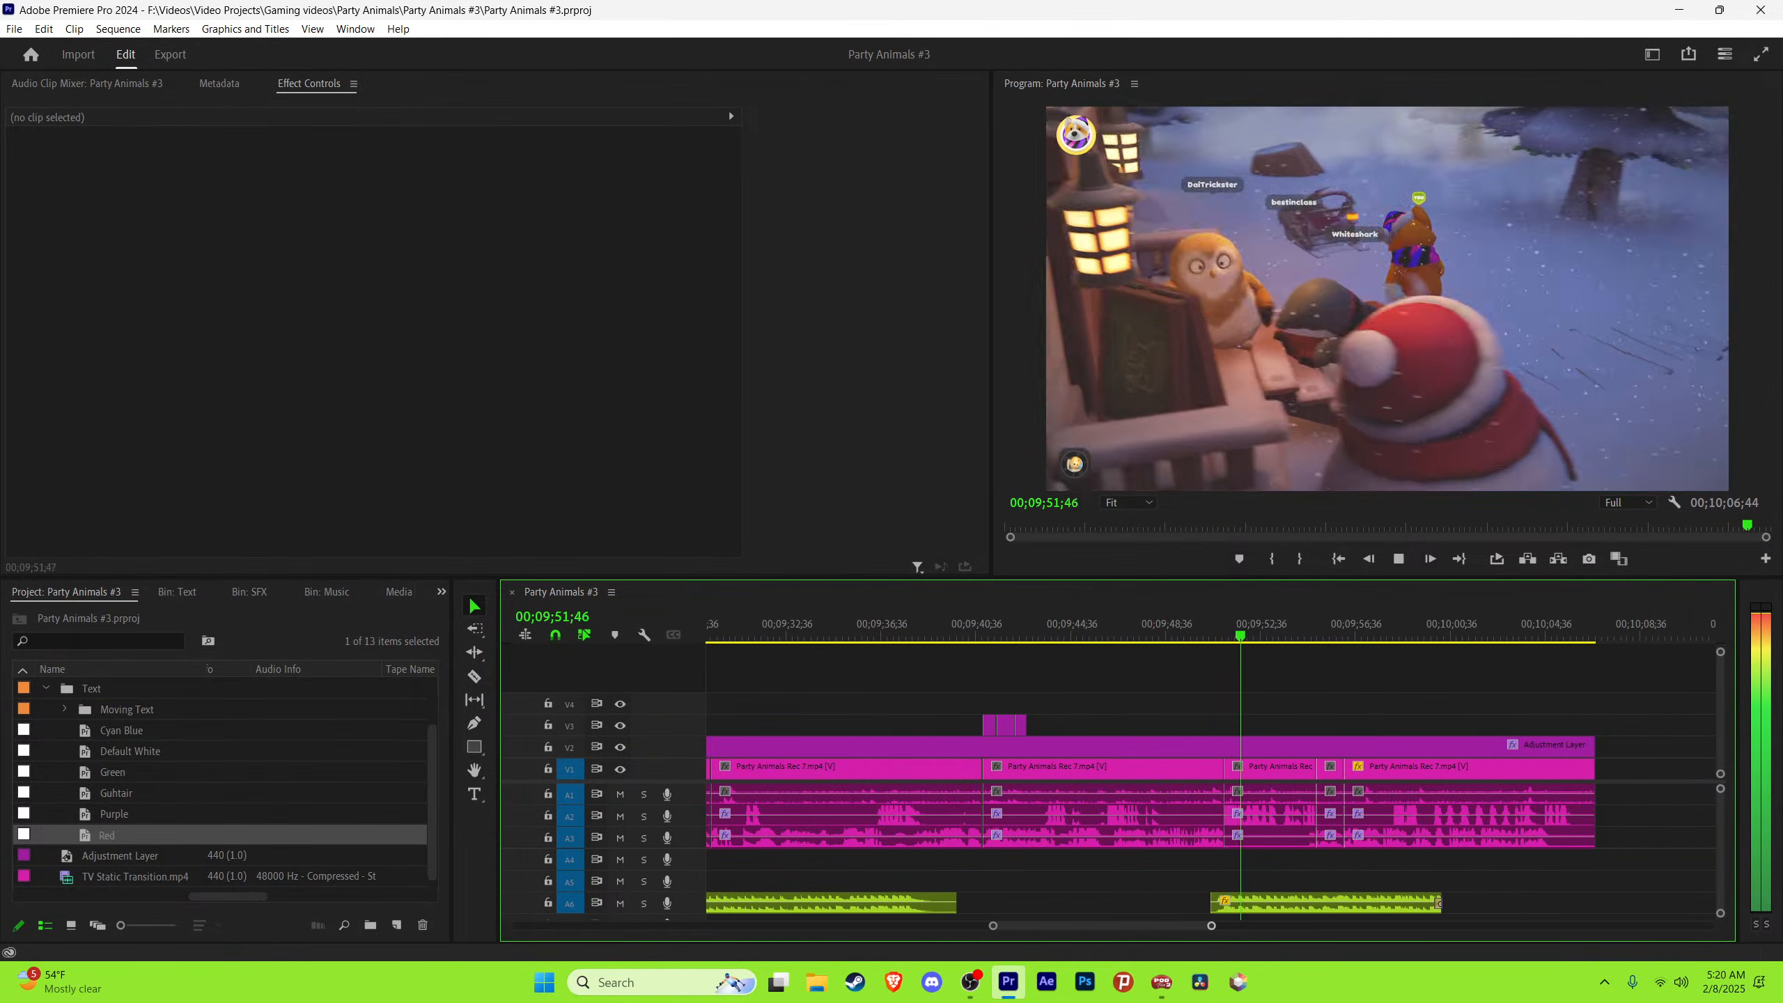
pyautogui.press('=')
pyautogui.press('=')
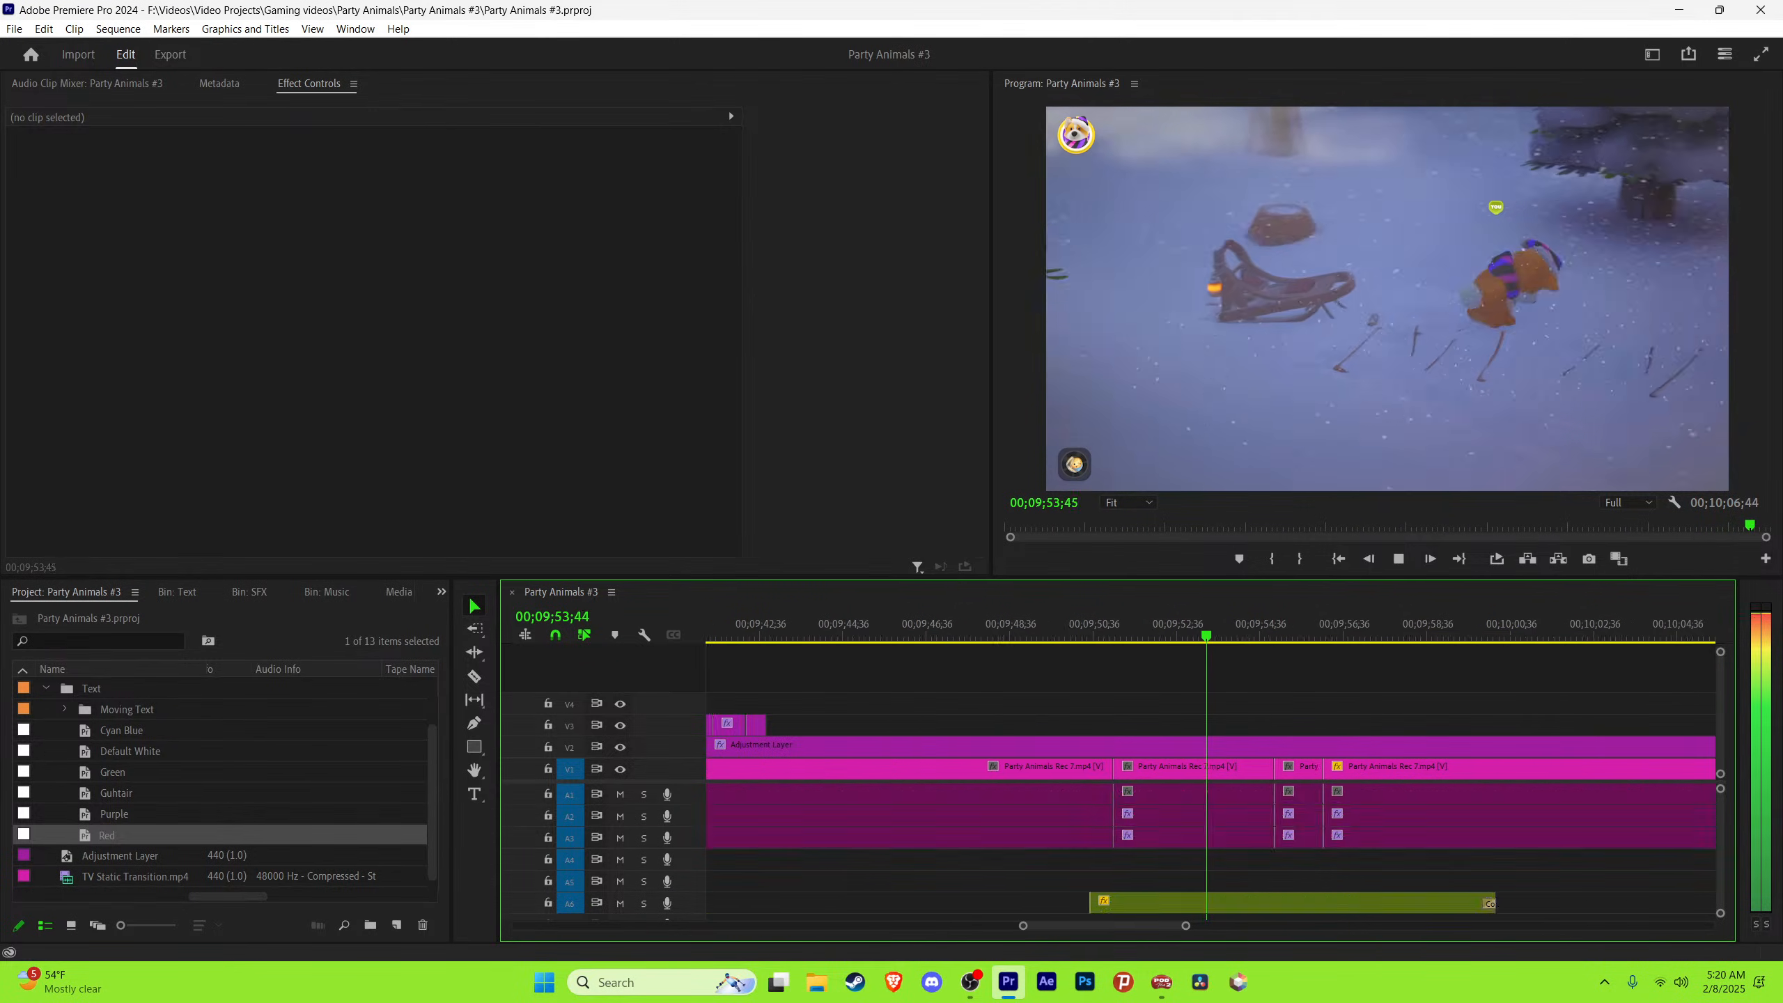
pyautogui.press('=')
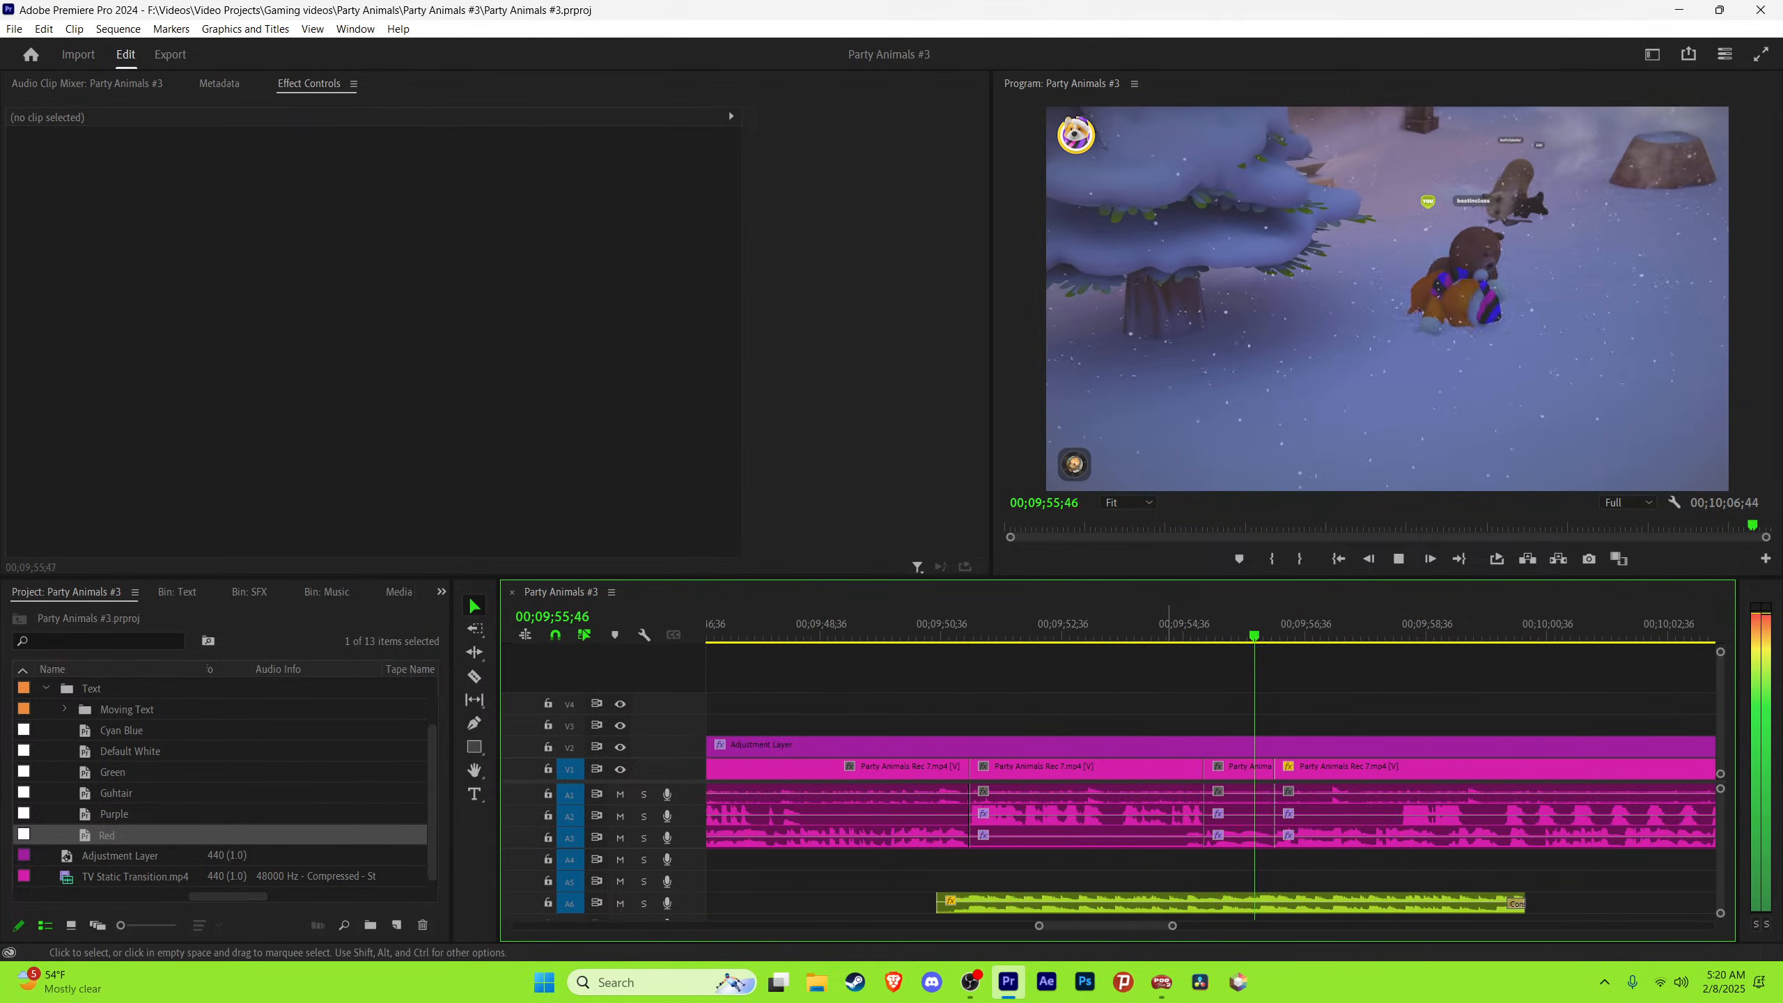
pyautogui.press('-')
pyautogui.press('-')
pyautogui.hotkey('ctrl', 's')
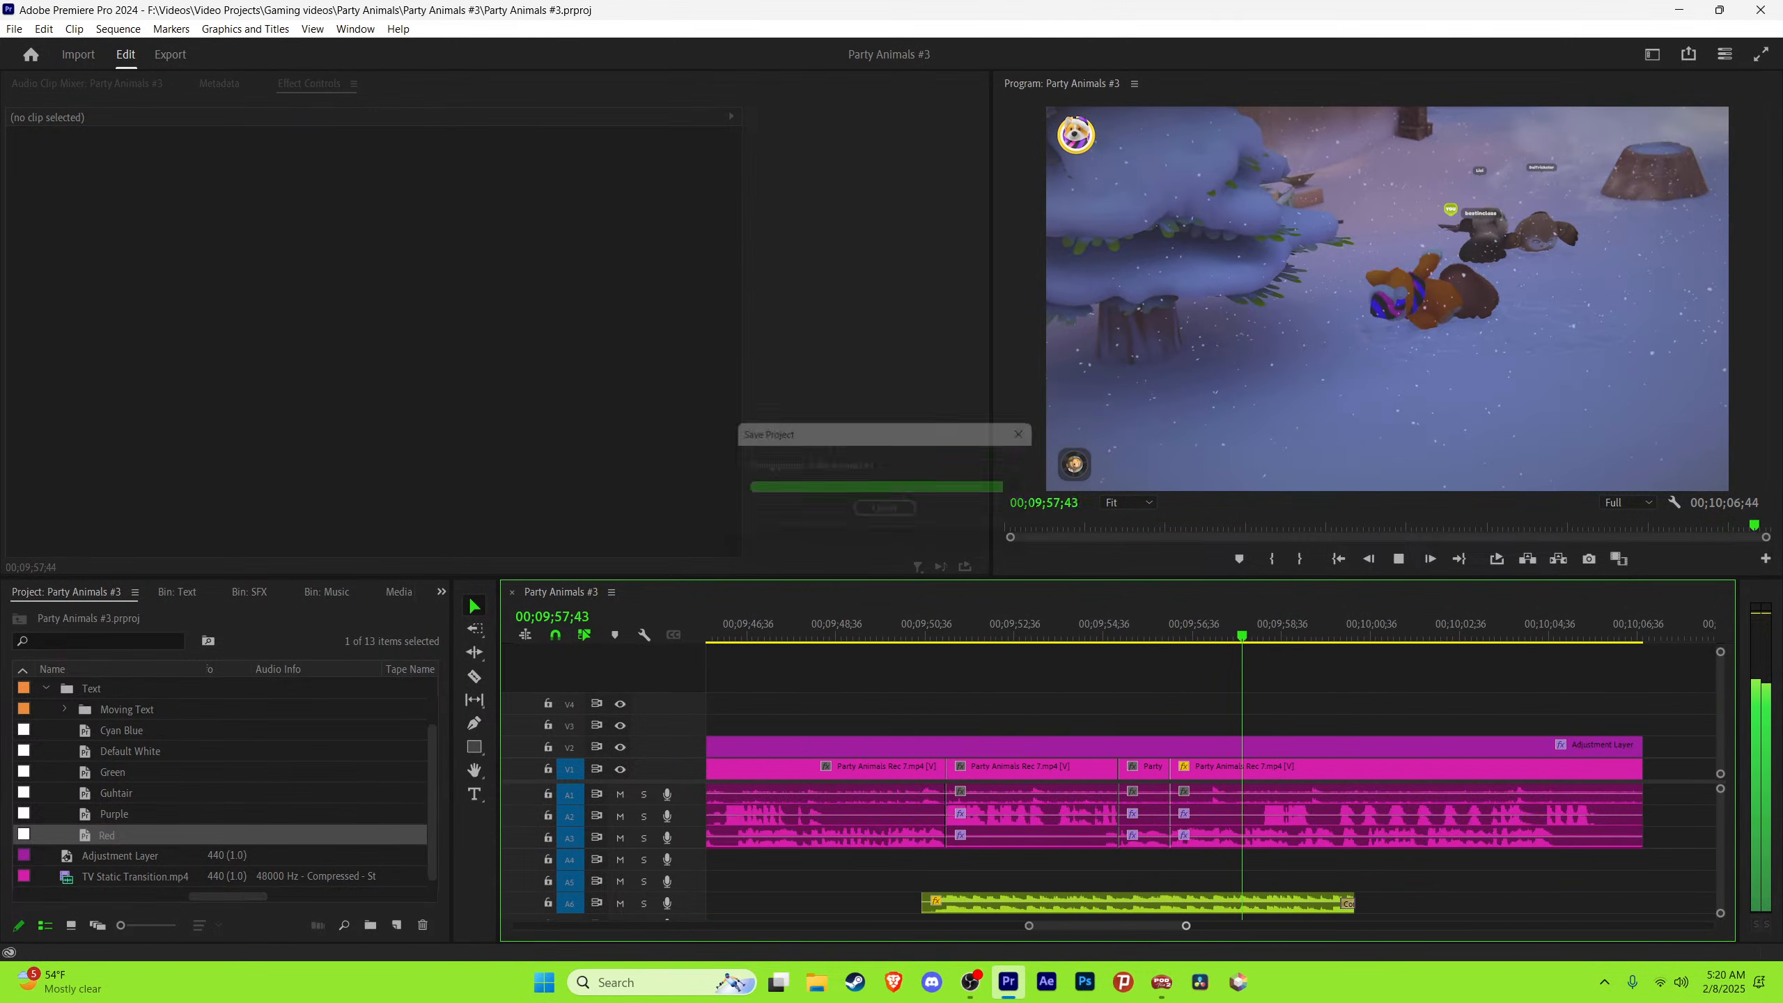
pyautogui.press('=')
pyautogui.press('=')
pyautogui.press('-')
pyautogui.press('=')
pyautogui.press('=')
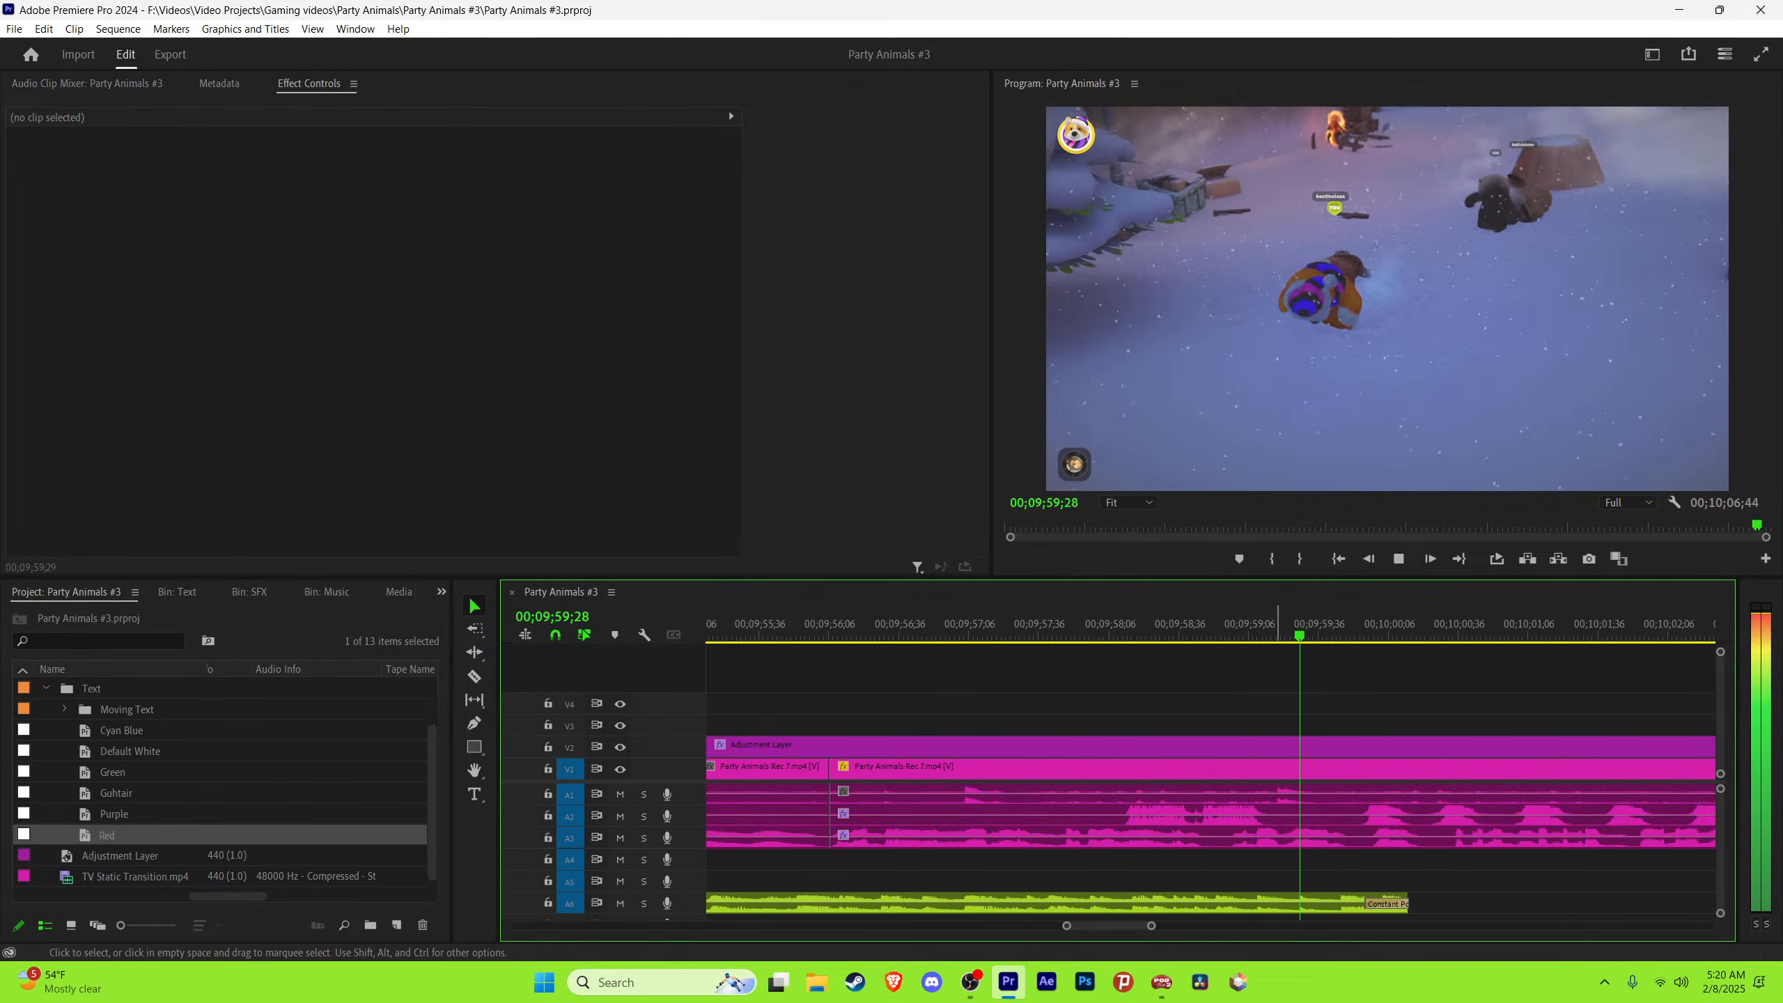
pyautogui.click(1367, 624)
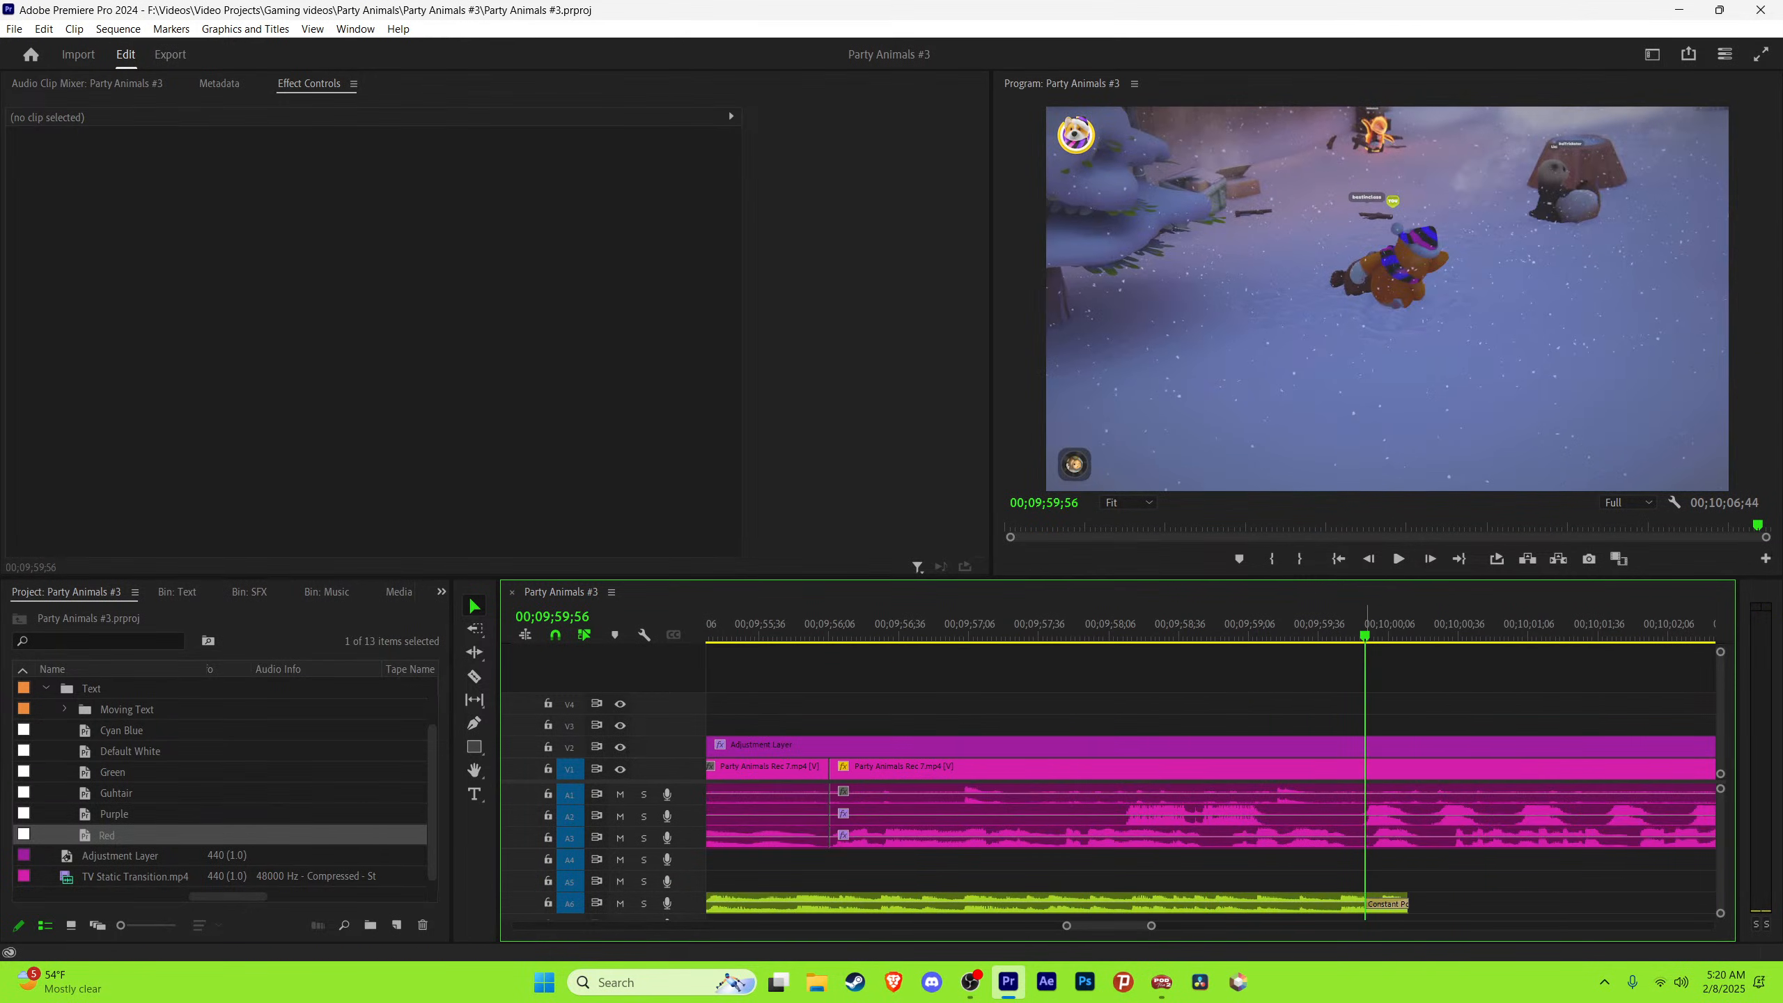
pyautogui.press('space')
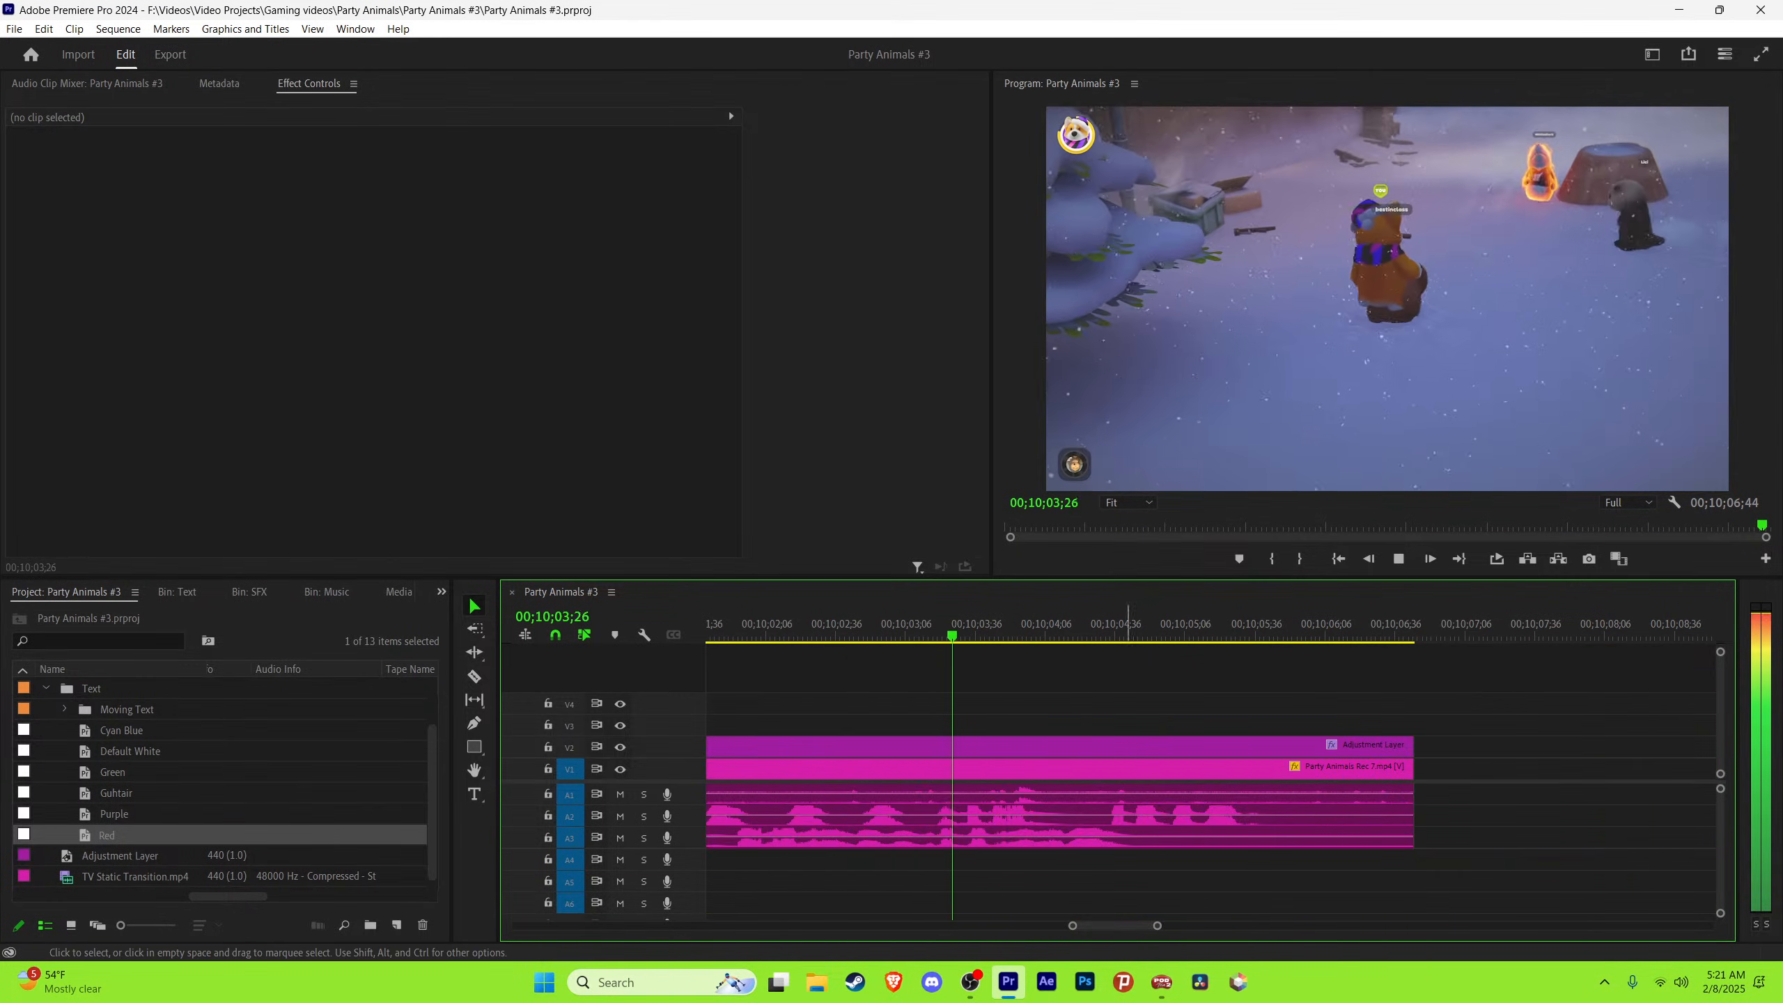
pyautogui.press('space')
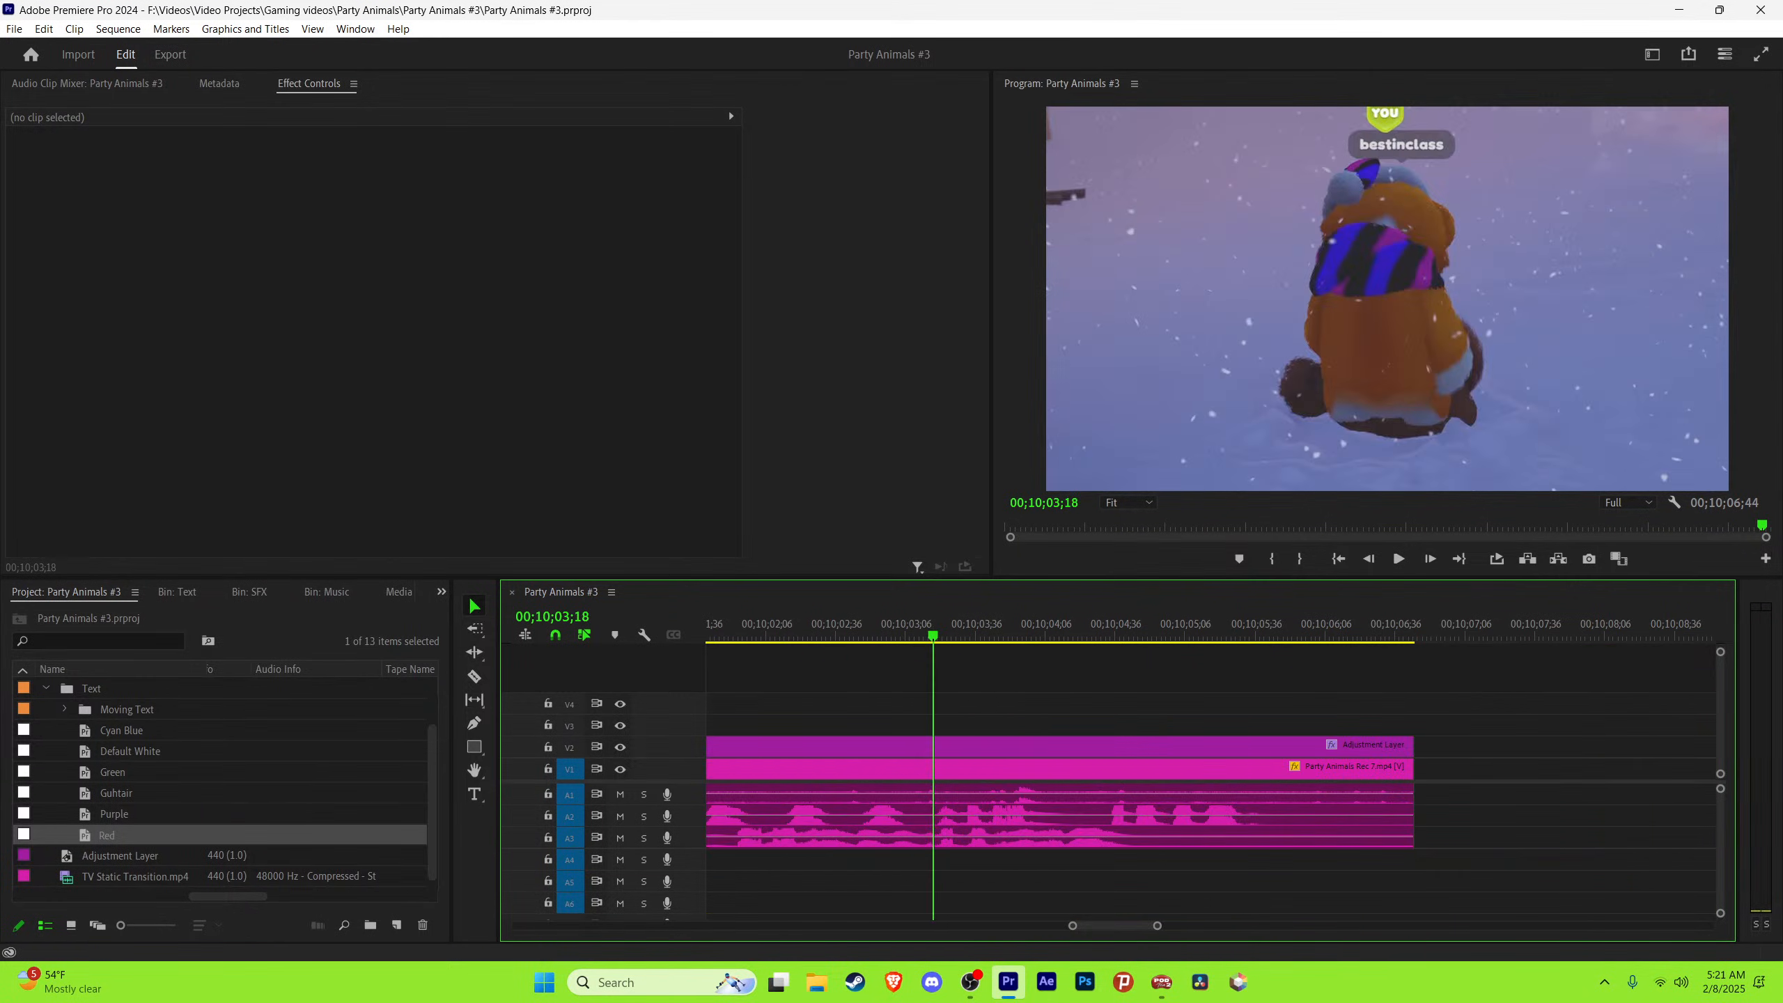
# Step: Paste the "Get it" caption onto track V3 at about 00;10;03;20 and change its text to "Stop"
pyautogui.hotkey('ctrl', 'v')
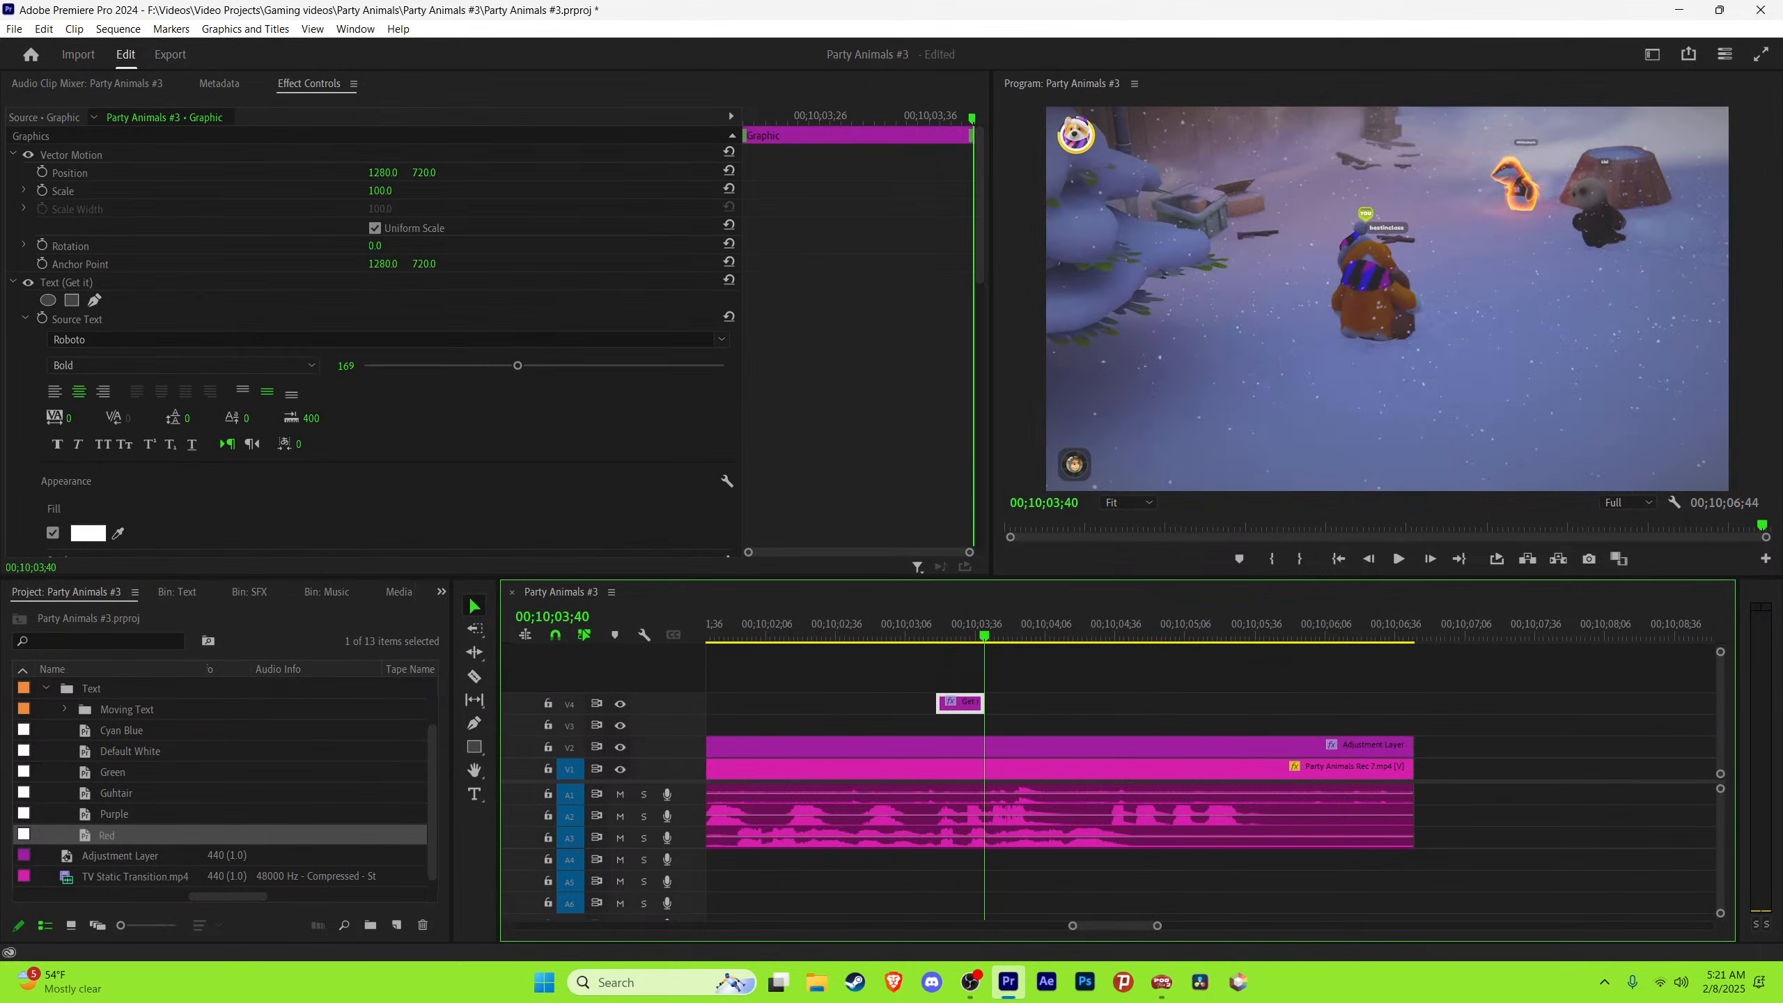
pyautogui.moveTo(959, 704); pyautogui.dragTo(957, 723)
pyautogui.click(954, 626)
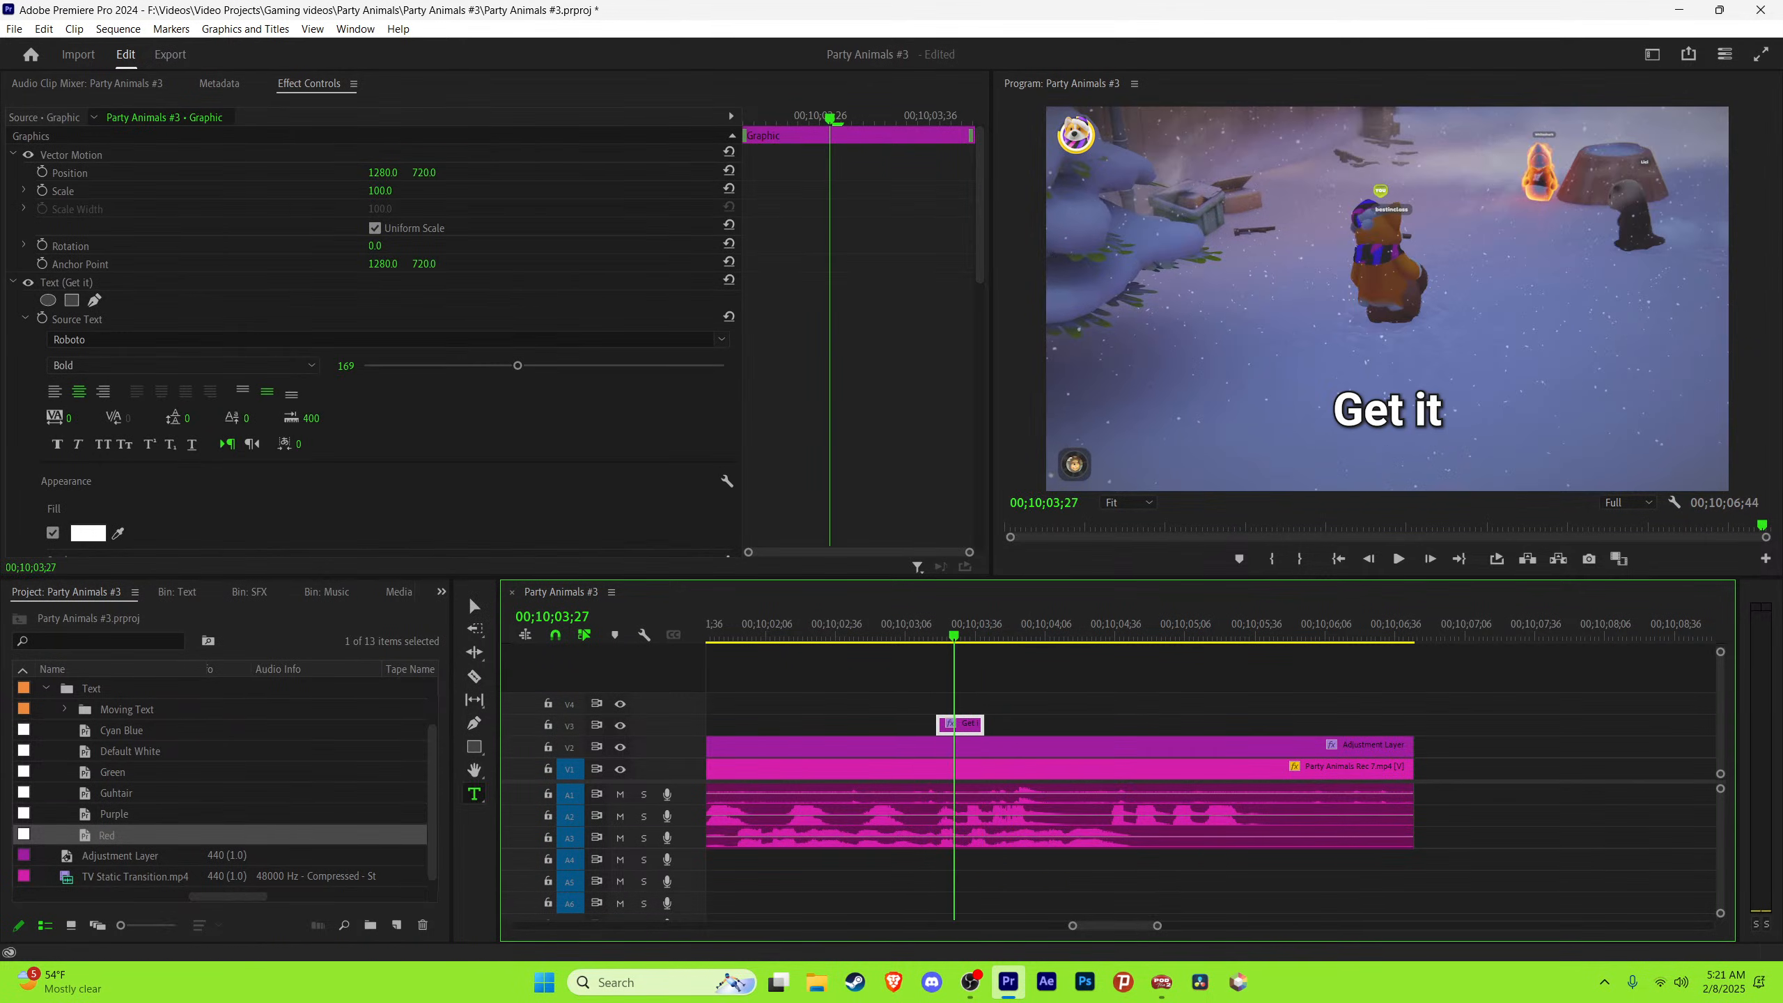
pyautogui.moveTo(1440, 411); pyautogui.dragTo(1334, 411)
pyautogui.write('Stop')
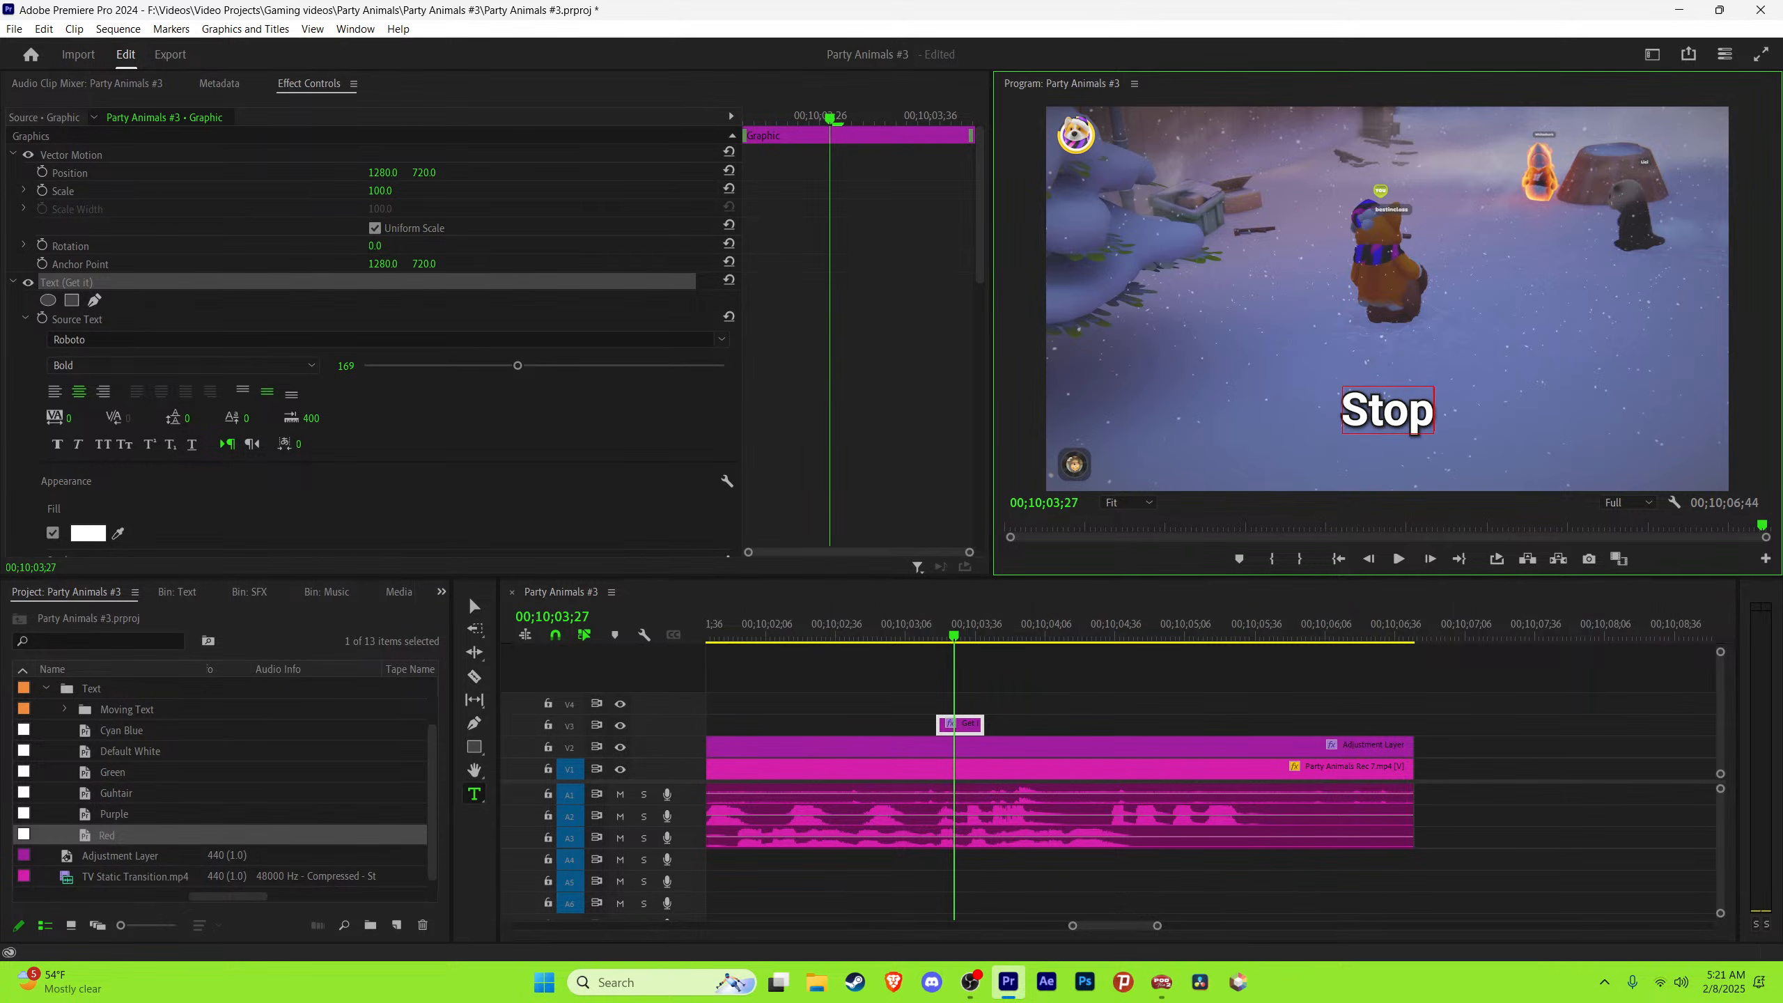
# Step: Apply the Red text style to the "Stop" caption
pyautogui.click(107, 836)
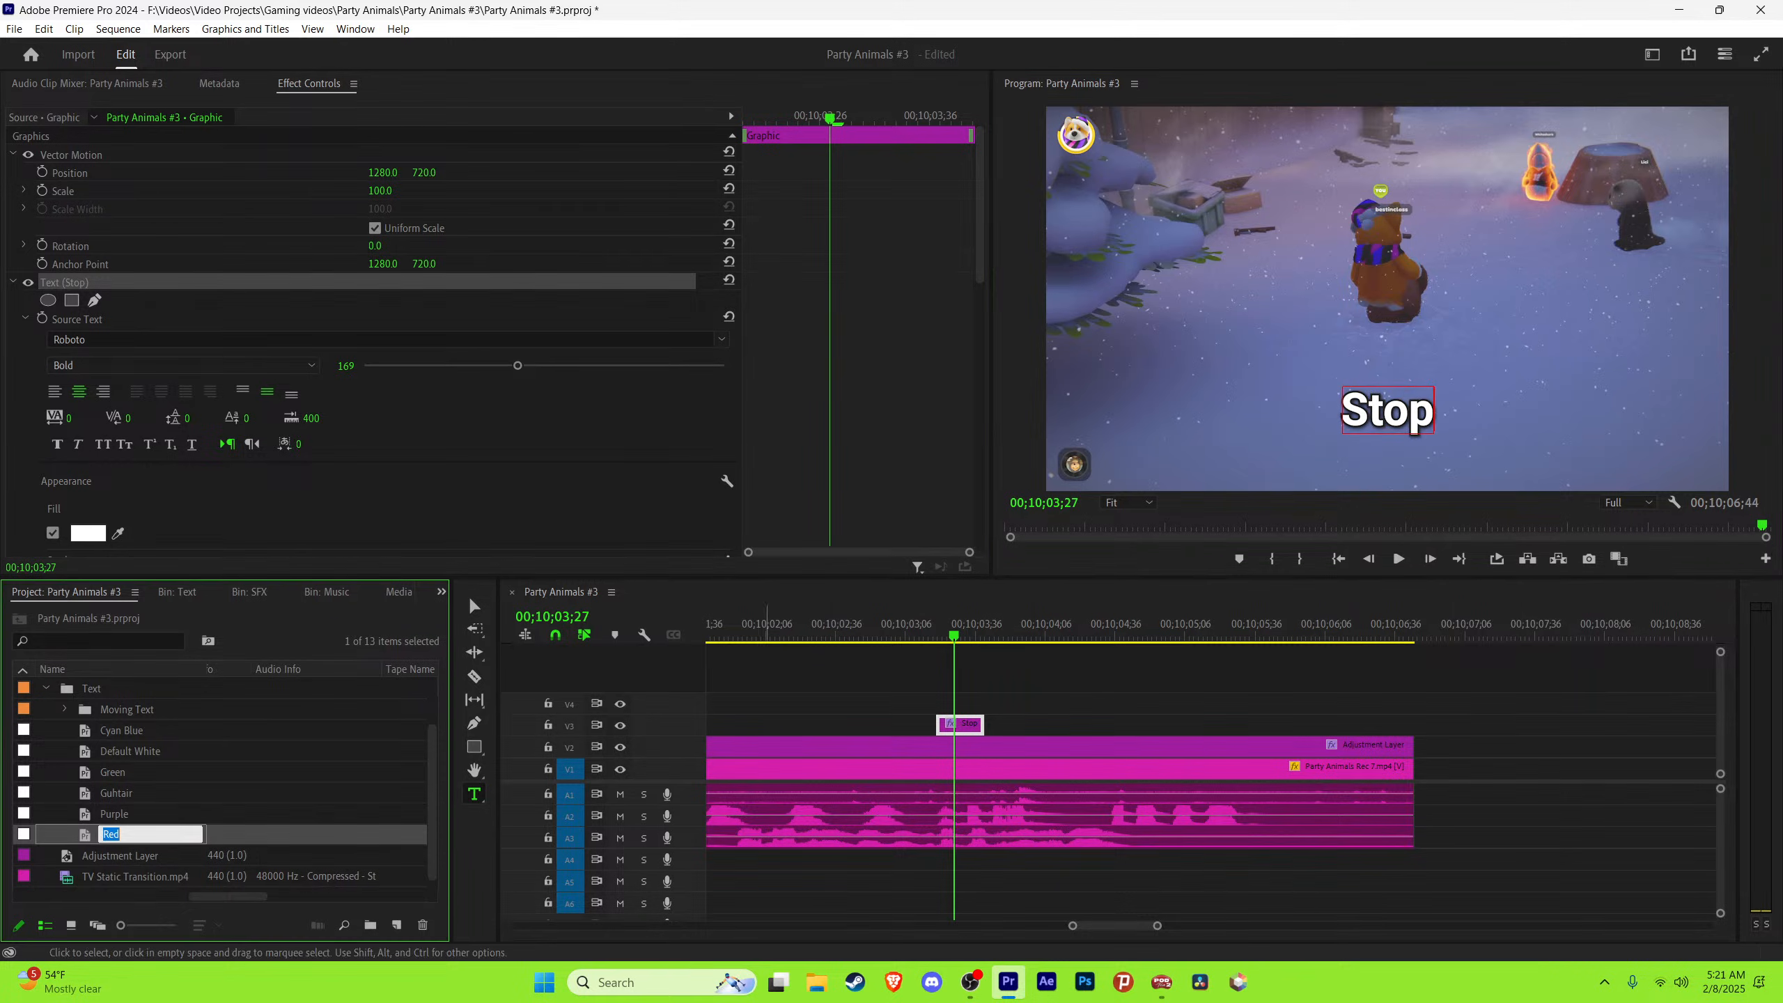
pyautogui.moveTo(85, 835); pyautogui.dragTo(961, 725)
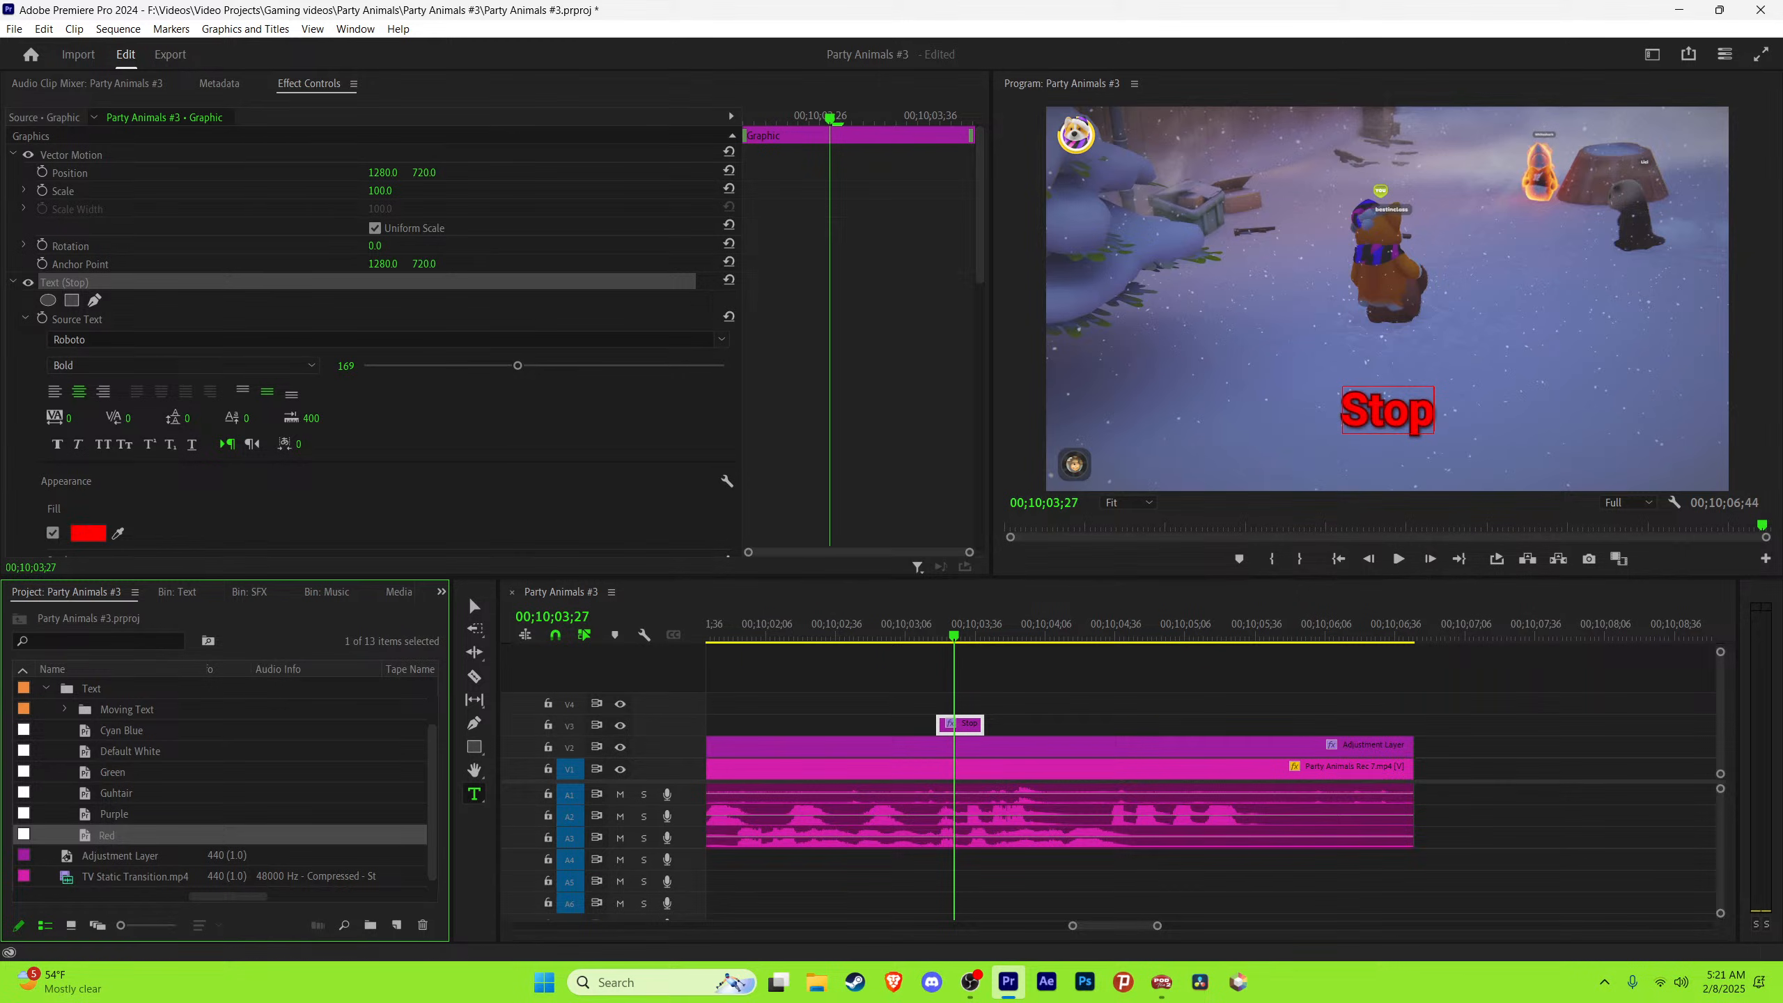
pyautogui.doubleClick(1388, 411)
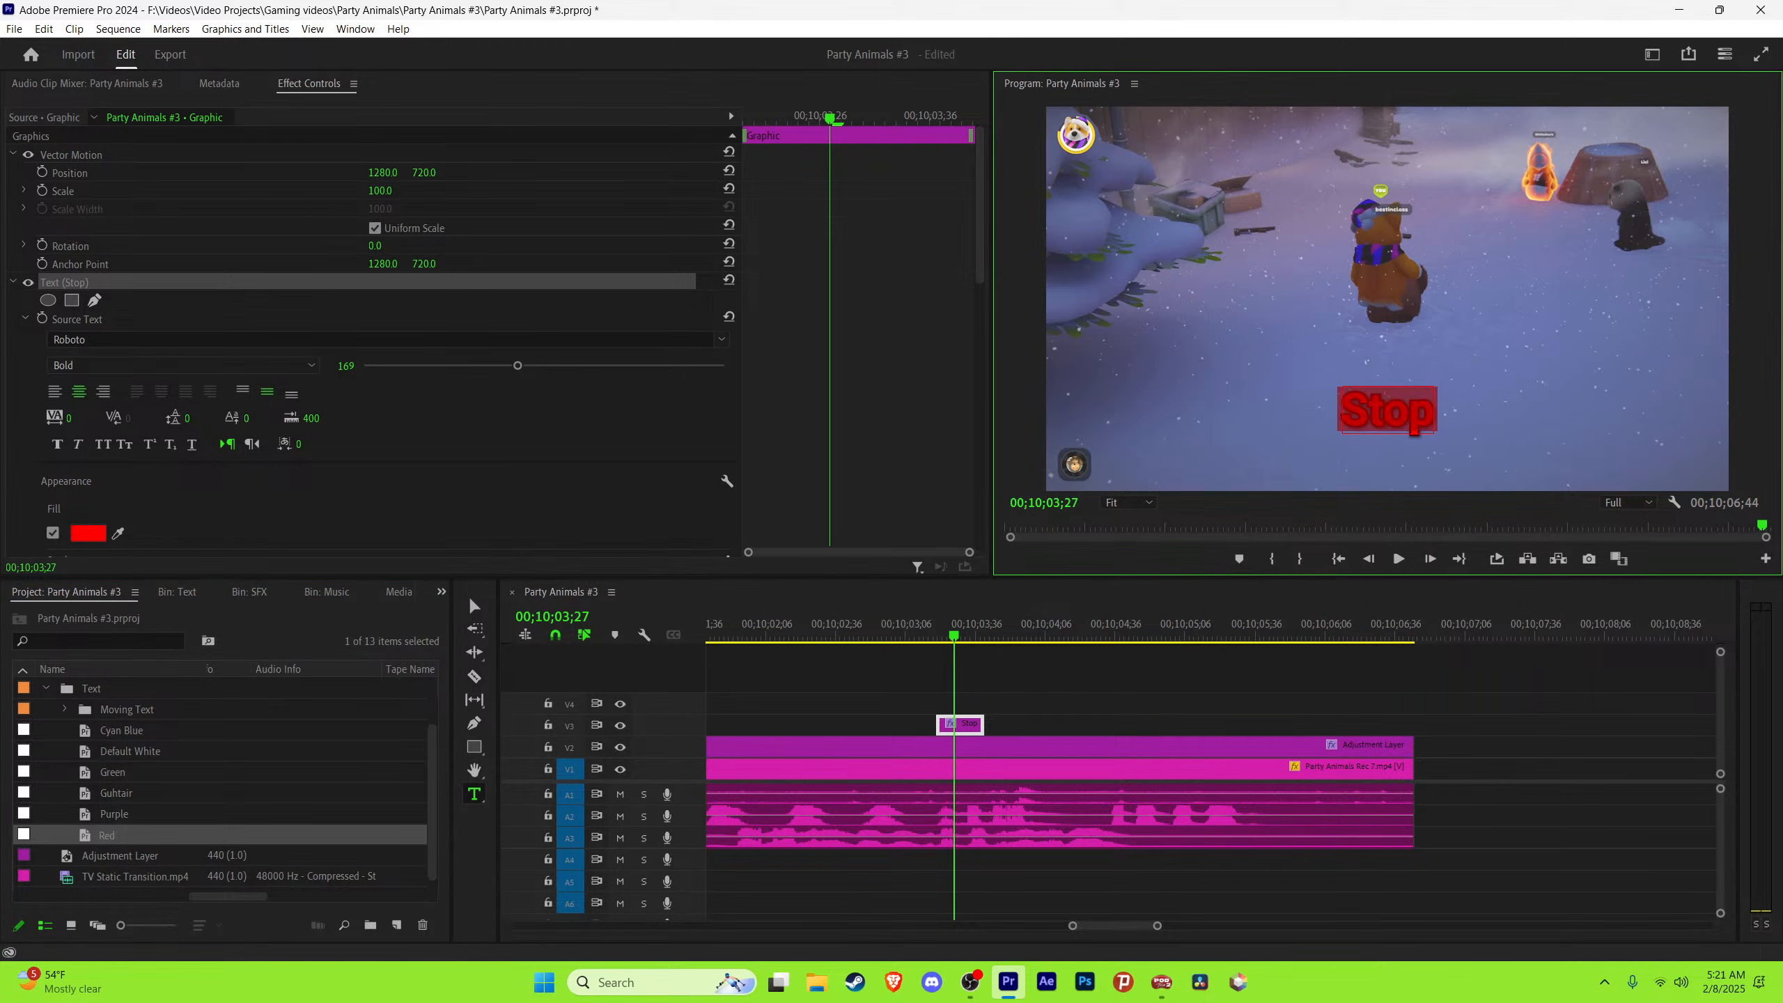
pyautogui.click(475, 606)
# Step: Step through the "Stop" caption to where the word ends and paste a copy over its tail at 00;10;03;33
pyautogui.moveTo(954, 636)
pyautogui.mouseDown()
pyautogui.moveTo(979, 635)
pyautogui.moveTo(962, 636)
pyautogui.mouseUp()
pyautogui.press('Right')
pyautogui.press('Right')
pyautogui.press('Right')
pyautogui.press('Left')
pyautogui.hotkey('shift', 'Right')
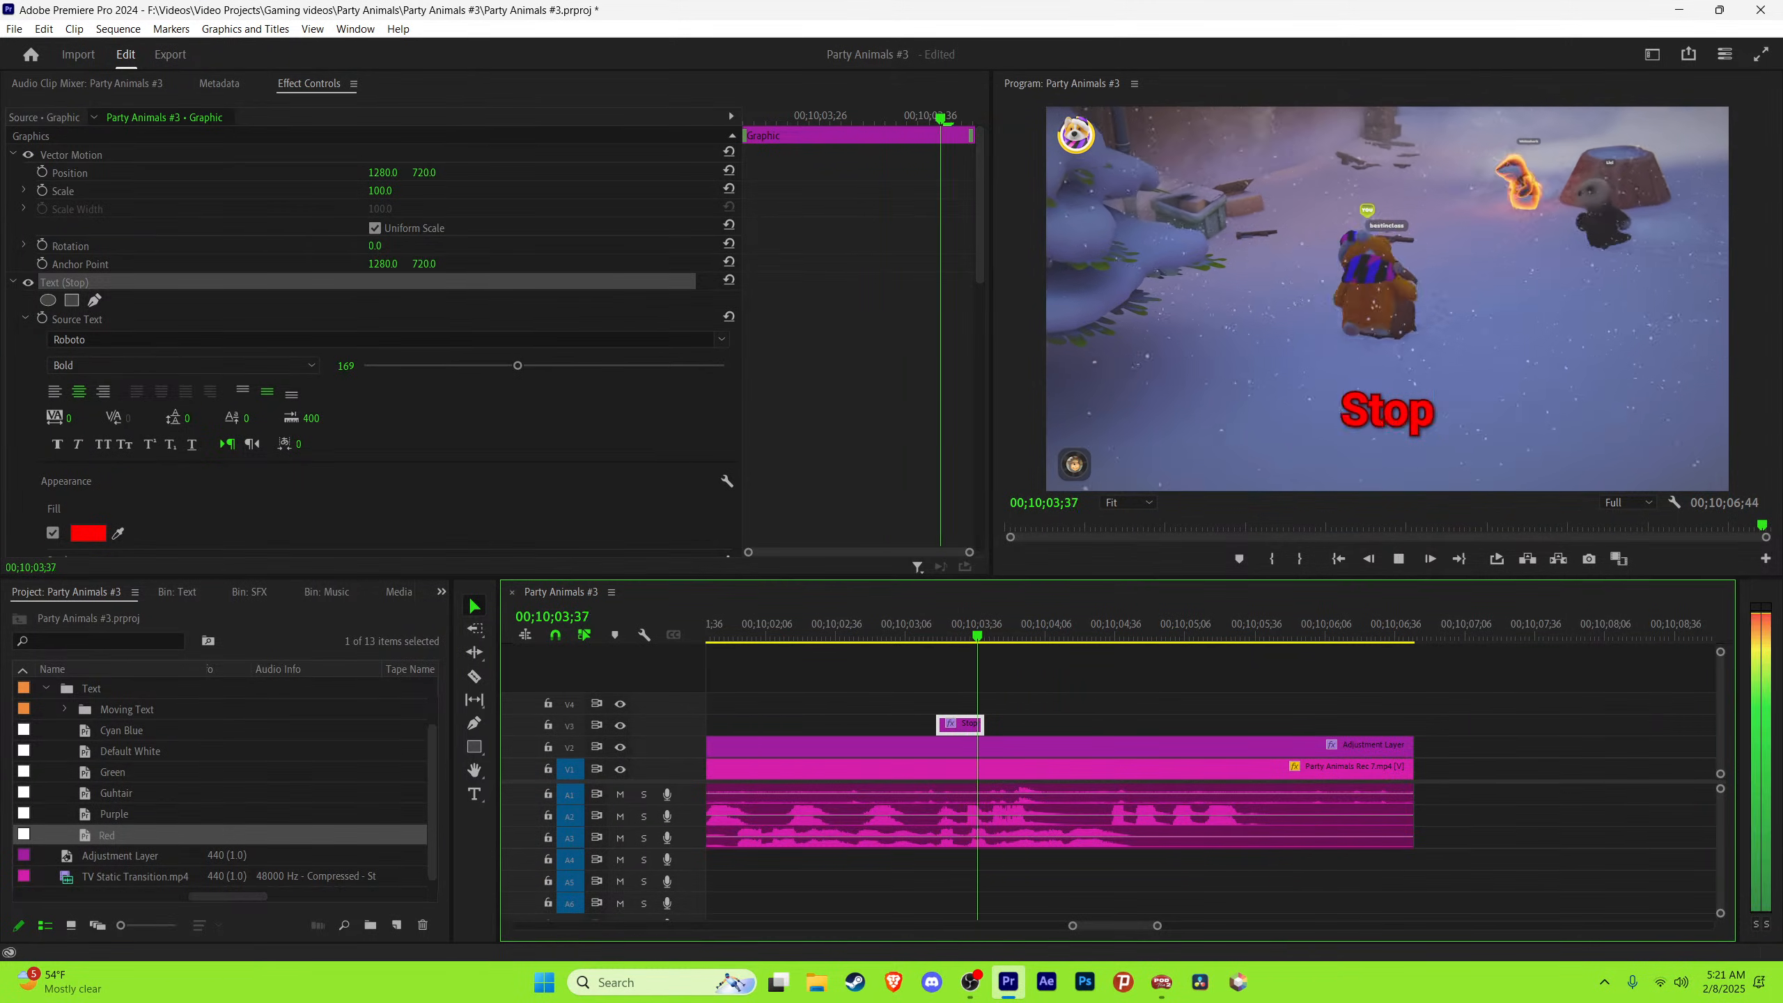
pyautogui.hotkey('shift', 'Left')
pyautogui.hotkey('shift', 'Right')
pyautogui.hotkey('shift', 'Left')
pyautogui.press('Right')
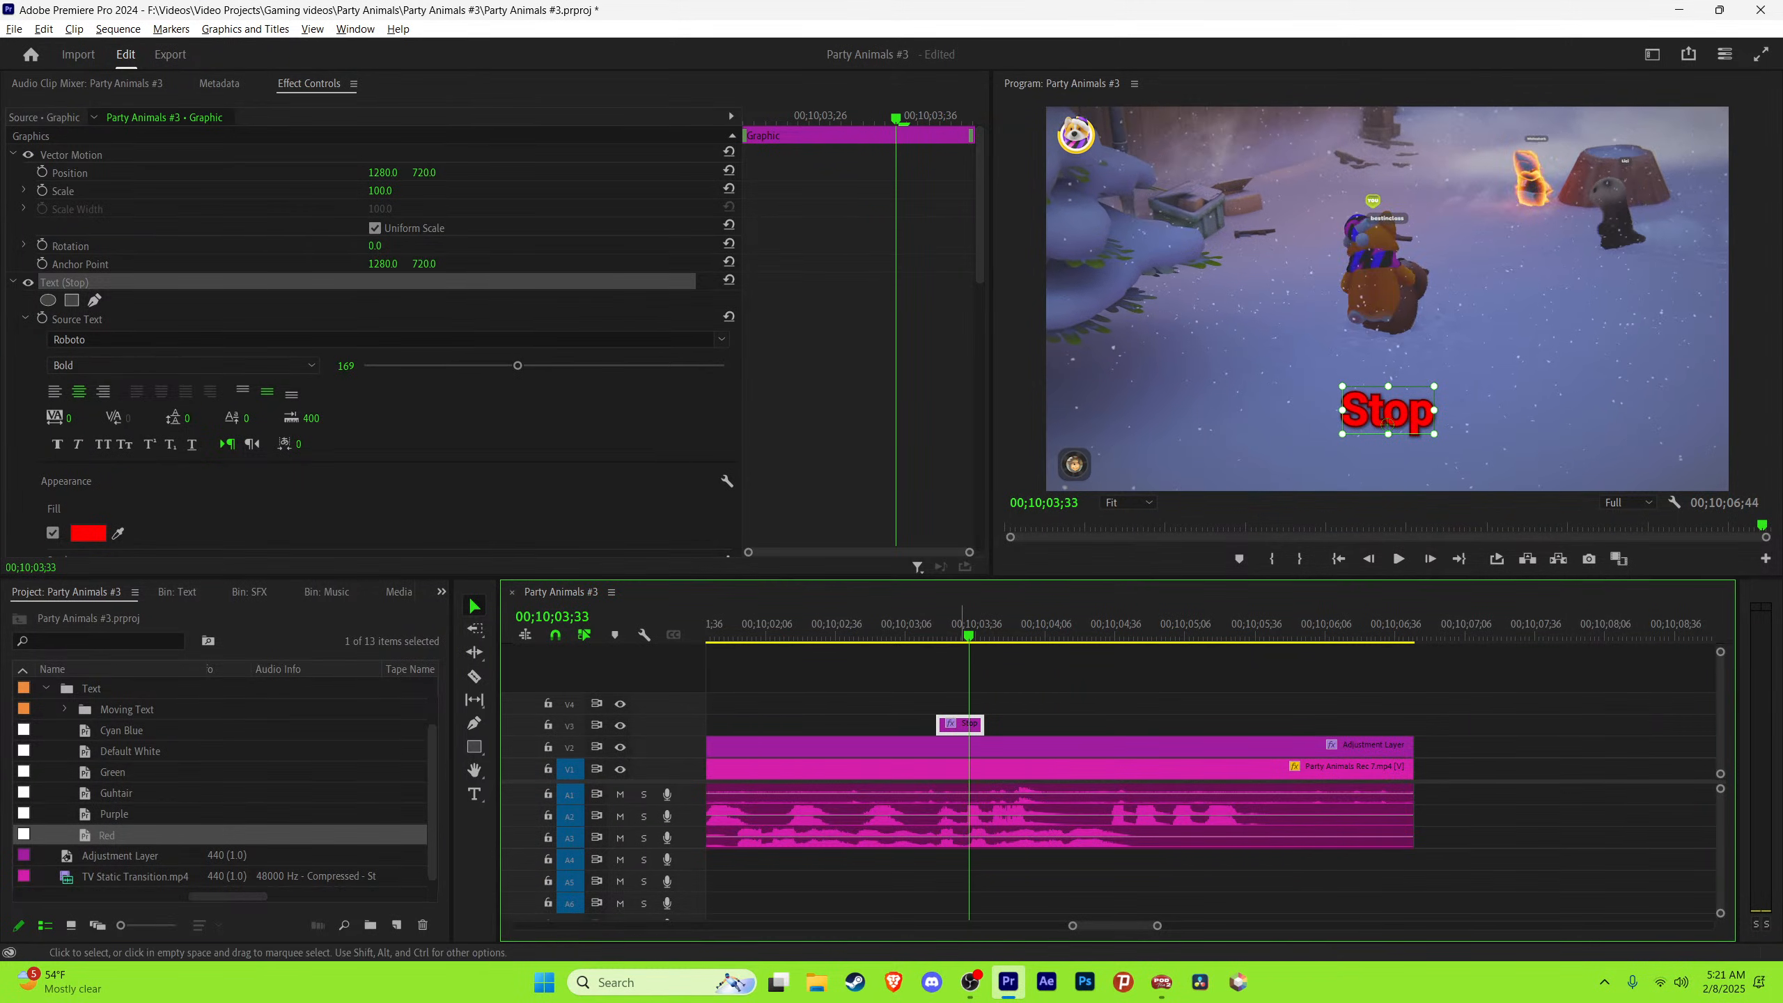
pyautogui.hotkey('ctrl', 'v')
# Step: Change the text of the copied "Stop" caption at 00;10;03;44 to "fucking me"
pyautogui.hotkey('shift', 'Right')
pyautogui.hotkey('shift', 'Right')
pyautogui.press('Right')
pyautogui.doubleClick(1387, 411)
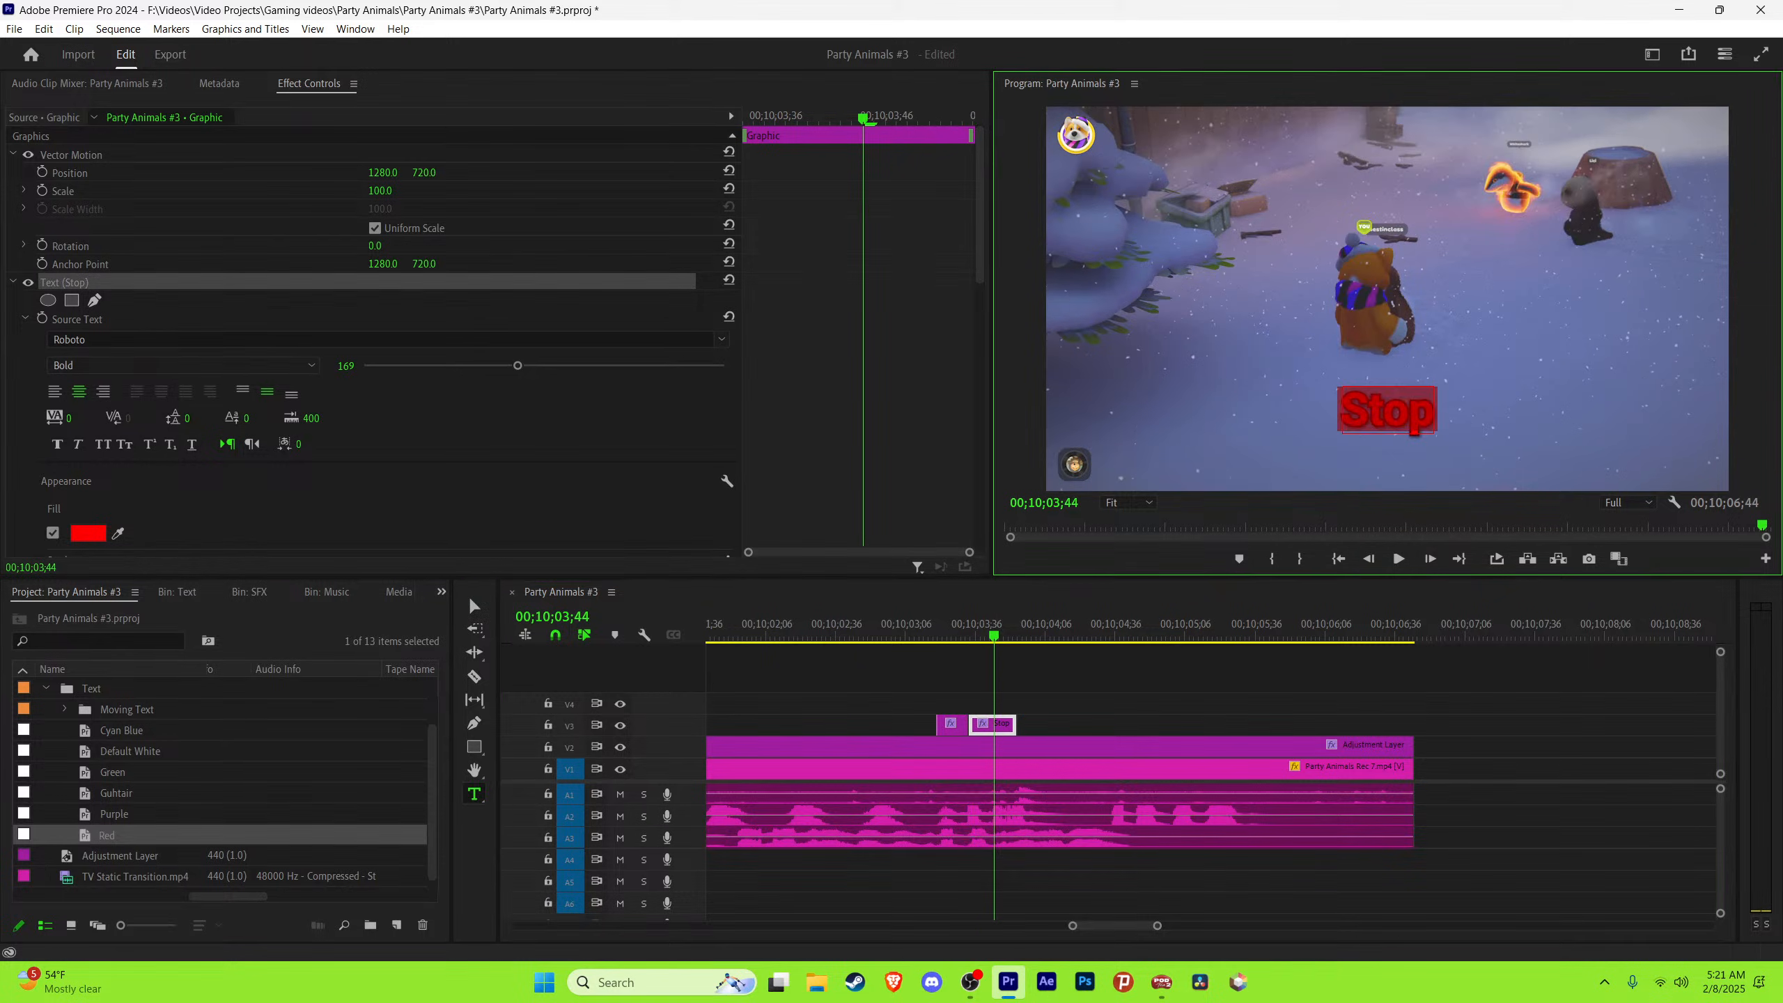
pyautogui.write('fucking')
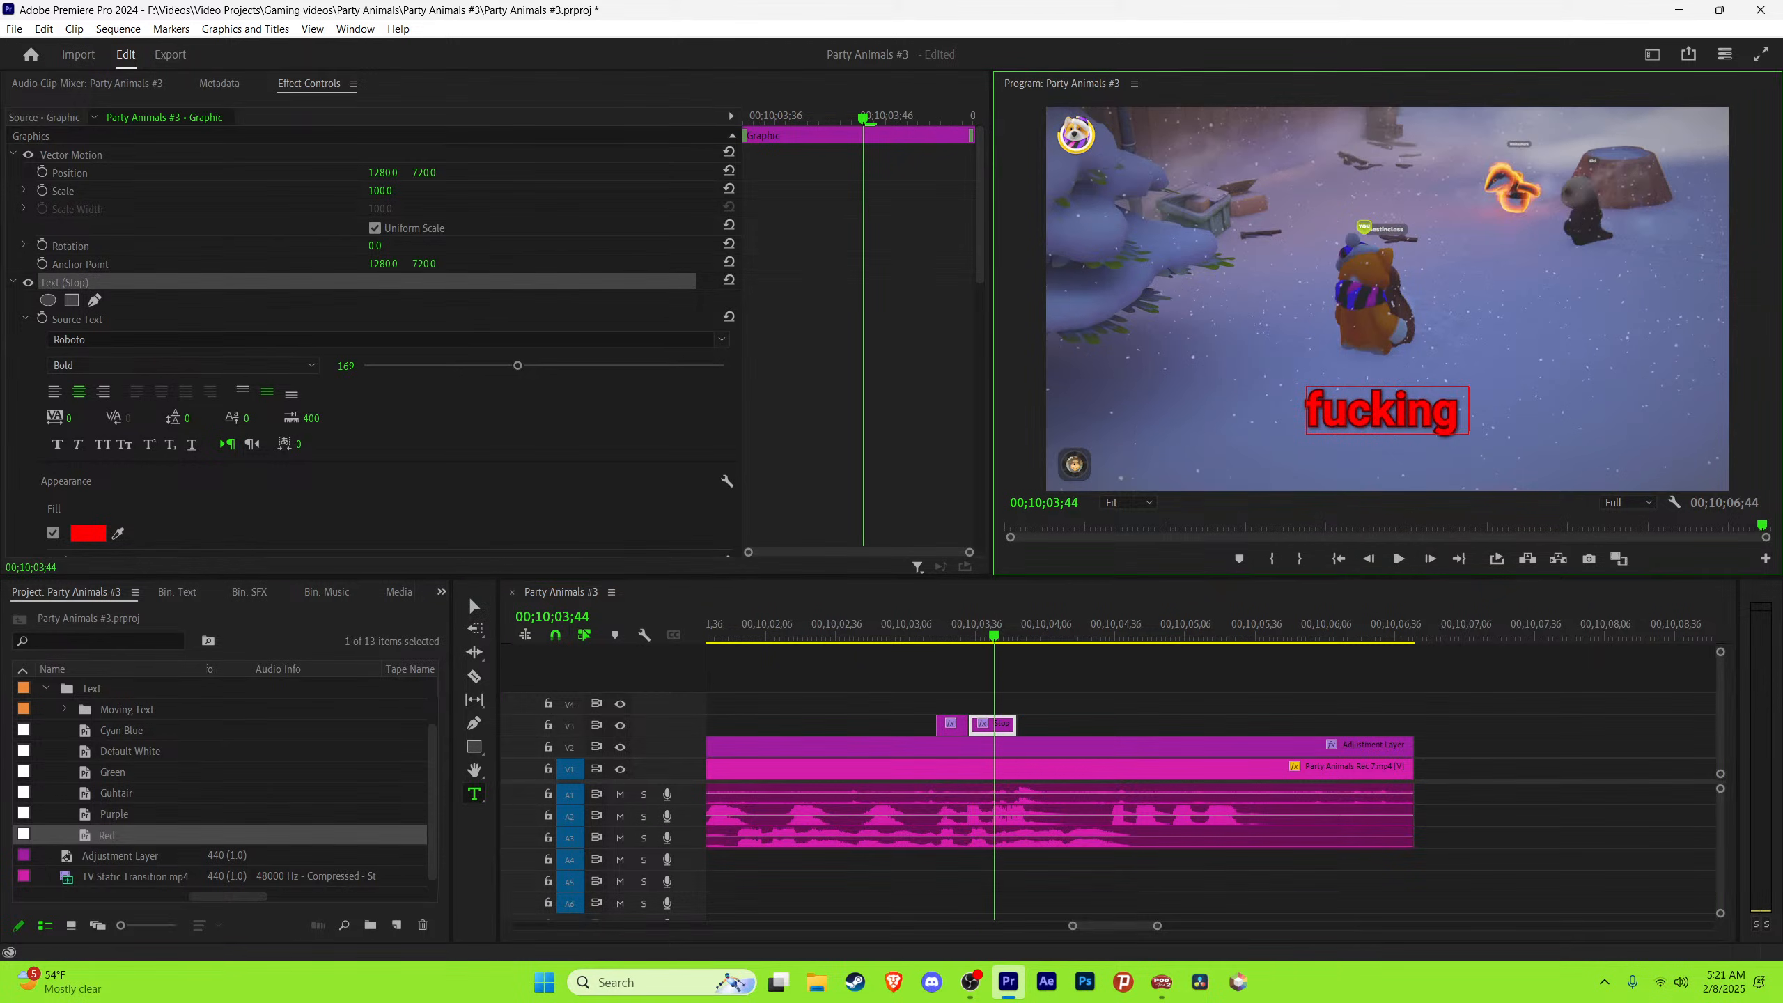
pyautogui.write(' me')
pyautogui.press('Escape')
pyautogui.click(1447, 674)
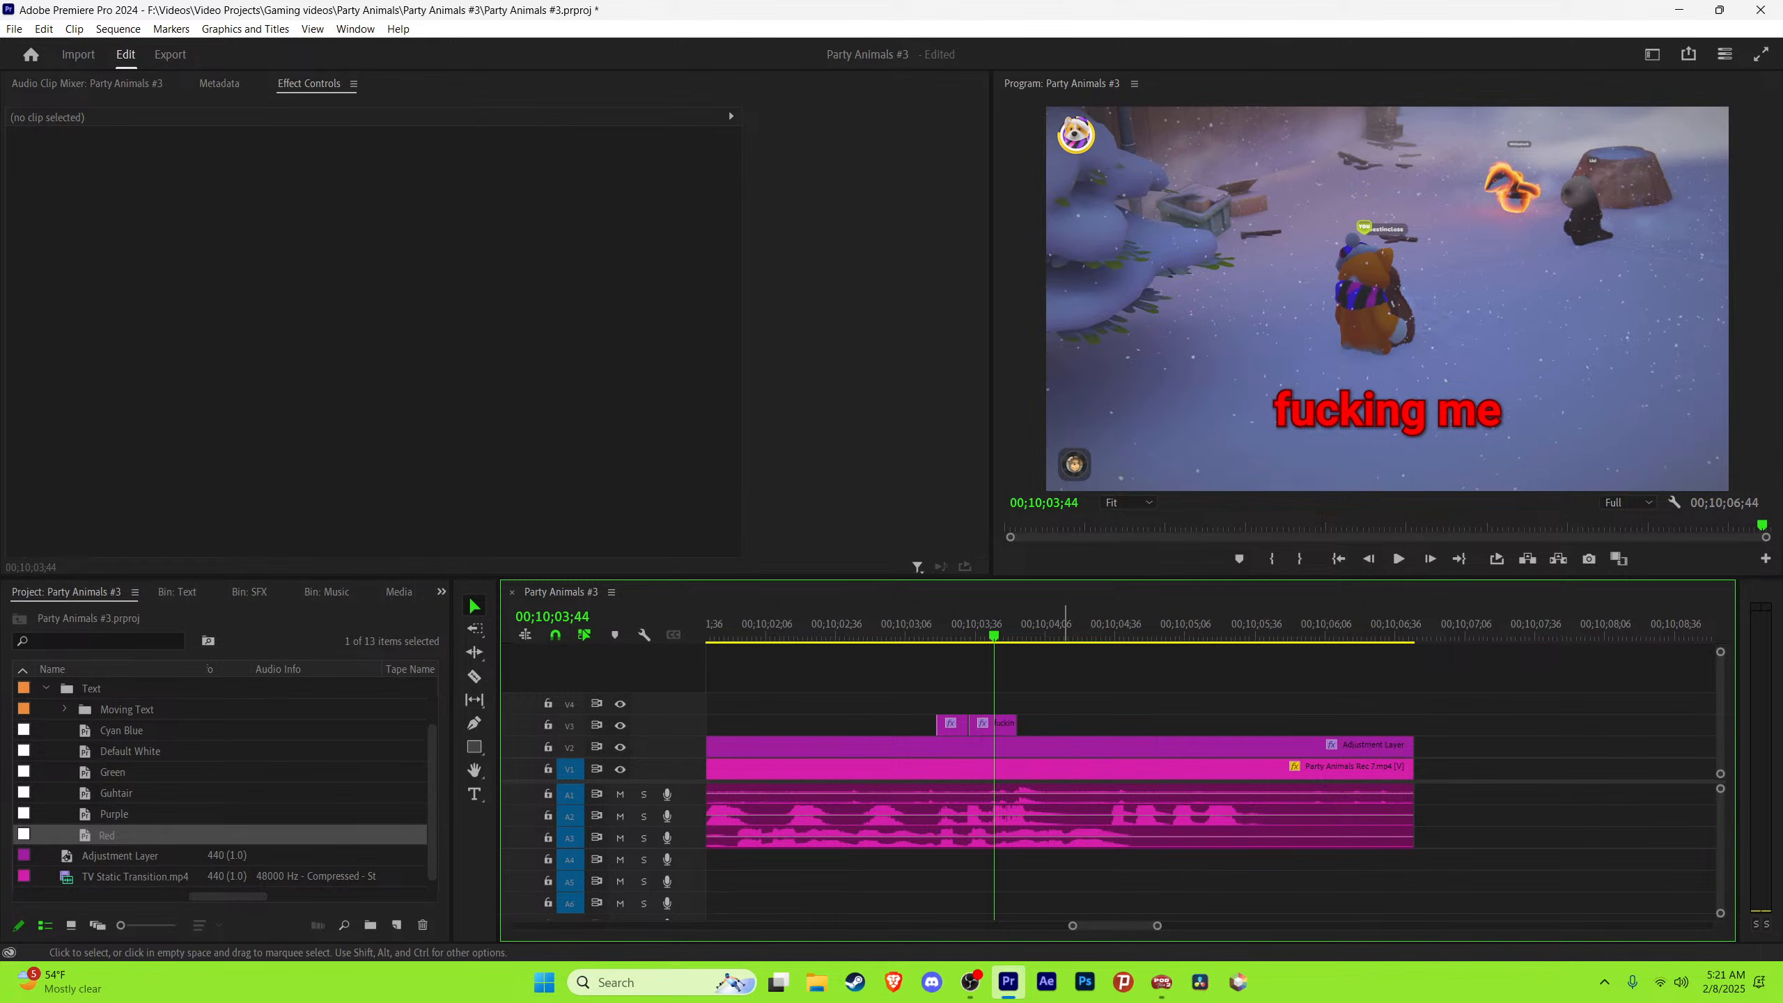
# Step: Find where the phrase ends, extend the "fucking me" caption to about 00;10;04;00 and place a copy of it directly after
pyautogui.hotkey('shift', 'Right')
pyautogui.hotkey('shift', 'Right')
pyautogui.hotkey('shift', 'Right')
pyautogui.press('Right')
pyautogui.press('Right')
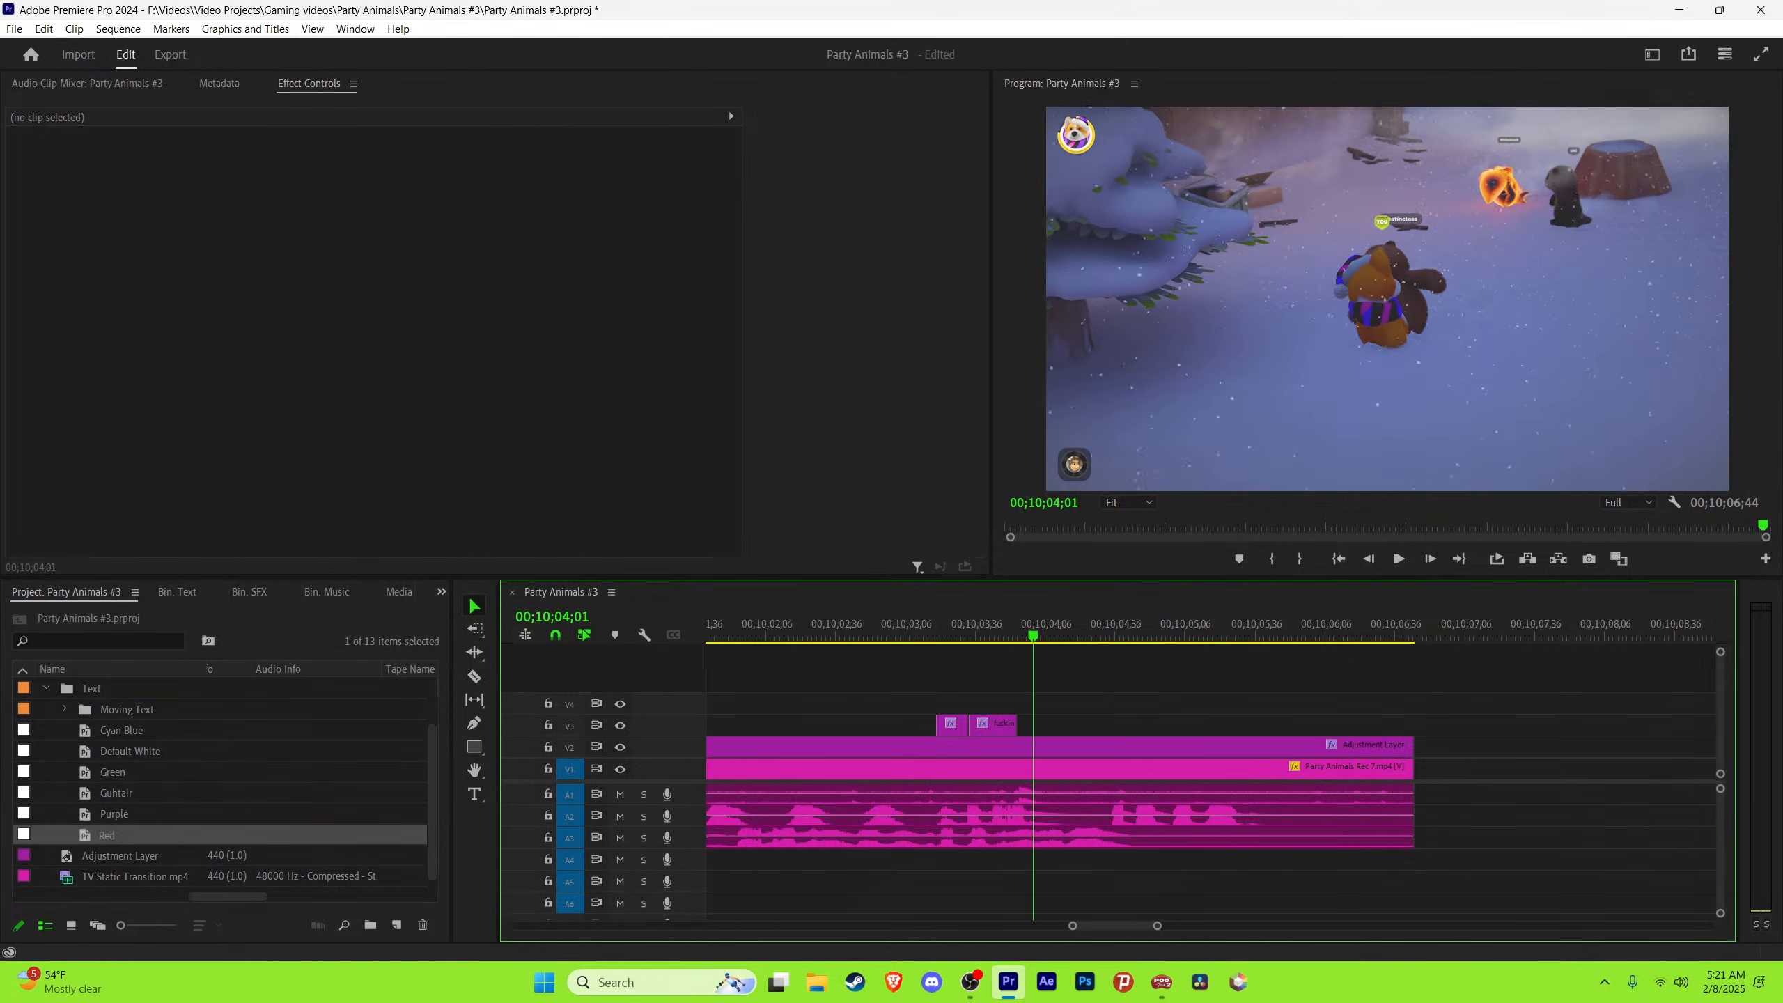
pyautogui.press('Right')
pyautogui.press('Right')
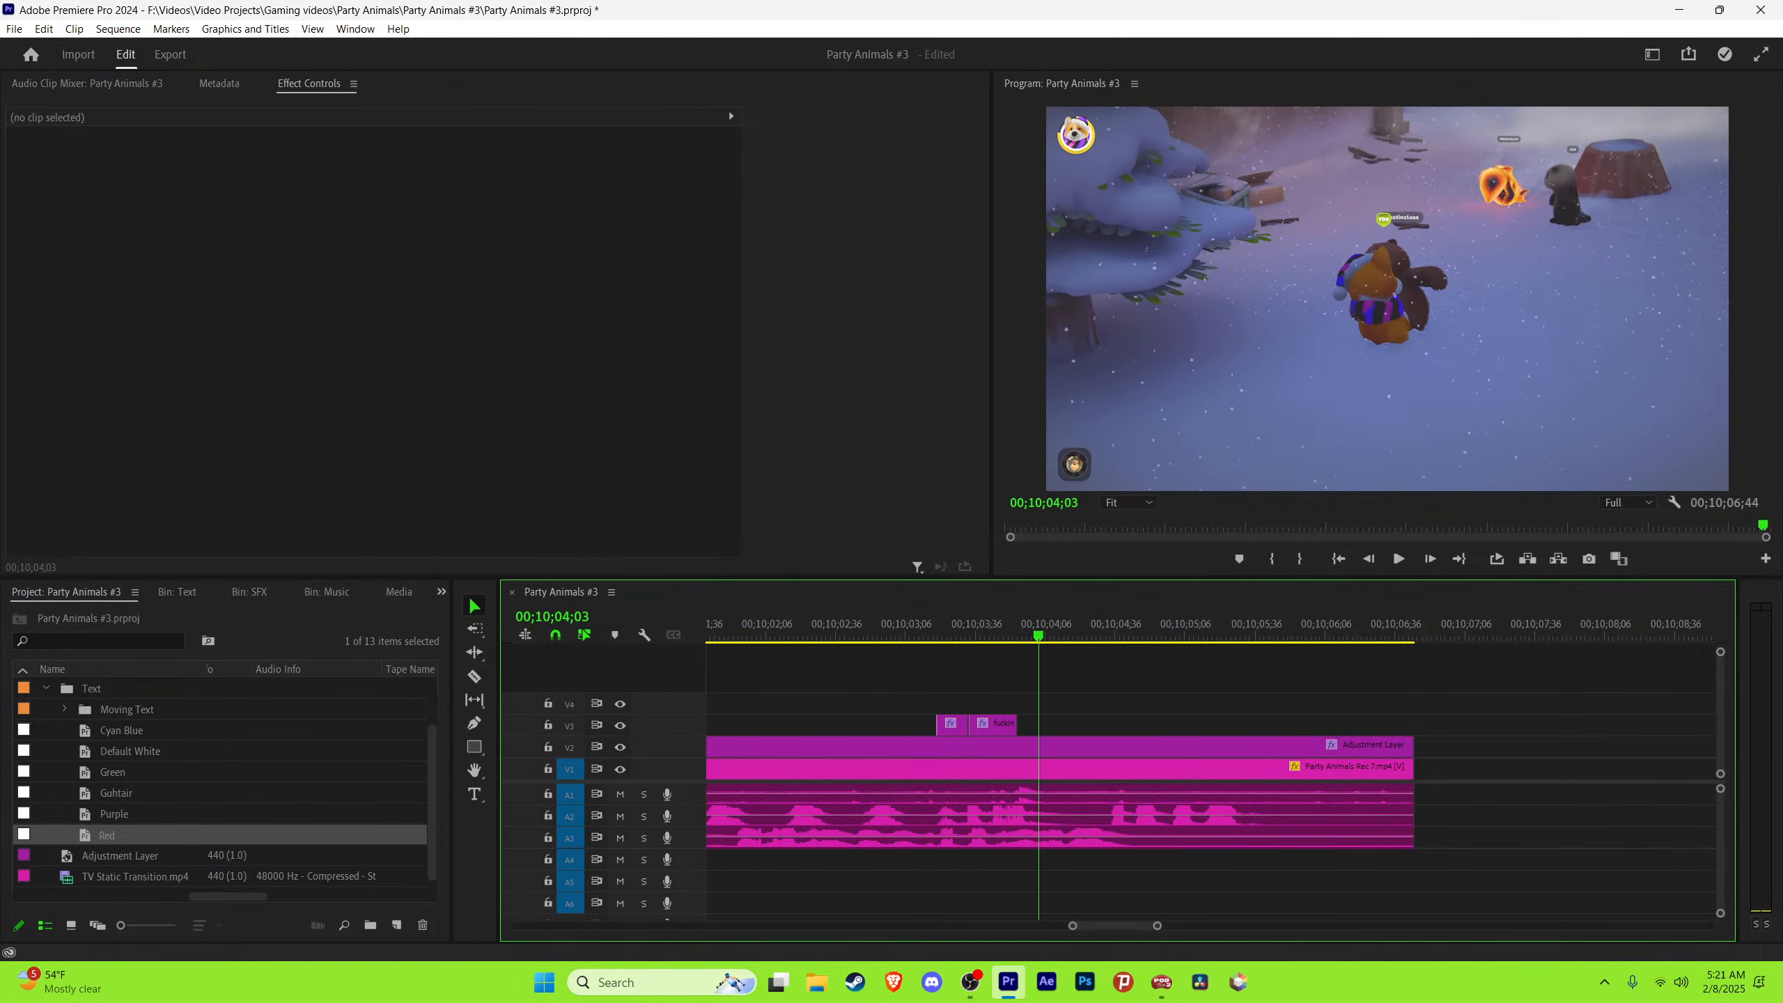
pyautogui.press('Left')
pyautogui.press('Left')
pyautogui.press('Left')
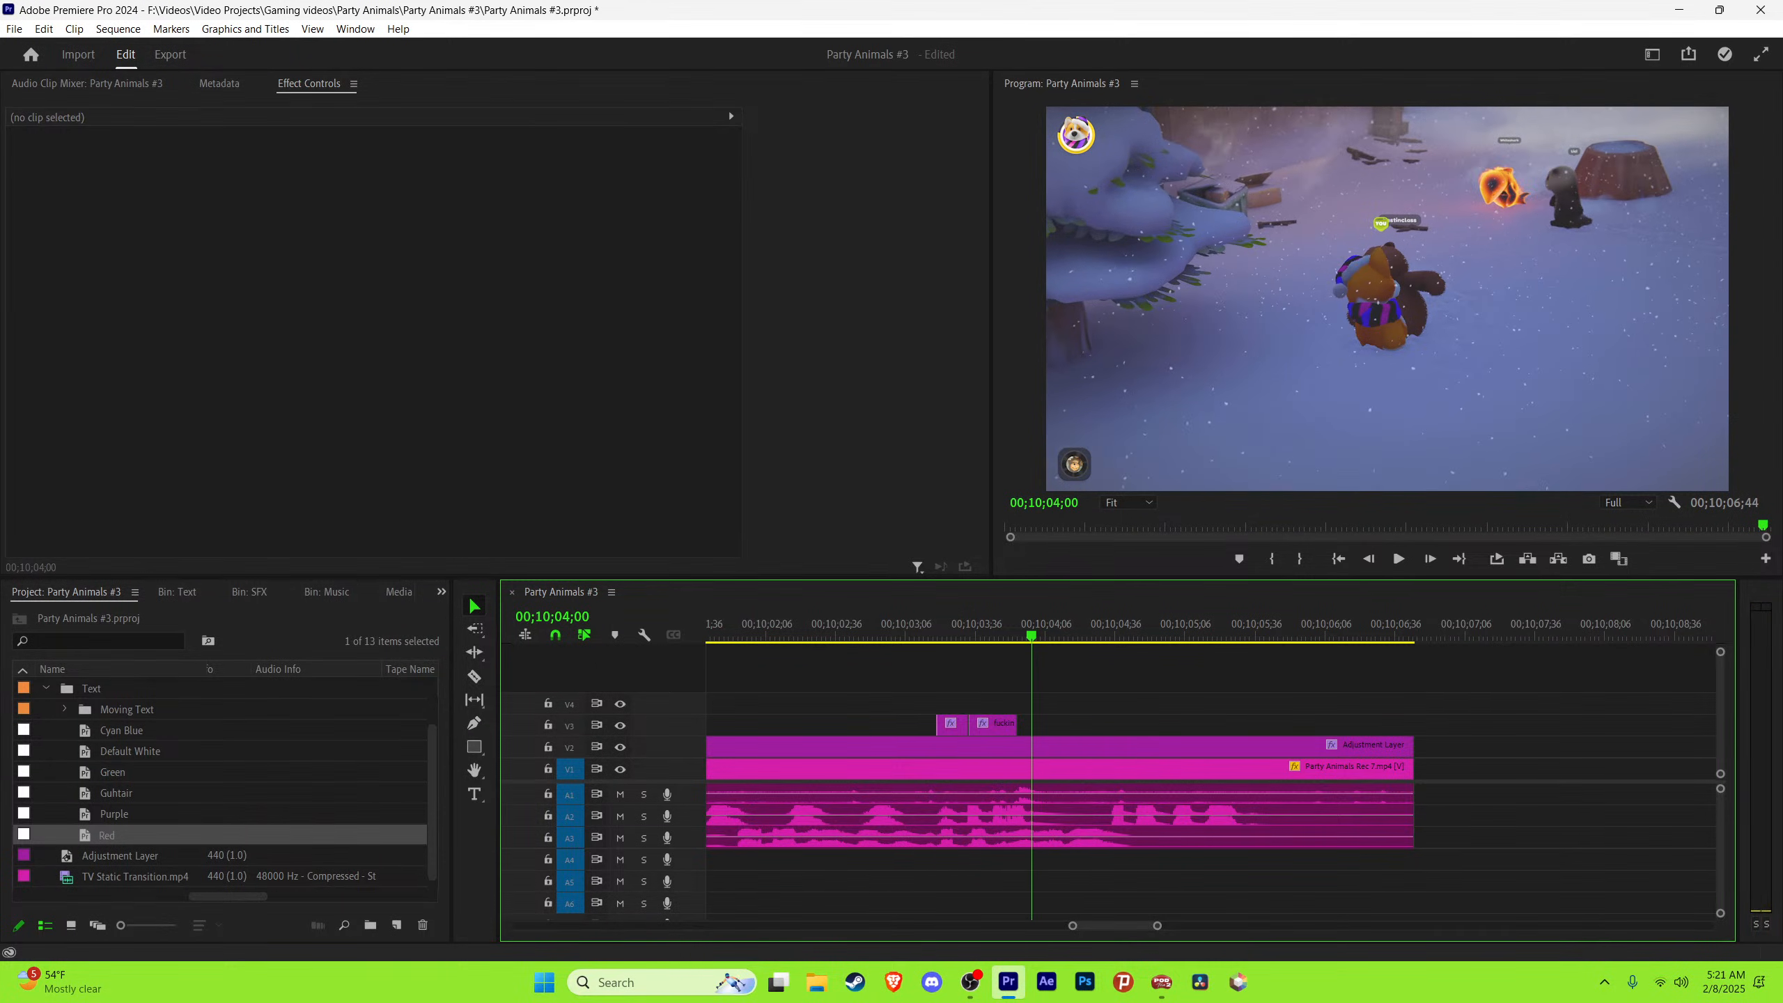
pyautogui.press('Left')
pyautogui.moveTo(1007, 726); pyautogui.dragTo(1068, 725)
# Step: Listen on to 00;10;04;11 and change the copied caption's text to "in the snow"
pyautogui.press('space')
pyautogui.press('space')
pyautogui.press('t')
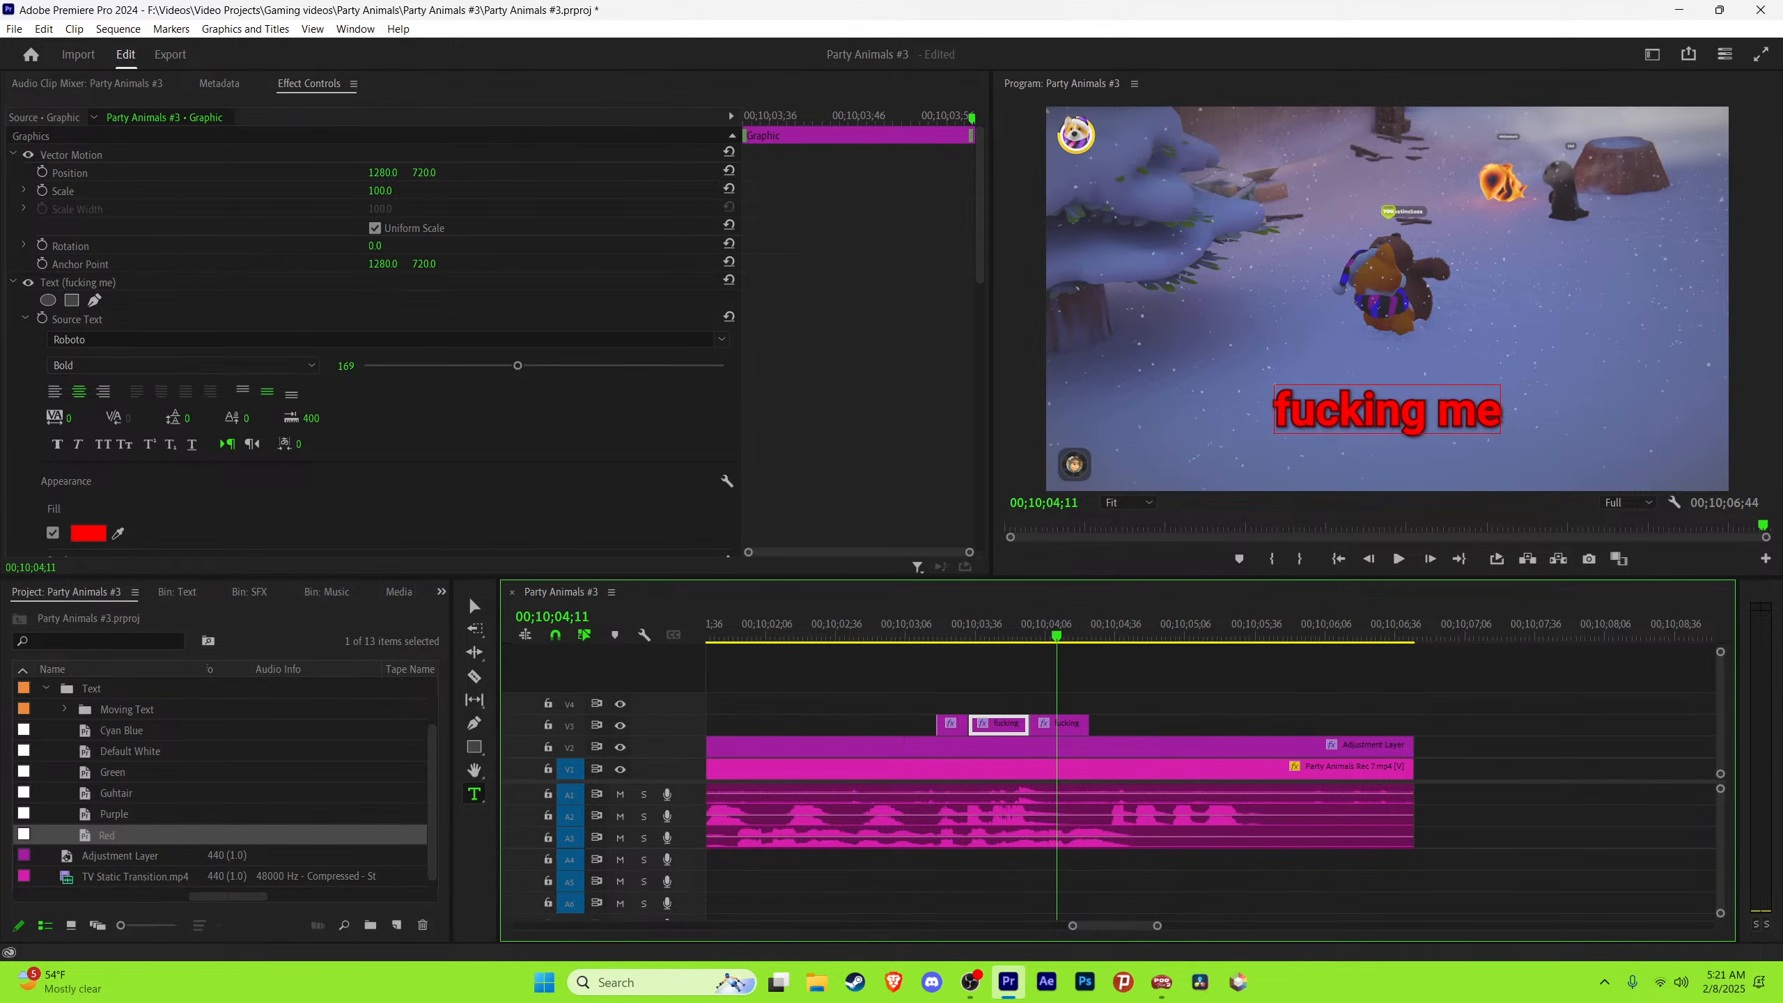
pyautogui.click(1387, 411)
pyautogui.hotkey('ctrl', 'a')
pyautogui.write('in the snow')
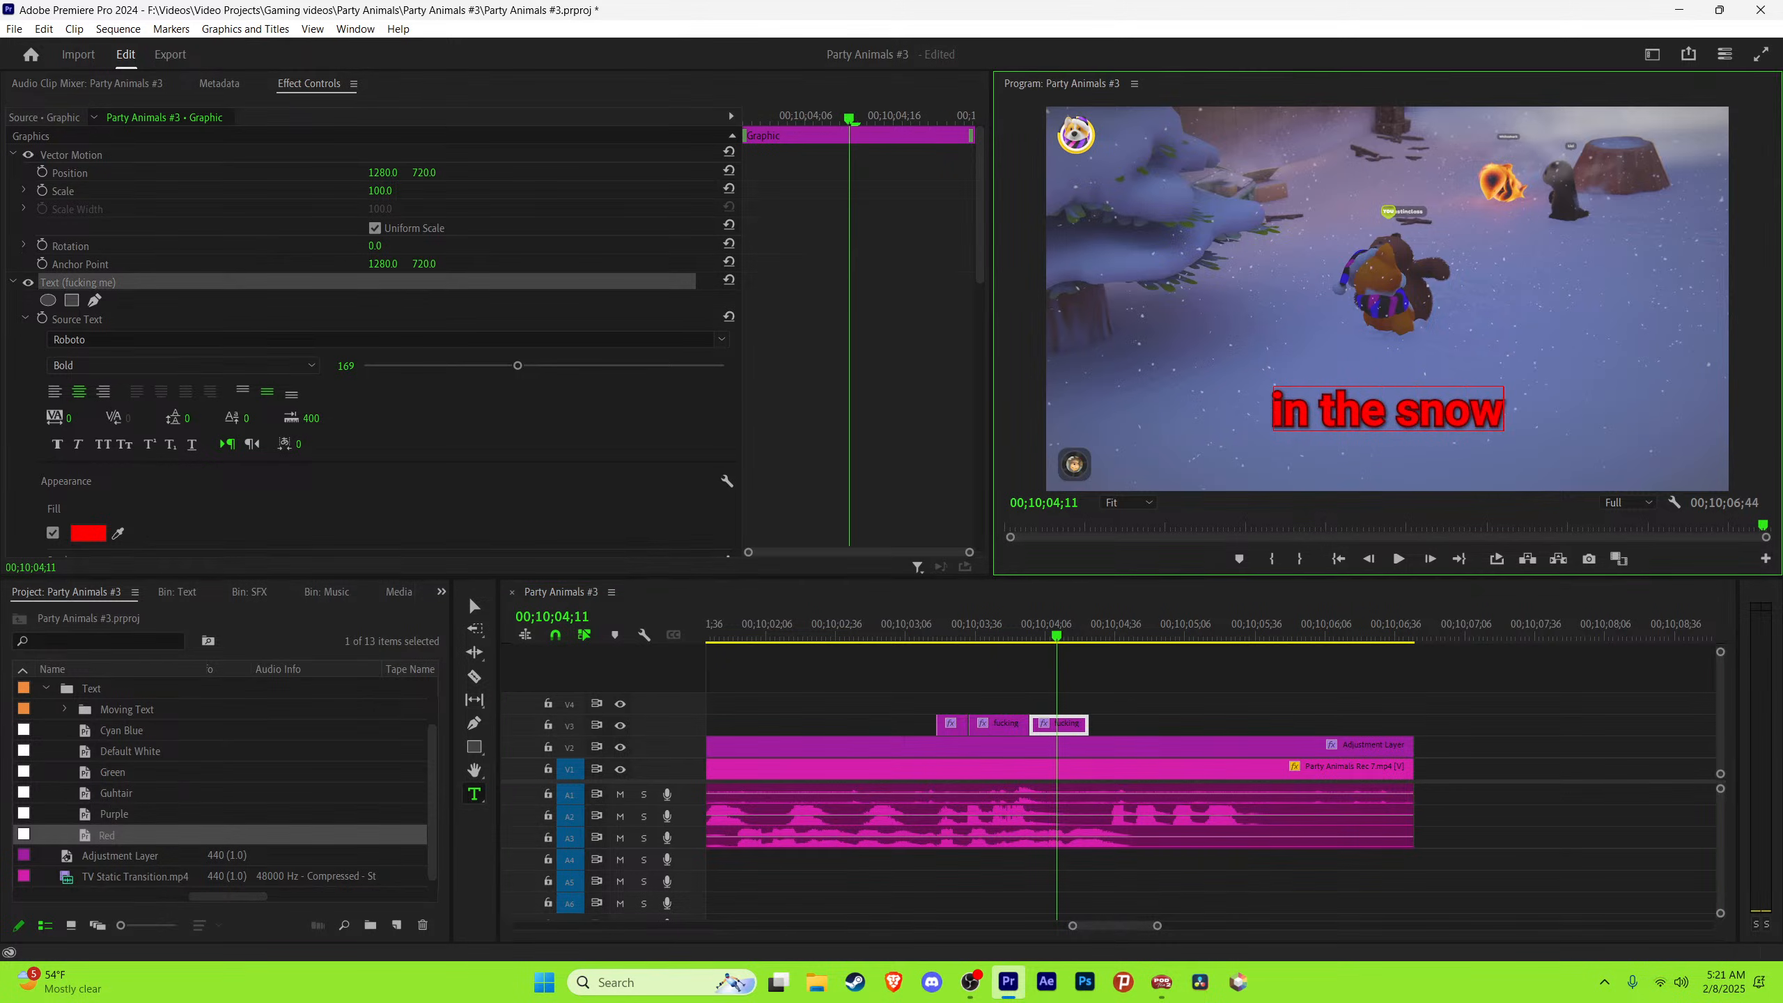
pyautogui.click(1320, 685)
pyautogui.press('v')
# Step: Extend the end of the "in the snow" caption to about 00;10;04;40 and save the project
pyautogui.press('space')
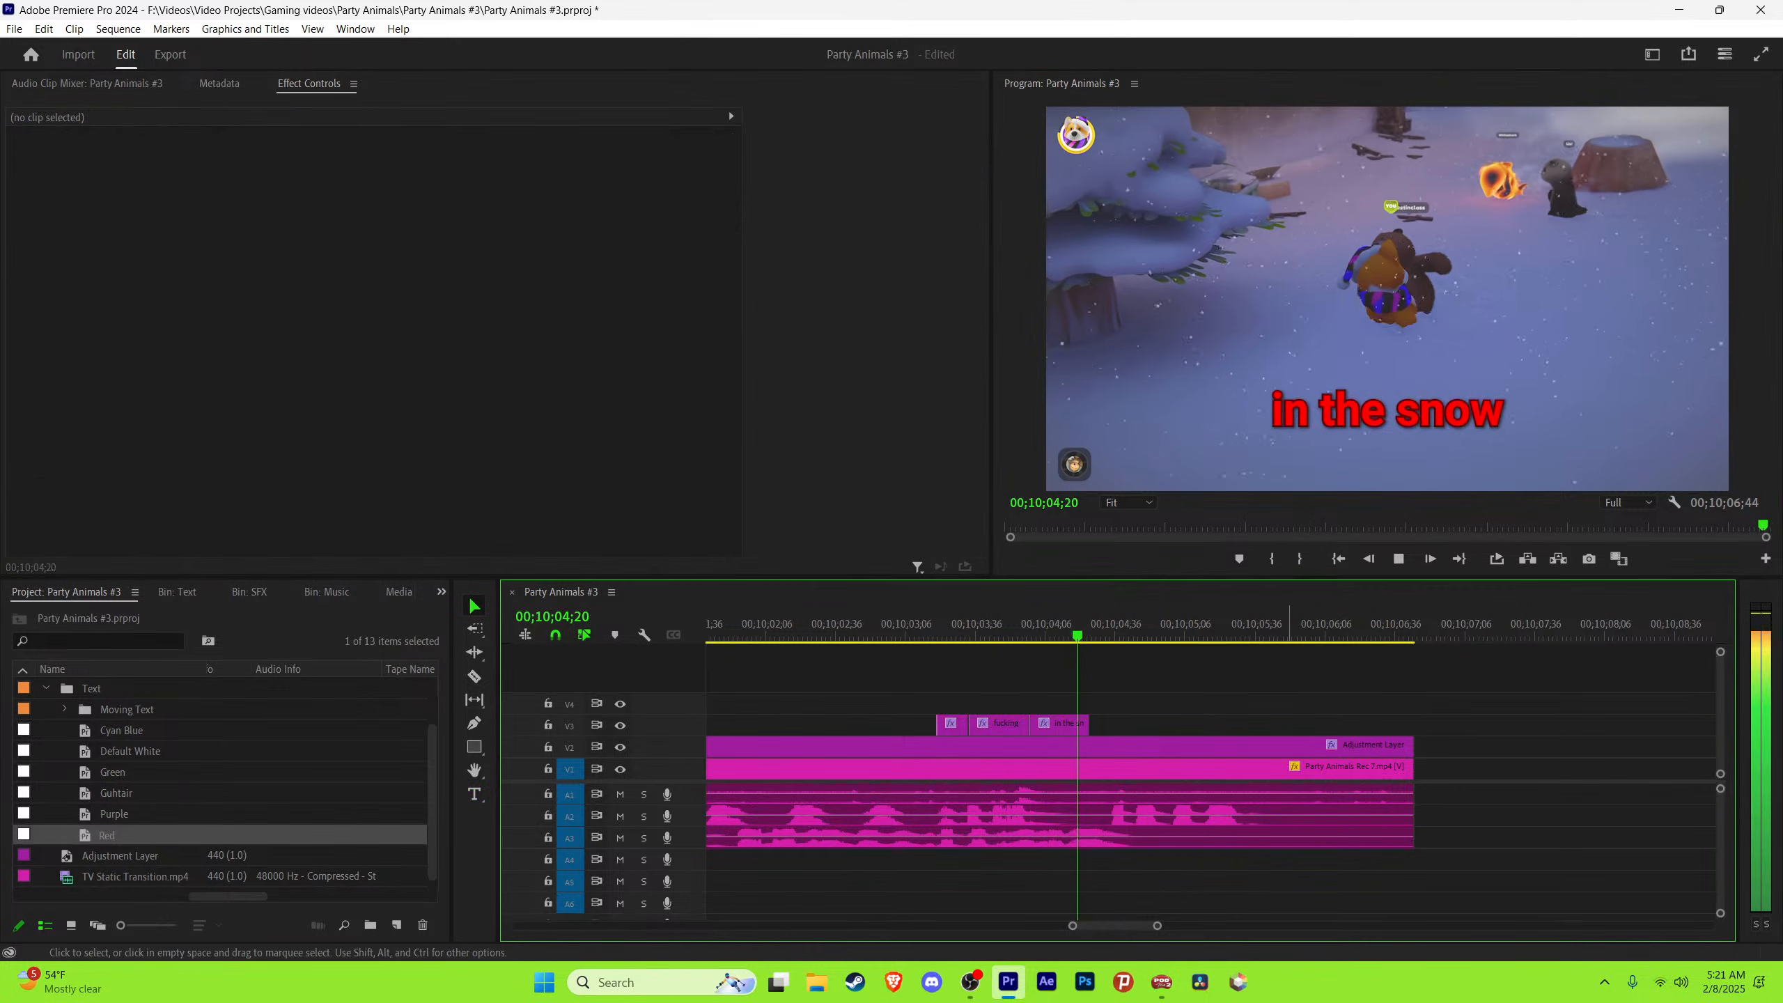
pyautogui.press('space')
pyautogui.moveTo(1087, 725); pyautogui.dragTo(1132, 725)
pyautogui.hotkey('ctrl', 's')
pyautogui.press('space')
pyautogui.press('-')
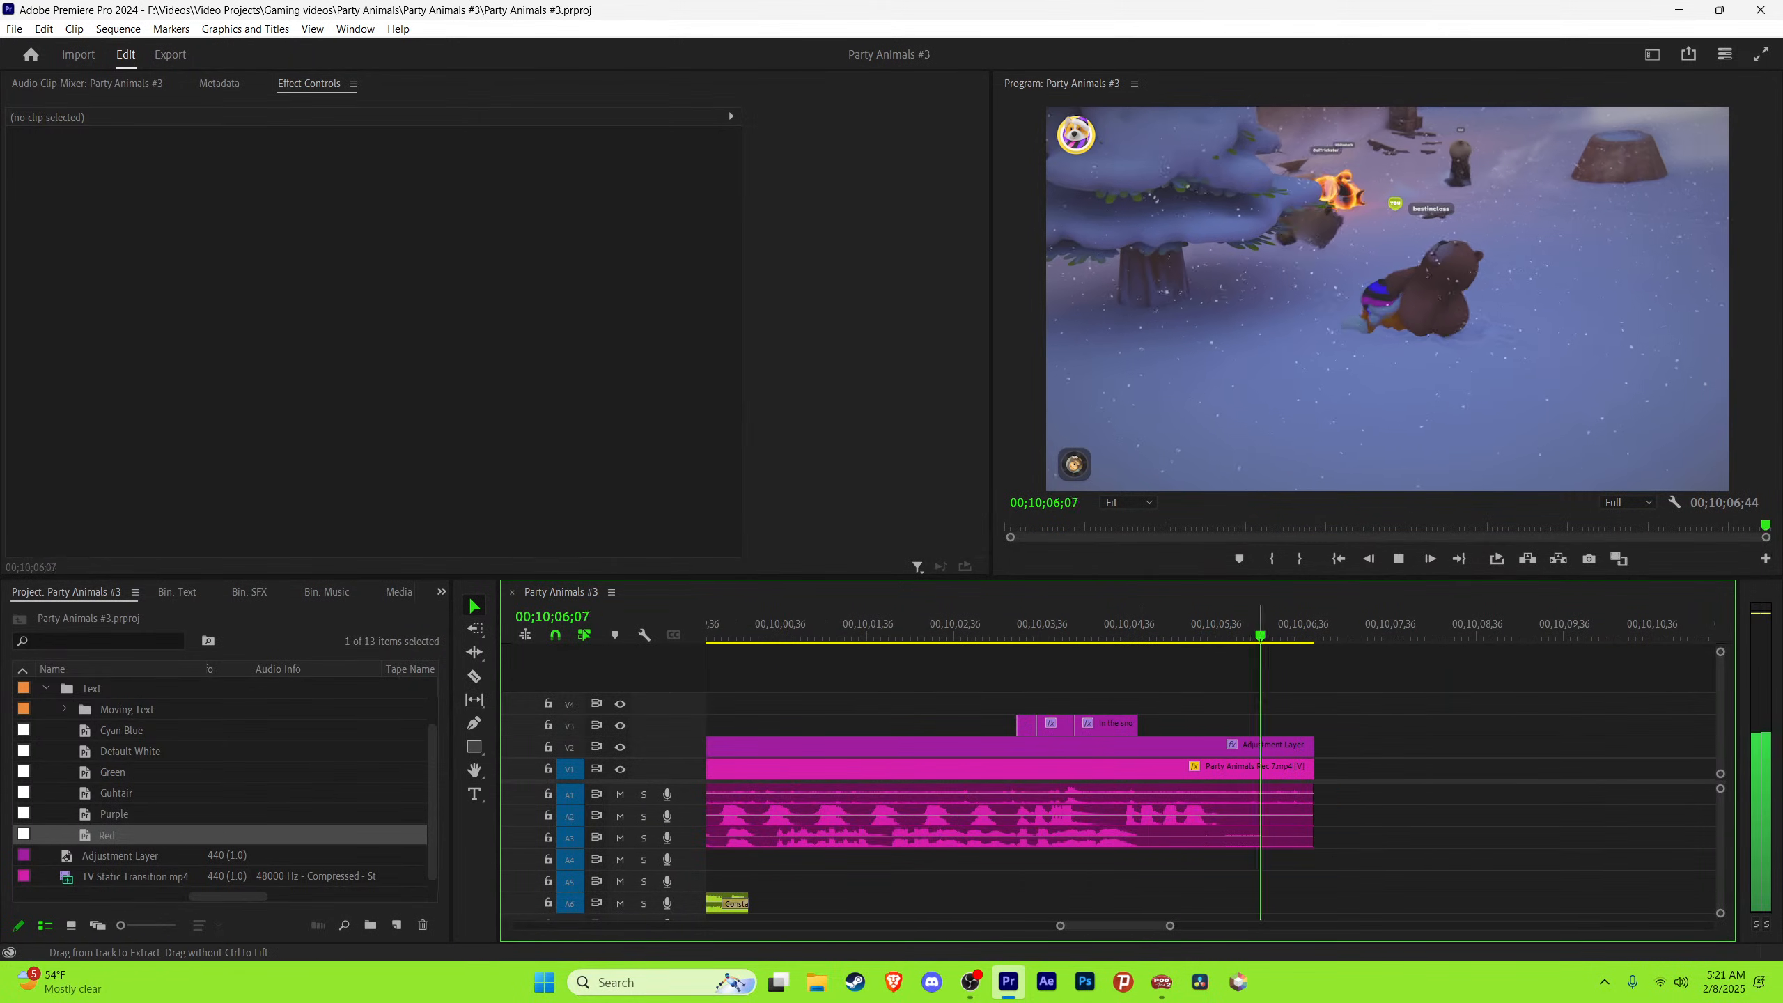
pyautogui.press('space')
pyautogui.hotkey('ctrl', 's')
pyautogui.press('-')
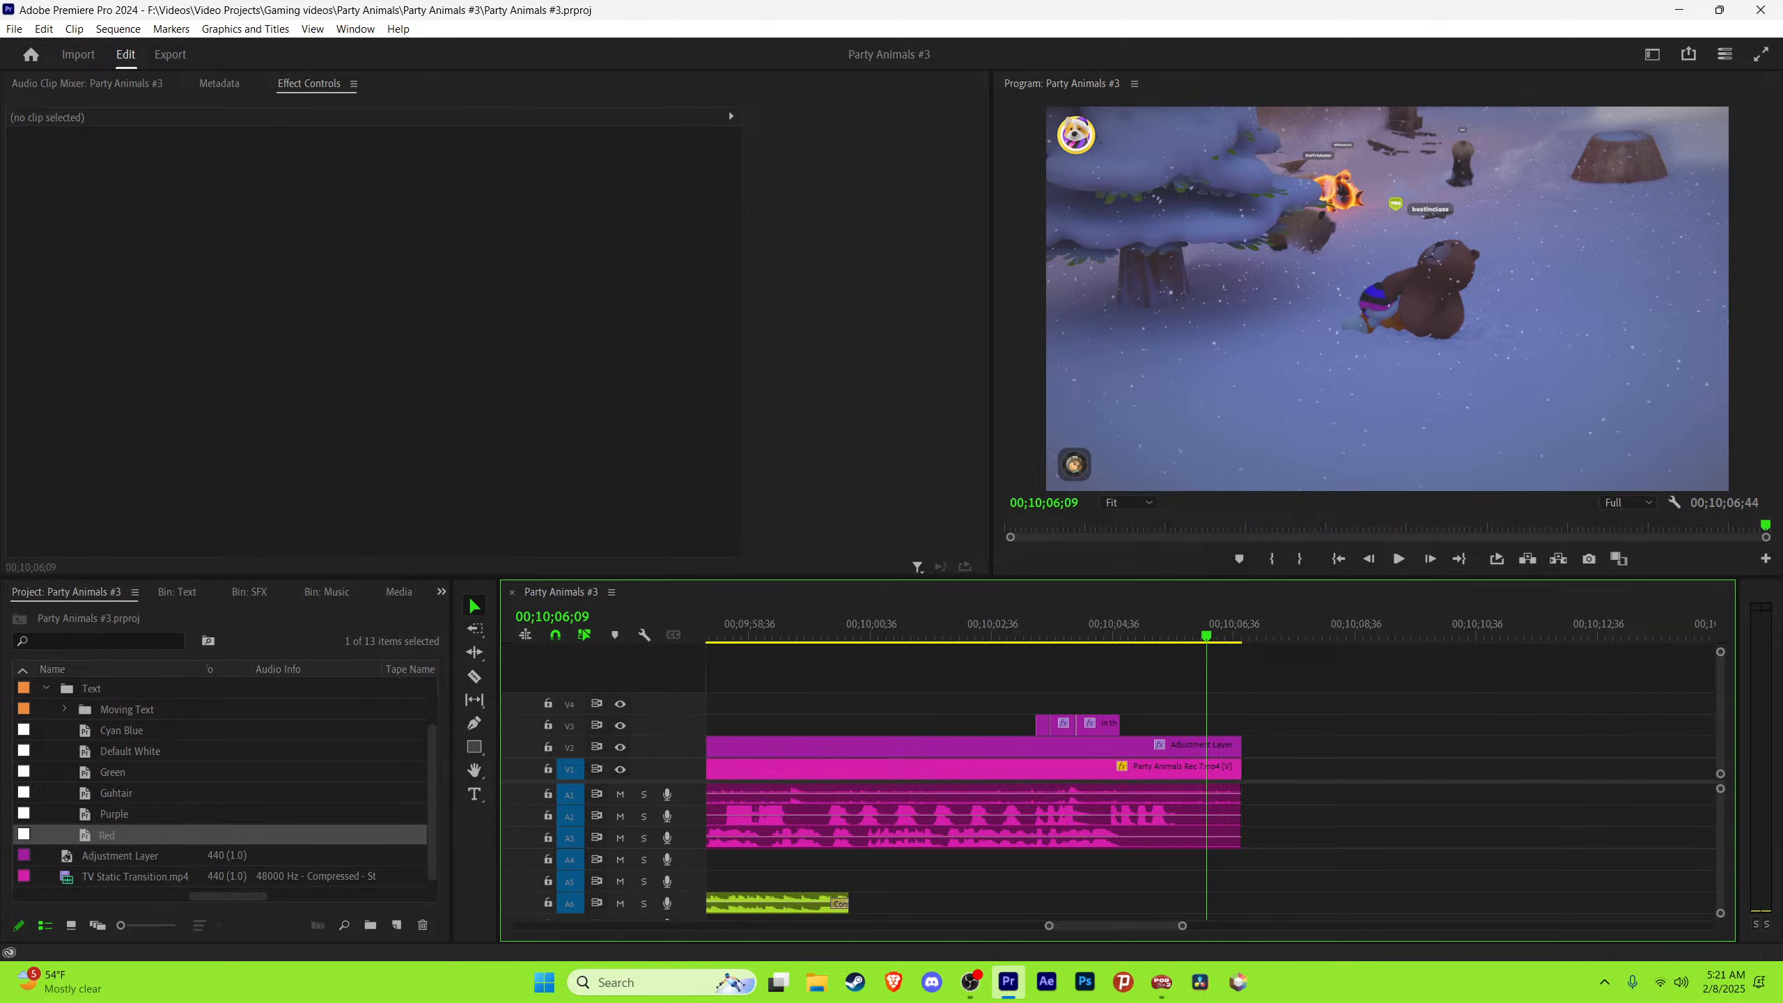
pyautogui.hotkey('ctrl', 's')
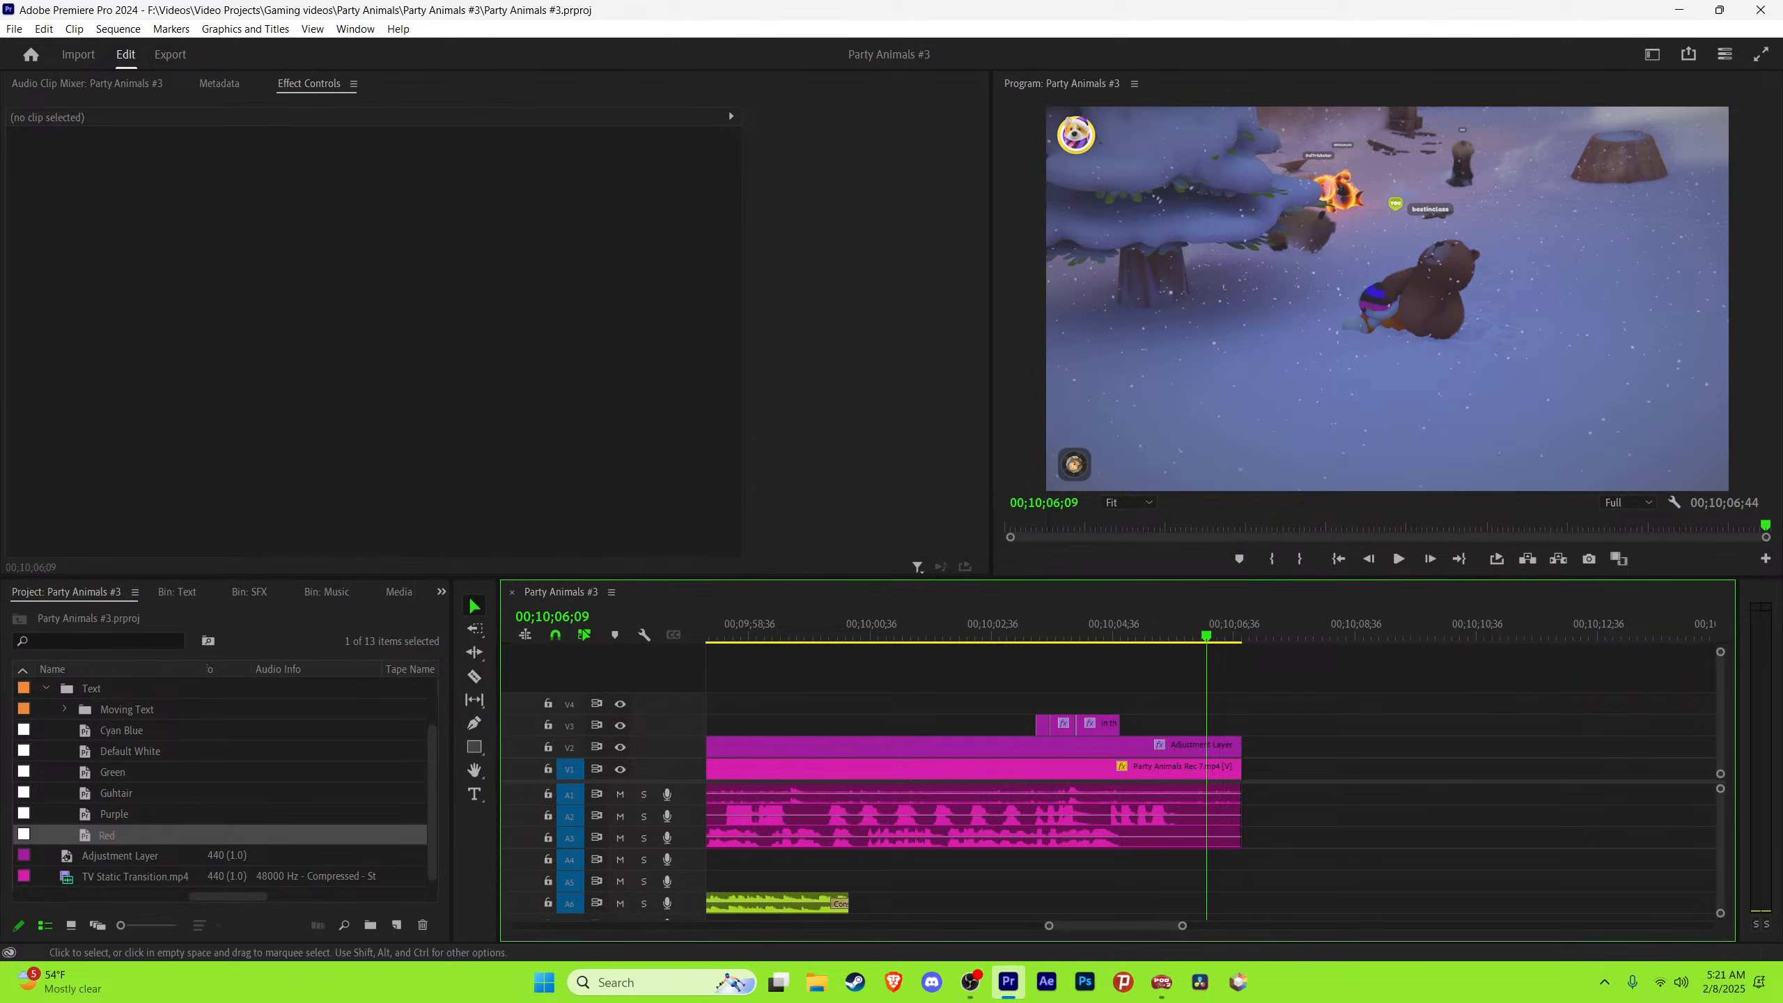
# Step: Play back the last captions from about 00;10;03;00 through to the end of the sequence to check their timing
pyautogui.click(1019, 624)
pyautogui.press('space')
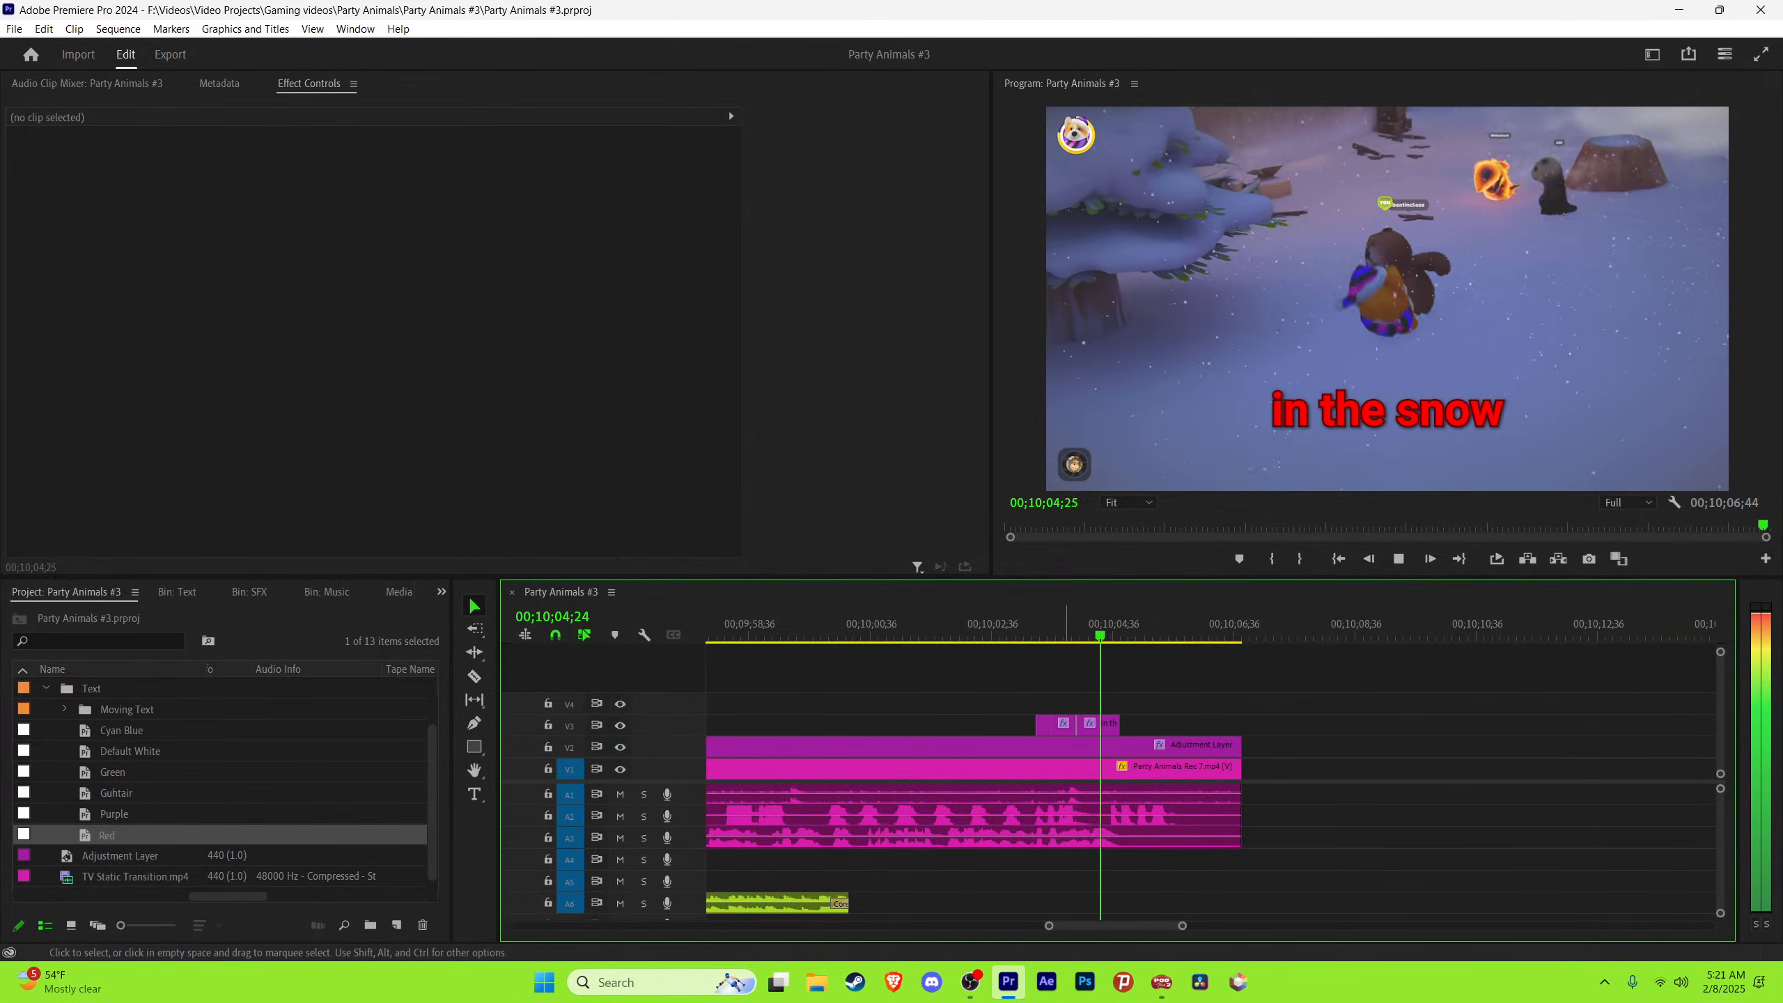
pyautogui.press('-')
pyautogui.press('space')
pyautogui.press('-')
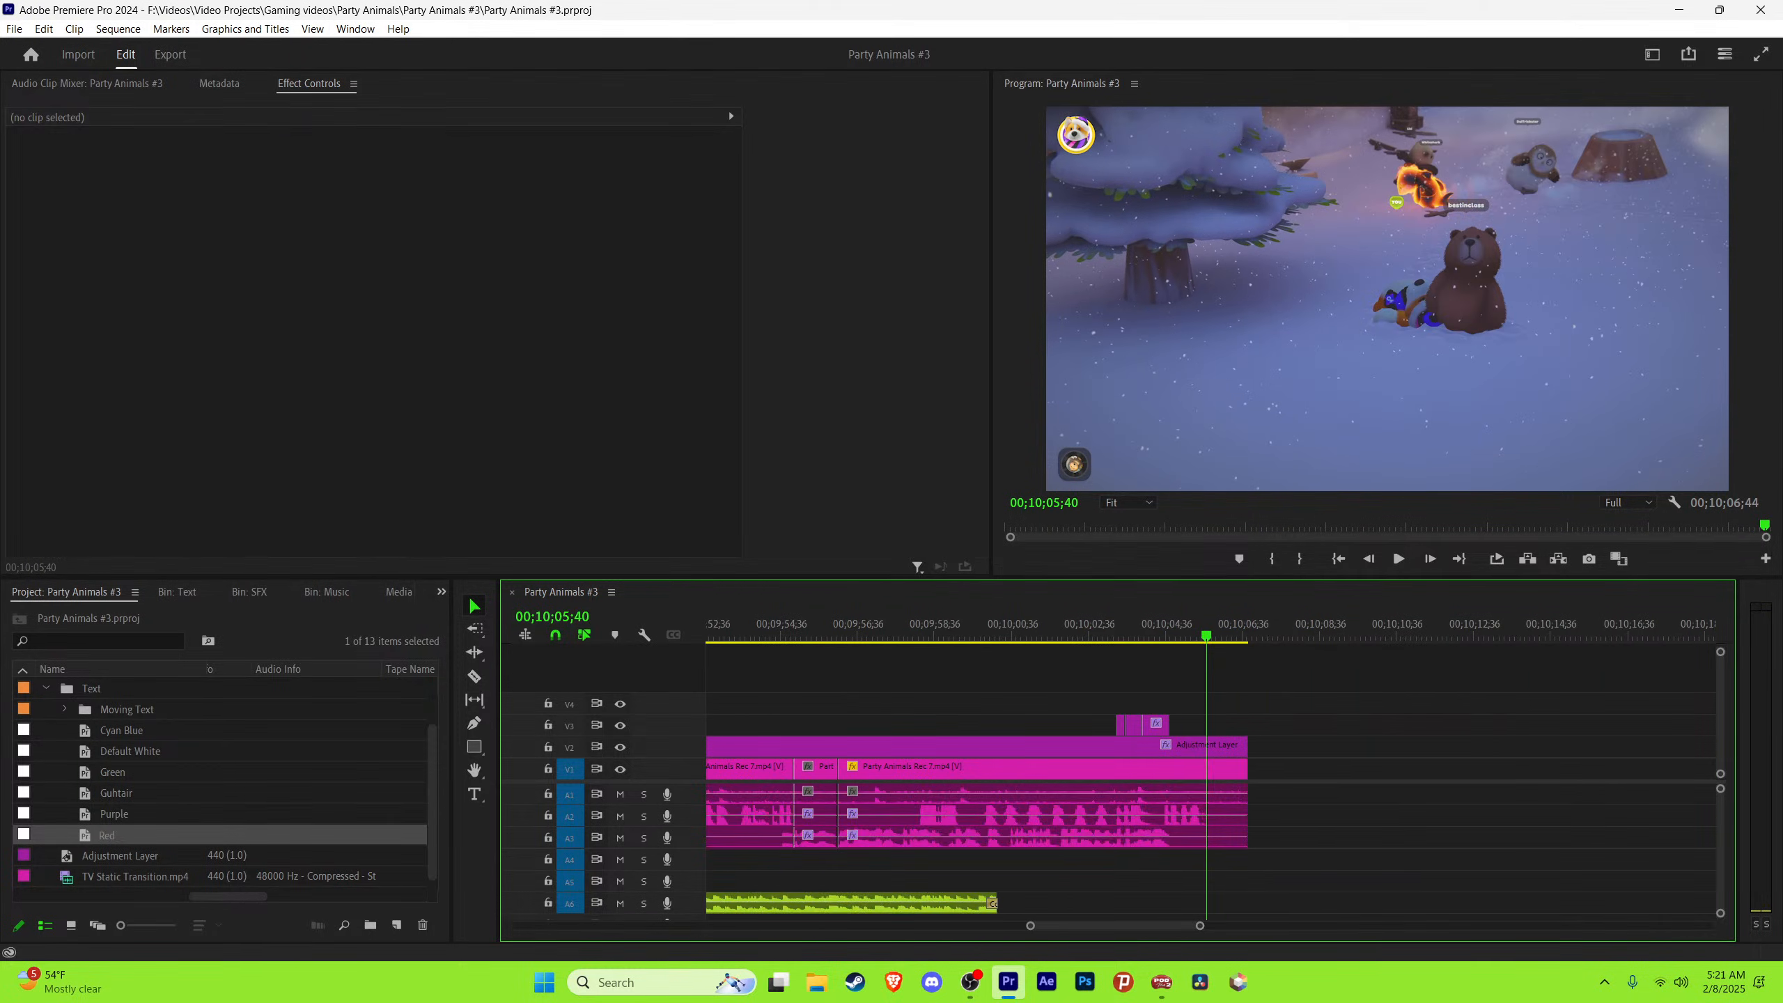
pyautogui.press('space')
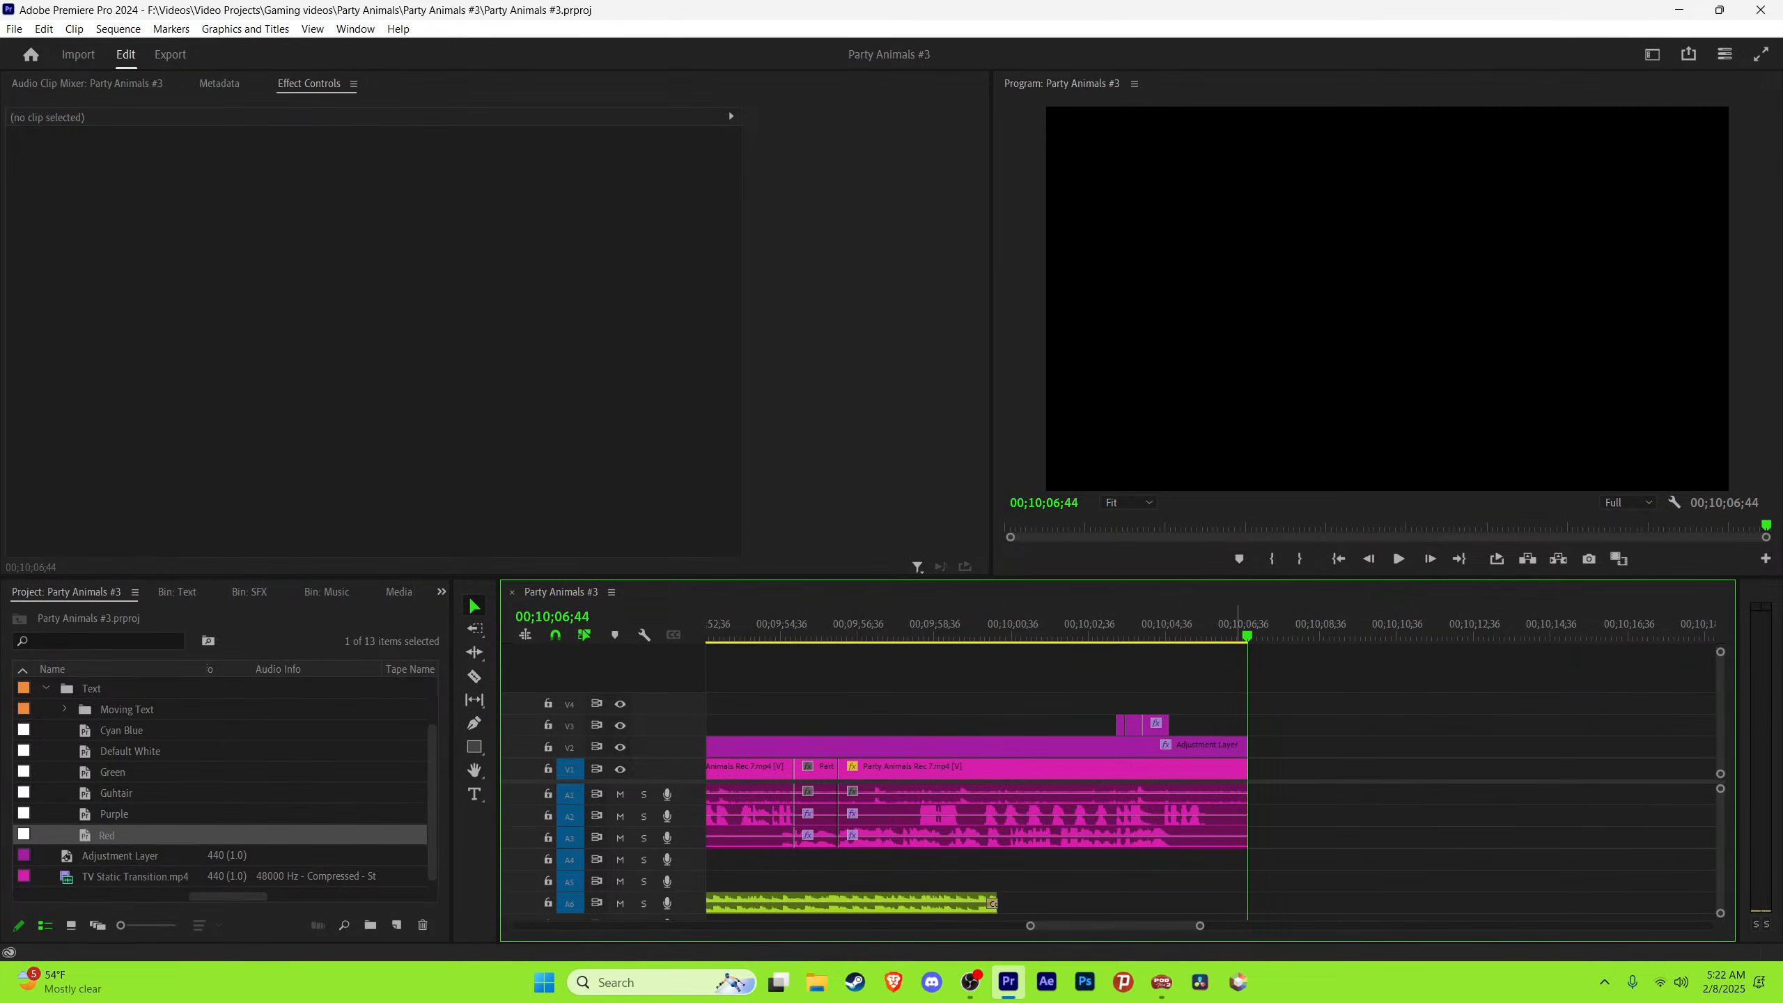
# Step: Show the whole sequence in the timeline and scrub back to 00;08;49;20 to review the edit
pyautogui.click(1206, 628)
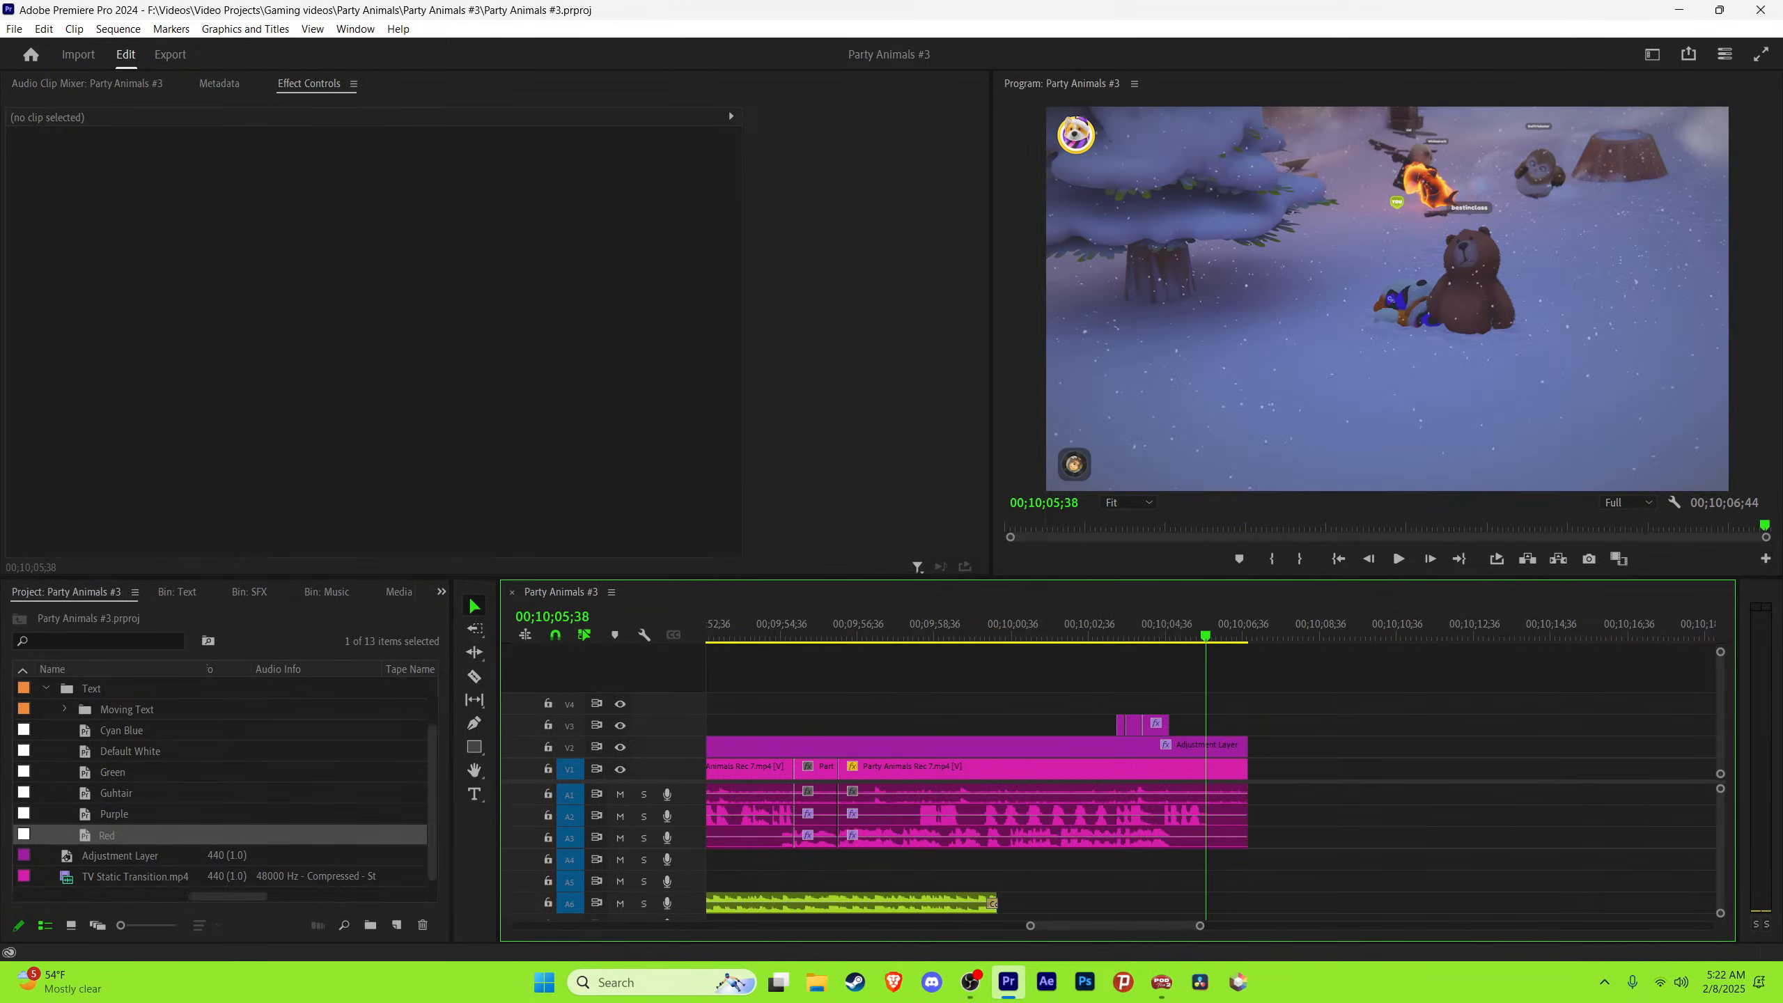
pyautogui.moveTo(1200, 926); pyautogui.dragTo(1710, 926)
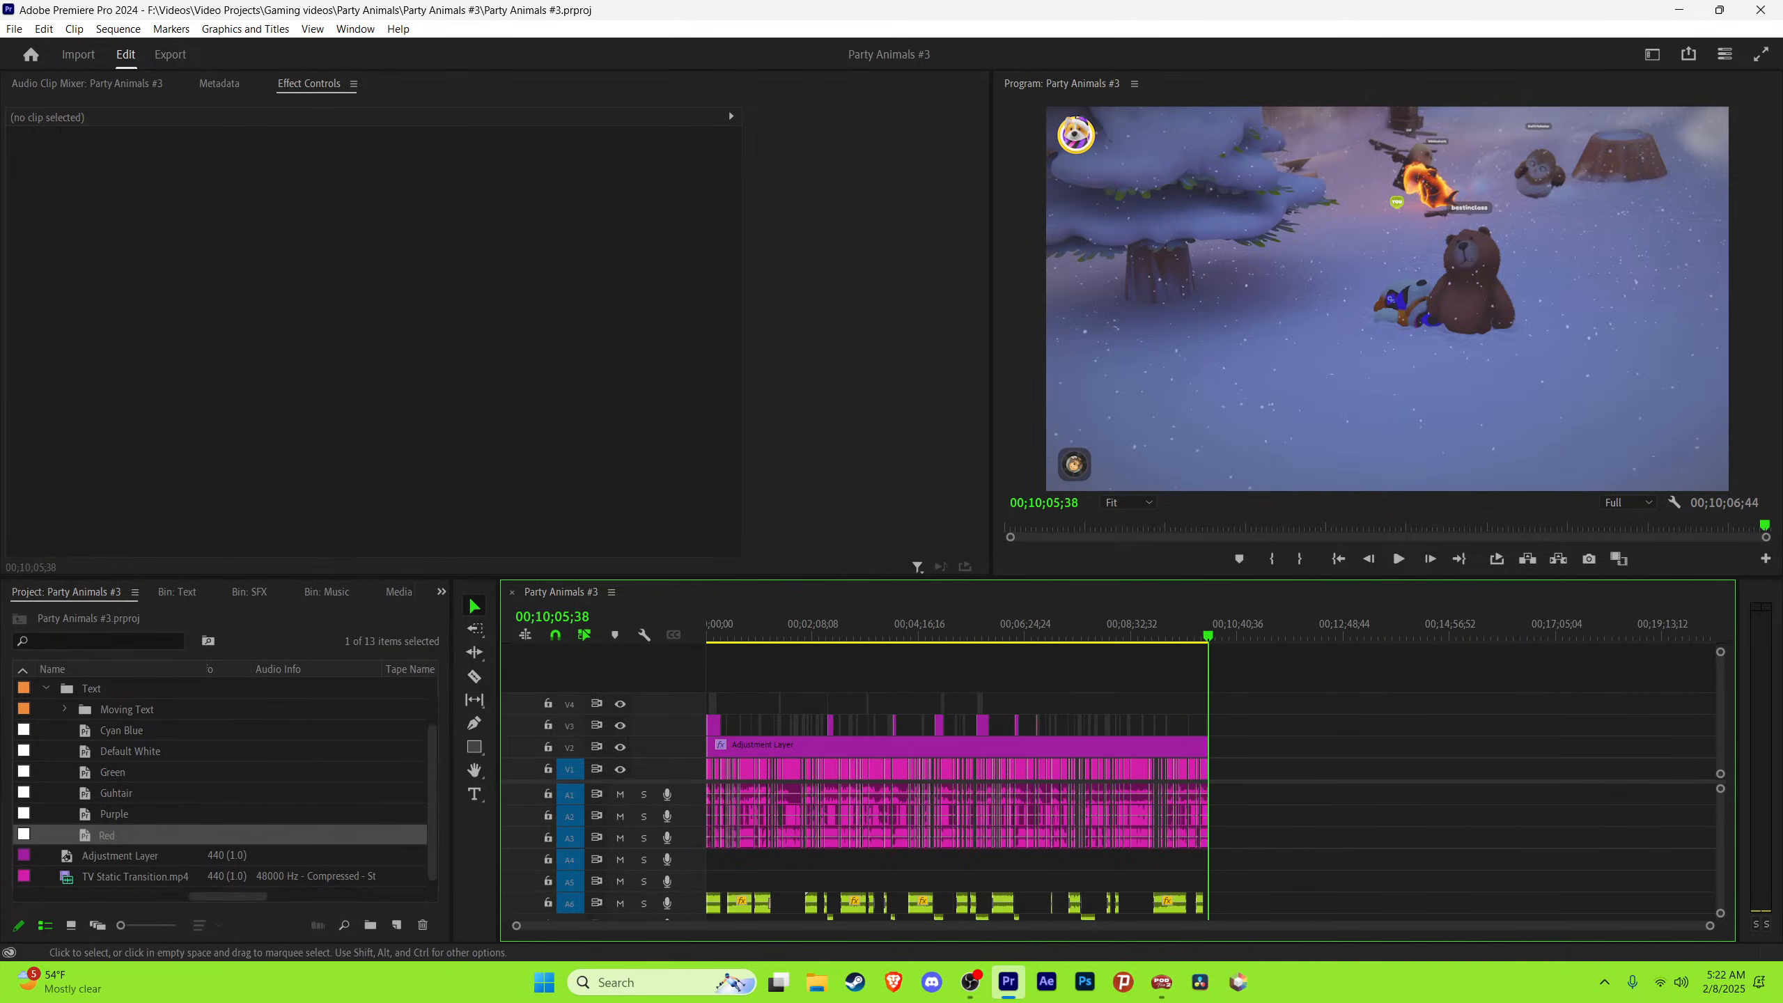
pyautogui.moveTo(1072, 627); pyautogui.dragTo(1147, 627)
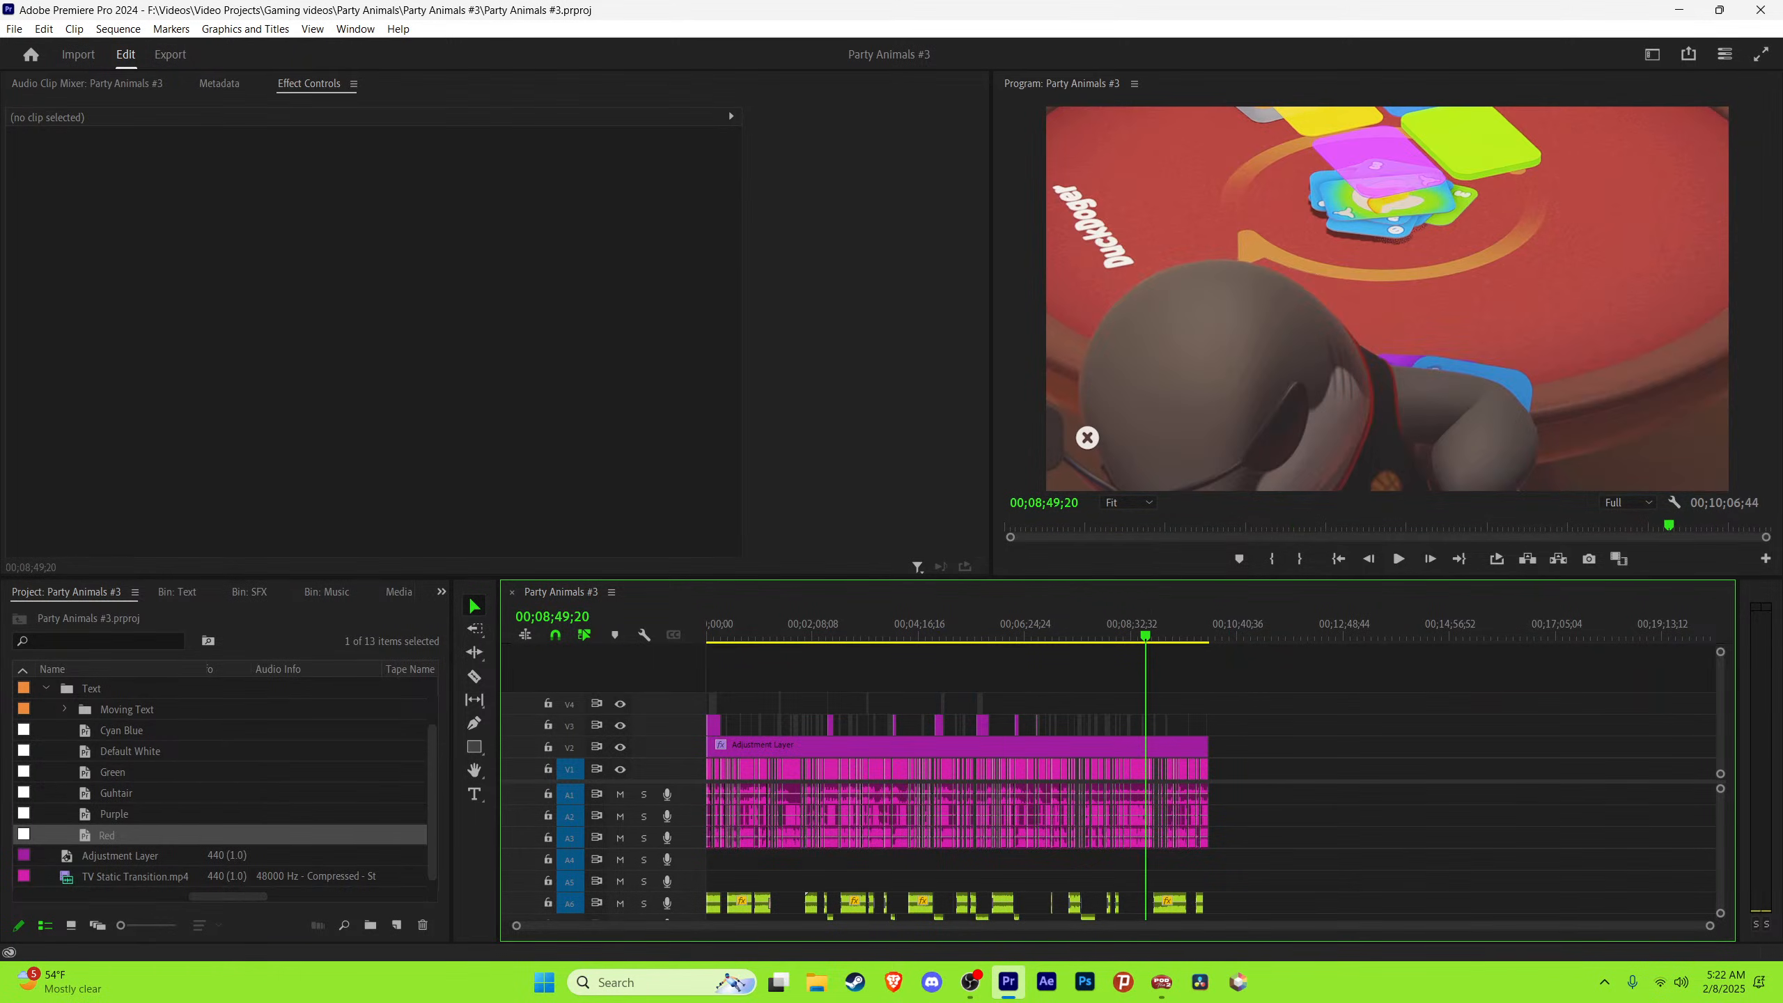